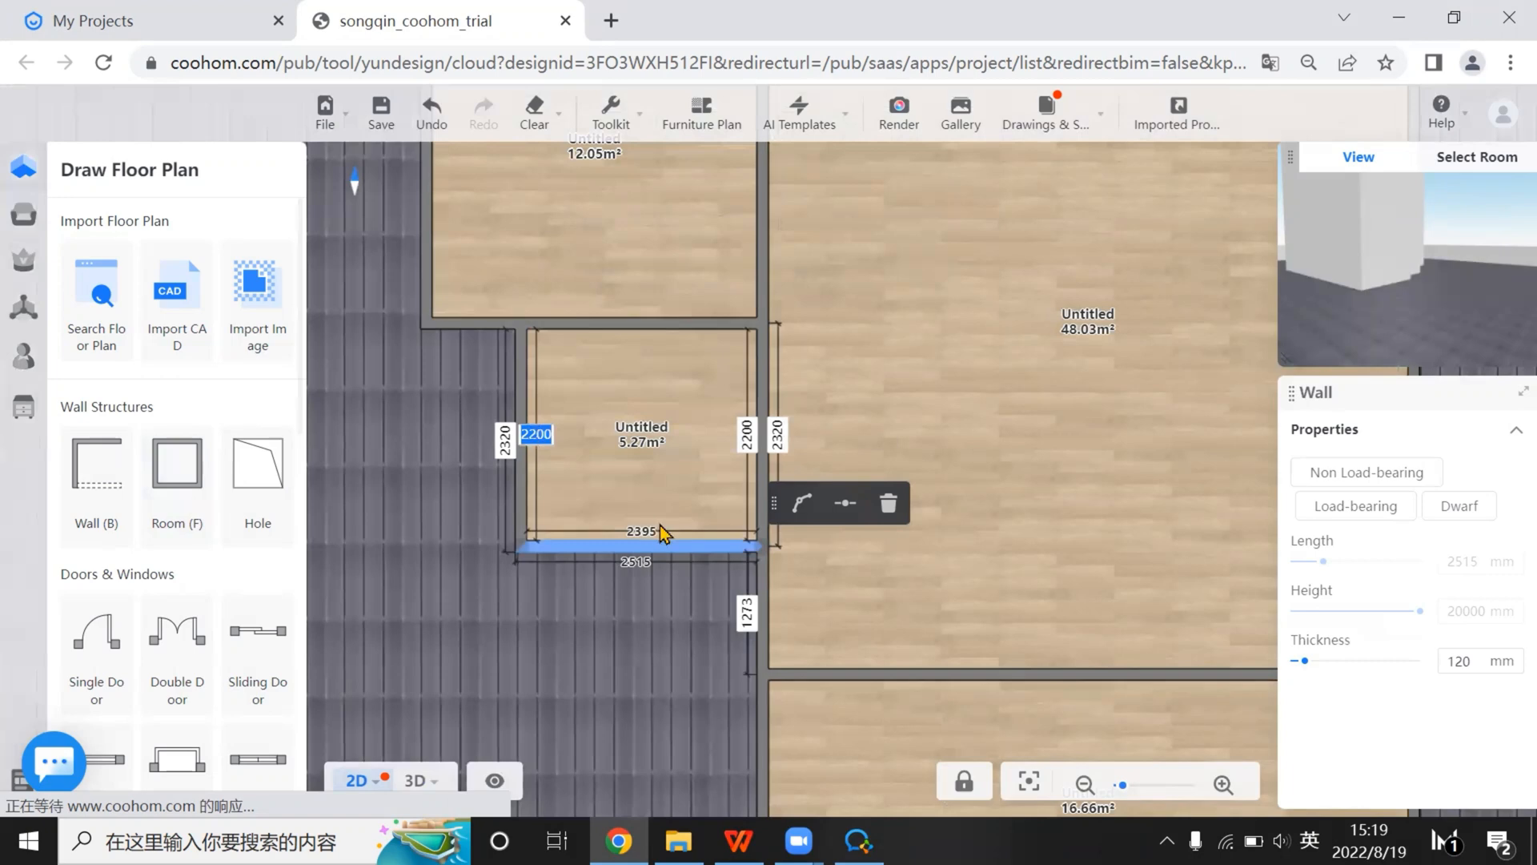
# Set the inner depth and the inner width of the small room below the 12.05 m² room to 2300 mm each
pyautogui.write('2300')
pyautogui.press('Return')
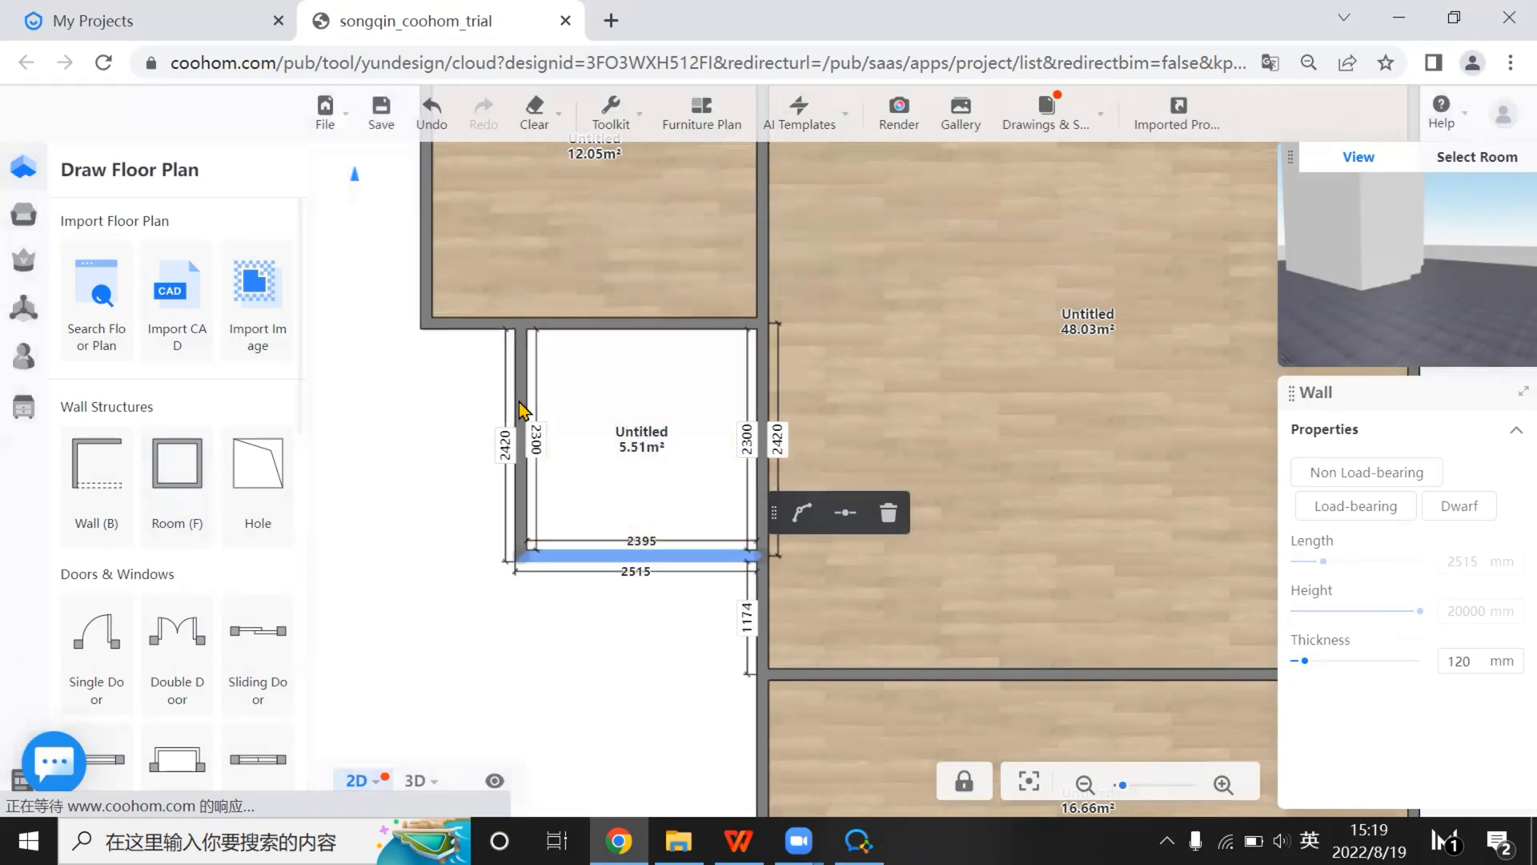
pyautogui.click(521, 410)
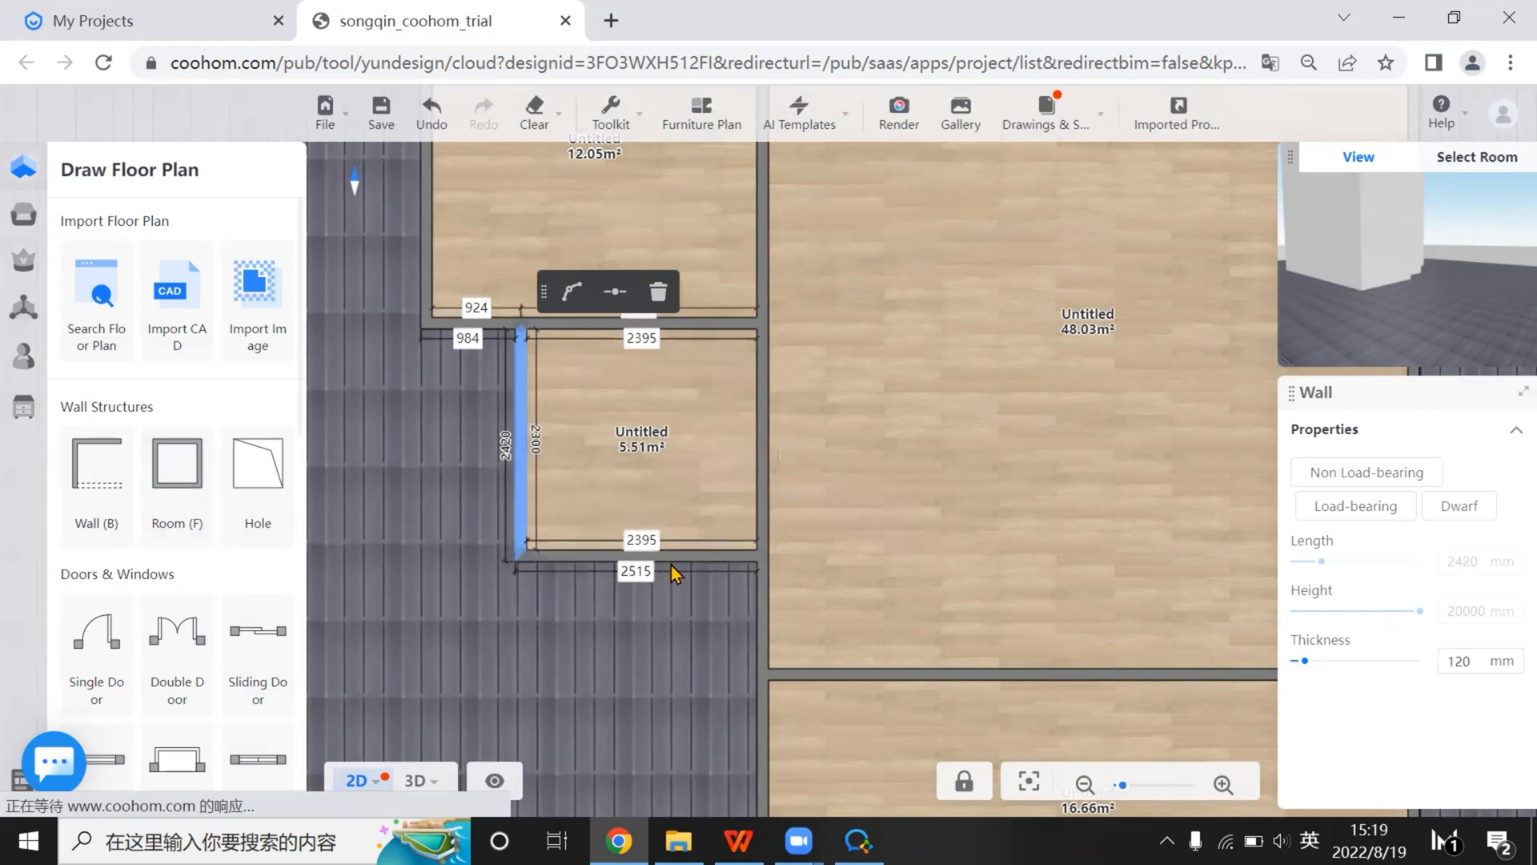
pyautogui.write('2300')
pyautogui.press('Return')
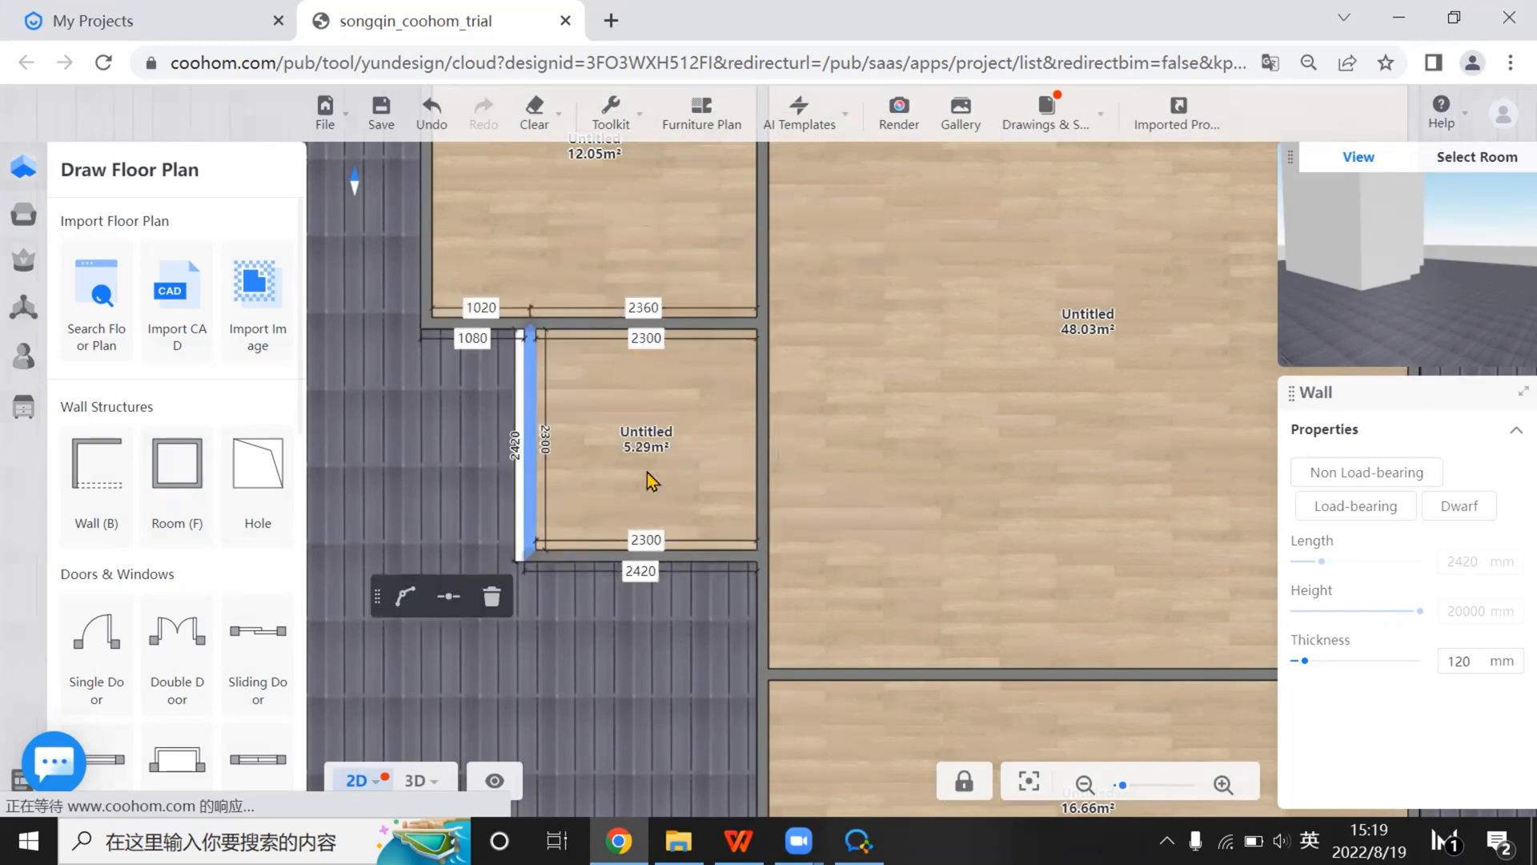
pyautogui.scroll(-1, 653, 481)
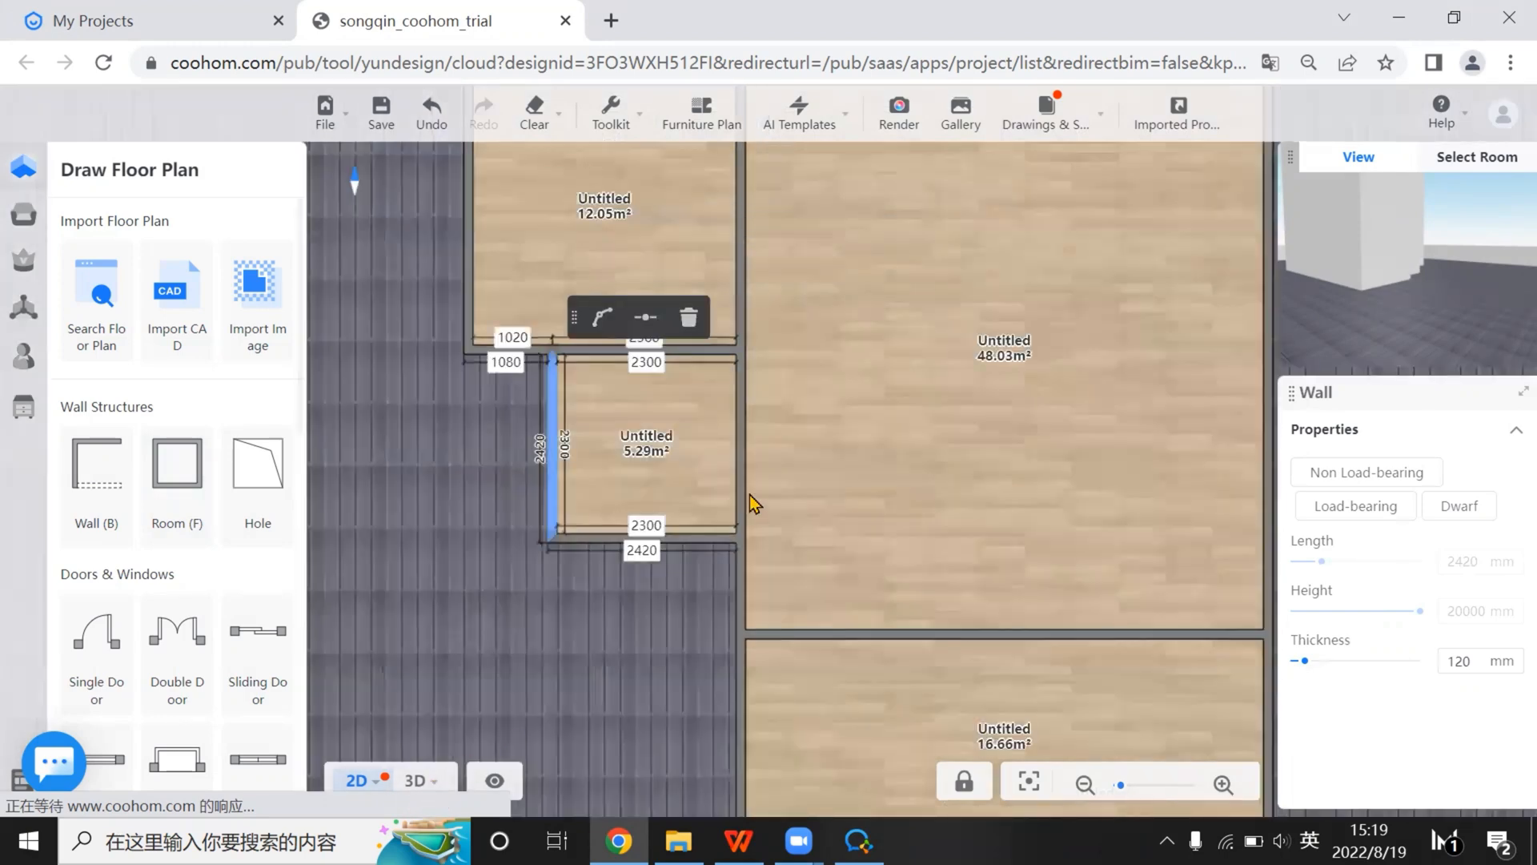
# Check the drawn rooms in the 3D view and return to the 2D floor plan
pyautogui.click(415, 781)
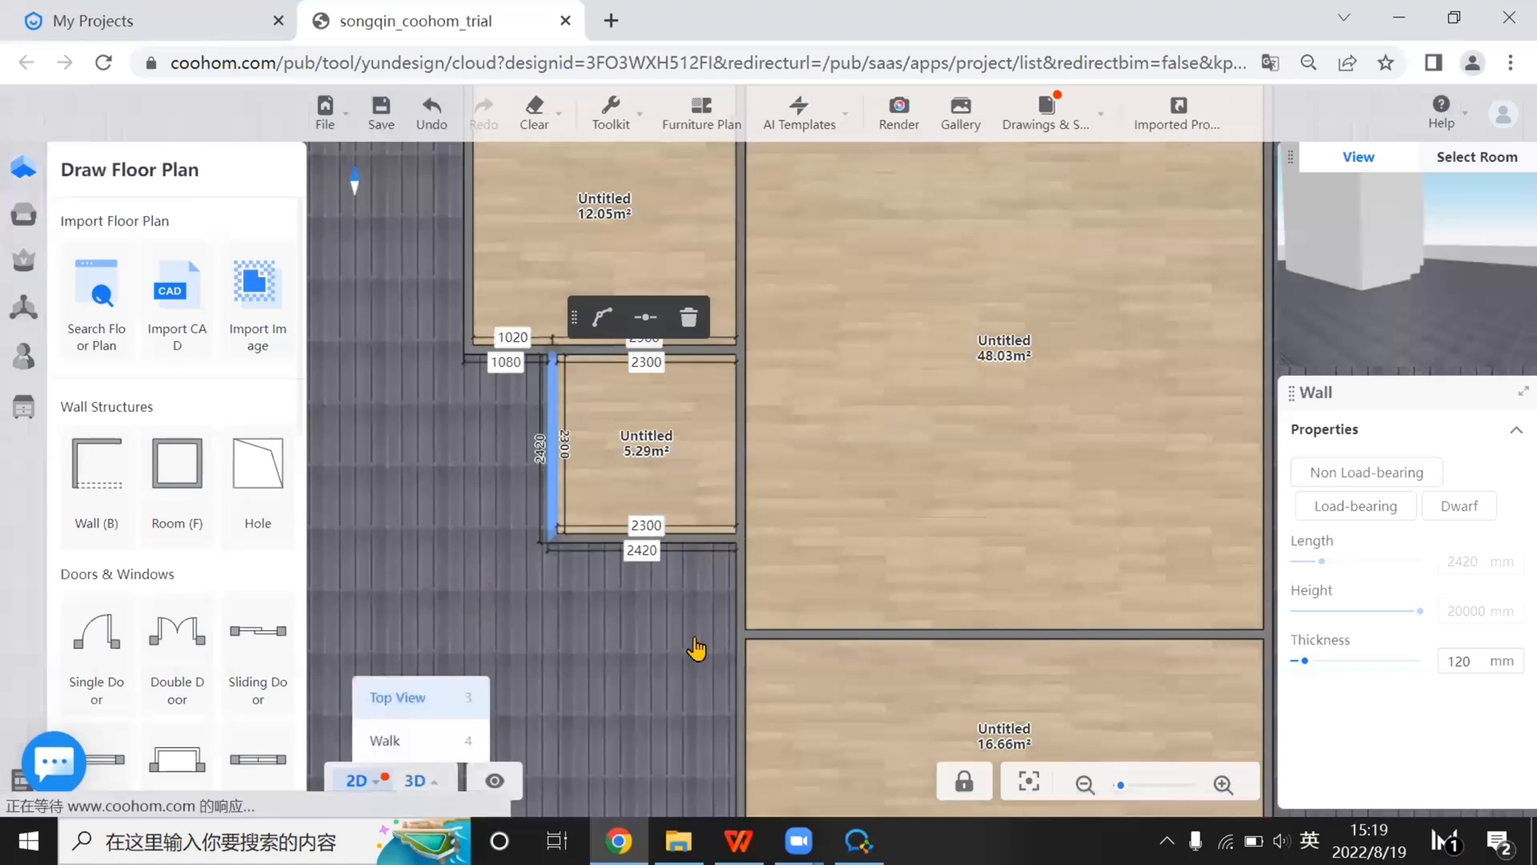
pyautogui.scroll(-3, 618, 655)
pyautogui.click(365, 783)
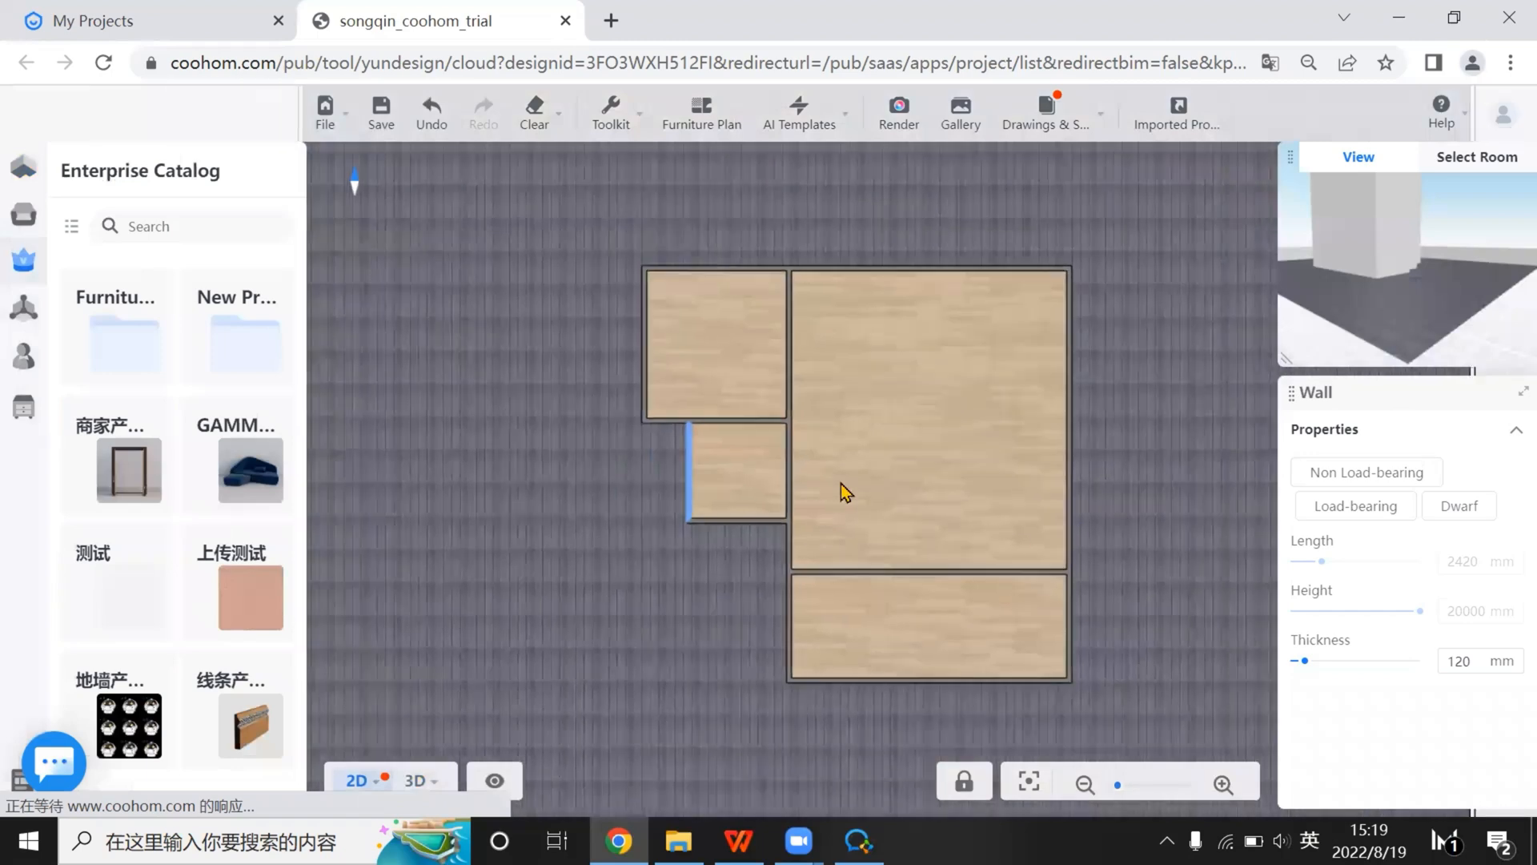
pyautogui.moveTo(351, 554)
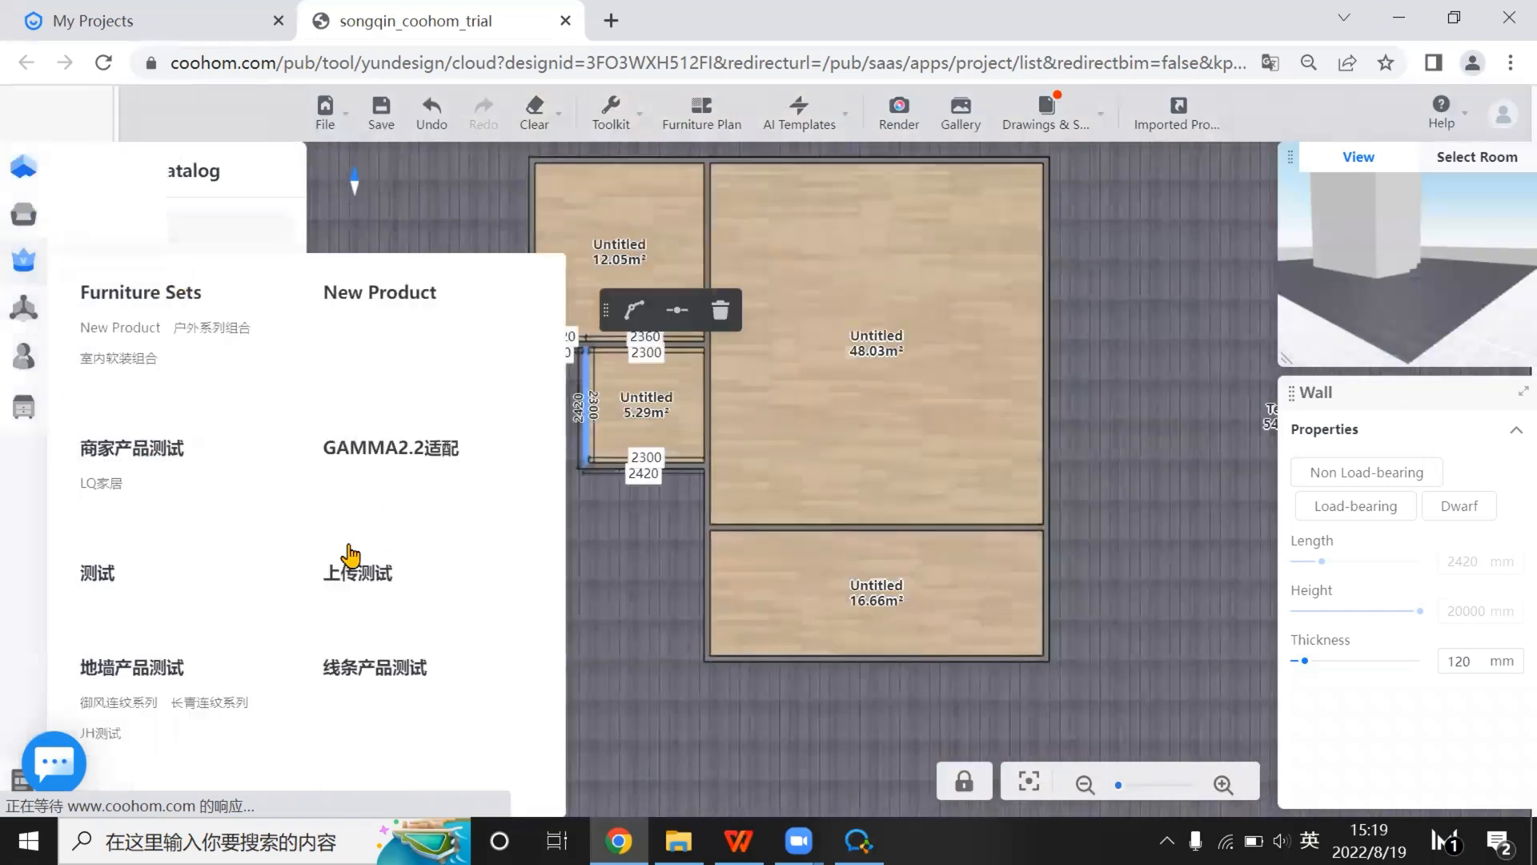
# Consult the house reference slide in WPS and draw a room about 2193 × 2503 mm inside, against the right end of the 16.66 m² room
pyautogui.click(176, 463)
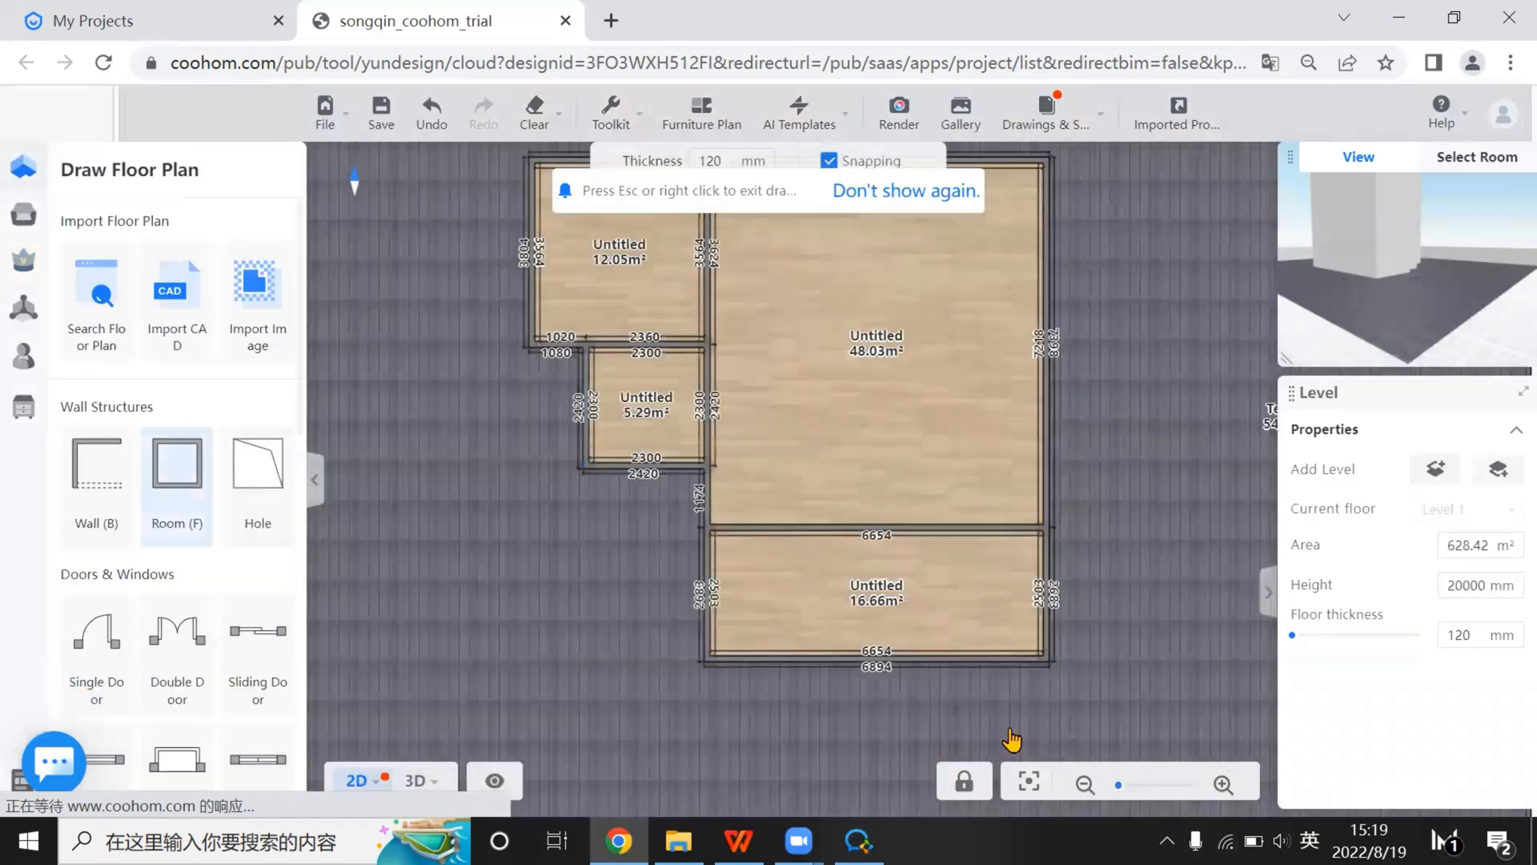
pyautogui.click(740, 841)
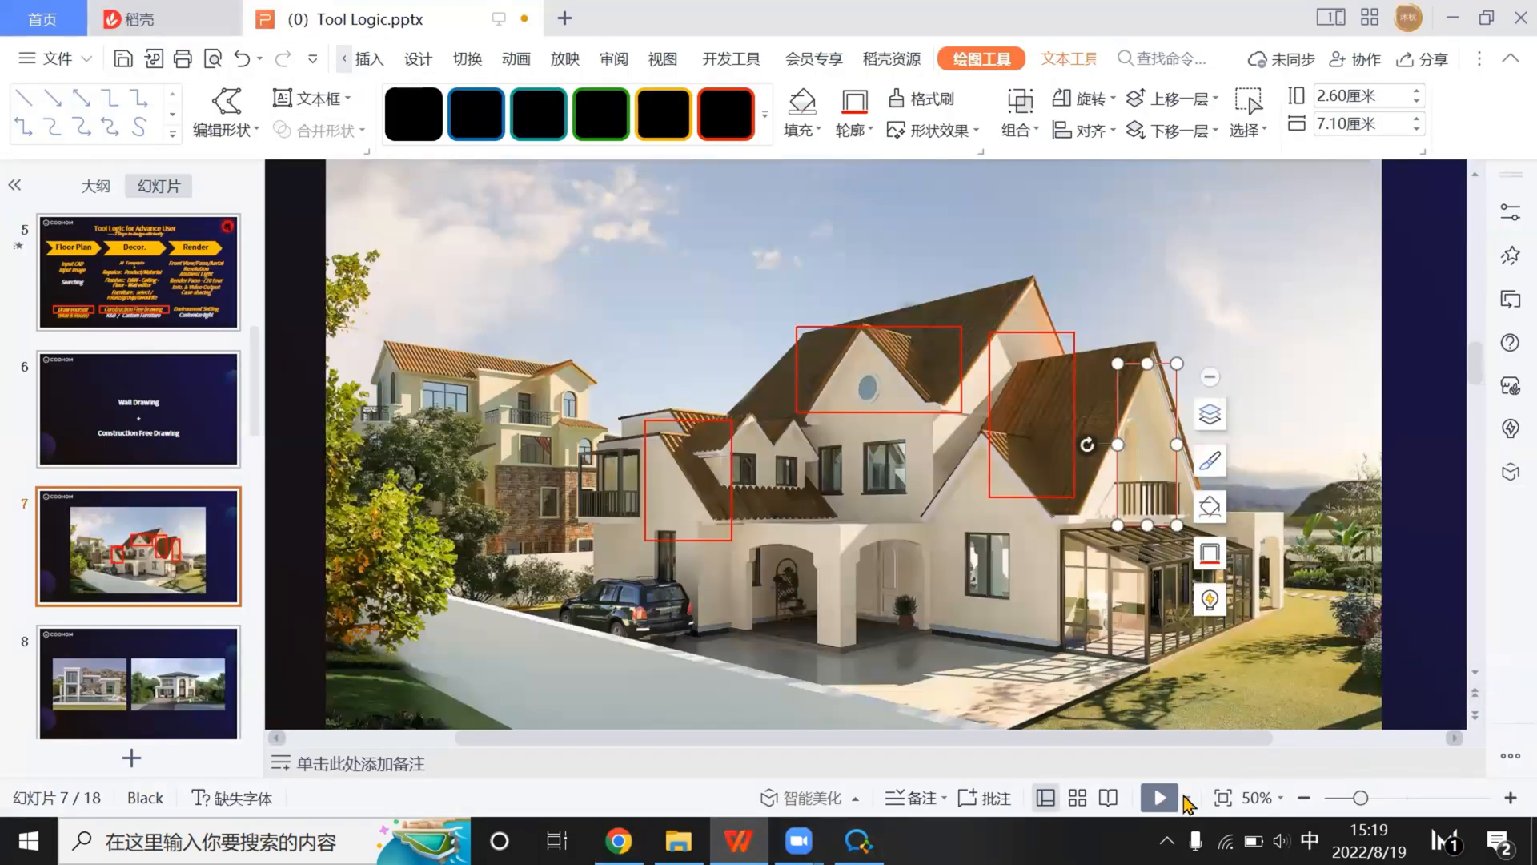
pyautogui.click(1185, 800)
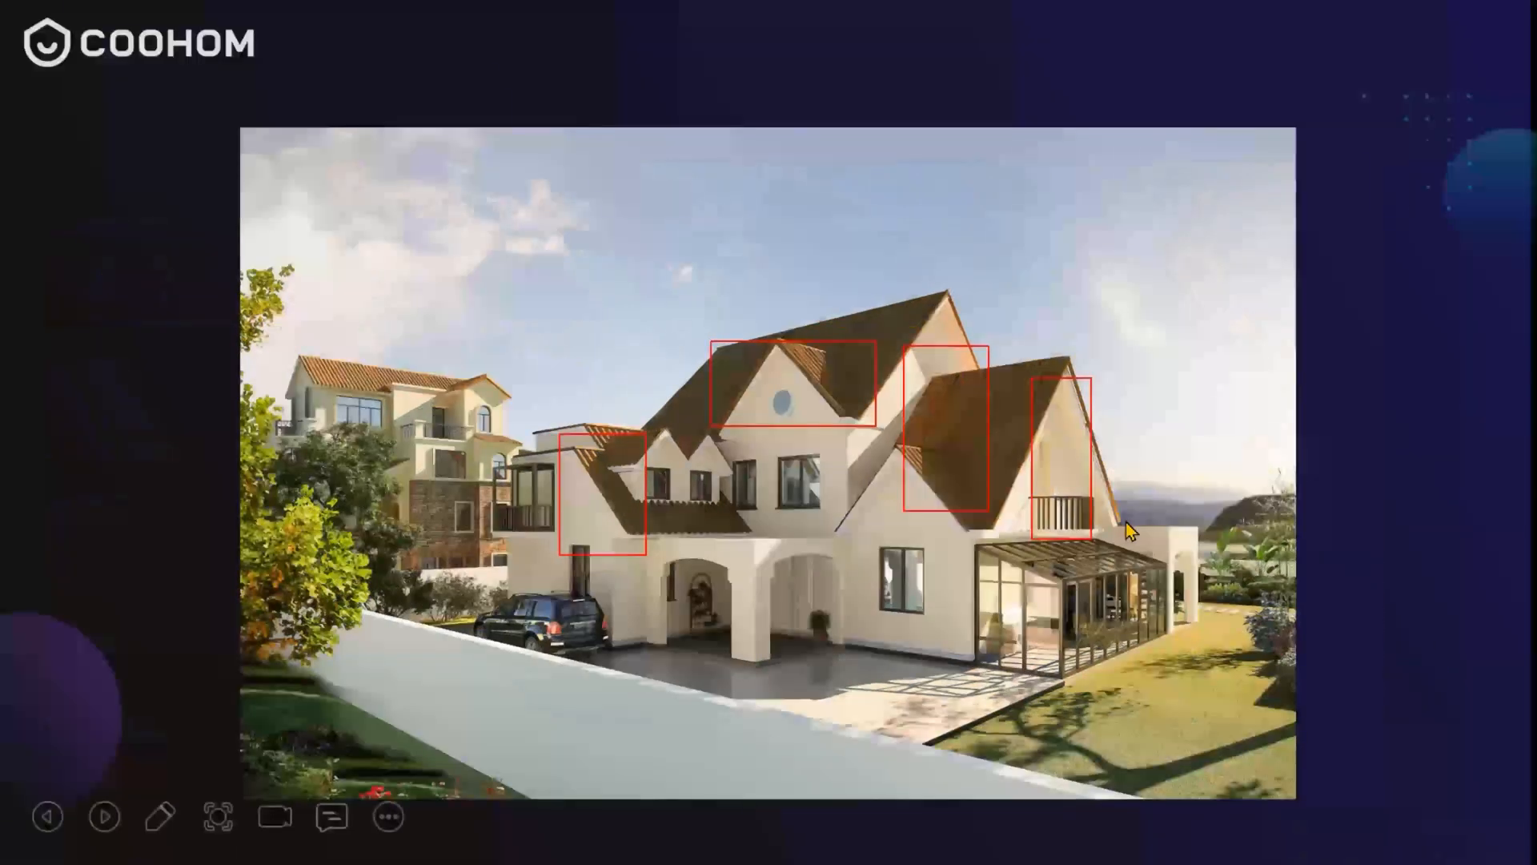
pyautogui.press('Escape')
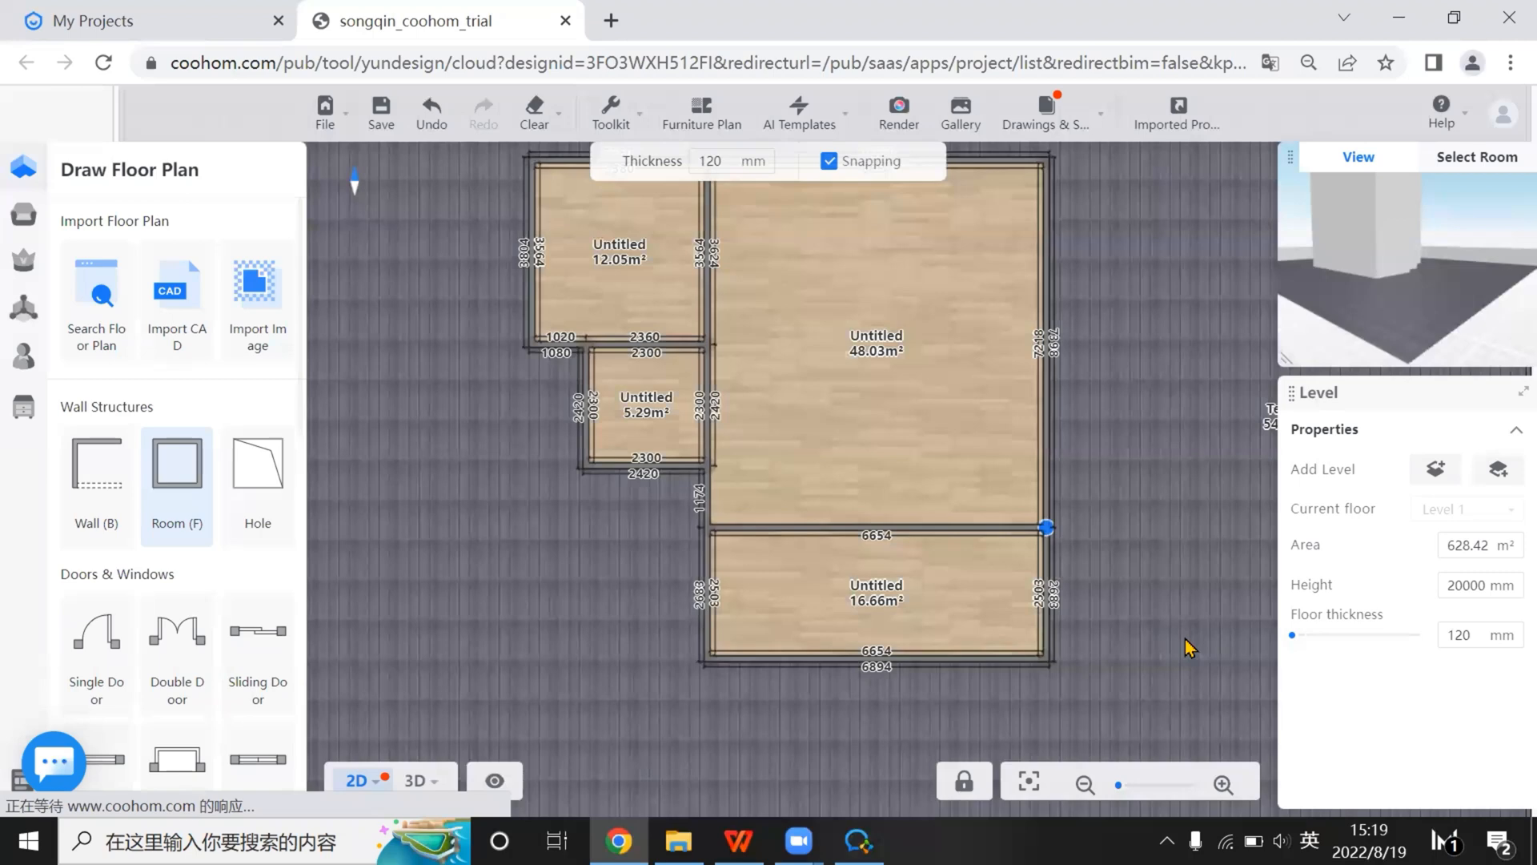
pyautogui.click(1186, 659)
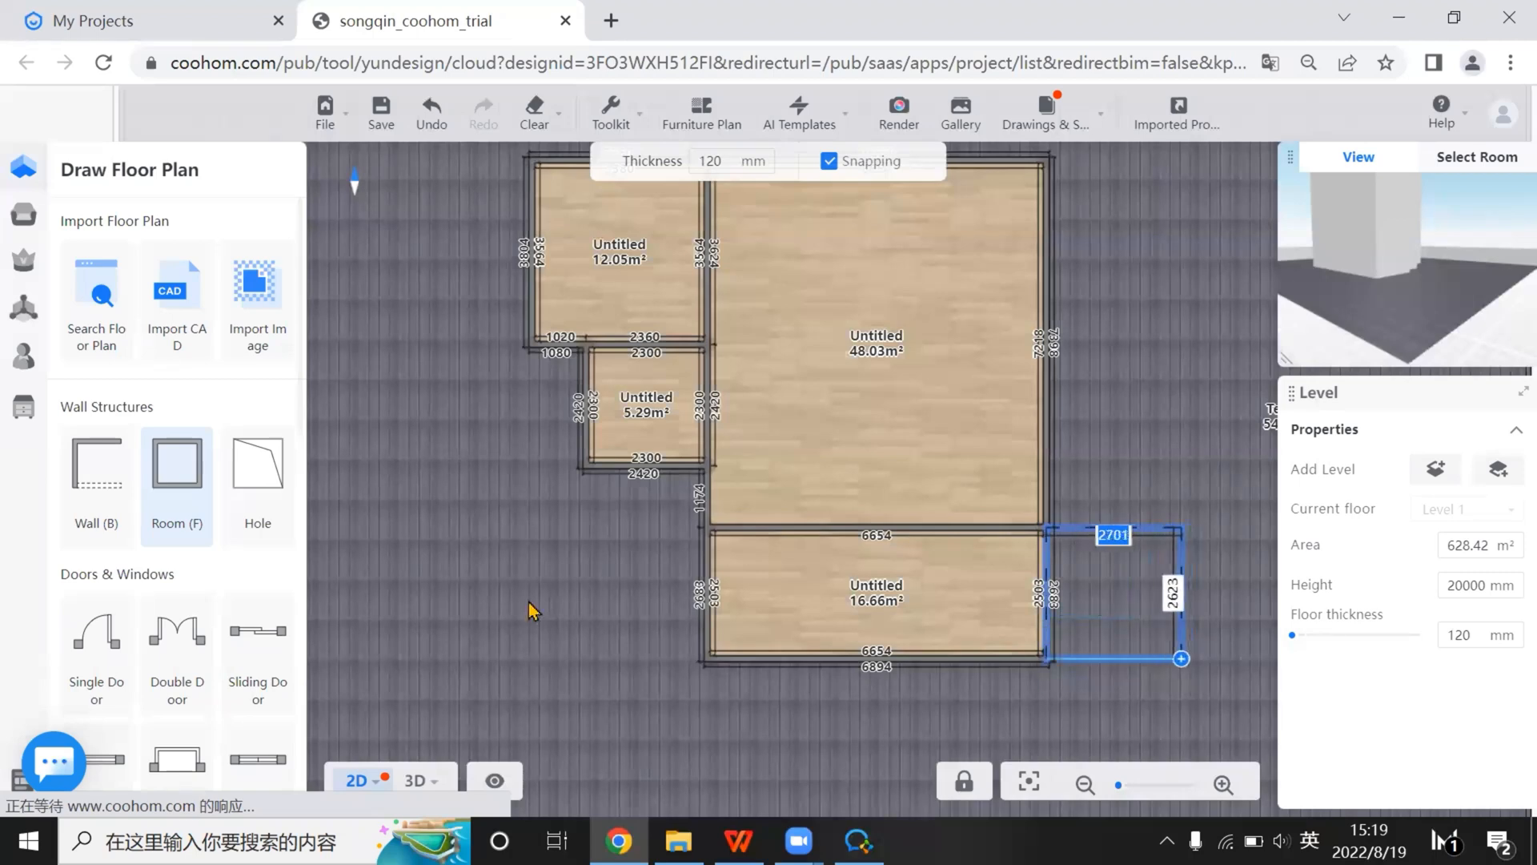
pyautogui.press('Escape')
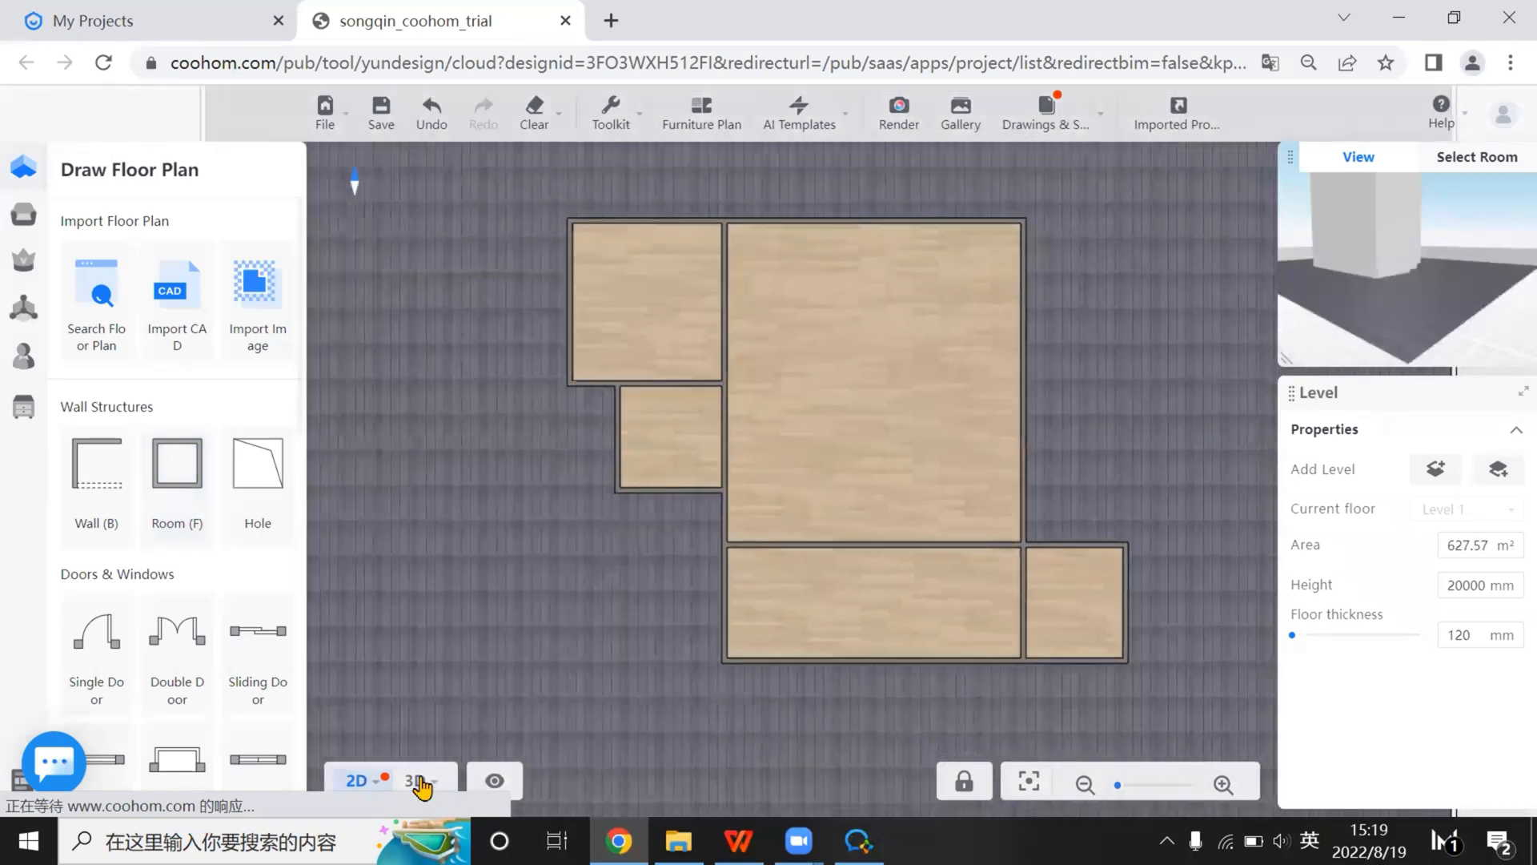
# Inspect the building's wall volumes in 3D from several angles and return to the 2D floor plan
pyautogui.click(420, 787)
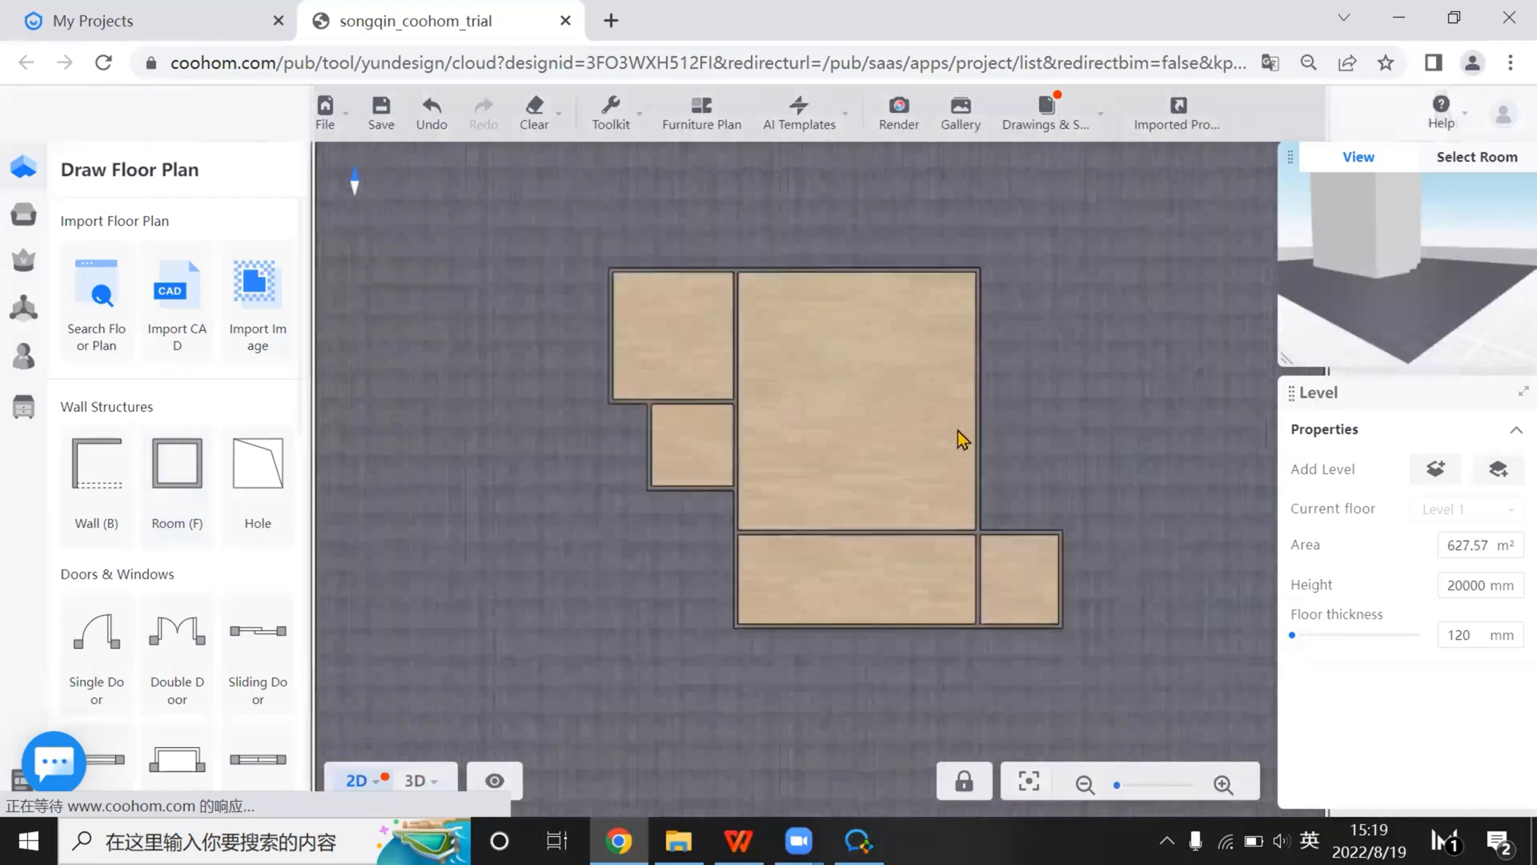
pyautogui.scroll(-5, 903, 580)
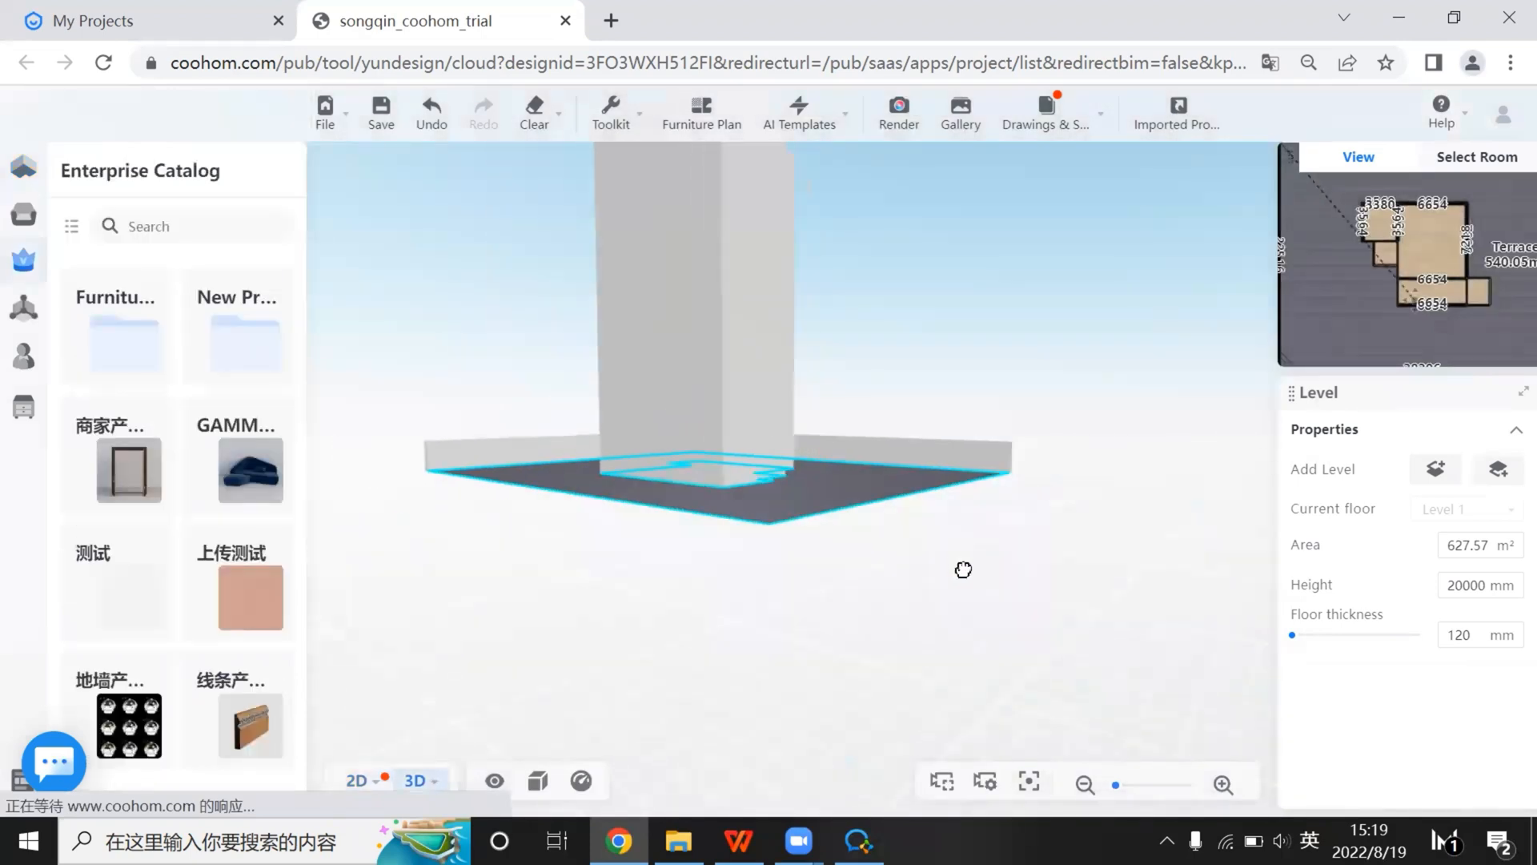
pyautogui.moveTo(964, 569); pyautogui.dragTo(927, 583, button='right')
pyautogui.scroll(1, 896, 584)
pyautogui.scroll(3, 895, 584)
pyautogui.moveTo(1015, 602); pyautogui.dragTo(1117, 555, button='right')
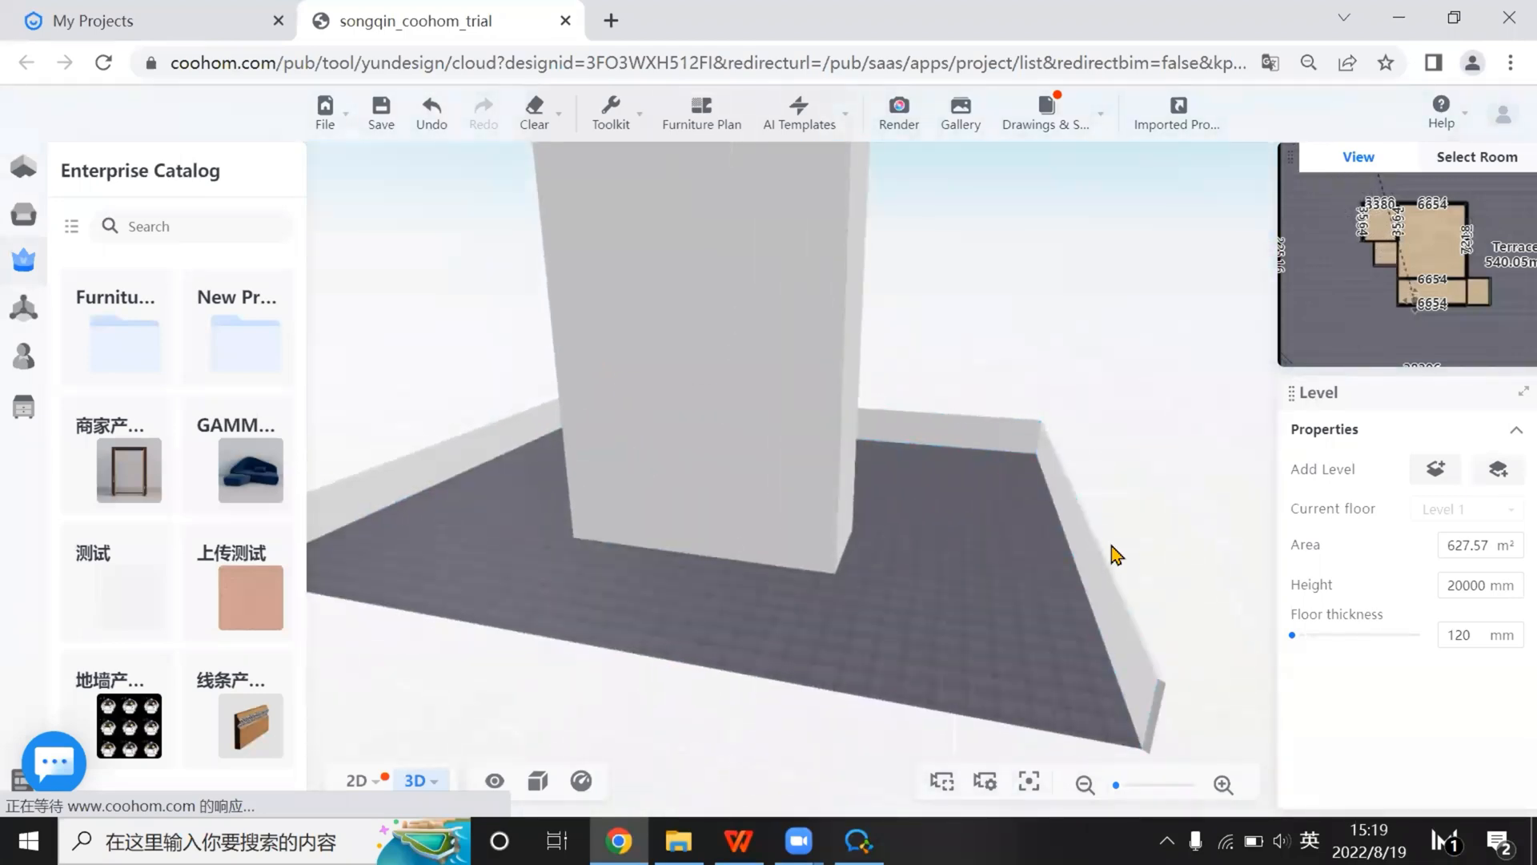
pyautogui.click(356, 780)
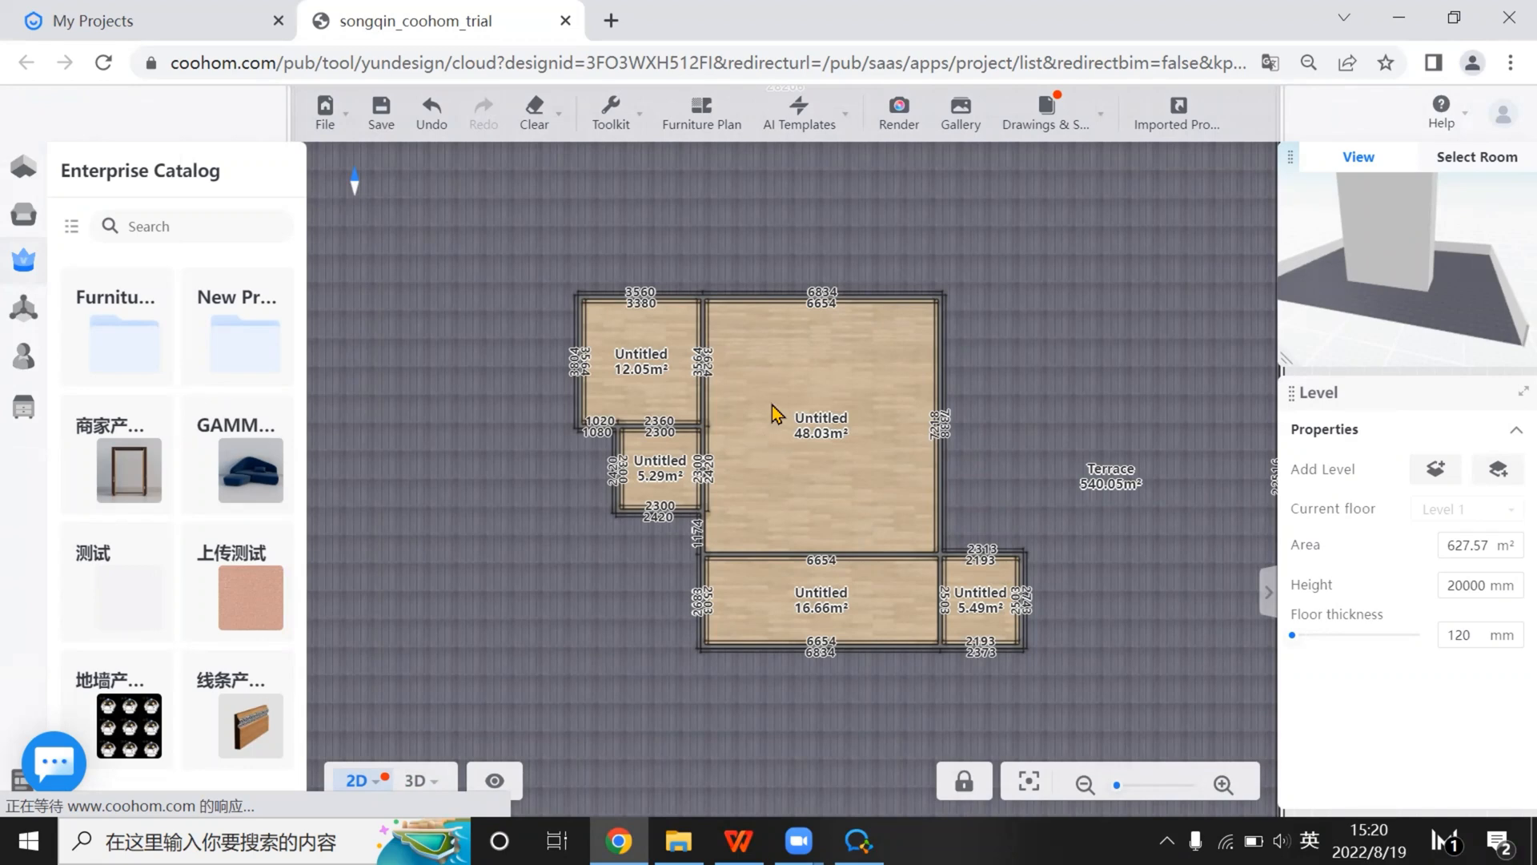
# Convert the top, left and bottom walls of the 12.05 m² room and the left and bottom walls of the 5.29 m² room to dwarf walls
pyautogui.scroll(2, 775, 413)
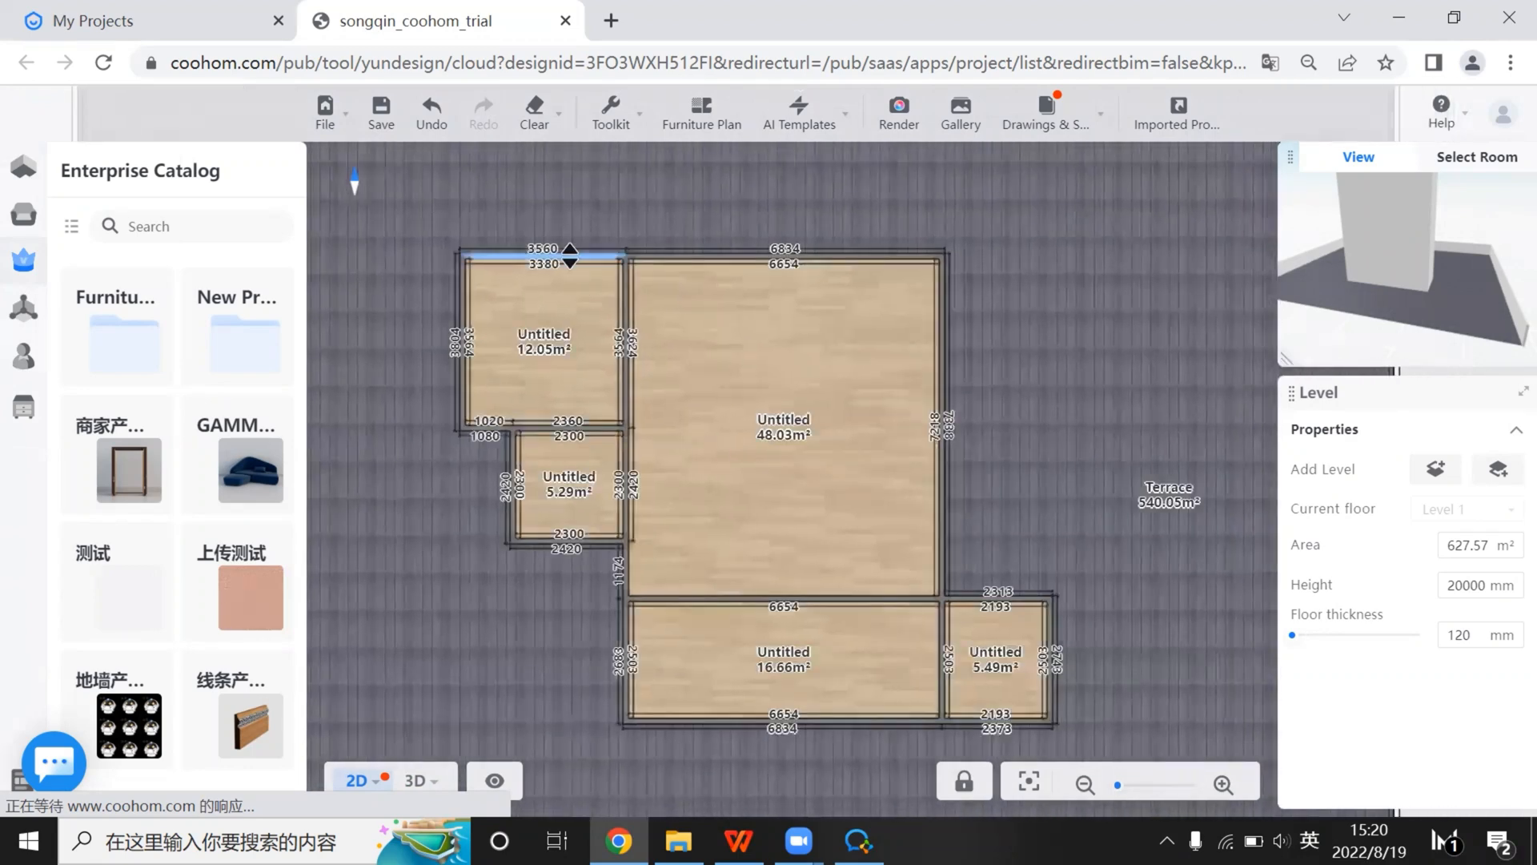
pyautogui.click(570, 256)
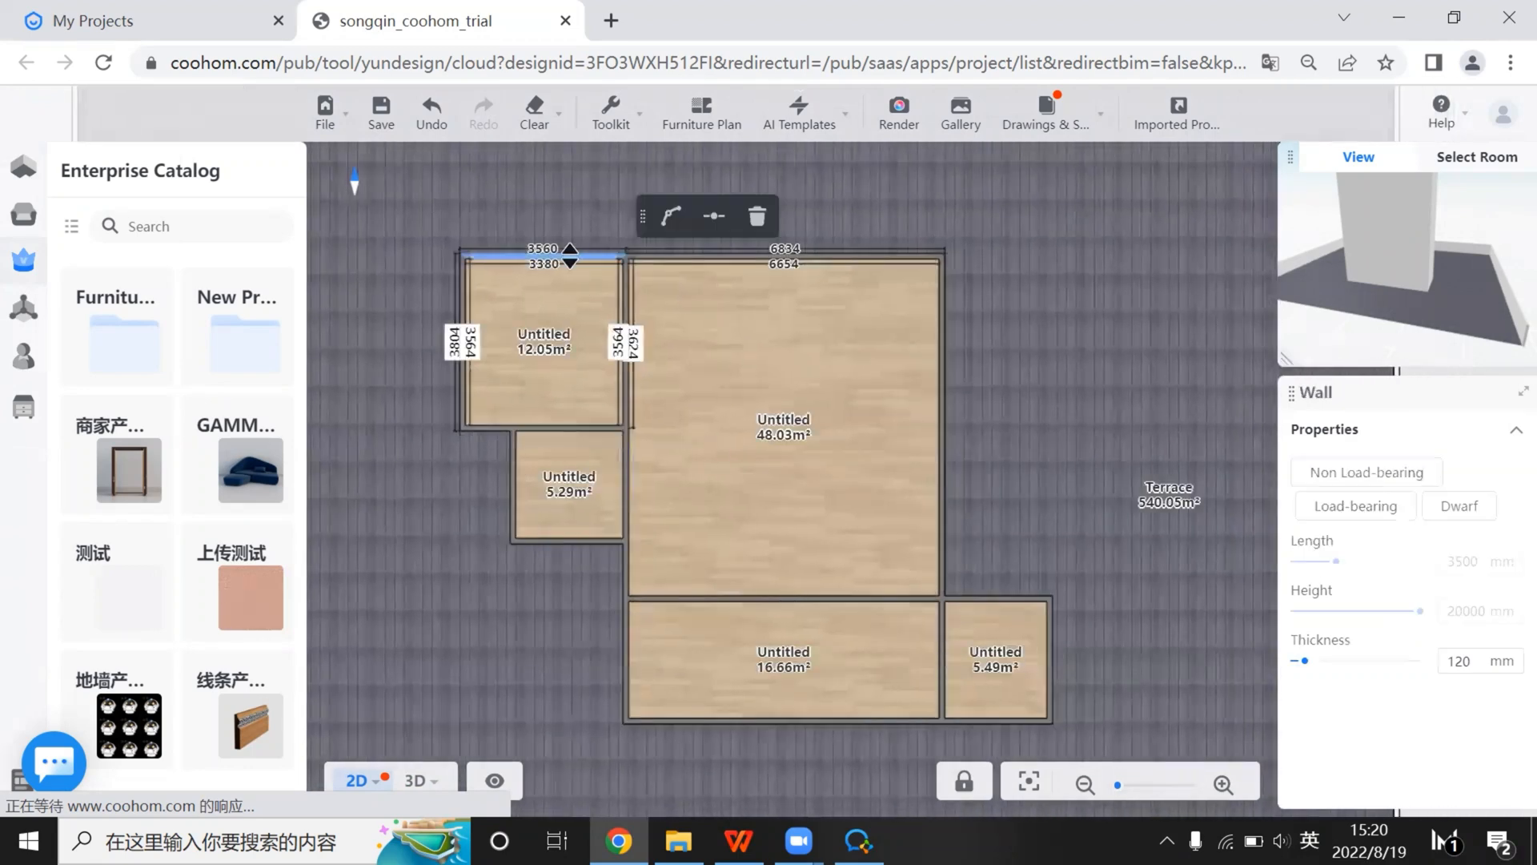
pyautogui.doubleClick(461, 297)
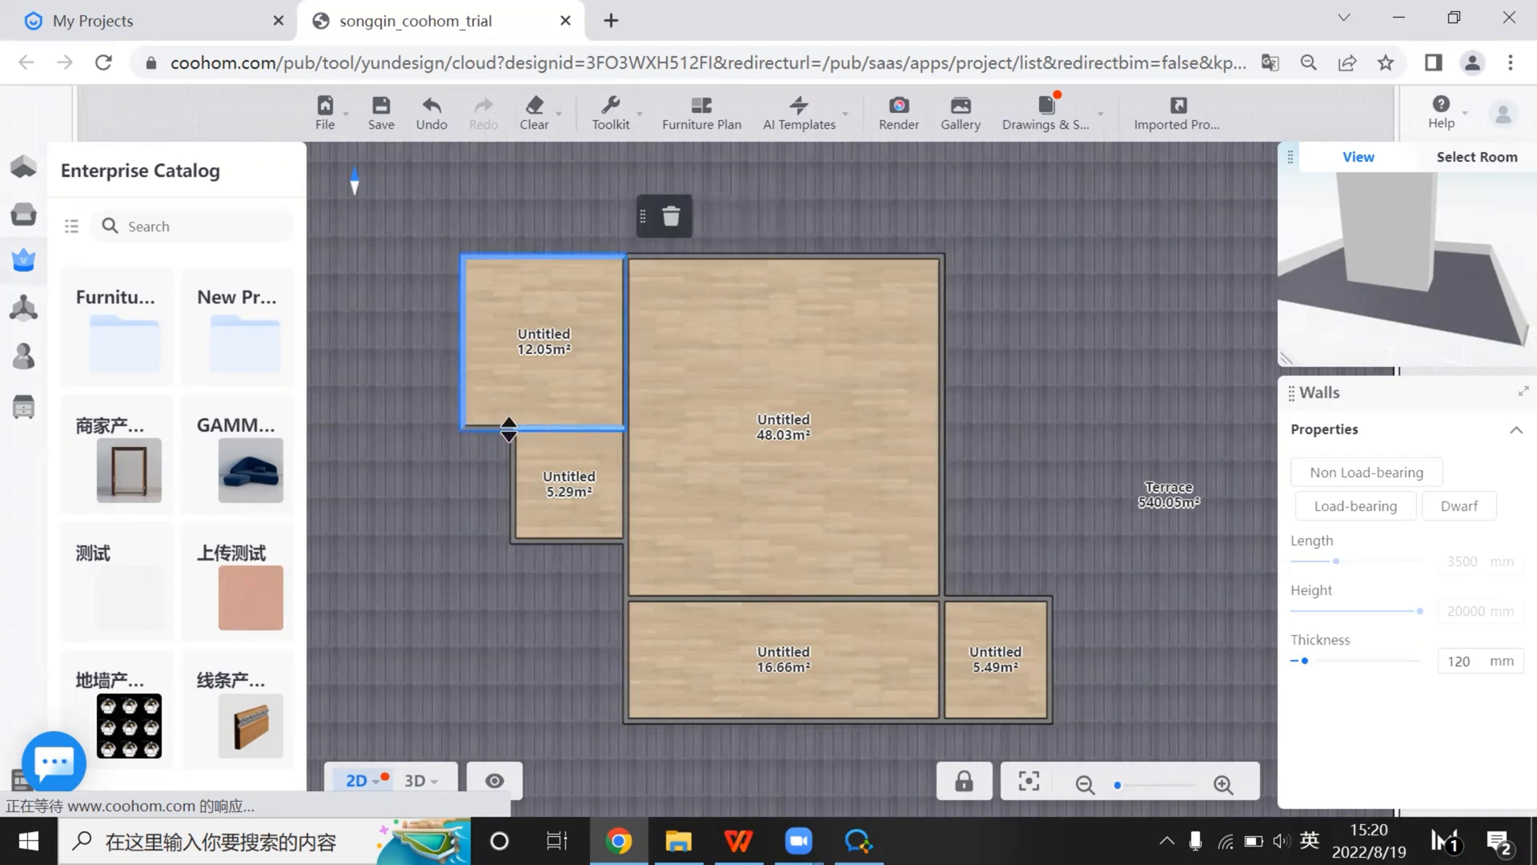
pyautogui.scroll(2, 519, 458)
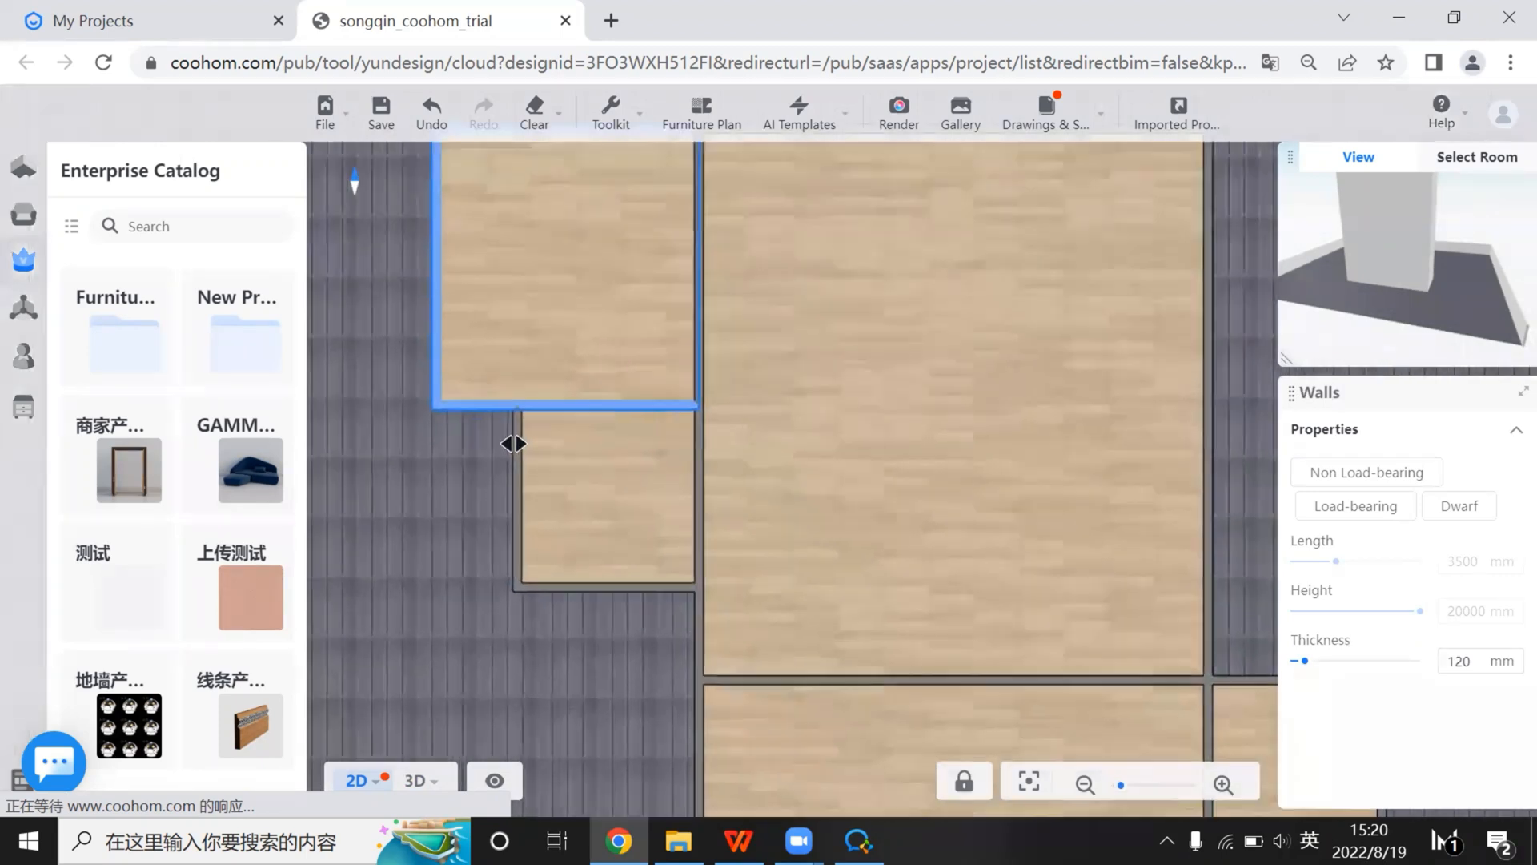
pyautogui.keyDown('ctrl'); pyautogui.click(520, 450); pyautogui.keyUp('ctrl')
pyautogui.keyDown('ctrl'); pyautogui.click(620, 589); pyautogui.keyUp('ctrl')
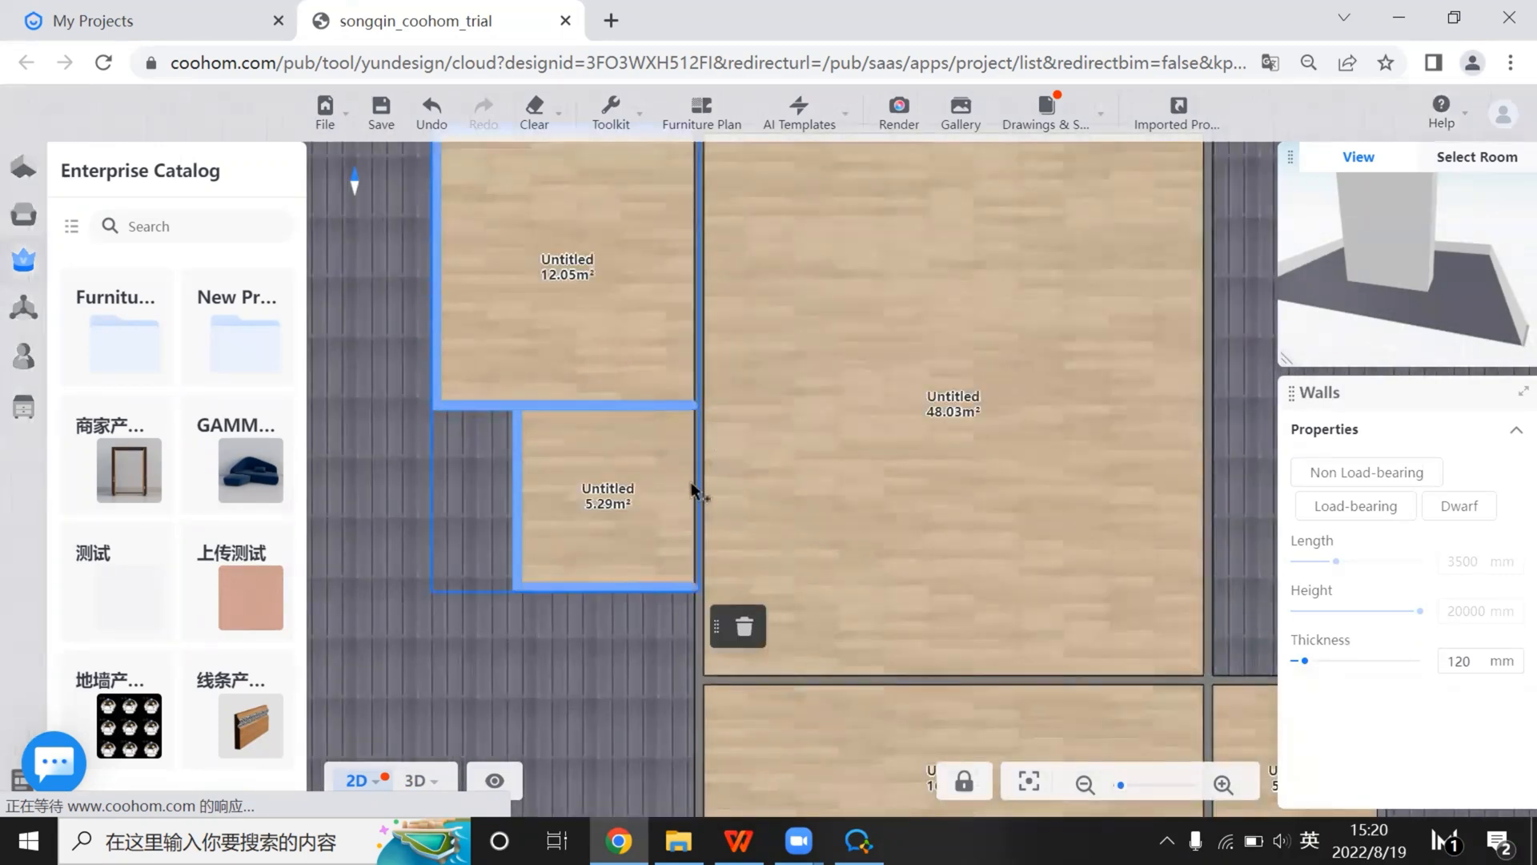
pyautogui.click(1479, 517)
pyautogui.click(1486, 617)
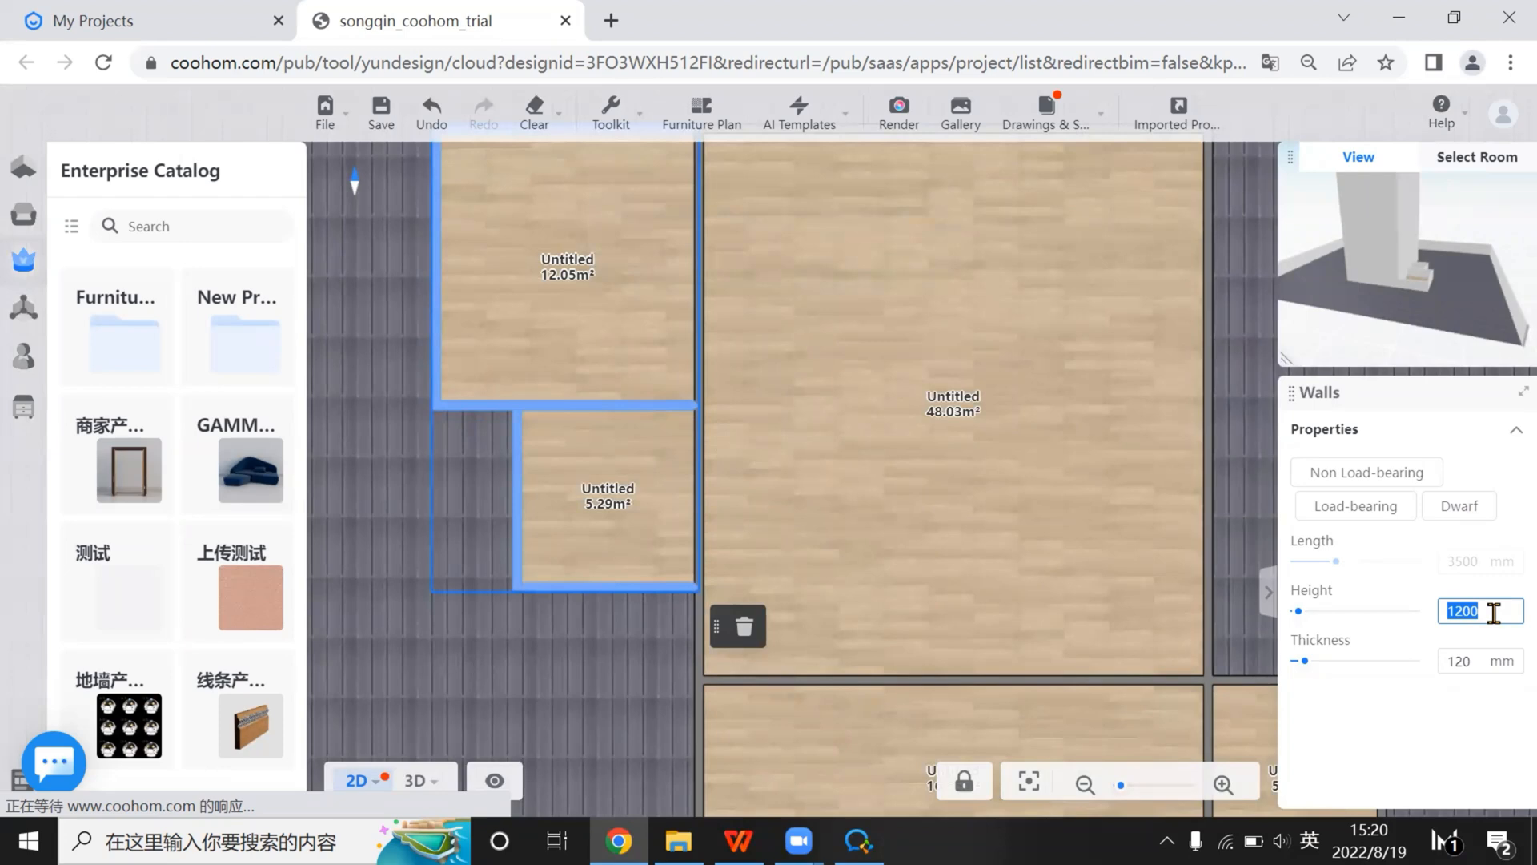
# Consult the reference slides in WPS and set the height of the five dwarf walls around the two smaller rooms to 3000 mm
pyautogui.click(738, 841)
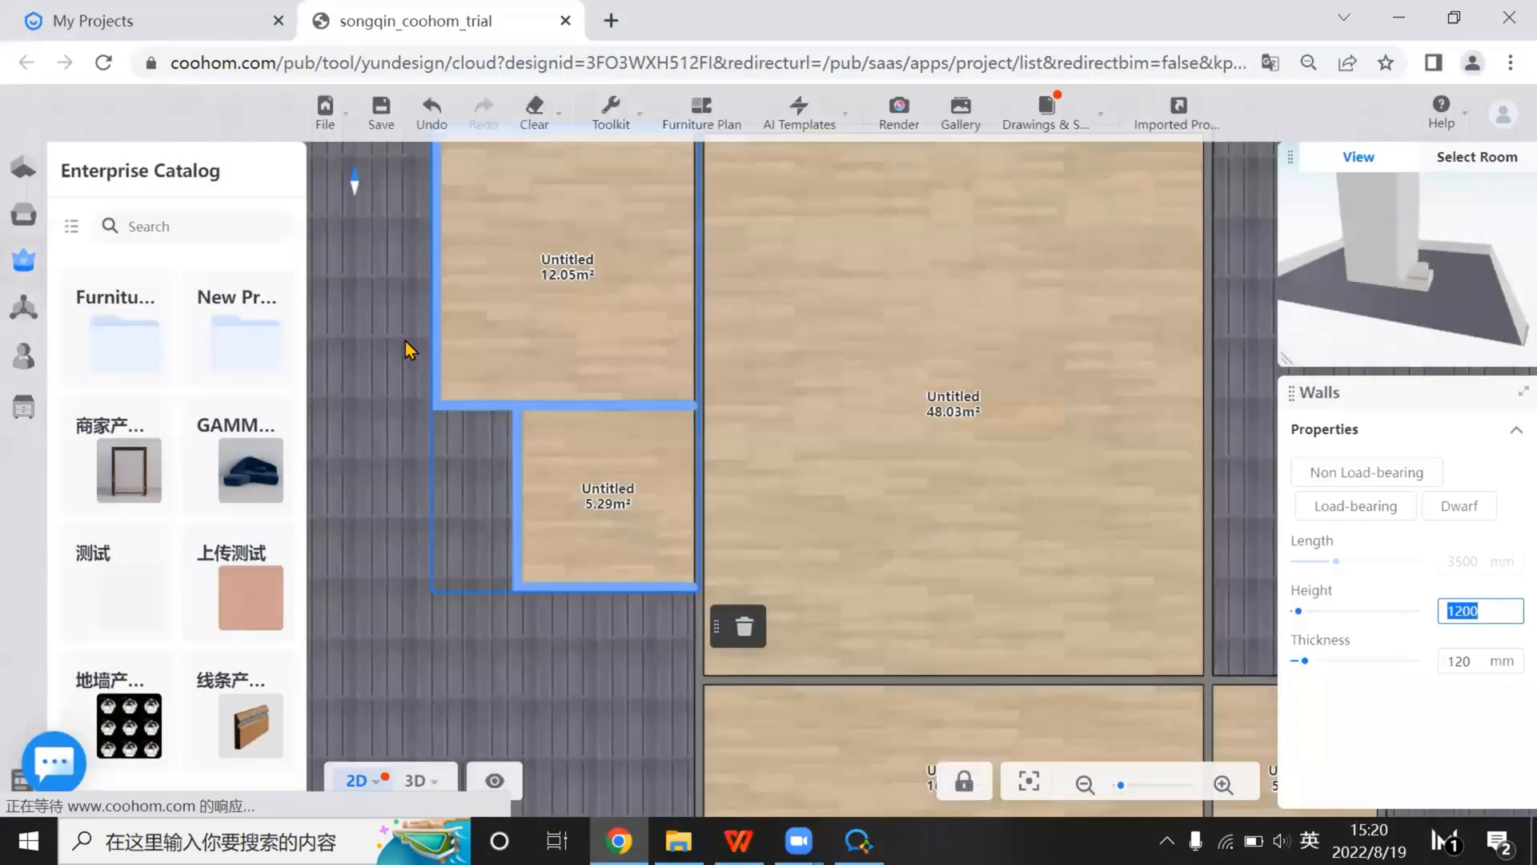
pyautogui.scroll(-2, 432, 349)
pyautogui.click(449, 336)
pyautogui.scroll(3, 473, 326)
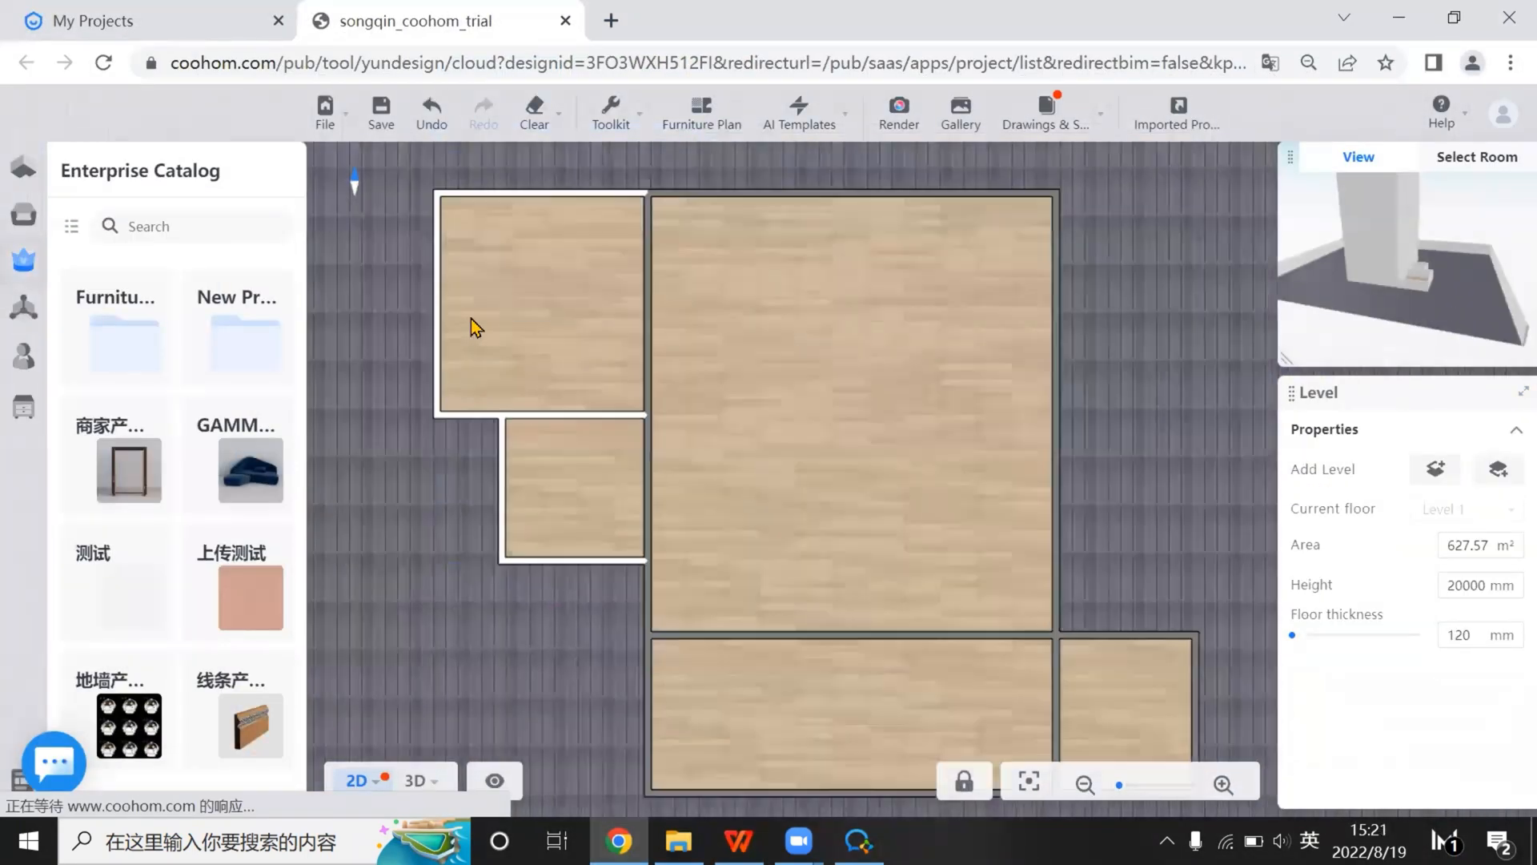
pyautogui.moveTo(535, 368); pyautogui.dragTo(595, 415)
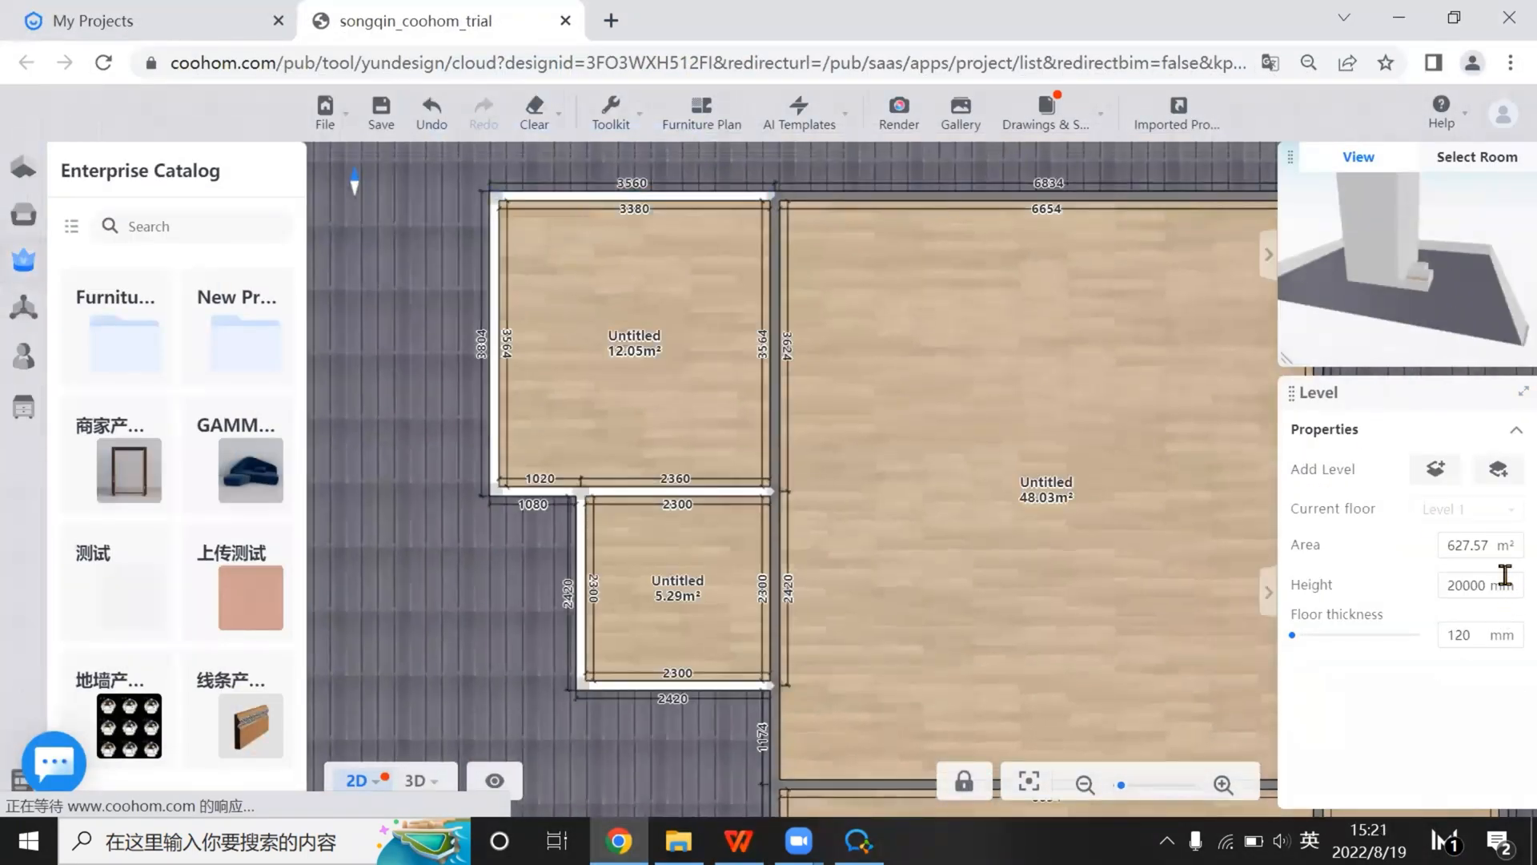
pyautogui.click(607, 196)
pyautogui.keyDown('ctrl'); pyautogui.click(496, 274); pyautogui.keyUp('ctrl')
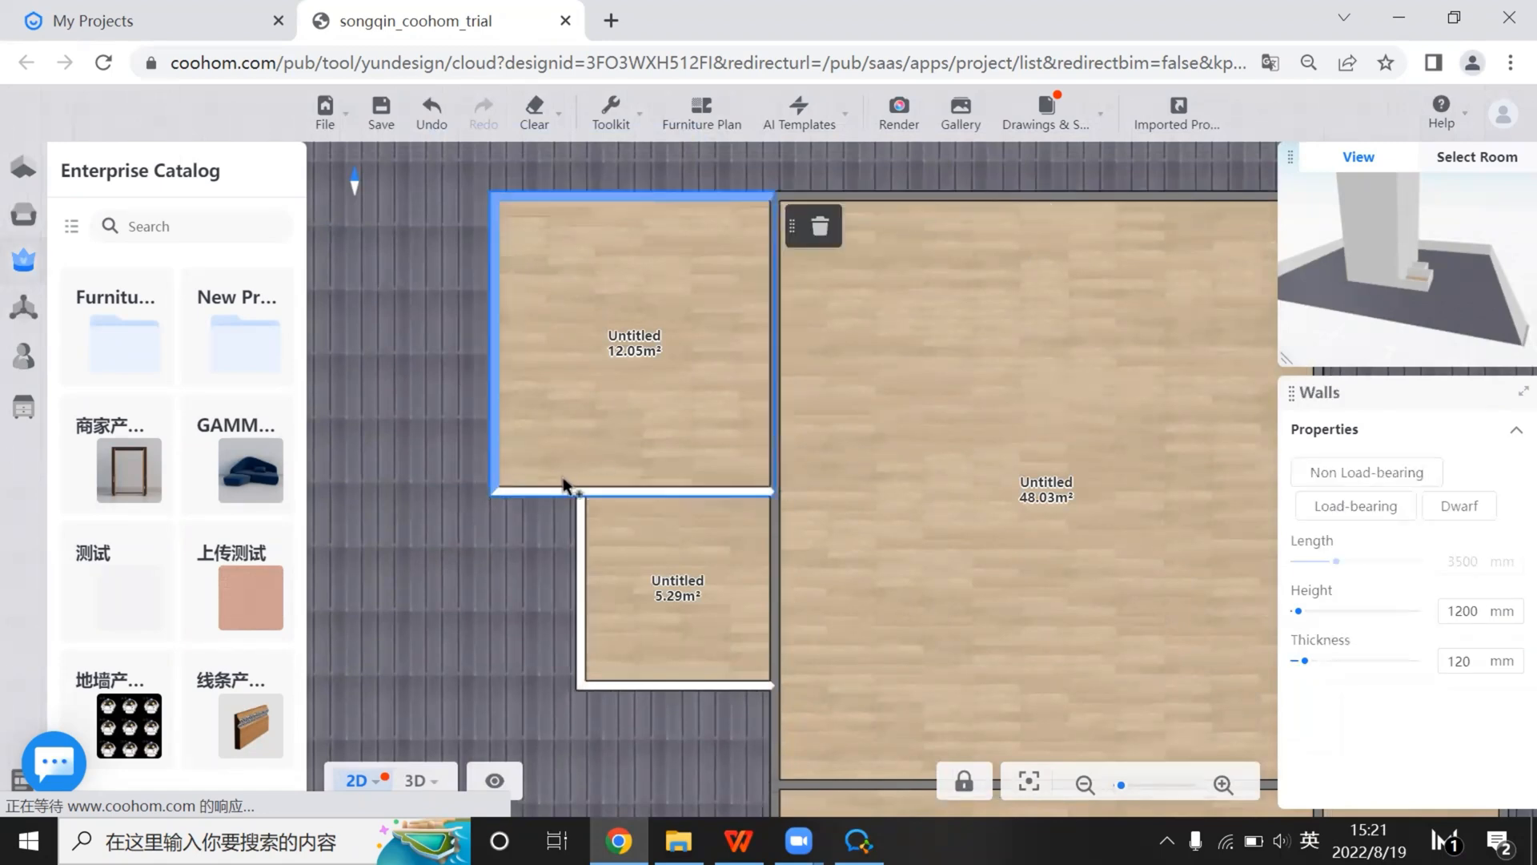
pyautogui.keyDown('ctrl'); pyautogui.click(593, 490); pyautogui.keyUp('ctrl')
pyautogui.keyDown('ctrl'); pyautogui.click(579, 551); pyautogui.keyUp('ctrl')
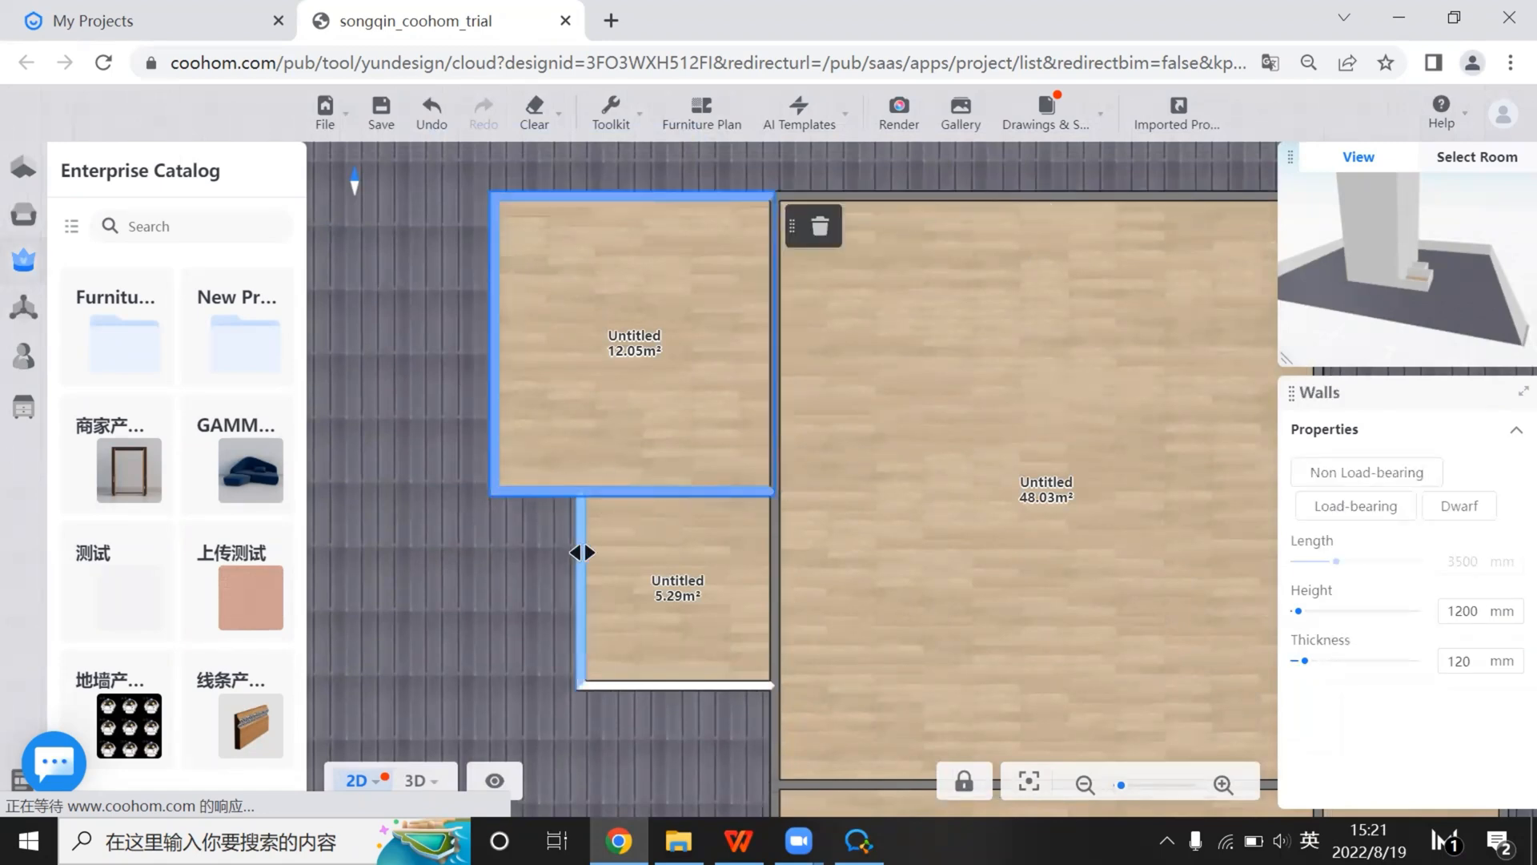
pyautogui.keyDown('ctrl'); pyautogui.click(671, 685); pyautogui.keyUp('ctrl')
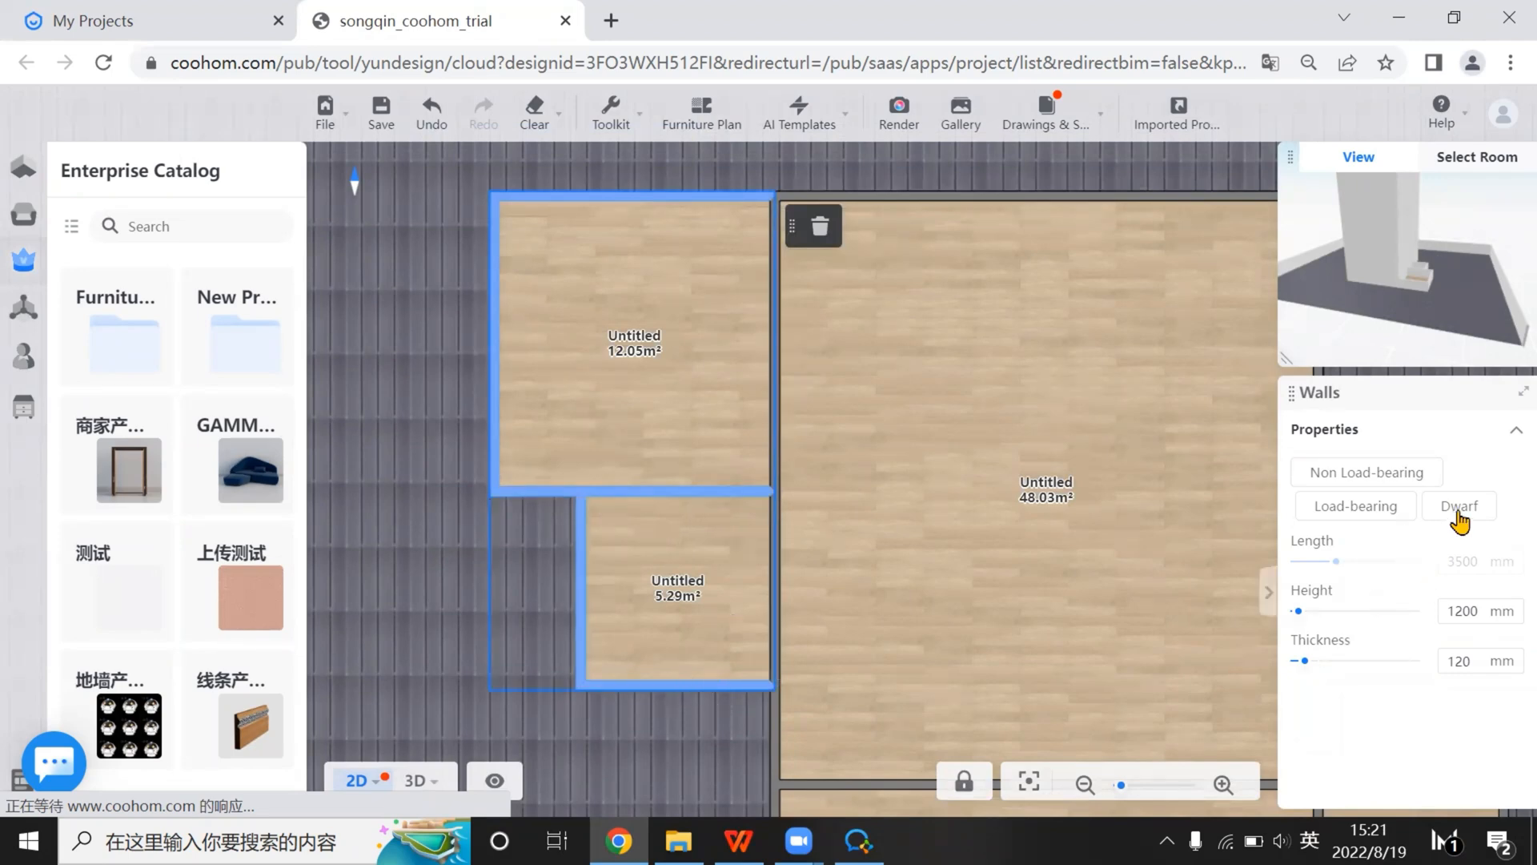
pyautogui.click(1478, 613)
pyautogui.write('3000')
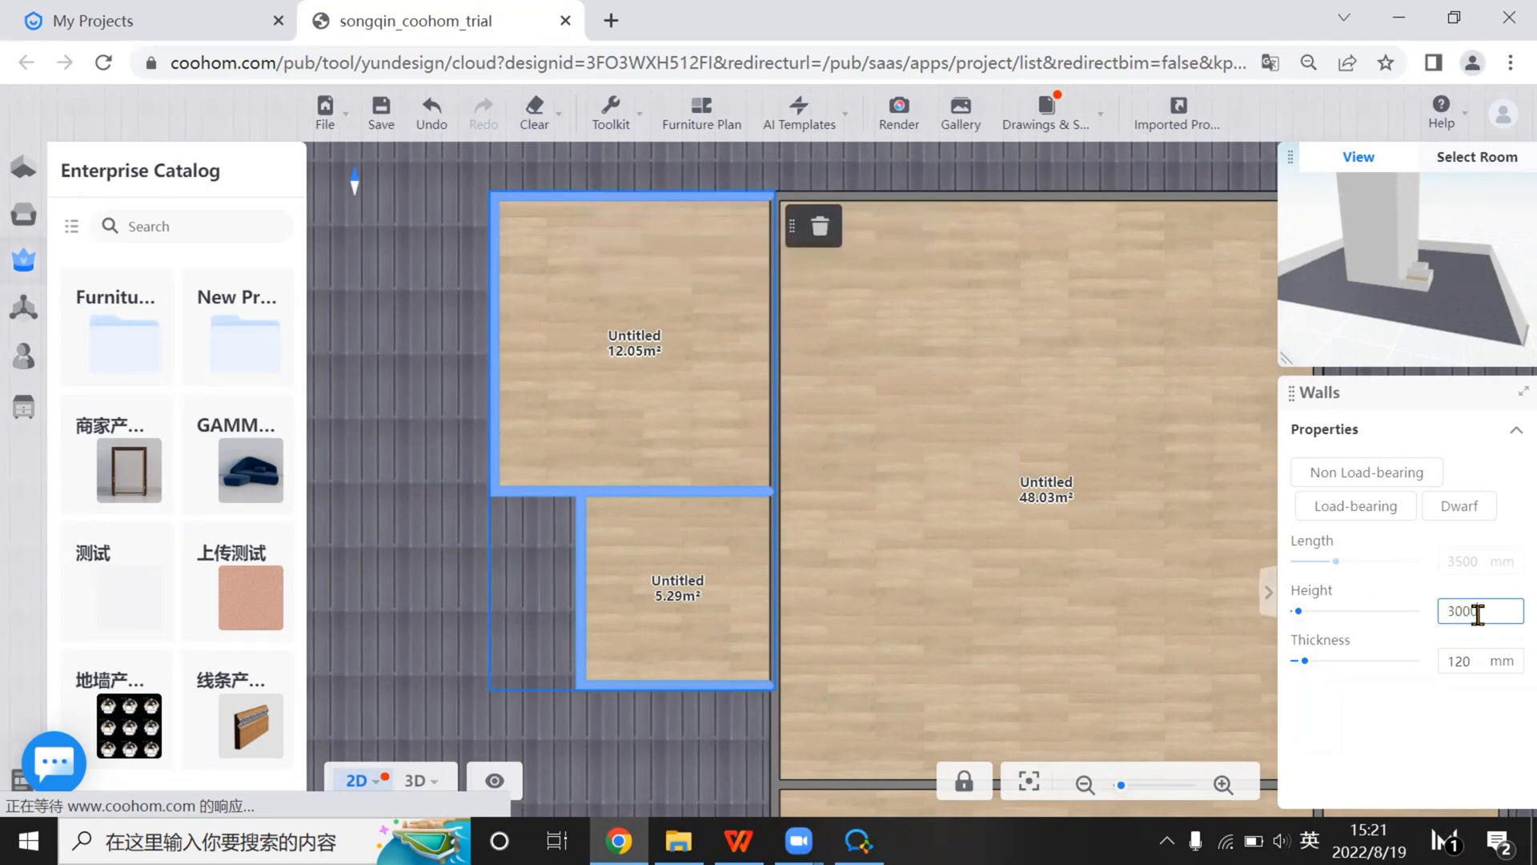
pyautogui.press('Return')
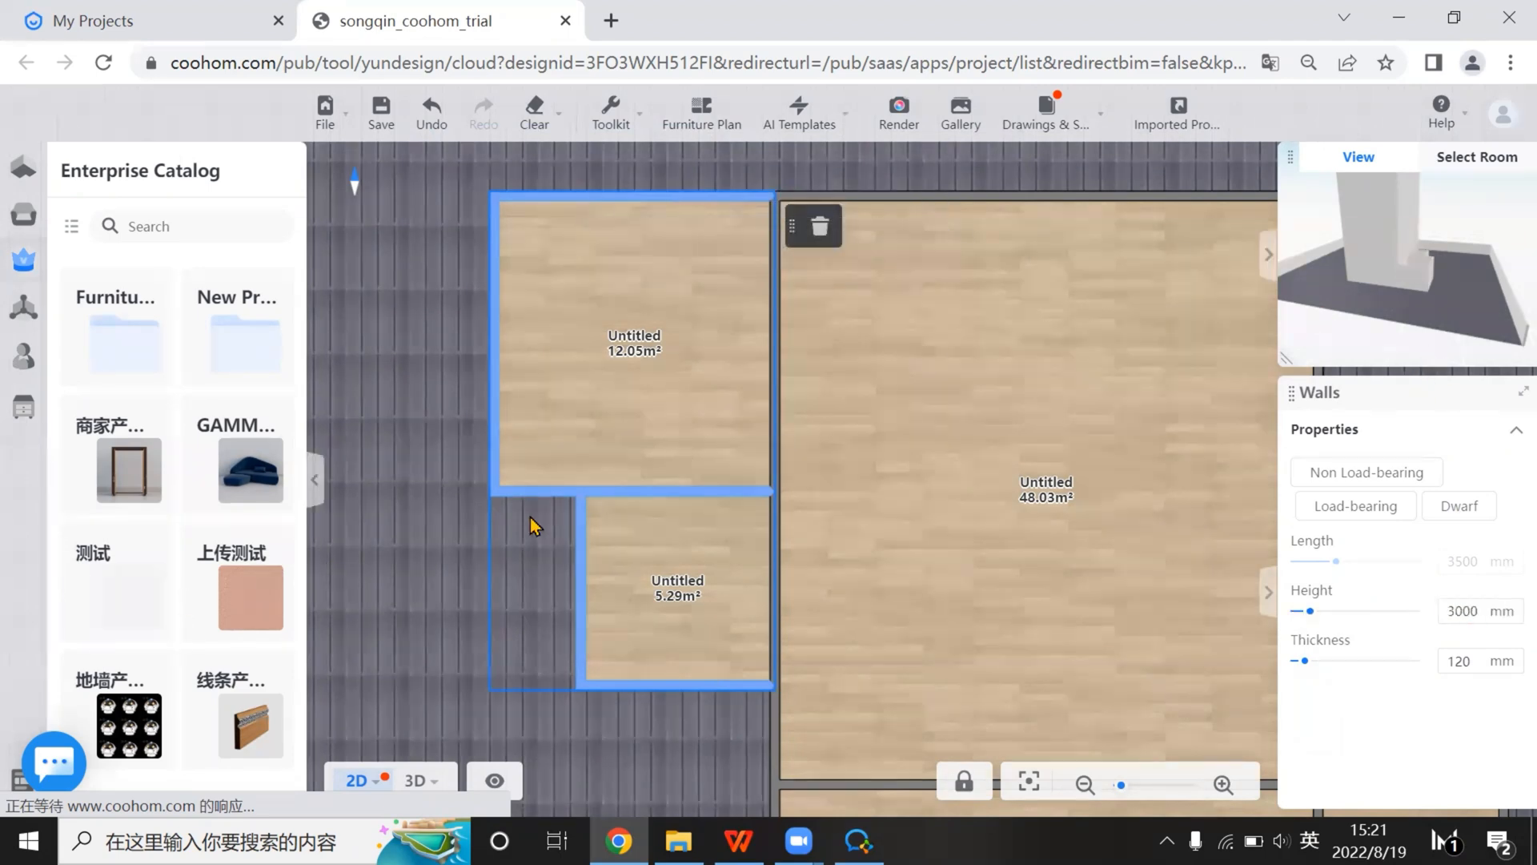
pyautogui.click(462, 425)
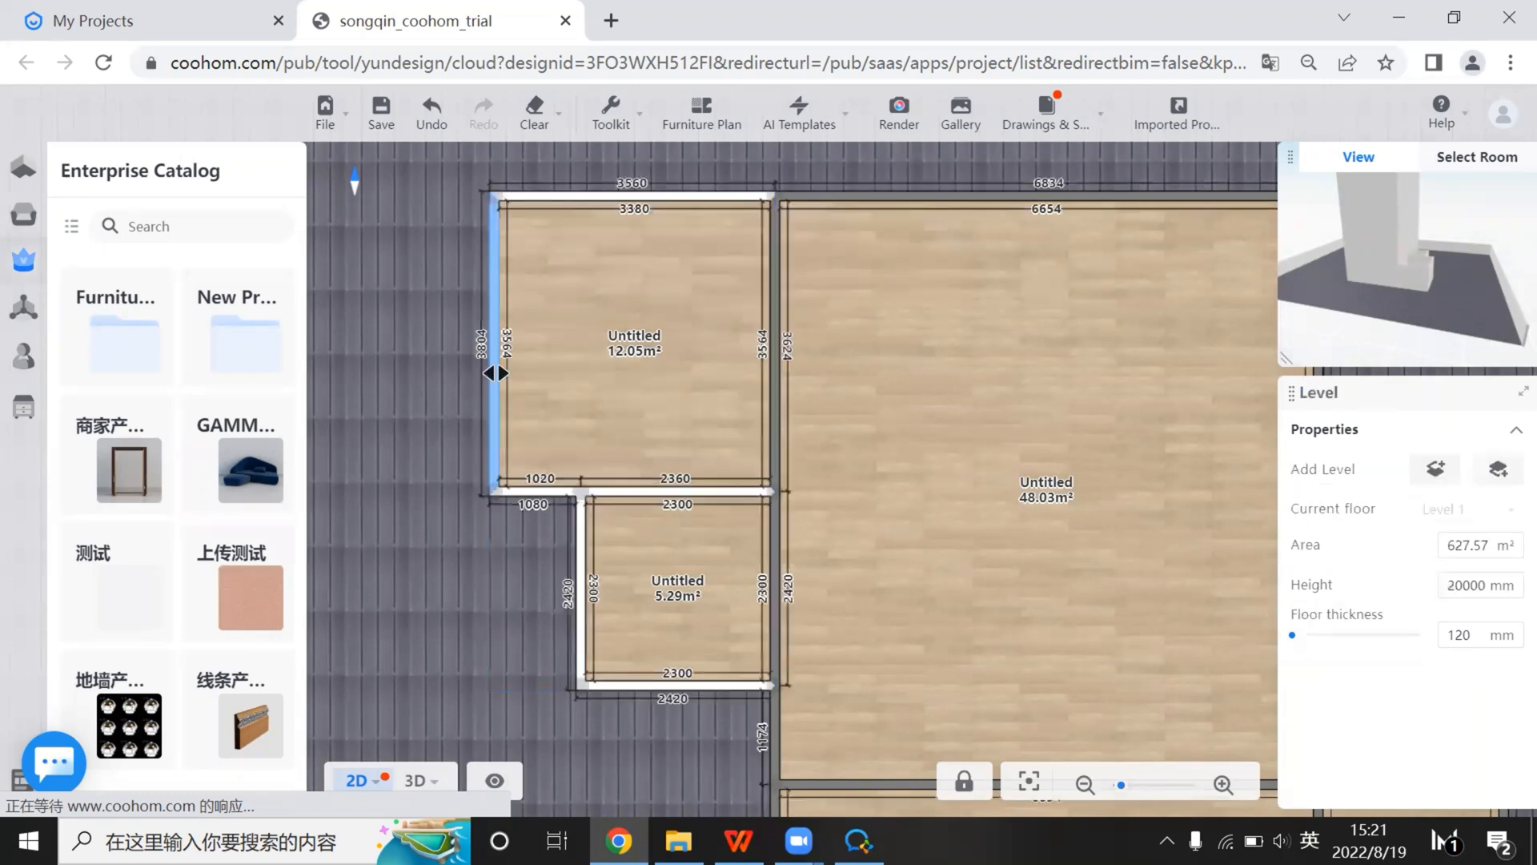
# Check the WPS reference slides and split the 12.05 m² room's left wall, leaving a lower segment about 1060 mm long
pyautogui.click(496, 373)
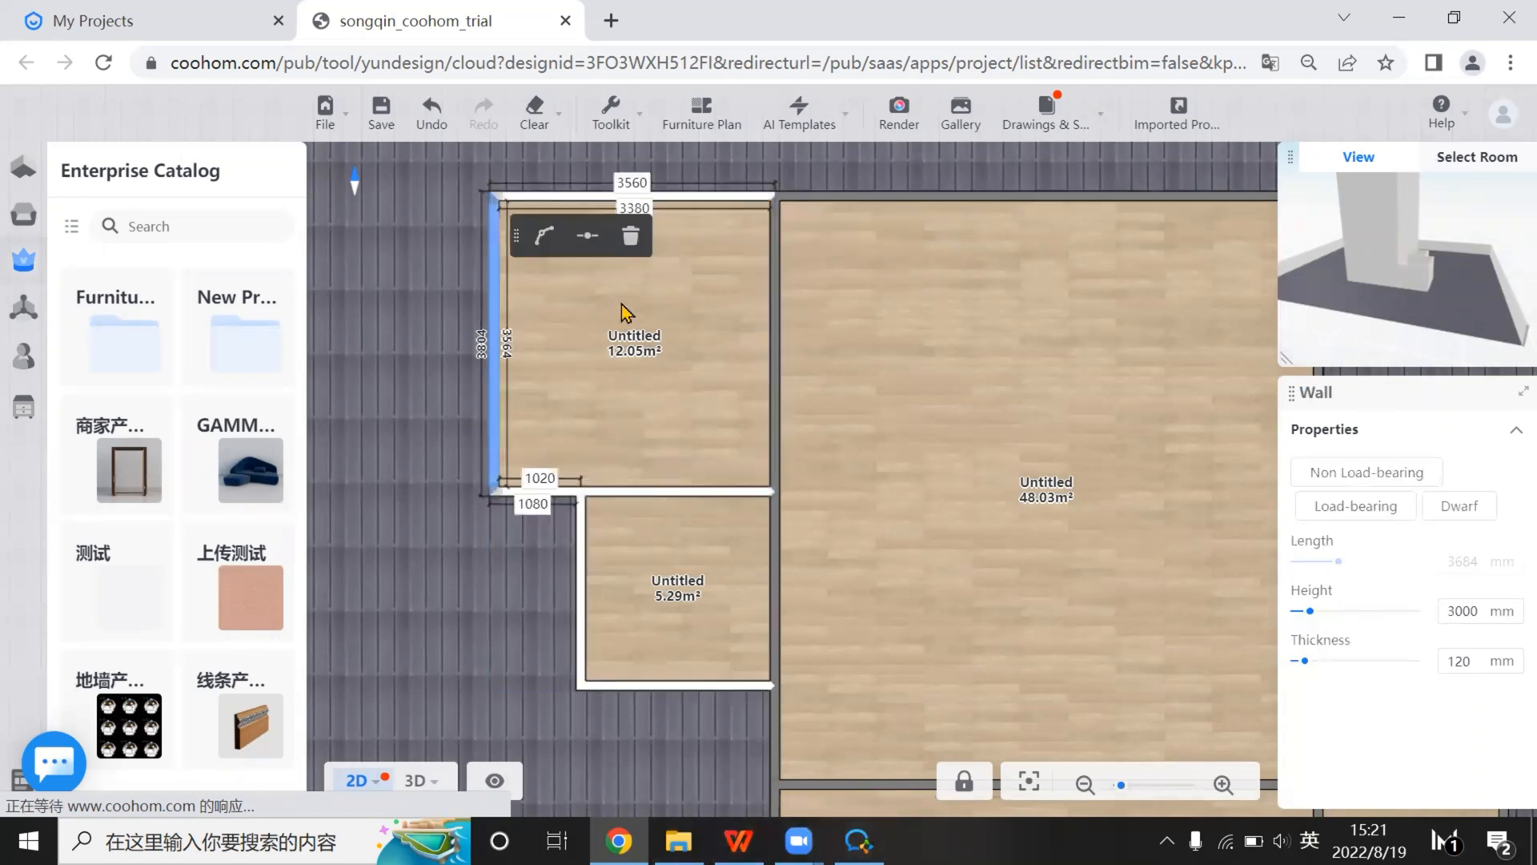
pyautogui.click(738, 841)
pyautogui.click(588, 235)
pyautogui.moveTo(494, 343); pyautogui.dragTo(491, 433)
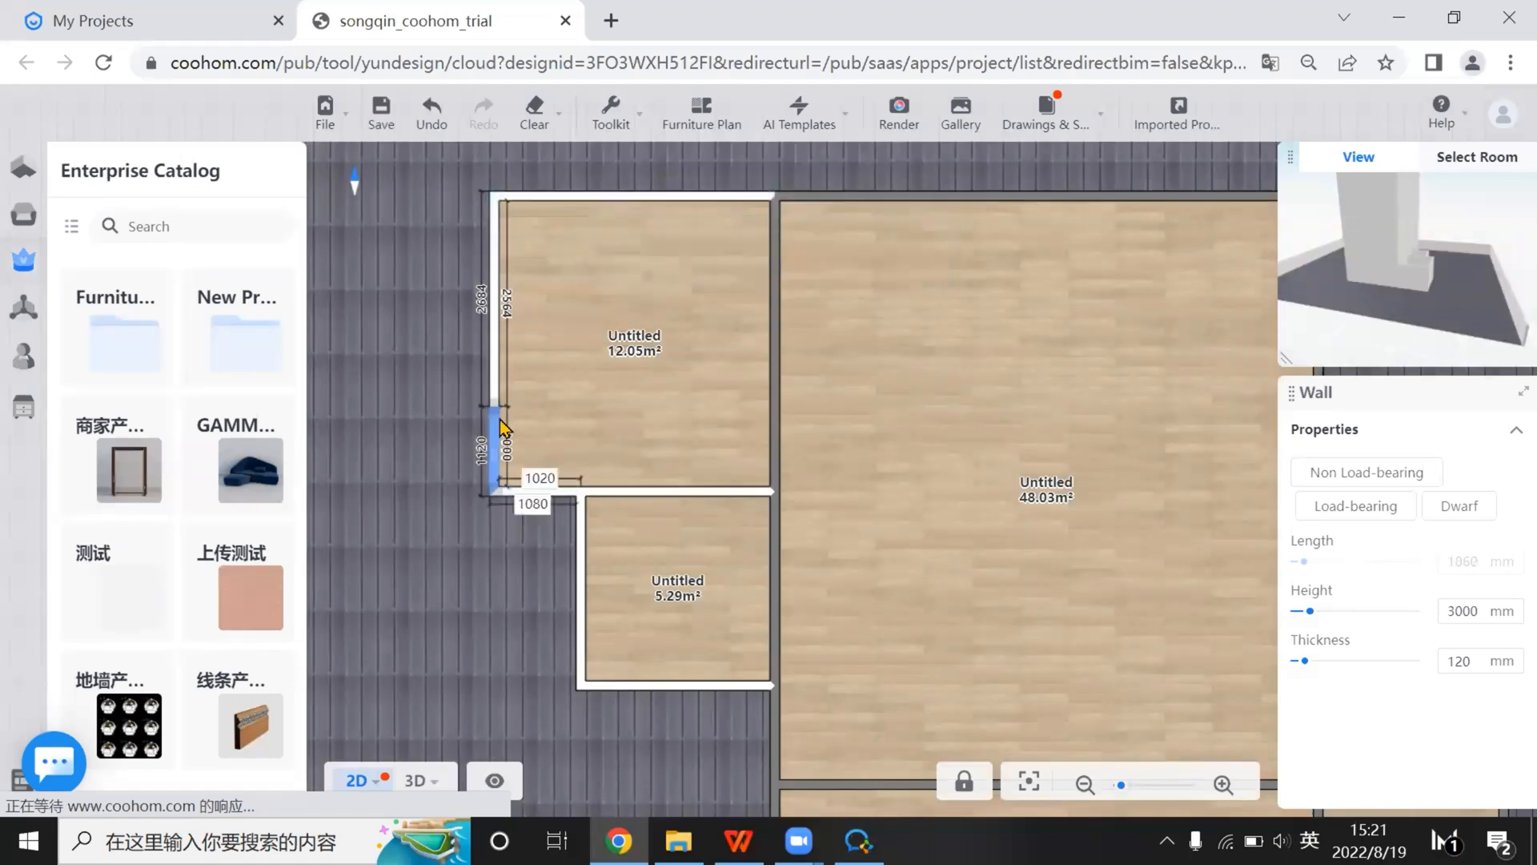
# Try a height of 5.8 mm for the 12.05 m² room's top wall and upper left wall segment, checking it in 3D
pyautogui.click(532, 196)
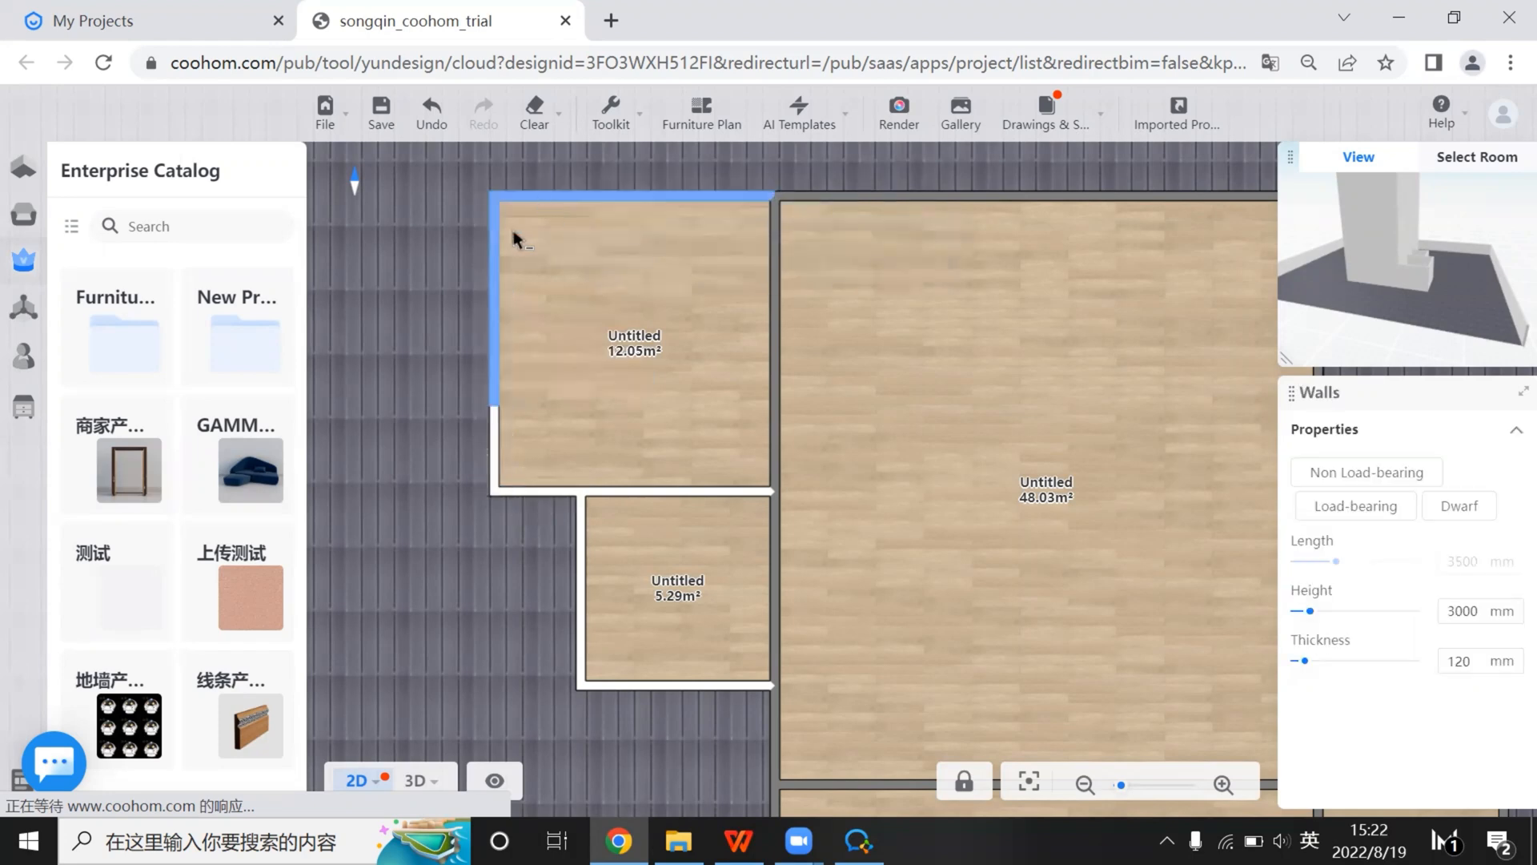
pyautogui.click(513, 231)
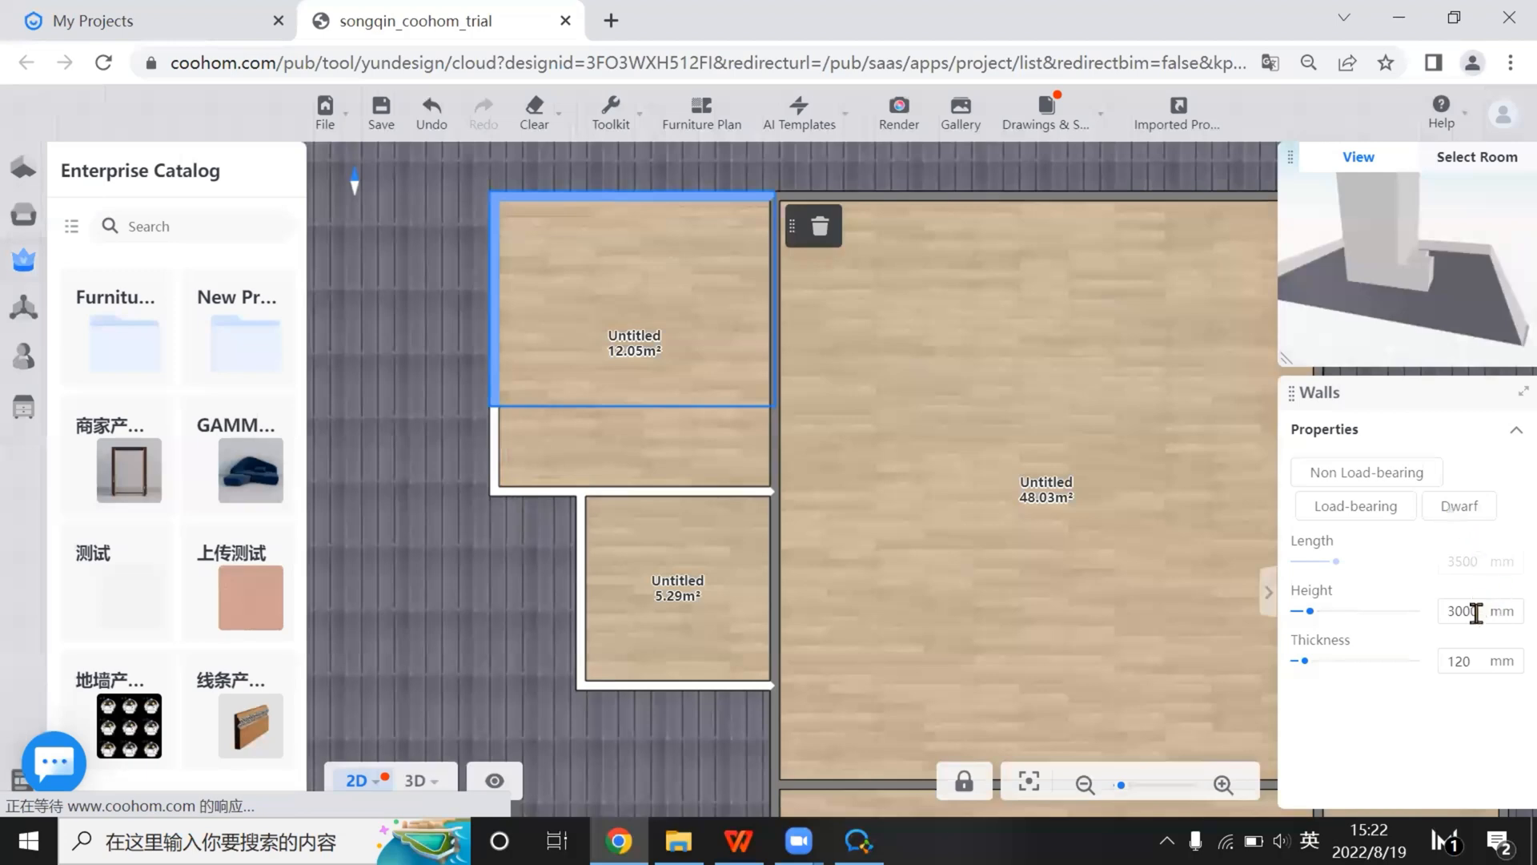
pyautogui.doubleClick(1474, 612)
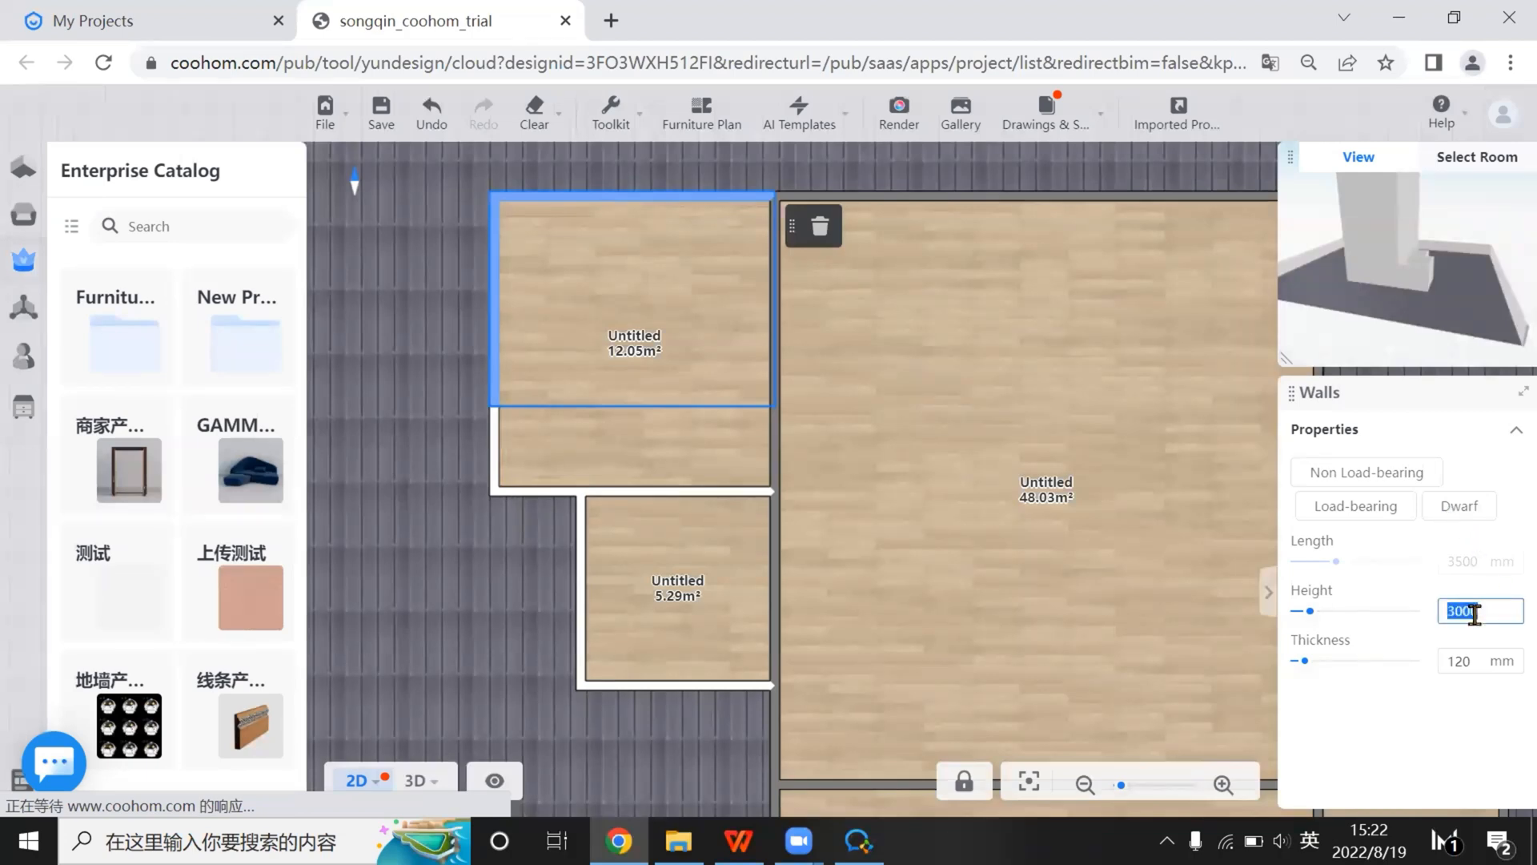
pyautogui.write('5.8')
pyautogui.press('Return')
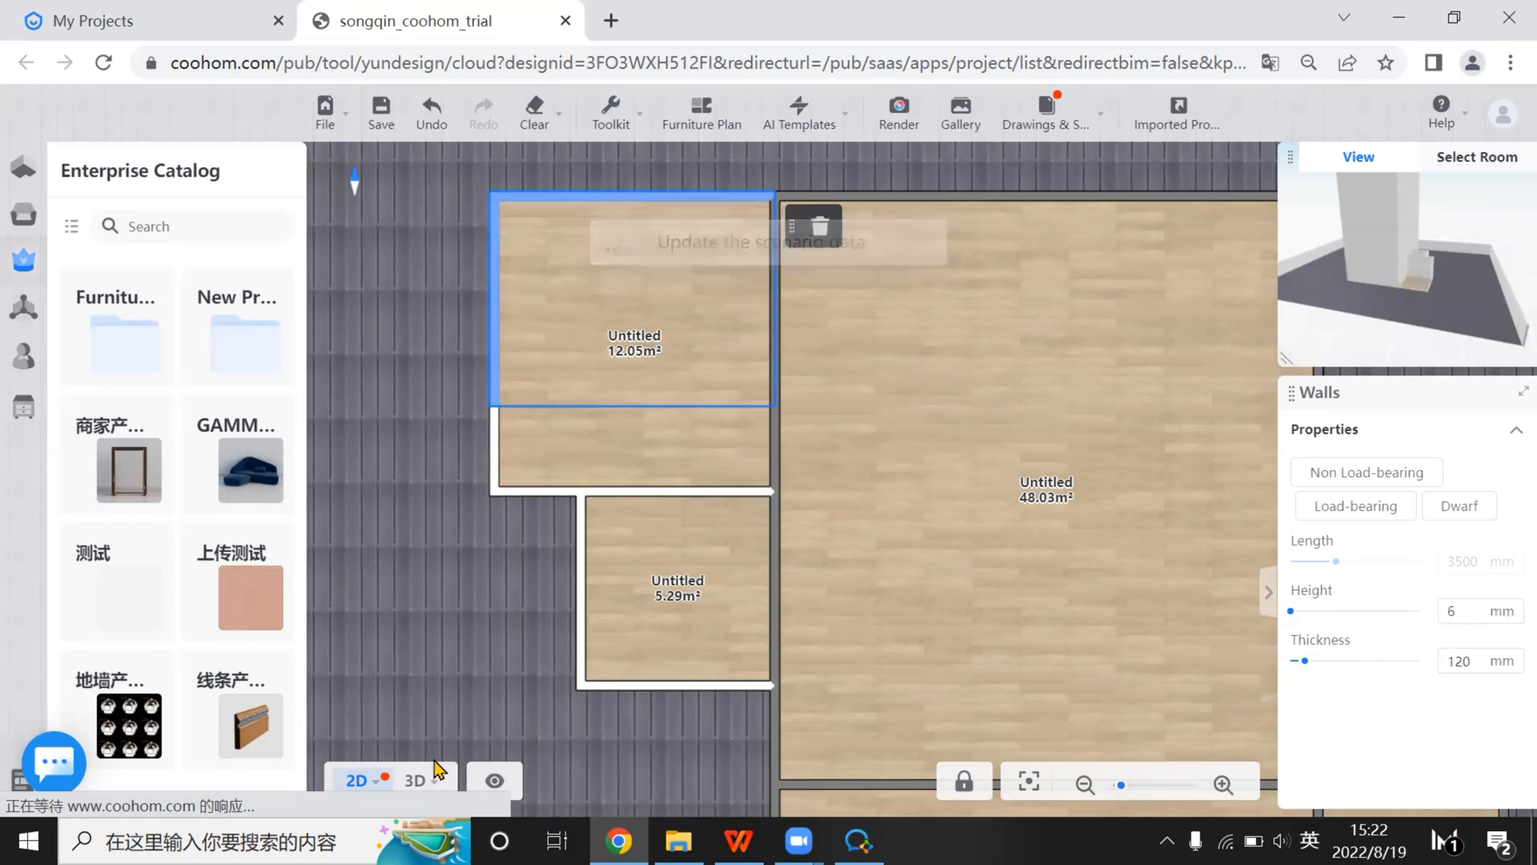
pyautogui.click(415, 780)
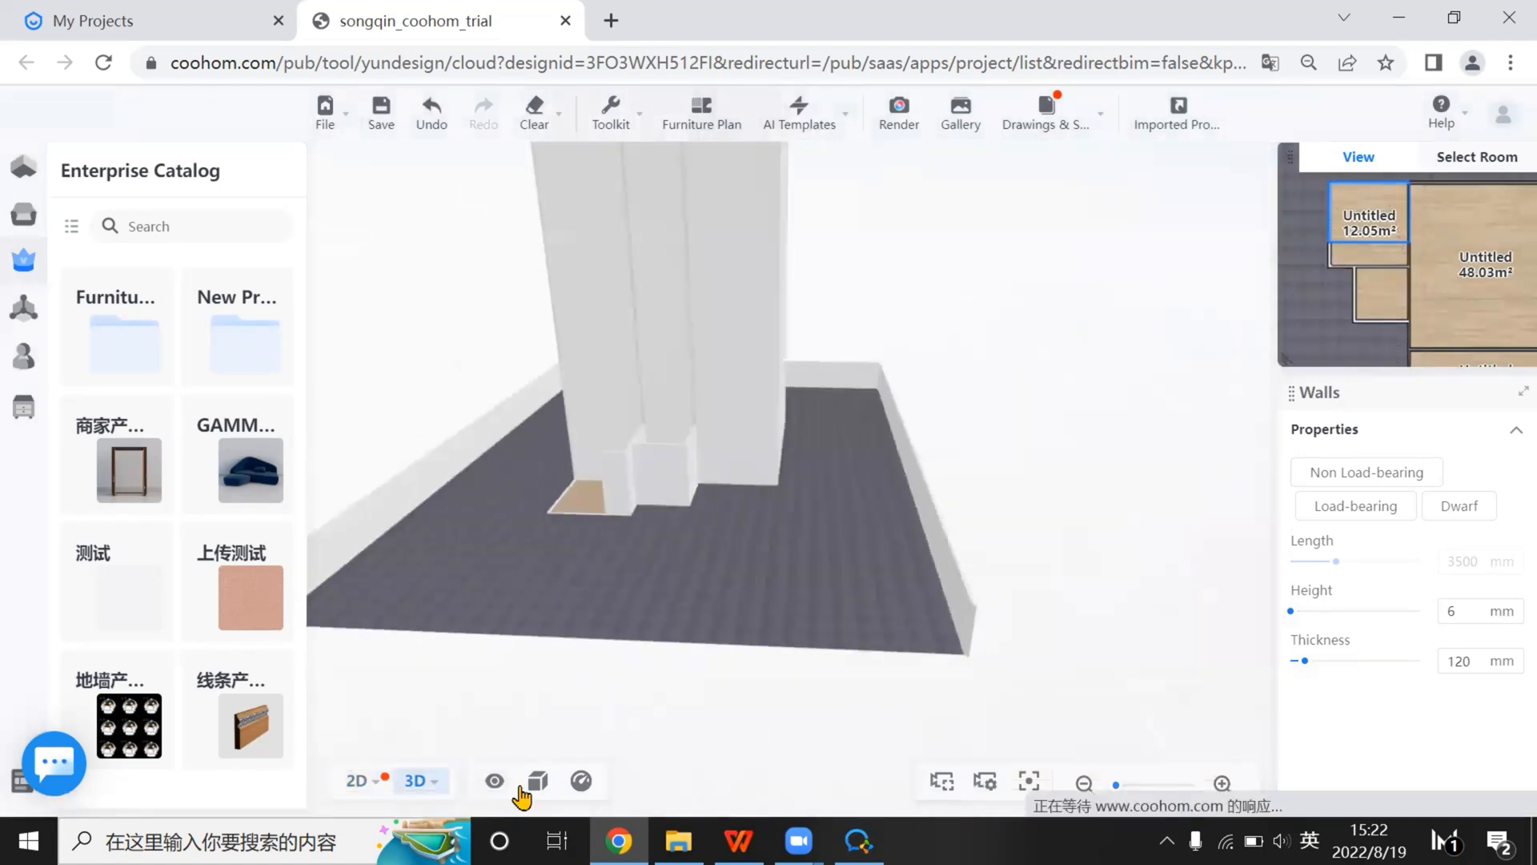
pyautogui.click(357, 780)
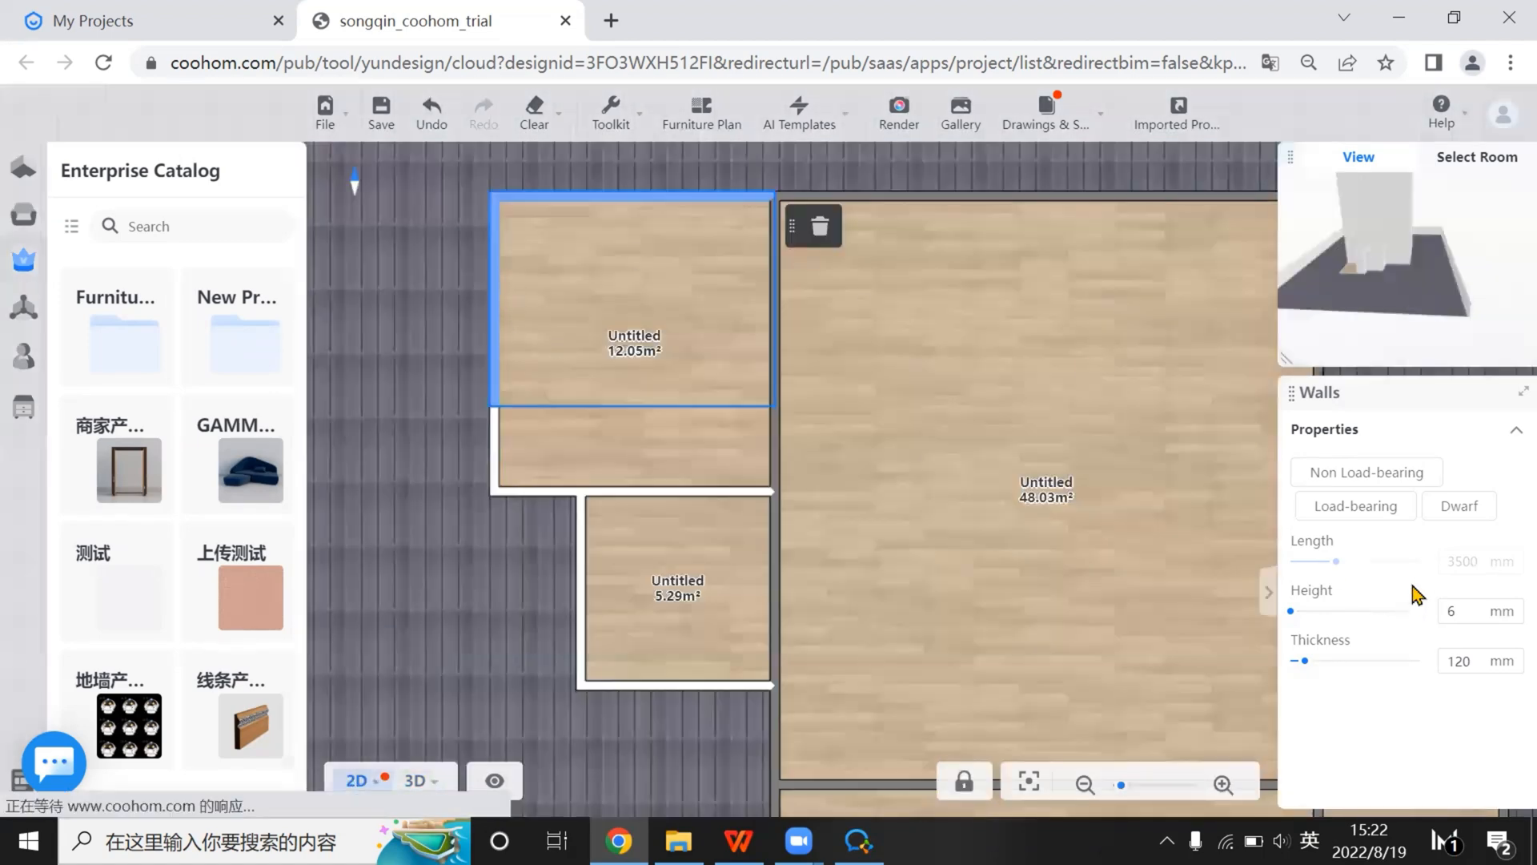
# Set the height of the selected top wall and upper left wall segment to 5800 mm
pyautogui.doubleClick(1476, 610)
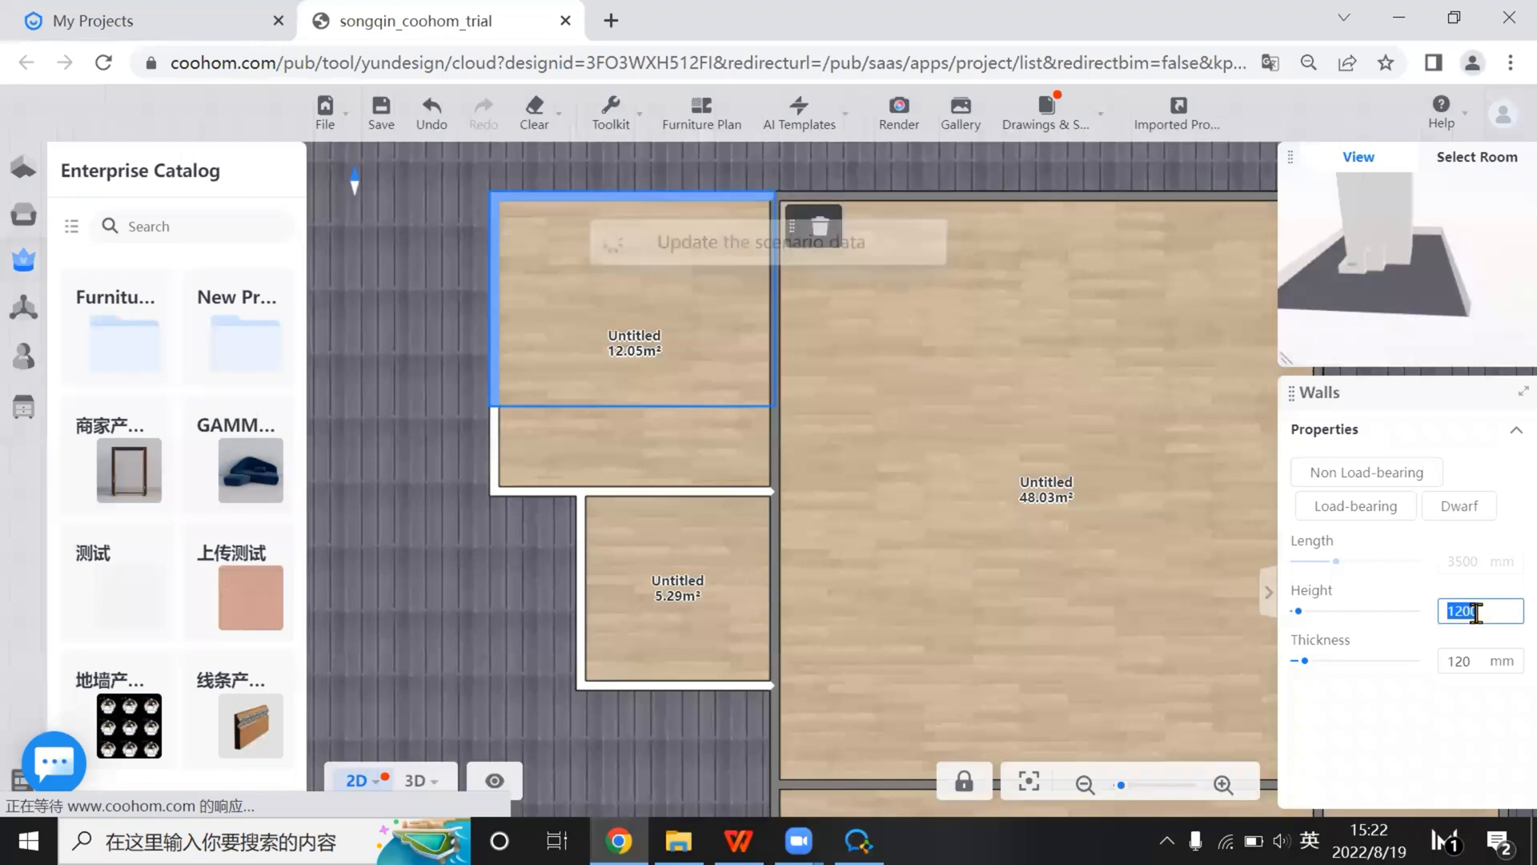
pyautogui.write('58')
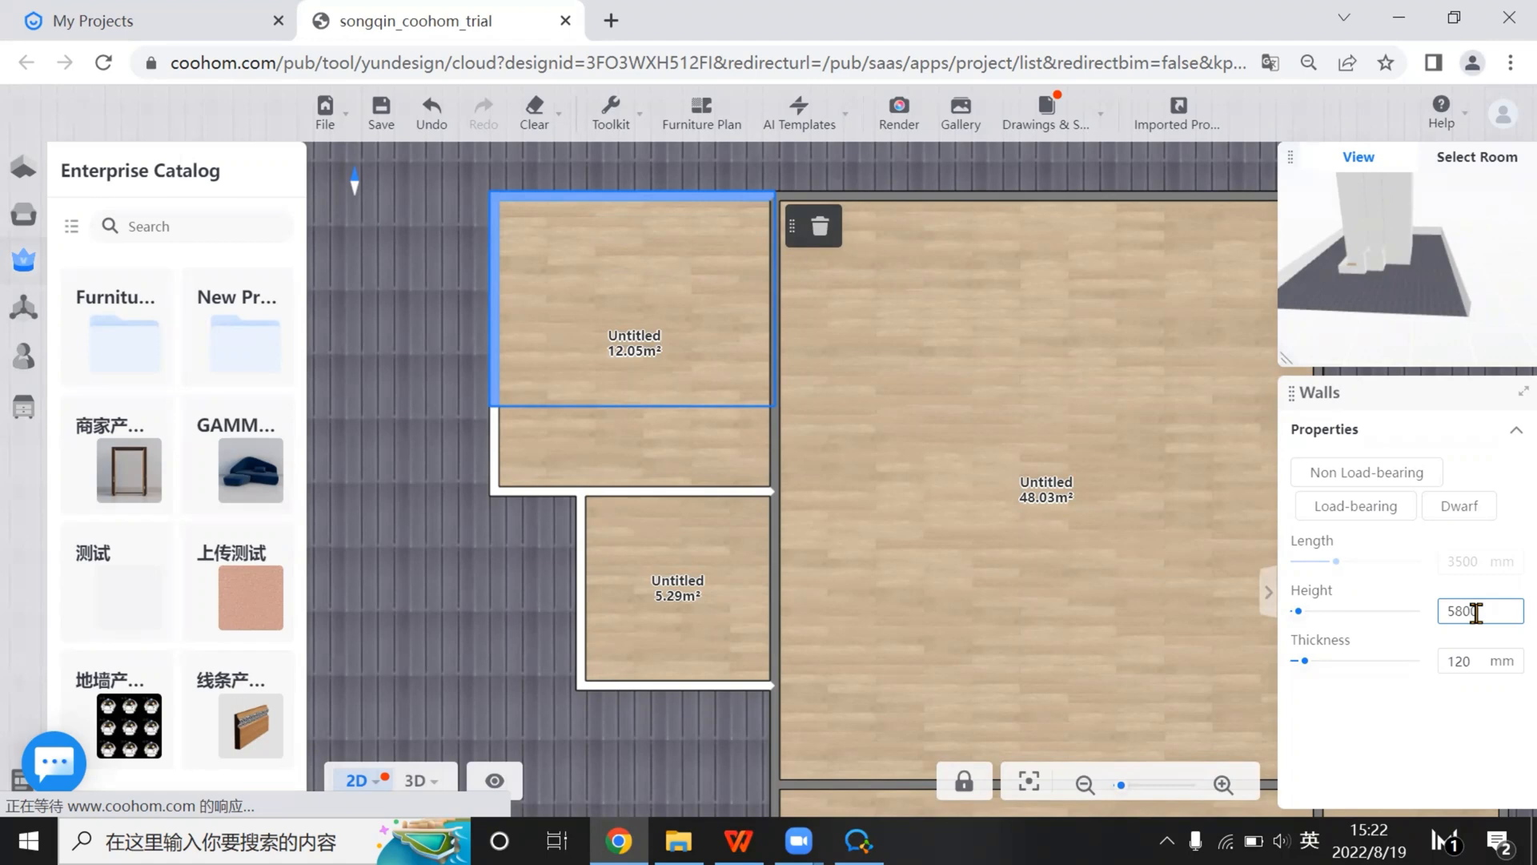
pyautogui.press('Return')
# Switch to the 3D view, set its display style to Material + Wireframe and inspect the wall heights from a lower angle
pyautogui.click(415, 780)
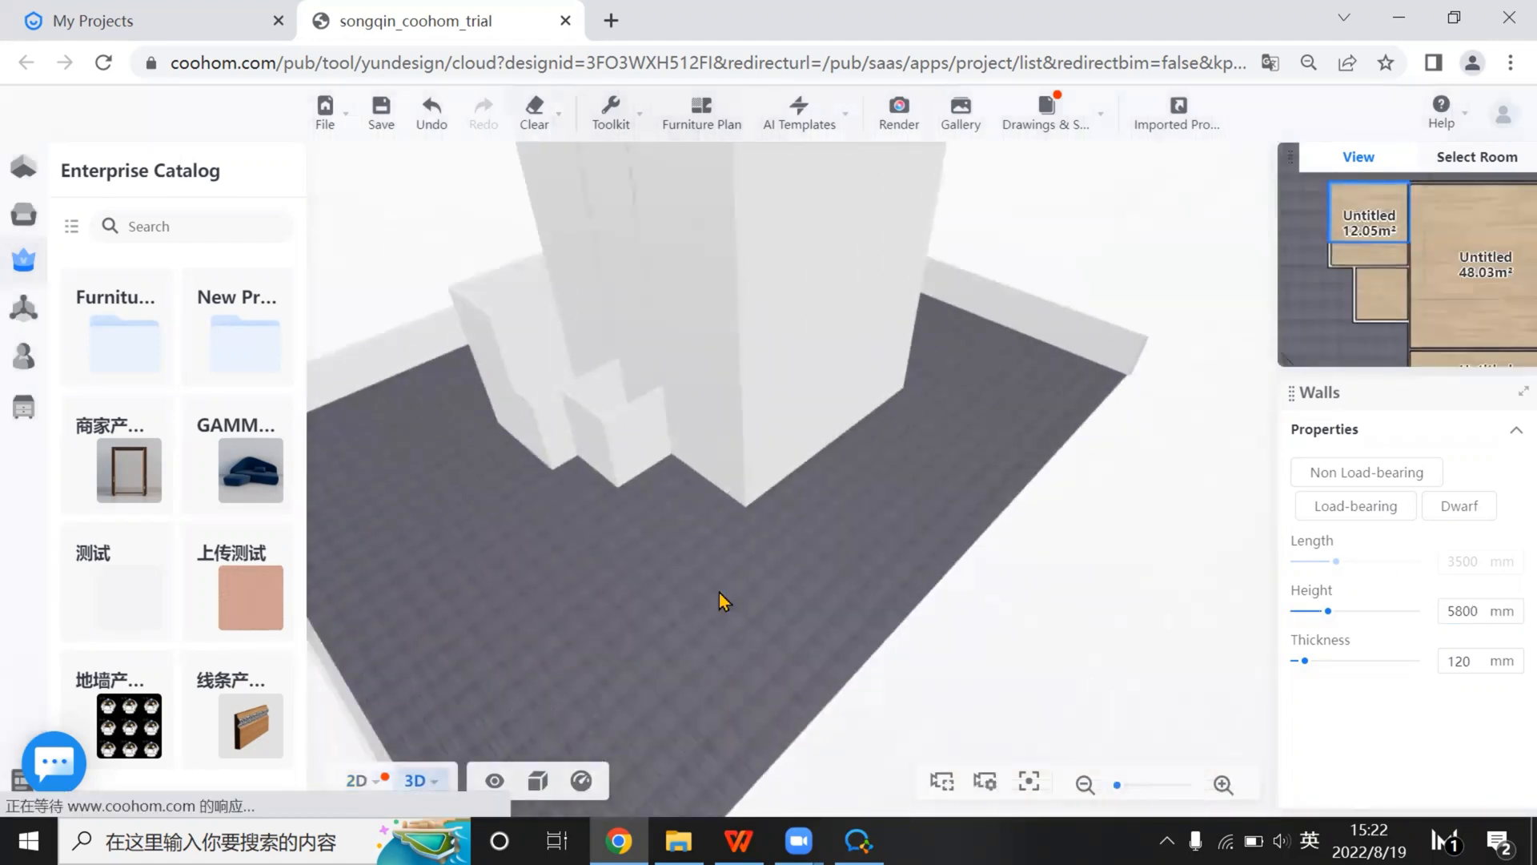
pyautogui.click(538, 780)
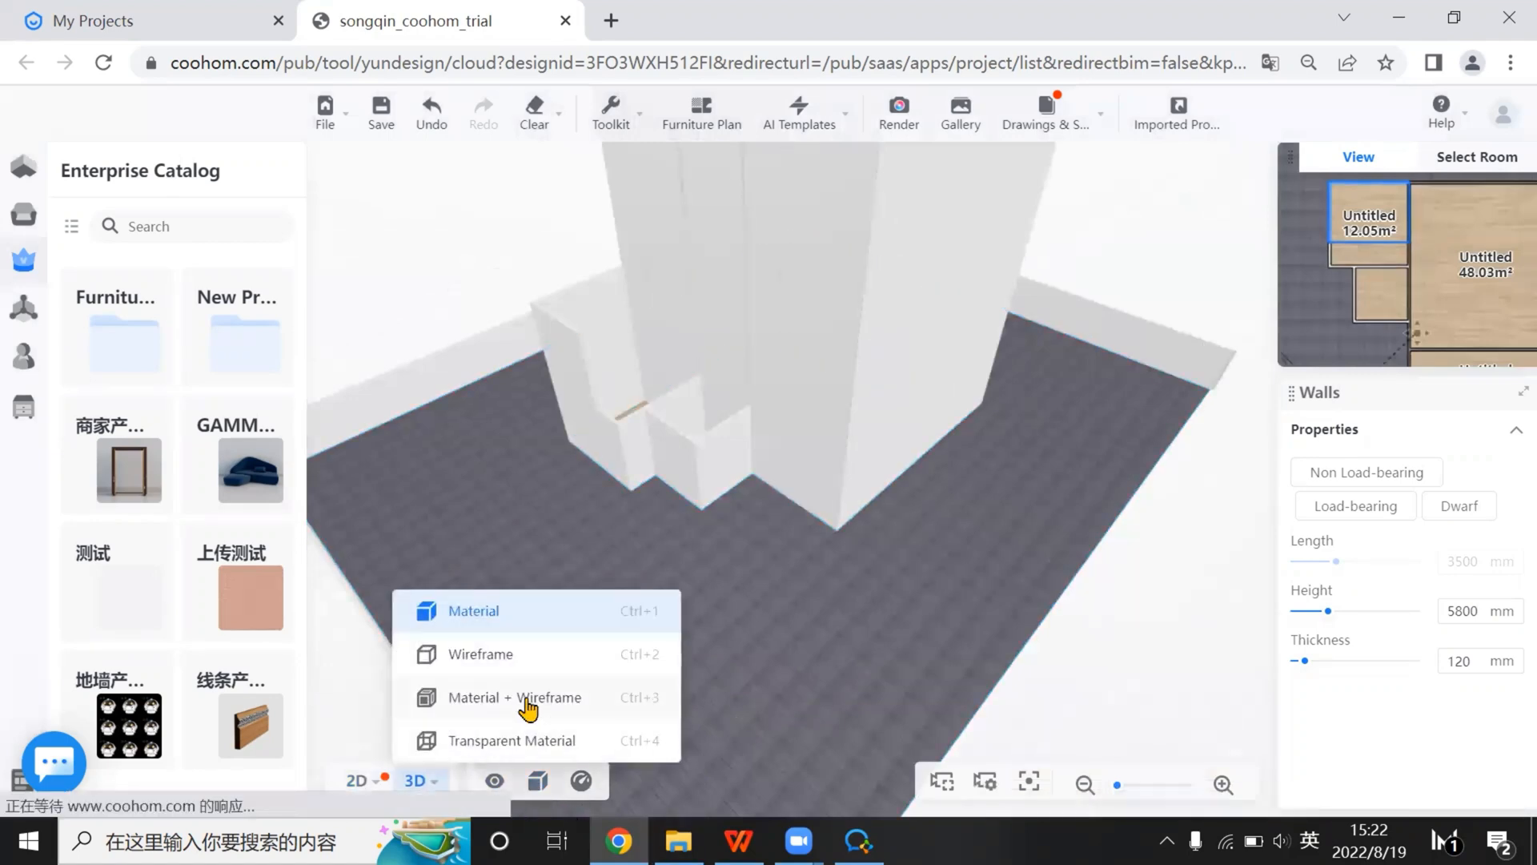
pyautogui.click(524, 698)
pyautogui.moveTo(783, 554); pyautogui.dragTo(868, 528, button='right')
pyautogui.scroll(3, 671, 300)
pyautogui.moveTo(671, 300); pyautogui.dragTo(761, 265)
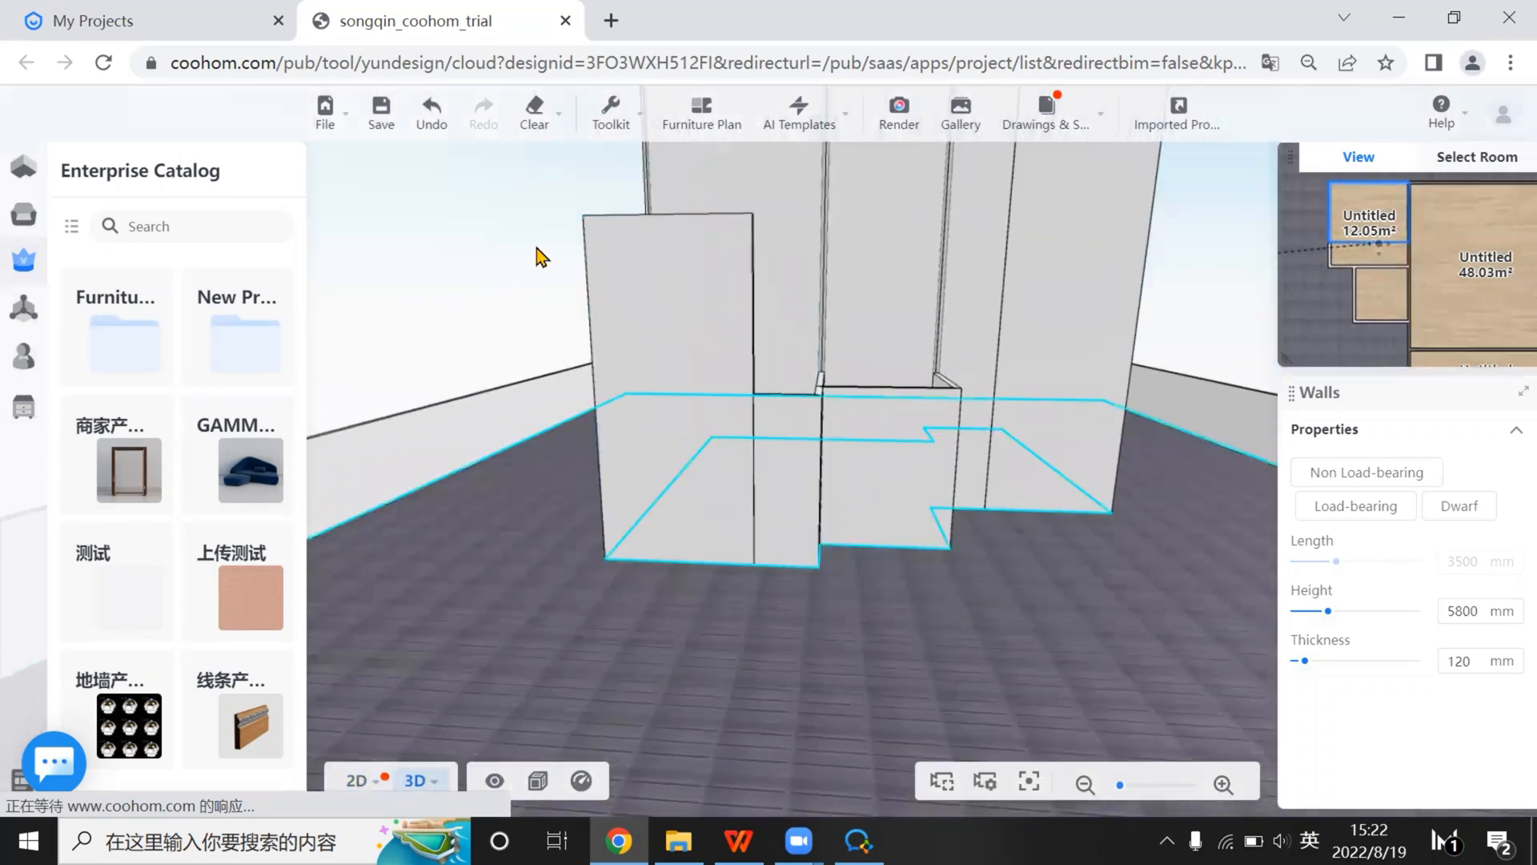
# Return to the floor plan and set the height of the 12.05 m² room's top wall and upper left segment to 2500 mm
pyautogui.press('Tab')
pyautogui.click(500, 239)
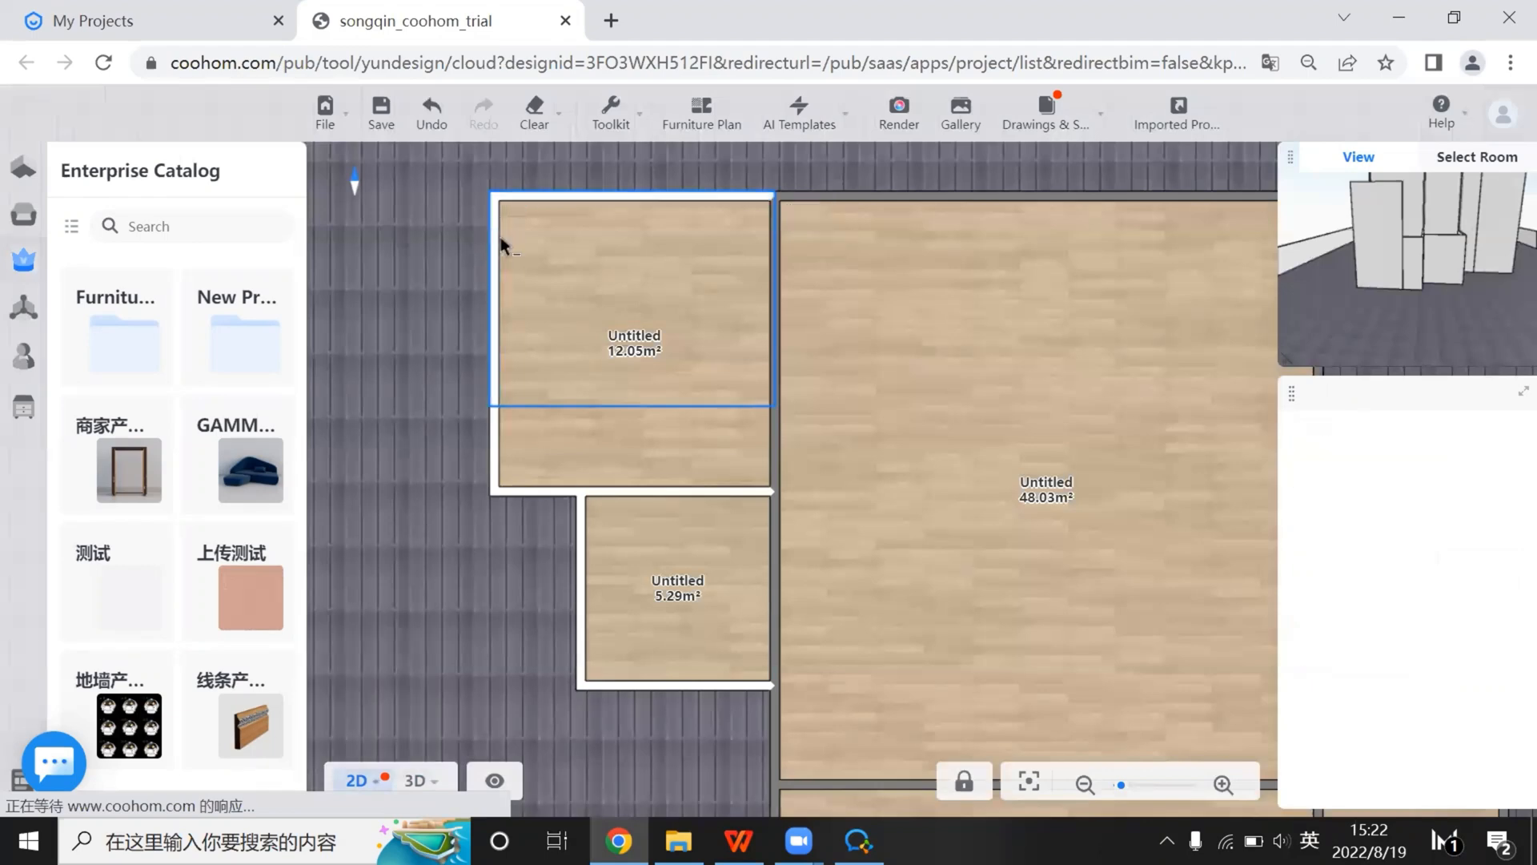
pyautogui.click(1473, 613)
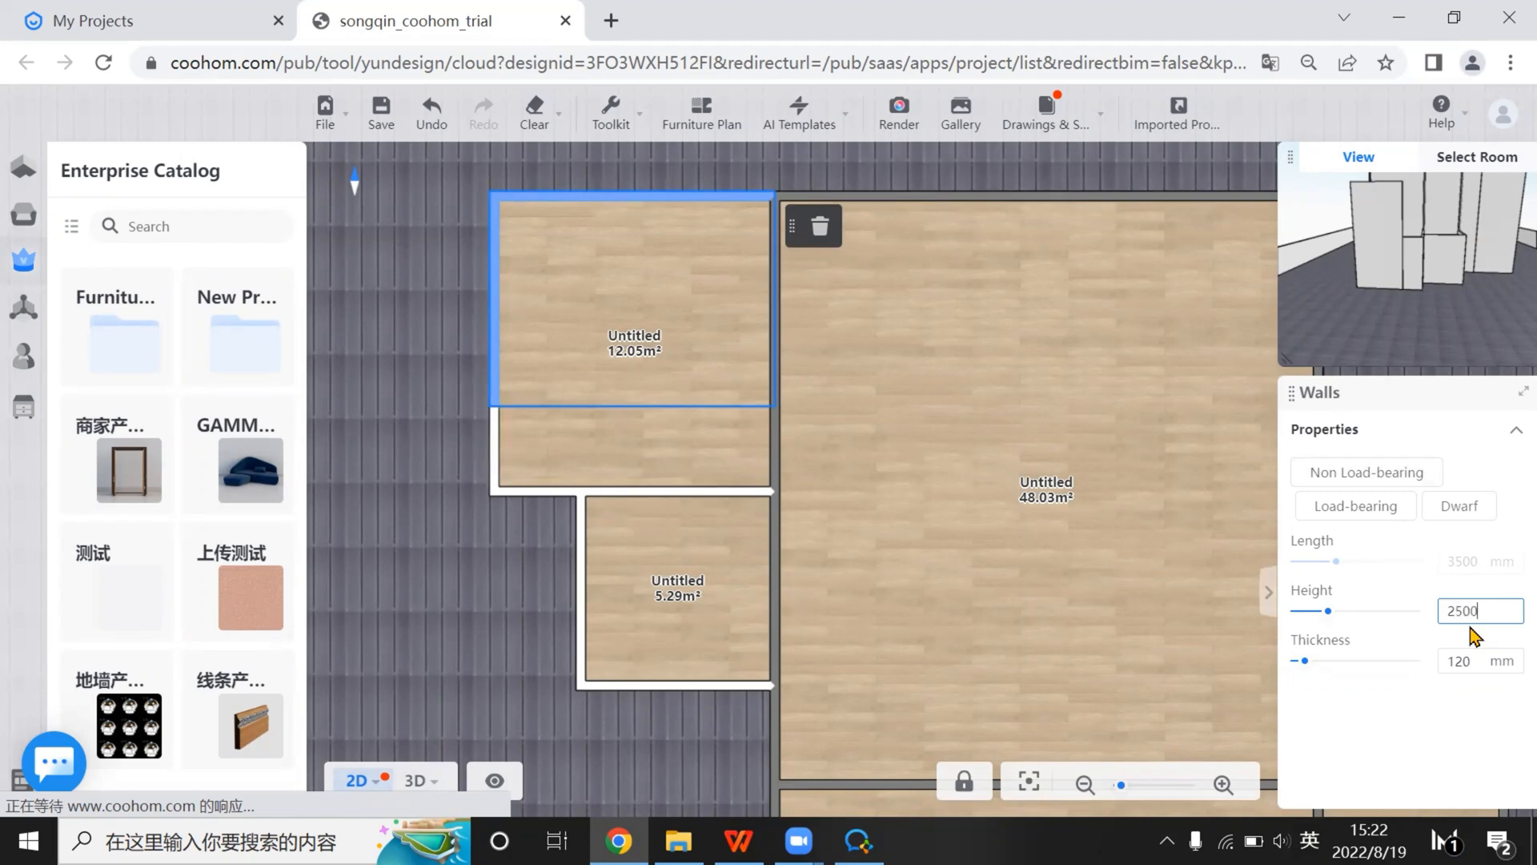
pyautogui.press('Return')
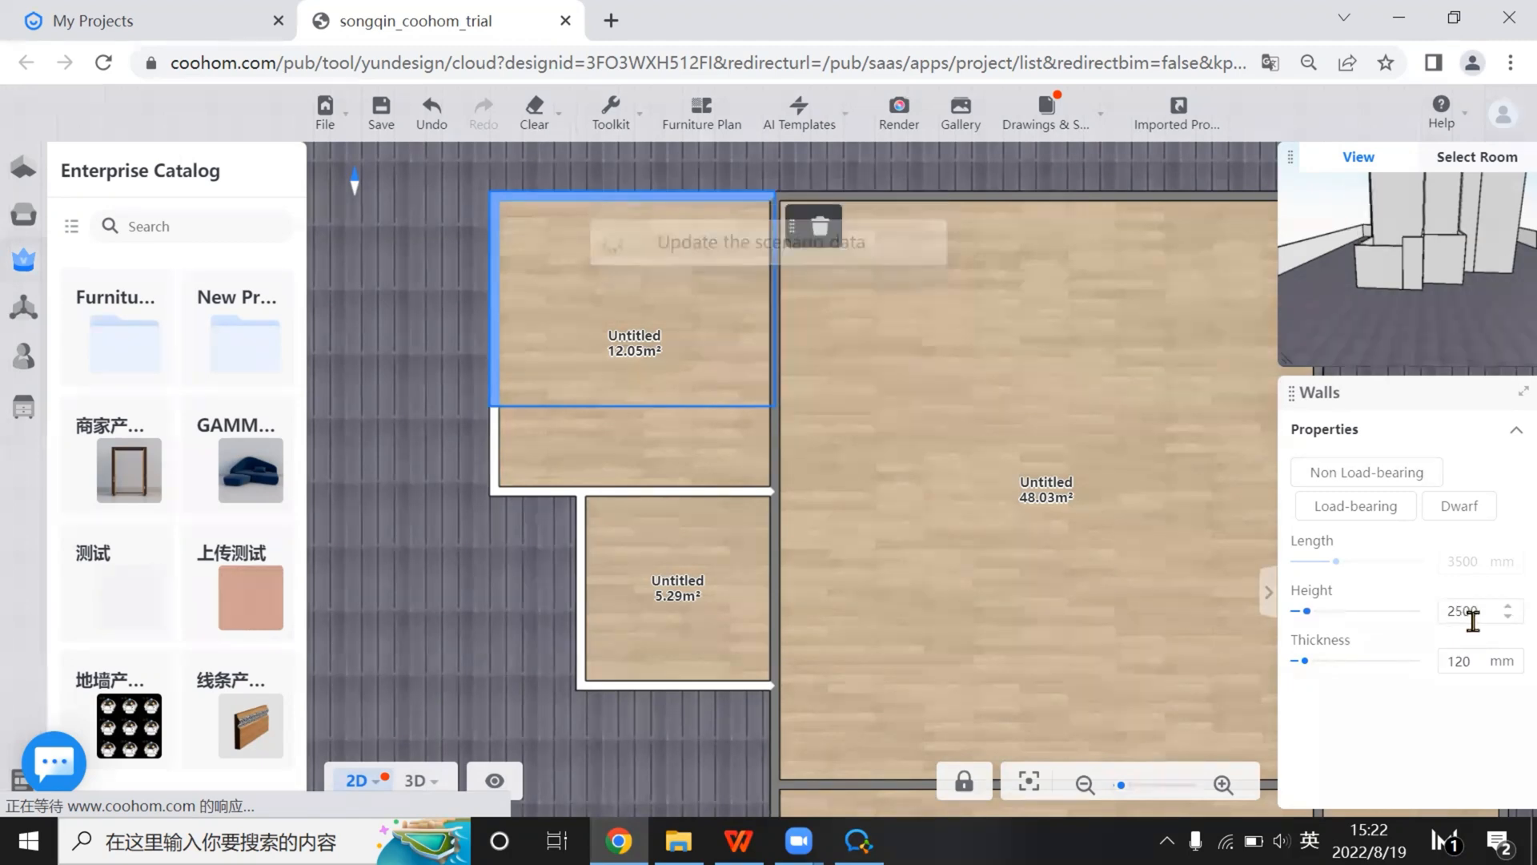
# Set the height of the two selected walls to 5500 mm and compare the 3D result with the reference picture in WPS
pyautogui.click(1473, 622)
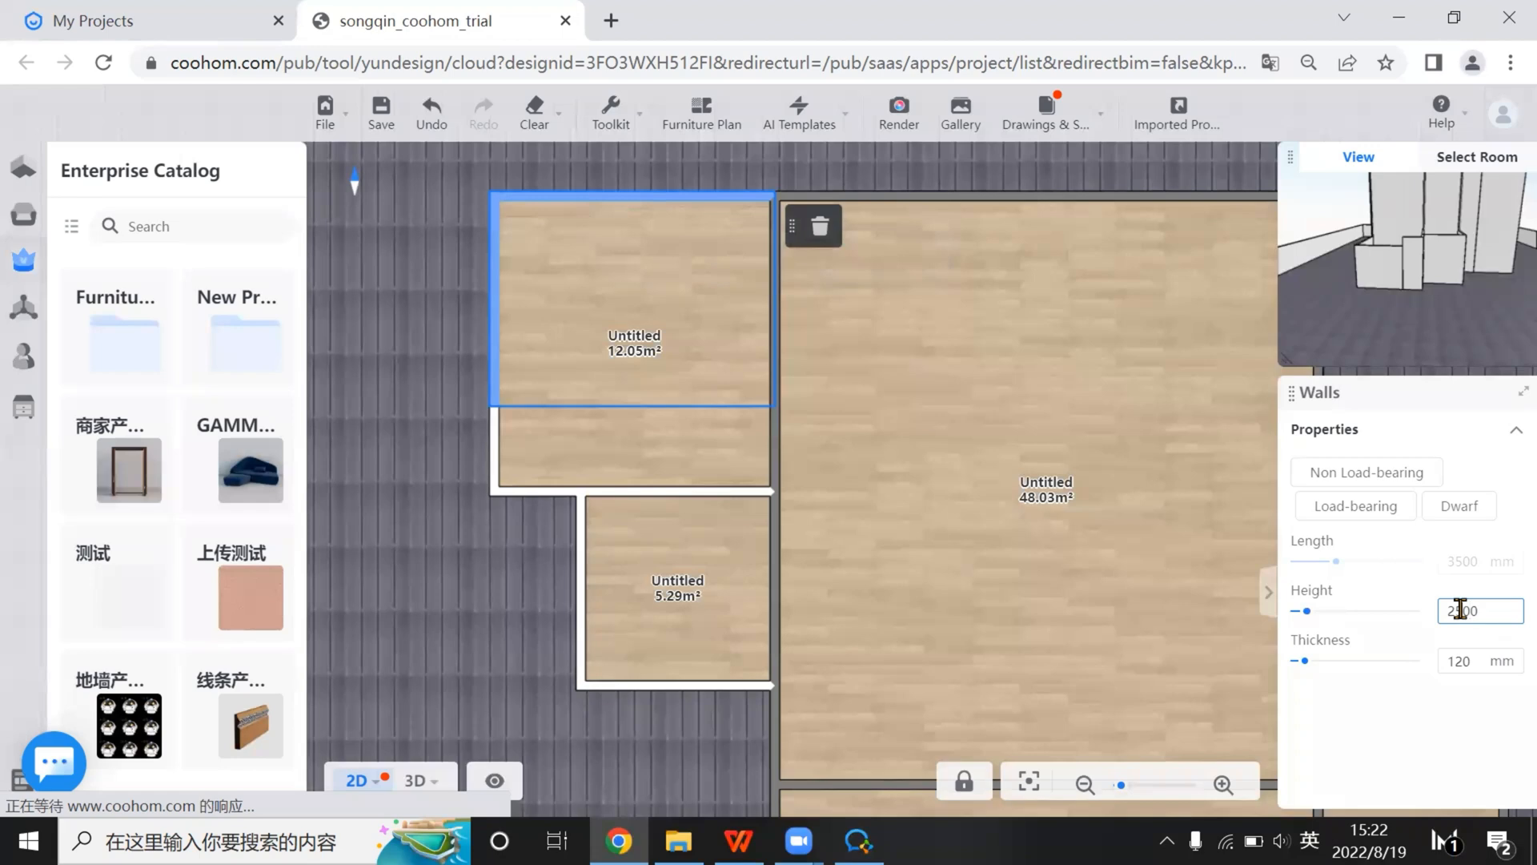
pyautogui.write('5000')
pyautogui.press('Return')
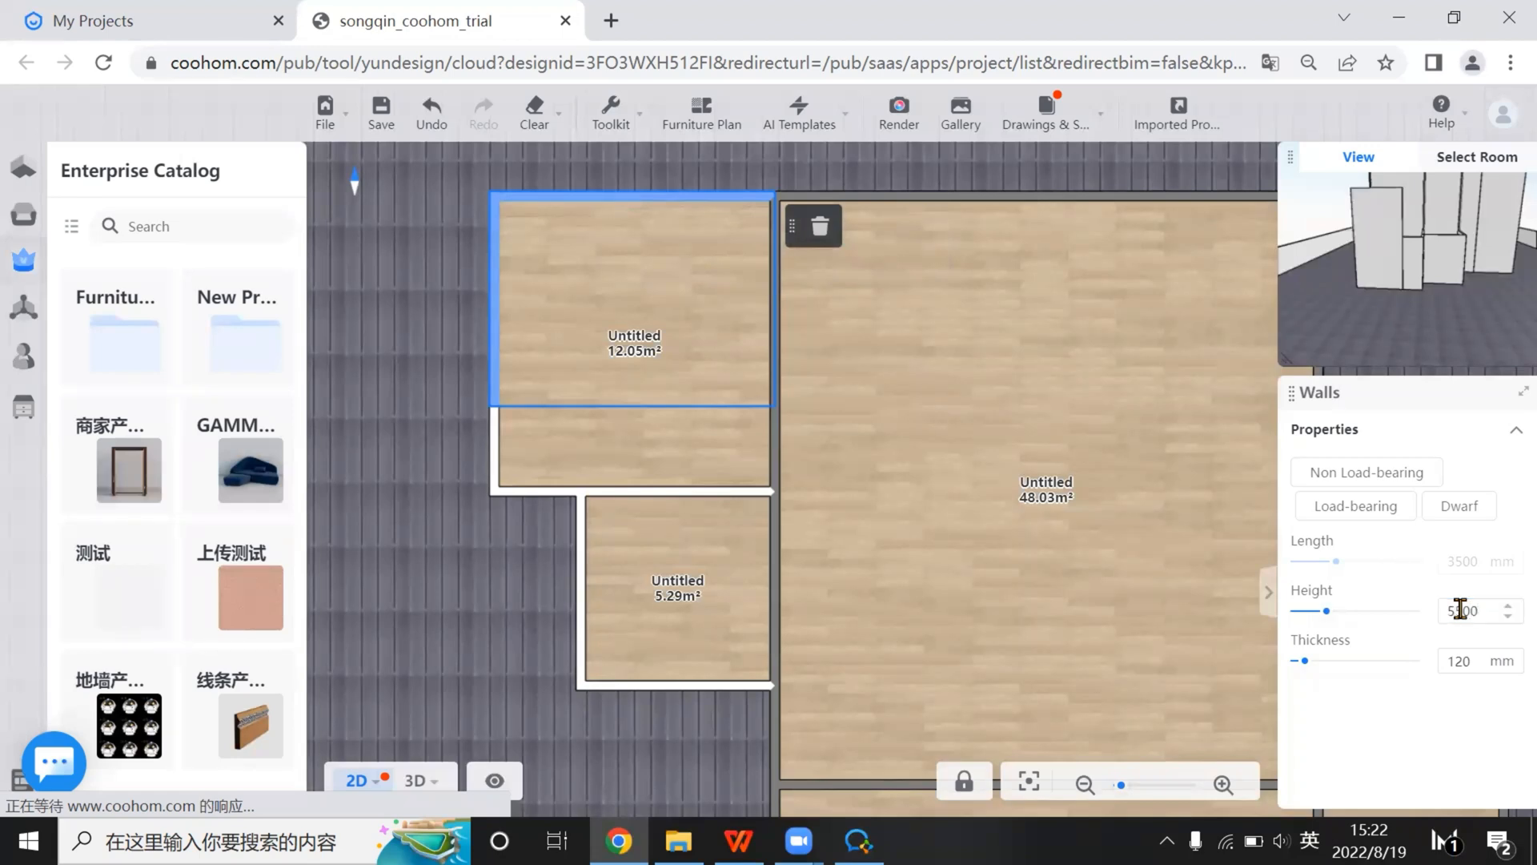
pyautogui.click(415, 780)
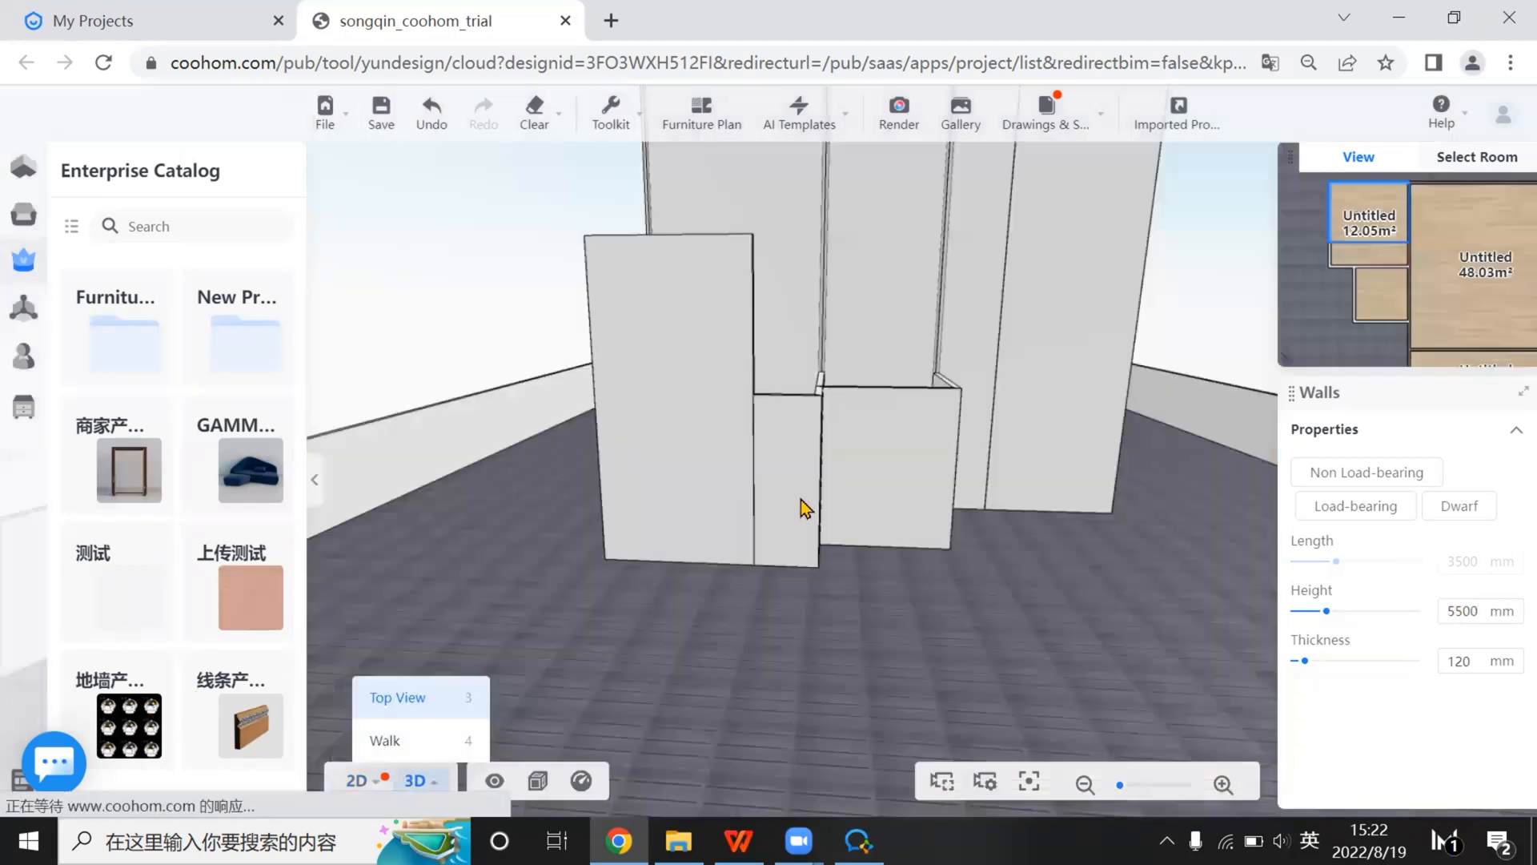
pyautogui.moveTo(805, 508); pyautogui.dragTo(721, 290)
pyautogui.scroll(3, 633, 318)
pyautogui.click(739, 841)
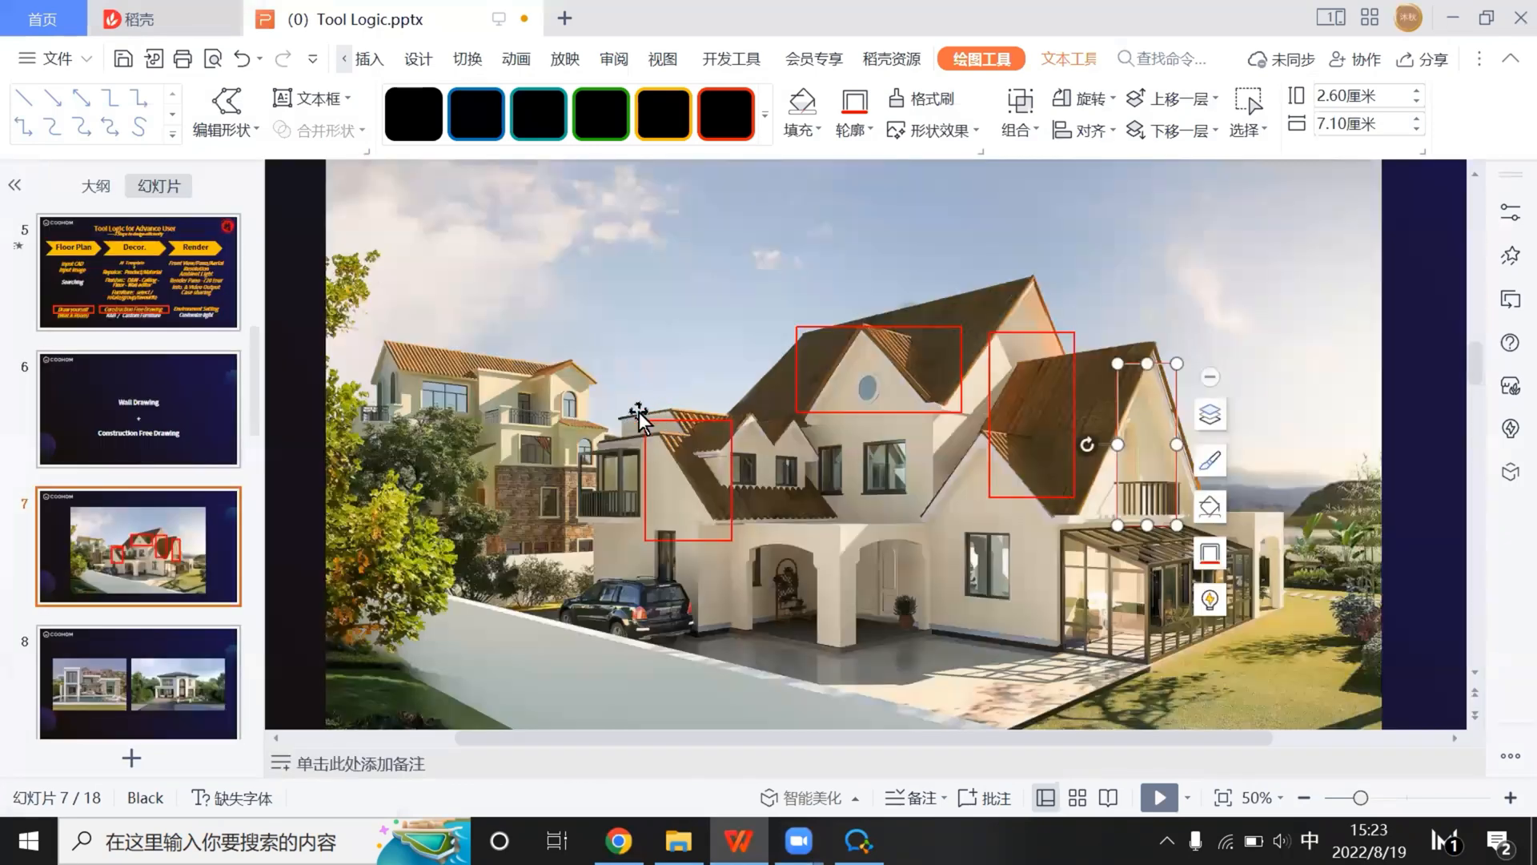
pyautogui.click(619, 841)
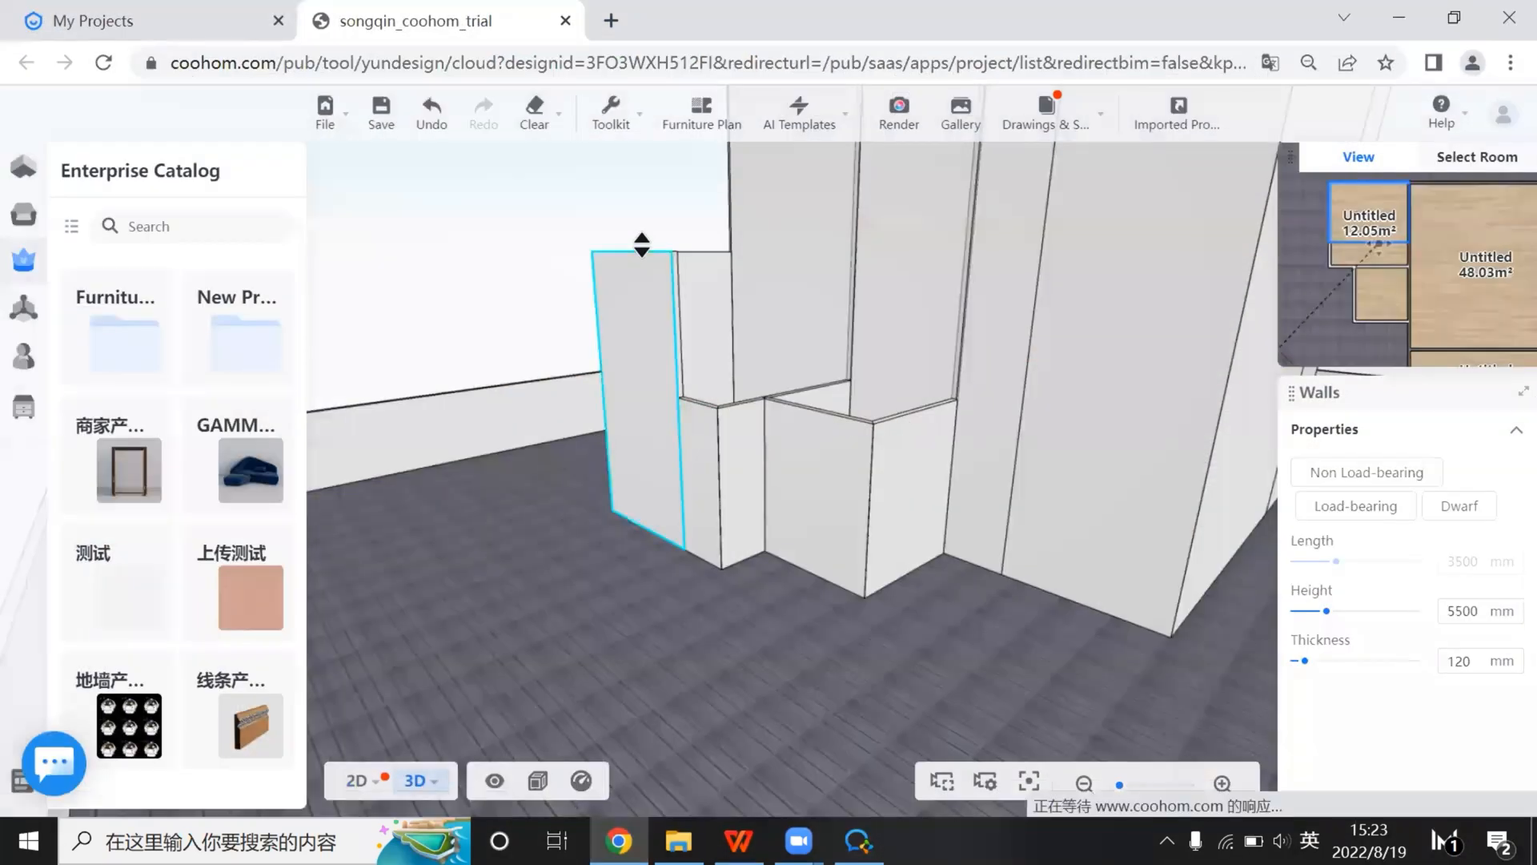
# Return to the 2D floor plan and split the 12.05 m² room's top wall at its midpoint
pyautogui.click(357, 781)
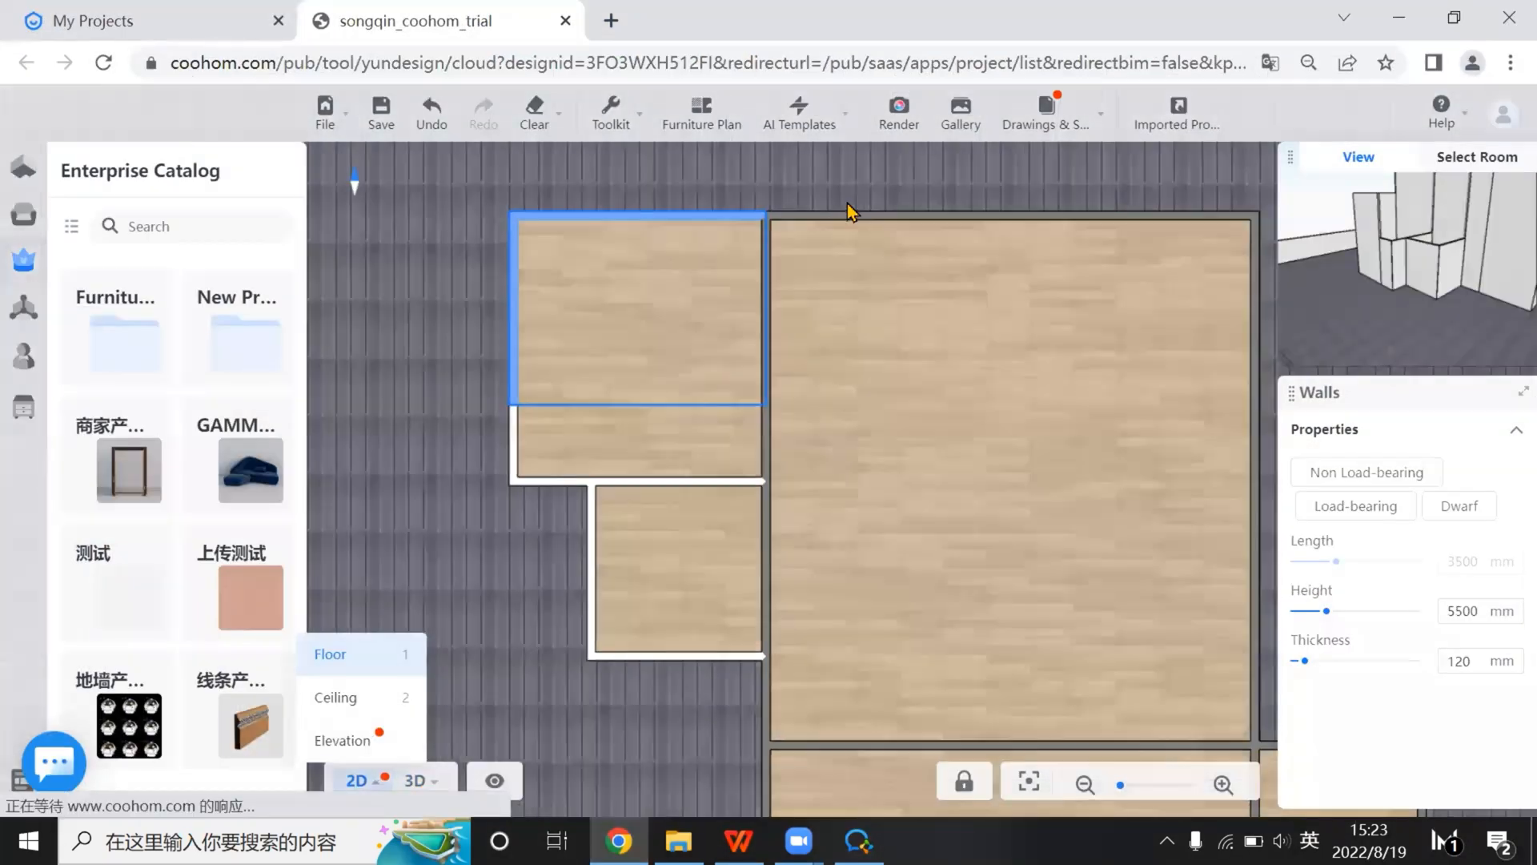
pyautogui.click(633, 249)
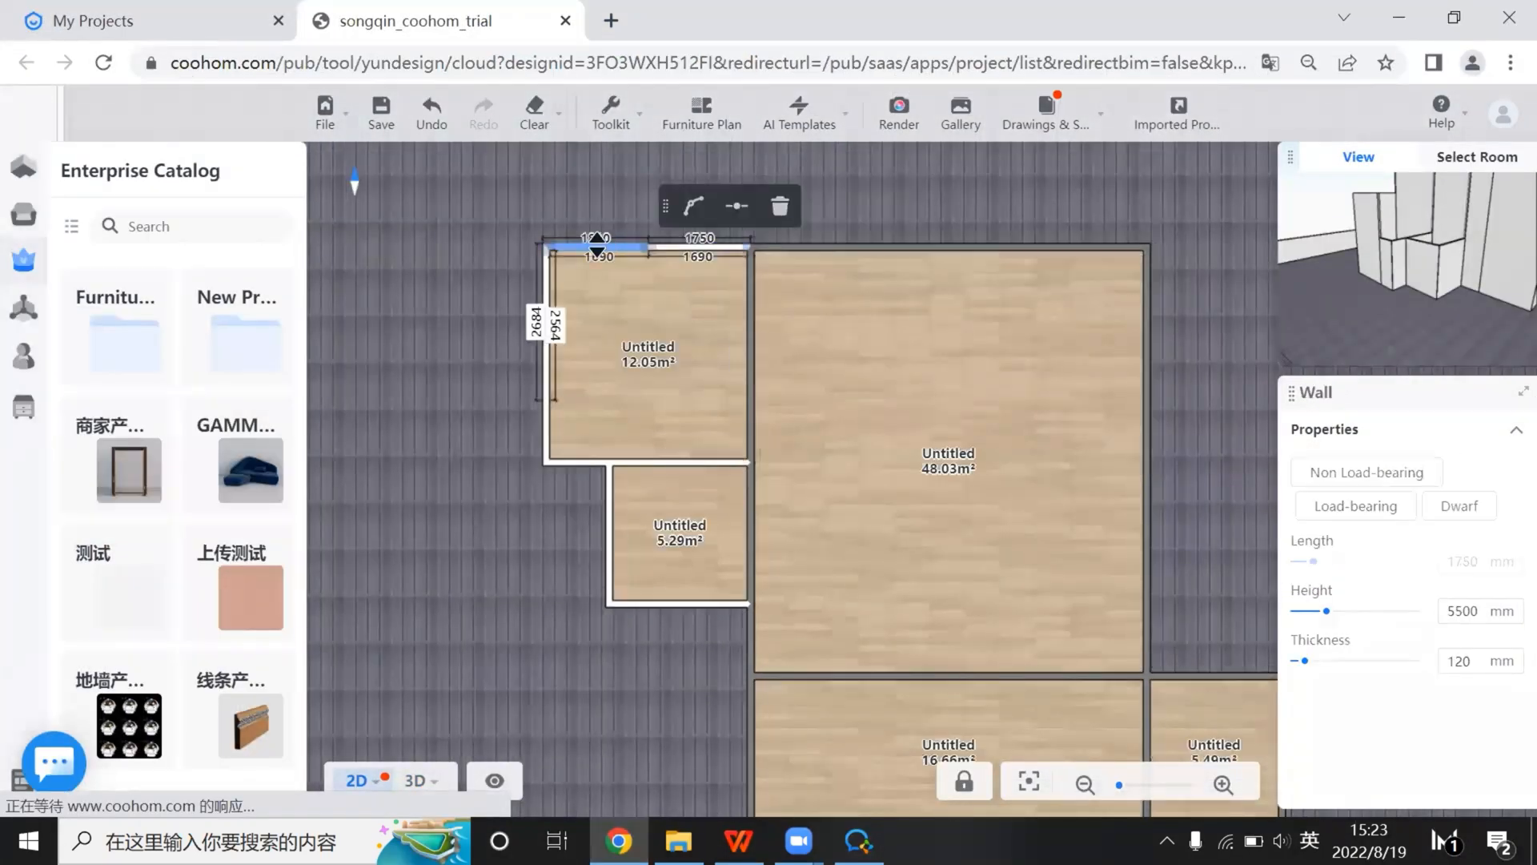
pyautogui.scroll(5, 491, 340)
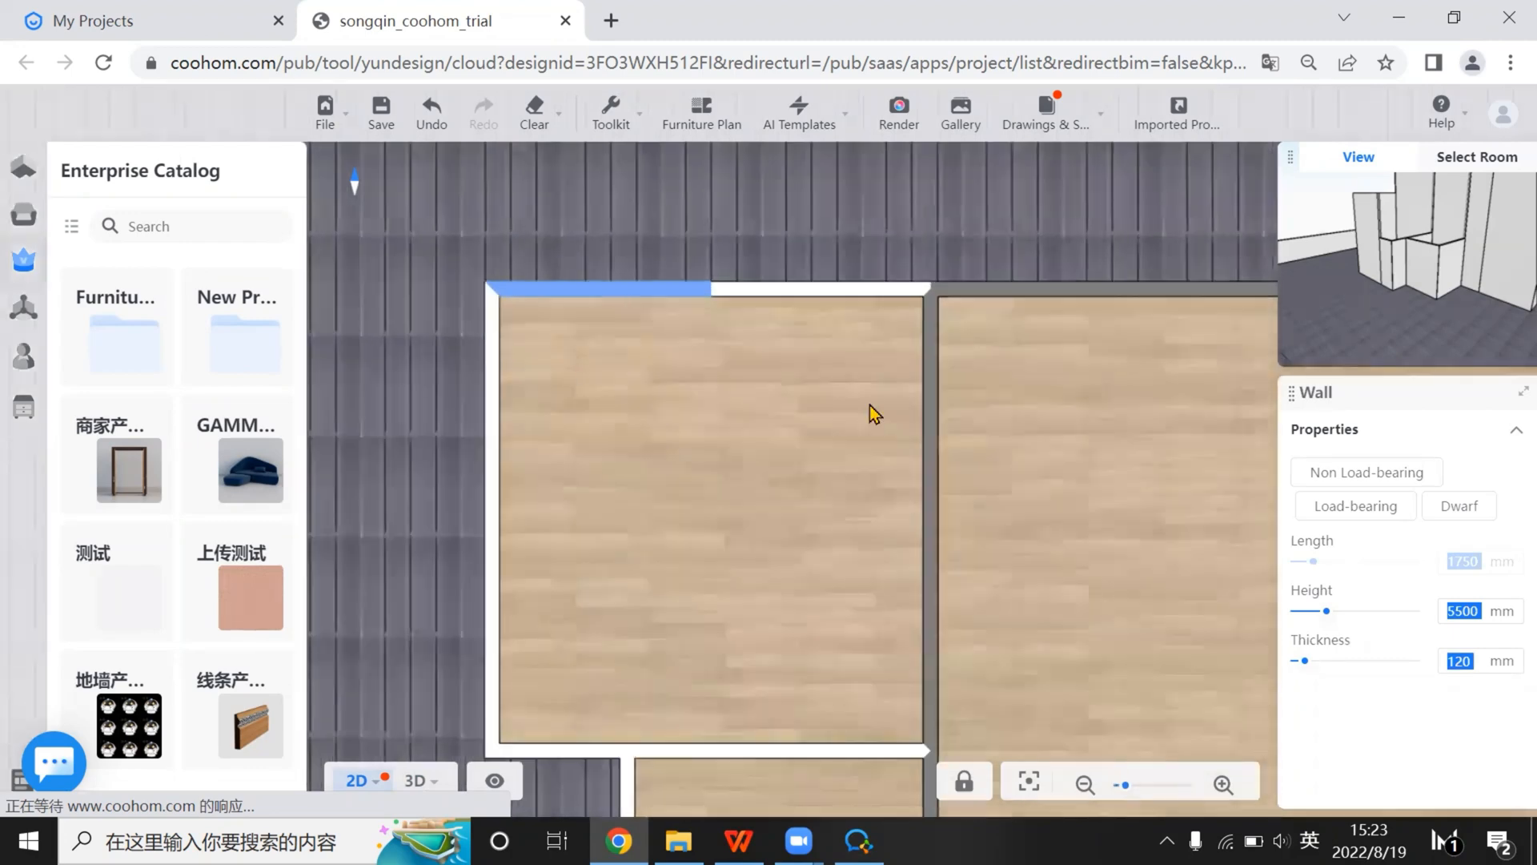
pyautogui.click(482, 480)
pyautogui.click(1476, 611)
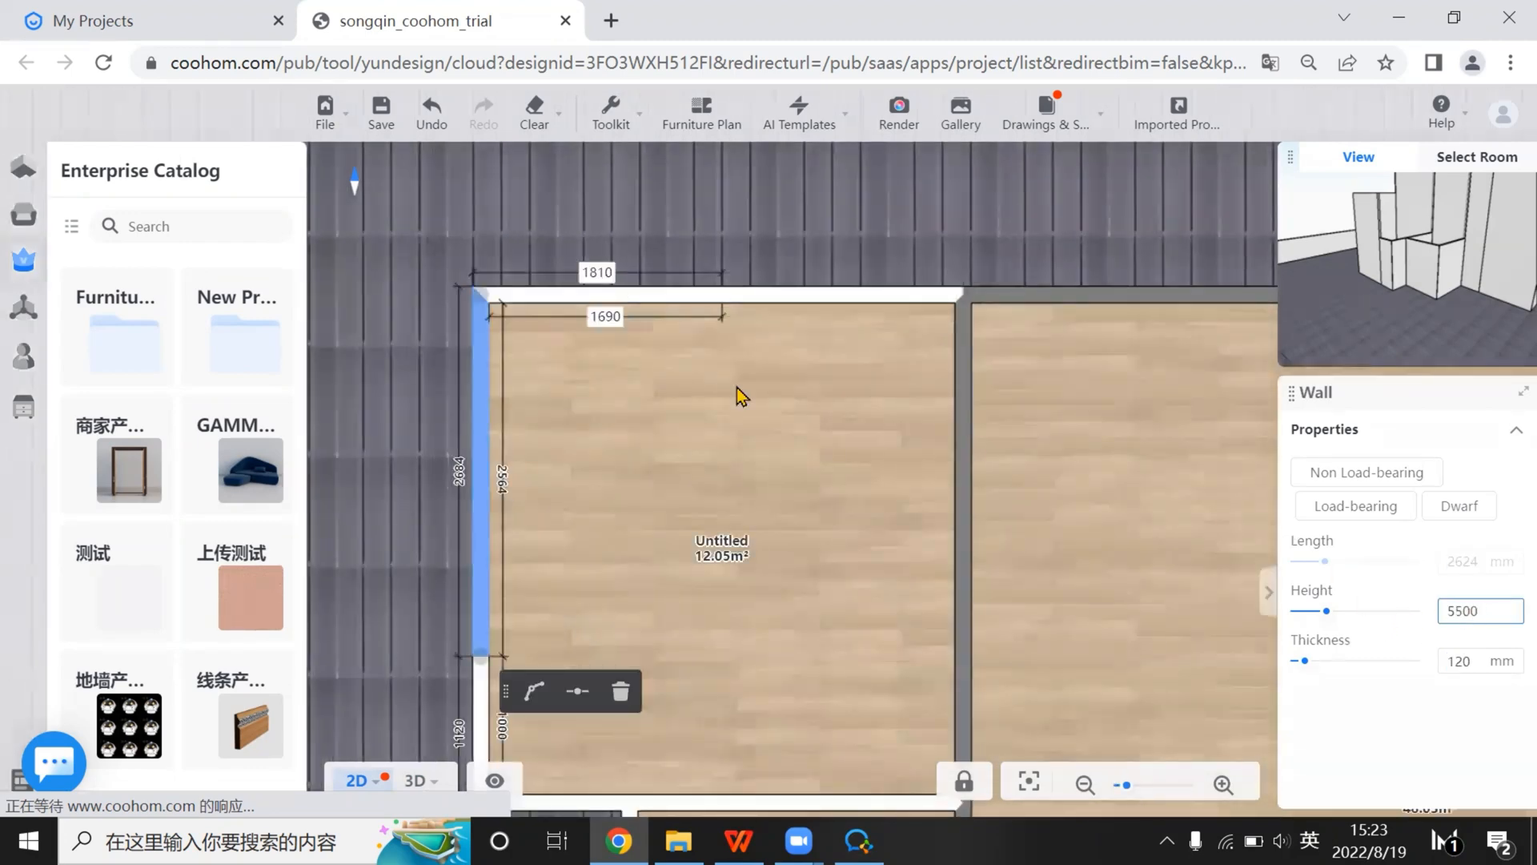
# Move the top wall's split point left so its outer segments measure 1140 mm and 2420 mm
pyautogui.click(538, 299)
pyautogui.click(723, 300)
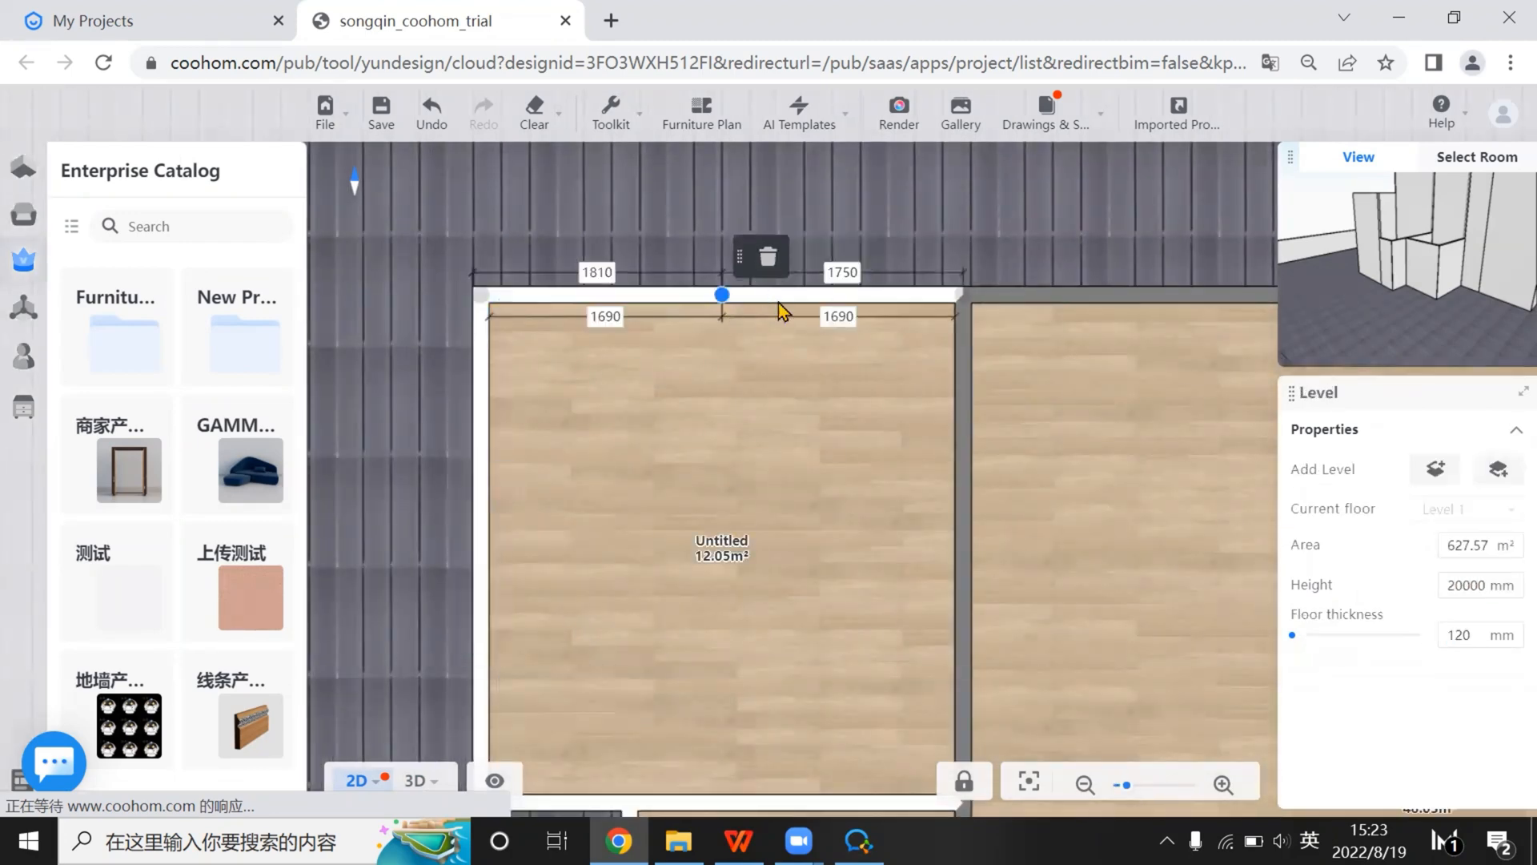
pyautogui.click(733, 298)
pyautogui.click(717, 303)
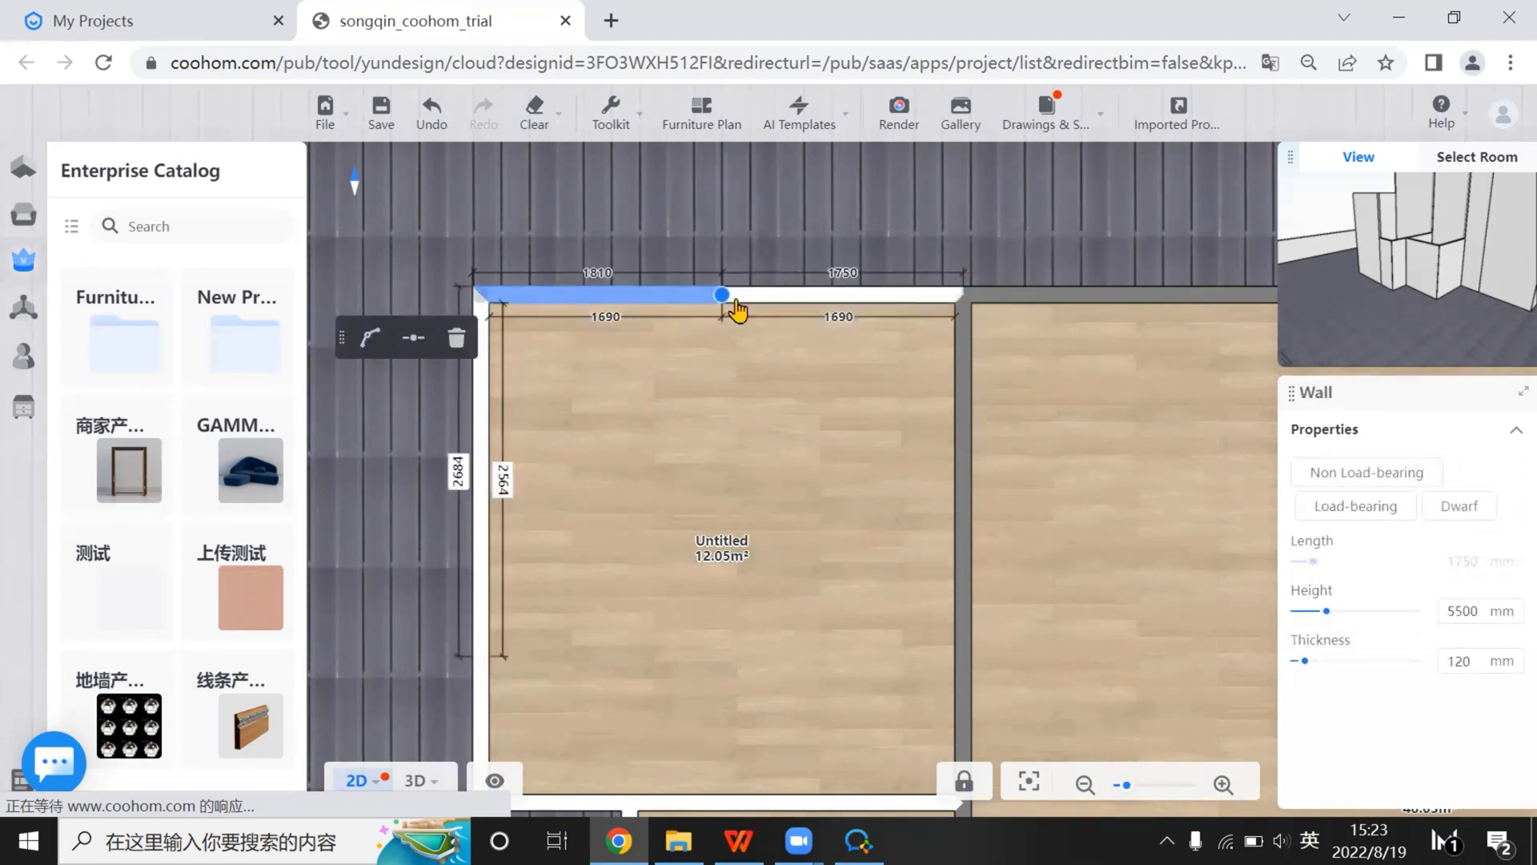
pyautogui.click(725, 300)
pyautogui.moveTo(675, 314); pyautogui.dragTo(628, 313)
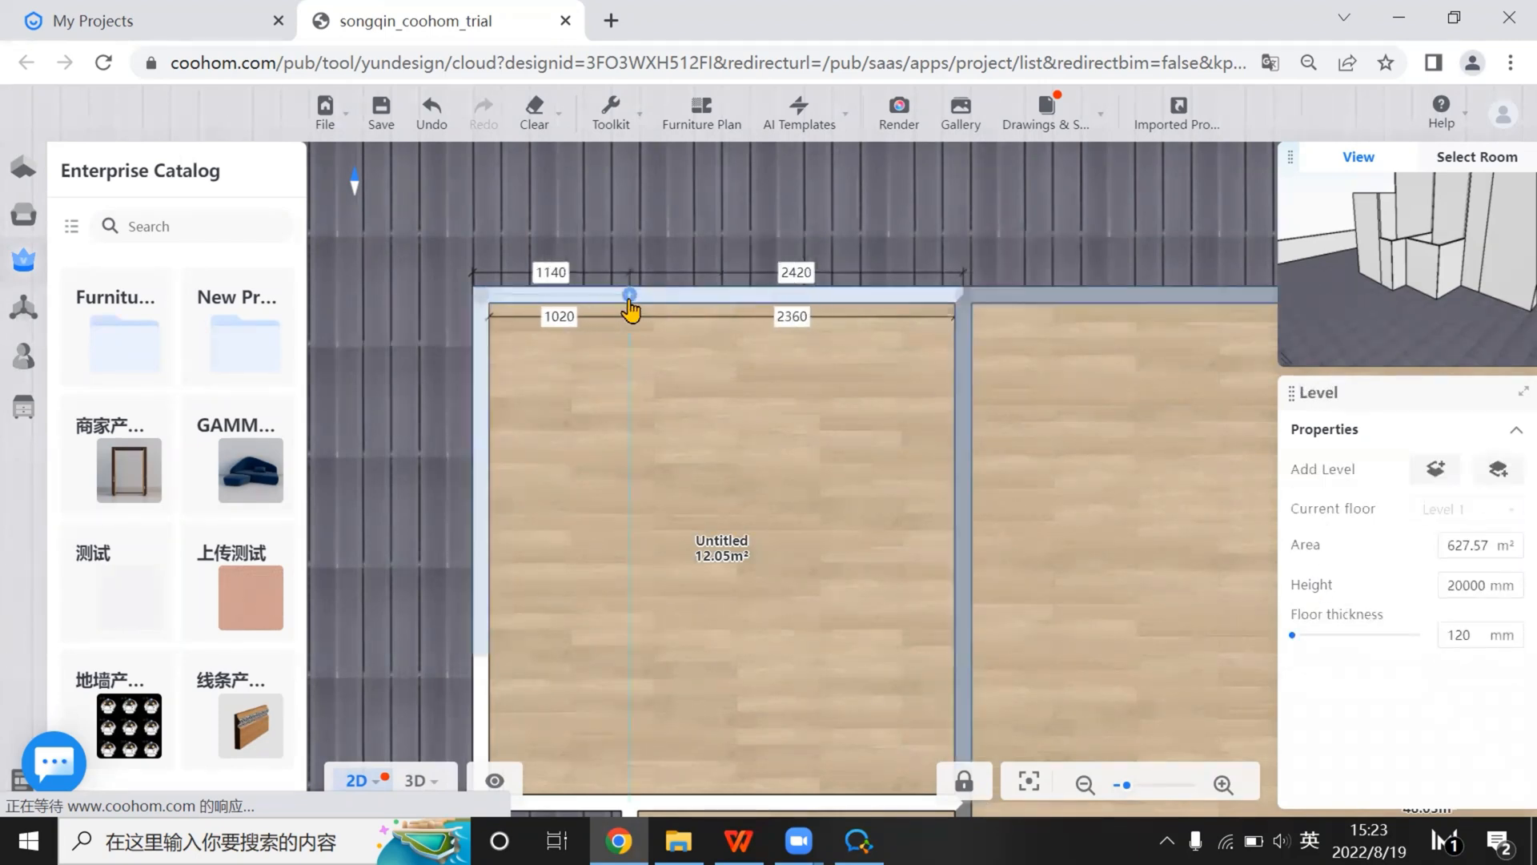
# Set the height of the top wall's 2420 mm right segment to 6300 mm
pyautogui.click(672, 295)
pyautogui.click(1477, 612)
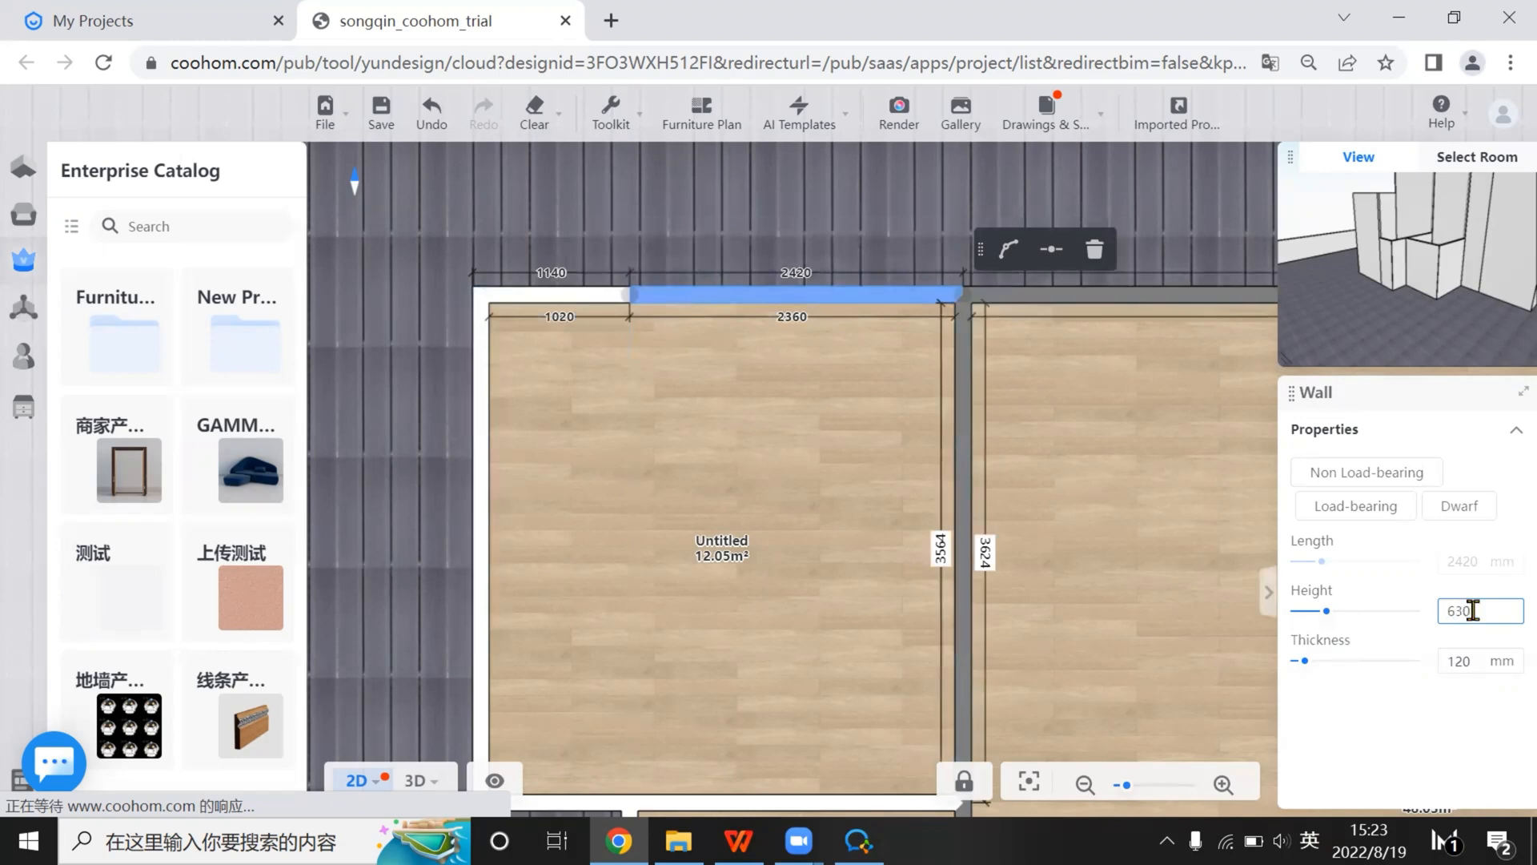
pyautogui.write('6300')
pyautogui.press('Return')
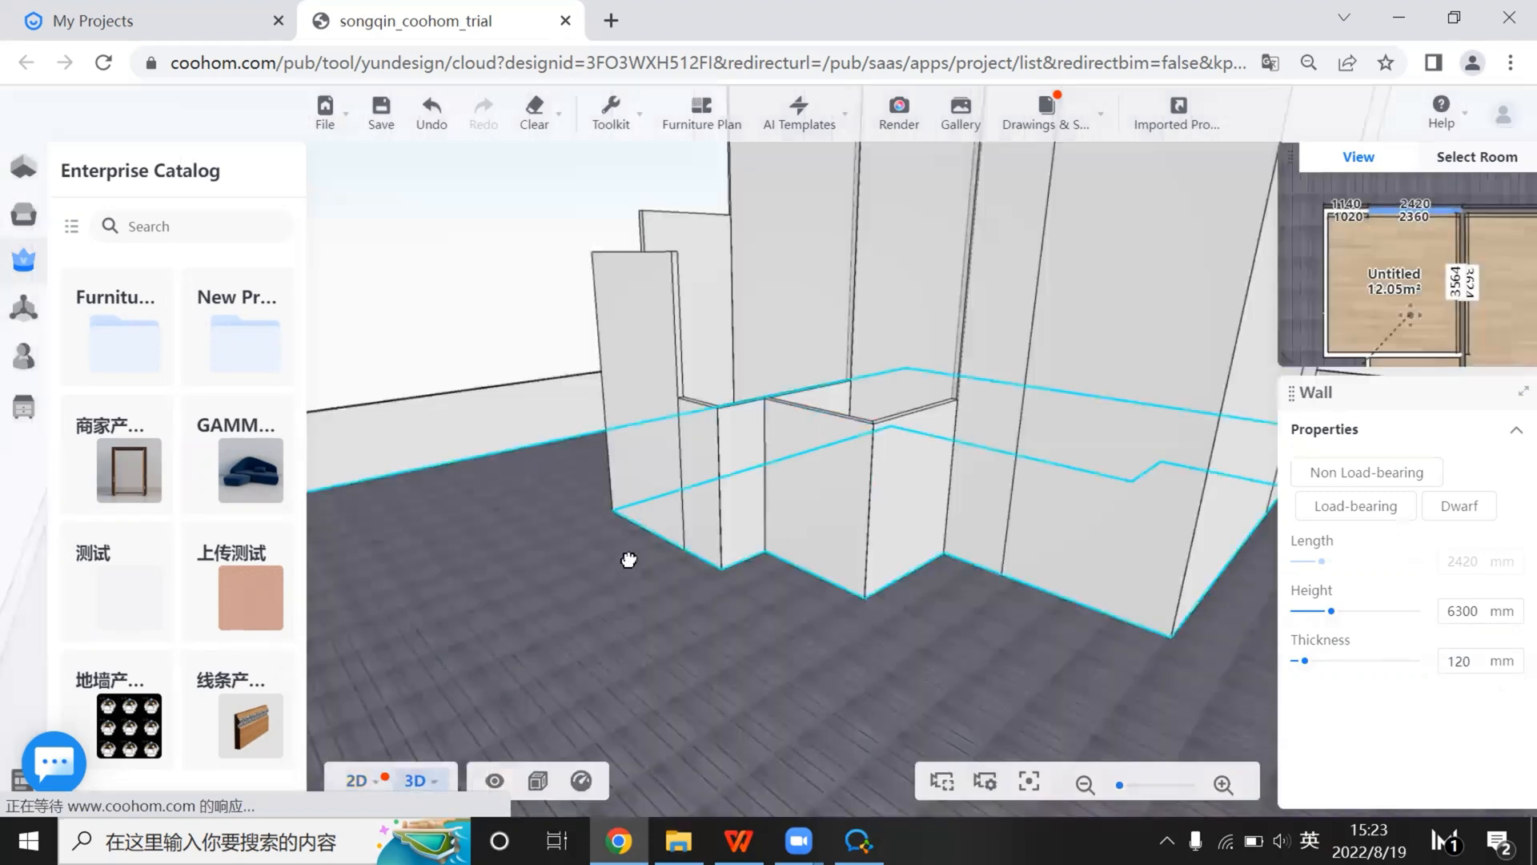
# Compare the stepped walls in 3D with the reference house in WPS, and examine the 48.03 m² room in the floor plan
pyautogui.moveTo(625, 553); pyautogui.dragTo(733, 385)
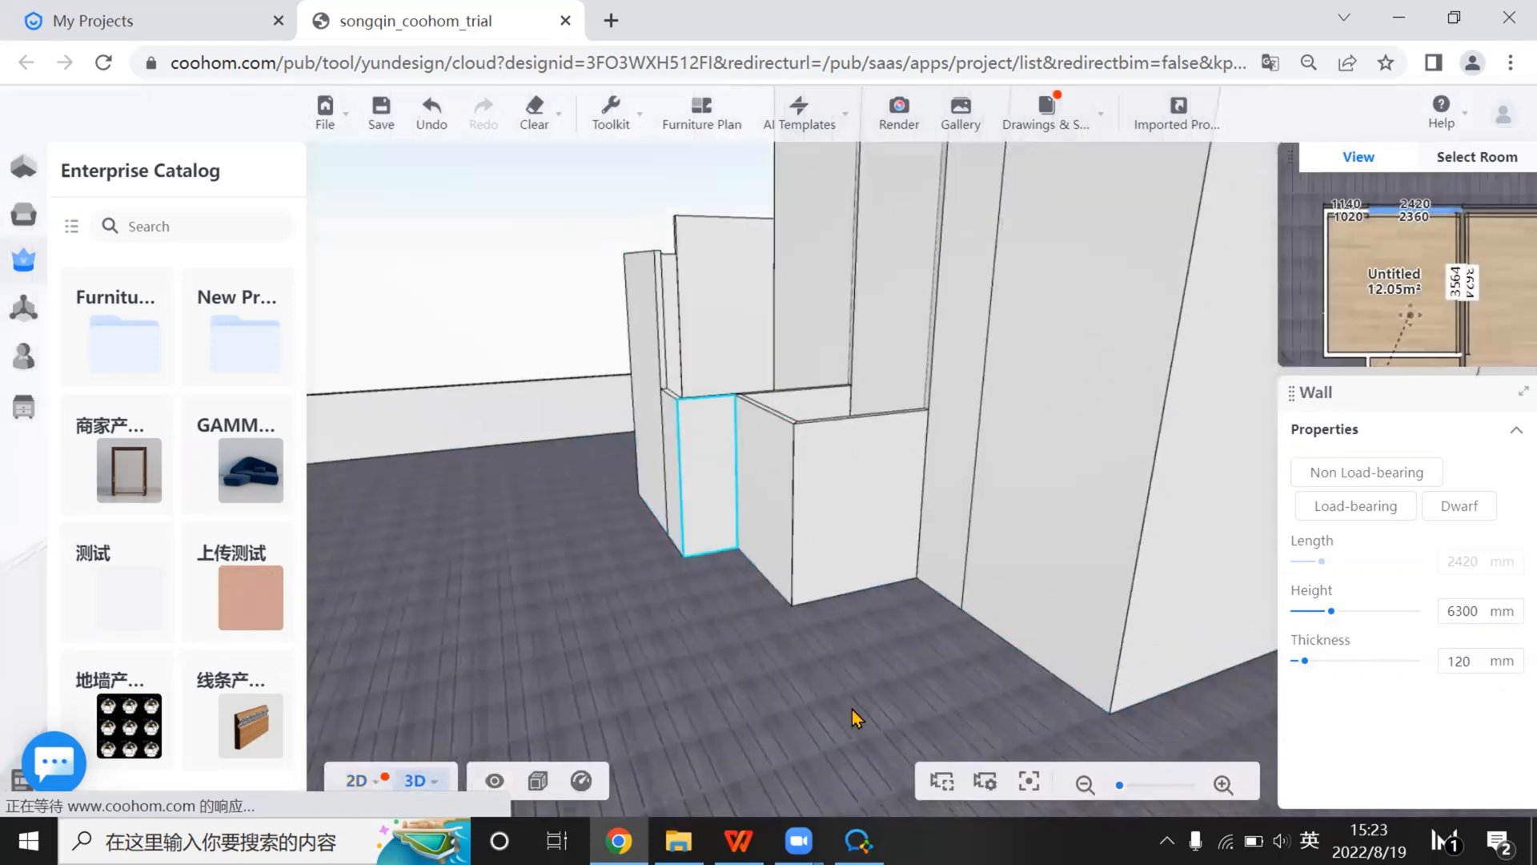
pyautogui.click(739, 841)
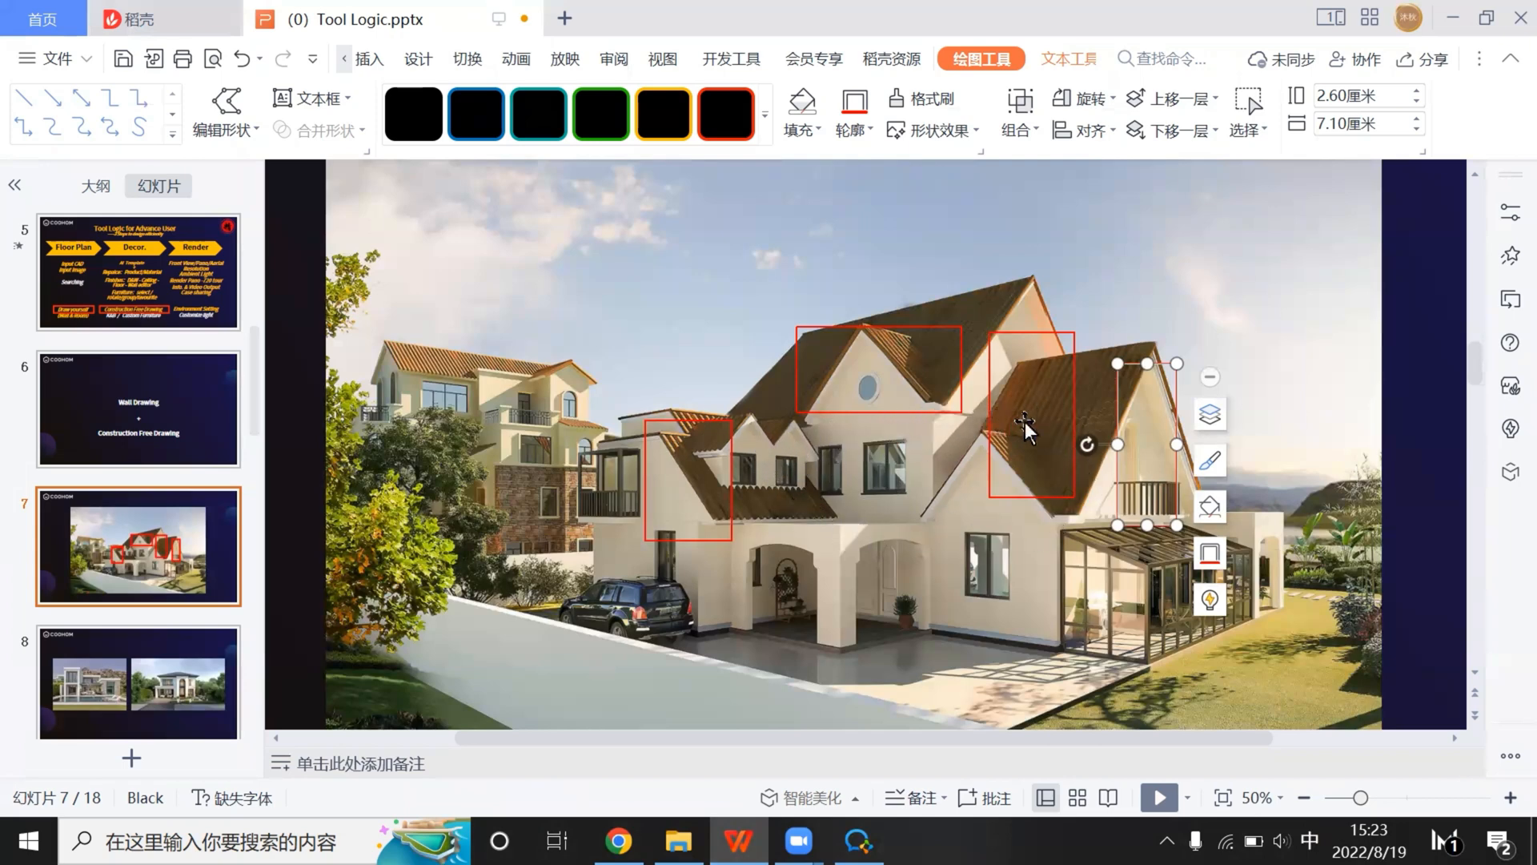
pyautogui.moveTo(618, 841)
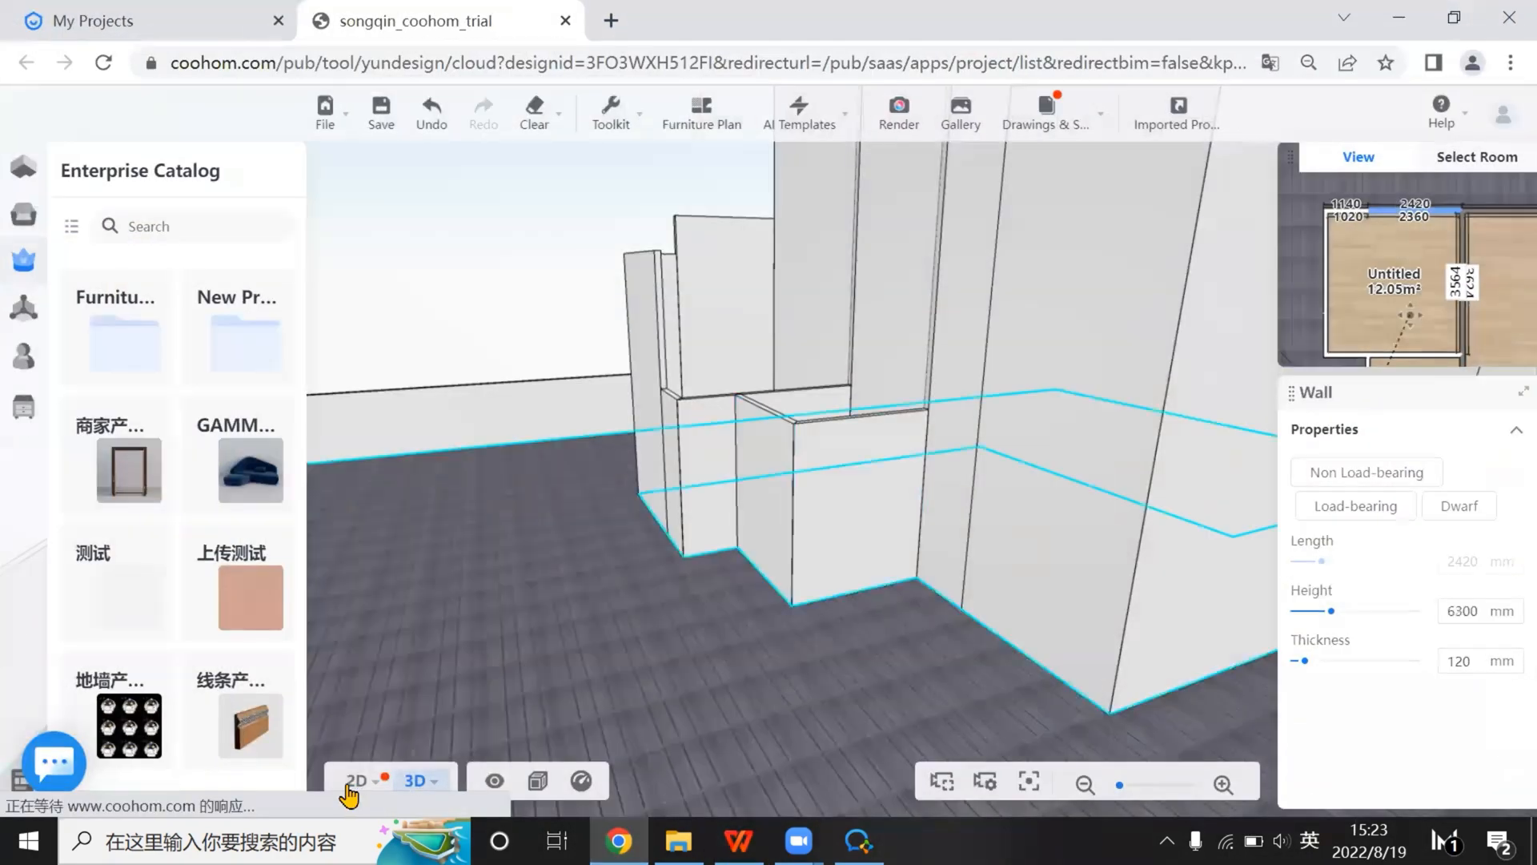
pyautogui.click(349, 787)
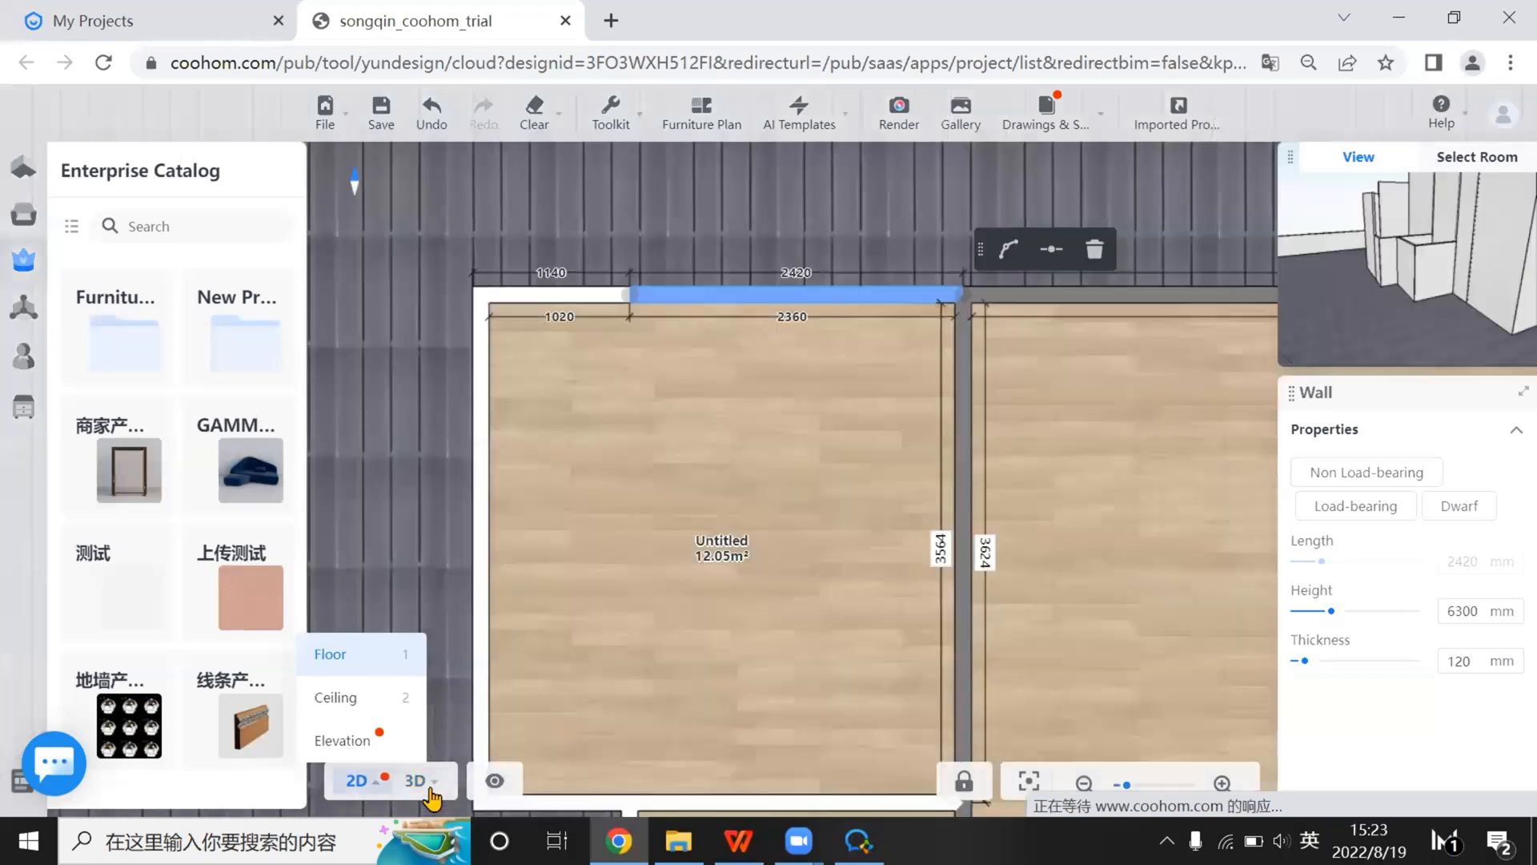
pyautogui.click(430, 789)
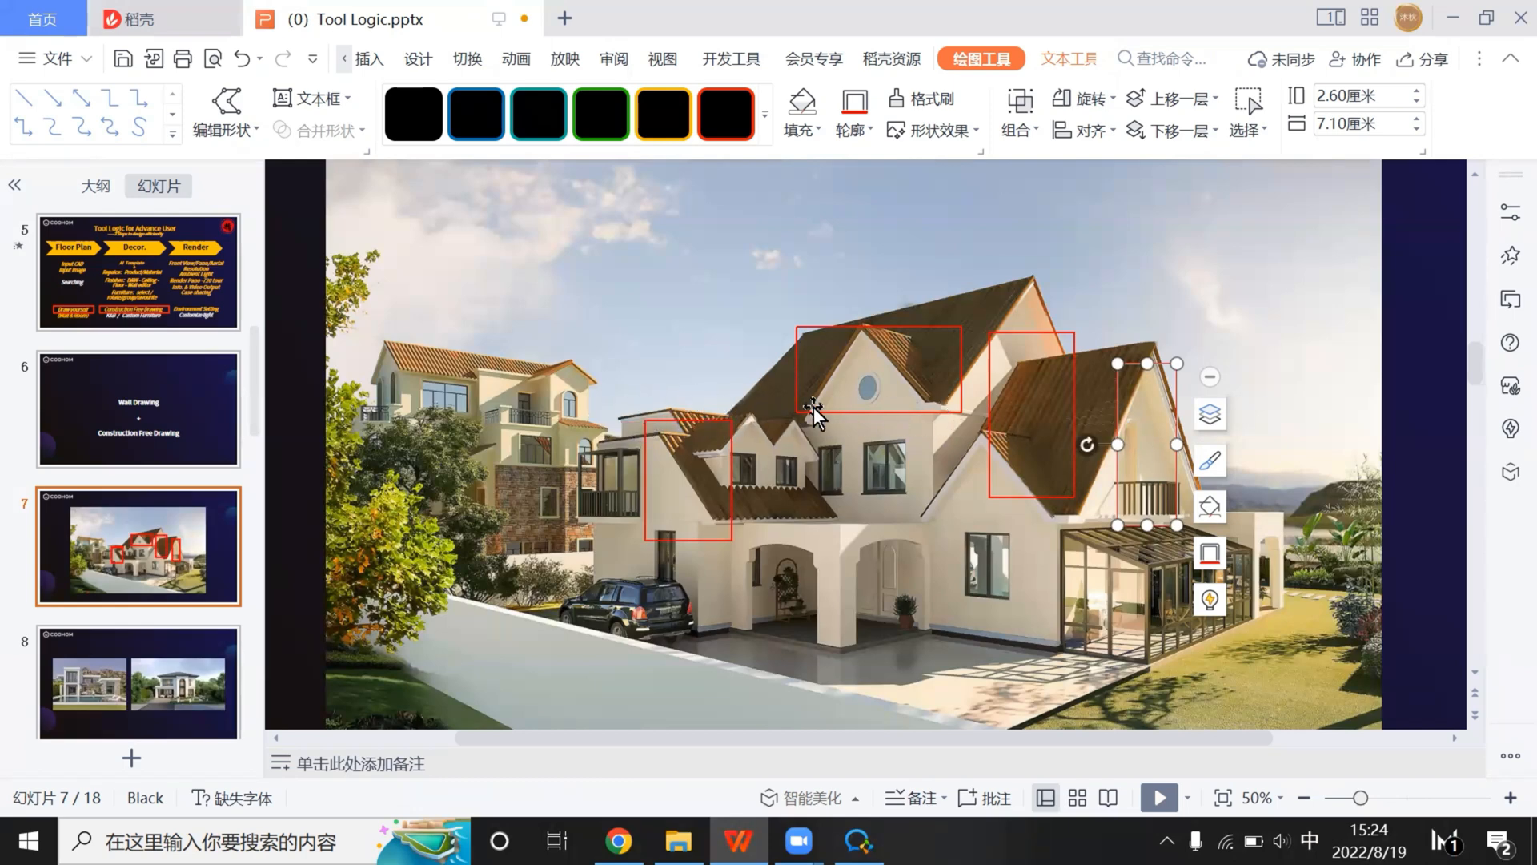
pyautogui.click(621, 838)
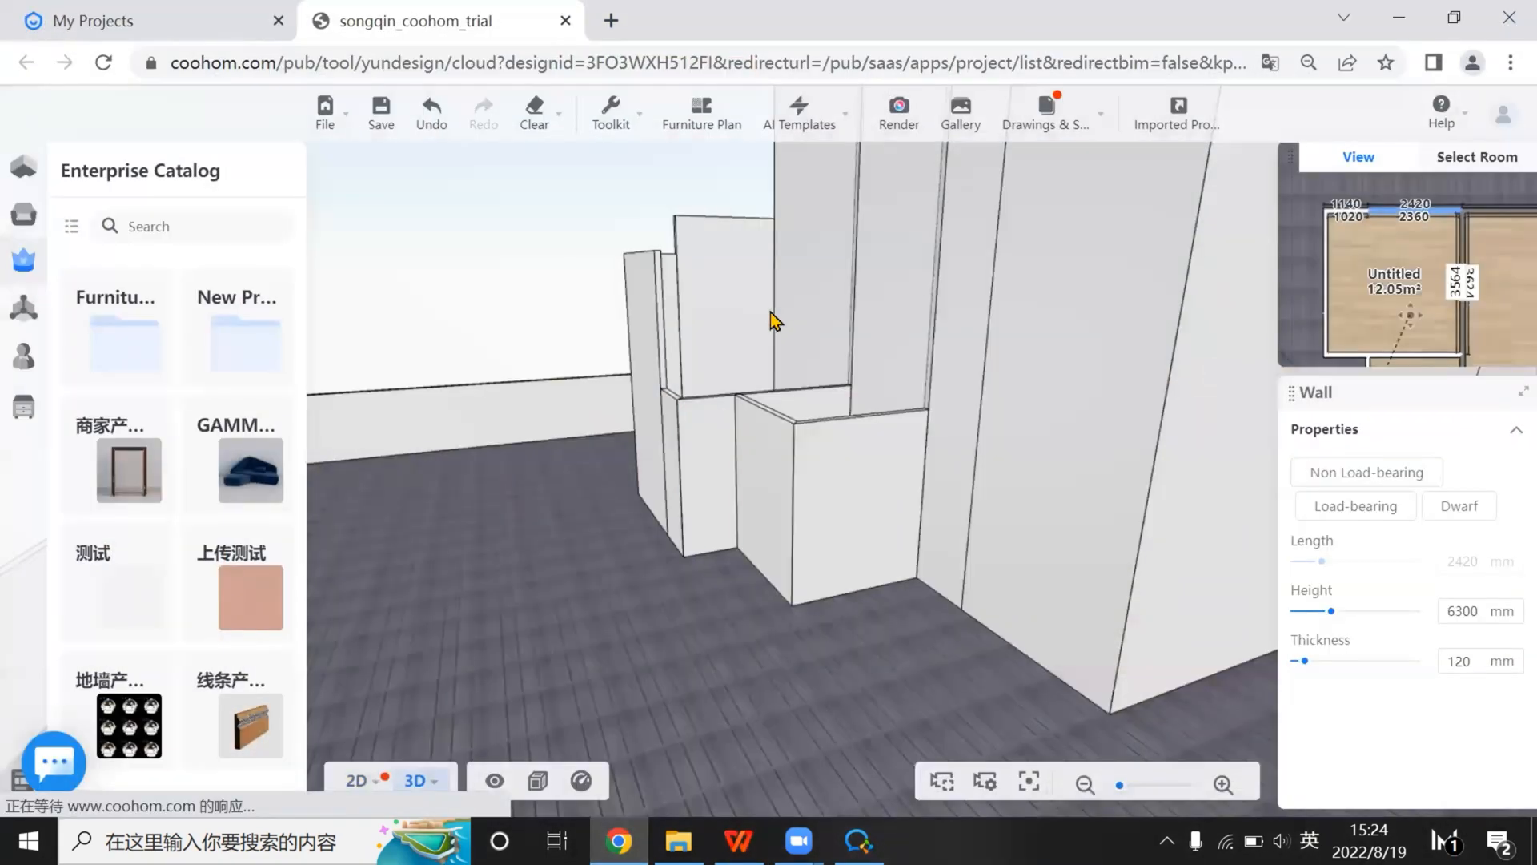
pyautogui.click(357, 780)
pyautogui.scroll(-2, 894, 348)
pyautogui.moveTo(1005, 471); pyautogui.dragTo(758, 429)
pyautogui.scroll(-3, 830, 493)
pyautogui.moveTo(689, 384); pyautogui.dragTo(623, 334)
pyautogui.click(623, 334)
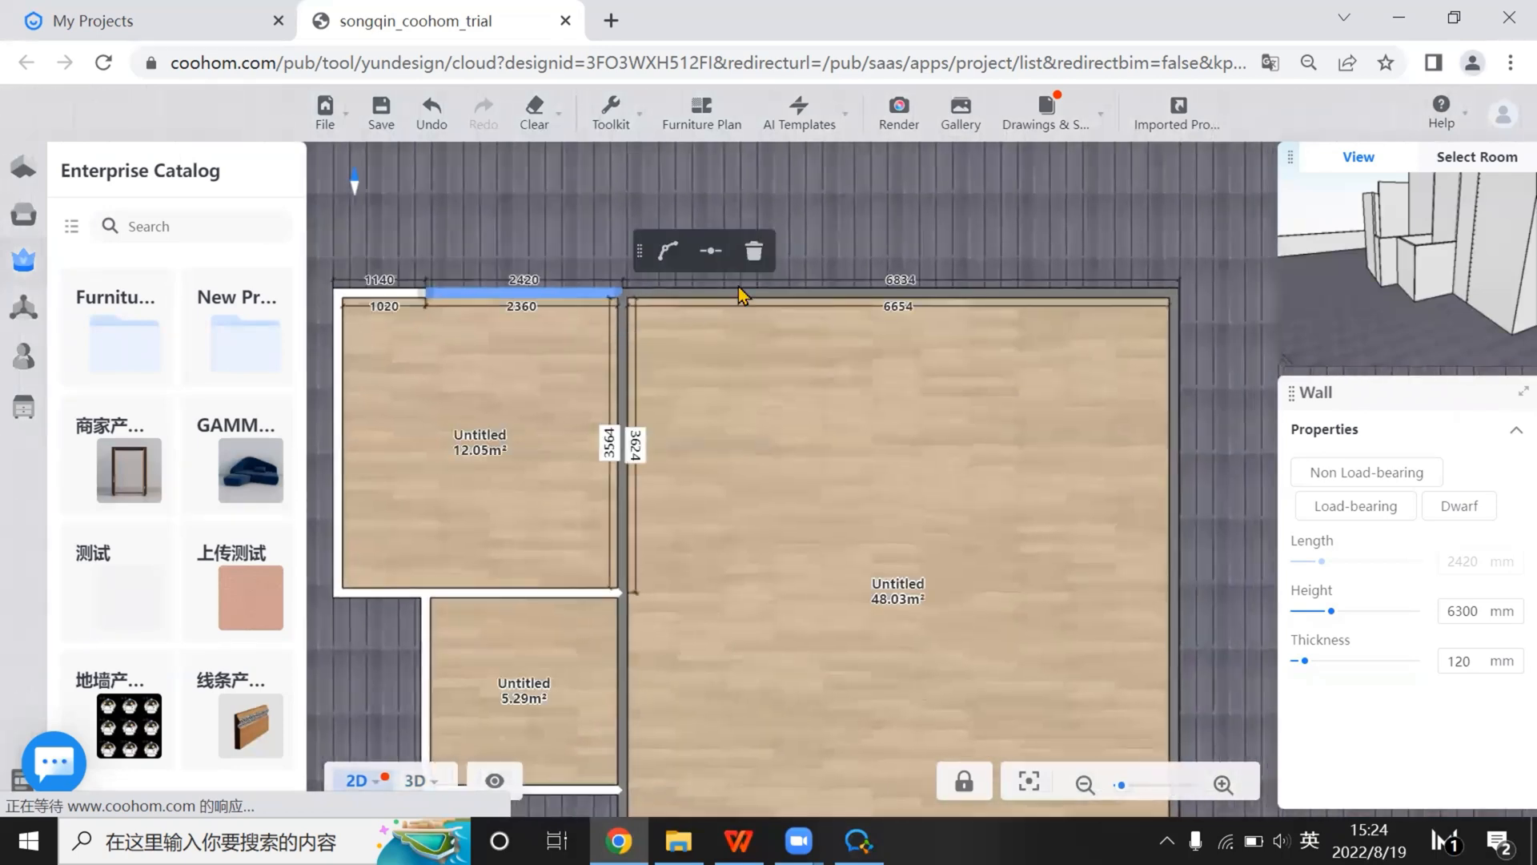
# Select the four walls around the 48.03 m² room and convert them to dwarf walls
pyautogui.keyDown('ctrl'); pyautogui.click(756, 293); pyautogui.keyUp('ctrl')
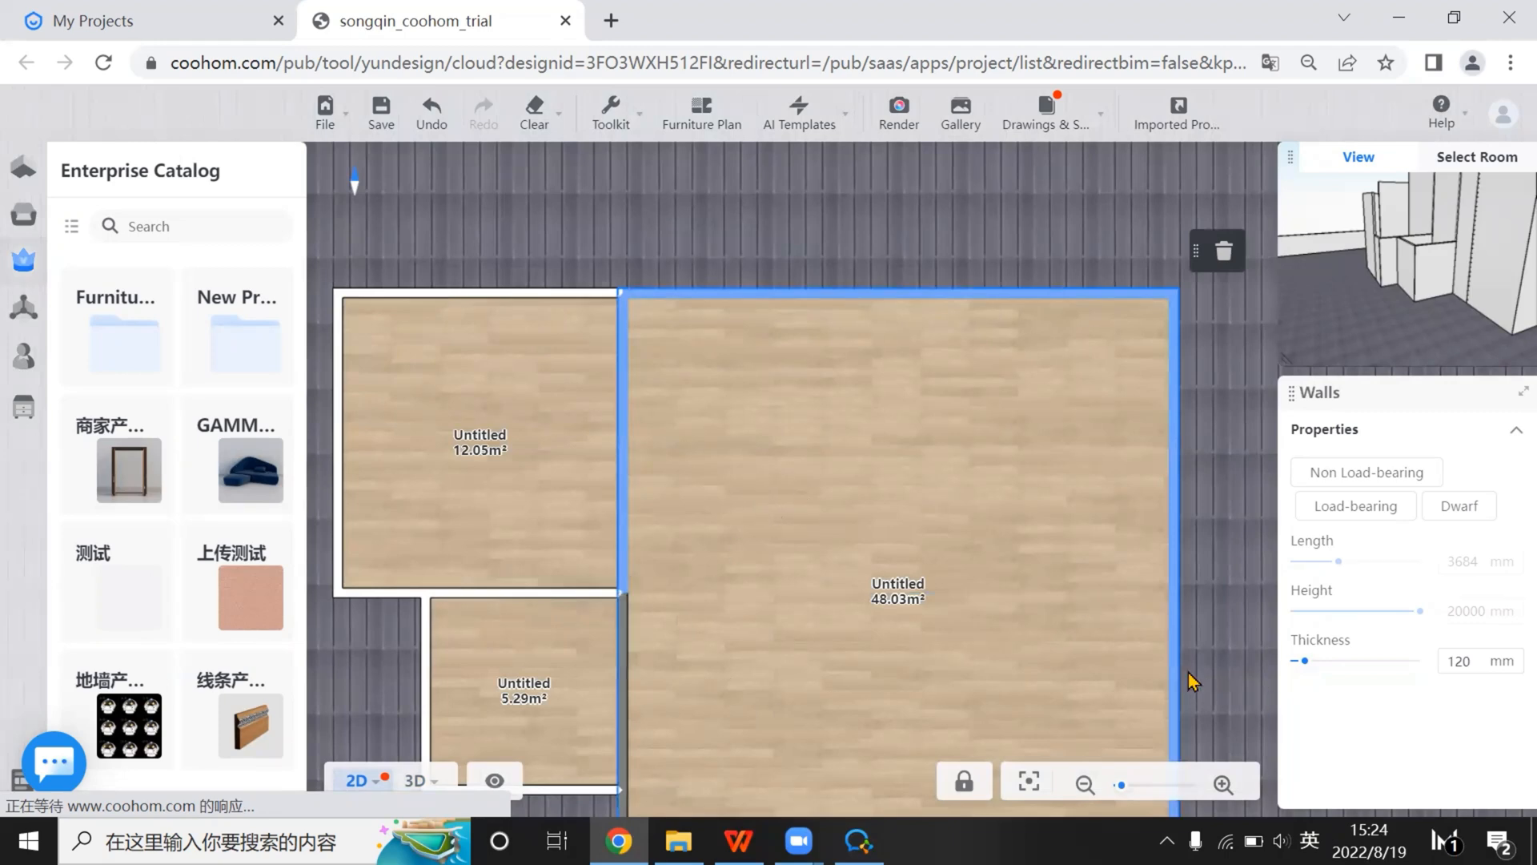
pyautogui.moveTo(1144, 536); pyautogui.dragTo(1154, 551)
pyautogui.scroll(-3, 1155, 551)
pyautogui.moveTo(1078, 594); pyautogui.dragTo(1011, 476)
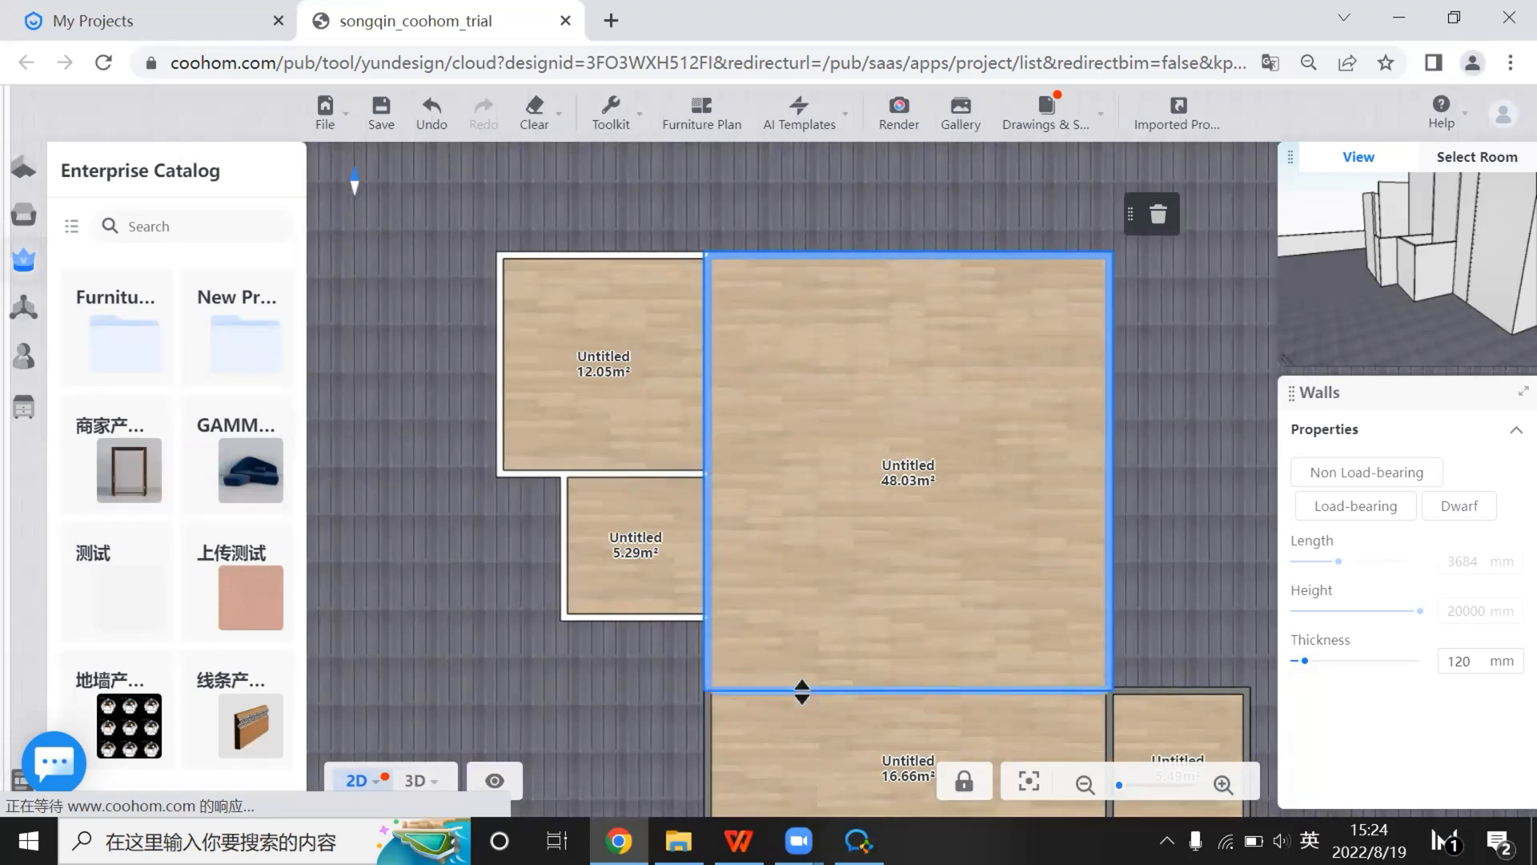
pyautogui.click(1471, 506)
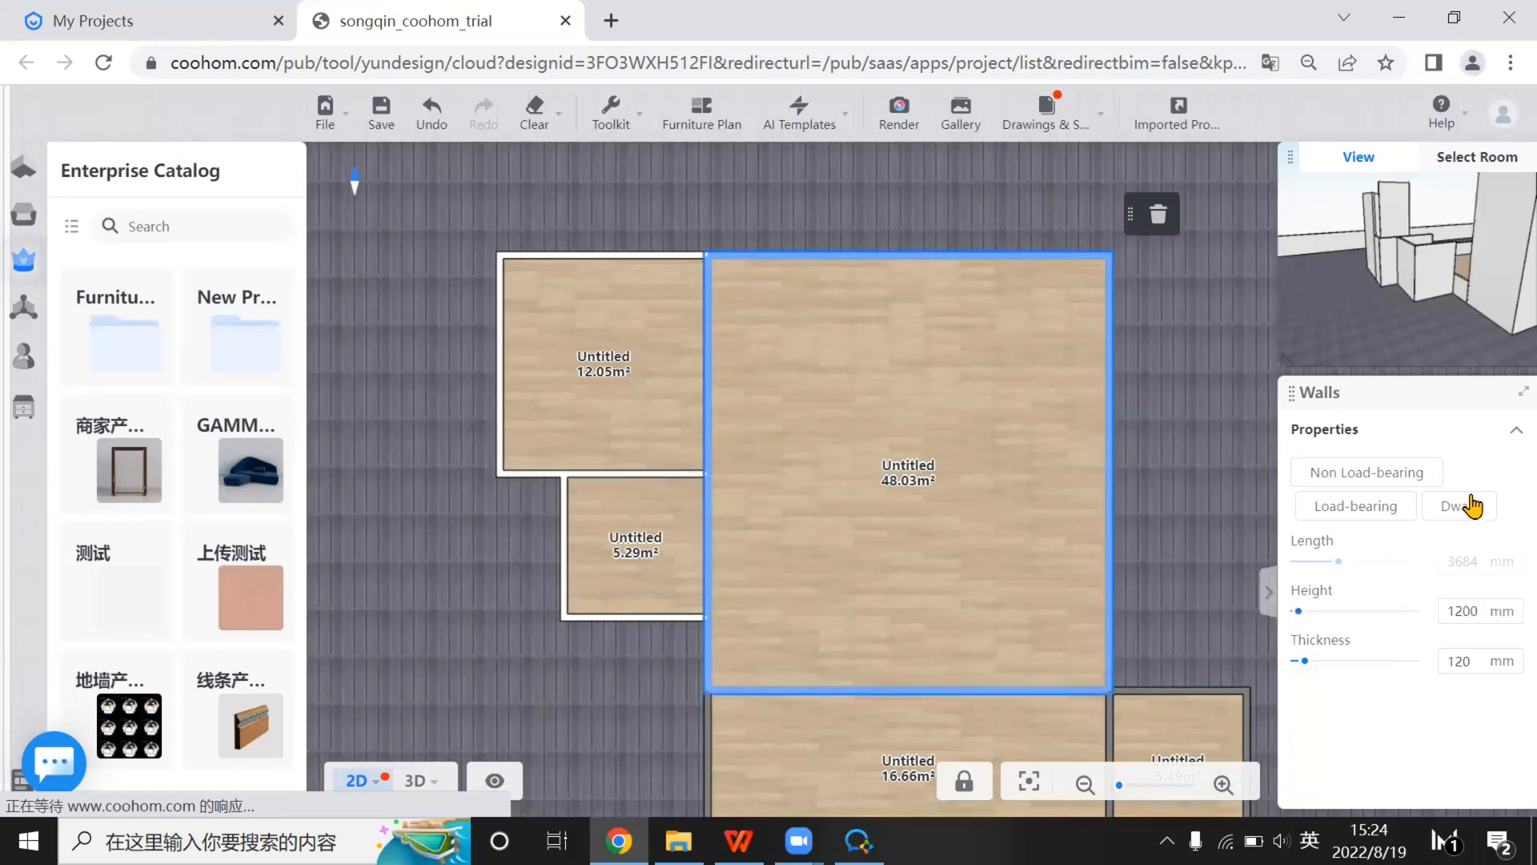
# Set the height of the 48.03 m² room's walls to 6300 mm and check them in 3D
pyautogui.doubleClick(1467, 611)
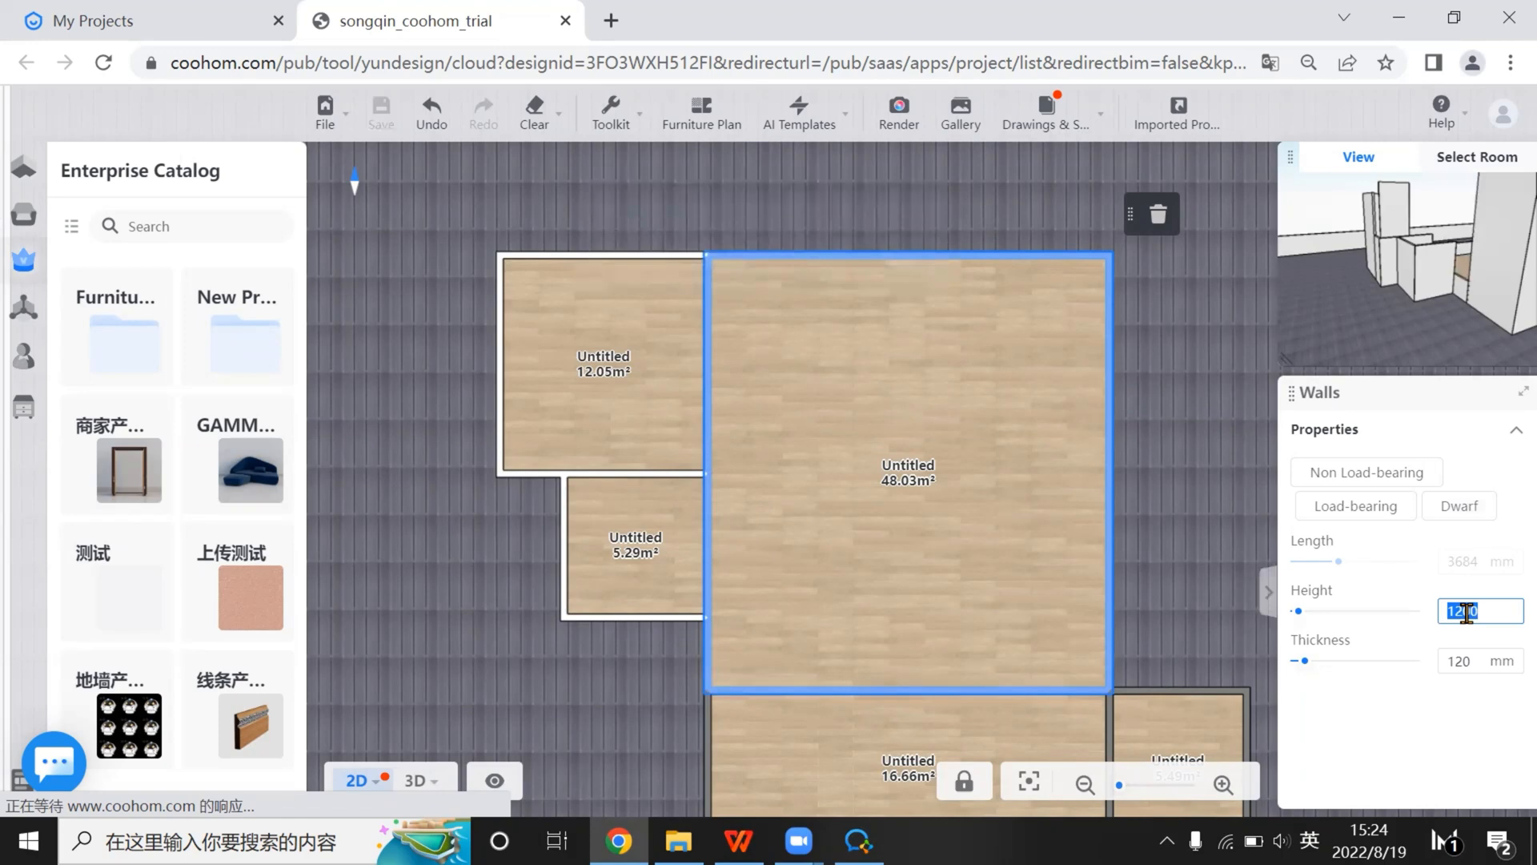
pyautogui.write('63')
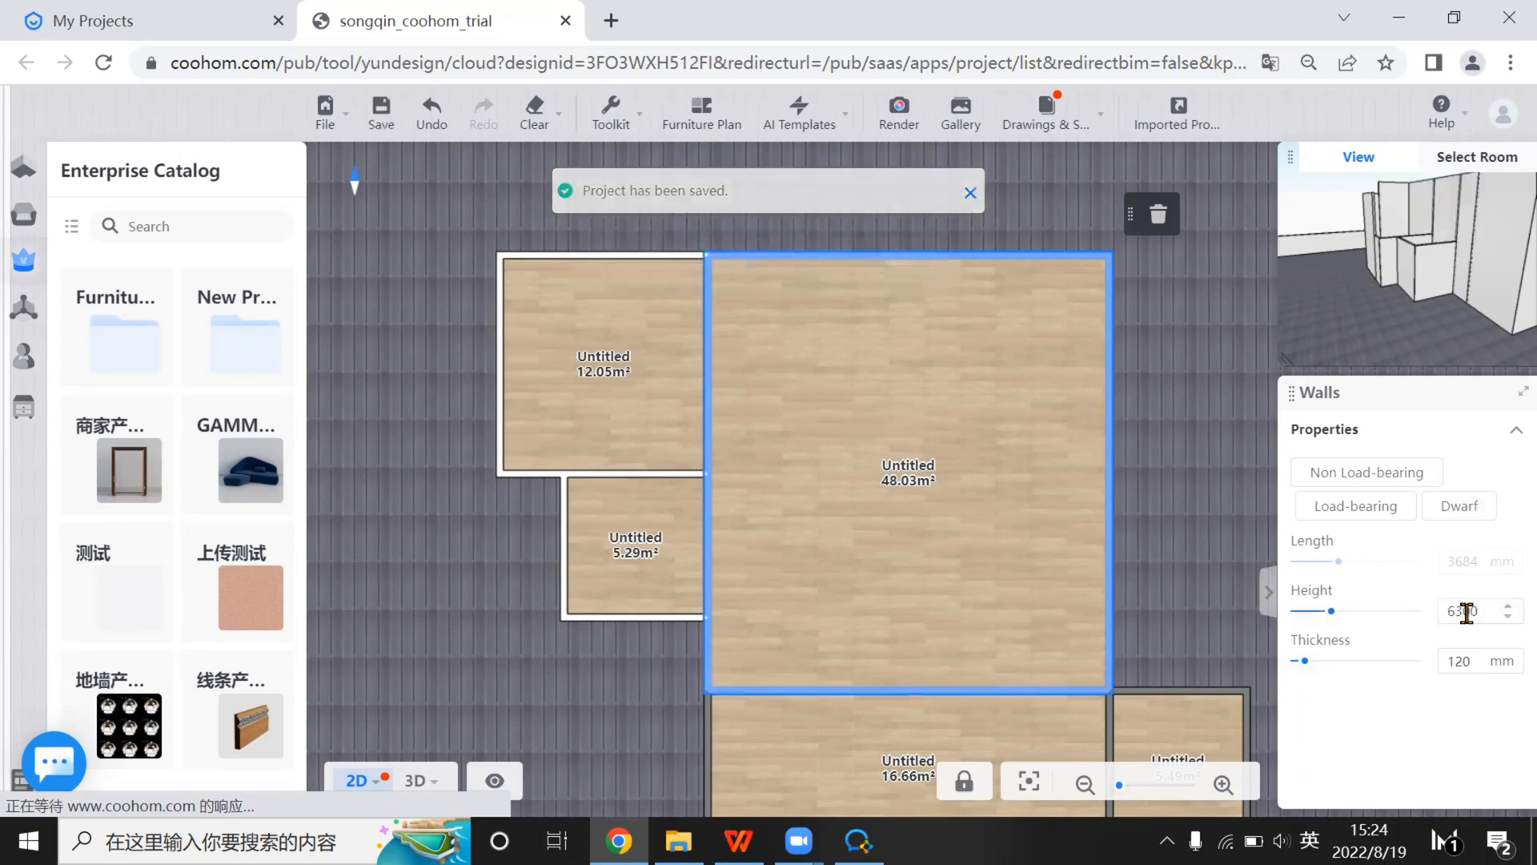
pyautogui.press('Return')
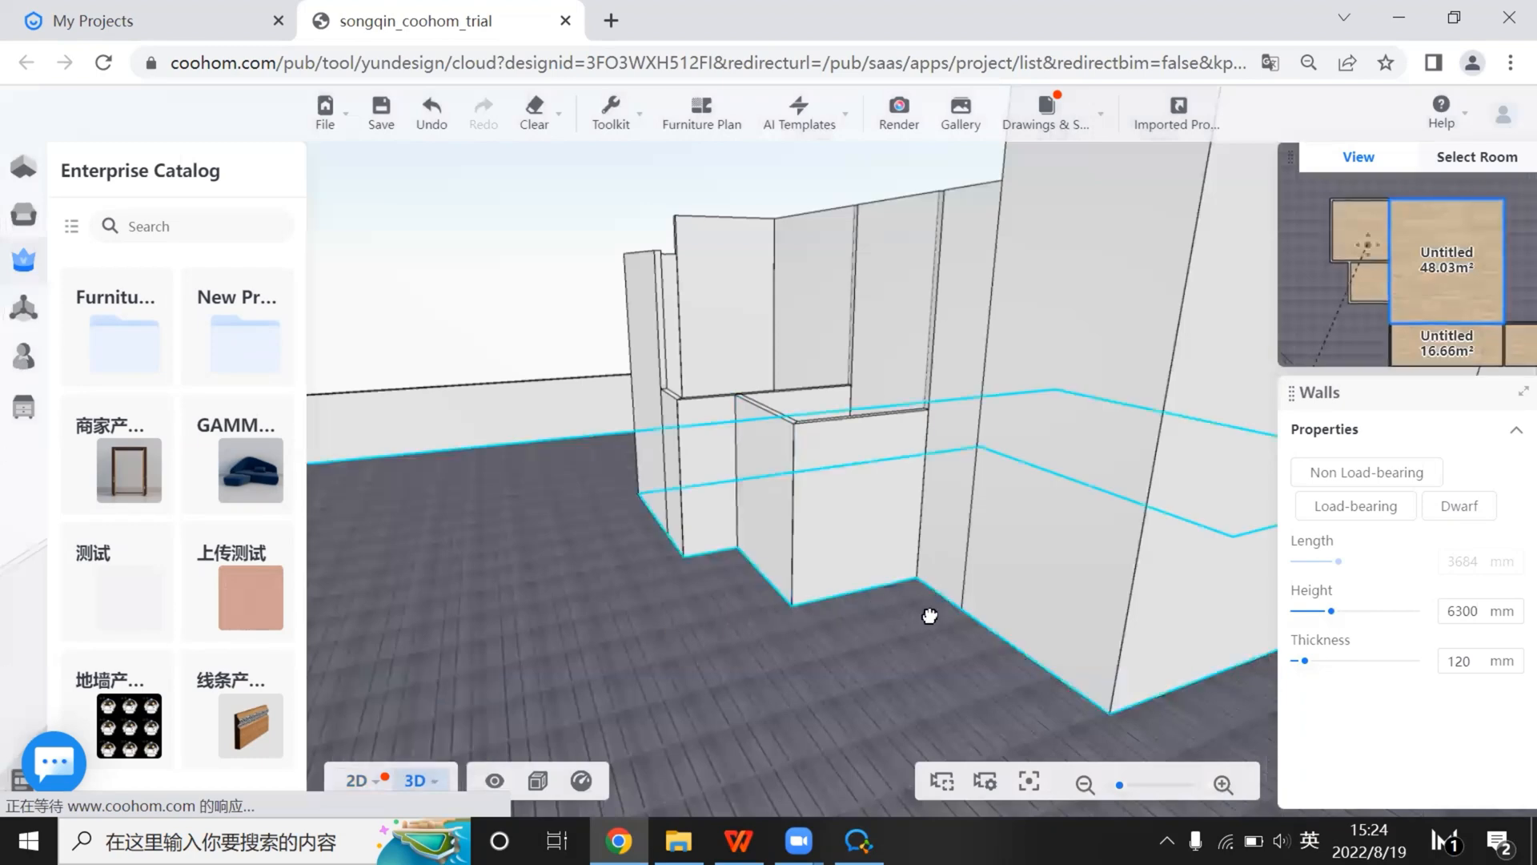
pyautogui.moveTo(929, 617); pyautogui.dragTo(858, 515)
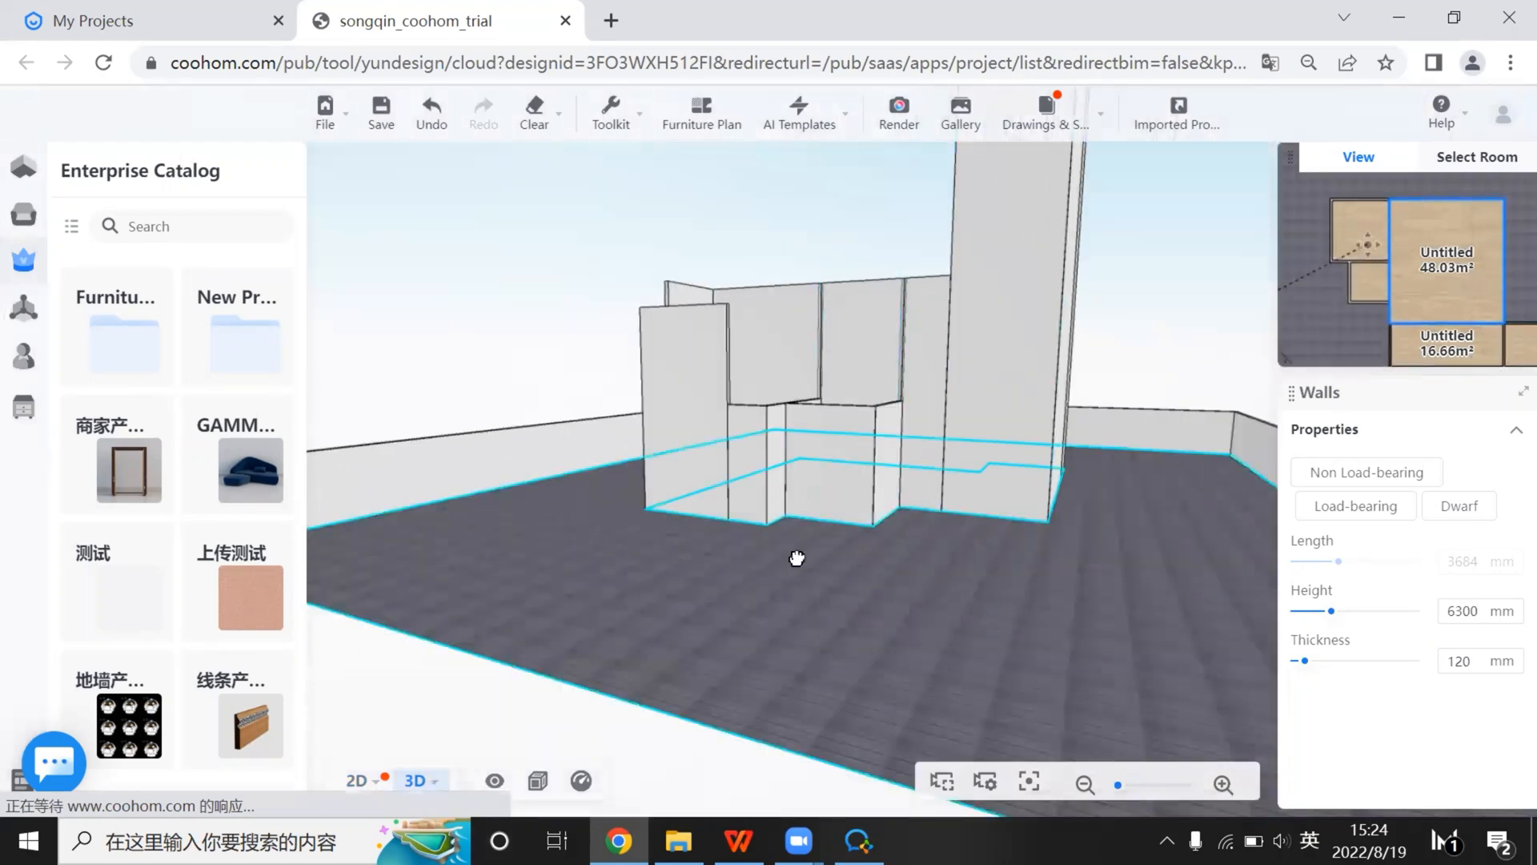
pyautogui.moveTo(796, 556); pyautogui.dragTo(337, 515)
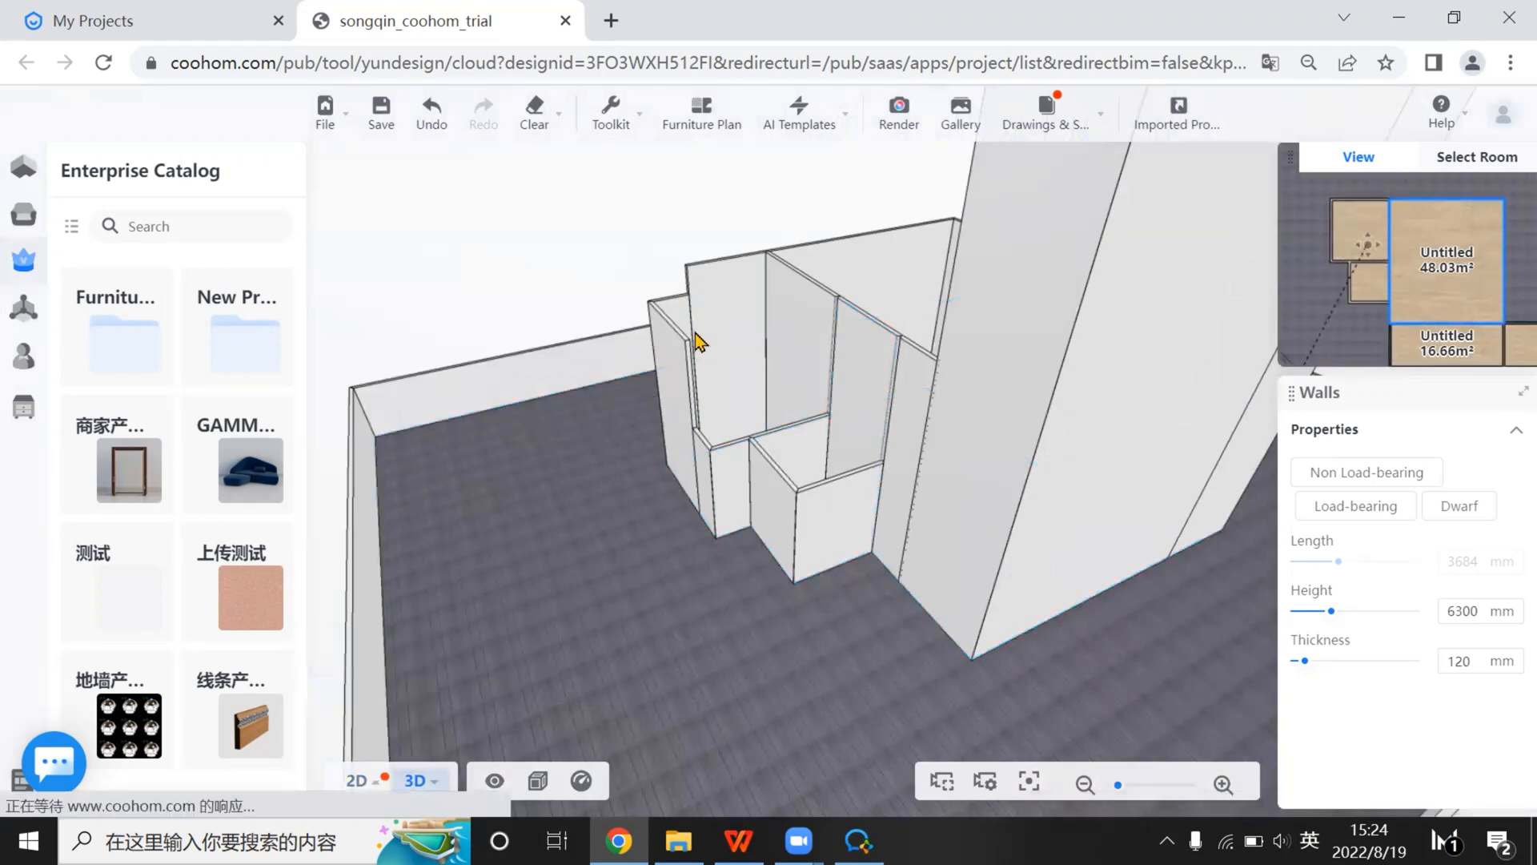
pyautogui.moveTo(785, 336)
pyautogui.mouseDown()
pyautogui.moveTo(710, 295)
pyautogui.moveTo(802, 325)
pyautogui.mouseUp()
# In the 2D floor plan, set the 48.03 m² room's walls and the adjoining 2420 mm top segment to a height of 5500 mm
pyautogui.click(356, 779)
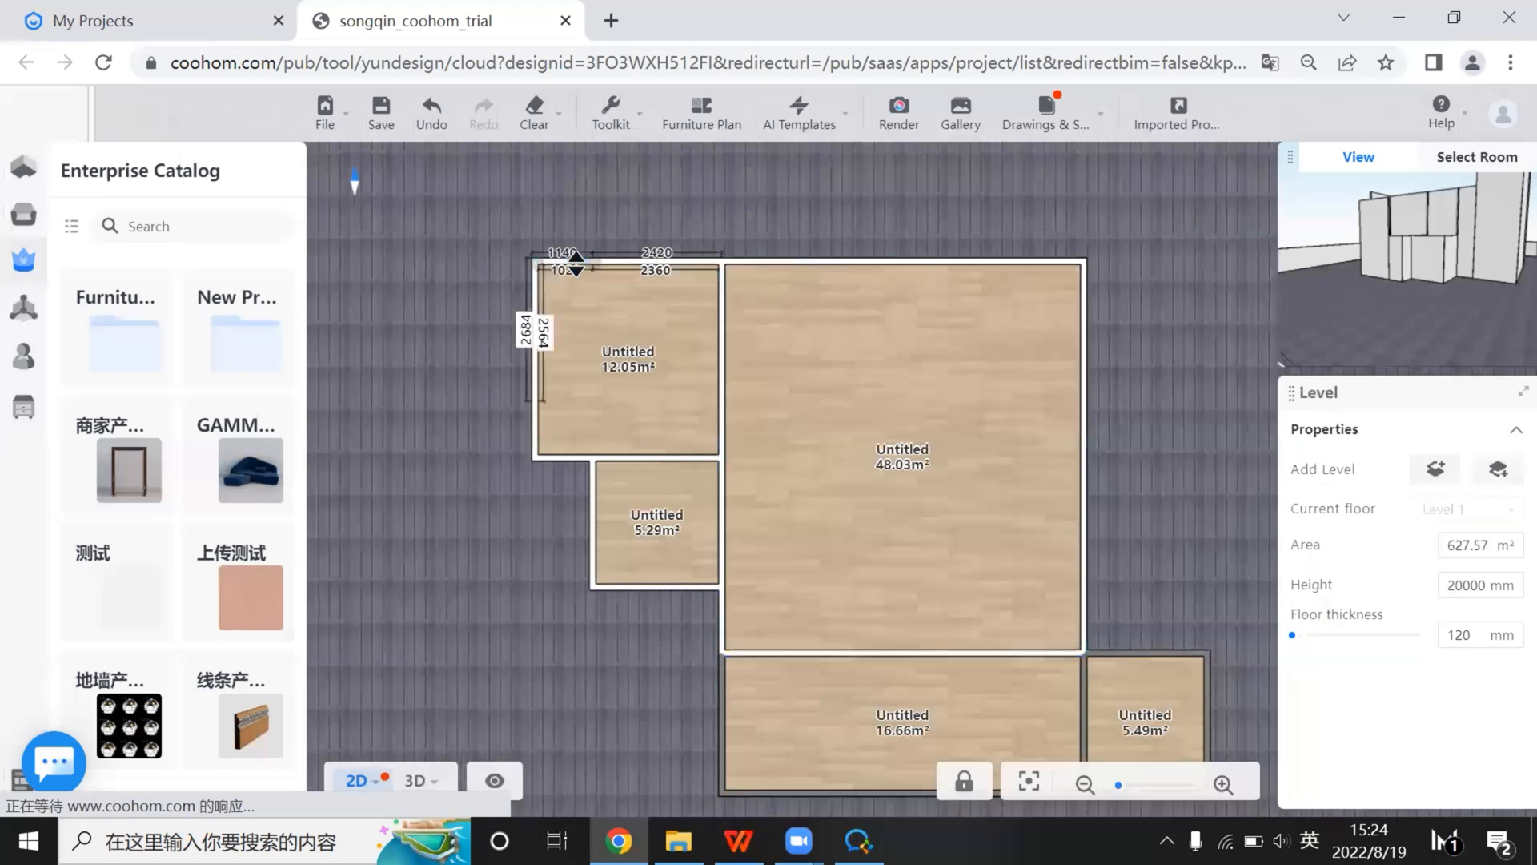
pyautogui.click(621, 264)
pyautogui.scroll(2, 633, 298)
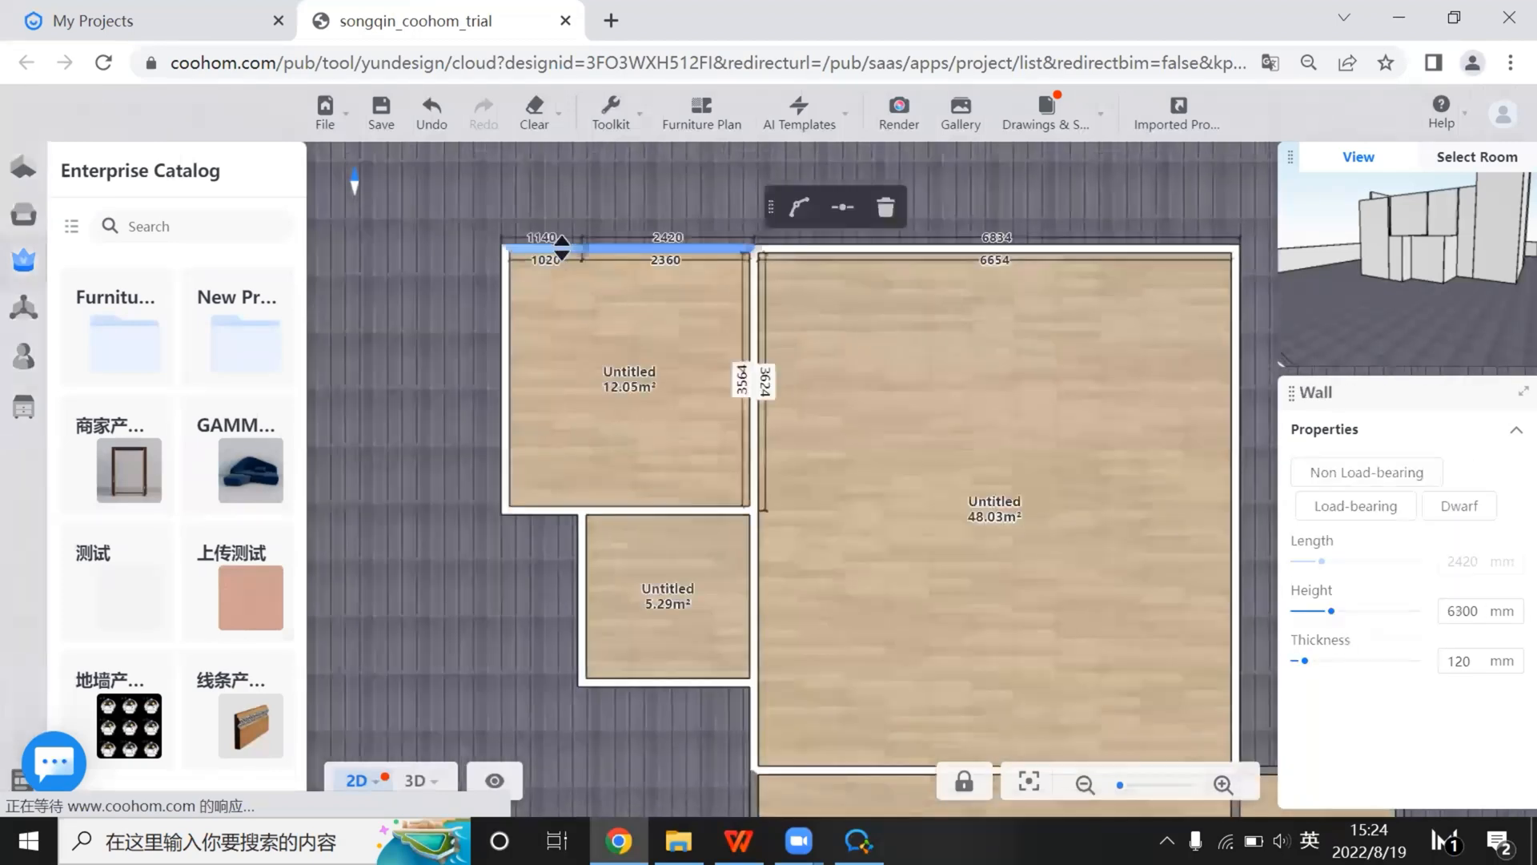
pyautogui.click(562, 248)
pyautogui.click(653, 248)
pyautogui.click(848, 274)
pyautogui.click(847, 247)
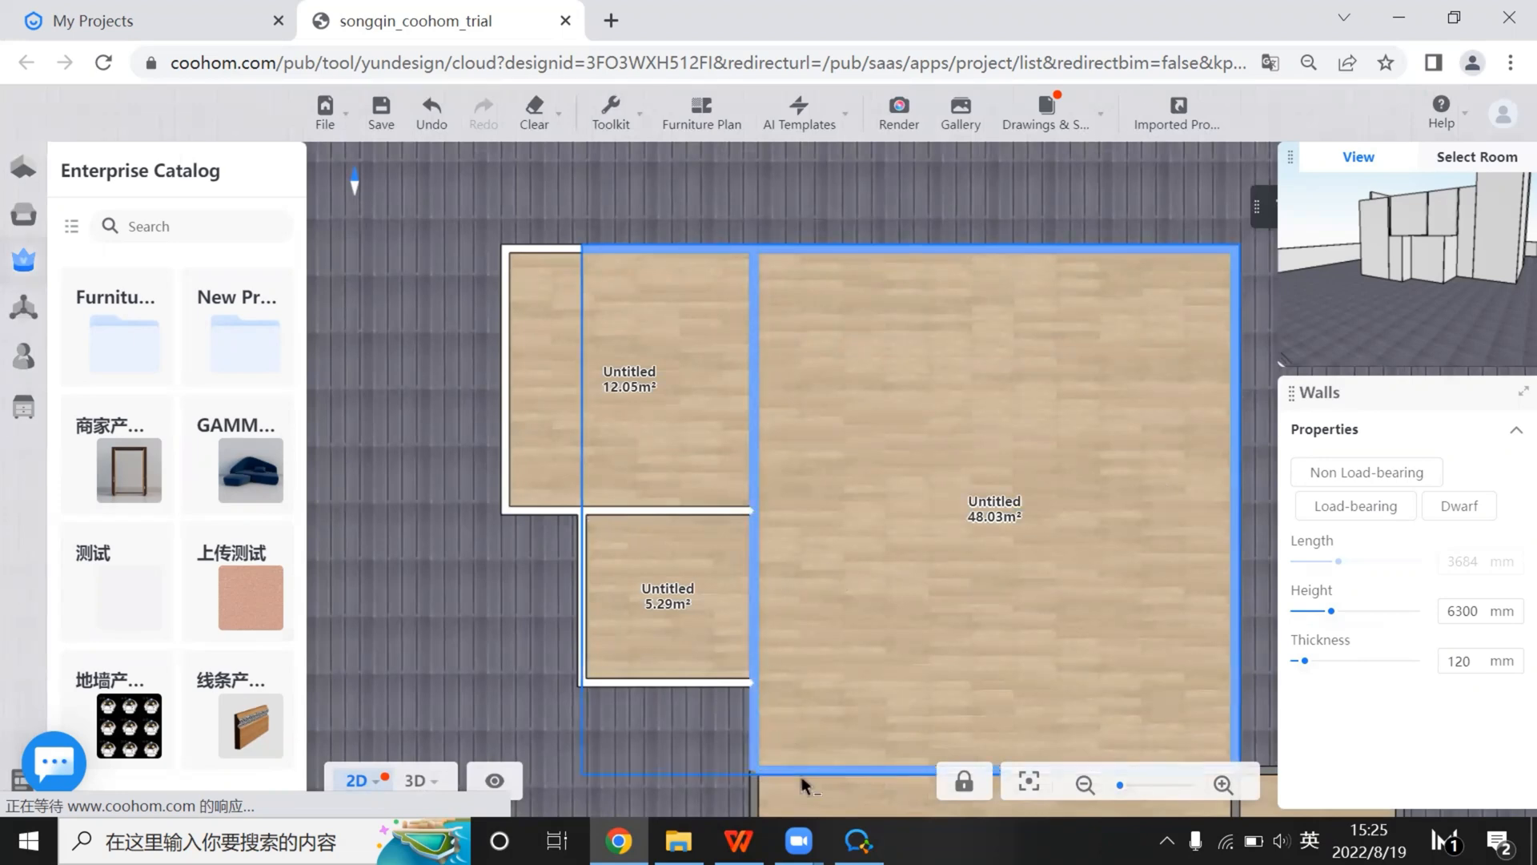
pyautogui.click(1490, 609)
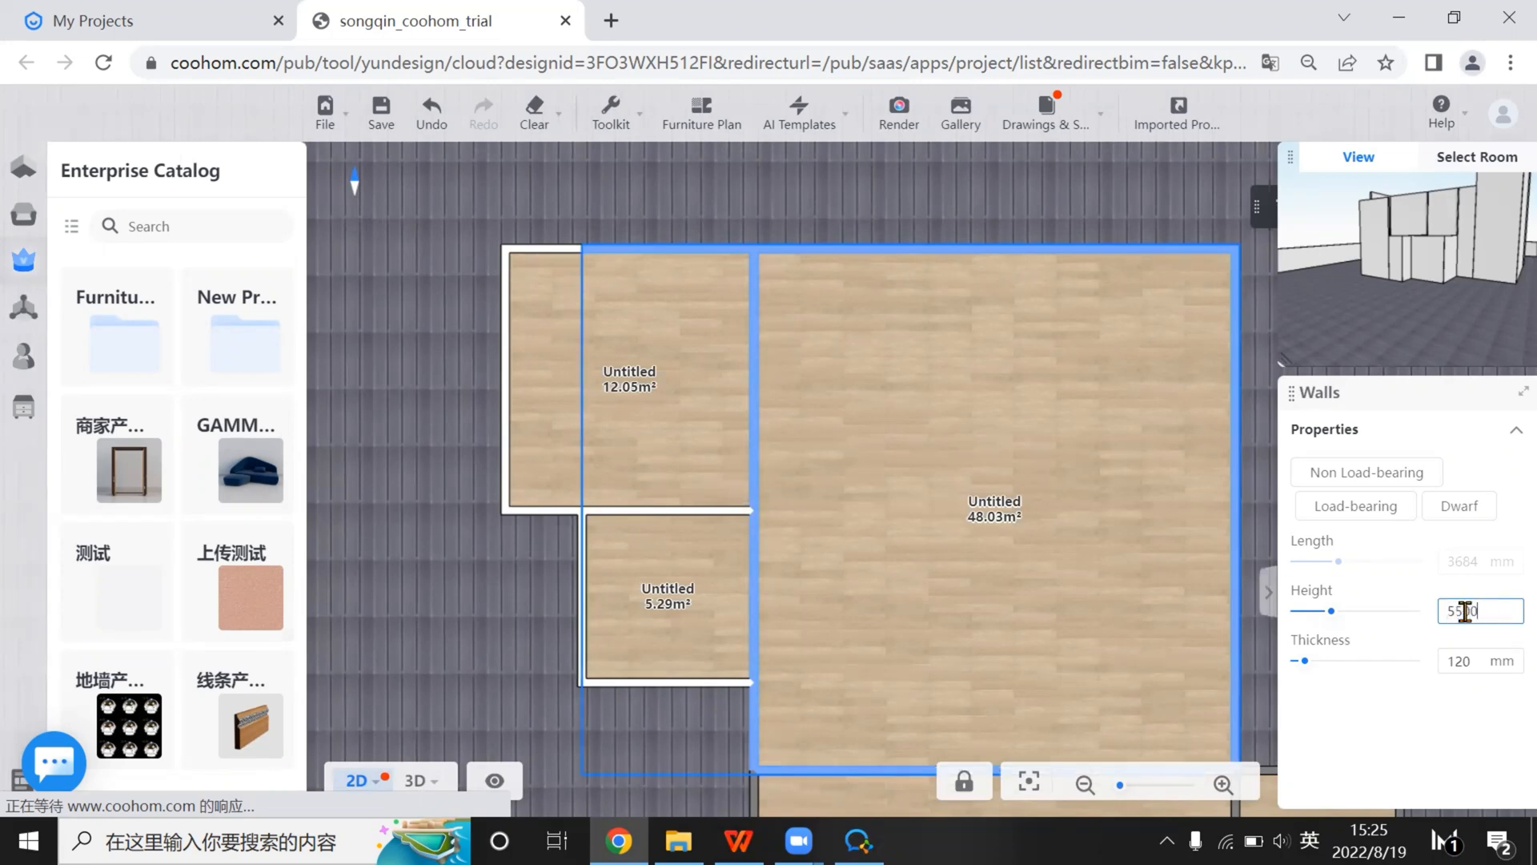
pyautogui.press('Return')
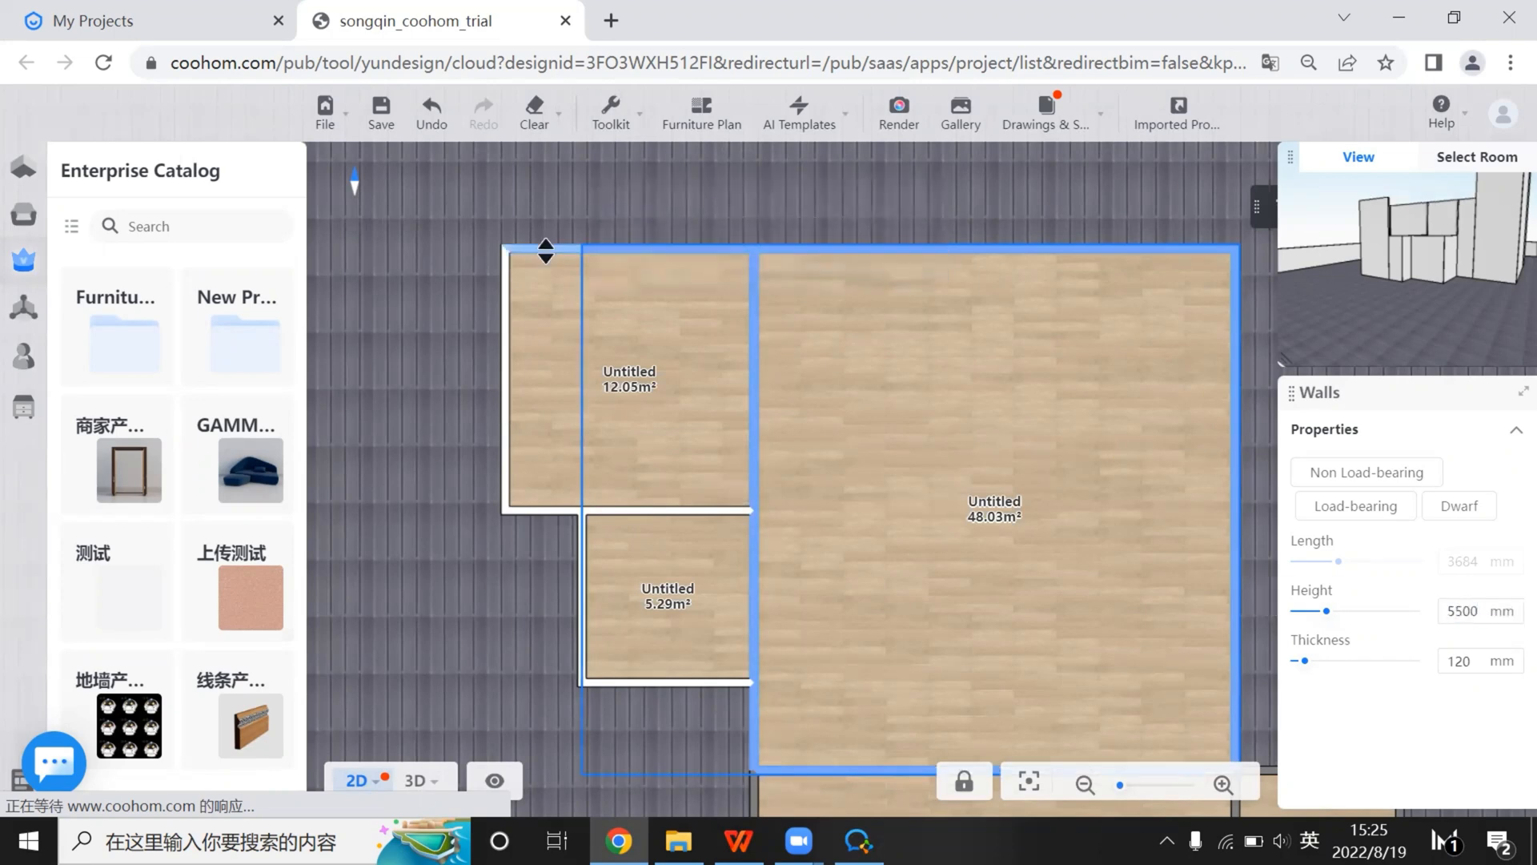
# Set the 12.05 m² room's 1140 mm top segment and upper left wall segment to 4800 mm high, and check them in 3D
pyautogui.click(491, 310)
pyautogui.click(503, 293)
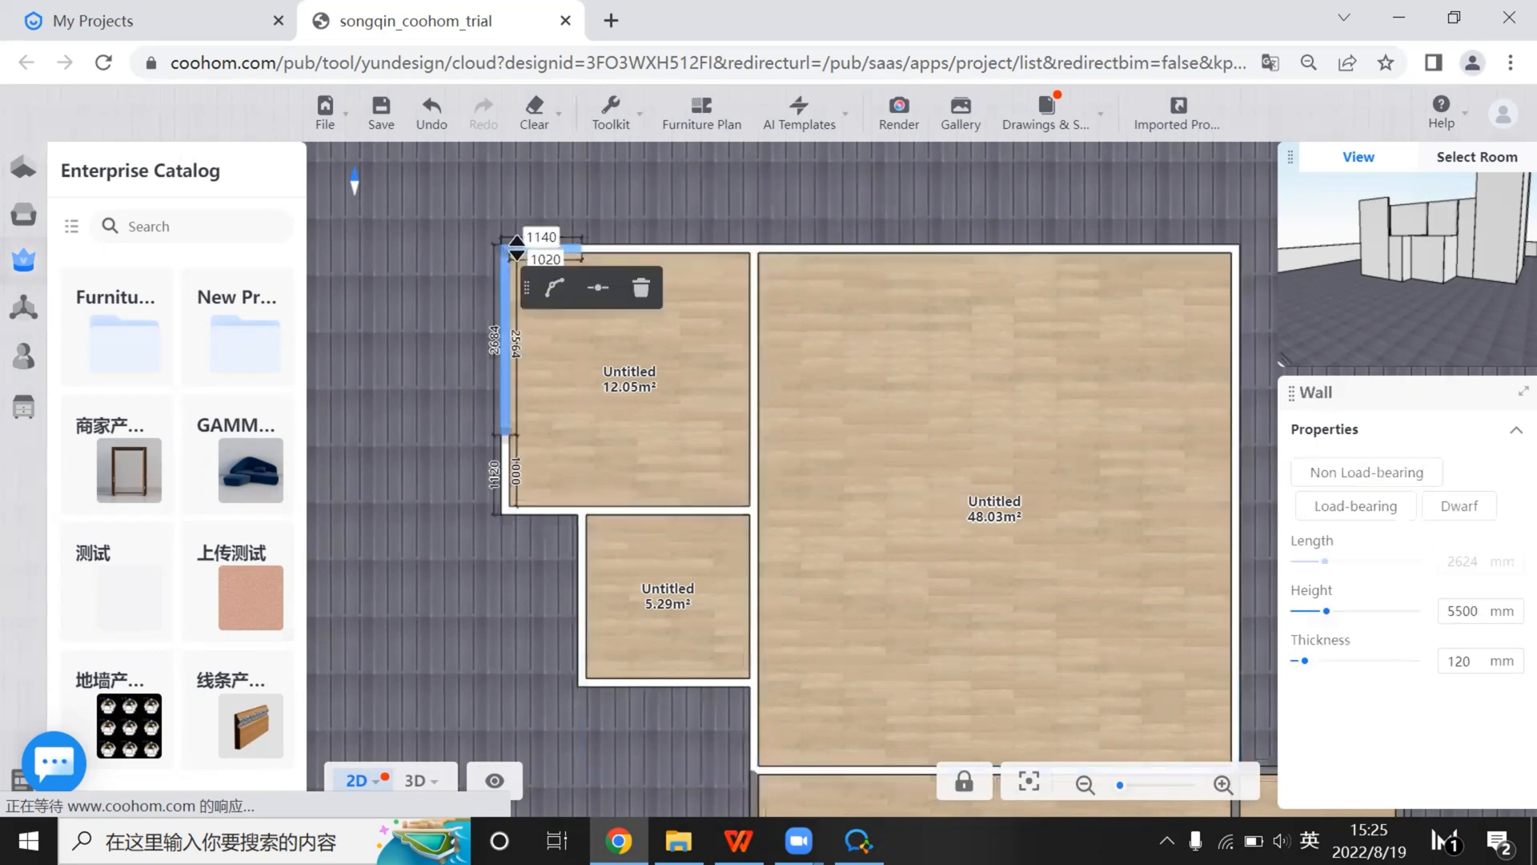
pyautogui.click(521, 253)
pyautogui.doubleClick(1468, 613)
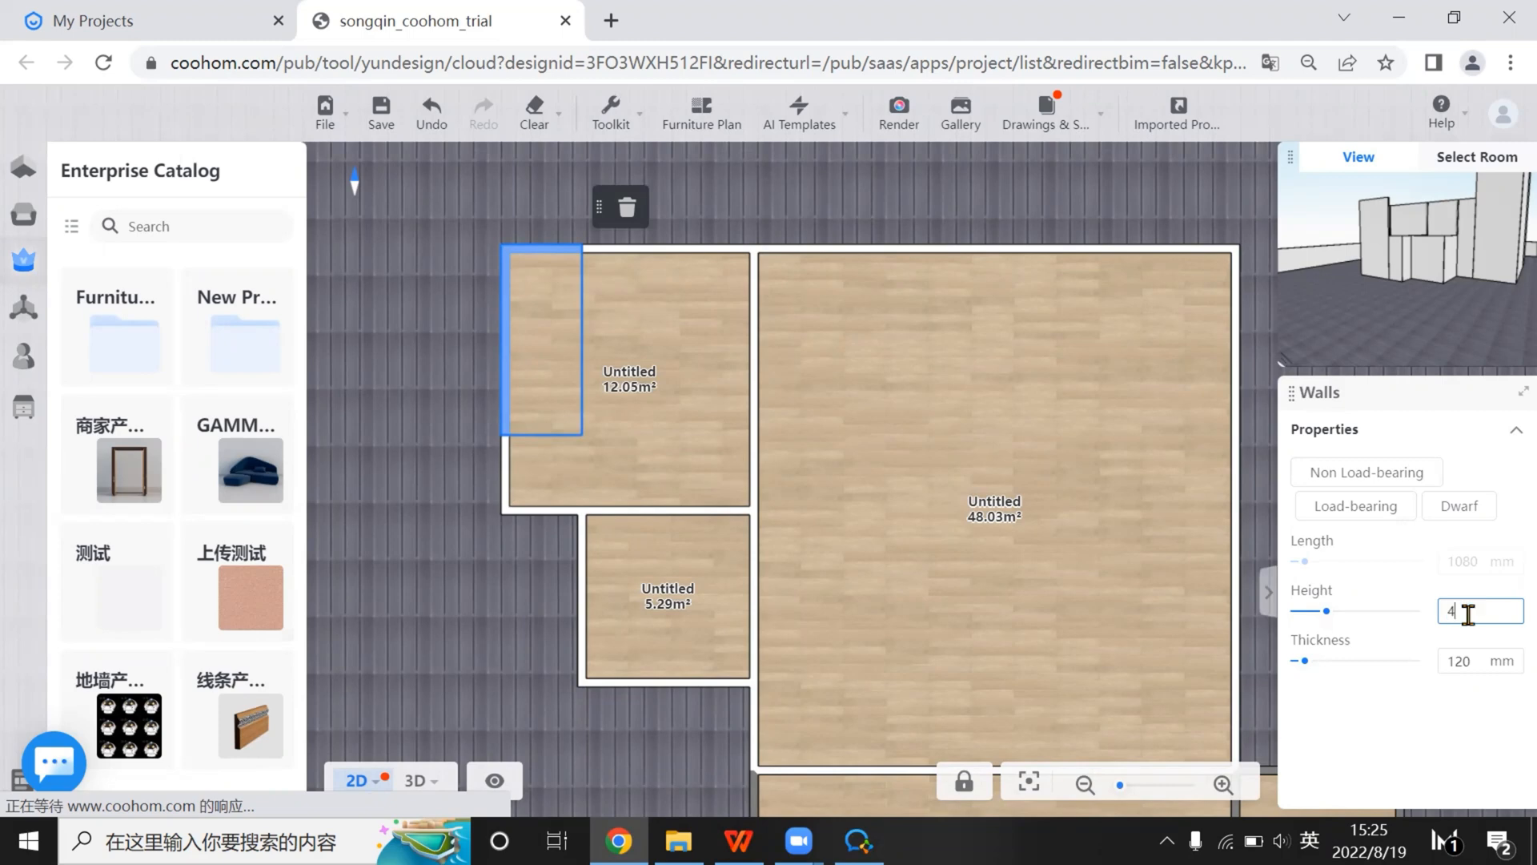
pyautogui.press('Return')
pyautogui.click(415, 780)
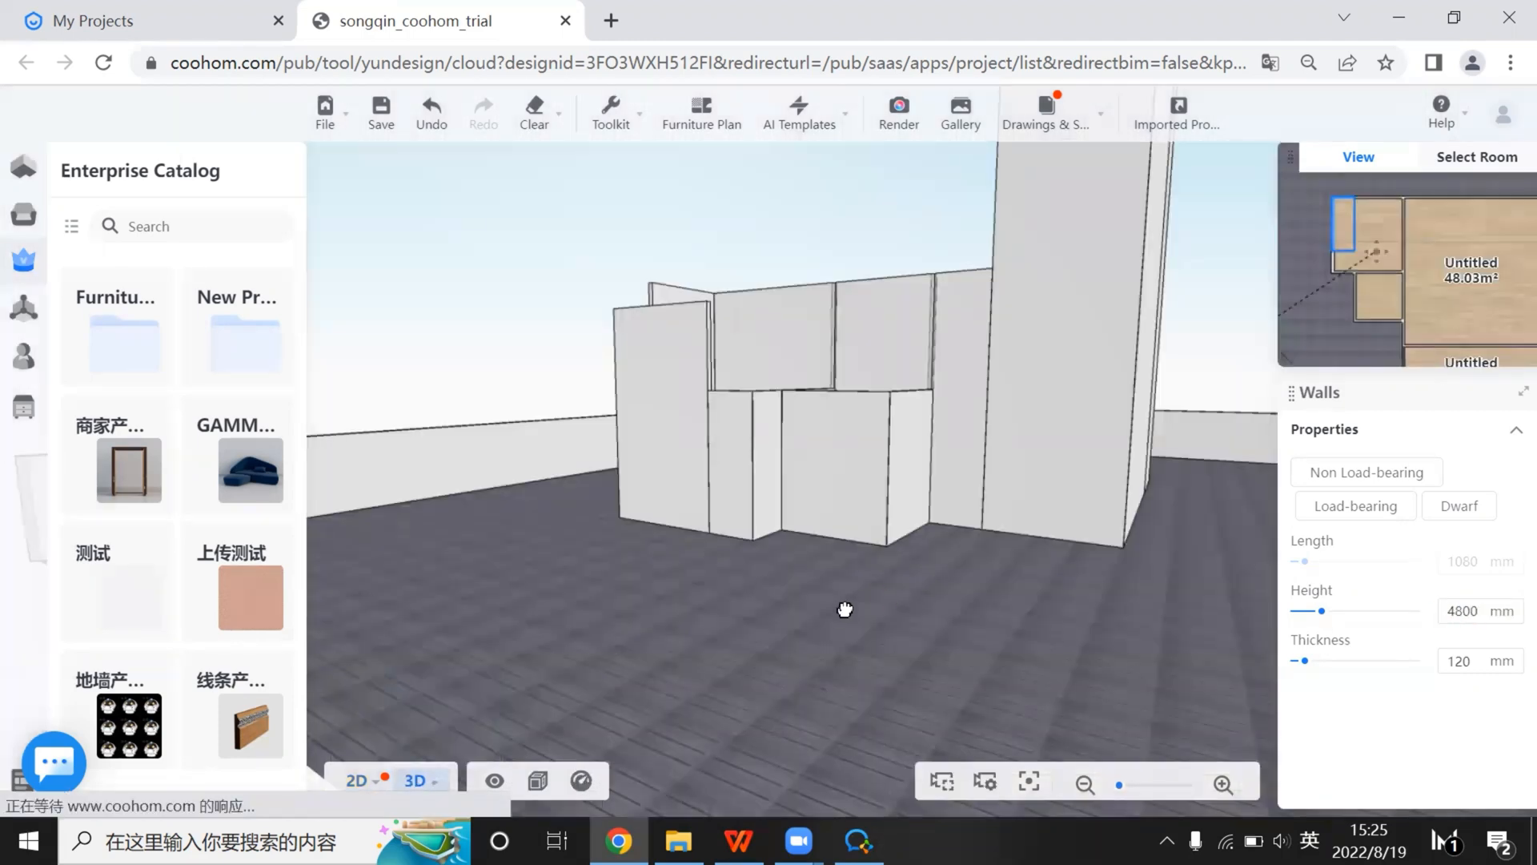
pyautogui.moveTo(845, 609)
pyautogui.mouseDown()
pyautogui.moveTo(789, 624)
pyautogui.moveTo(800, 435)
pyautogui.moveTo(816, 577)
pyautogui.moveTo(853, 612)
pyautogui.moveTo(772, 594)
pyautogui.mouseUp()
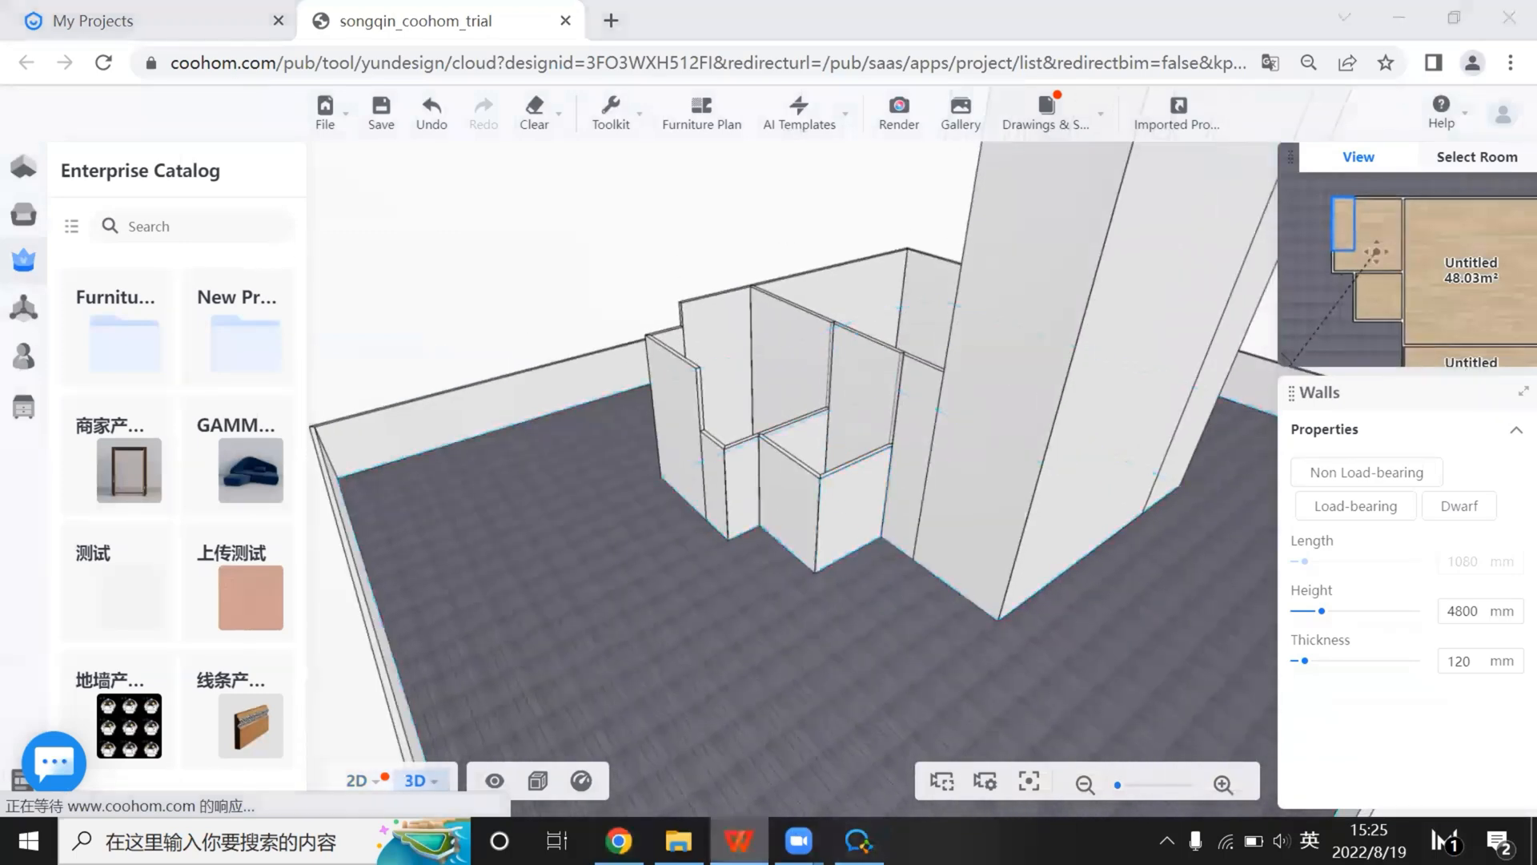
pyautogui.press('Escape')
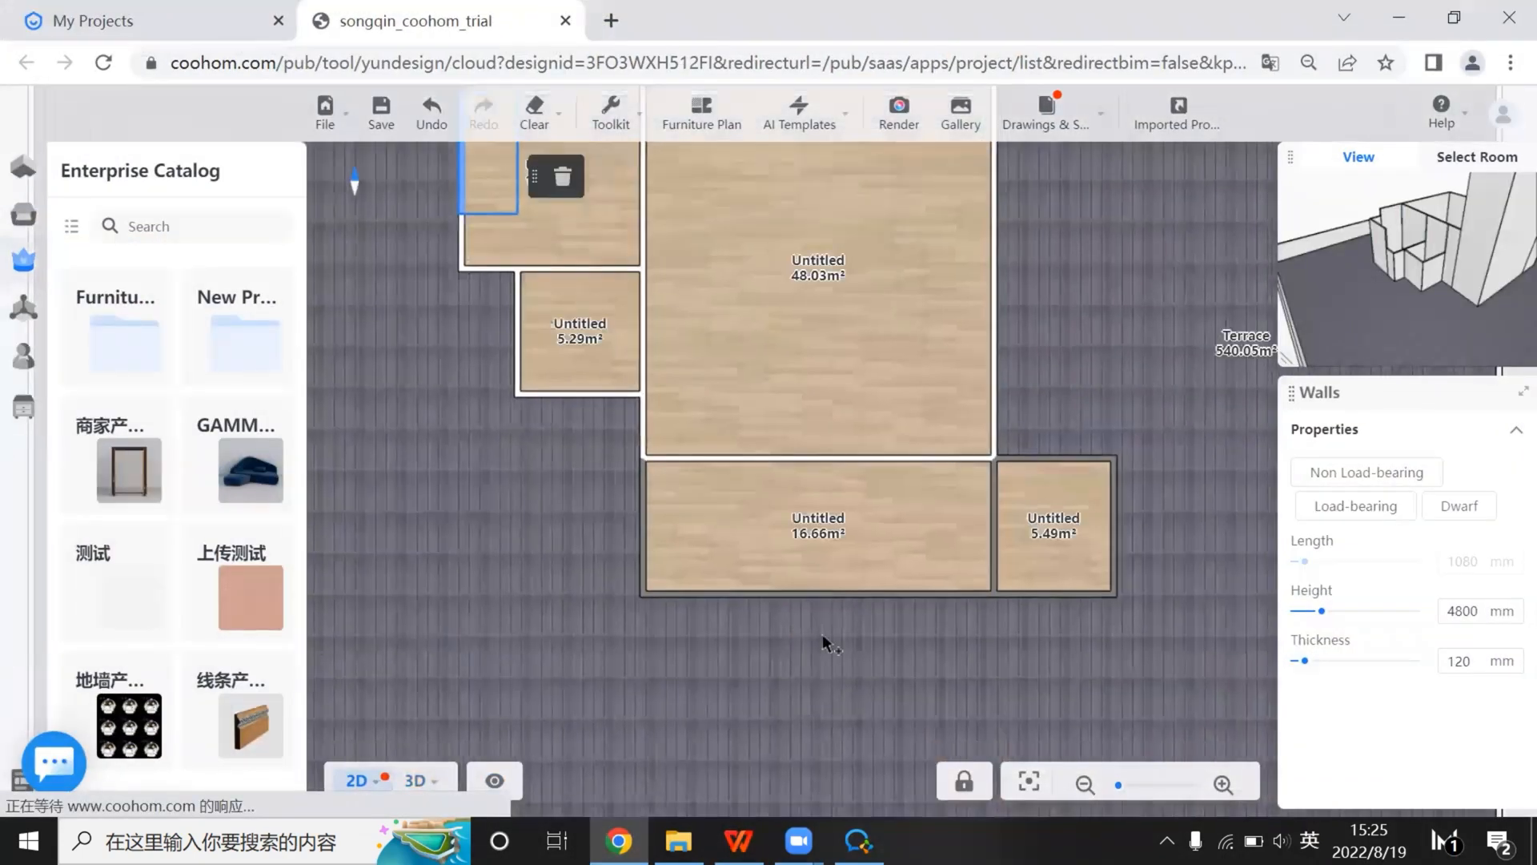
# Convert the 16.66 m² room's left, bottom and right walls in the floor plan to dwarf walls with a height of 3000 mm
pyautogui.scroll(2, 660, 494)
pyautogui.click(656, 485)
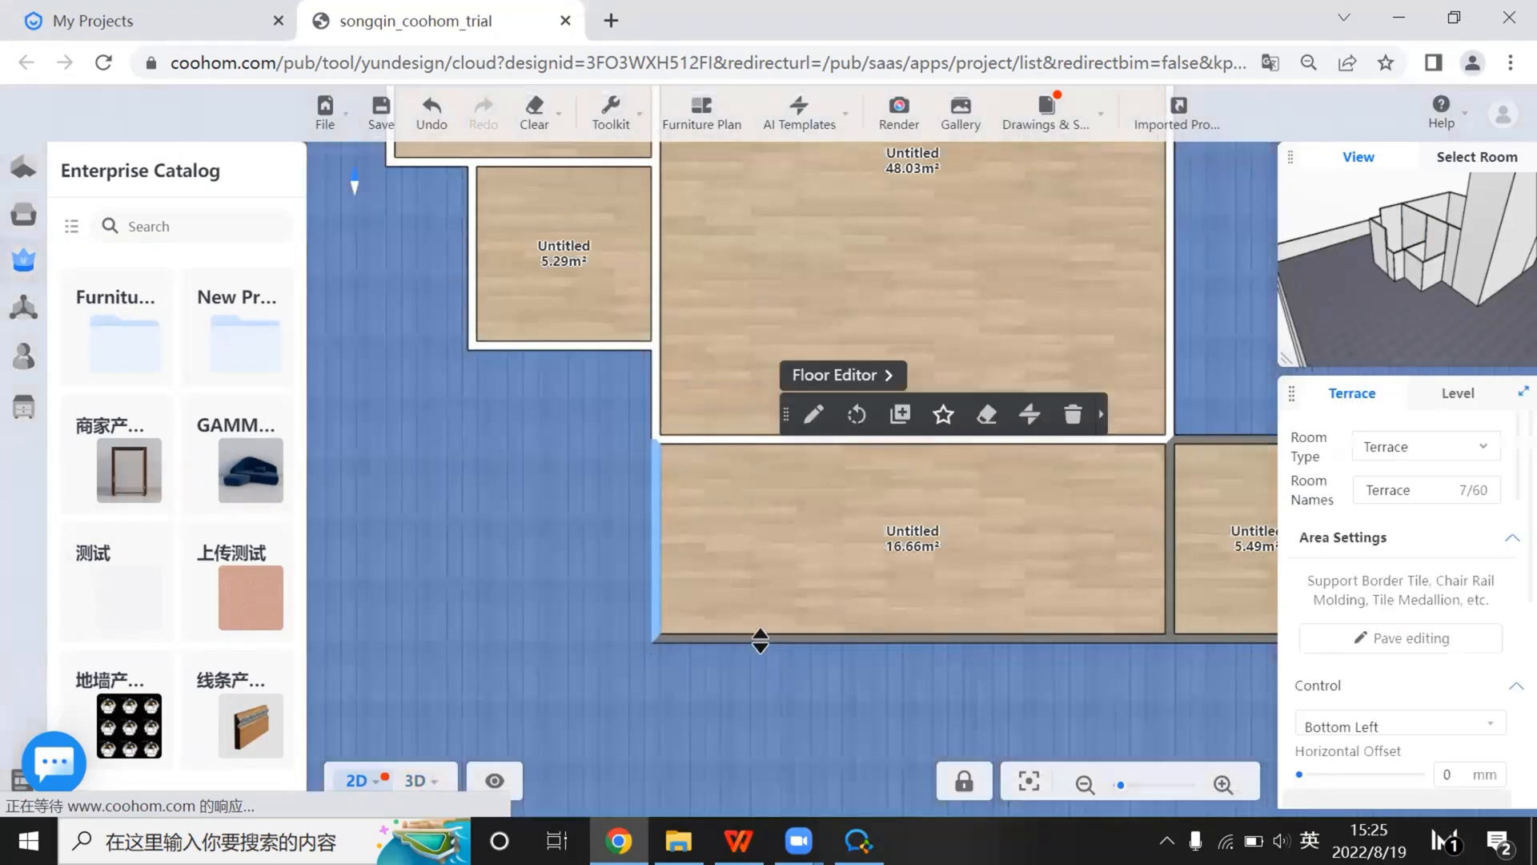
pyautogui.doubleClick(762, 644)
pyautogui.click(1171, 492)
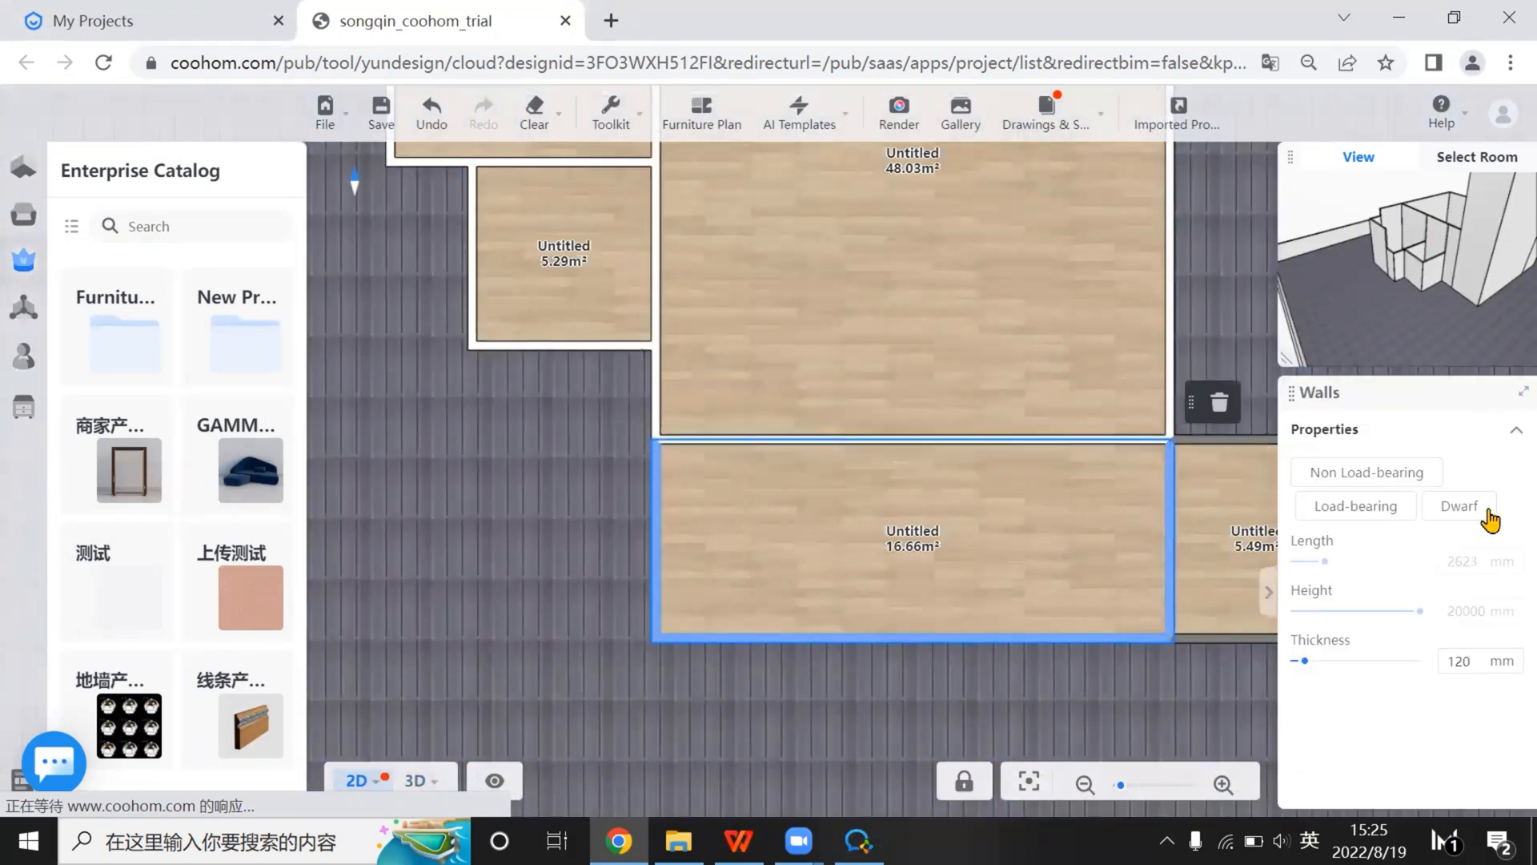
pyautogui.click(1489, 513)
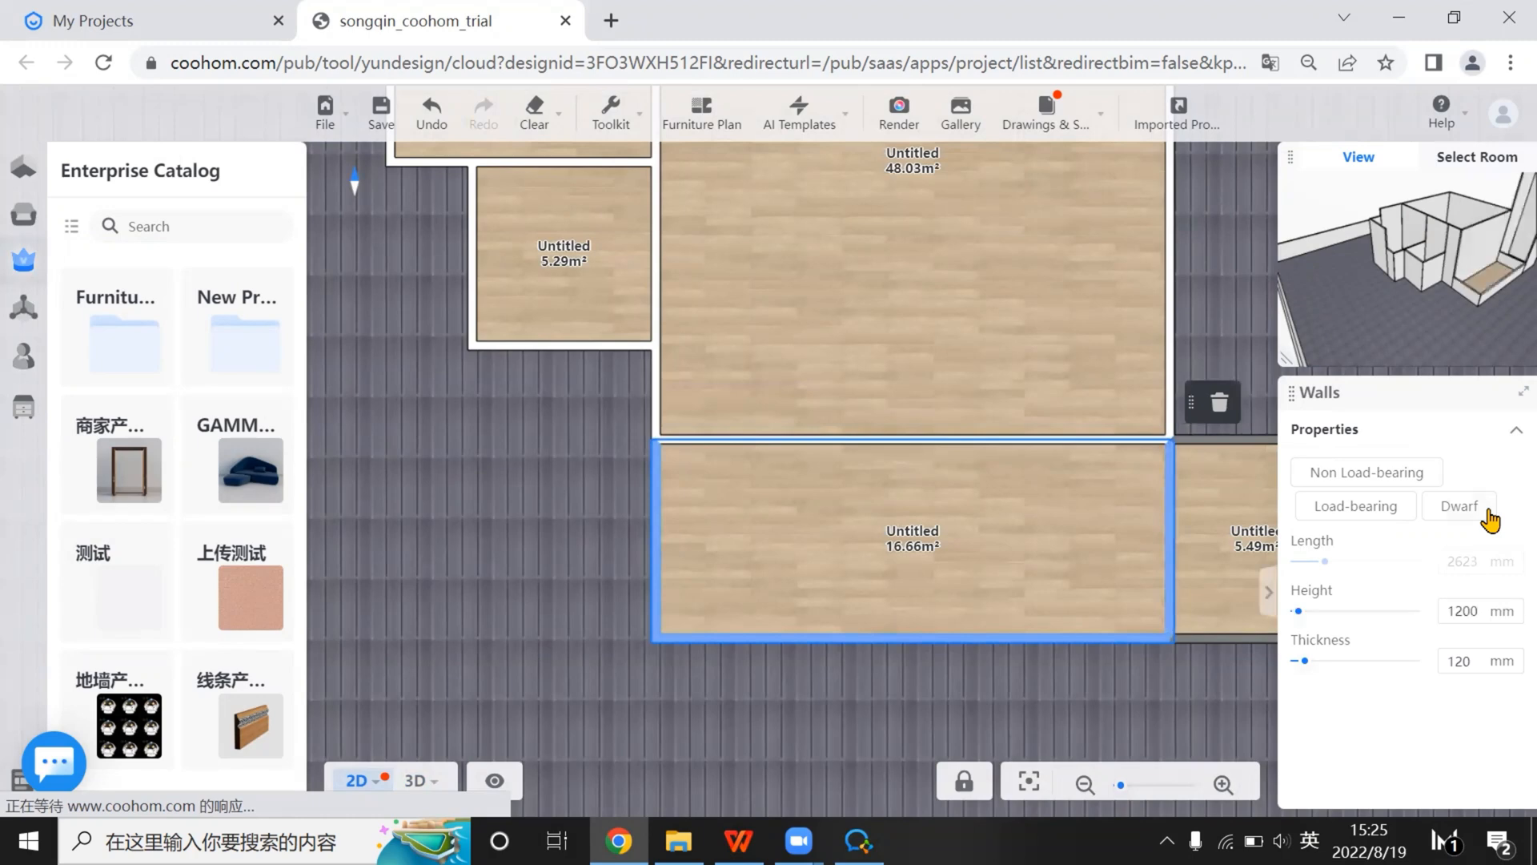
pyautogui.click(1464, 665)
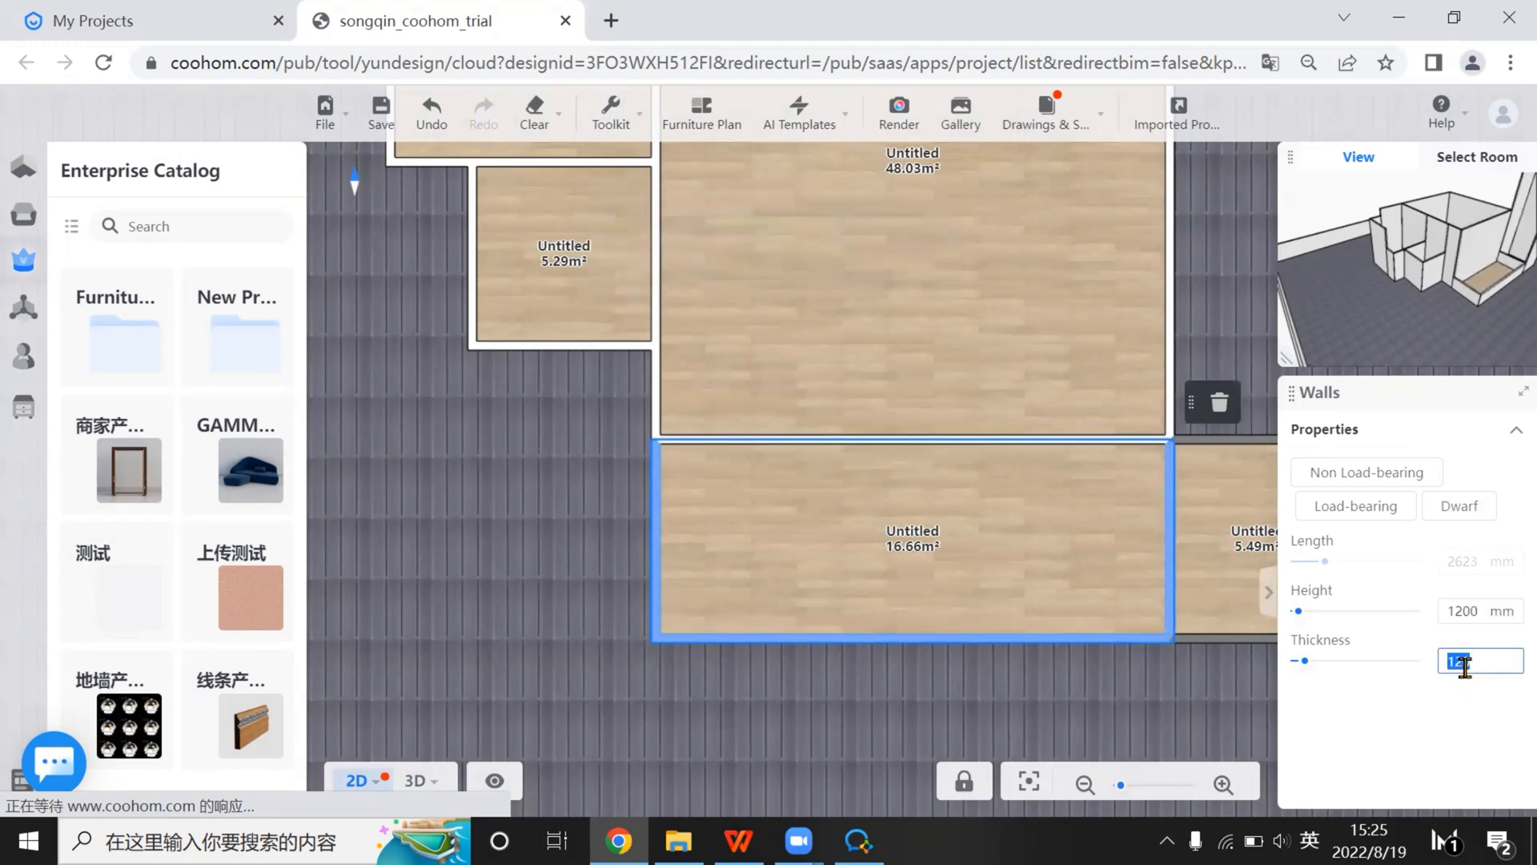
pyautogui.click(1474, 612)
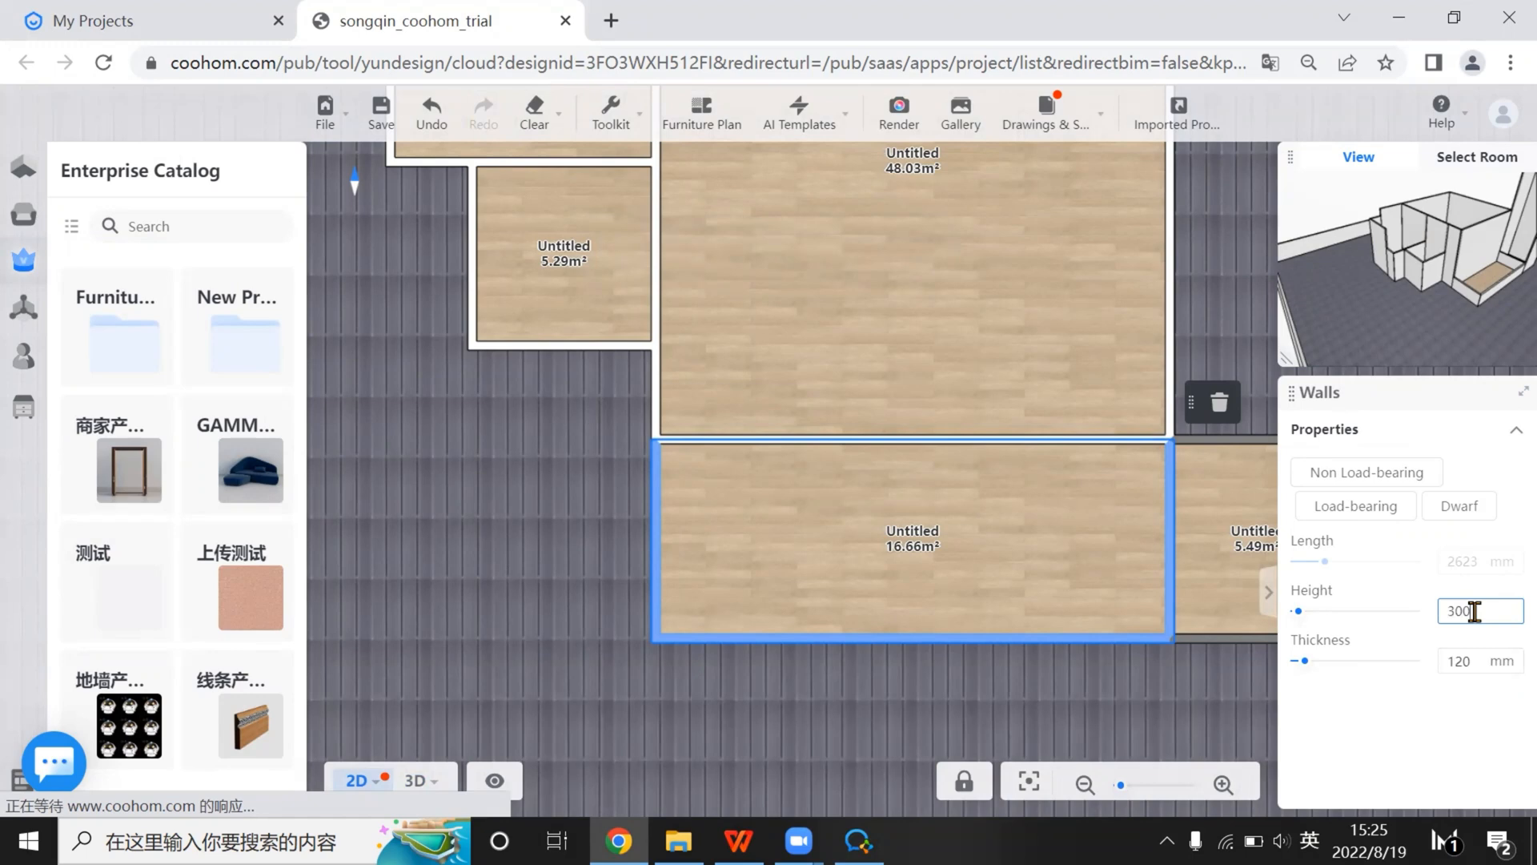
pyautogui.write('0')
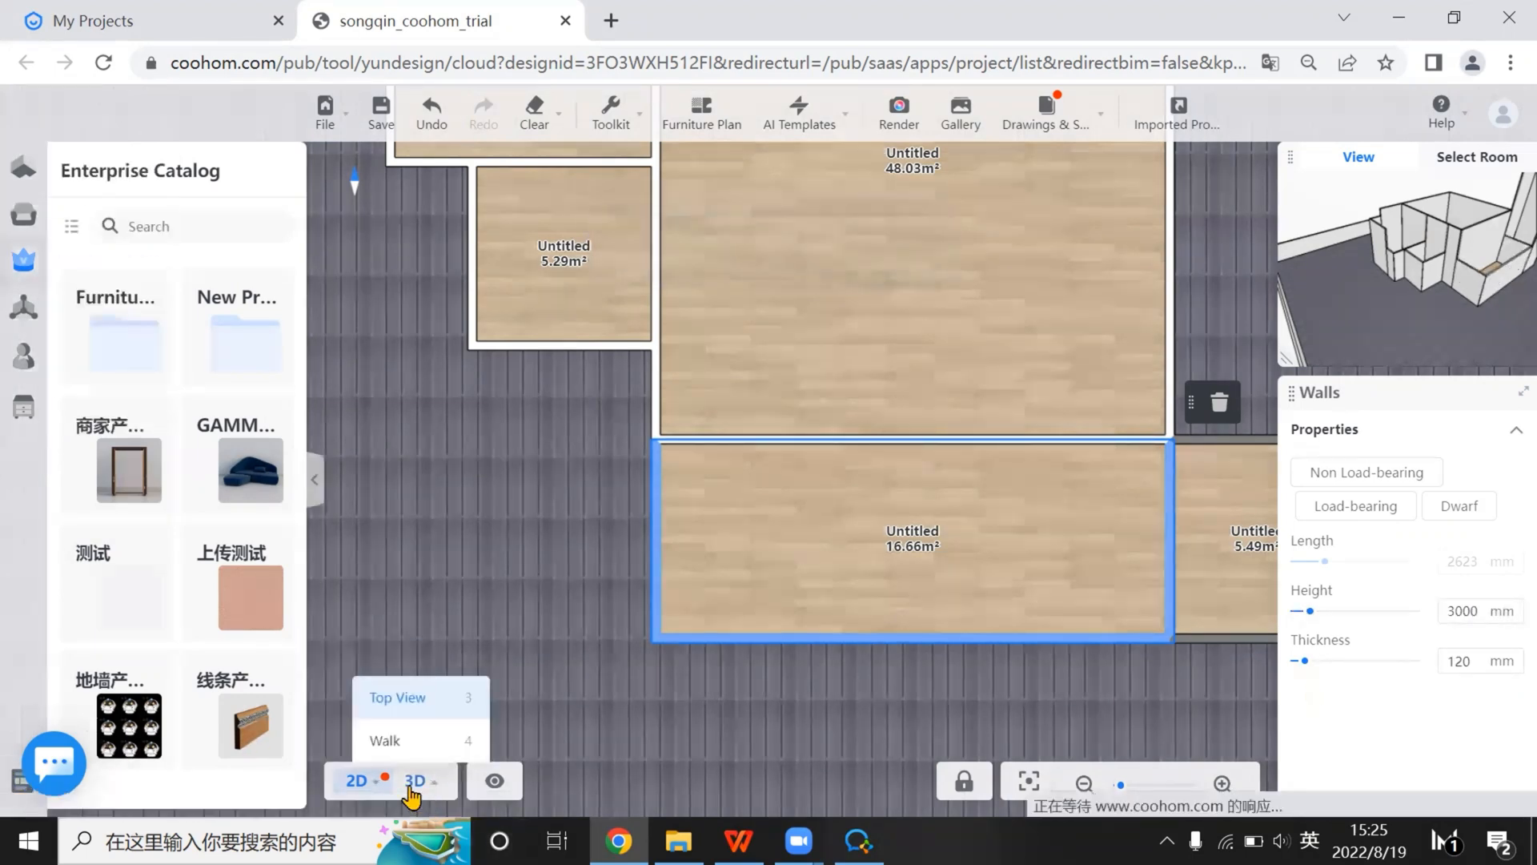
# Compare the lowered walls in 3D with the reference house in WPS, and examine the 16.66 m² room in the floor plan
pyautogui.click(415, 781)
pyautogui.press('4')
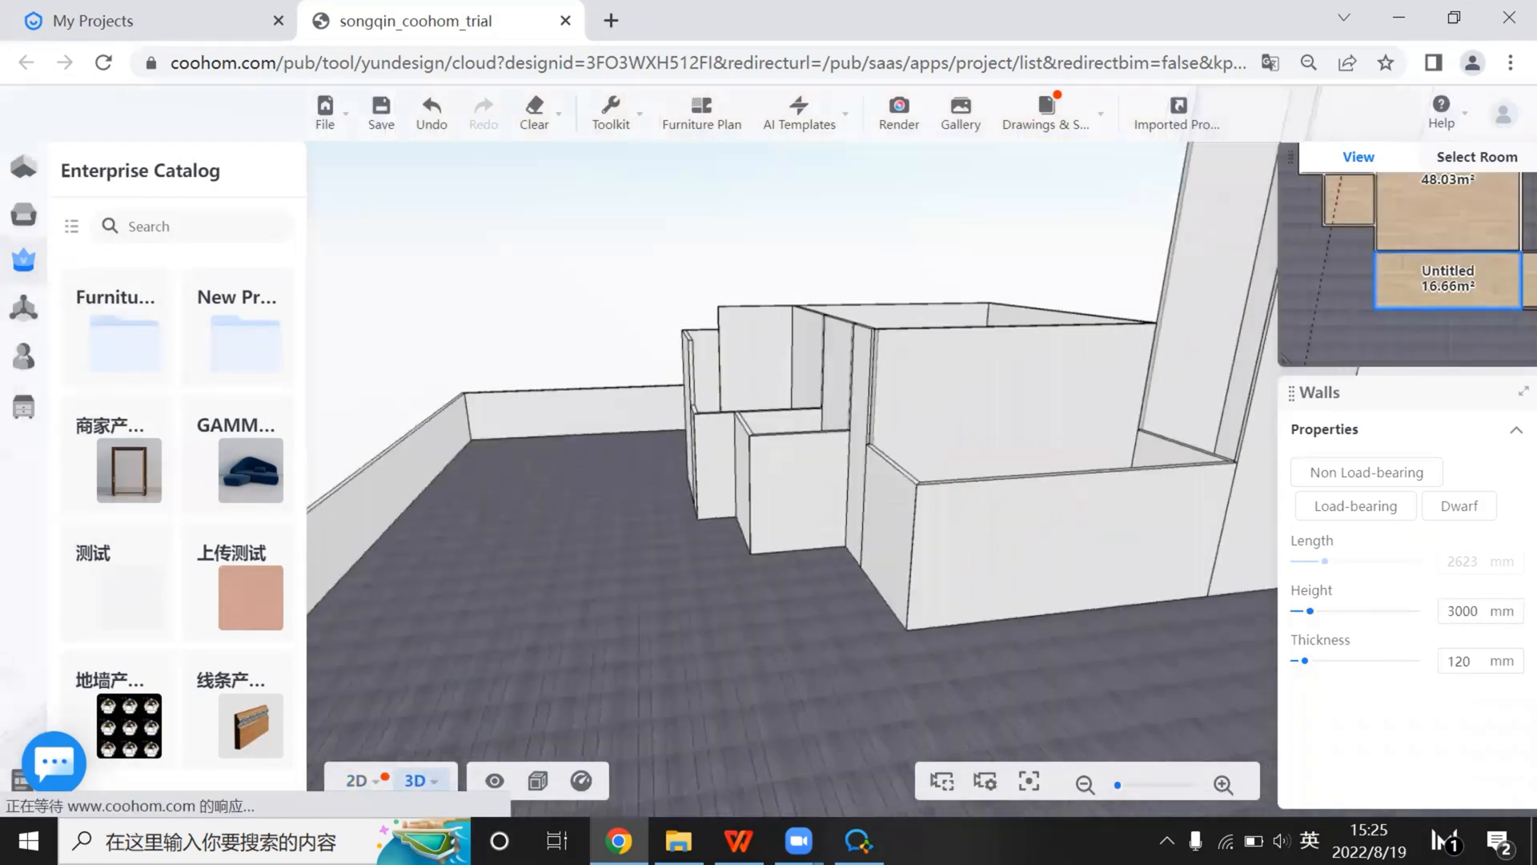
pyautogui.hotkey('alt', 'Tab')
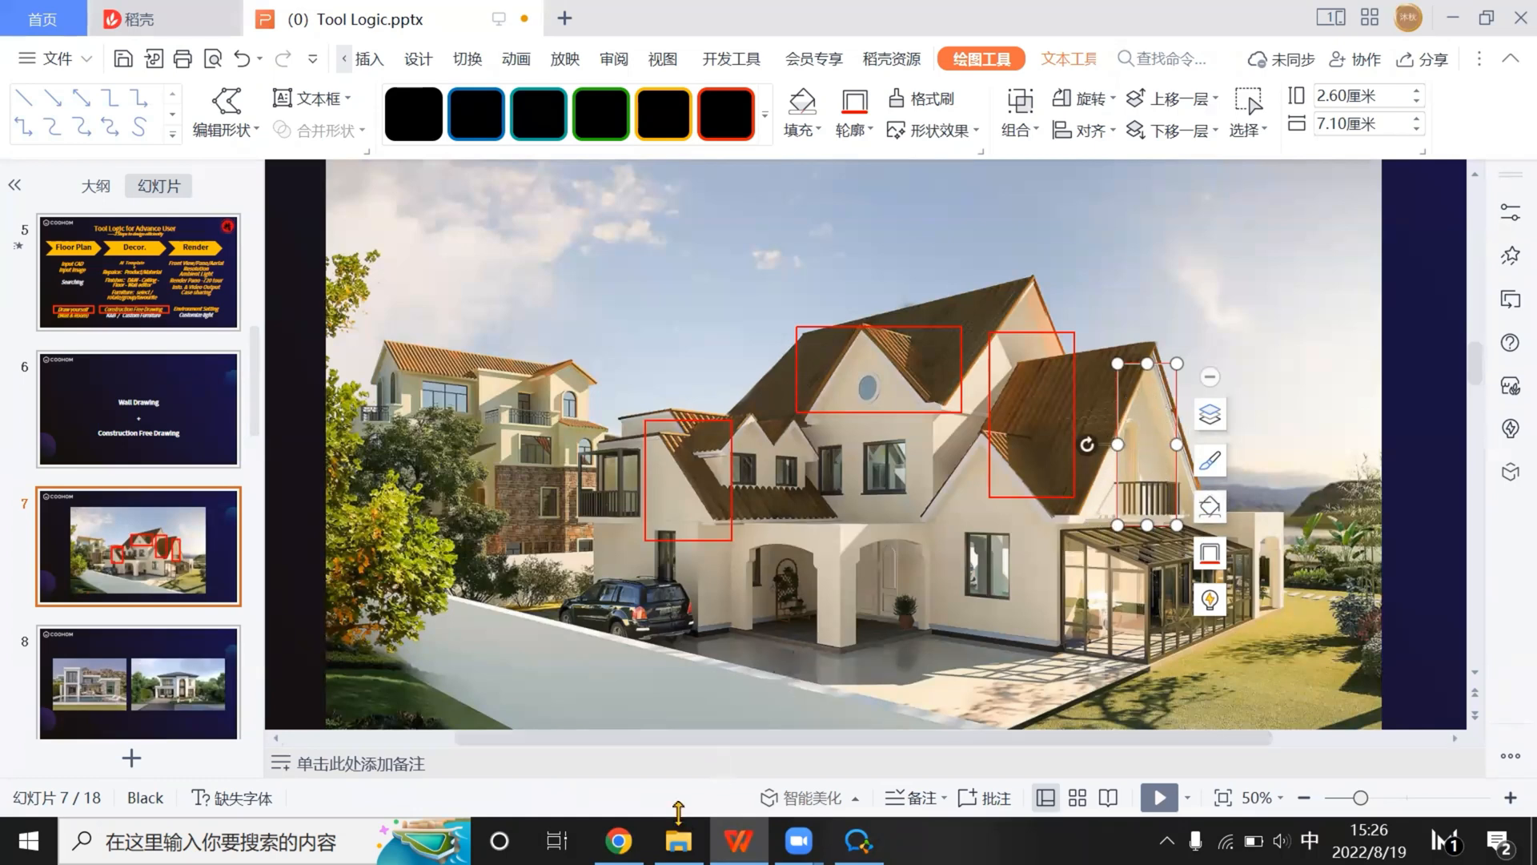
pyautogui.click(618, 841)
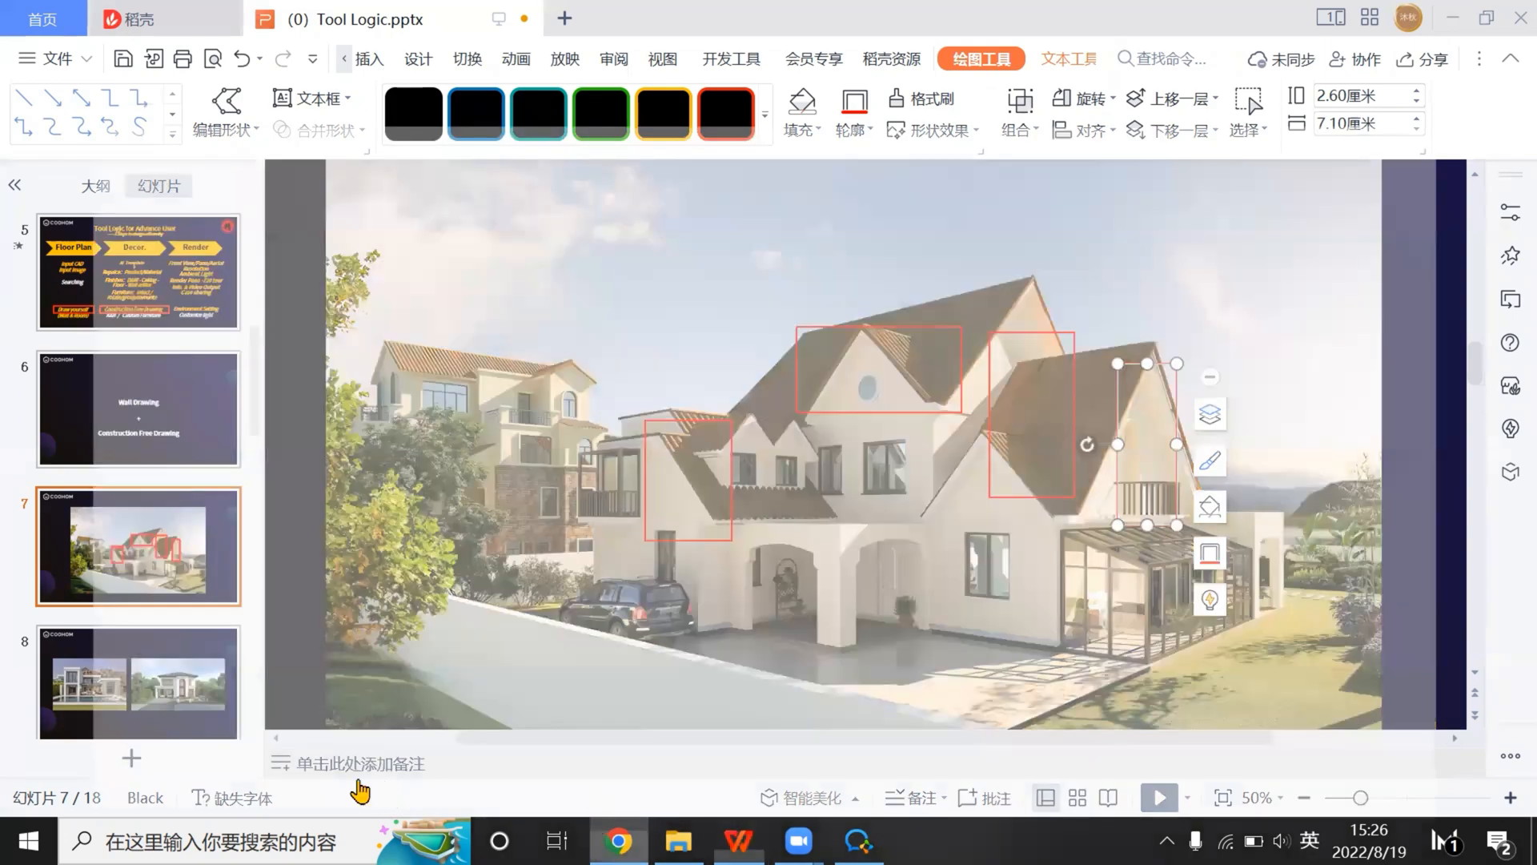
pyautogui.click(359, 782)
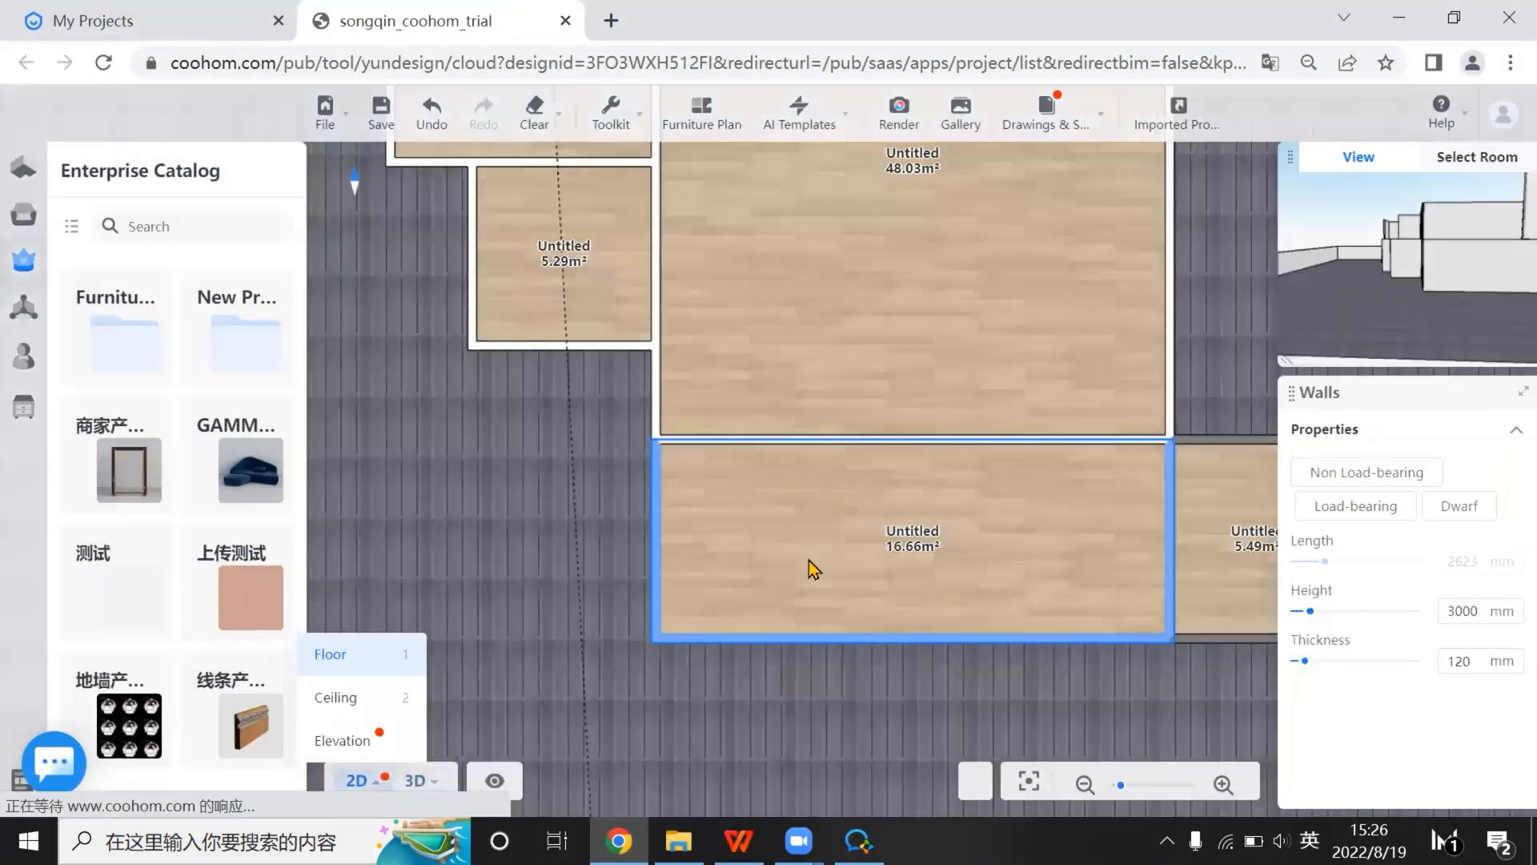
pyautogui.scroll(-2, 808, 560)
pyautogui.moveTo(865, 412); pyautogui.dragTo(761, 339)
pyautogui.scroll(3, 761, 340)
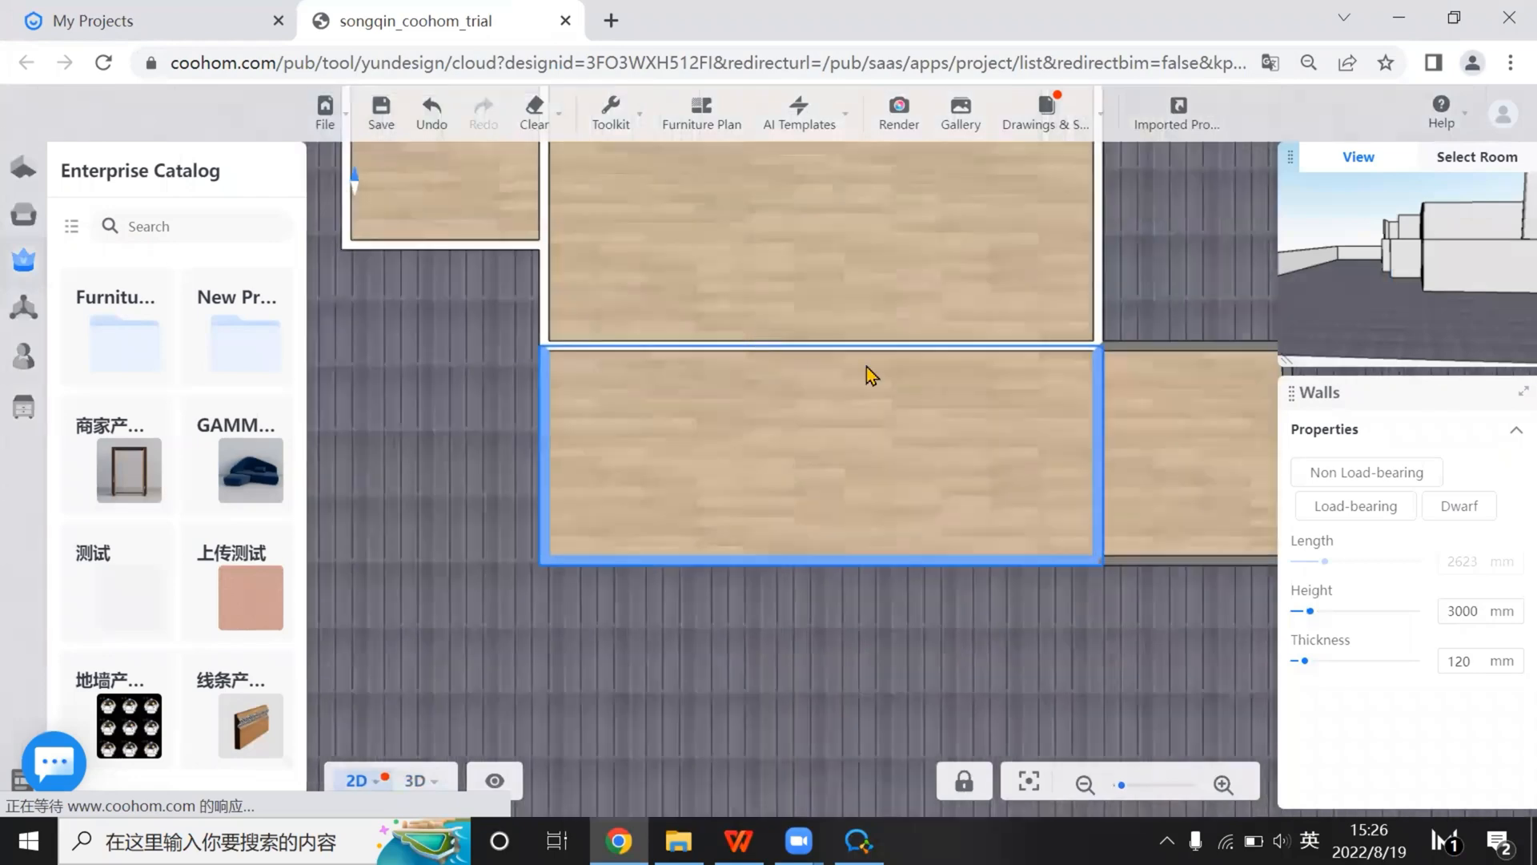
pyautogui.click(418, 778)
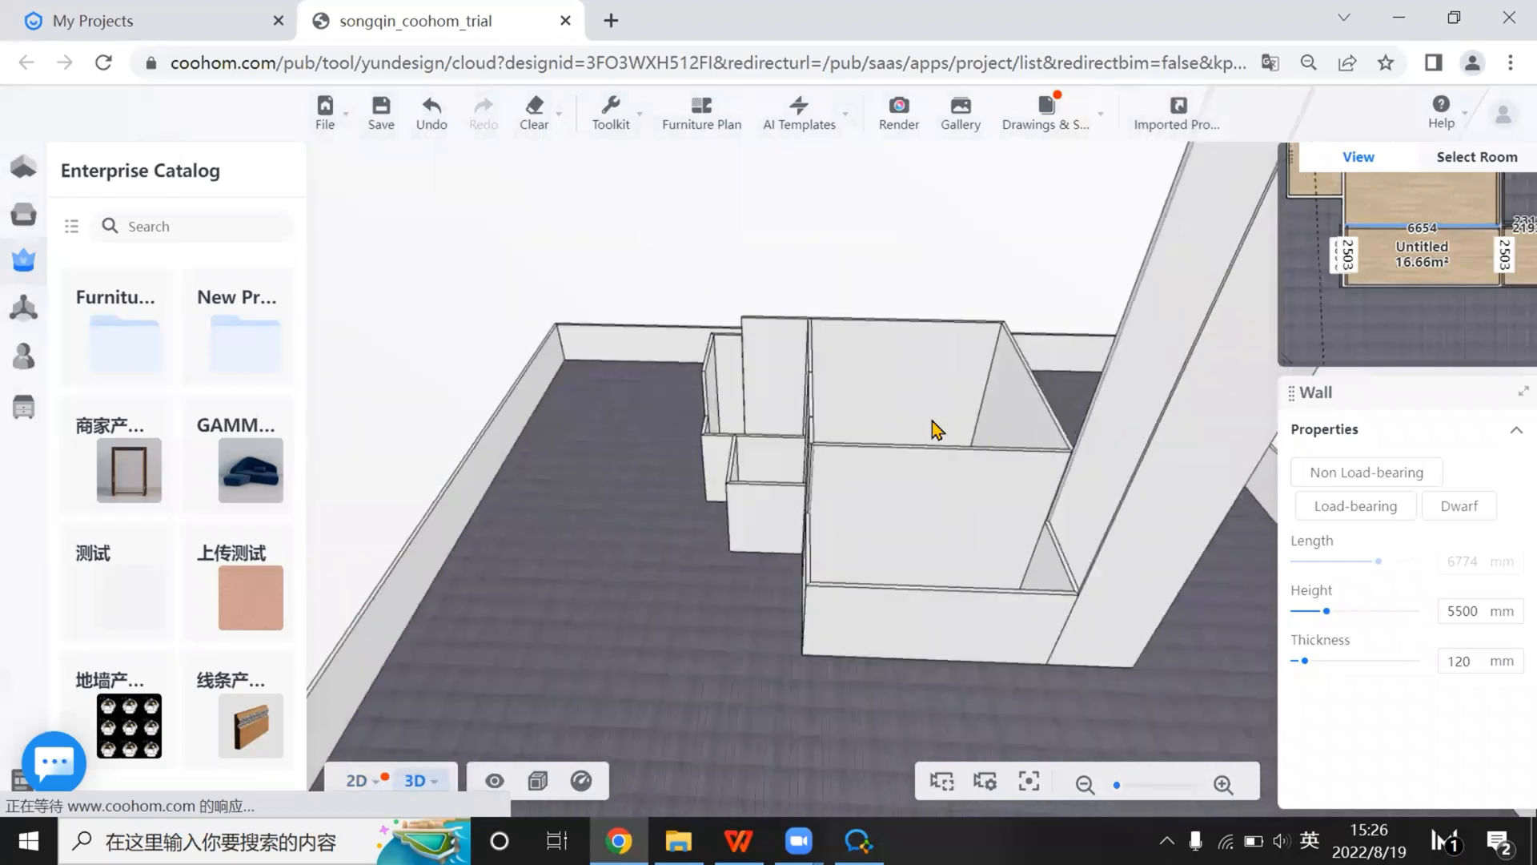
pyautogui.click(738, 841)
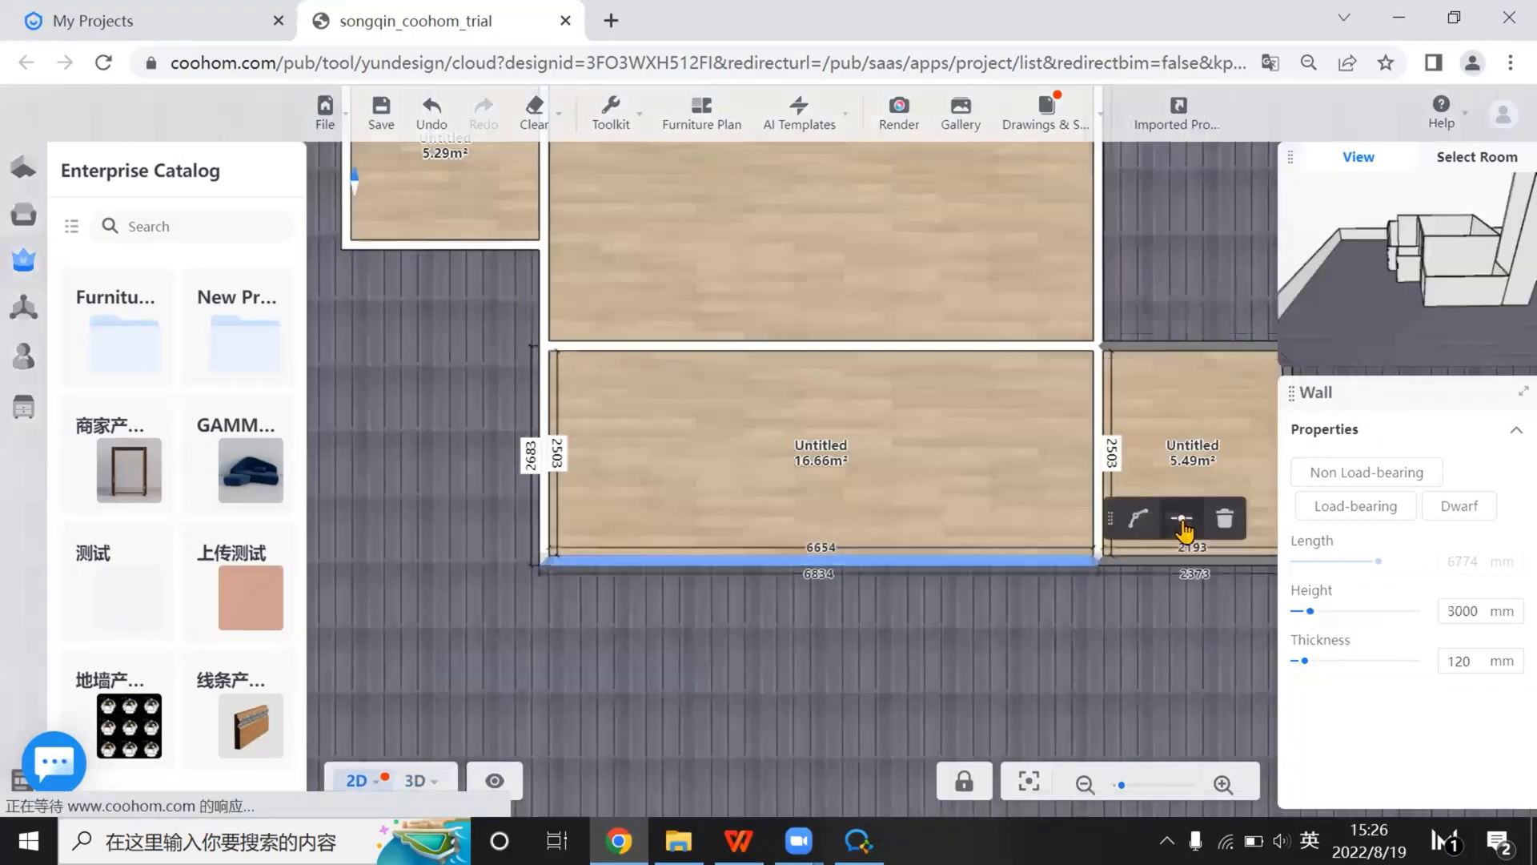
# Split the 16.66 m² room's bottom wall twice, shifting the split points left to leave outer segments of 2905 mm, 921 mm and 3008 mm
pyautogui.click(1182, 519)
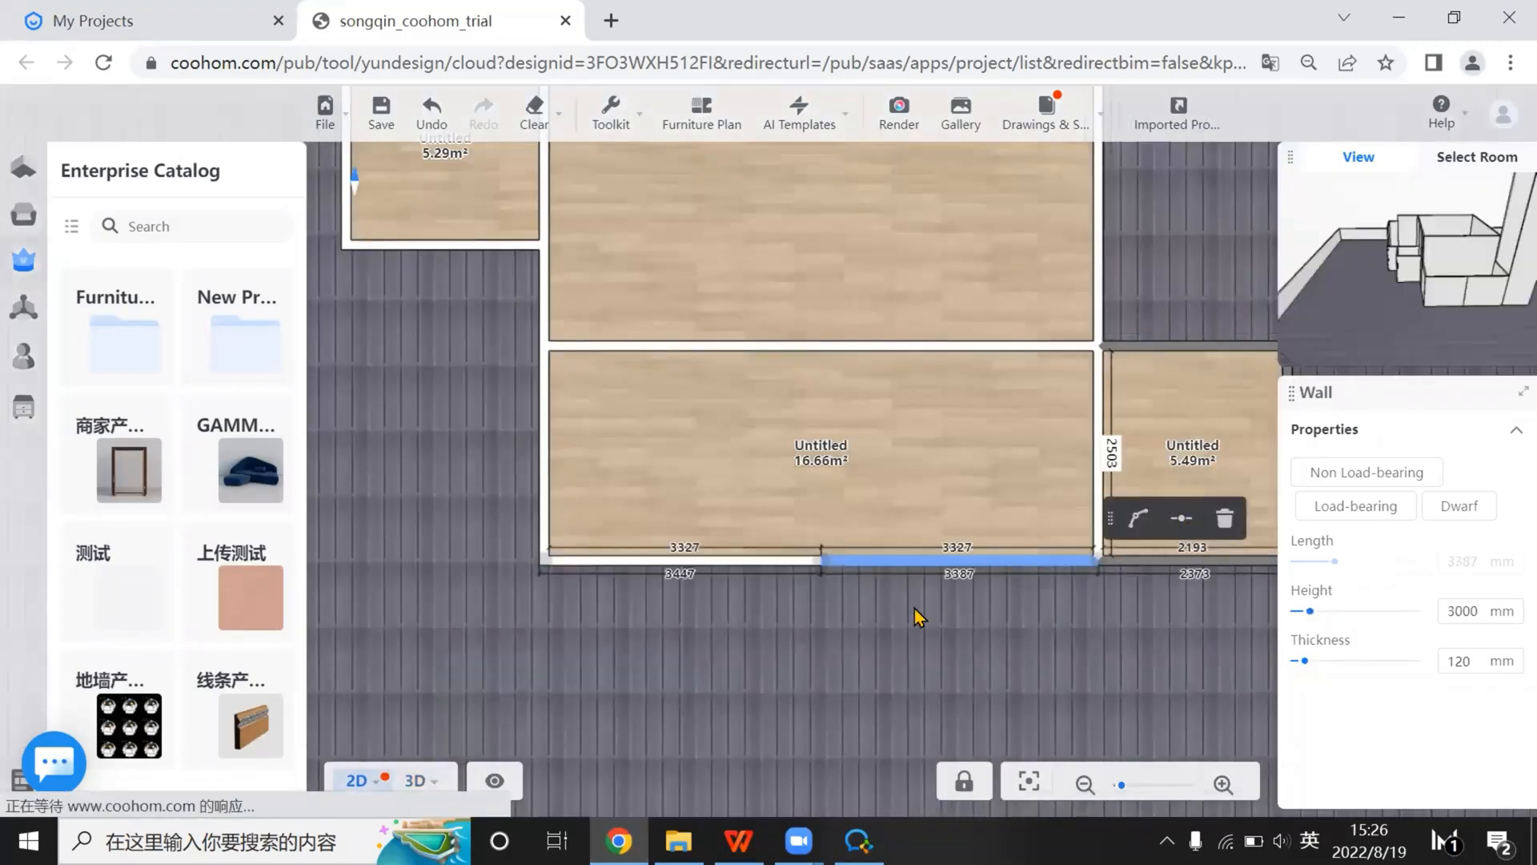
pyautogui.moveTo(820, 561); pyautogui.dragTo(775, 563)
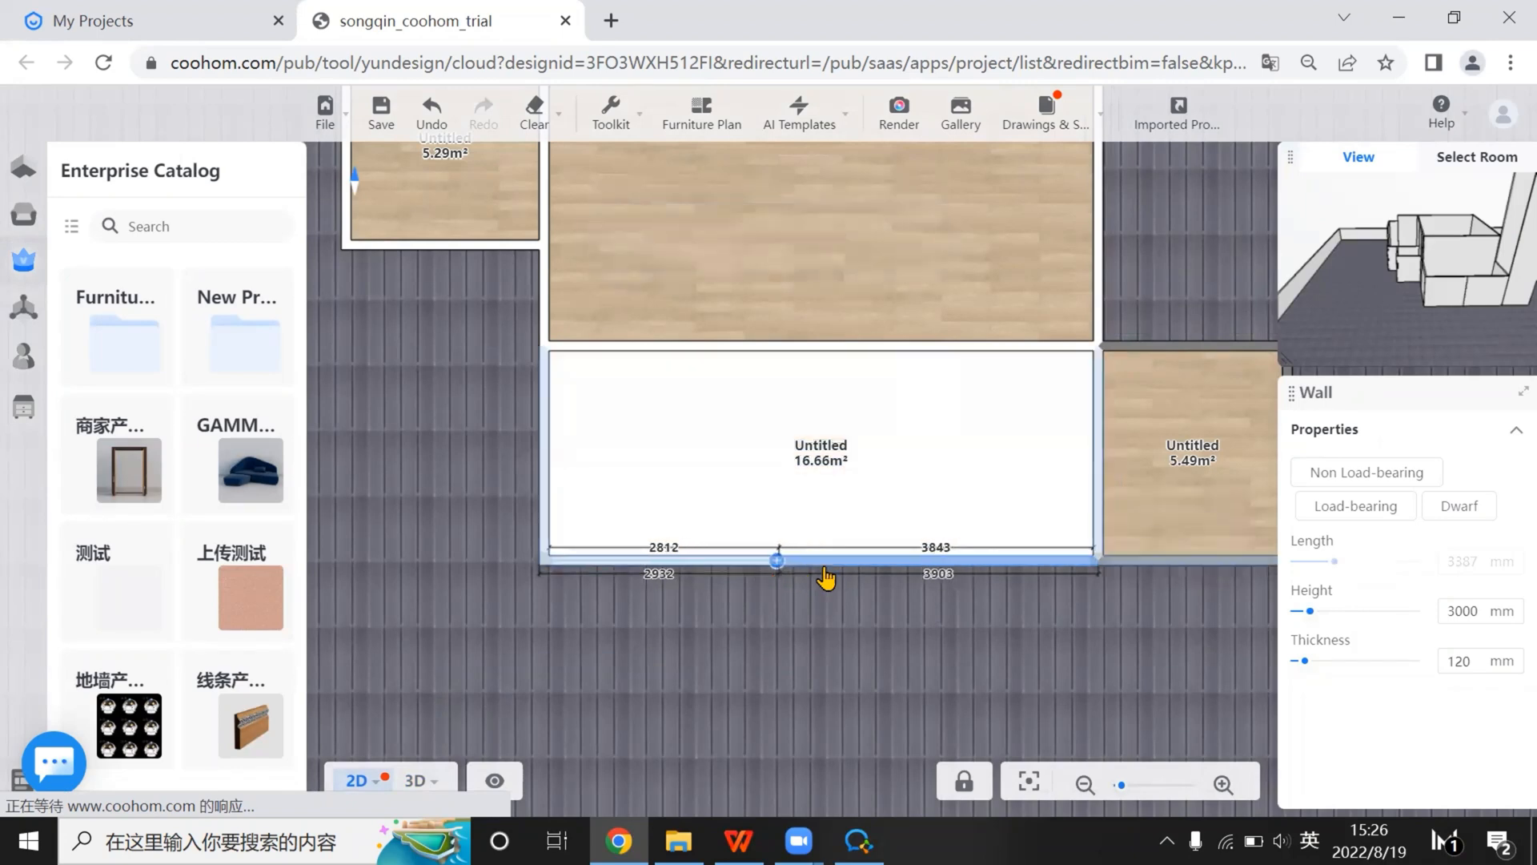
pyautogui.click(855, 555)
pyautogui.click(855, 560)
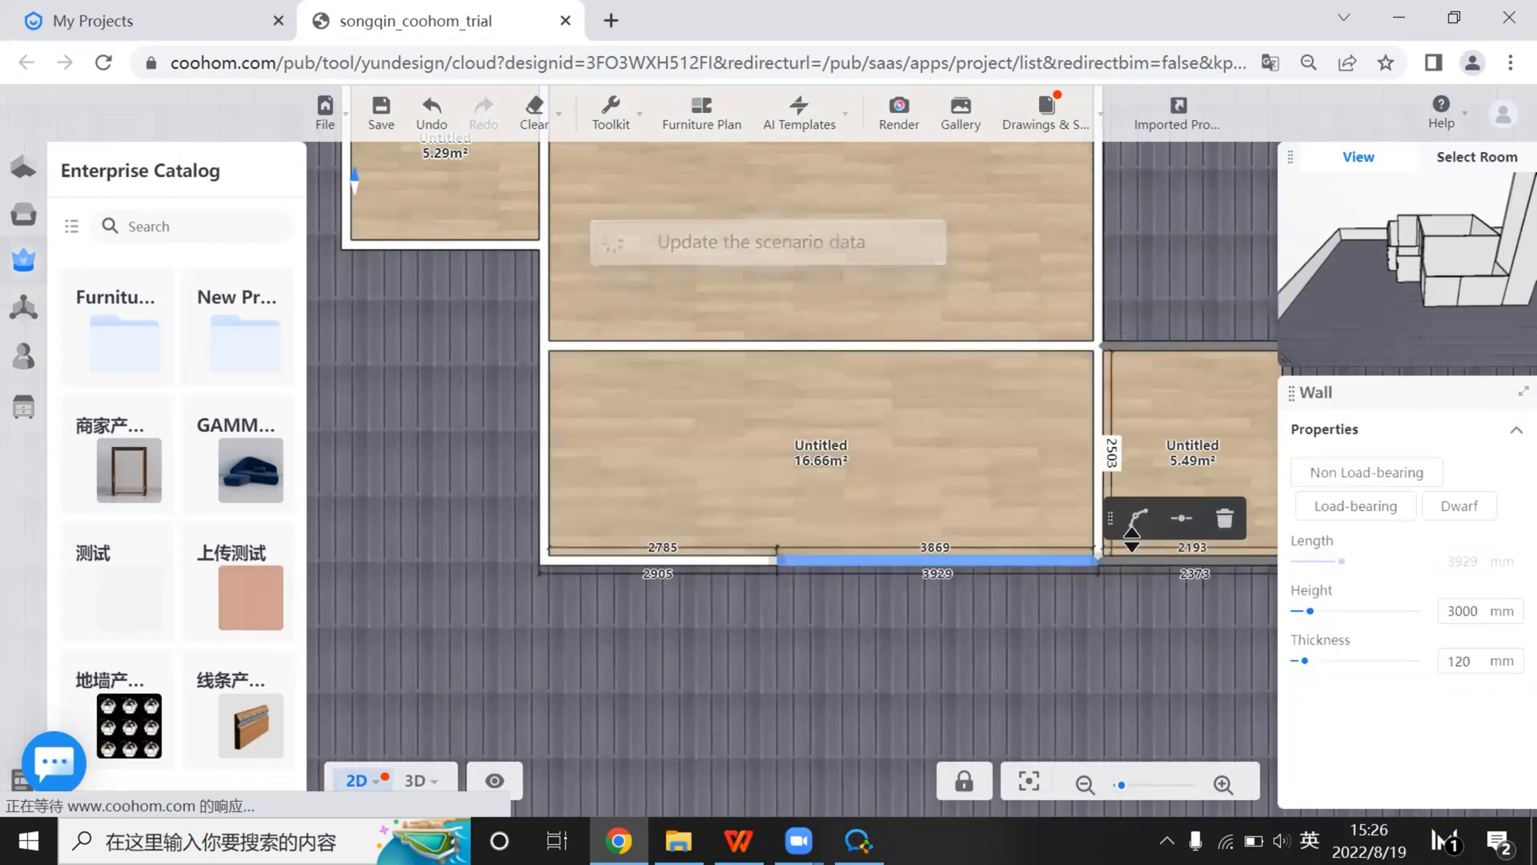
pyautogui.click(1185, 519)
pyautogui.moveTo(940, 562); pyautogui.dragTo(768, 559)
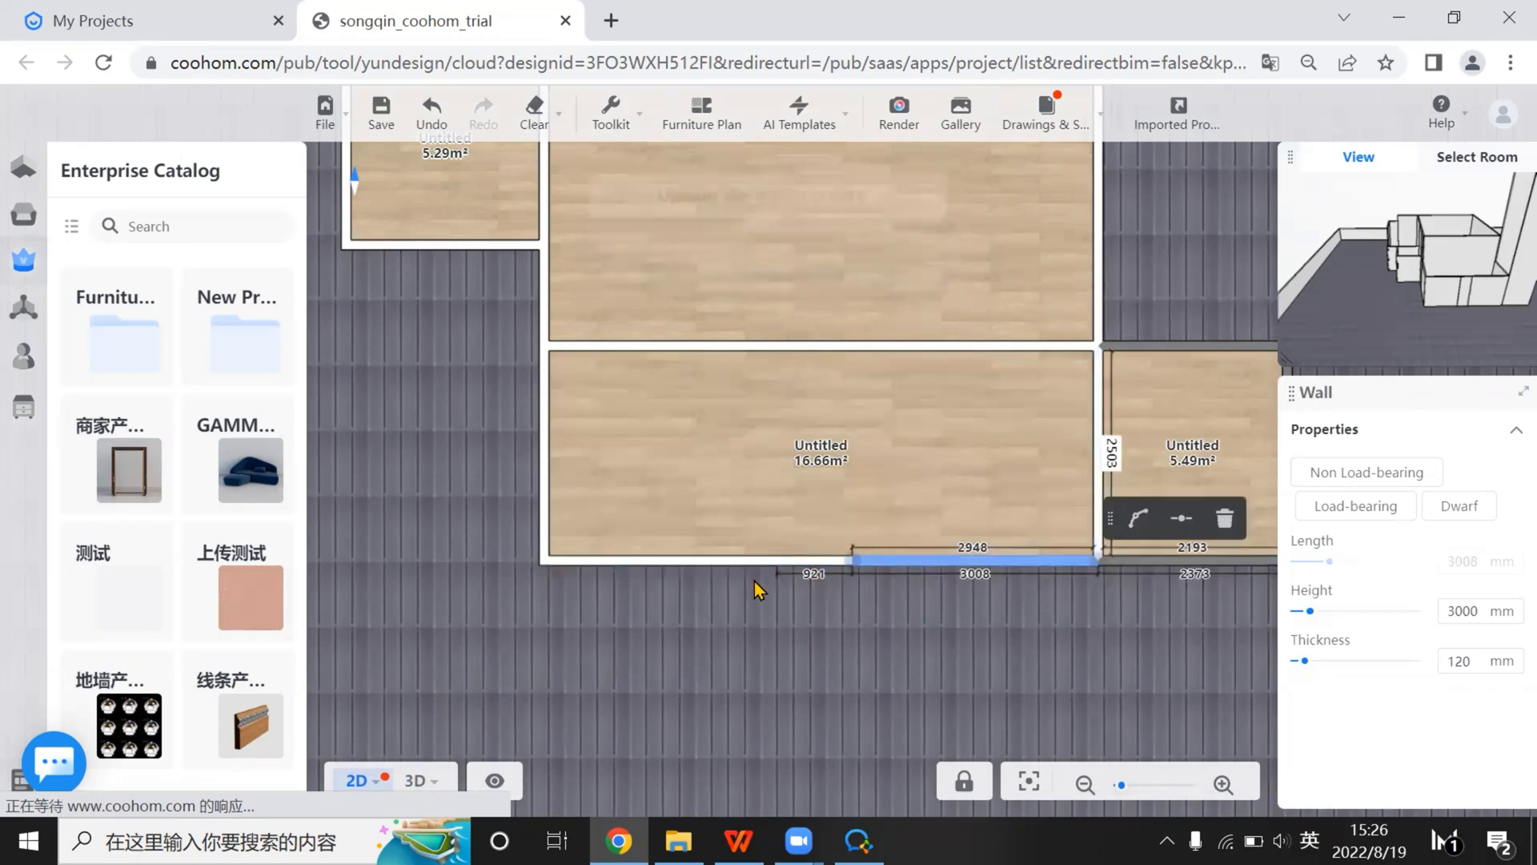
# Set the two outer segments of the 16.66 m² room's bottom wall to a length of 2800 mm each
pyautogui.scroll(5, 793, 558)
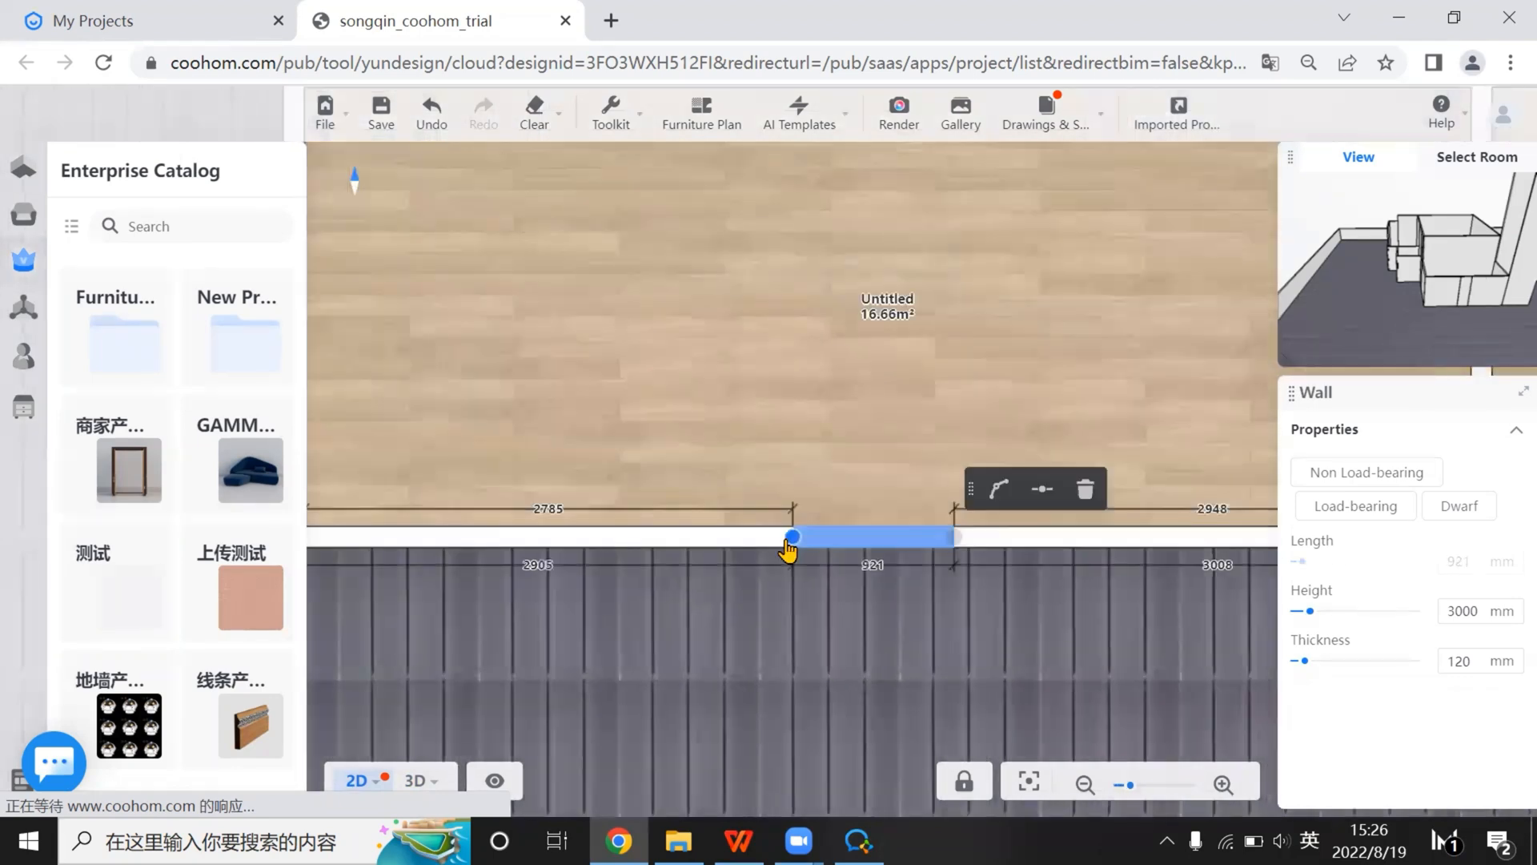
pyautogui.click(777, 561)
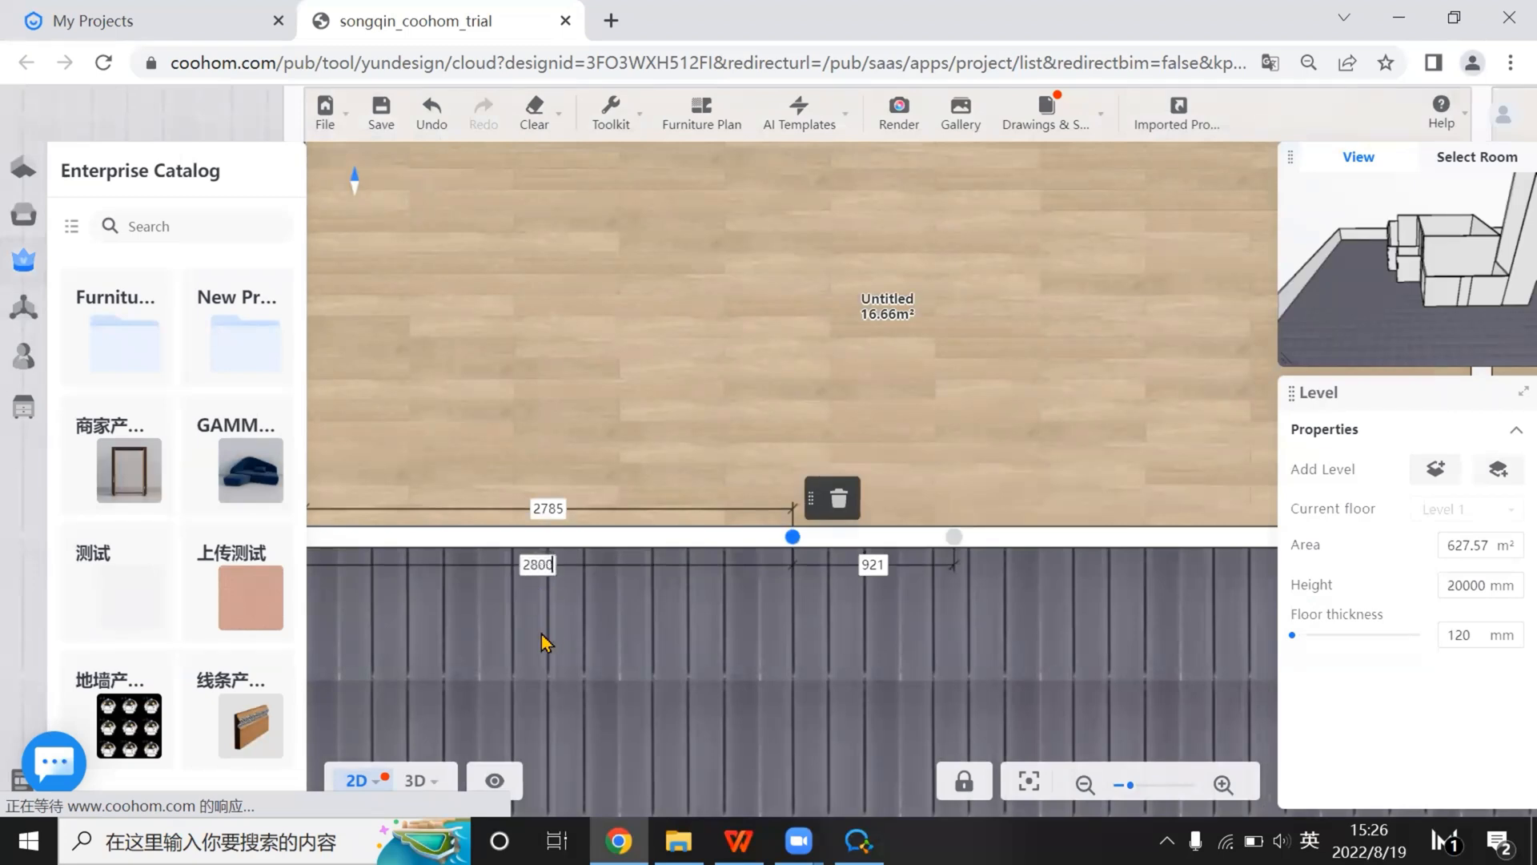
pyautogui.press('Return')
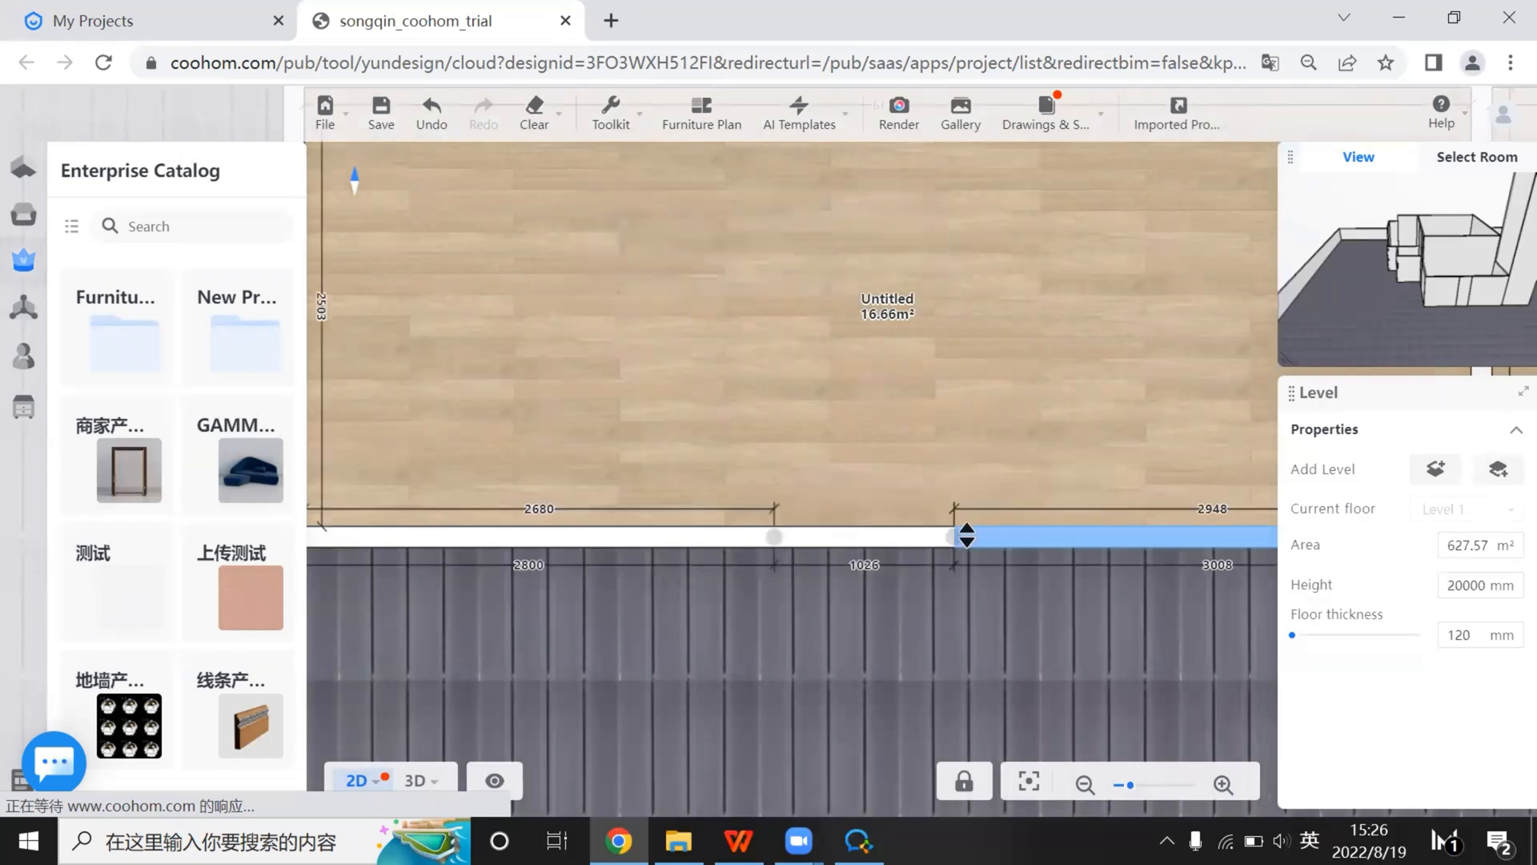
pyautogui.click(959, 536)
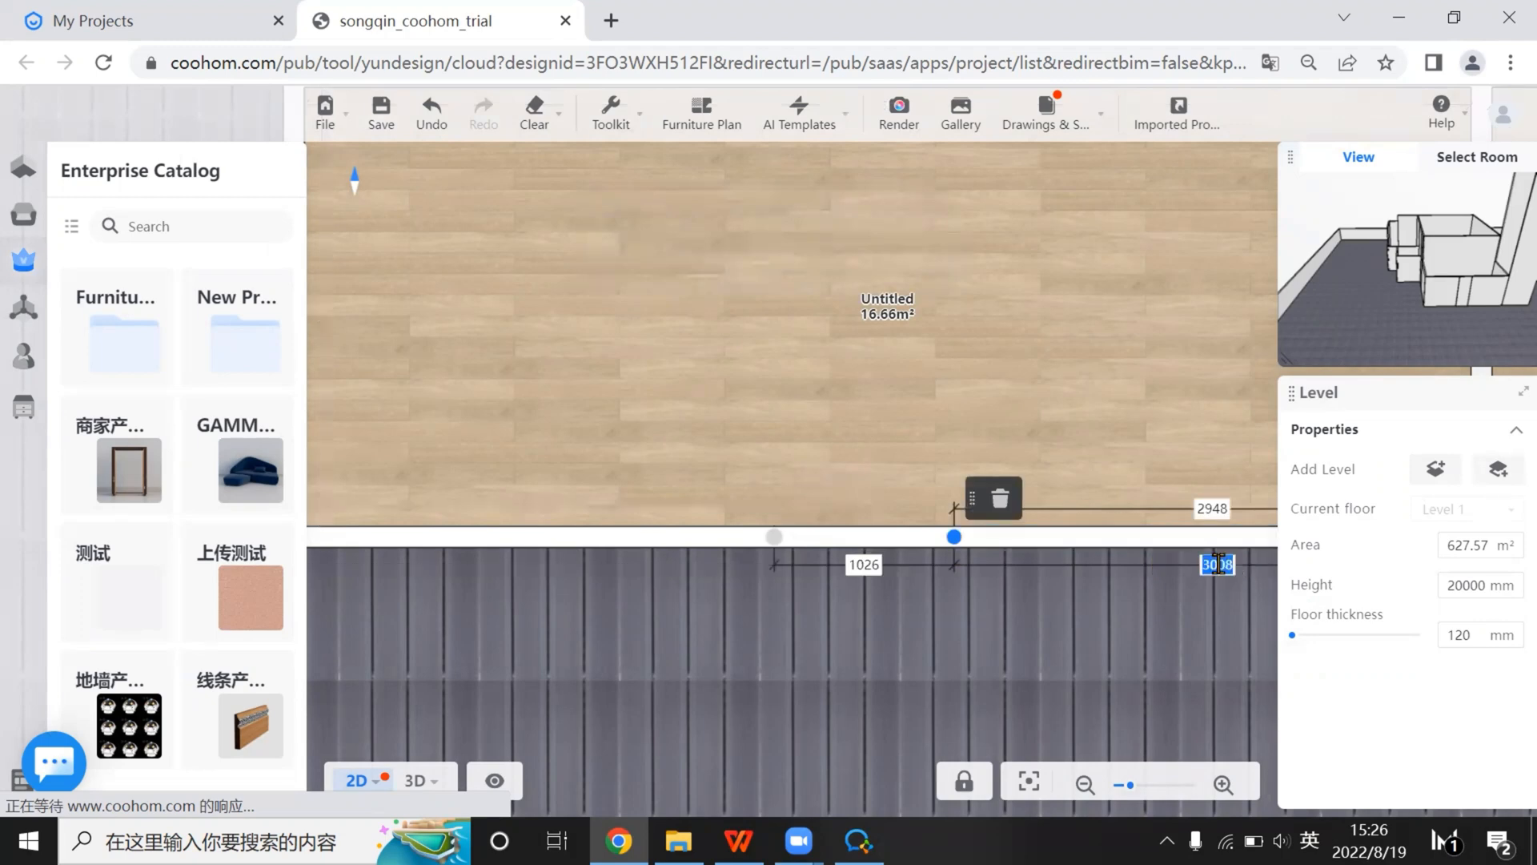
pyautogui.press('Return')
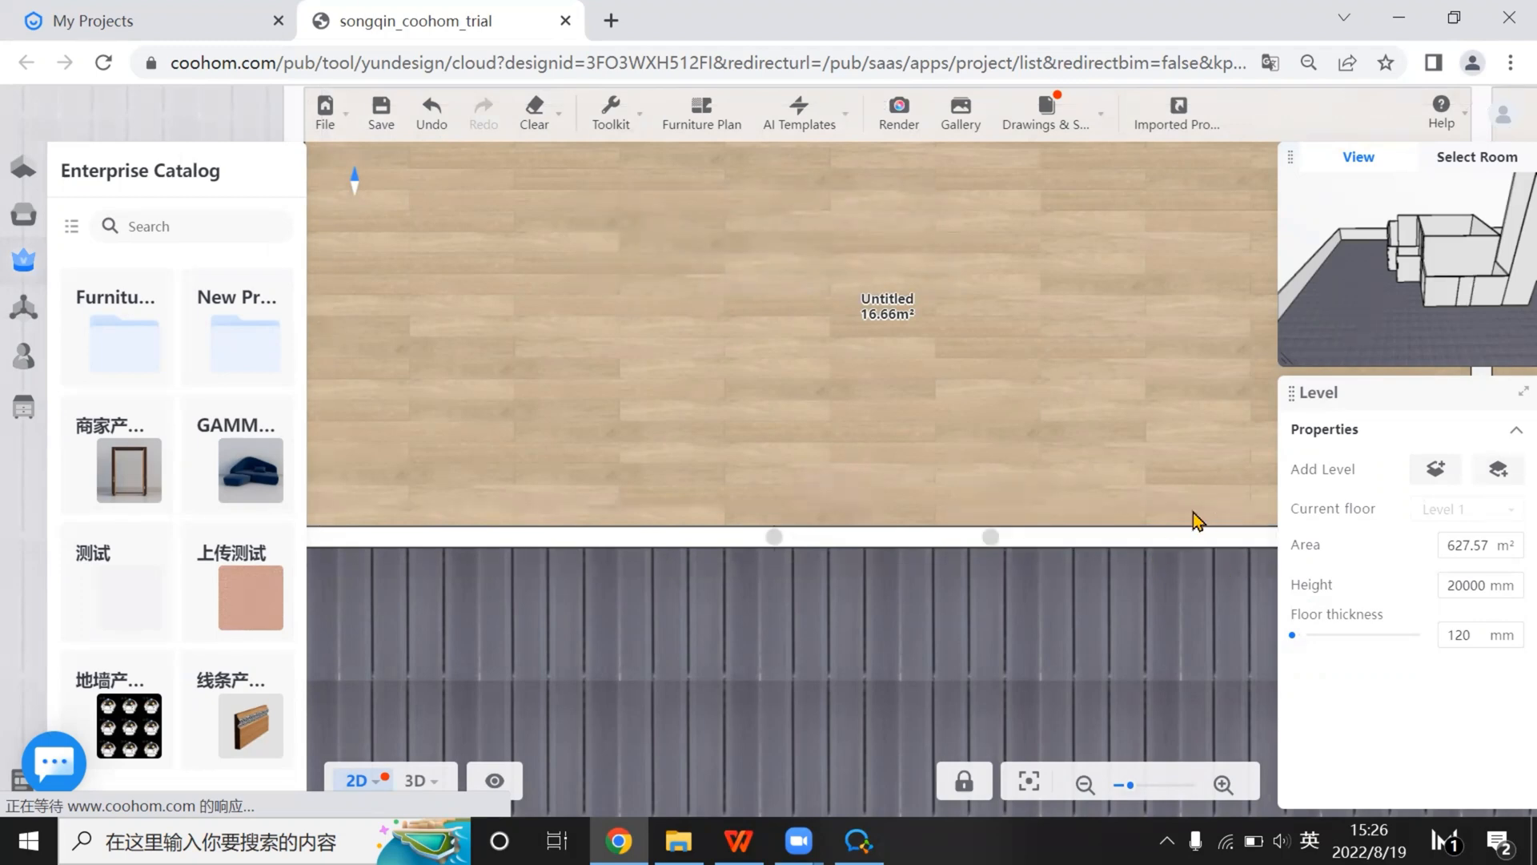
# Examine the split bottom wall of the 16.66 m² room in 3D and compare it with the reference house in WPS
pyautogui.click(415, 781)
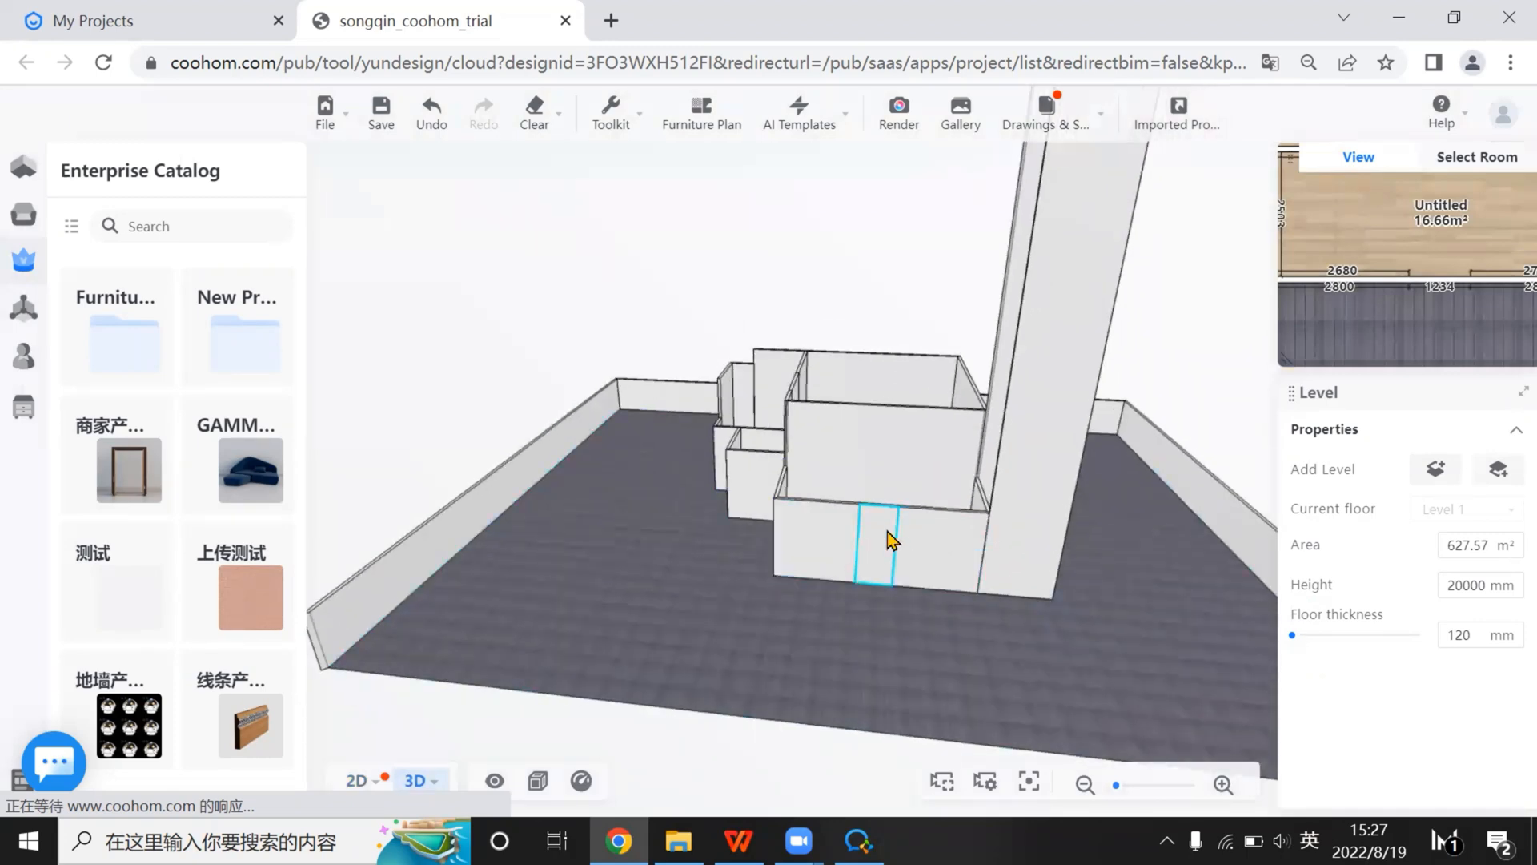
pyautogui.click(357, 781)
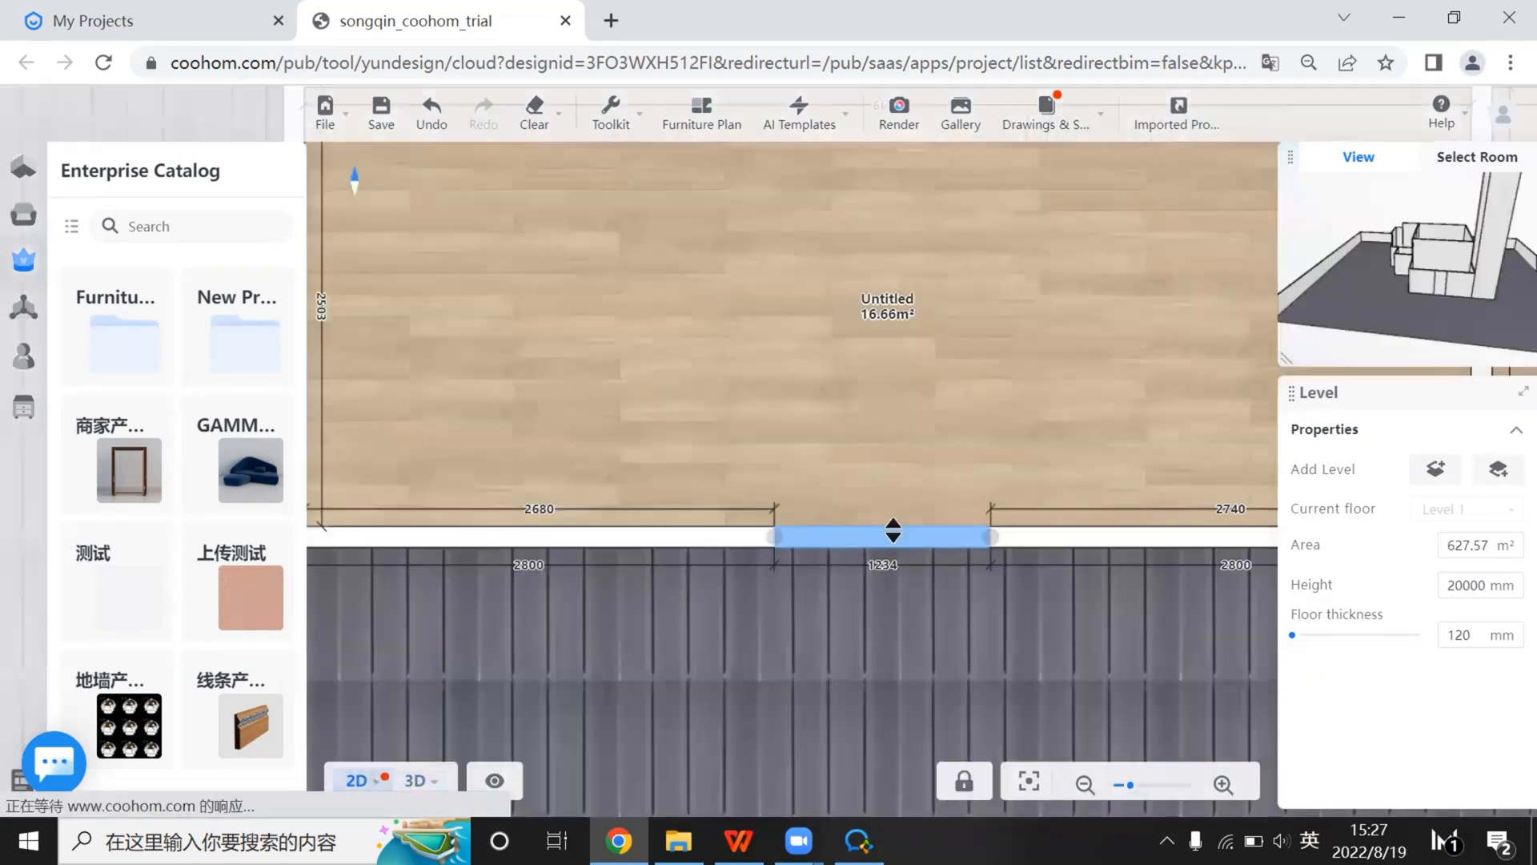
pyautogui.click(893, 530)
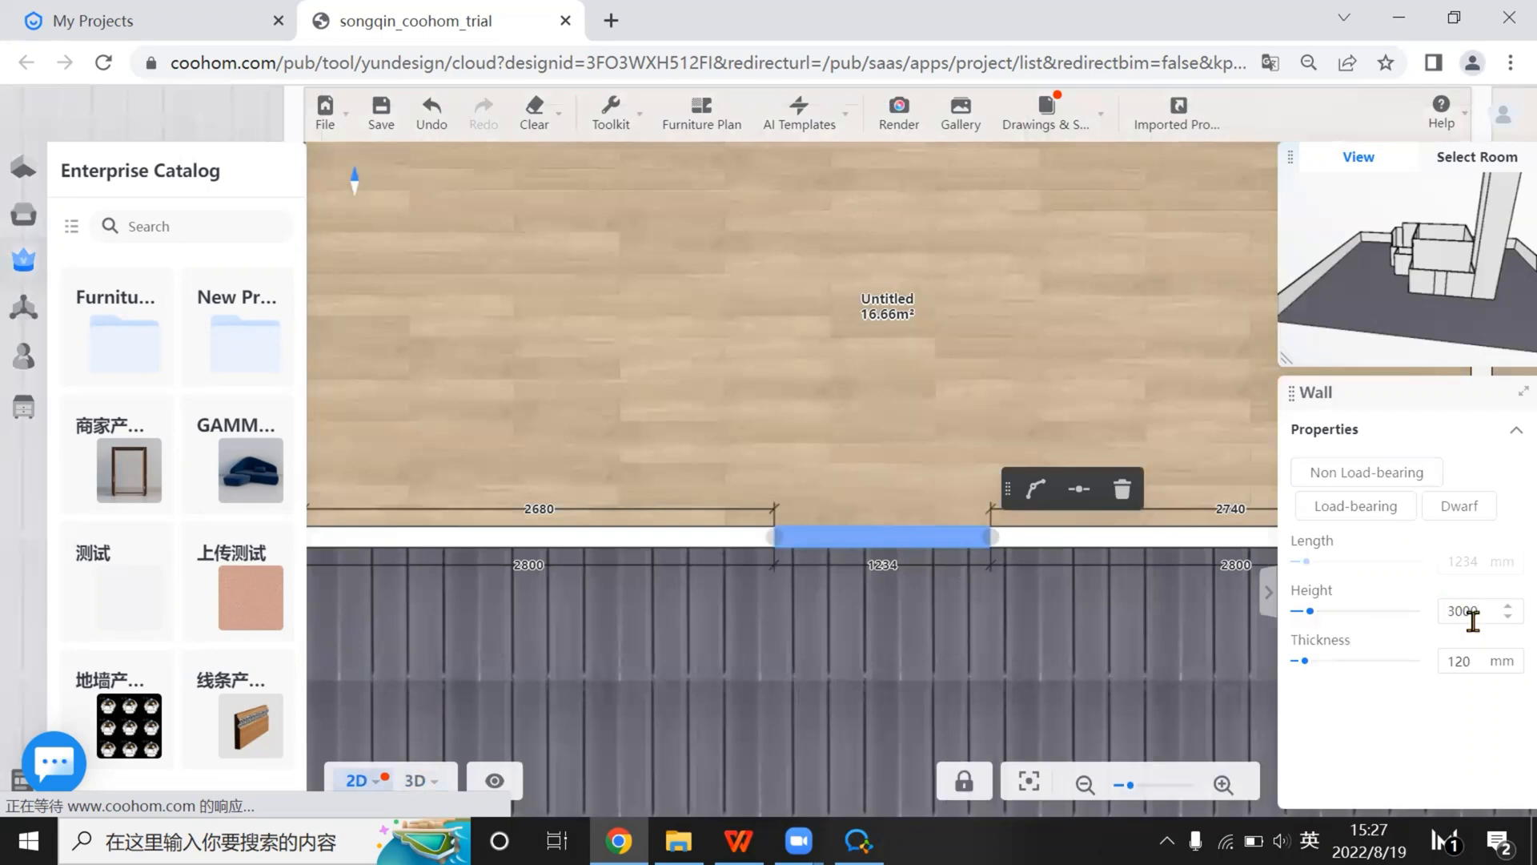
pyautogui.click(416, 781)
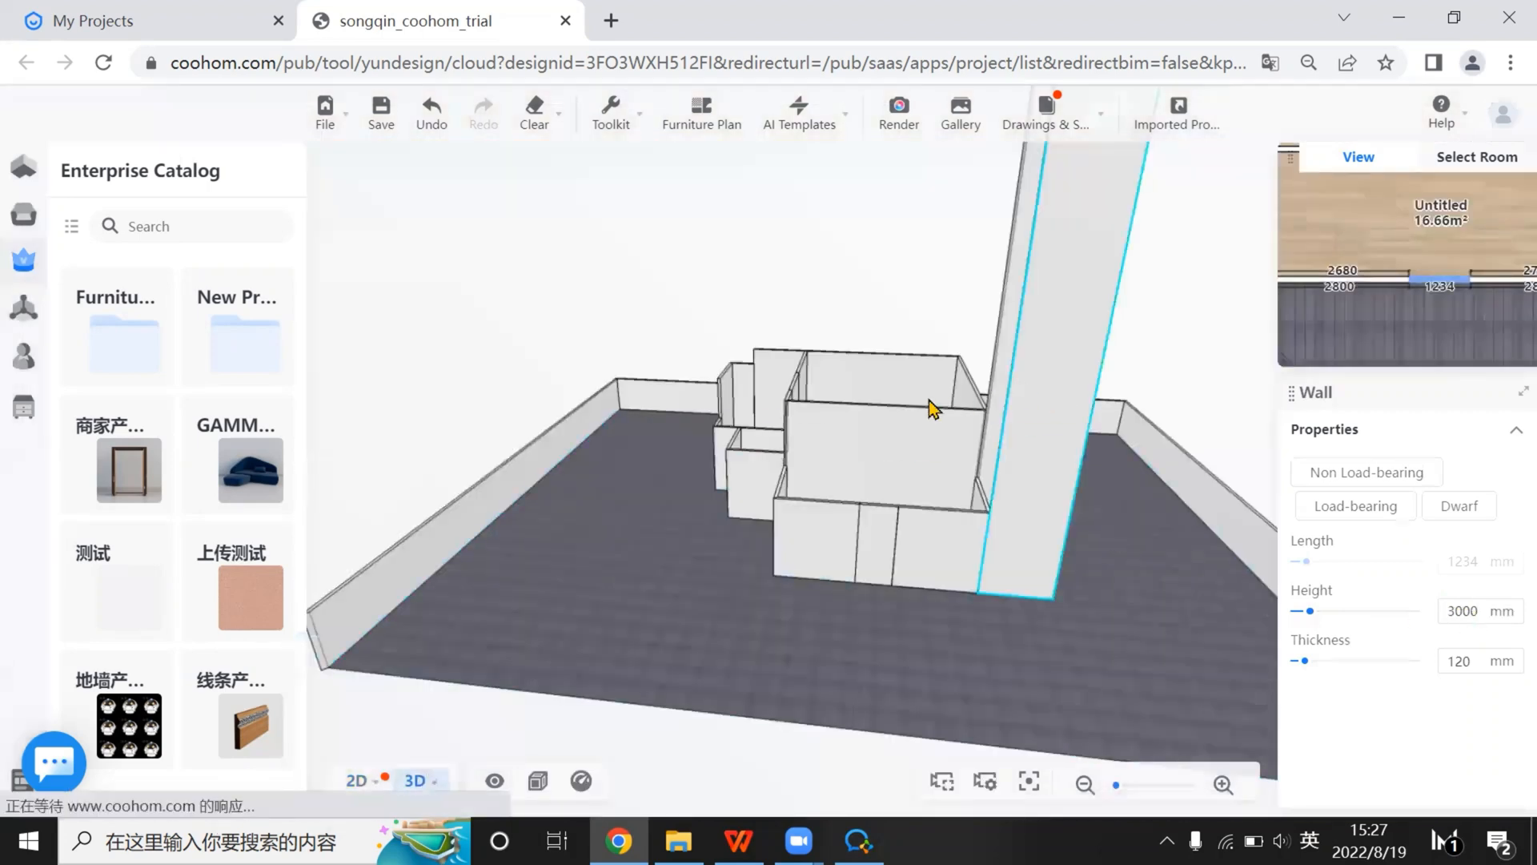
pyautogui.moveTo(899, 616); pyautogui.dragTo(903, 532)
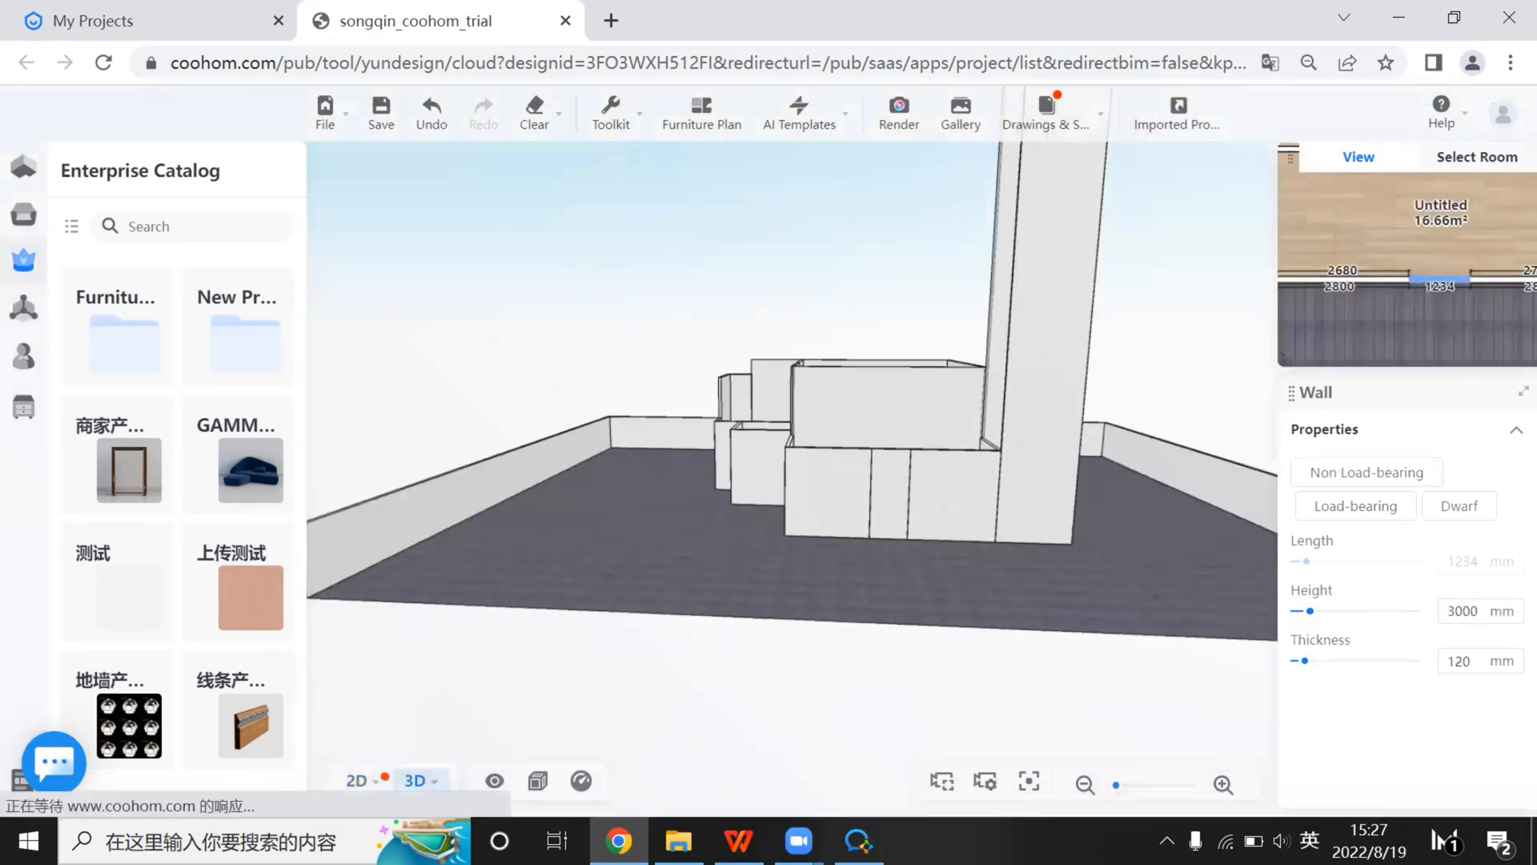
pyautogui.click(739, 840)
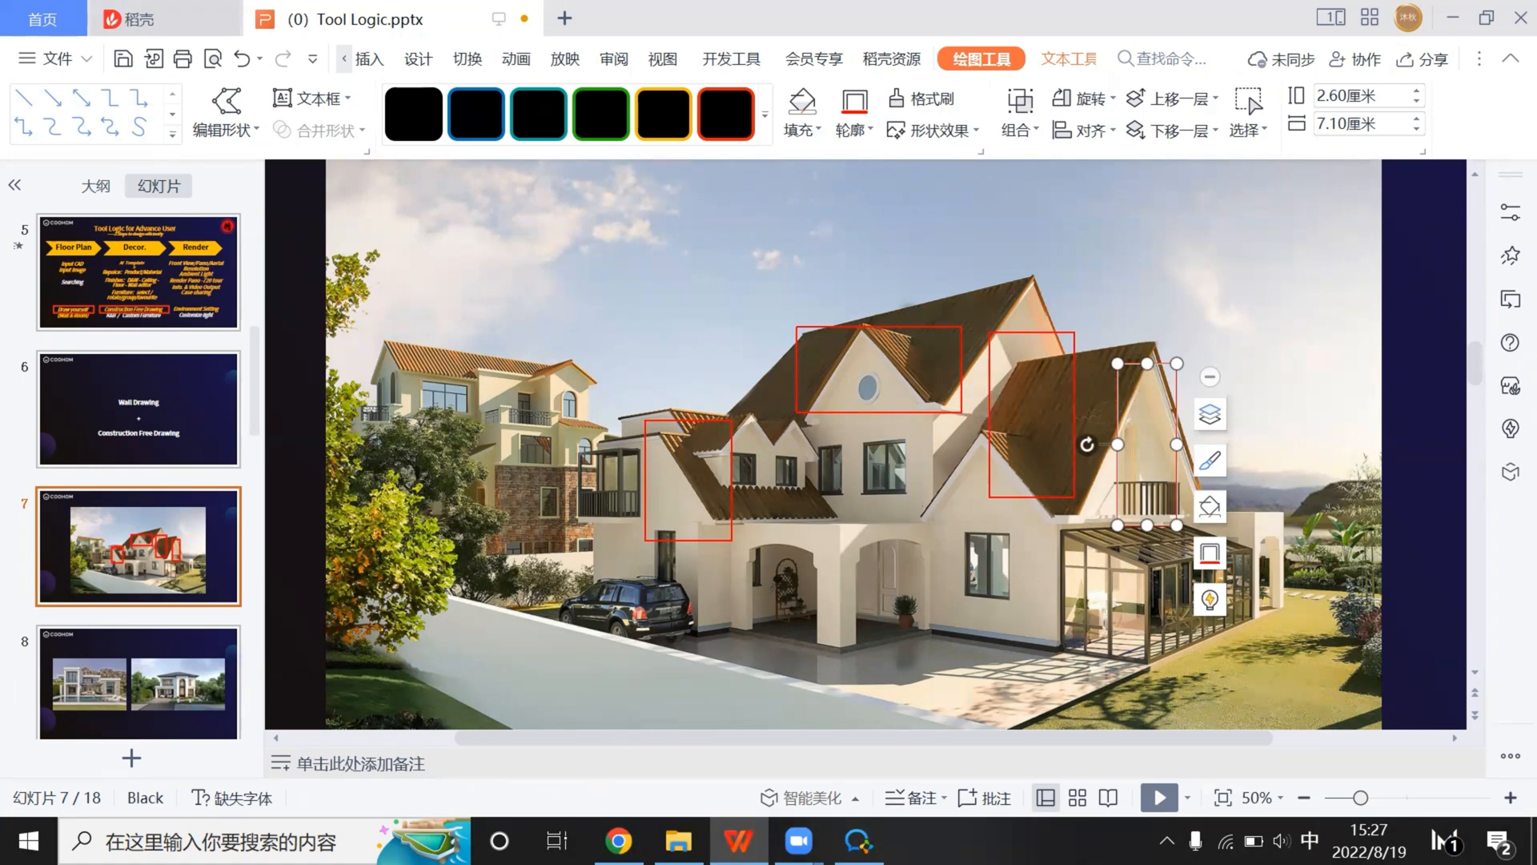
pyautogui.click(619, 841)
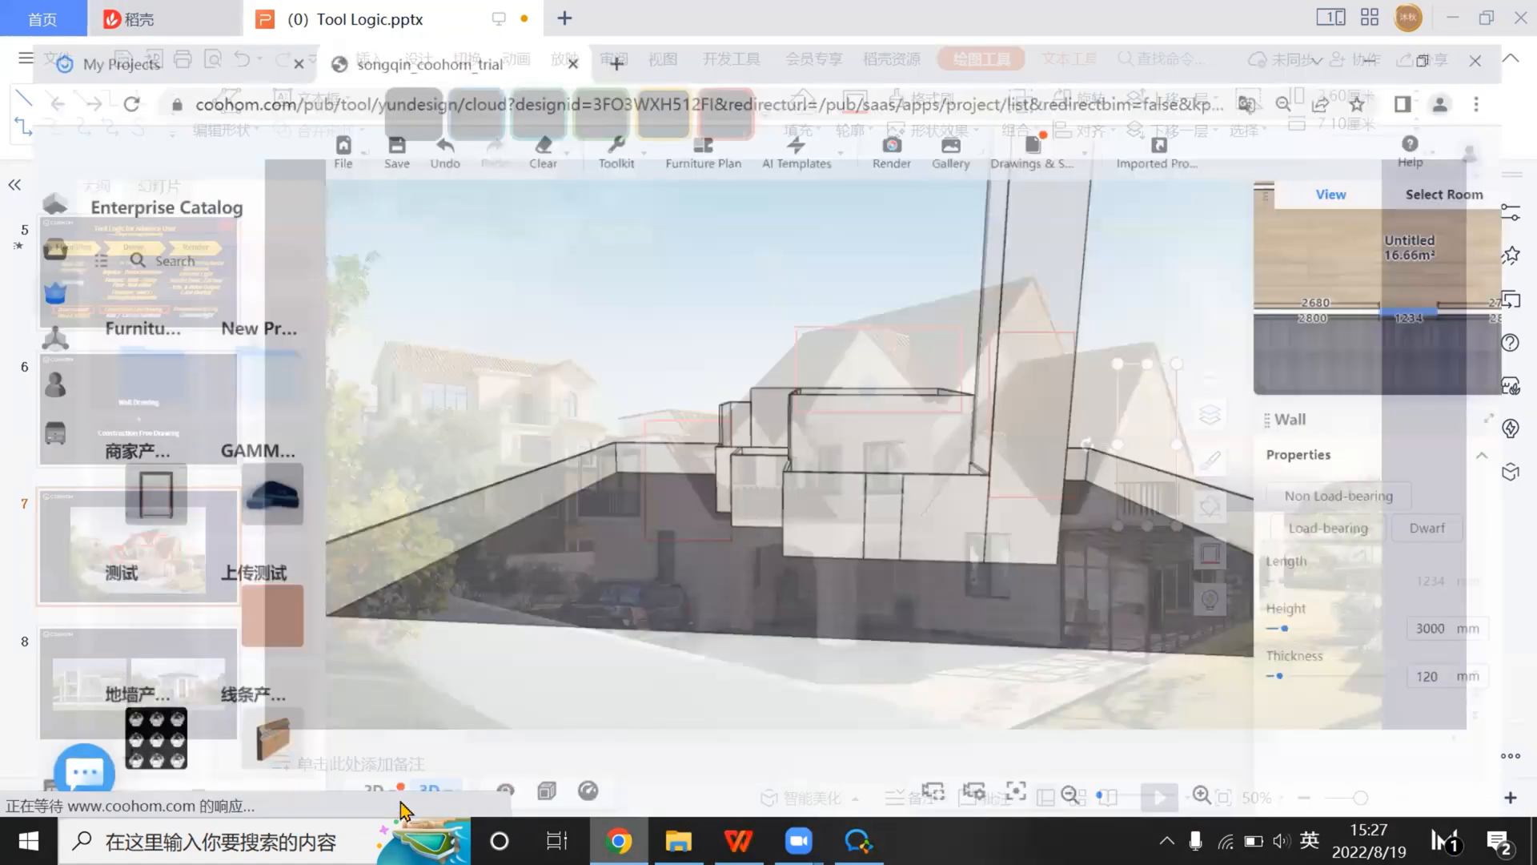
# Check the height of the 16.66 m² room's top wall, set the bottom wall's middle segment to 5300 mm high, and view it in 3D
pyautogui.click(363, 784)
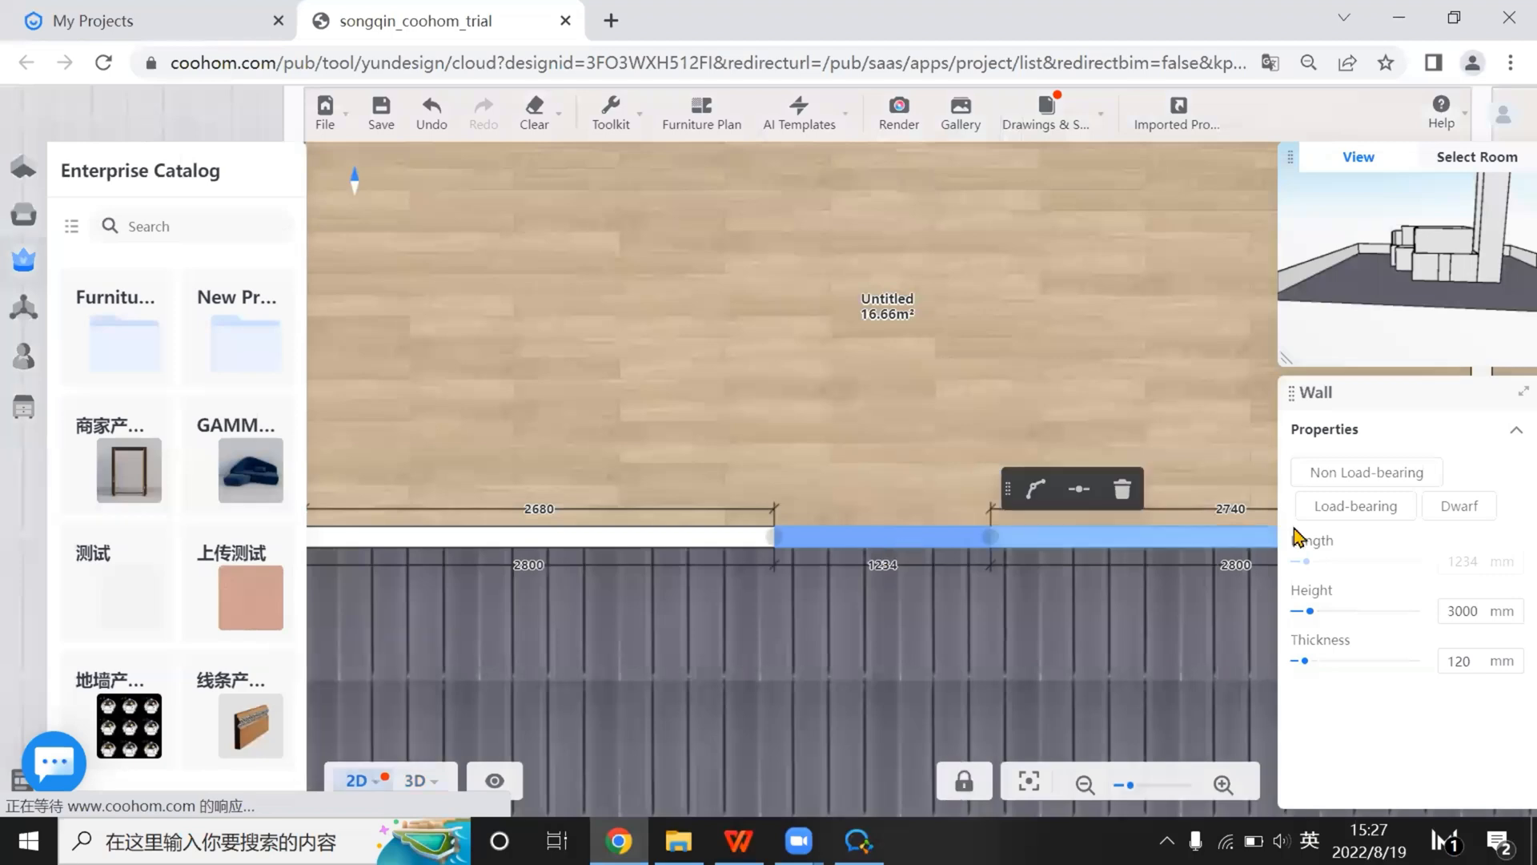
pyautogui.scroll(-3, 817, 435)
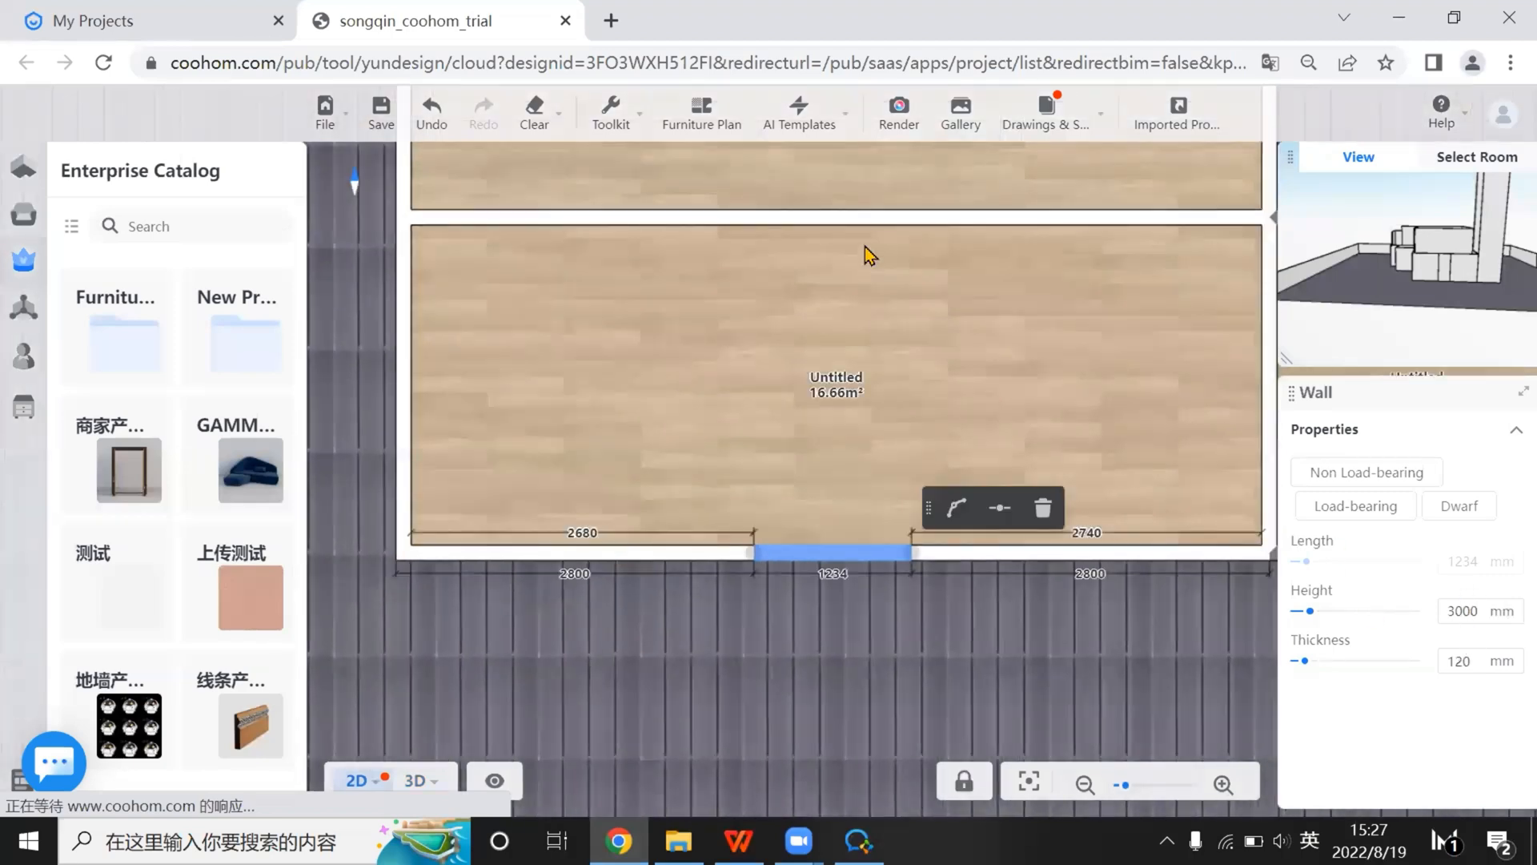
pyautogui.click(872, 213)
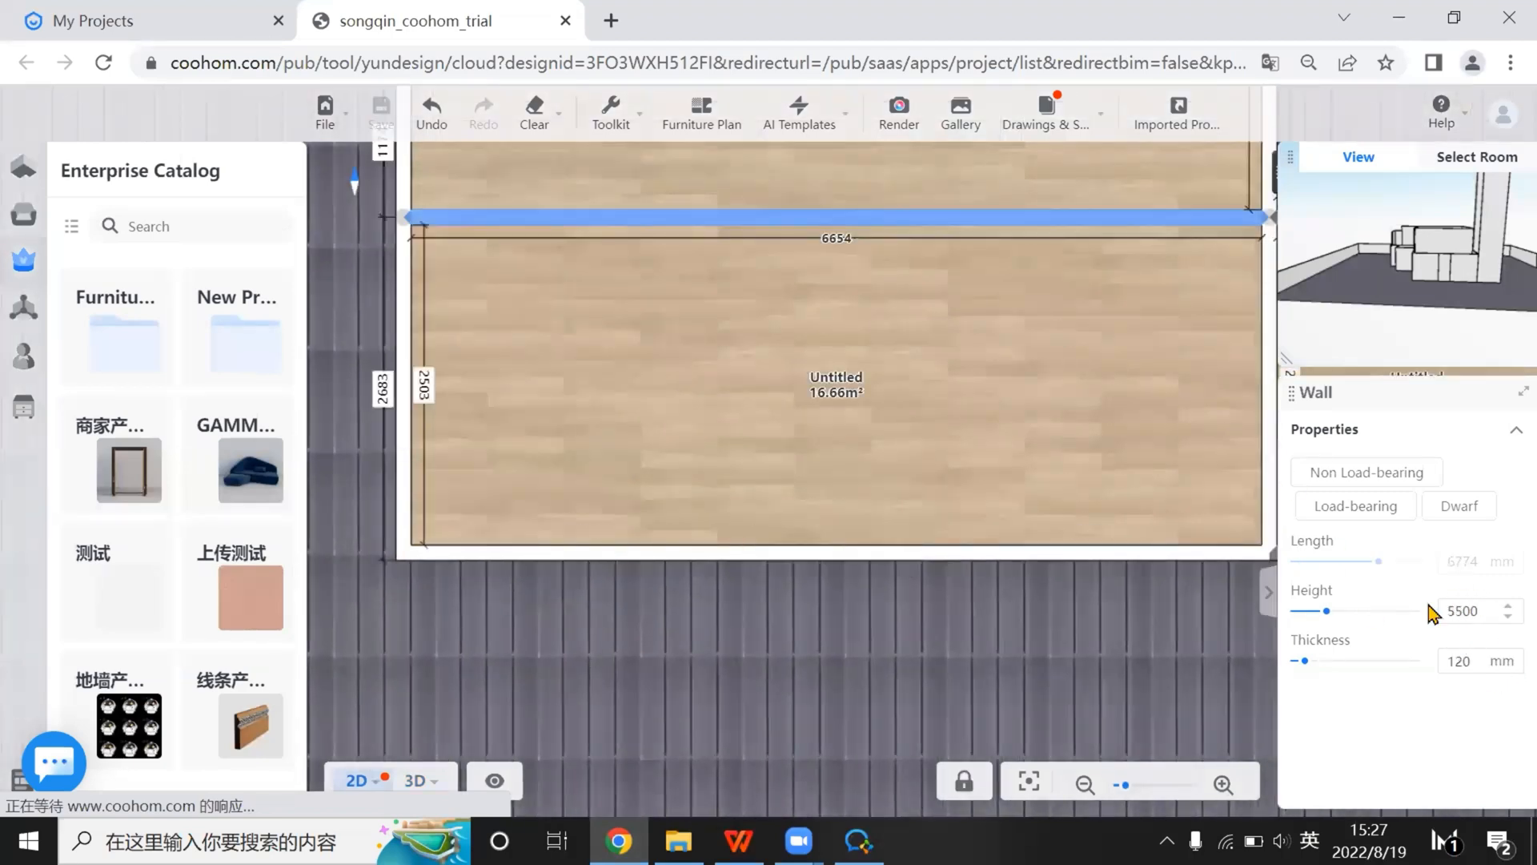
pyautogui.click(861, 551)
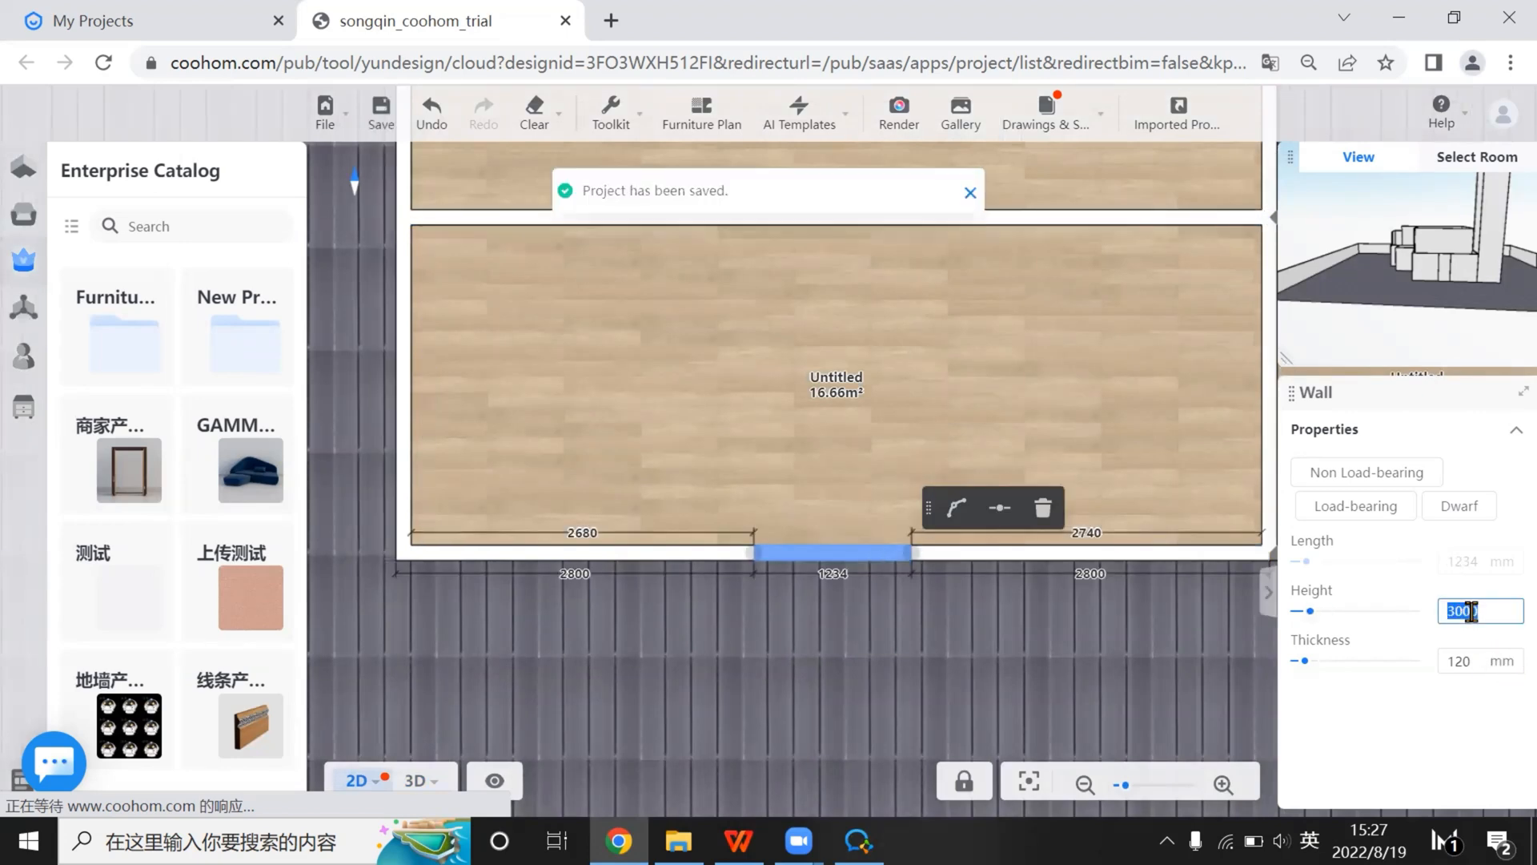
pyautogui.write('550')
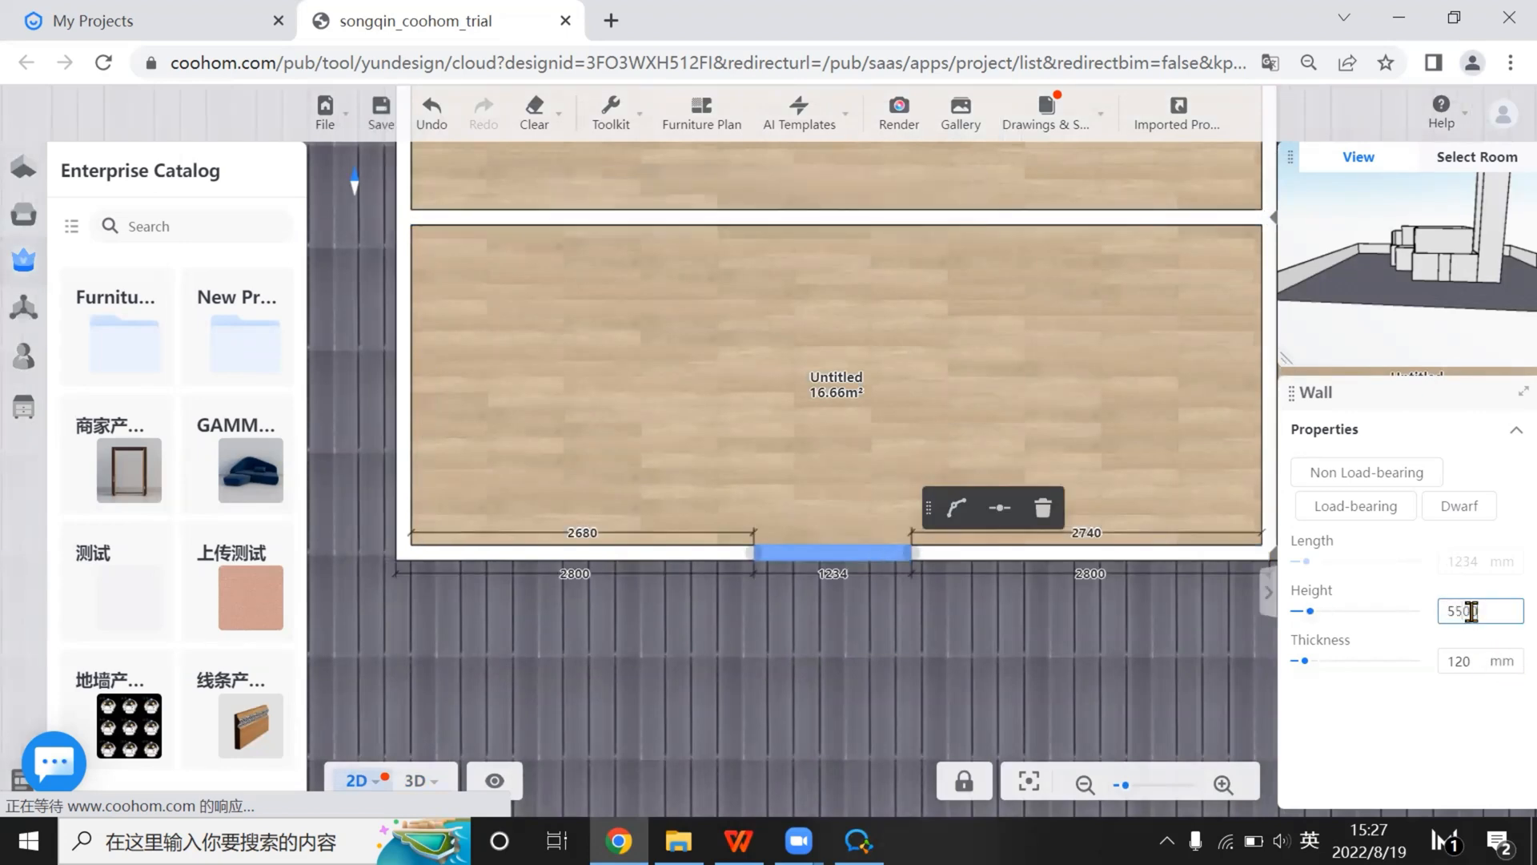
pyautogui.press('Return')
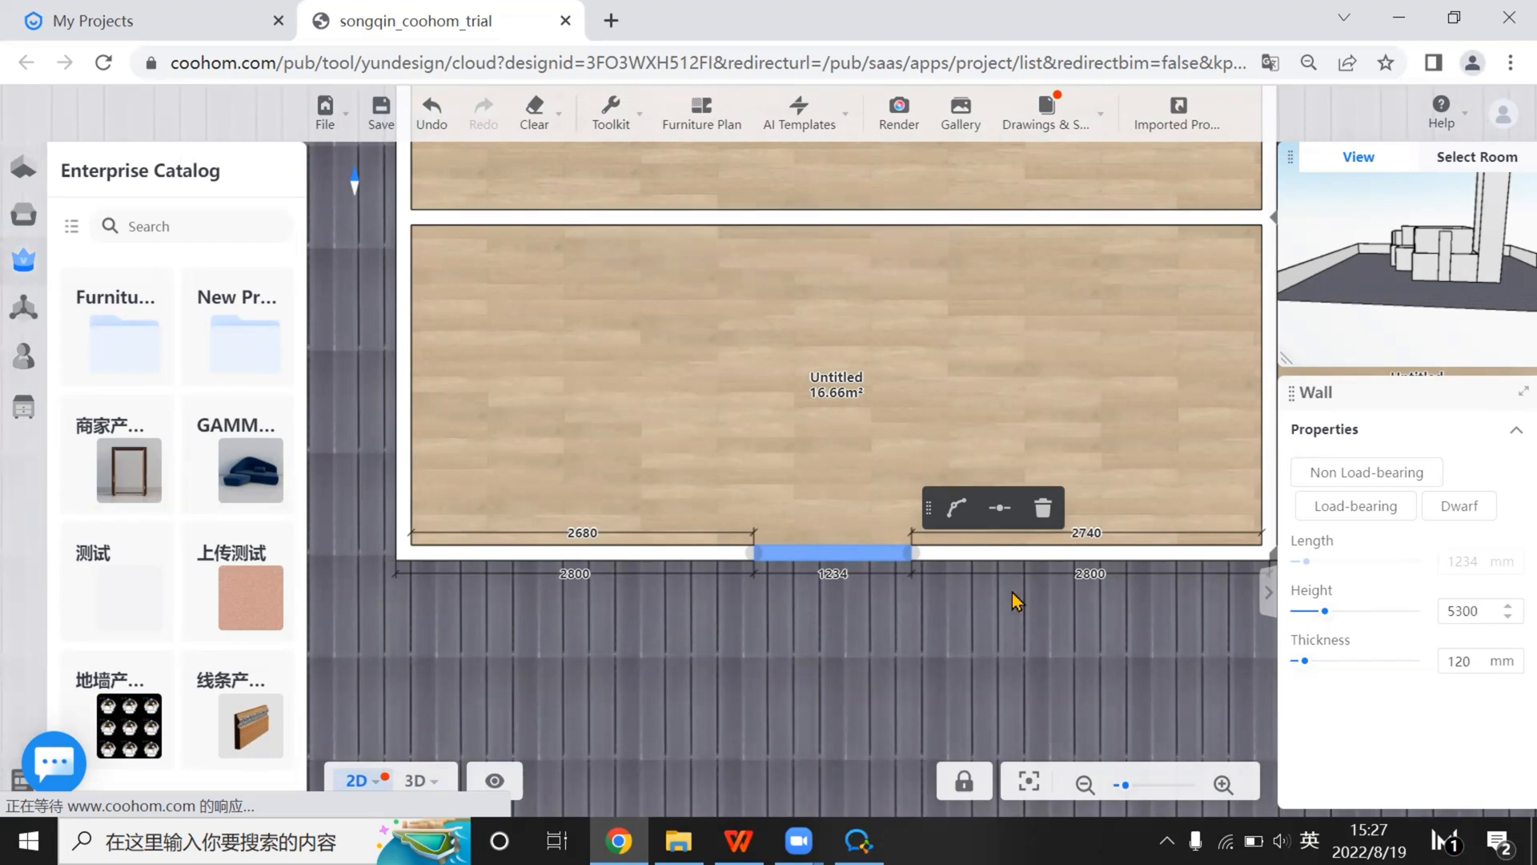
pyautogui.click(415, 781)
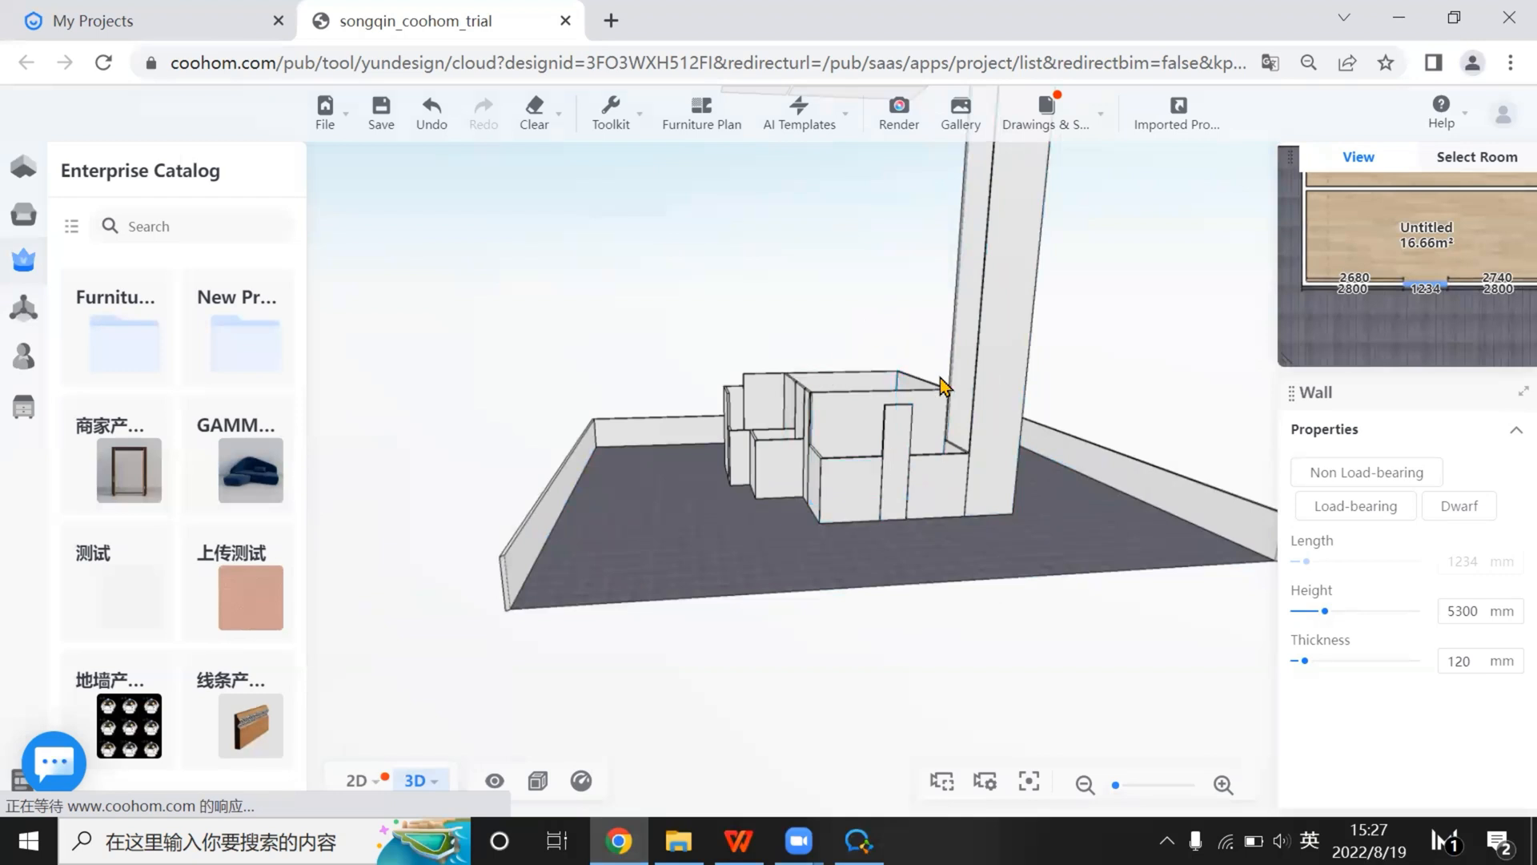
# Convert the 5.49 m² room's top, right and bottom walls in the floor plan to dwarf walls with a height of 3000 mm
pyautogui.click(358, 783)
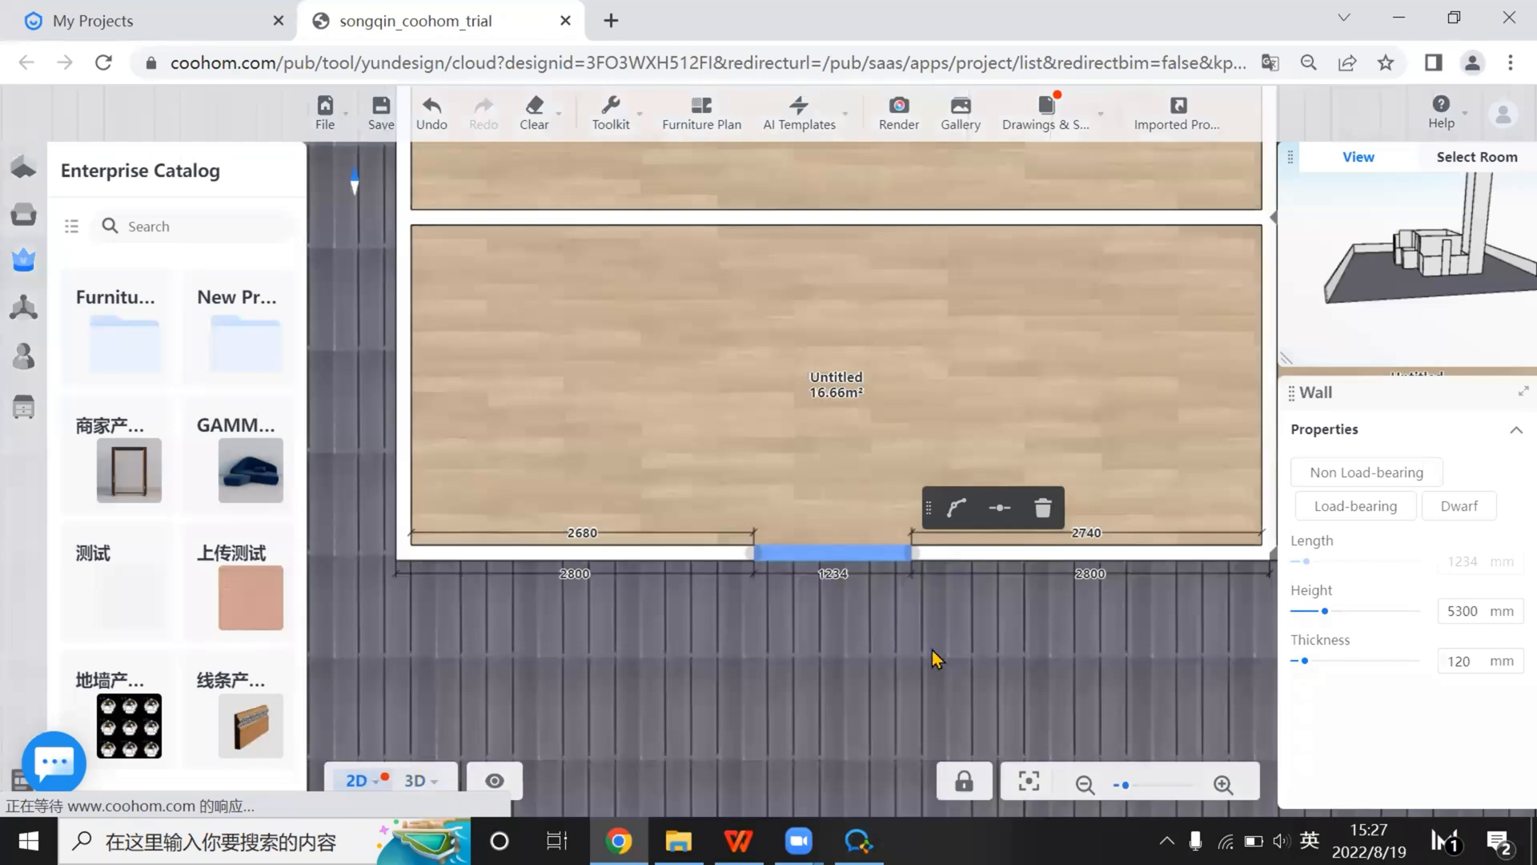
pyautogui.scroll(-2, 933, 656)
pyautogui.moveTo(902, 681); pyautogui.dragTo(513, 699)
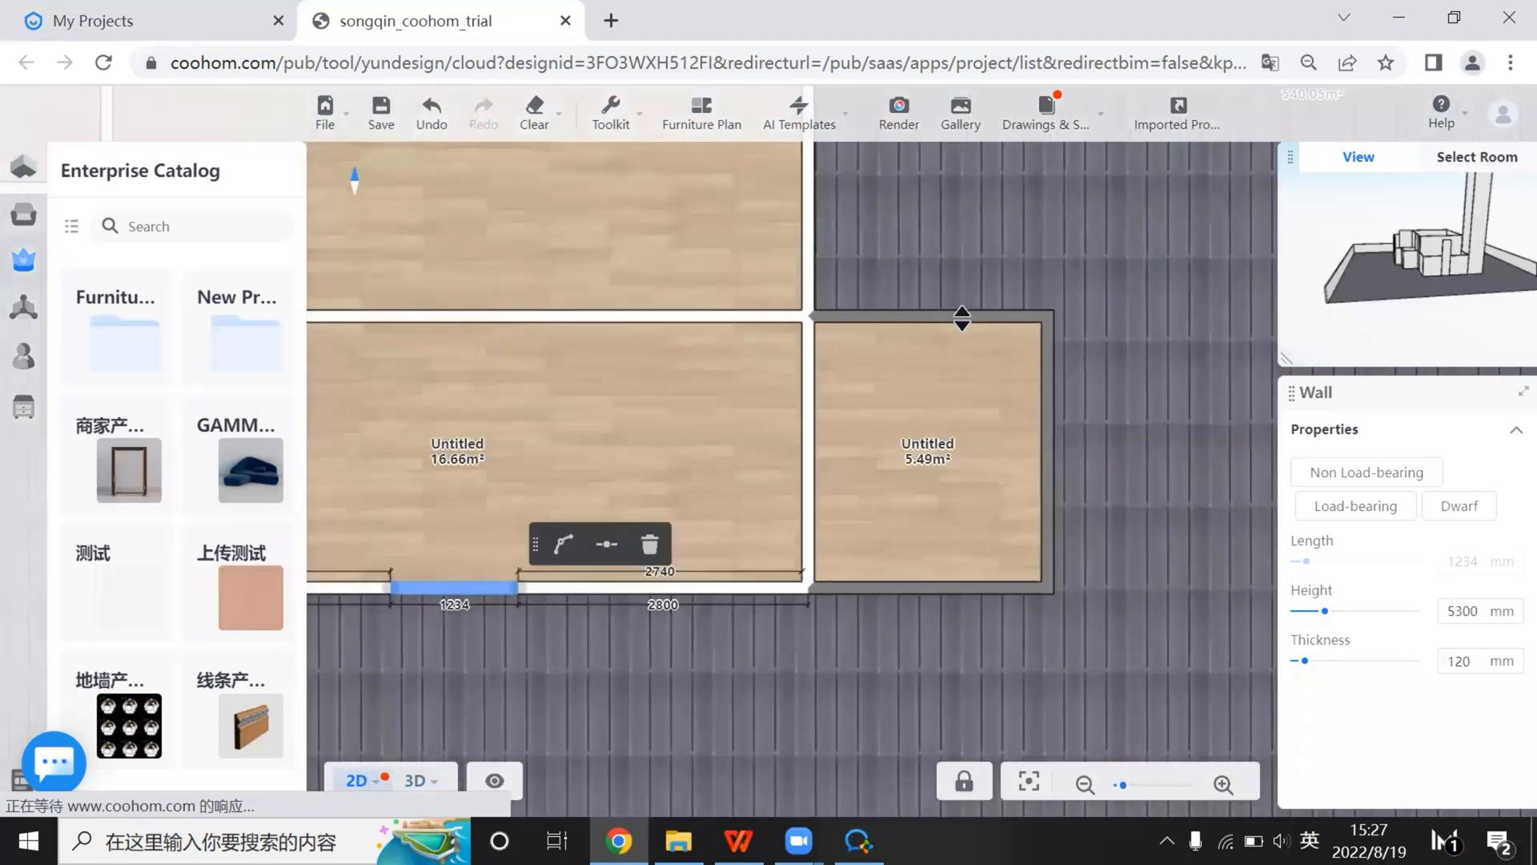
pyautogui.click(962, 317)
pyautogui.doubleClick(1049, 352)
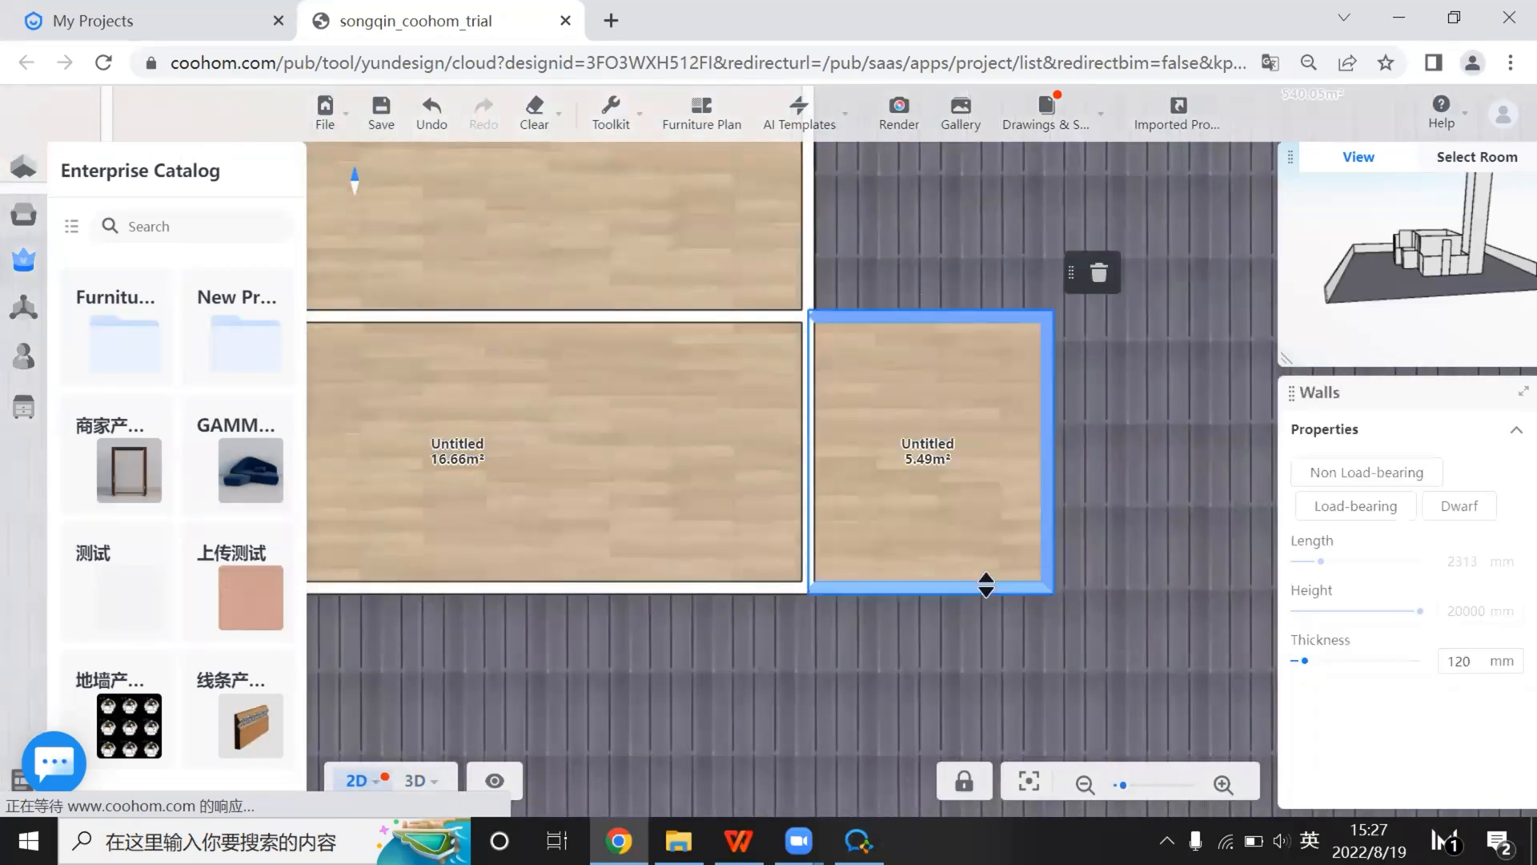
pyautogui.doubleClick(1468, 610)
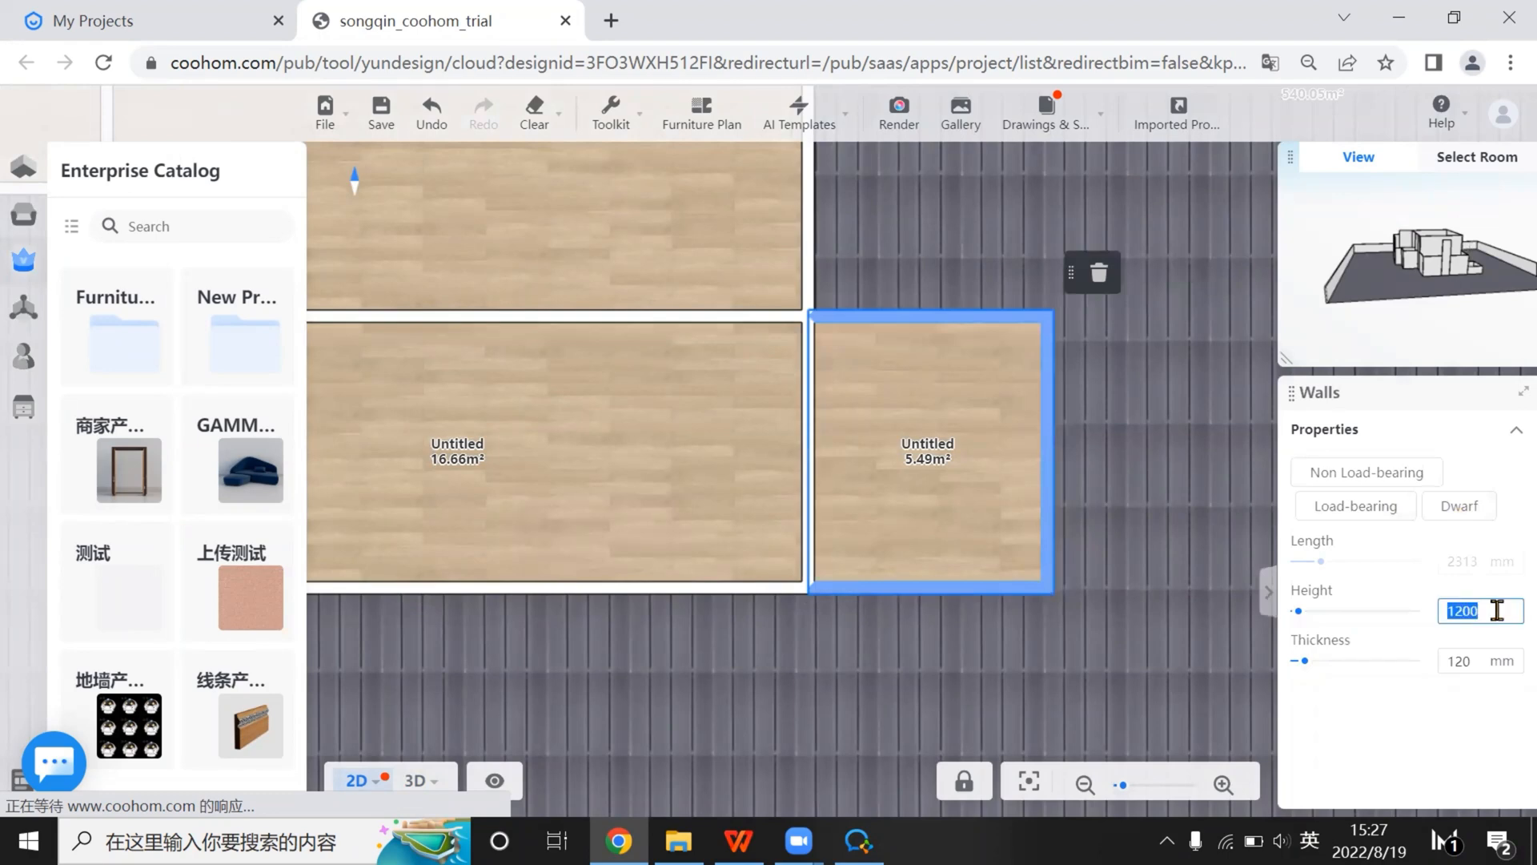
pyautogui.write('3000')
pyautogui.press('Return')
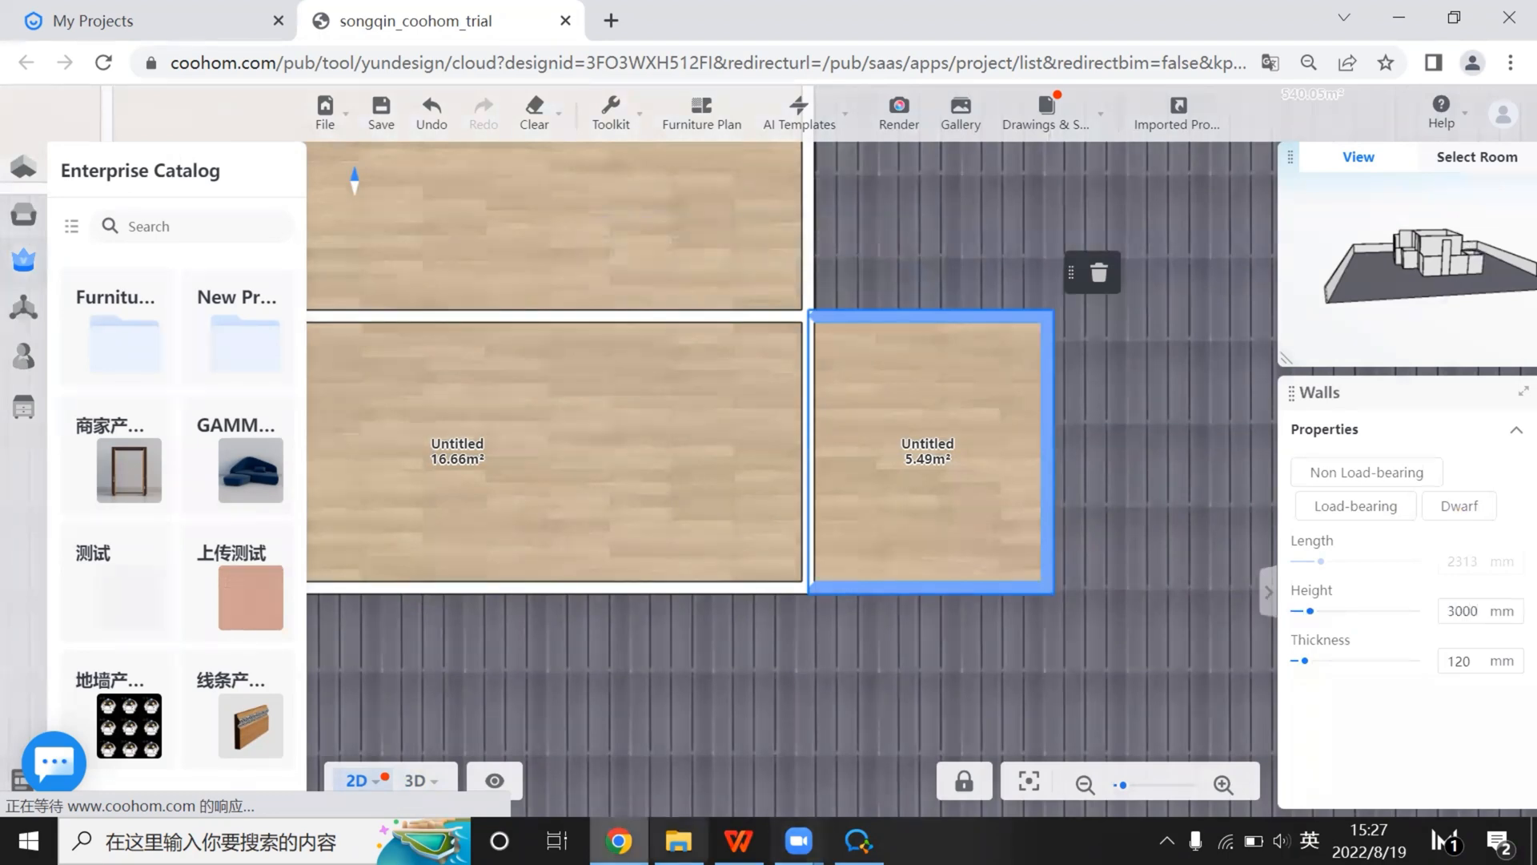
# Inspect the whole wall layout in 3D from several sides and compare it with the reference house in WPS
pyautogui.click(415, 780)
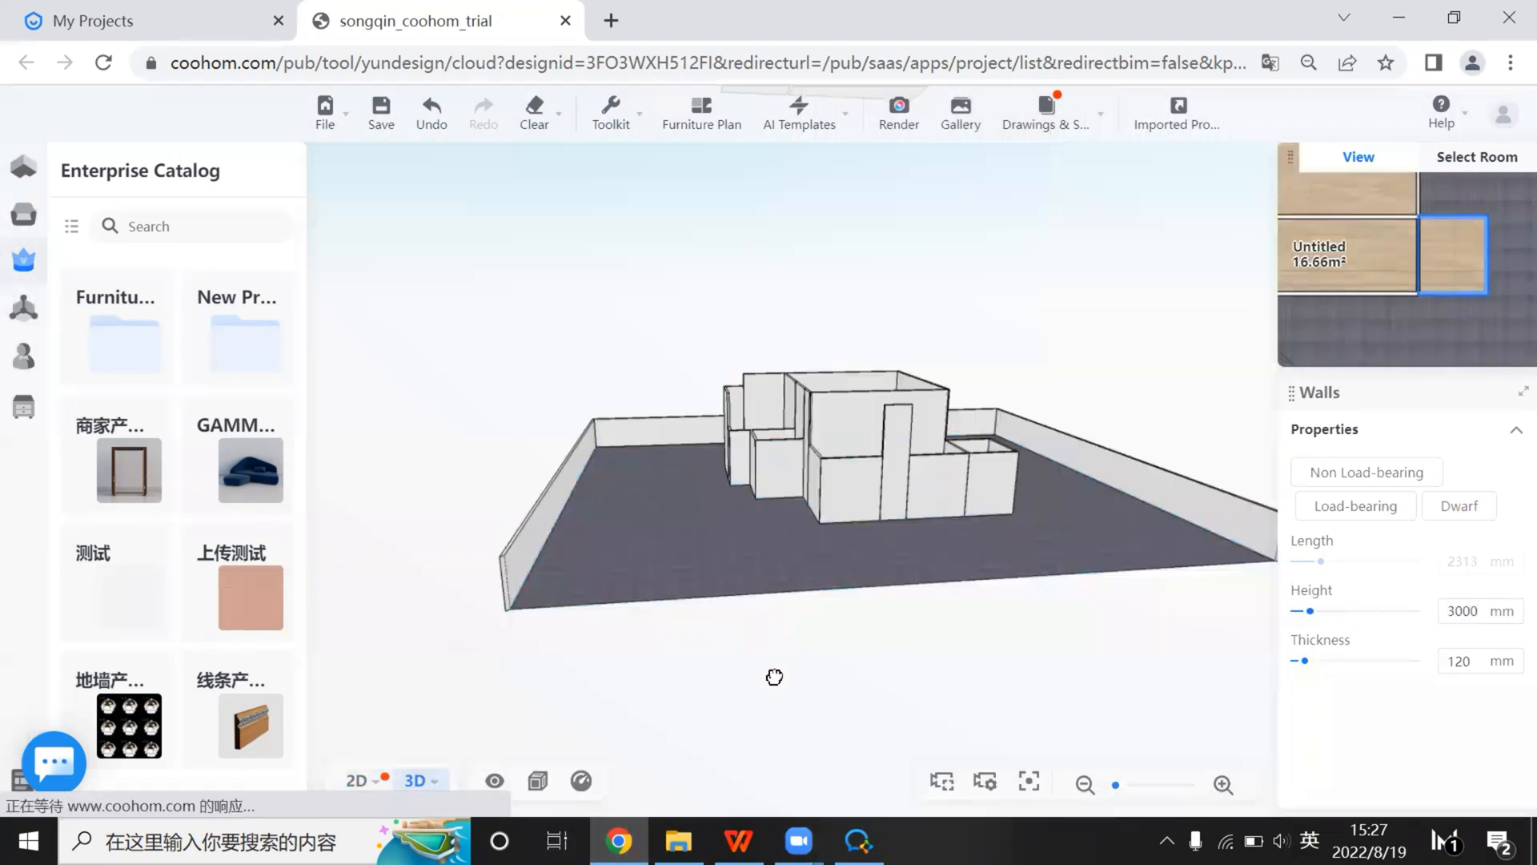
pyautogui.moveTo(774, 677); pyautogui.dragTo(916, 635)
pyautogui.scroll(5, 971, 651)
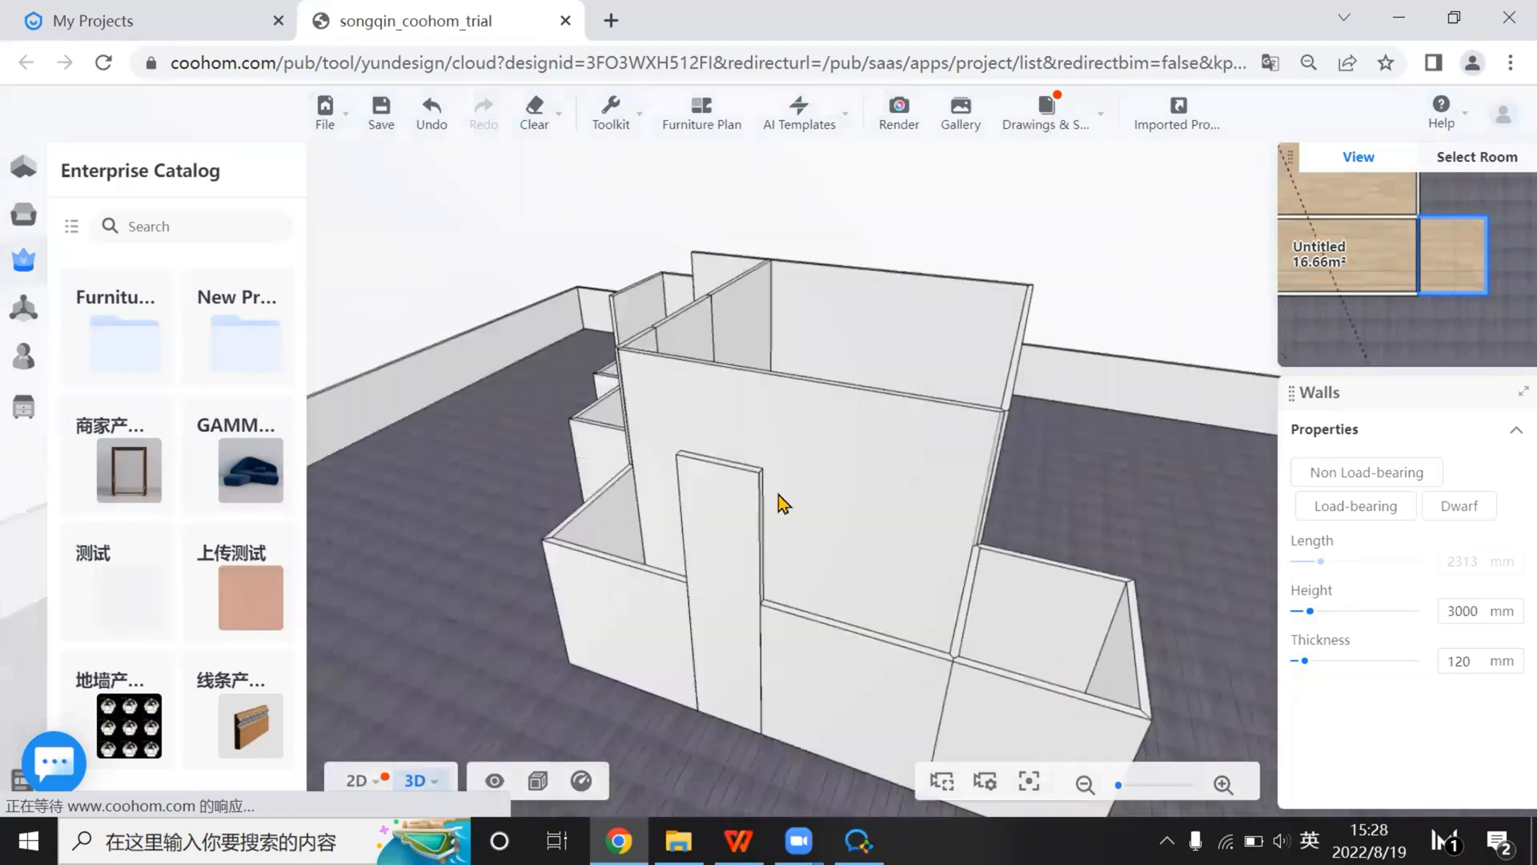
pyautogui.moveTo(781, 503); pyautogui.dragTo(753, 769)
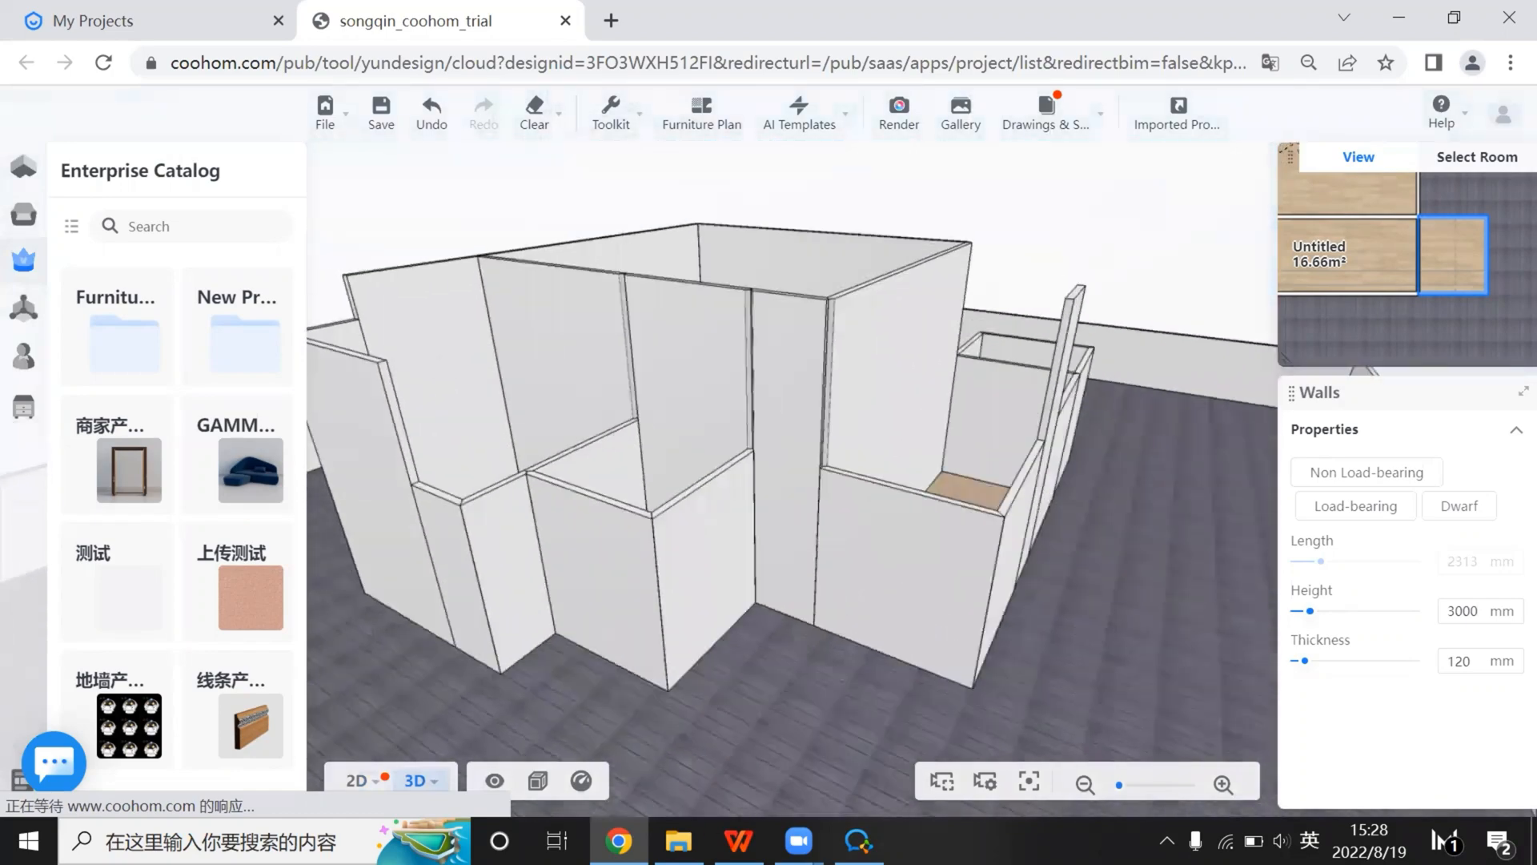
pyautogui.scroll(-3, 801, 480)
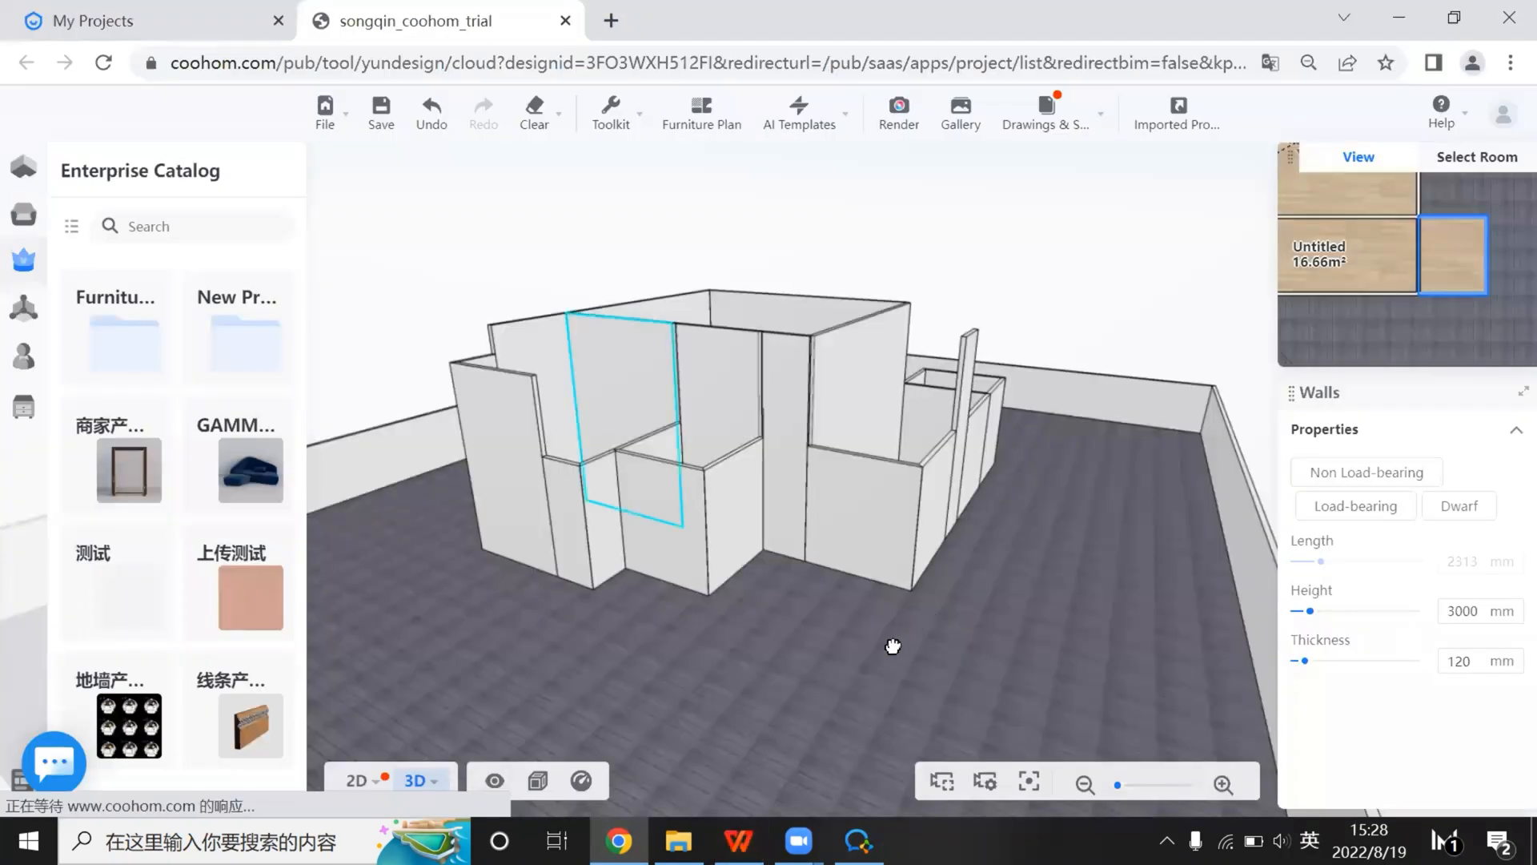
pyautogui.moveTo(892, 645); pyautogui.dragTo(818, 572)
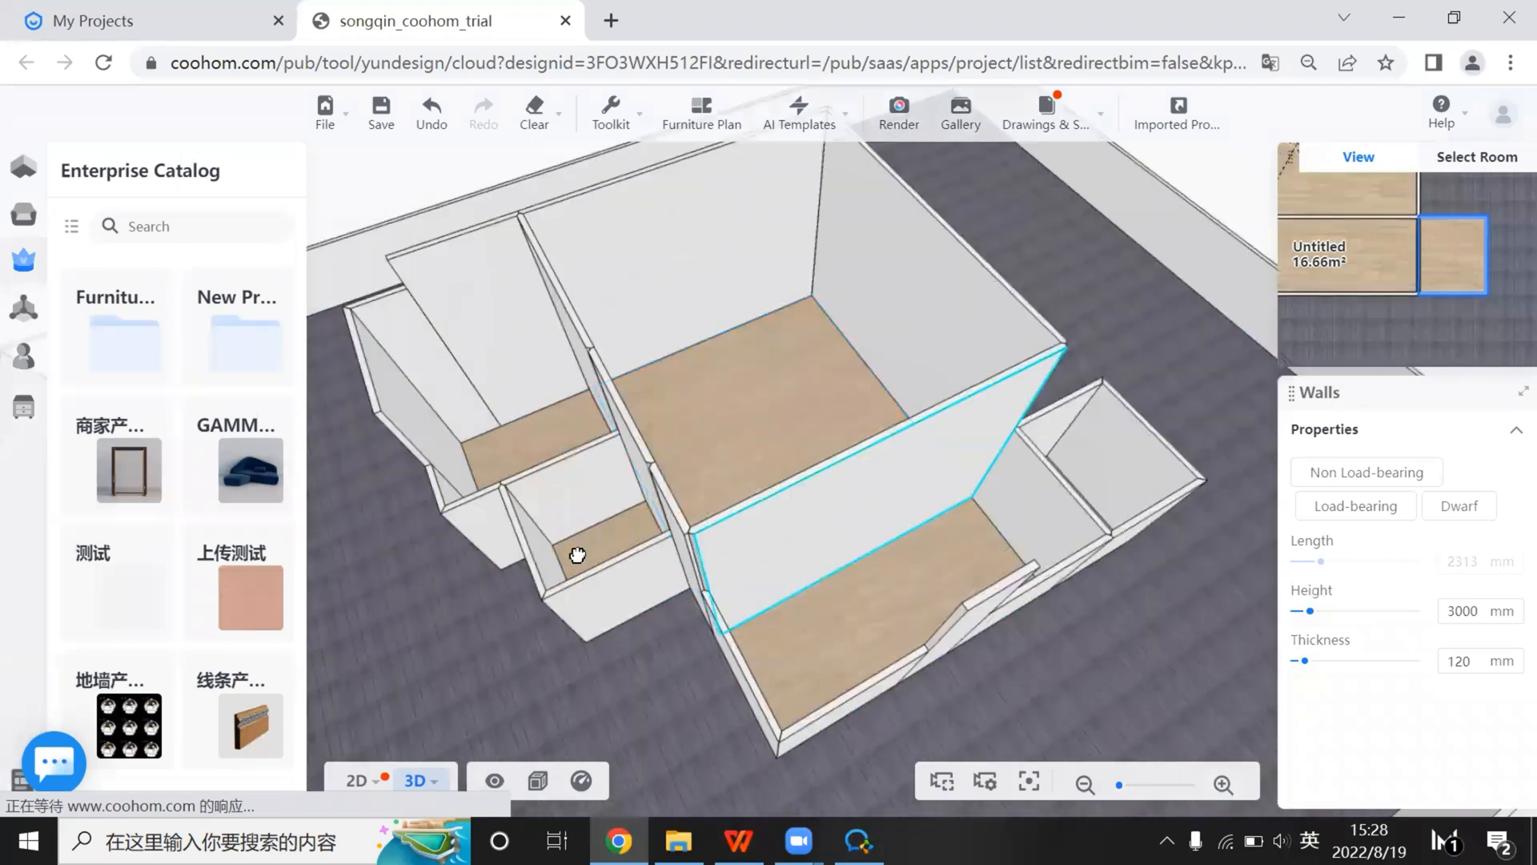
pyautogui.moveTo(100, 168)
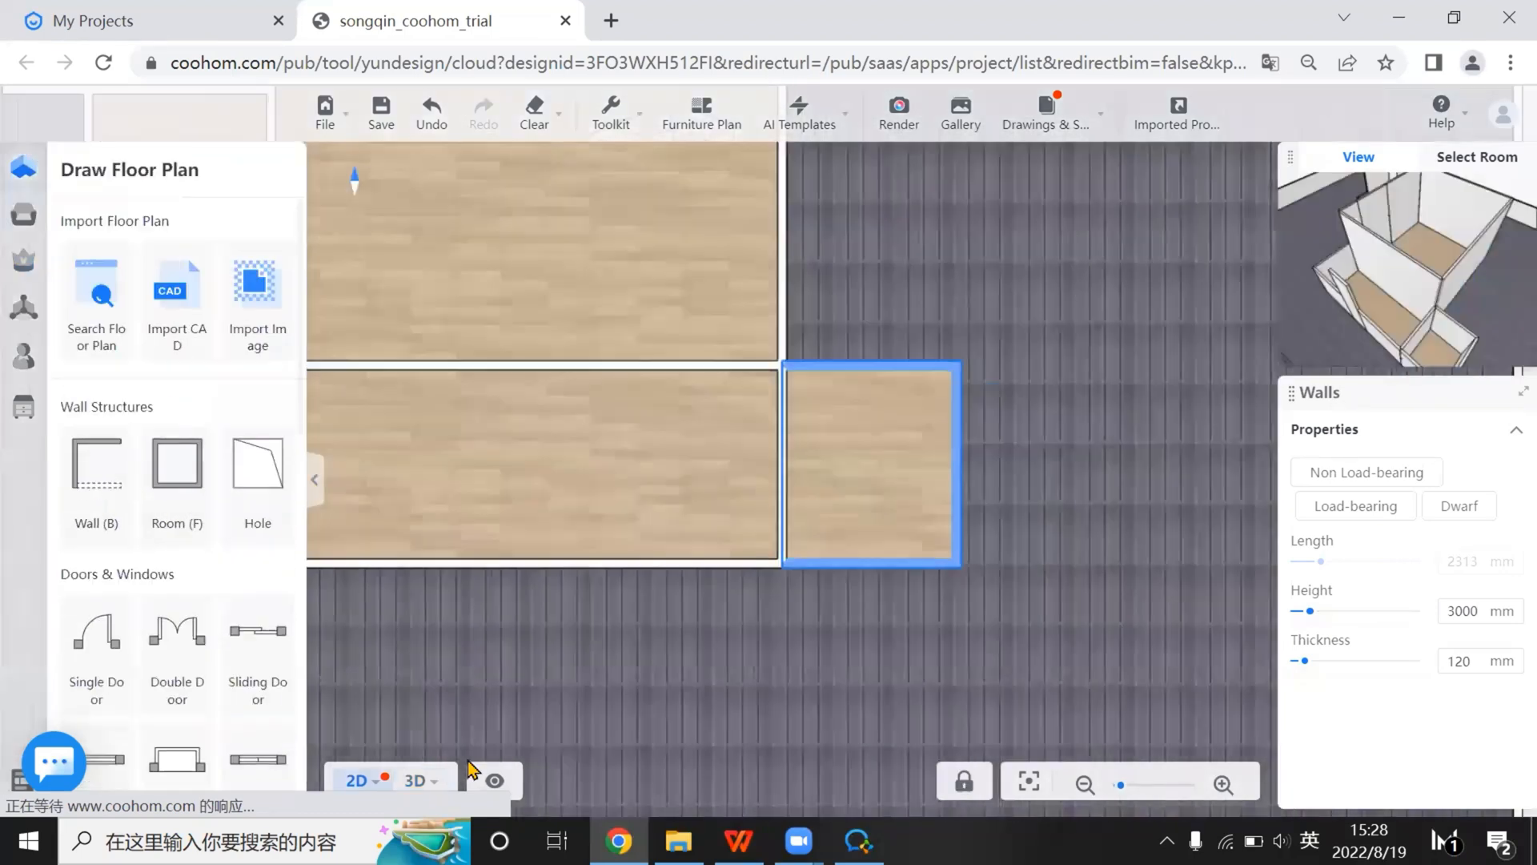
pyautogui.click(415, 781)
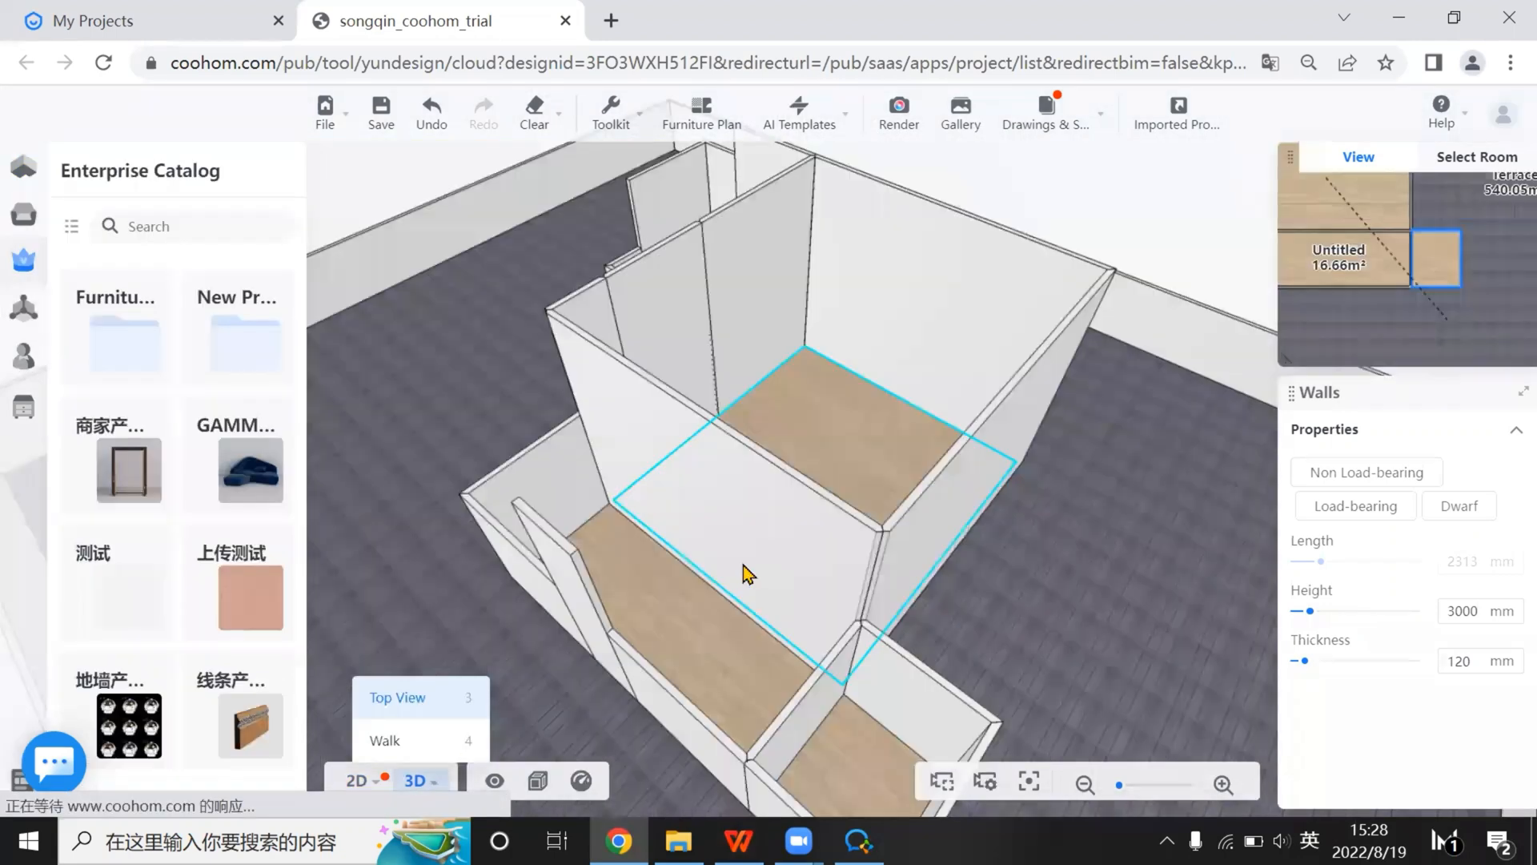
pyautogui.moveTo(745, 575); pyautogui.dragTo(944, 522)
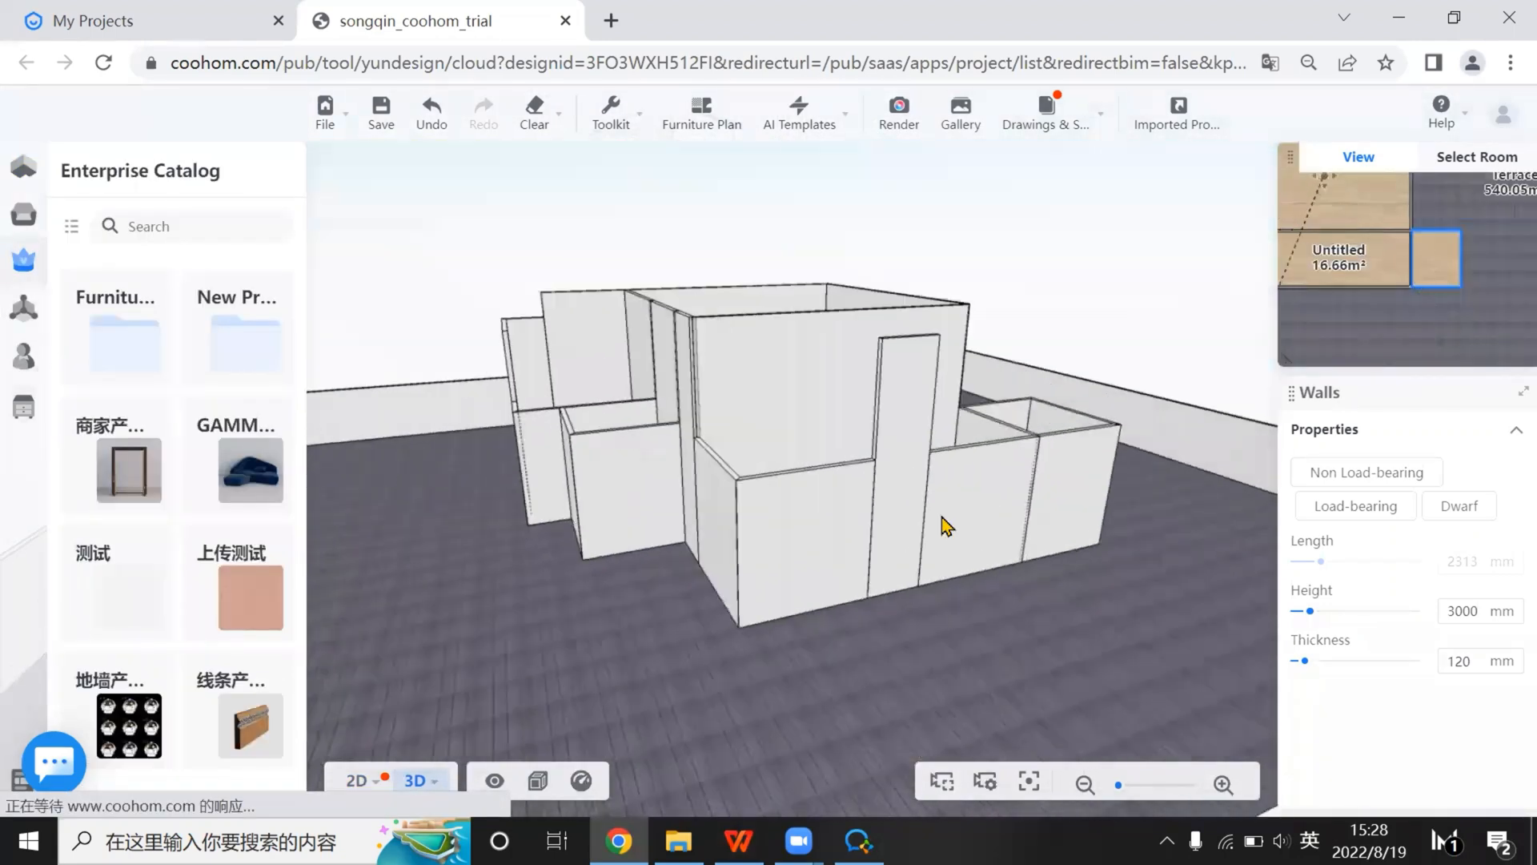
pyautogui.hotkey('alt', 'Tab')
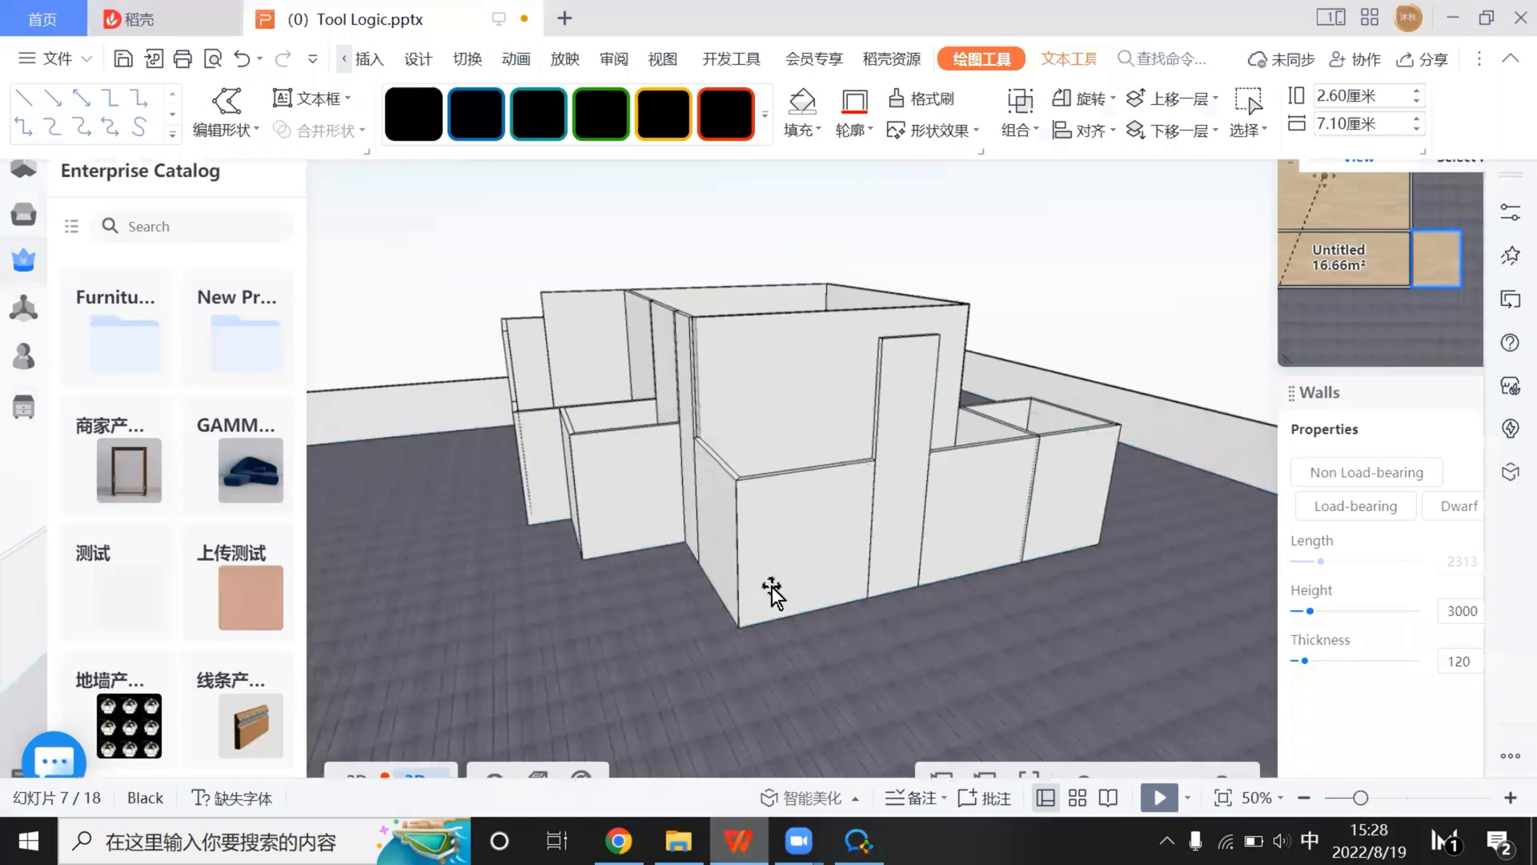
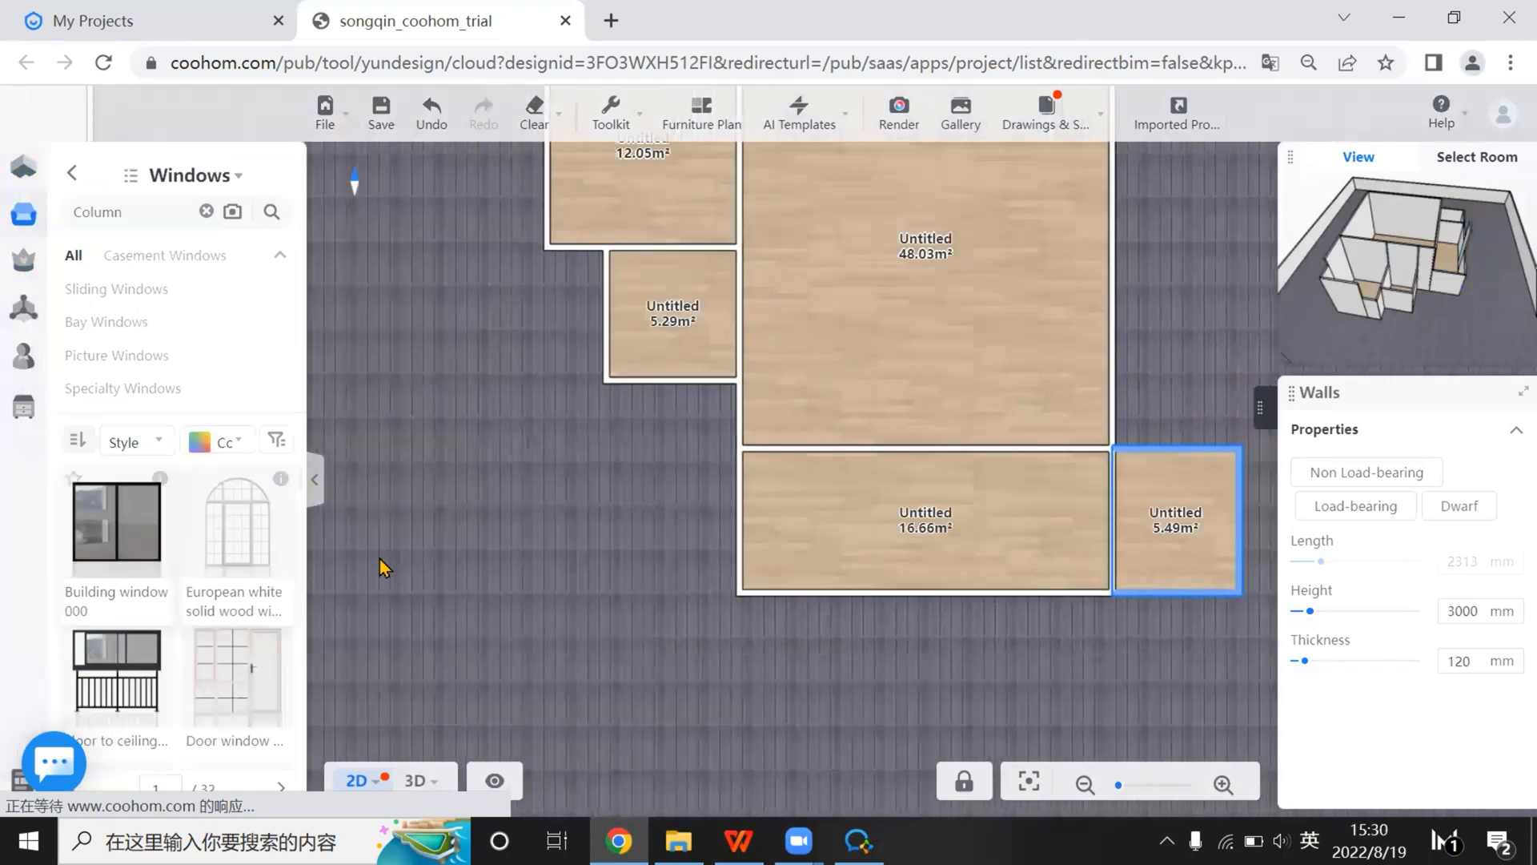
# Place the black-framed two-pane SCHUECO AWS 60 window in the left wall of the 16.66 m² room
pyautogui.click(734, 522)
pyautogui.scroll(3, 731, 521)
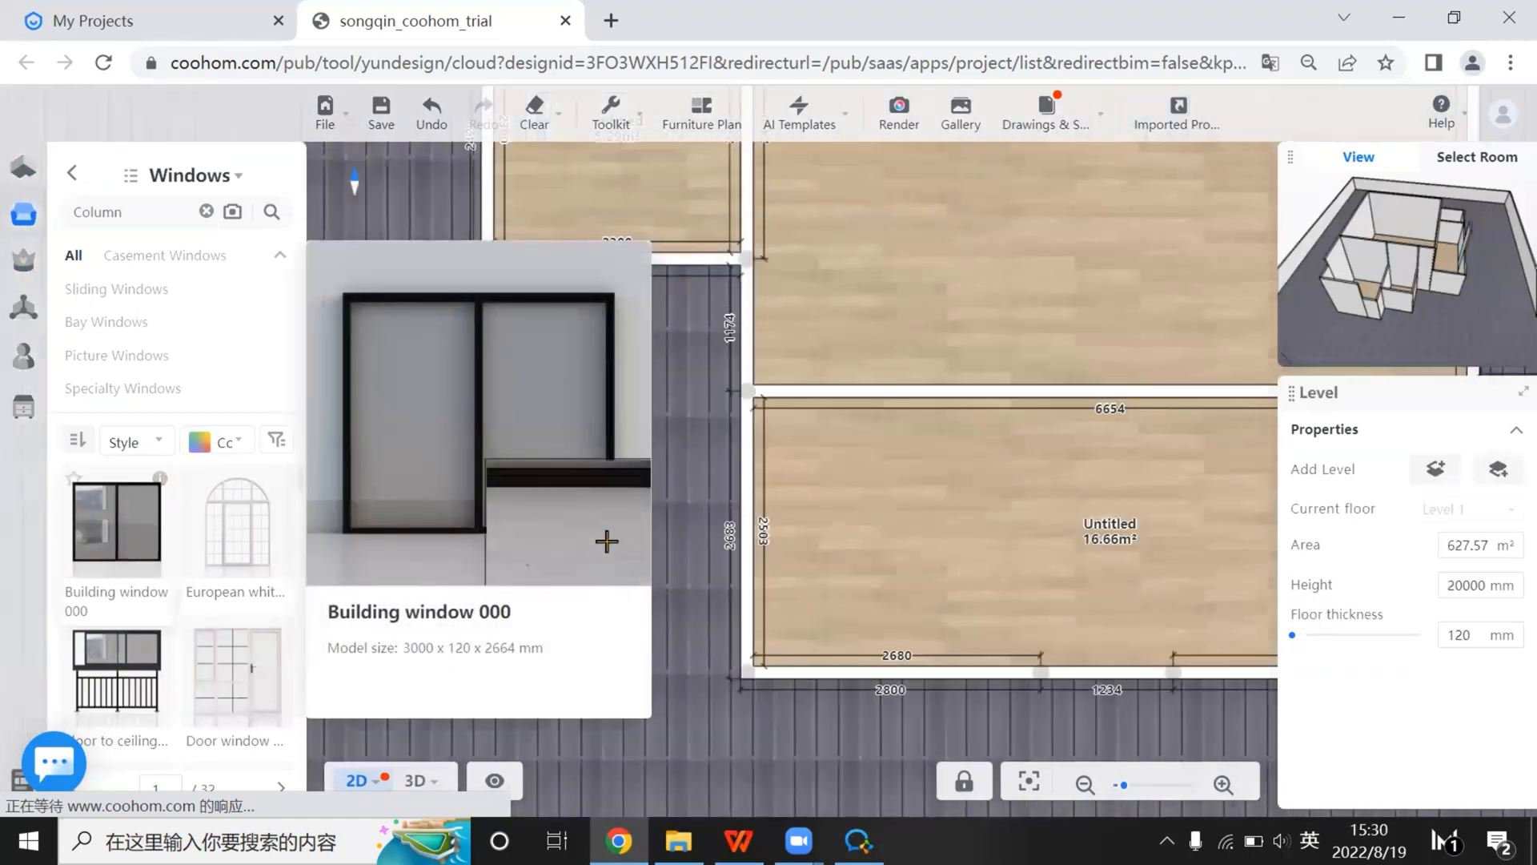
pyautogui.moveTo(1325, 304); pyautogui.dragTo(1504, 294)
pyautogui.moveTo(1410, 329); pyautogui.dragTo(1426, 330)
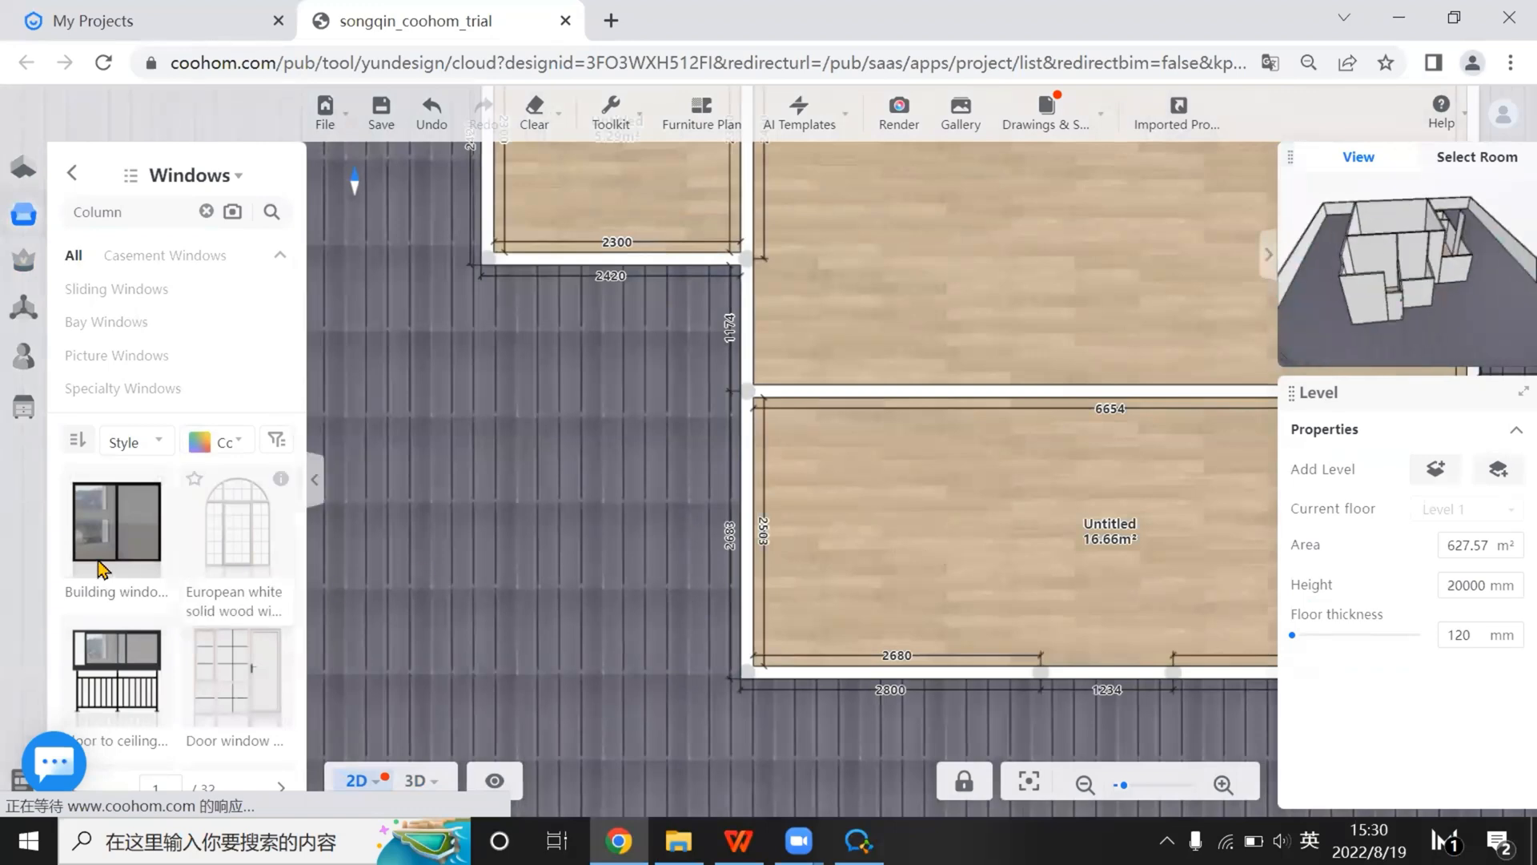
pyautogui.click(745, 509)
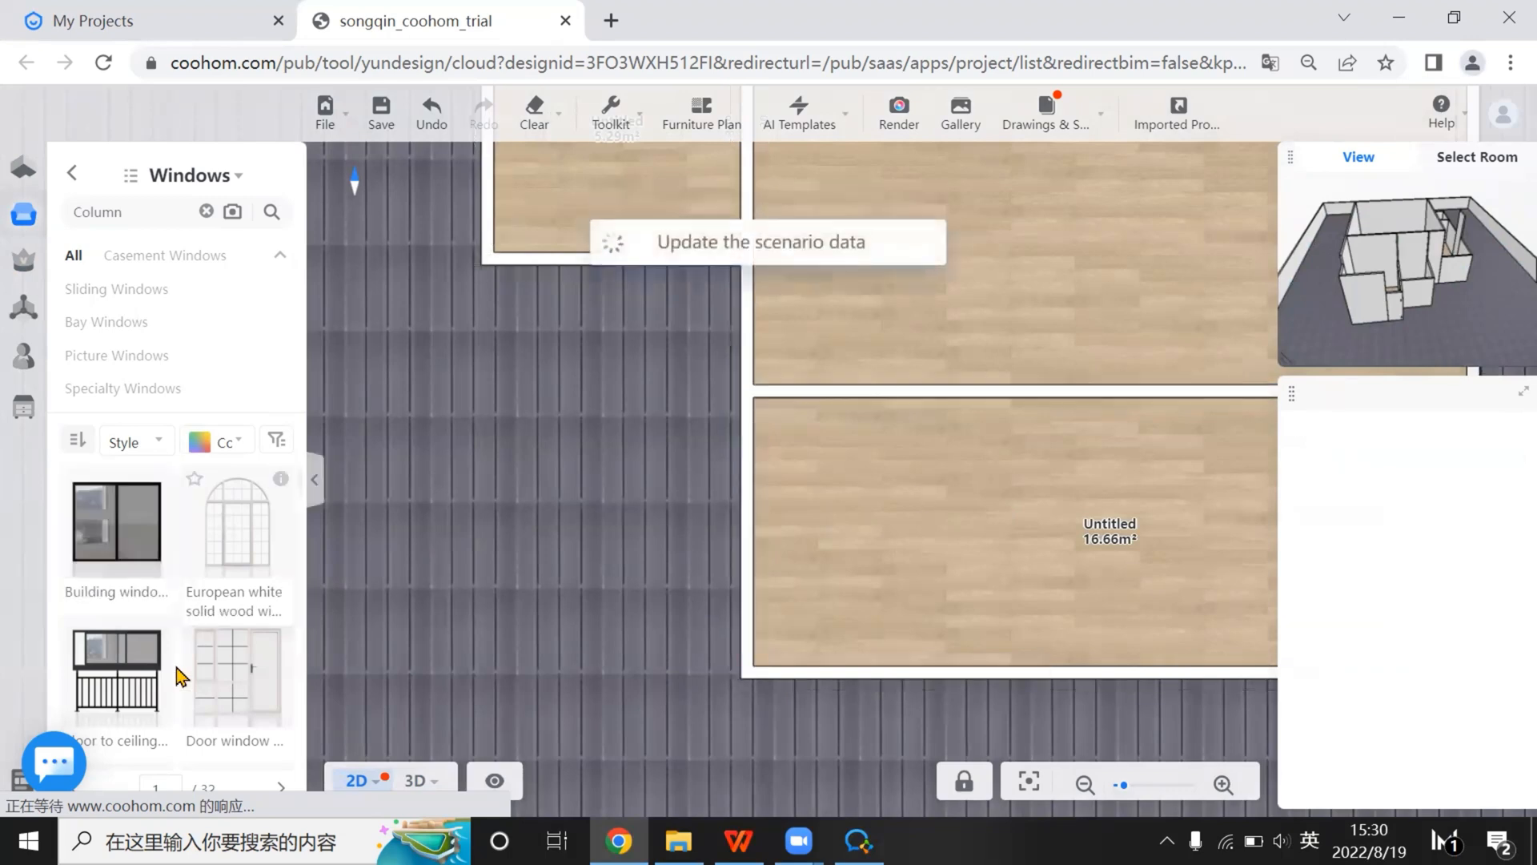
pyautogui.scroll(-2, 178, 676)
pyautogui.scroll(-4, 228, 640)
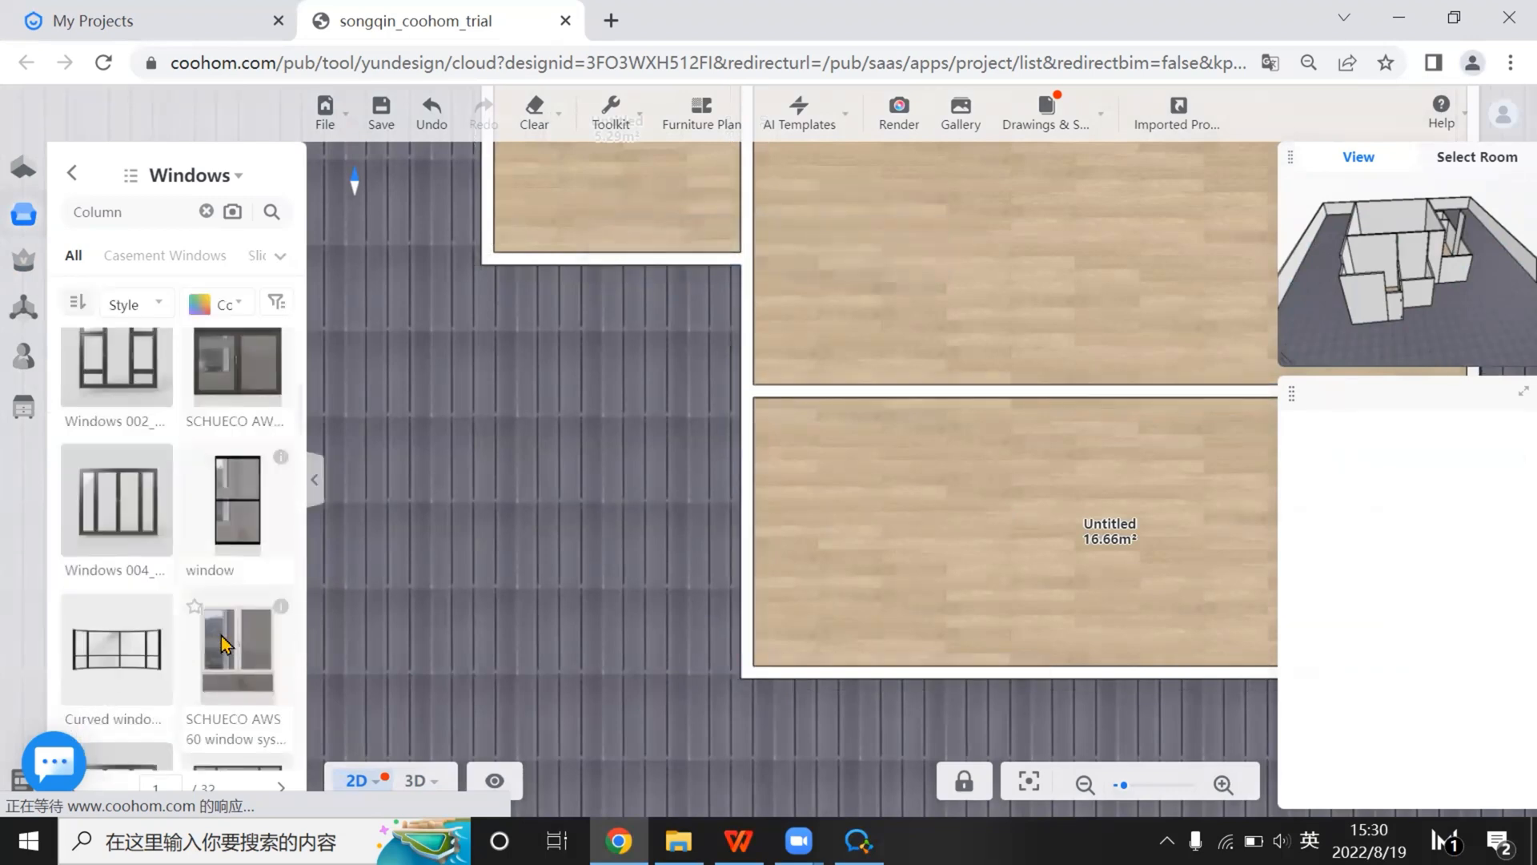
pyautogui.scroll(-6, 223, 643)
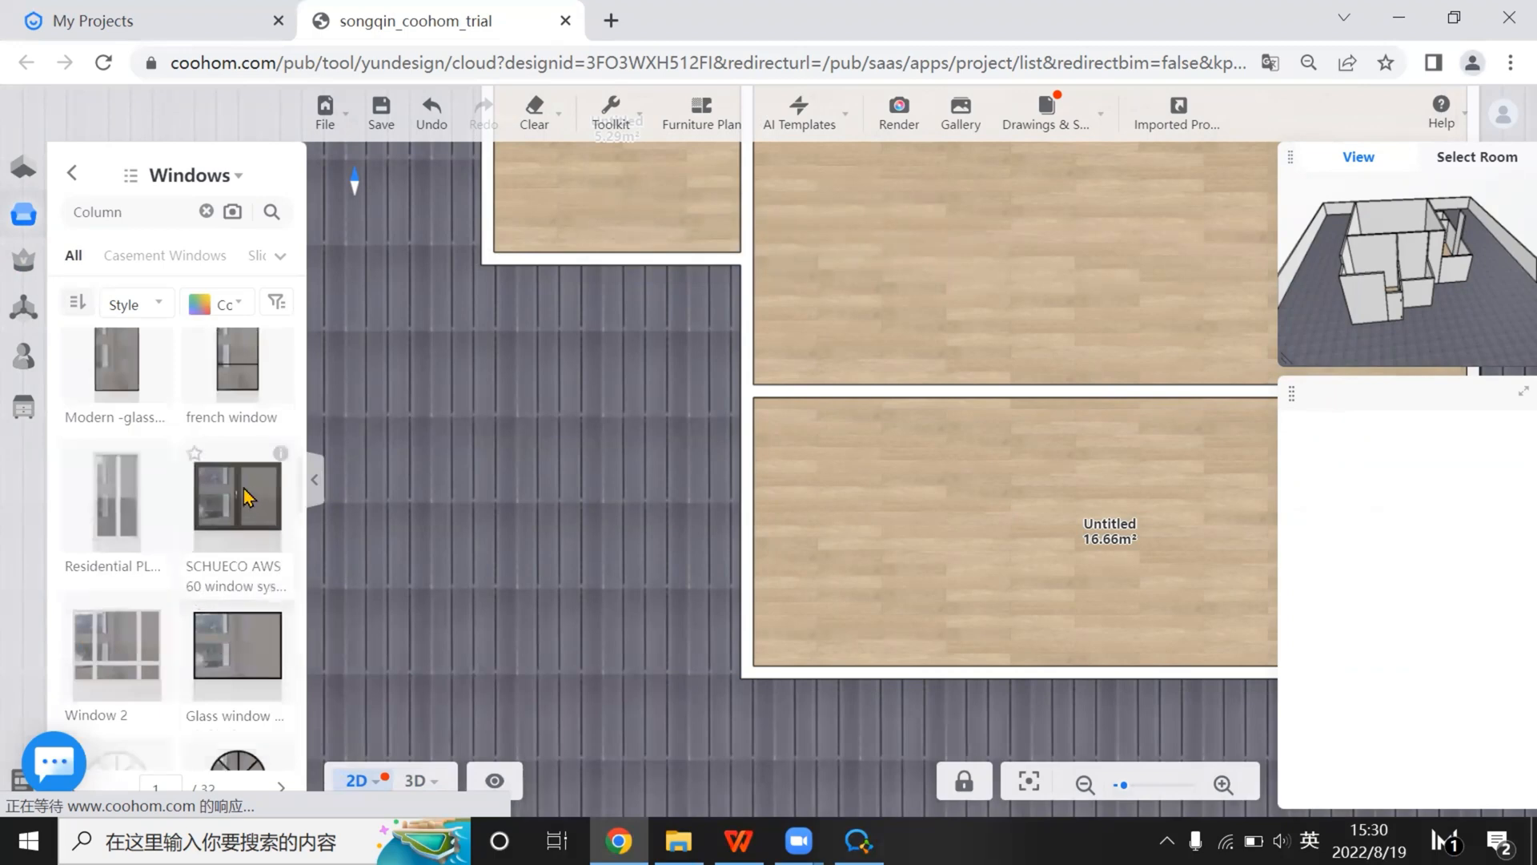
pyautogui.moveTo(247, 497); pyautogui.dragTo(745, 532)
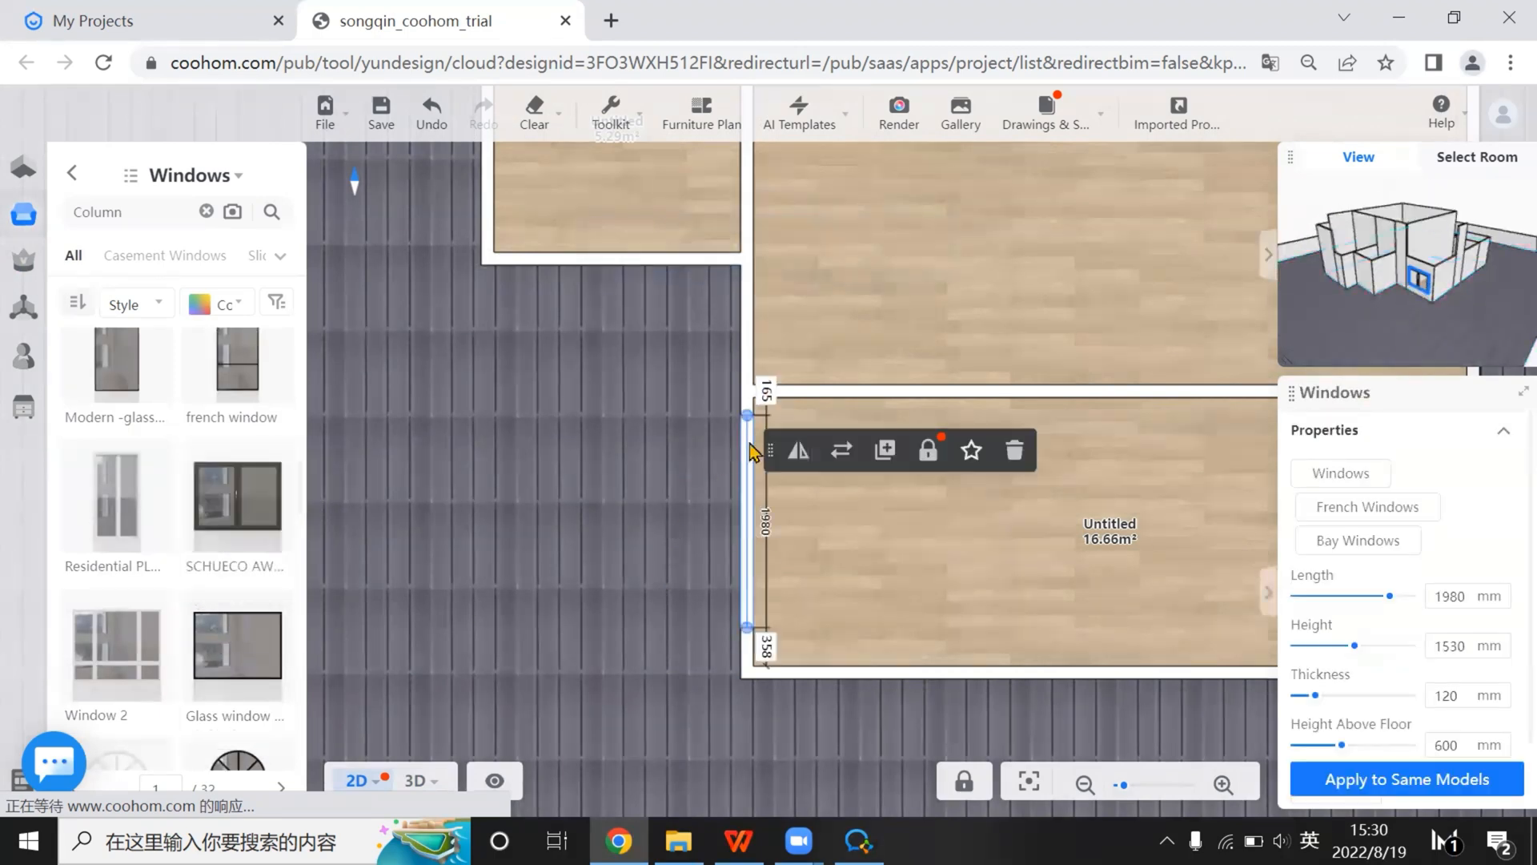
# Shorten the 16.66 m² room's new window to about 1585 mm and roughly centre it along the left wall
pyautogui.moveTo(750, 423); pyautogui.dragTo(750, 458)
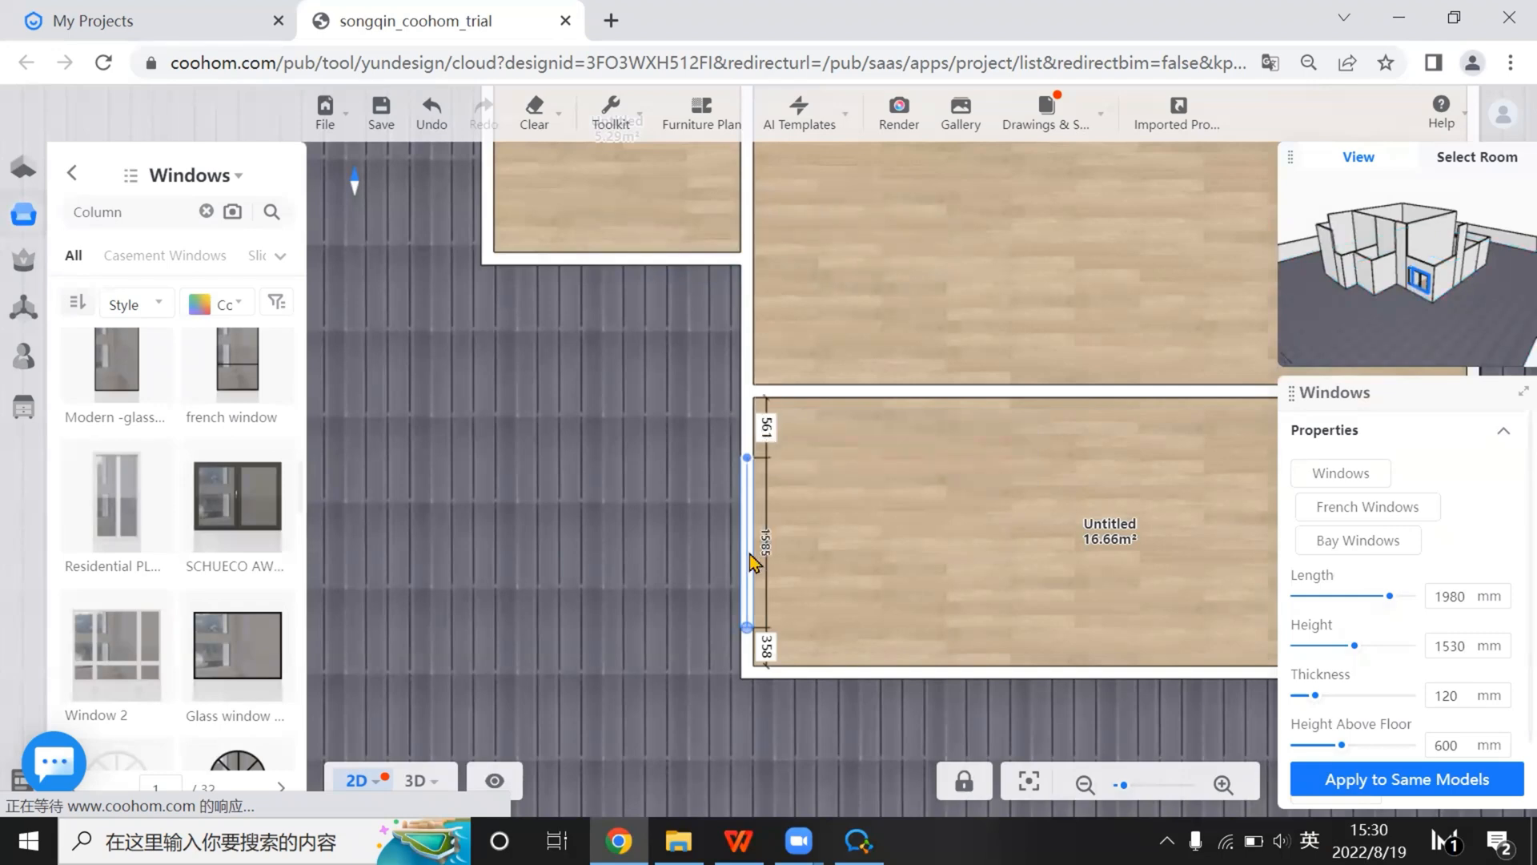
pyautogui.scroll(3, 751, 552)
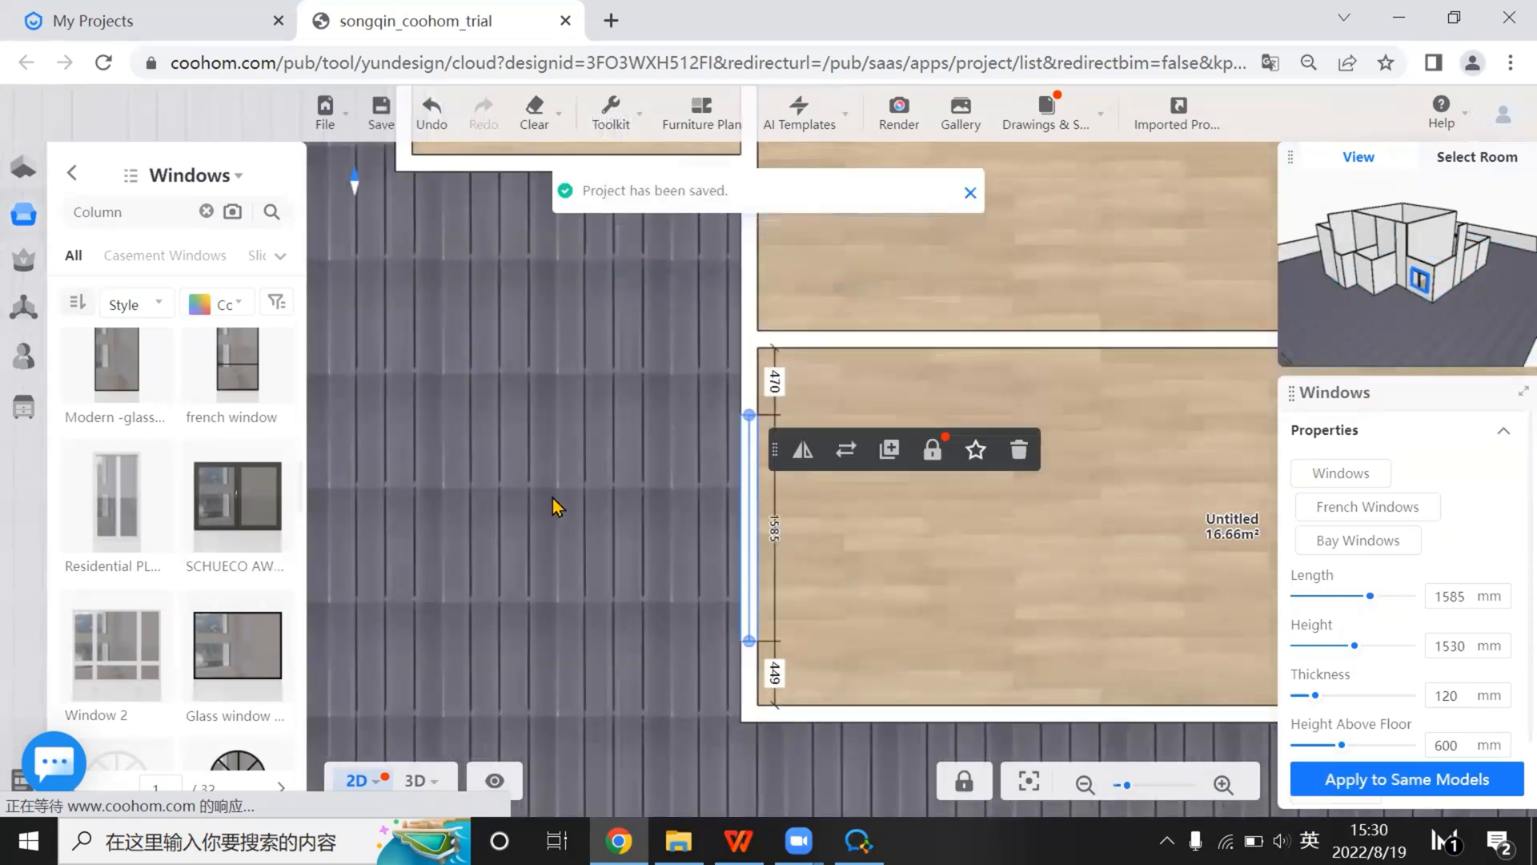
pyautogui.scroll(-1, 588, 554)
# Examine the window and surrounding walls in an enlarged 3D preview and compare them with the reference house in WPS
pyautogui.moveTo(588, 555); pyautogui.dragTo(645, 667)
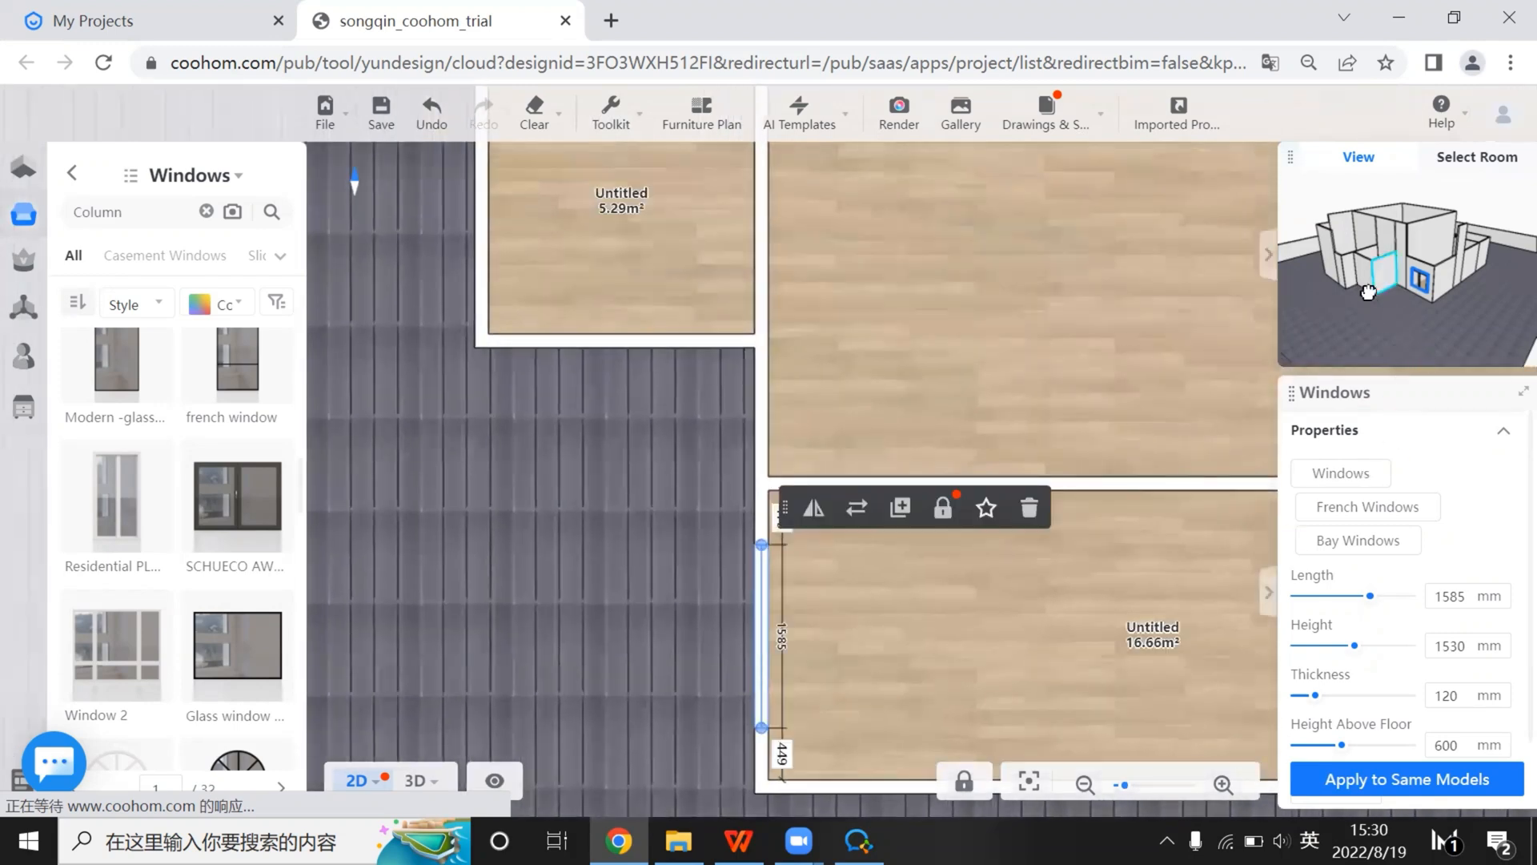
pyautogui.moveTo(1366, 290); pyautogui.dragTo(1450, 298)
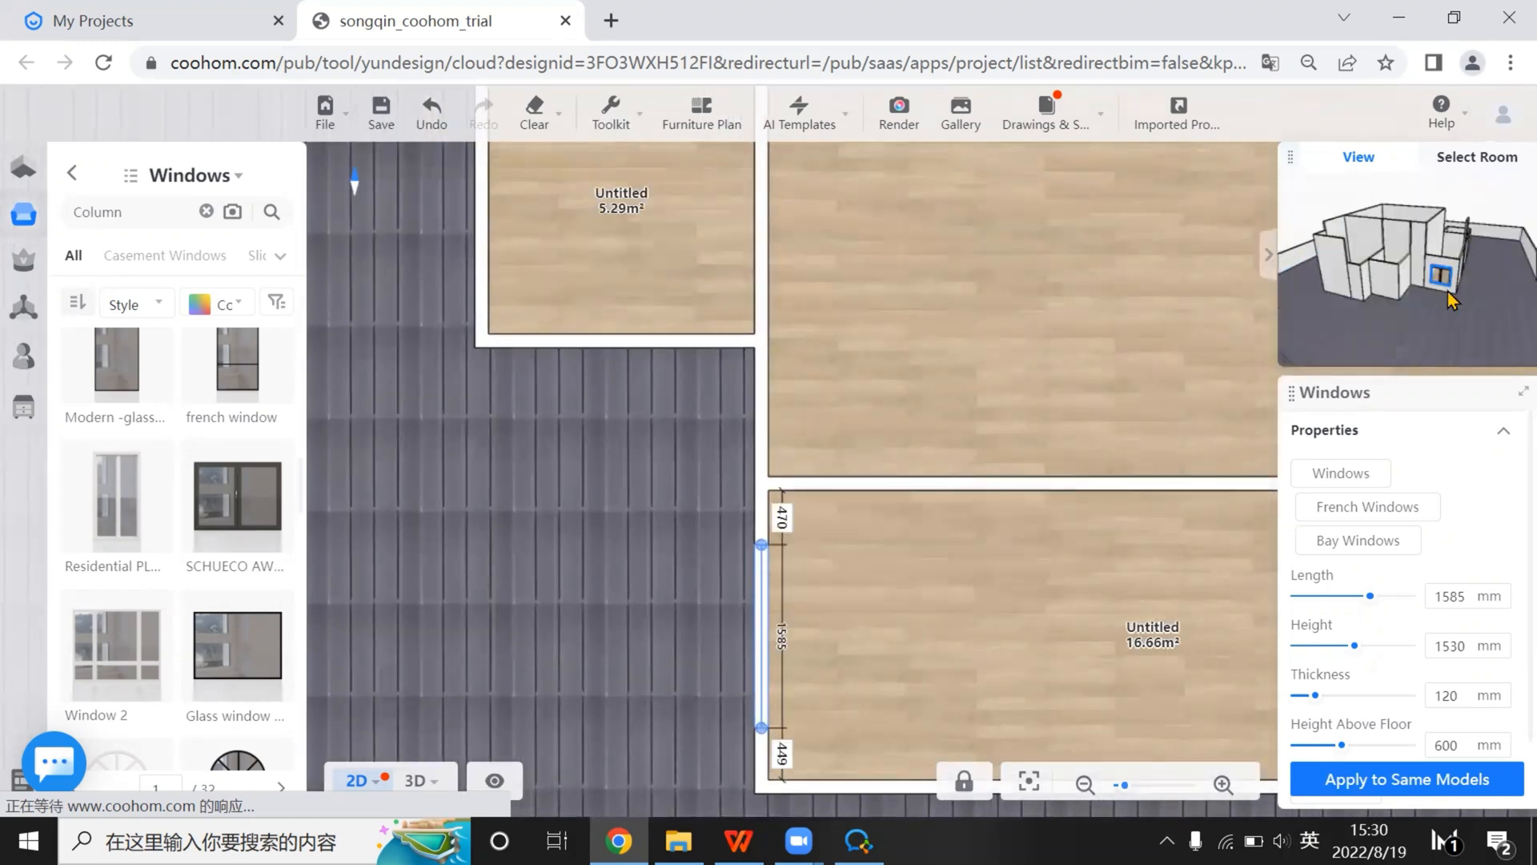
pyautogui.moveTo(1204, 399); pyautogui.dragTo(967, 462)
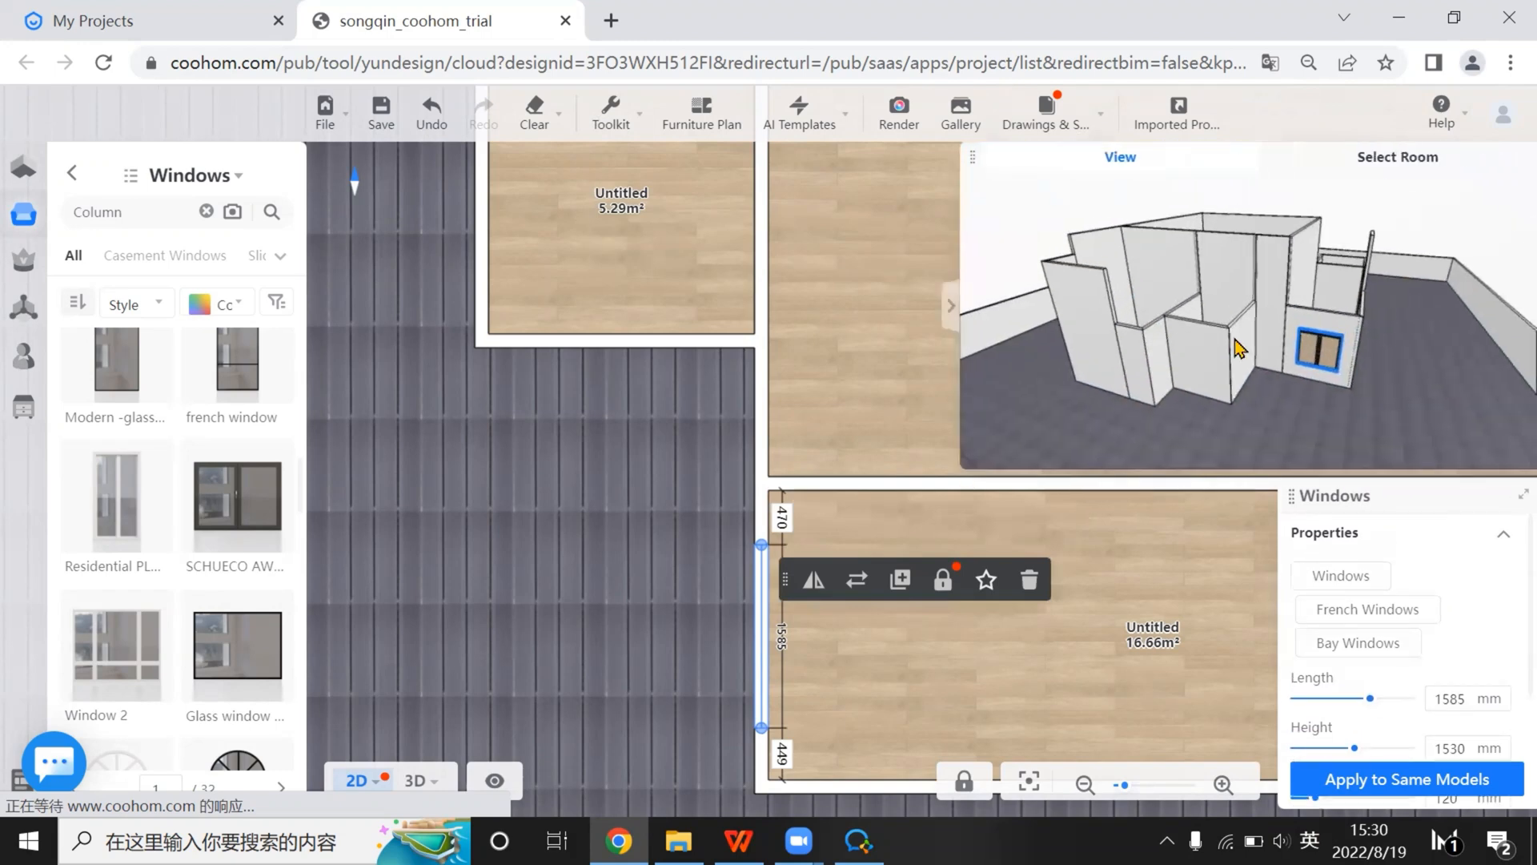
pyautogui.scroll(2, 1163, 329)
pyautogui.moveTo(1163, 329); pyautogui.dragTo(1160, 319)
pyautogui.click(1160, 320)
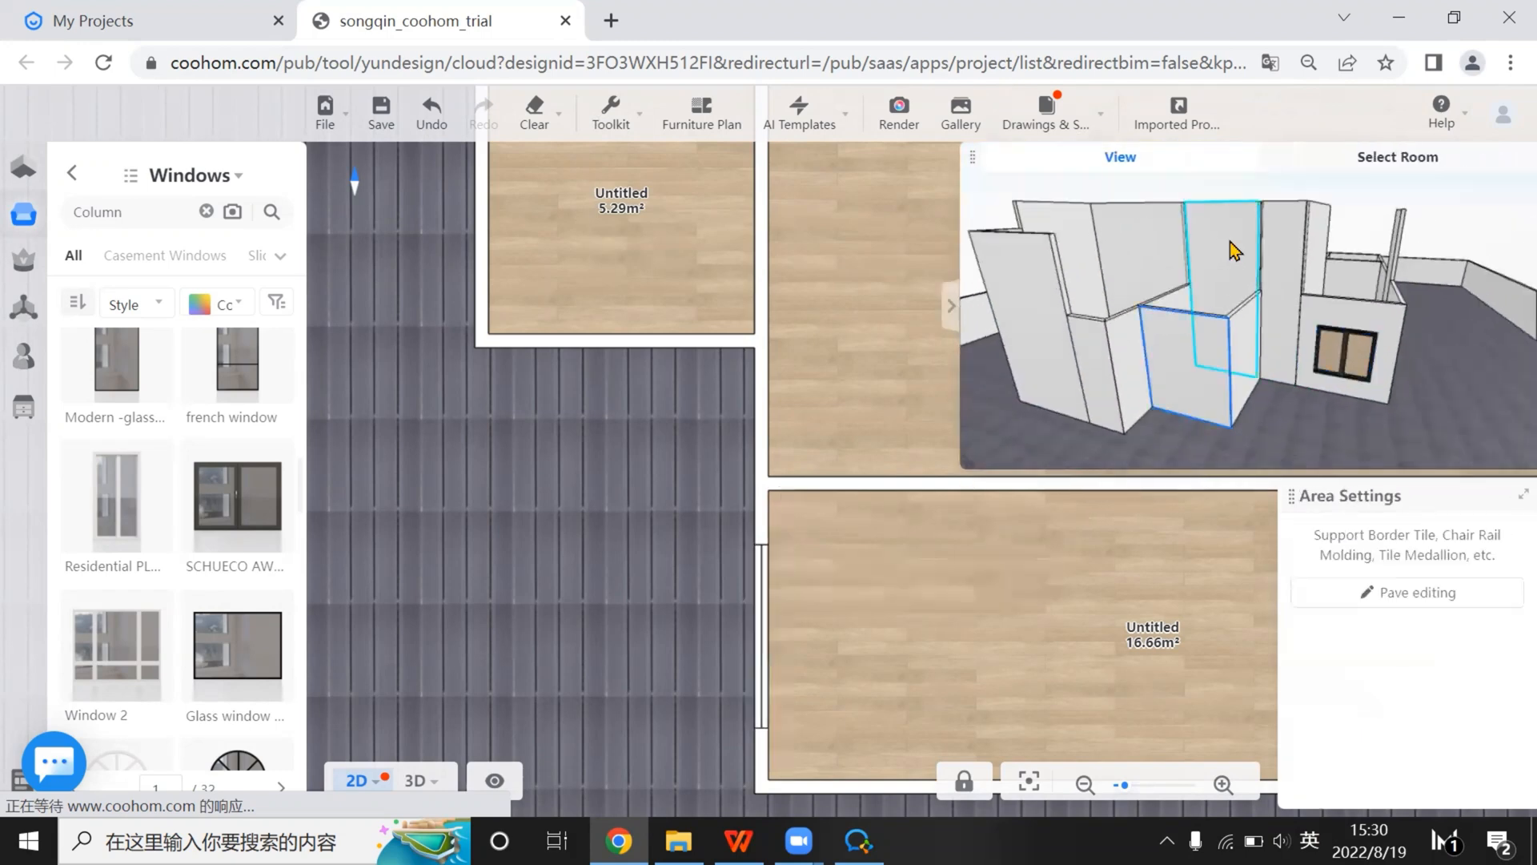
pyautogui.moveTo(1279, 362); pyautogui.dragTo(1229, 375)
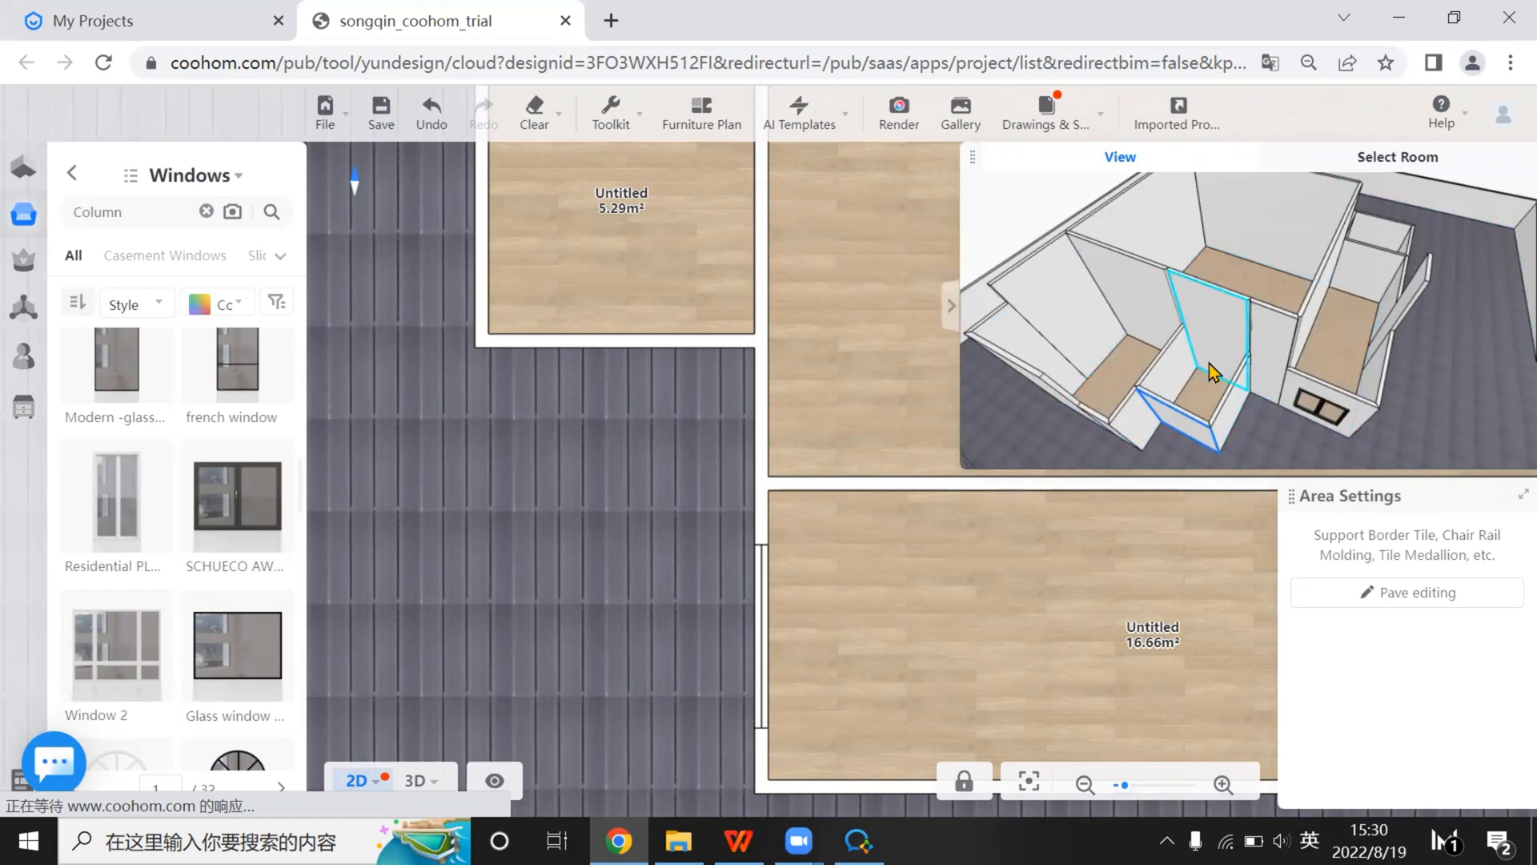
pyautogui.moveTo(1015, 435); pyautogui.dragTo(1031, 407)
pyautogui.click(738, 841)
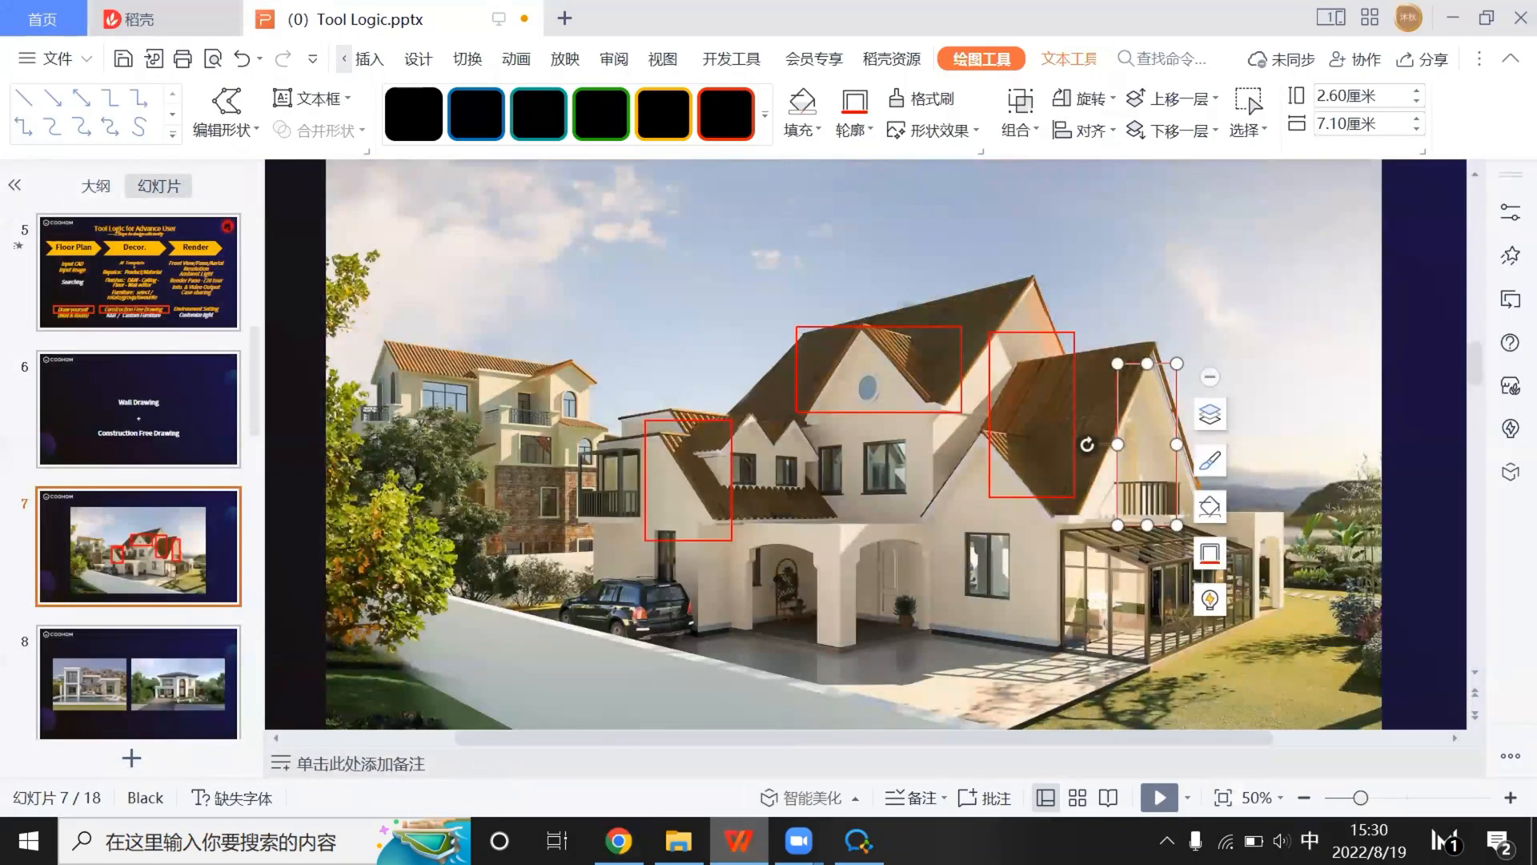
pyautogui.hotkey('alt', 'Tab')
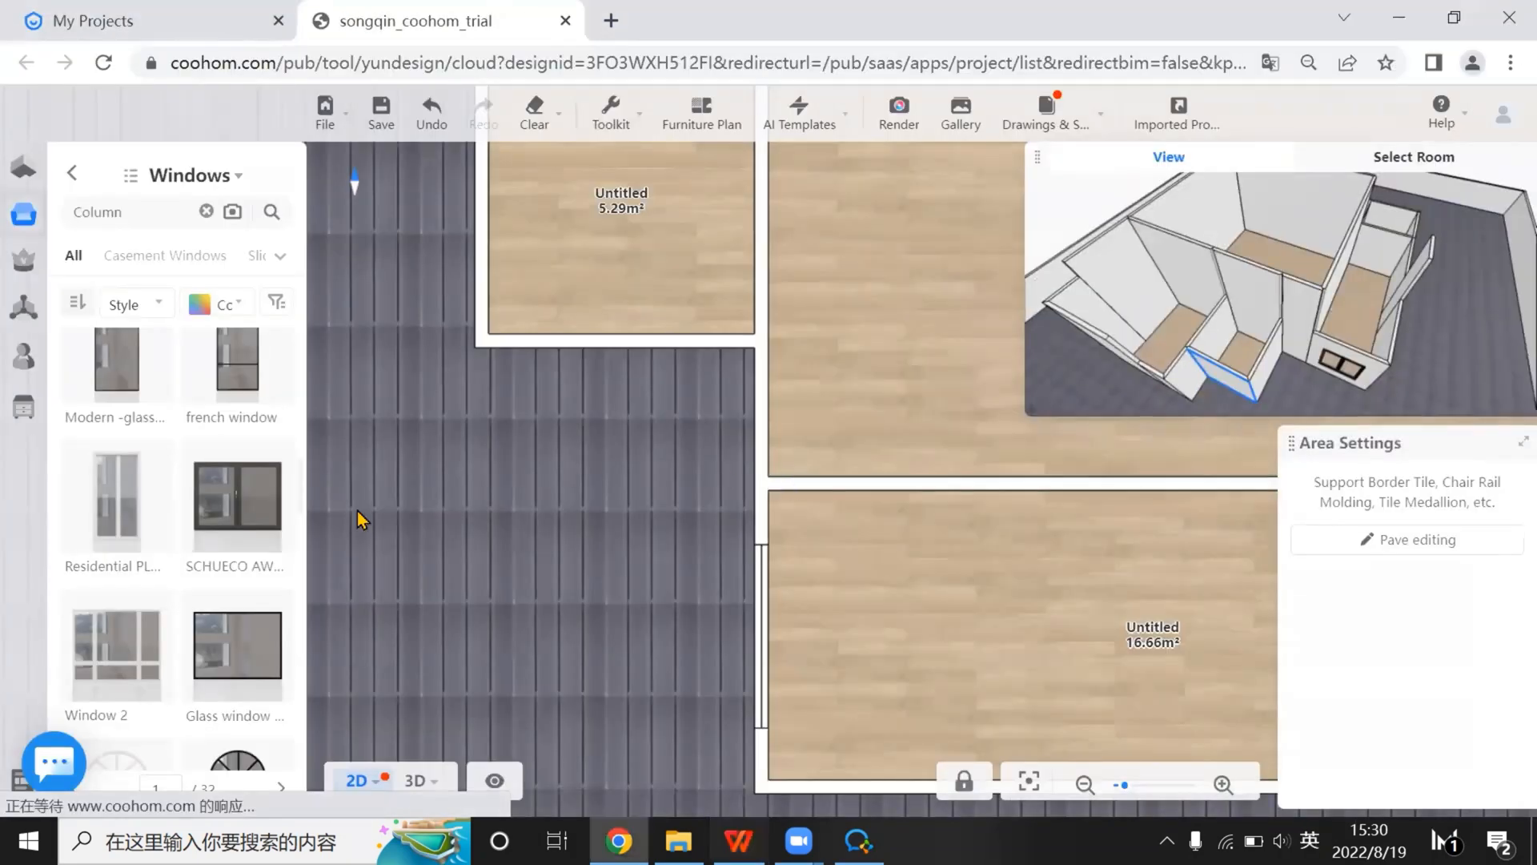
# Place another SCHUECO AWS 60 window in the 5.29 m² room's right wall and set its length to 1780 mm
pyautogui.click(237, 506)
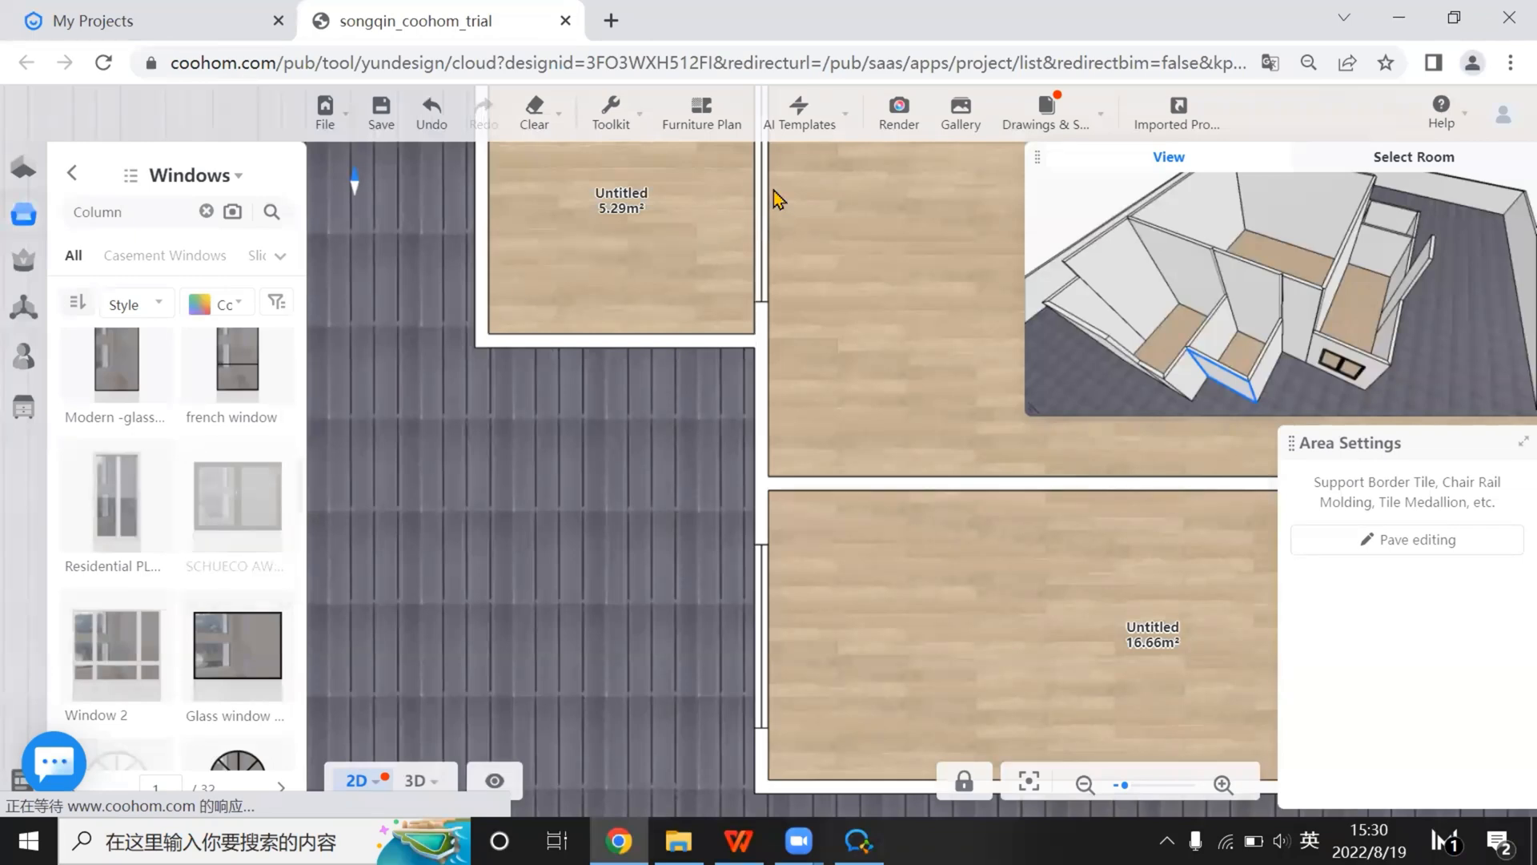
pyautogui.click(795, 221)
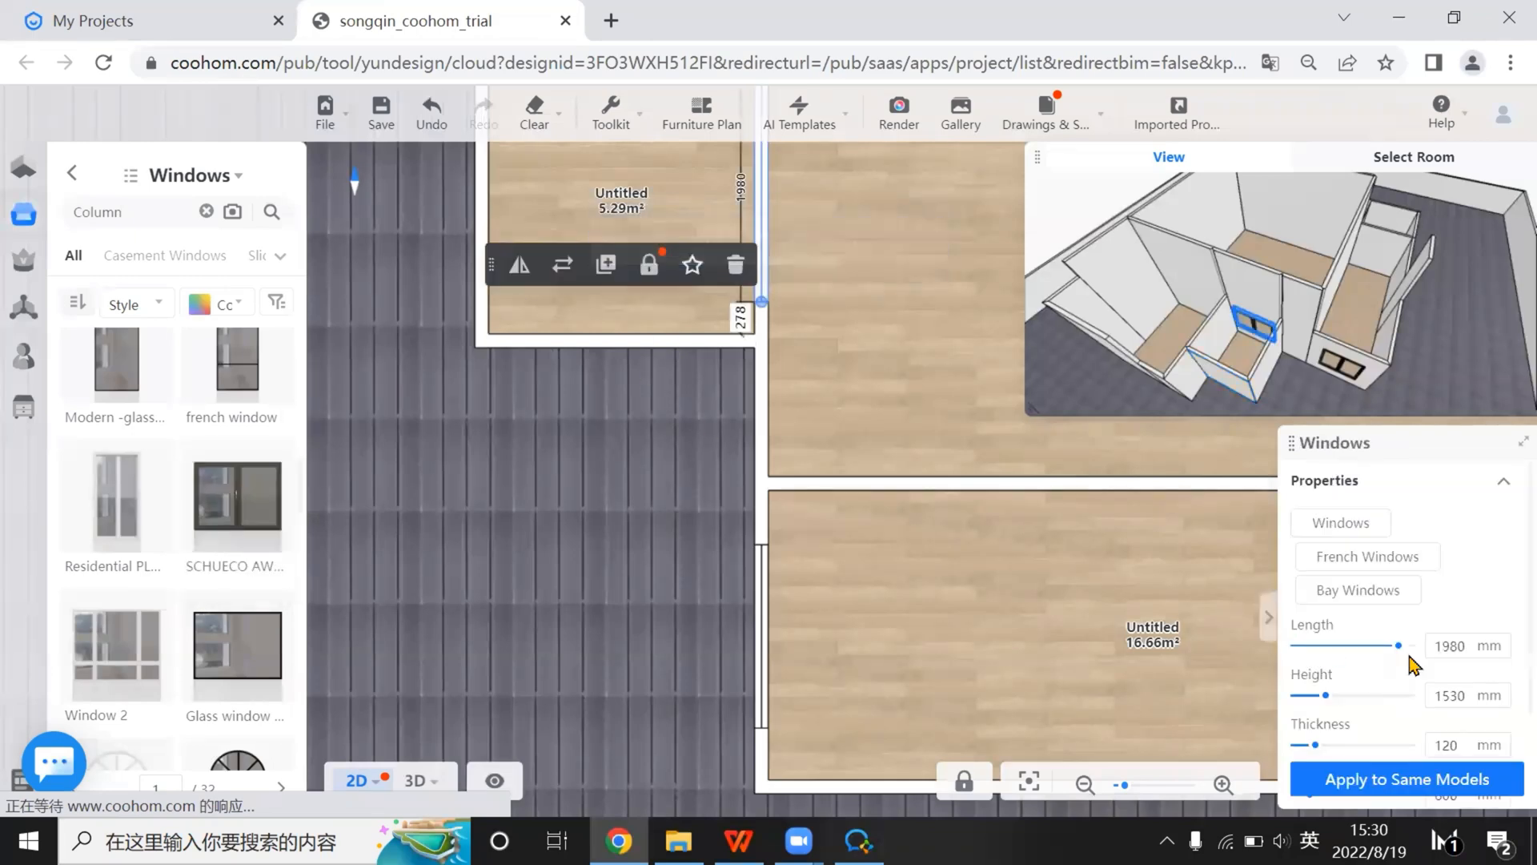
pyautogui.moveTo(1398, 645); pyautogui.dragTo(1387, 645)
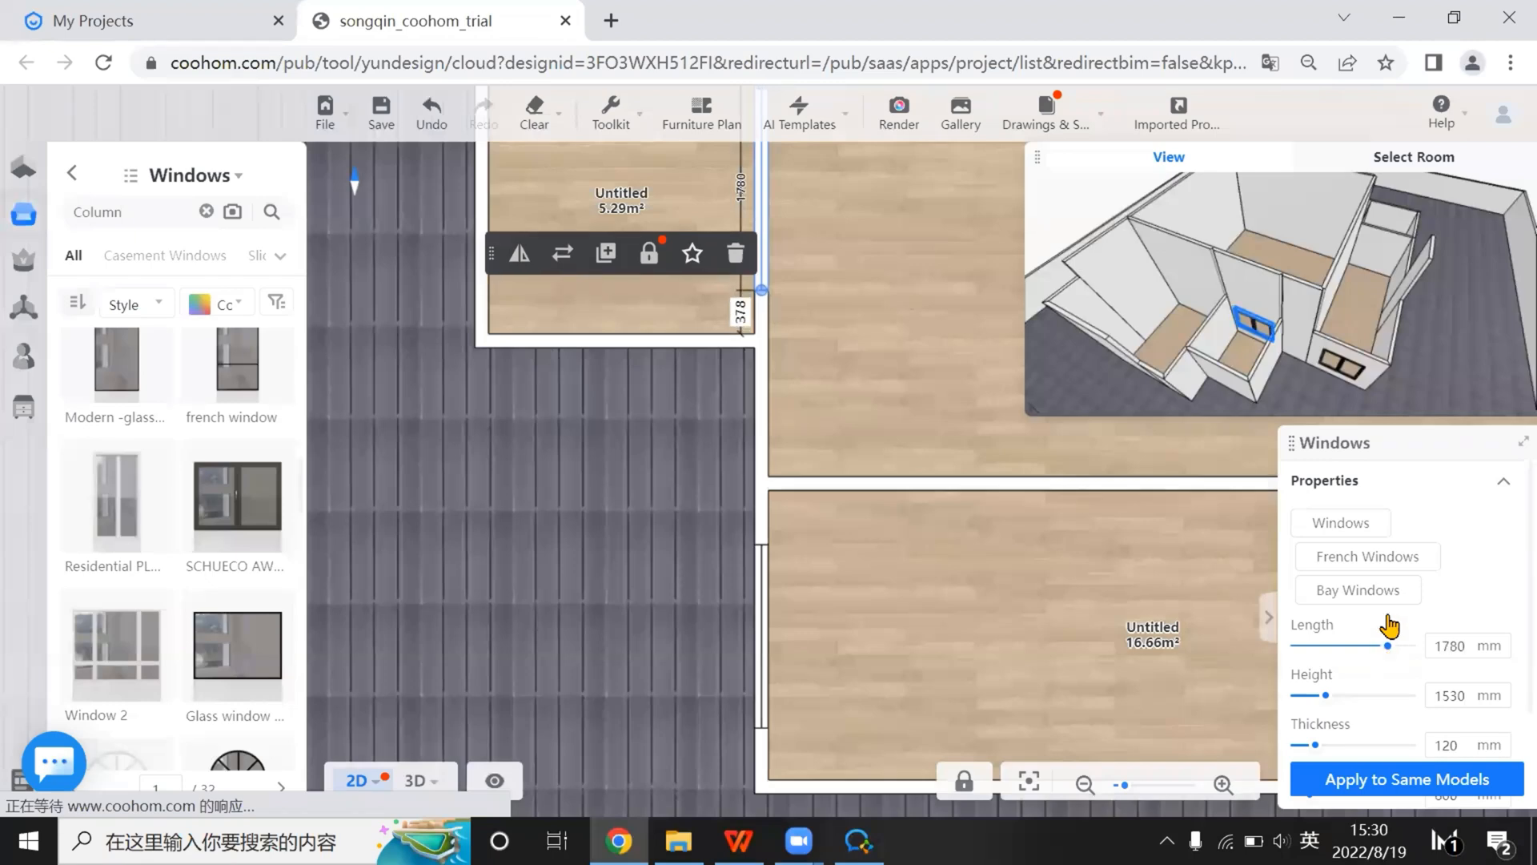
# Raise the 5.29 m² room's window to 3860 mm above the floor and roughly centre it along the wall
pyautogui.scroll(-2, 680, 562)
pyautogui.moveTo(612, 511); pyautogui.dragTo(613, 622)
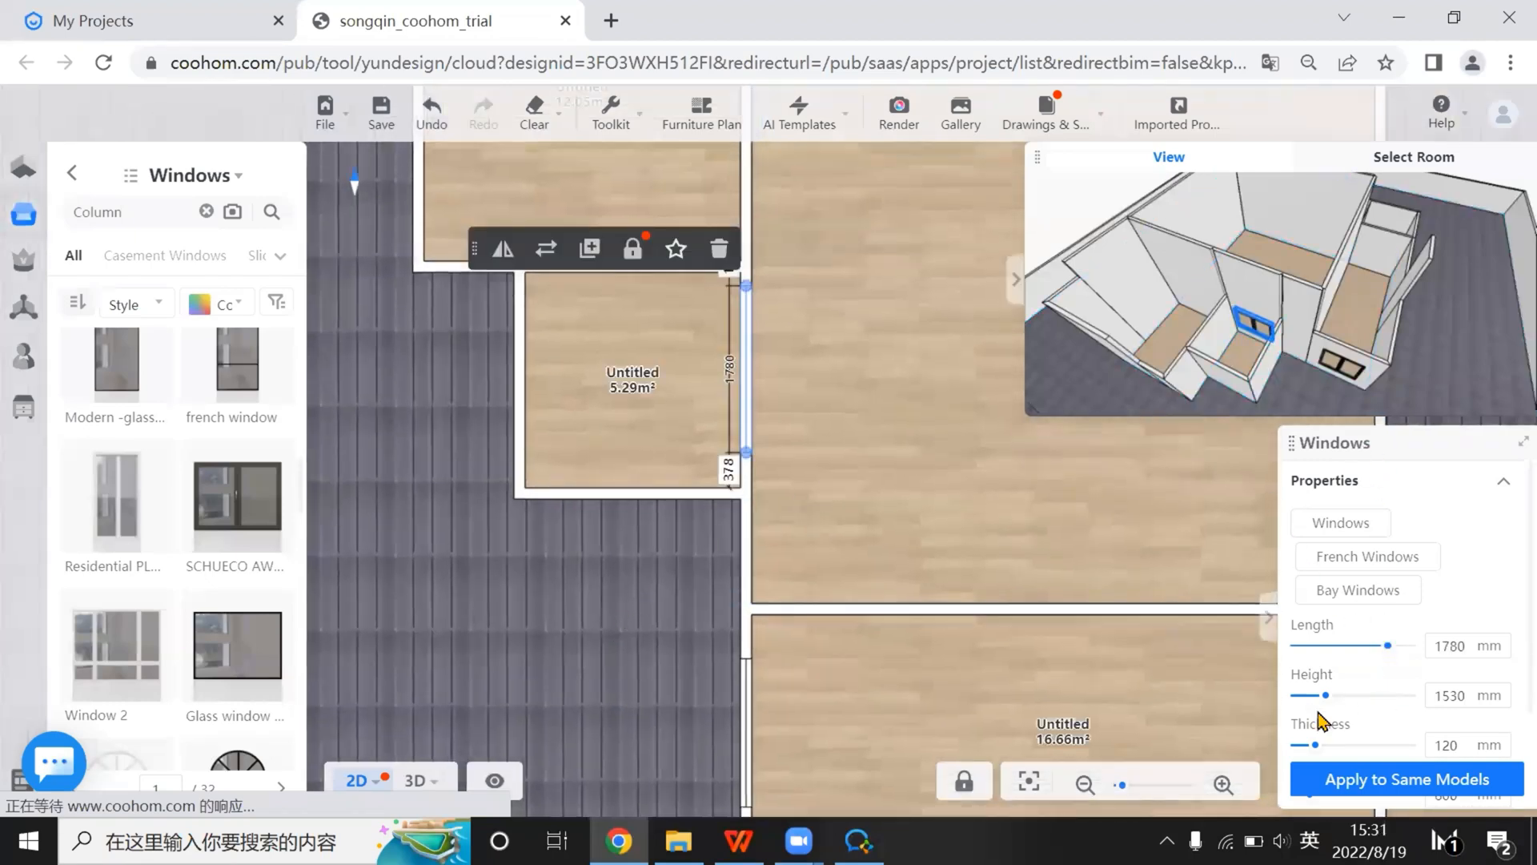
pyautogui.scroll(-2, 1320, 720)
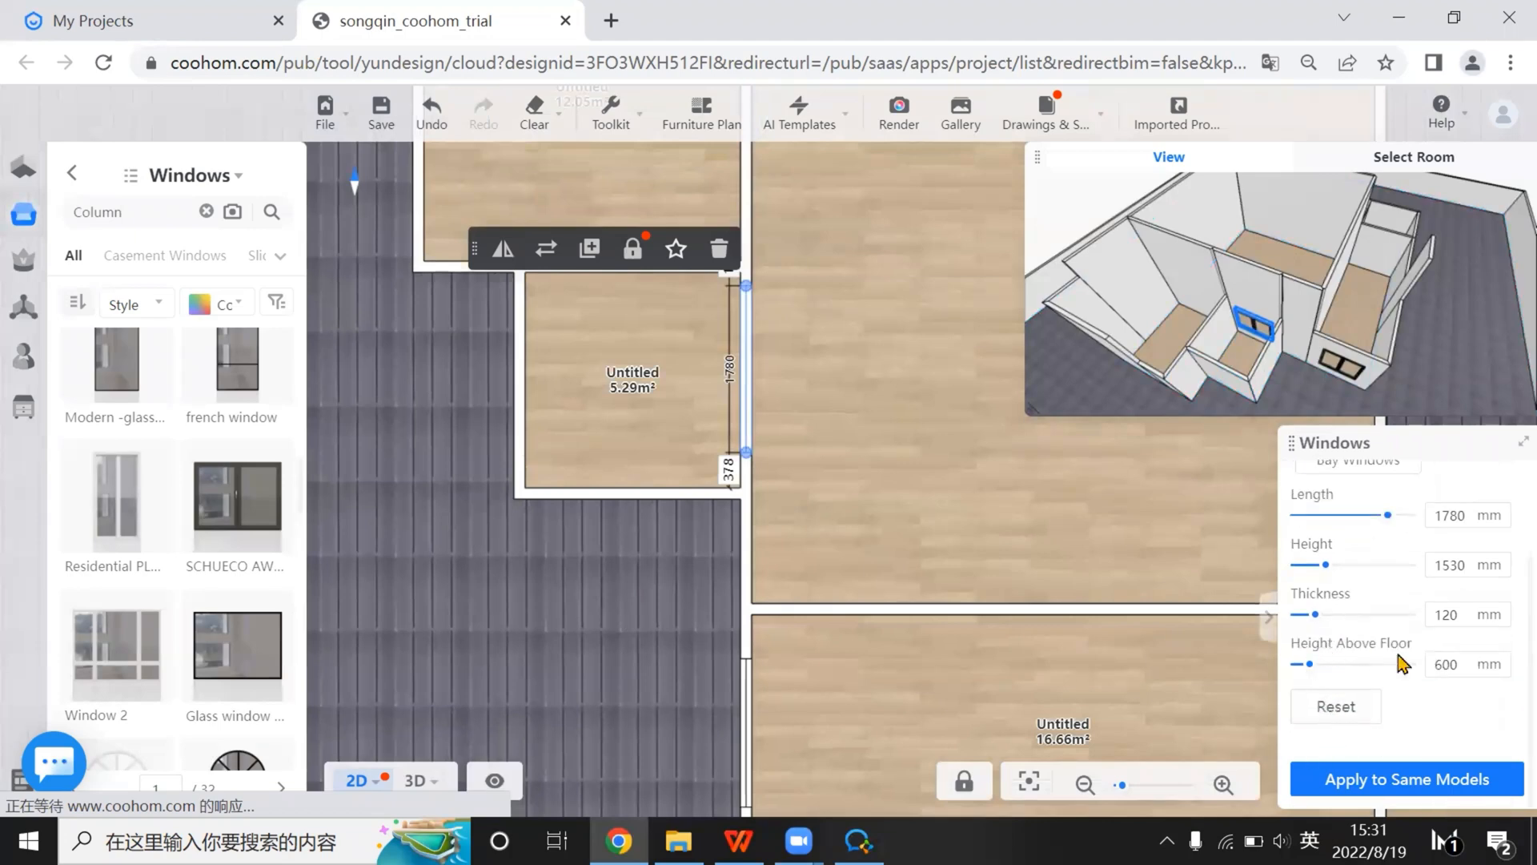
pyautogui.moveTo(1310, 665); pyautogui.dragTo(1379, 647)
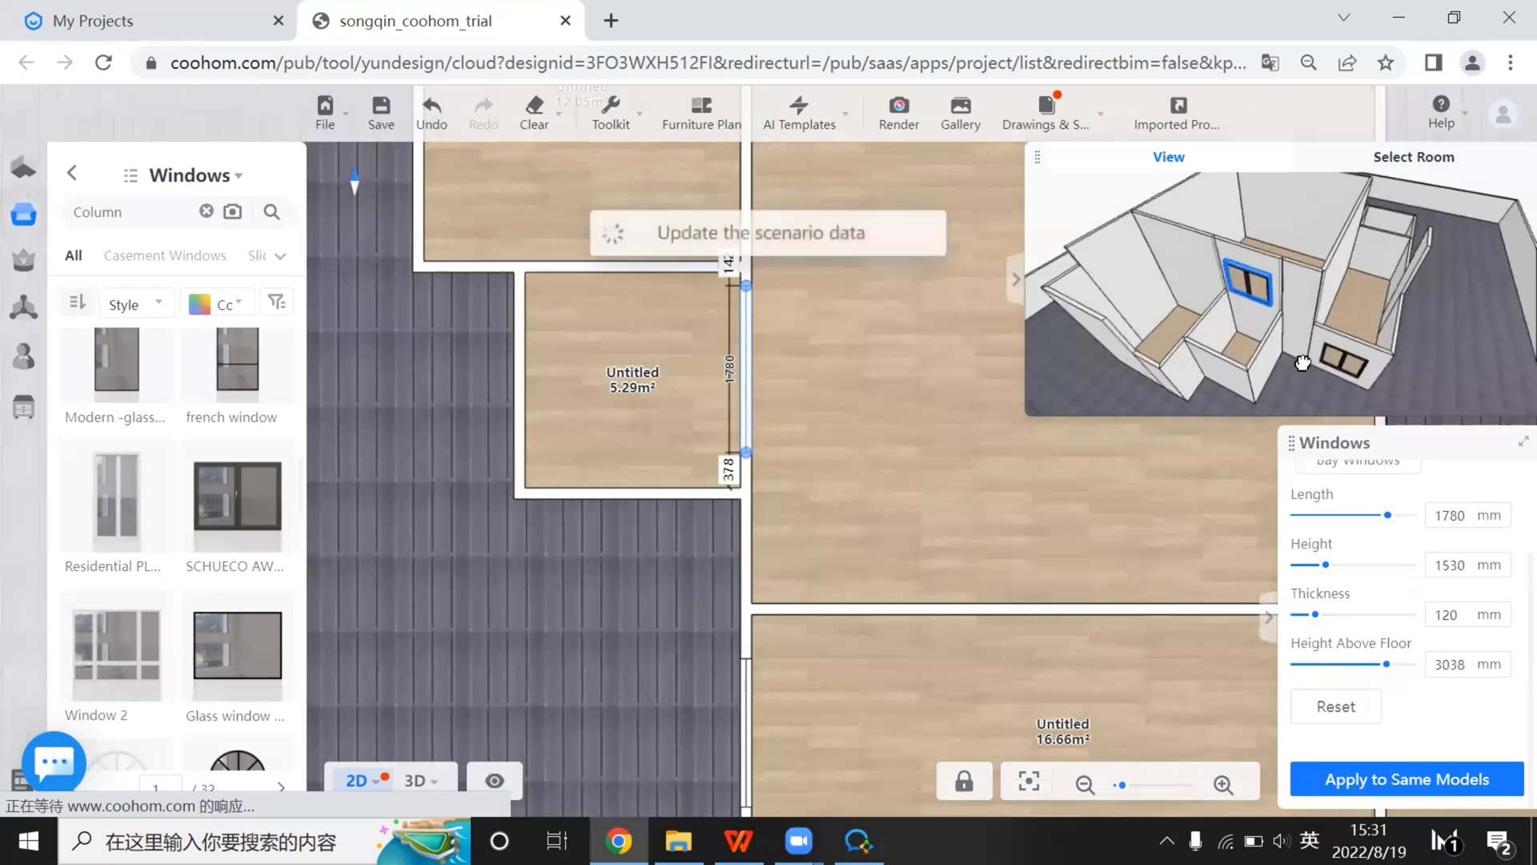
pyautogui.moveTo(1278, 246); pyautogui.dragTo(1286, 239)
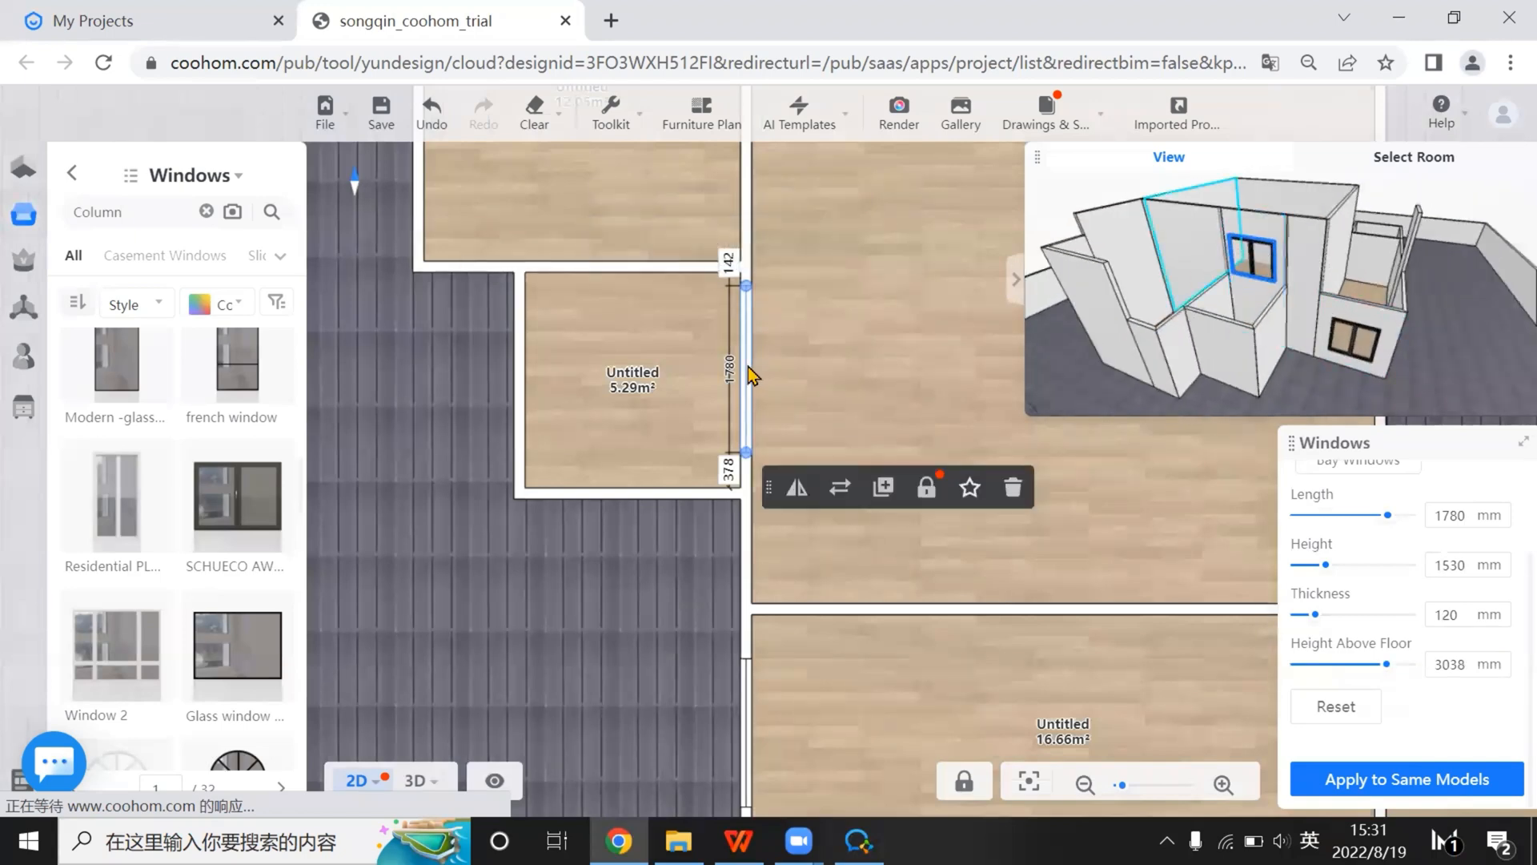
pyautogui.moveTo(748, 368); pyautogui.dragTo(748, 389, button='right')
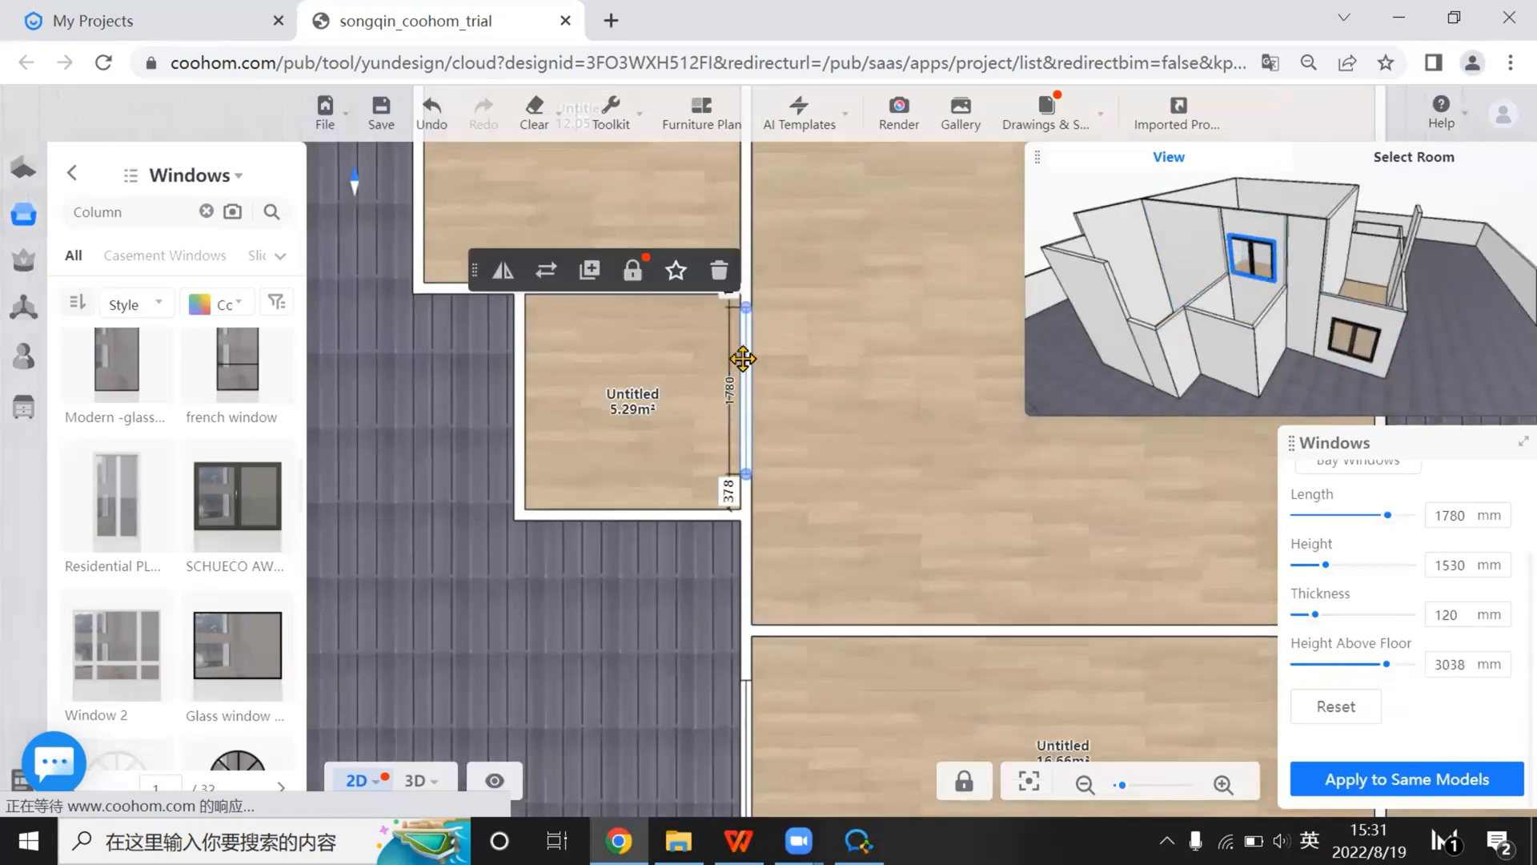
pyautogui.moveTo(747, 363); pyautogui.dragTo(747, 373)
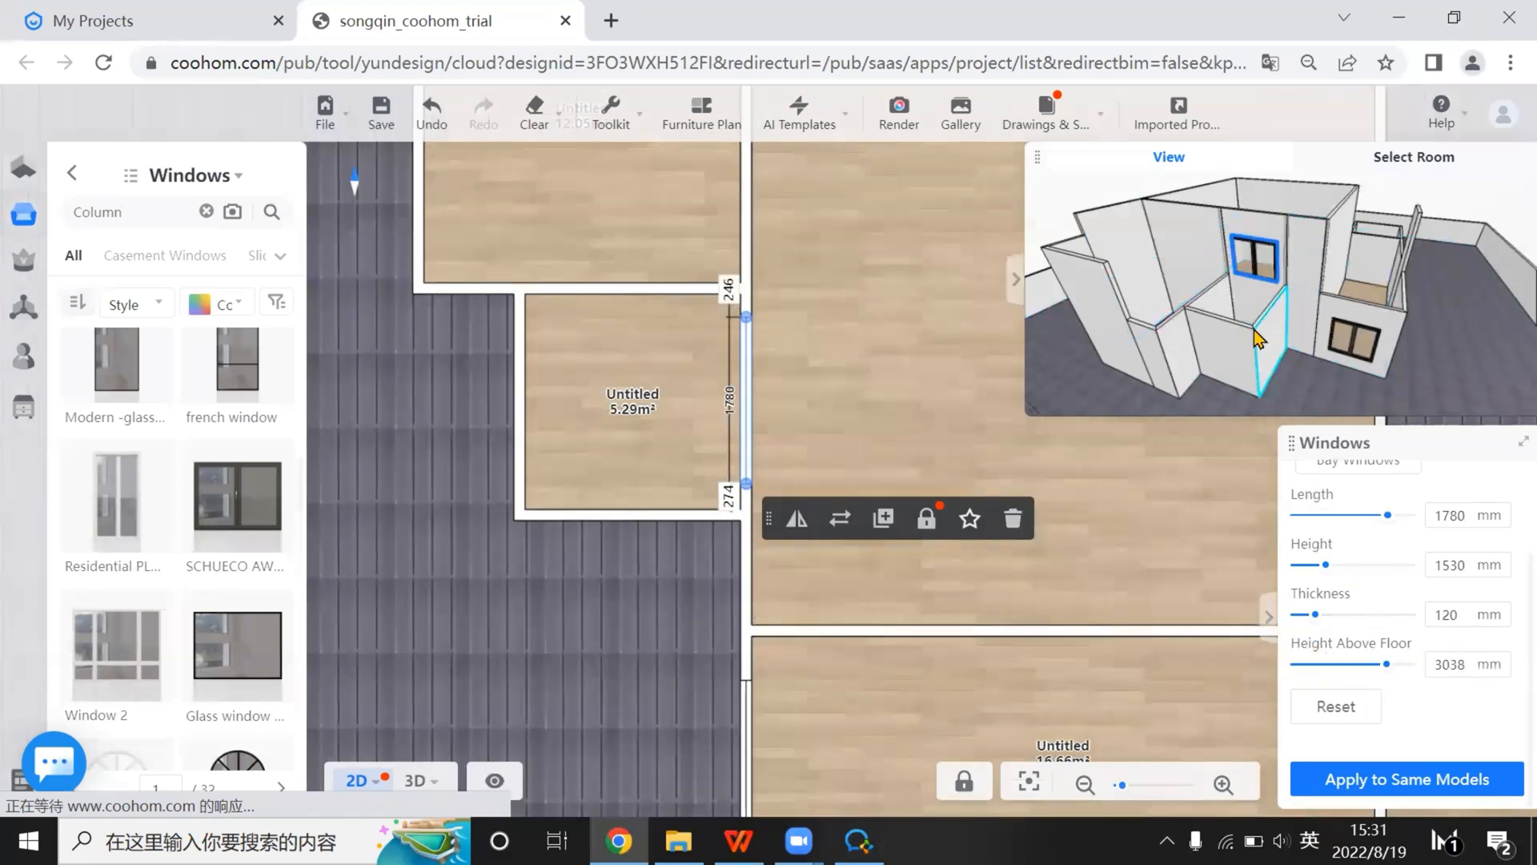
pyautogui.moveTo(1387, 668); pyautogui.dragTo(1405, 666)
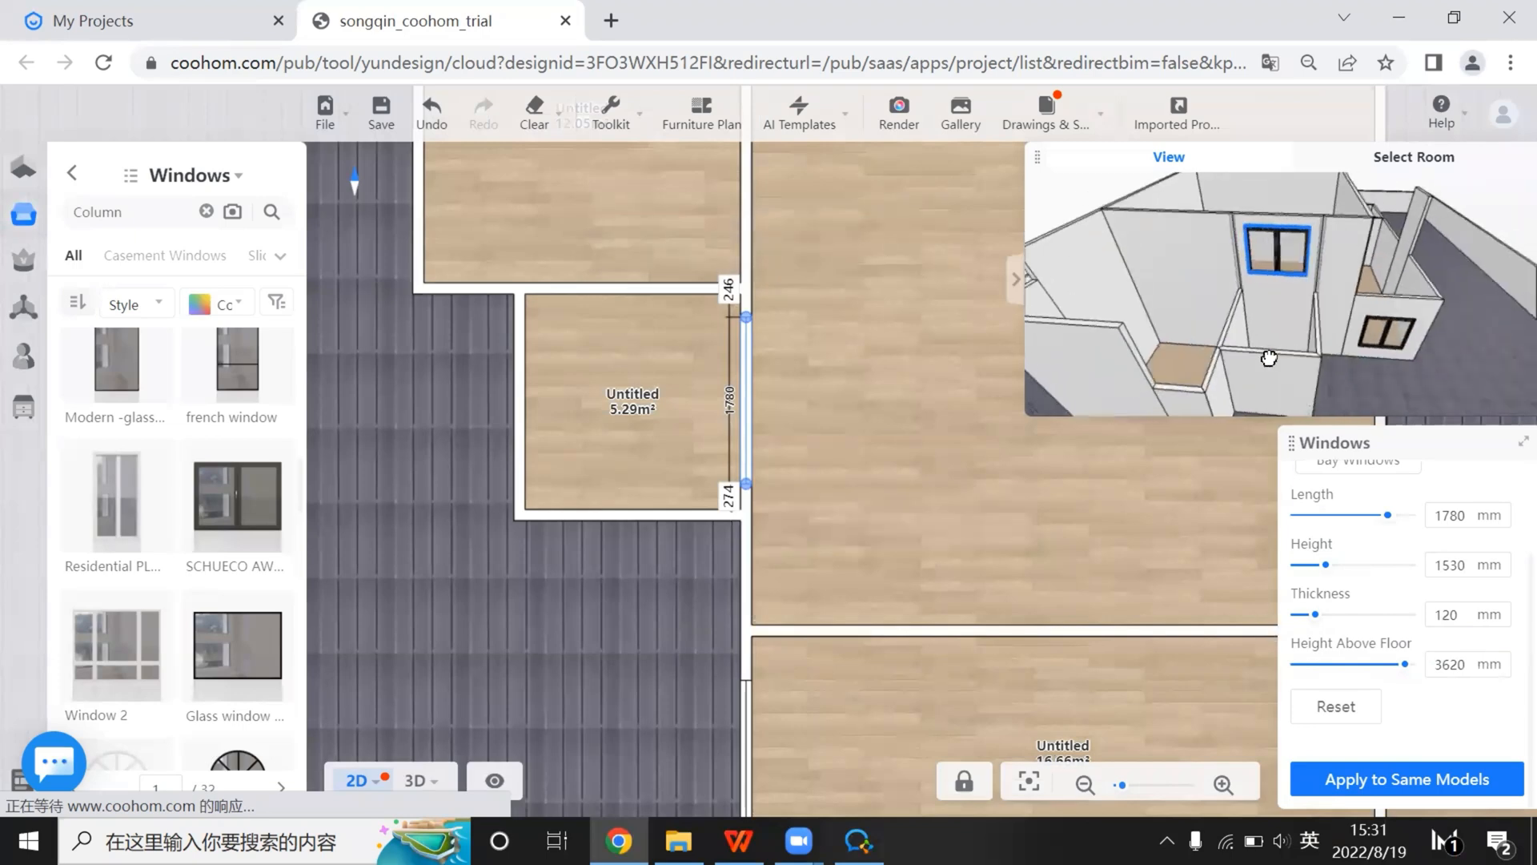
pyautogui.click(1417, 668)
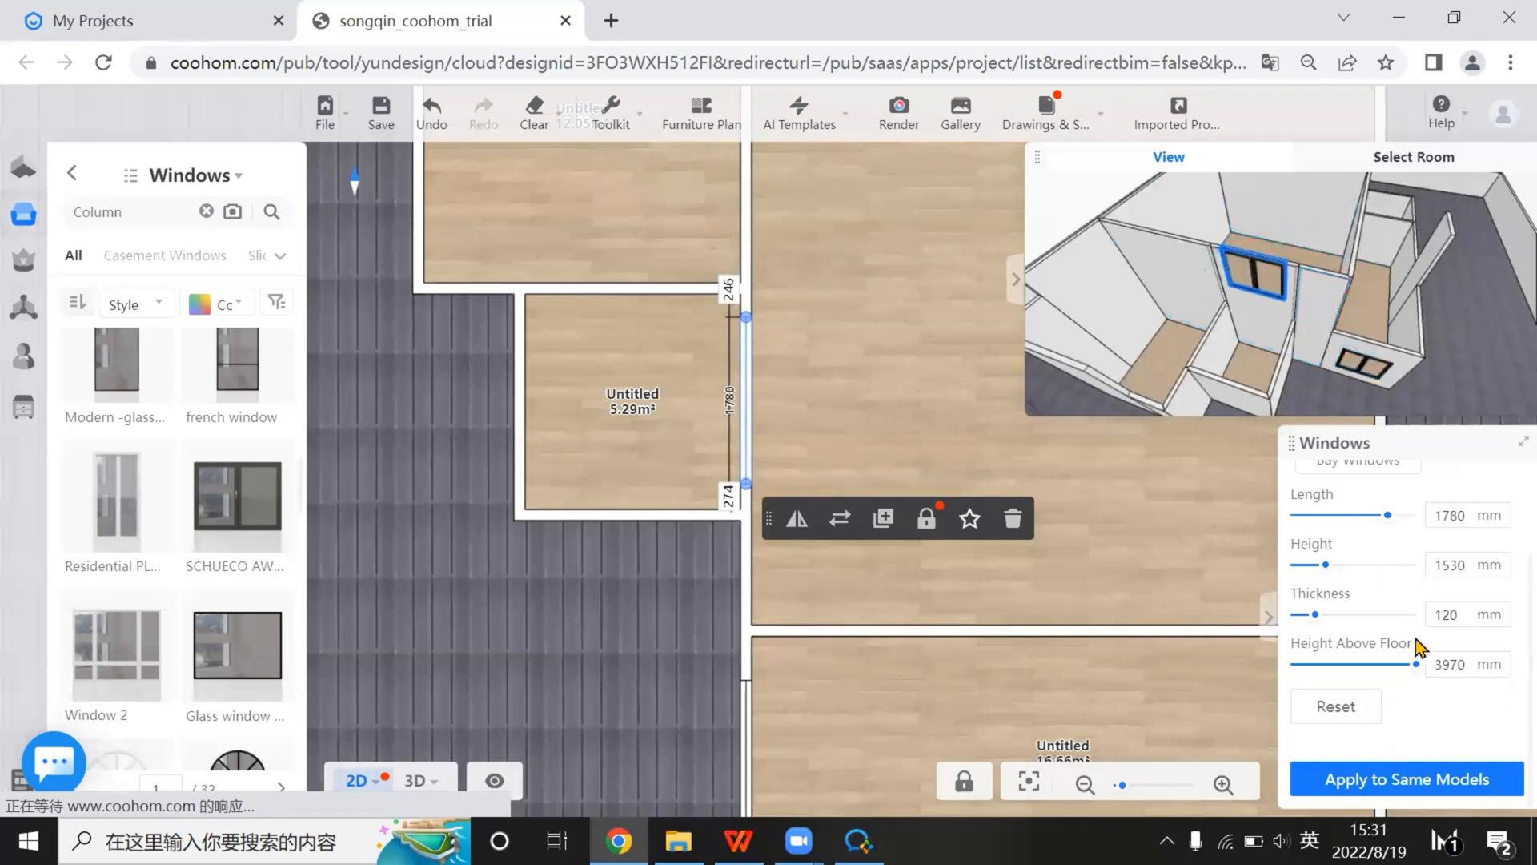
pyautogui.moveTo(1415, 675); pyautogui.dragTo(1413, 666)
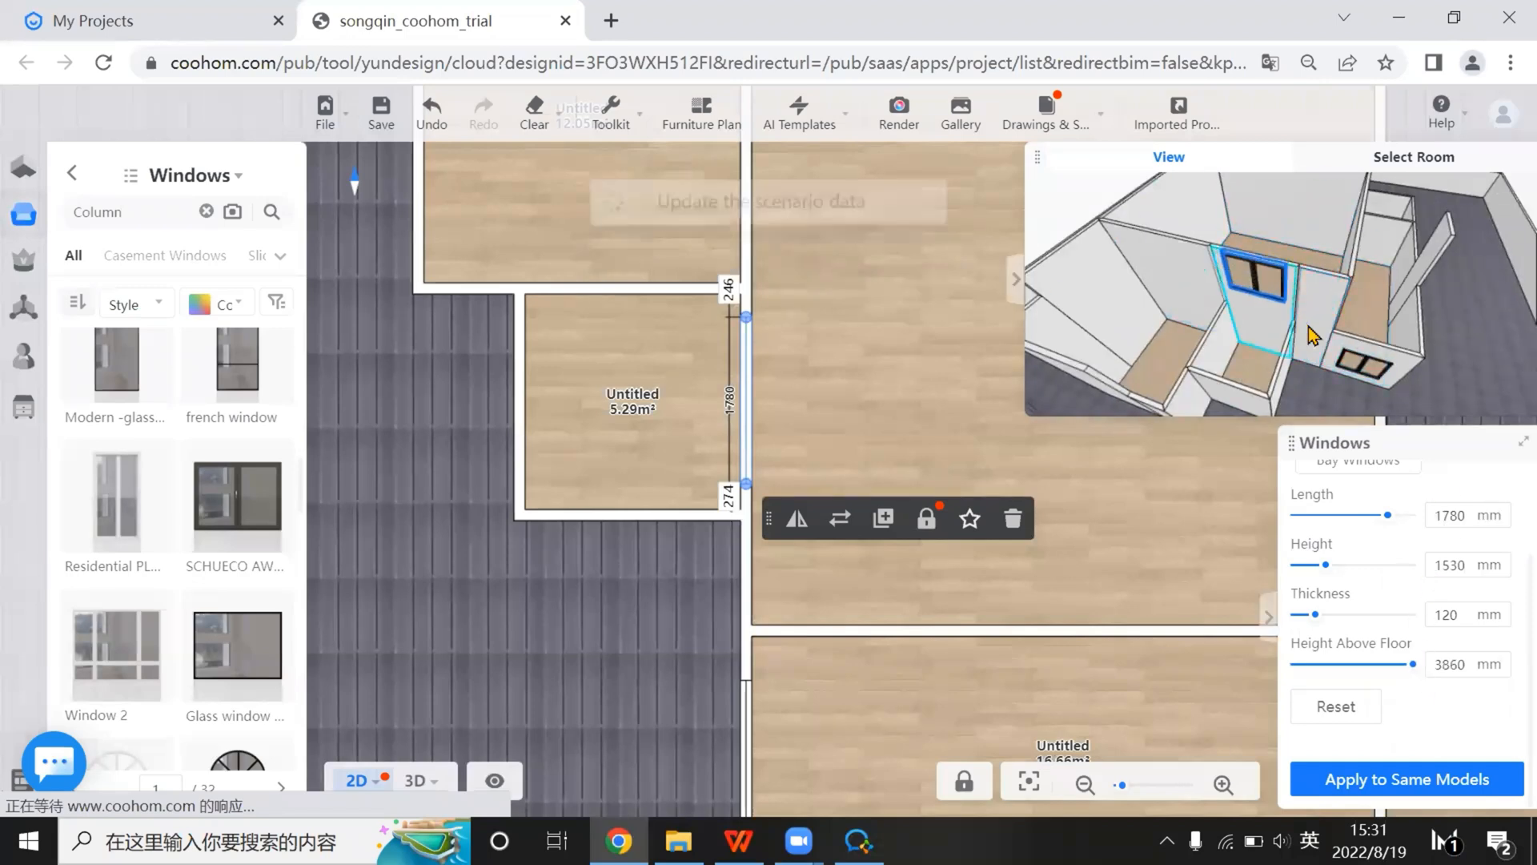
# Inspect the raised window up close in 3D and compare its position with the reference house in WPS
pyautogui.click(1319, 285)
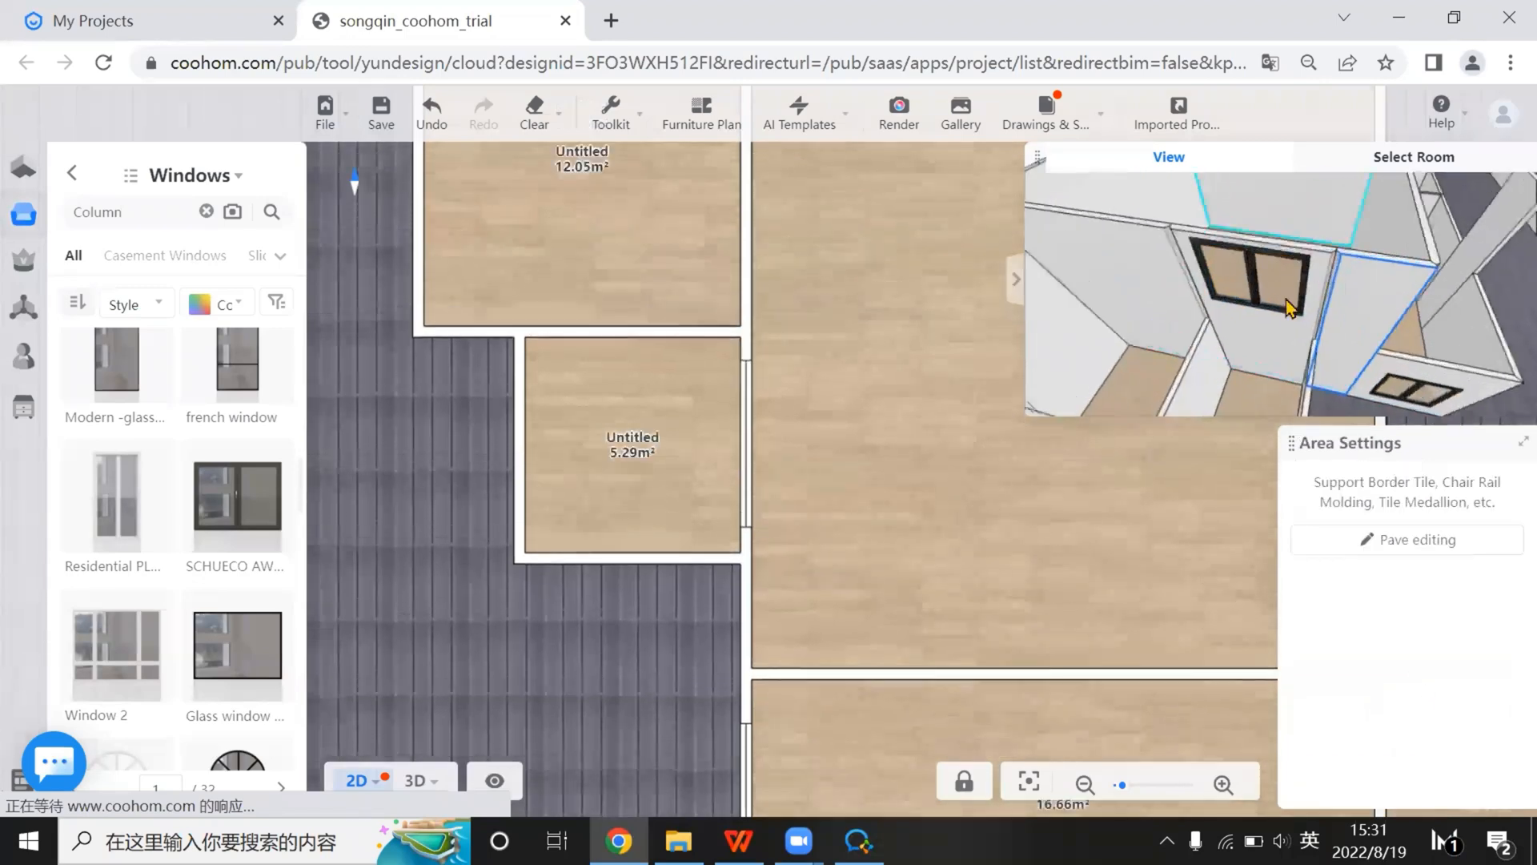
pyautogui.hotkey('alt', 'Tab')
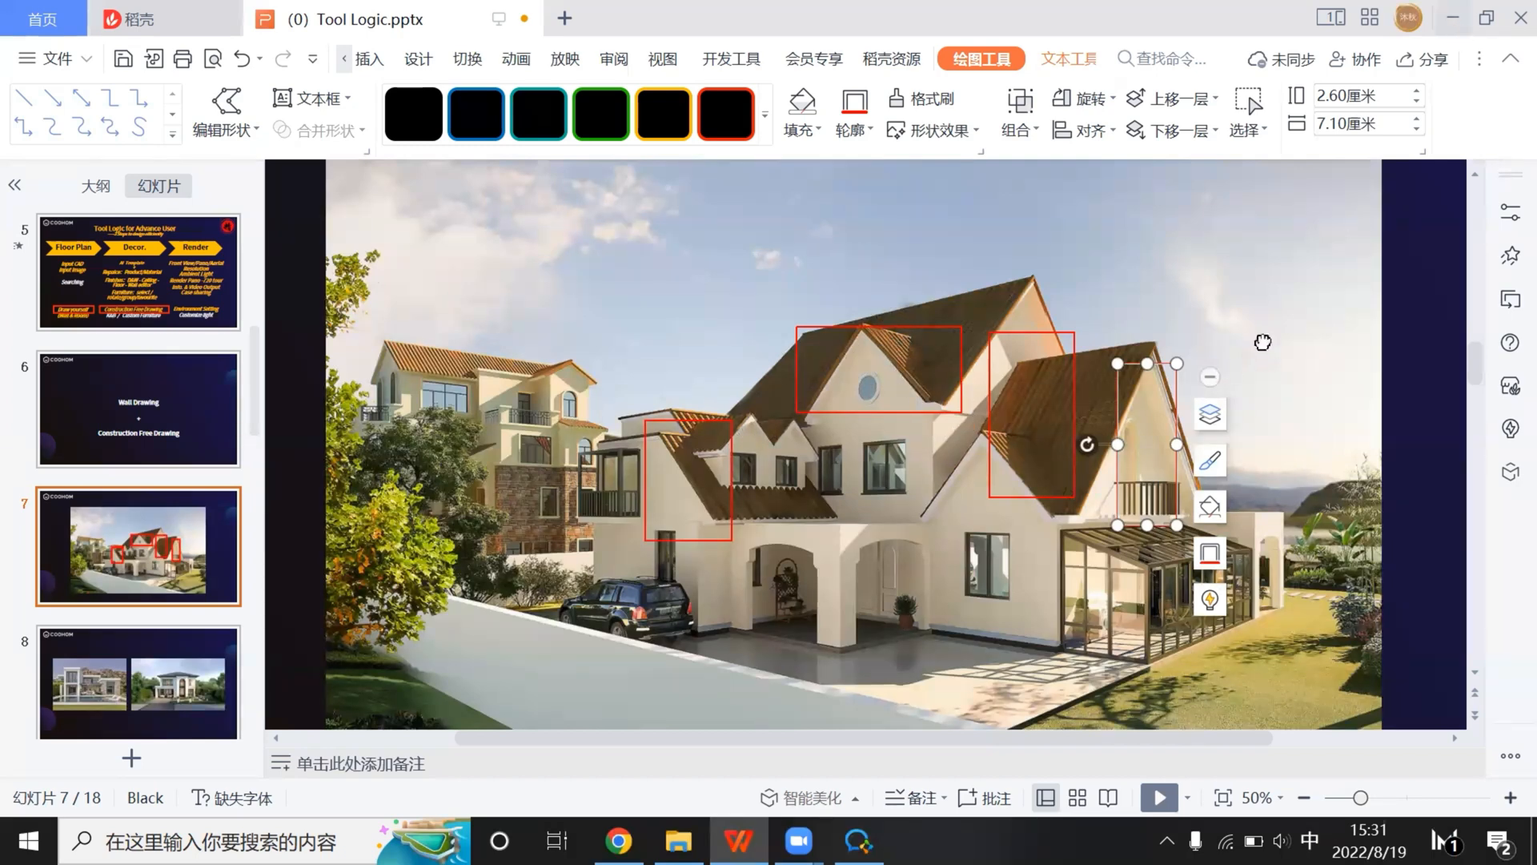
pyautogui.hotkey('alt', 'Tab')
pyautogui.moveTo(1231, 292); pyautogui.dragTo(1251, 338)
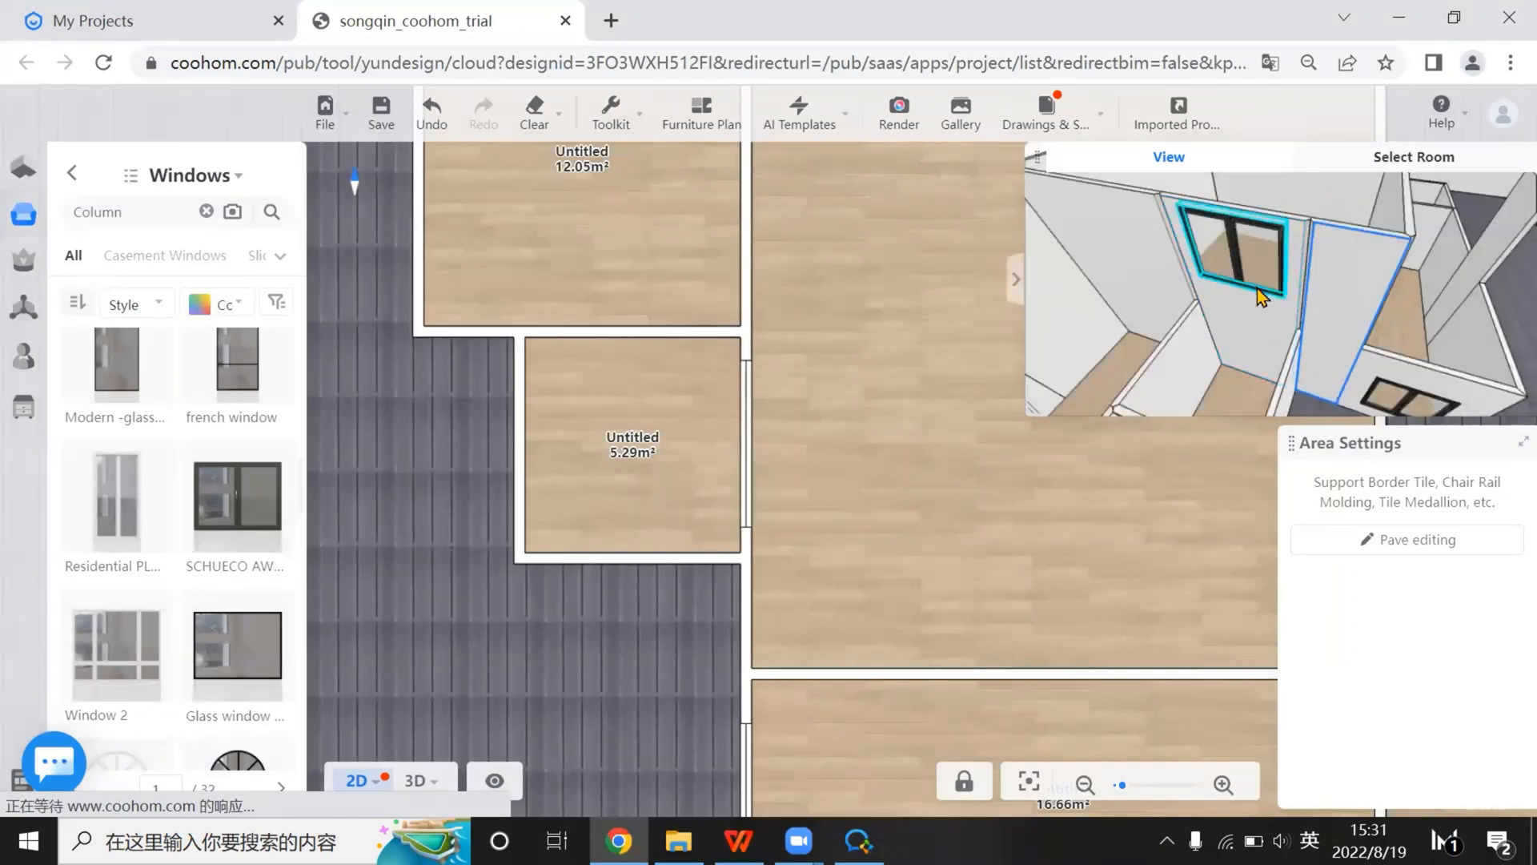
# Place the Nordic code gate exterior door in the 5.29 m² room's right wall, below the raised window
pyautogui.scroll(-1, 204, 618)
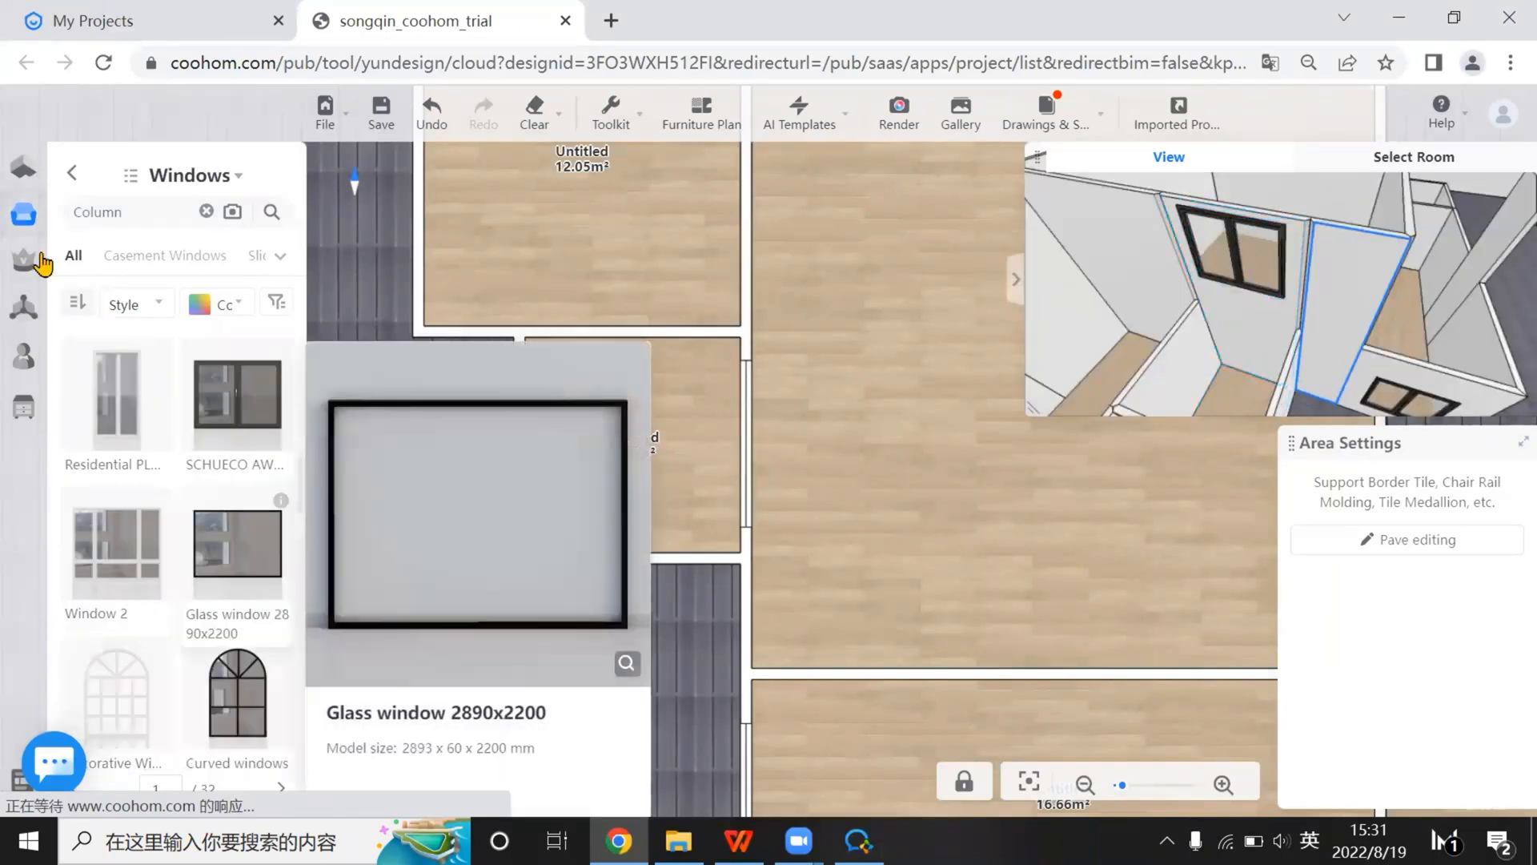
pyautogui.moveTo(40, 261)
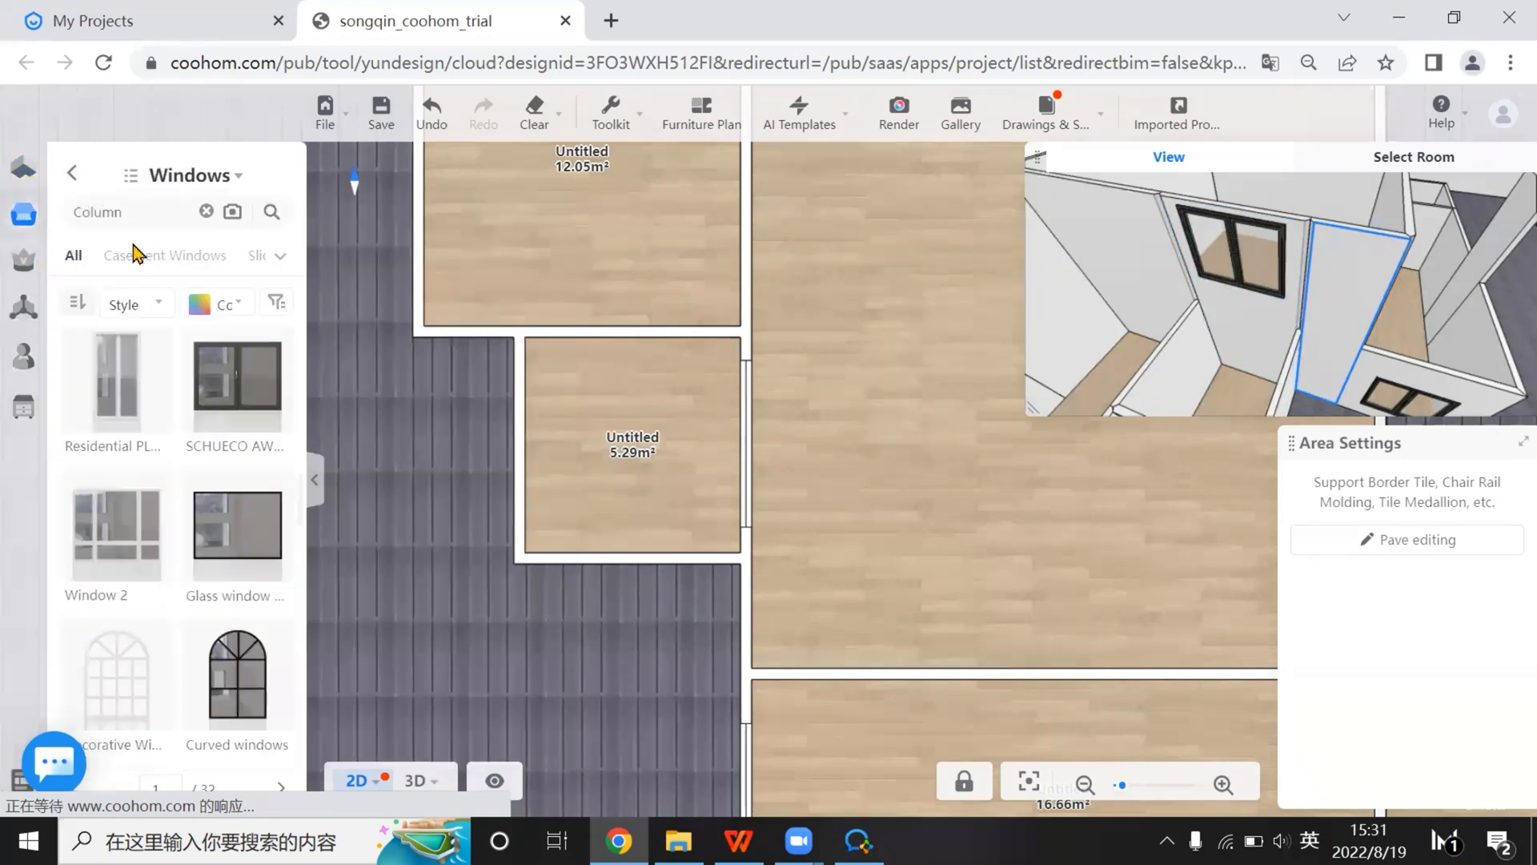
pyautogui.click(71, 173)
pyautogui.click(160, 303)
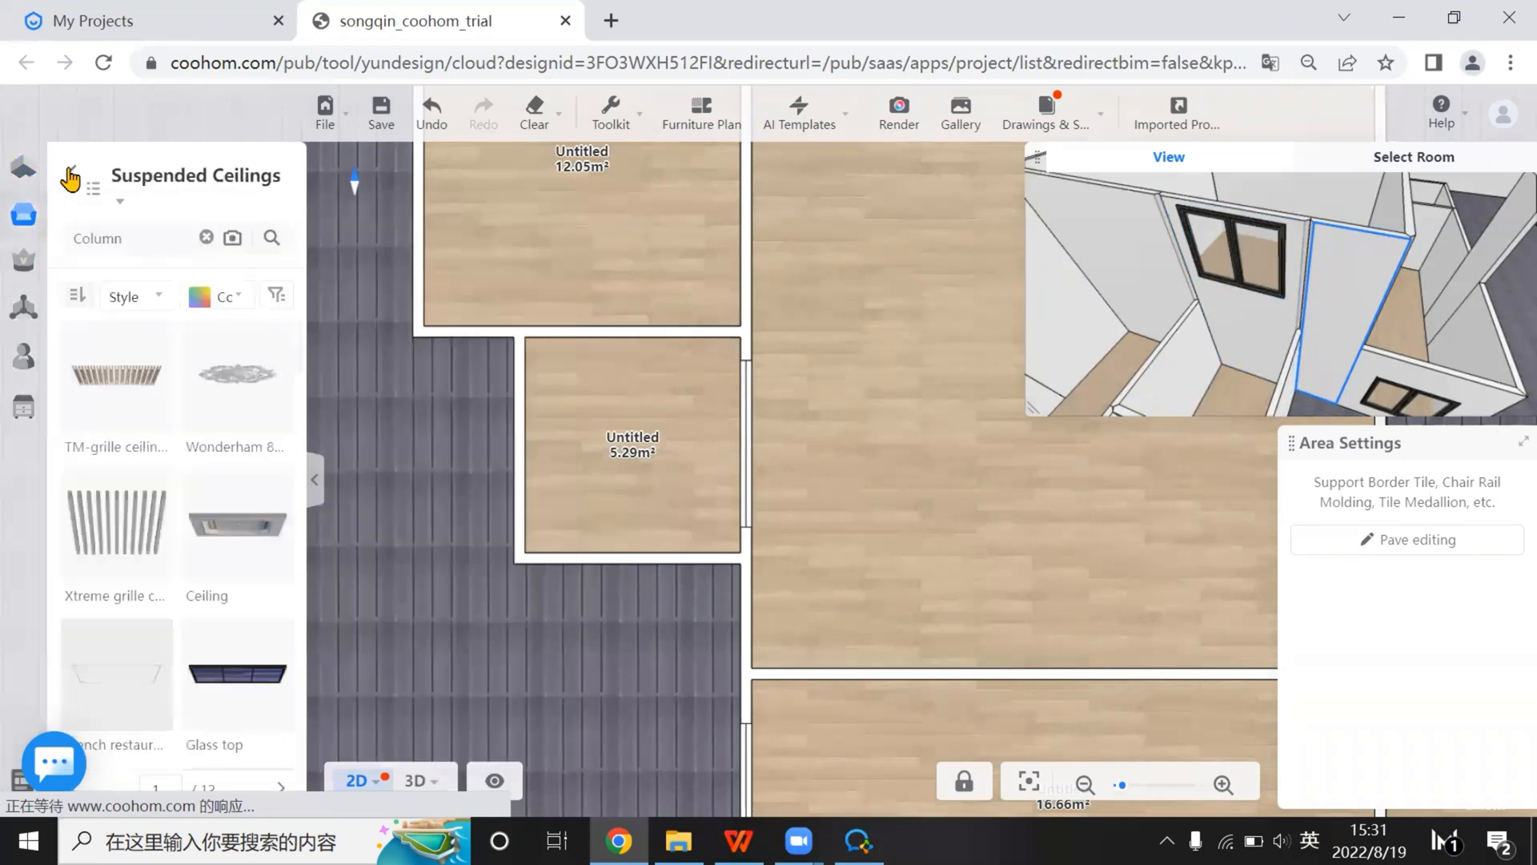
pyautogui.click(70, 173)
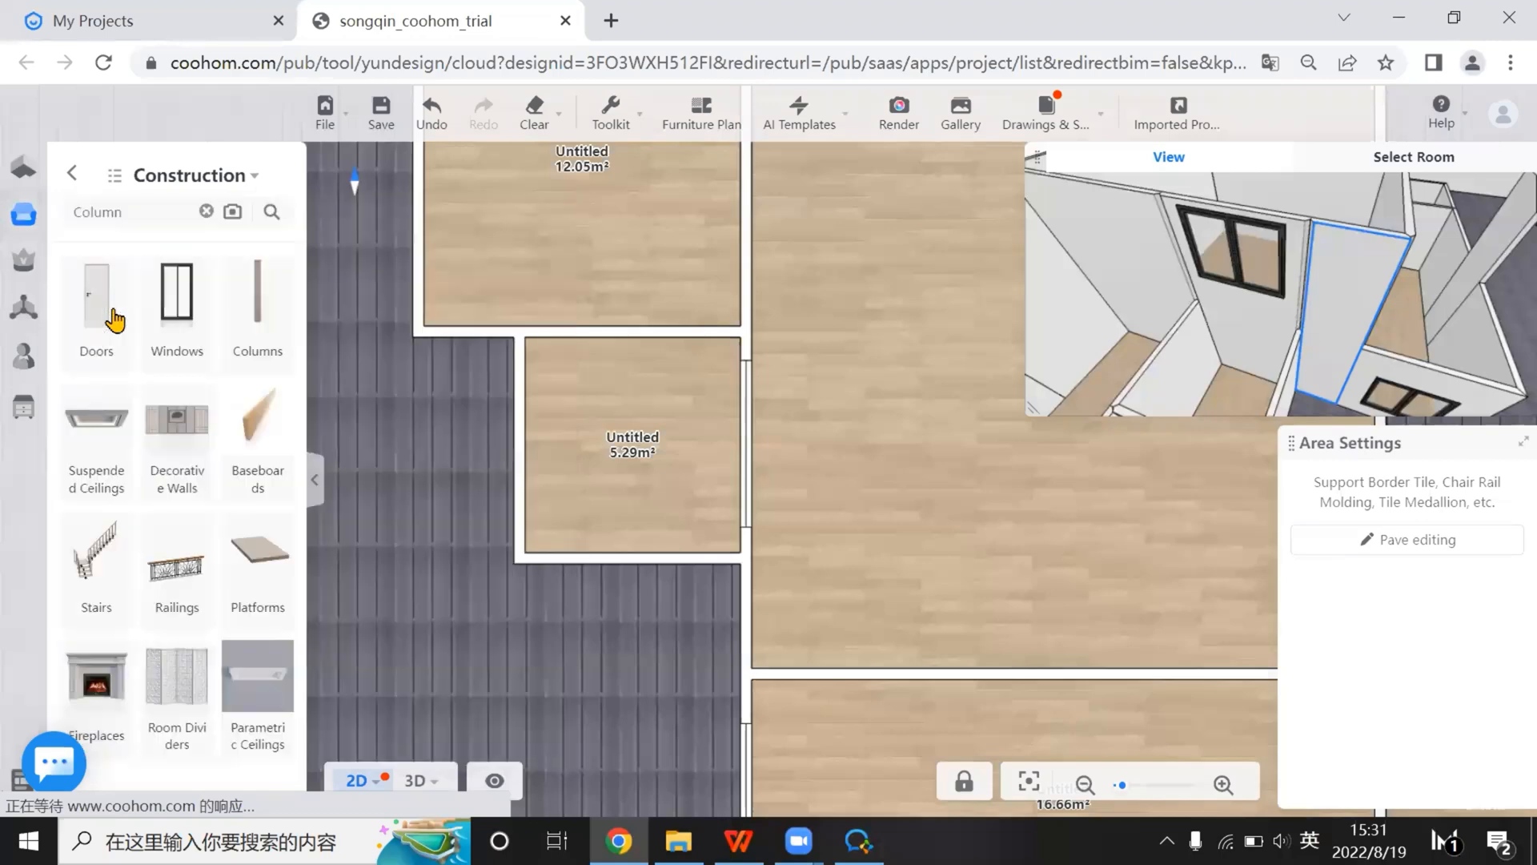
pyautogui.click(112, 319)
pyautogui.scroll(-5, 246, 632)
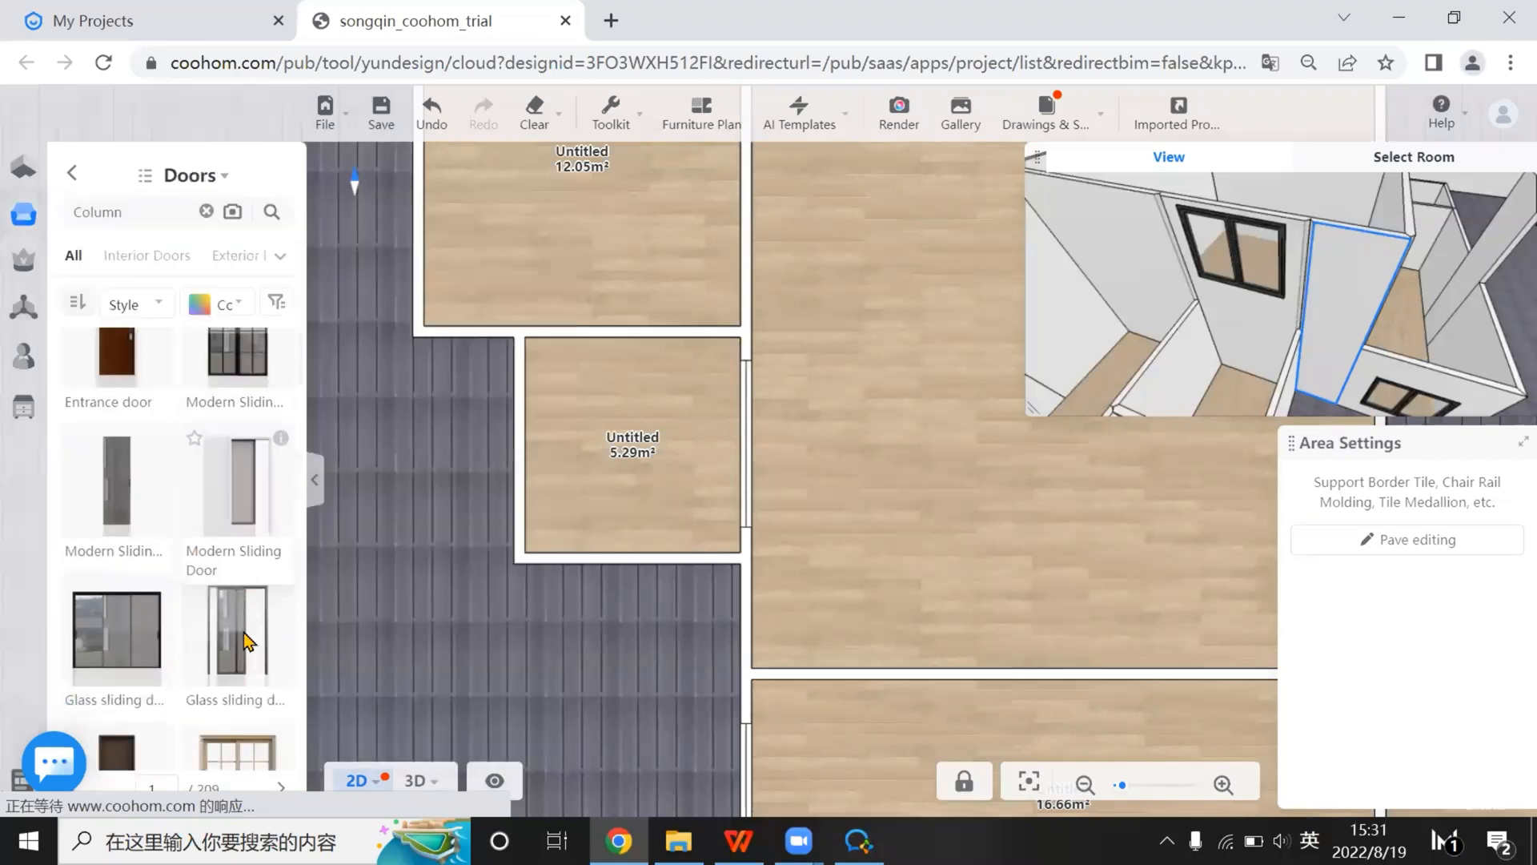
pyautogui.scroll(-2, 247, 632)
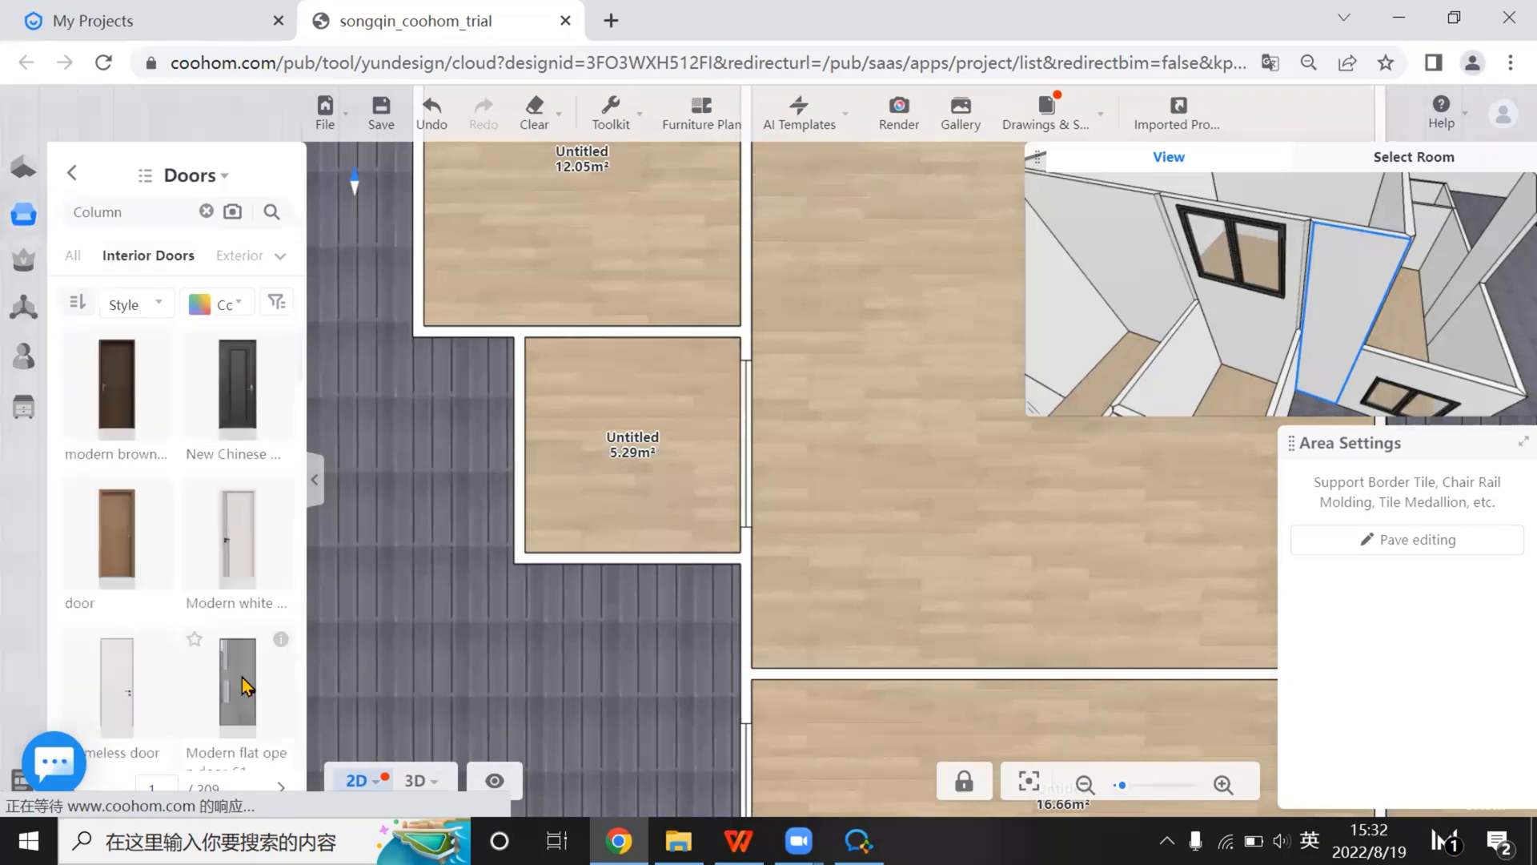
pyautogui.click(240, 256)
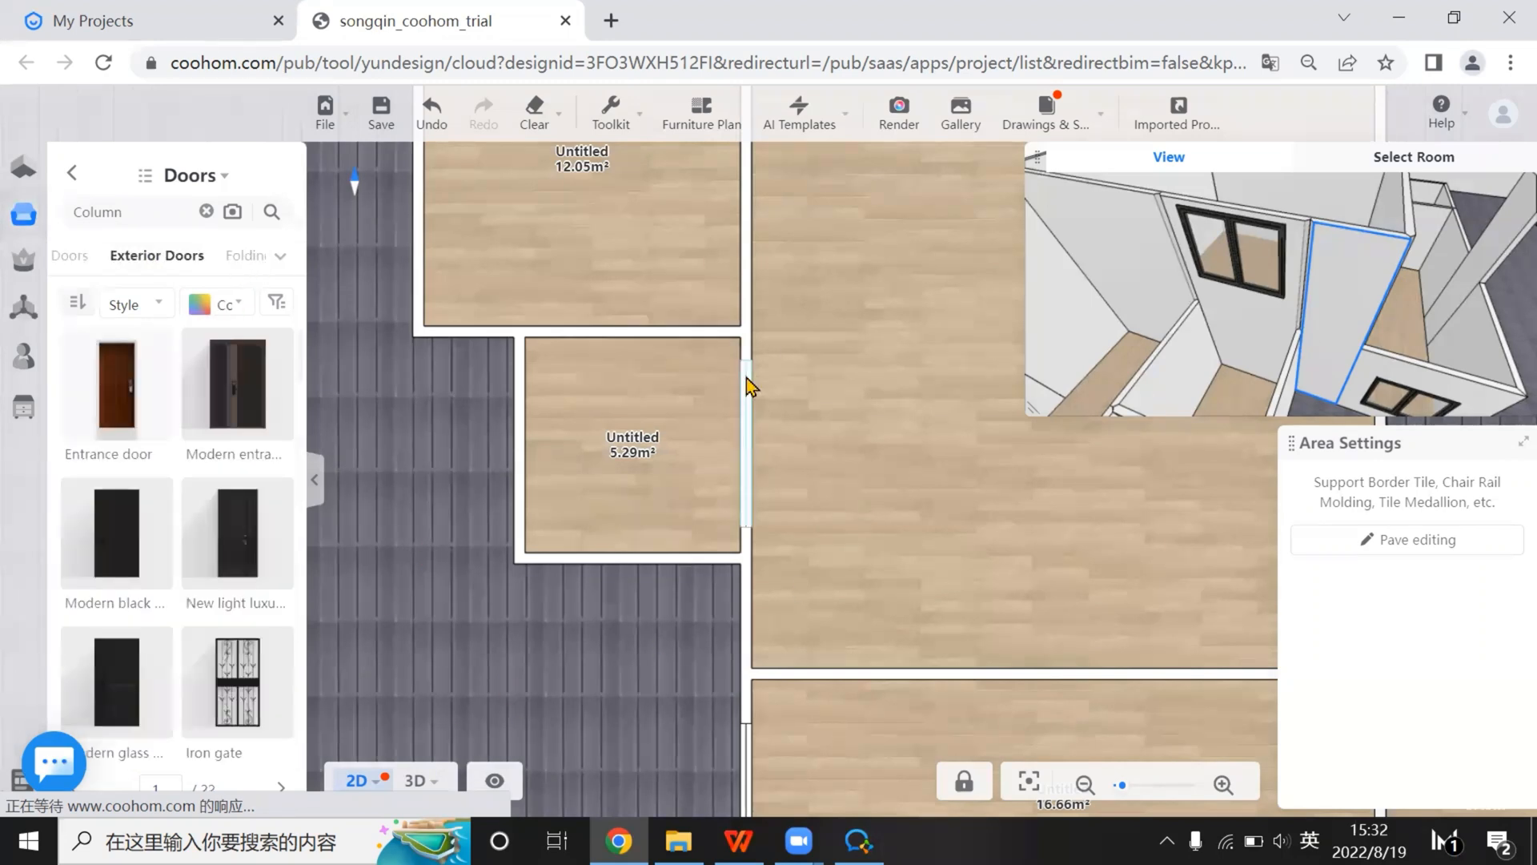
pyautogui.scroll(-5, 212, 688)
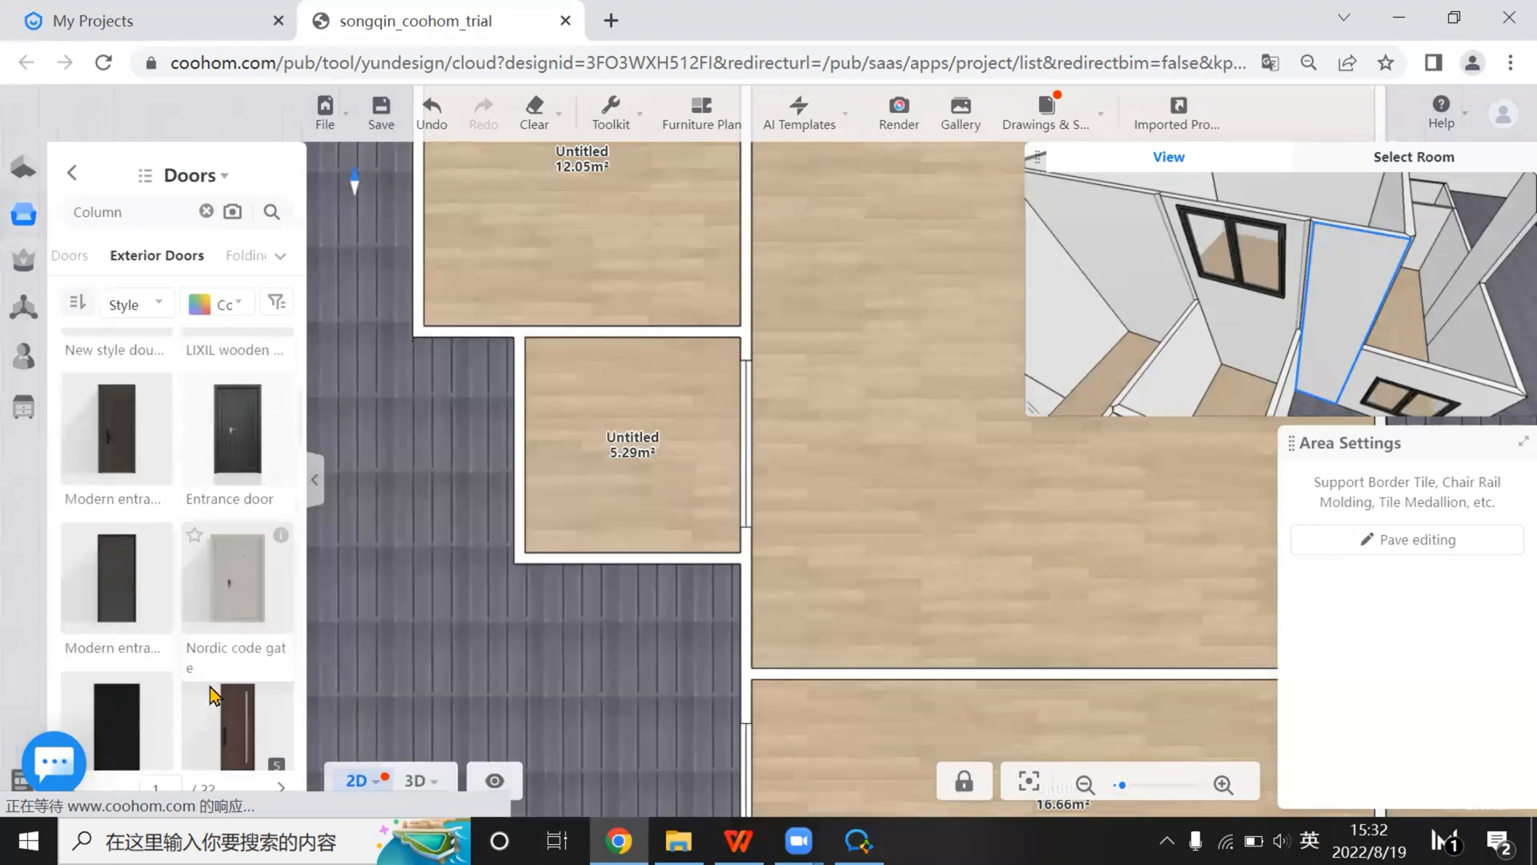
pyautogui.moveTo(224, 522); pyautogui.dragTo(790, 449)
# Examine the new door and surrounding walls in 3D from several angles and compare them with the reference house in WPS
pyautogui.click(411, 779)
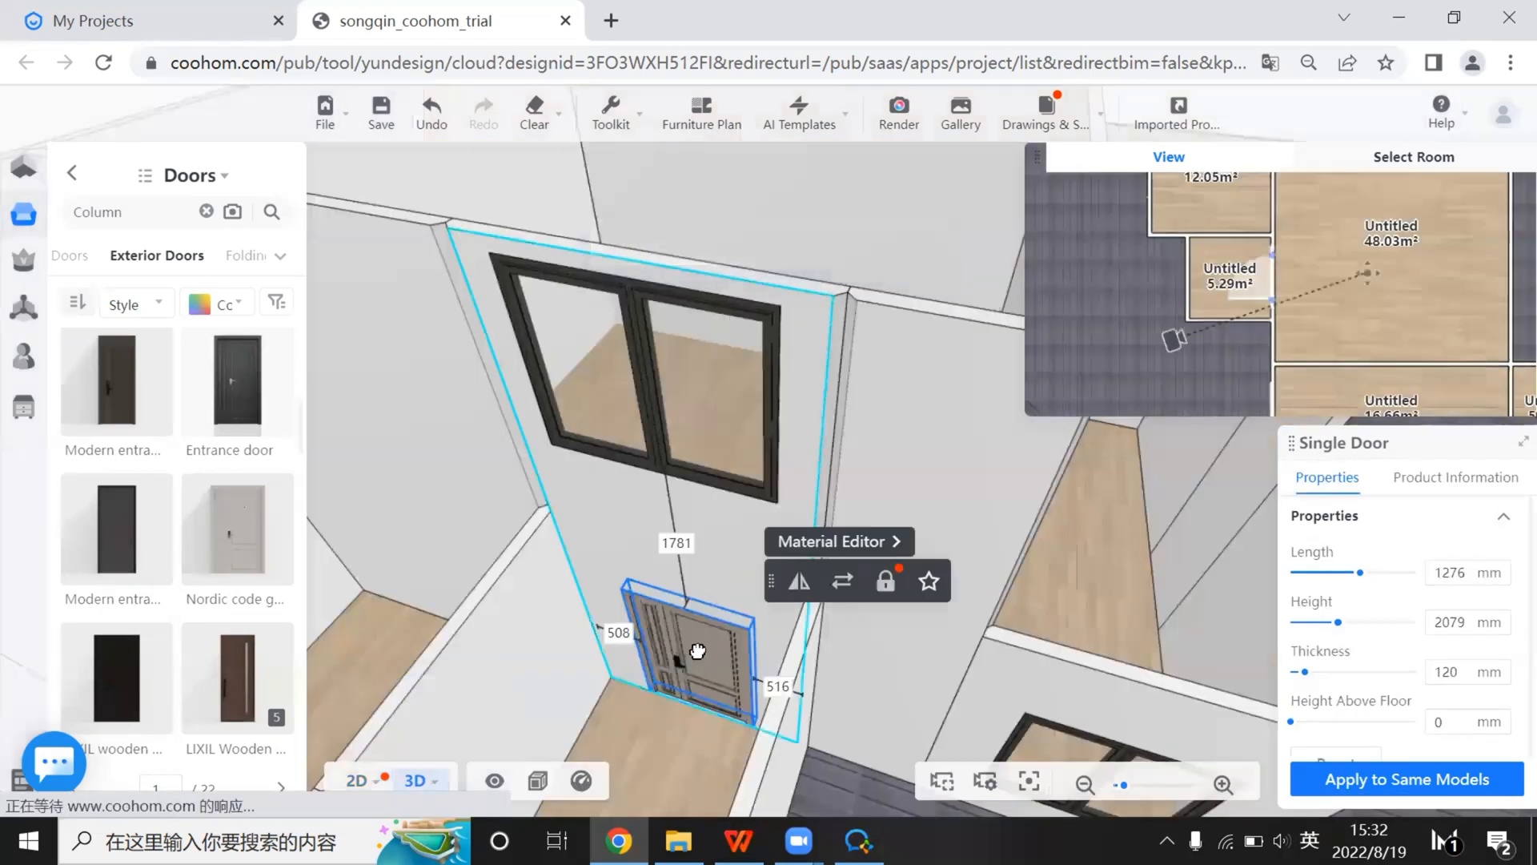
pyautogui.moveTo(698, 650); pyautogui.dragTo(723, 307, button='right')
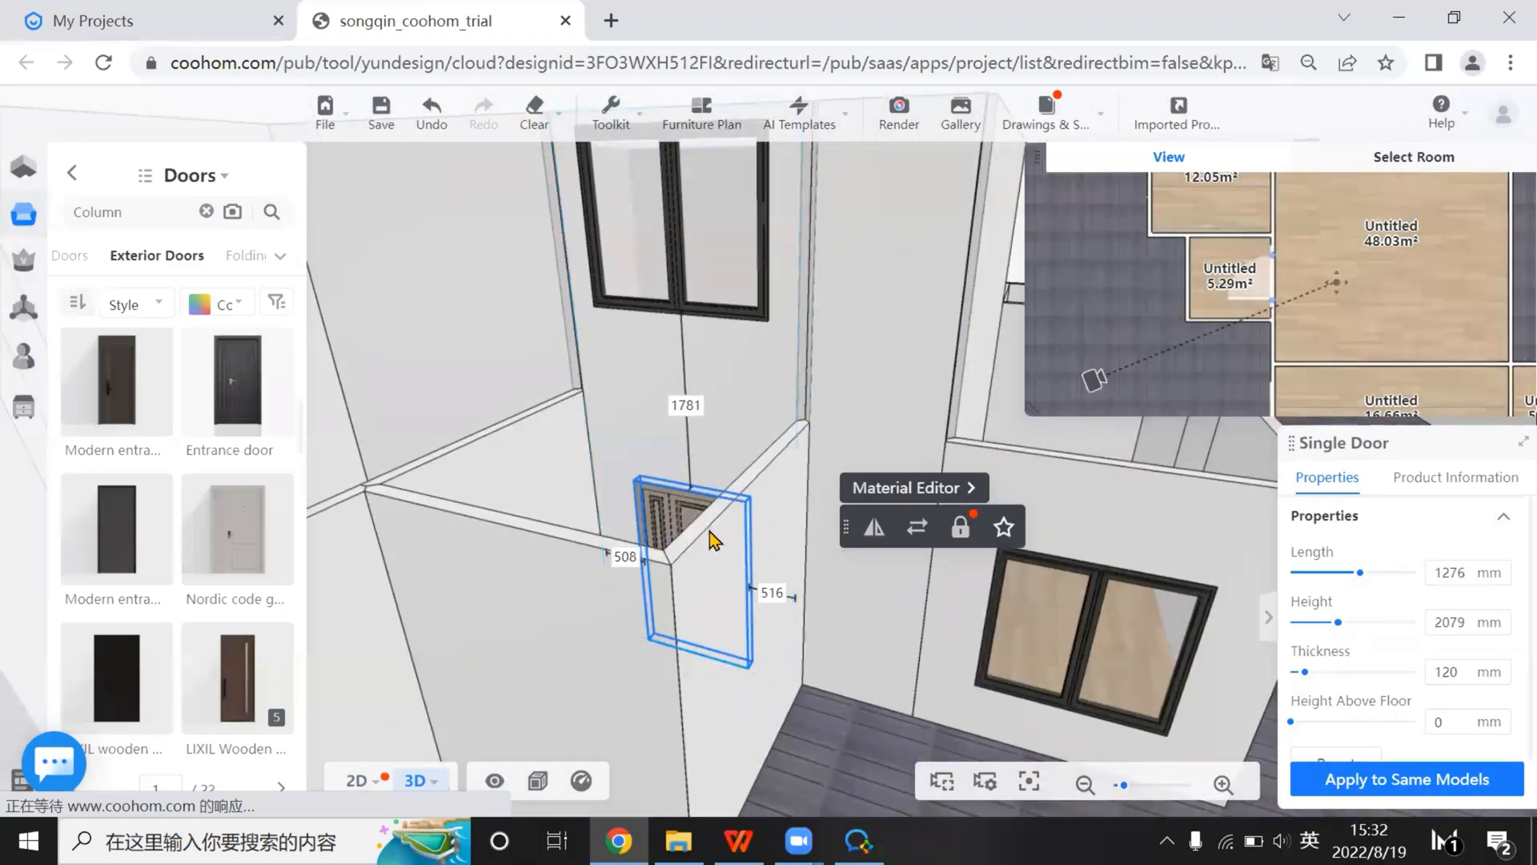
pyautogui.scroll(-5, 731, 638)
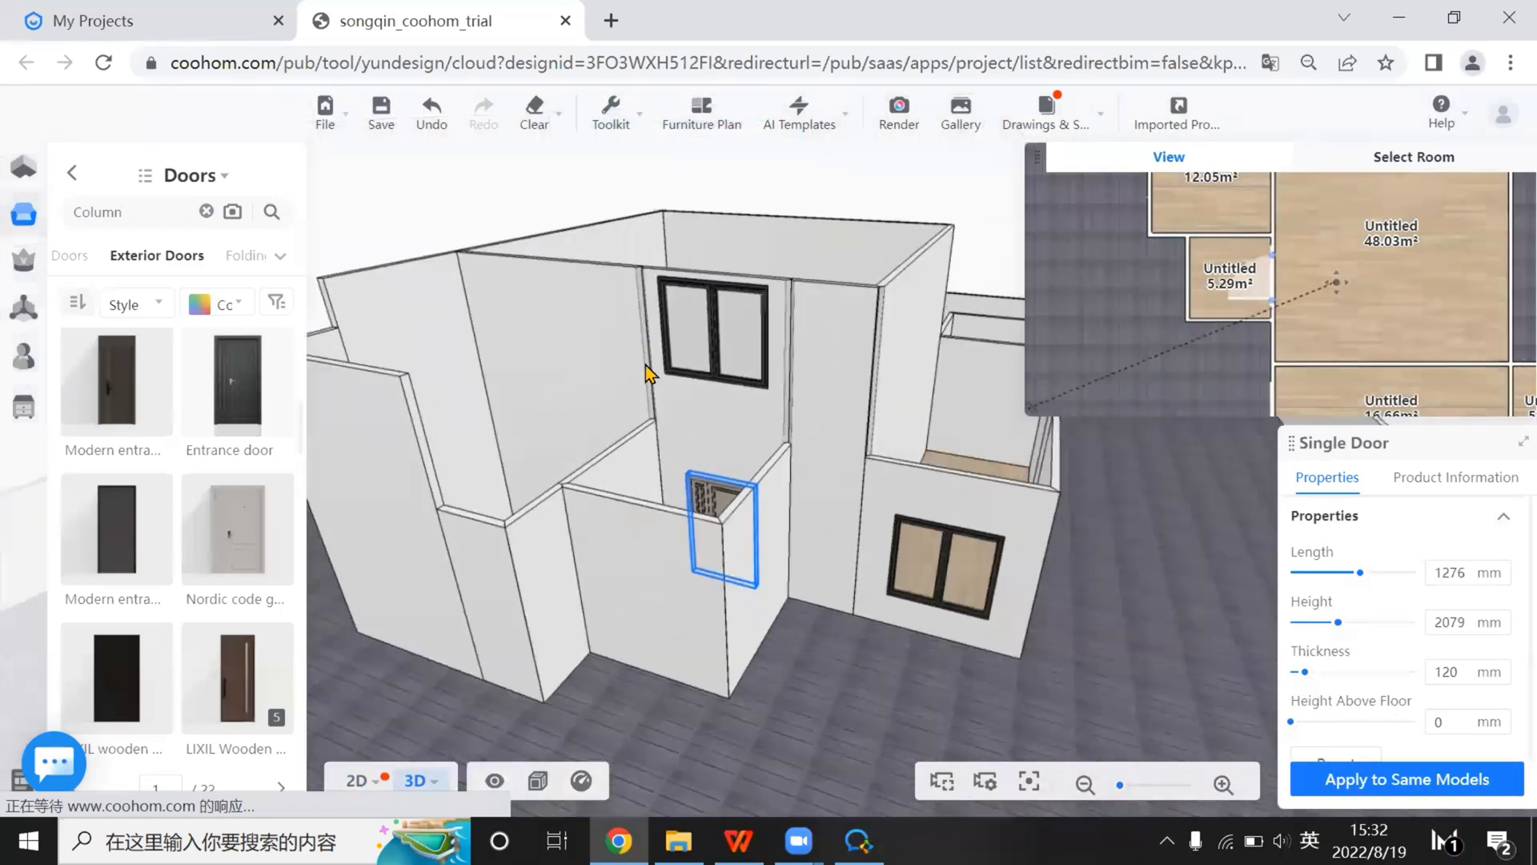
pyautogui.moveTo(735, 513); pyautogui.dragTo(808, 833)
pyautogui.press('w')
pyautogui.press('a')
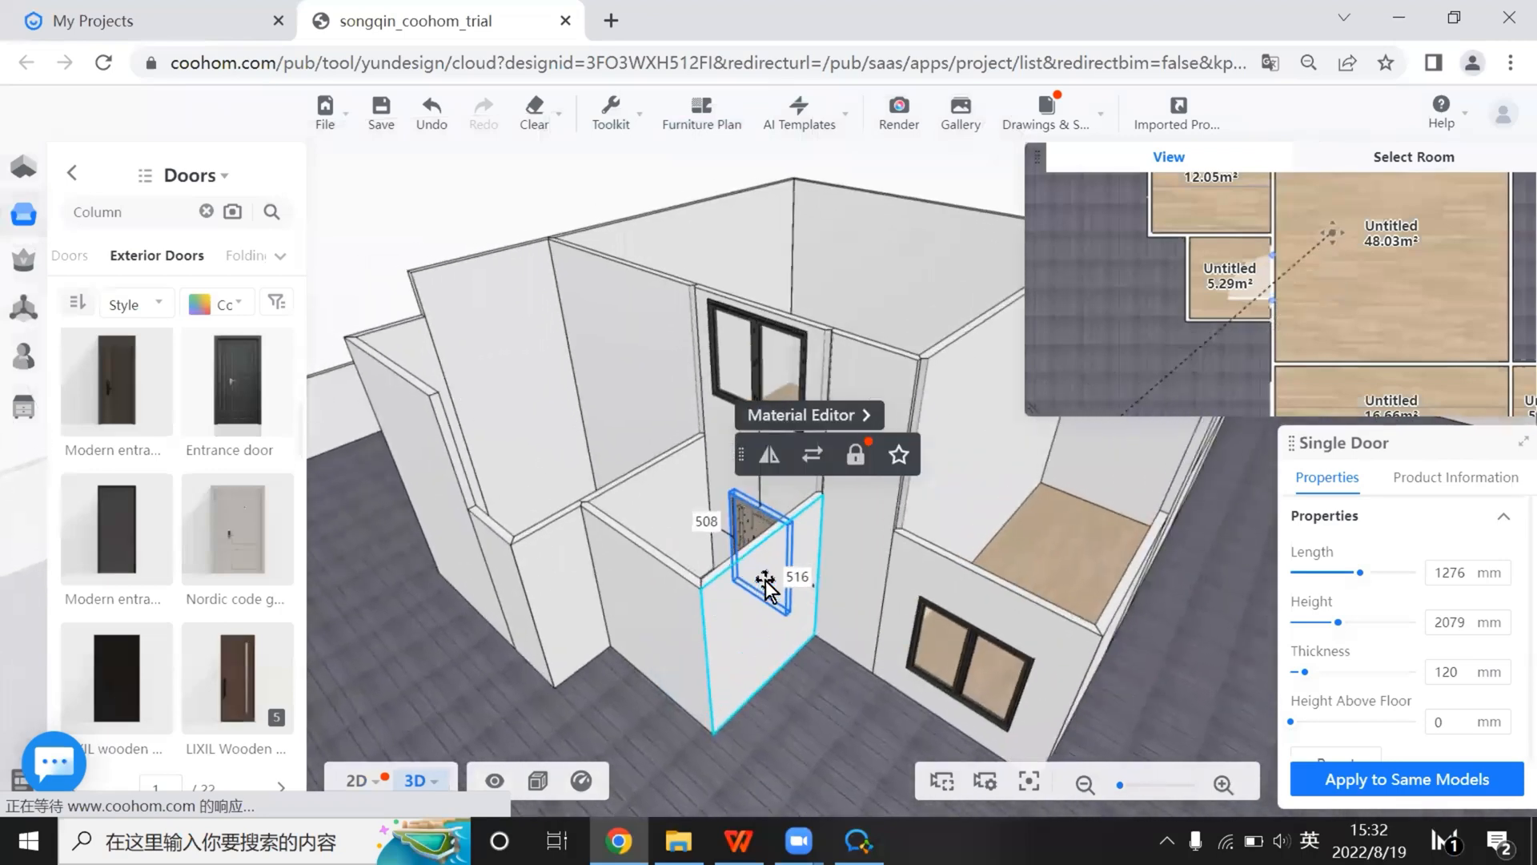
pyautogui.press('w')
pyautogui.press('a')
pyautogui.press('a')
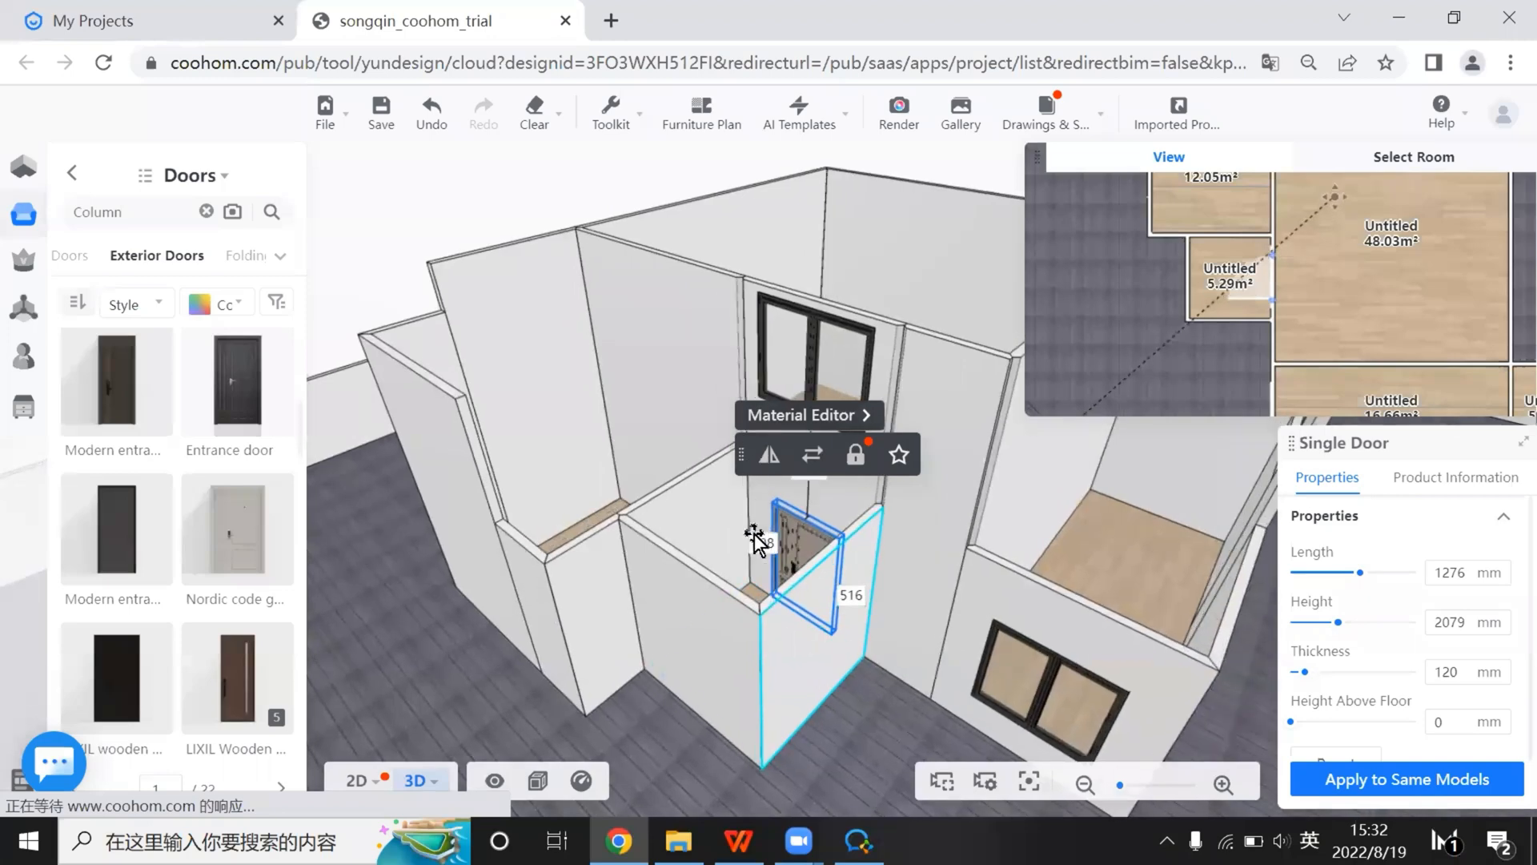
pyautogui.hotkey('alt', 'Tab')
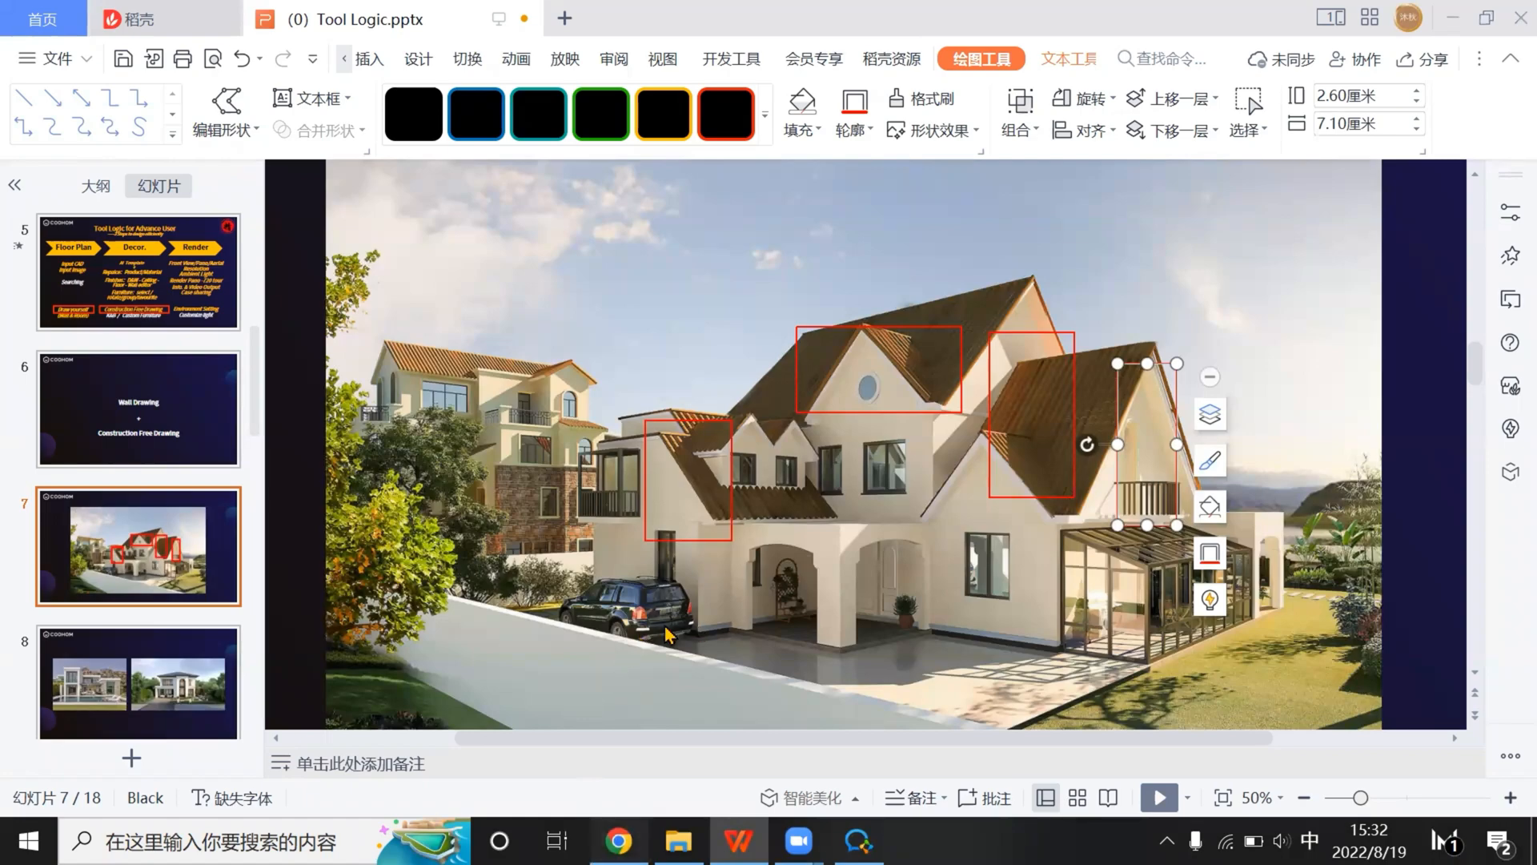
pyautogui.click(619, 841)
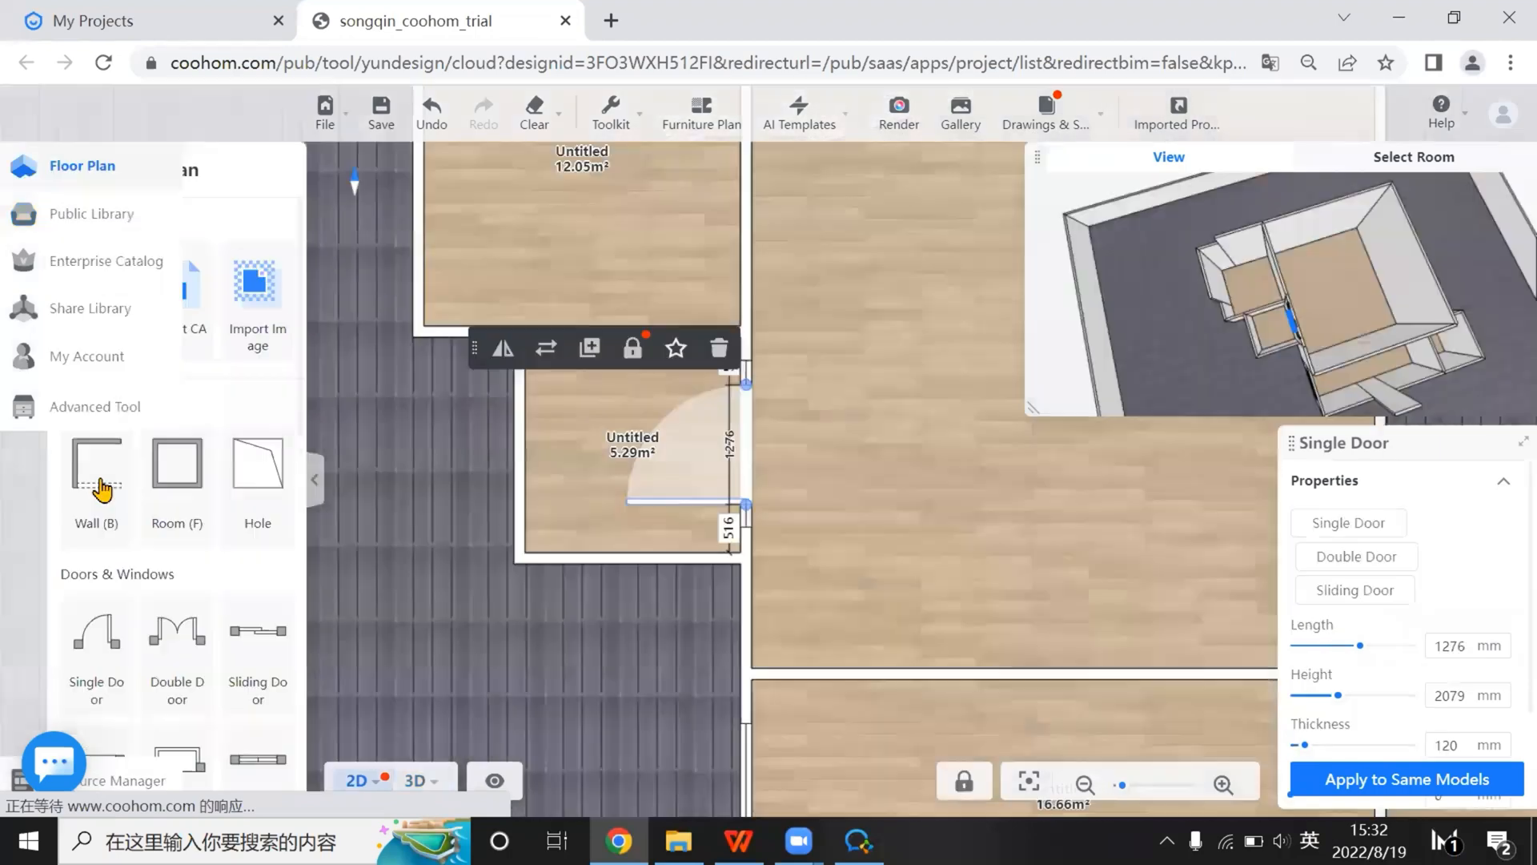
# Draw a freestanding horizontal wall about 1177 mm long inside the 12.05 m² room, just above its lower wall
pyautogui.press('b')
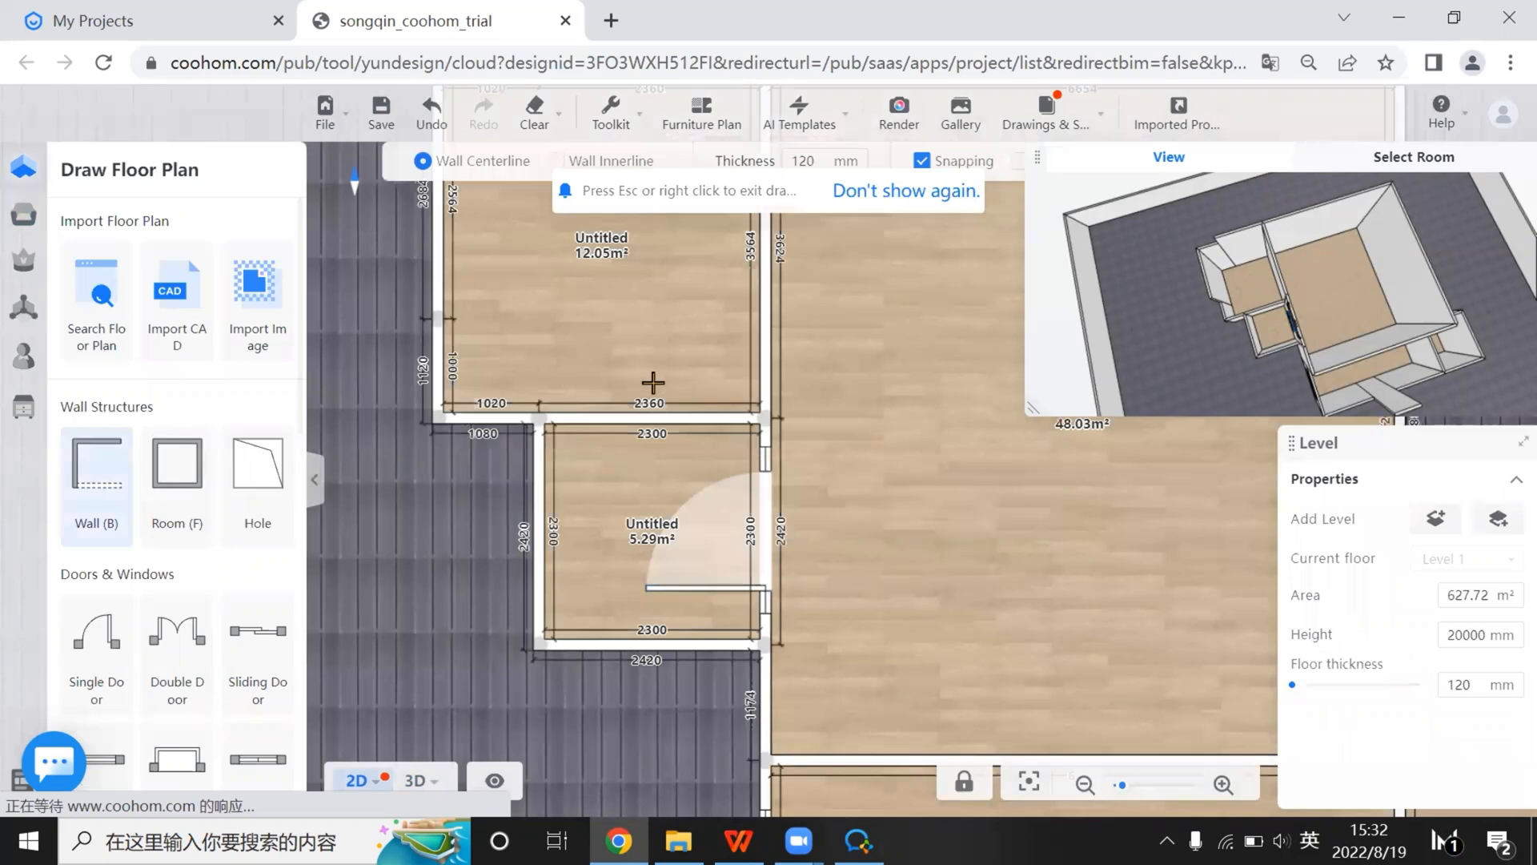
pyautogui.click(589, 377)
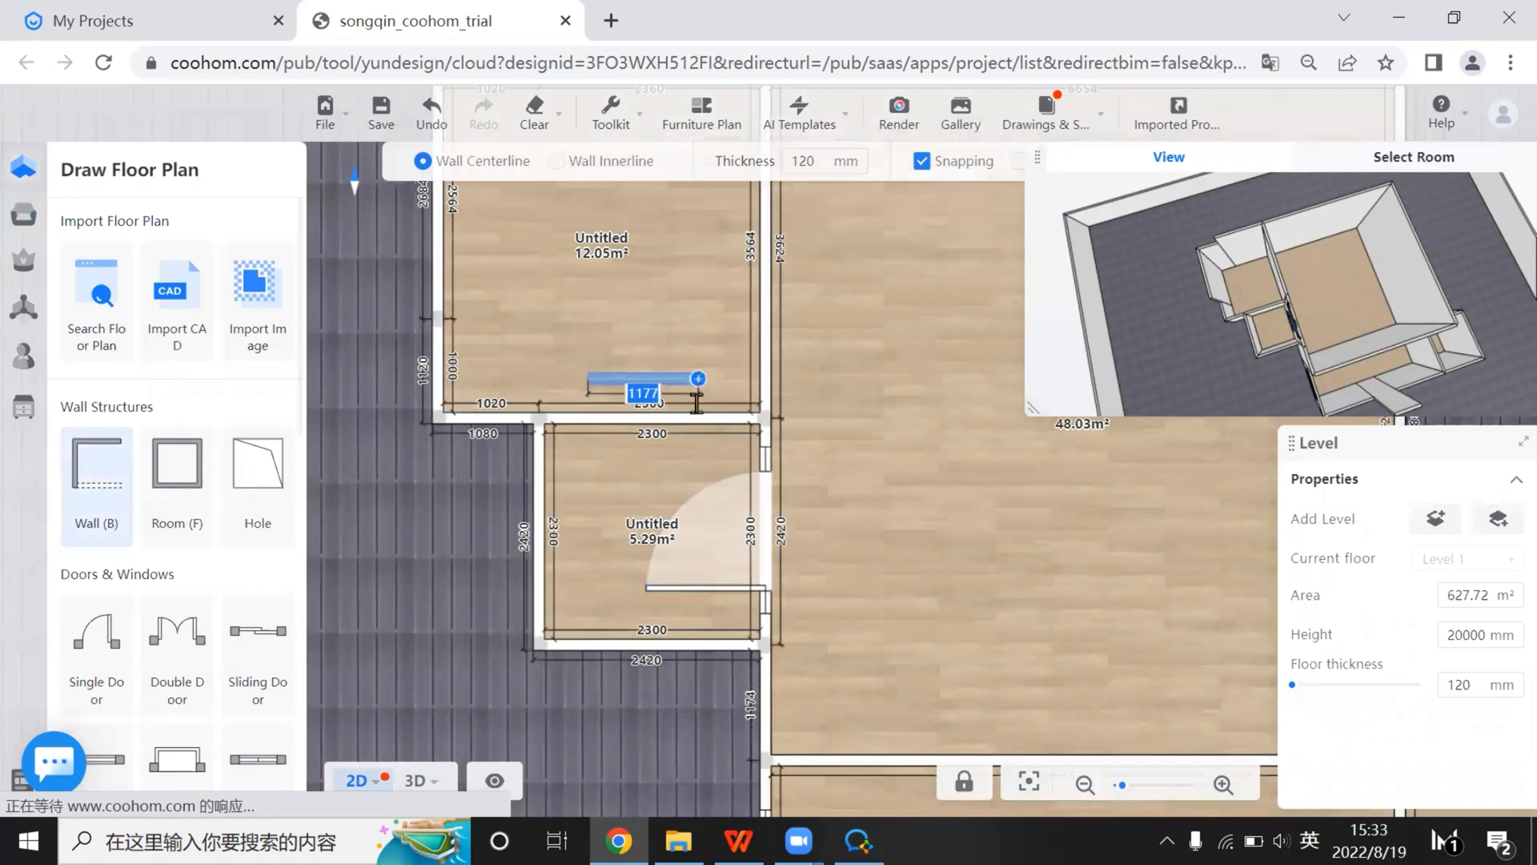
pyautogui.click(697, 402)
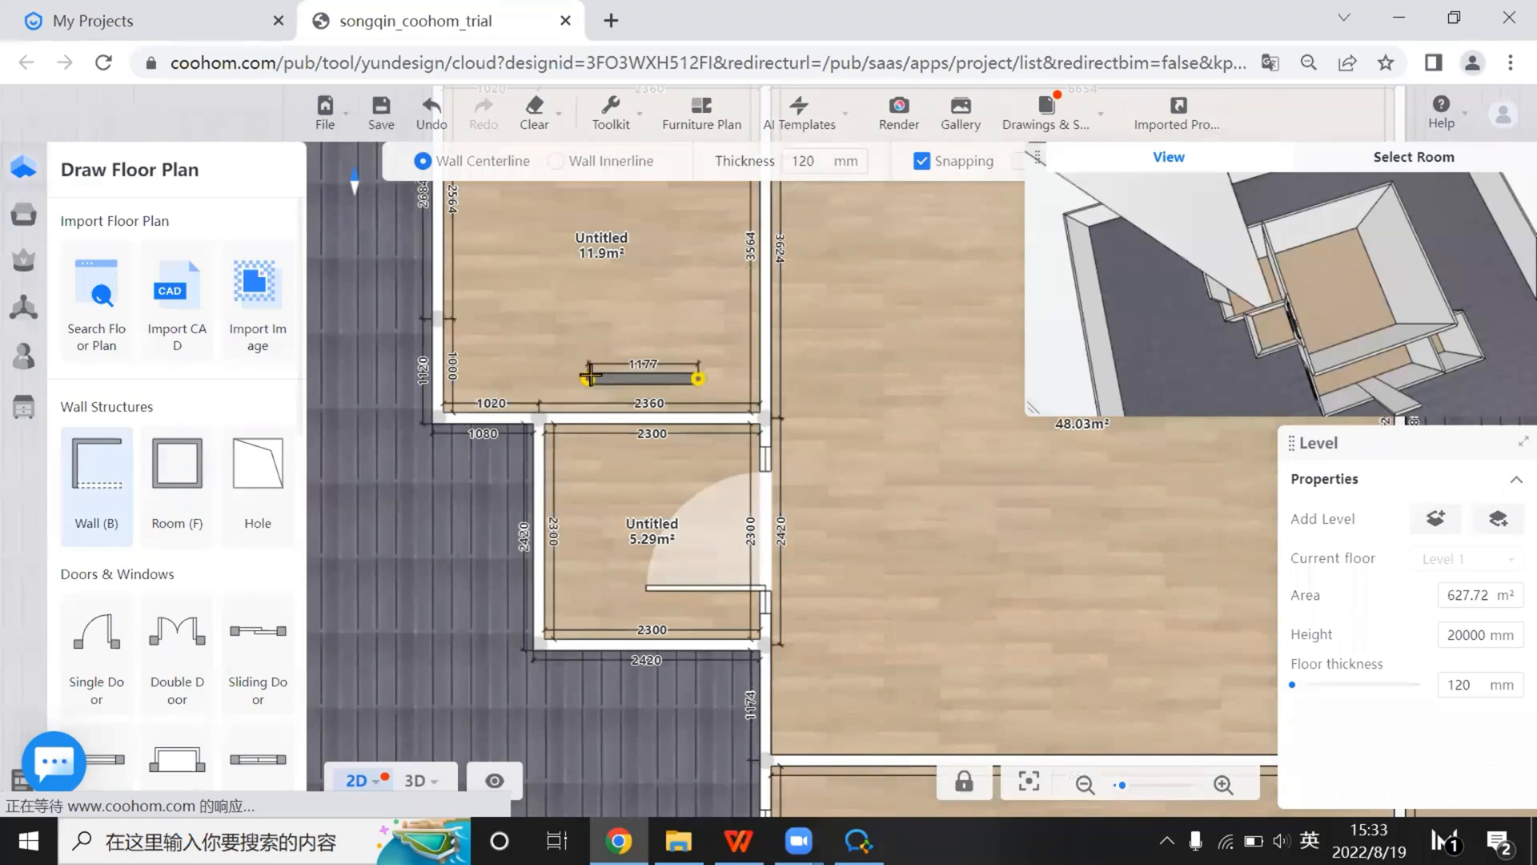
pyautogui.press('Escape')
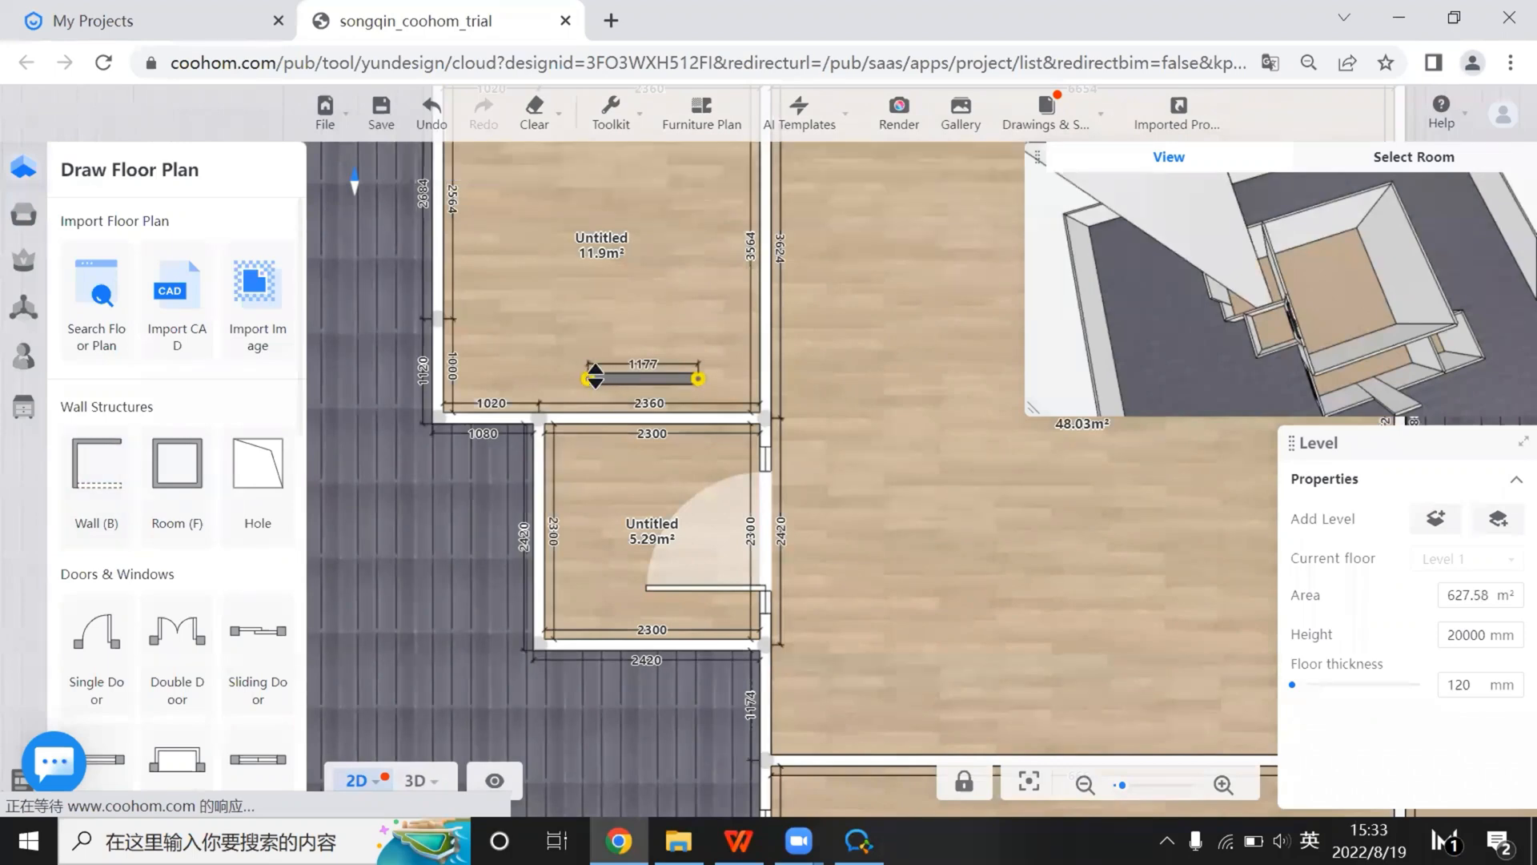
# Extend both ends of the freestanding wall to a length of about 1863 mm and make it a Dwarf wall
pyautogui.click(593, 377)
pyautogui.moveTo(551, 394); pyautogui.dragTo(562, 383)
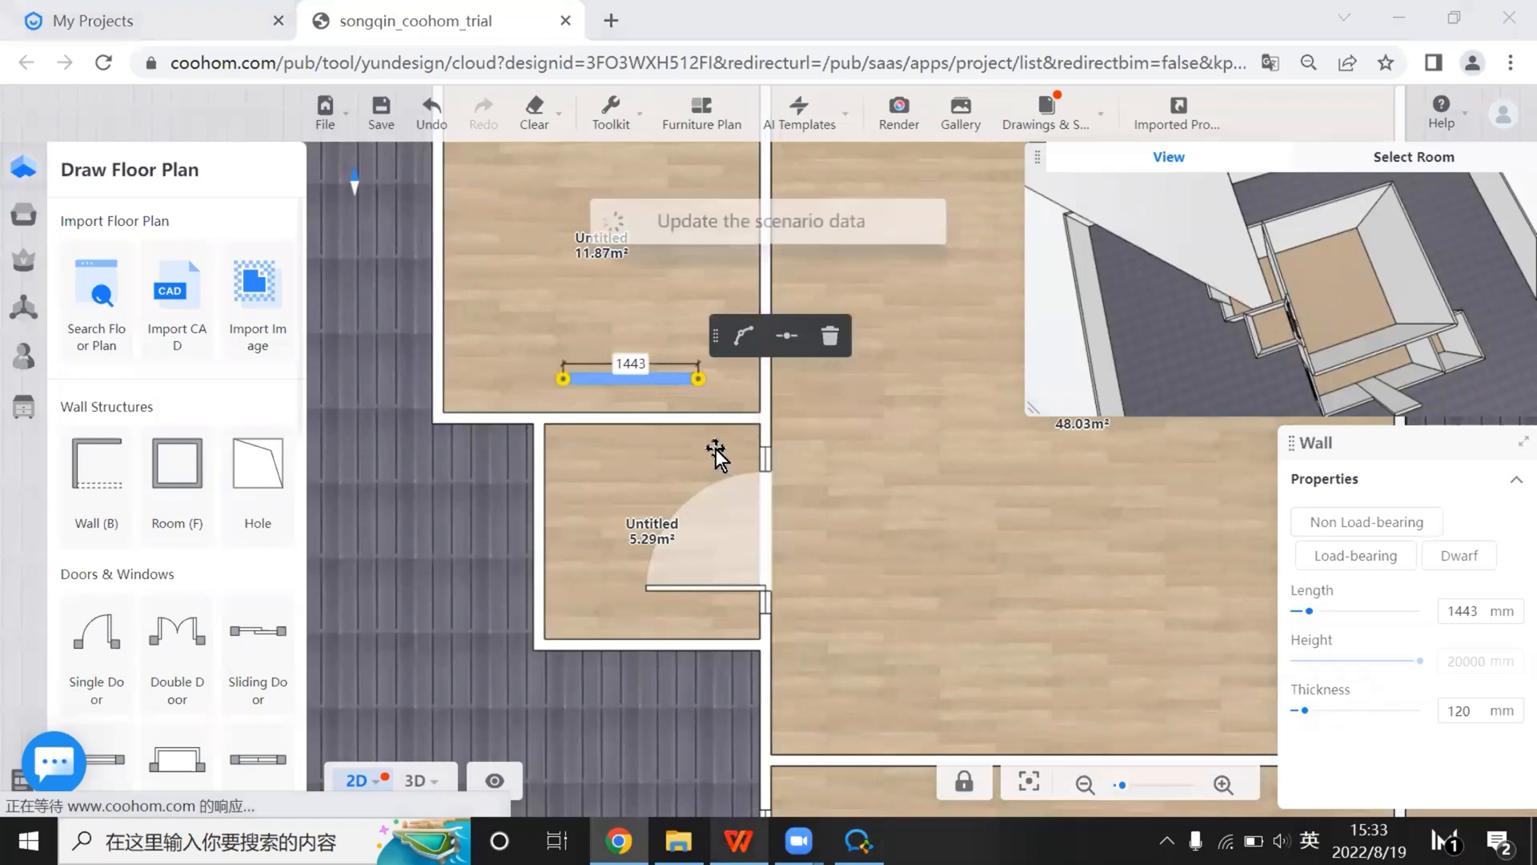
pyautogui.hotkey('alt', 'Tab')
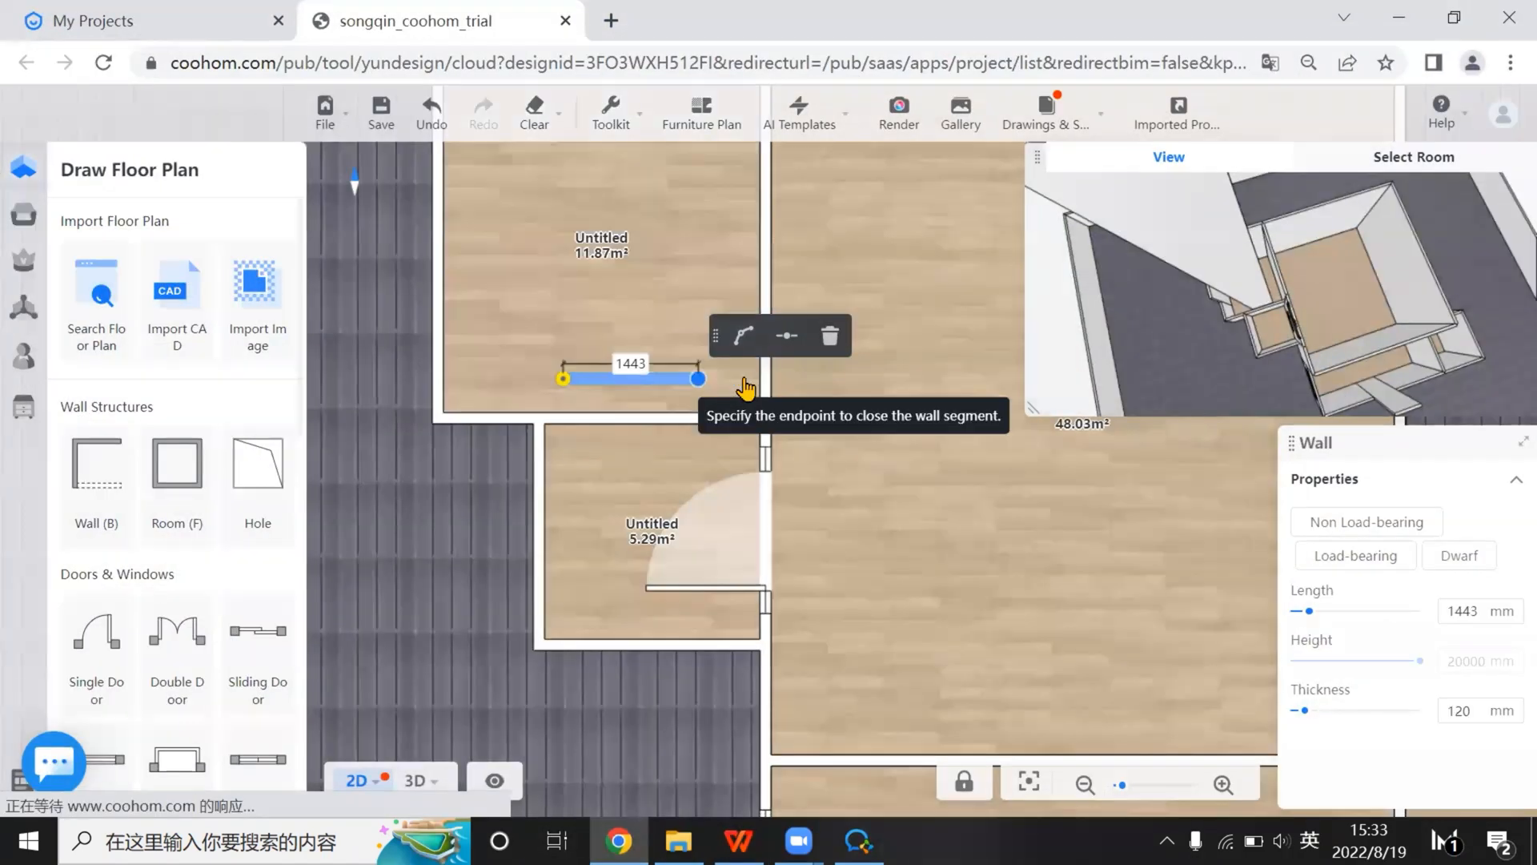
pyautogui.click(729, 400)
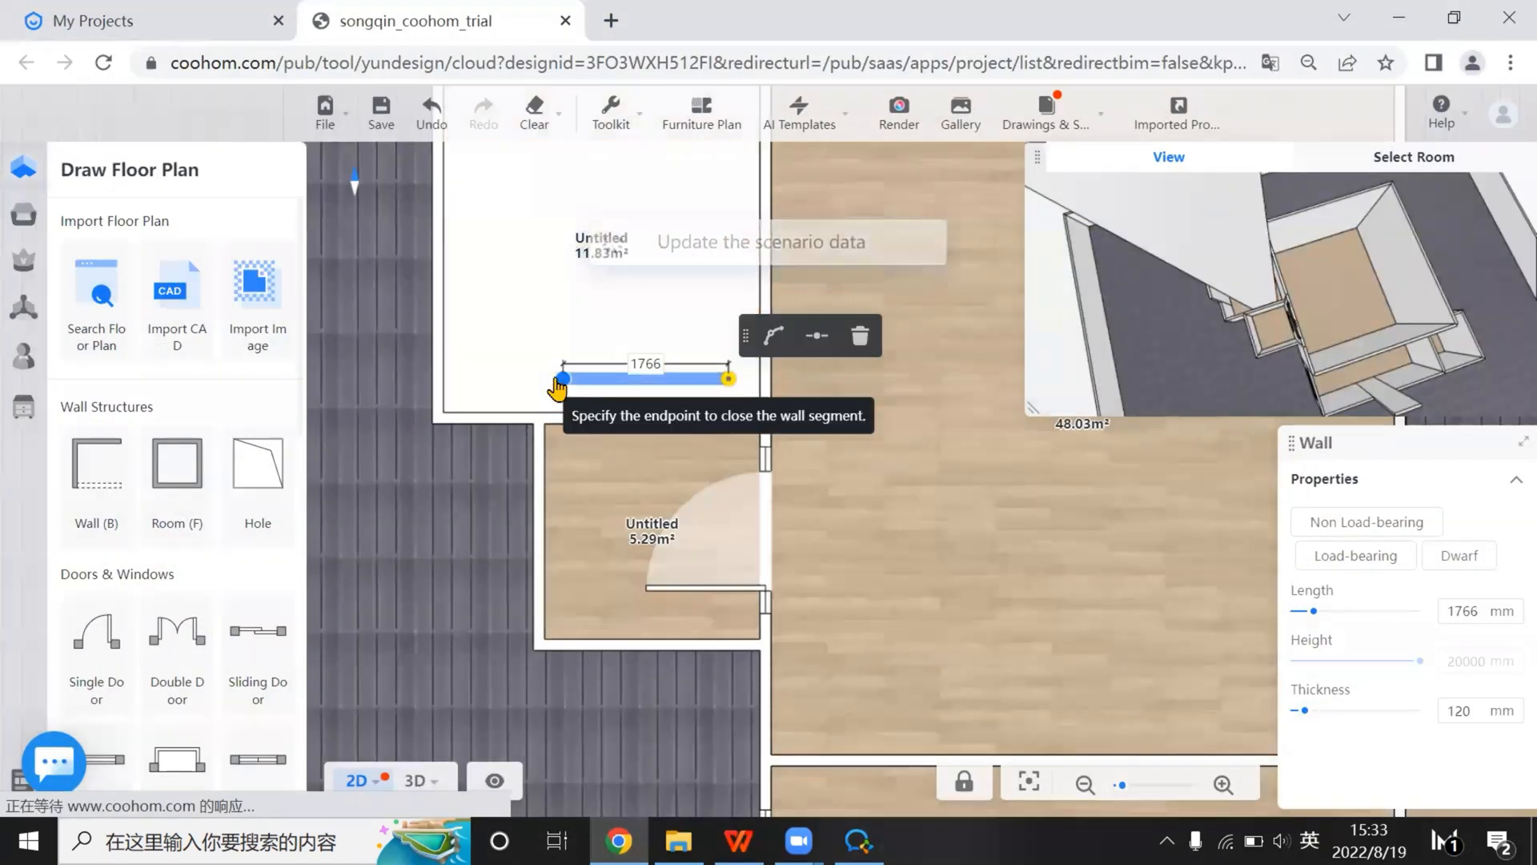
pyautogui.click(538, 381)
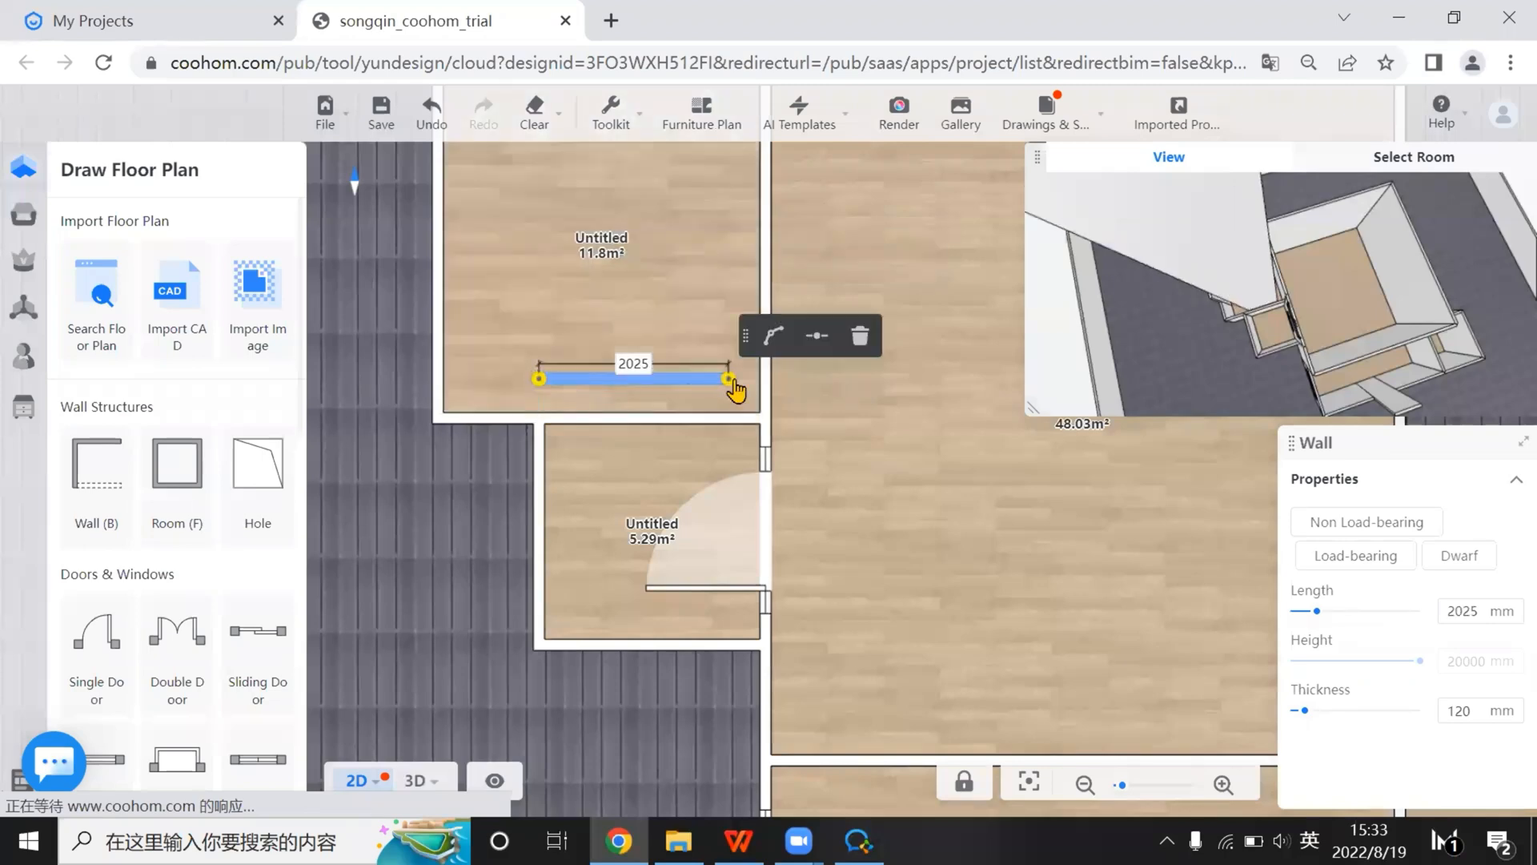
pyautogui.moveTo(731, 386); pyautogui.dragTo(711, 385)
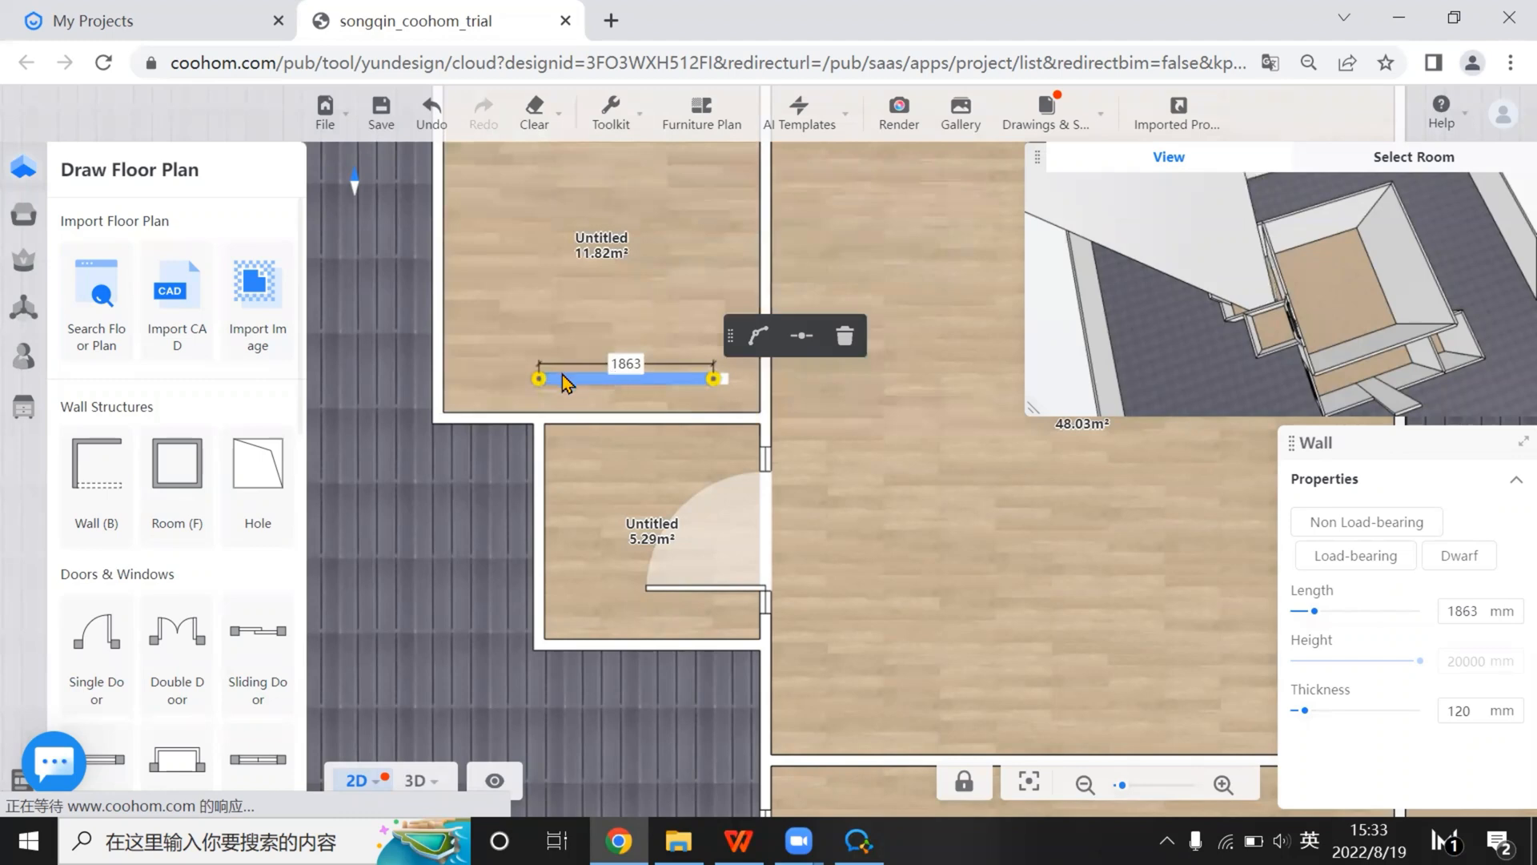
pyautogui.click(1460, 558)
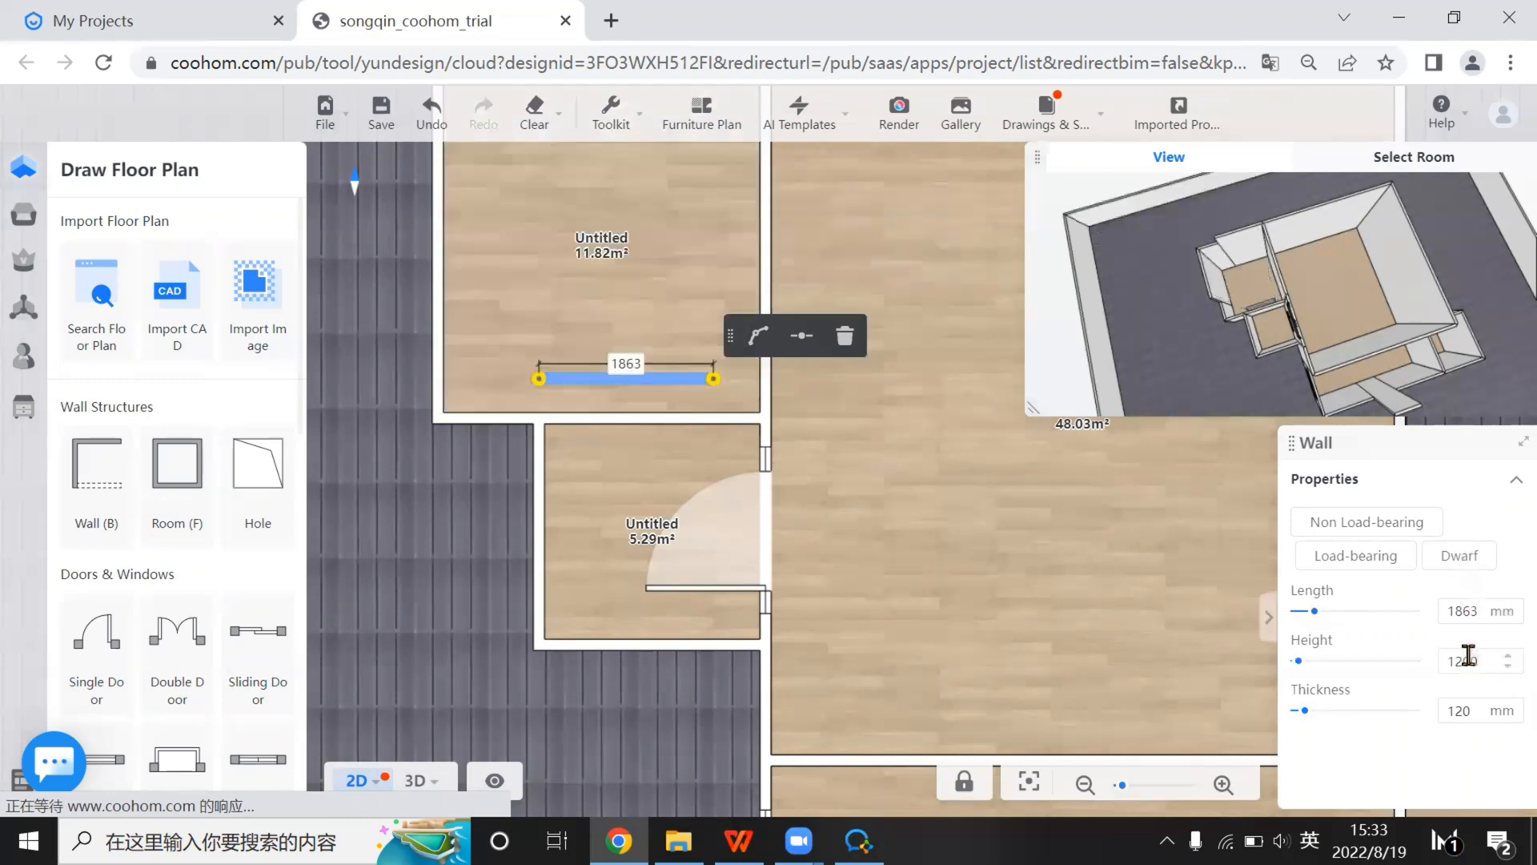
# Inspect the dwarf wall and the raised window in 3D and compare them with the reference house in WPS
pyautogui.click(741, 840)
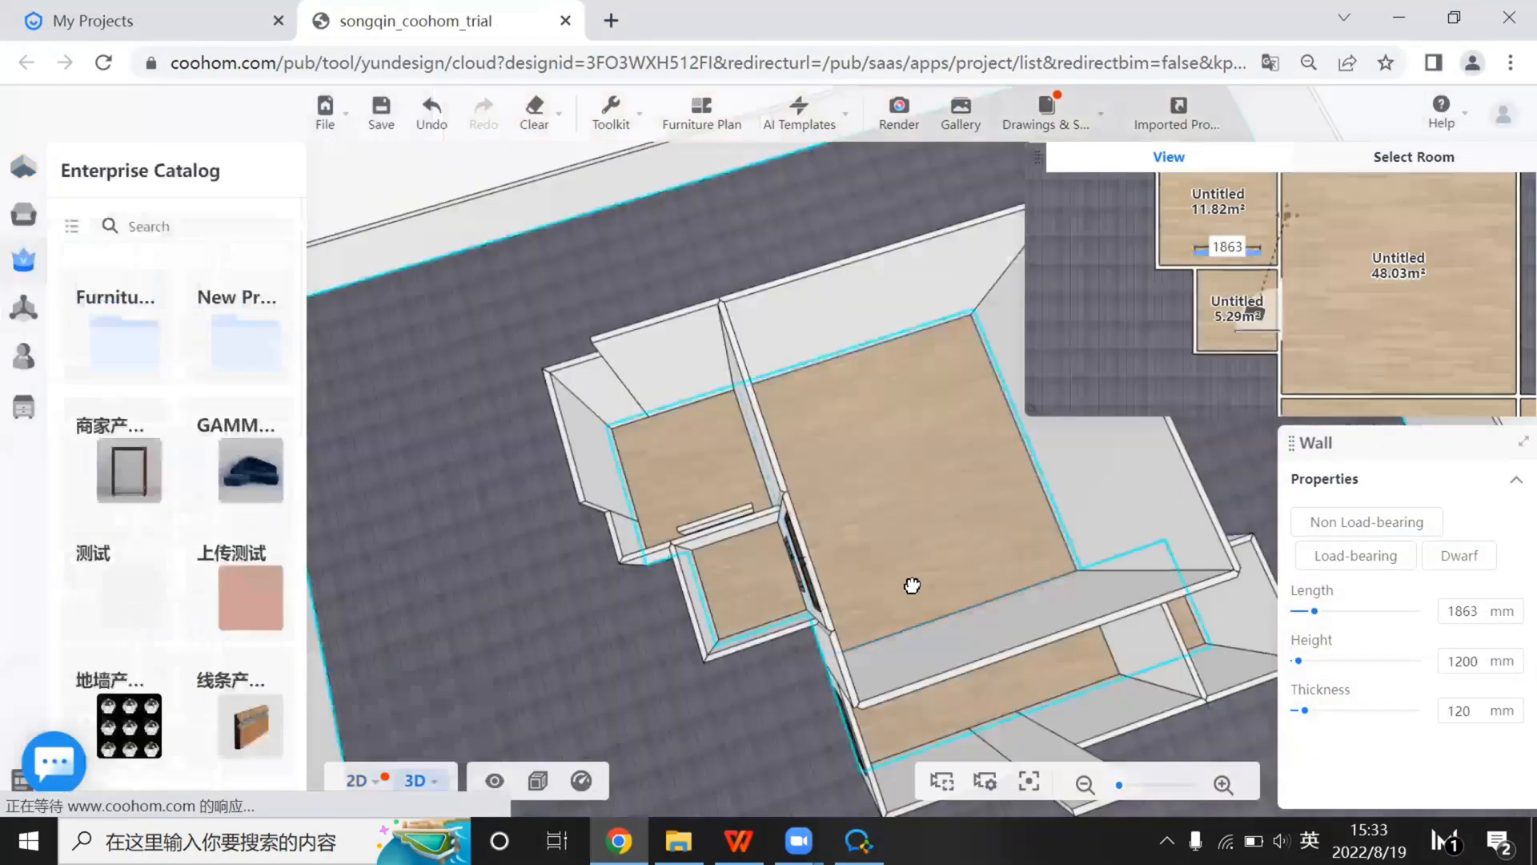
pyautogui.moveTo(910, 583); pyautogui.dragTo(947, 264)
pyautogui.click(948, 260)
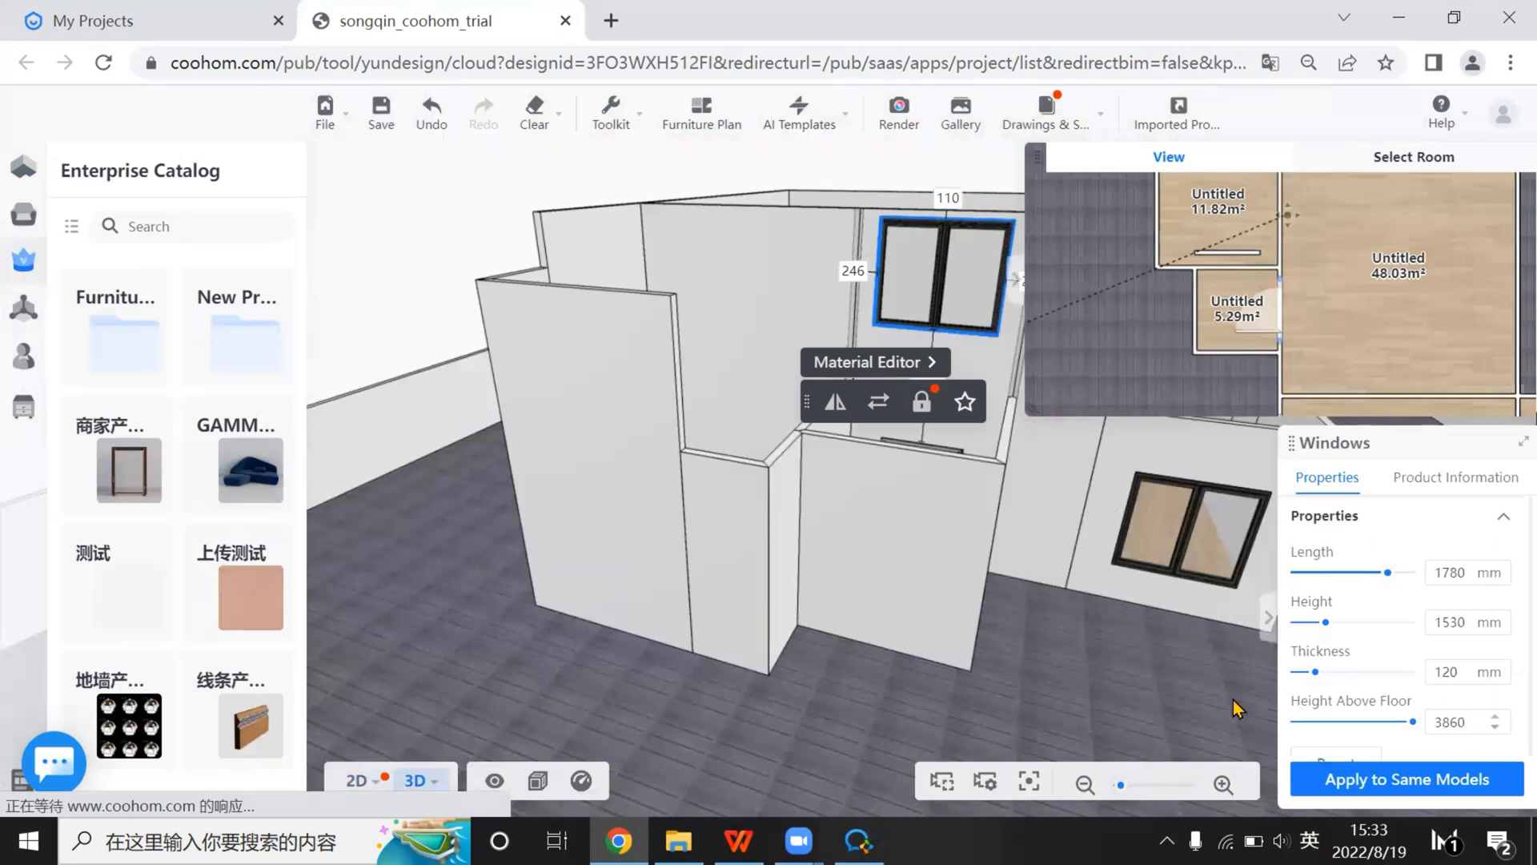
pyautogui.click(736, 840)
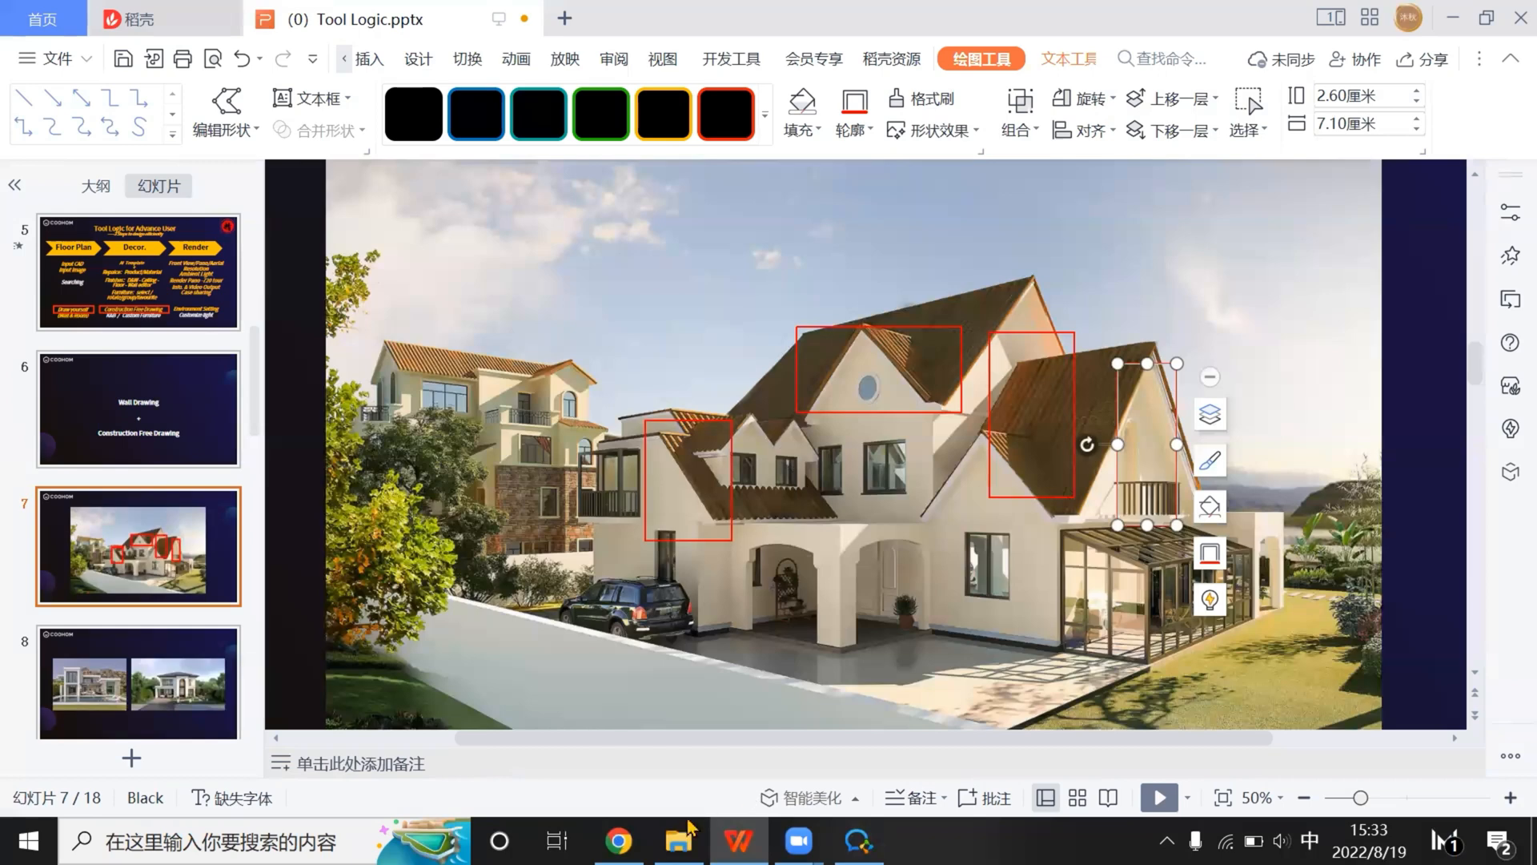
pyautogui.click(622, 840)
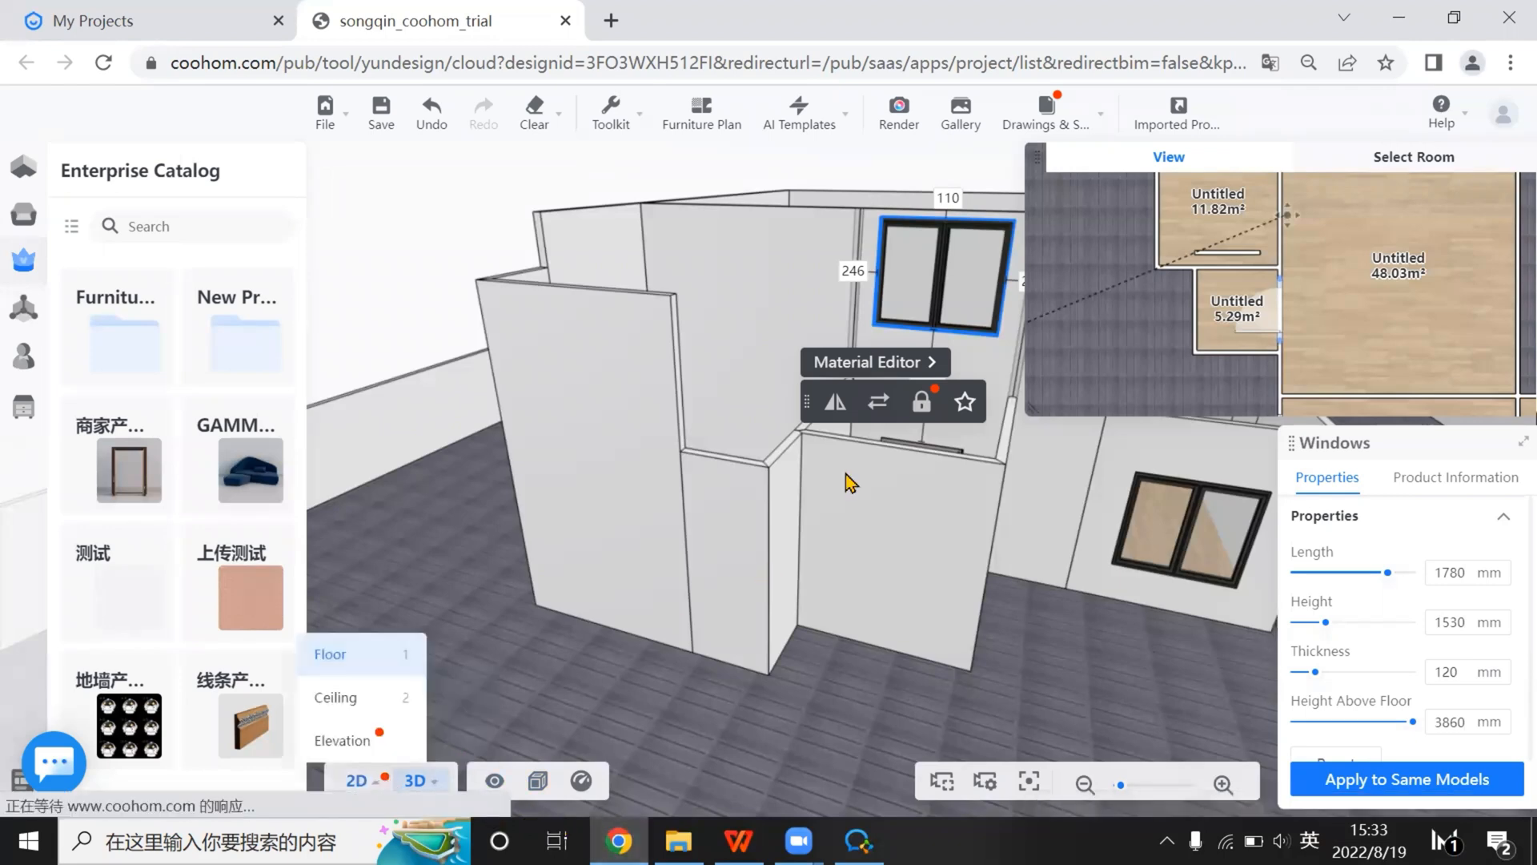
# Set the freestanding wall's height to 5300 mm using the raised window's height as a guide, and check it in 3D
pyautogui.click(356, 780)
pyautogui.click(634, 375)
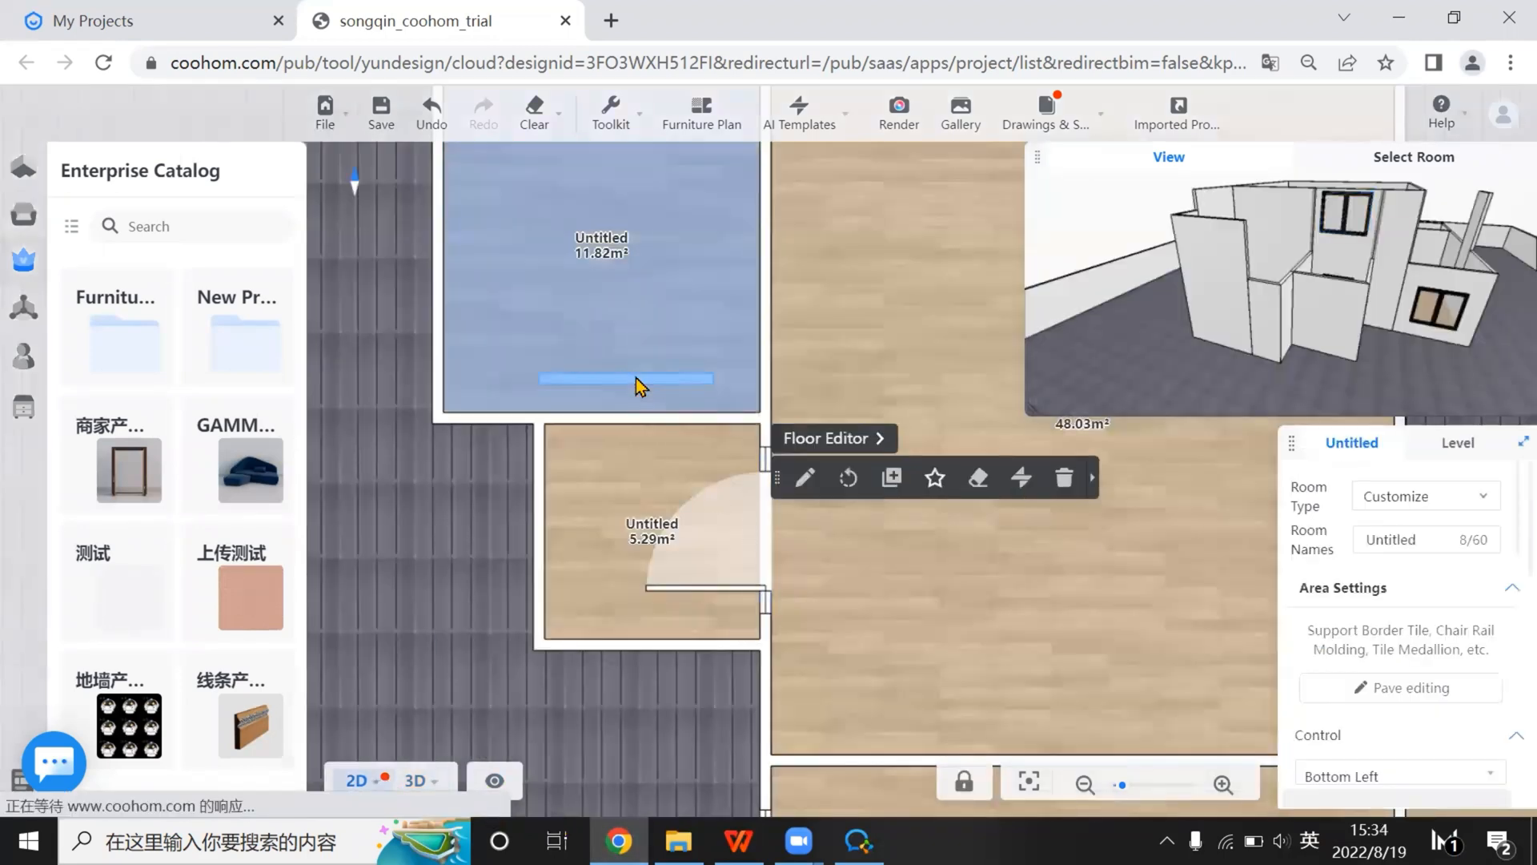
pyautogui.click(636, 378)
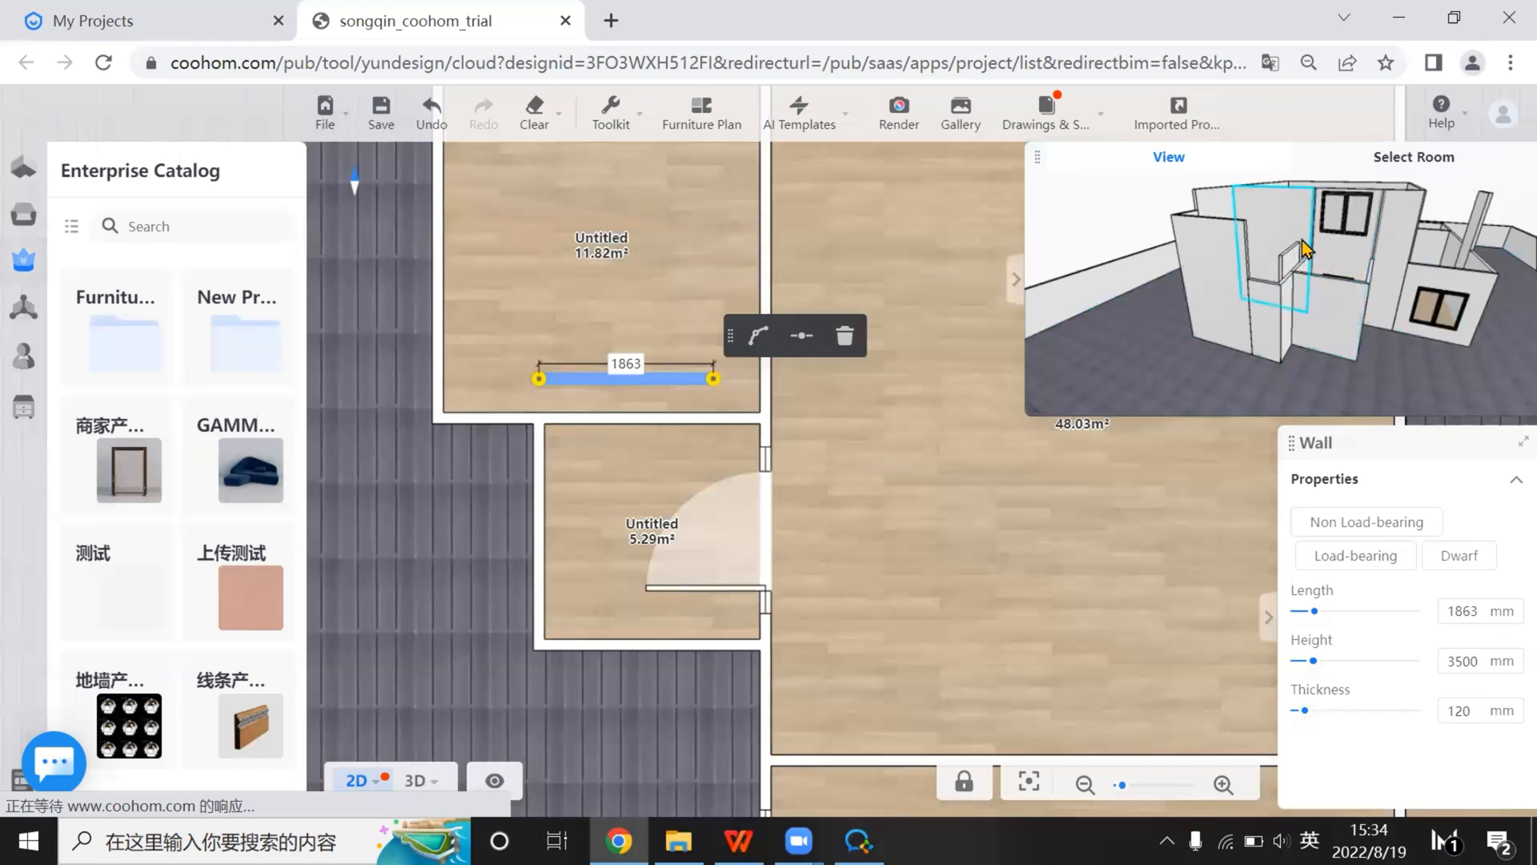
pyautogui.click(1342, 228)
pyautogui.scroll(-2, 1449, 681)
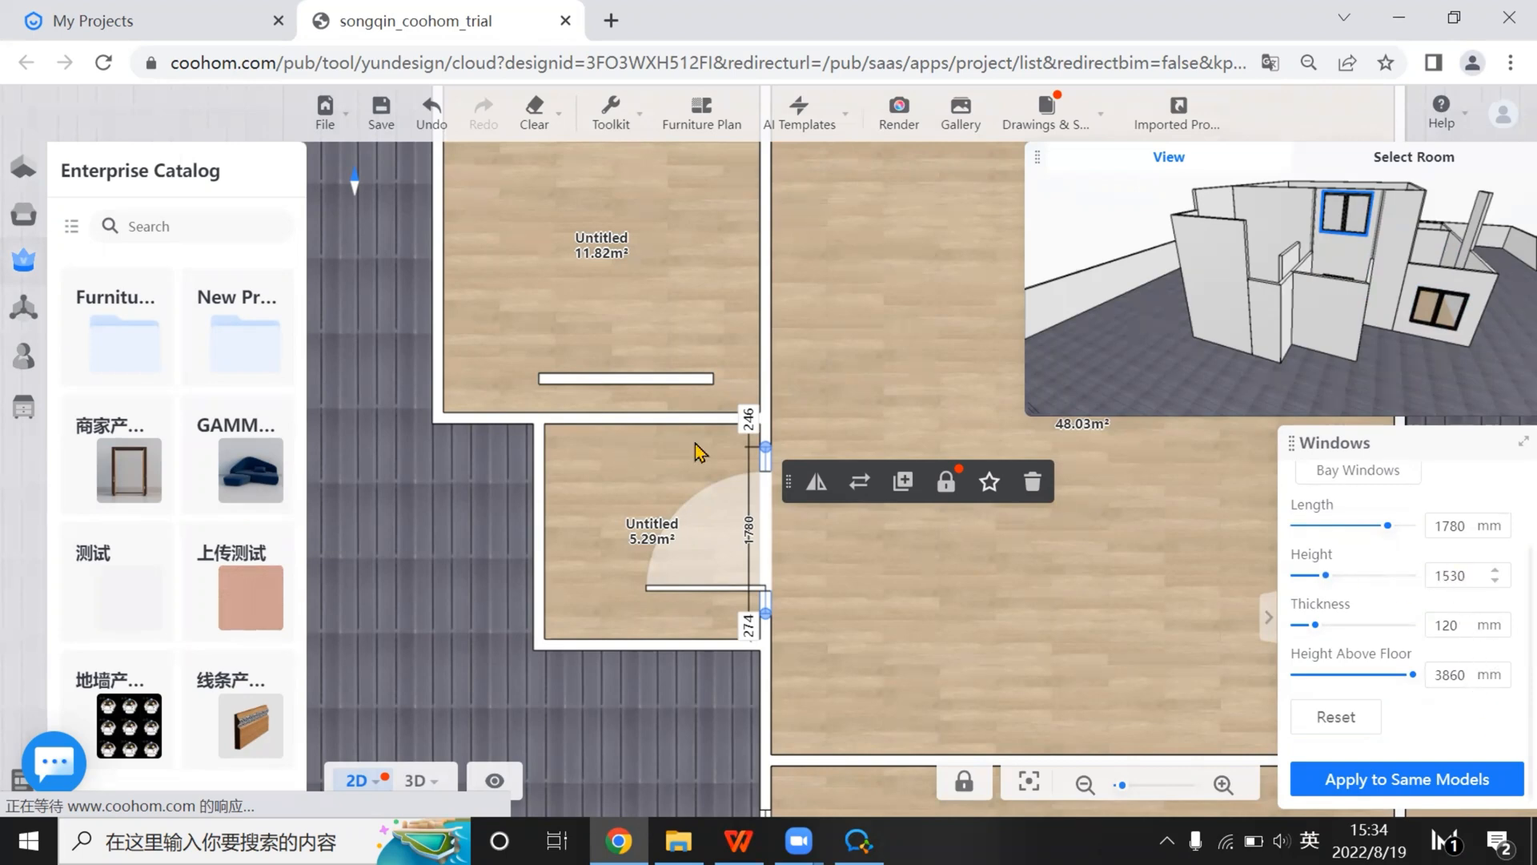
pyautogui.click(671, 378)
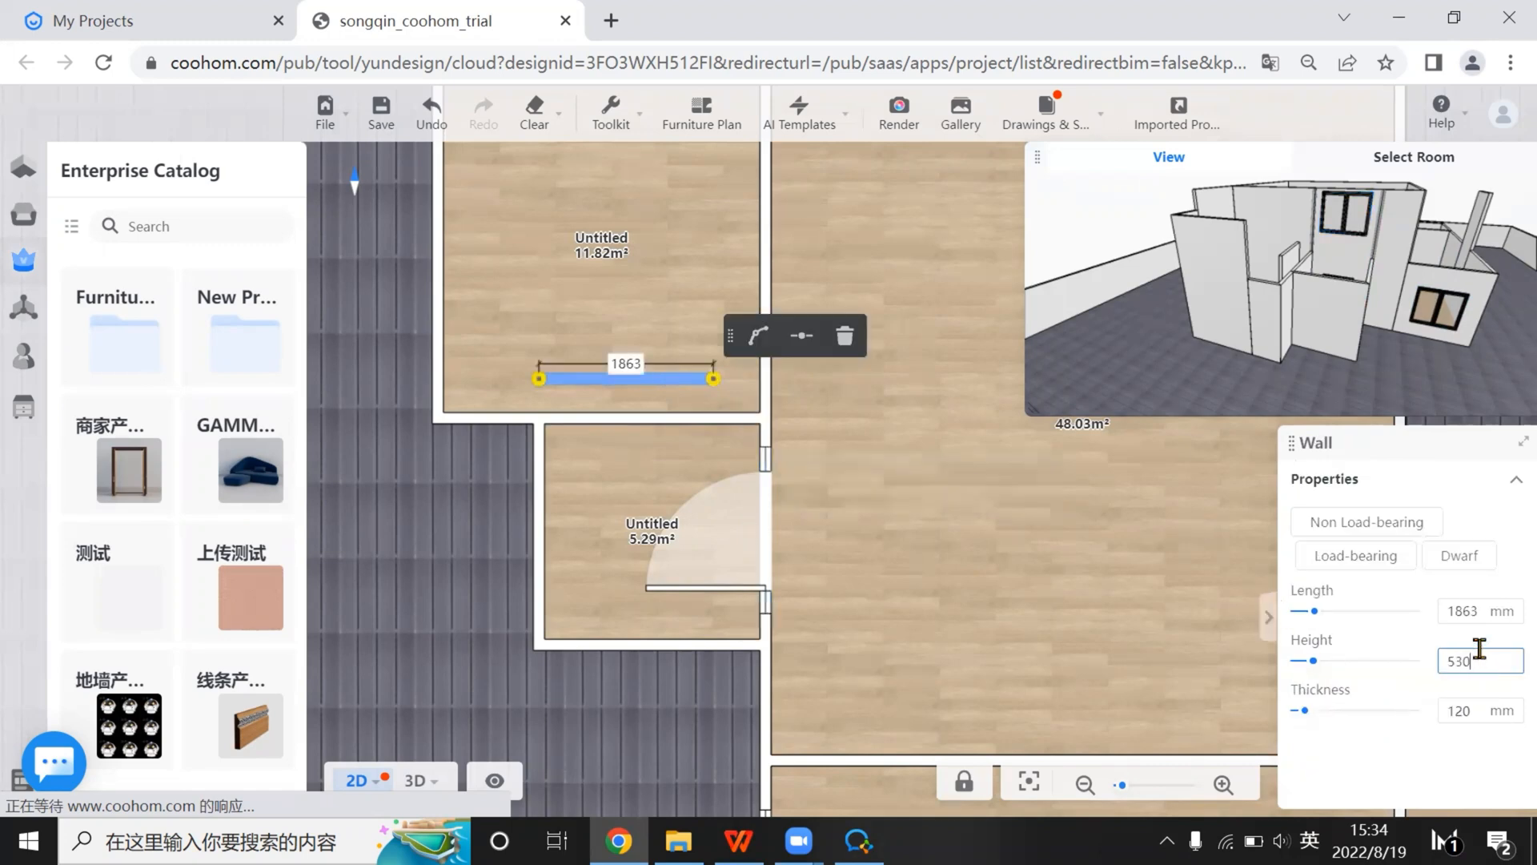
pyautogui.press('Return')
pyautogui.moveTo(415, 773)
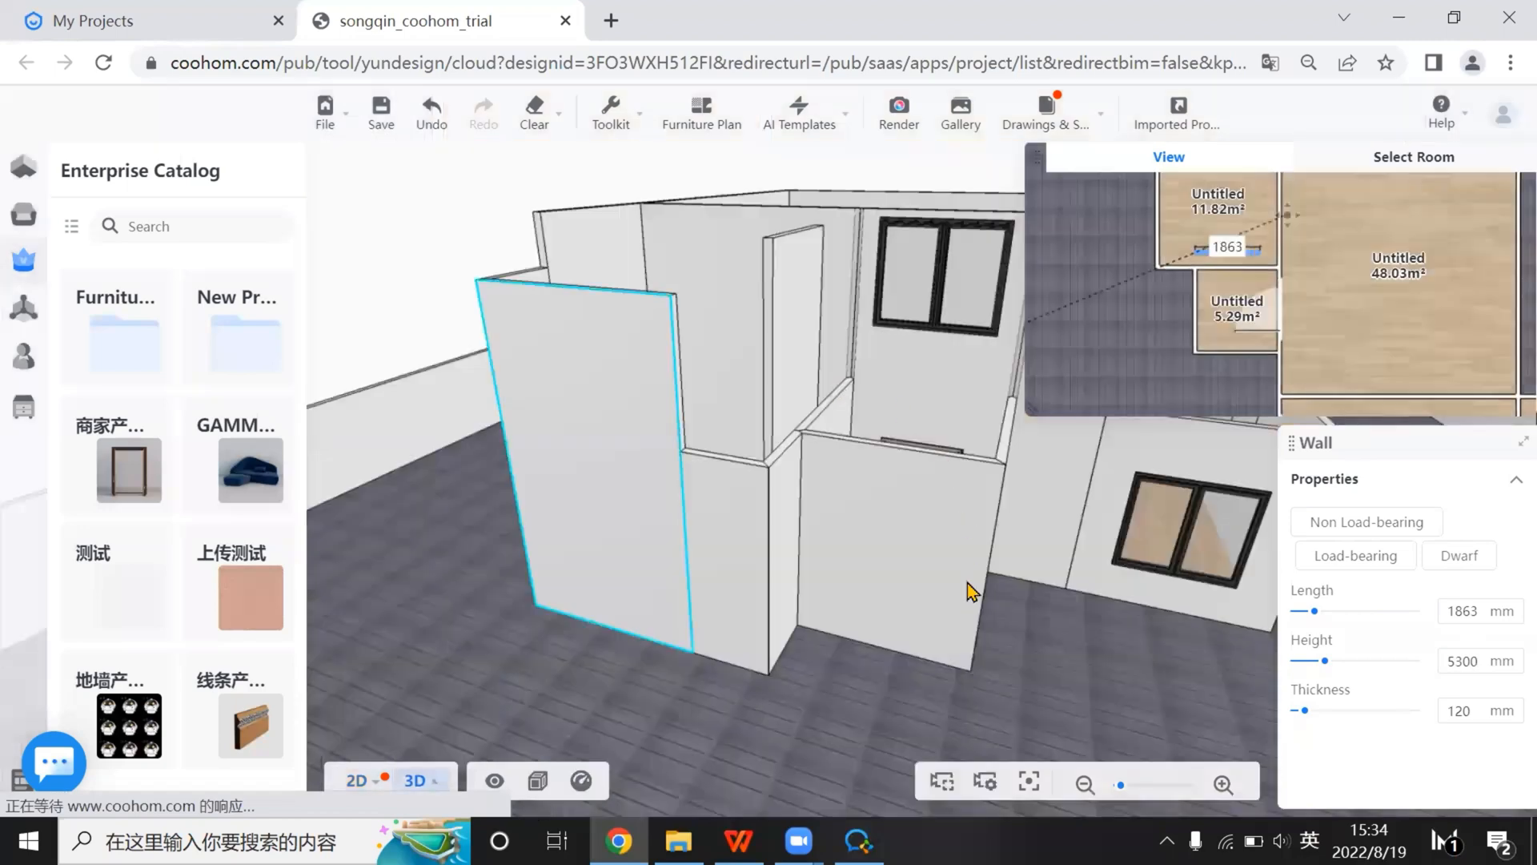
pyautogui.moveTo(921, 563); pyautogui.dragTo(597, 635)
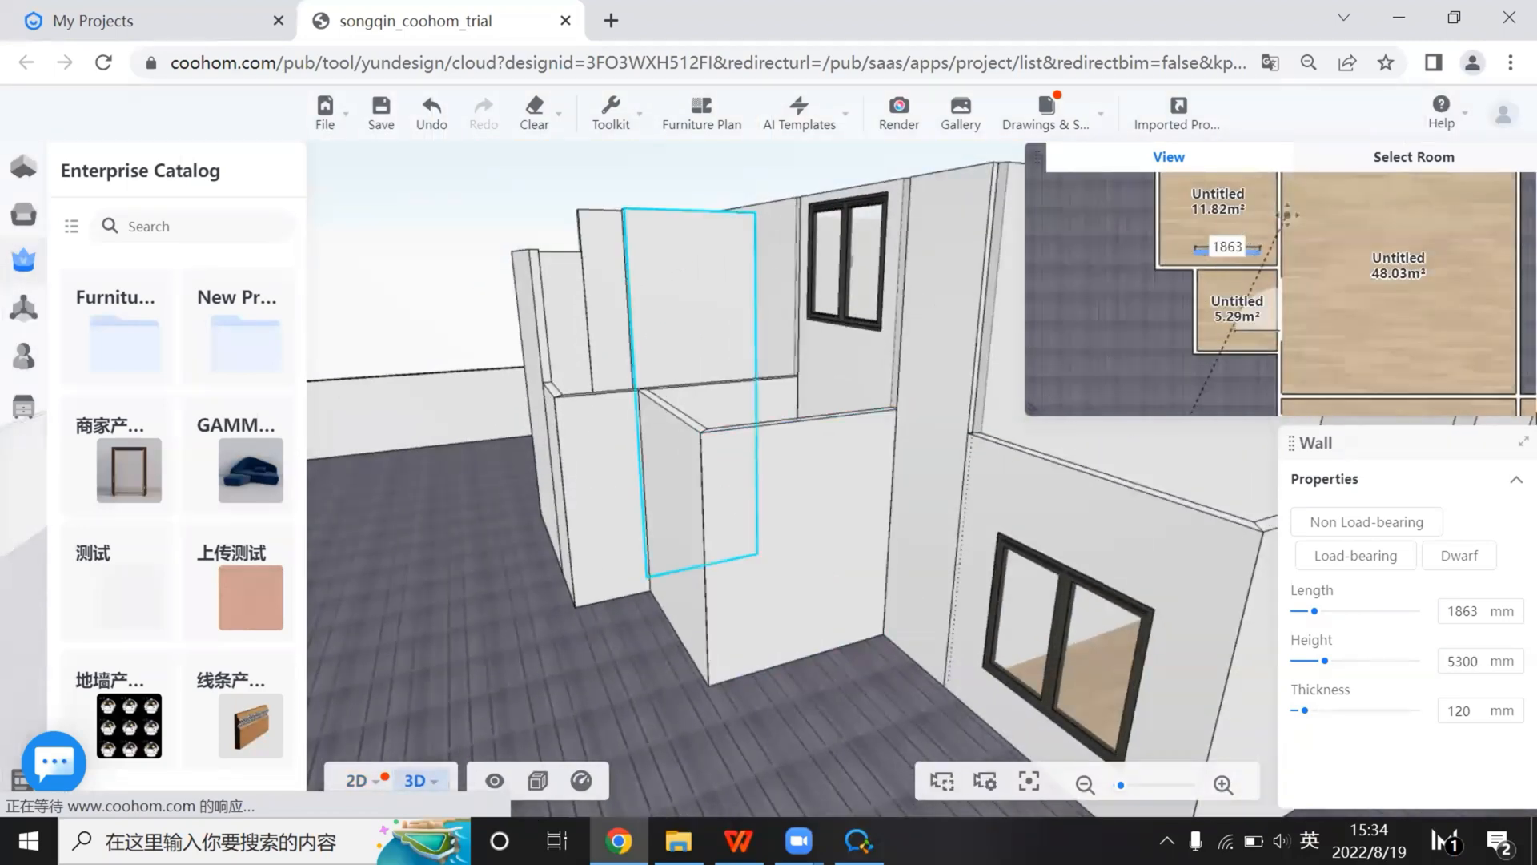
# Check the reference house in WPS, then return to the floor plan in 2D and open the library's window models
pyautogui.click(738, 841)
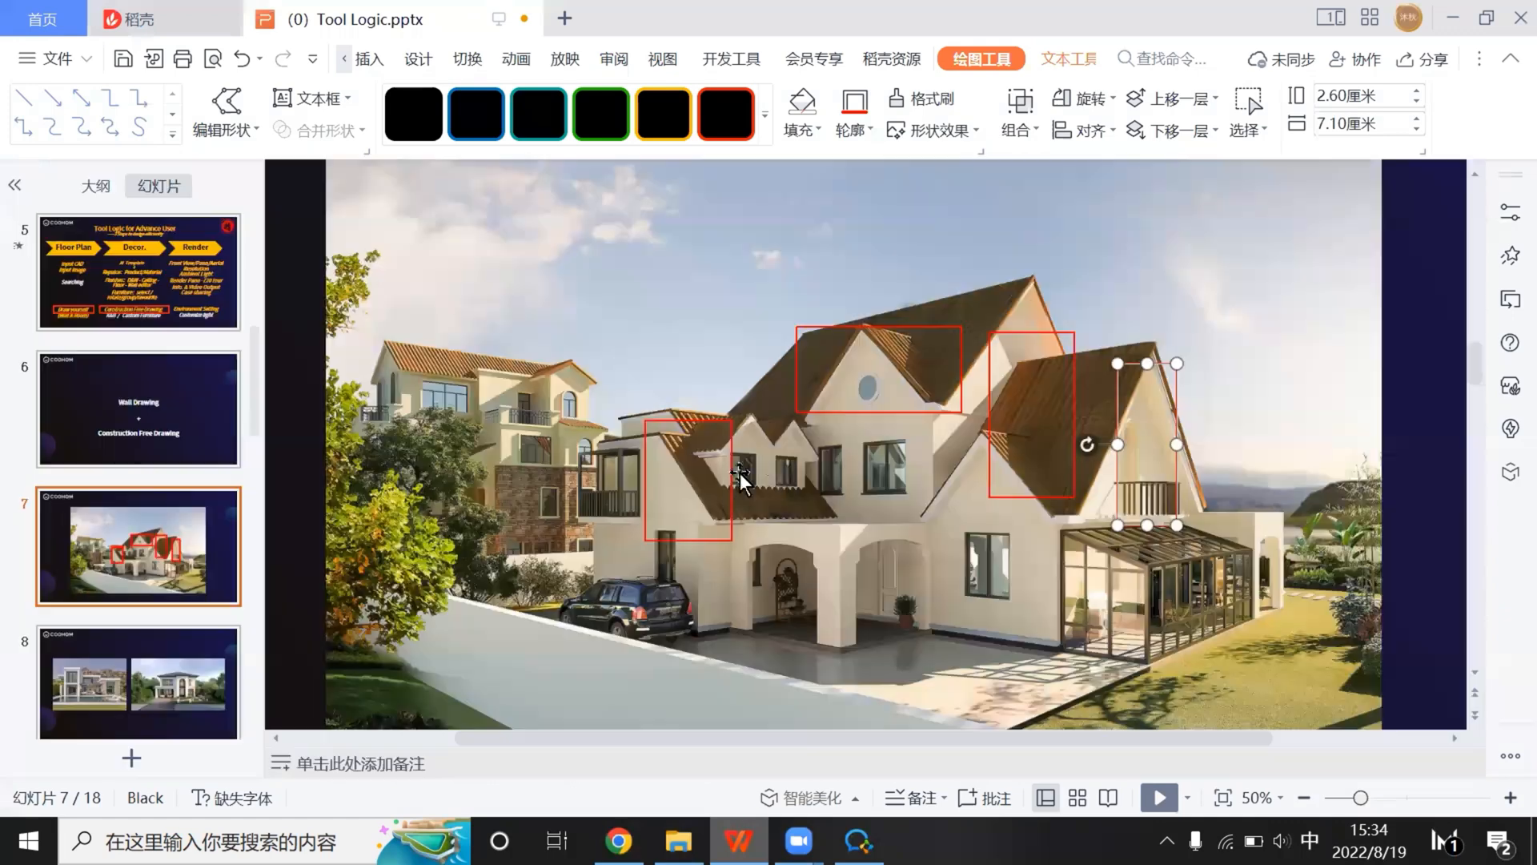
pyautogui.click(618, 841)
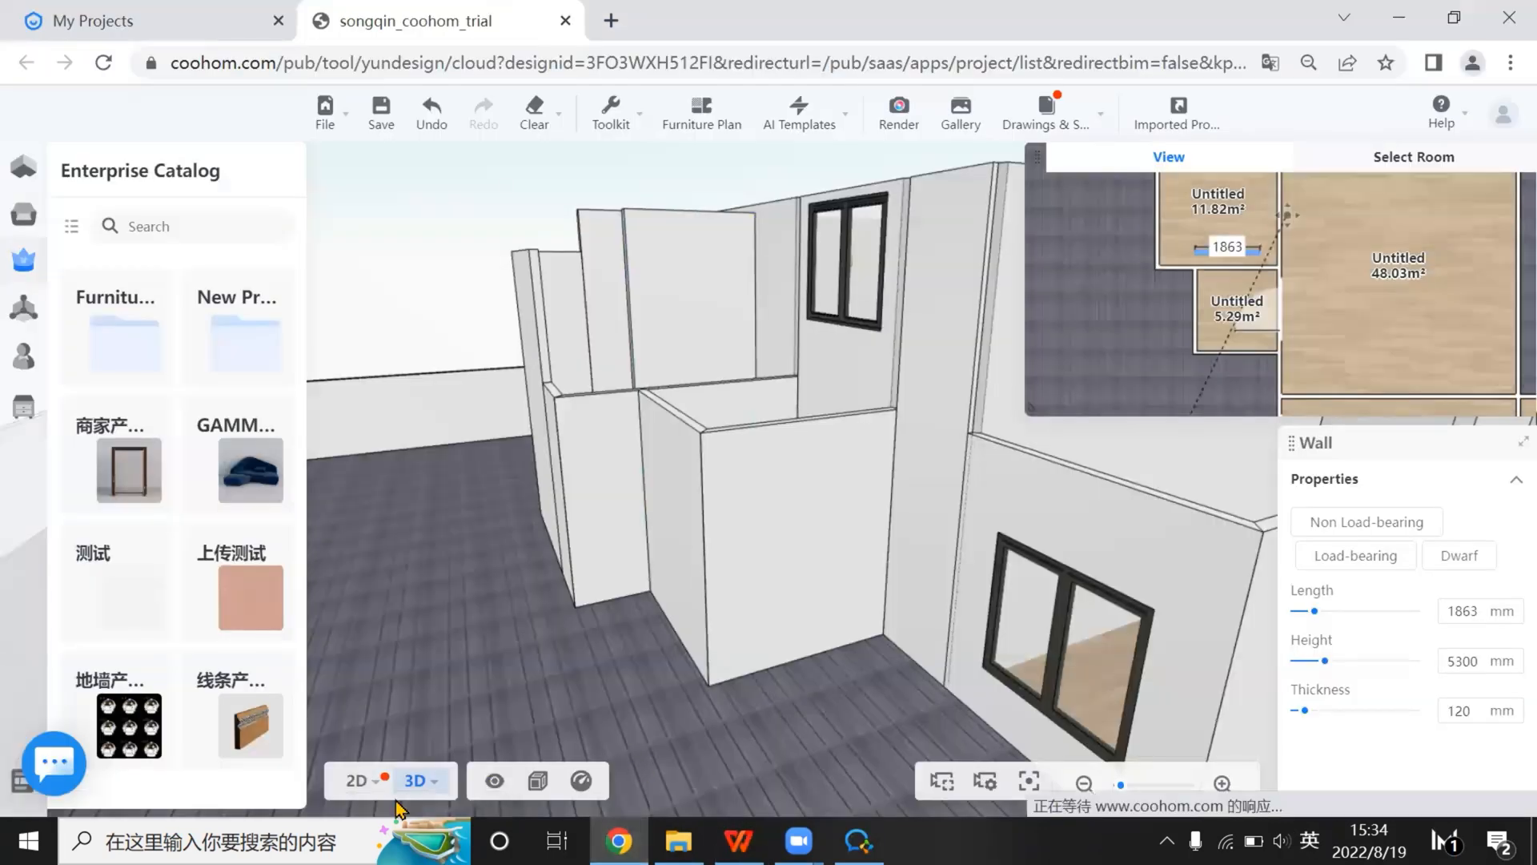
pyautogui.press('1')
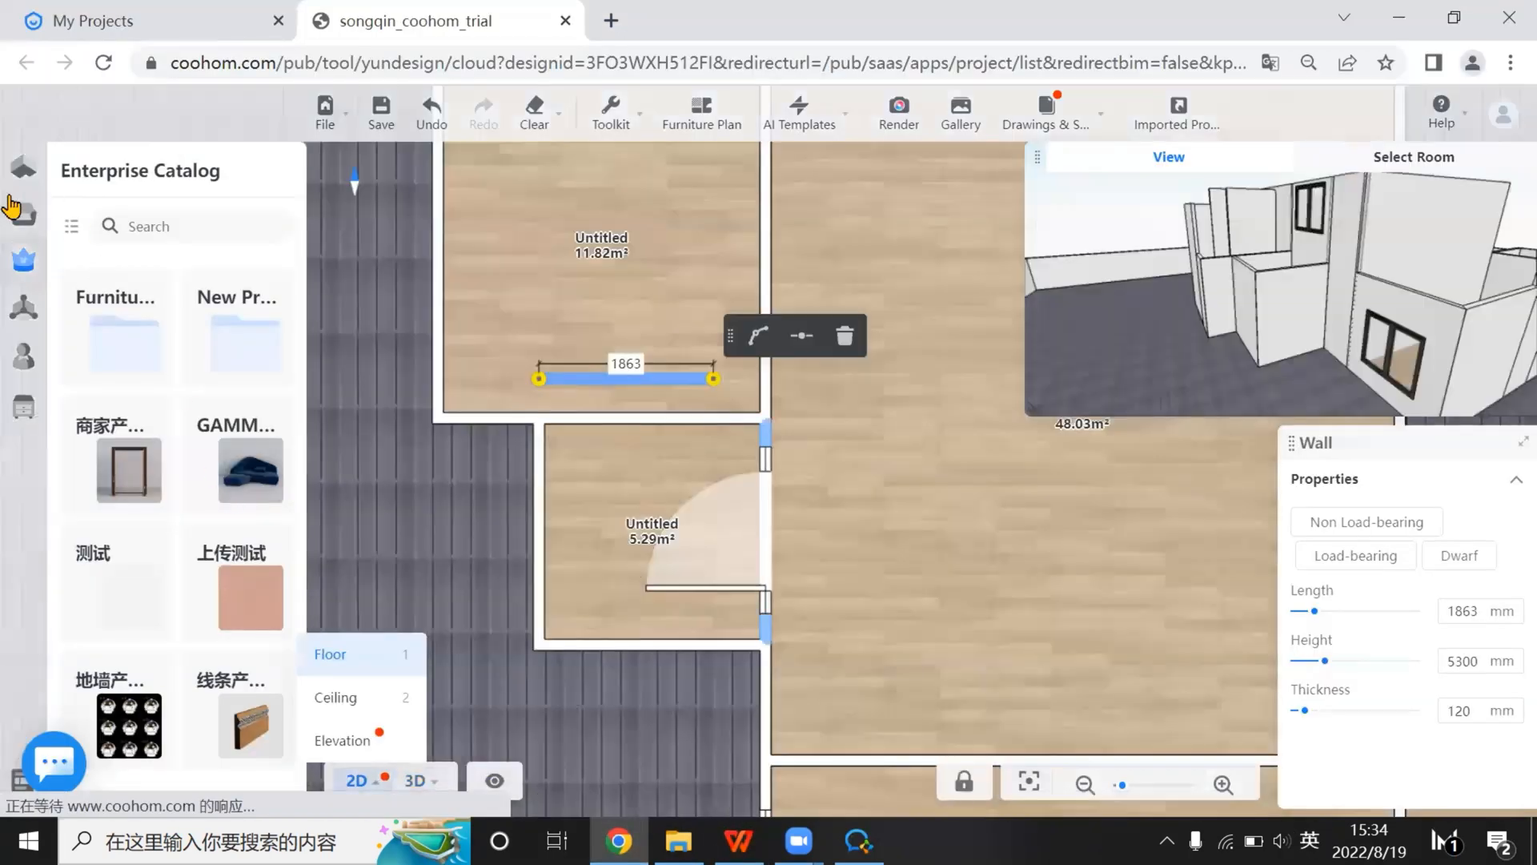
pyautogui.moveTo(11, 178)
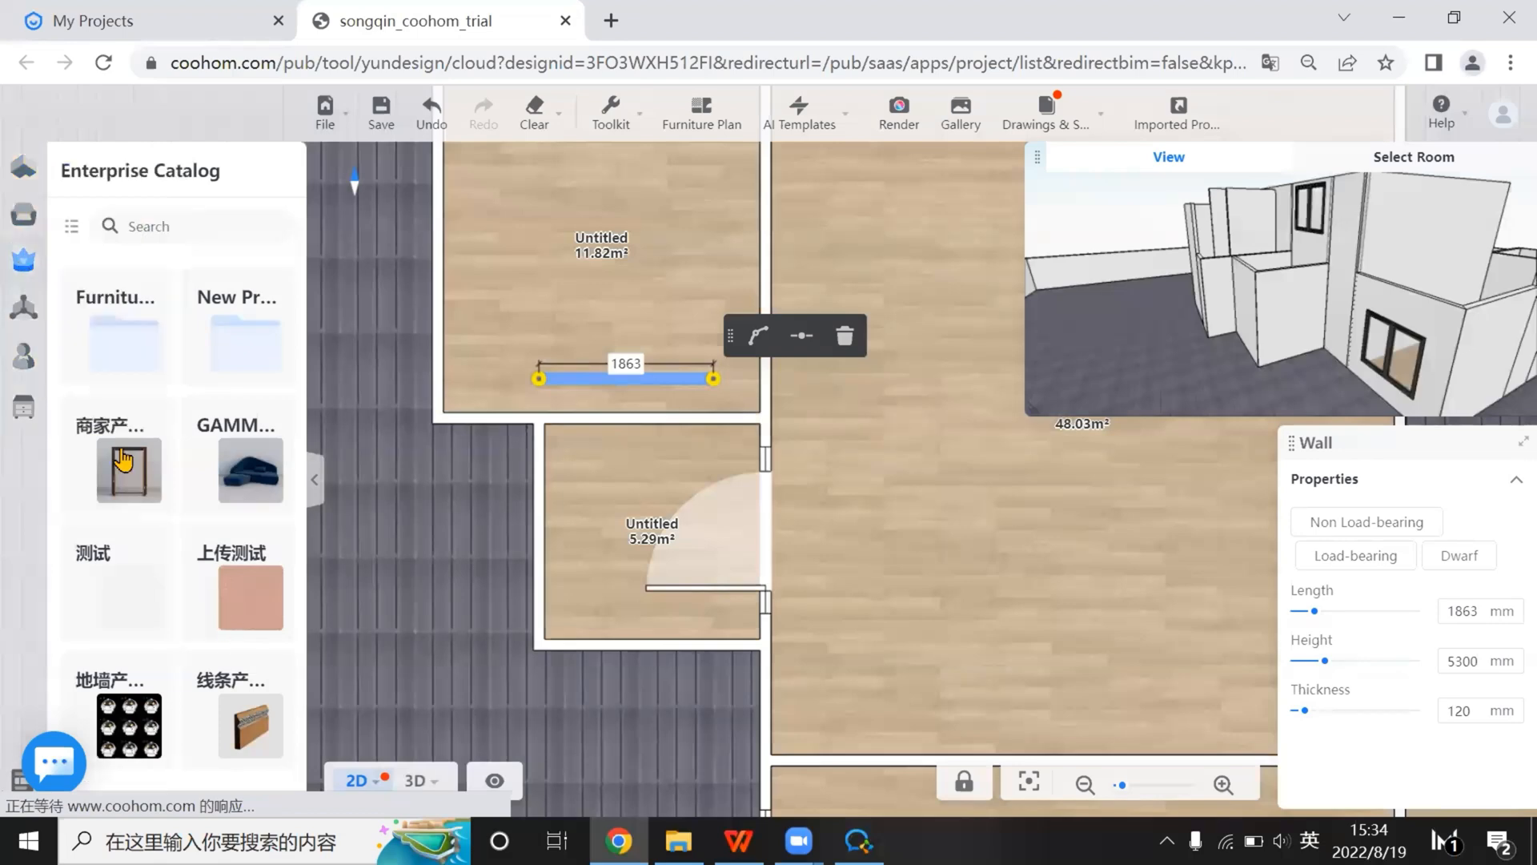
pyautogui.click(28, 218)
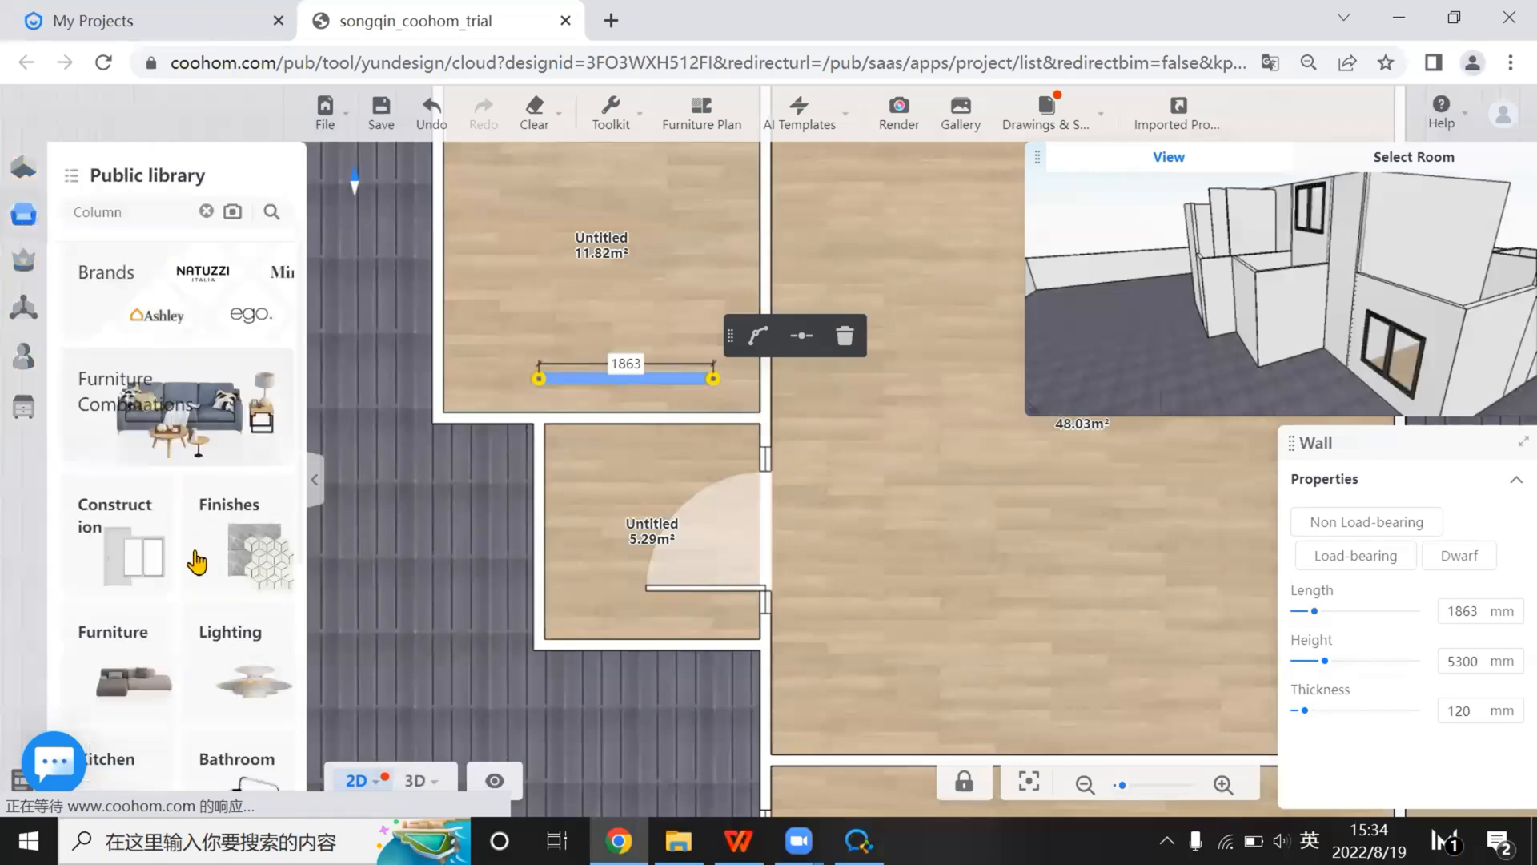
pyautogui.click(155, 558)
pyautogui.click(199, 314)
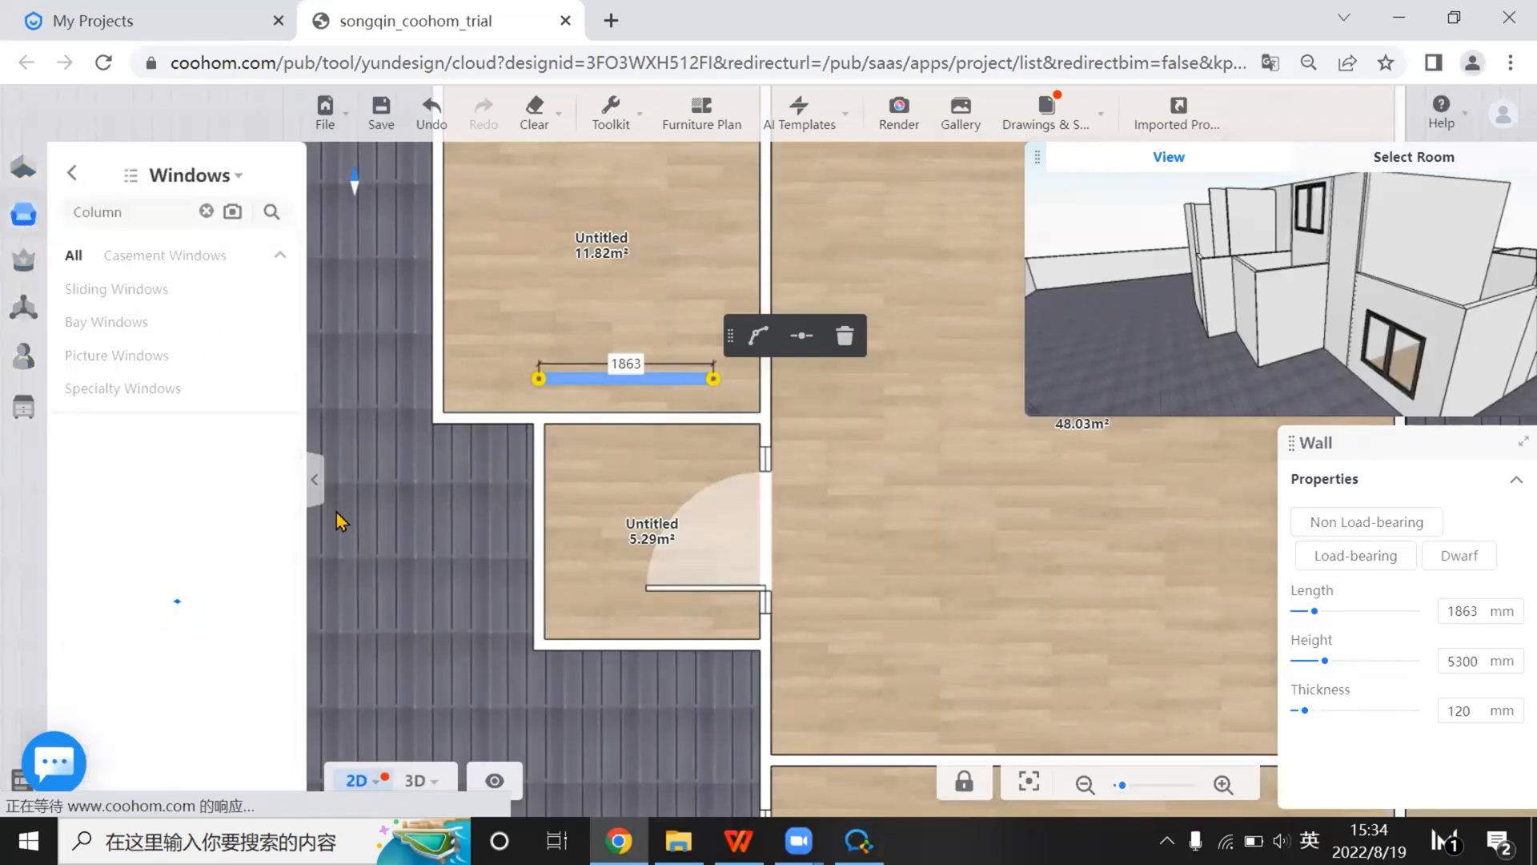
# Browse the window models and place the Double window closure in the 1863 mm freestanding wall
pyautogui.scroll(-5, 200, 577)
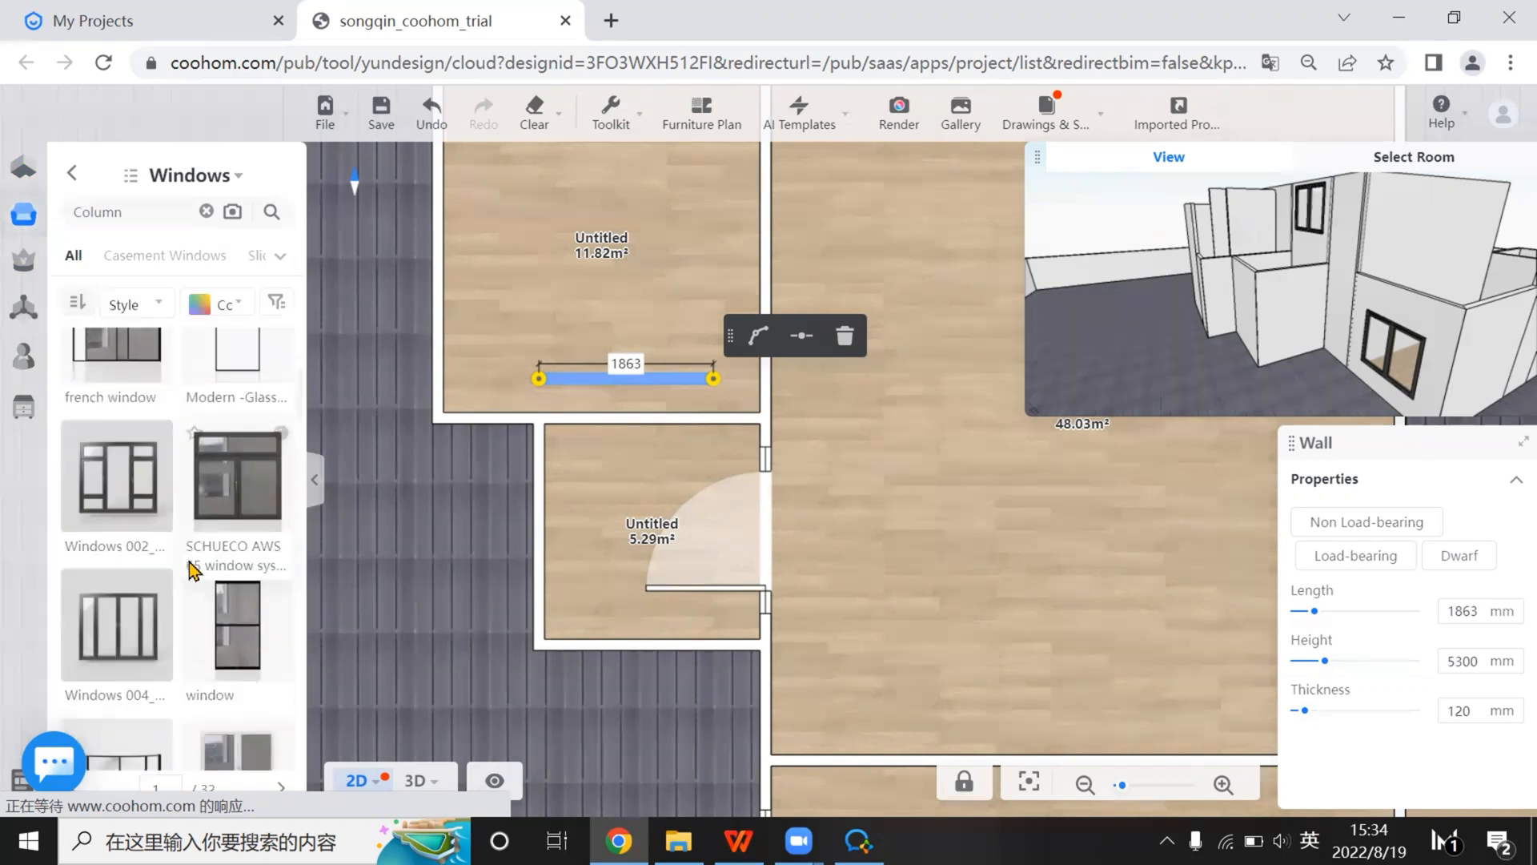
pyautogui.scroll(-10, 190, 564)
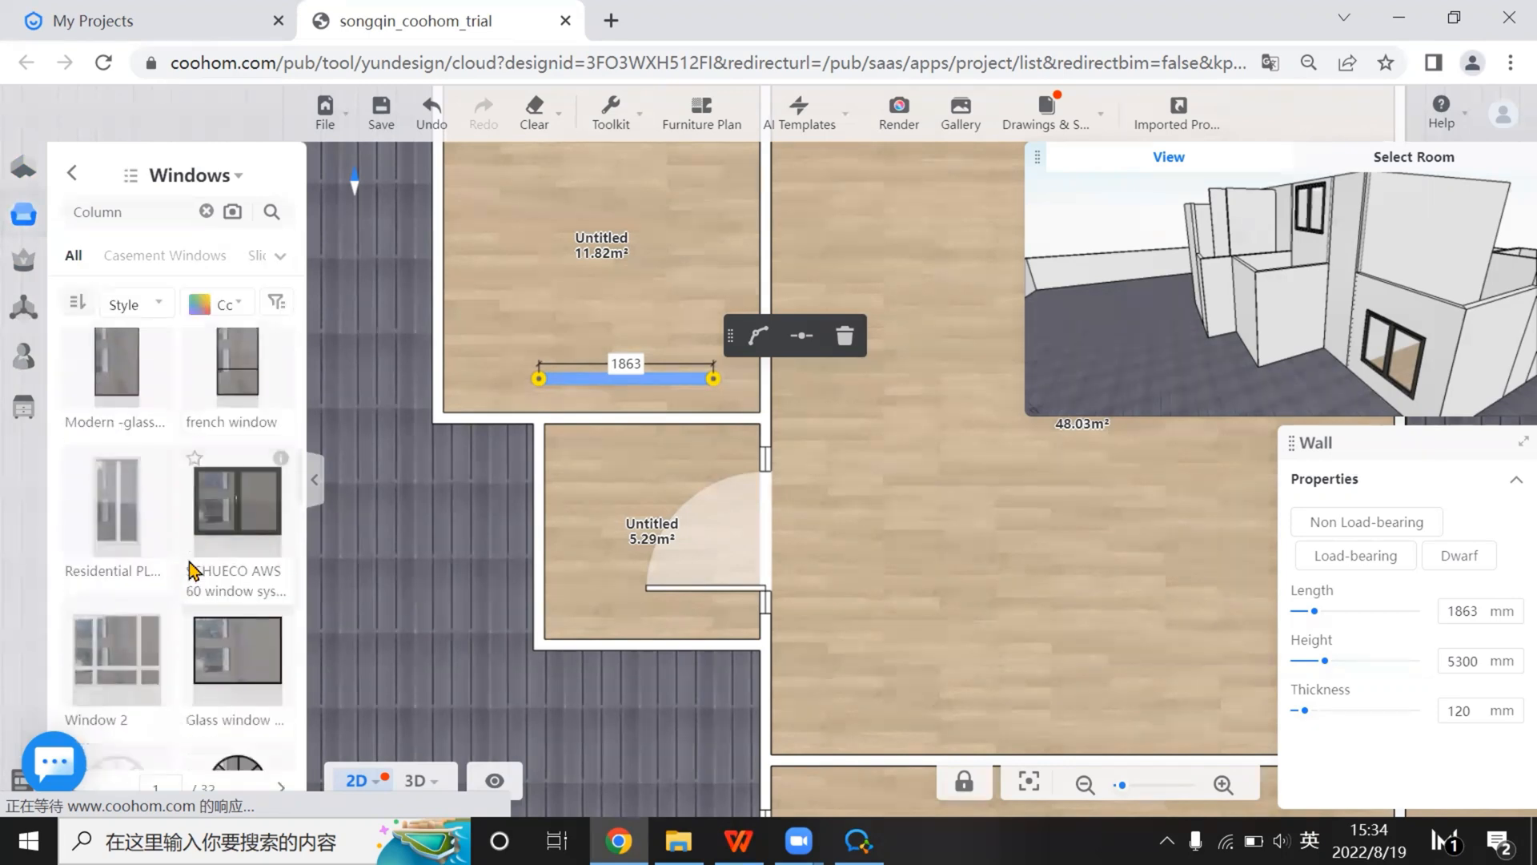
pyautogui.scroll(-5, 191, 565)
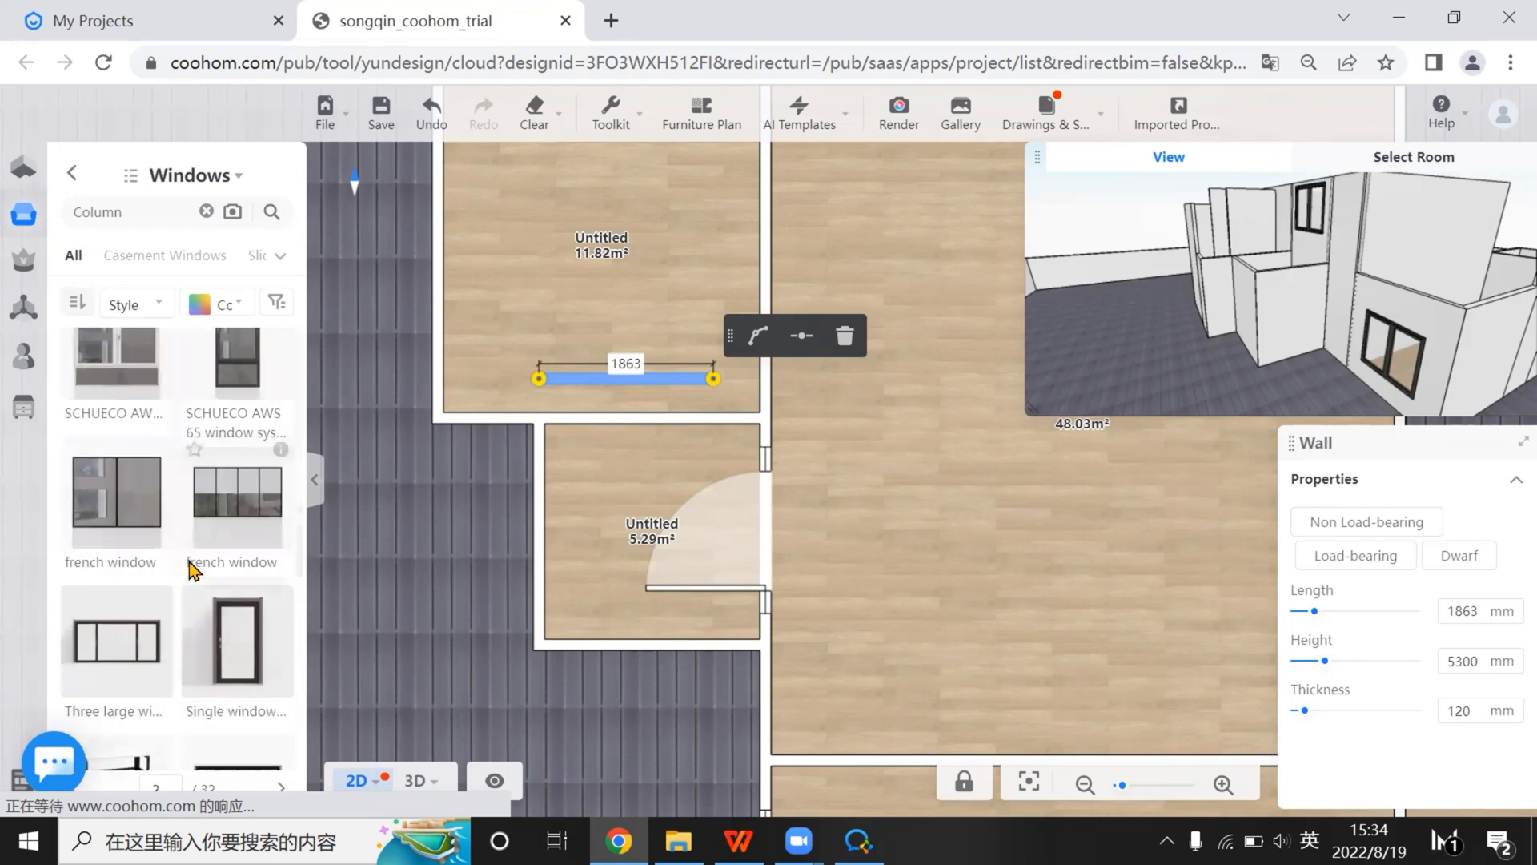
pyautogui.scroll(-5, 192, 576)
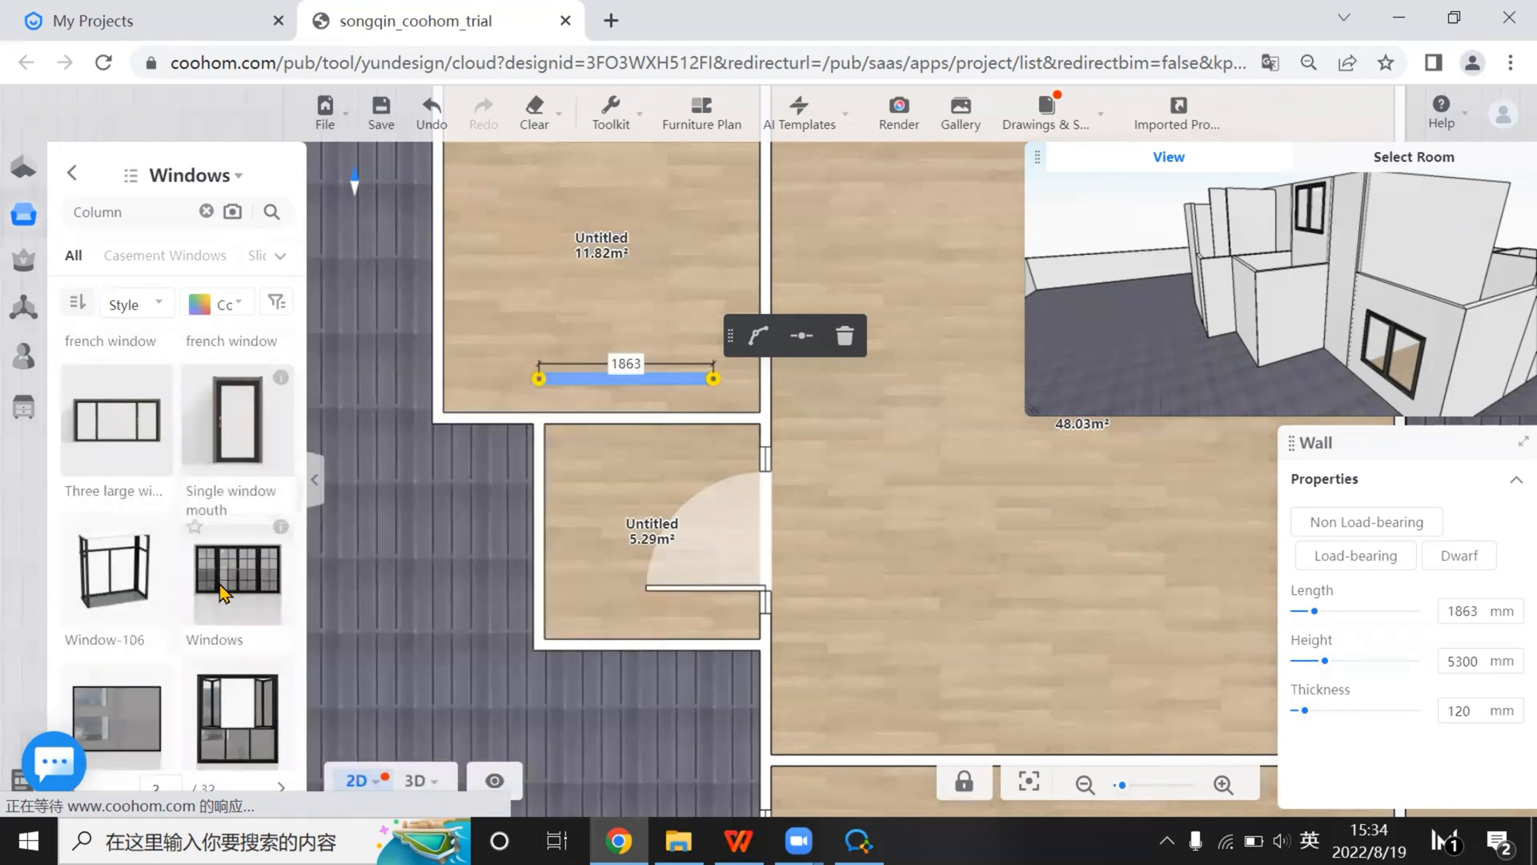
pyautogui.scroll(-5, 223, 592)
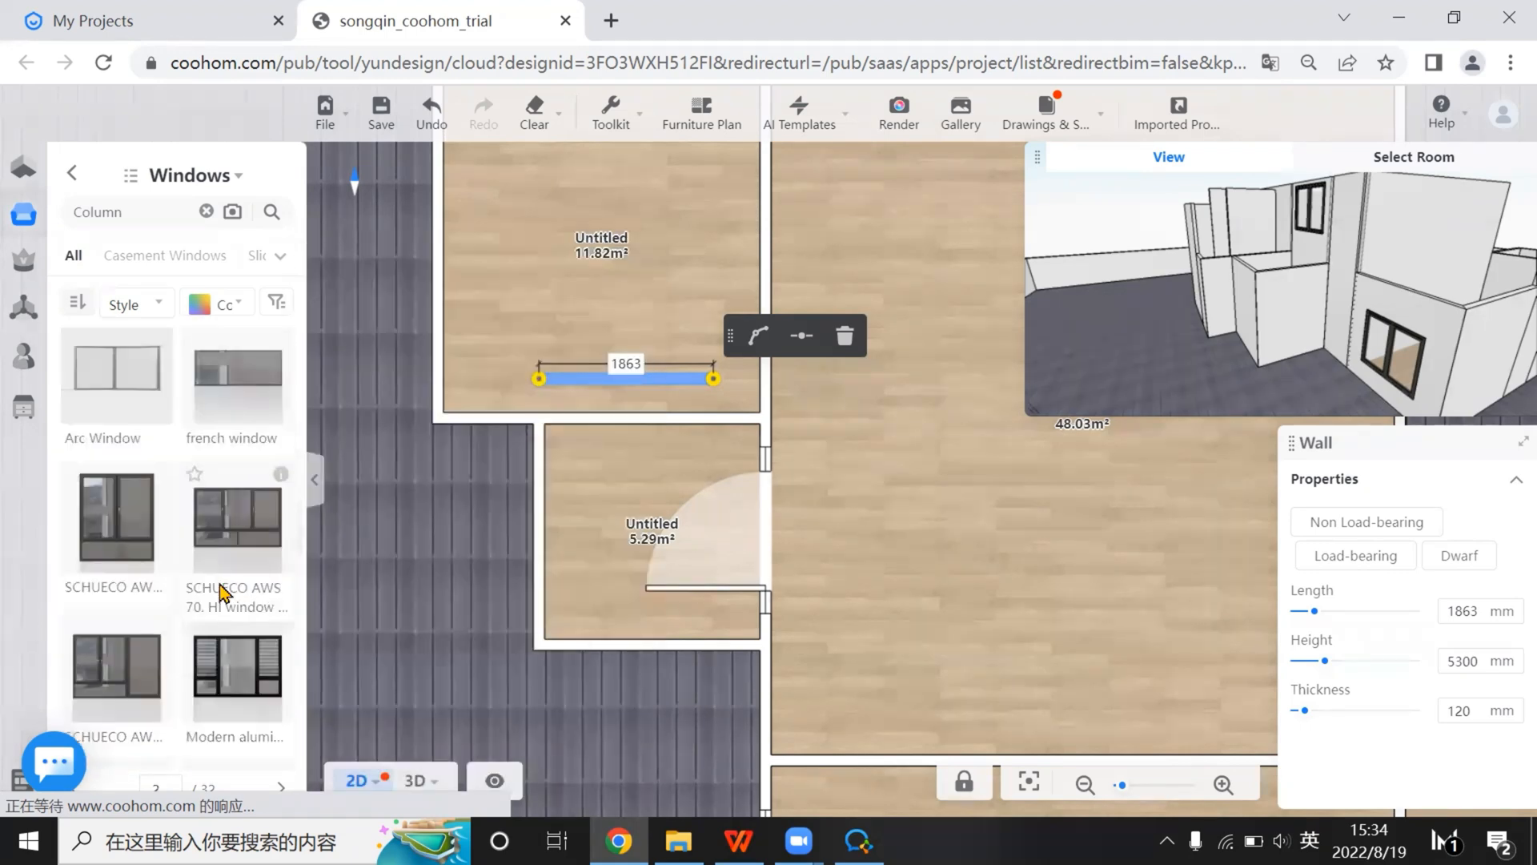
pyautogui.scroll(-3, 223, 593)
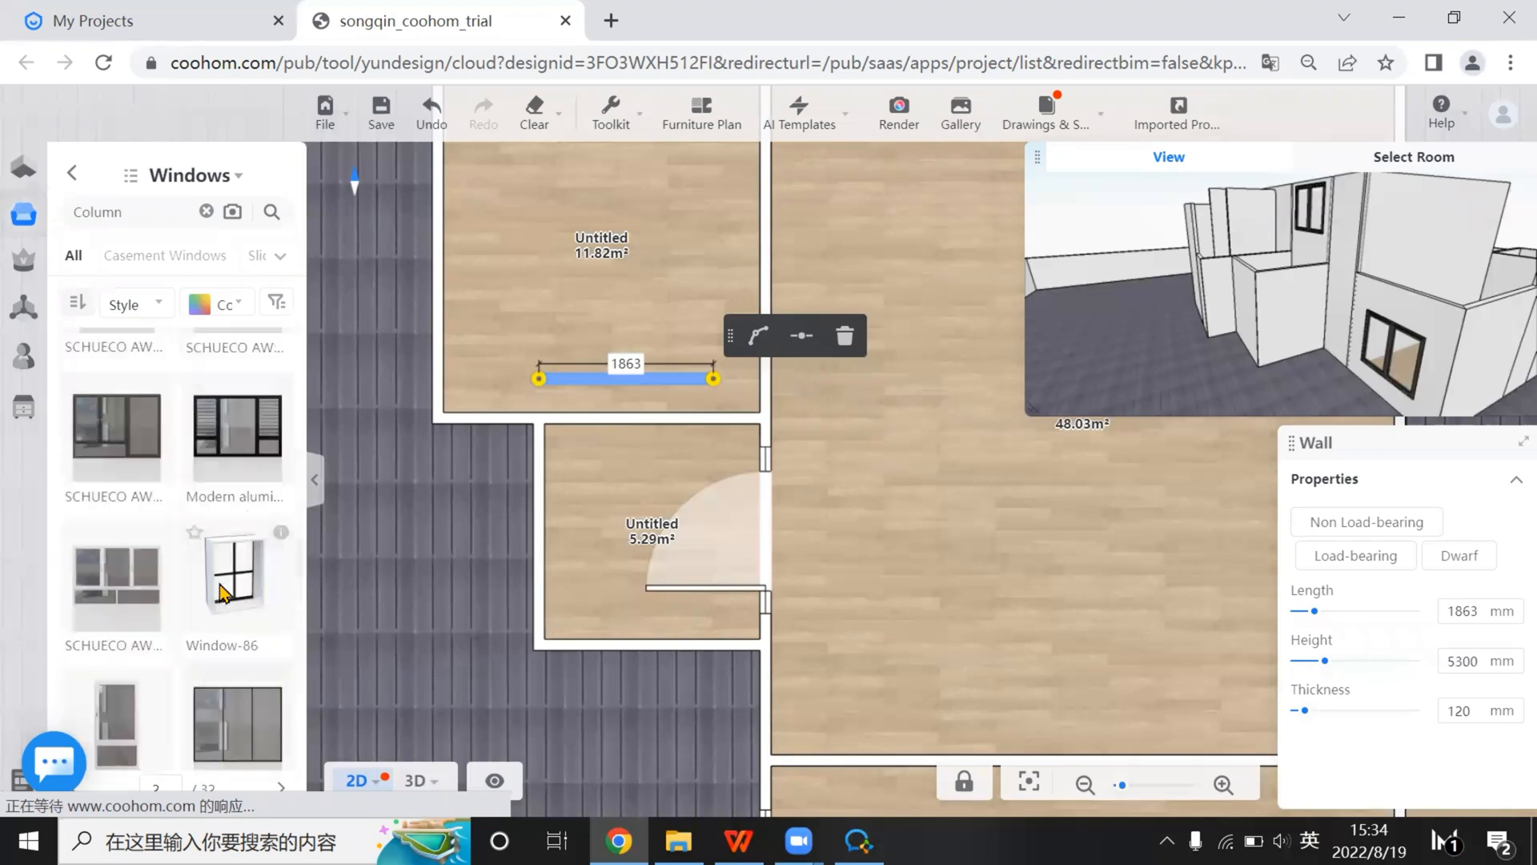
pyautogui.scroll(-3, 223, 593)
pyautogui.moveTo(278, 506)
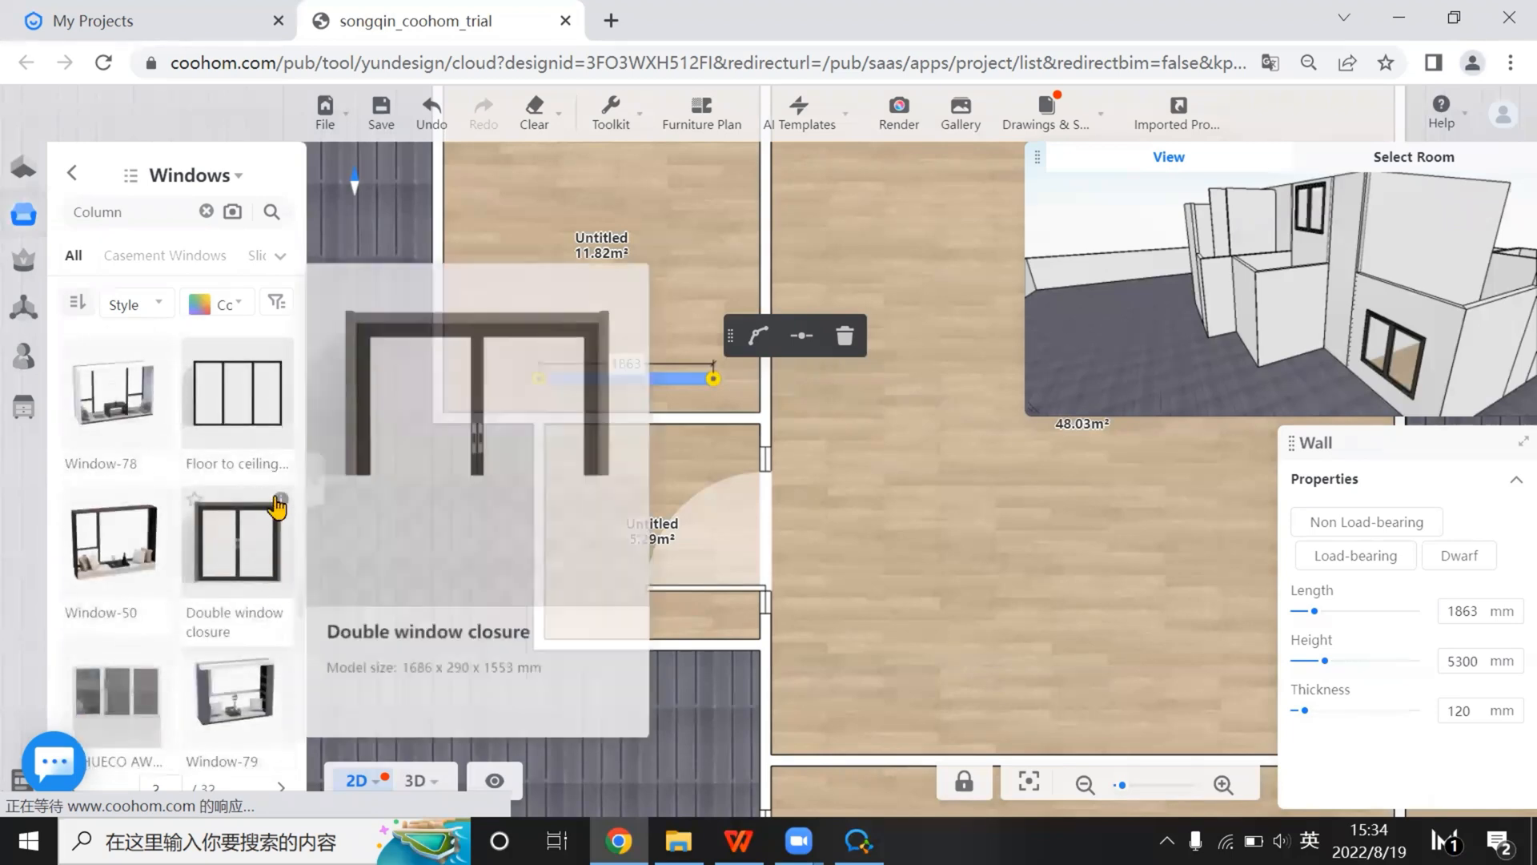
pyautogui.click(242, 565)
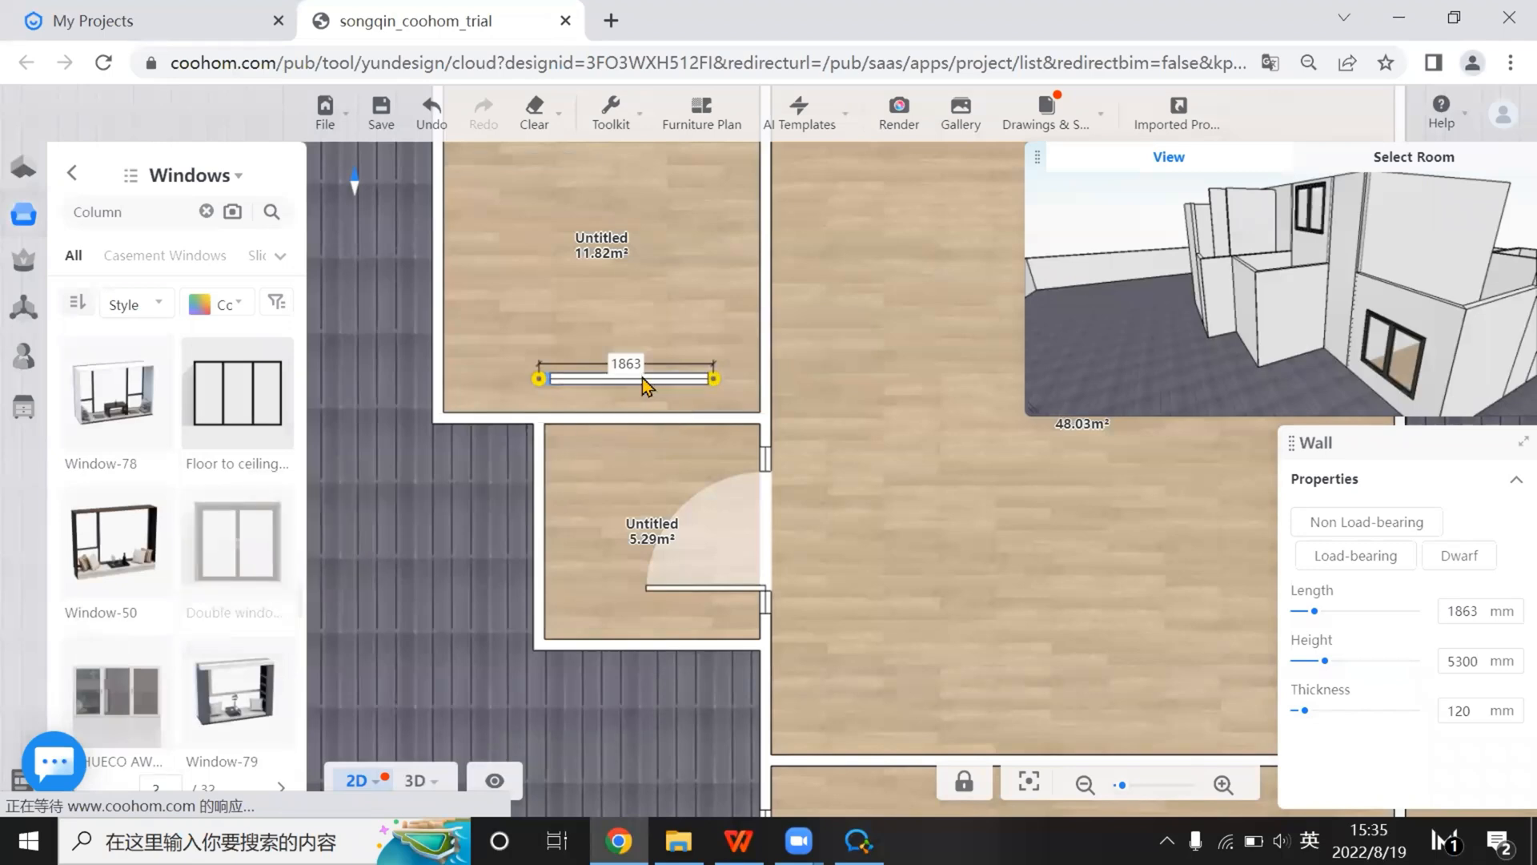
pyautogui.click(642, 378)
# Shorten the new window to 576 mm toward the wall's left end, with height 1270 mm and 3432 mm above the floor
pyautogui.scroll(3, 794, 379)
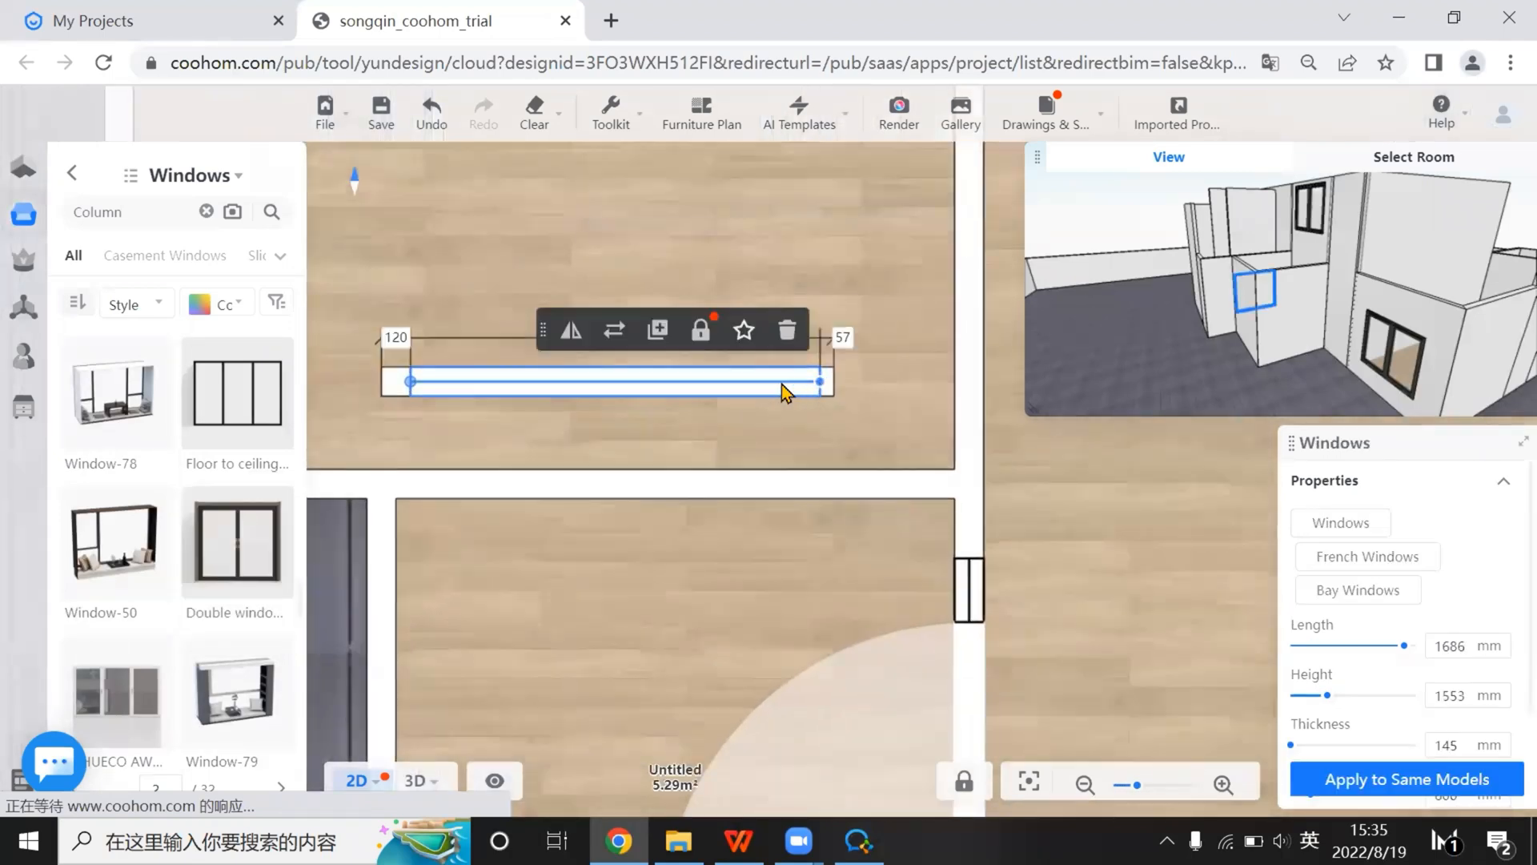
pyautogui.moveTo(820, 382); pyautogui.dragTo(551, 391)
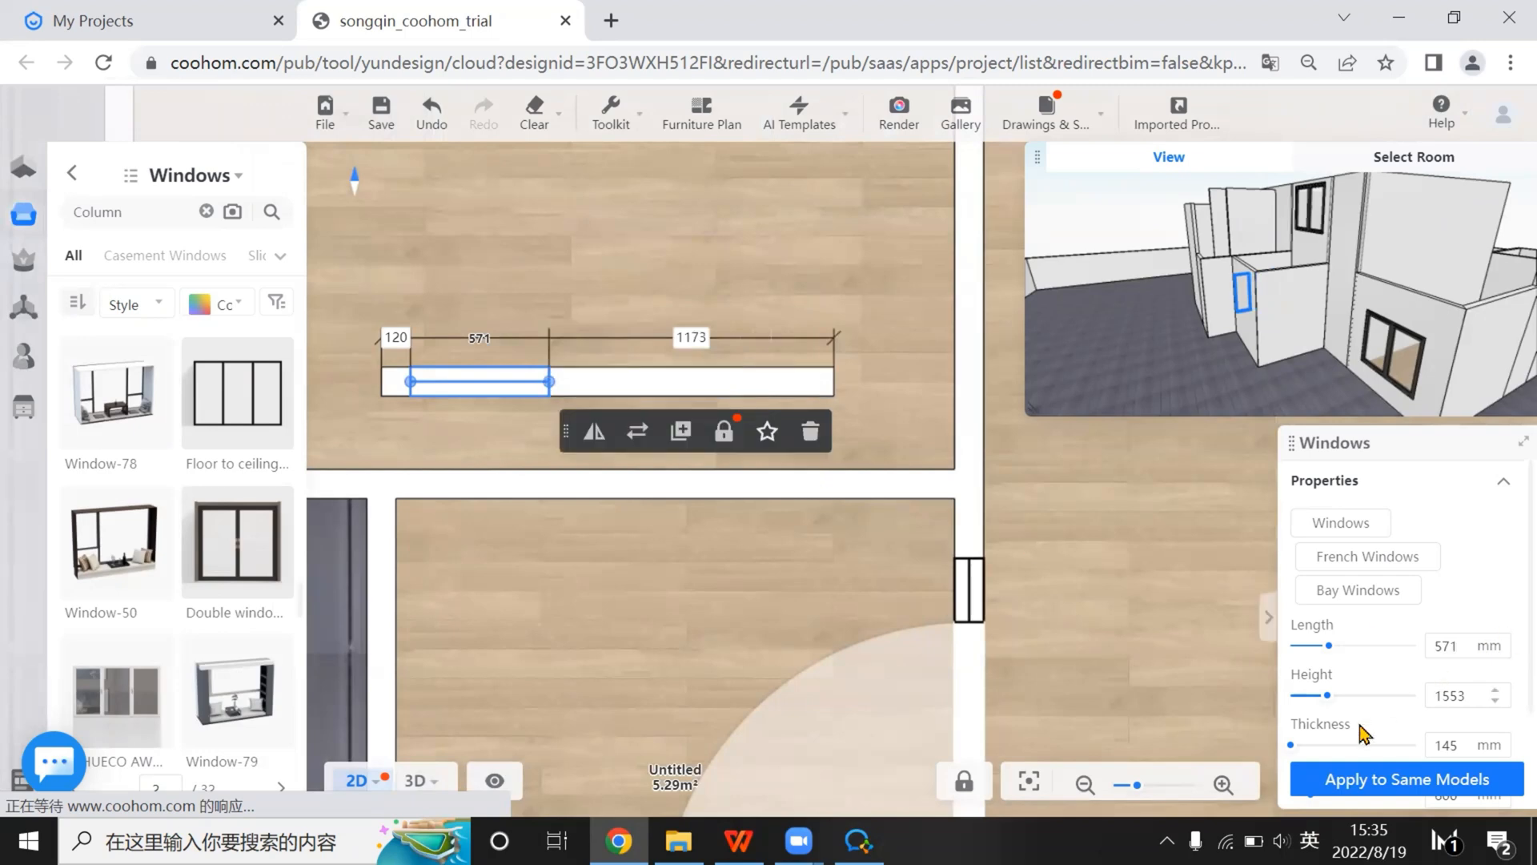
pyautogui.scroll(-2, 1321, 704)
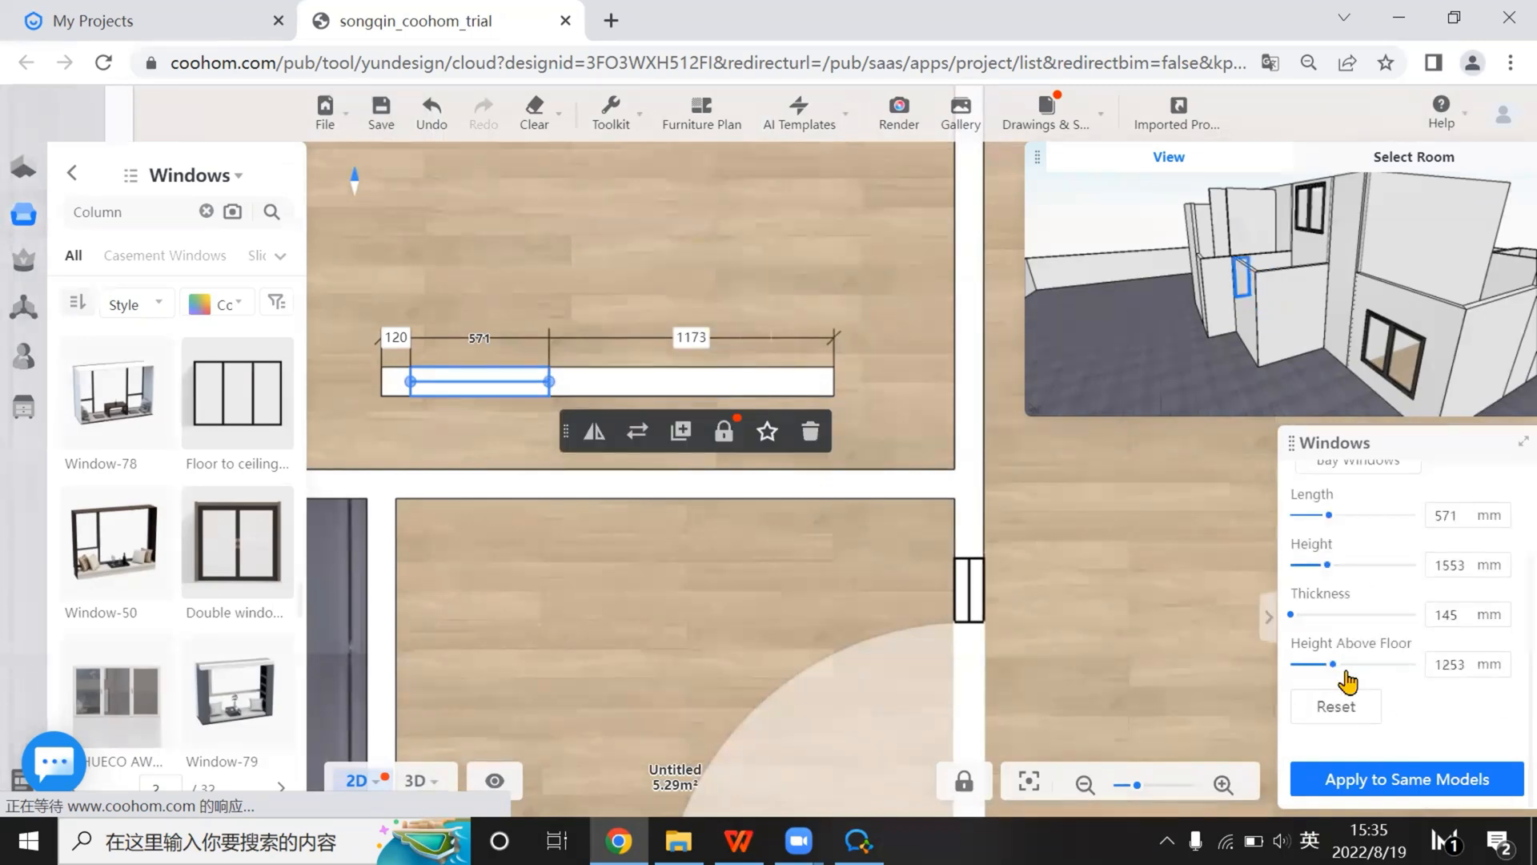
pyautogui.moveTo(1329, 516); pyautogui.dragTo(1330, 517)
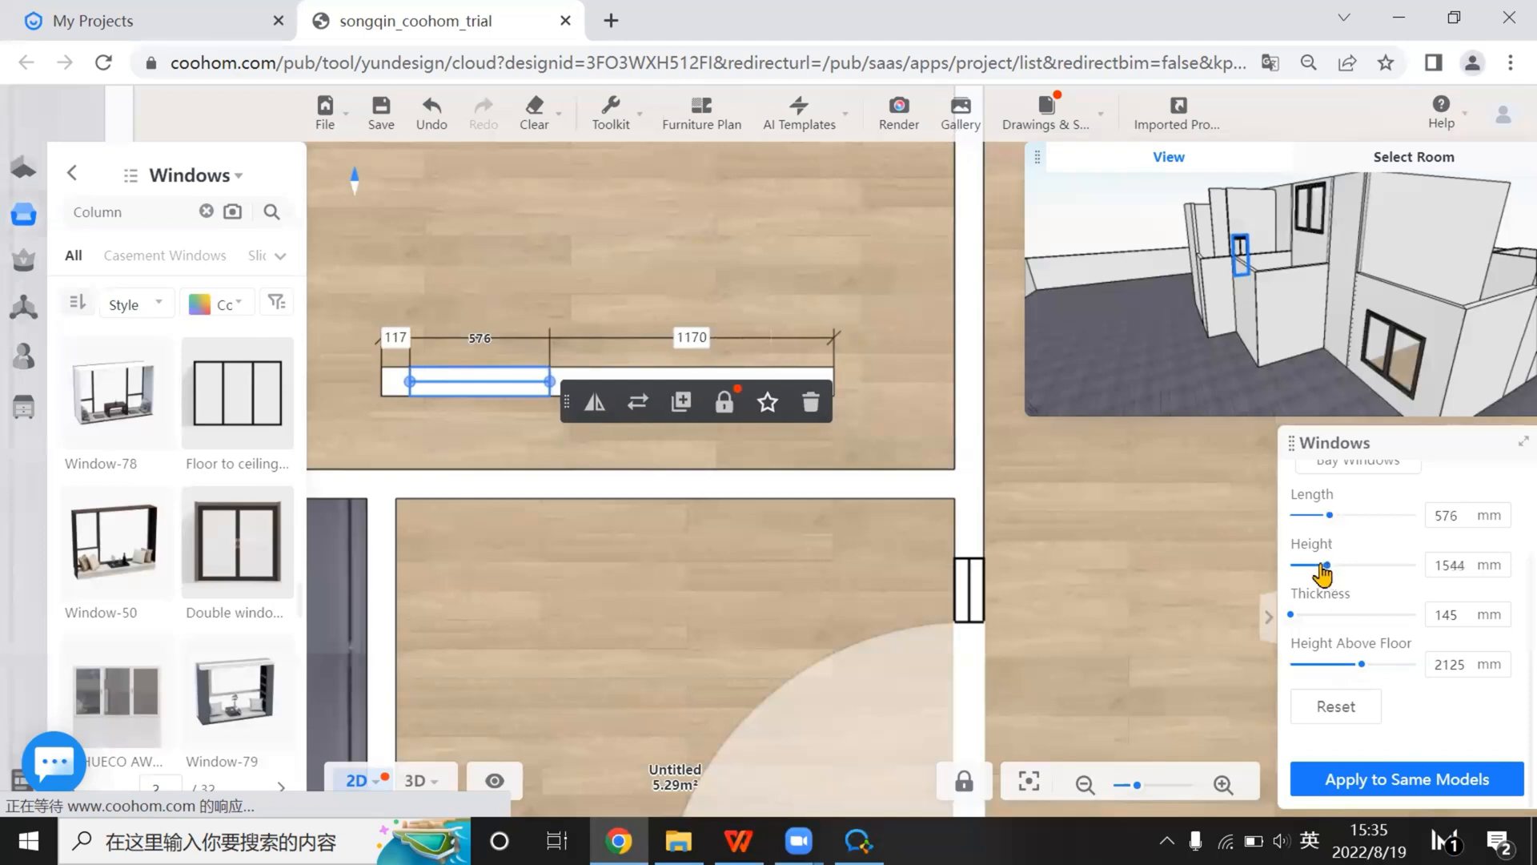
pyautogui.moveTo(1357, 664); pyautogui.dragTo(1401, 666)
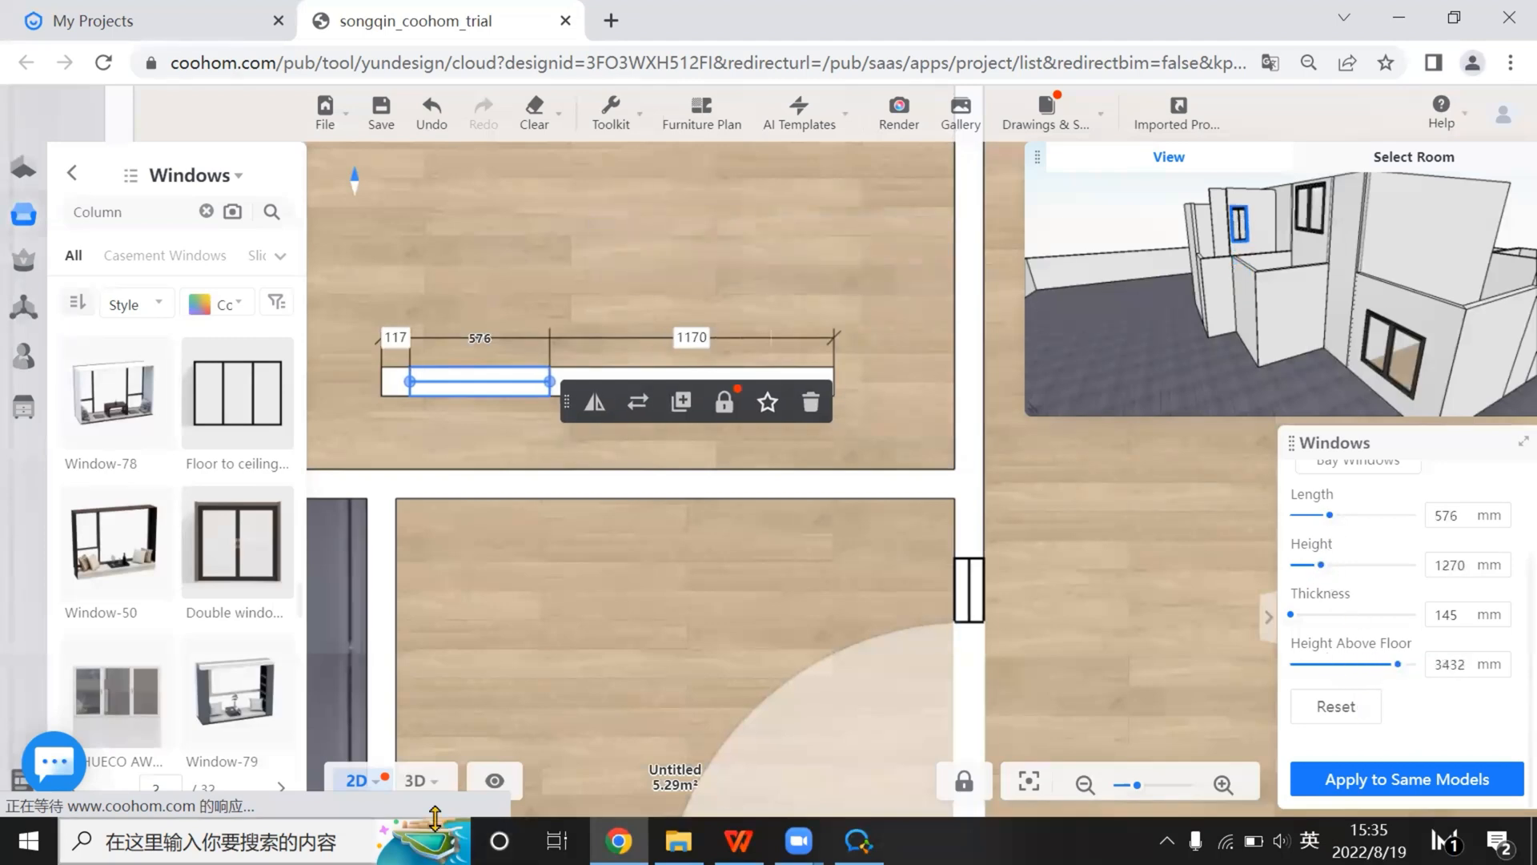
# In 3D, adjust the window to 736 mm long and 1087 mm high, and raise it to 3914 mm above the floor
pyautogui.click(422, 780)
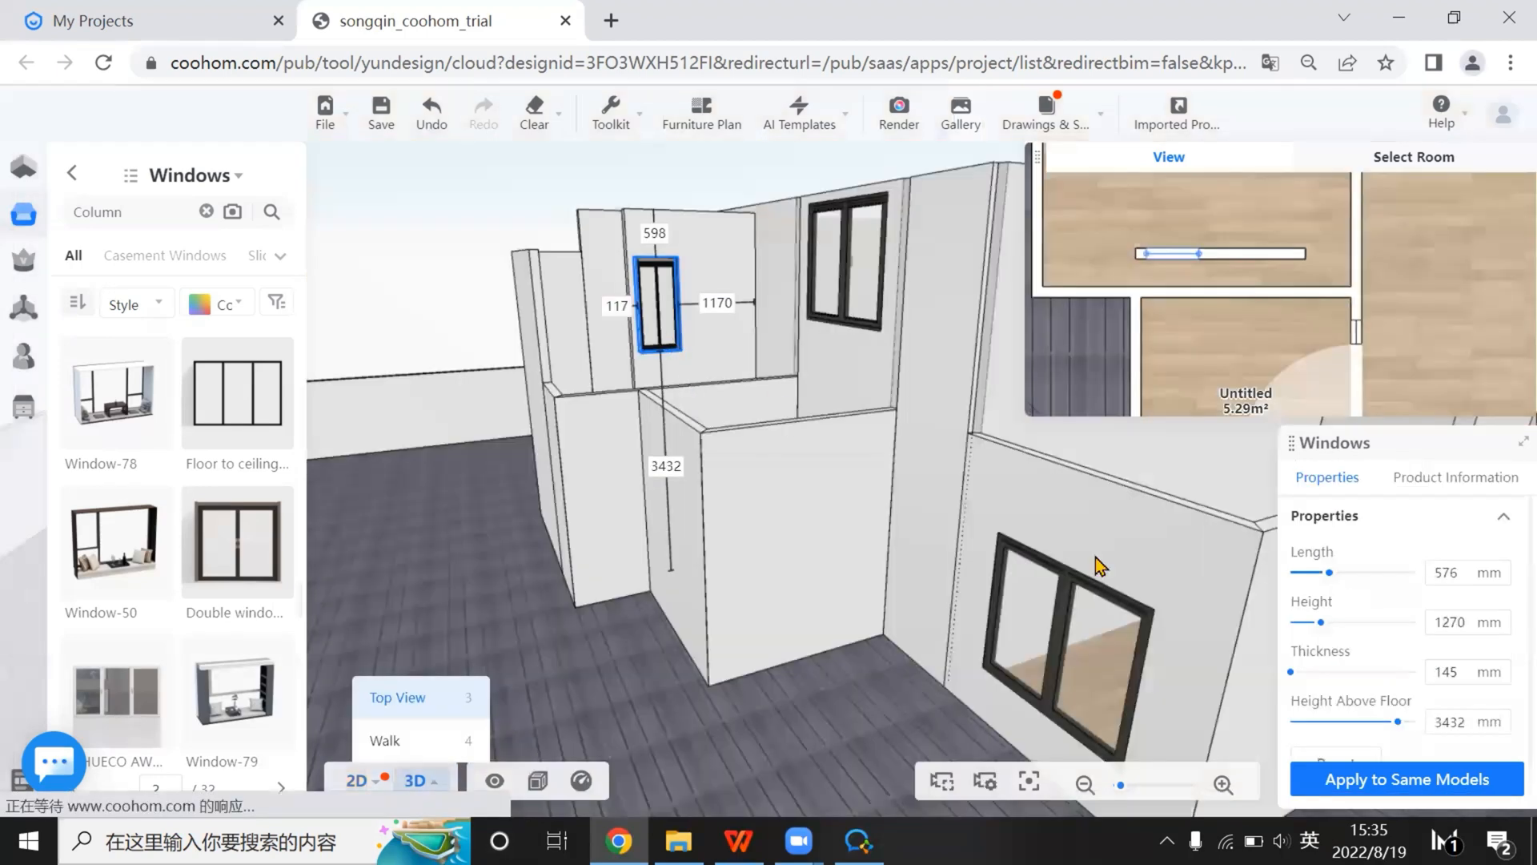
pyautogui.click(1410, 723)
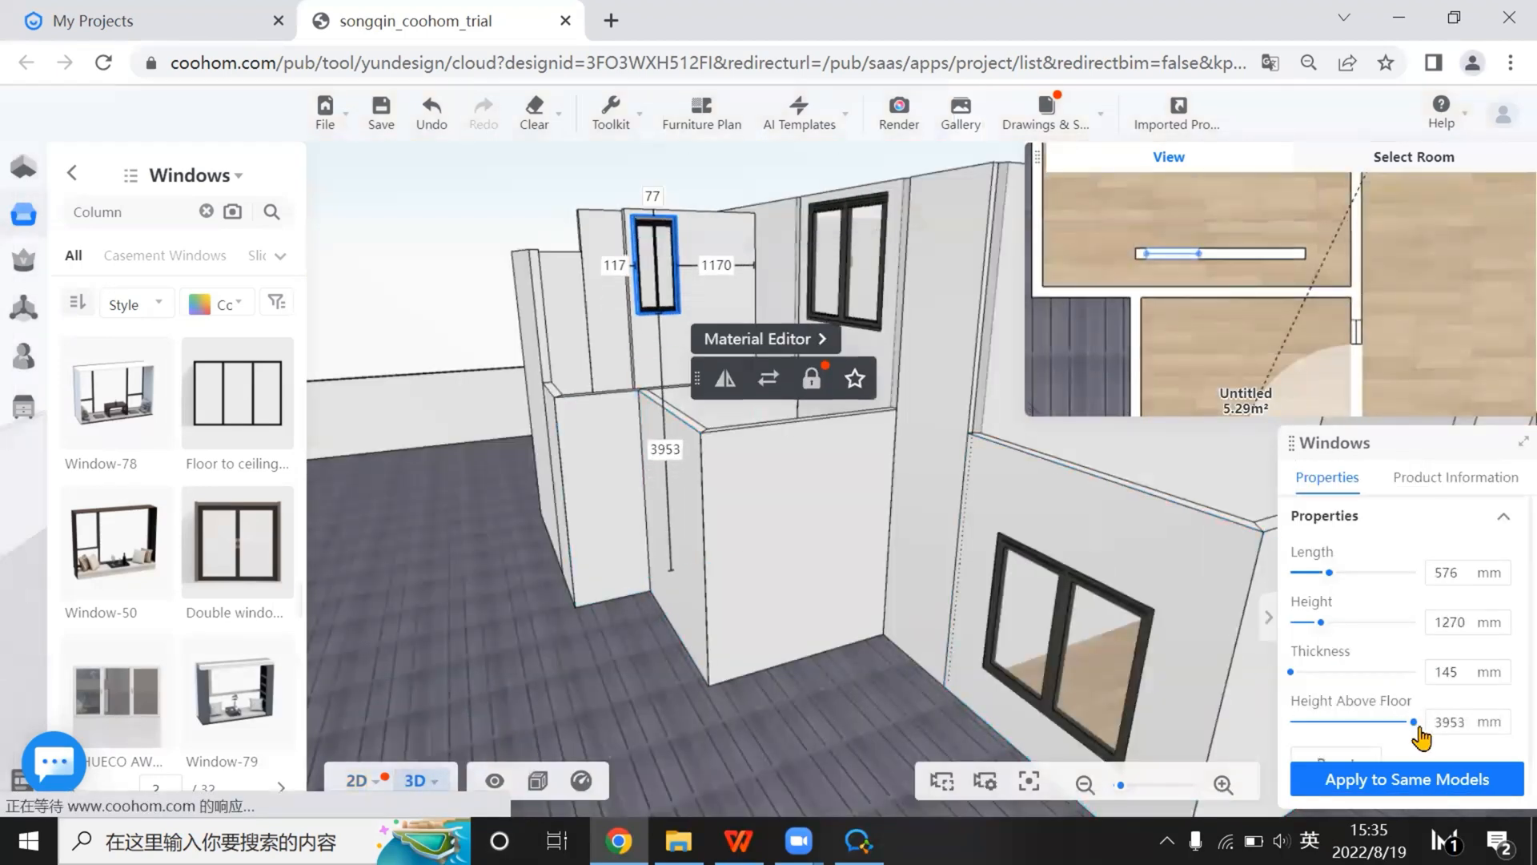
pyautogui.moveTo(1413, 727); pyautogui.dragTo(1409, 727)
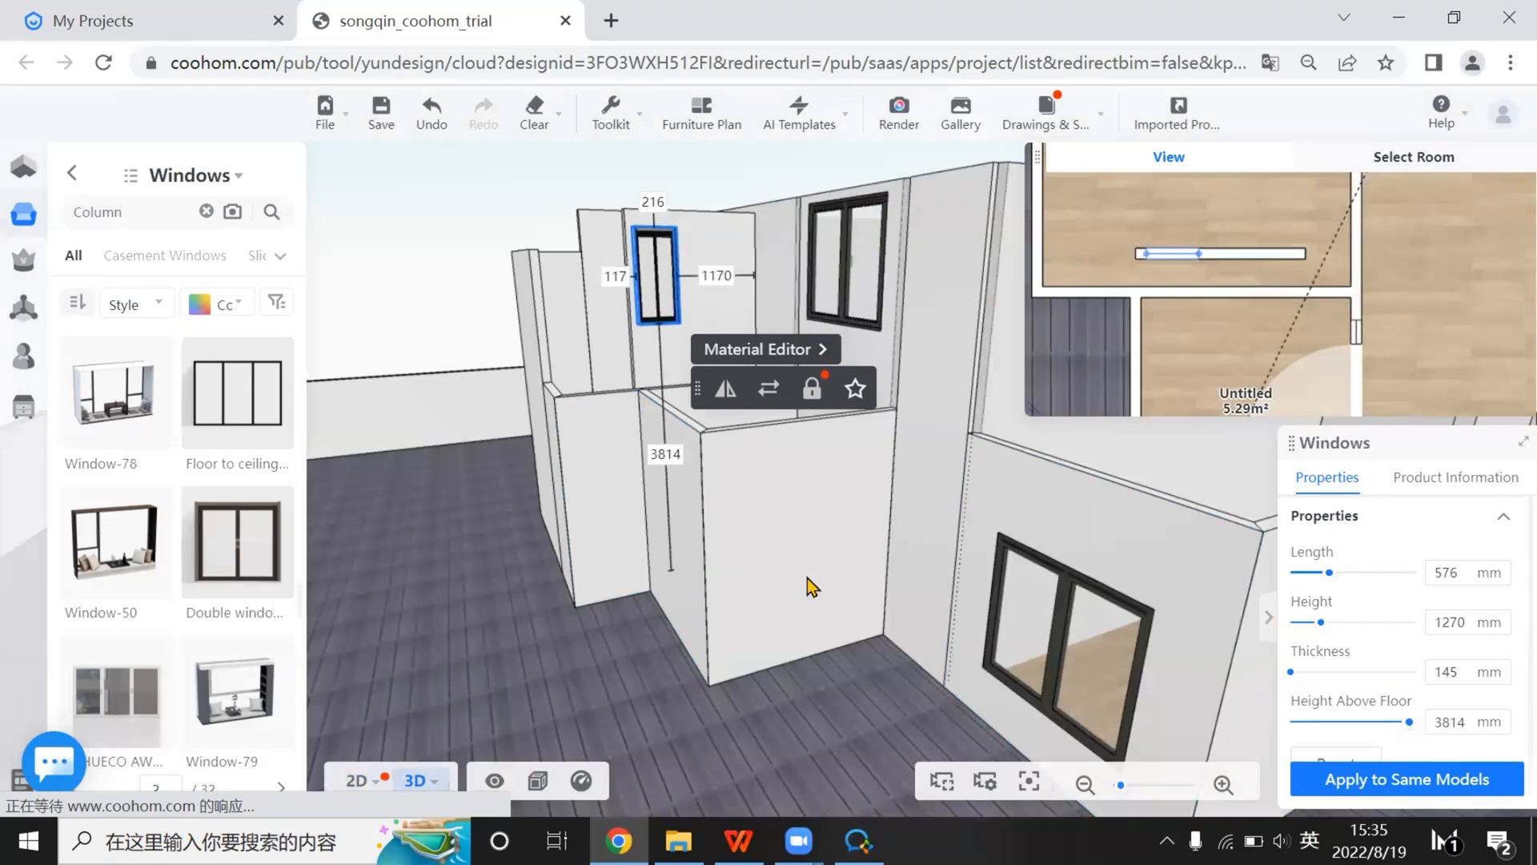
pyautogui.moveTo(638, 459); pyautogui.dragTo(695, 372)
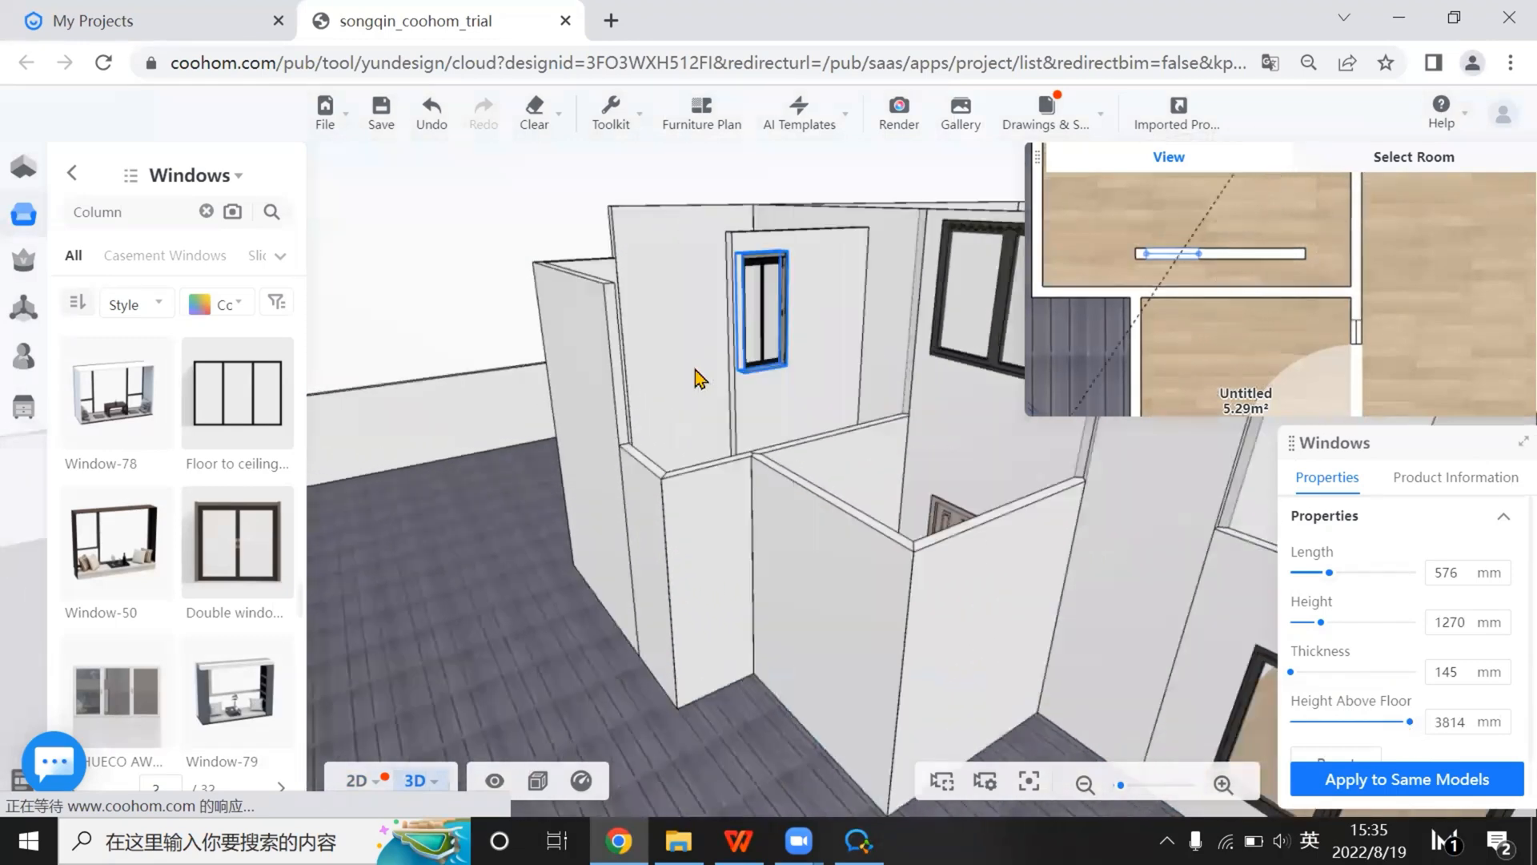
pyautogui.click(1326, 623)
pyautogui.moveTo(1322, 627); pyautogui.dragTo(1316, 625)
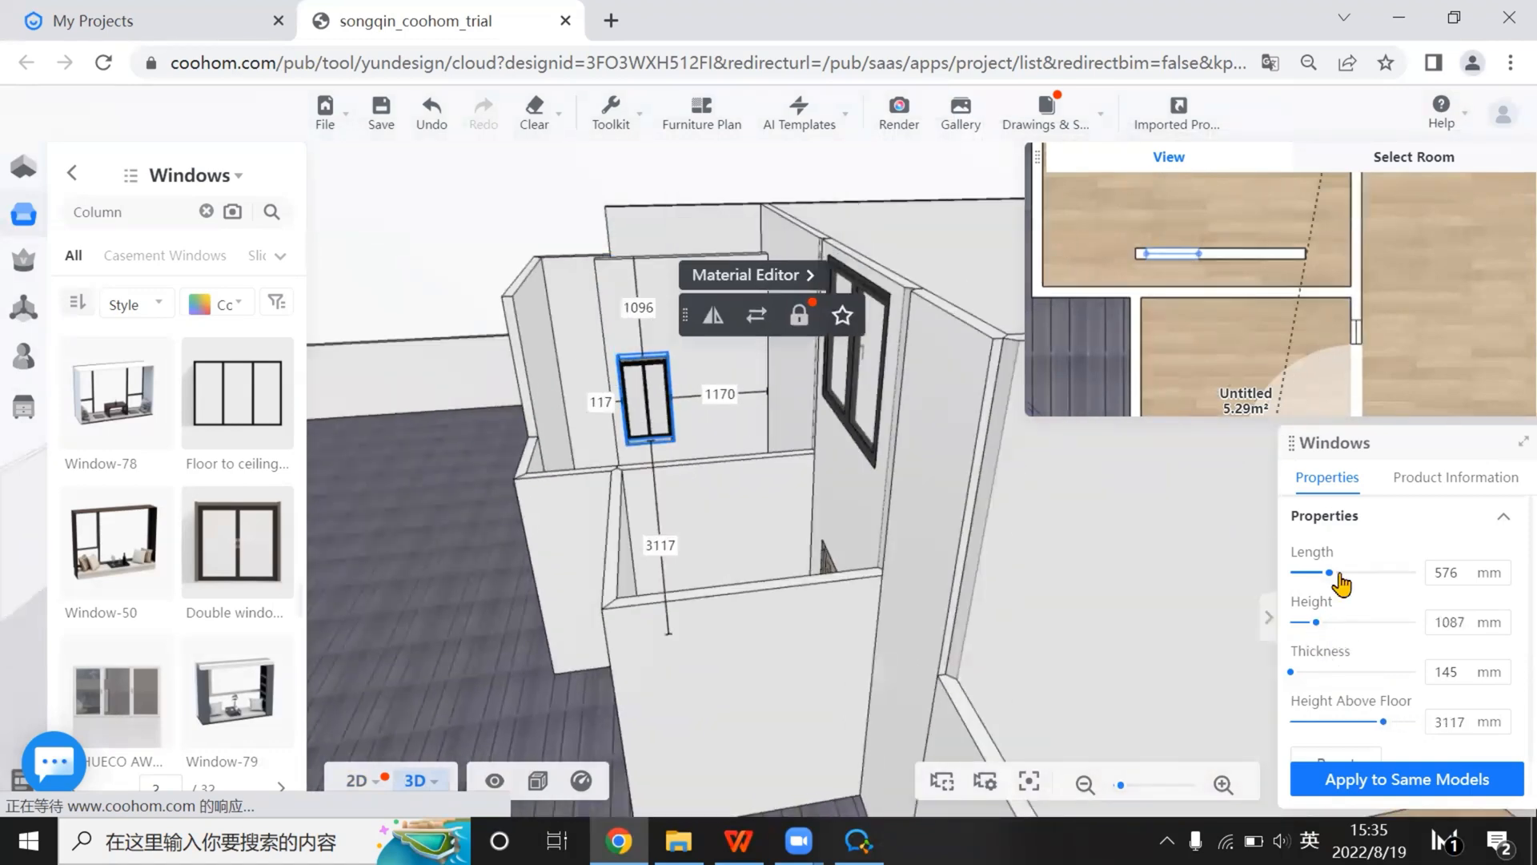
pyautogui.click(1335, 573)
pyautogui.moveTo(1335, 573); pyautogui.dragTo(1341, 574)
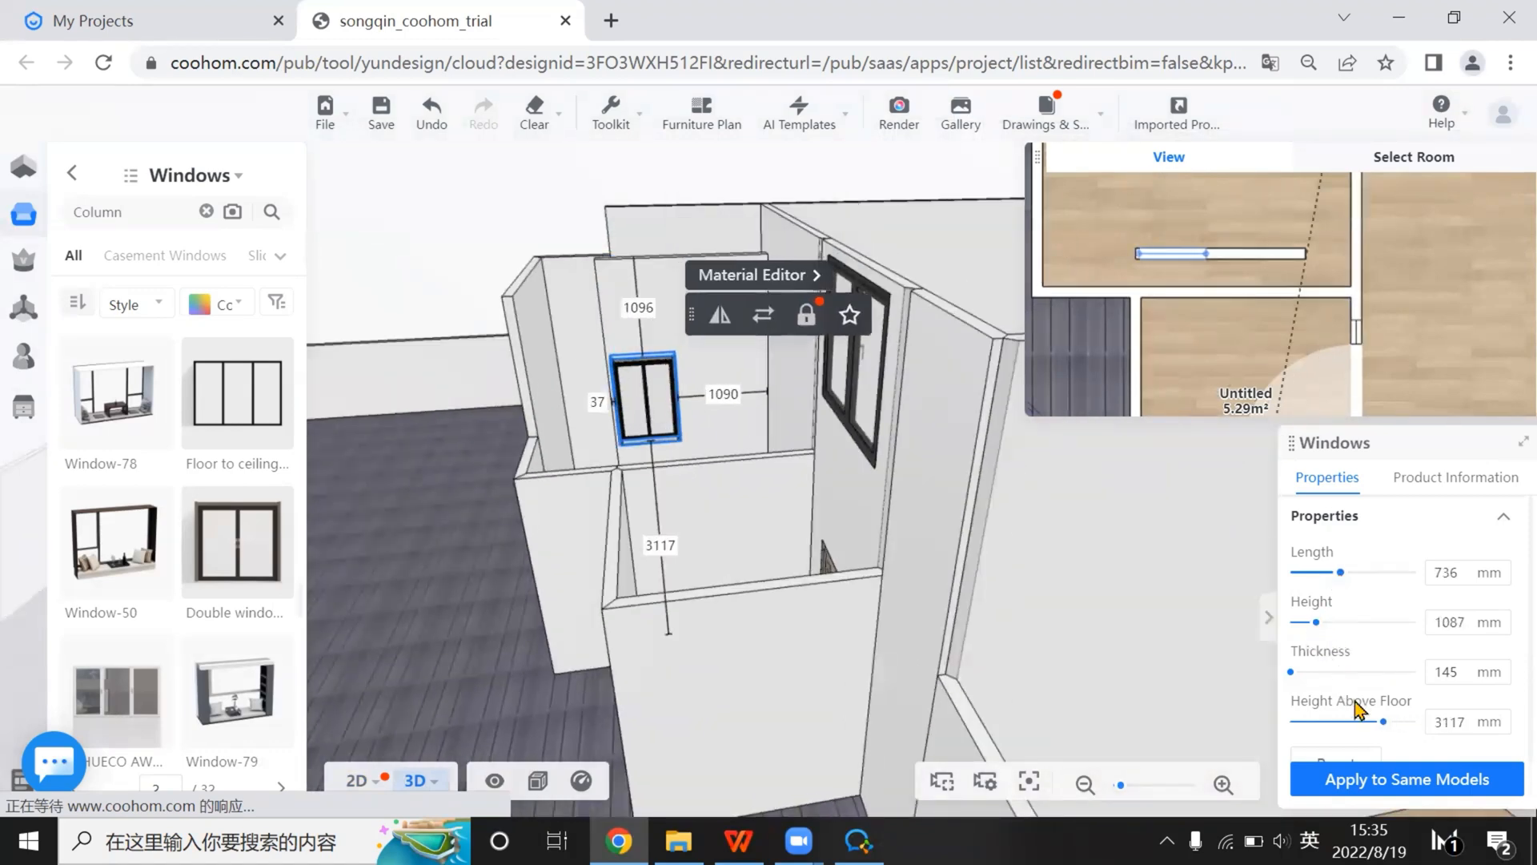
pyautogui.moveTo(1384, 735); pyautogui.dragTo(1408, 730)
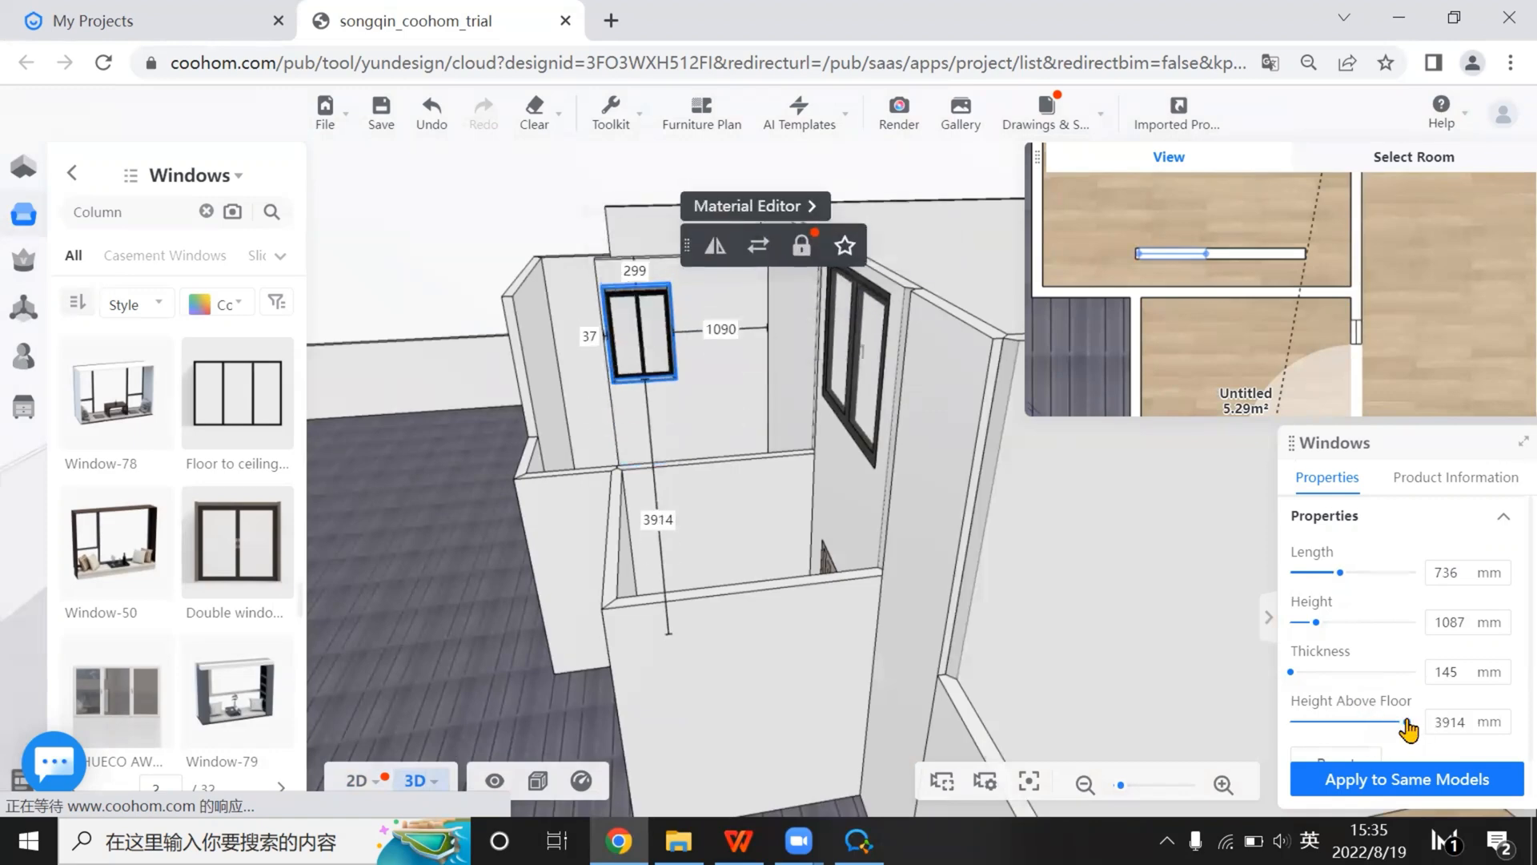
# Duplicate the window onto the same freestanding wall, about 101 mm from its right end, and inspect the pair in 3D
pyautogui.click(356, 780)
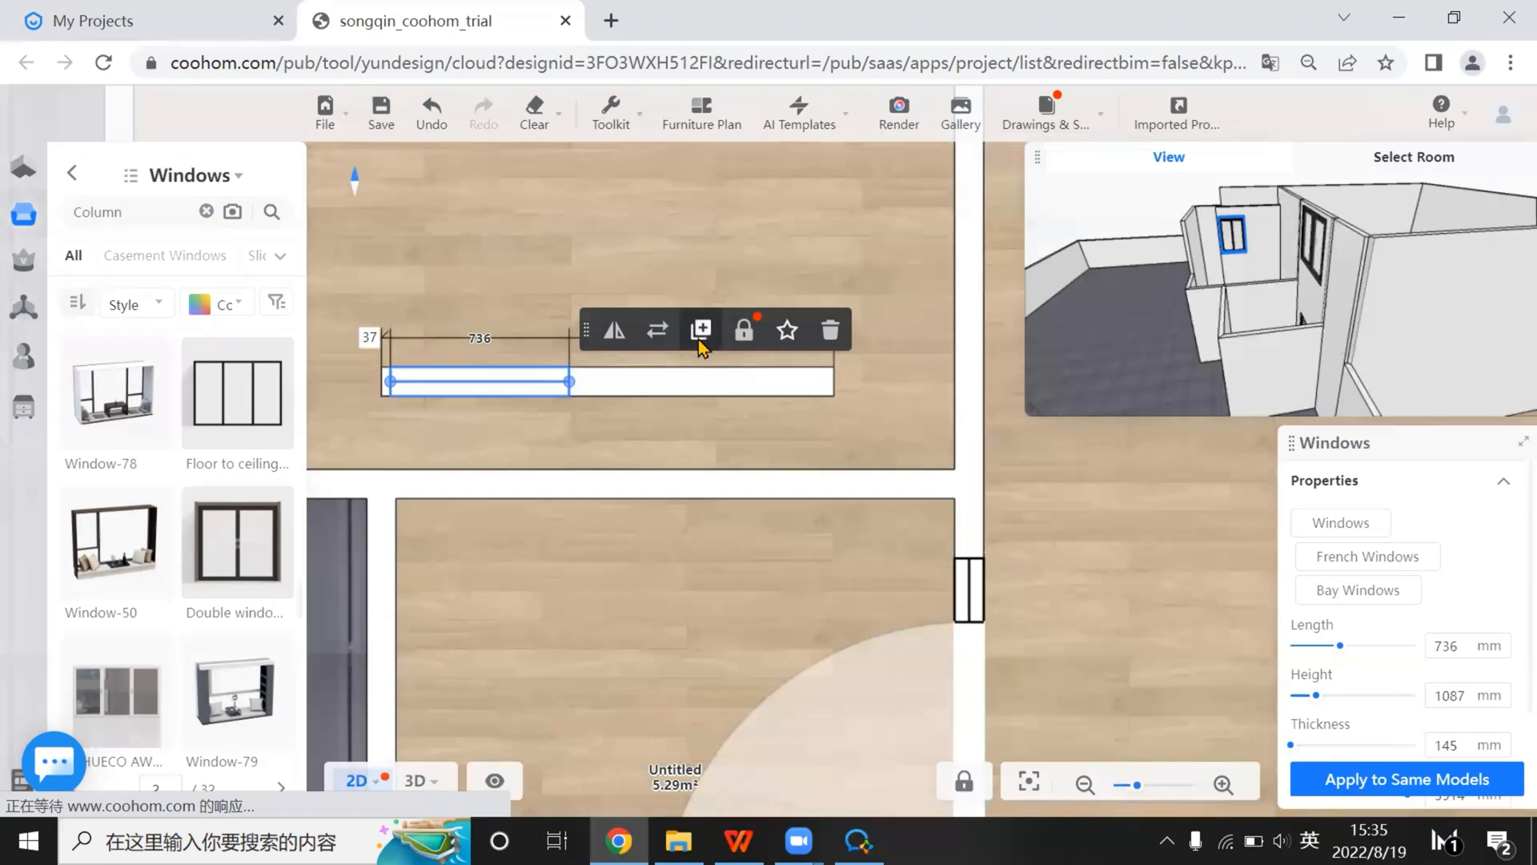
pyautogui.click(700, 329)
pyautogui.click(721, 387)
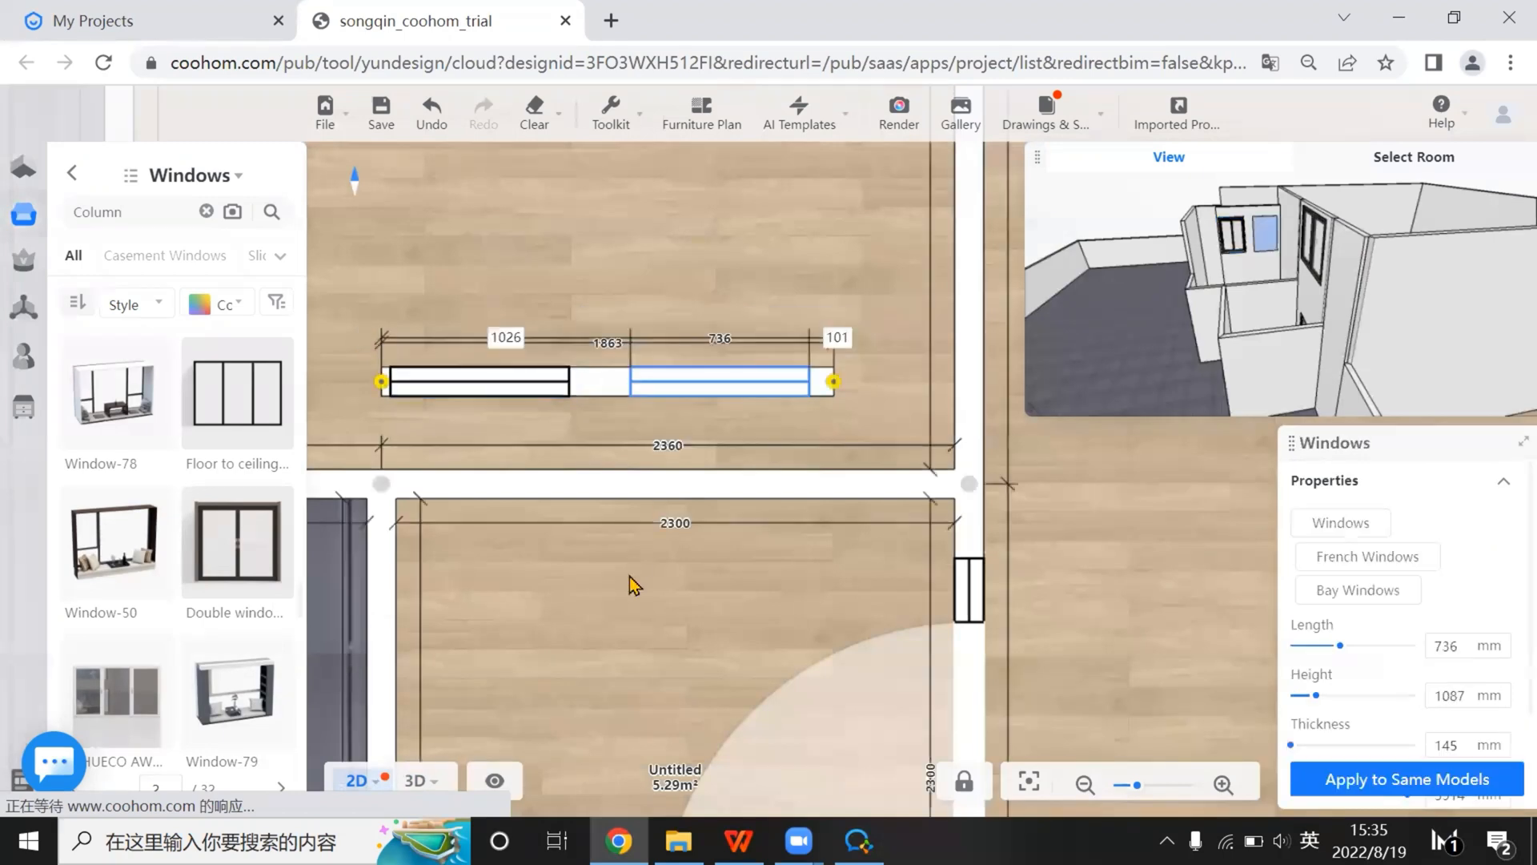
pyautogui.click(422, 782)
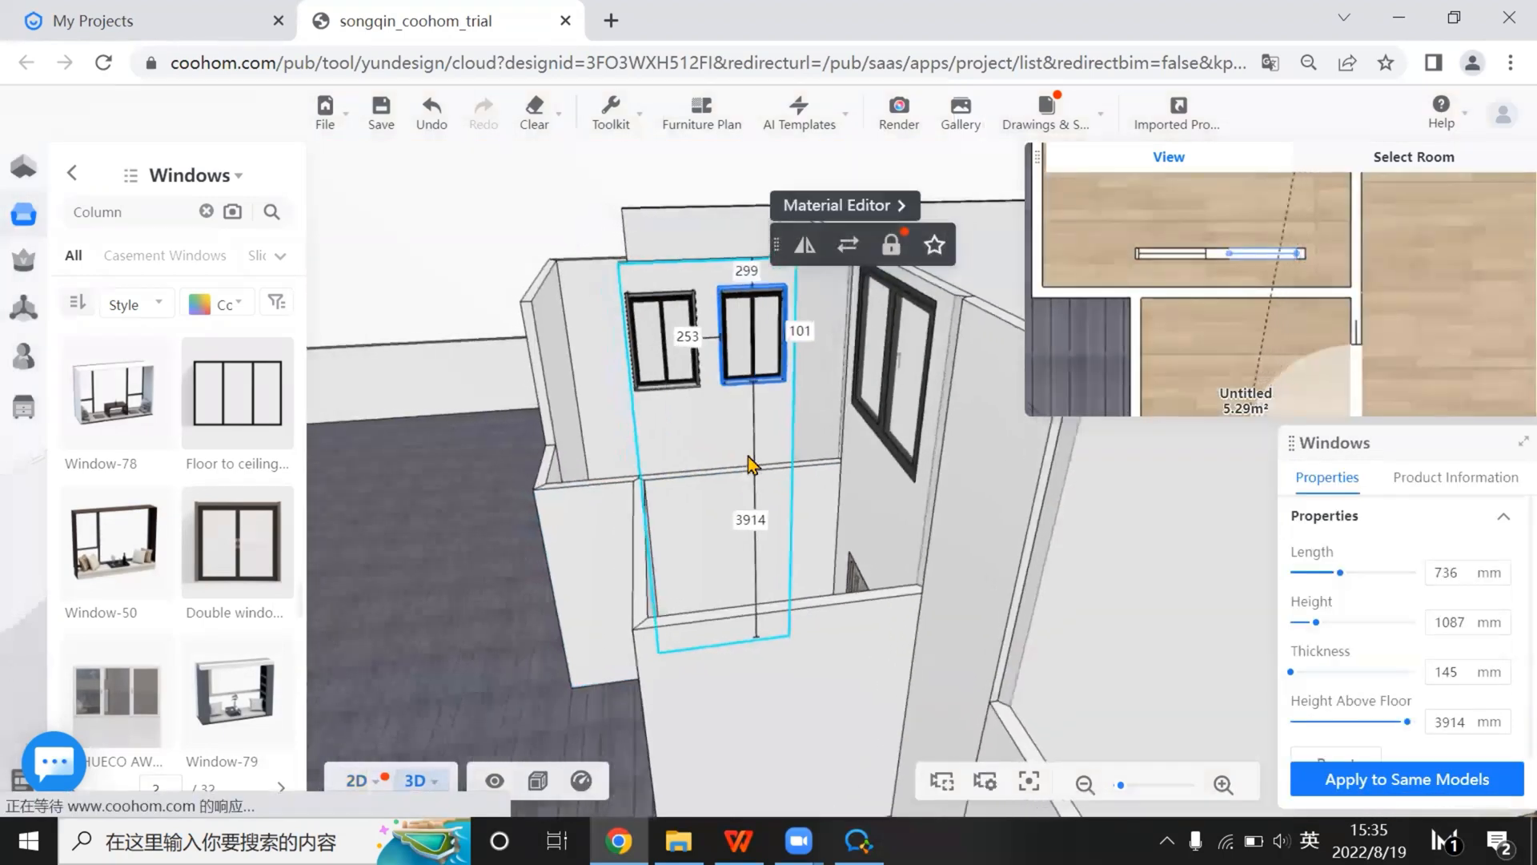
pyautogui.moveTo(772, 622); pyautogui.dragTo(810, 671, button='right')
pyautogui.moveTo(804, 532); pyautogui.dragTo(764, 583, button='right')
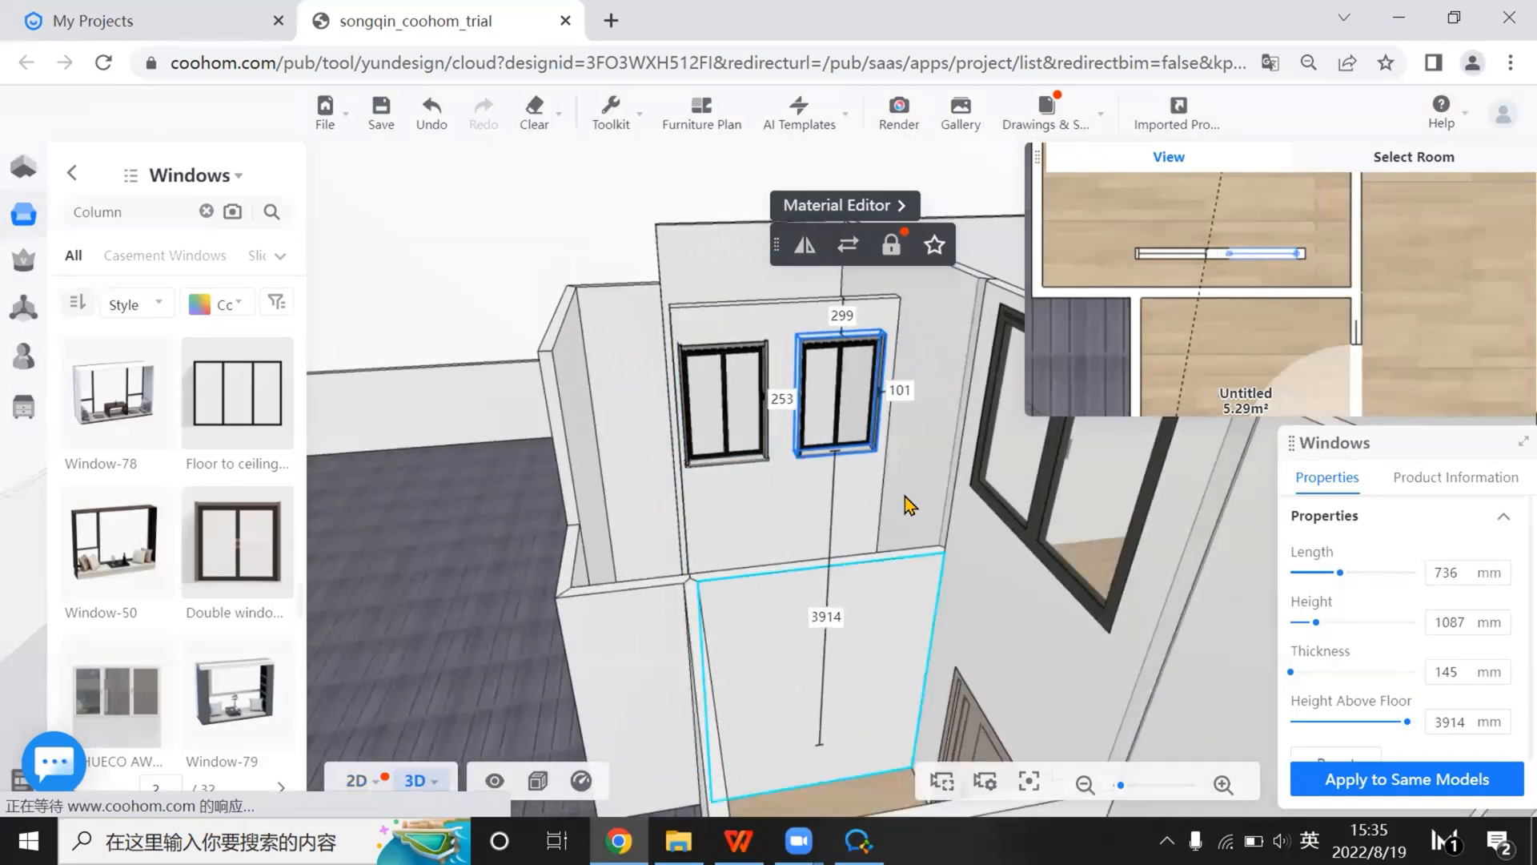
pyautogui.moveTo(904, 495); pyautogui.dragTo(753, 504)
pyautogui.moveTo(957, 573); pyautogui.dragTo(356, 786)
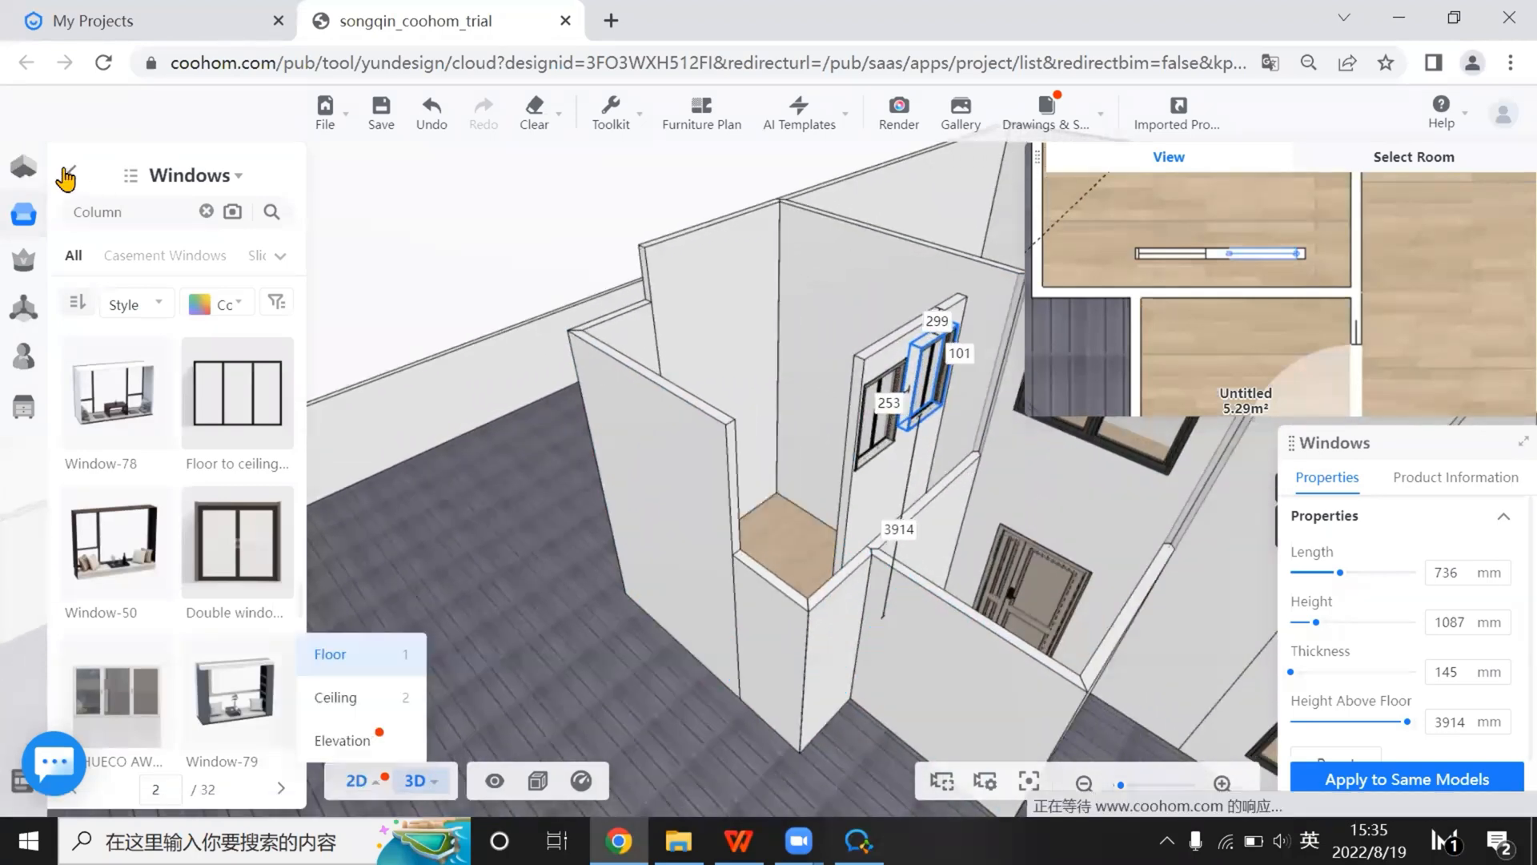
# Add a door opening to the freestanding wall below its two windows and stretch it to the full 1863 mm wall length
pyautogui.click(65, 177)
pyautogui.scroll(-4, 214, 692)
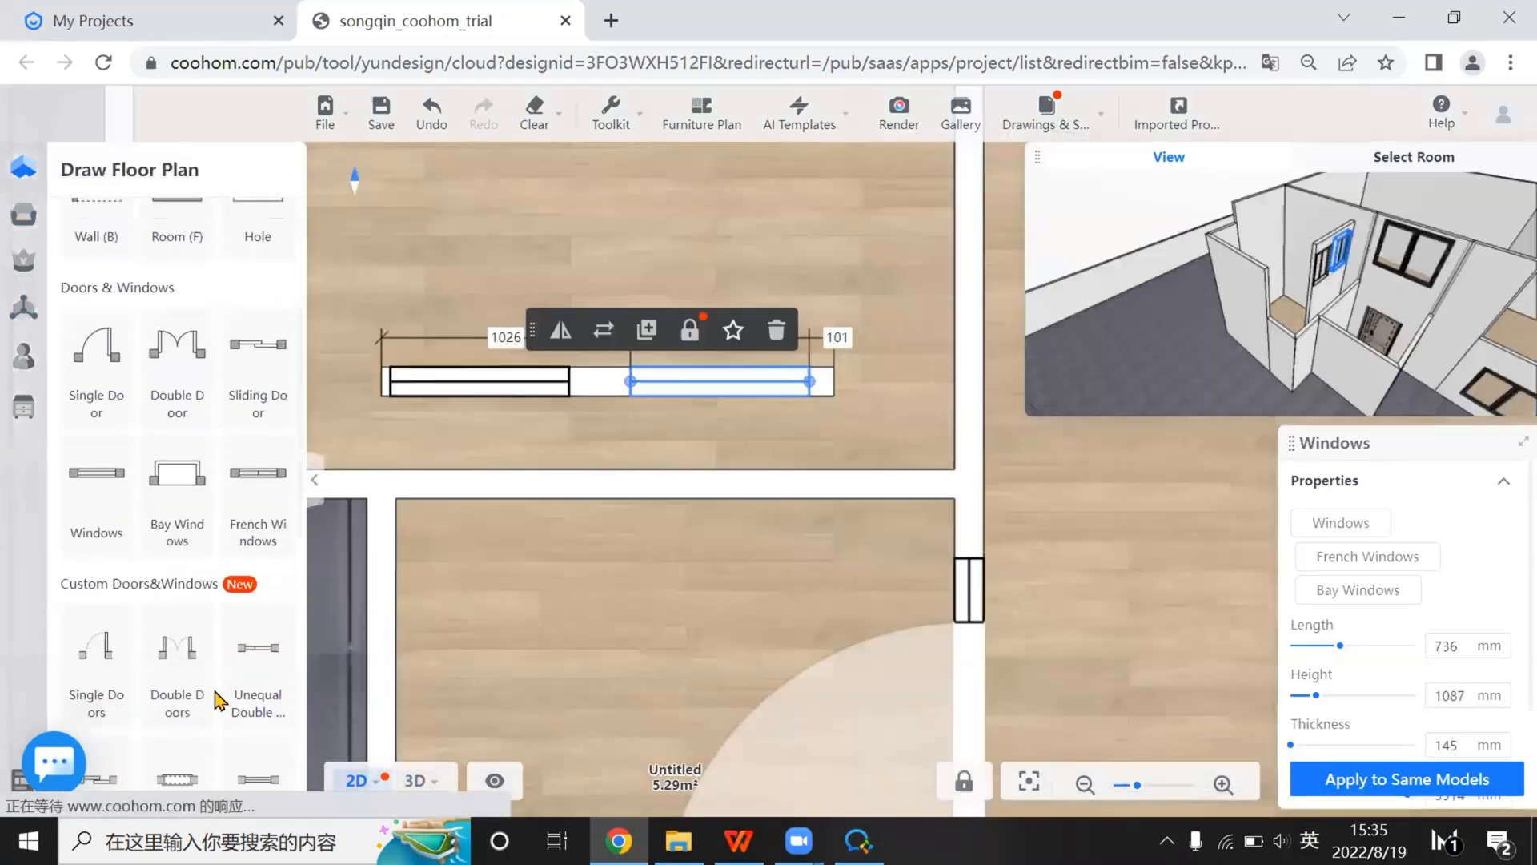
pyautogui.scroll(-6, 215, 699)
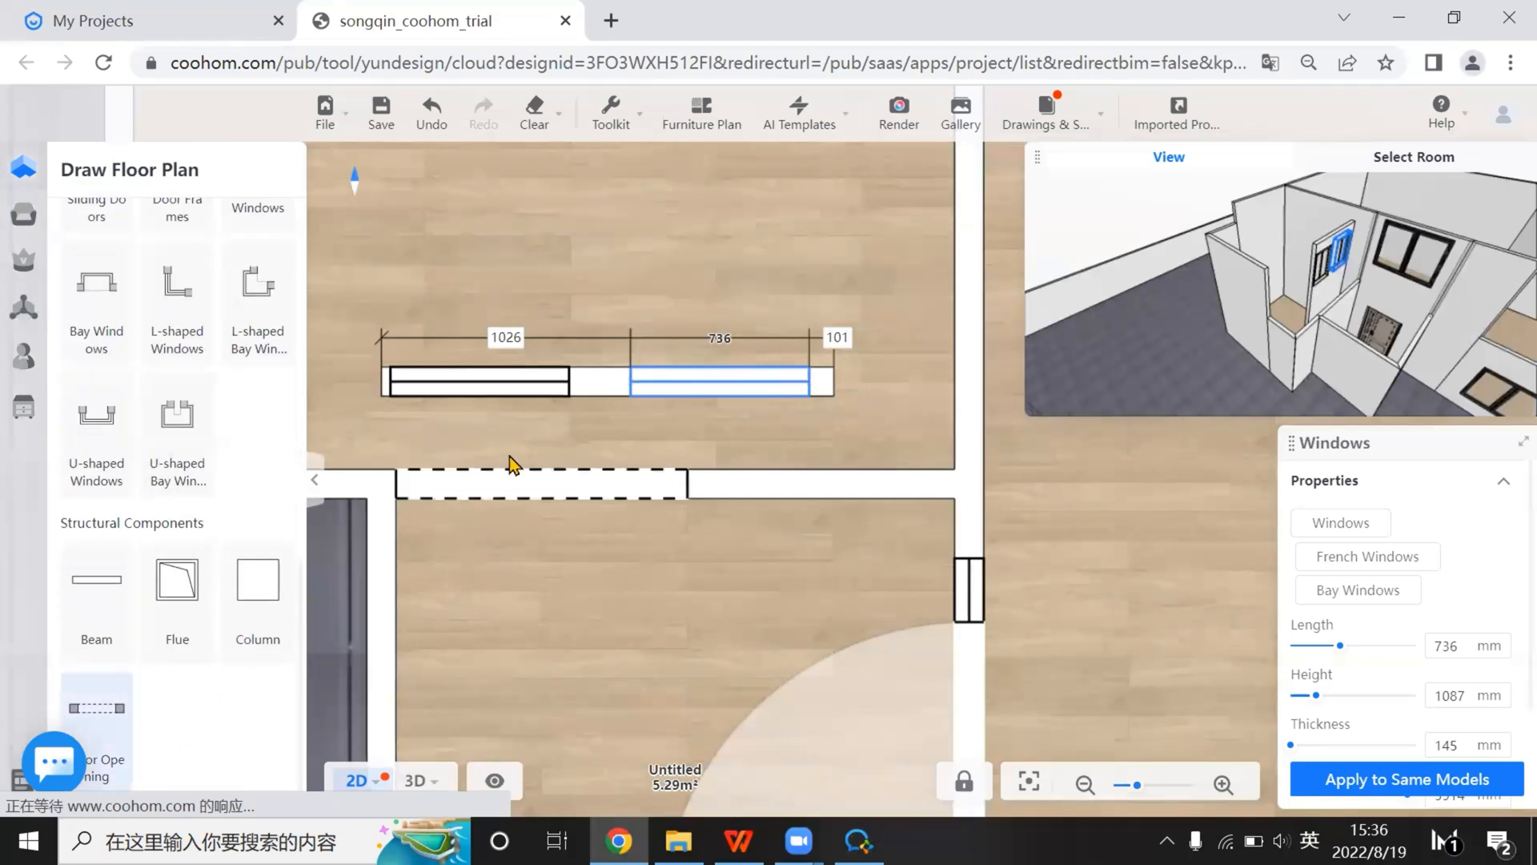
pyautogui.click(593, 378)
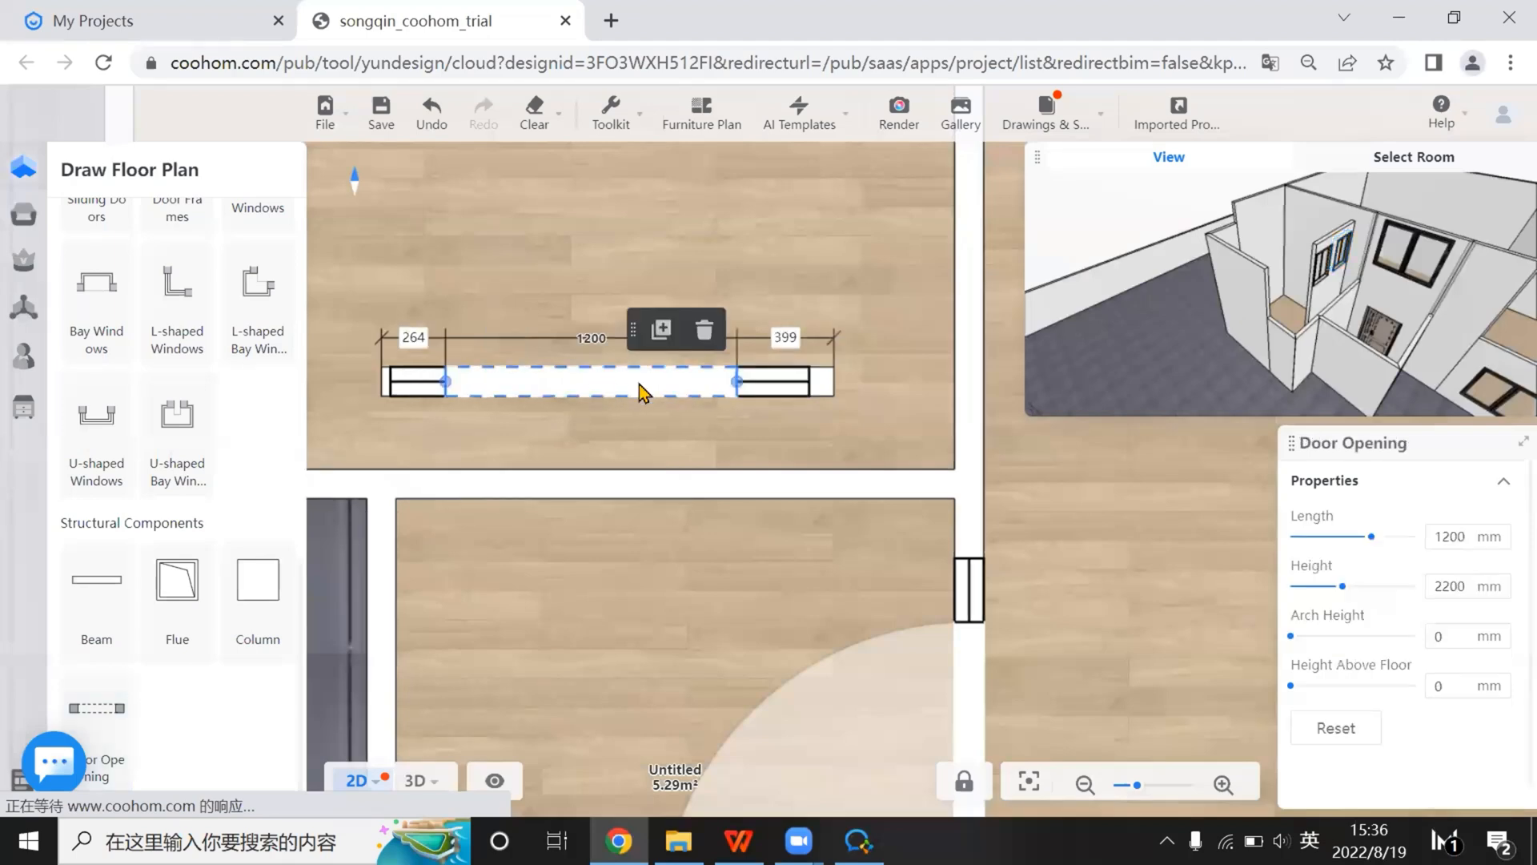
pyautogui.moveTo(738, 383); pyautogui.dragTo(809, 383)
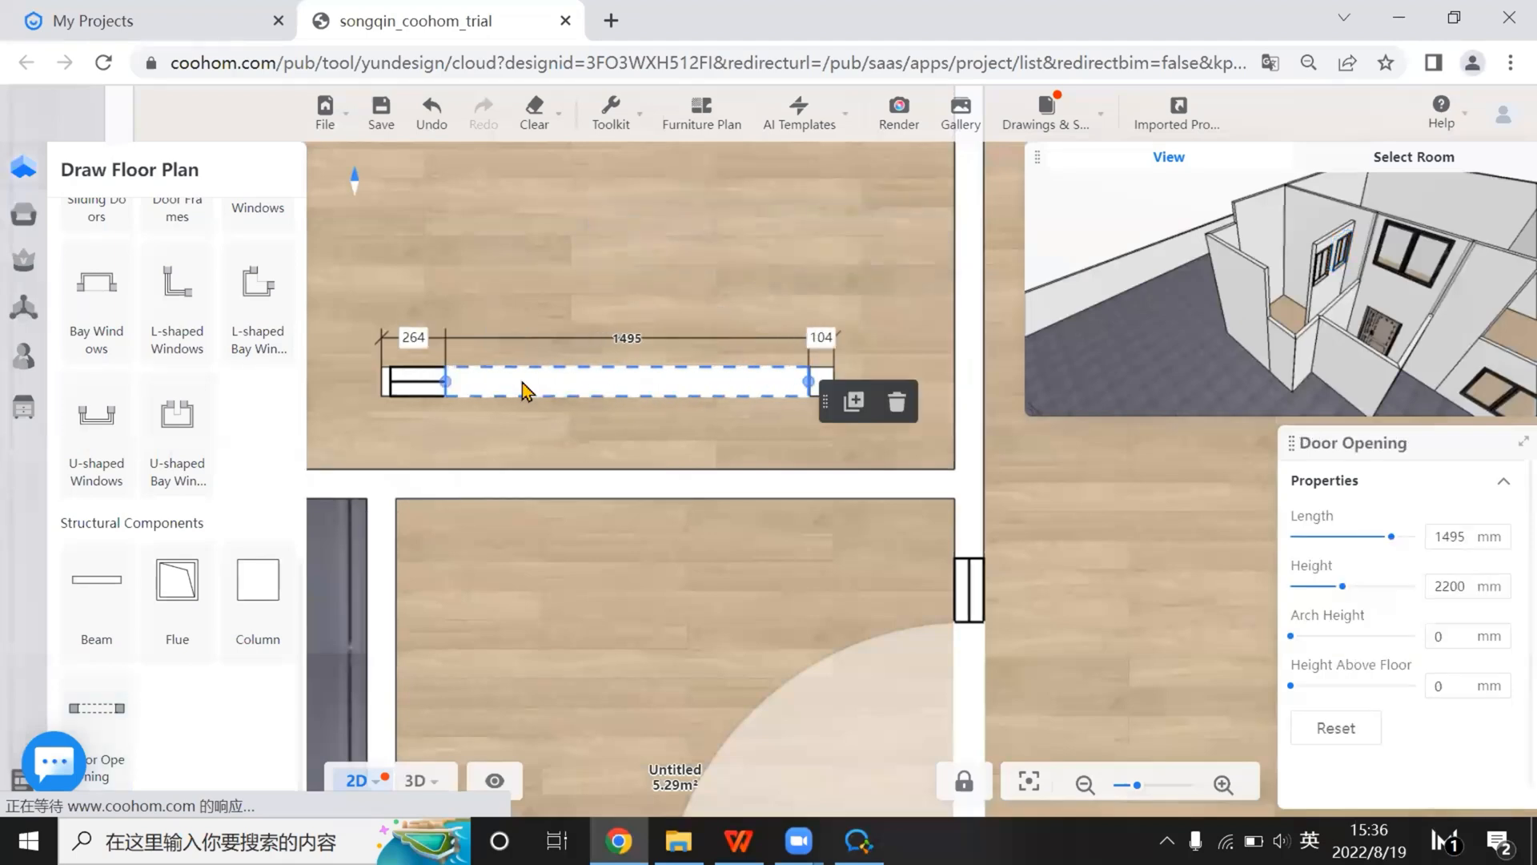
pyautogui.moveTo(446, 383); pyautogui.dragTo(365, 394)
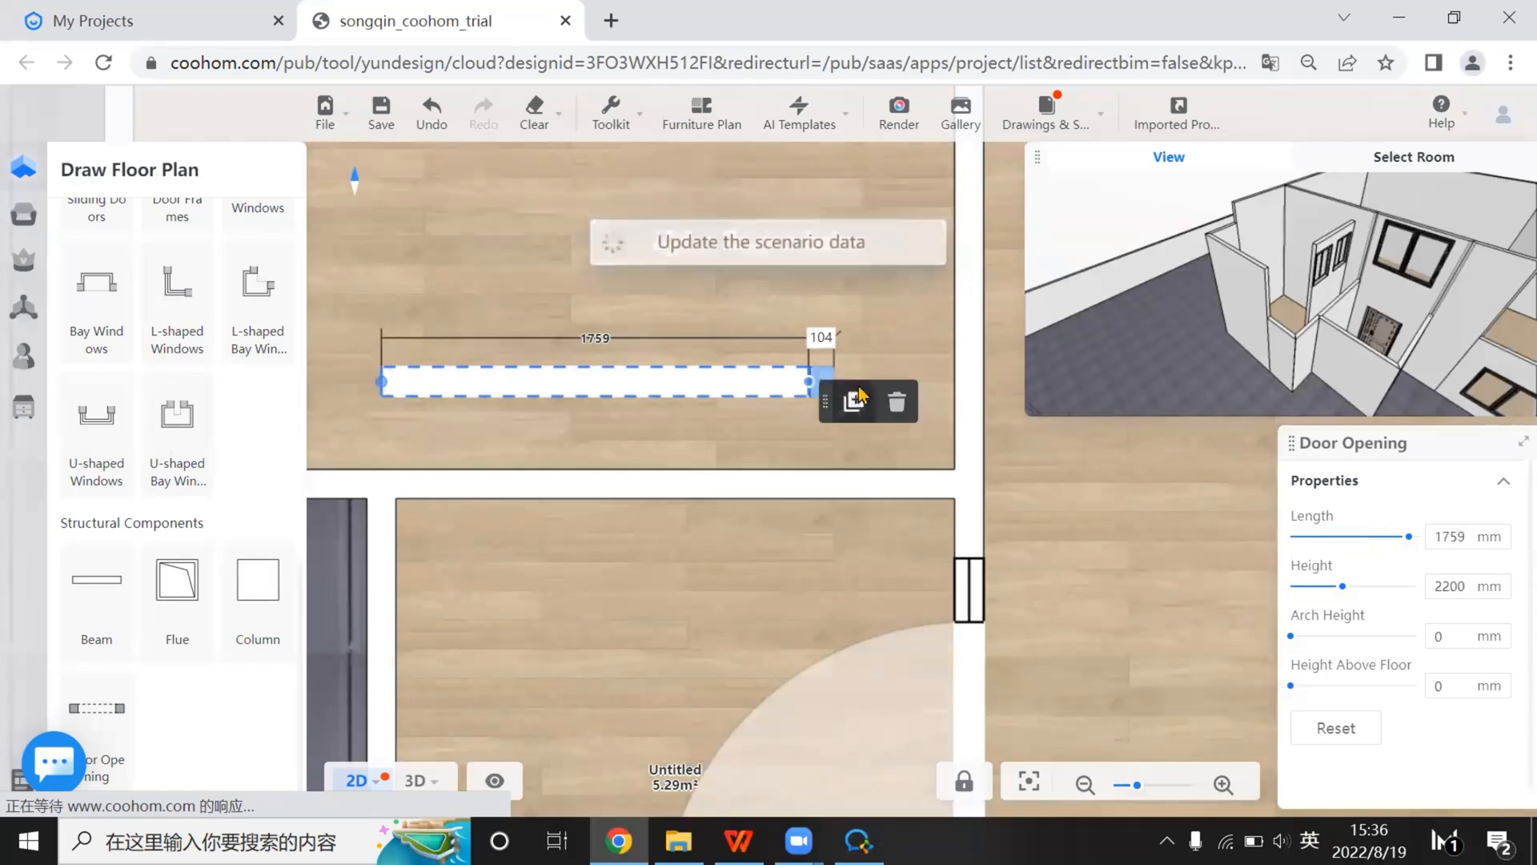
pyautogui.moveTo(810, 383); pyautogui.dragTo(834, 382)
# In 3D, set the freestanding wall opening's height to 2640 mm, inspect the wall, and return to the floor plan
pyautogui.click(415, 780)
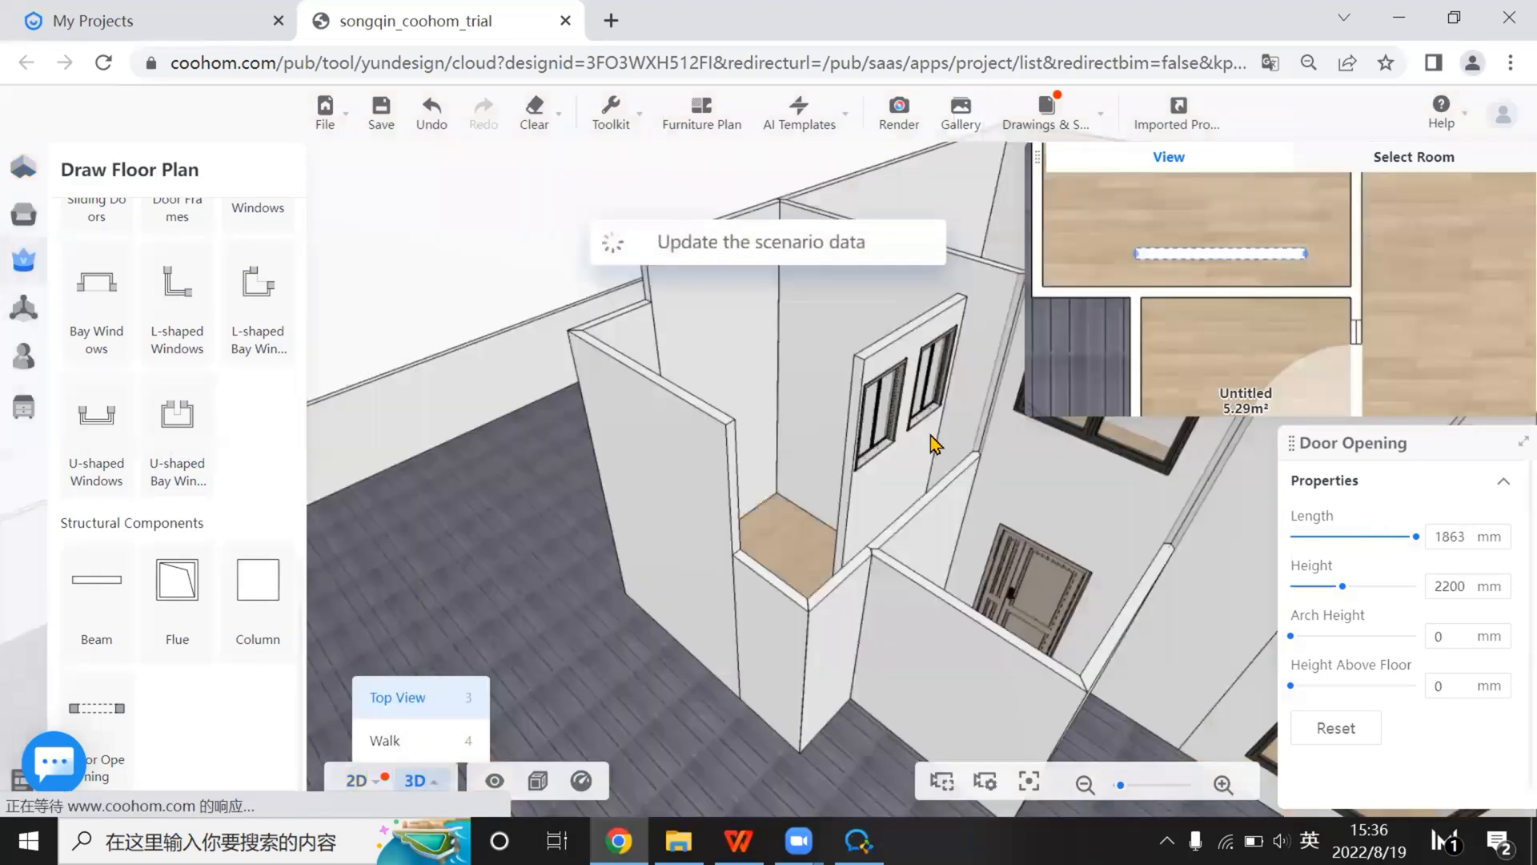
pyautogui.moveTo(971, 639); pyautogui.dragTo(1325, 643)
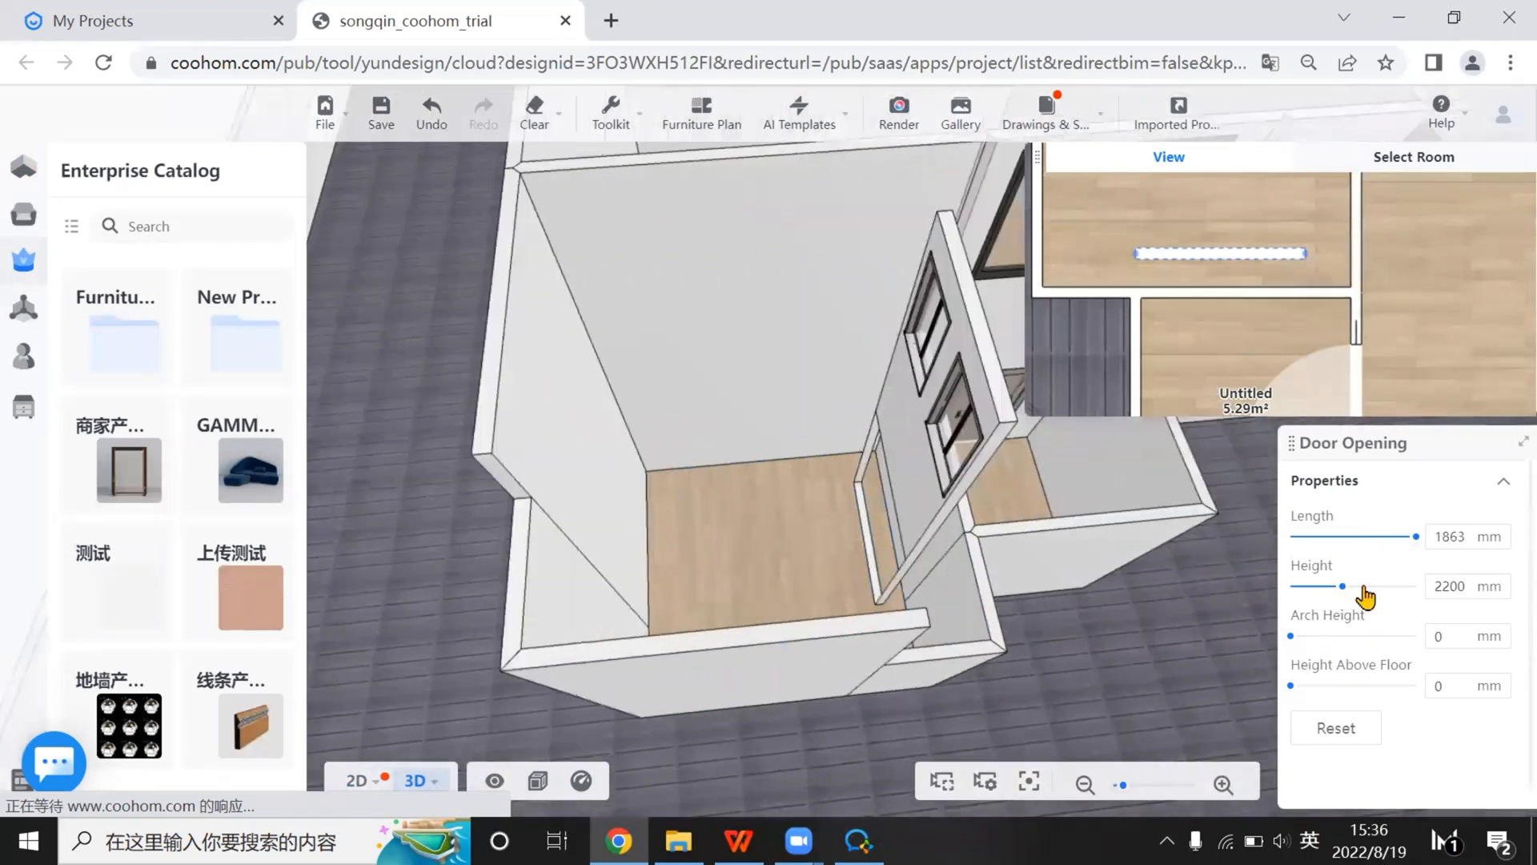
pyautogui.click(1349, 586)
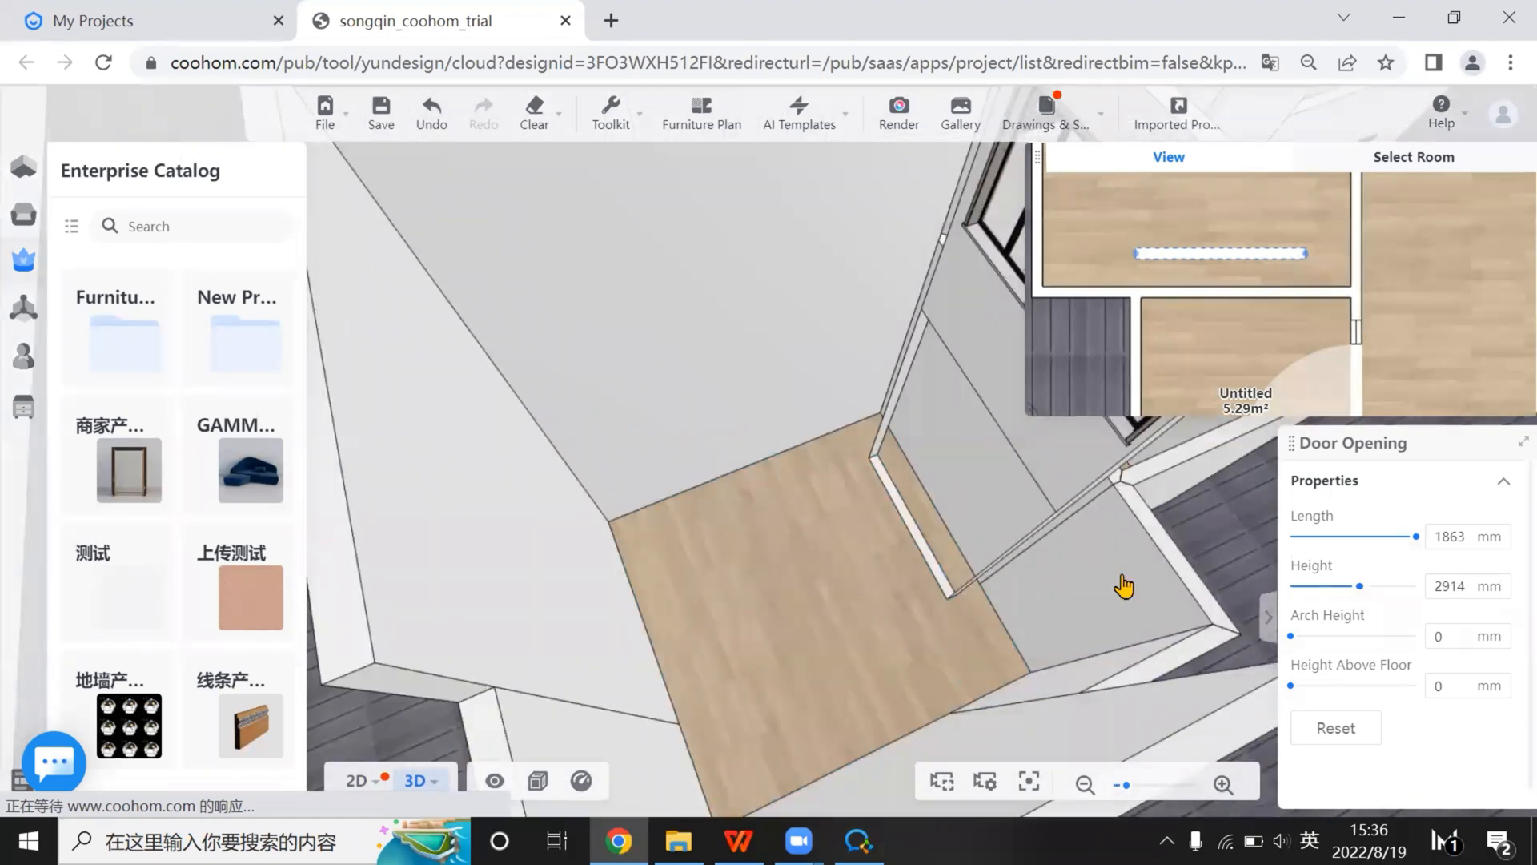
pyautogui.moveTo(934, 584); pyautogui.dragTo(573, 385)
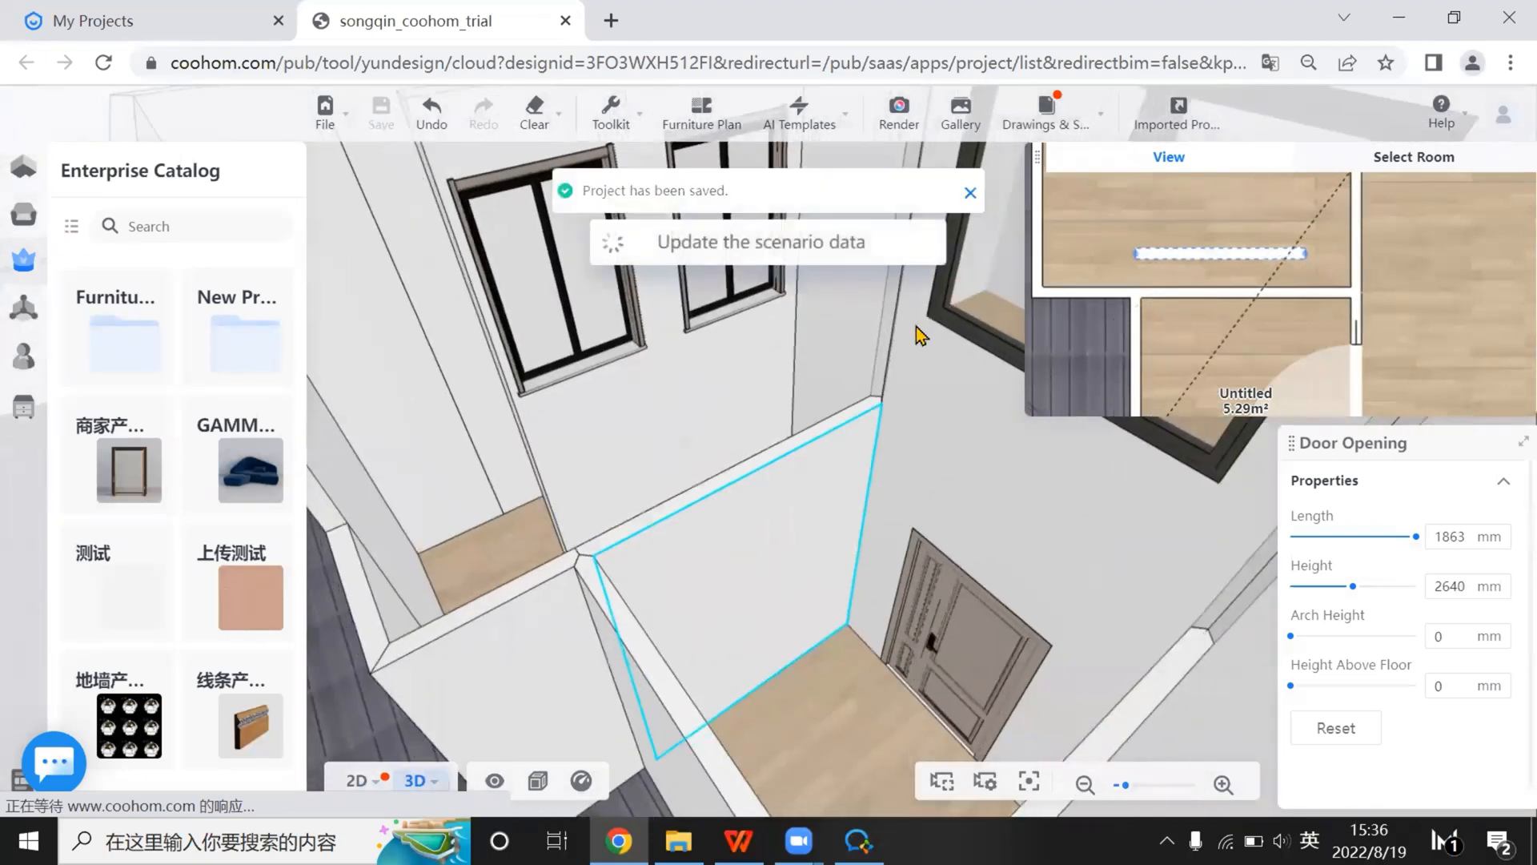
pyautogui.click(370, 781)
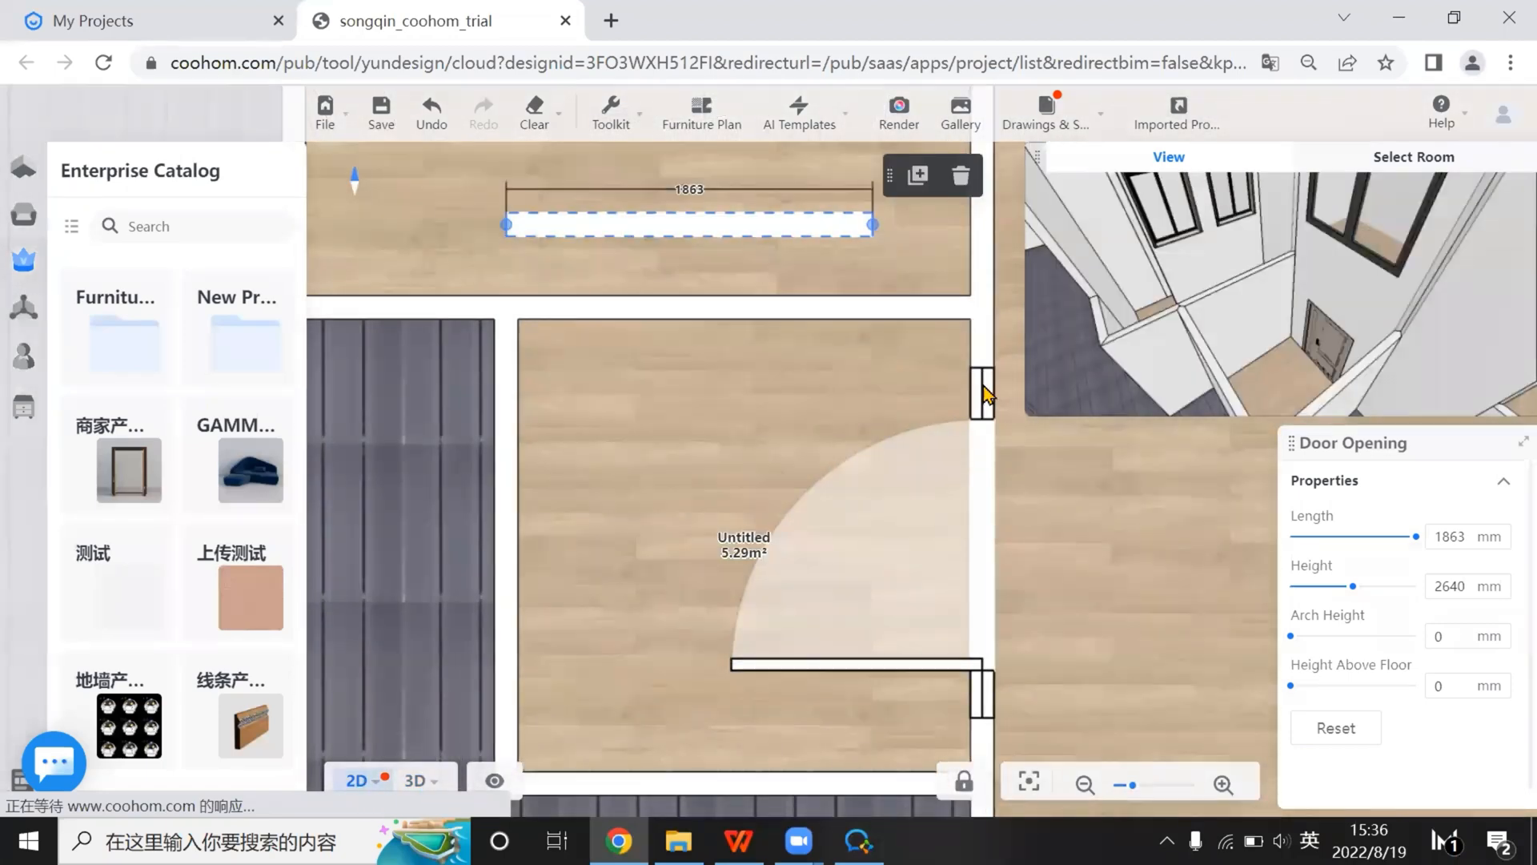
pyautogui.click(984, 392)
pyautogui.click(831, 330)
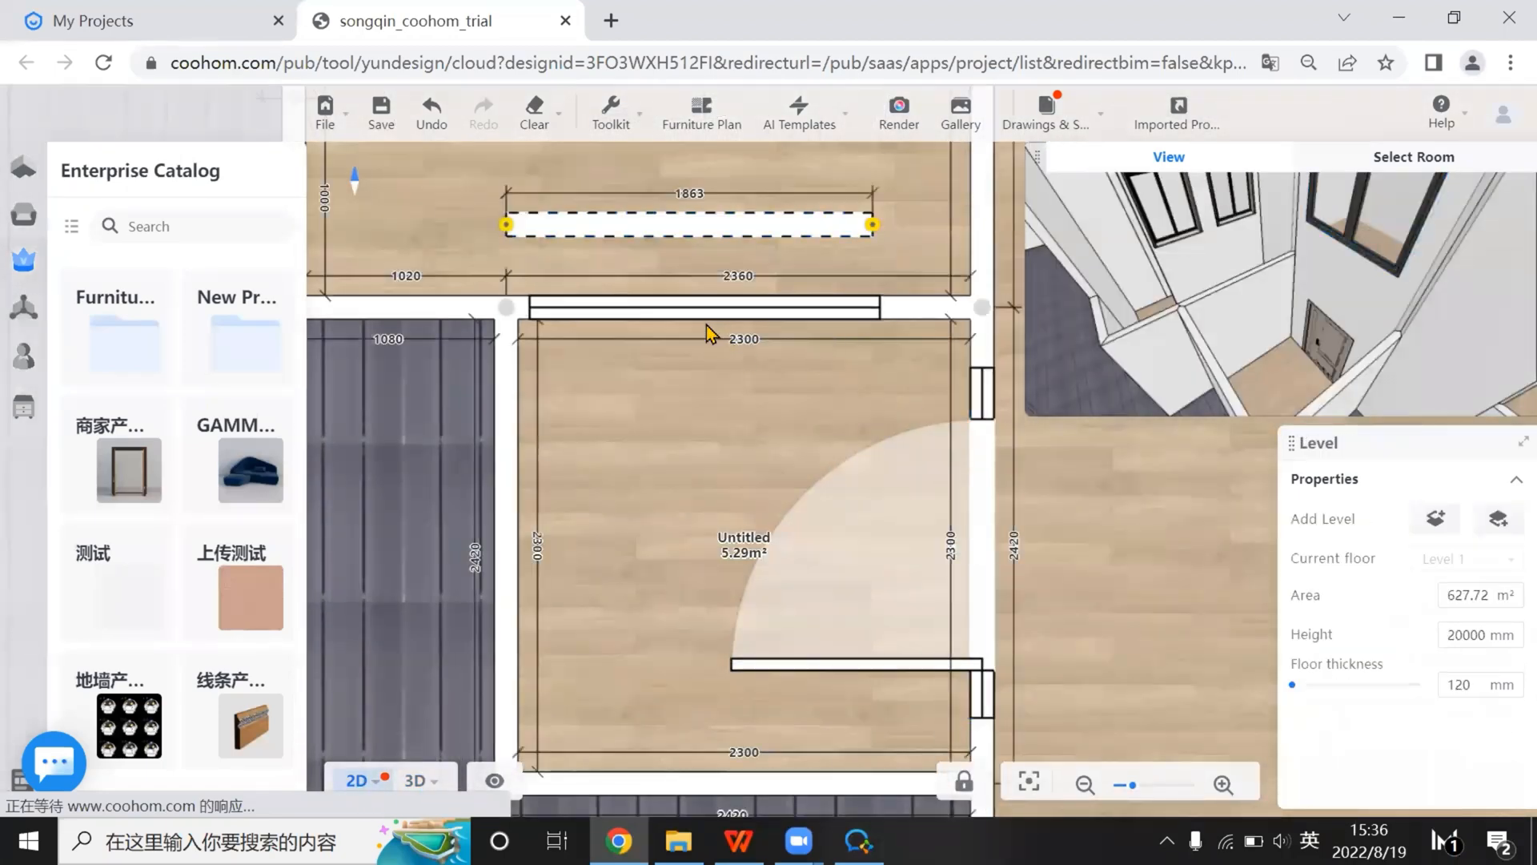
pyautogui.press('Escape')
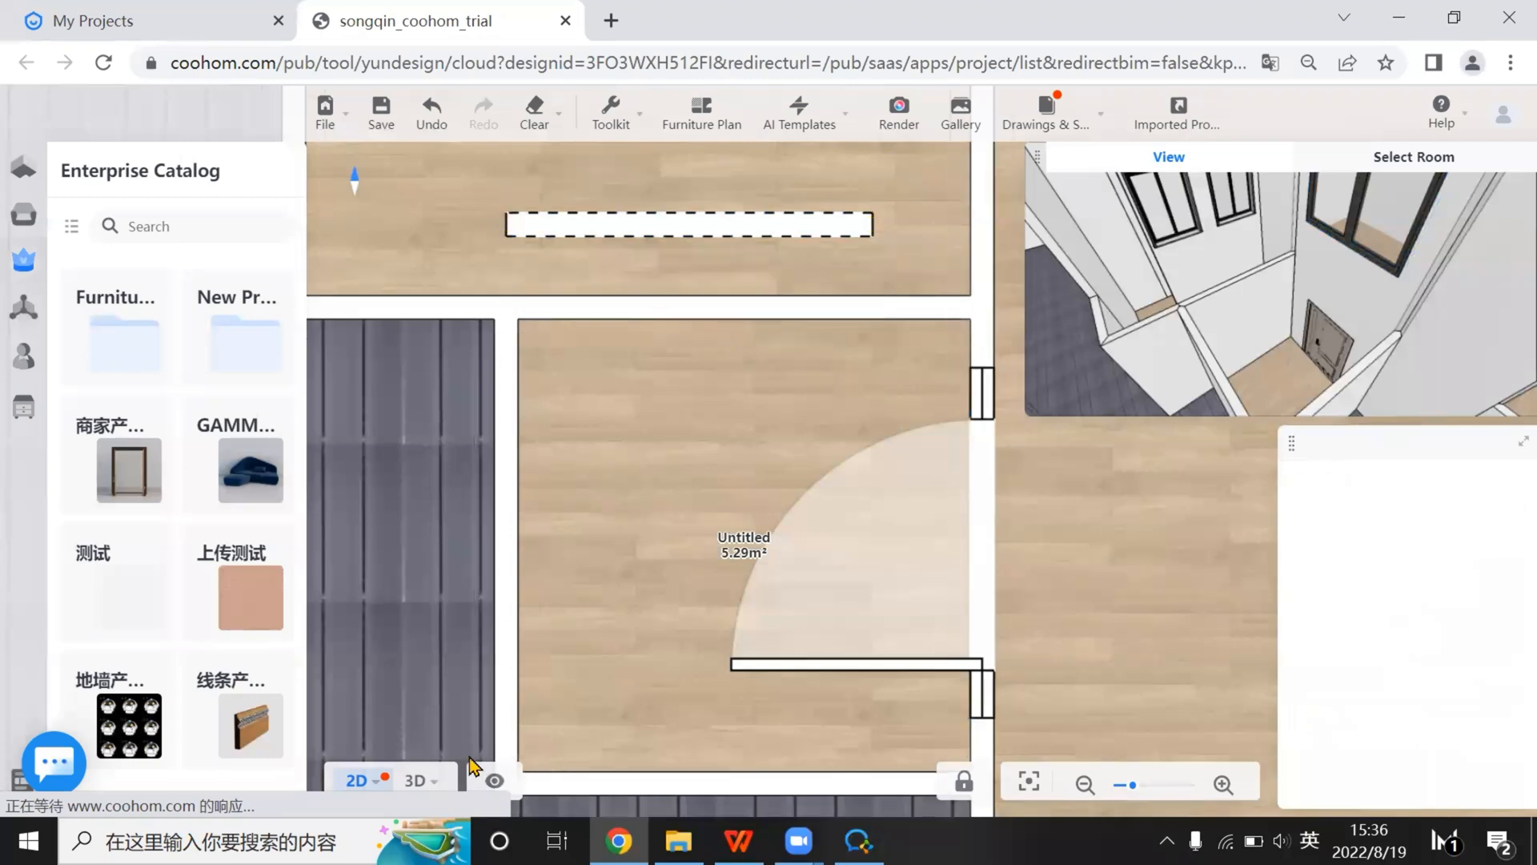
pyautogui.click(984, 398)
pyautogui.click(843, 335)
# Add the 1780 mm window above the 5.29 m² room's door to the favorites and open the Unfiled favorites folder
pyautogui.scroll(-2, 807, 588)
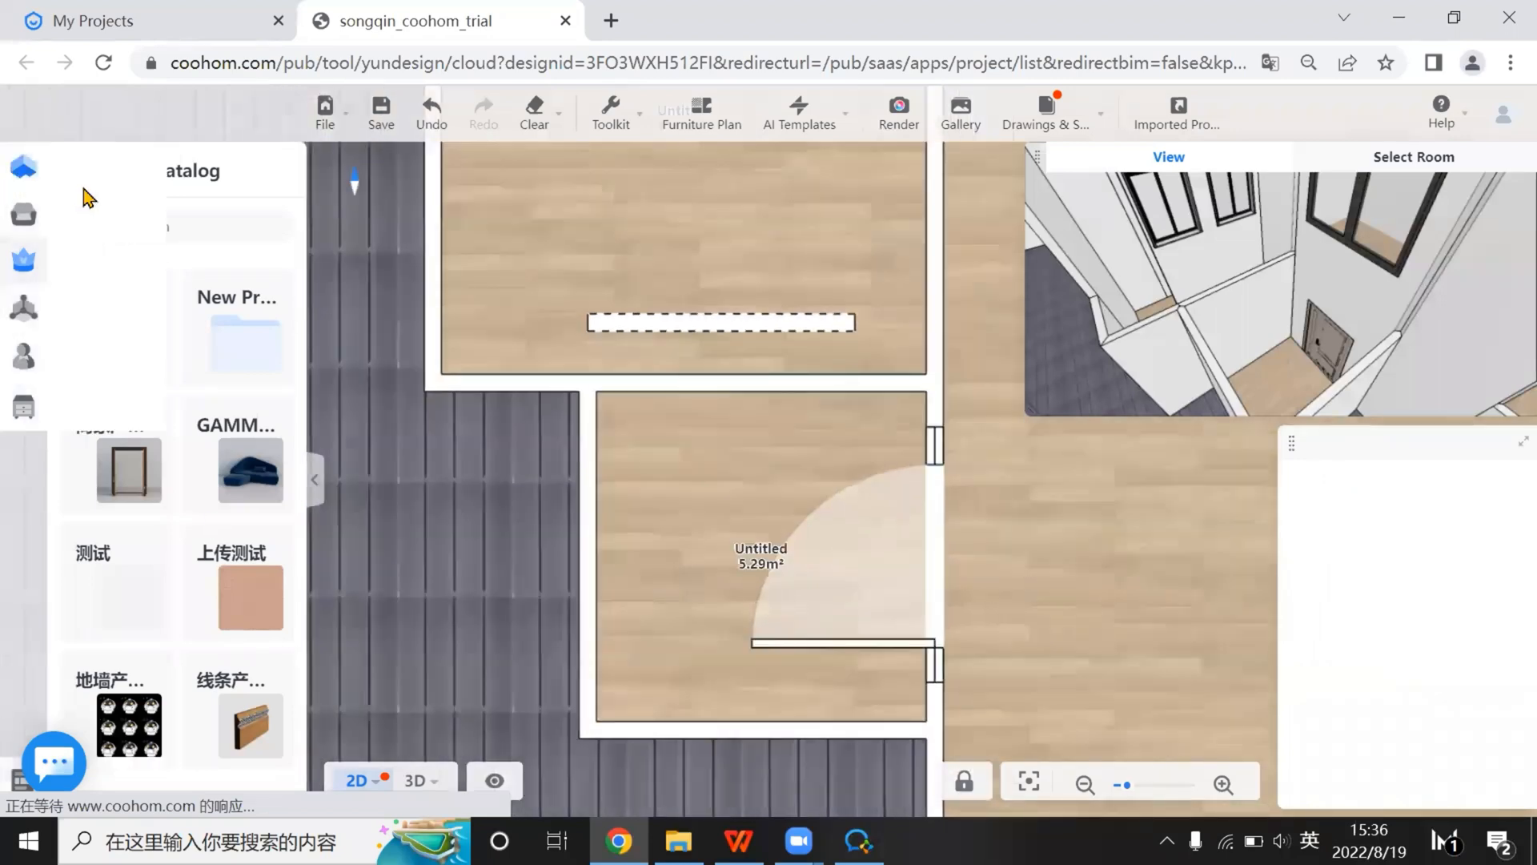
pyautogui.click(940, 441)
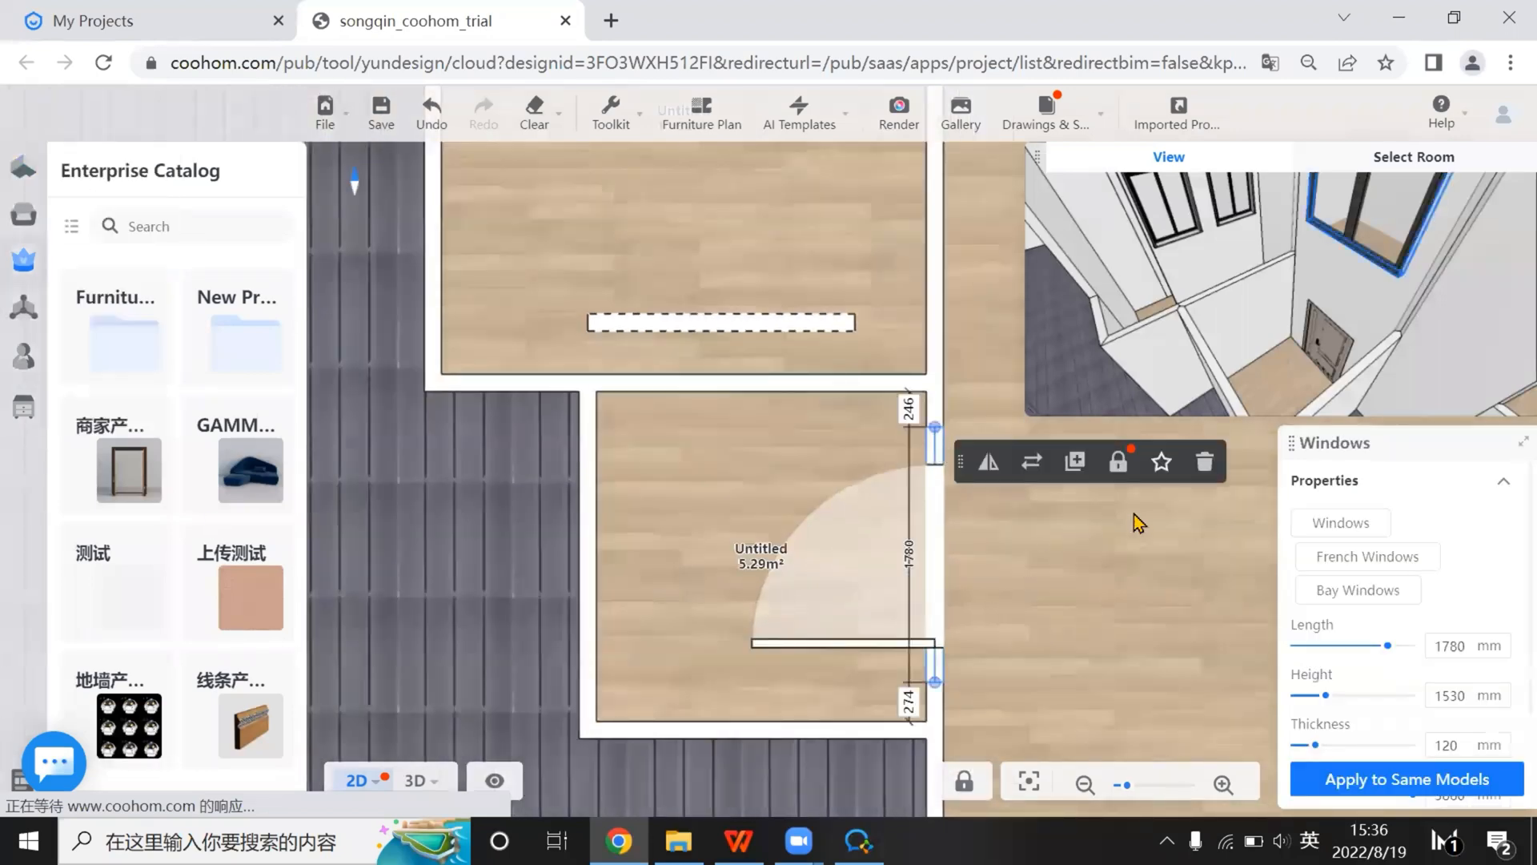
pyautogui.click(1162, 464)
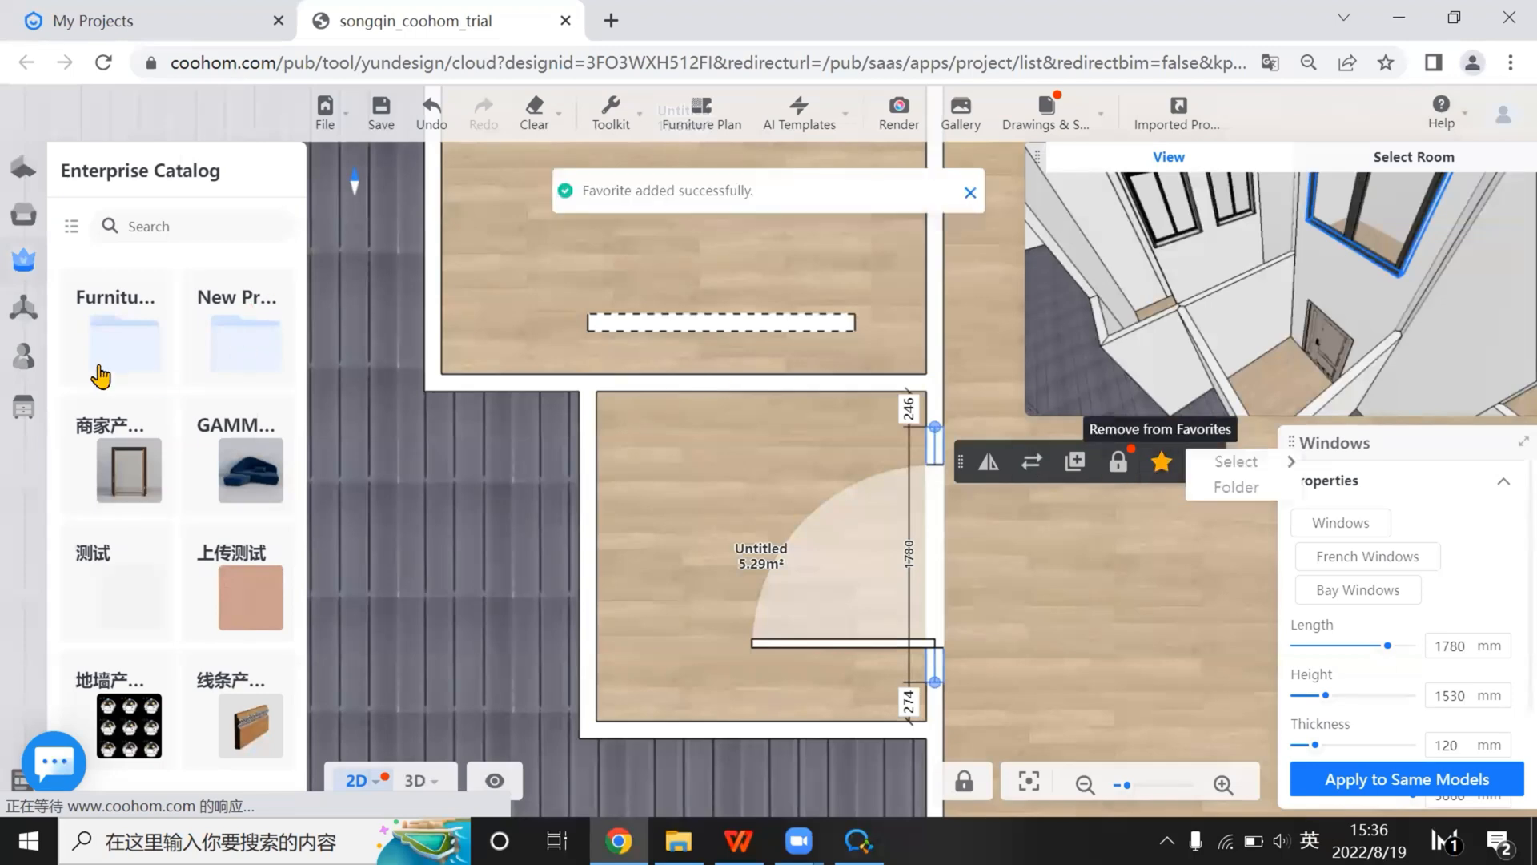
pyautogui.click(32, 357)
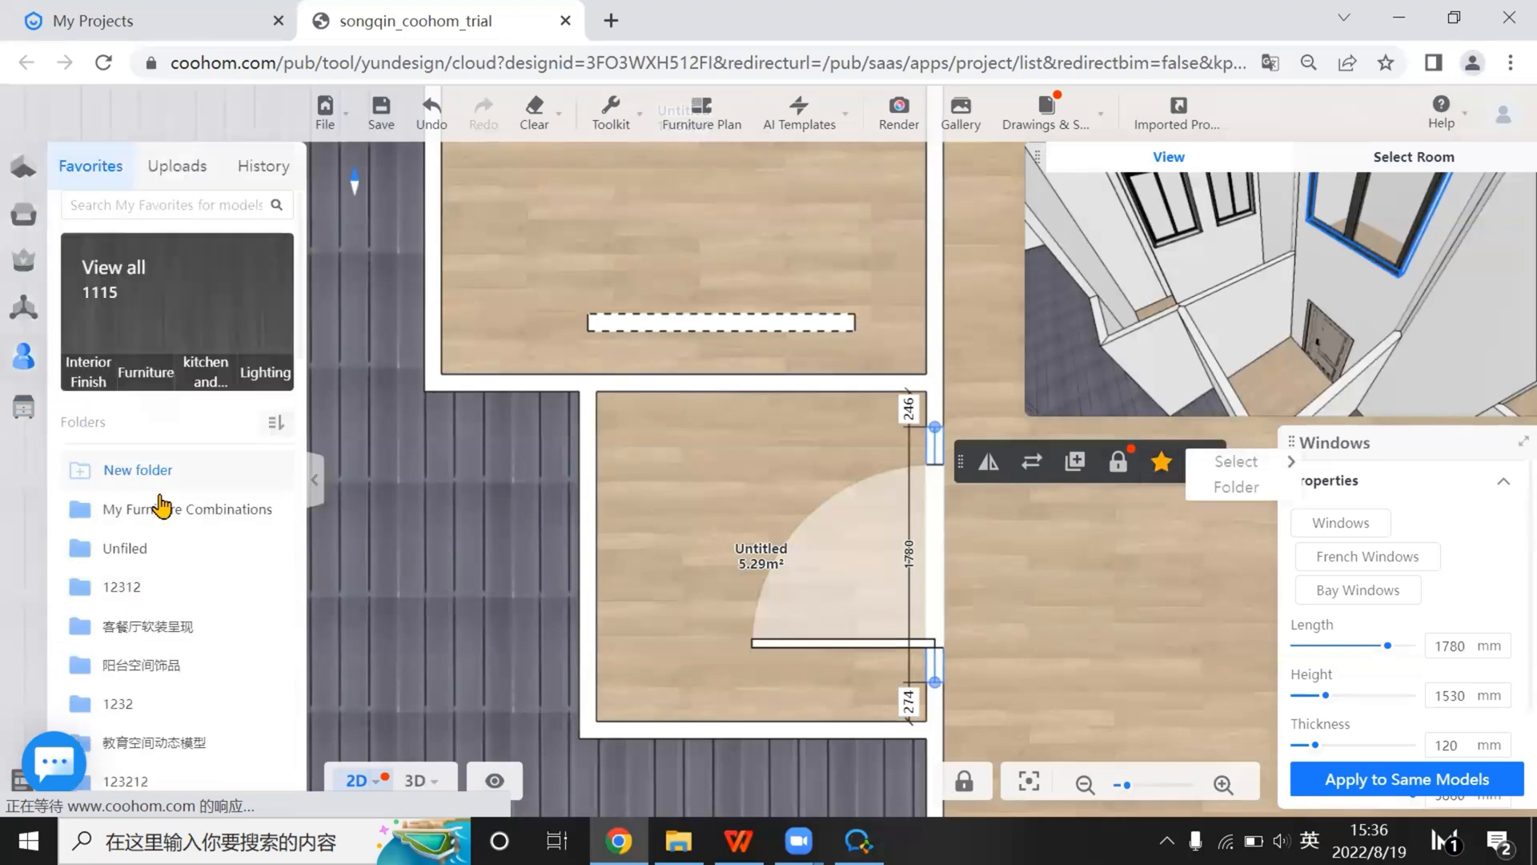
pyautogui.click(180, 549)
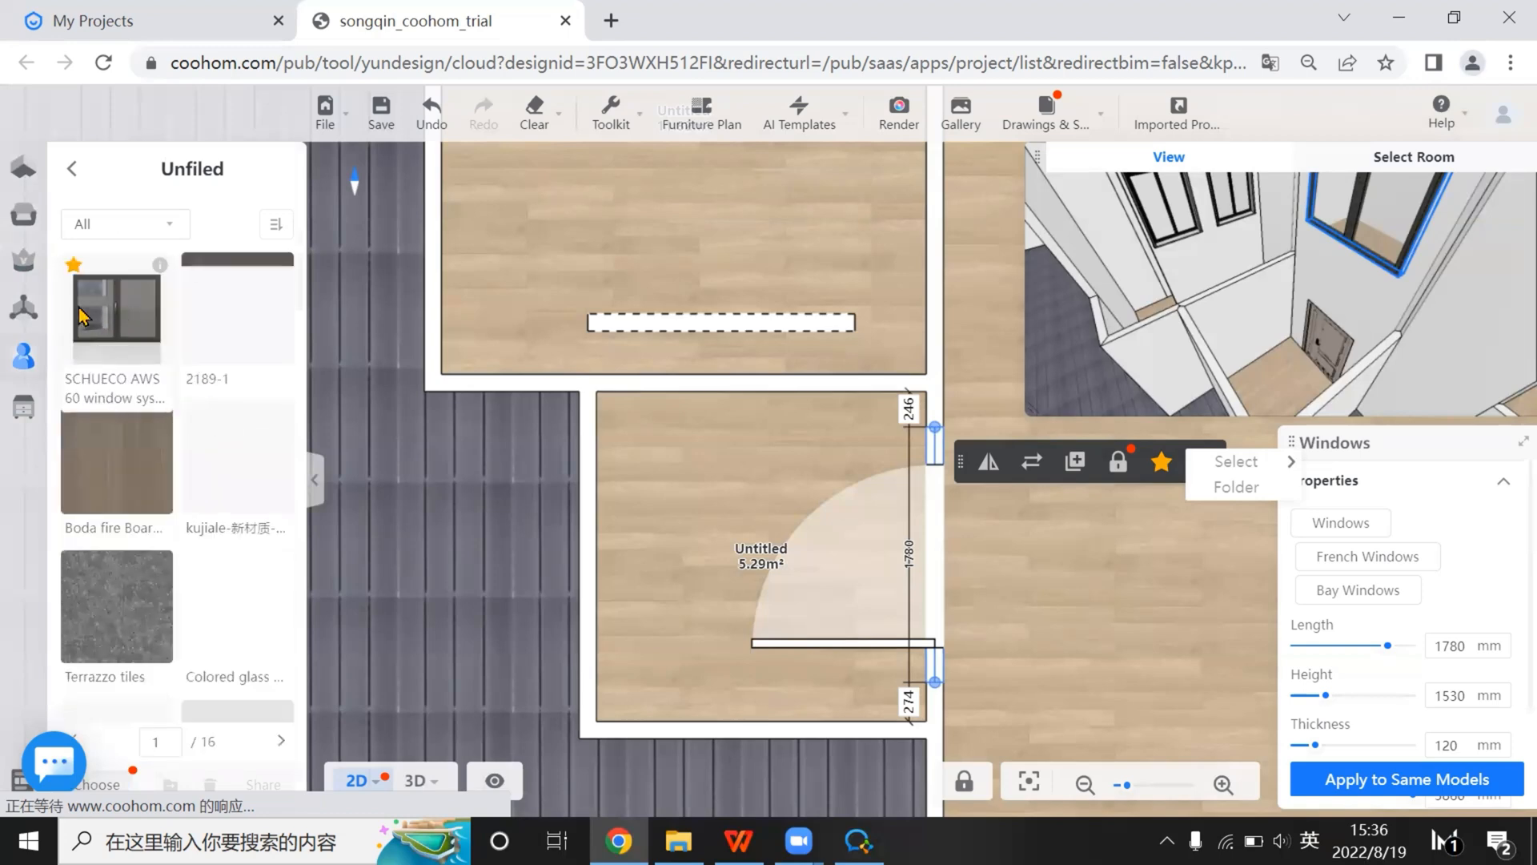
# Place the favorited SCHUECO AWS 60 window in the 5.29 m² room's wall facing the freestanding wall and shorten it to 1435 mm
pyautogui.moveTo(110, 330); pyautogui.dragTo(483, 422)
pyautogui.moveTo(727, 422); pyautogui.dragTo(751, 387)
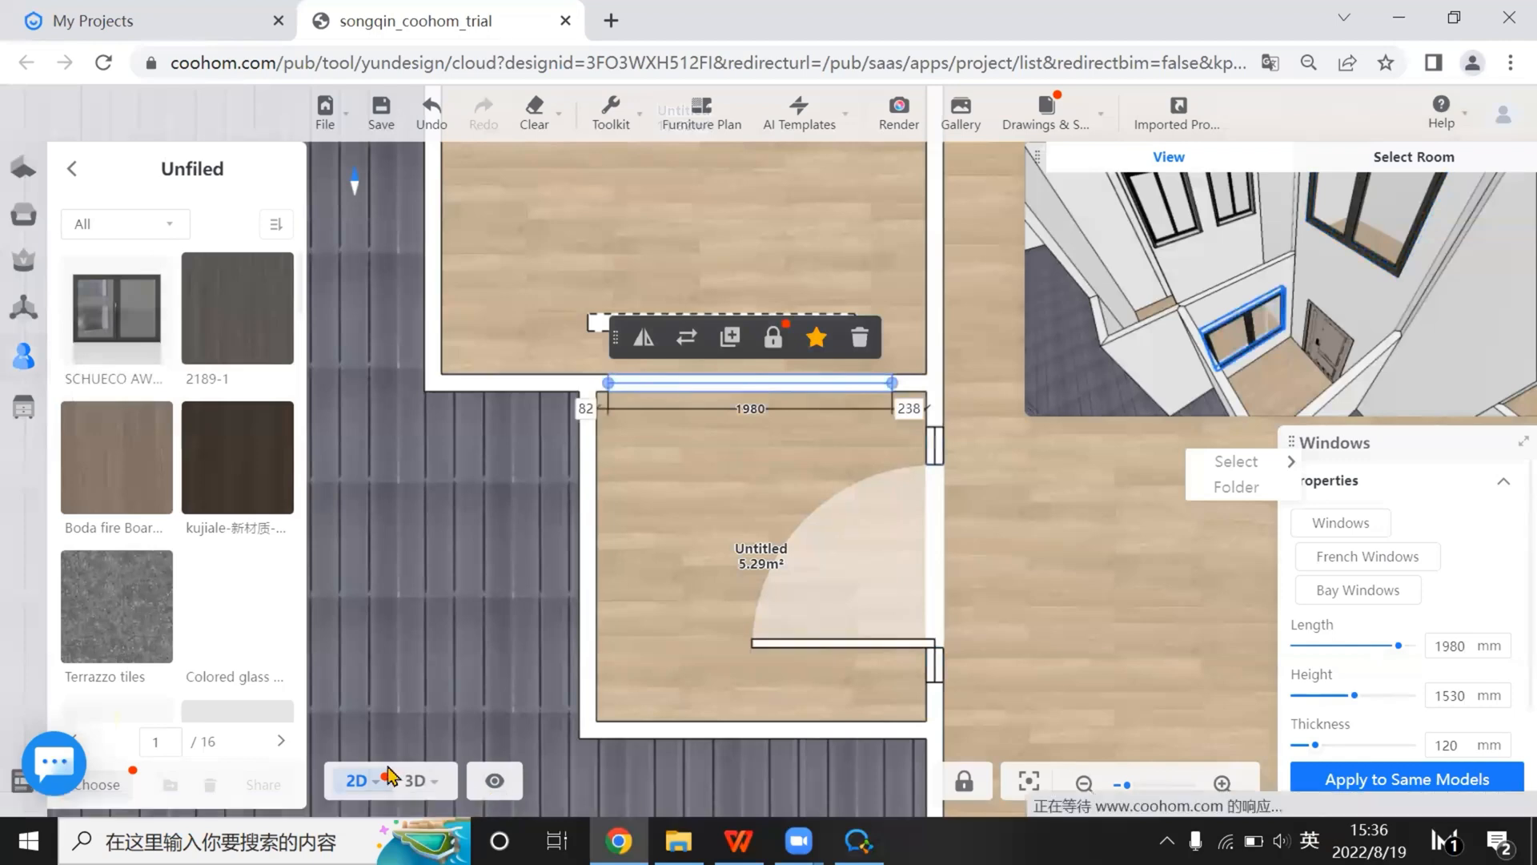
pyautogui.moveTo(887, 393); pyautogui.dragTo(813, 384)
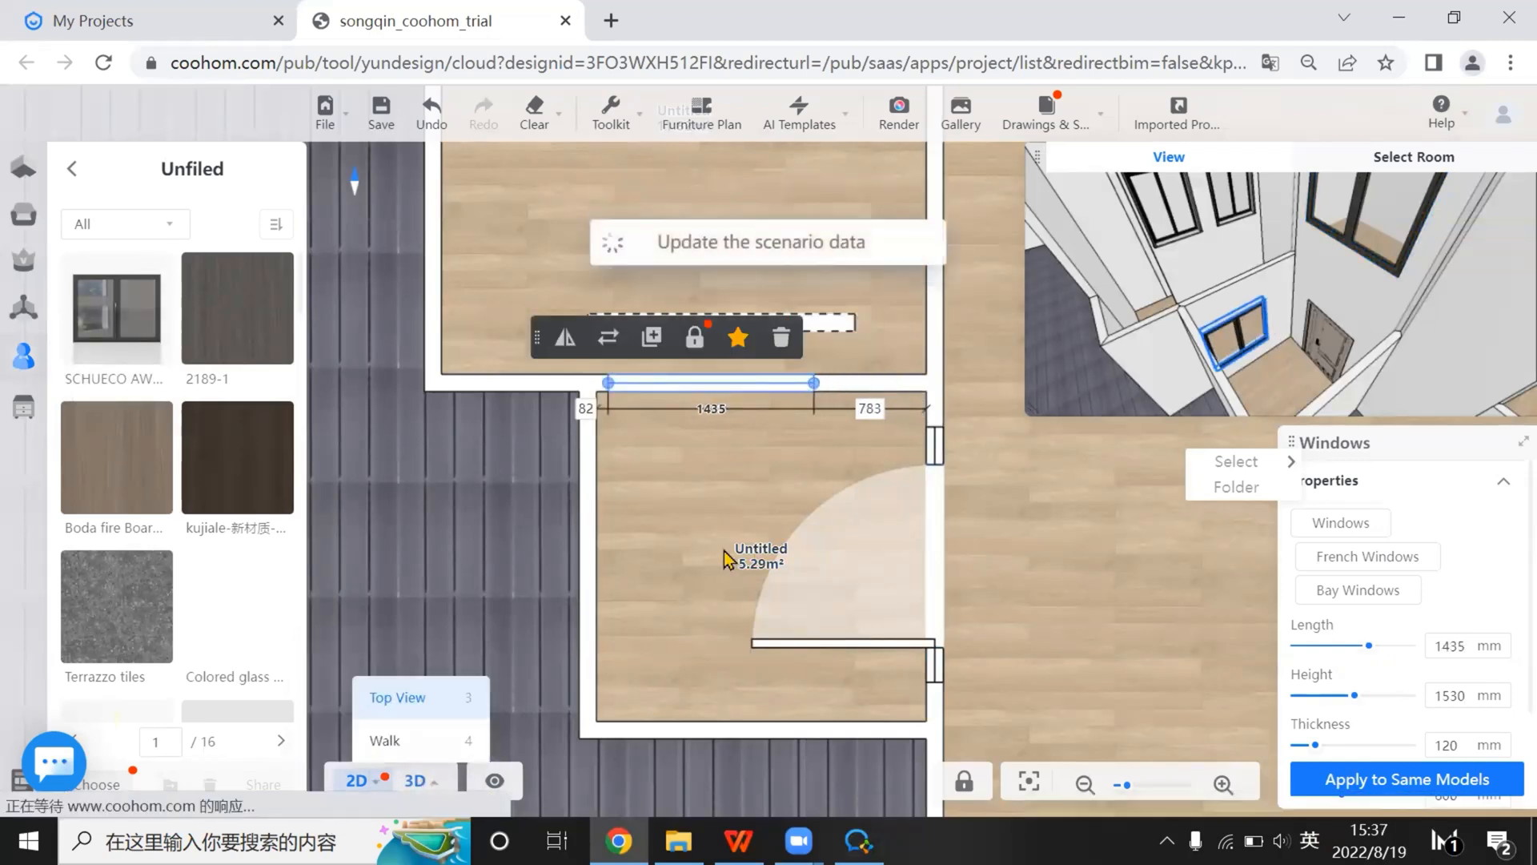
# In 3D, compare with the reference picture and set the new window to 1166 mm long, 1572 mm high and 100 mm from the outer corner
pyautogui.press('2')
pyautogui.moveTo(648, 627); pyautogui.dragTo(765, 572)
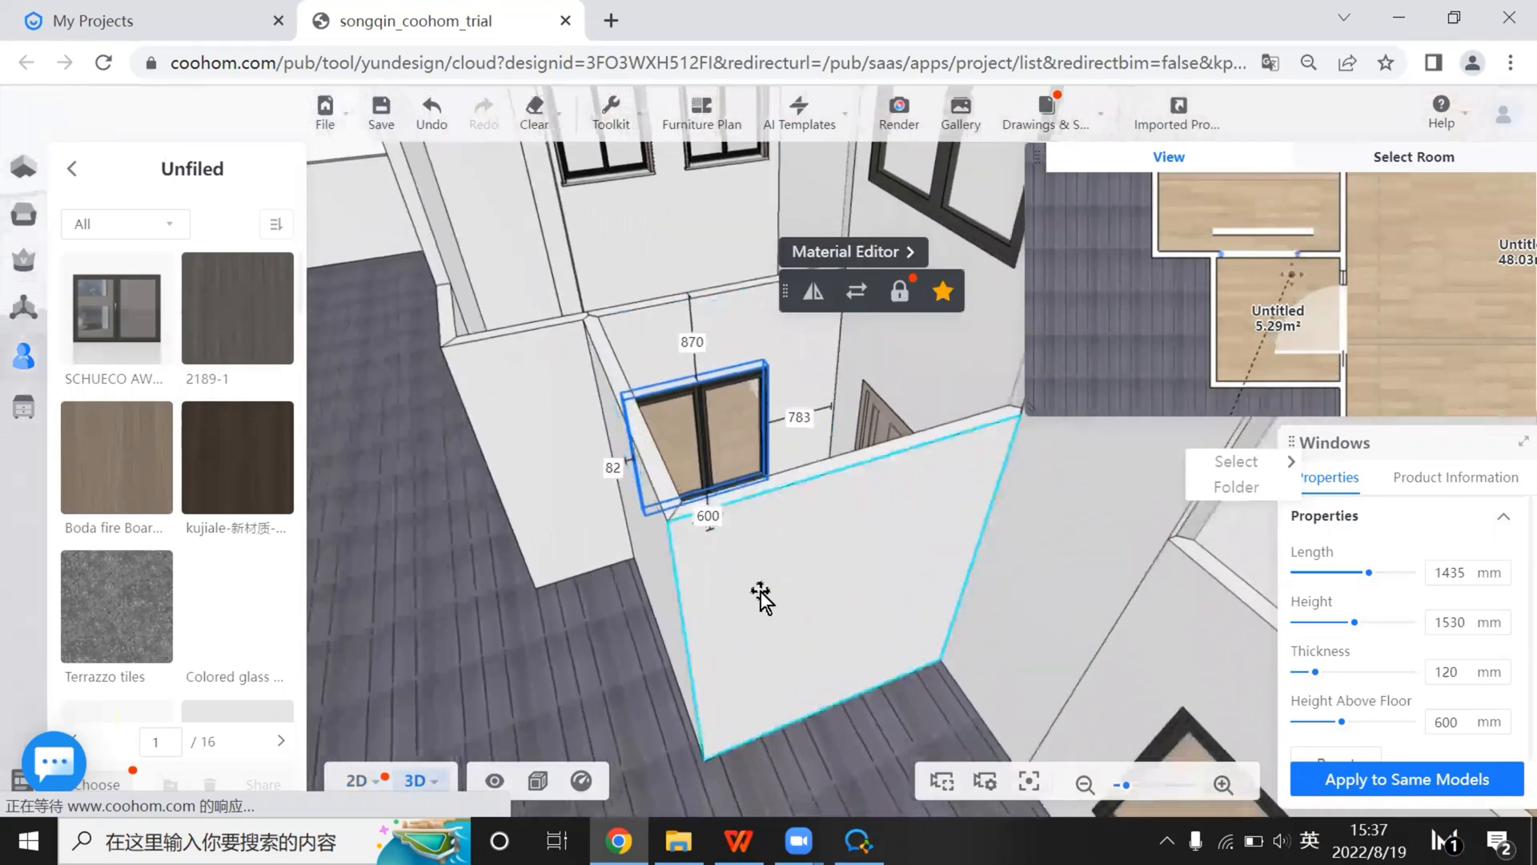
pyautogui.hotkey('alt', 'Tab')
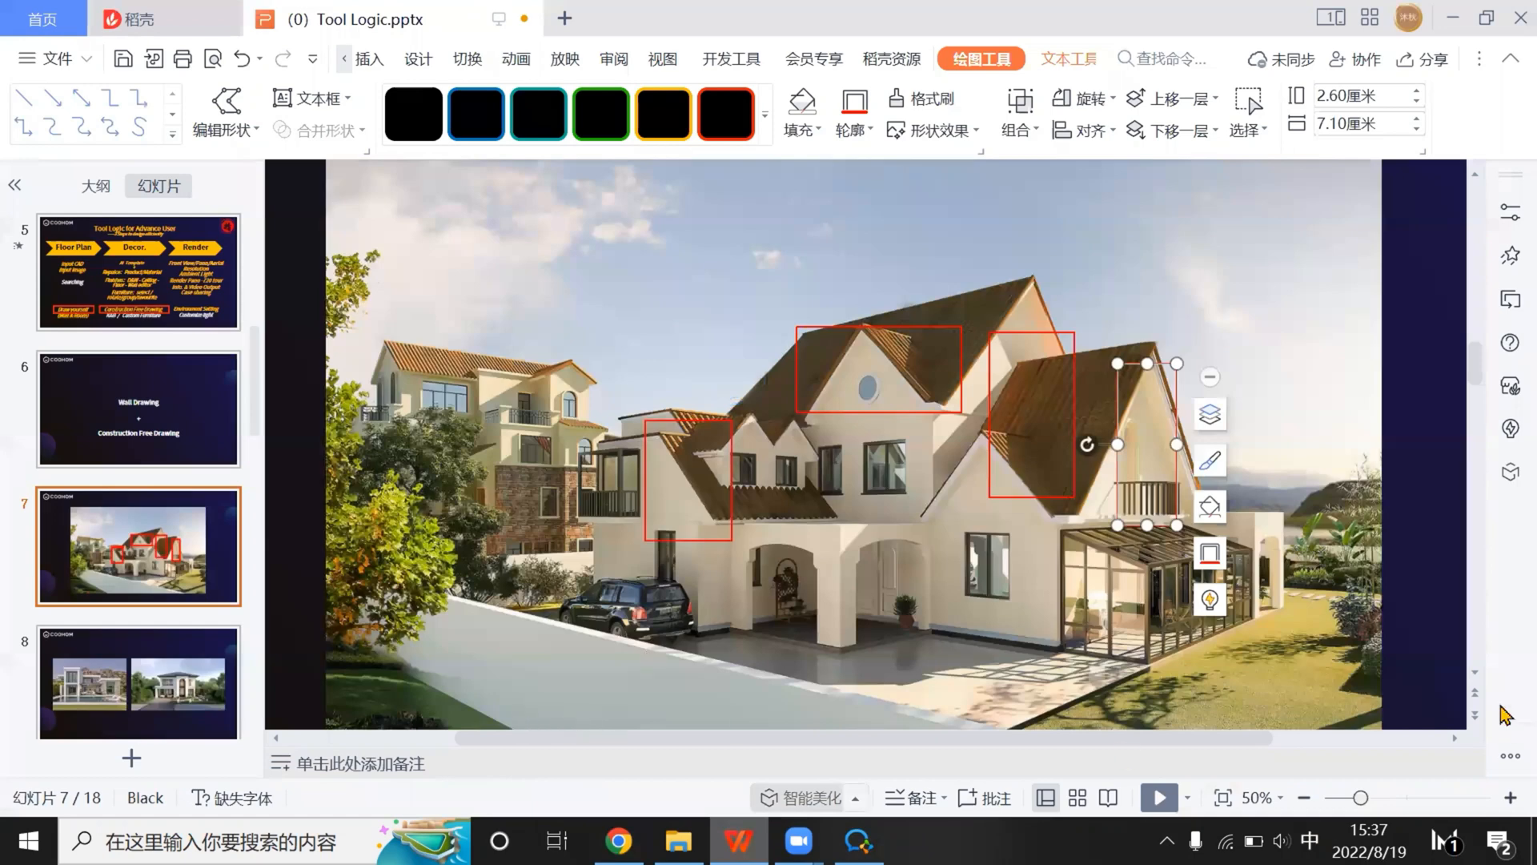
pyautogui.hotkey('alt', 'Tab')
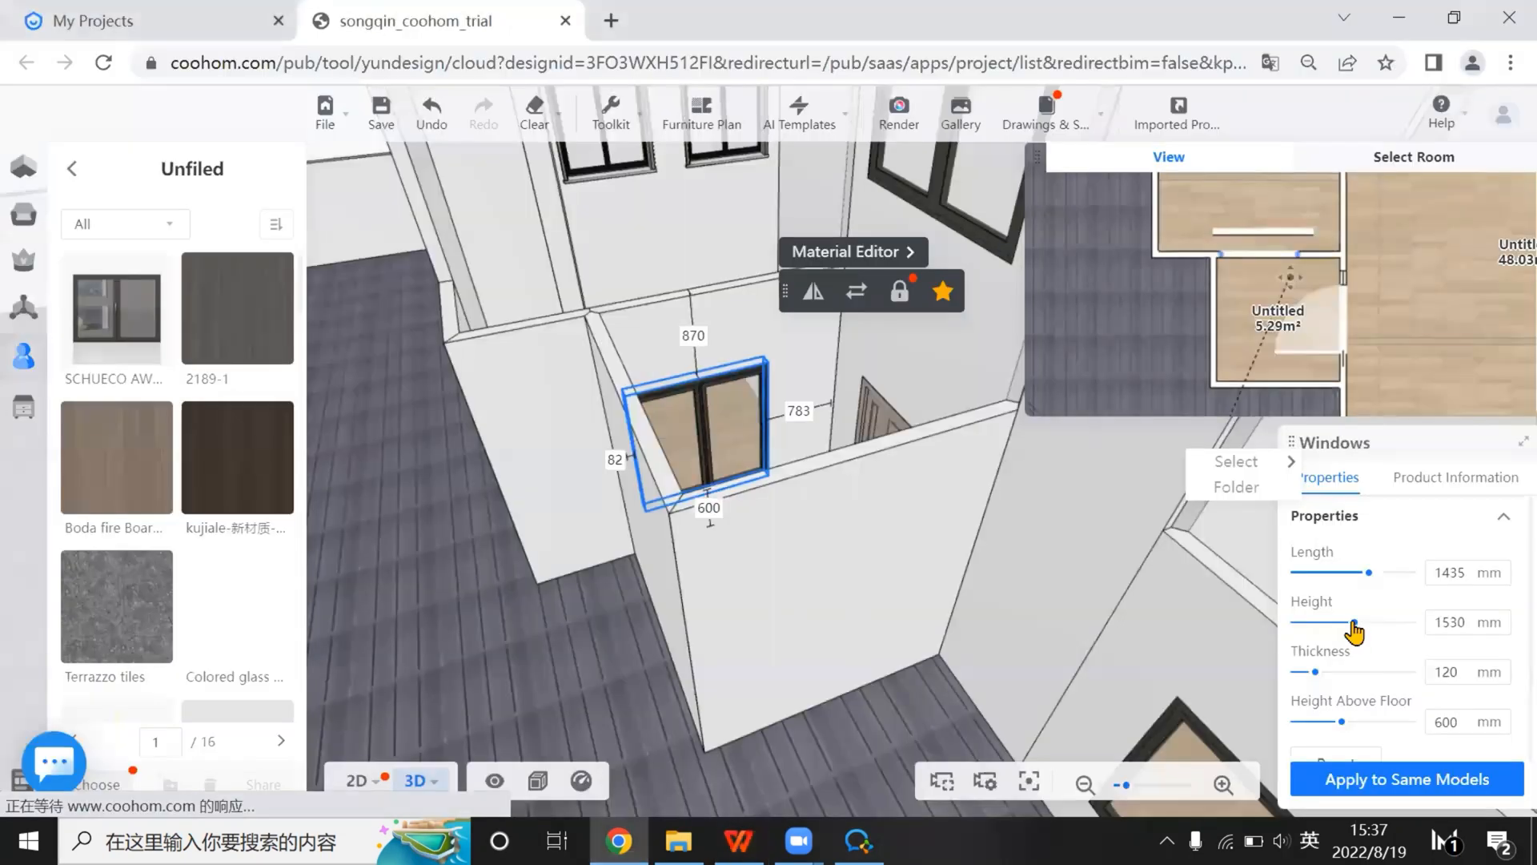
pyautogui.click(1355, 574)
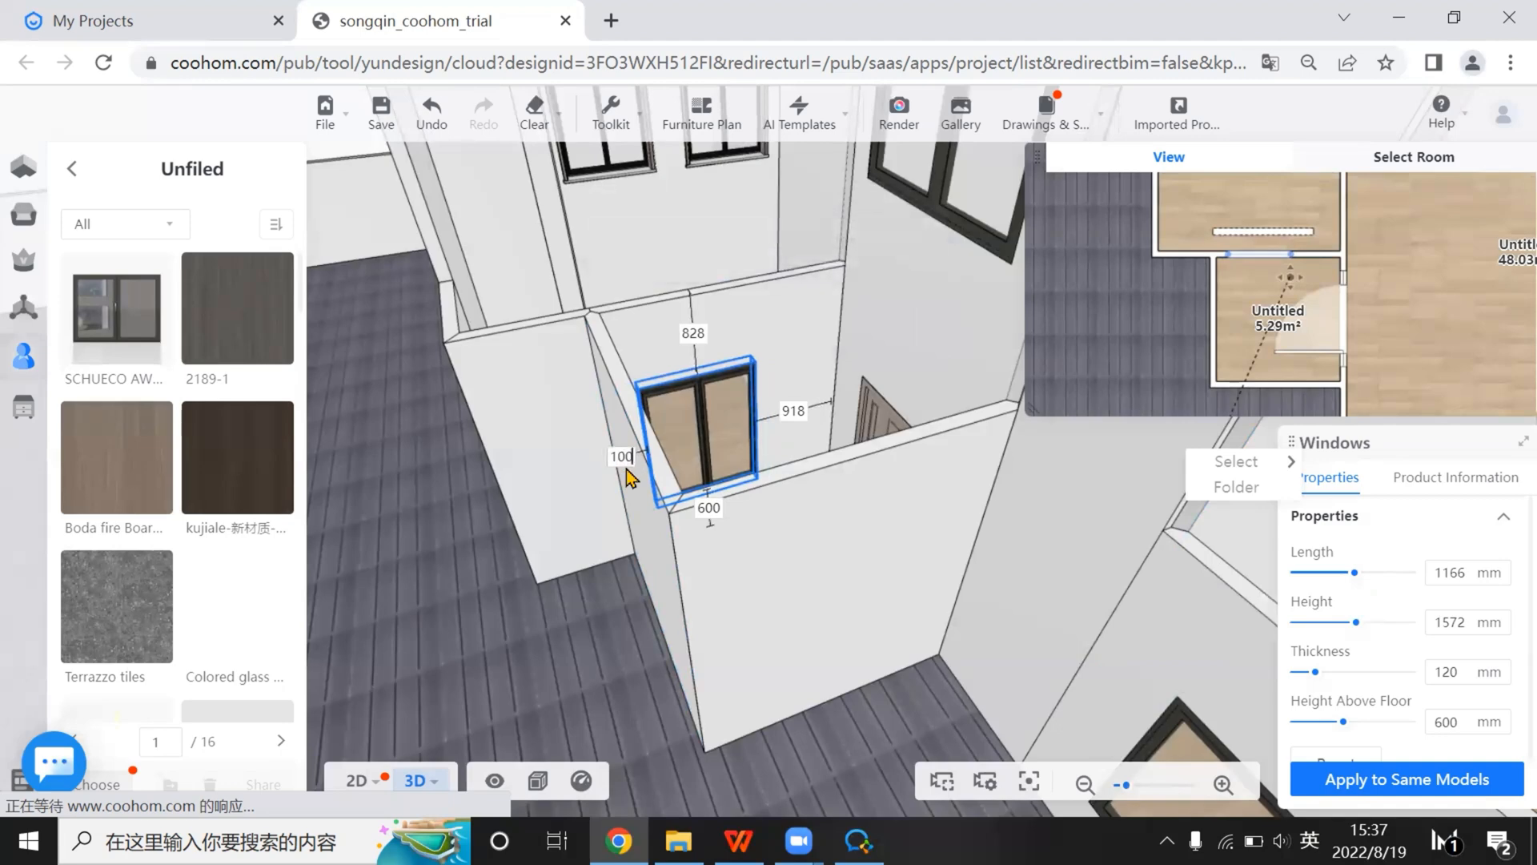
pyautogui.press('Return')
pyautogui.moveTo(621, 695); pyautogui.dragTo(731, 587)
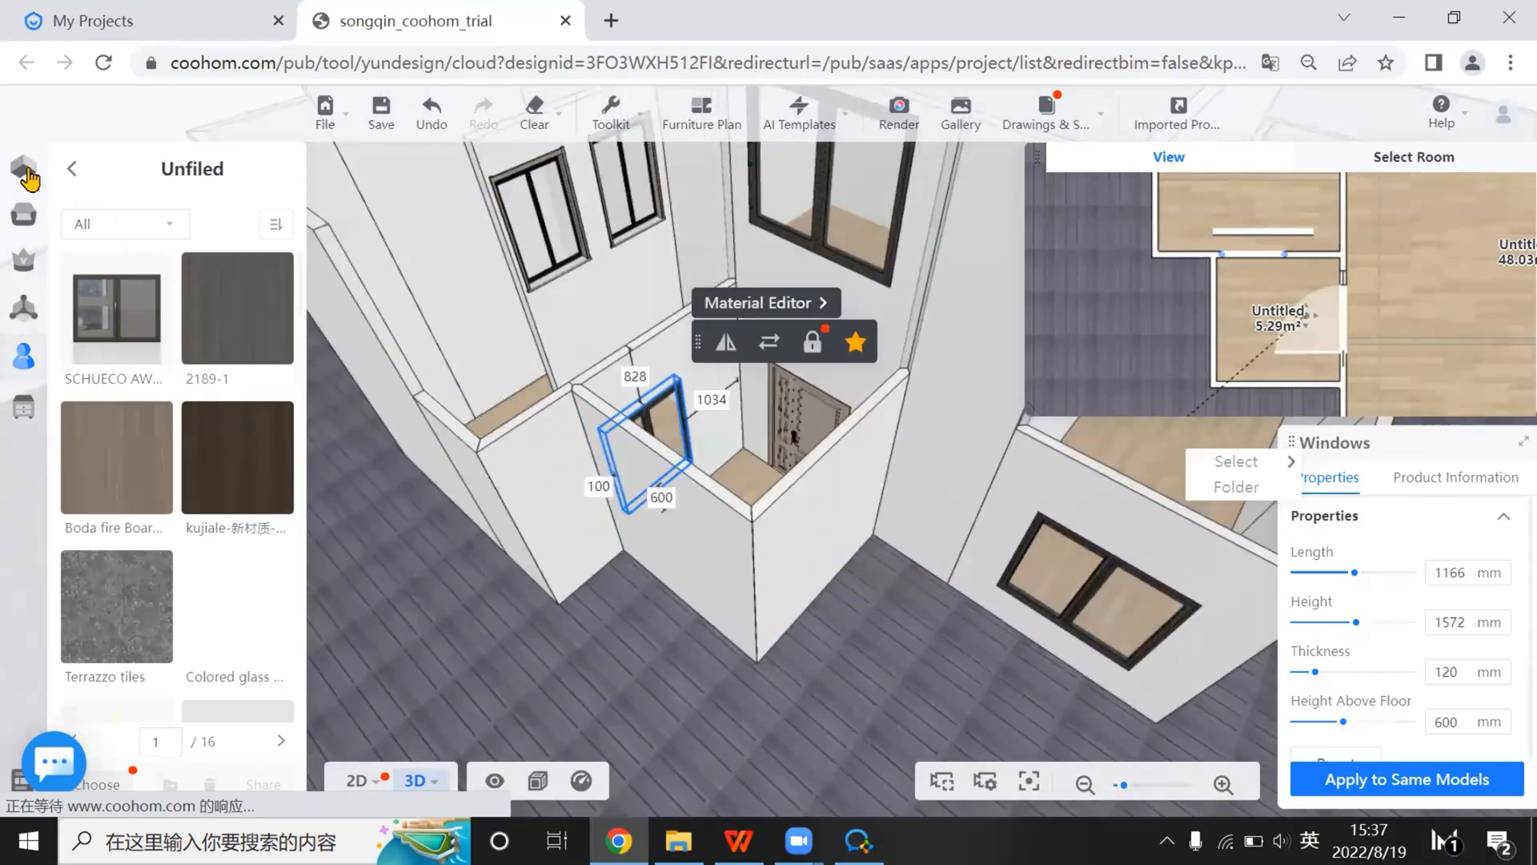
# Check the reference picture, add a door opening to the 5.29 m² room's outer wall opposite the door, and widen it to 1960 mm
pyautogui.click(27, 170)
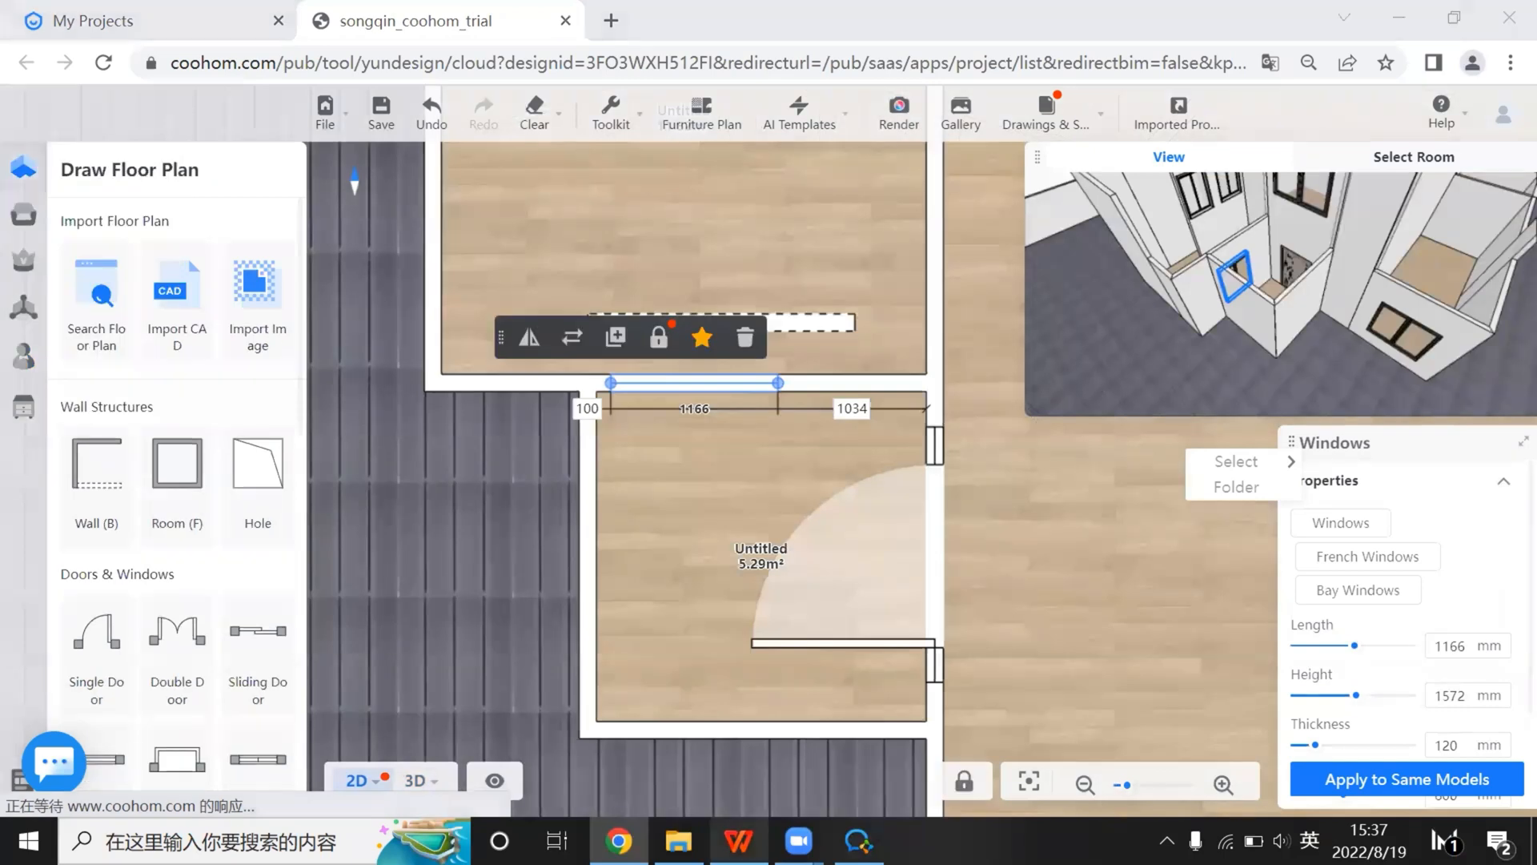
pyautogui.hotkey('alt', 'Tab')
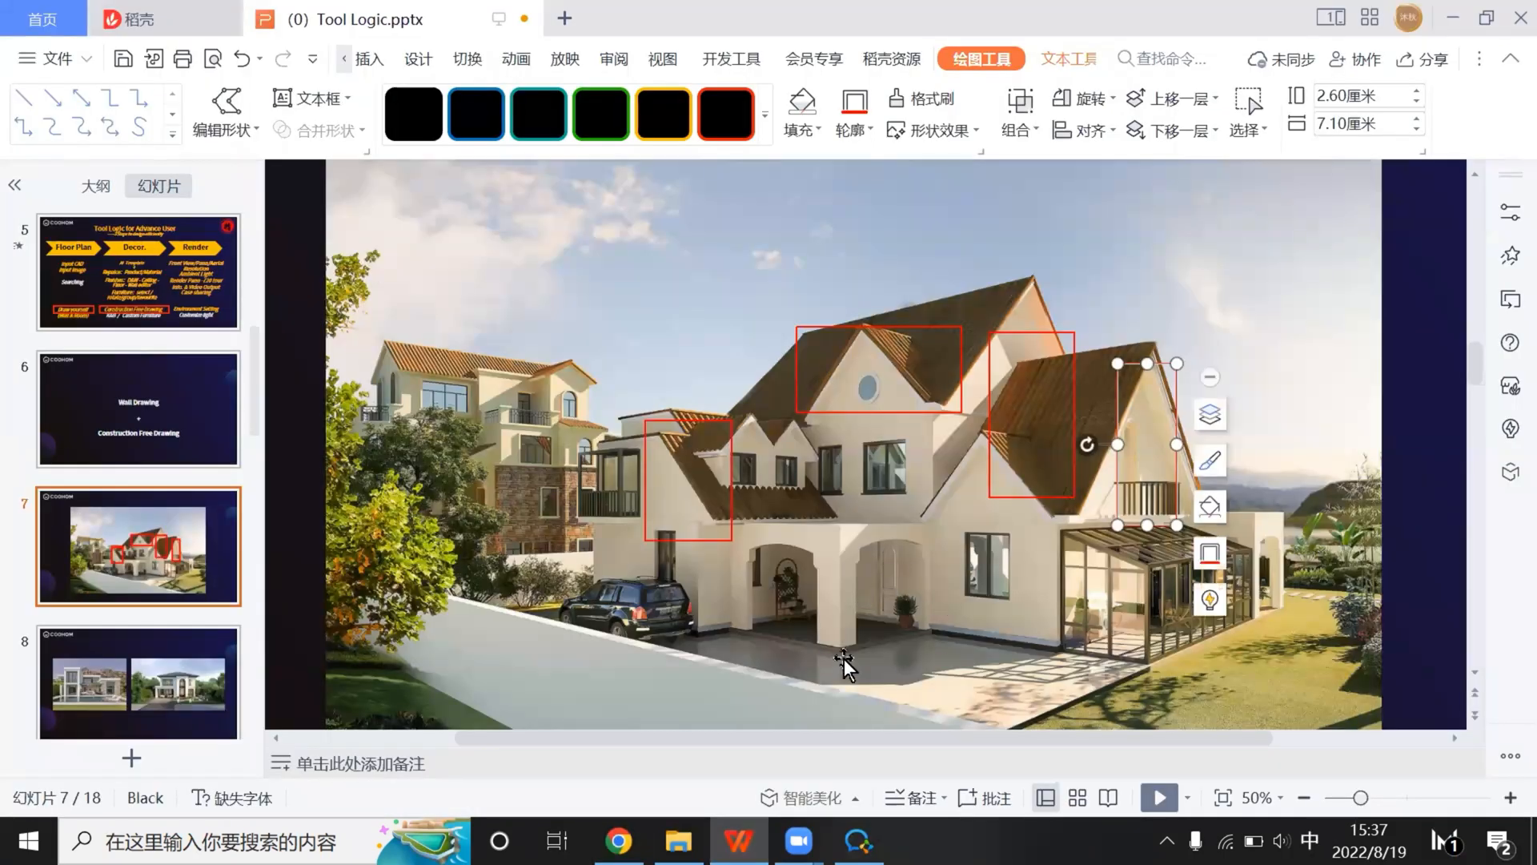
pyautogui.hotkey('alt', 'Tab')
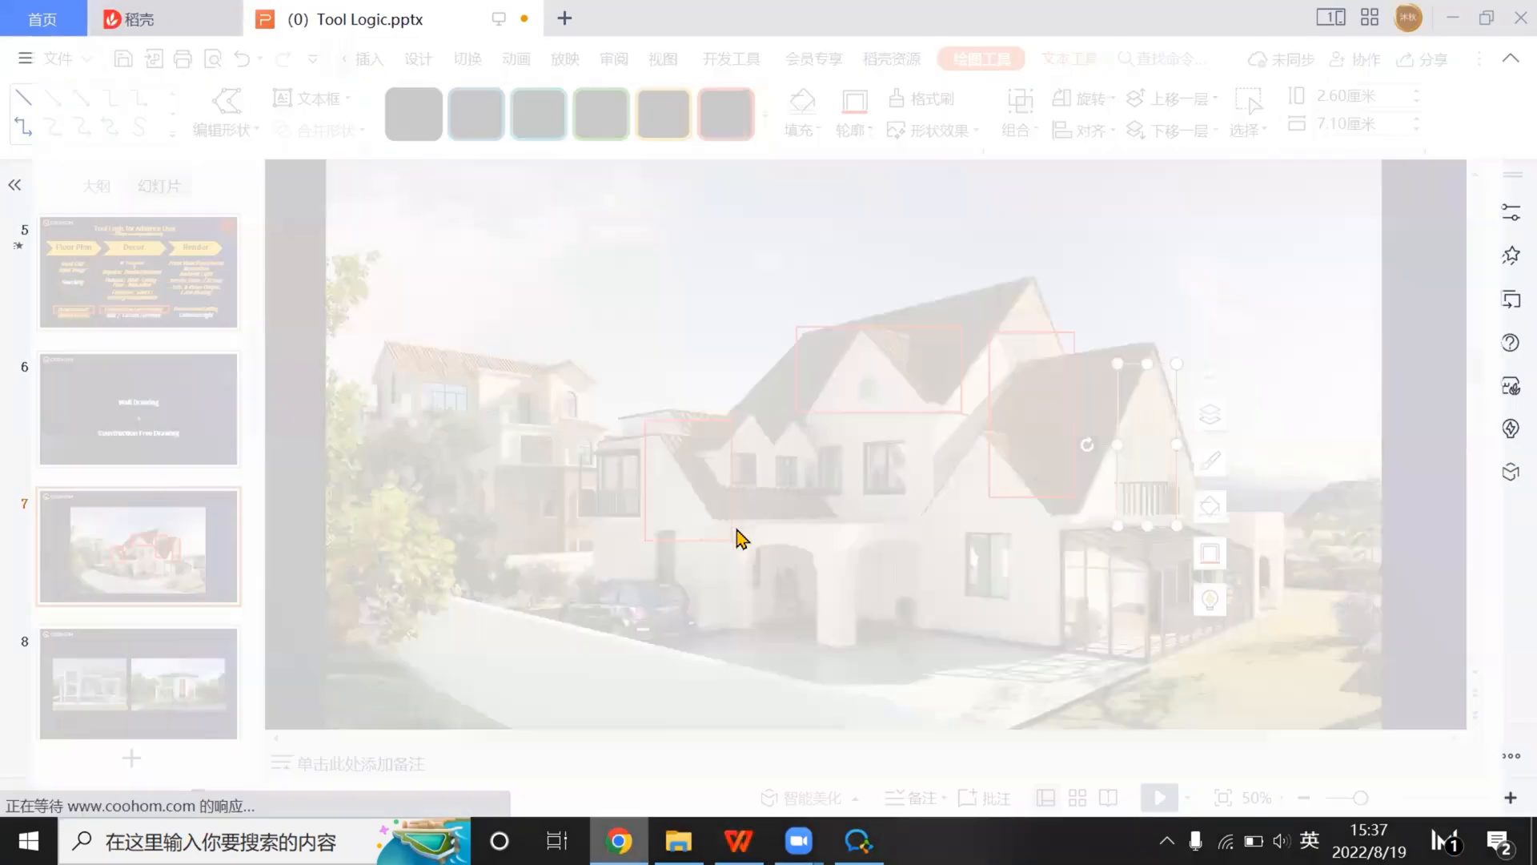
pyautogui.scroll(-3, 224, 583)
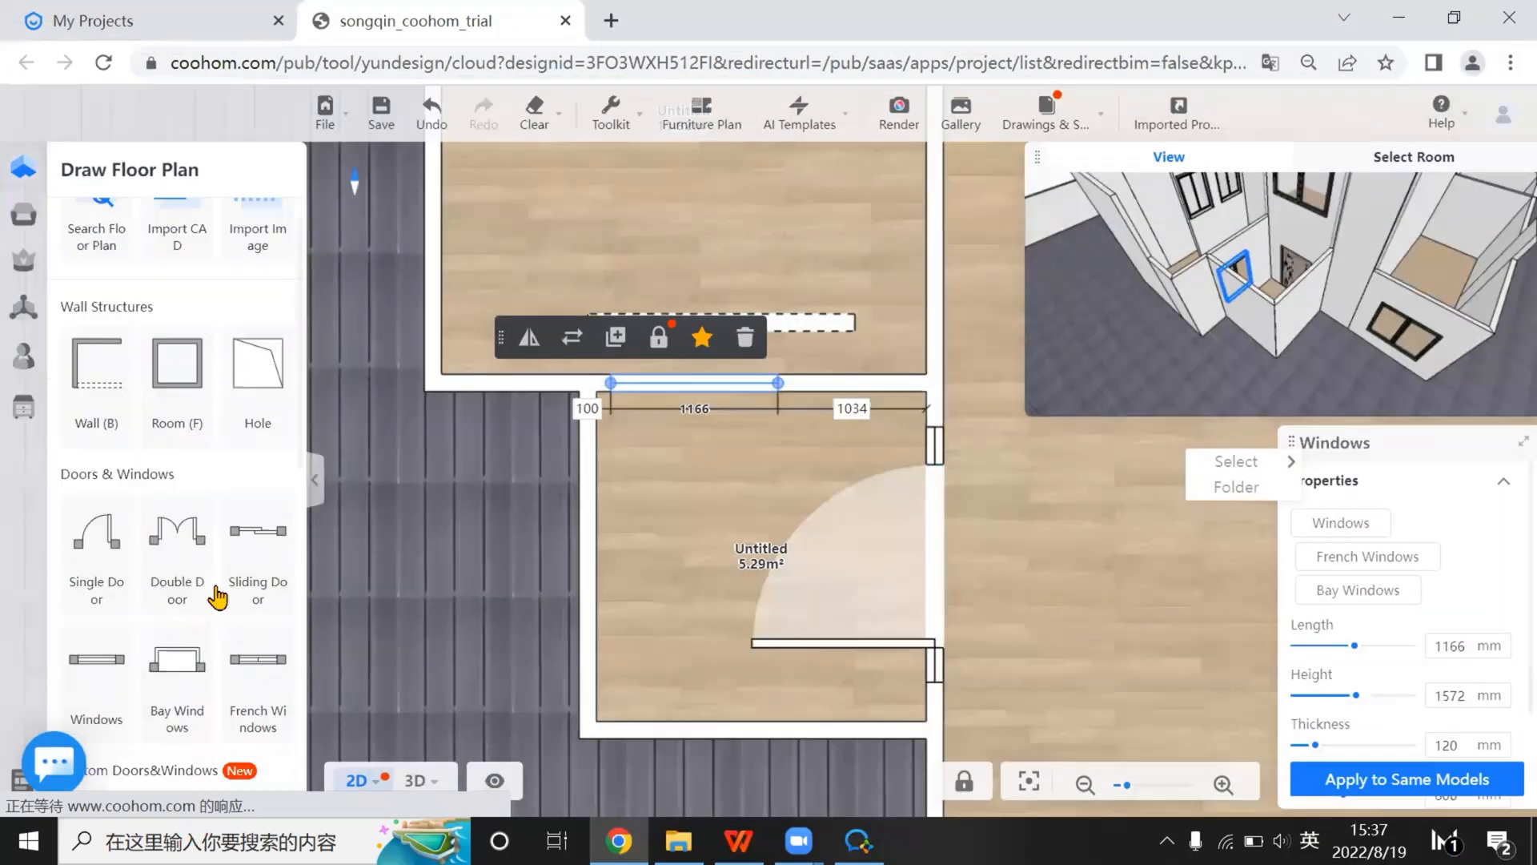
pyautogui.scroll(-6, 115, 712)
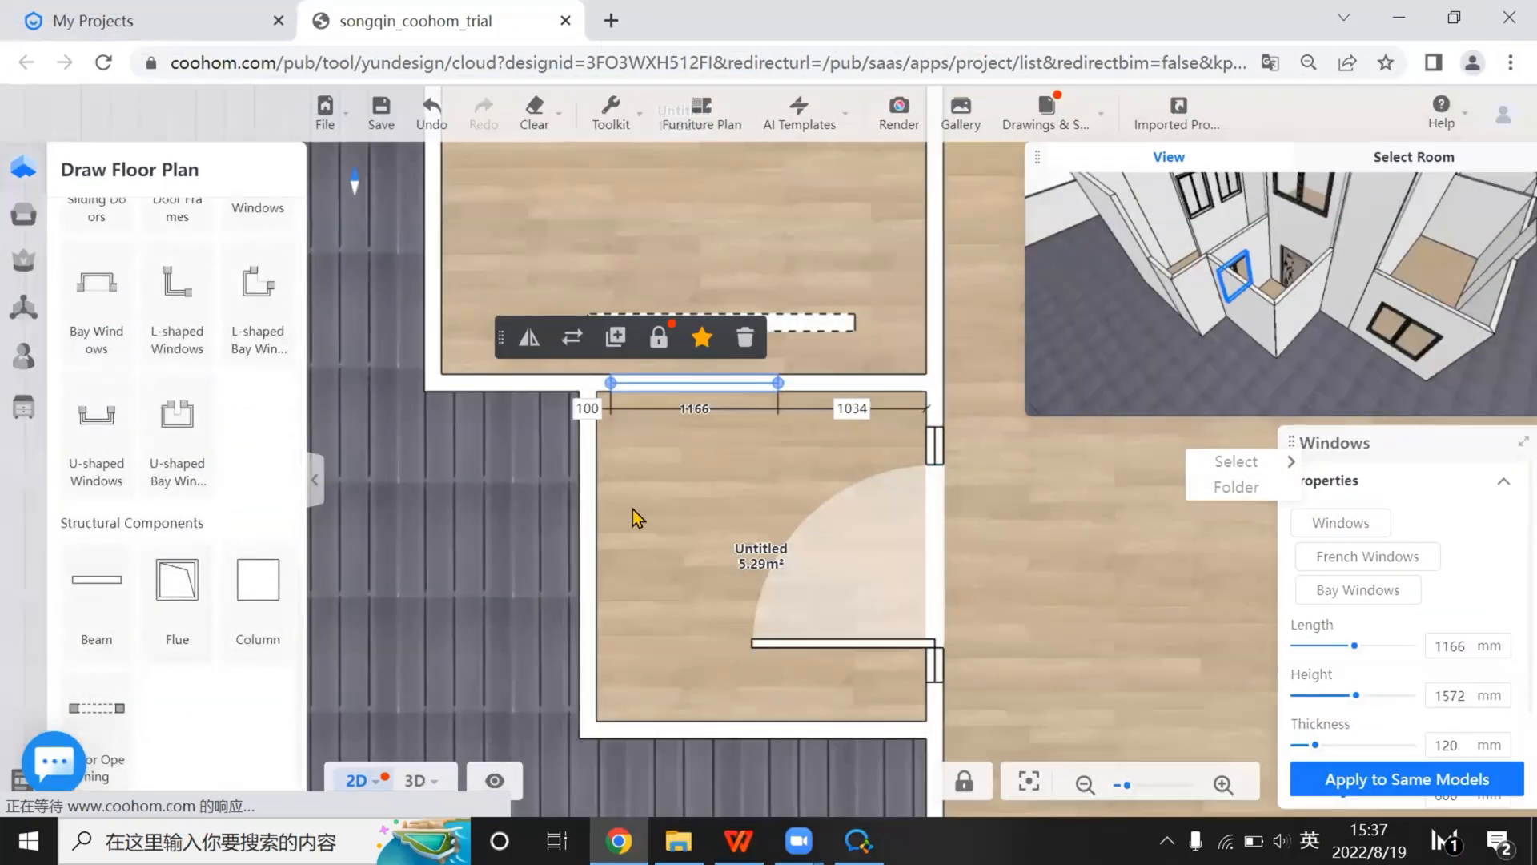
pyautogui.click(608, 543)
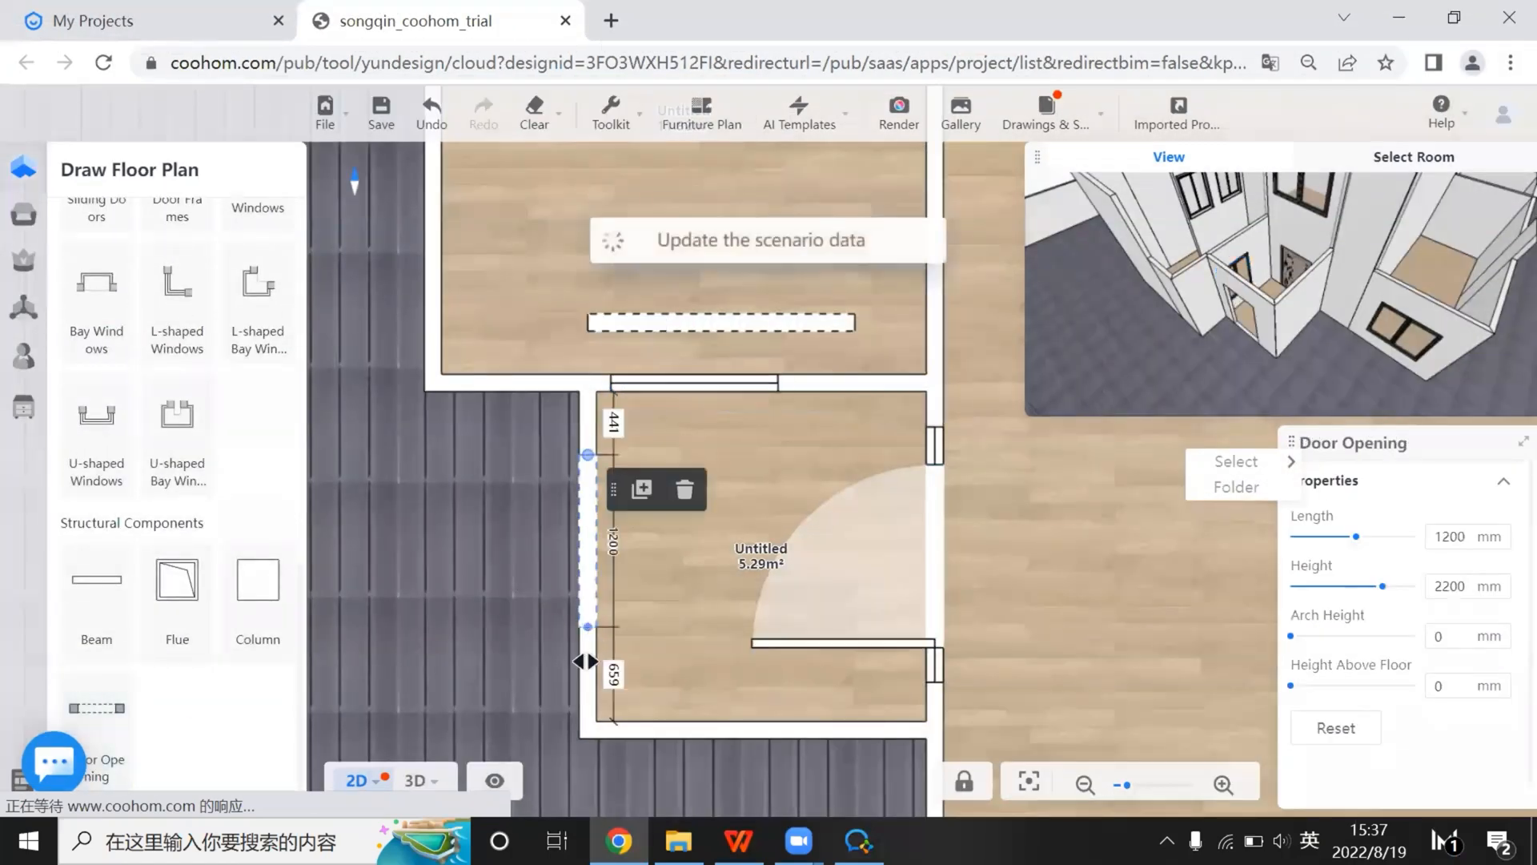
pyautogui.moveTo(585, 661); pyautogui.dragTo(588, 708)
pyautogui.moveTo(590, 458); pyautogui.dragTo(588, 426)
# In 3D, give the porch door opening a 255 mm arch height and, after checking the reference picture, a height of 2400 mm
pyautogui.click(432, 779)
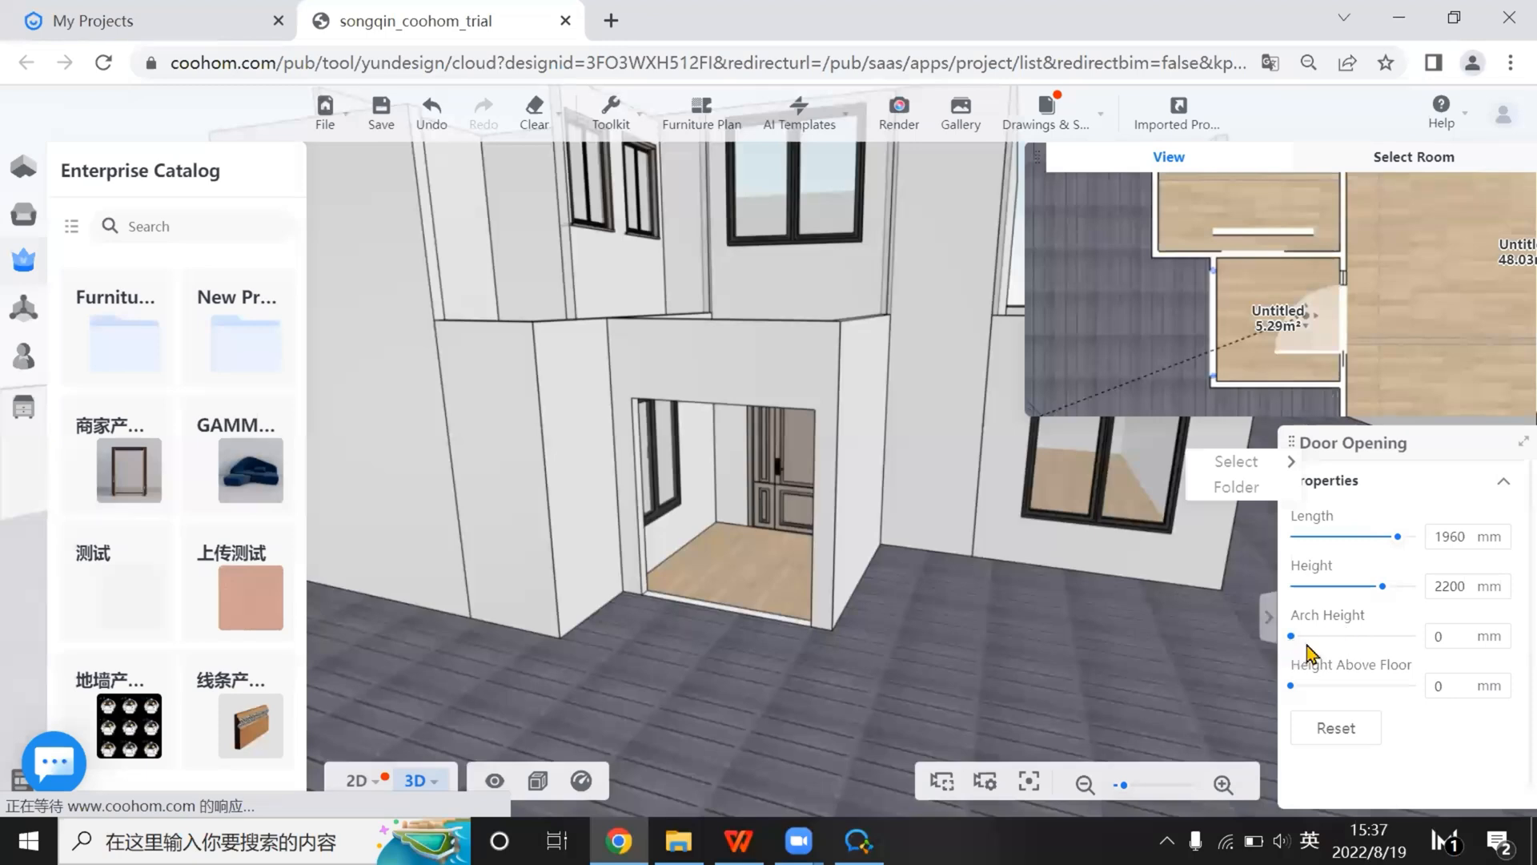
pyautogui.moveTo(1307, 645); pyautogui.dragTo(1350, 649)
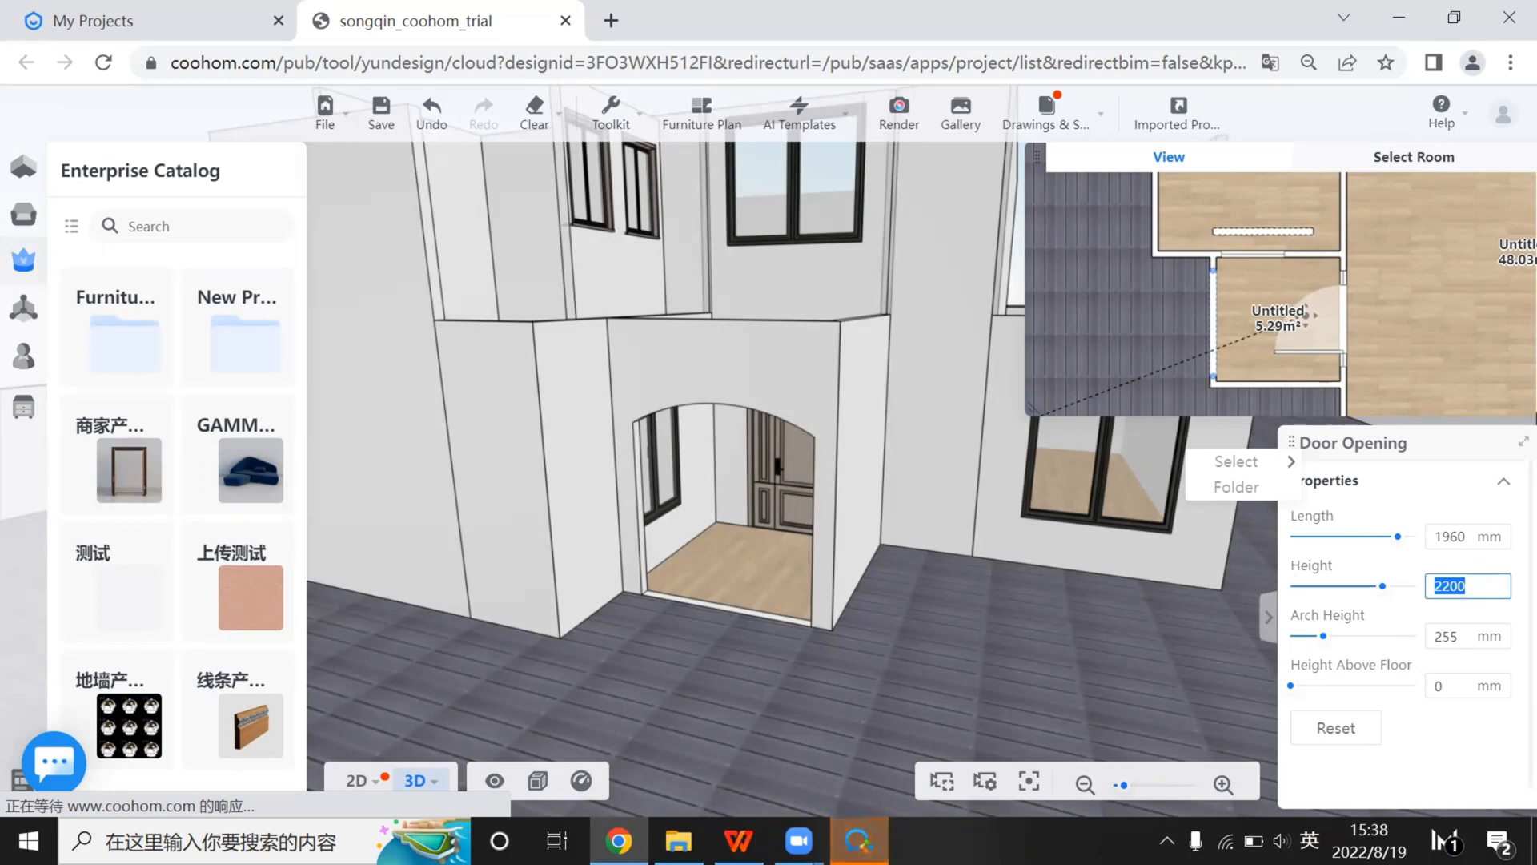
pyautogui.click(756, 834)
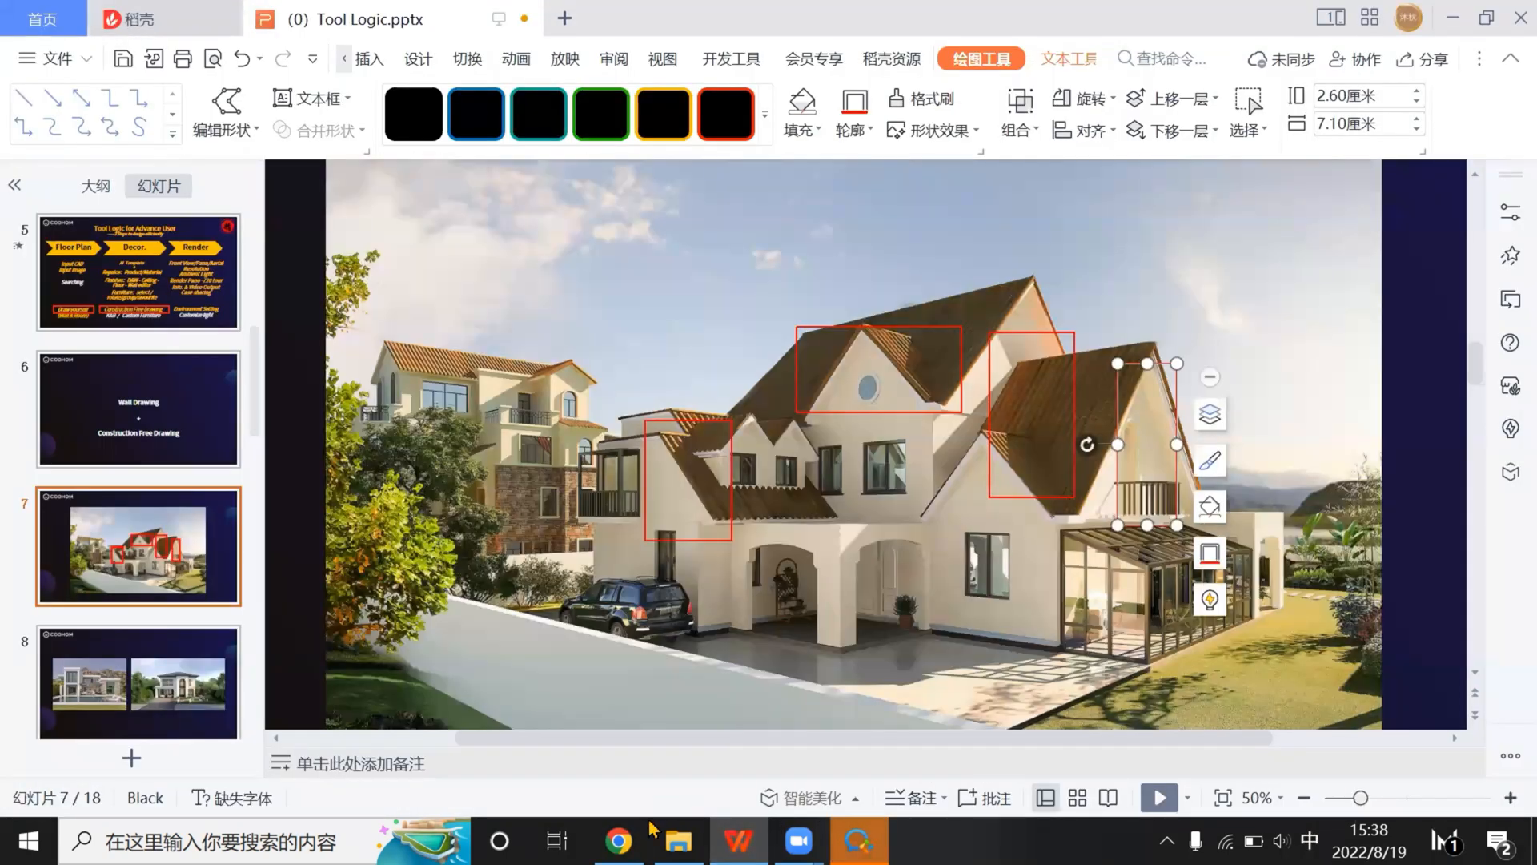
pyautogui.click(618, 841)
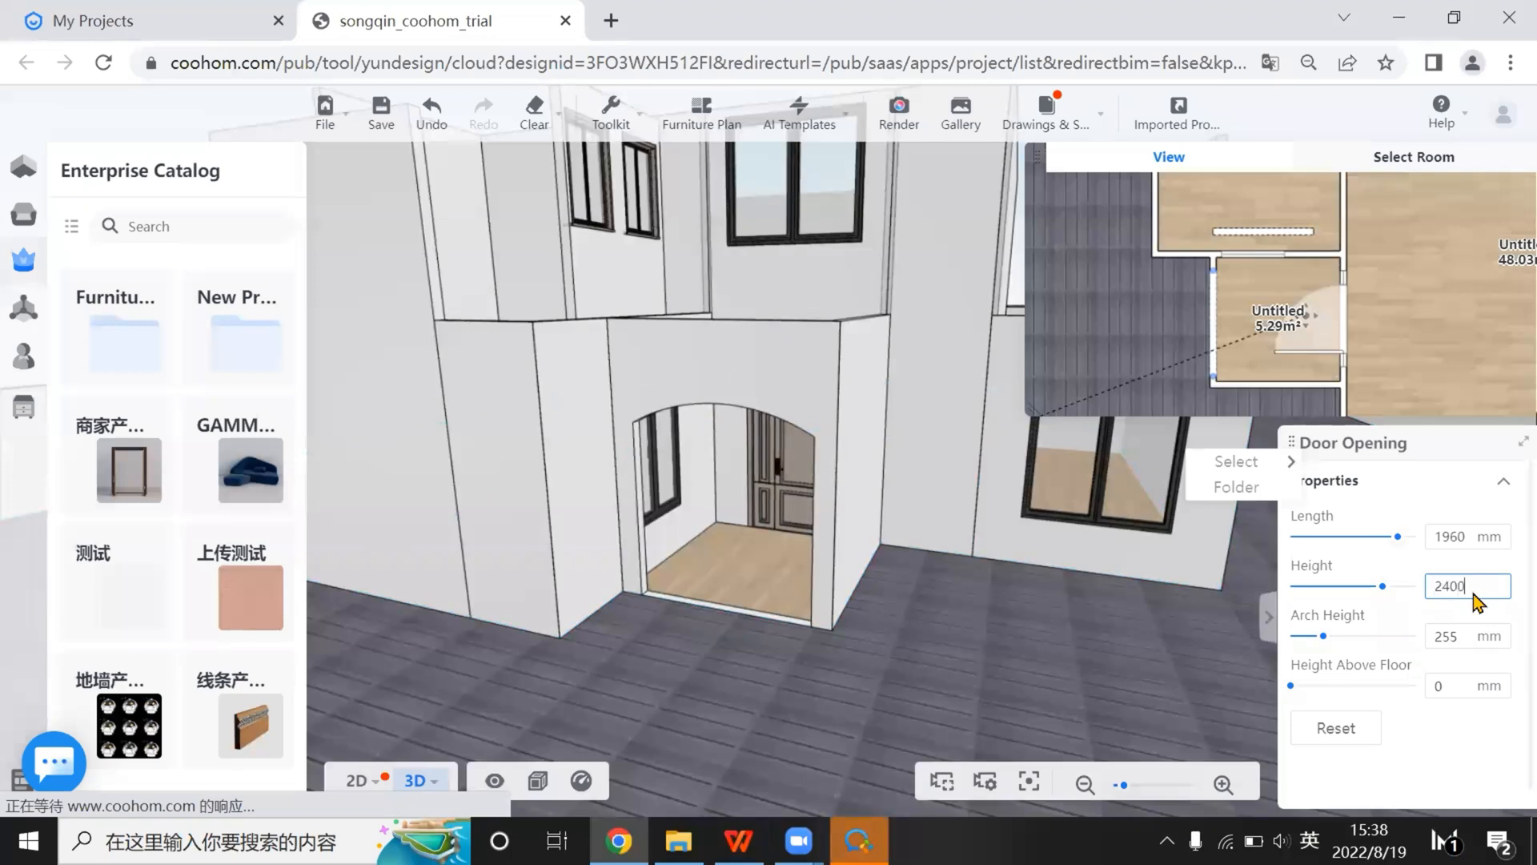
pyautogui.press('Return')
pyautogui.scroll(2, 788, 637)
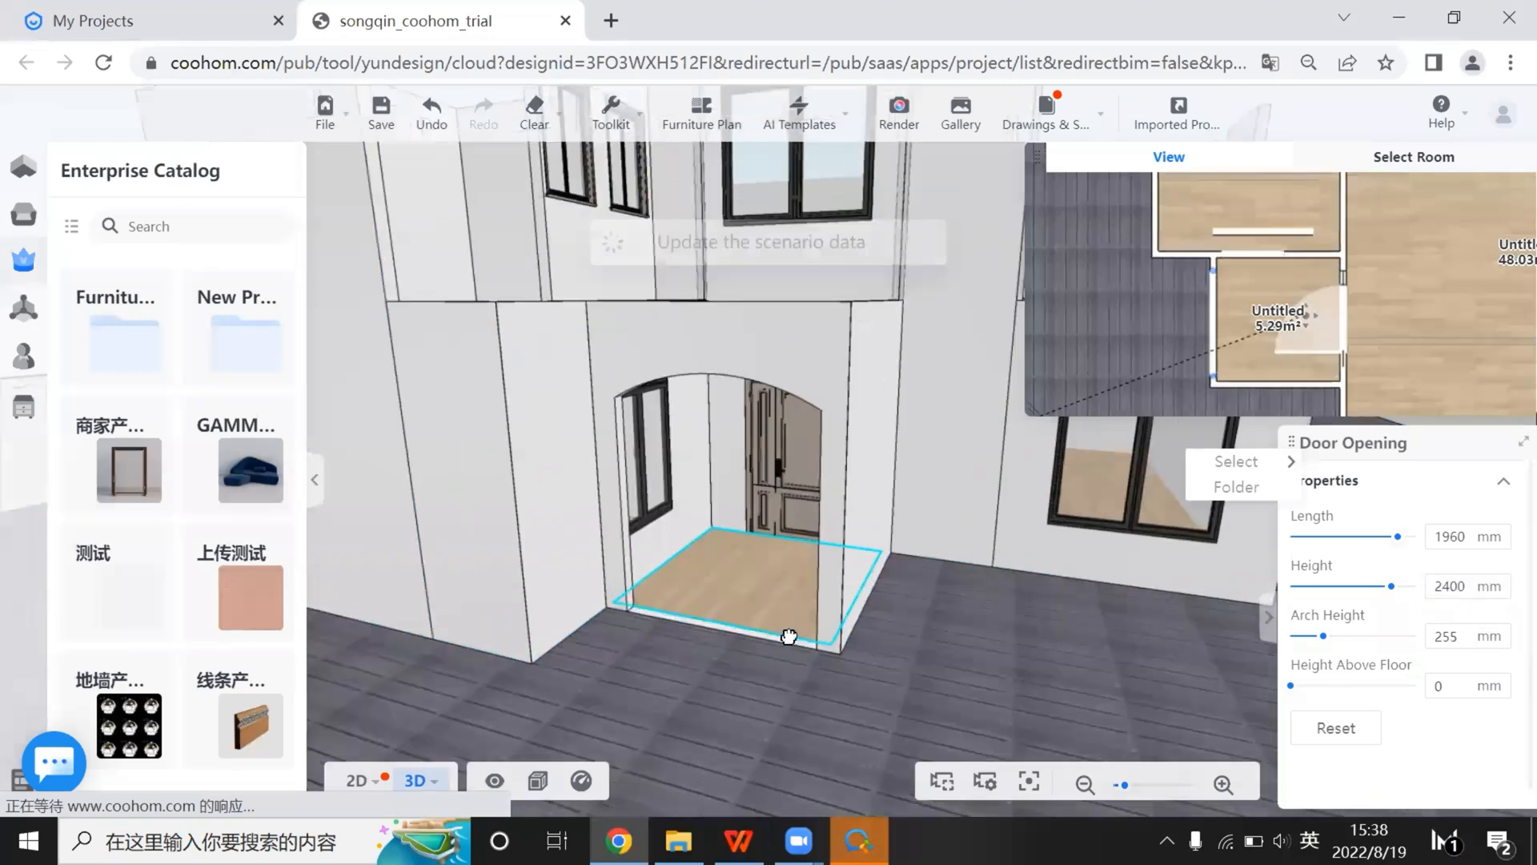
# Duplicate the arched porch door opening onto the 5.29 m² room's adjoining outer wall in the 2D plan
pyautogui.moveTo(789, 637); pyautogui.dragTo(774, 622)
pyautogui.scroll(2, 765, 610)
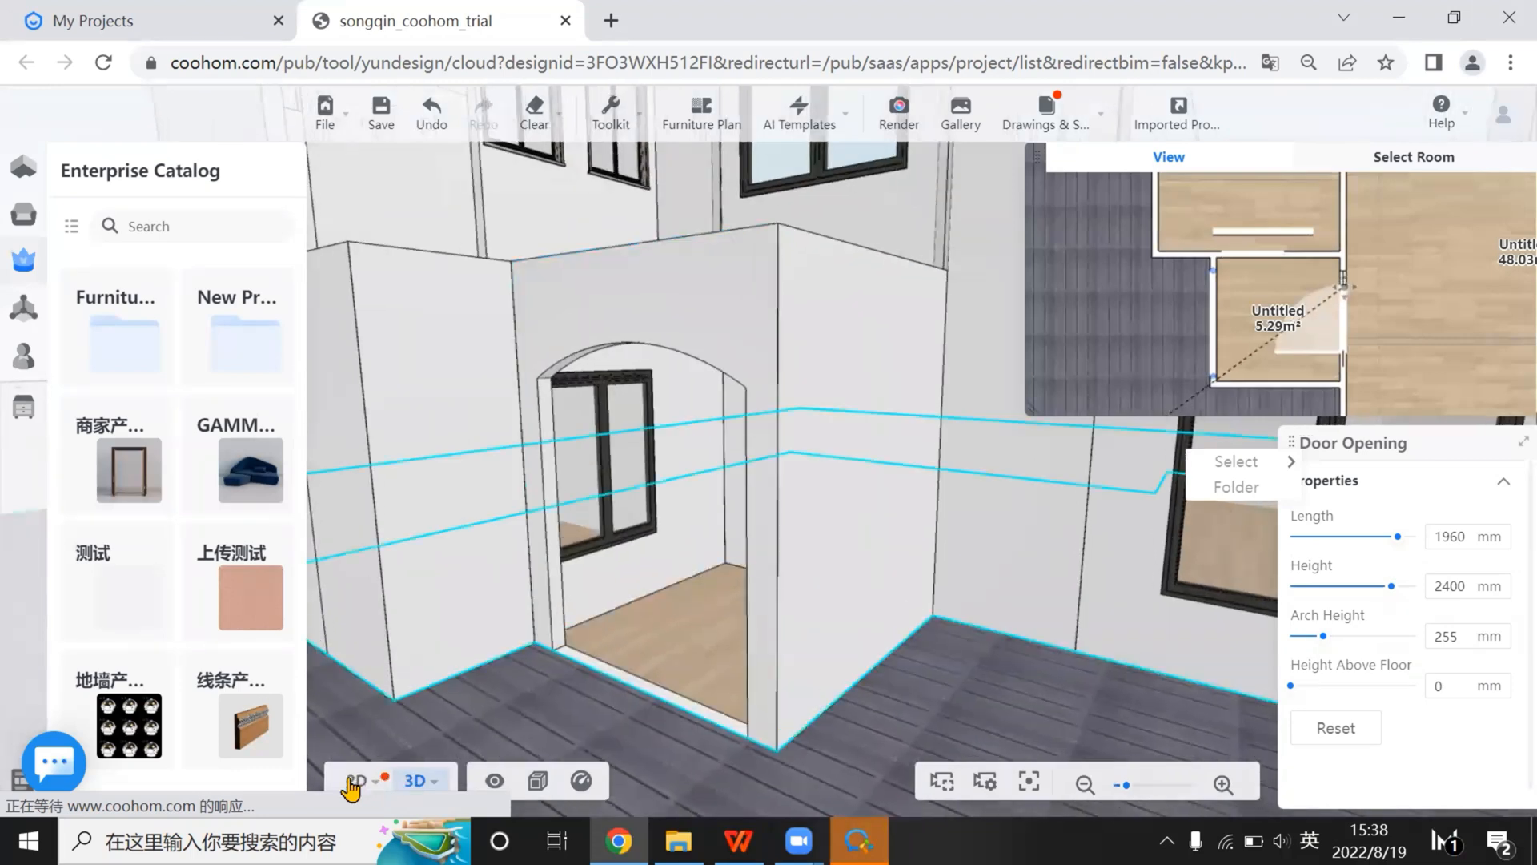
pyautogui.click(353, 783)
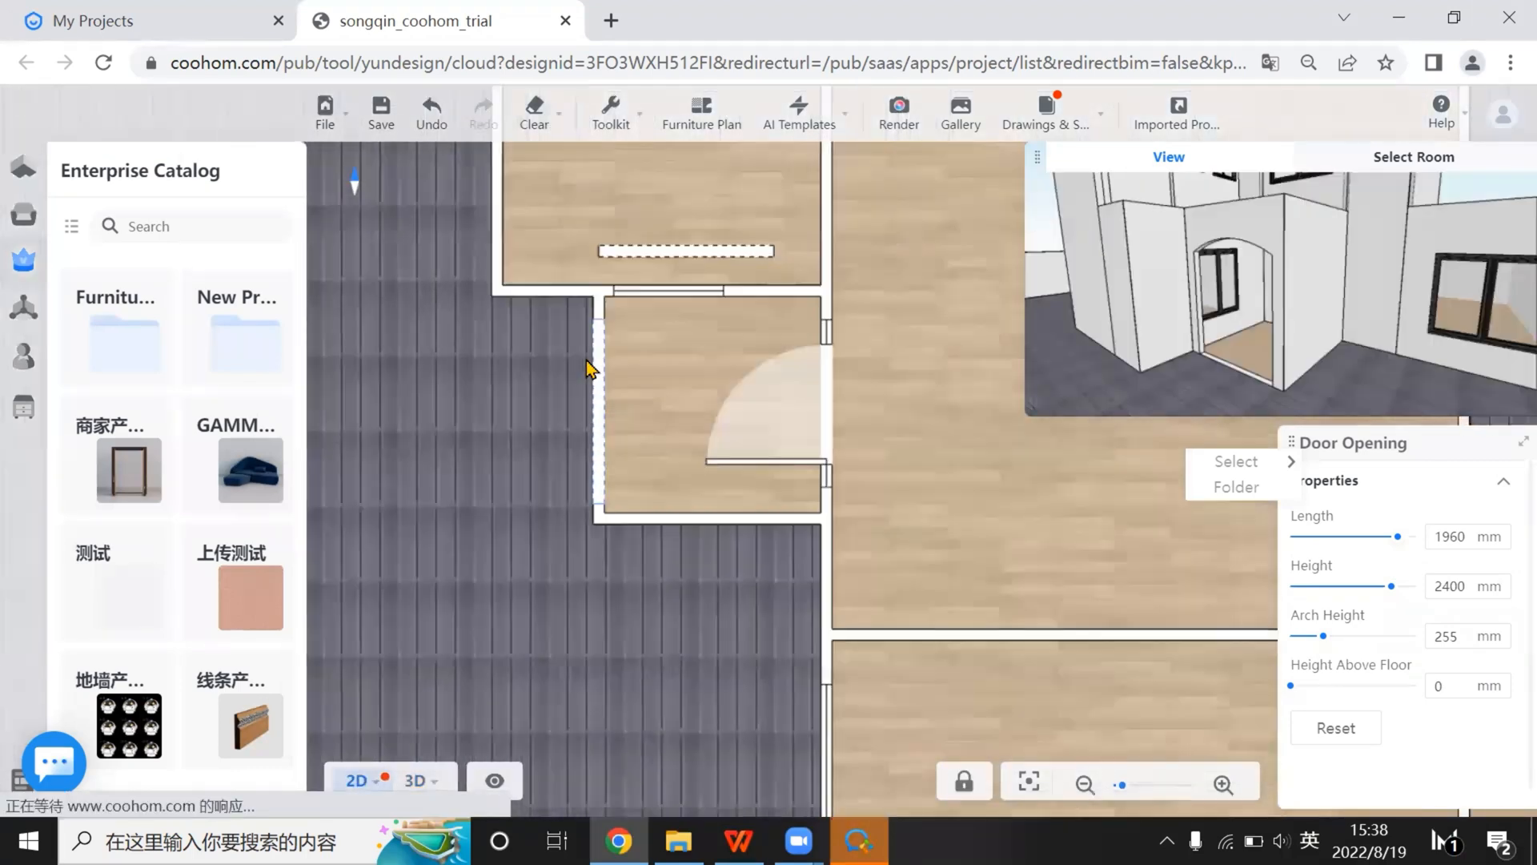
pyautogui.click(615, 308)
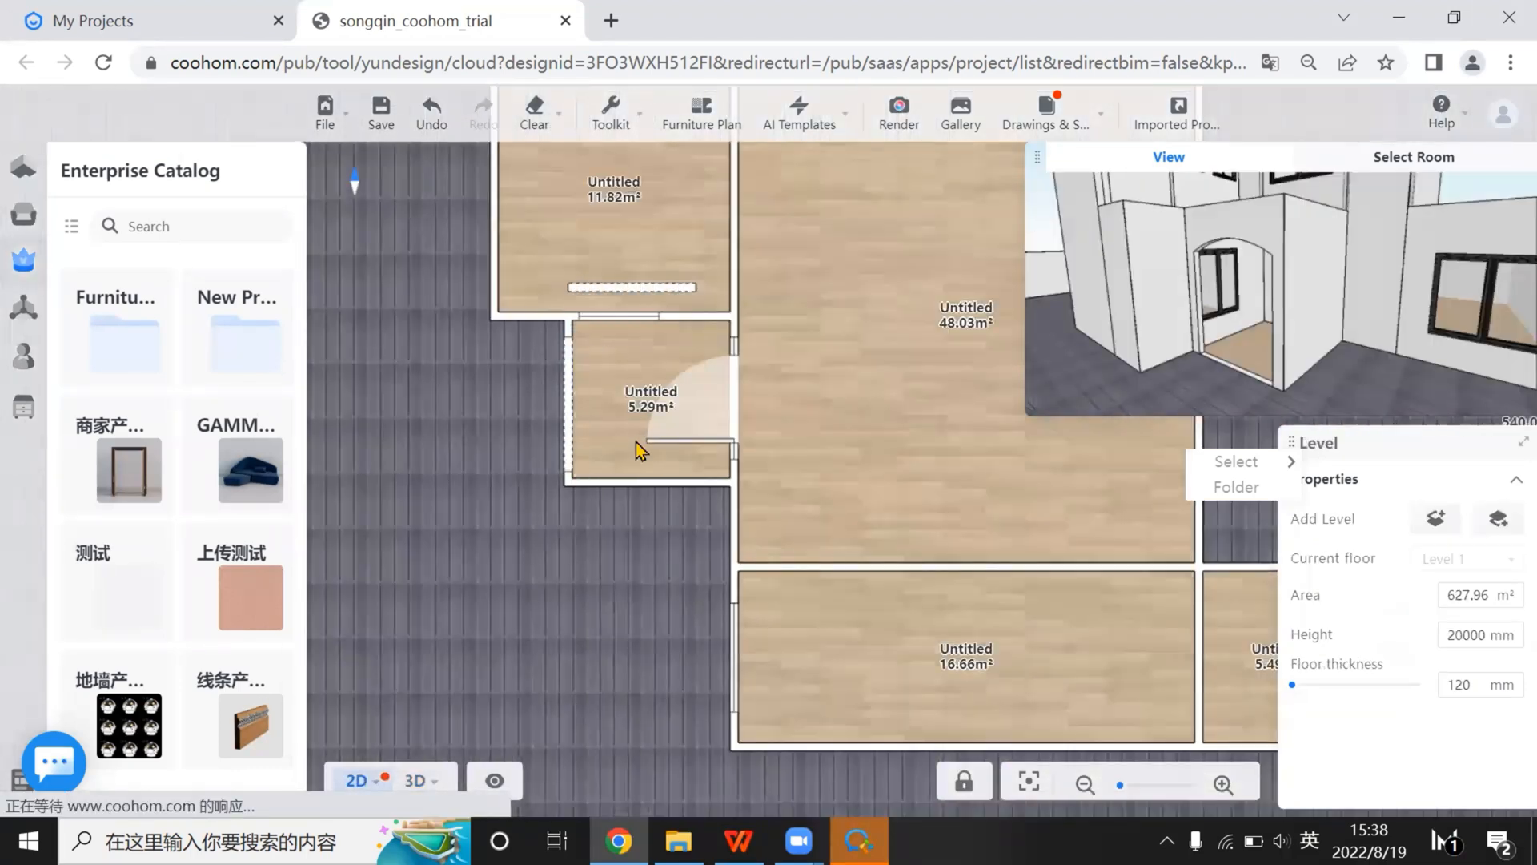
pyautogui.click(657, 486)
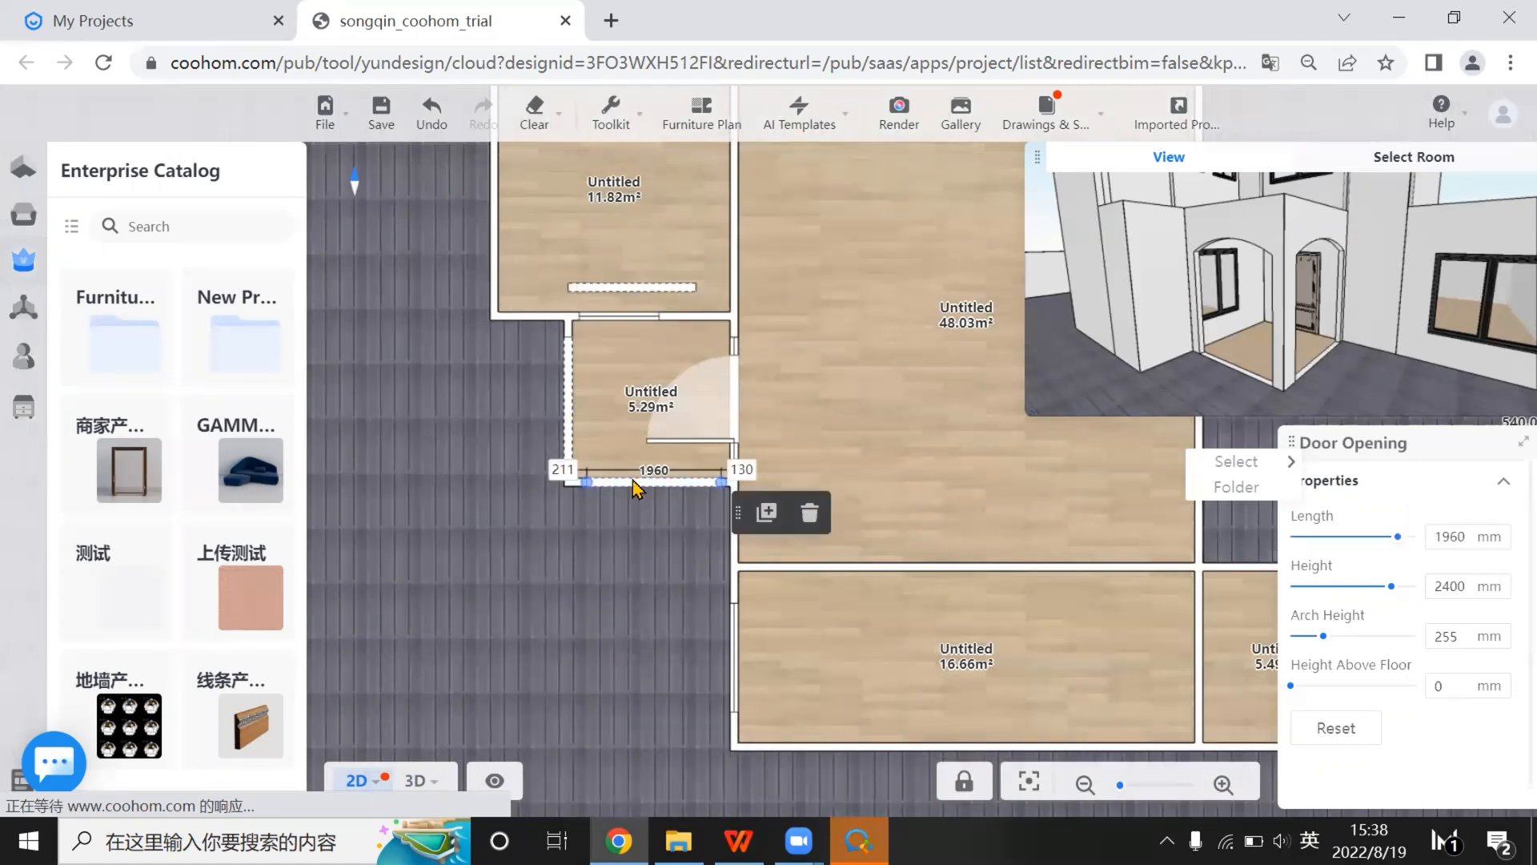
# Compare the two porch openings at their shared corner and shift the copied opening to about 132 mm from that corner
pyautogui.scroll(5, 617, 480)
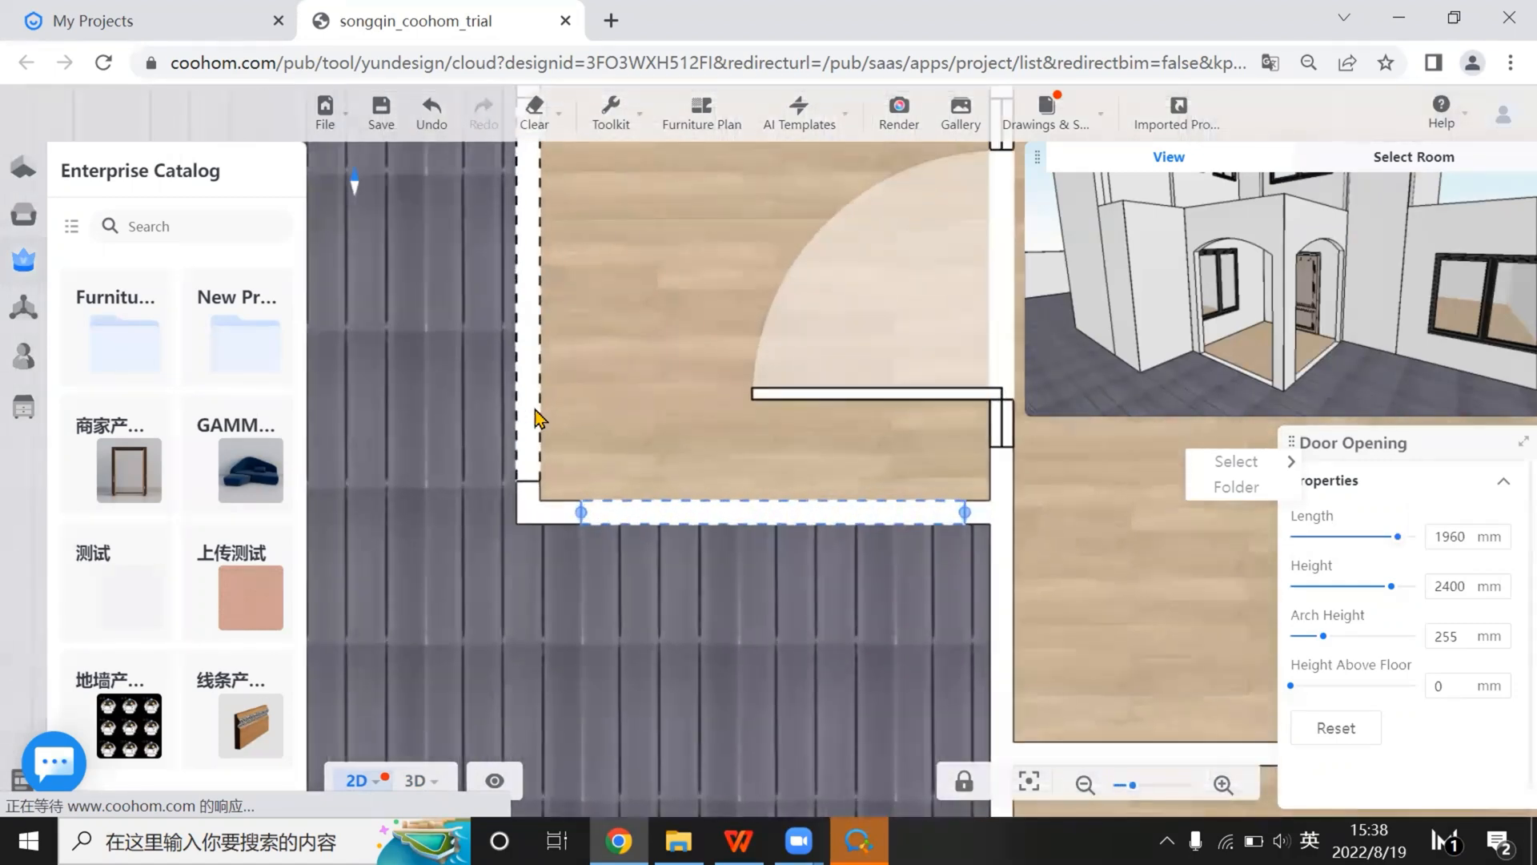
pyautogui.click(538, 418)
pyautogui.scroll(1, 560, 472)
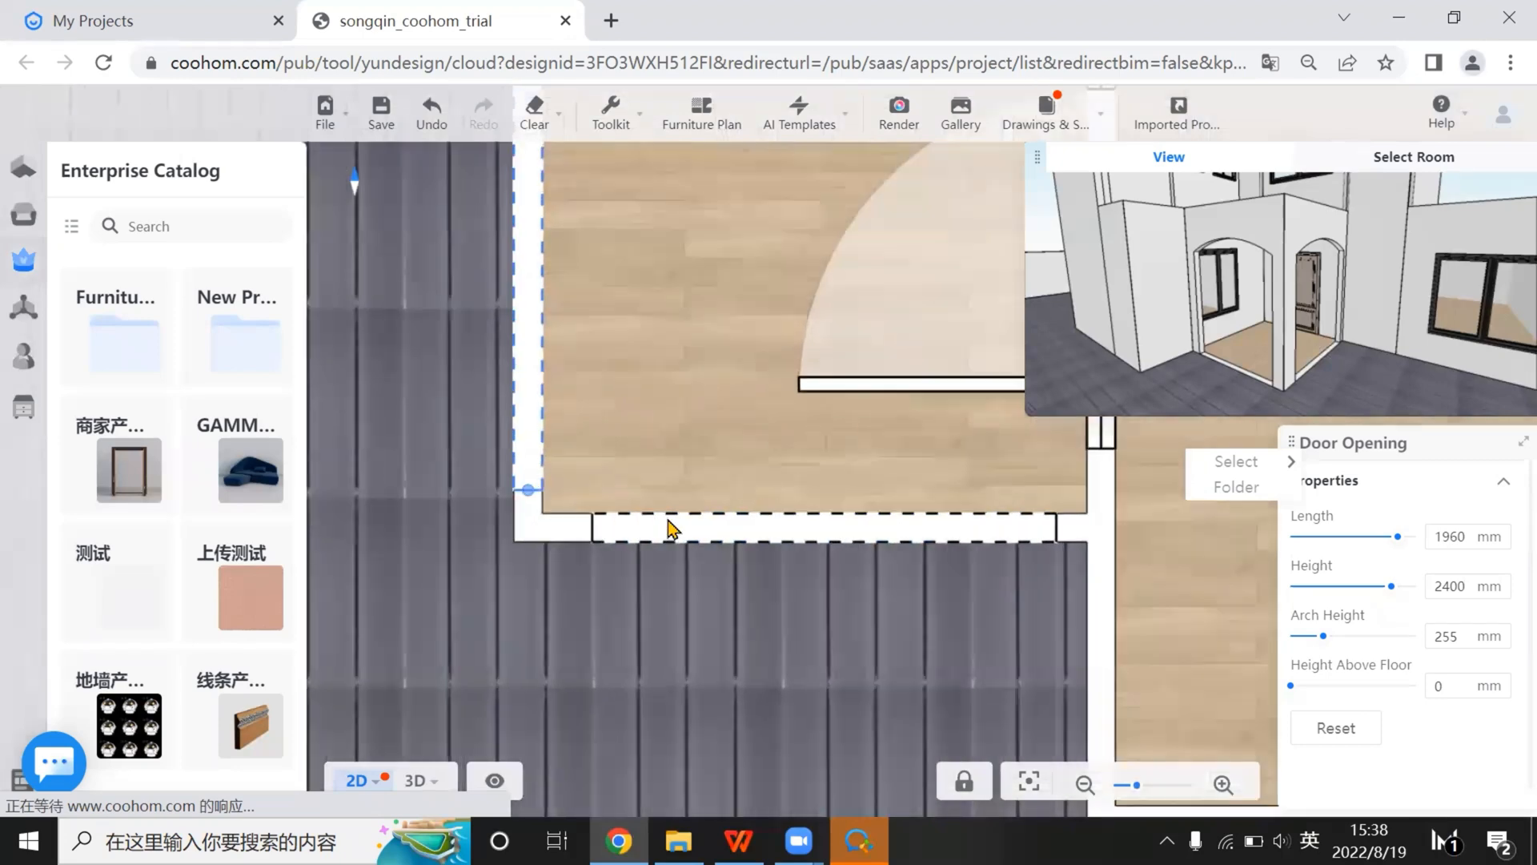
pyautogui.scroll(1, 697, 545)
pyautogui.click(665, 553)
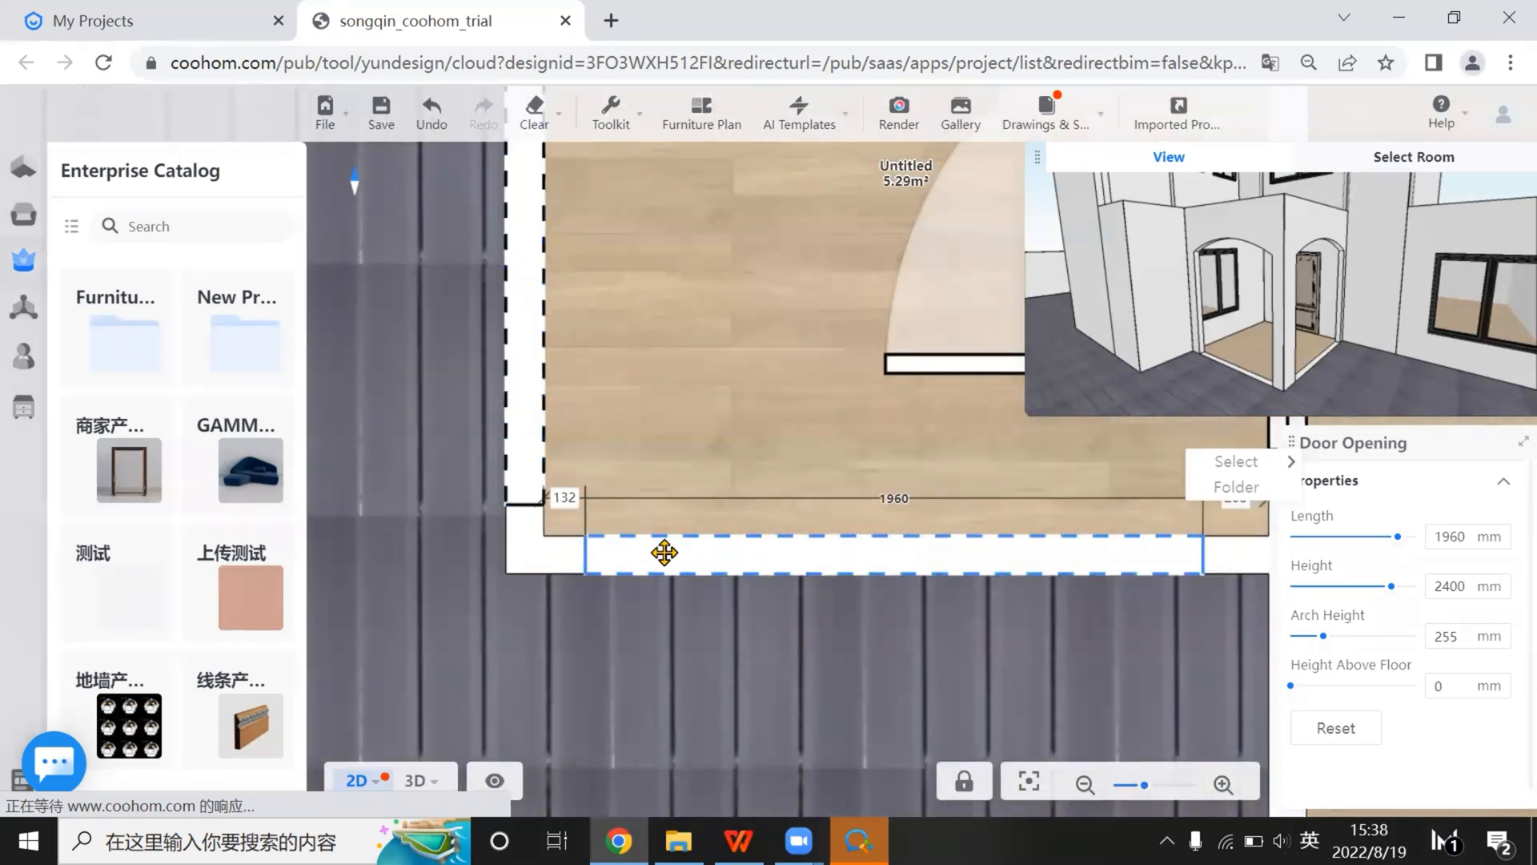
# Place copies of the 1960 mm arched door opening on the two outer walls of the 5.49 m² room that meet at its lower outer corner
pyautogui.scroll(-3, 782, 717)
pyautogui.moveTo(707, 753); pyautogui.dragTo(531, 545)
pyautogui.scroll(-4, 525, 627)
pyautogui.moveTo(1193, 745); pyautogui.dragTo(1151, 716)
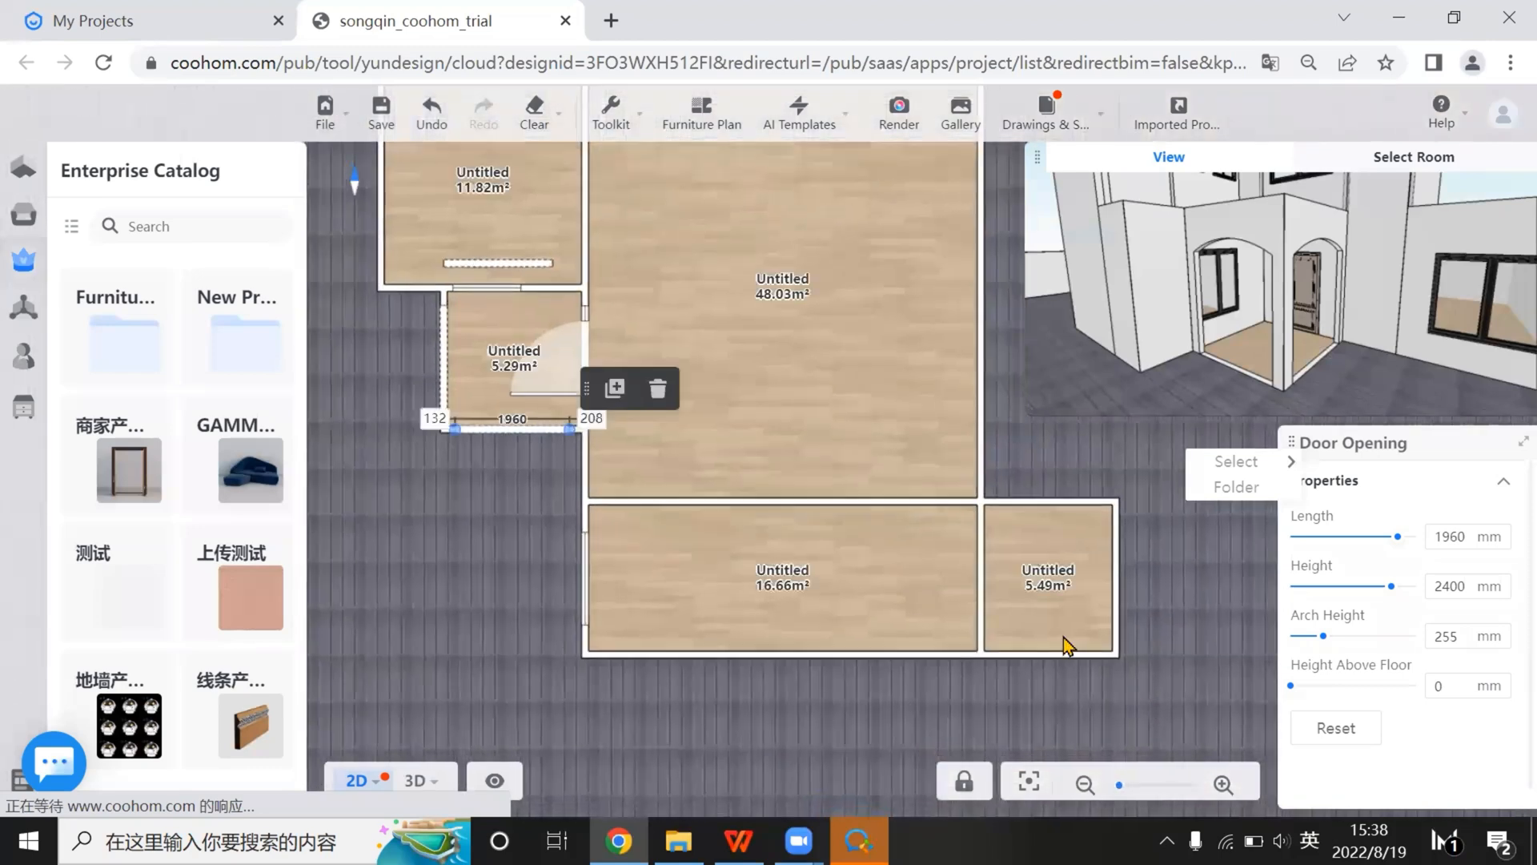
pyautogui.hotkey('ctrl', 'v')
pyautogui.click(1054, 665)
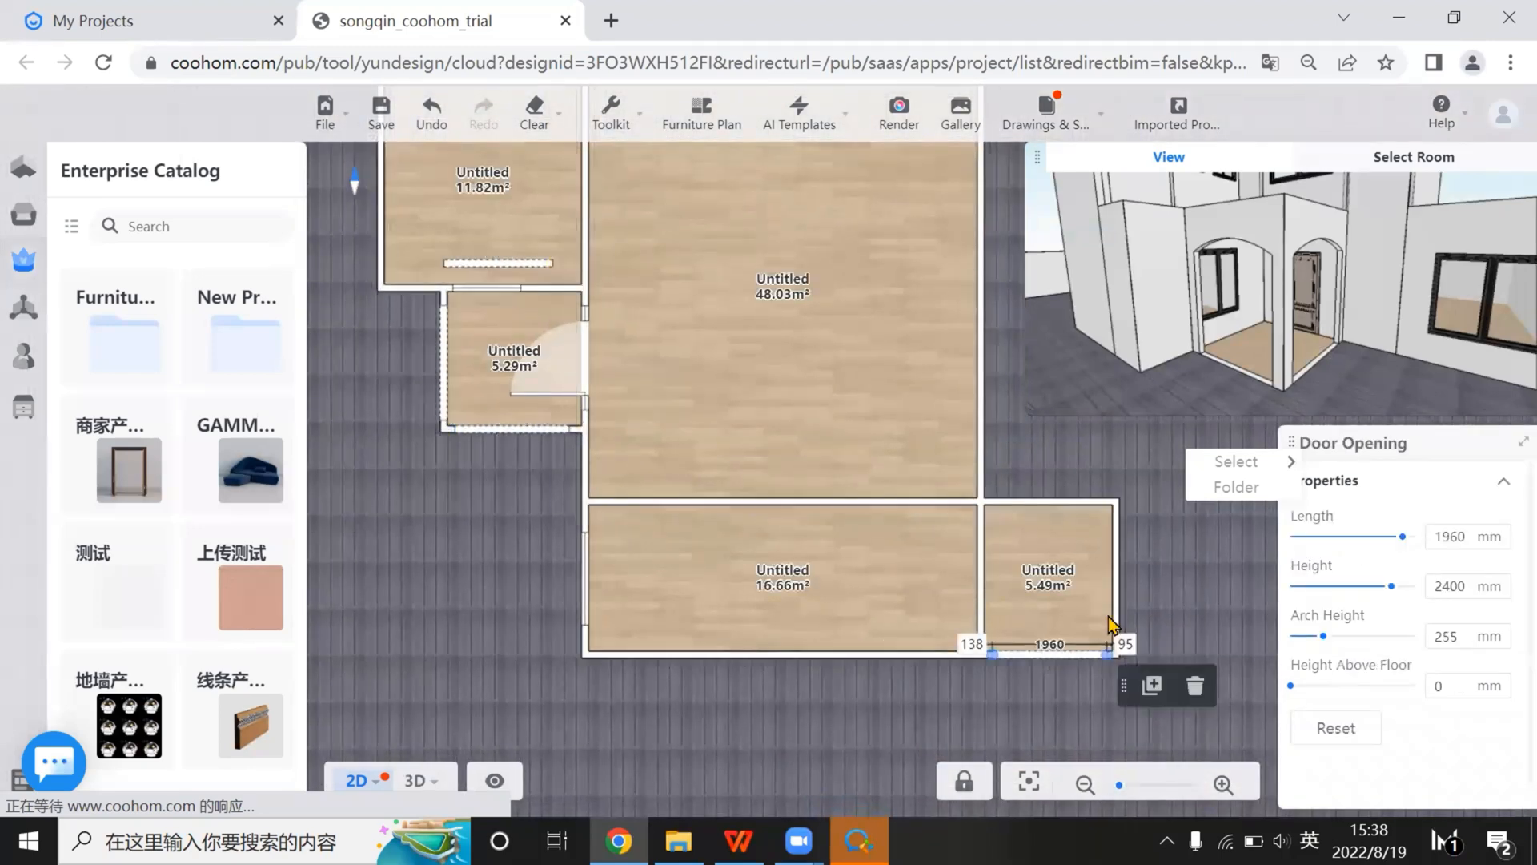
pyautogui.click(1158, 687)
pyautogui.click(1133, 597)
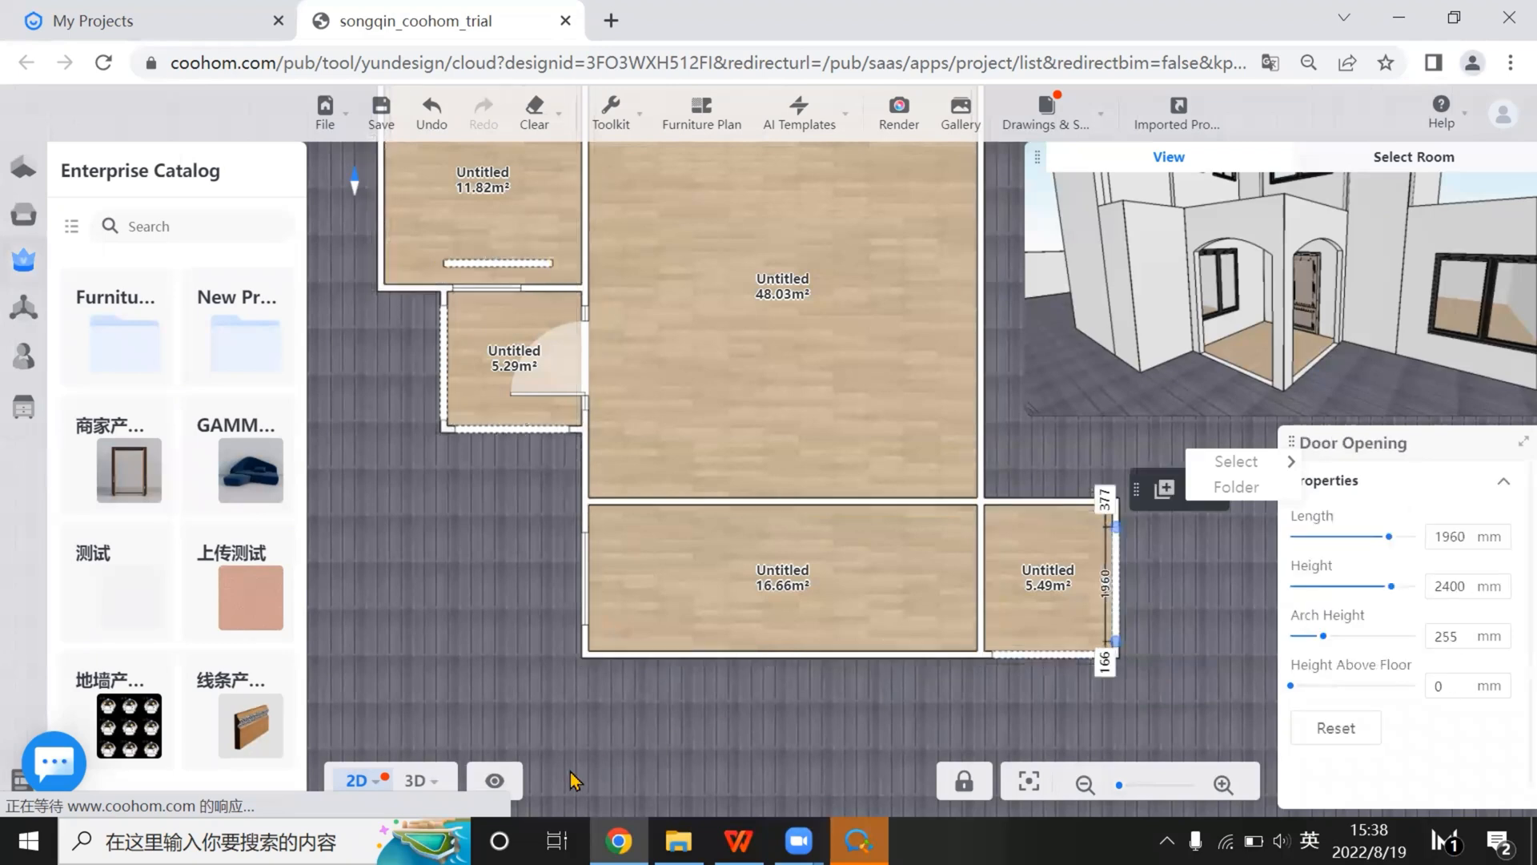
# Examine the porch arches in 3D and compare them with the house in the reference picture
pyautogui.click(417, 780)
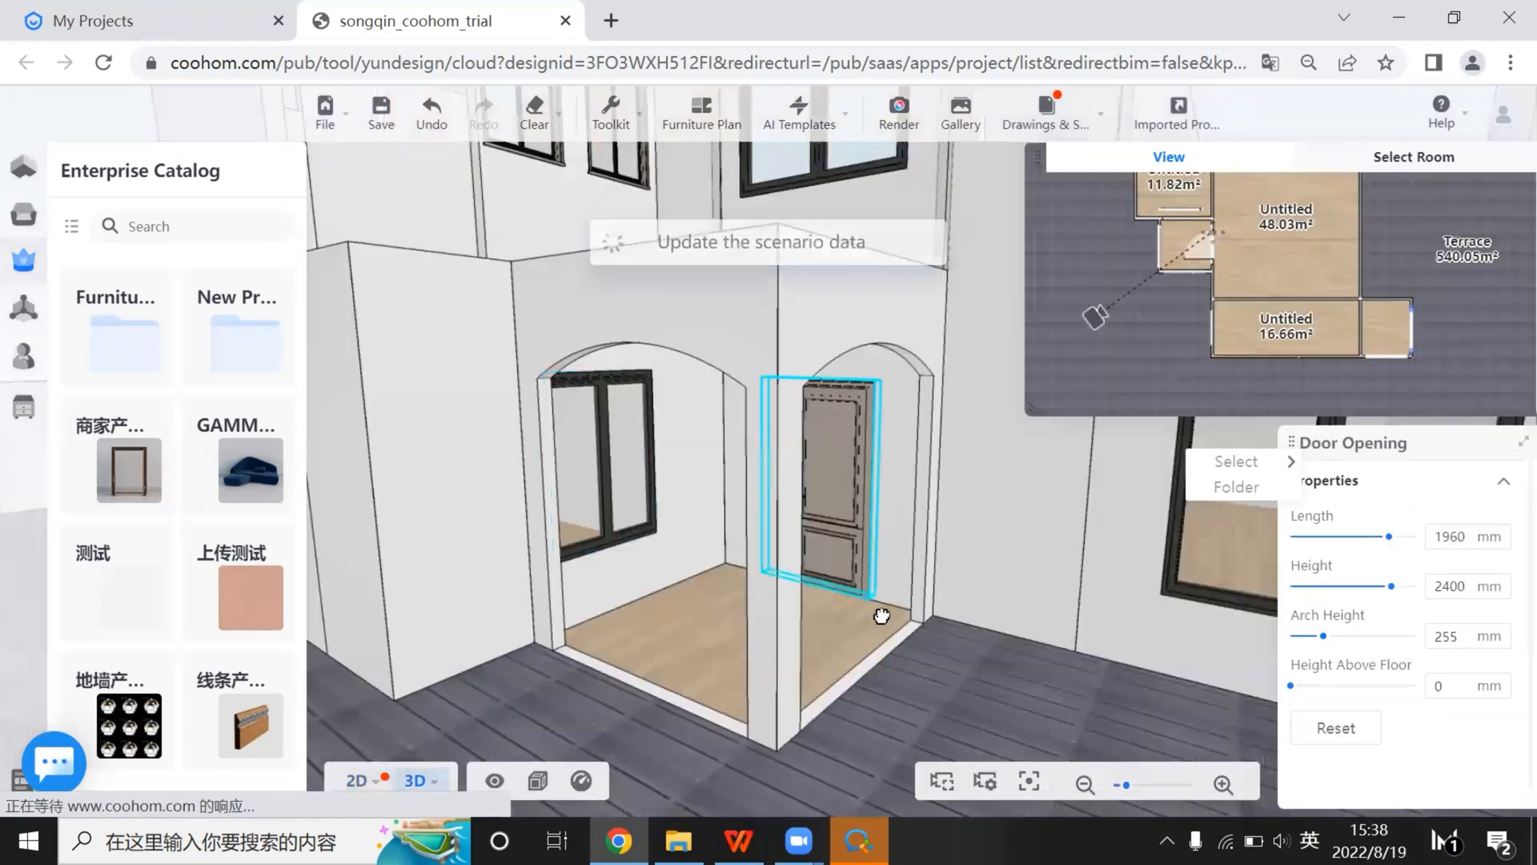
pyautogui.moveTo(806, 590)
pyautogui.mouseDown()
pyautogui.moveTo(761, 594)
pyautogui.moveTo(825, 581)
pyautogui.mouseUp()
pyautogui.hotkey('alt', 'Tab')
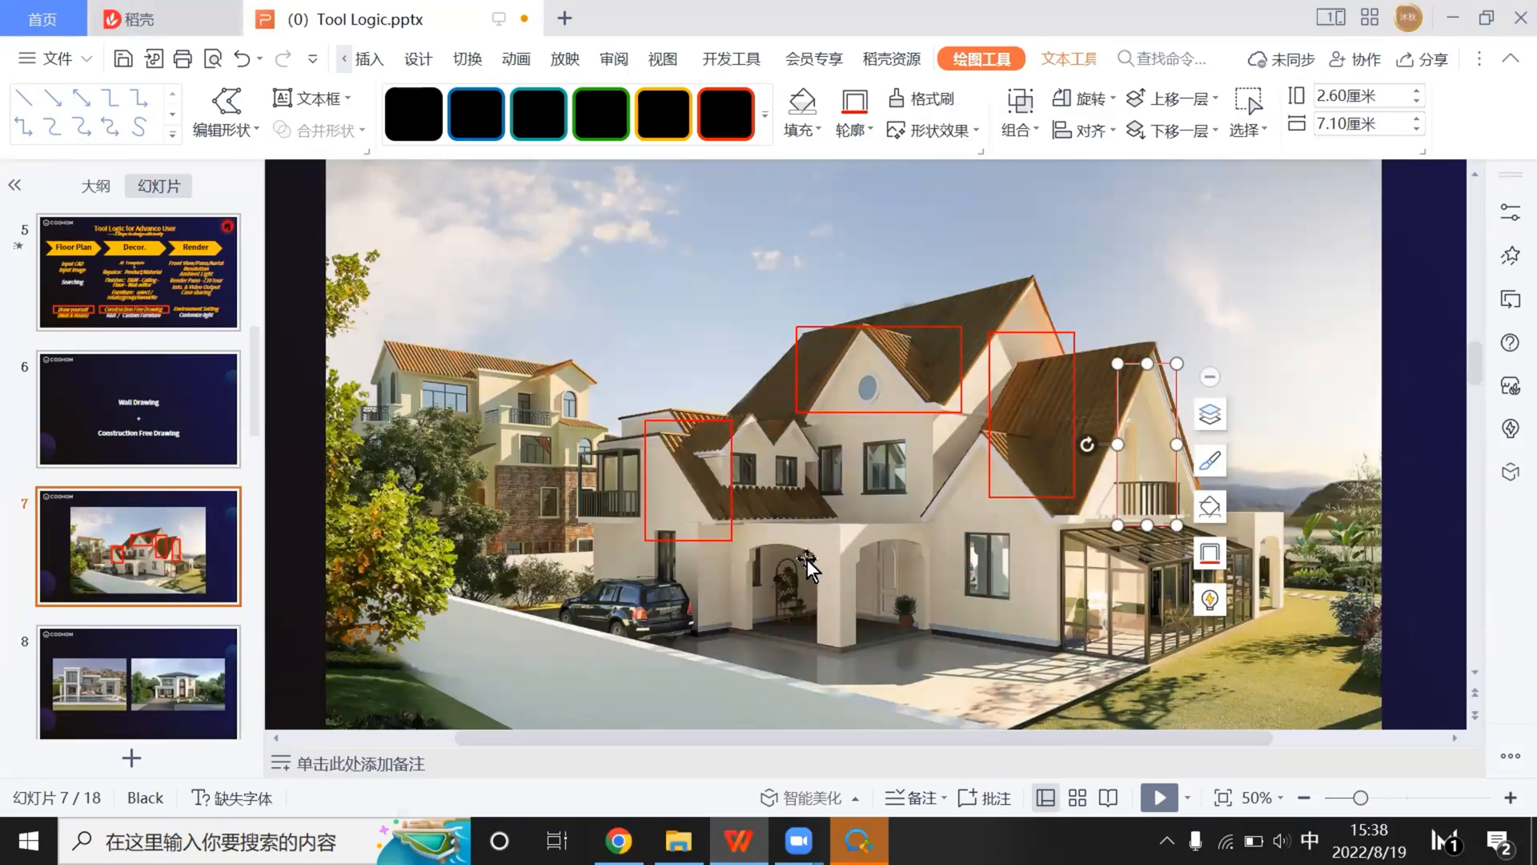
pyautogui.click(619, 841)
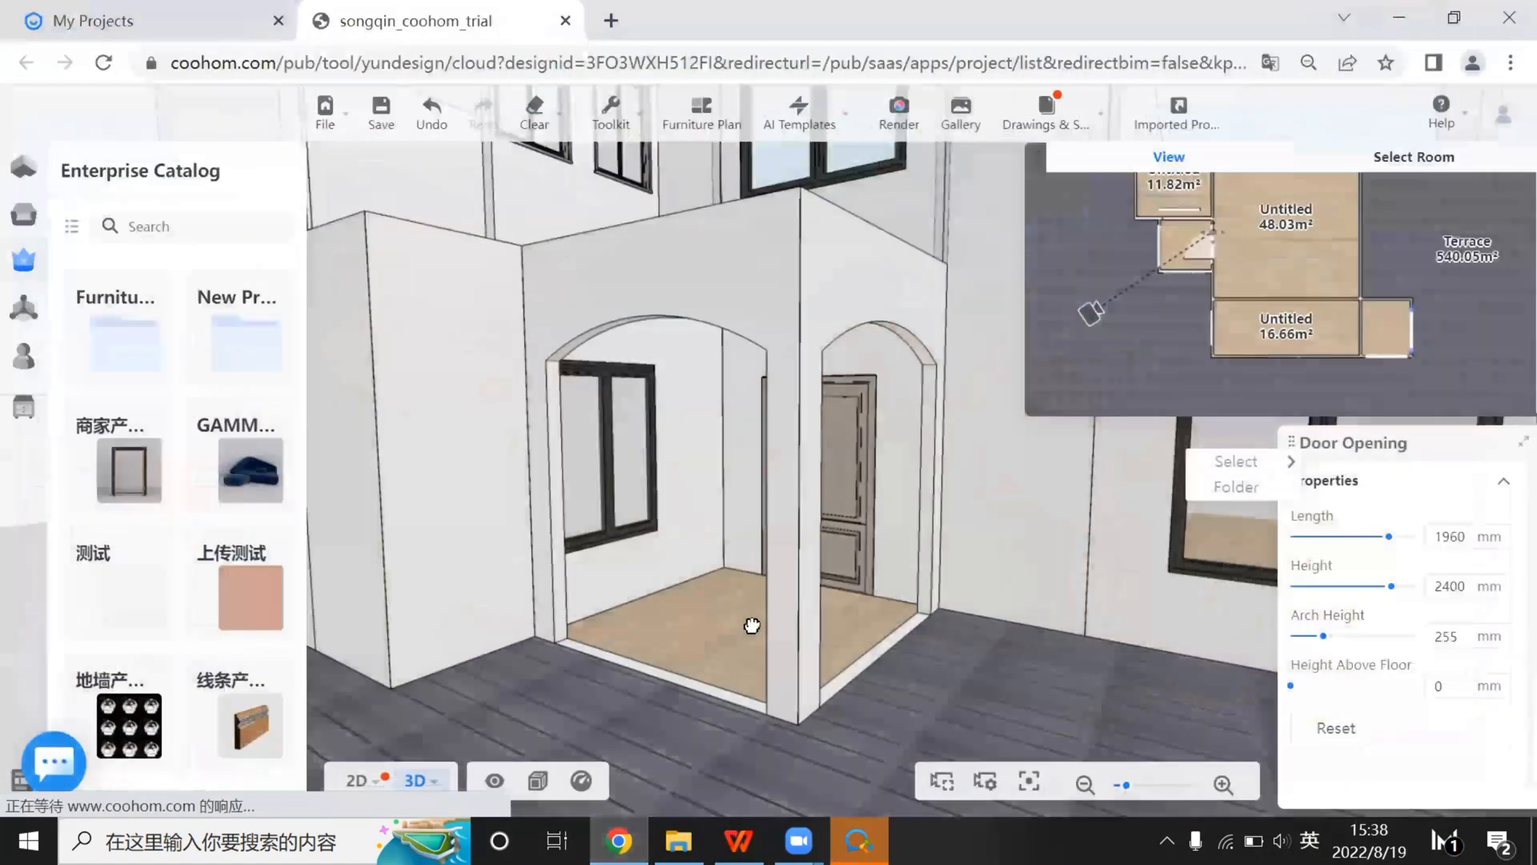
# Open the house in the advanced construction modelling environment, ready to work on the porch arch
pyautogui.moveTo(905, 408); pyautogui.dragTo(11, 420)
pyautogui.click(11, 421)
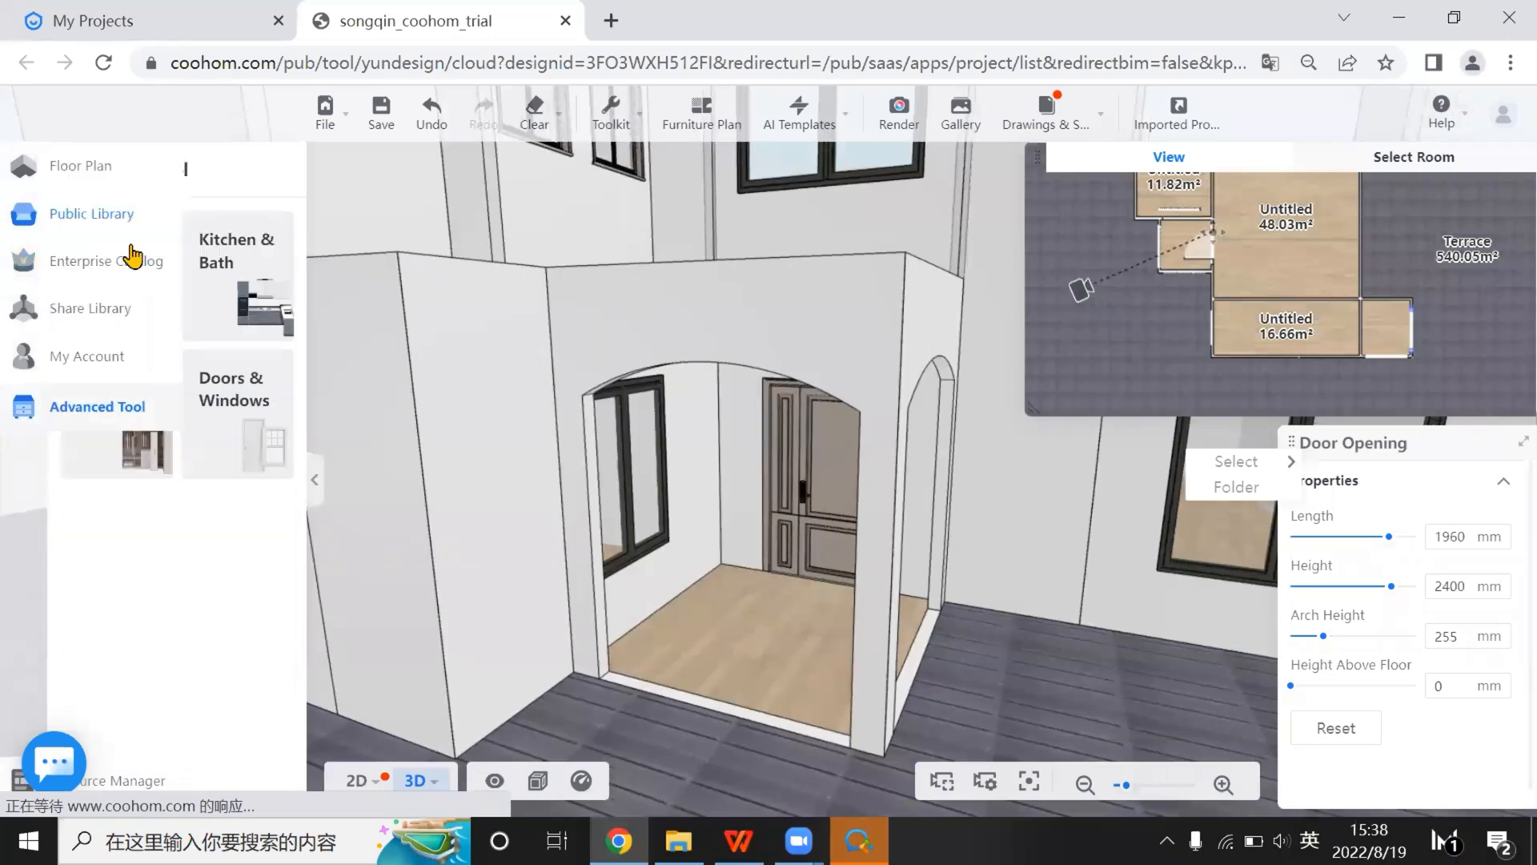
pyautogui.click(142, 290)
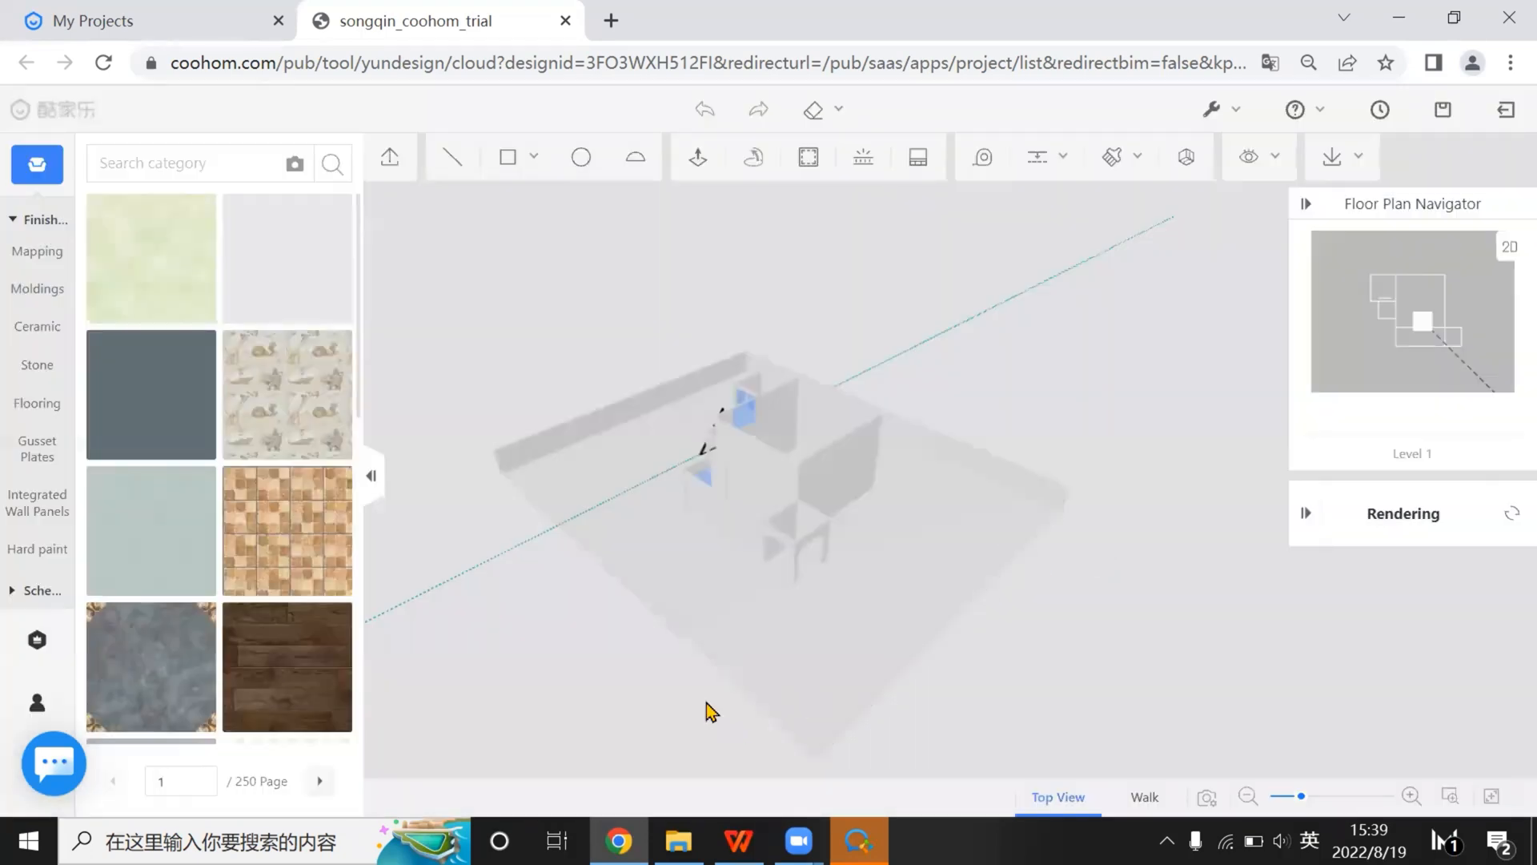
pyautogui.moveTo(569, 640); pyautogui.dragTo(980, 613)
pyautogui.moveTo(781, 677); pyautogui.dragTo(780, 671)
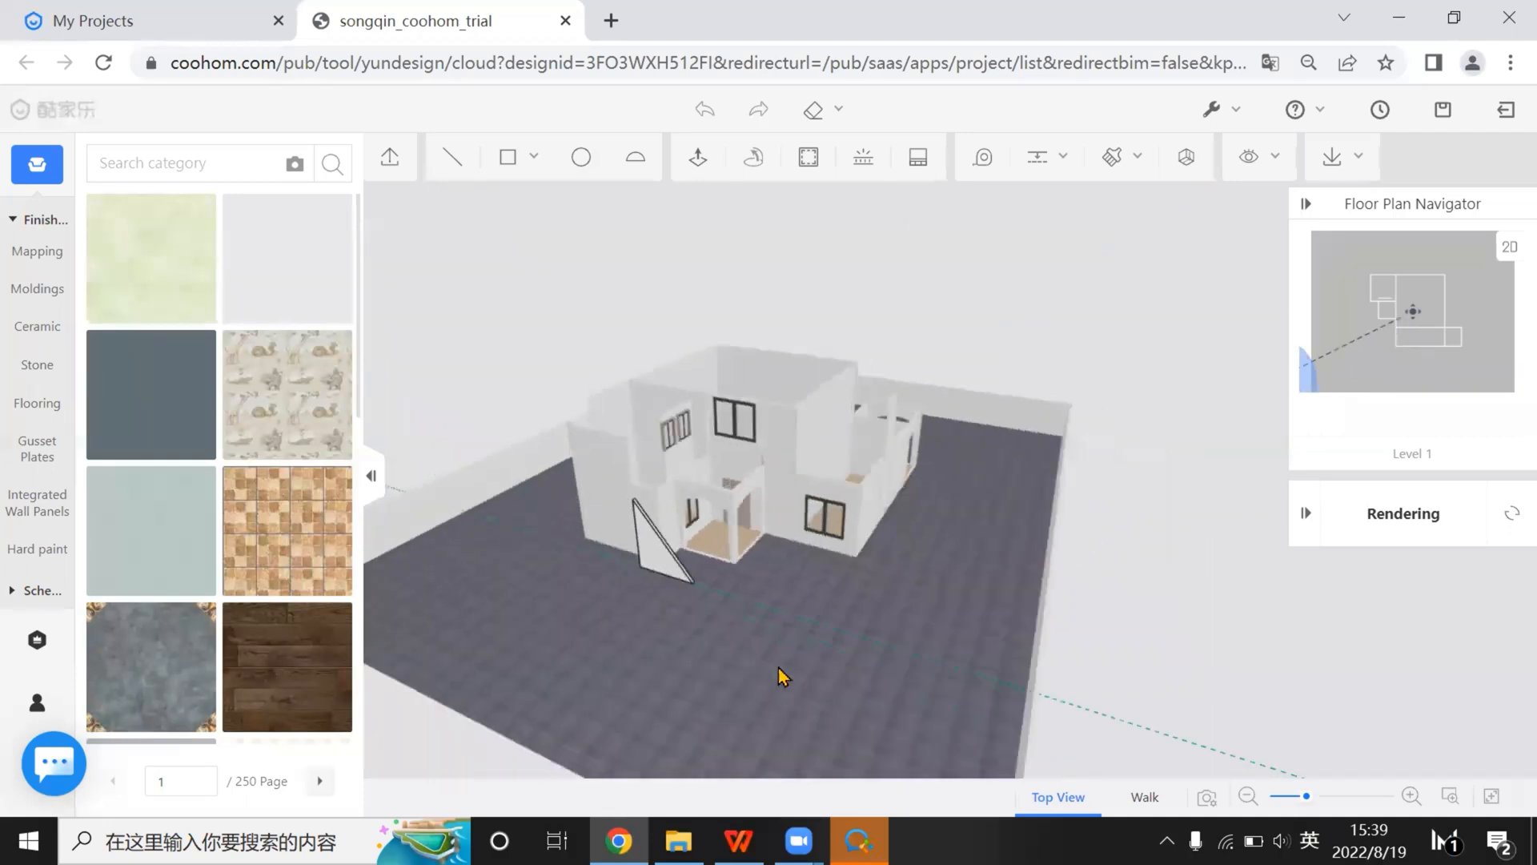
pyautogui.scroll(6, 633, 613)
pyautogui.click(664, 567)
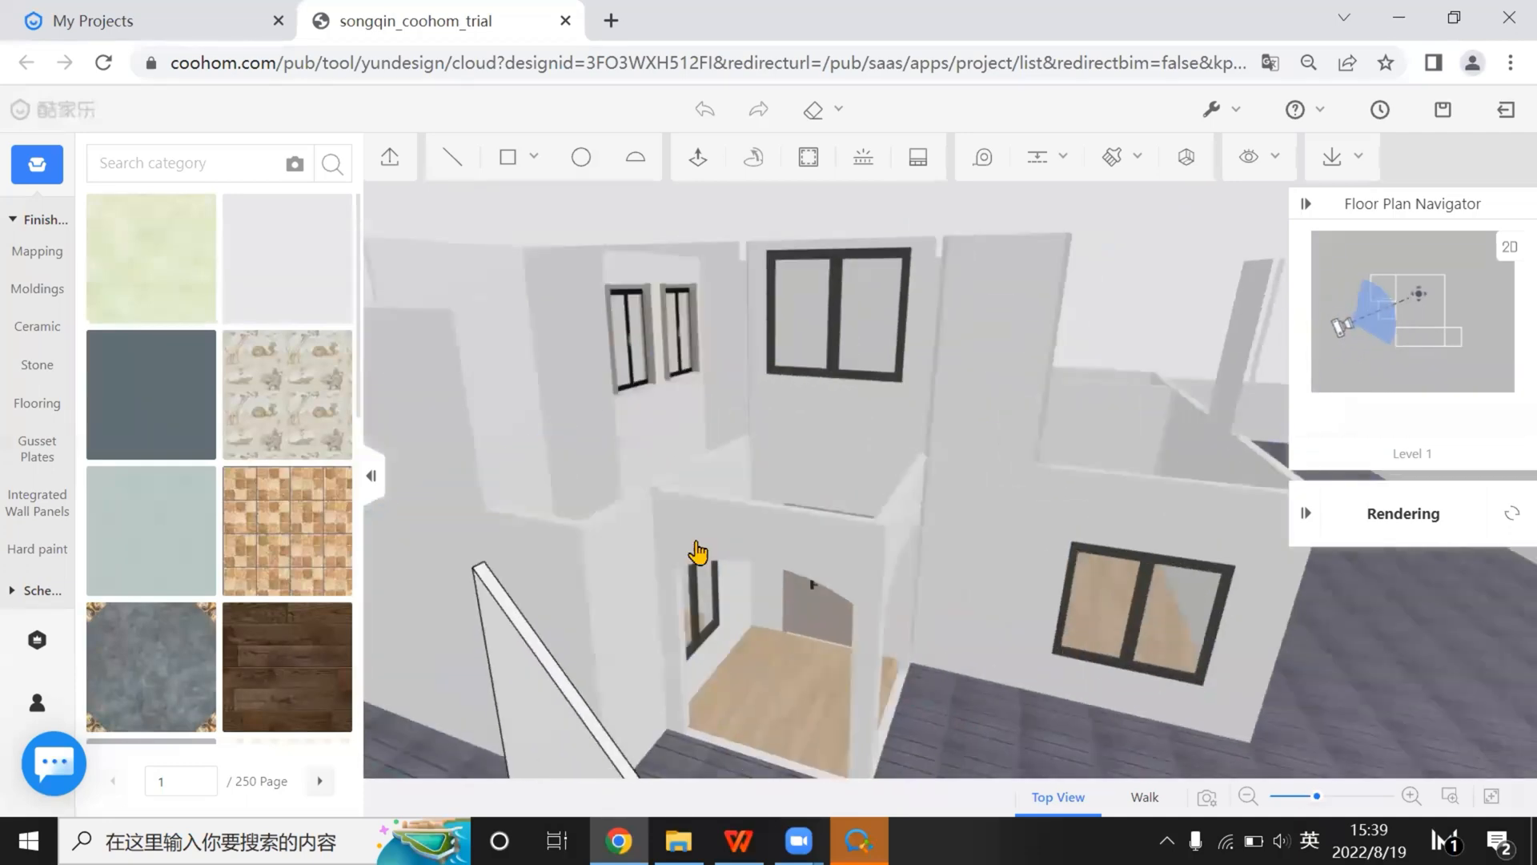
pyautogui.scroll(6, 769, 628)
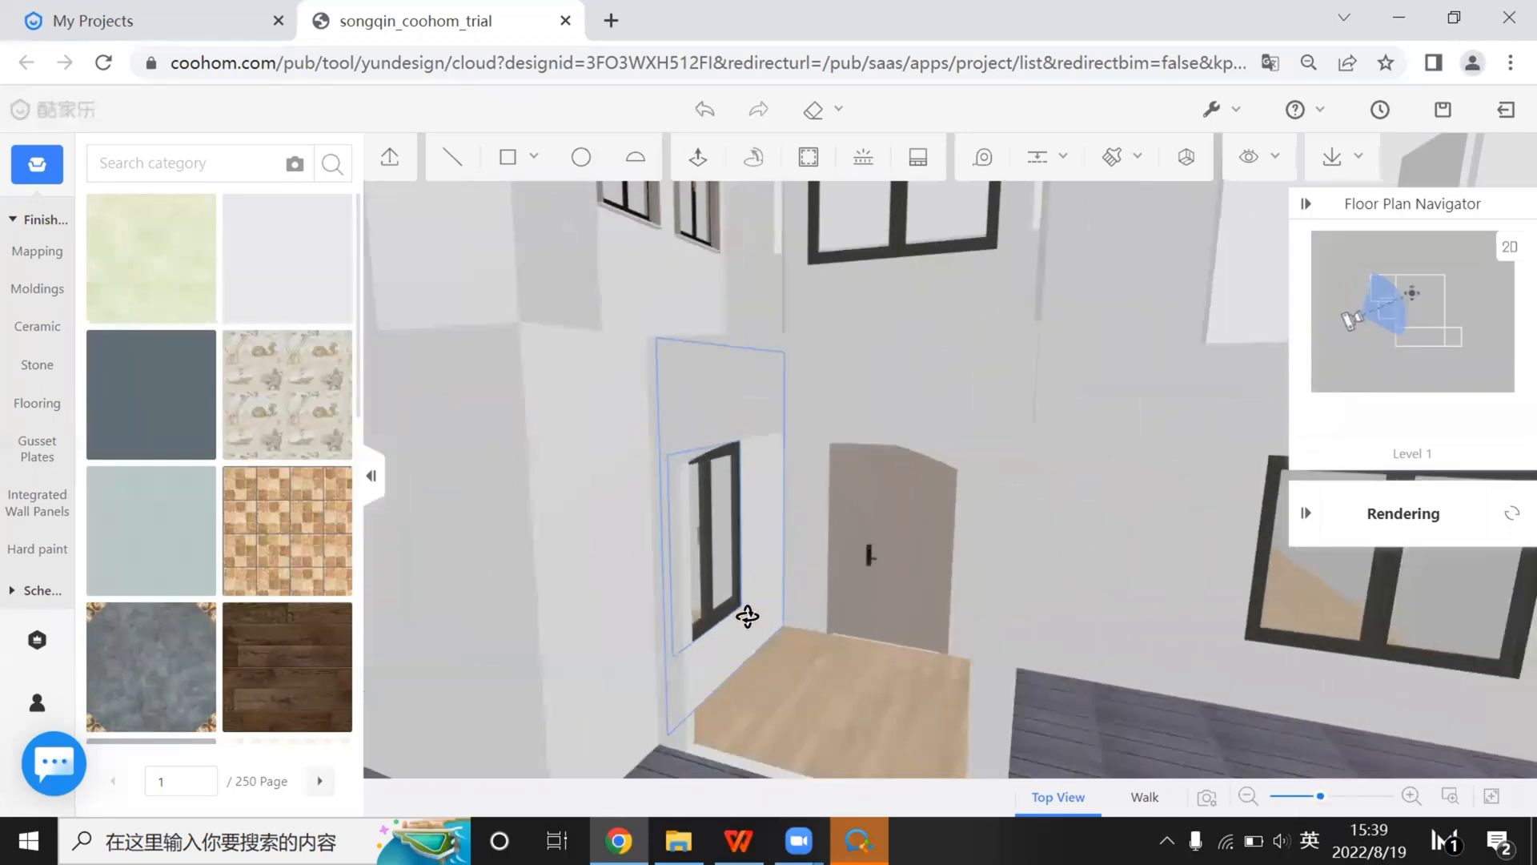
pyautogui.moveTo(506, 167)
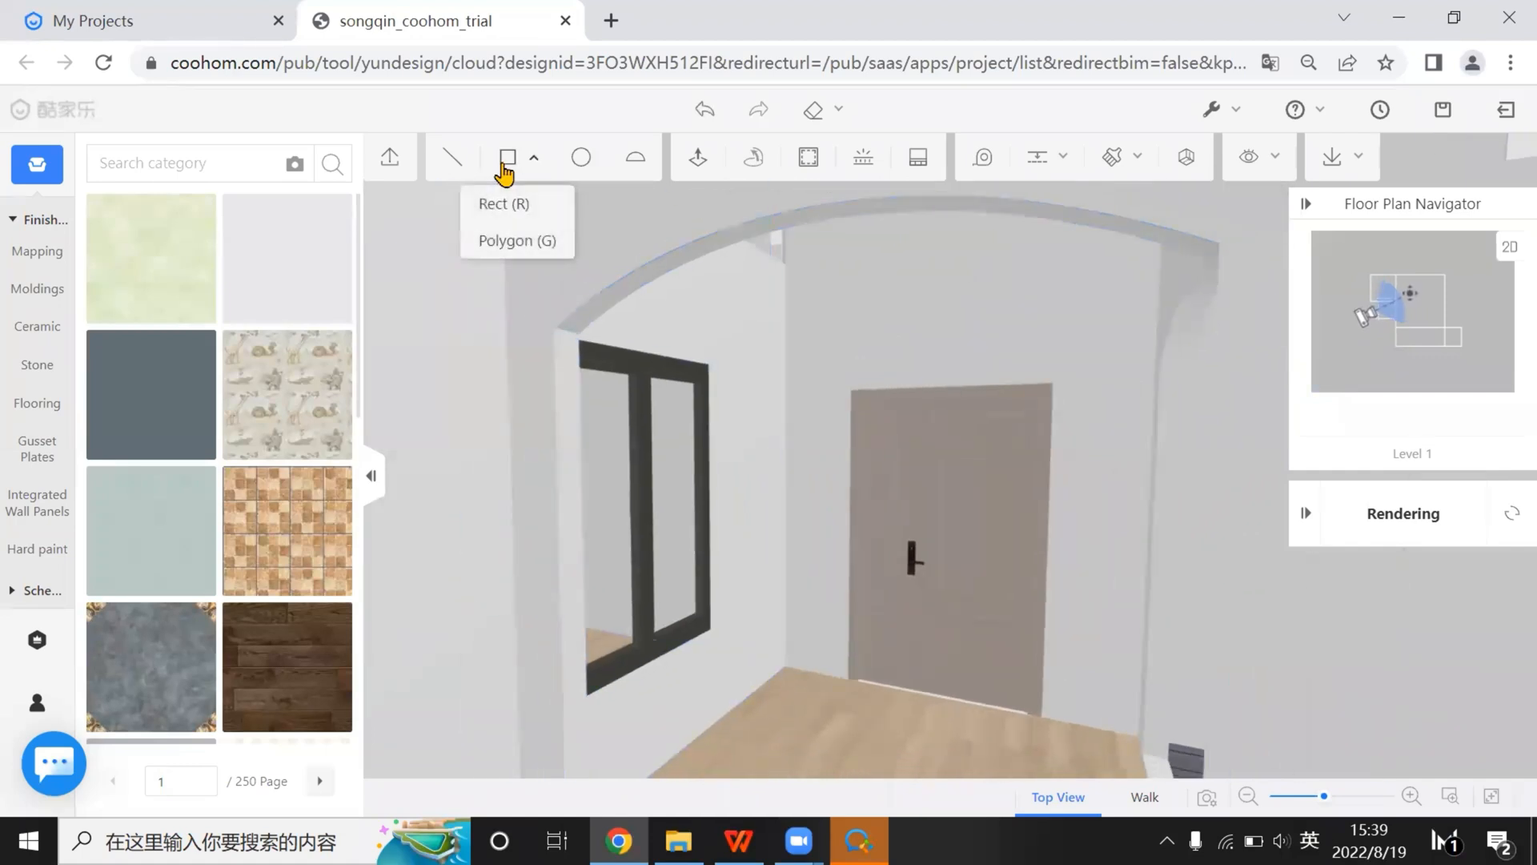
pyautogui.click(517, 205)
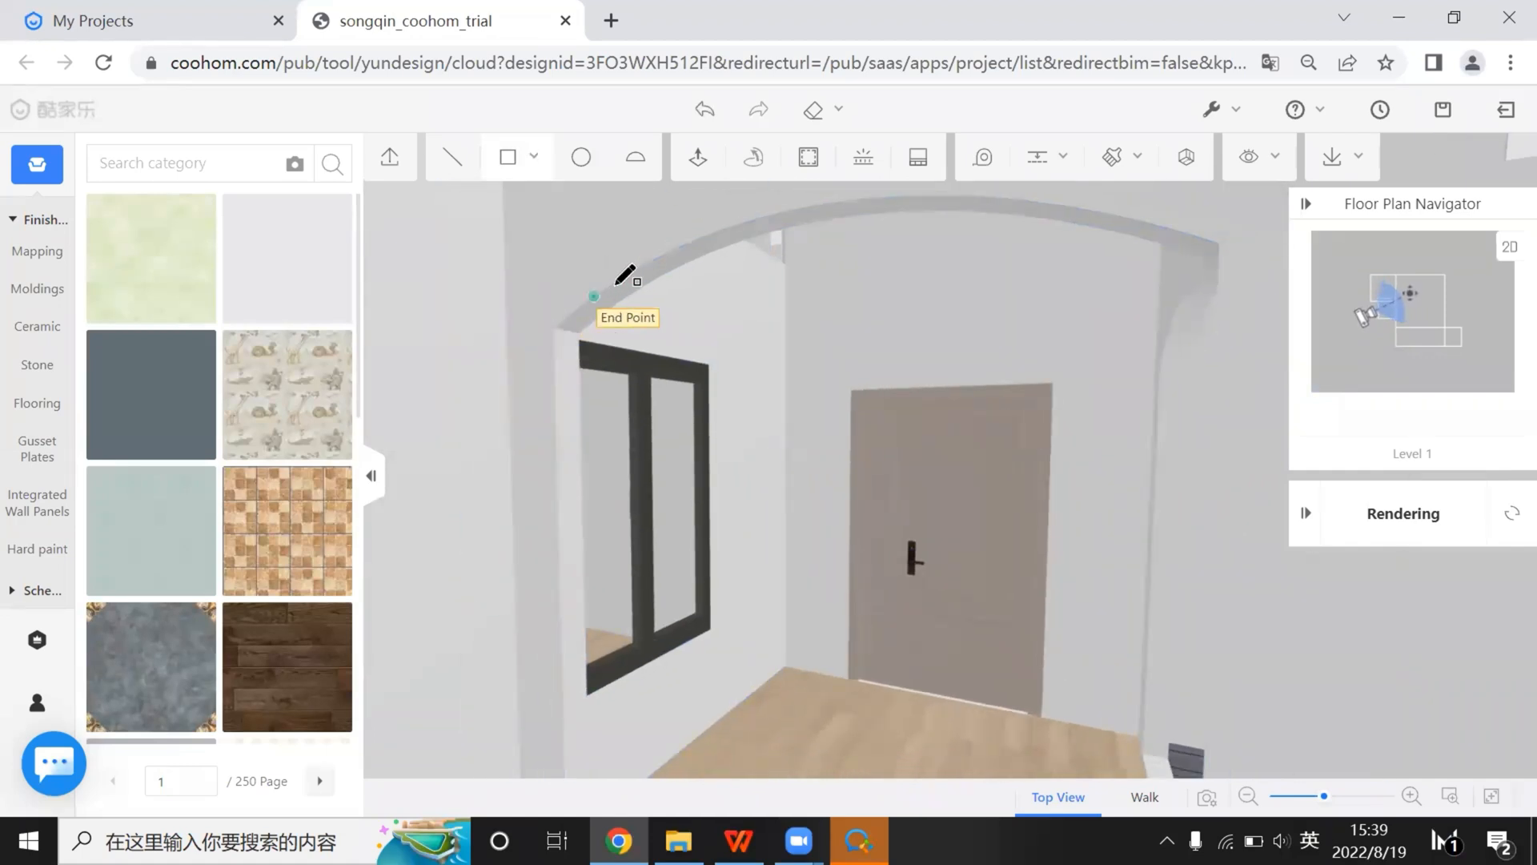
pyautogui.click(556, 327)
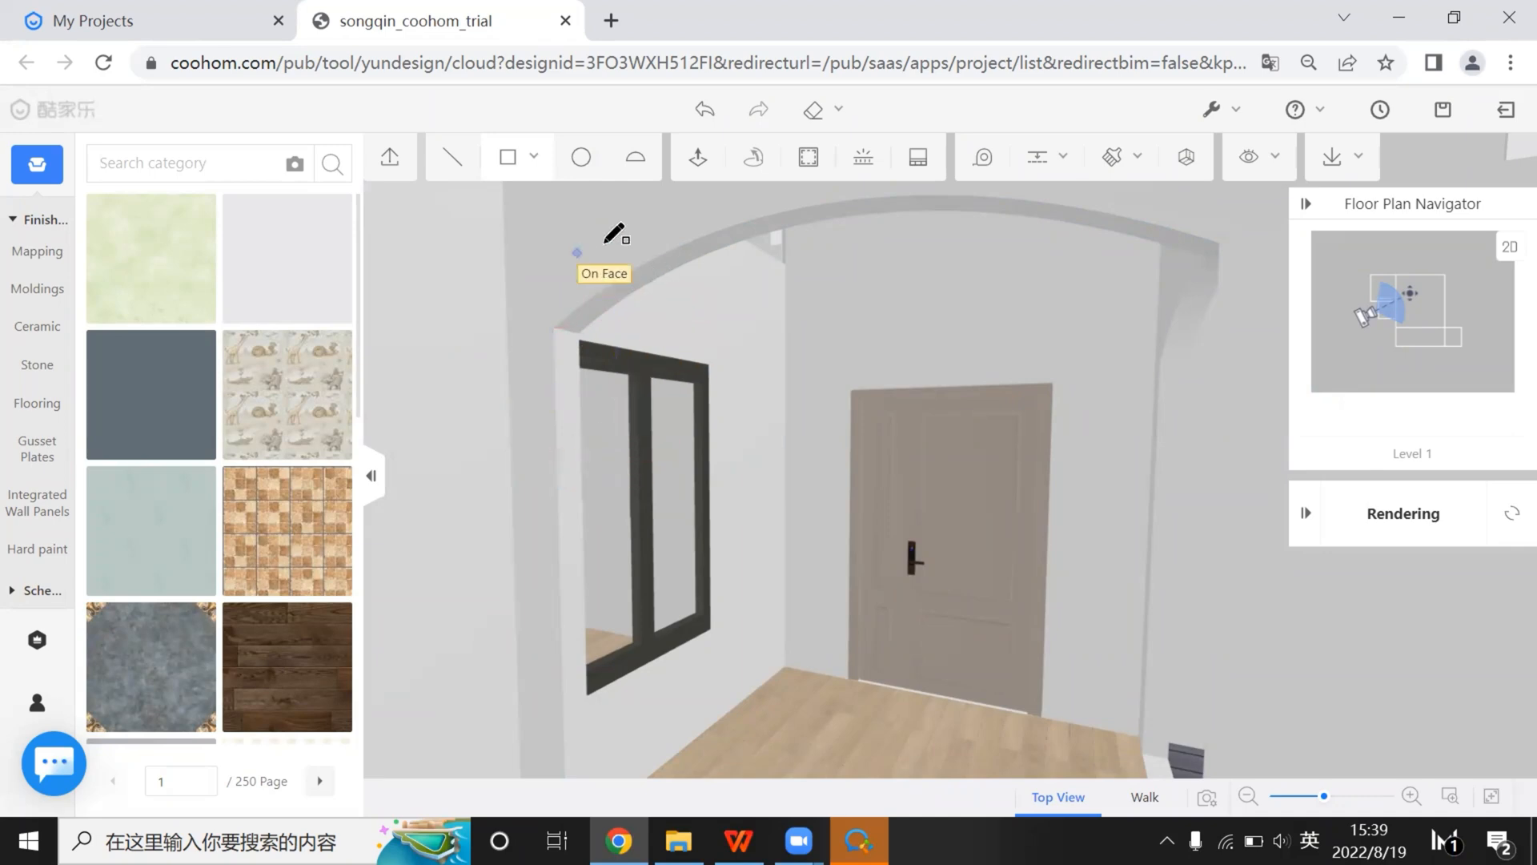
# Add a vertical and a horizontal guide line at the window-side end of the porch arch
pyautogui.moveTo(1041, 164)
pyautogui.click(1056, 207)
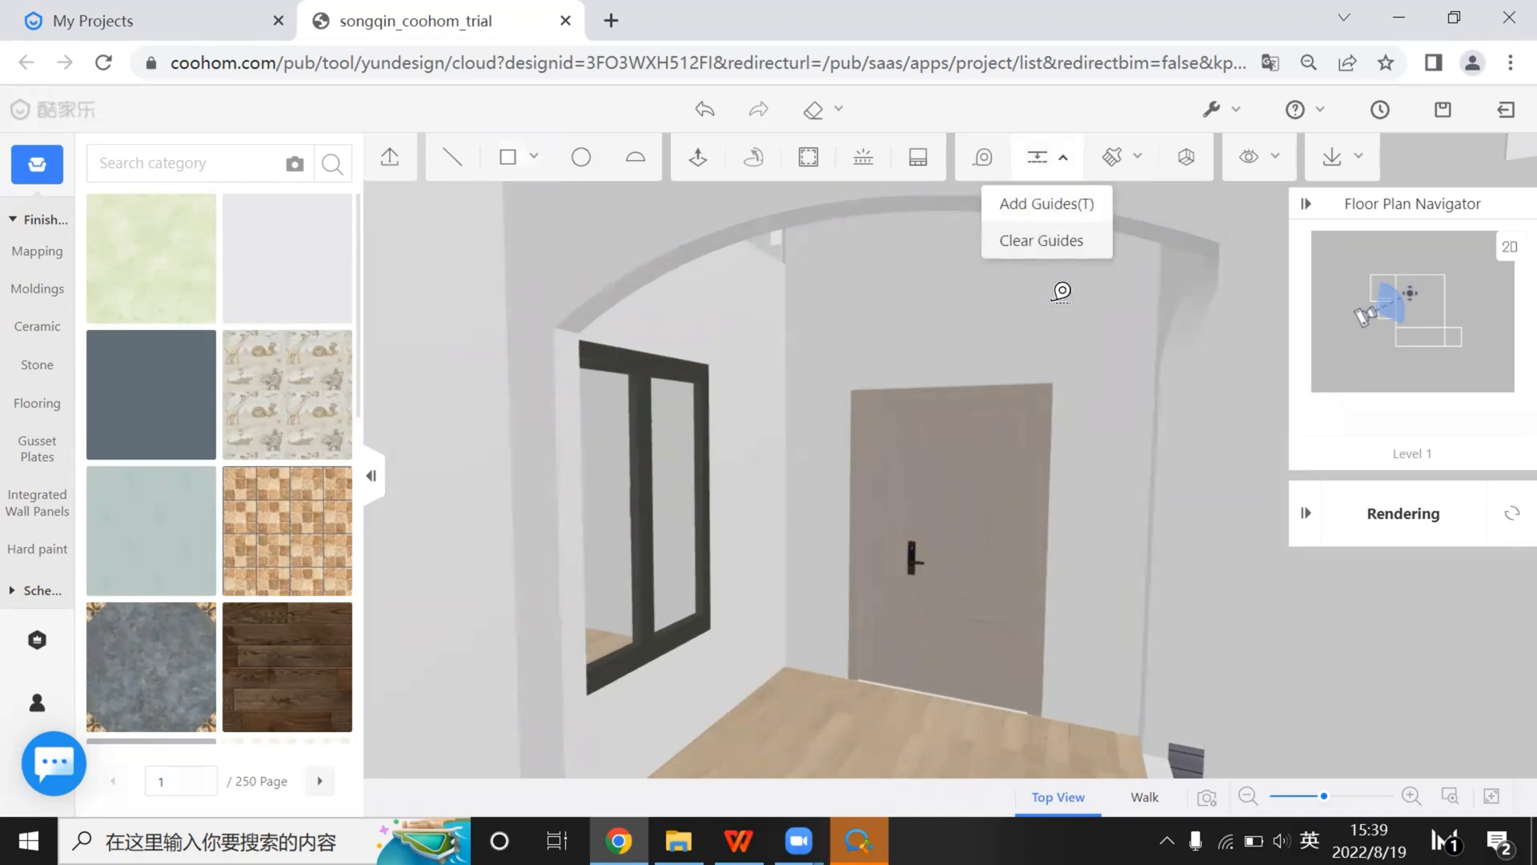
pyautogui.click(636, 260)
pyautogui.press('Left')
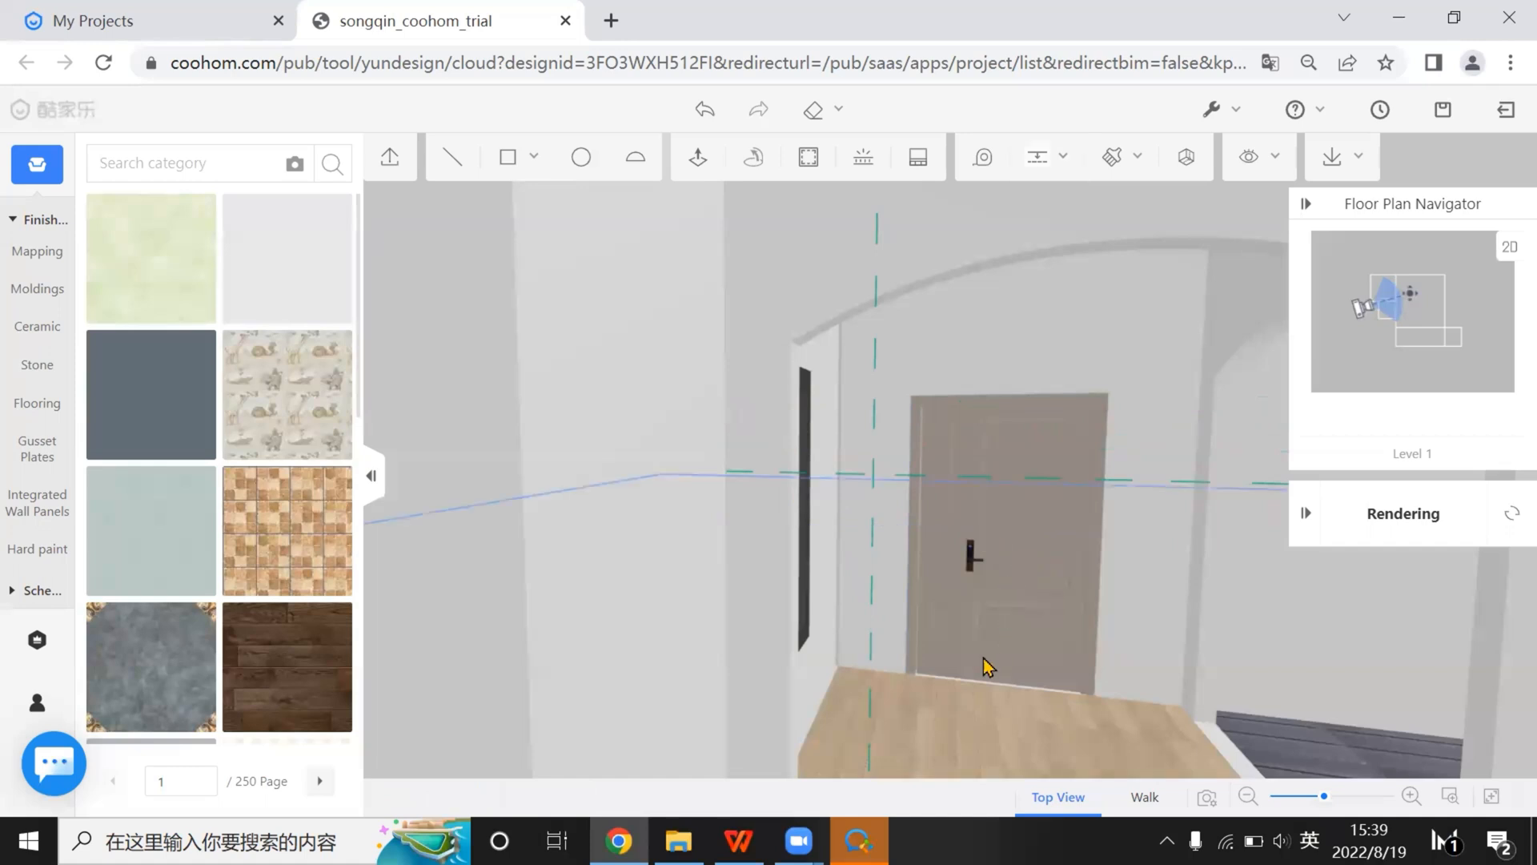
pyautogui.moveTo(989, 669); pyautogui.dragTo(783, 487)
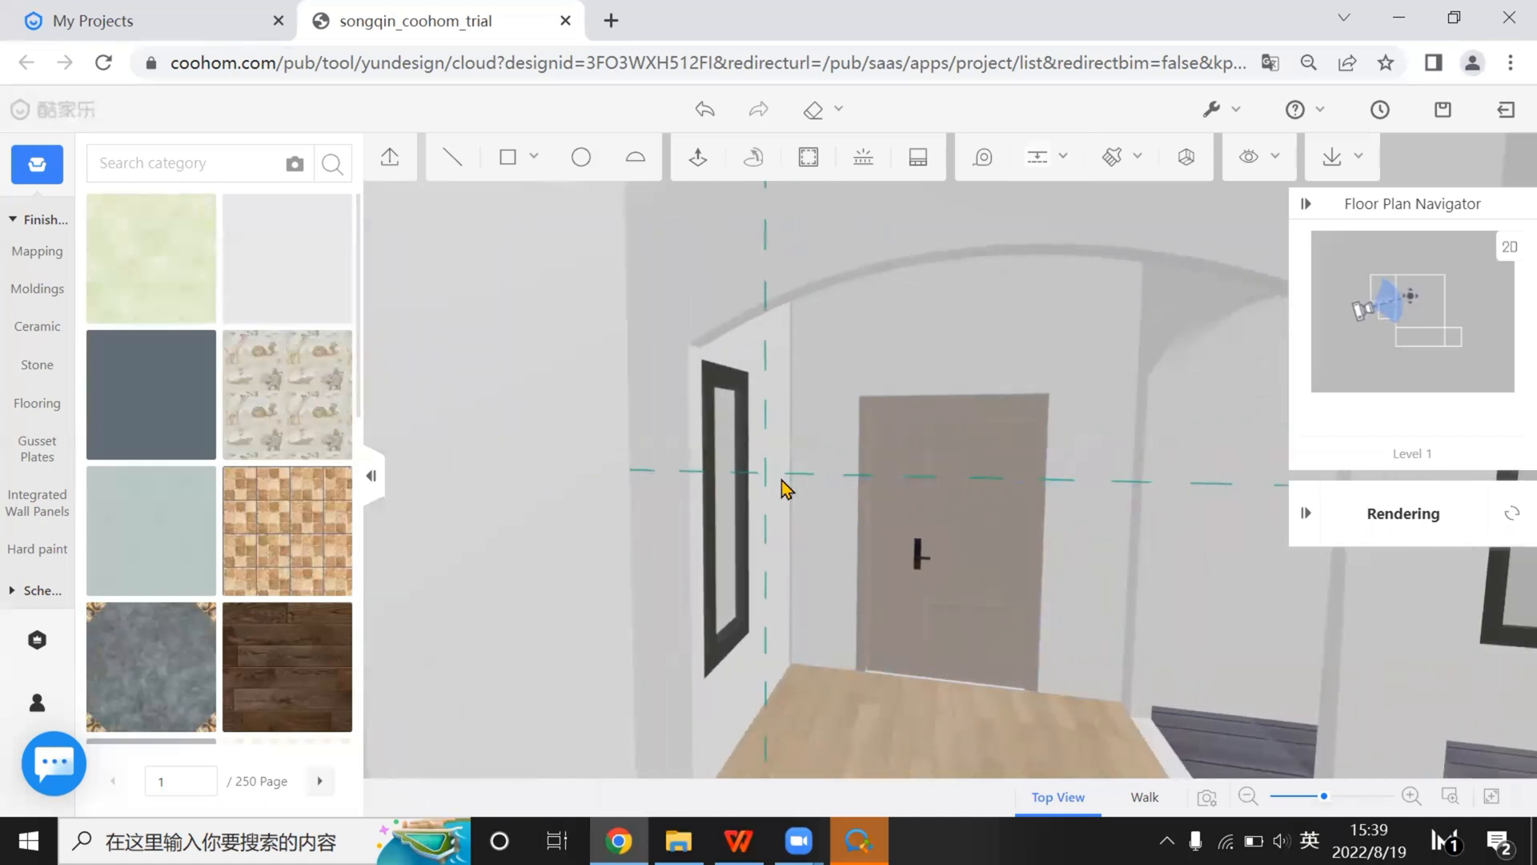
# Draw a rectangle of about 287 by 585 mm at the arch's window-side end, from the horizontal guide up to the arch at the vertical guide
pyautogui.click(514, 157)
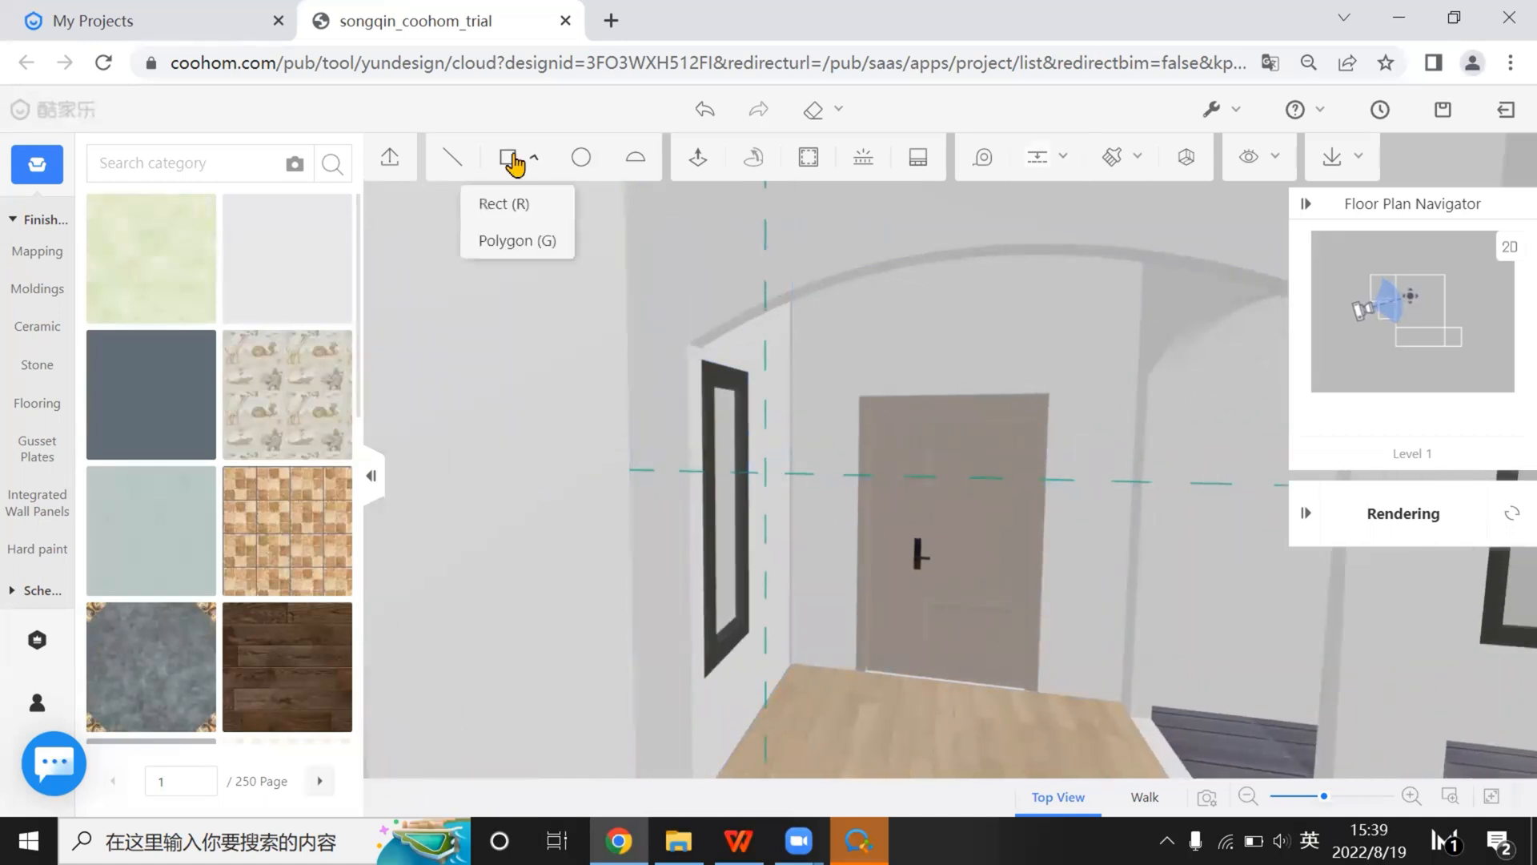
pyautogui.click(690, 471)
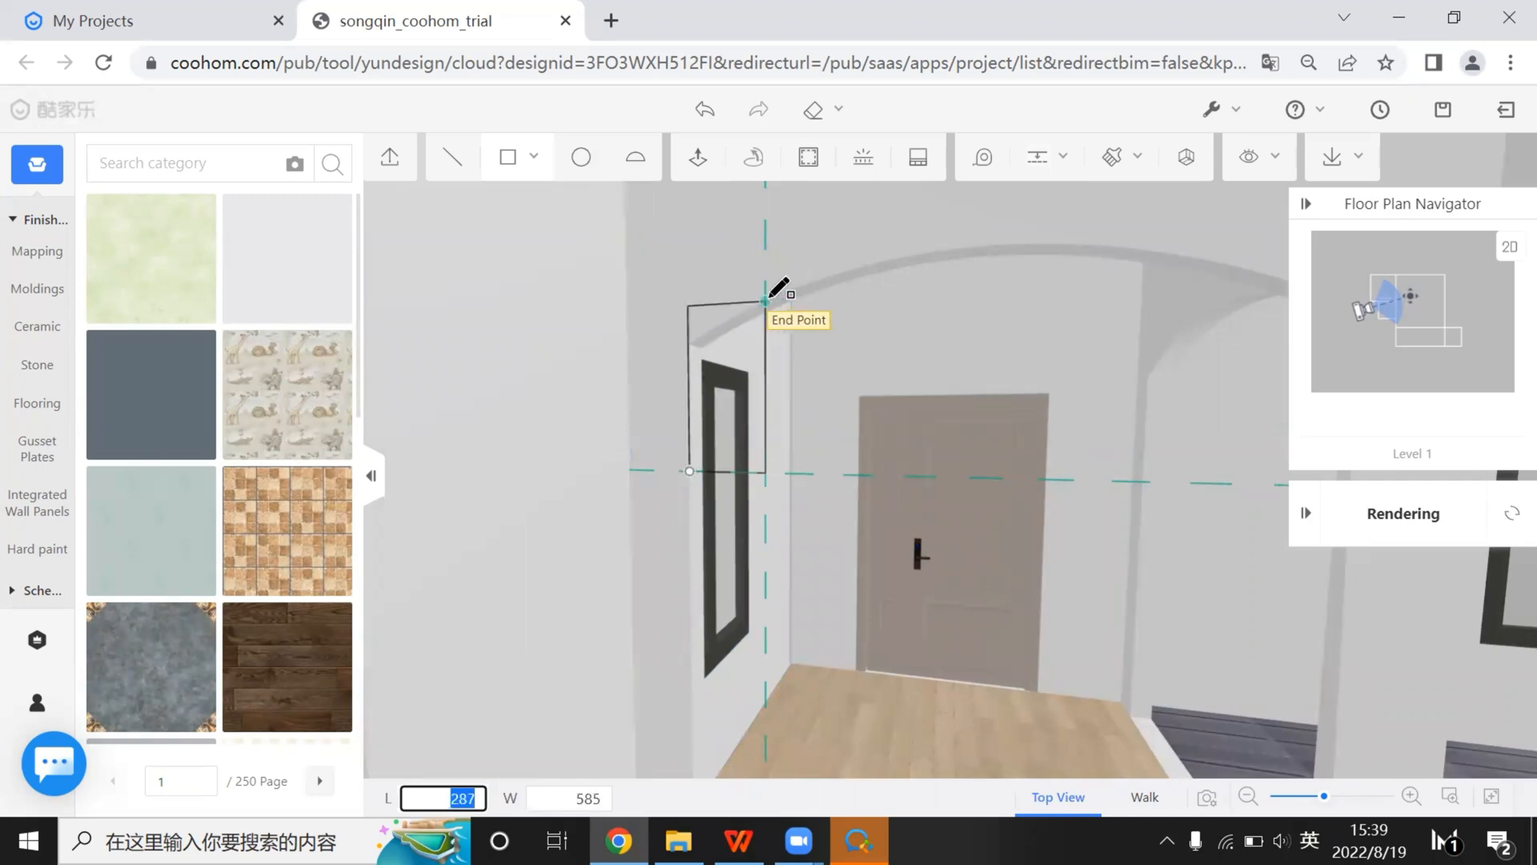
pyautogui.click(766, 302)
pyautogui.moveTo(871, 710); pyautogui.dragTo(686, 549)
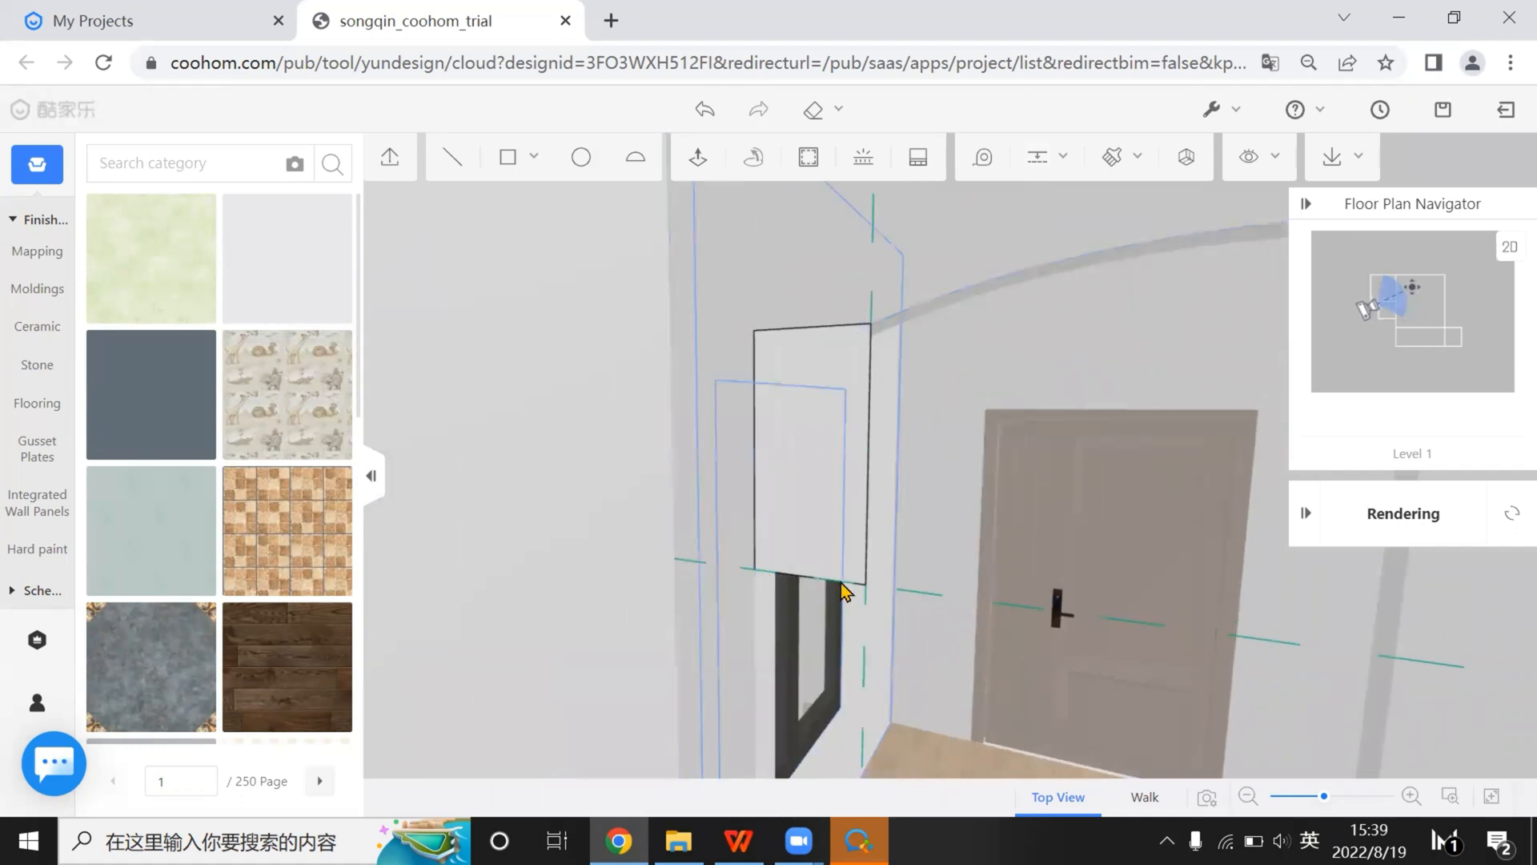
# Check the arch shape in the reference picture and clear all guides
pyautogui.hotkey('alt', 'Tab')
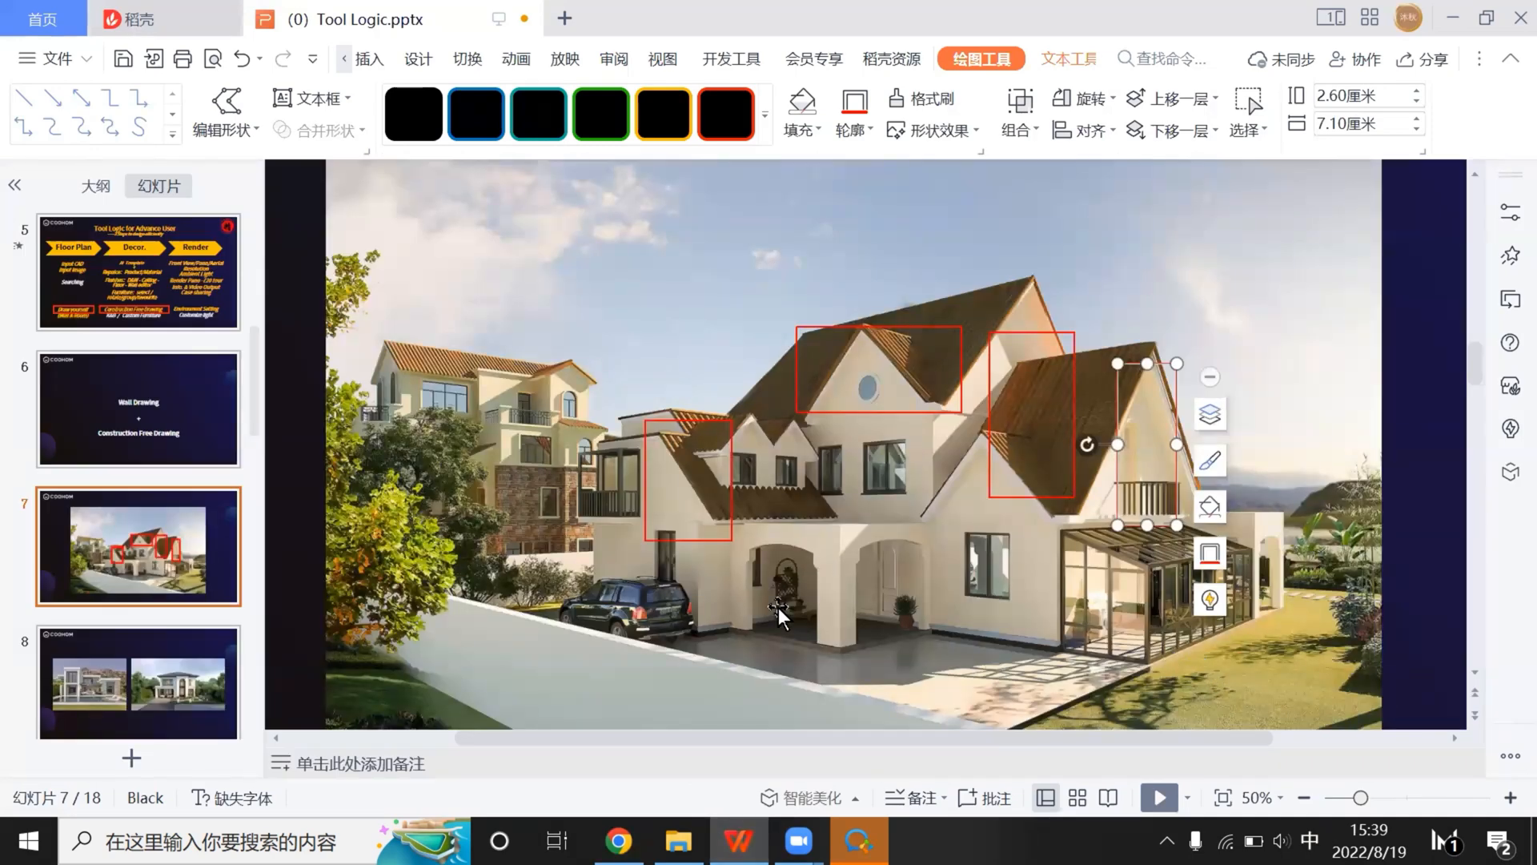
pyautogui.hotkey('alt', 'Tab')
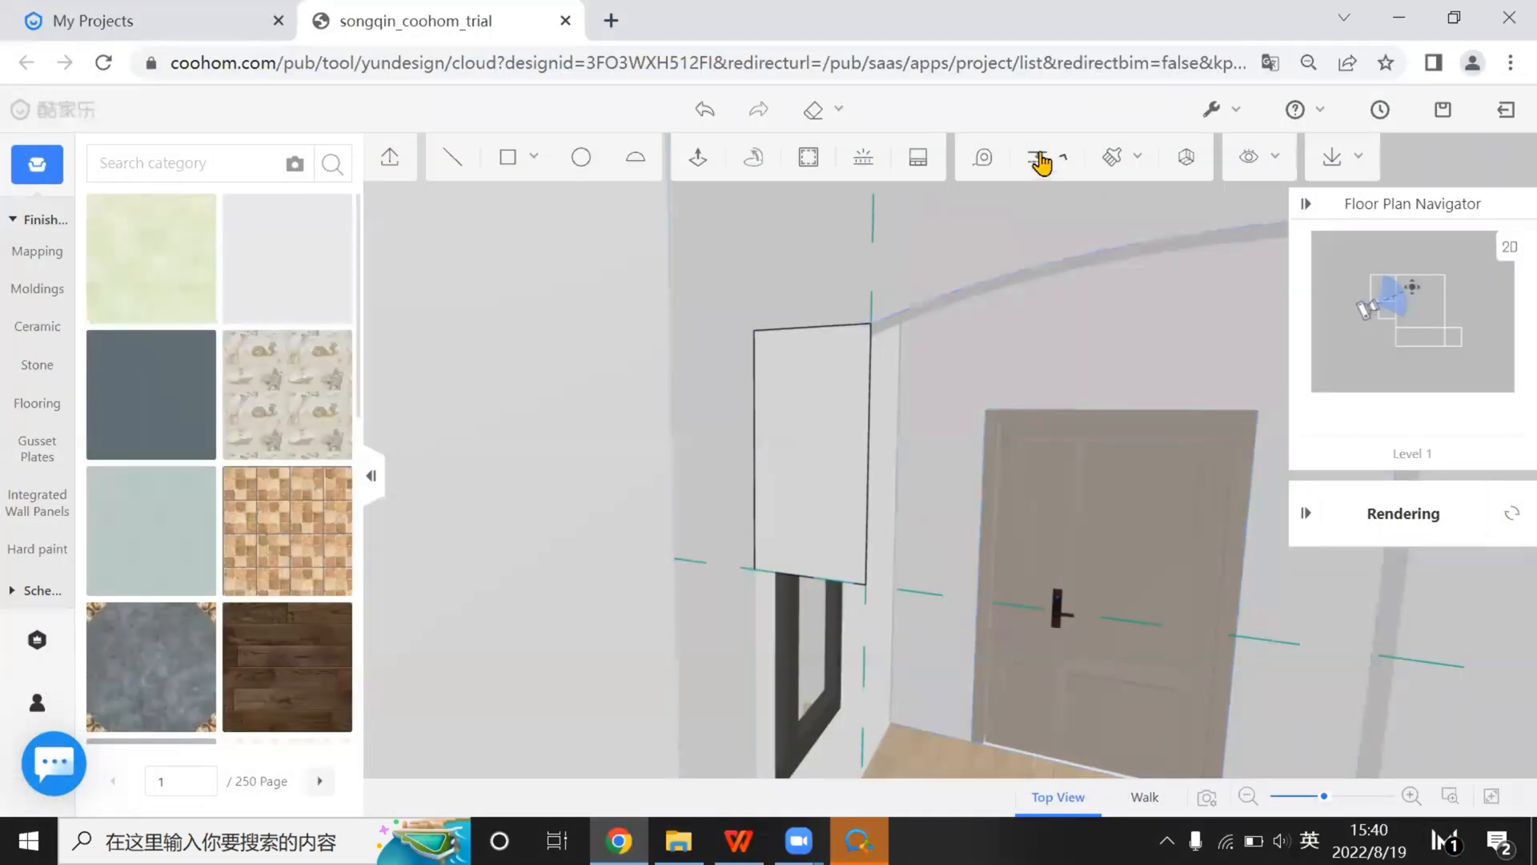
pyautogui.click(1045, 161)
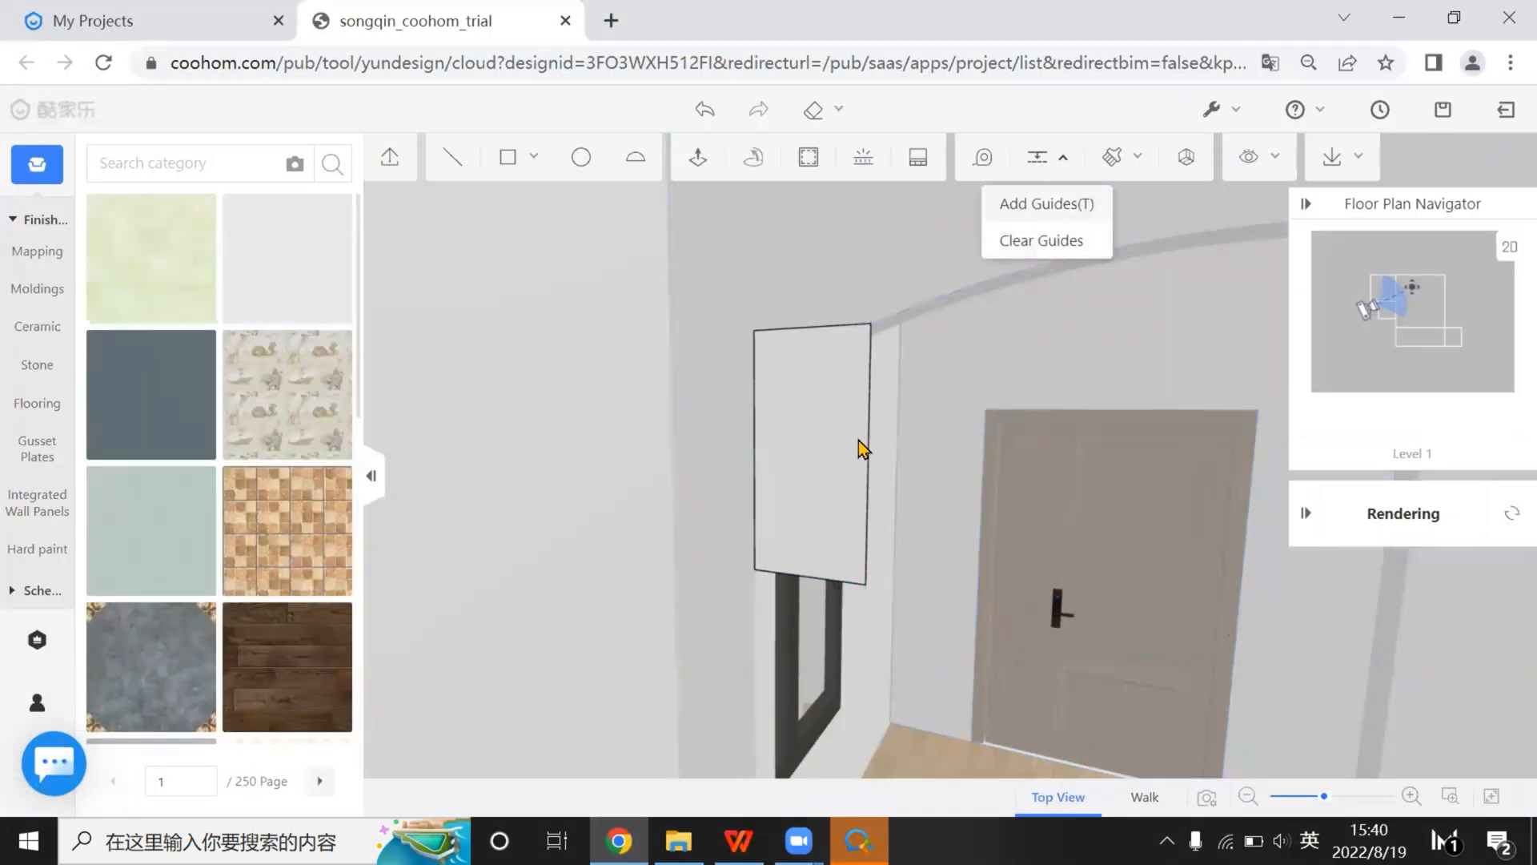
# Round the rectangle's lower corner on the opening side with a large fillet nearly as wide as the rectangle
pyautogui.click(875, 460)
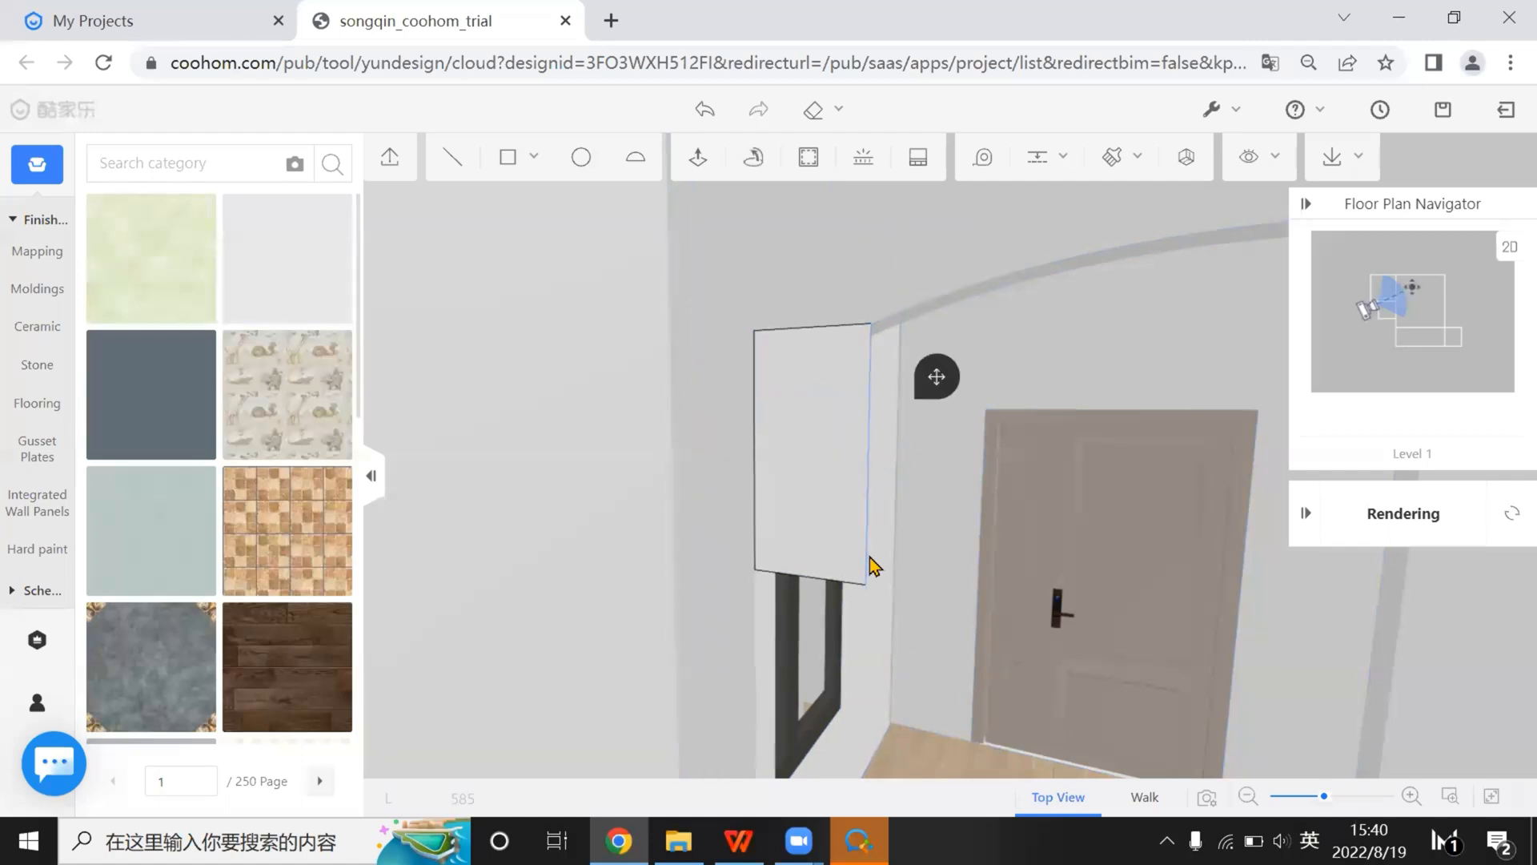
pyautogui.click(869, 588)
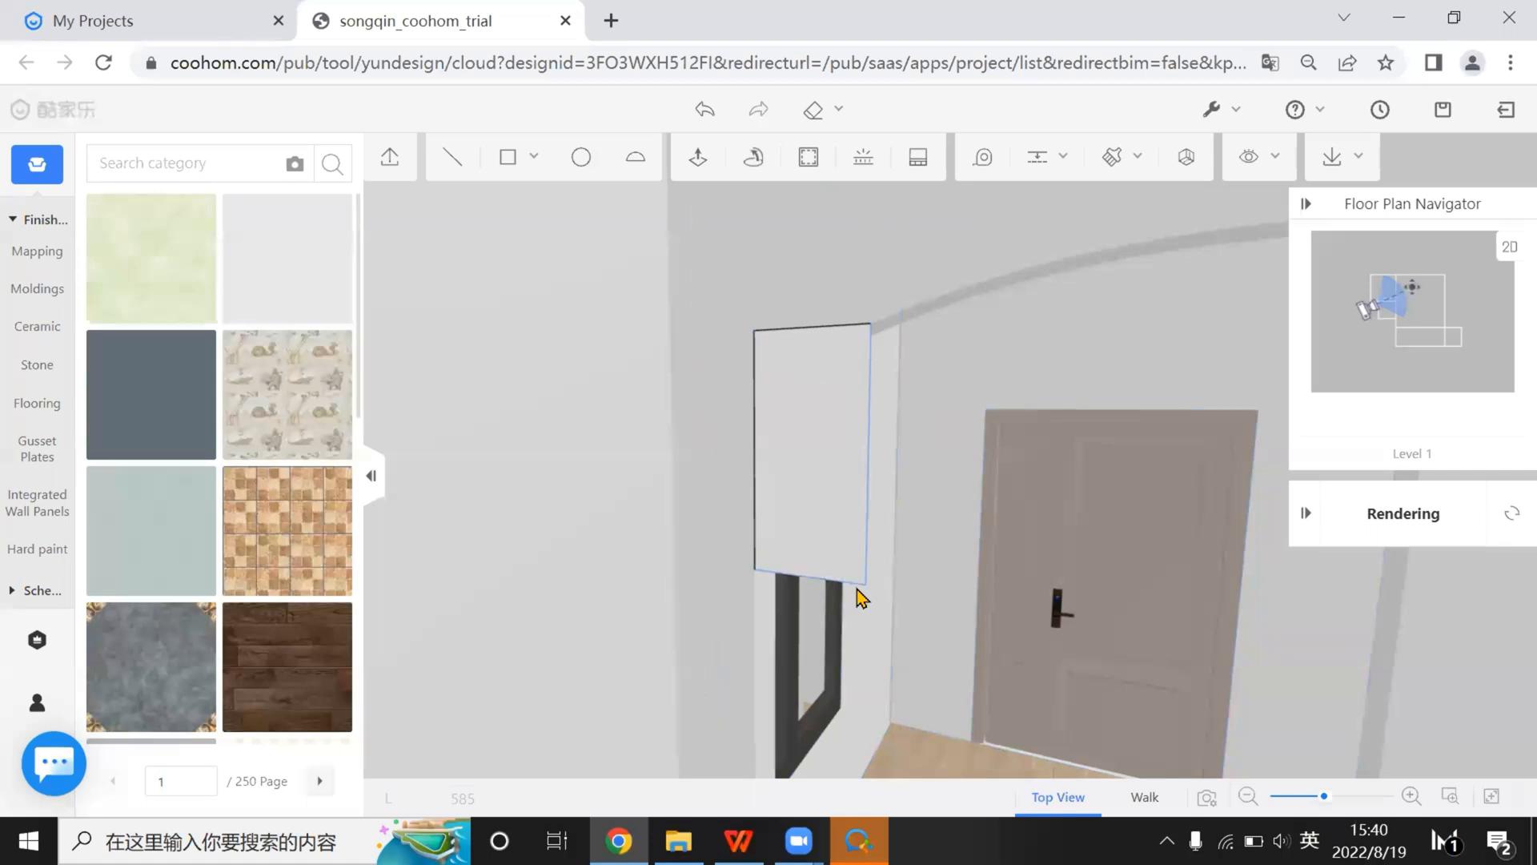
pyautogui.keyDown('ctrl'); pyautogui.click(858, 589); pyautogui.keyUp('ctrl')
pyautogui.click(920, 519)
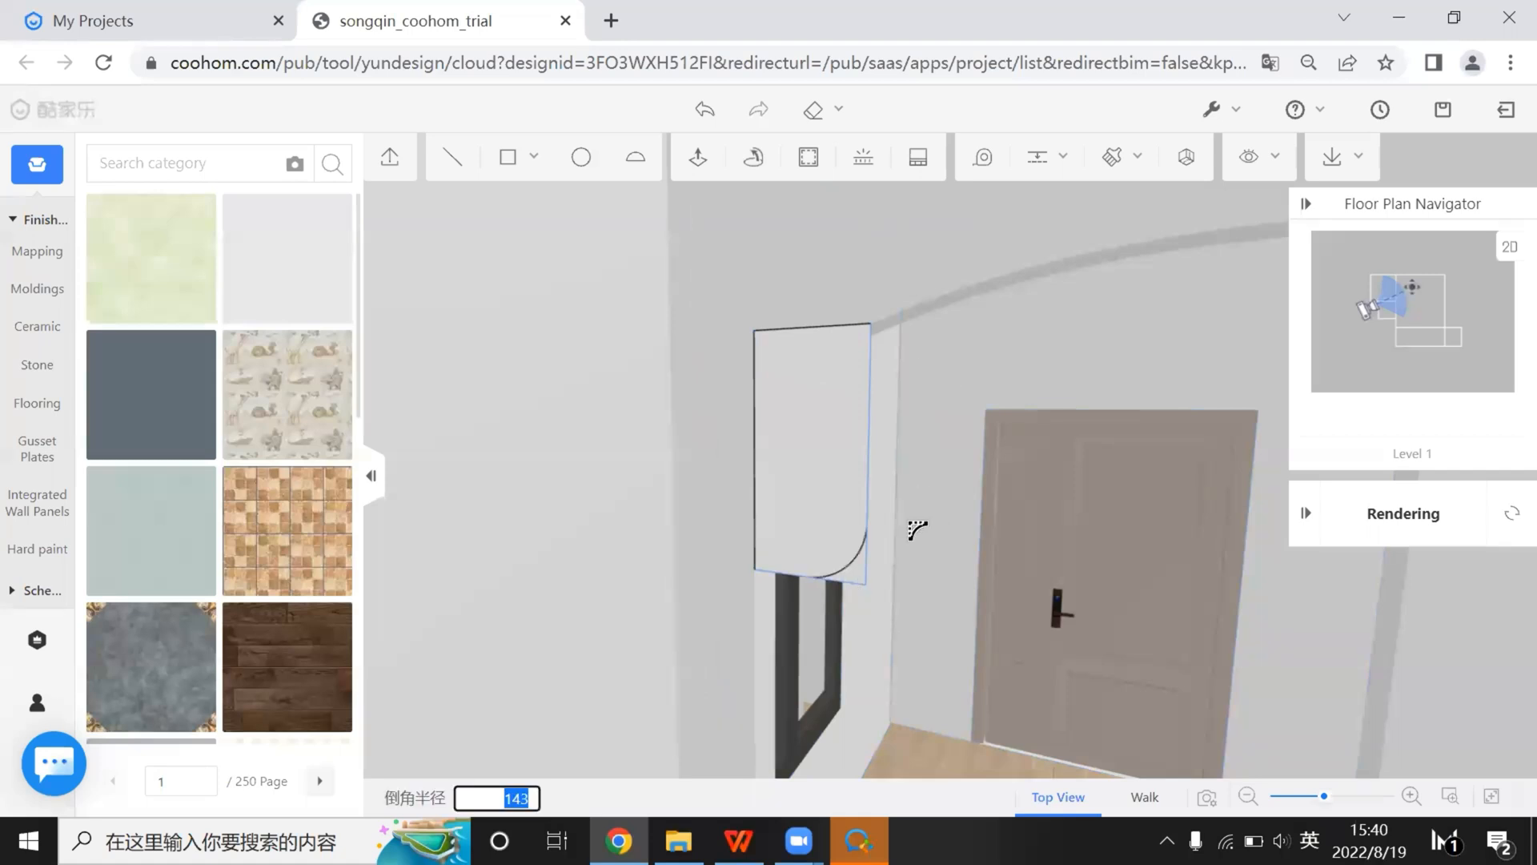
pyautogui.click(845, 527)
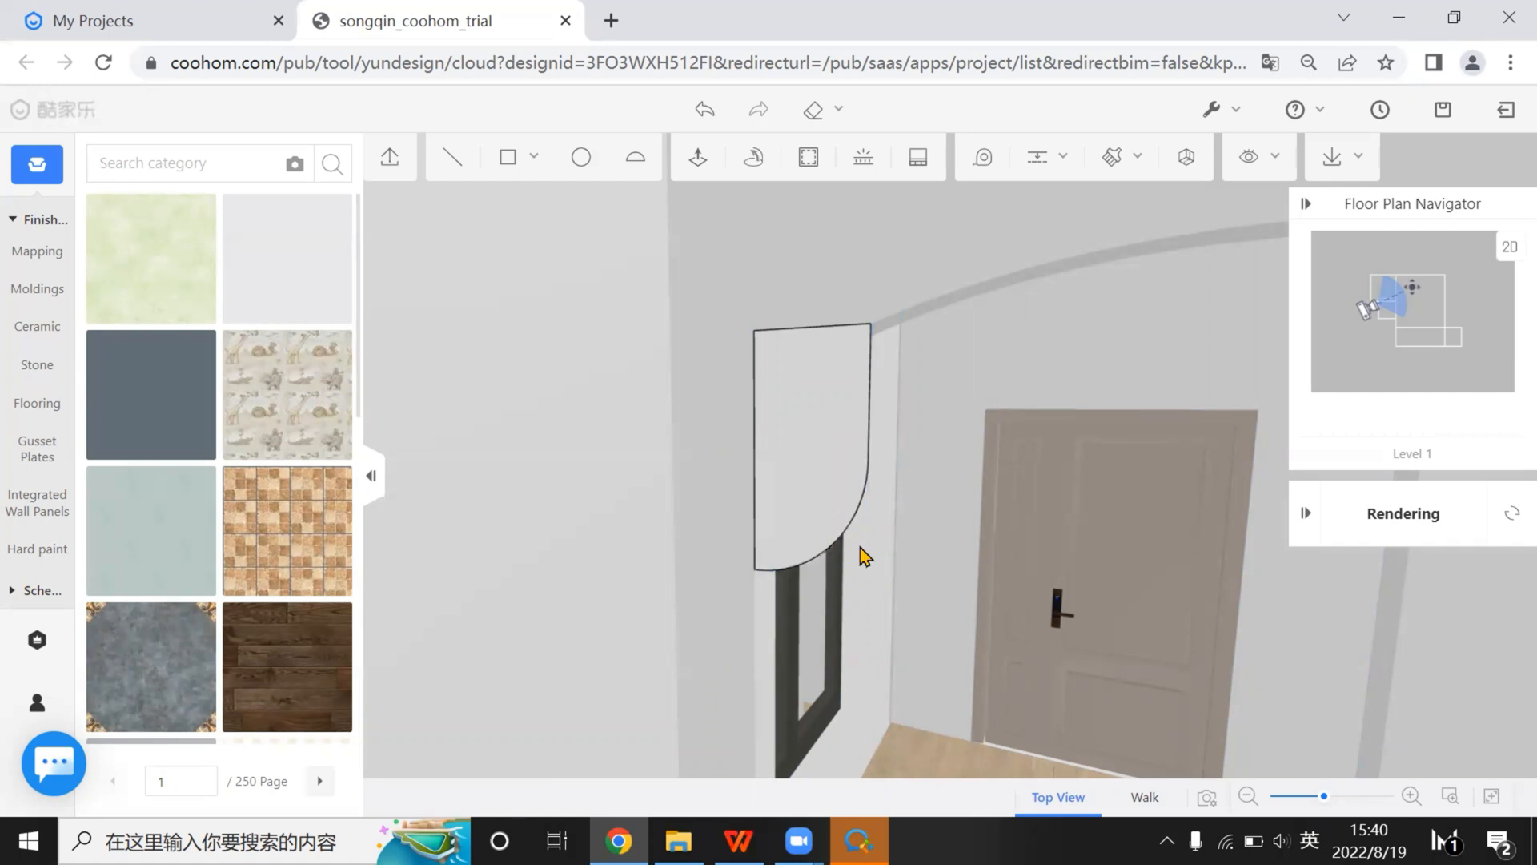
pyautogui.moveTo(863, 556); pyautogui.dragTo(751, 394)
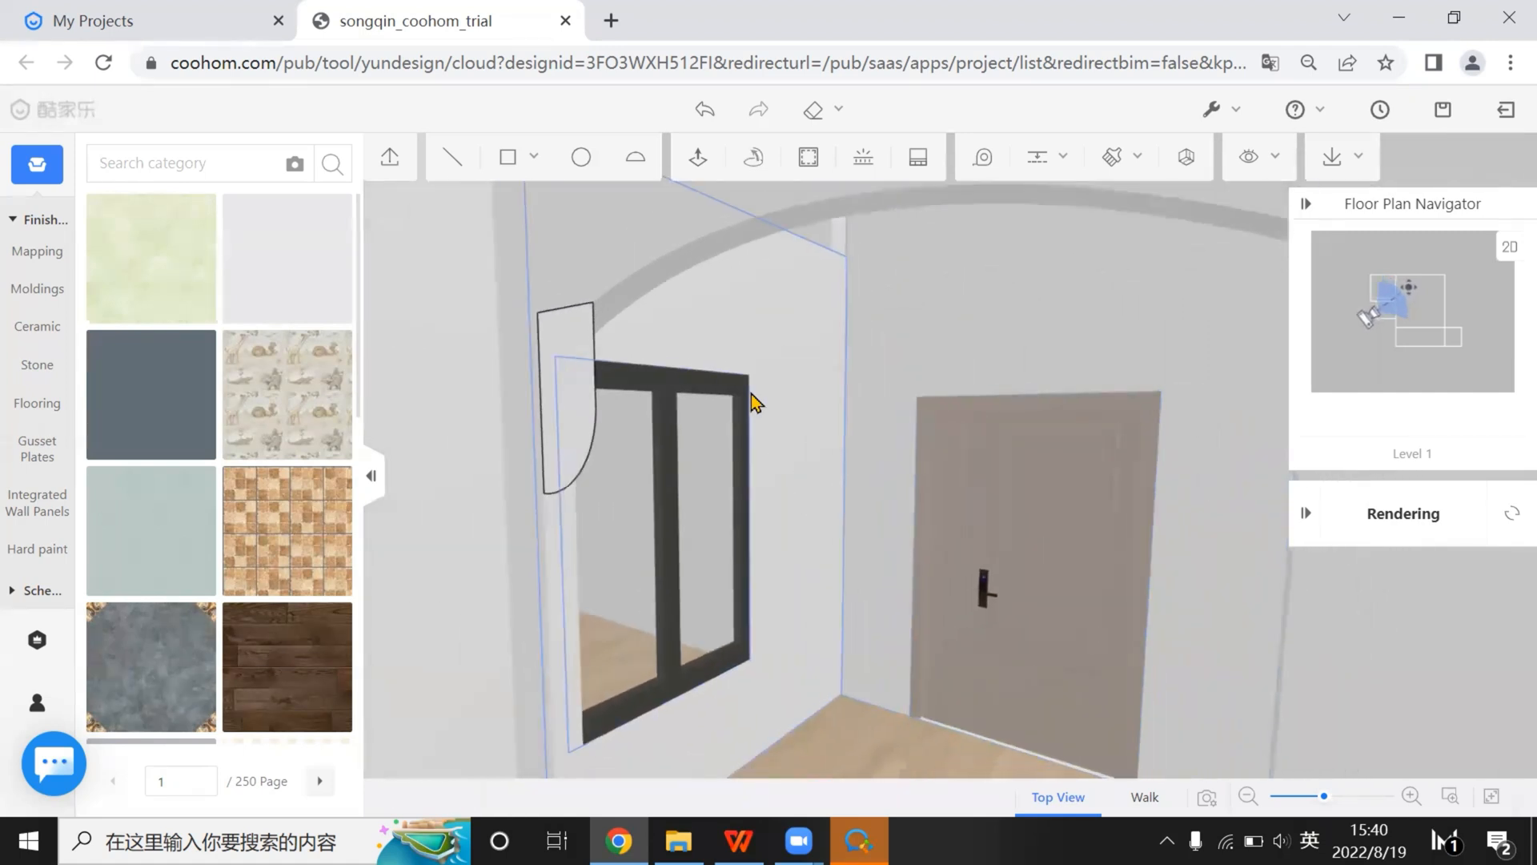
# Extrude the rounded profile at the arch's window-side end by 120 mm into the porch
pyautogui.click(751, 401)
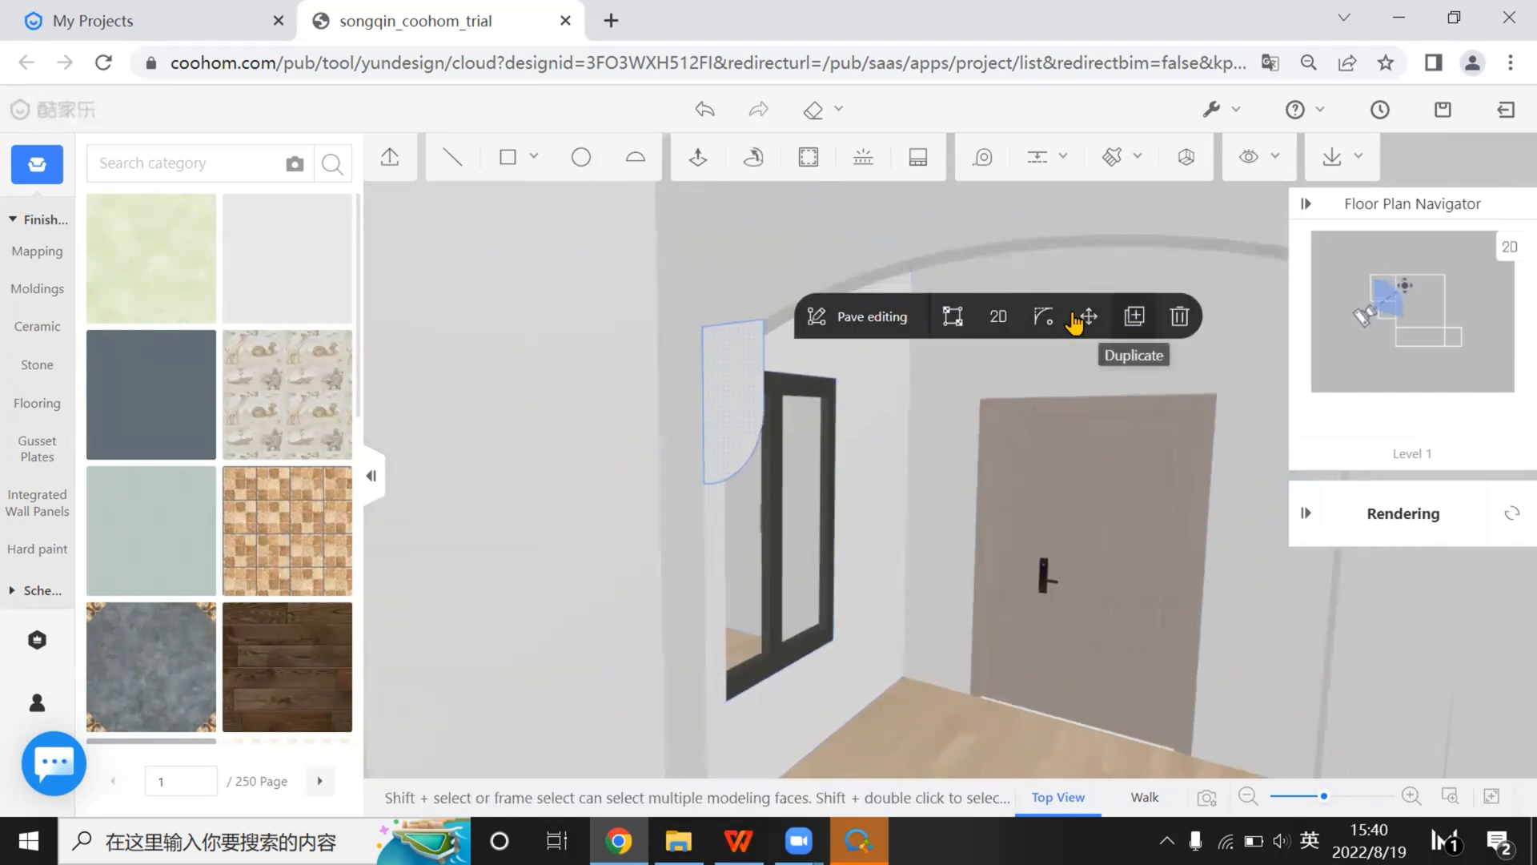
pyautogui.click(699, 159)
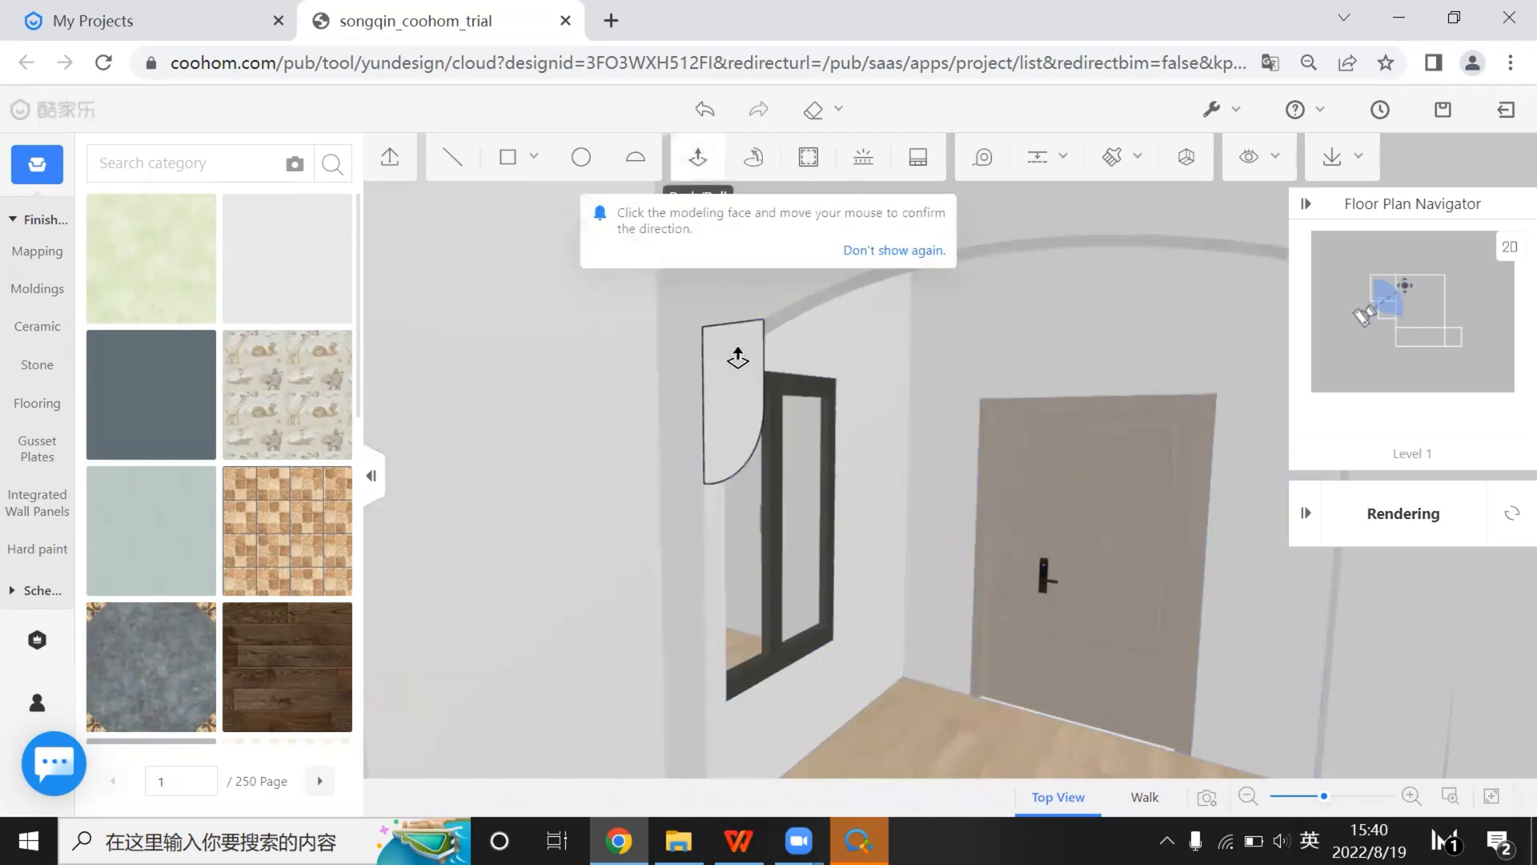
pyautogui.click(759, 386)
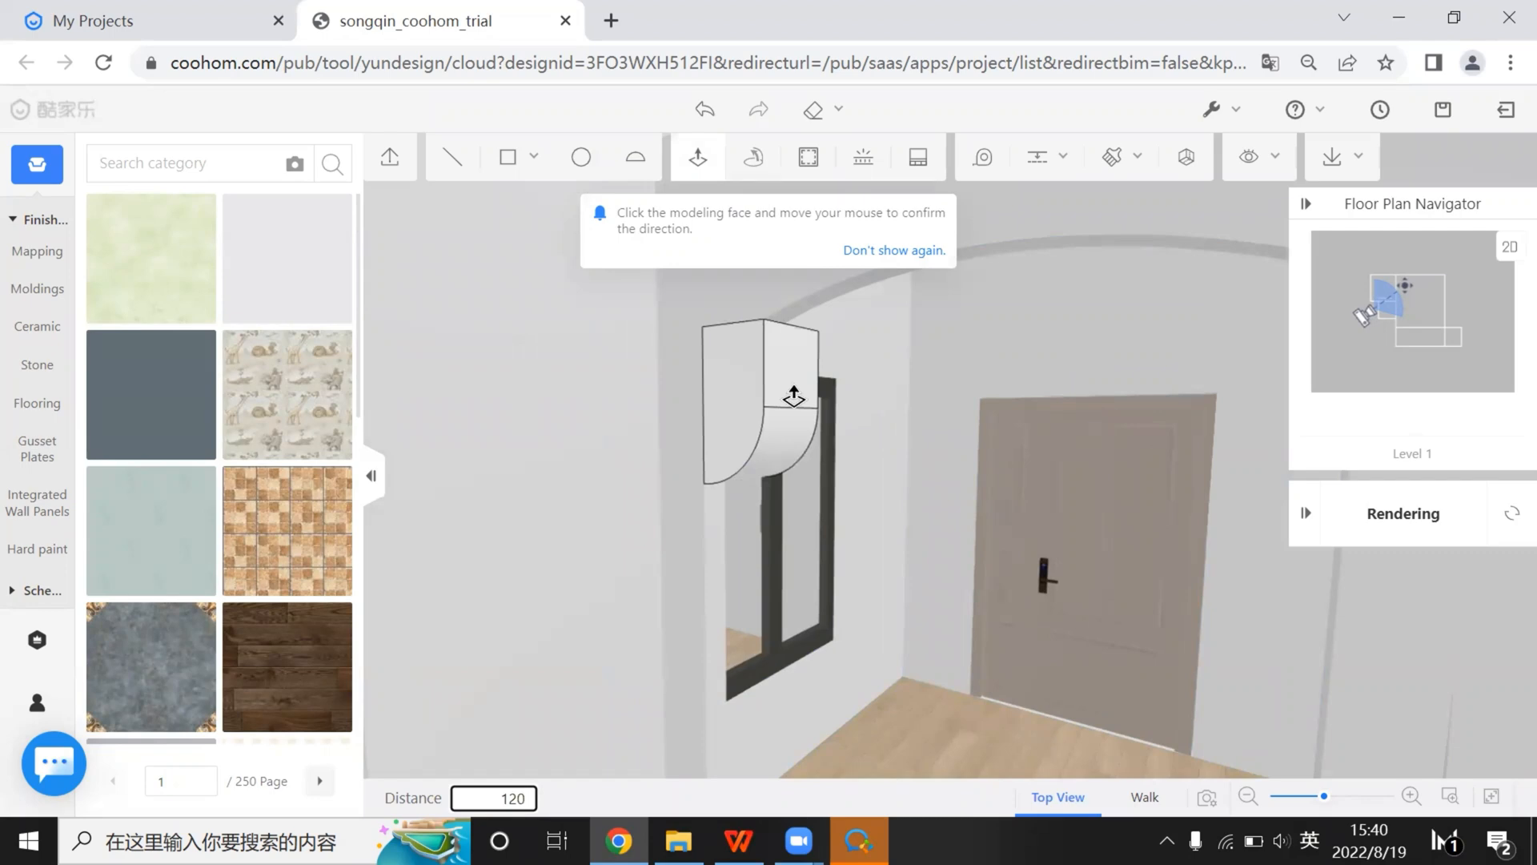
pyautogui.write('120')
pyautogui.press('Return')
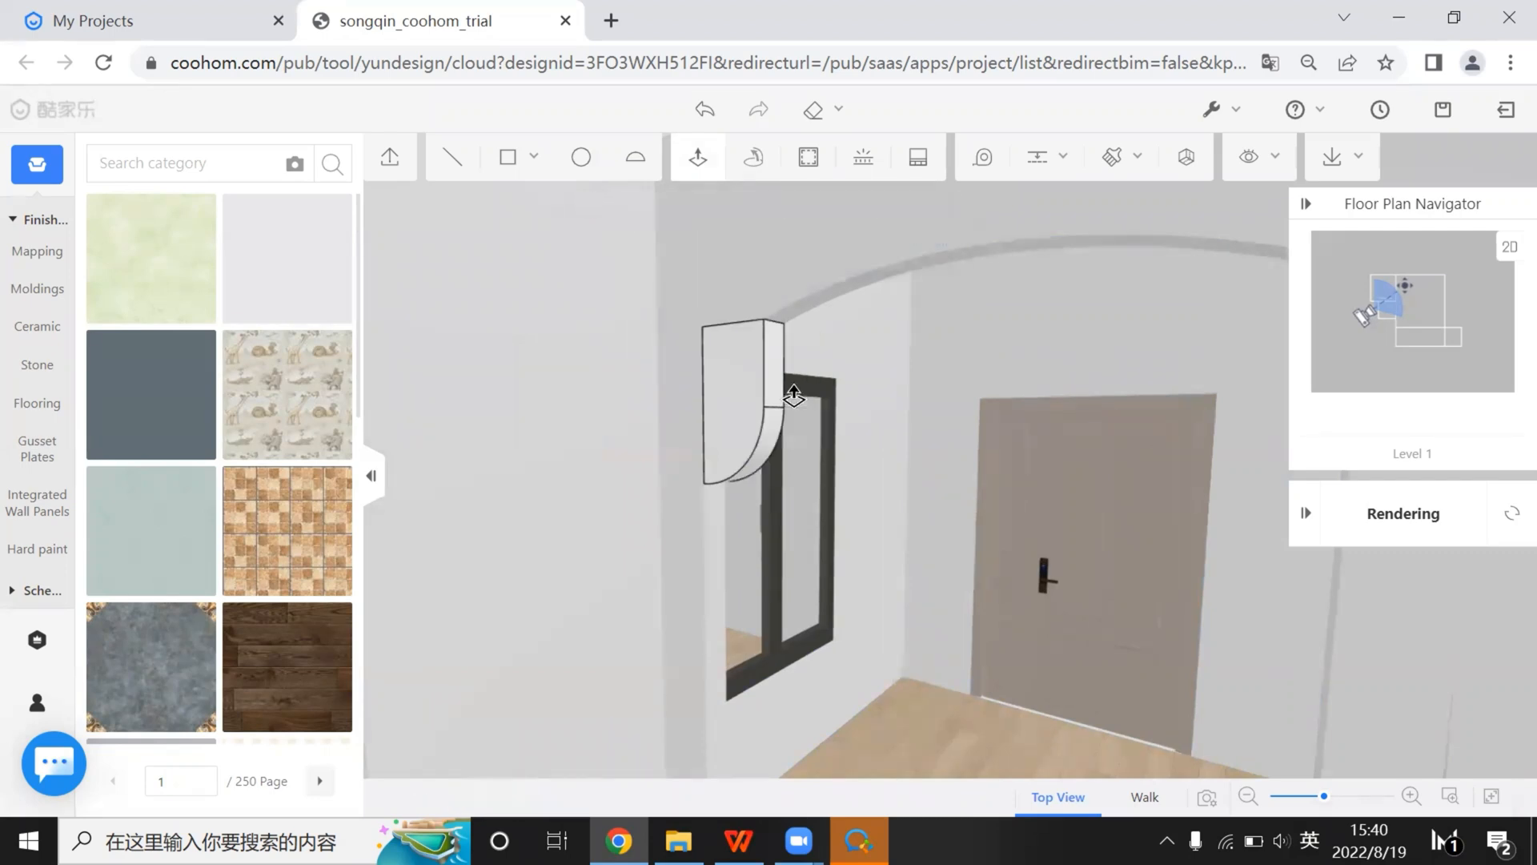
pyautogui.press('d')
pyautogui.press('Escape')
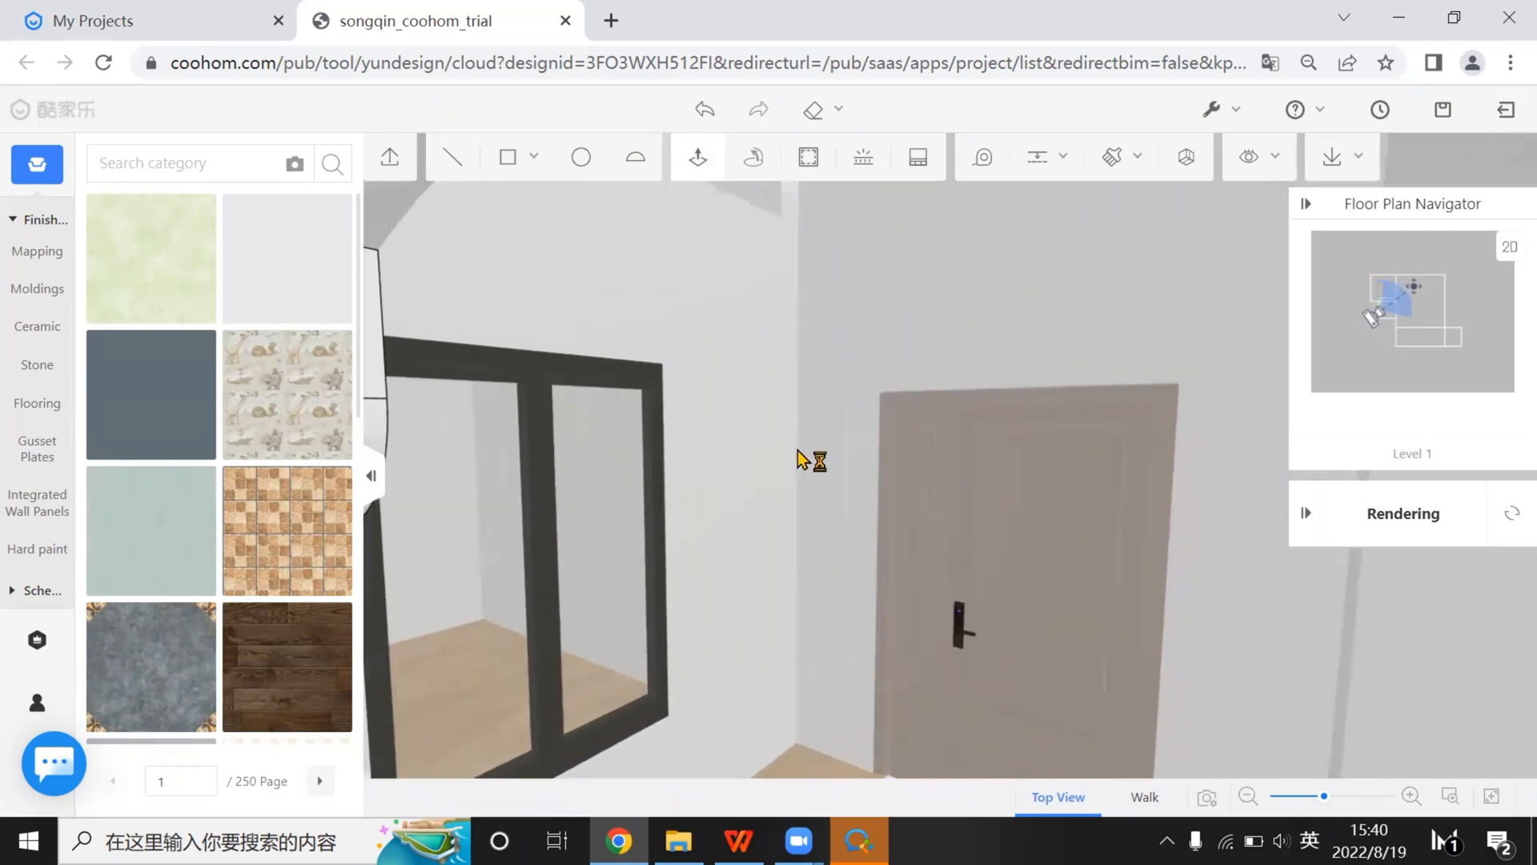
# Examine the extruded corner piece and its fit under the arch from several angles
pyautogui.scroll(-2, 787, 519)
pyautogui.scroll(-2, 787, 520)
pyautogui.moveTo(747, 678); pyautogui.dragTo(640, 679, button='right')
pyautogui.scroll(4, 602, 658)
pyautogui.scroll(3, 566, 644)
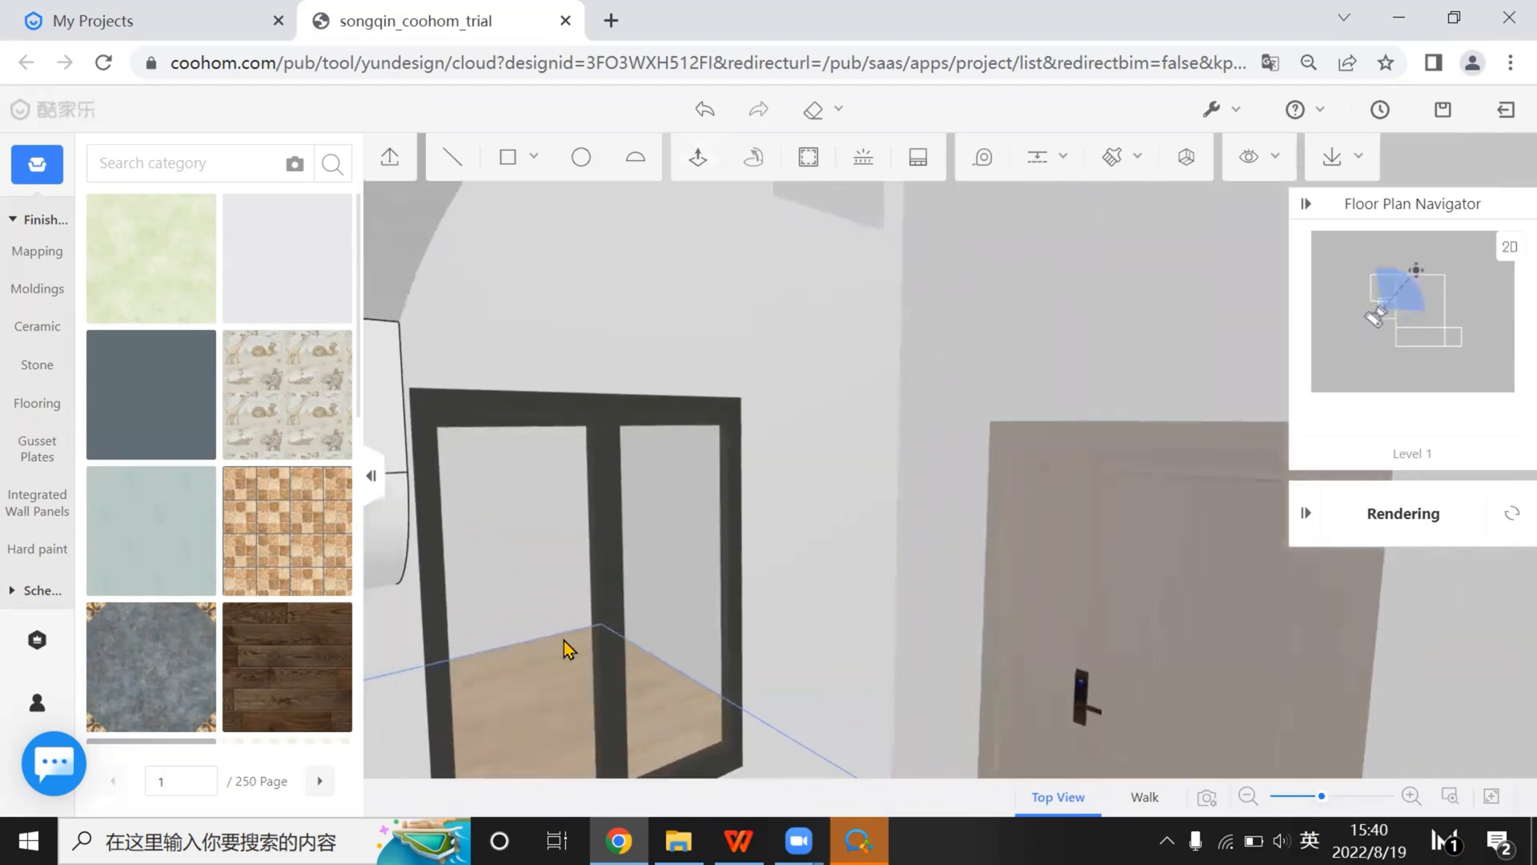
pyautogui.scroll(-3, 563, 641)
pyautogui.scroll(3, 525, 469)
pyautogui.scroll(-3, 524, 471)
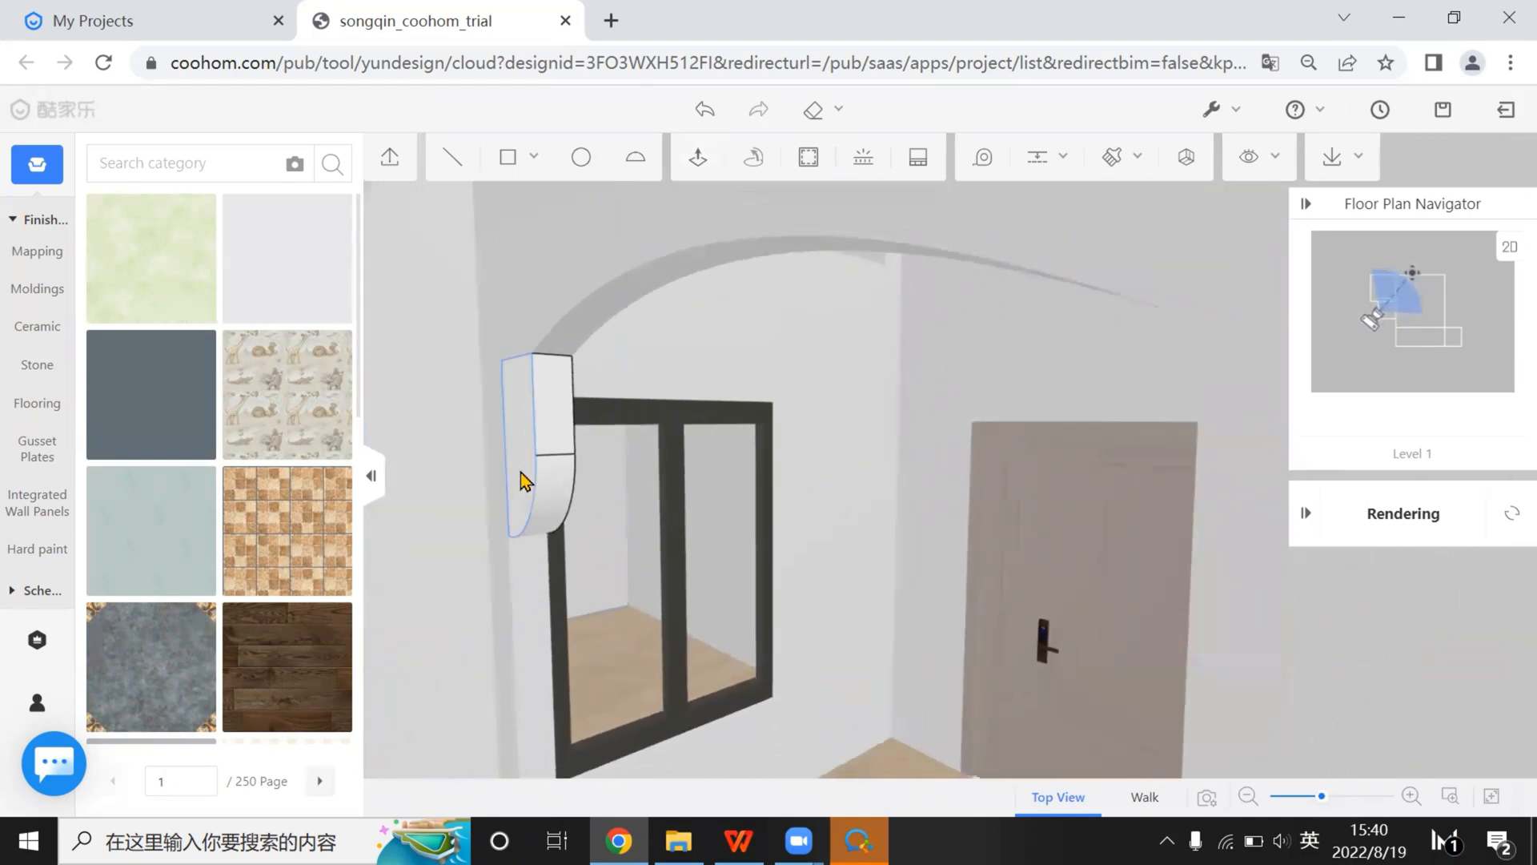
pyautogui.scroll(-3, 521, 472)
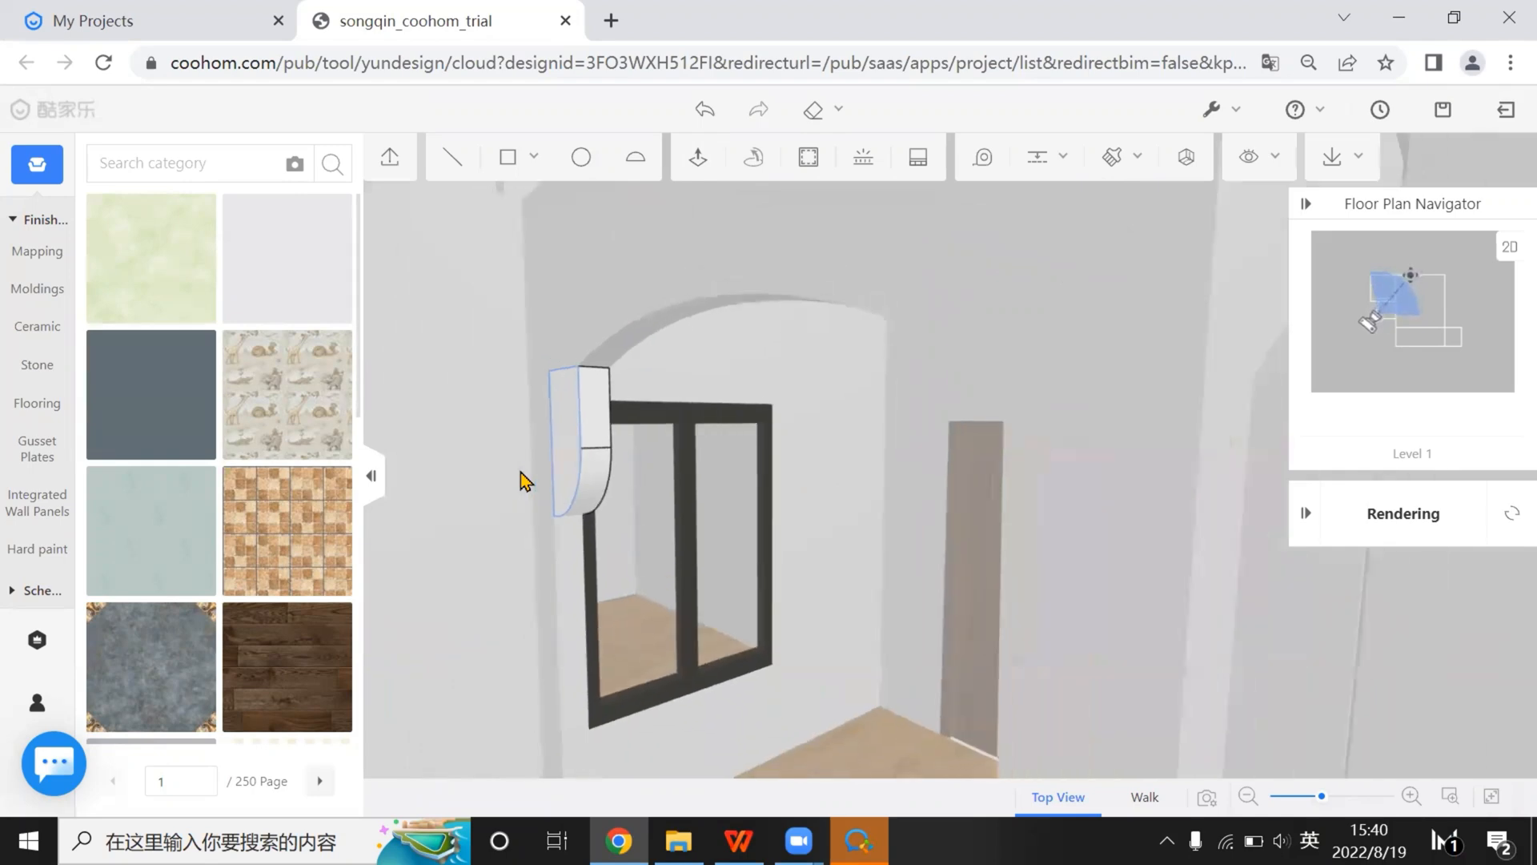
# Try the plain tan Mapping finish on the corner piece's front face and group the whole piece
pyautogui.click(583, 447)
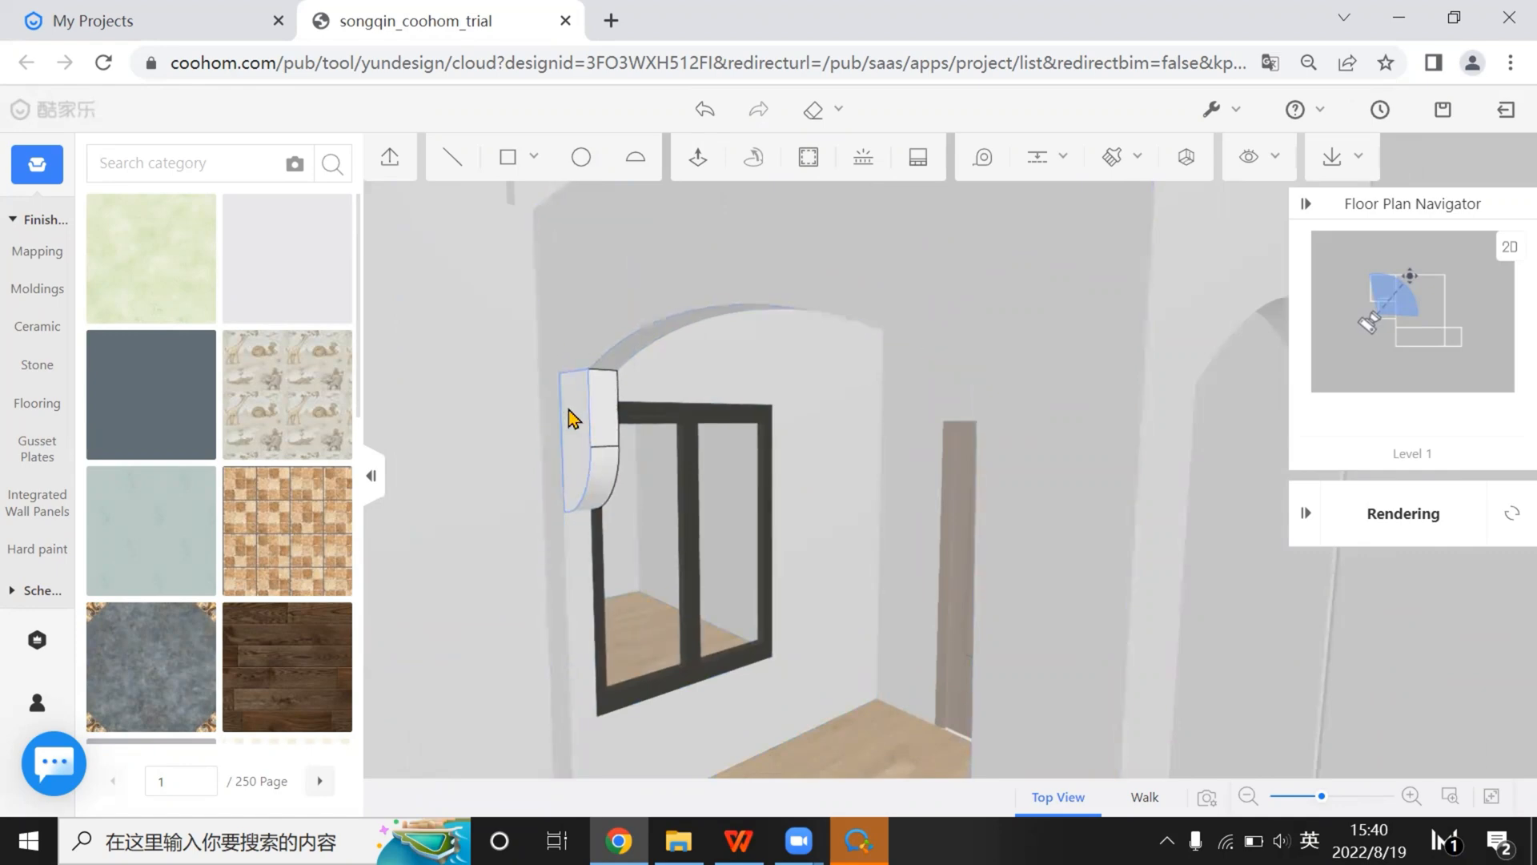
pyautogui.click(28, 255)
pyautogui.scroll(-3, 260, 569)
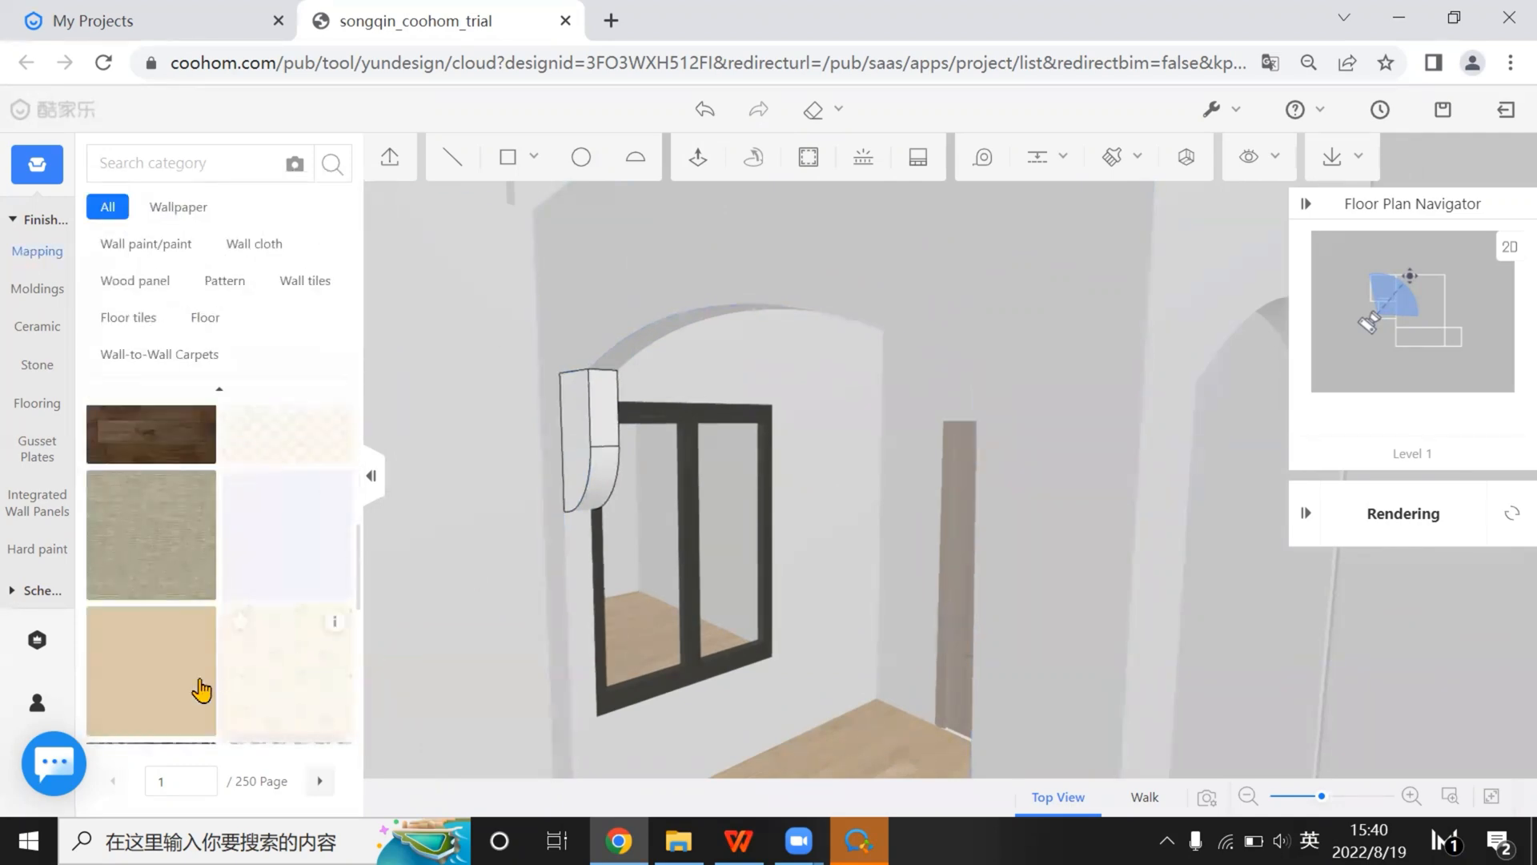
pyautogui.moveTo(201, 691); pyautogui.dragTo(583, 434)
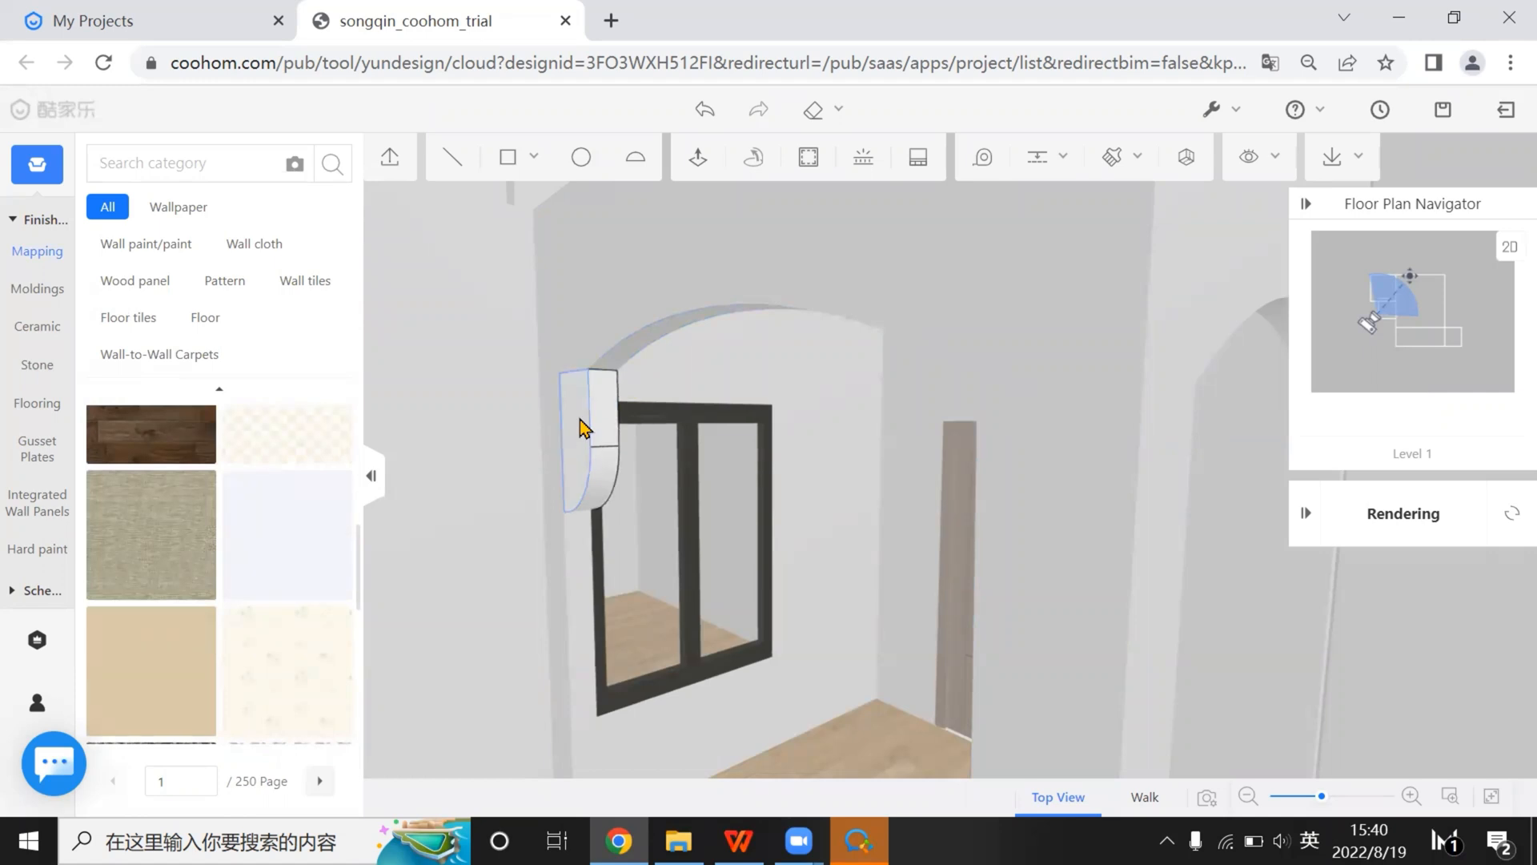
pyautogui.click(583, 428)
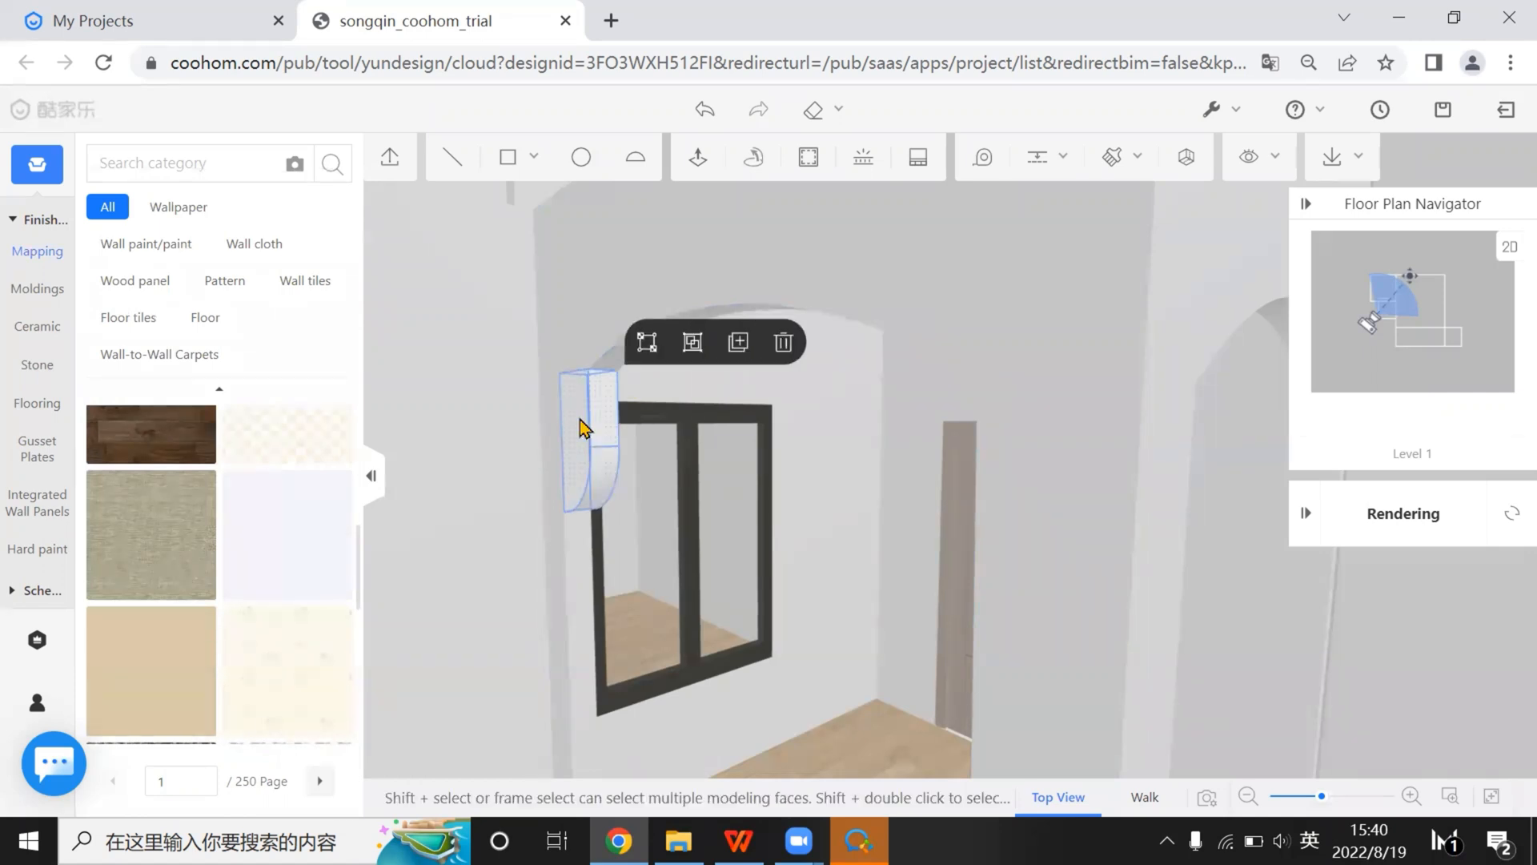
pyautogui.click(693, 340)
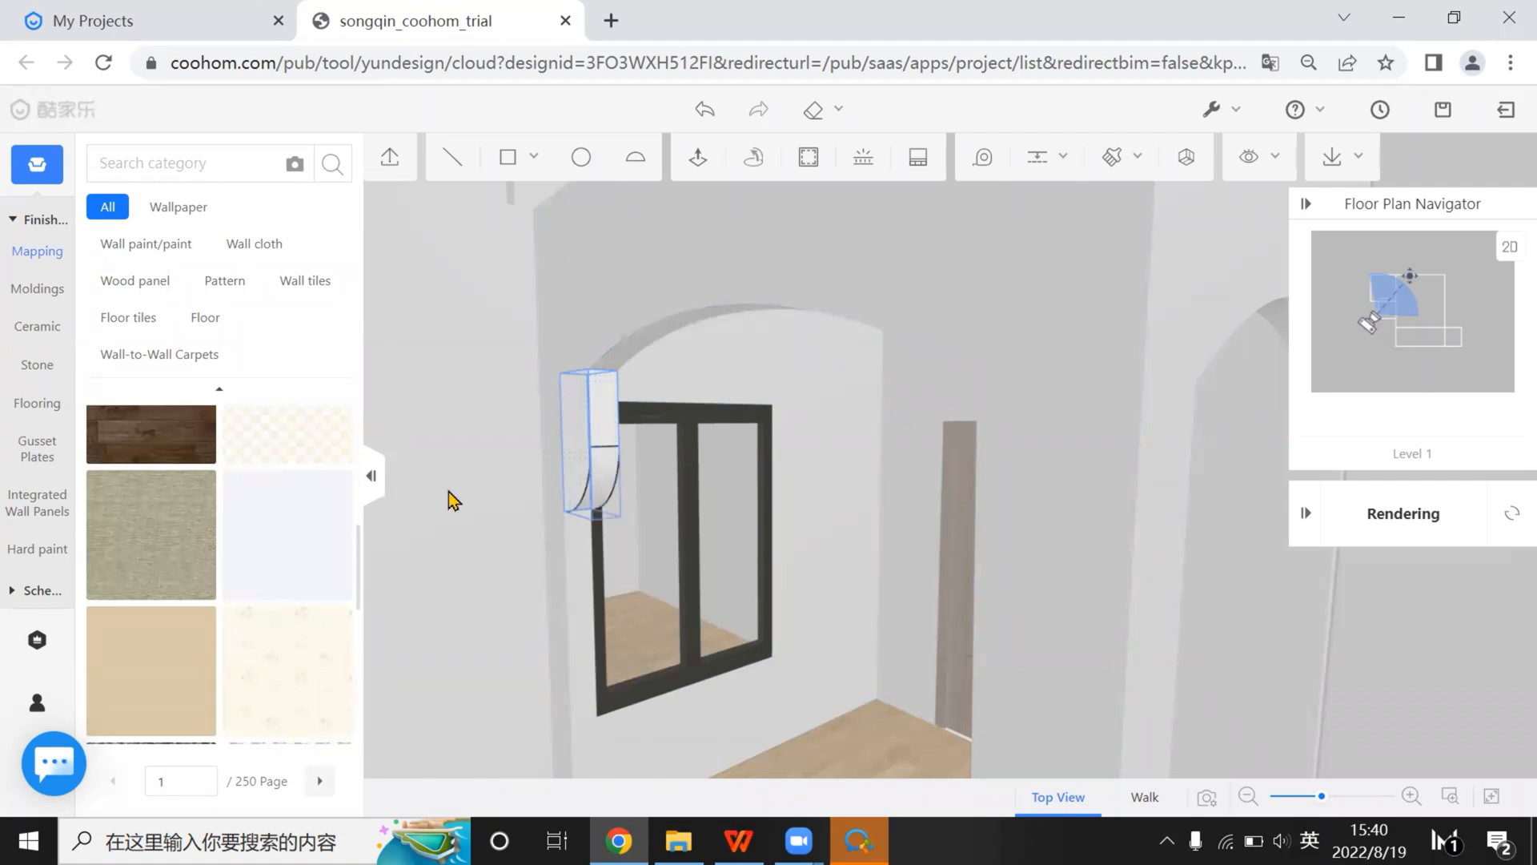
# Apply the plain tan Mapping finish to the porch's front wall and the grouped corner piece
pyautogui.moveTo(160, 652); pyautogui.dragTo(597, 340)
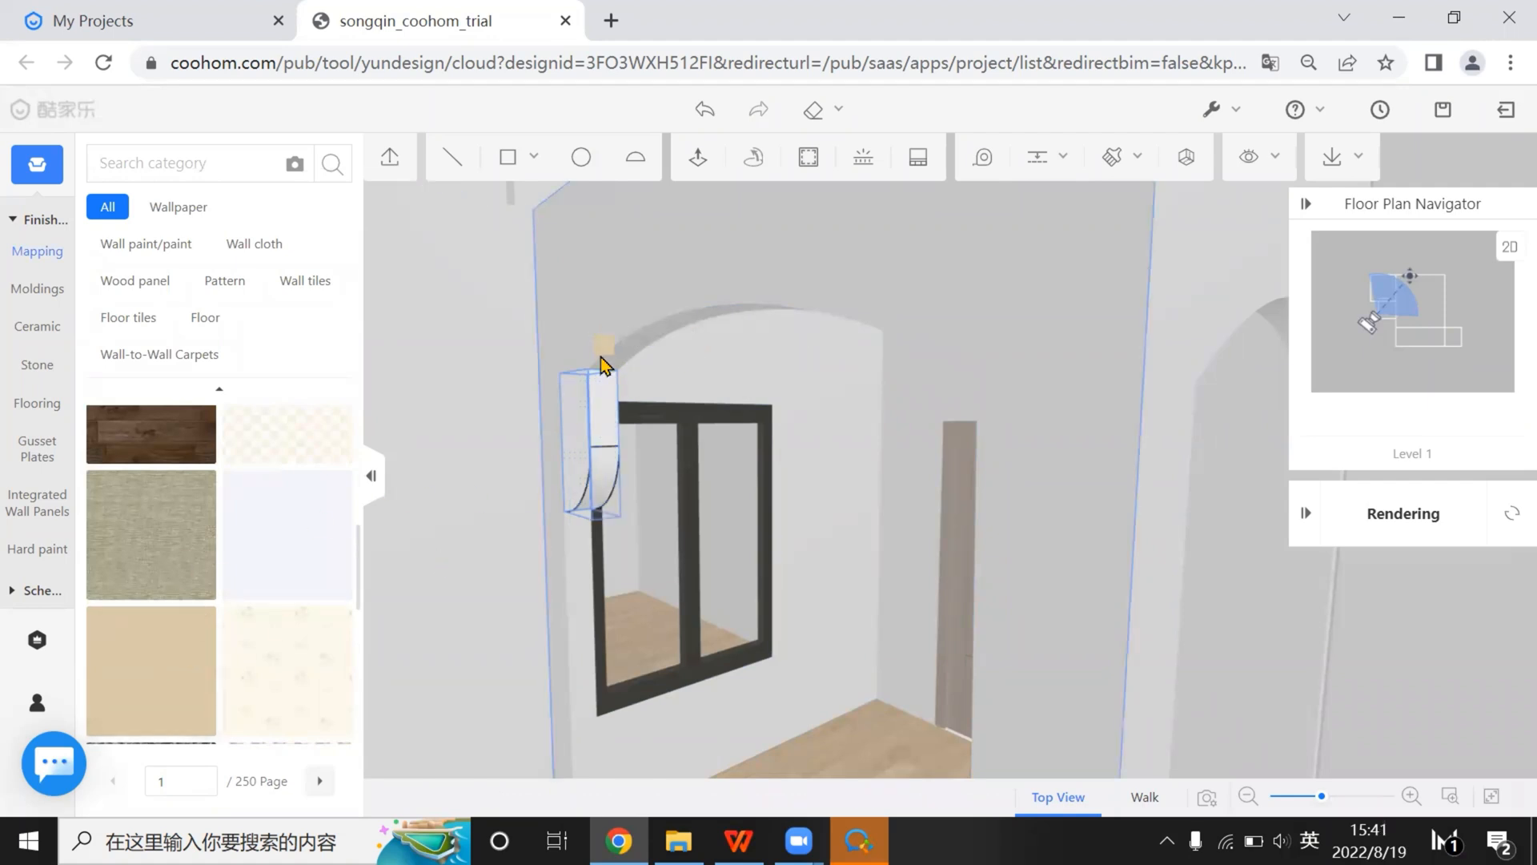
pyautogui.click(584, 400)
pyautogui.moveTo(604, 527); pyautogui.dragTo(505, 536)
pyautogui.scroll(3, 504, 535)
pyautogui.scroll(-2, 742, 525)
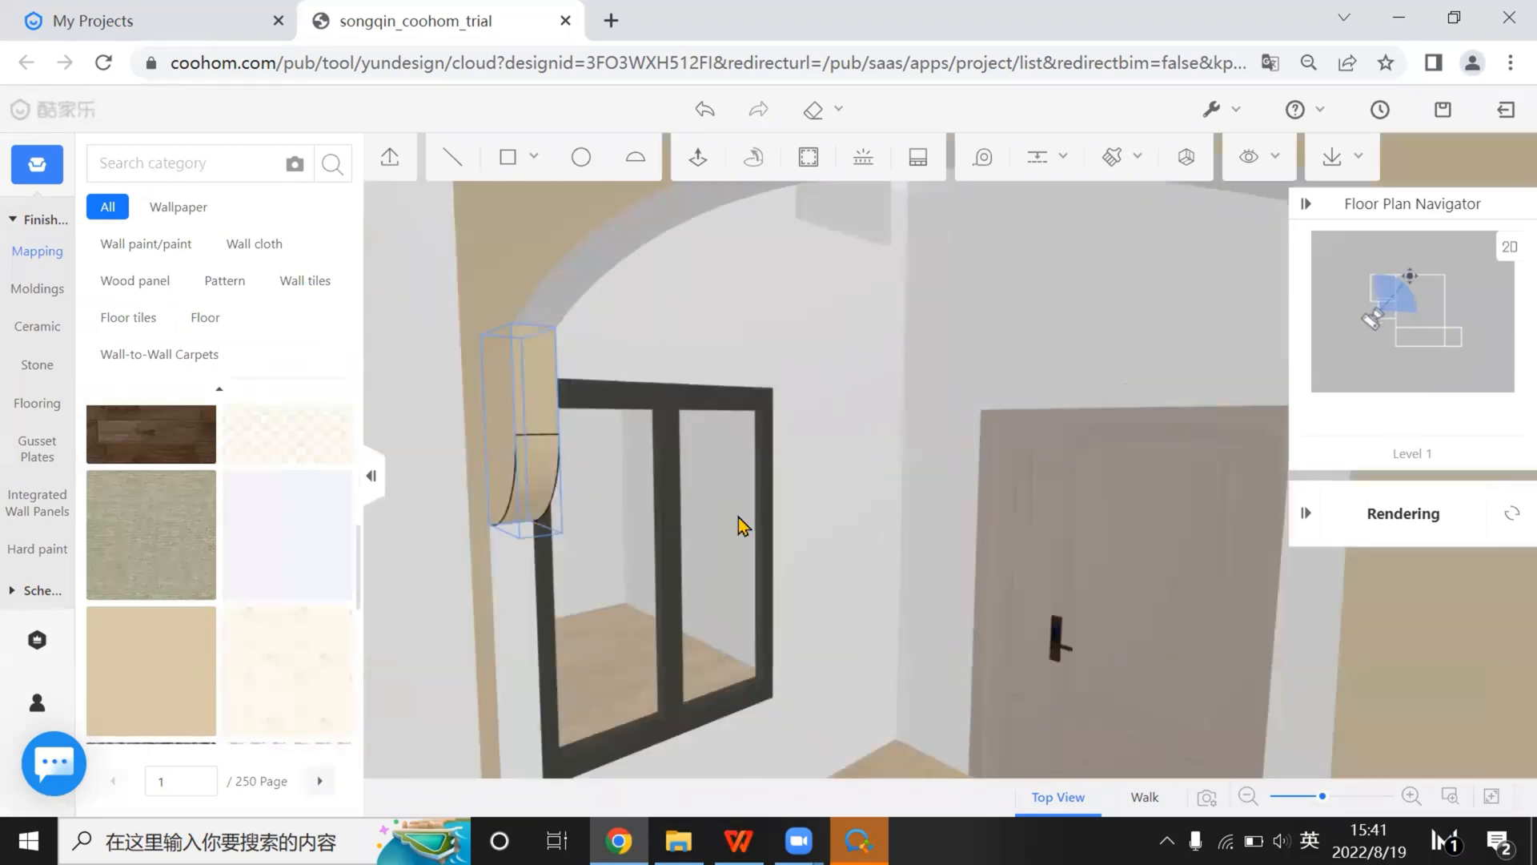
# Apply the same plain tan finish to the window-side inner face of the porch opening and the underside of the arch
pyautogui.moveTo(662, 569); pyautogui.dragTo(765, 629)
pyautogui.scroll(-3, 765, 629)
pyautogui.scroll(3, 755, 624)
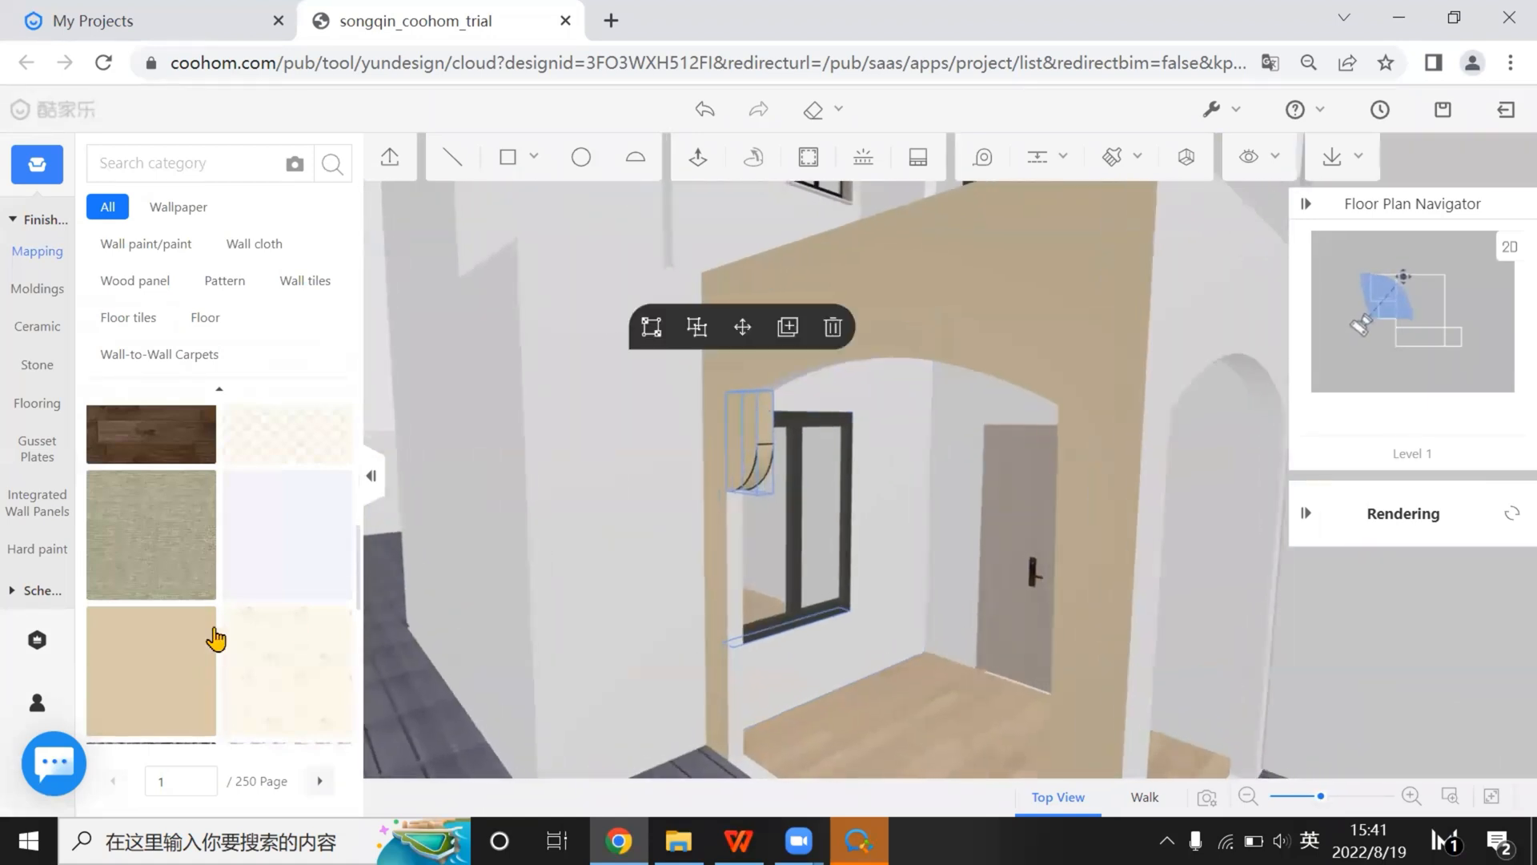
pyautogui.moveTo(171, 672); pyautogui.dragTo(662, 582)
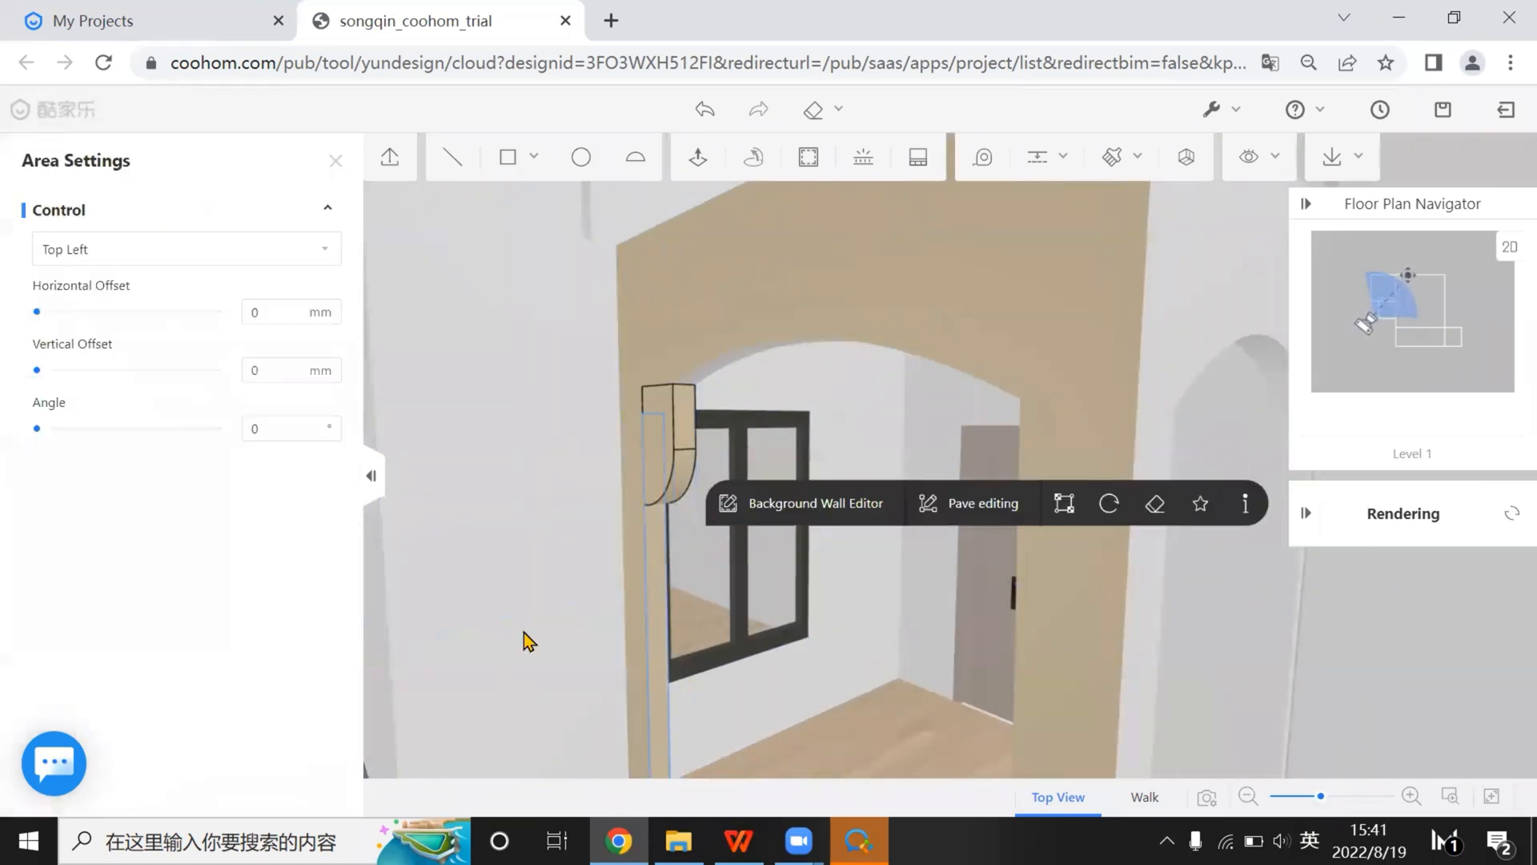
pyautogui.click(330, 157)
pyautogui.moveTo(165, 670); pyautogui.dragTo(709, 371)
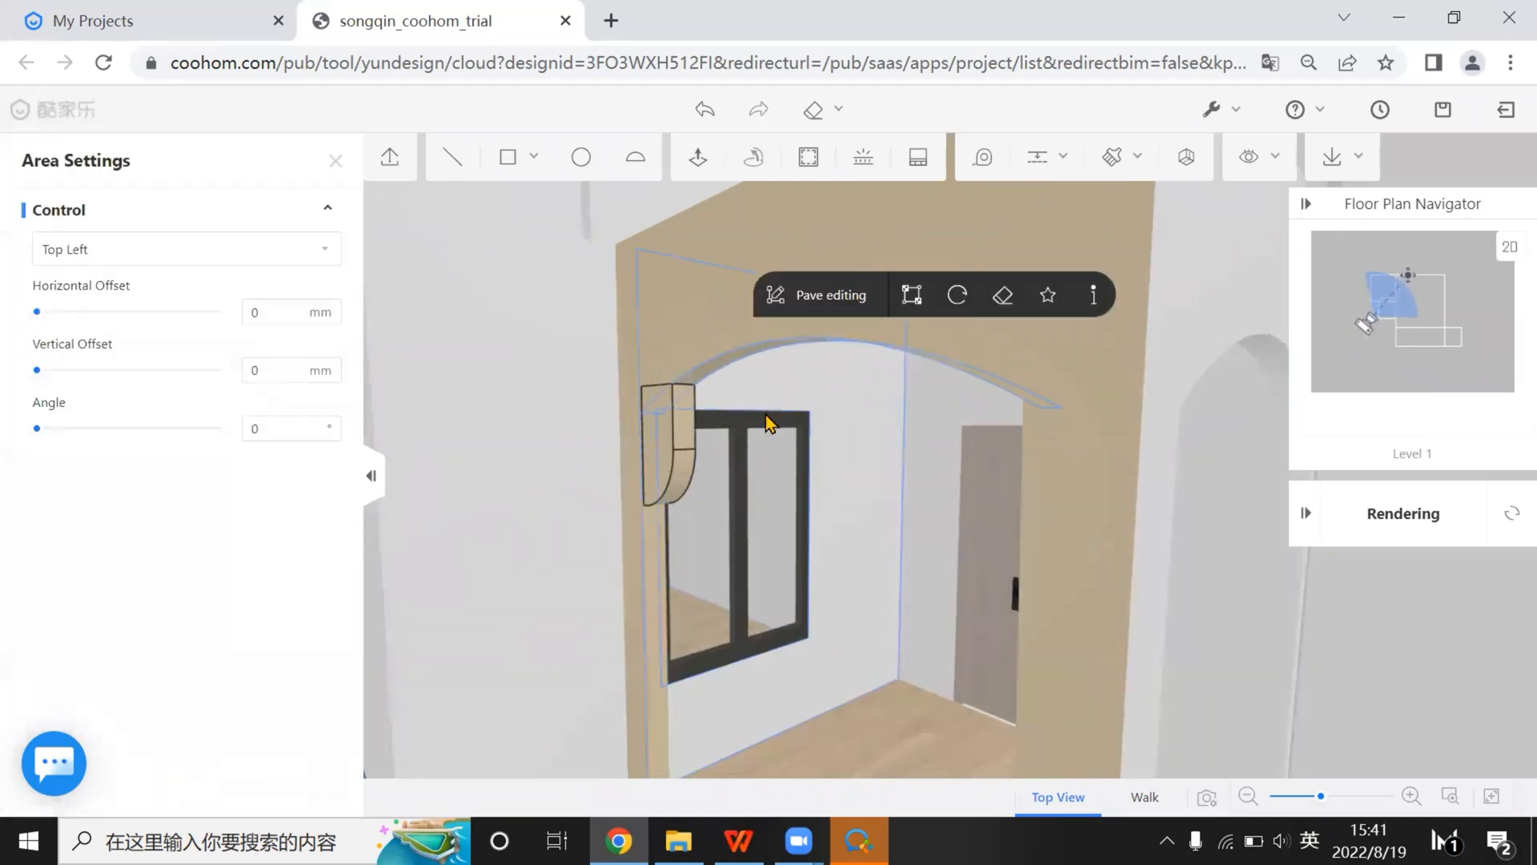
# Render the porch view again, replacing the current rendered image
pyautogui.scroll(2, 785, 448)
pyautogui.moveTo(830, 398); pyautogui.dragTo(916, 429, button='right')
pyautogui.scroll(3, 916, 429)
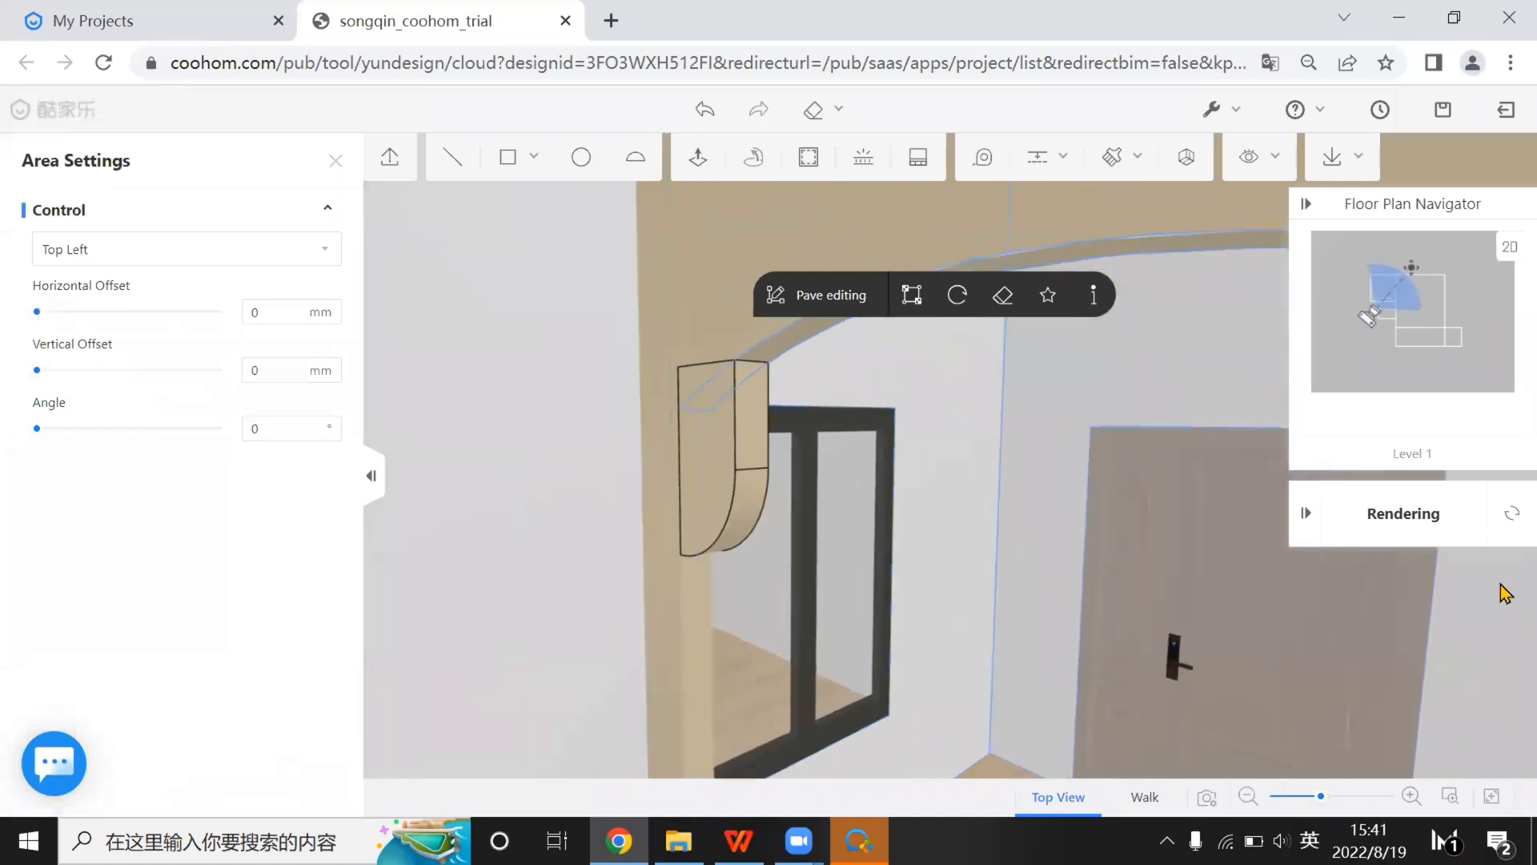
pyautogui.click(1510, 516)
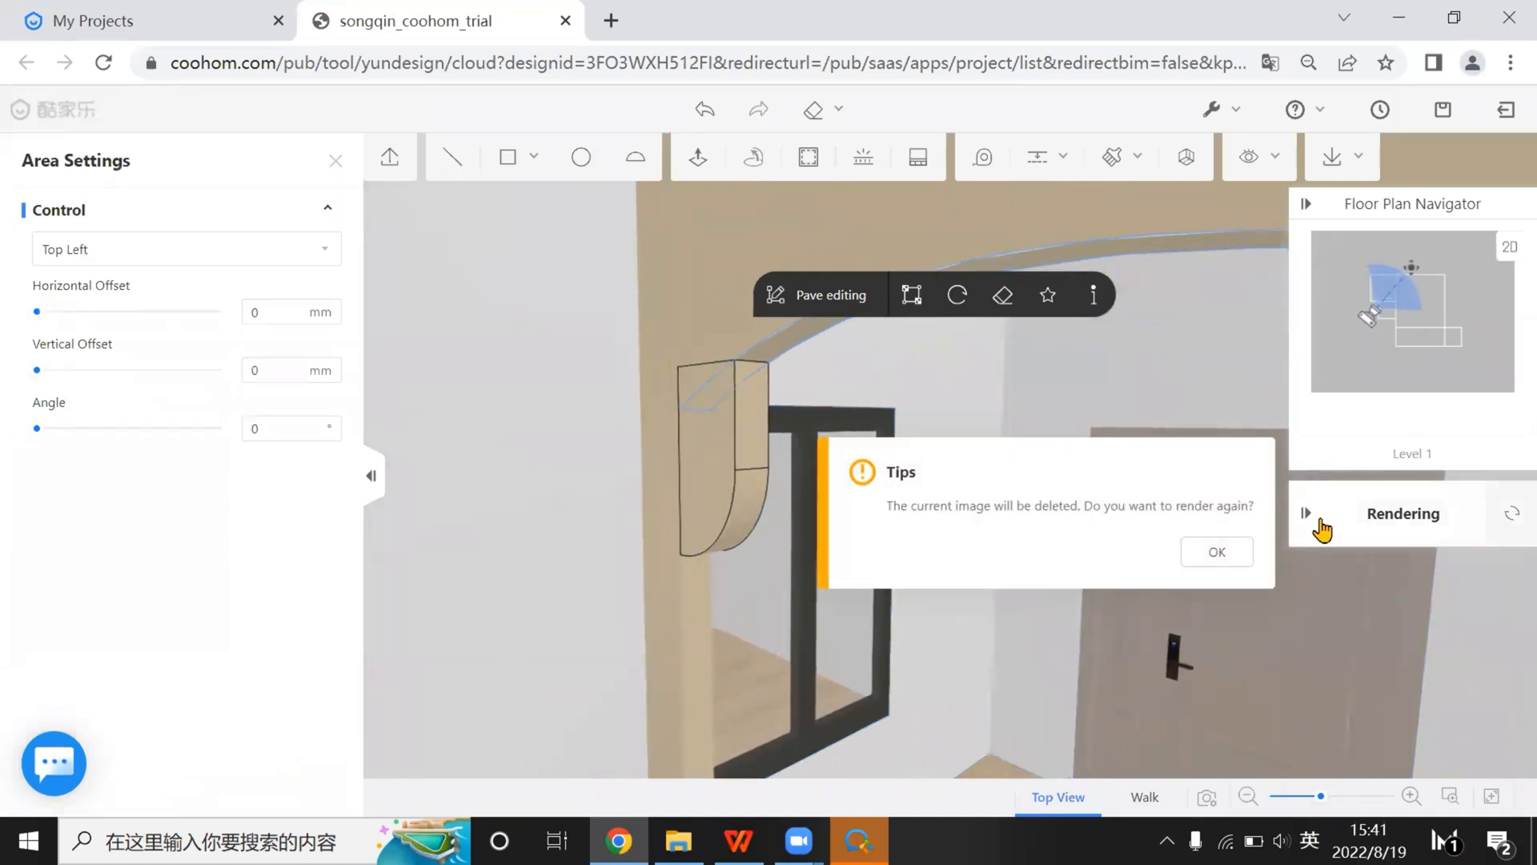
pyautogui.click(1207, 553)
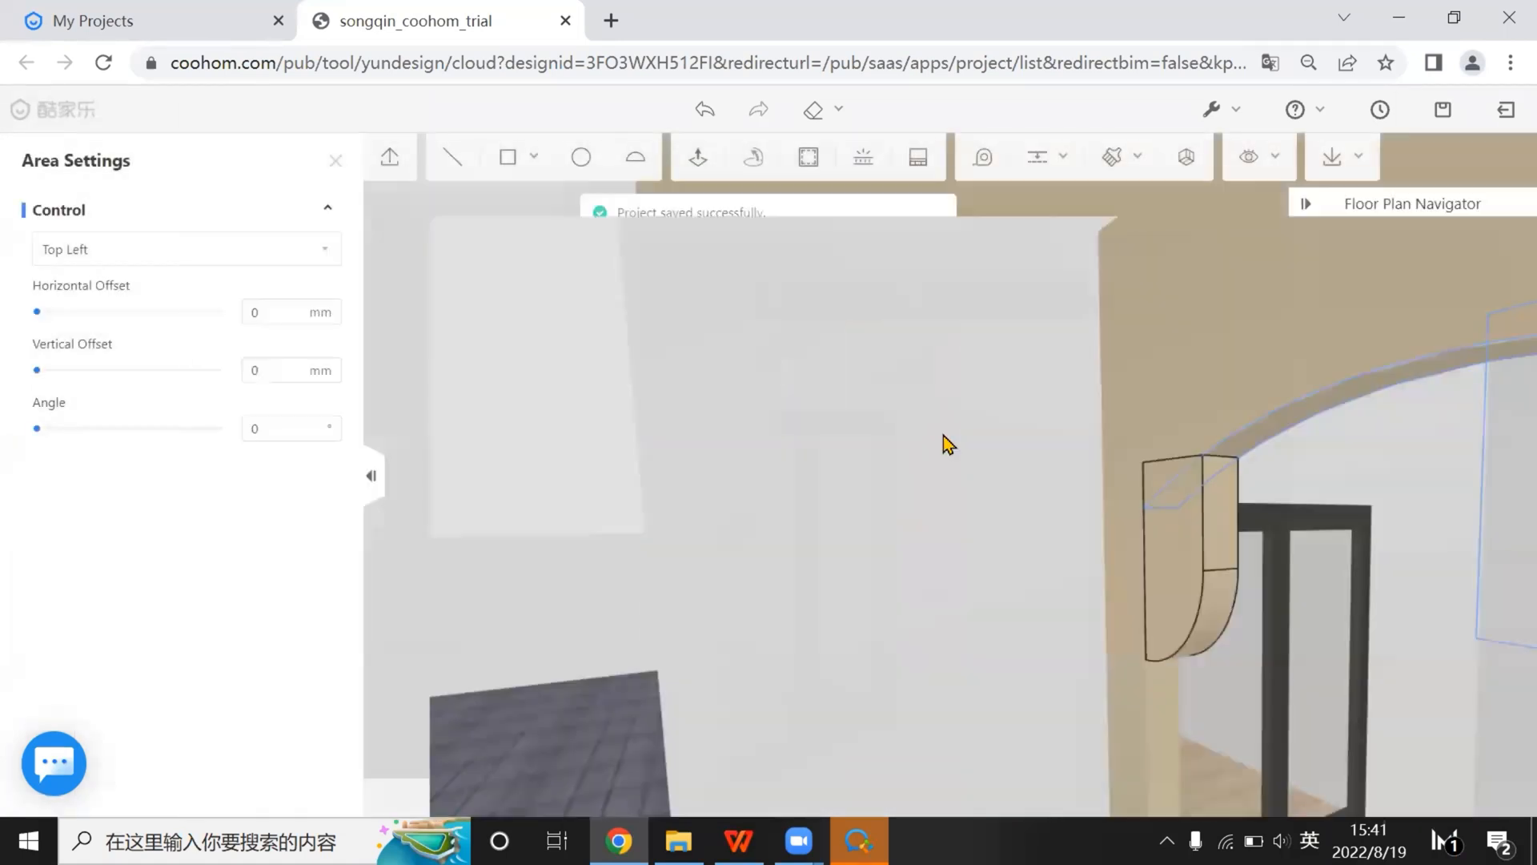
# Try to duplicate the grouped corner piece at the arch's window-side end
pyautogui.scroll(-5, 726, 444)
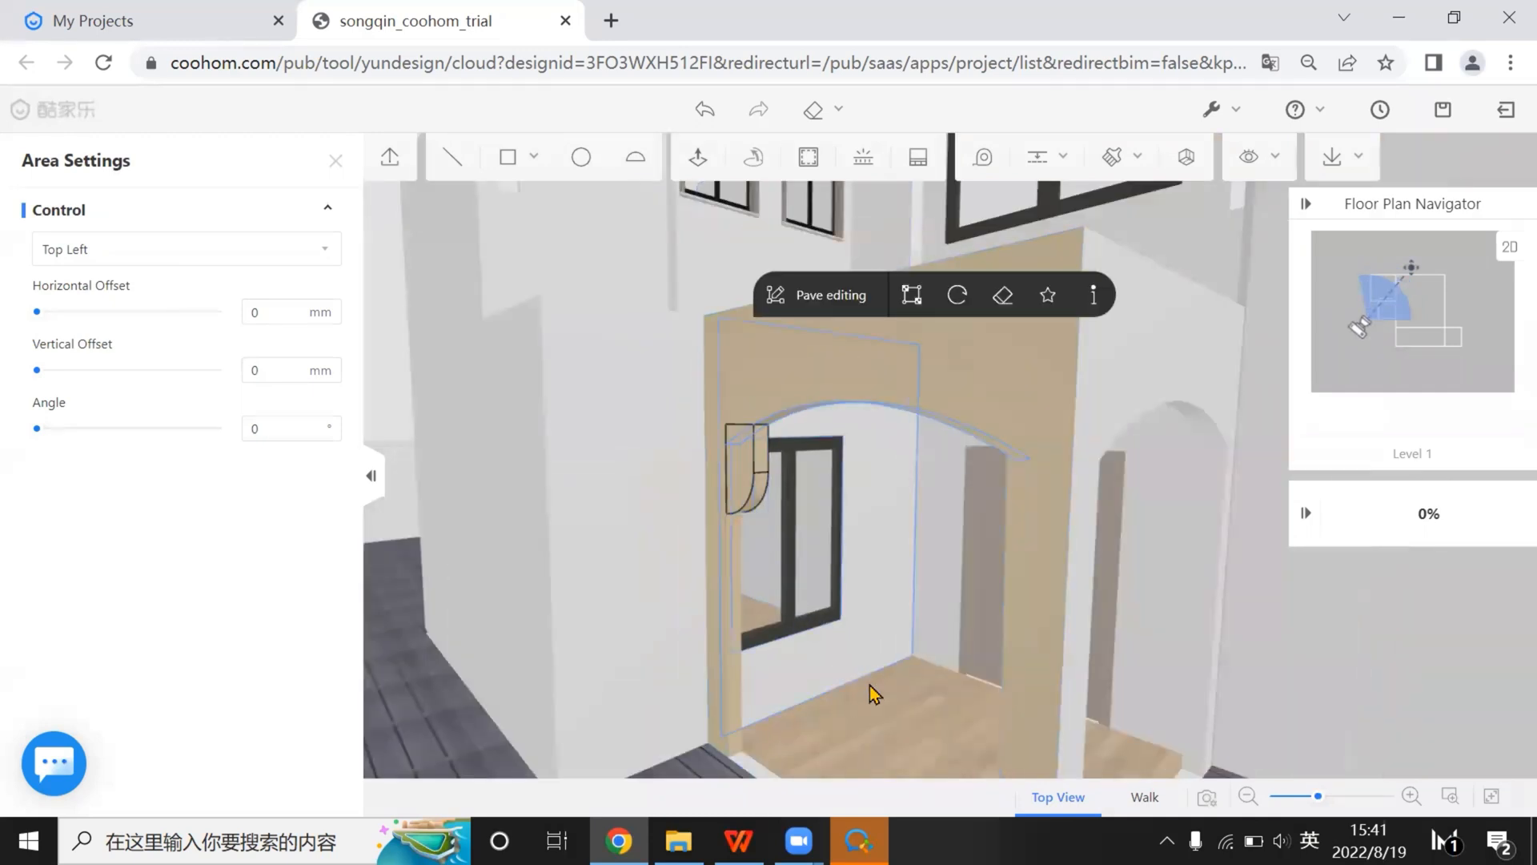
pyautogui.moveTo(878, 697); pyautogui.dragTo(1057, 678)
pyautogui.scroll(8, 845, 602)
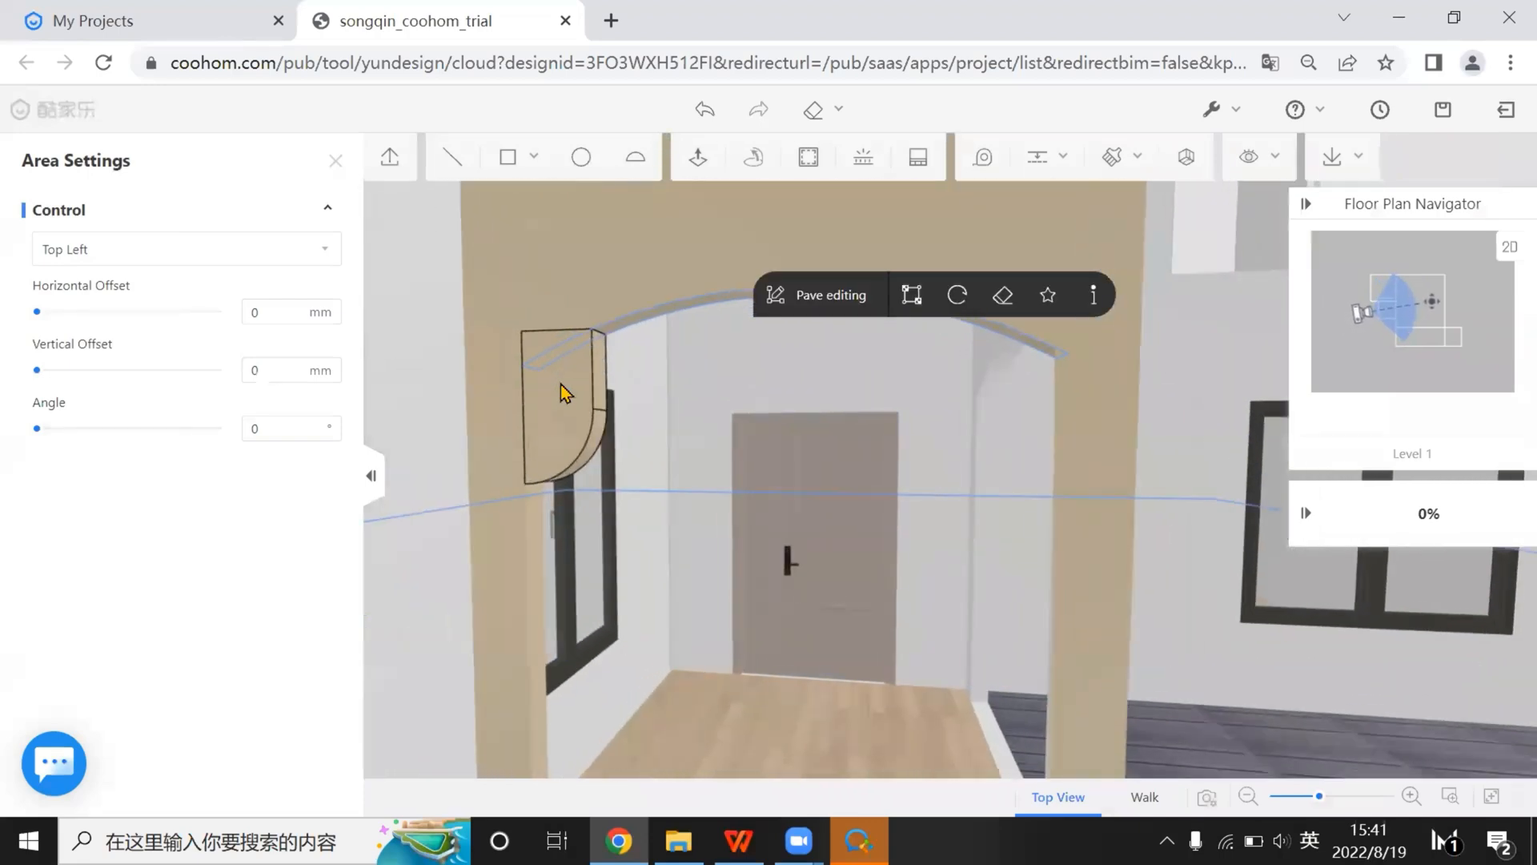
pyautogui.click(564, 391)
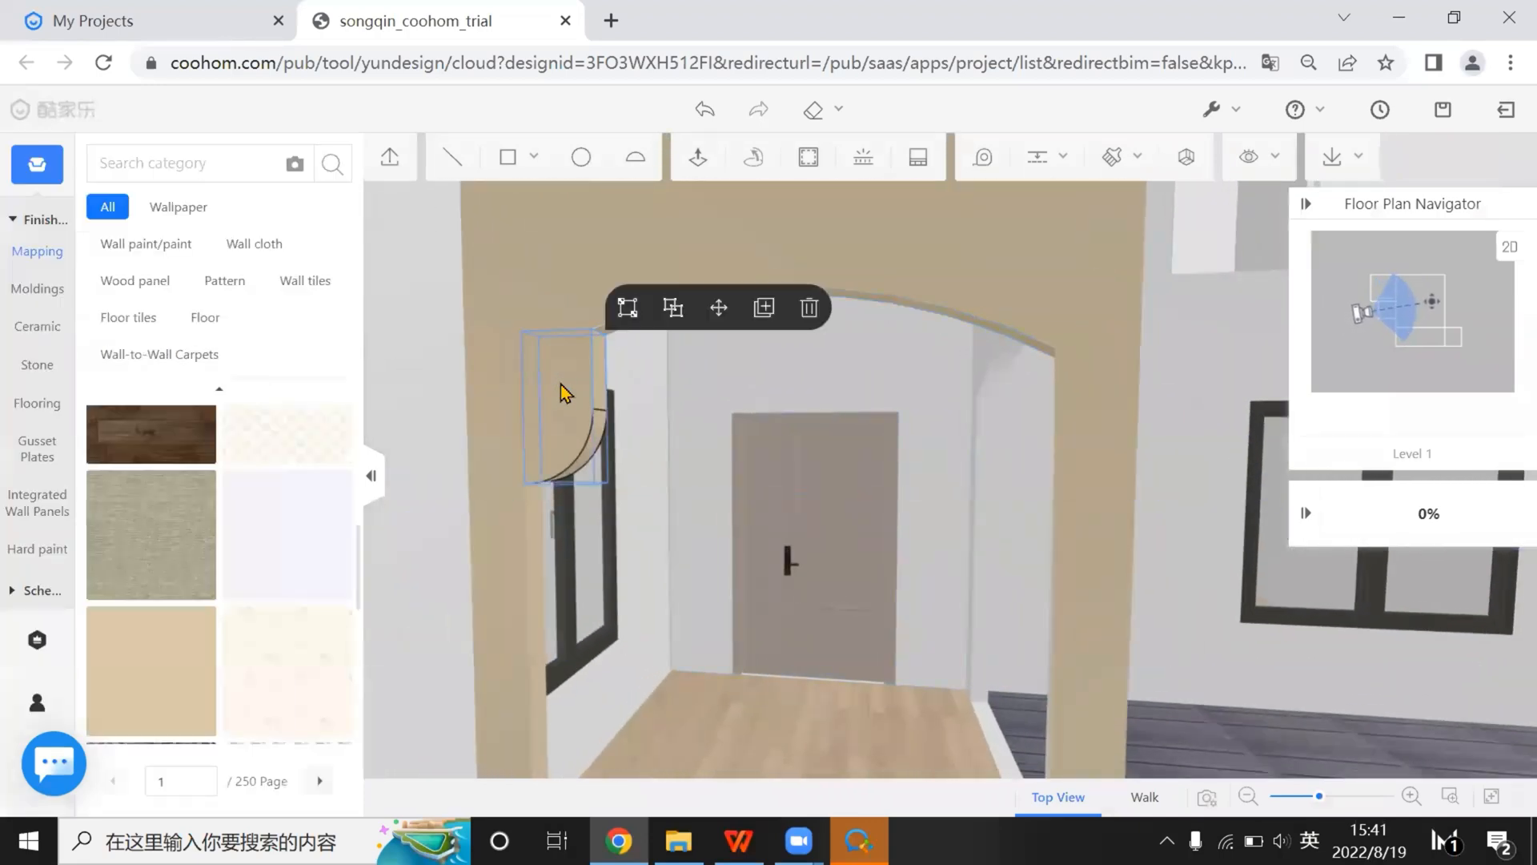
pyautogui.click(767, 316)
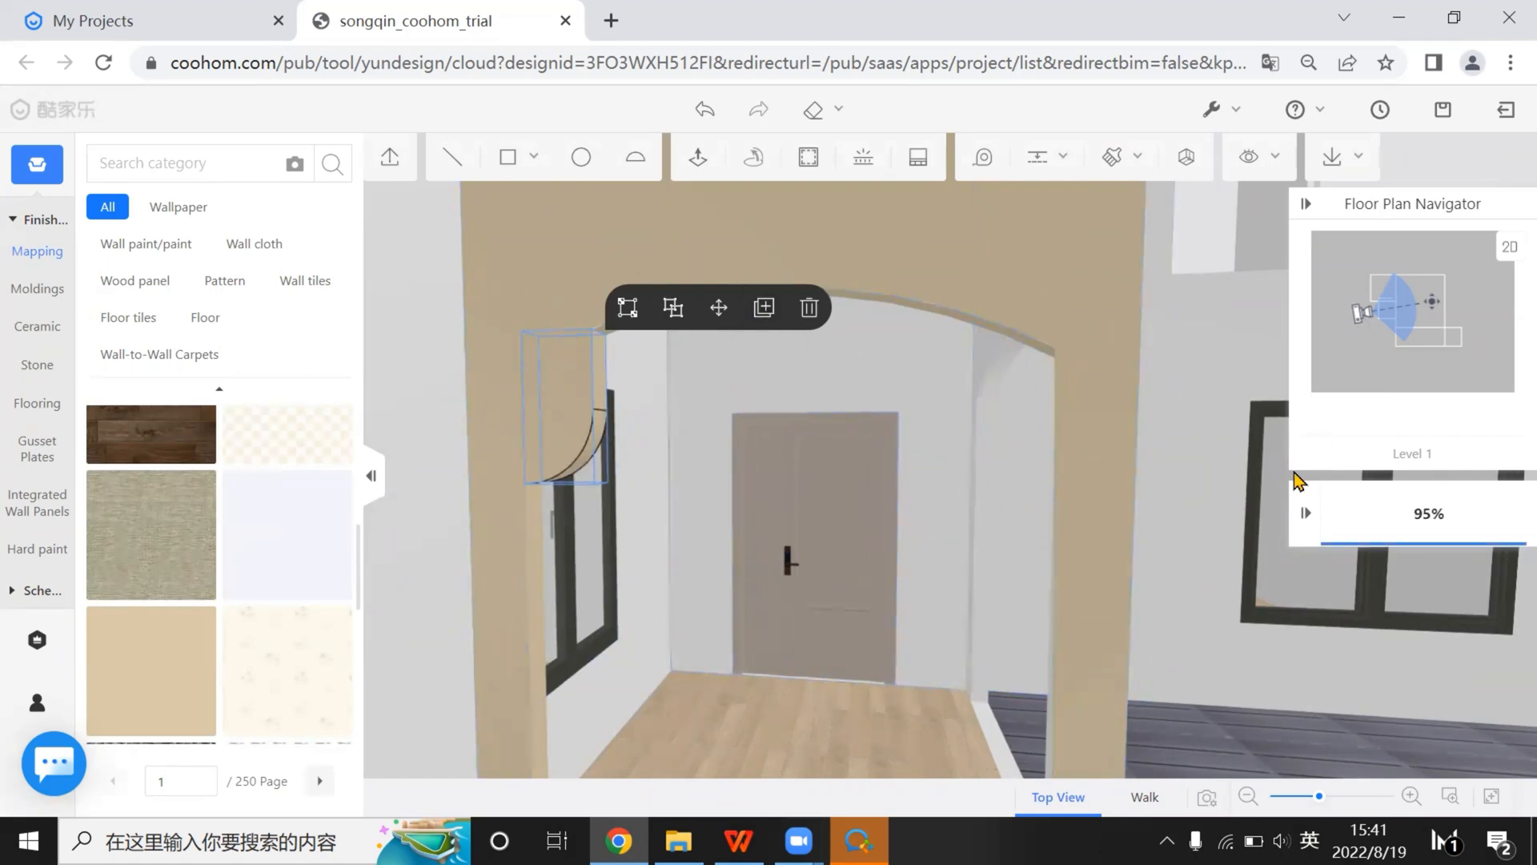
# Measure the corner piece's top width and add a vertical guide line set inward from the arch's opposite end
pyautogui.click(982, 160)
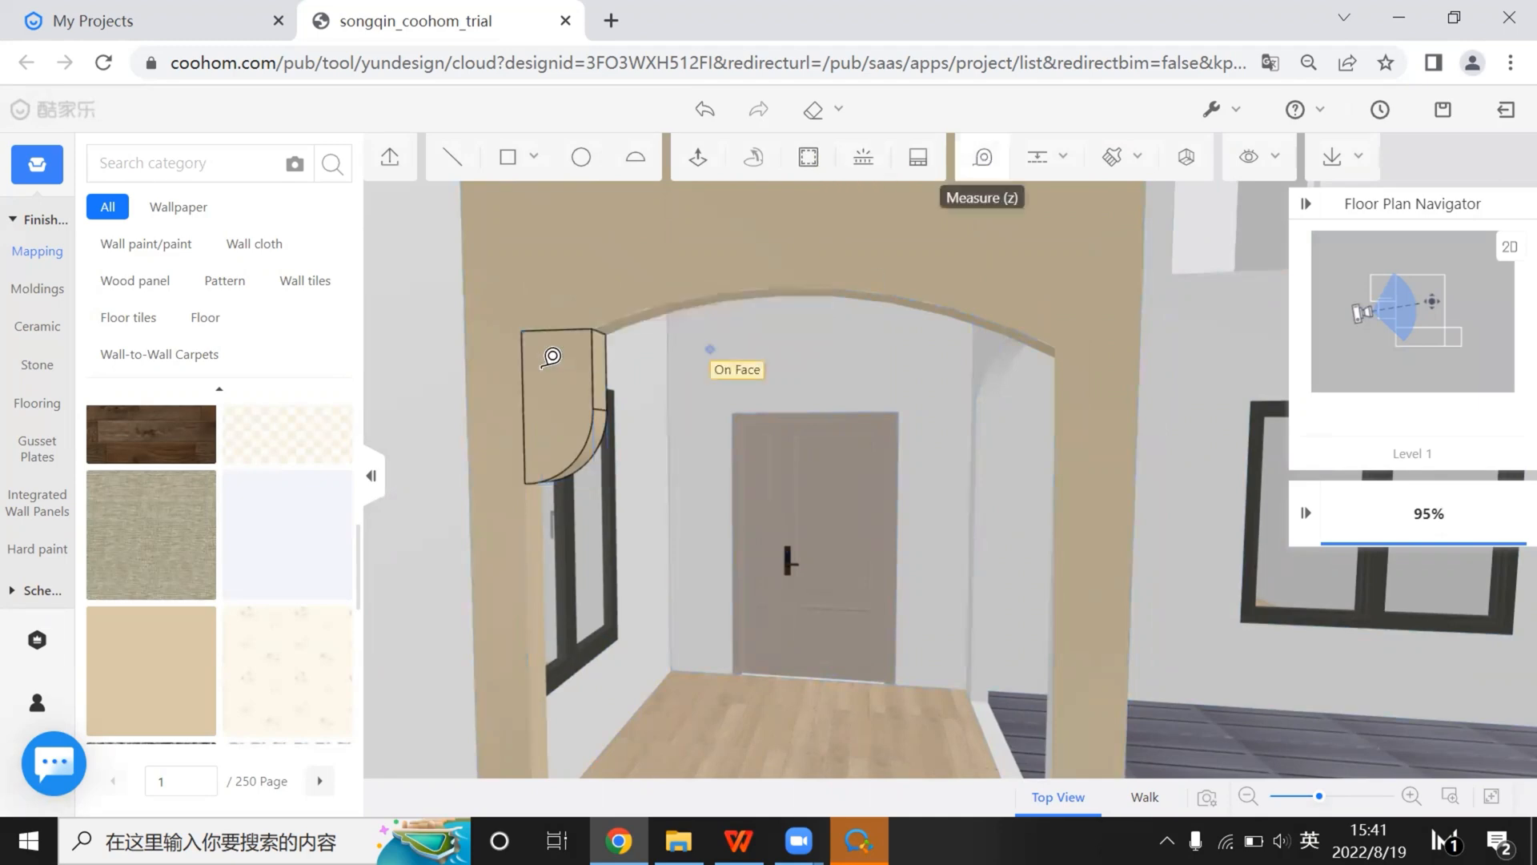
pyautogui.click(522, 329)
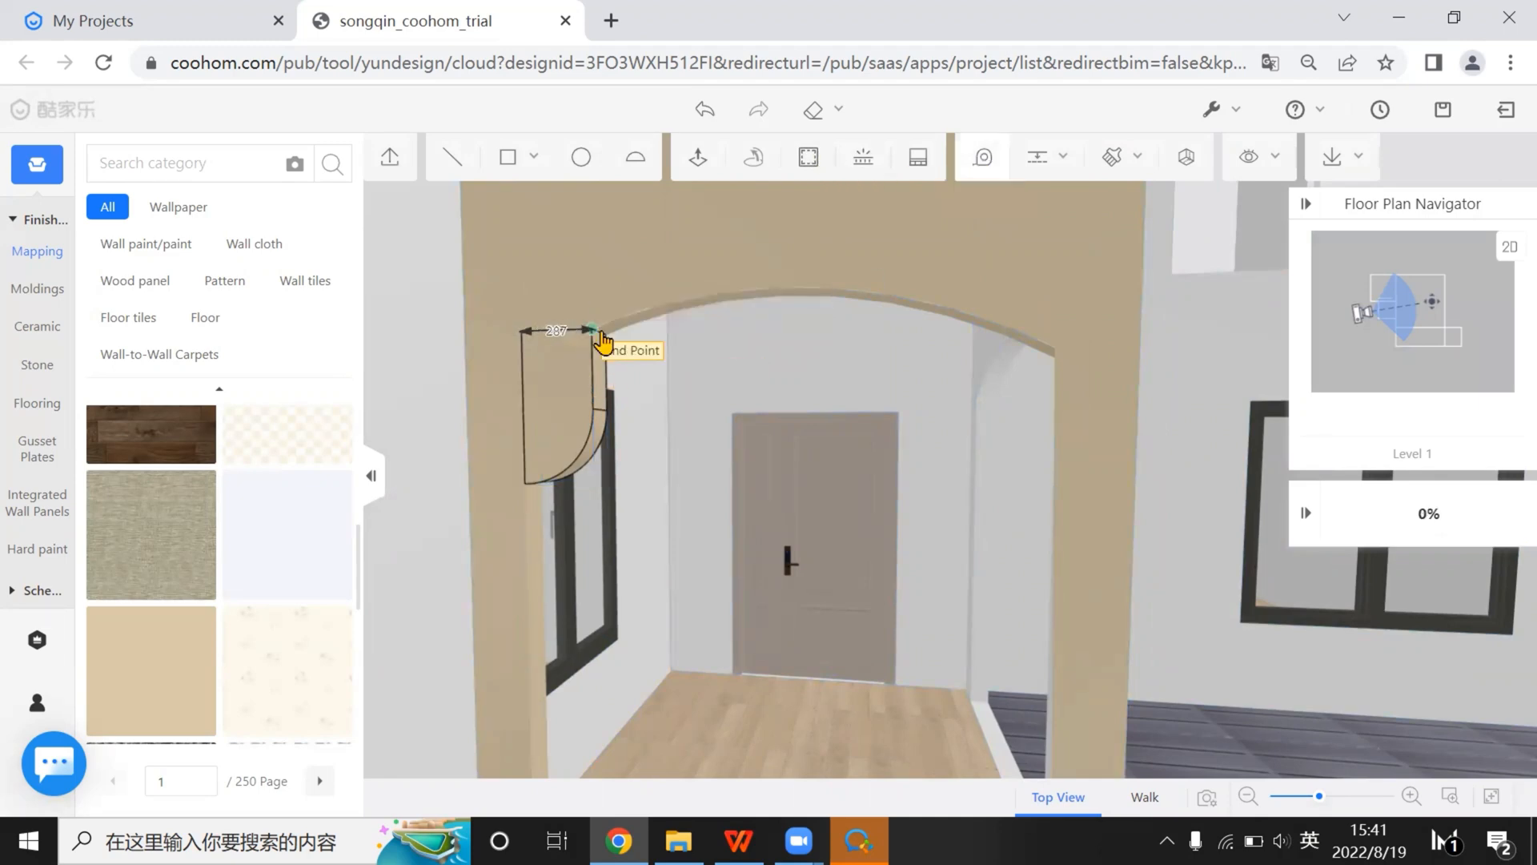
pyautogui.click(597, 332)
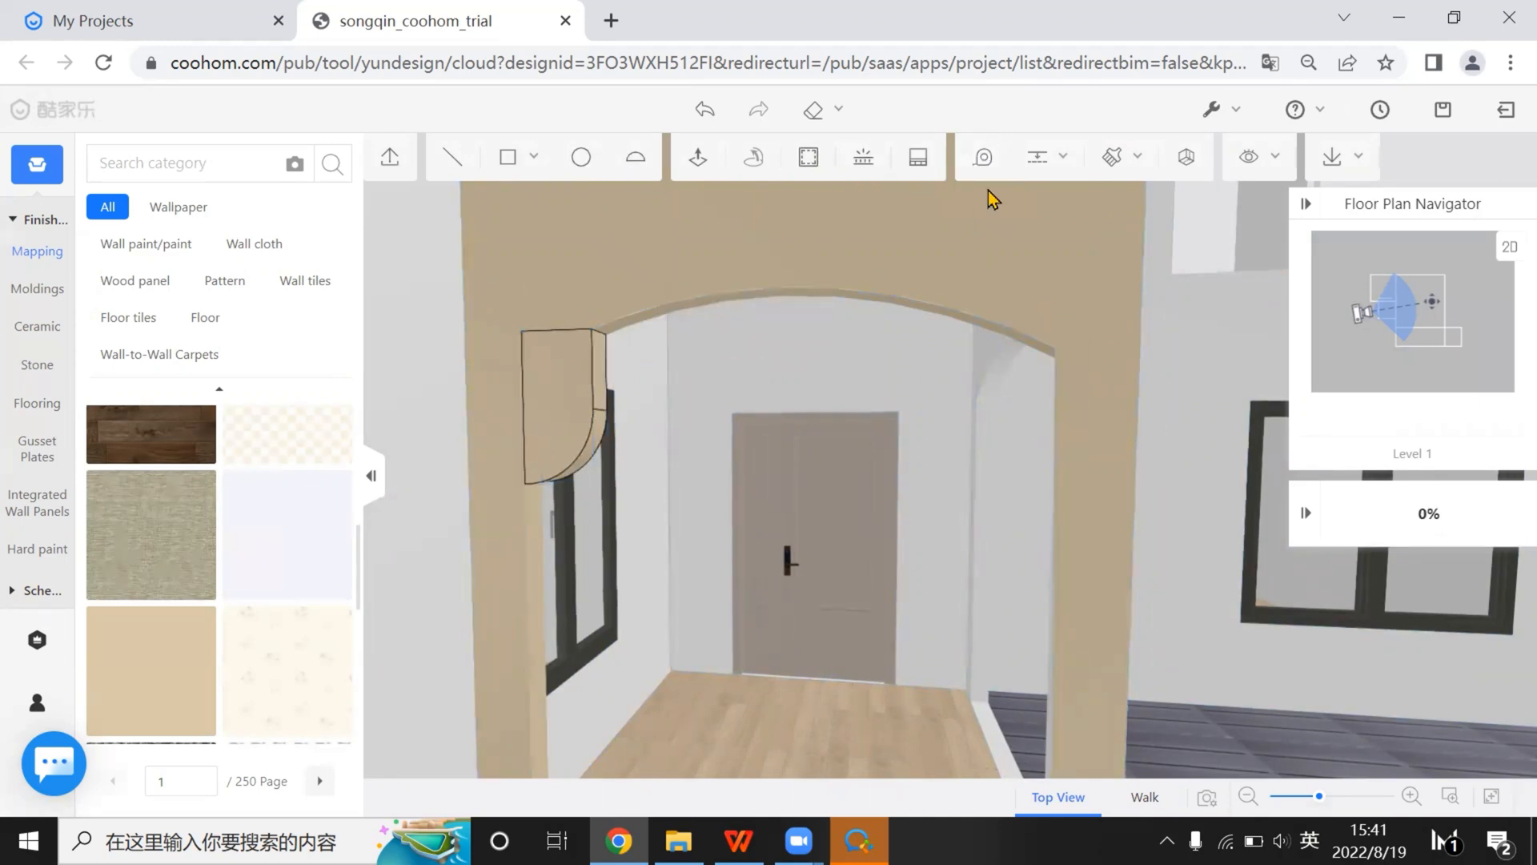
pyautogui.moveTo(1045, 170)
pyautogui.click(1046, 199)
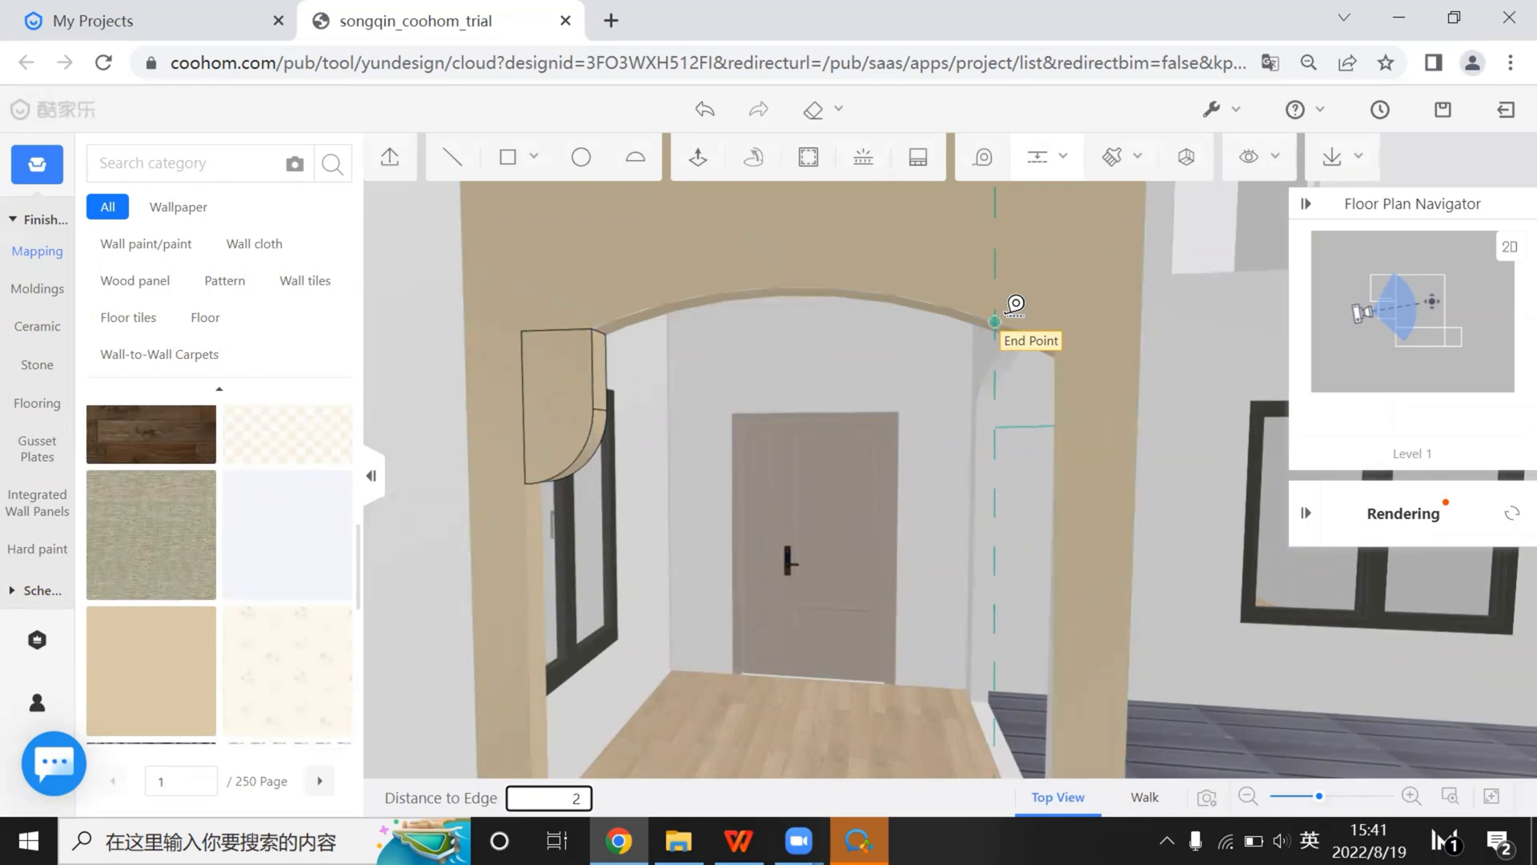
pyautogui.click(1015, 304)
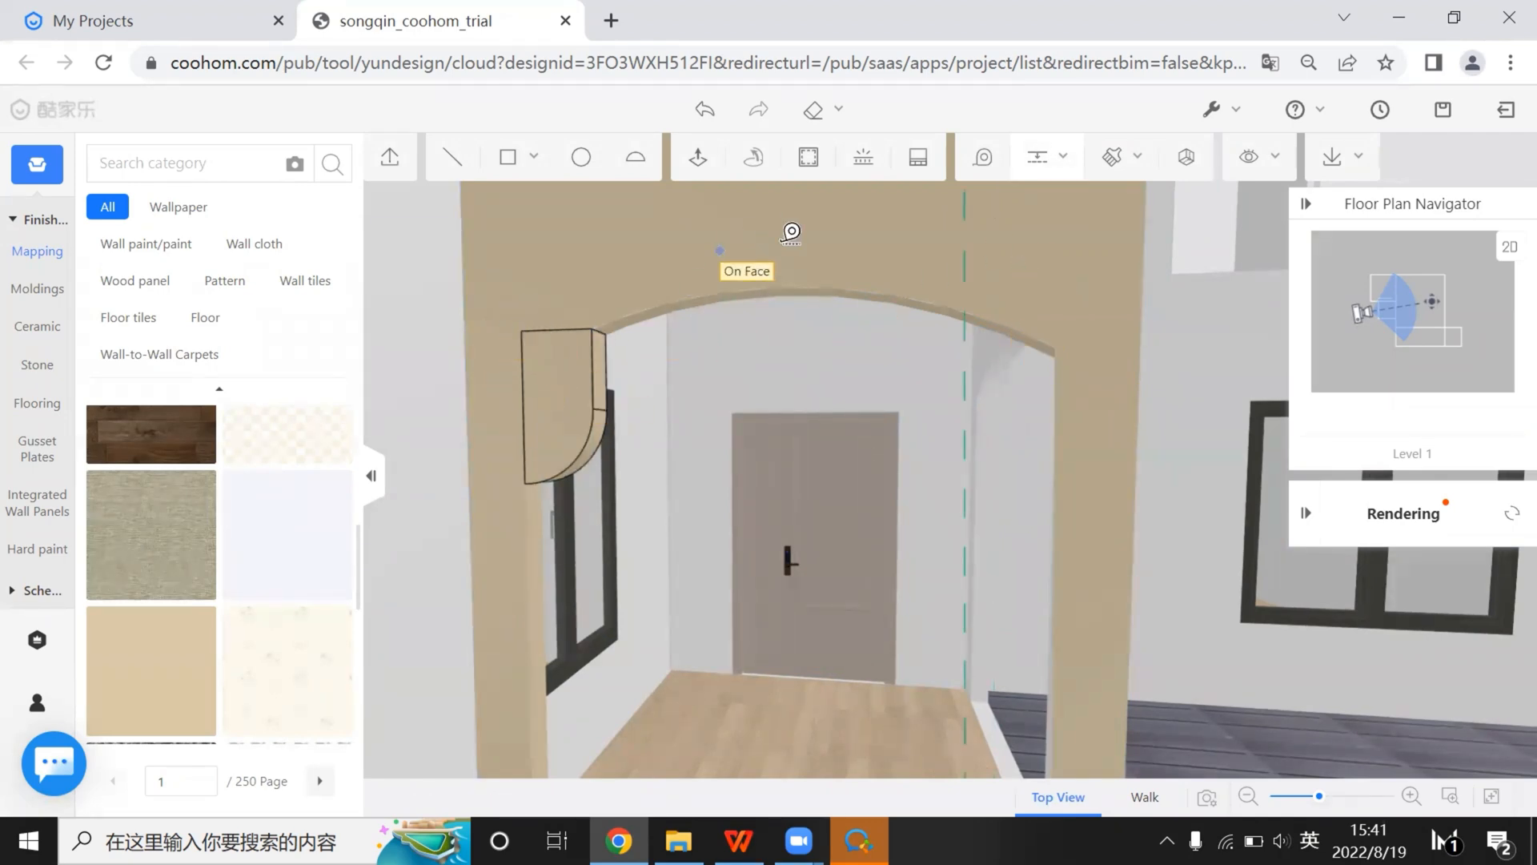
# Measure the height of the existing corner piece at the window-side end of the arch
pyautogui.click(983, 160)
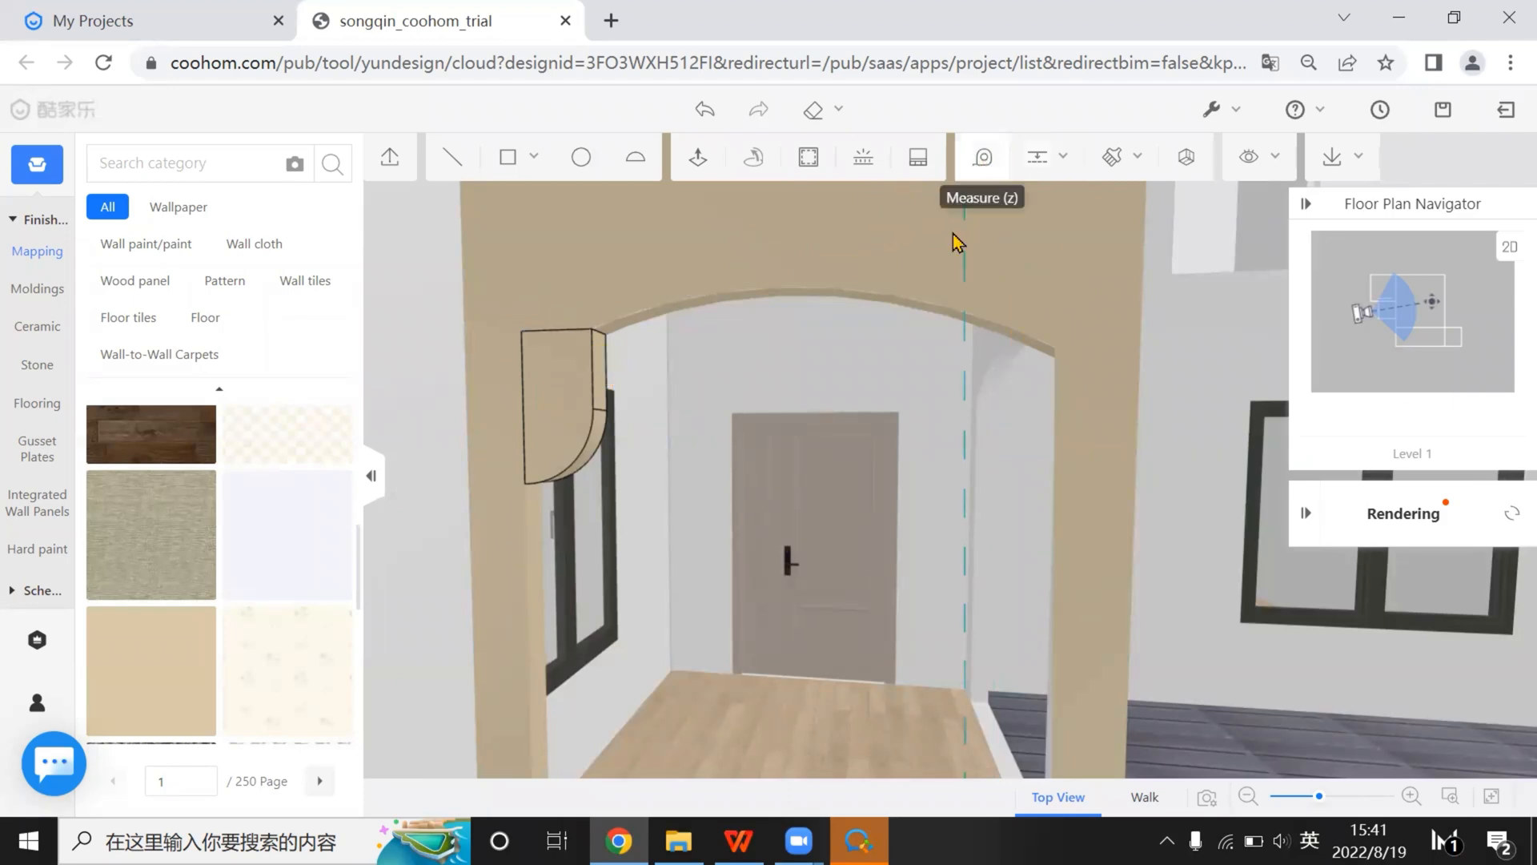
pyautogui.click(525, 329)
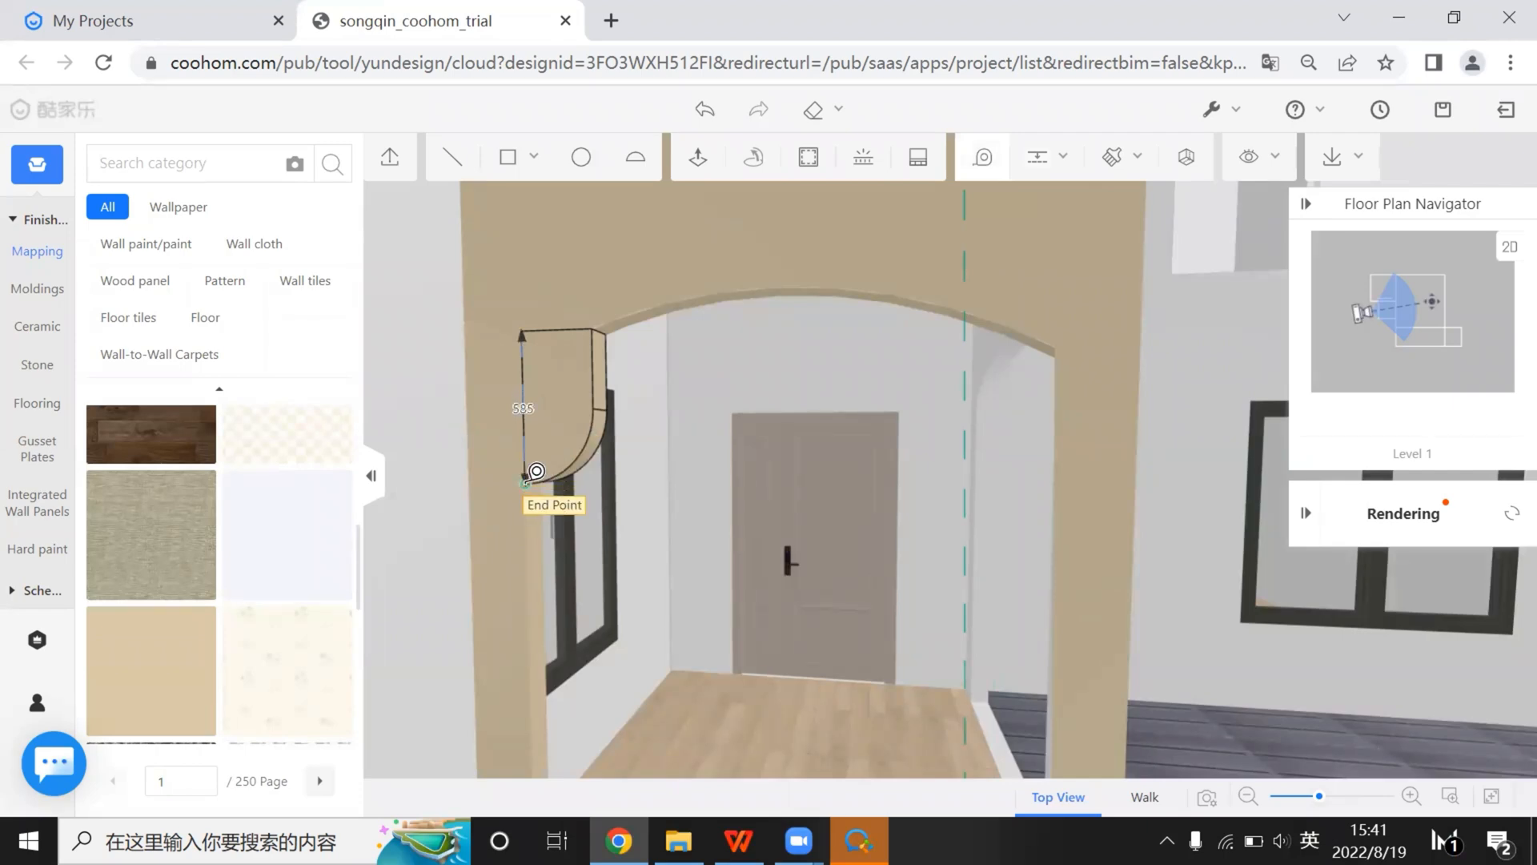
pyautogui.press('Escape')
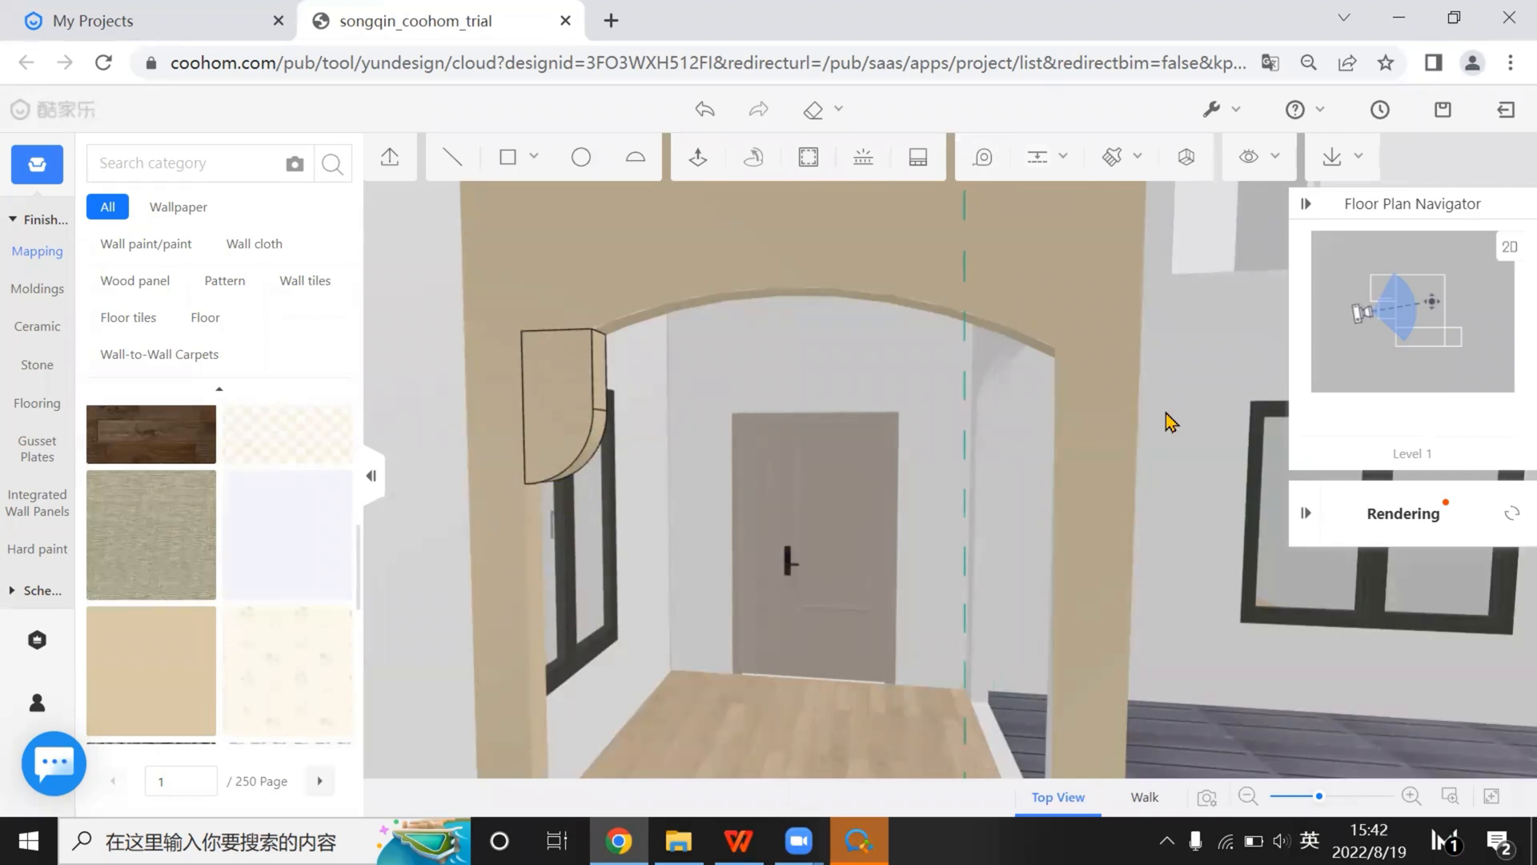
# Add two horizontal guide lines level with the top and bottom corners of the existing corner piece
pyautogui.click(1060, 160)
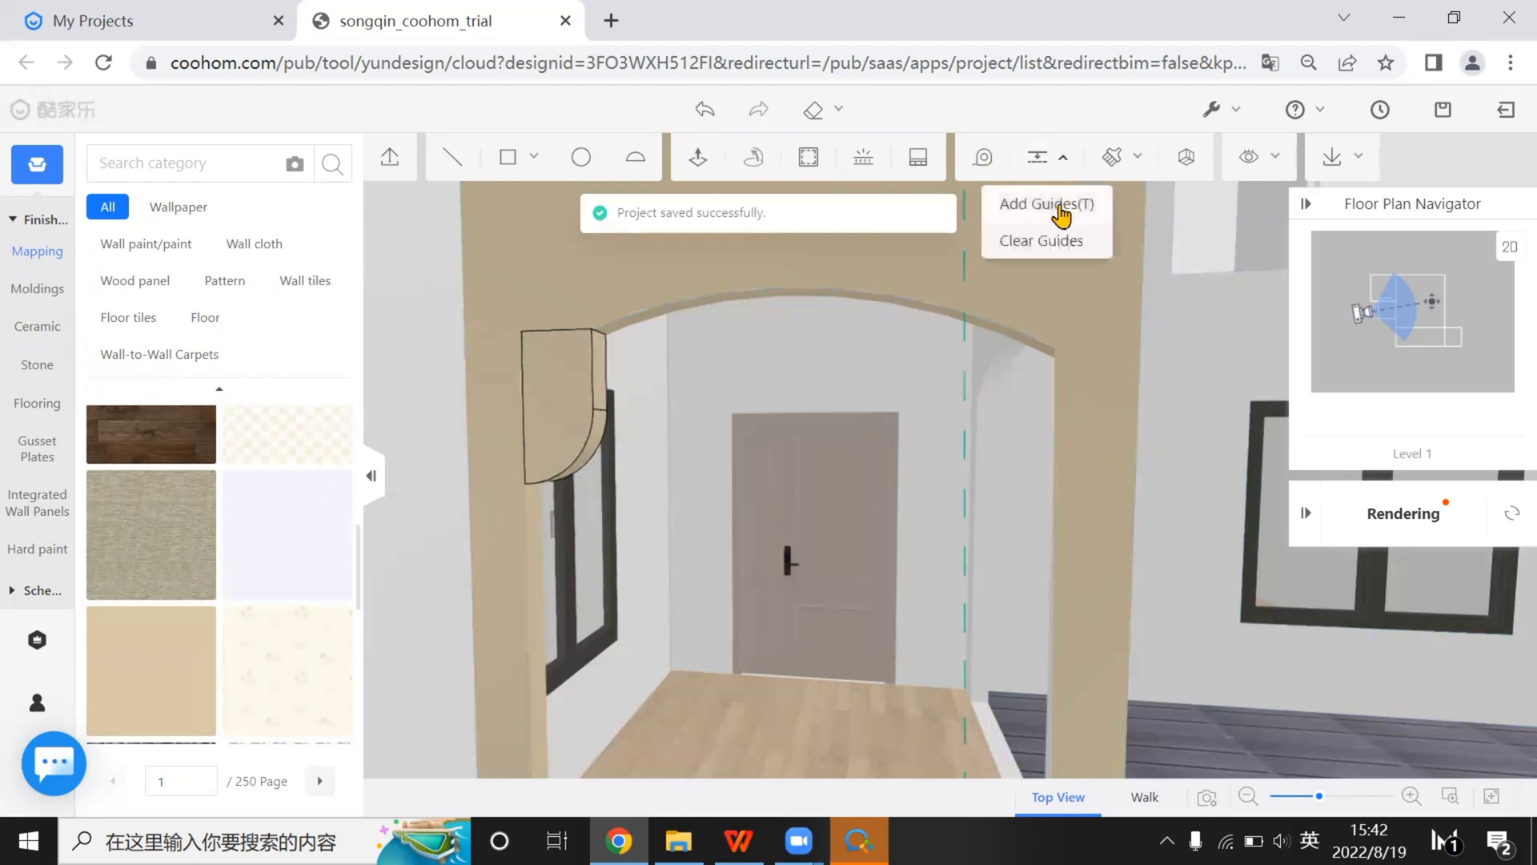
pyautogui.click(1059, 205)
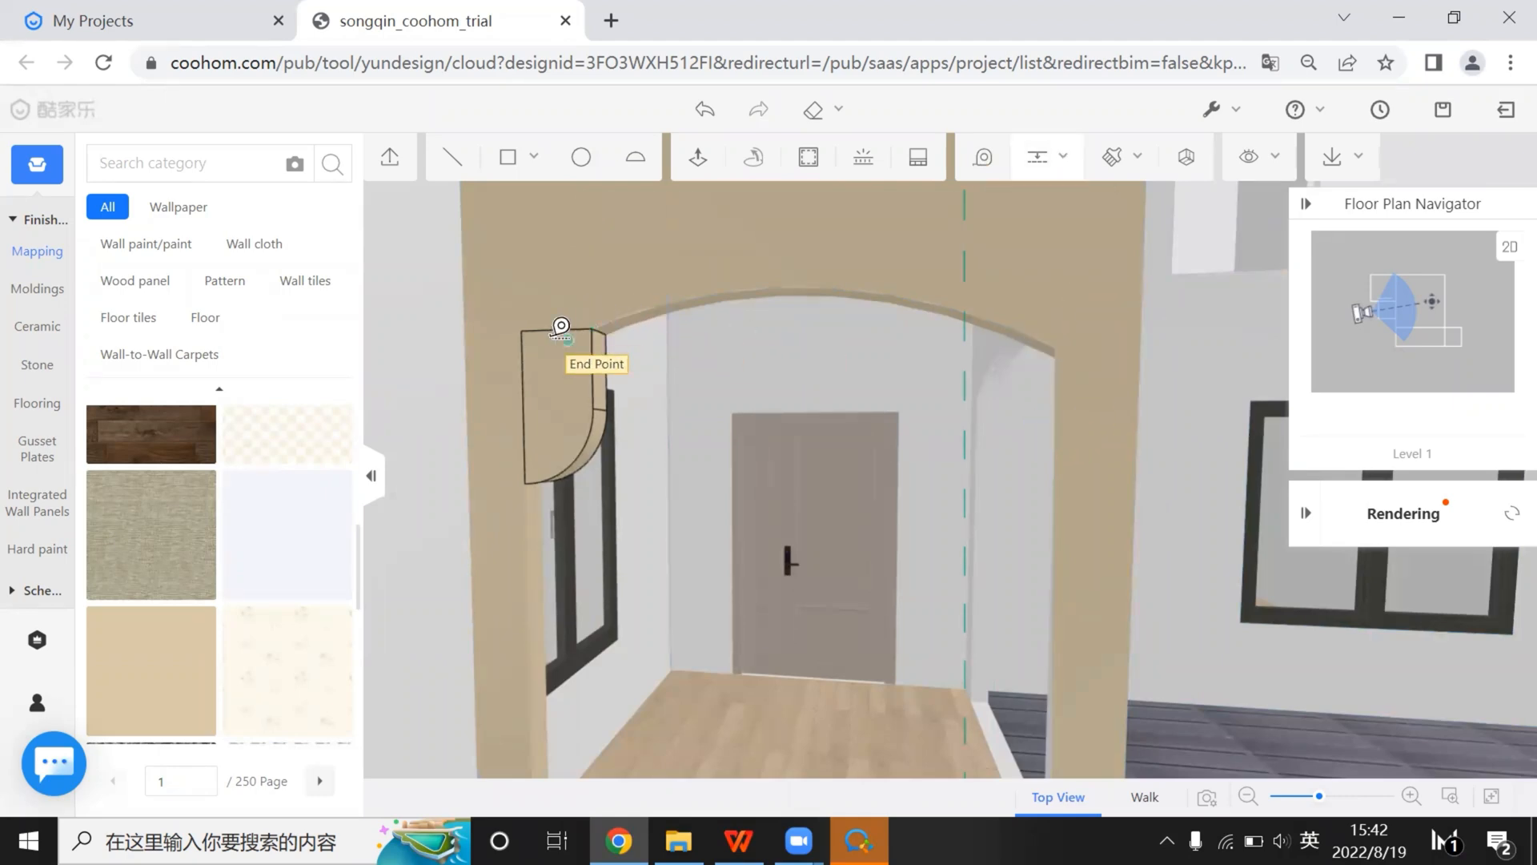
pyautogui.click(703, 663)
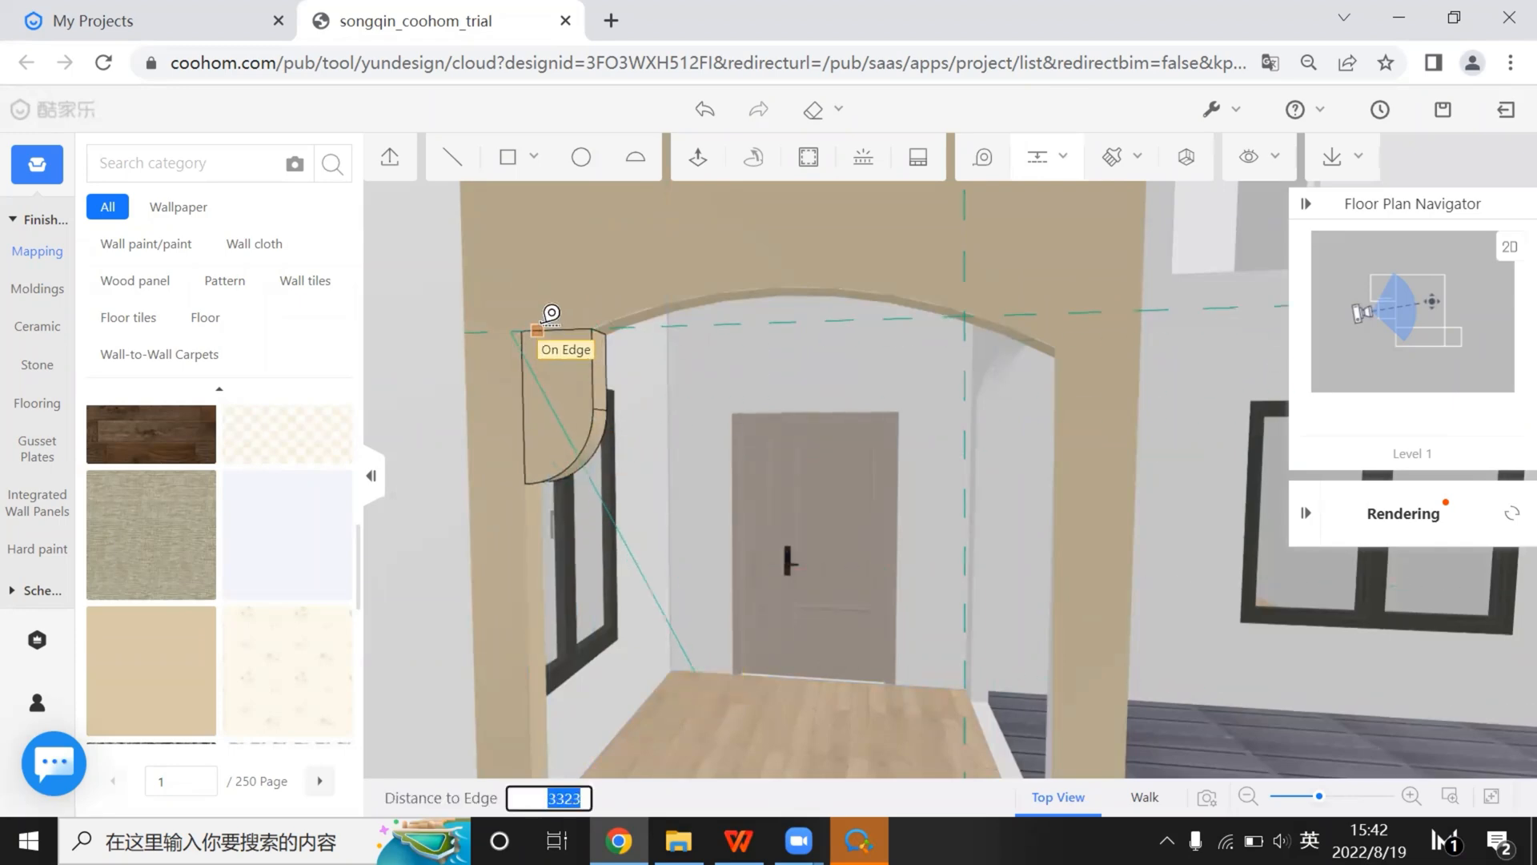
pyautogui.click(551, 313)
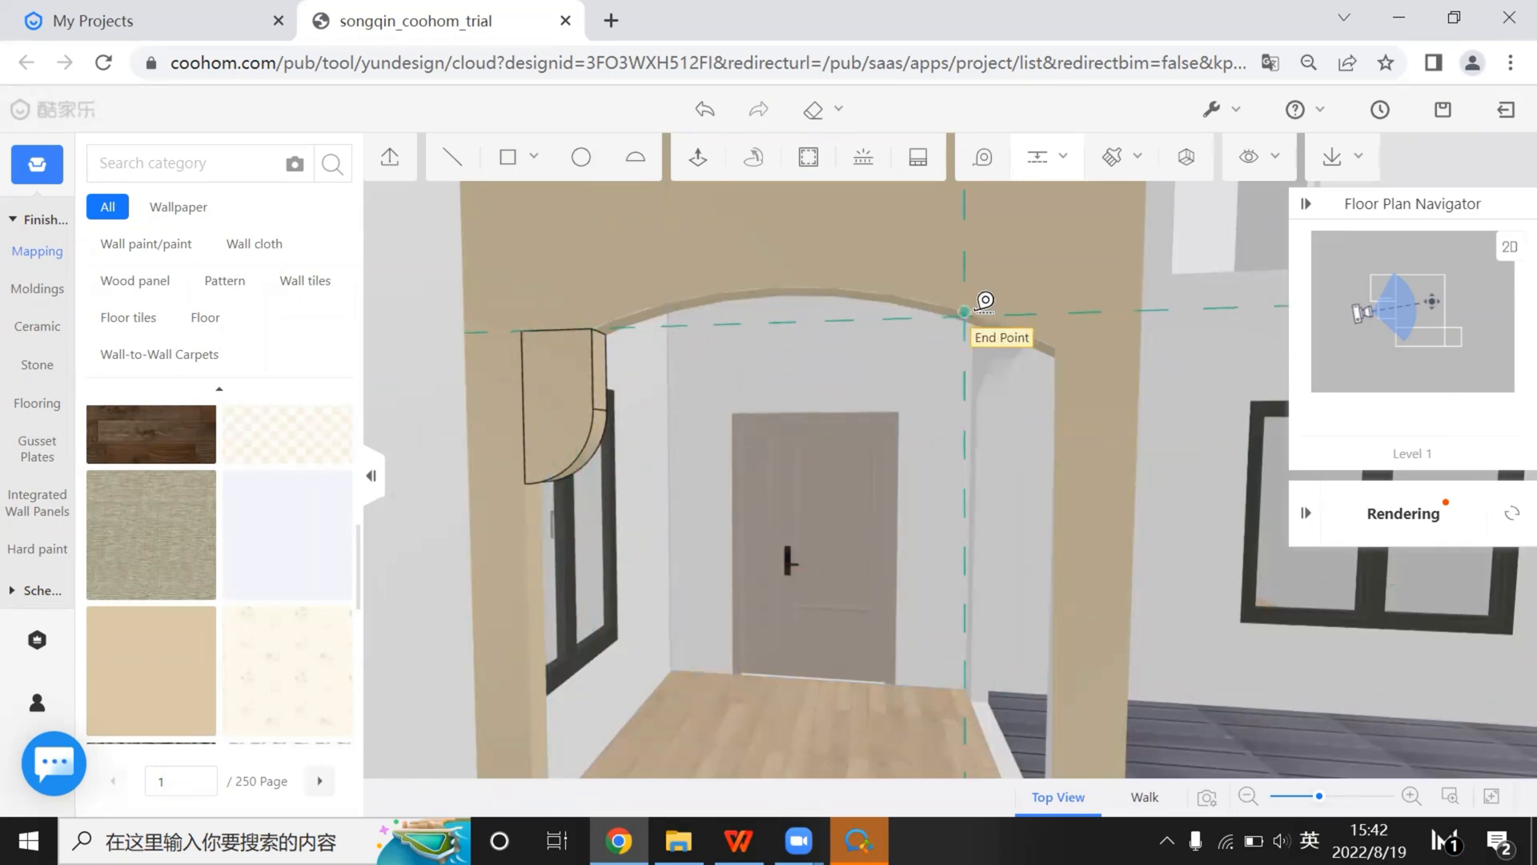
pyautogui.click(544, 463)
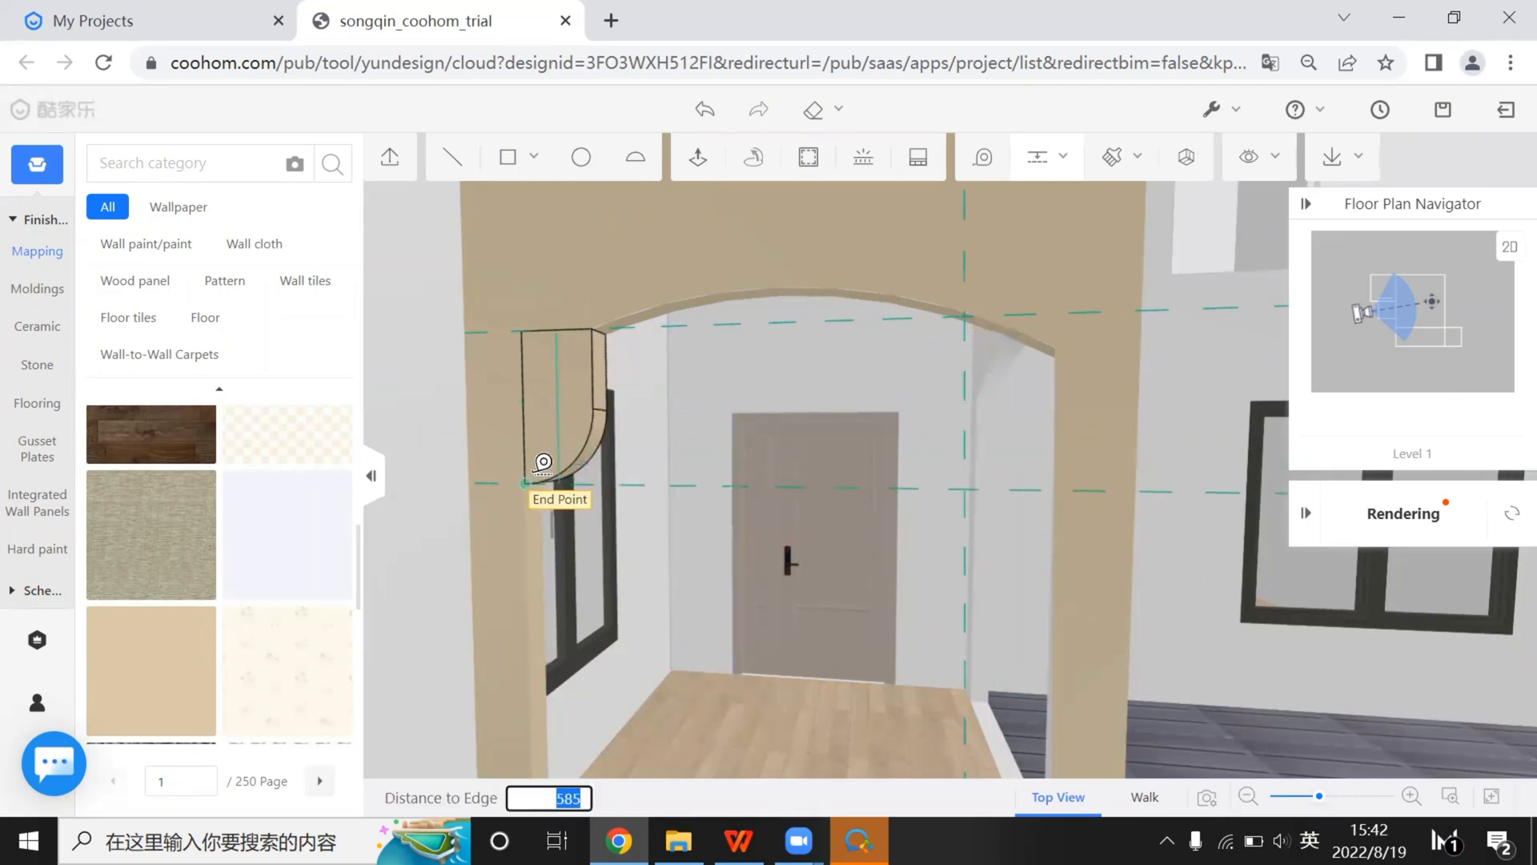
pyautogui.click(535, 473)
# Draw a rectangle of about 299 by 601 between the guide intersections at the arch's opposite end, and clear the guides
pyautogui.click(517, 159)
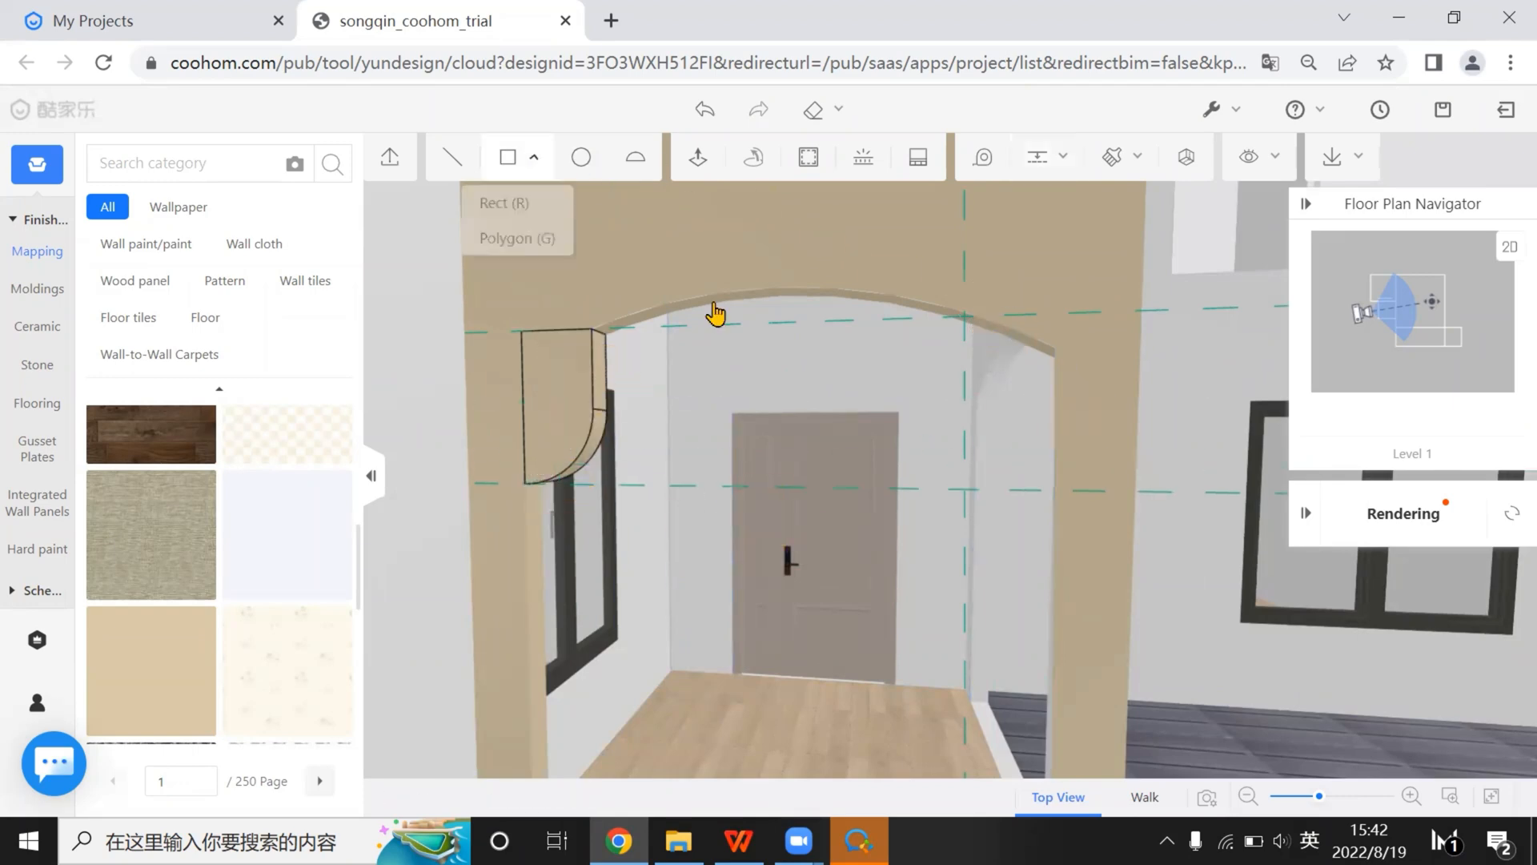
pyautogui.click(965, 311)
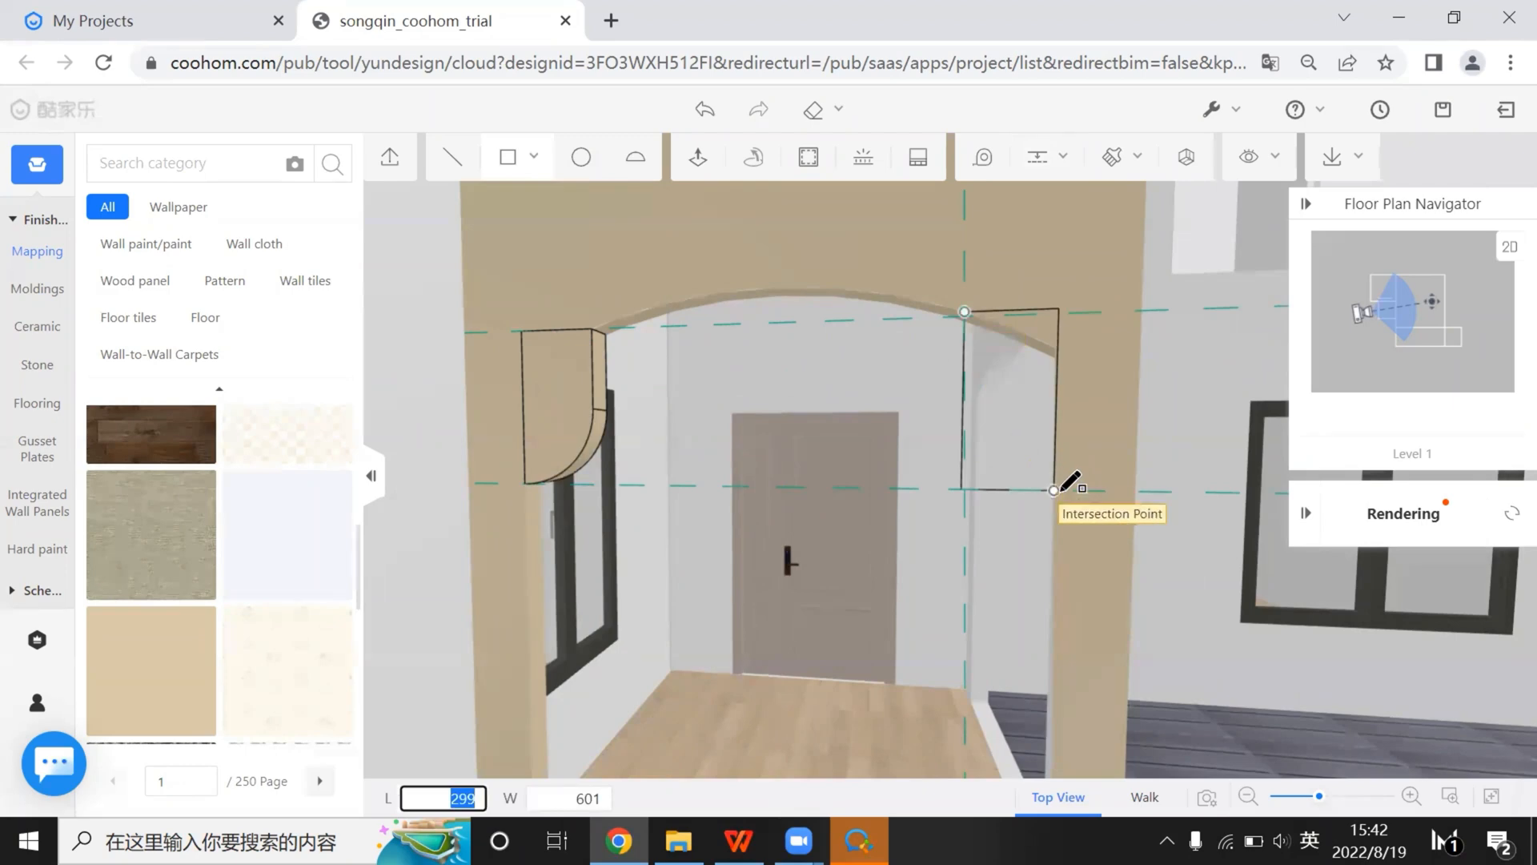
pyautogui.click(1055, 489)
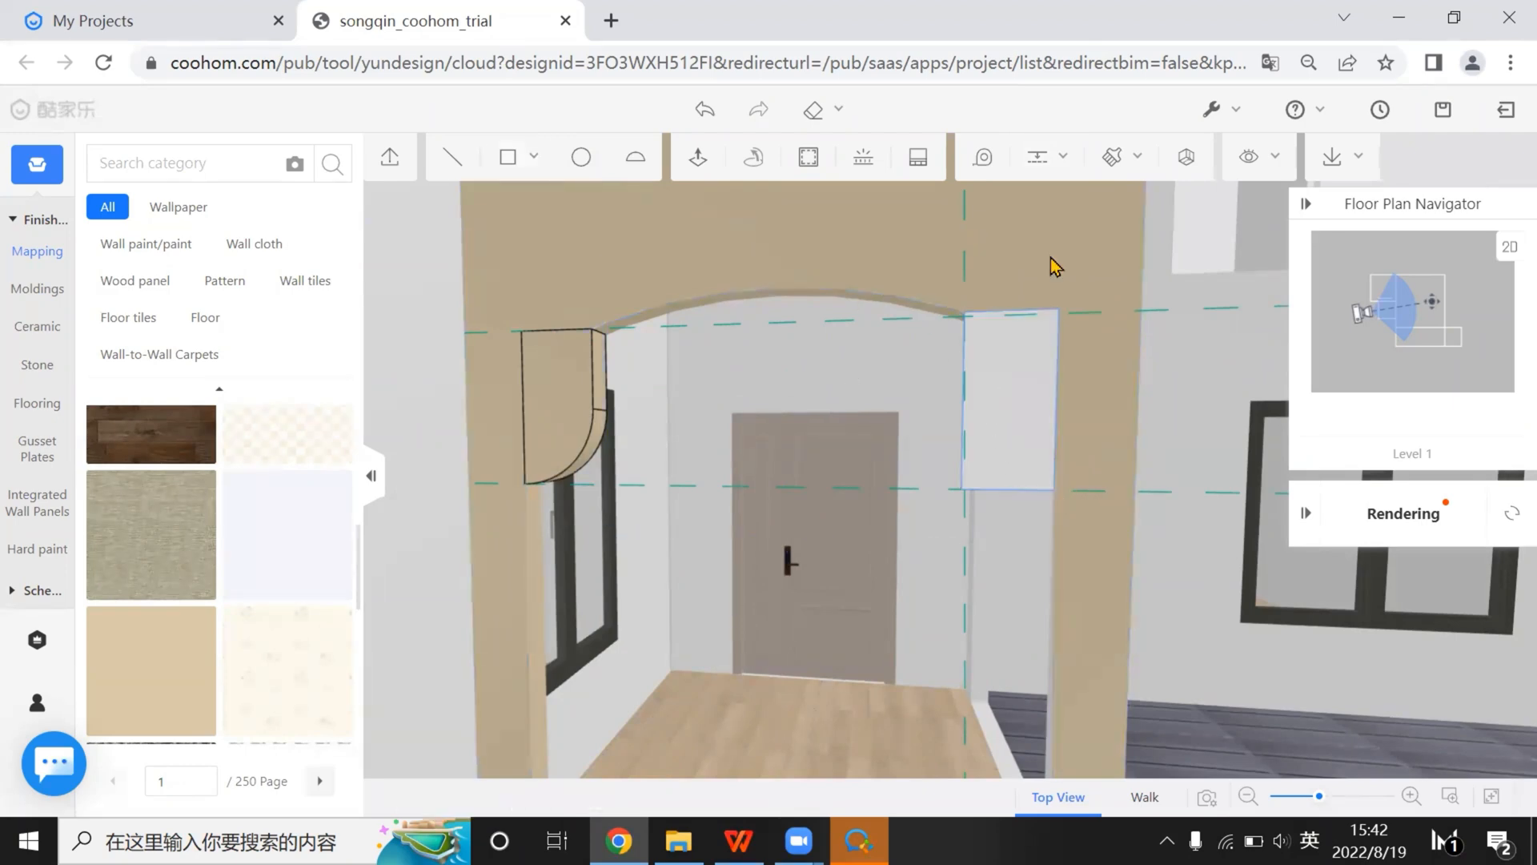
pyautogui.click(1037, 158)
pyautogui.click(1041, 241)
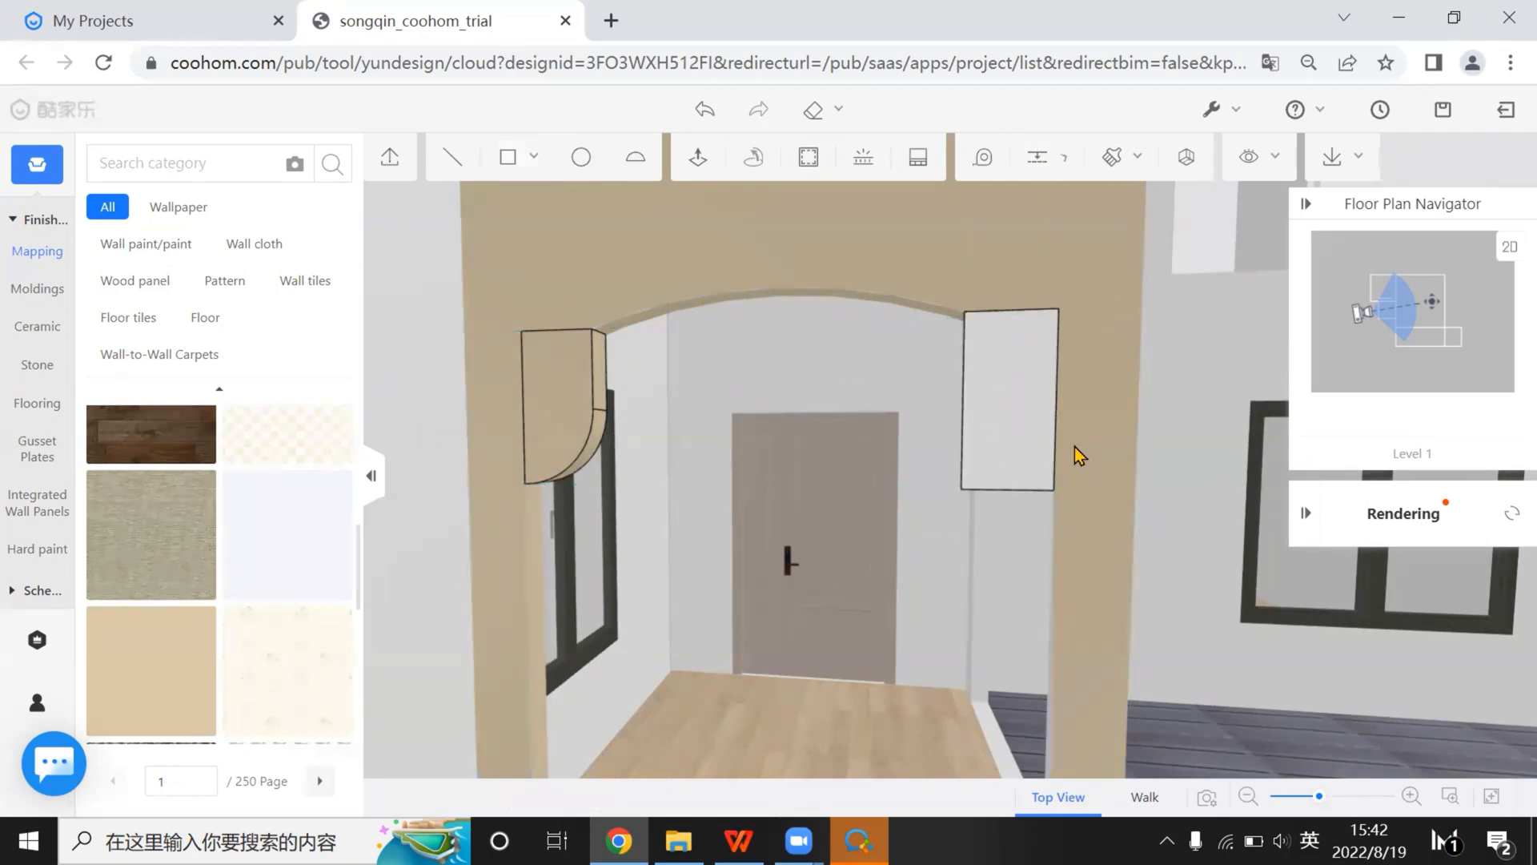
# Round the rectangle's lower inner corner with a radius of about 299
pyautogui.scroll(3, 1075, 447)
pyautogui.click(1154, 500)
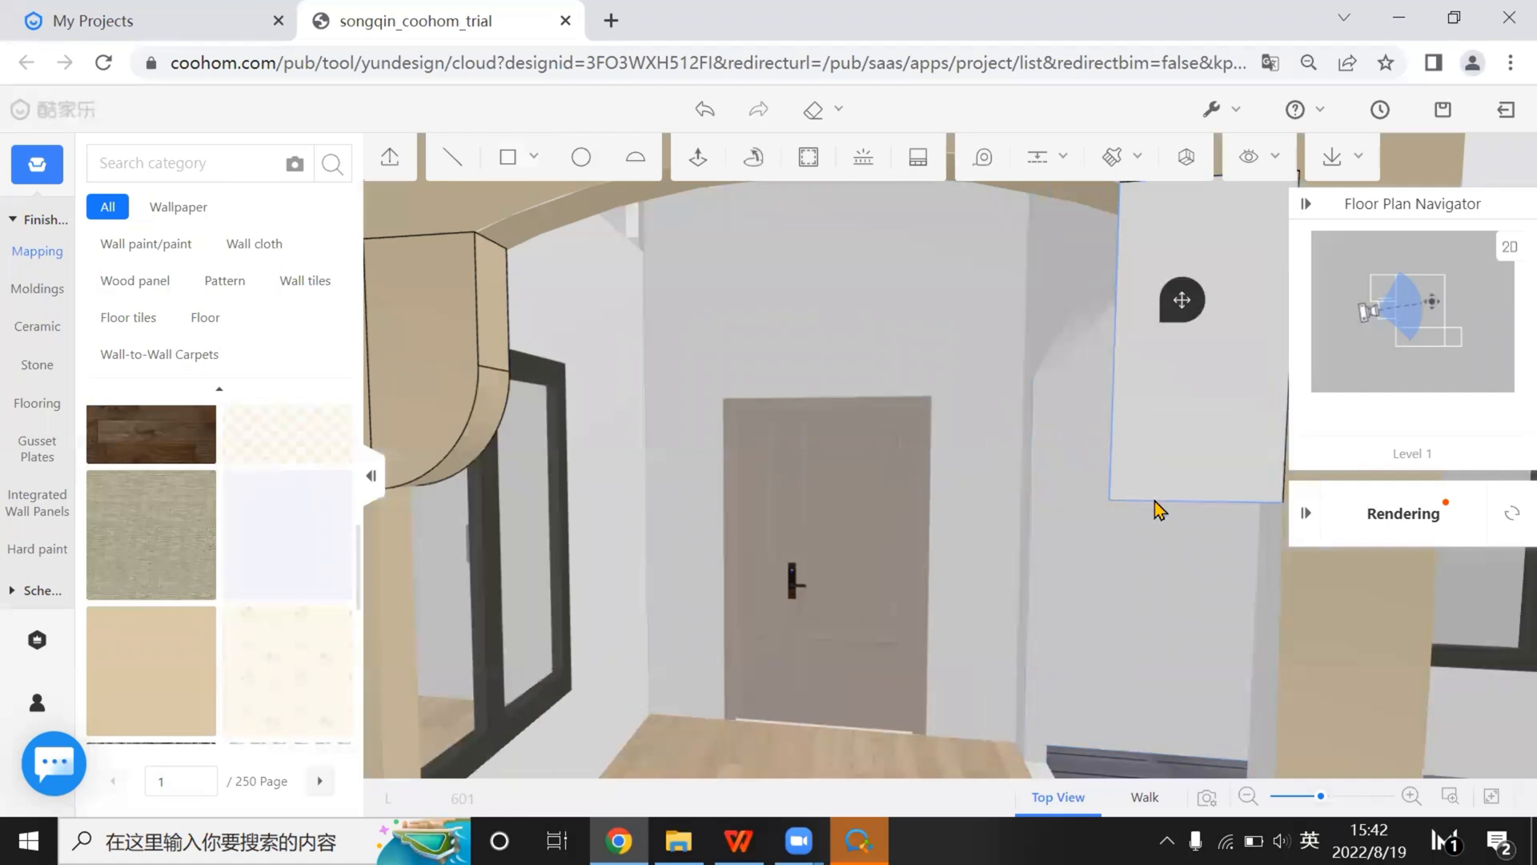
pyautogui.click(1154, 500)
pyautogui.click(1221, 427)
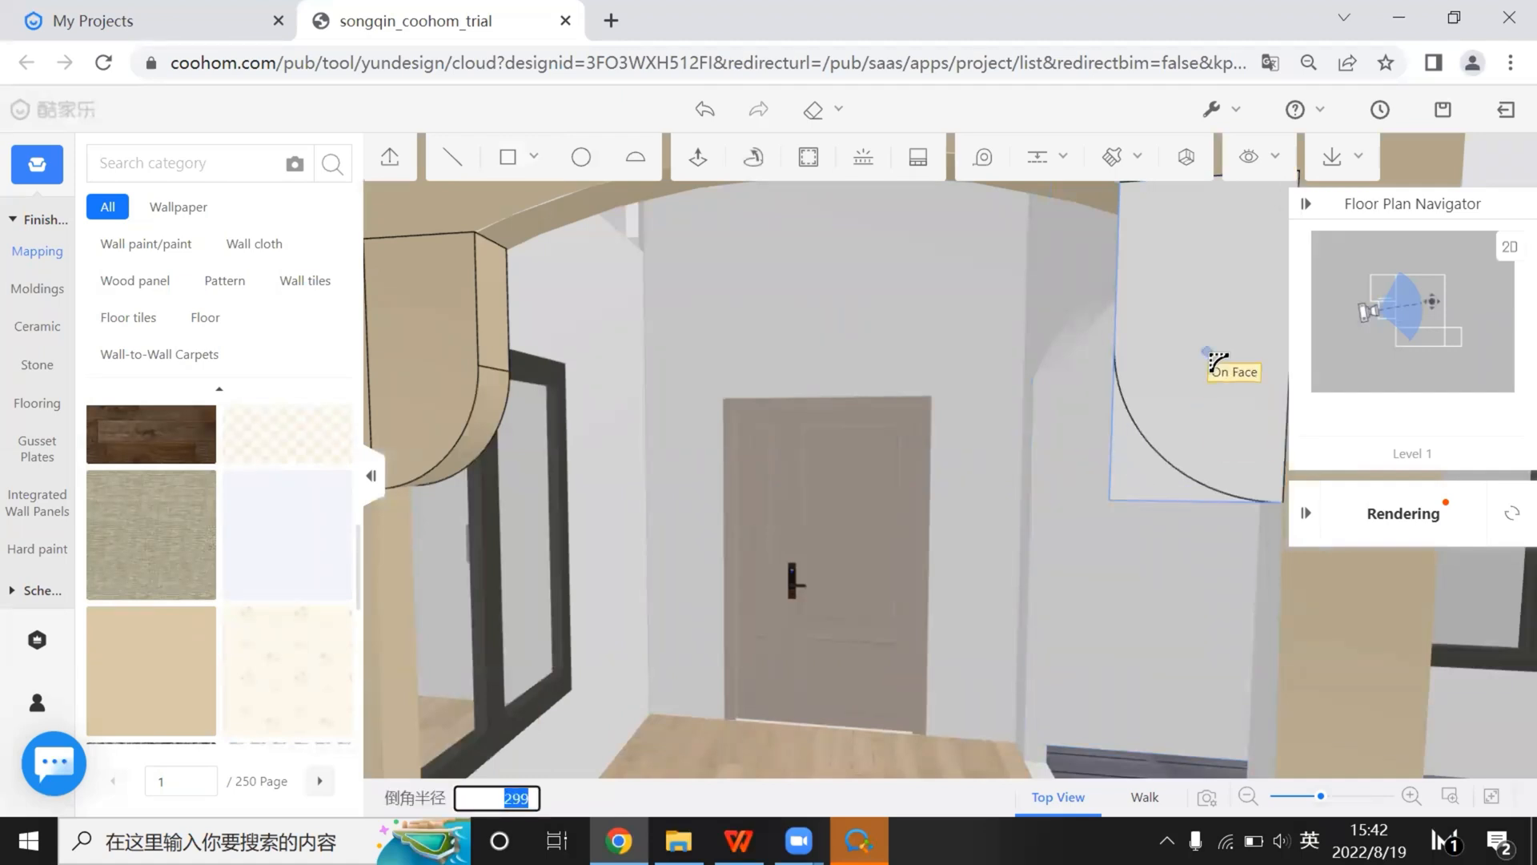
pyautogui.click(1209, 392)
# Extrude the rounded face into a thin solid corner piece at the arch's opposite end
pyautogui.scroll(-5, 1121, 448)
pyautogui.scroll(3, 927, 480)
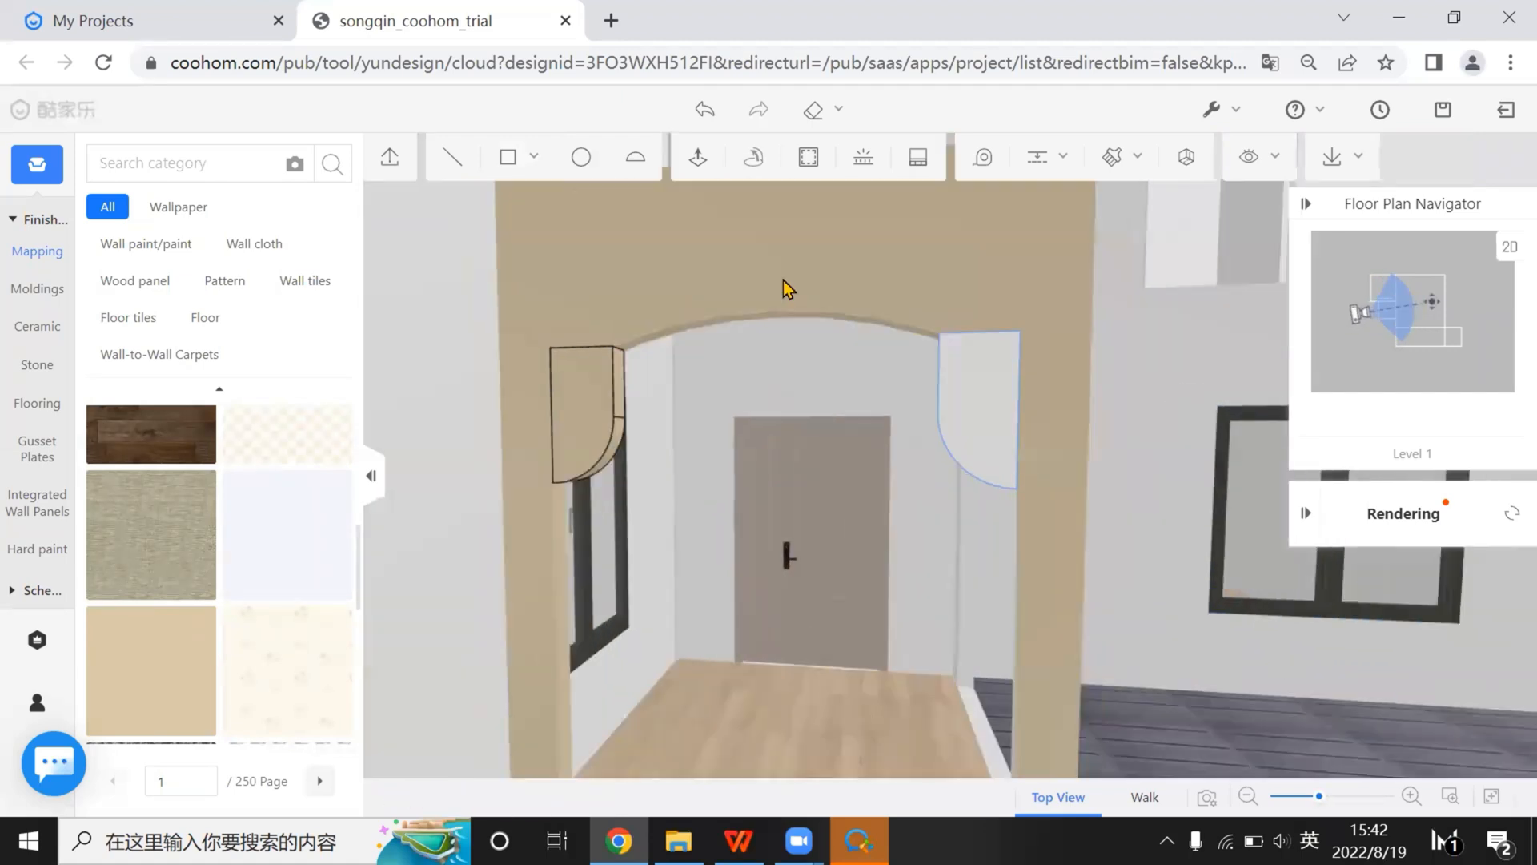
pyautogui.click(697, 158)
pyautogui.click(976, 453)
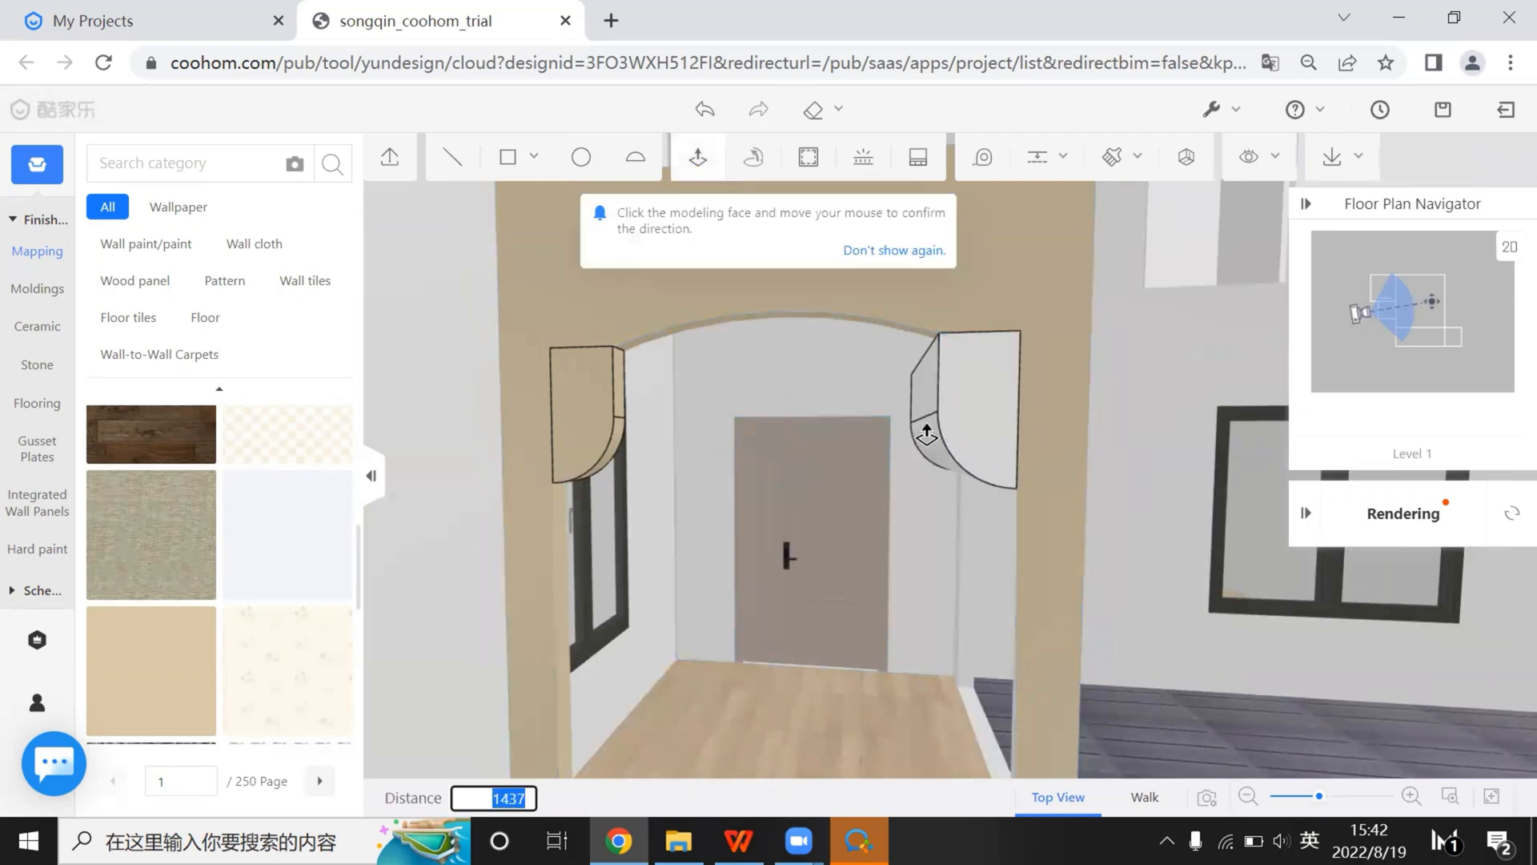
pyautogui.press('Escape')
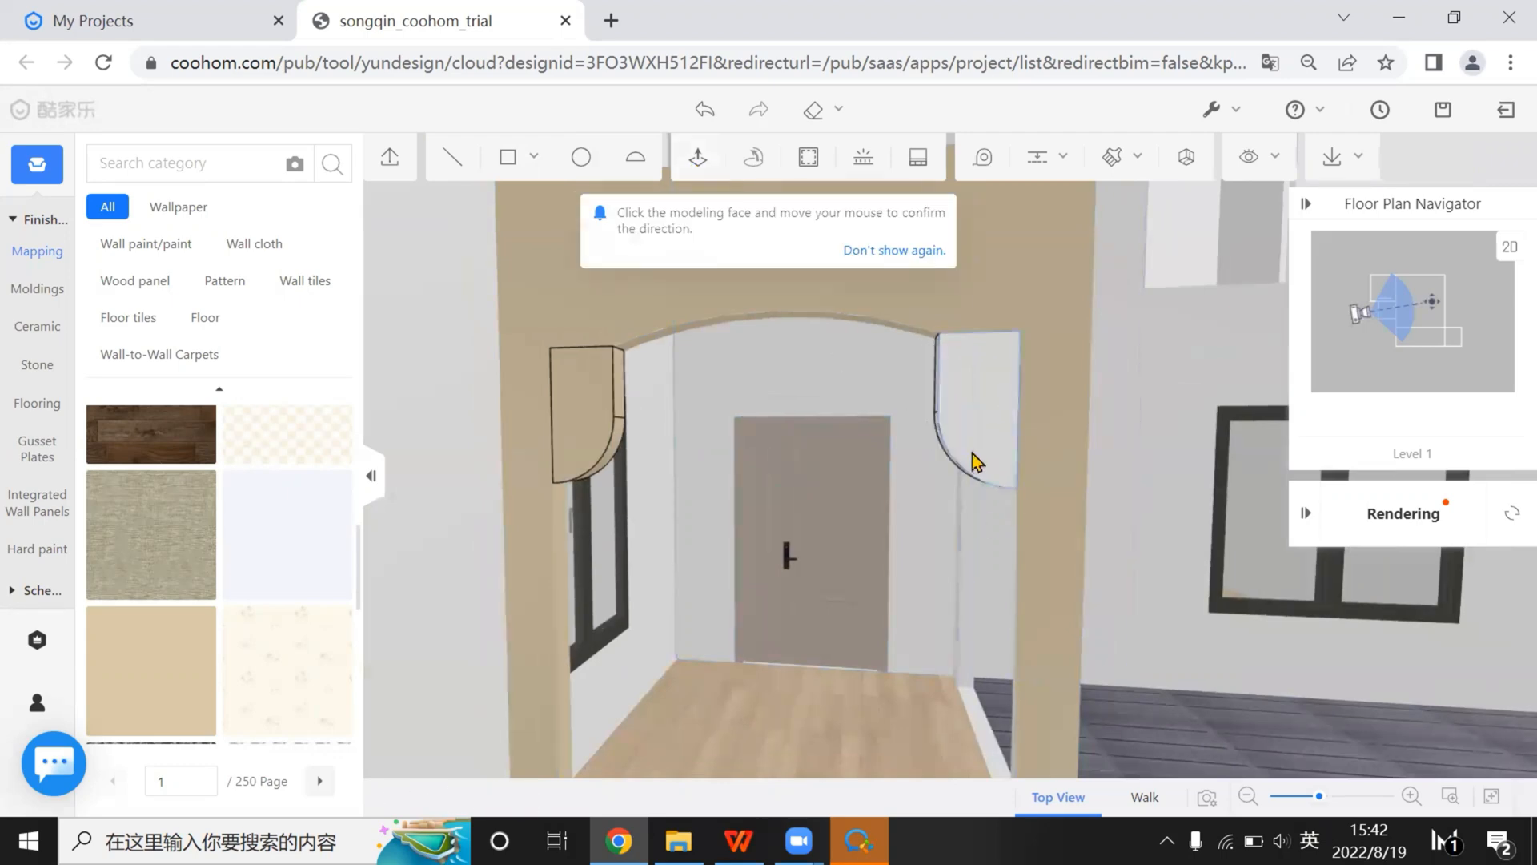
# Select all faces of the new corner piece and group them
pyautogui.scroll(2, 1073, 412)
pyautogui.click(1075, 406)
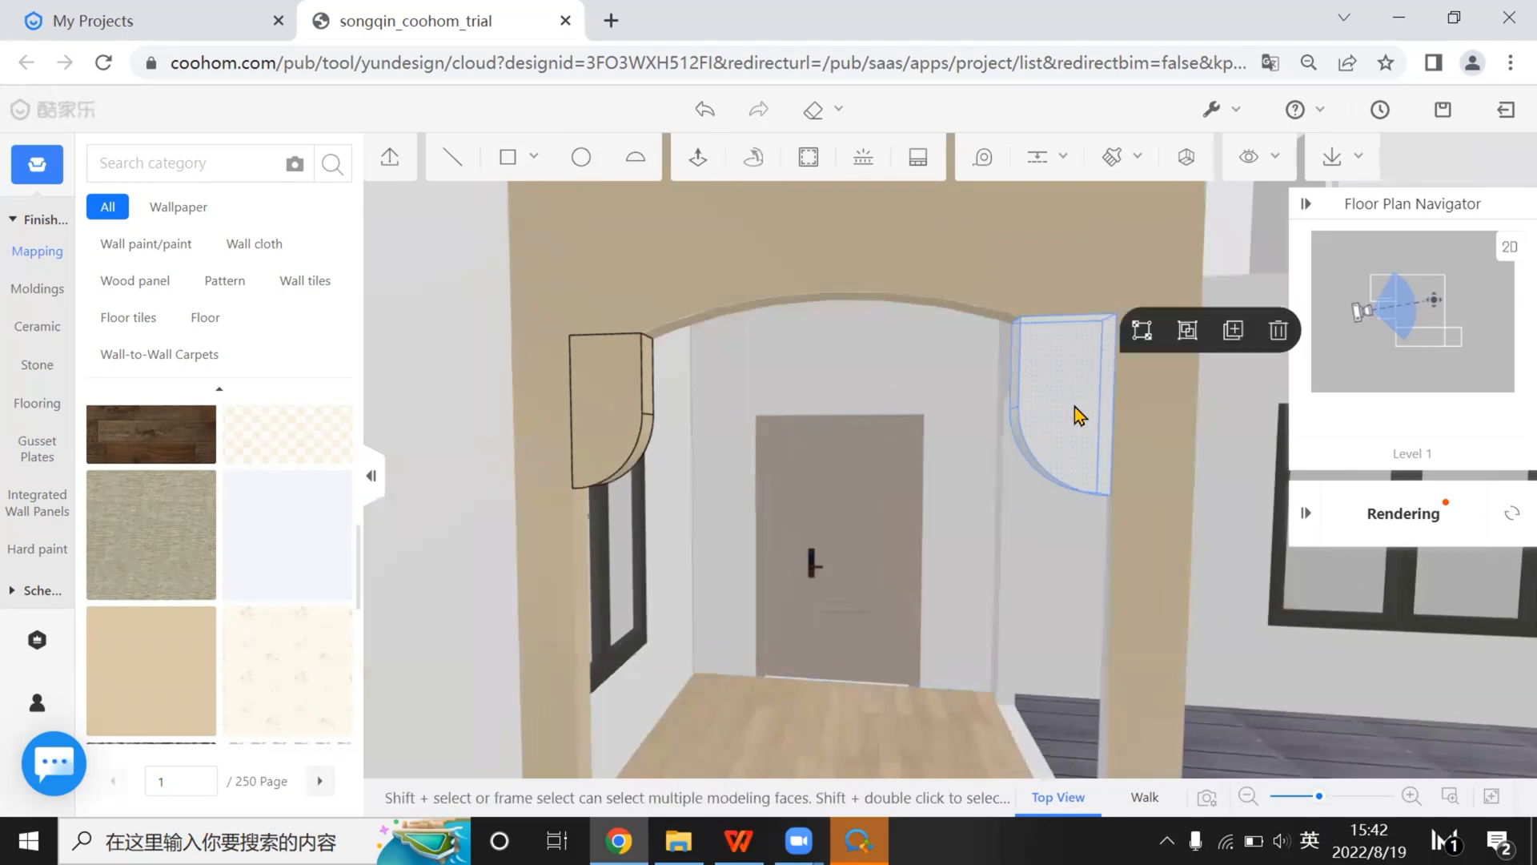
pyautogui.click(1187, 330)
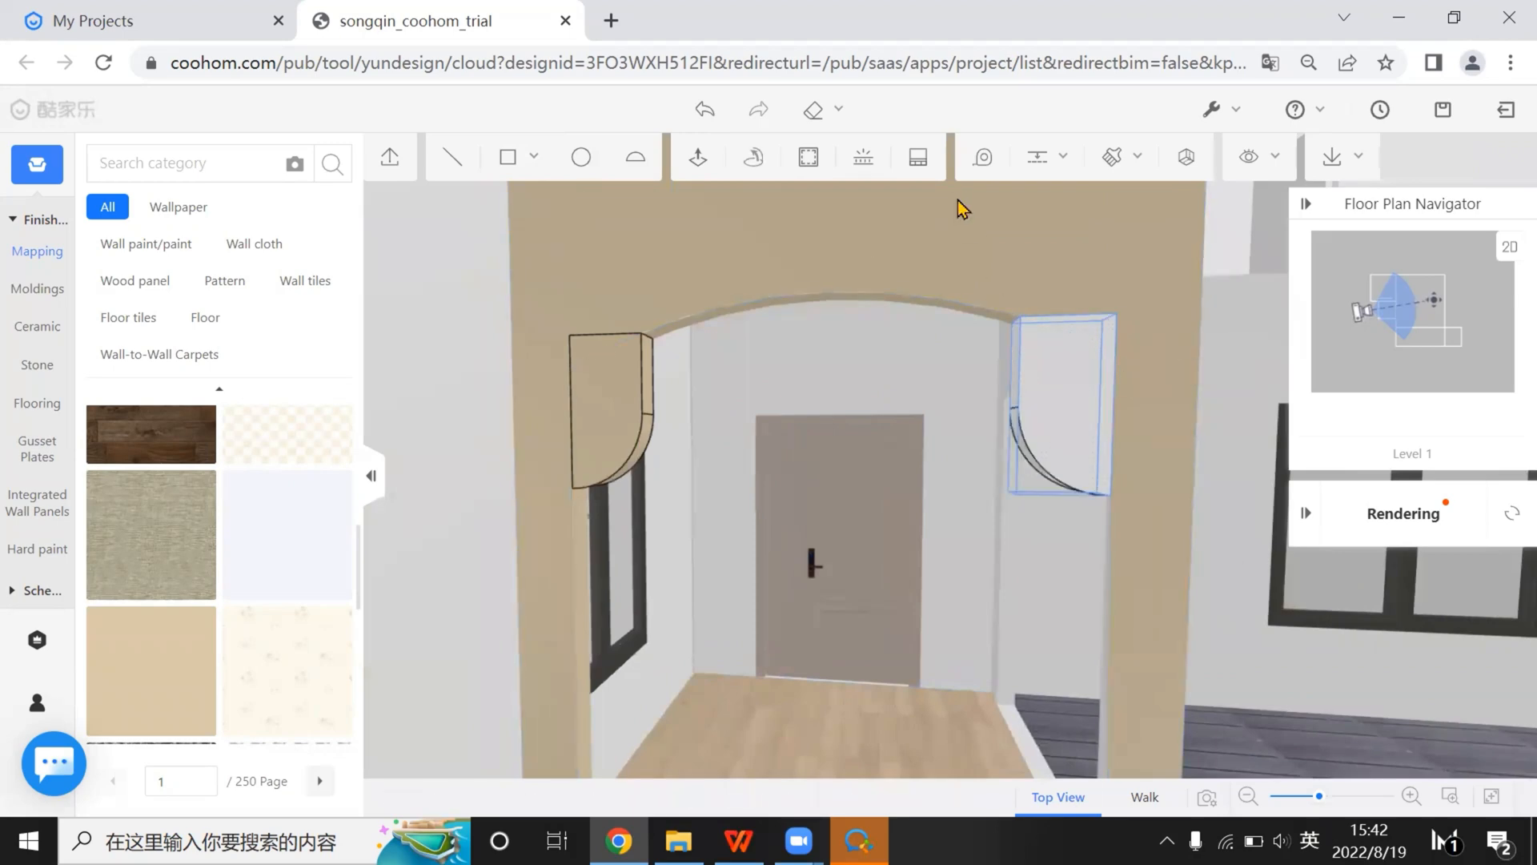
# Copy the plain tan finish from the existing corner piece onto the new corner piece
pyautogui.click(1112, 157)
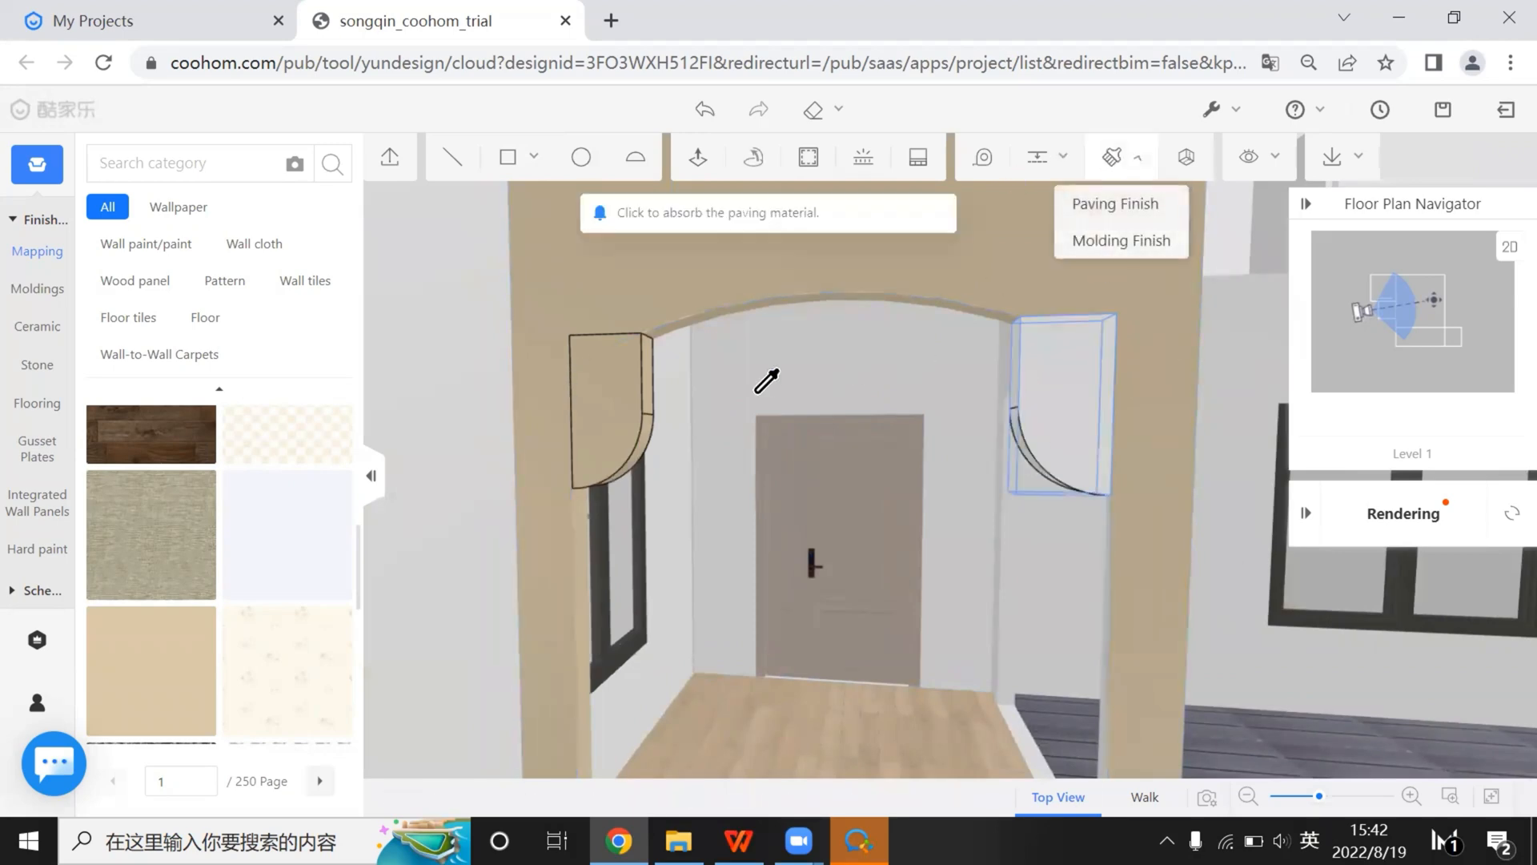
pyautogui.click(638, 385)
pyautogui.click(1087, 375)
pyautogui.click(1001, 584)
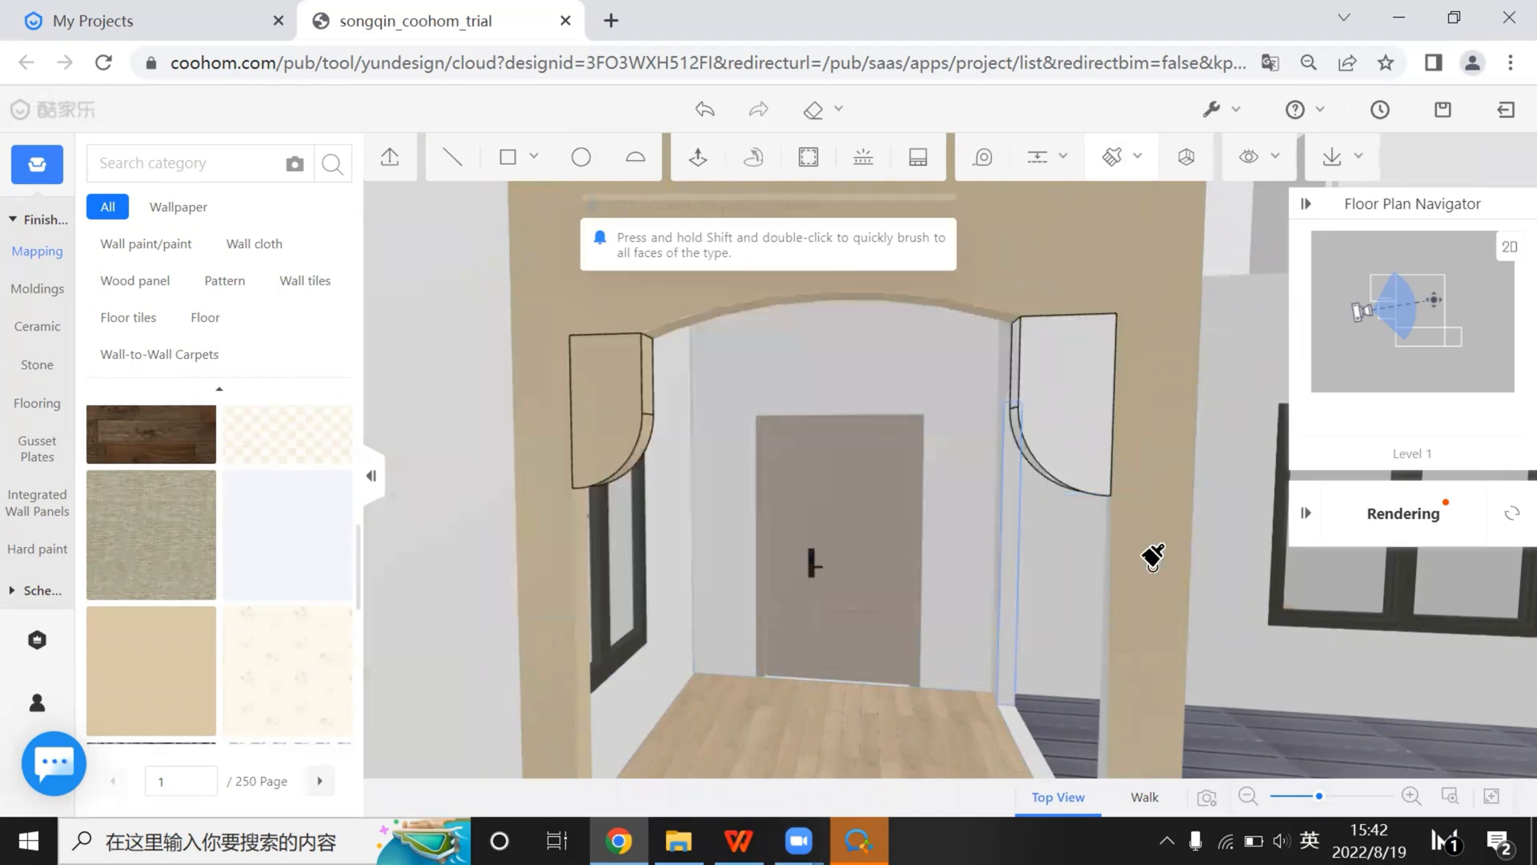
pyautogui.moveTo(1153, 557); pyautogui.dragTo(980, 630)
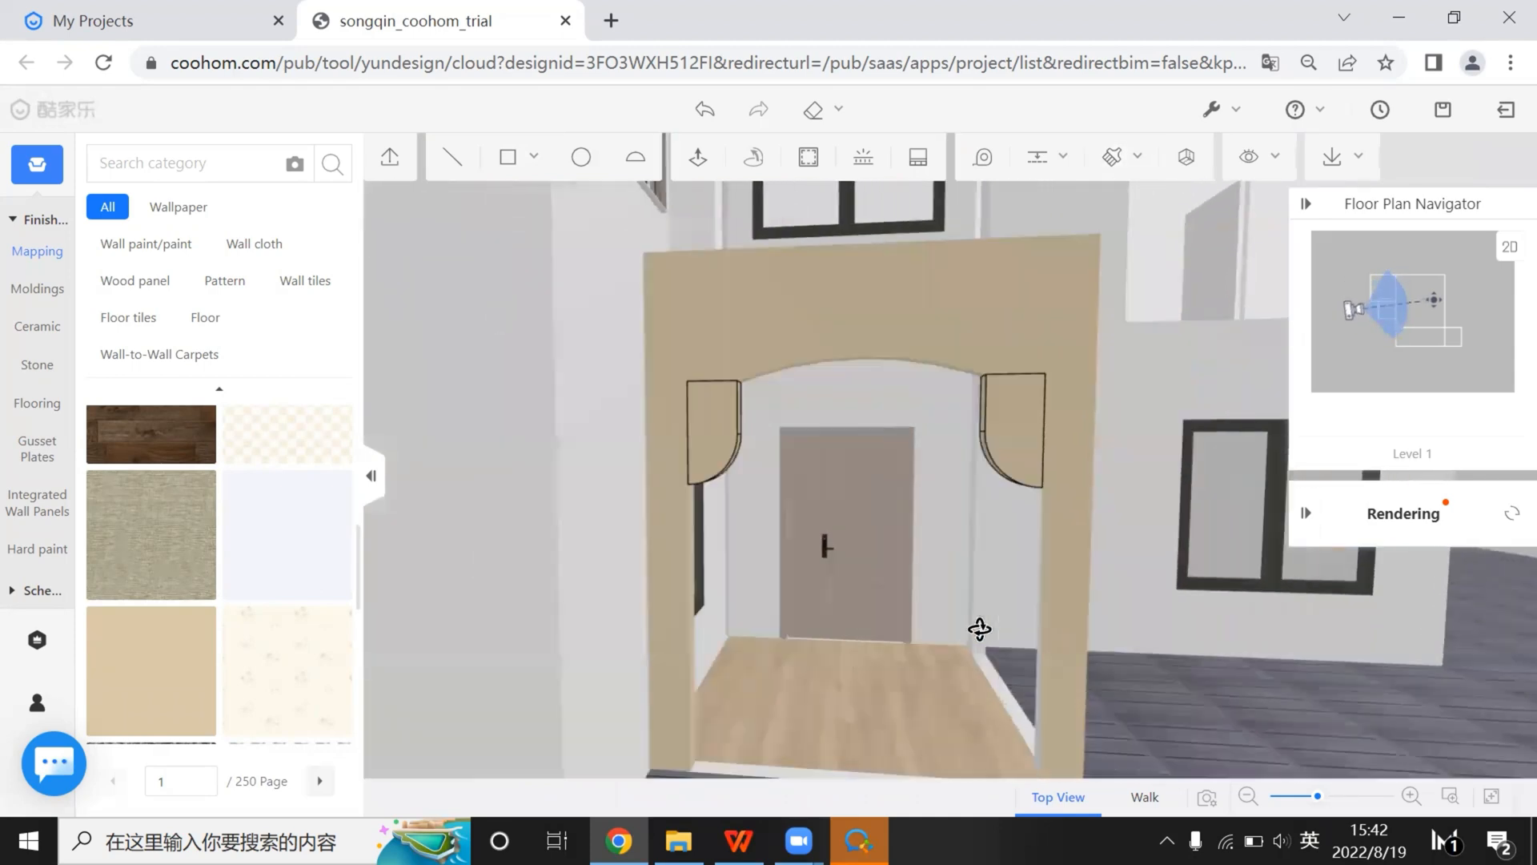
pyautogui.scroll(3, 980, 629)
# Copy the tan finish onto the unfinished inner face of the porch pillar below the new corner piece
pyautogui.click(1112, 157)
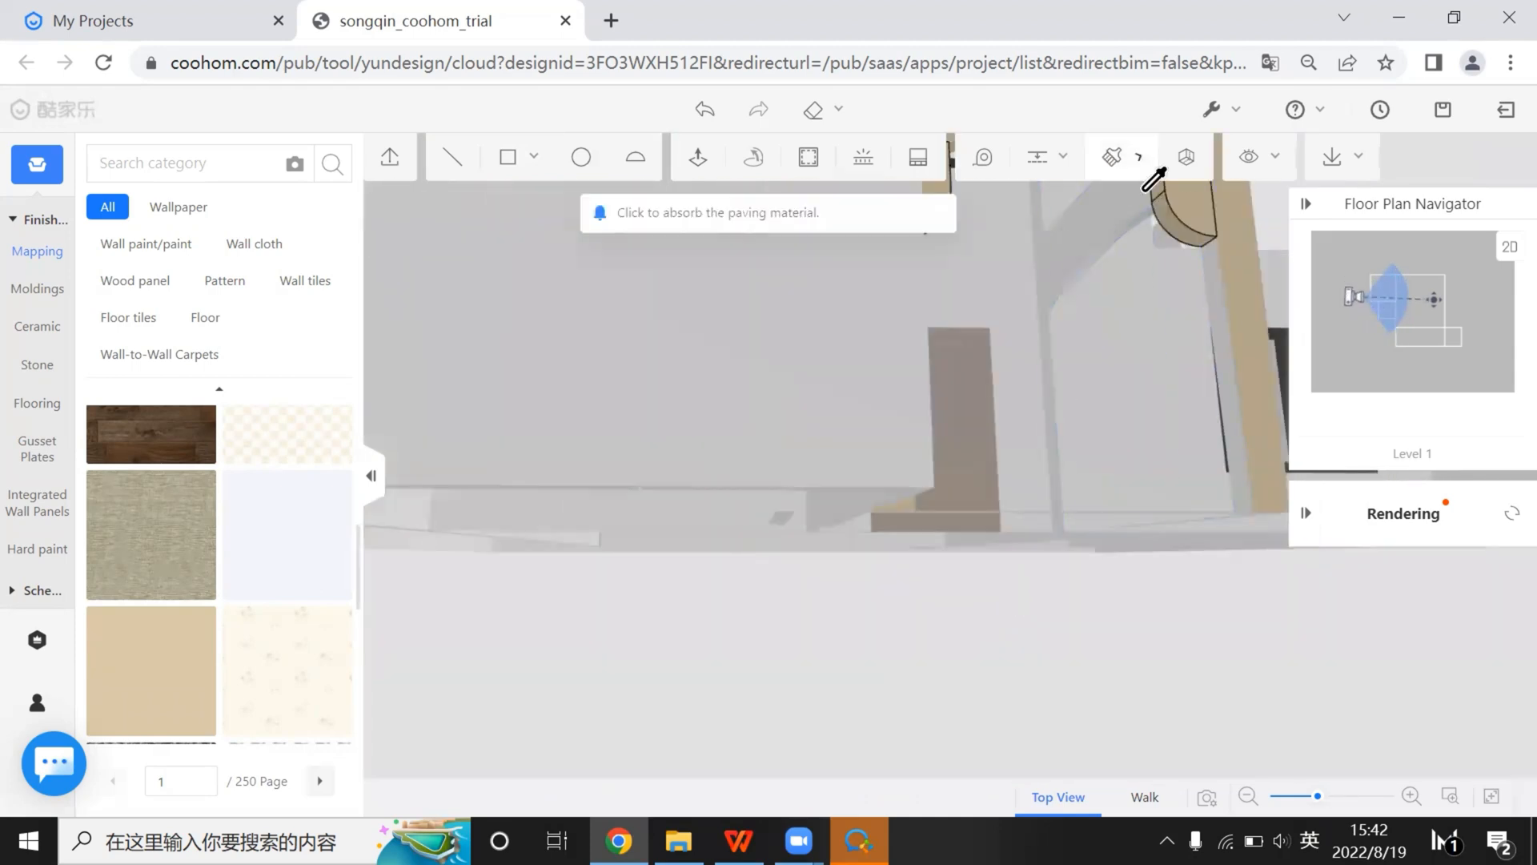
pyautogui.click(1228, 308)
pyautogui.click(964, 578)
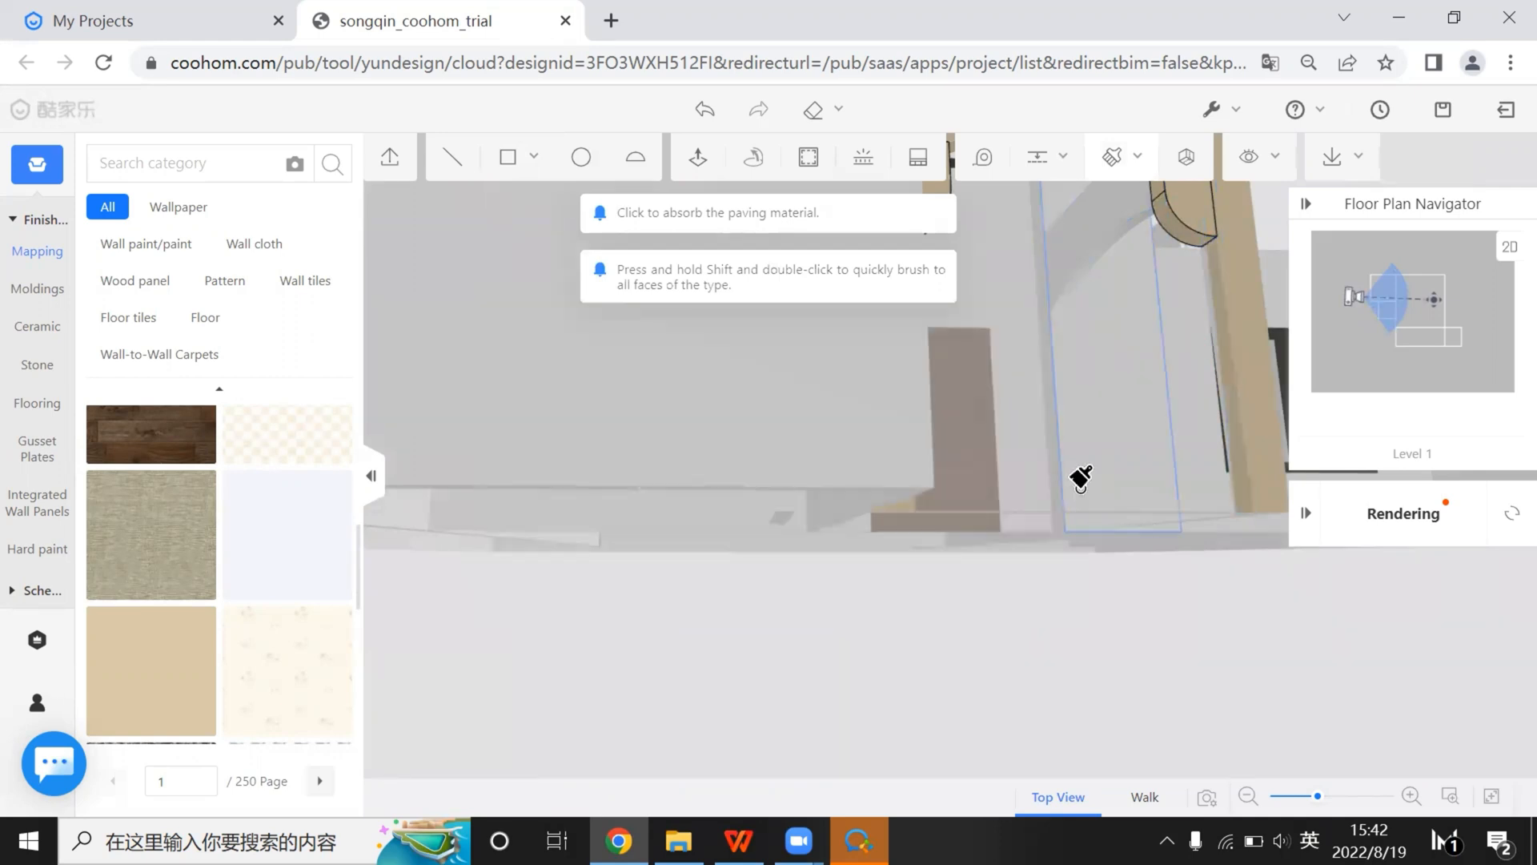
pyautogui.scroll(-3, 1072, 496)
pyautogui.moveTo(1073, 511); pyautogui.dragTo(820, 533)
pyautogui.scroll(6, 820, 533)
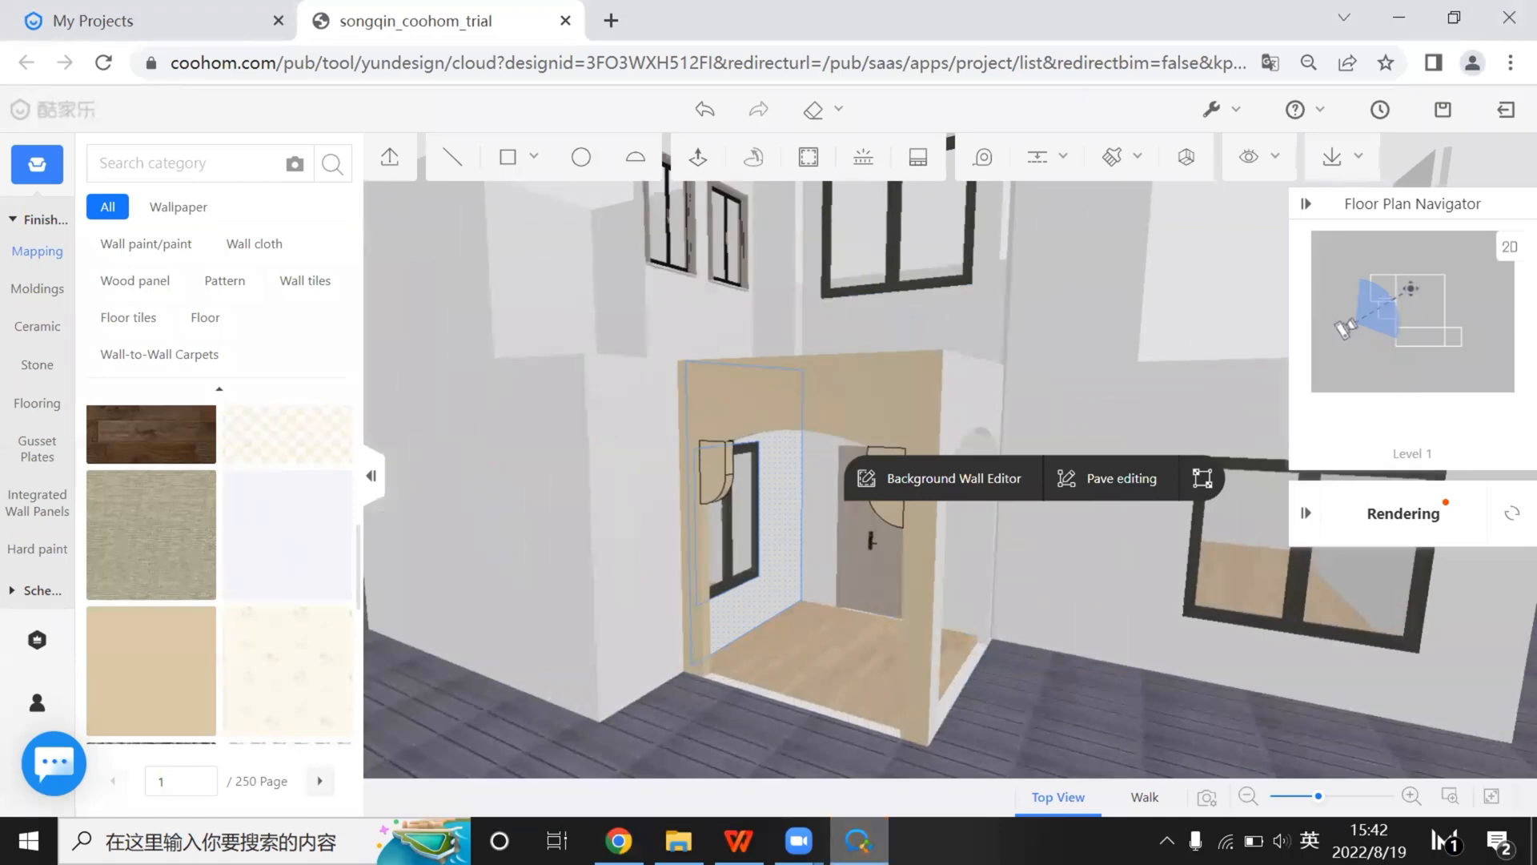
# Draw a triangular line profile on the wall beside the porch, sloping from the upper wall corner to the lower wall's outer corner
pyautogui.hotkey('alt', 'Tab')
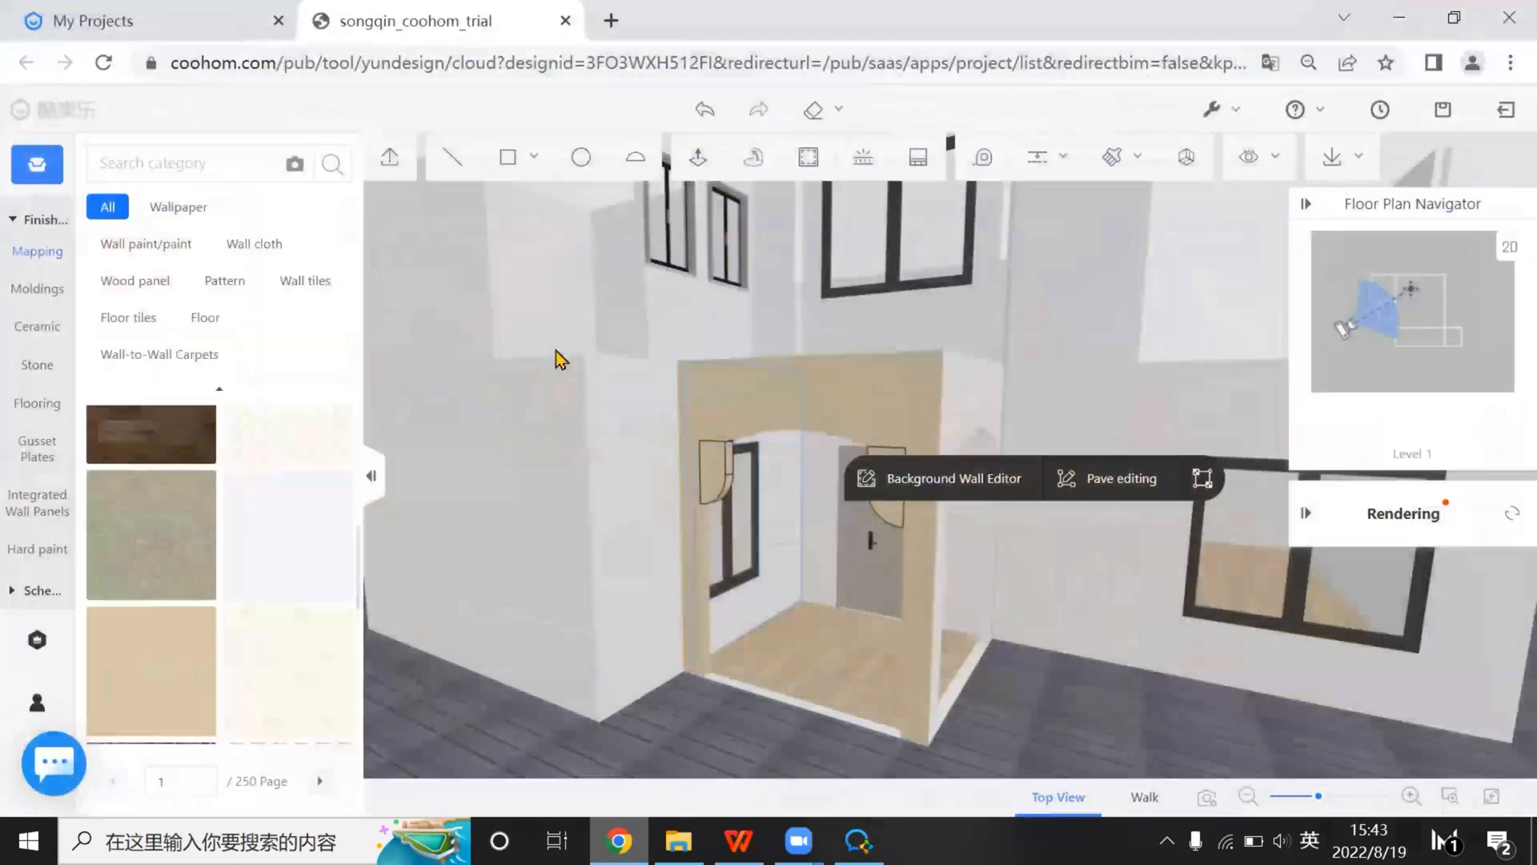
pyautogui.click(450, 160)
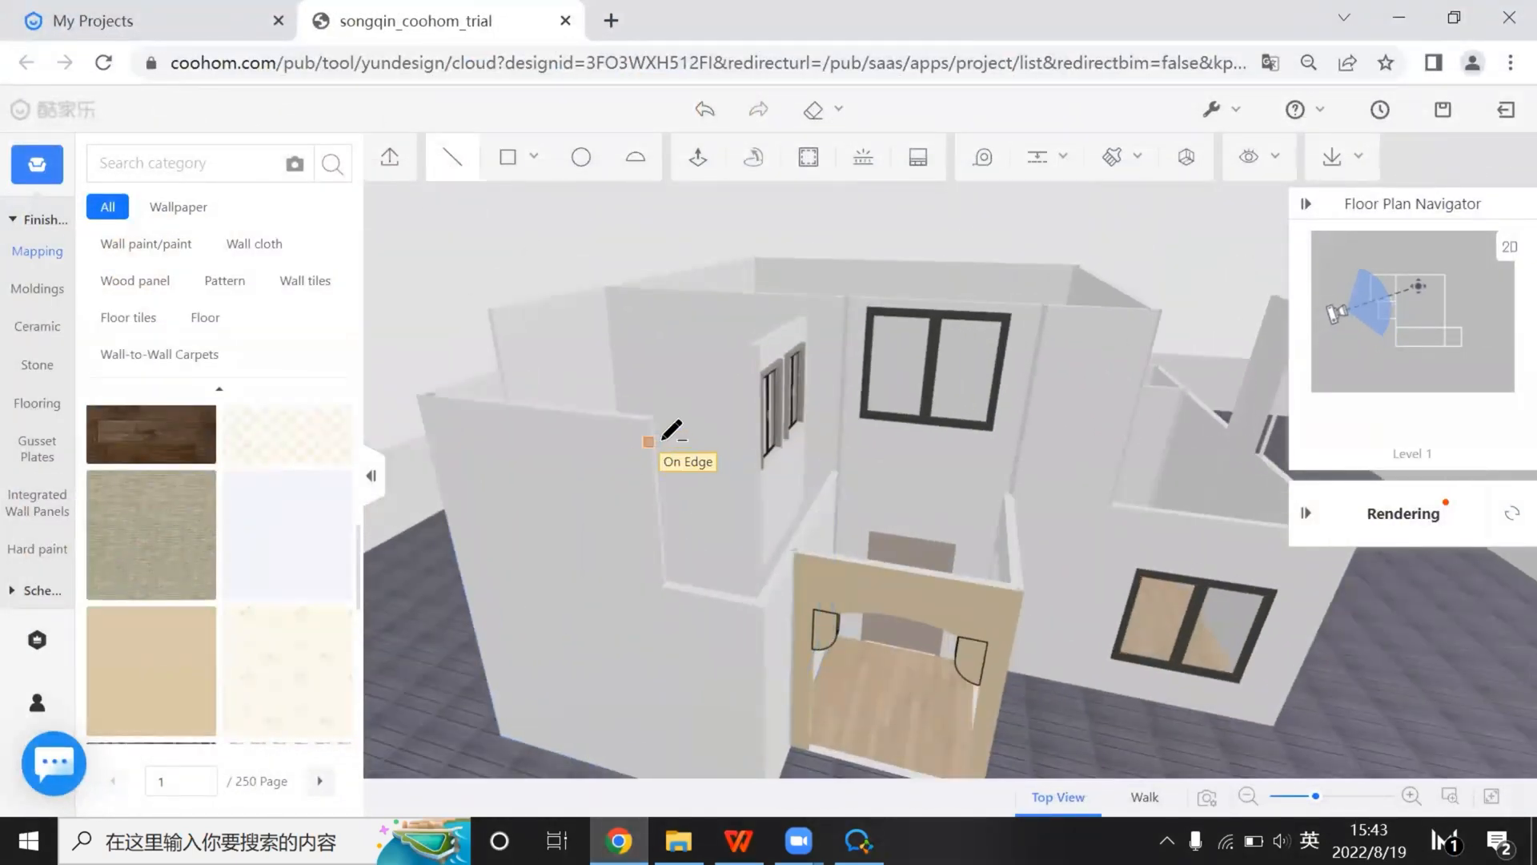
pyautogui.scroll(3, 663, 440)
pyautogui.click(466, 339)
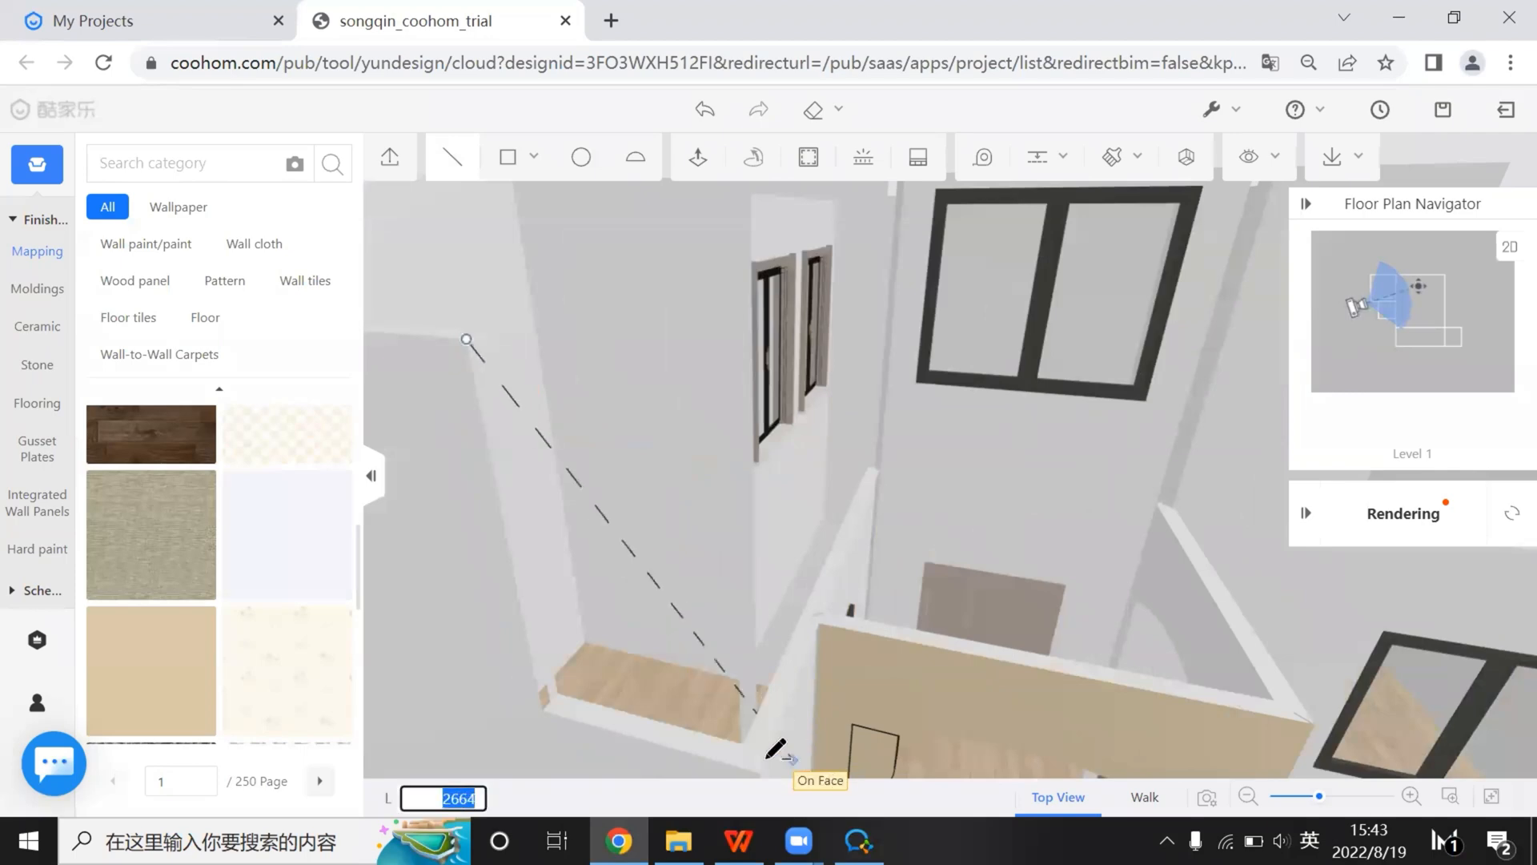
pyautogui.click(543, 709)
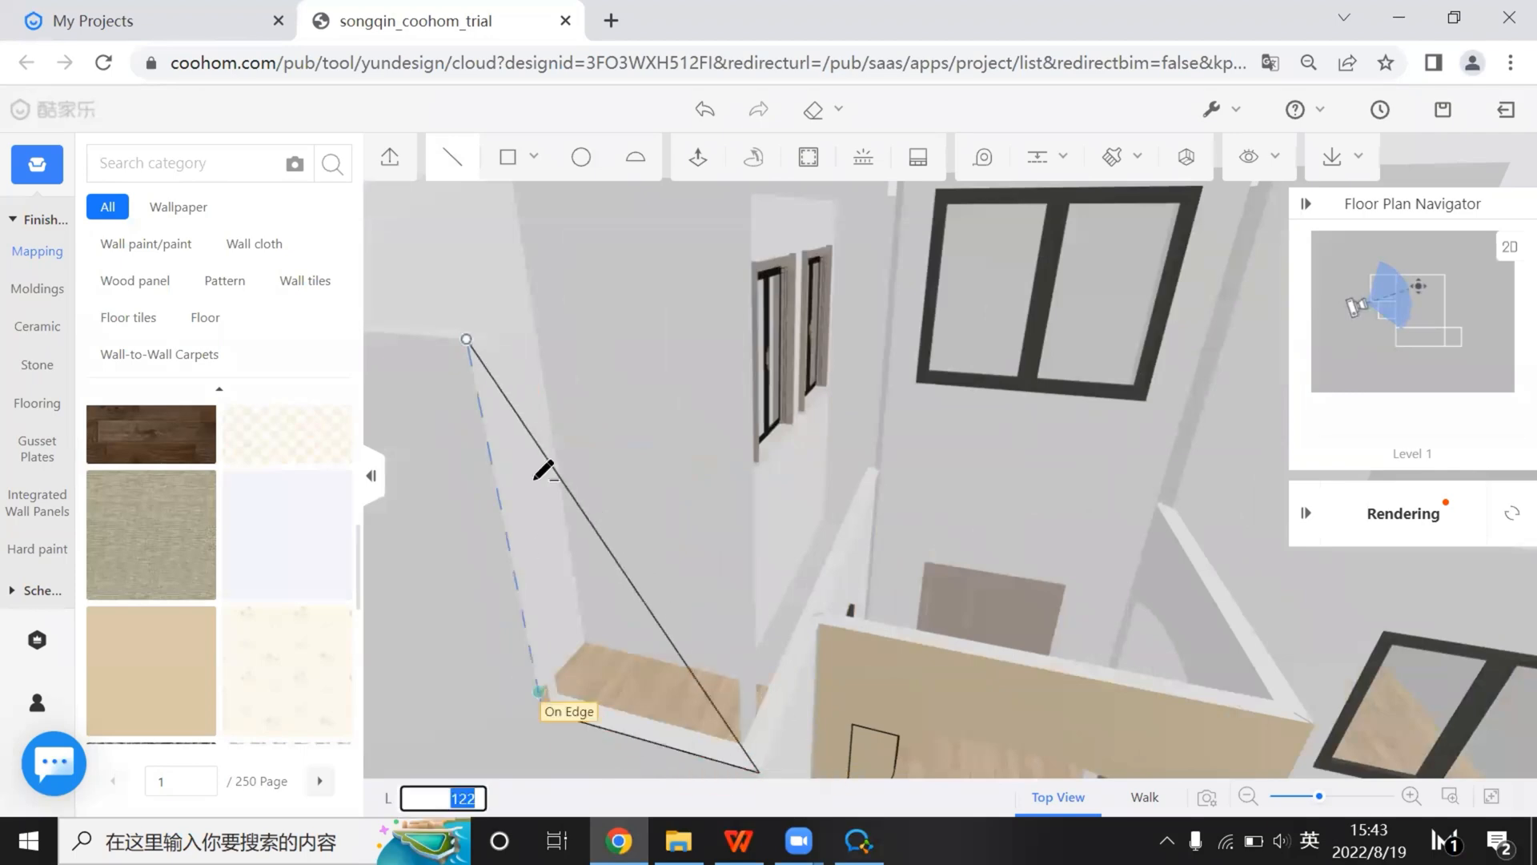
pyautogui.click(468, 339)
pyautogui.press('Escape')
pyautogui.scroll(-4, 833, 580)
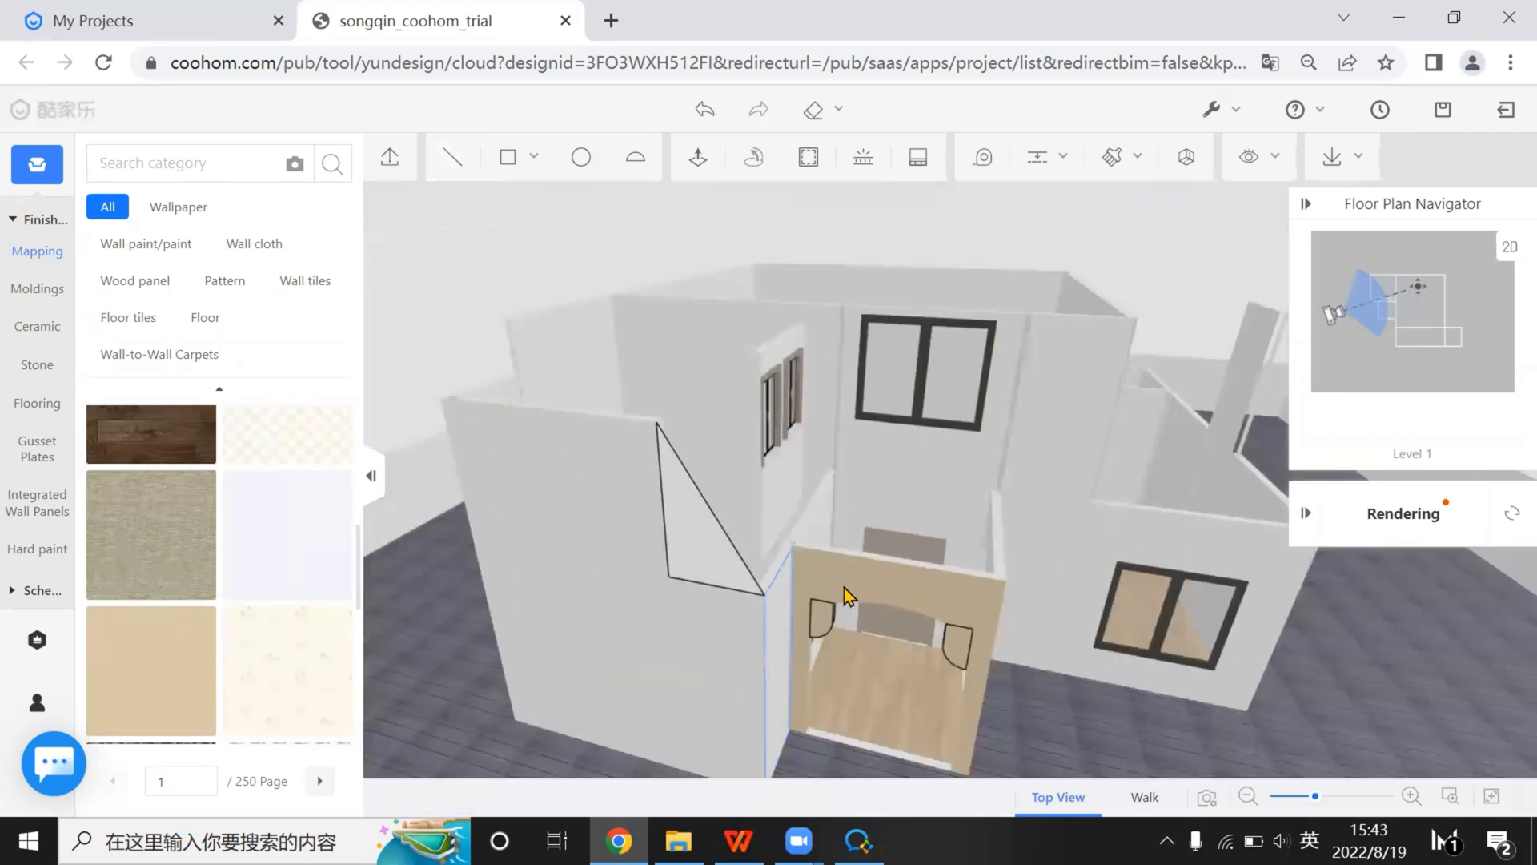
# Switch to the WPS presentation to check the sloping roofs in the reference house picture, and return to Coohom in Chrome
pyautogui.moveTo(846, 589); pyautogui.dragTo(782, 558)
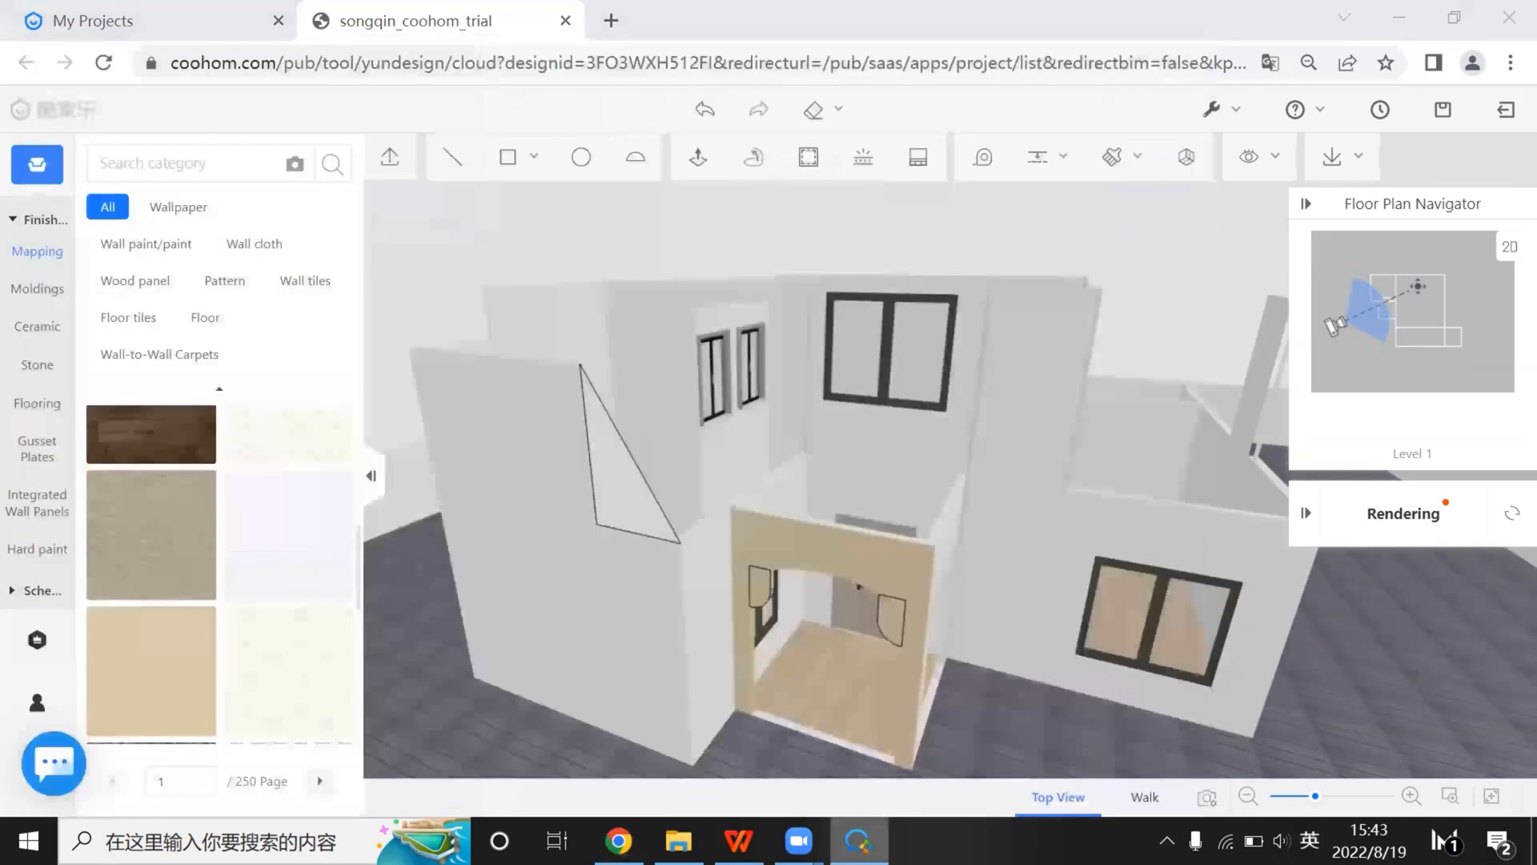
pyautogui.click(739, 841)
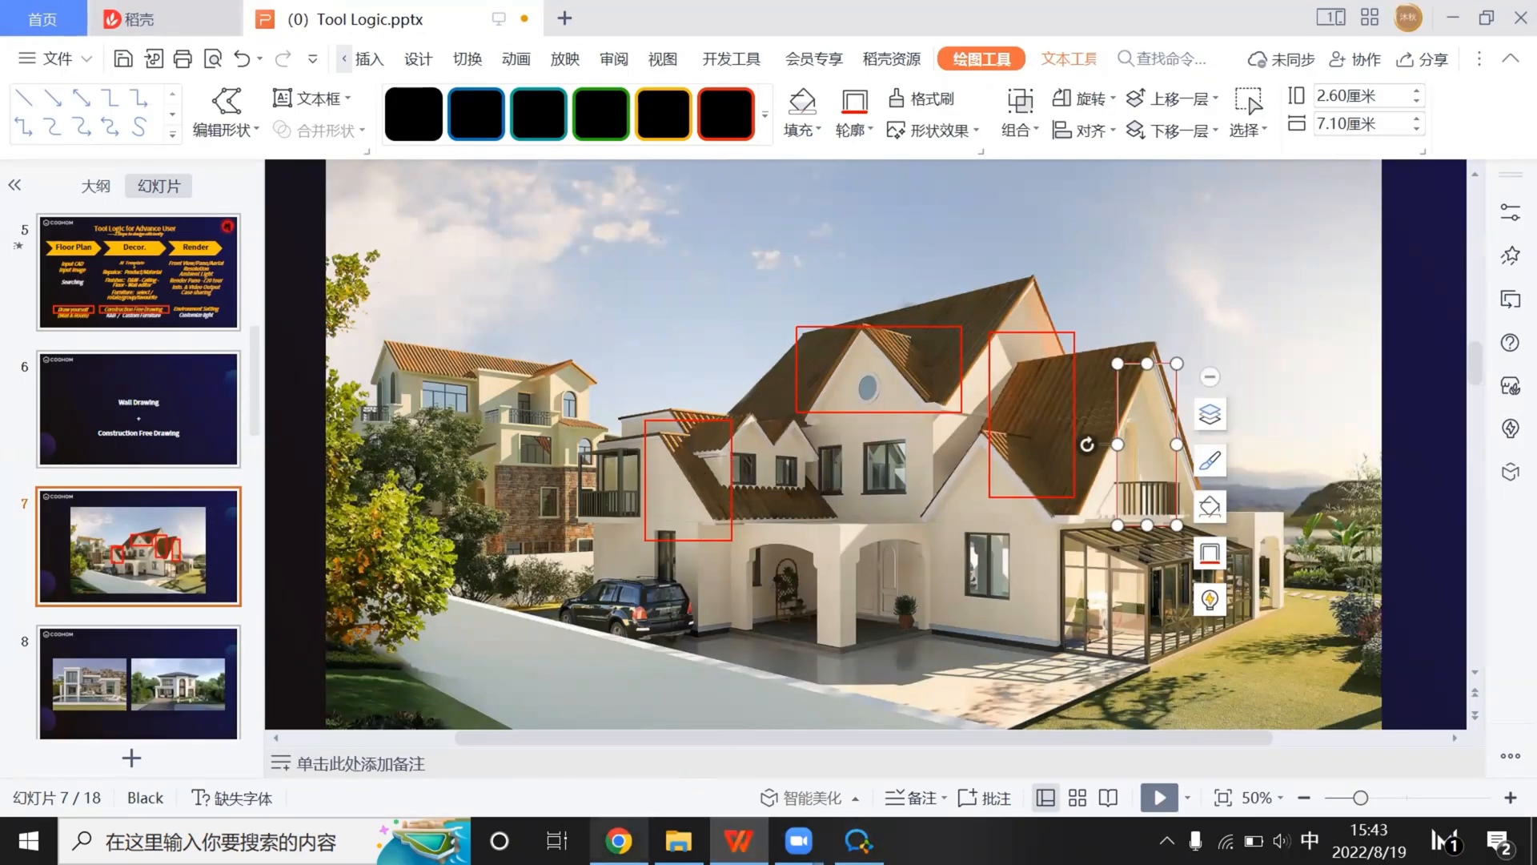
pyautogui.click(619, 840)
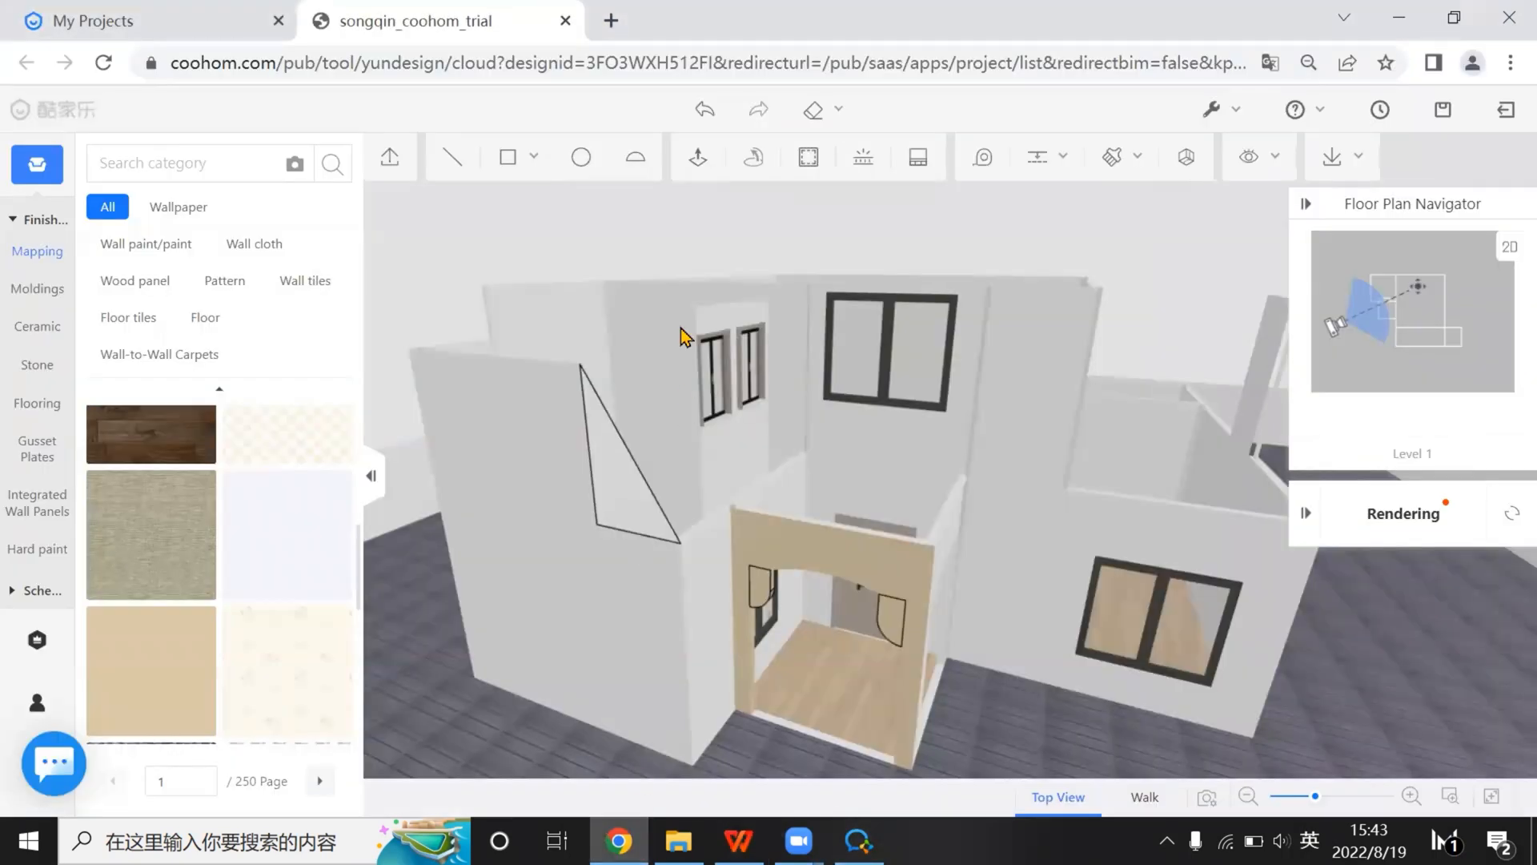
# Extrude the triangular profile about 3591 across the wall toward the two narrow windows to form a sloped roof block
pyautogui.click(702, 160)
pyautogui.click(629, 500)
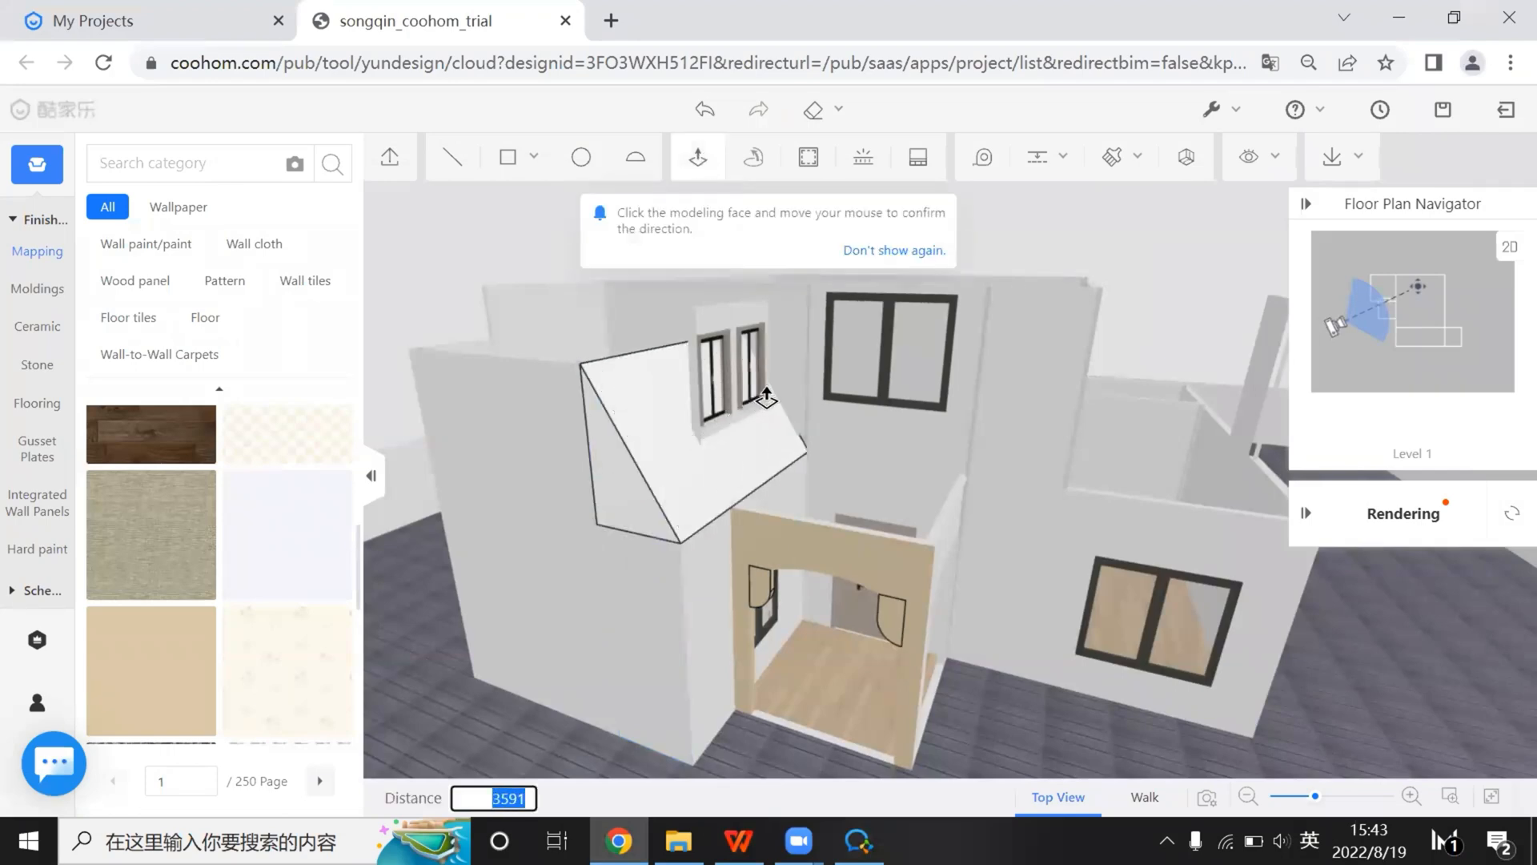
pyautogui.click(764, 396)
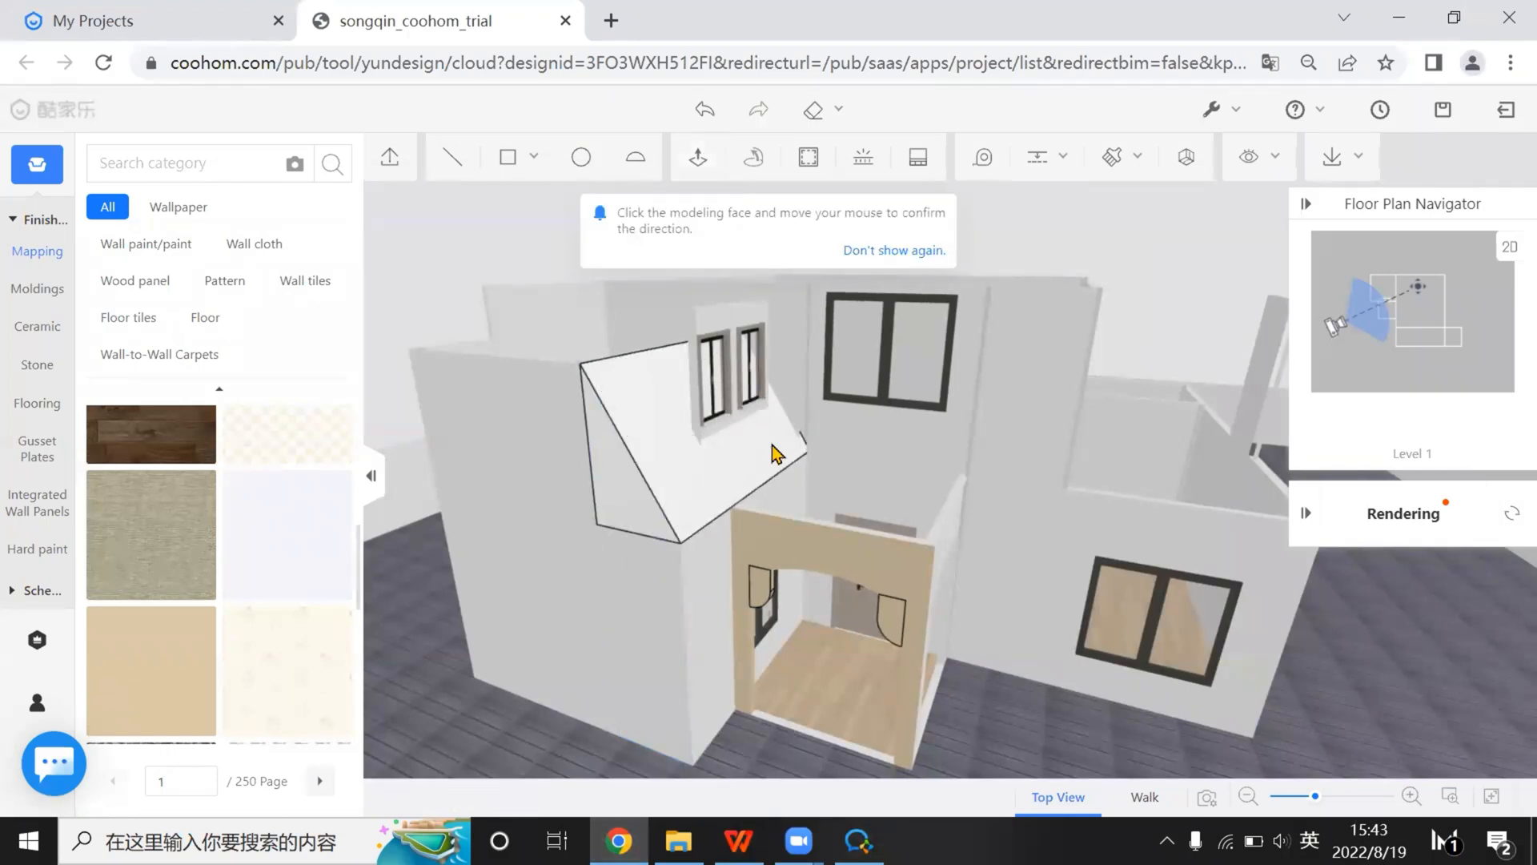
# Push the roof block's triangular end face protruding into the neighbouring room back until it is flush with the wall
pyautogui.scroll(5, 827, 542)
pyautogui.moveTo(800, 550); pyautogui.dragTo(699, 409)
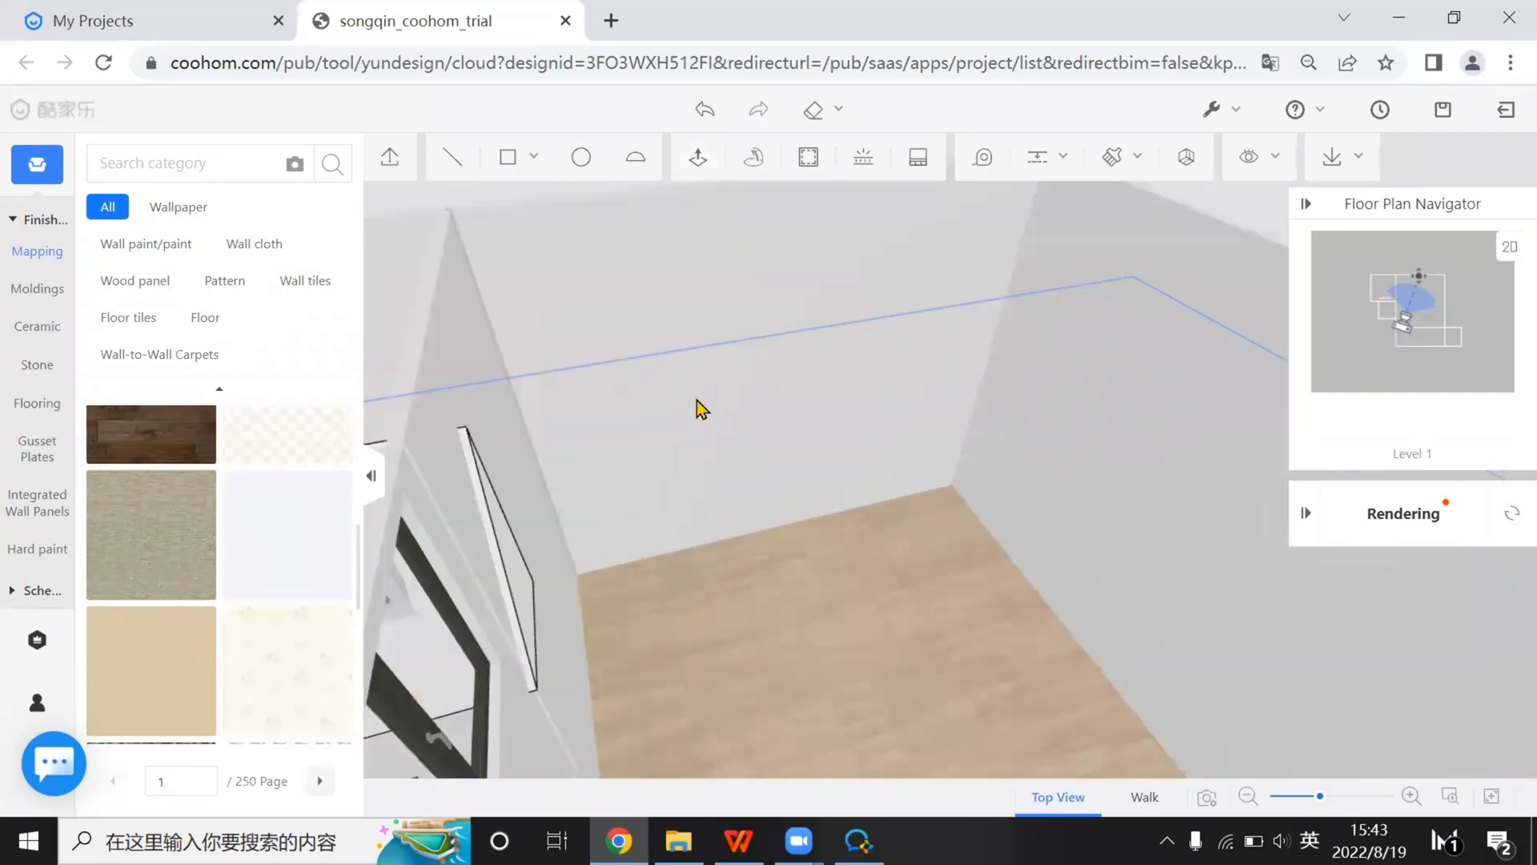
pyautogui.click(698, 159)
pyautogui.click(593, 551)
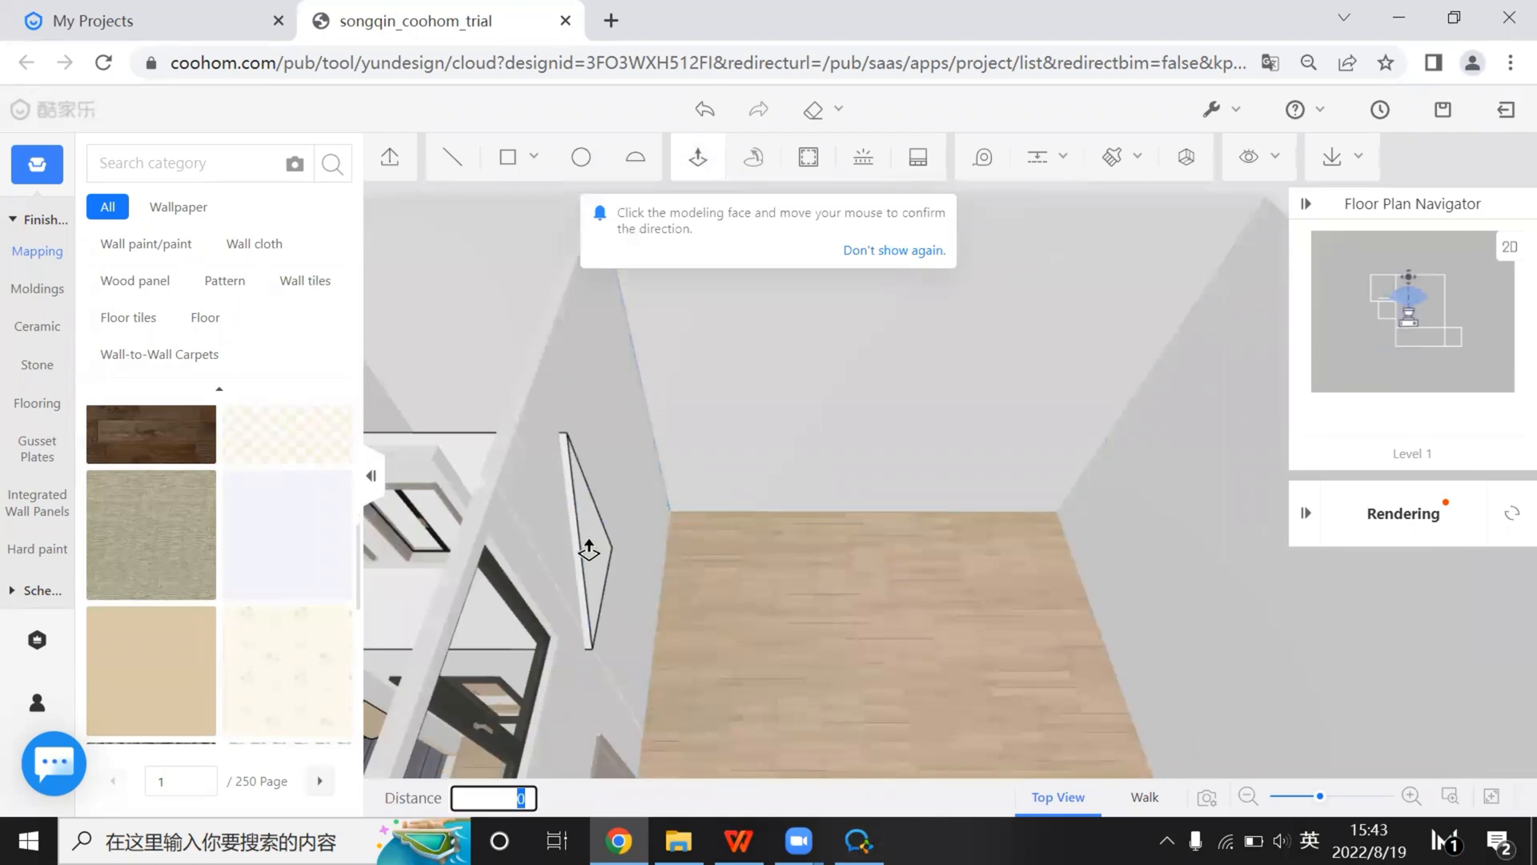
# Inspect the roof block around the two narrow windows, compare it with the reference house picture in WPS, and return to Coohom
pyautogui.click(738, 840)
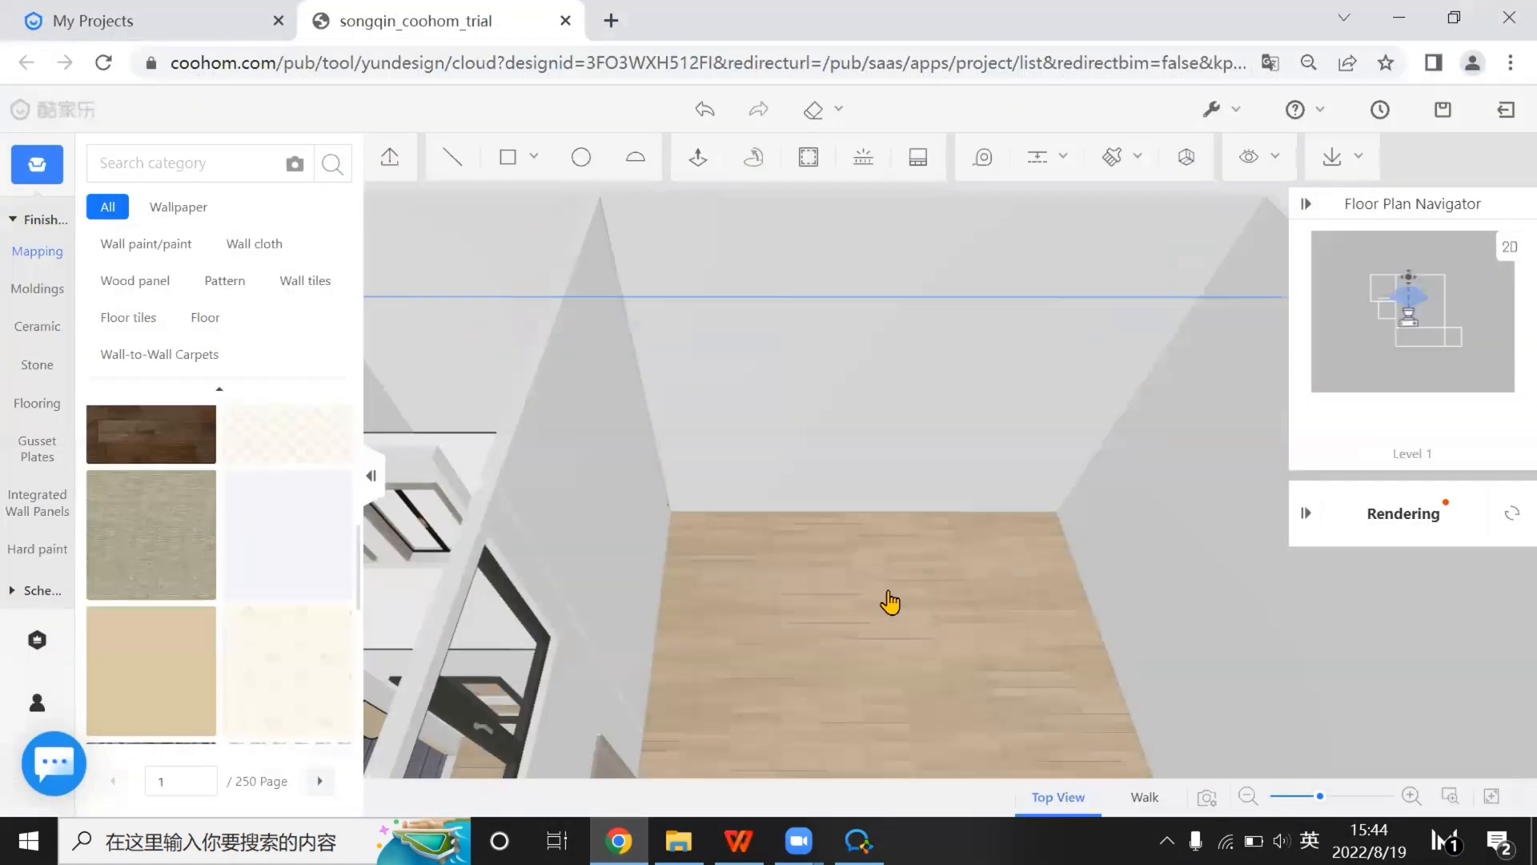
pyautogui.moveTo(889, 601); pyautogui.dragTo(1029, 309)
pyautogui.scroll(5, 1029, 309)
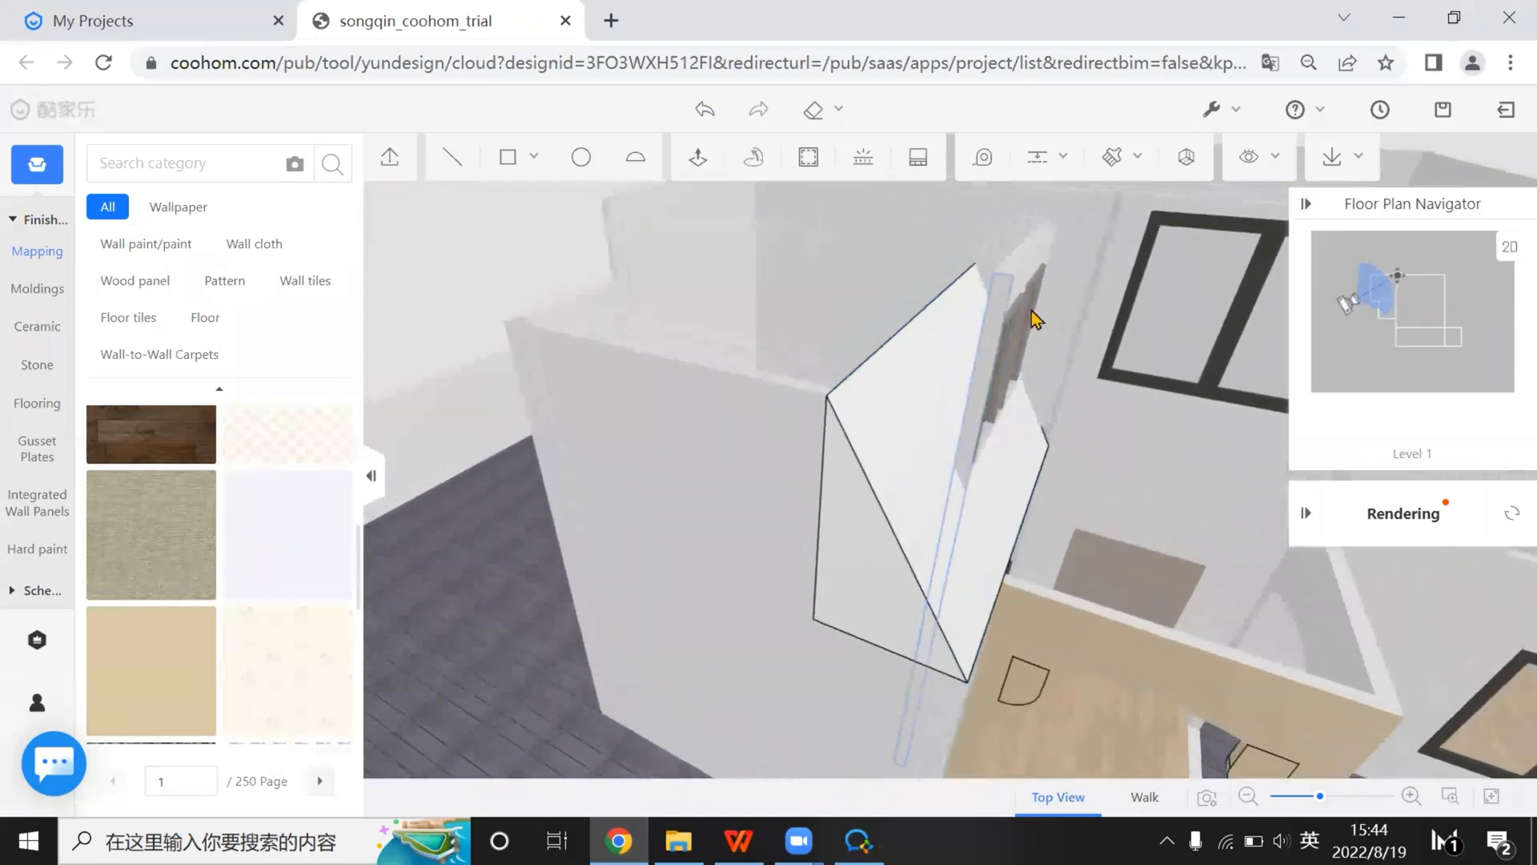
pyautogui.moveTo(977, 461); pyautogui.dragTo(796, 315)
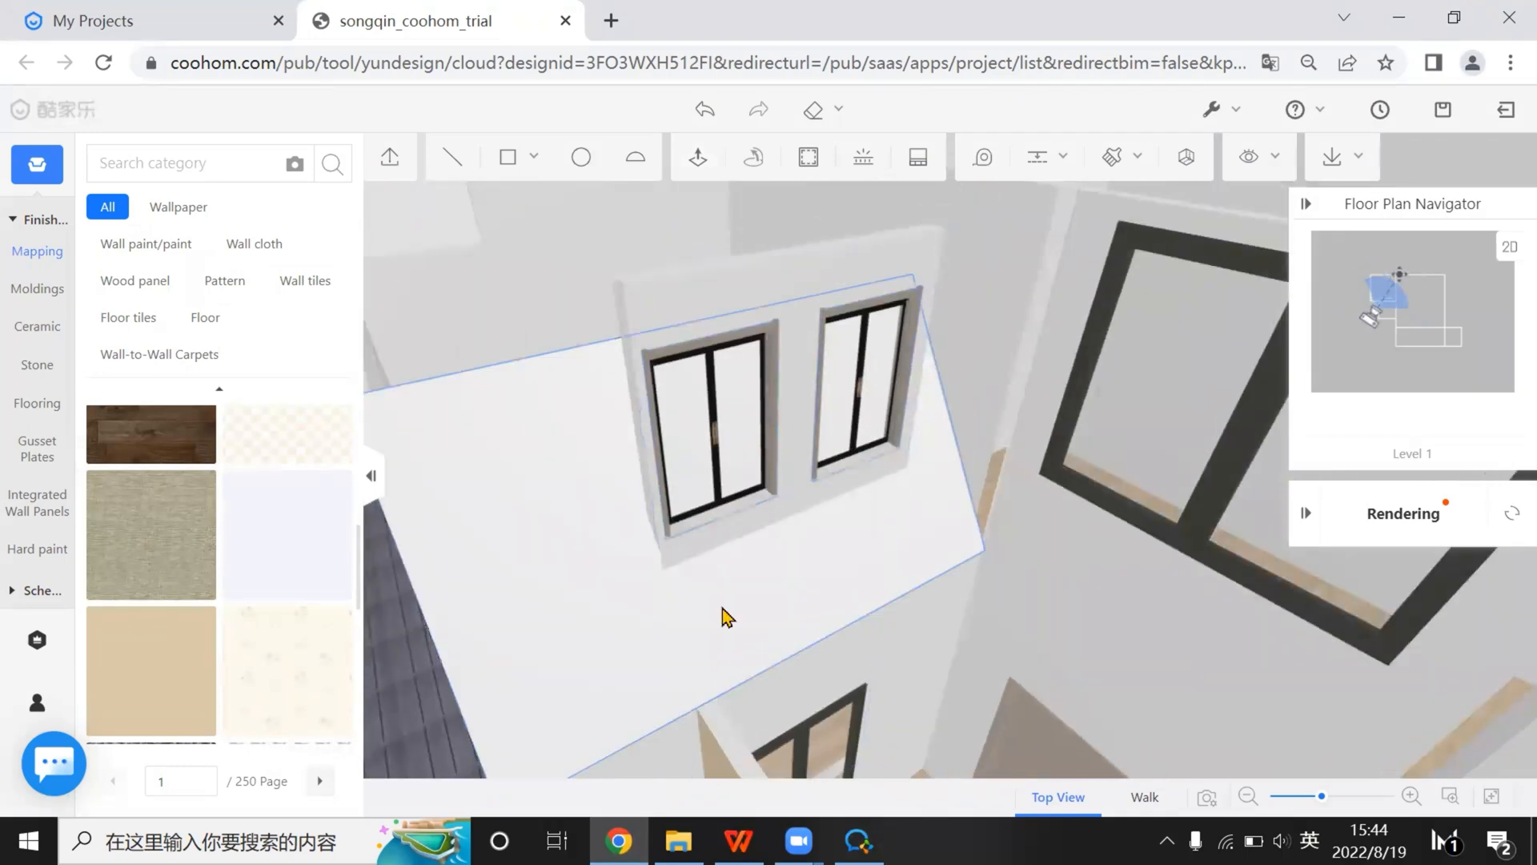
pyautogui.moveTo(728, 618); pyautogui.dragTo(823, 304)
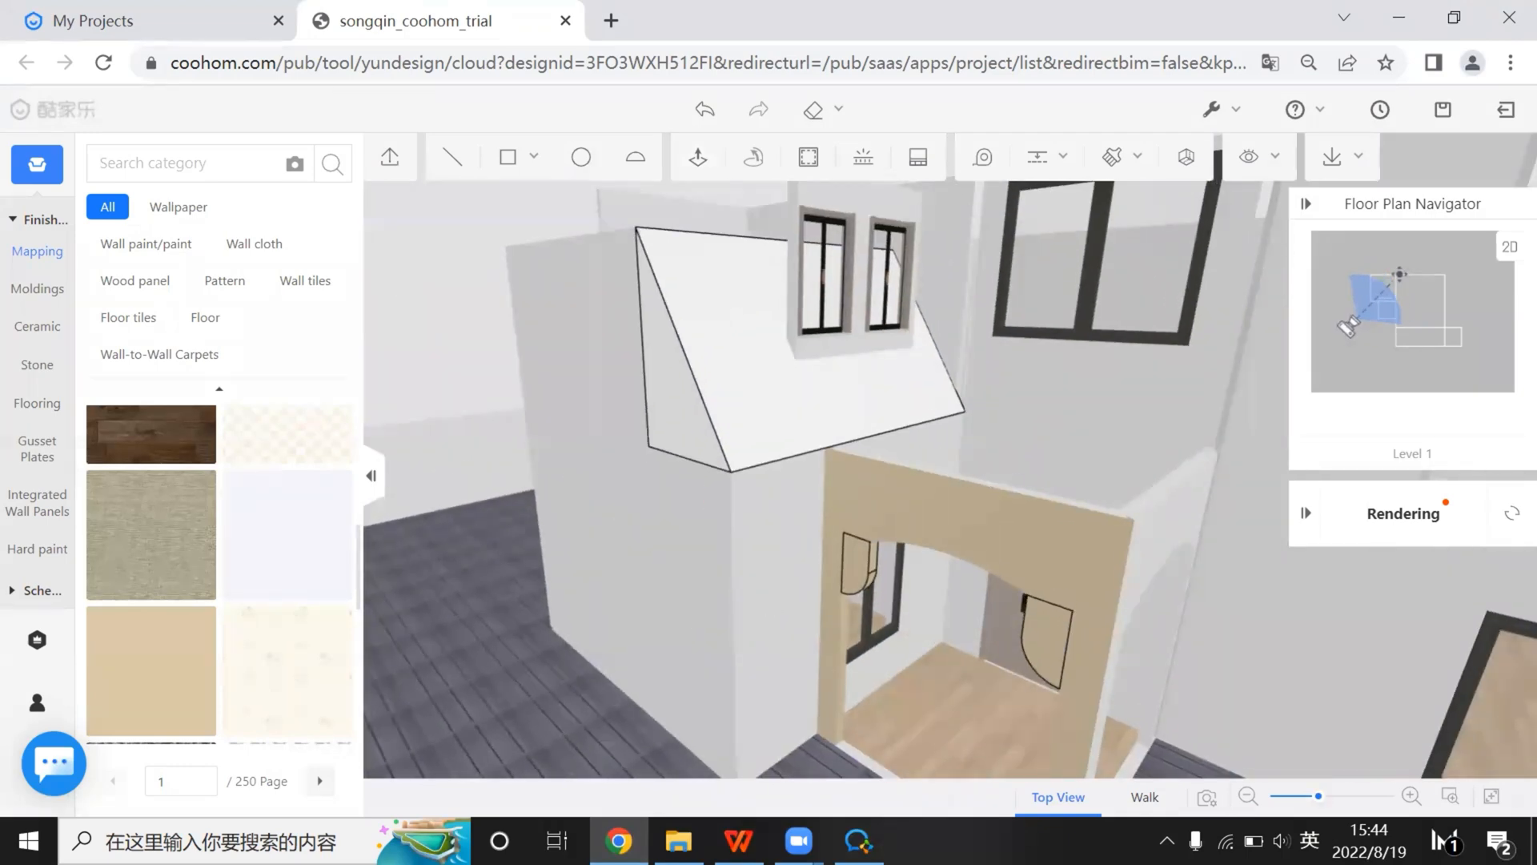
pyautogui.click(739, 841)
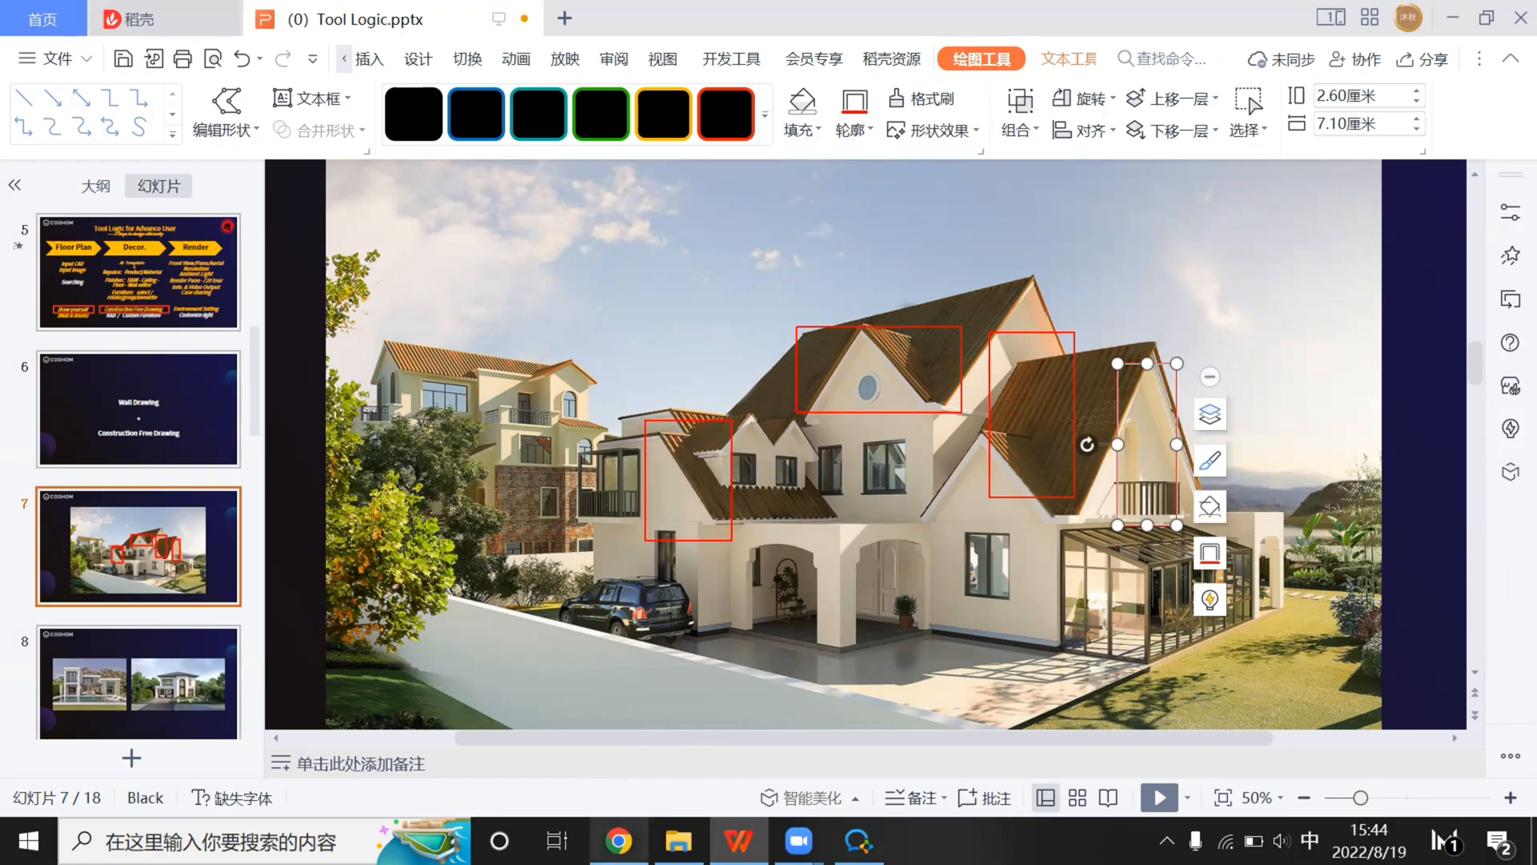
pyautogui.hotkey('alt', 'Tab')
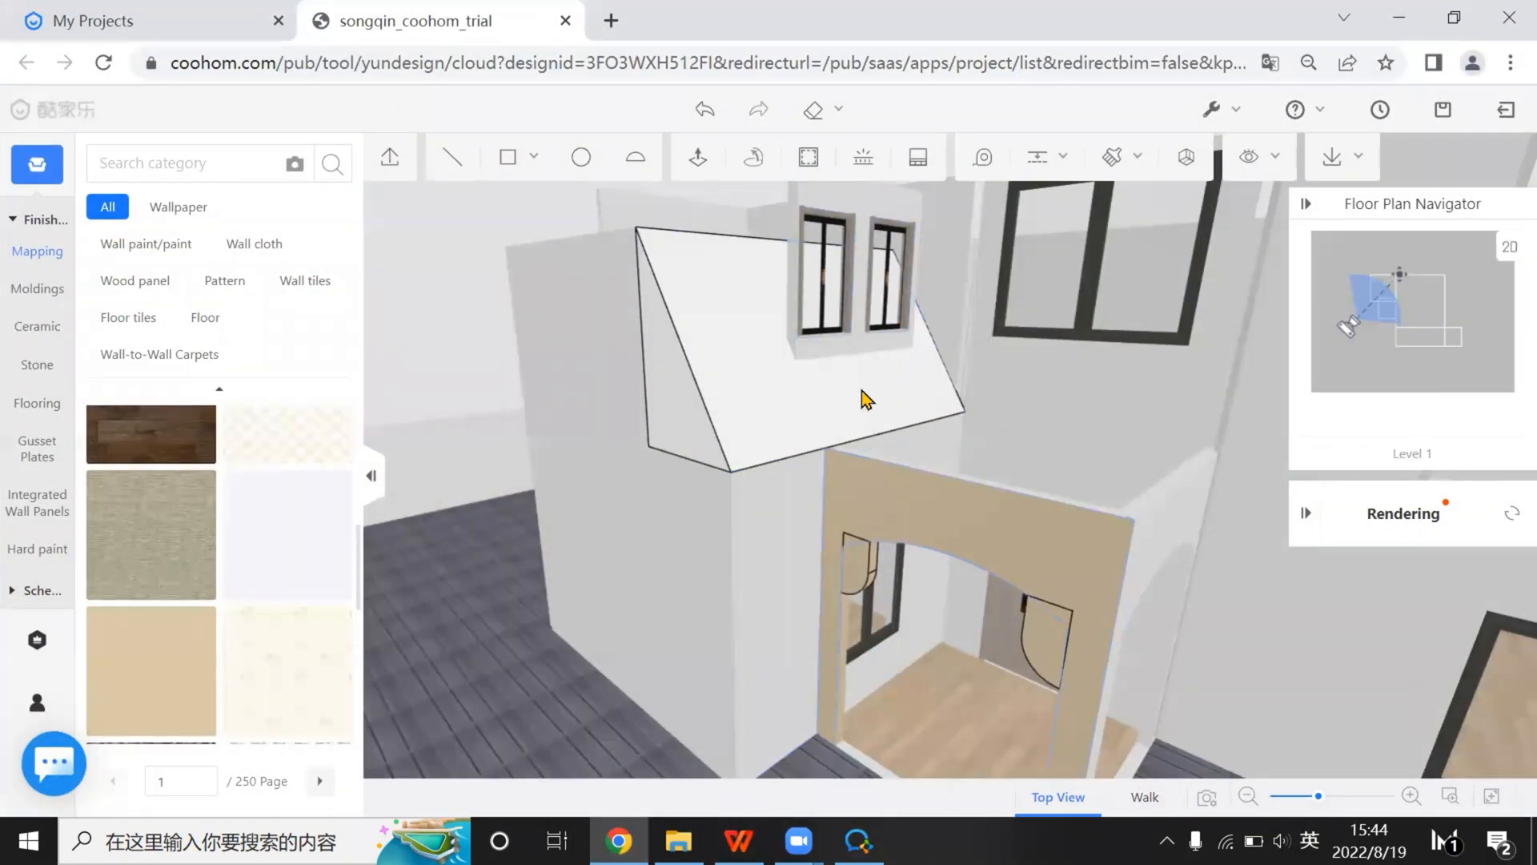
# Exit the custom modelling environment with the roof block kept and return to the main house design
pyautogui.press('q')
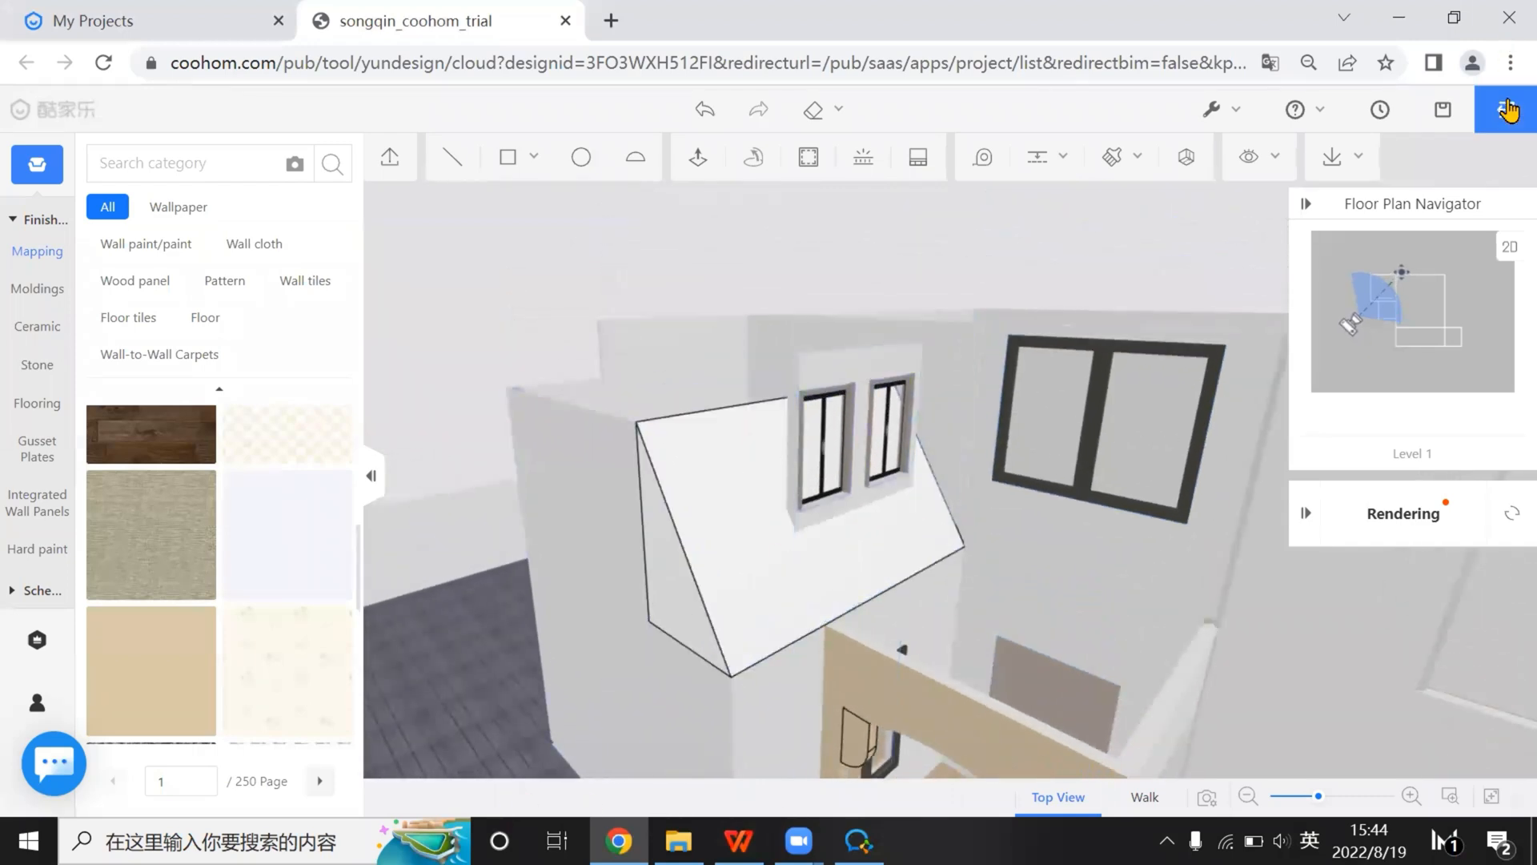
pyautogui.click(1503, 102)
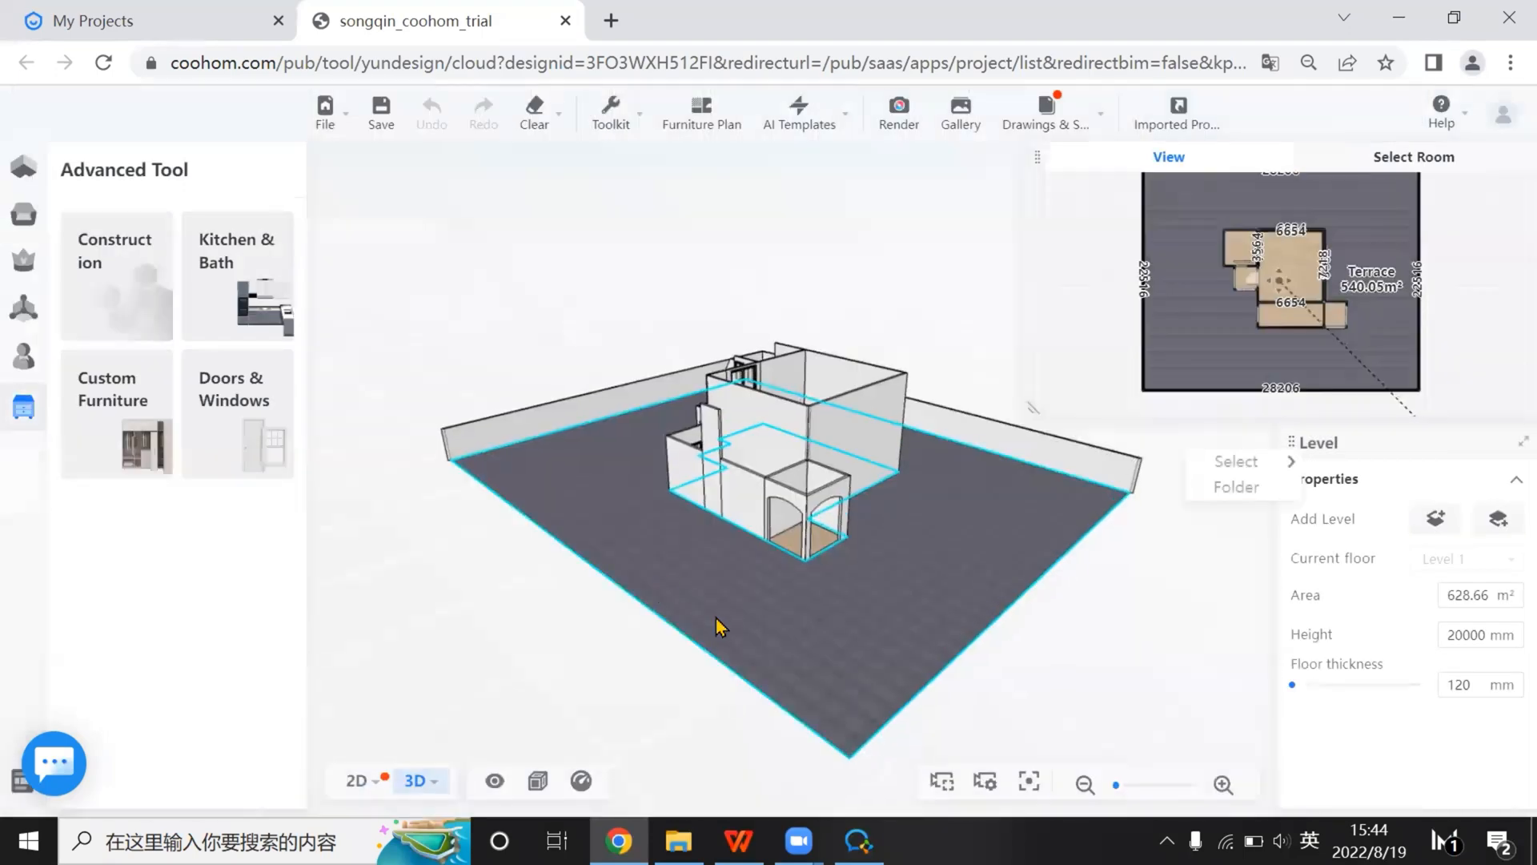
# Set the height of both narrow windows in the short wall above the sloped roof to 800 mm
pyautogui.moveTo(721, 628); pyautogui.dragTo(793, 545)
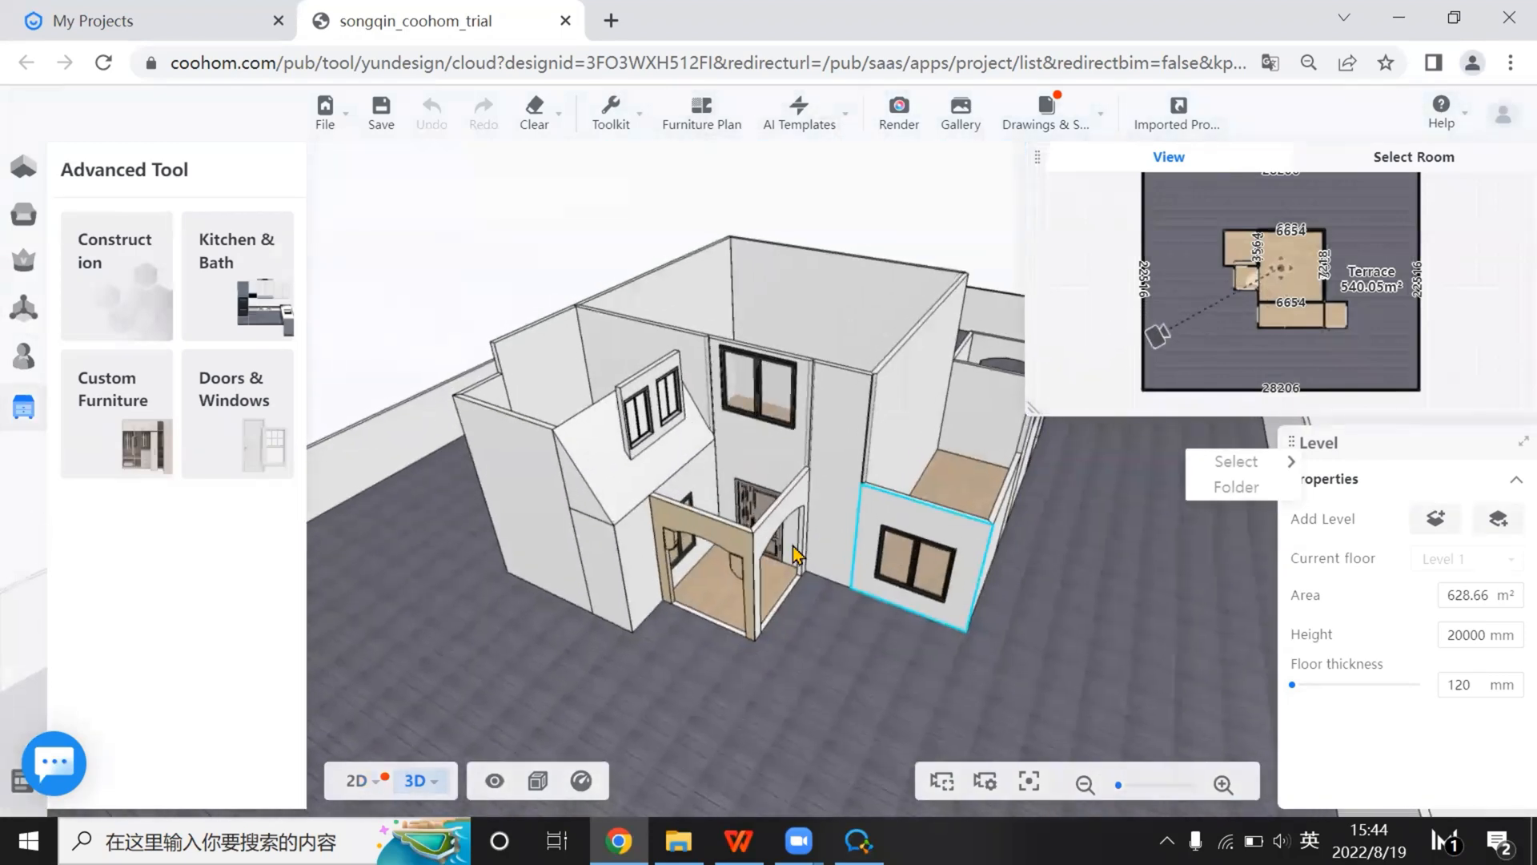
pyautogui.scroll(10, 901, 583)
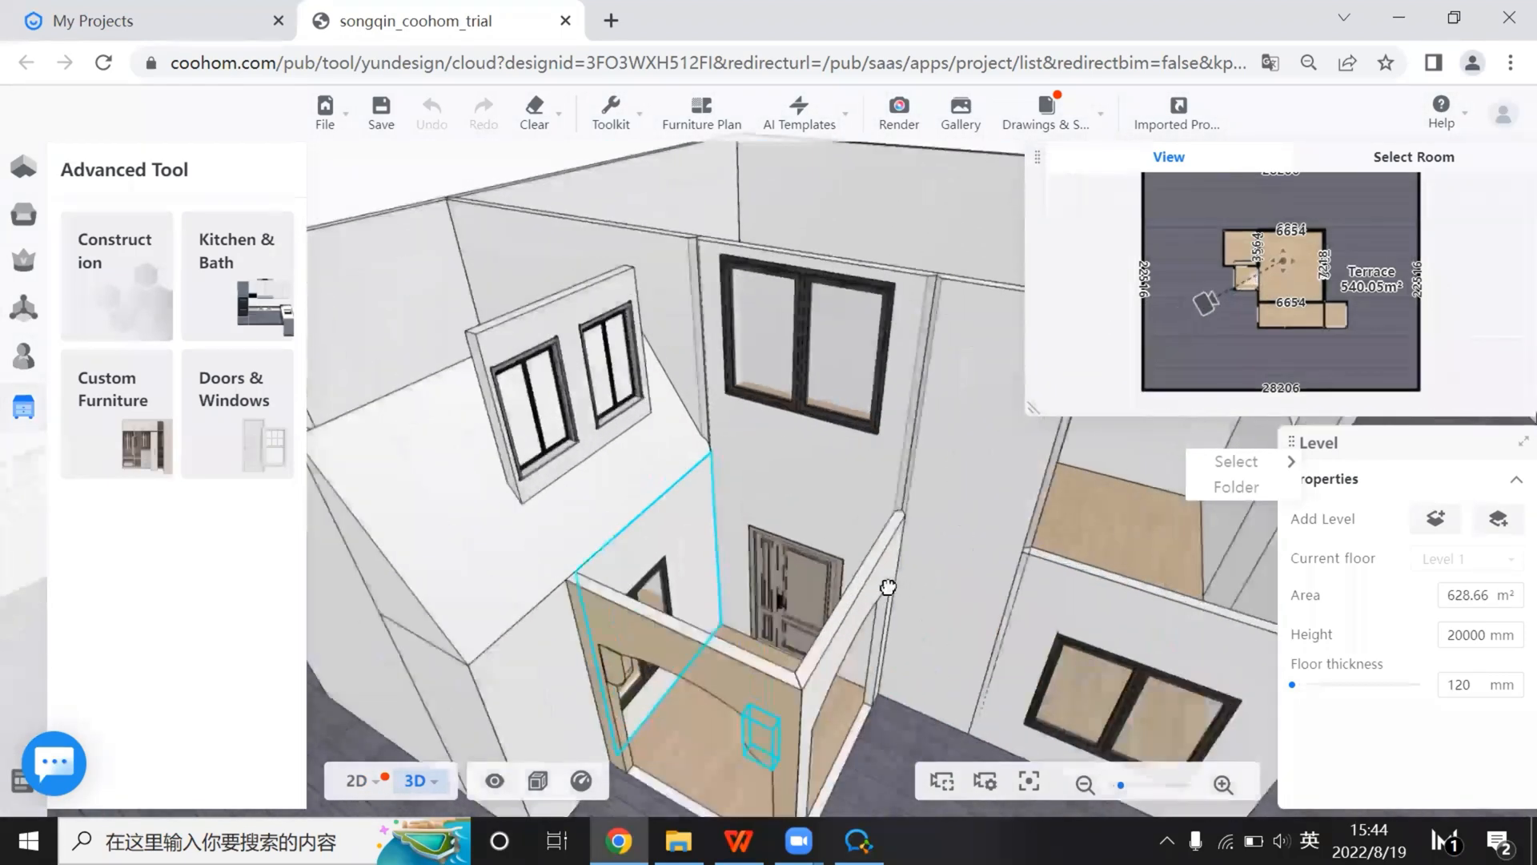
pyautogui.scroll(-1, 871, 582)
pyautogui.scroll(5, 593, 502)
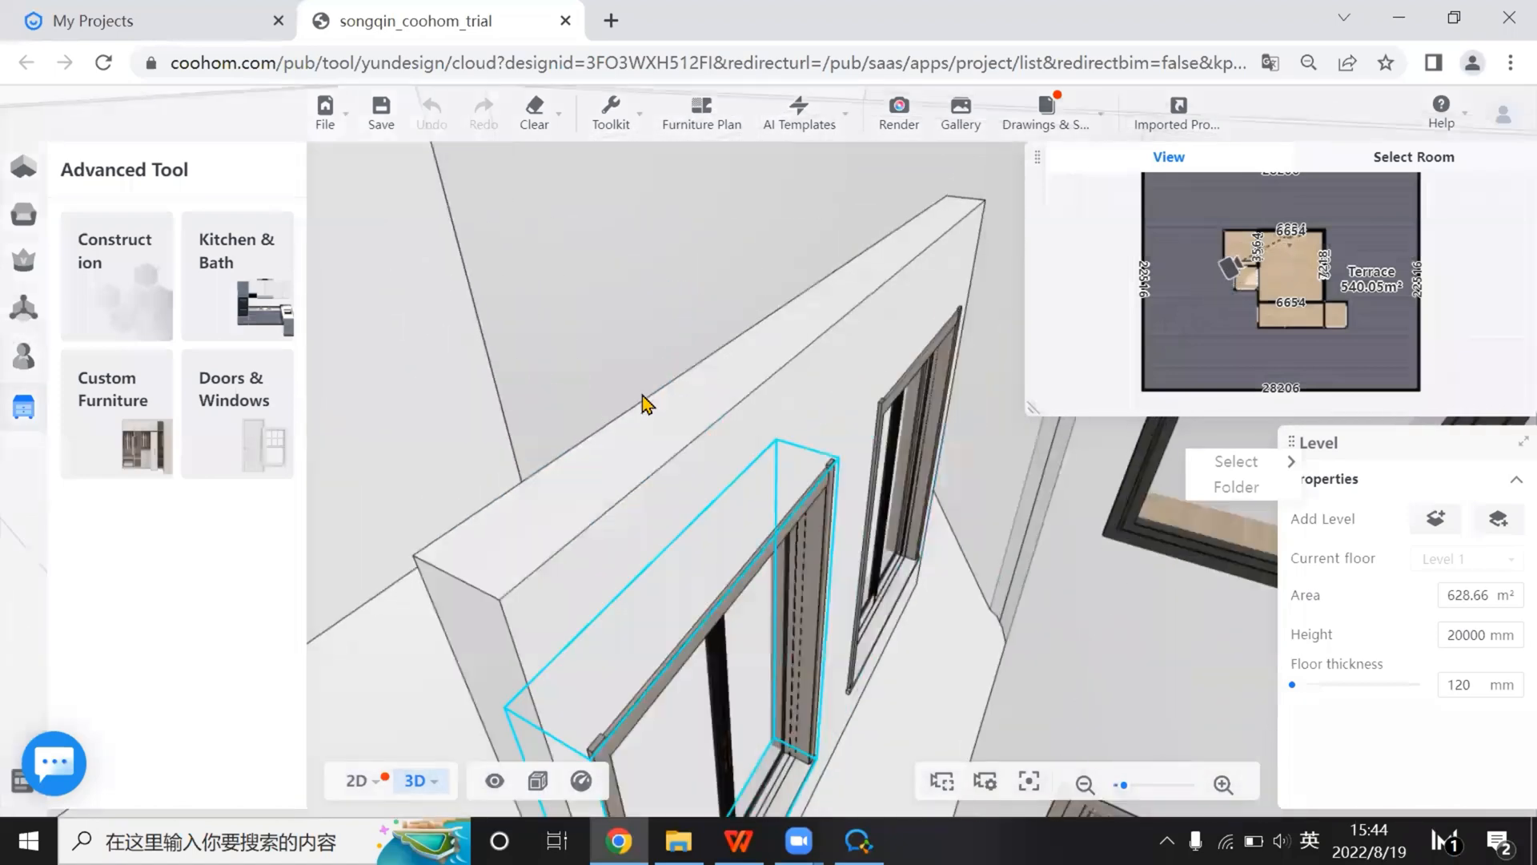
pyautogui.scroll(3, 519, 728)
pyautogui.scroll(-3, 519, 728)
pyautogui.scroll(-4, 568, 401)
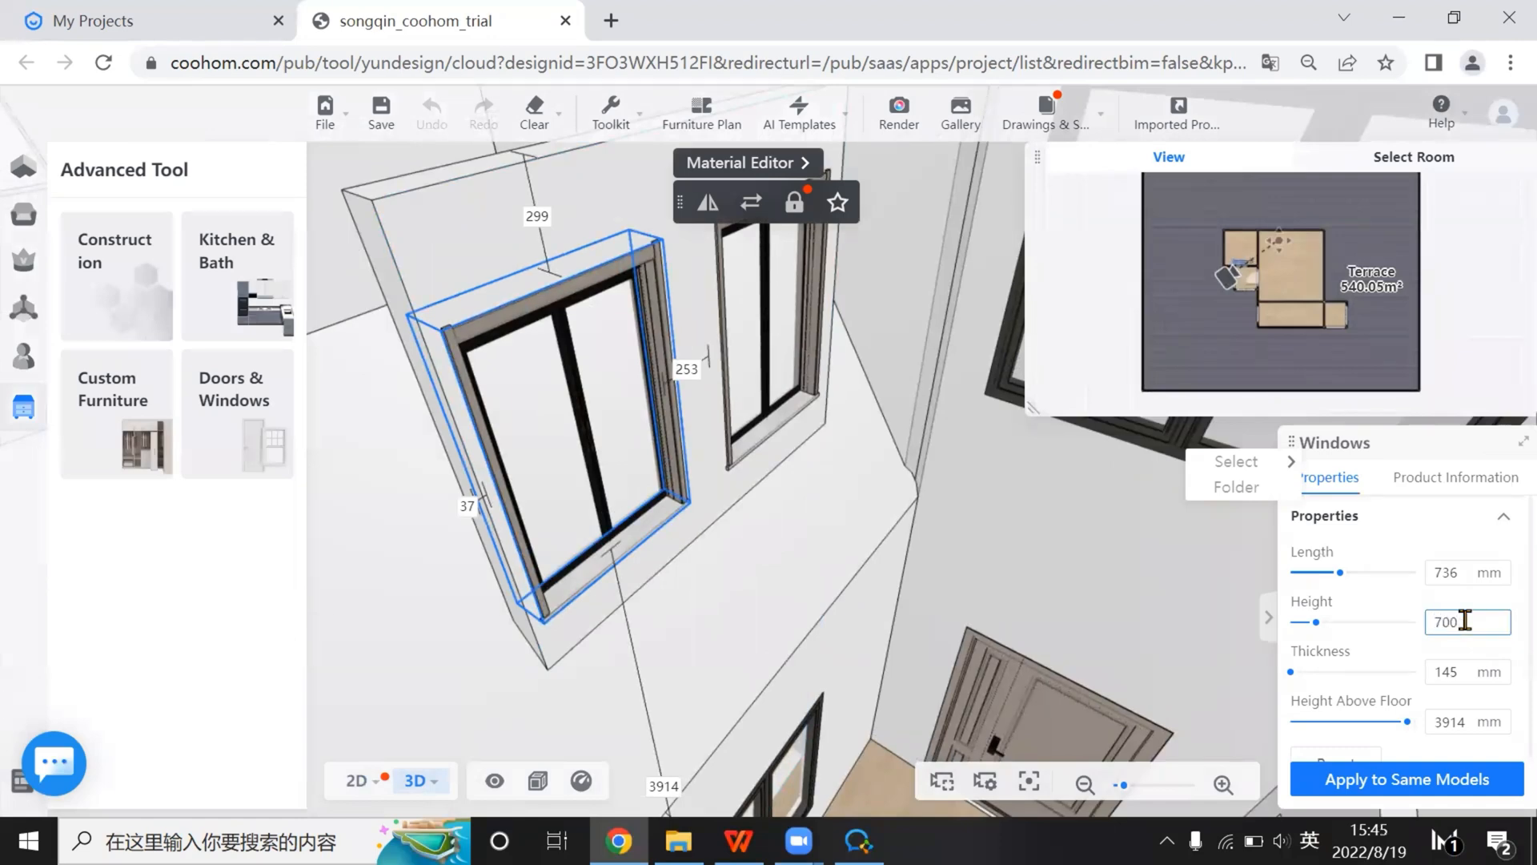
pyautogui.click(1505, 270)
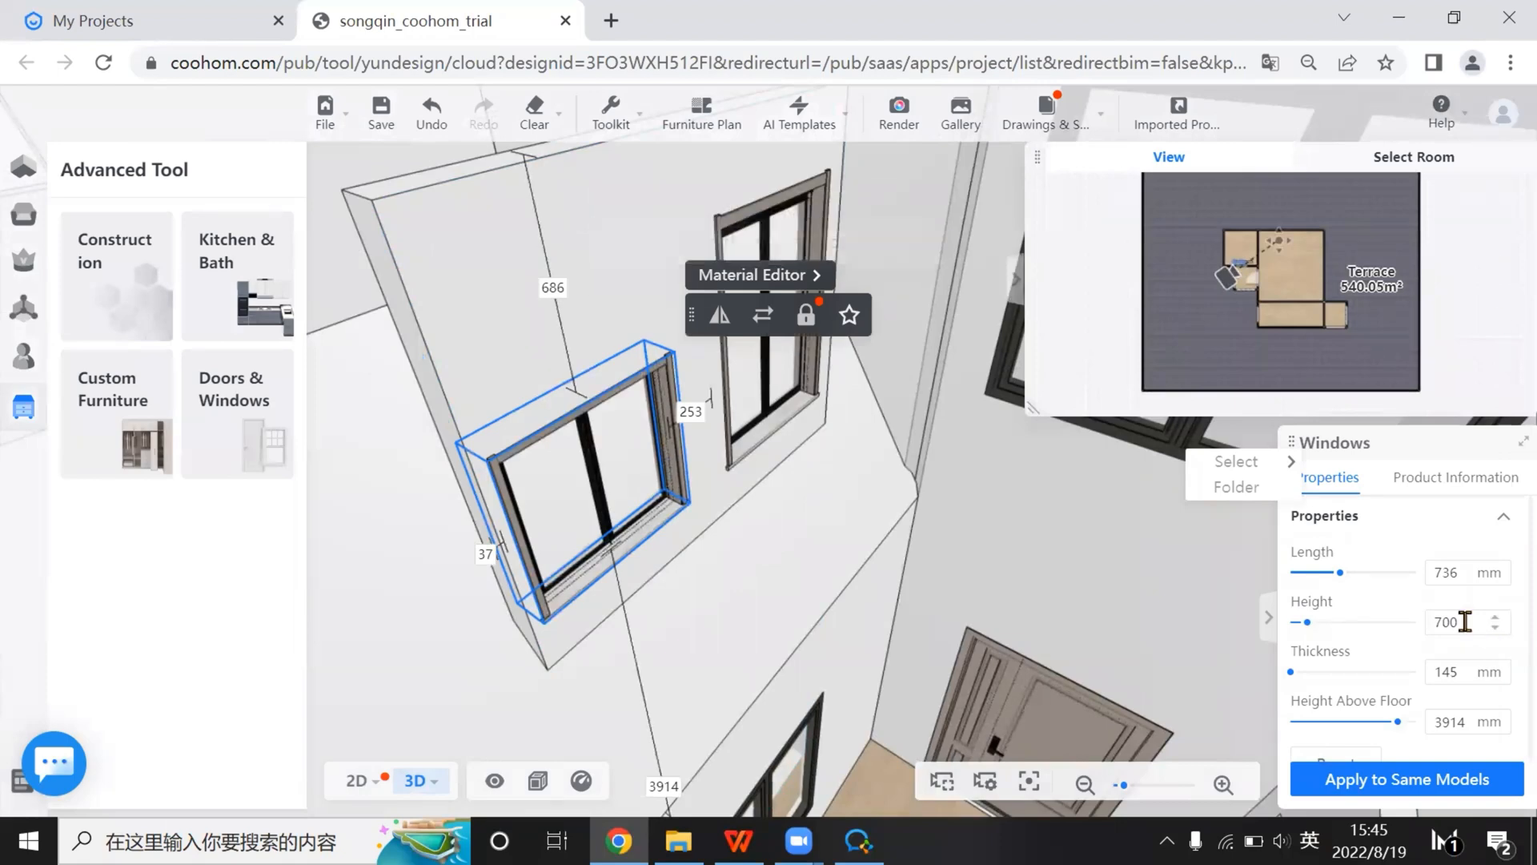
pyautogui.press('Return')
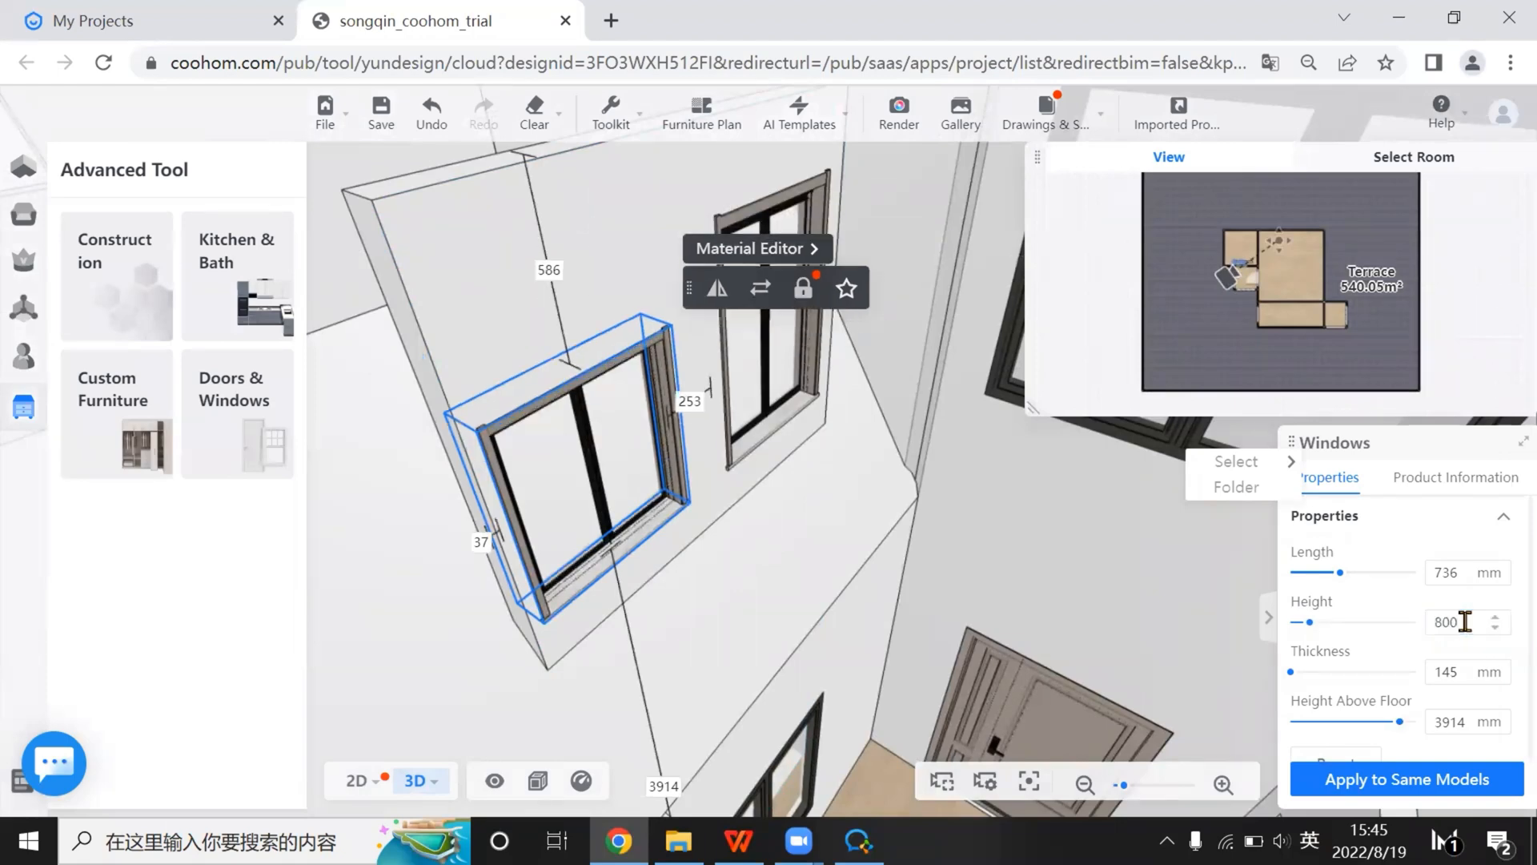
pyautogui.click(769, 416)
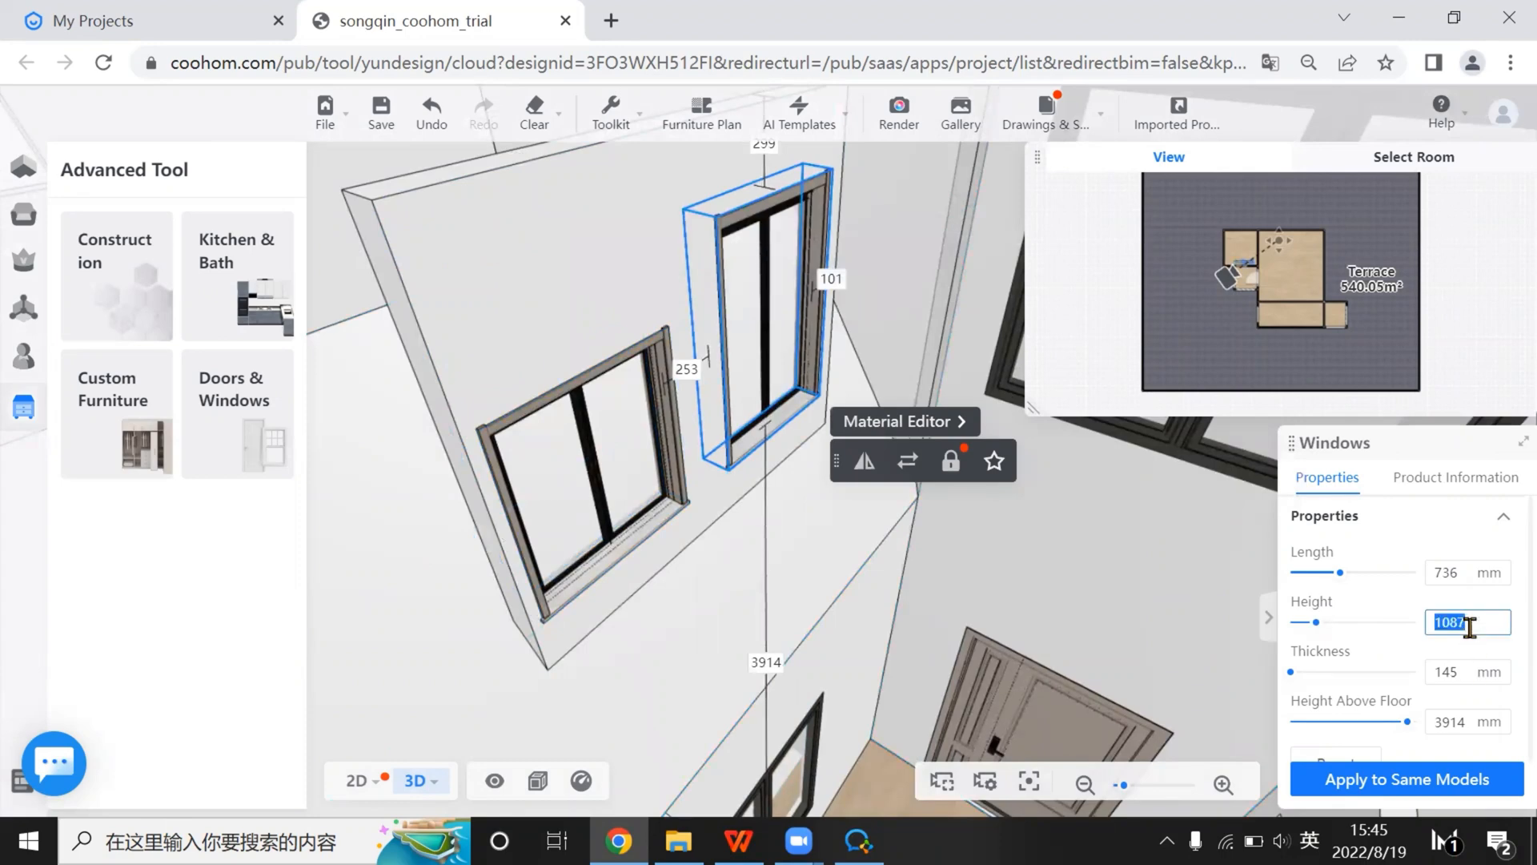
pyautogui.press('Return')
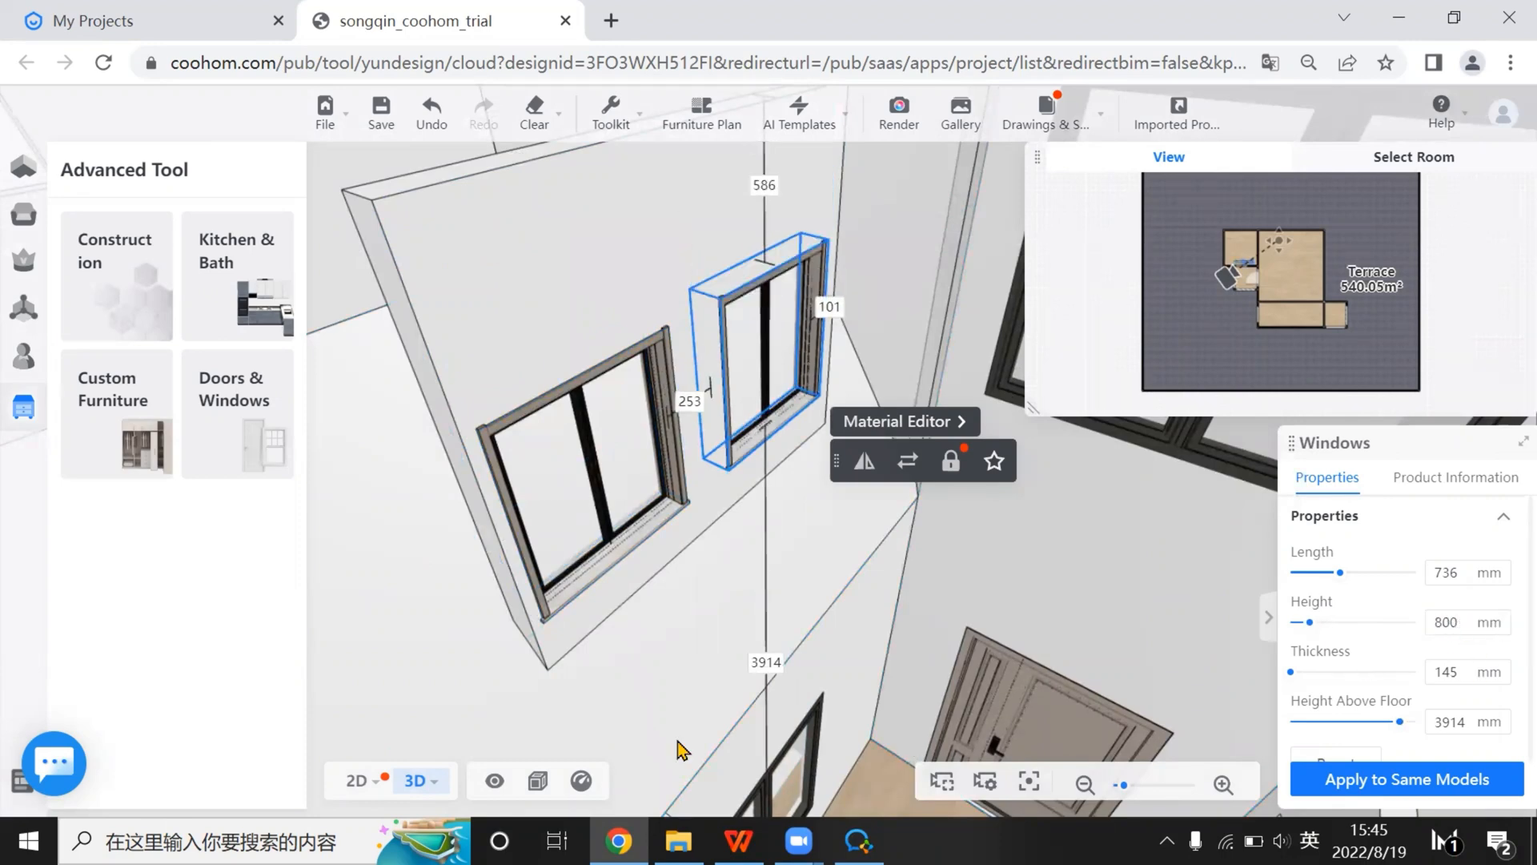
# Switch to the 2D floor plan and select the door opening in the short wall that holds the two narrow windows
pyautogui.click(358, 789)
pyautogui.scroll(5, 724, 413)
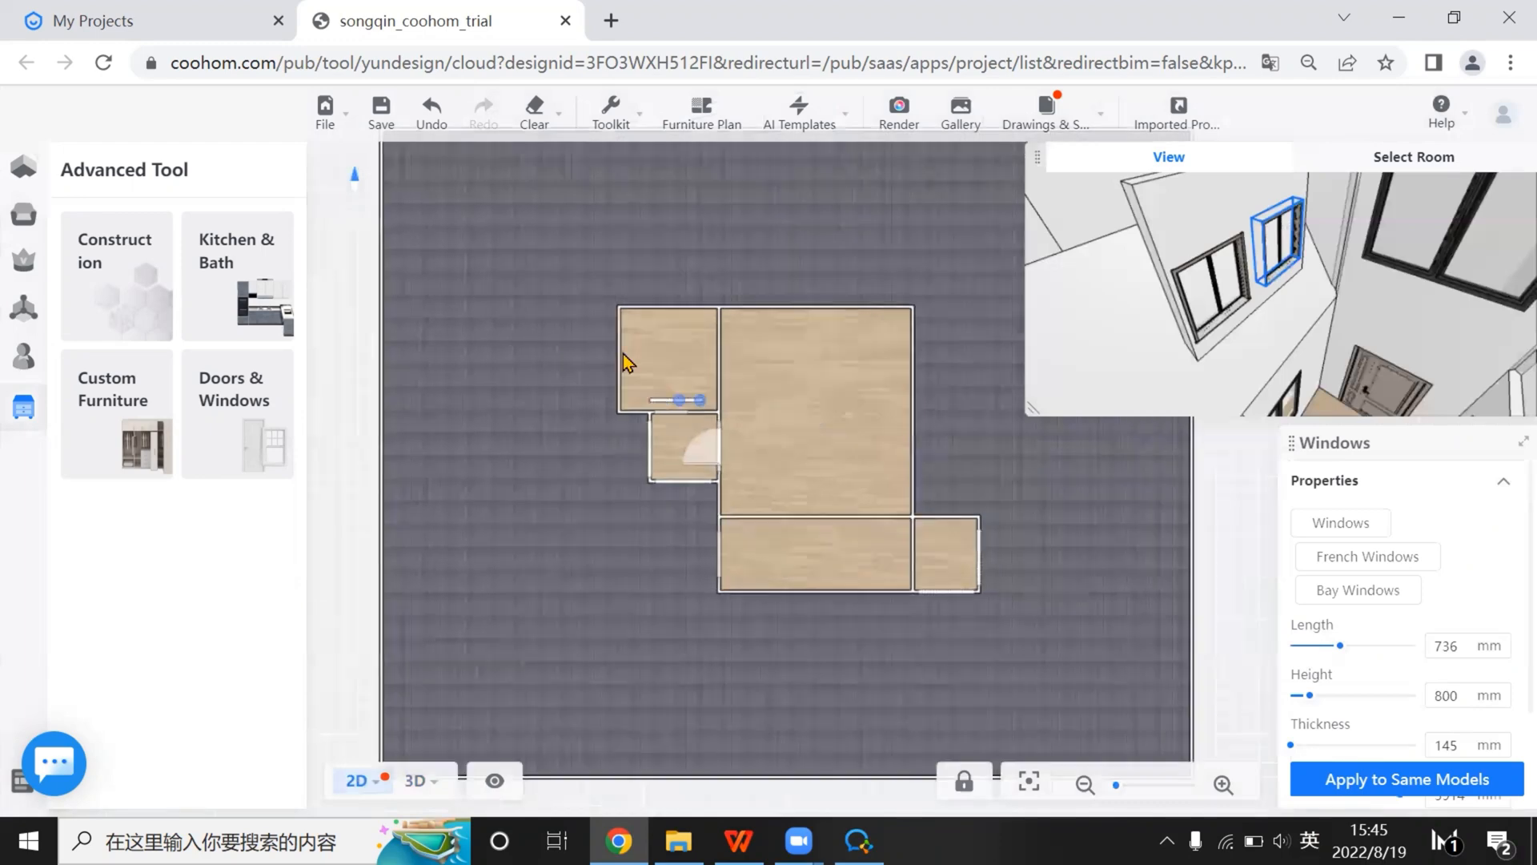
pyautogui.click(740, 437)
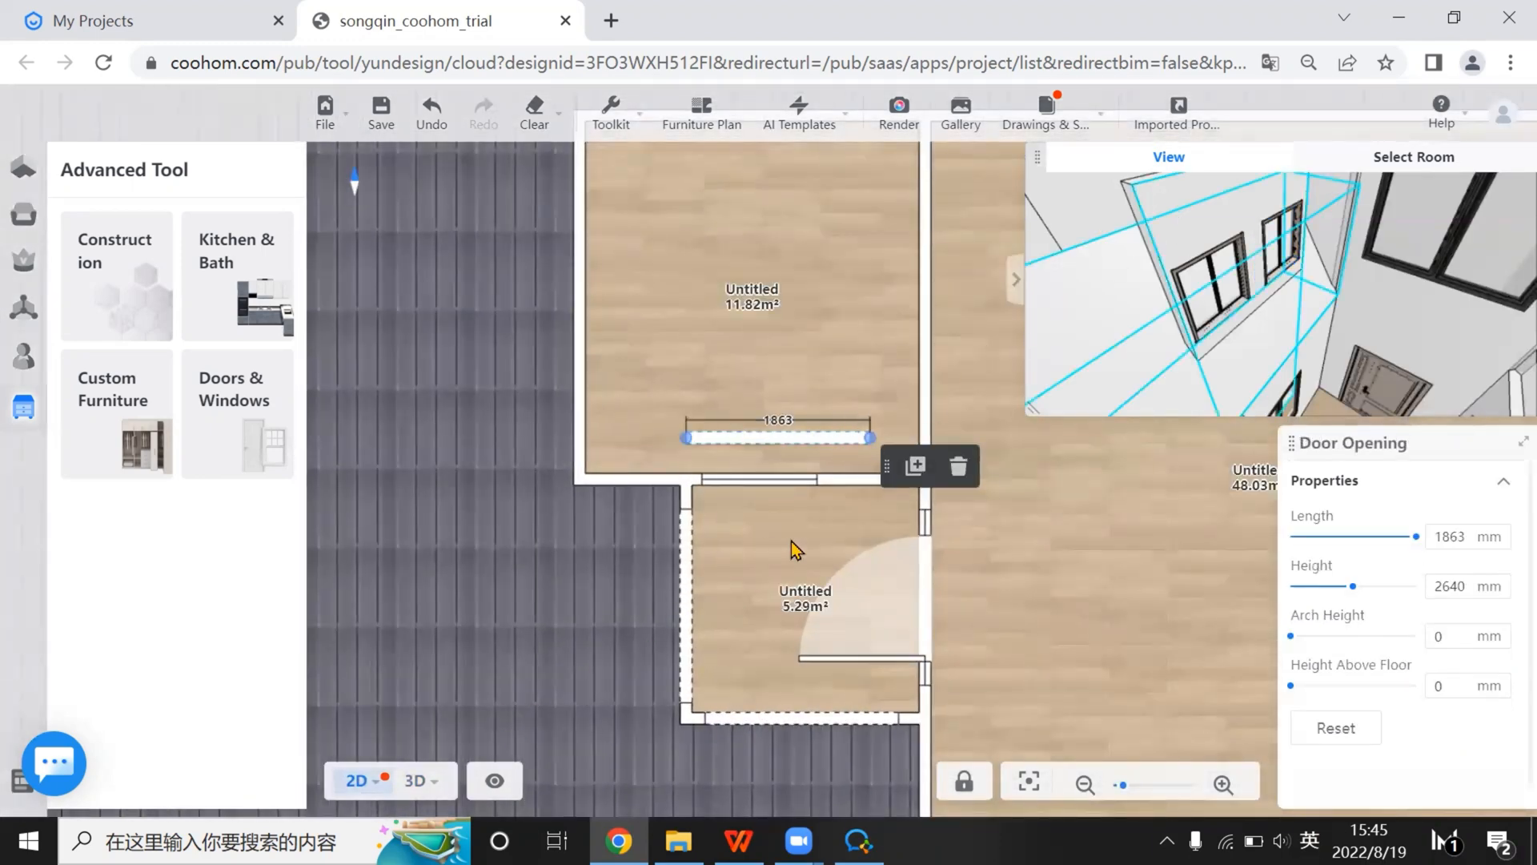
# Delete the door opening from the short freestanding wall inside the 11.82 m² room
pyautogui.scroll(3, 857, 470)
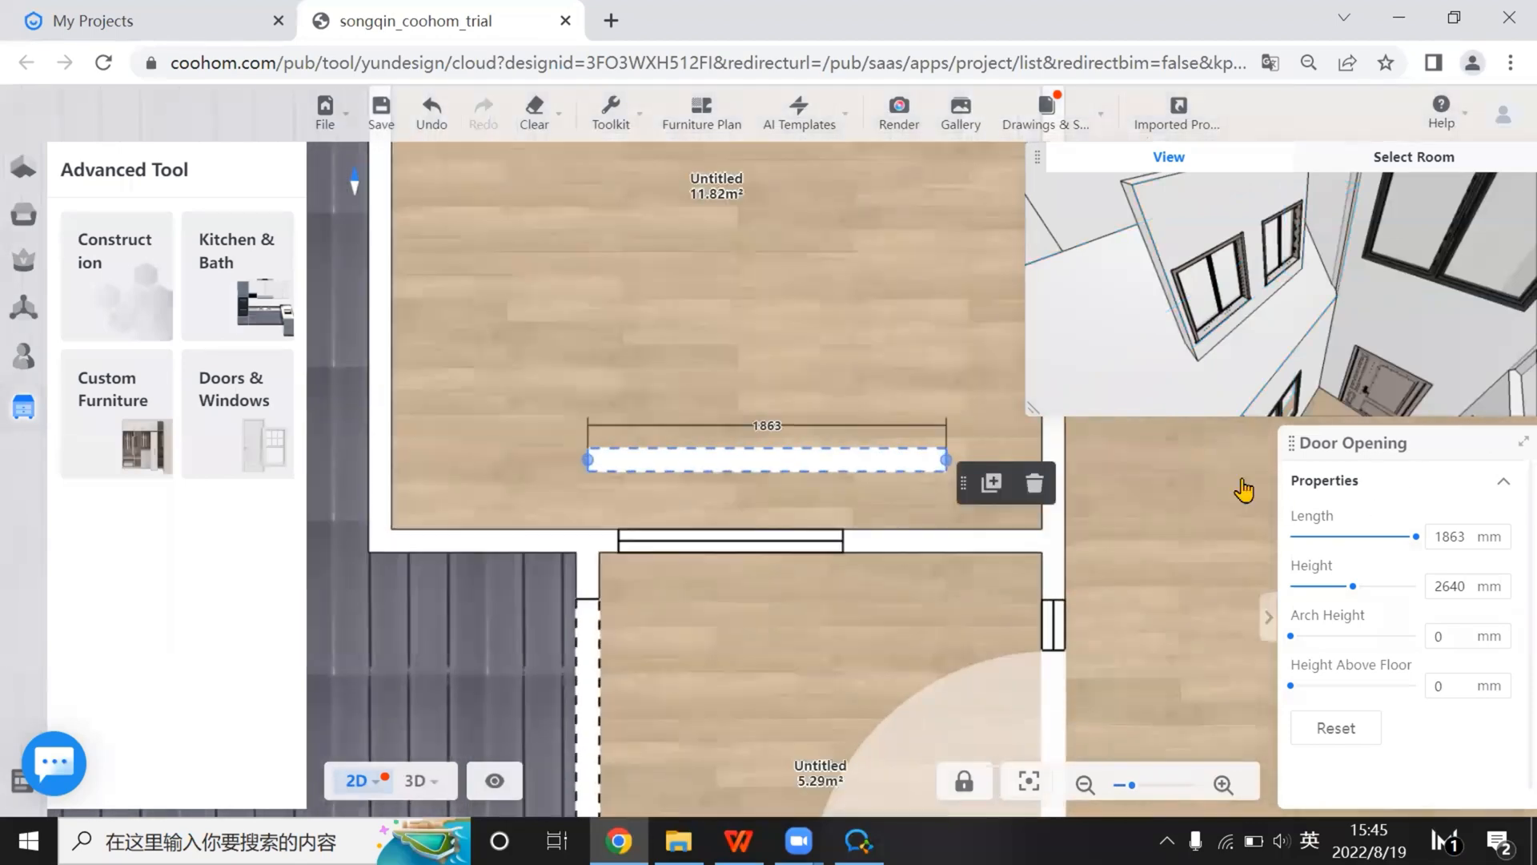
pyautogui.click(994, 485)
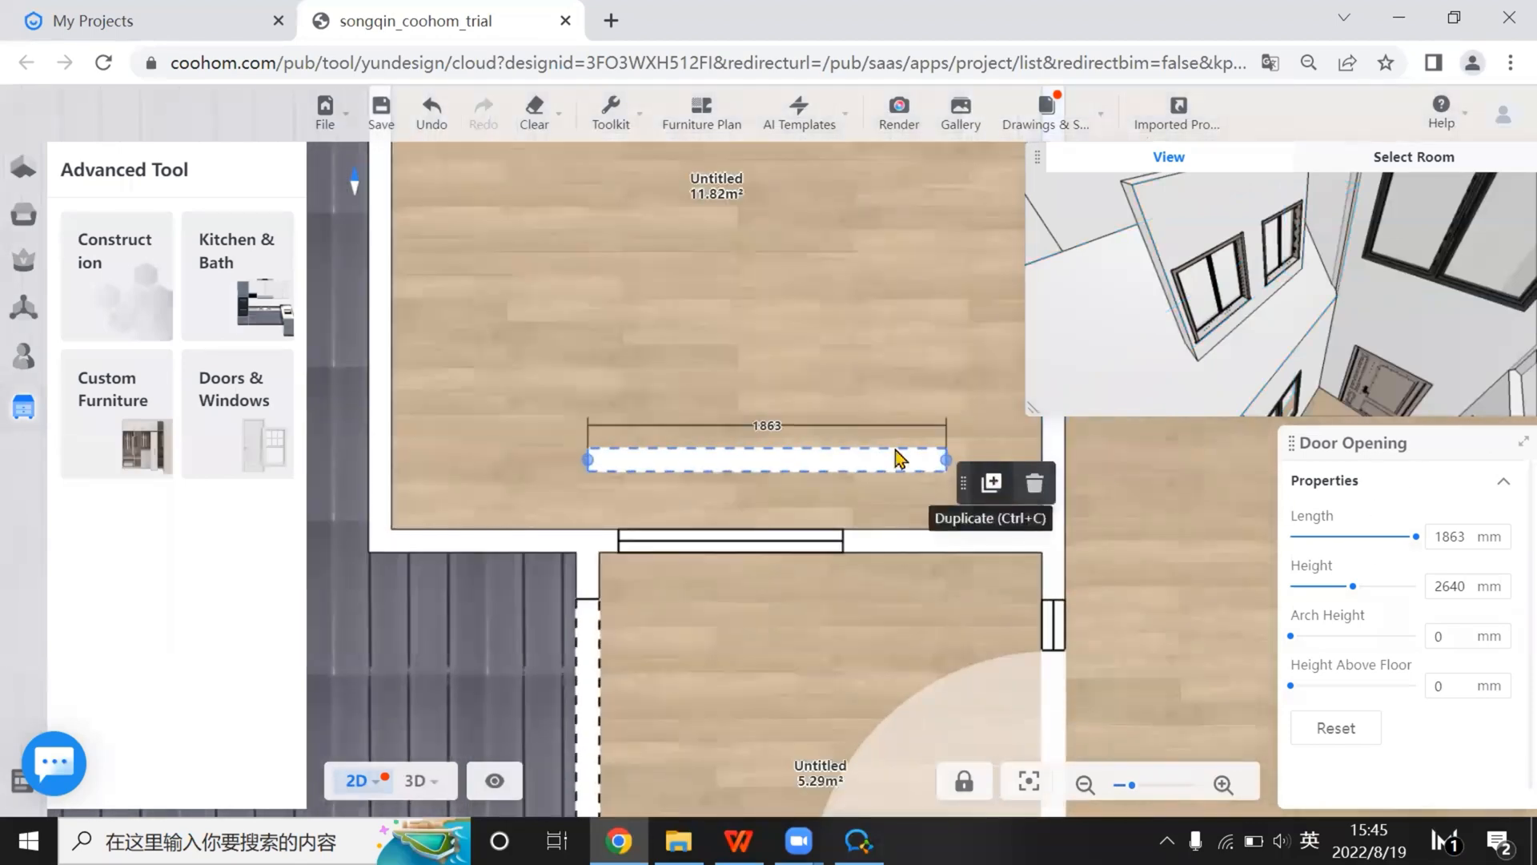
pyautogui.click(392, 255)
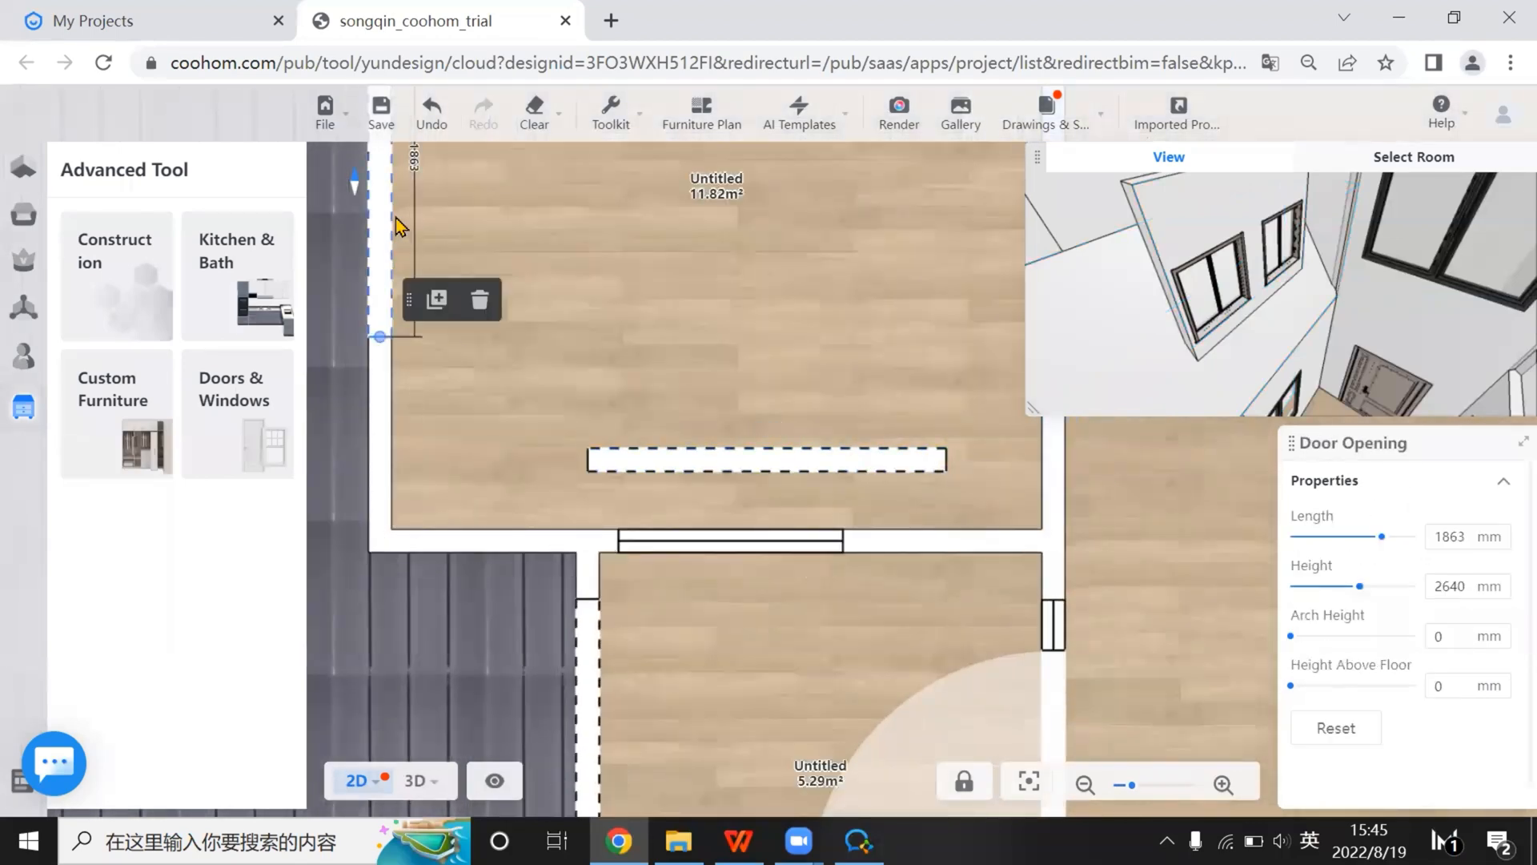
pyautogui.click(822, 472)
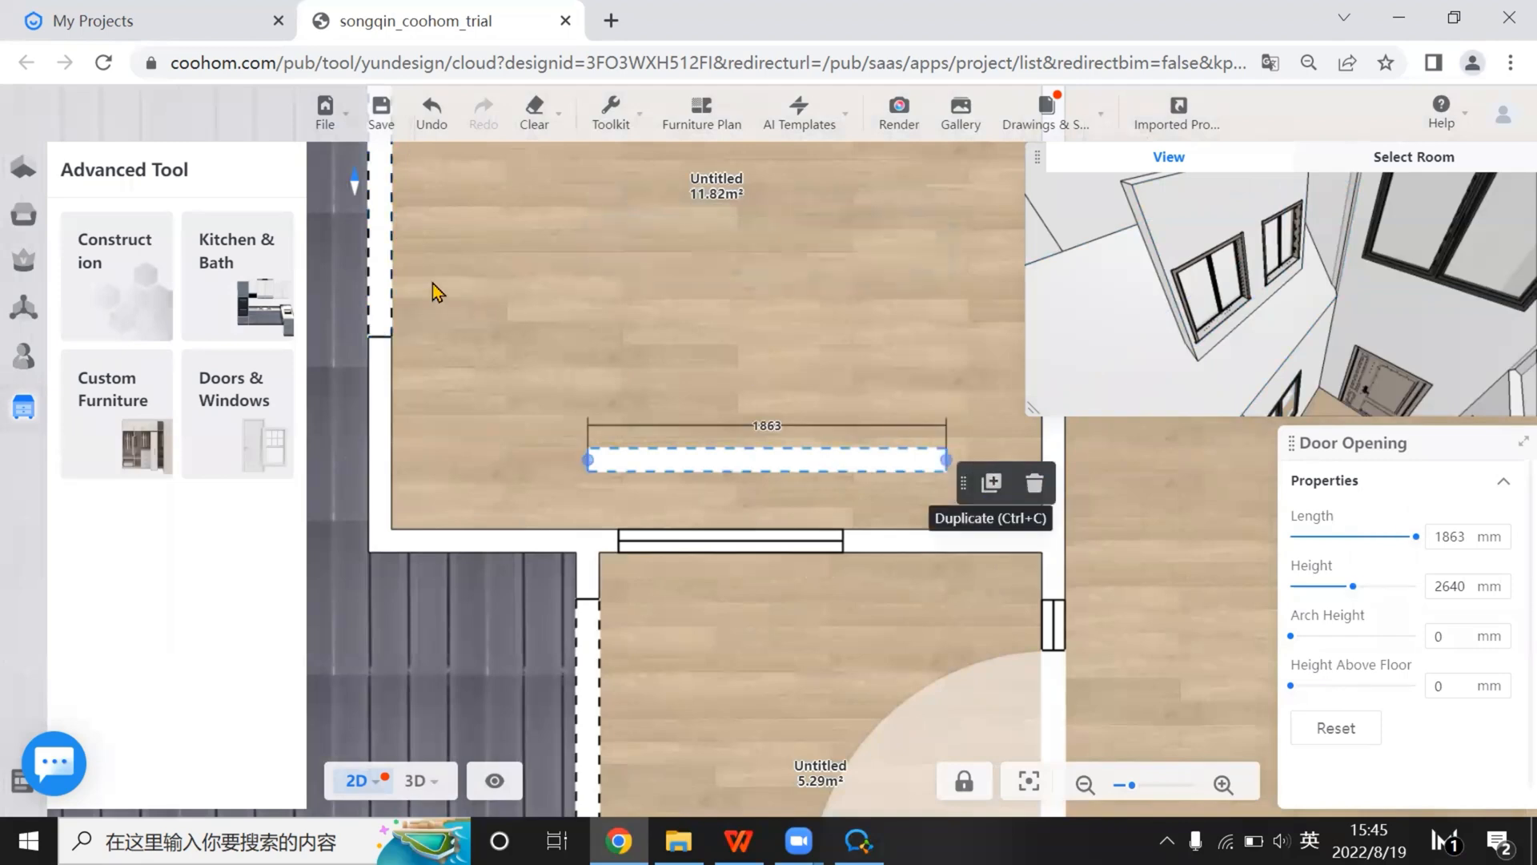
pyautogui.click(1030, 490)
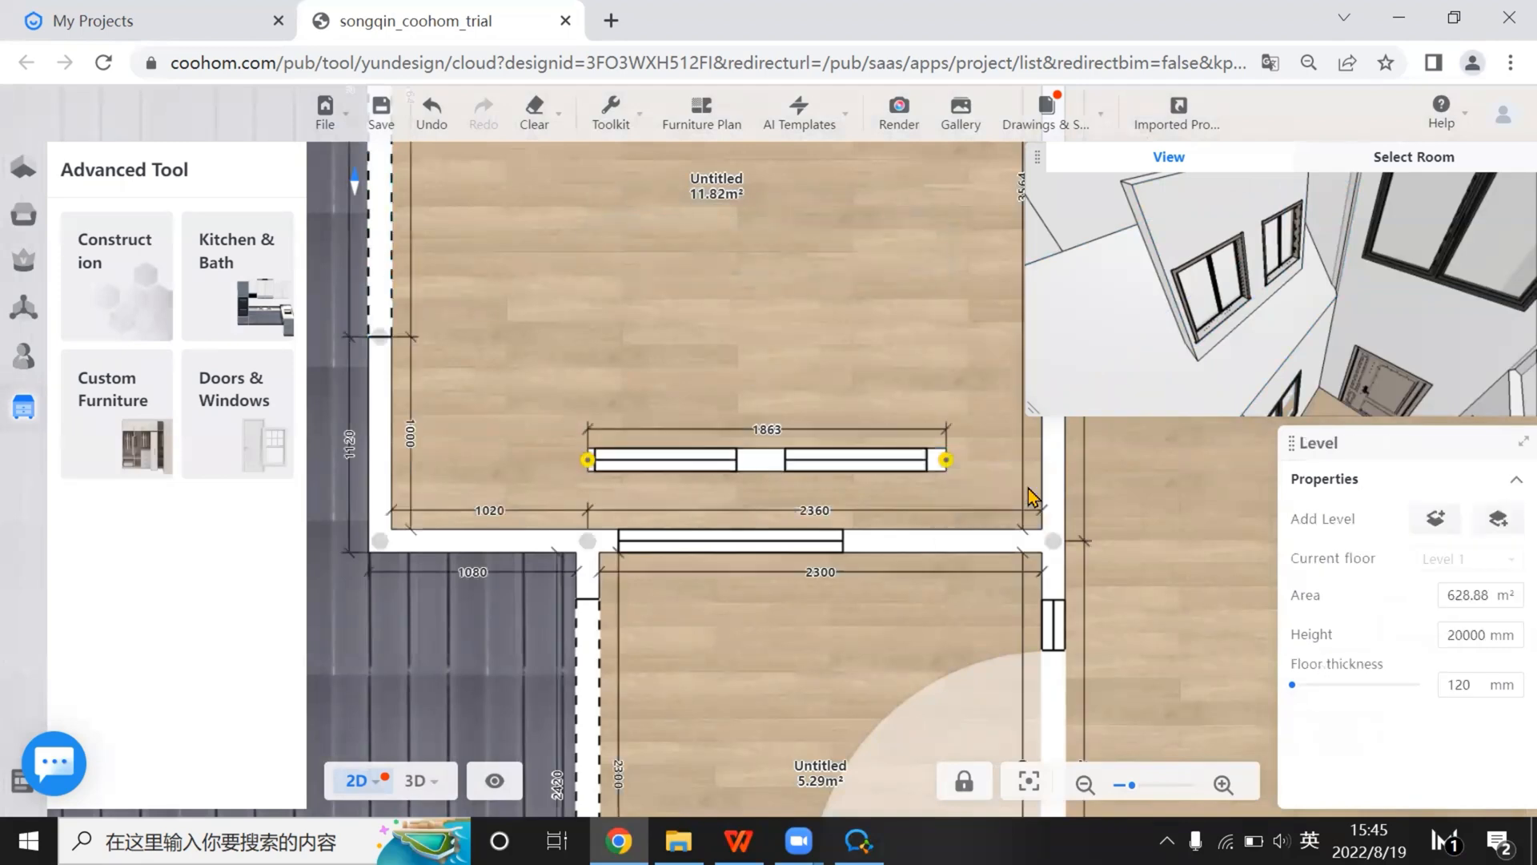
# Set the height of the short two-window wall to 5000 mm and inspect it against the sloped roof in 3D
pyautogui.click(744, 458)
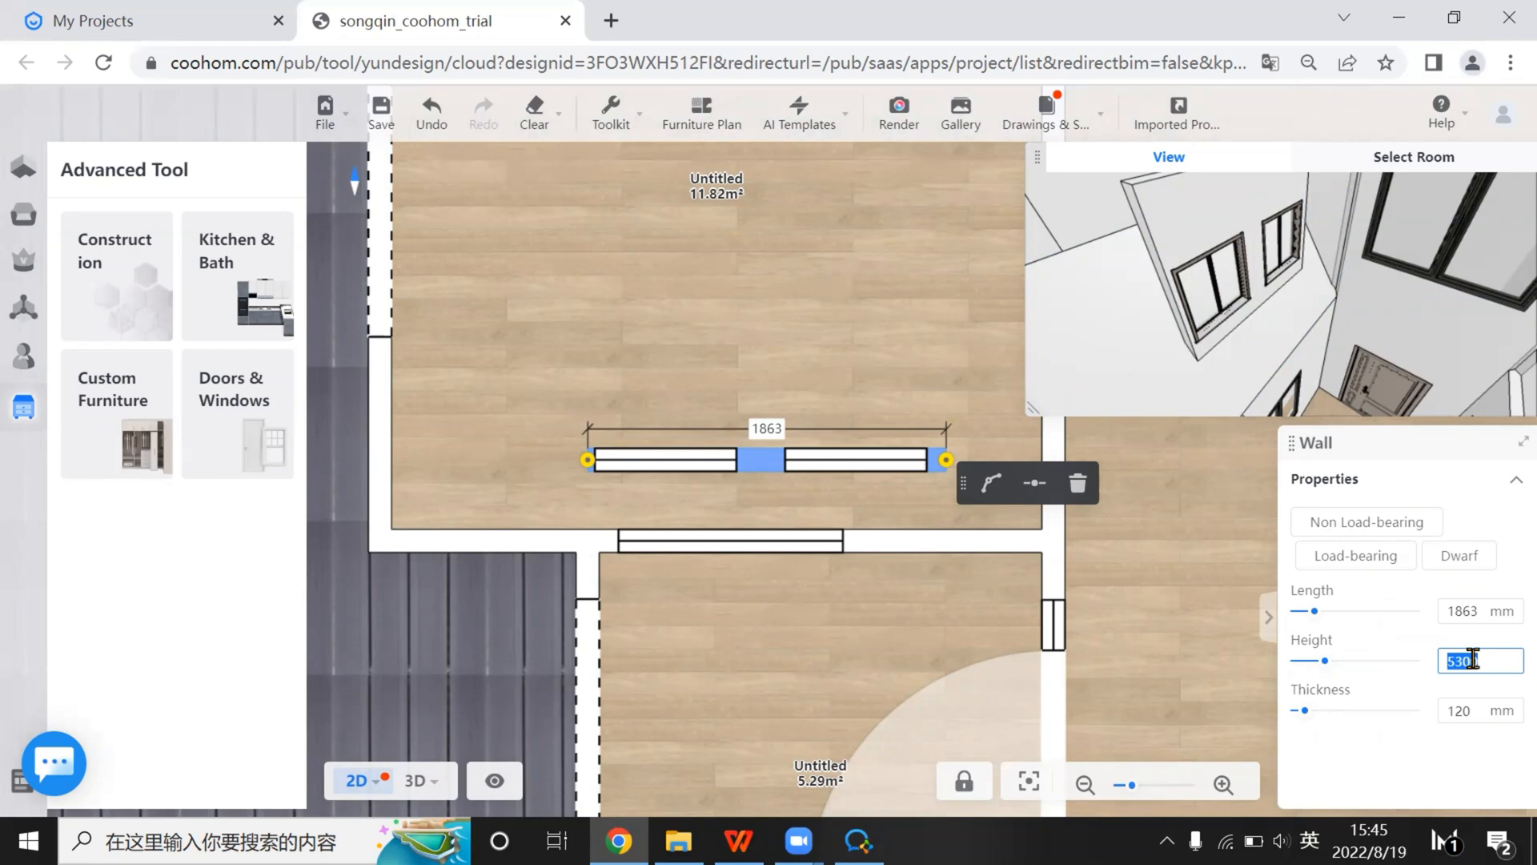
pyautogui.press('Return')
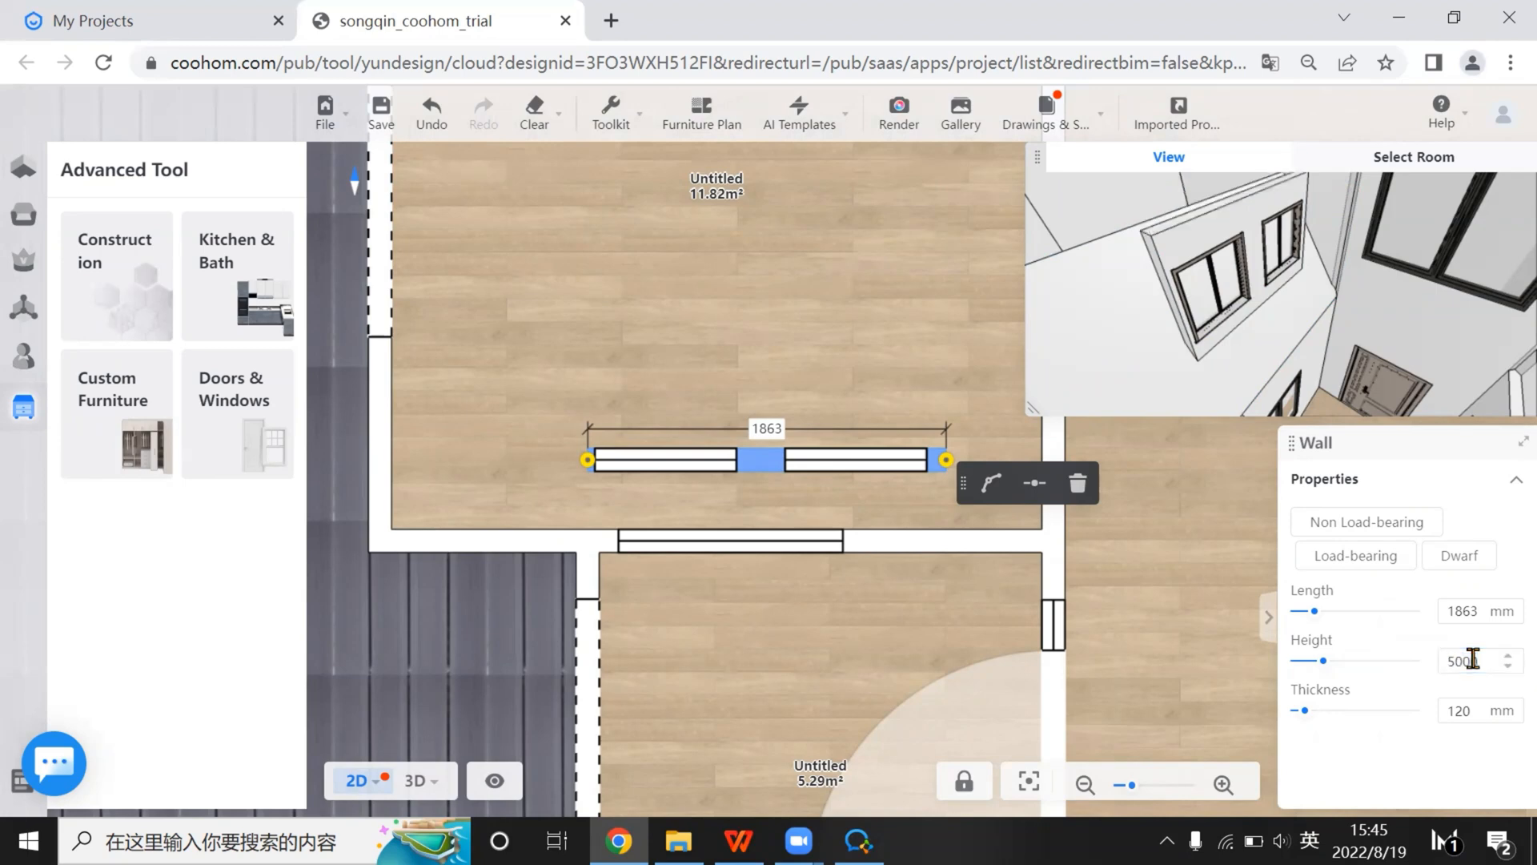
pyautogui.click(415, 781)
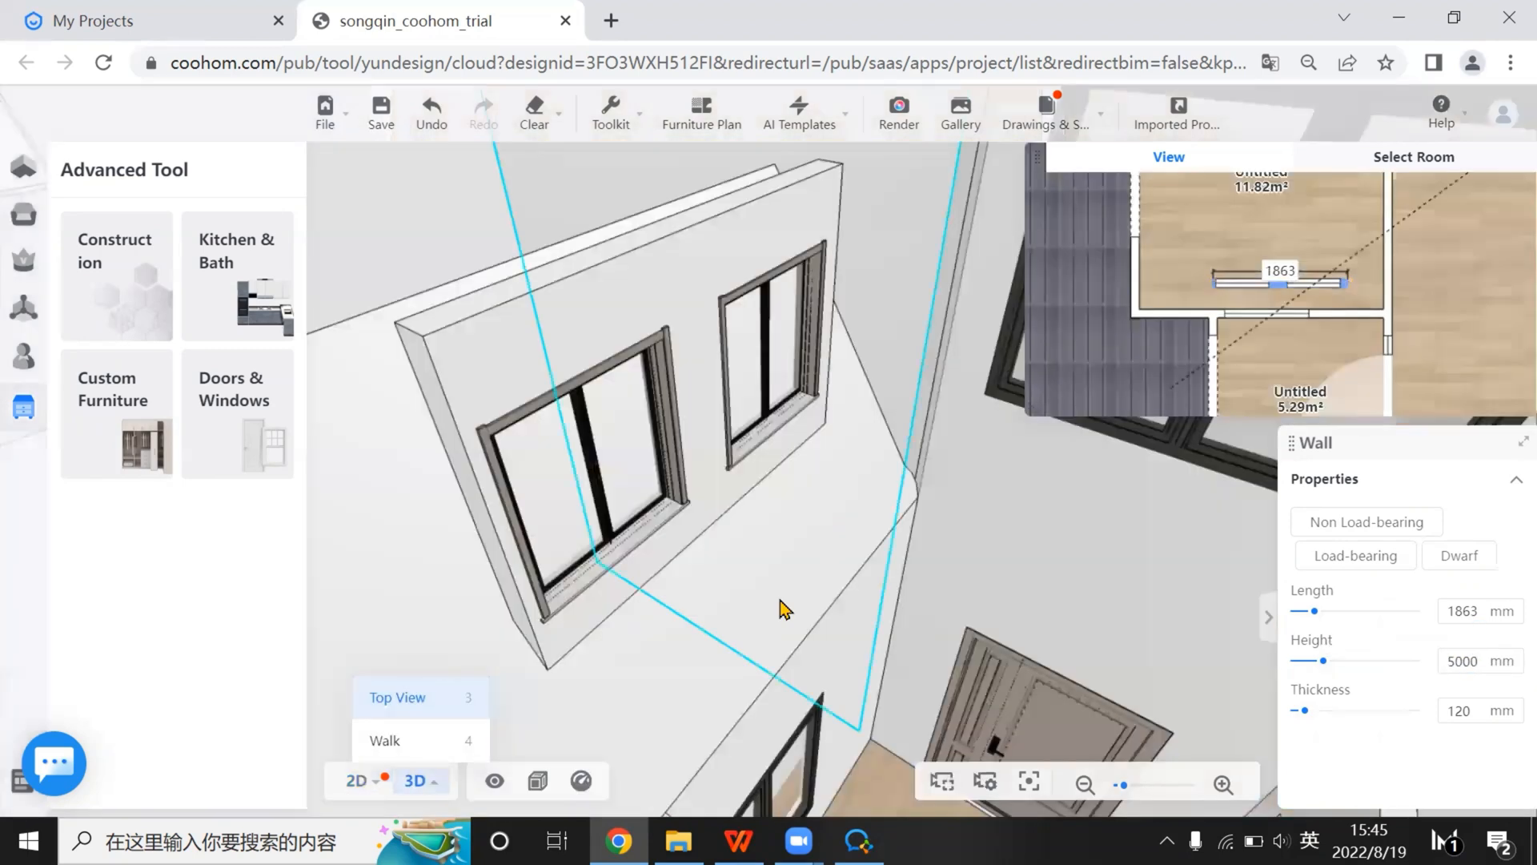
pyautogui.scroll(-6, 737, 609)
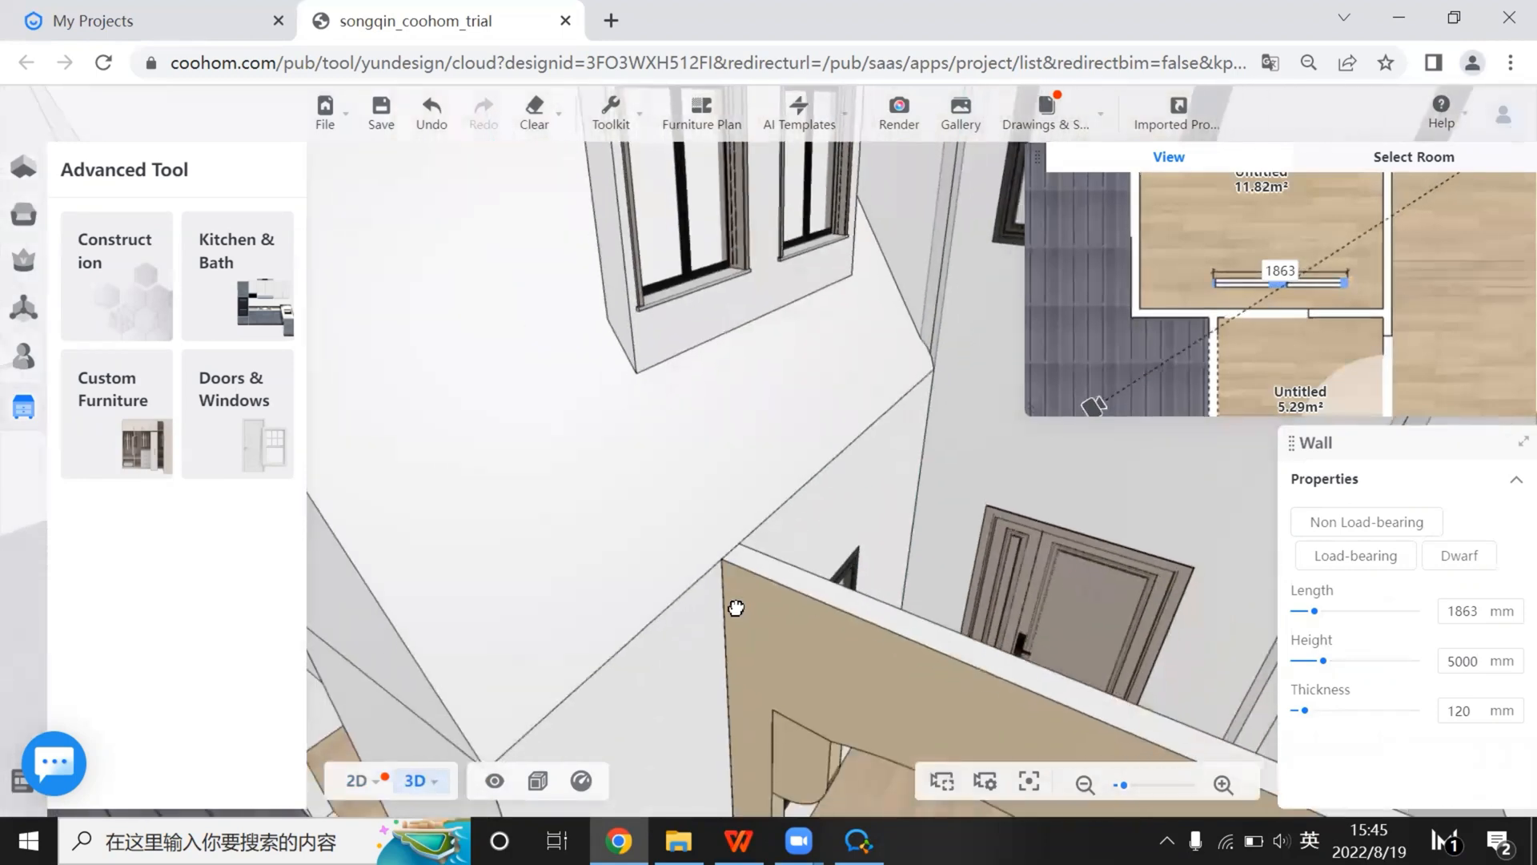
pyautogui.moveTo(737, 608); pyautogui.dragTo(734, 611, button='right')
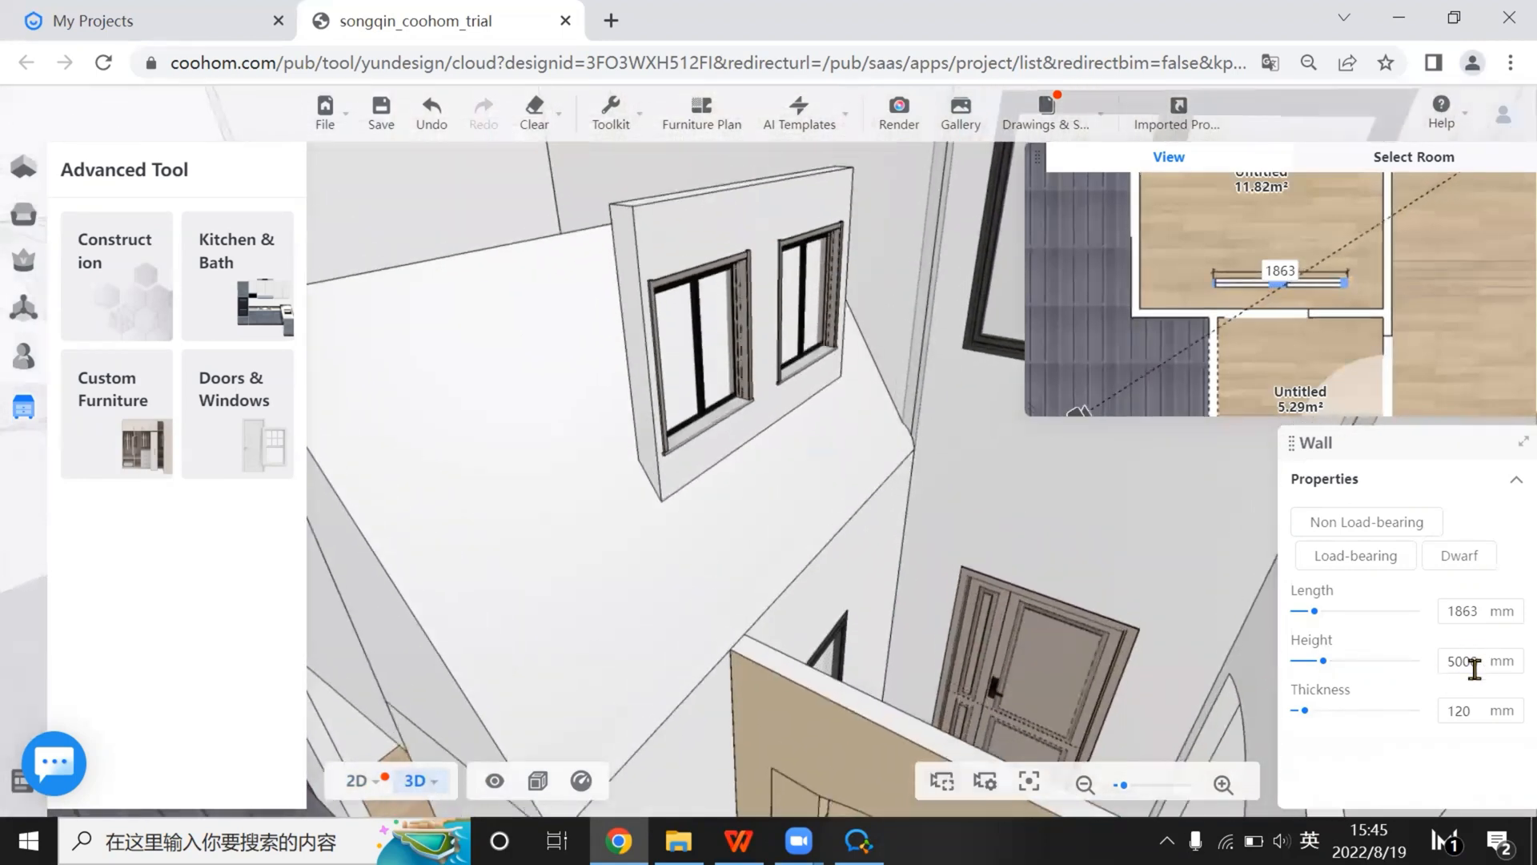
# Set the short two-window wall's height to 4800 mm
pyautogui.click(1476, 669)
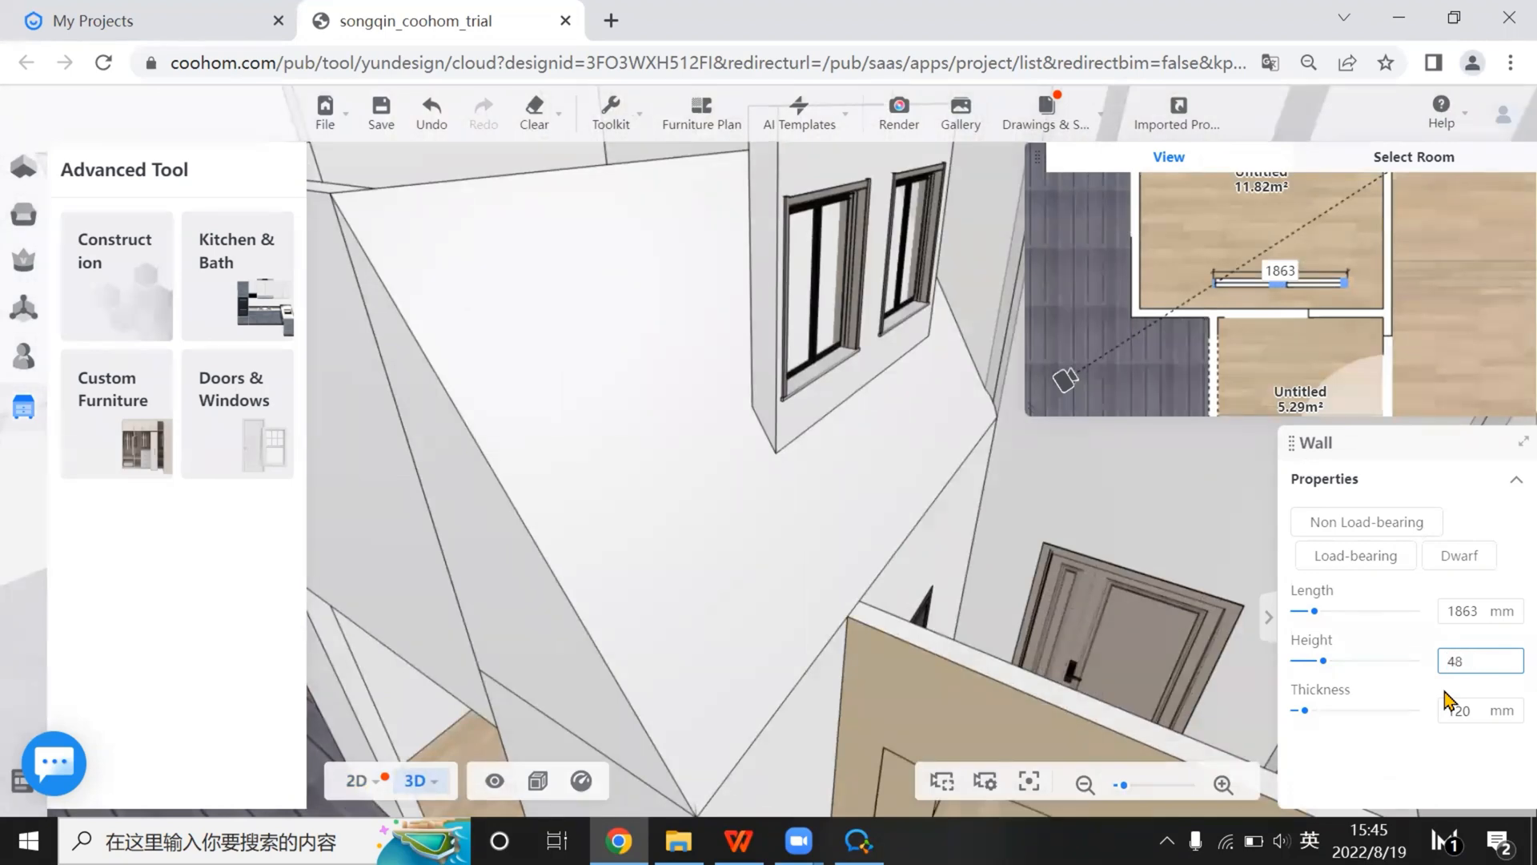
pyautogui.press('Return')
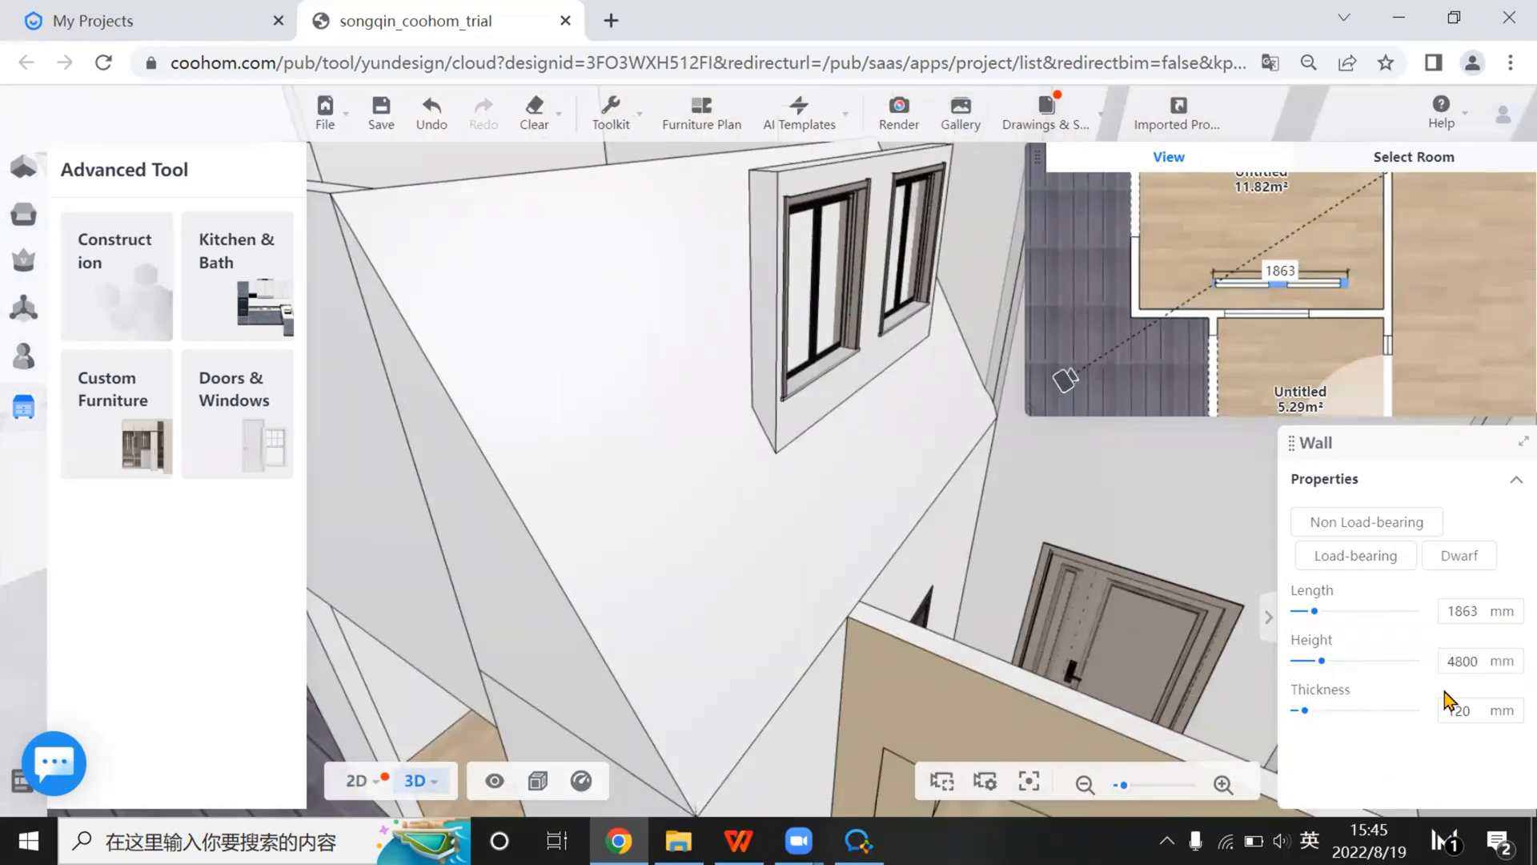
pyautogui.scroll(-5, 786, 502)
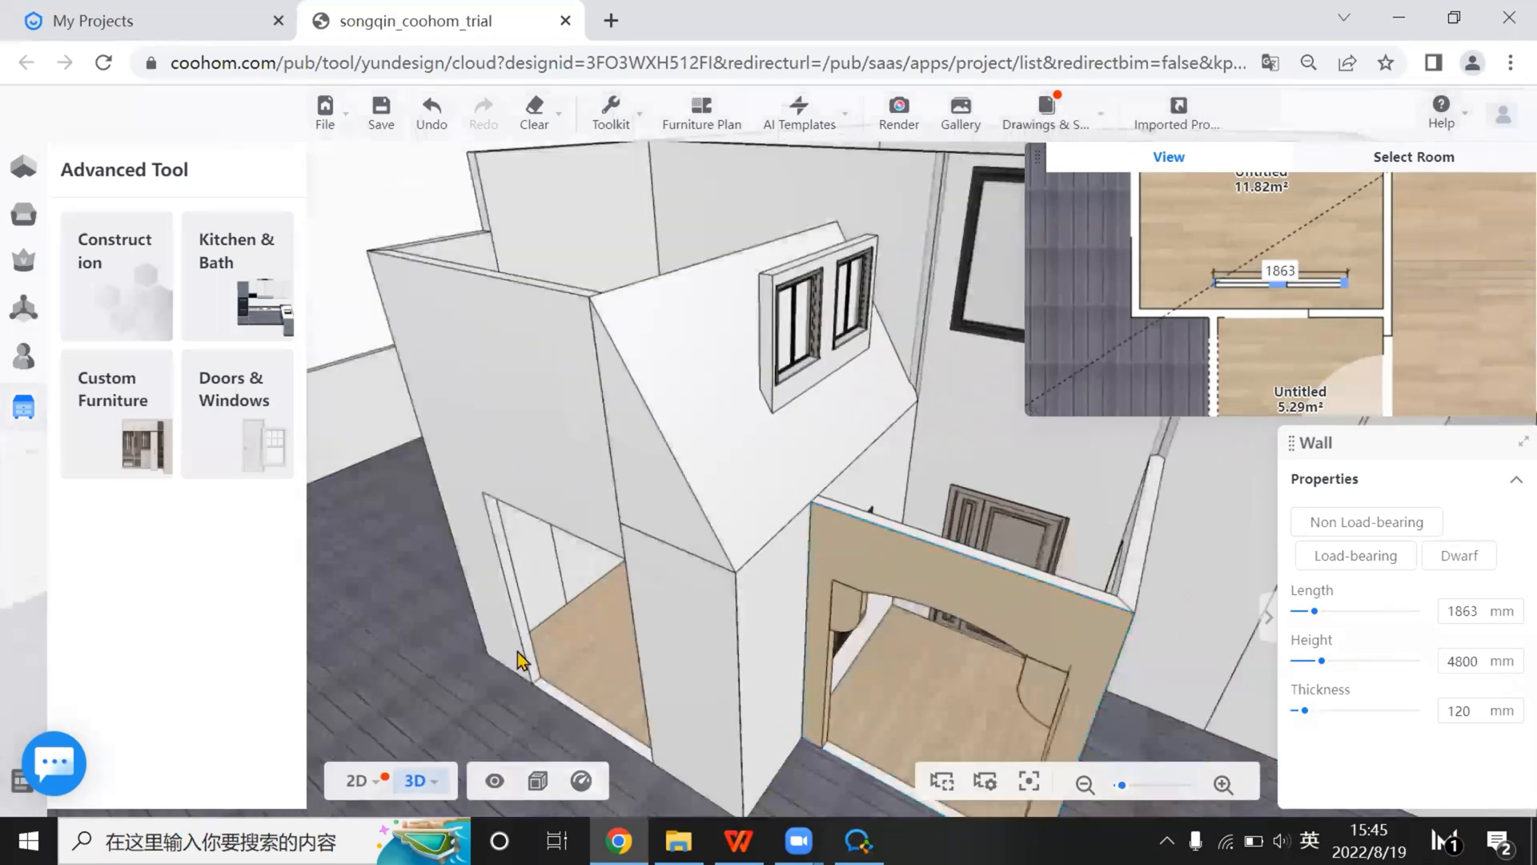
# In the 2D plan, duplicate the door opening of the room's outer wall onto the short two-window wall and delete the original opening
pyautogui.click(356, 780)
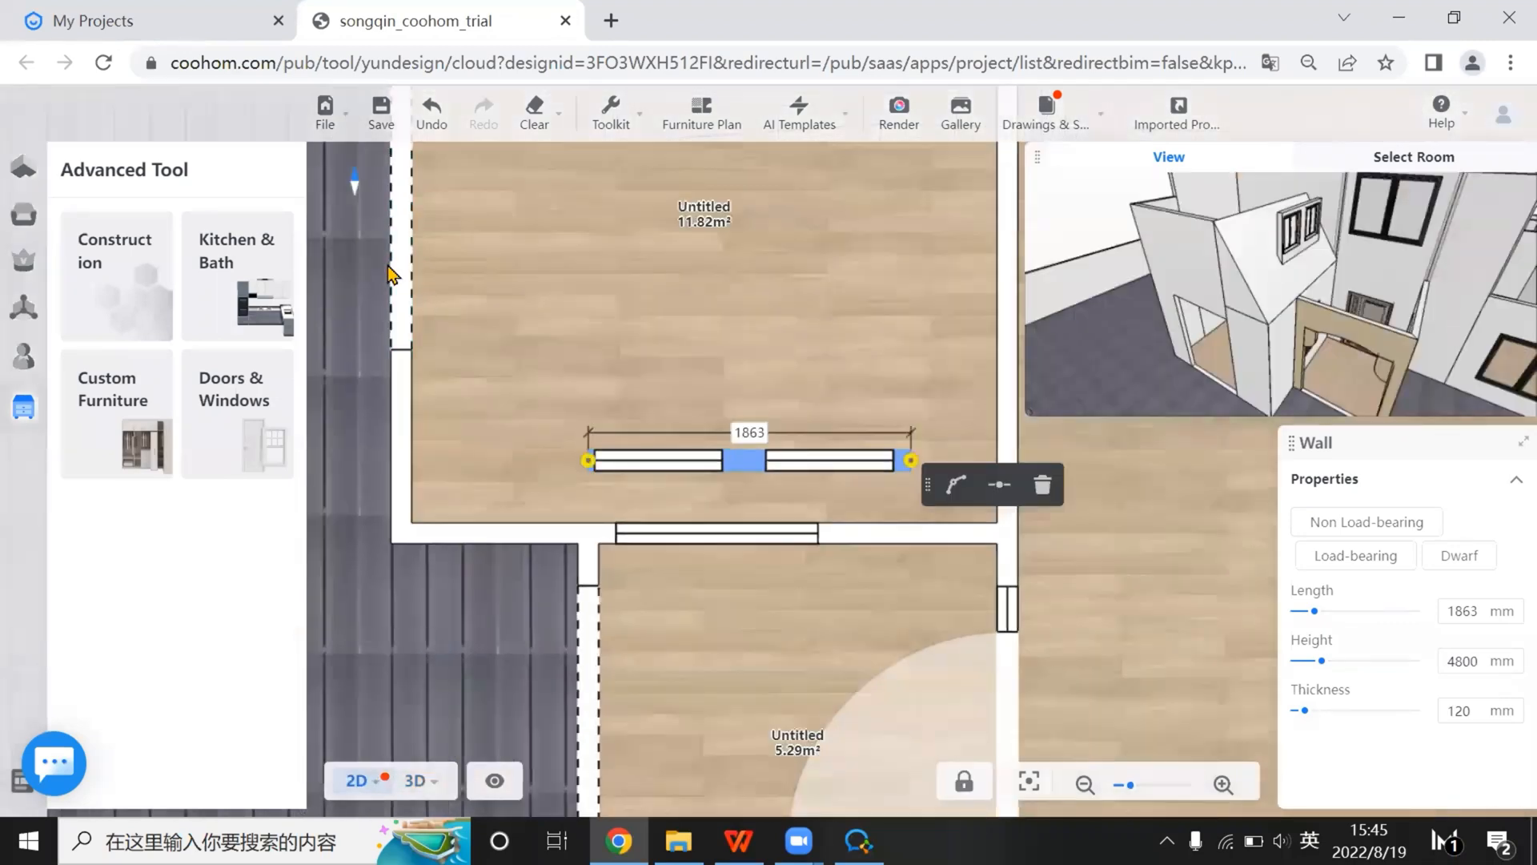
pyautogui.click(400, 272)
pyautogui.click(456, 312)
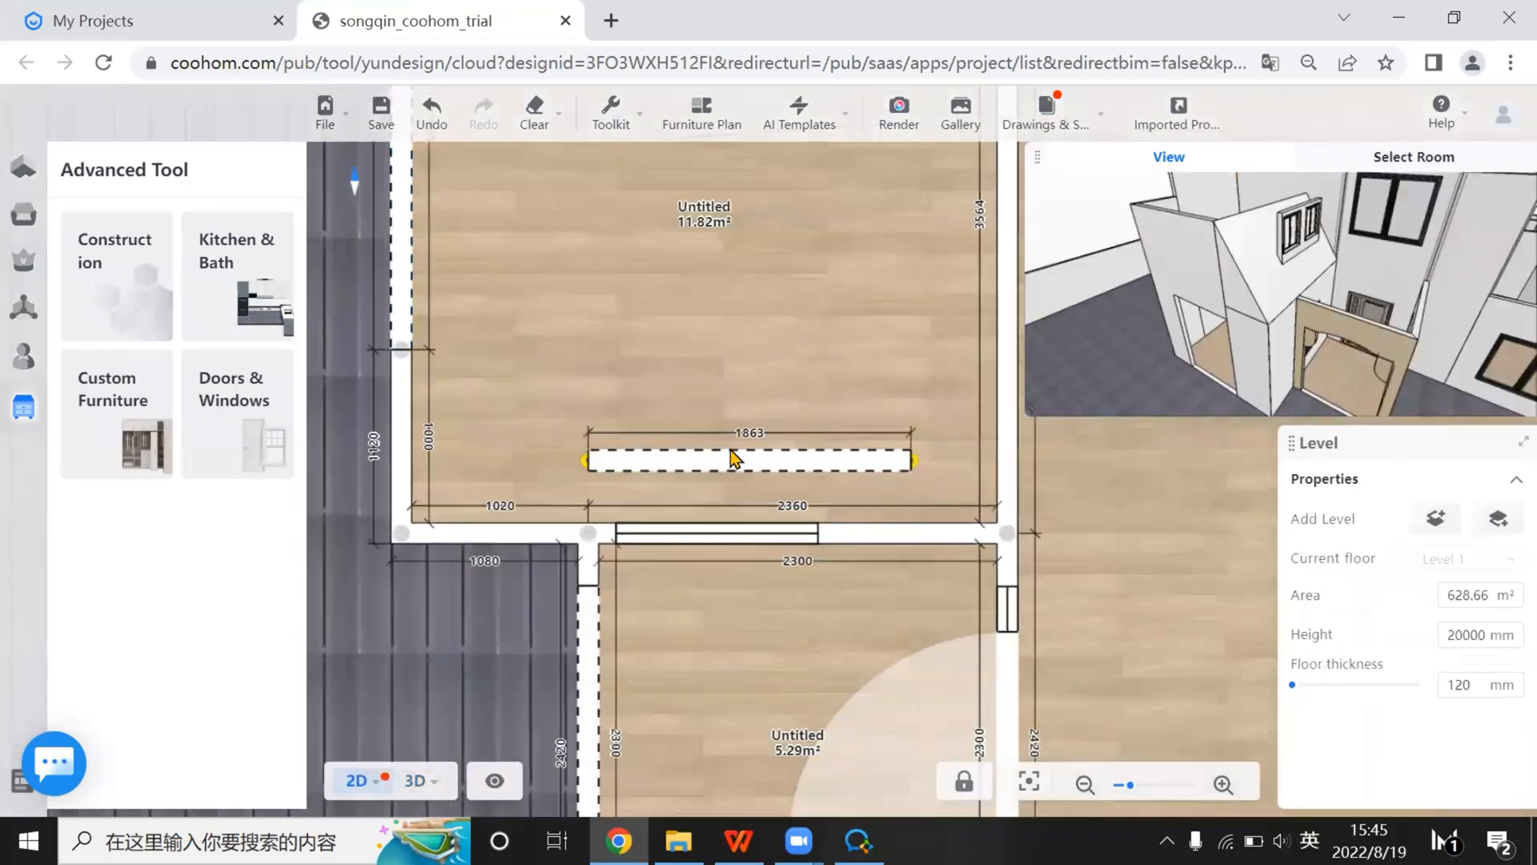
pyautogui.click(752, 460)
pyautogui.click(406, 291)
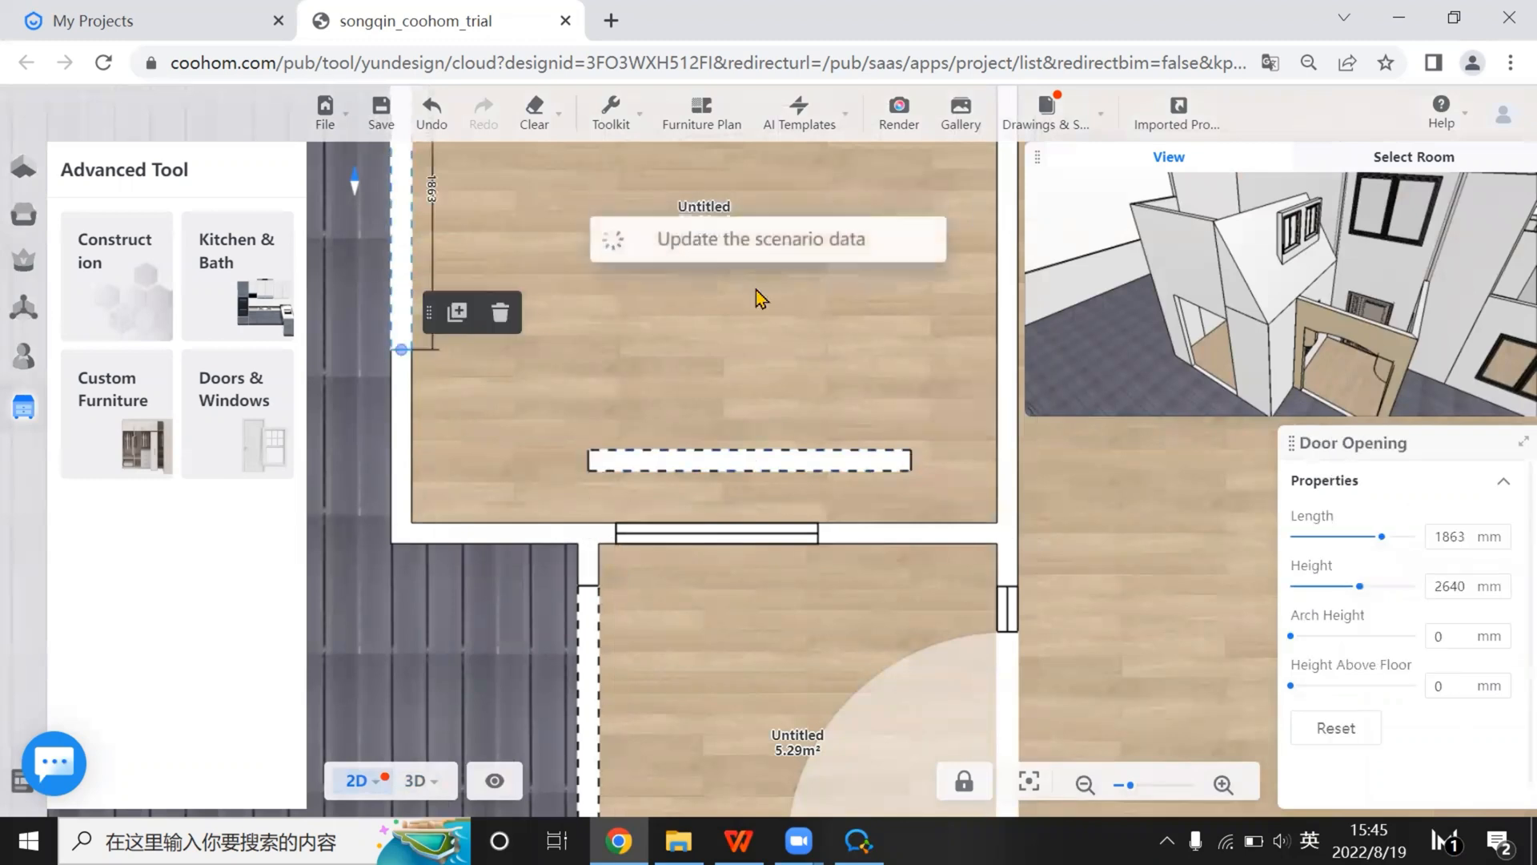
pyautogui.click(500, 309)
# Switch to the 3D view and open the Construction advanced tool for the model
pyautogui.click(413, 776)
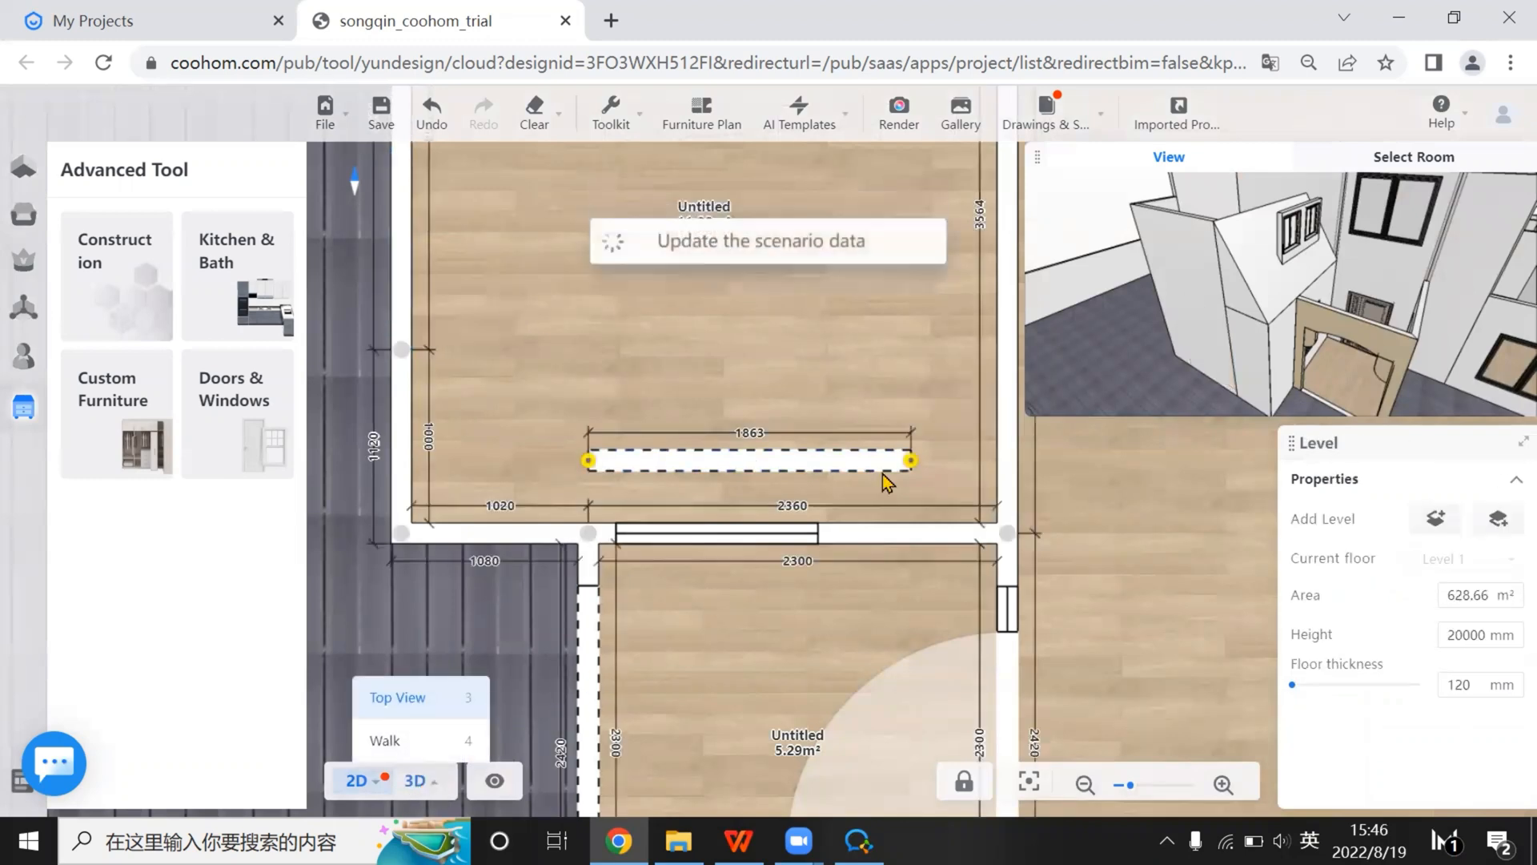
pyautogui.moveTo(617, 518); pyautogui.dragTo(566, 274)
pyautogui.moveTo(559, 342); pyautogui.dragTo(371, 374)
pyautogui.click(122, 280)
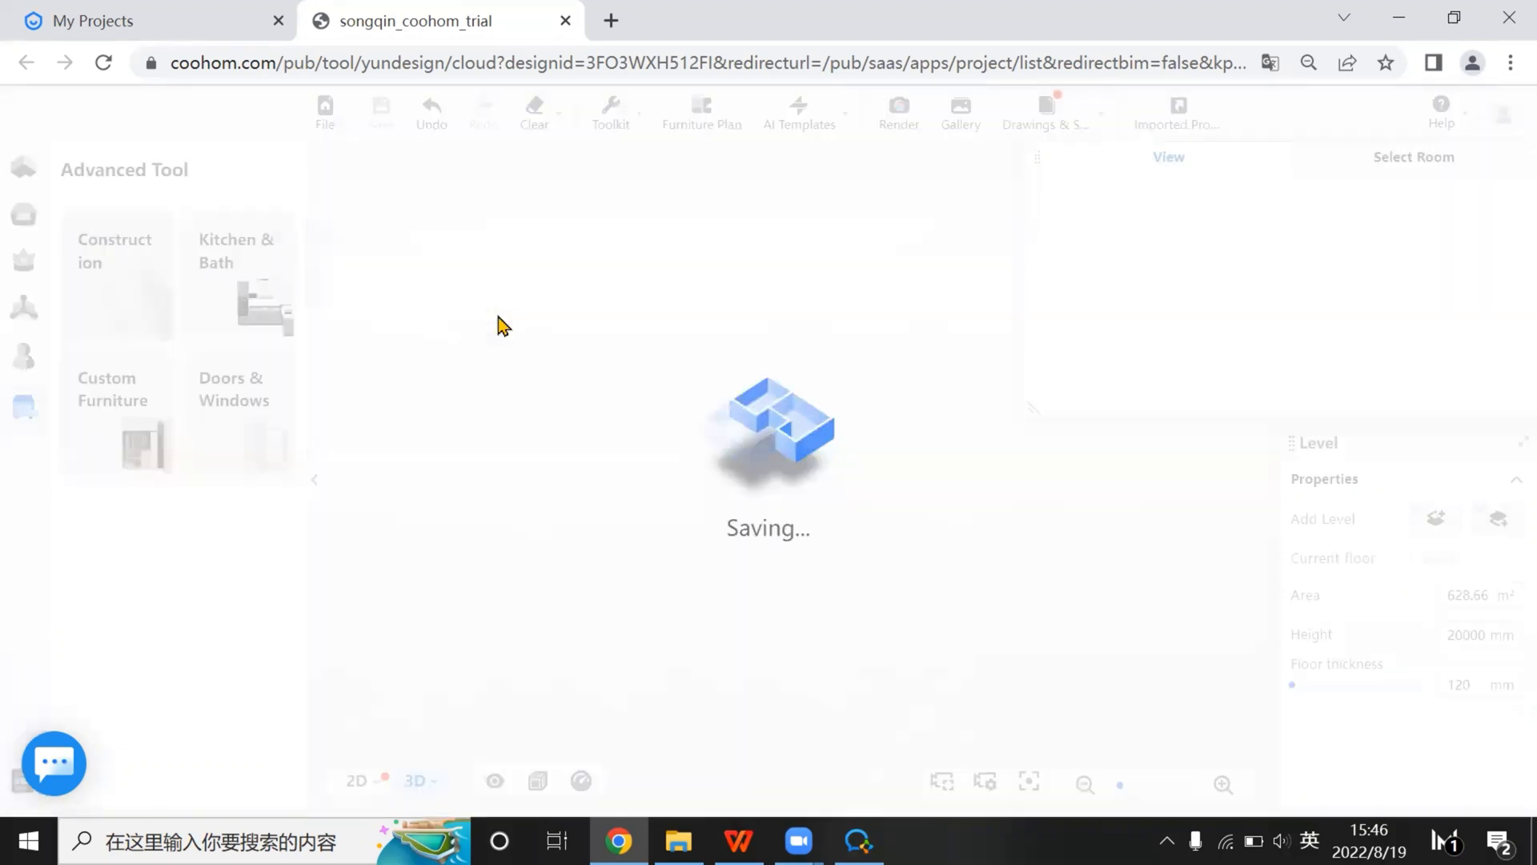
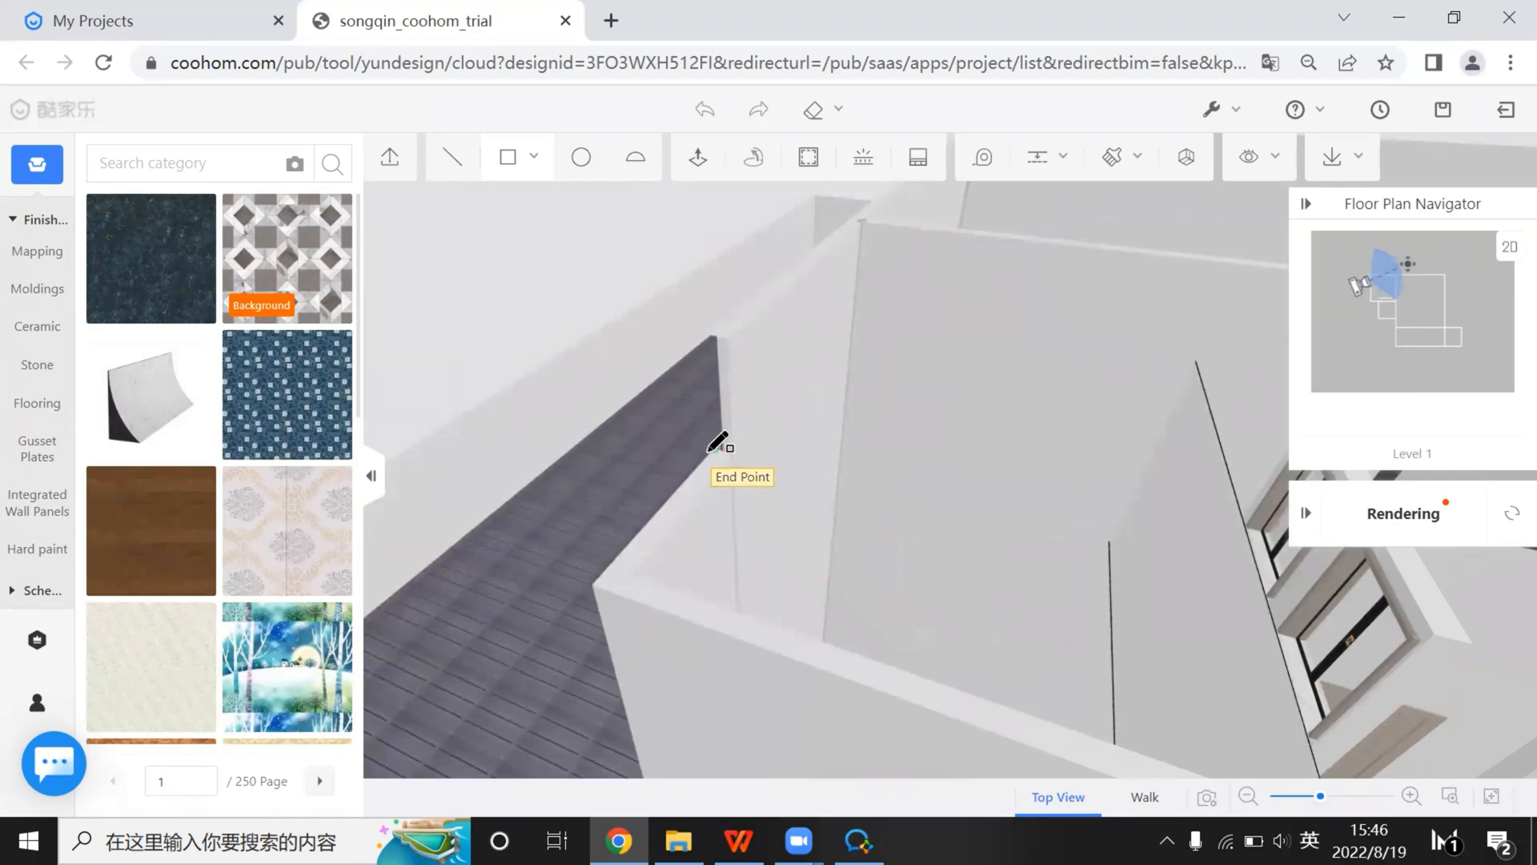
# Draw a corner-to-corner rectangular face that closes the open flat top beside the sloped roof
pyautogui.click(718, 443)
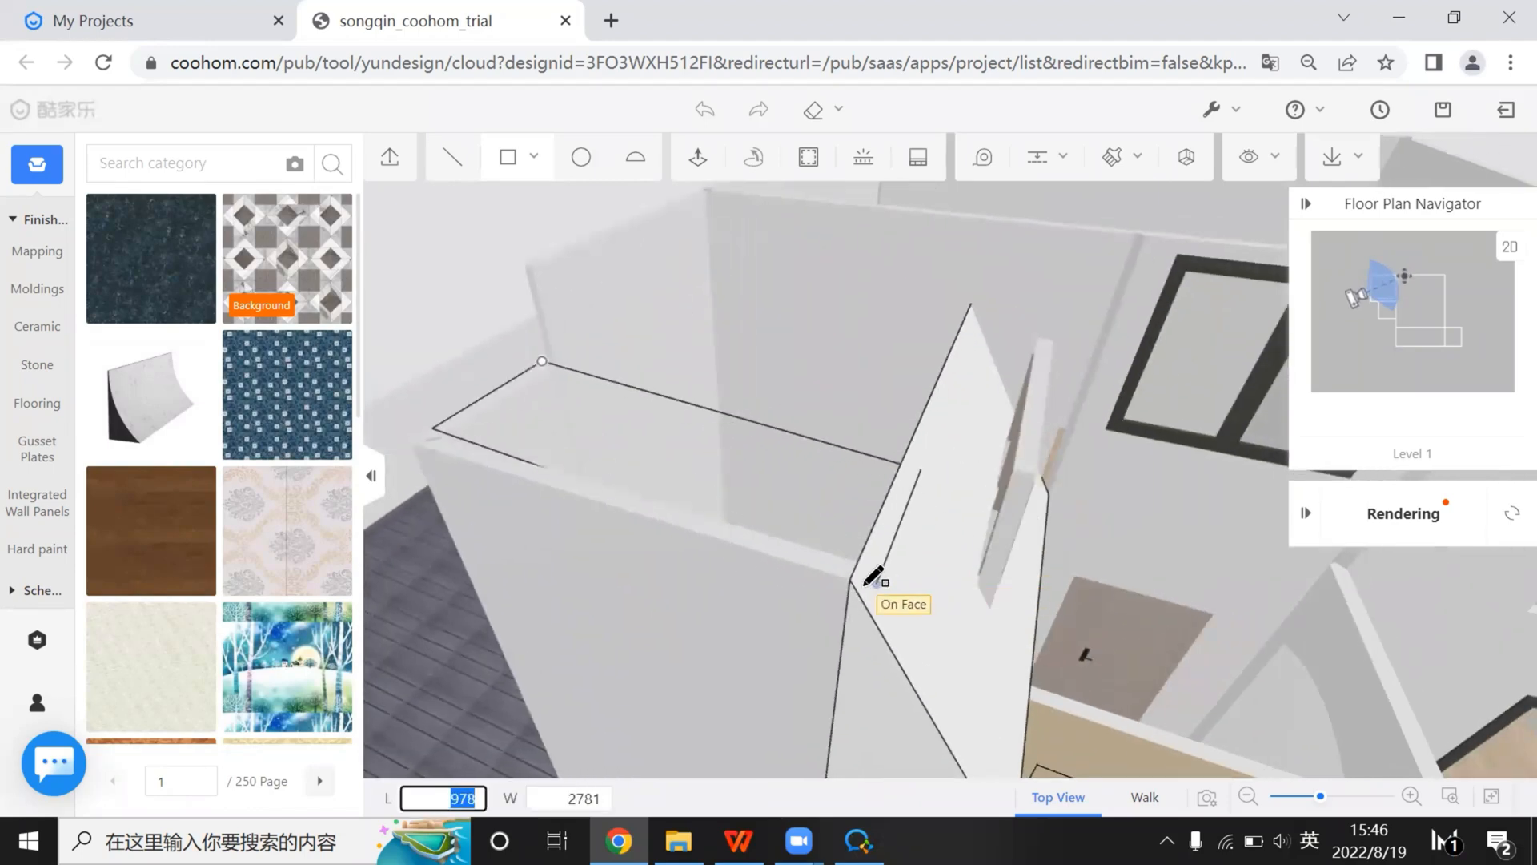
pyautogui.click(853, 580)
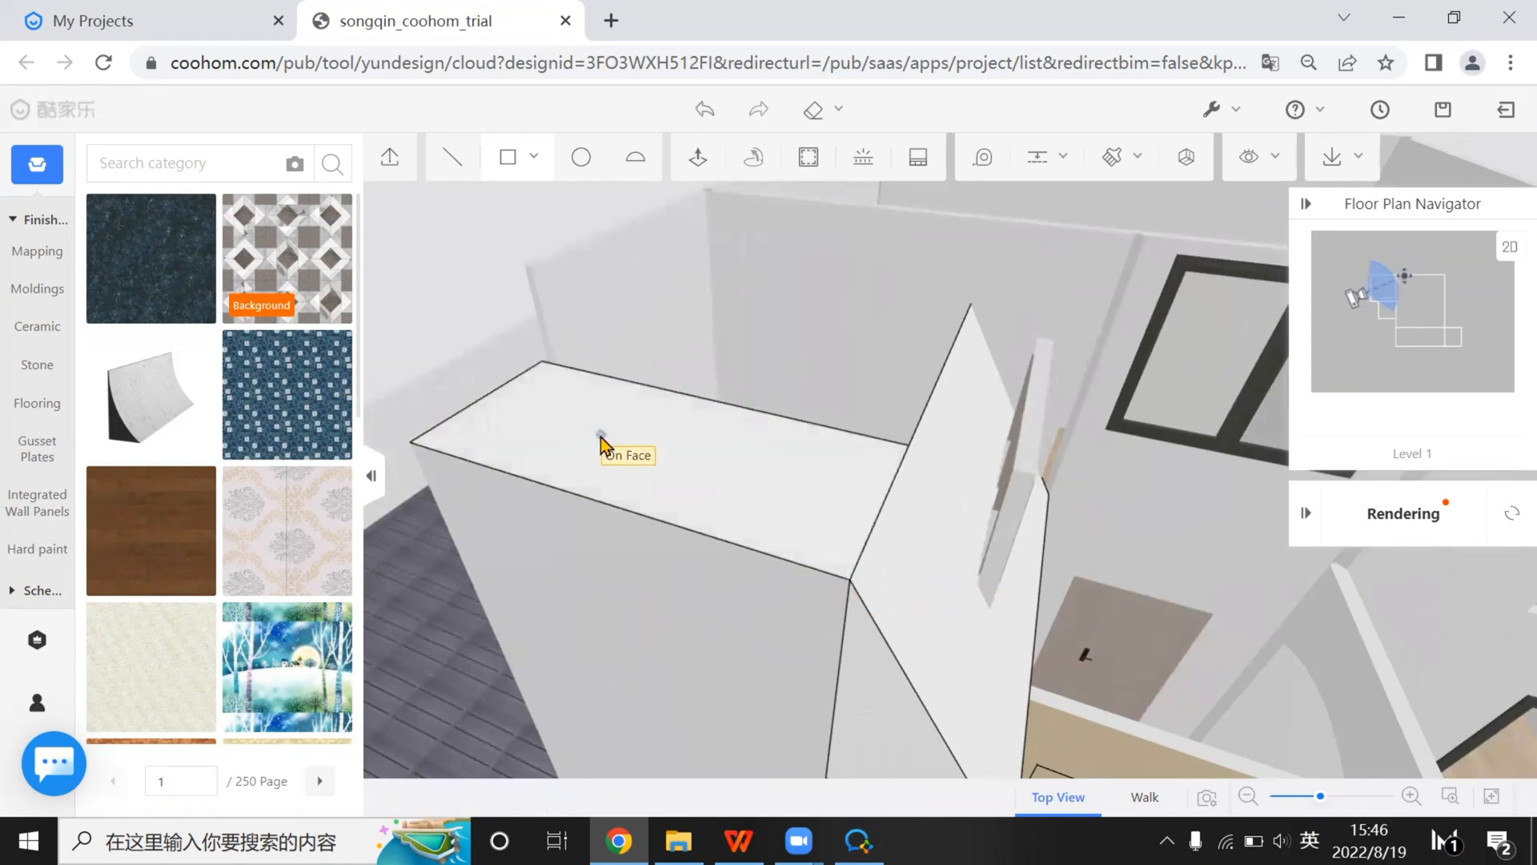
pyautogui.moveTo(602, 442); pyautogui.dragTo(961, 696, button='middle')
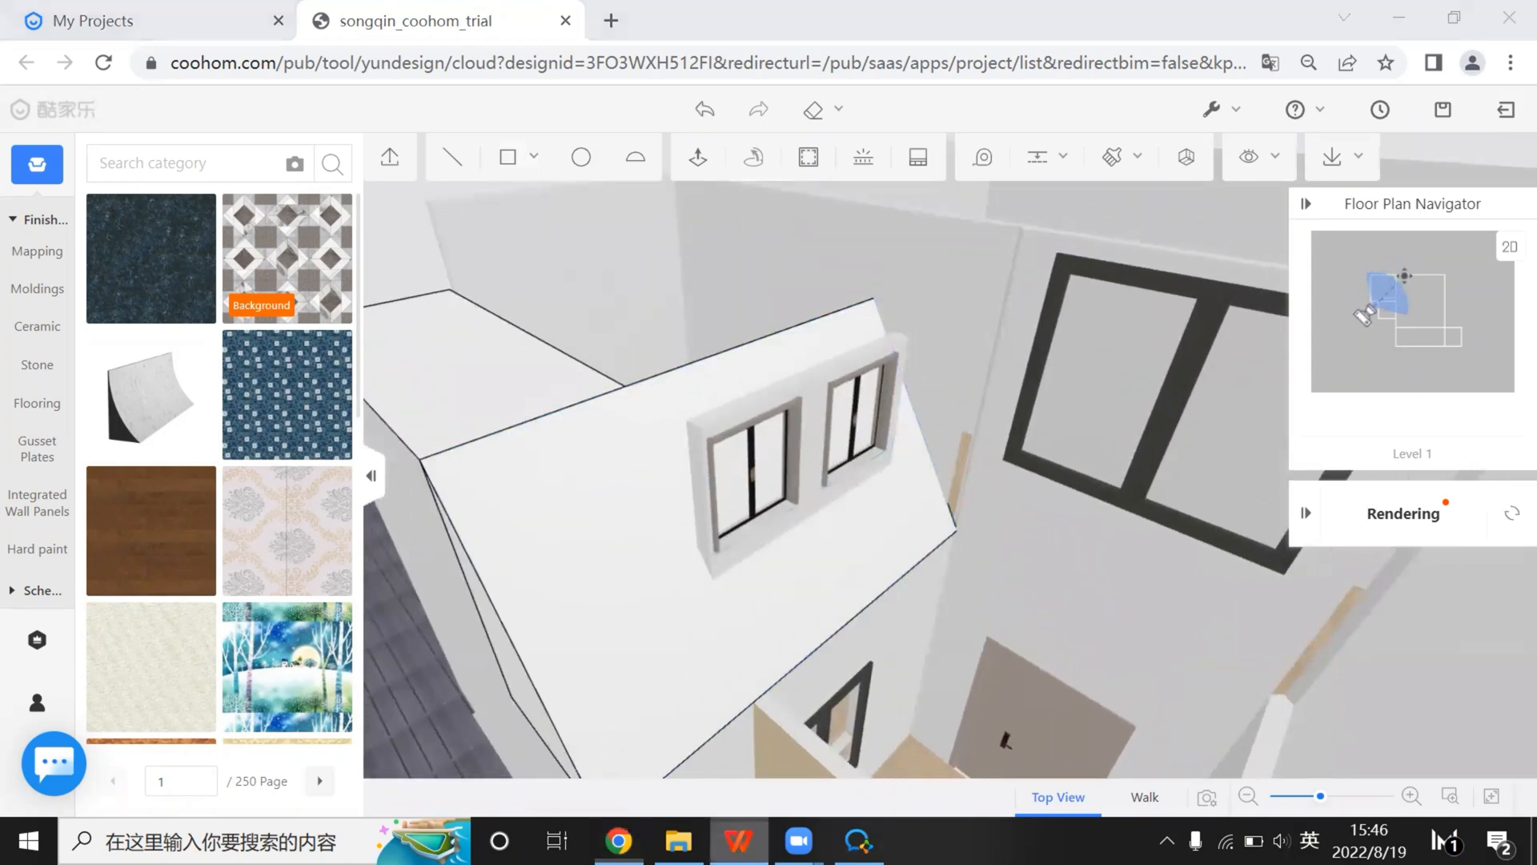
# Switch to the Tool Logic.pptx presentation to examine the villa reference picture, and return to the Coohom model
pyautogui.click(738, 841)
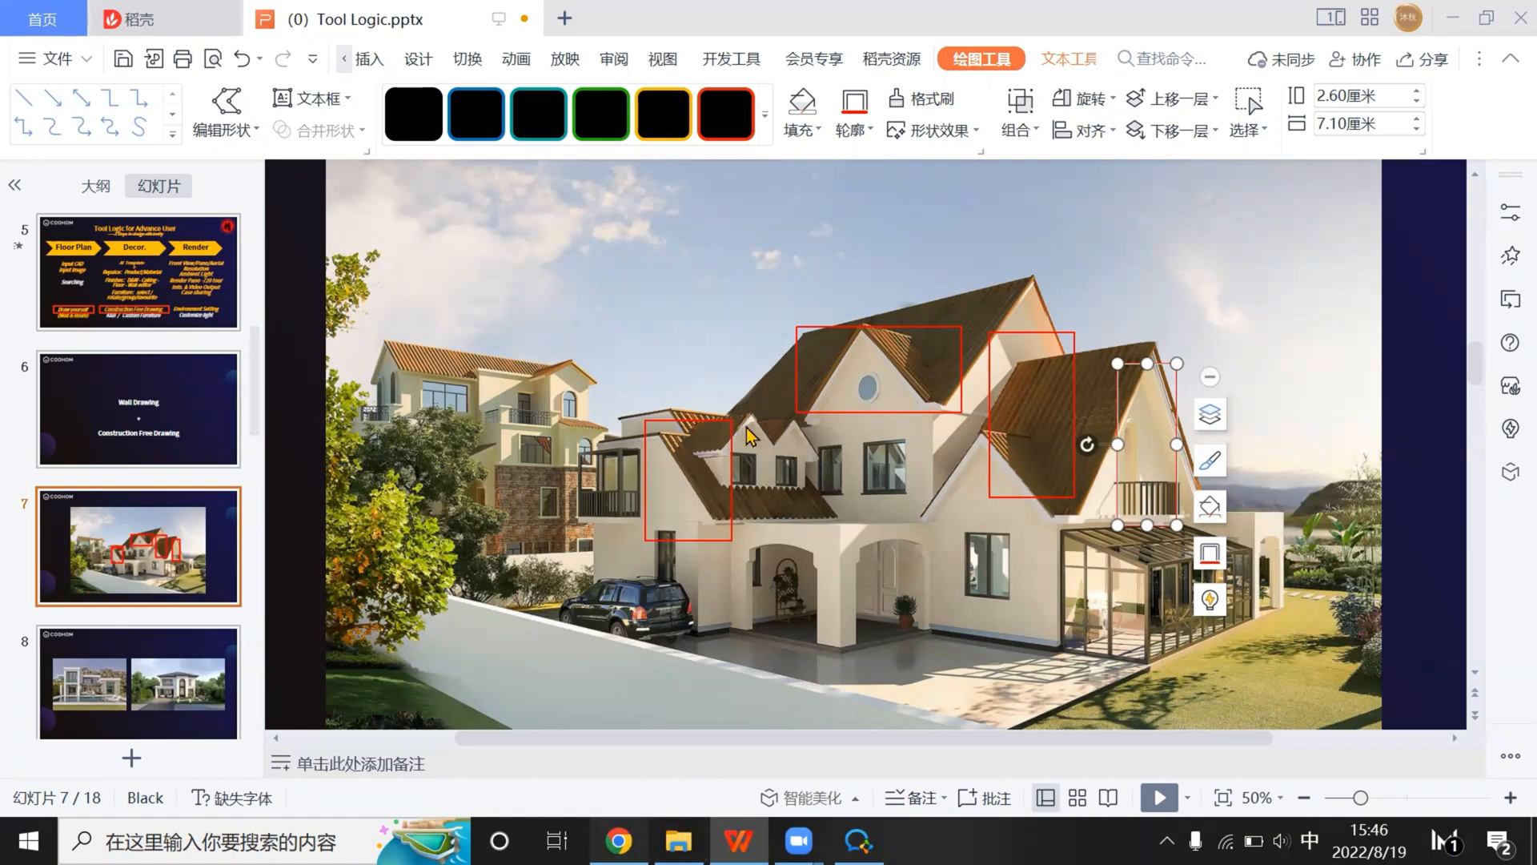
pyautogui.hotkey('alt', 'Tab')
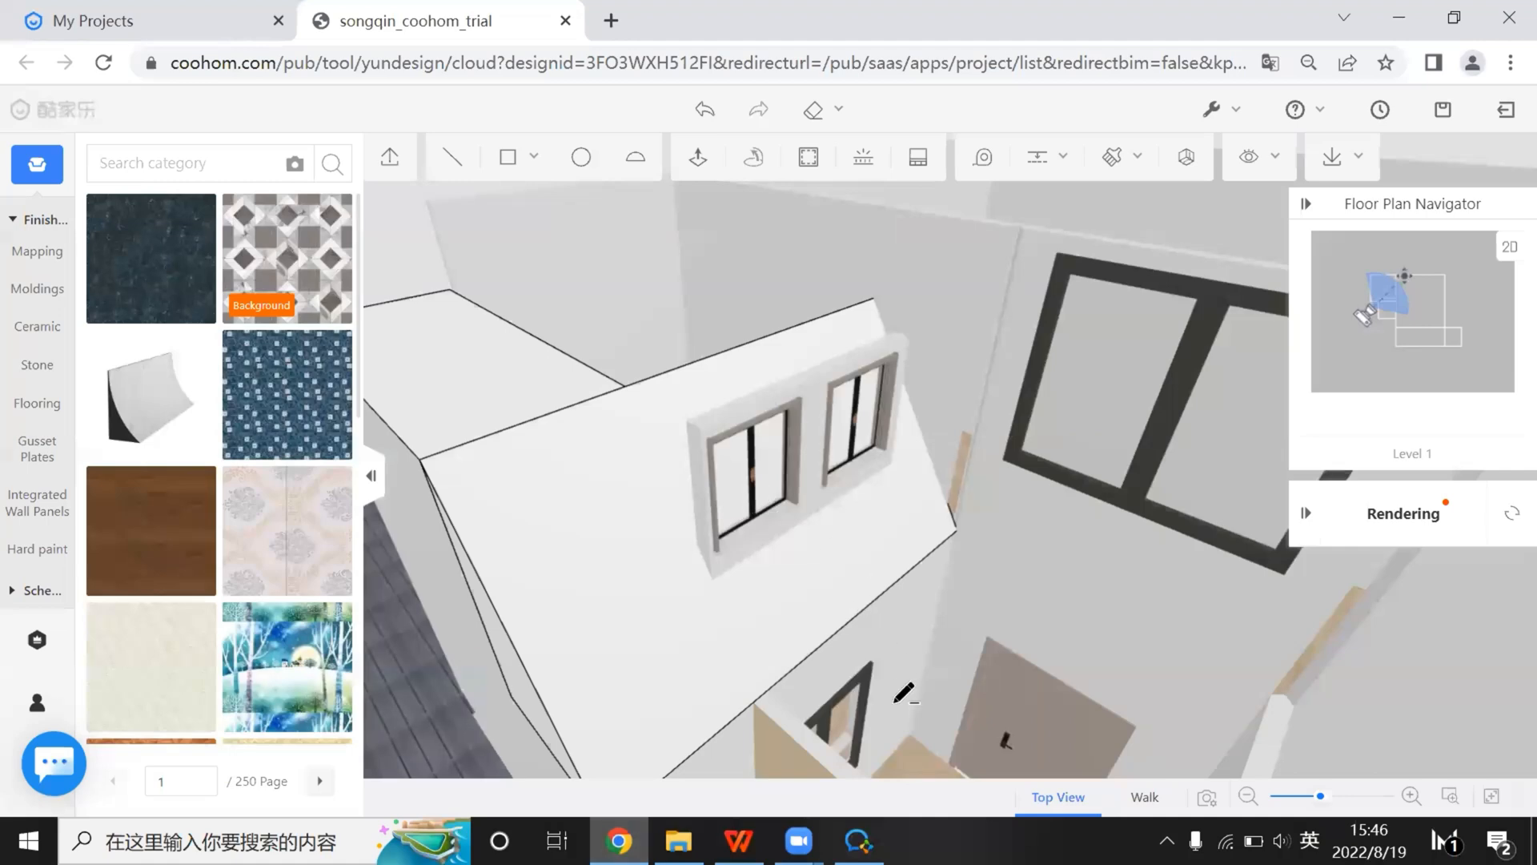
pyautogui.moveTo(896, 703); pyautogui.dragTo(856, 601, button='right')
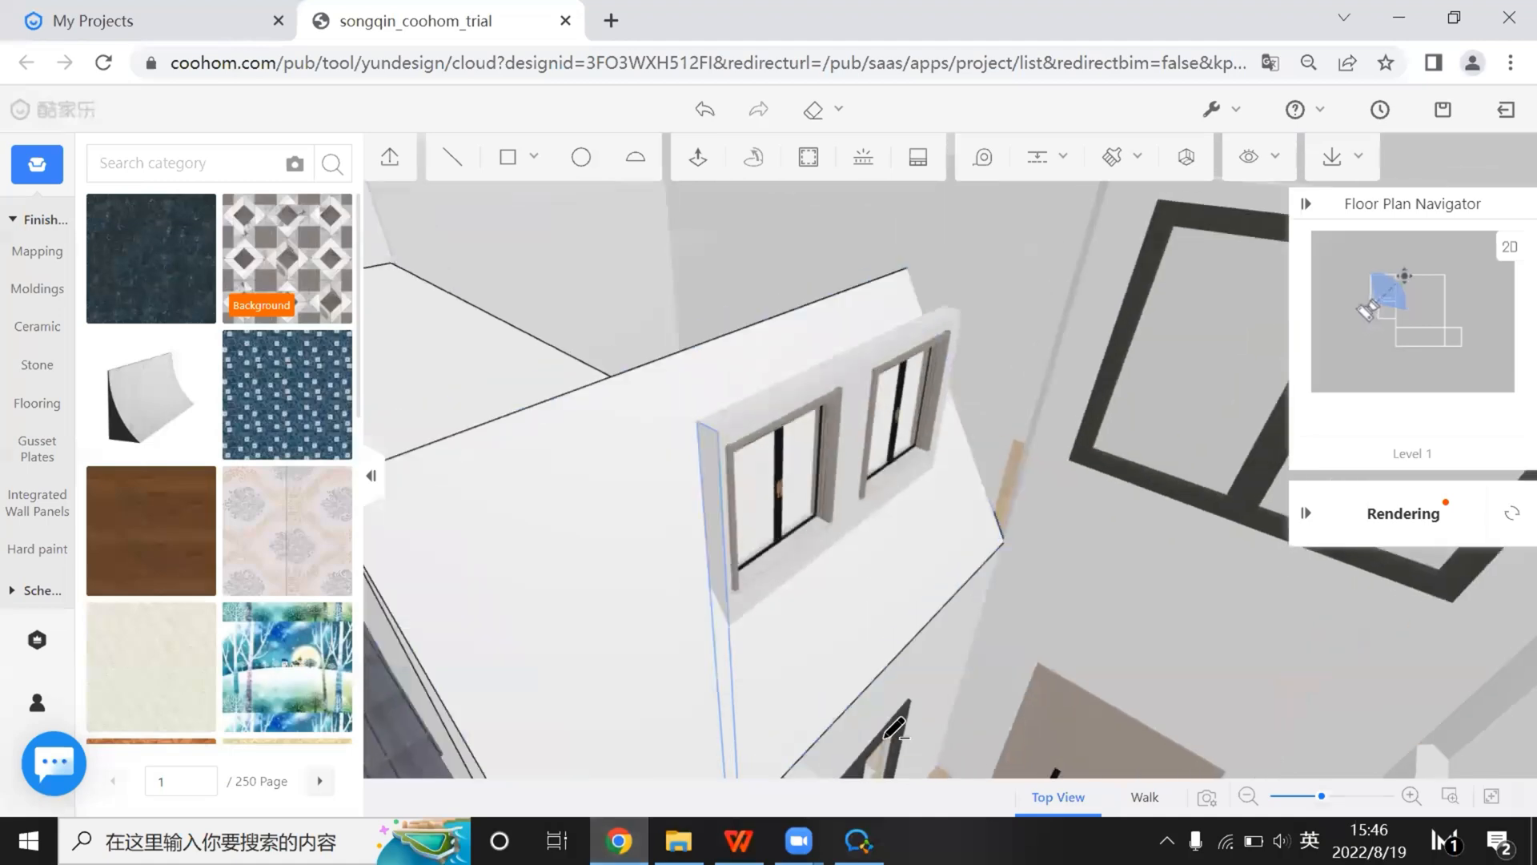
pyautogui.scroll(3, 855, 598)
pyautogui.scroll(-2, 857, 592)
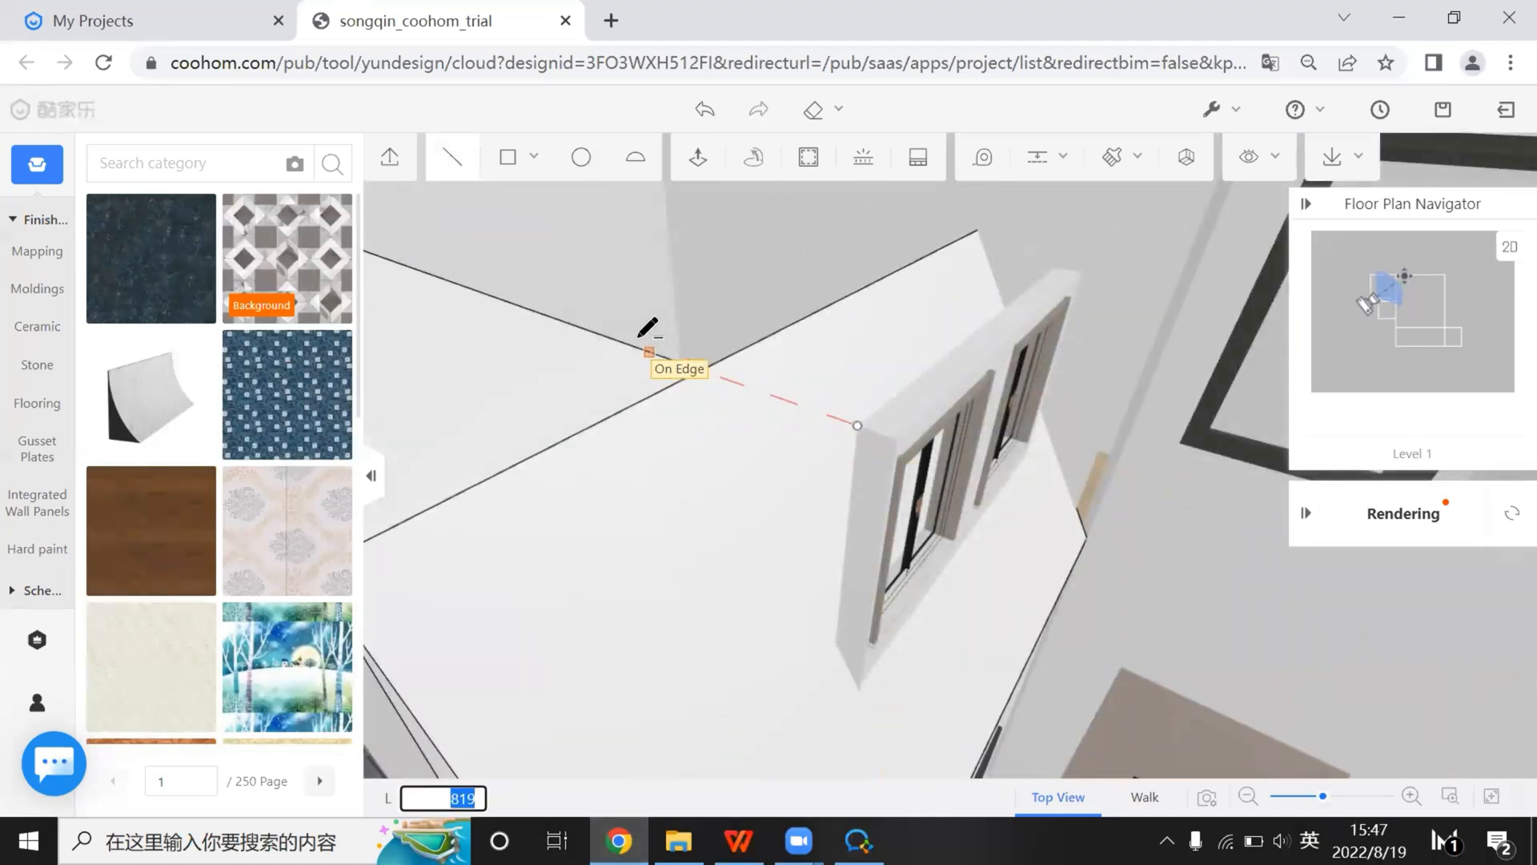
pyautogui.moveTo(775, 554); pyautogui.dragTo(1040, 213, button='right')
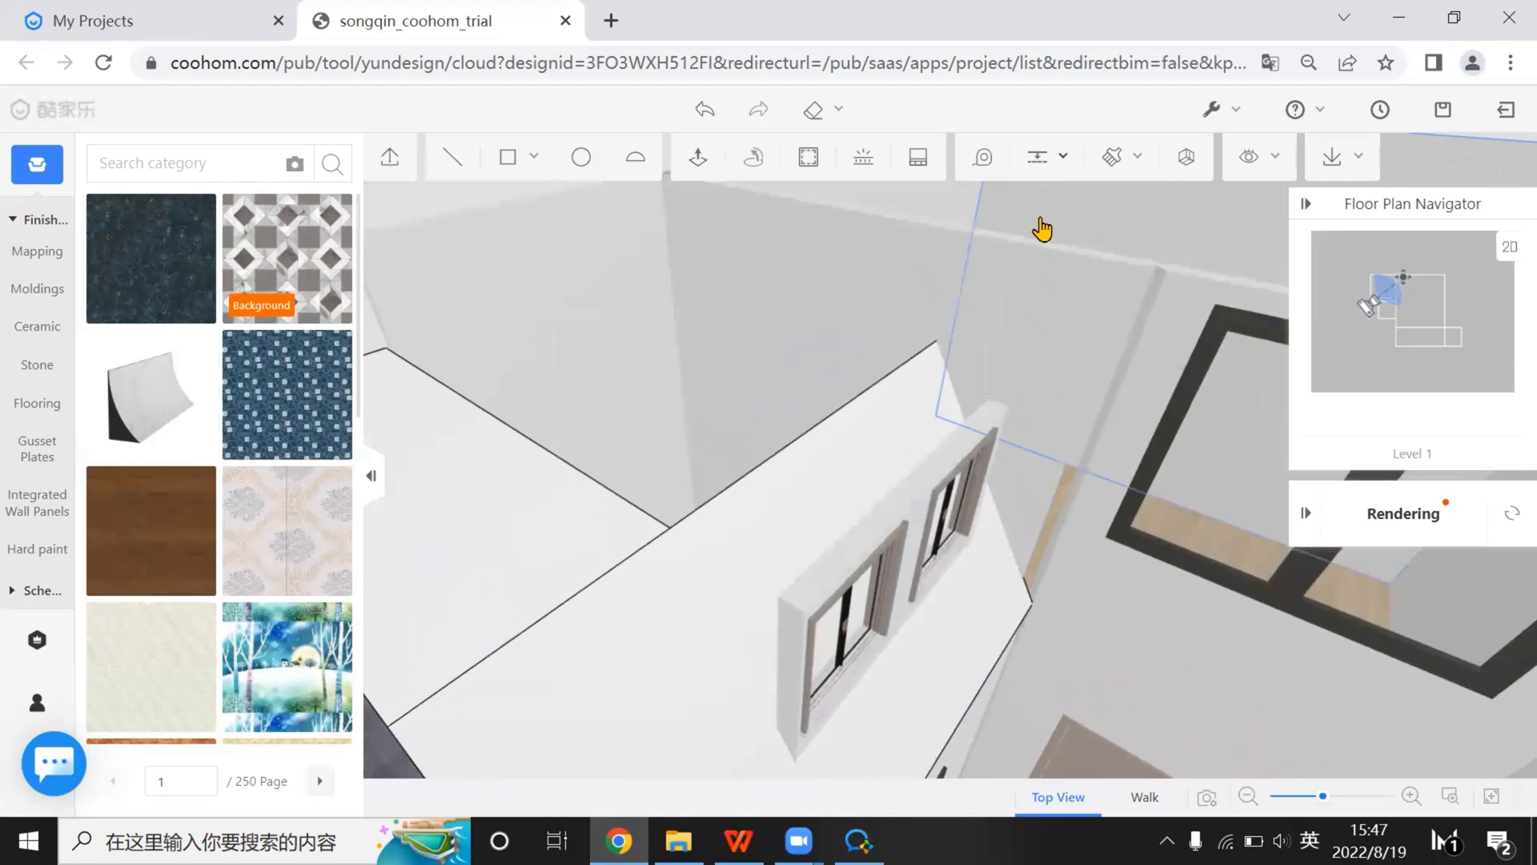
# Draw the dormer's triangular side face with lines between the roof edge and the window wall's upper and lower corners, using a guide line
pyautogui.click(1042, 213)
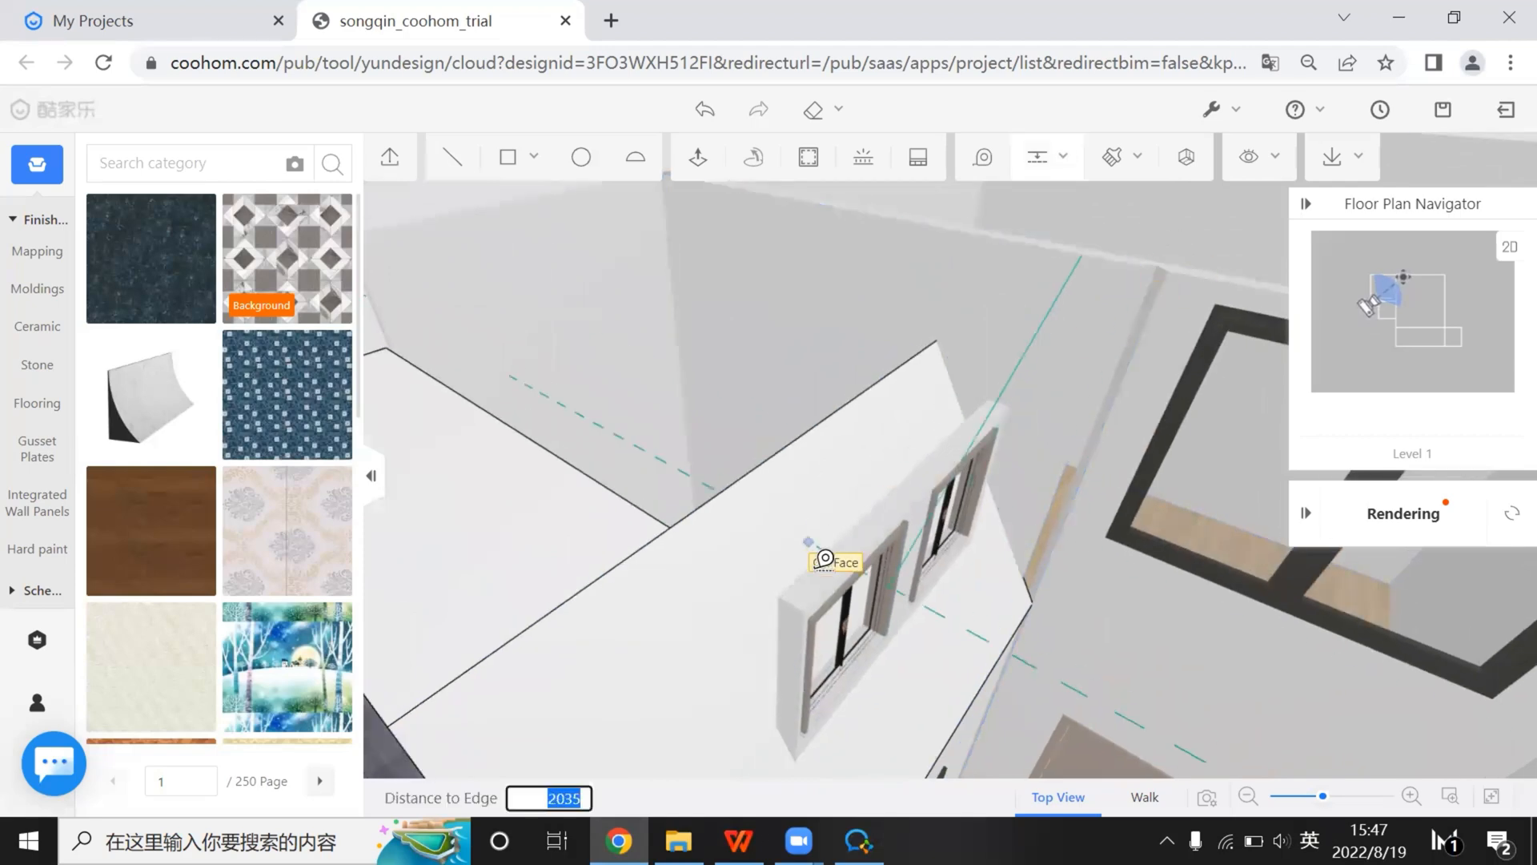
pyautogui.moveTo(728, 645)
pyautogui.mouseDown(button='right')
pyautogui.moveTo(673, 631)
pyautogui.moveTo(679, 611)
pyautogui.moveTo(625, 621)
pyautogui.moveTo(645, 631)
pyautogui.moveTo(610, 429)
pyautogui.moveTo(631, 408)
pyautogui.moveTo(600, 298)
pyautogui.moveTo(624, 381)
pyautogui.mouseUp(button='right')
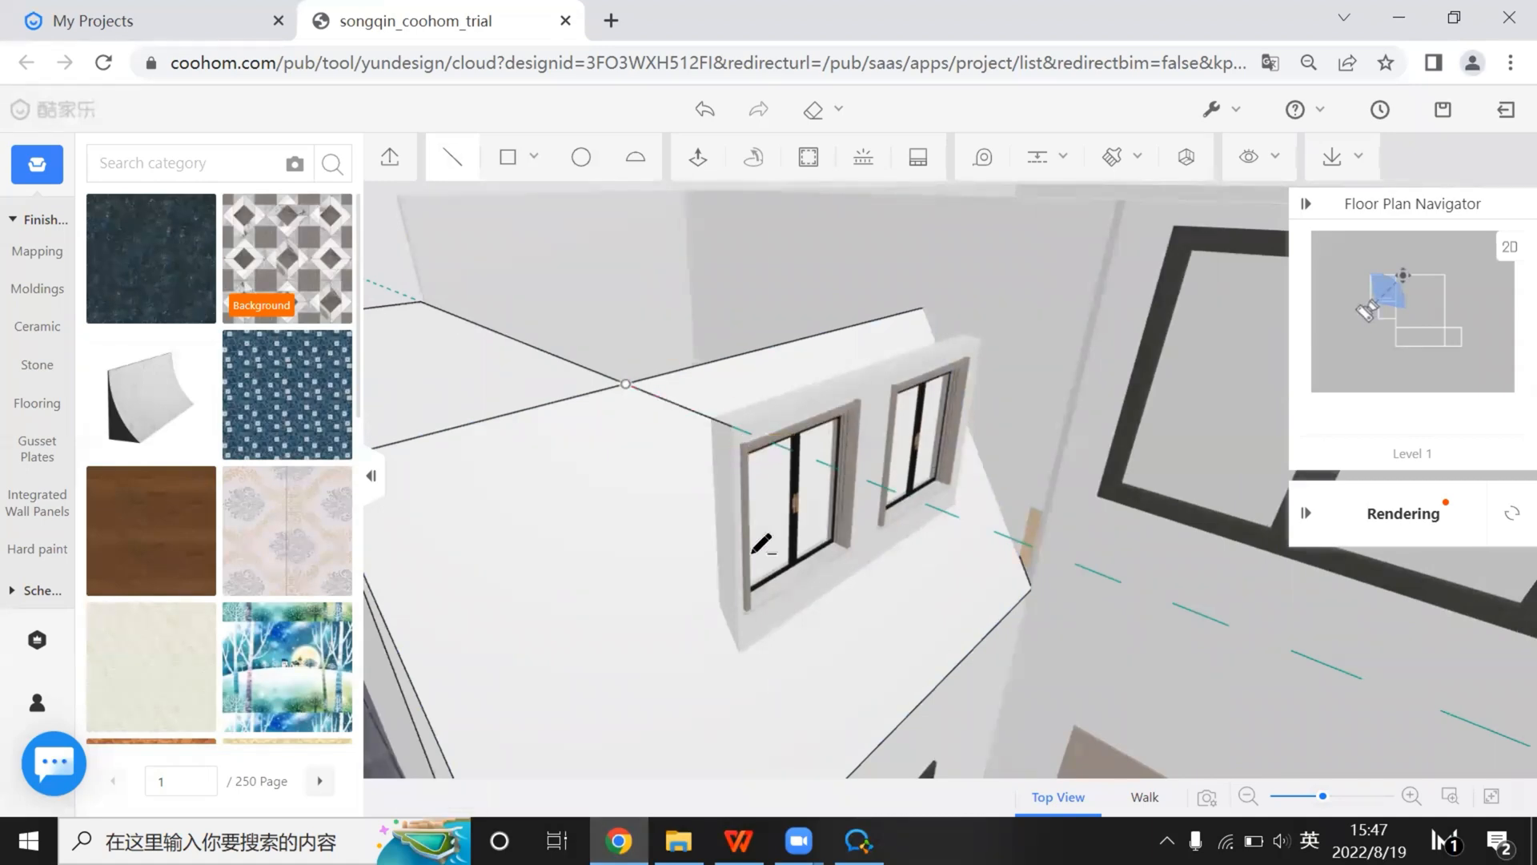
pyautogui.click(745, 655)
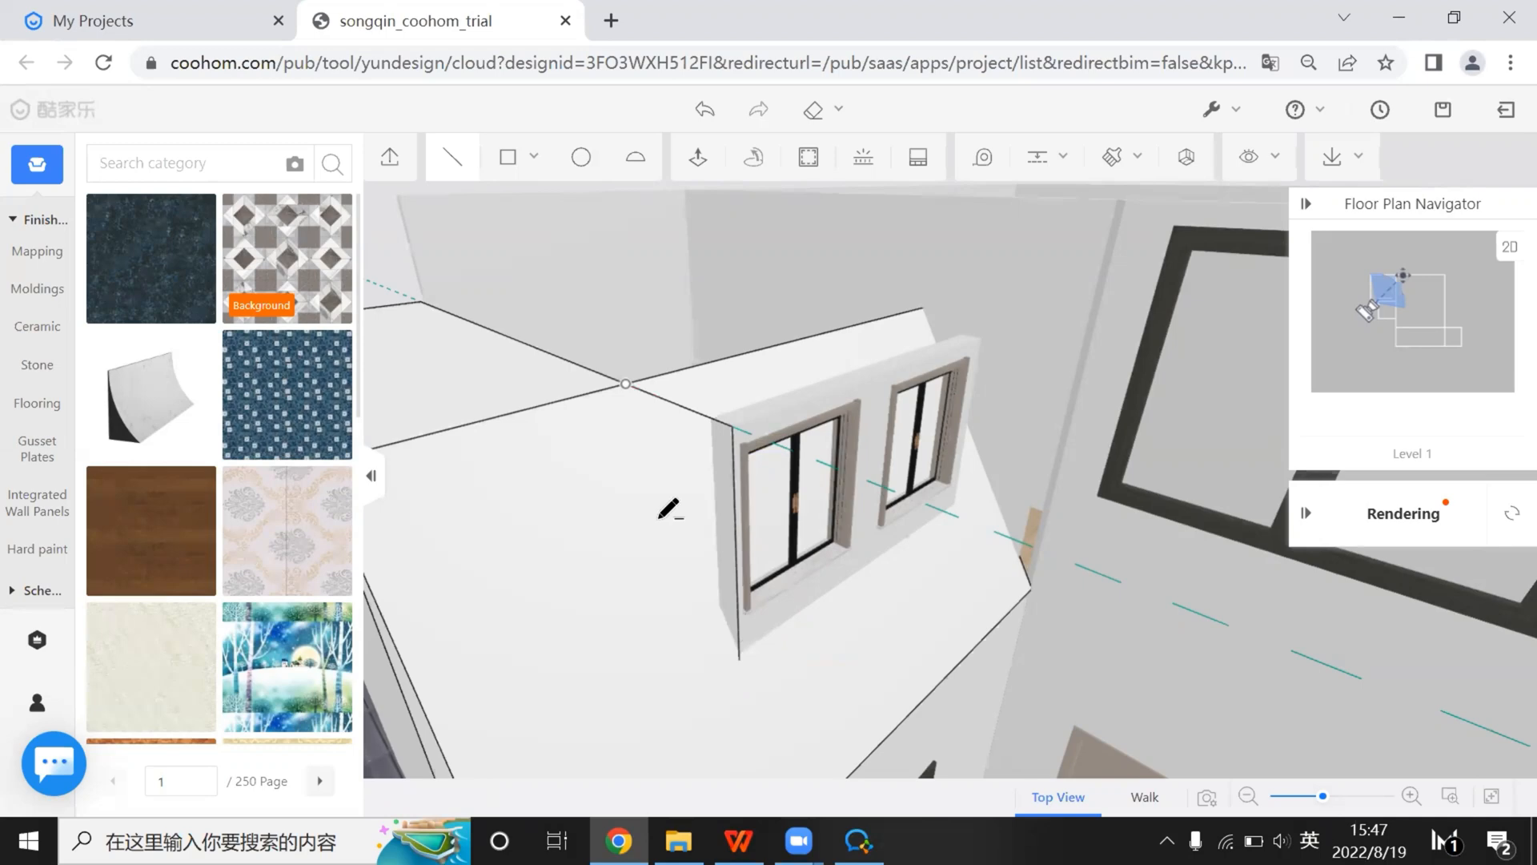
pyautogui.click(620, 389)
pyautogui.moveTo(832, 638)
pyautogui.mouseDown(button='right')
pyautogui.moveTo(748, 570)
pyautogui.moveTo(762, 569)
pyautogui.moveTo(813, 422)
pyautogui.moveTo(899, 343)
pyautogui.moveTo(886, 388)
pyautogui.moveTo(676, 584)
pyautogui.moveTo(630, 580)
pyautogui.mouseUp(button='right')
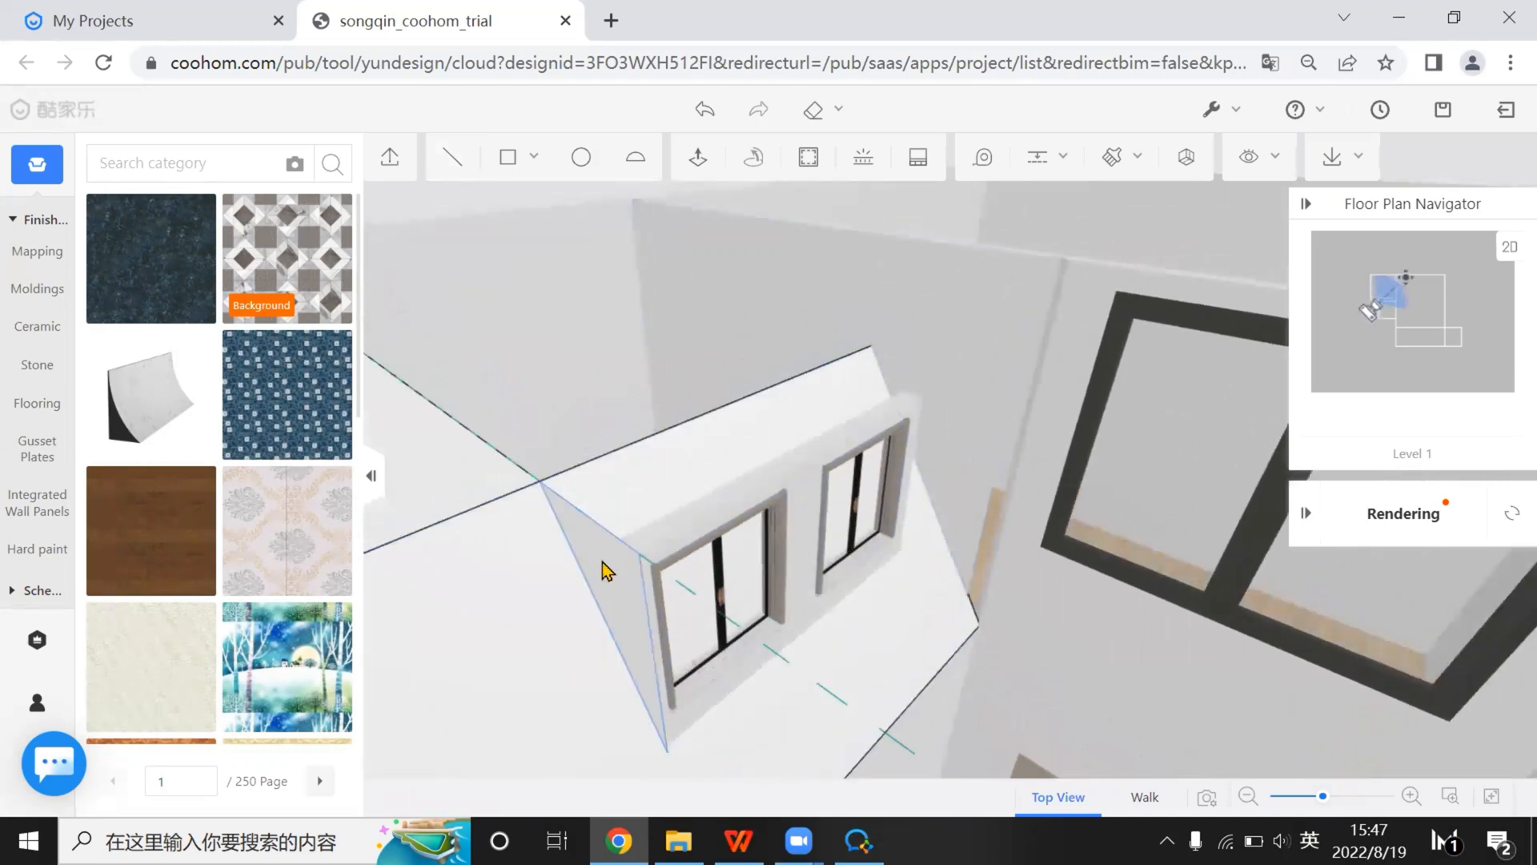
# Copy the triangular side face to the opposite end of the two-window wall
pyautogui.click(631, 580)
pyautogui.click(983, 497)
pyautogui.click(920, 397)
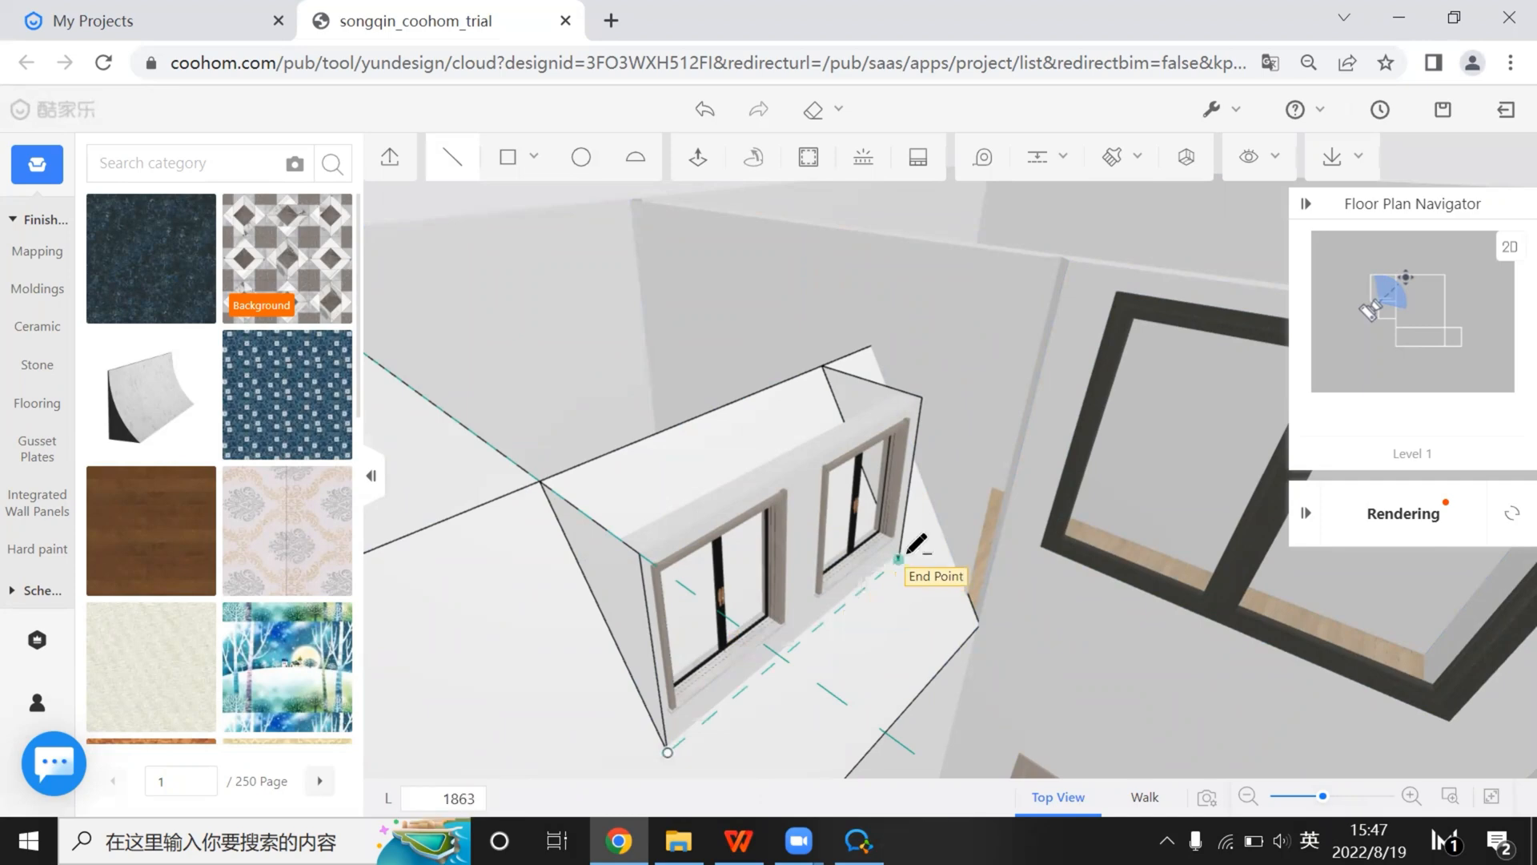
pyautogui.scroll(6, 877, 652)
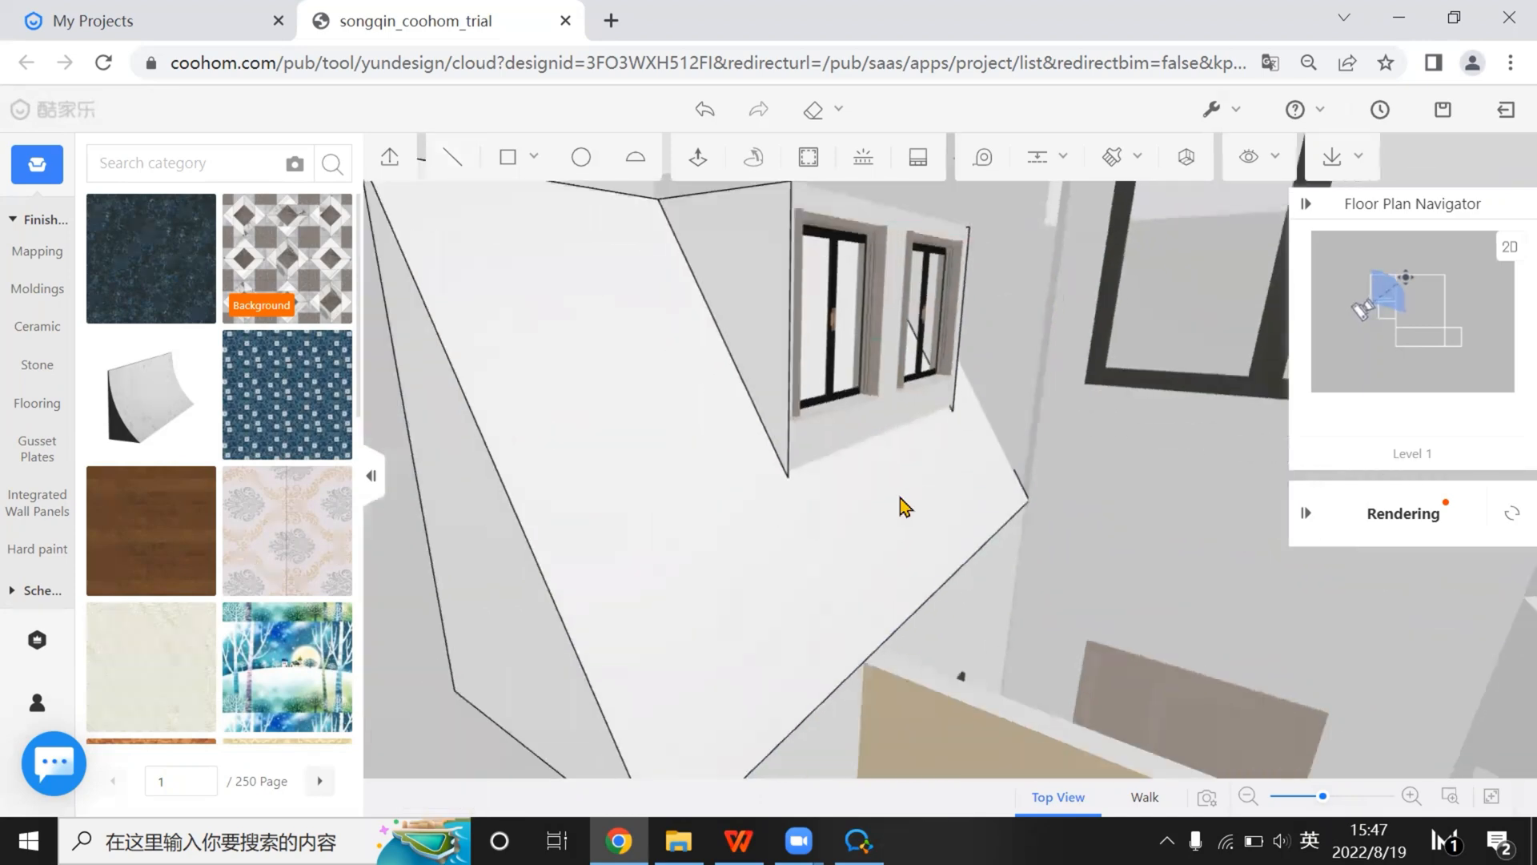
pyautogui.press('w')
pyautogui.press('d')
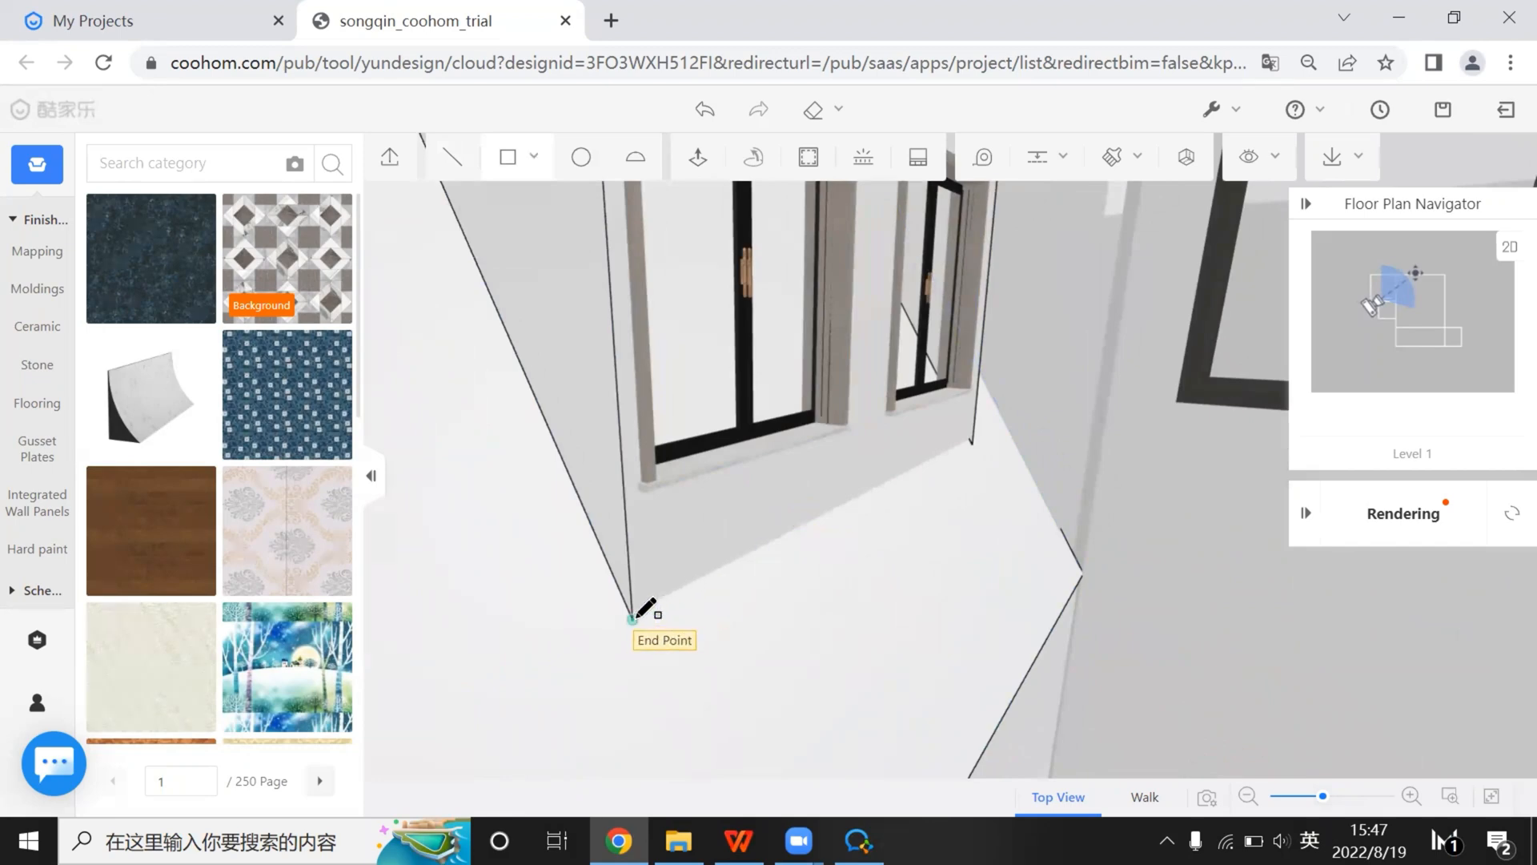
pyautogui.moveTo(972, 494)
pyautogui.mouseDown(button='right')
pyautogui.moveTo(975, 518)
pyautogui.moveTo(1022, 521)
pyautogui.mouseUp(button='right')
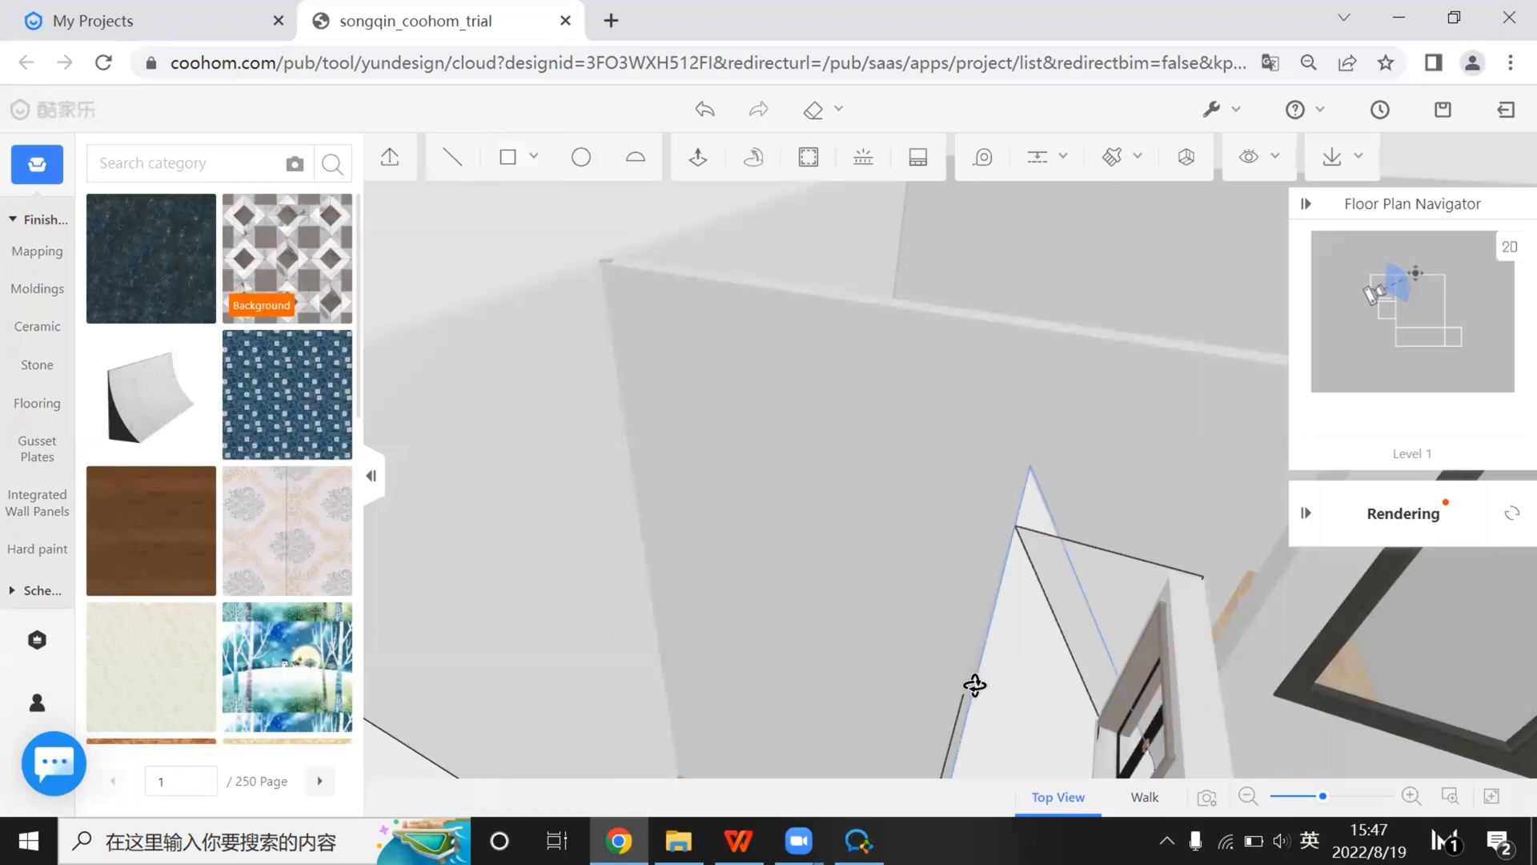
pyautogui.moveTo(974, 684)
pyautogui.mouseDown(button='right')
pyautogui.moveTo(958, 697)
pyautogui.moveTo(972, 666)
pyautogui.mouseUp(button='right')
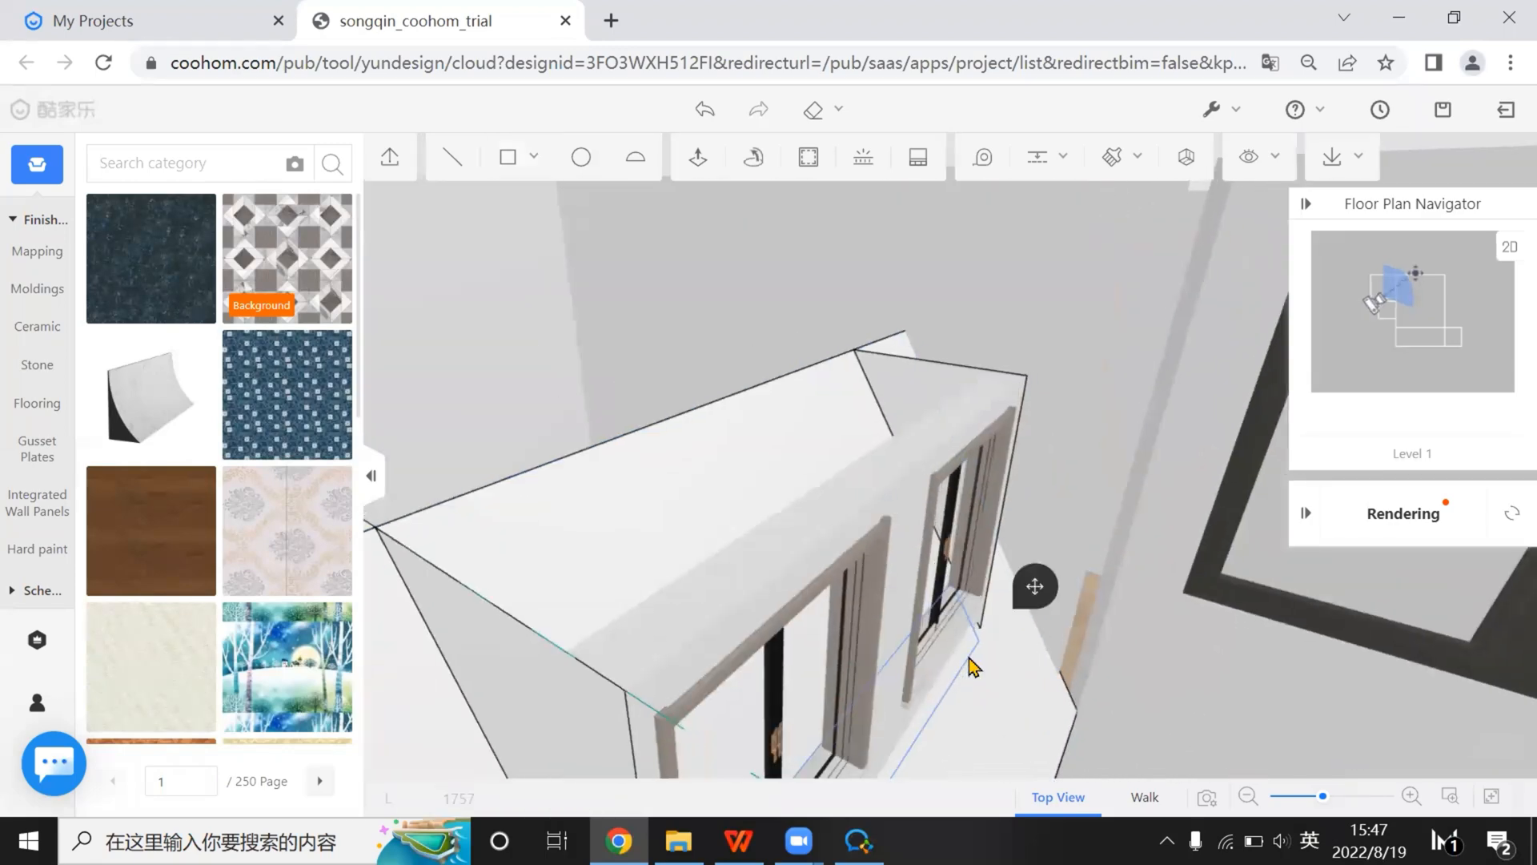
# Try to outline the sloped roof area between the dormer's two side faces with a rectangle and delete the enclosed face
pyautogui.click(733, 450)
pyautogui.scroll(-5, 753, 488)
pyautogui.moveTo(753, 578); pyautogui.dragTo(601, 516, button='right')
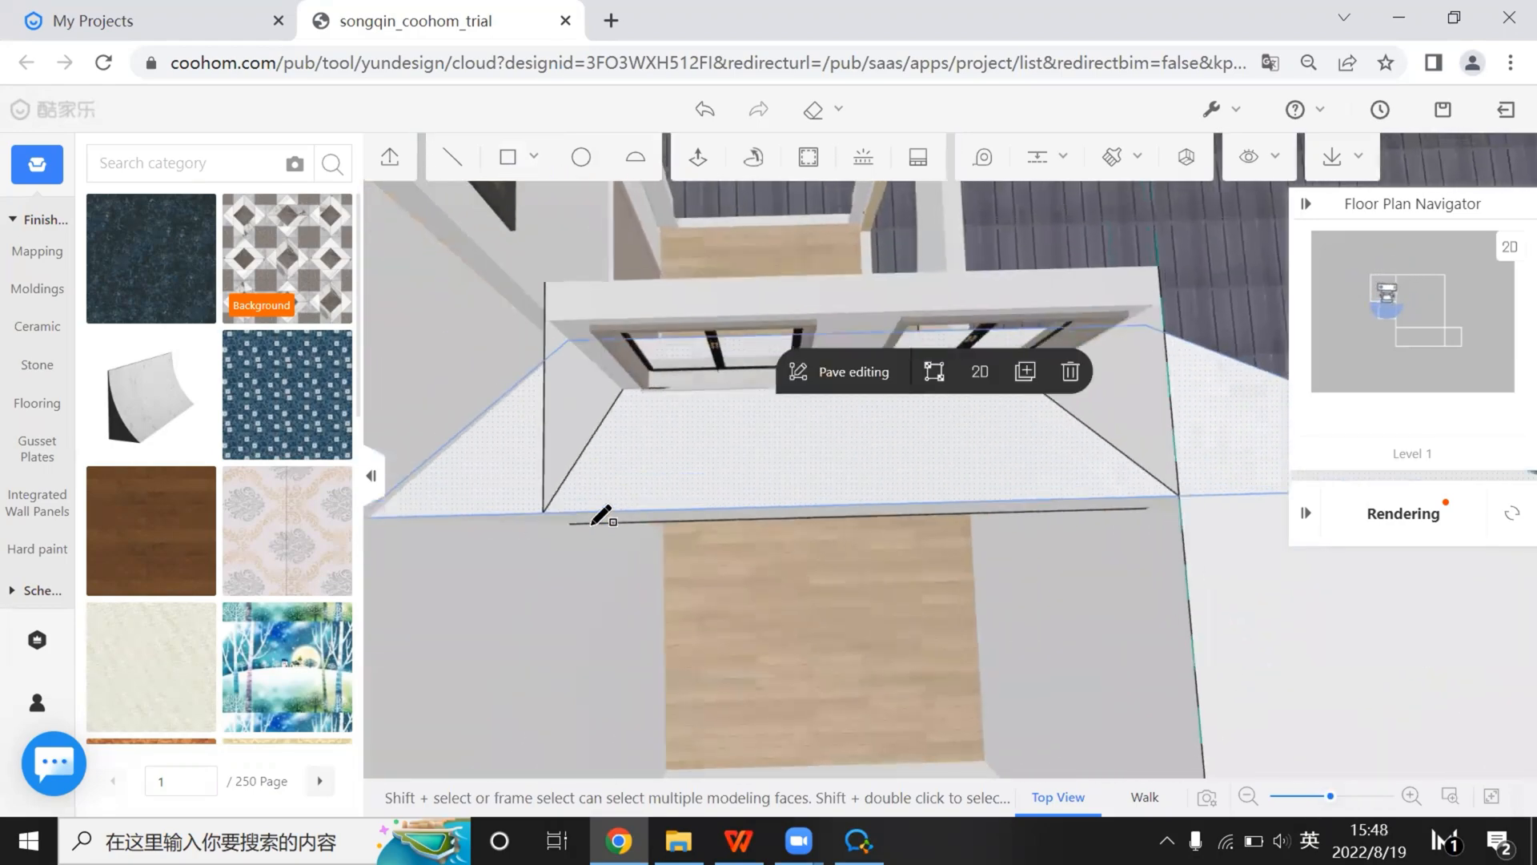
pyautogui.click(542, 530)
pyautogui.click(1034, 392)
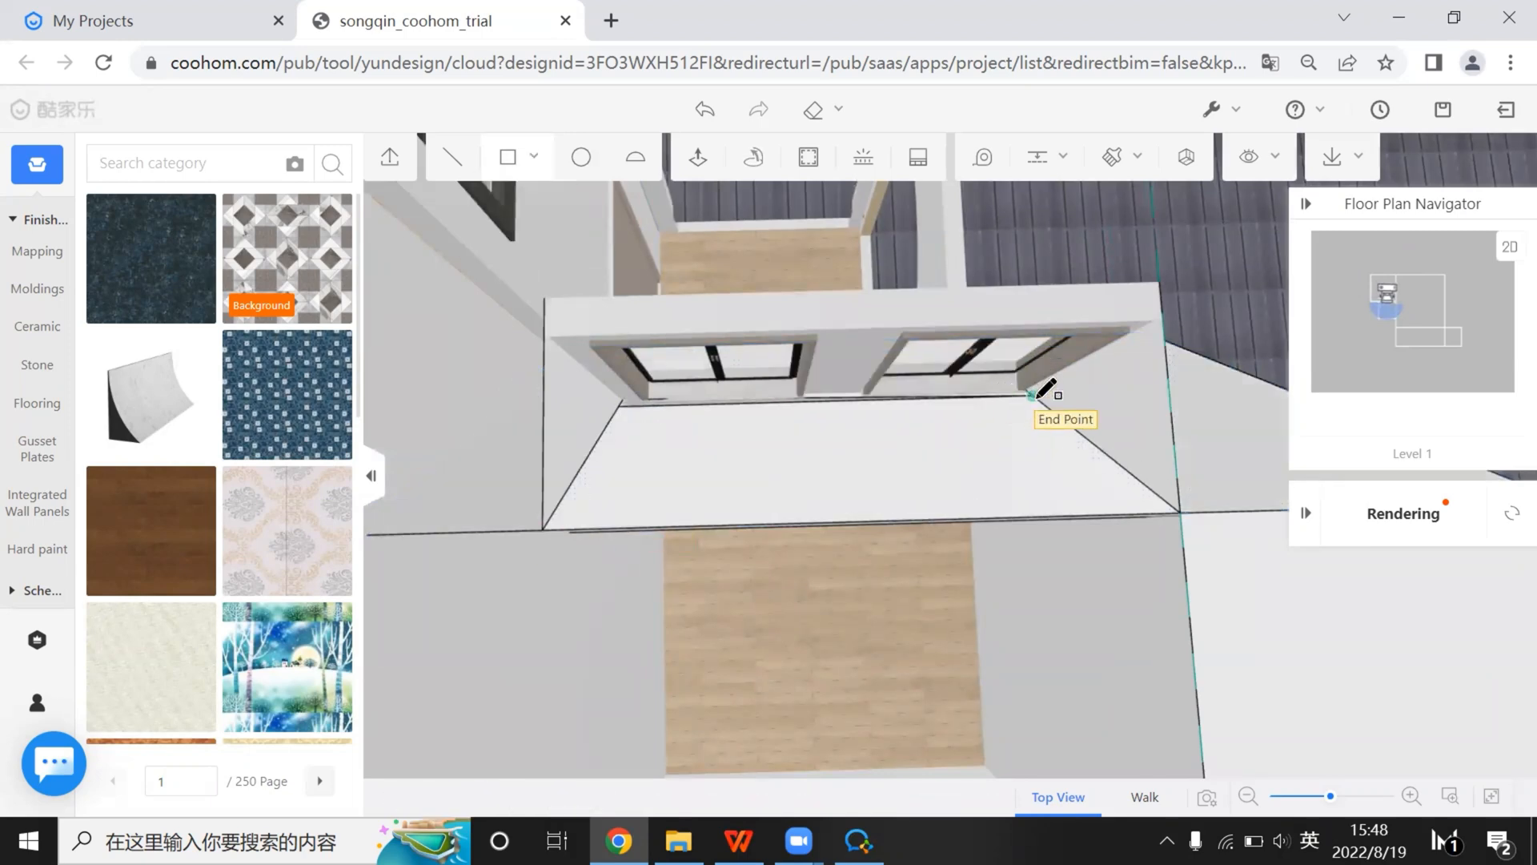
pyautogui.click(840, 479)
pyautogui.moveTo(1218, 473); pyautogui.dragTo(1089, 447, button='right')
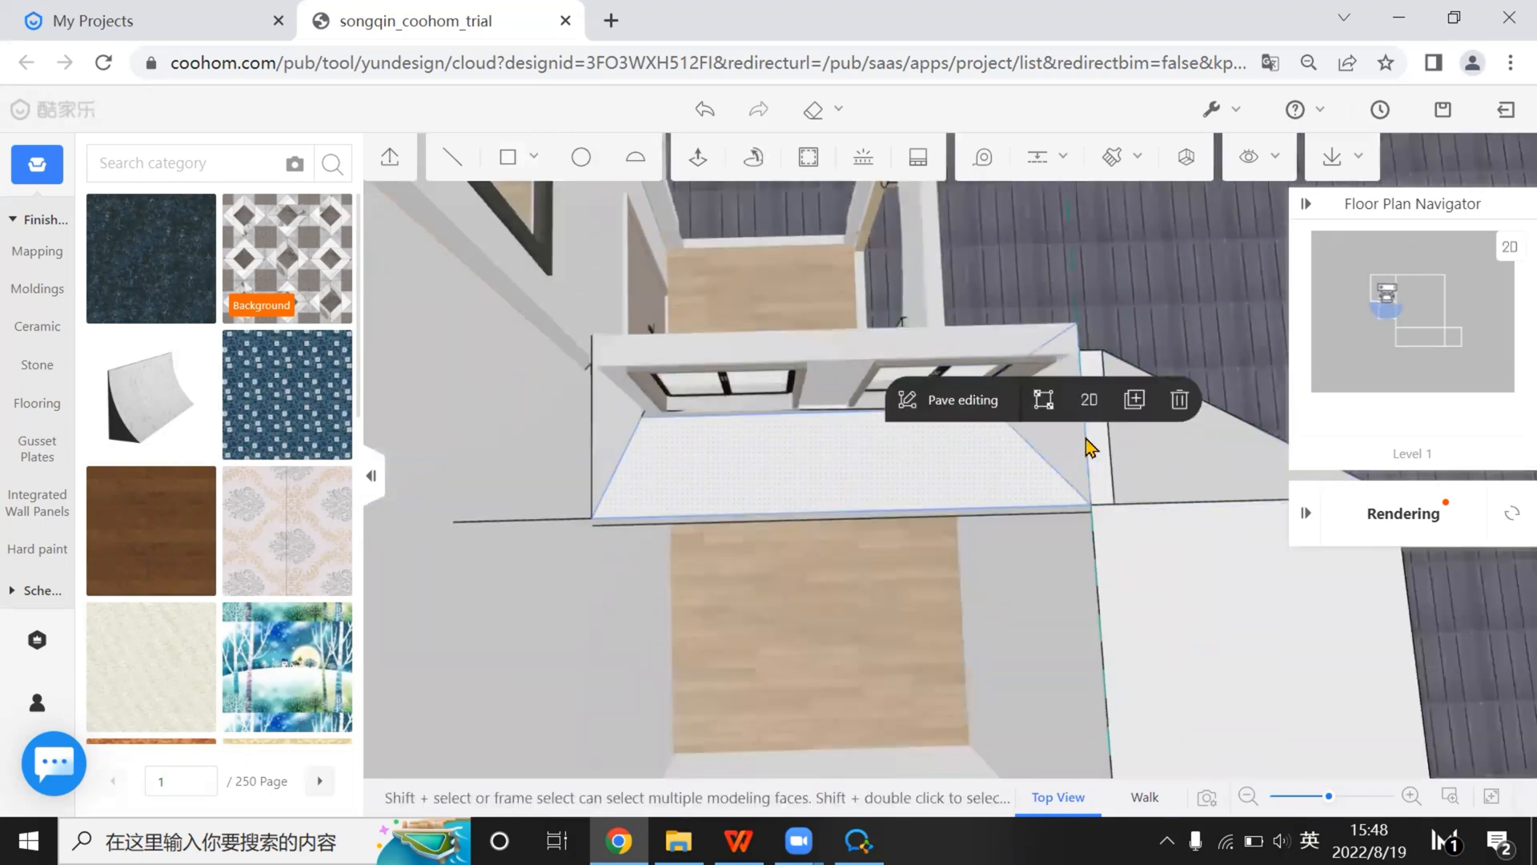
pyautogui.click(1181, 400)
# Delete the sloped faces running through the two-window dormer
pyautogui.moveTo(835, 630); pyautogui.dragTo(1000, 463, button='right')
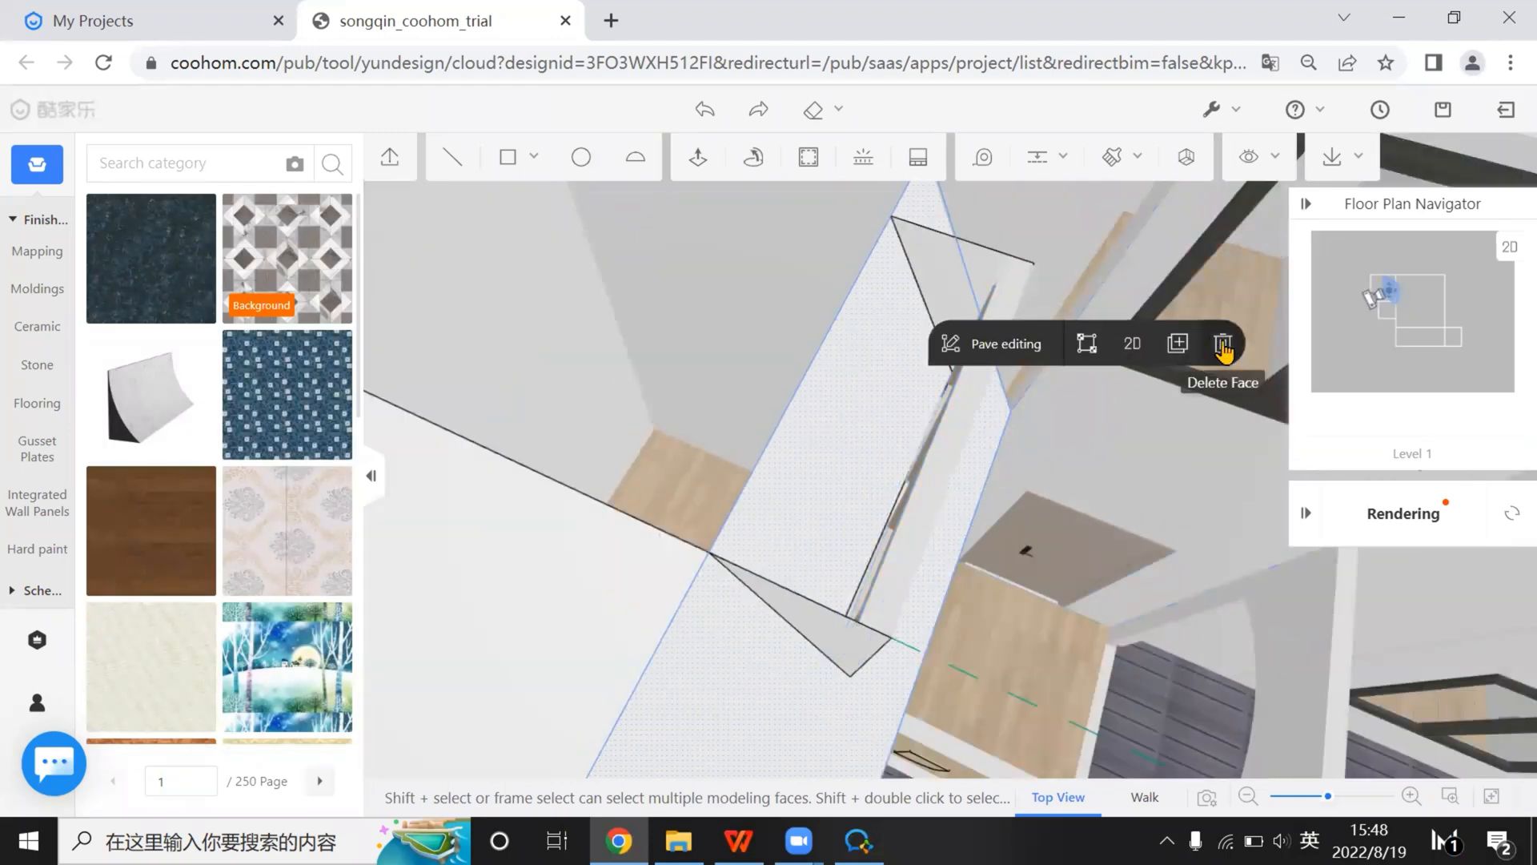
pyautogui.click(1223, 346)
pyautogui.moveTo(851, 524); pyautogui.dragTo(1245, 397, button='right')
pyautogui.click(773, 453)
pyautogui.press('Delete')
pyautogui.moveTo(800, 396)
pyautogui.mouseDown(button='right')
pyautogui.moveTo(964, 368)
pyautogui.moveTo(926, 401)
pyautogui.mouseUp(button='right')
# Draw a rectangular face about 307 by 1863 mm between the lower corners of the dormer's two side faces
pyautogui.click(510, 159)
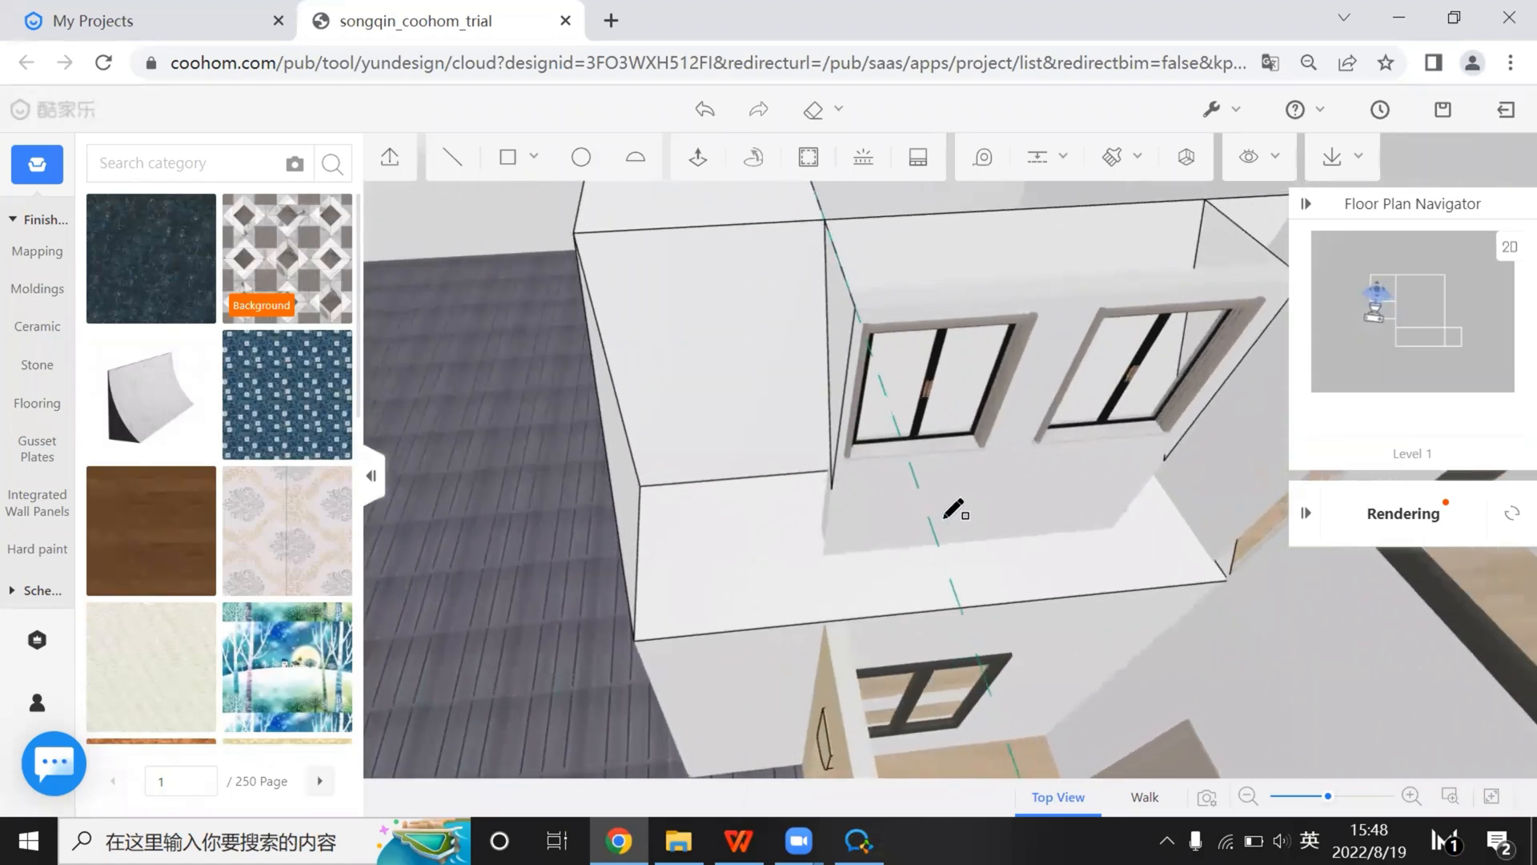
pyautogui.scroll(2, 819, 501)
pyautogui.click(811, 503)
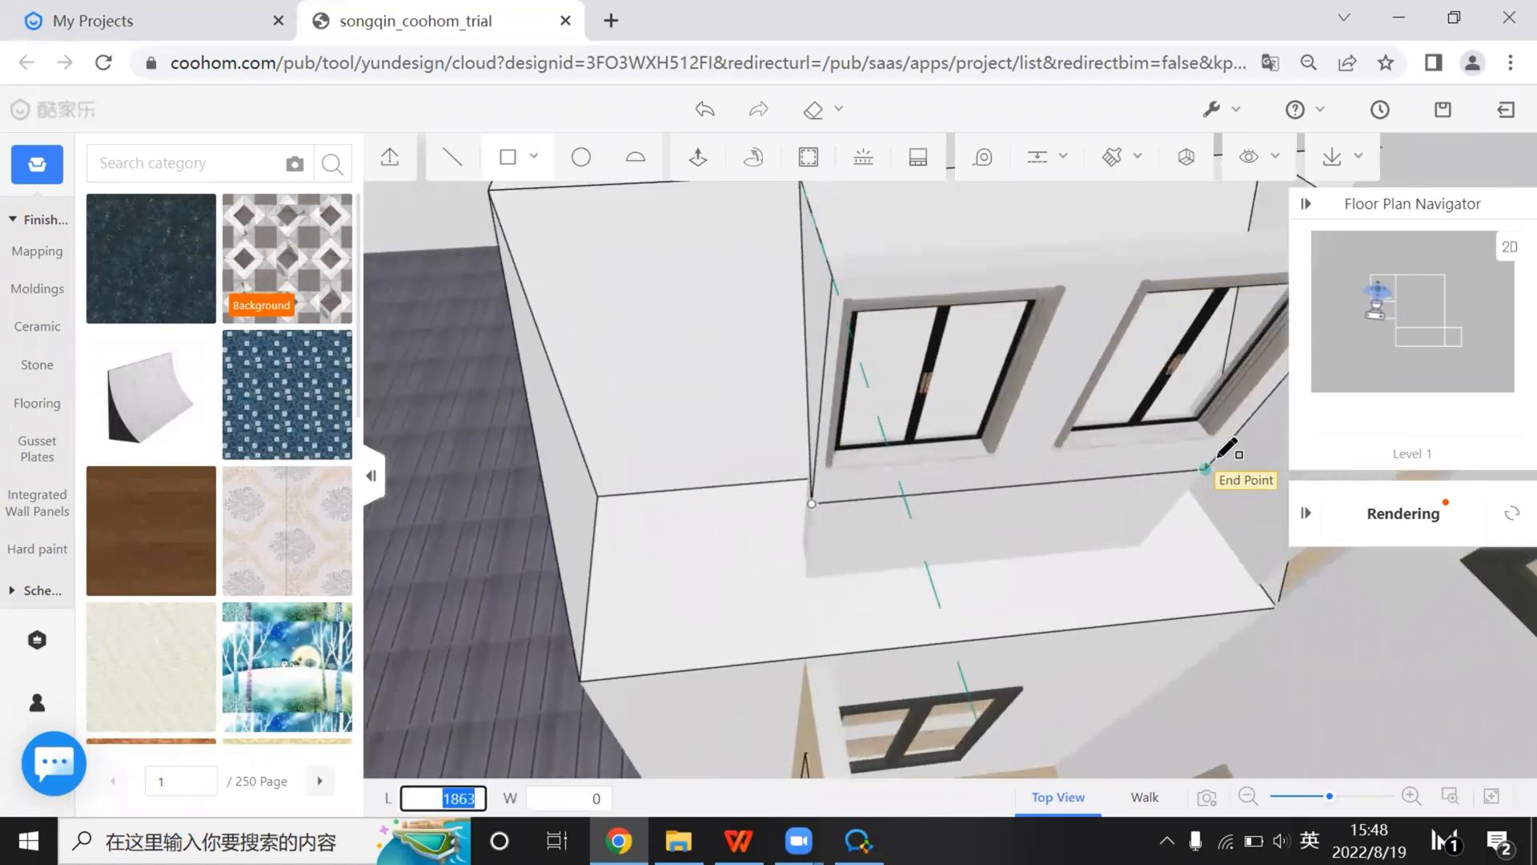
pyautogui.moveTo(1212, 377); pyautogui.dragTo(1051, 704, button='middle')
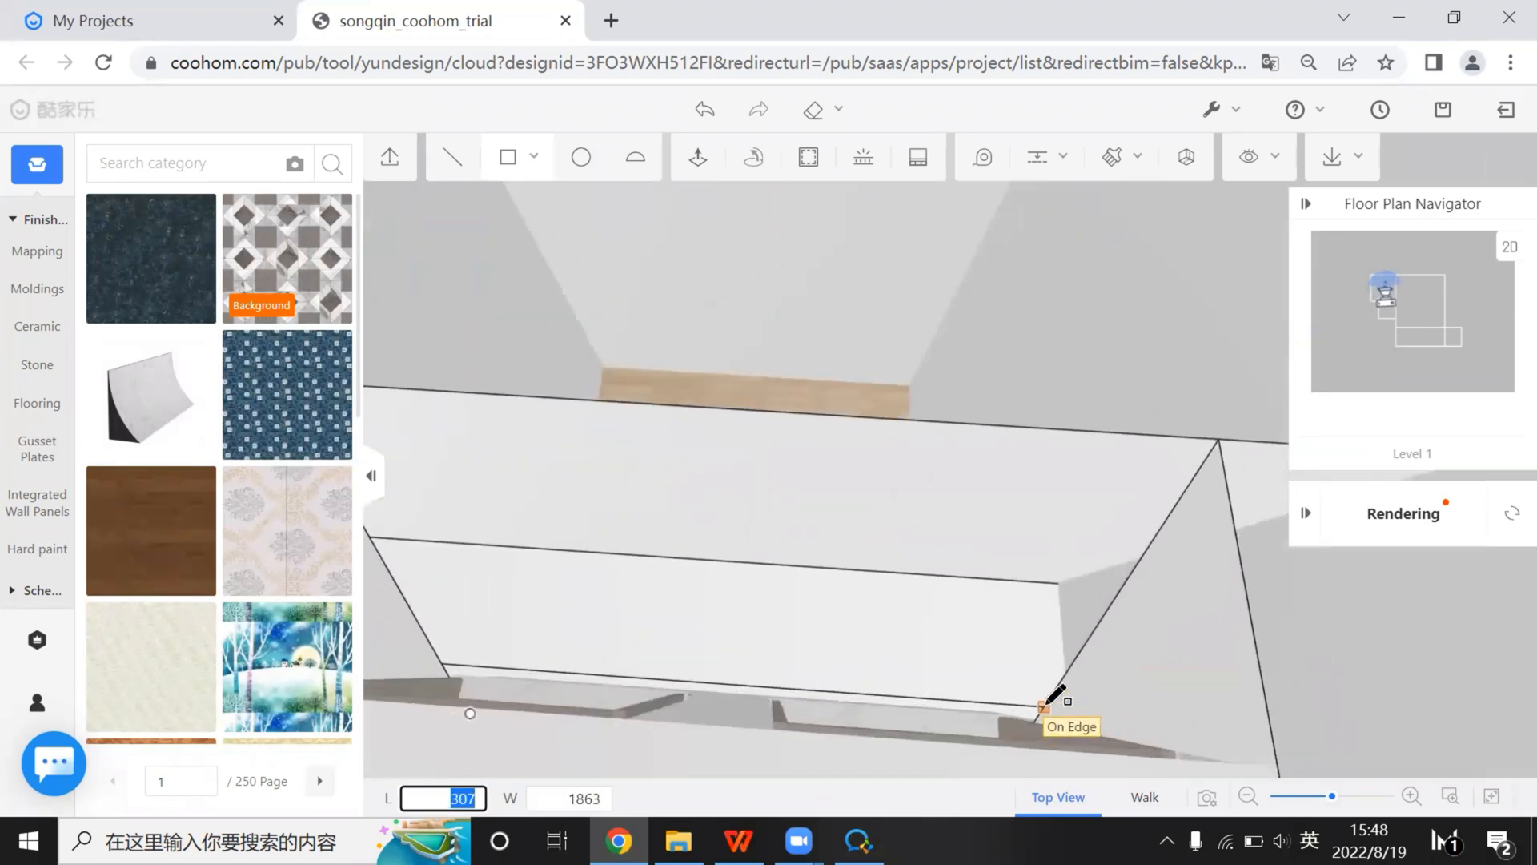
pyautogui.click(1044, 707)
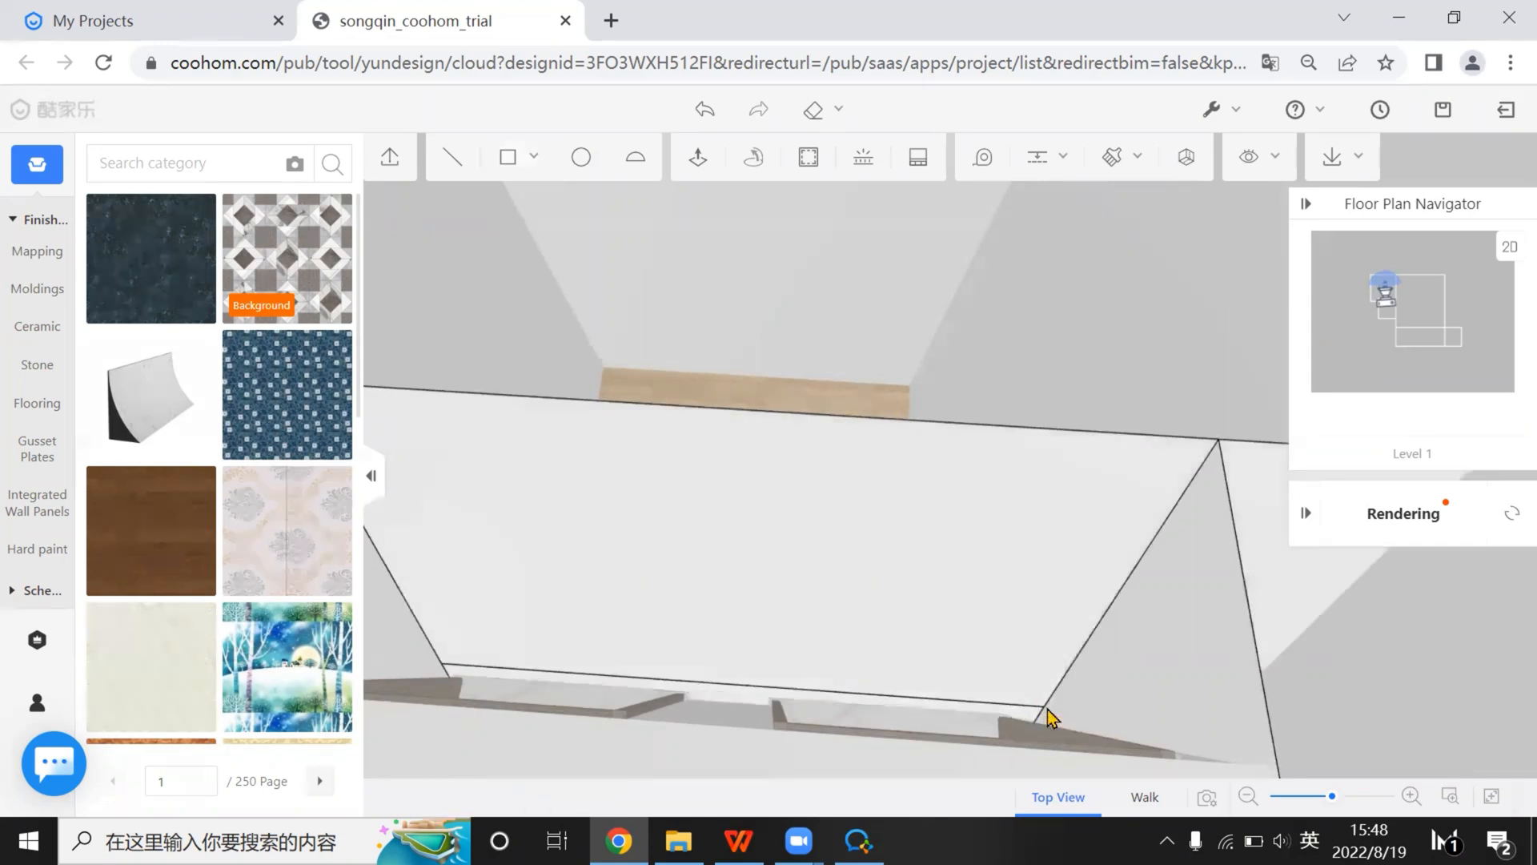
# Try to split off and delete the roof face enclosed behind the two-window wall
pyautogui.scroll(-3, 871, 544)
pyautogui.click(869, 540)
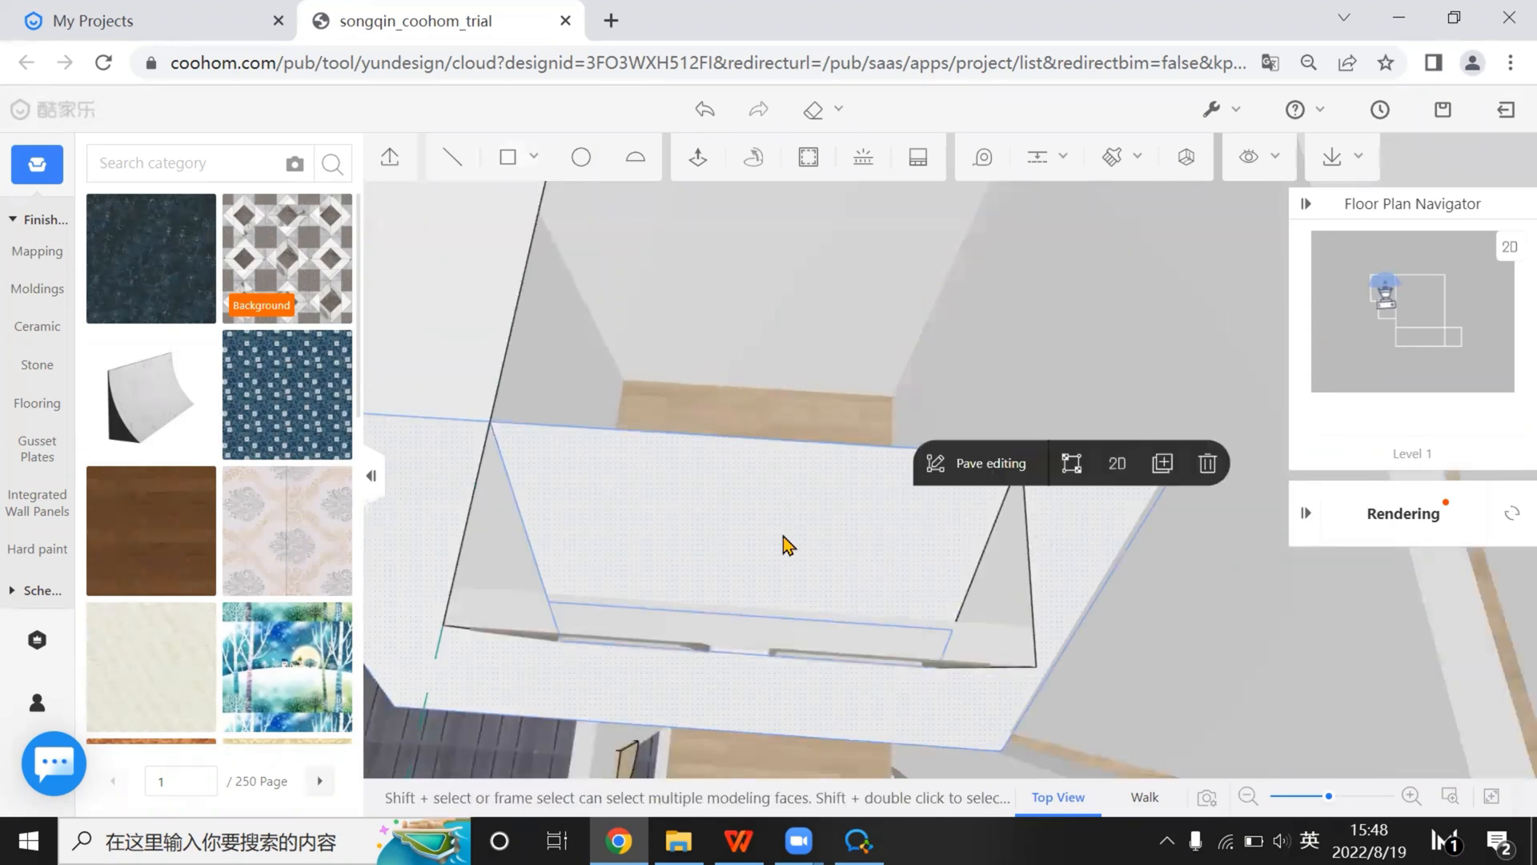
pyautogui.scroll(2, 780, 512)
pyautogui.click(452, 159)
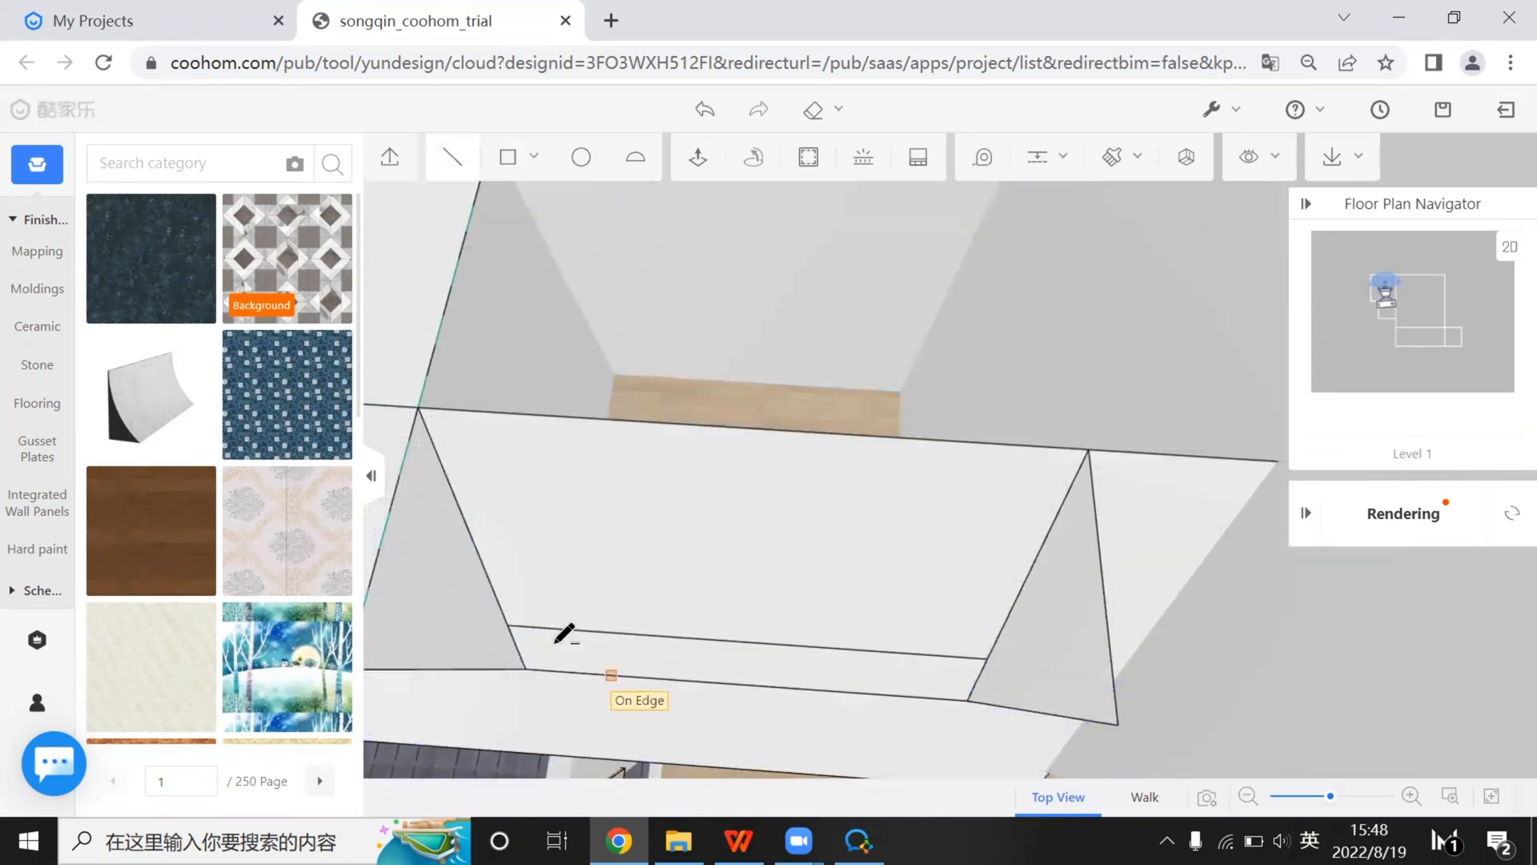
pyautogui.press('Escape')
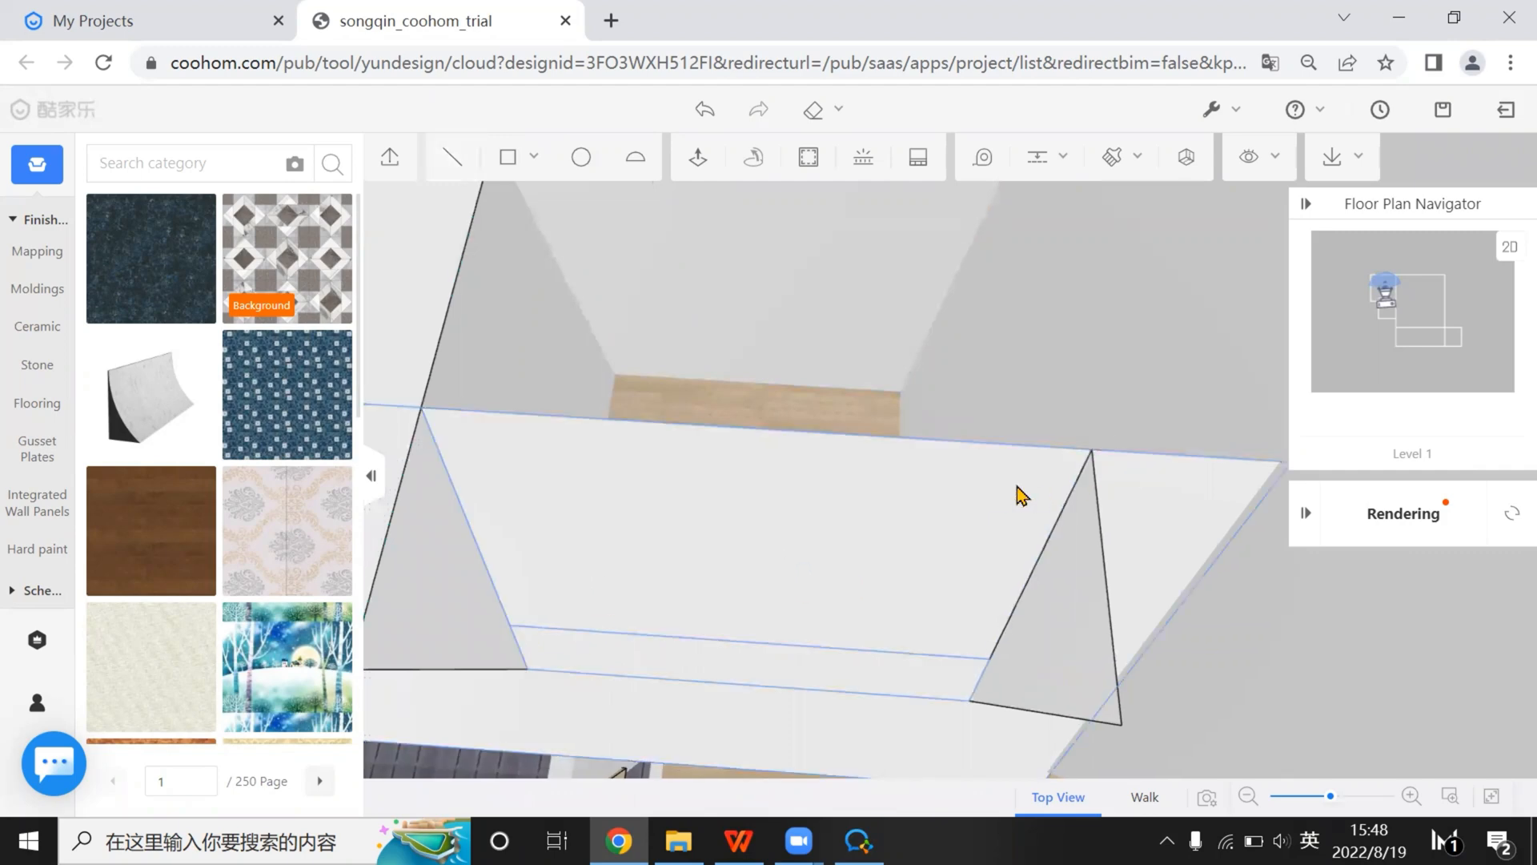
pyautogui.click(996, 494)
pyautogui.scroll(-4, 1001, 495)
pyautogui.click(1266, 412)
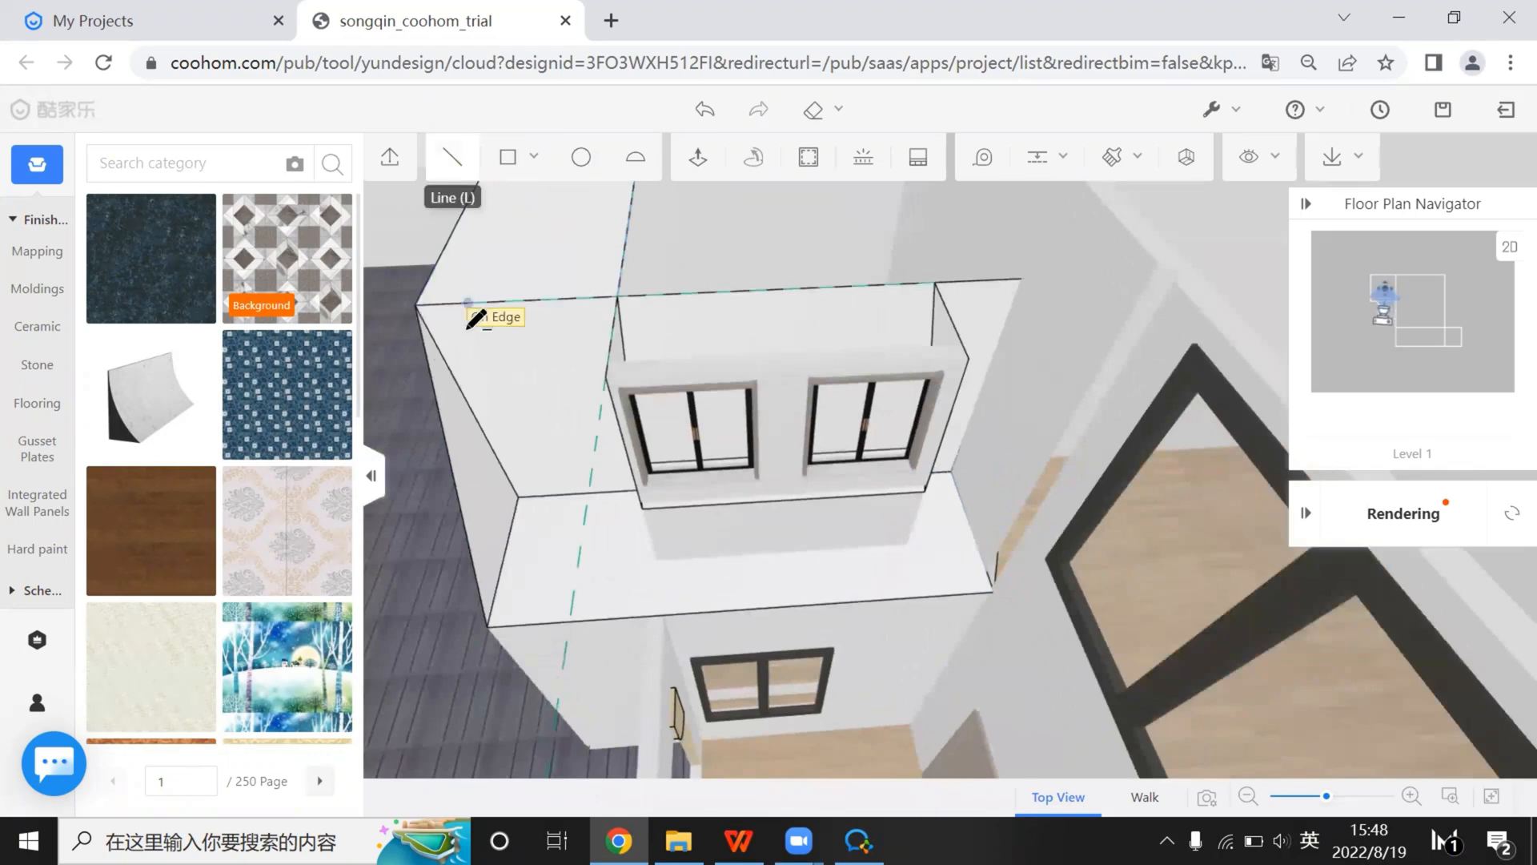
pyautogui.click(607, 293)
pyautogui.press('Escape')
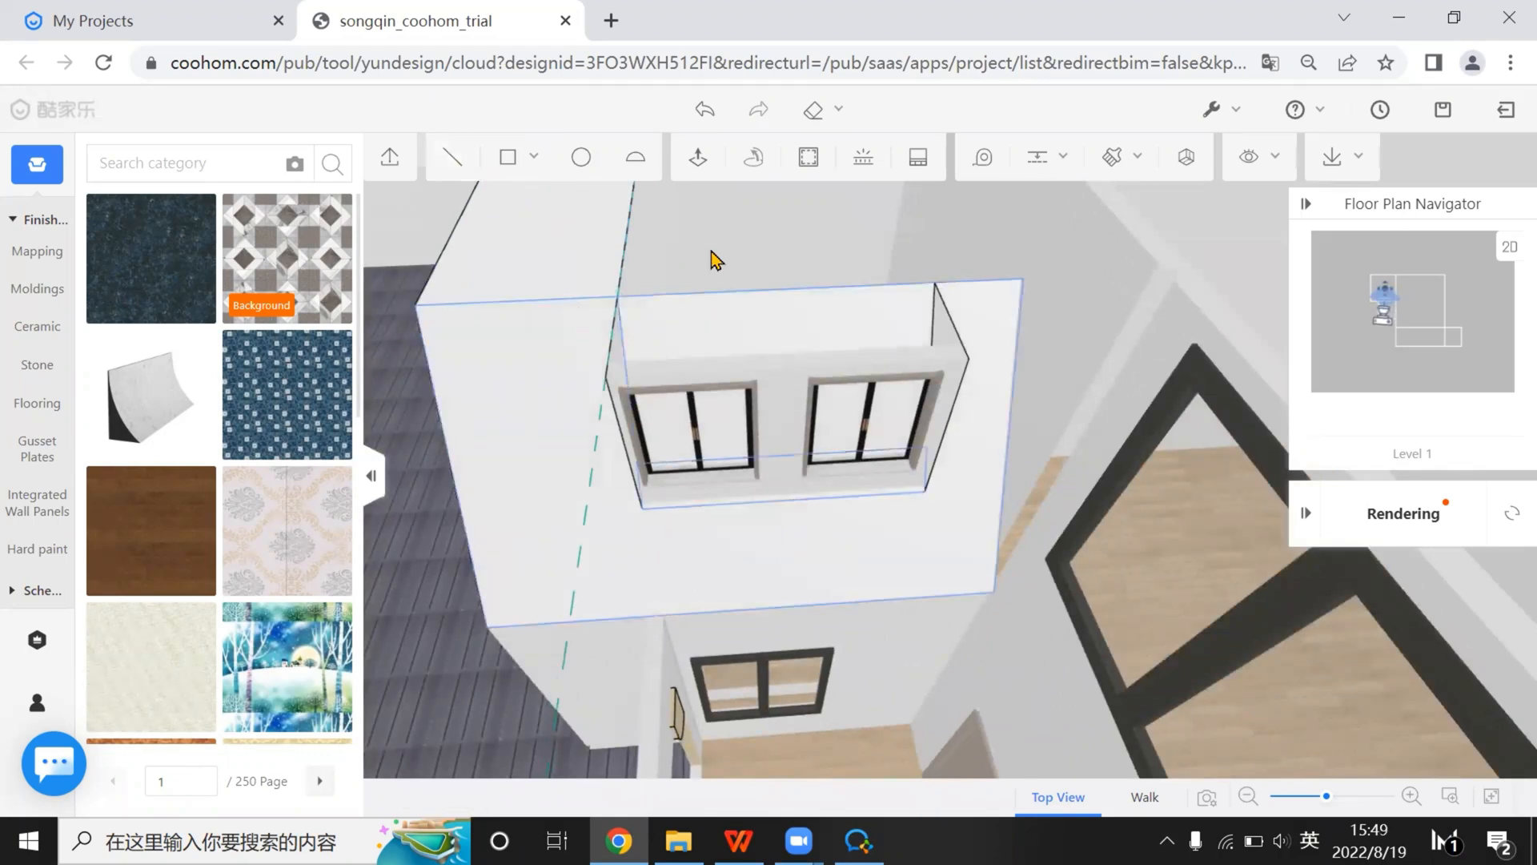
# Add a guide along the dormer's side face and draw a line on it from the window wall's lower corner to the roof's lower edge
pyautogui.moveTo(632, 548); pyautogui.dragTo(731, 529)
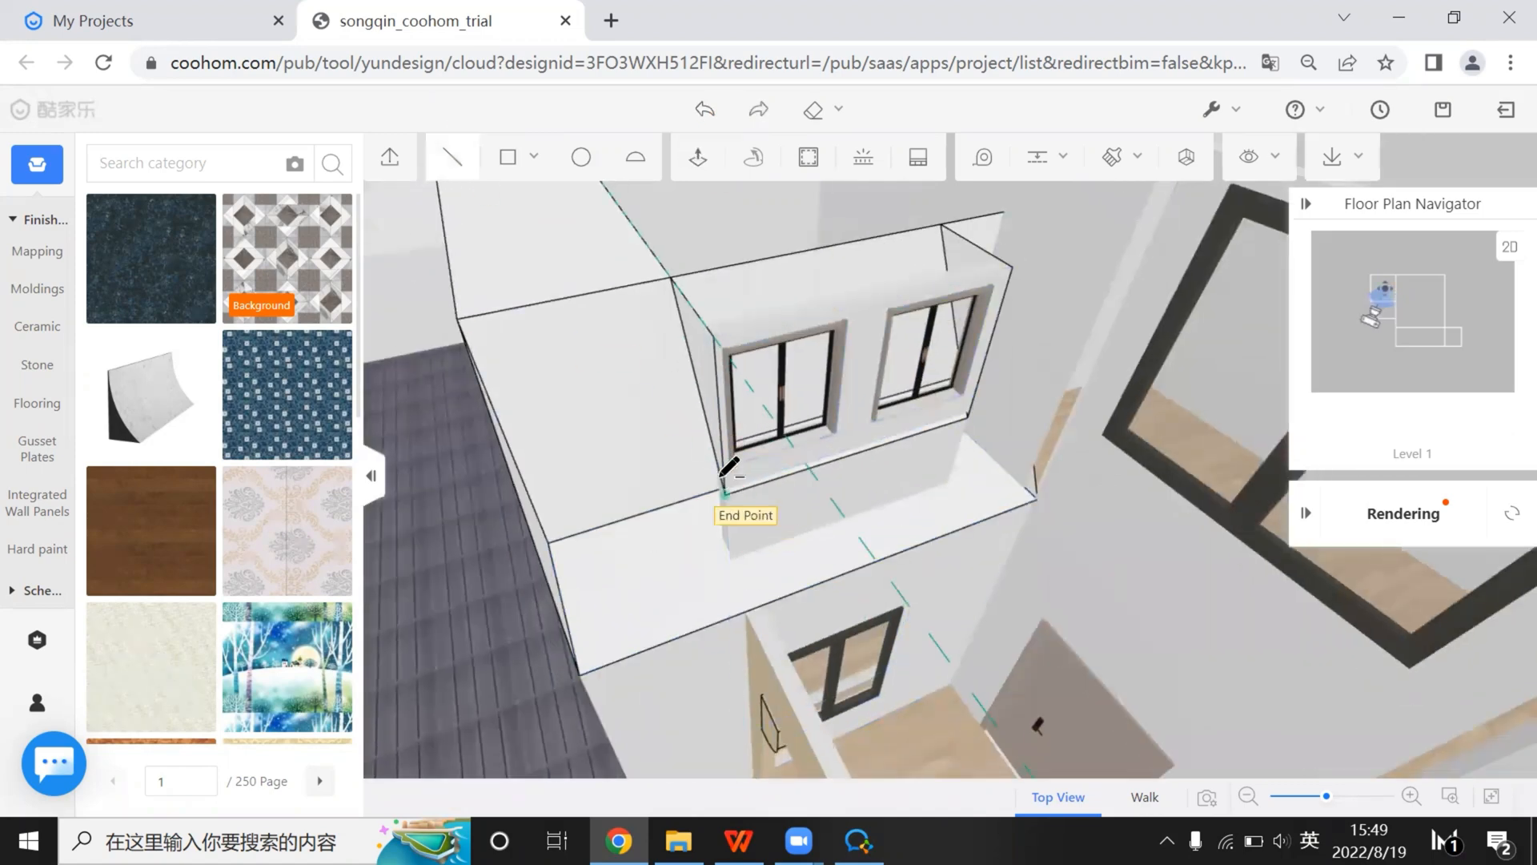
pyautogui.press('t')
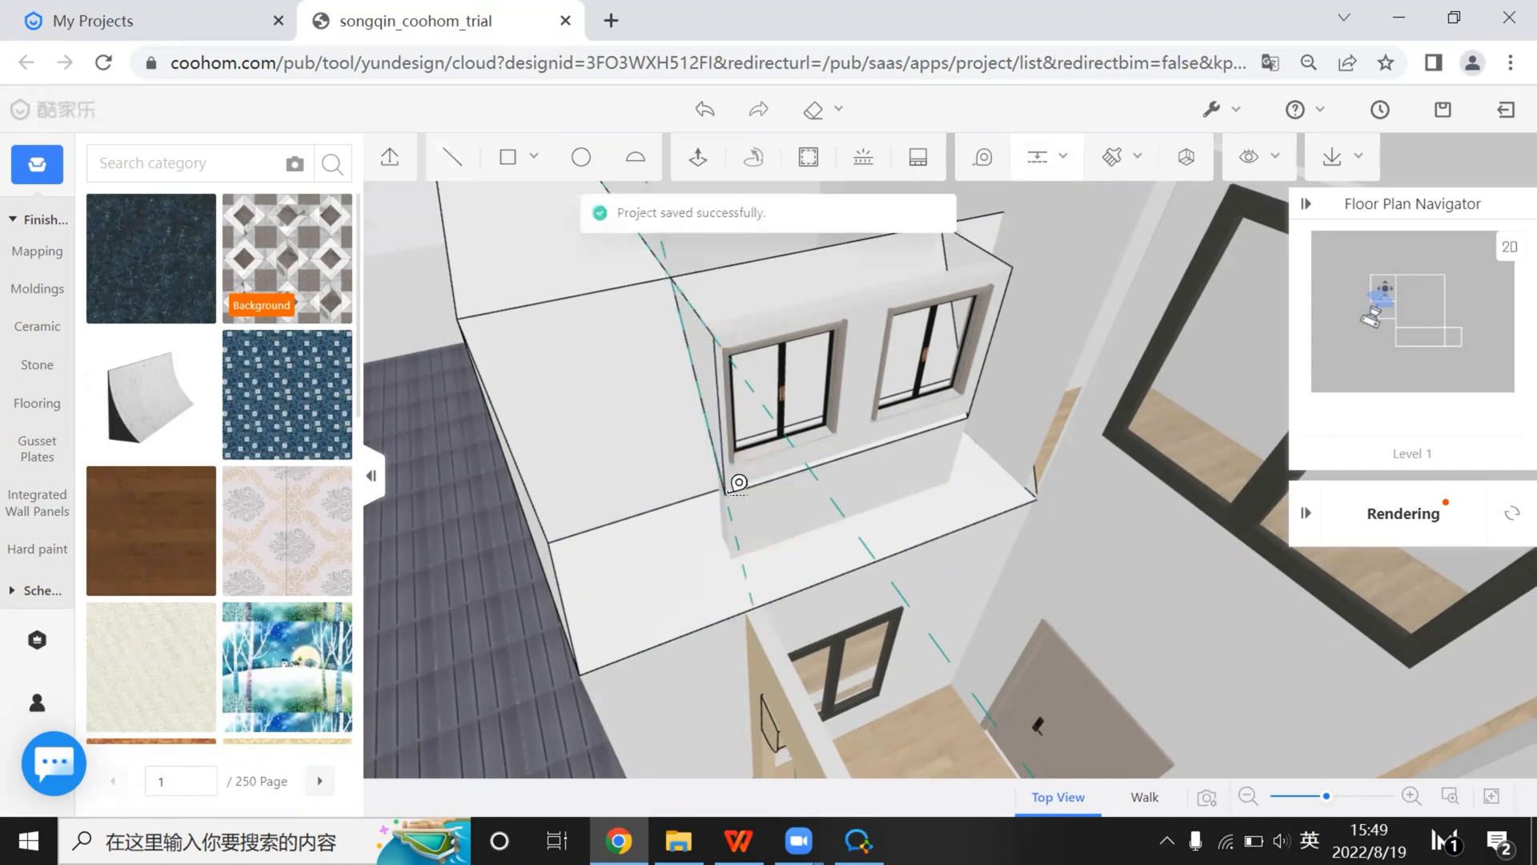
pyautogui.click(458, 160)
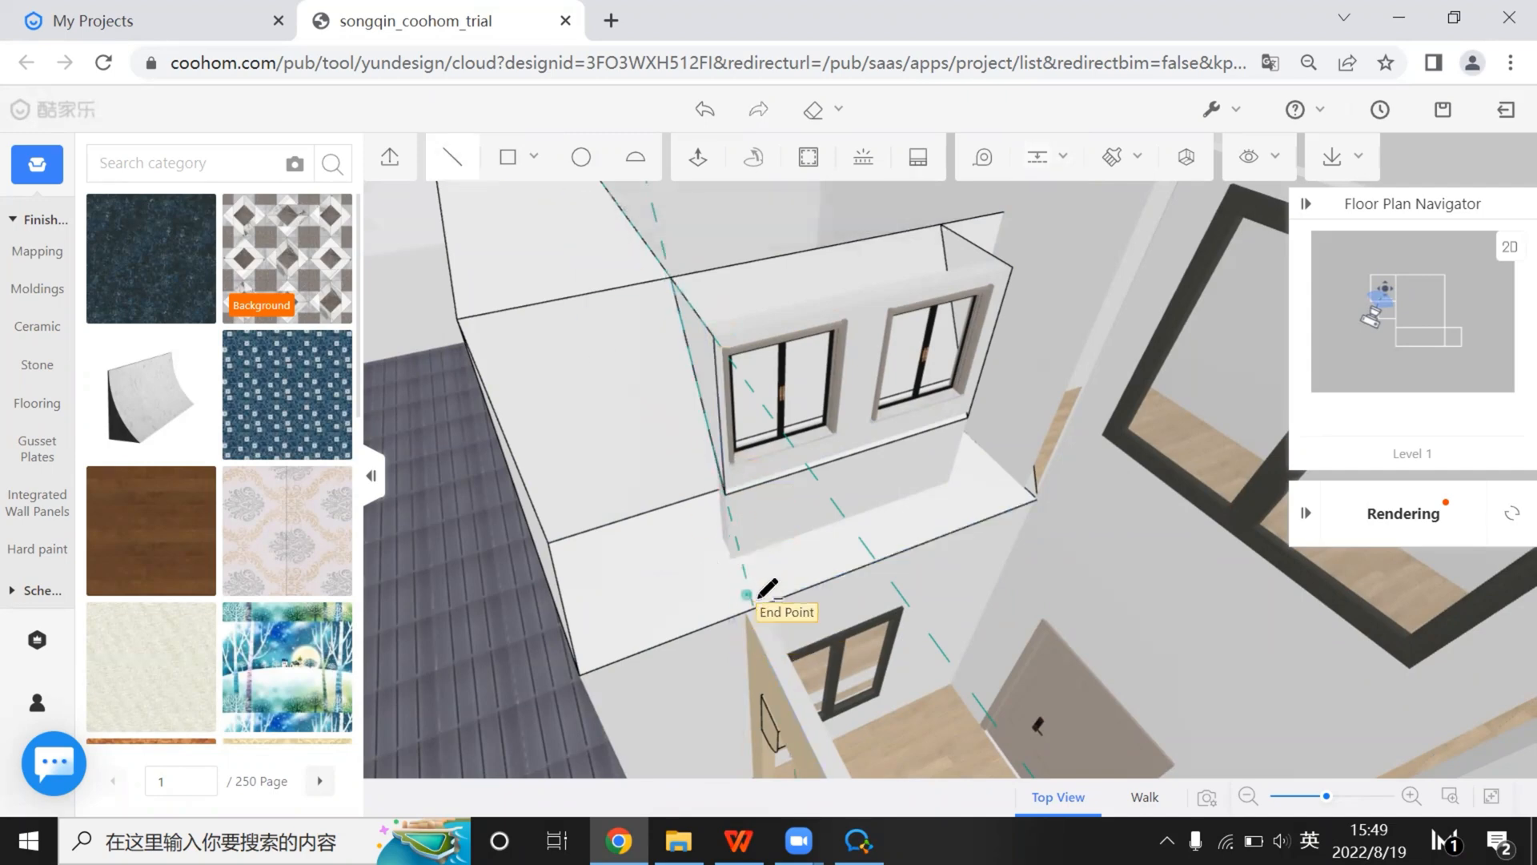
pyautogui.click(762, 596)
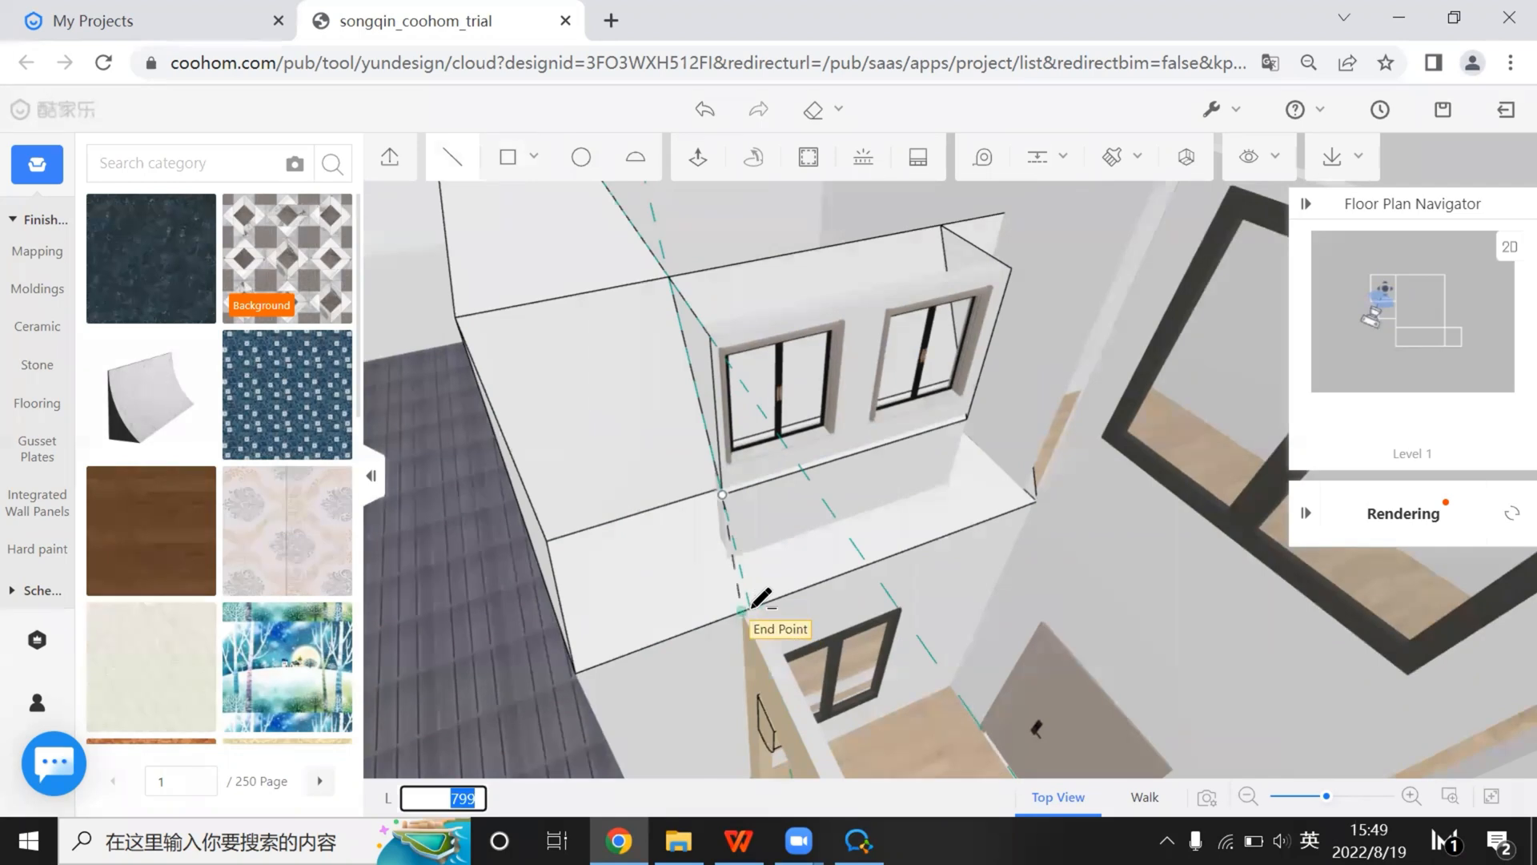
pyautogui.scroll(5, 761, 597)
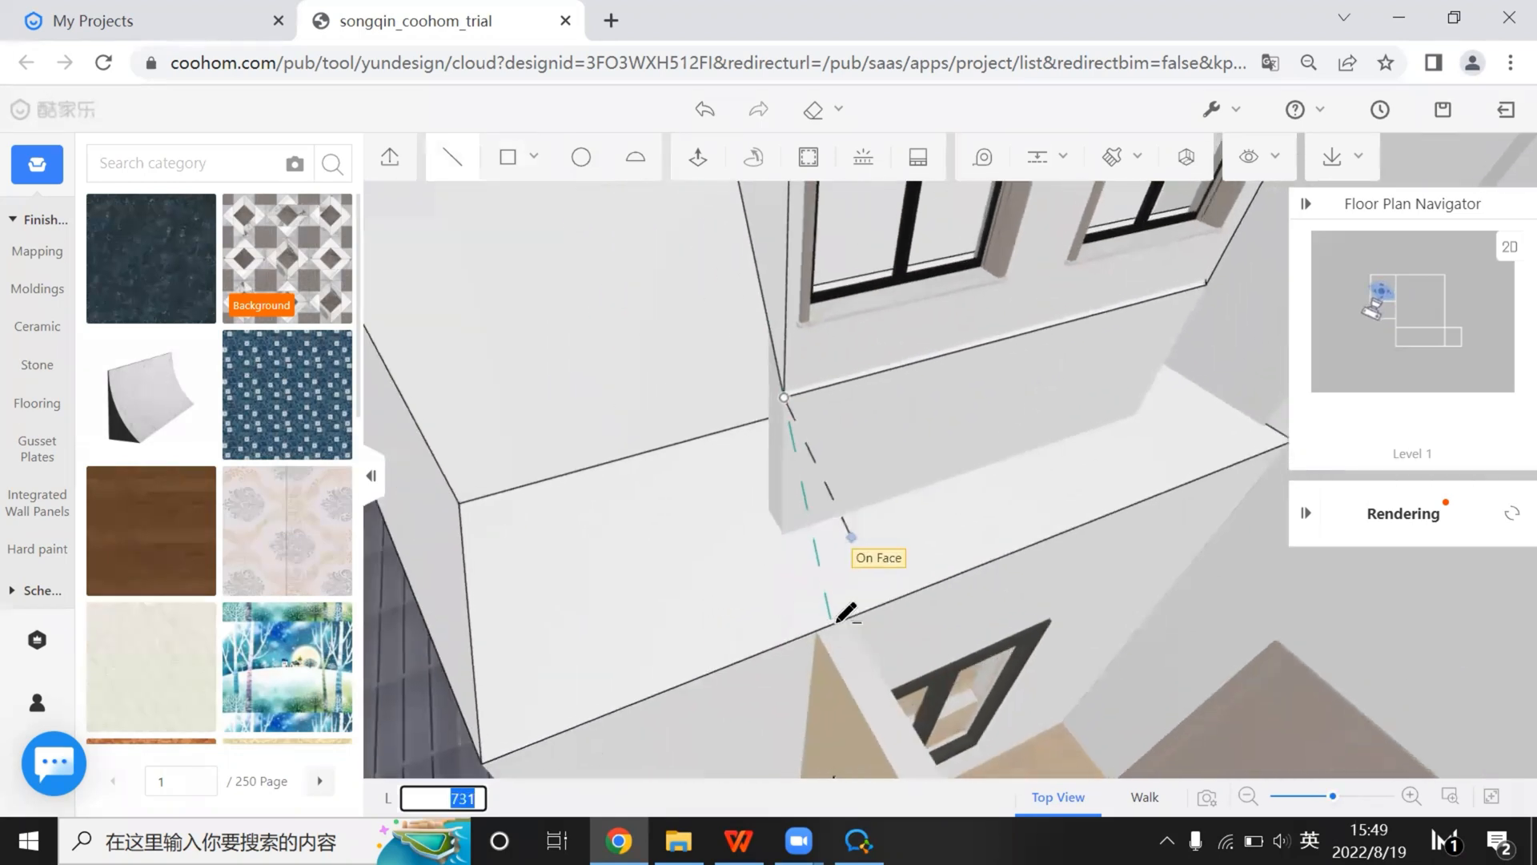
pyautogui.click(837, 622)
# Draw the matching line at the dormer's opposite side to the roof's lower edge, and delete the roof face enclosed behind the windows
pyautogui.scroll(-4, 883, 548)
pyautogui.moveTo(648, 525); pyautogui.dragTo(844, 566)
pyautogui.click(848, 567)
pyautogui.moveTo(971, 658); pyautogui.dragTo(477, 213)
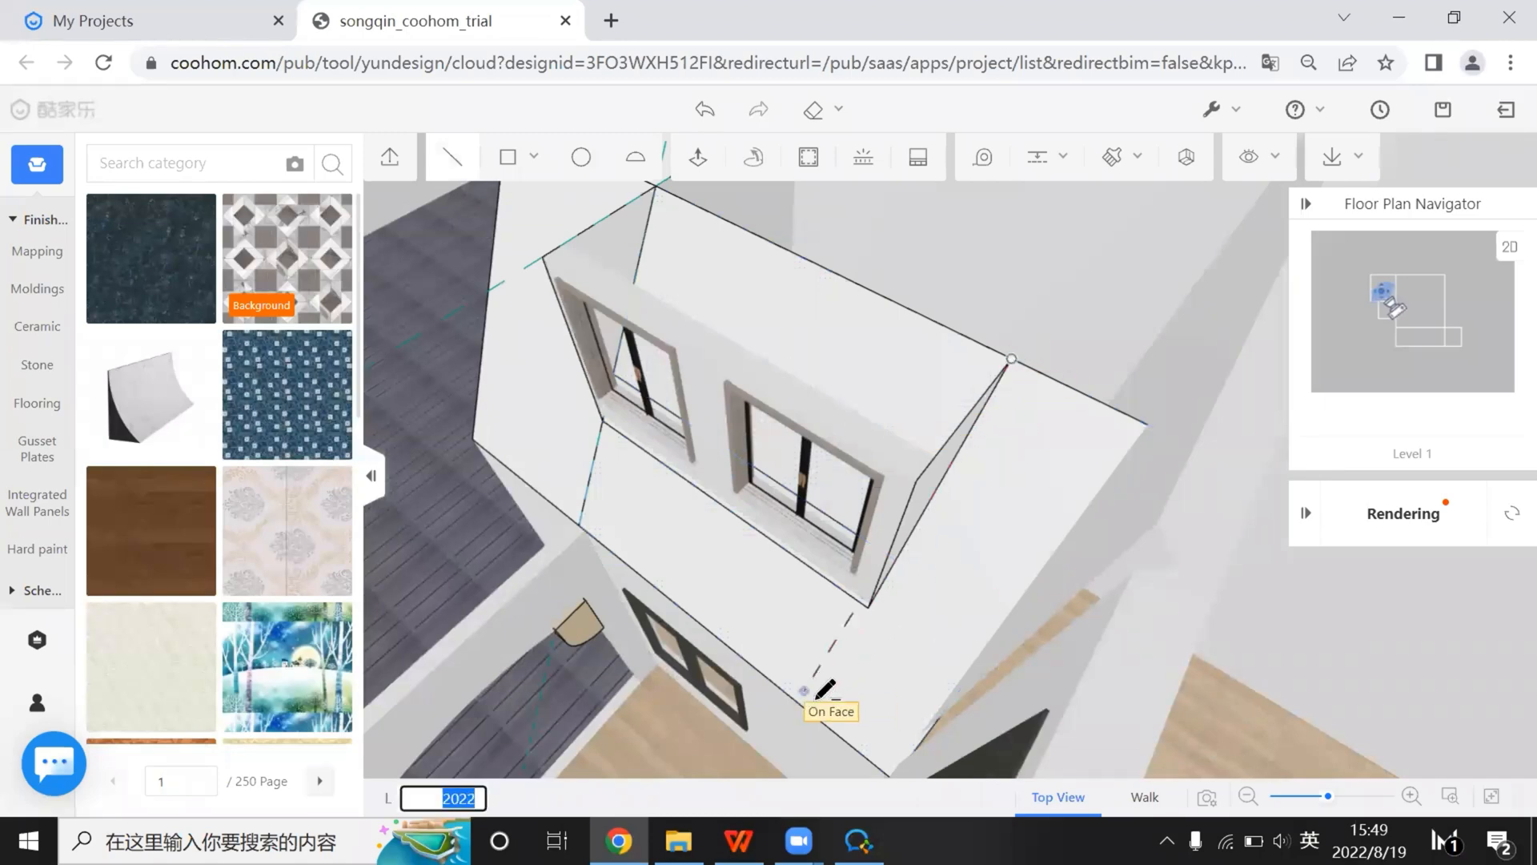
pyautogui.click(913, 402)
pyautogui.click(1249, 316)
# Thicken the dormer's triangular side face with Push/Pull
pyautogui.moveTo(934, 491); pyautogui.dragTo(748, 578)
pyautogui.scroll(8, 753, 577)
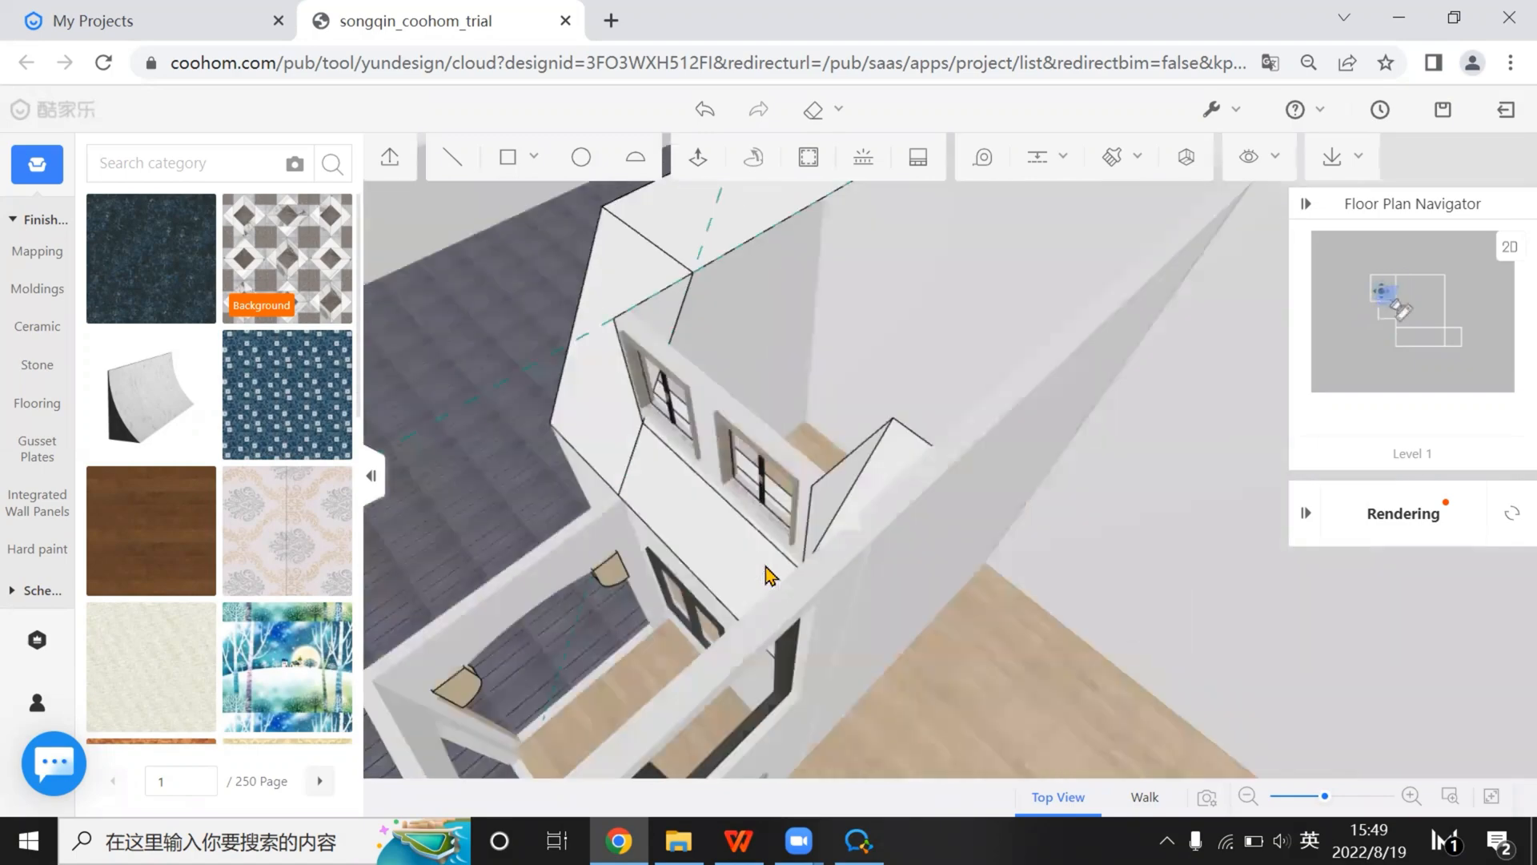
pyautogui.moveTo(701, 214); pyautogui.dragTo(910, 627)
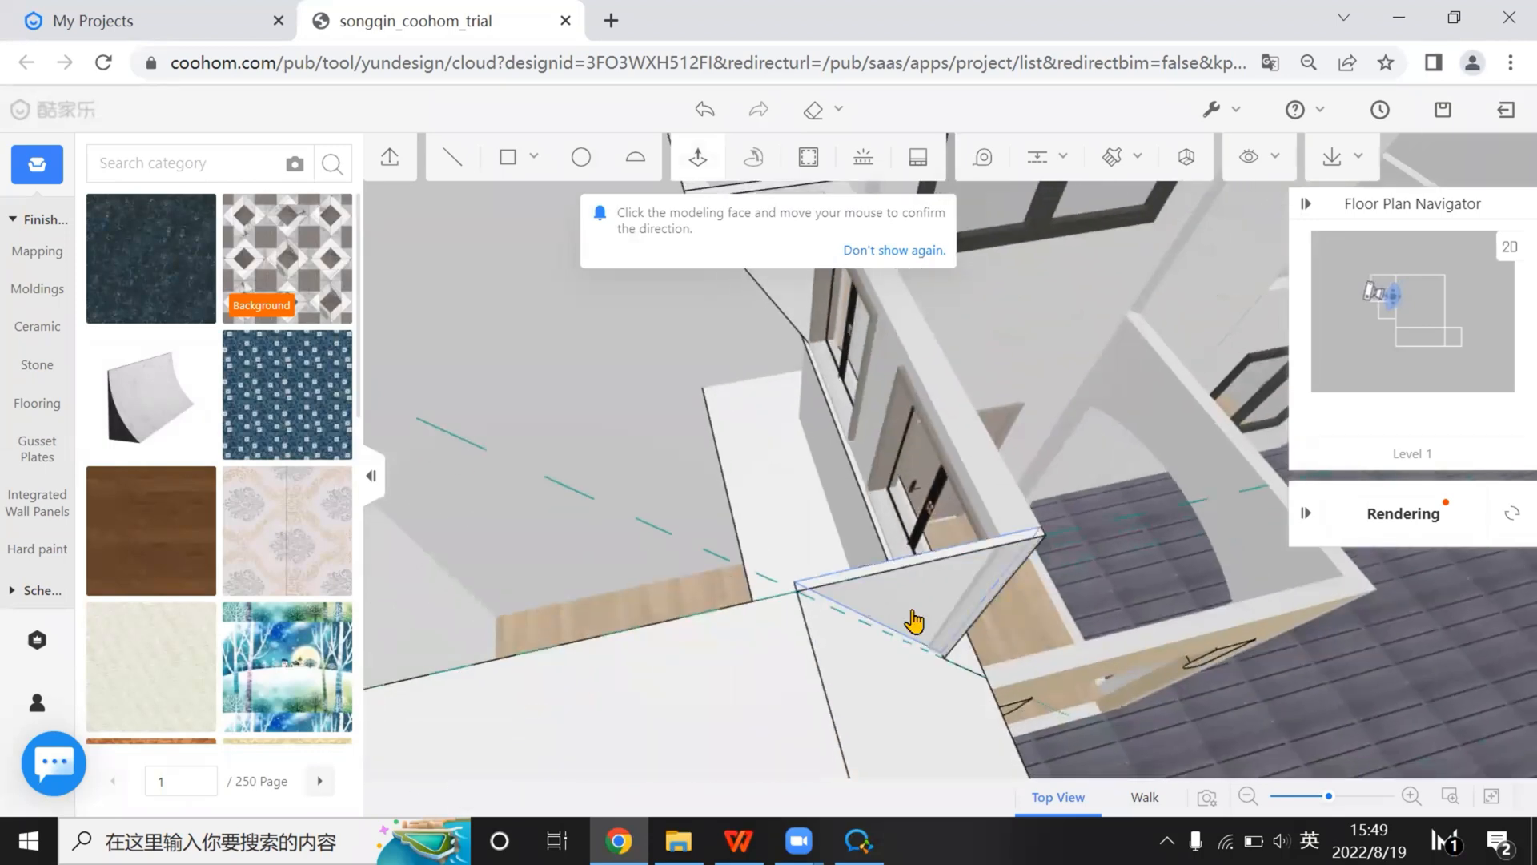
# Copy the thickened triangular side face to the opposite end of the two-window wall and adjust it with Push/Pull
pyautogui.click(833, 553)
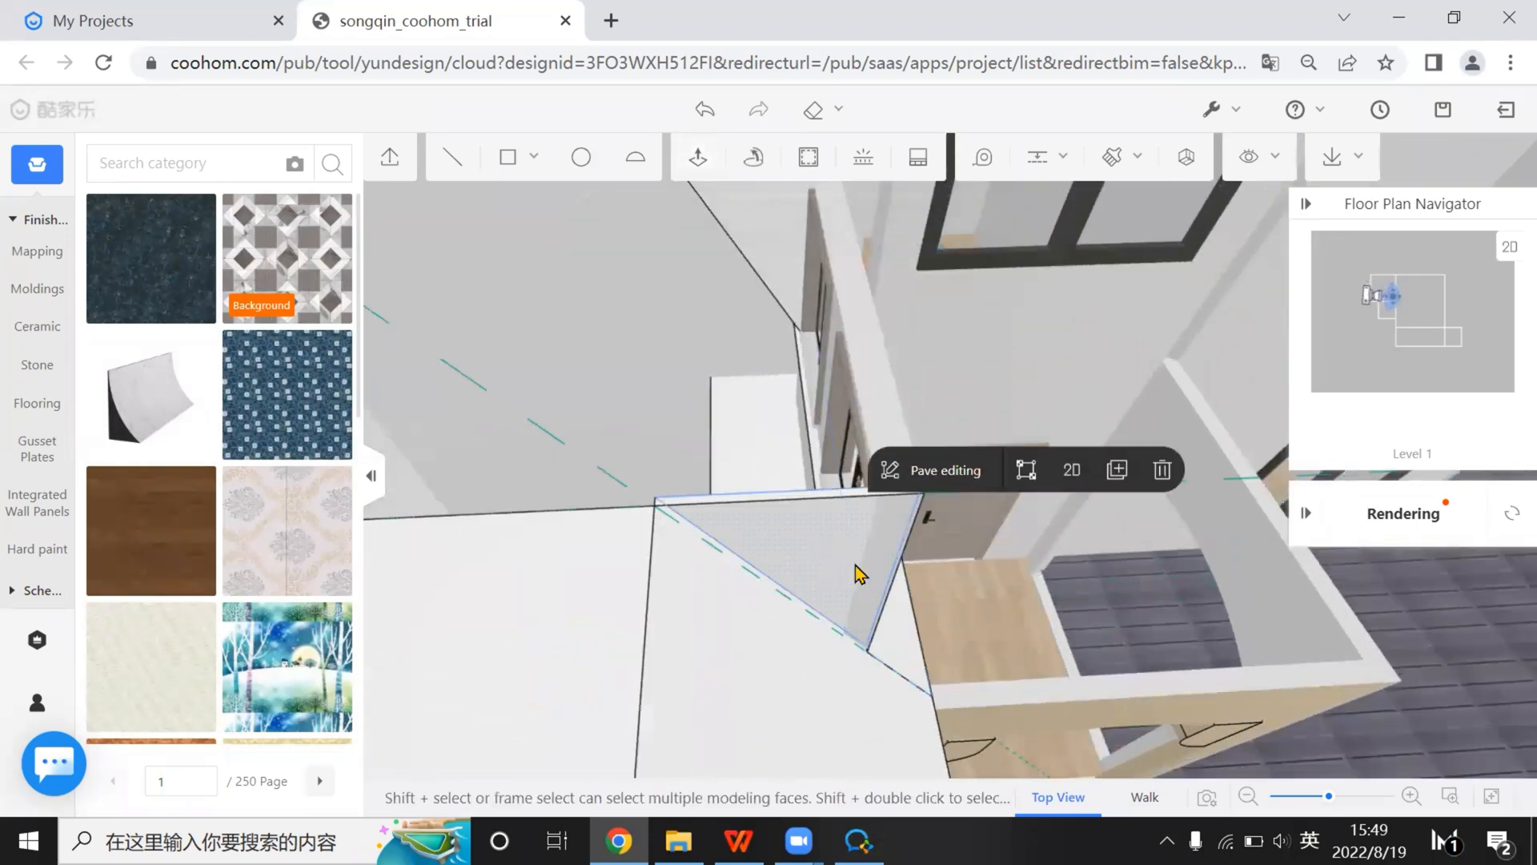
pyautogui.click(1133, 474)
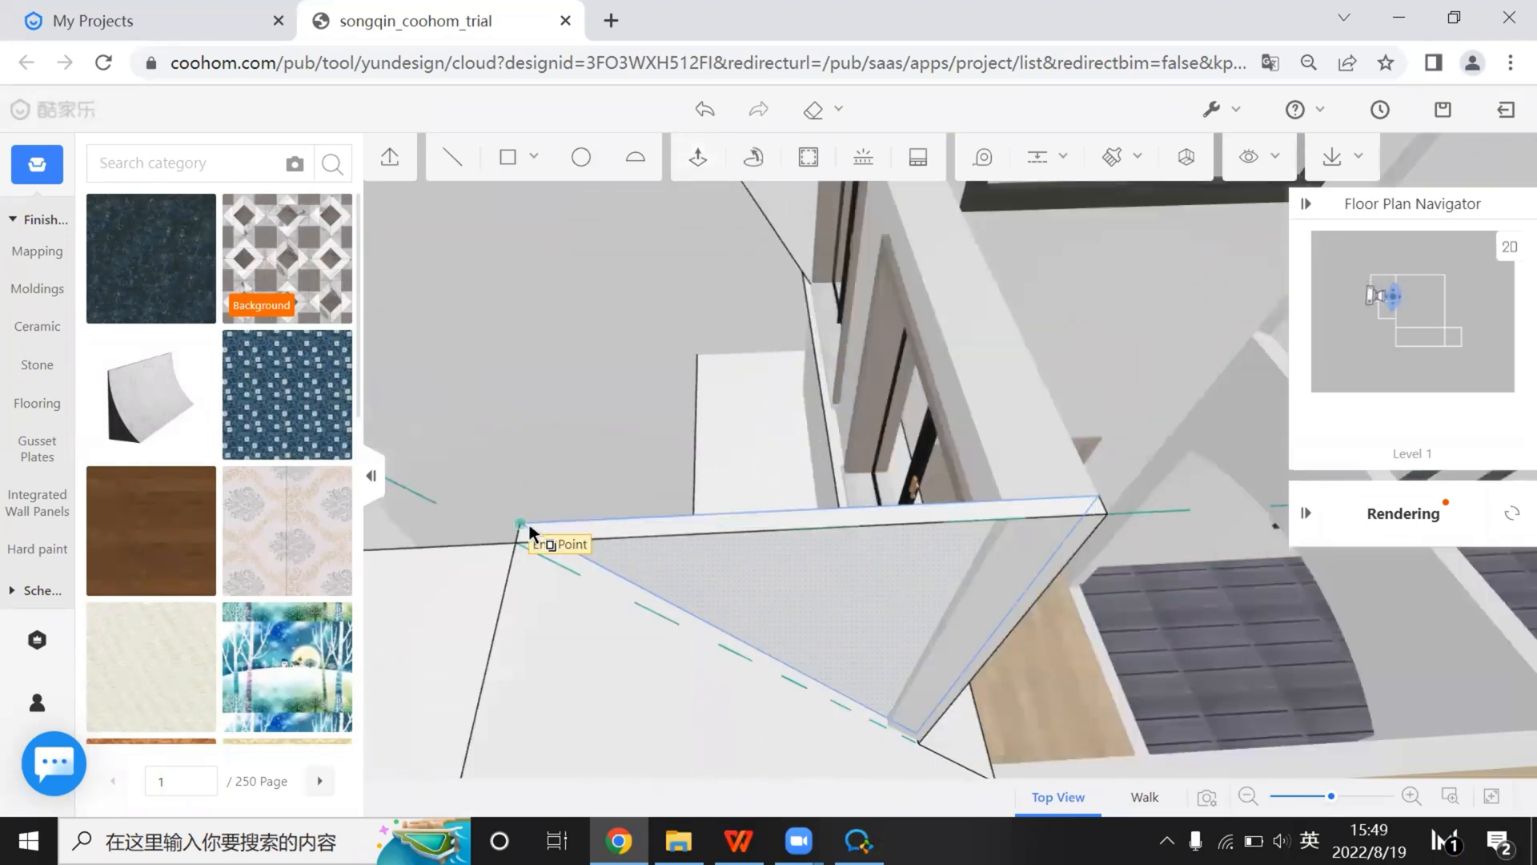
pyautogui.click(529, 522)
pyautogui.moveTo(527, 544); pyautogui.dragTo(695, 632, button='middle')
pyautogui.moveTo(729, 441); pyautogui.dragTo(598, 358, button='right')
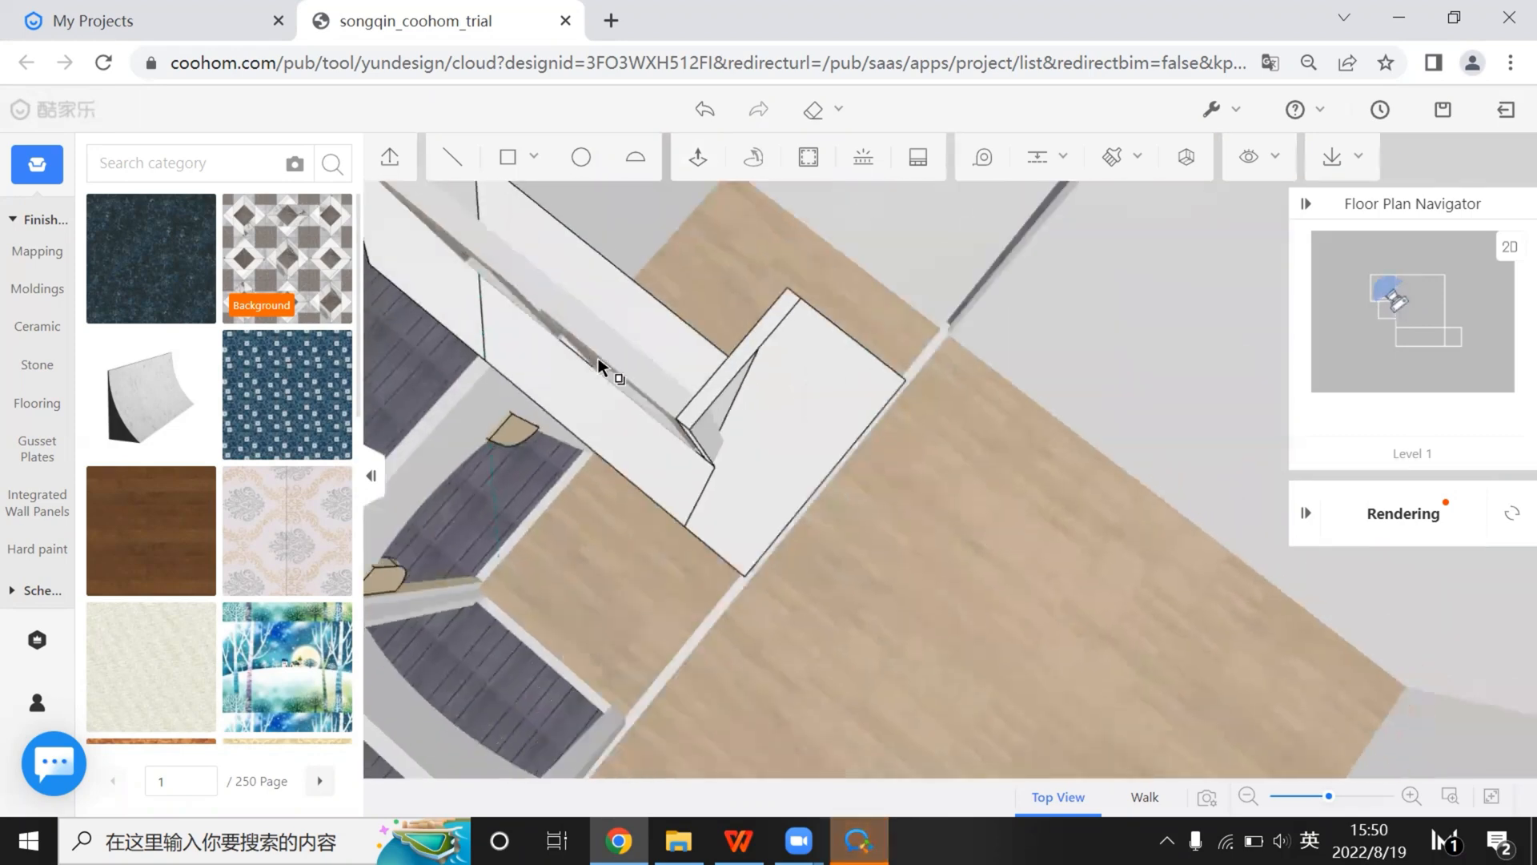
pyautogui.scroll(3, 589, 358)
pyautogui.click(578, 358)
pyautogui.press('p')
pyautogui.click(580, 359)
pyautogui.click(609, 376)
pyautogui.scroll(-3, 597, 413)
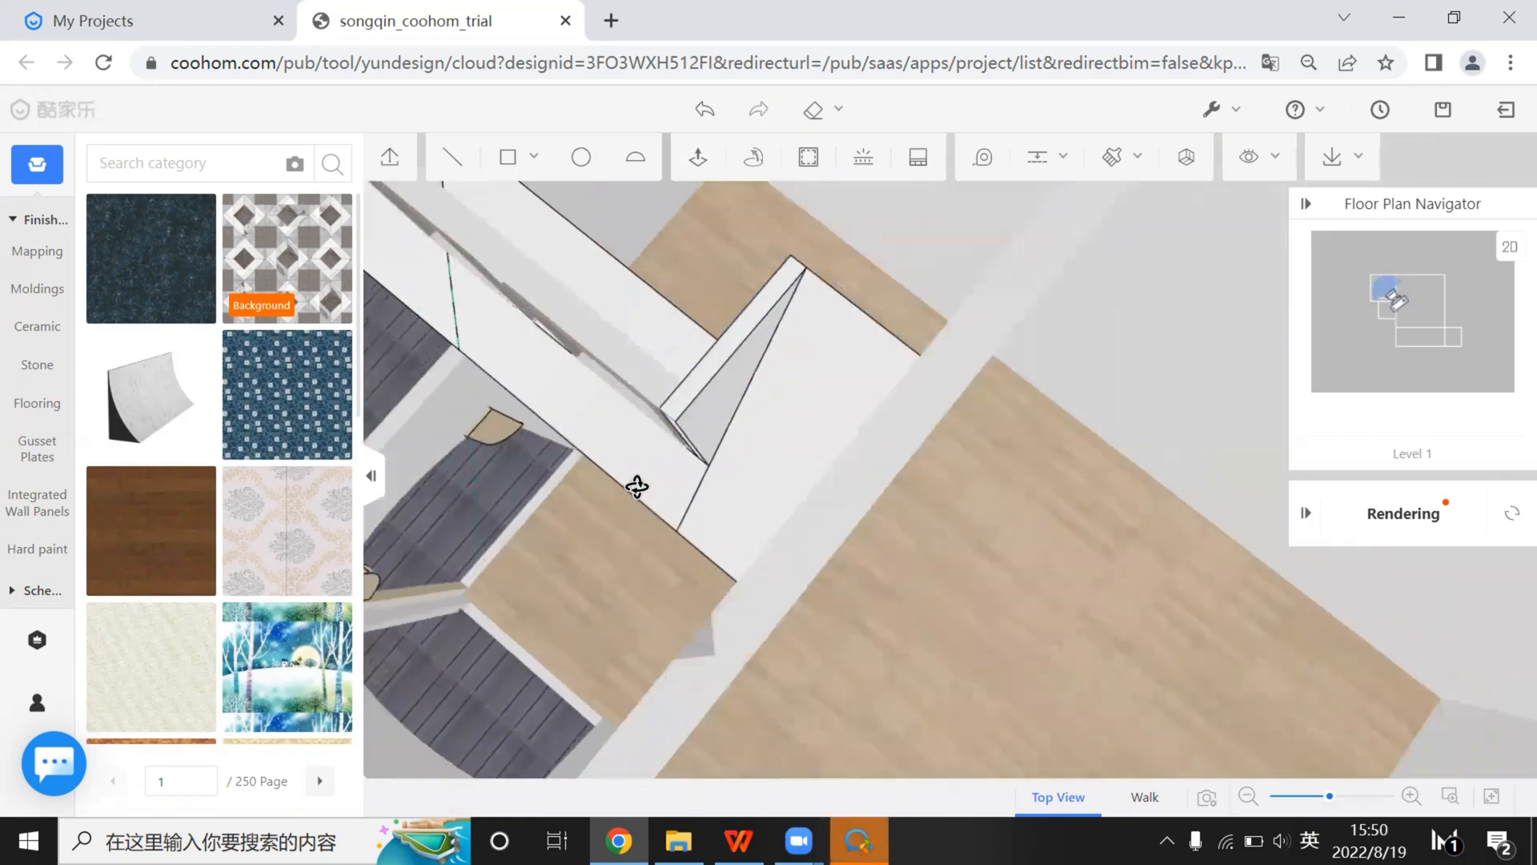
pyautogui.moveTo(635, 484); pyautogui.dragTo(531, 521, button='right')
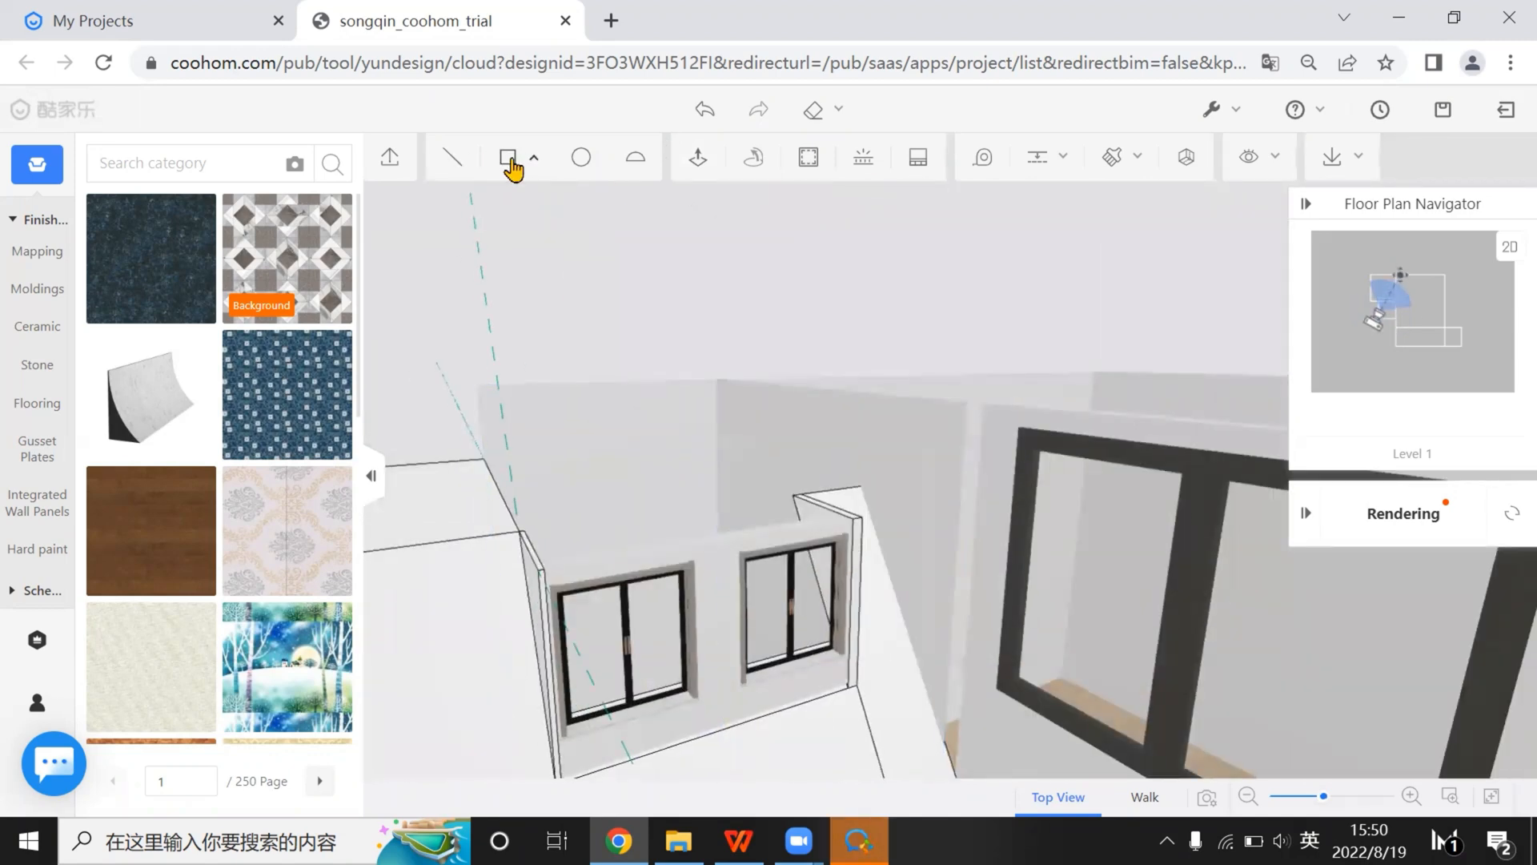
# Clear all guide lines from the model
pyautogui.moveTo(507, 167)
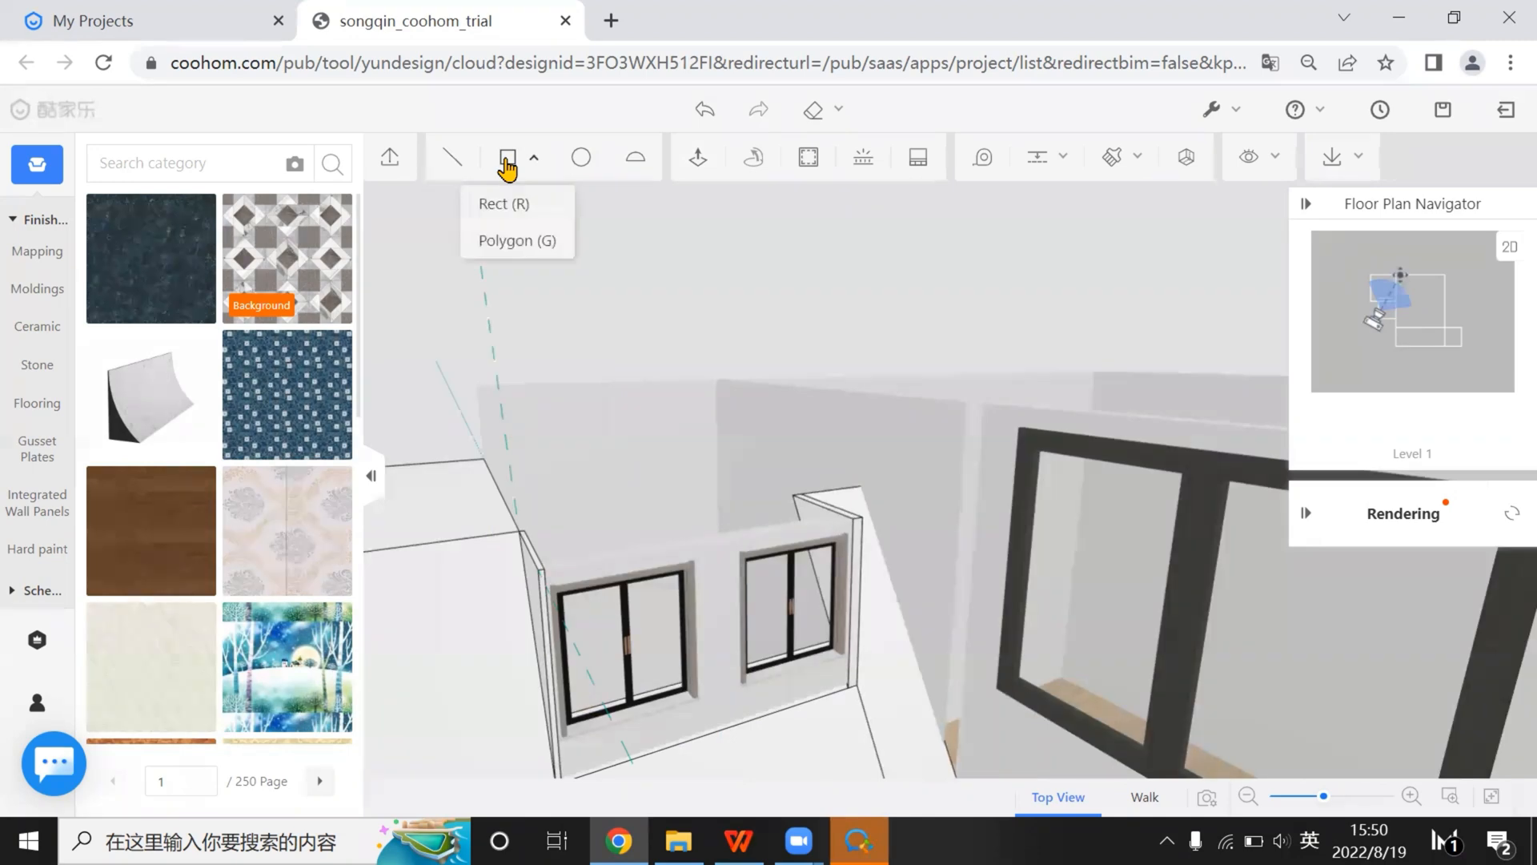
pyautogui.moveTo(900, 480); pyautogui.dragTo(923, 450)
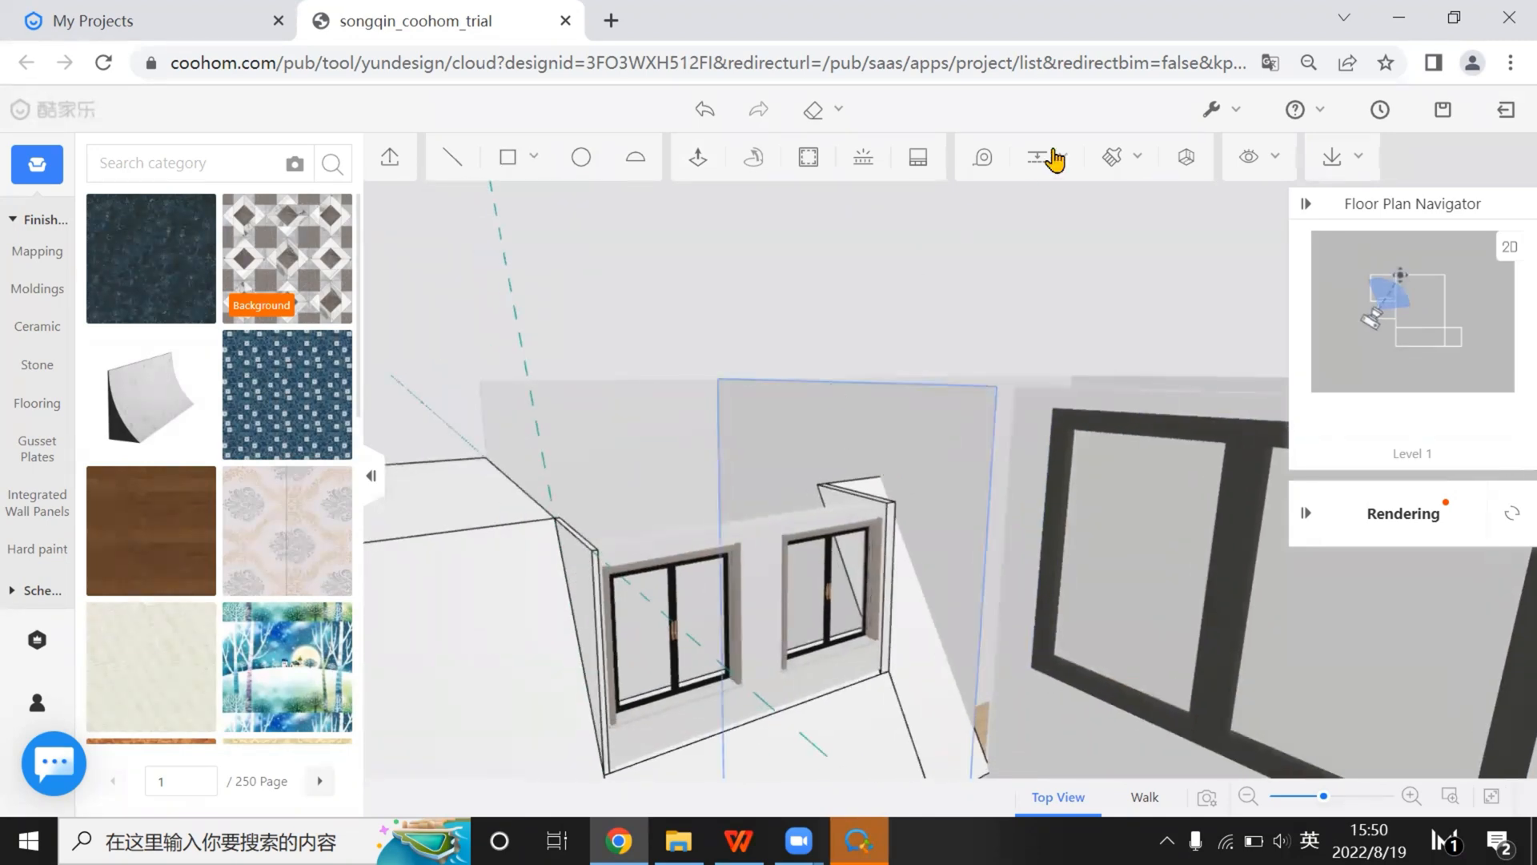
pyautogui.moveTo(1050, 157)
pyautogui.click(1045, 248)
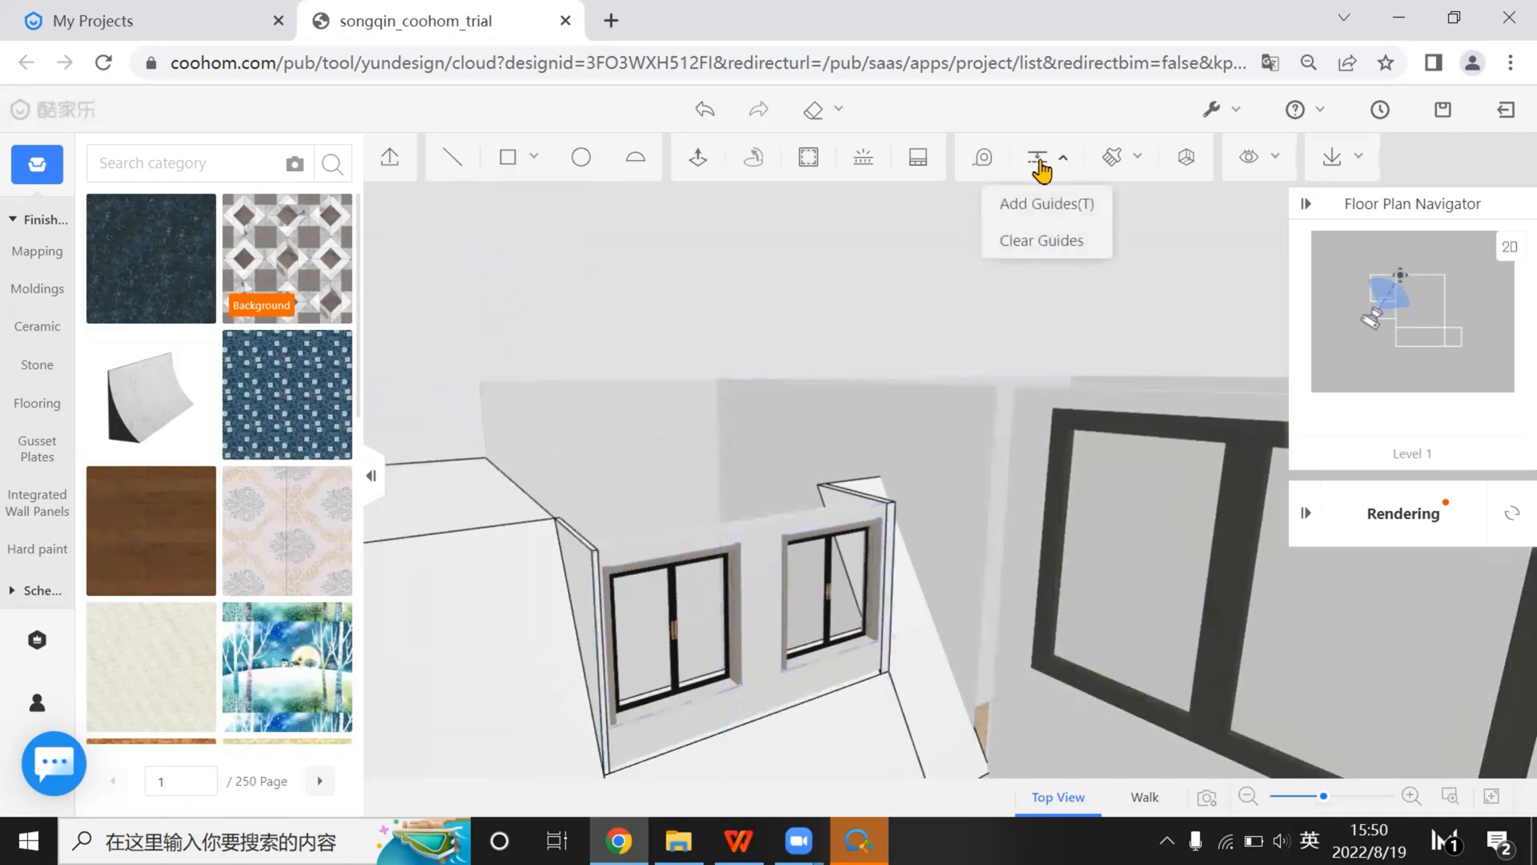
# Add a vertical guide line on the dormer wall between its two windows
pyautogui.click(1047, 204)
pyautogui.scroll(1, 737, 628)
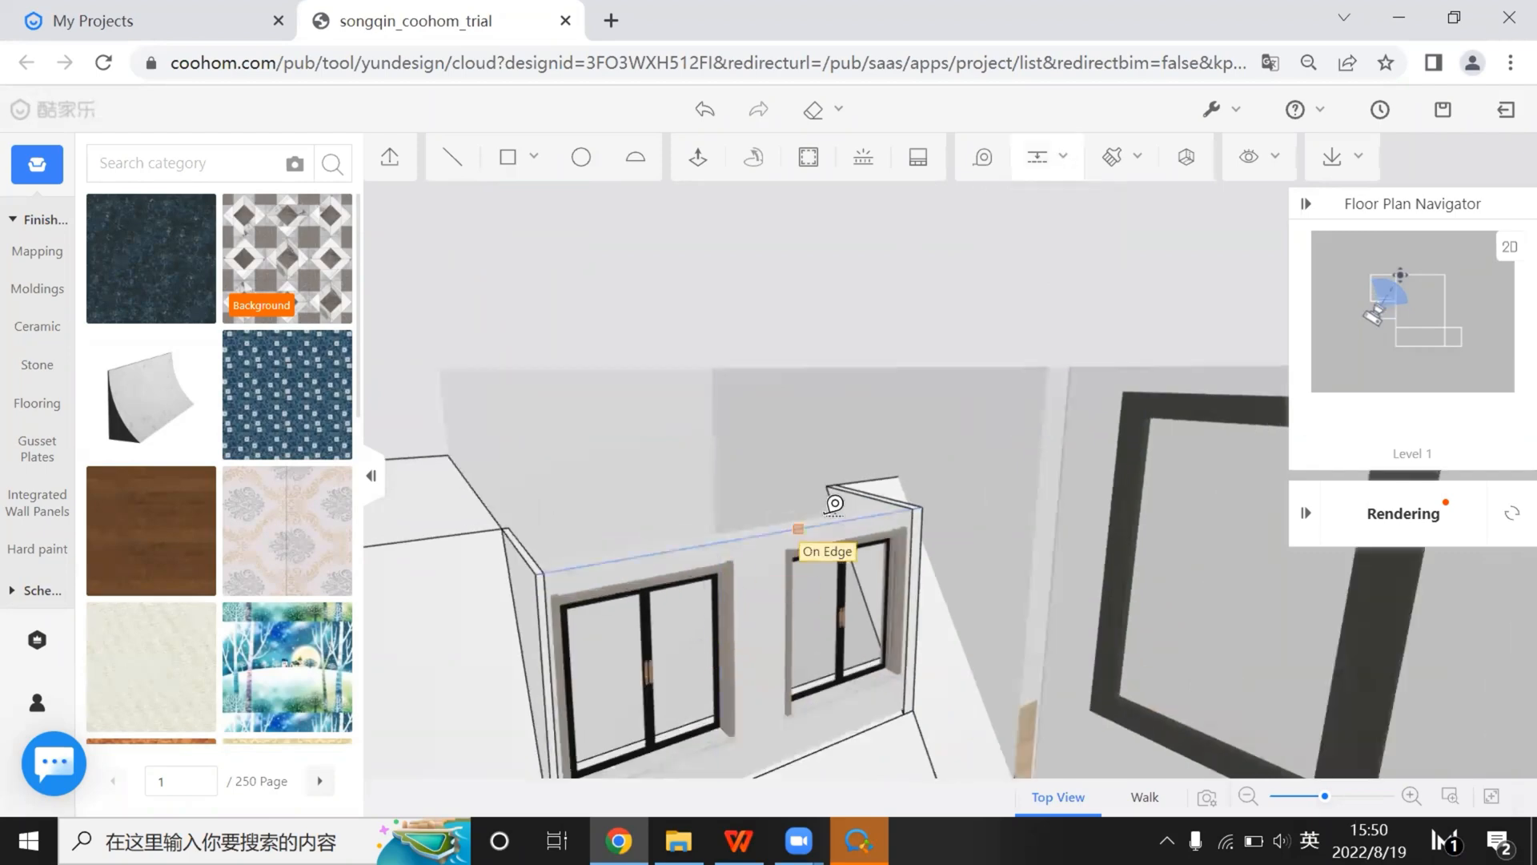
pyautogui.click(945, 527)
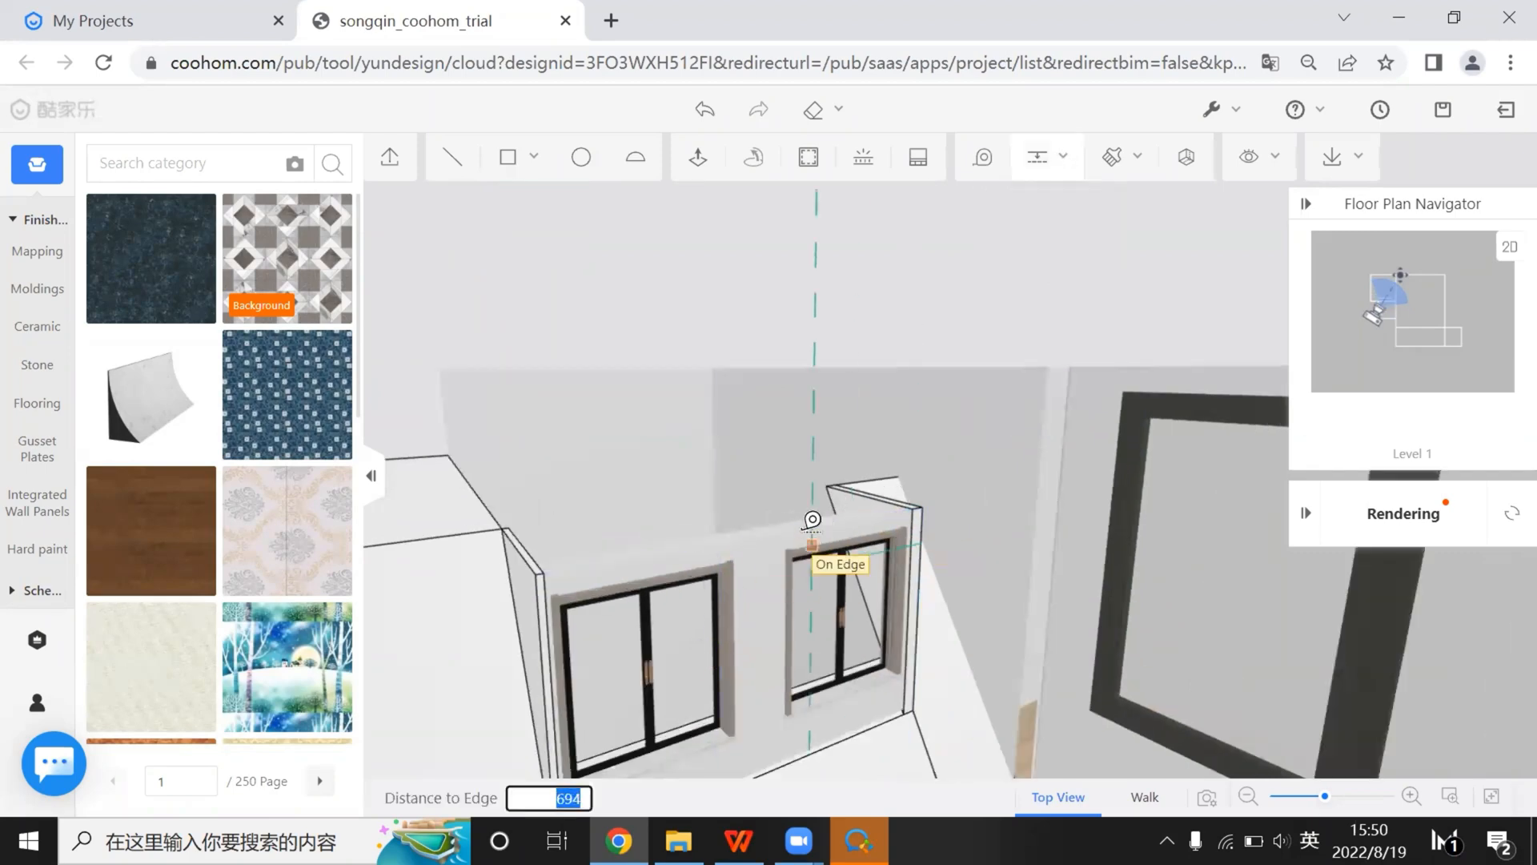
pyautogui.click(771, 530)
pyautogui.moveTo(771, 531); pyautogui.dragTo(733, 545, button='middle')
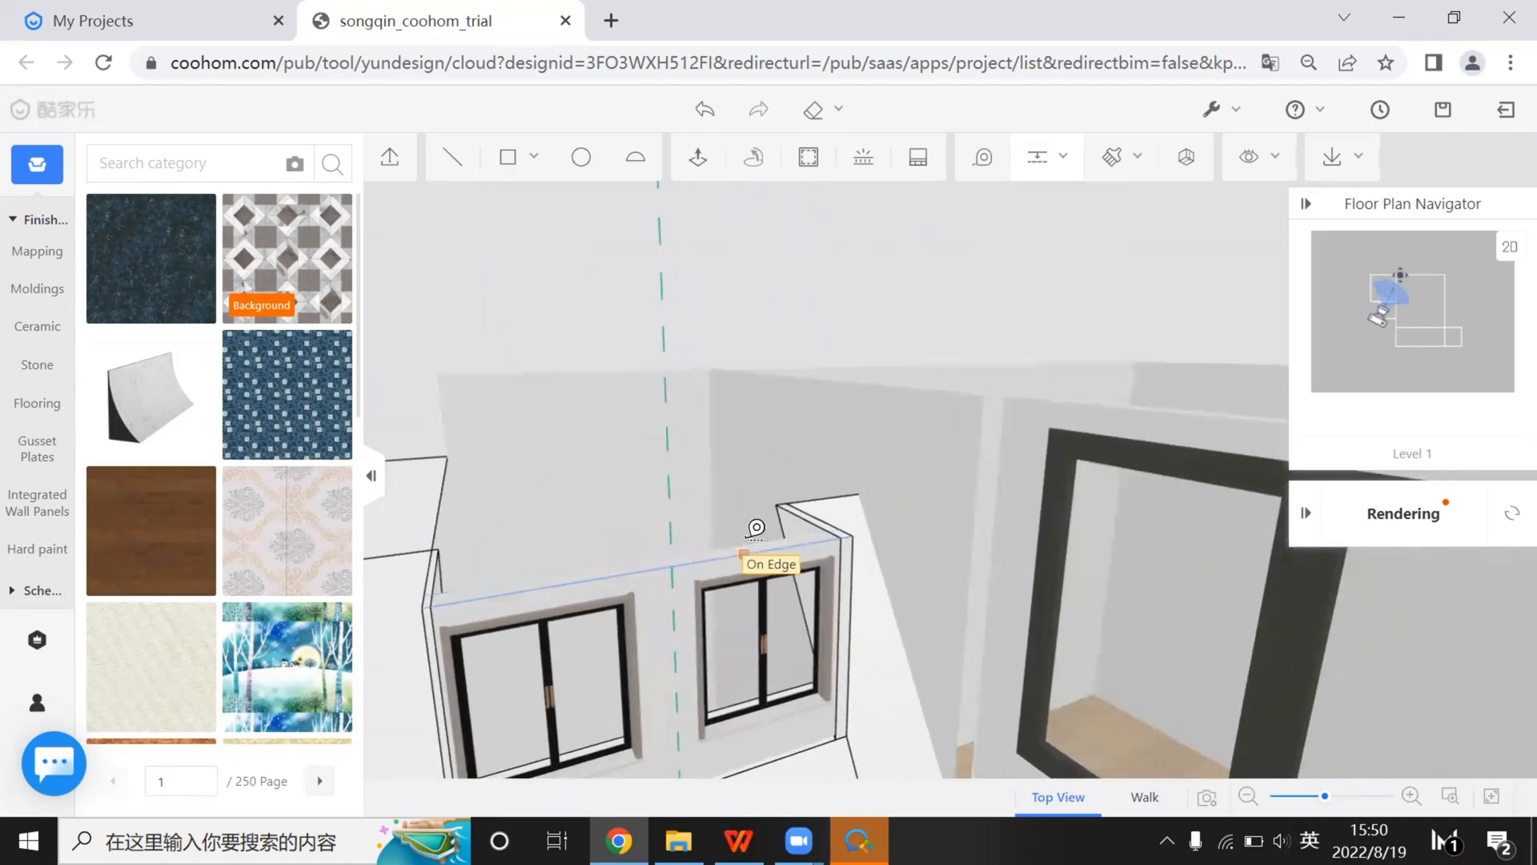
# Draw two adjoining upright rectangles about 652 high on the dormer wall's top edge, one on each side of the guide
pyautogui.click(506, 167)
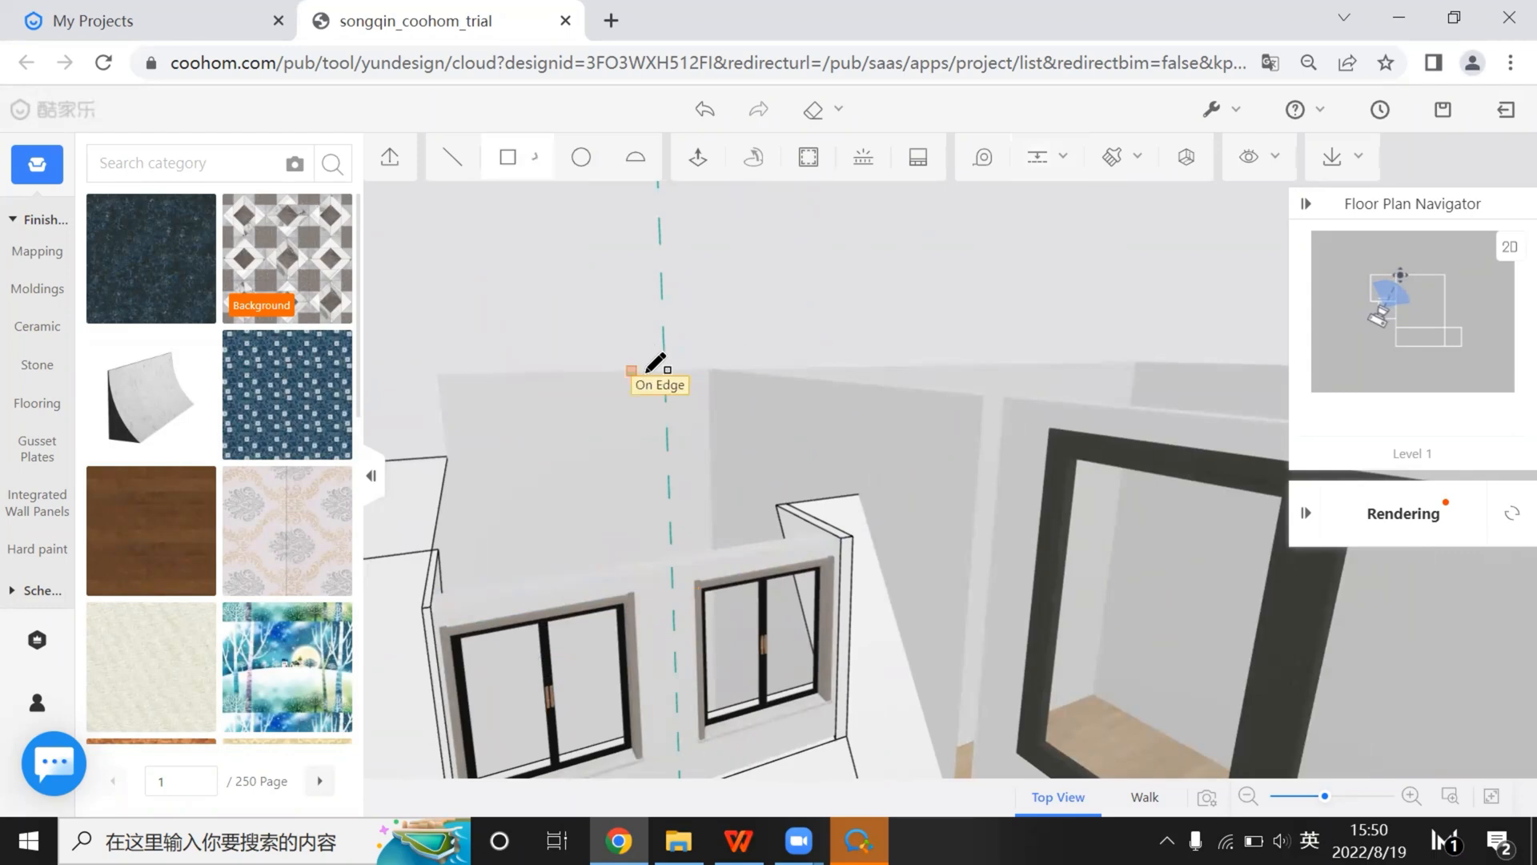
pyautogui.click(681, 416)
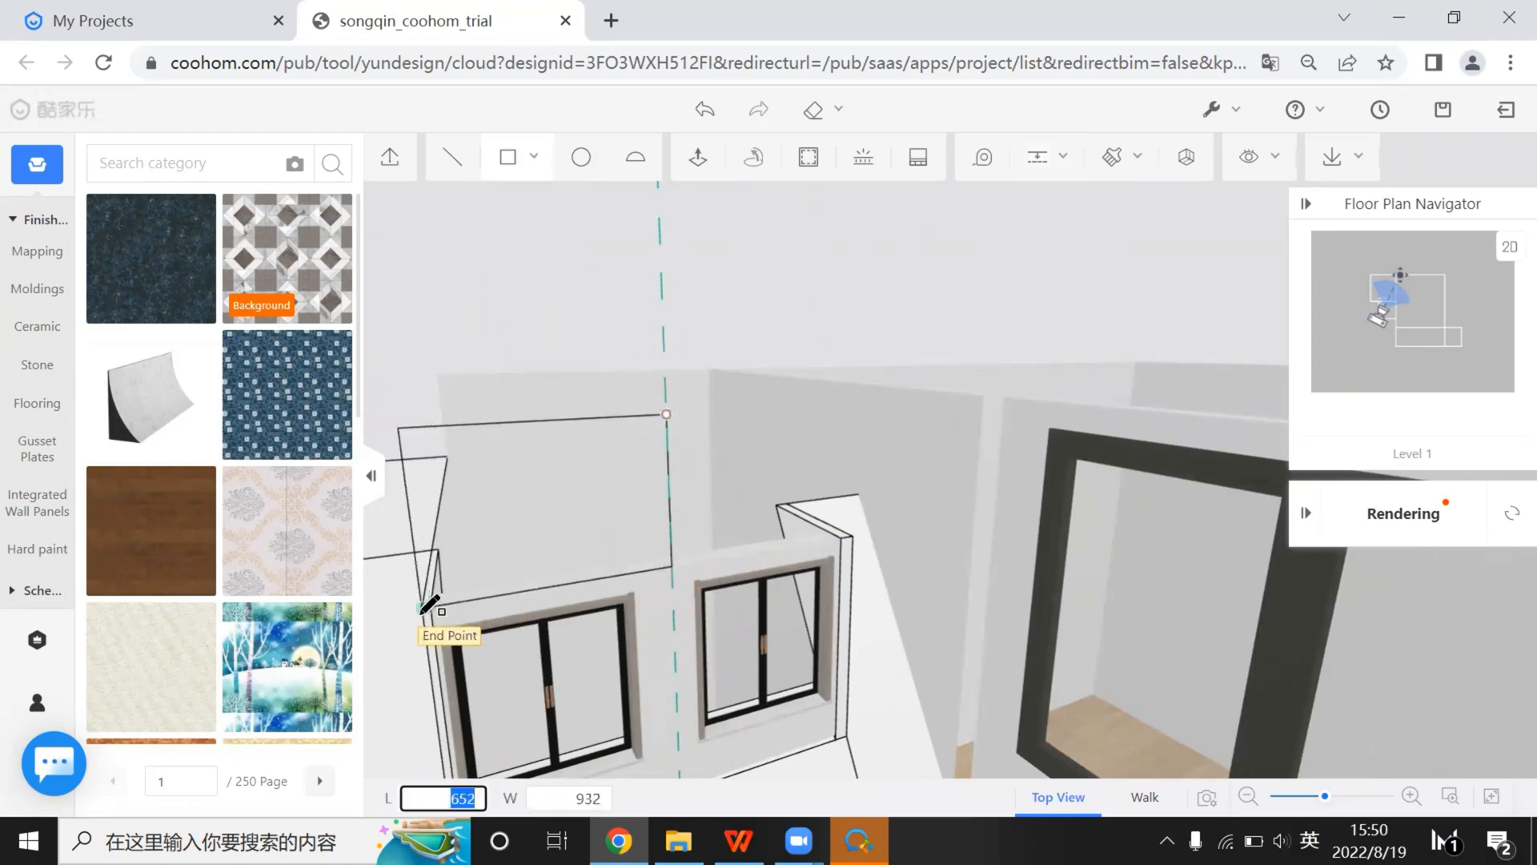
pyautogui.click(423, 611)
pyautogui.click(666, 414)
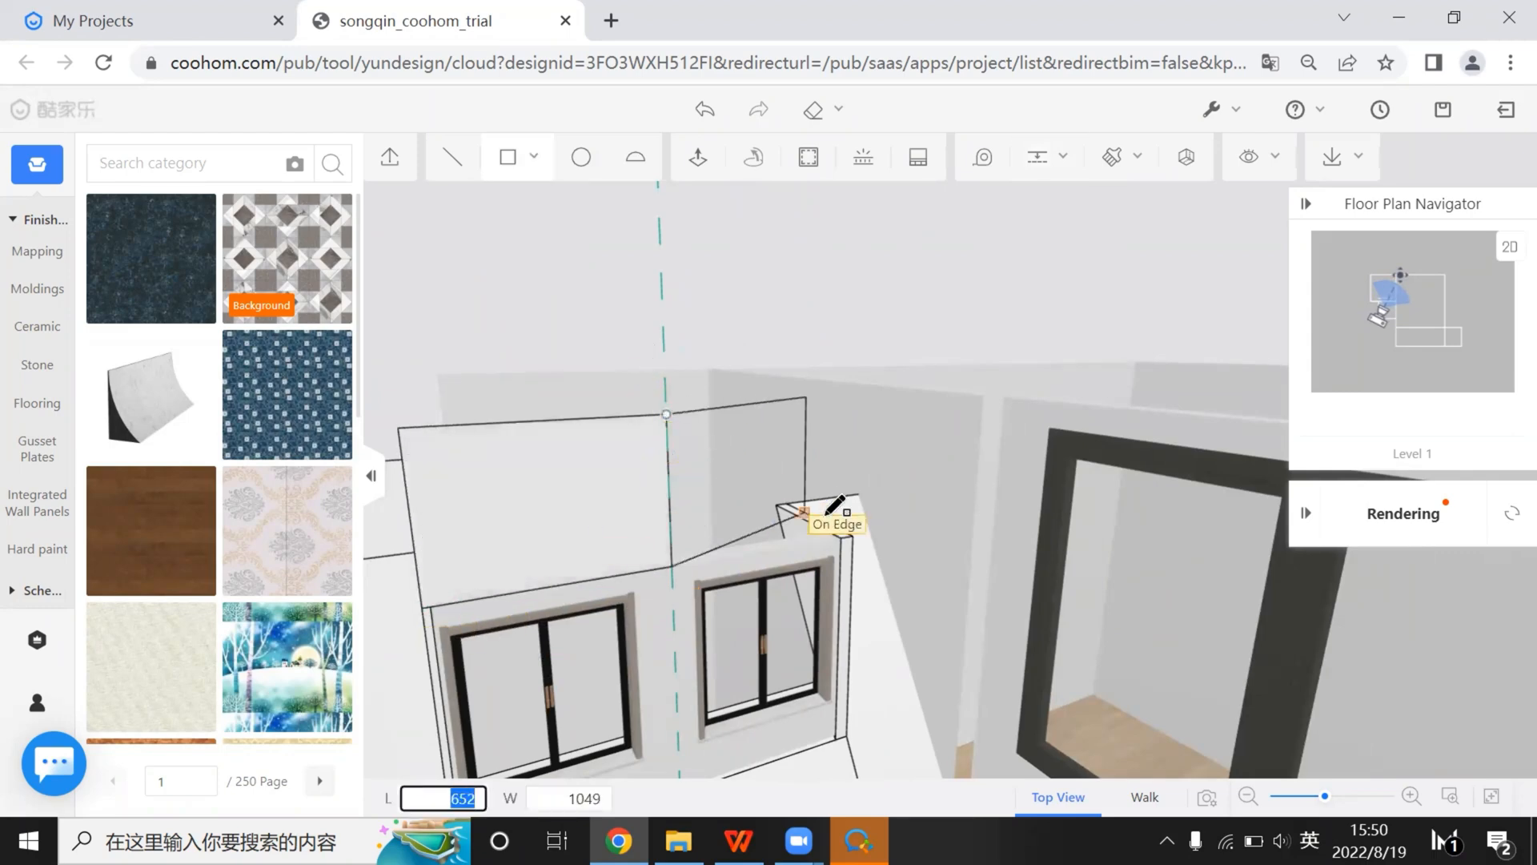
pyautogui.click(847, 554)
pyautogui.moveTo(679, 671); pyautogui.dragTo(837, 497, button='right')
pyautogui.click(657, 630)
pyautogui.click(986, 554)
pyautogui.scroll(2, 838, 496)
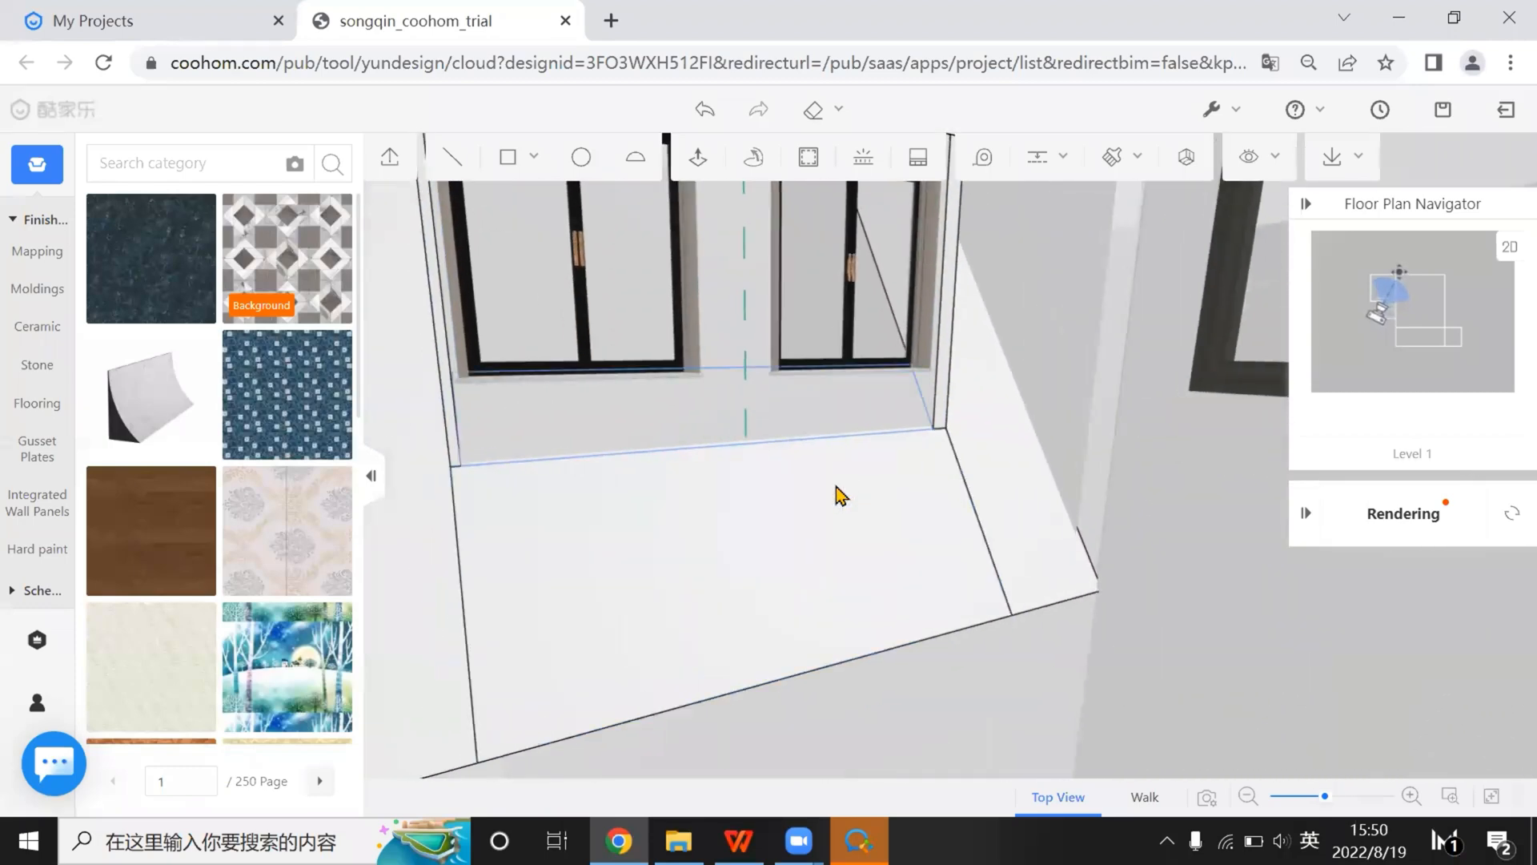
pyautogui.moveTo(789, 494); pyautogui.dragTo(745, 429, button='right')
pyautogui.scroll(-1, 690, 518)
pyautogui.scroll(-1, 803, 528)
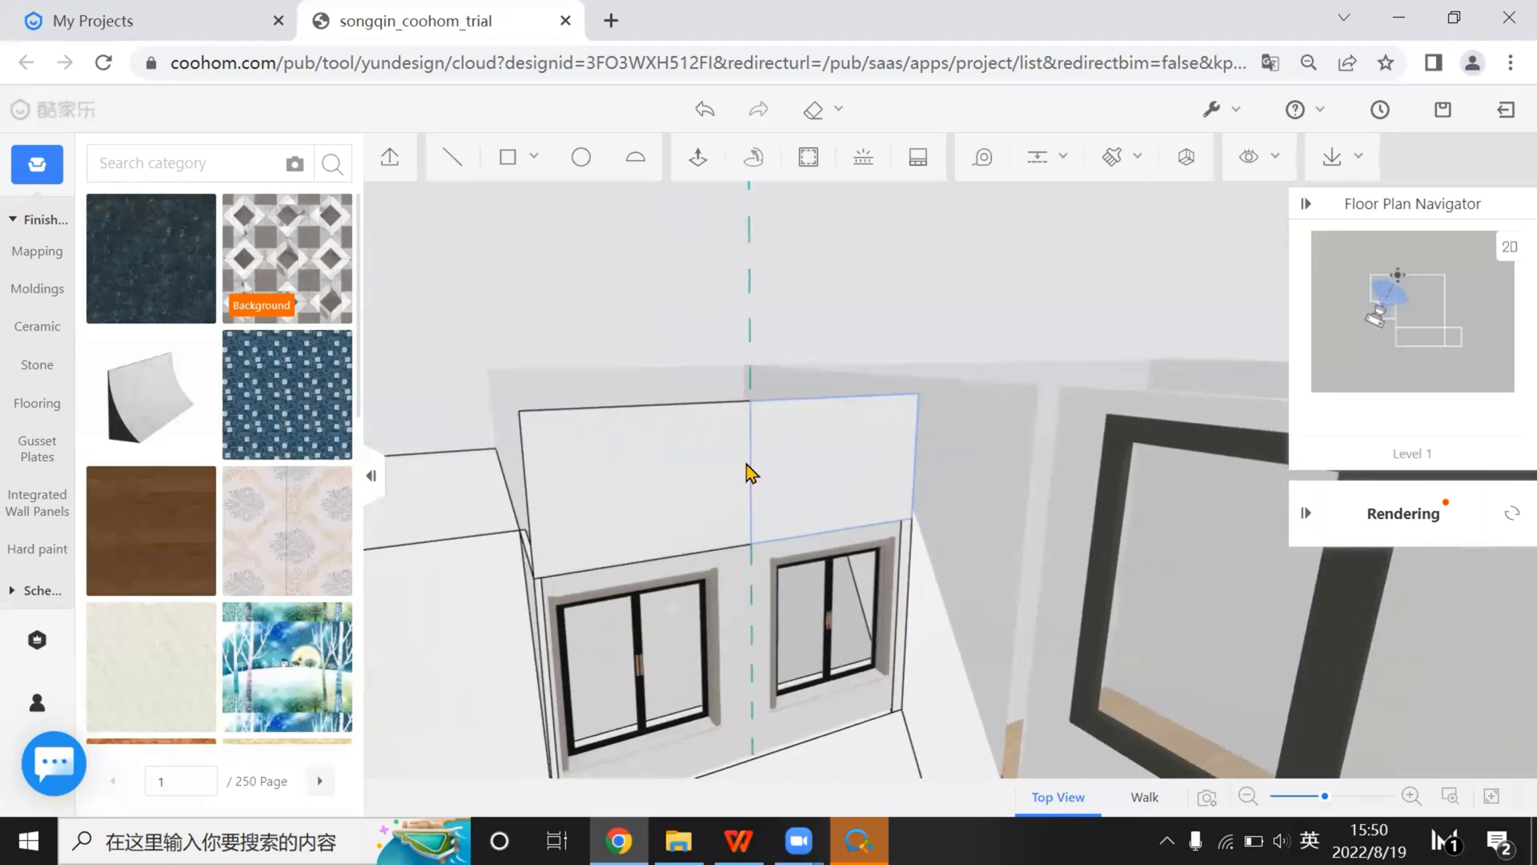
# Try to draw a triangular gable from the first rectangle's lower corners to the midpoint of its upper edge
pyautogui.scroll(3, 748, 464)
pyautogui.click(455, 160)
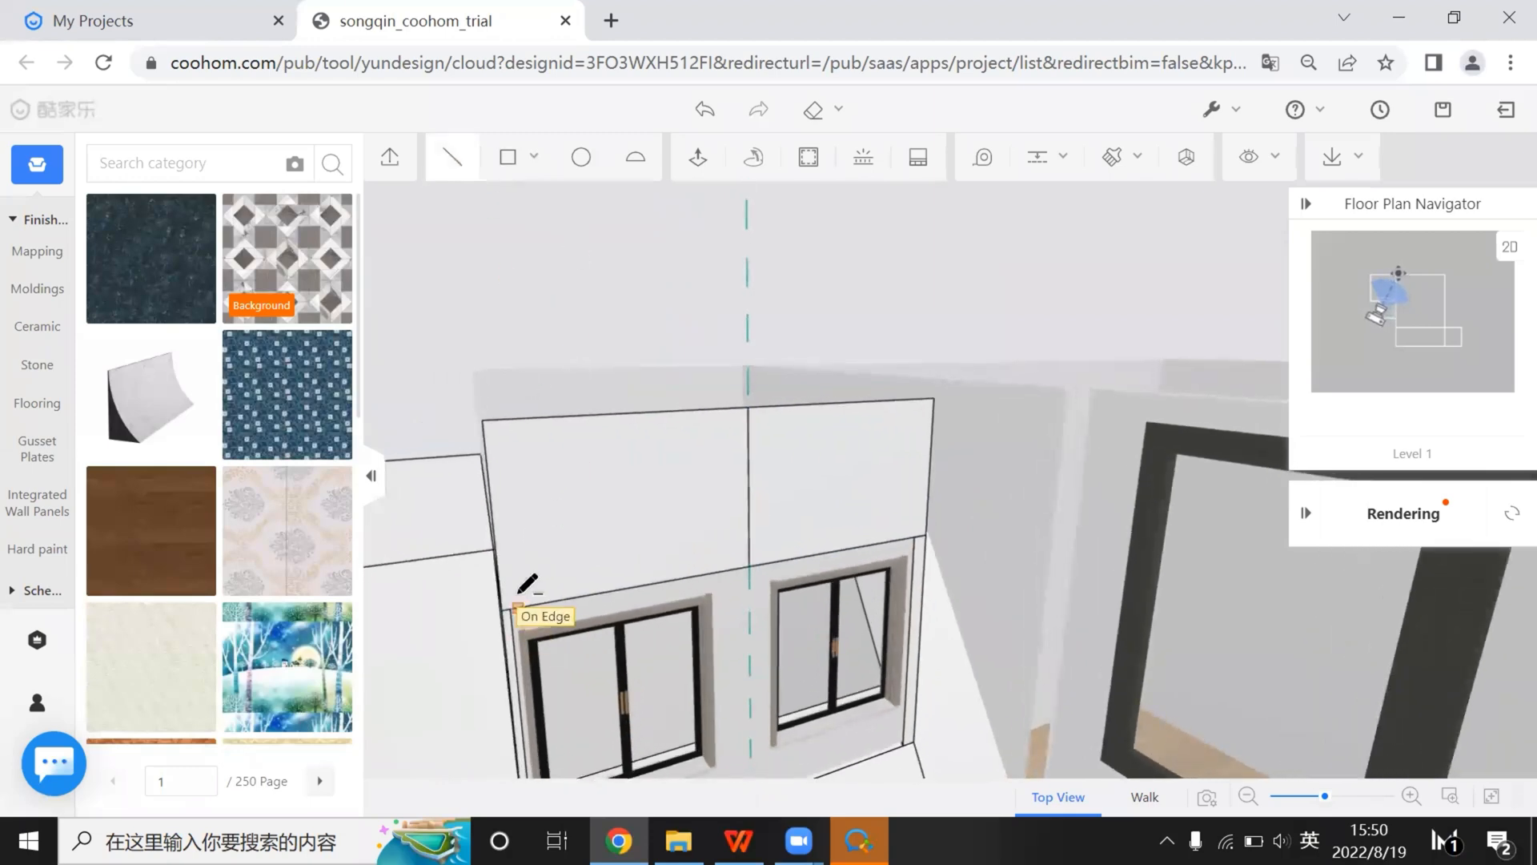
pyautogui.click(502, 567)
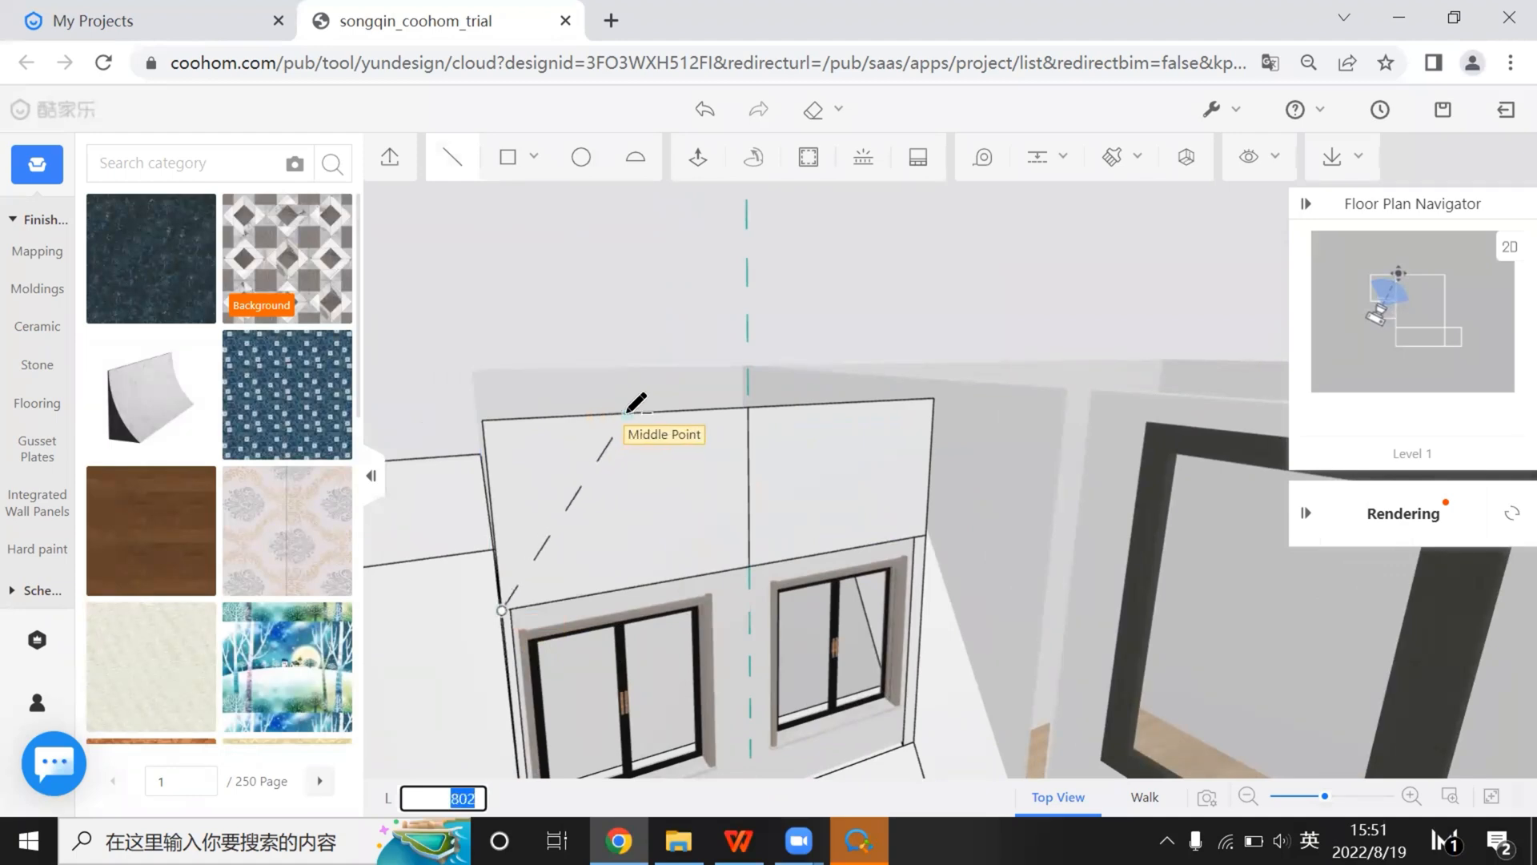
pyautogui.click(627, 413)
pyautogui.click(749, 565)
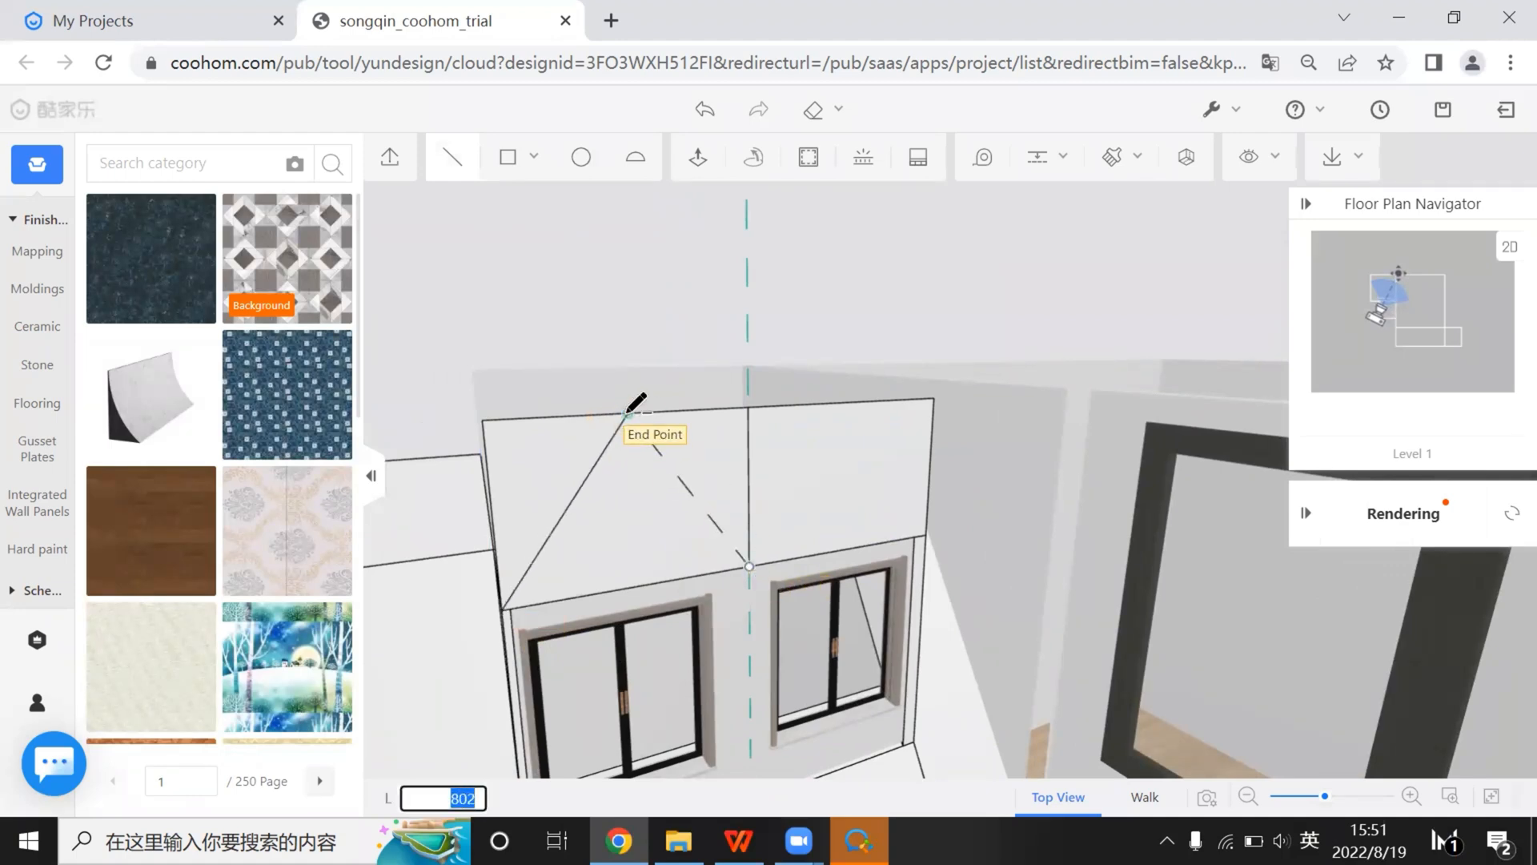
pyautogui.click(627, 414)
pyautogui.moveTo(763, 584); pyautogui.dragTo(872, 416, button='middle')
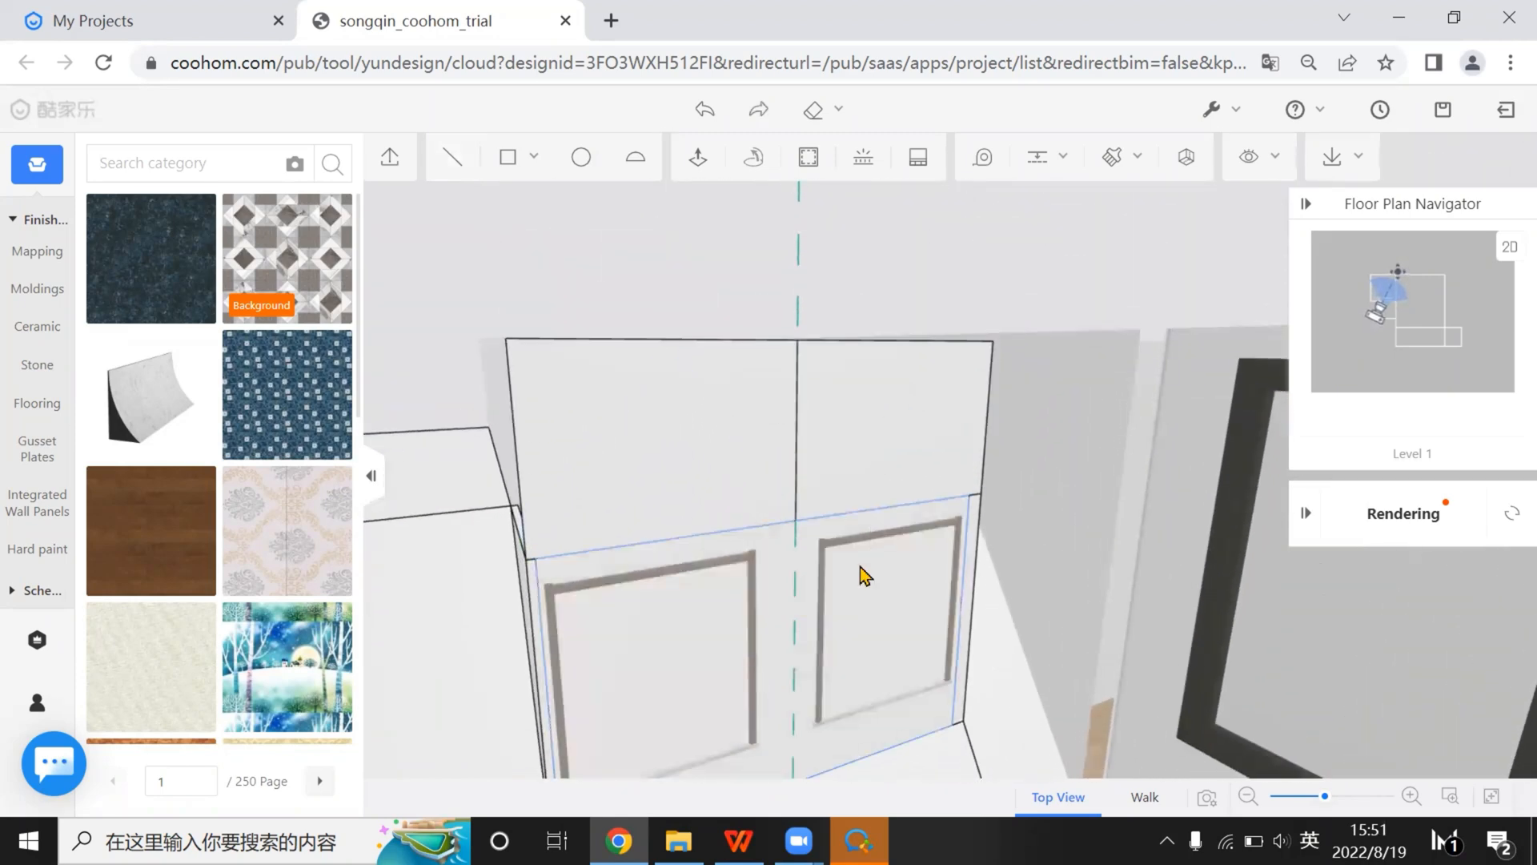
# Draw a line across both rectangles below their upper edges and delete the two strips above it
pyautogui.click(789, 584)
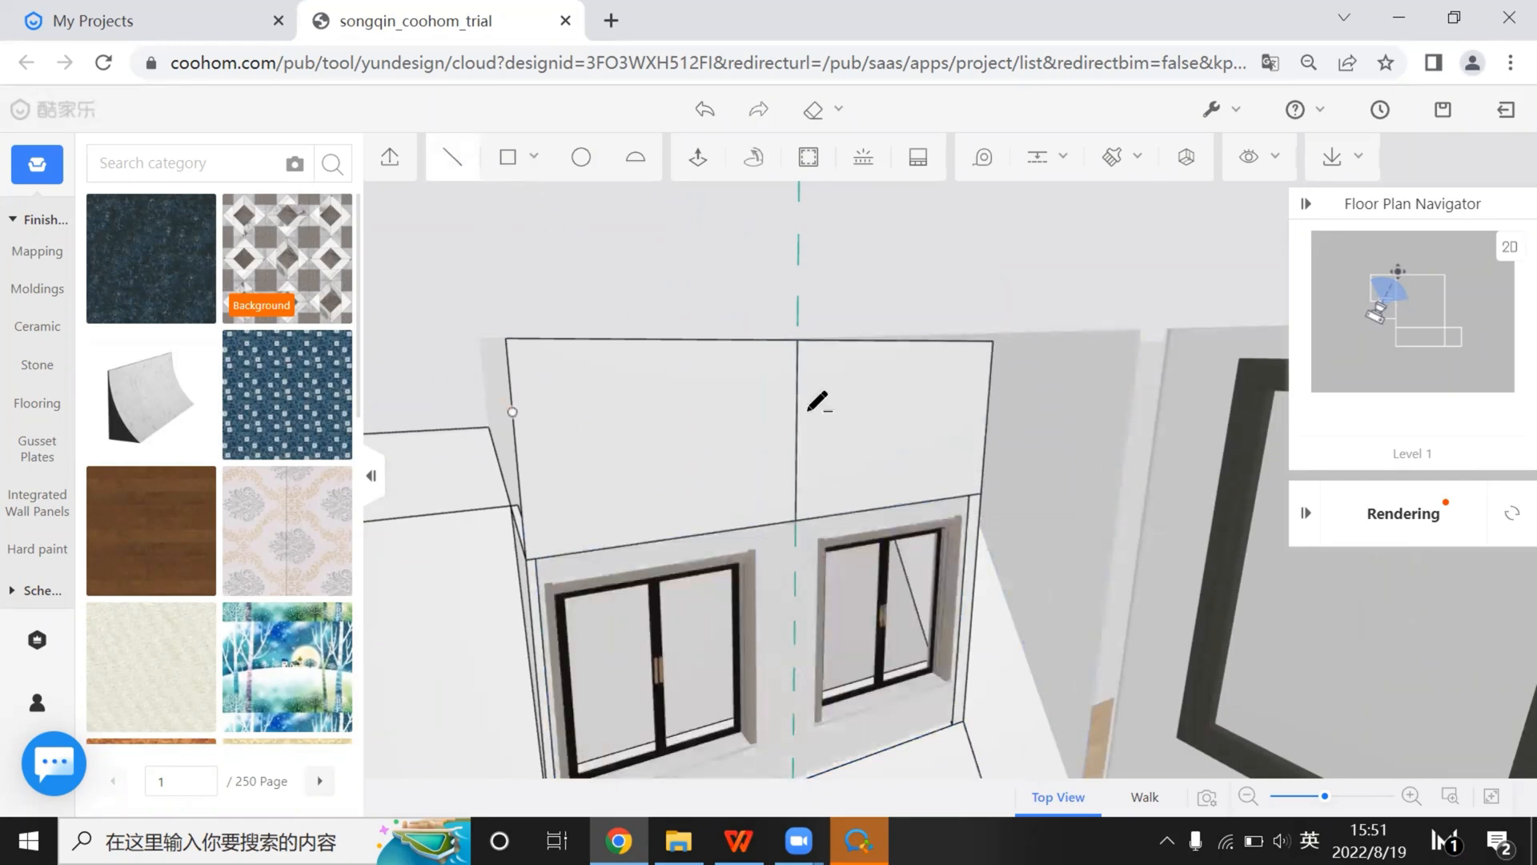
pyautogui.click(991, 391)
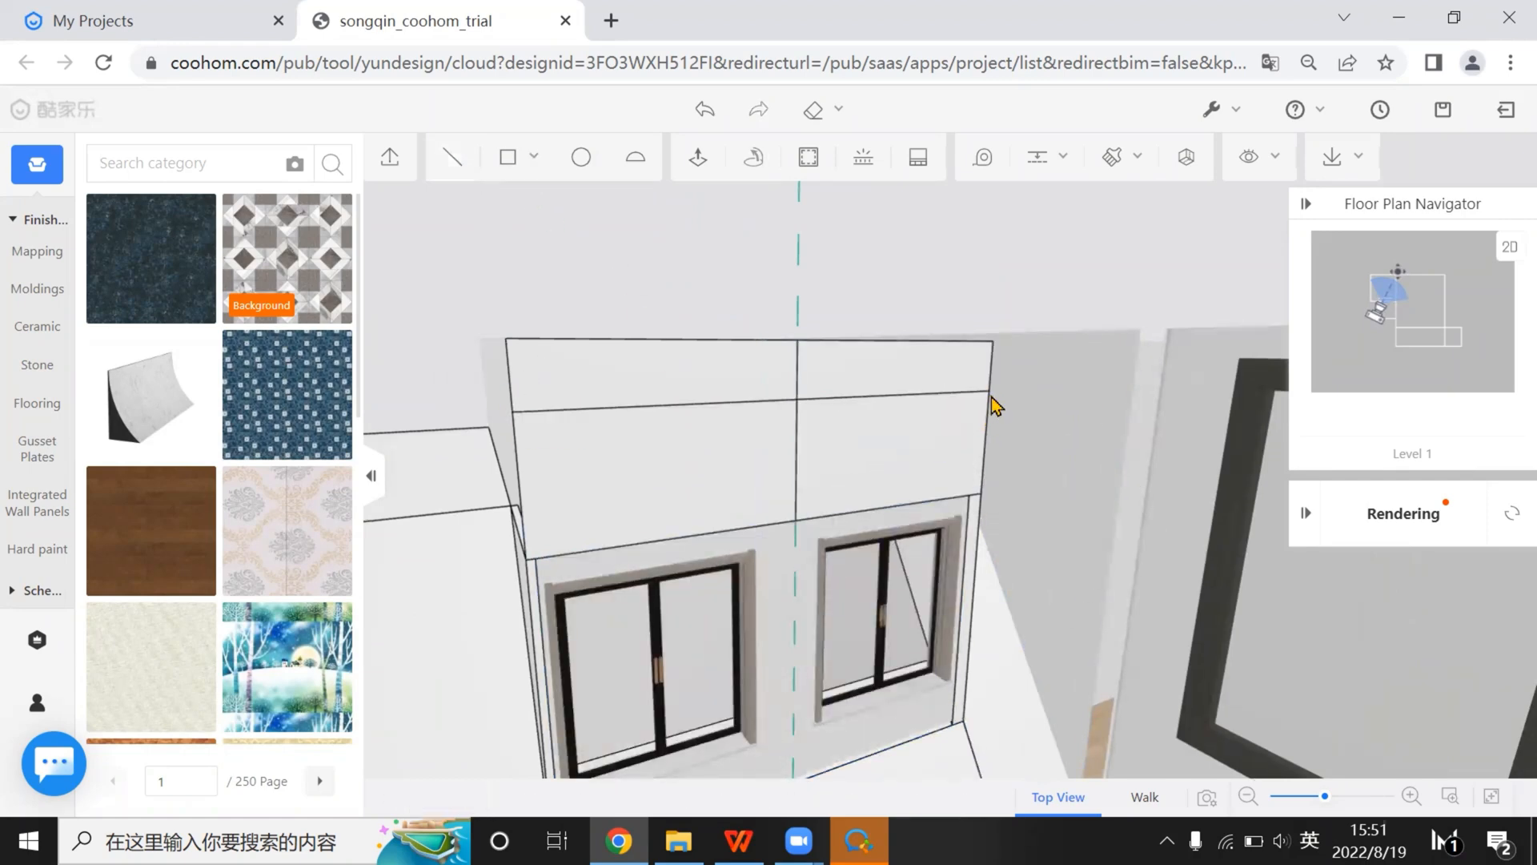
pyautogui.click(752, 378)
pyautogui.press('Delete')
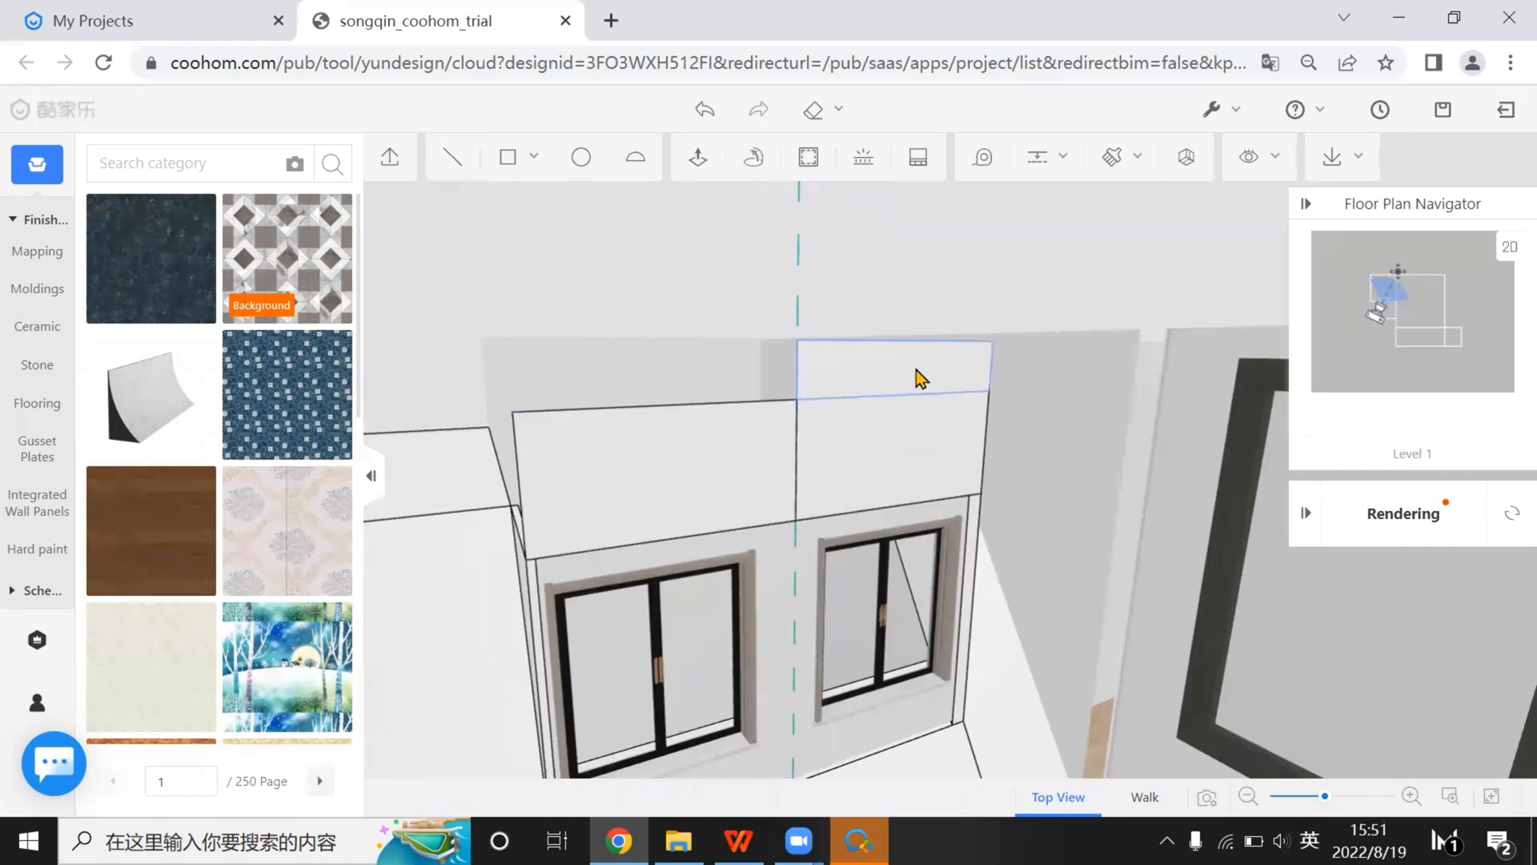
pyautogui.click(918, 372)
pyautogui.press('Delete')
pyautogui.click(465, 166)
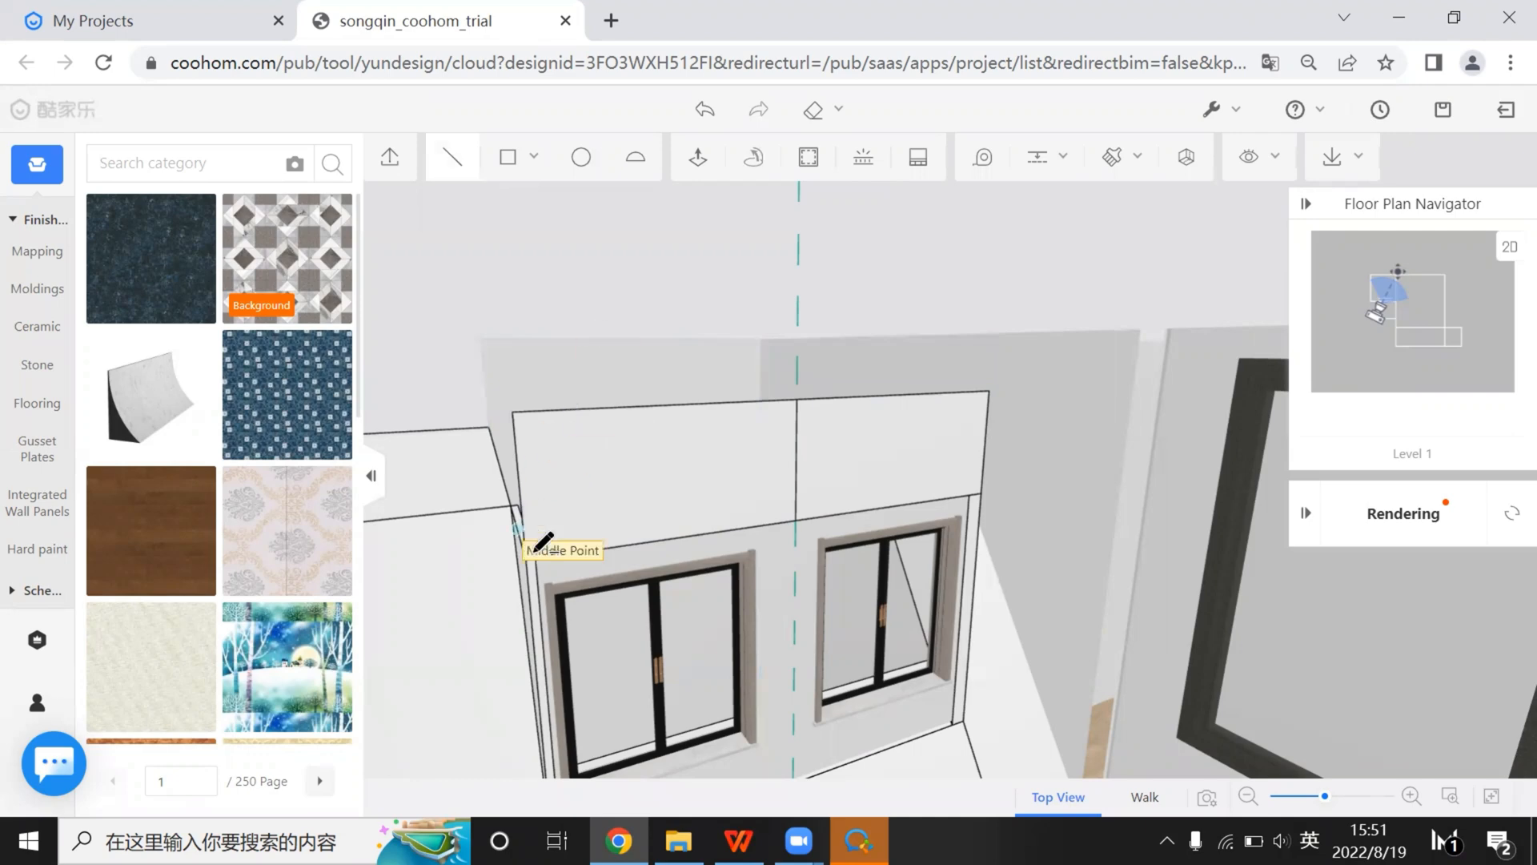
pyautogui.click(515, 439)
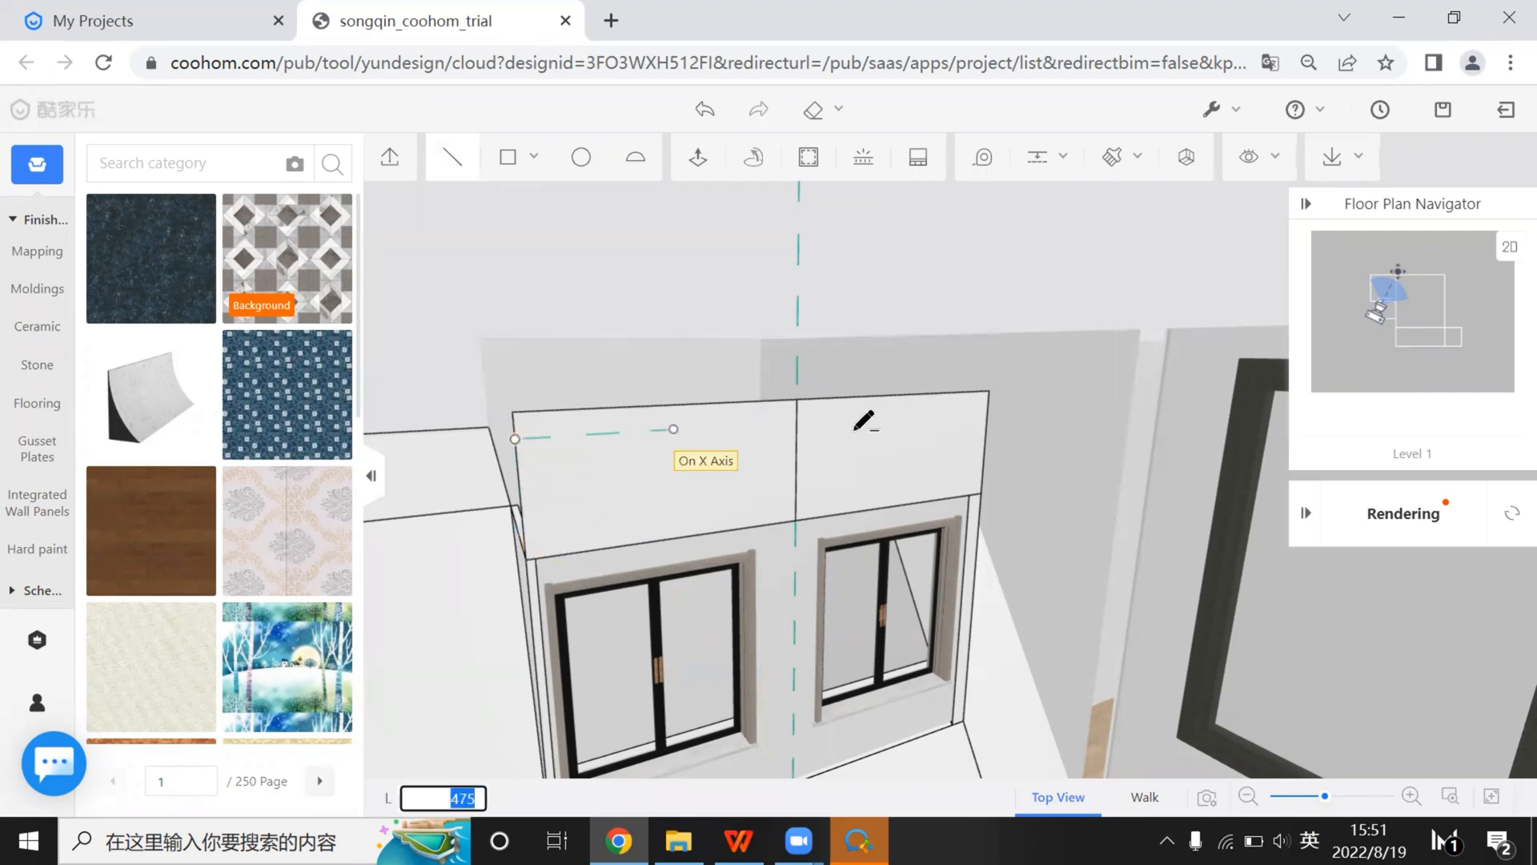
pyautogui.click(988, 409)
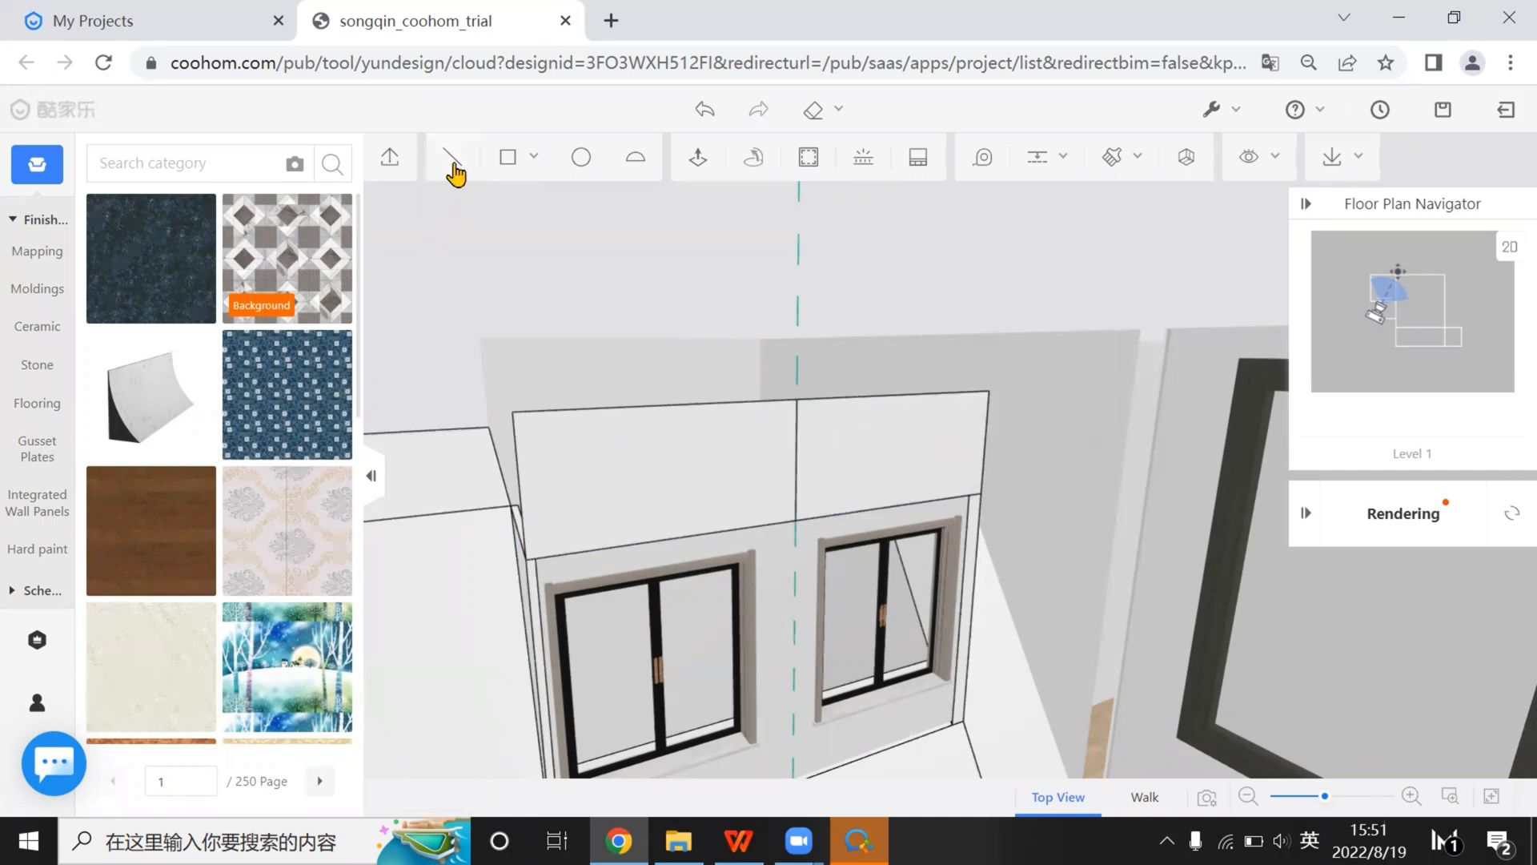
# Draw gable lines in both rectangles, joining each one's lower corners to the midpoint of its upper edge
pyautogui.click(527, 558)
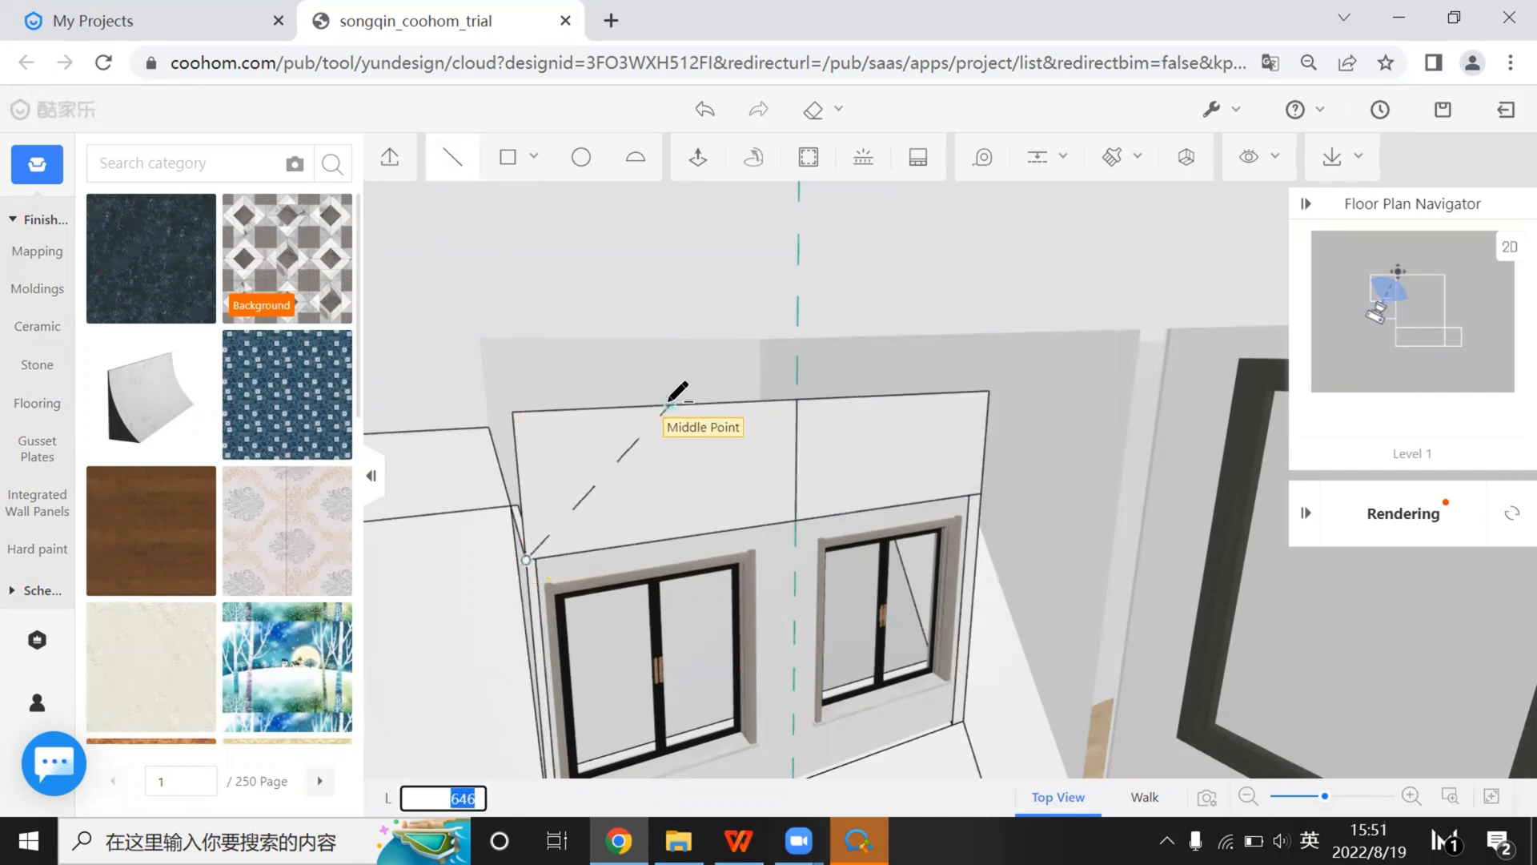
pyautogui.click(669, 407)
pyautogui.click(796, 521)
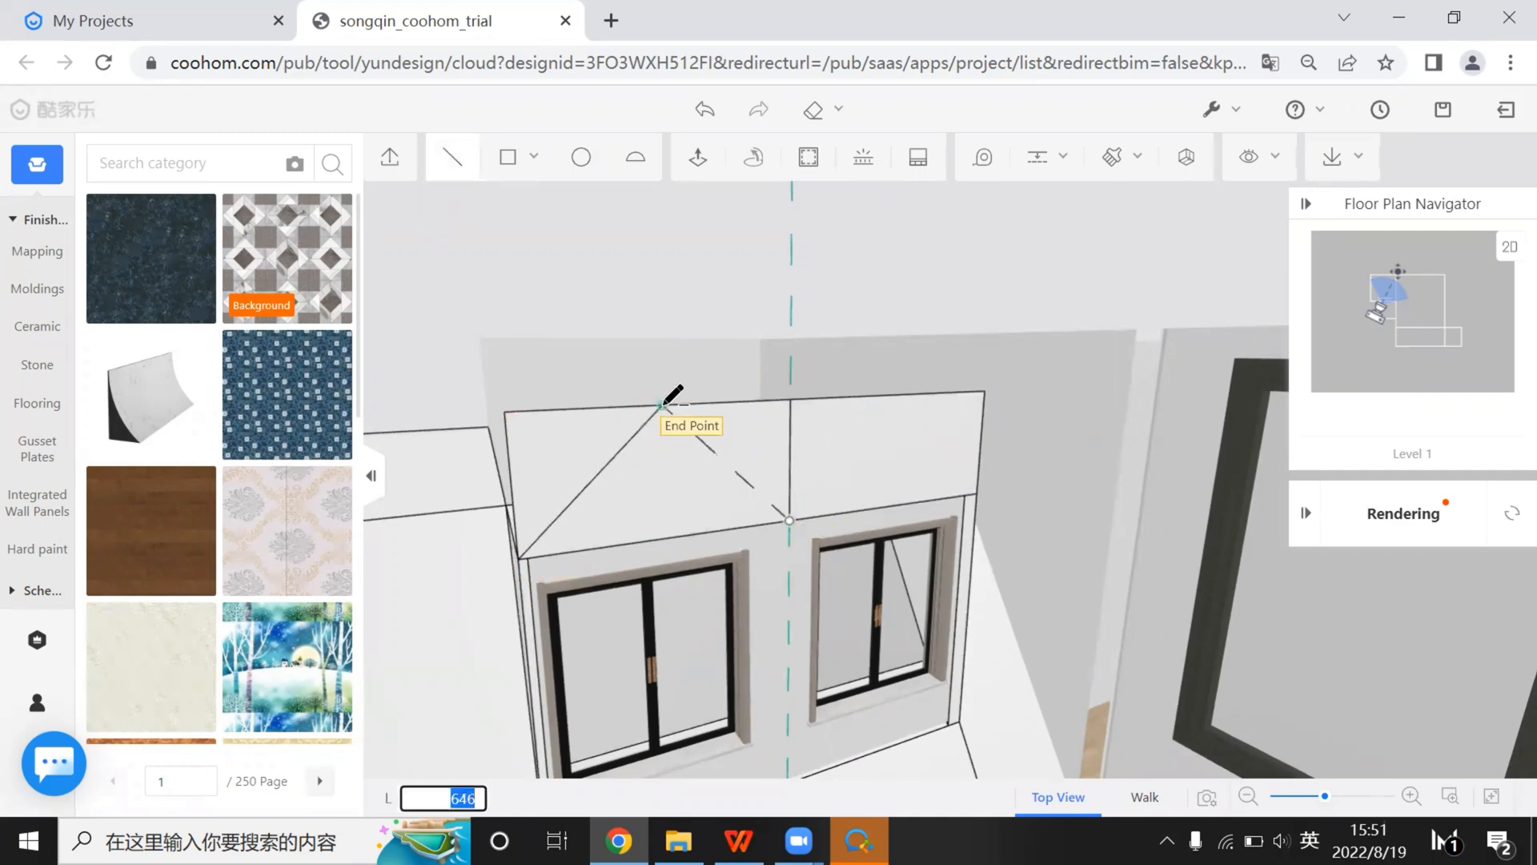
pyautogui.click(663, 405)
pyautogui.click(800, 512)
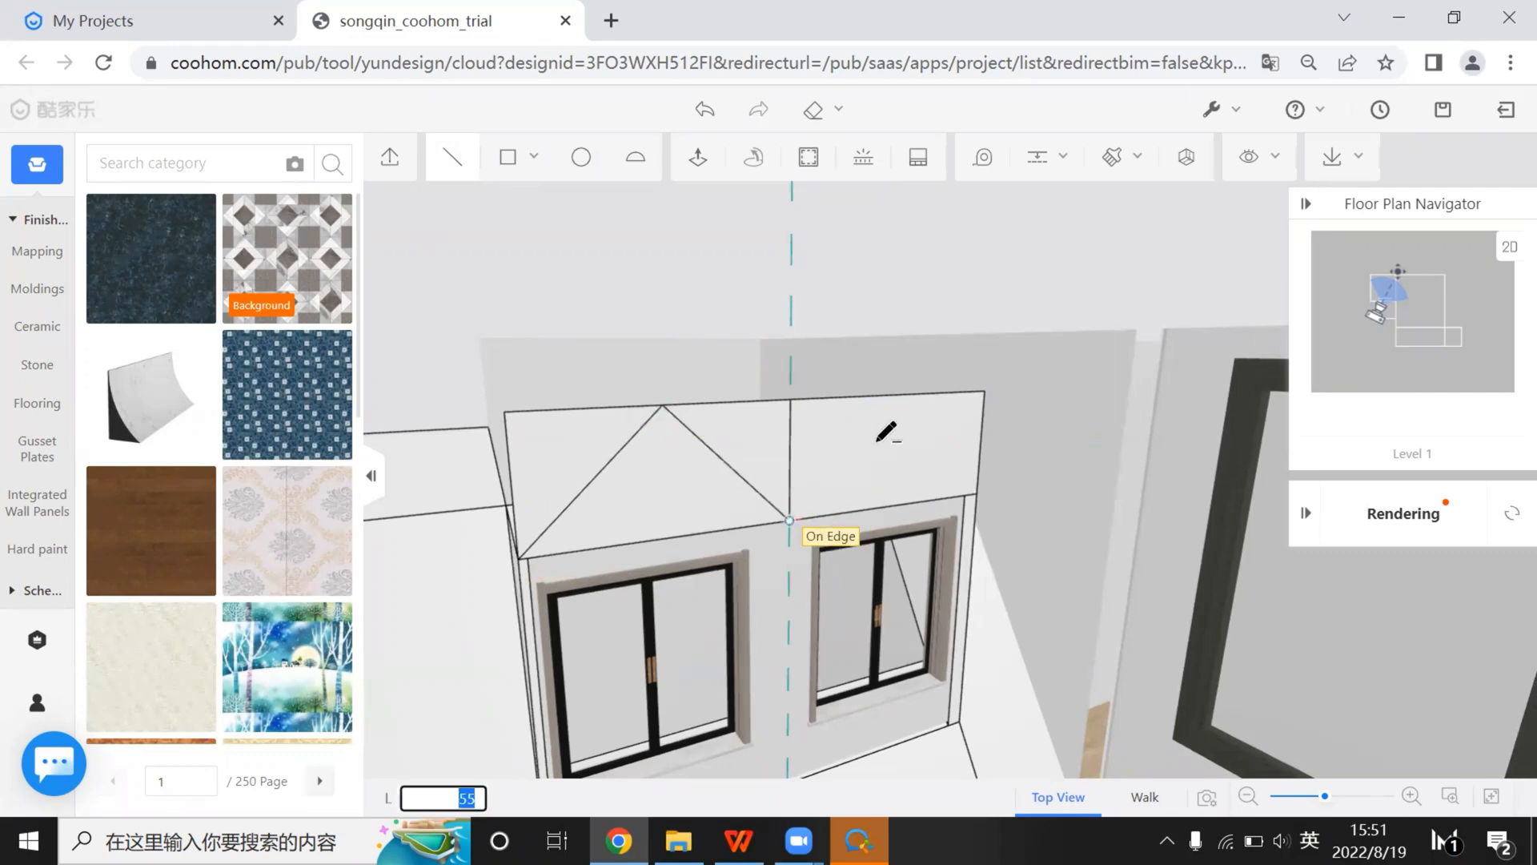
pyautogui.click(889, 396)
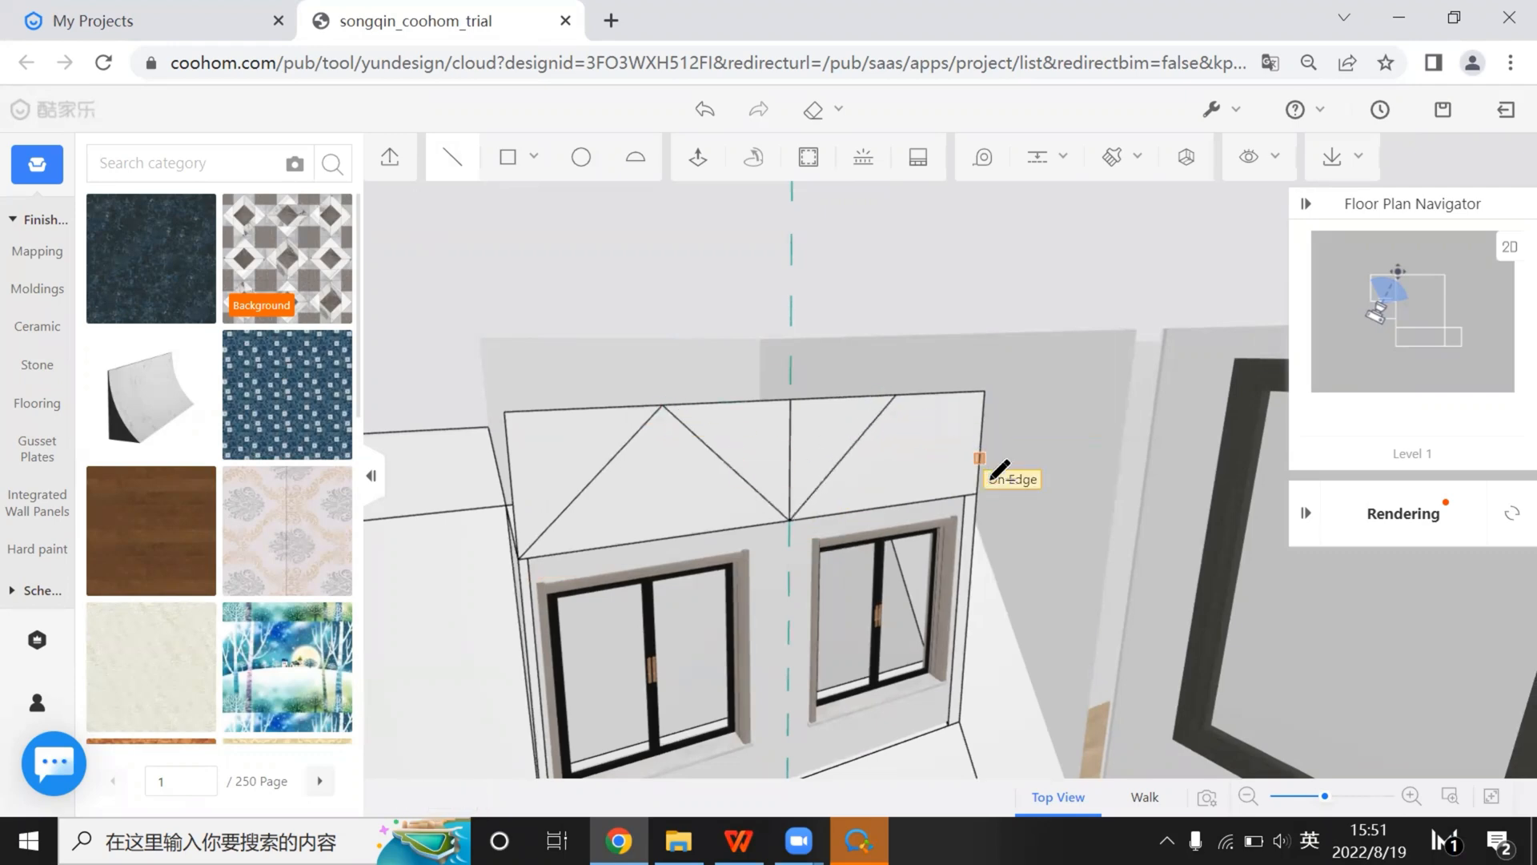
pyautogui.click(895, 393)
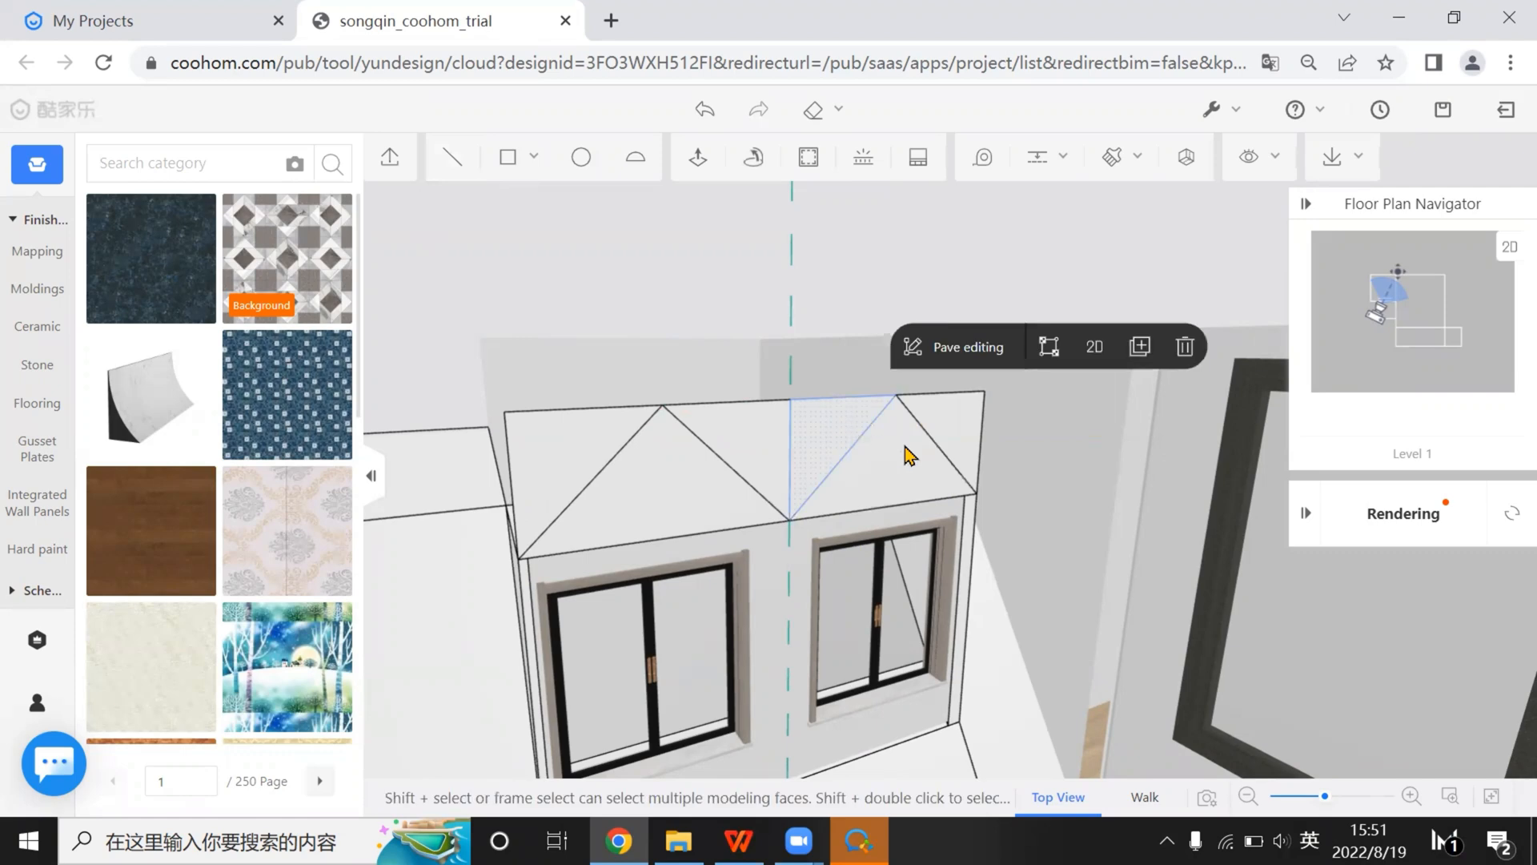
# Delete the surplus triangular faces outside the gable lines, keeping one triangular gable above each window
pyautogui.click(956, 423)
pyautogui.press('Delete')
pyautogui.click(735, 423)
pyautogui.press('Delete')
pyautogui.click(584, 423)
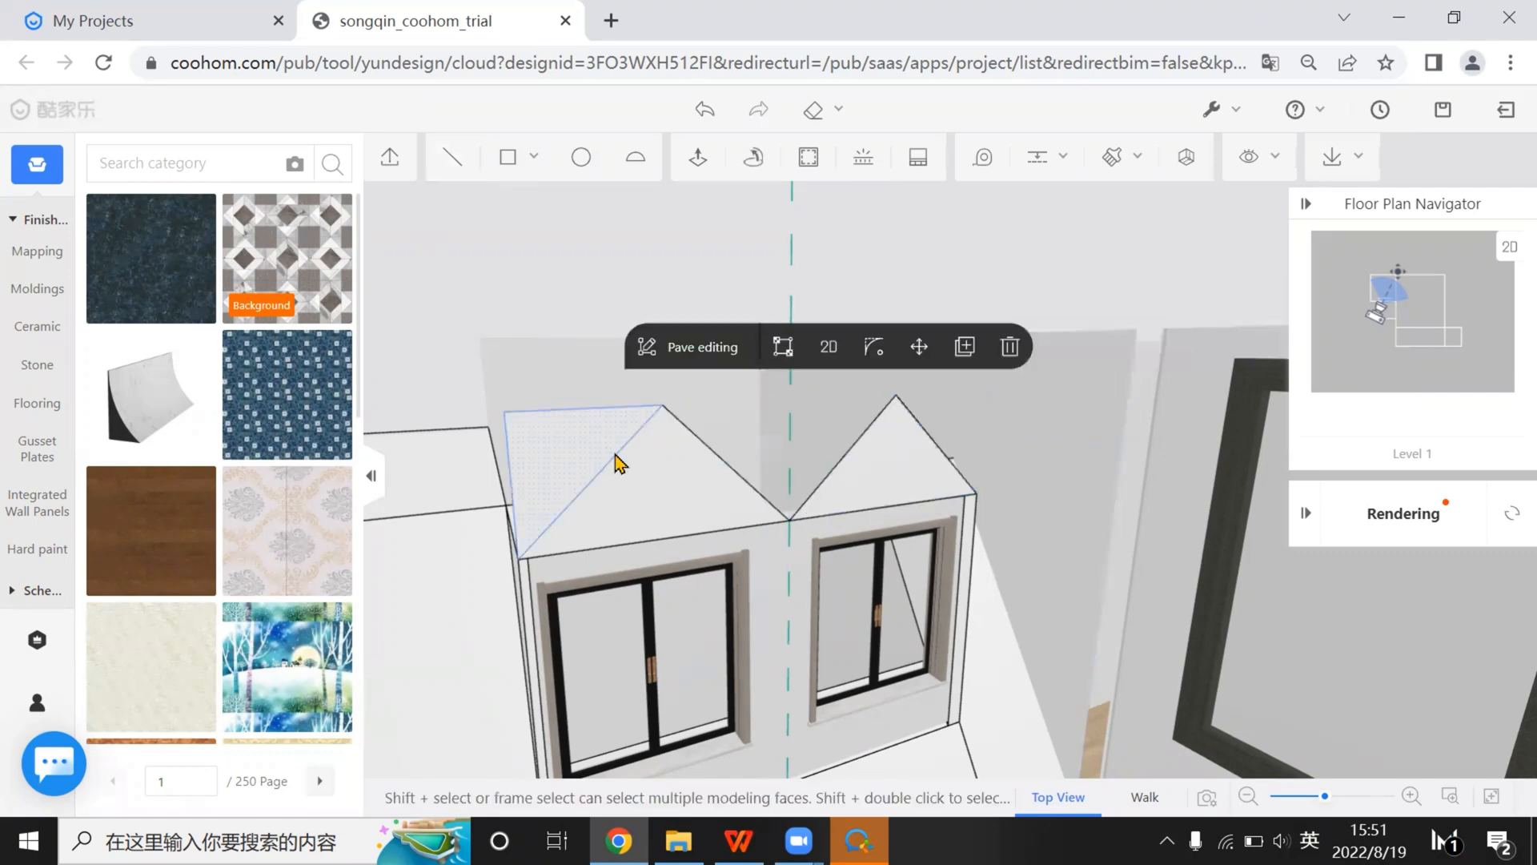
pyautogui.press('Delete')
# Switch to the Tool Logic presentation in WPS, examine the twin gables in slide 7's villa picture, and return to the Coohom model
pyautogui.moveTo(783, 563); pyautogui.dragTo(957, 584)
pyautogui.moveTo(697, 580); pyautogui.dragTo(820, 583)
pyautogui.moveTo(820, 584); pyautogui.dragTo(848, 532, button='right')
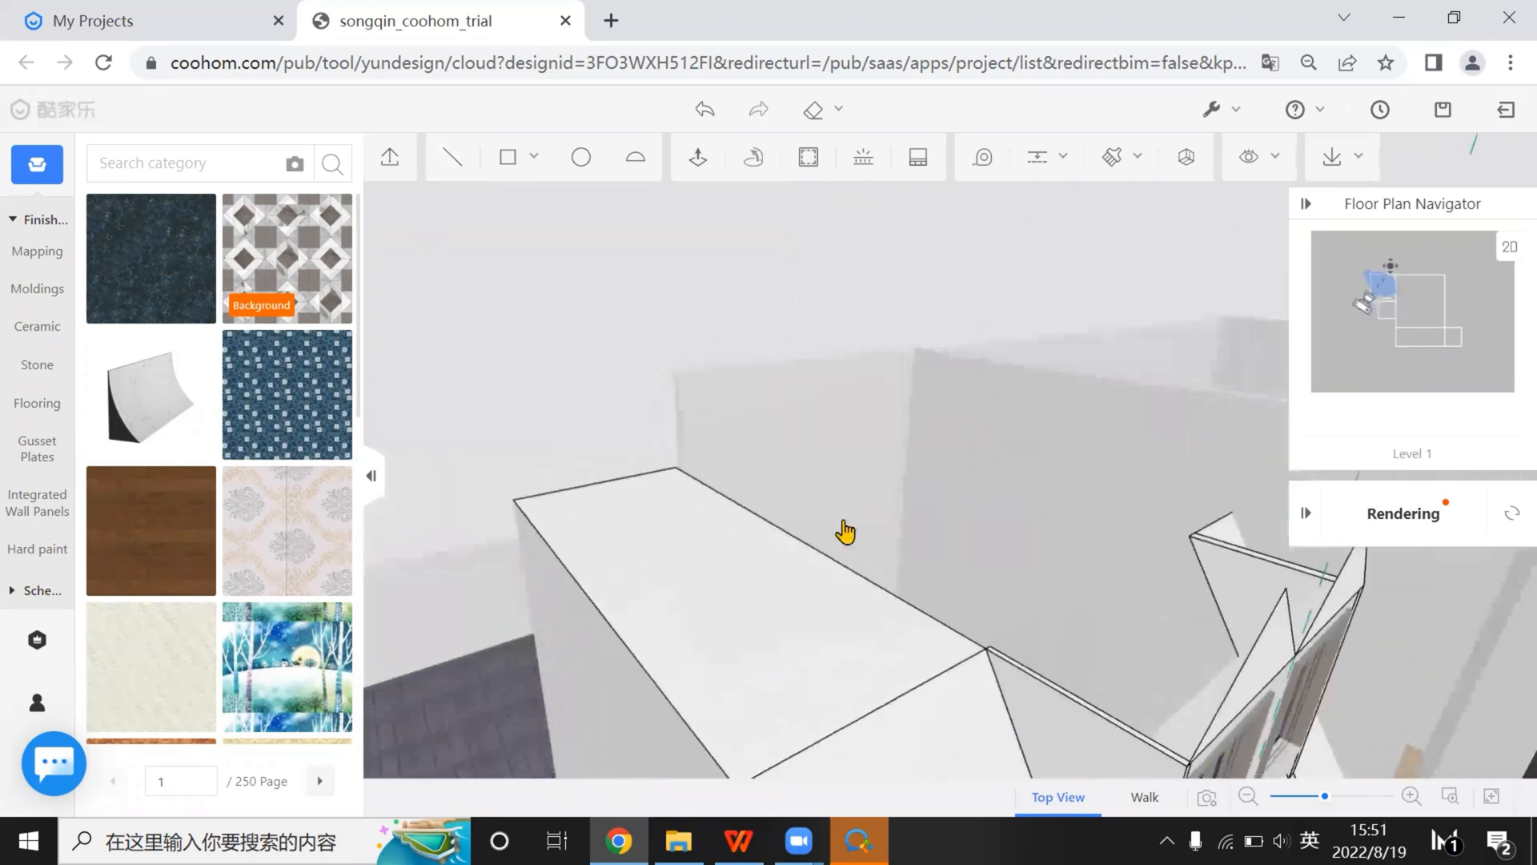
pyautogui.moveTo(823, 630); pyautogui.dragTo(736, 823, button='right')
pyautogui.click(737, 838)
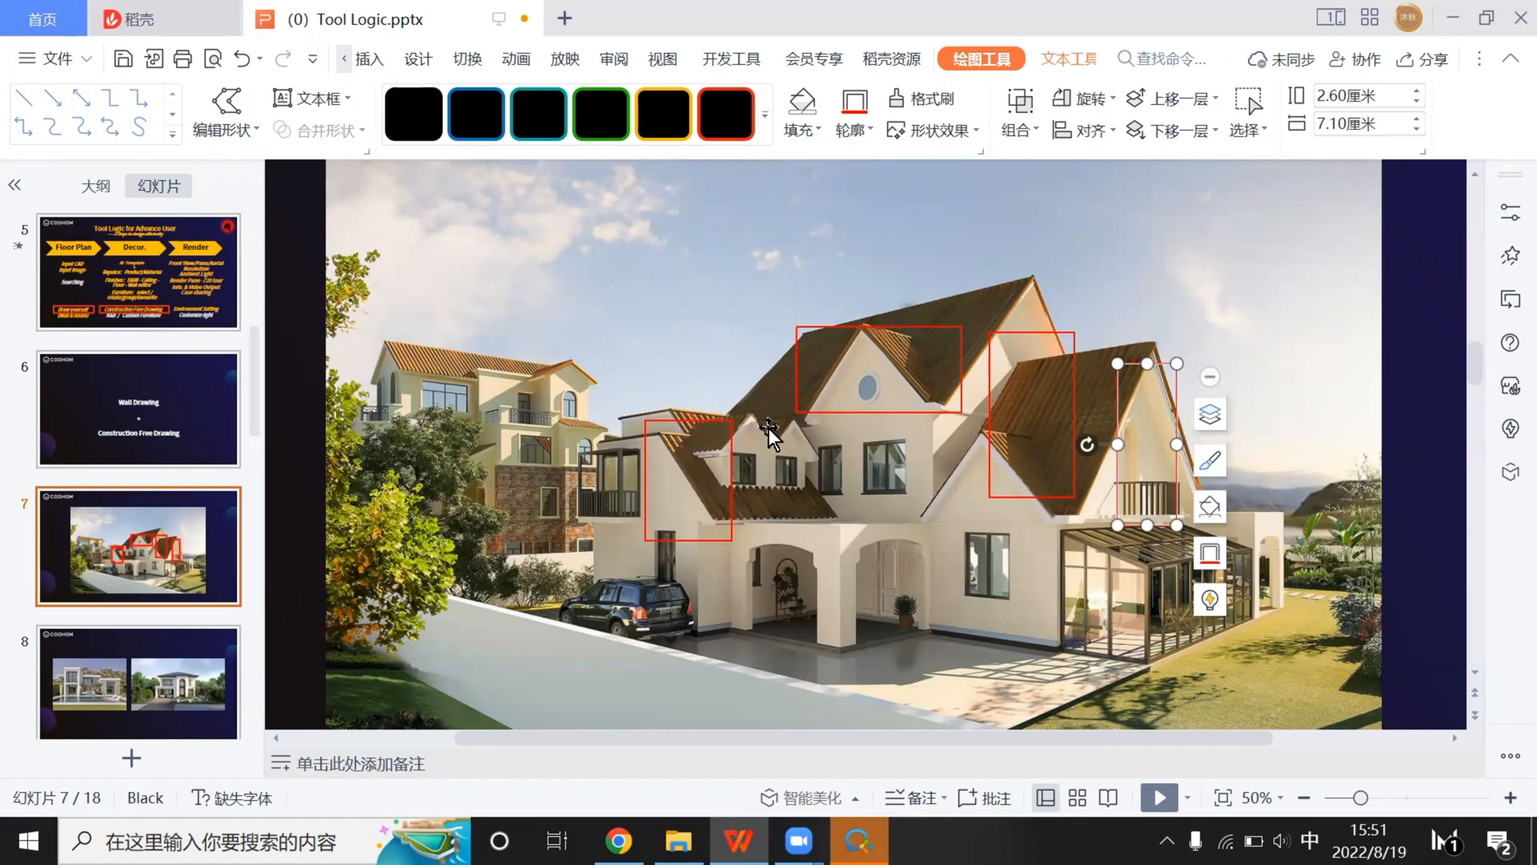
pyautogui.click(1006, 703)
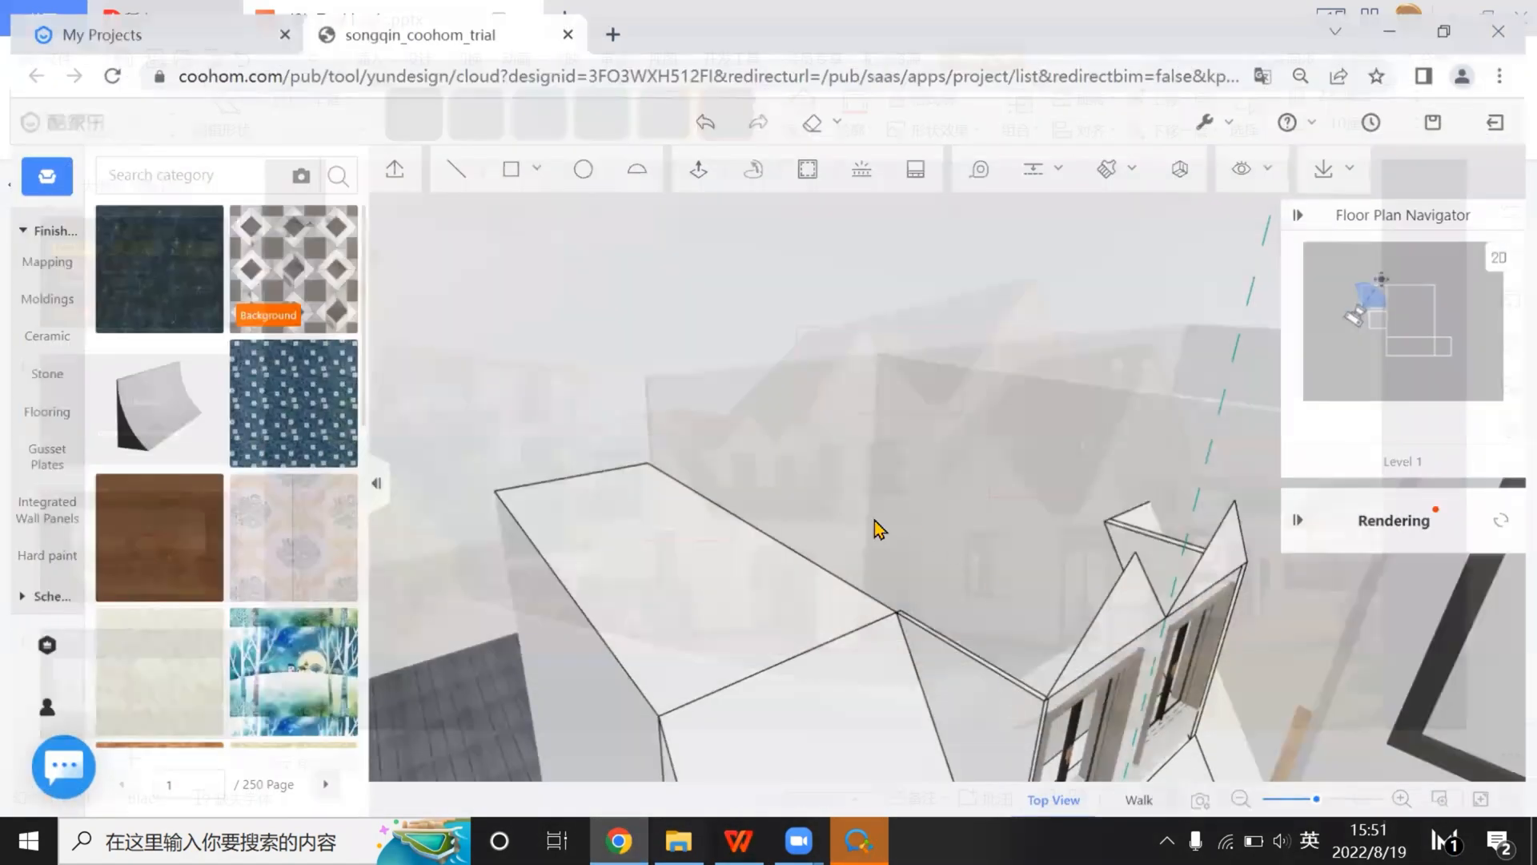
# Draw rectangles along both sloping edges of the gable nearer the main roof to form its two roof slopes
pyautogui.click(522, 167)
pyautogui.moveTo(850, 481); pyautogui.dragTo(881, 577, button='right')
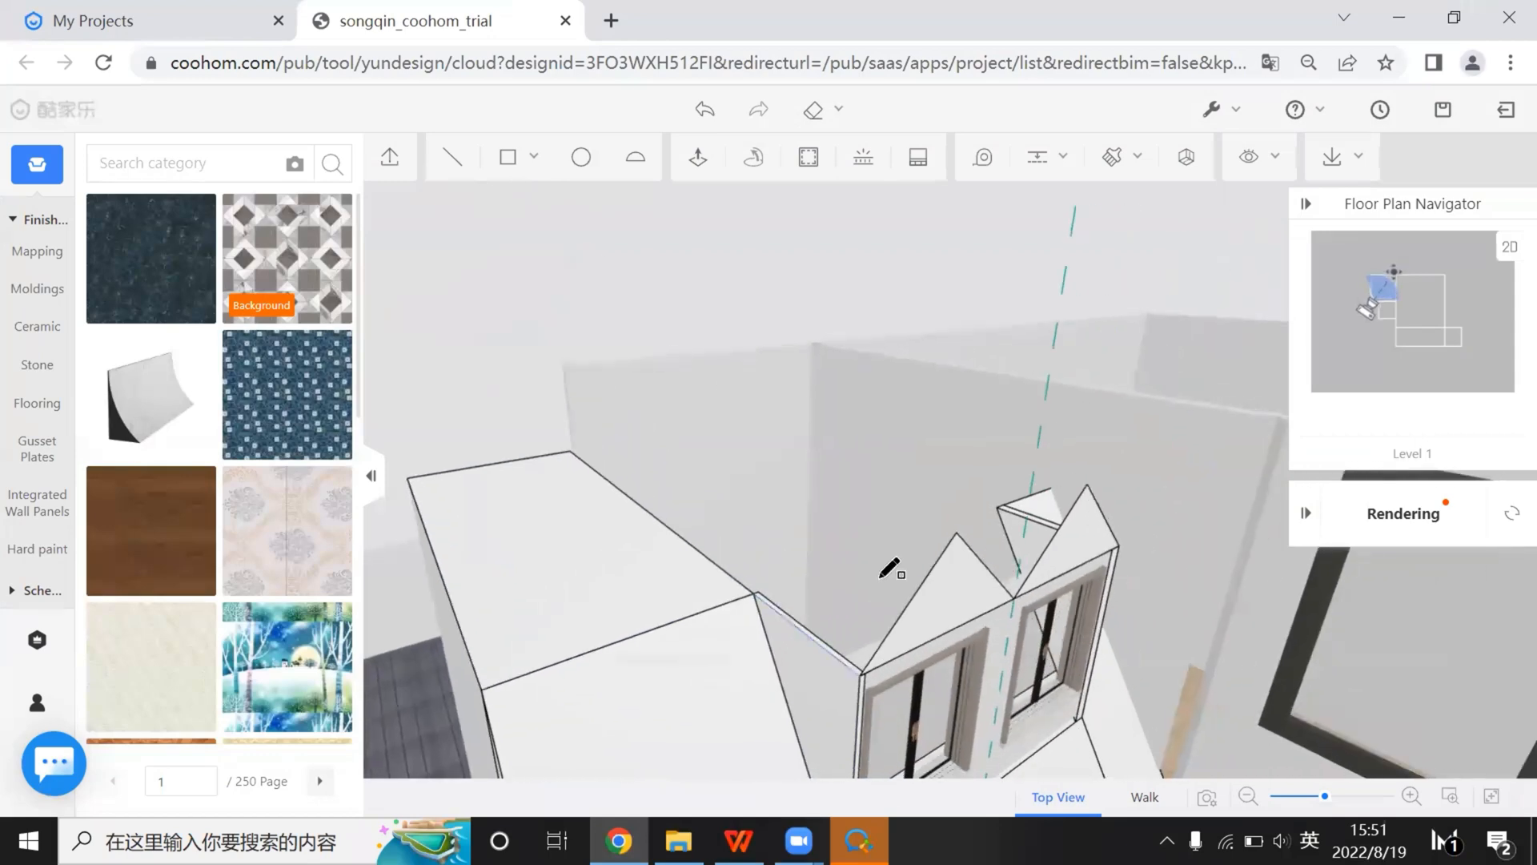
pyautogui.scroll(2, 873, 571)
pyautogui.click(867, 580)
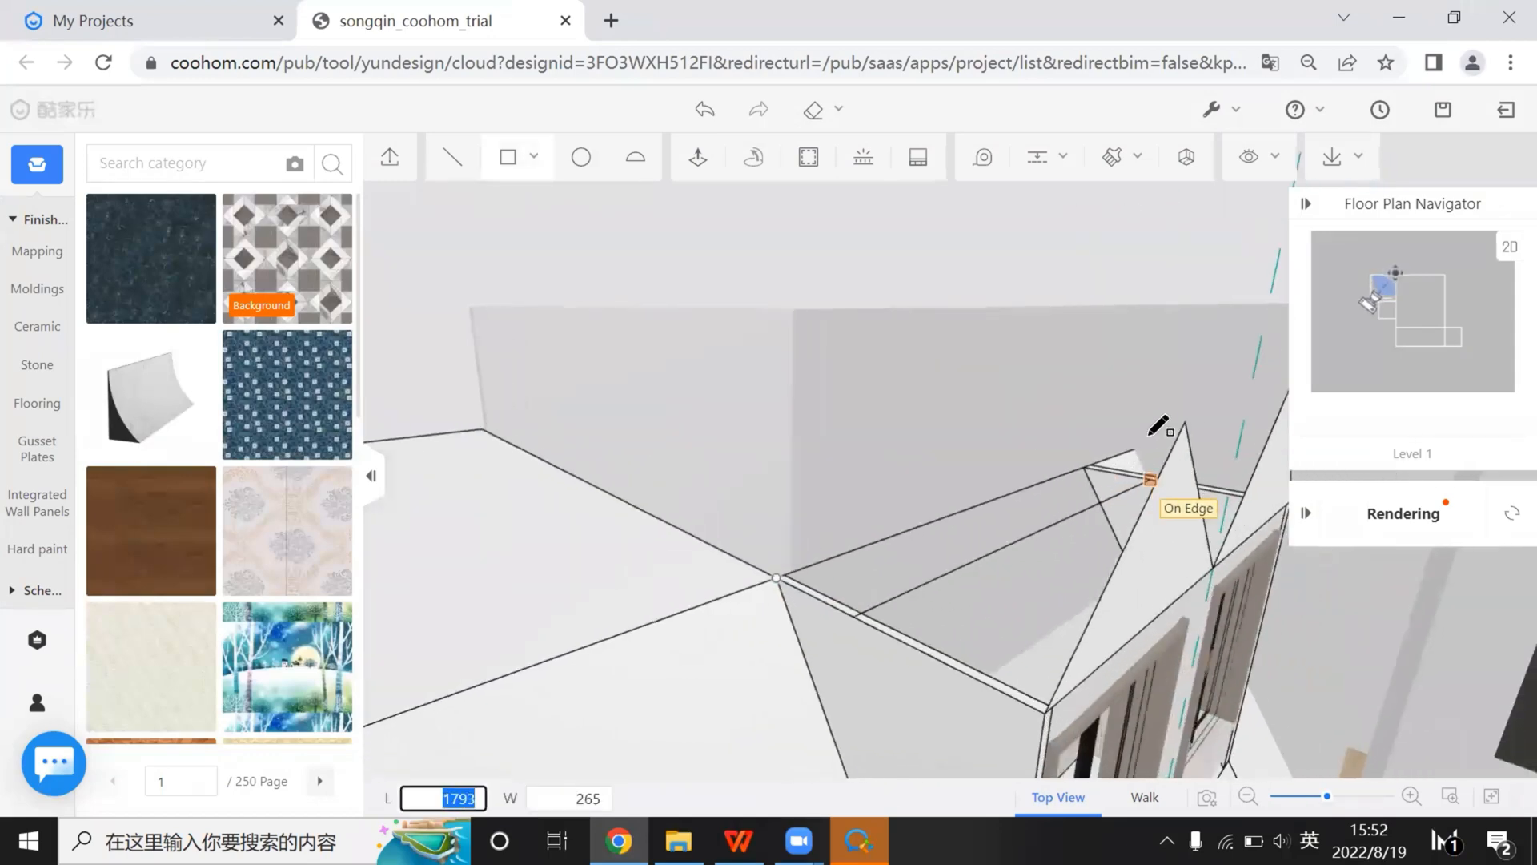
pyautogui.click(1128, 428)
pyautogui.moveTo(1044, 570); pyautogui.dragTo(497, 466, button='right')
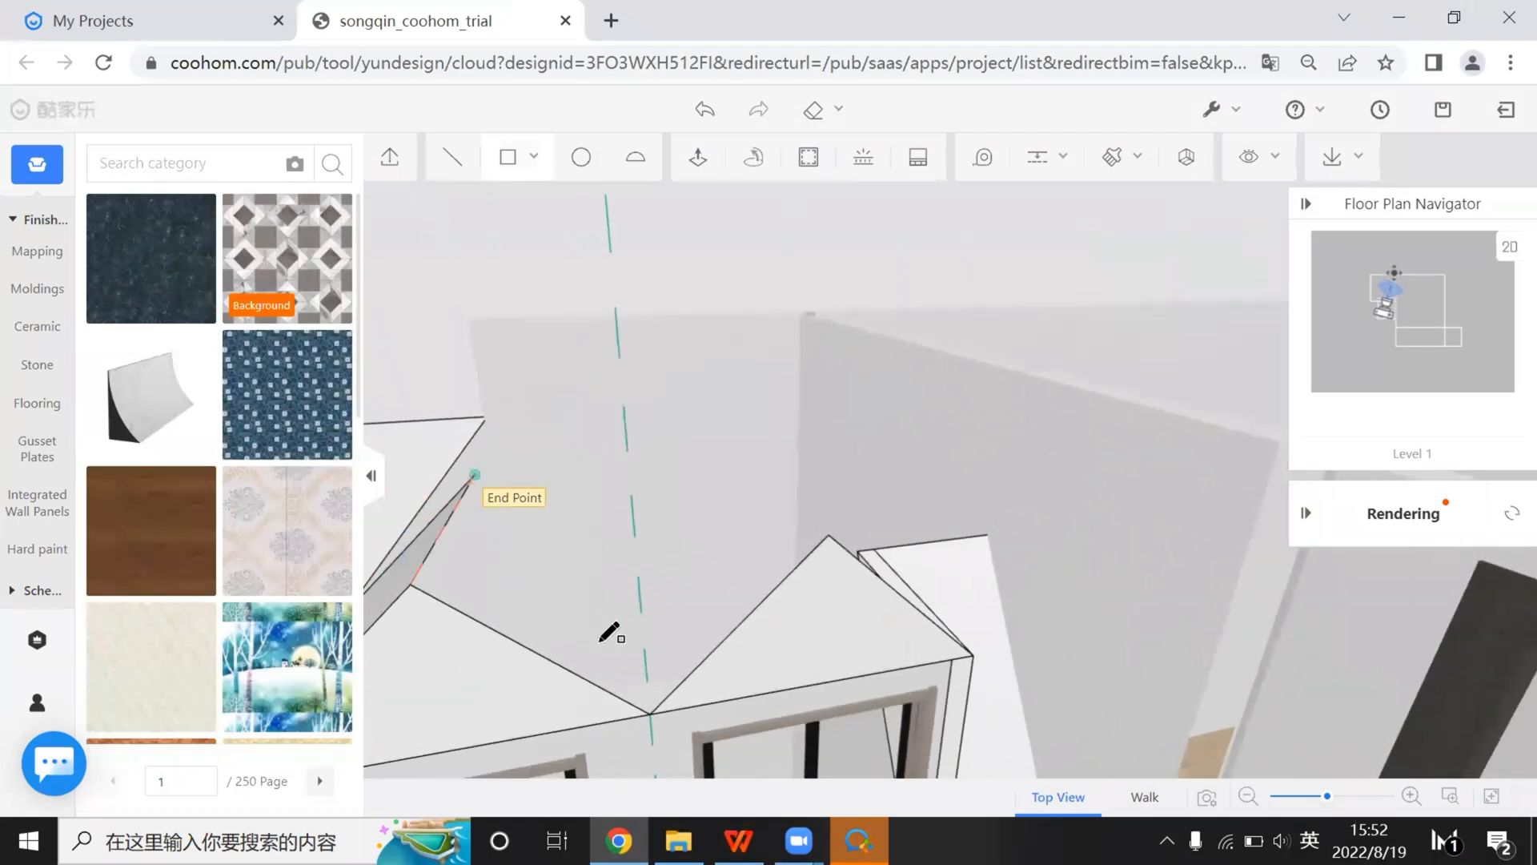
pyautogui.click(650, 709)
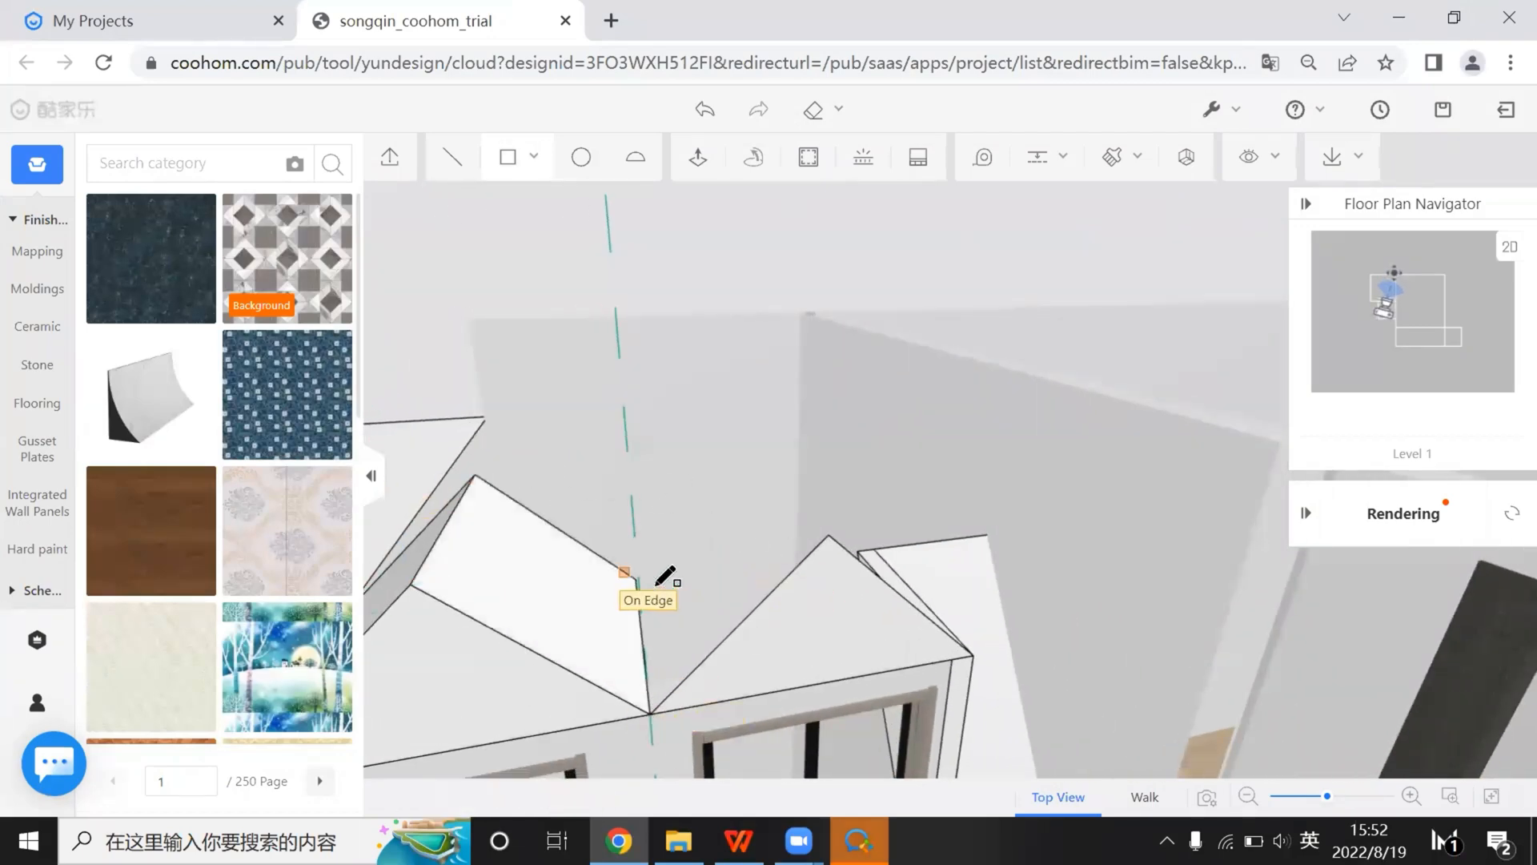
# Draw rectangles along both sloping edges of the second gable to form its two roof slopes, meeting at the gable's apex
pyautogui.moveTo(658, 582); pyautogui.dragTo(712, 596, button='right')
pyautogui.click(710, 595)
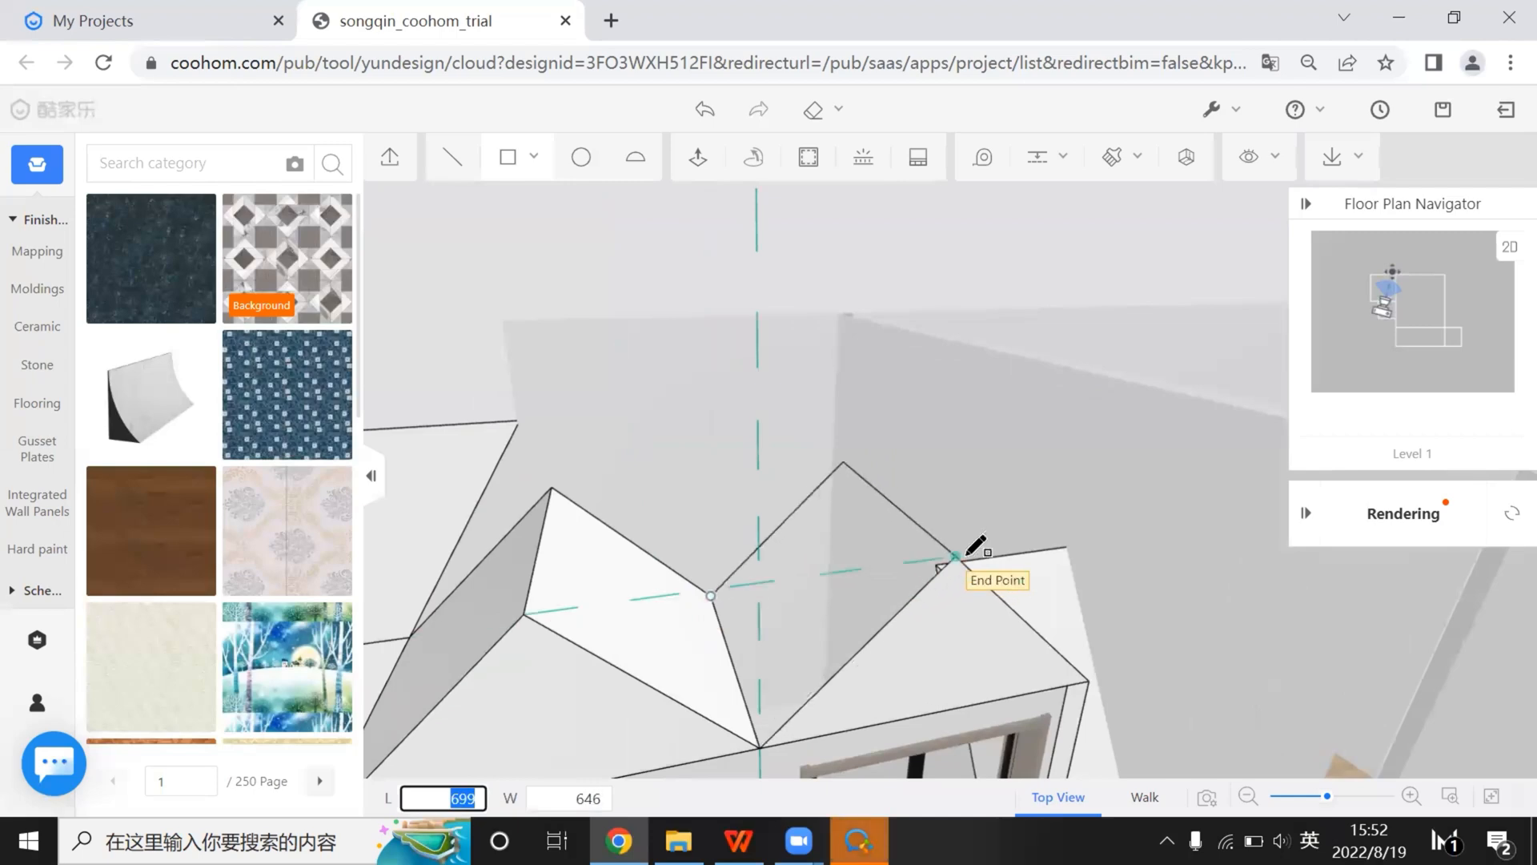
pyautogui.click(955, 556)
pyautogui.moveTo(964, 641); pyautogui.dragTo(578, 450, button='right')
pyautogui.click(575, 456)
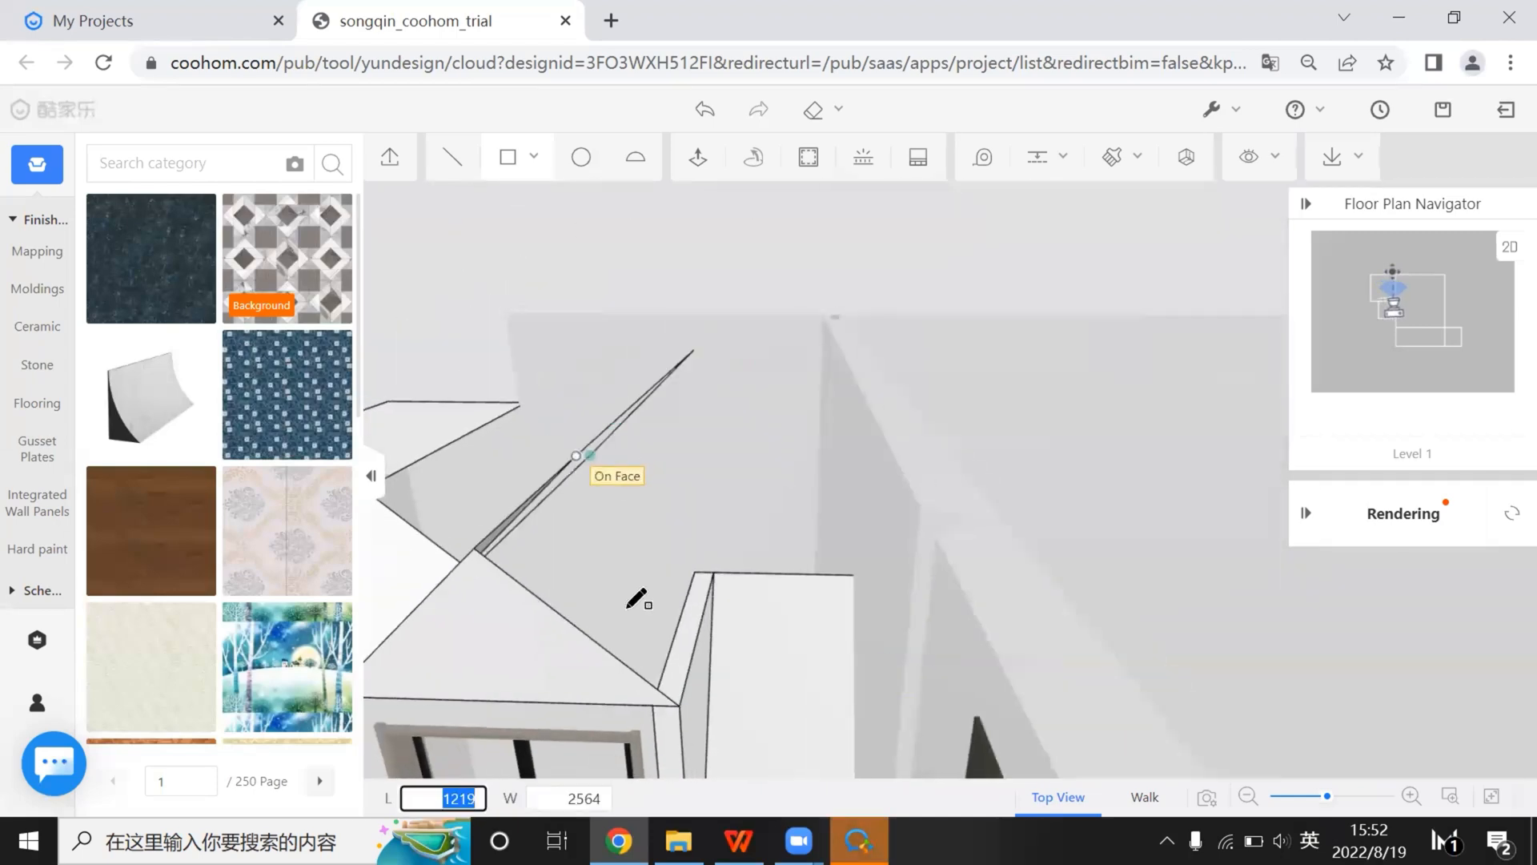
pyautogui.click(680, 704)
pyautogui.moveTo(759, 697); pyautogui.dragTo(886, 535, button='right')
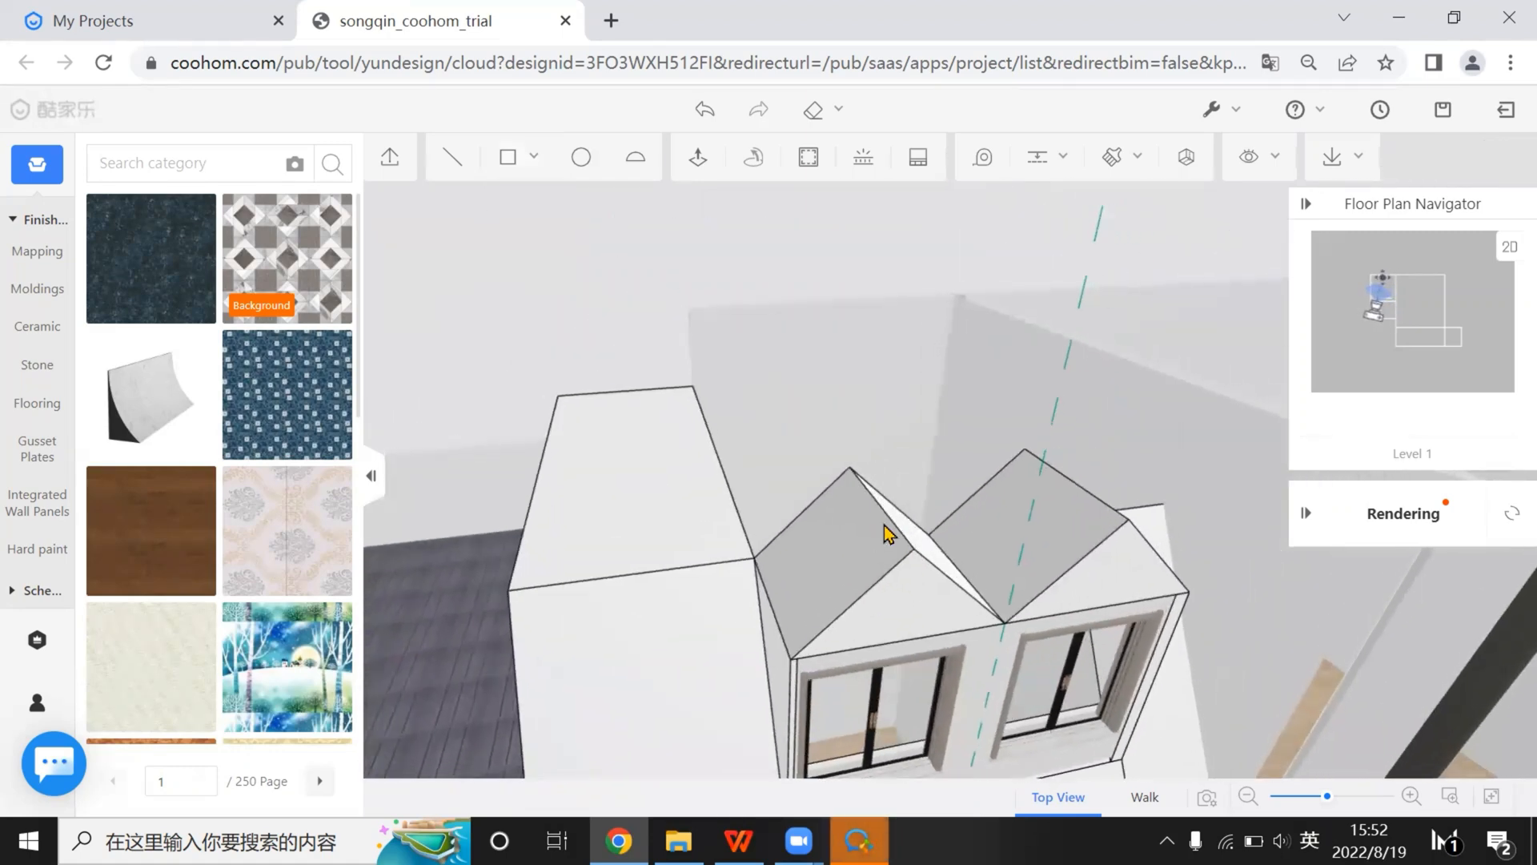
pyautogui.scroll(3, 893, 593)
pyautogui.scroll(-3, 894, 592)
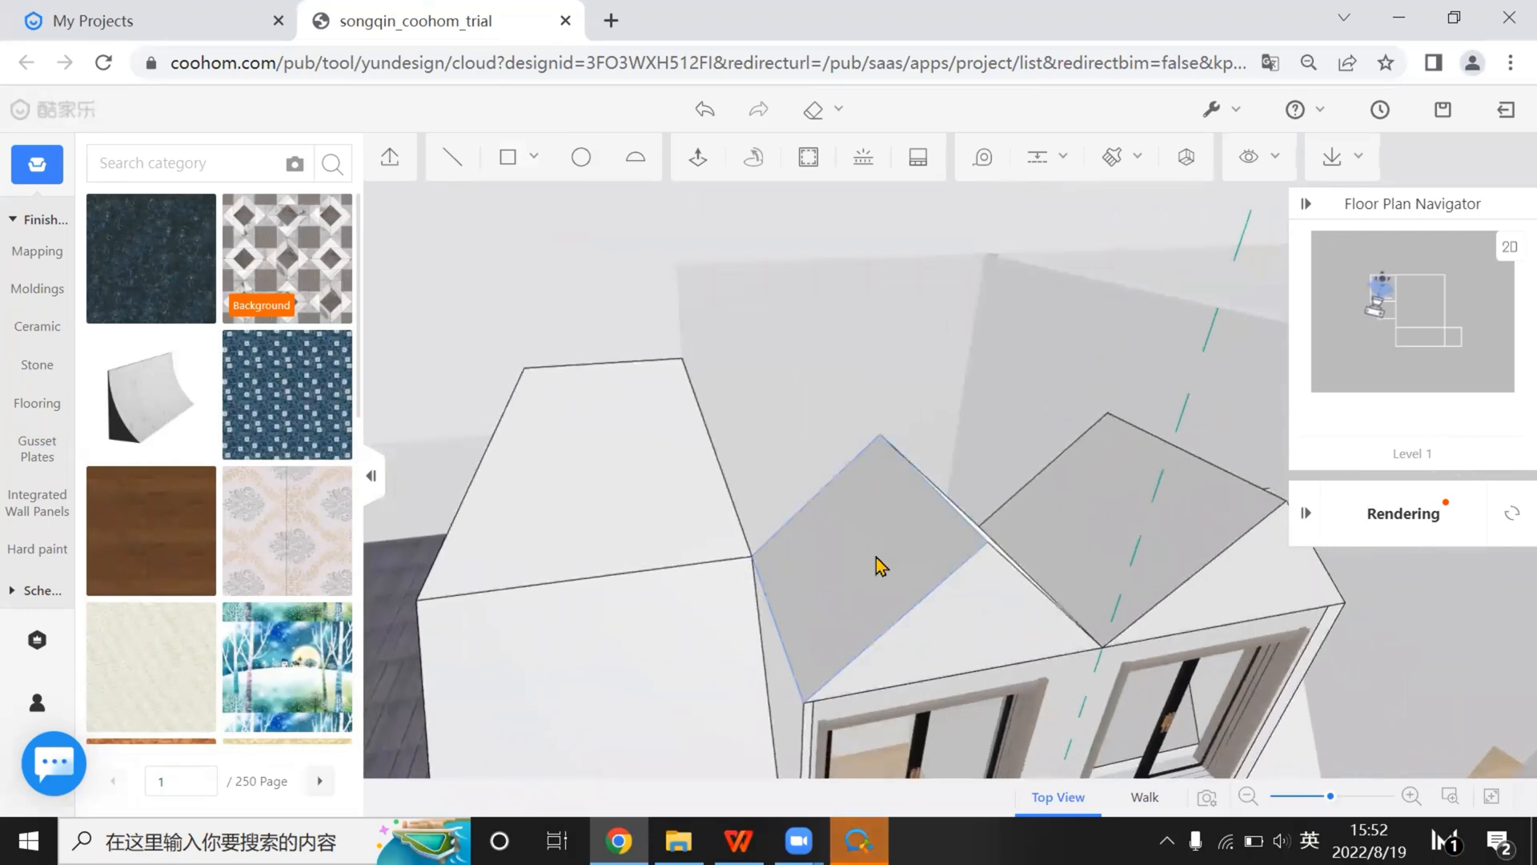
# Lay a guide line along the main roof's sloping edge beside the dormer, extending it above the flat roof
pyautogui.scroll(2, 876, 566)
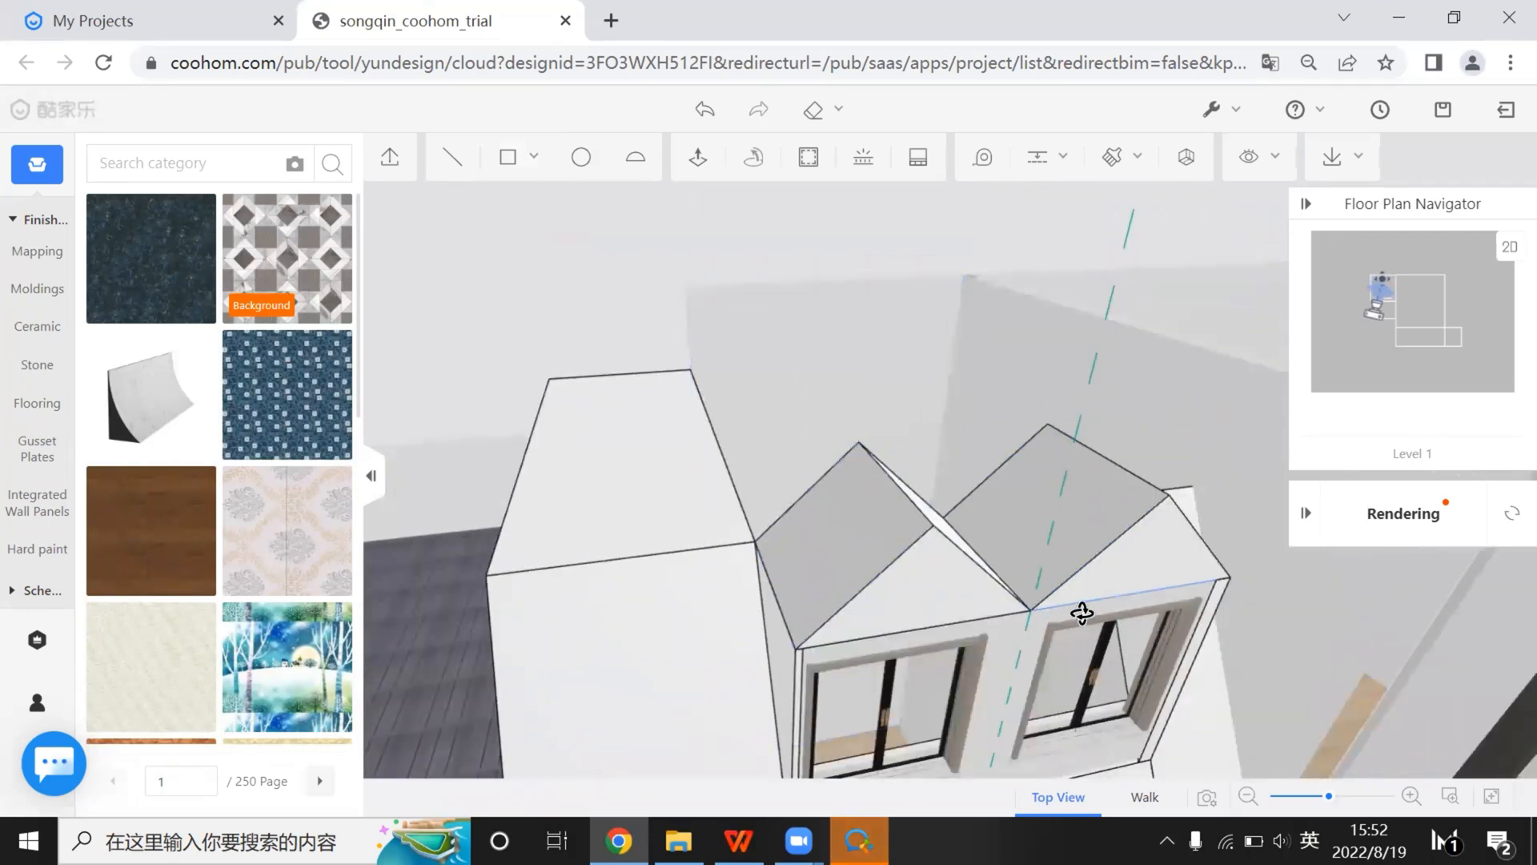
pyautogui.moveTo(1082, 614); pyautogui.dragTo(697, 501, button='right')
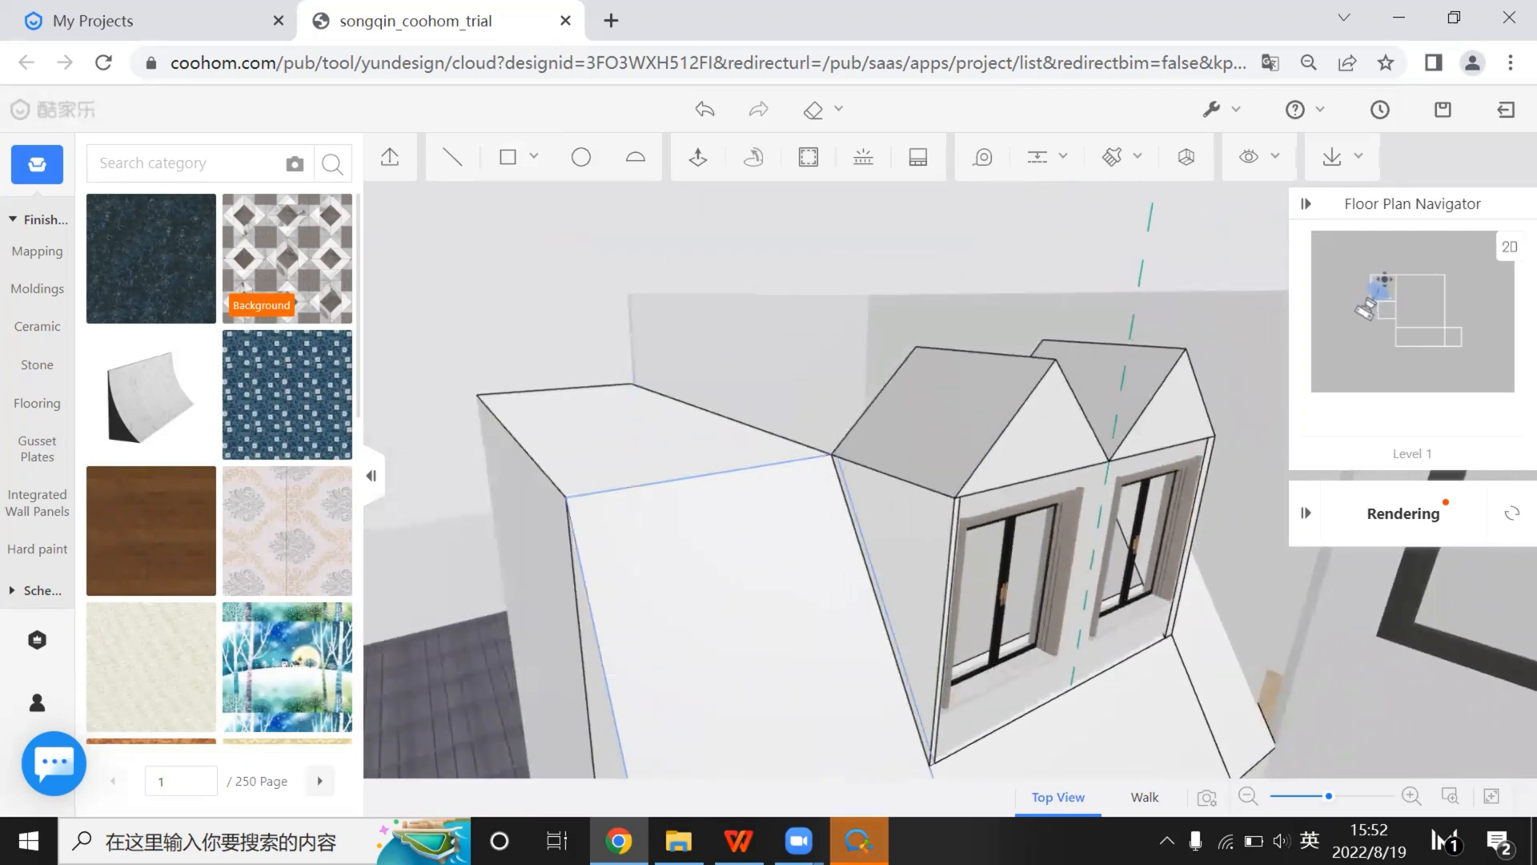
pyautogui.hotkey('alt', 'Tab')
pyautogui.click(859, 478)
pyautogui.click(880, 544)
# Place a guide line through the wall's upper corner, parallel to the flat roof's inner edge and crossing the slope guide
pyautogui.moveTo(727, 432); pyautogui.dragTo(617, 357, button='middle')
pyautogui.click(616, 359)
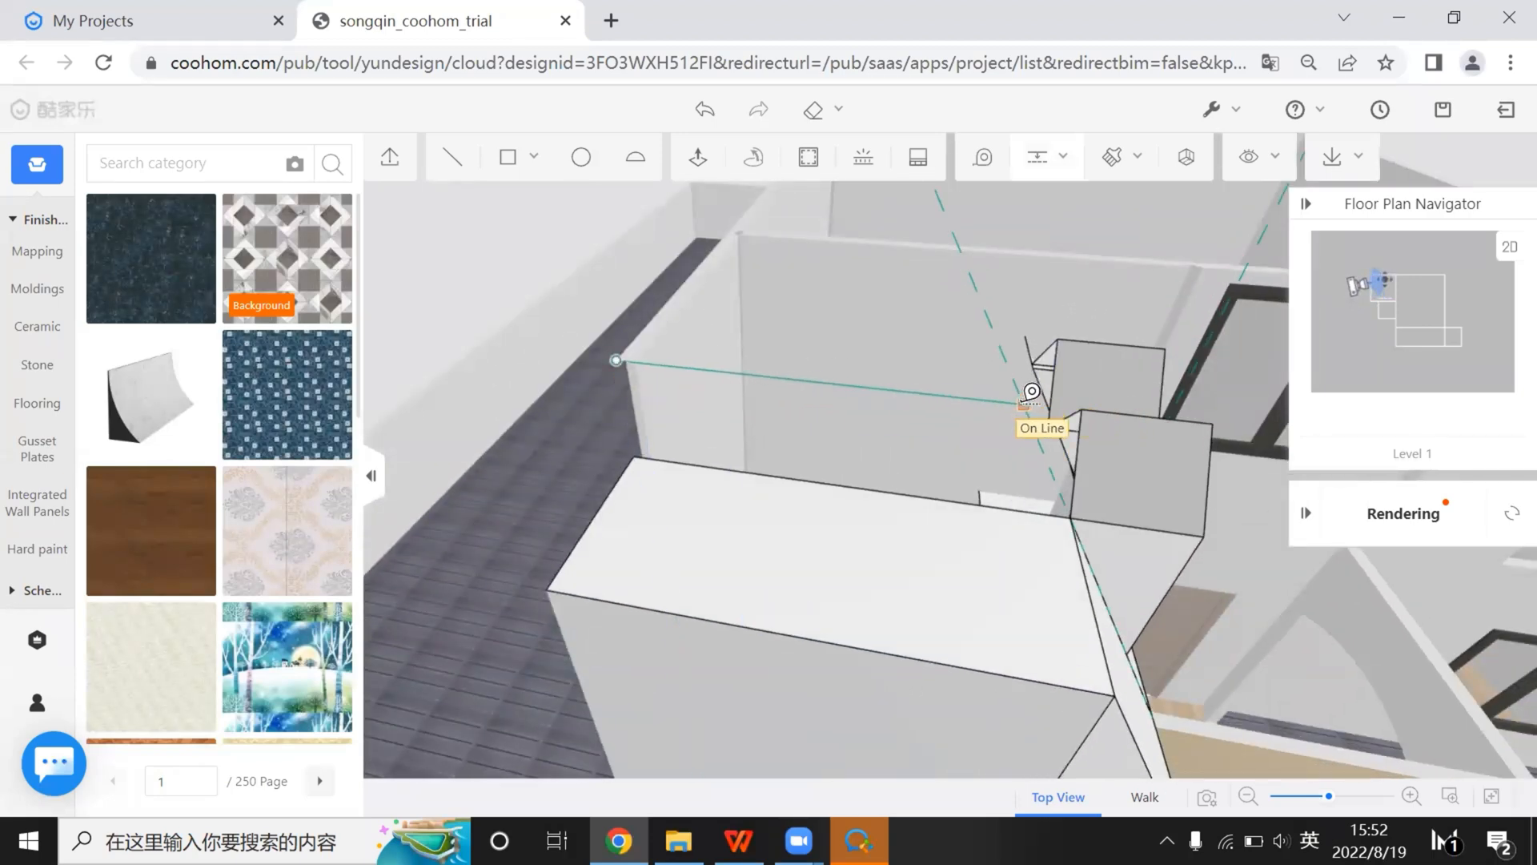
pyautogui.click(1025, 406)
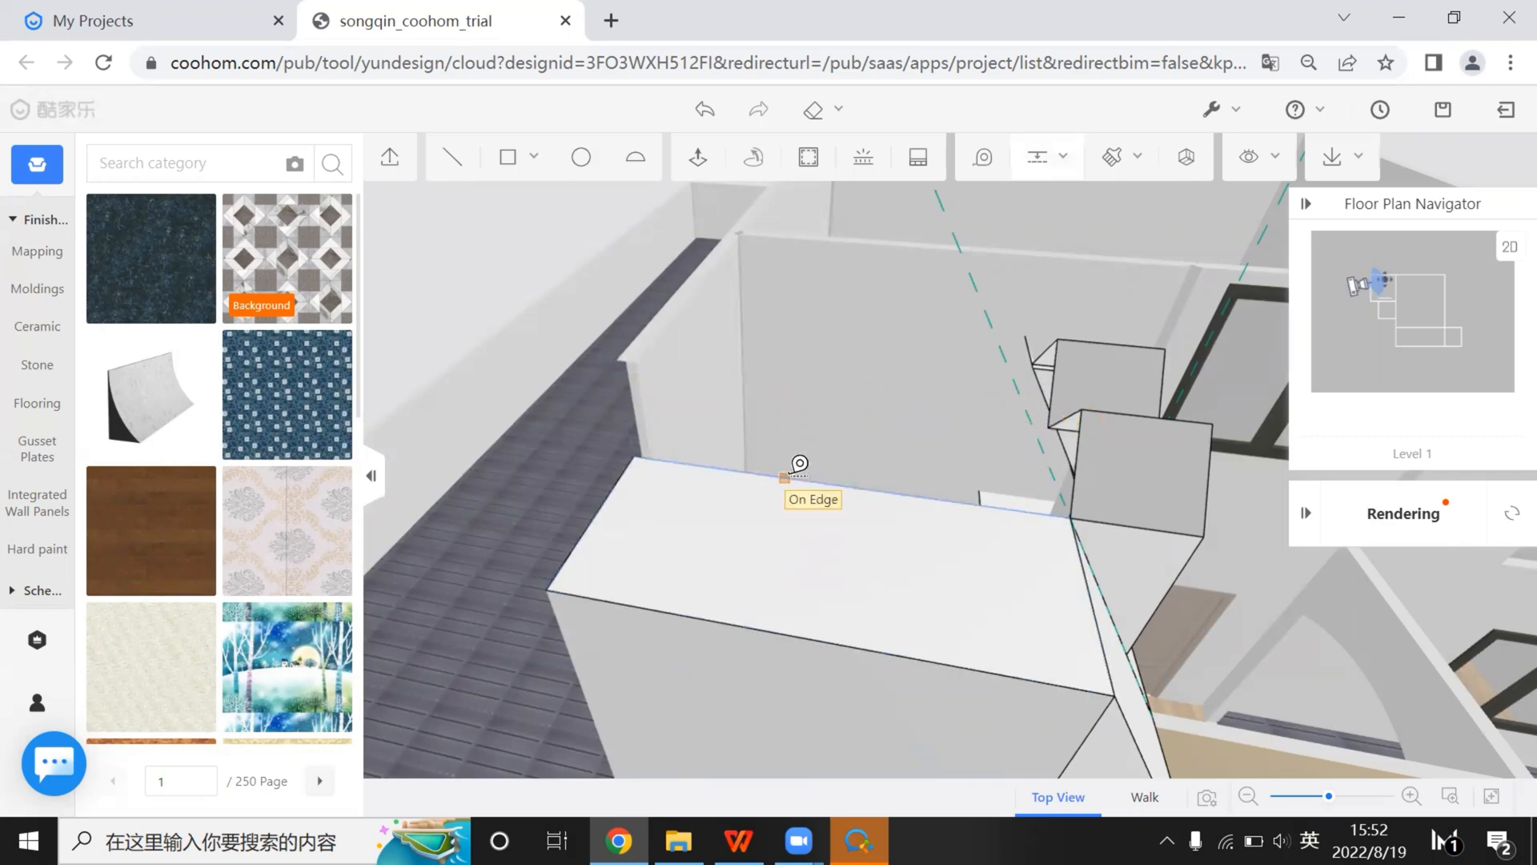
pyautogui.click(800, 464)
pyautogui.click(621, 343)
pyautogui.moveTo(824, 491); pyautogui.dragTo(724, 258, button='middle')
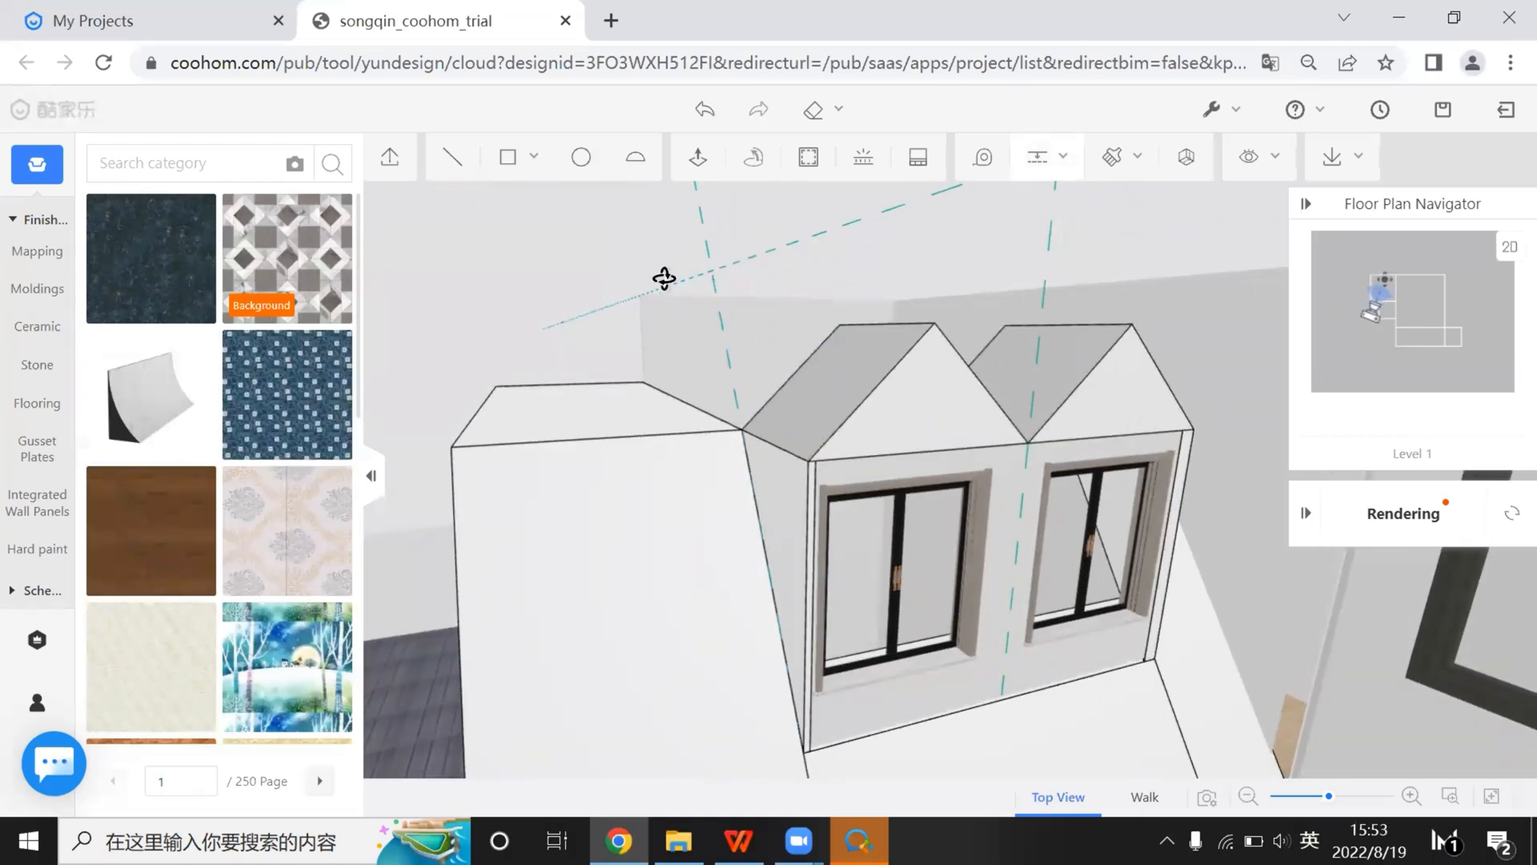
# Draw lines from the wall's upper corner to the guides' intersection and down to the flat roof's edge, closing an upright face
pyautogui.click(452, 157)
pyautogui.moveTo(561, 240)
pyautogui.mouseDown(button='middle')
pyautogui.moveTo(635, 281)
pyautogui.moveTo(835, 278)
pyautogui.mouseUp(button='middle')
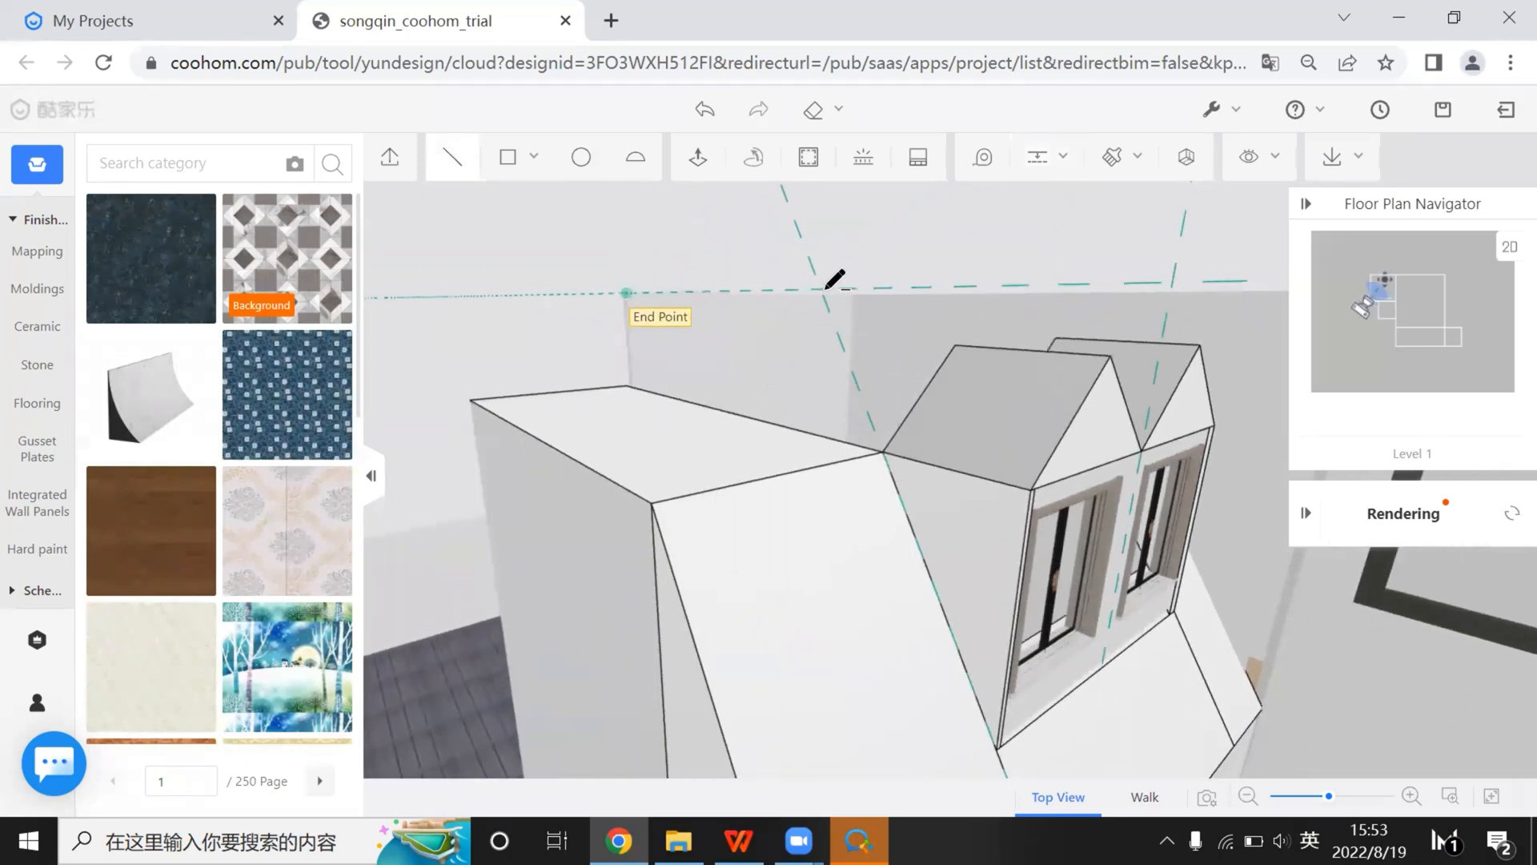
pyautogui.moveTo(834, 384)
pyautogui.mouseDown(button='middle')
pyautogui.moveTo(878, 402)
pyautogui.moveTo(470, 203)
pyautogui.mouseUp(button='middle')
pyautogui.press('Escape')
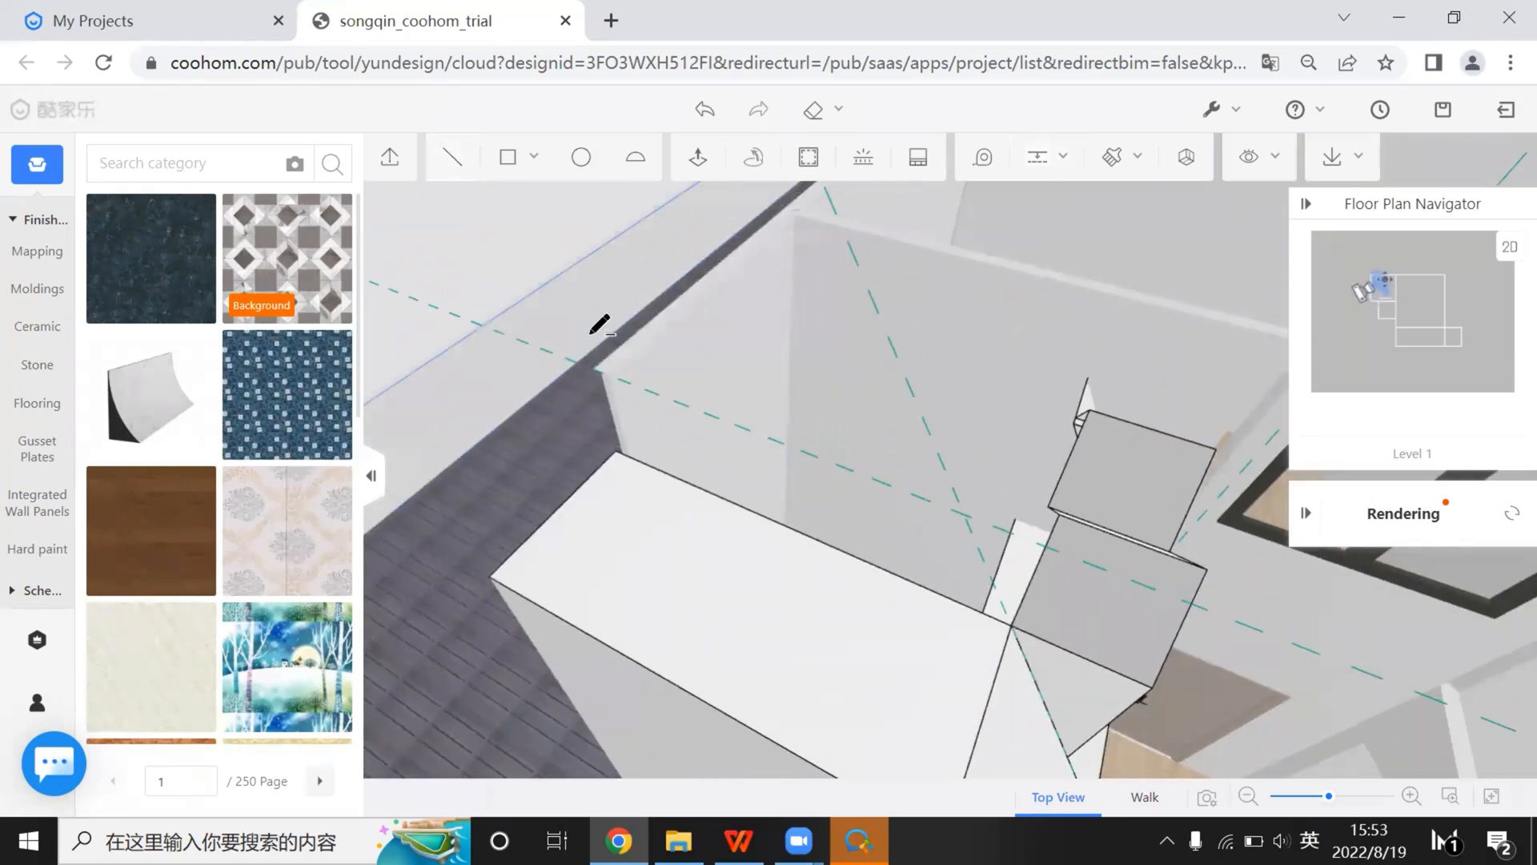
pyautogui.click(594, 368)
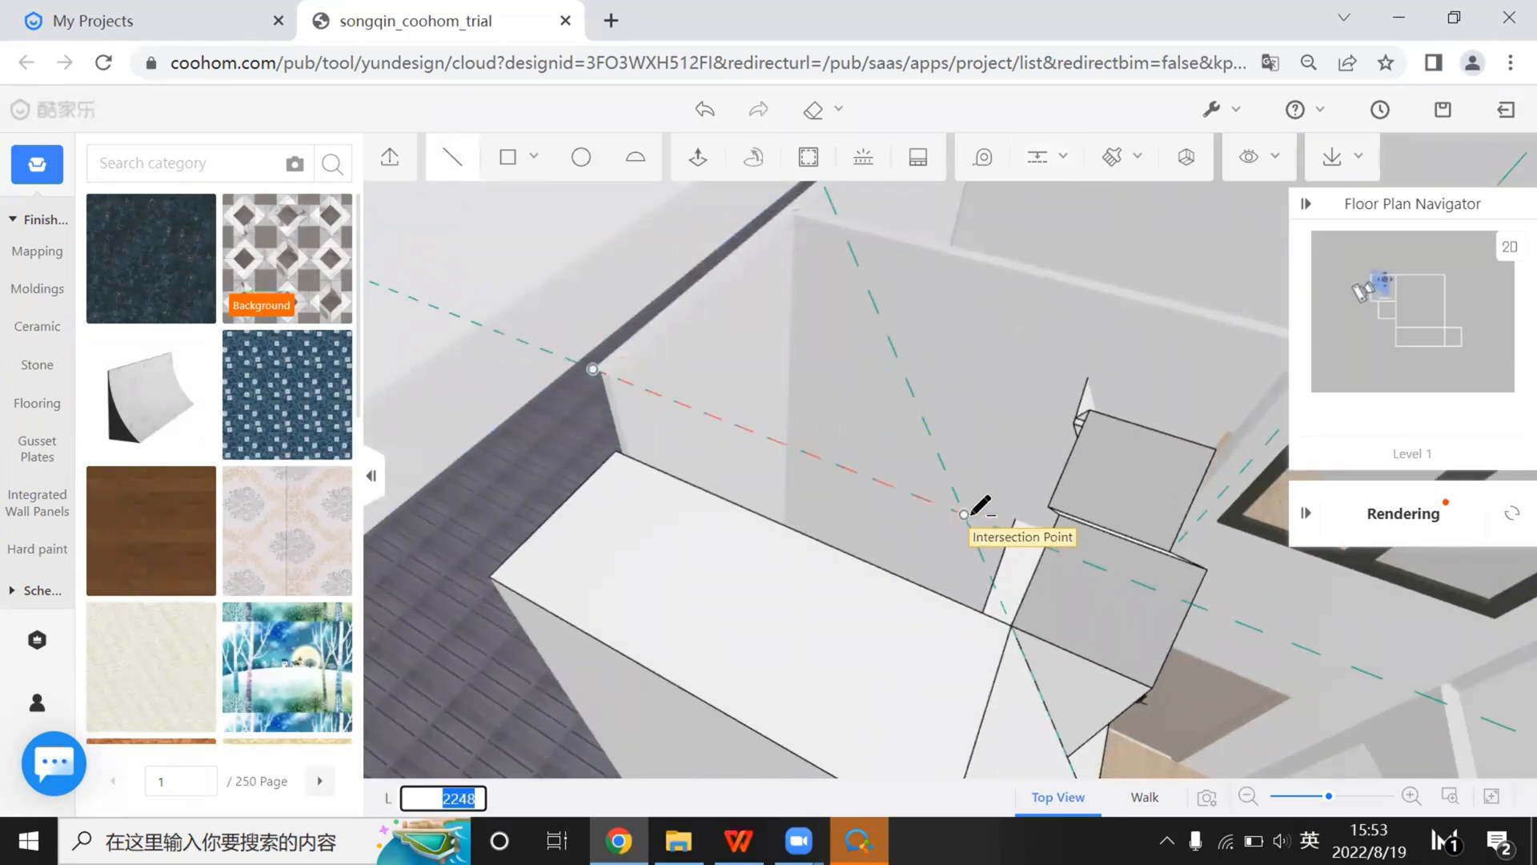
pyautogui.click(964, 513)
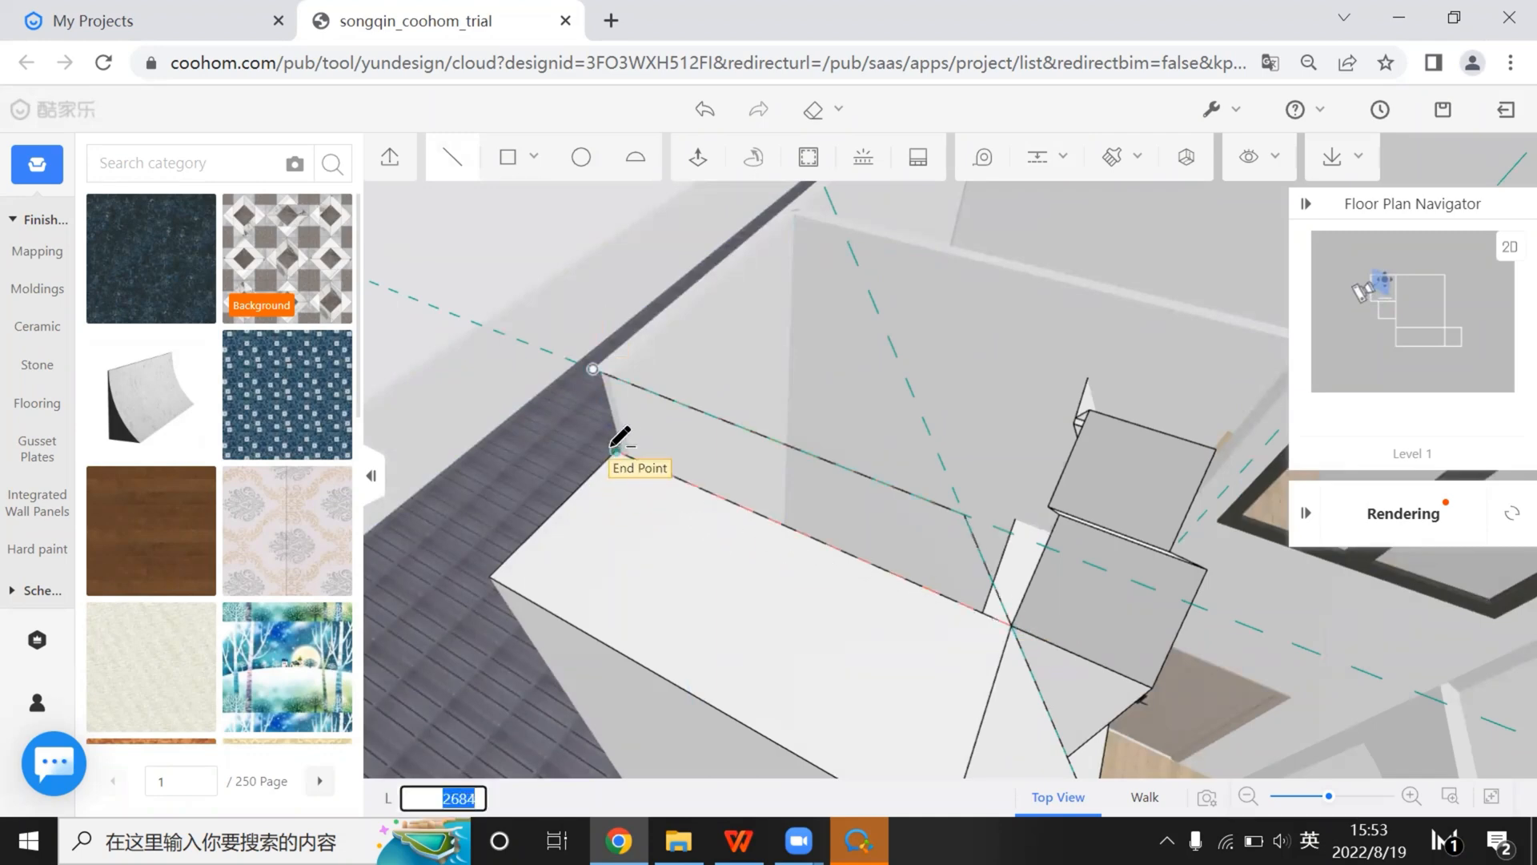
pyautogui.click(594, 368)
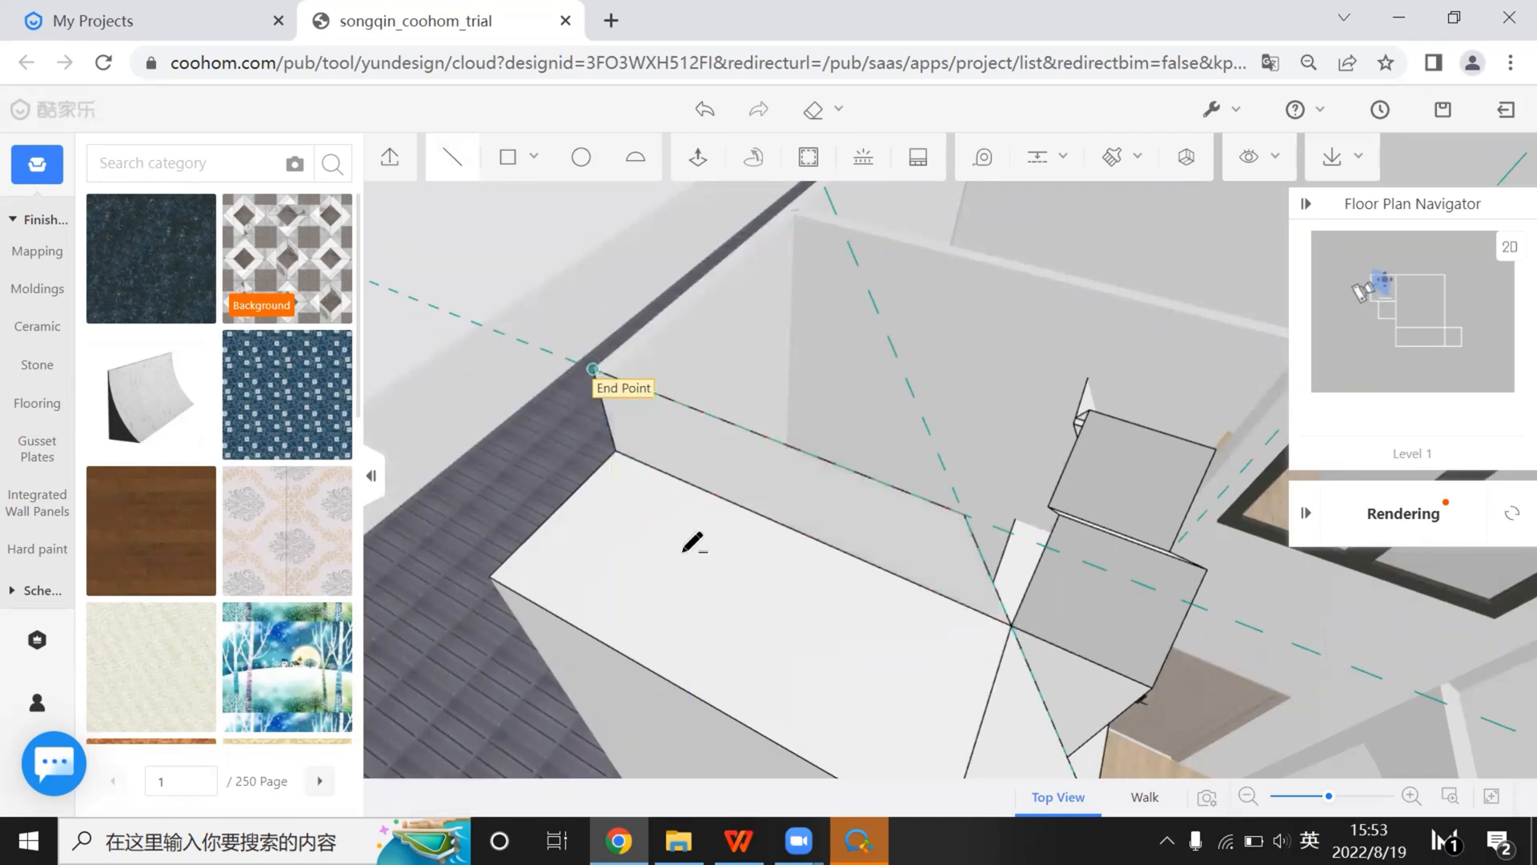
# Measure the distance behind the dormer from the flat roof's inner corner to the far end of the roof slope
pyautogui.moveTo(876, 529)
pyautogui.mouseDown(button='middle')
pyautogui.moveTo(913, 518)
pyautogui.moveTo(433, 511)
pyautogui.moveTo(602, 507)
pyautogui.moveTo(690, 446)
pyautogui.moveTo(796, 485)
pyautogui.moveTo(713, 566)
pyautogui.moveTo(724, 596)
pyautogui.moveTo(992, 195)
pyautogui.moveTo(690, 155)
pyautogui.moveTo(738, 179)
pyautogui.moveTo(666, 441)
pyautogui.moveTo(683, 436)
pyautogui.mouseUp(button='middle')
pyautogui.click(683, 435)
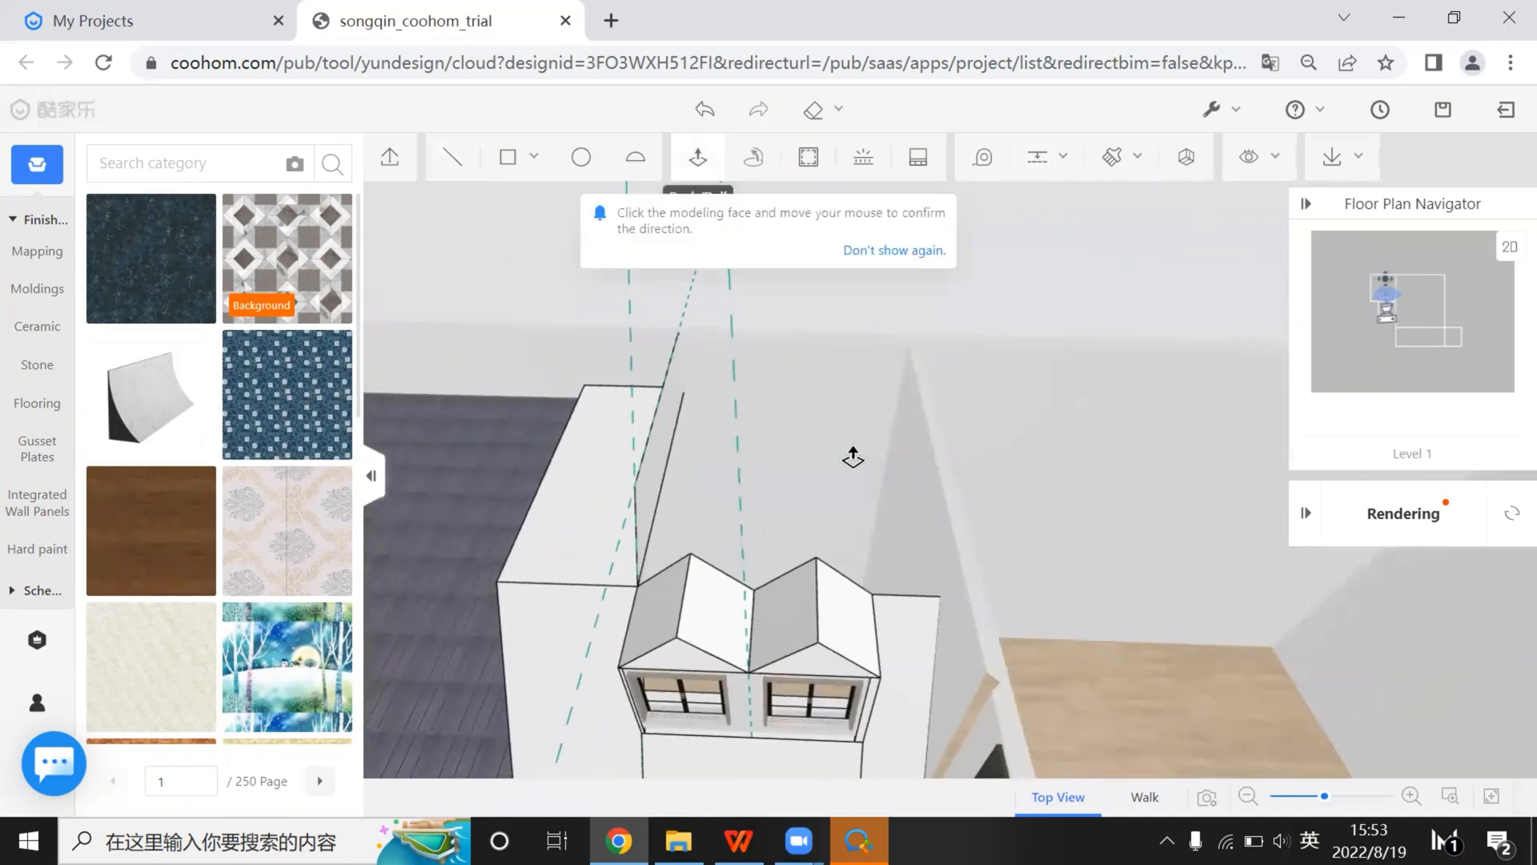
pyautogui.click(919, 456)
pyautogui.moveTo(907, 492); pyautogui.dragTo(899, 554, button='right')
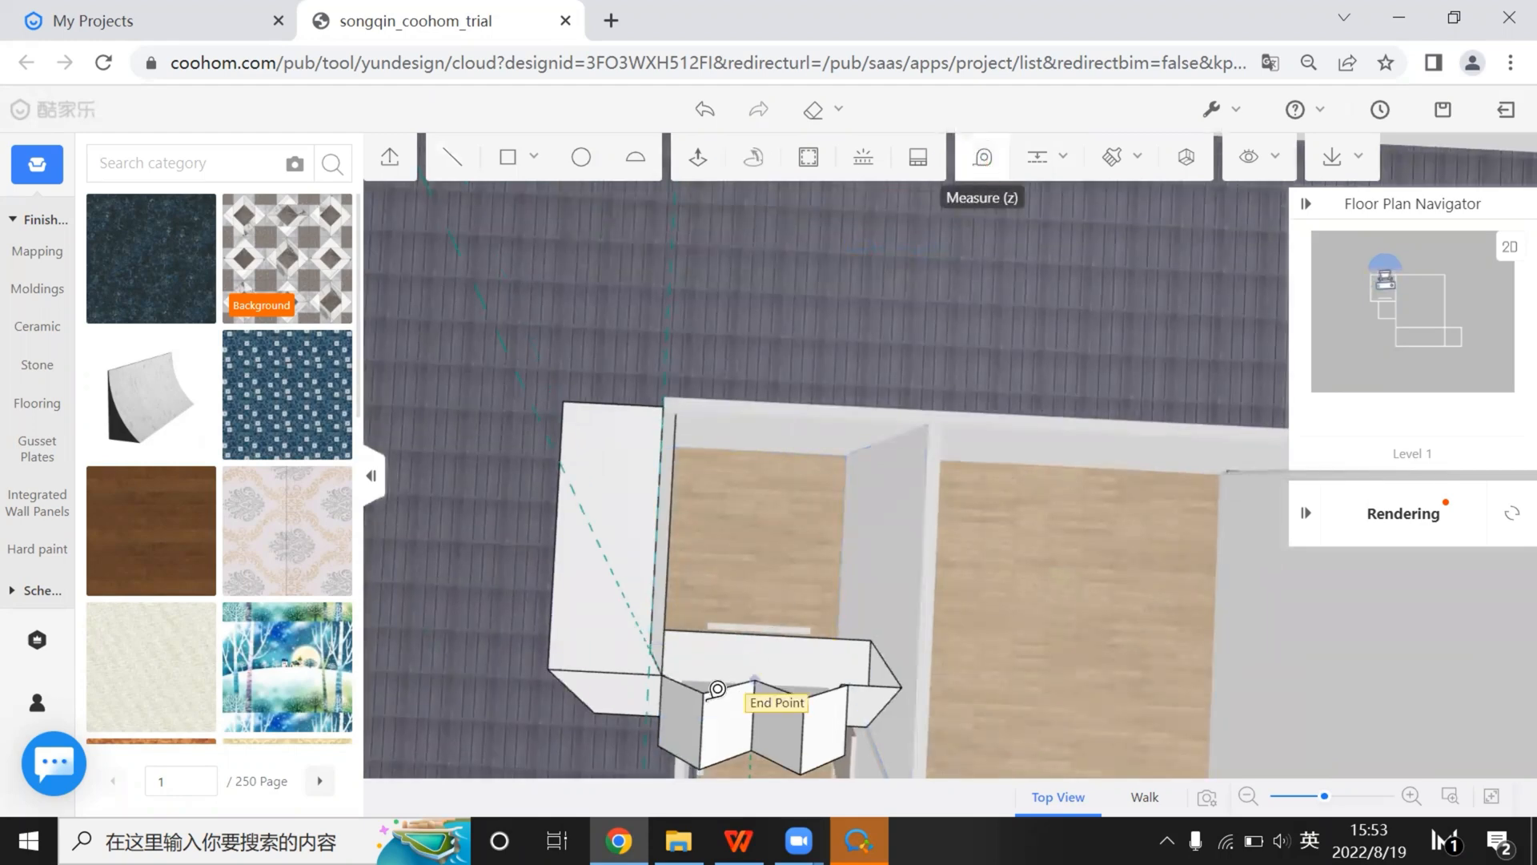
pyautogui.scroll(5, 702, 701)
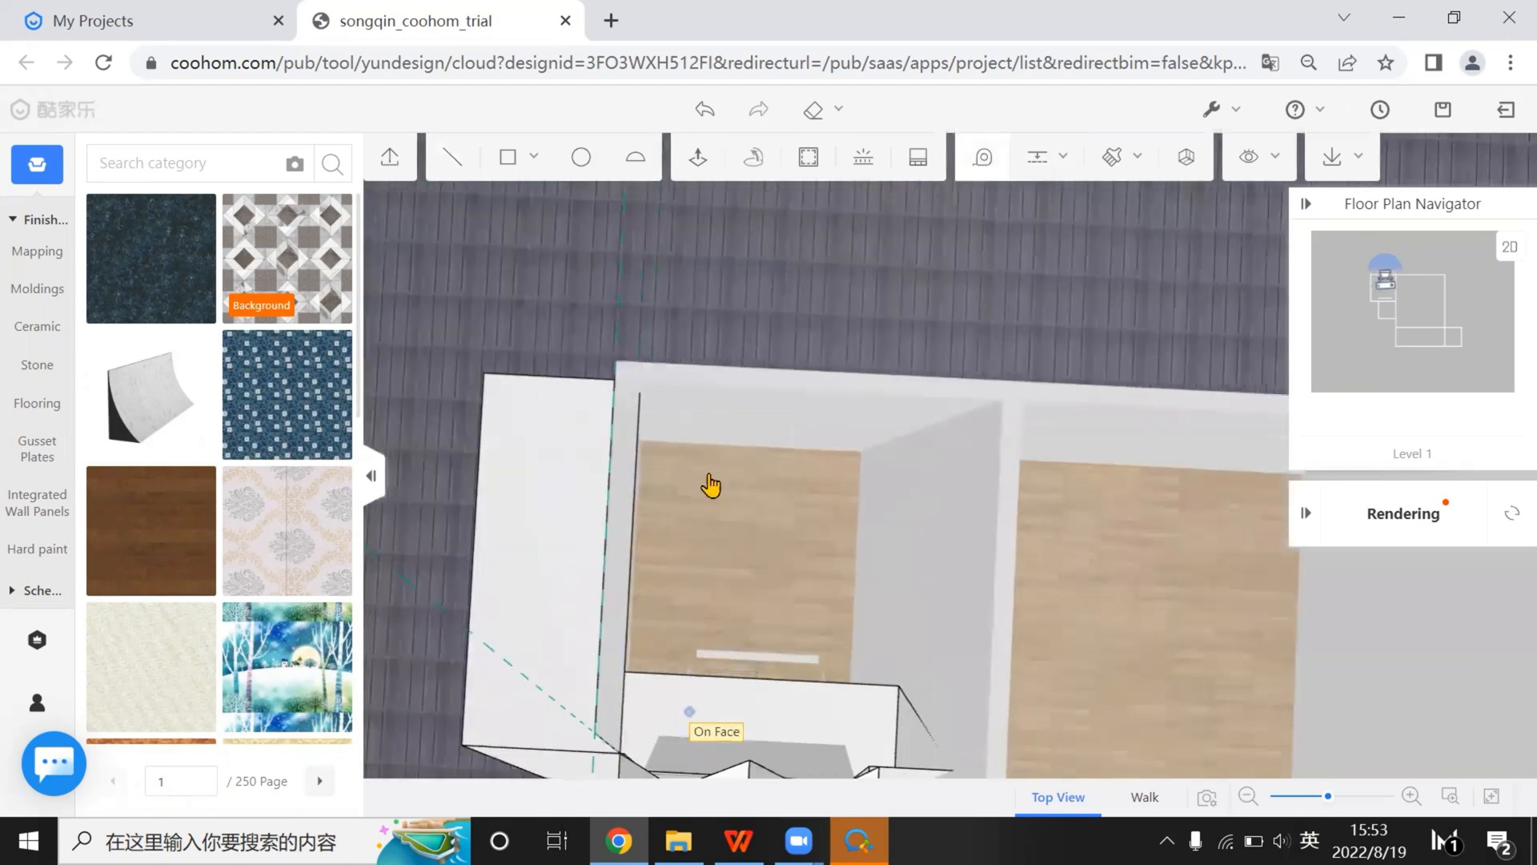
pyautogui.scroll(2, 580, 656)
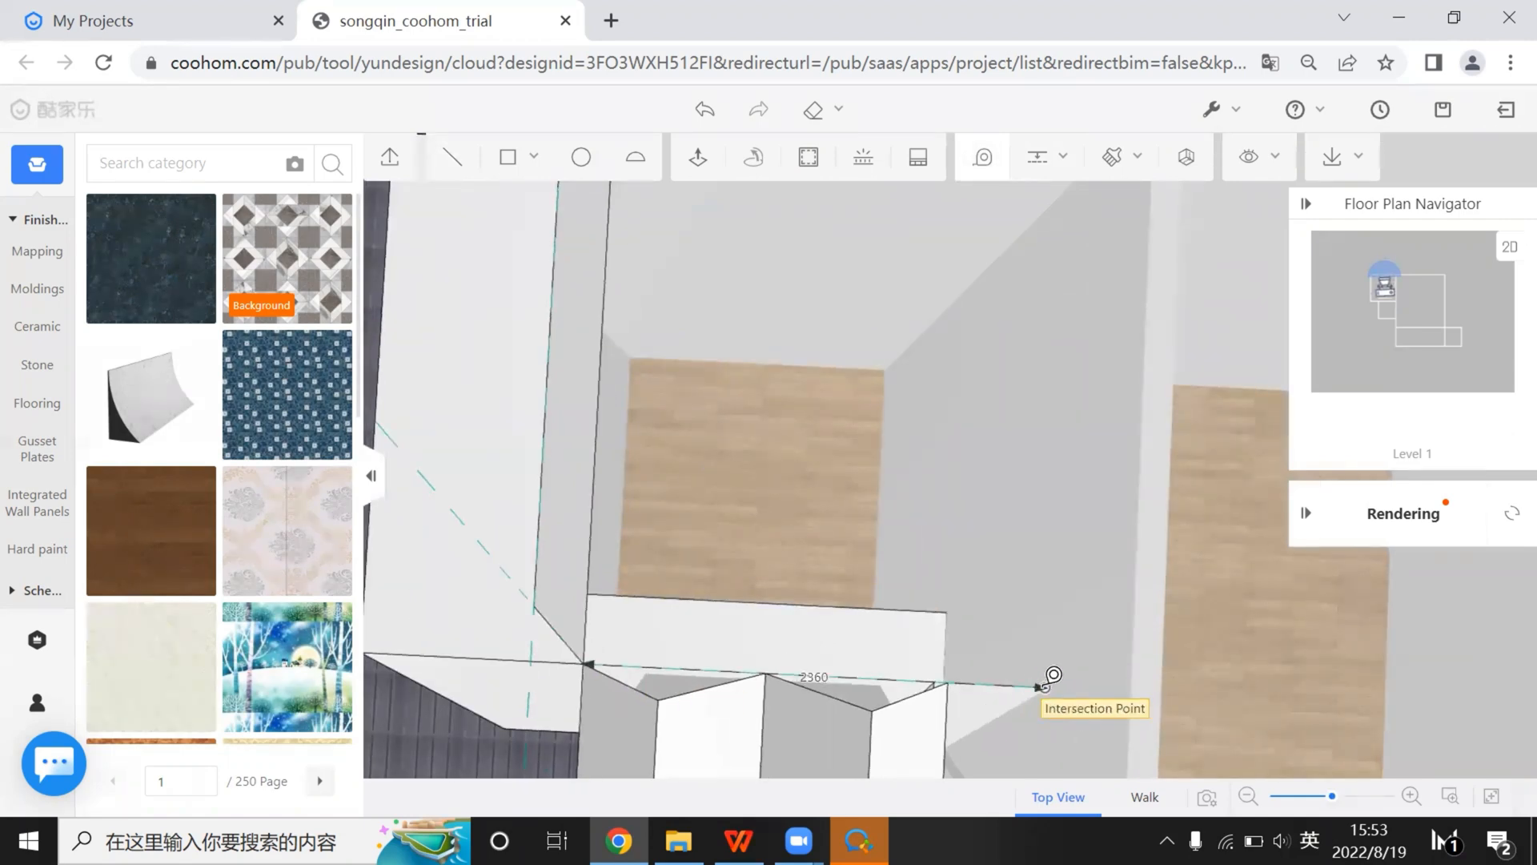
pyautogui.press('Escape')
# Push/pull the upright face beside the flat roof by 2360 to form the raised roof volume behind the dormer
pyautogui.scroll(-4, 809, 477)
pyautogui.click(700, 160)
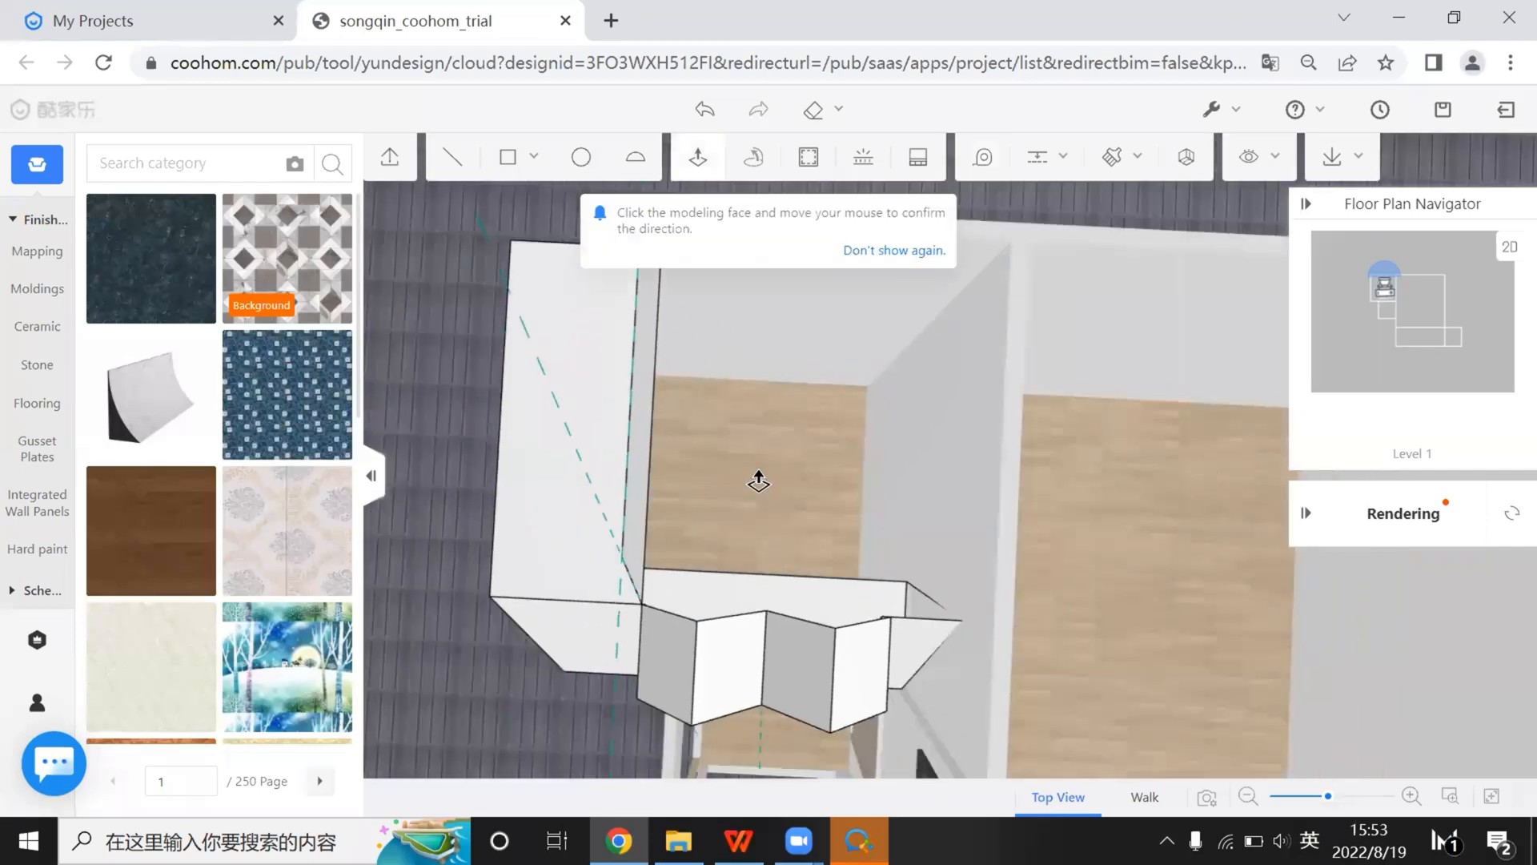
pyautogui.click(643, 428)
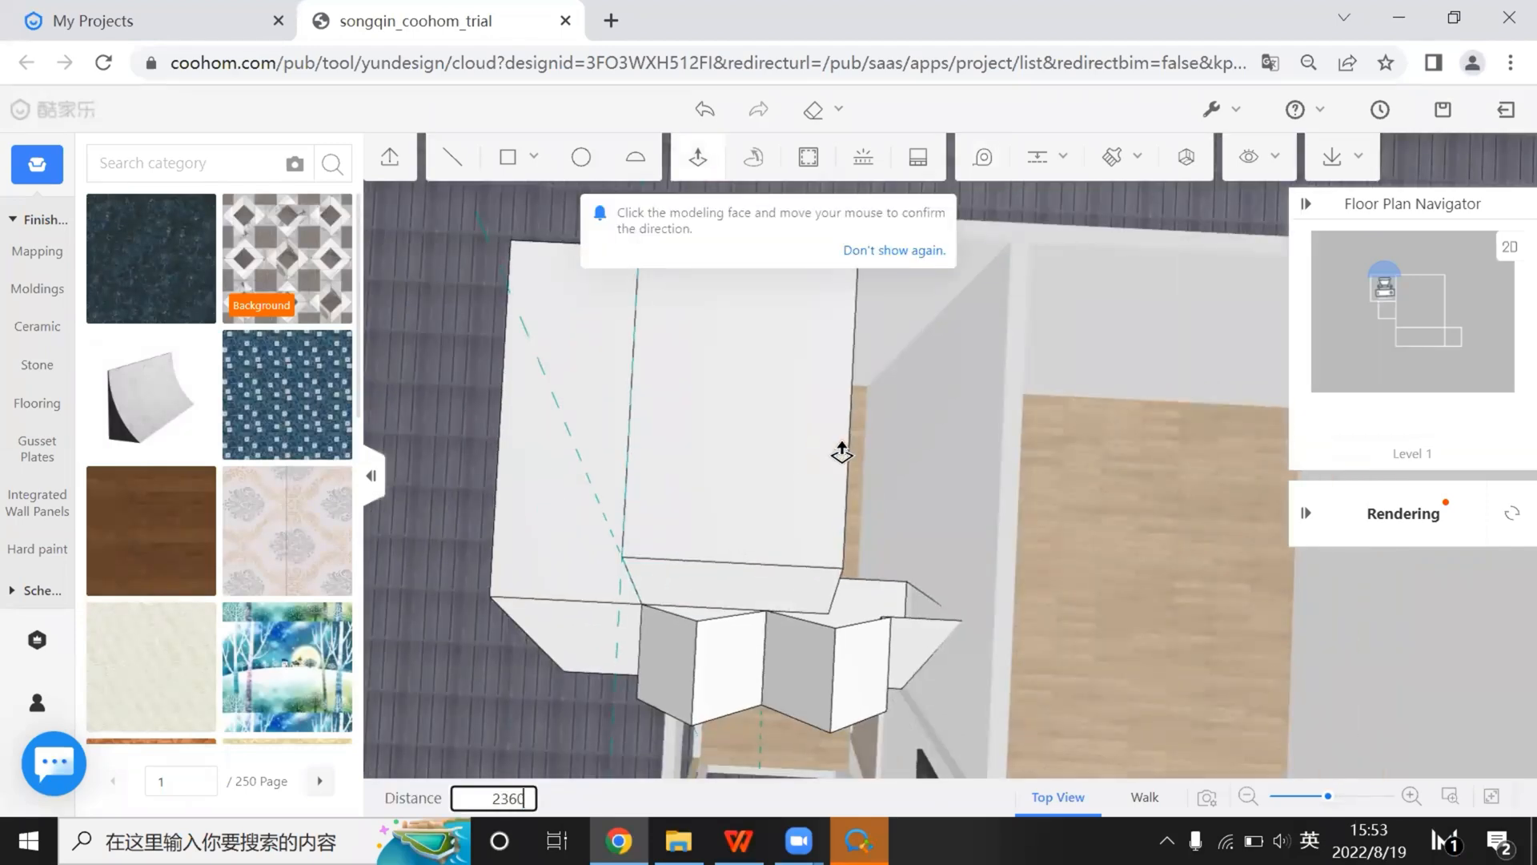
pyautogui.press('Return')
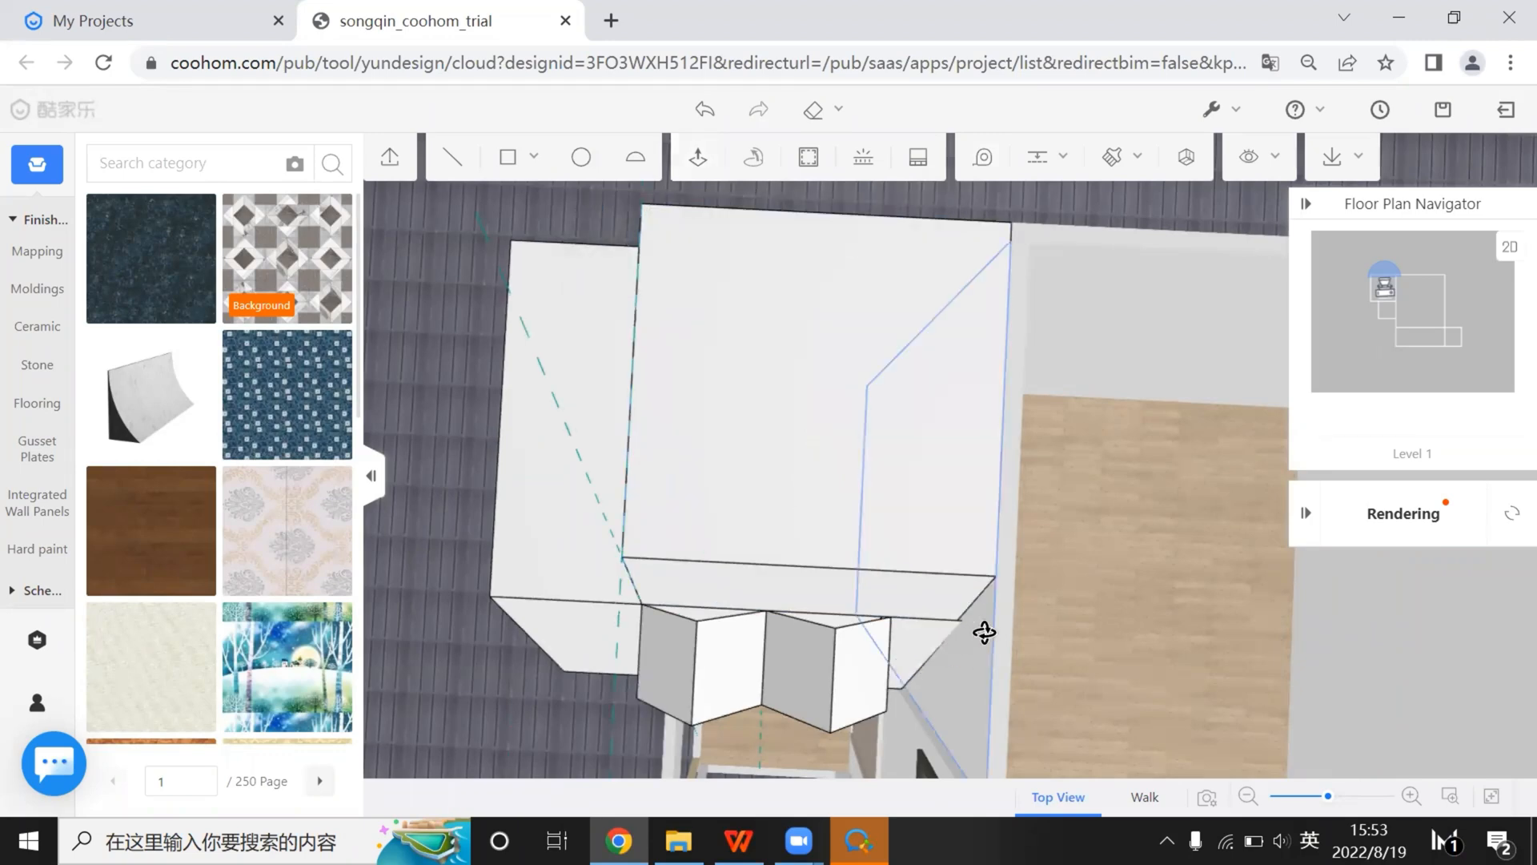
# Push/pull the triangular gable nearer the flat roof back by 699, to the rear end of its roof slopes
pyautogui.scroll(-1, 1025, 620)
pyautogui.moveTo(1050, 606); pyautogui.dragTo(852, 430, button='right')
pyautogui.scroll(3, 836, 433)
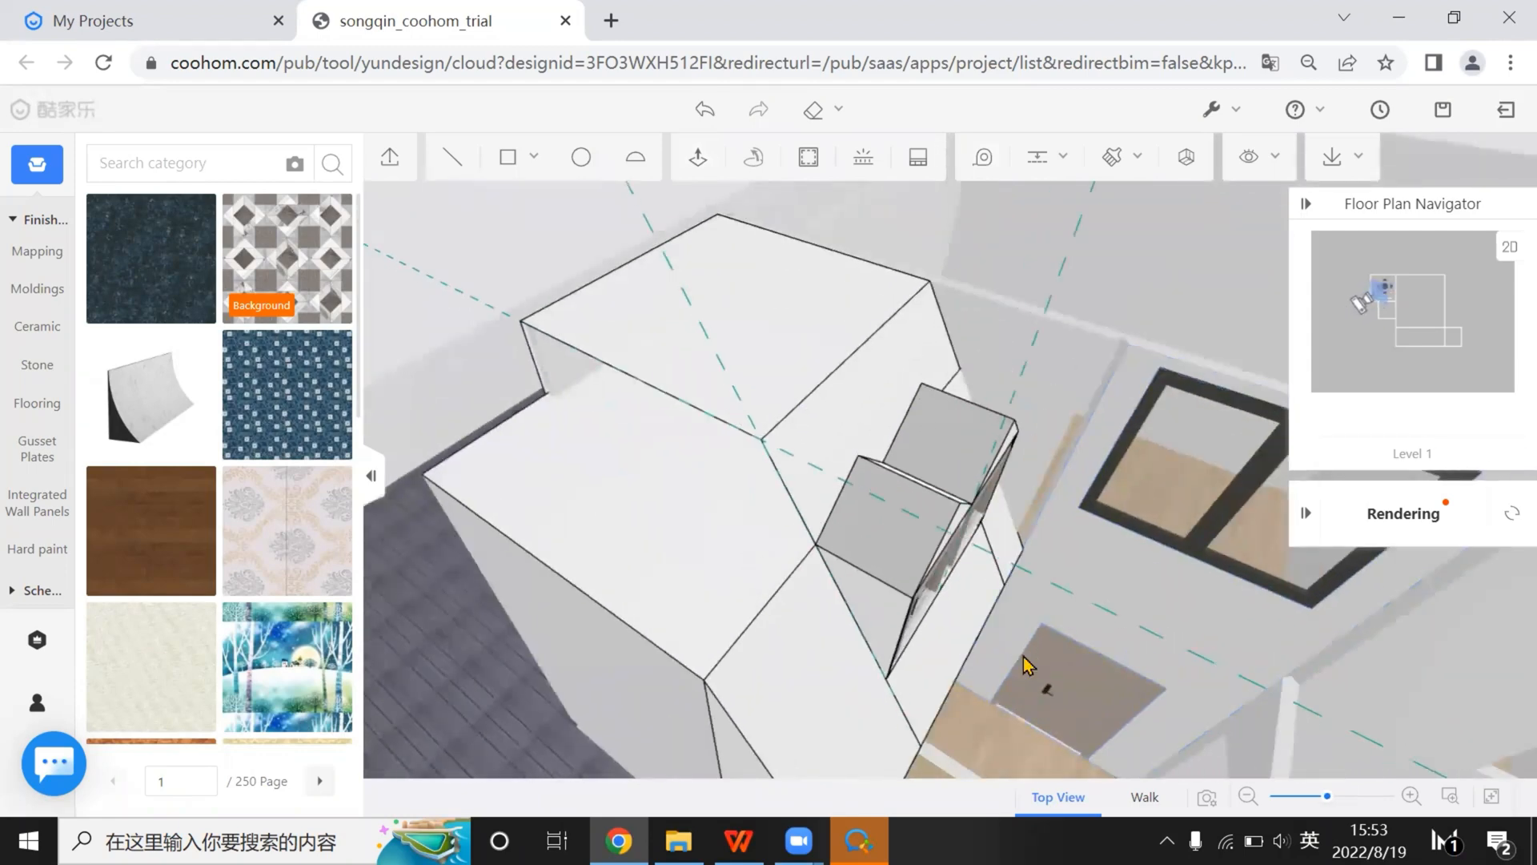
pyautogui.scroll(10, 913, 484)
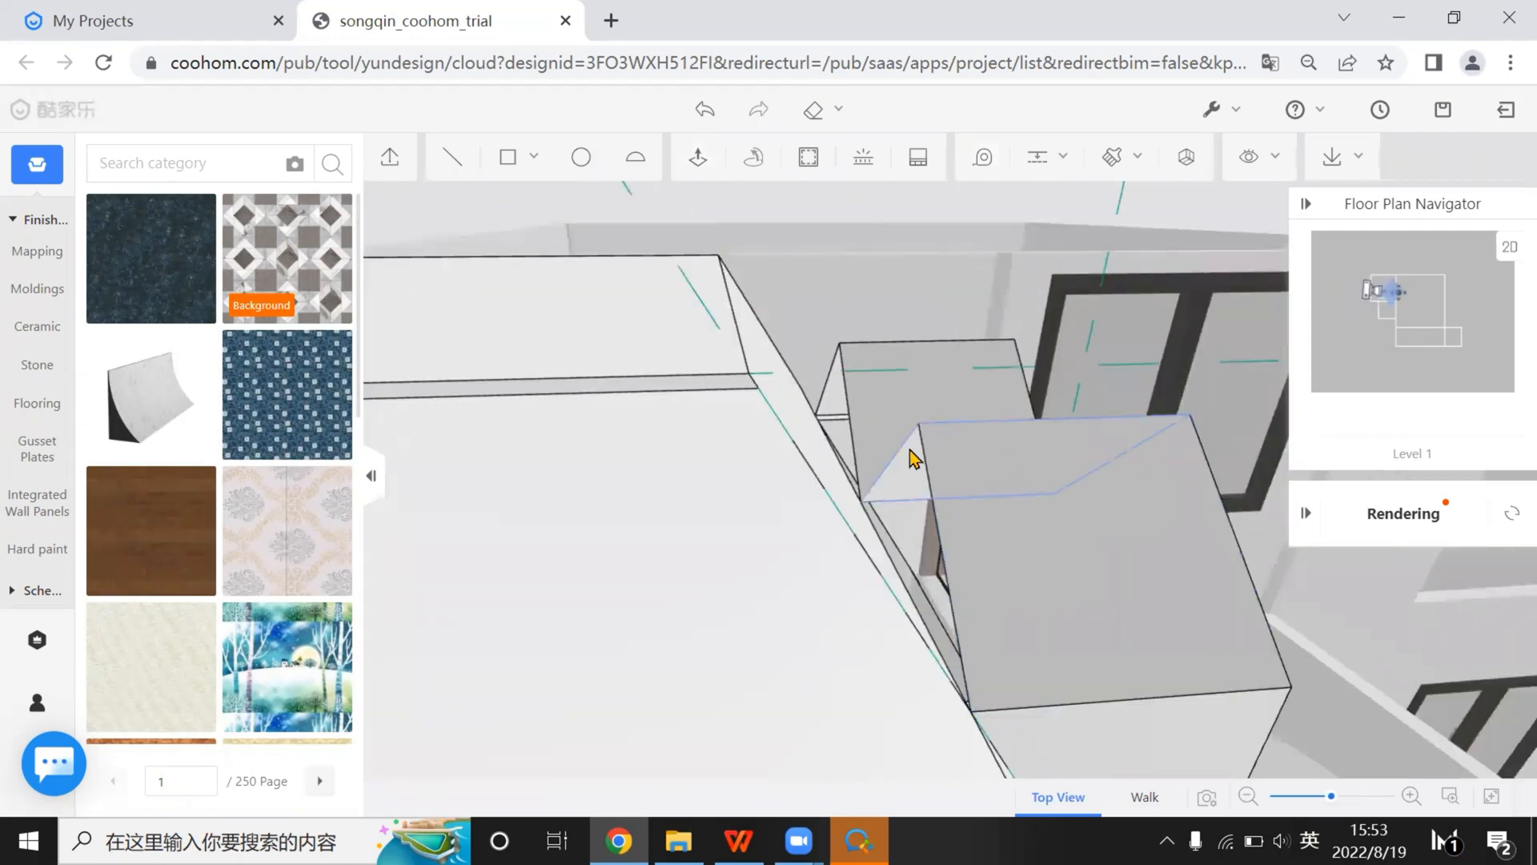
pyautogui.moveTo(1064, 566); pyautogui.dragTo(697, 640, button='right')
pyautogui.click(697, 640)
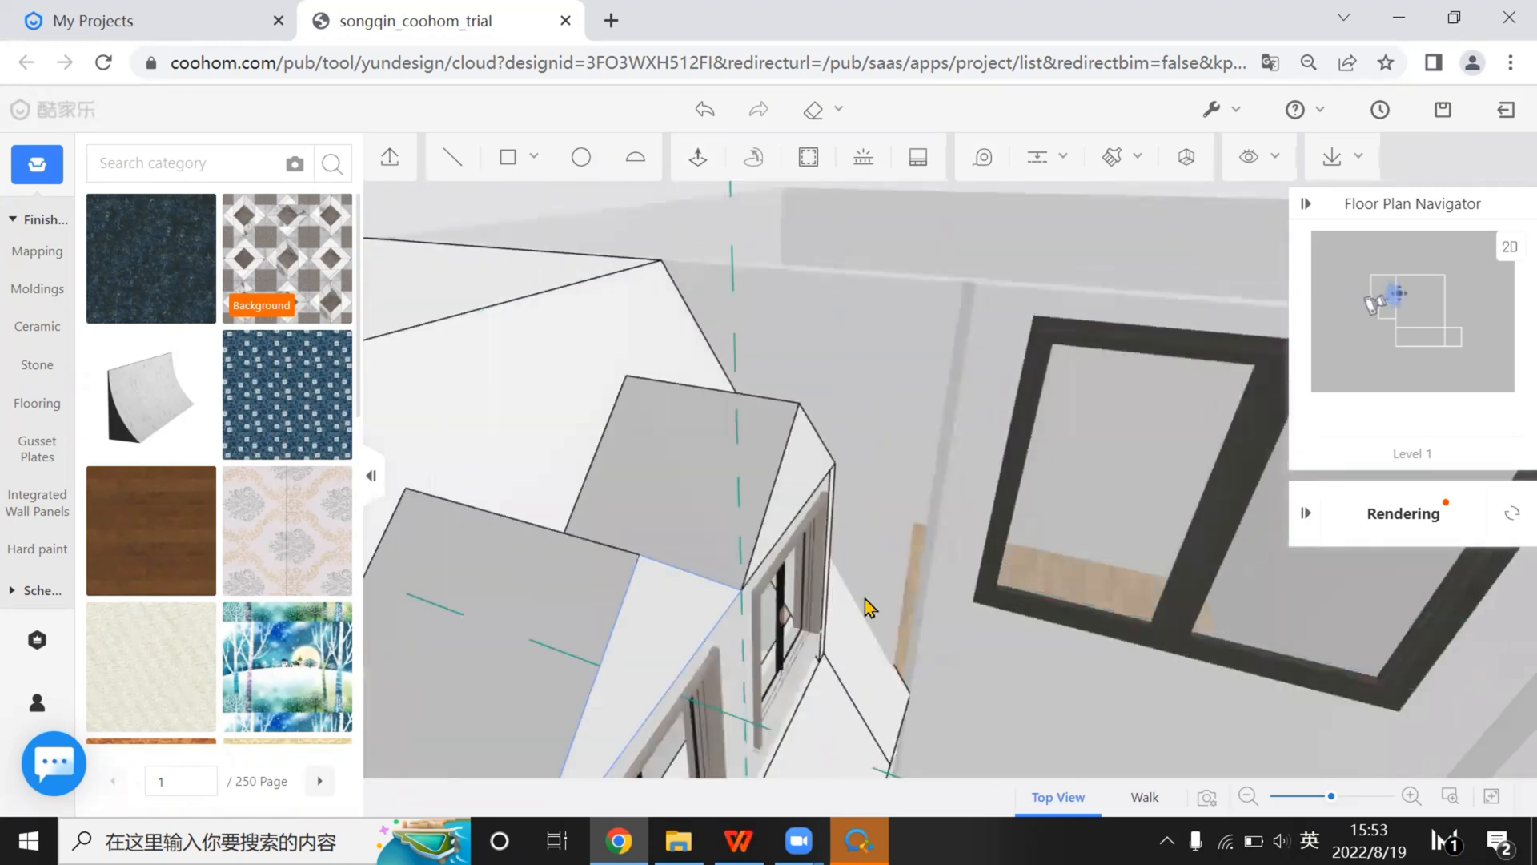
pyautogui.click(989, 541)
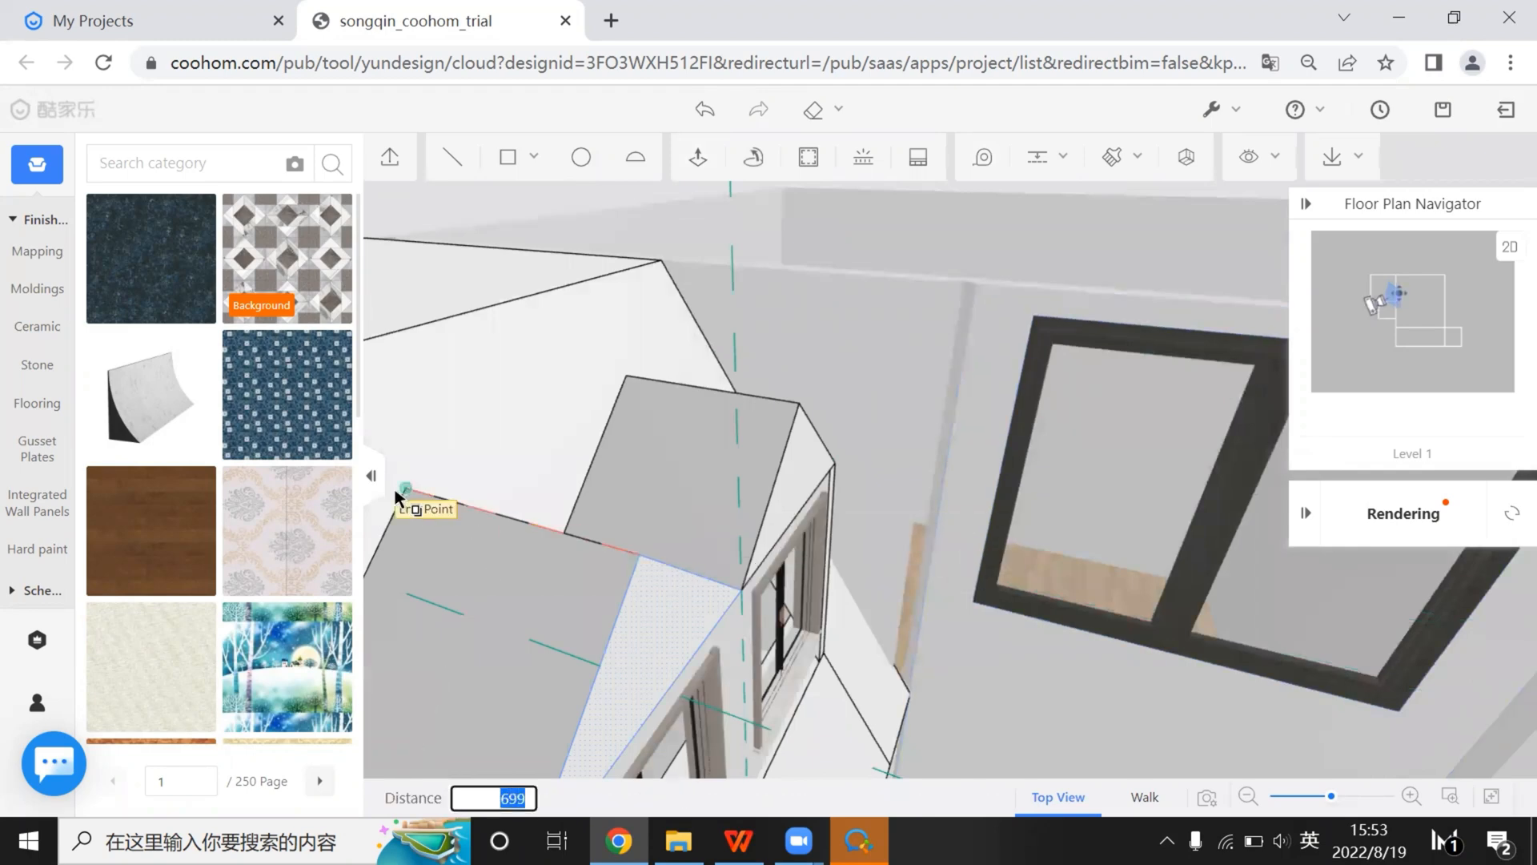
pyautogui.click(480, 598)
# Push/pull the rear face of that gable further back so its roof runs into the raised main roof
pyautogui.moveTo(628, 590); pyautogui.dragTo(626, 574, button='right')
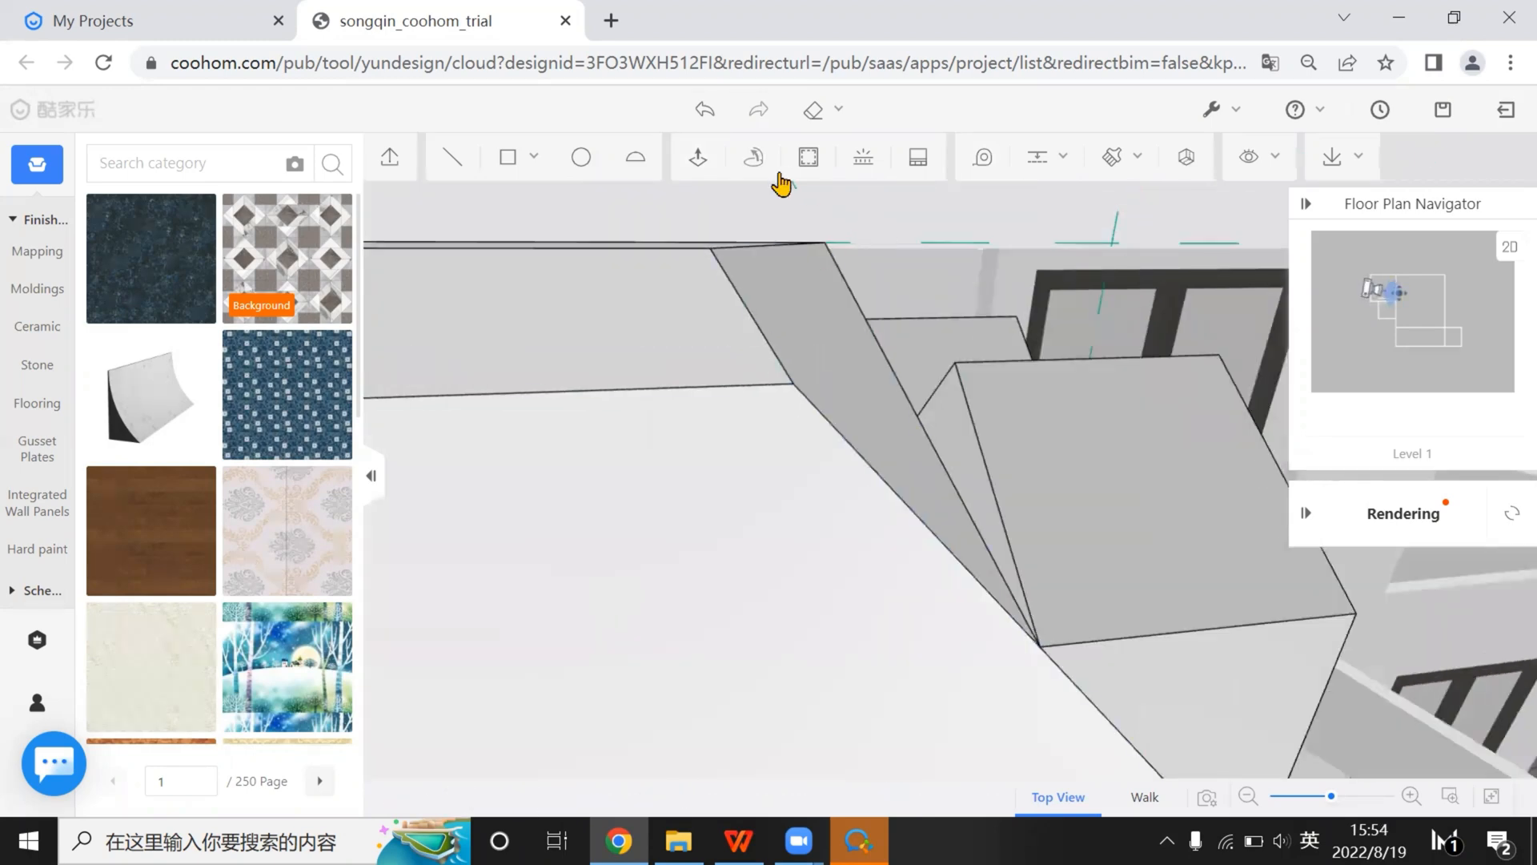
pyautogui.click(696, 160)
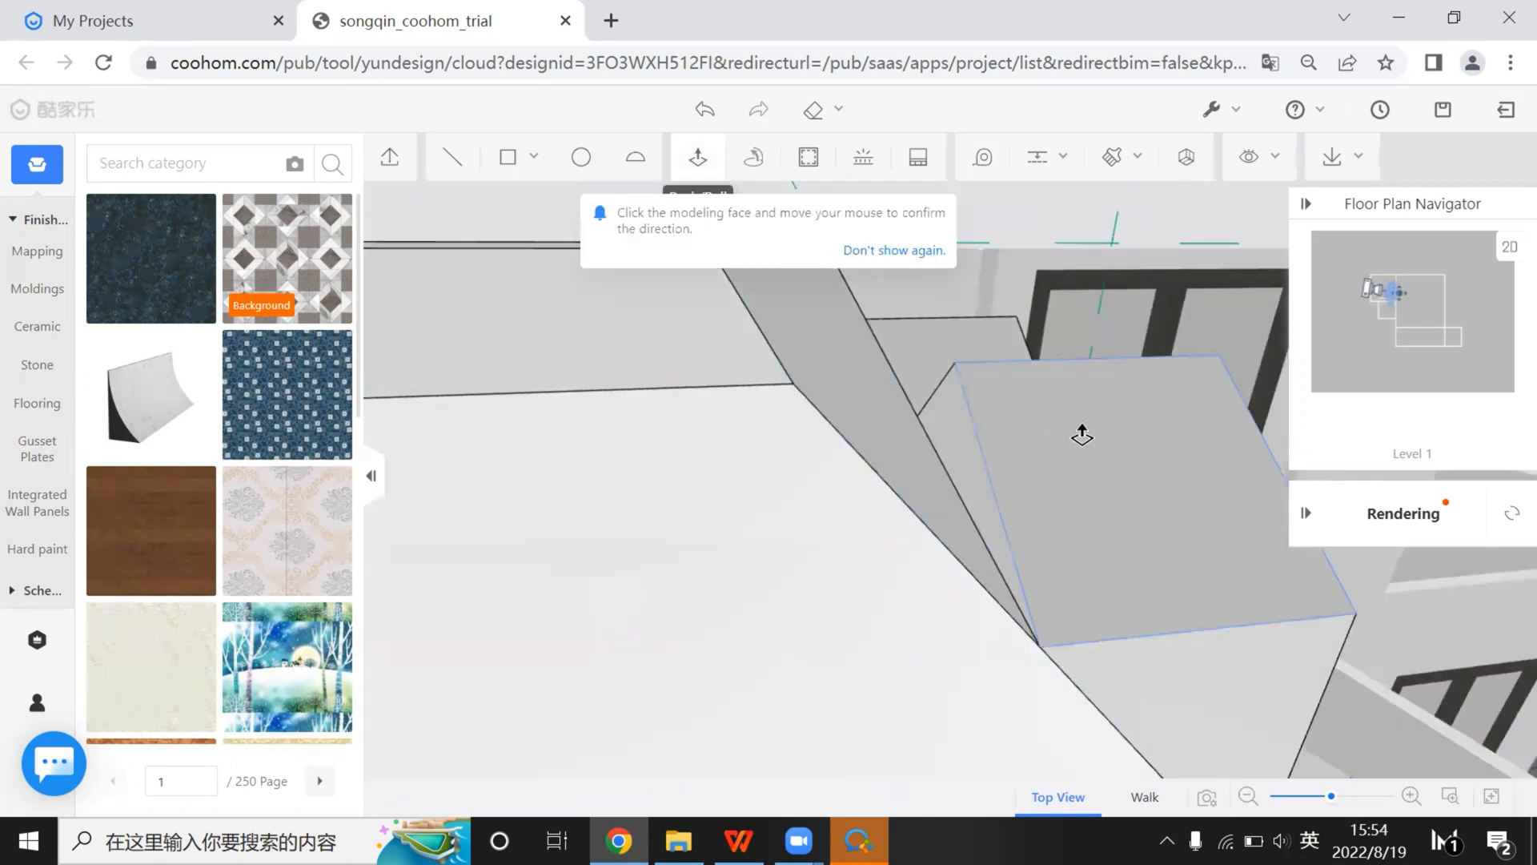
pyautogui.click(947, 455)
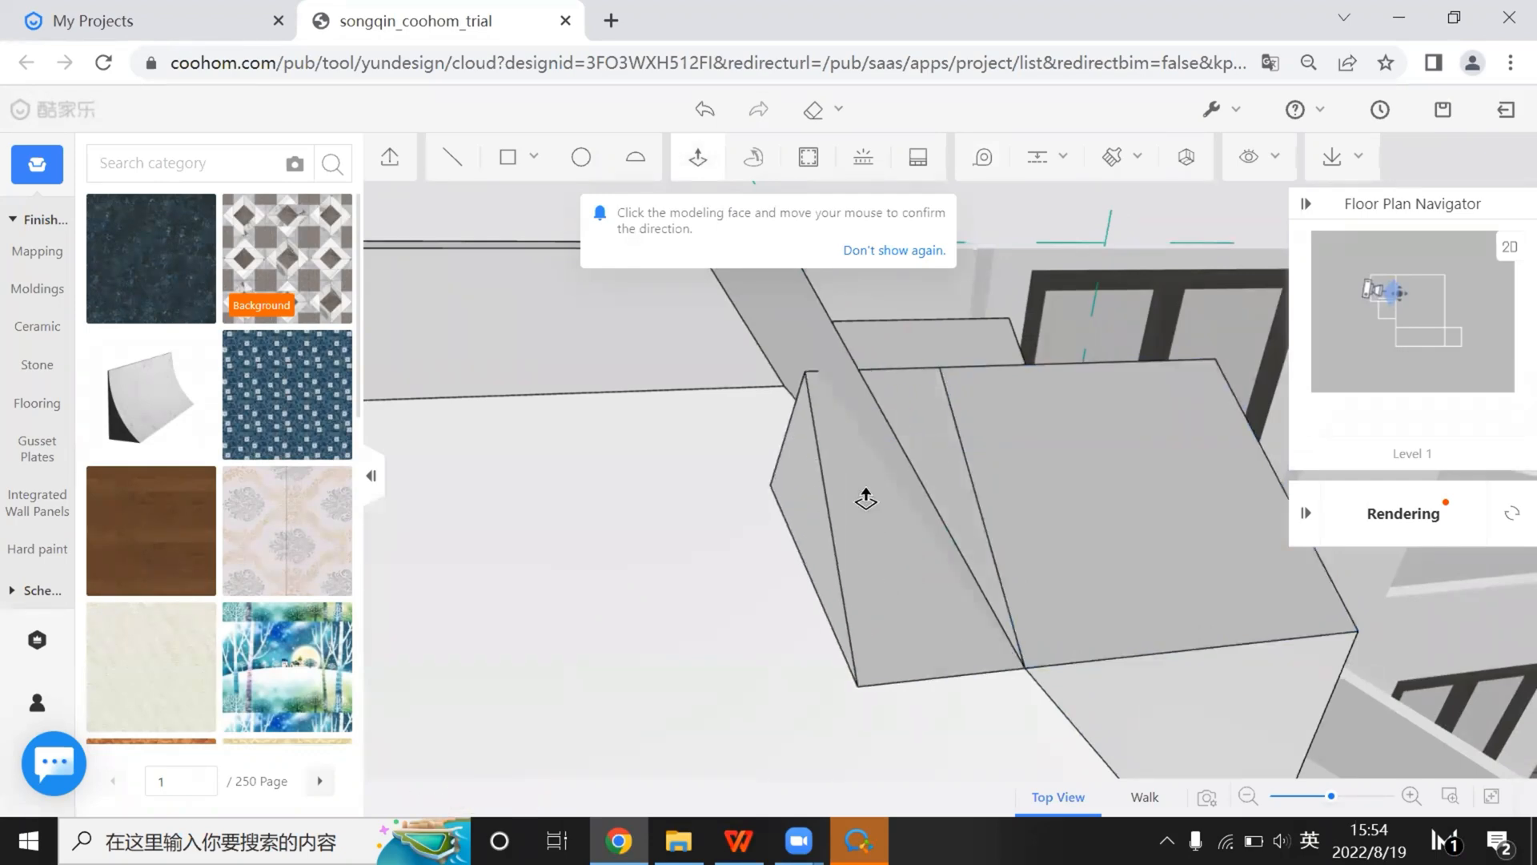
pyautogui.moveTo(950, 530); pyautogui.dragTo(879, 539, button='right')
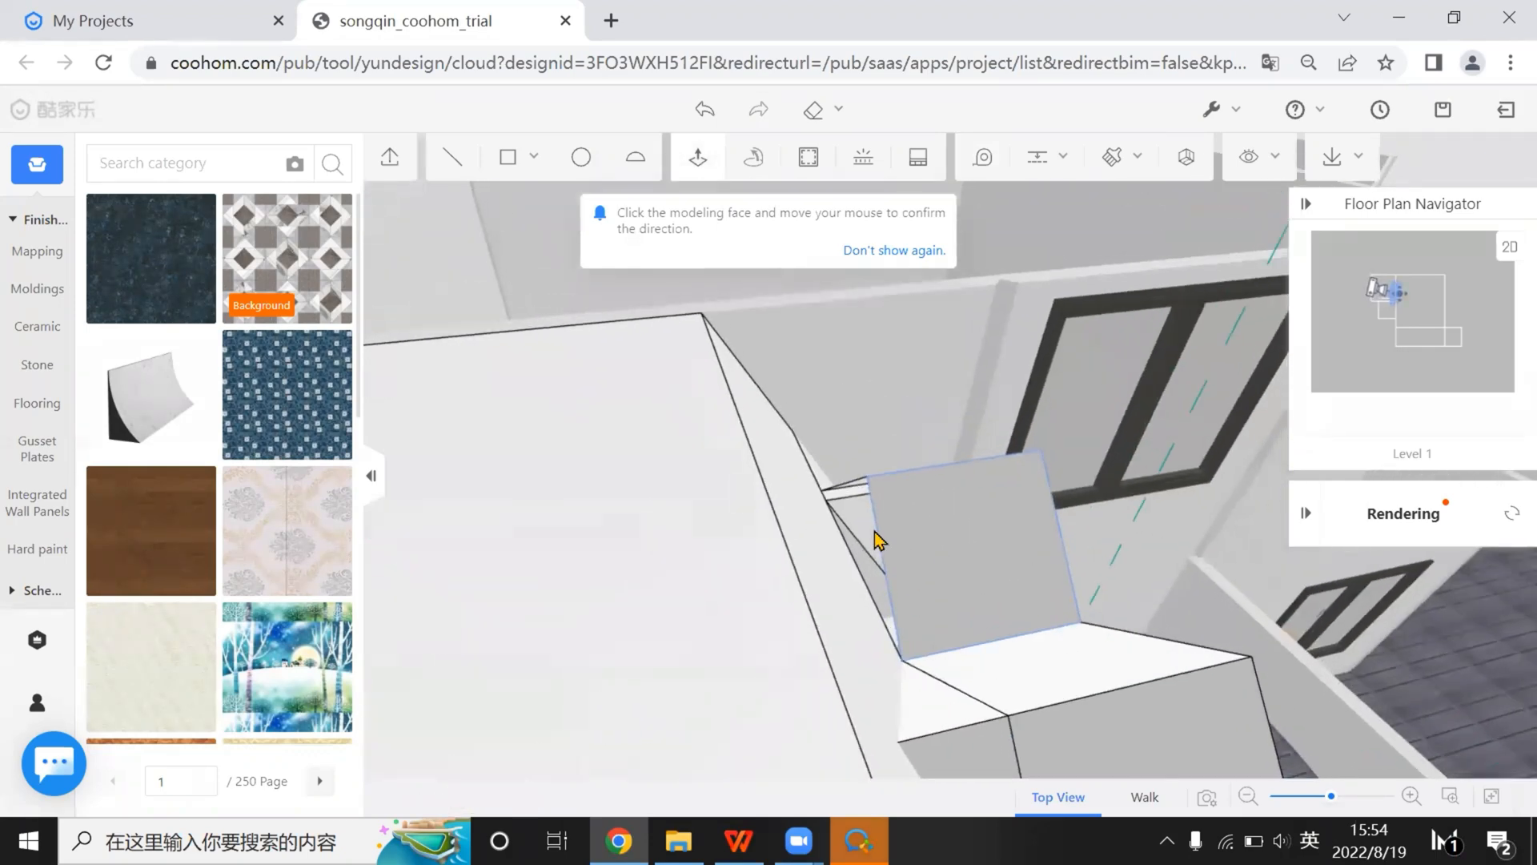
# Push/pull the second gable back to the end of its roof slopes, and extend its rear face into the main roof
pyautogui.click(999, 590)
pyautogui.moveTo(998, 591); pyautogui.dragTo(610, 653, button='right')
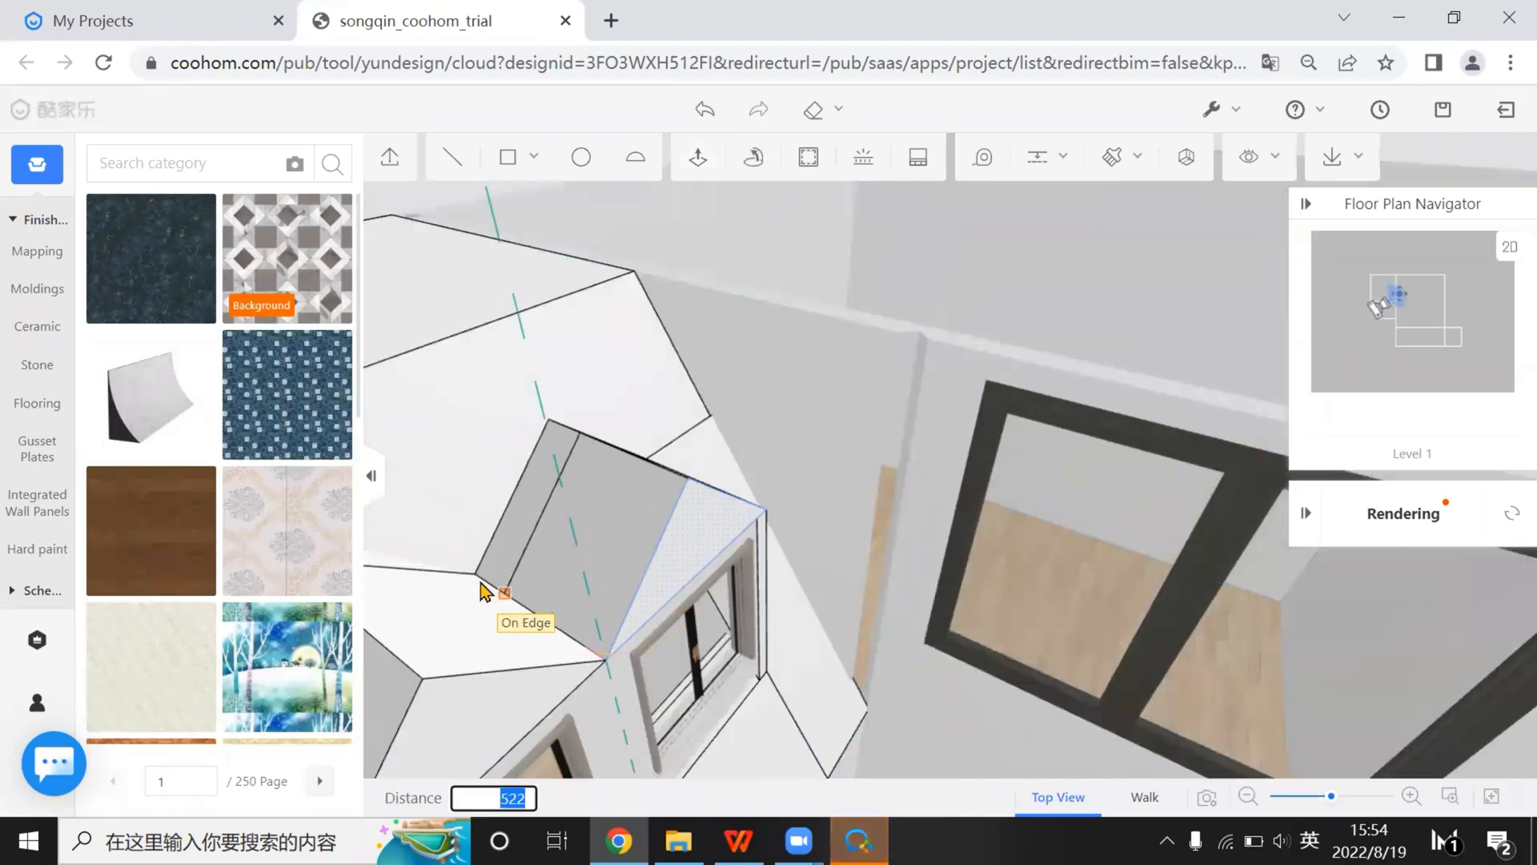
pyautogui.moveTo(666, 574); pyautogui.dragTo(811, 478, button='right')
pyautogui.press('p')
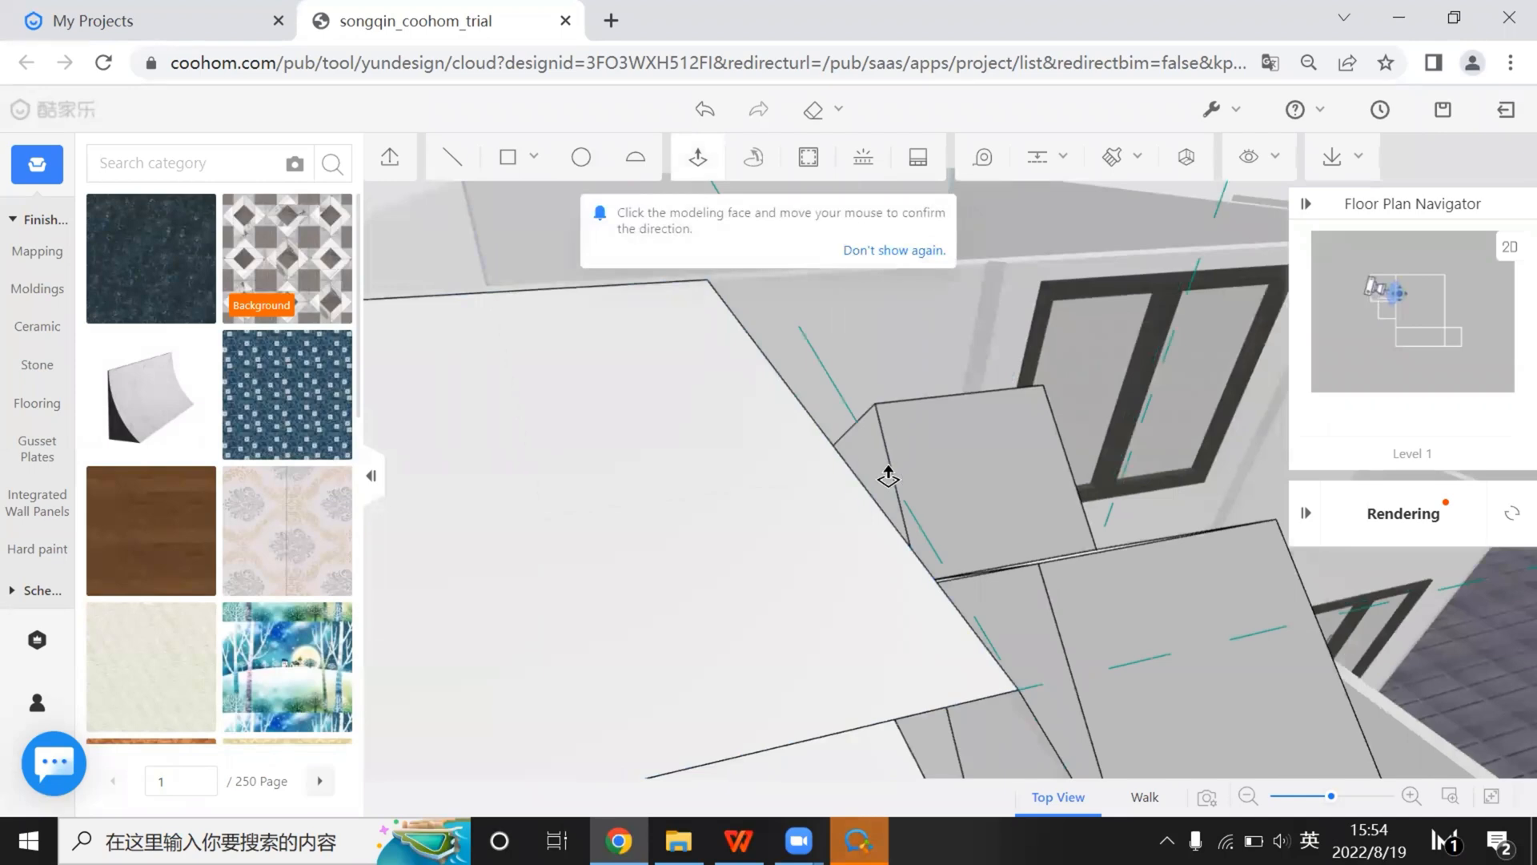
pyautogui.click(964, 518)
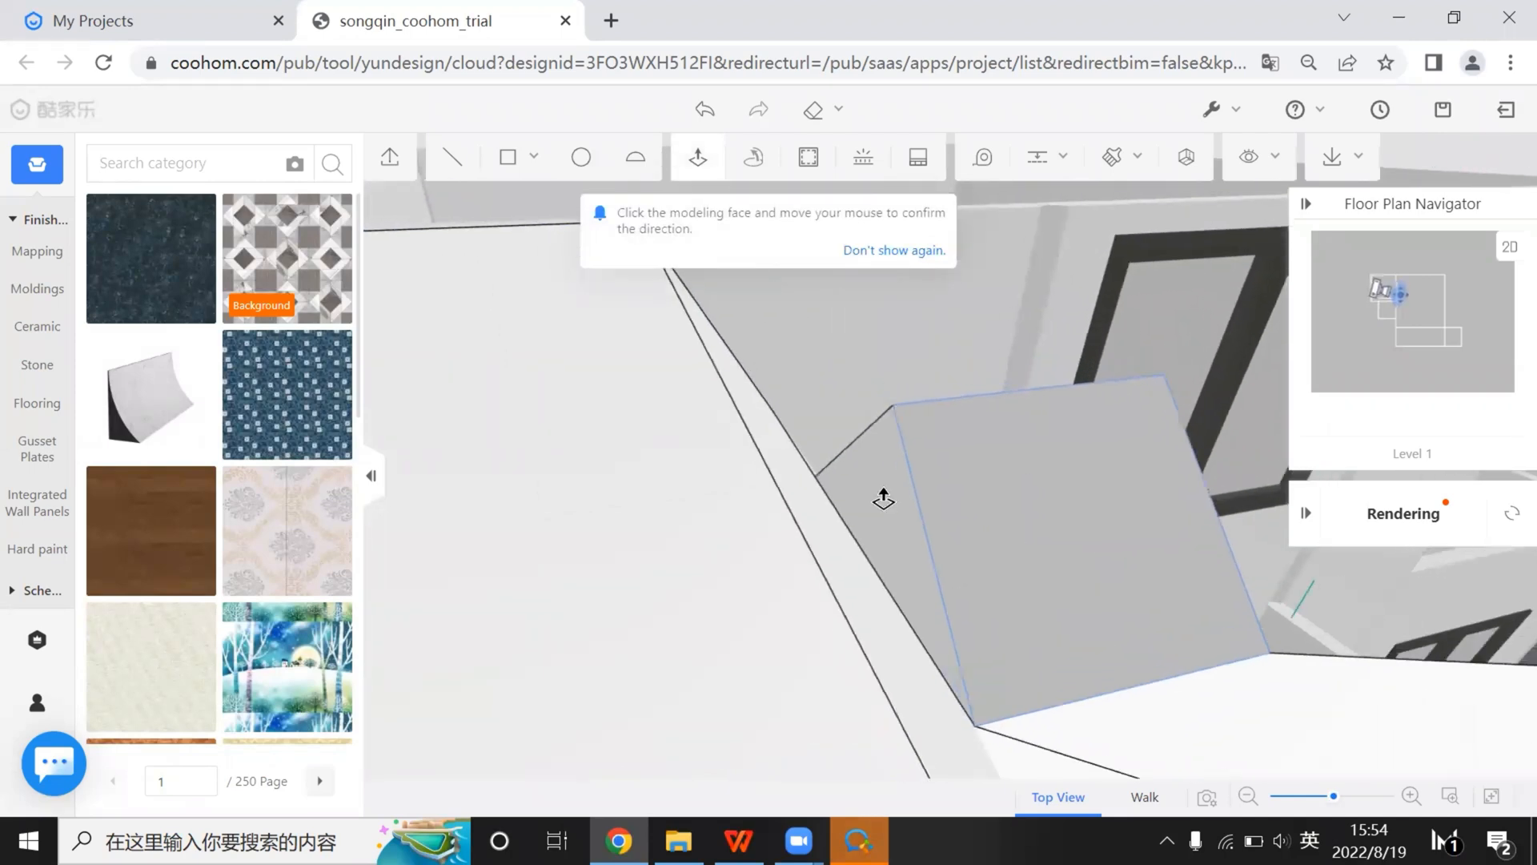
pyautogui.click(767, 528)
pyautogui.scroll(-3, 904, 667)
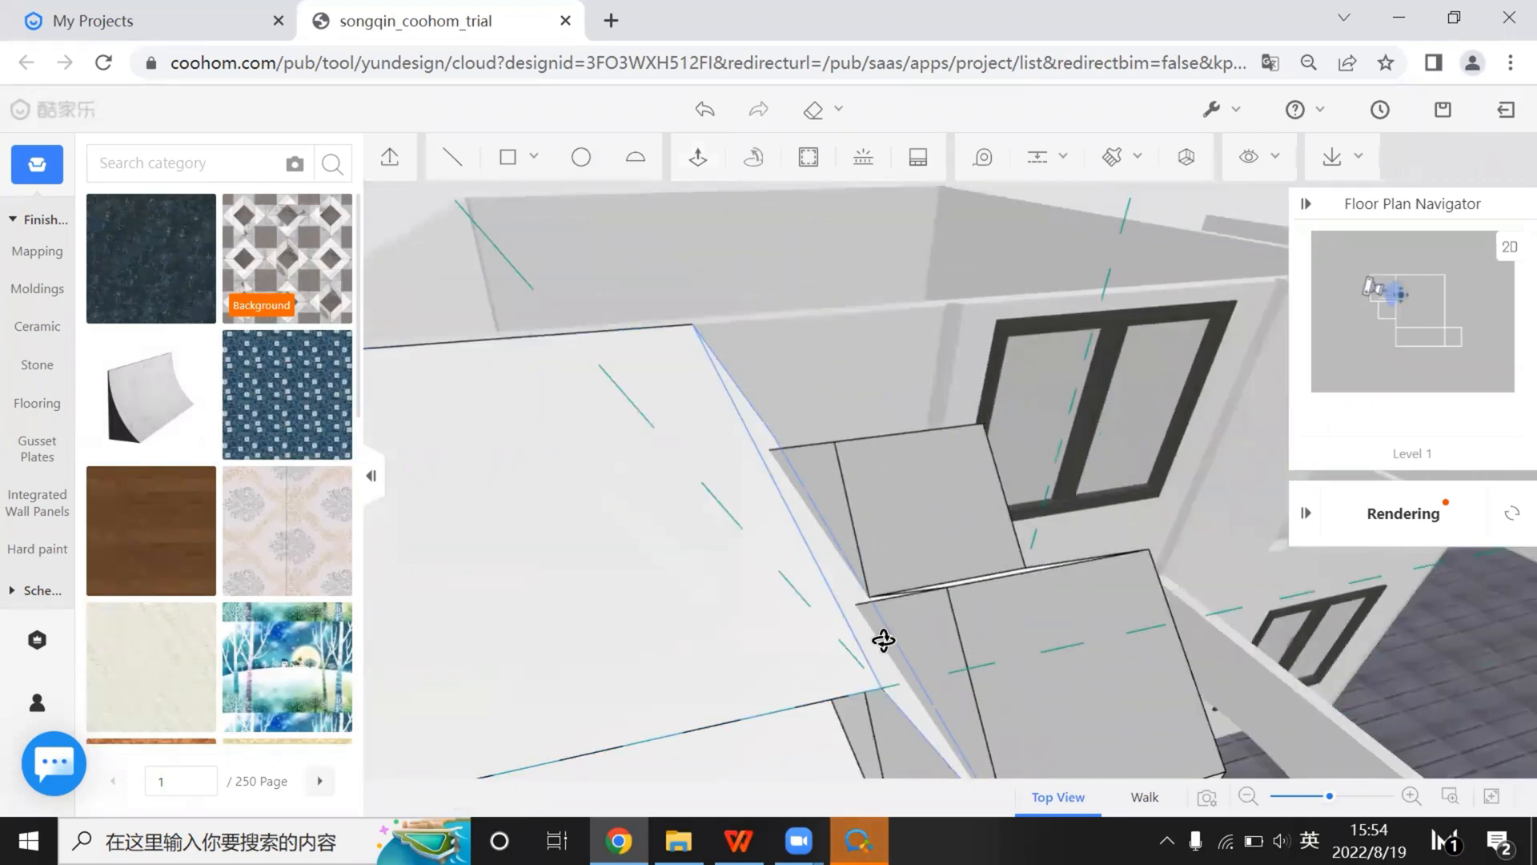
# Examine the dormer and raised roof from several sides, compare them with slide 7's villa picture in WPS, and return to Coohom
pyautogui.moveTo(884, 640); pyautogui.dragTo(776, 587, button='middle')
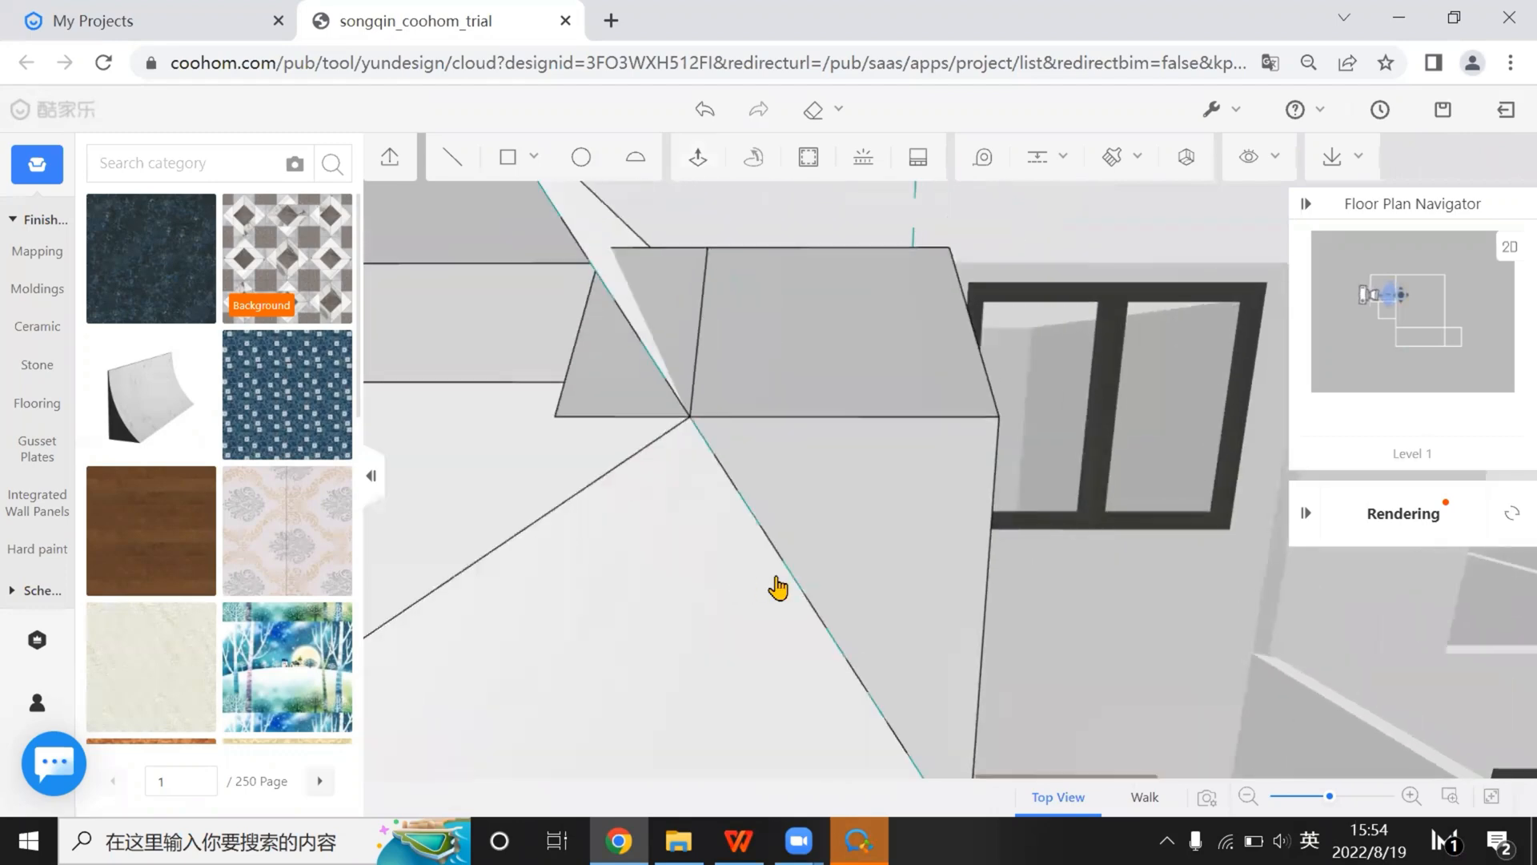
pyautogui.scroll(-10, 781, 572)
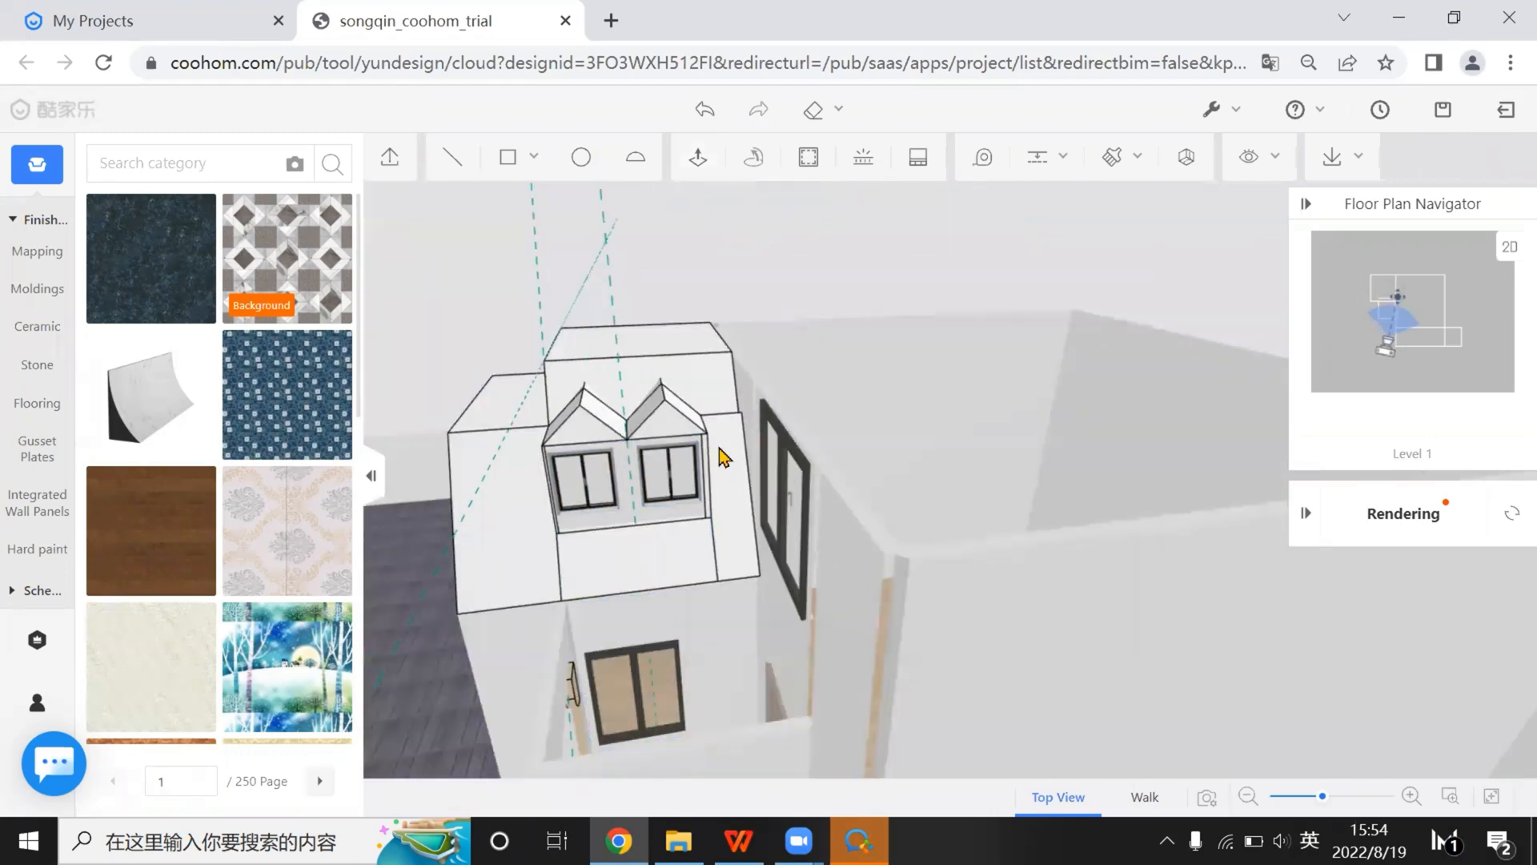
pyautogui.scroll(5, 724, 456)
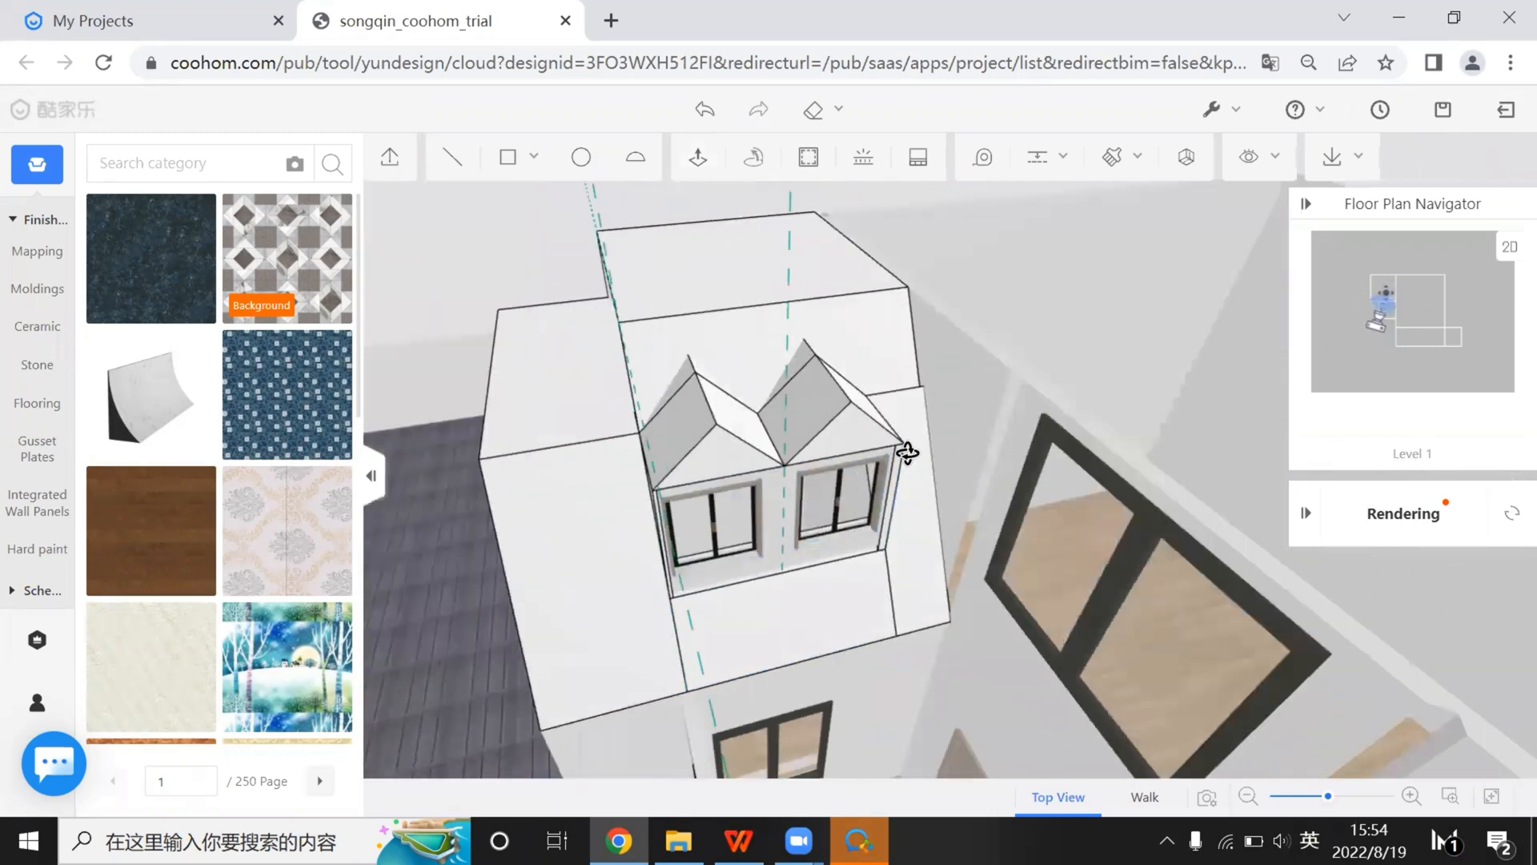
pyautogui.moveTo(907, 452); pyautogui.dragTo(950, 470, button='middle')
pyautogui.click(681, 356)
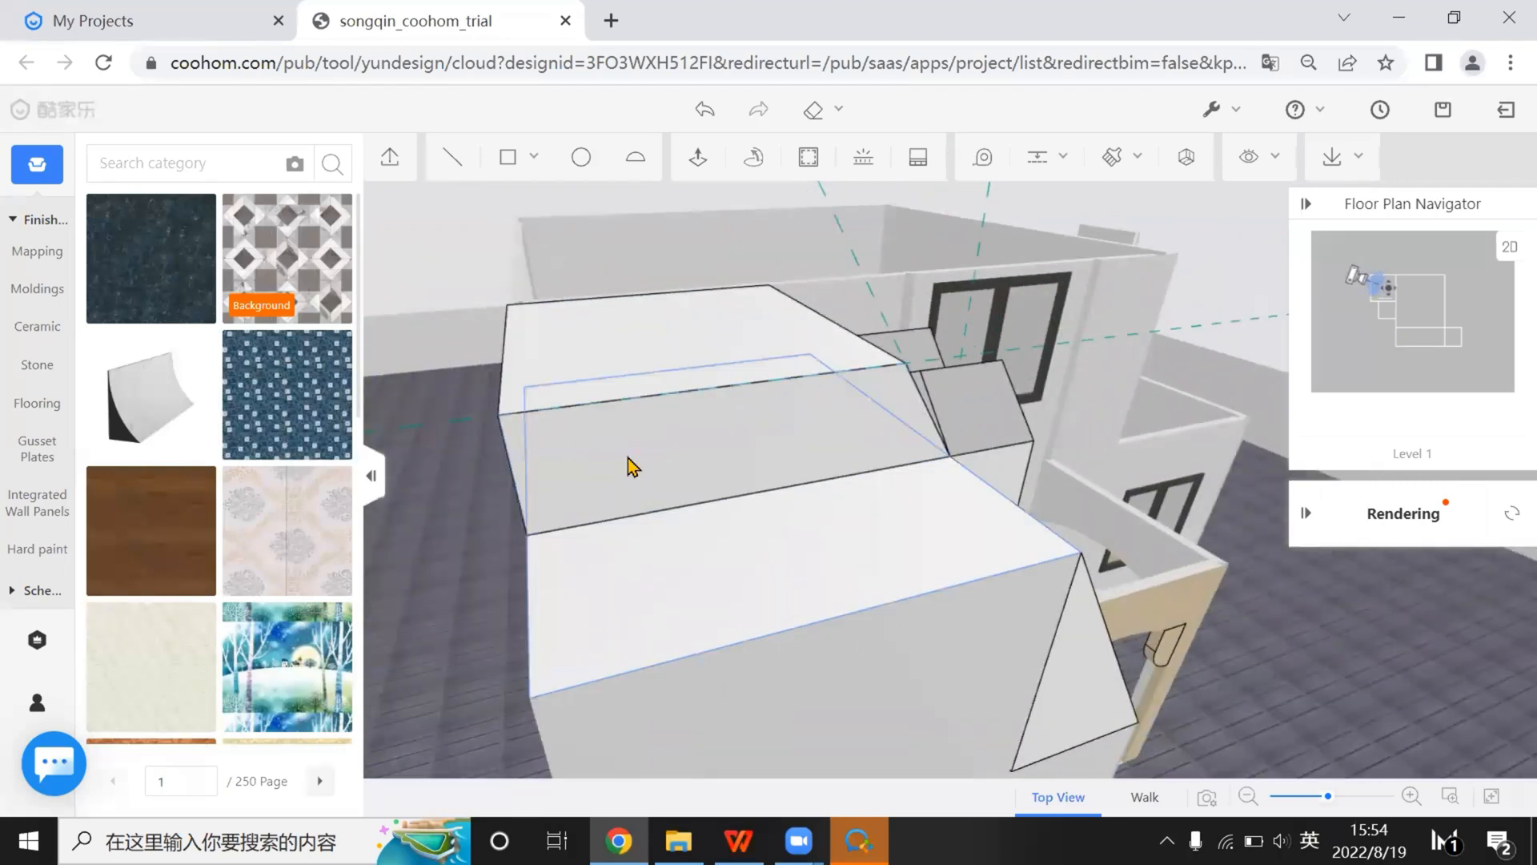
pyautogui.moveTo(632, 466); pyautogui.dragTo(712, 552, button='middle')
pyautogui.hotkey('alt', 'Tab')
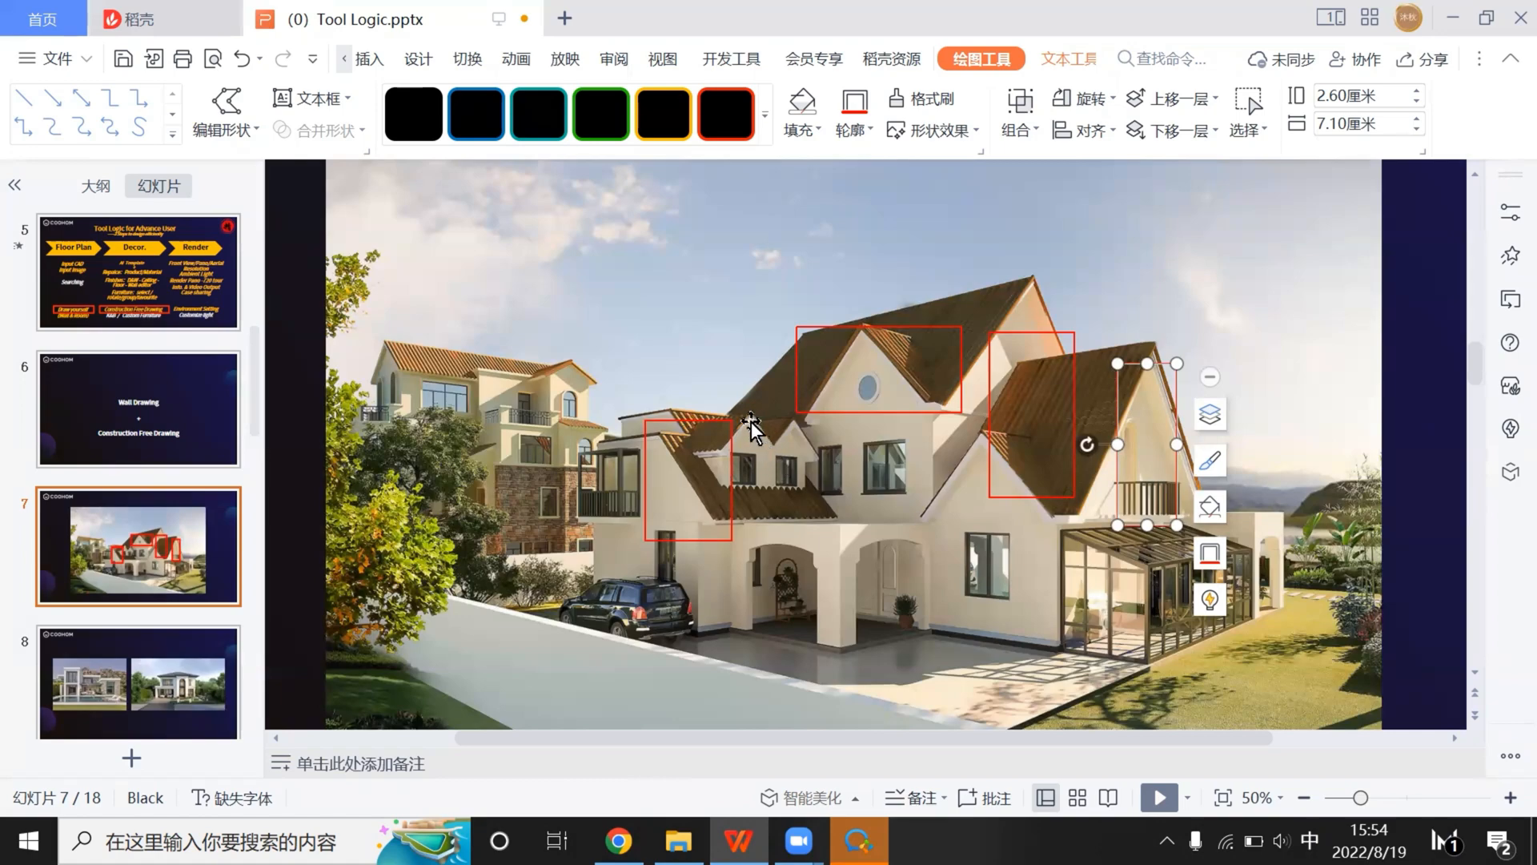
pyautogui.hotkey('alt', 'Tab')
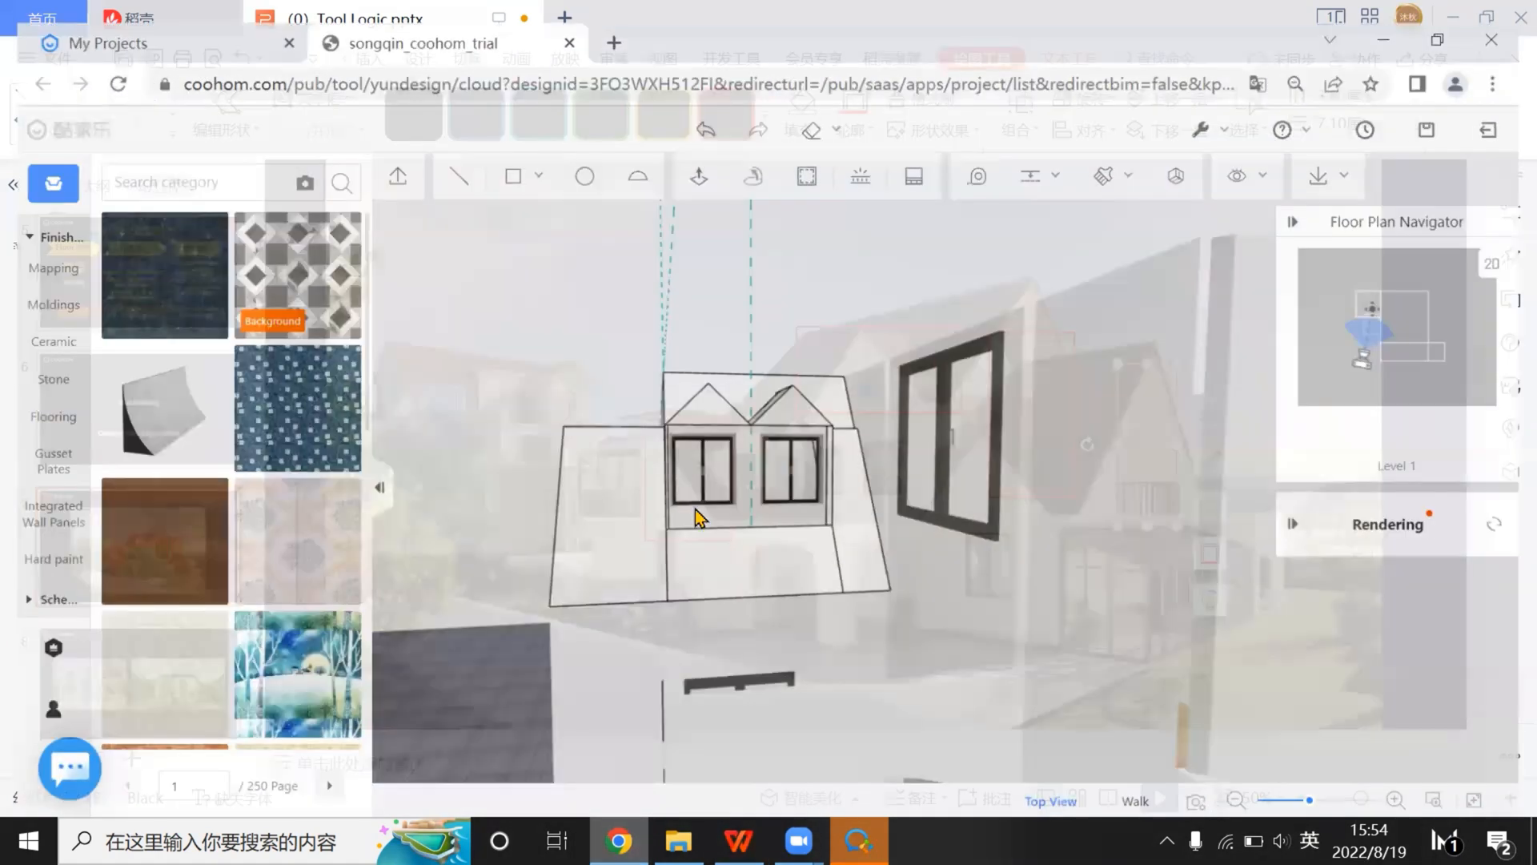
pyautogui.scroll(5, 696, 509)
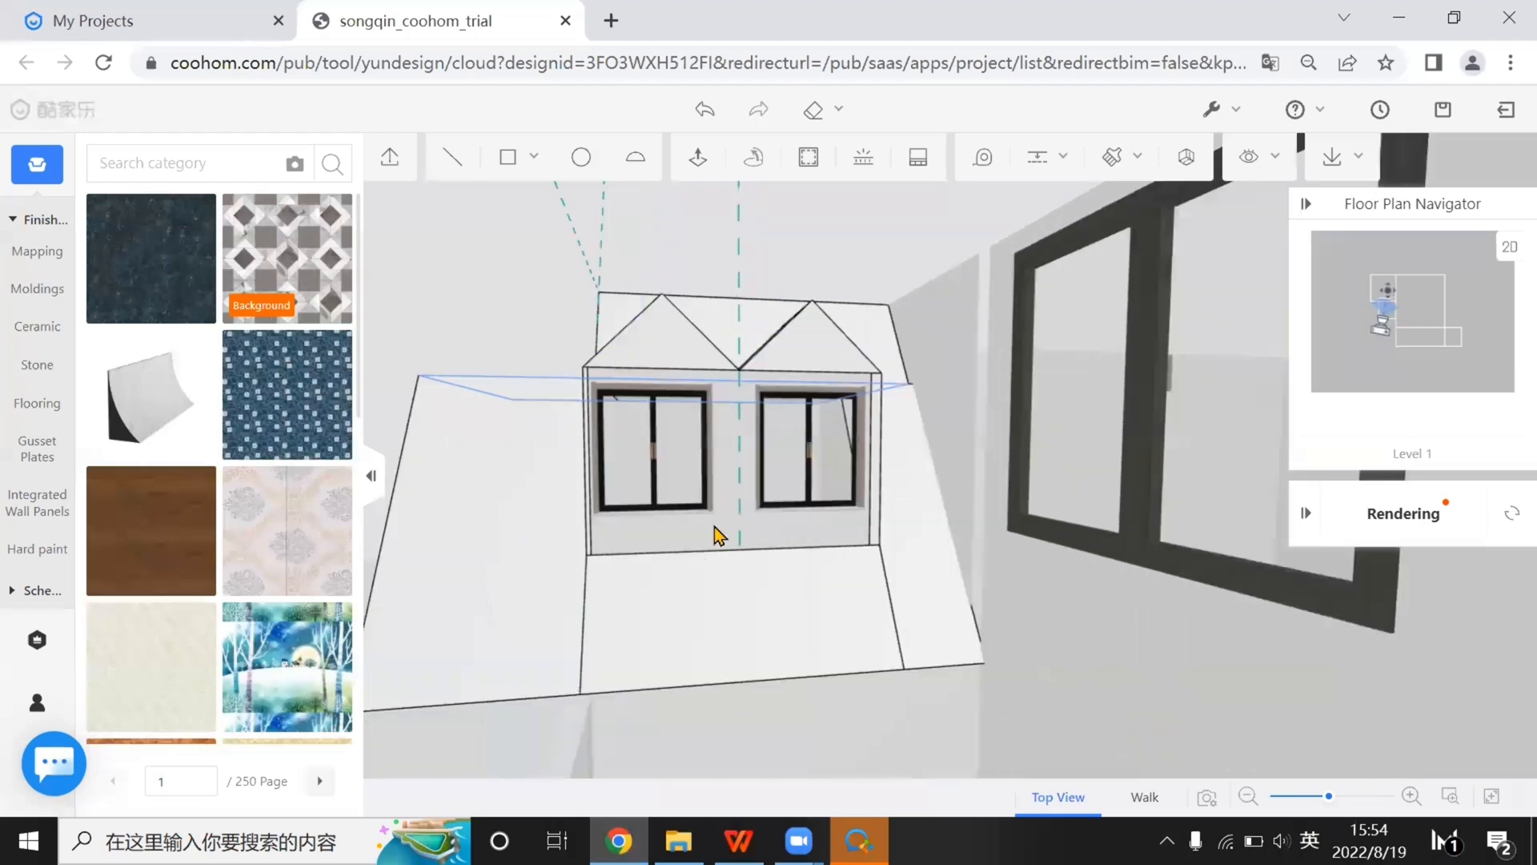
pyautogui.moveTo(718, 541); pyautogui.dragTo(561, 270)
pyautogui.click(867, 516)
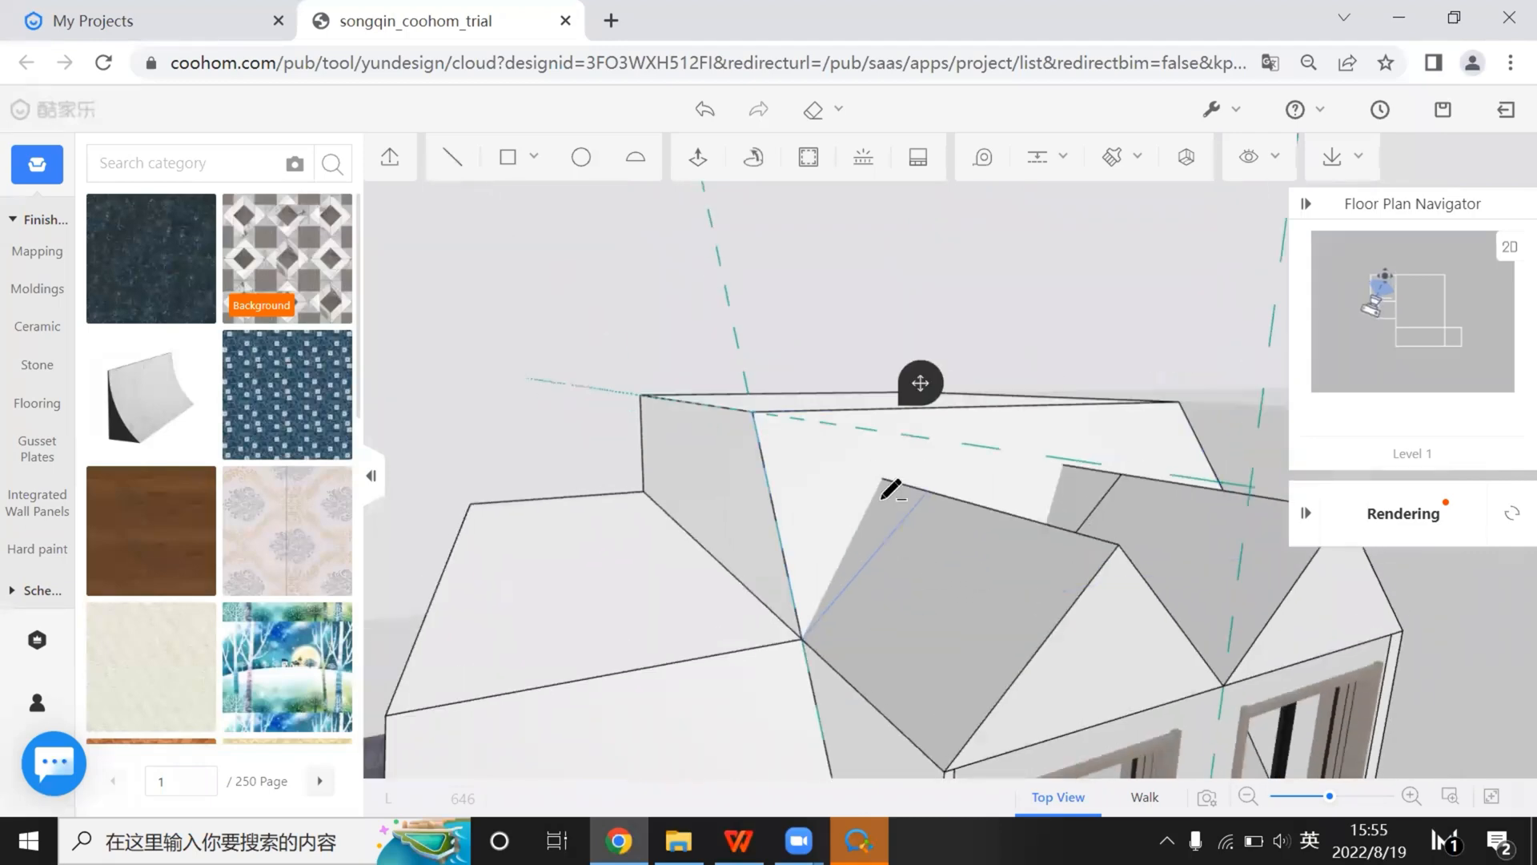
pyautogui.press('l')
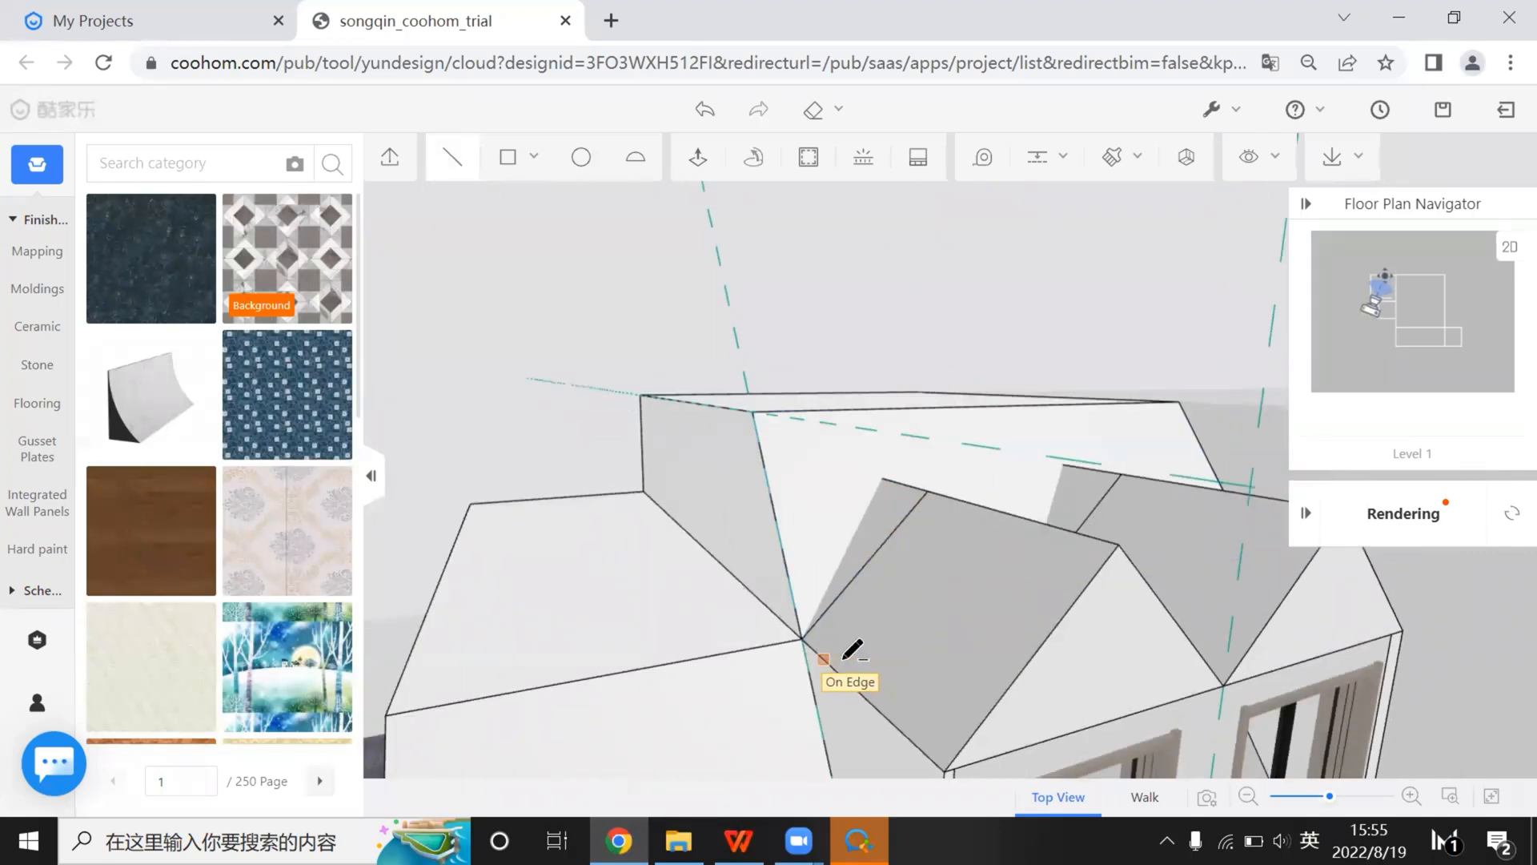
pyautogui.scroll(3, 853, 659)
pyautogui.press('Escape')
pyautogui.scroll(-3, 998, 662)
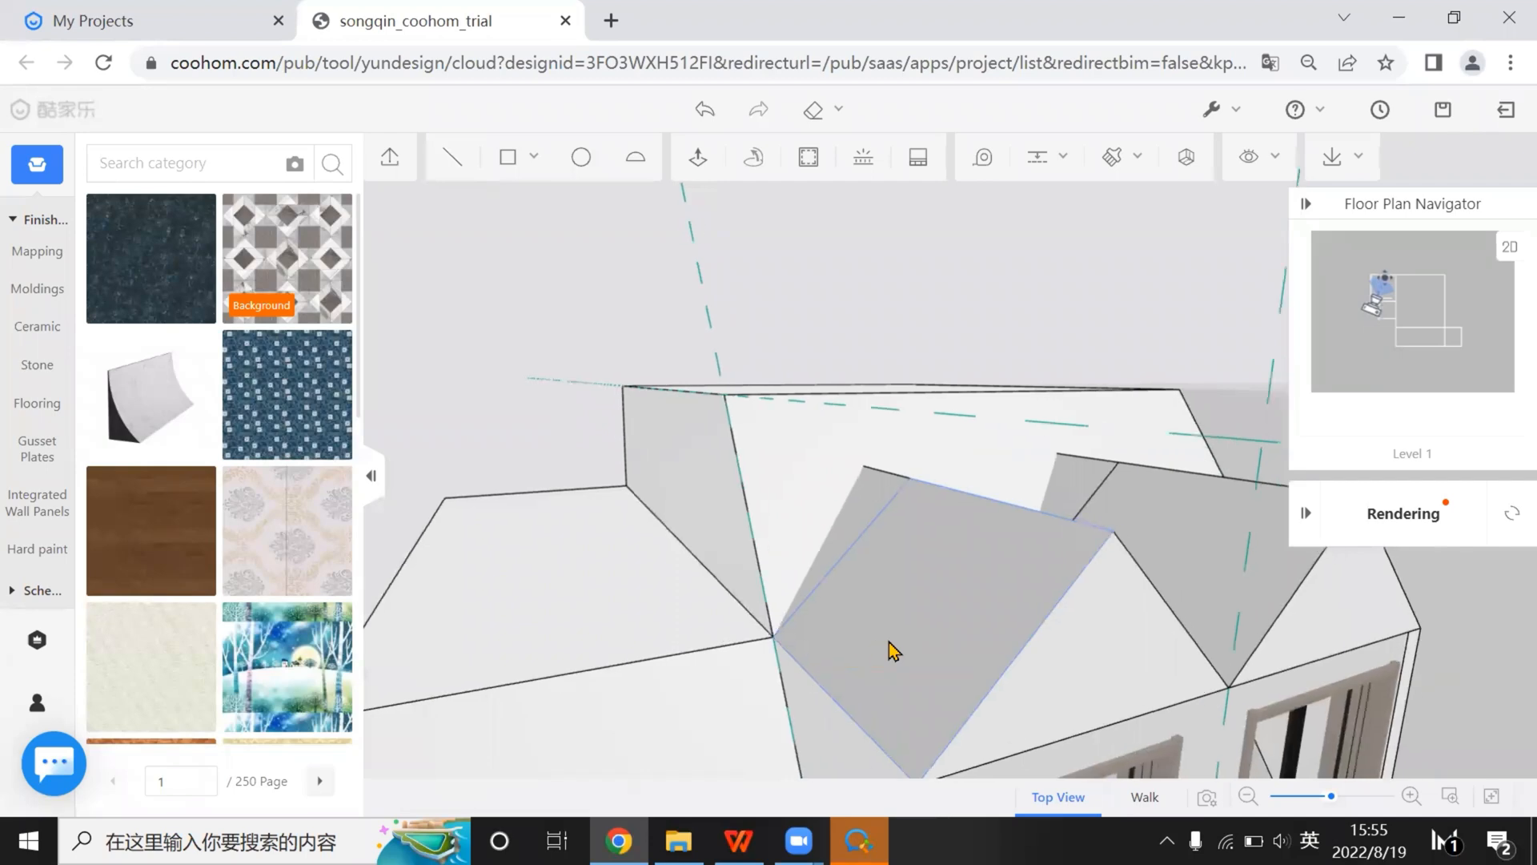
pyautogui.press('d')
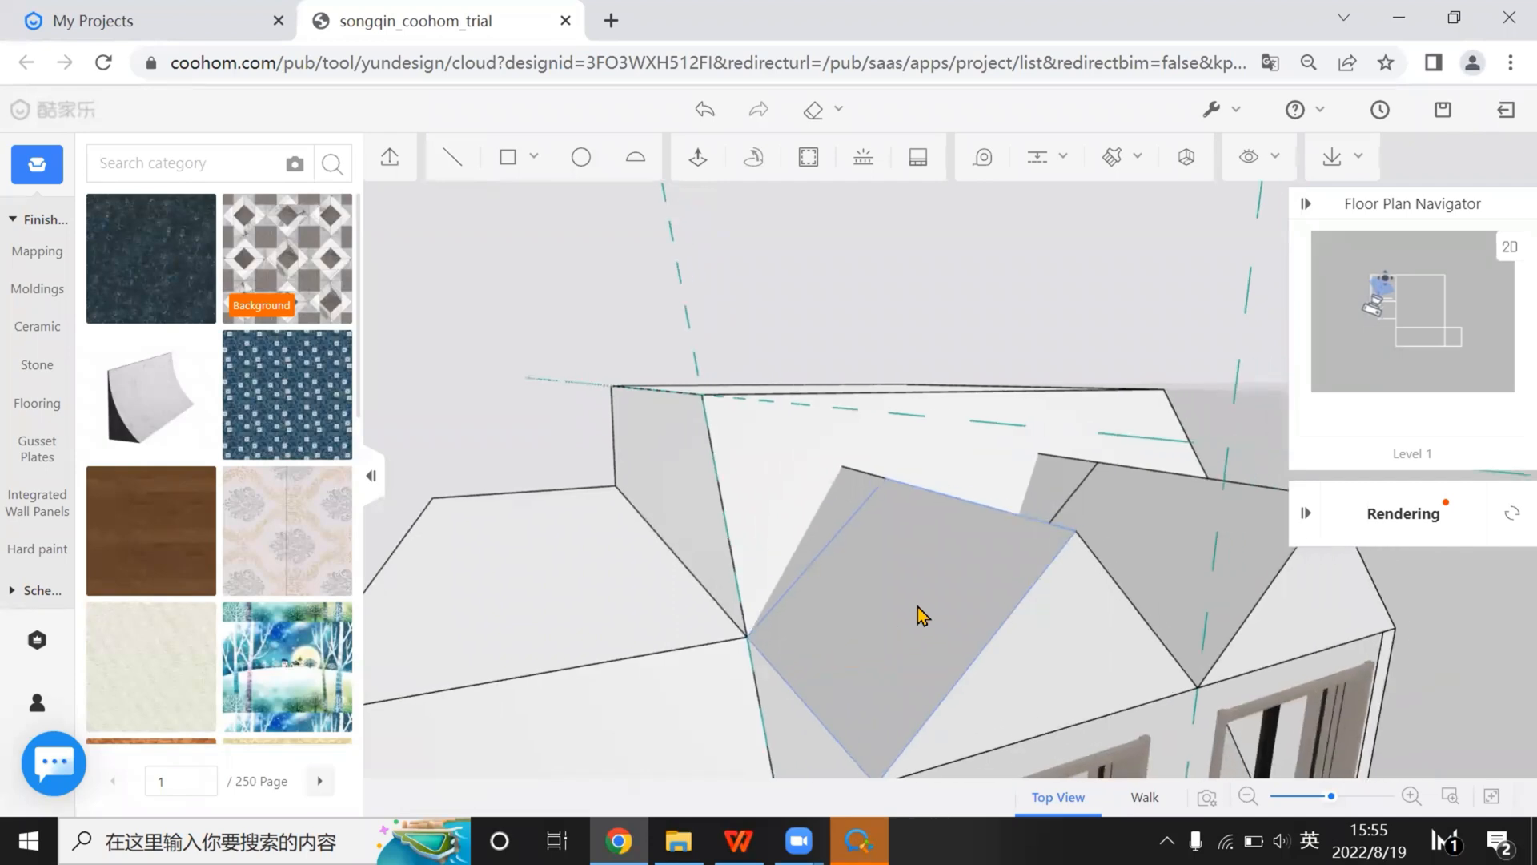
pyautogui.click(847, 503)
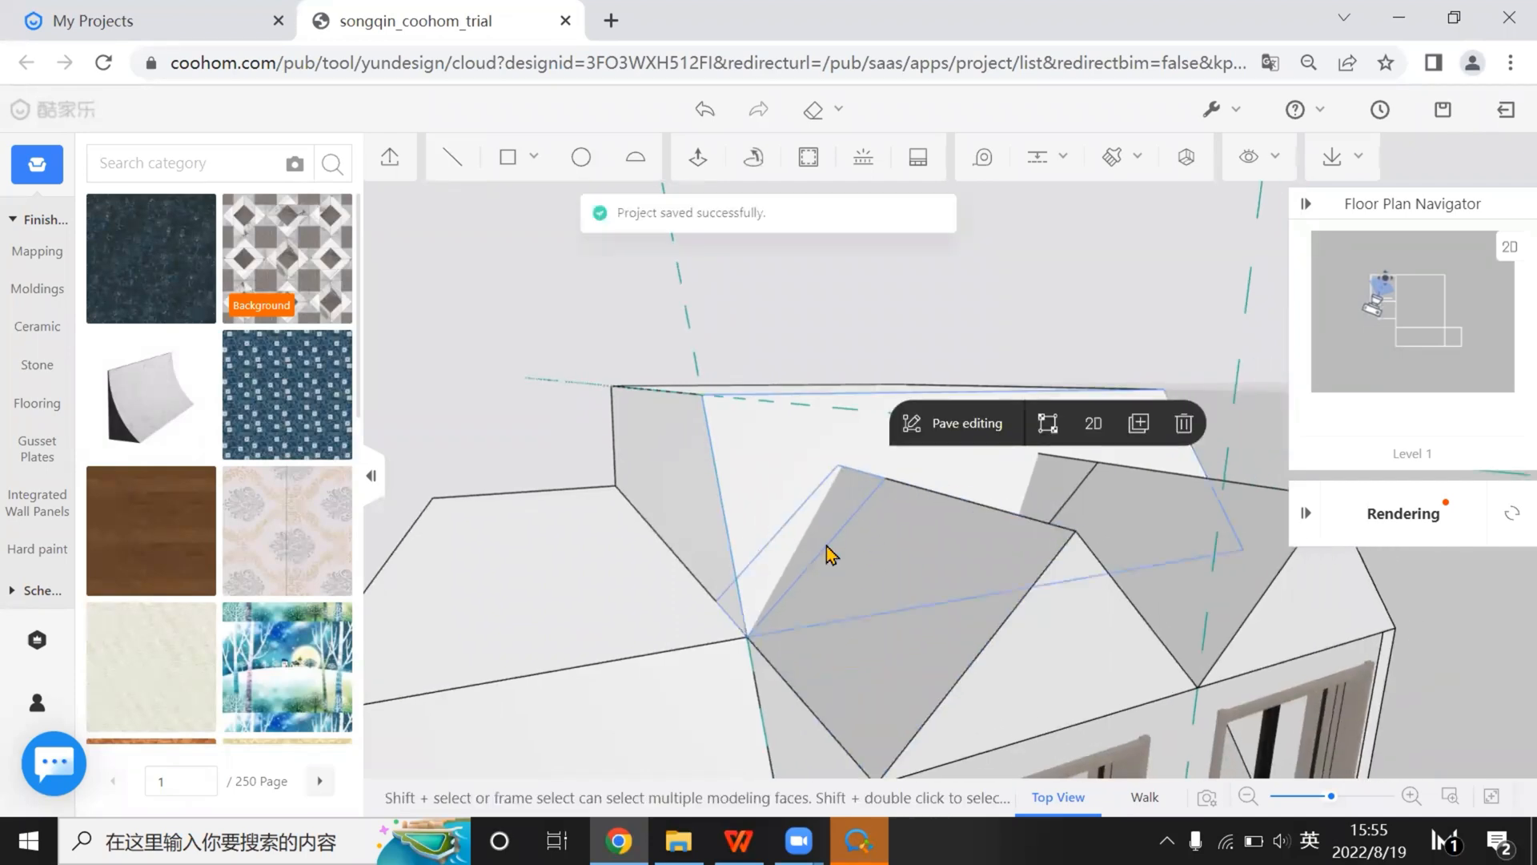
pyautogui.click(913, 621)
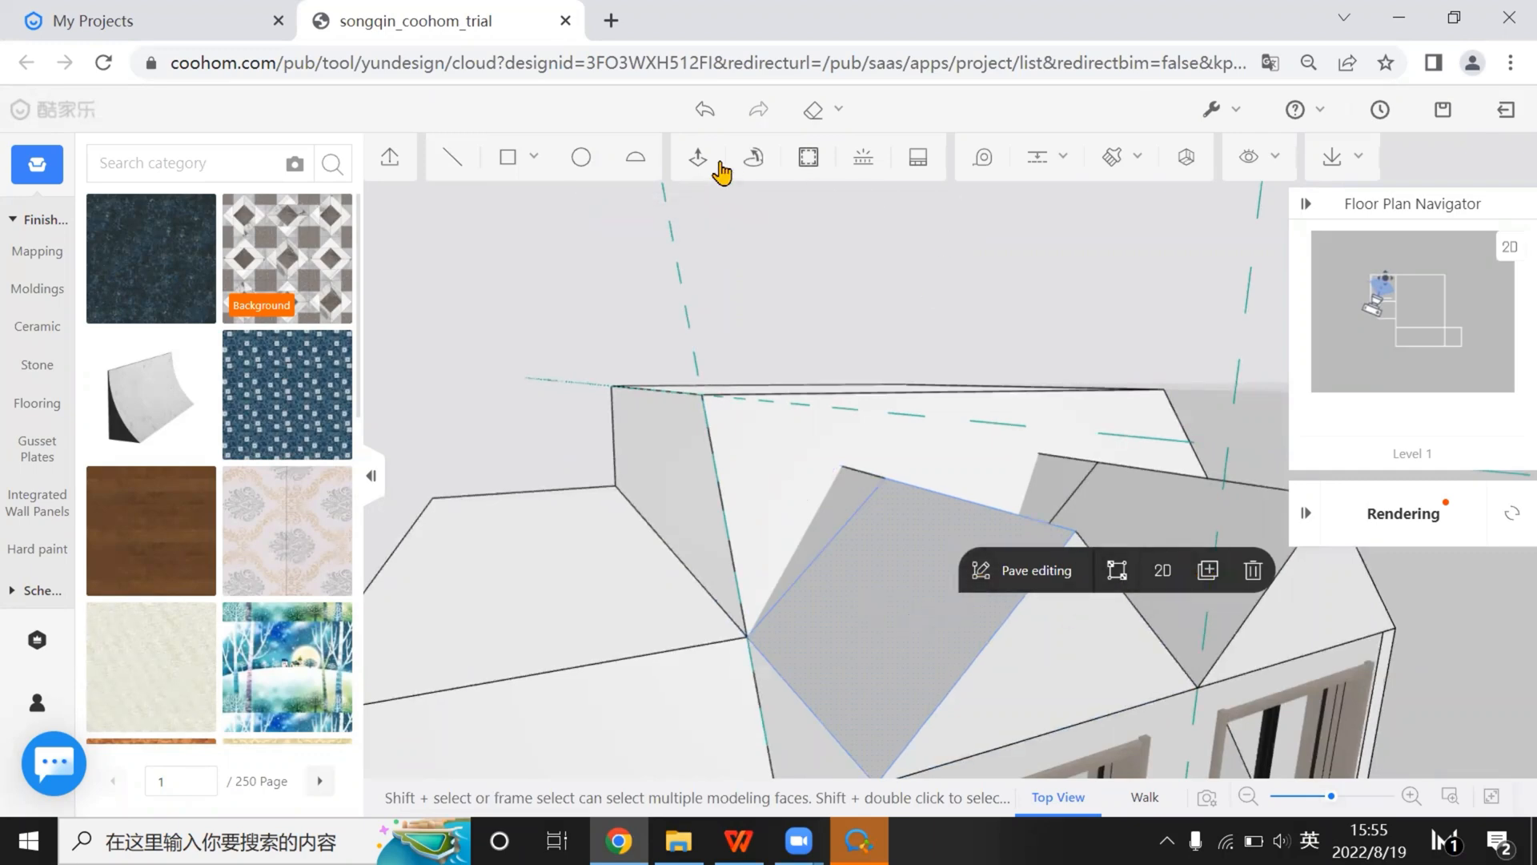
pyautogui.click(698, 158)
pyautogui.click(895, 572)
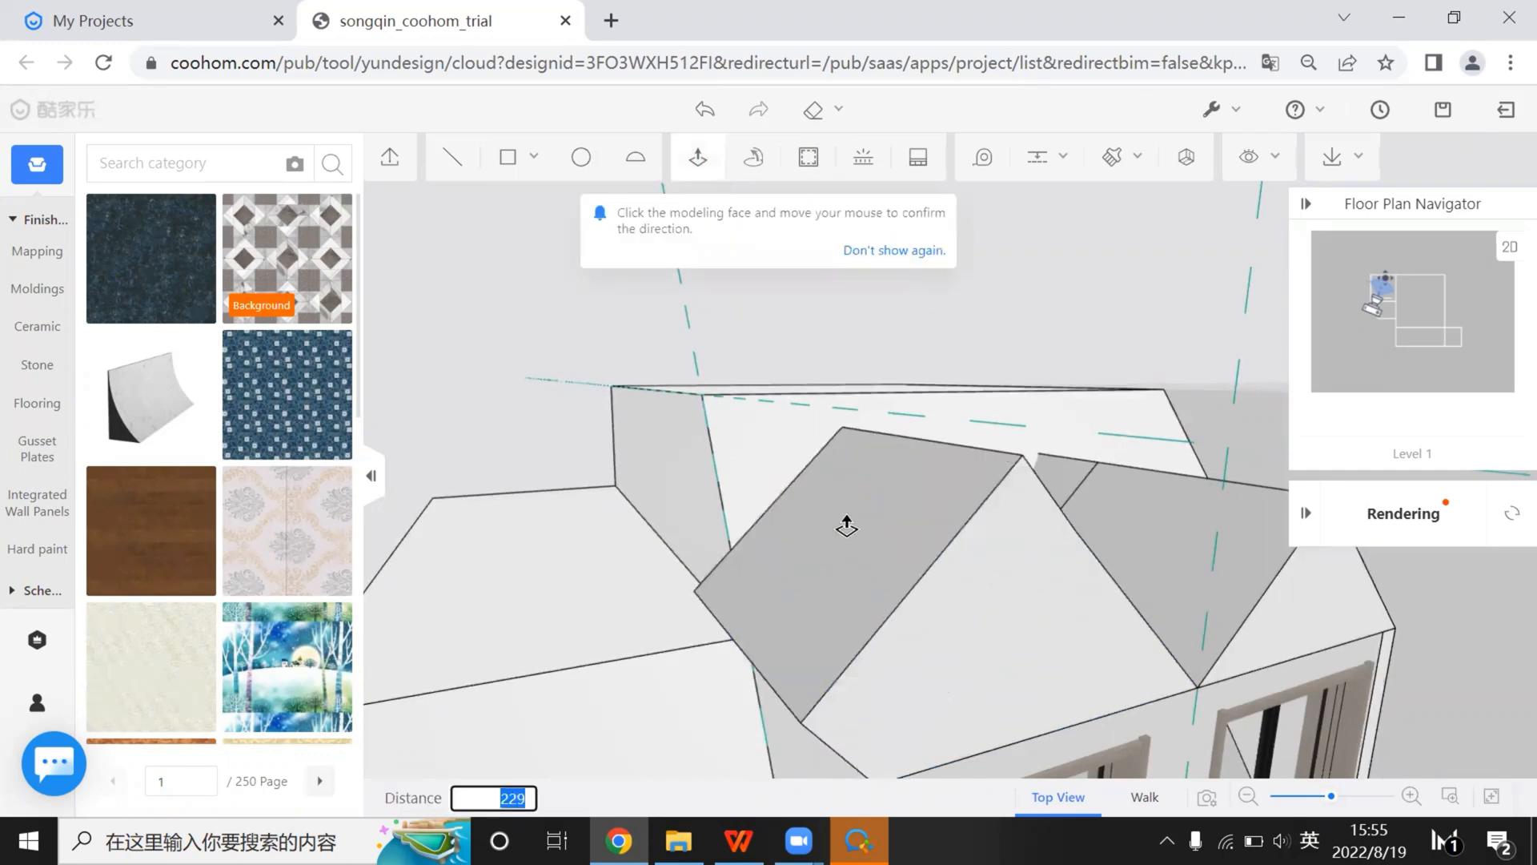
pyautogui.press('Escape')
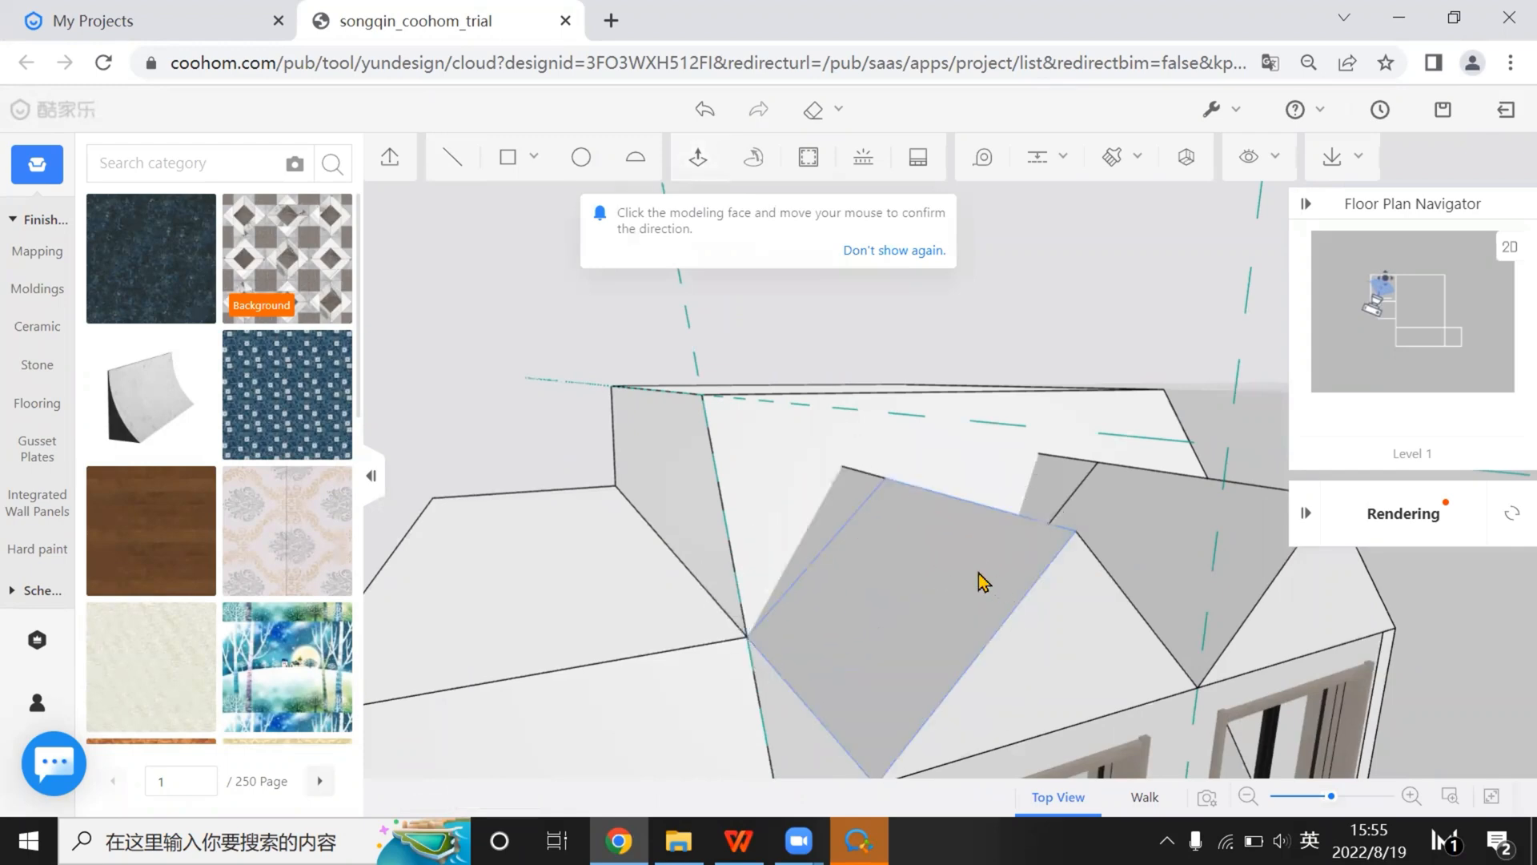
# Try copying the outer roof slope of the gable nearer the flat roof 200 straight up, and undo the copy
pyautogui.click(984, 582)
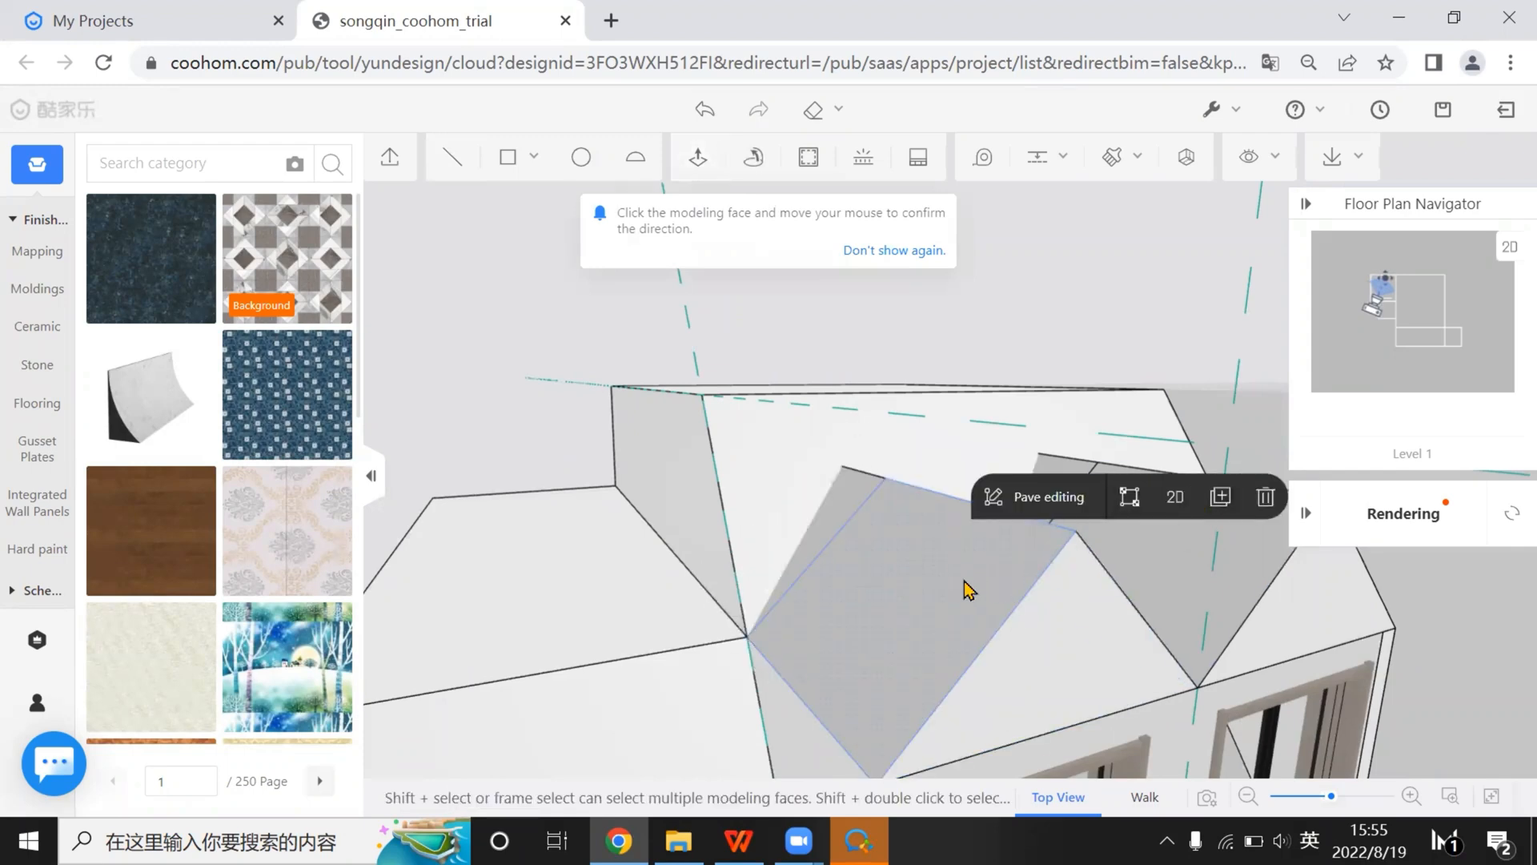
pyautogui.click(1220, 500)
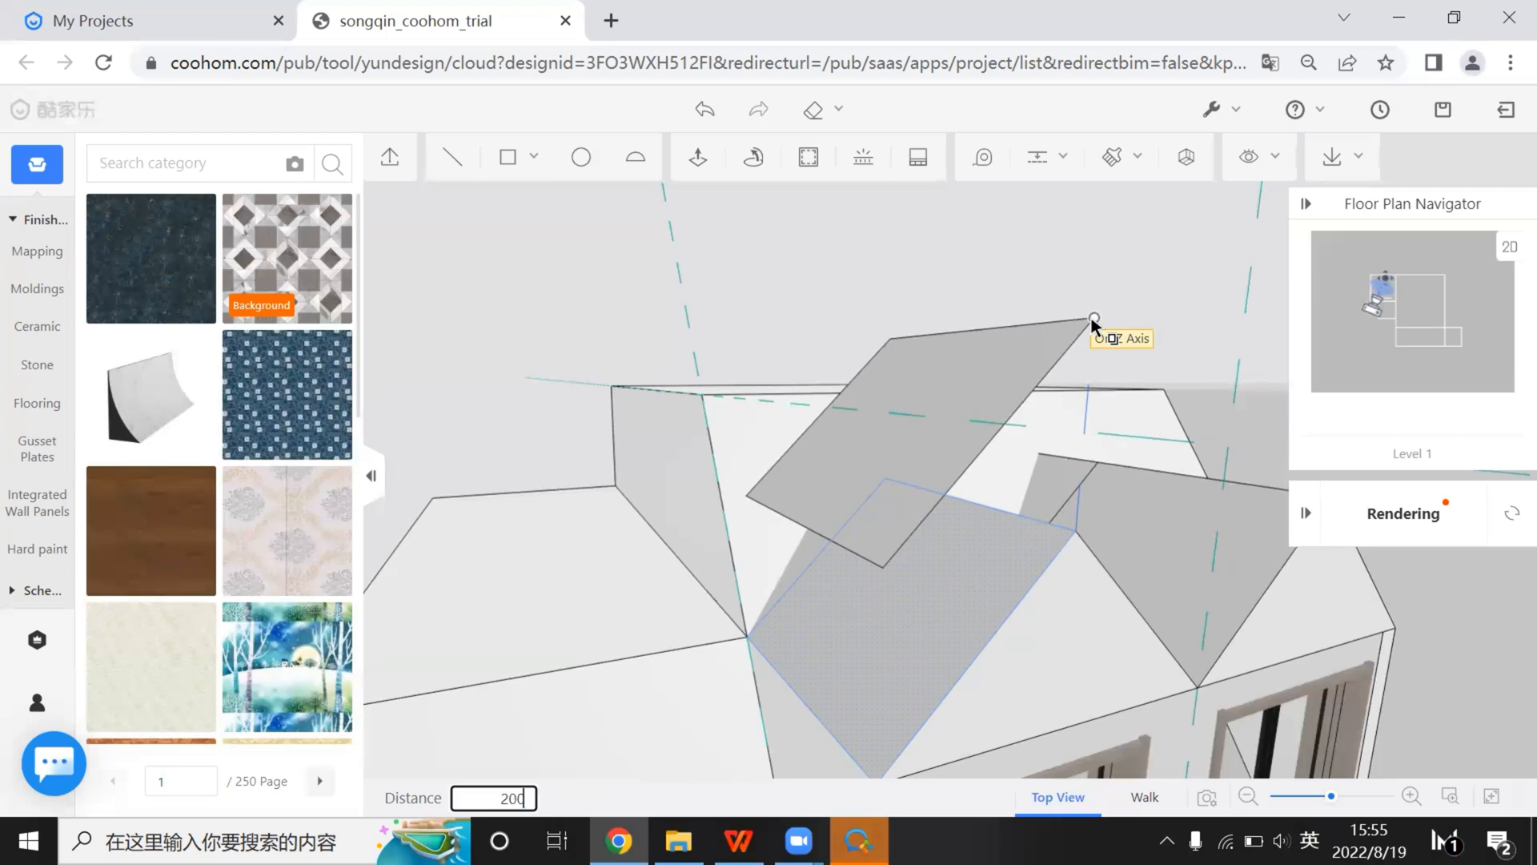
pyautogui.press('Return')
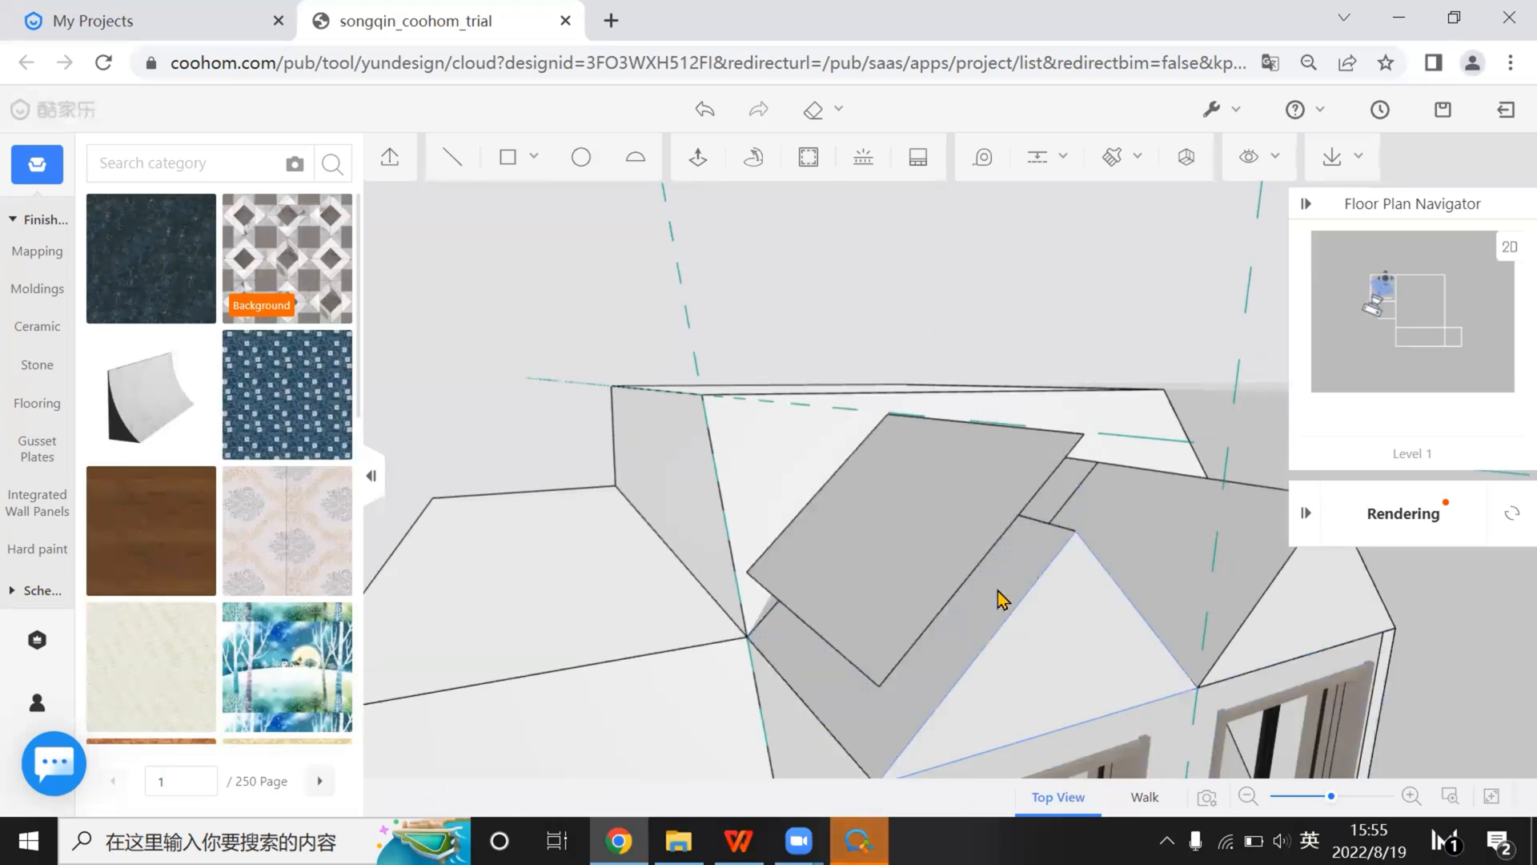
pyautogui.hotkey('ctrl', 'z')
# Copy the outer roof slope of the gable nearer the flat roof 100 straight up along the Z axis
pyautogui.click(1008, 562)
pyautogui.click(1215, 489)
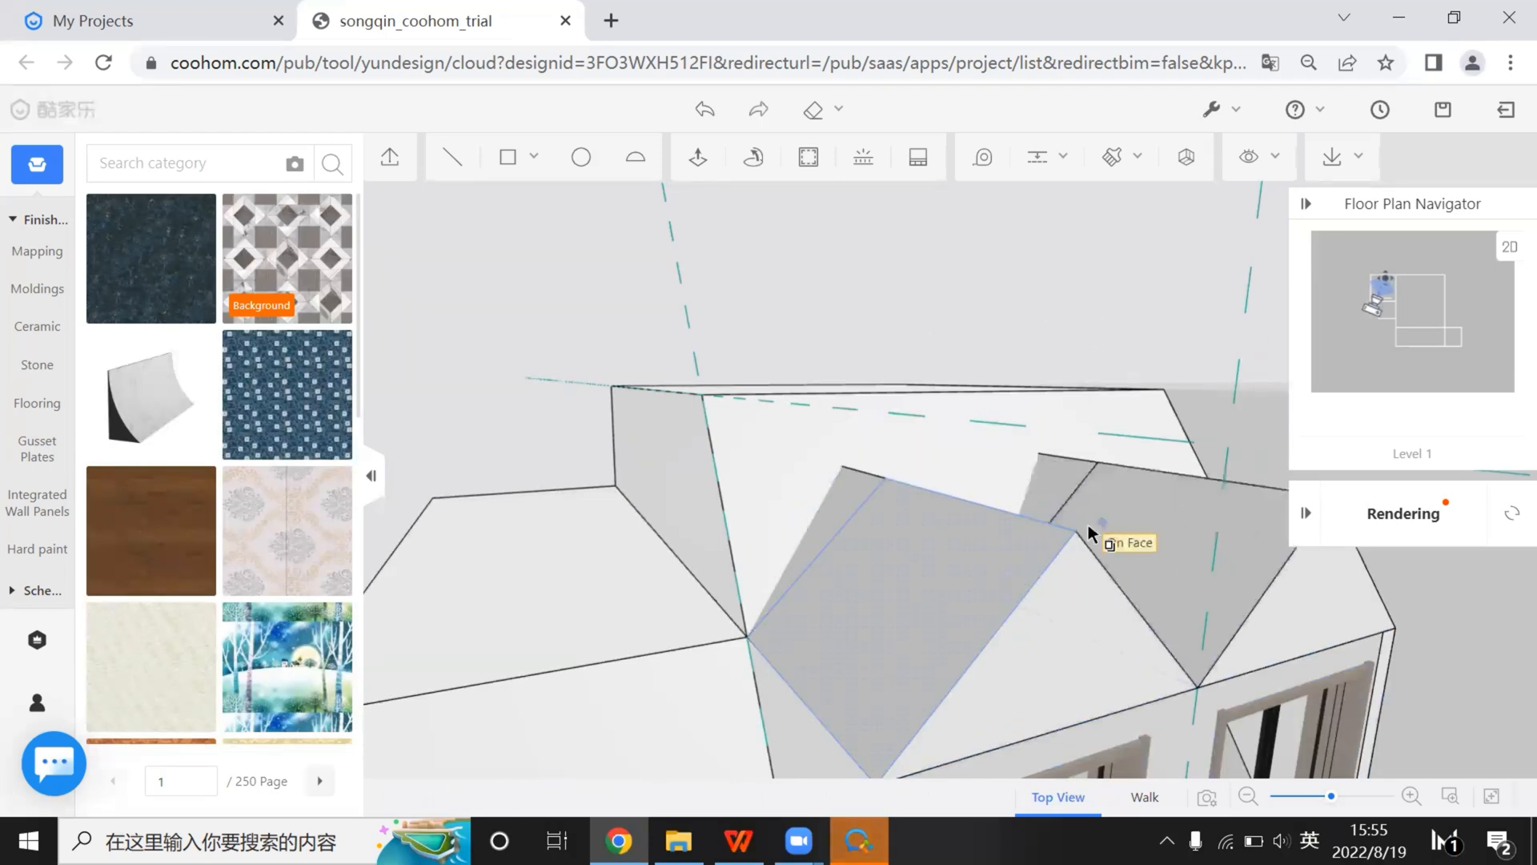
pyautogui.click(1080, 531)
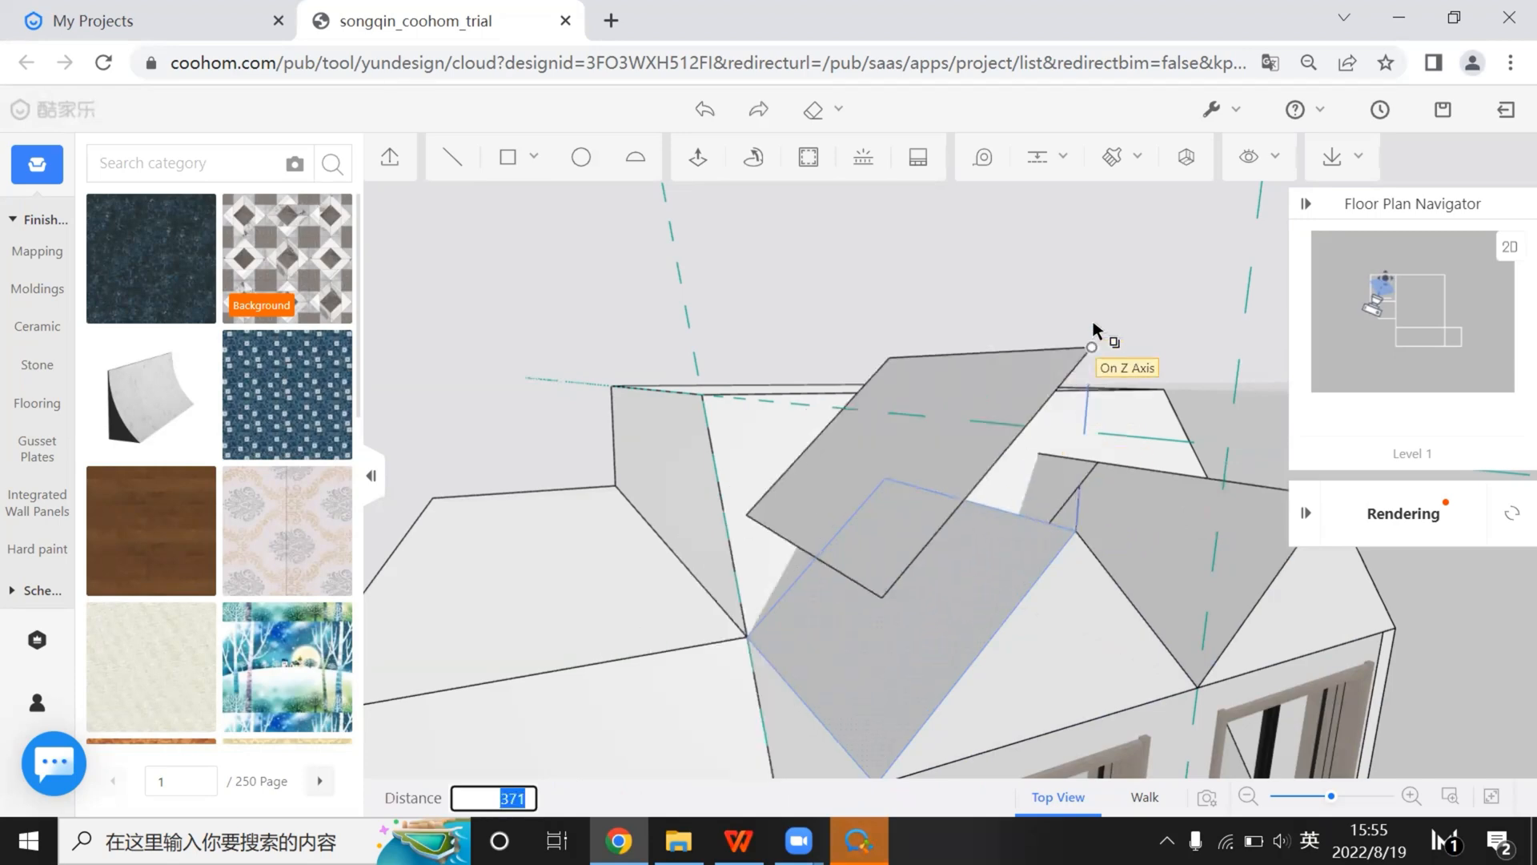
pyautogui.write('100')
pyautogui.press('Return')
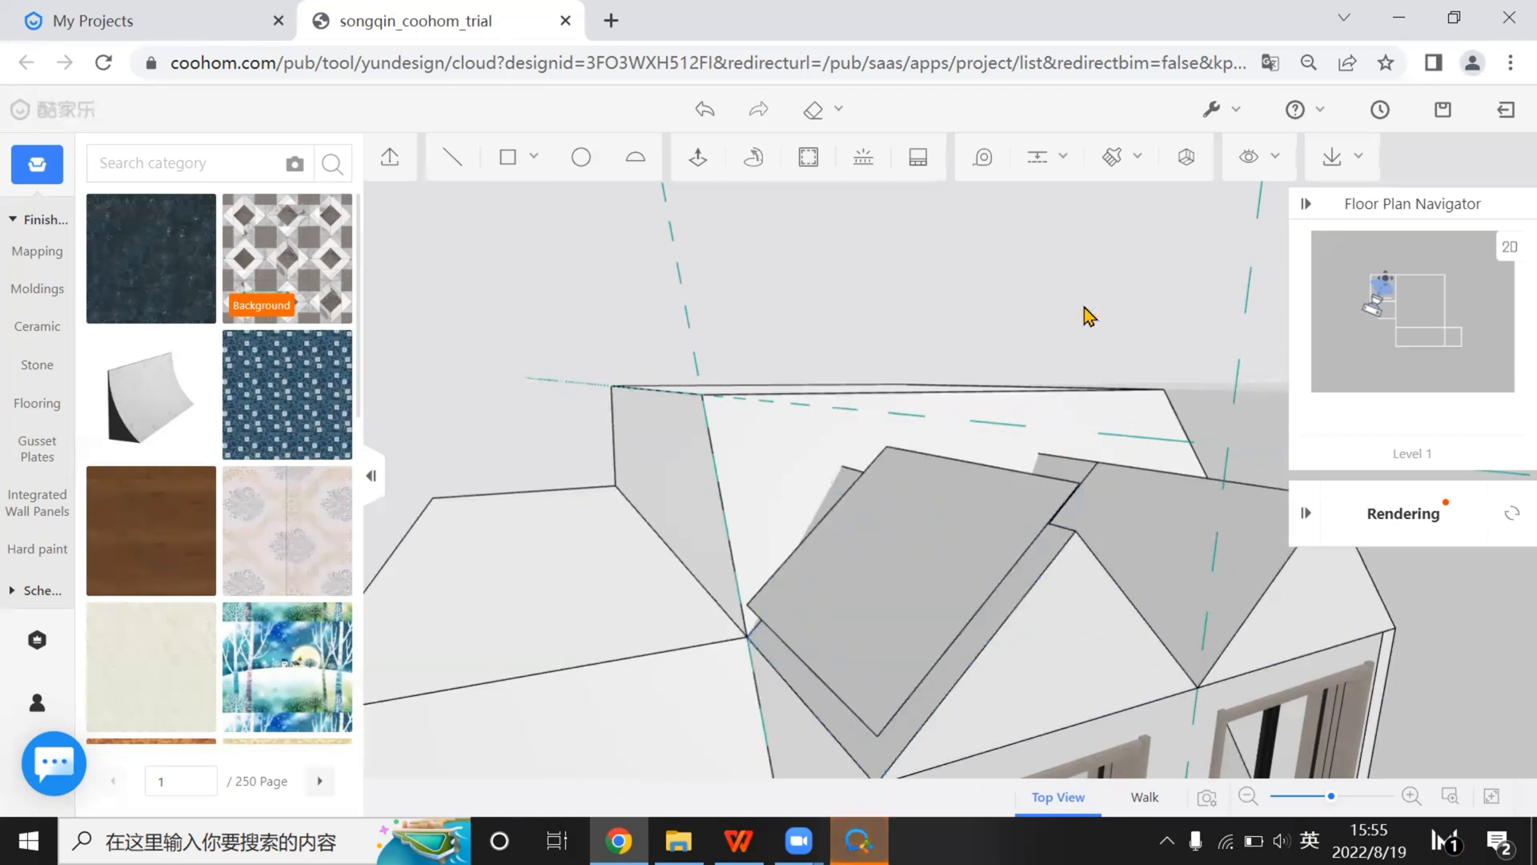
# Draw vertical lines joining the copied outer slope's ridge and eave corners to the original slope, closing its front and eave sides
pyautogui.click(445, 156)
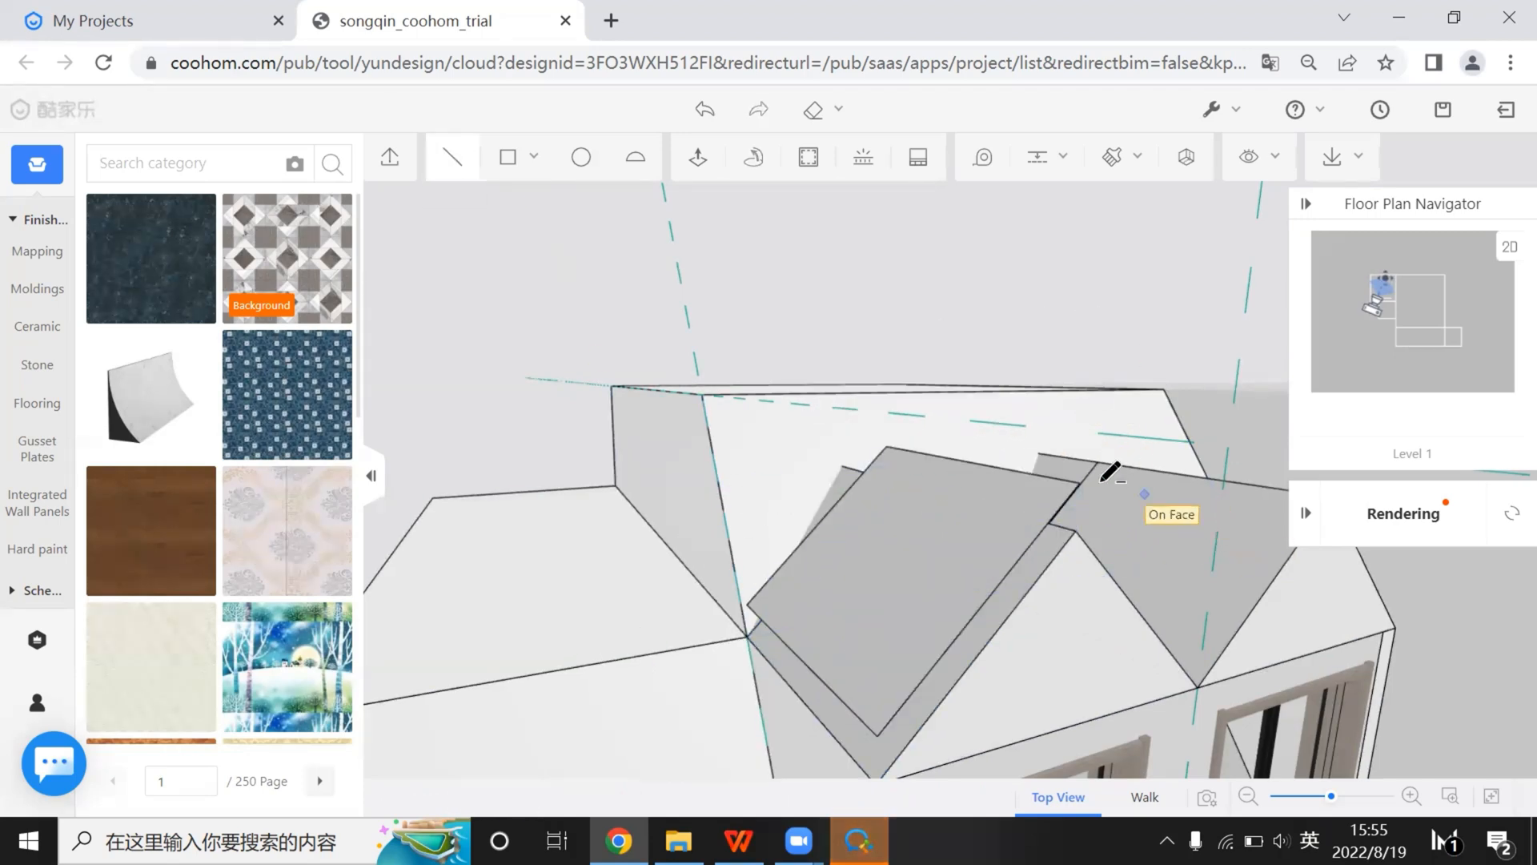
pyautogui.click(1079, 531)
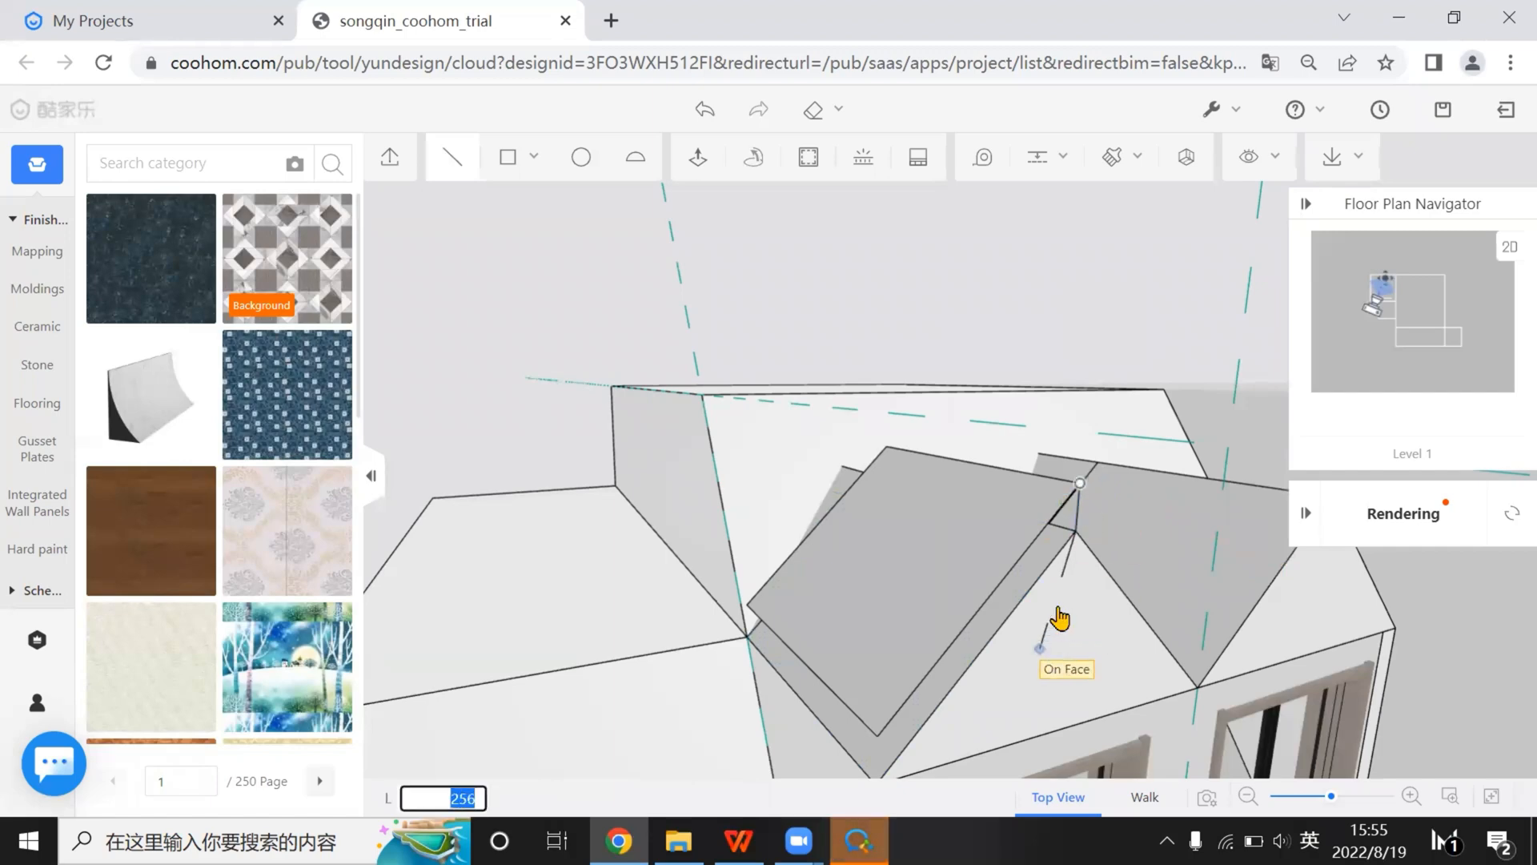
pyautogui.scroll(-5, 1033, 628)
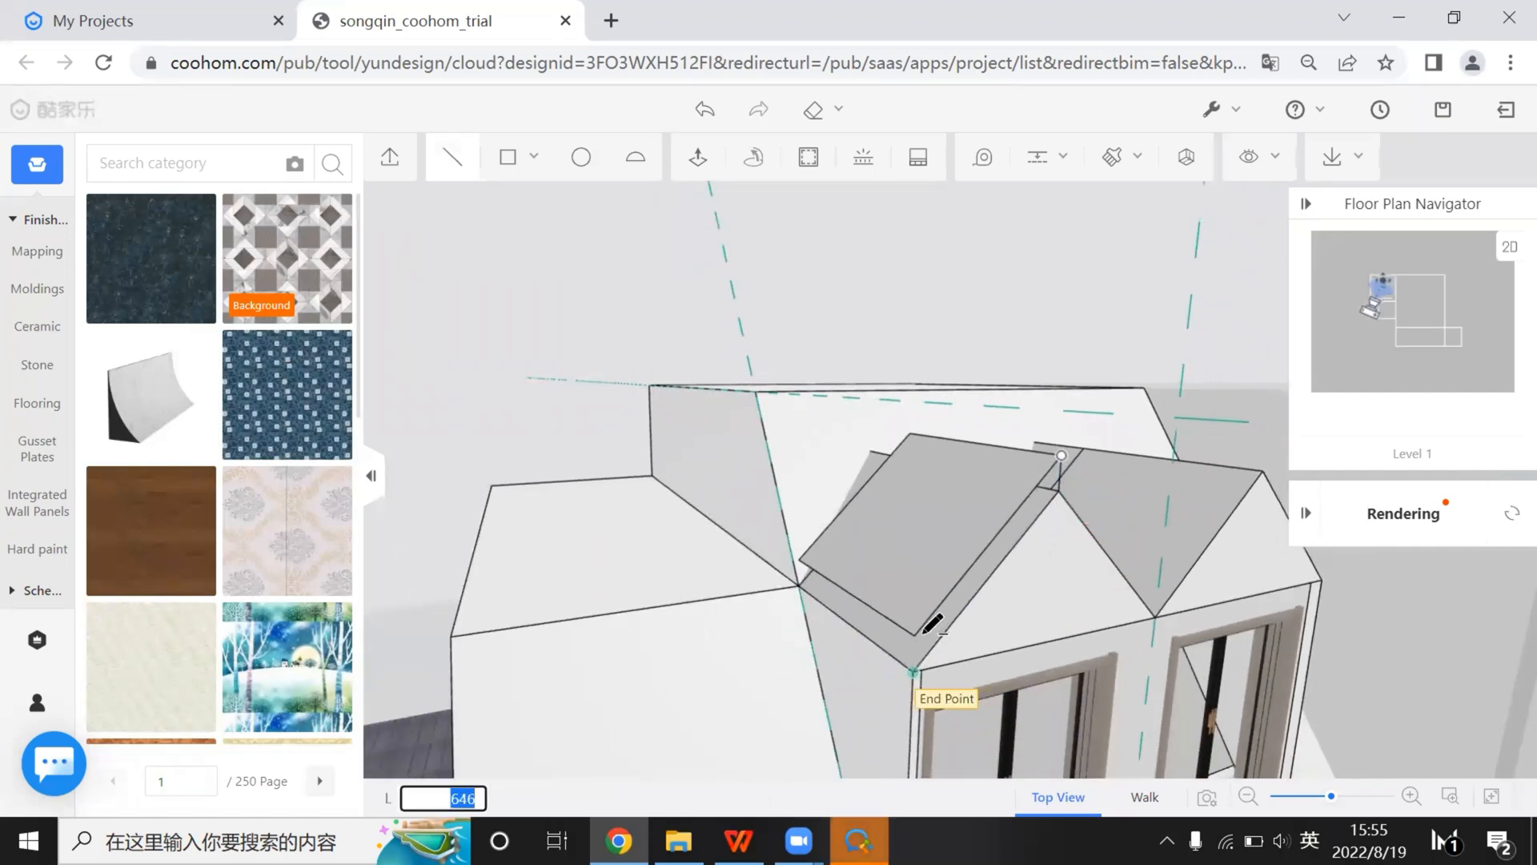
pyautogui.click(916, 631)
pyautogui.click(803, 580)
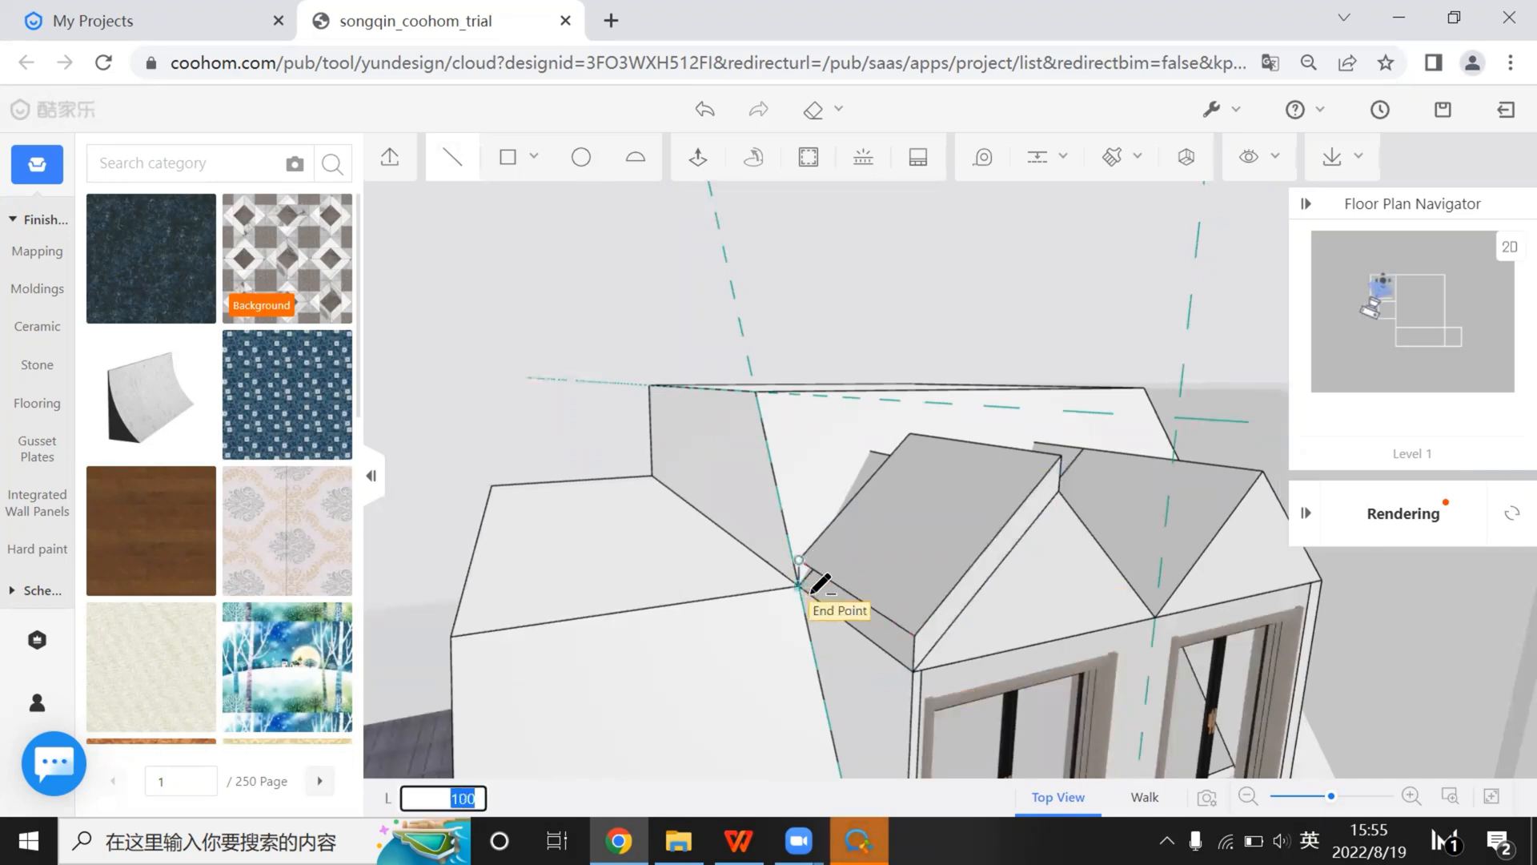
pyautogui.click(802, 589)
# Copy the same gable's inner roof slope straight up so its ridge meets the raised outer slope
pyautogui.moveTo(982, 632)
pyautogui.mouseDown(button='middle')
pyautogui.moveTo(1122, 669)
pyautogui.moveTo(1166, 699)
pyautogui.moveTo(1115, 453)
pyautogui.moveTo(1181, 402)
pyautogui.mouseUp(button='middle')
pyautogui.moveTo(1049, 416); pyautogui.dragTo(1171, 429, button='middle')
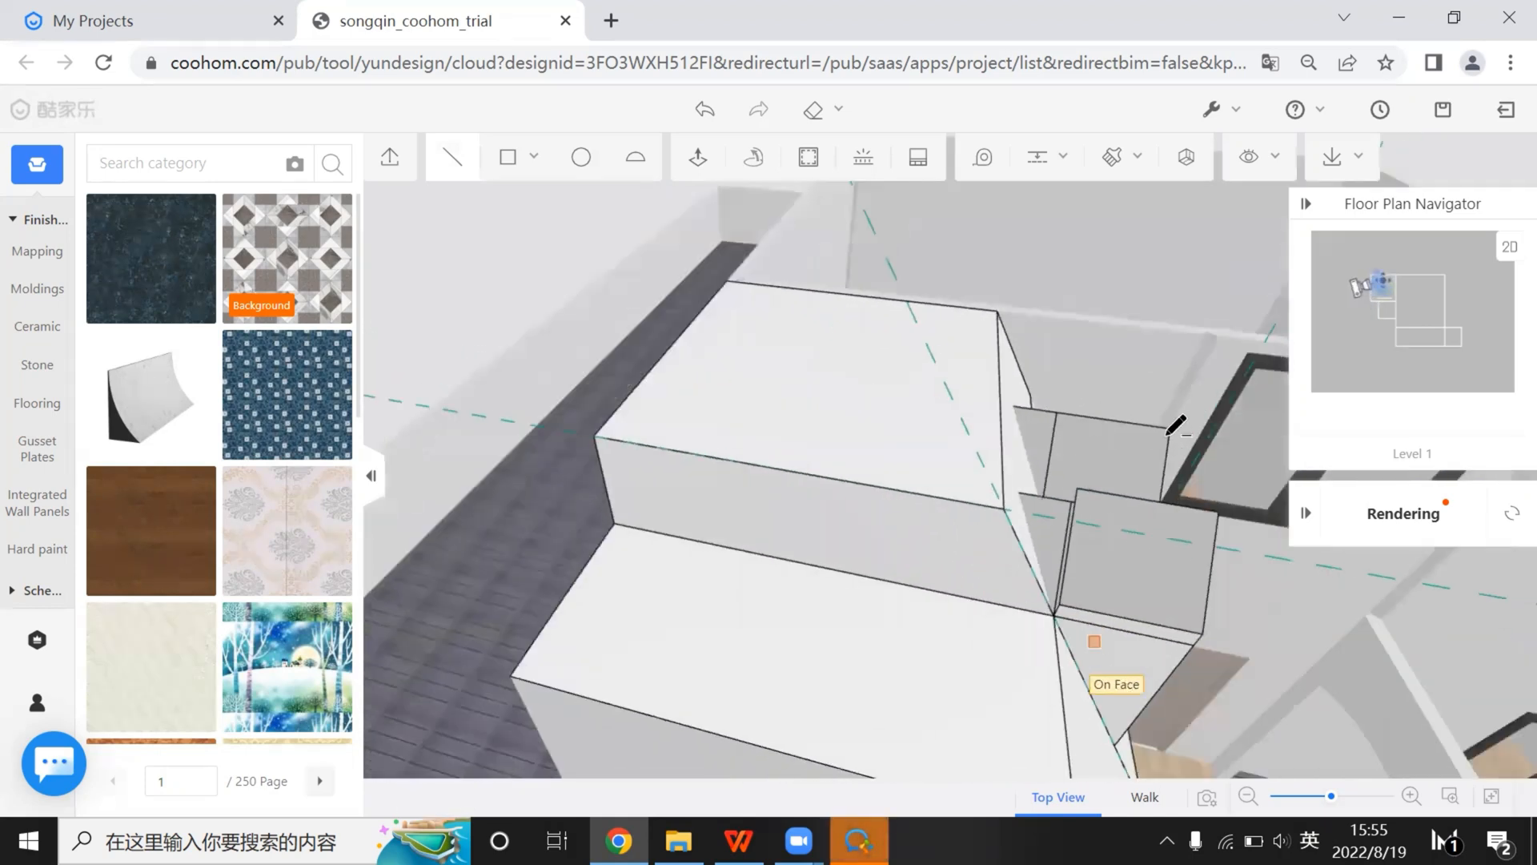
pyautogui.moveTo(1077, 449); pyautogui.dragTo(1204, 489, button='middle')
pyautogui.moveTo(973, 501); pyautogui.dragTo(1153, 545, button='middle')
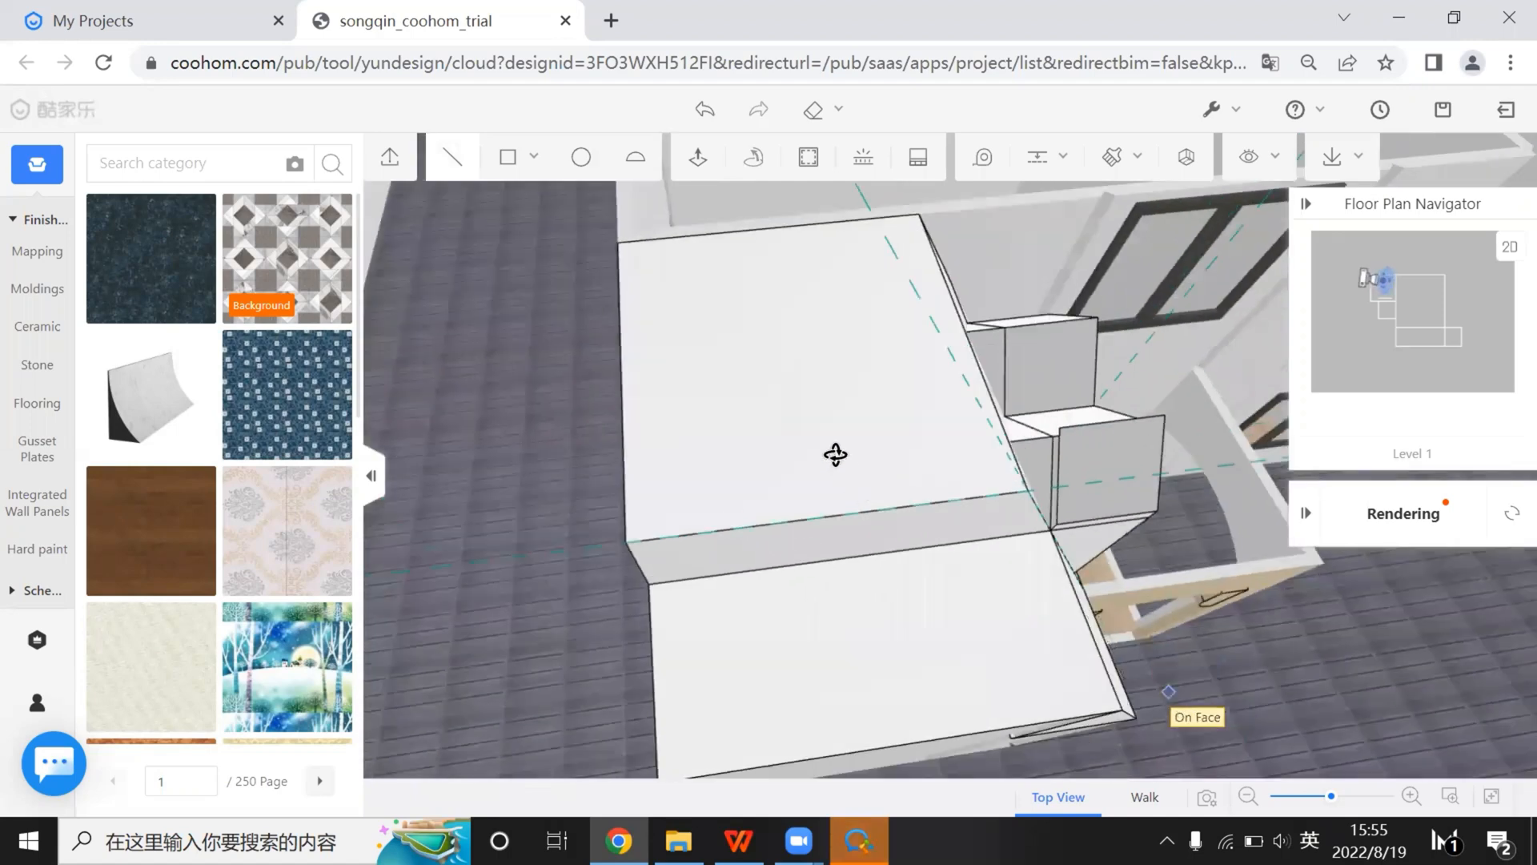
pyautogui.scroll(3, 835, 454)
pyautogui.moveTo(865, 461); pyautogui.dragTo(1041, 505, button='middle')
pyautogui.moveTo(882, 436)
pyautogui.mouseDown(button='middle')
pyautogui.moveTo(1096, 533)
pyautogui.moveTo(824, 560)
pyautogui.moveTo(930, 556)
pyautogui.moveTo(717, 515)
pyautogui.moveTo(597, 408)
pyautogui.moveTo(635, 440)
pyautogui.mouseUp(button='middle')
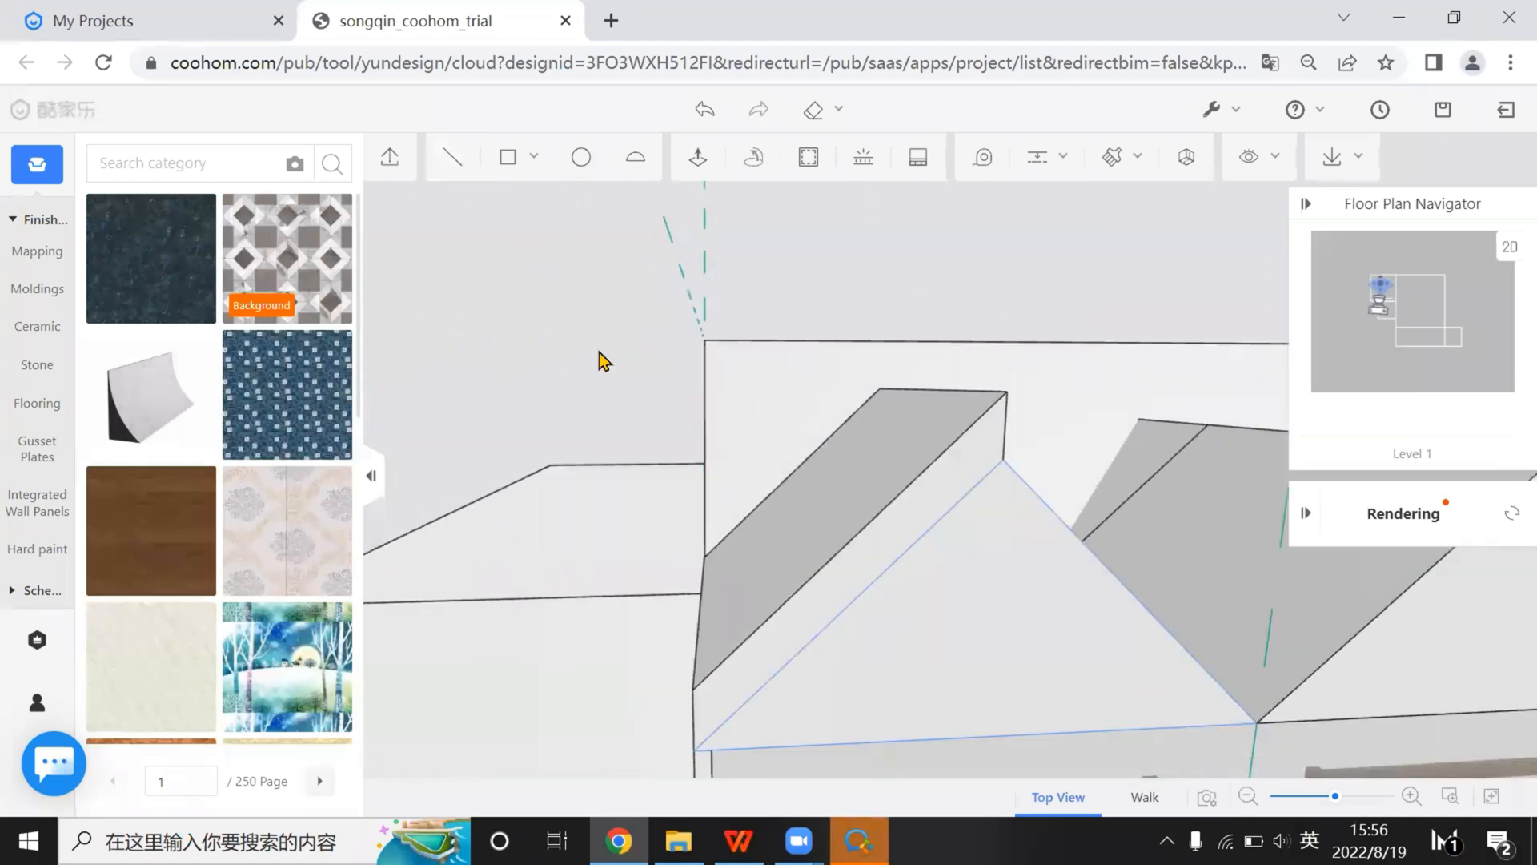
pyautogui.moveTo(602, 361); pyautogui.dragTo(685, 445, button='middle')
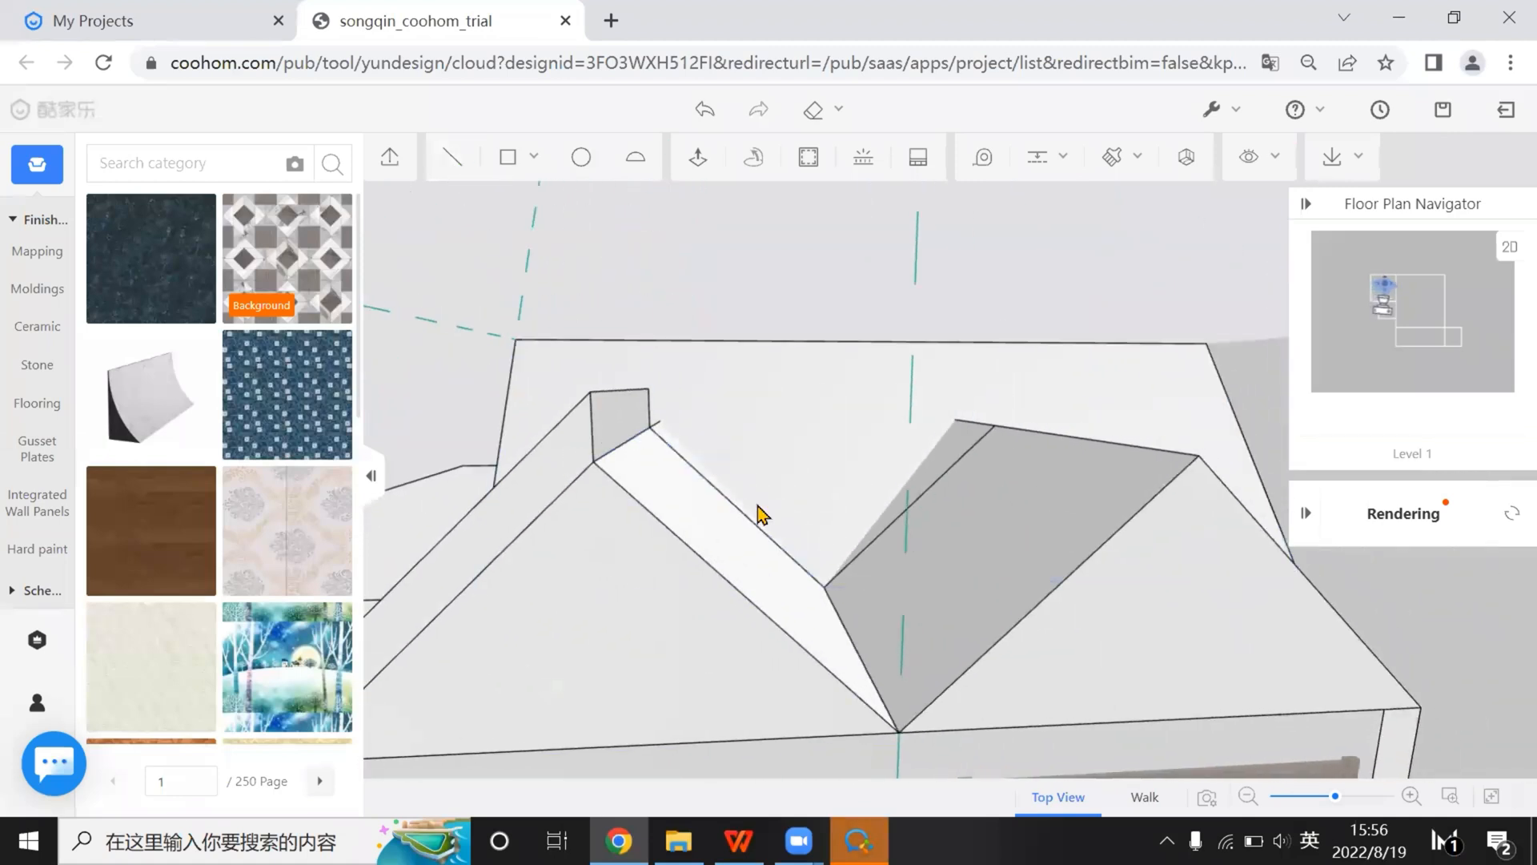
pyautogui.moveTo(760, 513); pyautogui.dragTo(745, 501, button='middle')
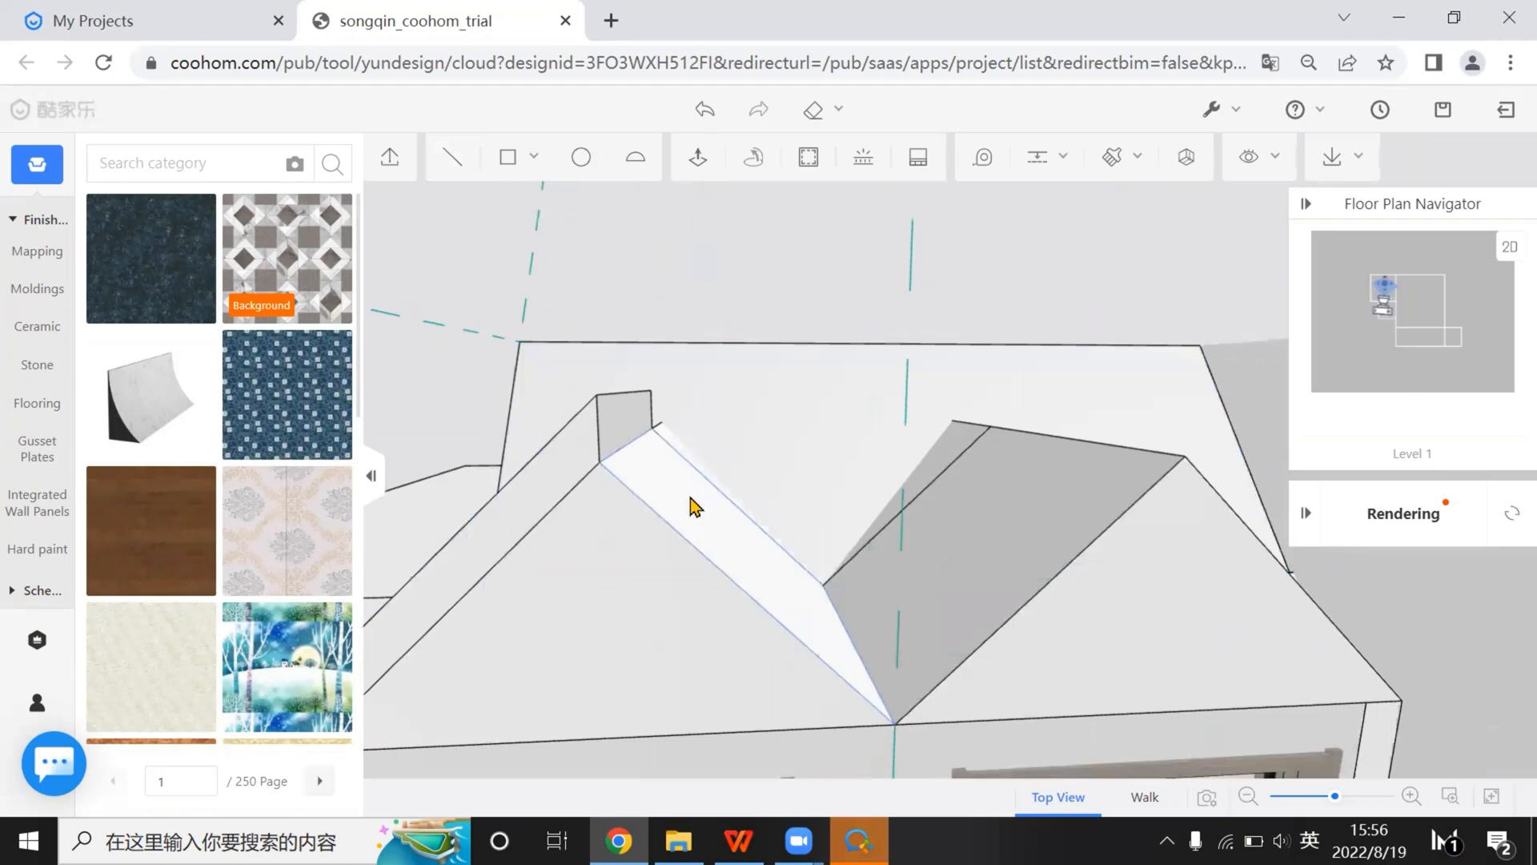
pyautogui.click(694, 506)
pyautogui.click(992, 432)
pyautogui.write('300')
pyautogui.press('Return')
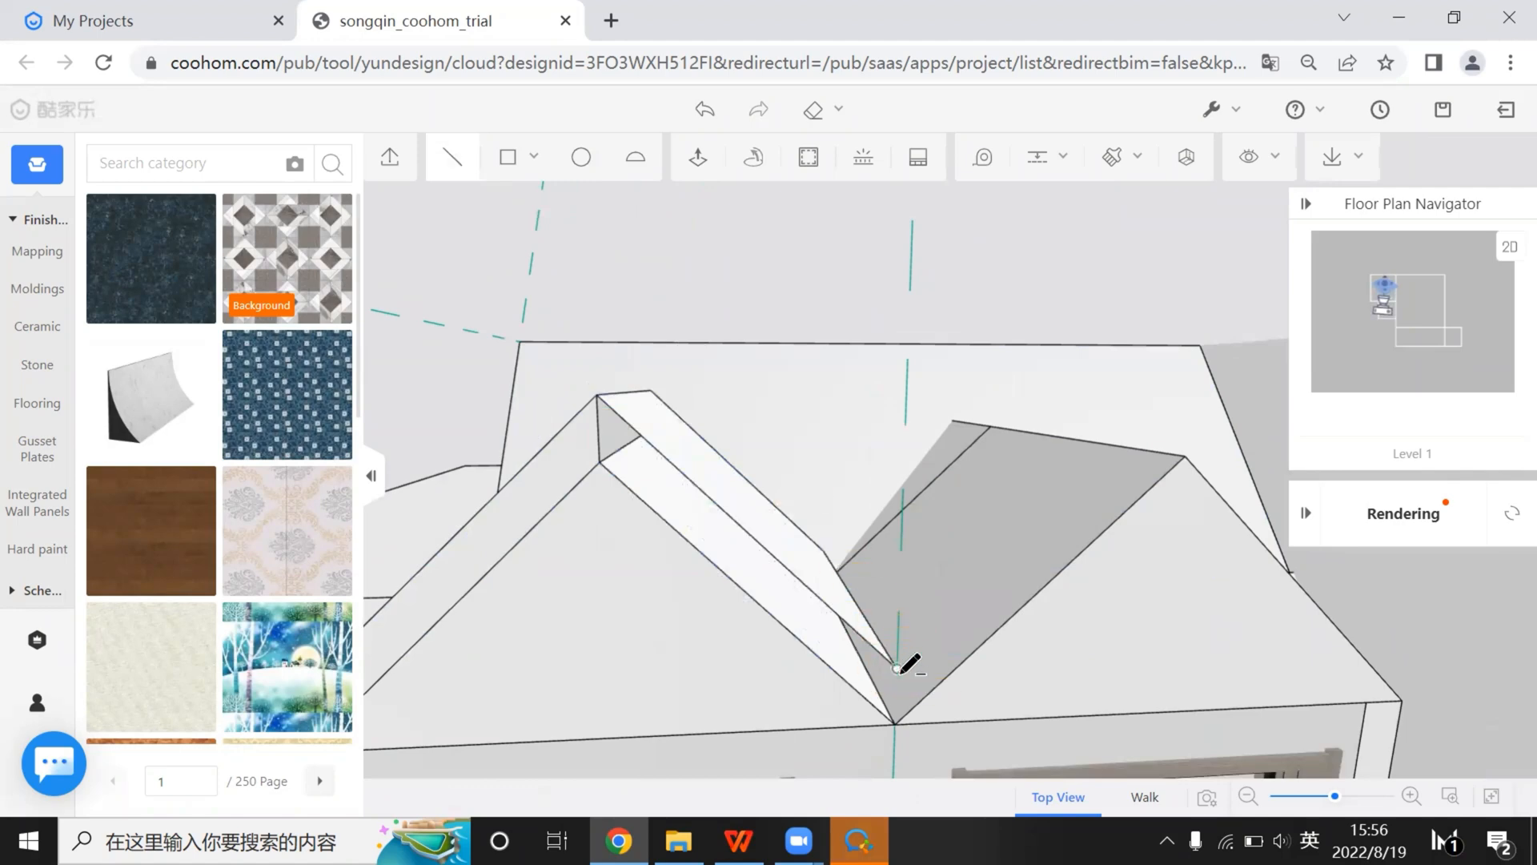
# Draw short vertical lines joining the raised inner slope's front and rear eave corners to the original slope
pyautogui.click(896, 722)
pyautogui.moveTo(731, 618); pyautogui.dragTo(665, 643, button='middle')
pyautogui.click(665, 643)
pyautogui.click(669, 668)
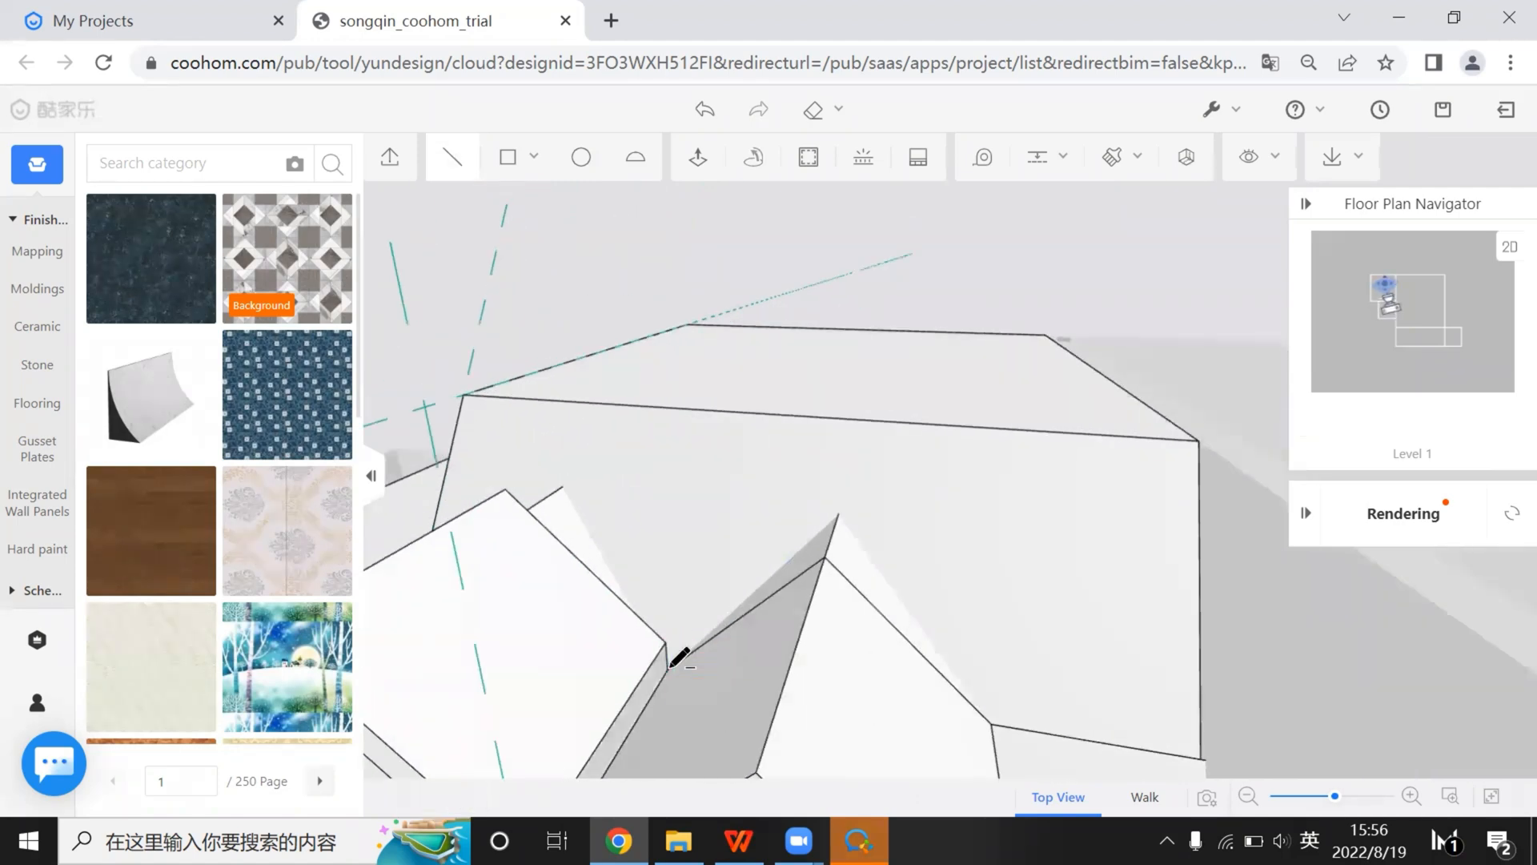
# Push/pull the rear end faces of the thickened outer and inner slopes back into the raised main roof
pyautogui.moveTo(703, 708); pyautogui.dragTo(647, 234, button='middle')
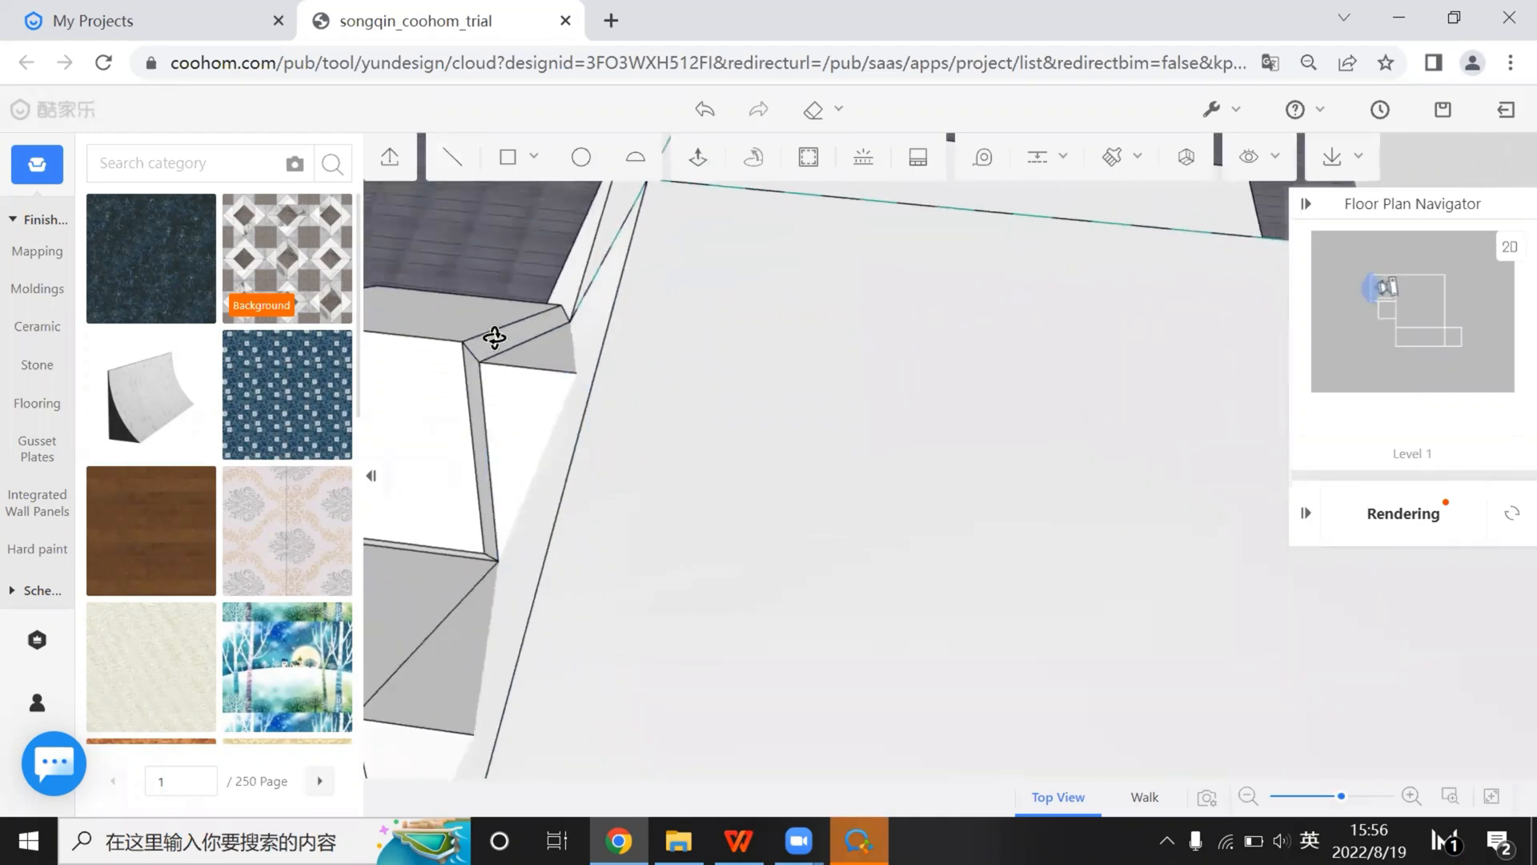
pyautogui.click(512, 351)
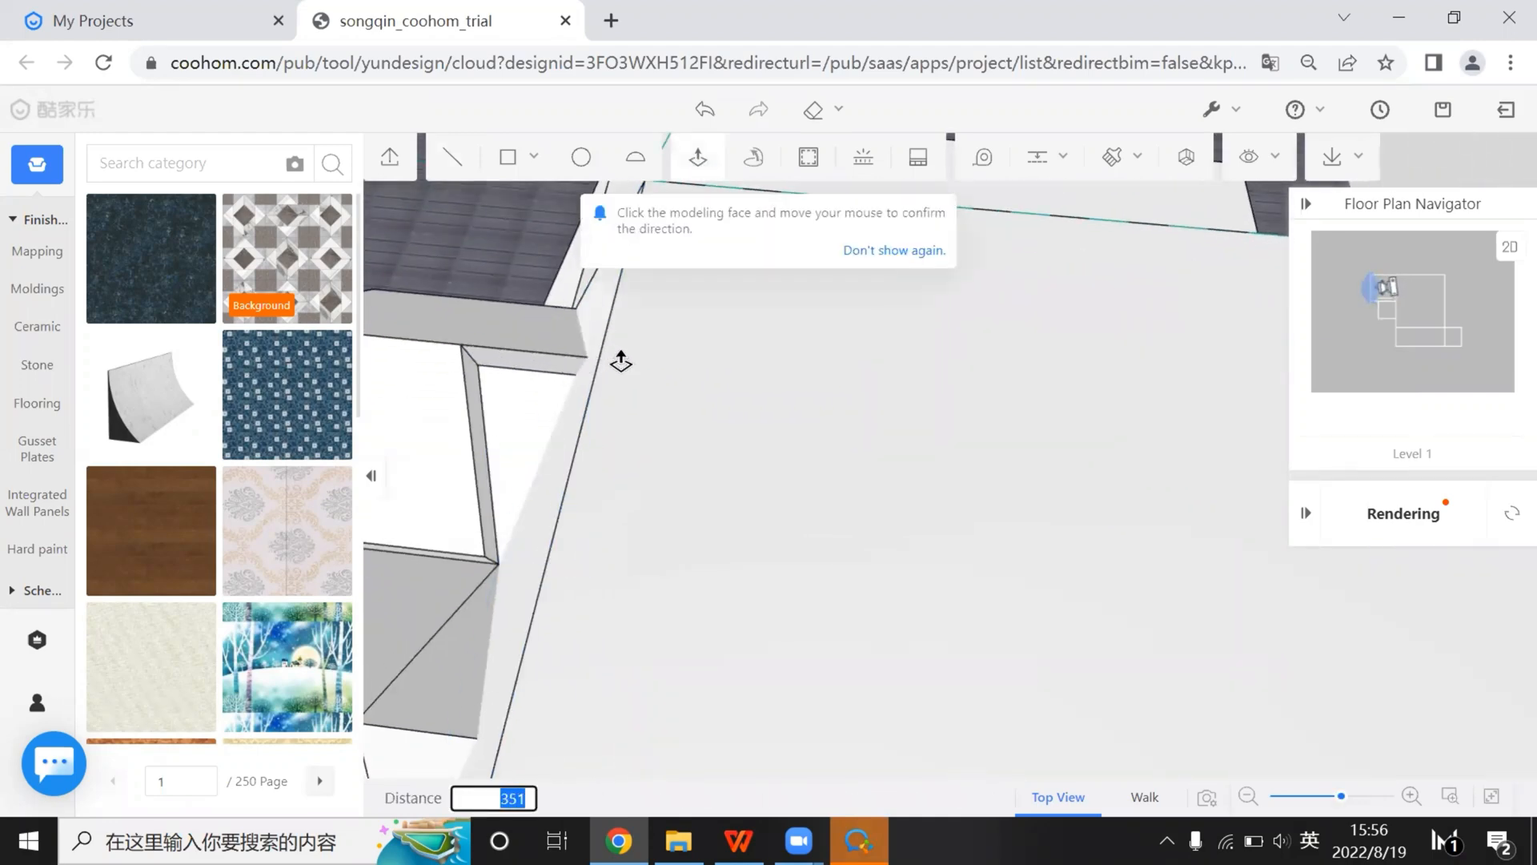
pyautogui.click(481, 411)
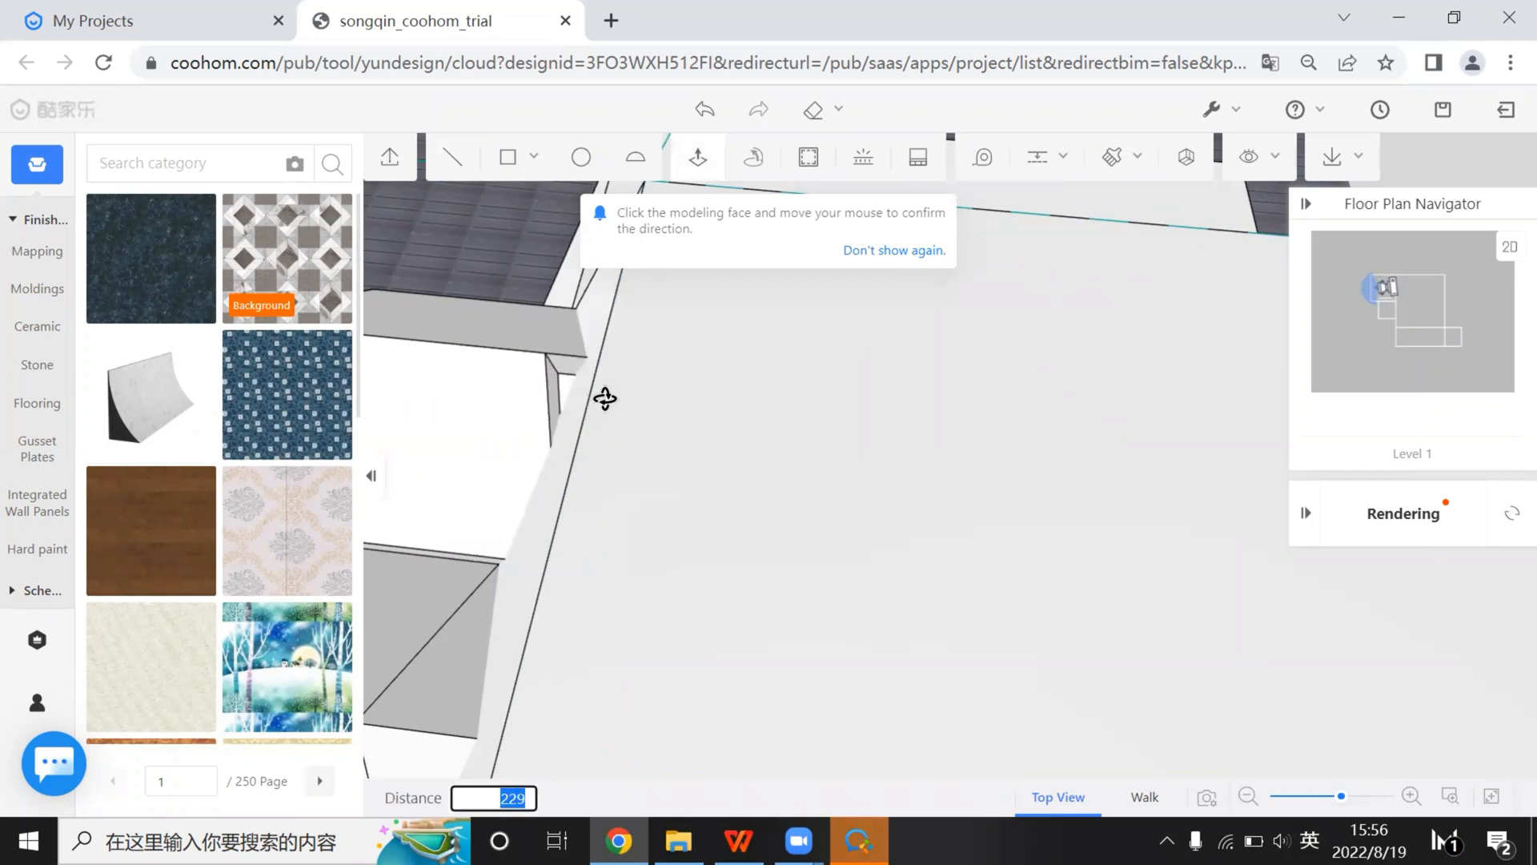
pyautogui.click(605, 398)
# Try to push/pull the front end faces of the thickened gable roof 129 forward past the gable wall
pyautogui.moveTo(497, 522); pyautogui.dragTo(641, 640)
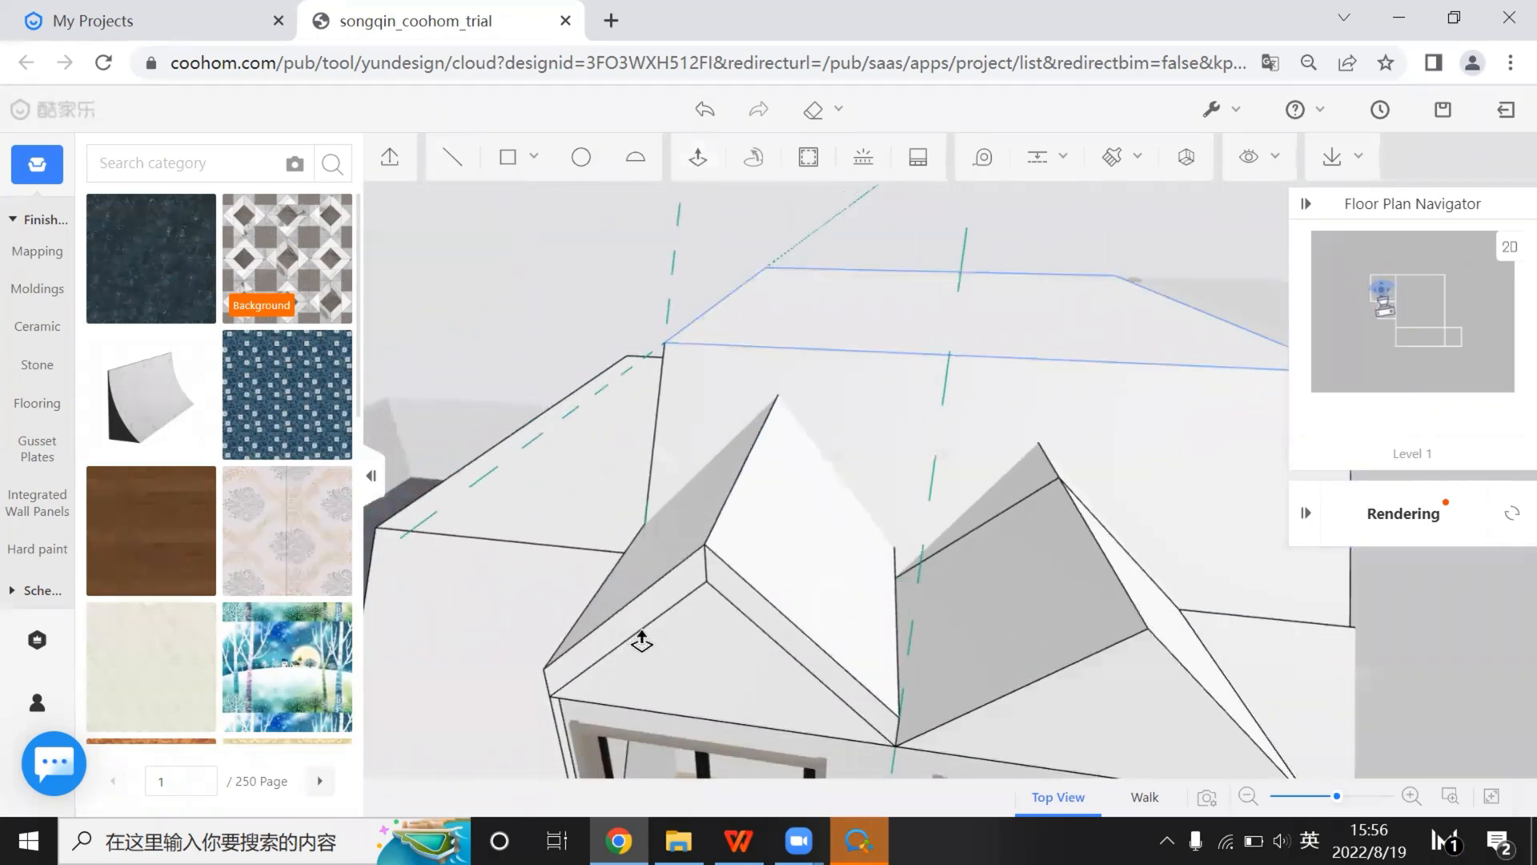
pyautogui.click(641, 641)
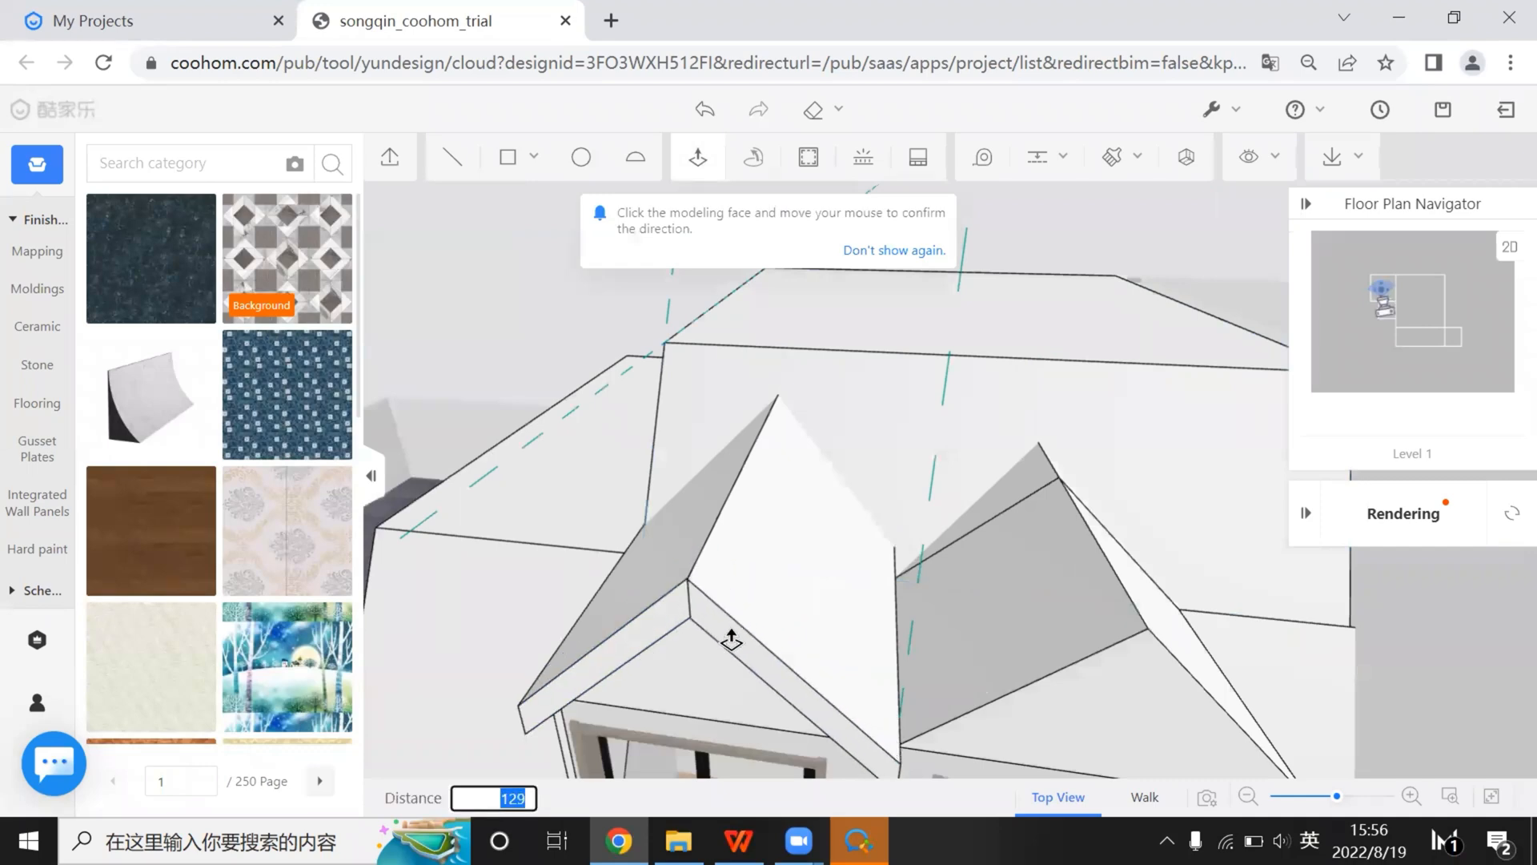
pyautogui.click(714, 643)
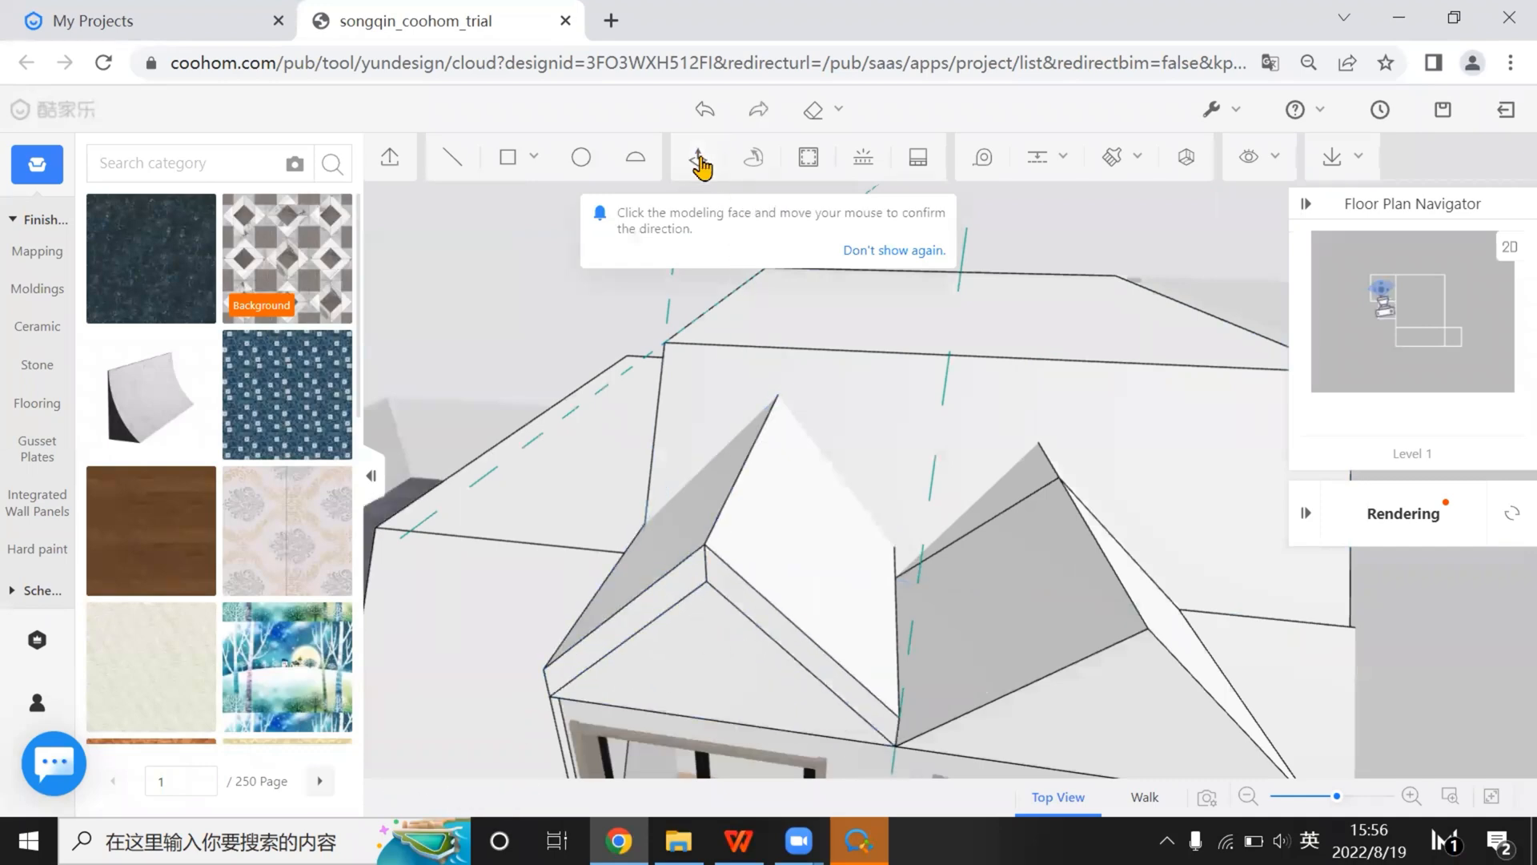
# Push/pull the front end faces of both thickened slopes slightly forward so the roof overhangs the triangular gable
pyautogui.click(699, 160)
pyautogui.click(674, 604)
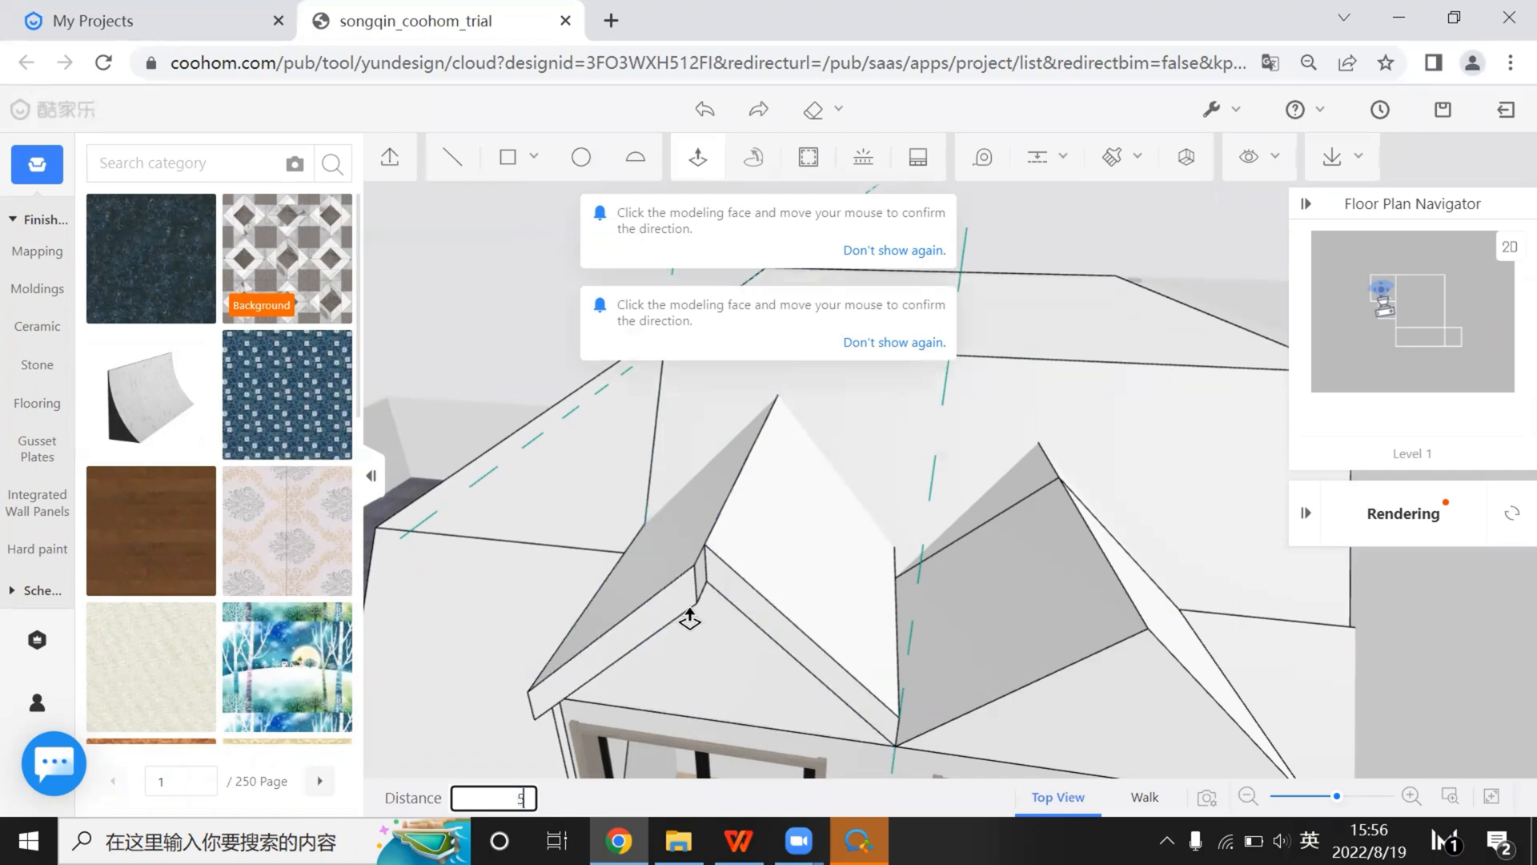
pyautogui.press('Return')
pyautogui.click(775, 629)
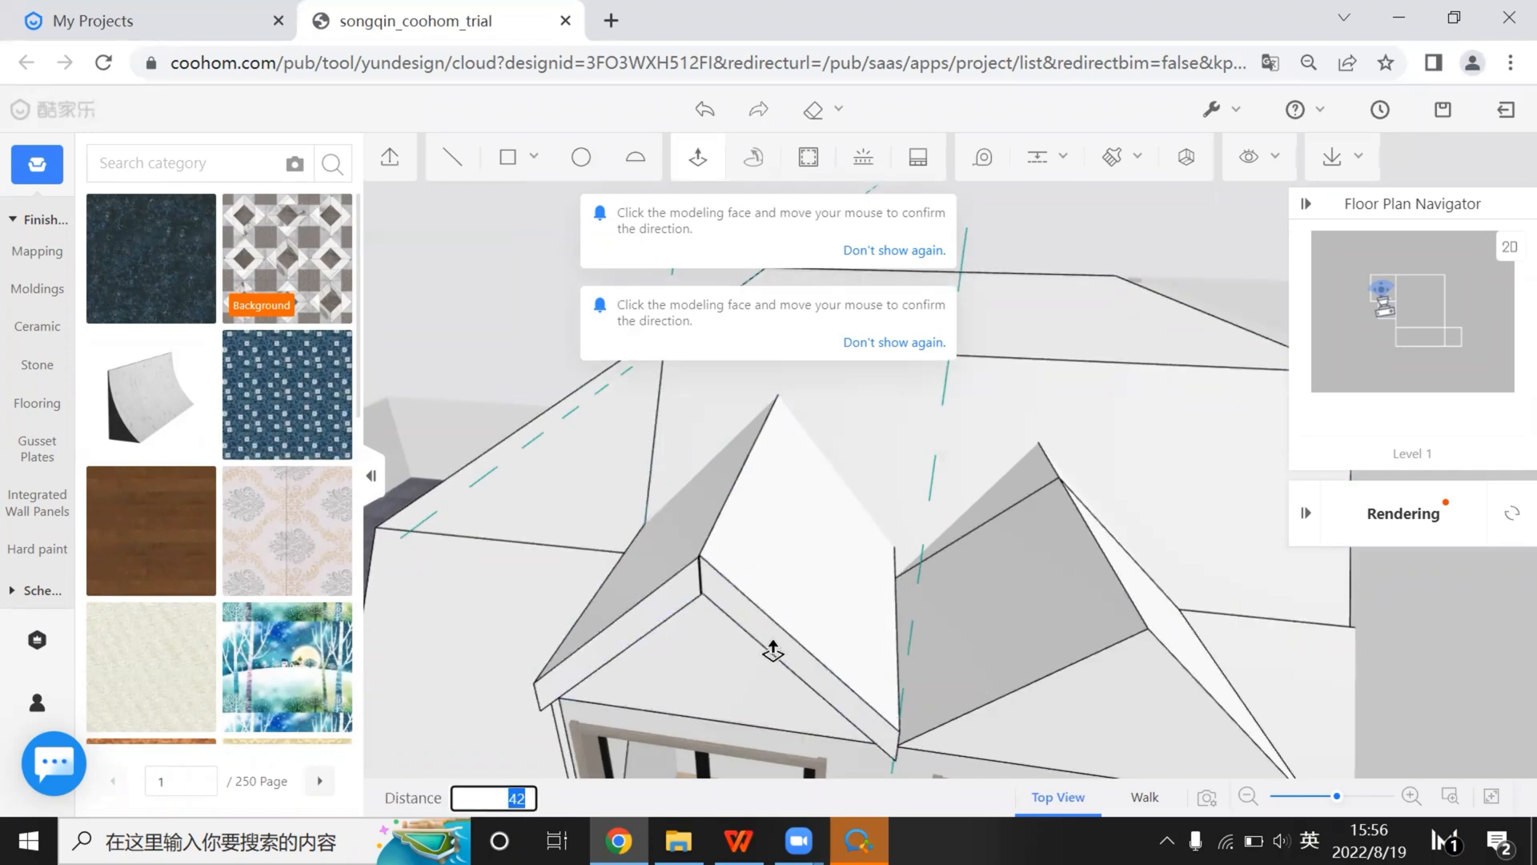
pyautogui.press('Return')
pyautogui.moveTo(748, 656); pyautogui.dragTo(903, 610, button='right')
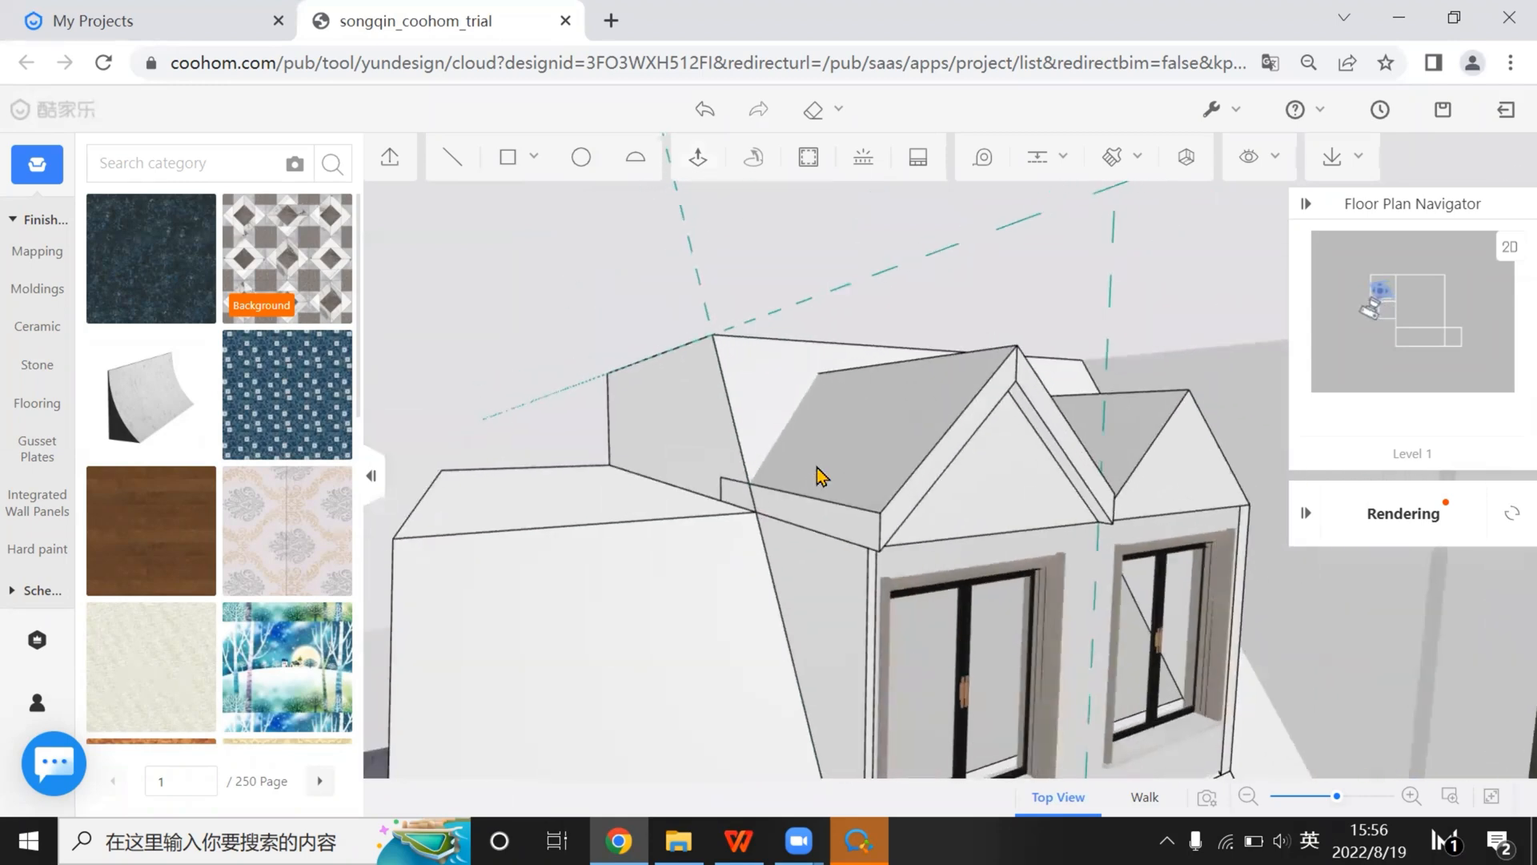
# Try to push/pull the eave side face of the first gable's outer slope outward past the dormer wall
pyautogui.moveTo(819, 472)
pyautogui.mouseDown(button='right')
pyautogui.moveTo(725, 408)
pyautogui.moveTo(817, 477)
pyautogui.moveTo(785, 457)
pyautogui.moveTo(802, 460)
pyautogui.mouseUp(button='right')
pyautogui.click(708, 162)
pyautogui.scroll(3, 806, 450)
pyautogui.click(804, 464)
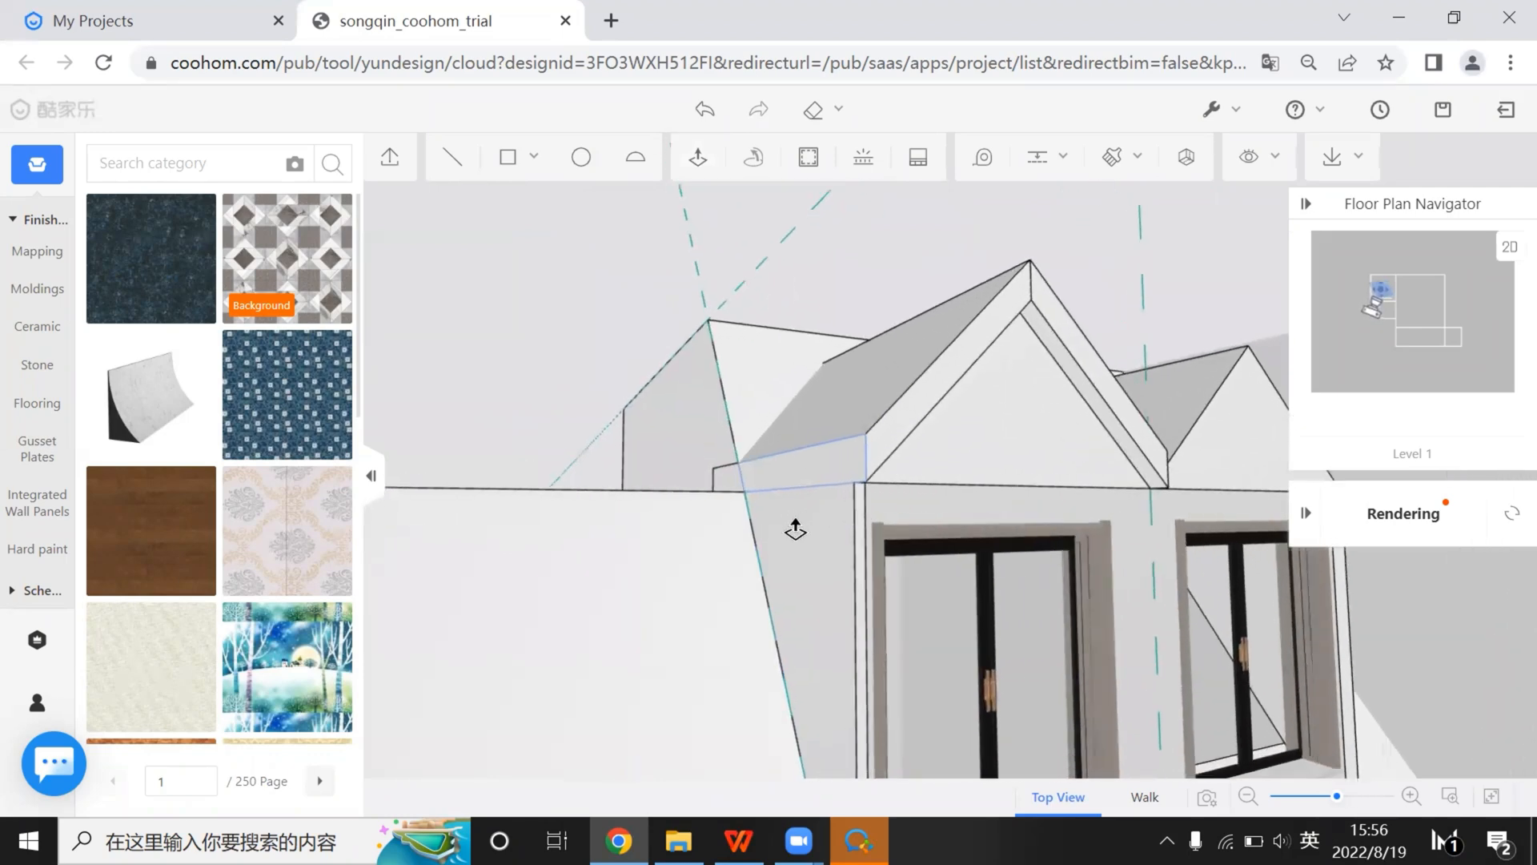
pyautogui.click(794, 527)
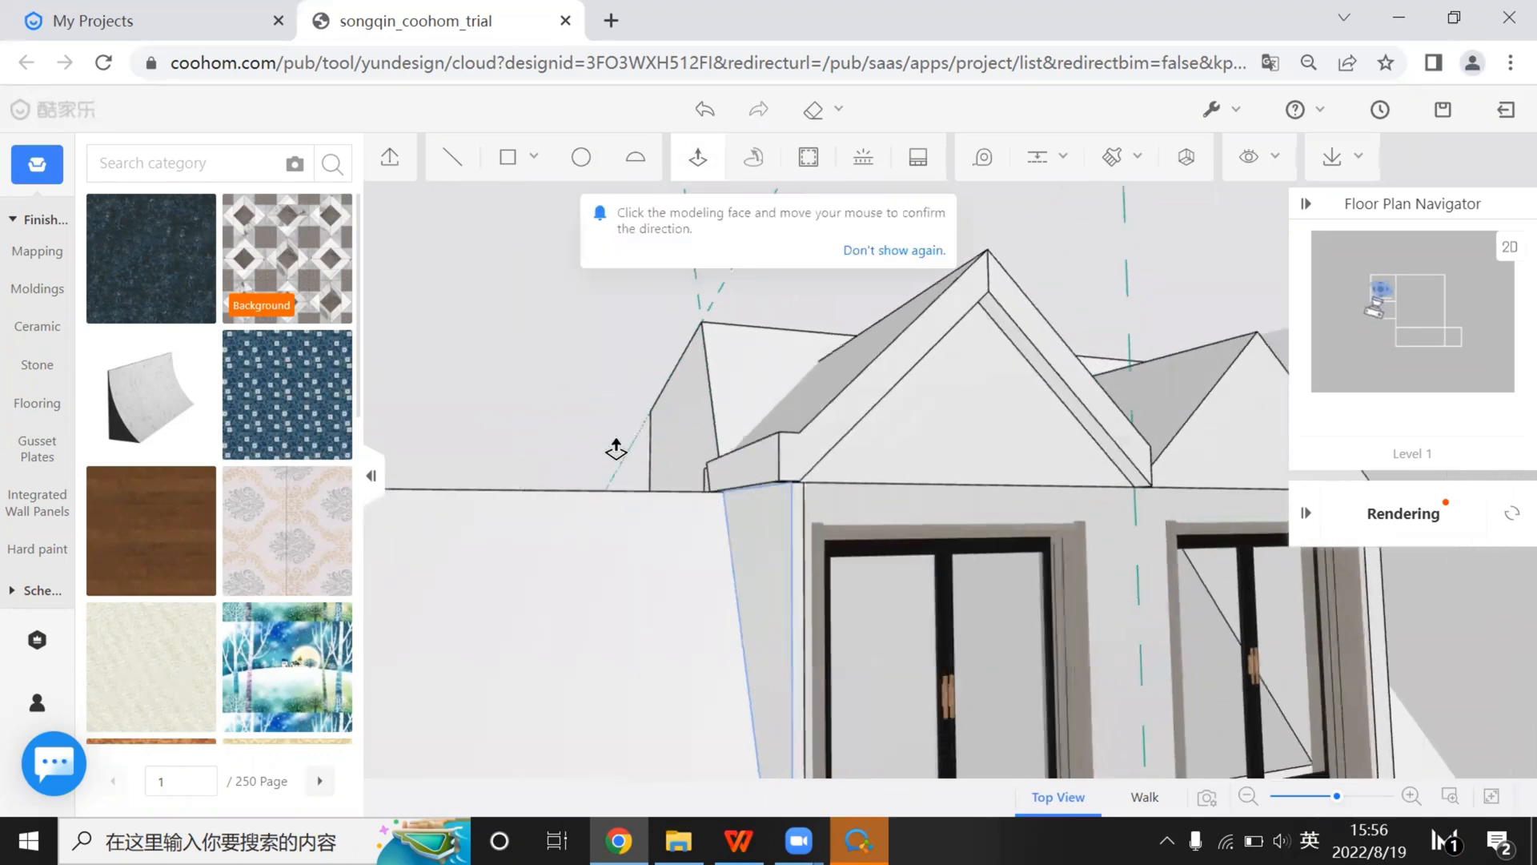
pyautogui.moveTo(616, 449); pyautogui.dragTo(788, 443, button='right')
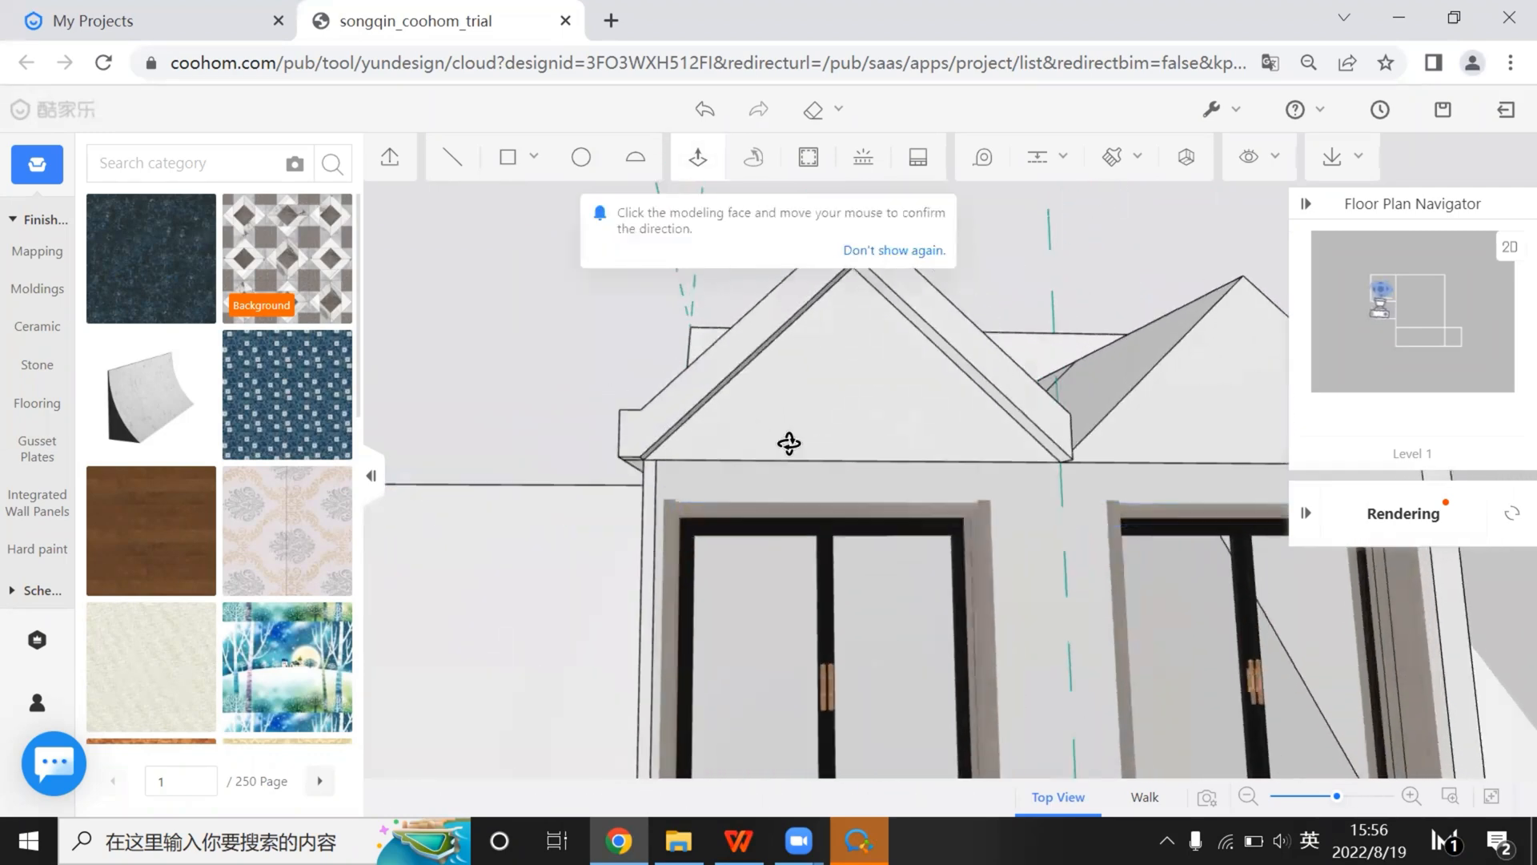
pyautogui.moveTo(879, 494); pyautogui.dragTo(882, 446, button='right')
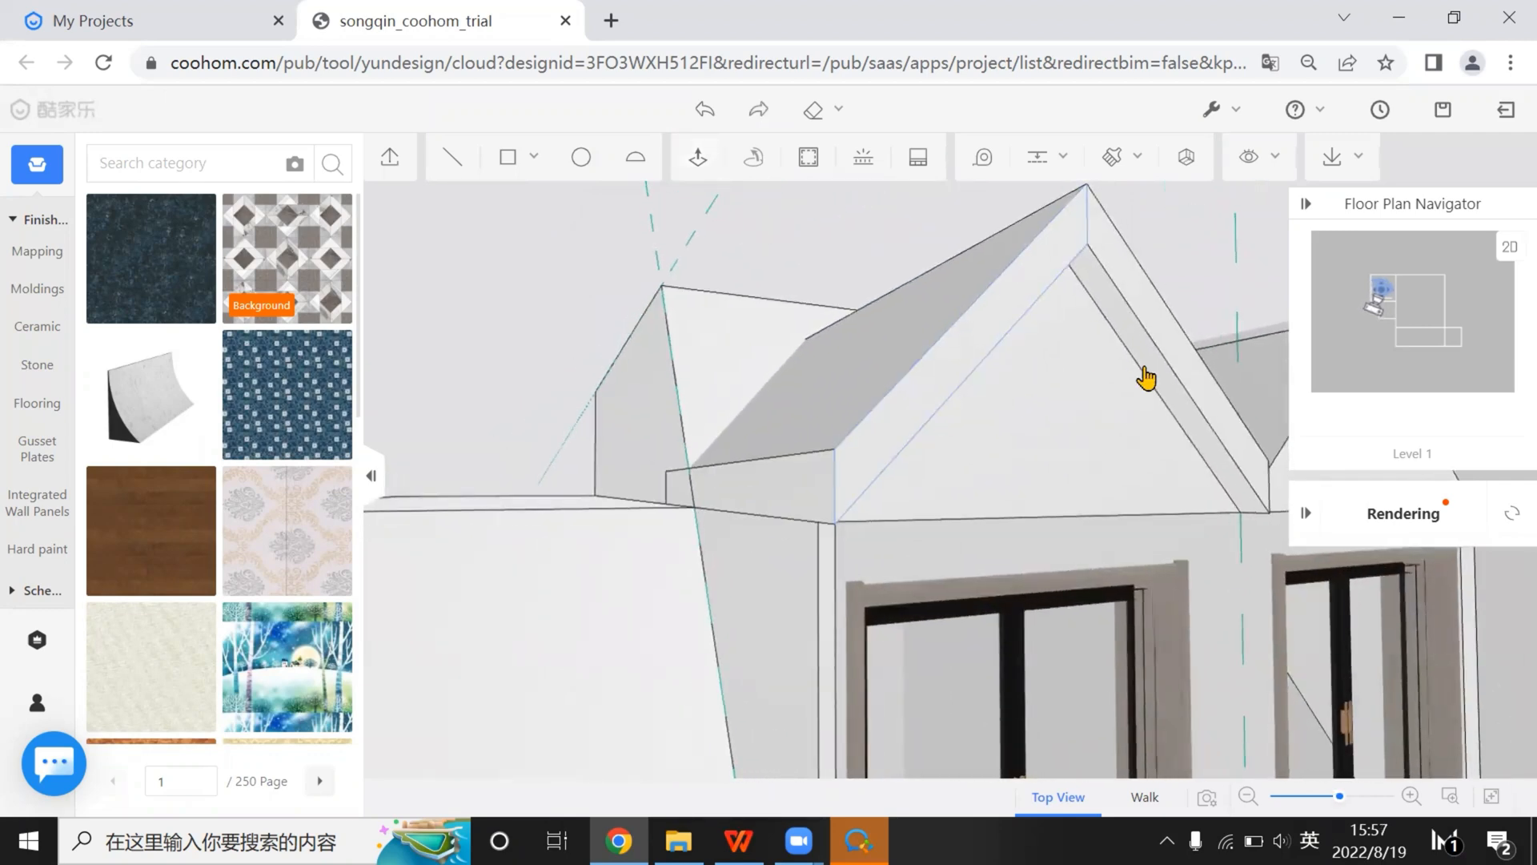
# Copy the outer slope's front end face down past the eave and trim it with a vertical line to a short overhang piece
pyautogui.click(1085, 245)
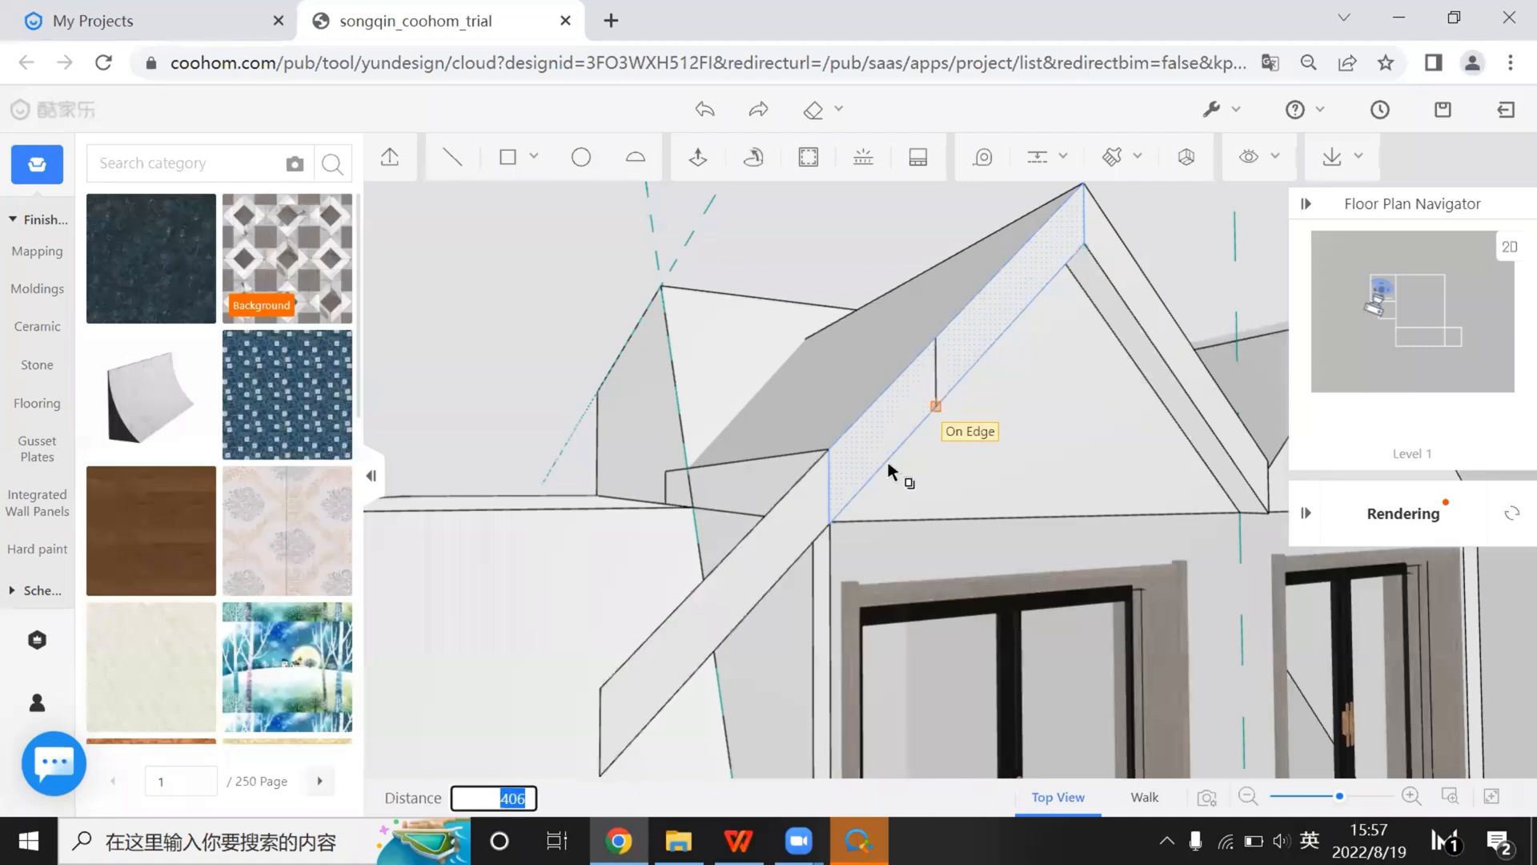
pyautogui.click(834, 527)
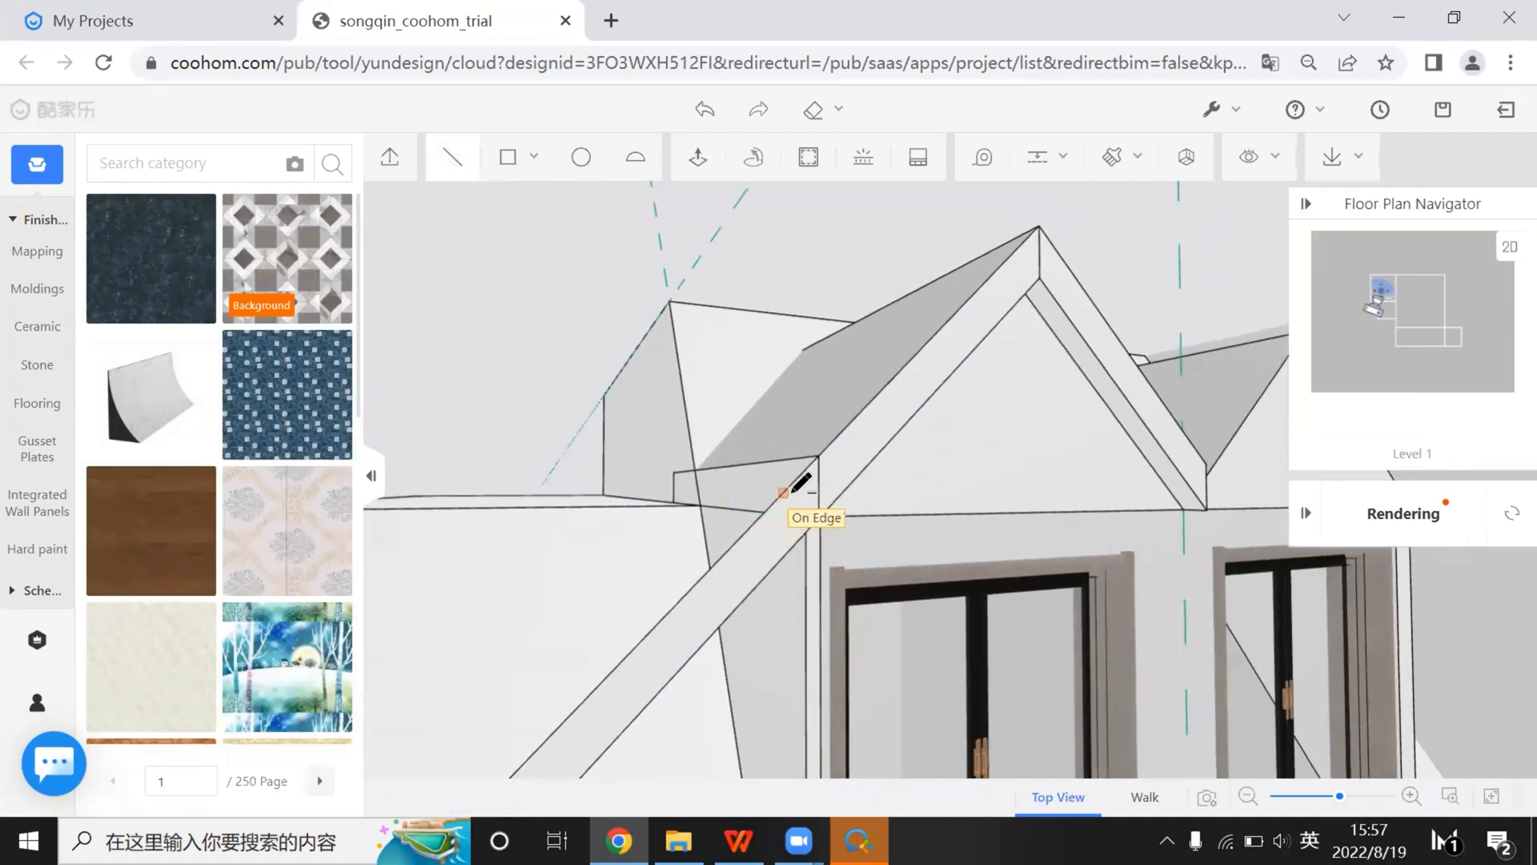
pyautogui.press('Escape')
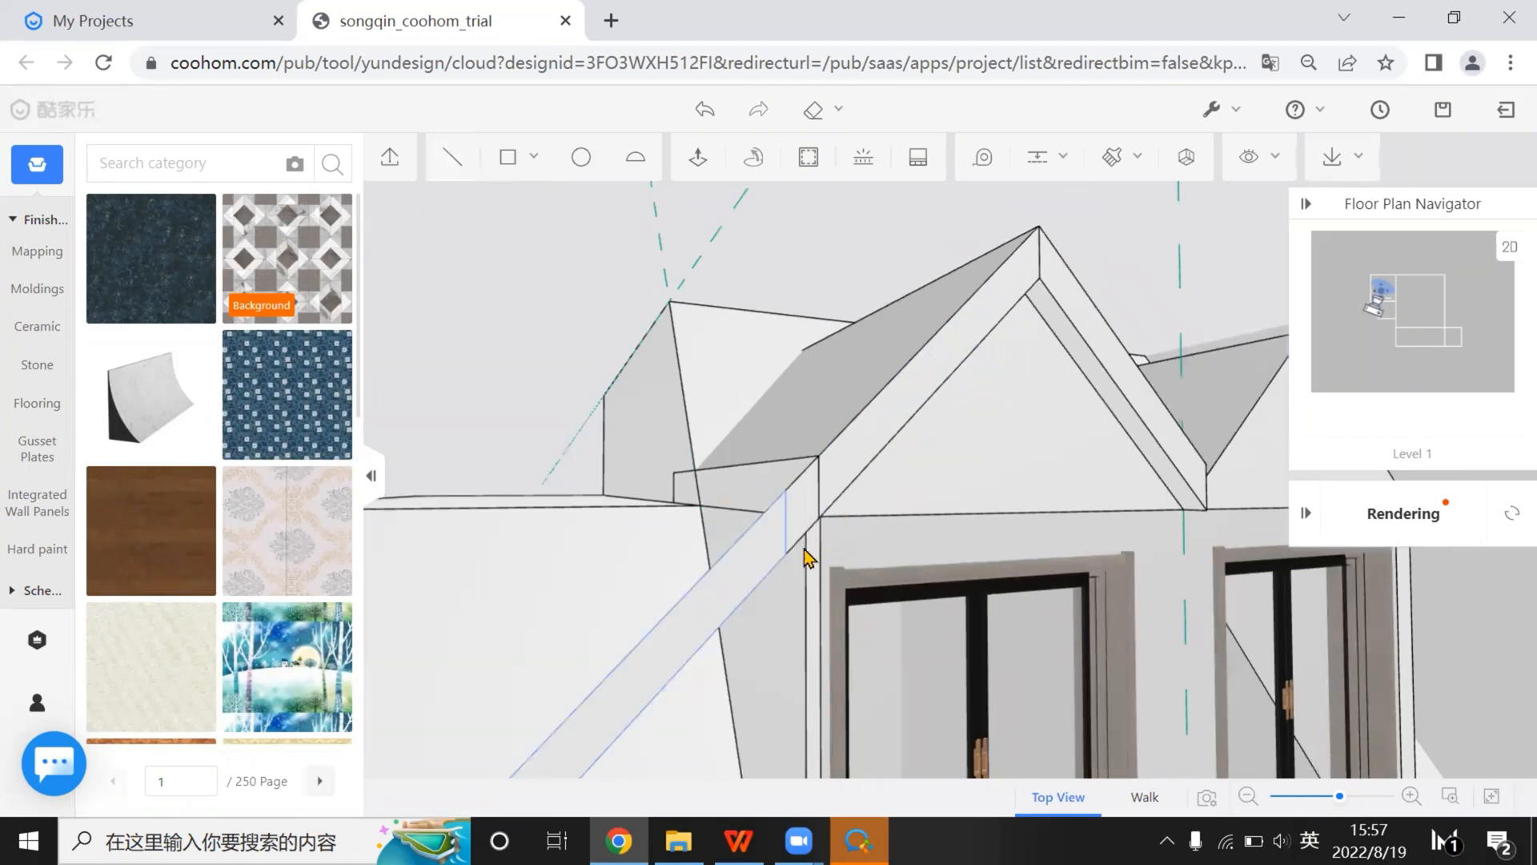
pyautogui.click(809, 556)
pyautogui.click(1194, 476)
pyautogui.moveTo(852, 597); pyautogui.dragTo(902, 600)
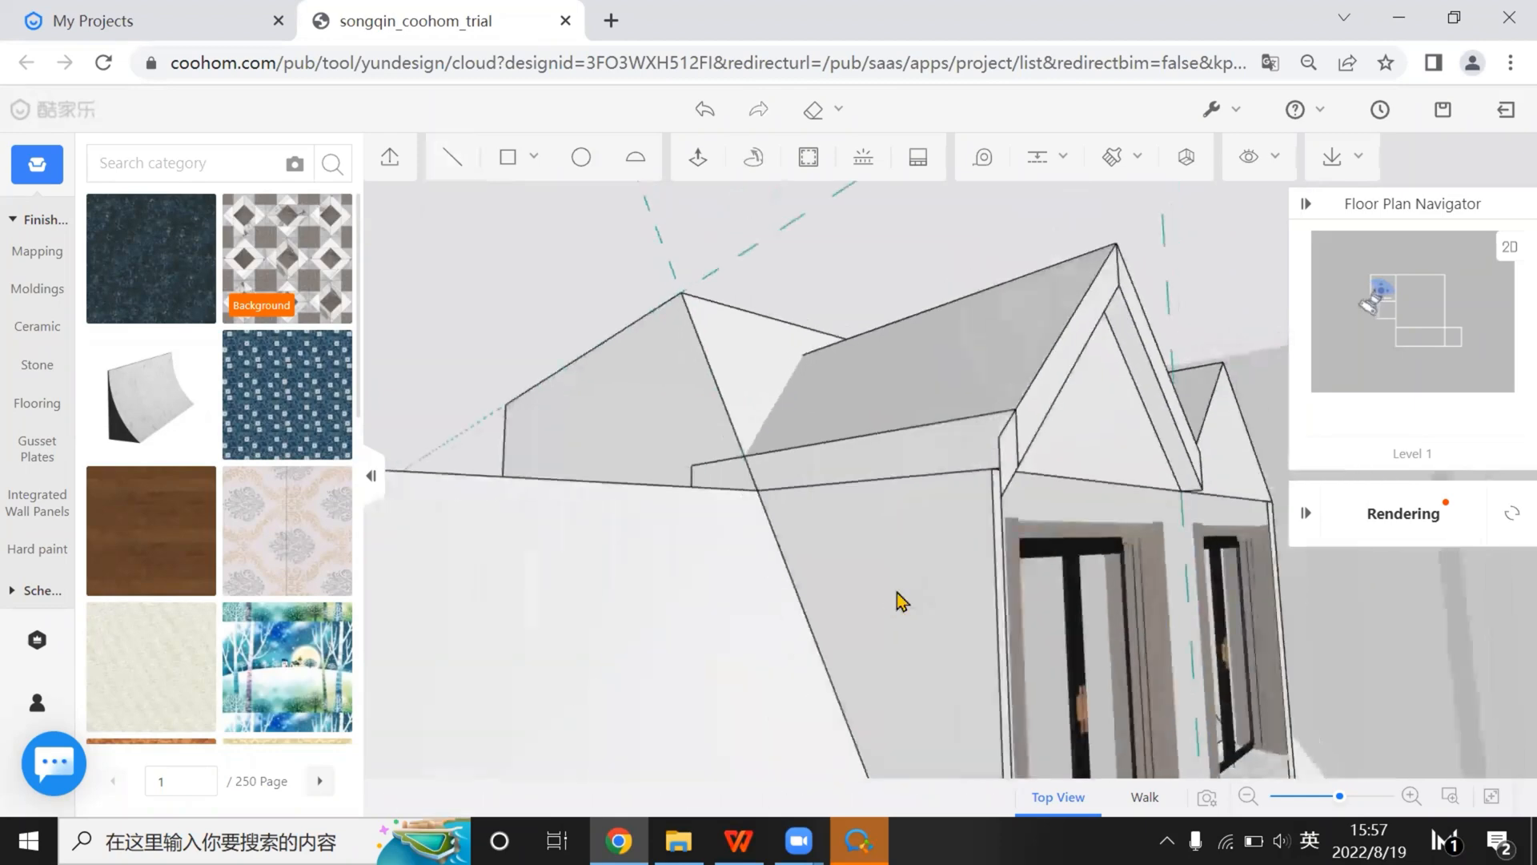
# Push/pull the short overhang piece backward along the first gable's outer eave to the raised main roof
pyautogui.click(692, 164)
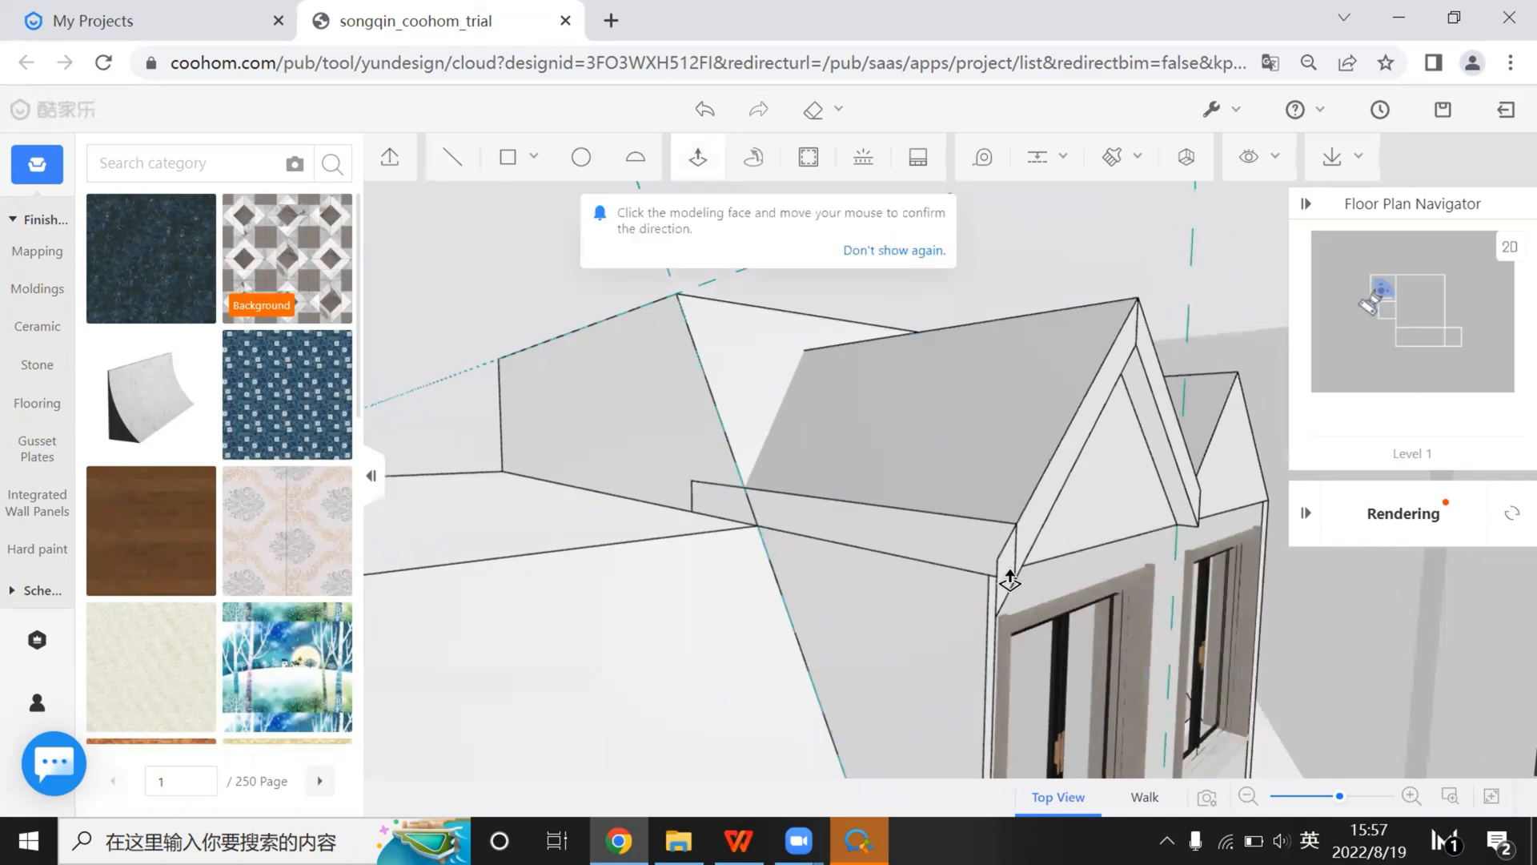
pyautogui.click(993, 573)
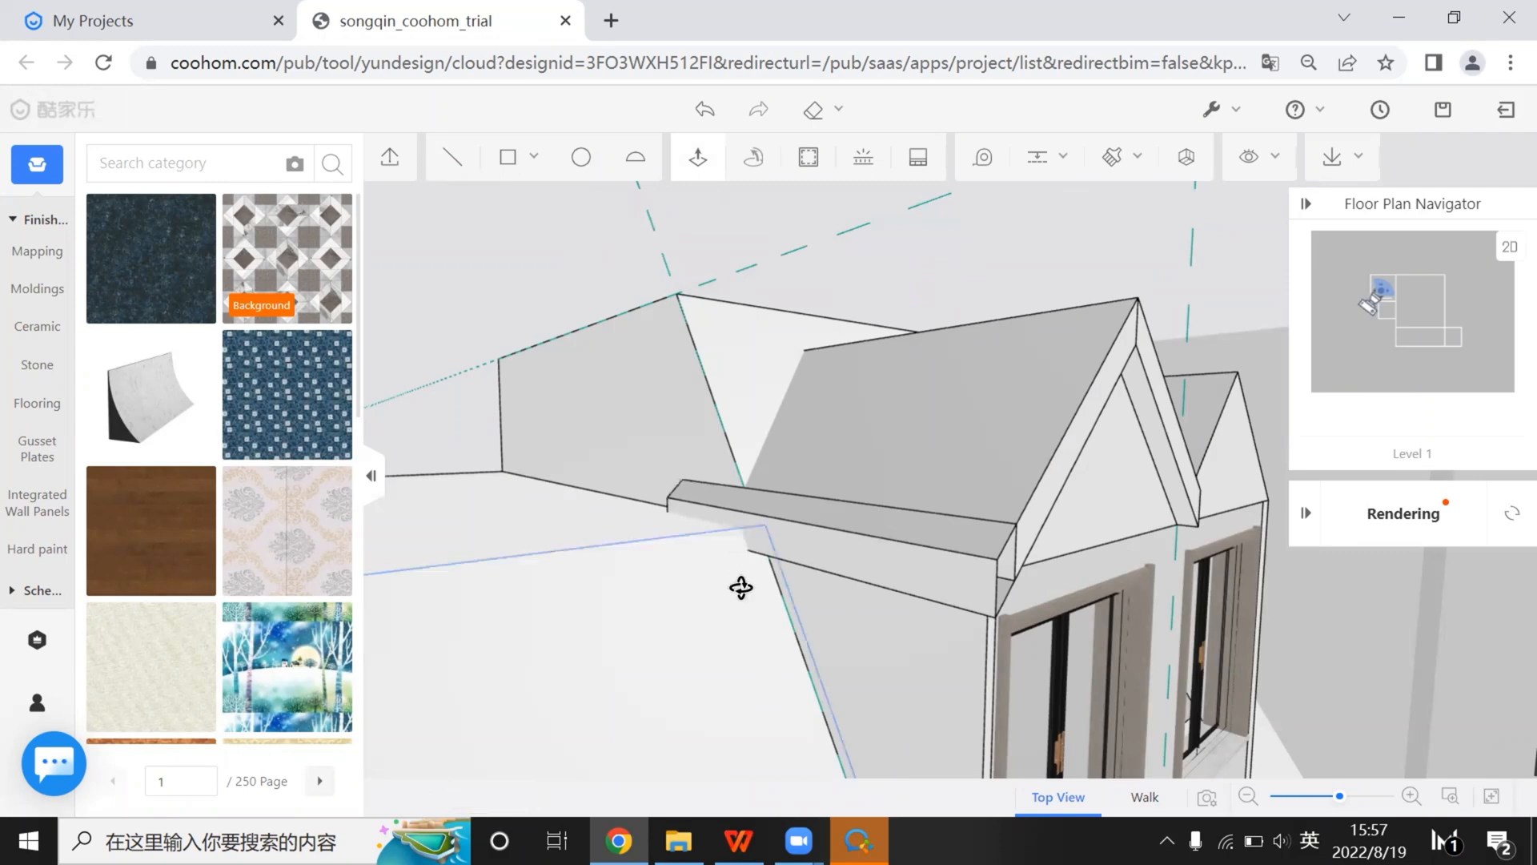
pyautogui.click(450, 158)
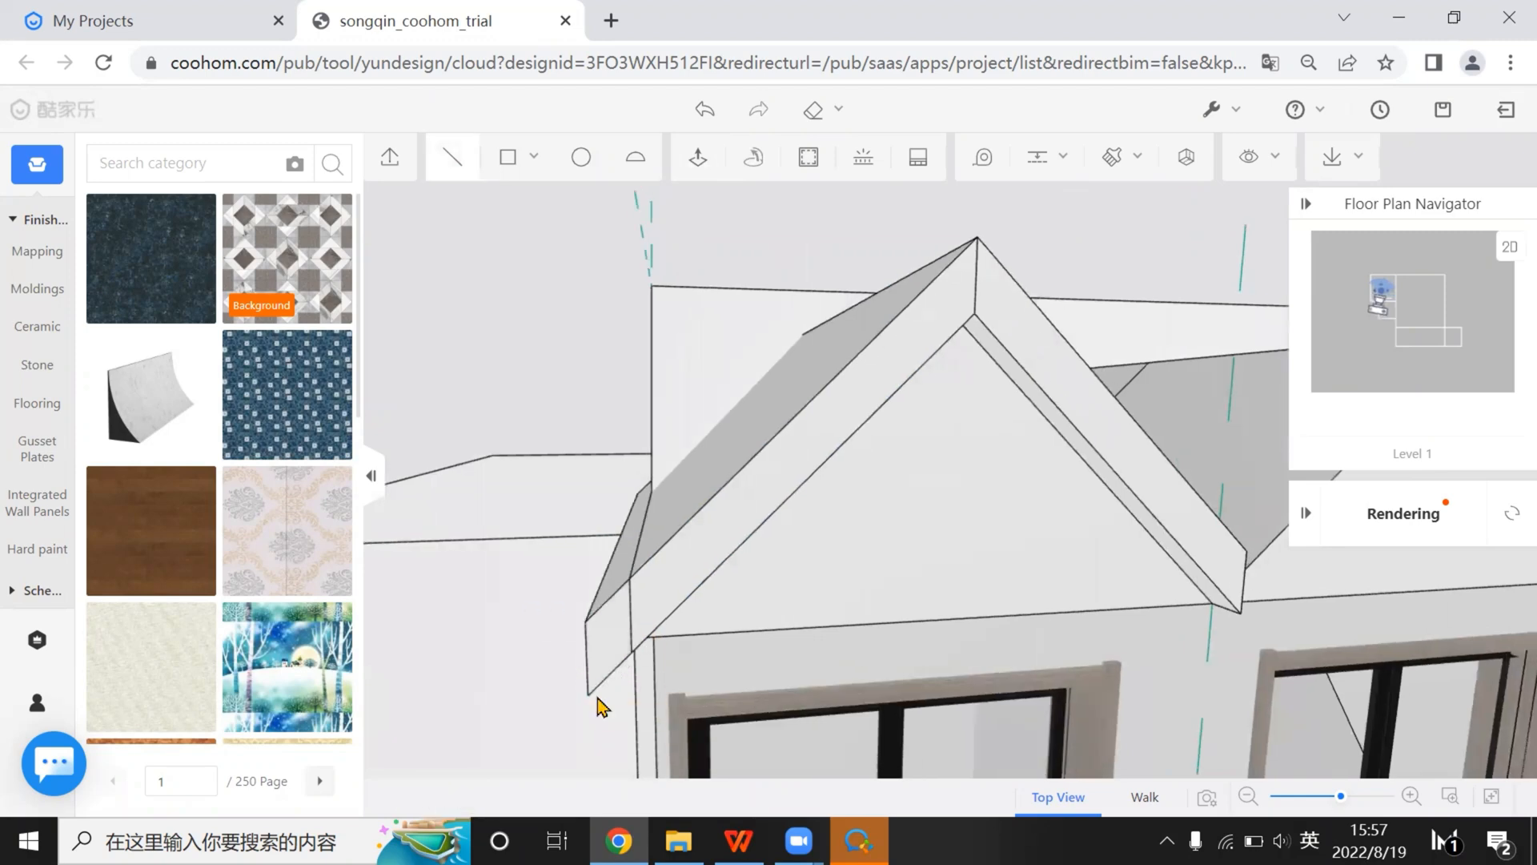
pyautogui.press('Escape')
# Duplicate the first gable's thickened roof faces, without the eave overhang piece, and place the copy along the X axis on the second gable
pyautogui.scroll(-4, 718, 632)
pyautogui.moveTo(717, 632); pyautogui.dragTo(749, 547)
pyautogui.moveTo(1090, 535); pyautogui.dragTo(1017, 538)
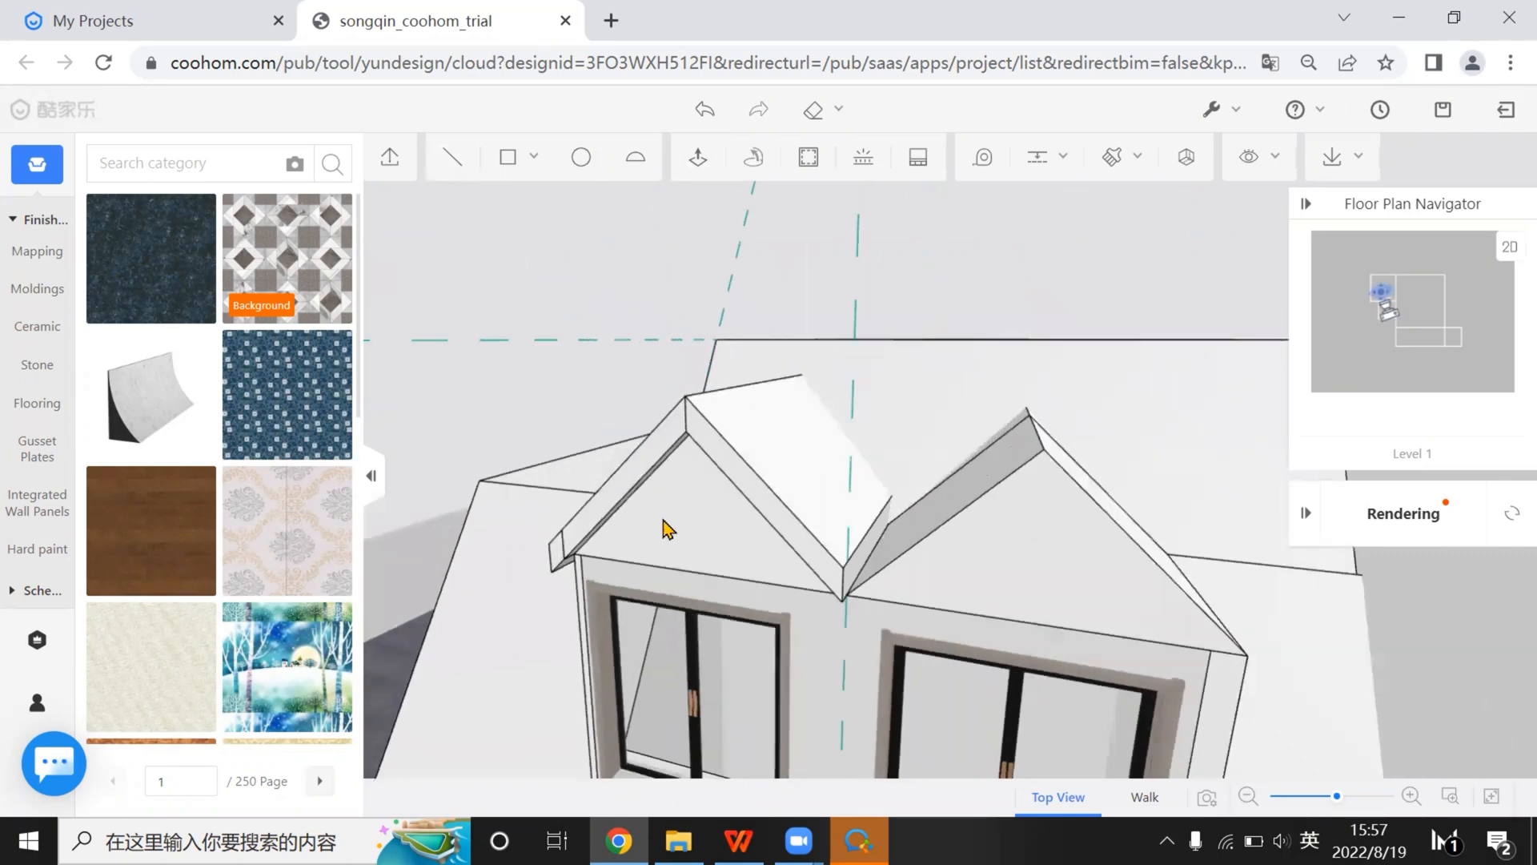
pyautogui.moveTo(664, 521); pyautogui.dragTo(630, 514)
pyautogui.scroll(2, 890, 541)
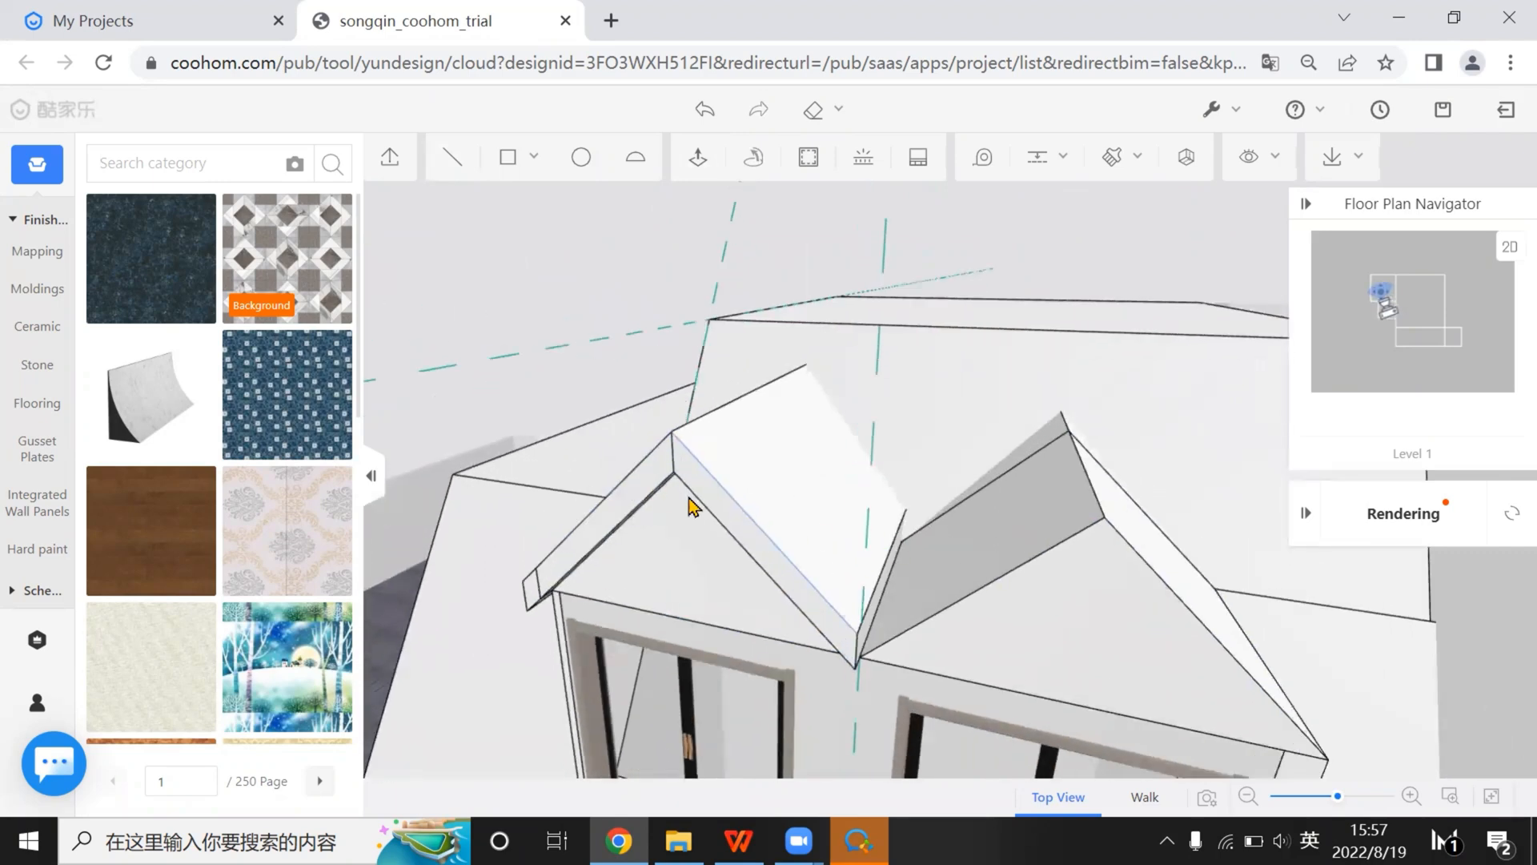
pyautogui.moveTo(752, 565); pyautogui.dragTo(964, 488)
pyautogui.moveTo(779, 566); pyautogui.dragTo(884, 643)
pyautogui.scroll(2, 753, 544)
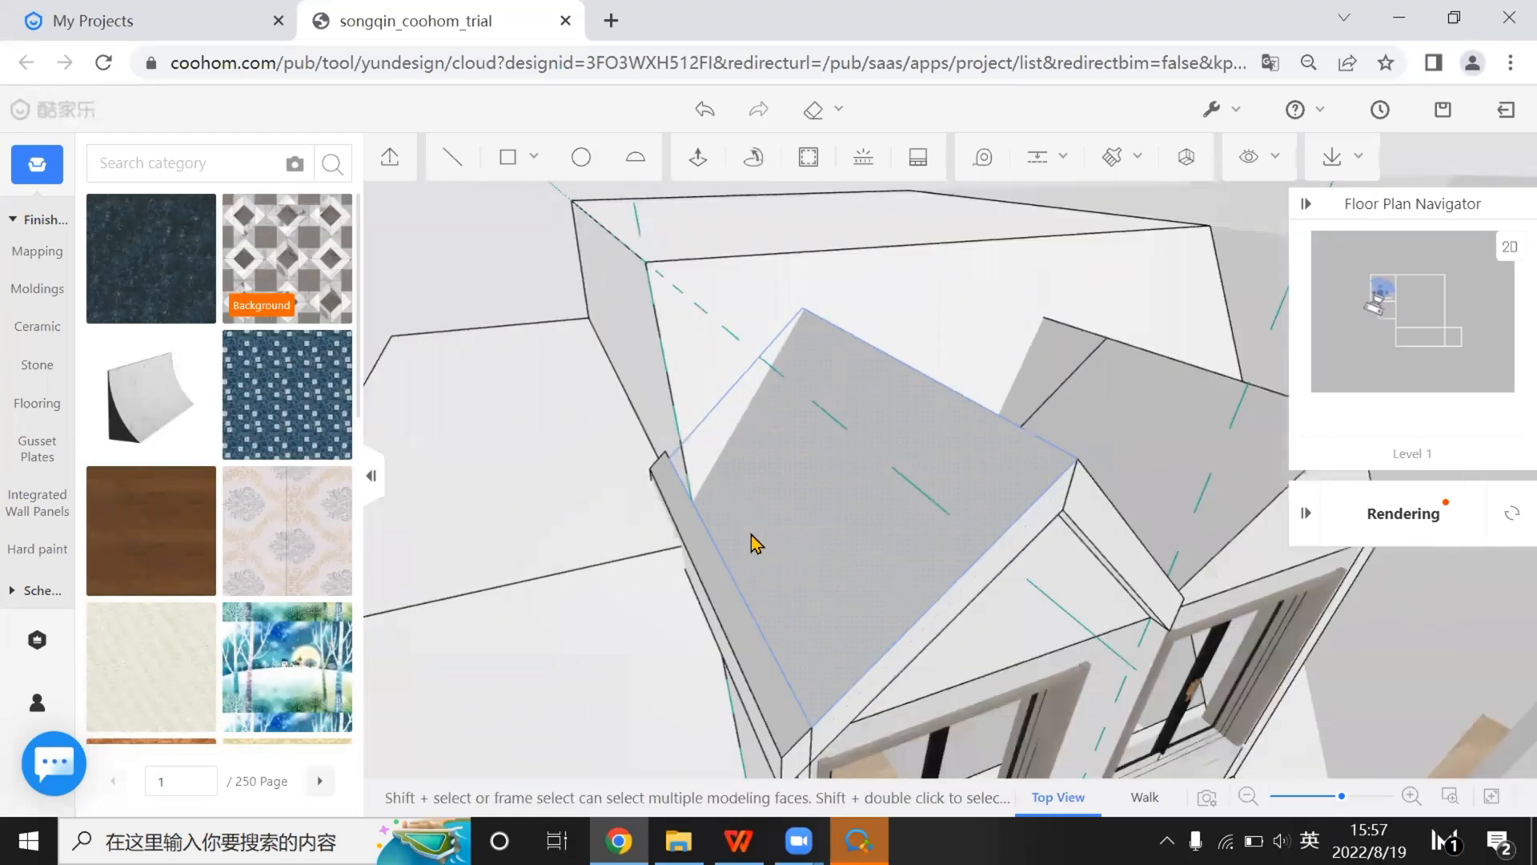
pyautogui.click(937, 599)
pyautogui.moveTo(936, 599); pyautogui.dragTo(721, 424)
pyautogui.click(745, 478)
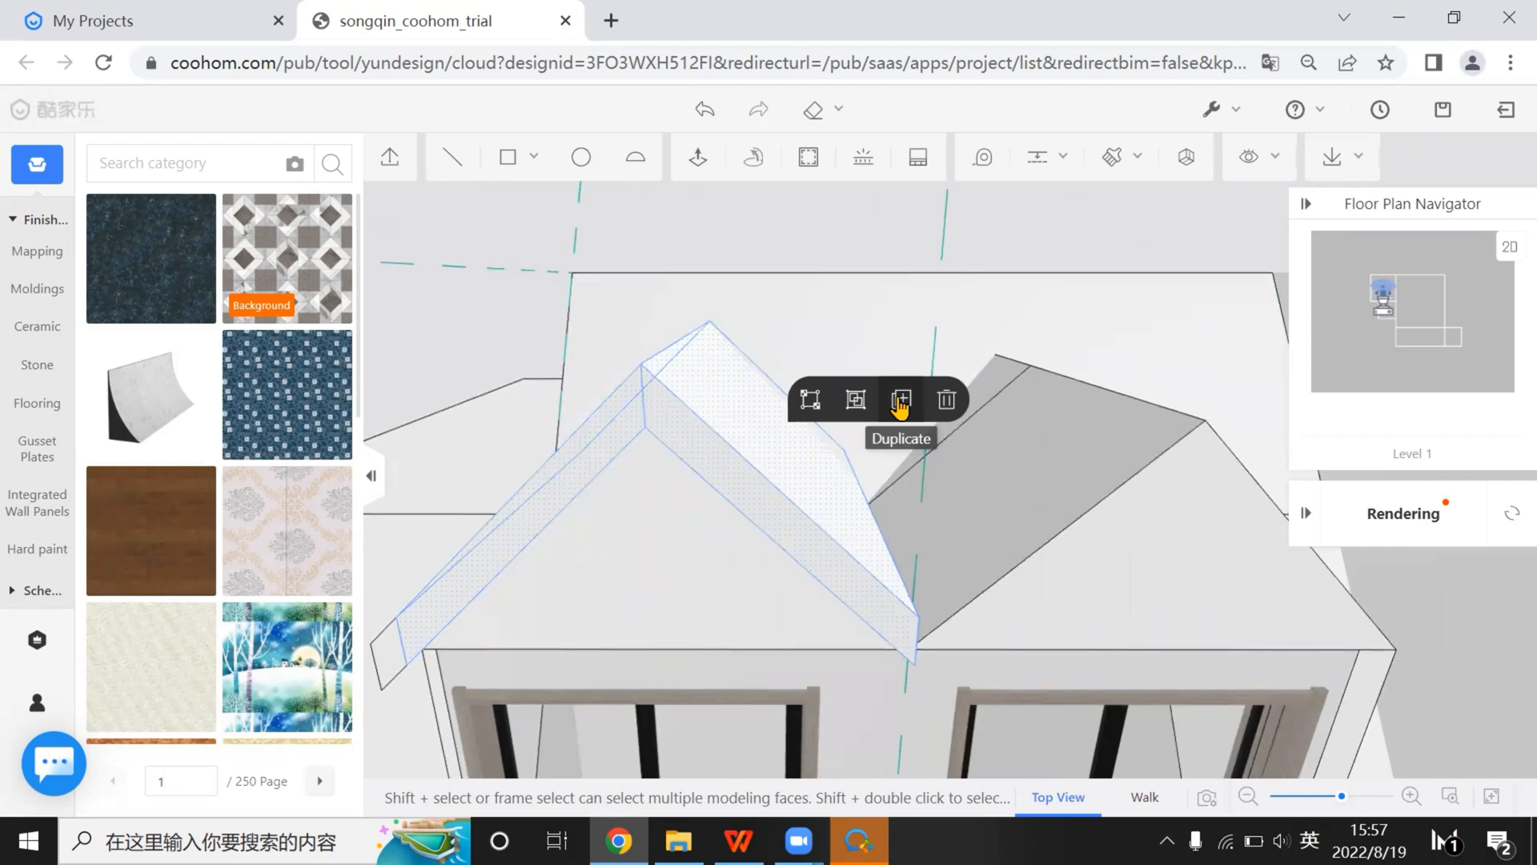
pyautogui.moveTo(727, 584); pyautogui.dragTo(702, 250, button='right')
pyautogui.scroll(1, 767, 229)
pyautogui.scroll(1, 767, 234)
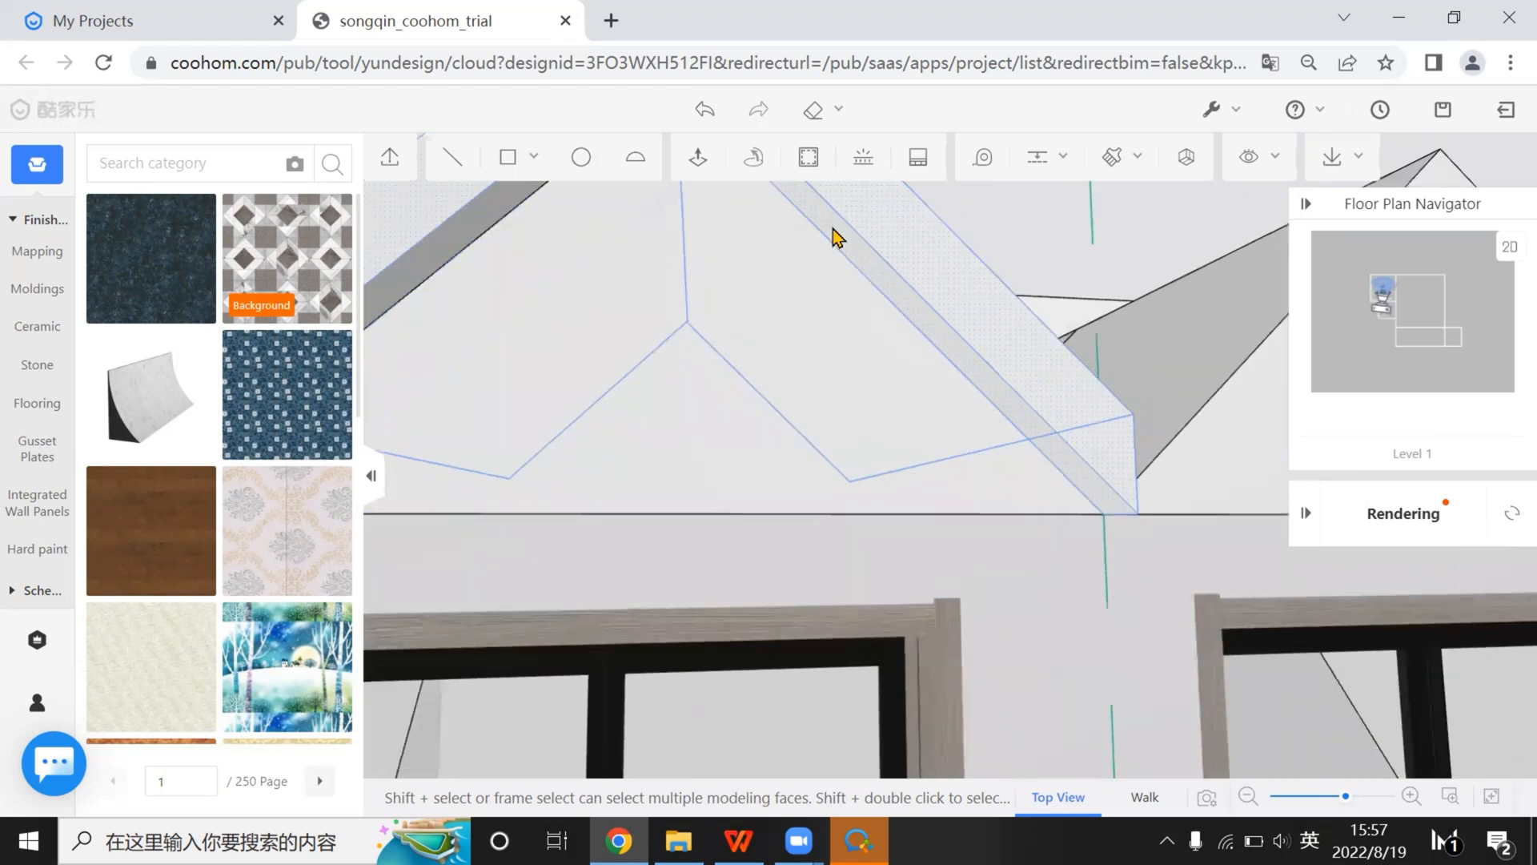
pyautogui.scroll(-2, 472, 232)
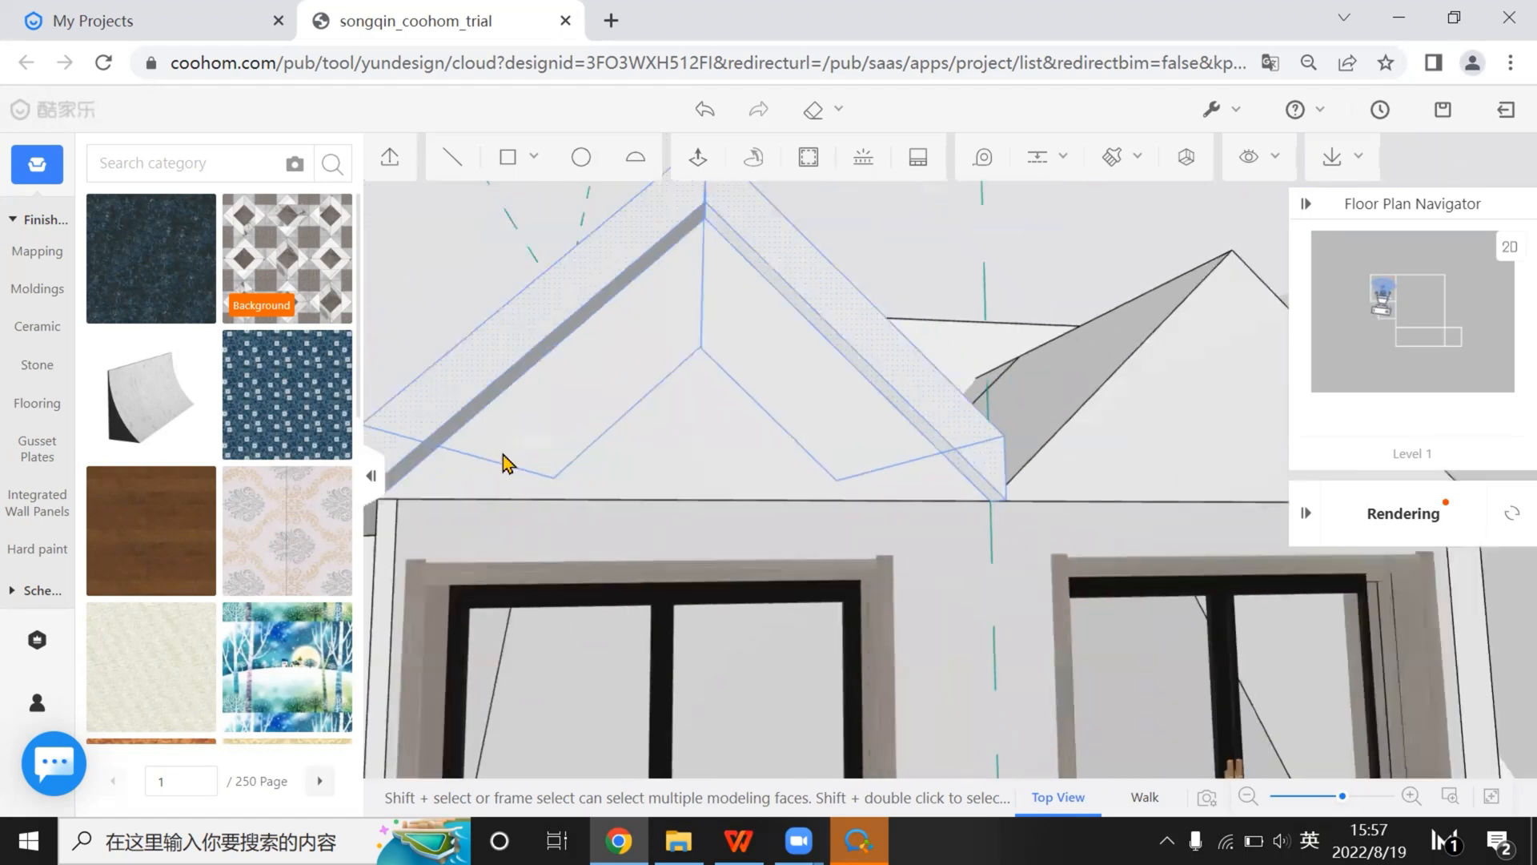
pyautogui.moveTo(518, 444); pyautogui.dragTo(623, 217, button='right')
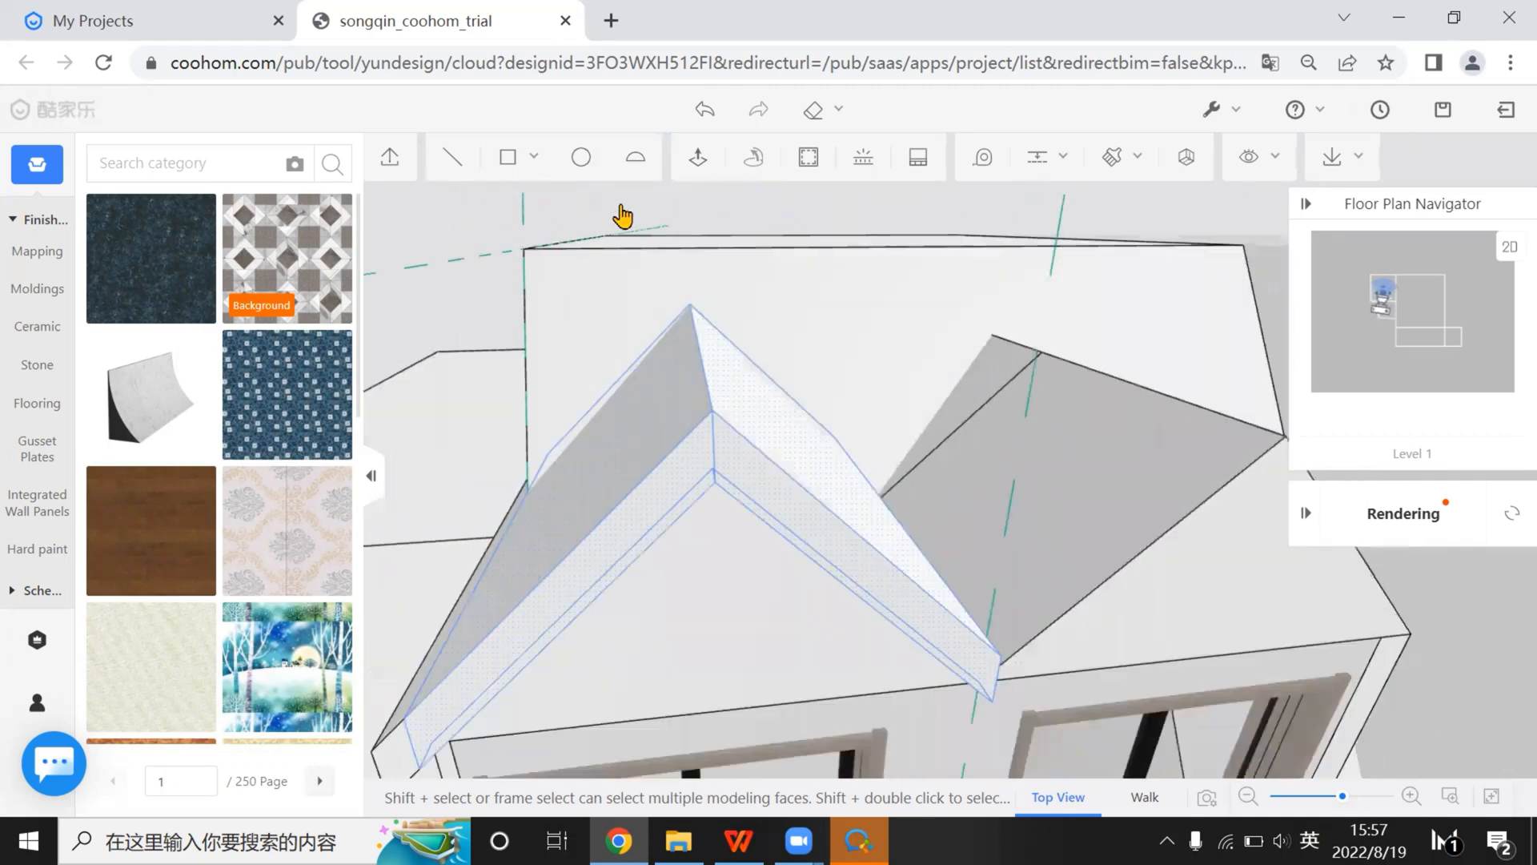
pyautogui.click(629, 206)
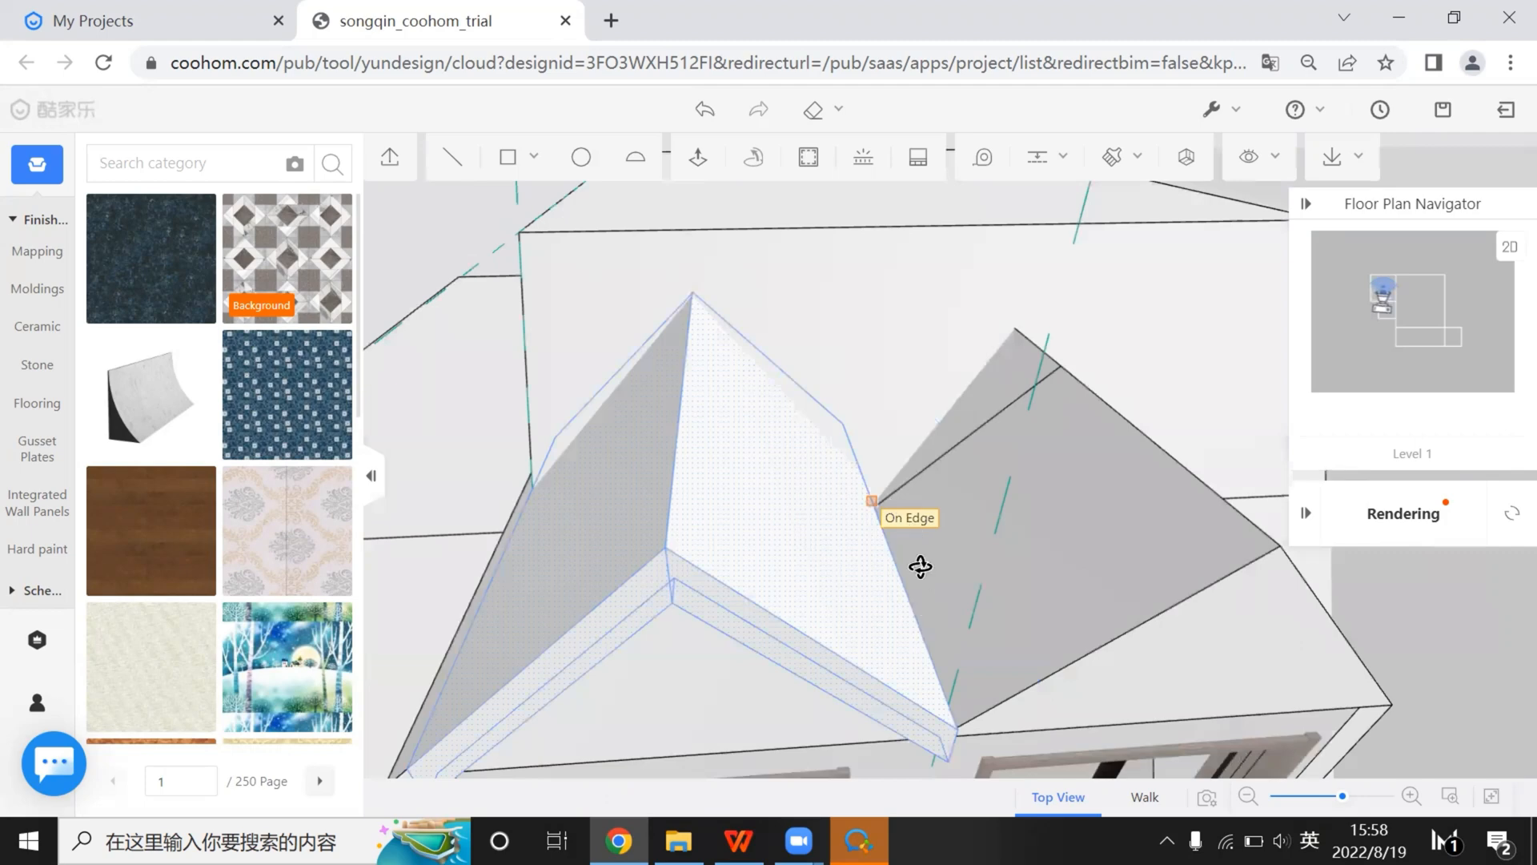
pyautogui.scroll(-5, 920, 567)
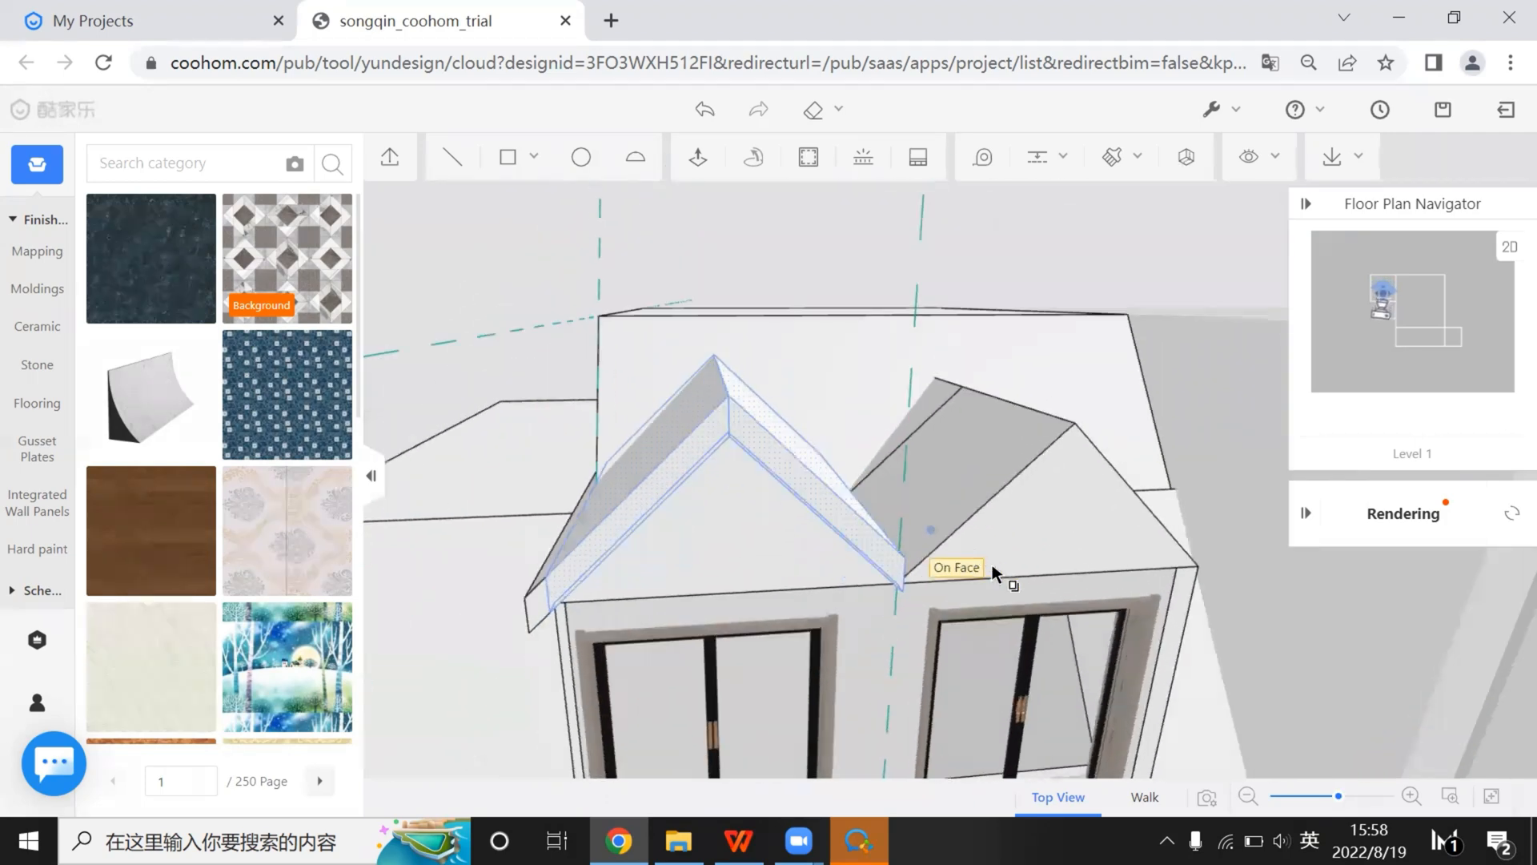
pyautogui.moveTo(992, 564); pyautogui.dragTo(929, 506, button='middle')
pyautogui.scroll(3, 829, 562)
pyautogui.moveTo(829, 570)
pyautogui.mouseDown(button='middle')
pyautogui.moveTo(807, 601)
pyautogui.moveTo(807, 582)
pyautogui.mouseUp(button='middle')
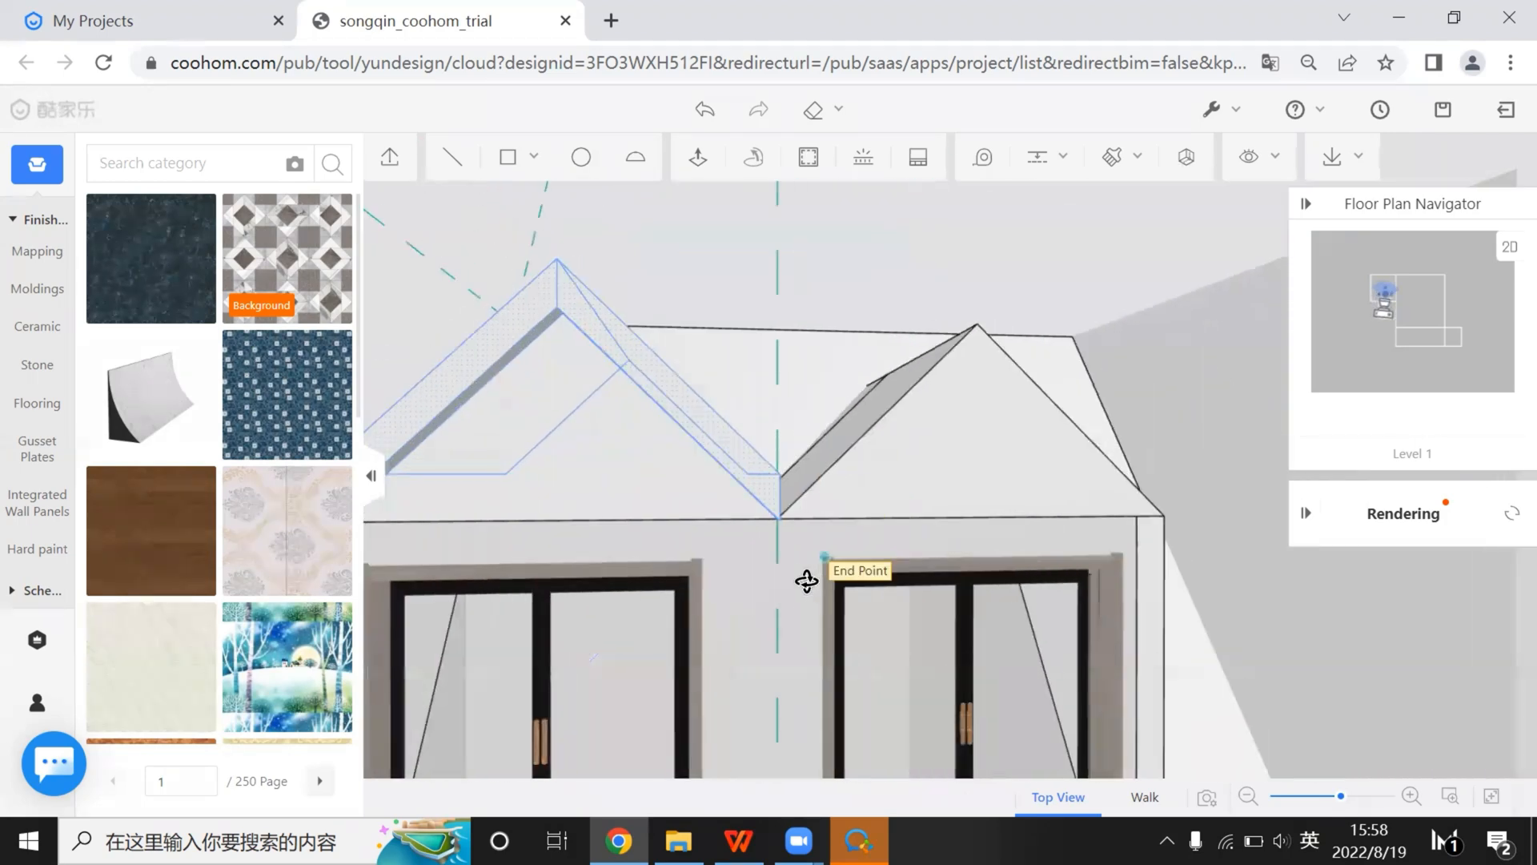
pyautogui.scroll(5, 777, 457)
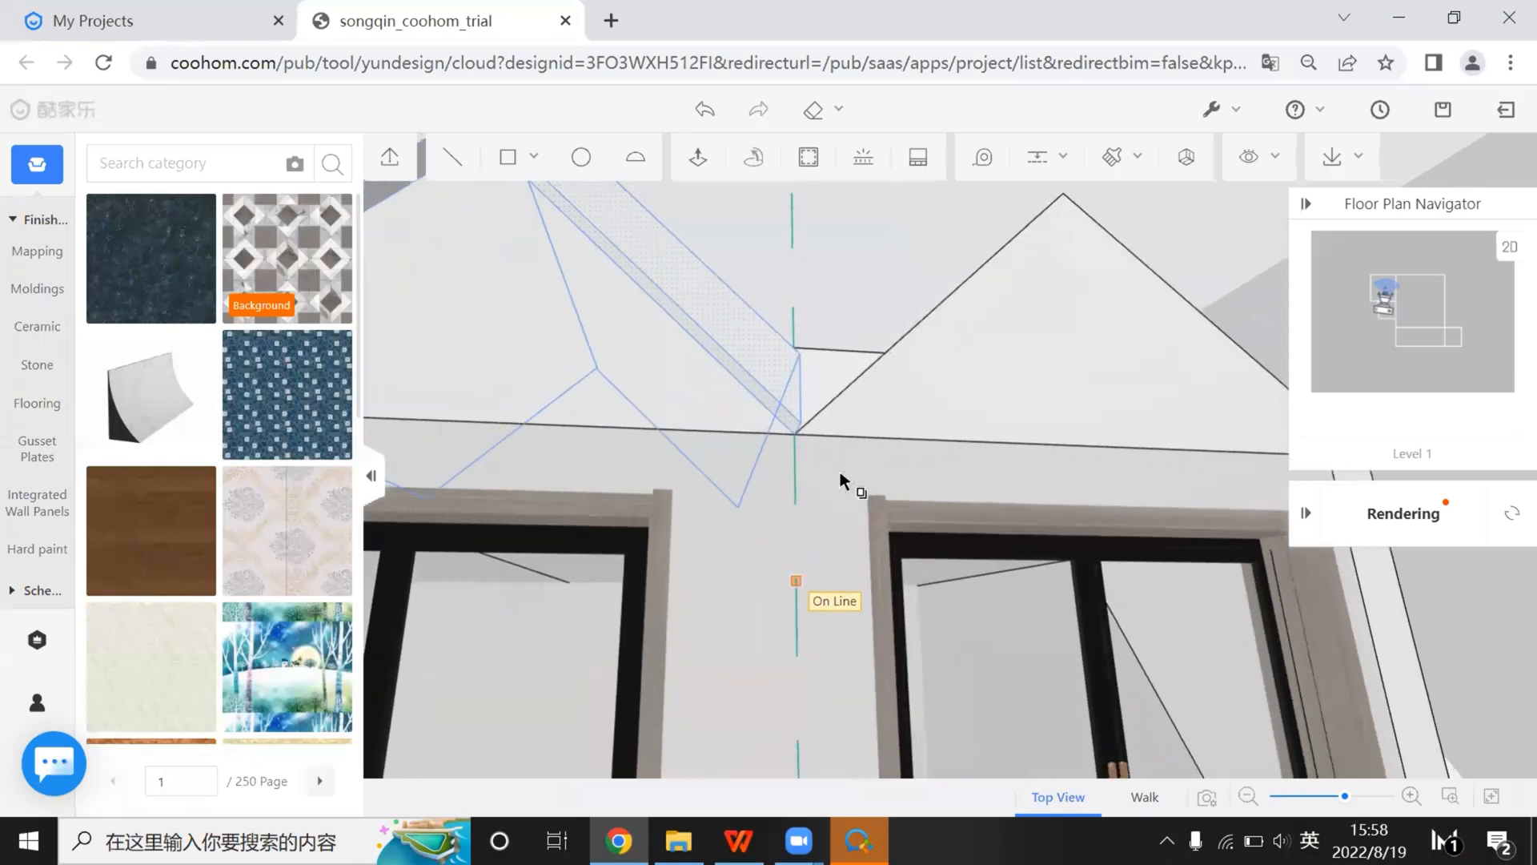
pyautogui.moveTo(840, 472); pyautogui.dragTo(1073, 438, button='middle')
pyautogui.click(781, 434)
pyautogui.moveTo(953, 471); pyautogui.dragTo(982, 470, button='middle')
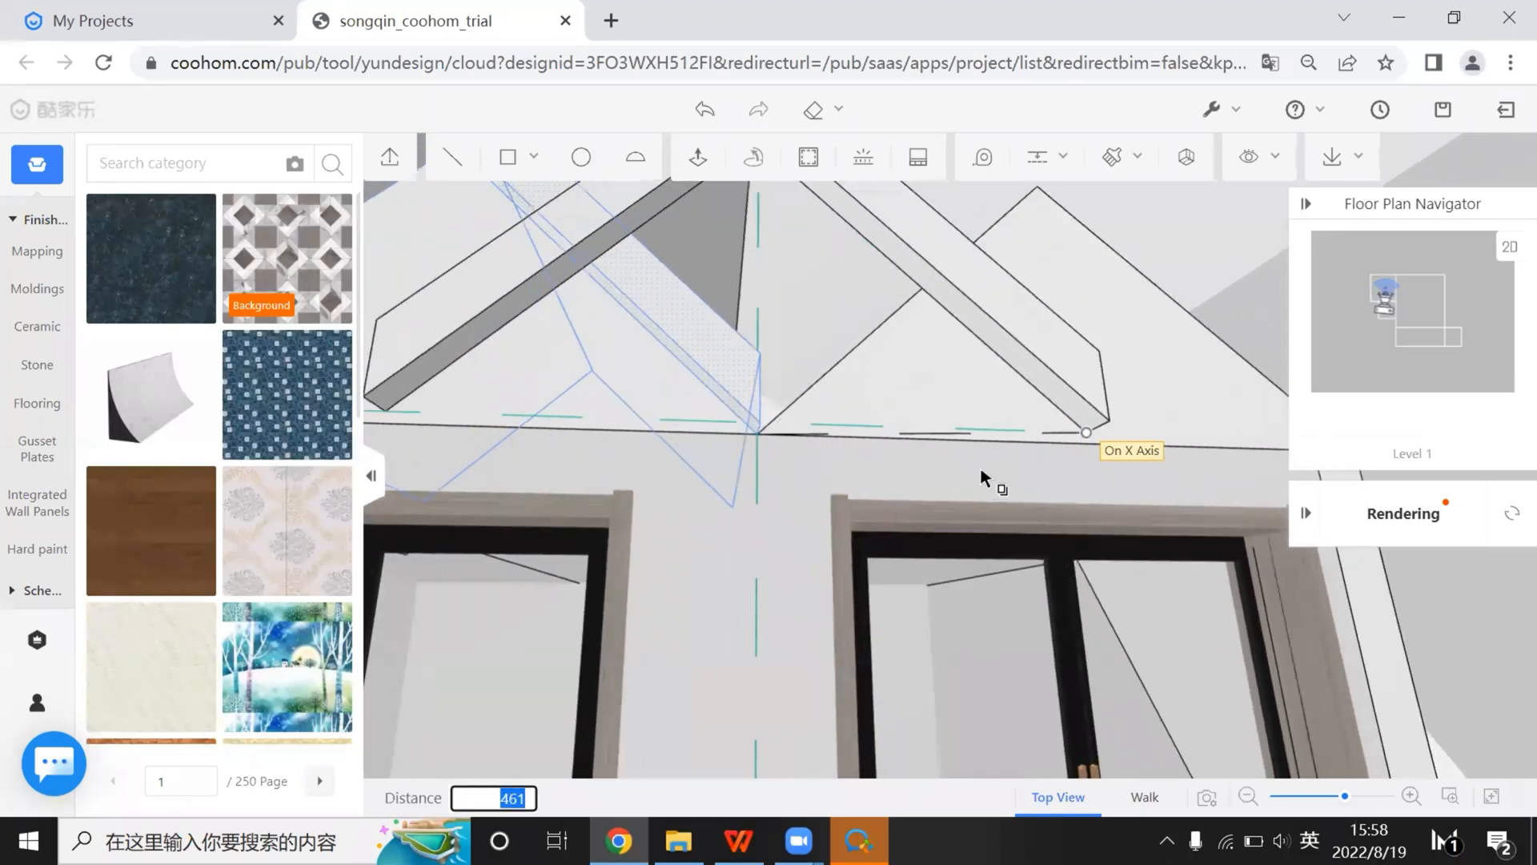
pyautogui.moveTo(1081, 470); pyautogui.dragTo(735, 422, button='middle')
pyautogui.click(789, 450)
pyautogui.scroll(-2, 786, 461)
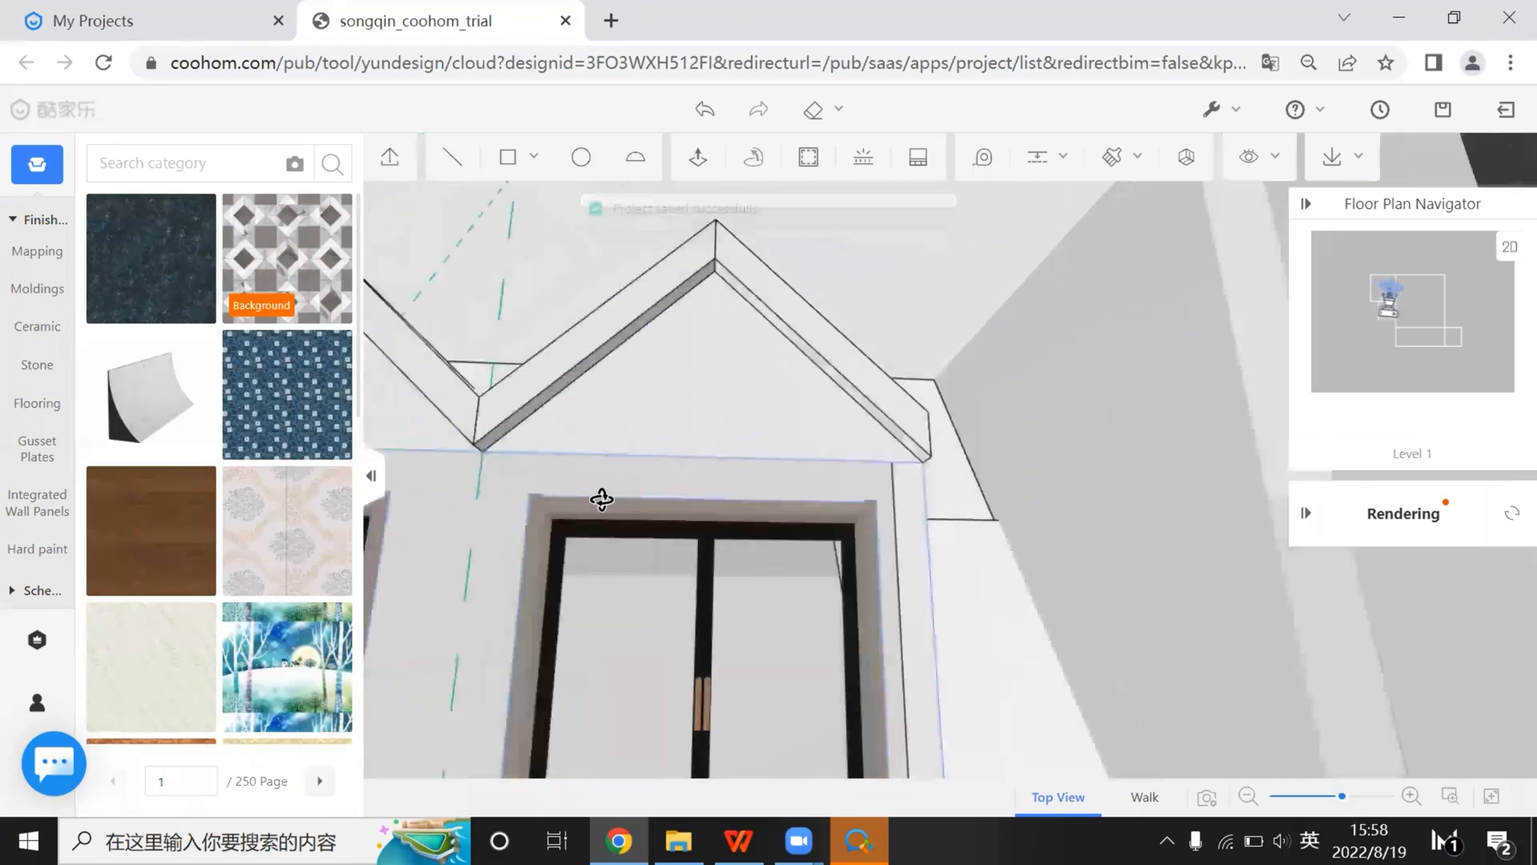
# Close the side of the second gable's outer eave with lines down to the wall top and delete the surplus vertical line
pyautogui.moveTo(602, 500); pyautogui.dragTo(878, 517, button='middle')
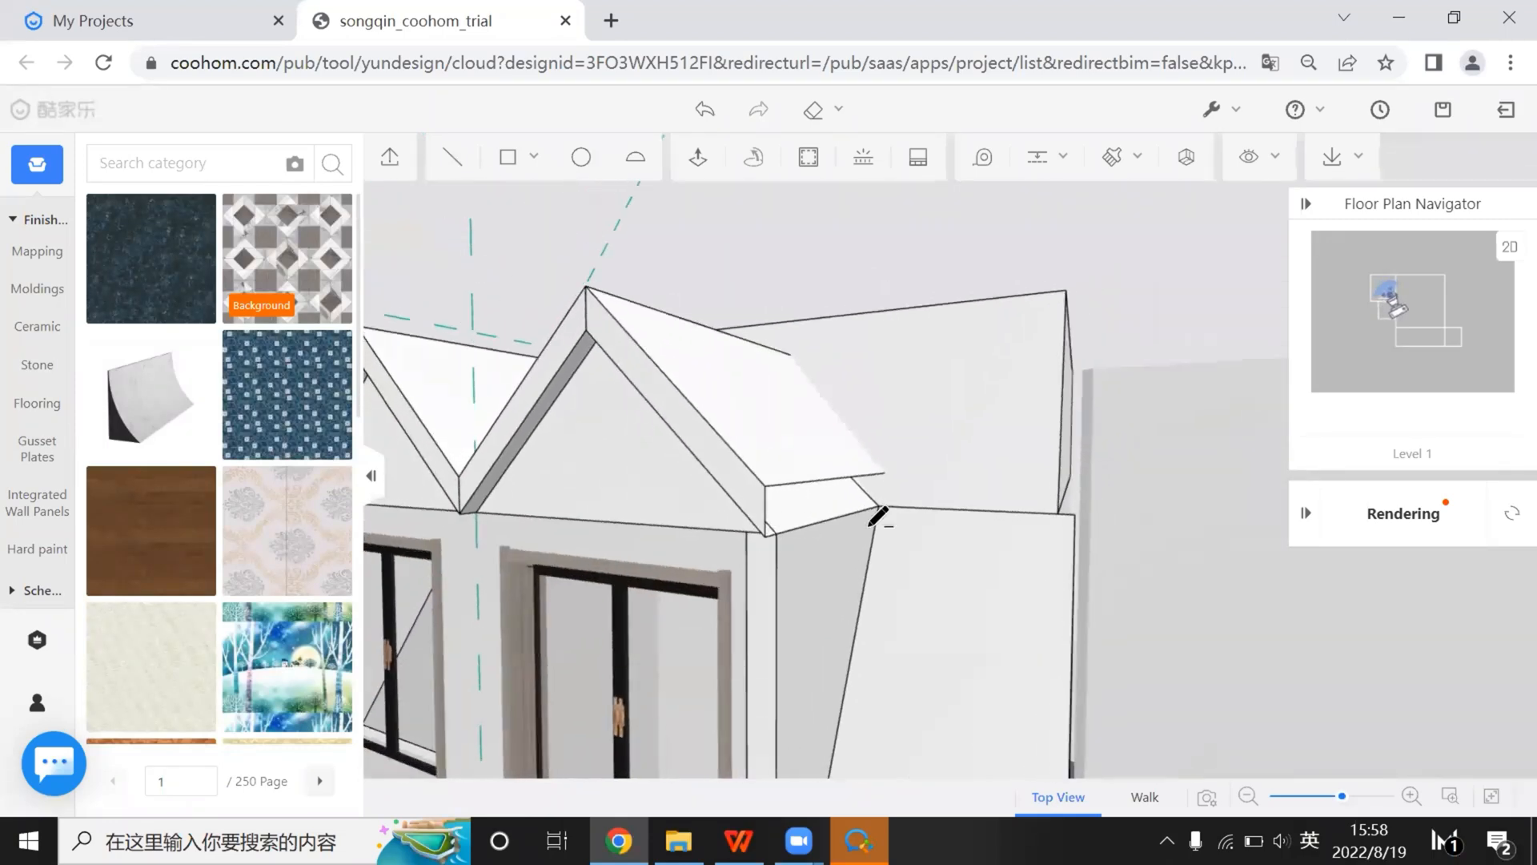
pyautogui.click(764, 486)
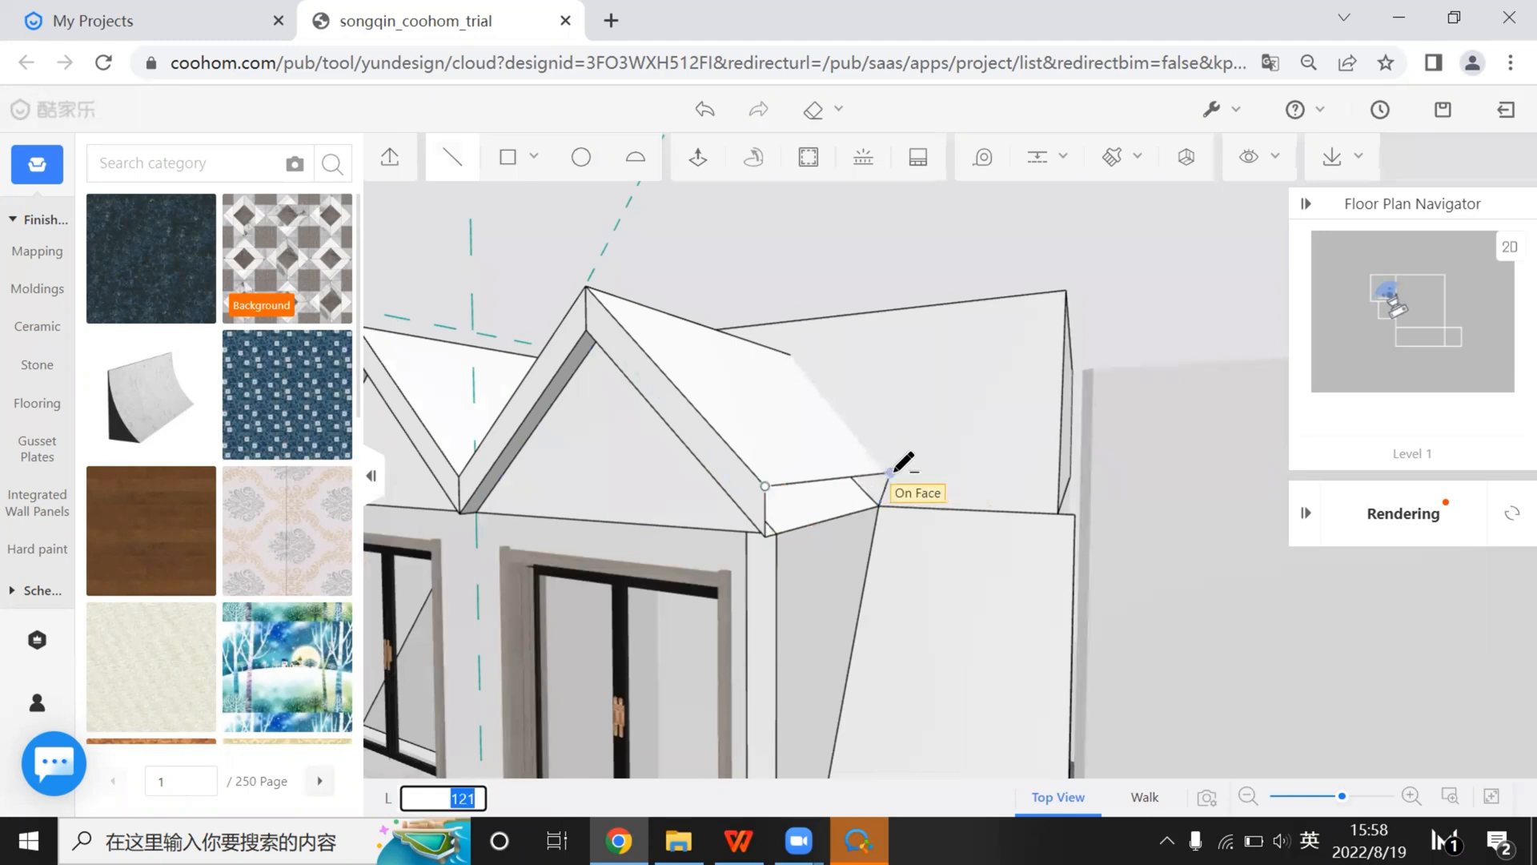
pyautogui.scroll(5, 991, 483)
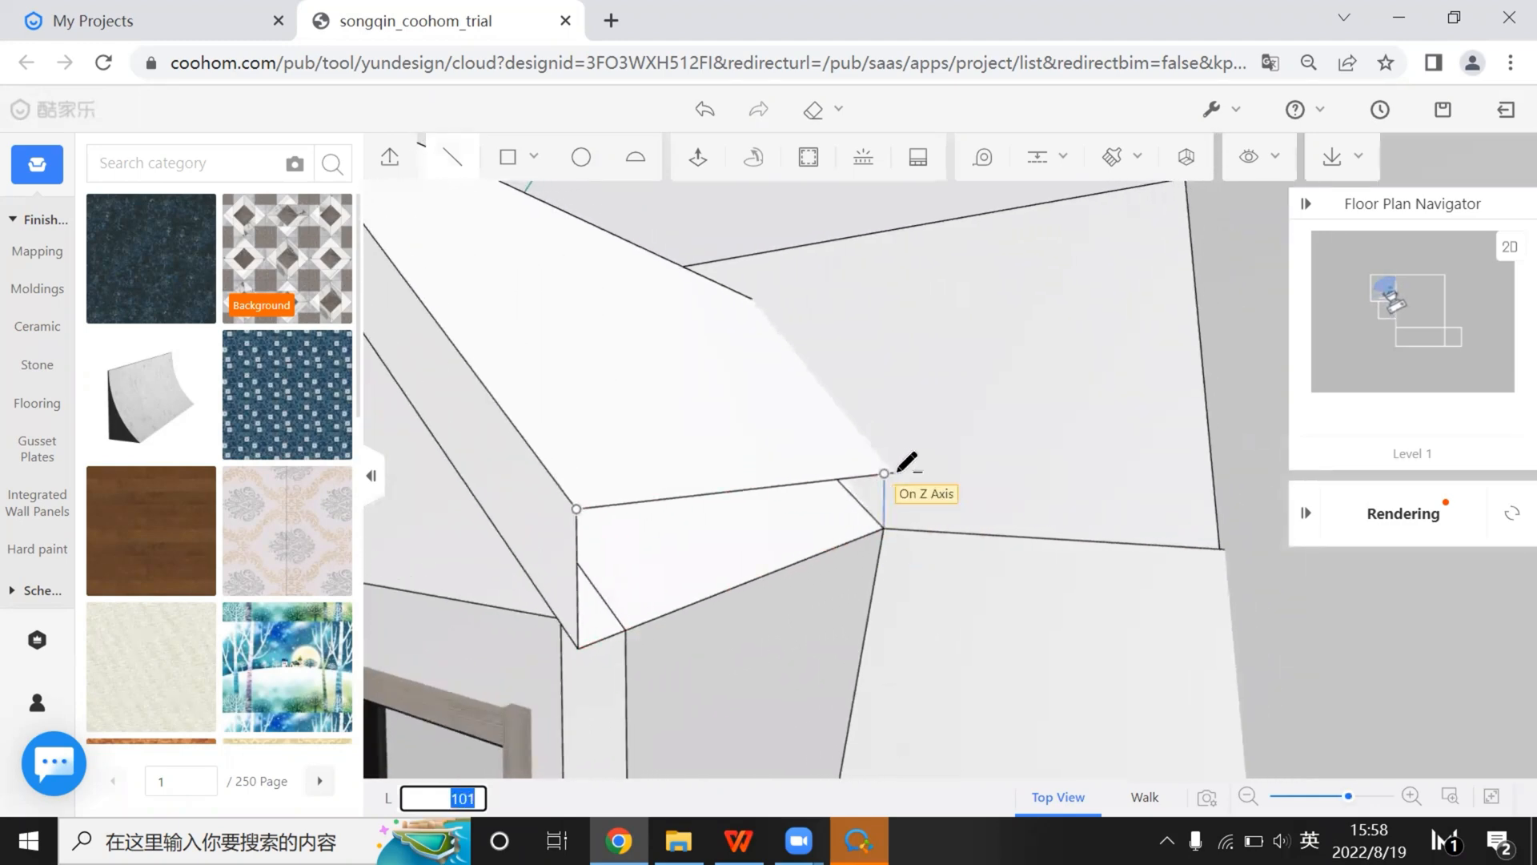
pyautogui.click(898, 471)
pyautogui.scroll(3, 971, 552)
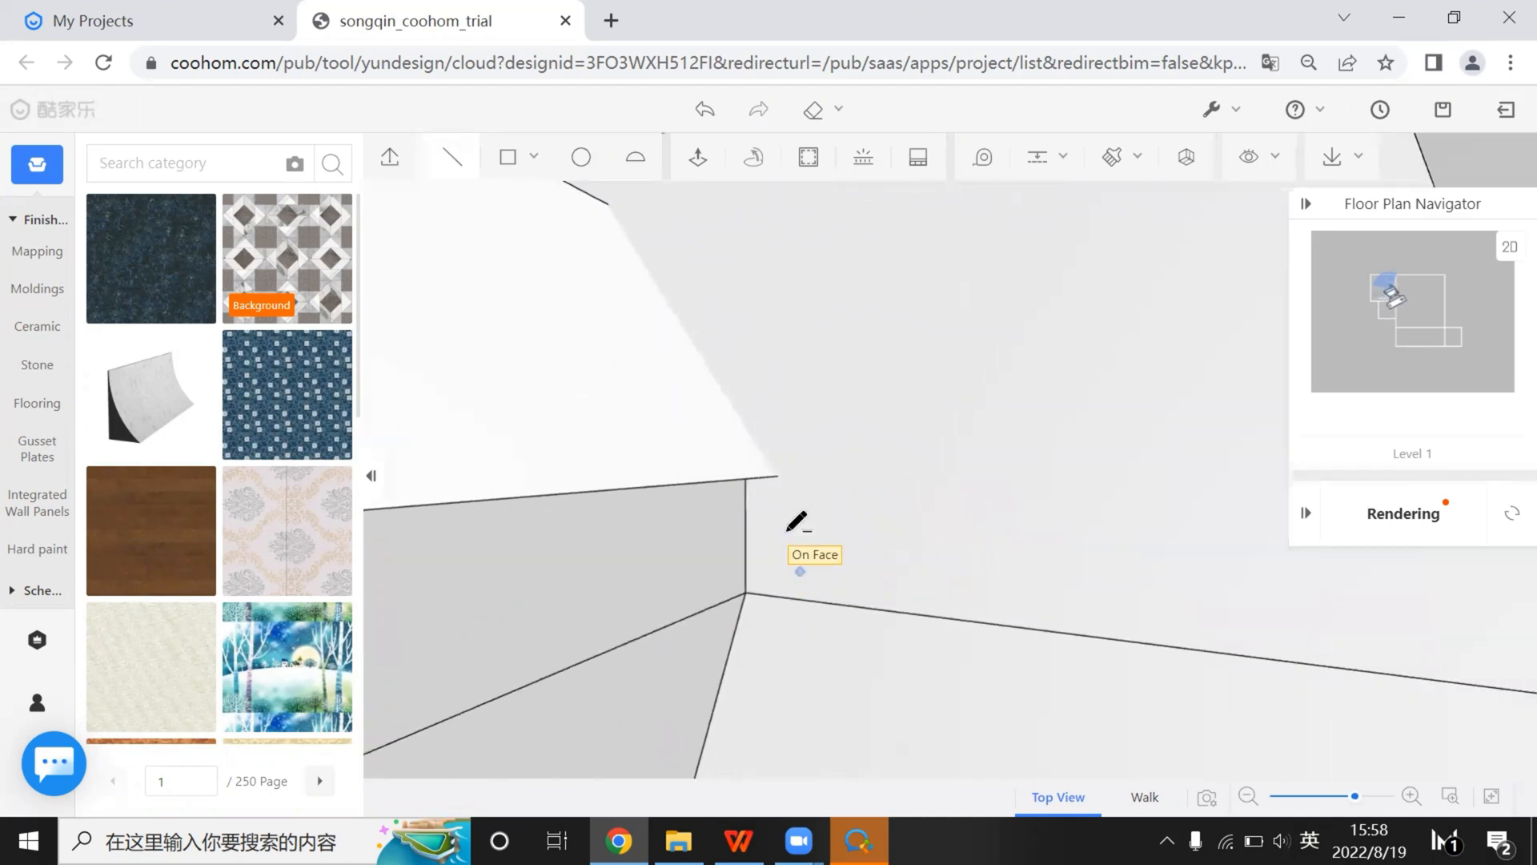
pyautogui.scroll(1, 786, 464)
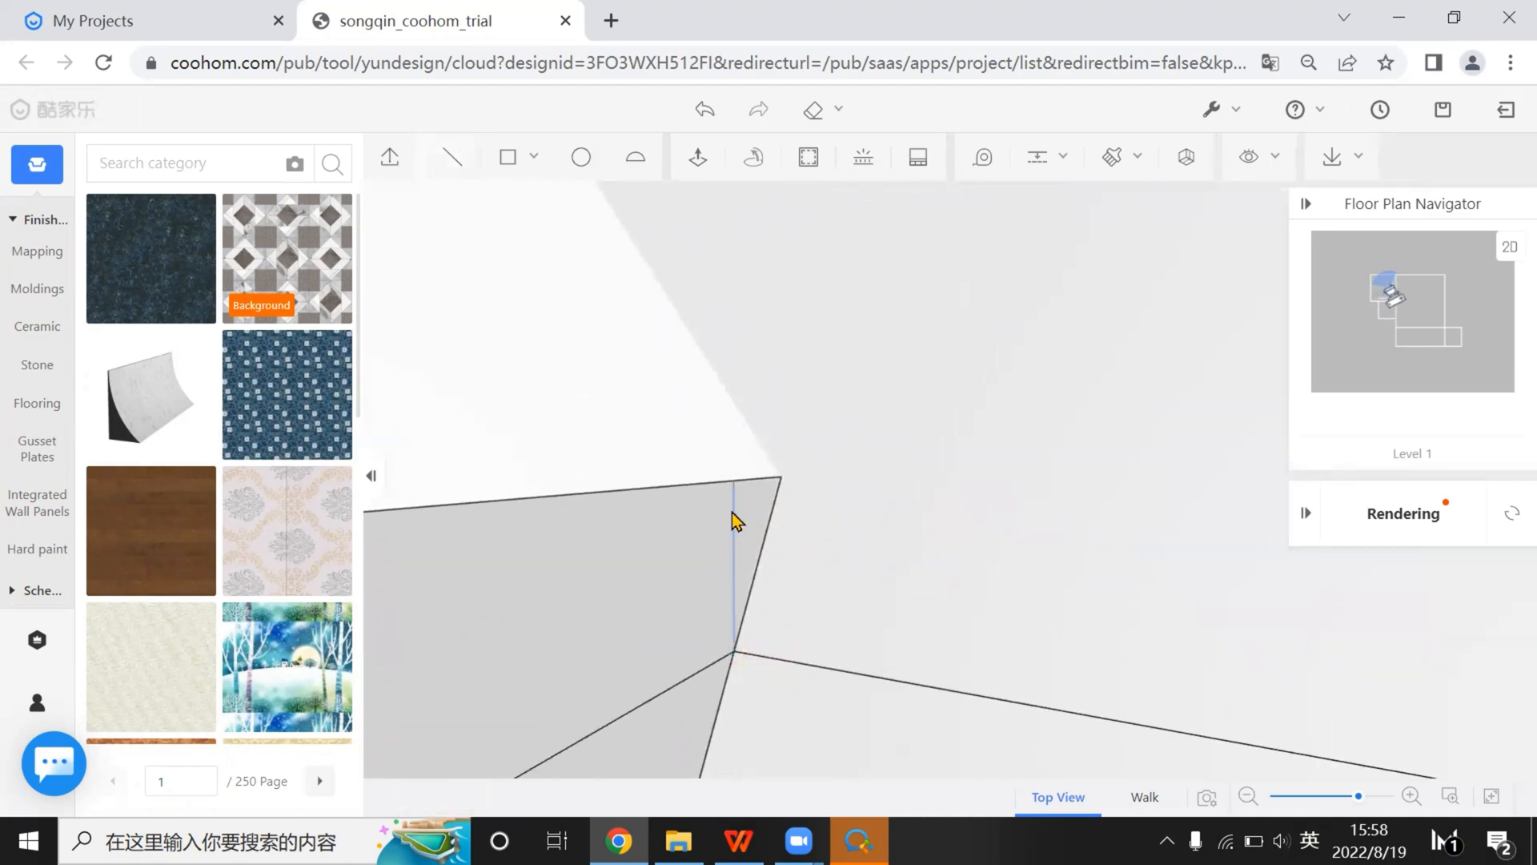
pyautogui.scroll(-5, 801, 507)
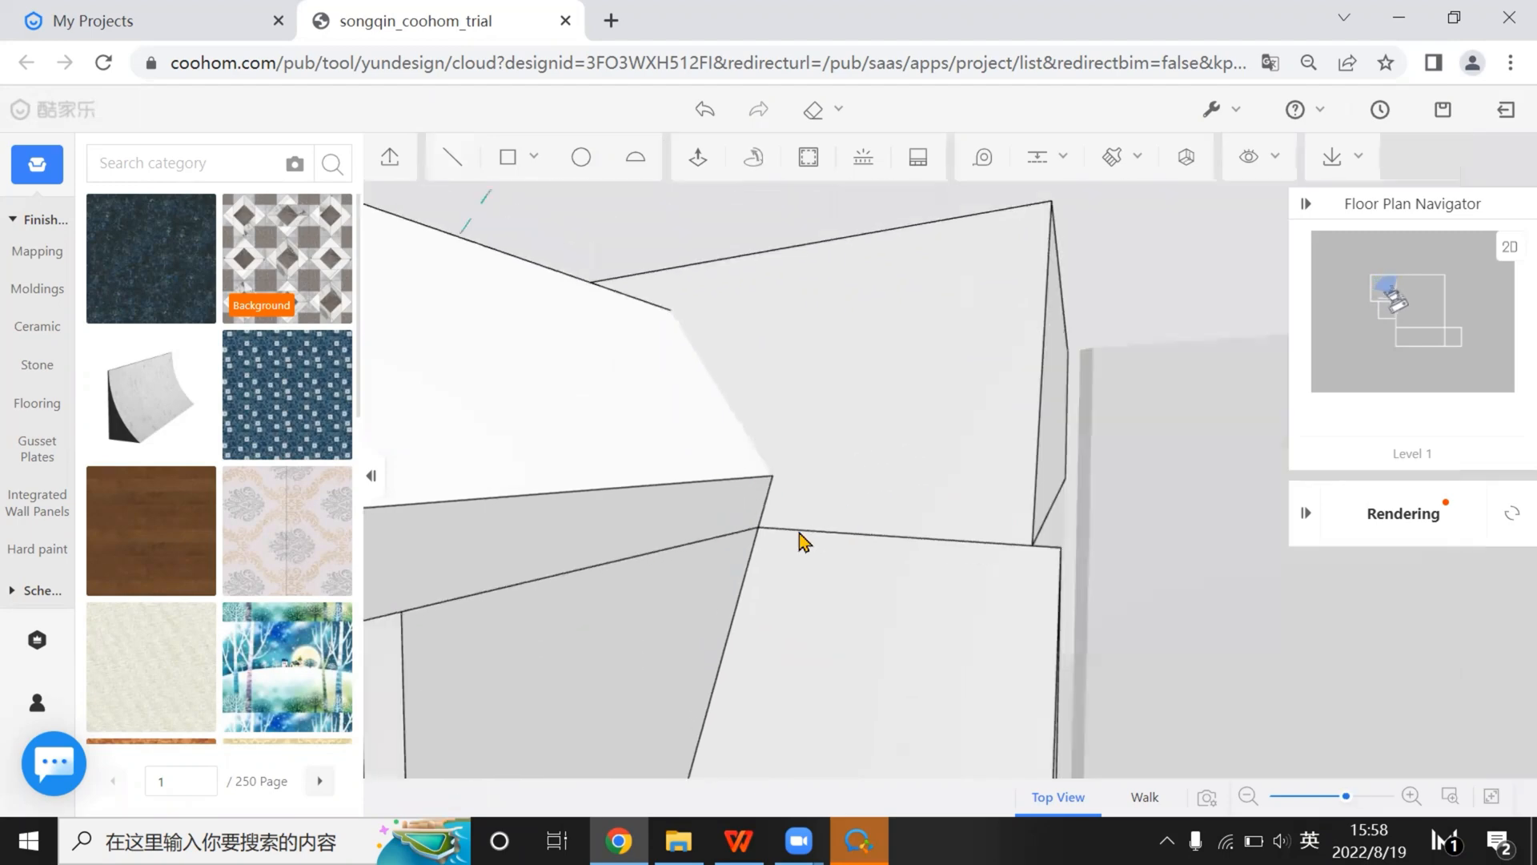
# Examine the thickened twin gable roofs and their junctions with the raised main roof from the front, side and above
pyautogui.scroll(5, 969, 594)
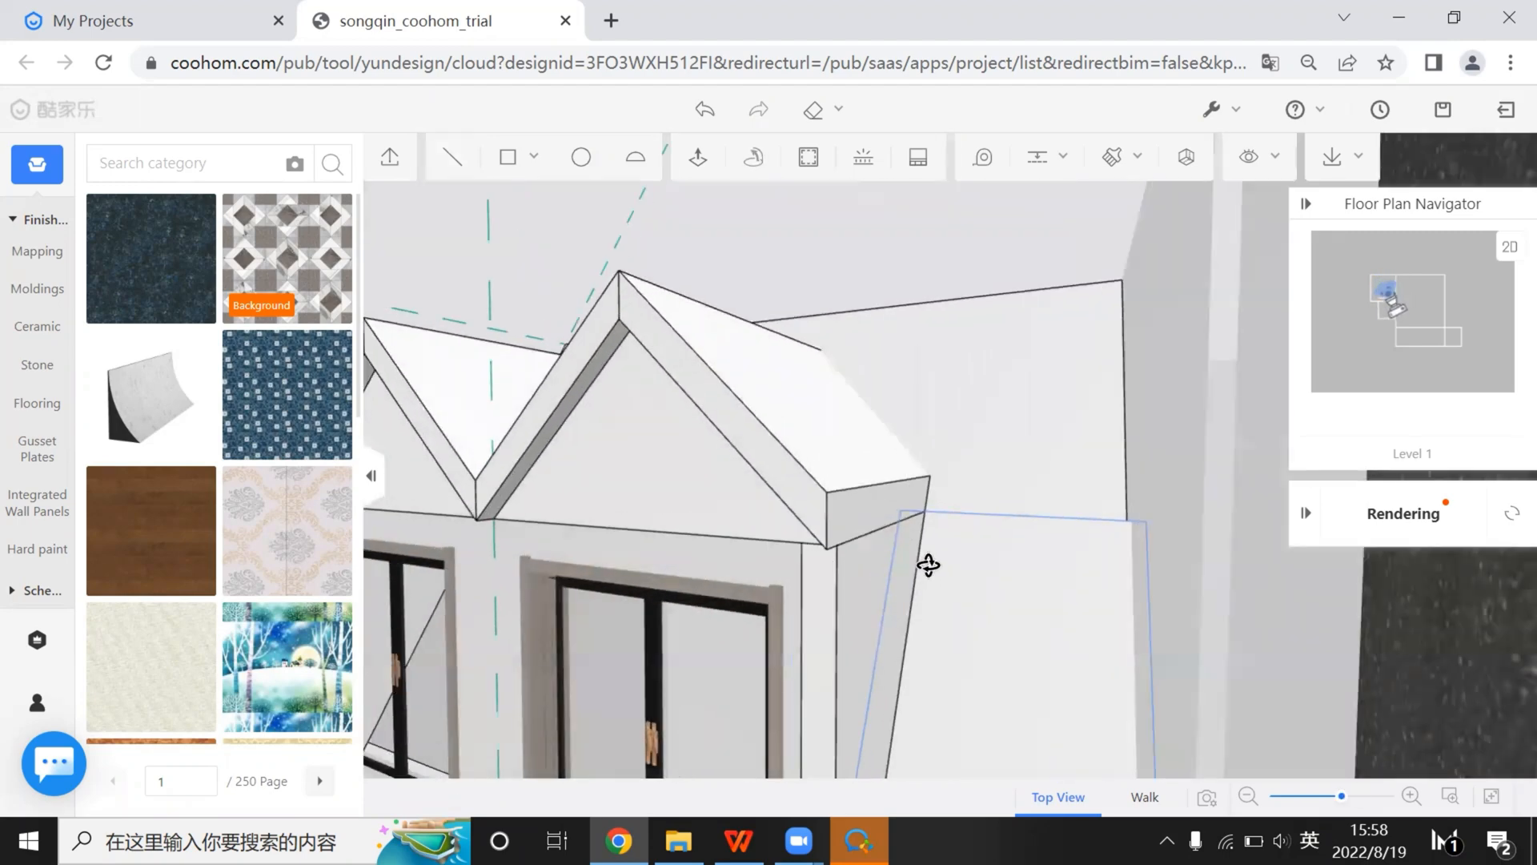
pyautogui.moveTo(913, 568); pyautogui.dragTo(923, 676)
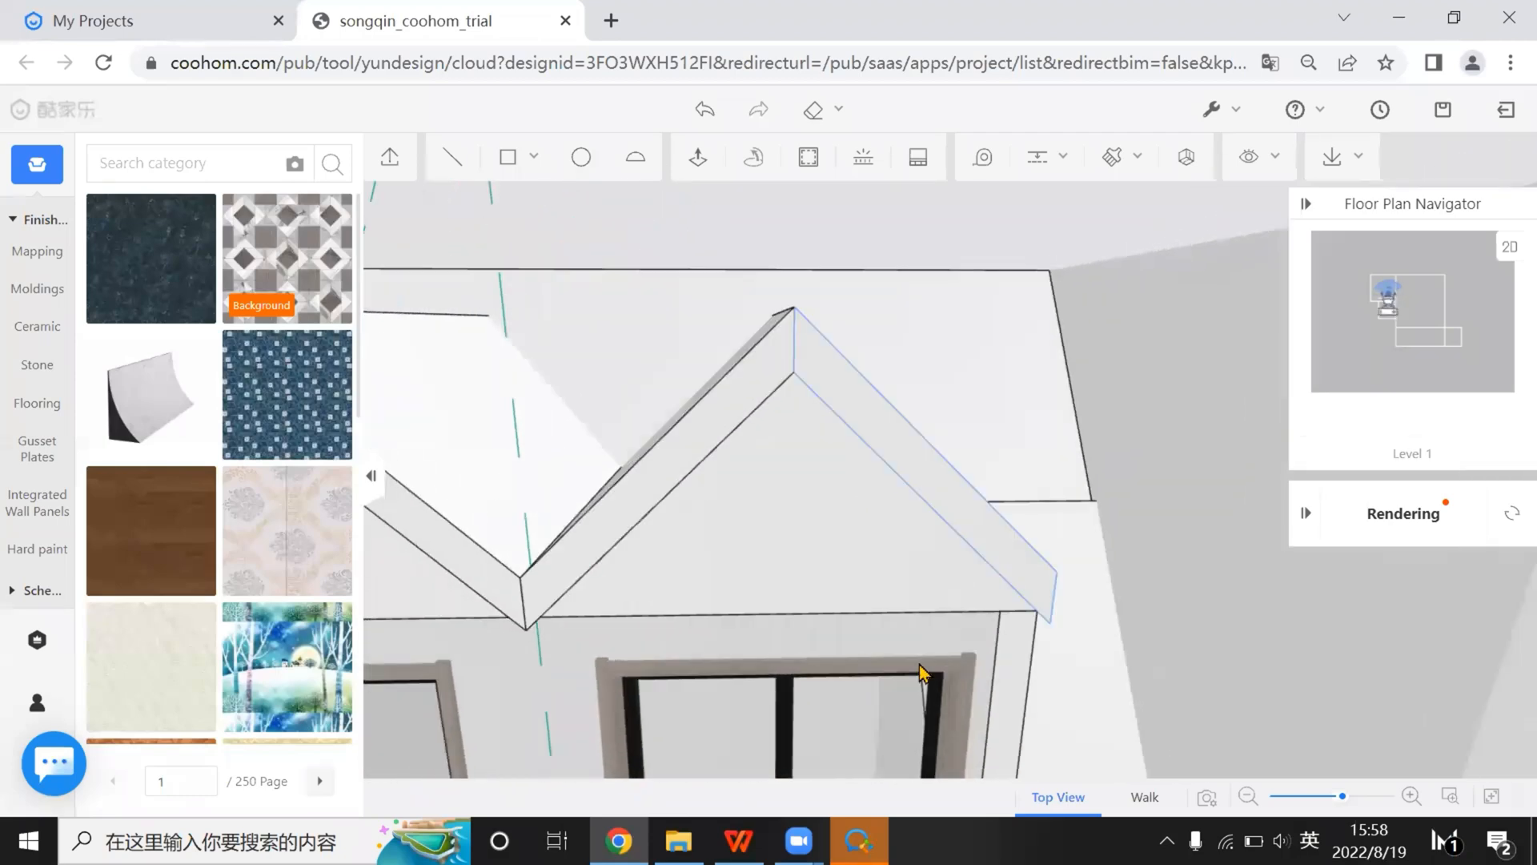
pyautogui.scroll(-5, 710, 478)
pyautogui.moveTo(632, 546); pyautogui.dragTo(590, 473)
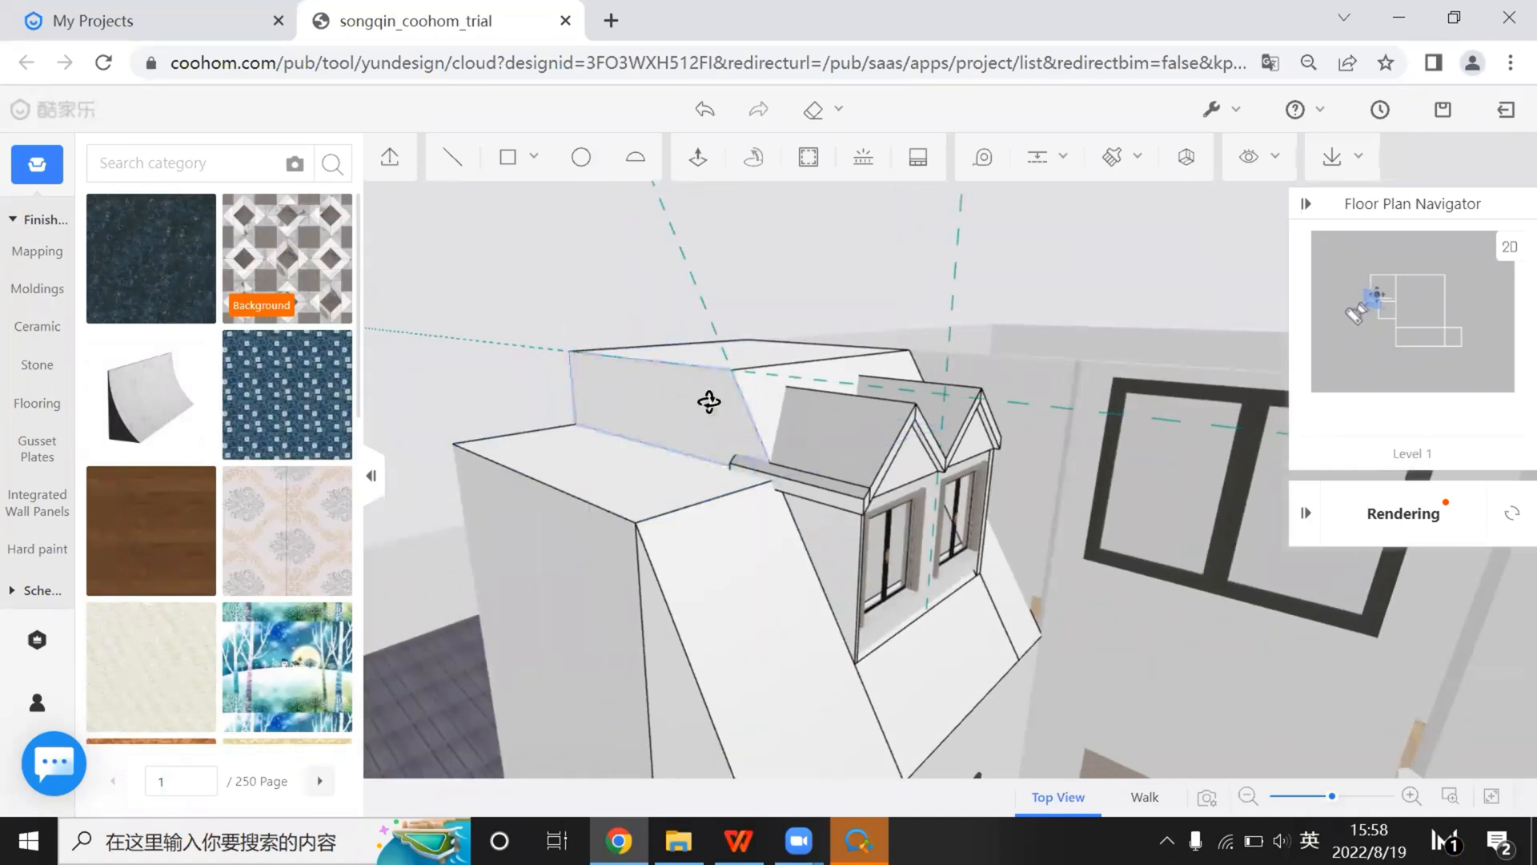
pyautogui.moveTo(709, 402); pyautogui.dragTo(657, 320)
pyautogui.scroll(2, 694, 386)
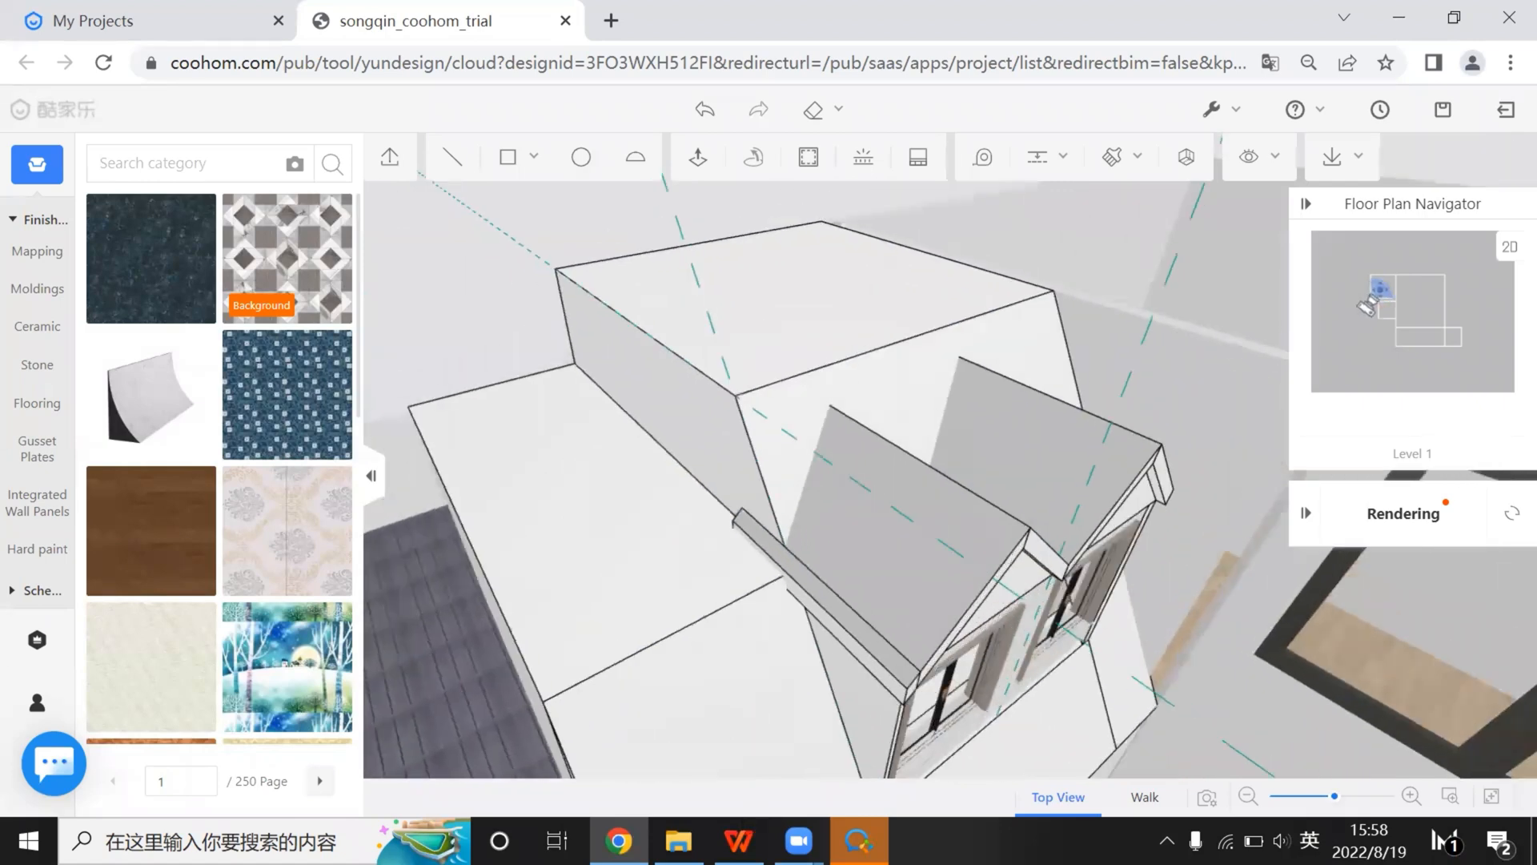
pyautogui.moveTo(695, 386); pyautogui.dragTo(737, 586)
pyautogui.moveTo(699, 438); pyautogui.dragTo(731, 483)
pyautogui.scroll(-1, 731, 524)
pyautogui.hotkey('alt', 'Tab')
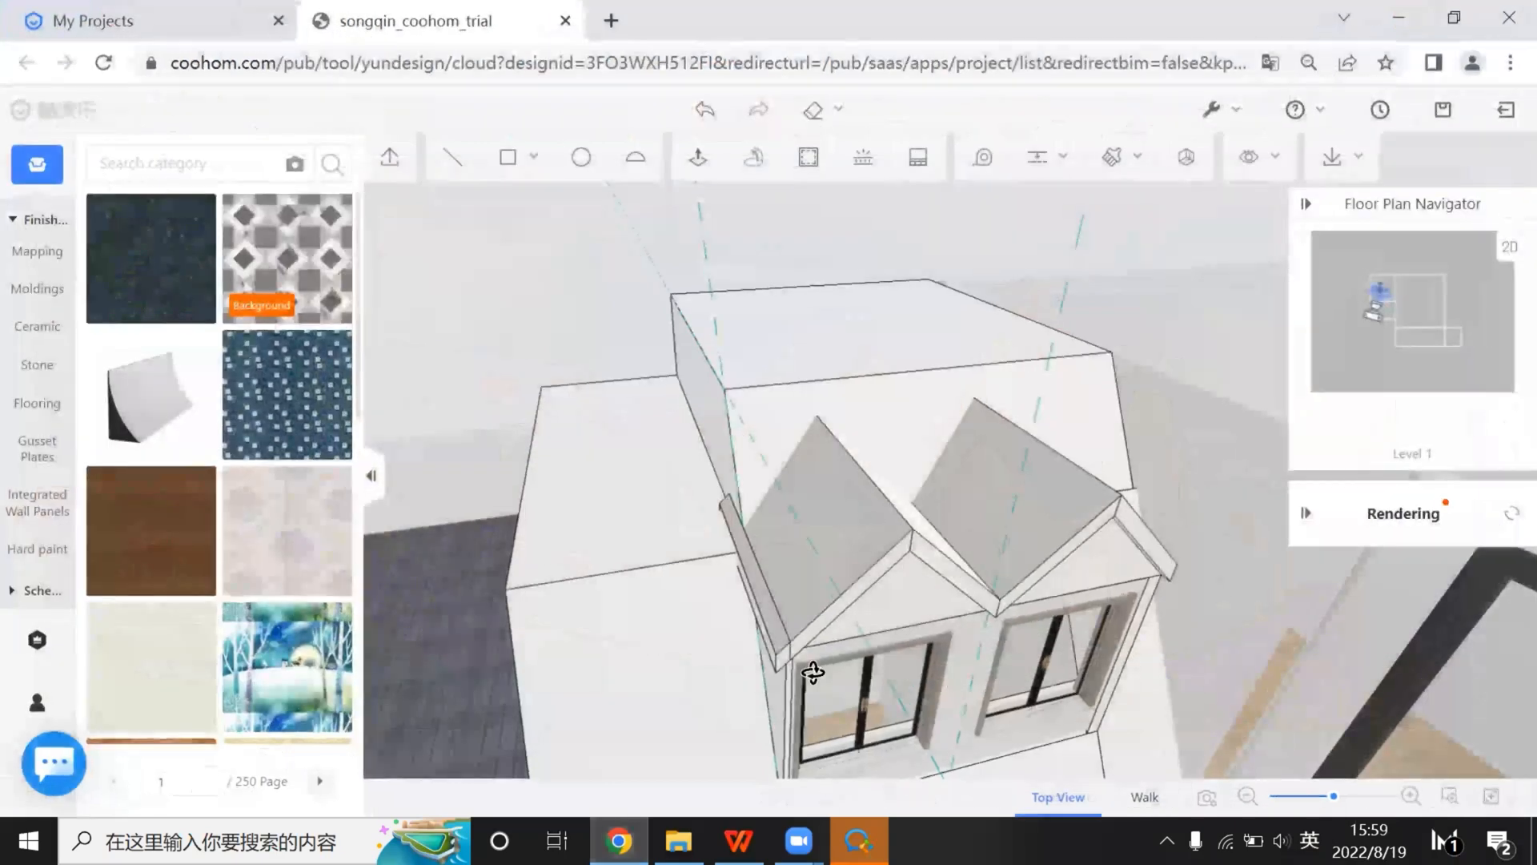
# Examine the dormer and adjoining roof slopes from above and the side, and compare them with the villa photo in the Tool Logic.pptx presentation
pyautogui.moveTo(1015, 647); pyautogui.dragTo(772, 621)
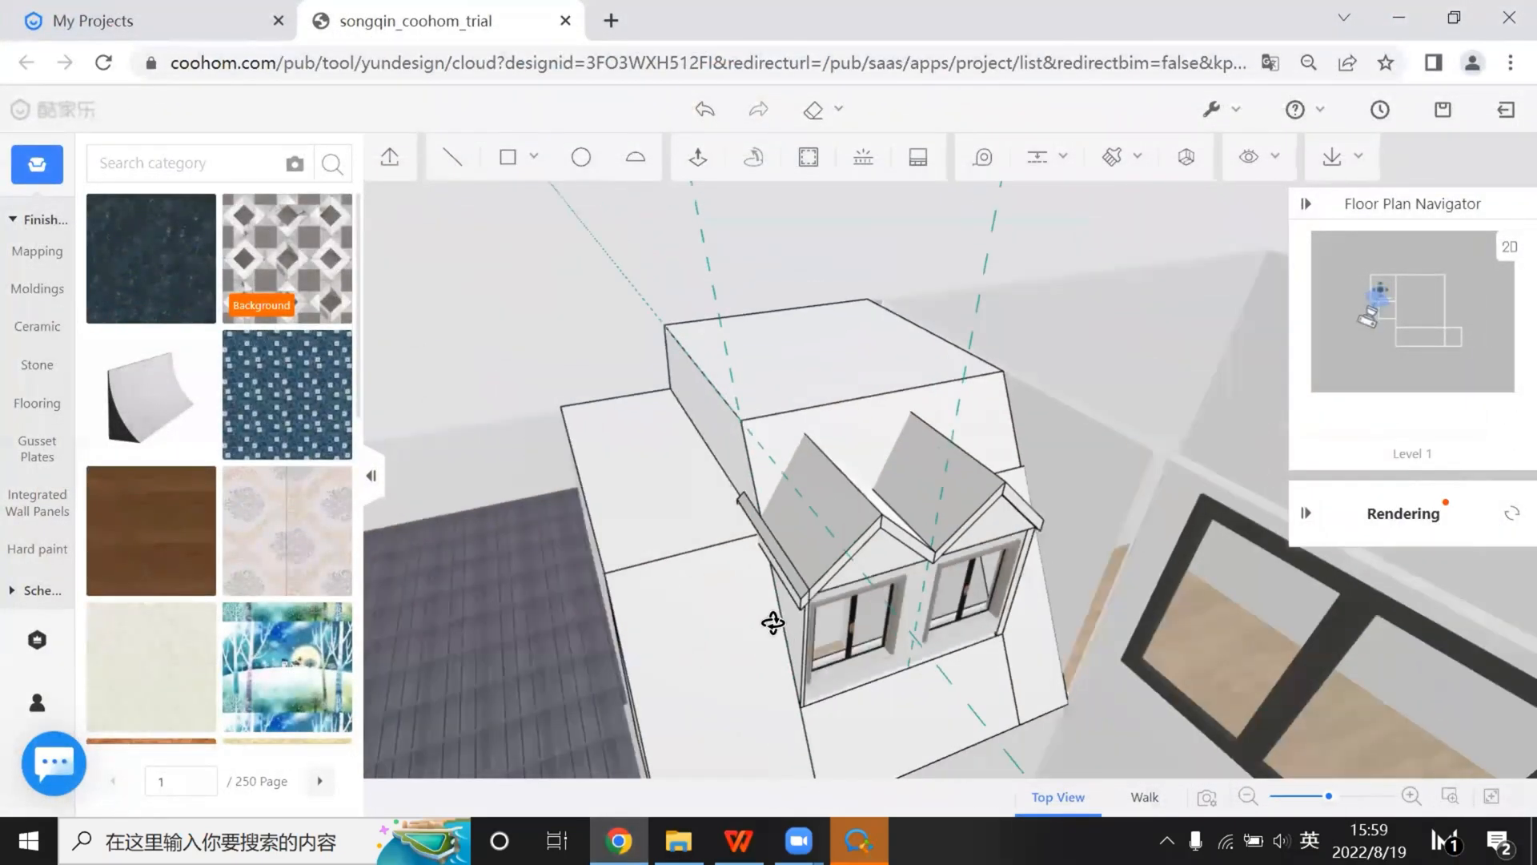
pyautogui.scroll(5, 783, 674)
pyautogui.moveTo(783, 675)
pyautogui.mouseDown()
pyautogui.moveTo(862, 659)
pyautogui.moveTo(769, 627)
pyautogui.moveTo(888, 644)
pyautogui.moveTo(934, 607)
pyautogui.moveTo(881, 607)
pyautogui.moveTo(834, 628)
pyautogui.moveTo(1098, 655)
pyautogui.moveTo(856, 705)
pyautogui.moveTo(896, 659)
pyautogui.moveTo(838, 549)
pyautogui.moveTo(741, 456)
pyautogui.moveTo(884, 413)
pyautogui.moveTo(728, 655)
pyautogui.moveTo(885, 542)
pyautogui.moveTo(675, 569)
pyautogui.moveTo(779, 589)
pyautogui.moveTo(762, 598)
pyautogui.moveTo(652, 473)
pyautogui.moveTo(621, 563)
pyautogui.moveTo(646, 515)
pyautogui.moveTo(712, 595)
pyautogui.moveTo(508, 367)
pyautogui.moveTo(566, 473)
pyautogui.moveTo(611, 502)
pyautogui.moveTo(633, 481)
pyautogui.mouseUp()
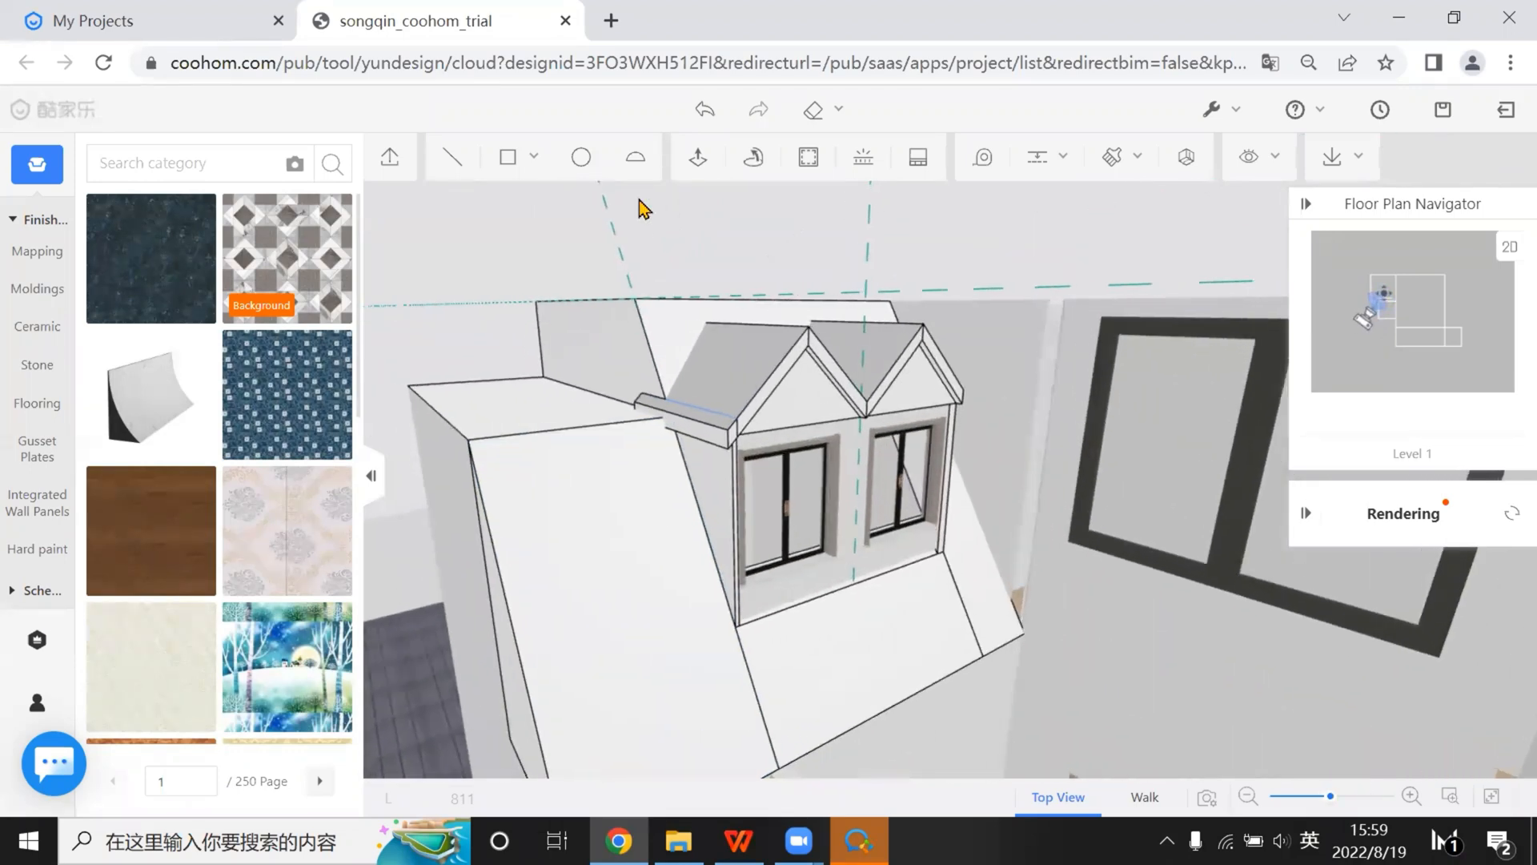
pyautogui.moveTo(641, 208); pyautogui.dragTo(592, 240)
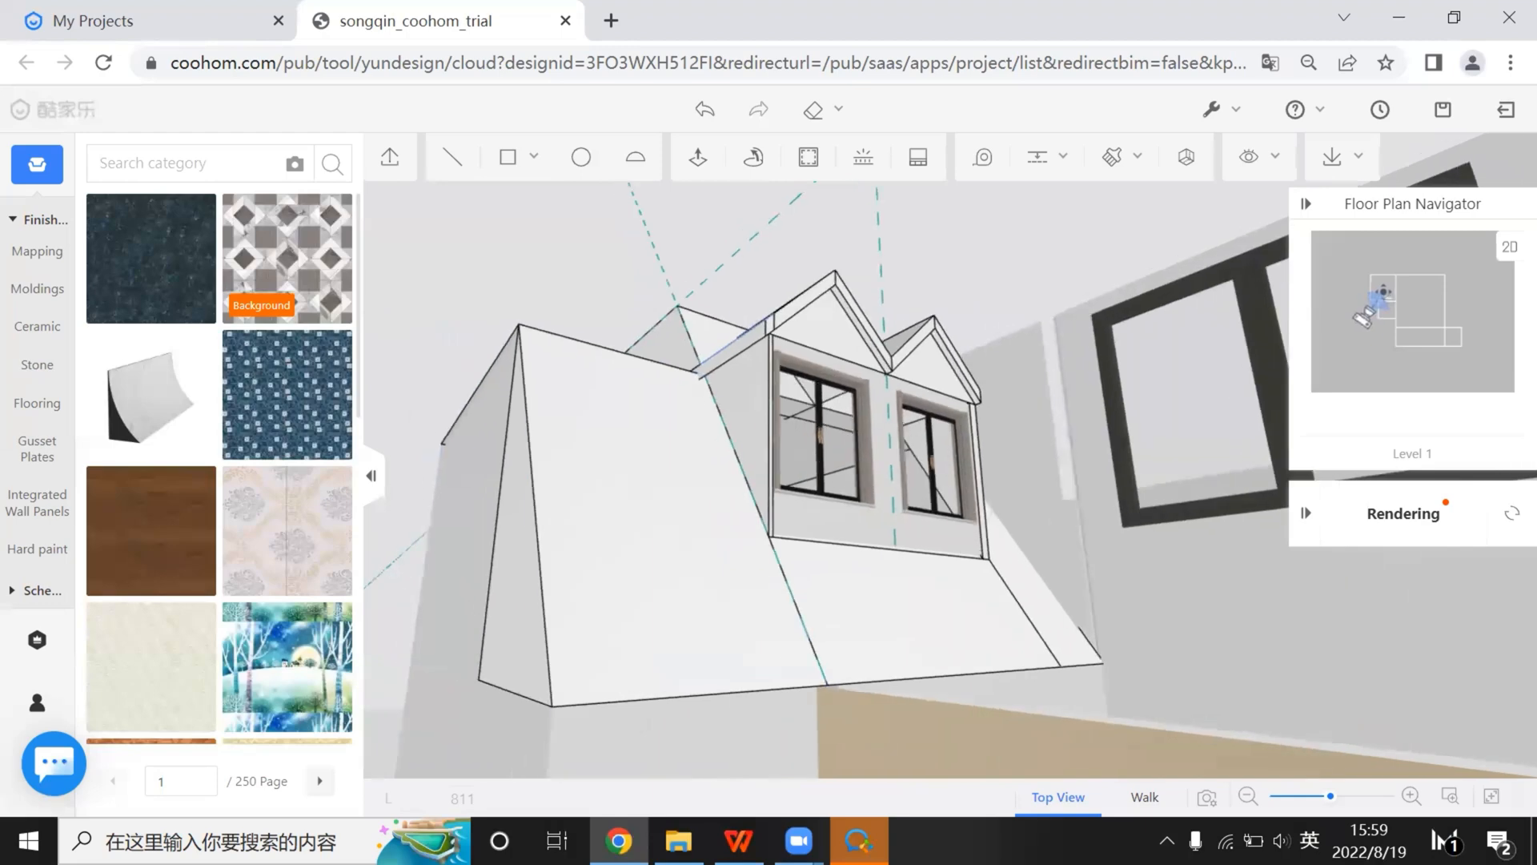
pyautogui.hotkey('alt', 'Tab')
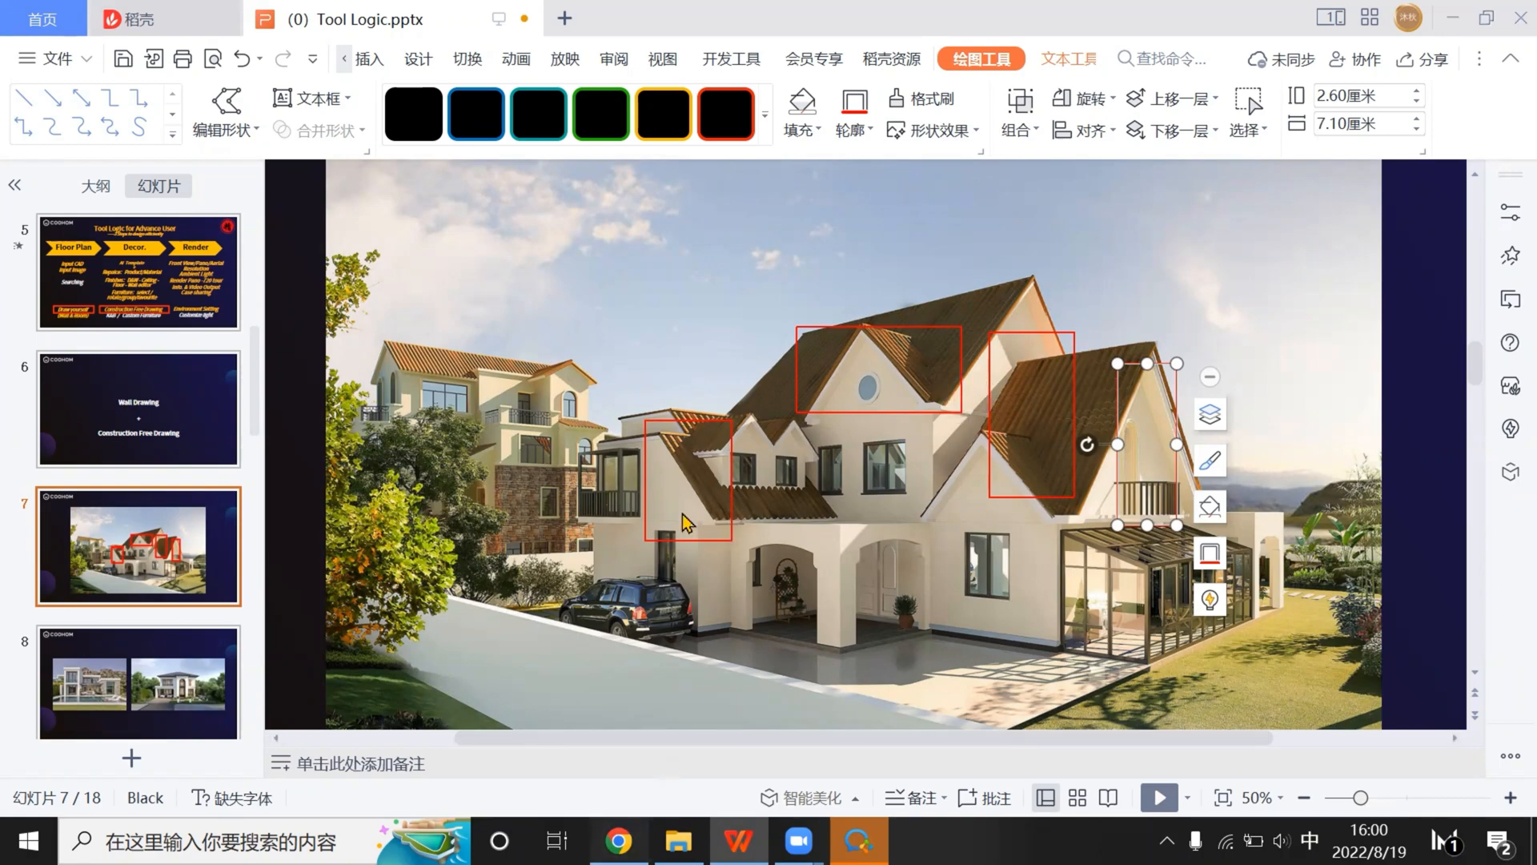
pyautogui.hotkey('alt', 'Tab')
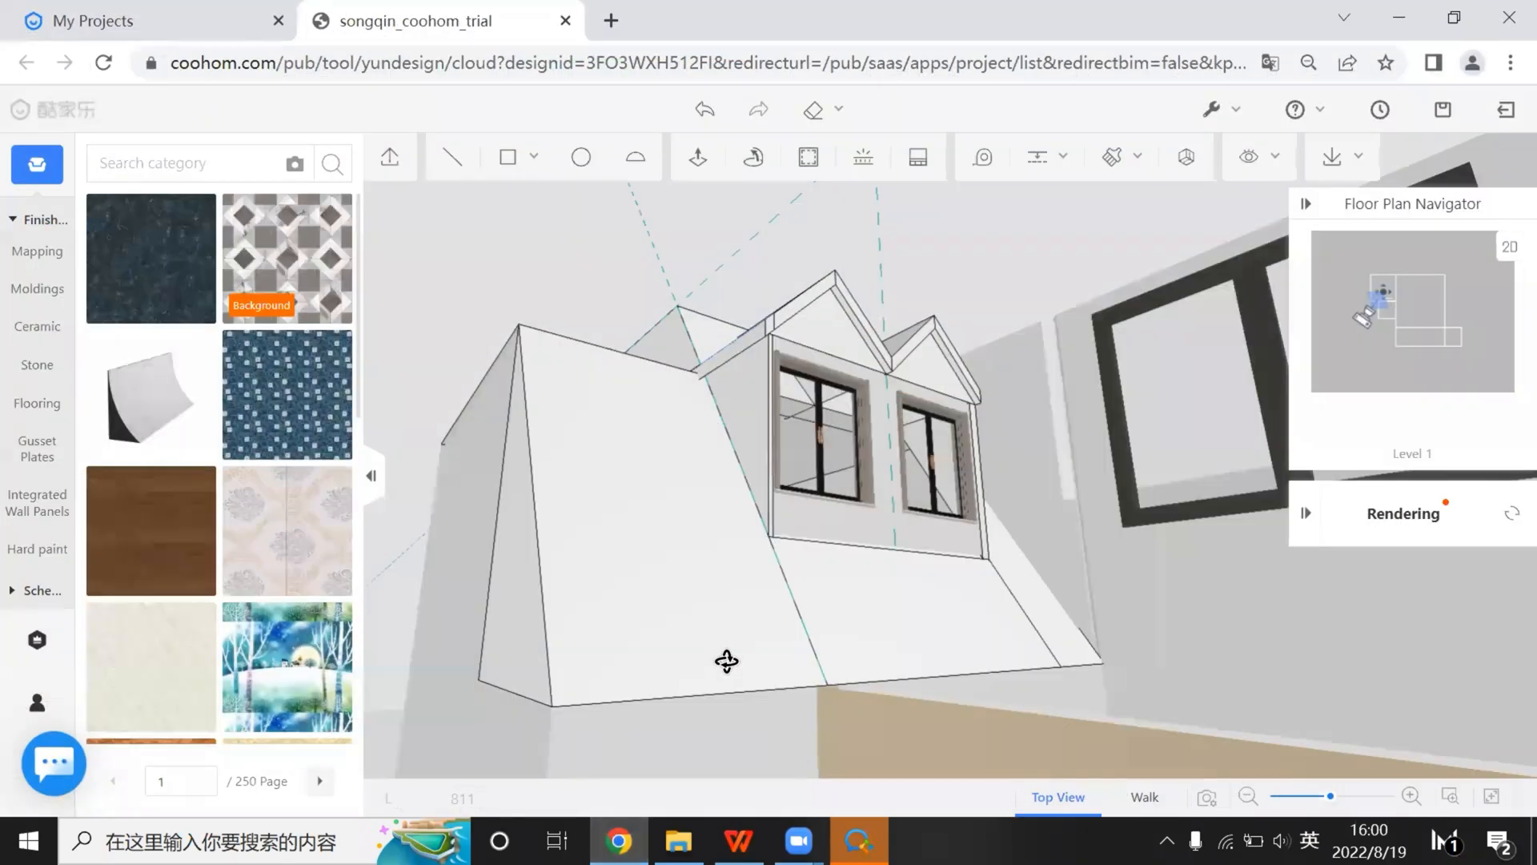
# Try to draw a small arc at the outer end of the side roof slope's upper edge and loft it
pyautogui.moveTo(728, 659); pyautogui.dragTo(585, 183)
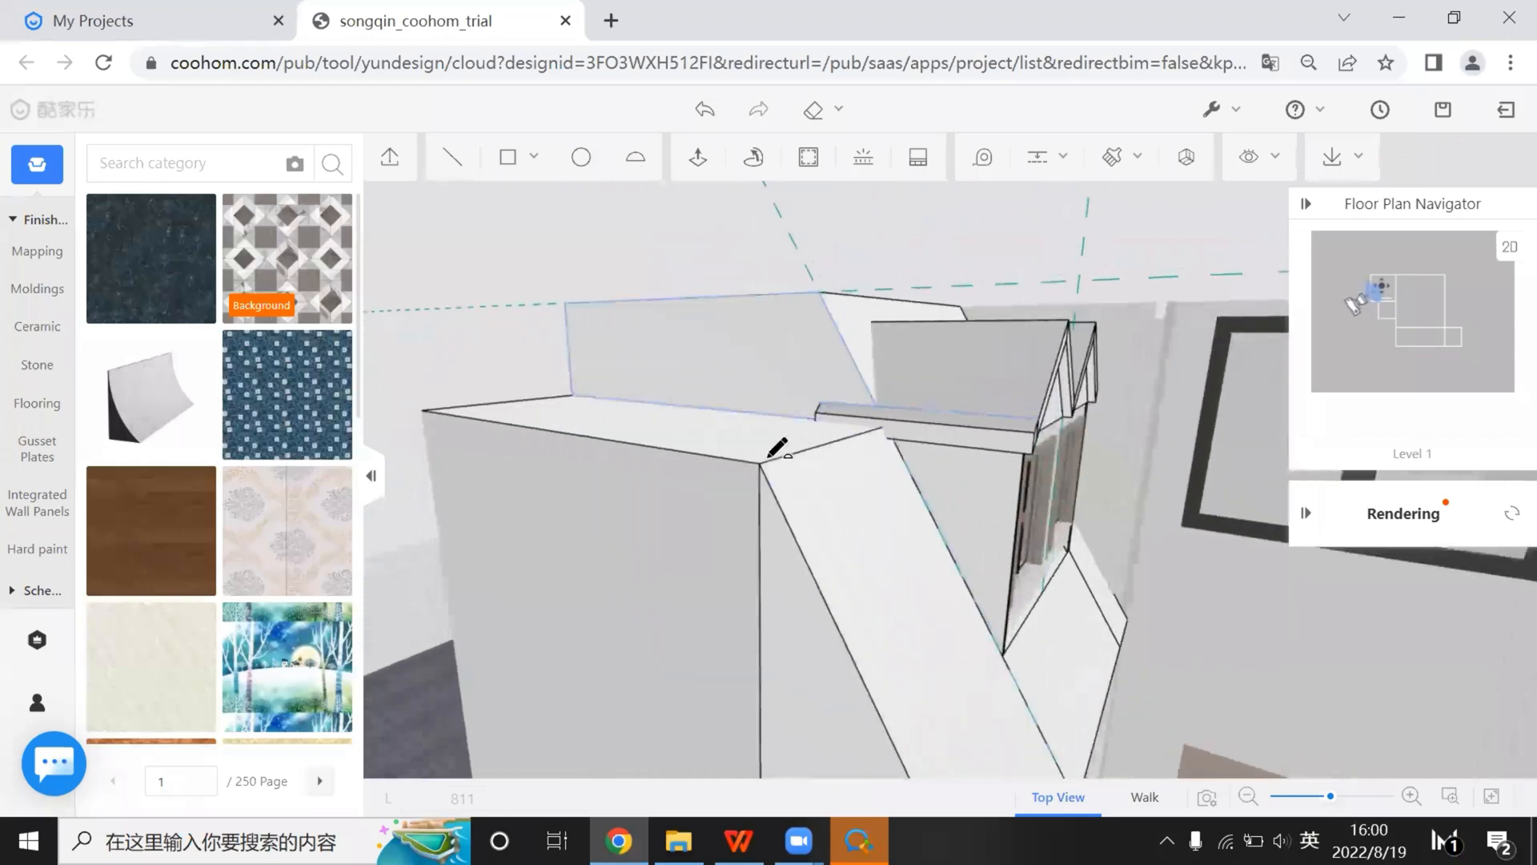
pyautogui.click(787, 453)
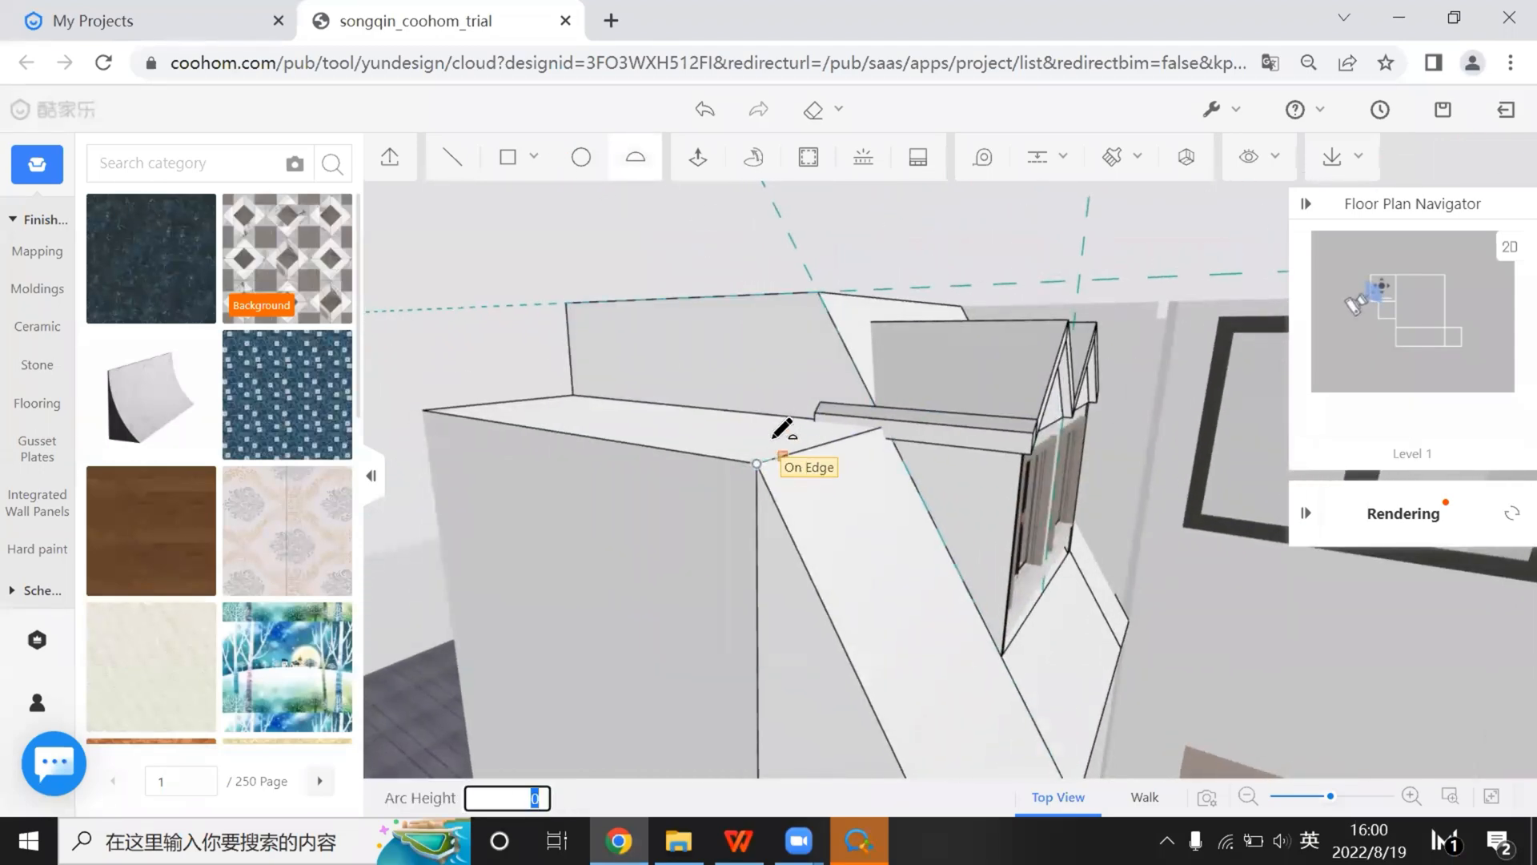
pyautogui.scroll(2, 866, 525)
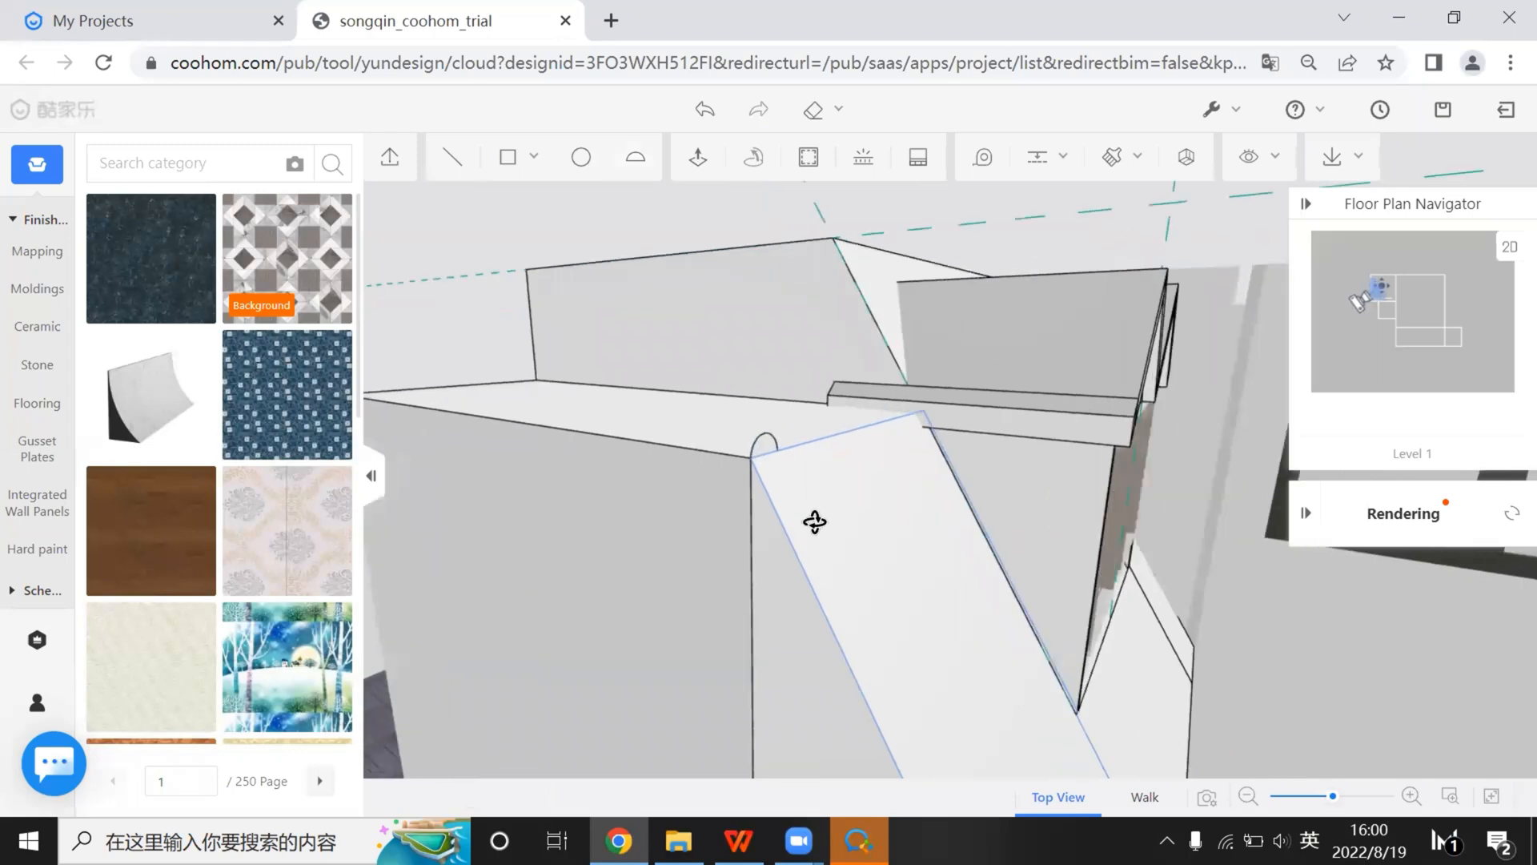
pyautogui.moveTo(758, 512); pyautogui.dragTo(613, 430)
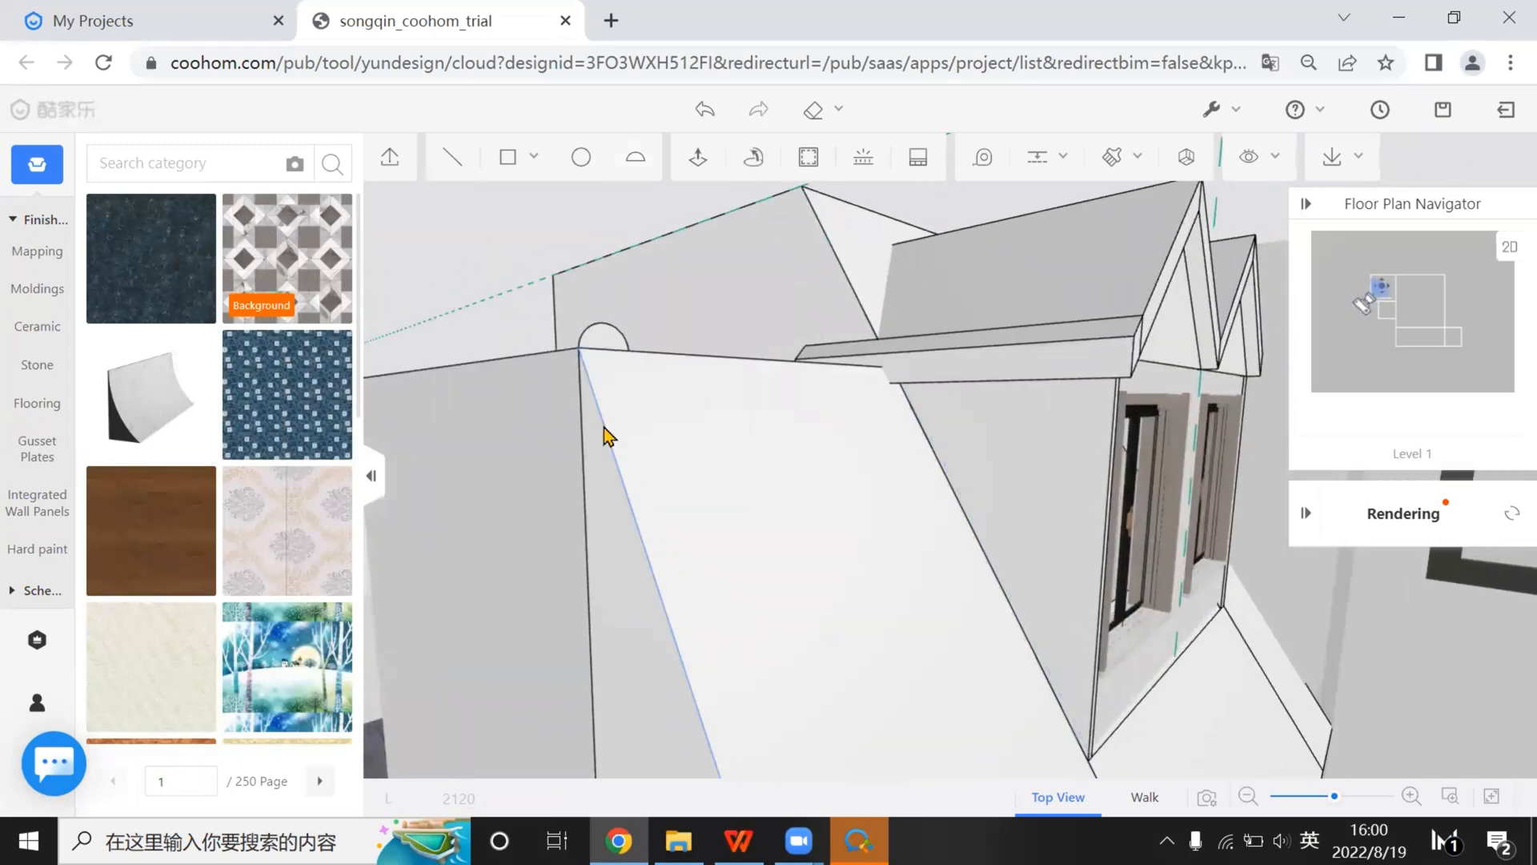
pyautogui.click(755, 160)
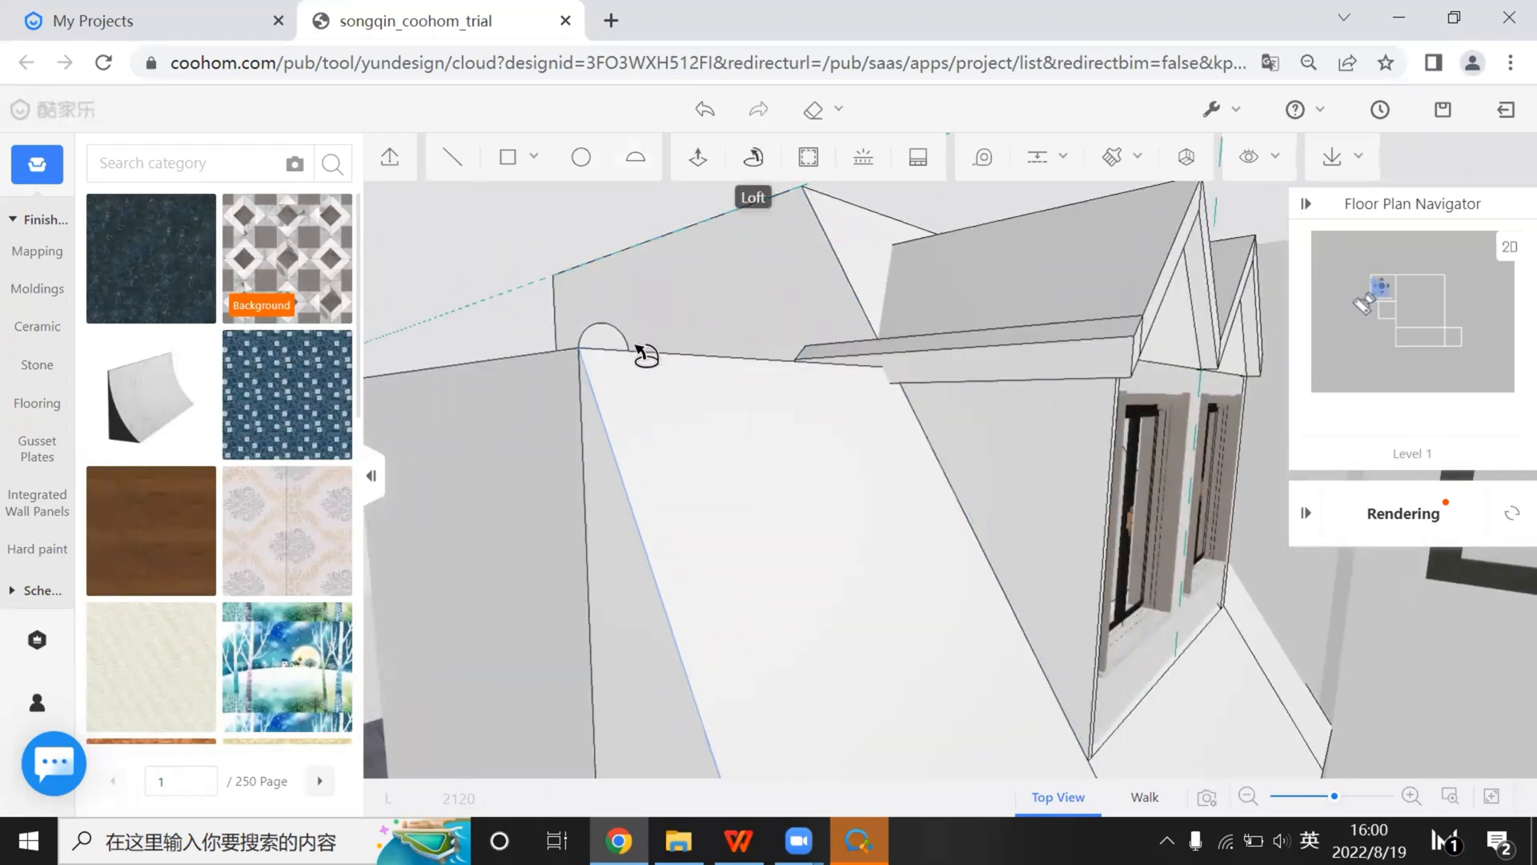
pyautogui.moveTo(603, 343); pyautogui.dragTo(771, 570)
# Inspect the side roof slope next to the dormer from several angles and check its tiled surface on the reference villa slide
pyautogui.scroll(5, 697, 580)
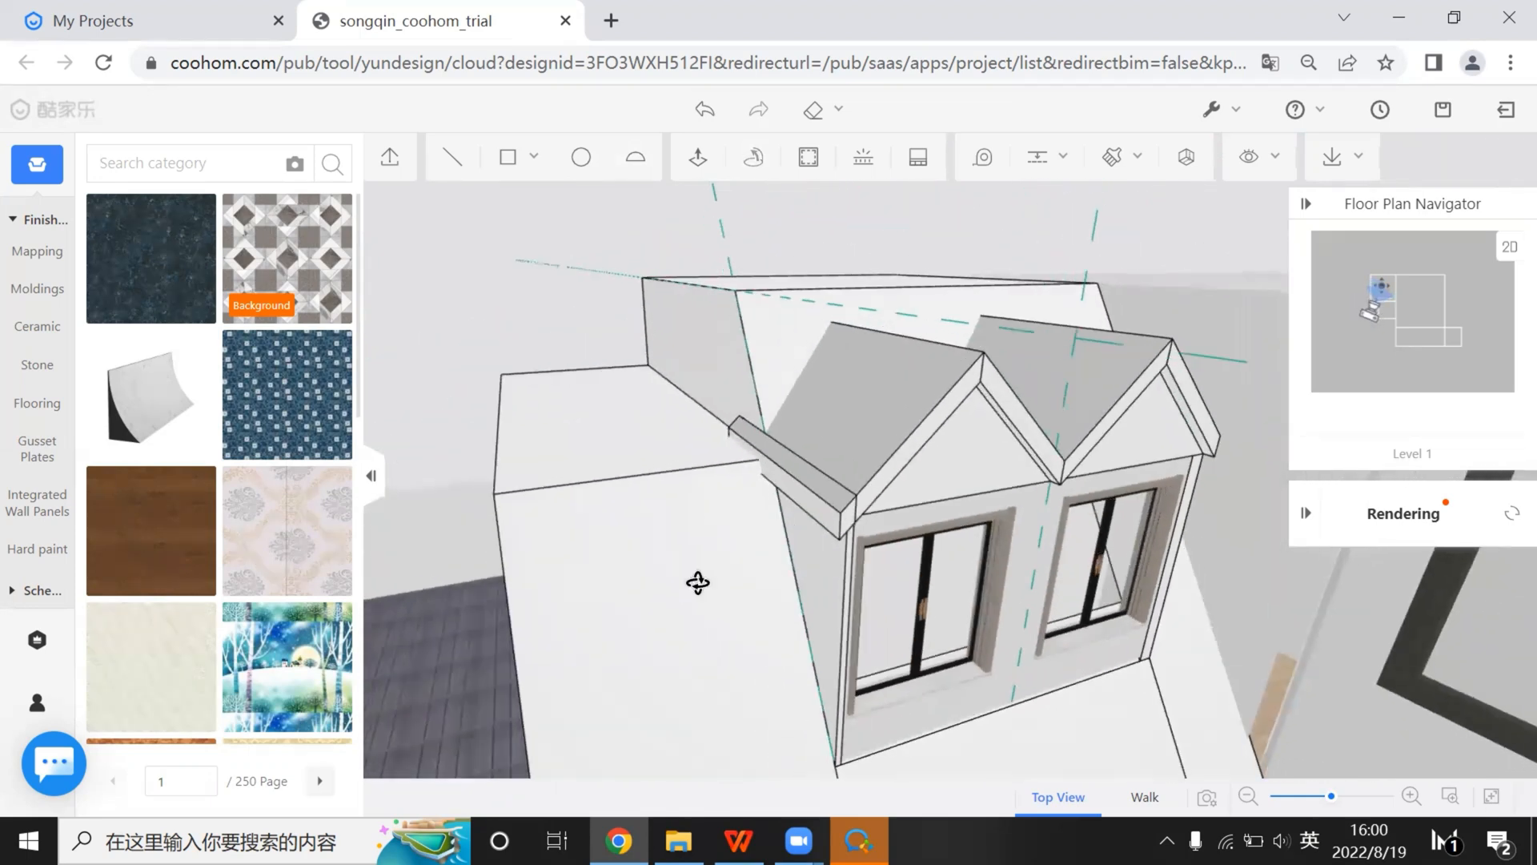
pyautogui.scroll(-3, 902, 578)
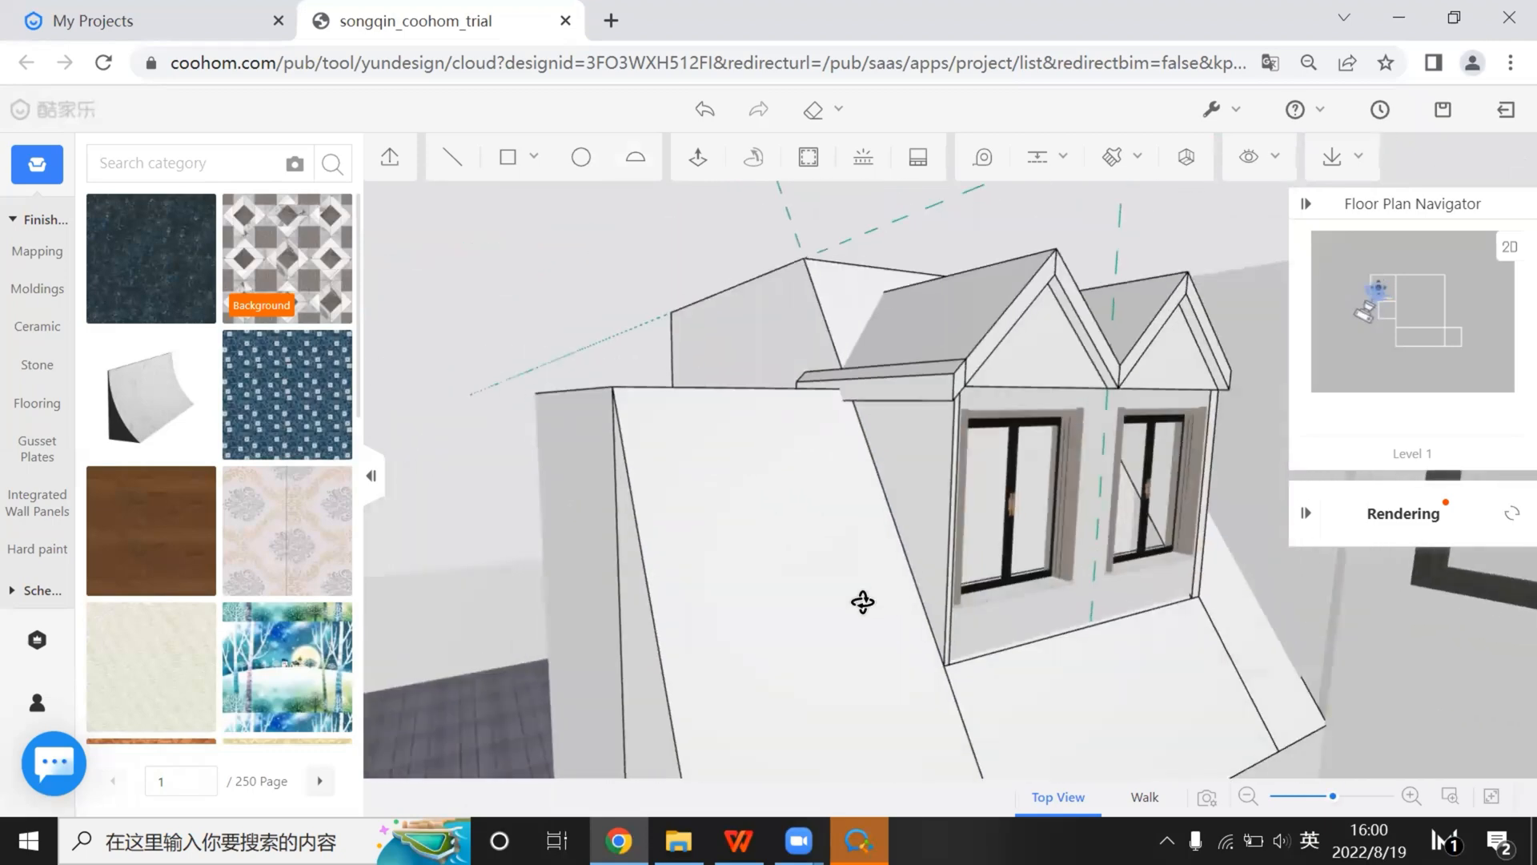
pyautogui.moveTo(862, 600); pyautogui.dragTo(756, 789)
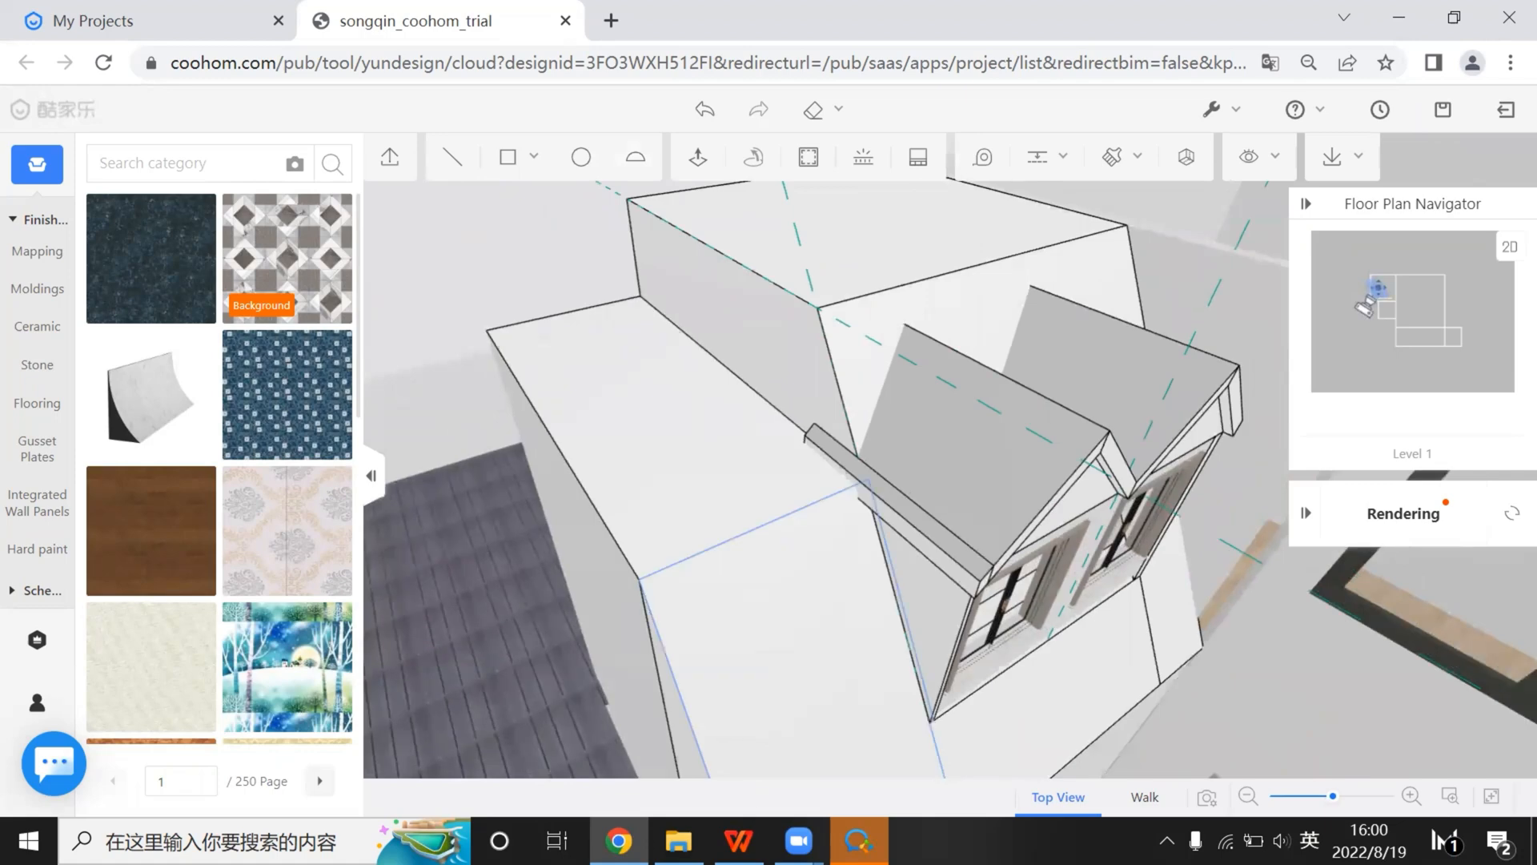
pyautogui.moveTo(768, 680); pyautogui.dragTo(855, 551)
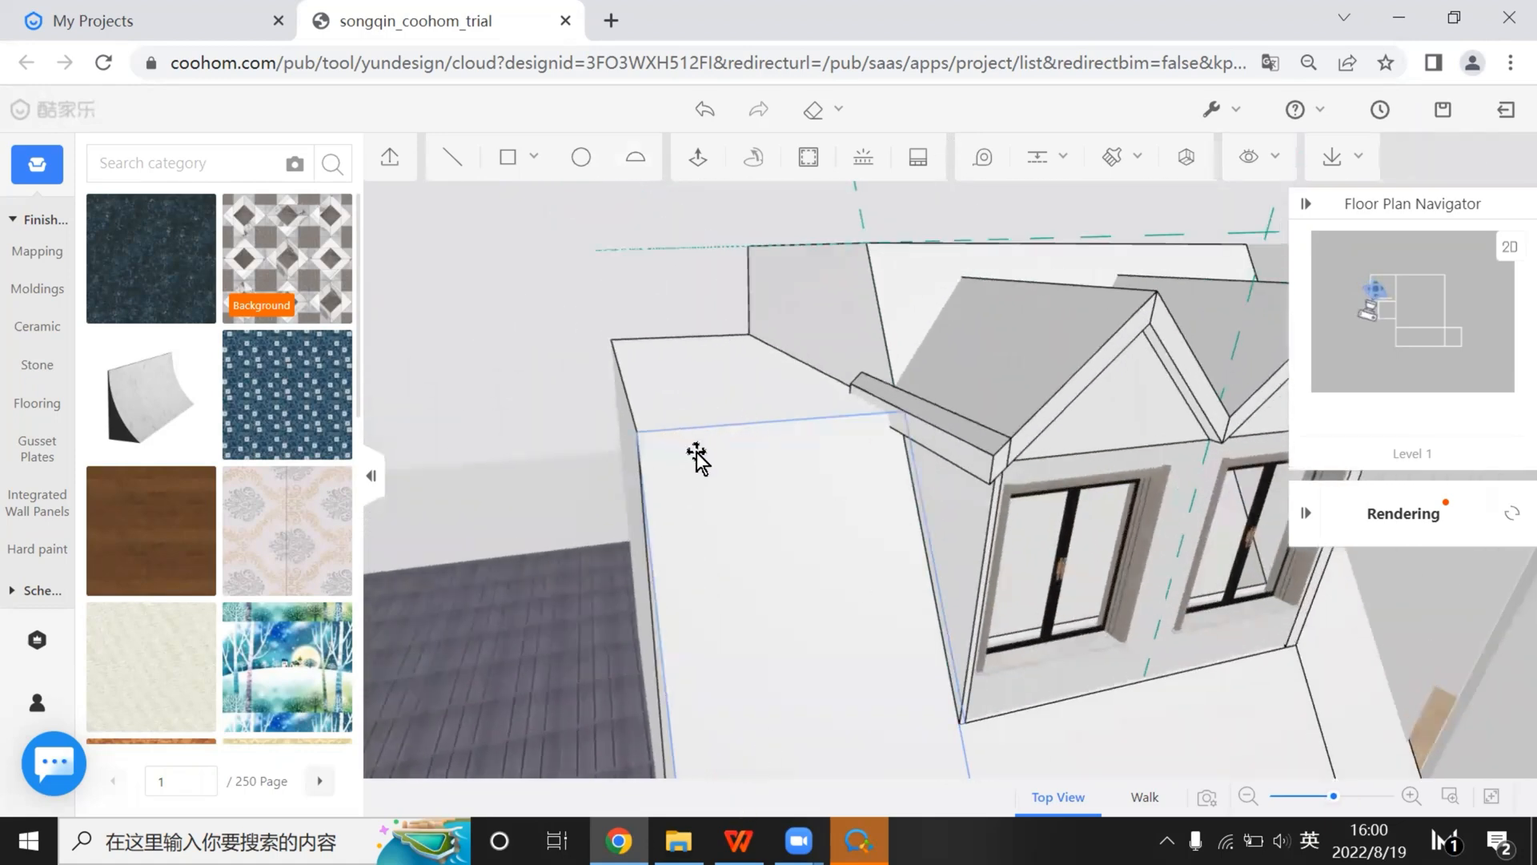
pyautogui.hotkey('alt', 'Tab')
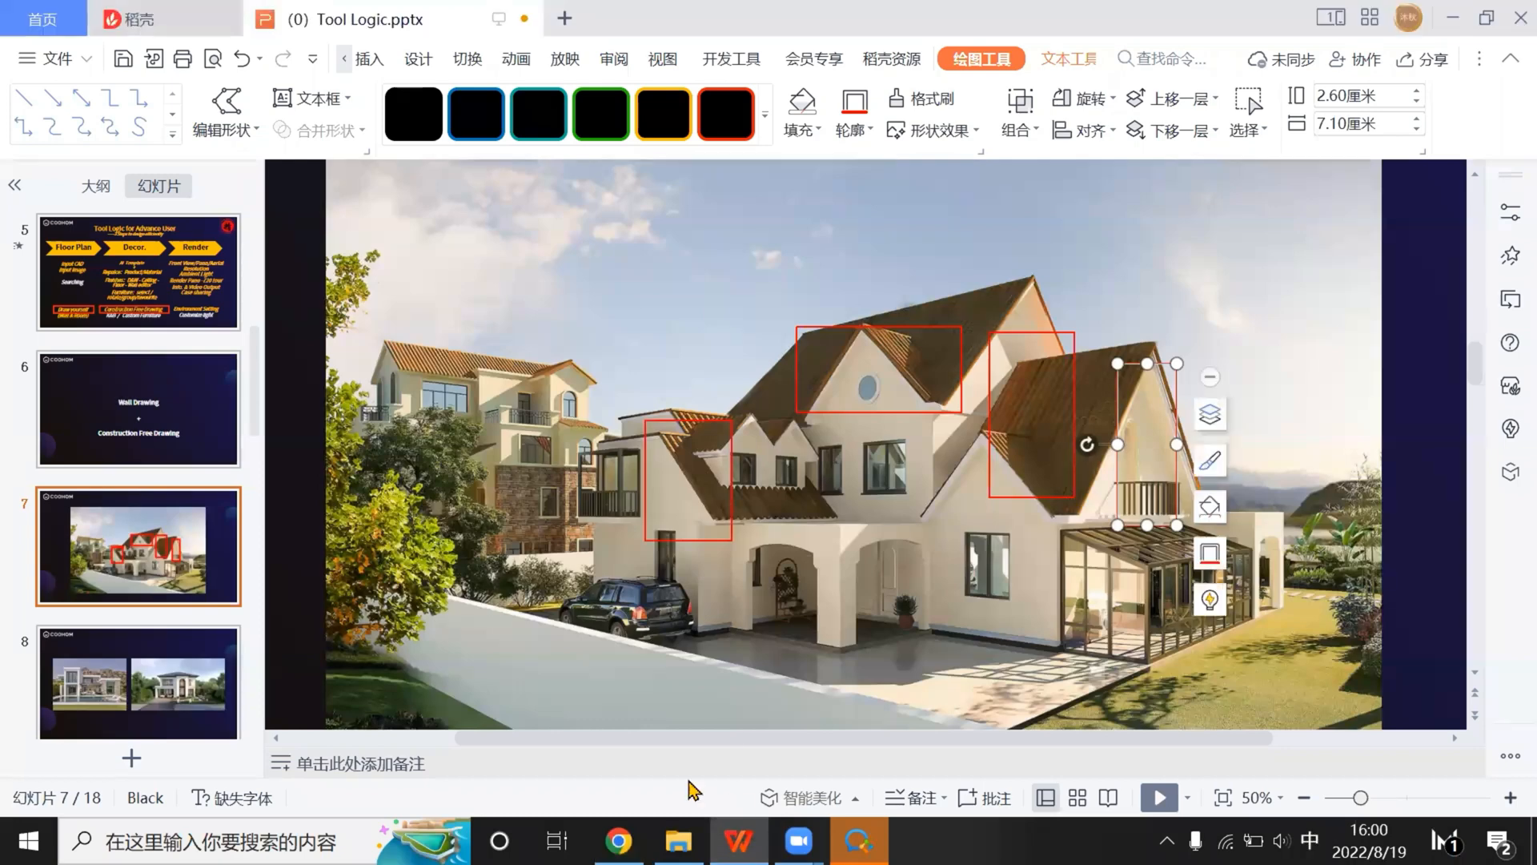
pyautogui.hotkey('alt', 'Tab')
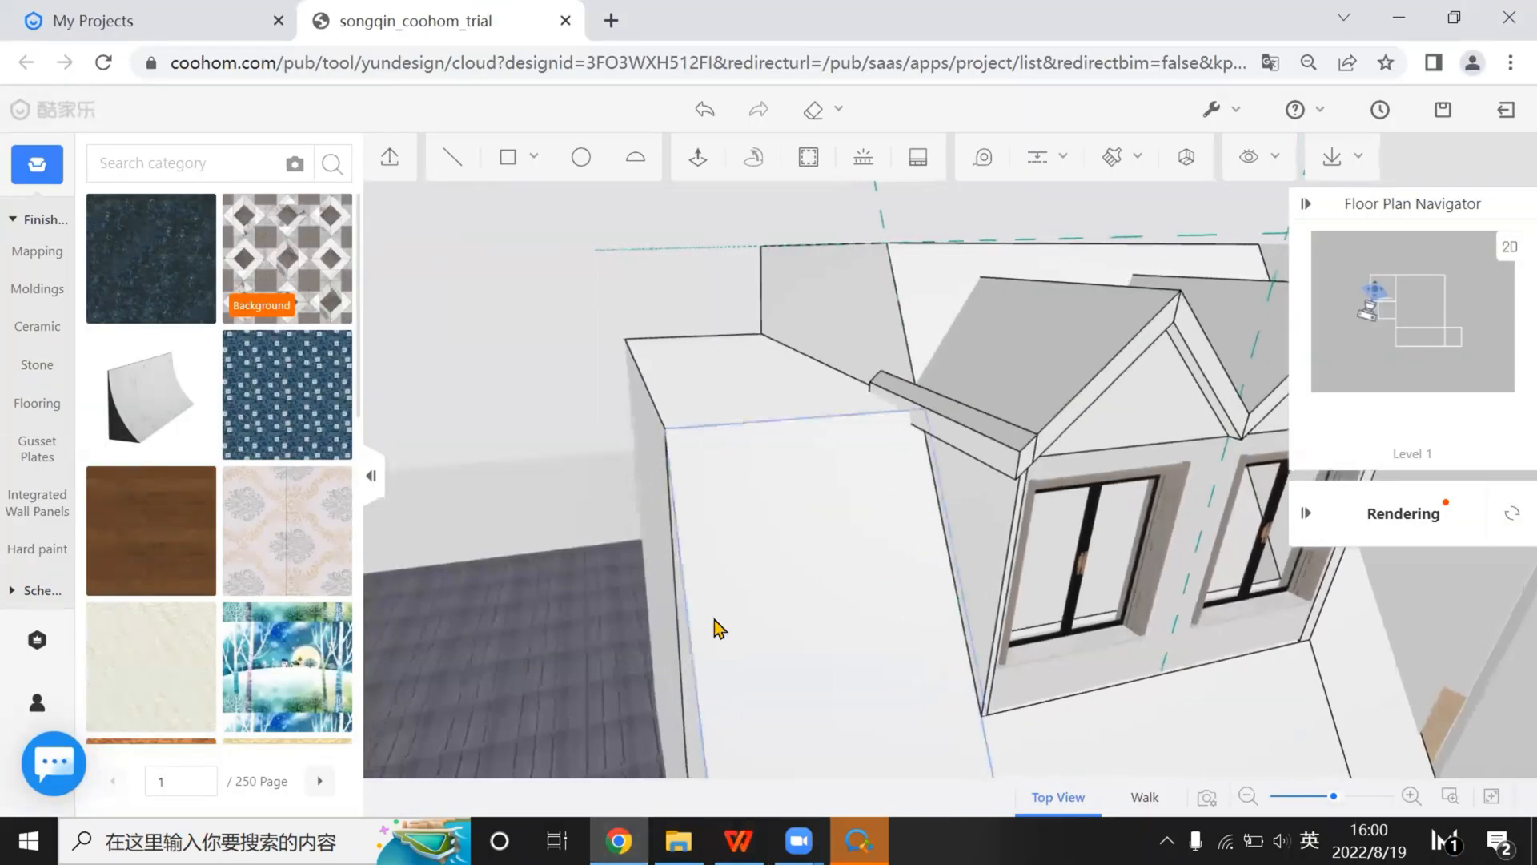
pyautogui.scroll(2, 714, 623)
pyautogui.press('s')
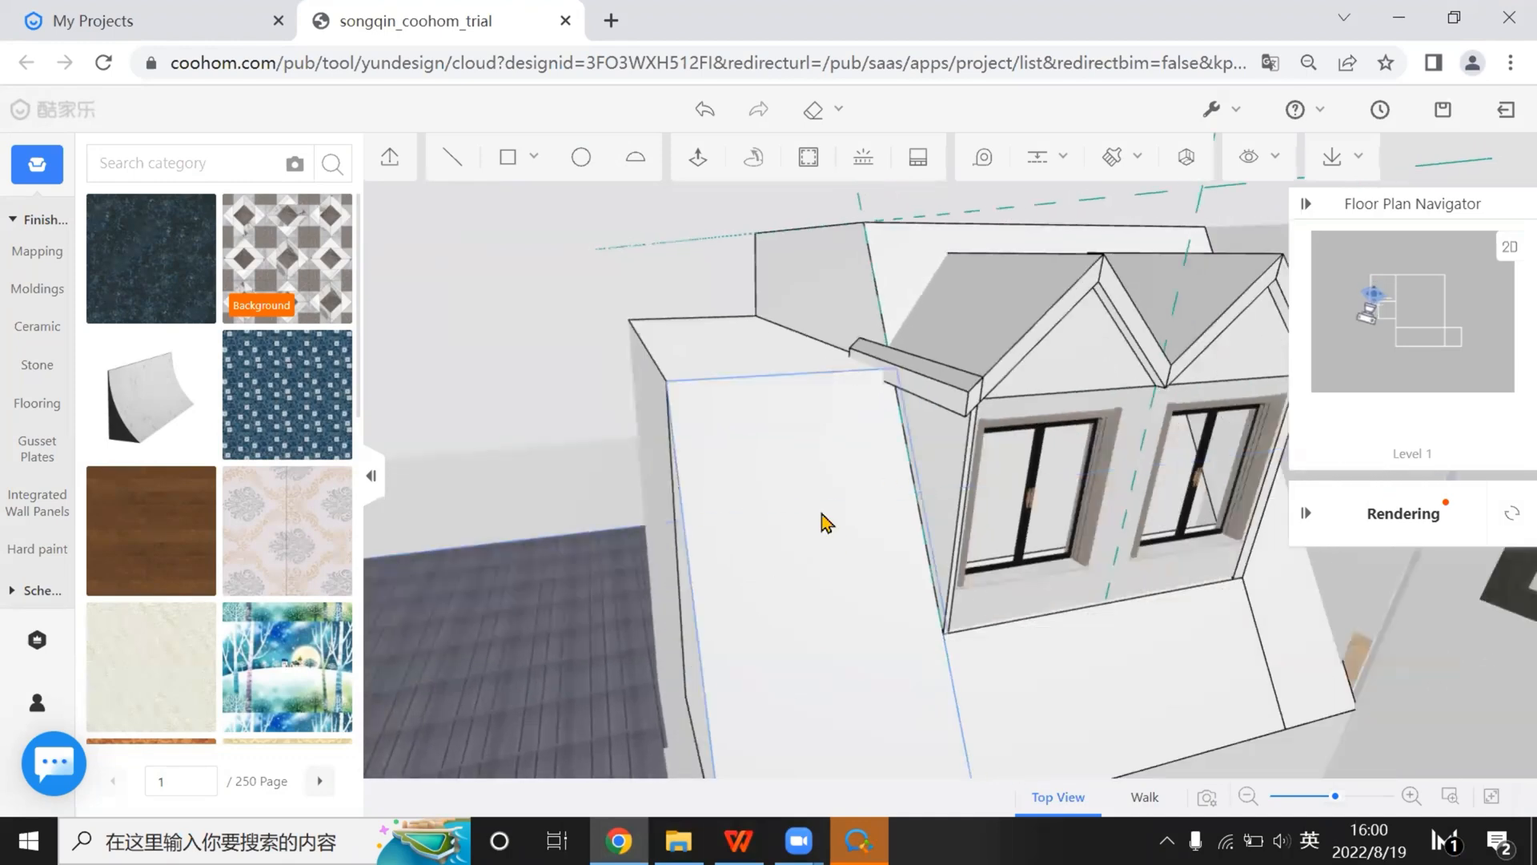
pyautogui.press('s')
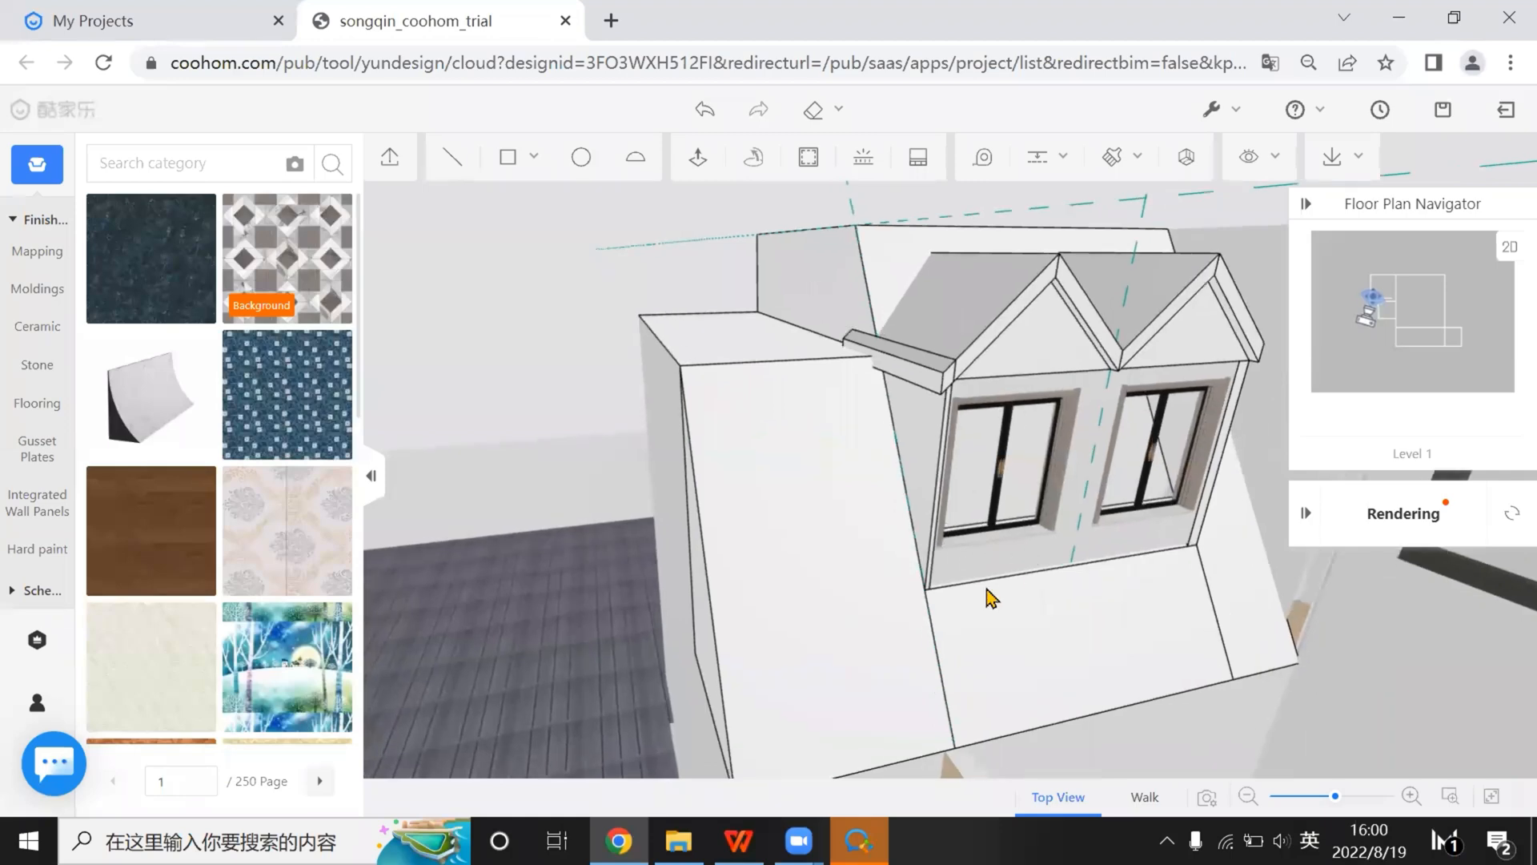
# Try to place a guide line on the side roof slope, starting from its face and edge
pyautogui.moveTo(992, 594); pyautogui.dragTo(871, 232)
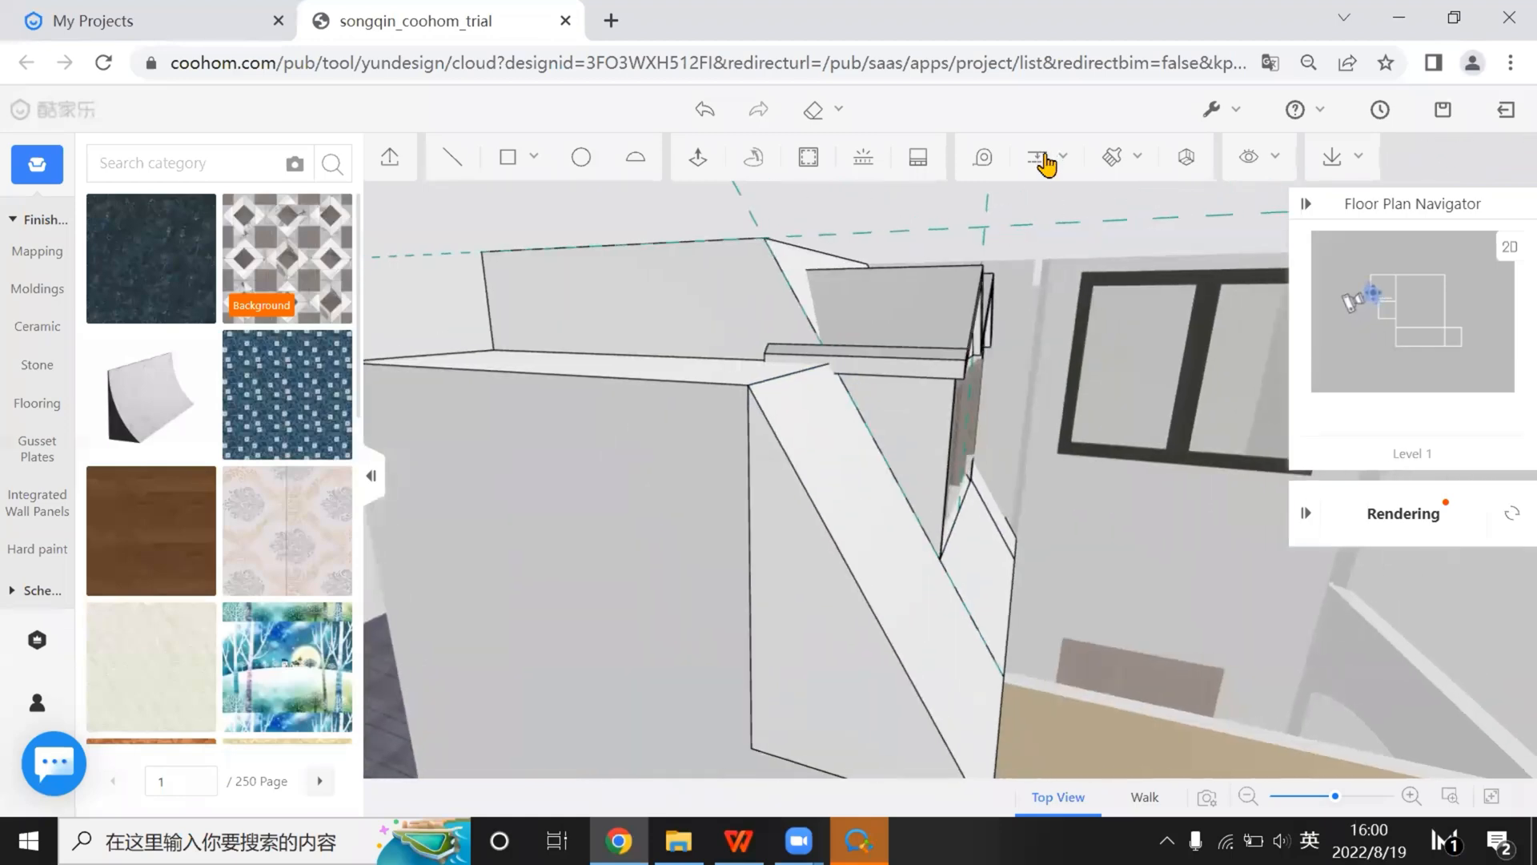
pyautogui.click(1058, 158)
pyautogui.click(1012, 708)
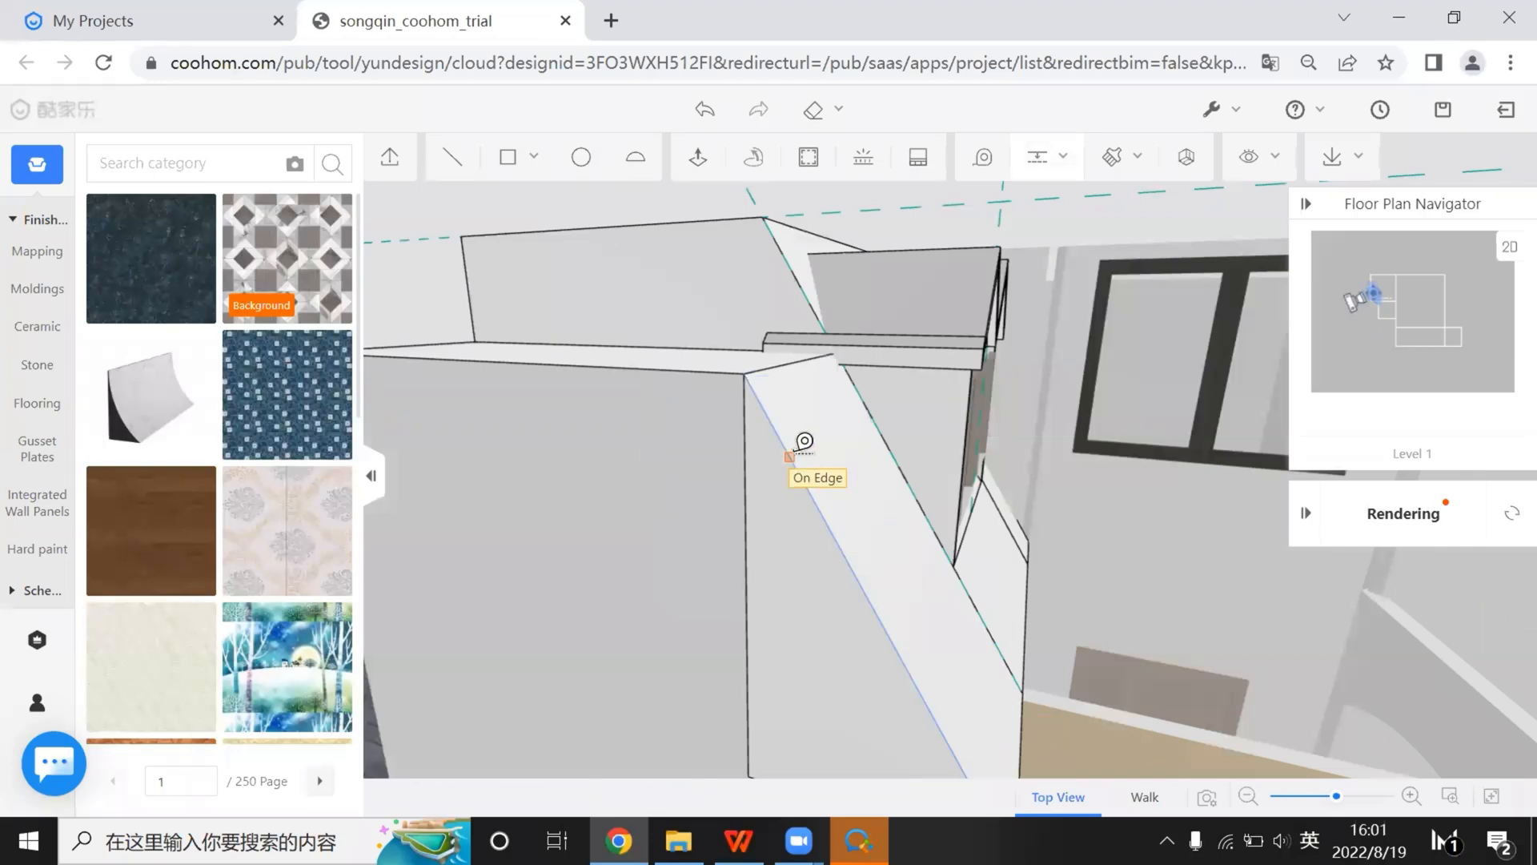
pyautogui.moveTo(845, 495); pyautogui.dragTo(871, 488, button='right')
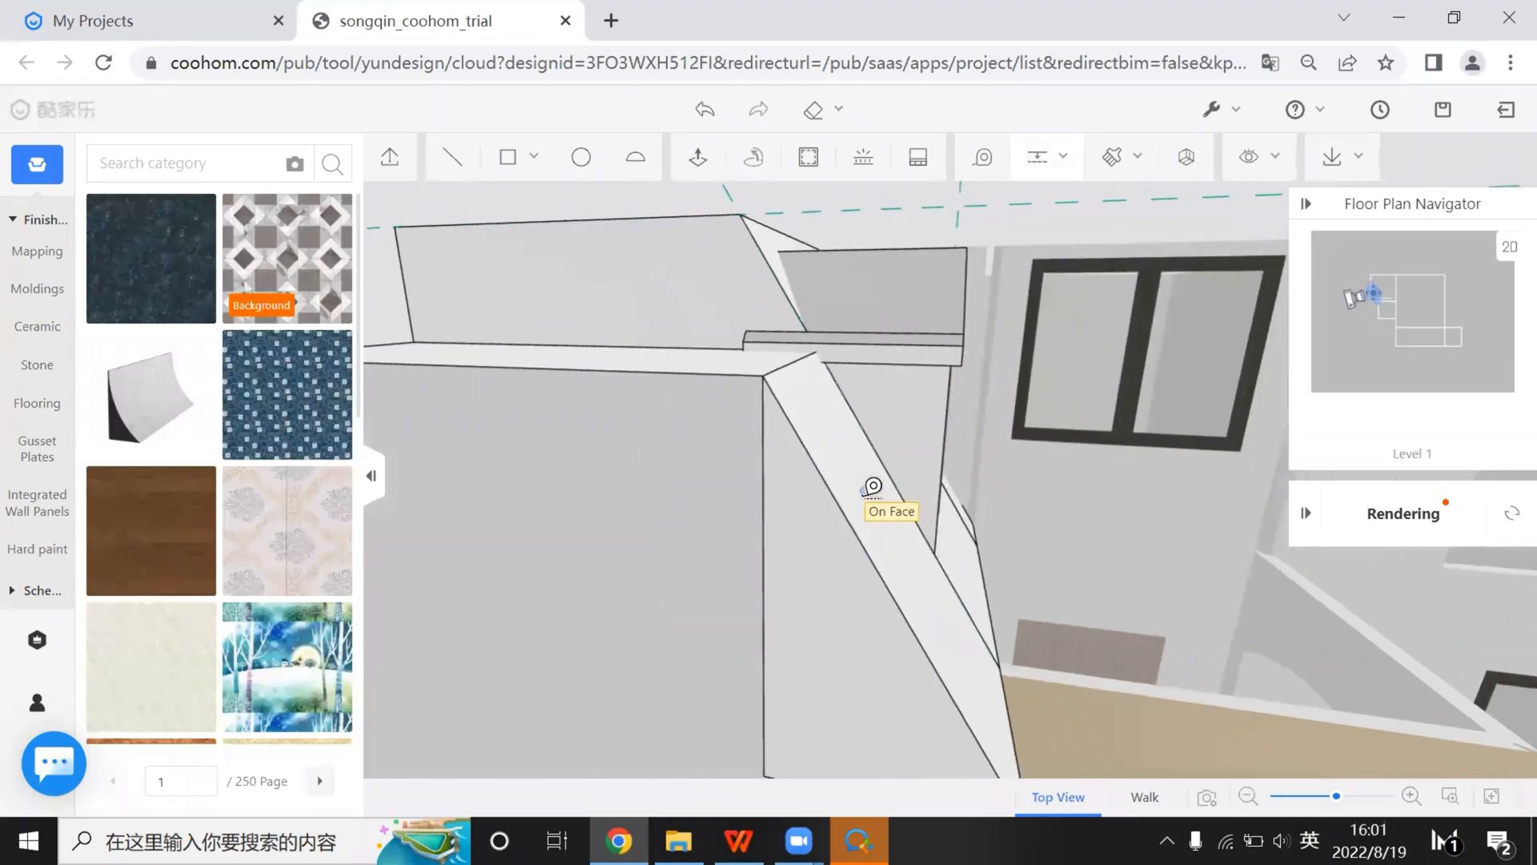
pyautogui.click(901, 538)
pyautogui.moveTo(981, 696); pyautogui.dragTo(704, 456, button='right')
pyautogui.moveTo(789, 361); pyautogui.dragTo(881, 345, button='right')
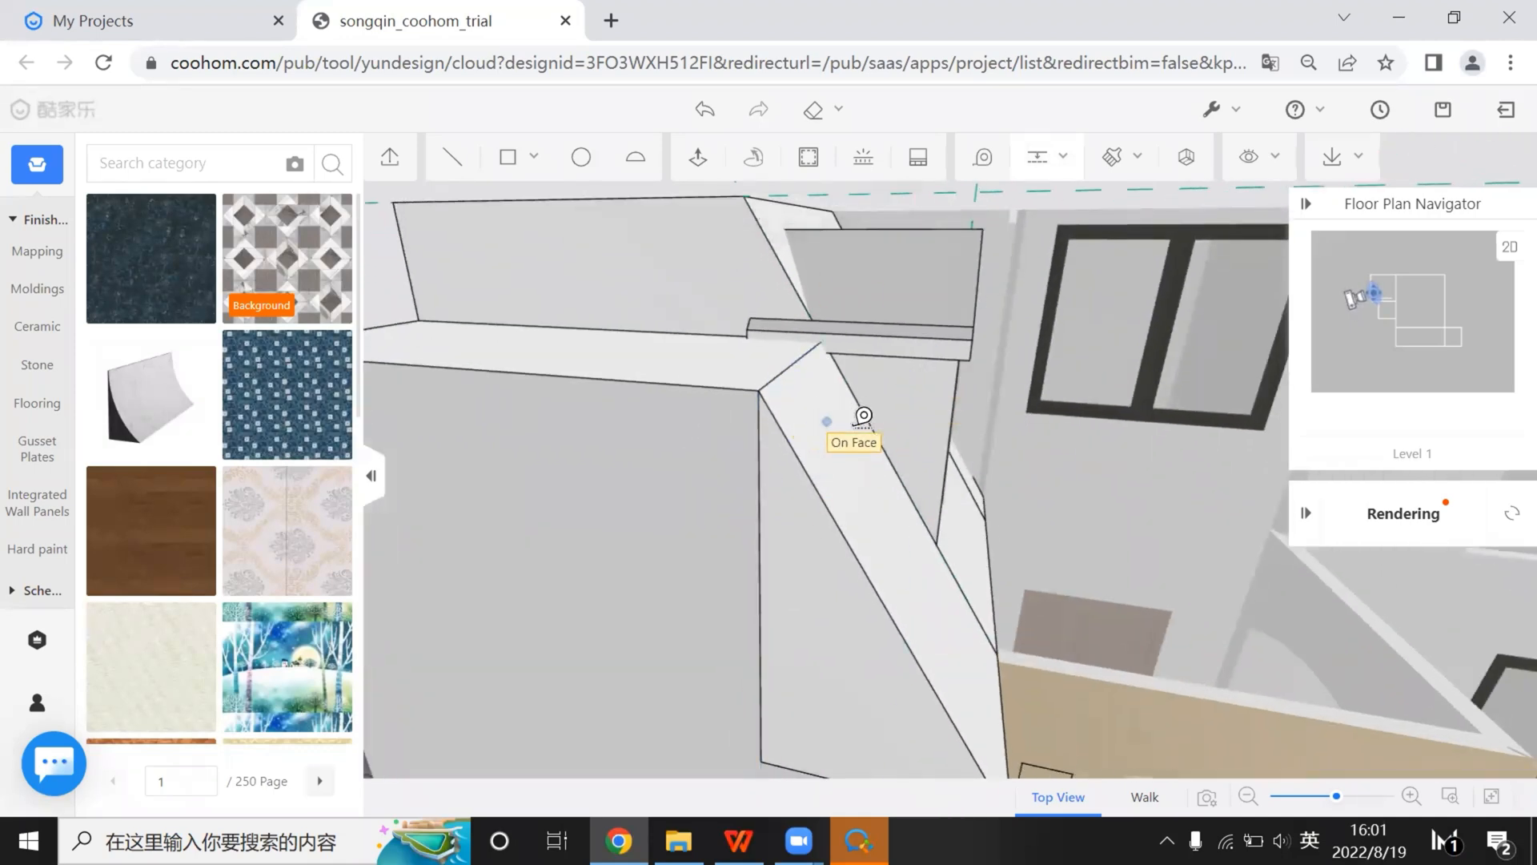
# Duplicate the side roof slope's face next to the original and push/pull the copy to give it thickness
pyautogui.moveTo(865, 603); pyautogui.dragTo(764, 387, button='right')
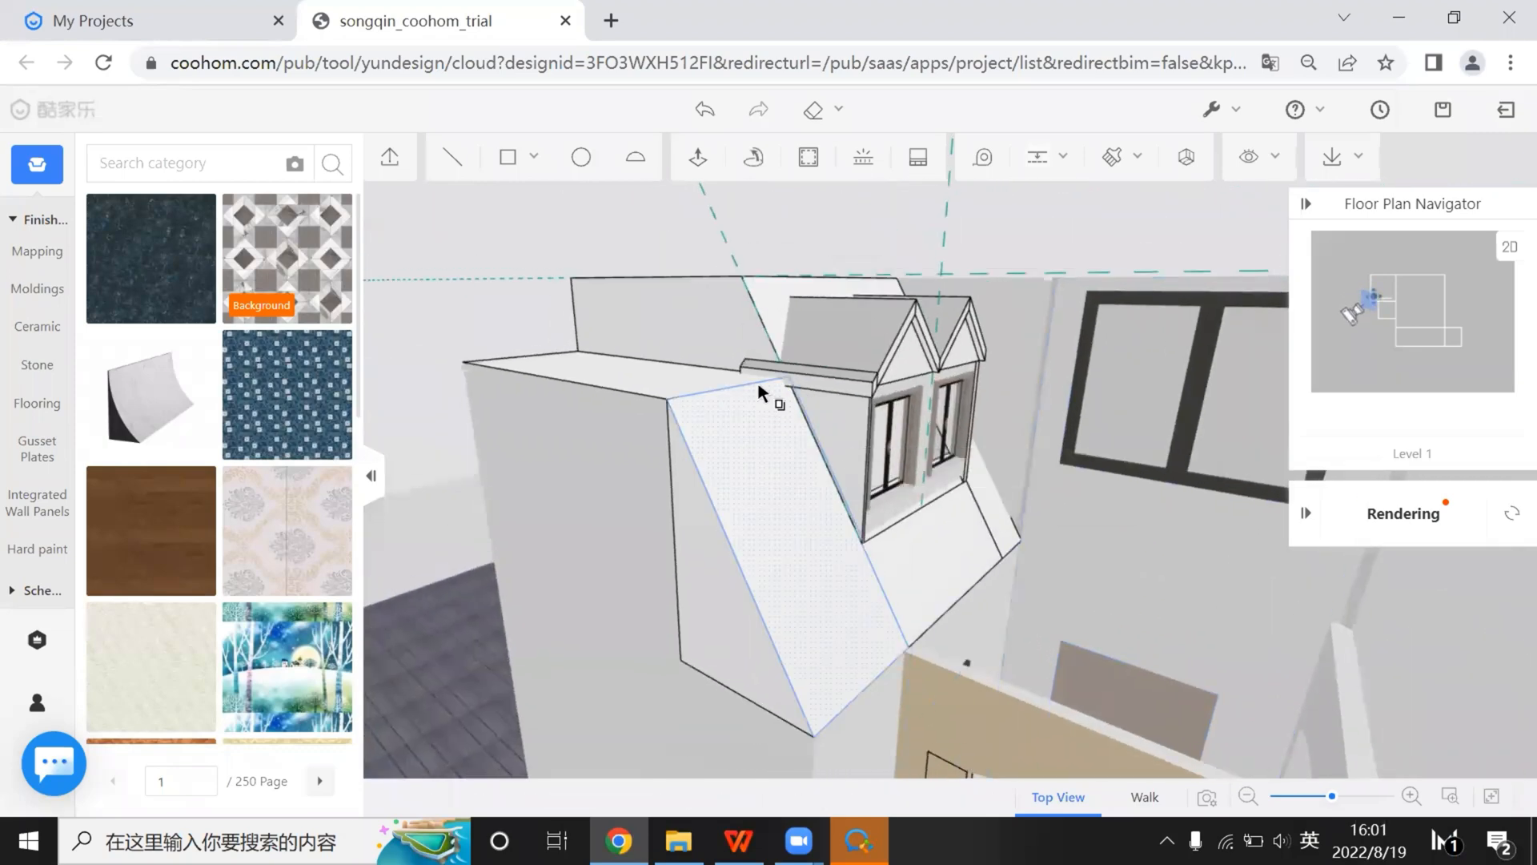
pyautogui.click(762, 383)
pyautogui.press('Escape')
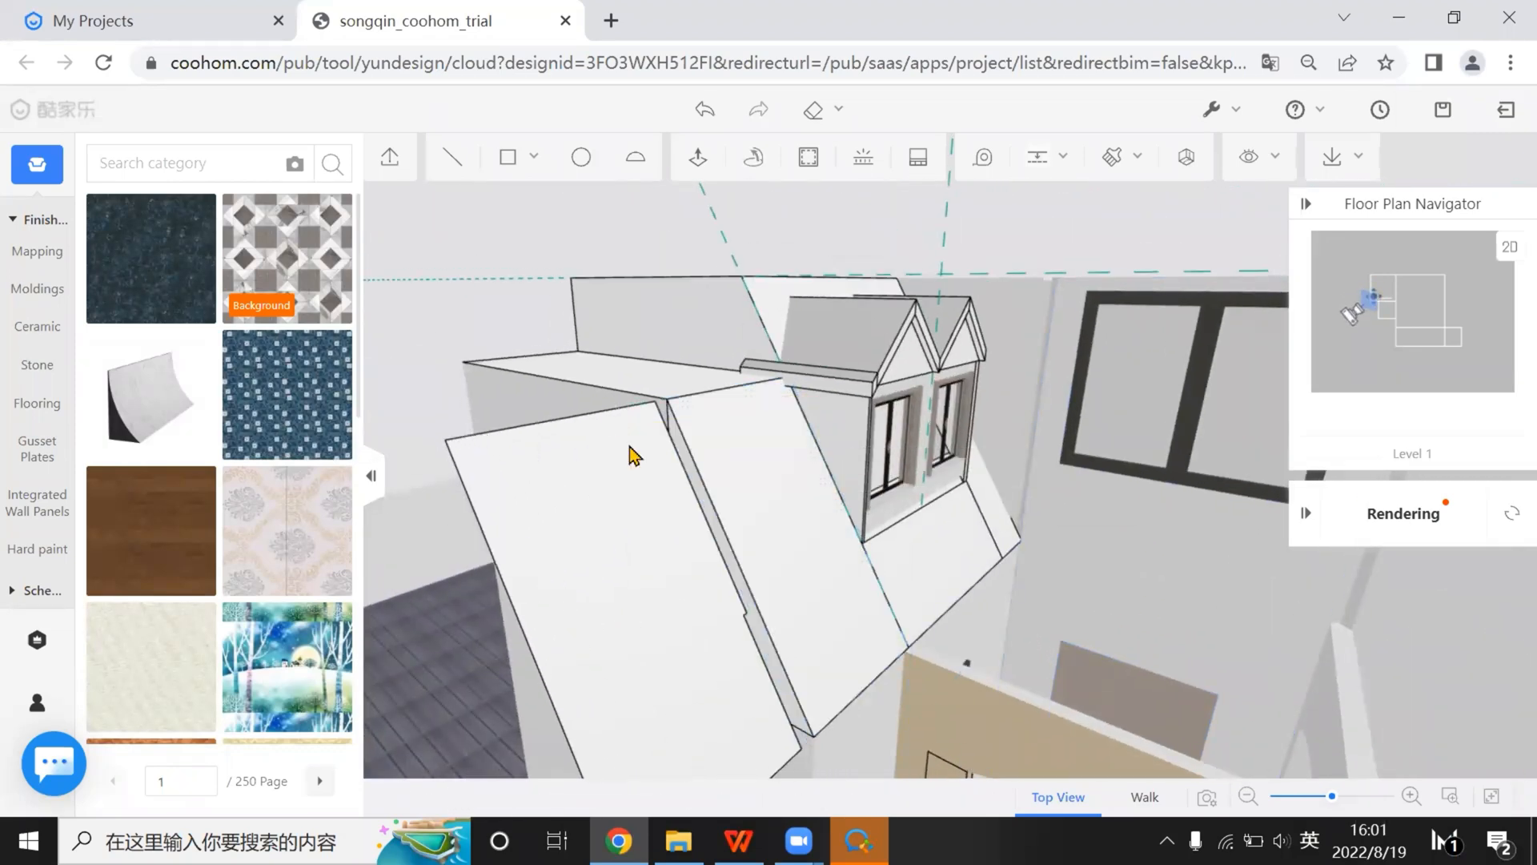
pyautogui.moveTo(635, 453); pyautogui.dragTo(587, 474, button='right')
pyautogui.click(695, 164)
pyautogui.click(638, 525)
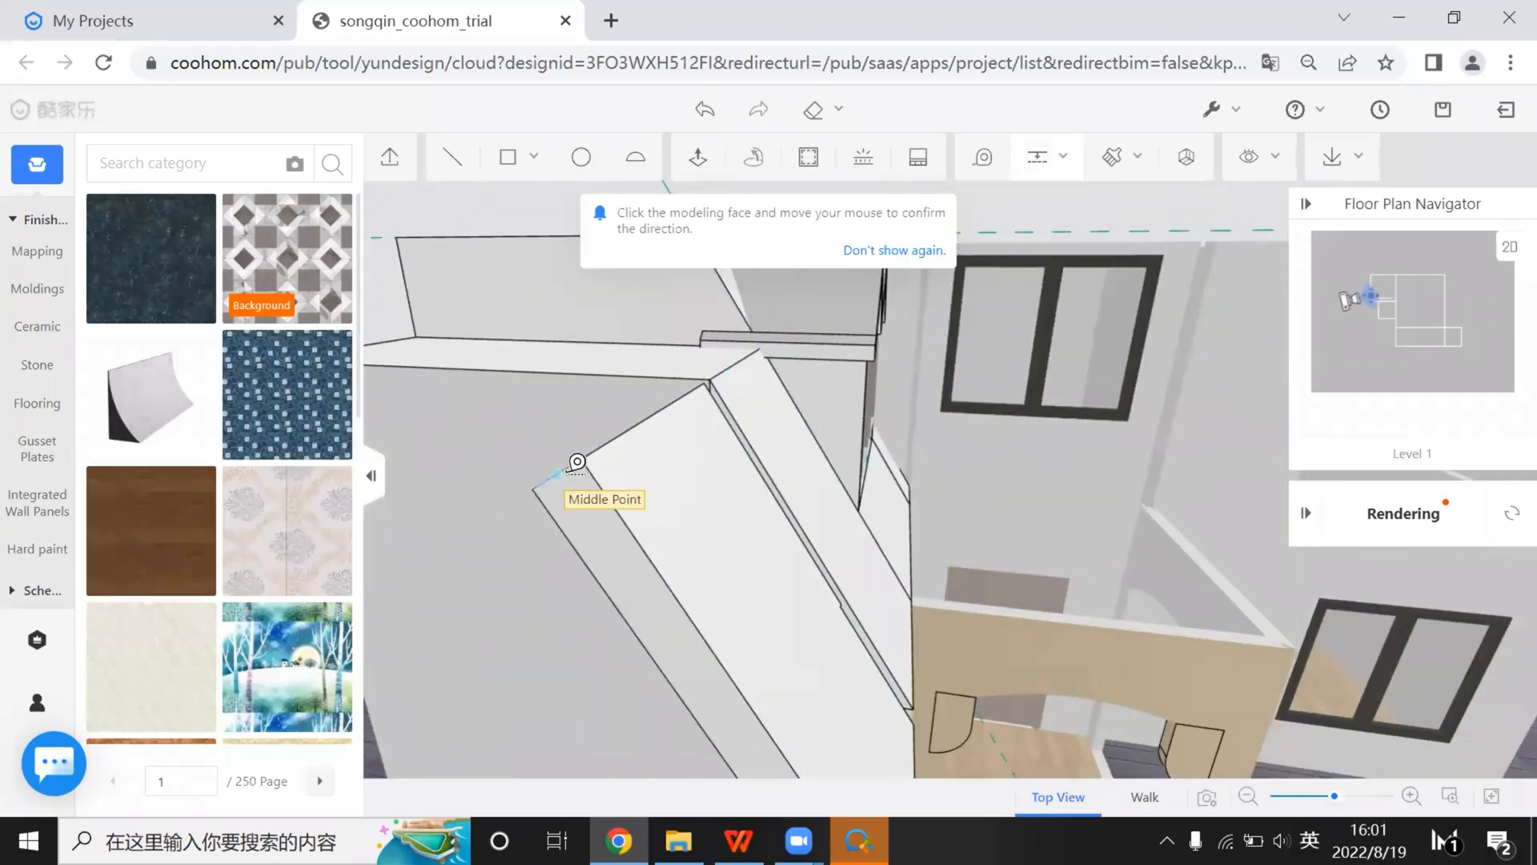
# Place two parallel guide lines taken from the thickened copy's edge, one through the original slope's upper corner and one beside it
pyautogui.click(607, 458)
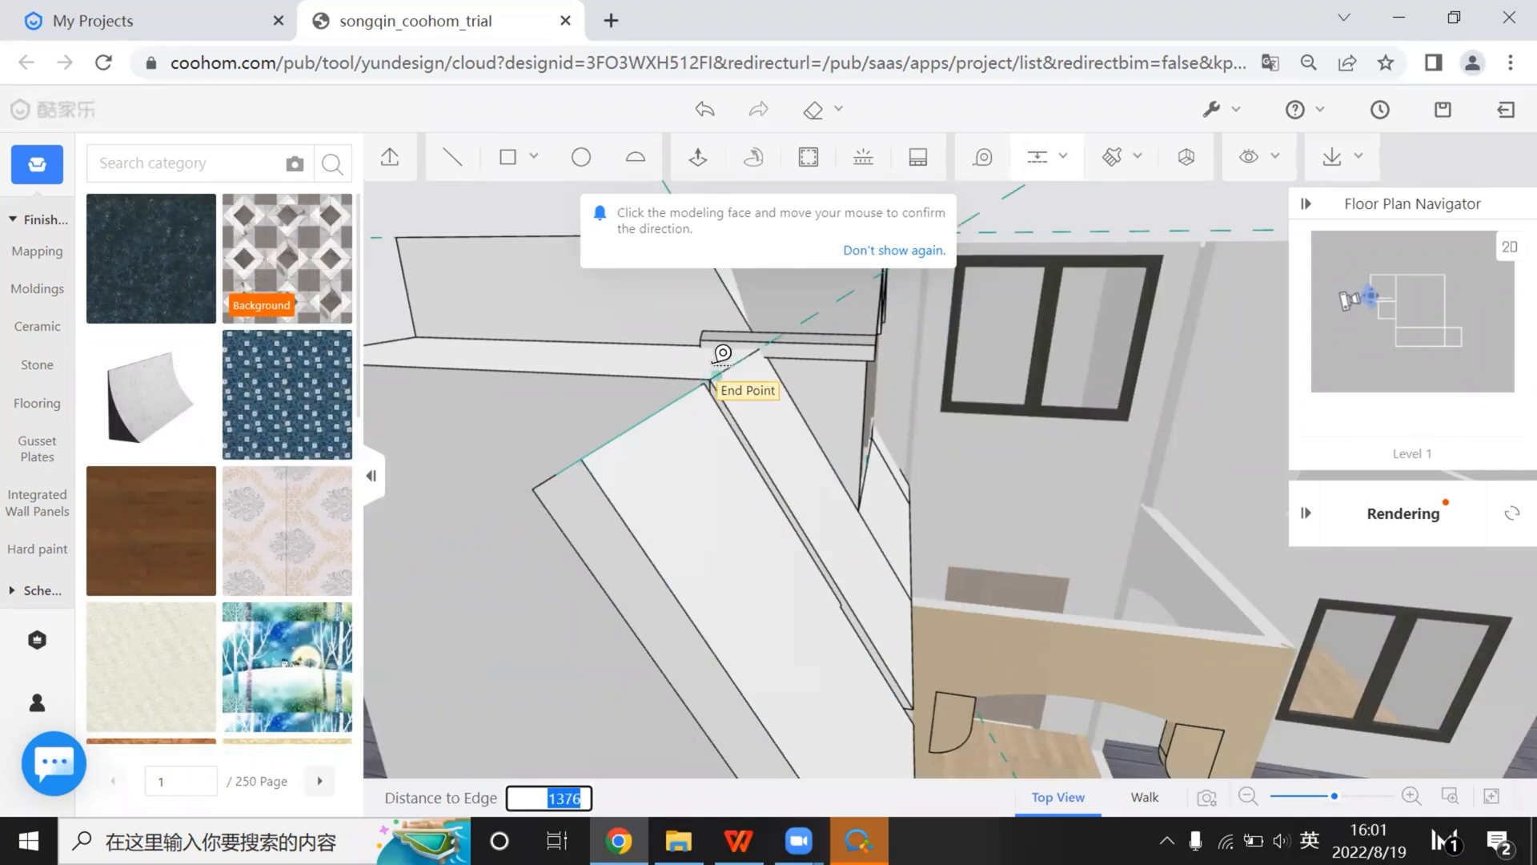
pyautogui.scroll(3, 723, 352)
pyautogui.scroll(3, 752, 496)
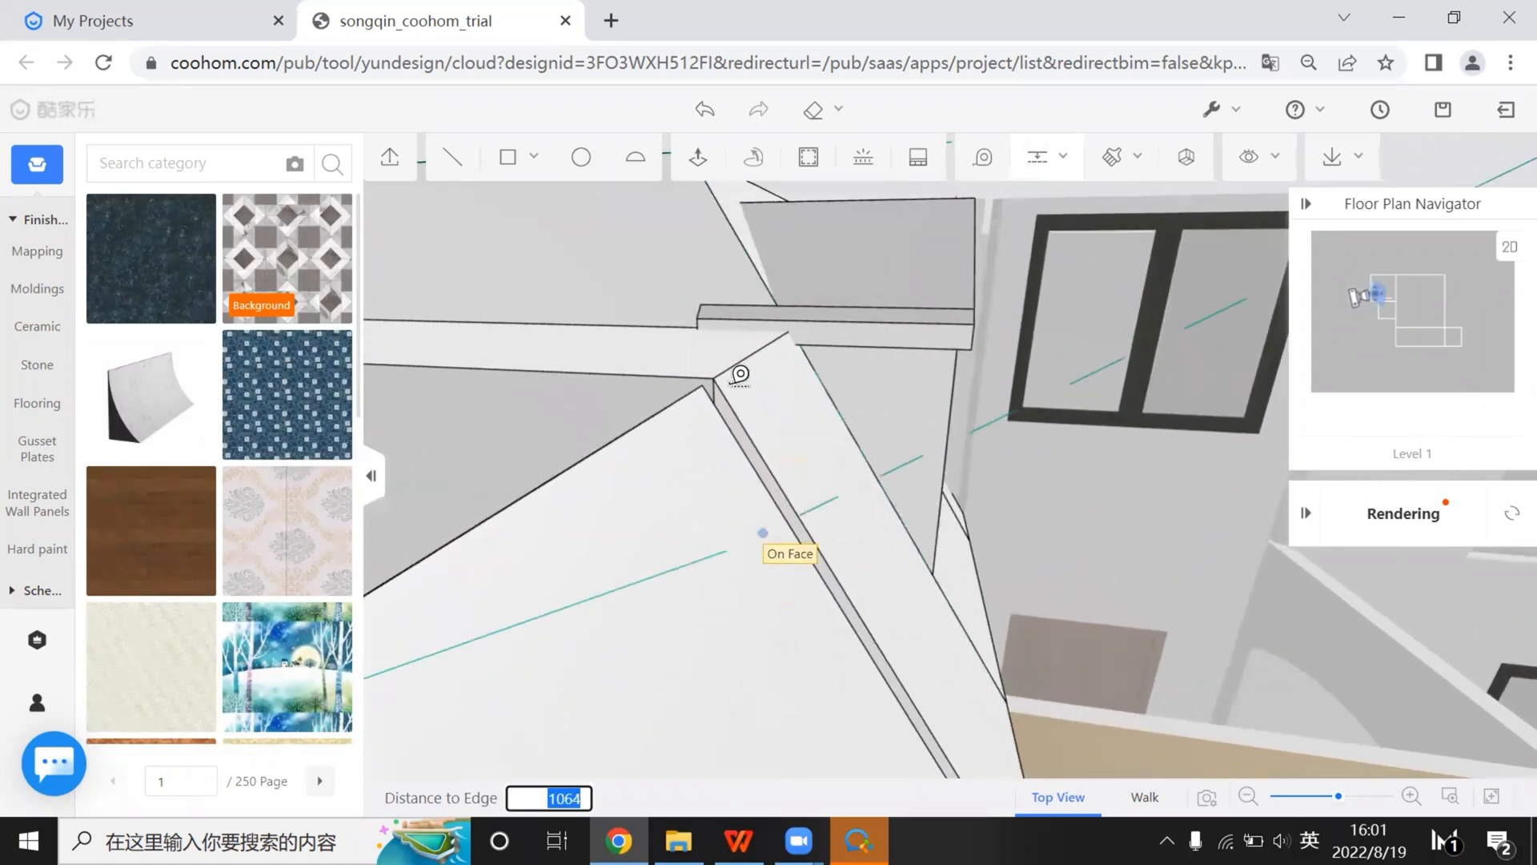
pyautogui.click(715, 383)
pyautogui.moveTo(757, 503); pyautogui.dragTo(647, 484)
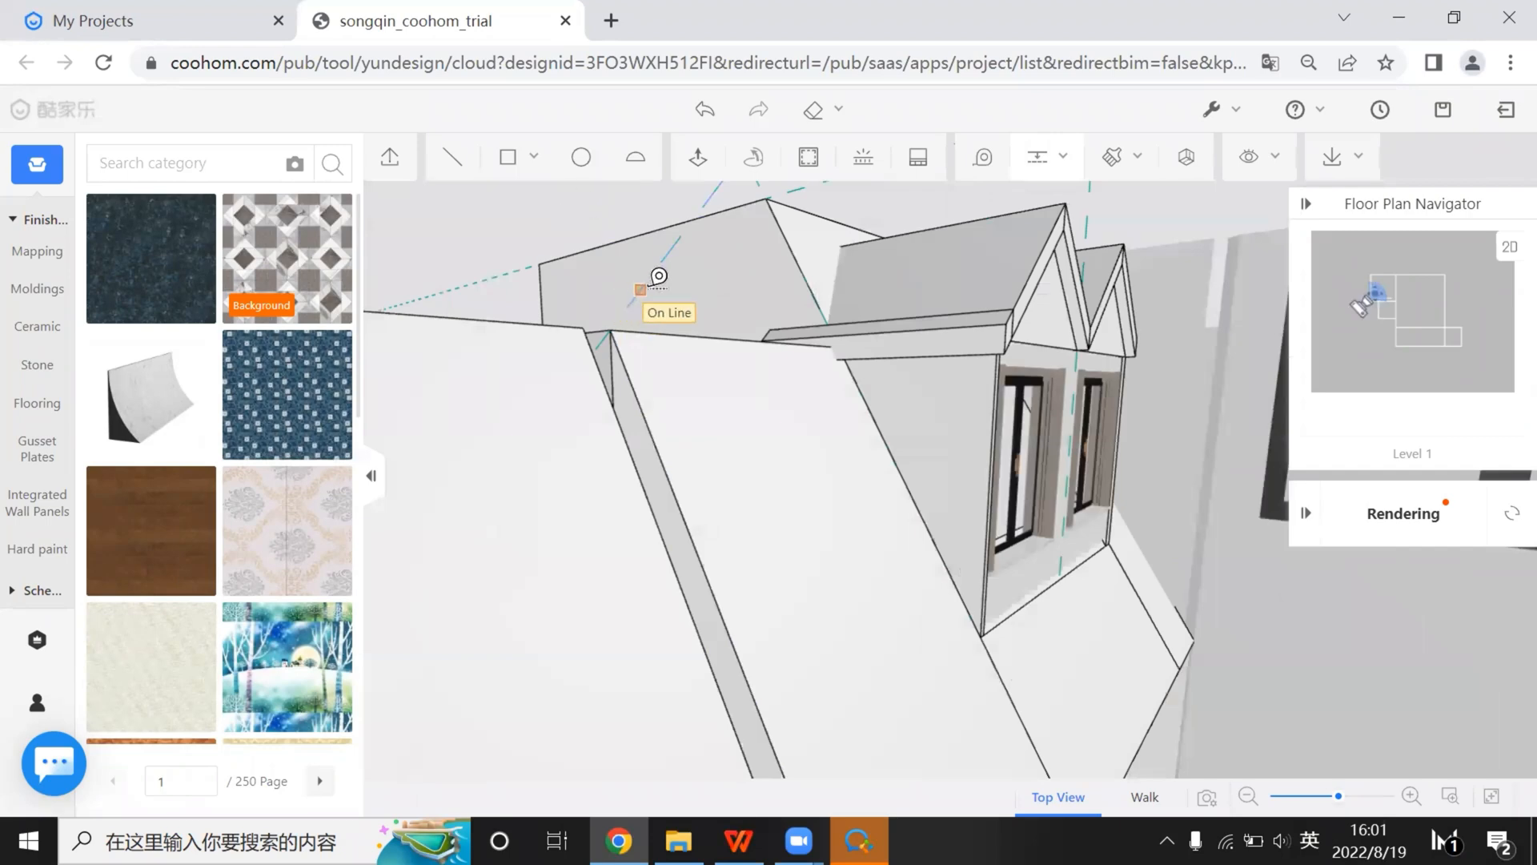
pyautogui.click(658, 276)
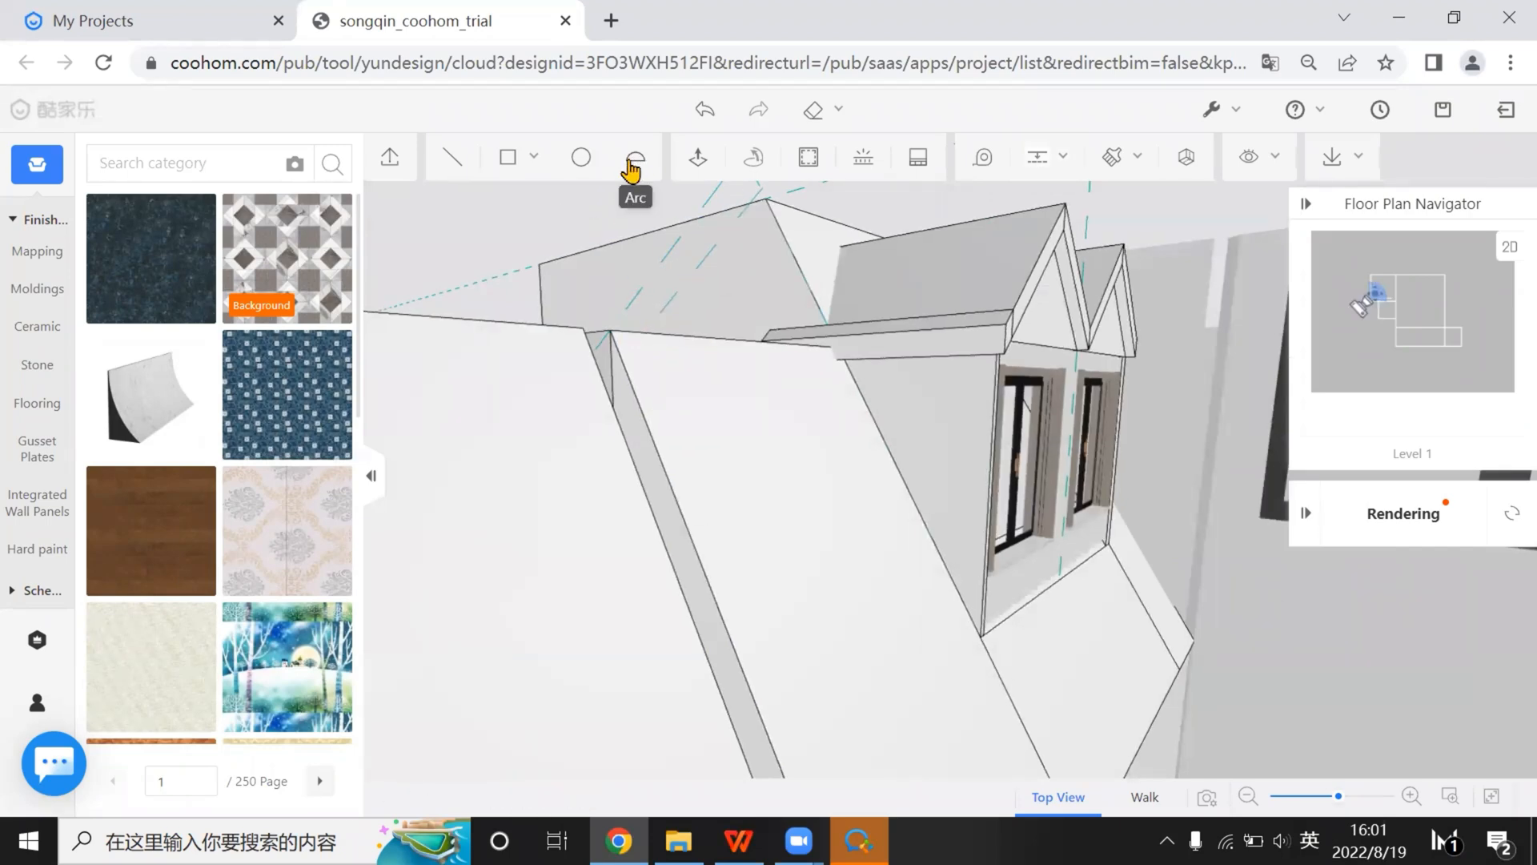
pyautogui.click(633, 164)
pyautogui.click(641, 315)
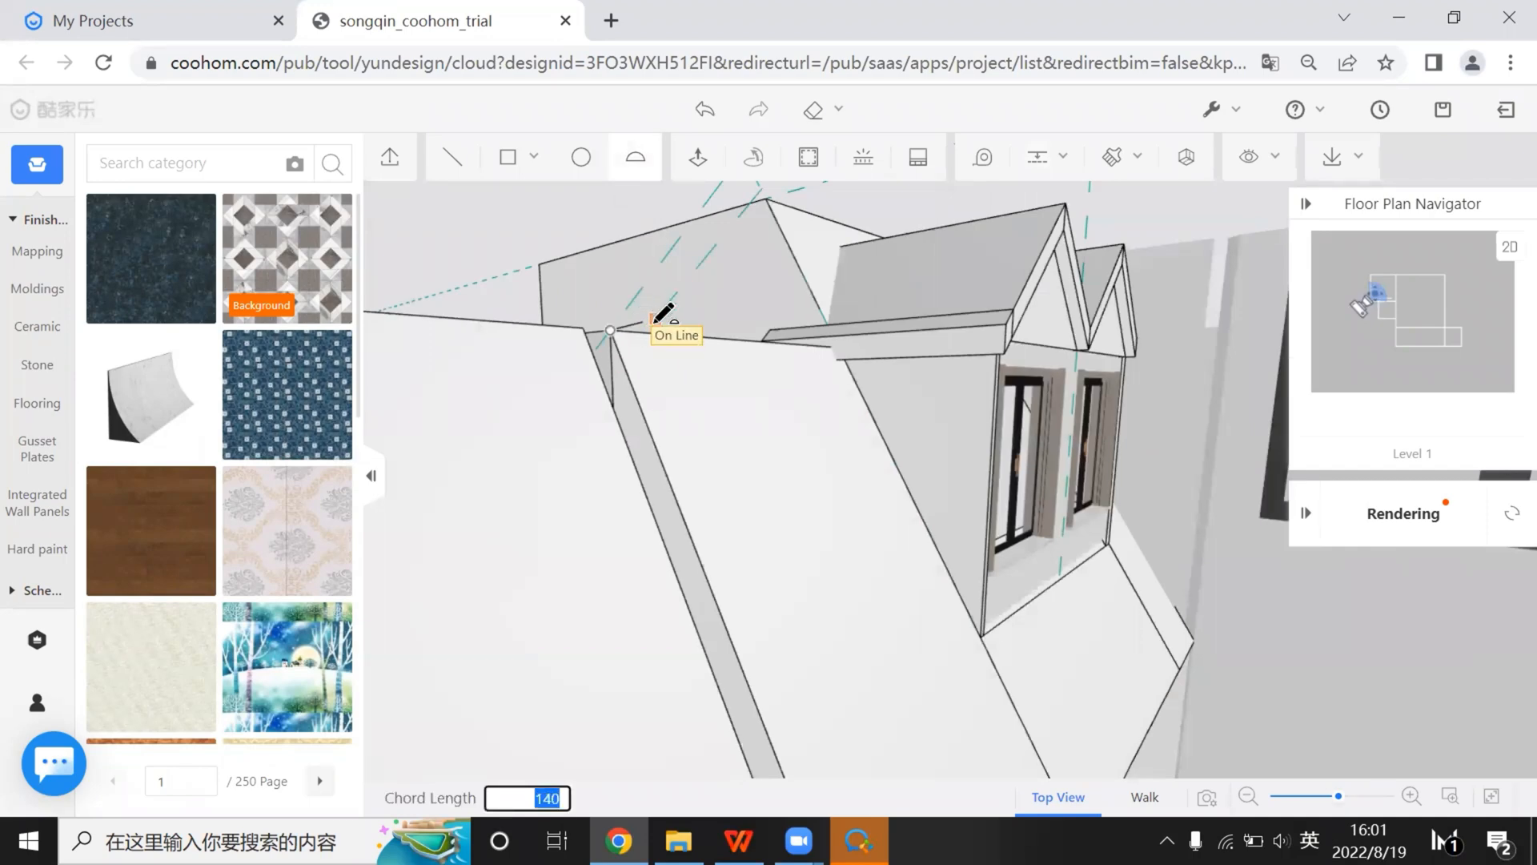
pyautogui.click(661, 321)
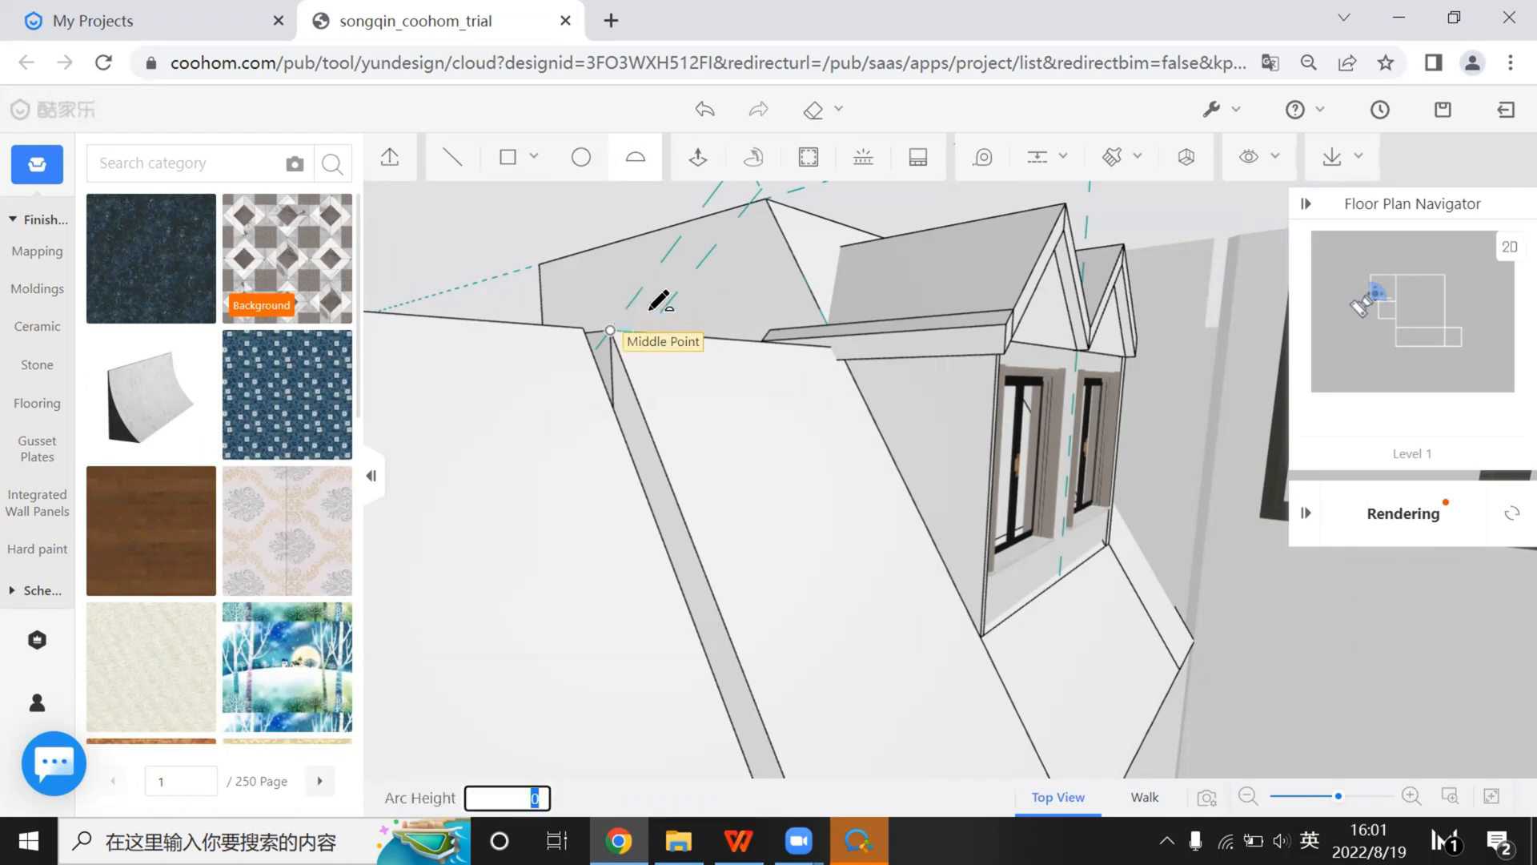
pyautogui.moveTo(641, 317); pyautogui.dragTo(629, 444, button='right')
pyautogui.press('Escape')
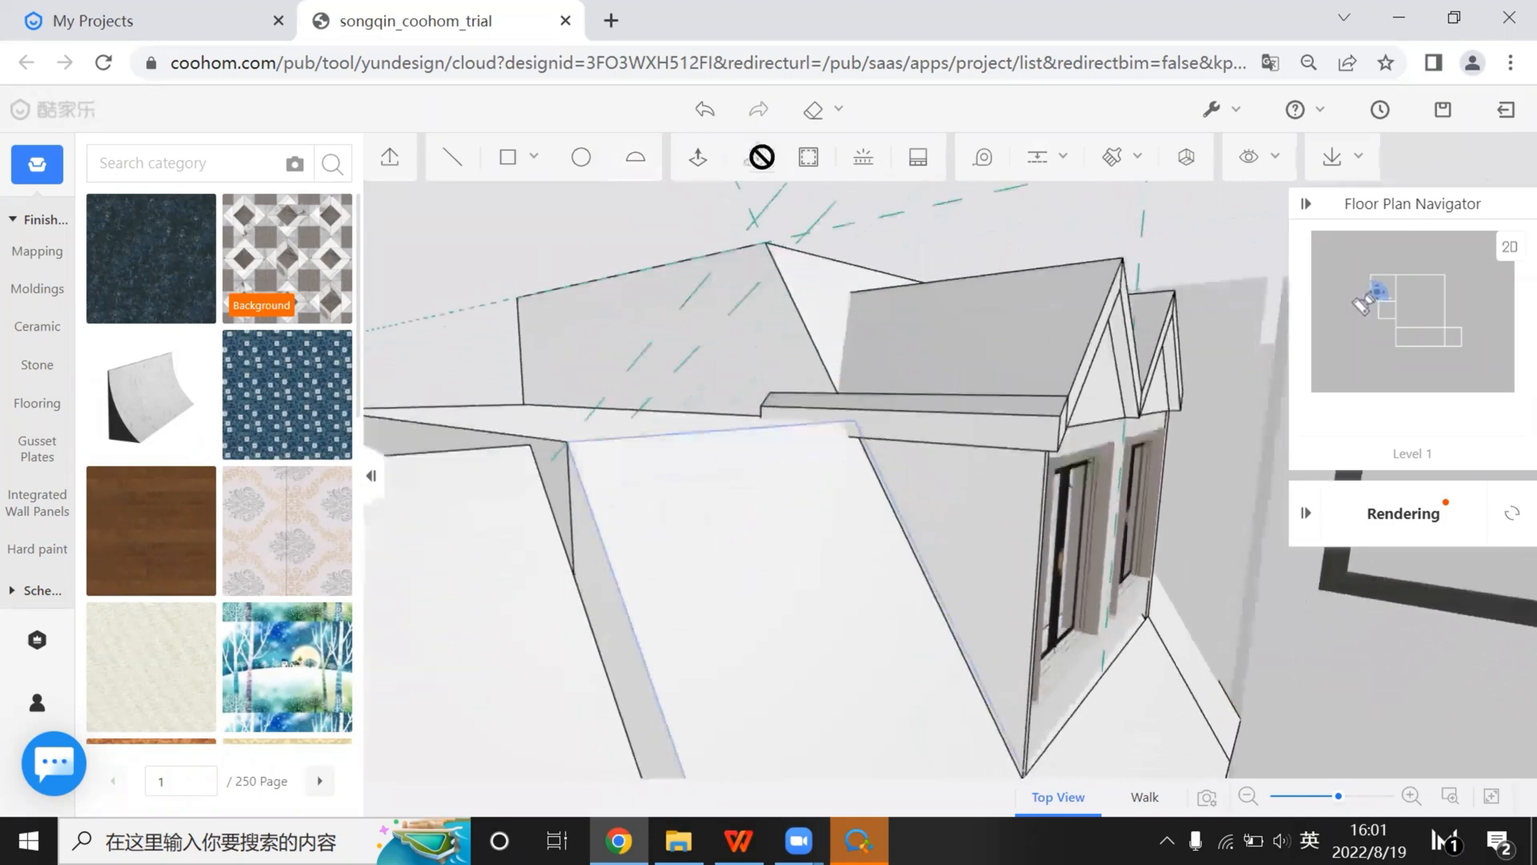
# Draw a small arc profile rising from the side slope's upper edge, starting at its outer upper corner beside the guide lines
pyautogui.click(640, 157)
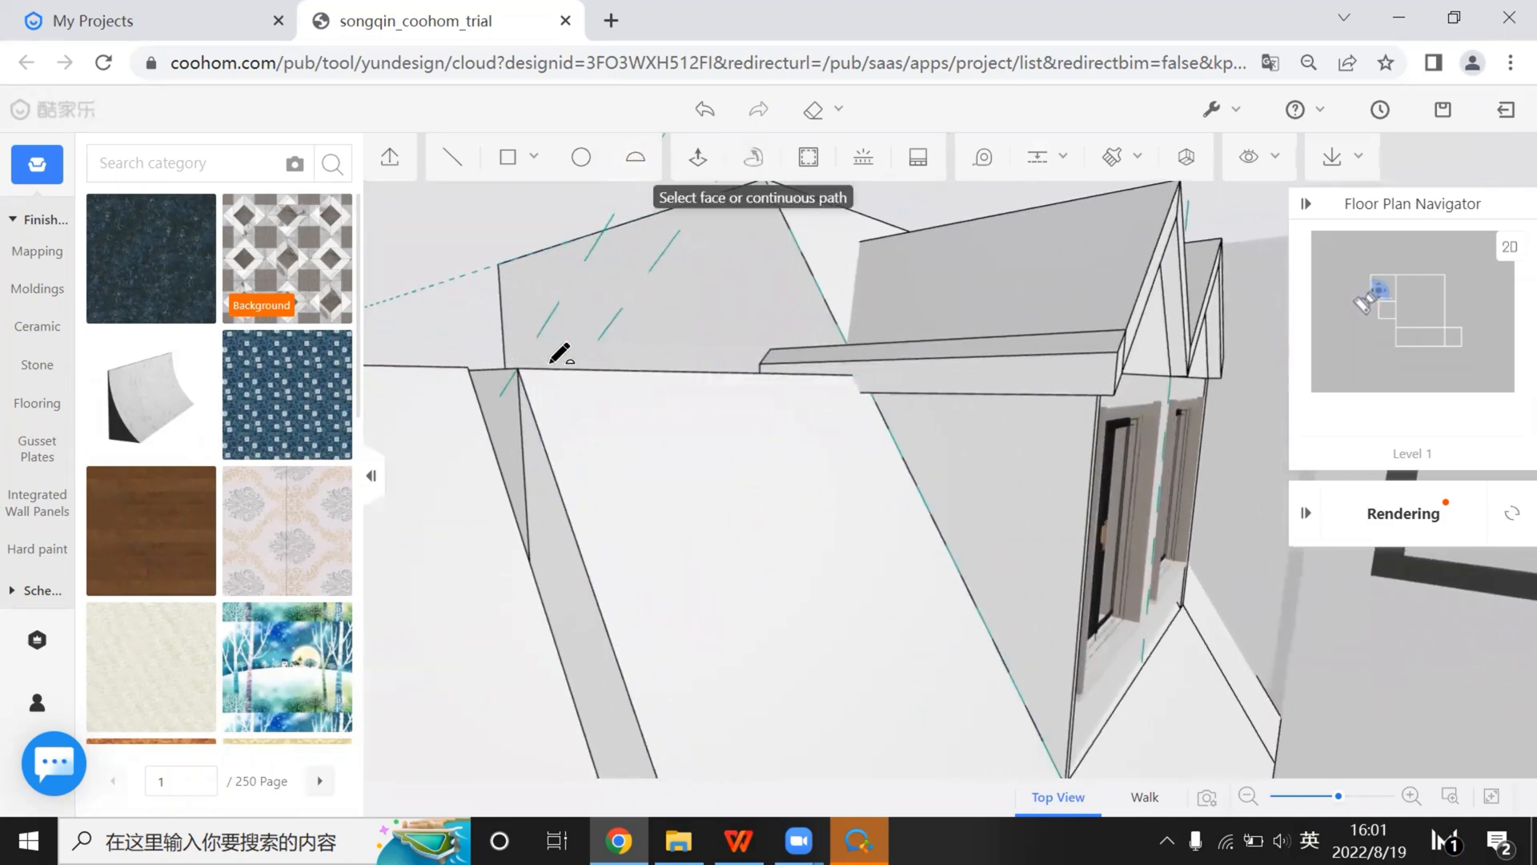
pyautogui.scroll(1, 551, 364)
pyautogui.click(513, 367)
pyautogui.click(563, 365)
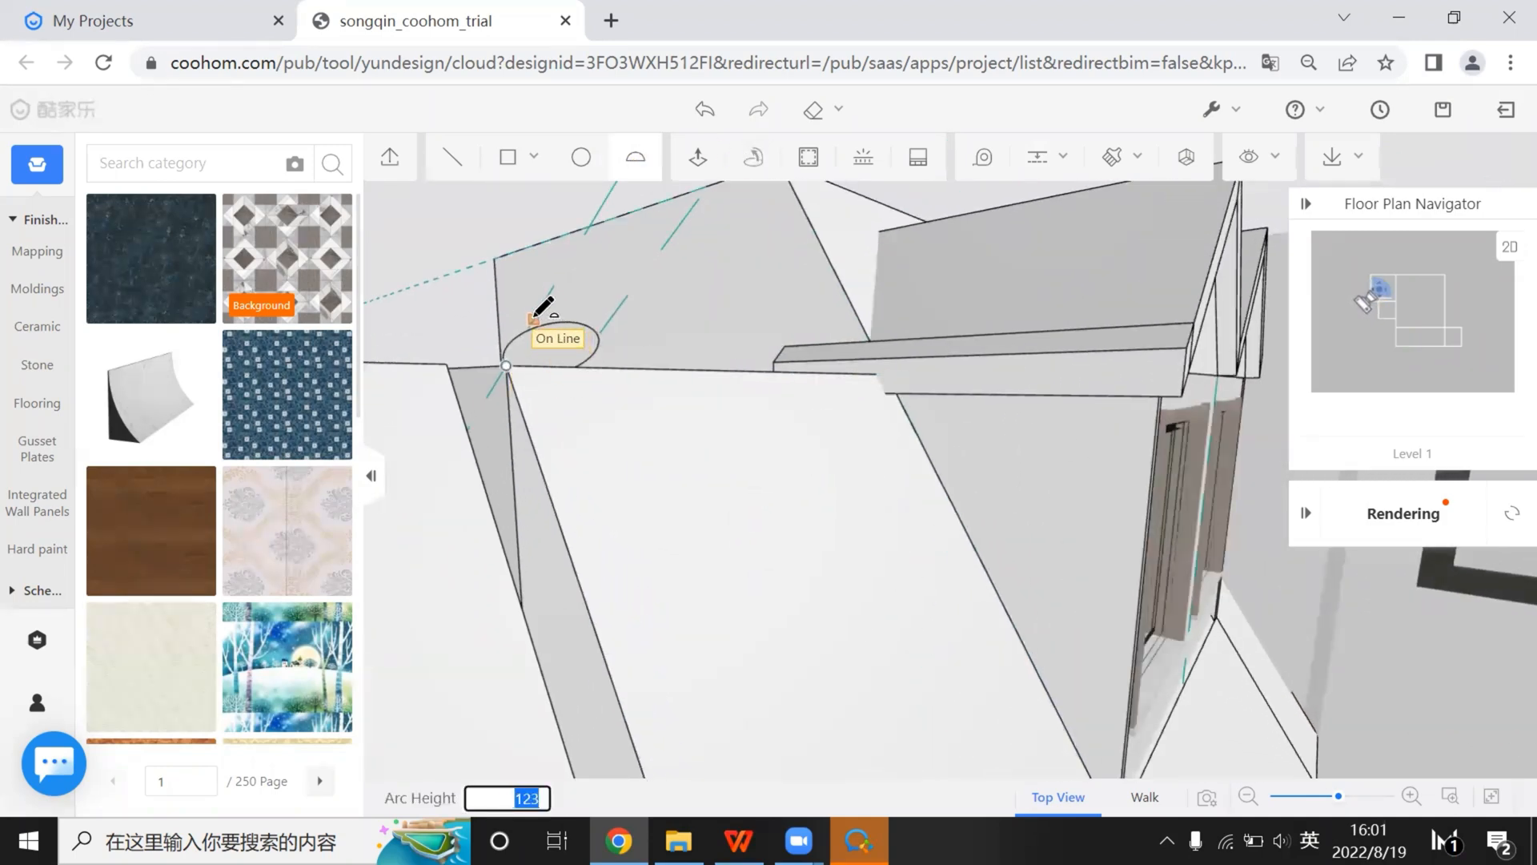
pyautogui.click(523, 328)
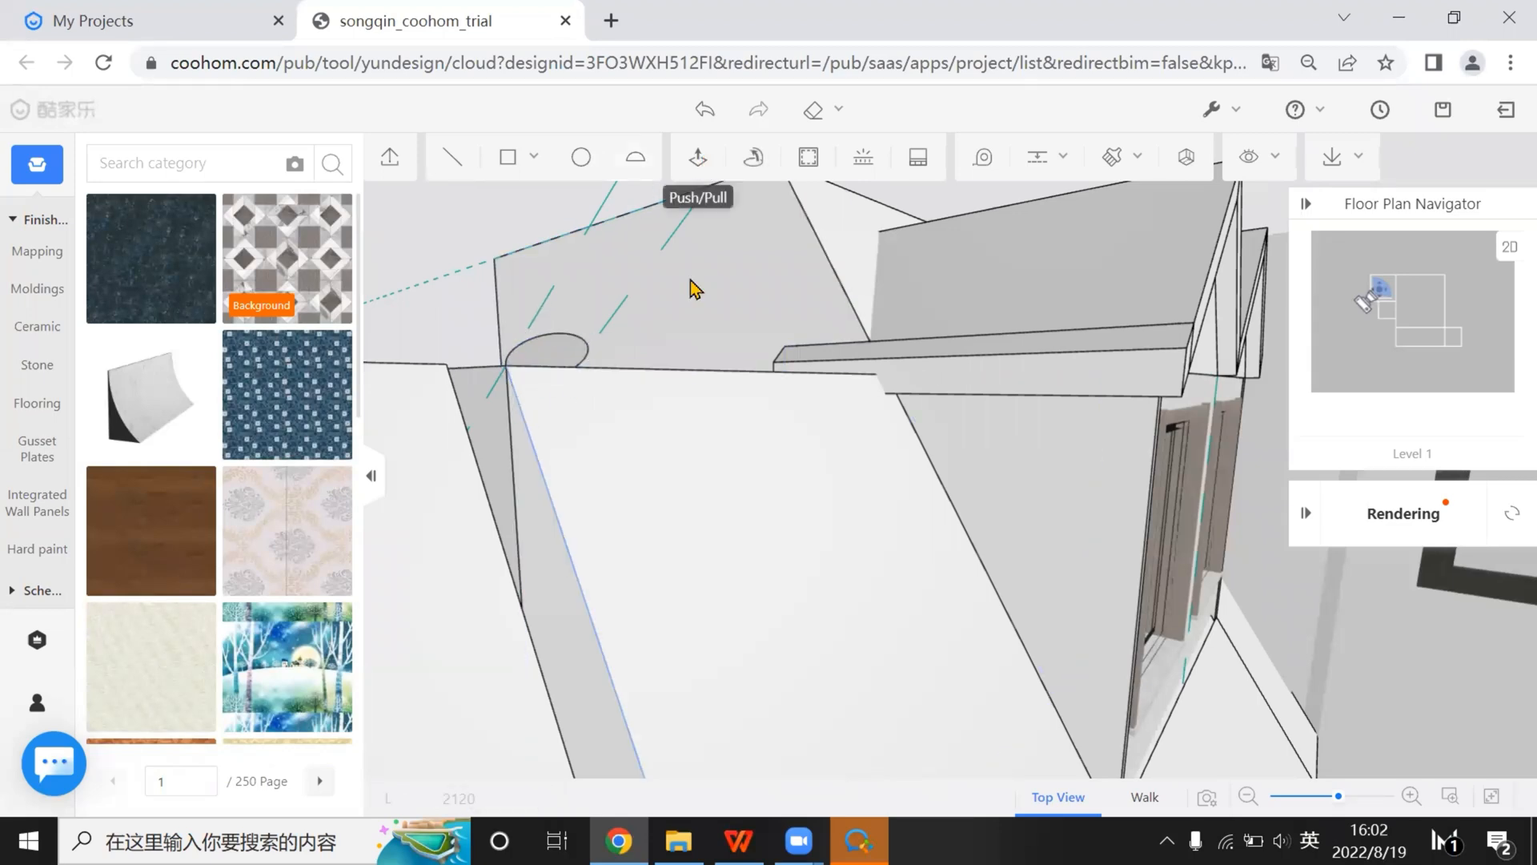
# Delete the small arc profile at the side slope's upper corner and place a parallel guide line 60 mm in, between the two existing ones
pyautogui.click(562, 358)
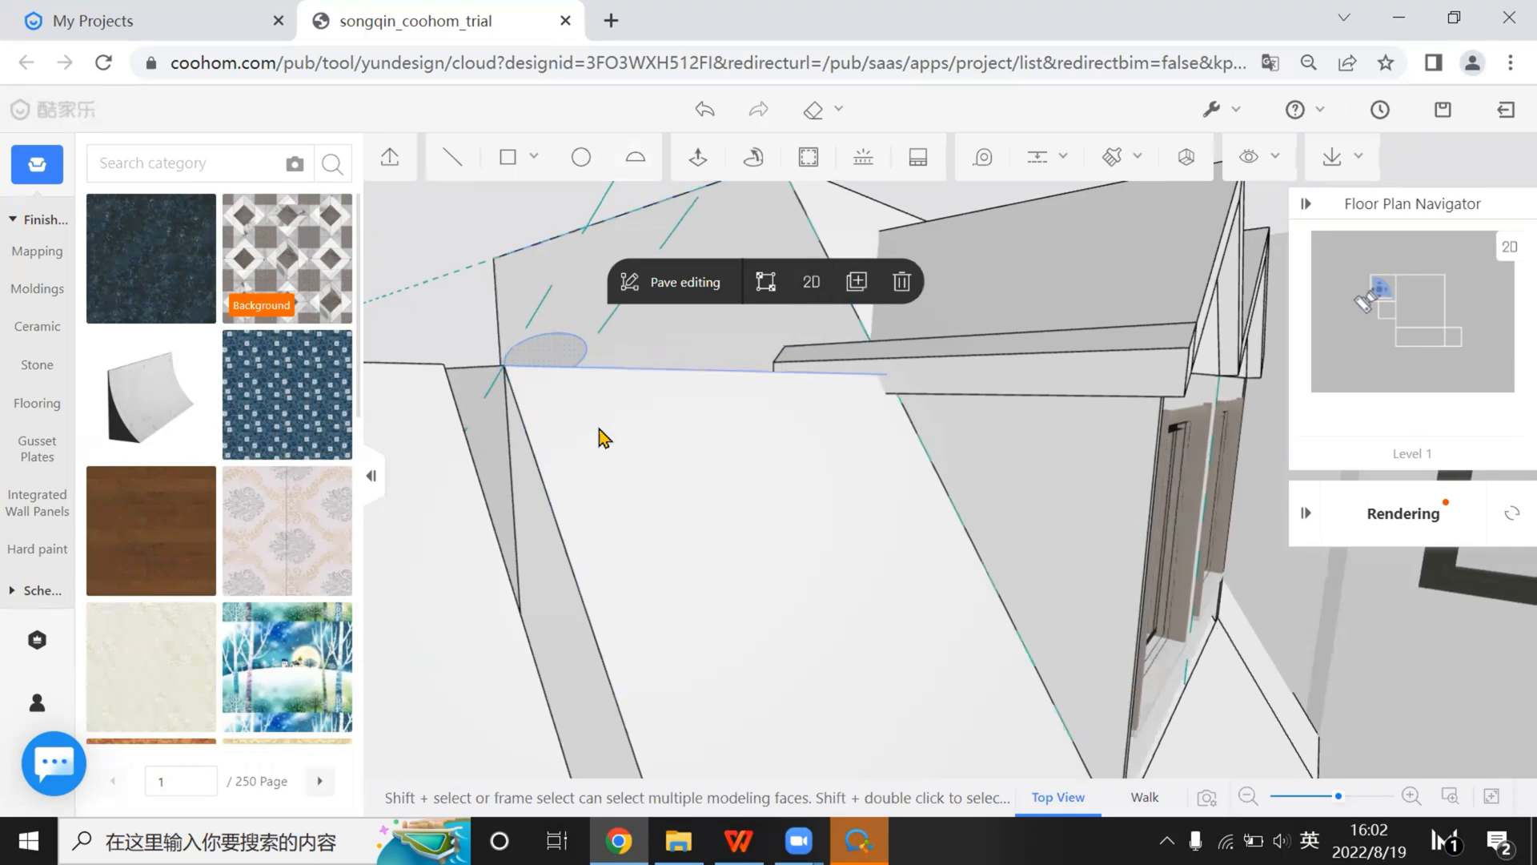
pyautogui.moveTo(599, 429); pyautogui.dragTo(496, 336)
pyautogui.press('Delete')
pyautogui.press('t')
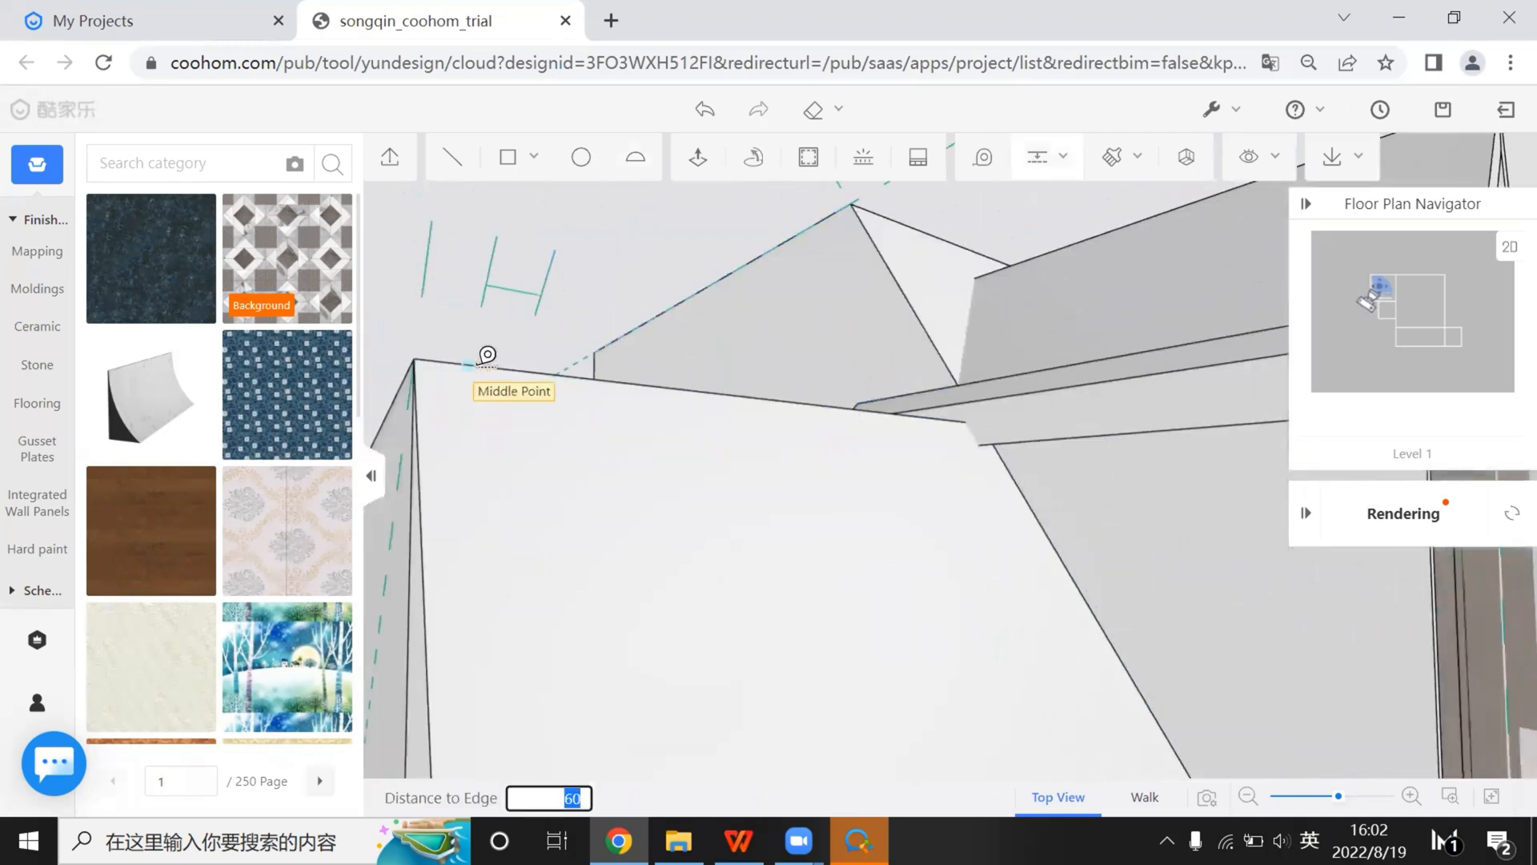
pyautogui.click(478, 365)
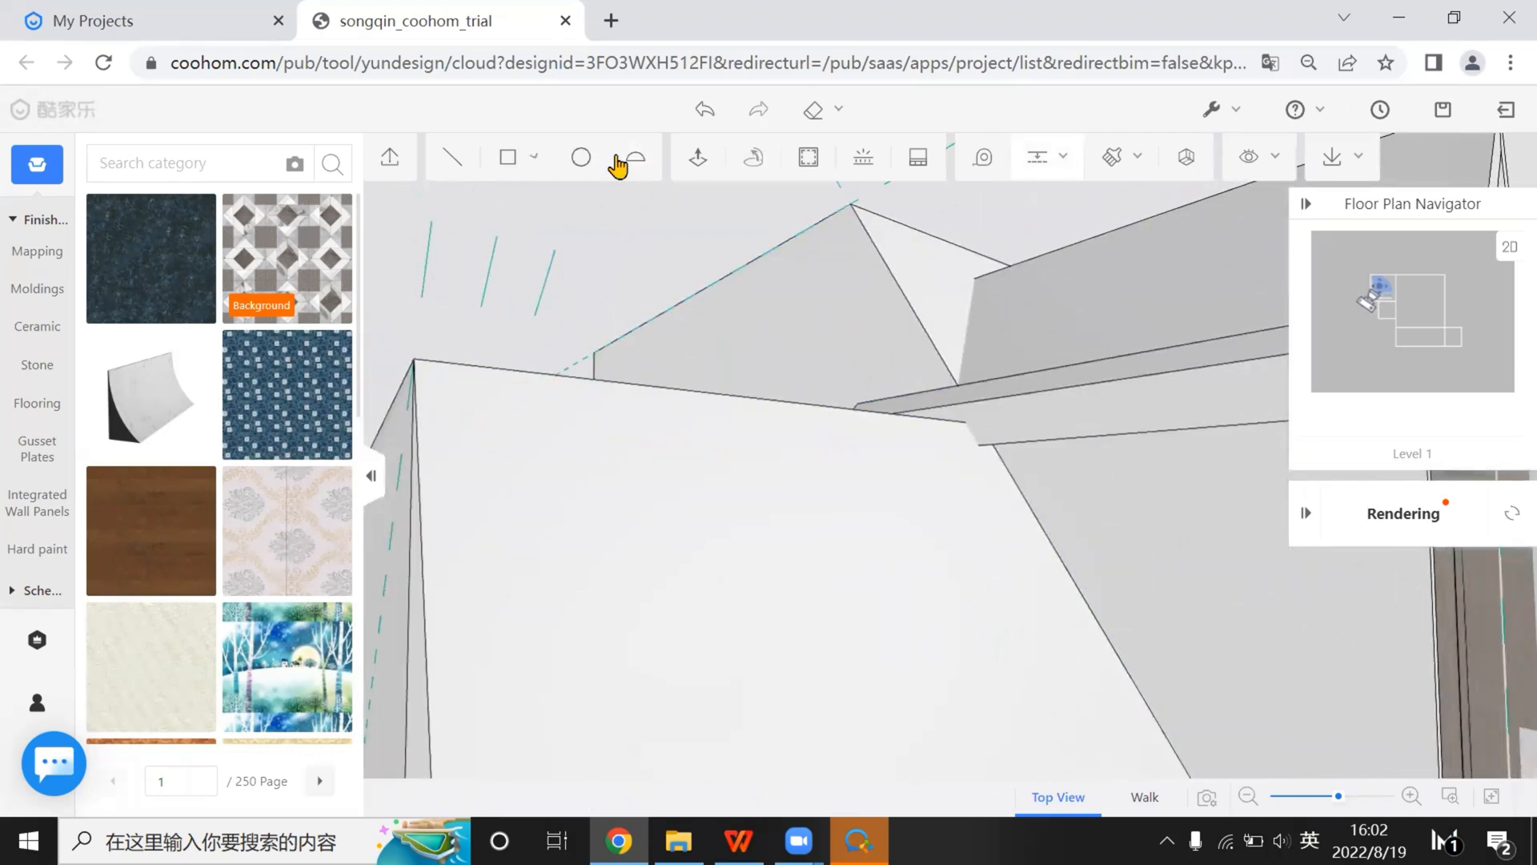
# Try to draw a shallow arc profile along the side slope's upper edge from its outer corner for a Loft
pyautogui.click(414, 358)
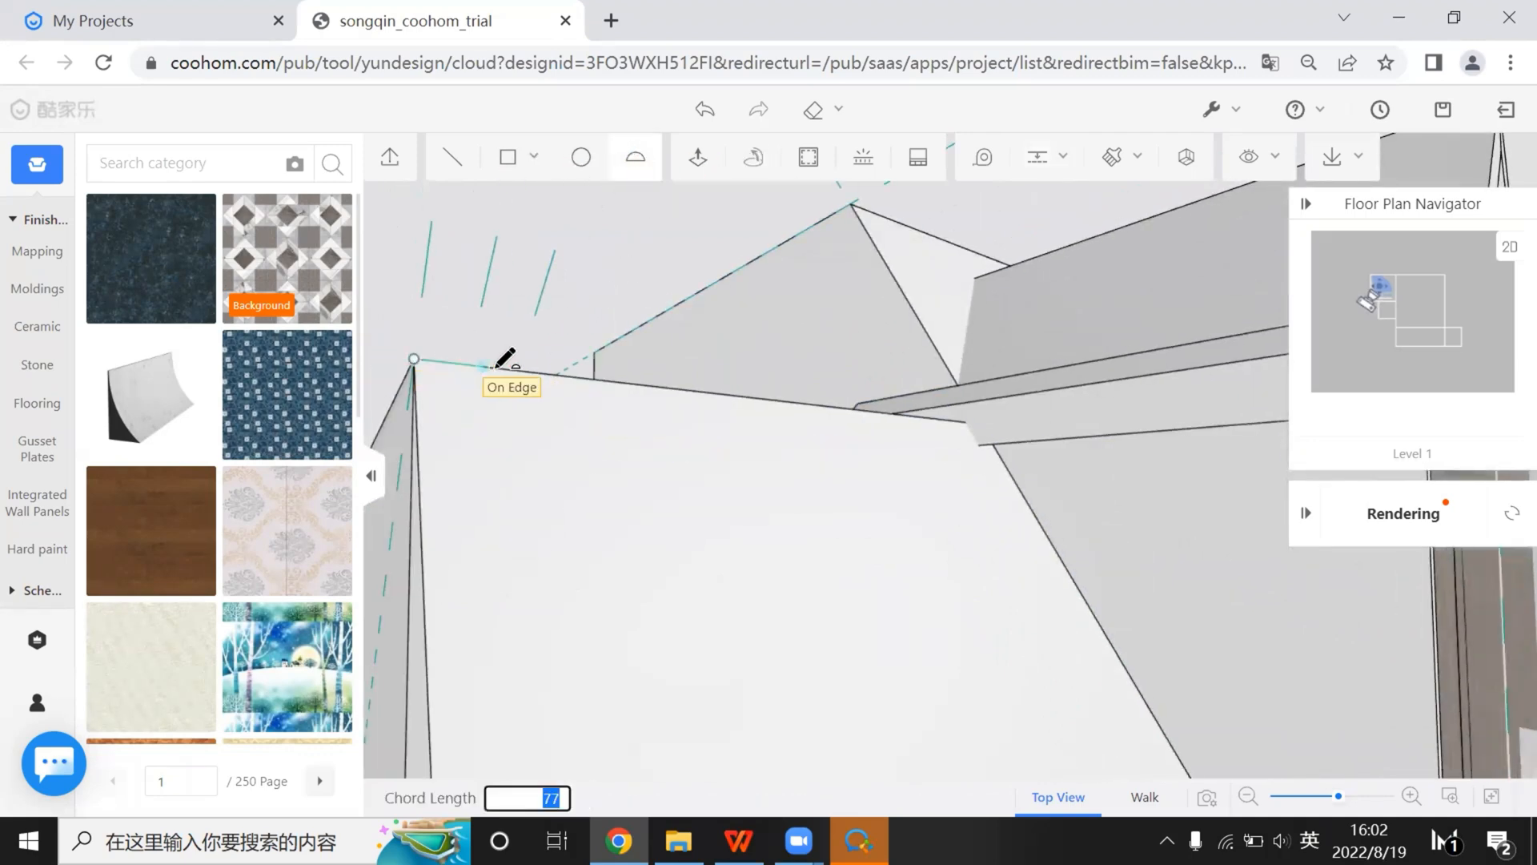
pyautogui.click(517, 367)
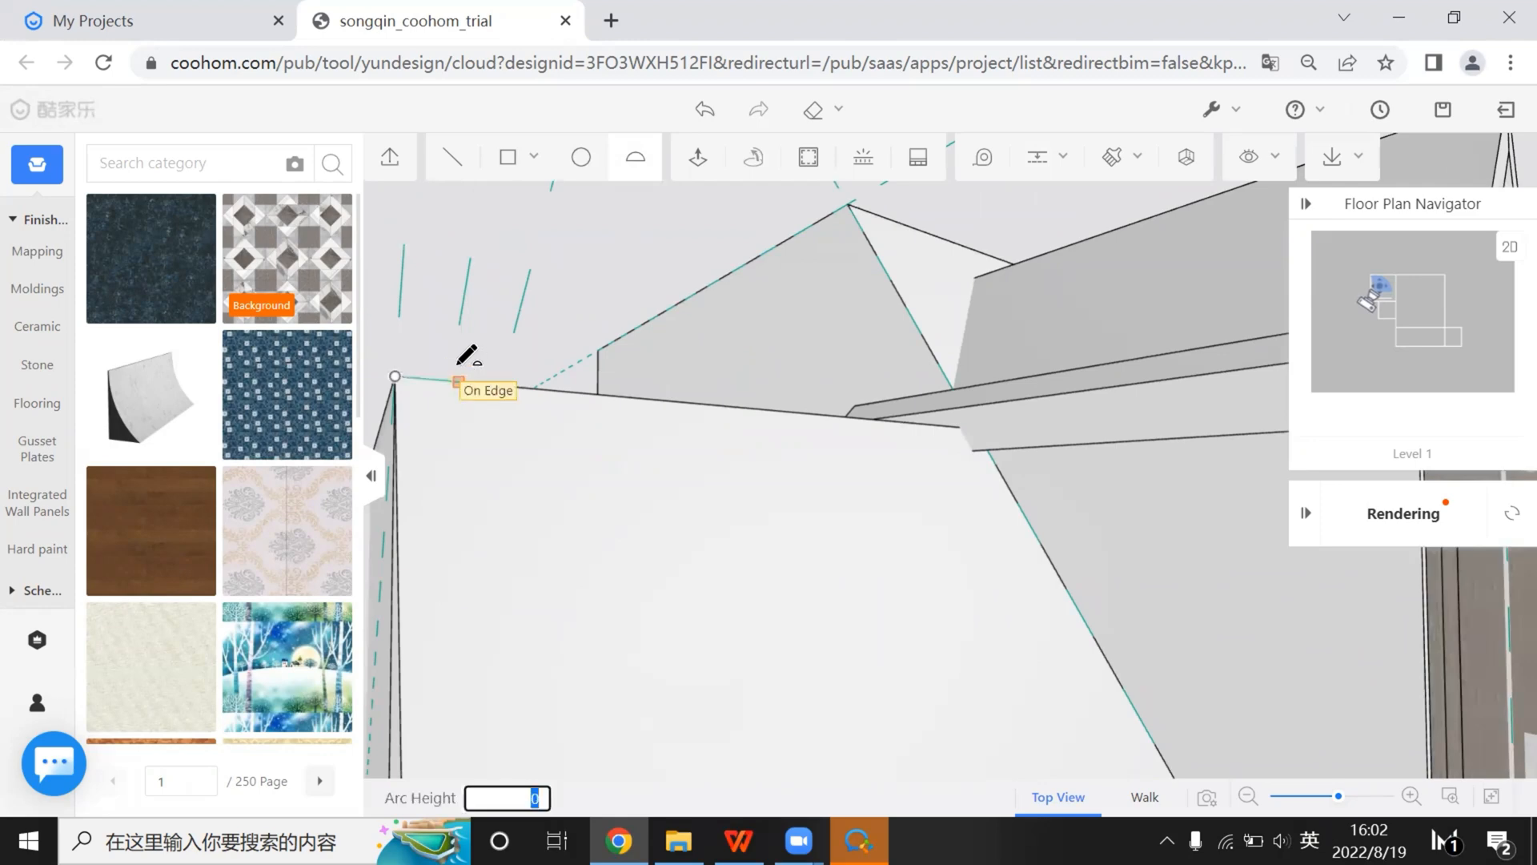
pyautogui.click(456, 360)
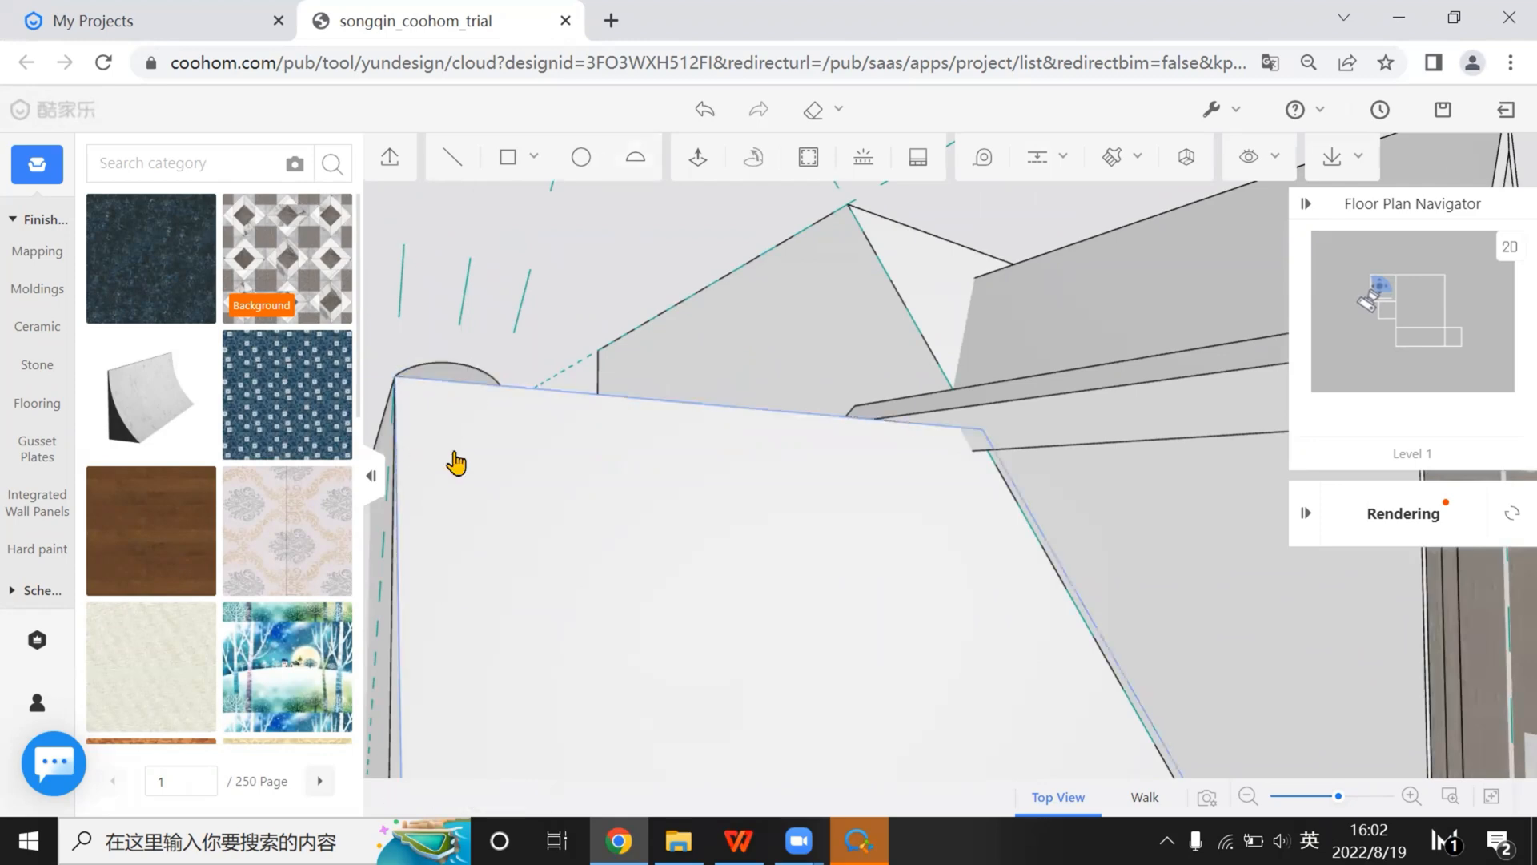
pyautogui.moveTo(450, 460); pyautogui.dragTo(565, 468)
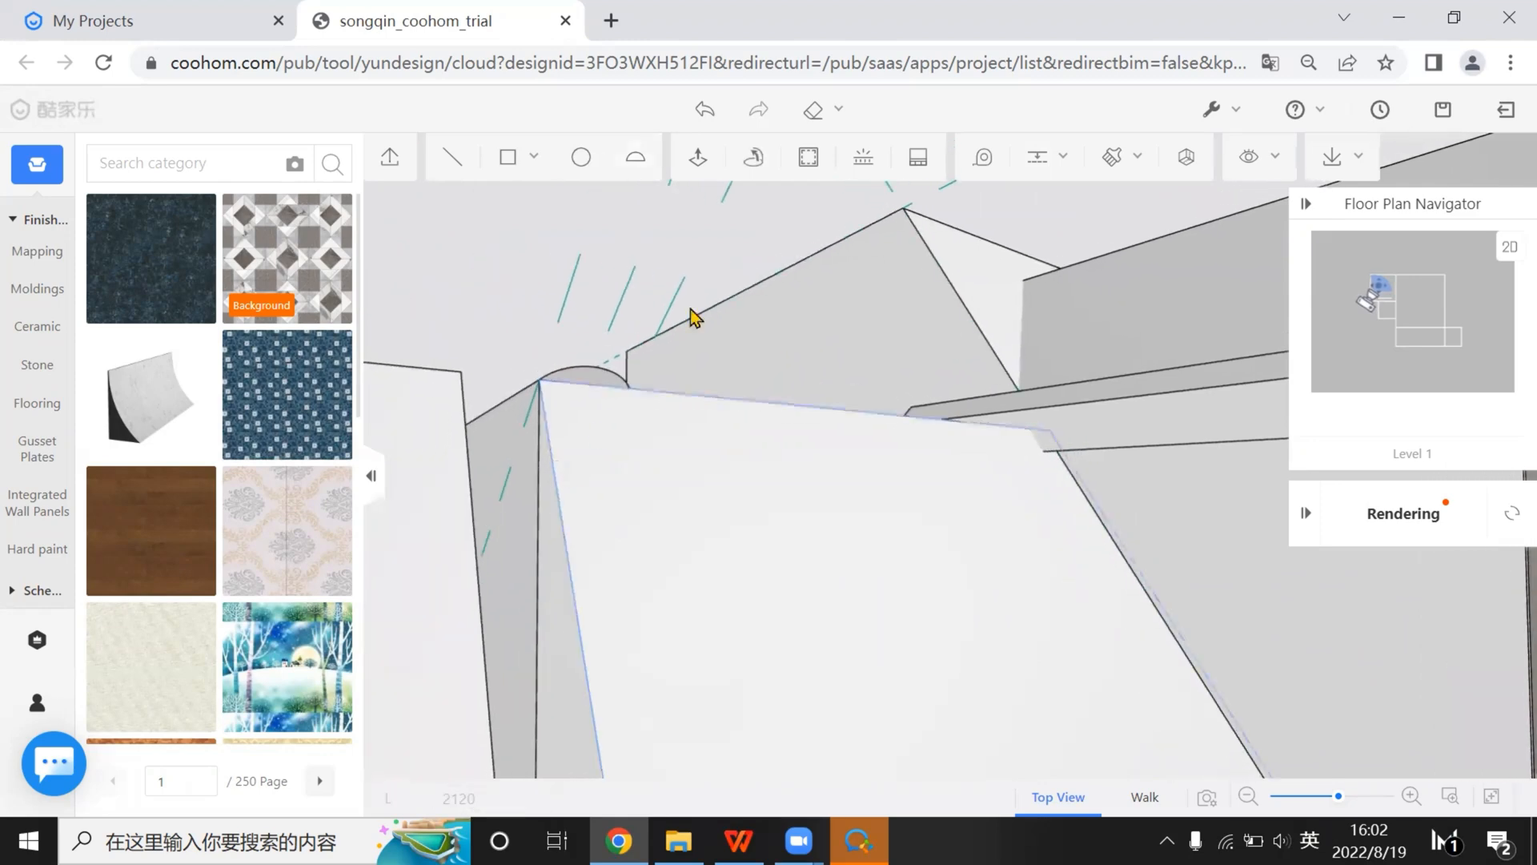
pyautogui.click(754, 160)
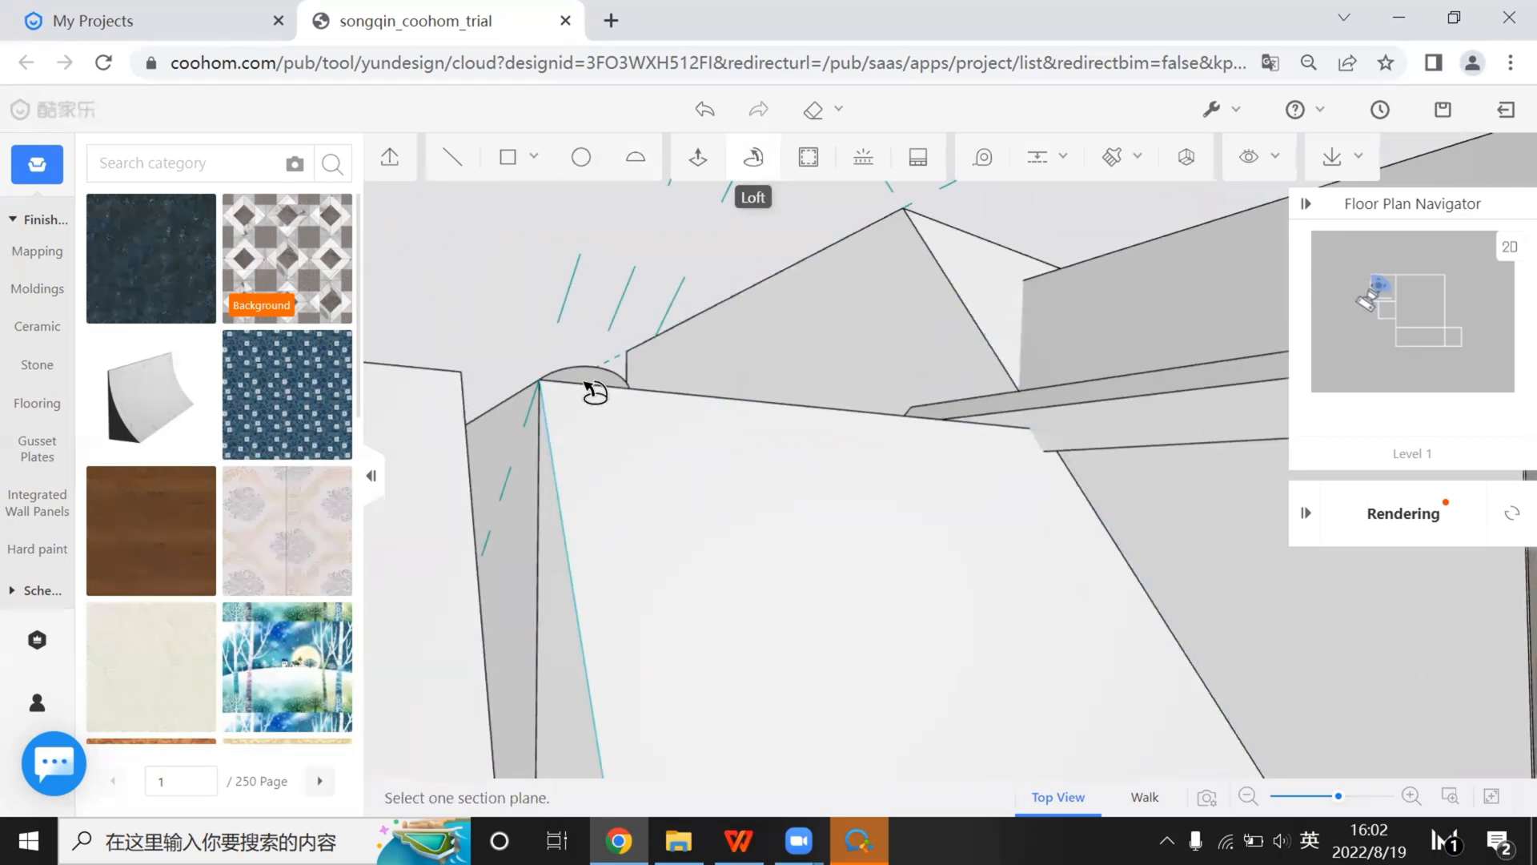
pyautogui.press('Escape')
pyautogui.moveTo(573, 379); pyautogui.dragTo(580, 216)
pyautogui.moveTo(532, 159); pyautogui.dragTo(559, 413)
pyautogui.press('g')
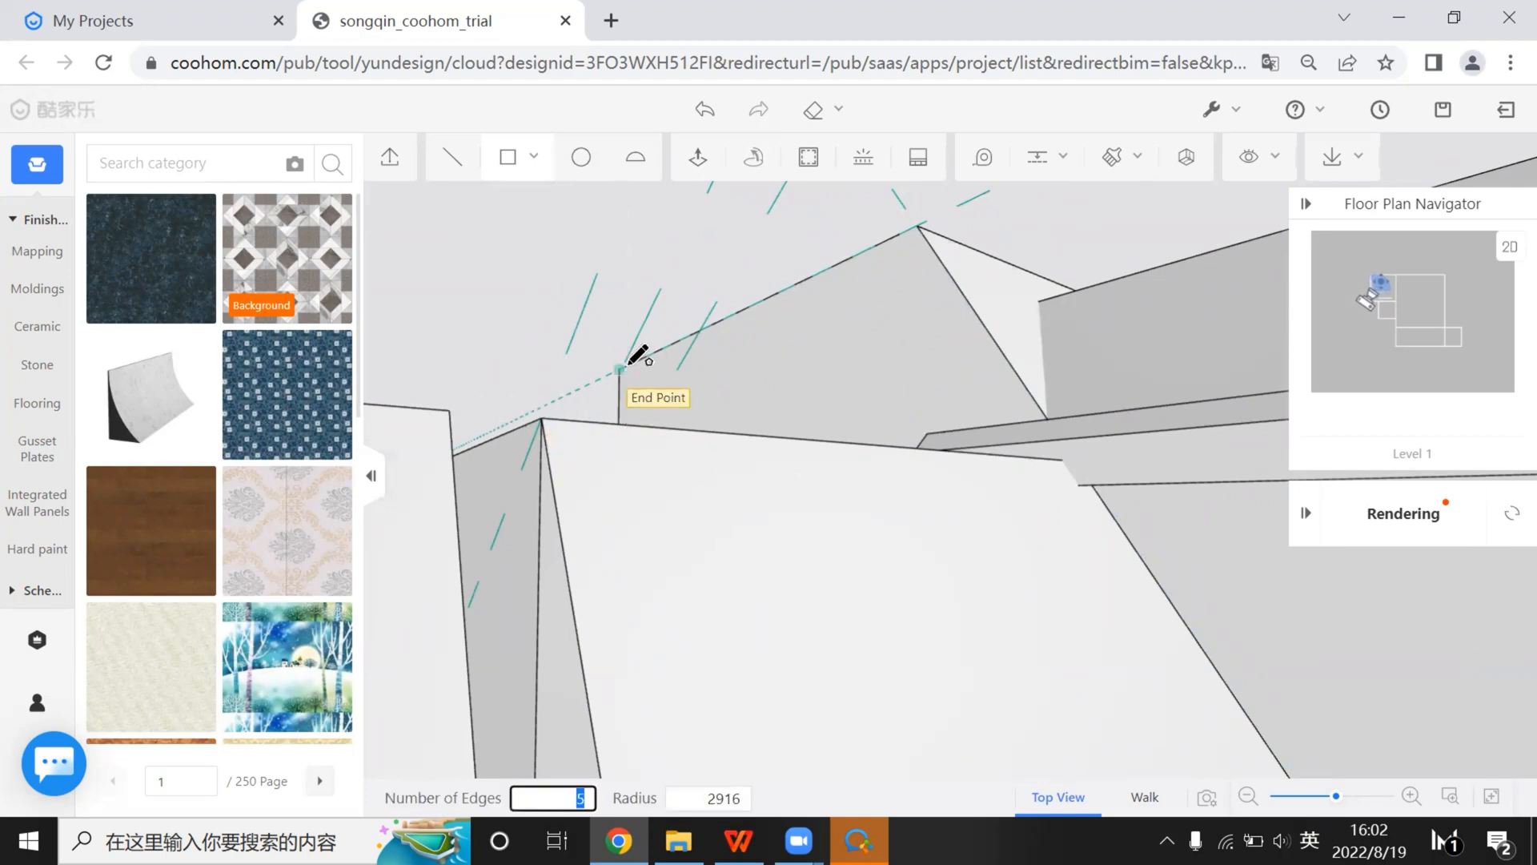
pyautogui.click(541, 418)
pyautogui.press('Escape')
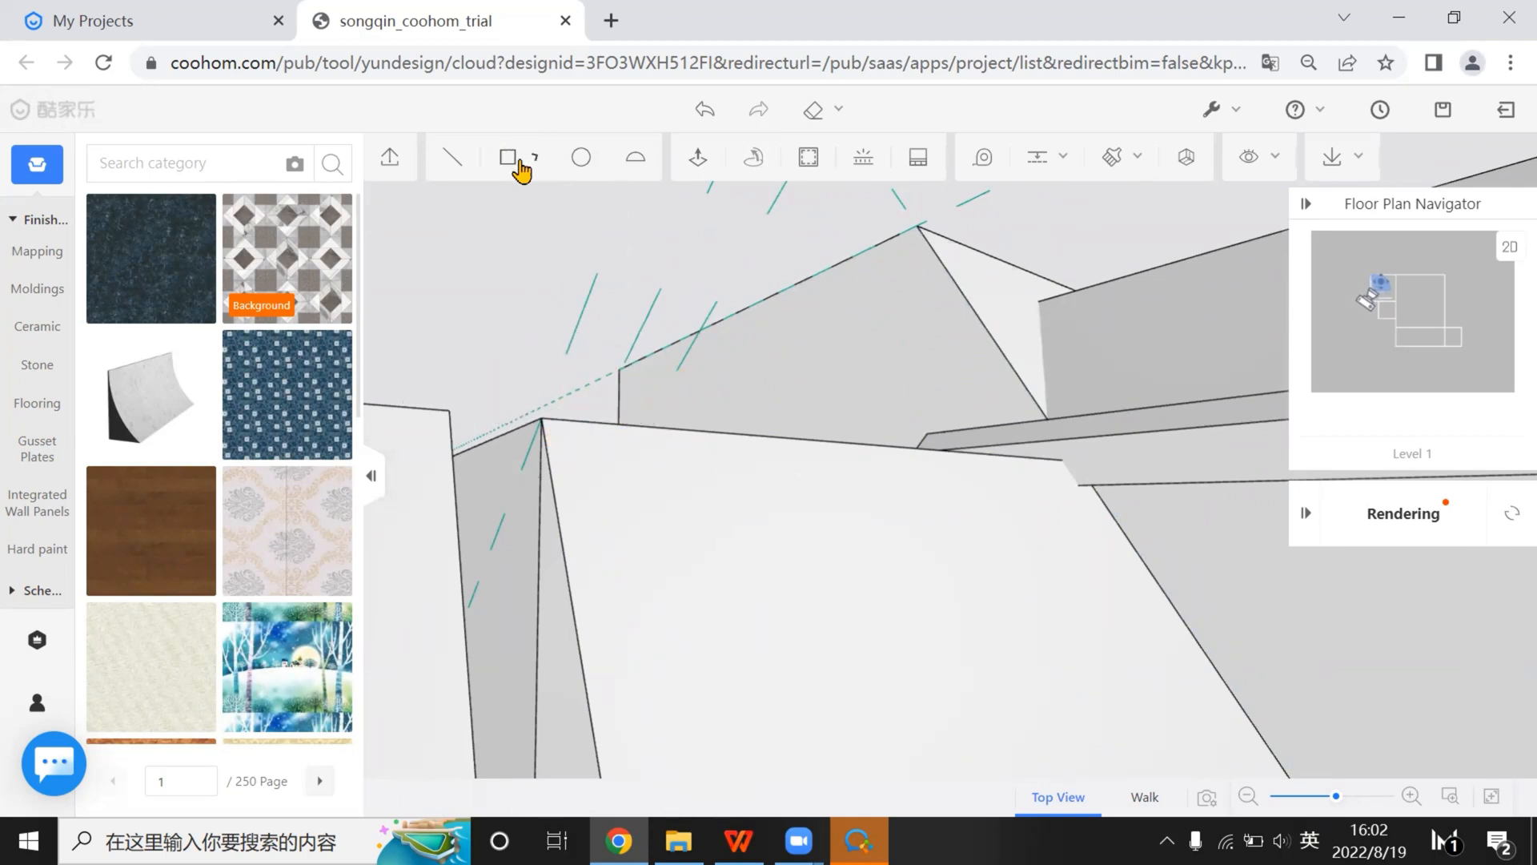
# Draw a 24-edge polygon with a 60 mm radius, centred on the side slope's upper edge at the middle guide line
pyautogui.moveTo(520, 163)
pyautogui.click(526, 240)
pyautogui.scroll(2, 657, 428)
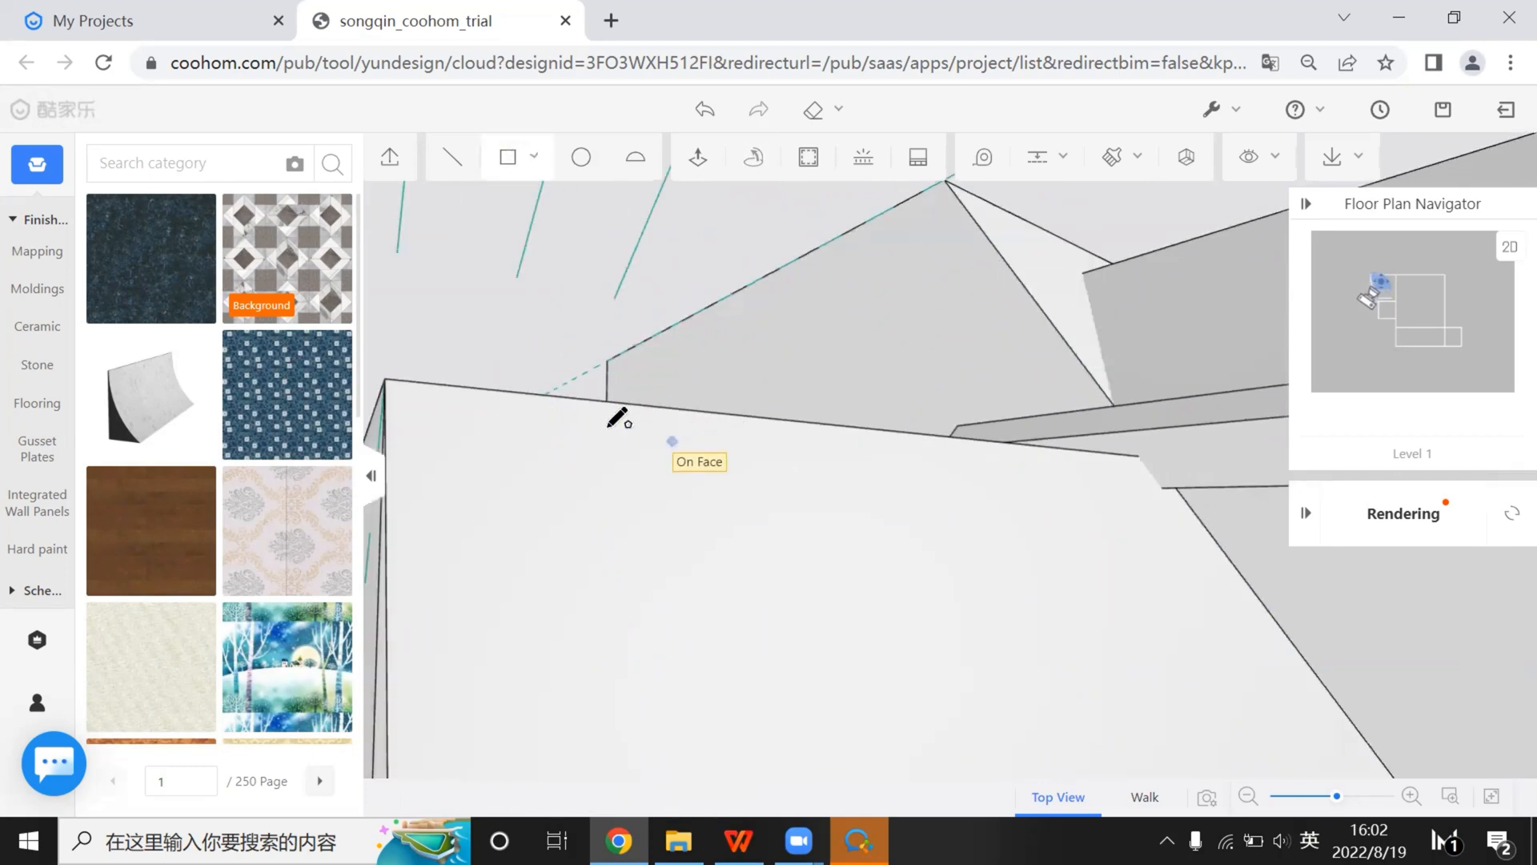
pyautogui.click(490, 384)
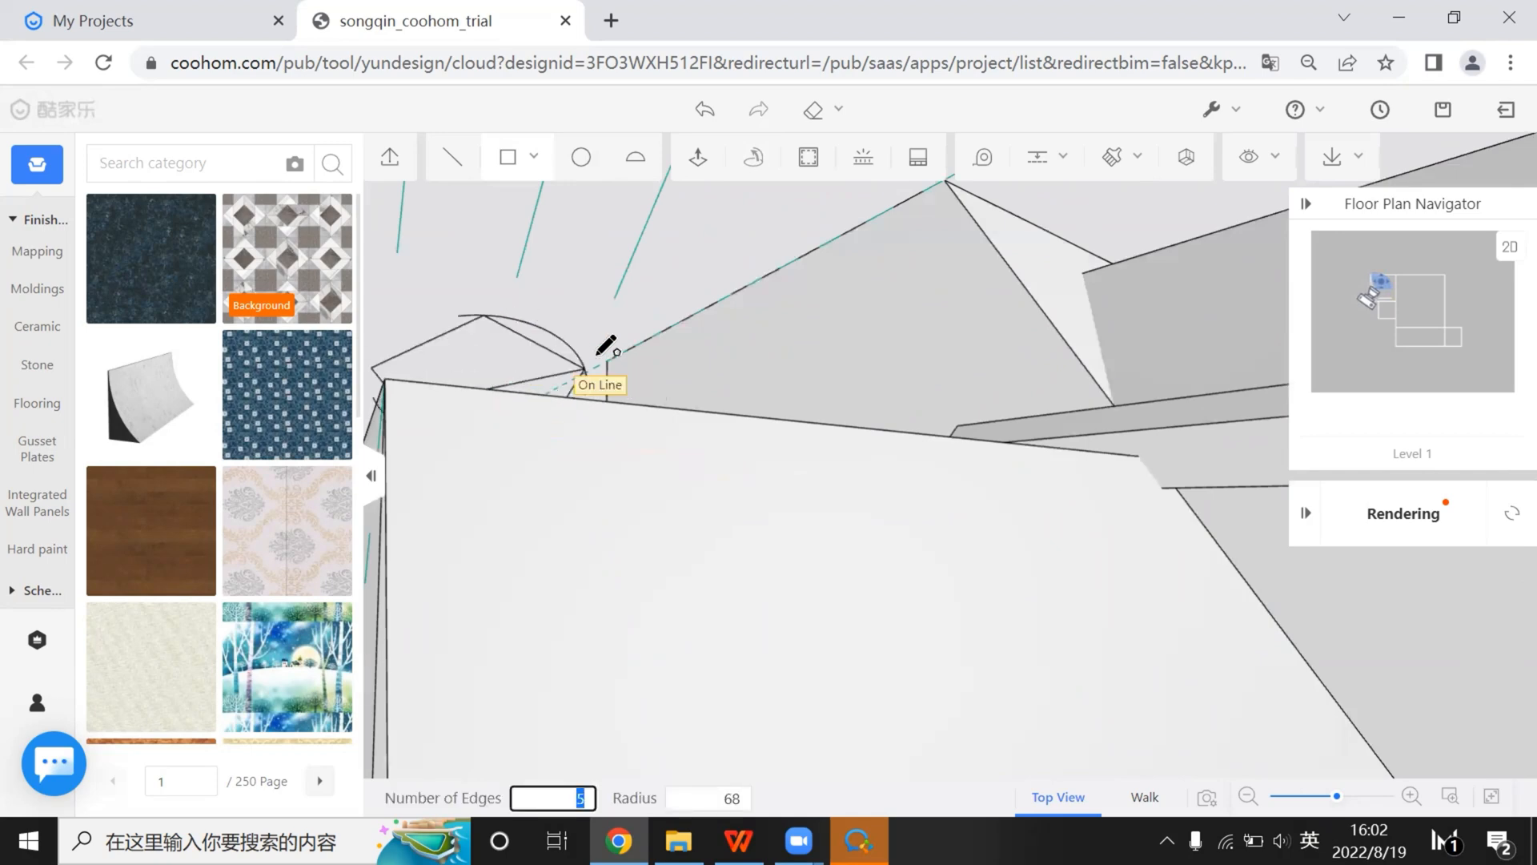
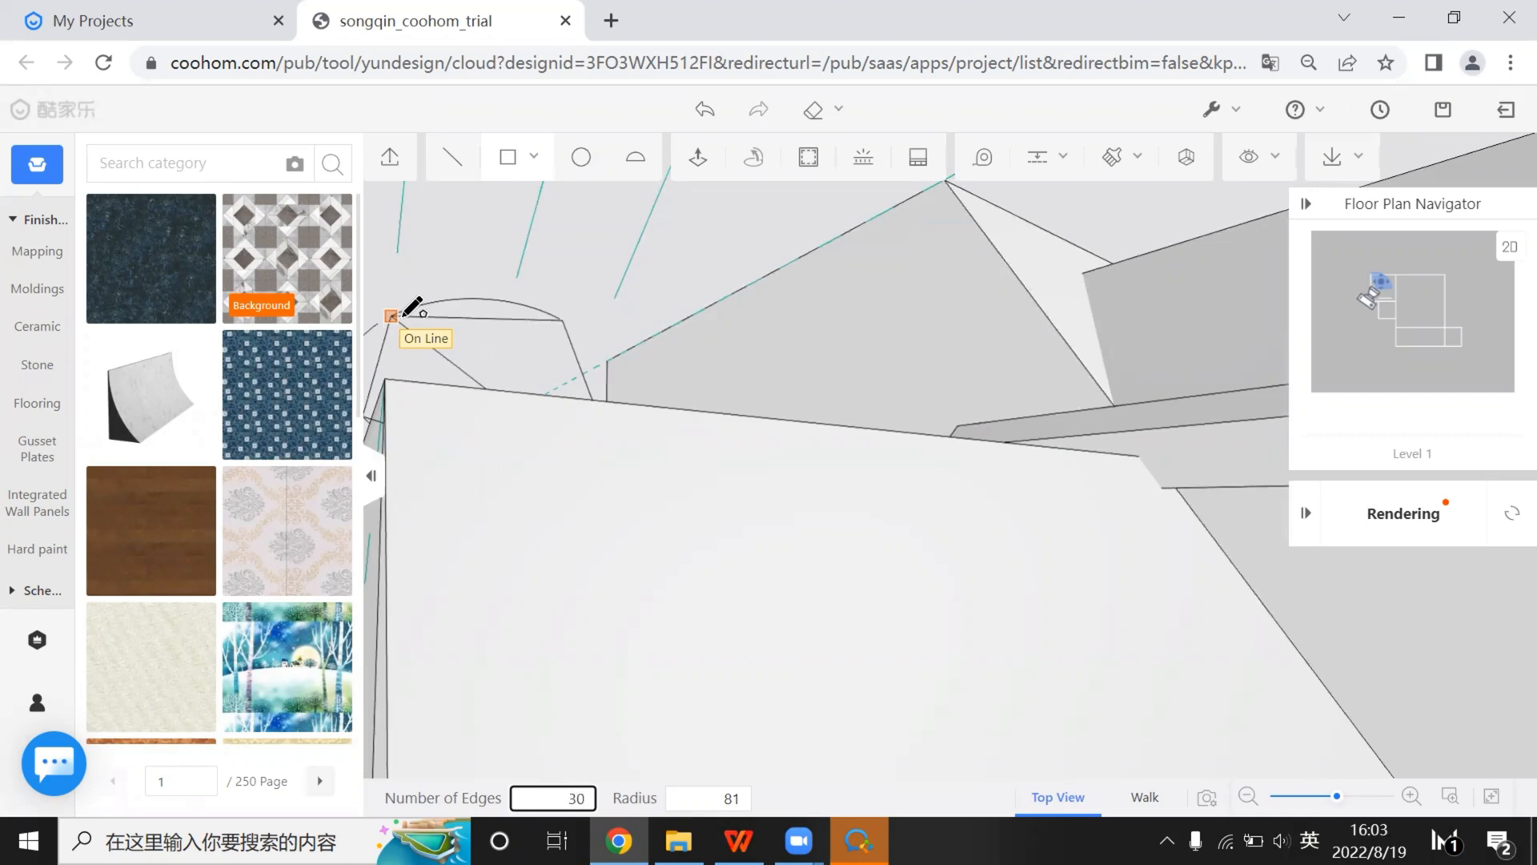
pyautogui.press('Tab')
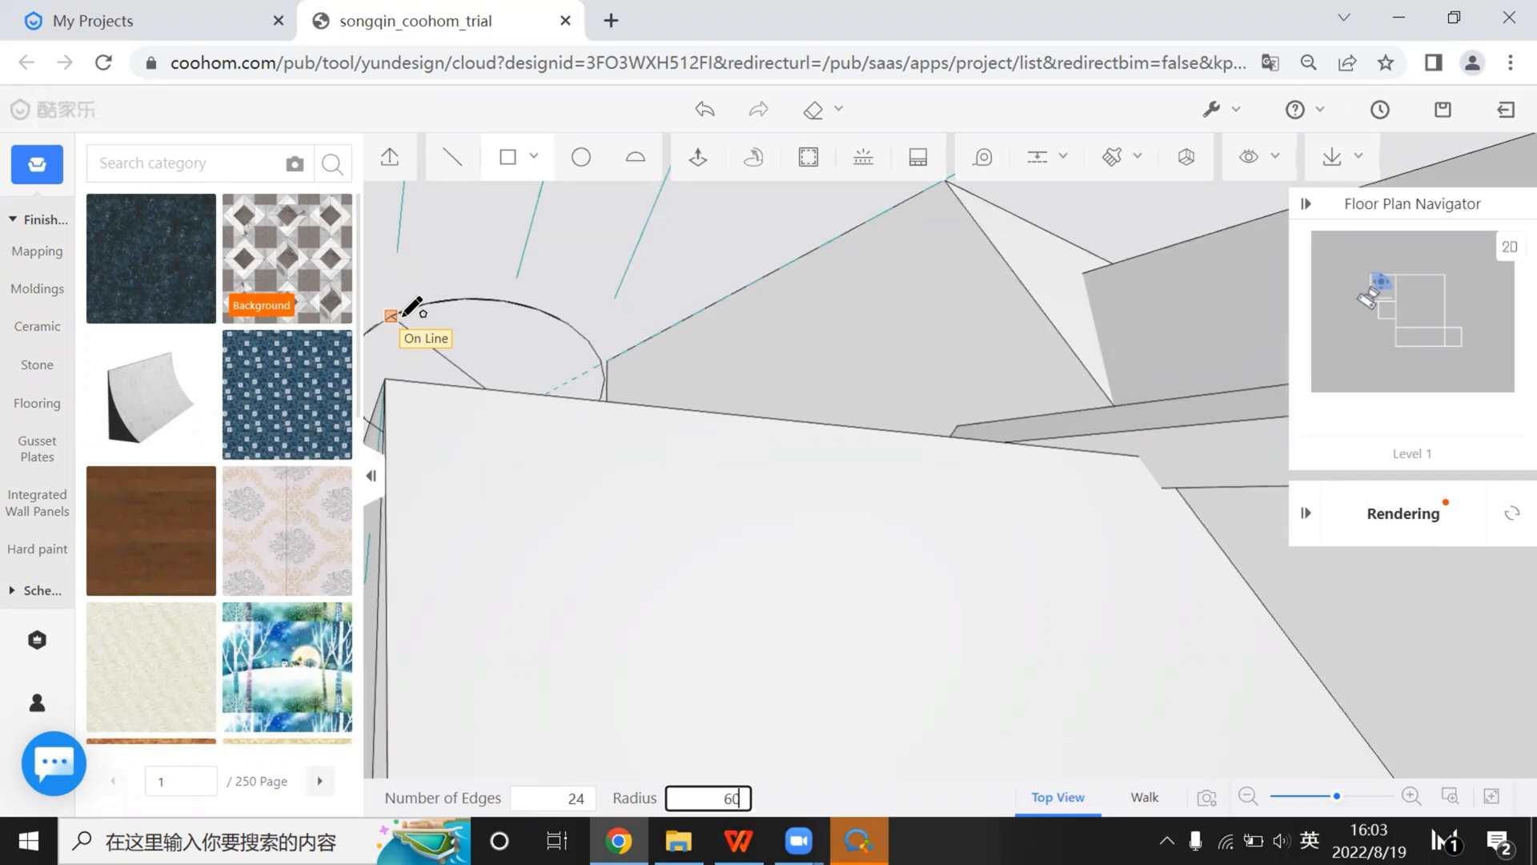
pyautogui.press('Return')
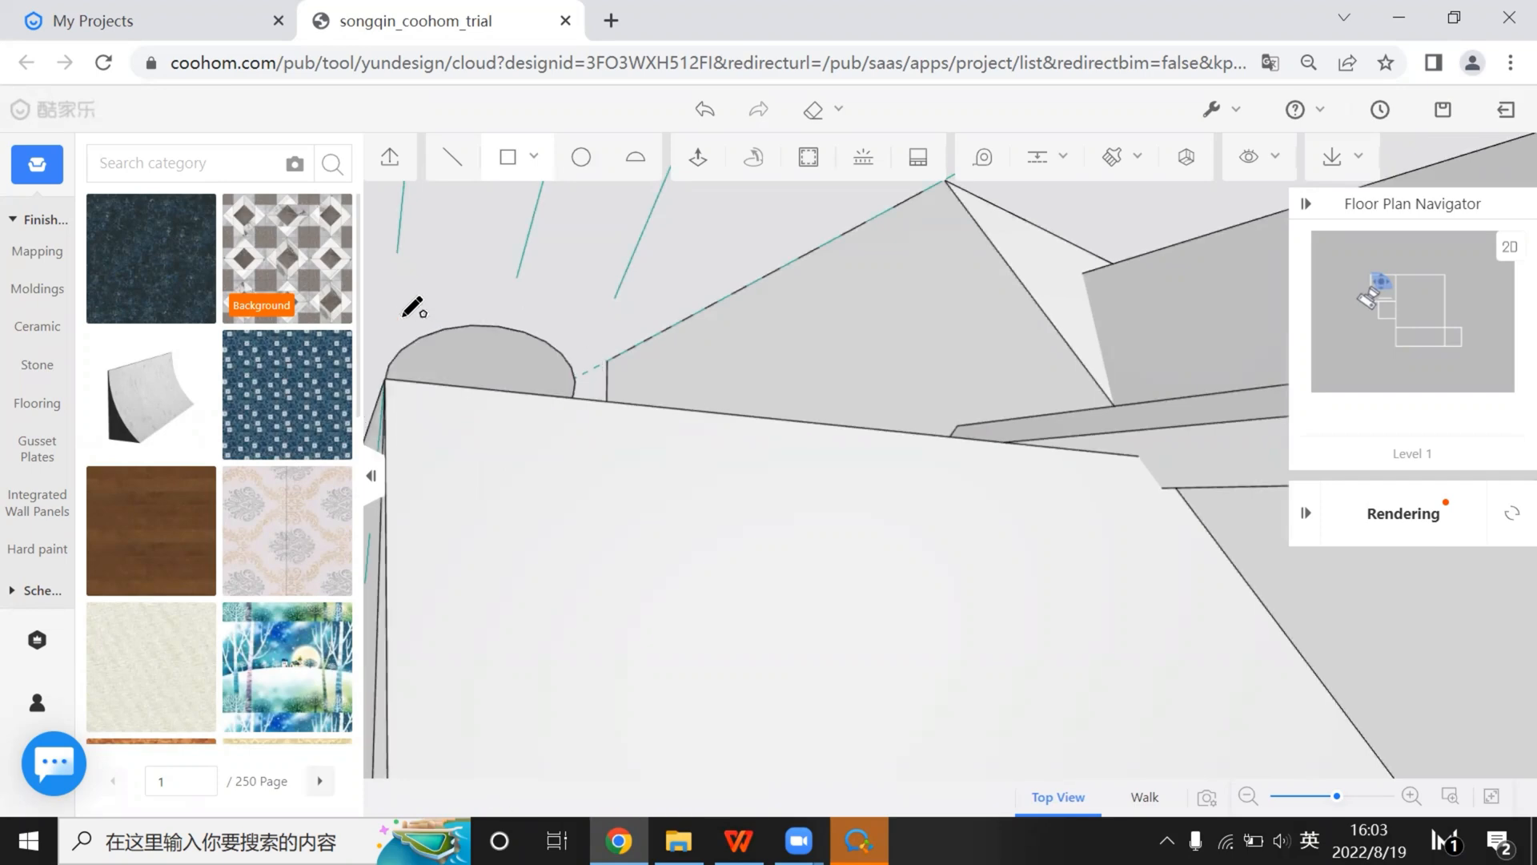
pyautogui.scroll(-2, 541, 380)
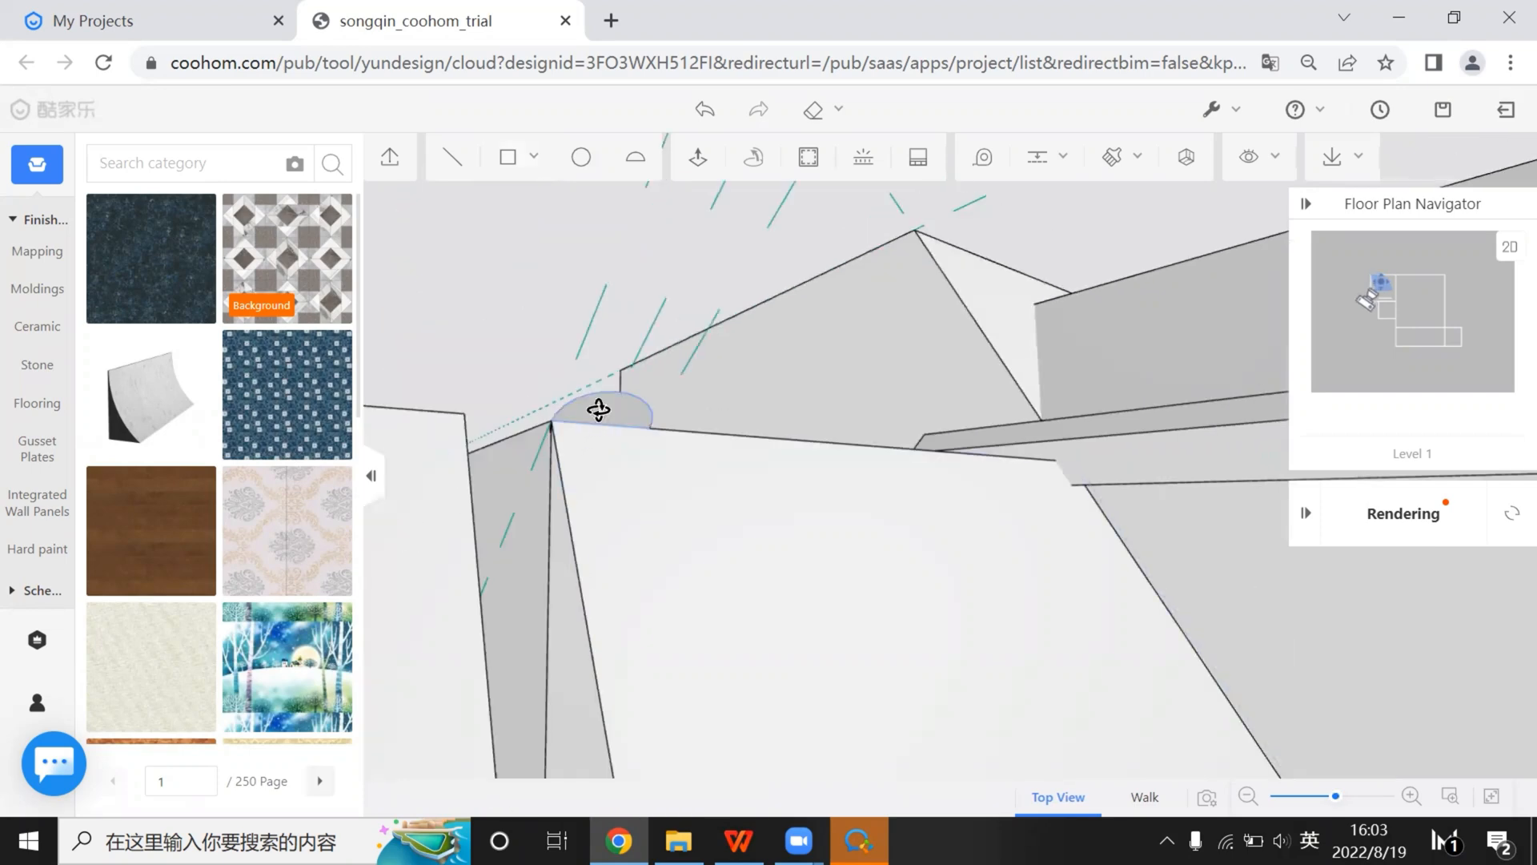
# Draw a line across the polygon along the slope's upper edge, from the outer corner to the polygon's far intersection, closing the half-round profile
pyautogui.click(609, 432)
pyautogui.moveTo(635, 542); pyautogui.dragTo(675, 404)
pyautogui.press('l')
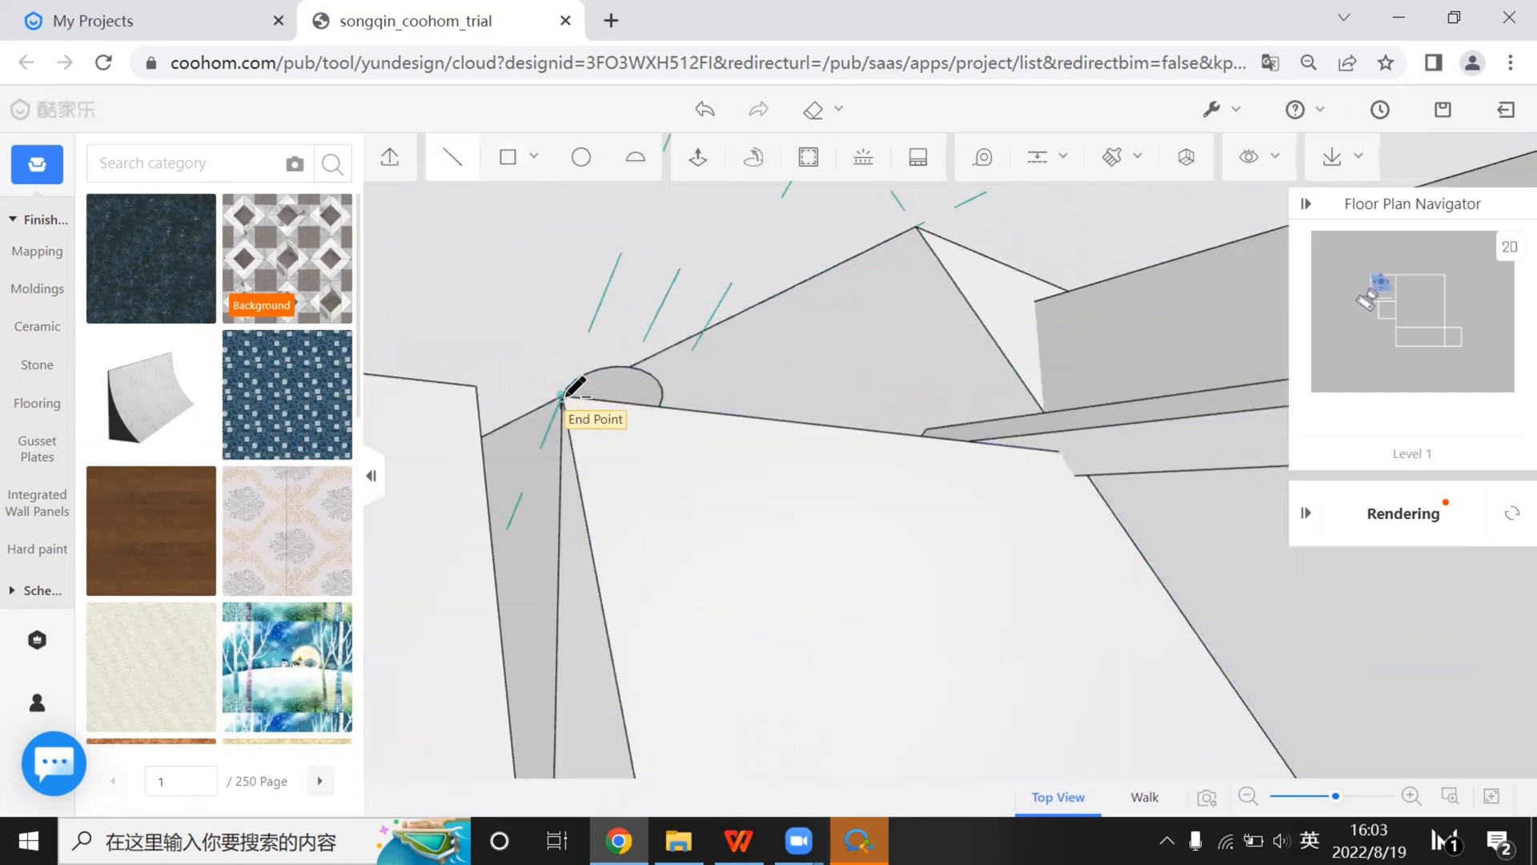
pyautogui.click(564, 395)
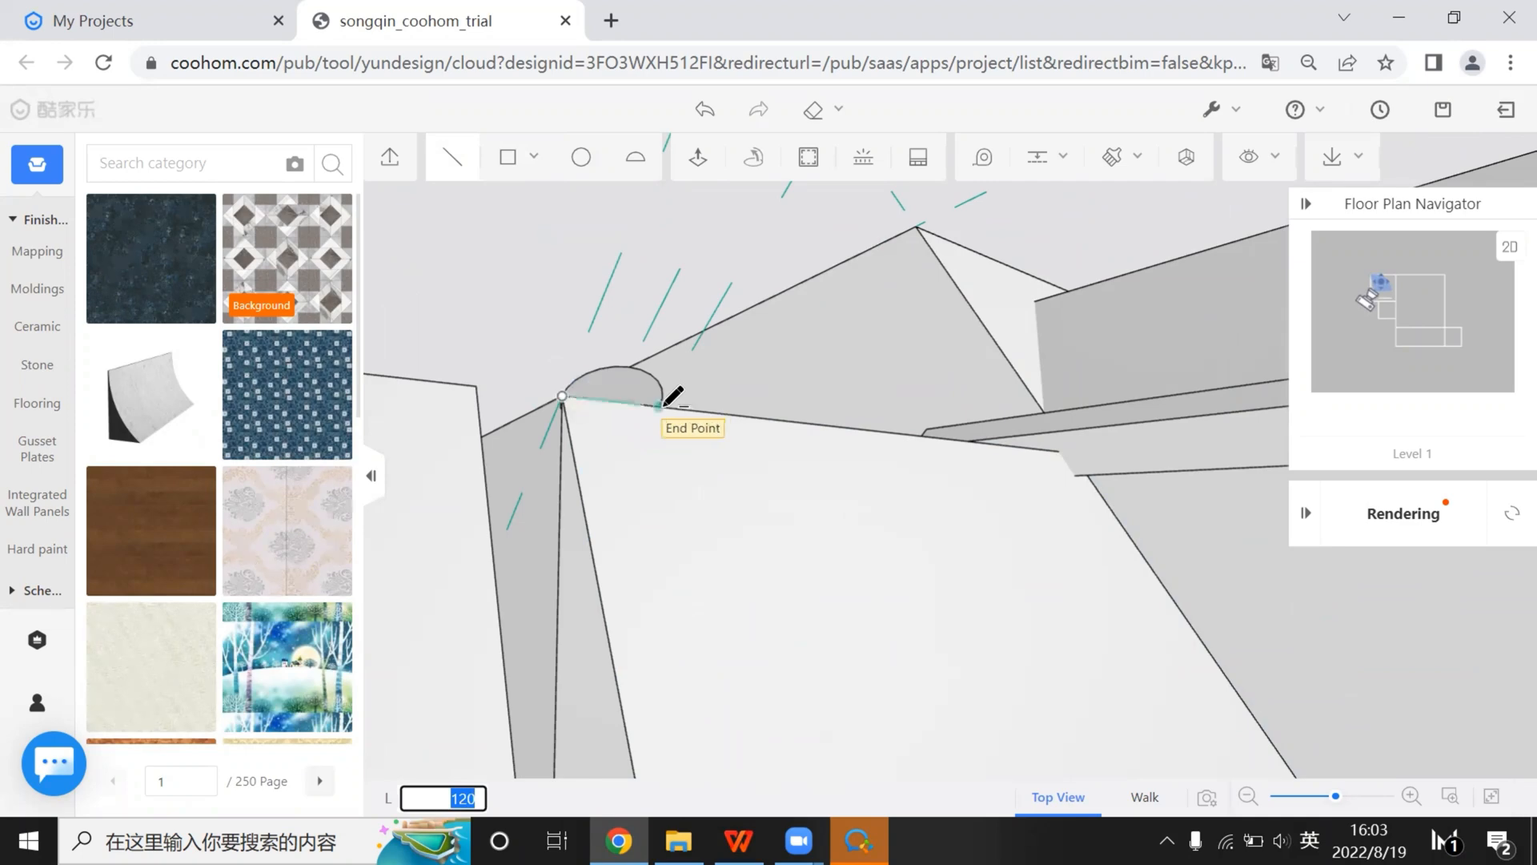
pyautogui.click(664, 404)
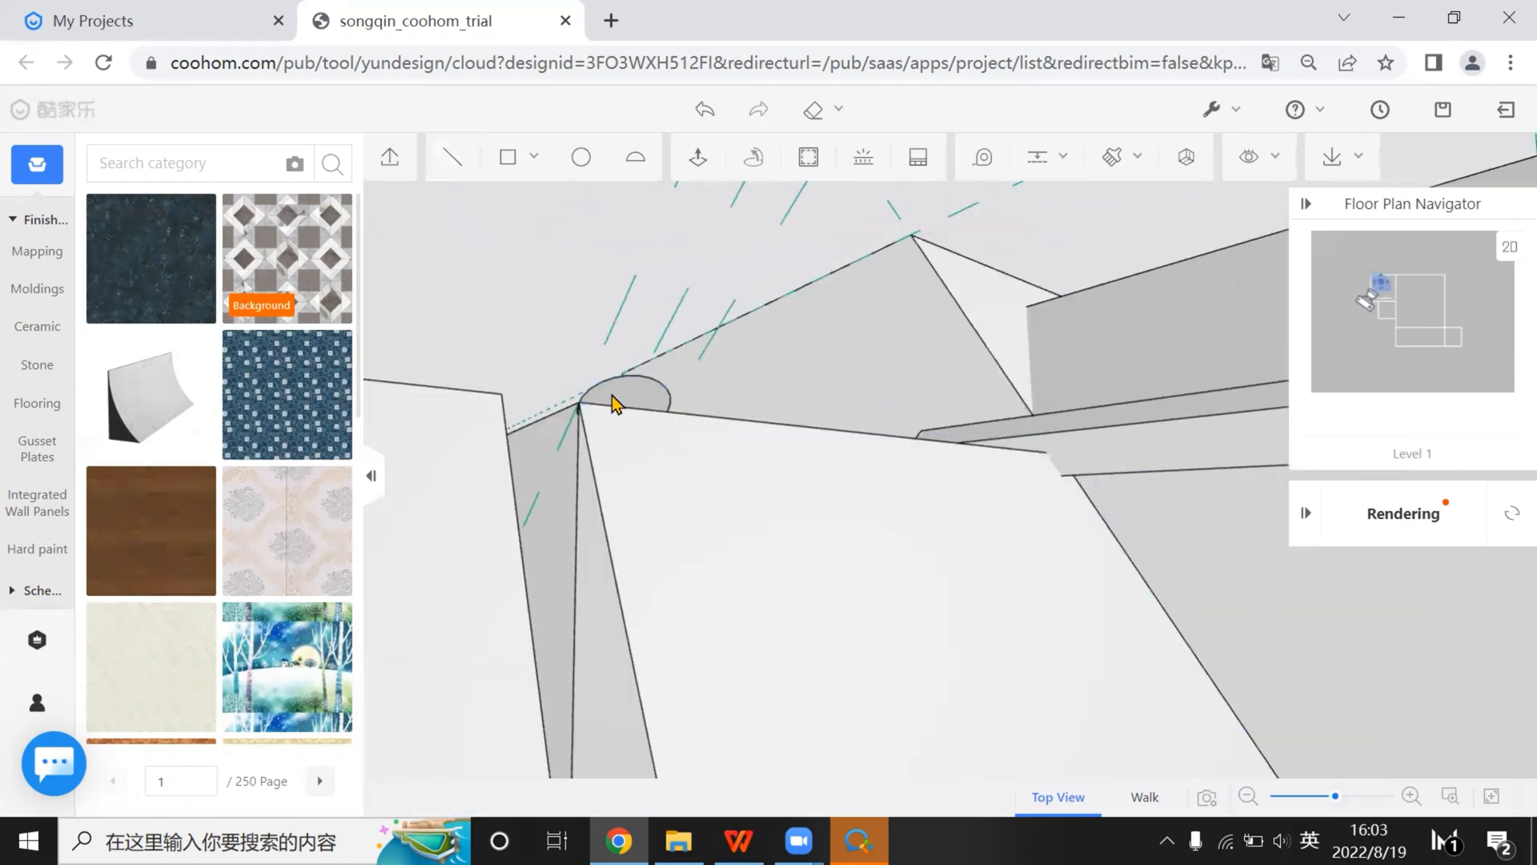
# Loft the half-round profile down the side slope along the slope's outer edge to form the first rounded tile
pyautogui.click(626, 406)
pyautogui.moveTo(634, 457); pyautogui.dragTo(549, 363)
pyautogui.click(551, 364)
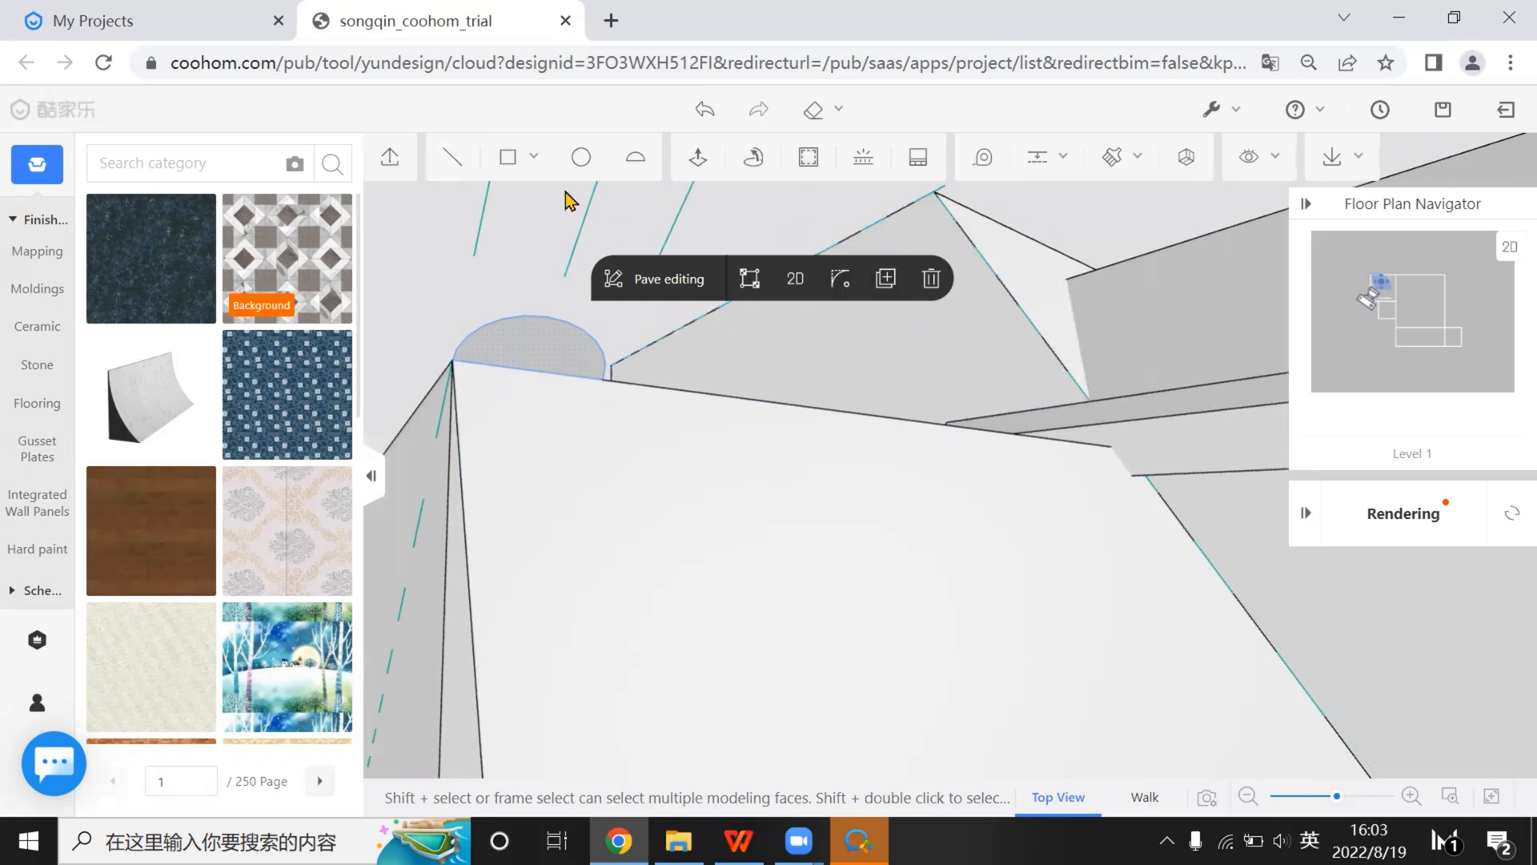
pyautogui.click(470, 439)
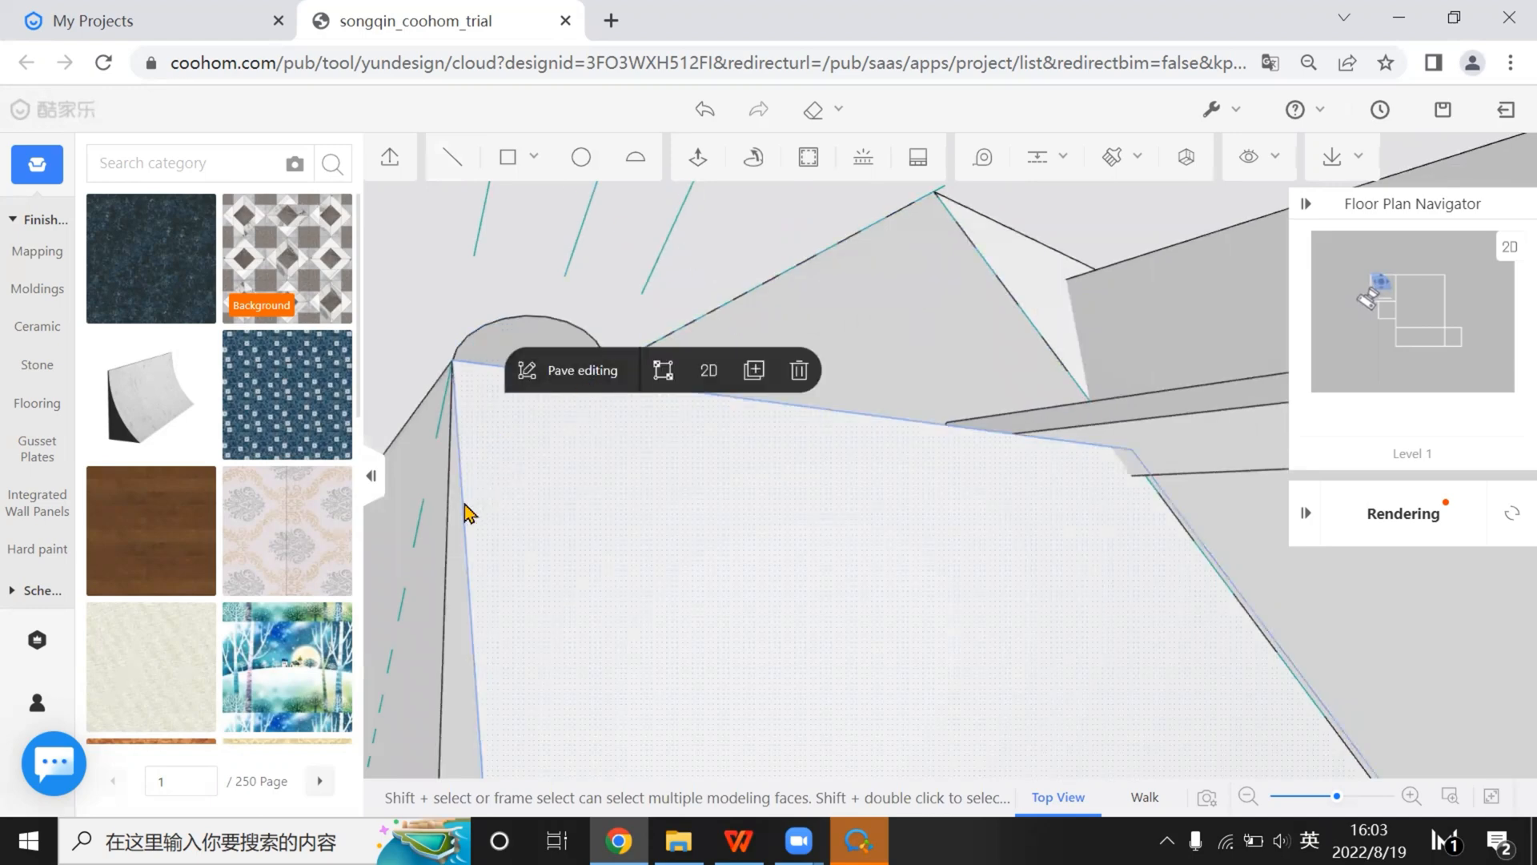
pyautogui.click(470, 553)
pyautogui.click(466, 551)
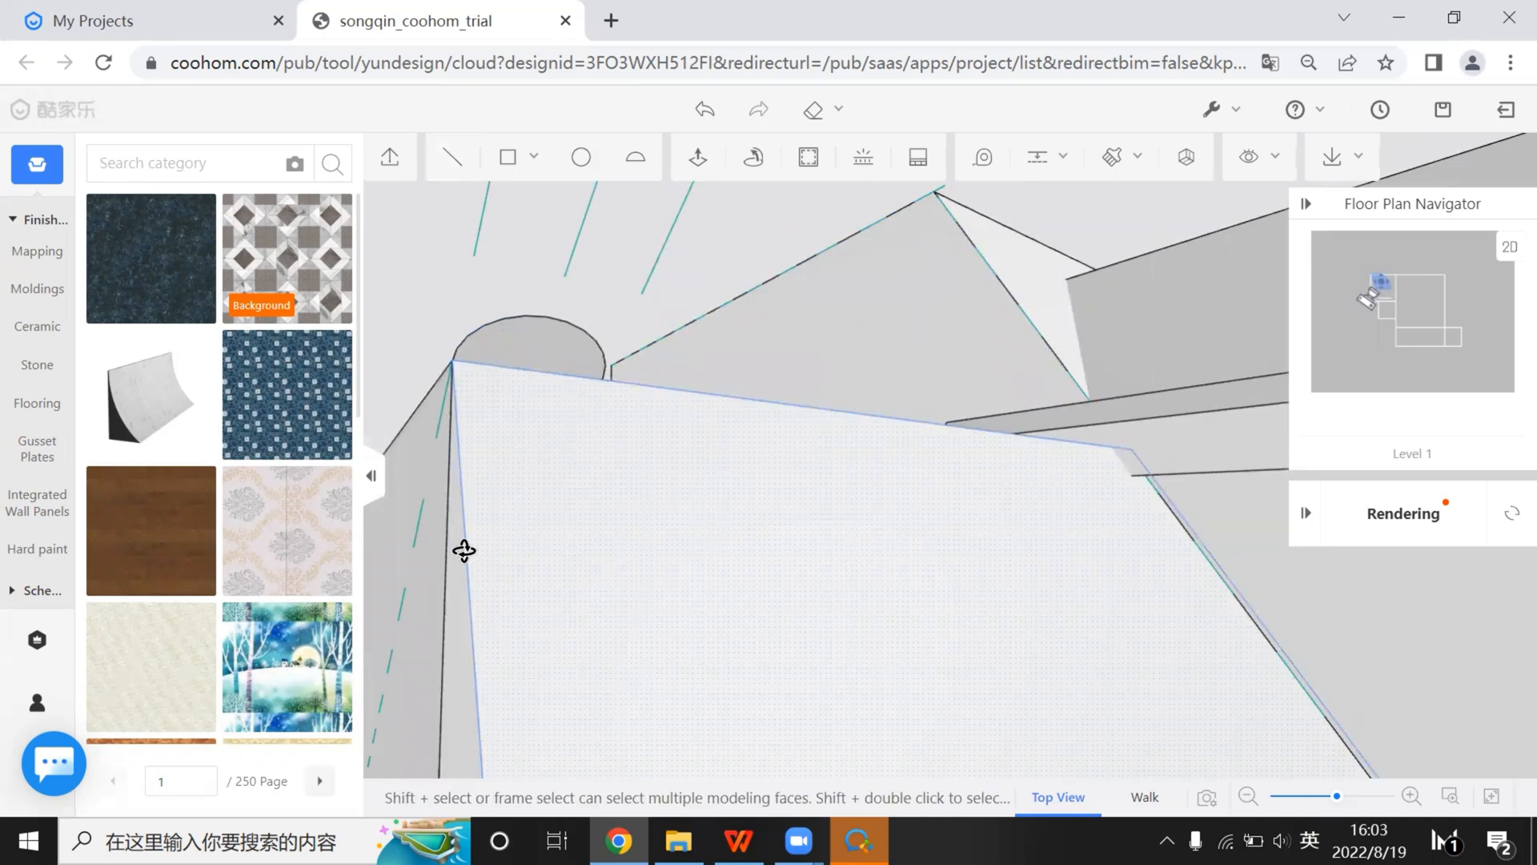
pyautogui.click(755, 160)
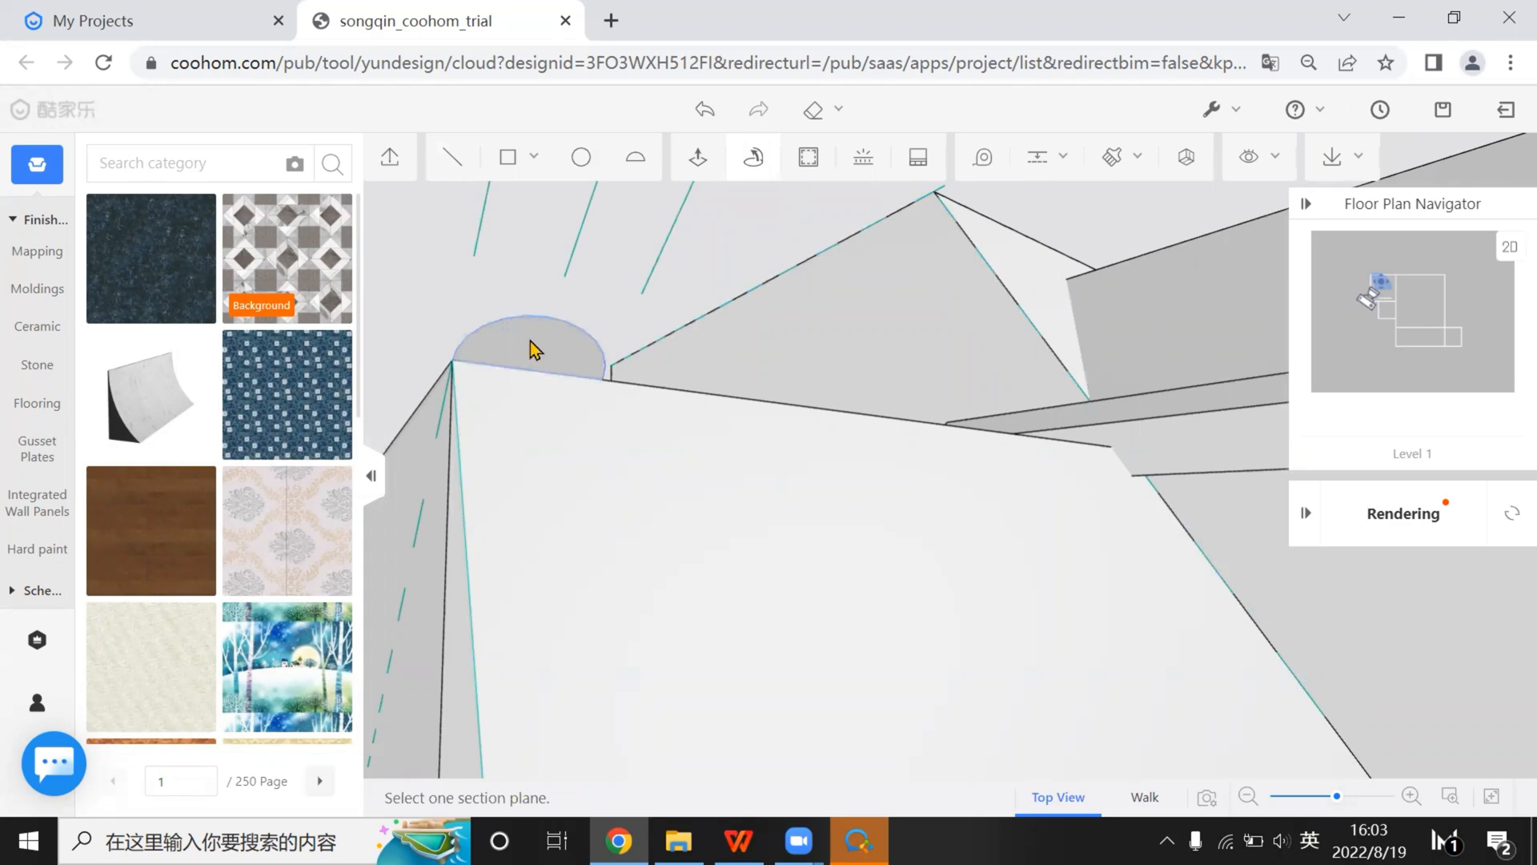
pyautogui.click(532, 354)
pyautogui.moveTo(532, 357); pyautogui.dragTo(601, 512)
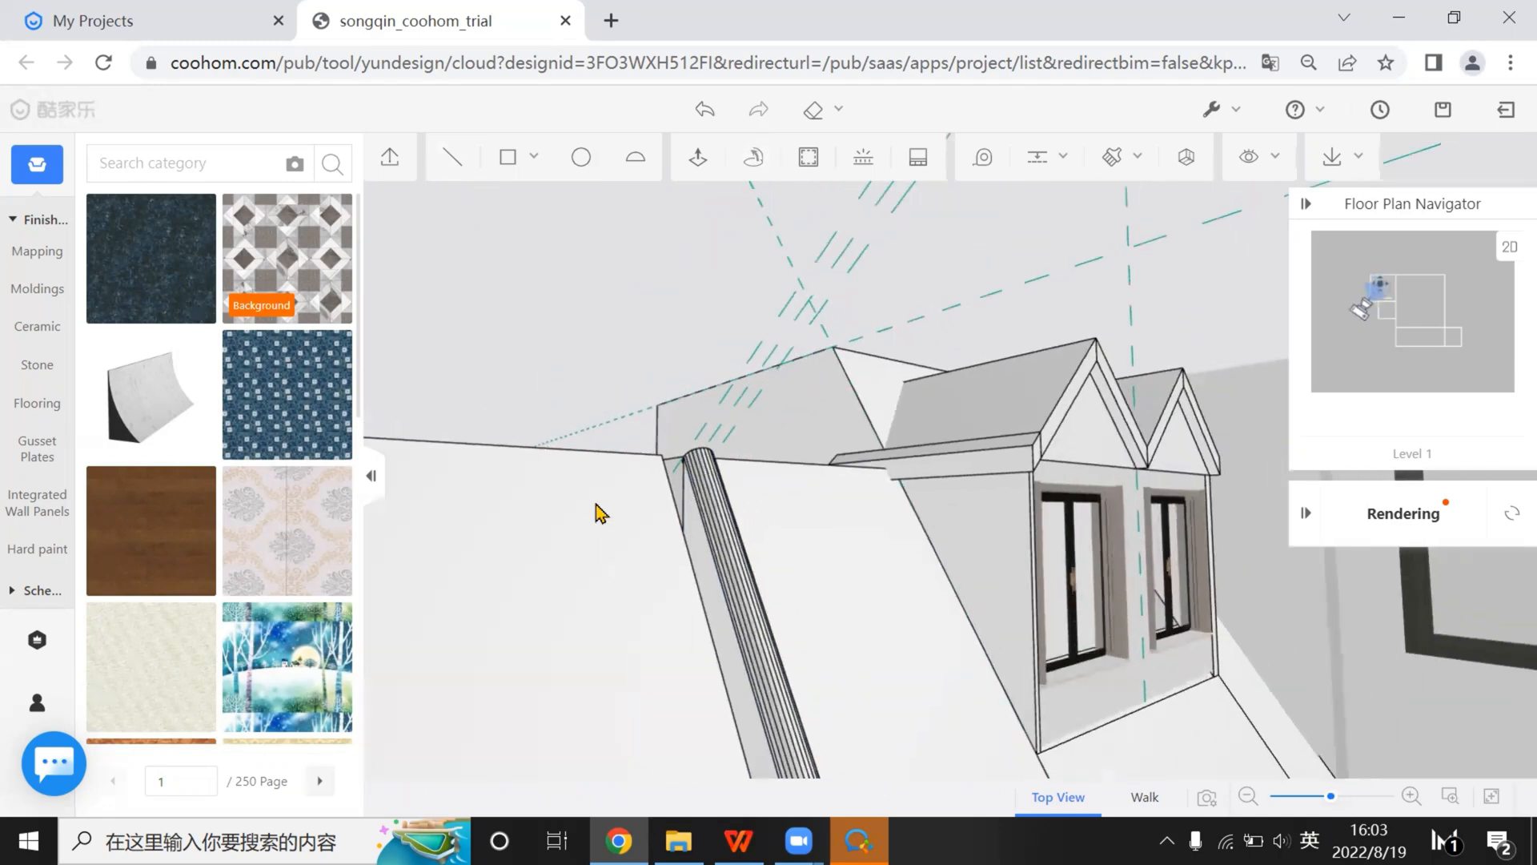
# Copy the half-round tile 120 mm along the slope's upper edge so the copy sits directly beside the original
pyautogui.moveTo(601, 513); pyautogui.dragTo(838, 594, button='middle')
pyautogui.click(836, 587)
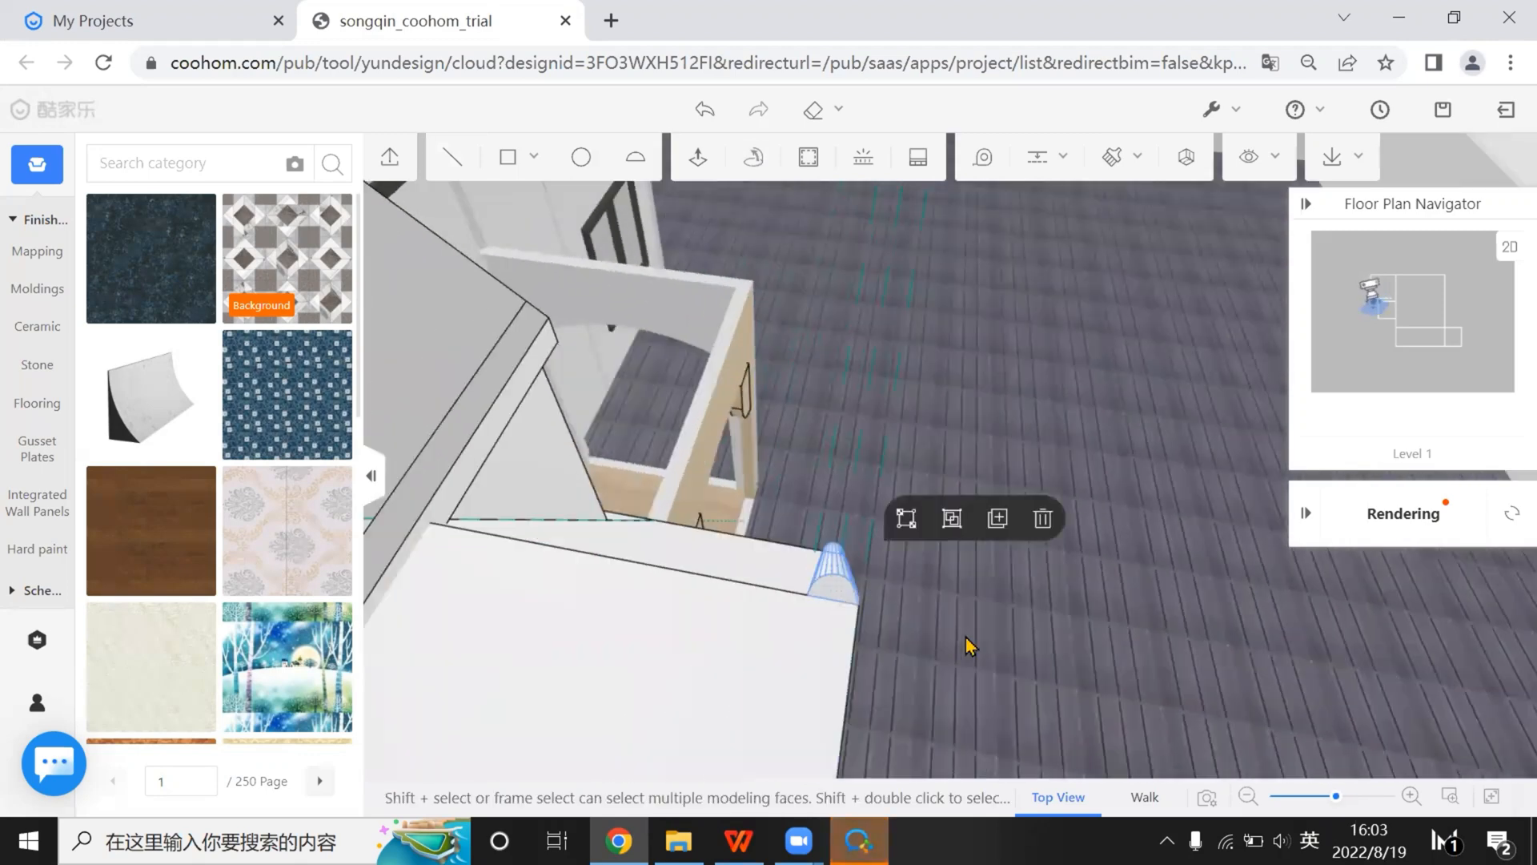
pyautogui.moveTo(970, 645); pyautogui.dragTo(753, 645, button='middle')
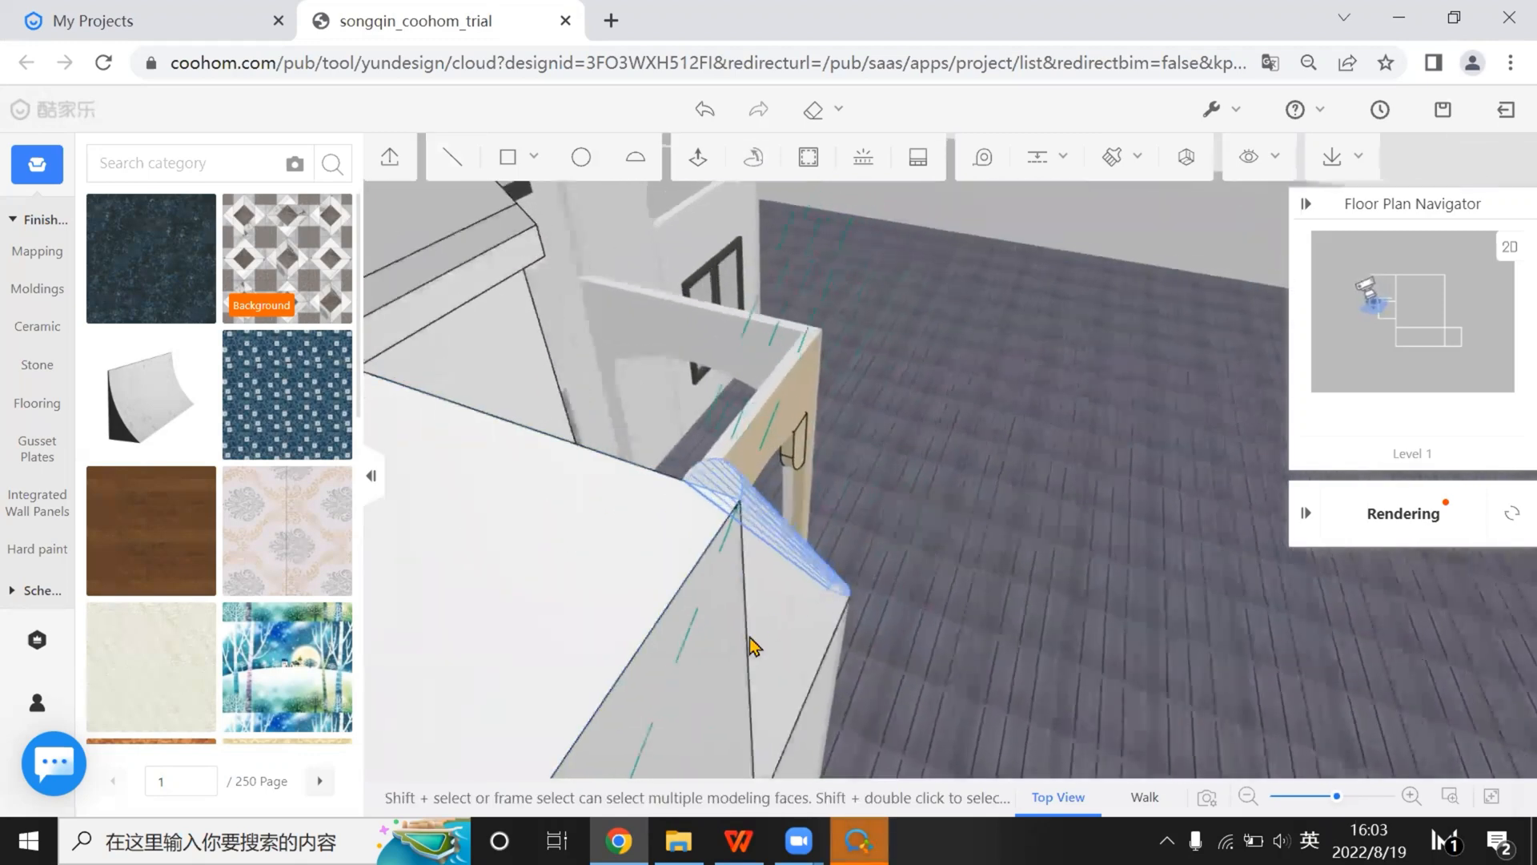
pyautogui.moveTo(677, 501); pyautogui.dragTo(1015, 532, button='middle')
pyautogui.click(996, 519)
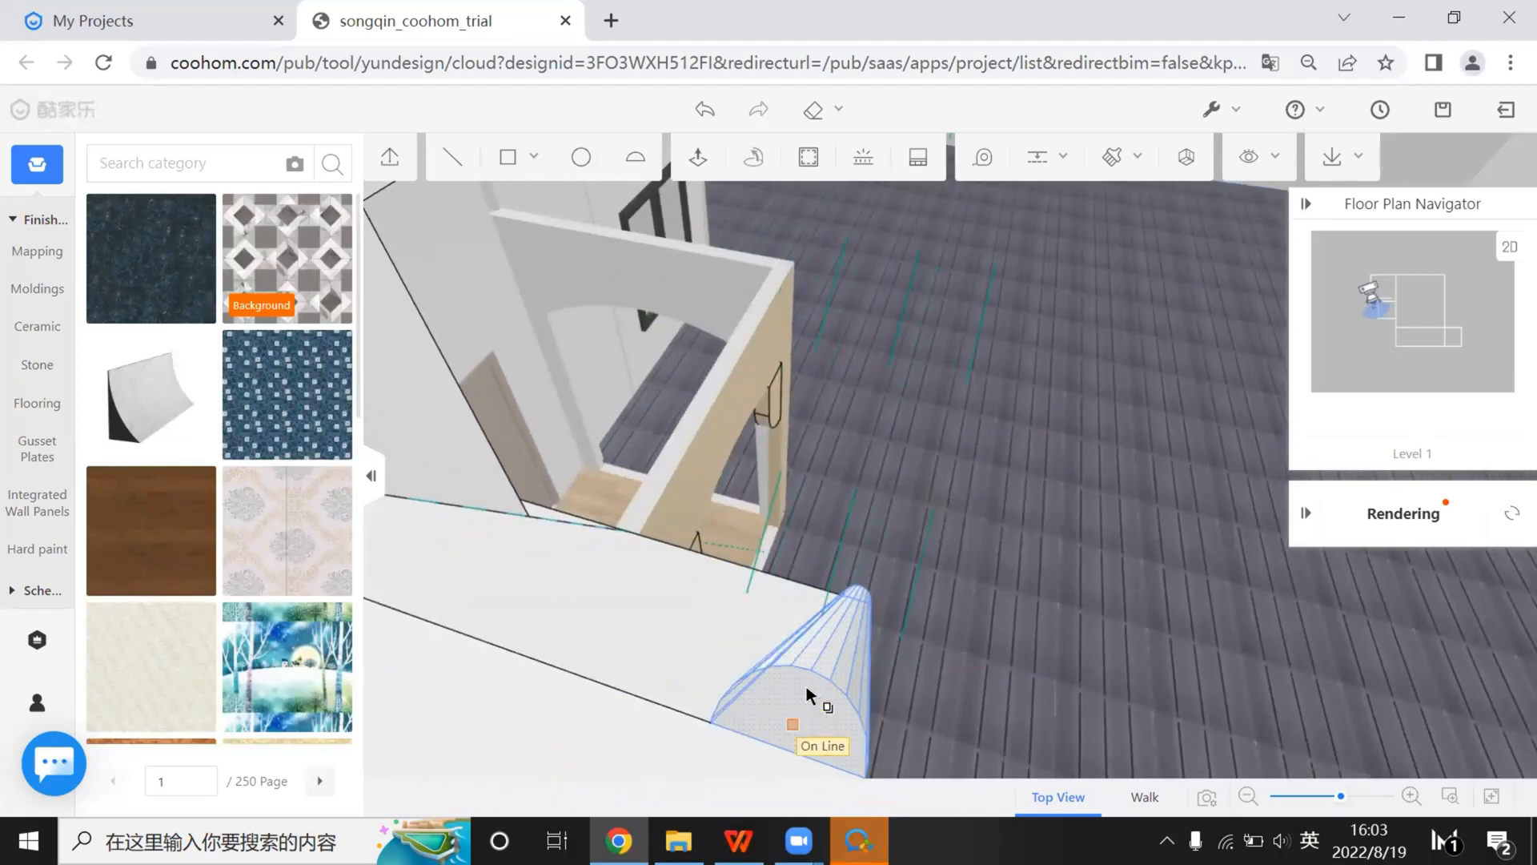
pyautogui.scroll(-1, 806, 686)
pyautogui.click(813, 621)
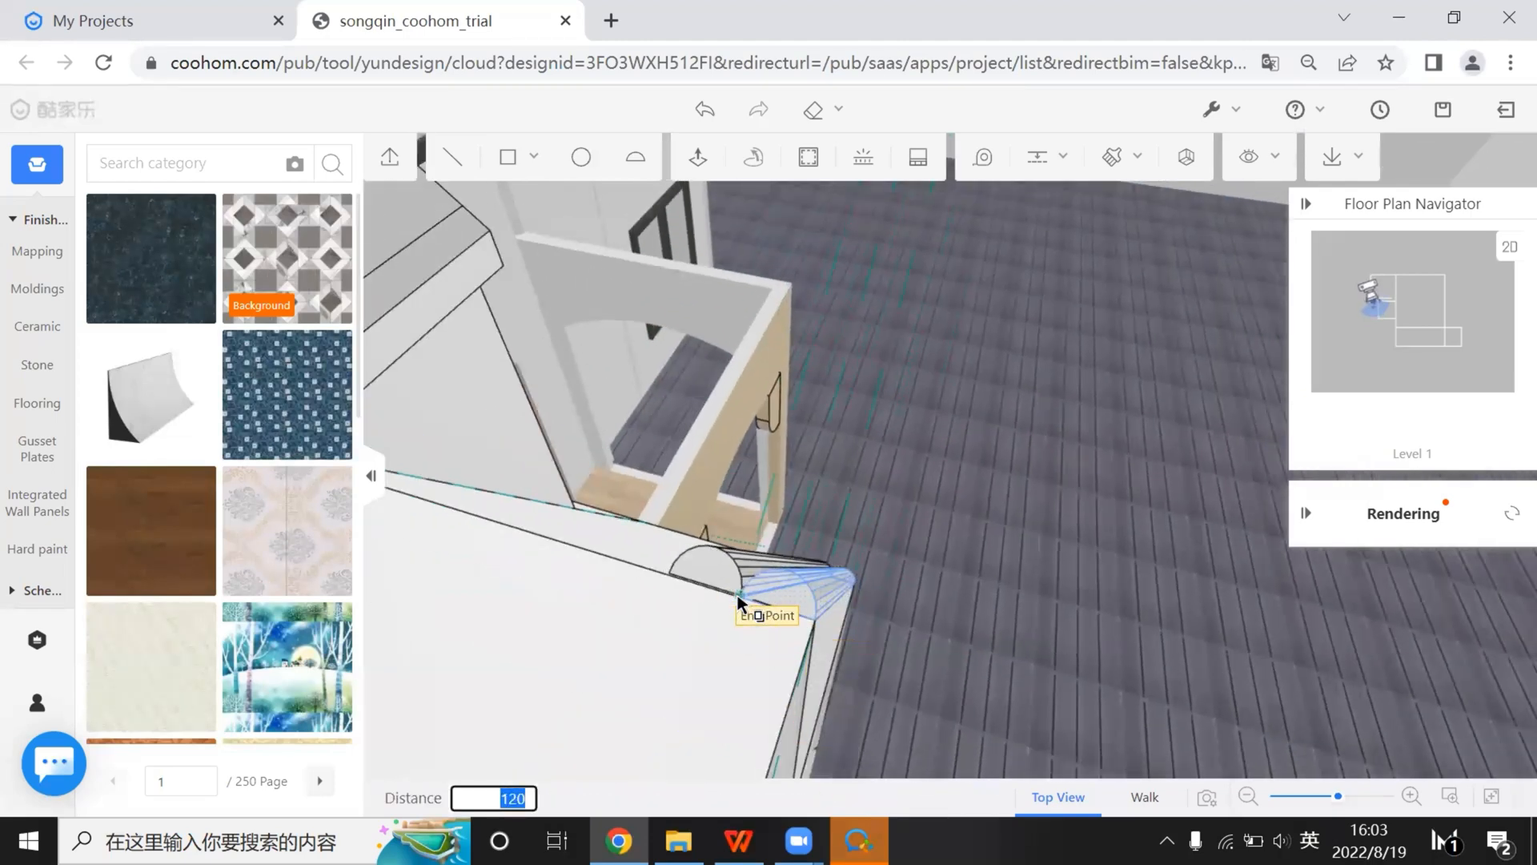
pyautogui.click(738, 608)
# Select the whole original half-round tile at the slope's outer edge and group it
pyautogui.moveTo(823, 662); pyautogui.dragTo(1001, 550, button='middle')
pyautogui.scroll(5, 926, 542)
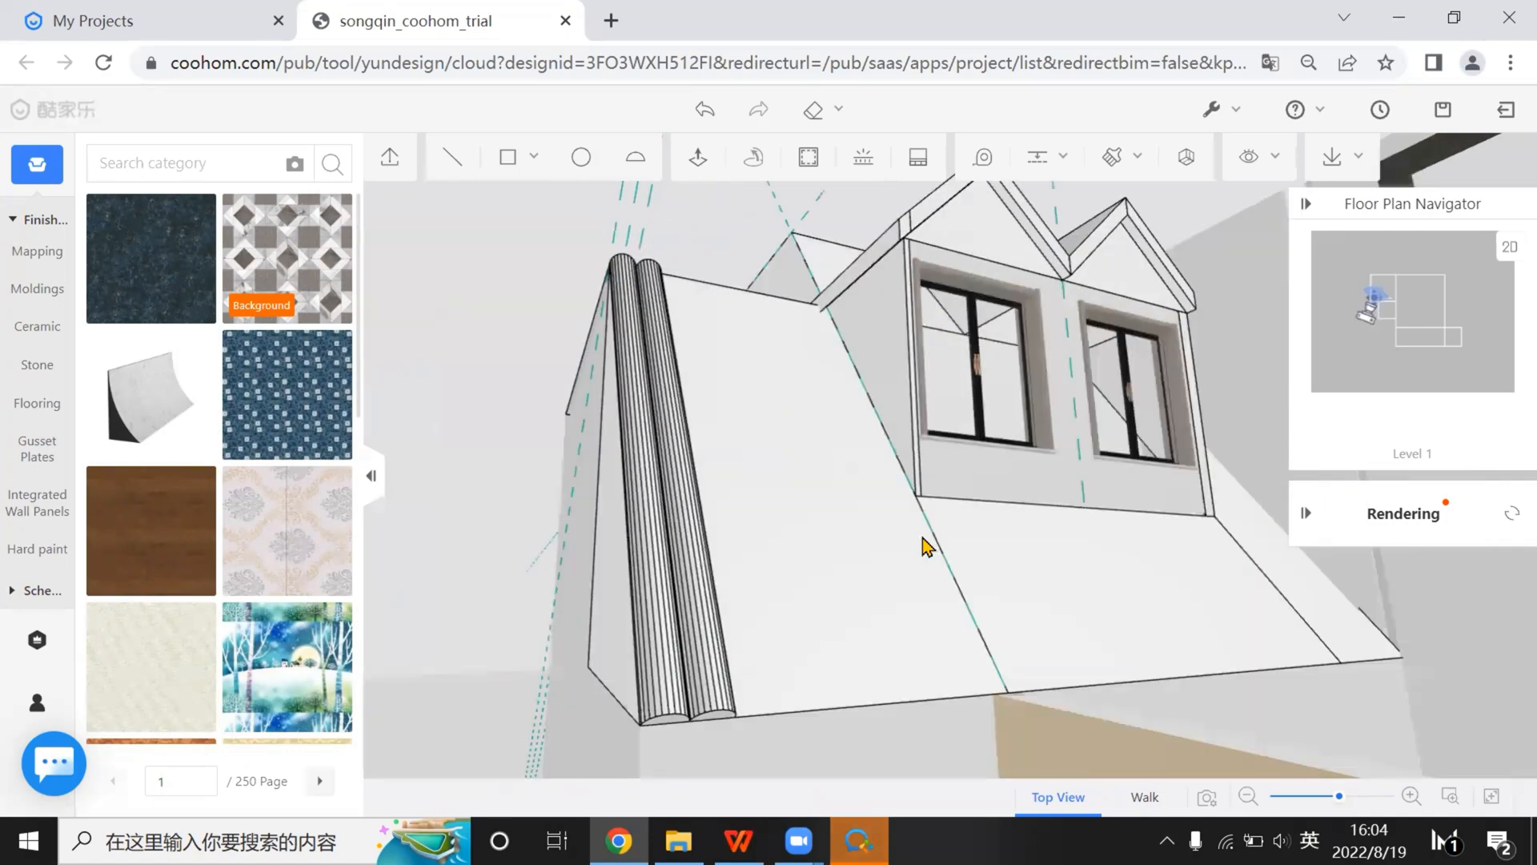
pyautogui.scroll(5, 917, 521)
pyautogui.moveTo(912, 521); pyautogui.dragTo(1011, 563, button='middle')
pyautogui.click(1011, 557)
pyautogui.click(1152, 584)
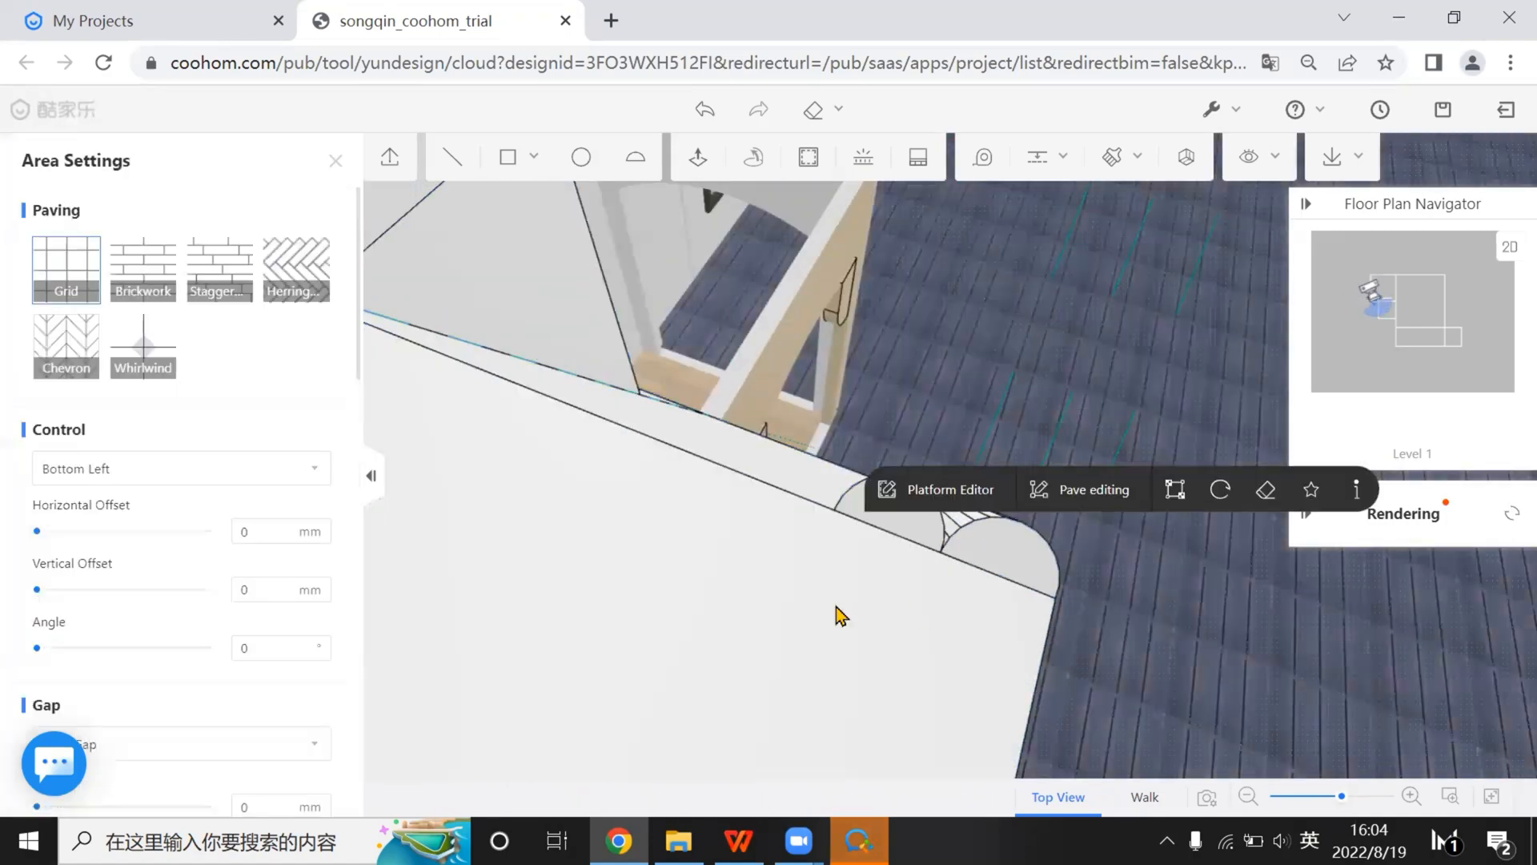
pyautogui.moveTo(835, 608)
pyautogui.mouseDown(button='middle')
pyautogui.moveTo(823, 593)
pyautogui.moveTo(859, 618)
pyautogui.mouseUp(button='middle')
pyautogui.click(862, 621)
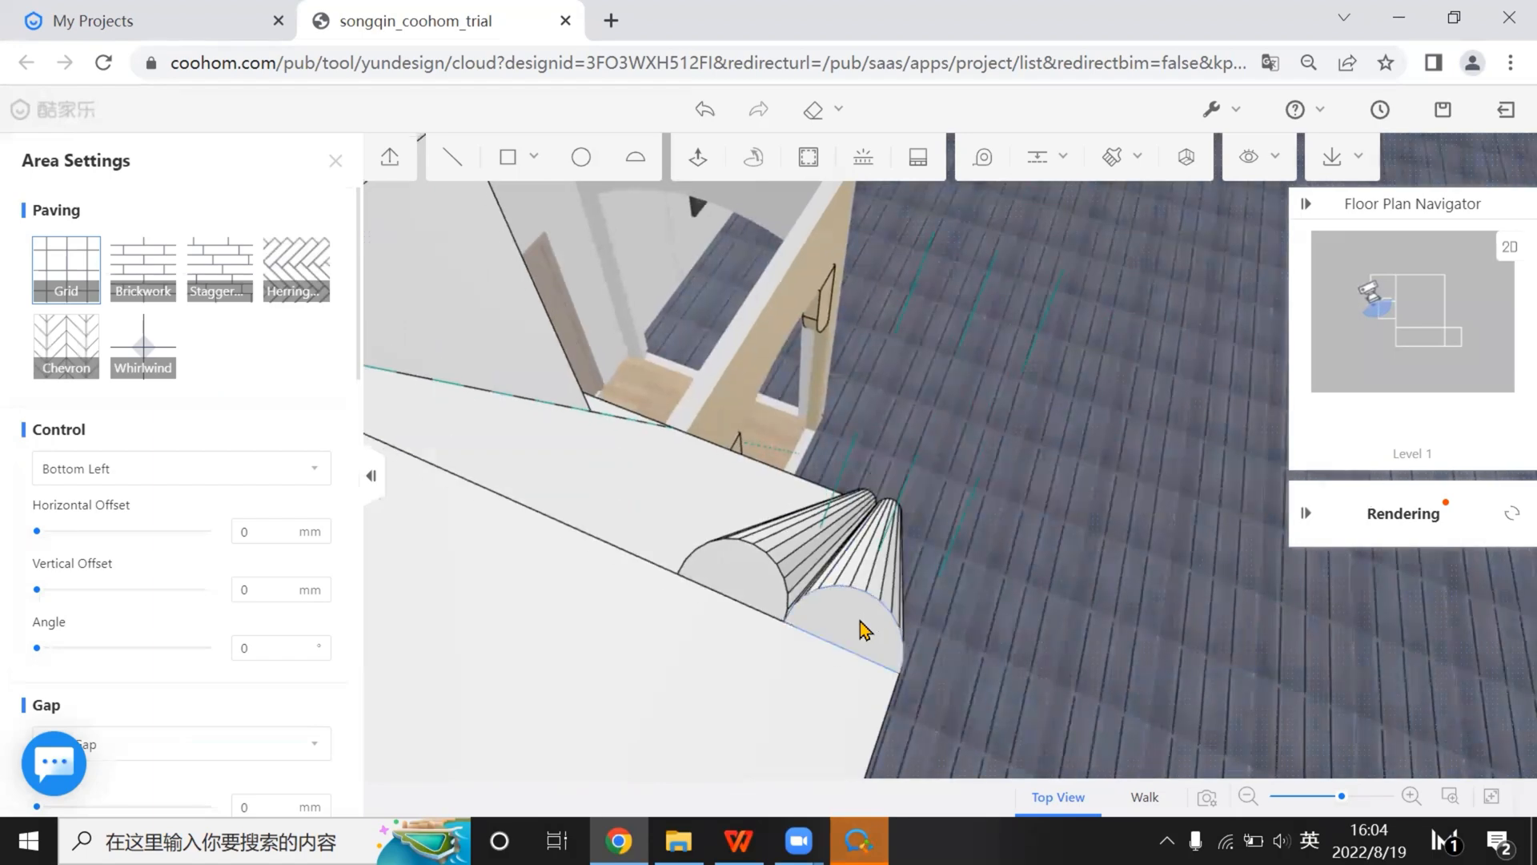
pyautogui.click(869, 628)
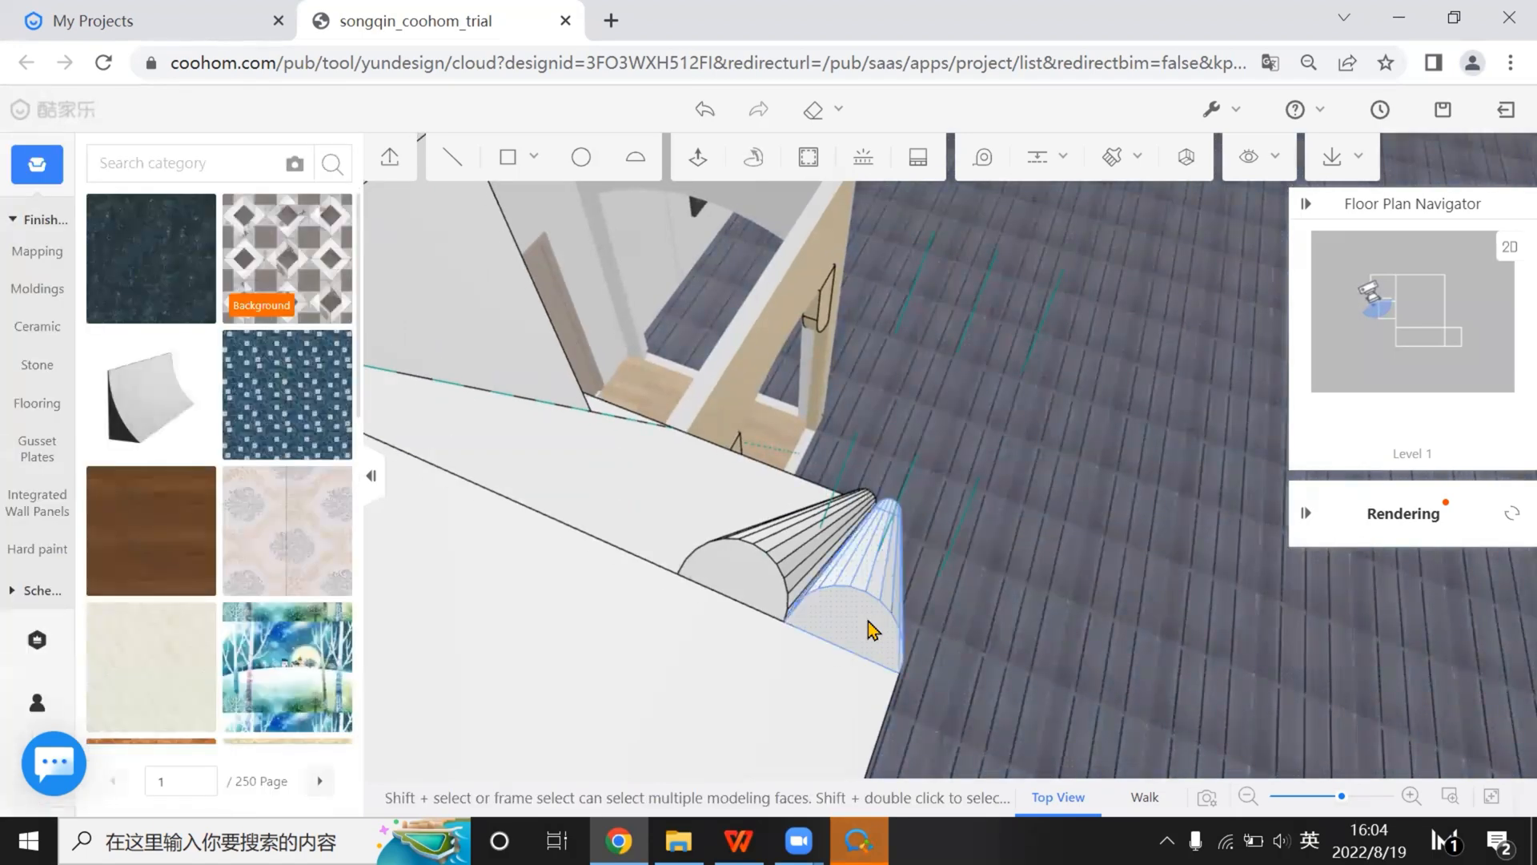
pyautogui.click(989, 547)
pyautogui.click(752, 589)
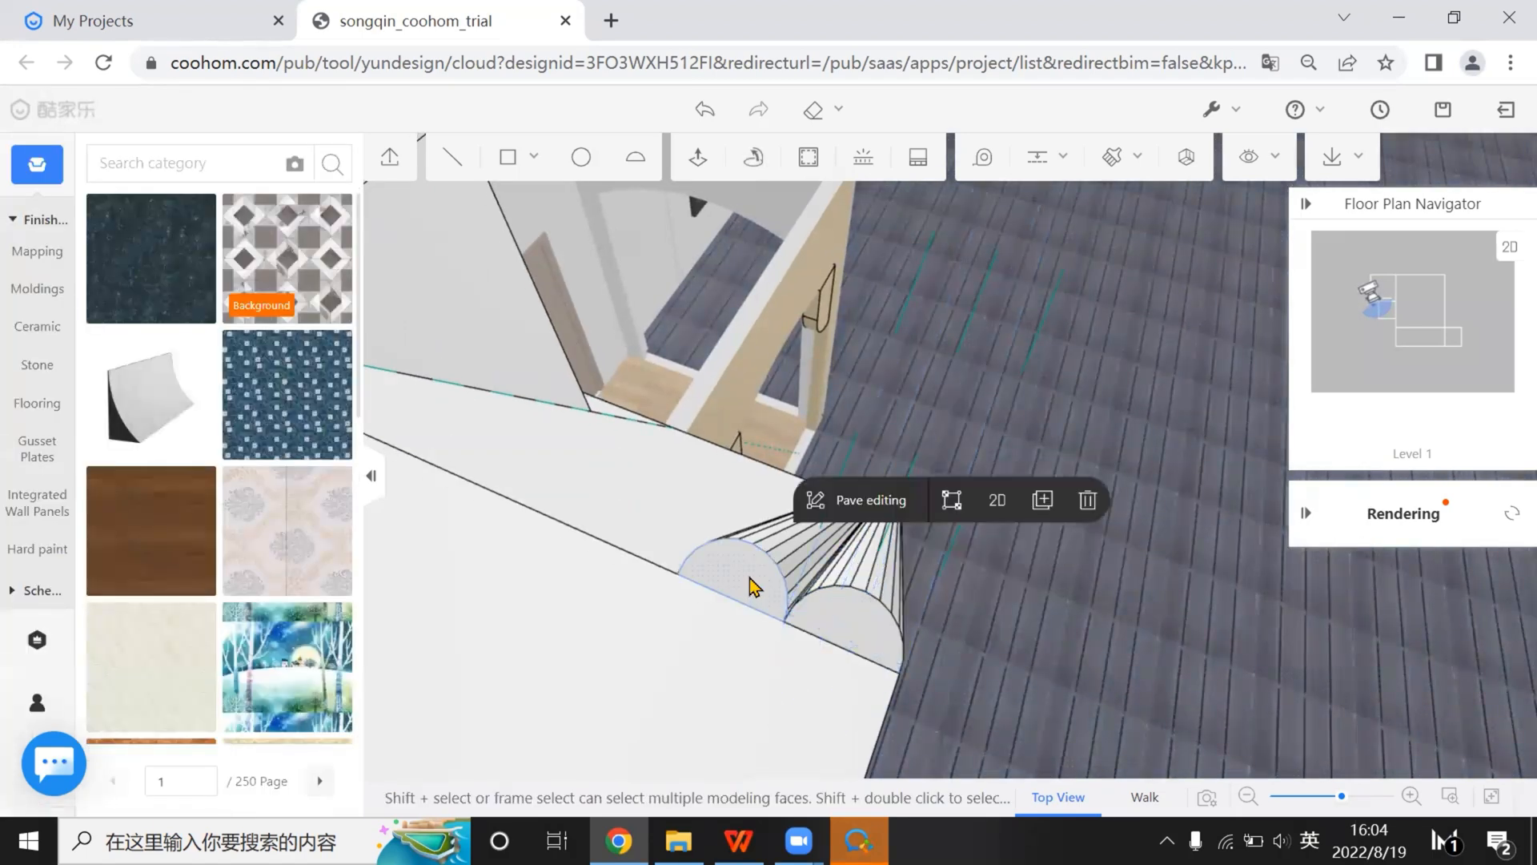
pyautogui.doubleClick(752, 586)
pyautogui.click(873, 594)
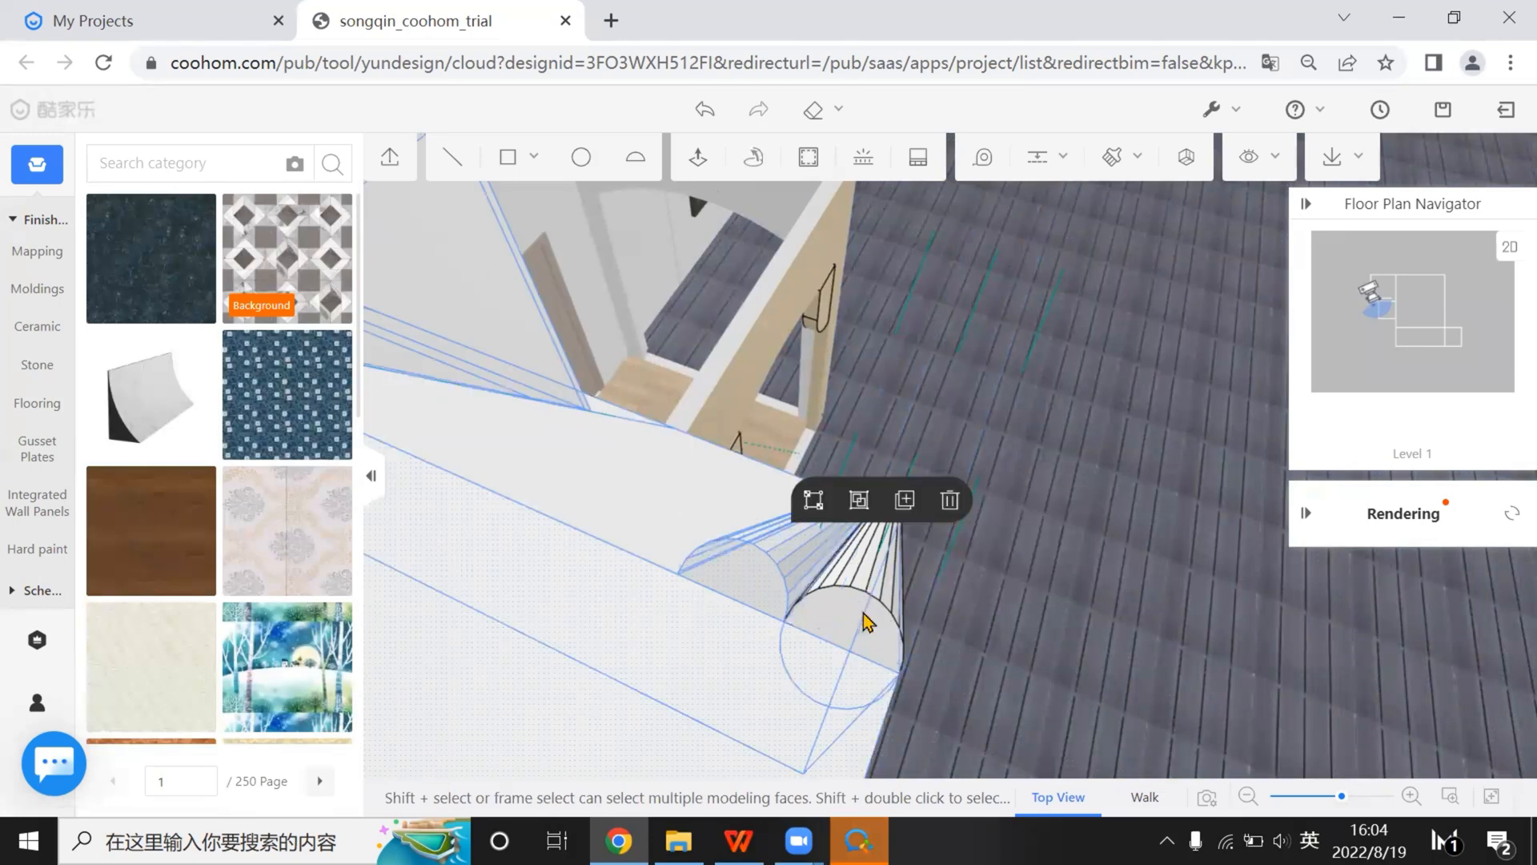
pyautogui.click(870, 616)
pyautogui.click(753, 570)
pyautogui.click(703, 110)
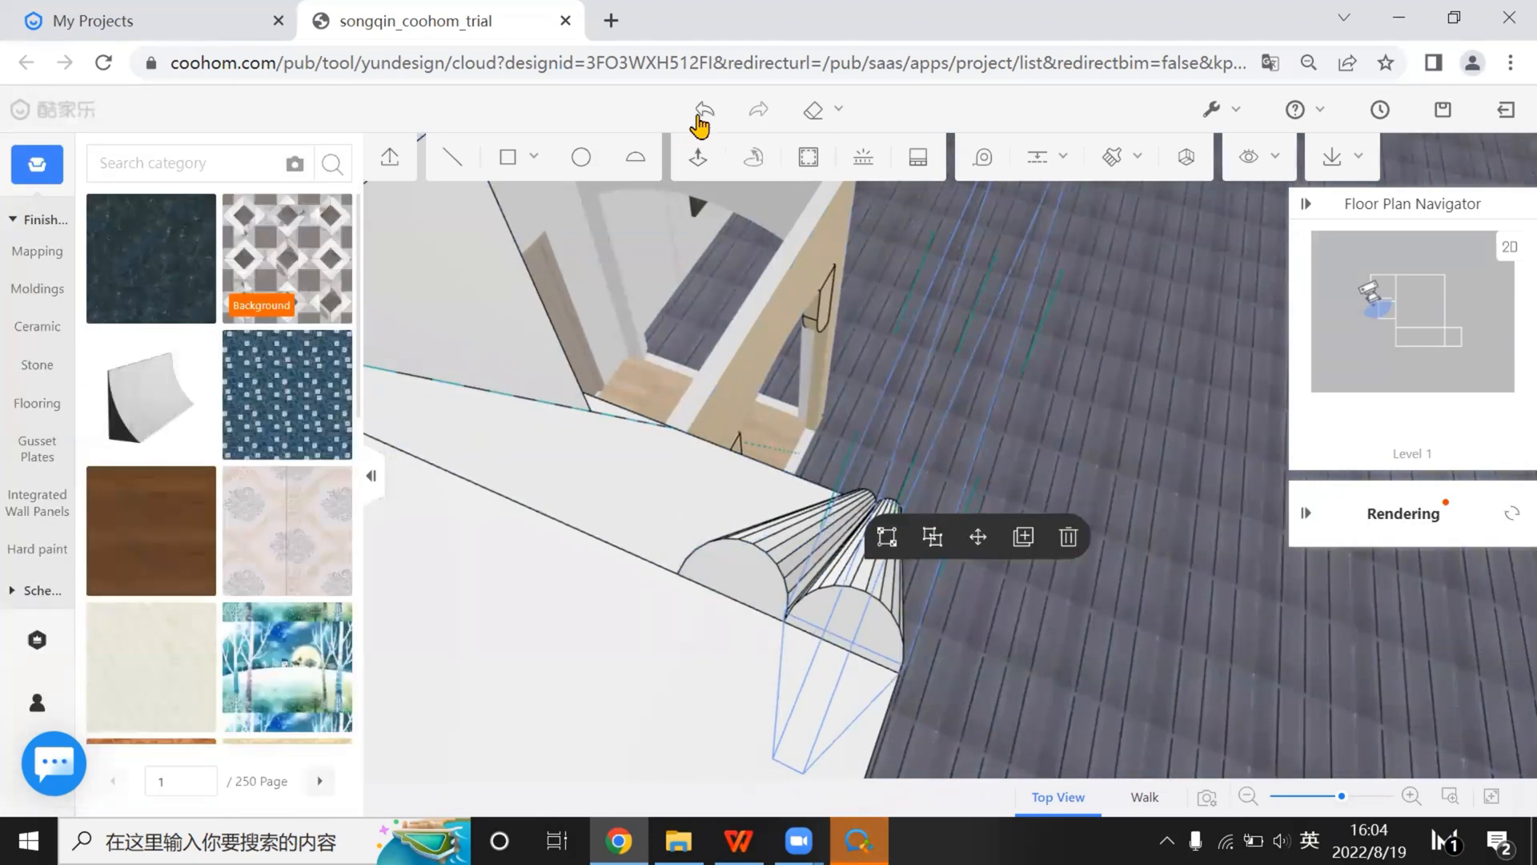
# Copy the grouped half-round tile inward along the slope's upper edge, placing the third and fourth tiles directly beside the existing ones
pyautogui.click(1024, 536)
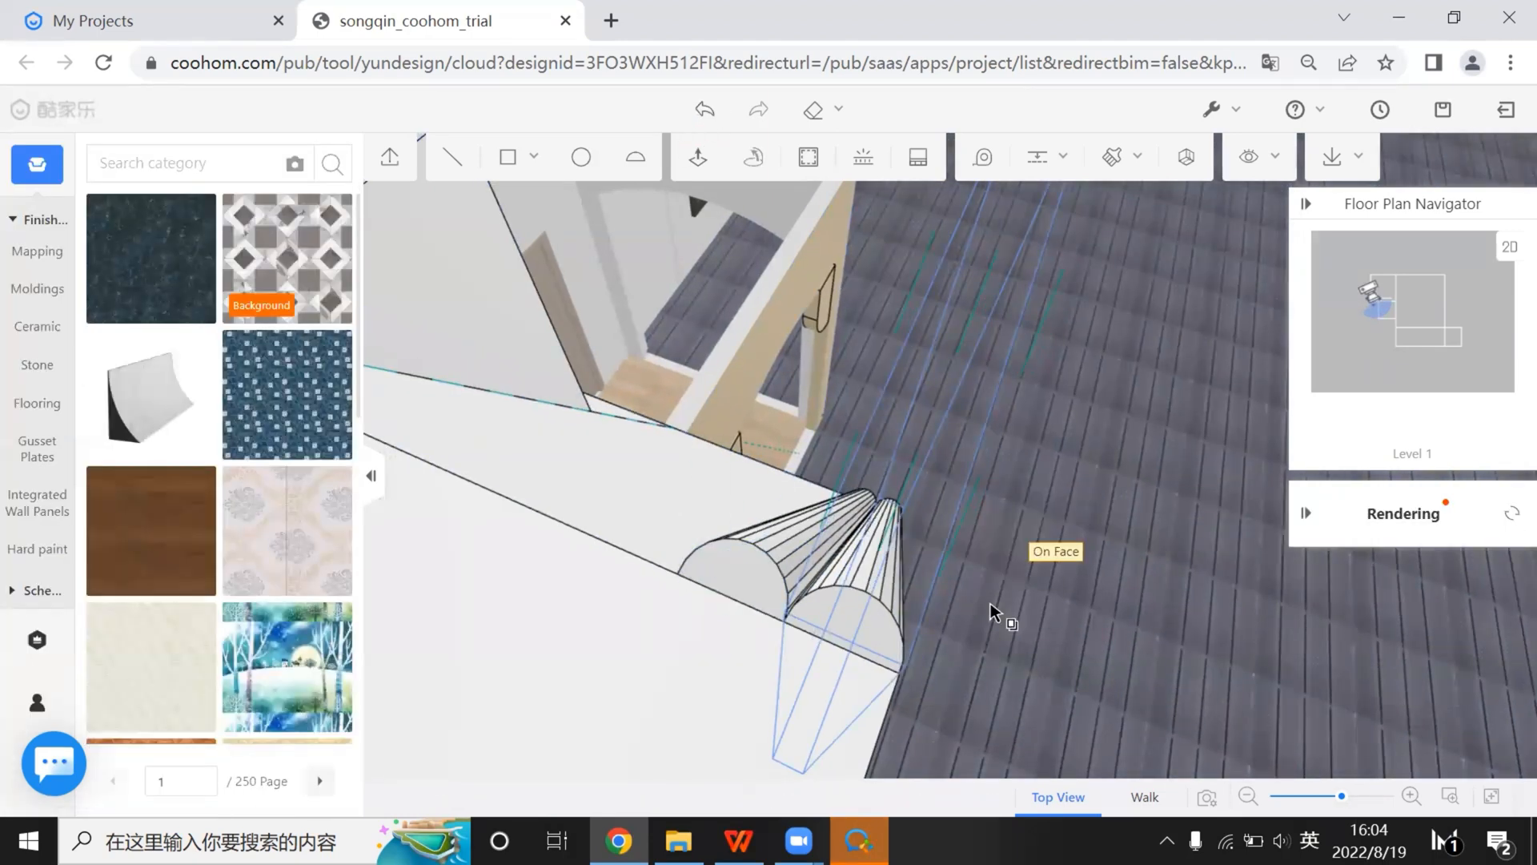
pyautogui.click(900, 675)
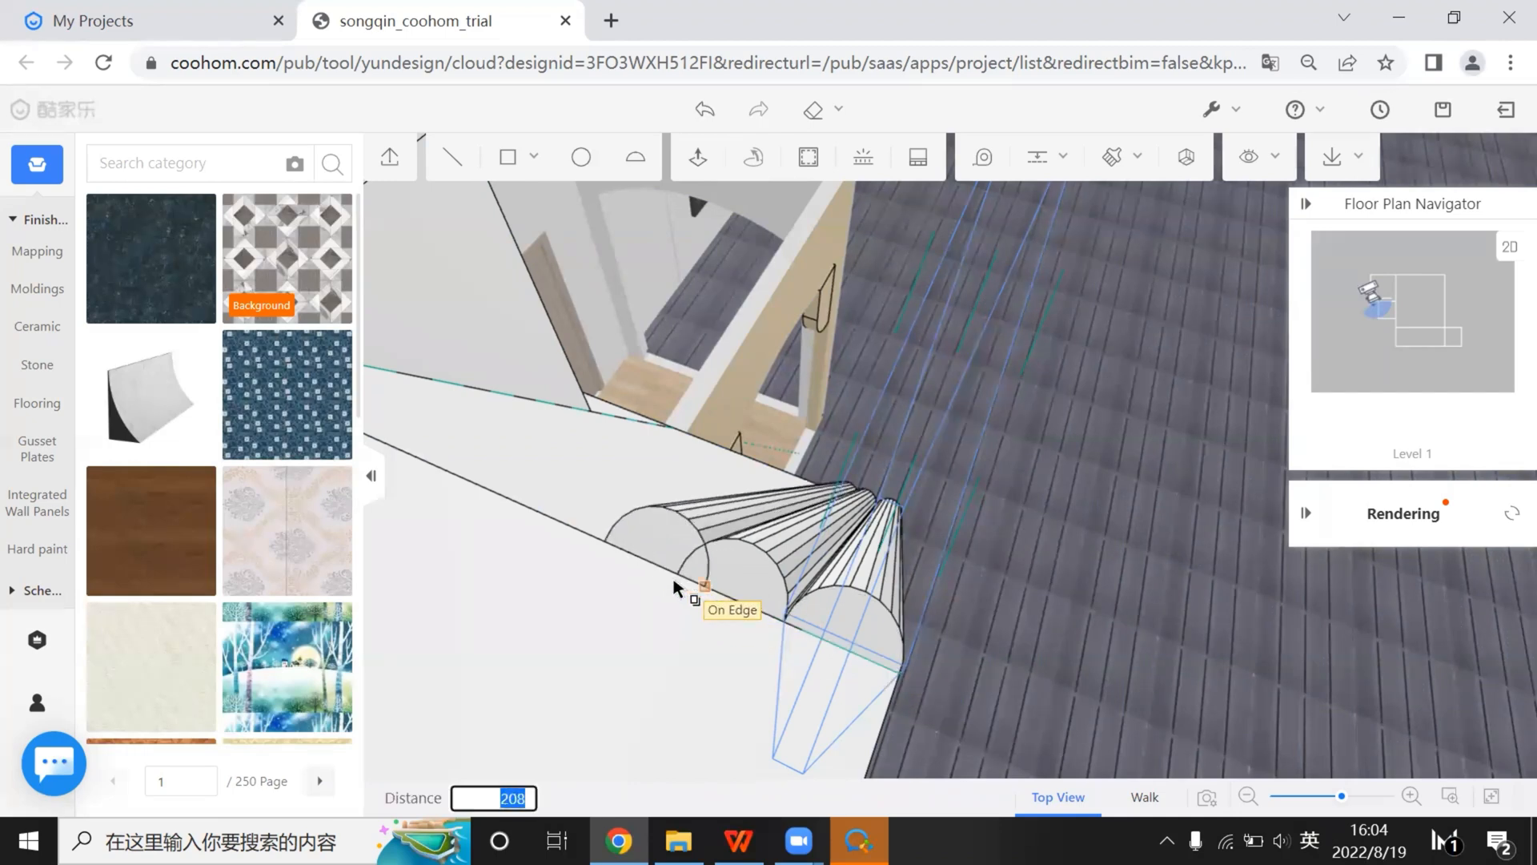
pyautogui.click(677, 577)
pyautogui.moveTo(800, 666); pyautogui.dragTo(1006, 470, button='right')
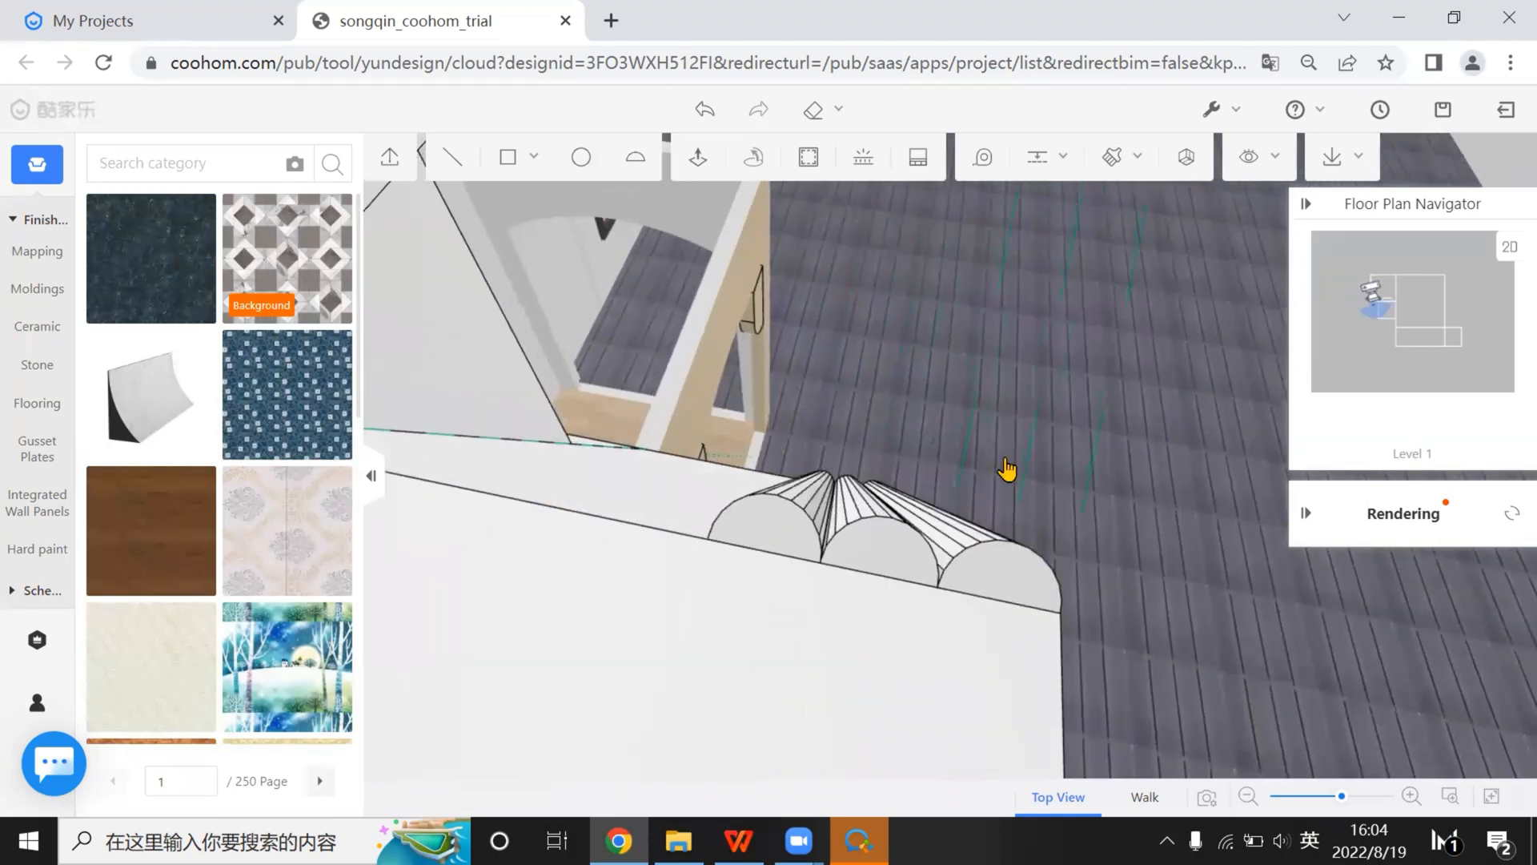
pyautogui.click(816, 568)
pyautogui.click(704, 549)
# Group the two innermost half-round tiles and copy the pair along the upper edge, directly against the row's inner end
pyautogui.moveTo(704, 549); pyautogui.dragTo(951, 637, button='right')
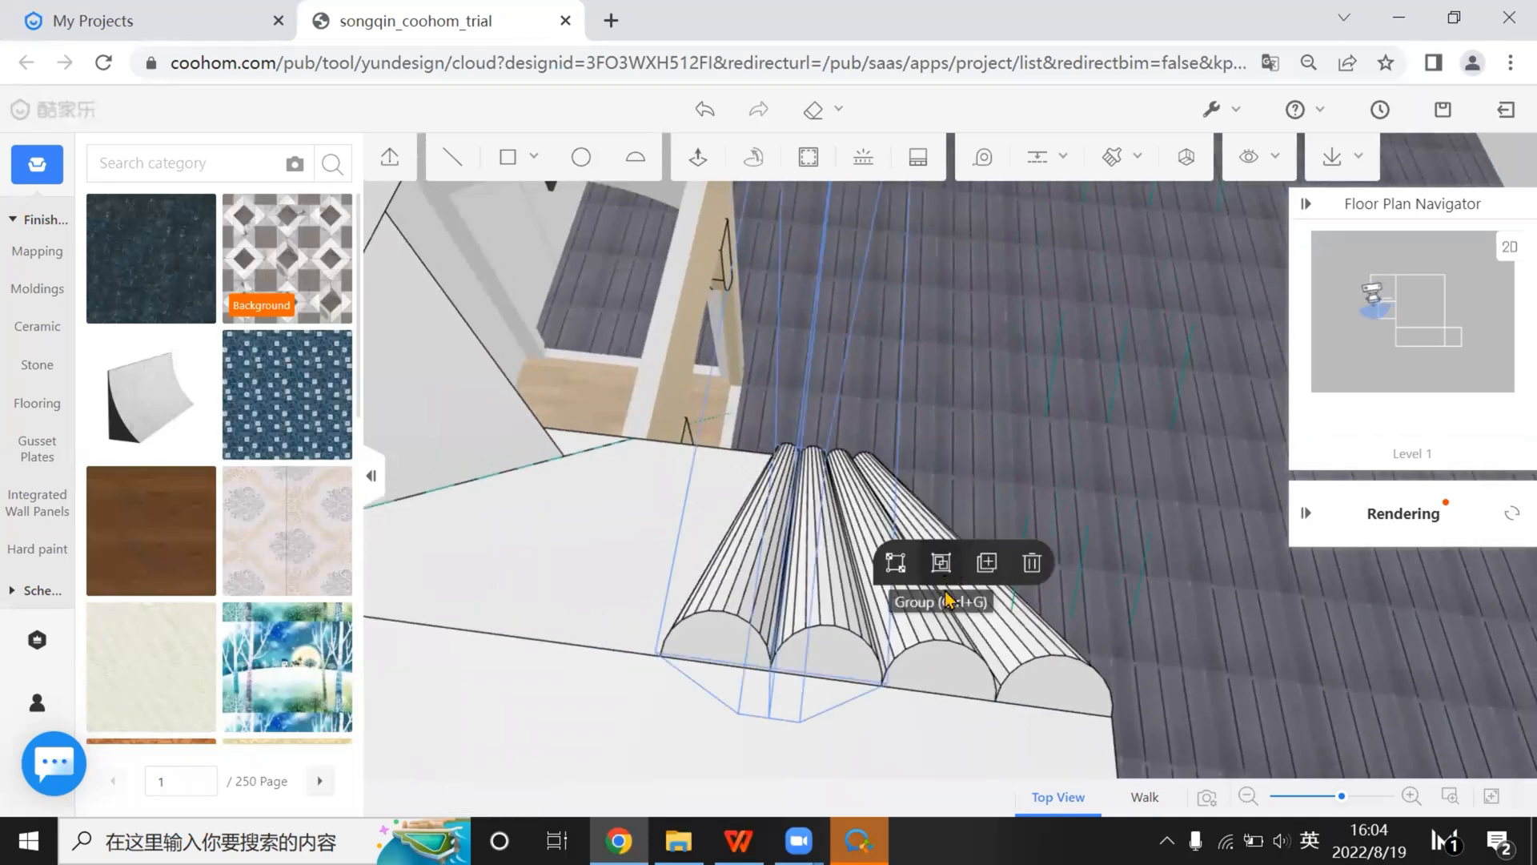
pyautogui.click(942, 567)
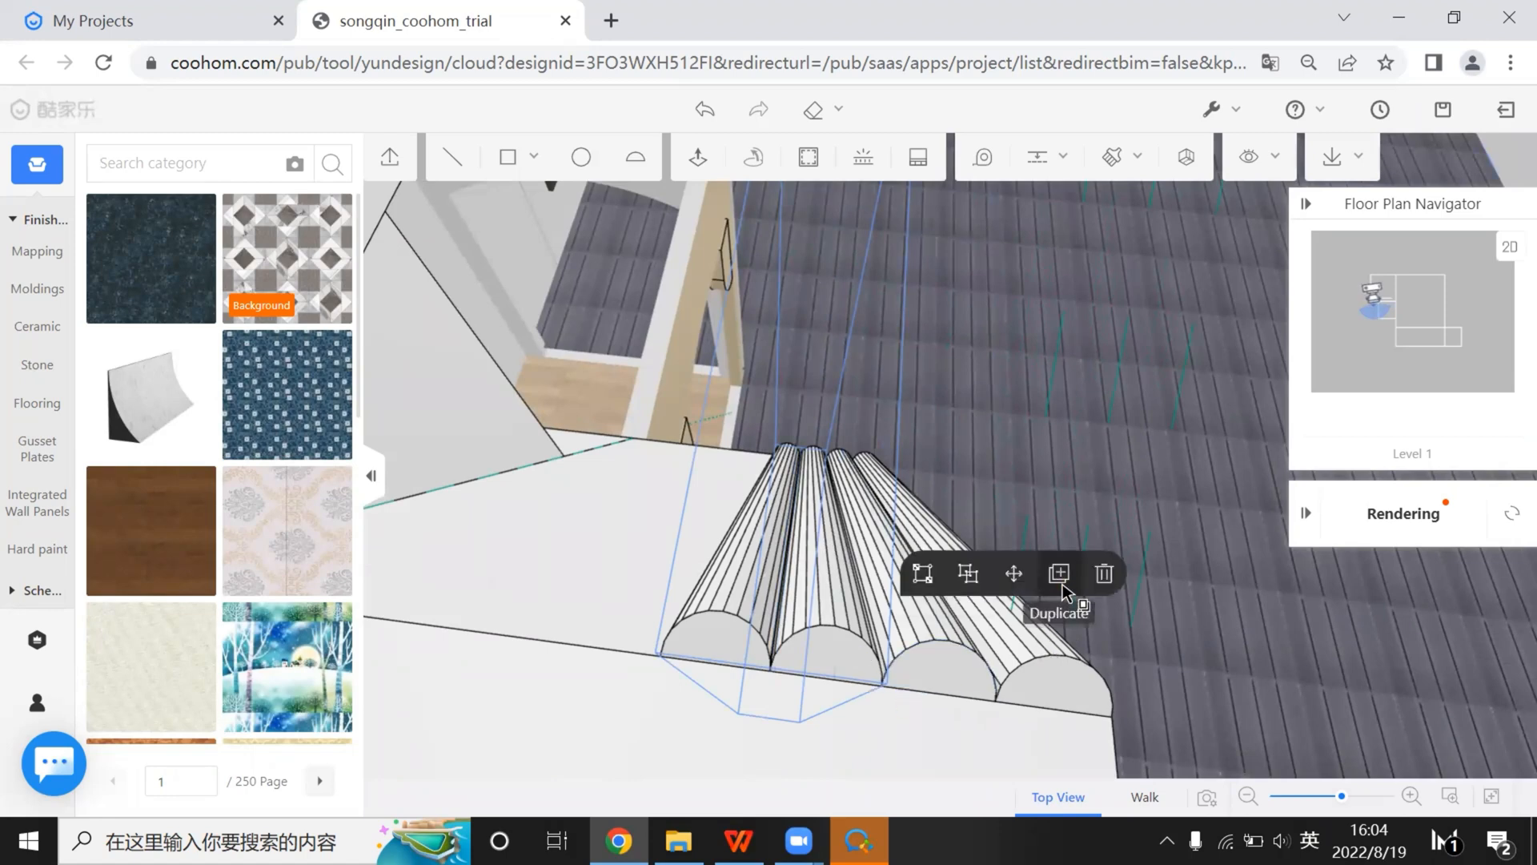
pyautogui.click(1059, 570)
pyautogui.click(883, 688)
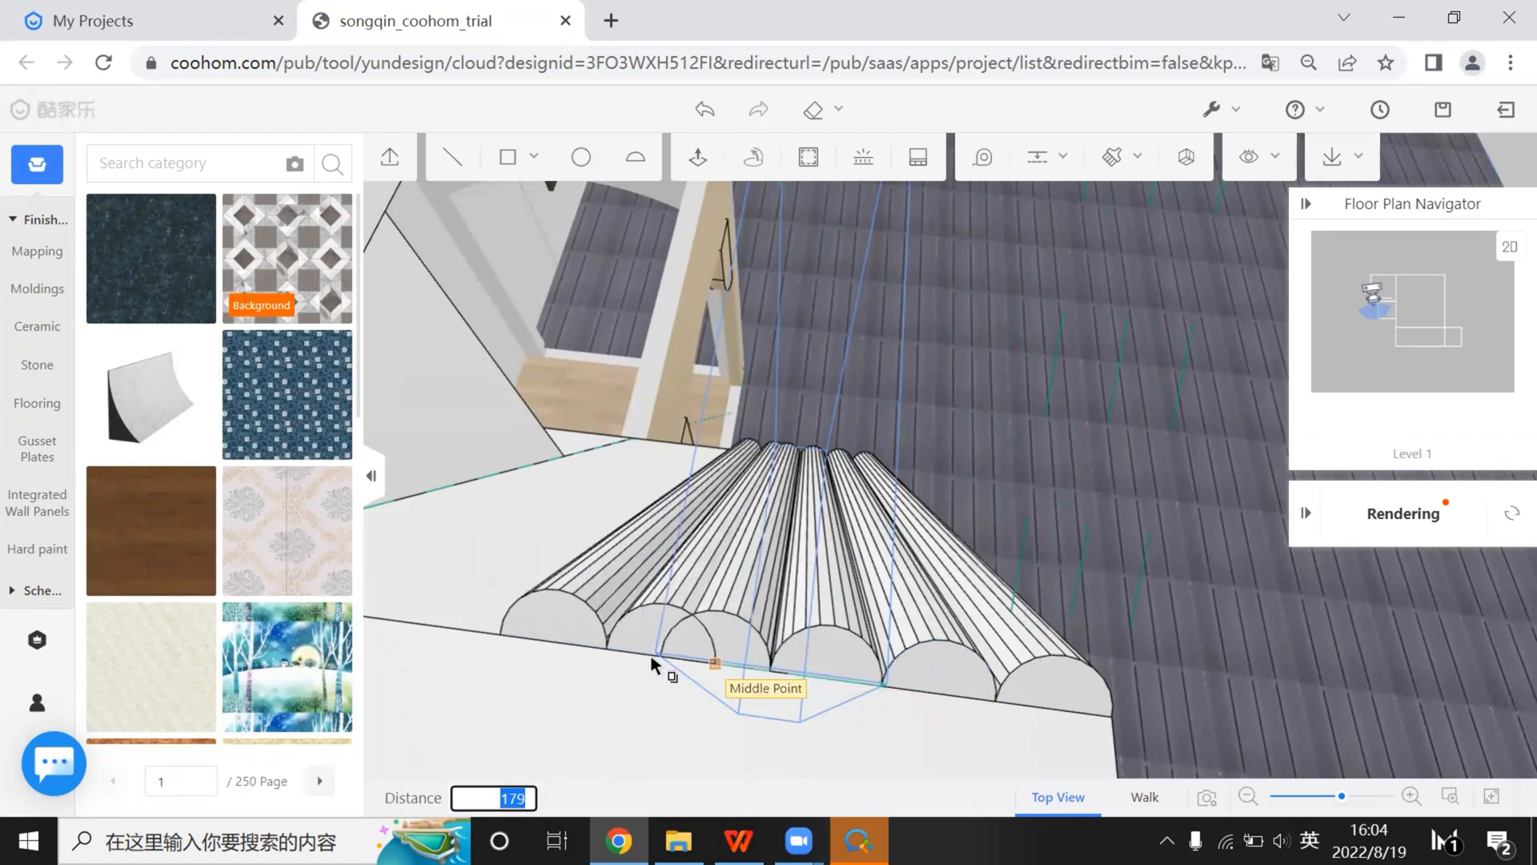
pyautogui.click(657, 660)
# Copy the tile pair once more along the slope's upper edge toward the dormer, adding the seventh and eighth tiles
pyautogui.moveTo(925, 627); pyautogui.dragTo(1146, 553, button='middle')
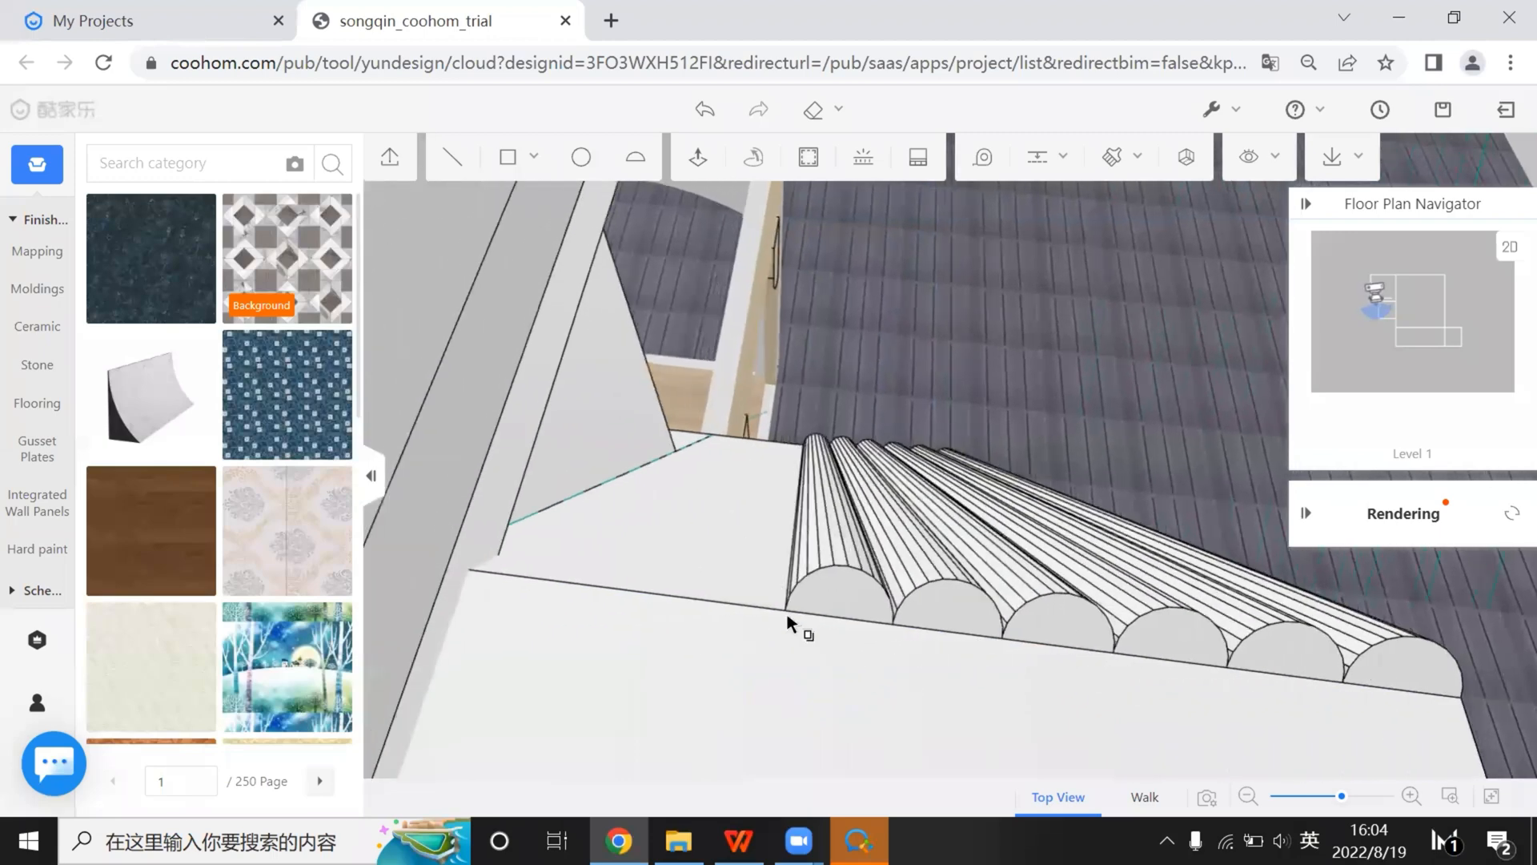
pyautogui.click(785, 612)
pyautogui.click(1124, 541)
pyautogui.click(1004, 638)
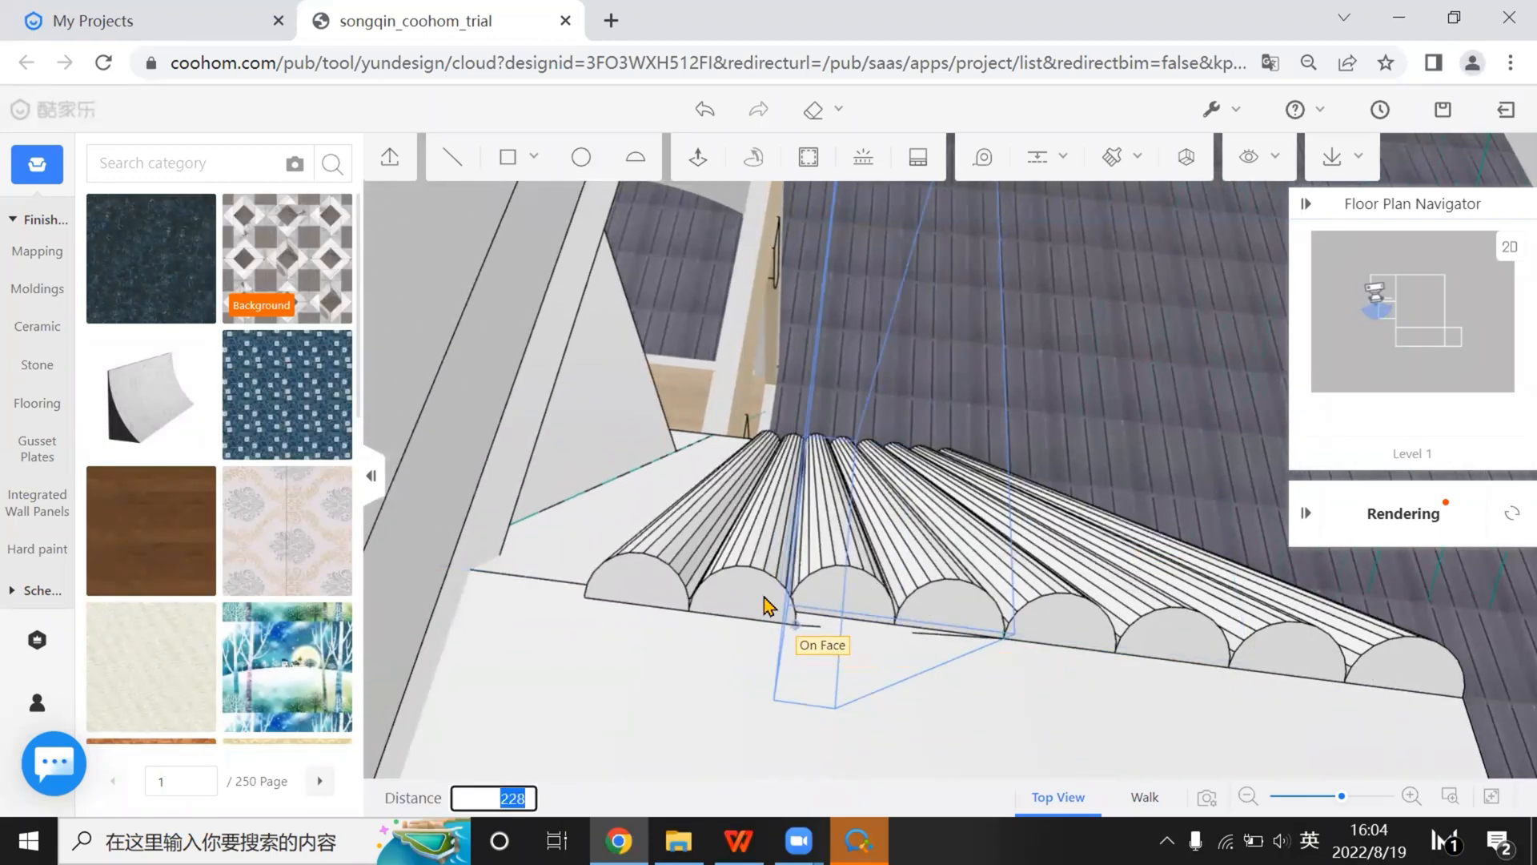
pyautogui.click(788, 606)
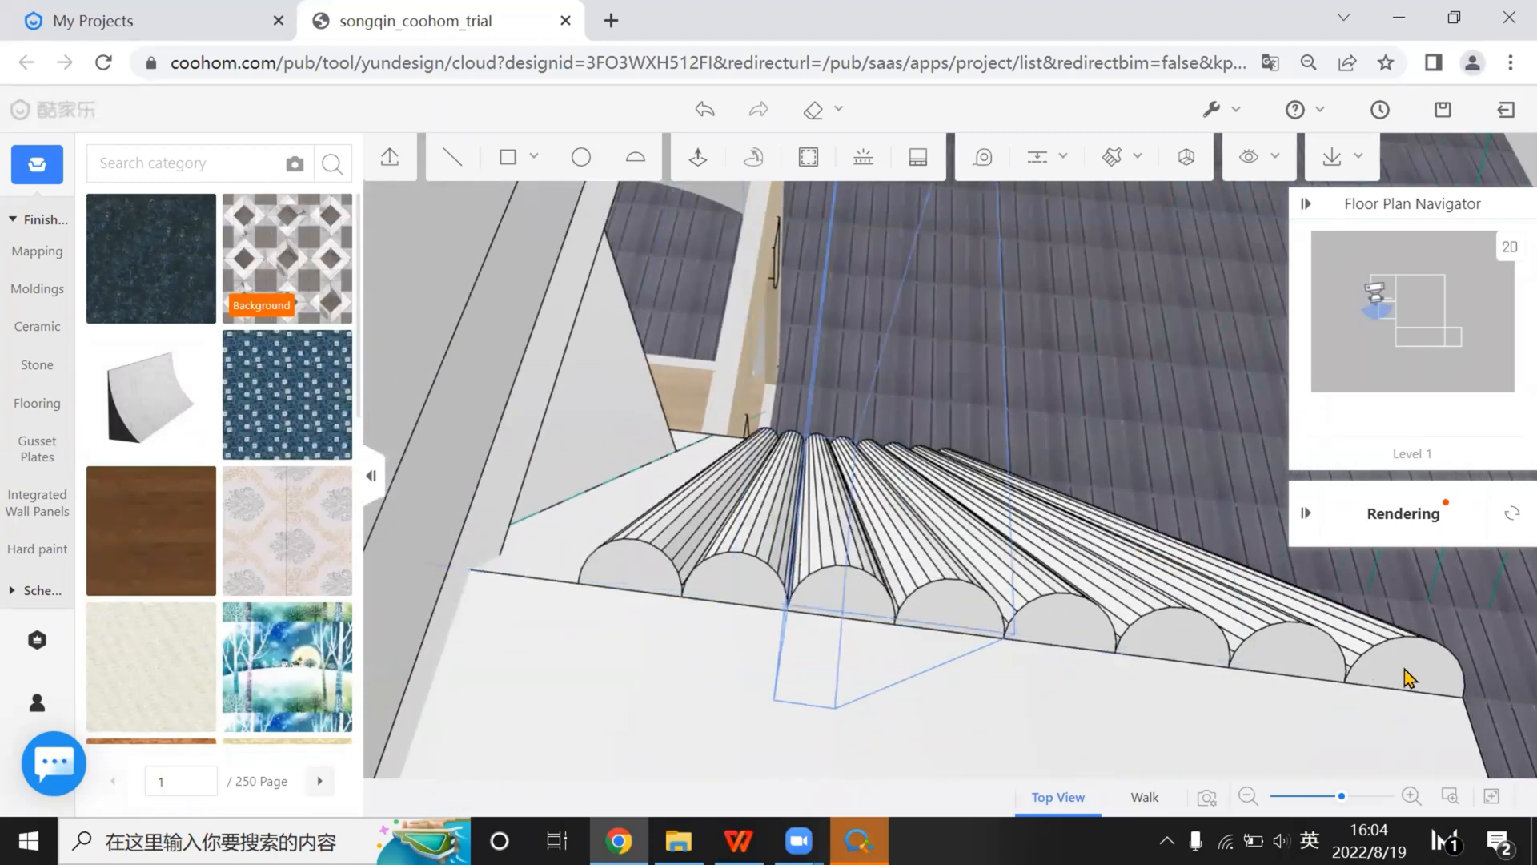
# Copy the single outermost tile from its outer corner to the row's inner end, filling the remaining gap beside the dormer
pyautogui.click(1345, 683)
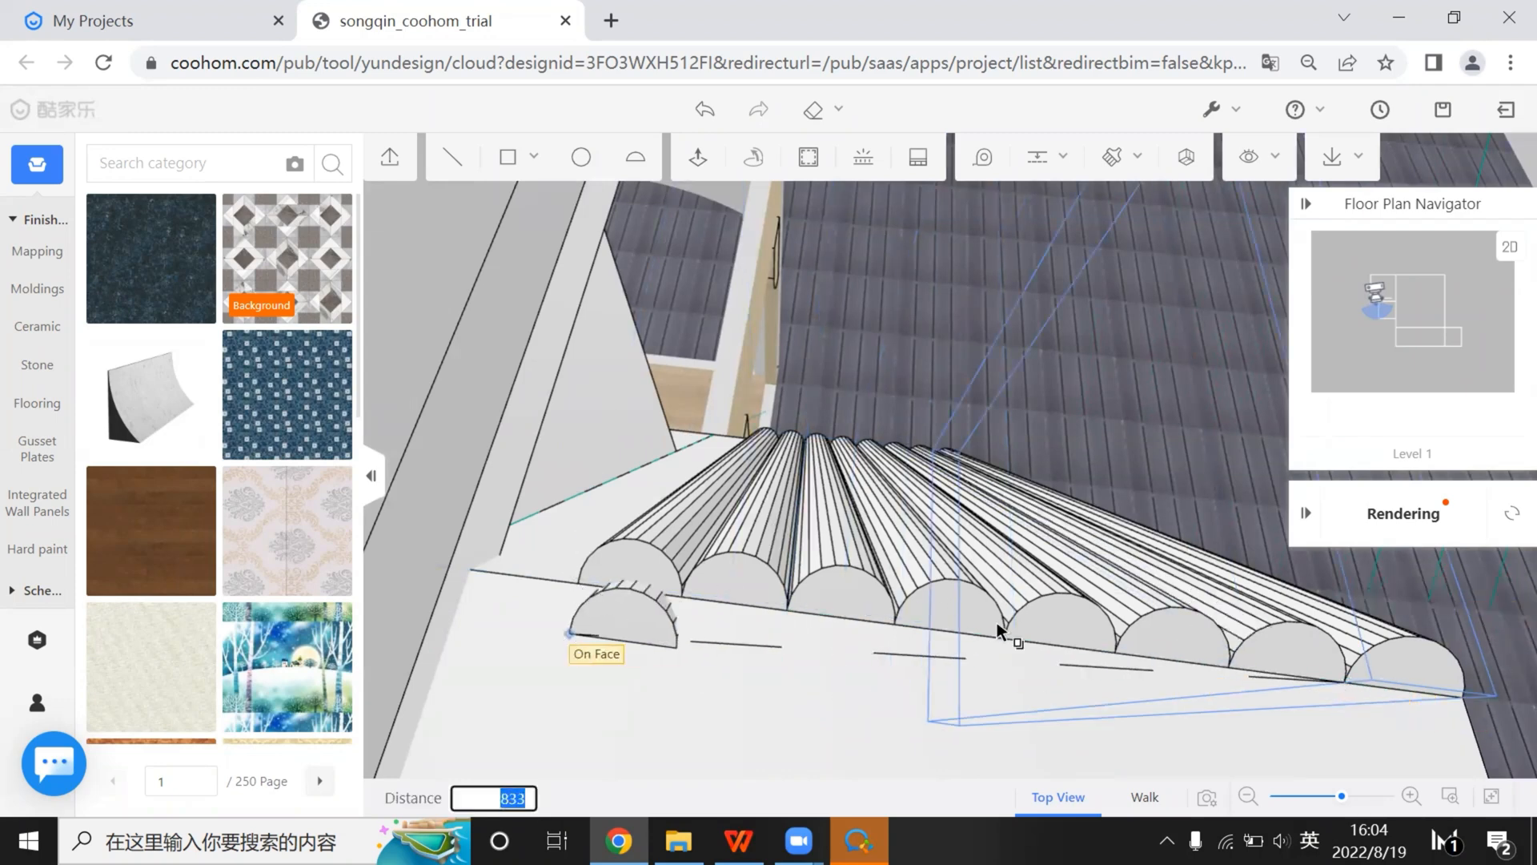
pyautogui.press('Escape')
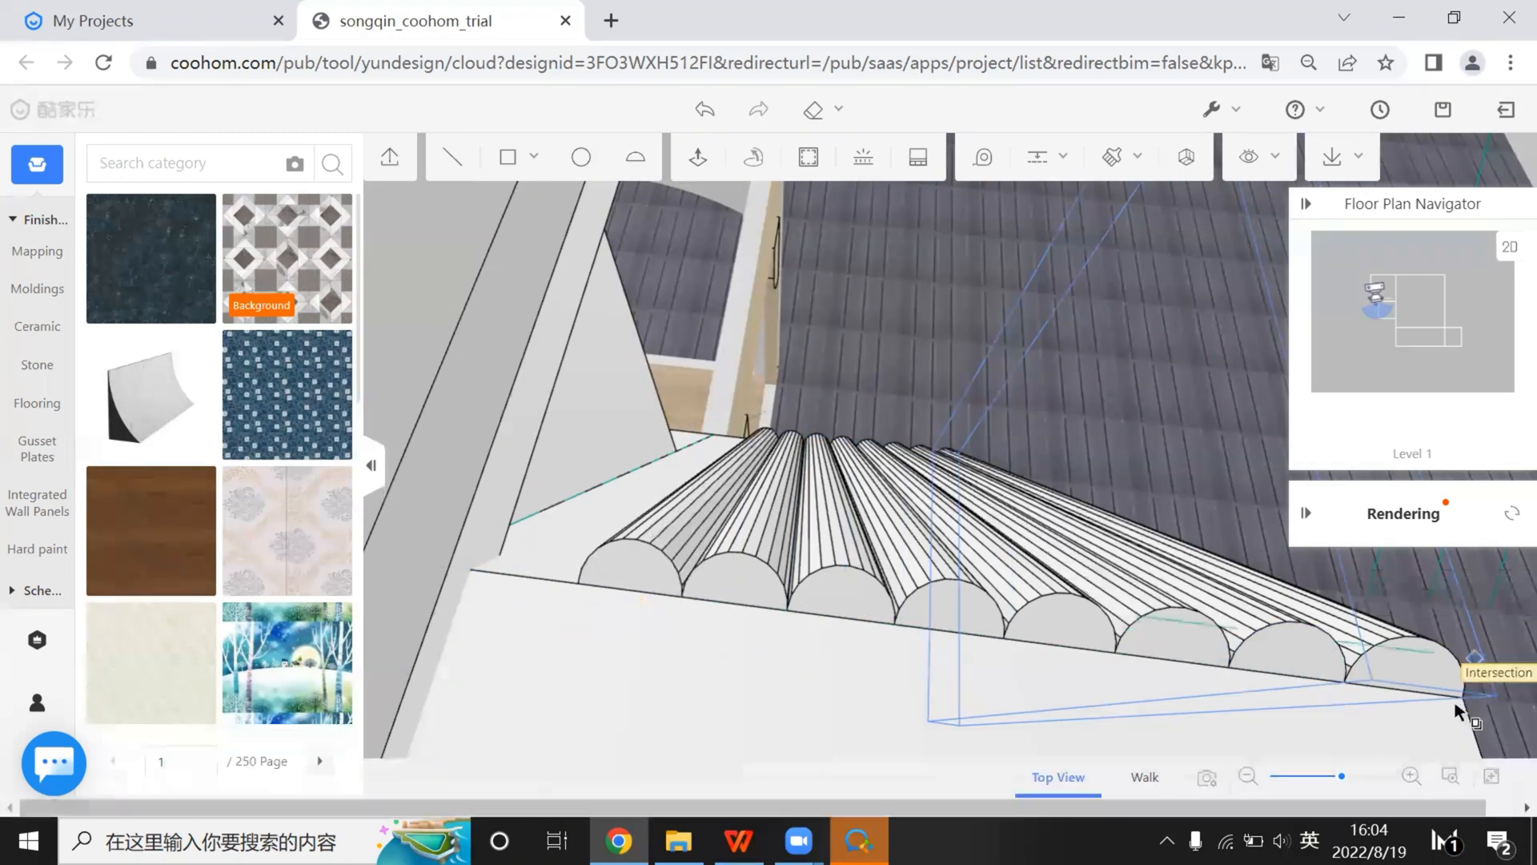
pyautogui.click(1462, 698)
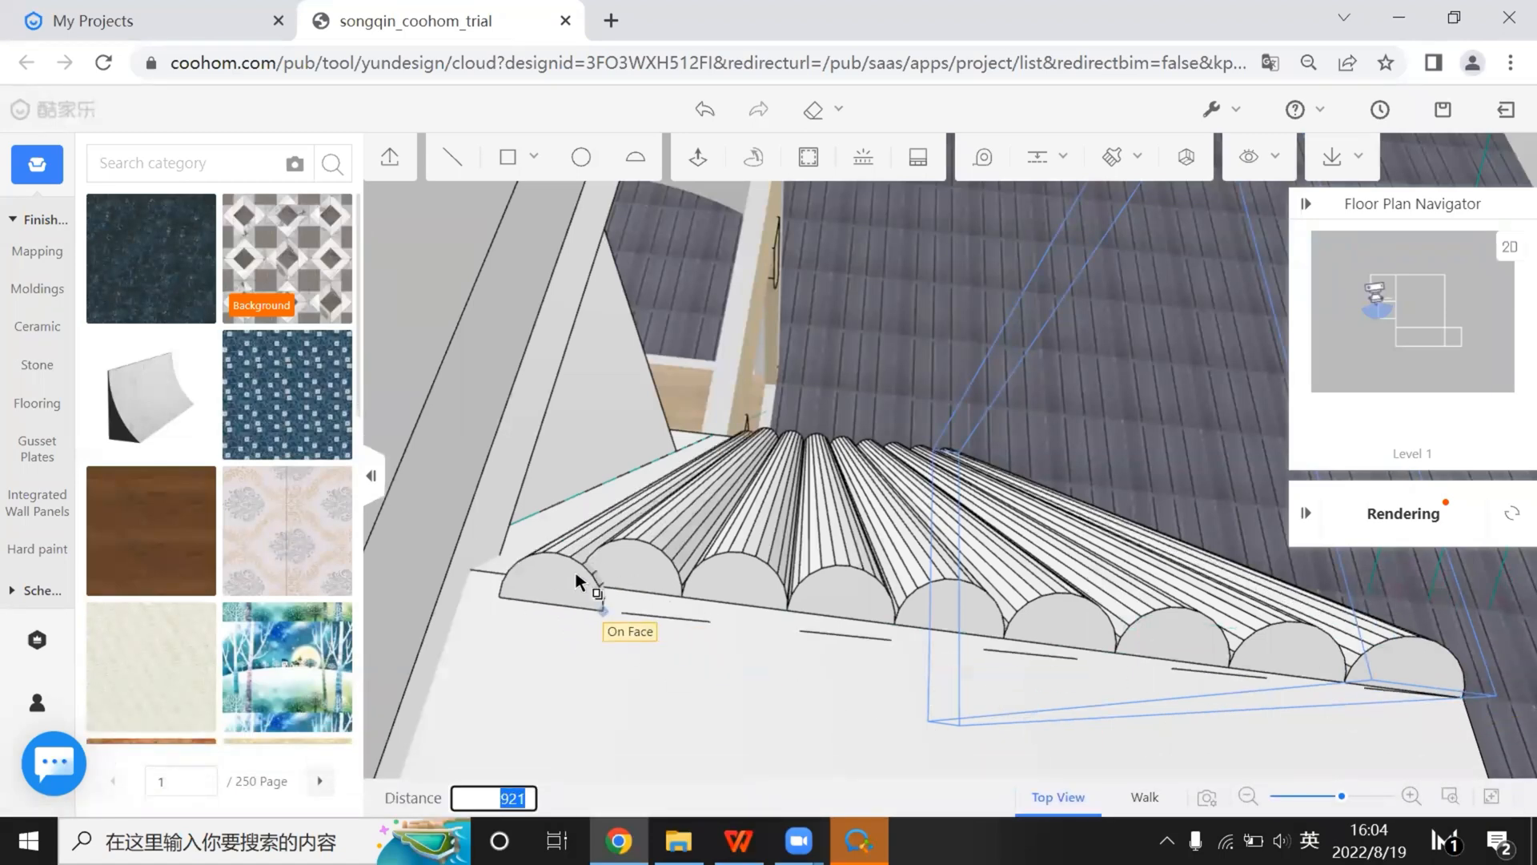
pyautogui.click(580, 588)
# Examine the tiled side slope from several angles and compare it with the villa picture on slide 7 of the Tool Logic presentation
pyautogui.scroll(-6, 1040, 659)
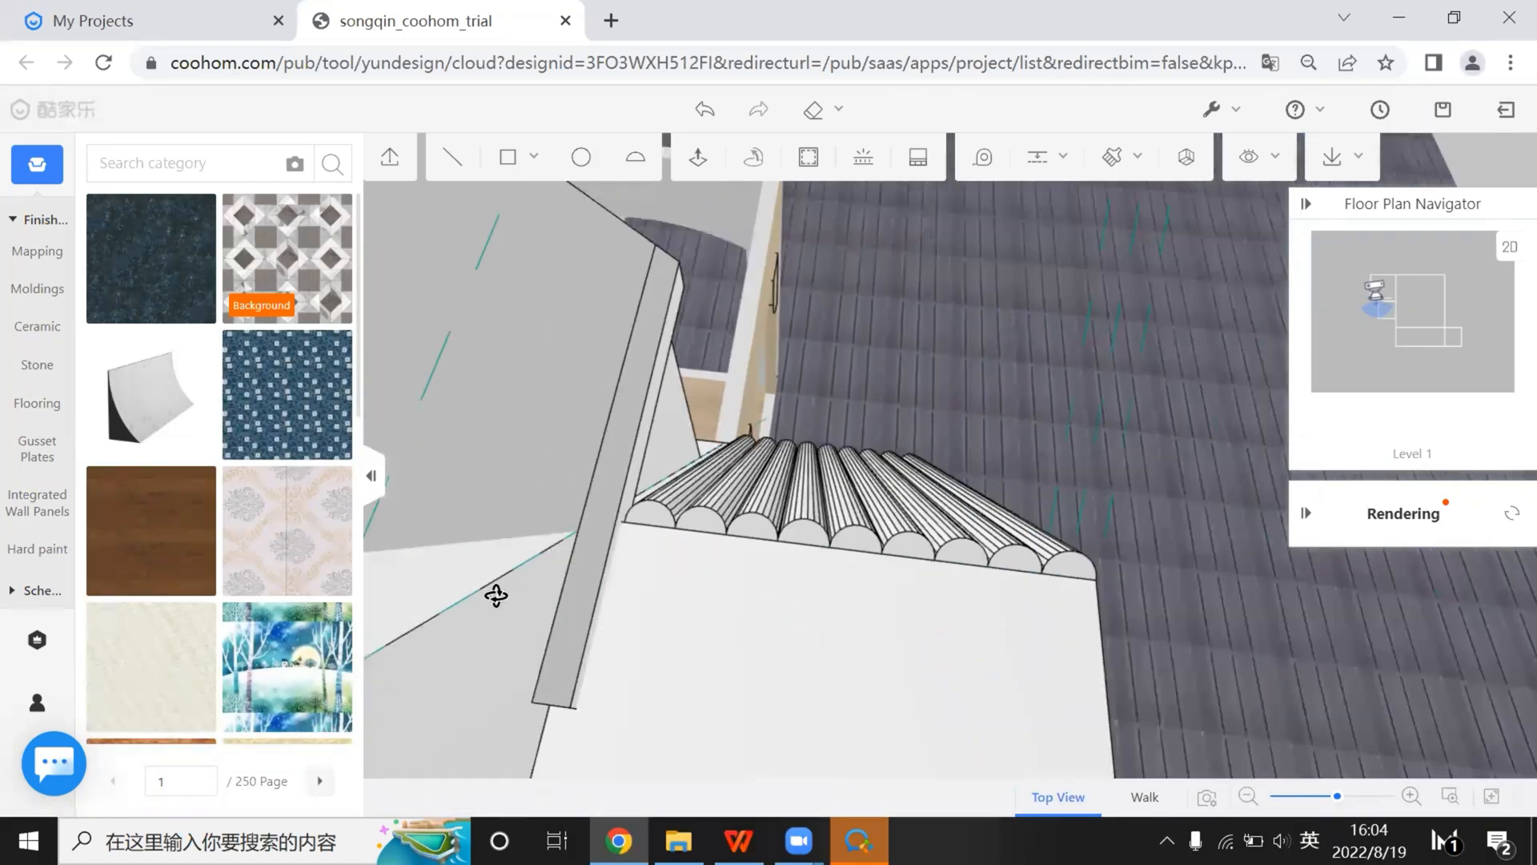
pyautogui.moveTo(646, 648); pyautogui.dragTo(625, 304, button='right')
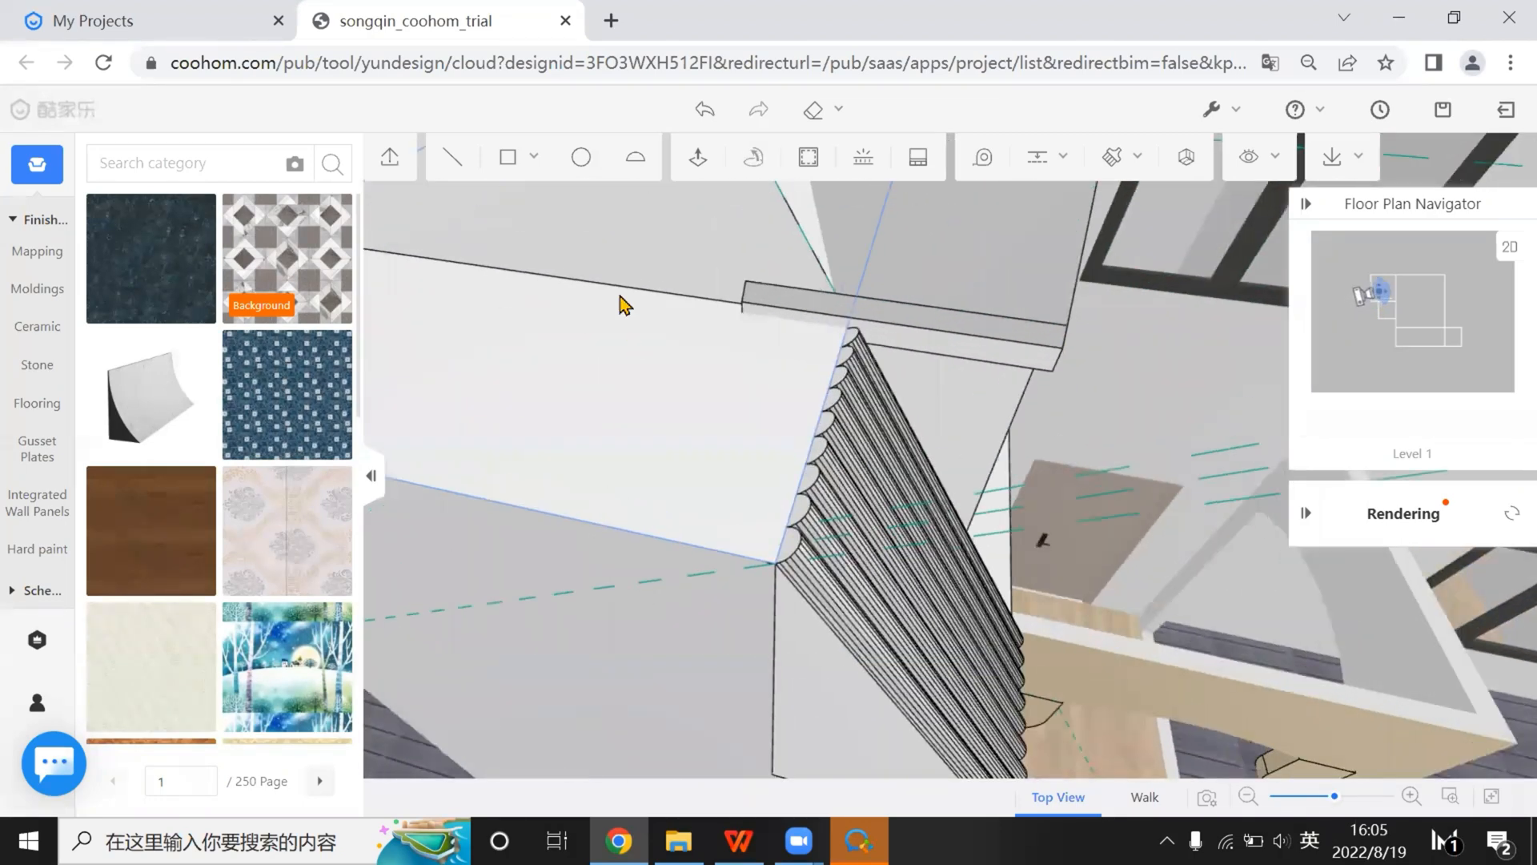
pyautogui.moveTo(785, 629); pyautogui.dragTo(633, 383, button='right')
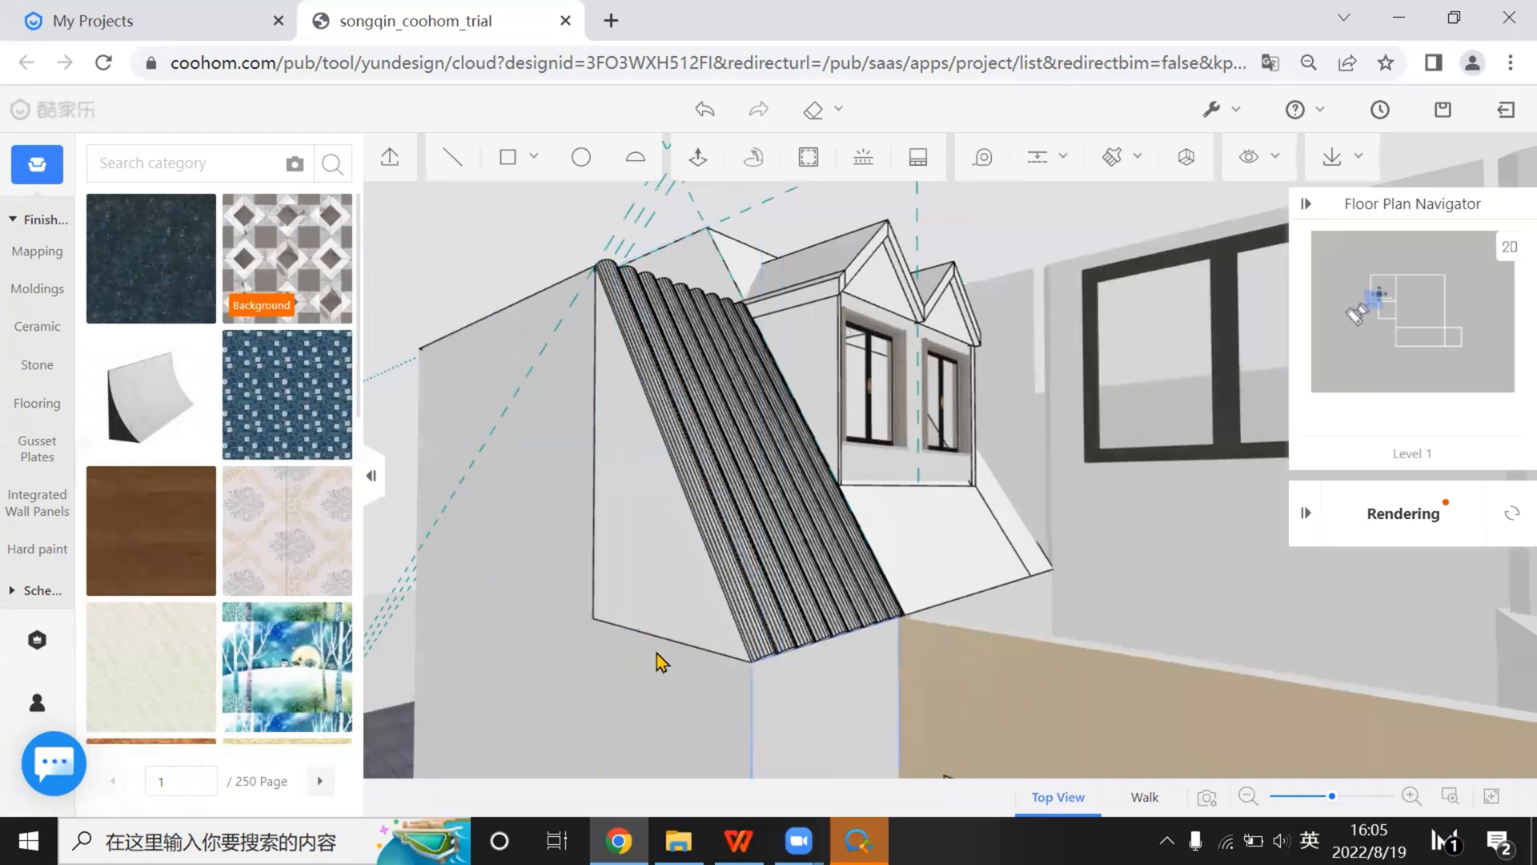
pyautogui.moveTo(635, 621); pyautogui.dragTo(526, 491, button='right')
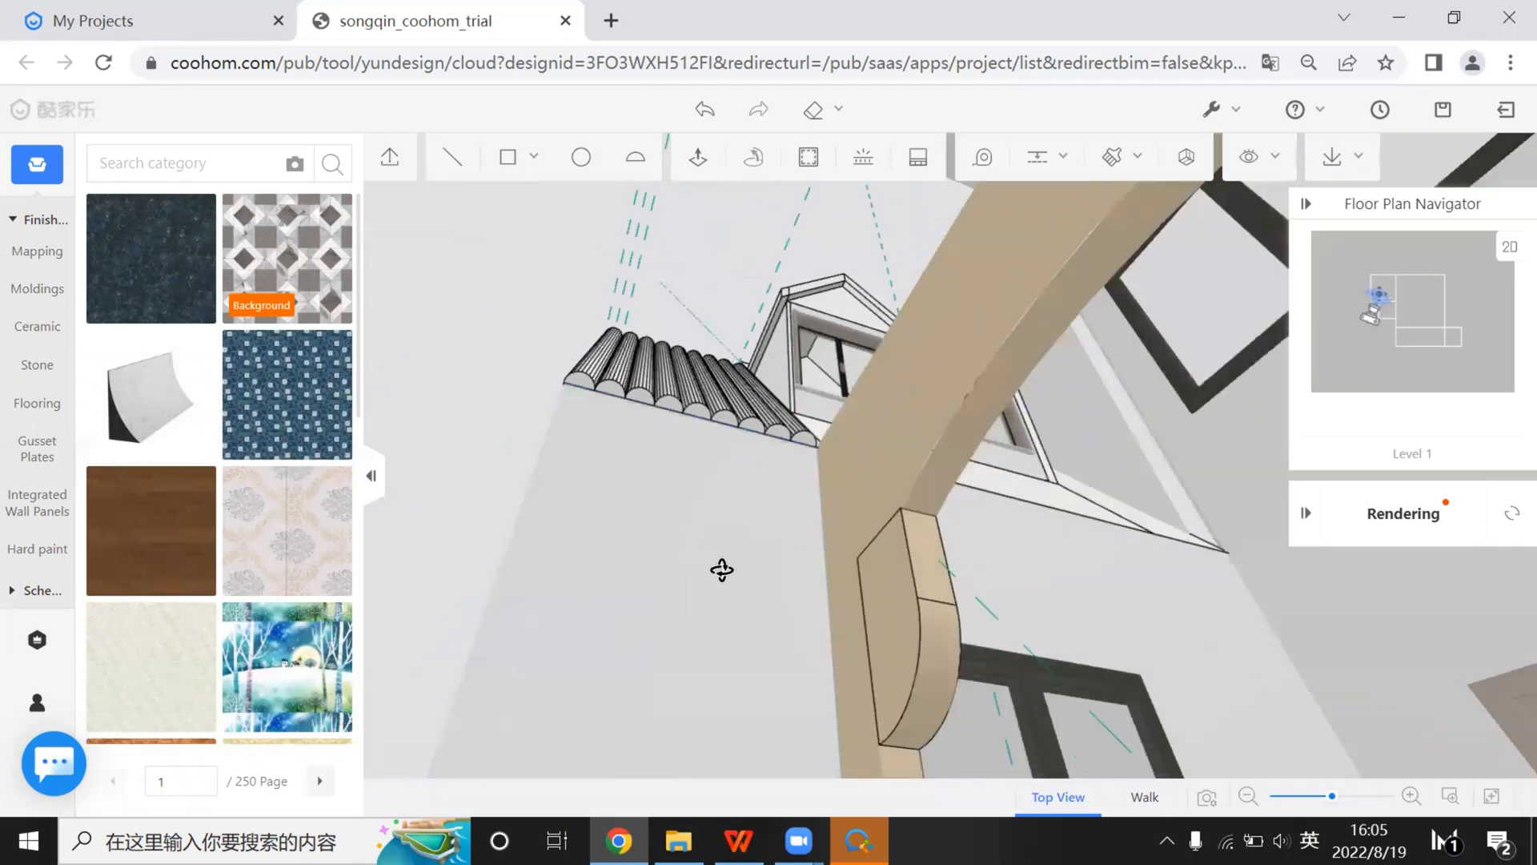
pyautogui.moveTo(721, 569); pyautogui.dragTo(841, 578, button='right')
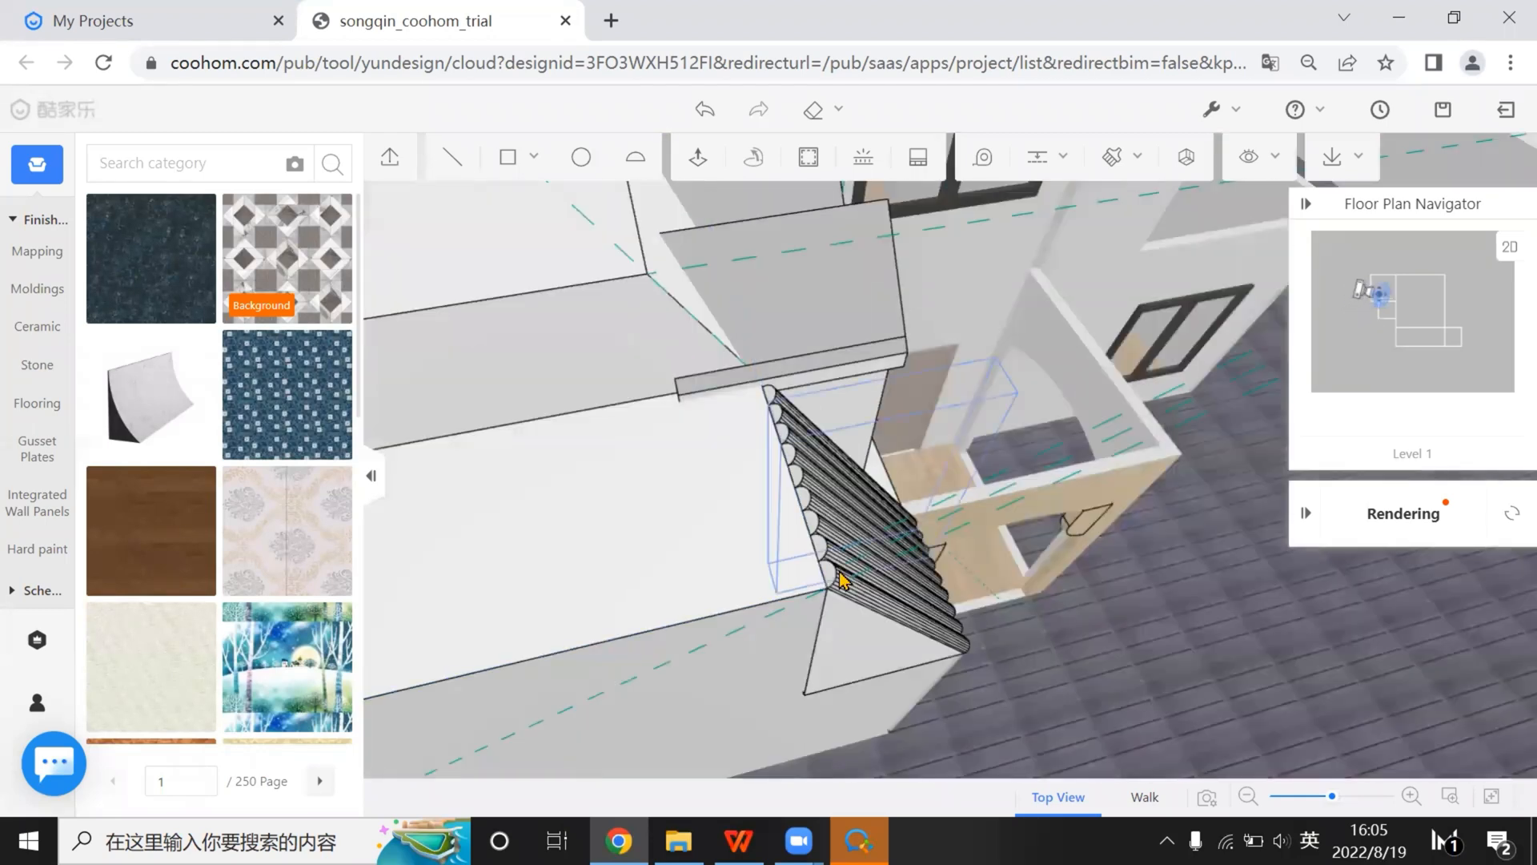
pyautogui.moveTo(889, 629); pyautogui.dragTo(665, 278, button='right')
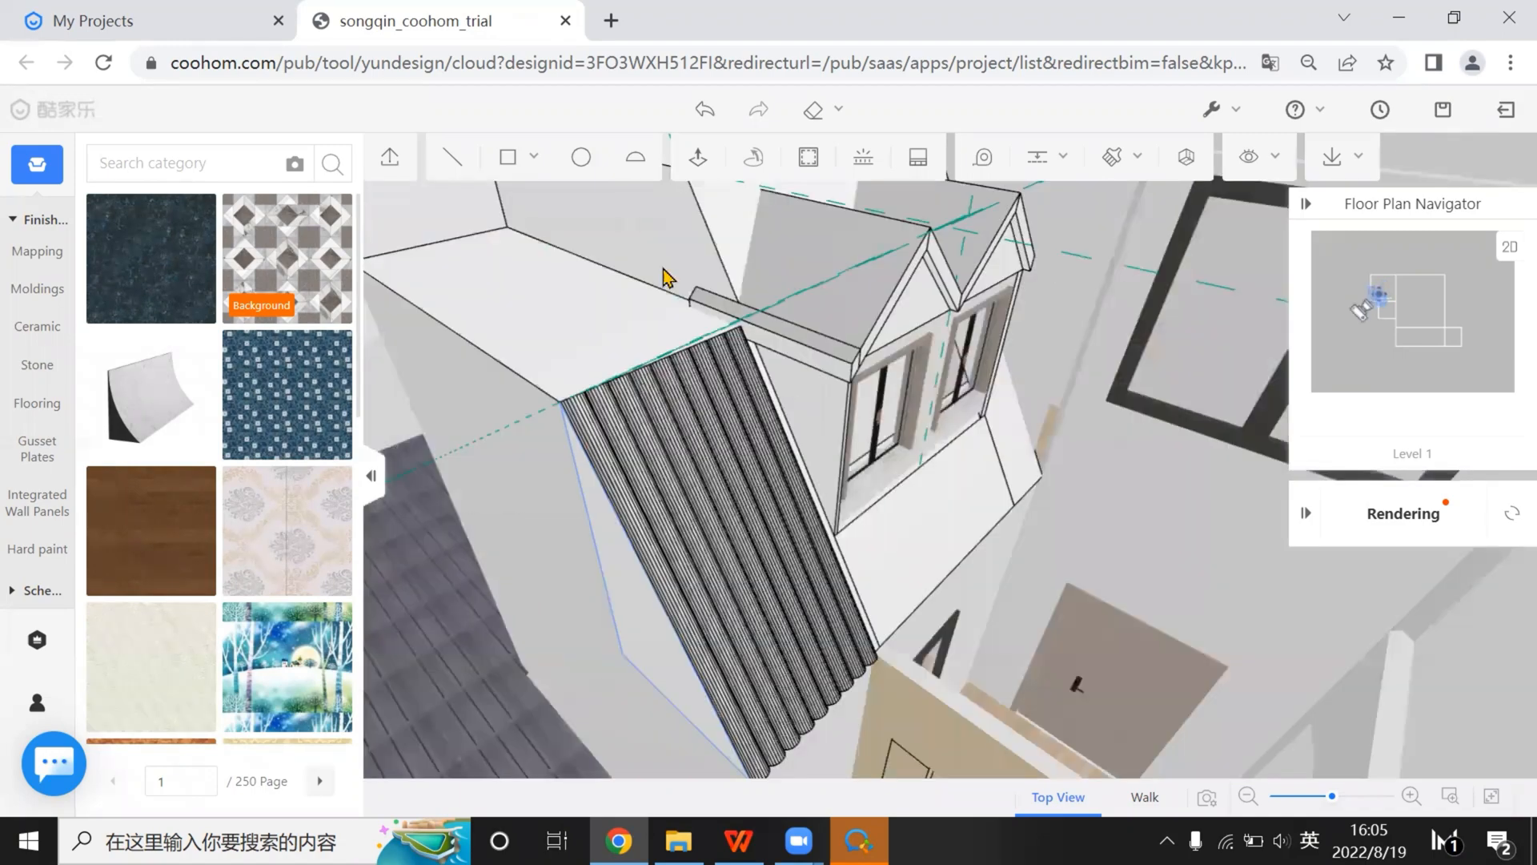
pyautogui.moveTo(789, 614); pyautogui.dragTo(759, 570, button='right')
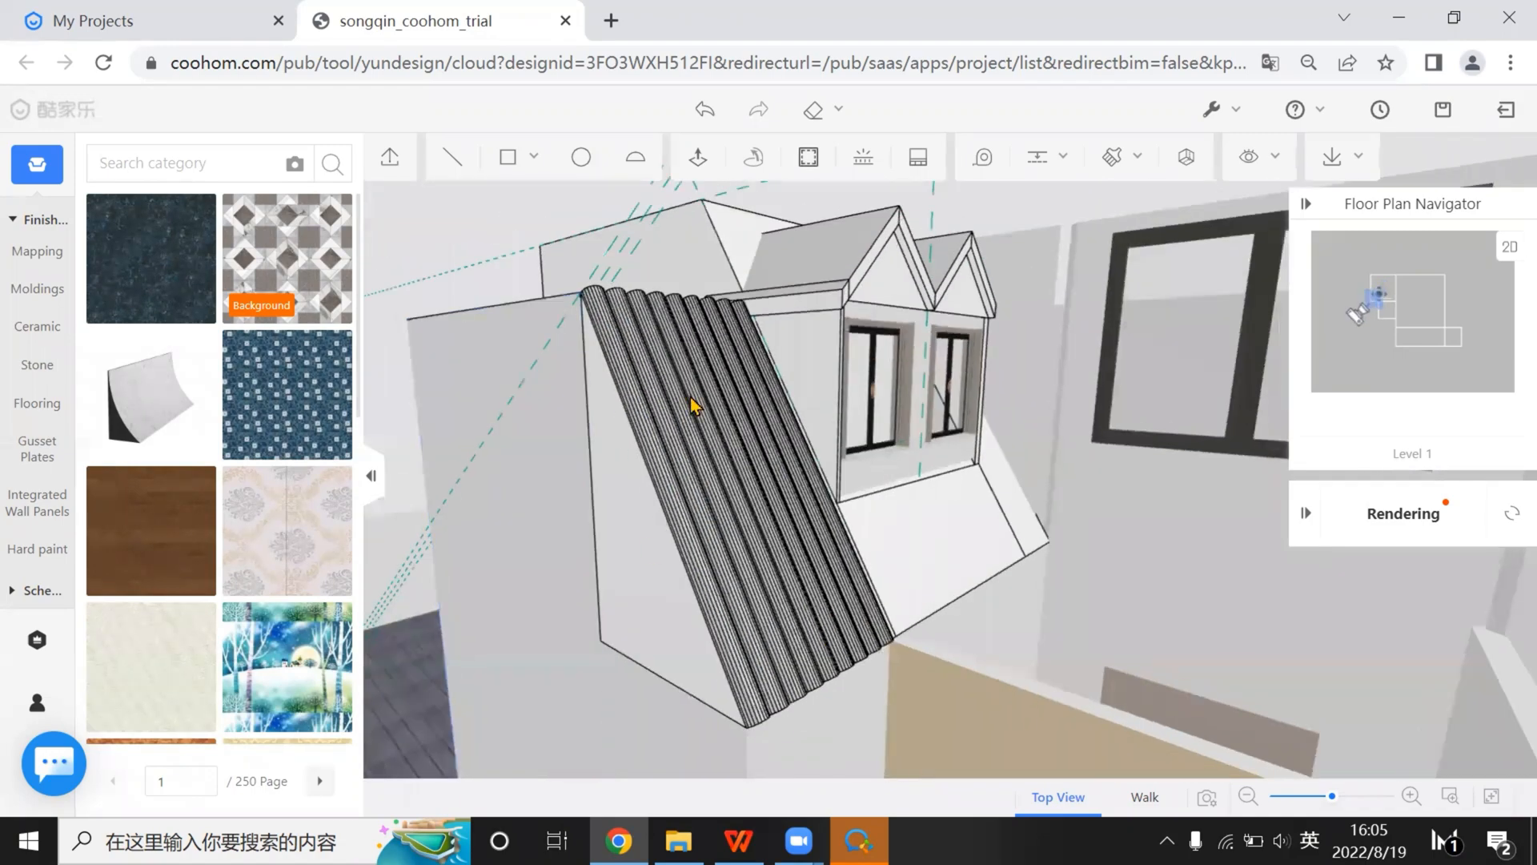
pyautogui.scroll(-2, 693, 405)
pyautogui.moveTo(728, 472); pyautogui.dragTo(652, 538, button='right')
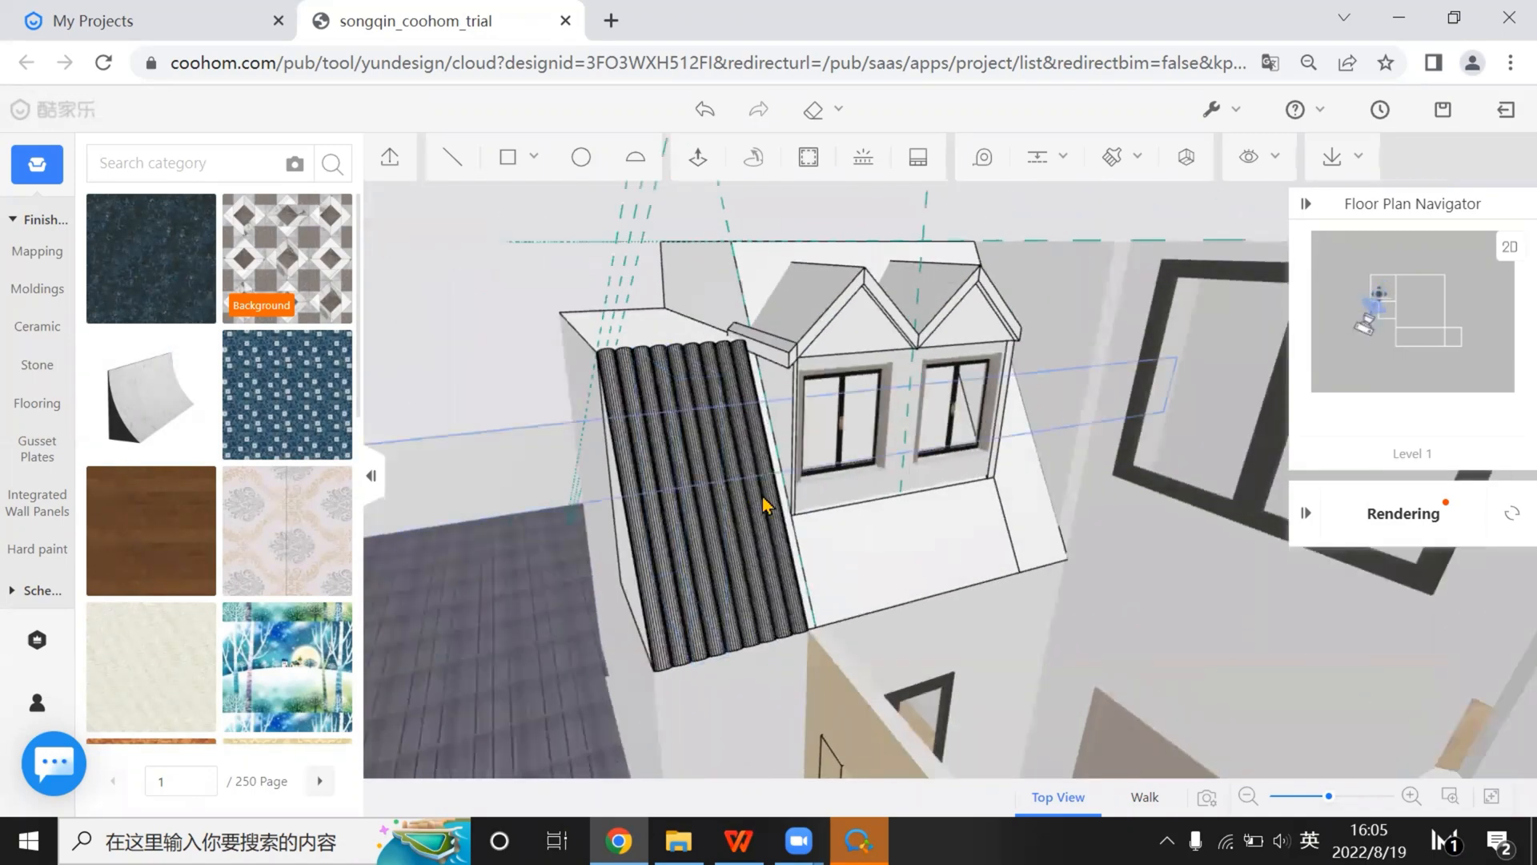
pyautogui.click(745, 836)
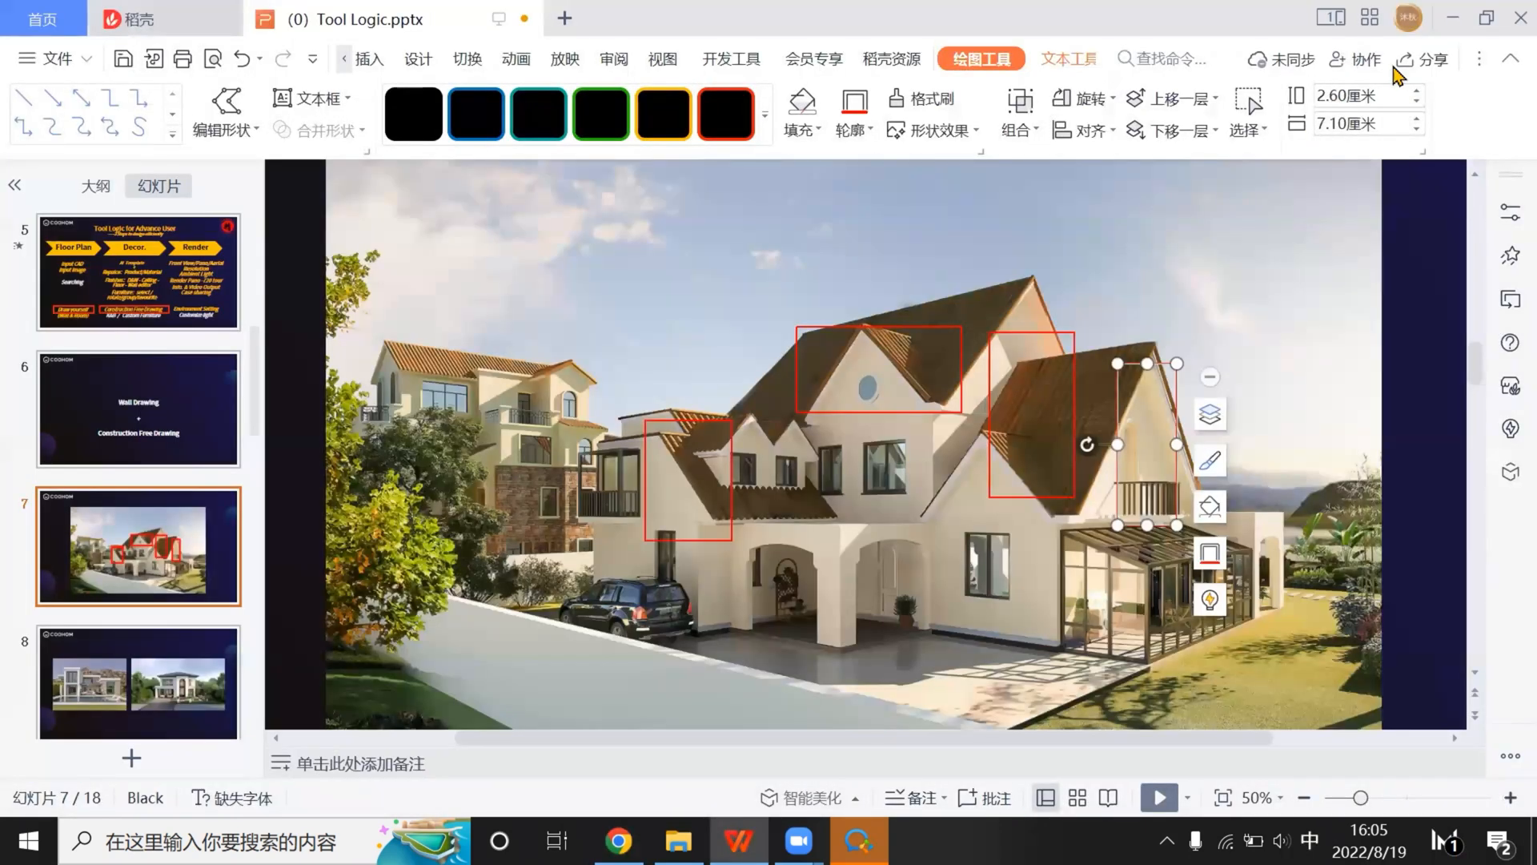
pyautogui.click(1449, 22)
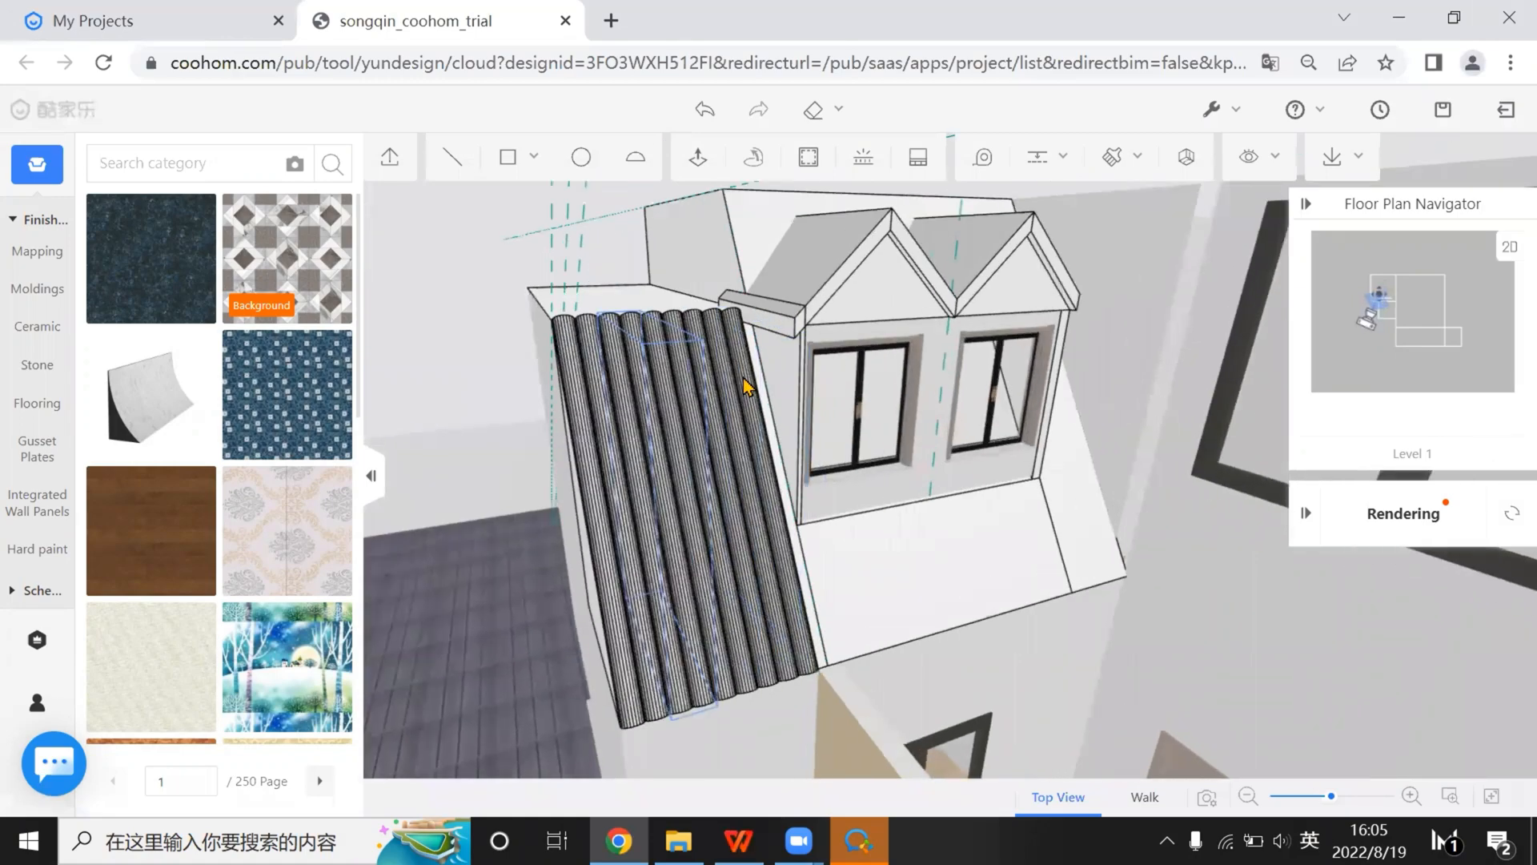
pyautogui.moveTo(735, 458); pyautogui.dragTo(748, 290, button='middle')
pyautogui.scroll(1, 780, 528)
pyautogui.scroll(1, 760, 515)
pyautogui.click(746, 306)
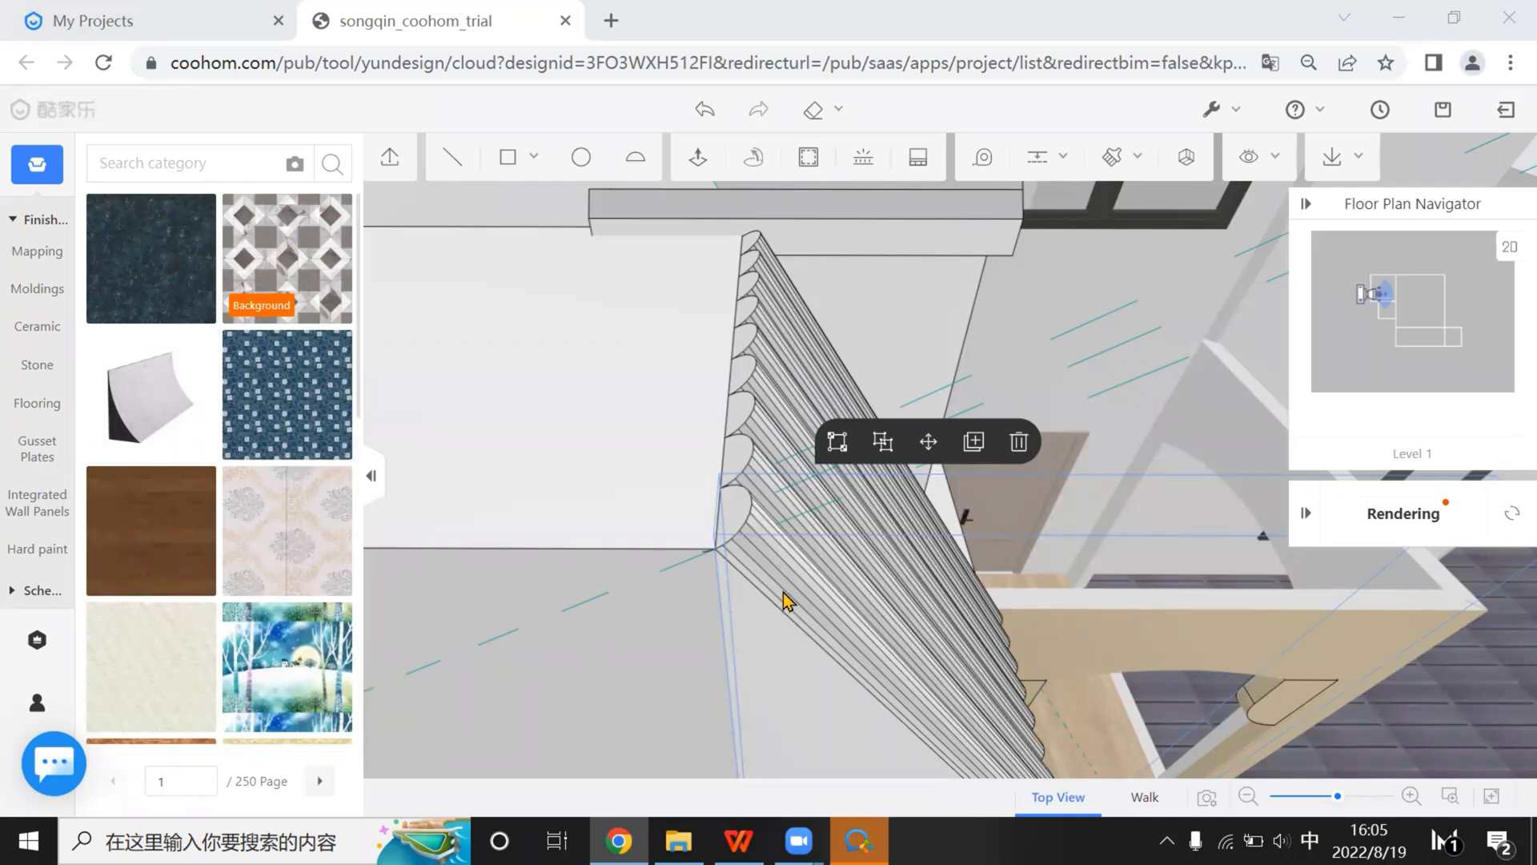
pyautogui.click(693, 591)
pyautogui.press('a')
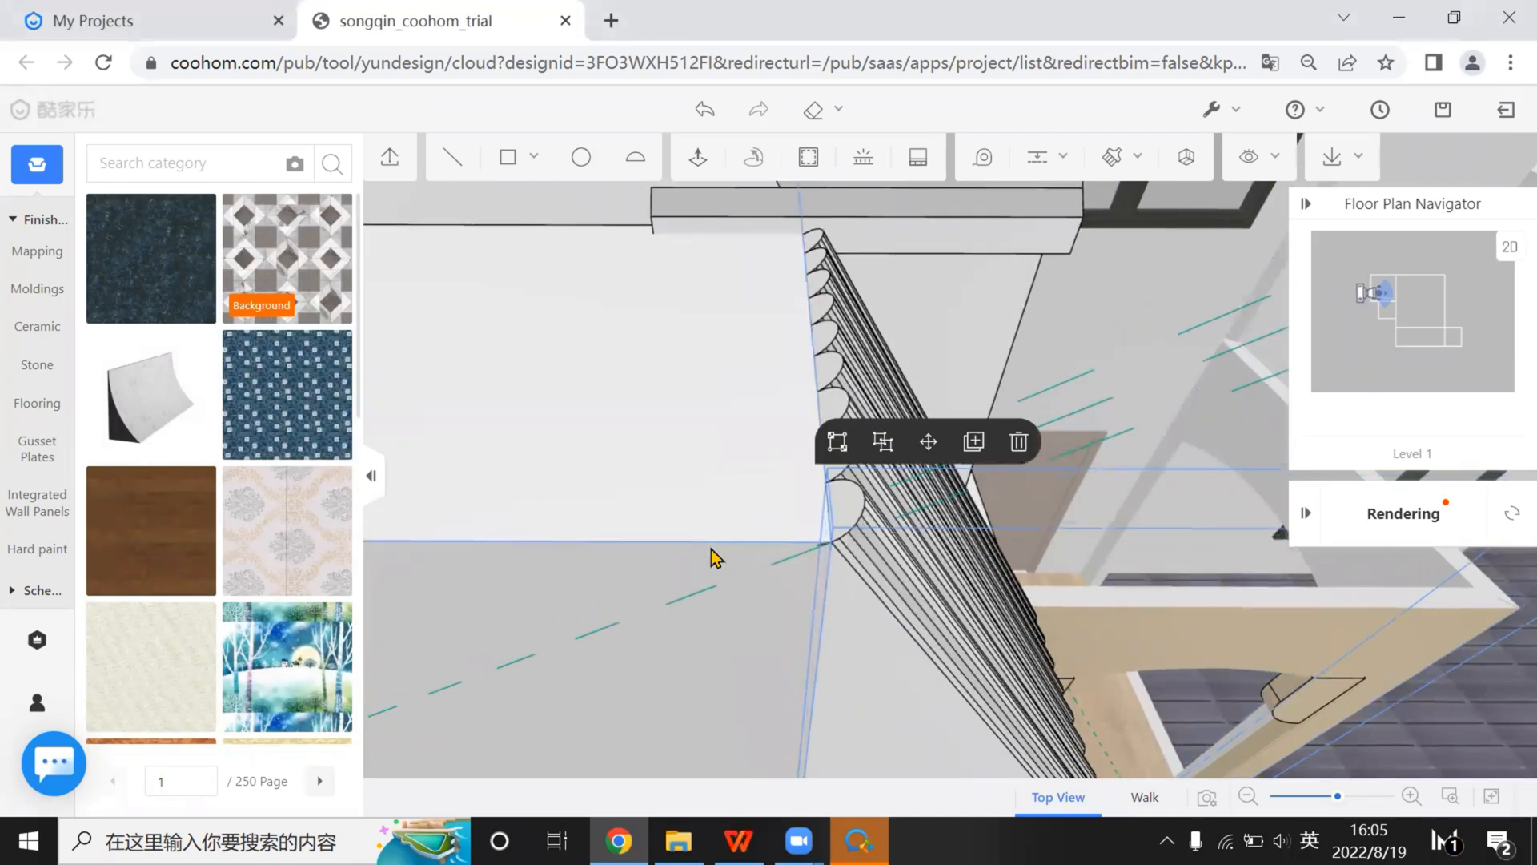
pyautogui.click(715, 554)
pyautogui.scroll(-2, 715, 553)
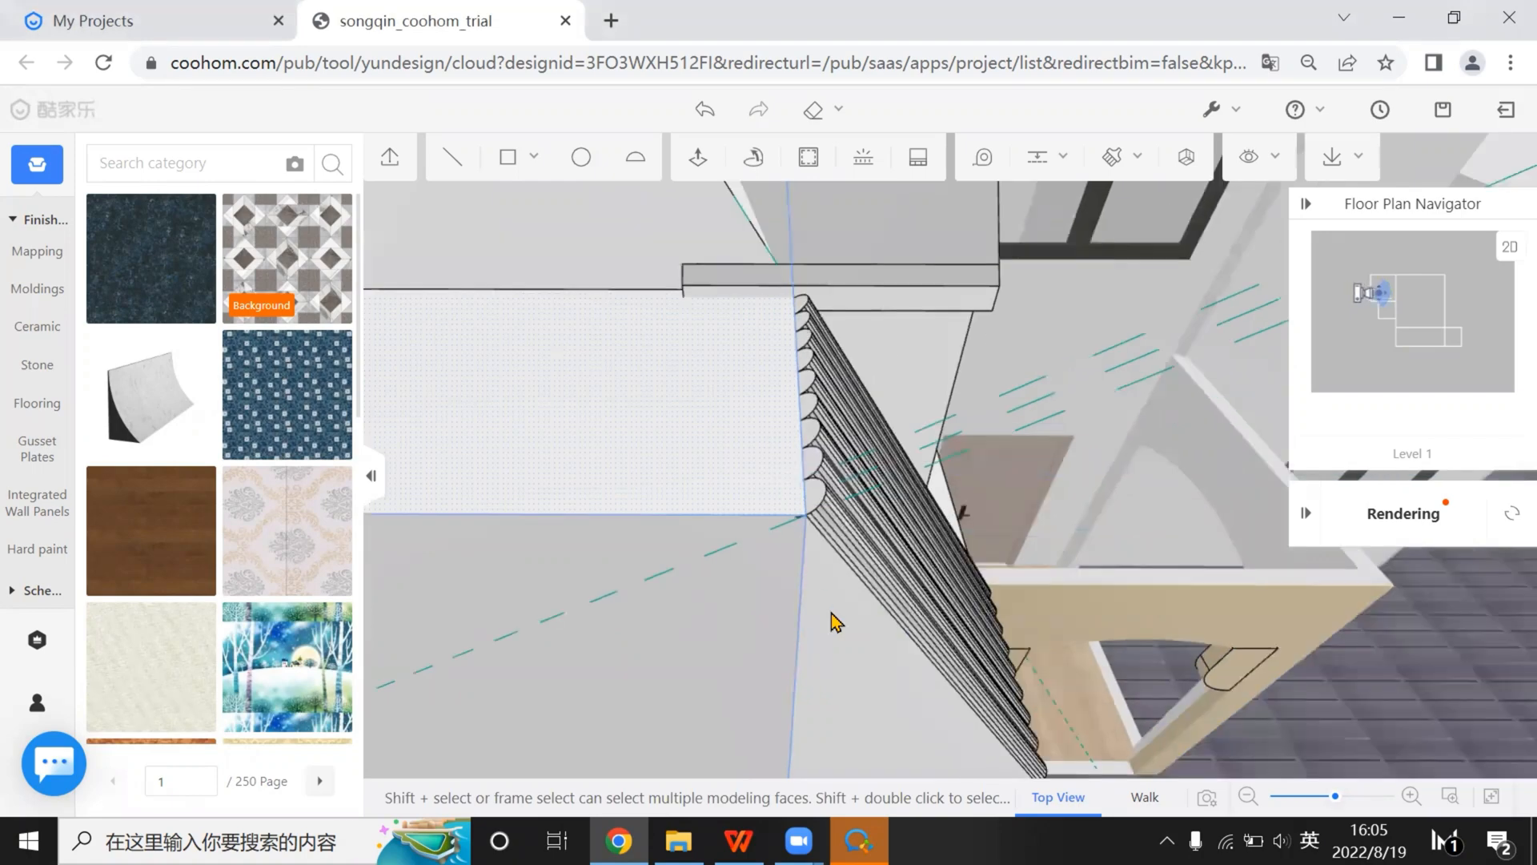
pyautogui.press('Escape')
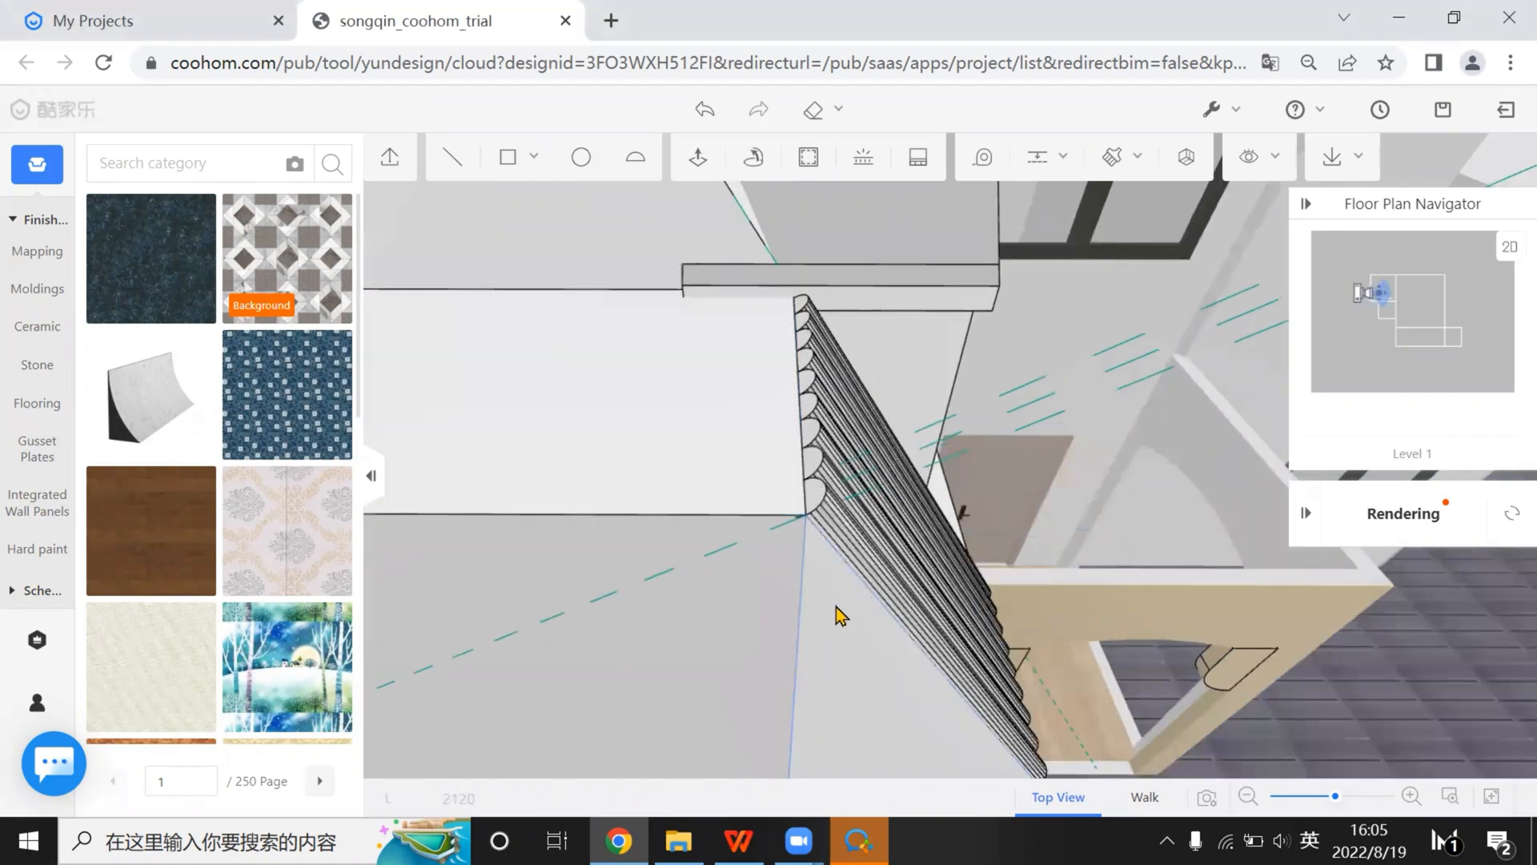
# Inspect the row of roof tiles along its outer and upper edges and where it meets the twin-gabled dormer
pyautogui.scroll(3, 840, 625)
pyautogui.scroll(-2, 673, 551)
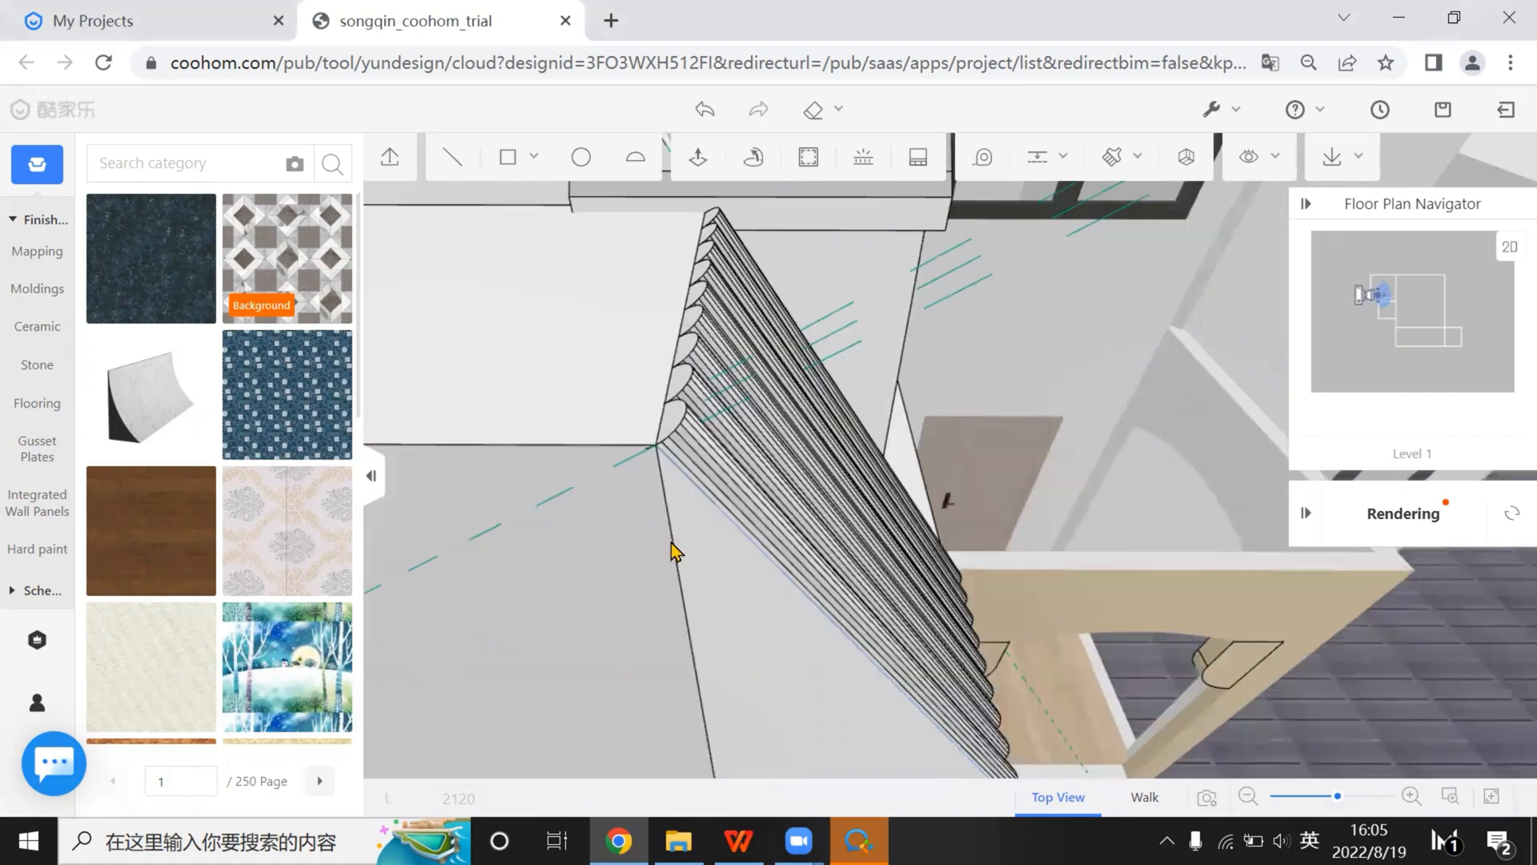
pyautogui.scroll(1, 943, 583)
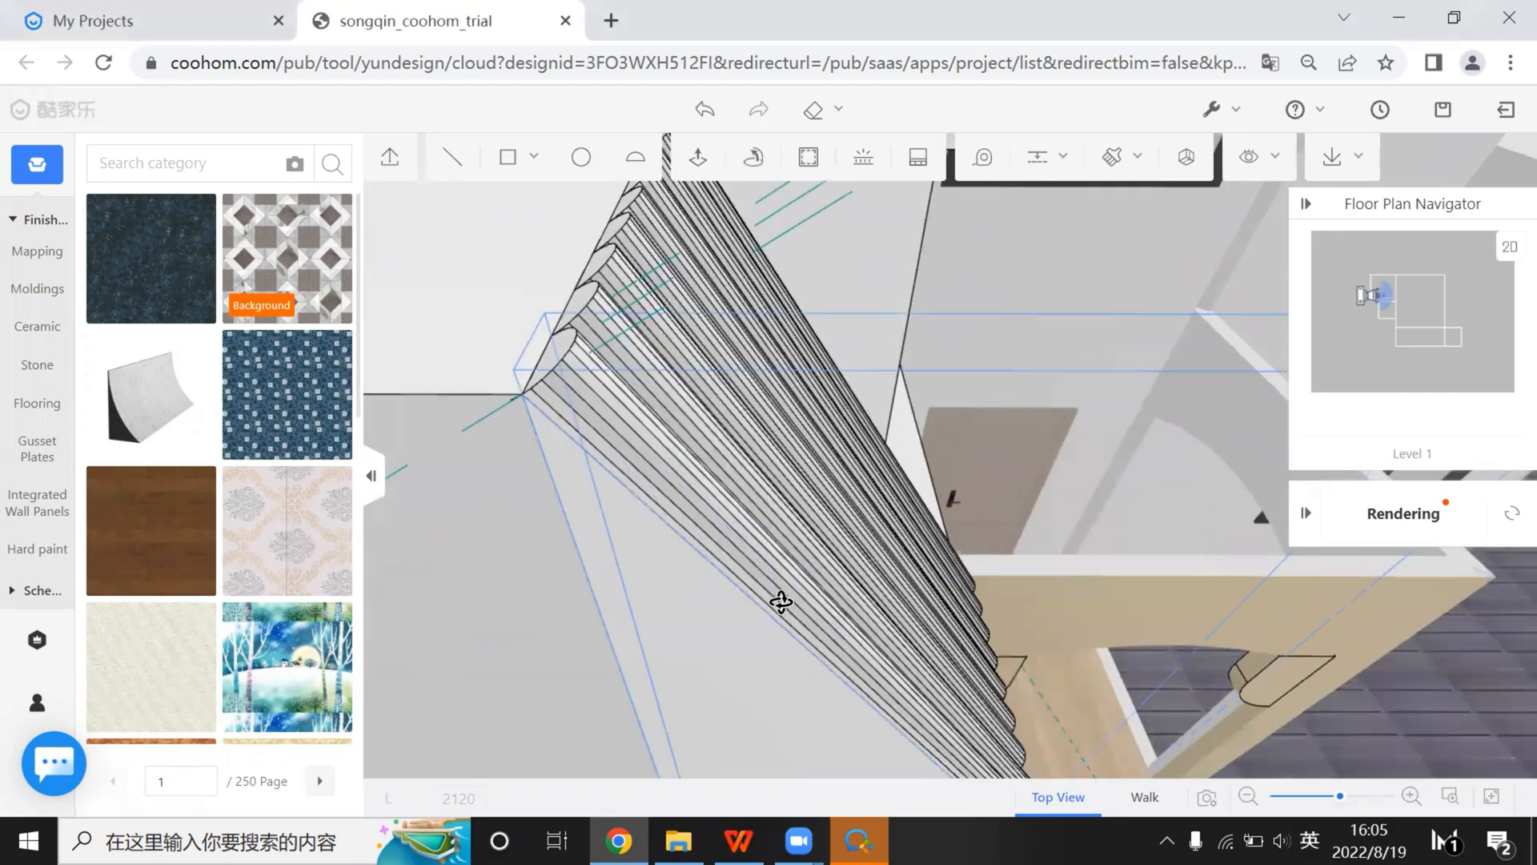
pyautogui.scroll(3, 714, 525)
pyautogui.scroll(-3, 713, 588)
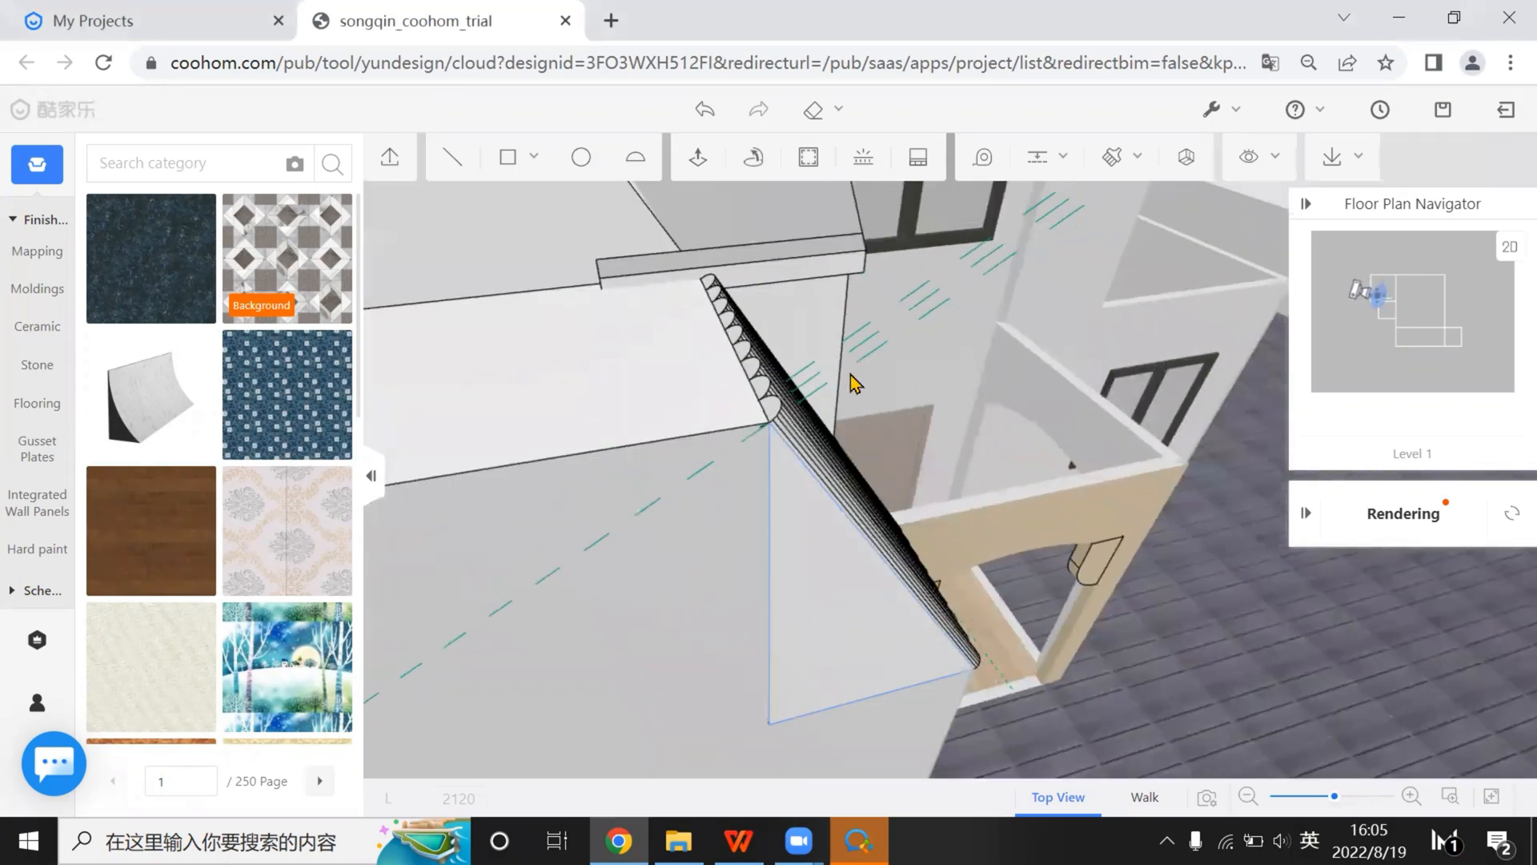
pyautogui.moveTo(851, 380); pyautogui.dragTo(730, 383)
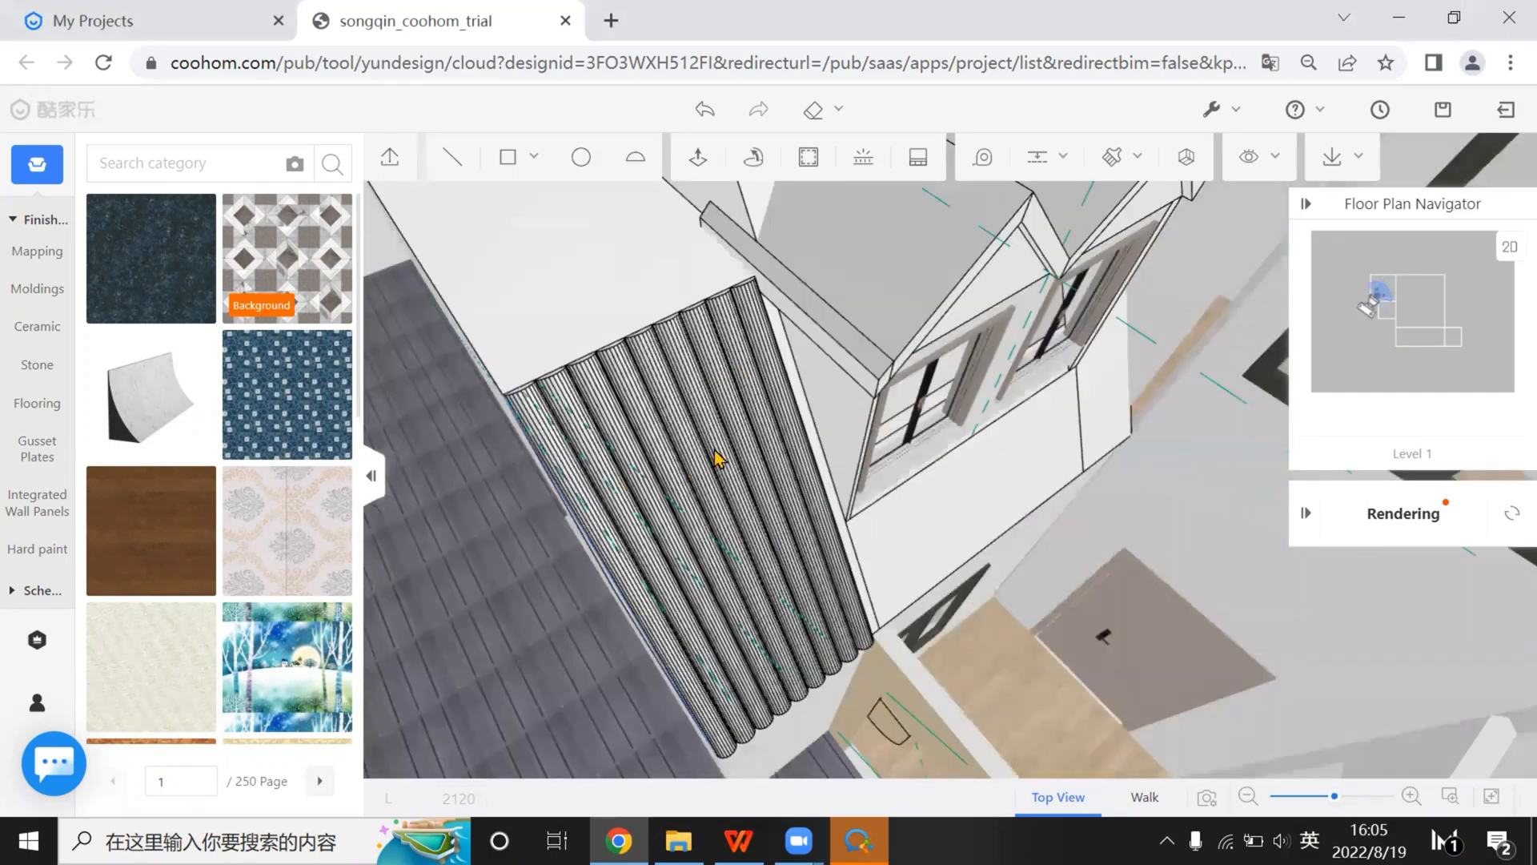
pyautogui.scroll(-5, 715, 458)
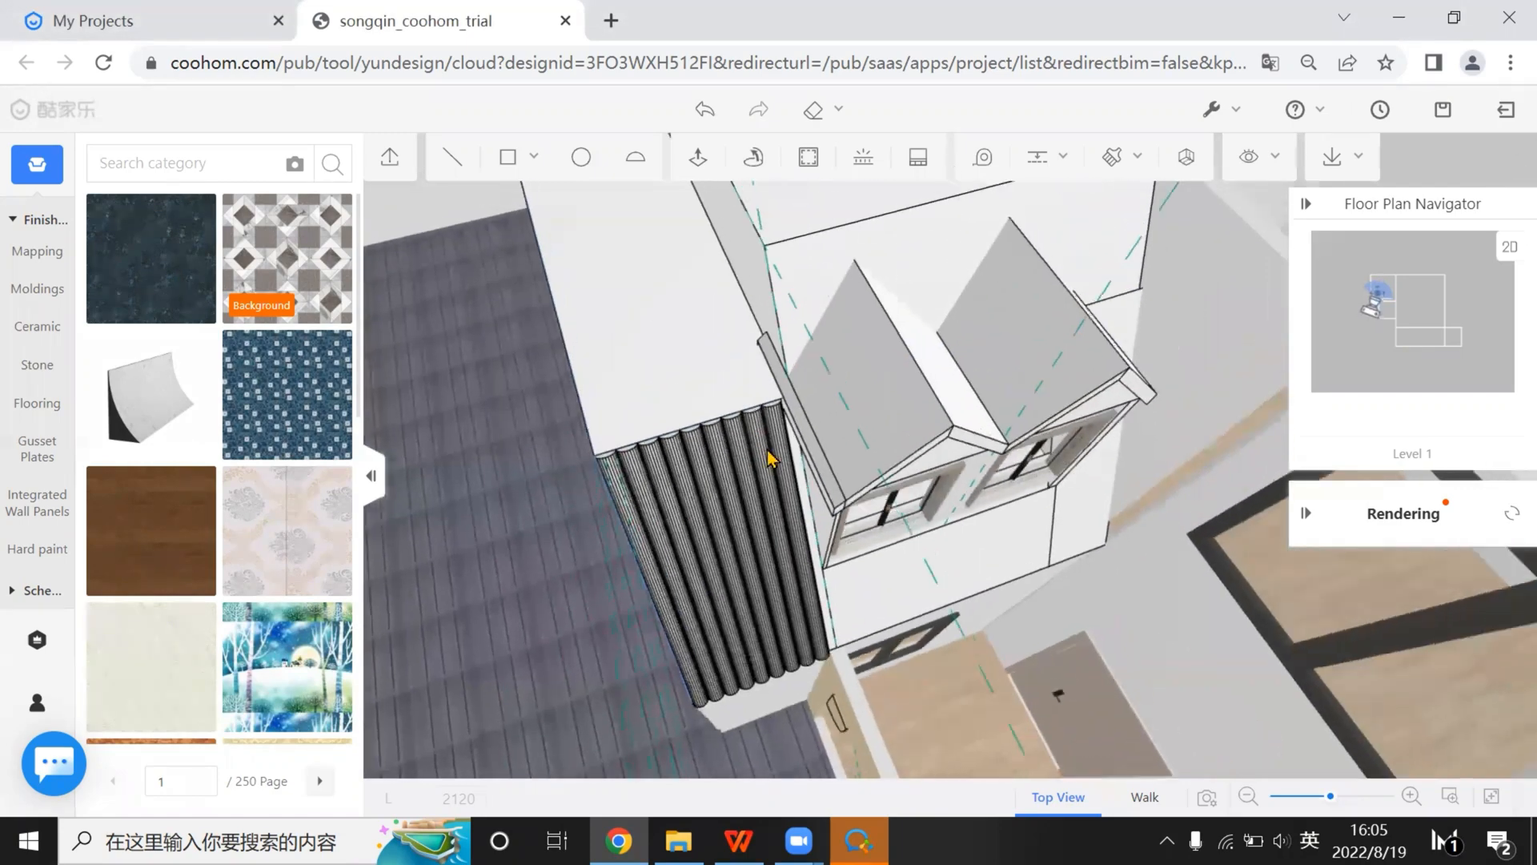
pyautogui.scroll(5, 768, 458)
pyautogui.click(789, 440)
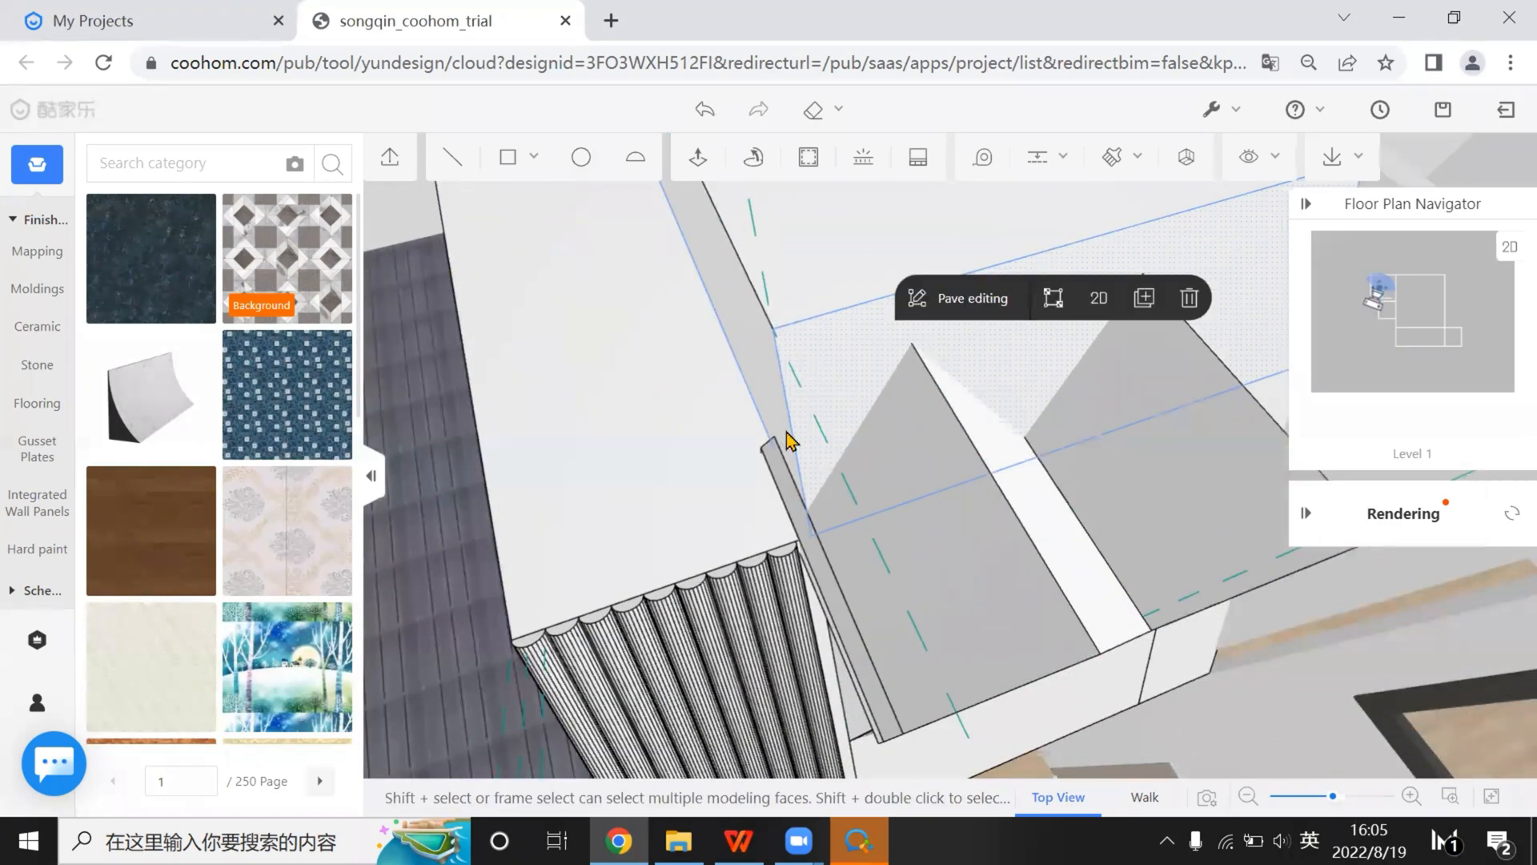
# Examine the sloped roof faces and edges beside the twin-gabled dormer in close-up, elevation and perspective views
pyautogui.scroll(5, 953, 442)
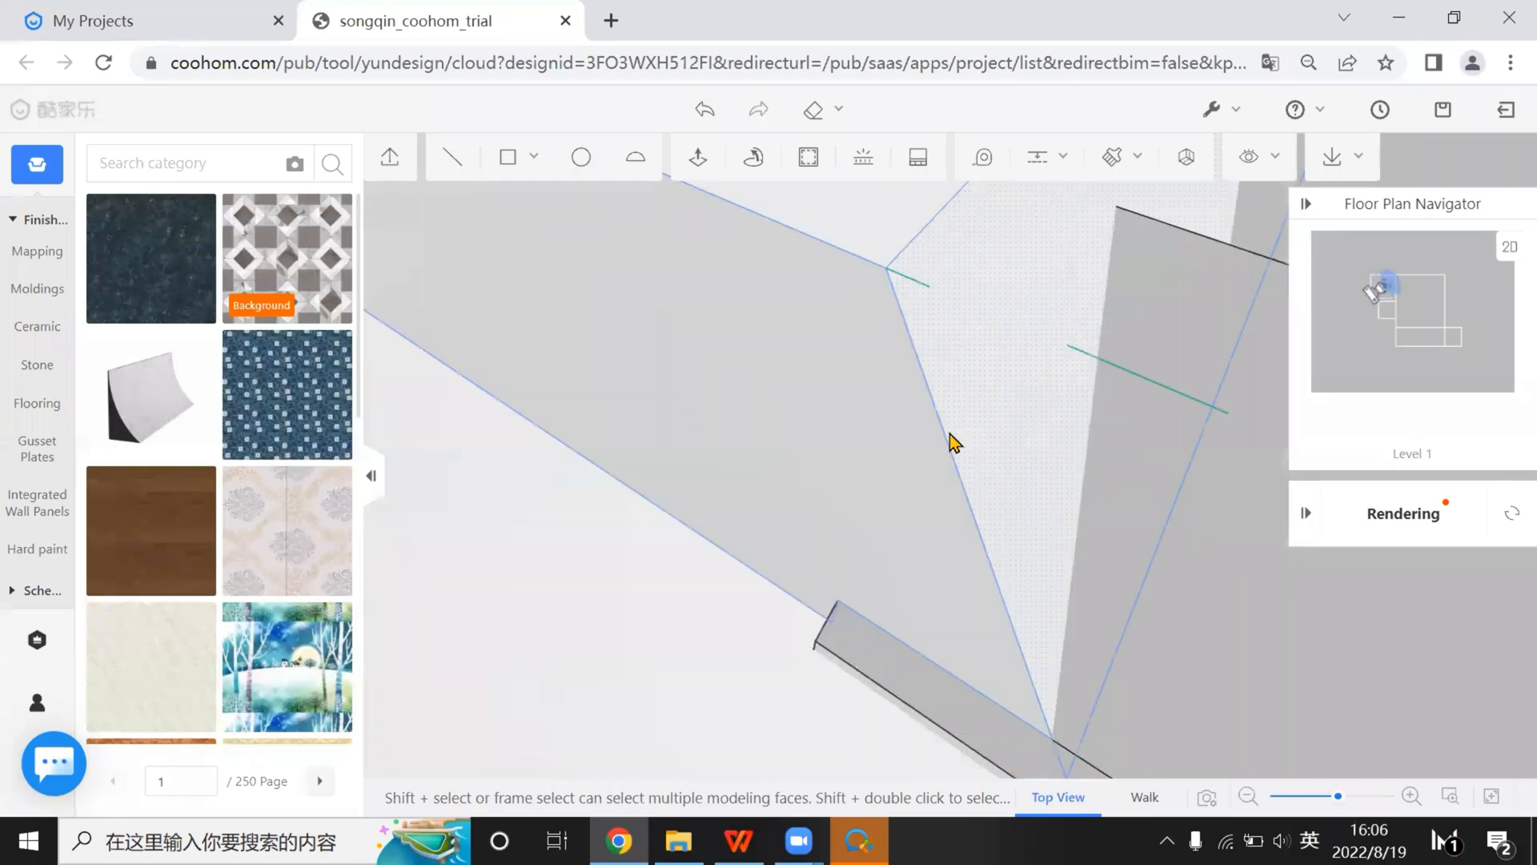
pyautogui.click(950, 446)
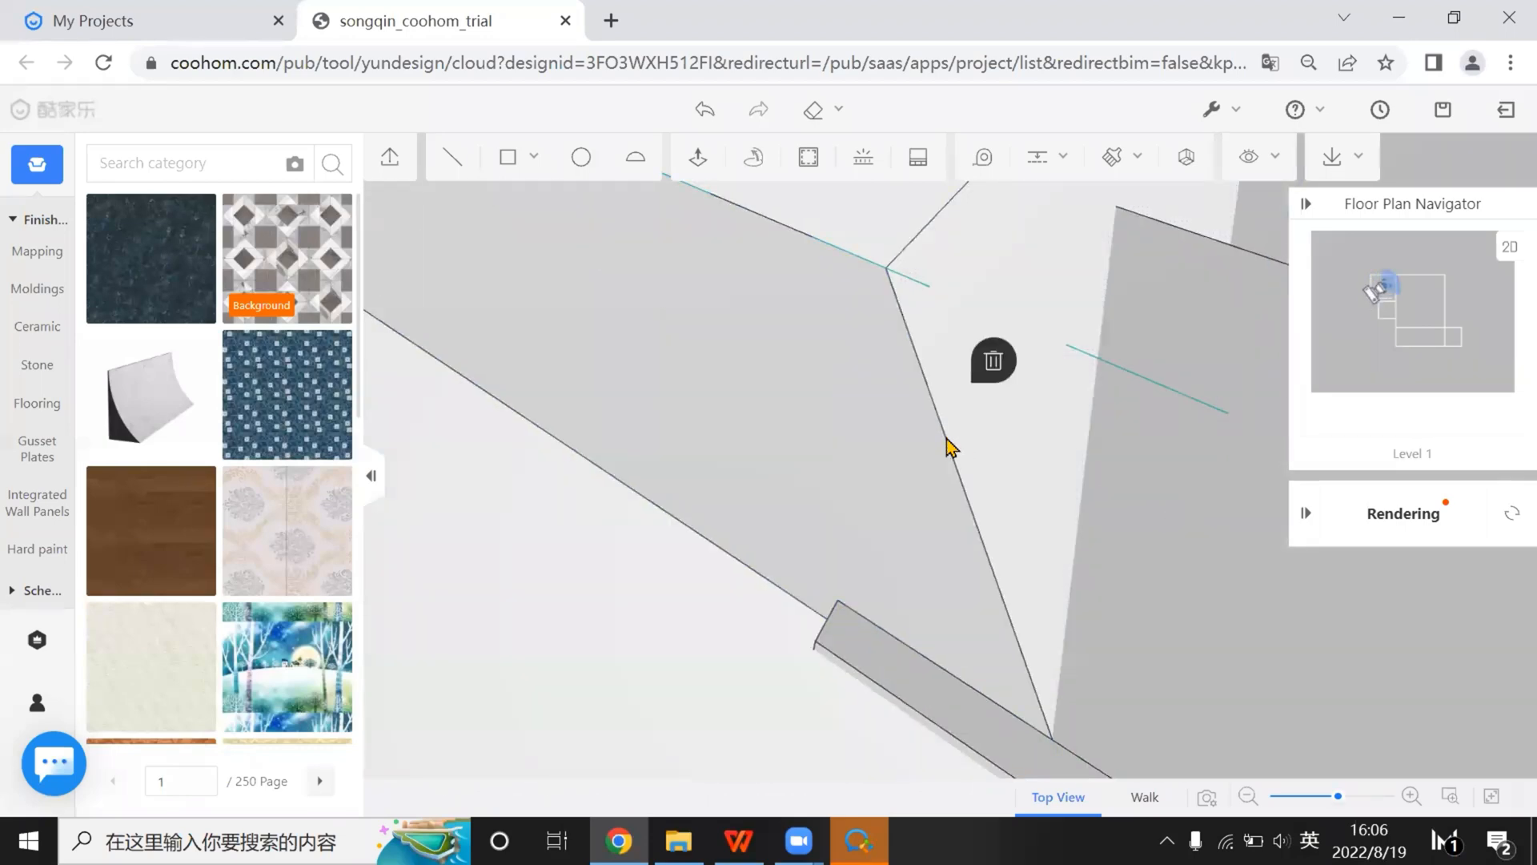
pyautogui.click(956, 456)
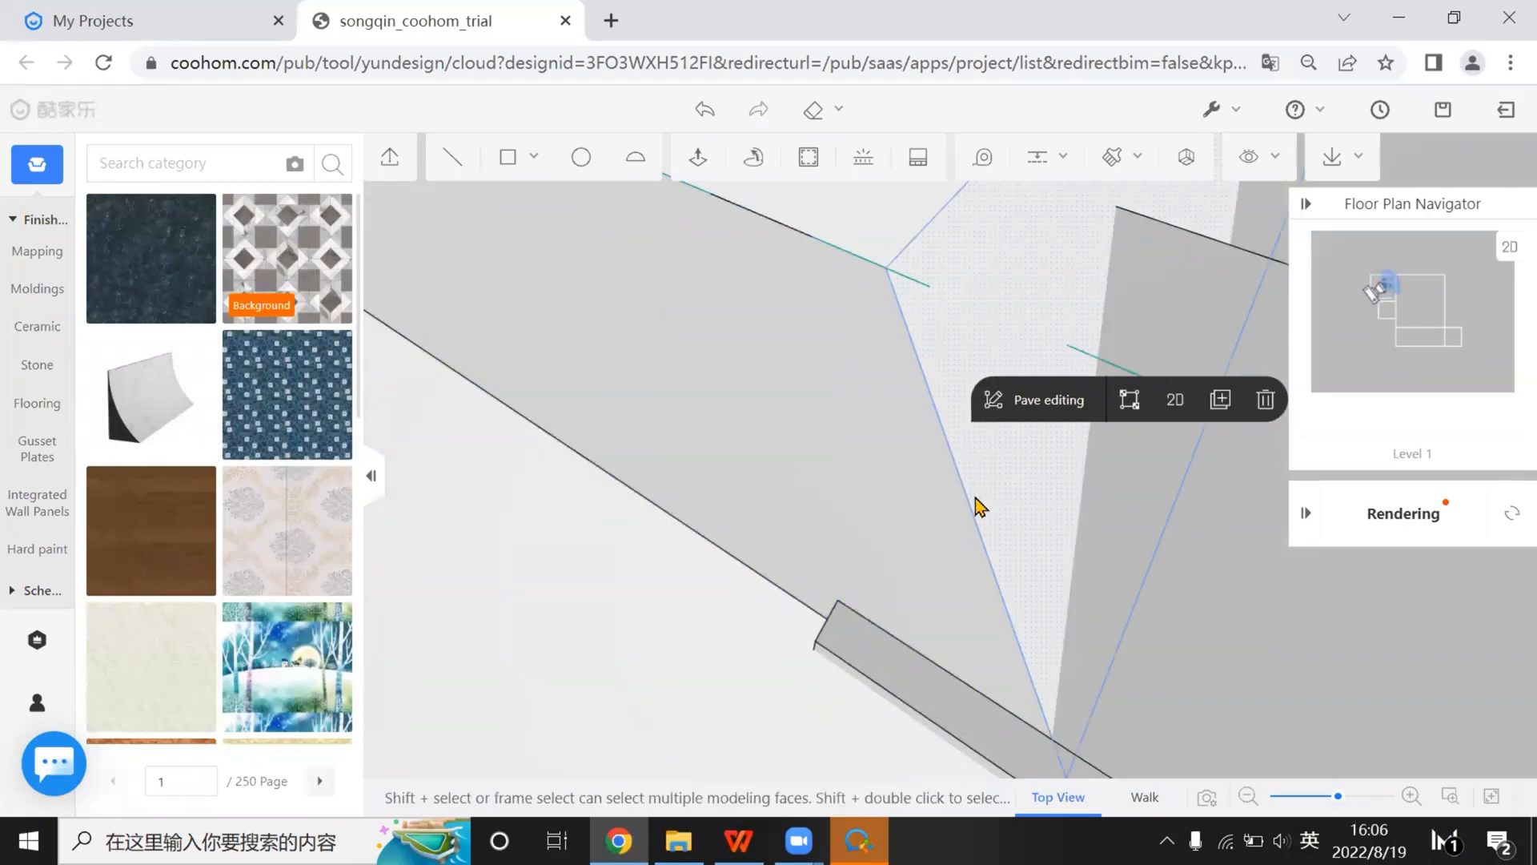
pyautogui.click(970, 511)
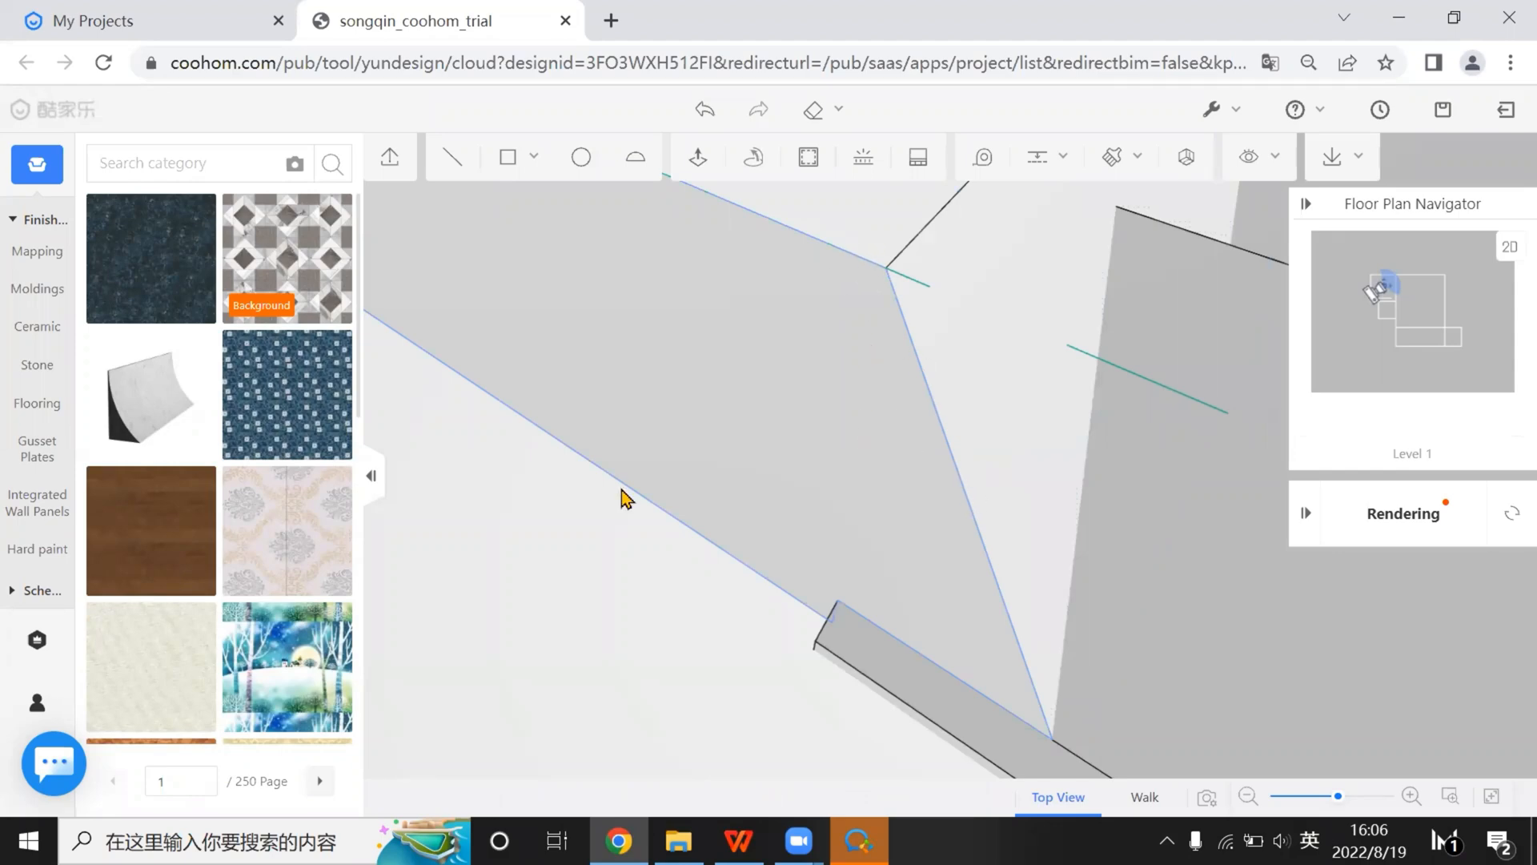
pyautogui.press('Tab')
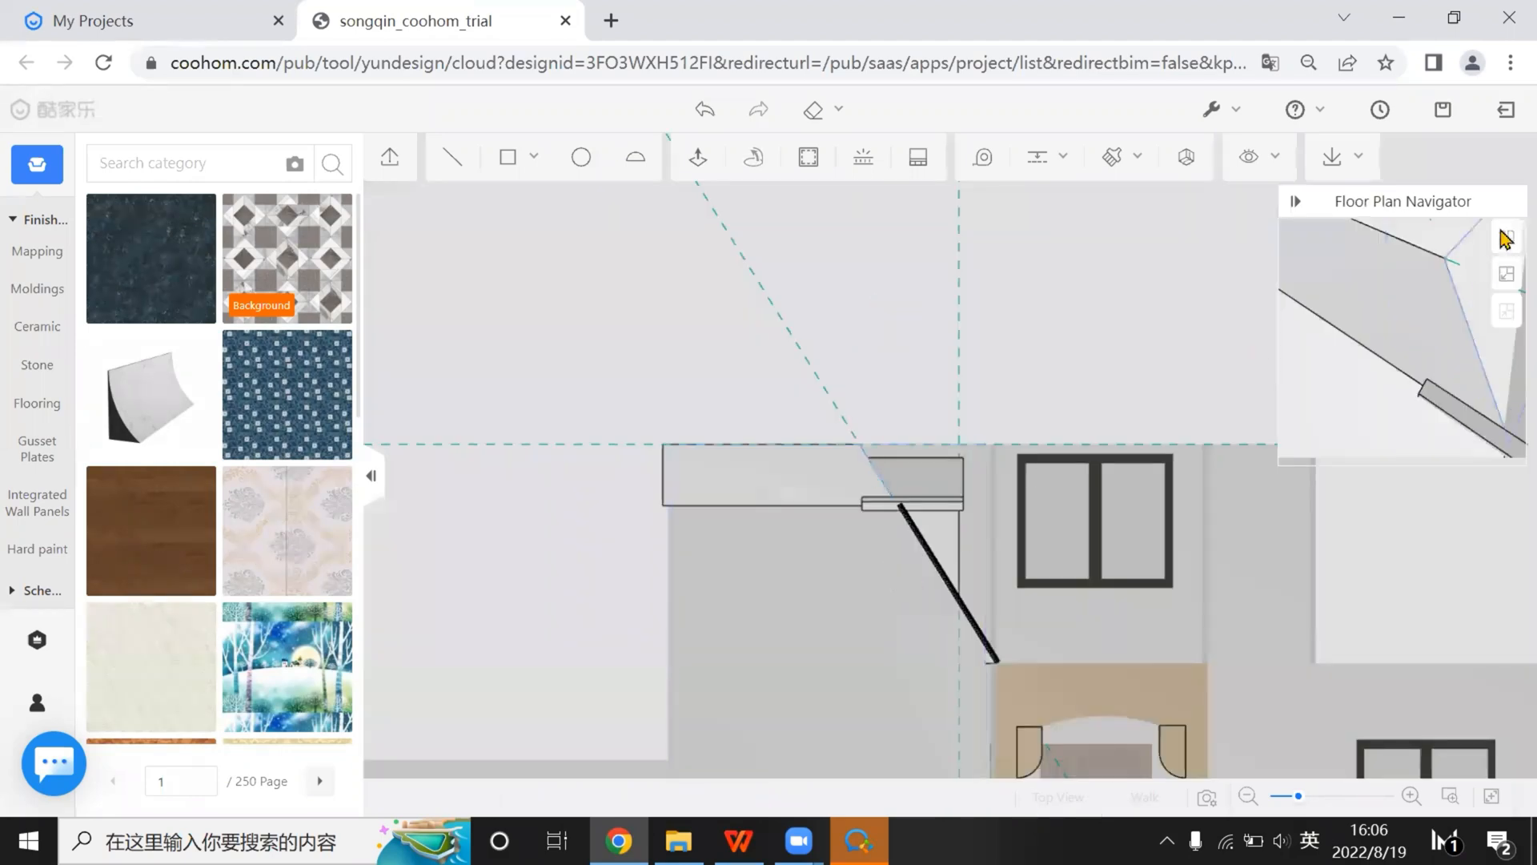
pyautogui.click(1507, 240)
pyautogui.moveTo(810, 443); pyautogui.dragTo(740, 398)
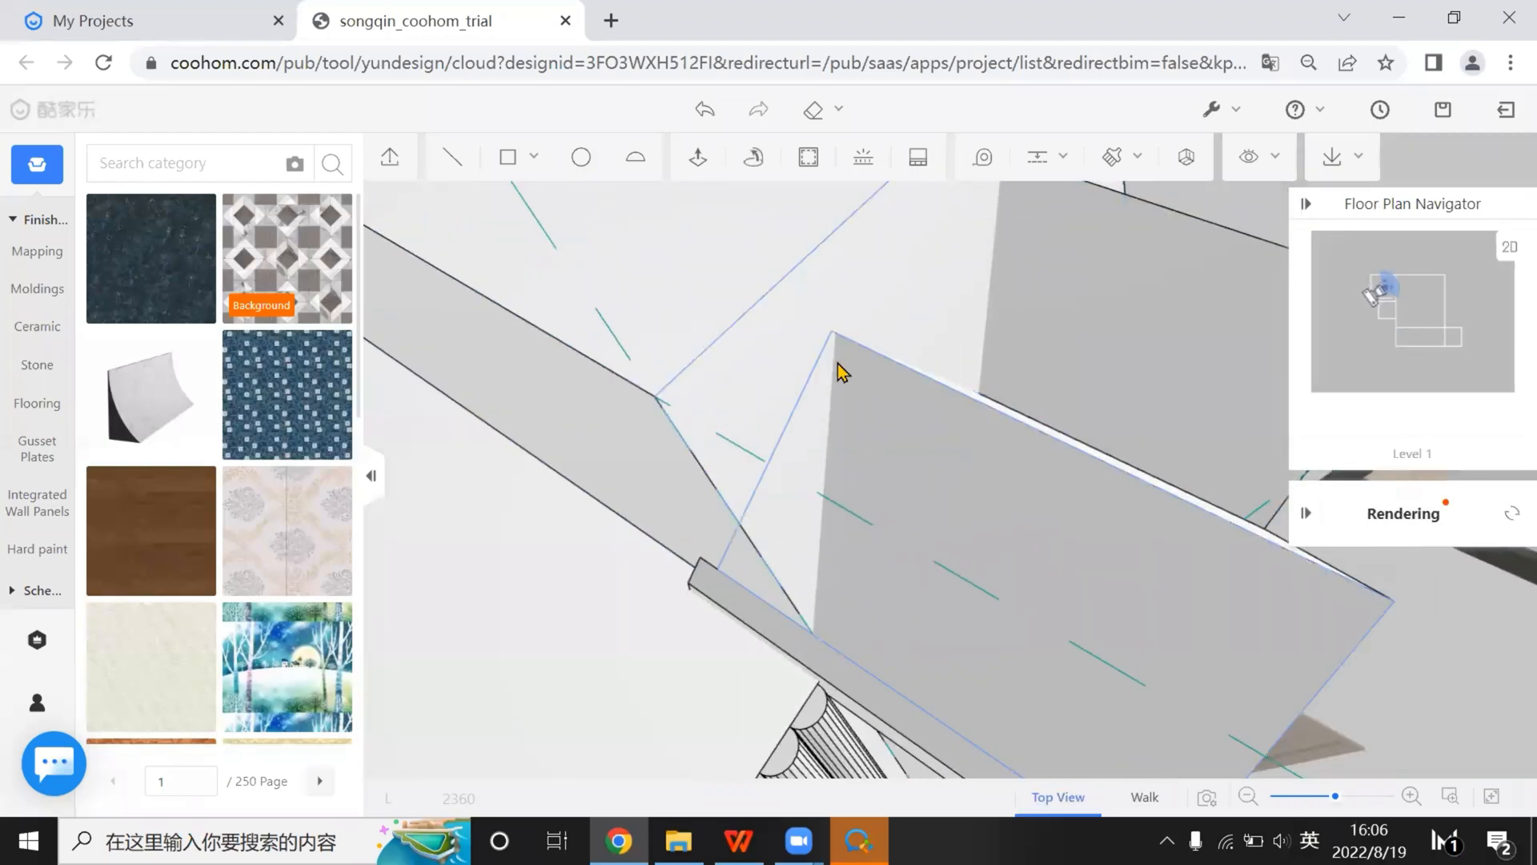
pyautogui.scroll(-5, 838, 367)
pyautogui.click(915, 366)
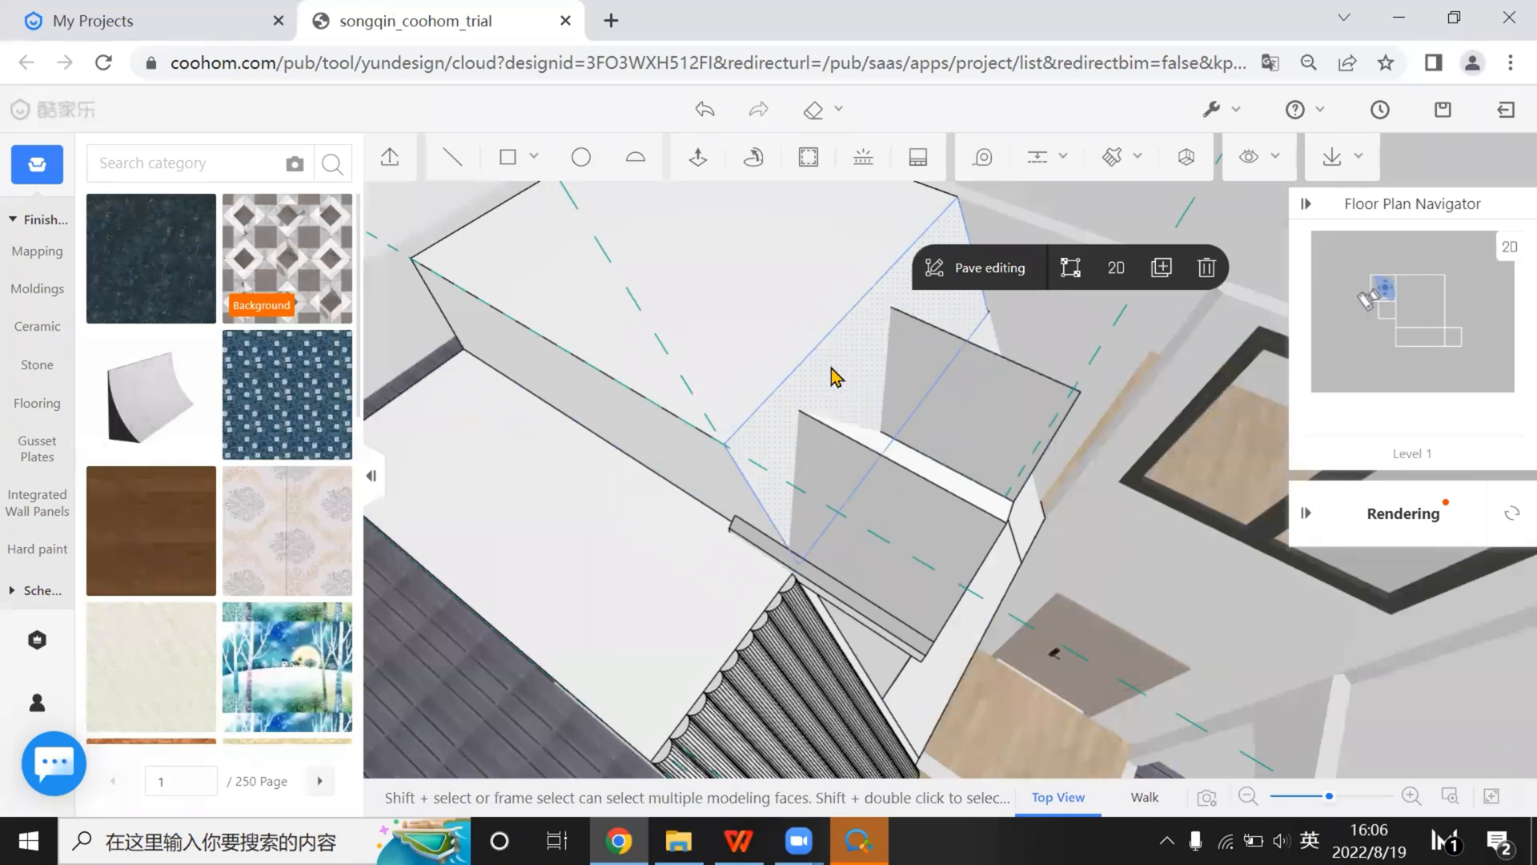
pyautogui.scroll(2, 788, 332)
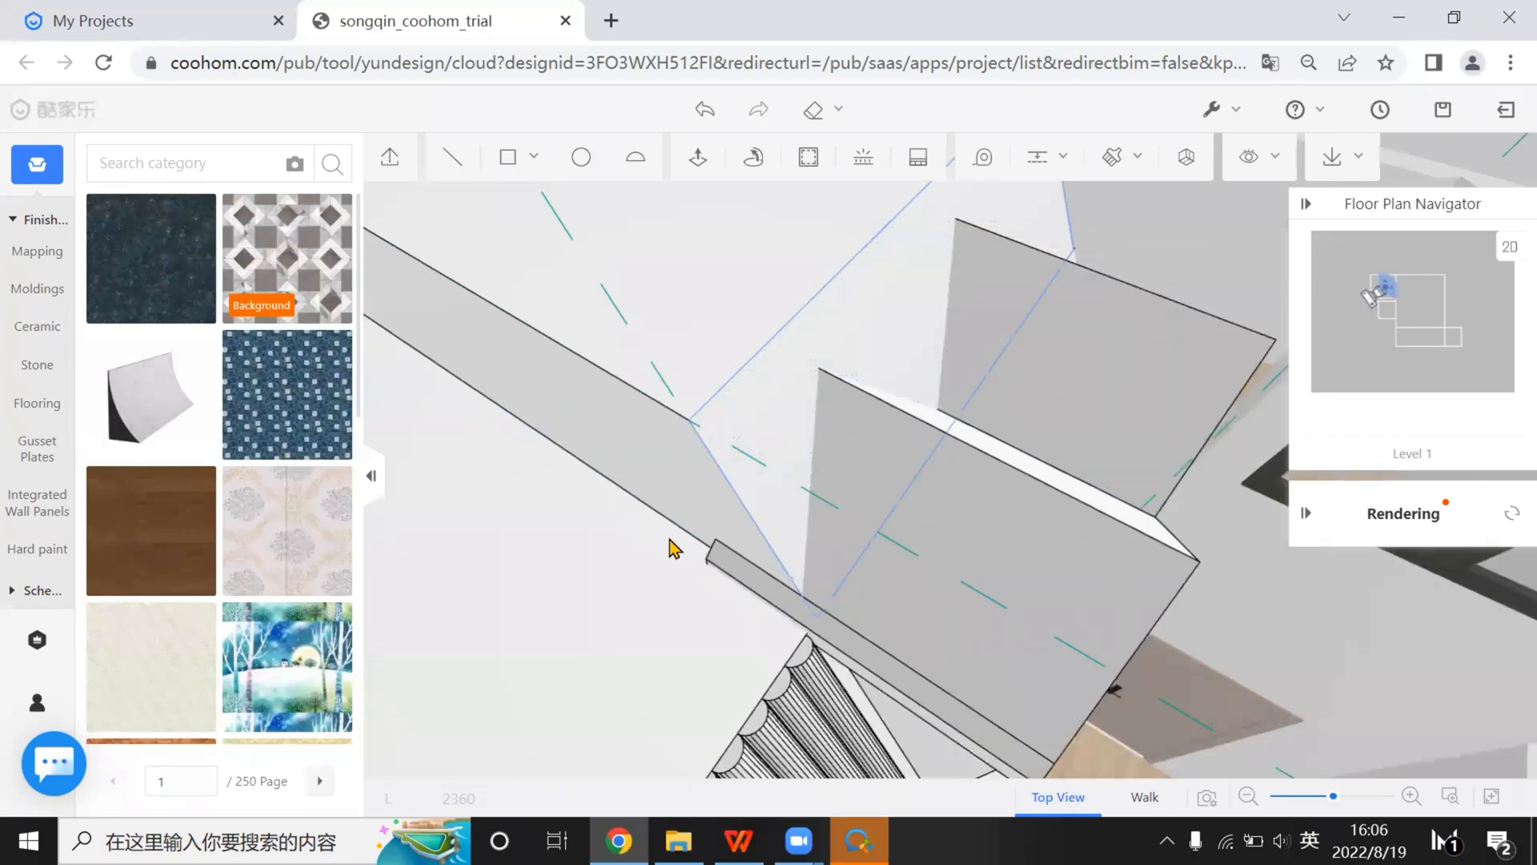
pyautogui.moveTo(741, 384); pyautogui.dragTo(755, 160)
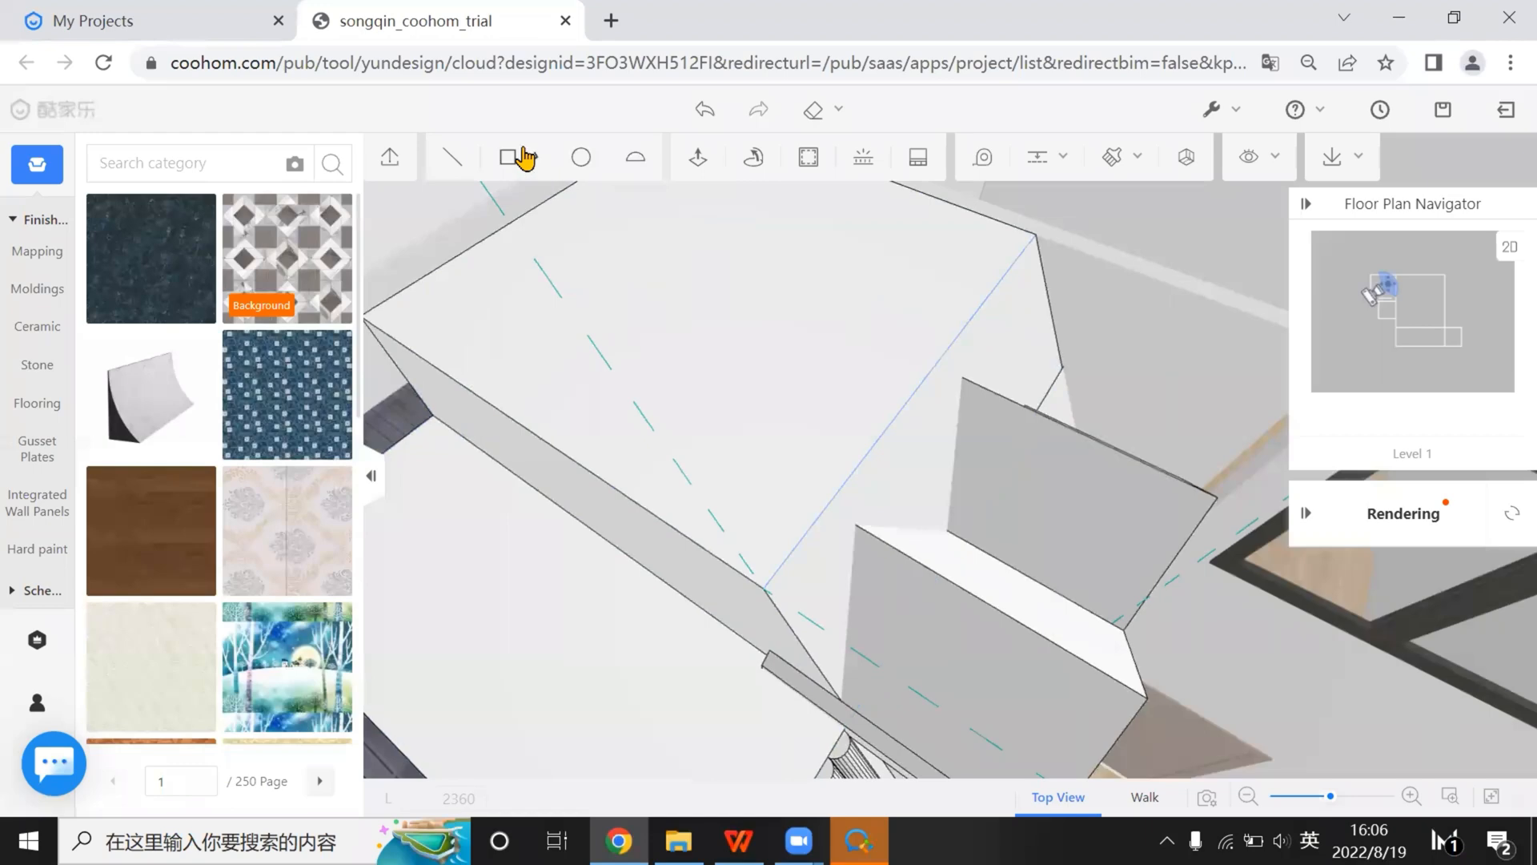
pyautogui.moveTo(525, 158)
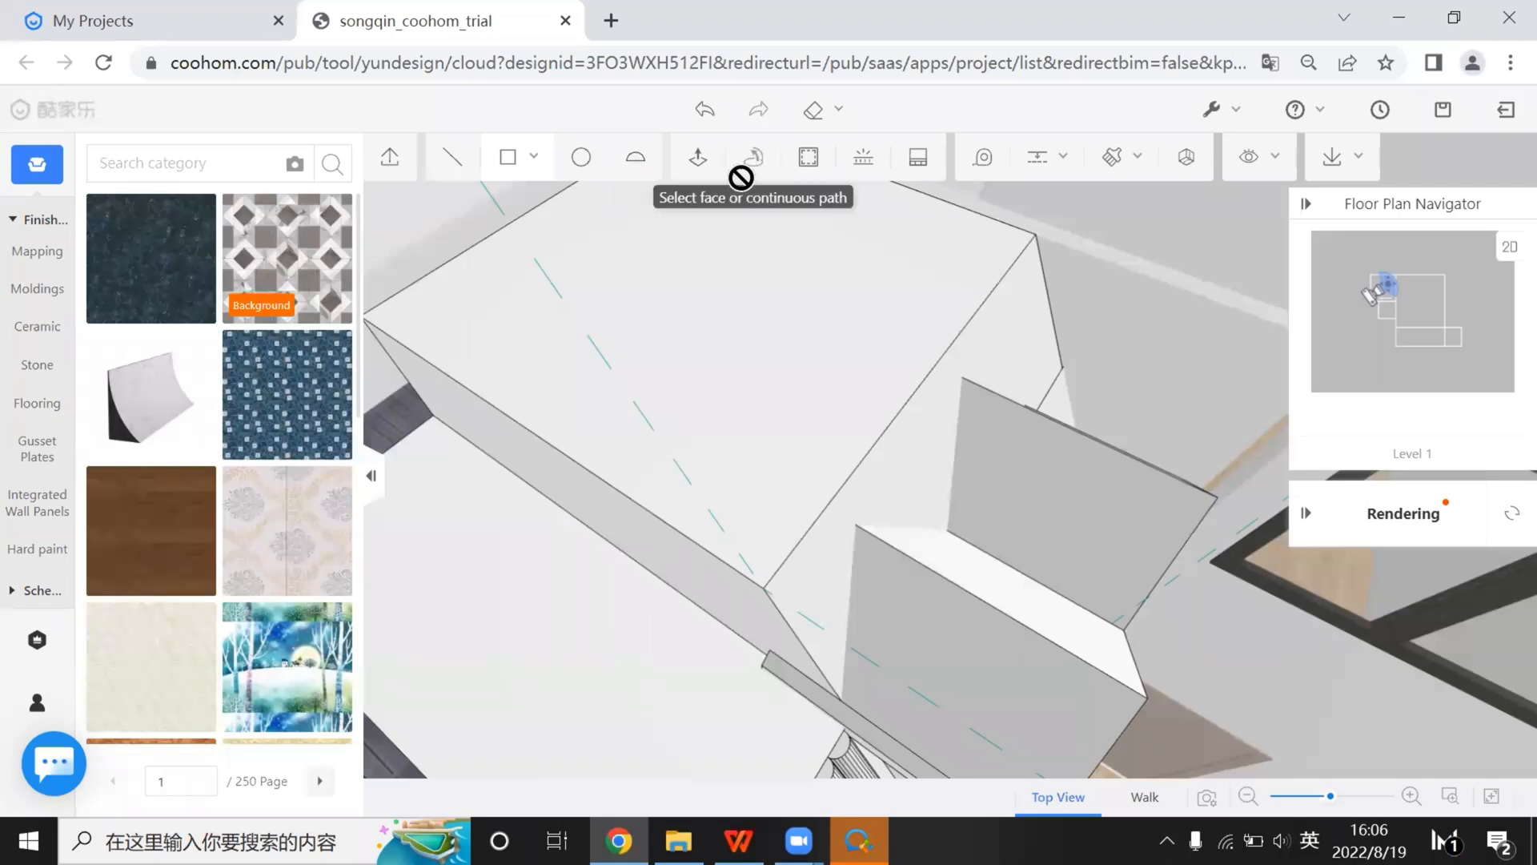
pyautogui.moveTo(513, 165)
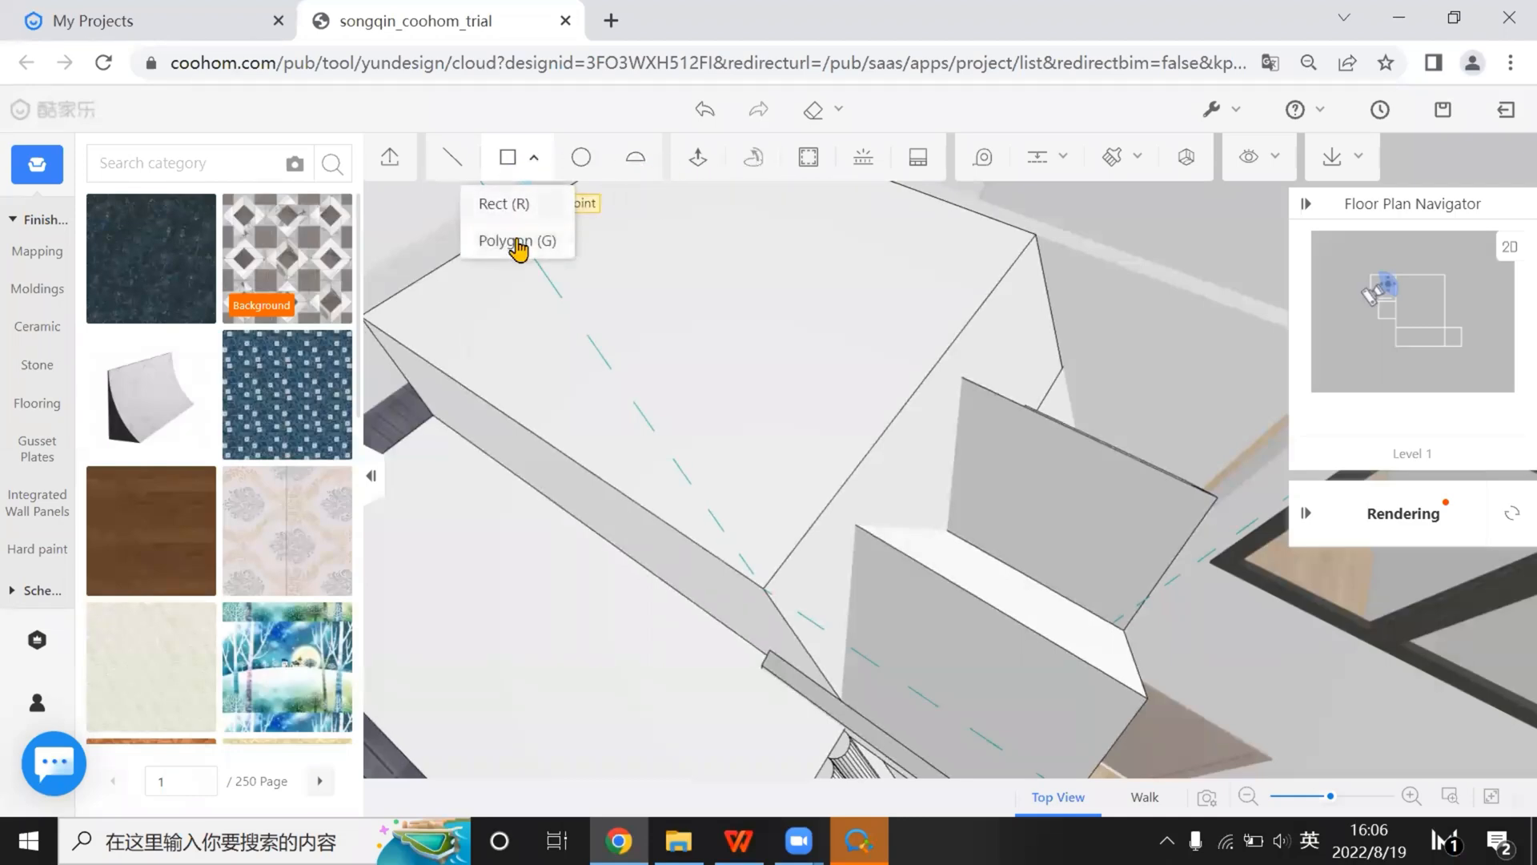
pyautogui.click(636, 157)
pyautogui.scroll(-5, 641, 447)
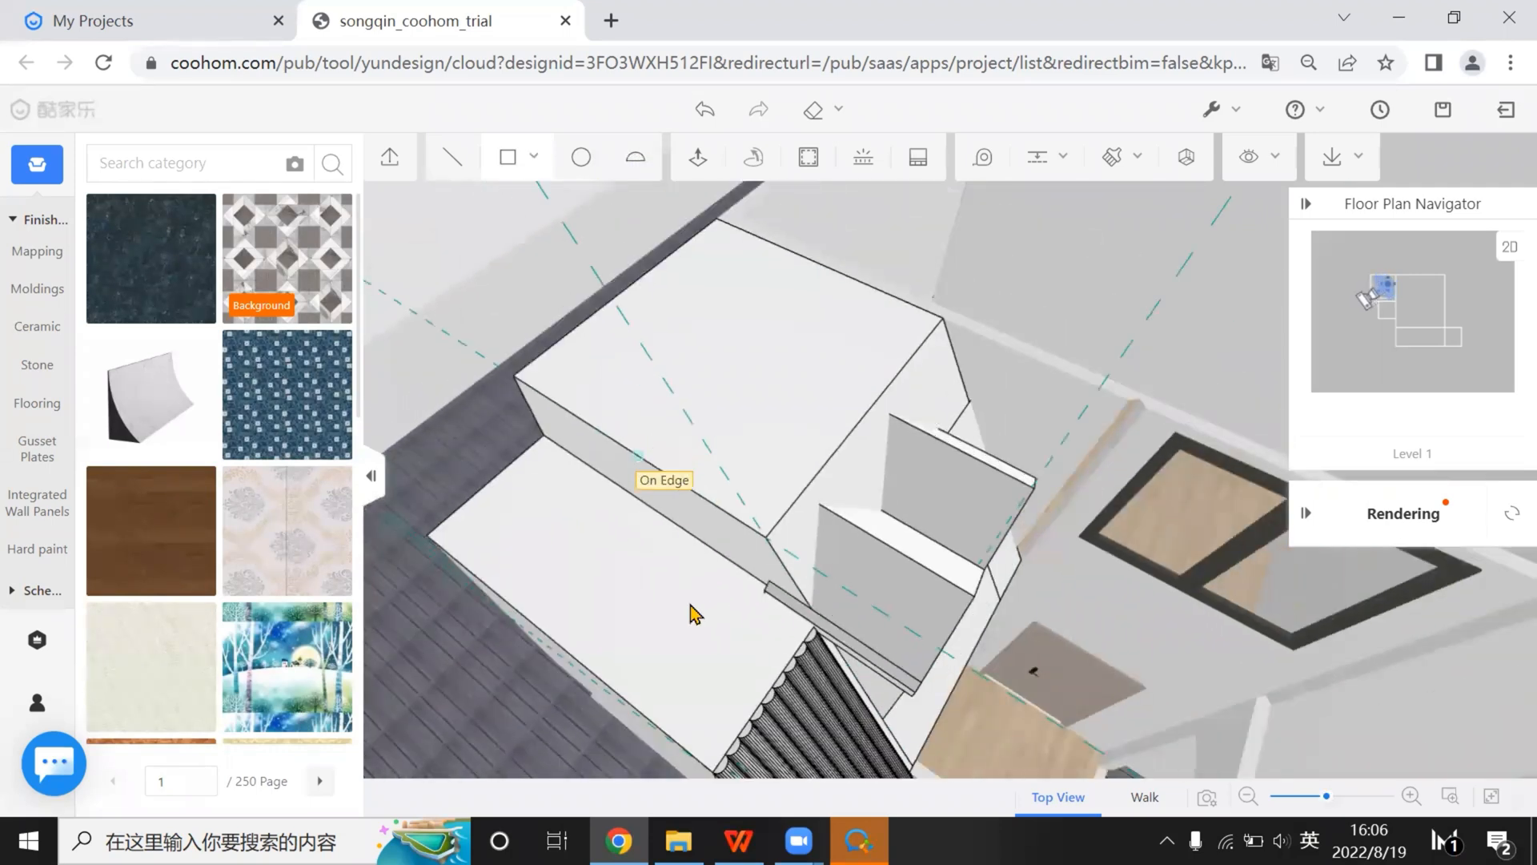
pyautogui.moveTo(690, 610)
pyautogui.mouseDown(button='right')
pyautogui.moveTo(628, 566)
pyautogui.moveTo(733, 603)
pyautogui.moveTo(829, 691)
pyautogui.moveTo(889, 691)
pyautogui.moveTo(875, 669)
pyautogui.moveTo(858, 675)
pyautogui.moveTo(984, 643)
pyautogui.mouseUp(button='right')
pyautogui.press('Escape')
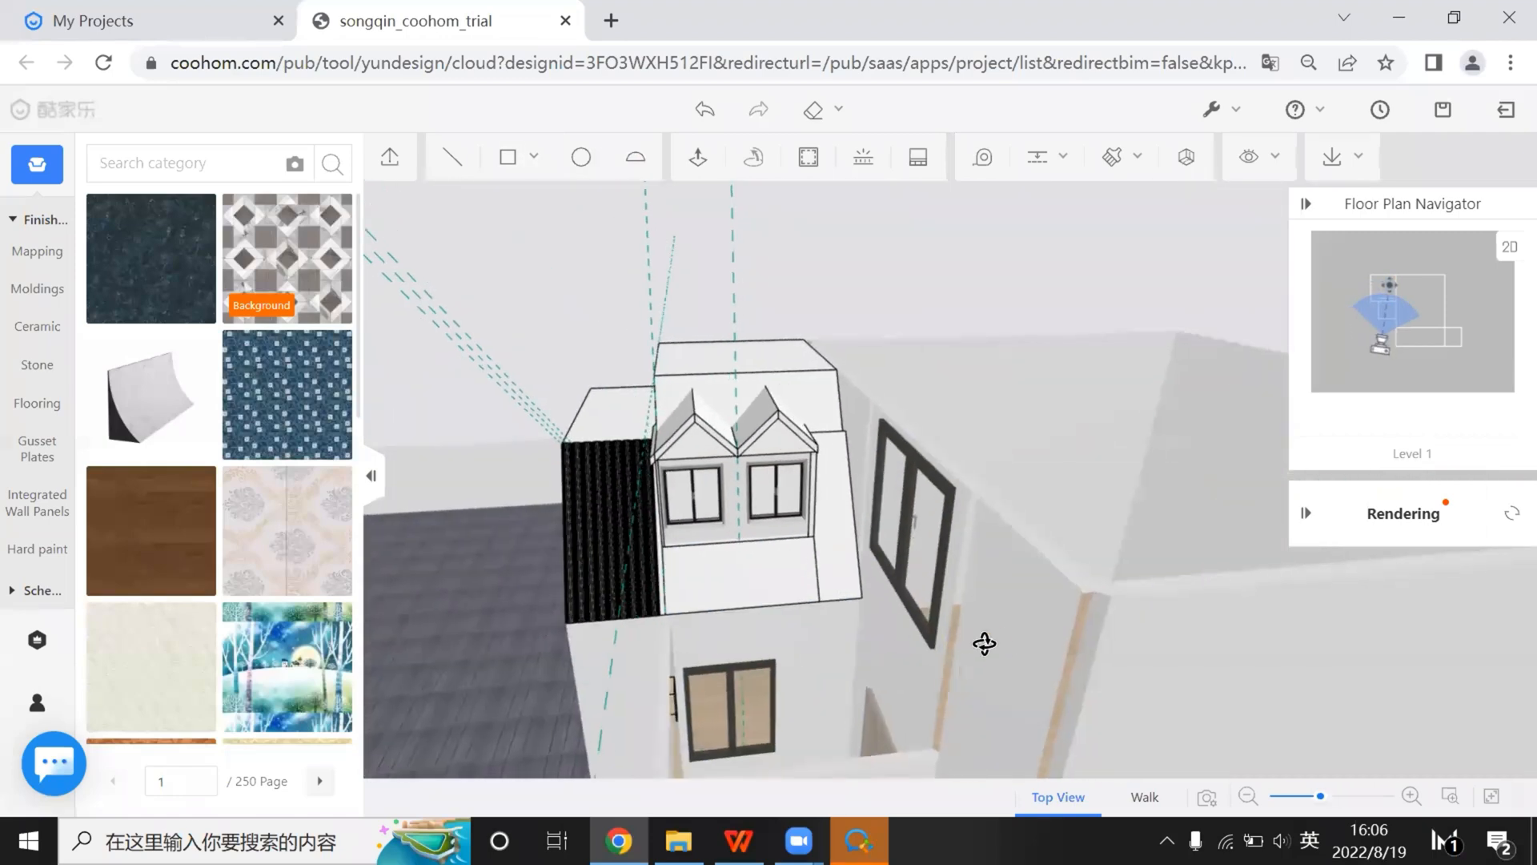
# Browse the material catalogs and open the roof-tile textures on page 10 of the favorite materials
pyautogui.moveTo(801, 348); pyautogui.dragTo(842, 332, button='right')
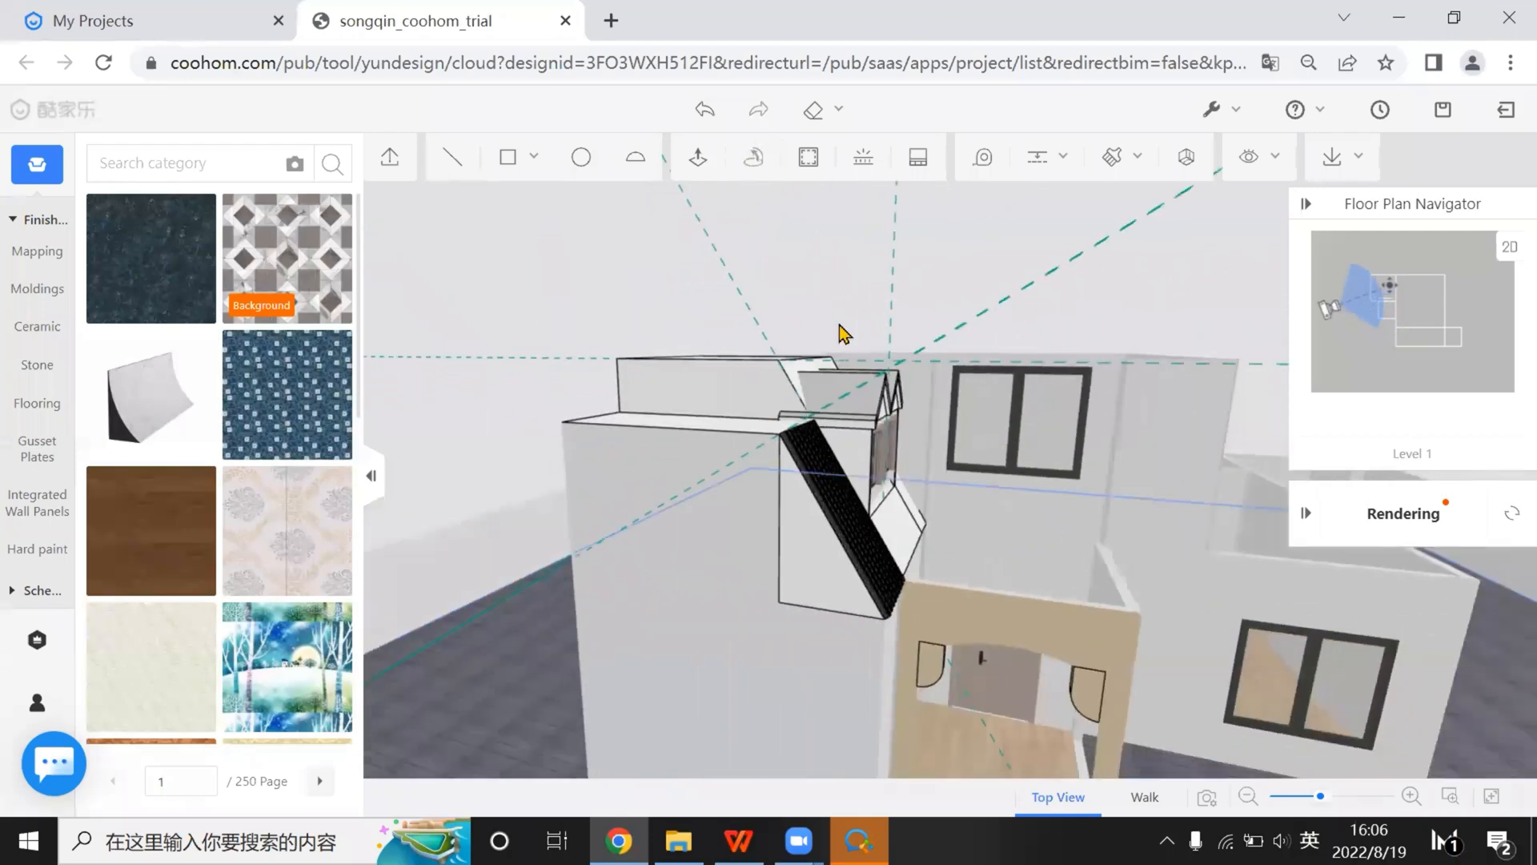
pyautogui.moveTo(982, 521); pyautogui.dragTo(860, 488, button='right')
pyautogui.scroll(3, 860, 488)
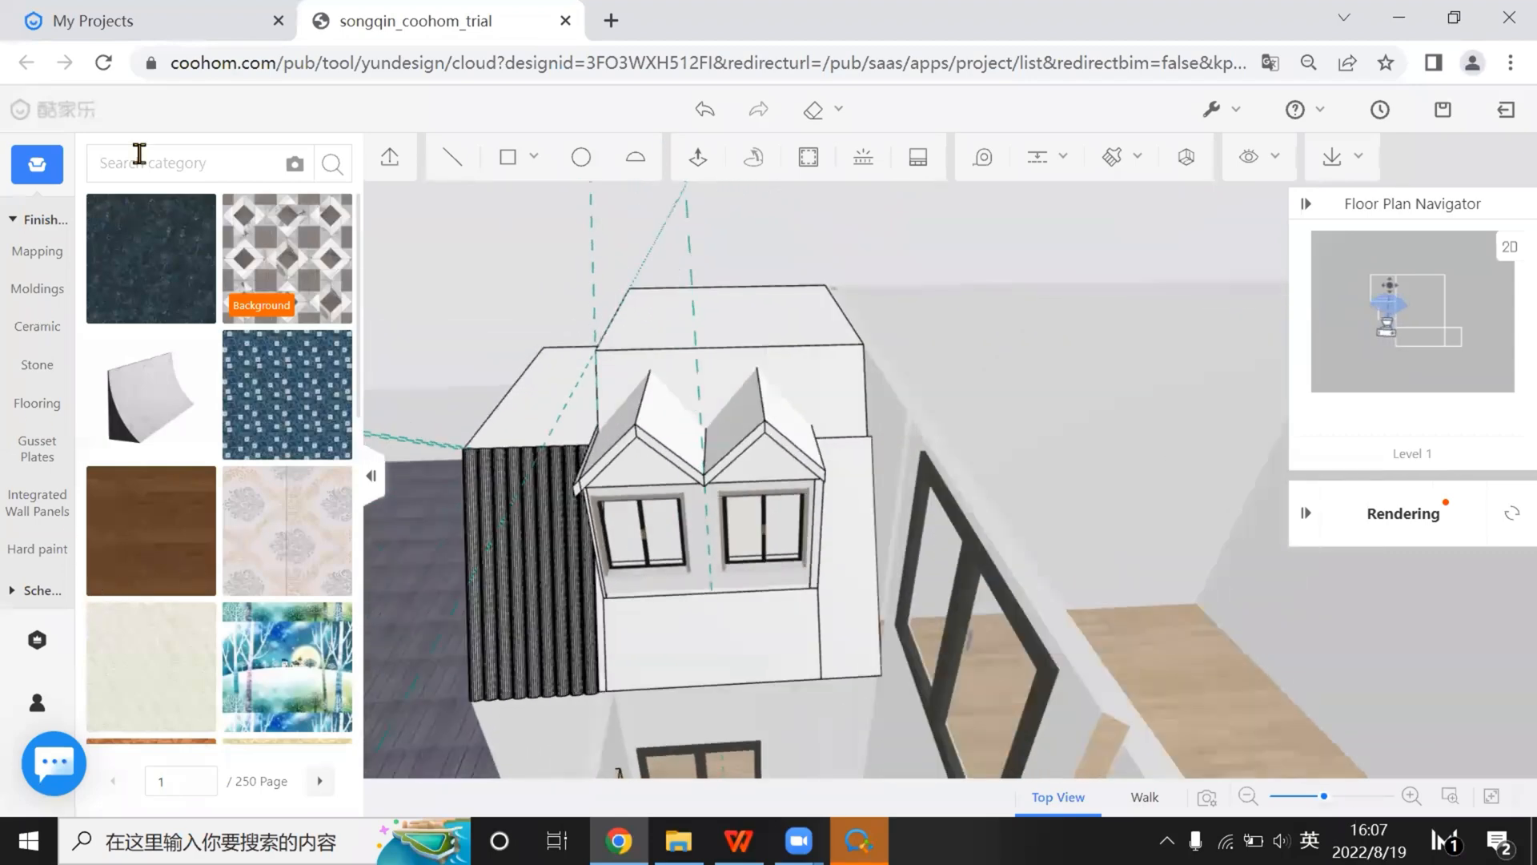
pyautogui.scroll(-5, 206, 590)
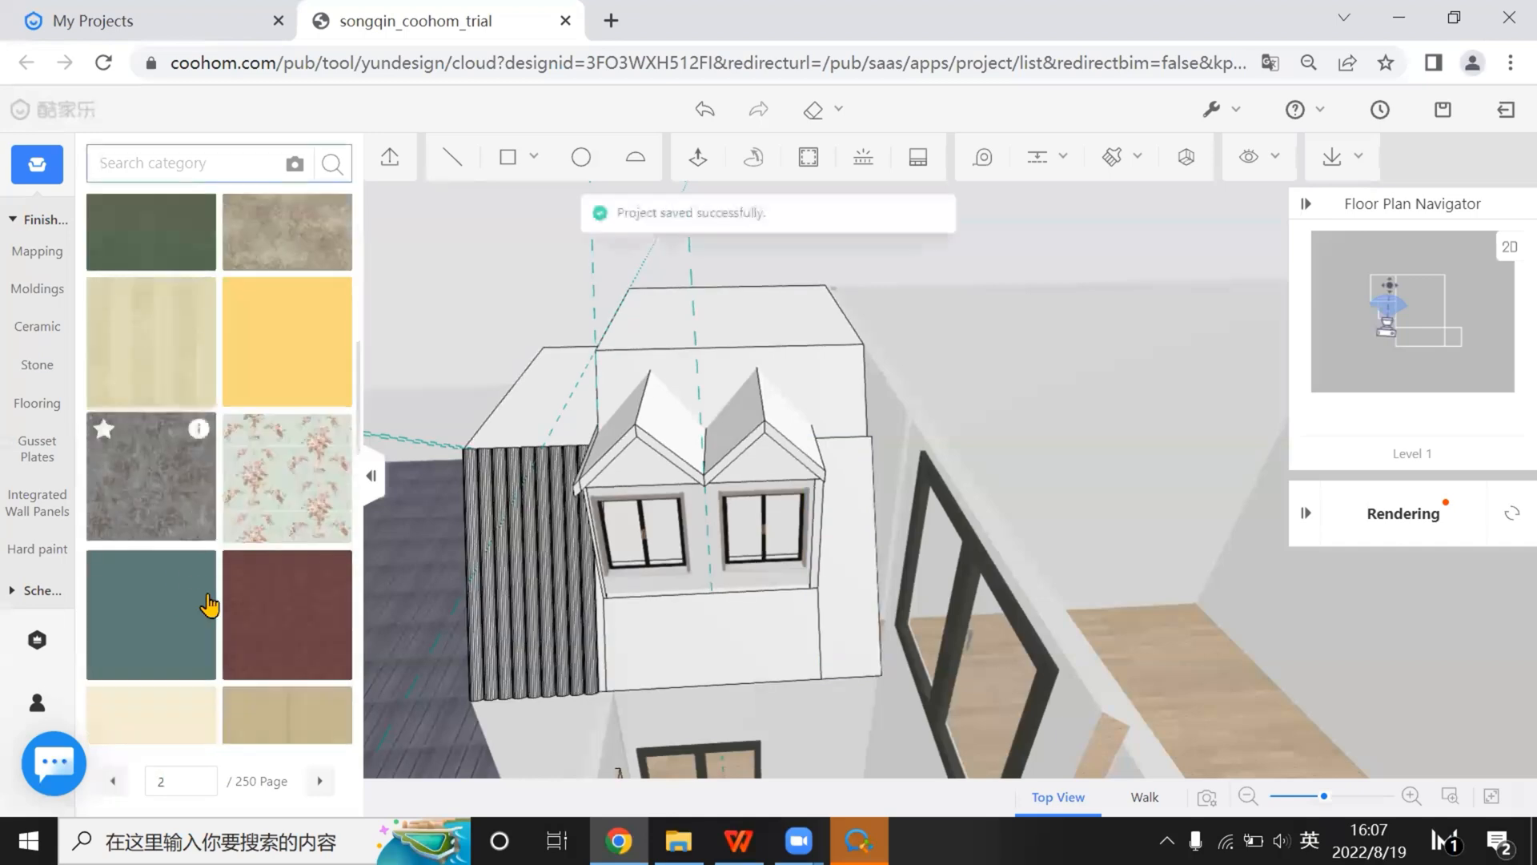
pyautogui.scroll(-5, 209, 614)
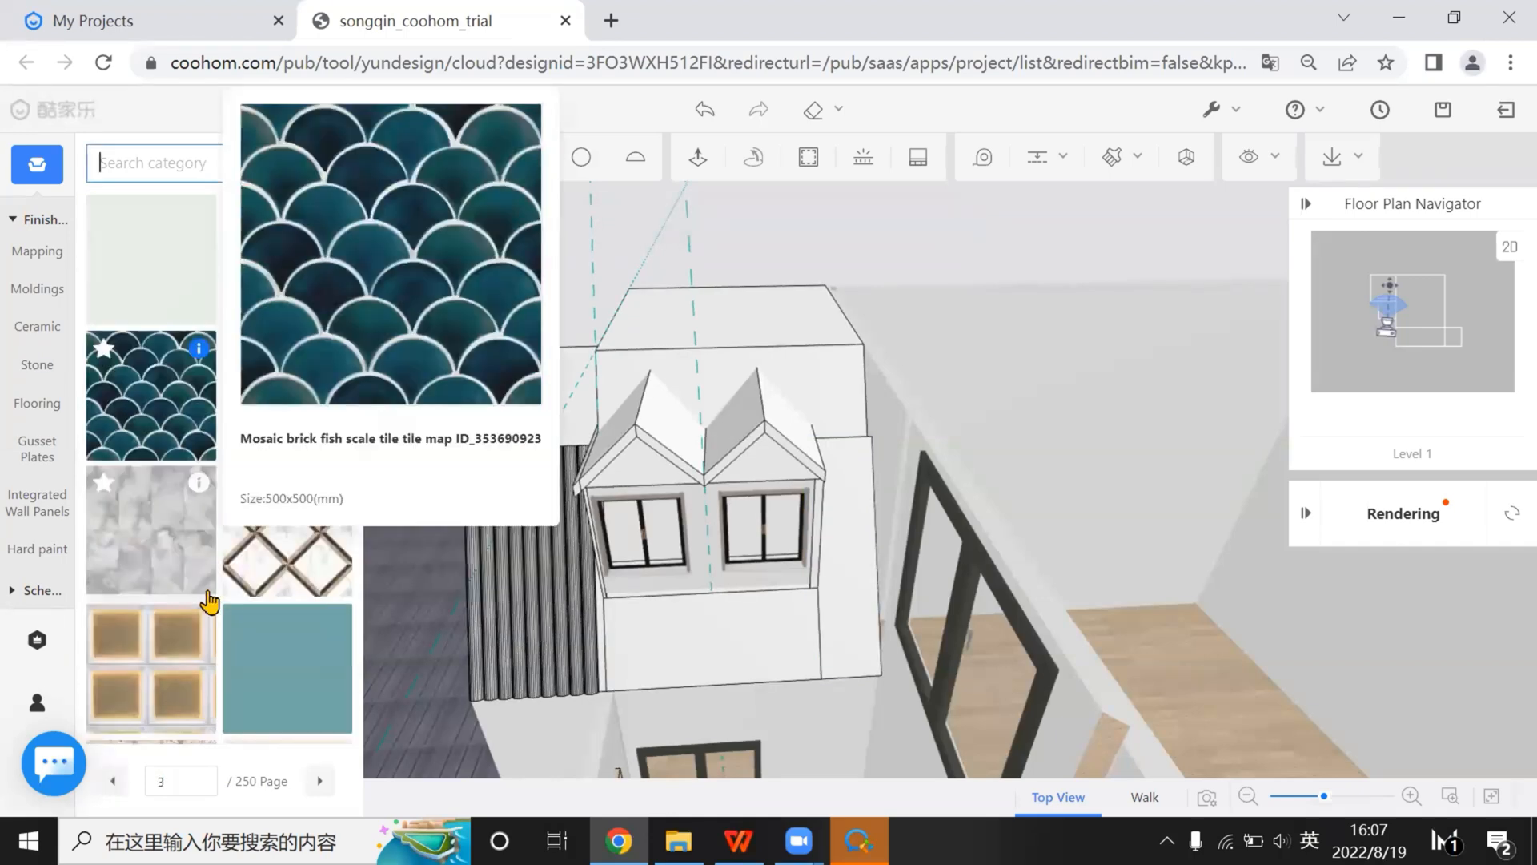
pyautogui.scroll(3, 213, 605)
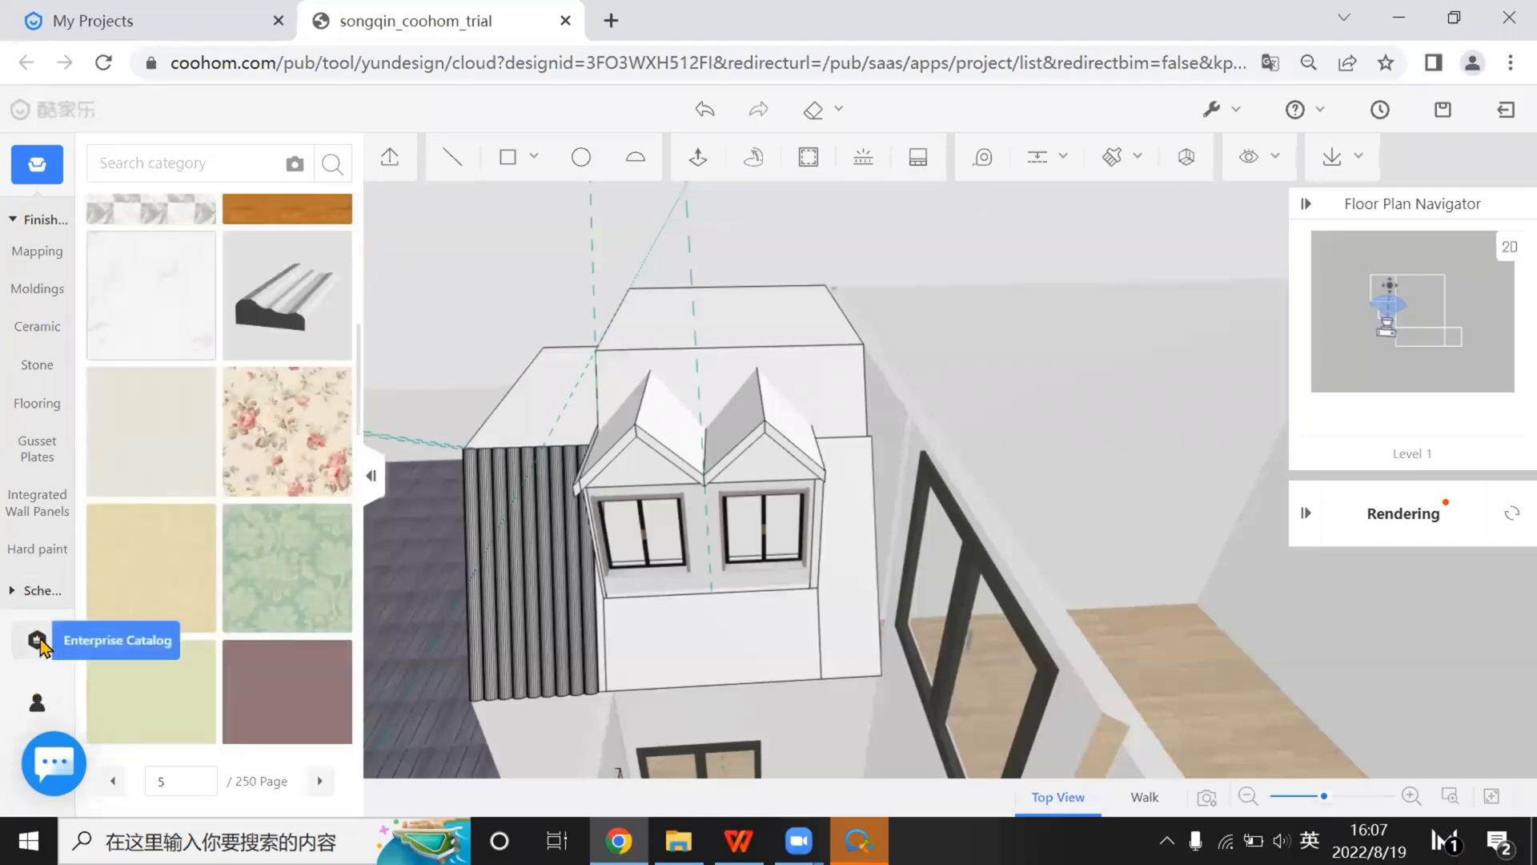
pyautogui.click(38, 641)
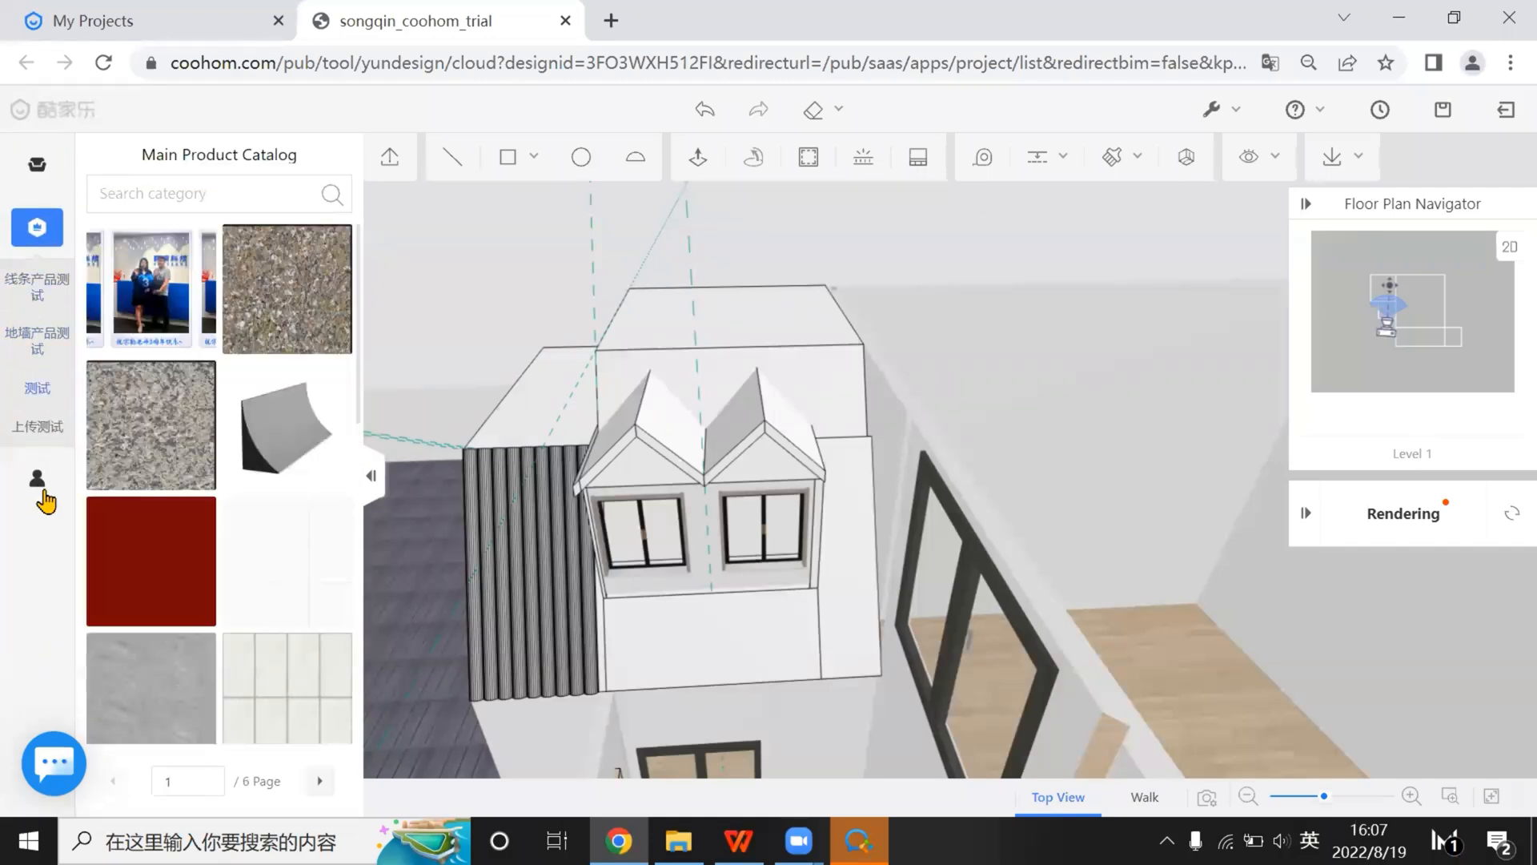
pyautogui.click(38, 481)
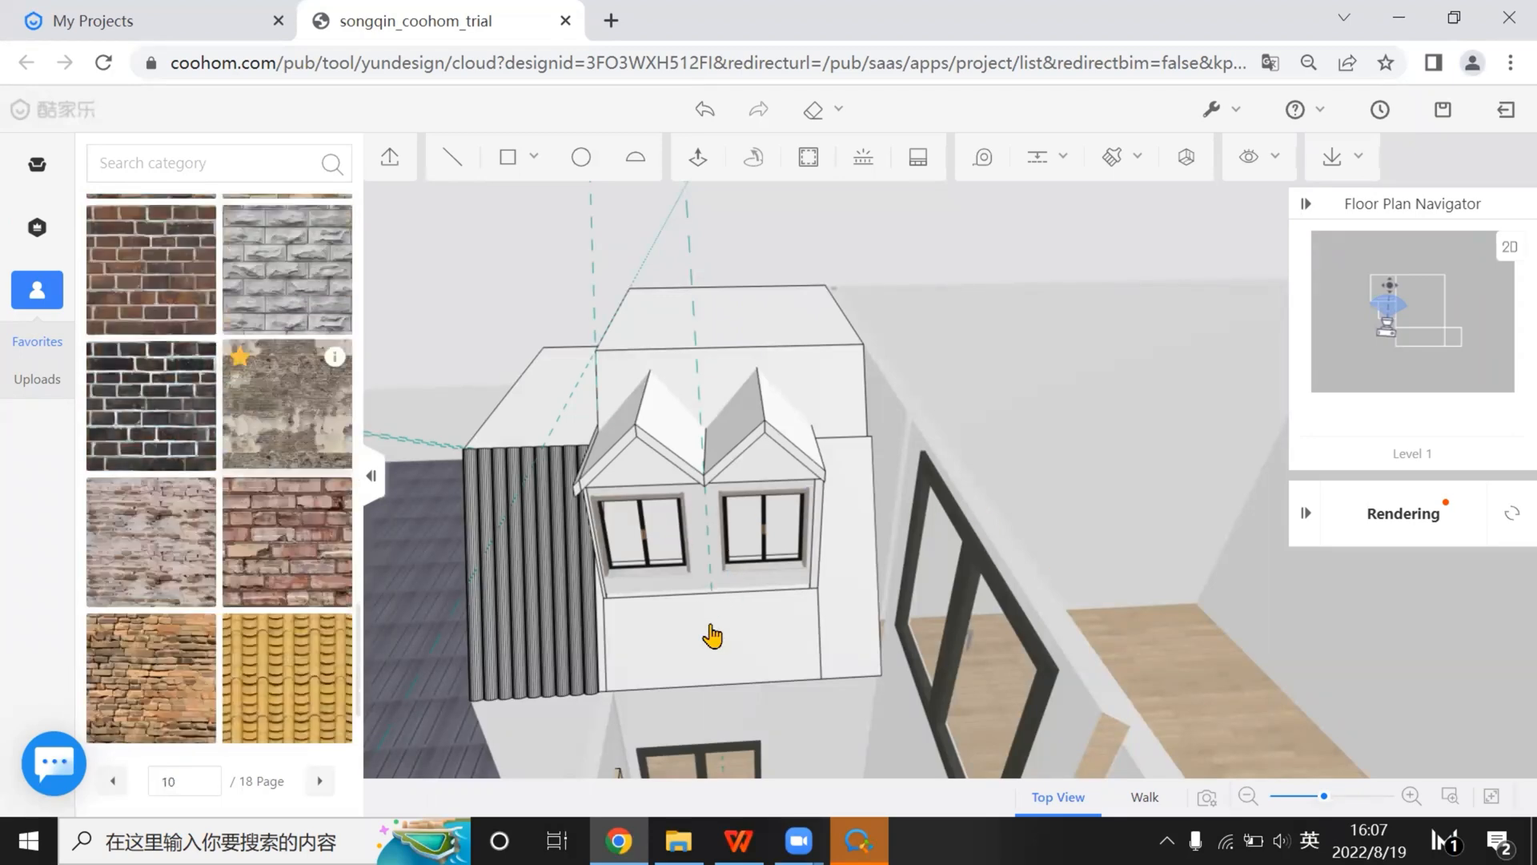
pyautogui.scroll(-2, 167, 595)
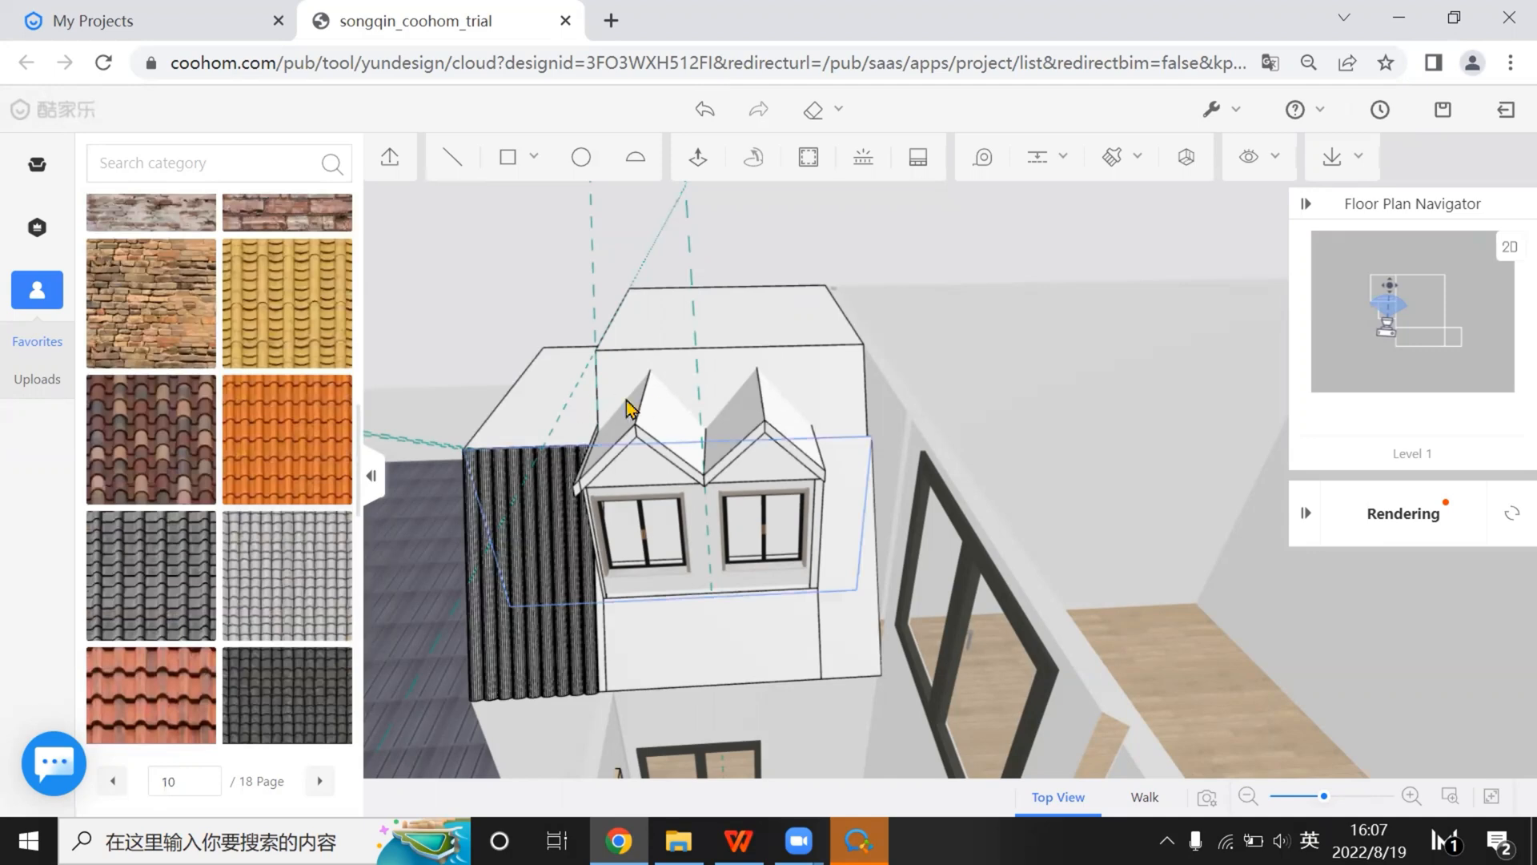
# Try the dark gray, finer gray and red roof-tile textures on the sloped roof face behind the dormer gables
pyautogui.click(730, 383)
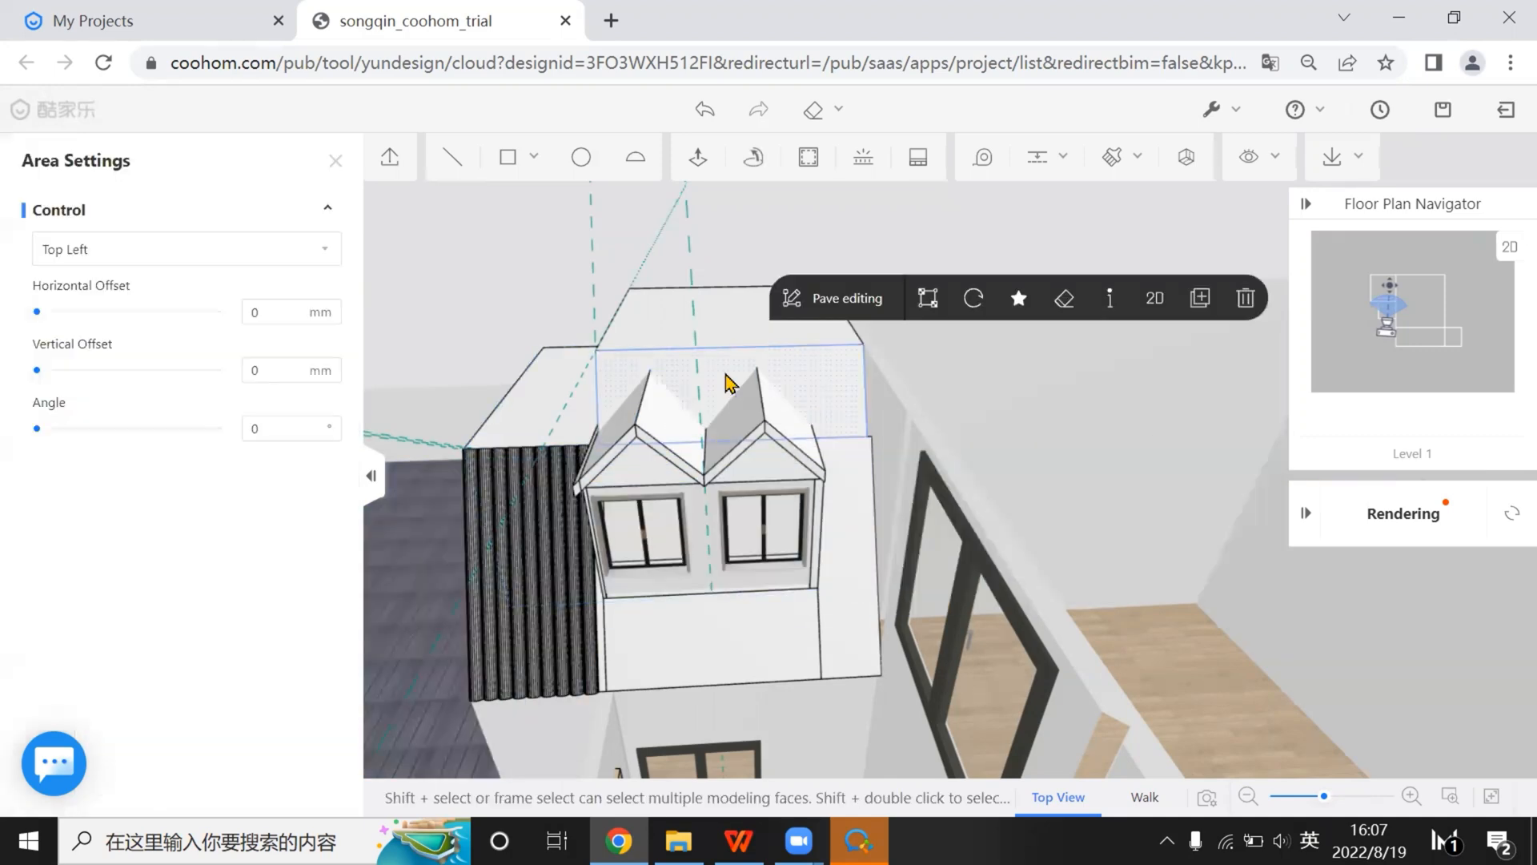
pyautogui.click(335, 163)
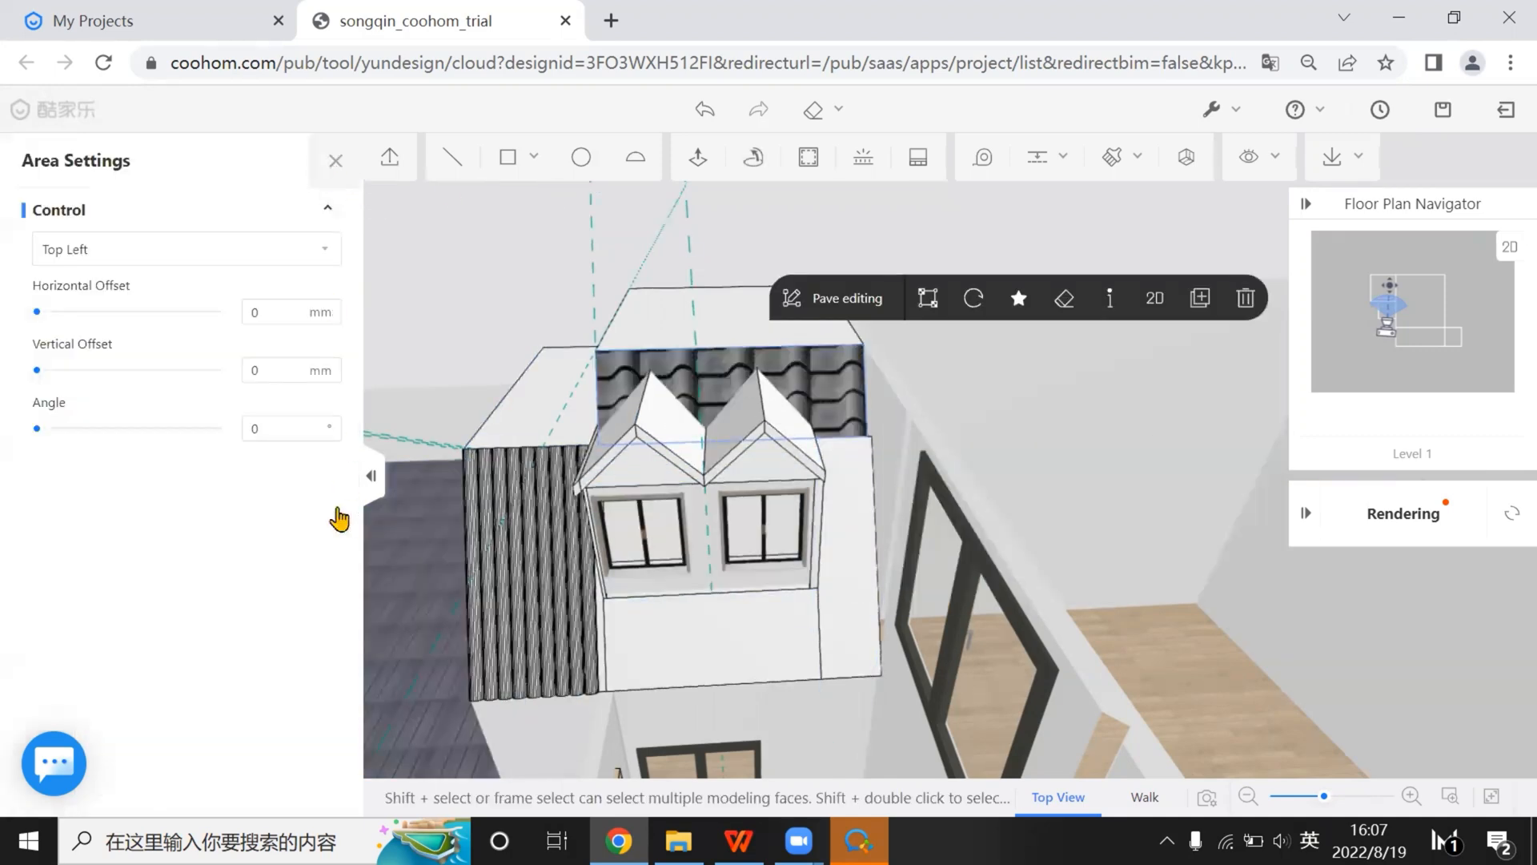
pyautogui.scroll(-3, 266, 491)
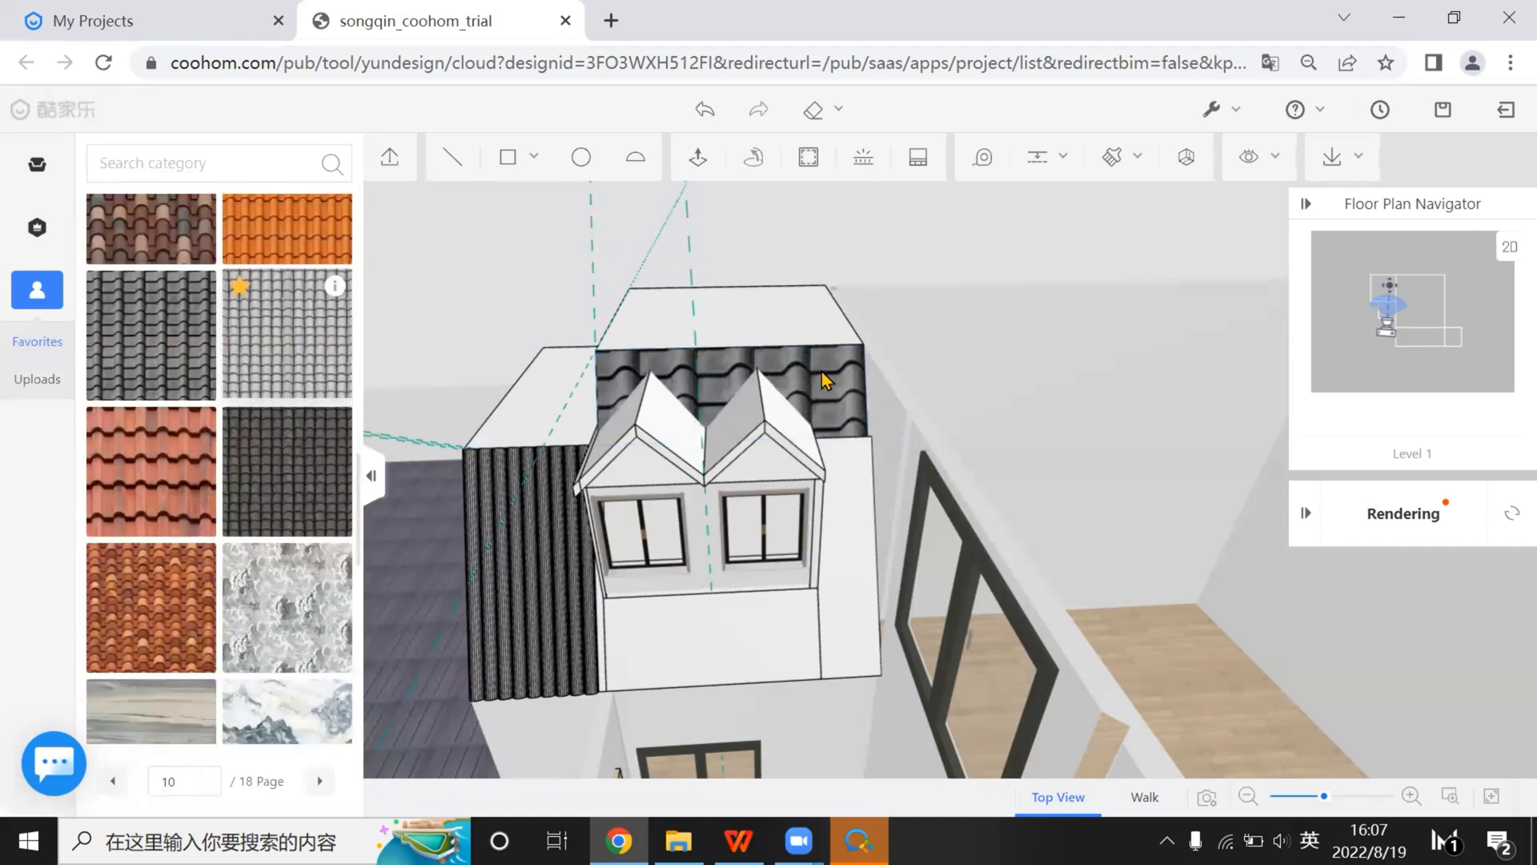
pyautogui.click(277, 508)
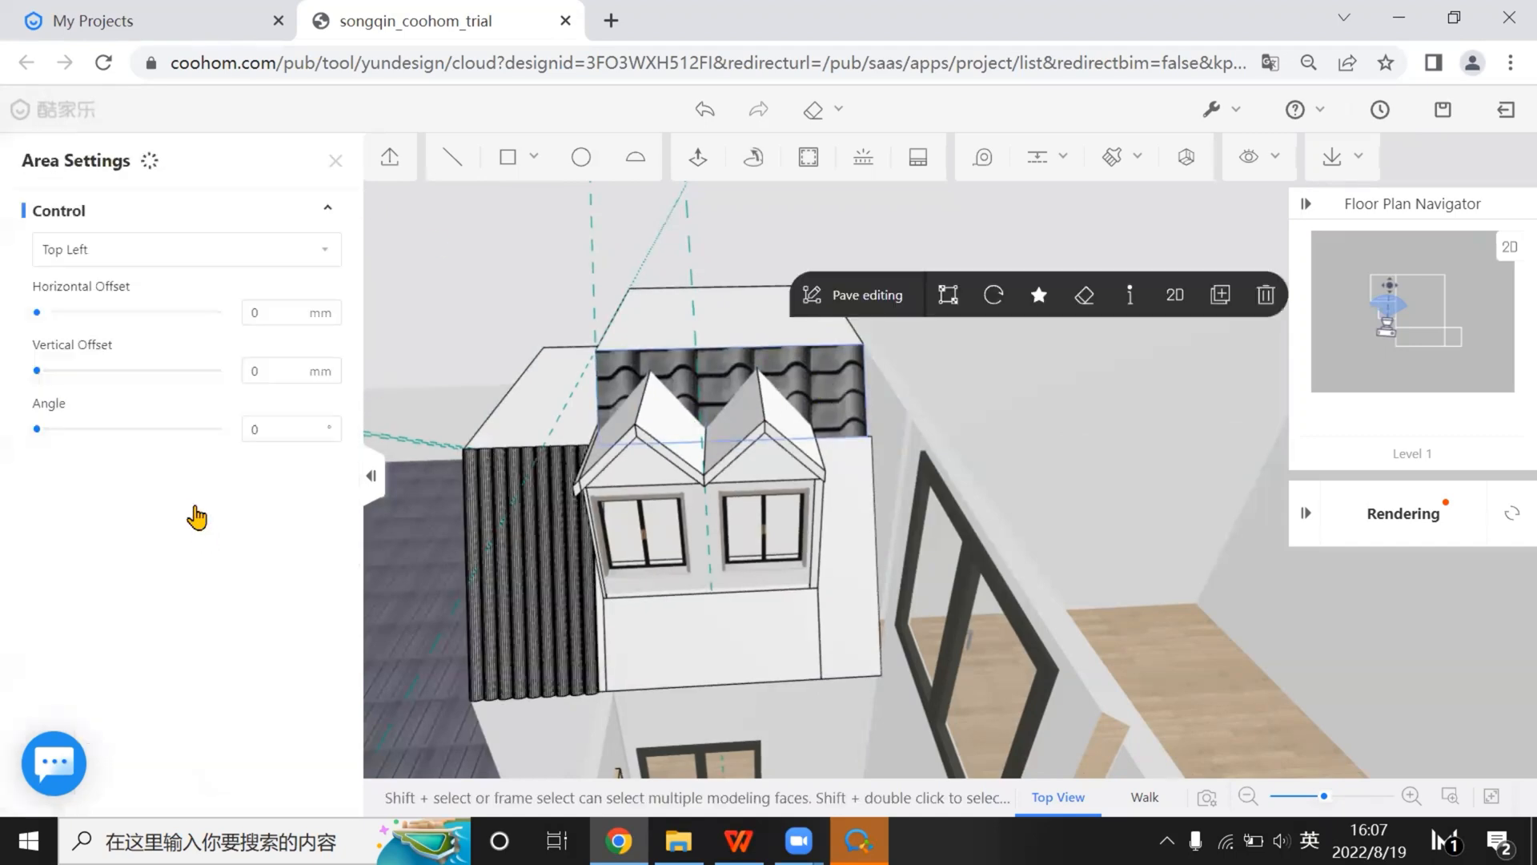
pyautogui.click(334, 163)
pyautogui.click(828, 383)
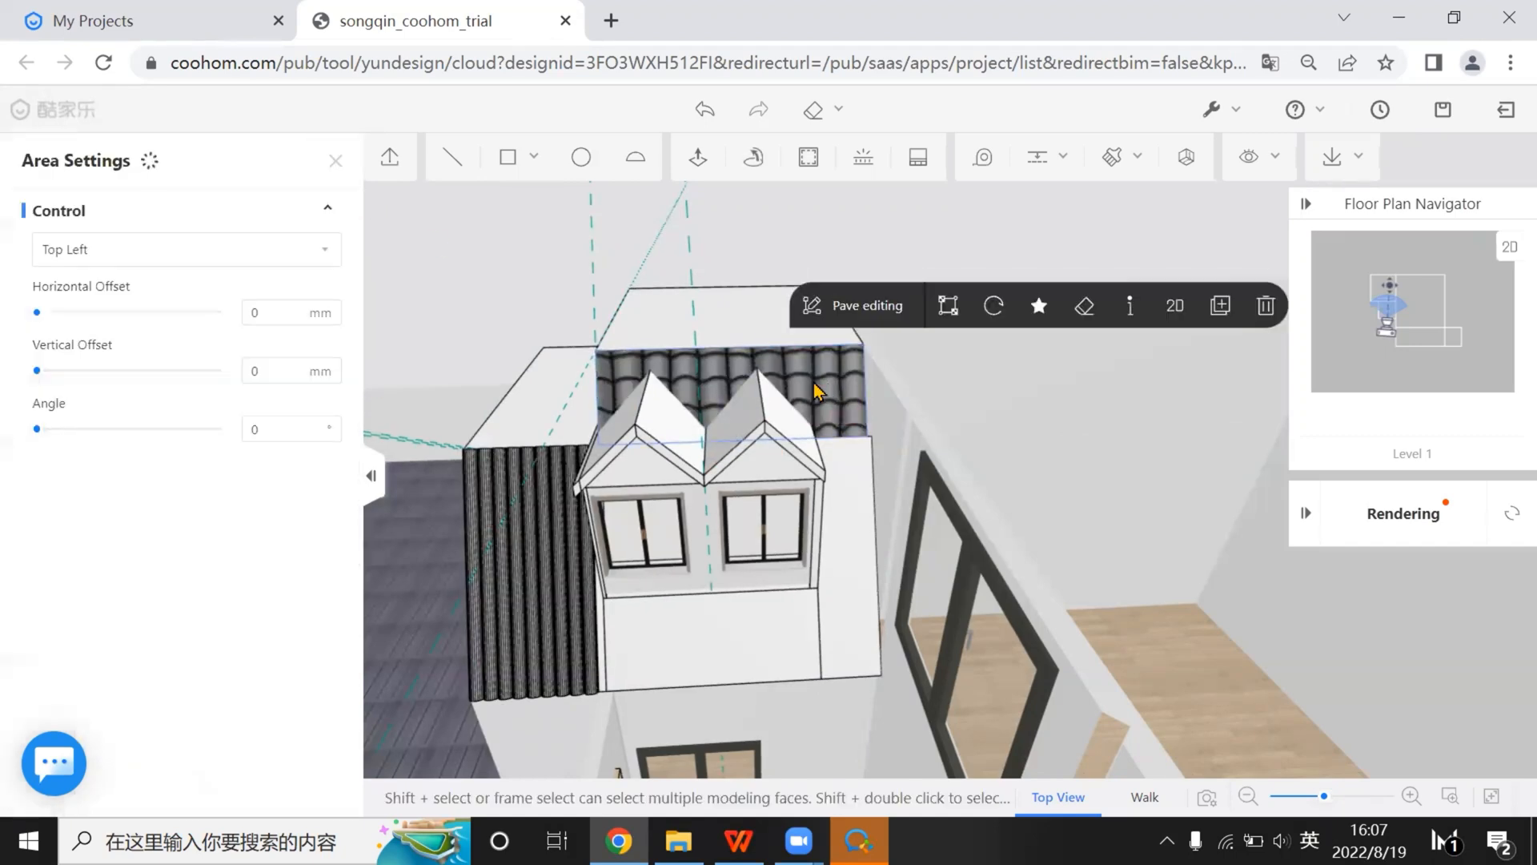
pyautogui.scroll(2, 640, 318)
pyautogui.scroll(1, 641, 318)
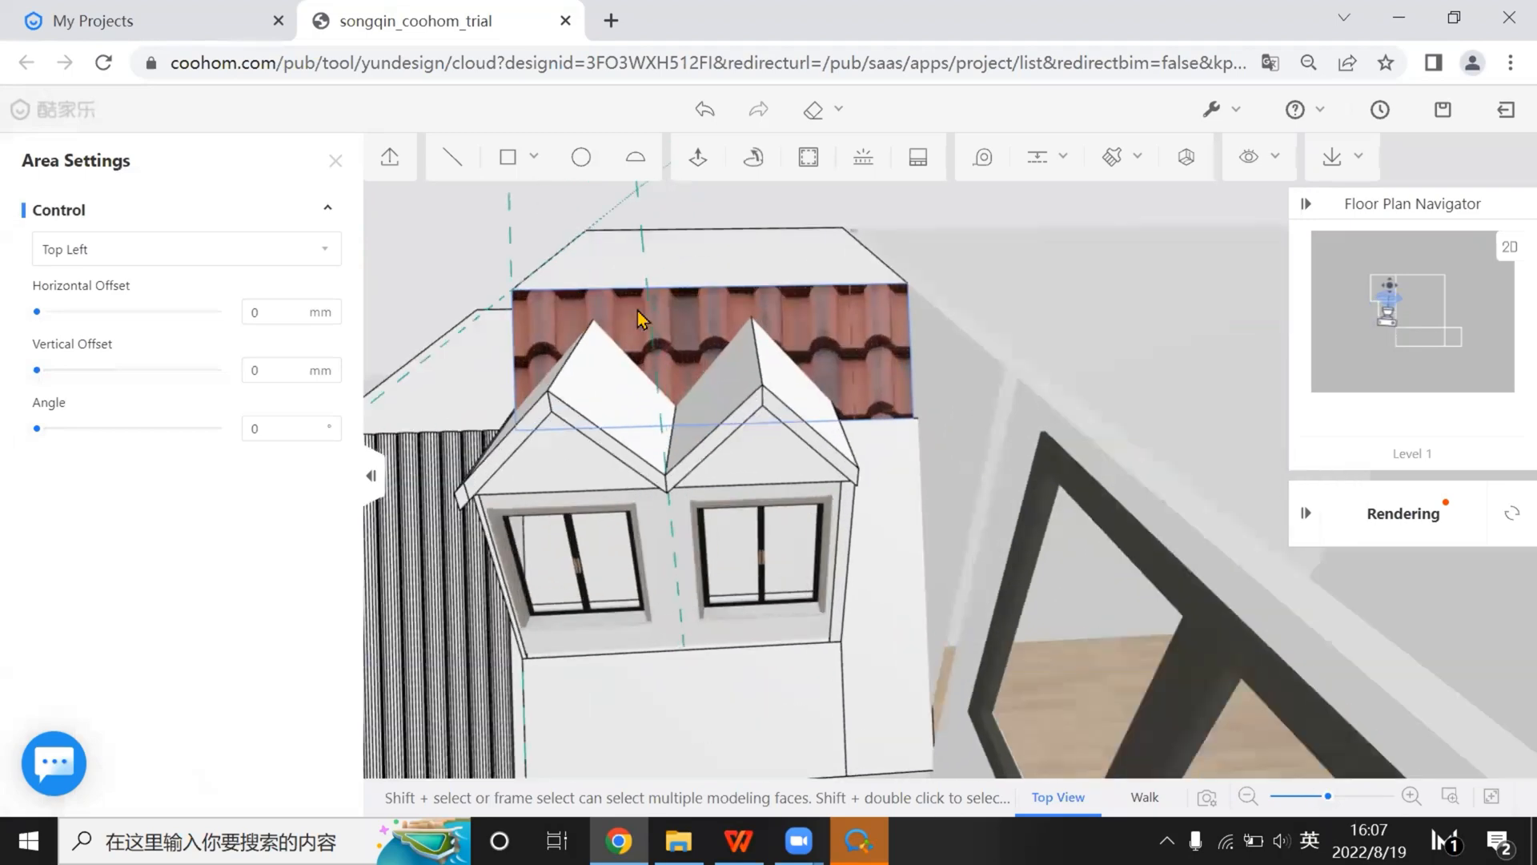
pyautogui.scroll(1, 643, 320)
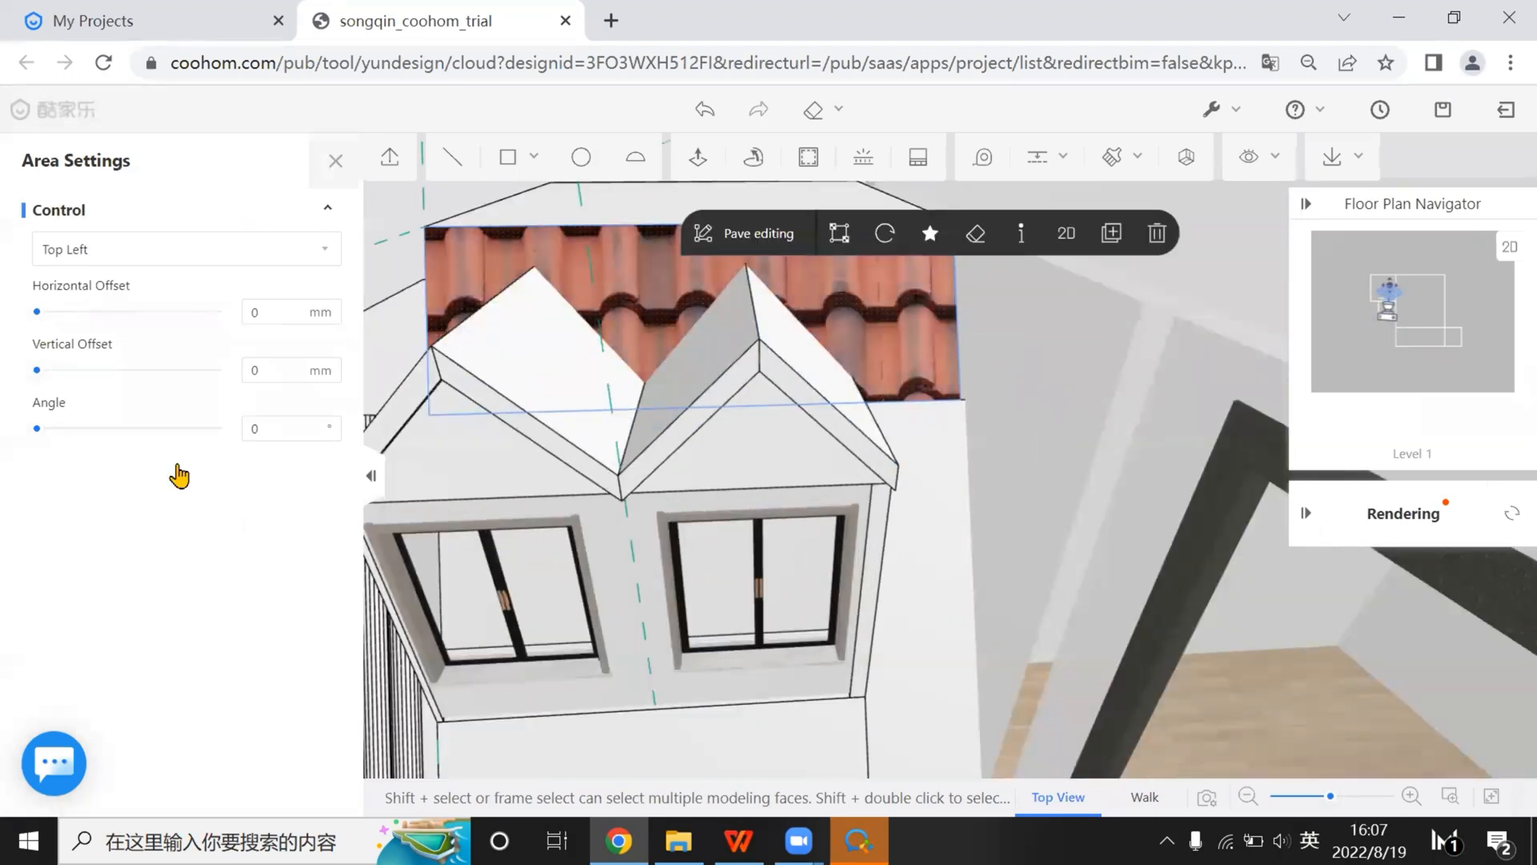
# Apply the orange-brown half-round clay tile texture to the sloped roof face behind the dormer gables
pyautogui.click(886, 290)
pyautogui.scroll(-1, 200, 537)
pyautogui.click(651, 314)
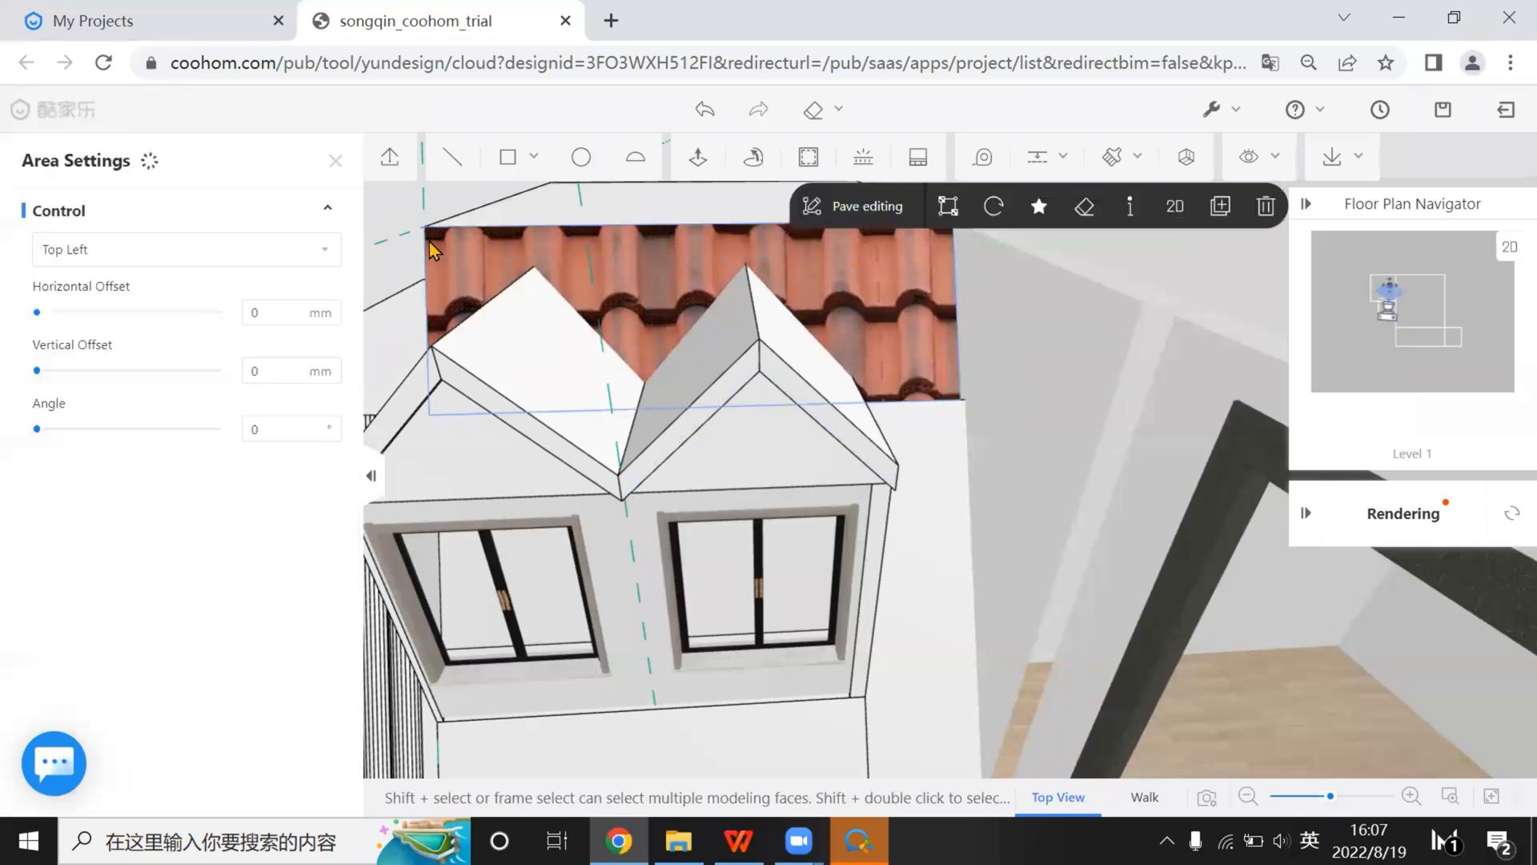
pyautogui.click(1089, 252)
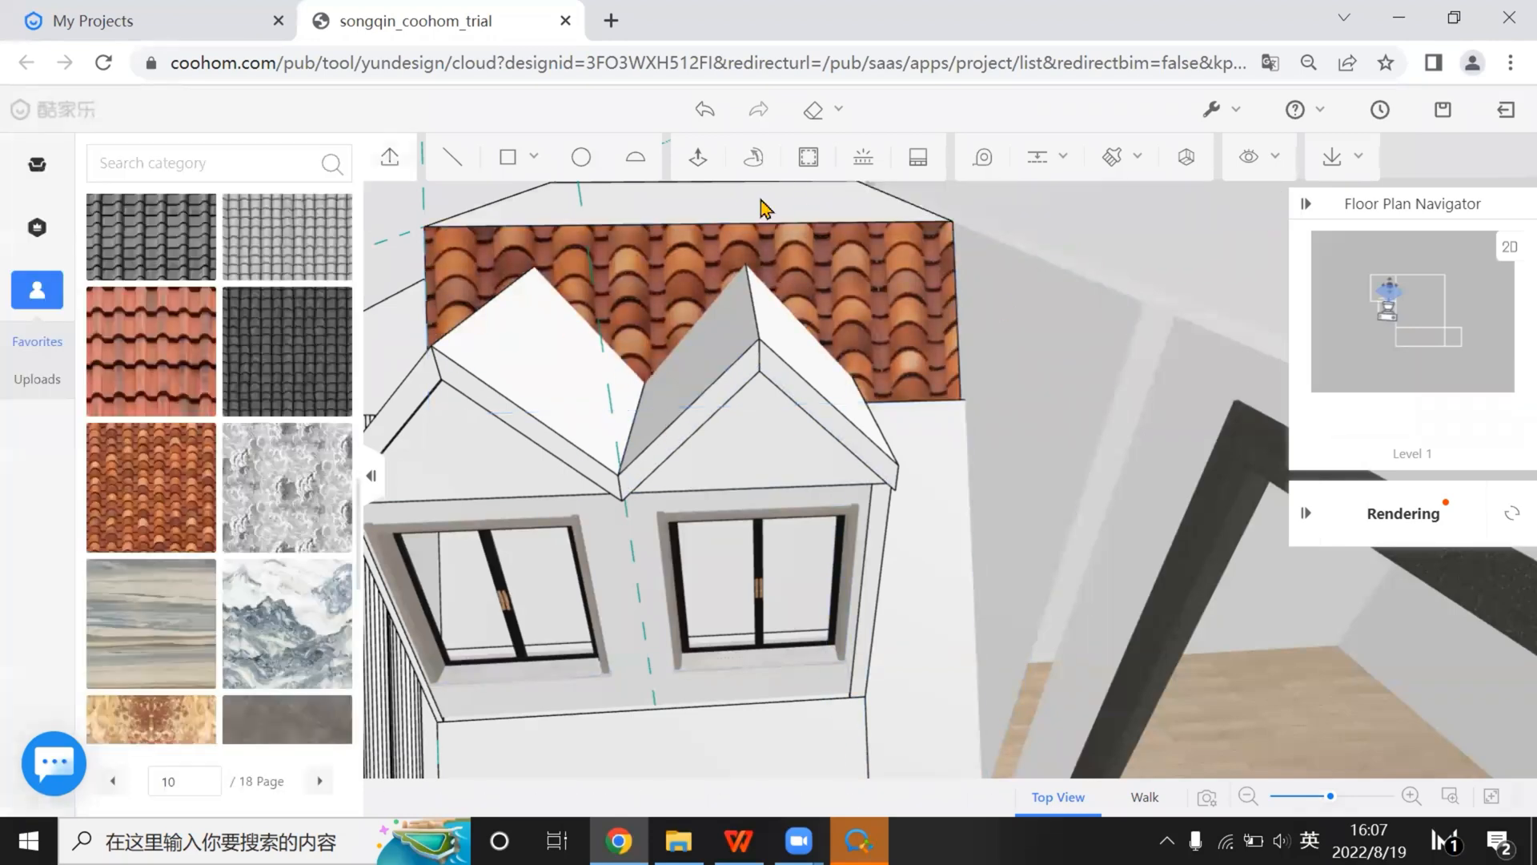
# Try the multicolored brown, gray and dark gray roof-tile textures on the sloped roof face behind the dormer gables
pyautogui.press('i')
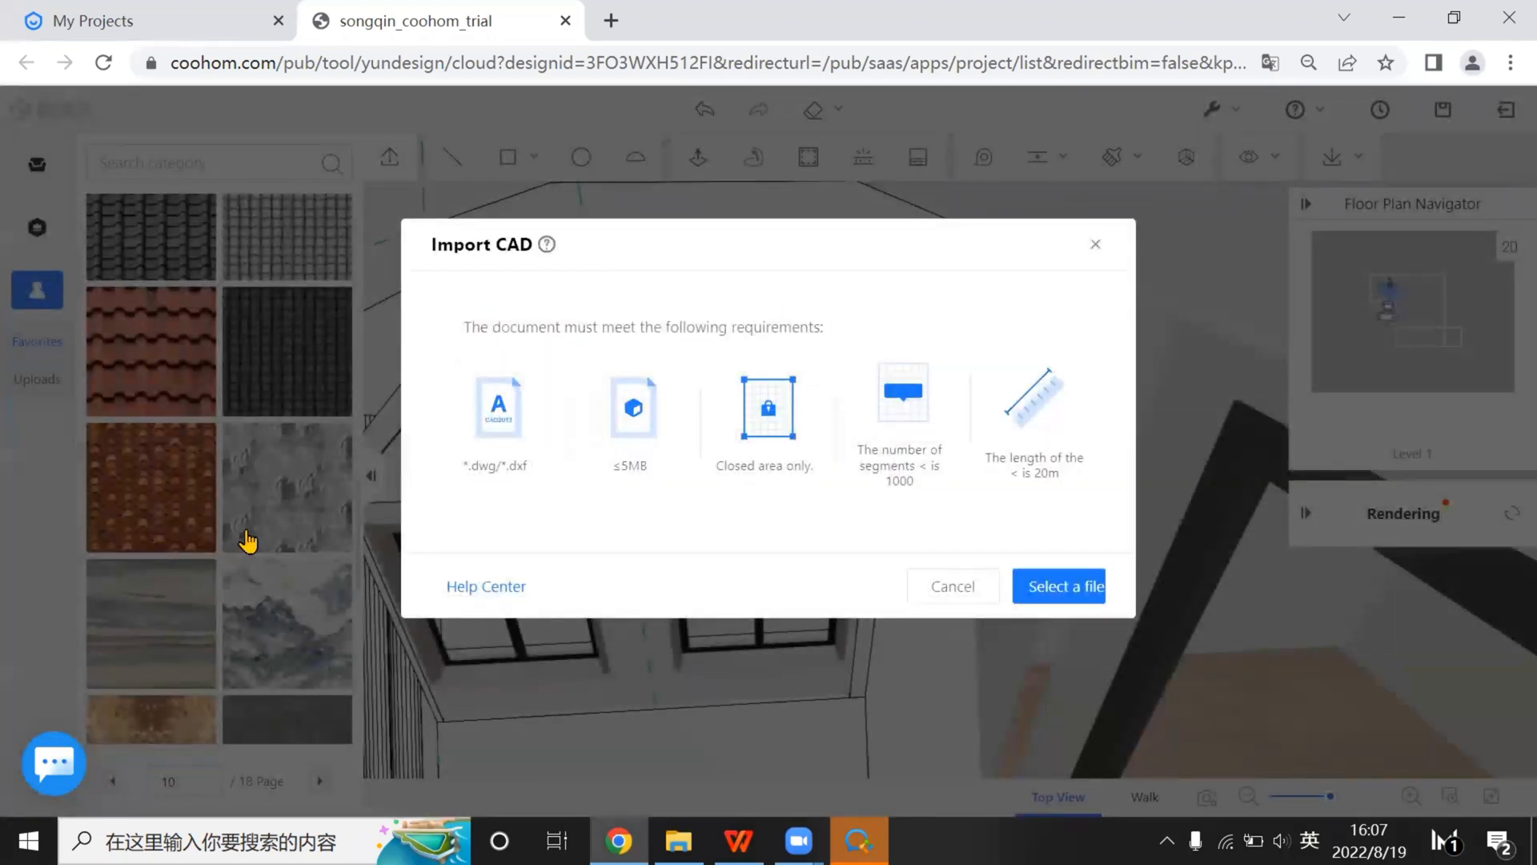
pyautogui.press('Escape')
pyautogui.scroll(-5, 179, 525)
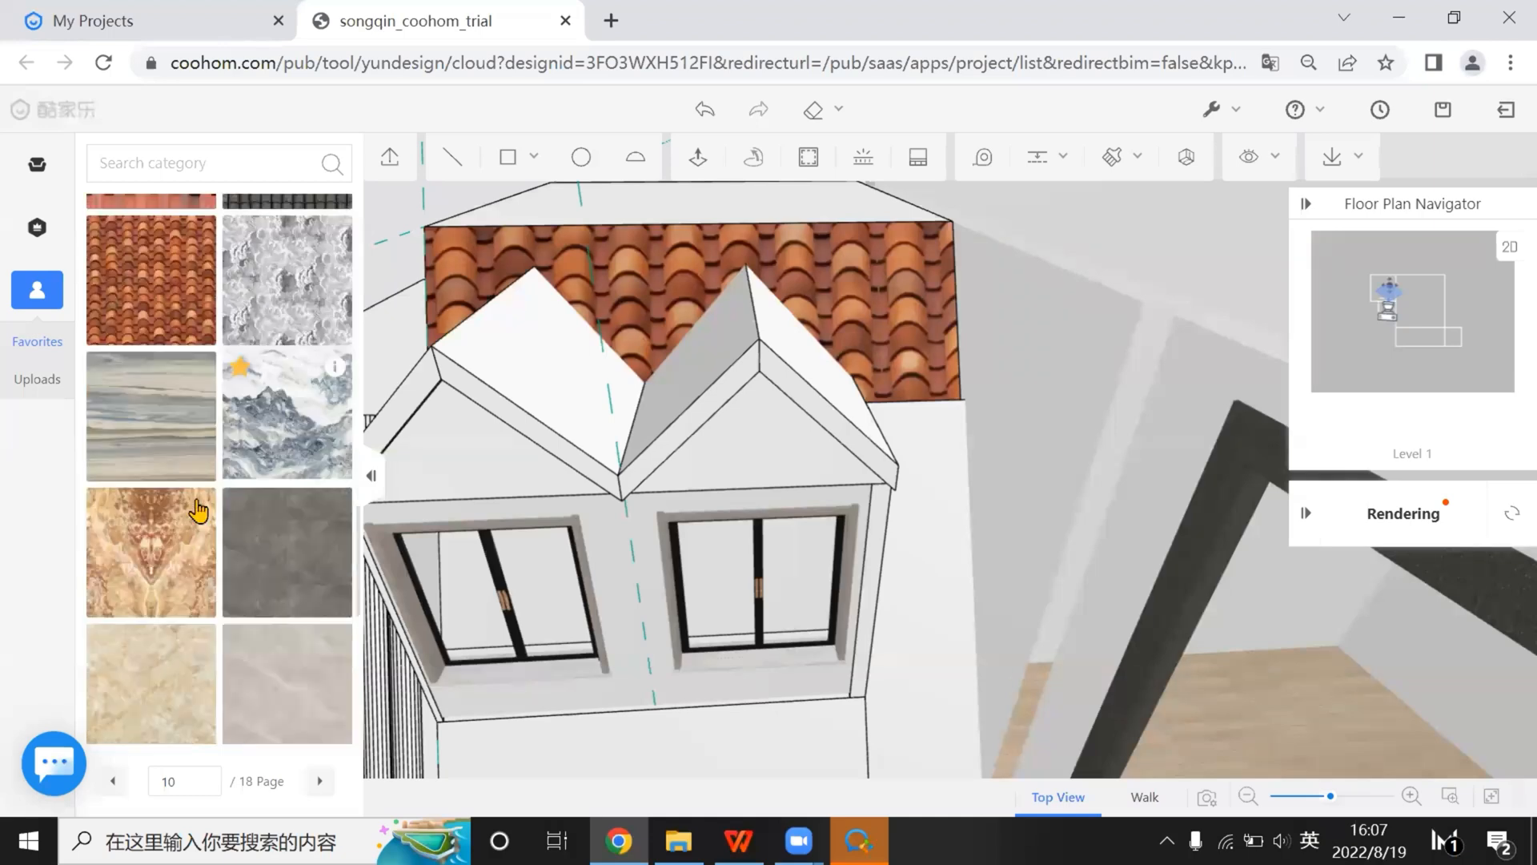
pyautogui.scroll(8, 193, 512)
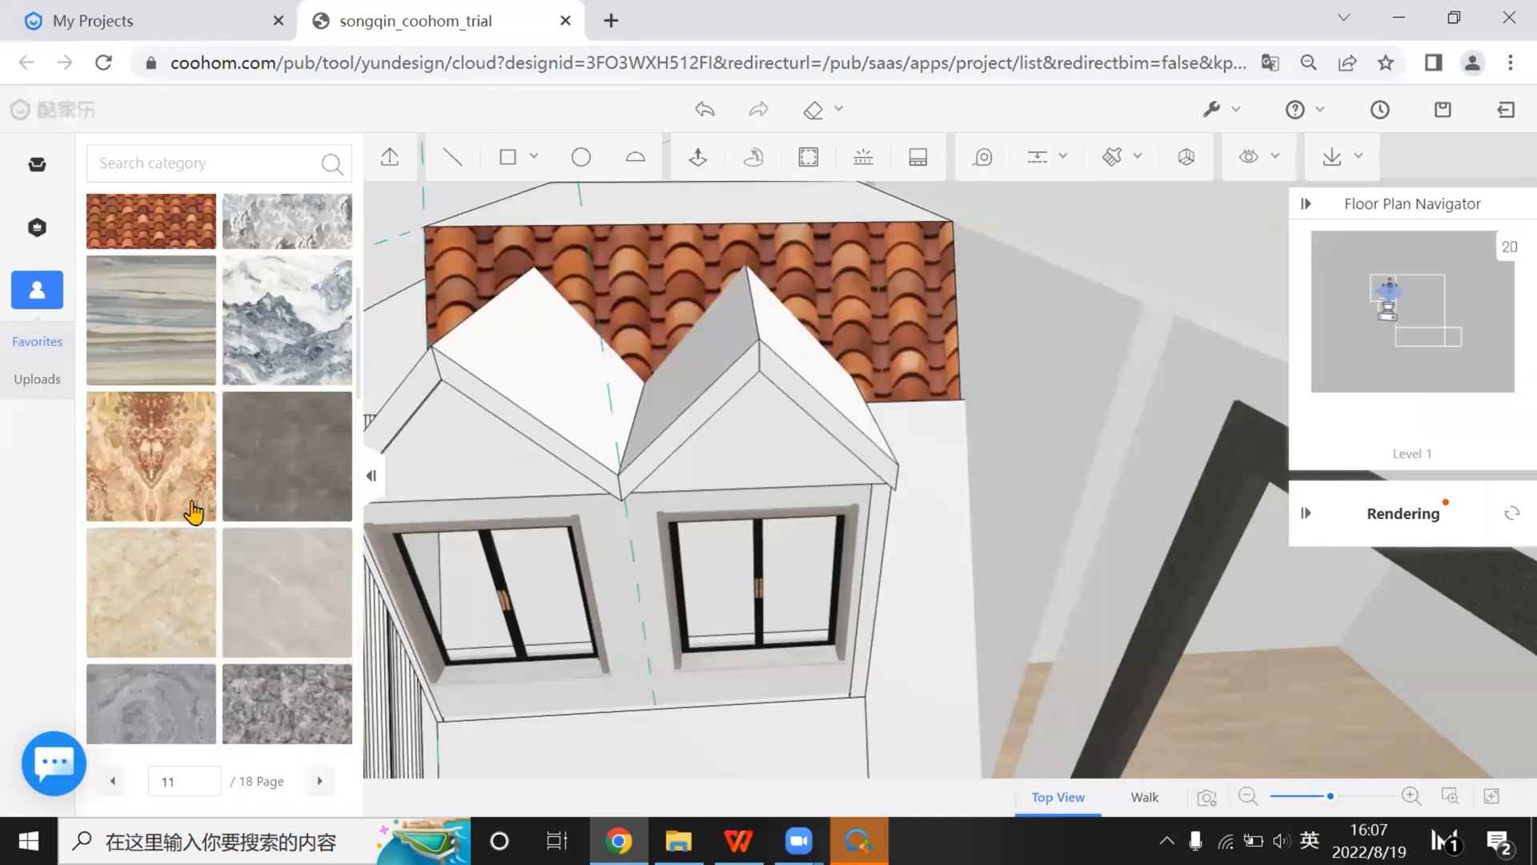
pyautogui.scroll(3, 305, 553)
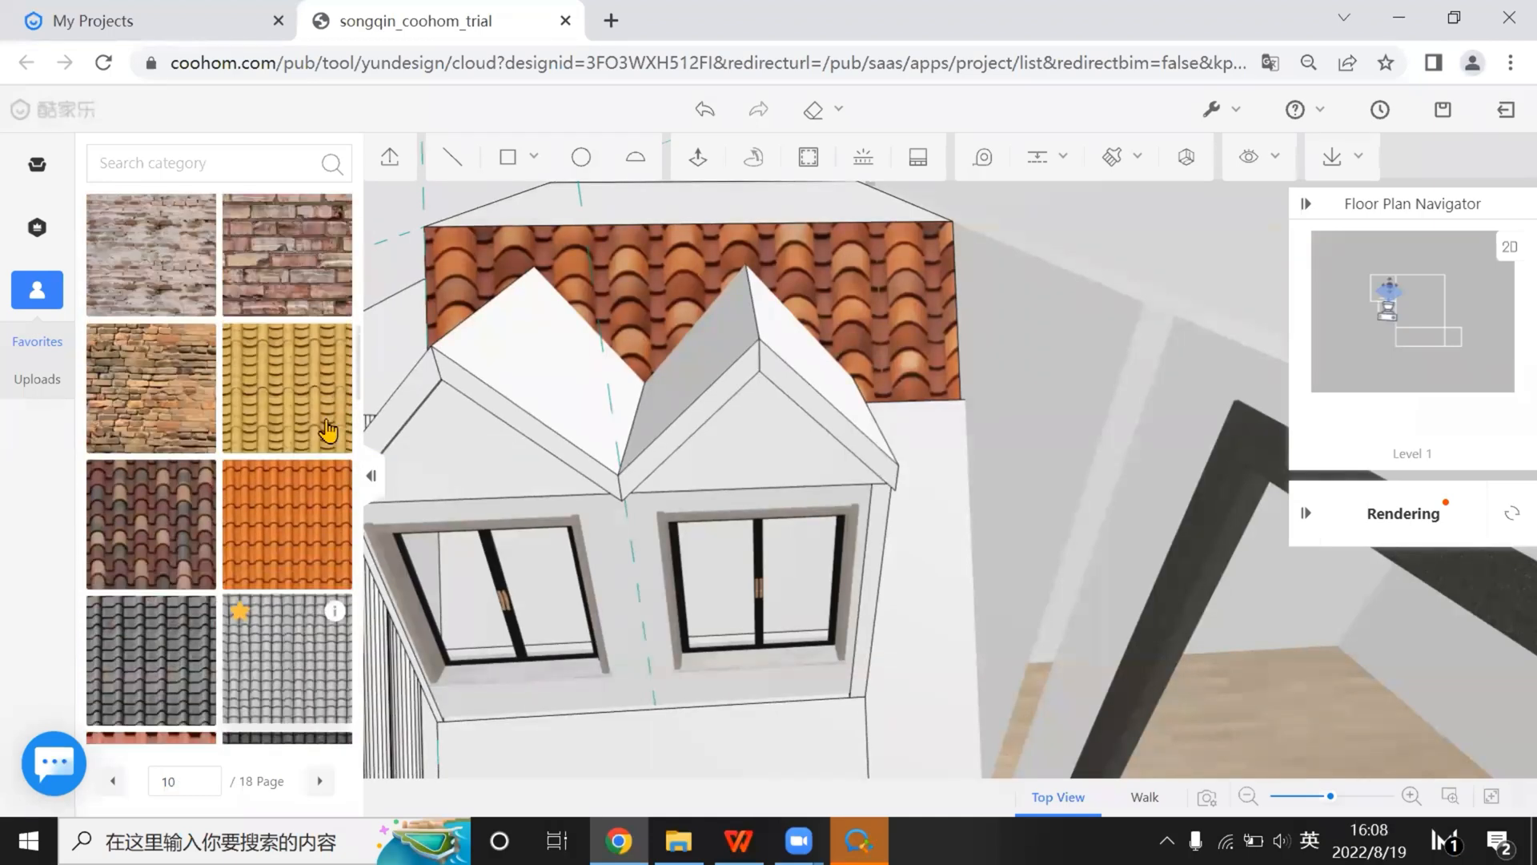
pyautogui.scroll(-3, 193, 425)
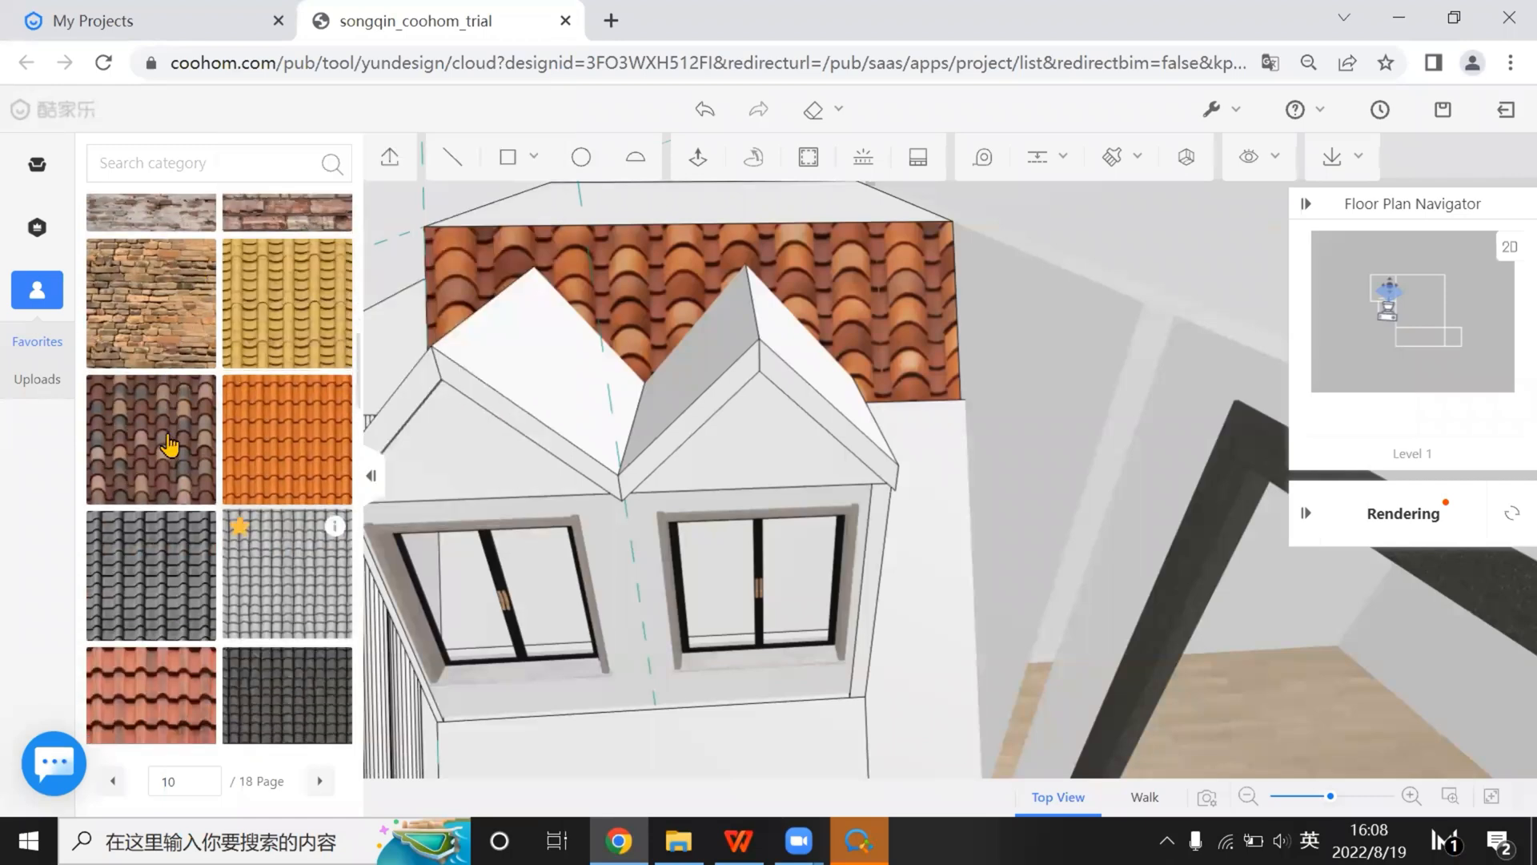
pyautogui.click(824, 272)
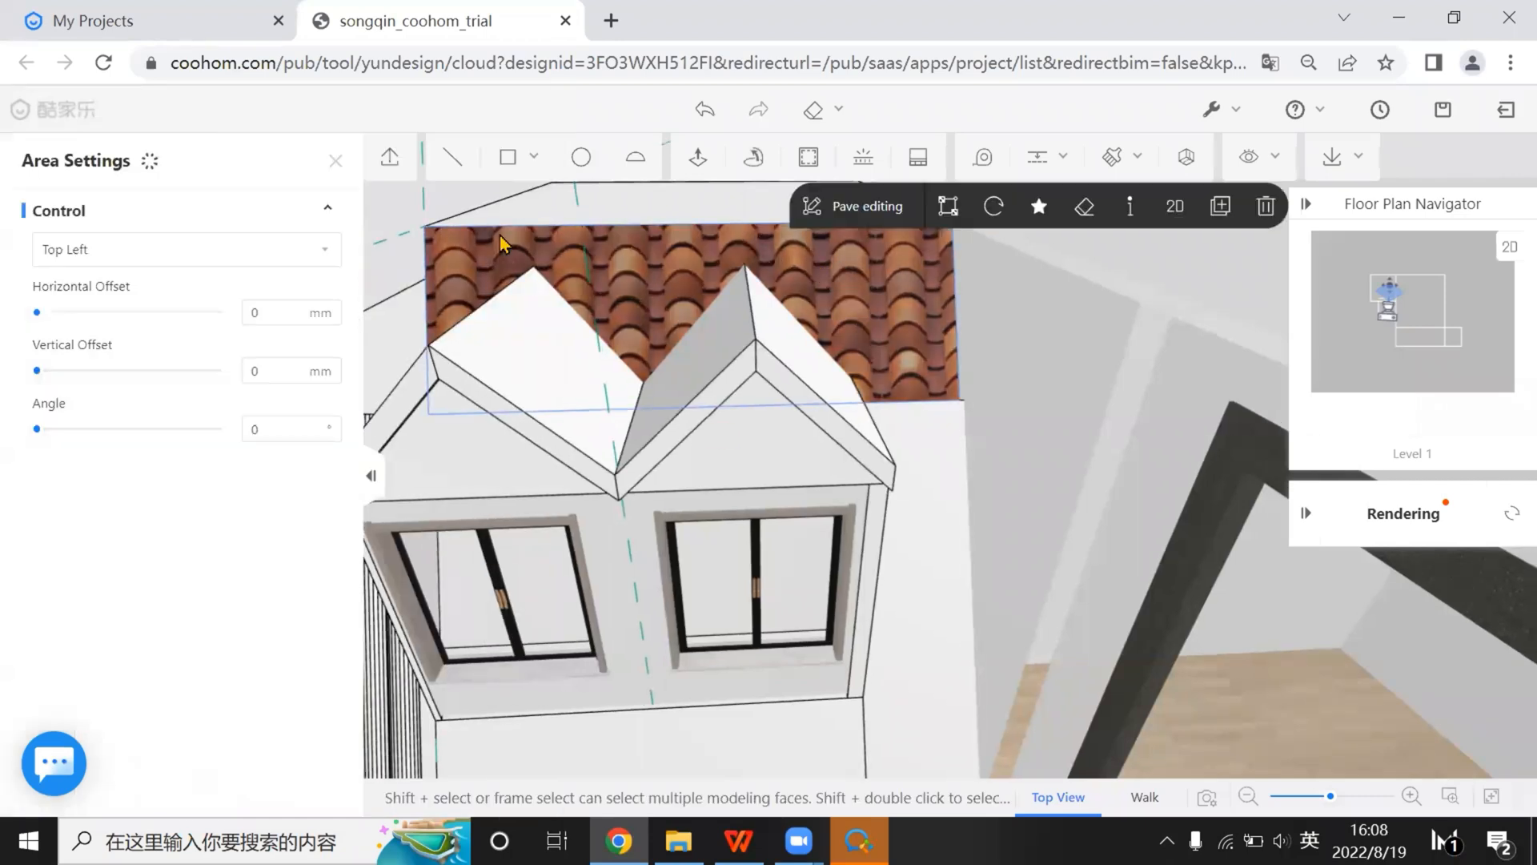
pyautogui.press('Escape')
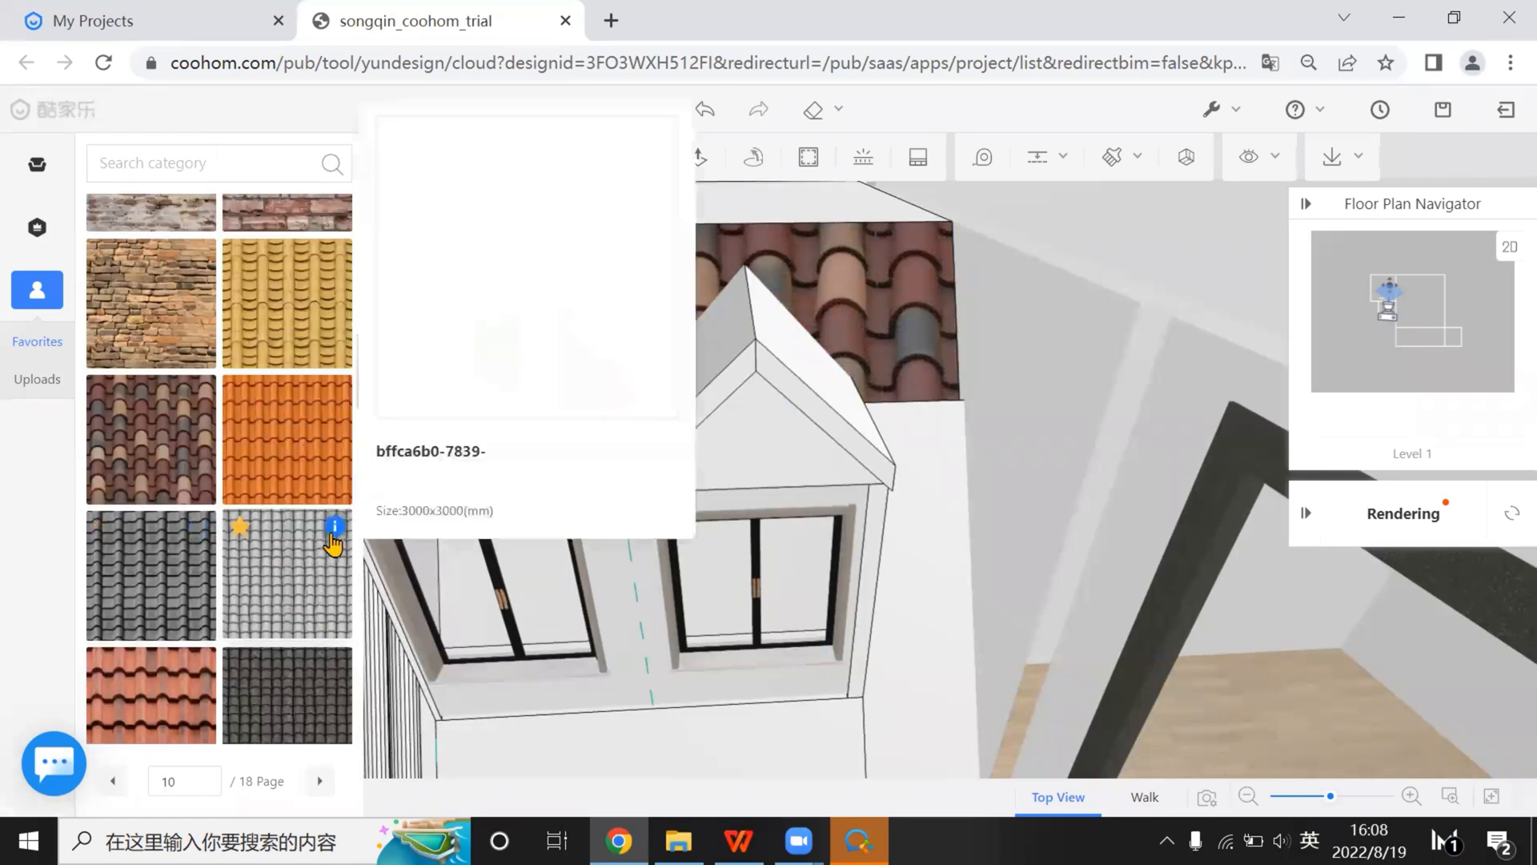
pyautogui.click(869, 309)
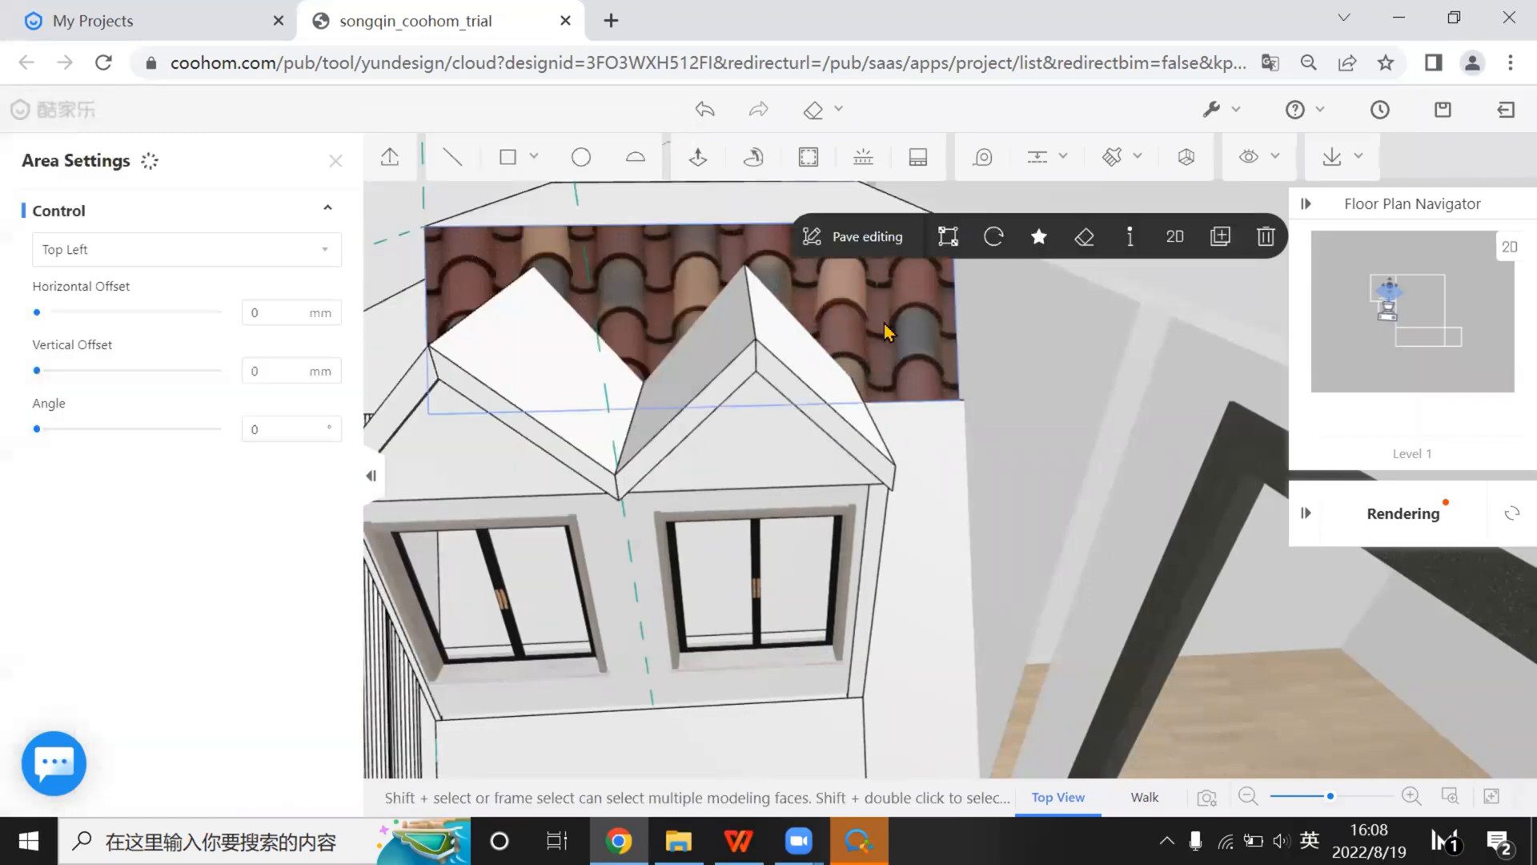
pyautogui.press('Escape')
pyautogui.scroll(-3, 292, 517)
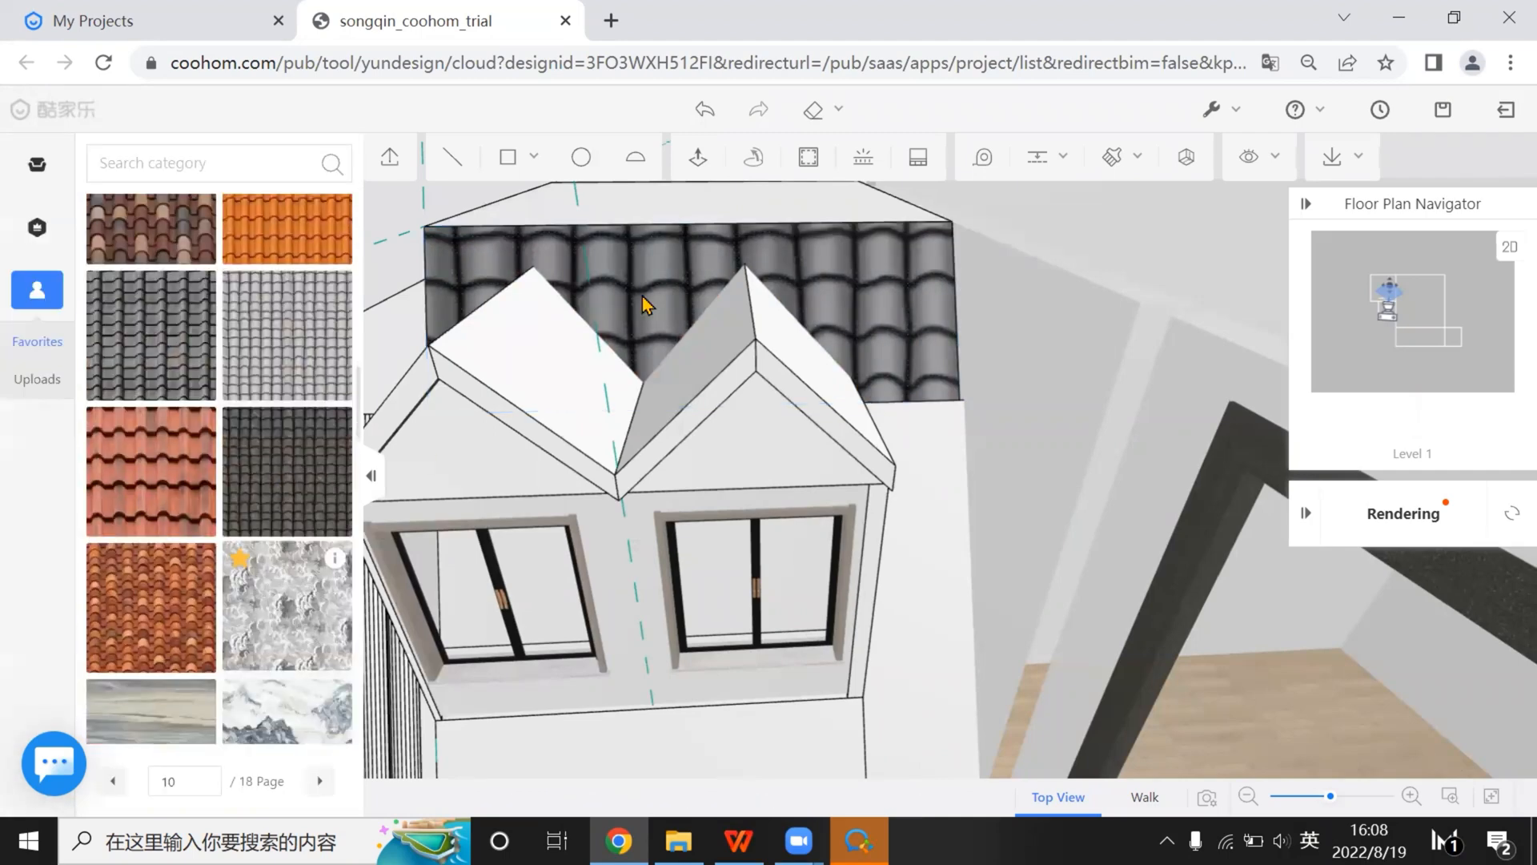
pyautogui.click(664, 282)
pyautogui.click(336, 161)
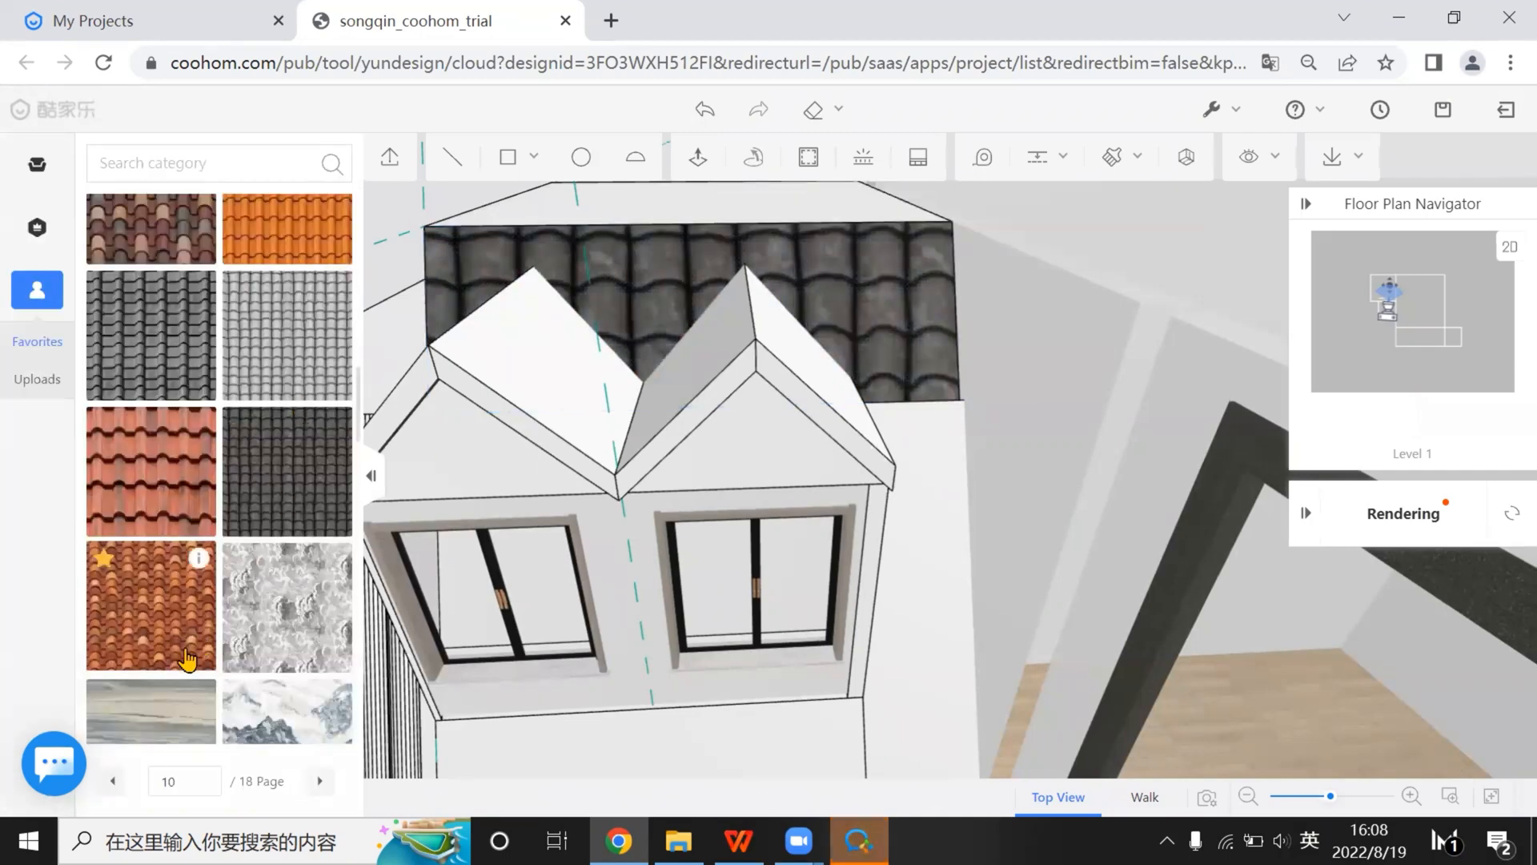
# Reapply the orange-brown clay tile texture behind the dormer gables and copy it to the roof faces beside and below the dormer windows
pyautogui.click(694, 274)
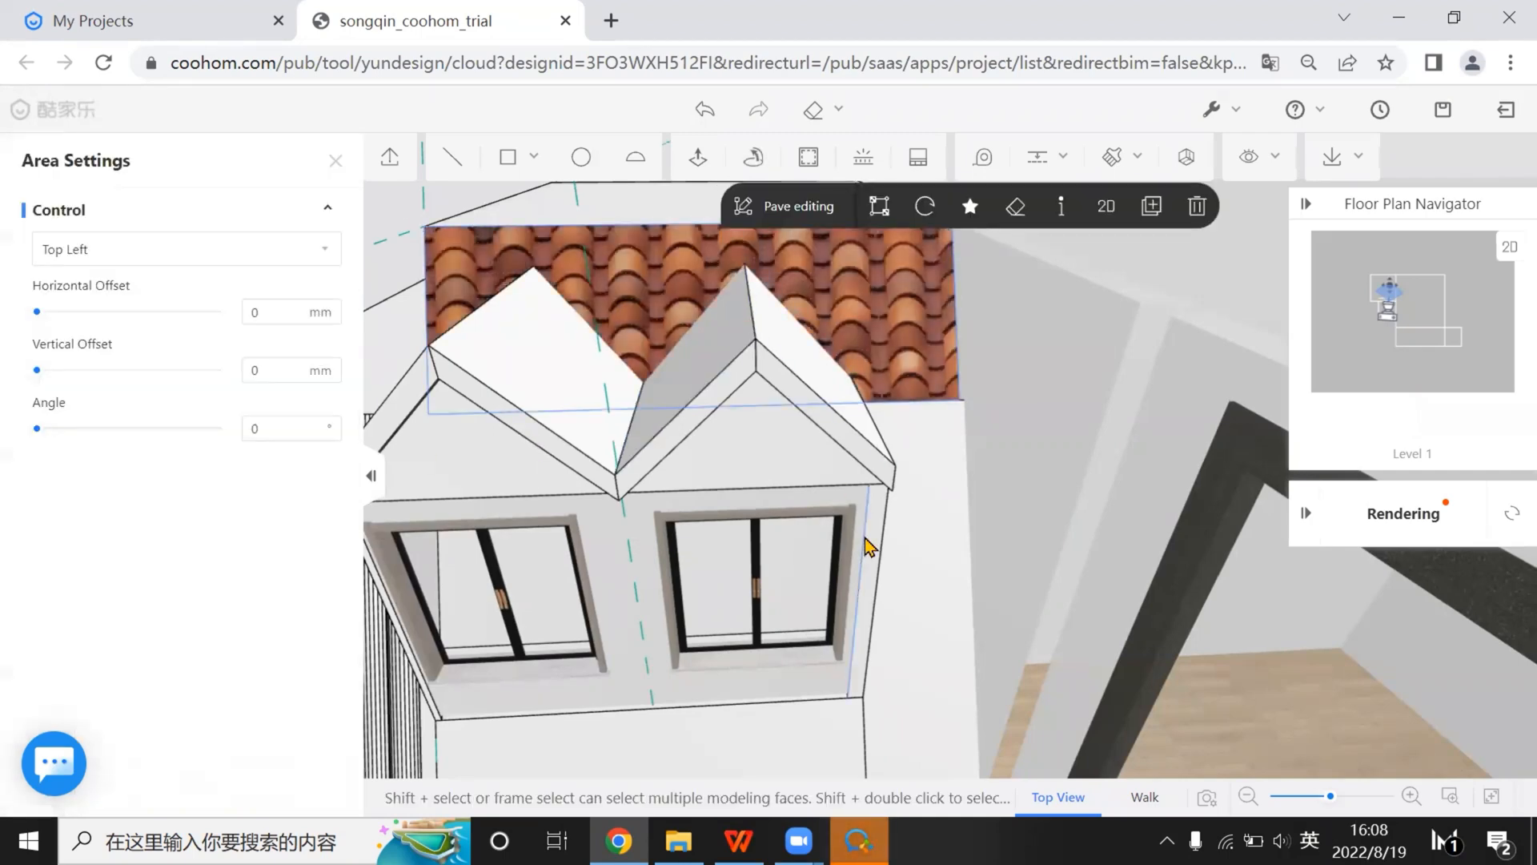
pyautogui.scroll(-2, 657, 462)
pyautogui.click(1114, 160)
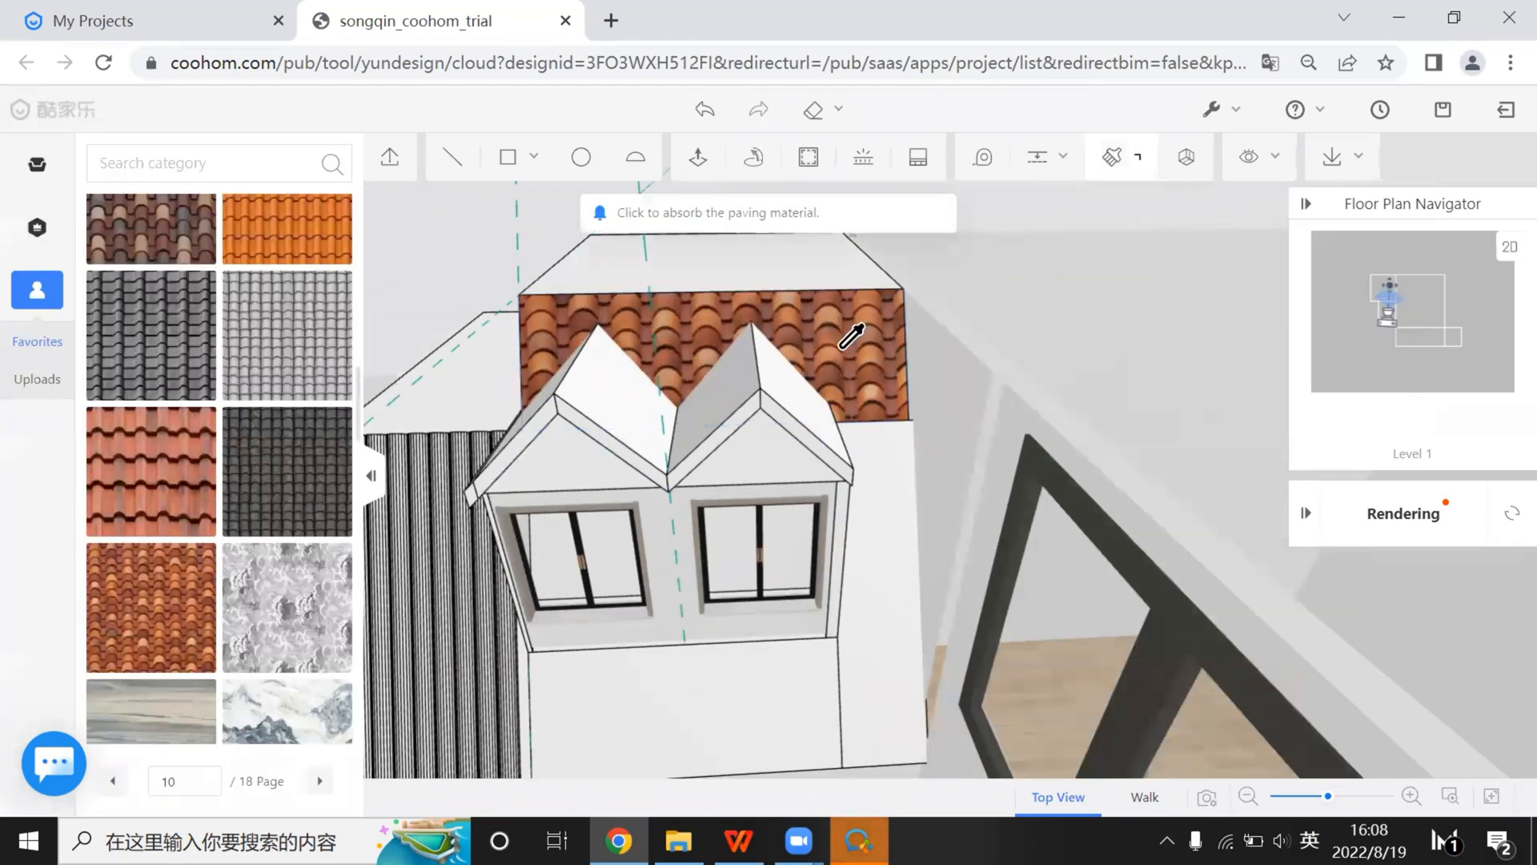
pyautogui.click(850, 339)
pyautogui.click(897, 459)
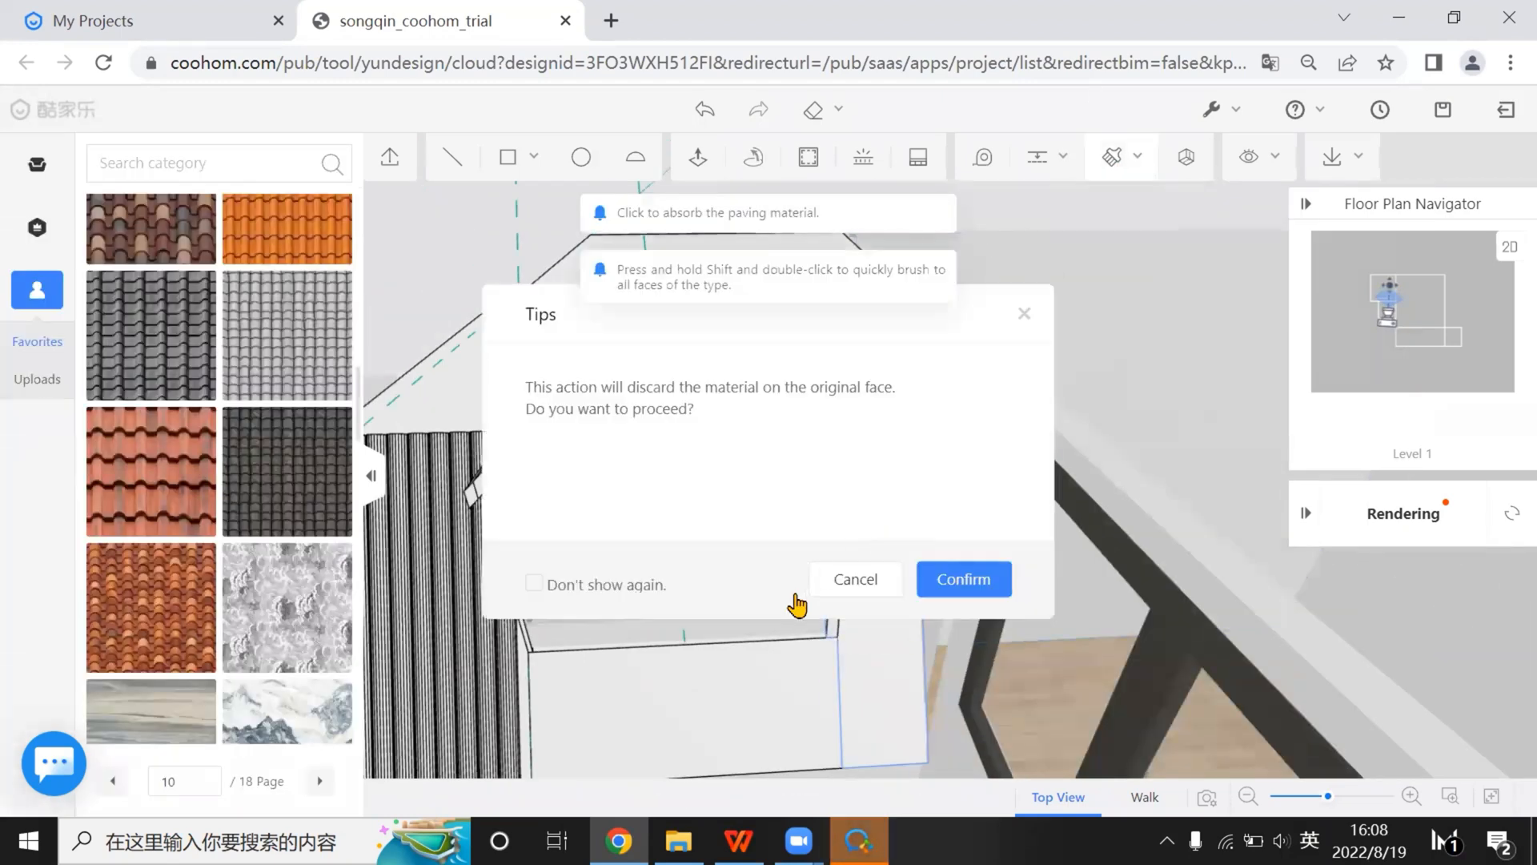
pyautogui.click(615, 593)
pyautogui.click(933, 580)
pyautogui.click(761, 686)
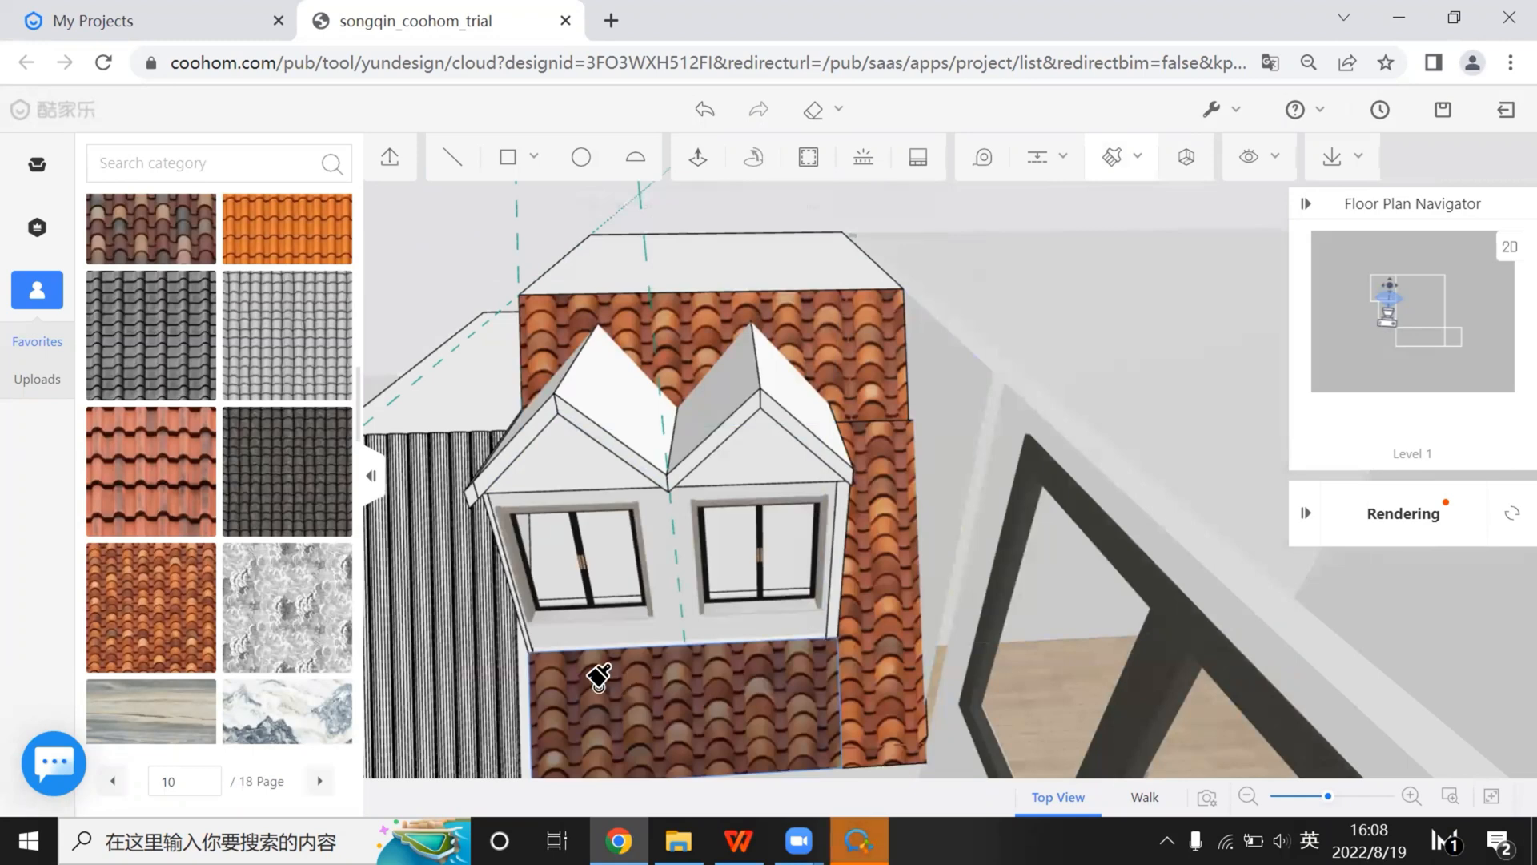
pyautogui.scroll(-1, 599, 677)
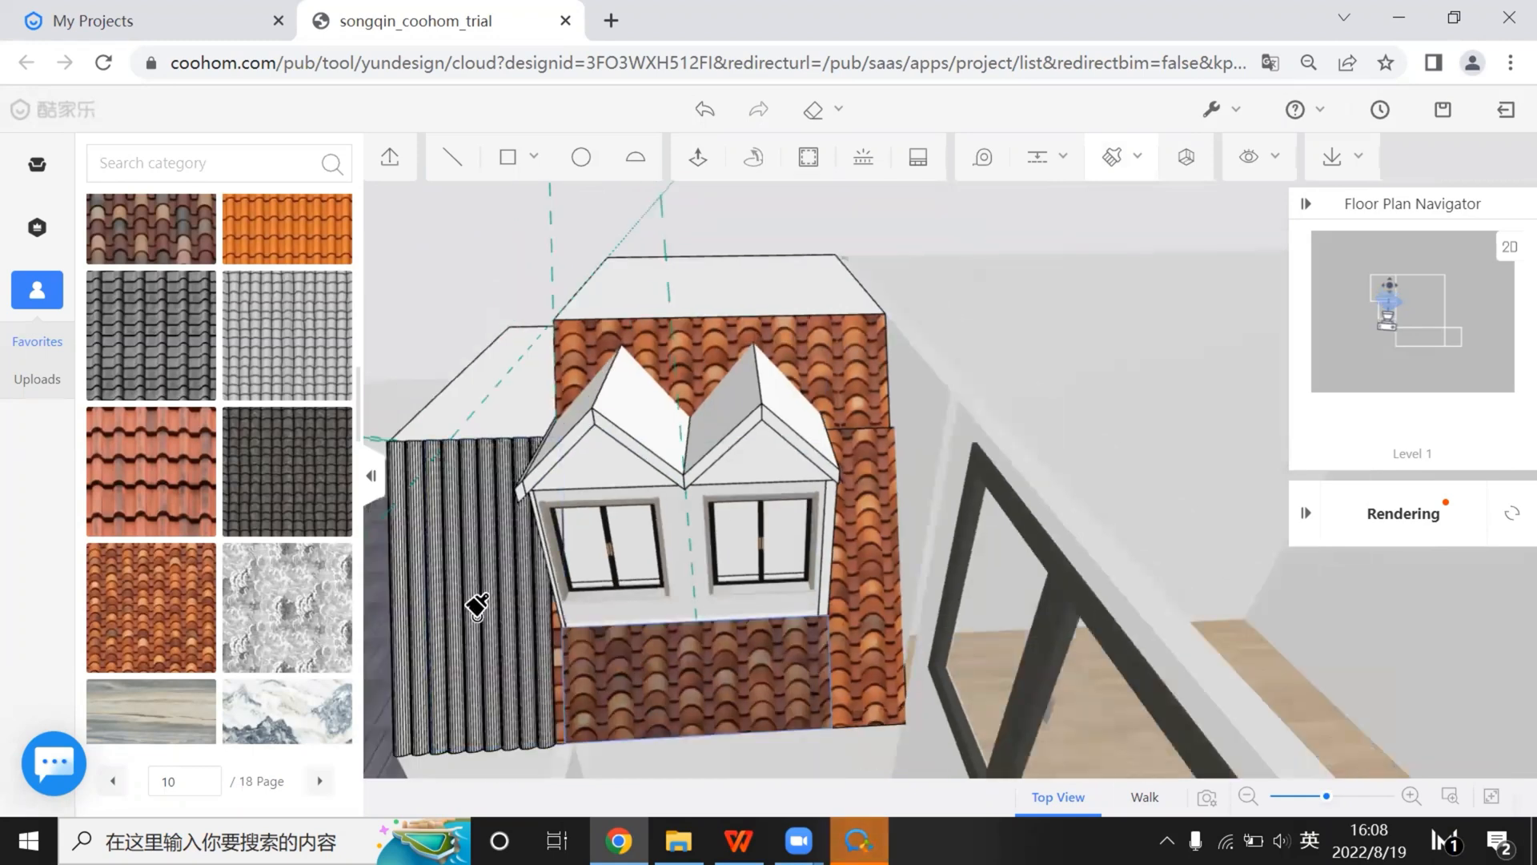
pyautogui.moveTo(473, 604); pyautogui.dragTo(920, 357)
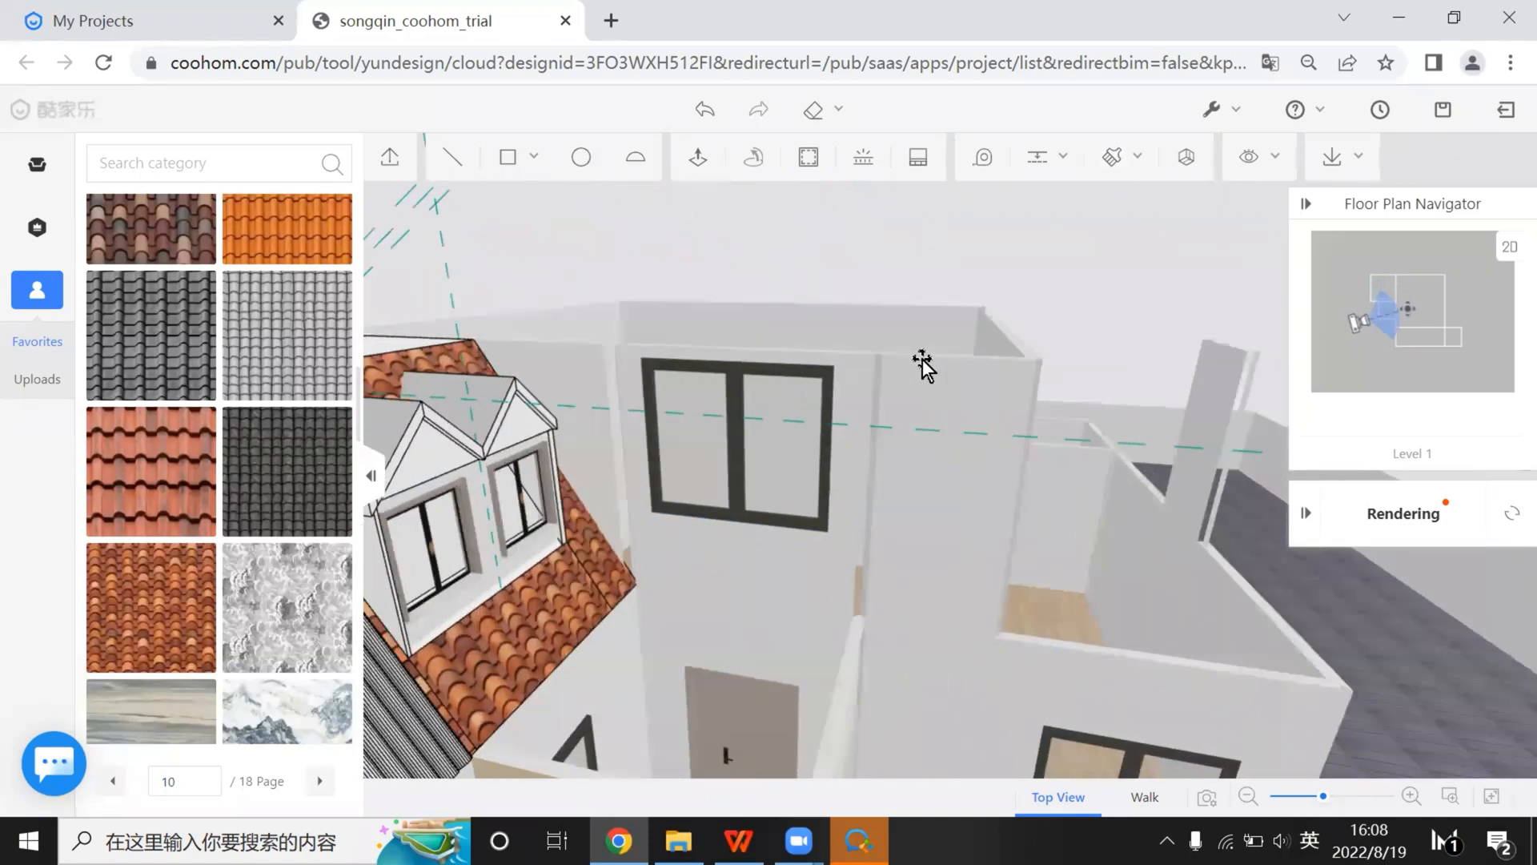
# Exit the modeling tool and filter the public library's construction windows by Round shape
pyautogui.hotkey('alt', 'Tab')
pyautogui.click(1506, 110)
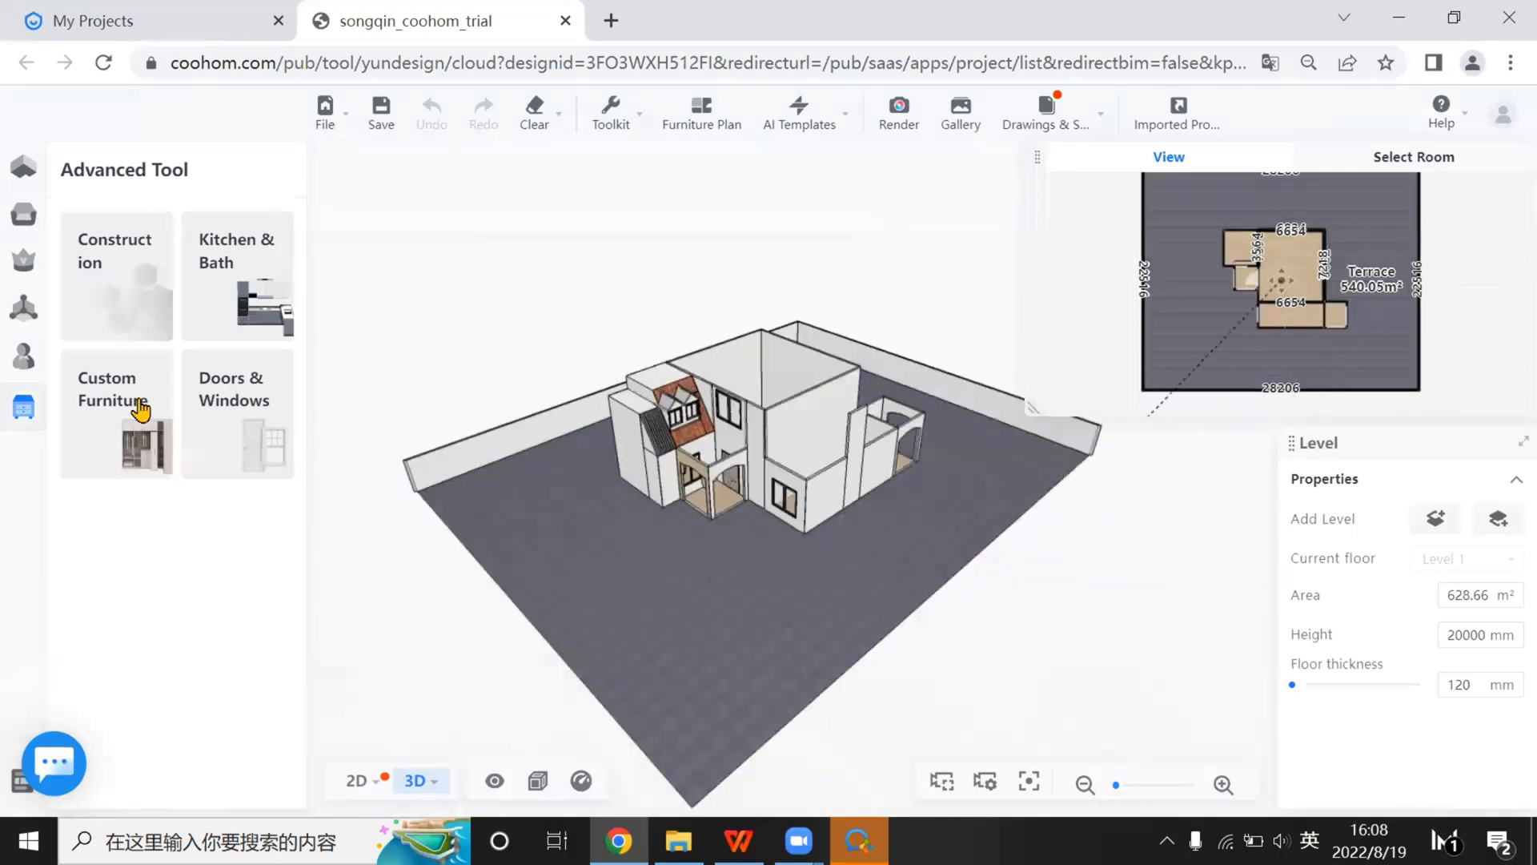
pyautogui.click(23, 214)
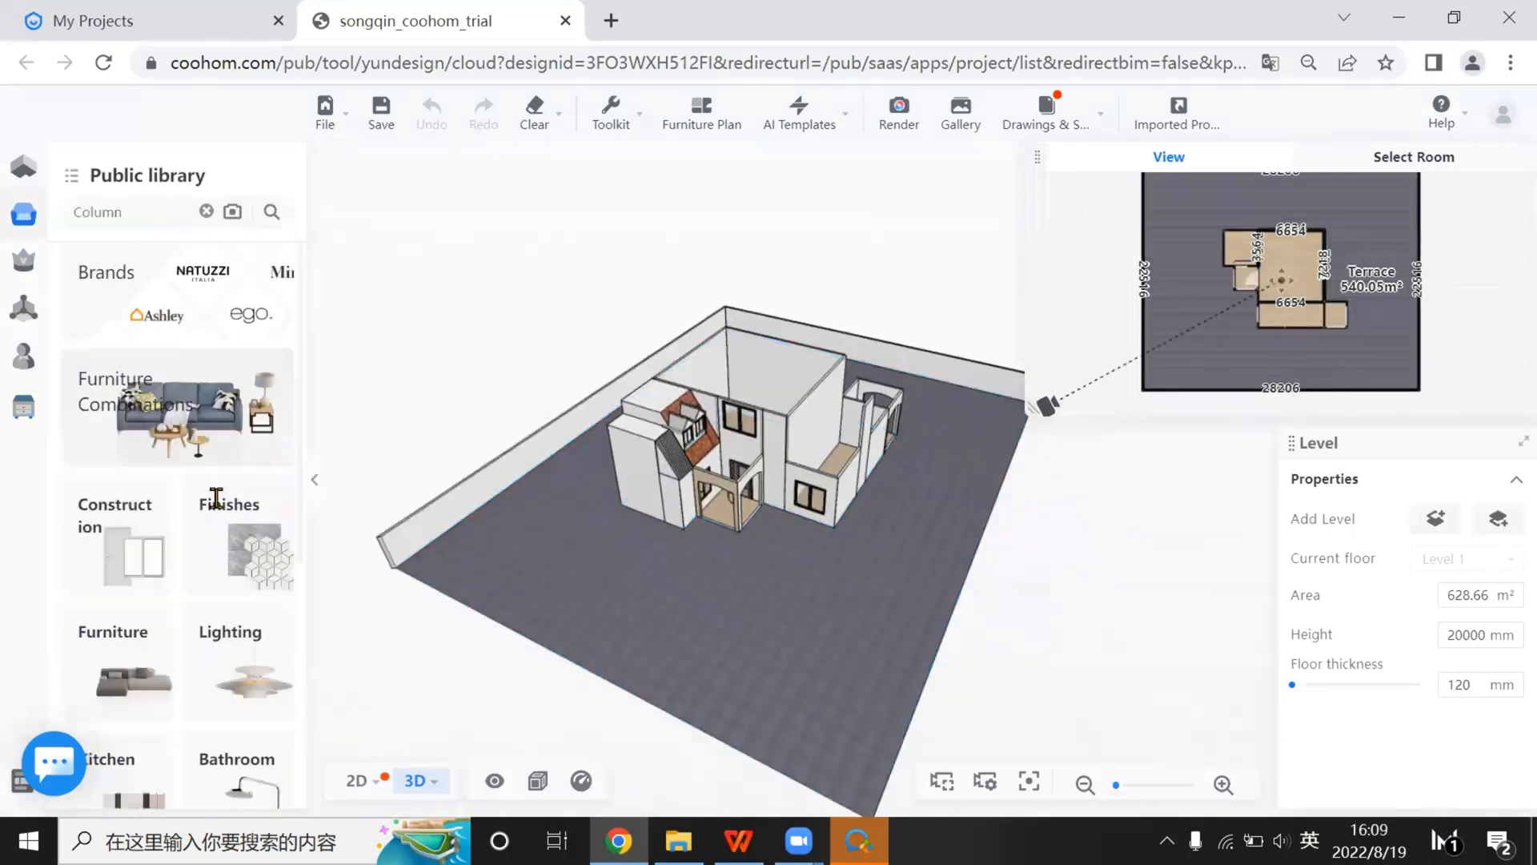
pyautogui.click(142, 525)
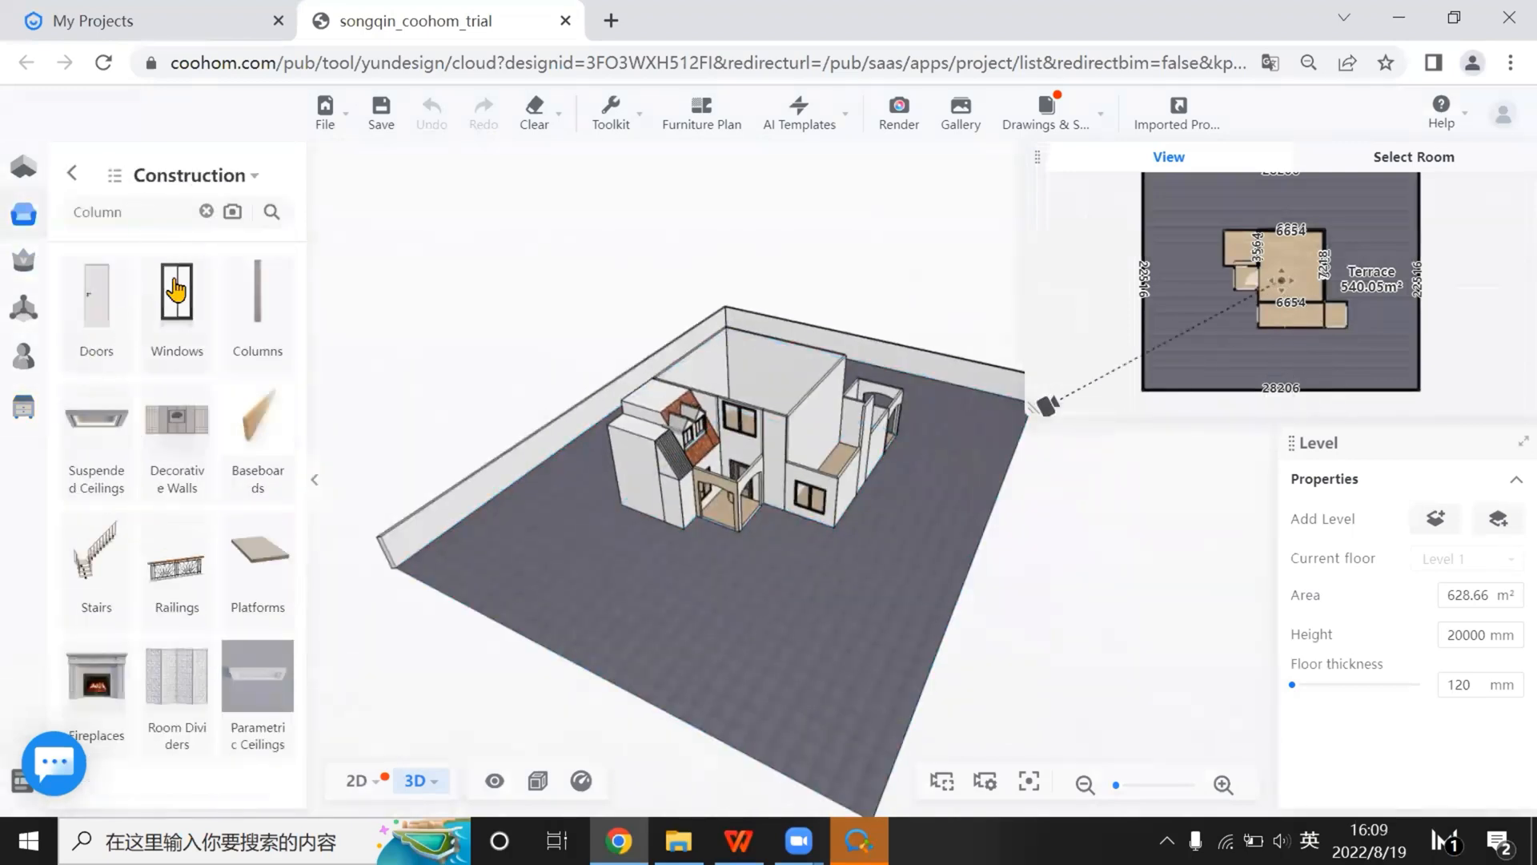
pyautogui.click(177, 290)
pyautogui.click(276, 304)
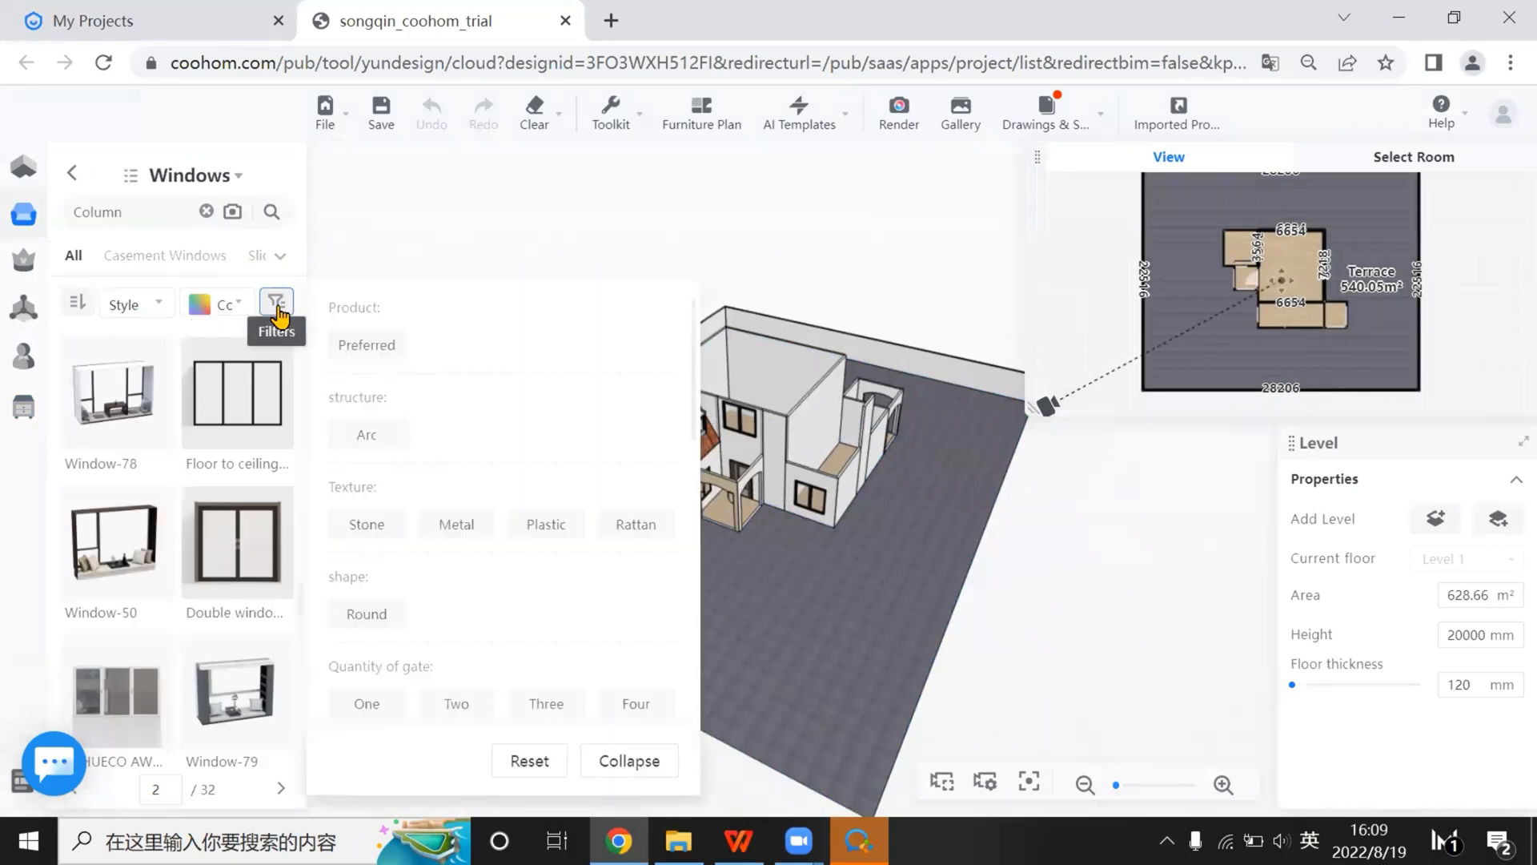
pyautogui.click(375, 615)
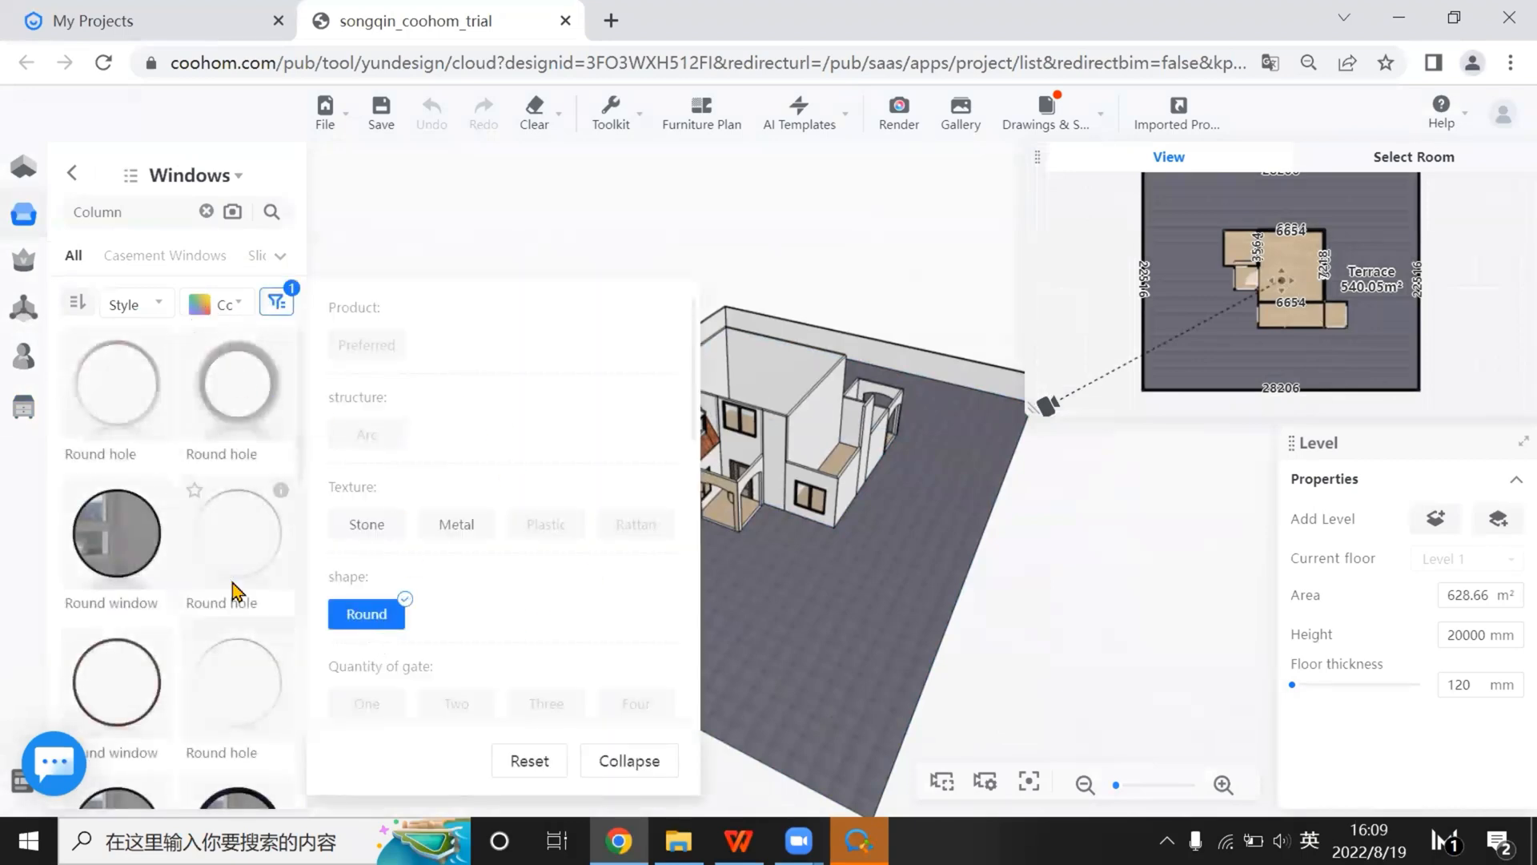
pyautogui.scroll(-3, 241, 584)
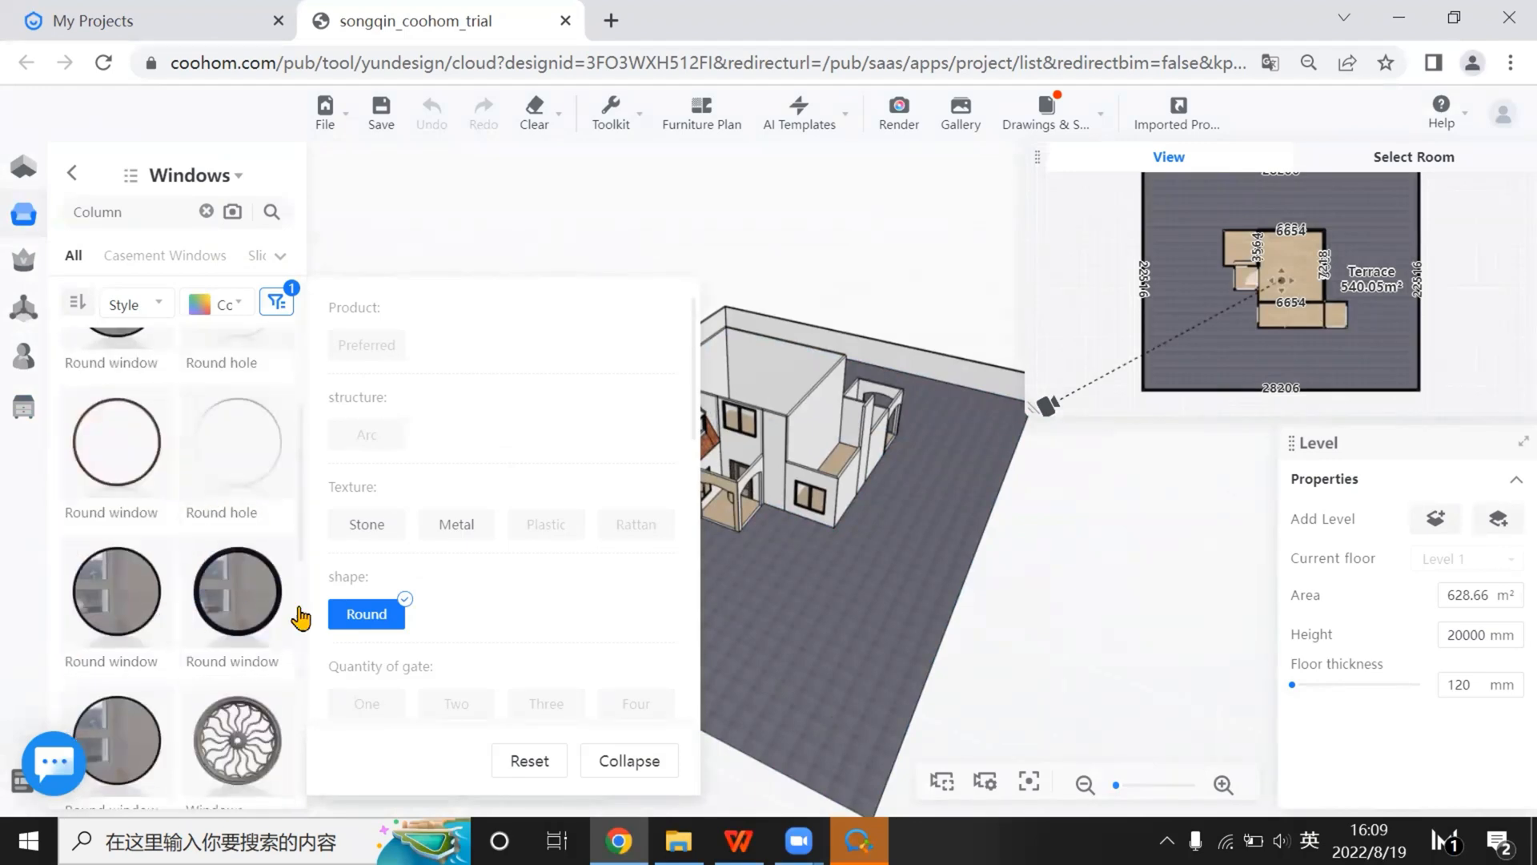
pyautogui.scroll(-1, 300, 619)
# Raise the doorway wall of the 5.29 m² room to a height of 7000 mm after trying 6500 mm
pyautogui.moveTo(819, 538); pyautogui.dragTo(924, 616, button='right')
pyautogui.scroll(3, 921, 517)
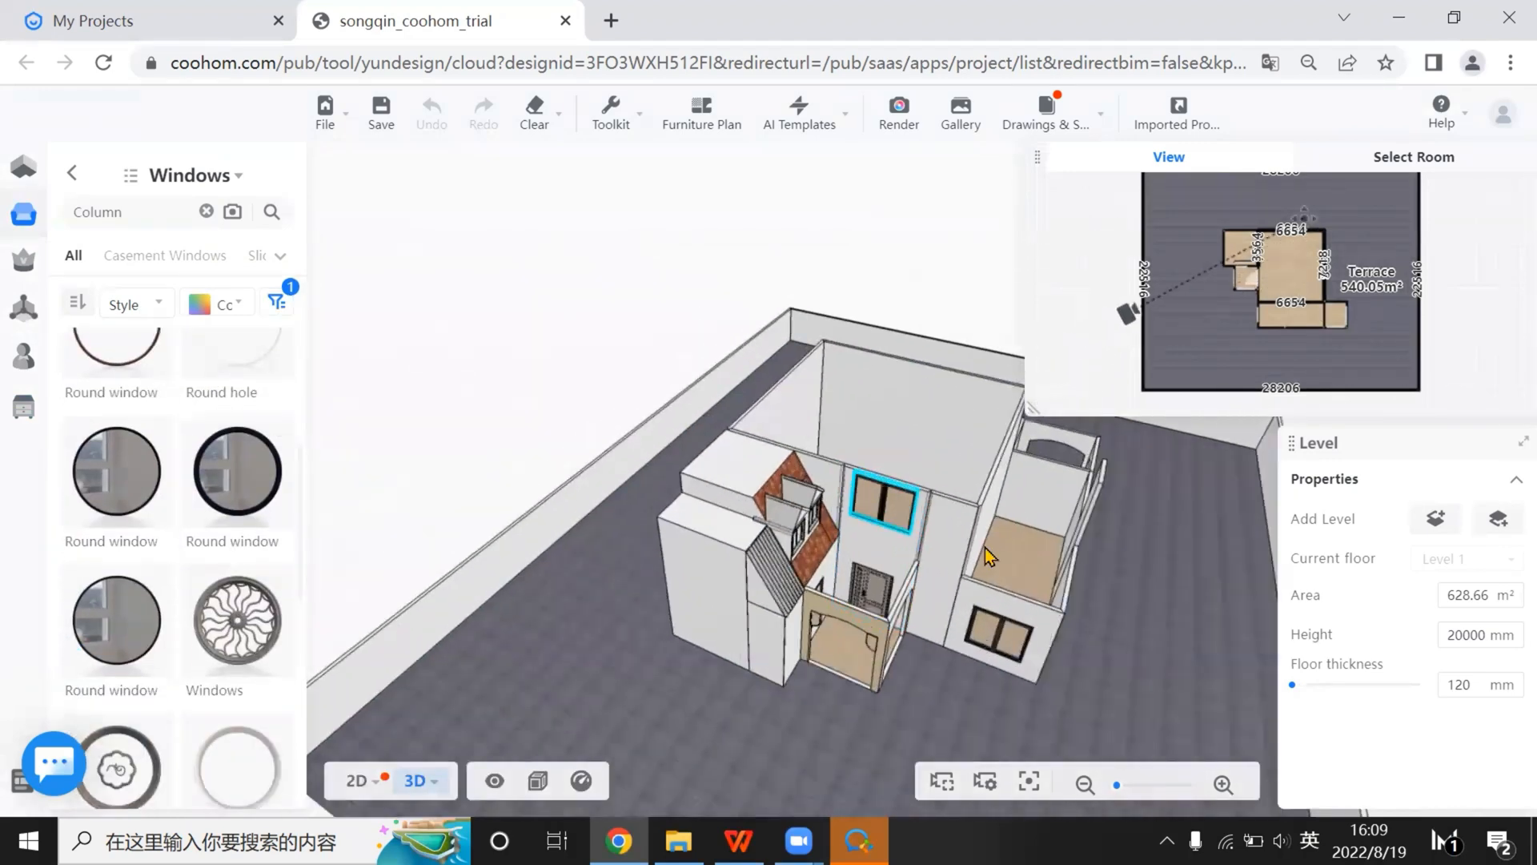
pyautogui.scroll(5, 1001, 552)
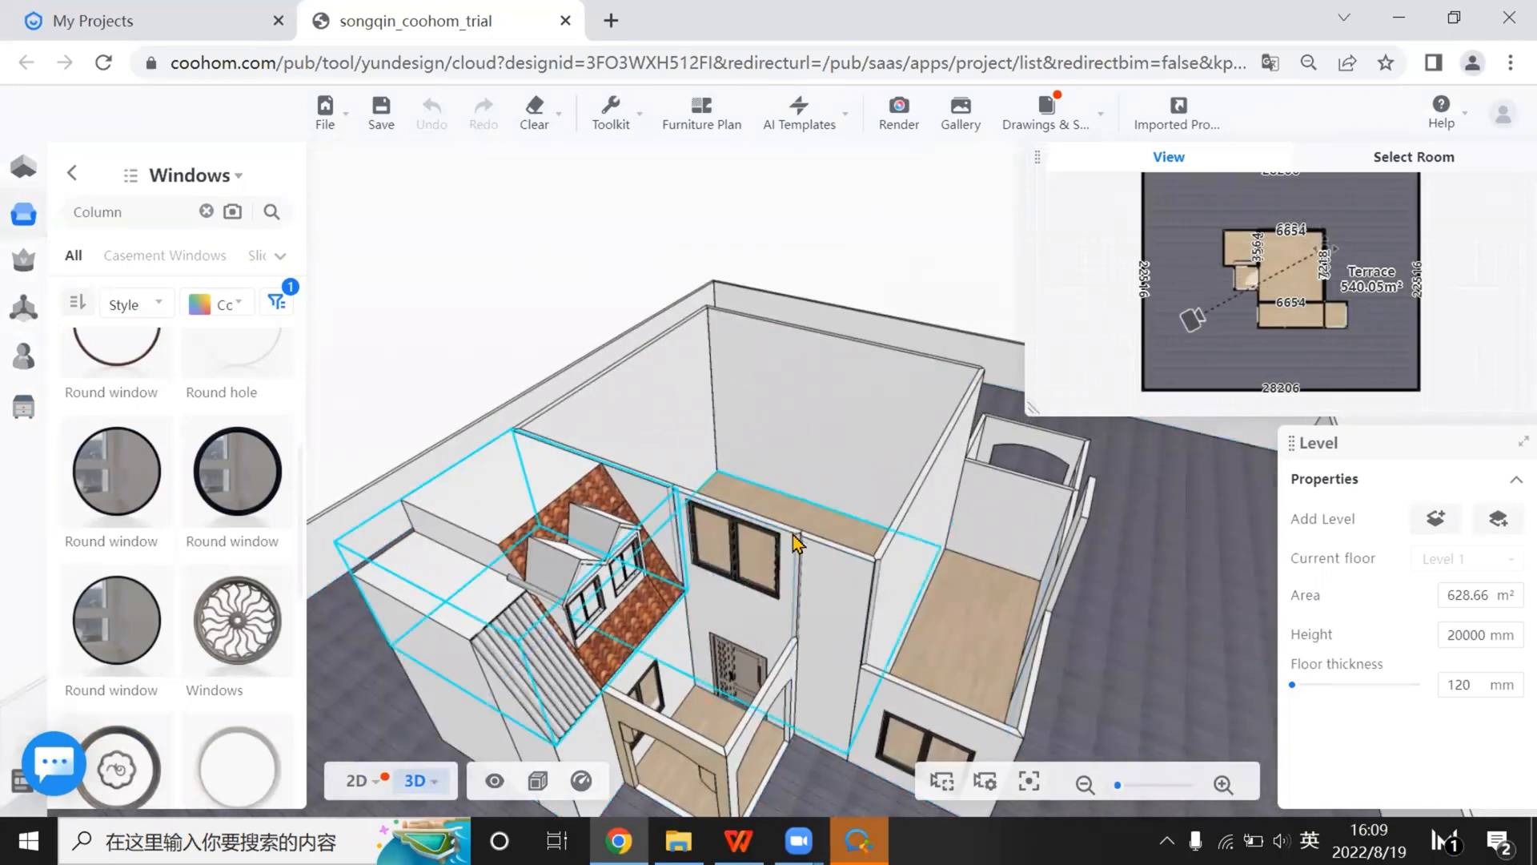
pyautogui.click(737, 839)
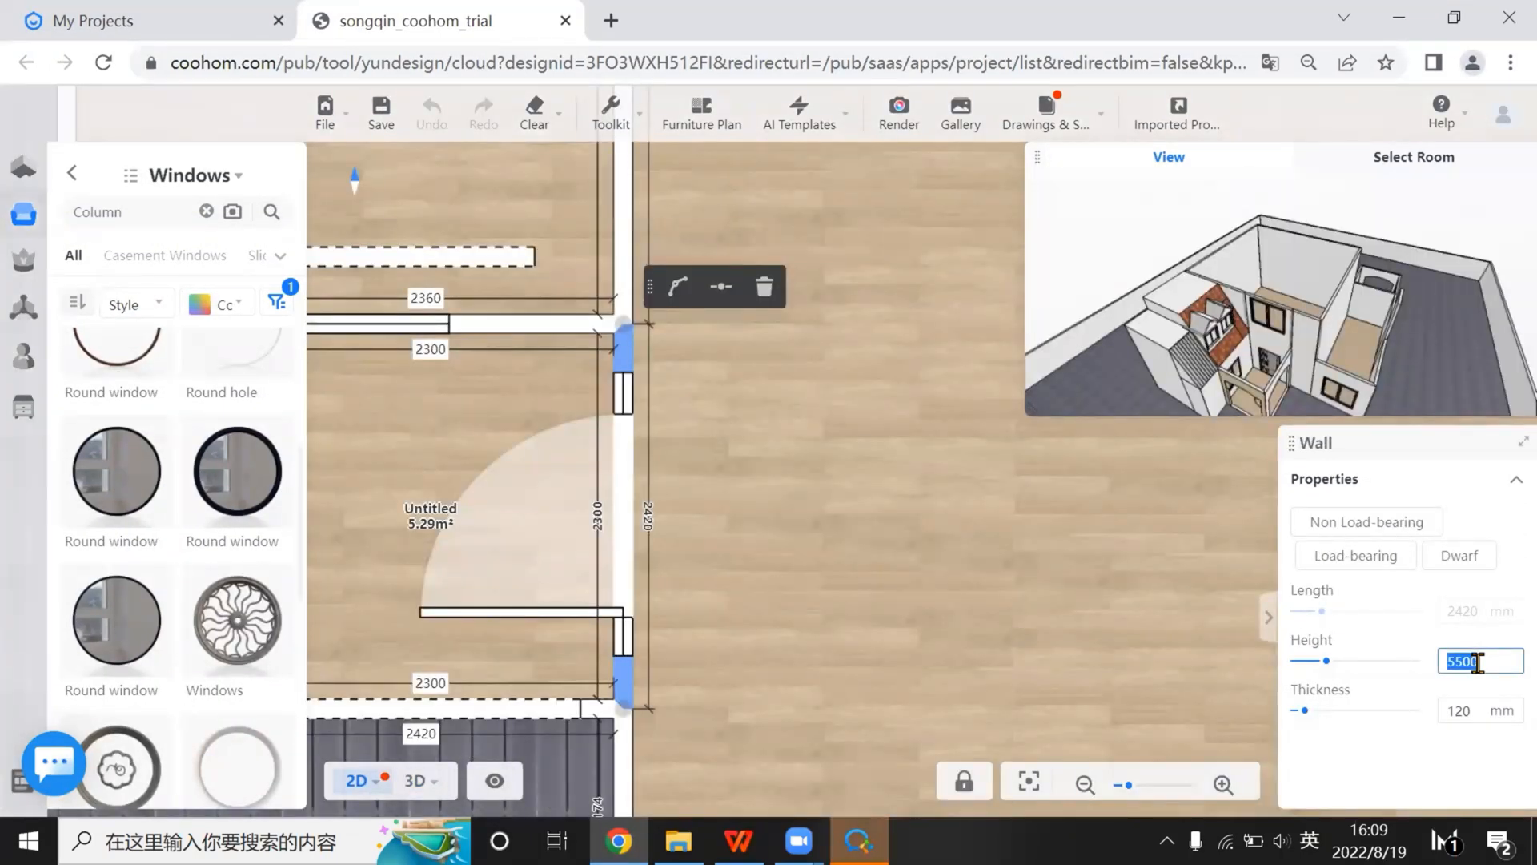
pyautogui.write('00')
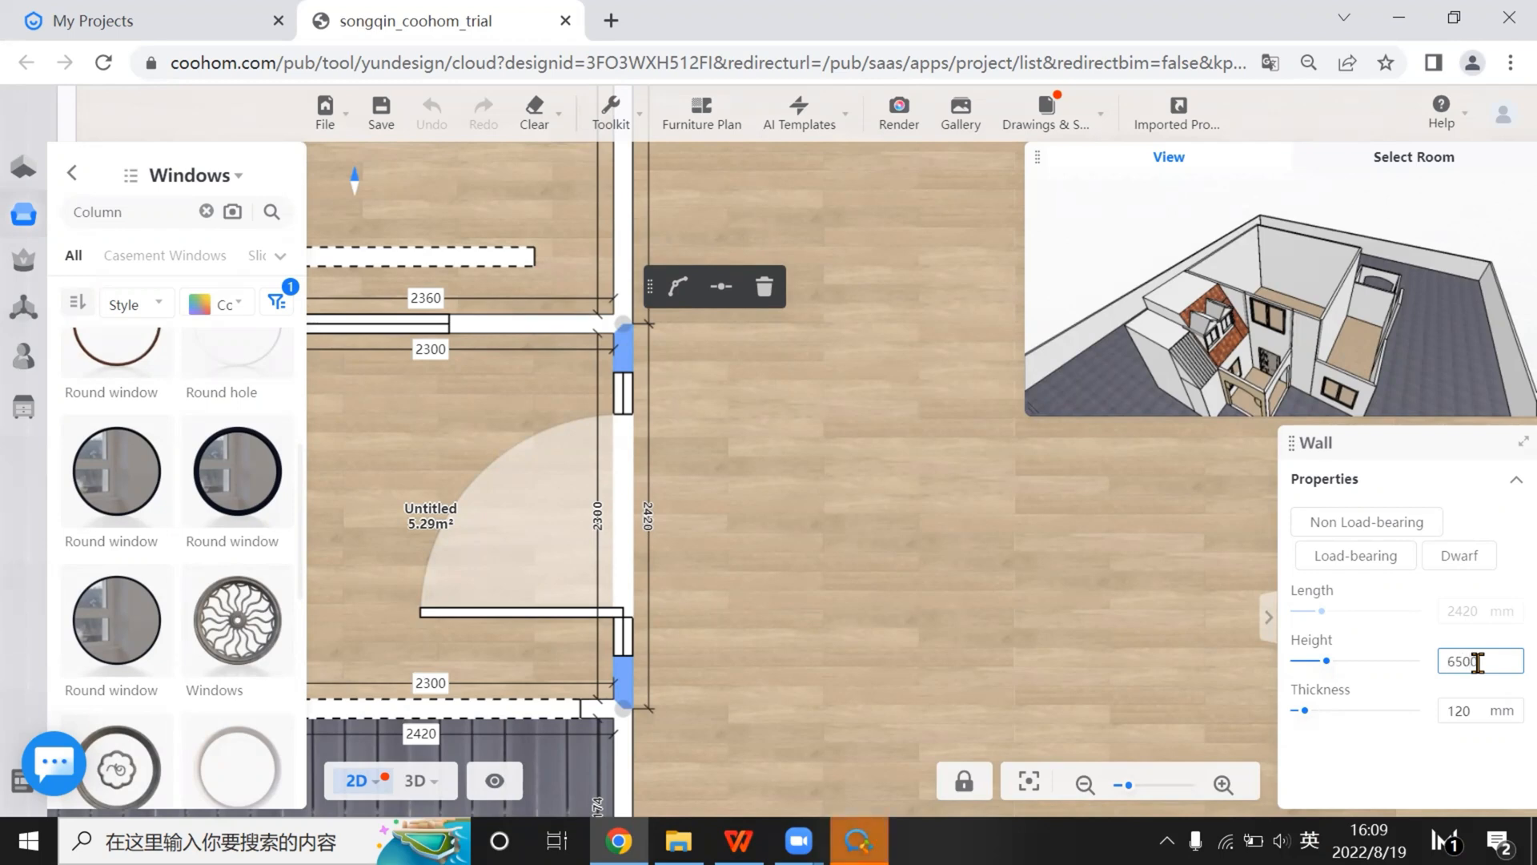
pyautogui.press('Return')
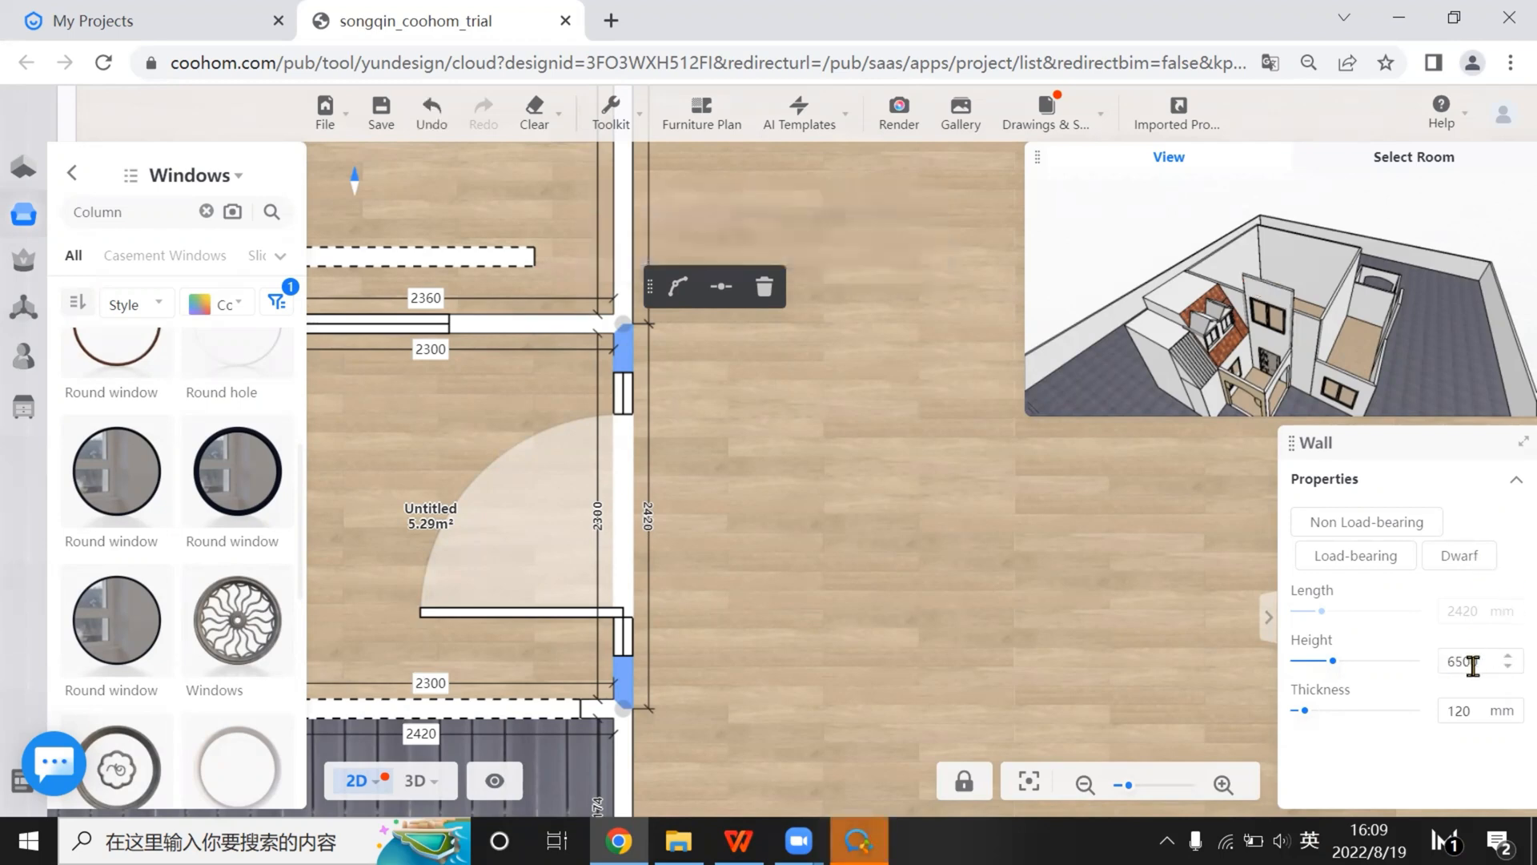
pyautogui.moveTo(1473, 661); pyautogui.dragTo(1449, 669)
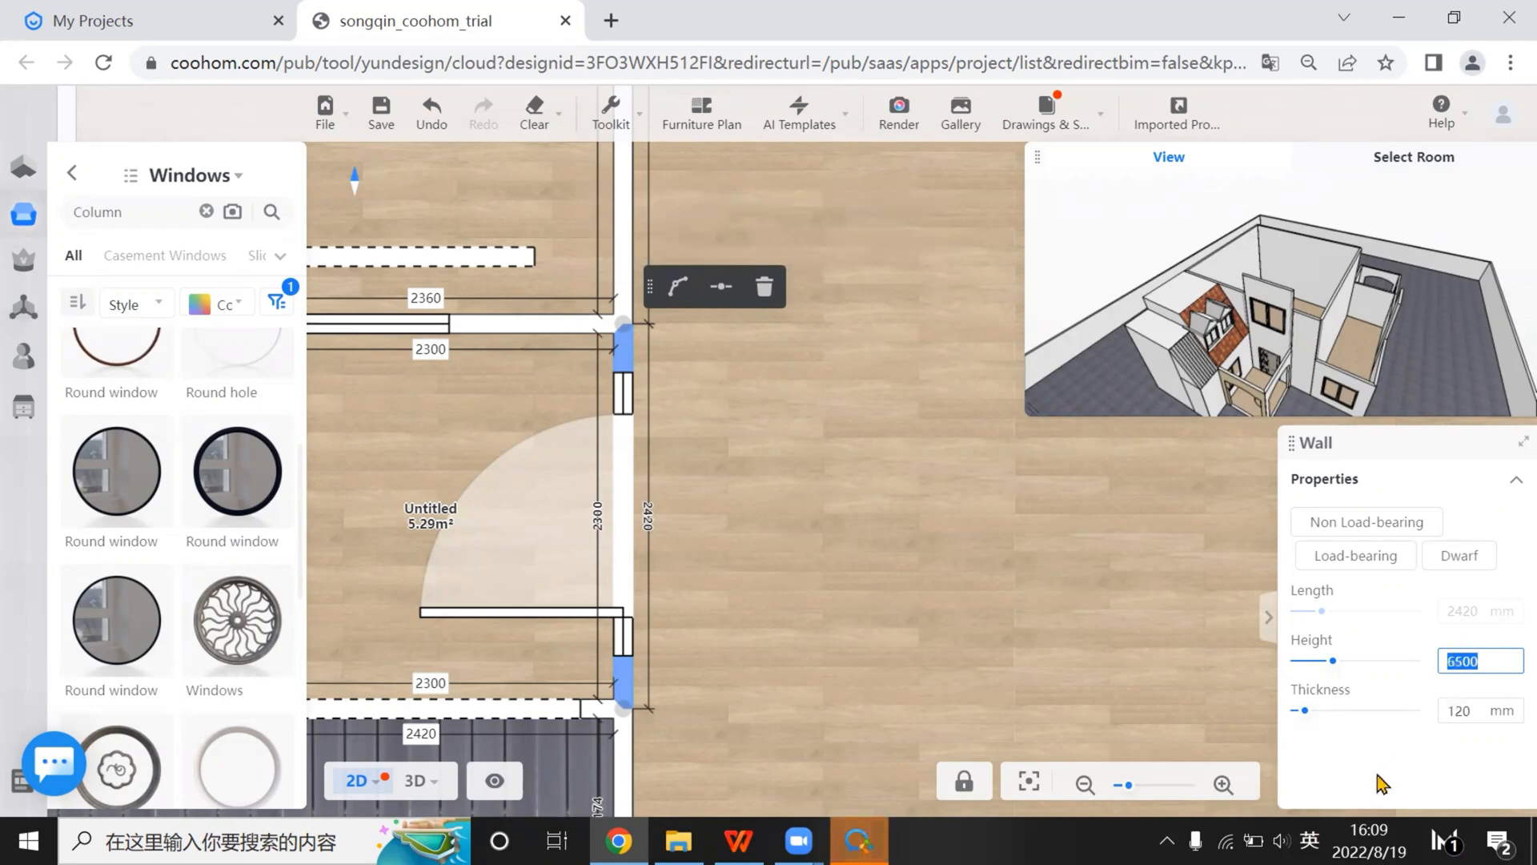
pyautogui.write('7000')
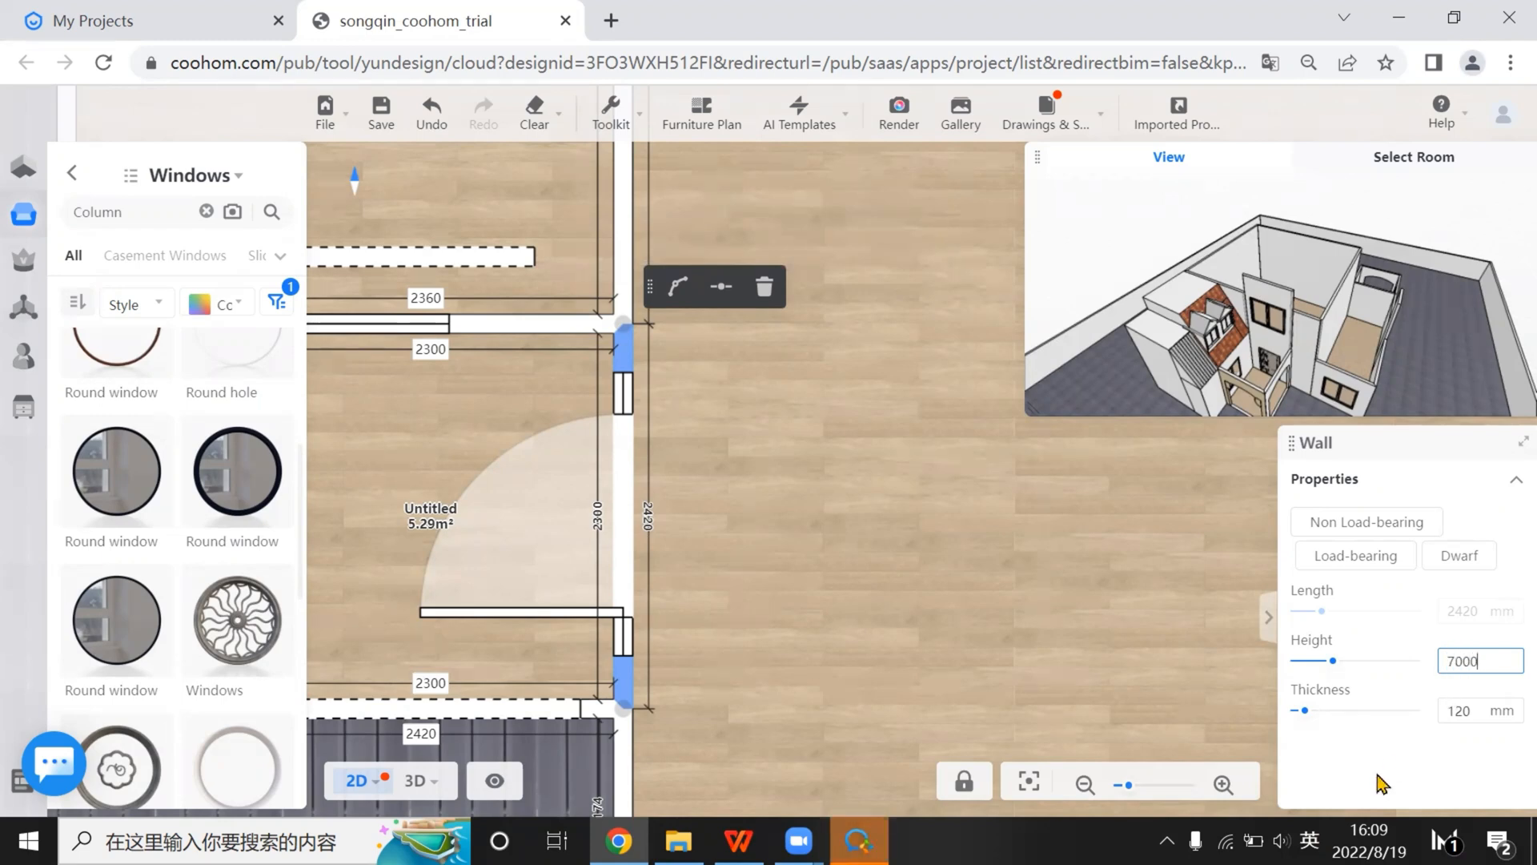
pyautogui.press('Return')
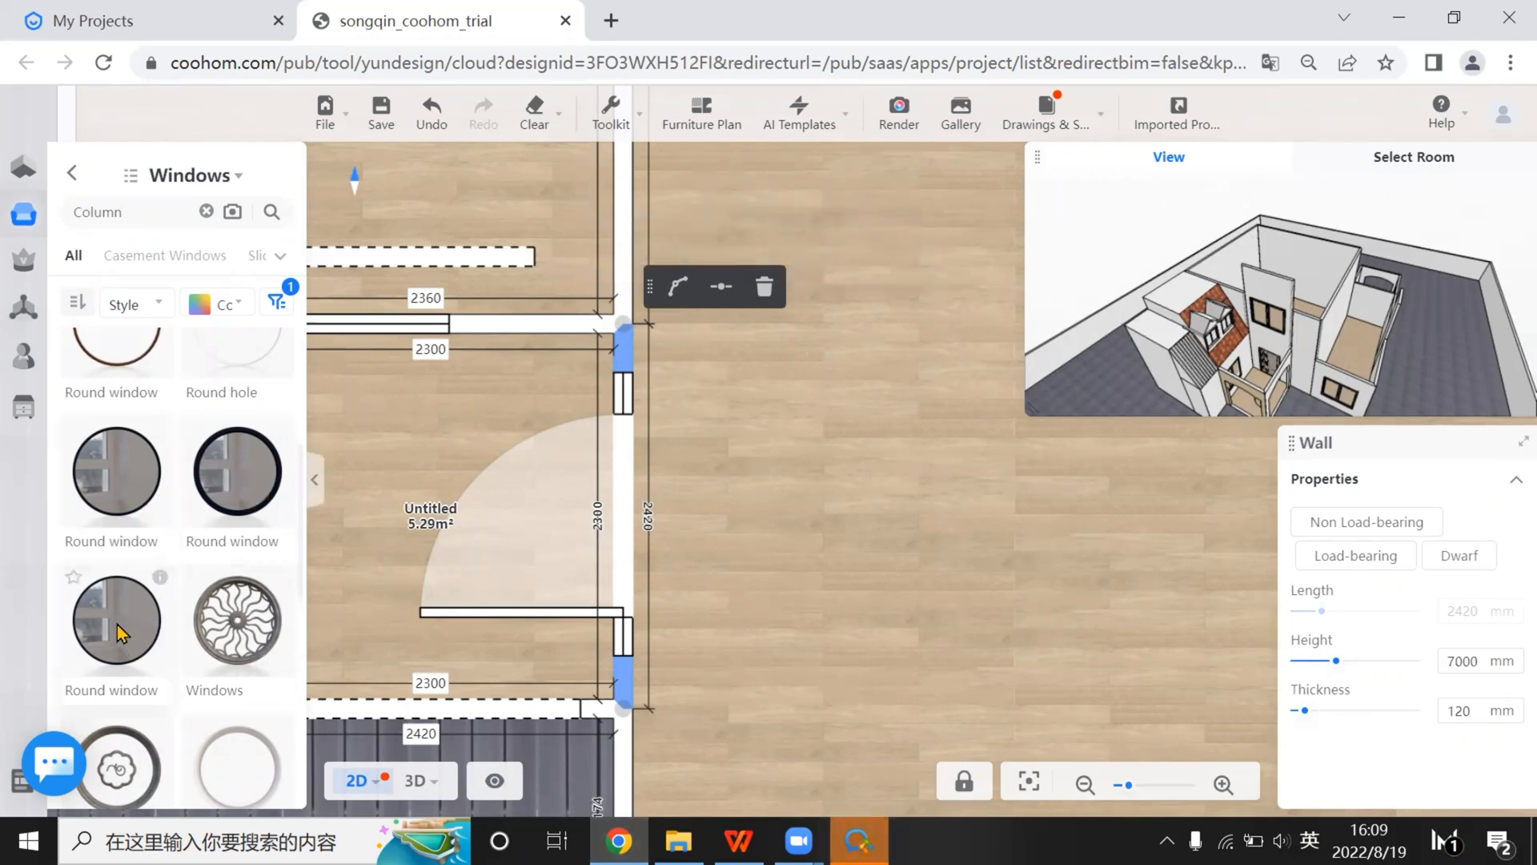
# Try to place a round window on the raised doorway wall of the 5.29 m² room
pyautogui.moveTo(124, 638); pyautogui.dragTo(637, 524)
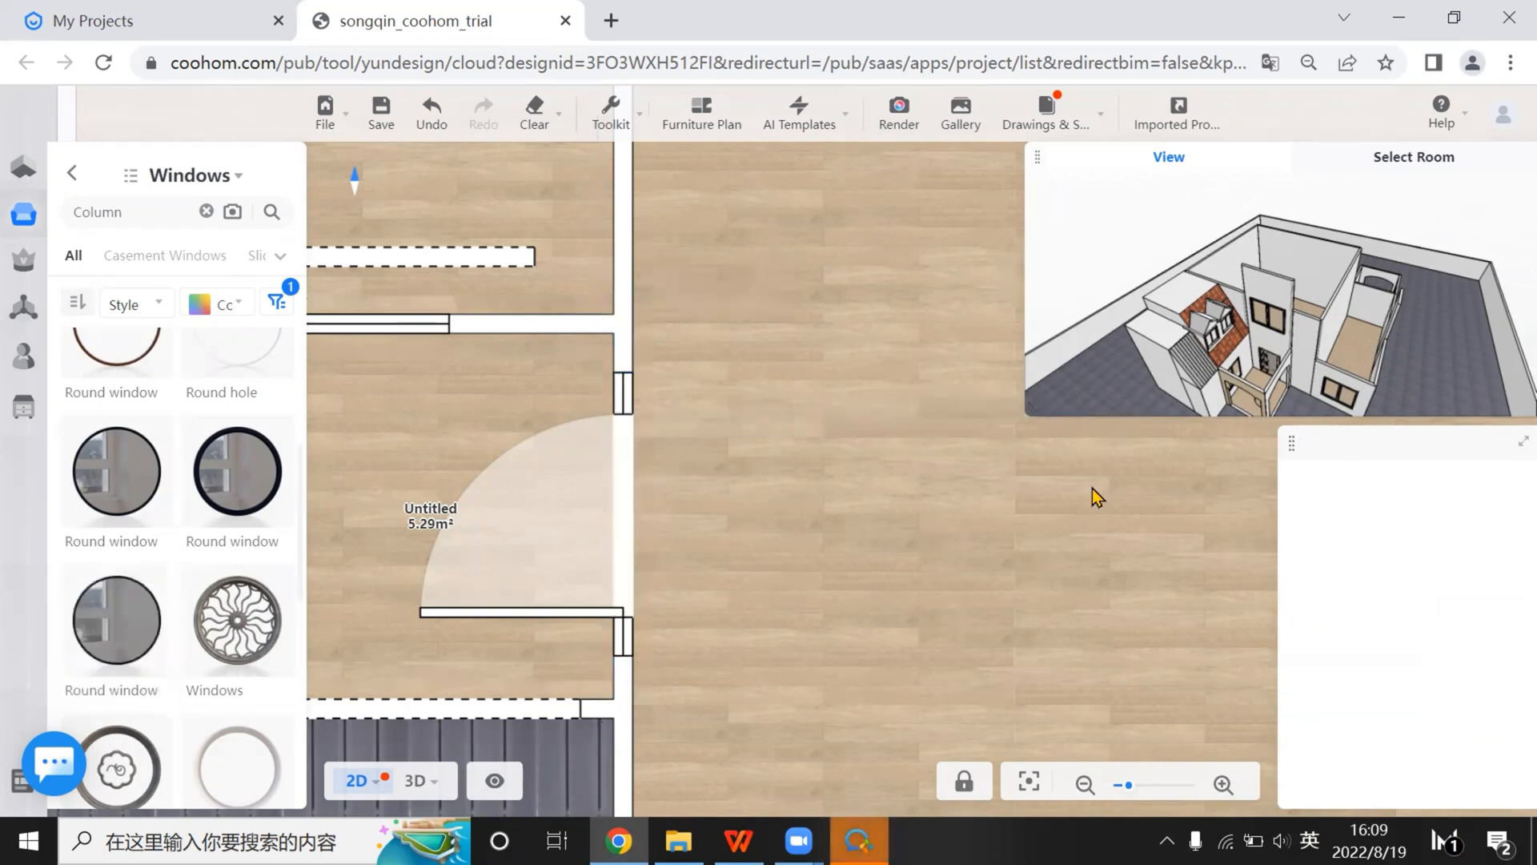
pyautogui.moveTo(1281, 321); pyautogui.dragTo(1321, 368)
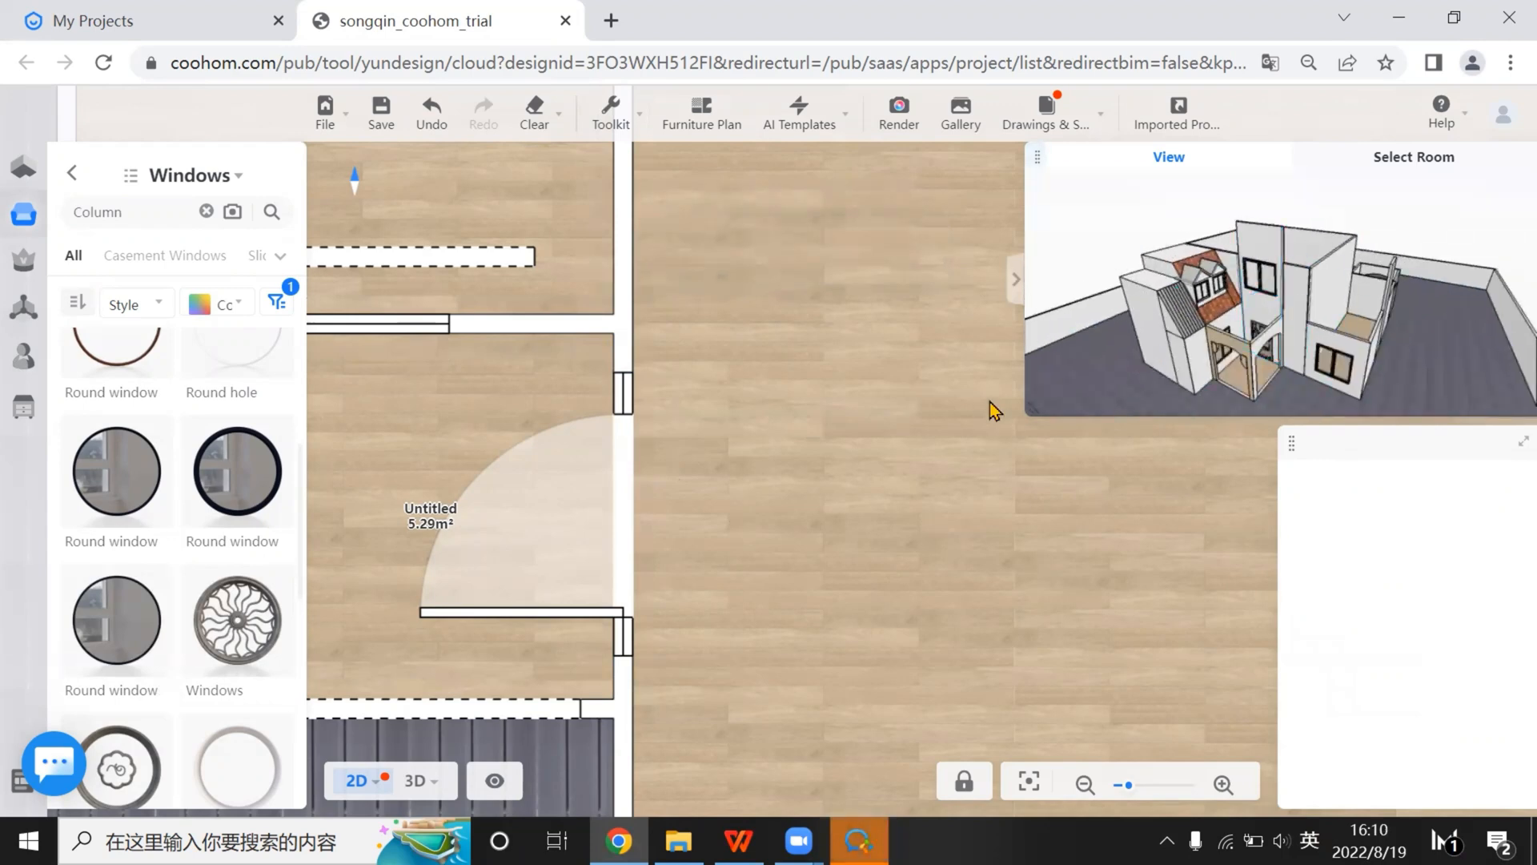
pyautogui.click(1263, 243)
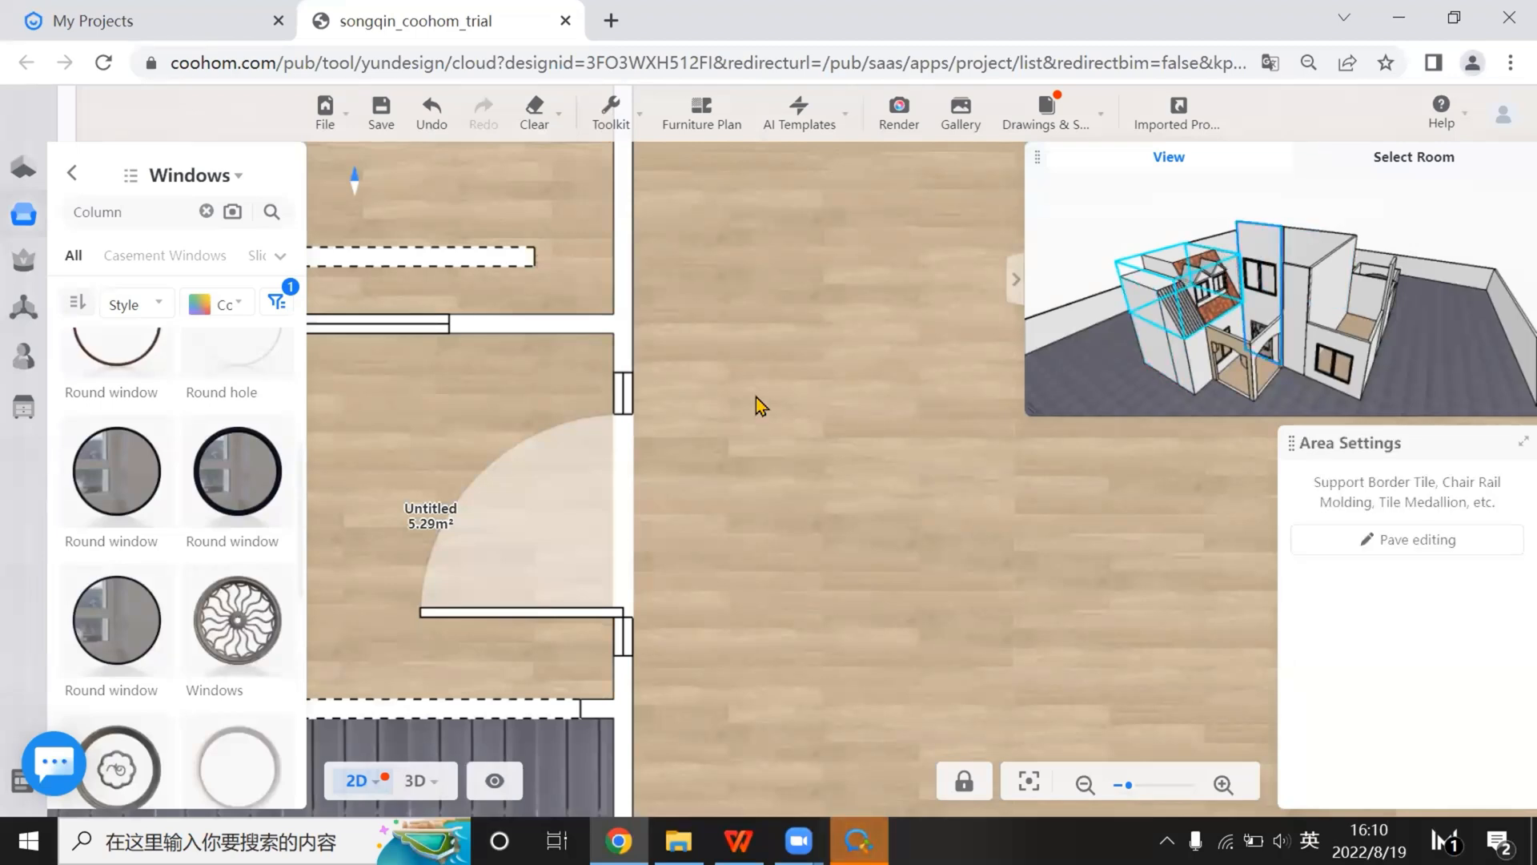
# Set the height of the 48.03 m² room's wall opposite the 16.66 m² room to 7000 mm
pyautogui.scroll(-3, 755, 406)
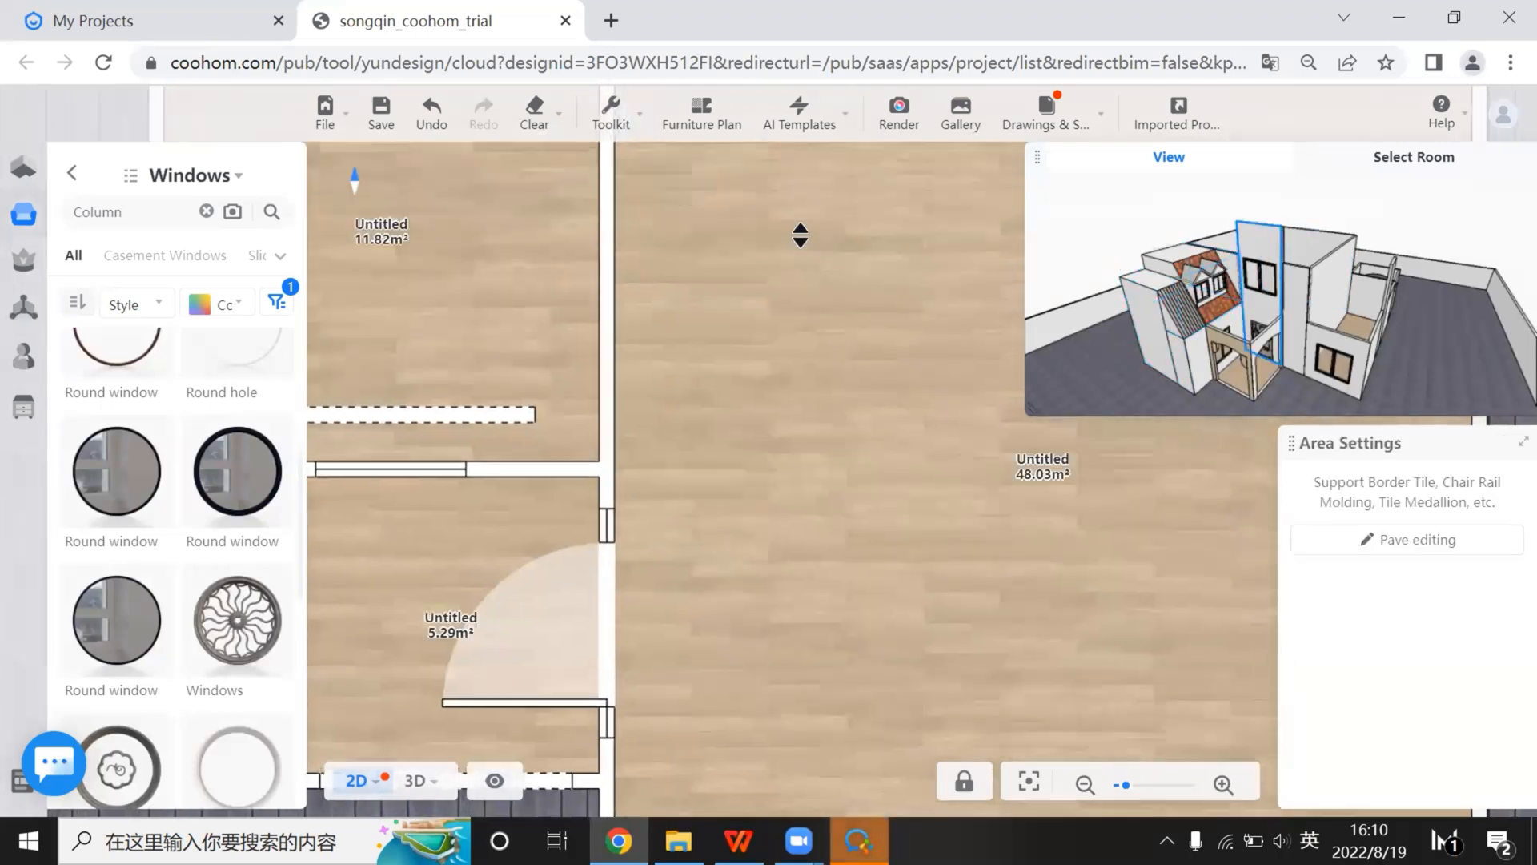
pyautogui.scroll(-5, 799, 235)
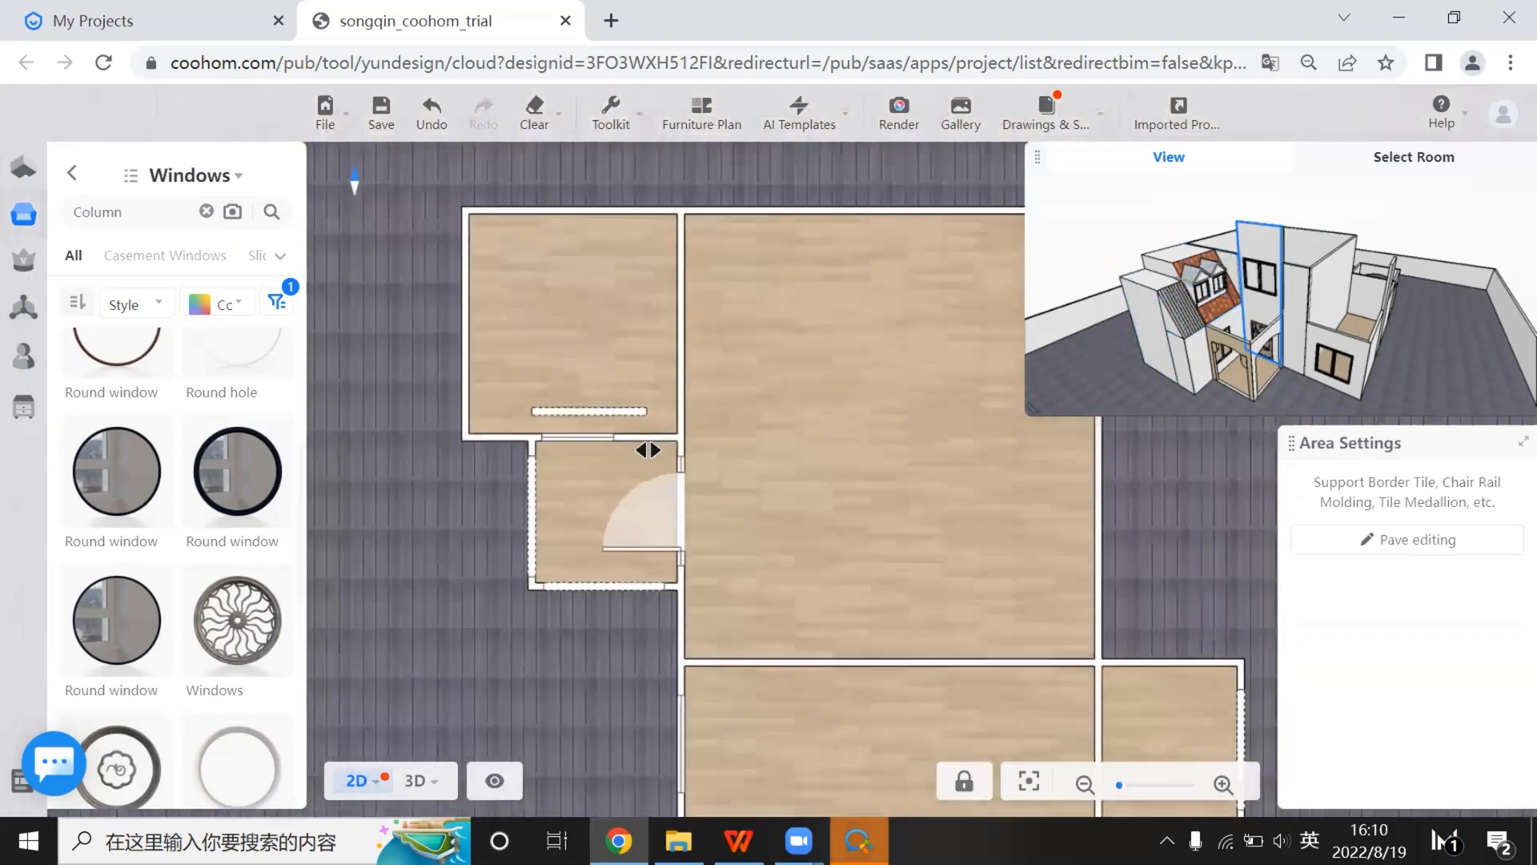
pyautogui.scroll(-2, 649, 450)
pyautogui.click(868, 247)
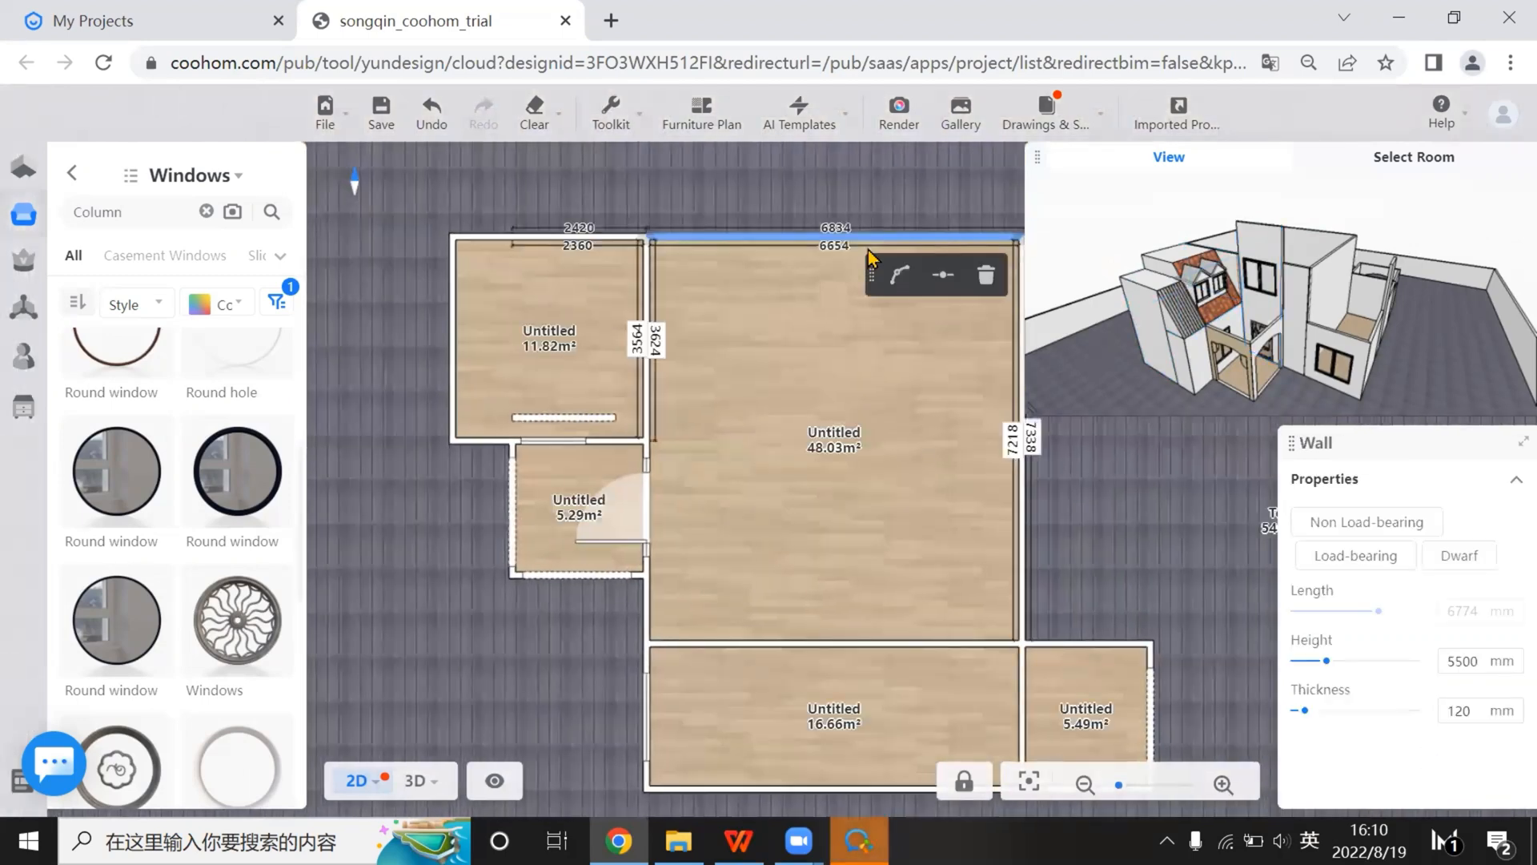
pyautogui.click(892, 242)
pyautogui.click(893, 237)
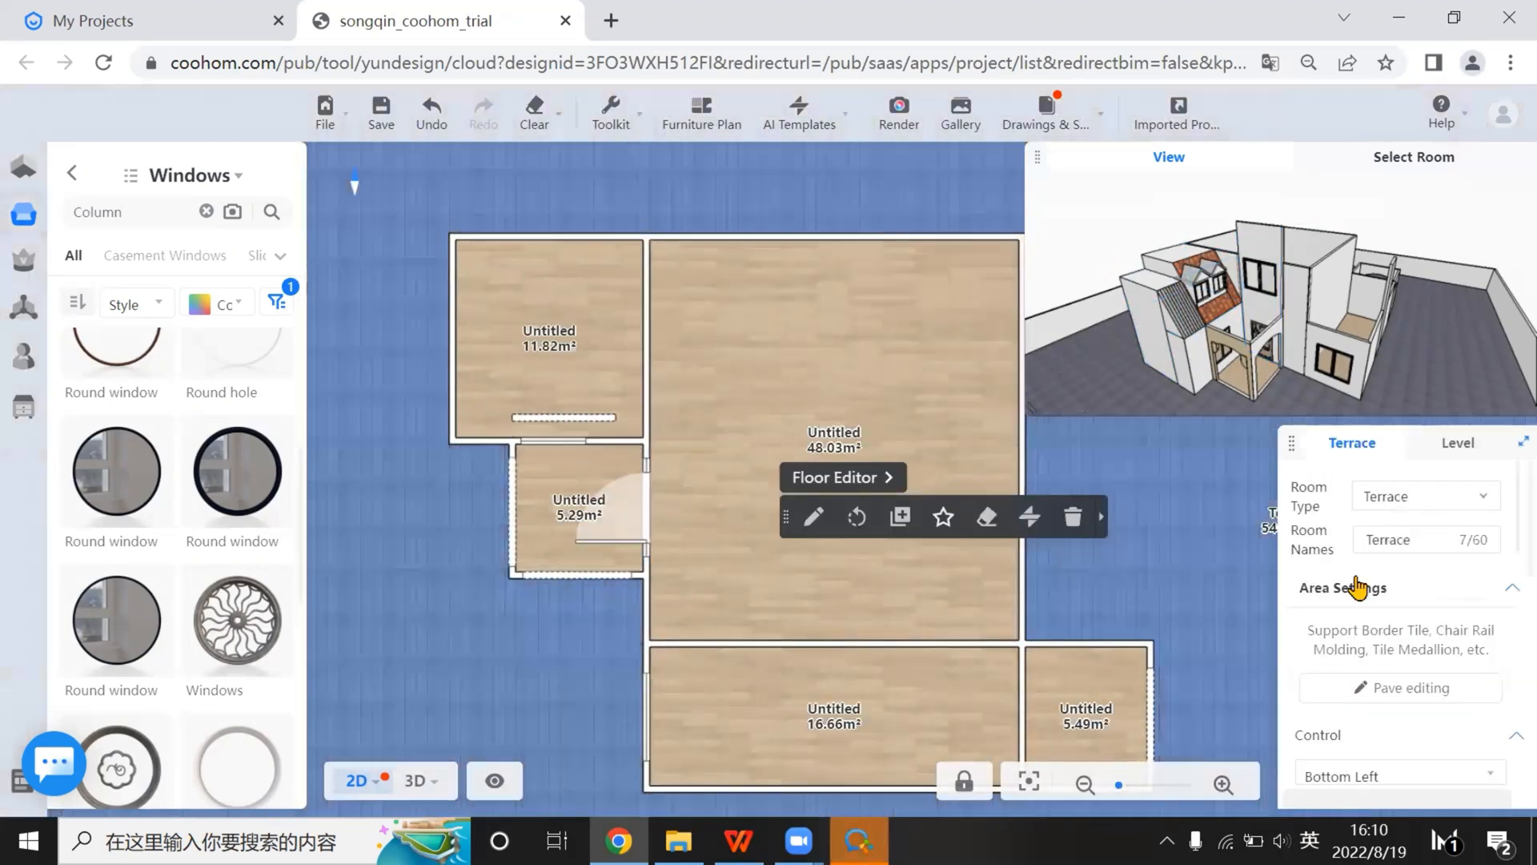
pyautogui.doubleClick(1477, 664)
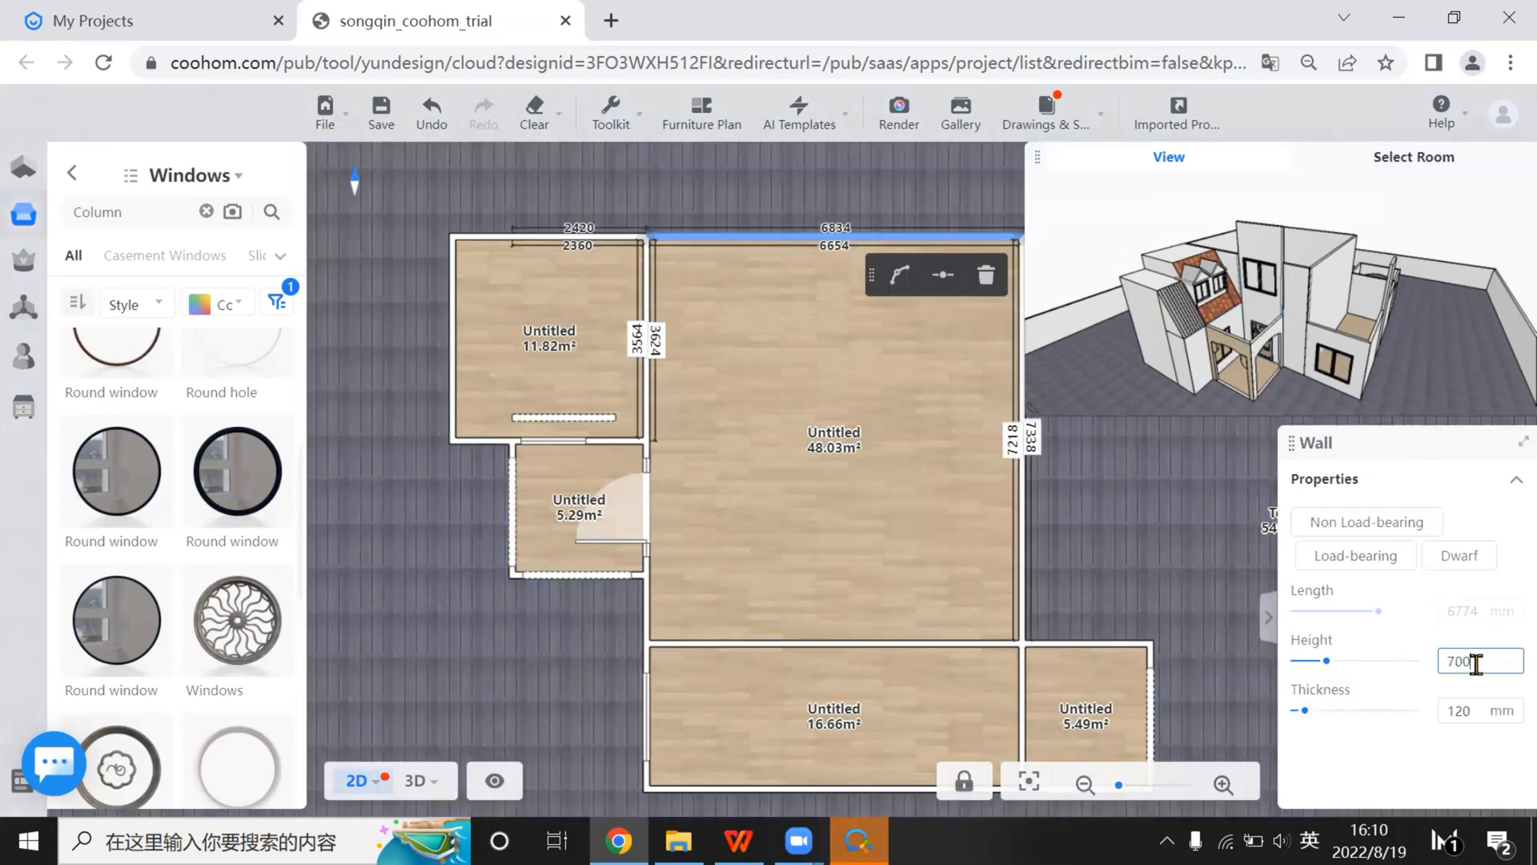
pyautogui.write('7000')
pyautogui.press('Return')
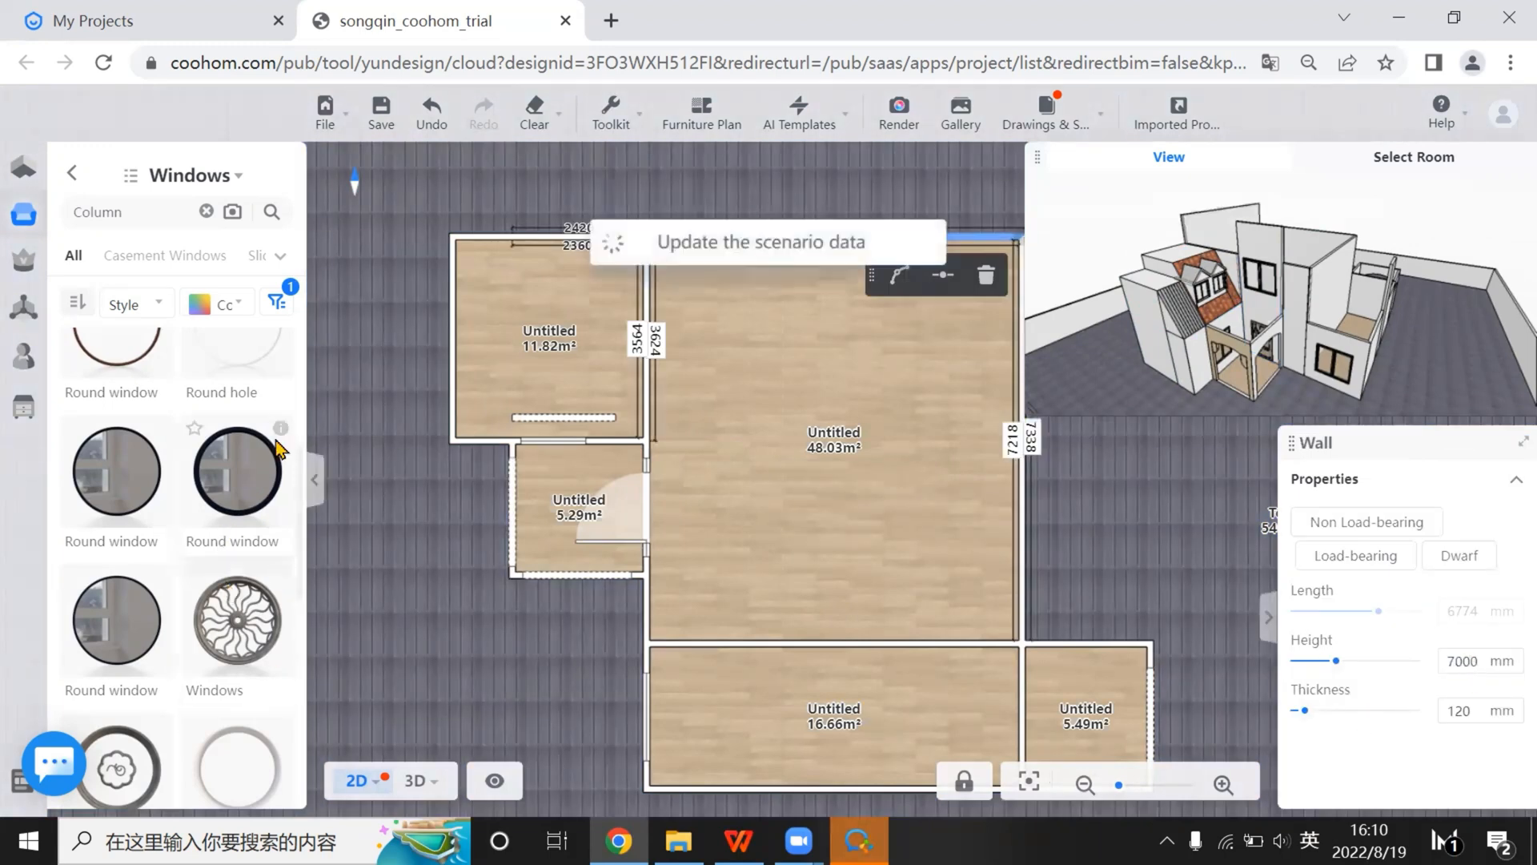
# Place the dark-framed round window on the raised wall of the 48.03 m² room and try copying it to the doorway wall
pyautogui.moveTo(282, 434)
pyautogui.moveTo(261, 480); pyautogui.dragTo(791, 251)
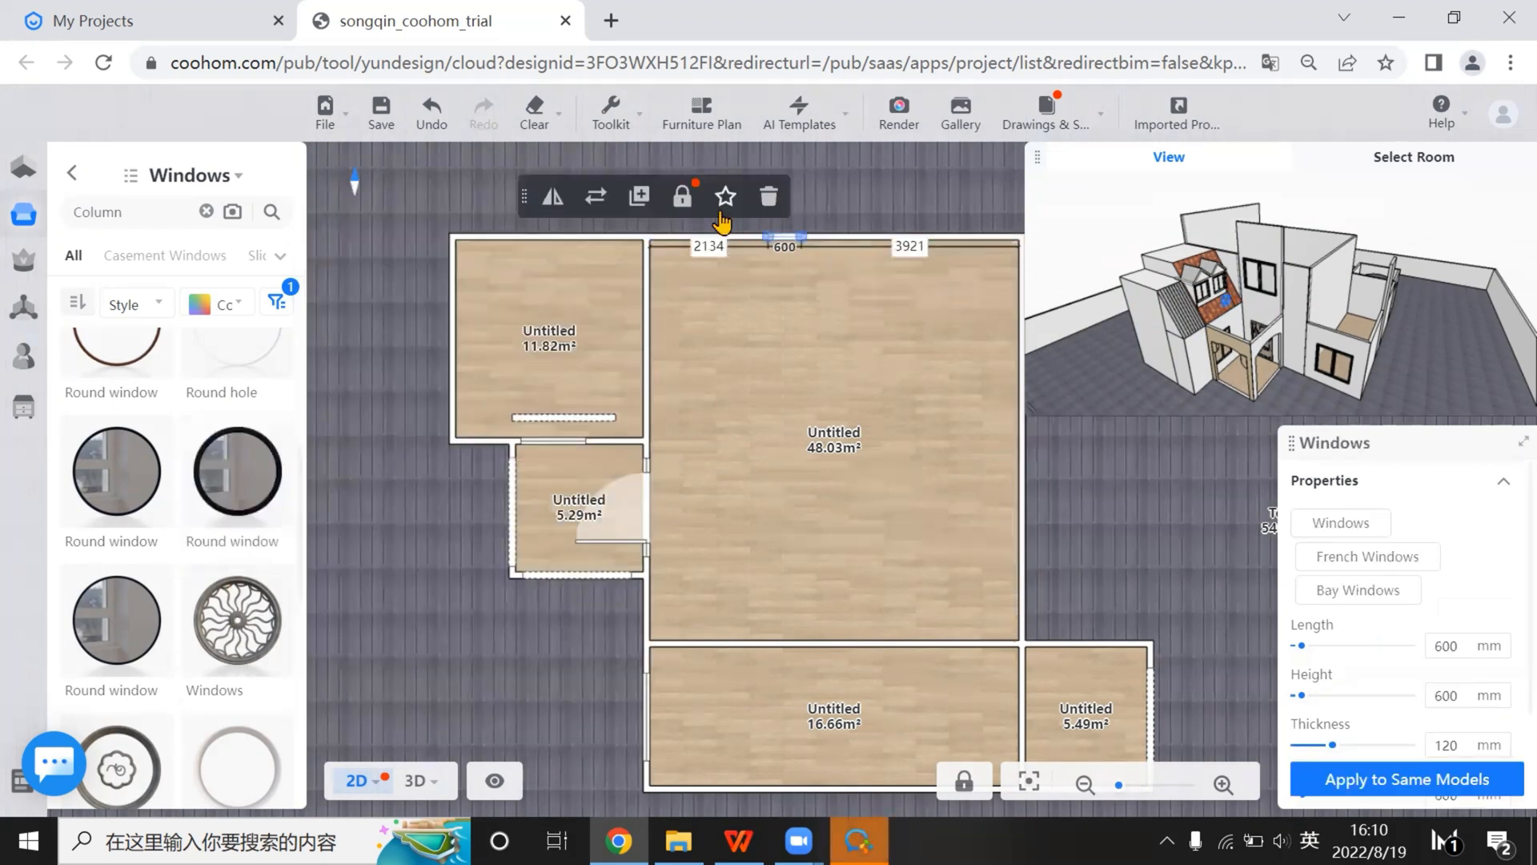
pyautogui.click(639, 198)
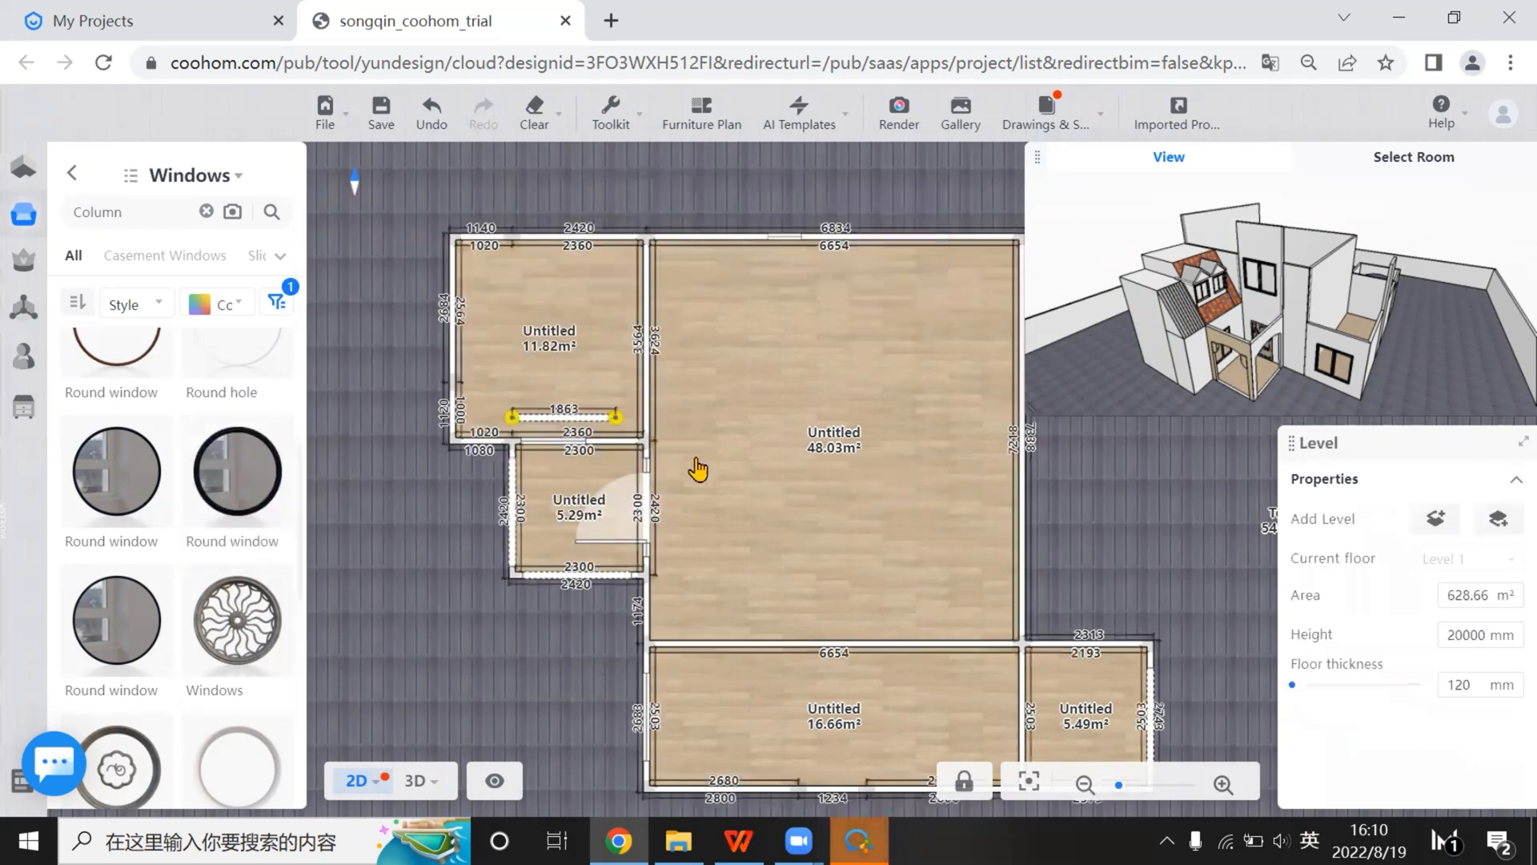
pyautogui.click(650, 520)
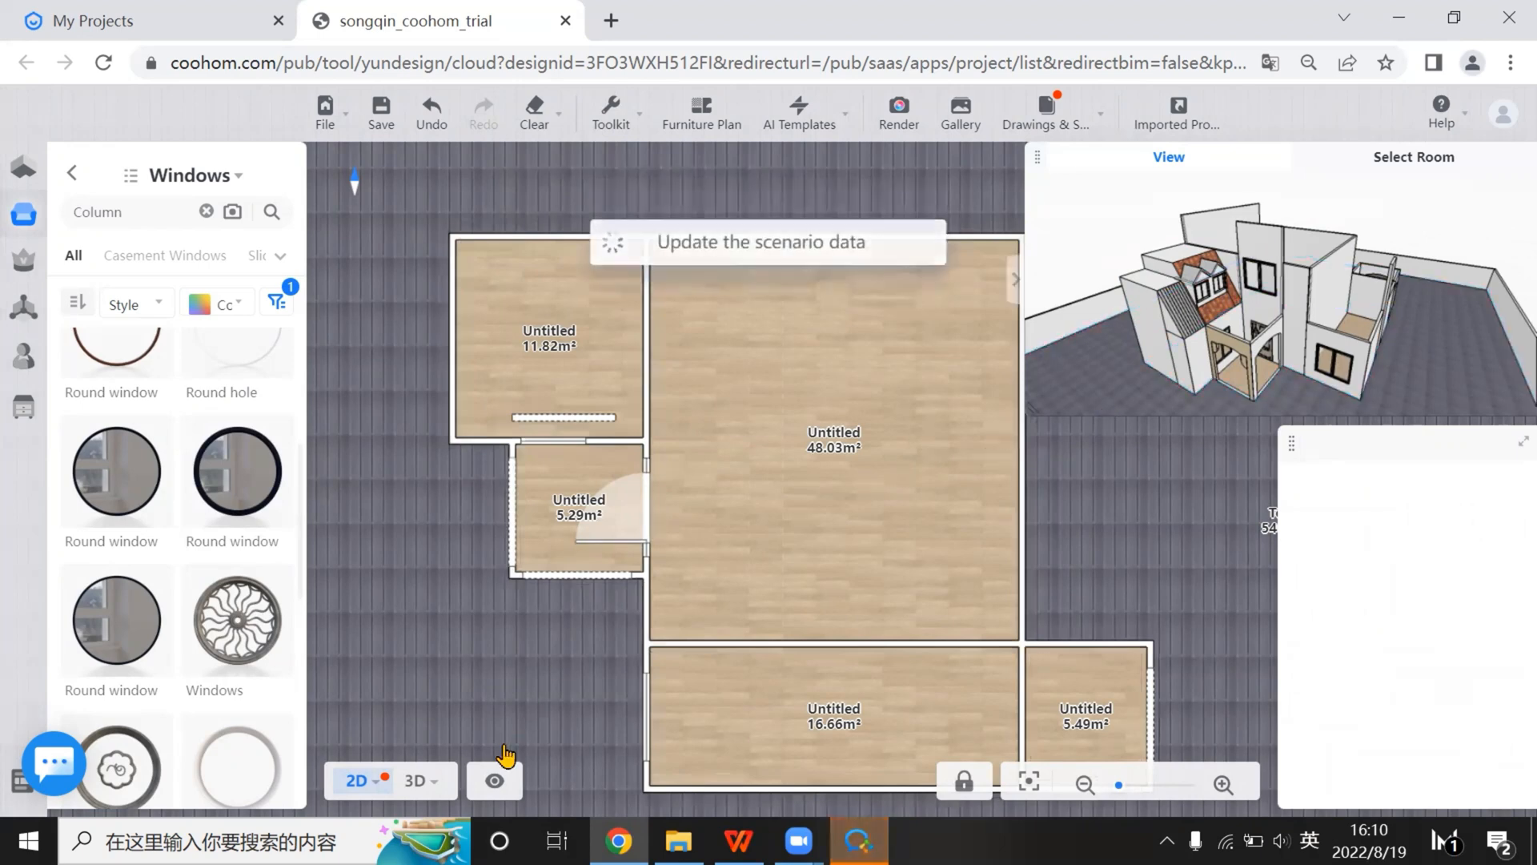
# Check the round window's placement in 3D and set its height above floor to 6400 mm
pyautogui.moveTo(418, 791)
pyautogui.press('2')
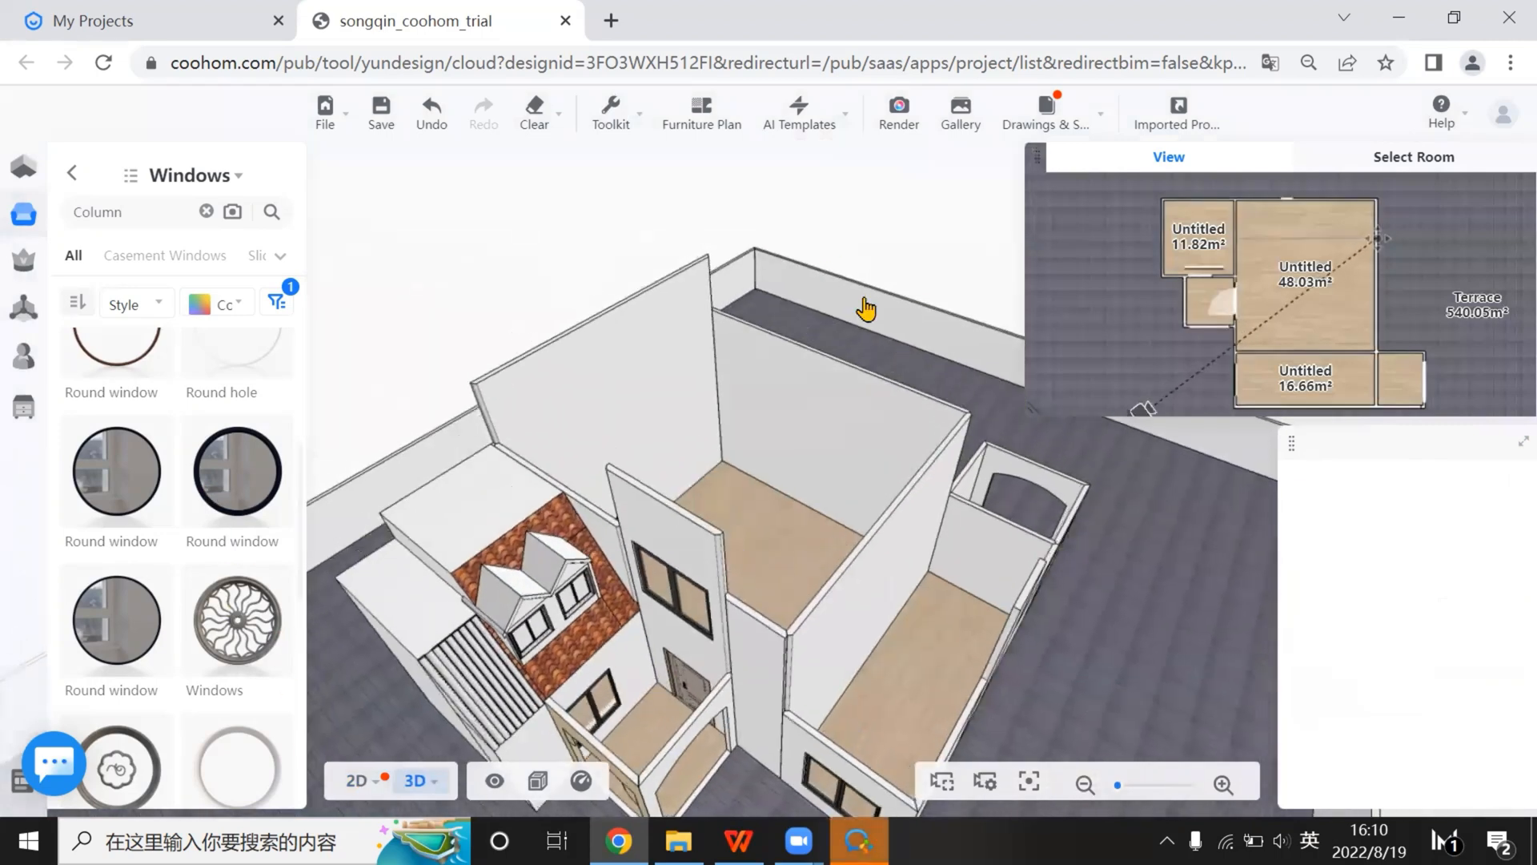
pyautogui.click(1353, 345)
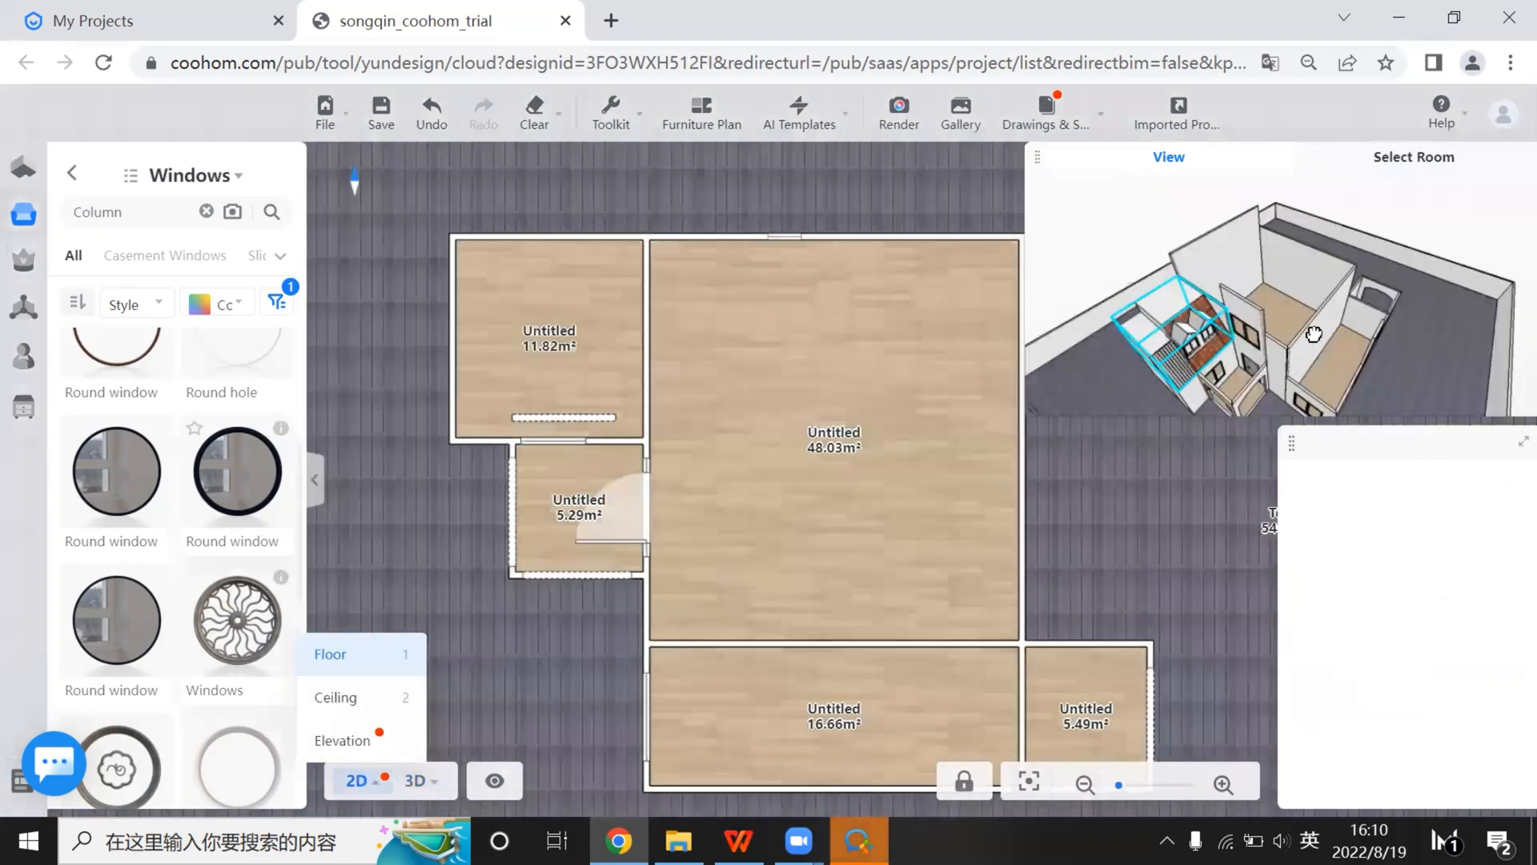
pyautogui.click(1273, 300)
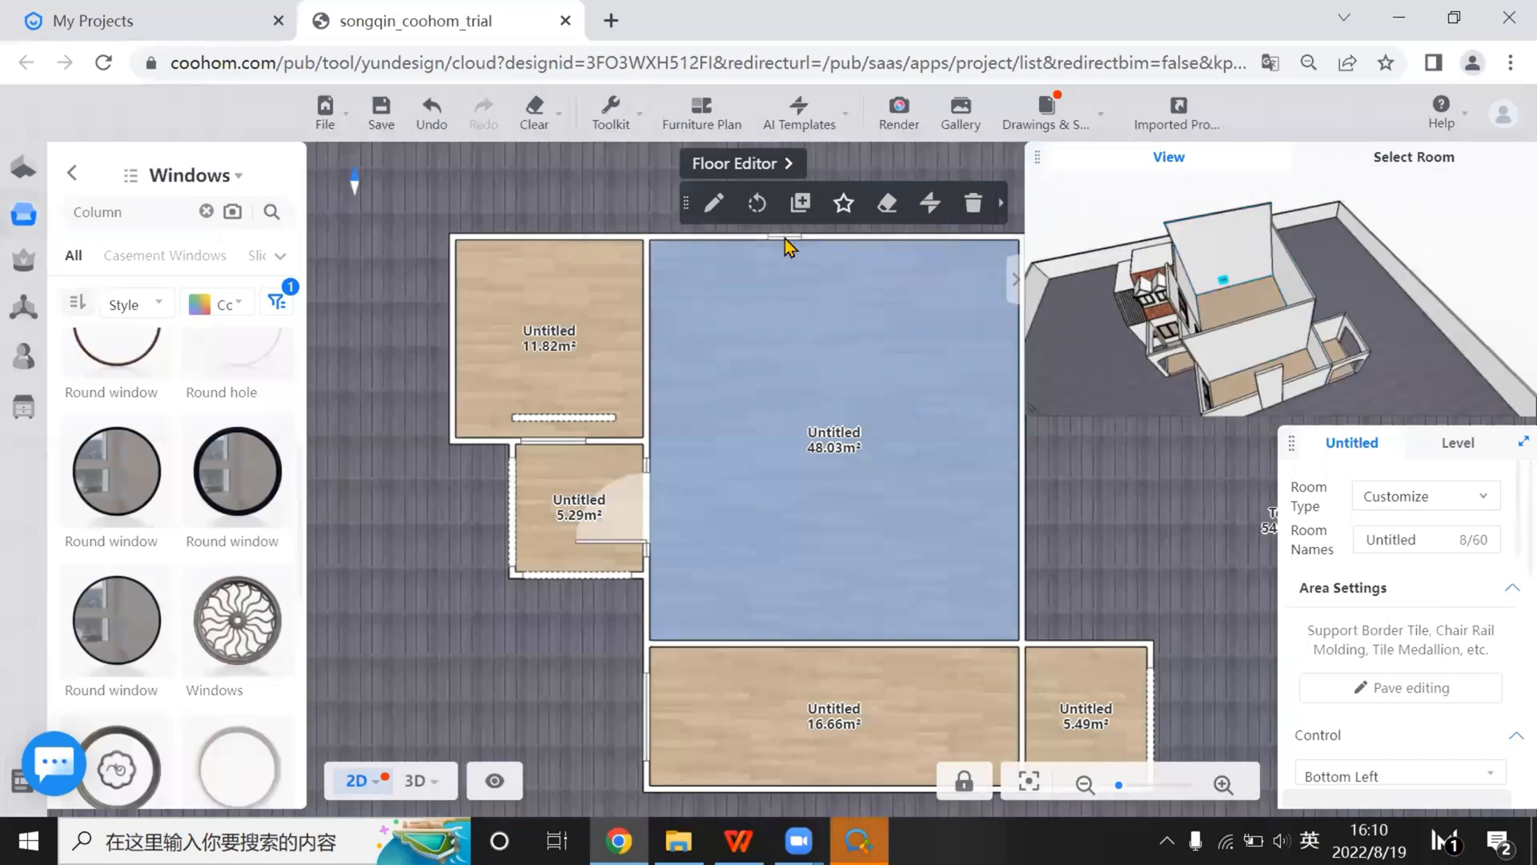
pyautogui.scroll(-2, 1448, 689)
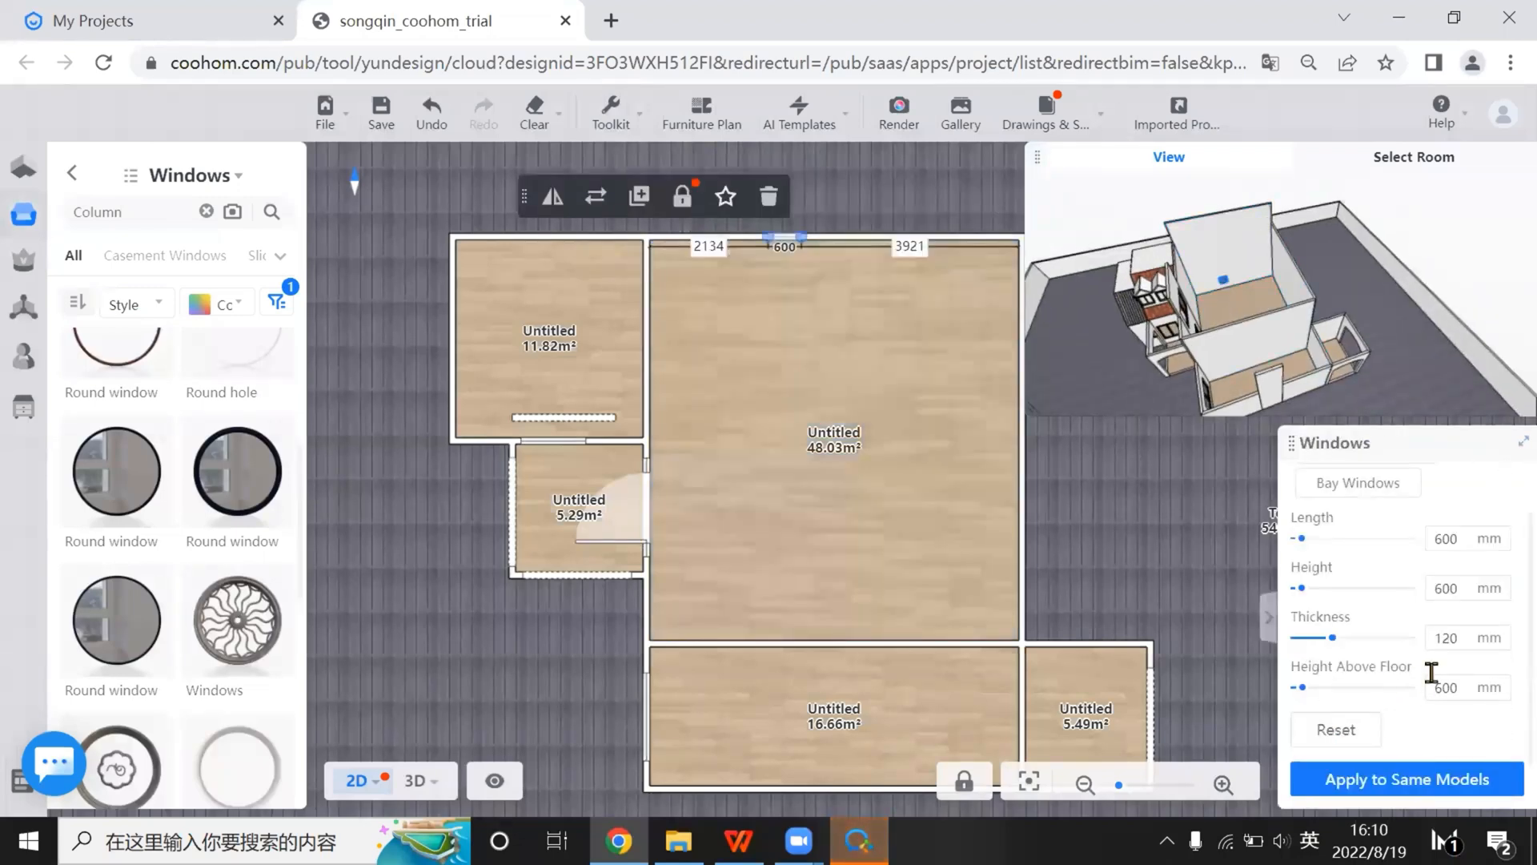
pyautogui.click(1476, 666)
pyautogui.write('6400')
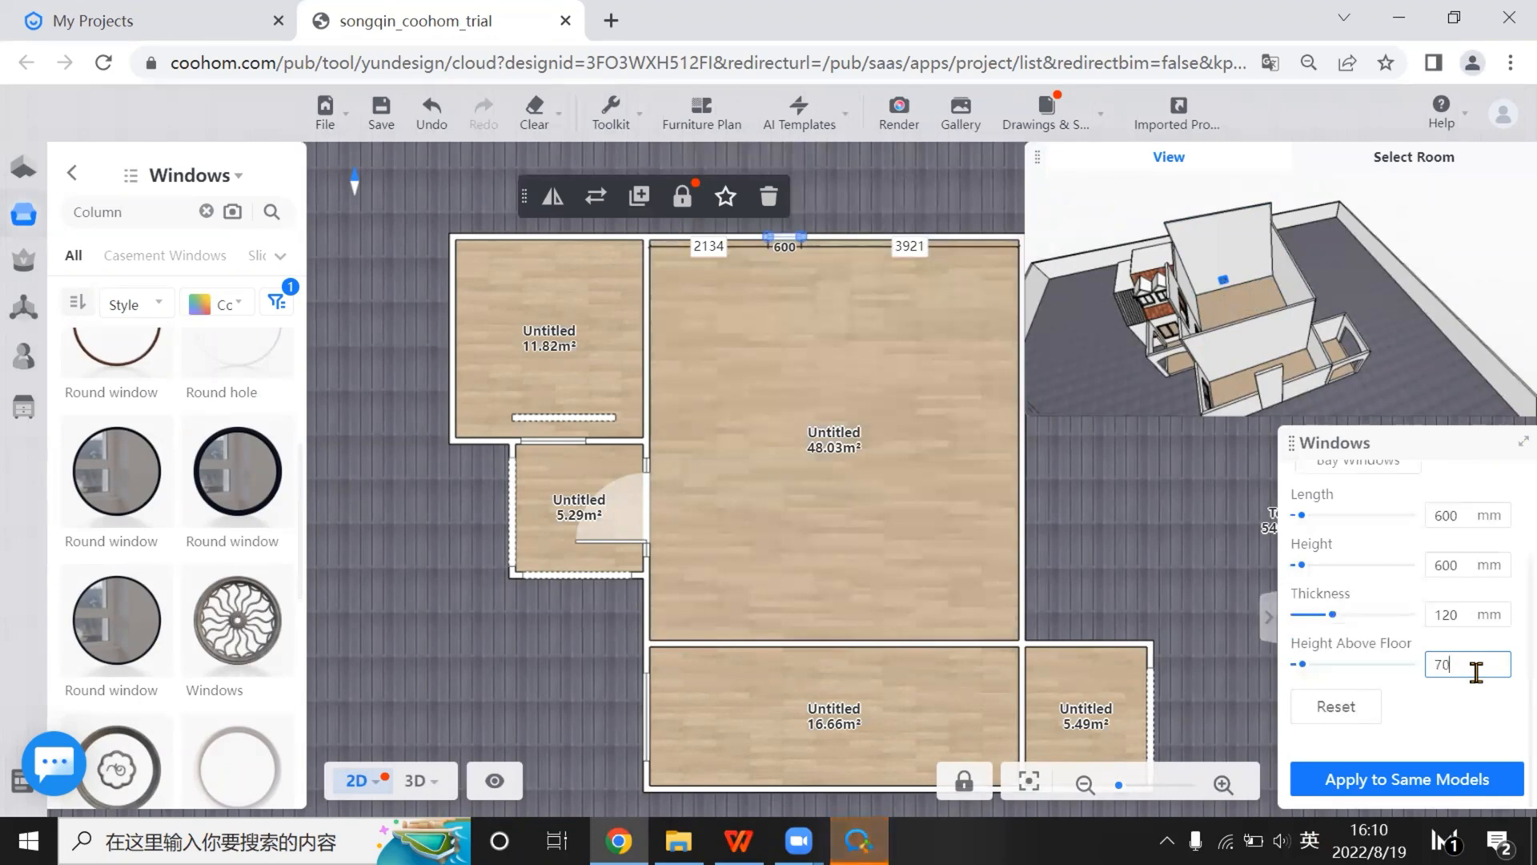
pyautogui.press('Return')
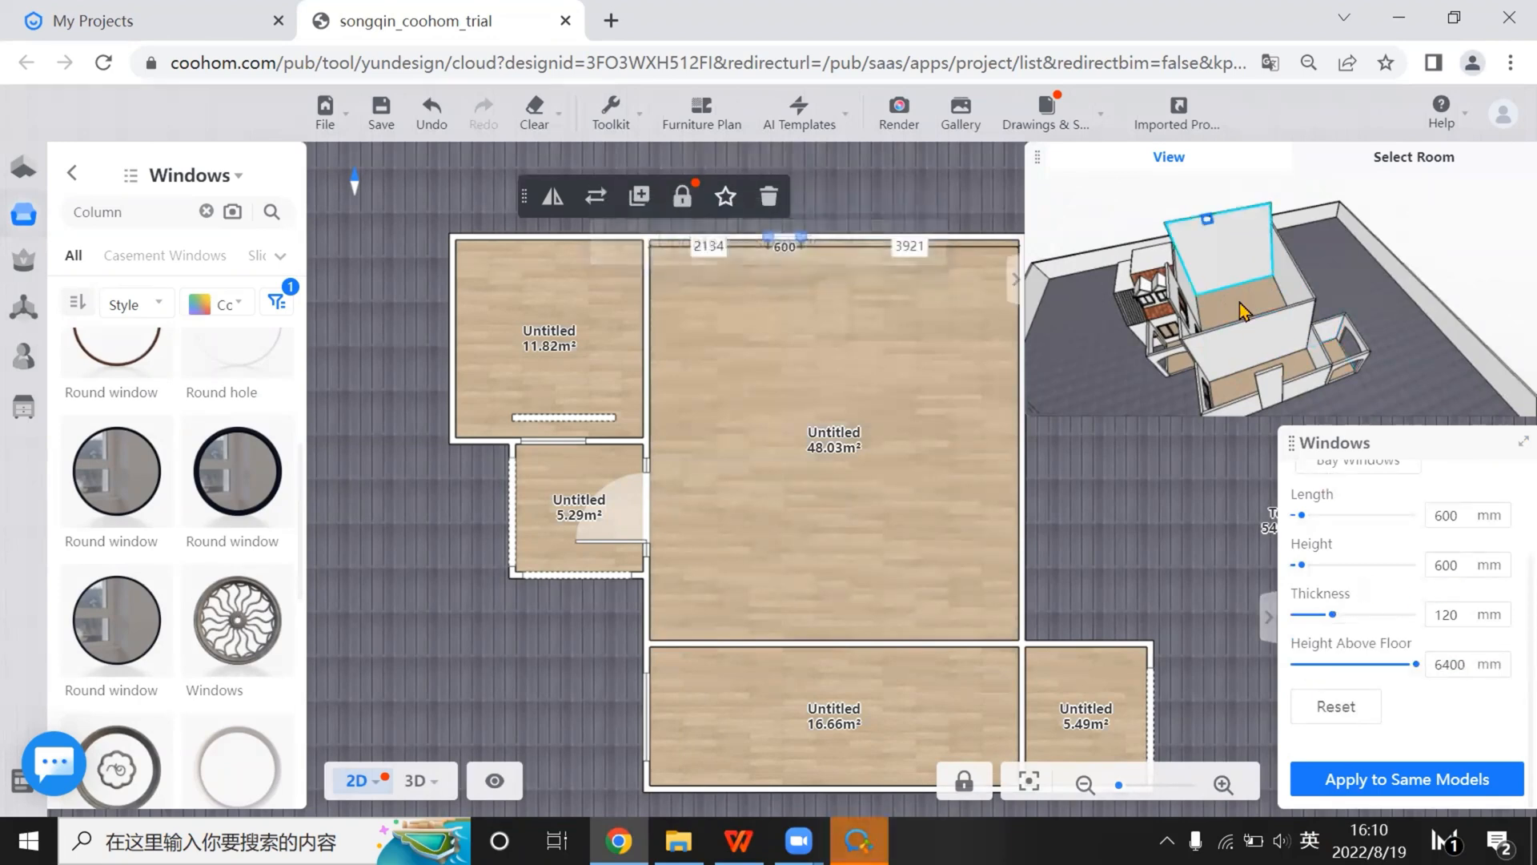
# Copy the round window onto the doorway wall of the 5.29 m² room and delete the original from the 48.03 m² room's wall
pyautogui.moveTo(1223, 302); pyautogui.dragTo(1305, 293)
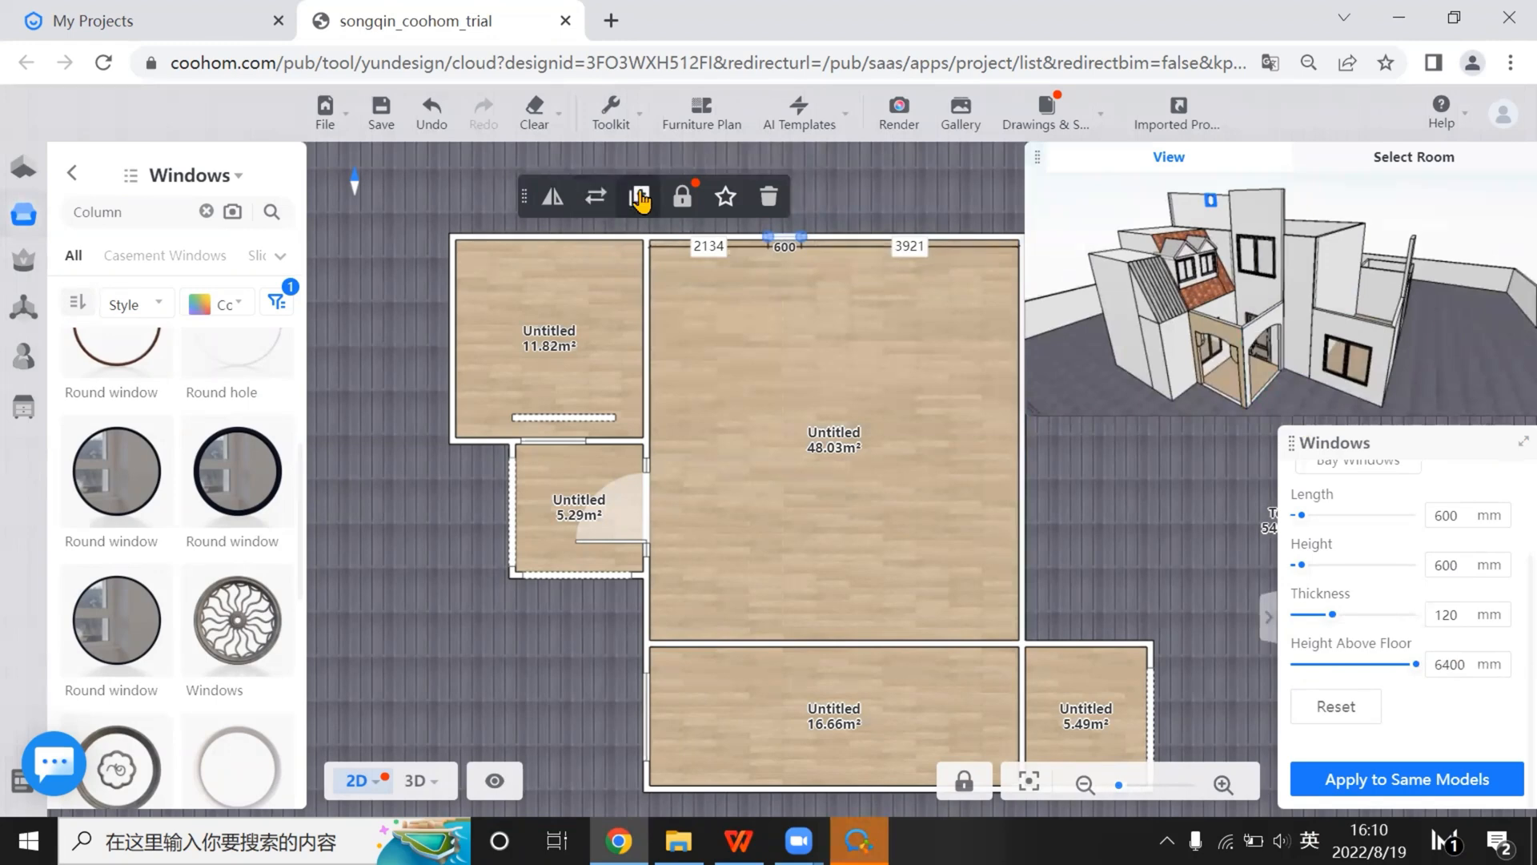
pyautogui.click(639, 197)
pyautogui.click(650, 507)
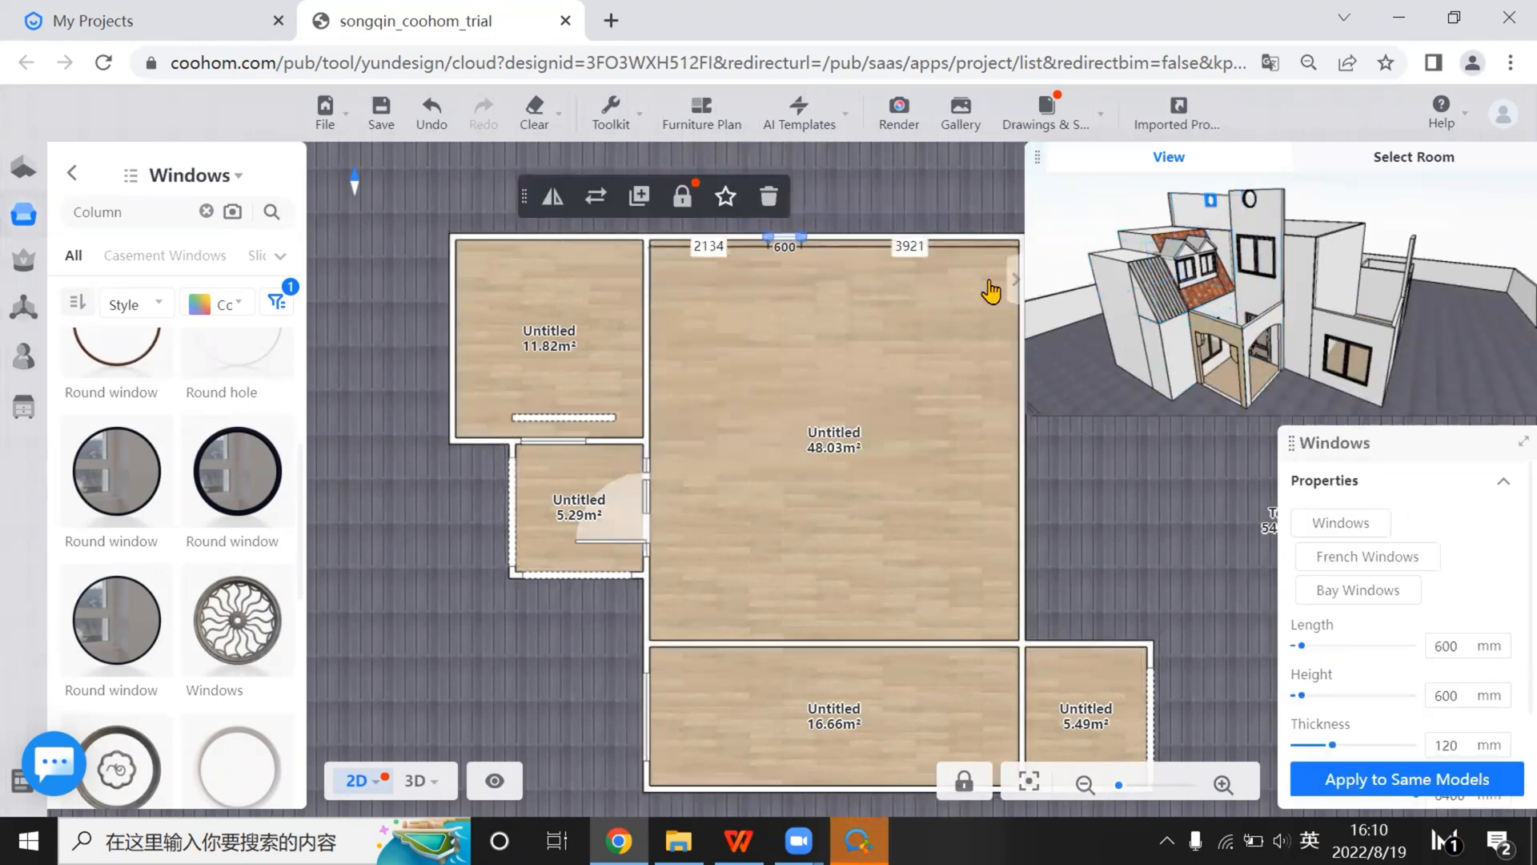
pyautogui.click(770, 200)
# In the 3D view, select the facade's round window and edit its vertical distance to the rectangular window below
pyautogui.click(414, 780)
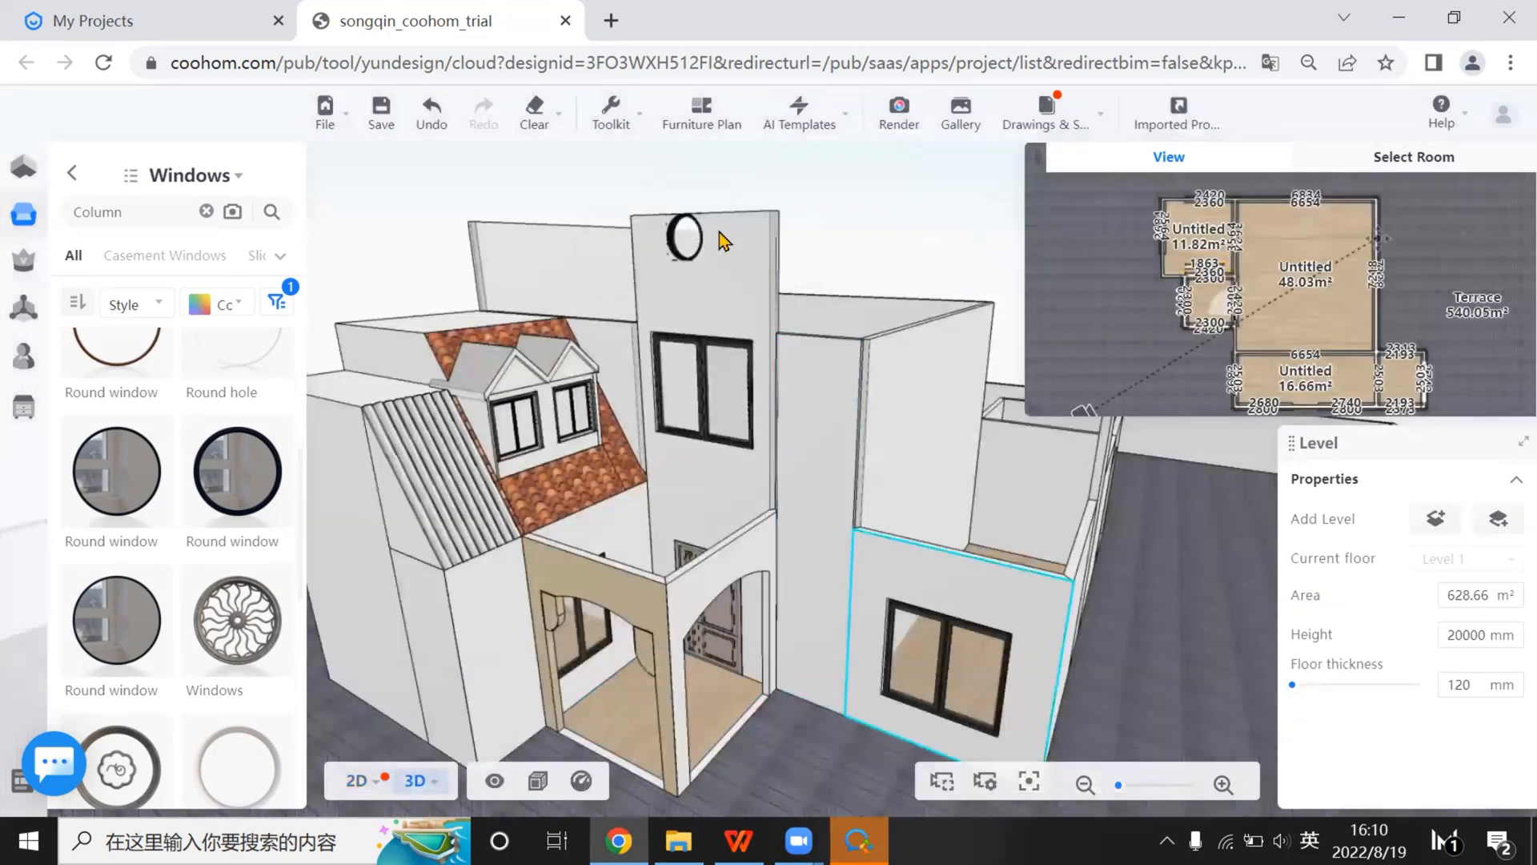
pyautogui.moveTo(704, 234); pyautogui.dragTo(717, 235)
pyautogui.click(716, 236)
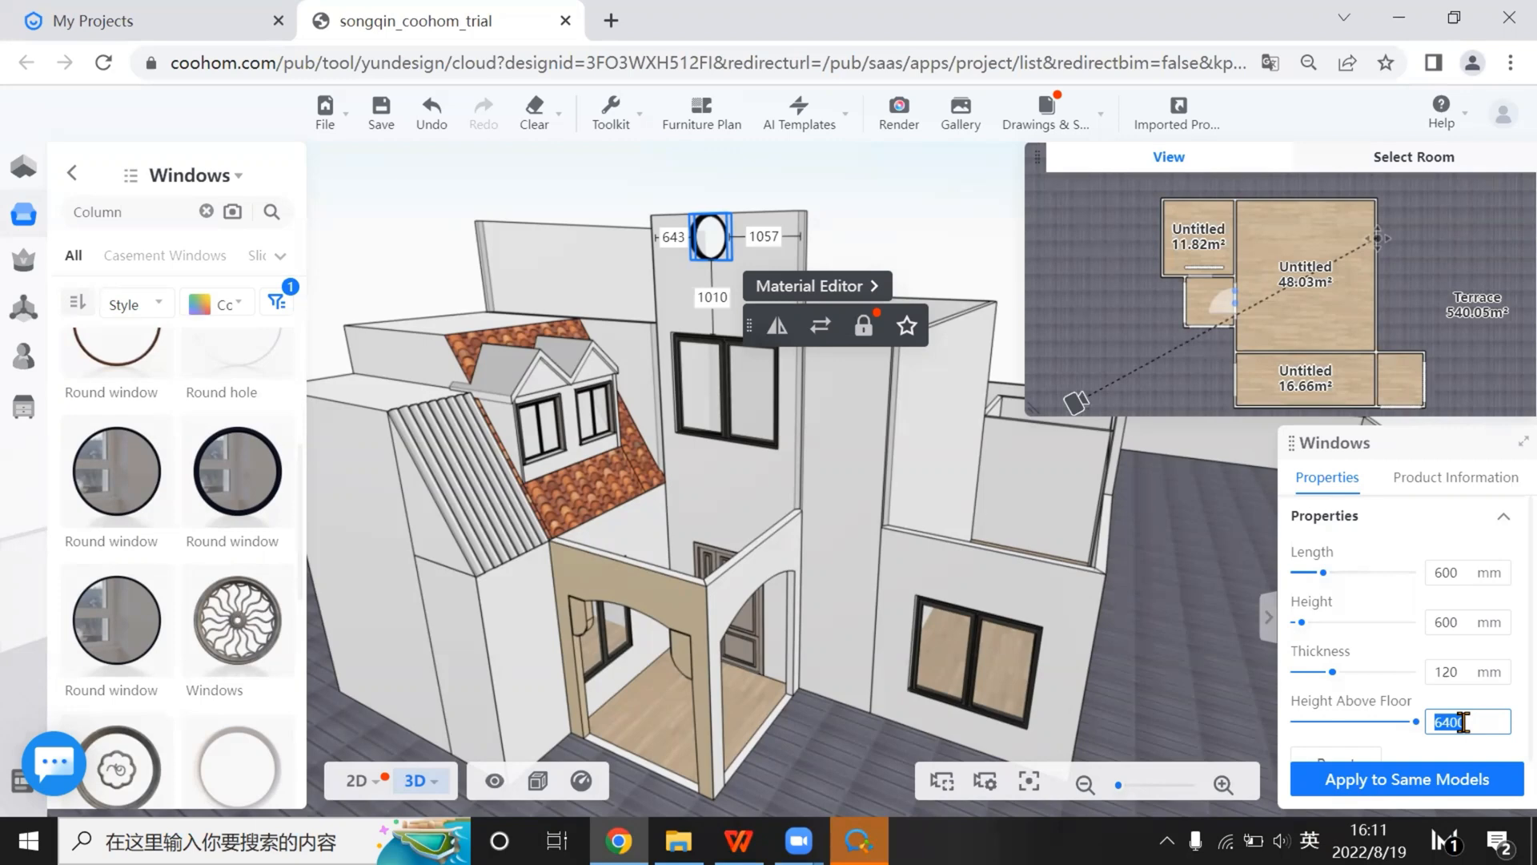
pyautogui.click(717, 301)
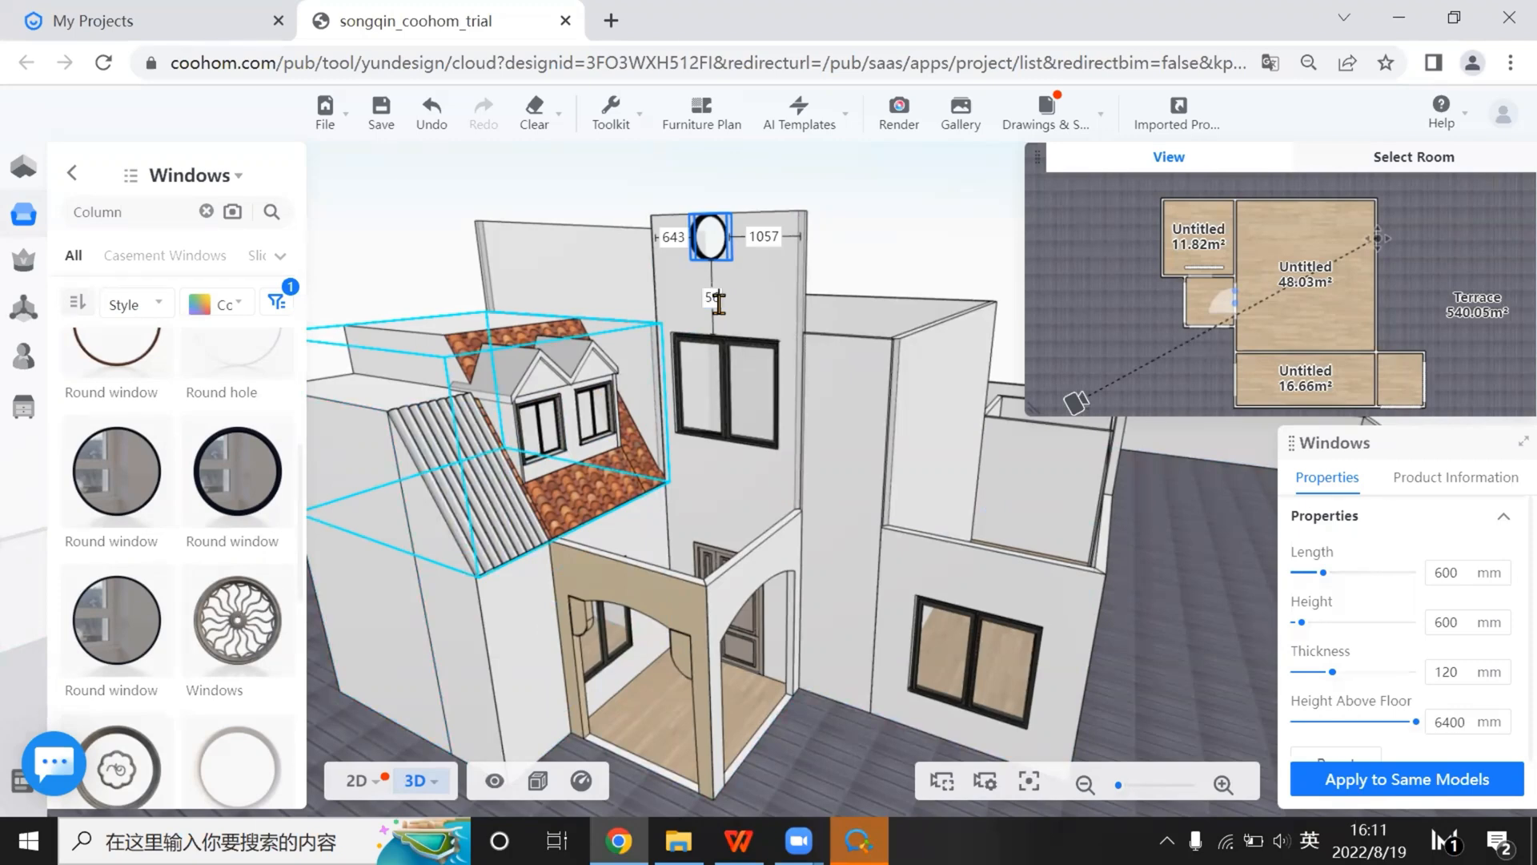
# Position the round window 500 mm above the double window and centre it on the entrance wall with 850 mm side clearance
pyautogui.write('500')
pyautogui.press('Return')
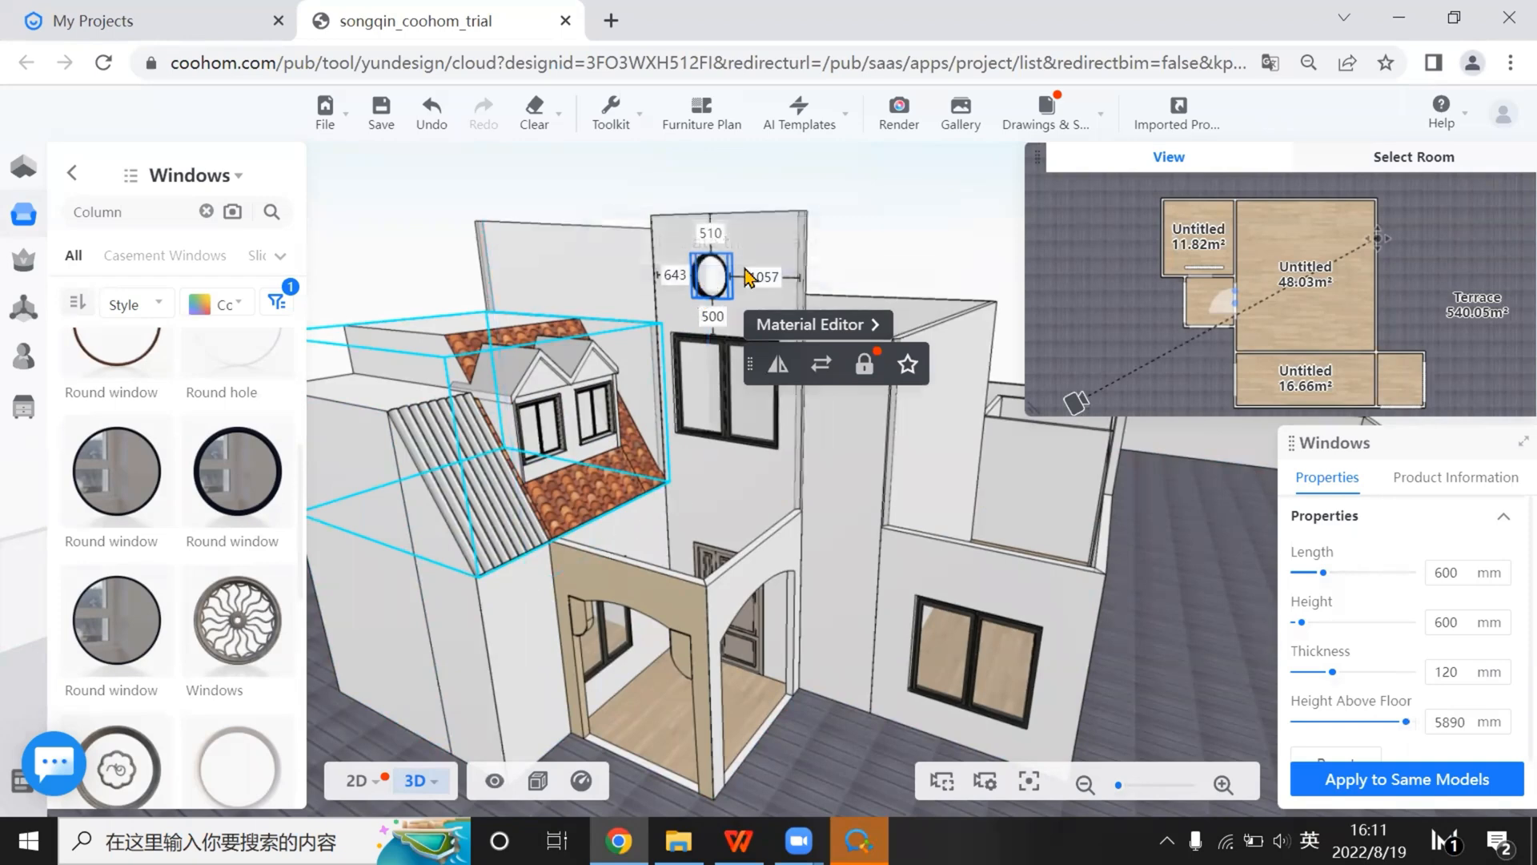
pyautogui.click(678, 282)
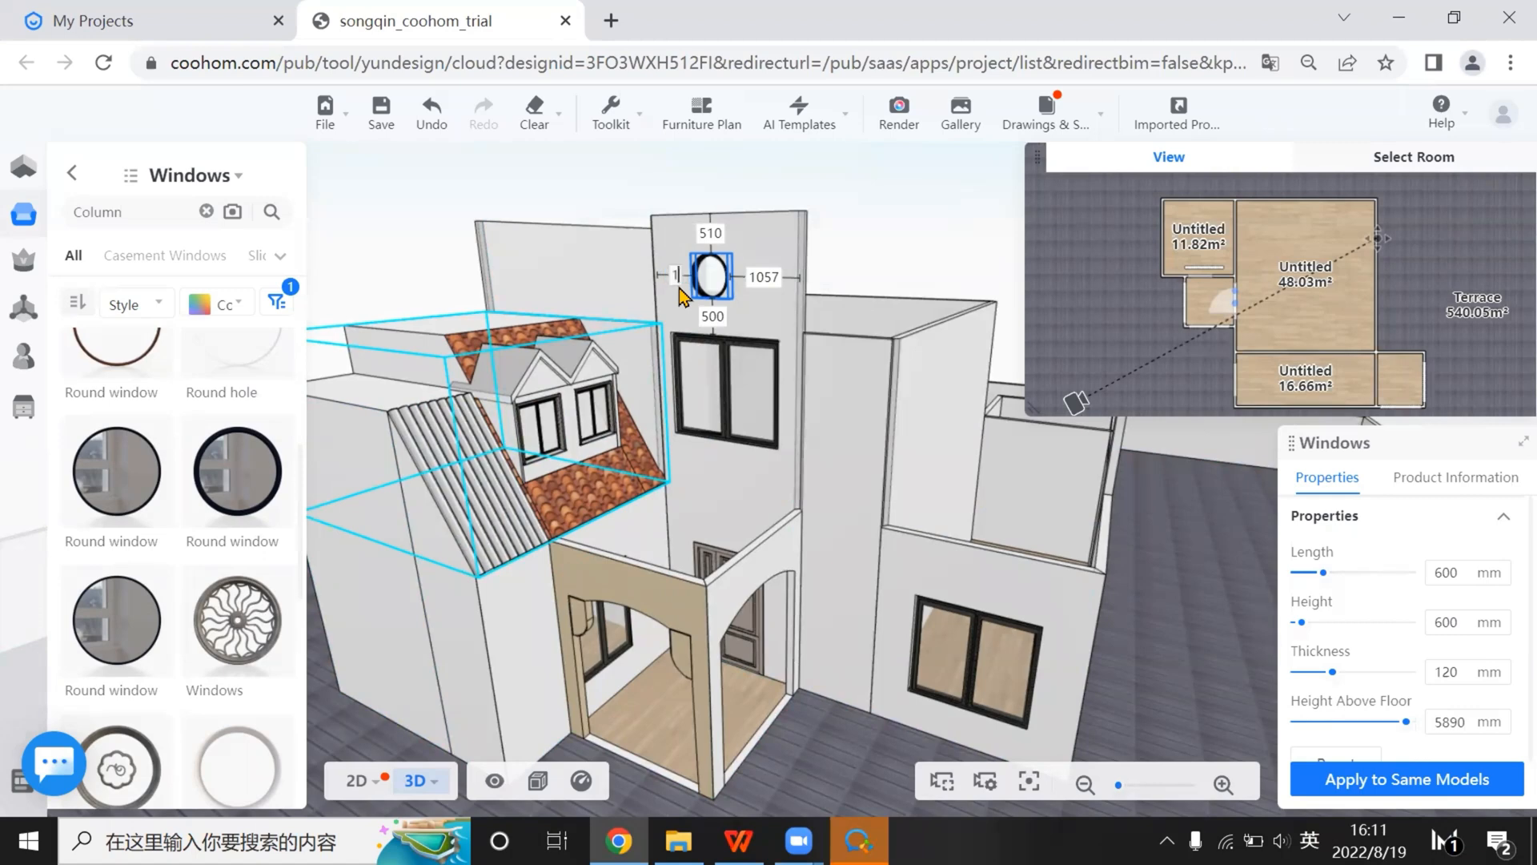
pyautogui.write('1000')
pyautogui.press('Return')
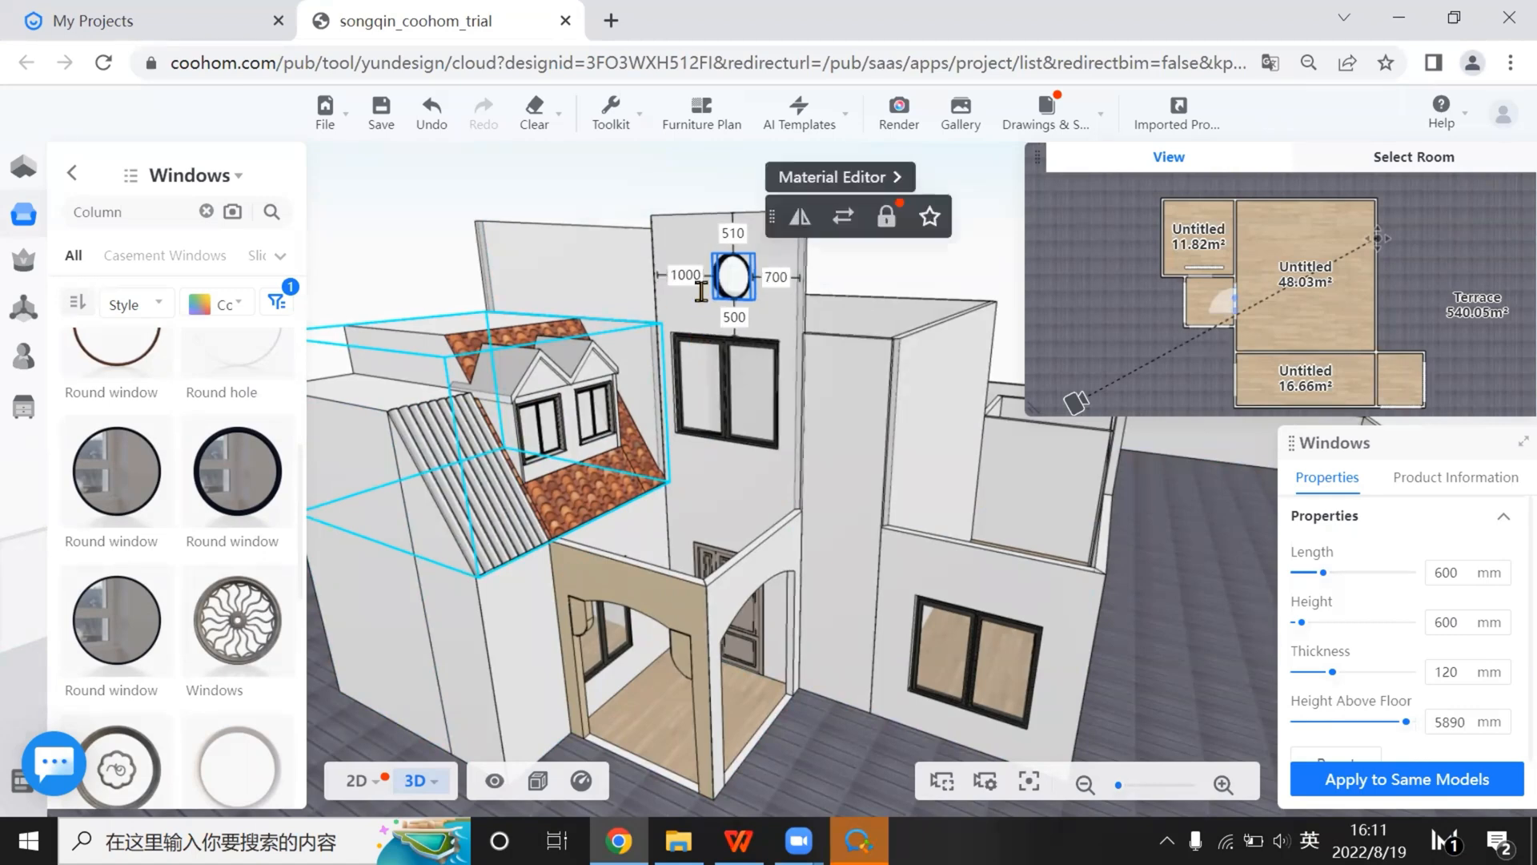
pyautogui.click(783, 274)
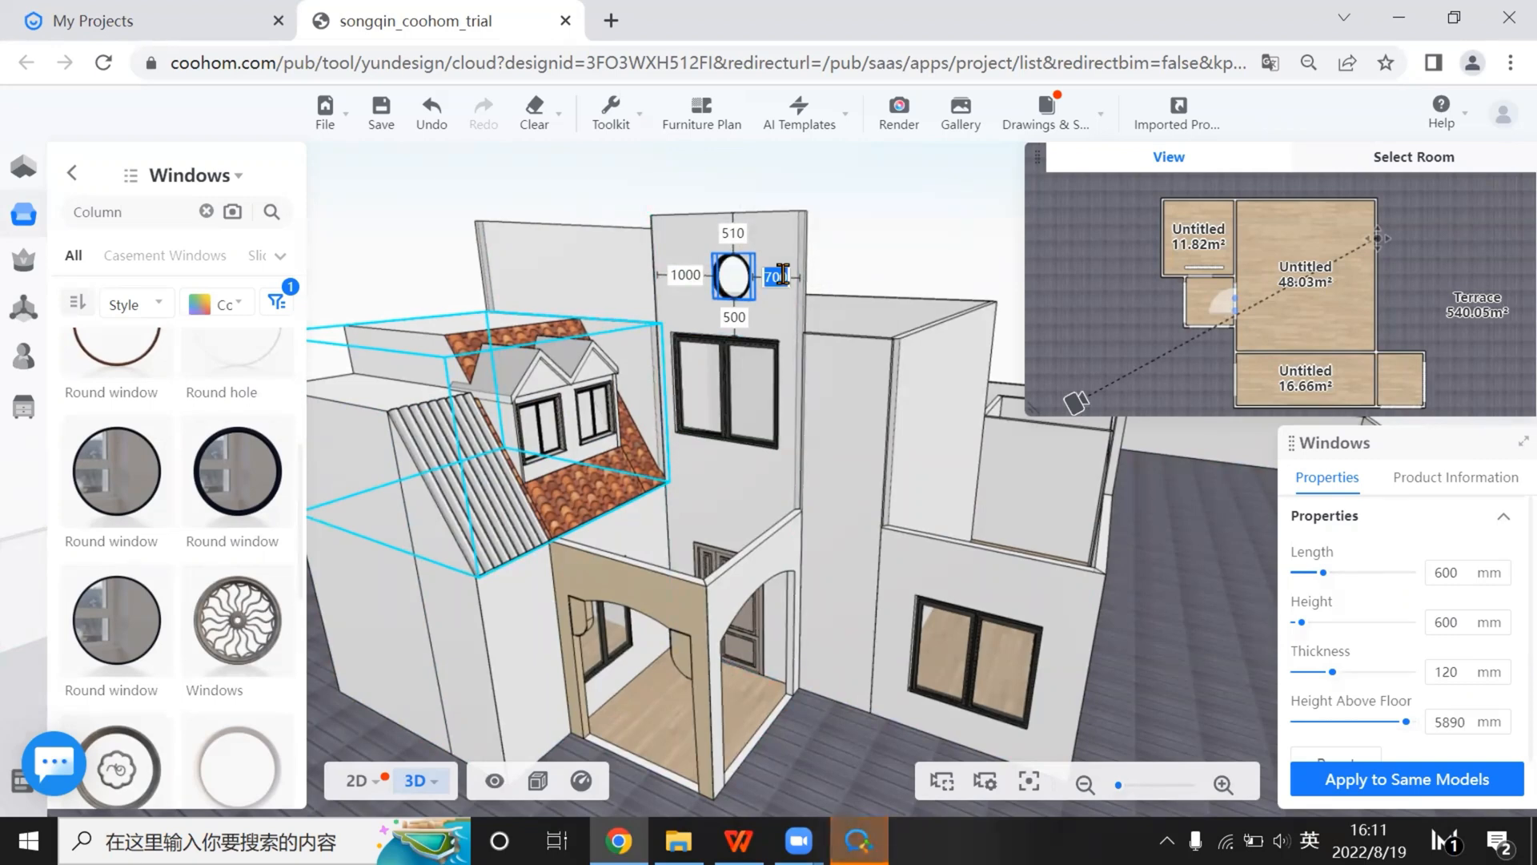
pyautogui.write('850')
pyautogui.press('Return')
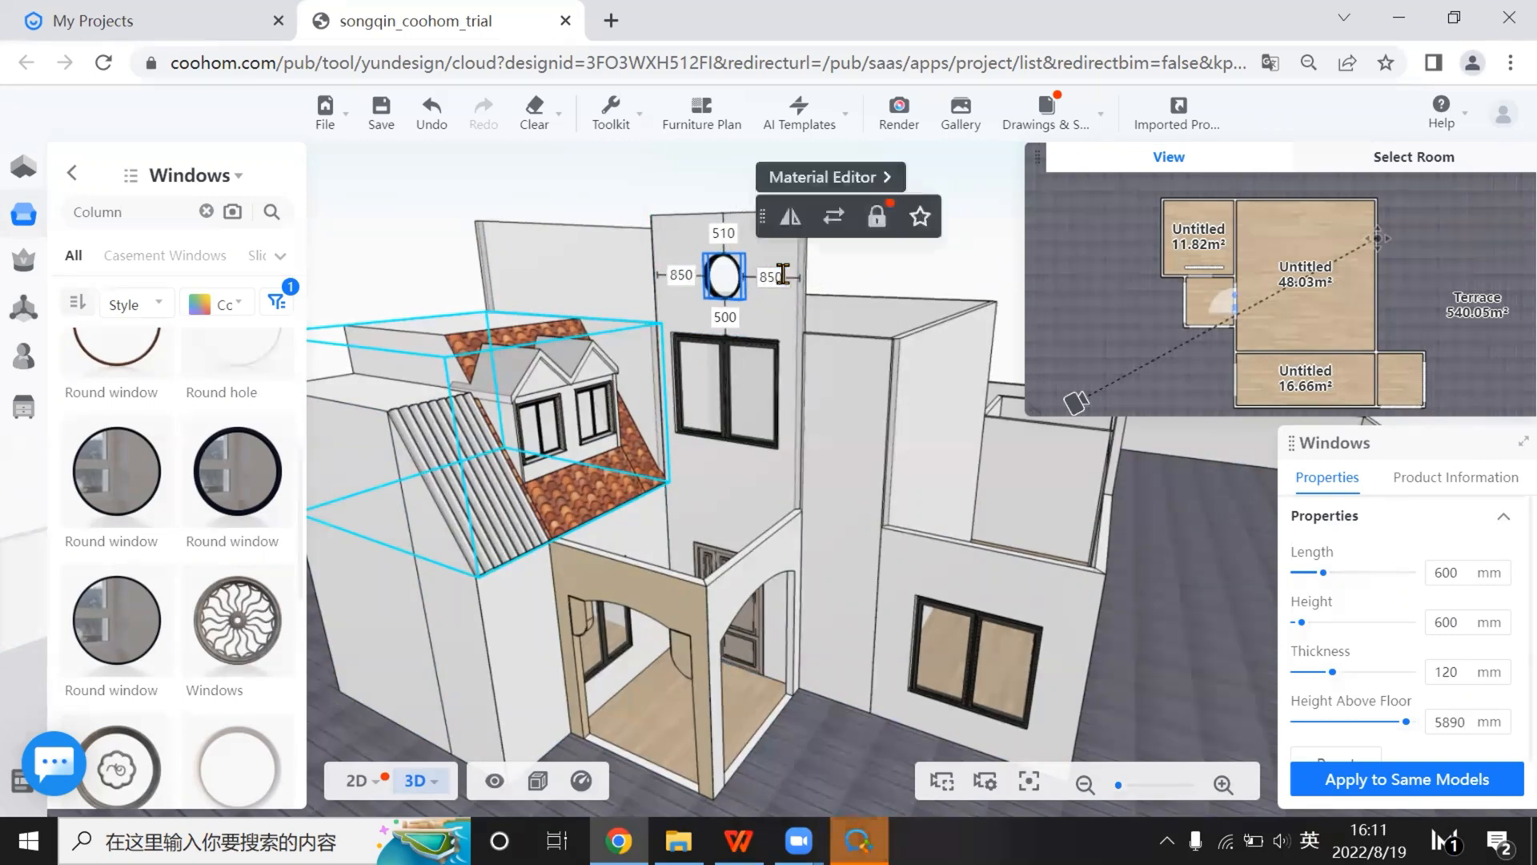
# In the 2D plan, set the height of the outer wall along the 48.03 m² room's upper edge to 5500 mm
pyautogui.scroll(-4, 860, 374)
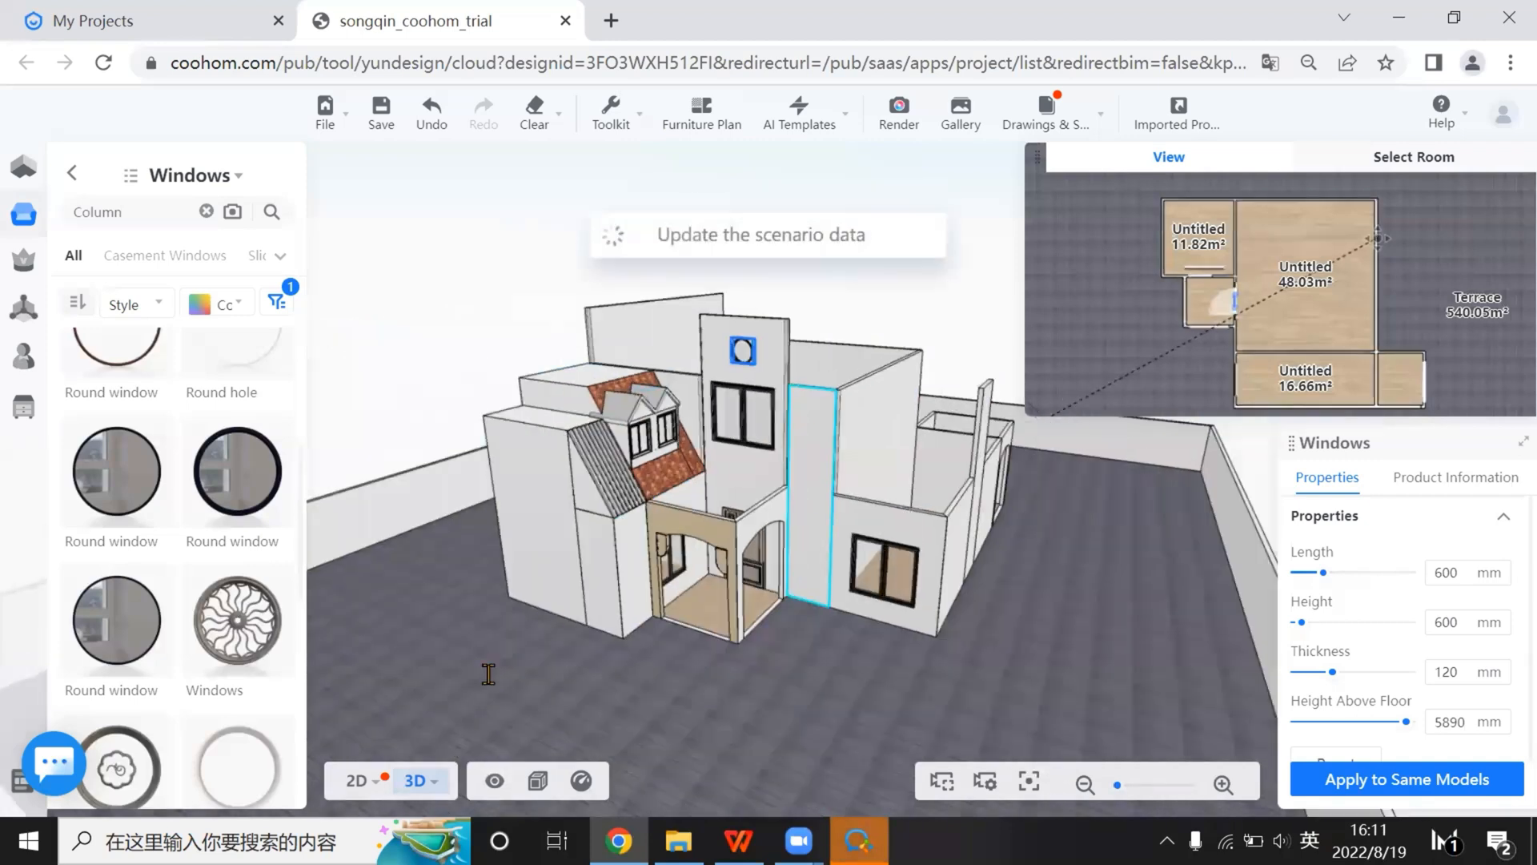
pyautogui.click(351, 783)
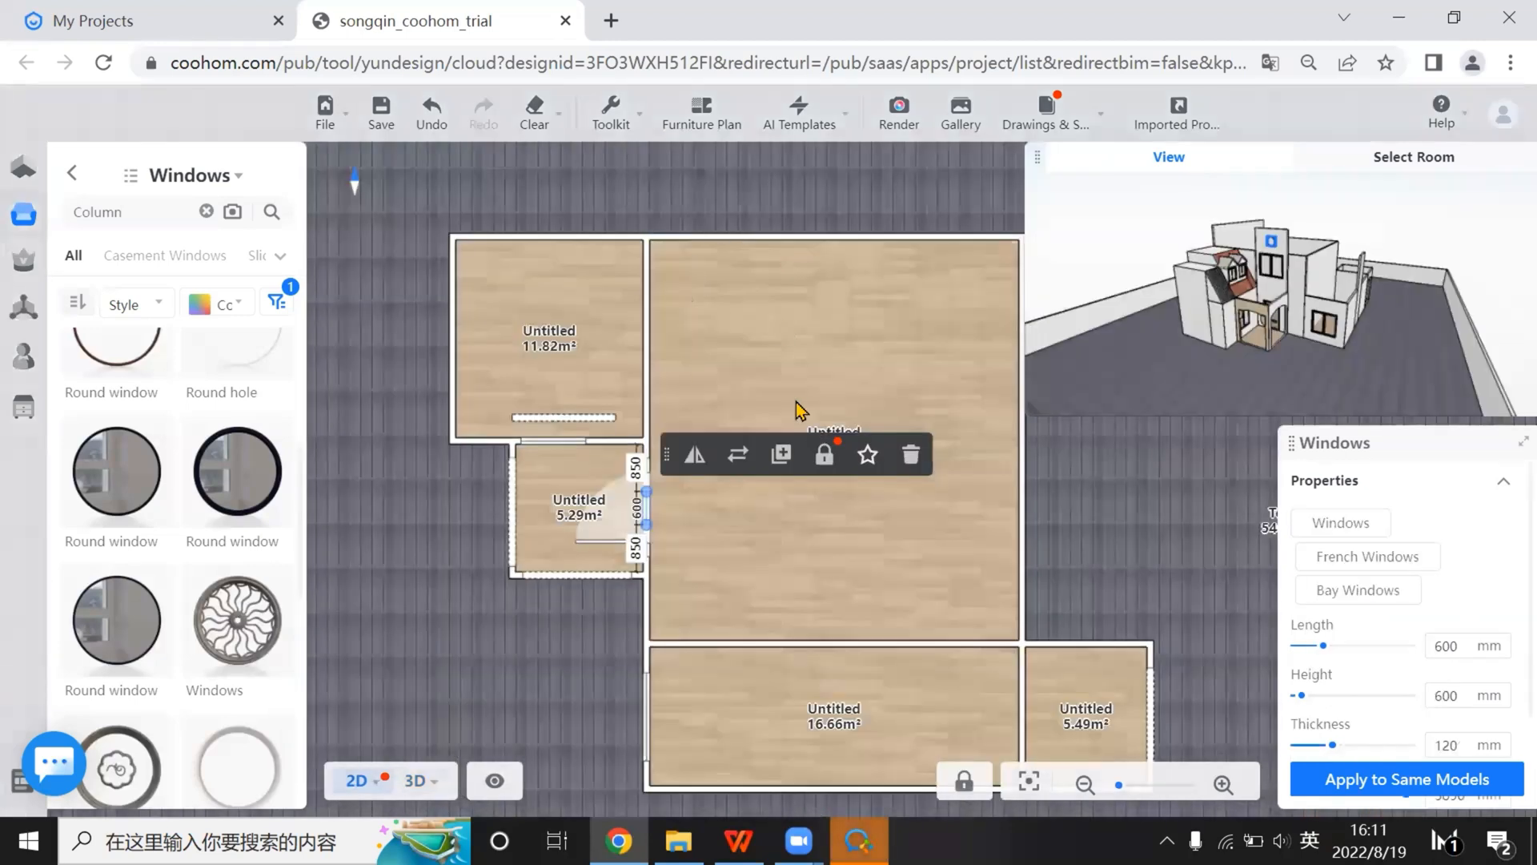
pyautogui.click(1021, 455)
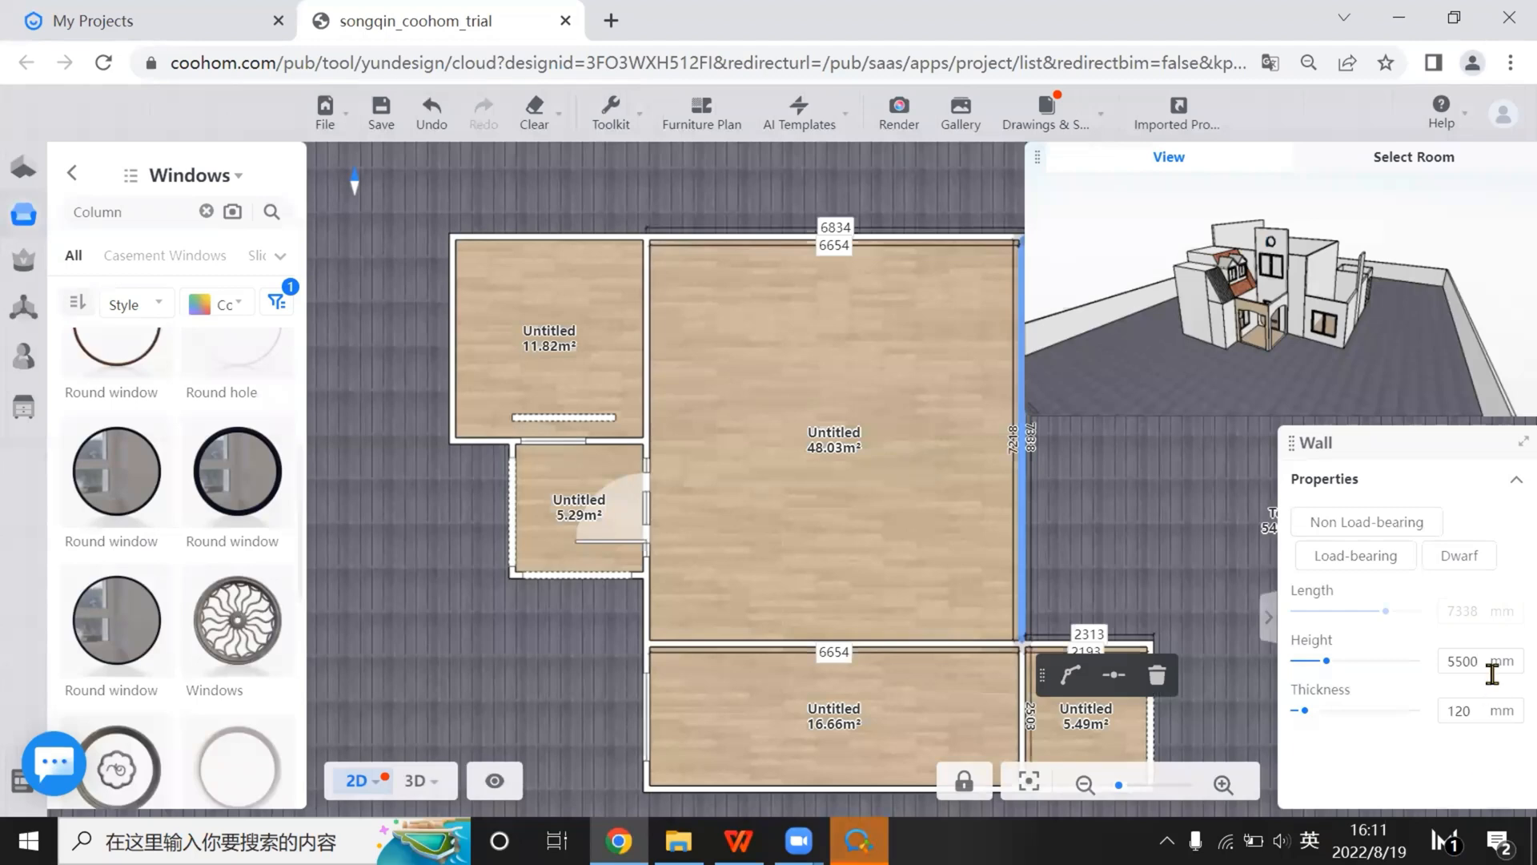
pyautogui.click(877, 237)
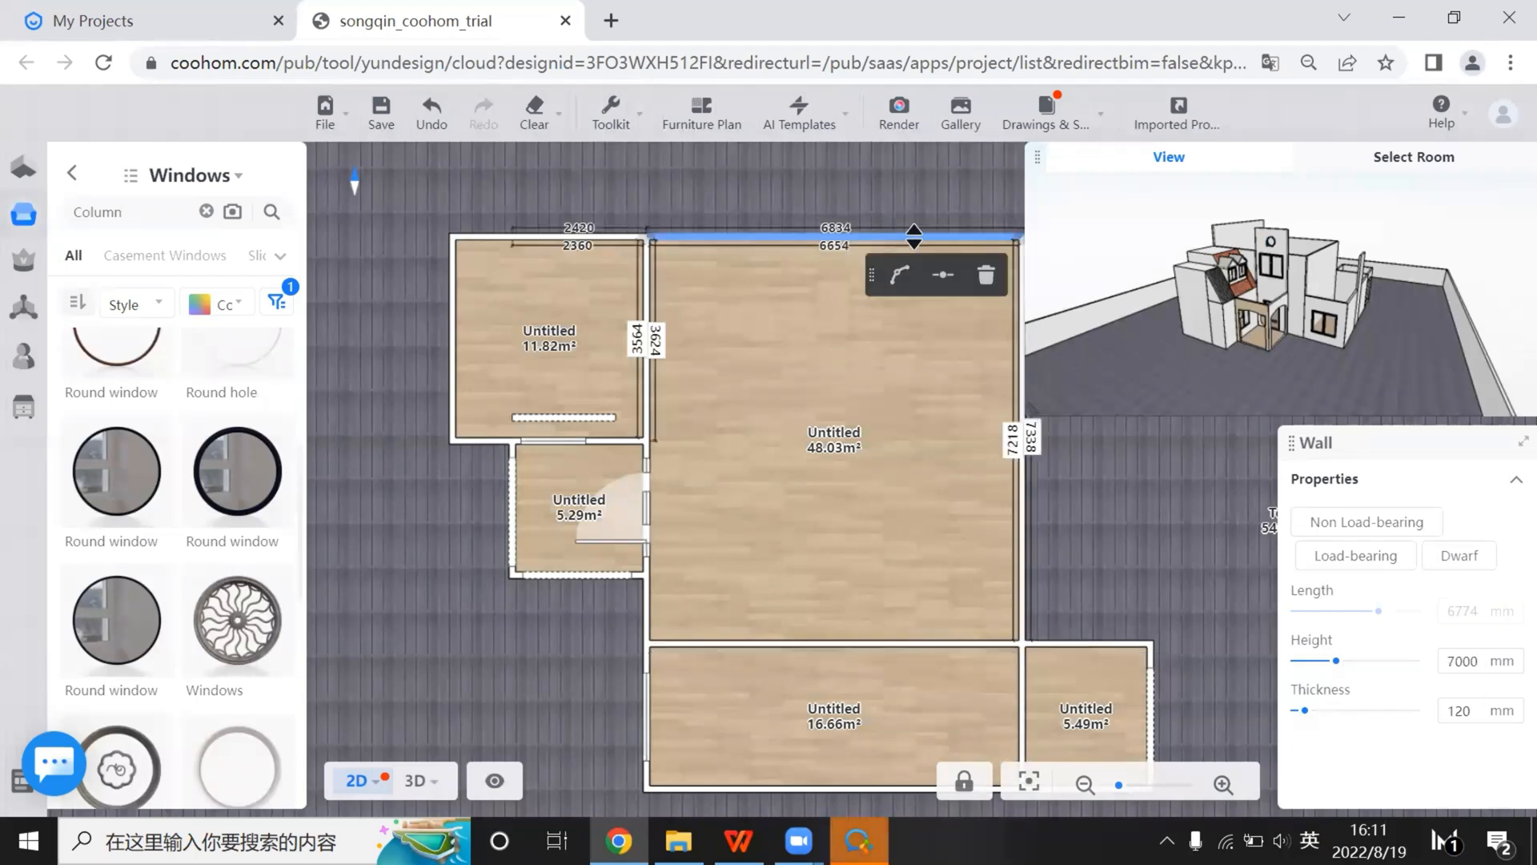
pyautogui.click(1488, 670)
pyautogui.write('5500')
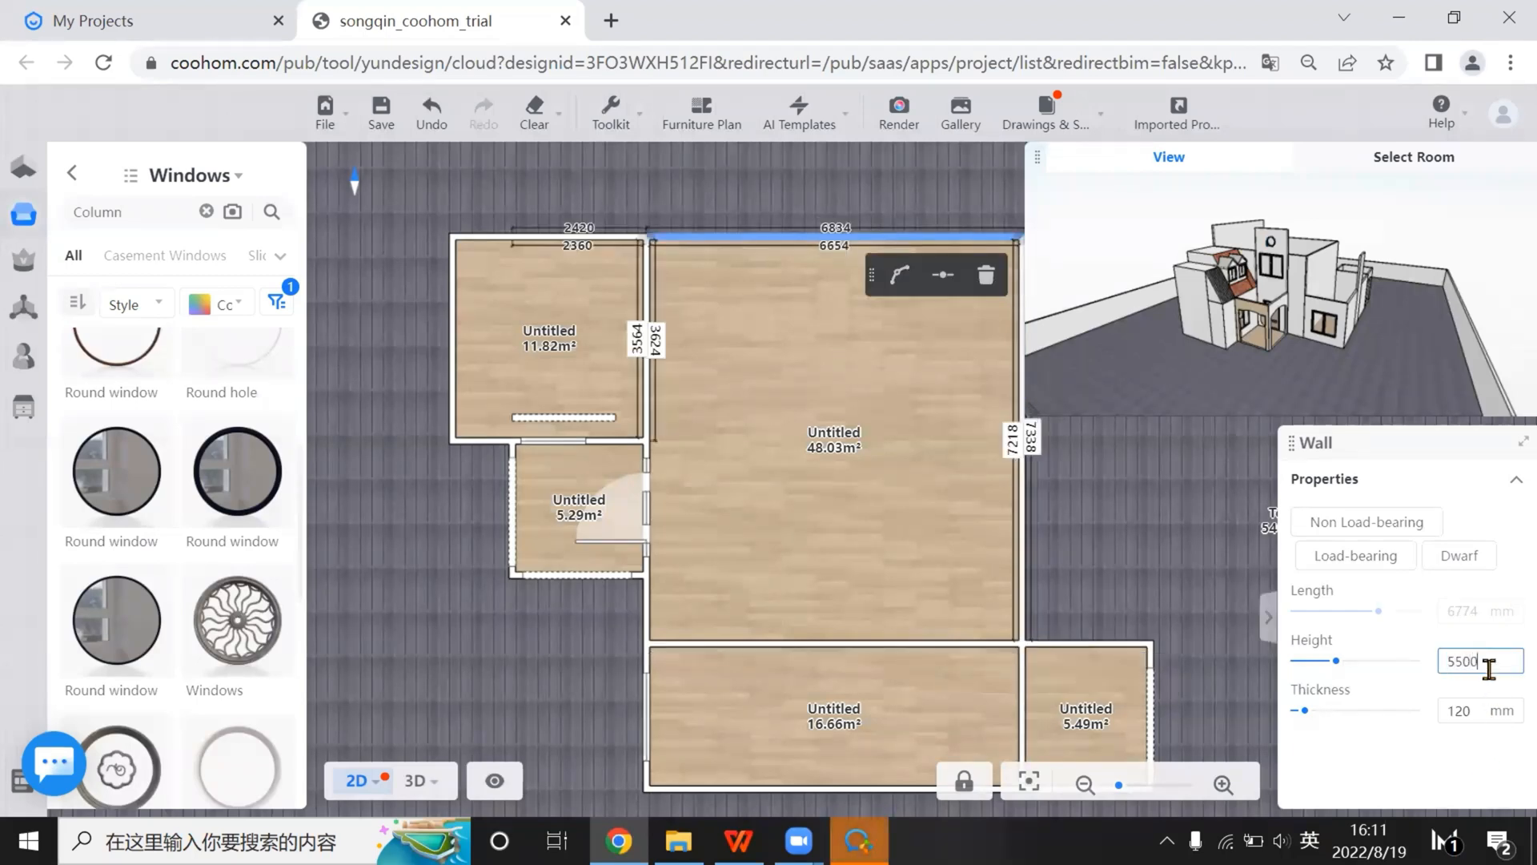
pyautogui.press('Return')
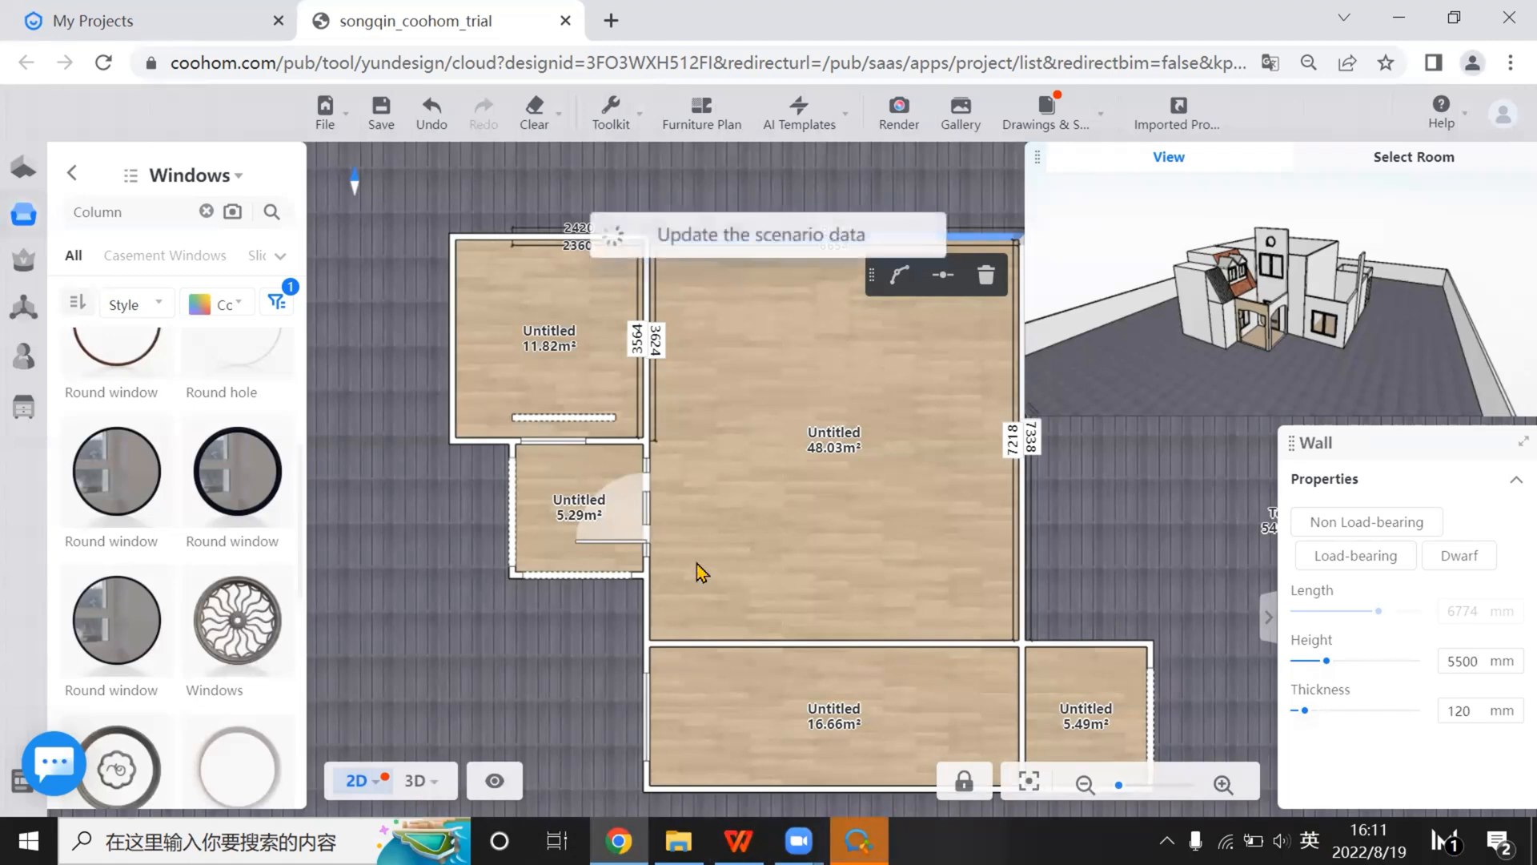
# Examine the wall heights around the 48.03 m² room in 3D, including the wall shared with the 16.66 m² room
pyautogui.click(416, 781)
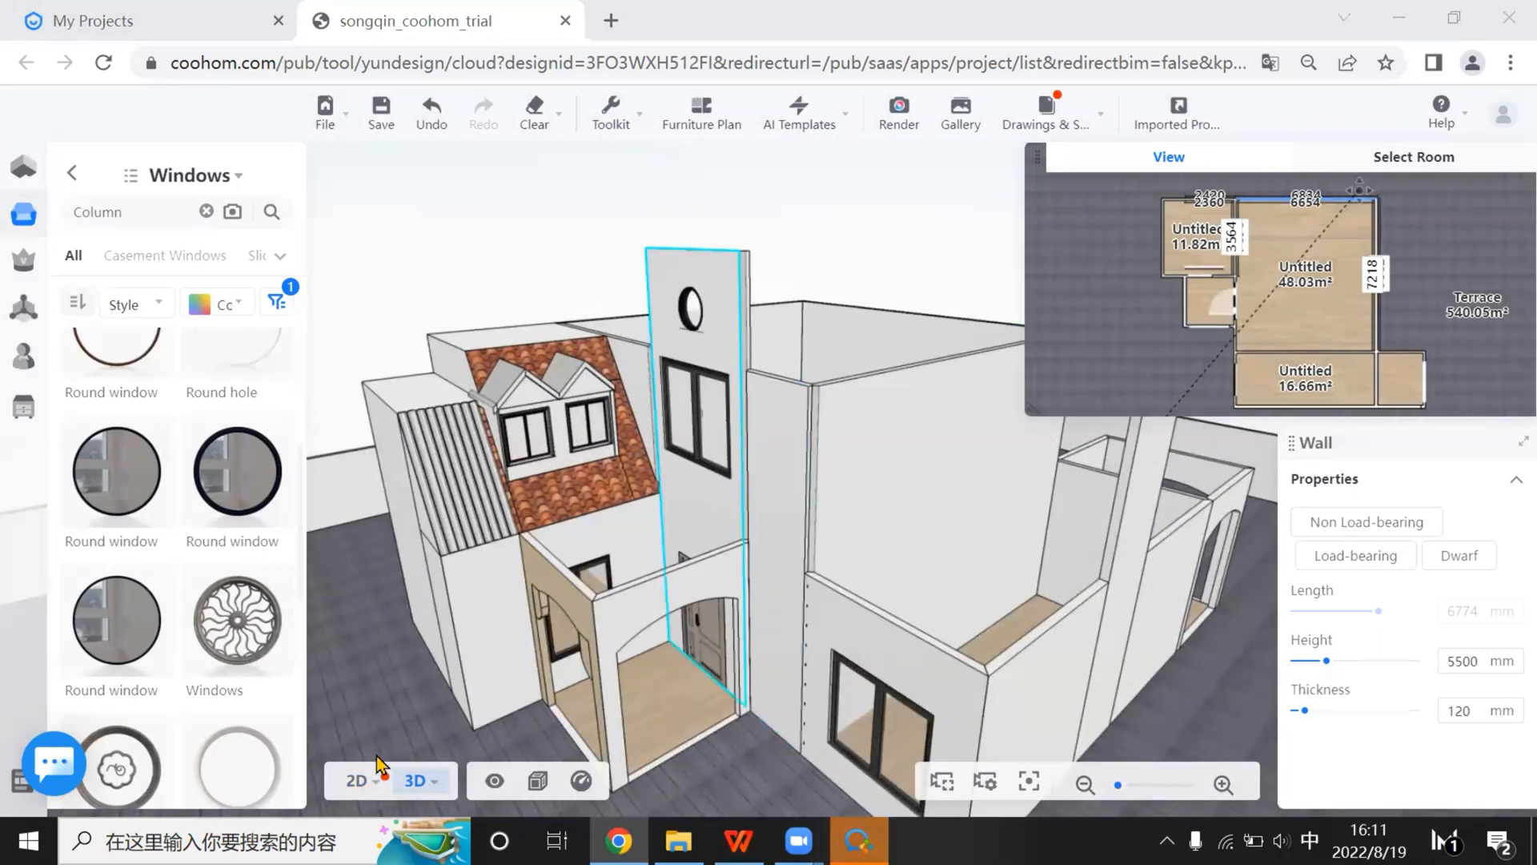
pyautogui.click(357, 780)
pyautogui.scroll(-2, 773, 624)
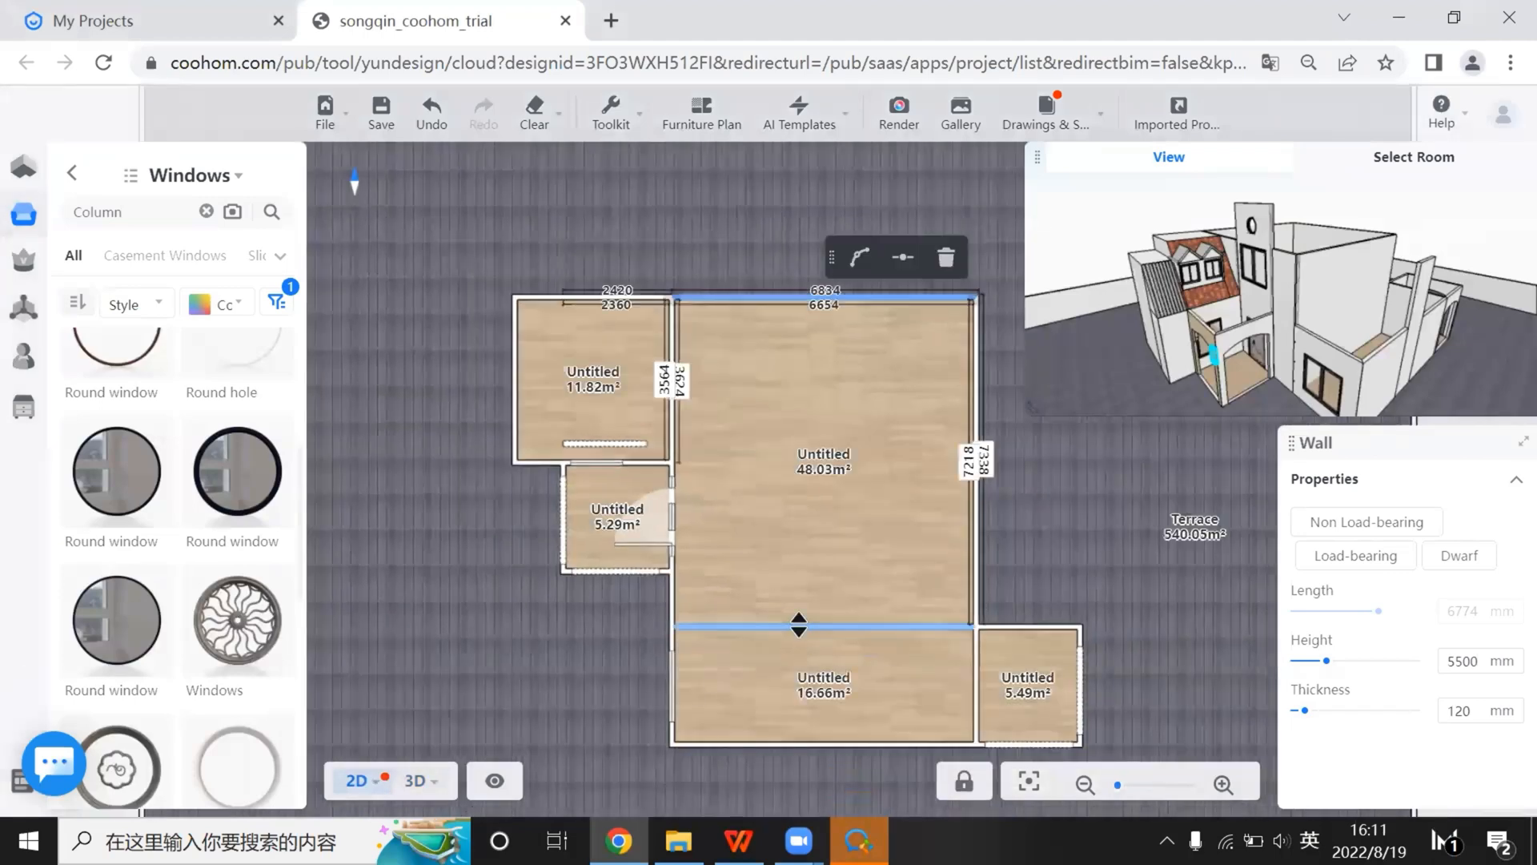
pyautogui.click(798, 624)
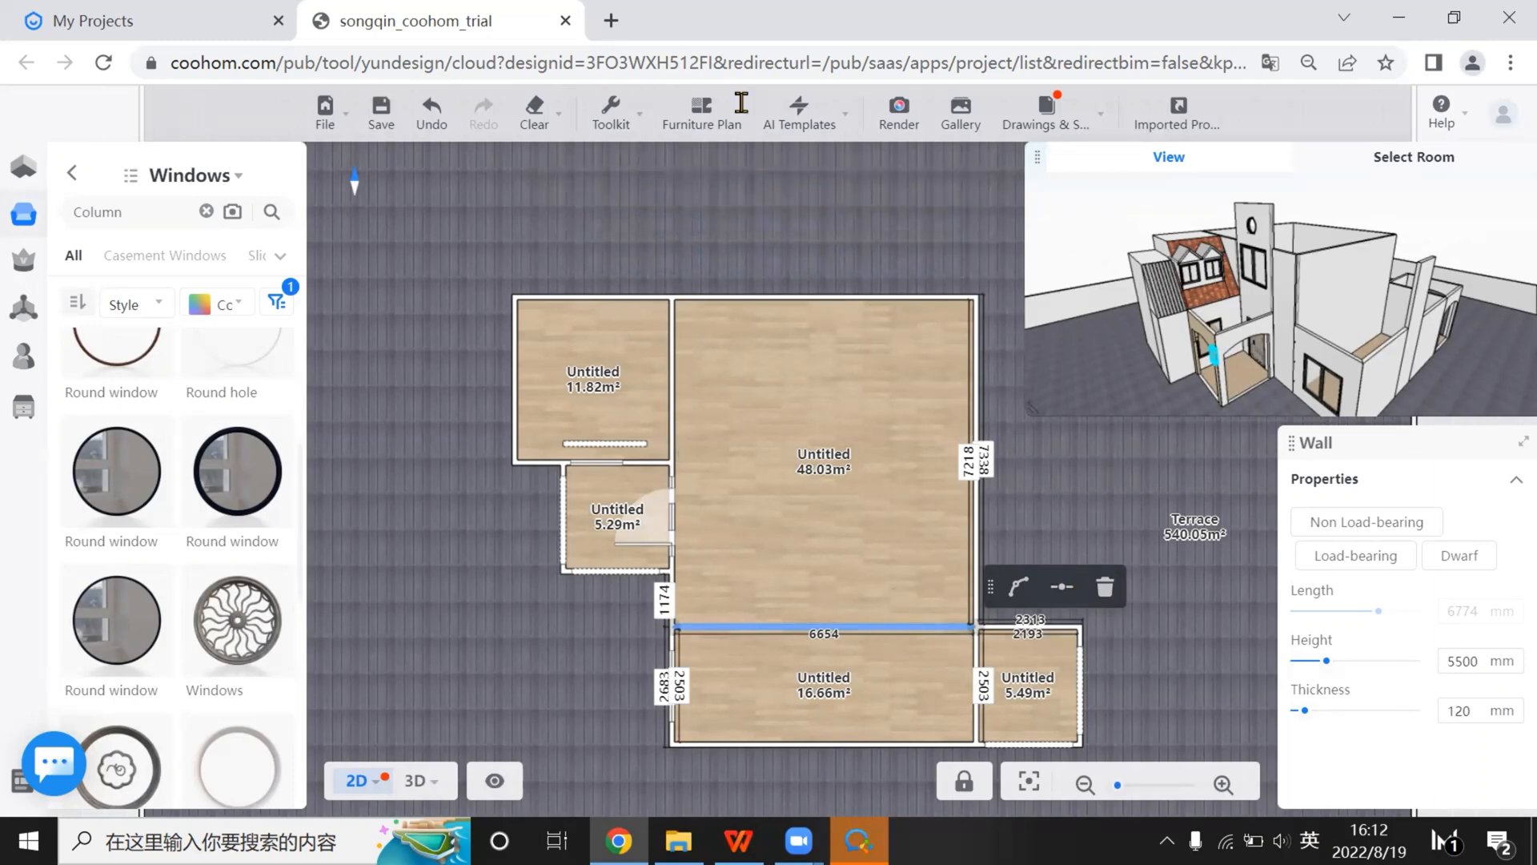
pyautogui.scroll(3, 888, 637)
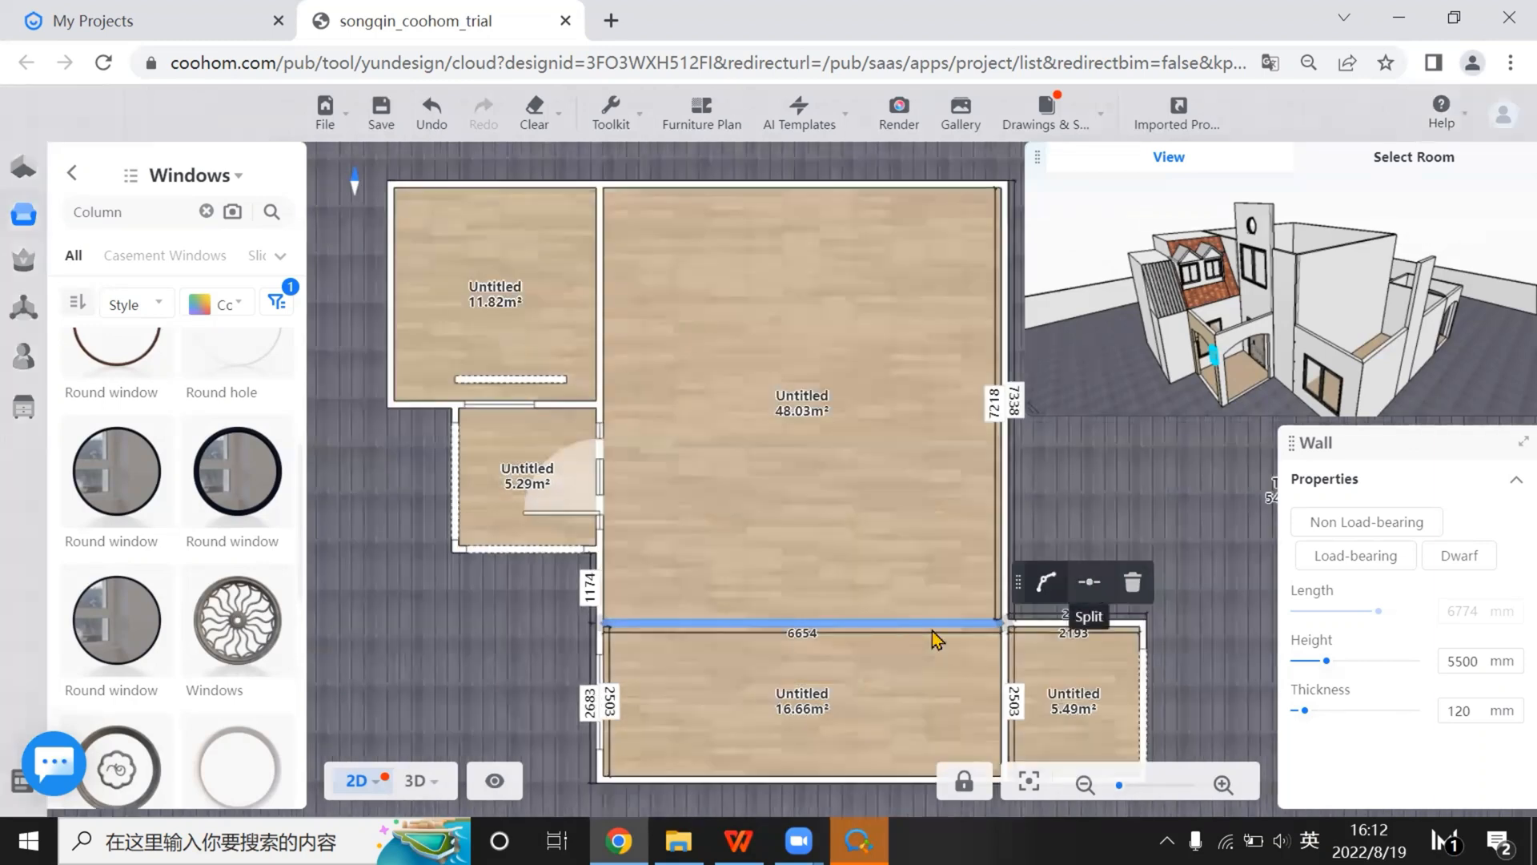
pyautogui.moveTo(413, 801)
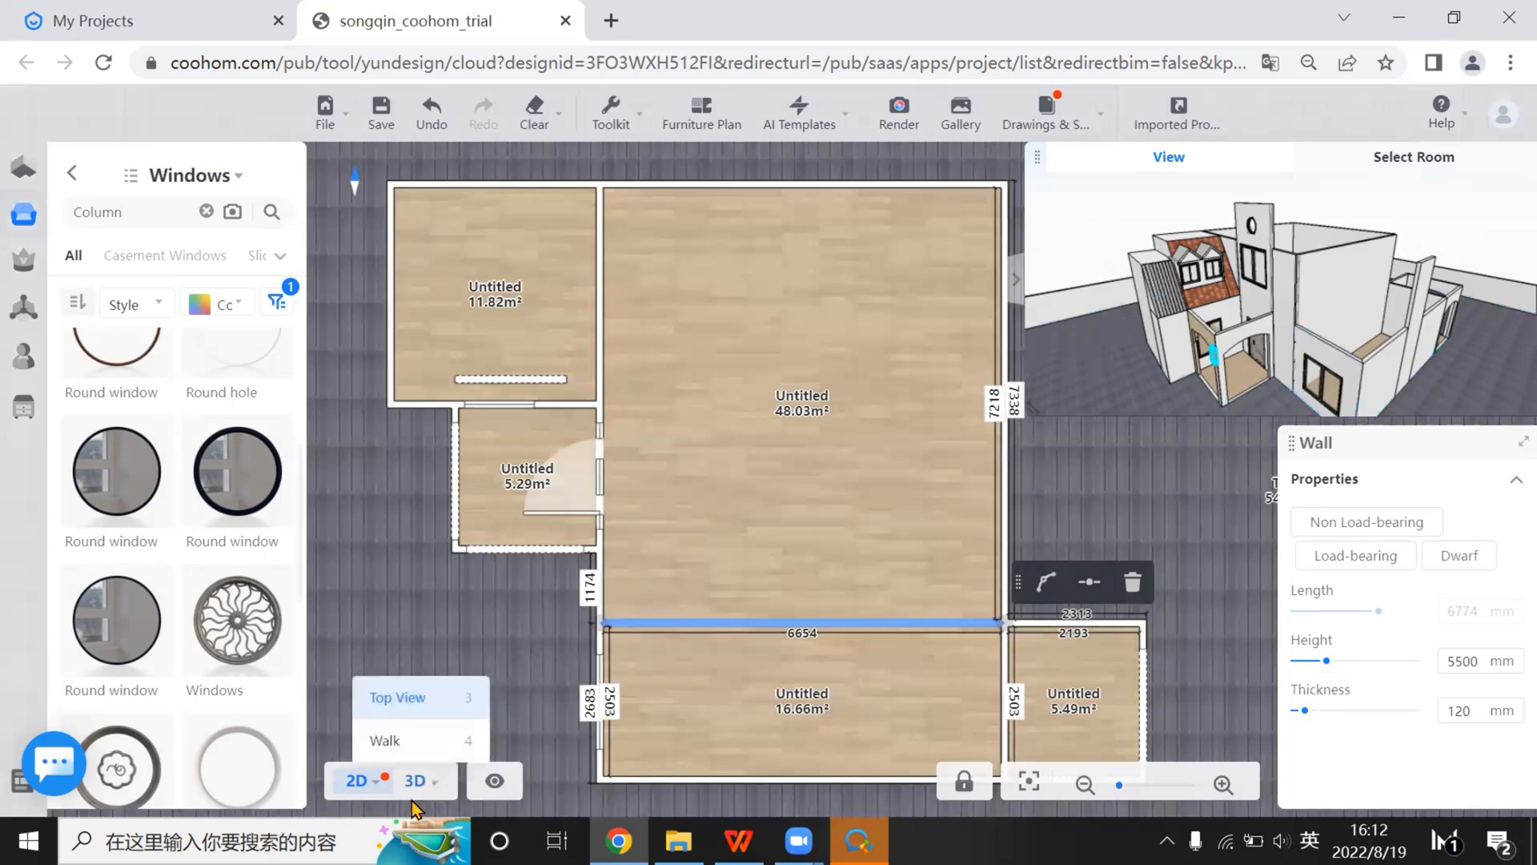
pyautogui.press('3')
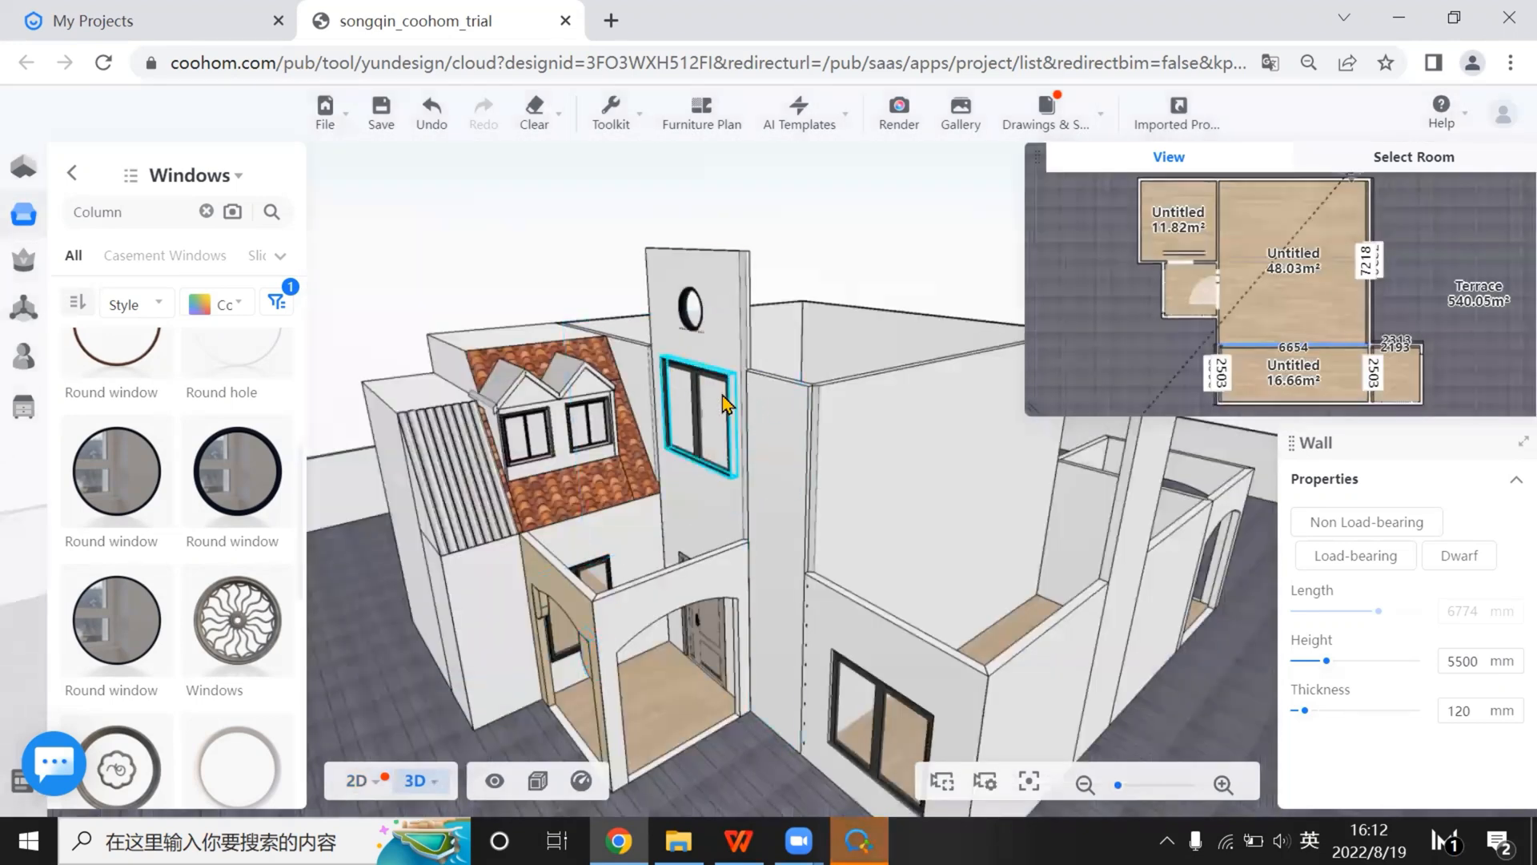
pyautogui.click(362, 781)
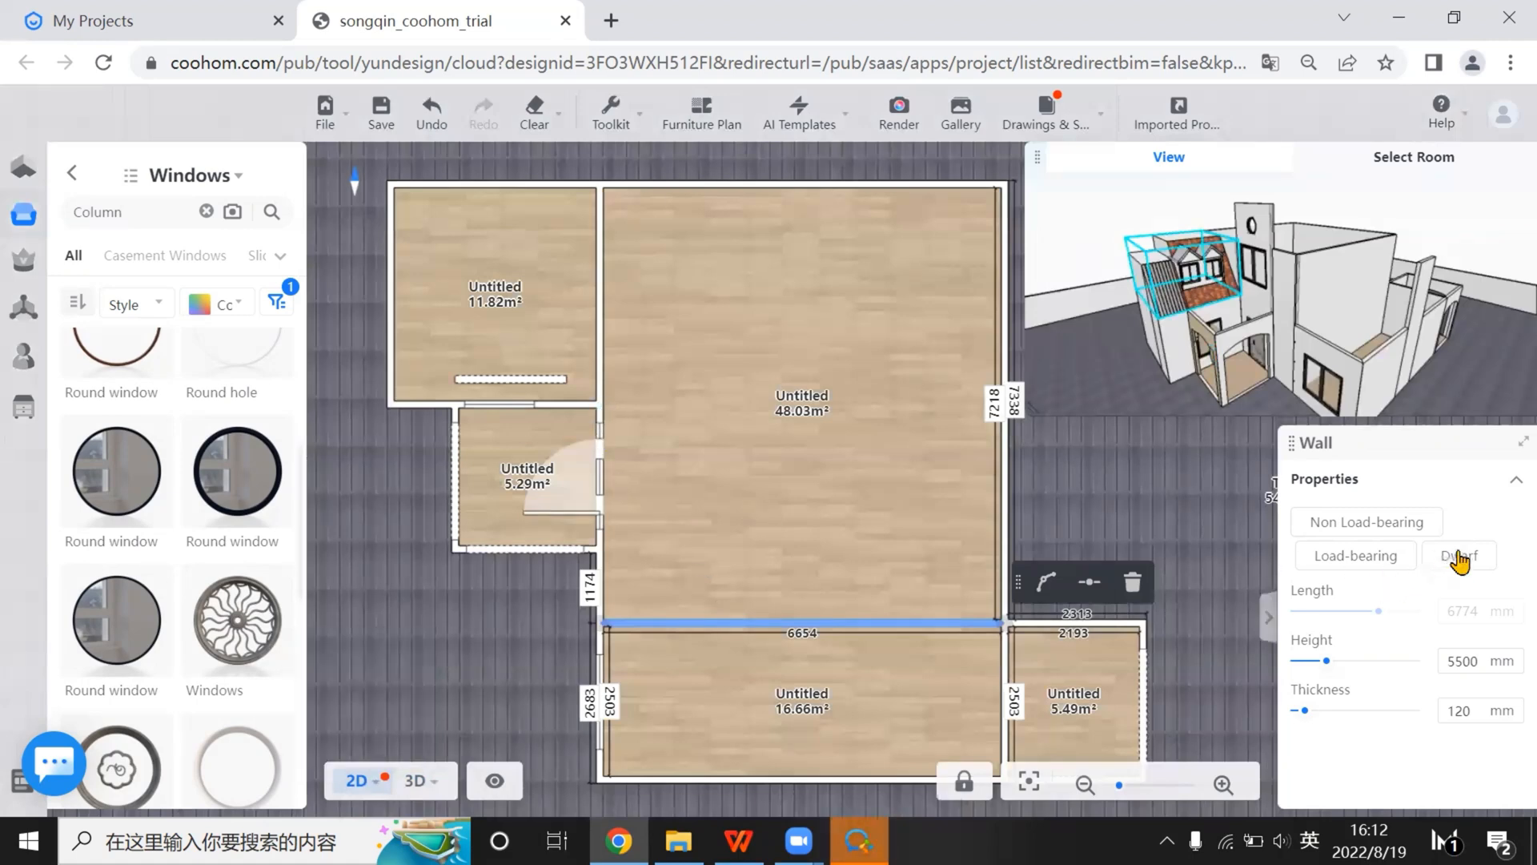
pyautogui.scroll(-5, 1393, 284)
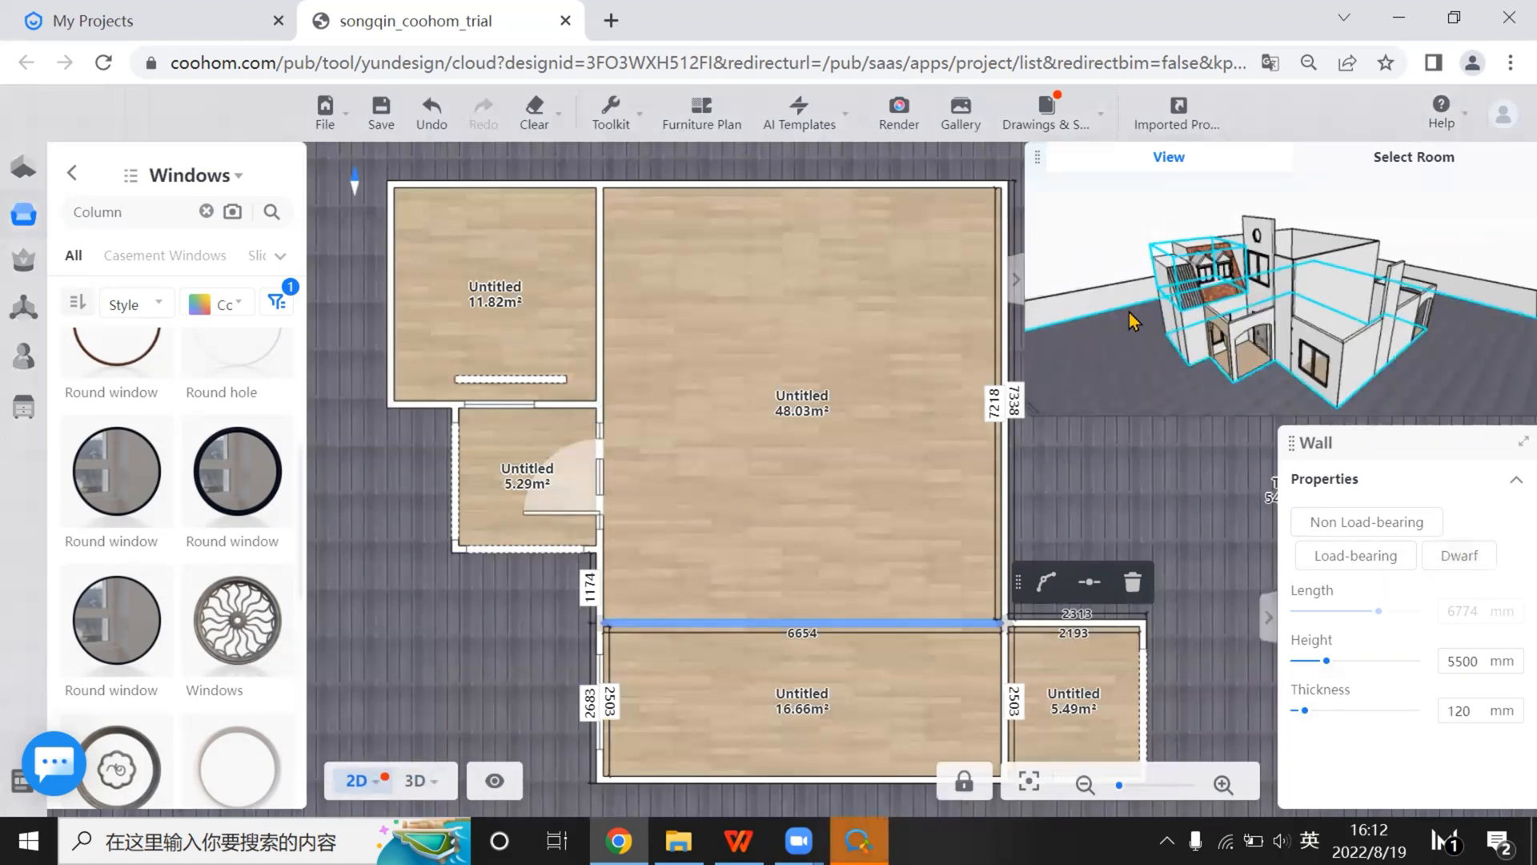
pyautogui.scroll(3, 1399, 385)
pyautogui.moveTo(1401, 406); pyautogui.dragTo(1131, 294)
pyautogui.scroll(-2, 1133, 294)
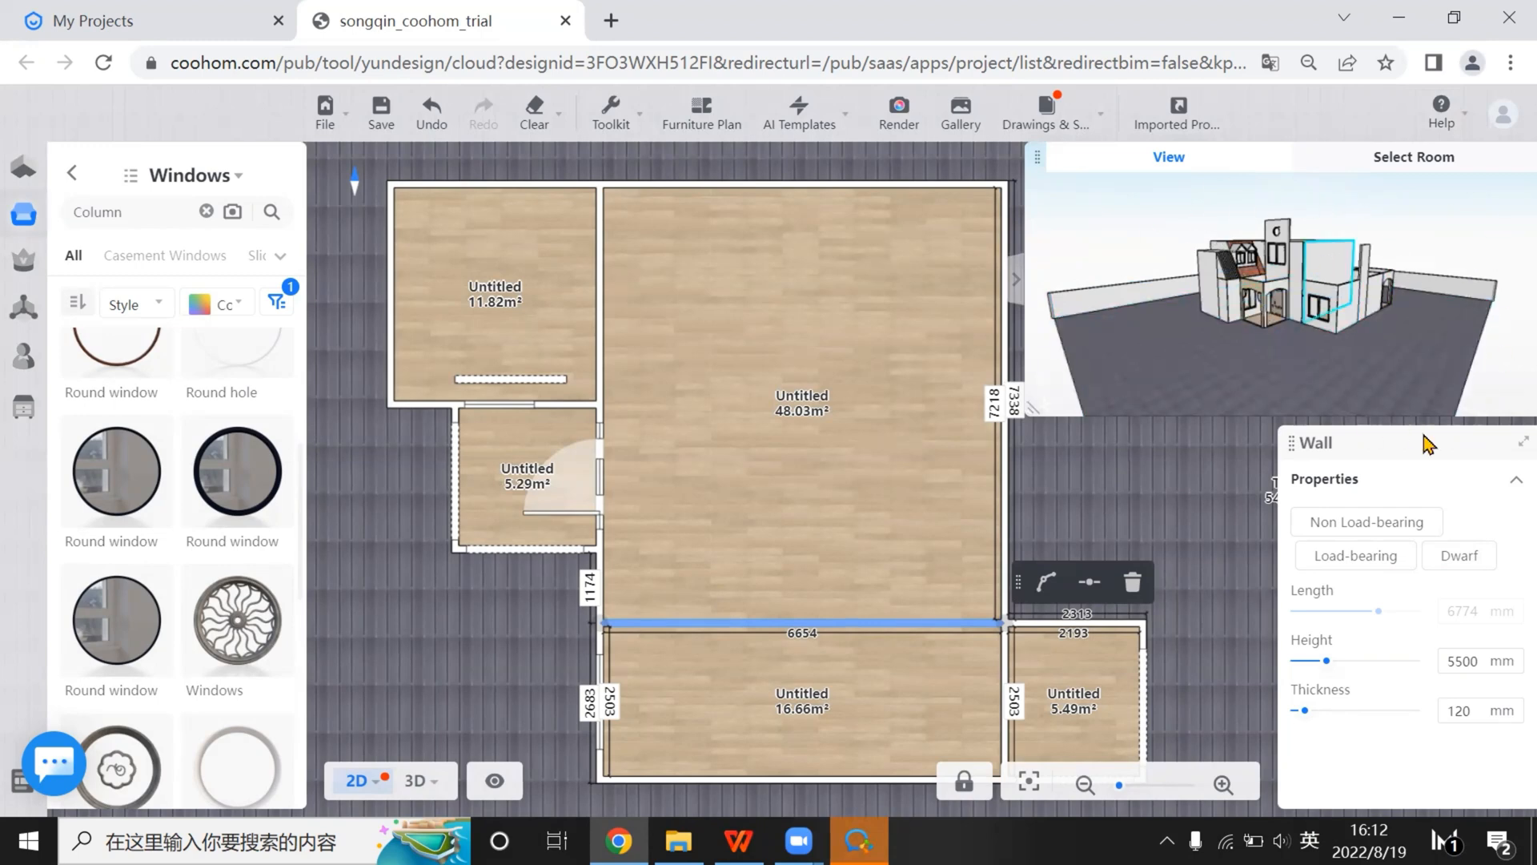
# Set the height of the entrance wall between the 5.29 m² and 48.03 m² rooms to 6700 mm and return to 3D
pyautogui.scroll(2, 610, 471)
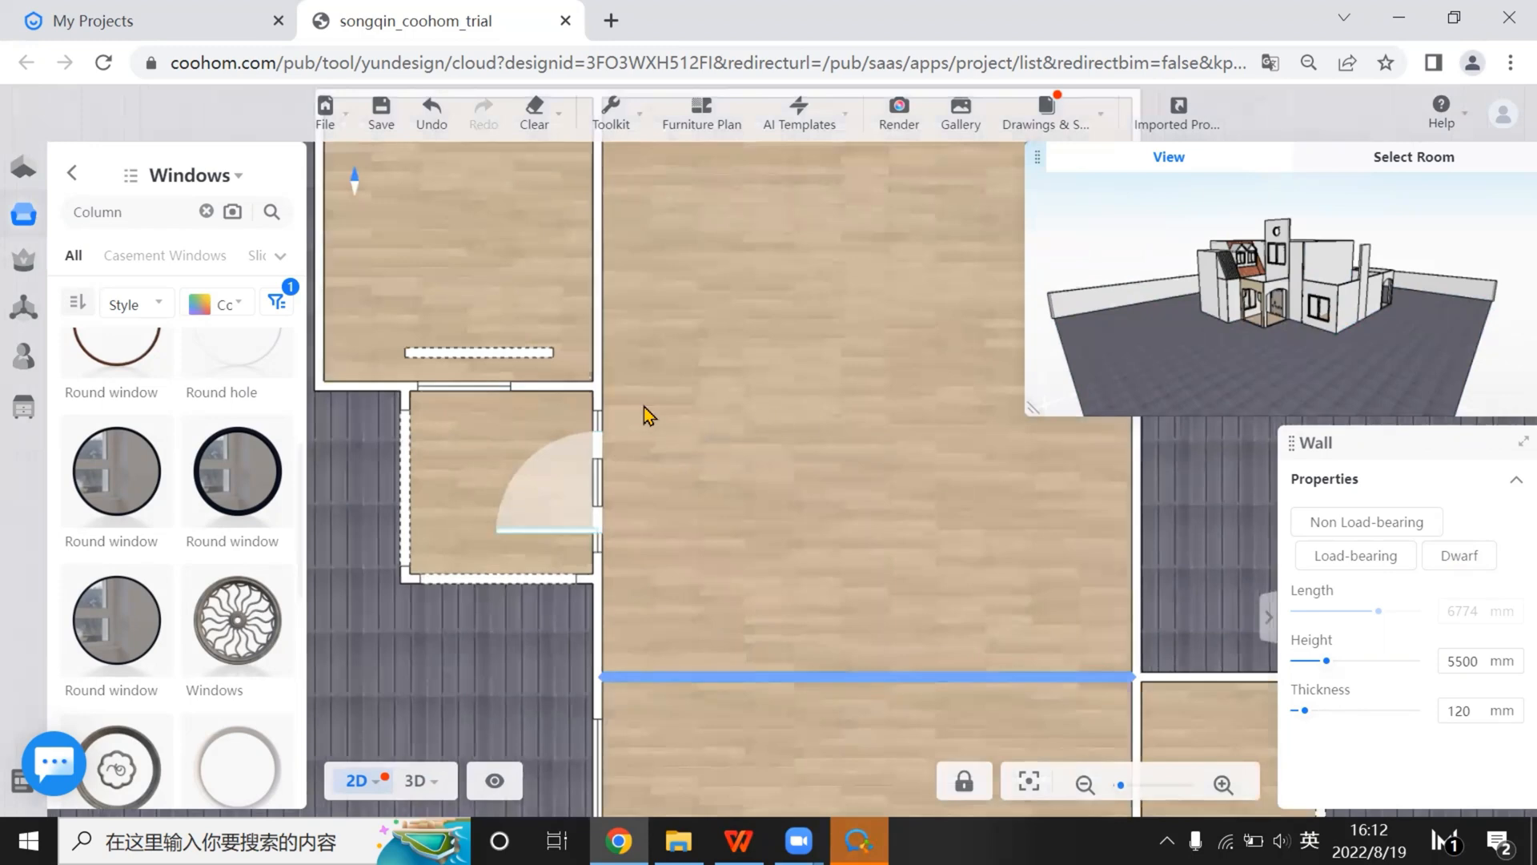
pyautogui.scroll(3, 645, 416)
pyautogui.click(591, 376)
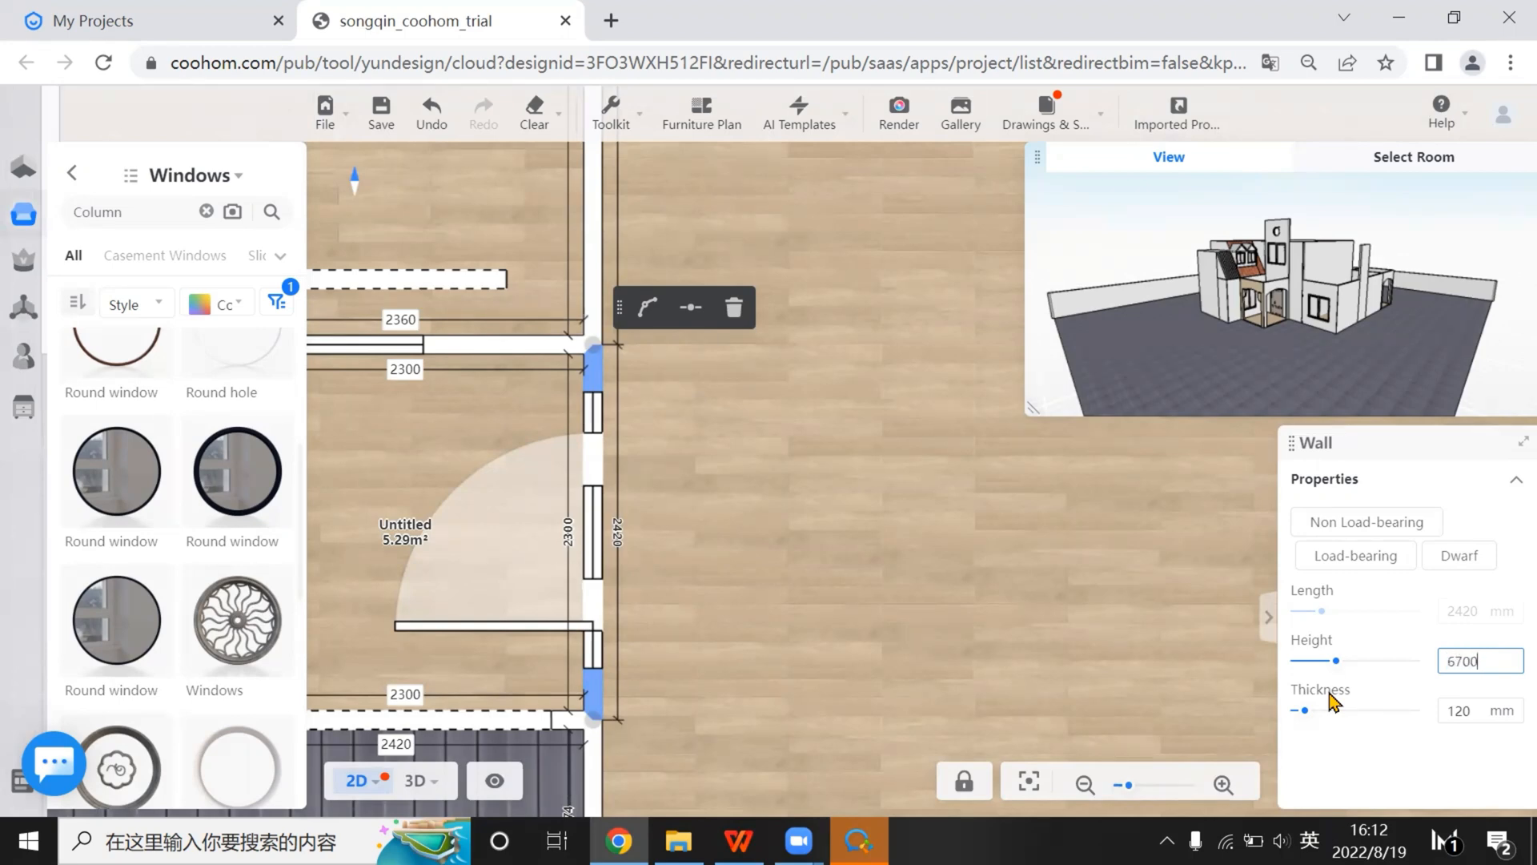
pyautogui.press('Return')
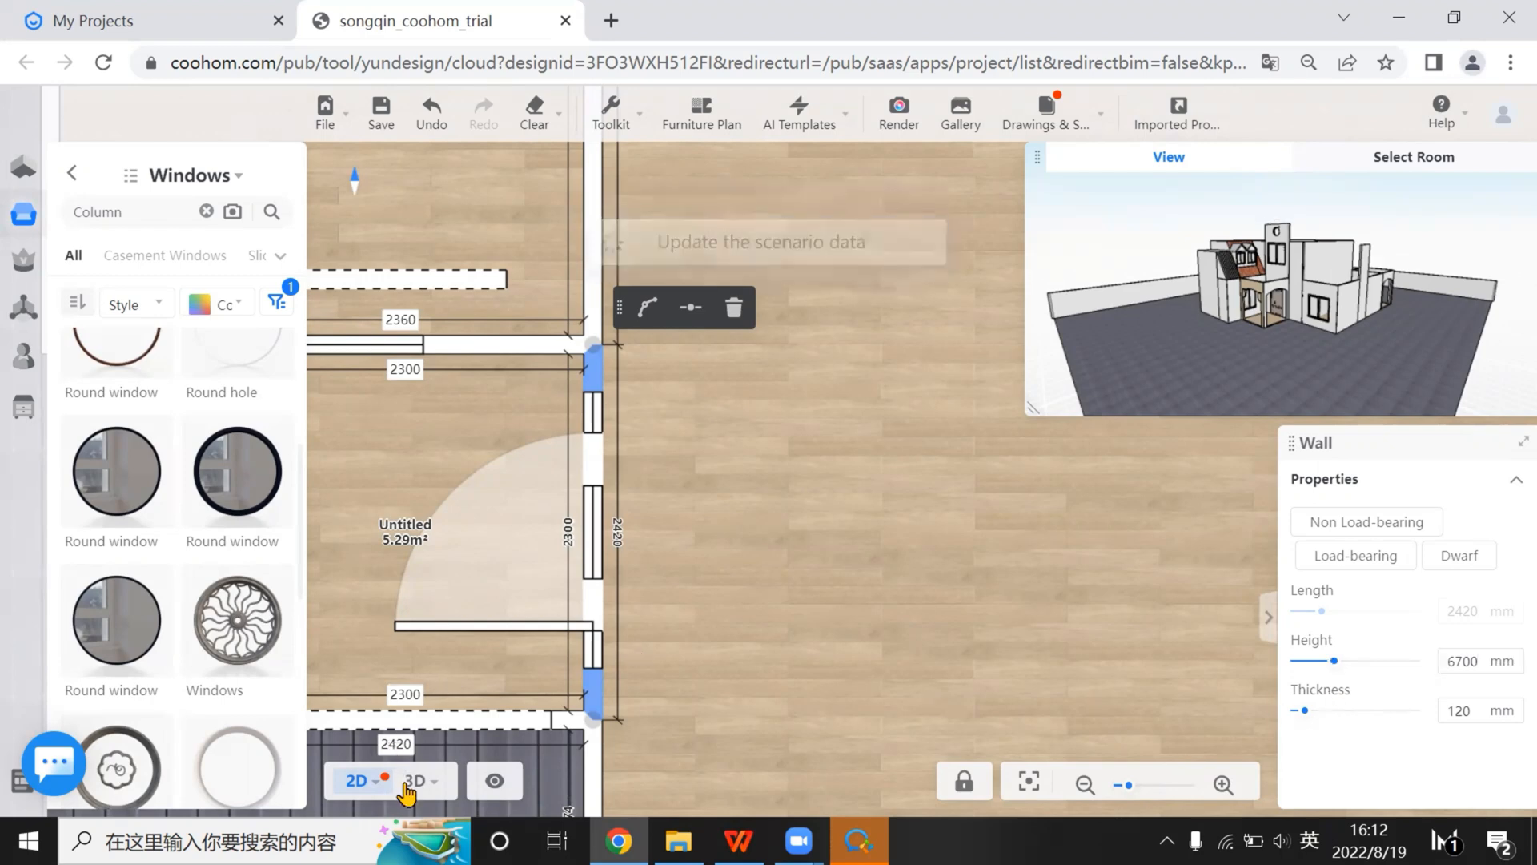
pyautogui.click(417, 780)
# Inspect the house in 3D and compare its shape with the reference house picture in the Tool Logic.pptx presentation
pyautogui.scroll(-3, 842, 679)
pyautogui.moveTo(839, 679); pyautogui.dragTo(810, 556)
pyautogui.scroll(5, 810, 563)
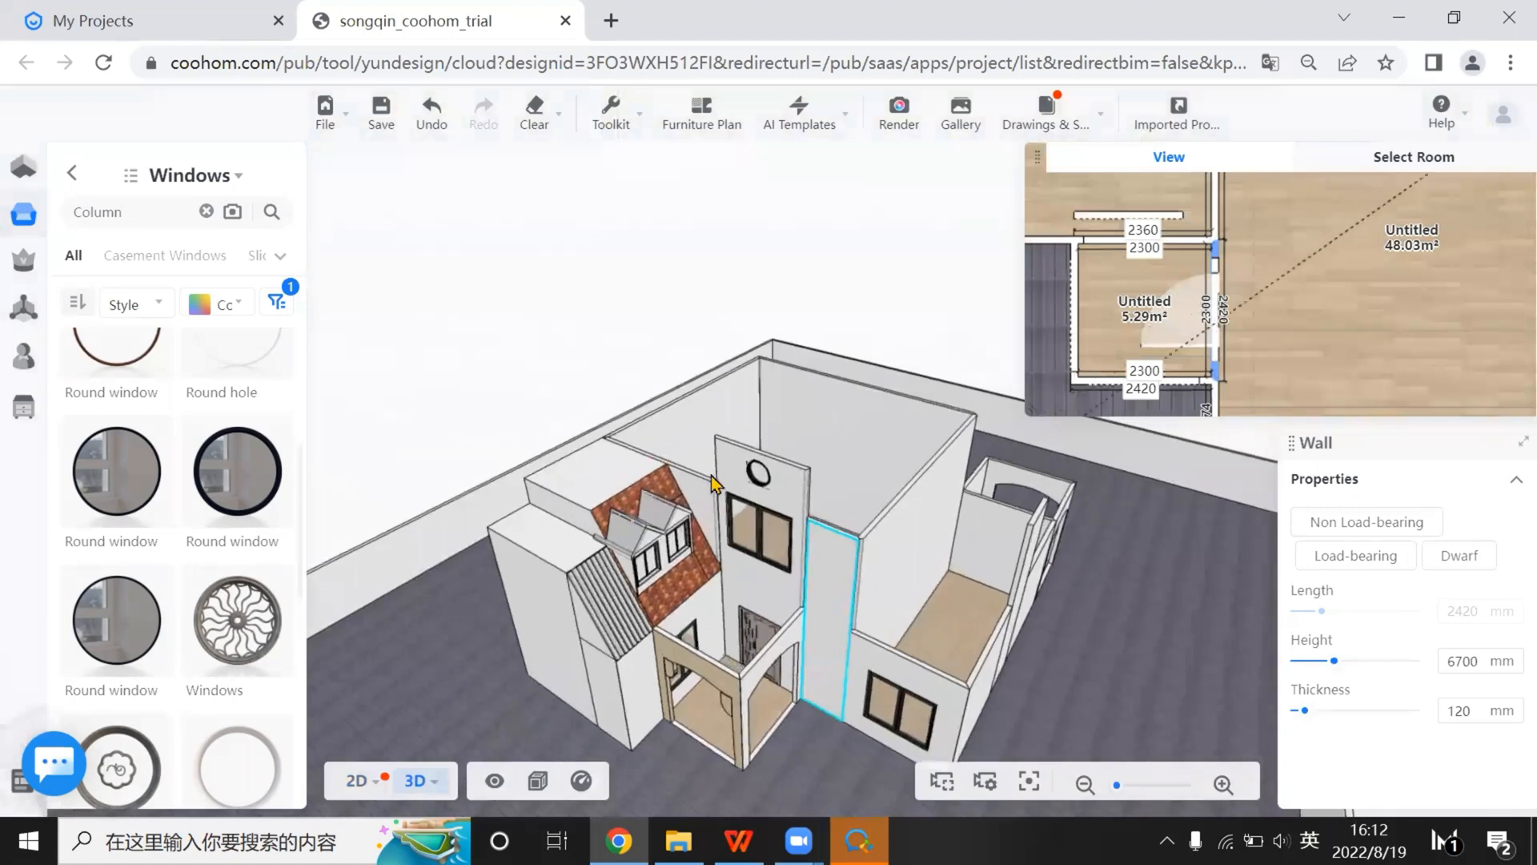
pyautogui.moveTo(664, 463); pyautogui.dragTo(820, 420)
pyautogui.hotkey('alt', 'Tab')
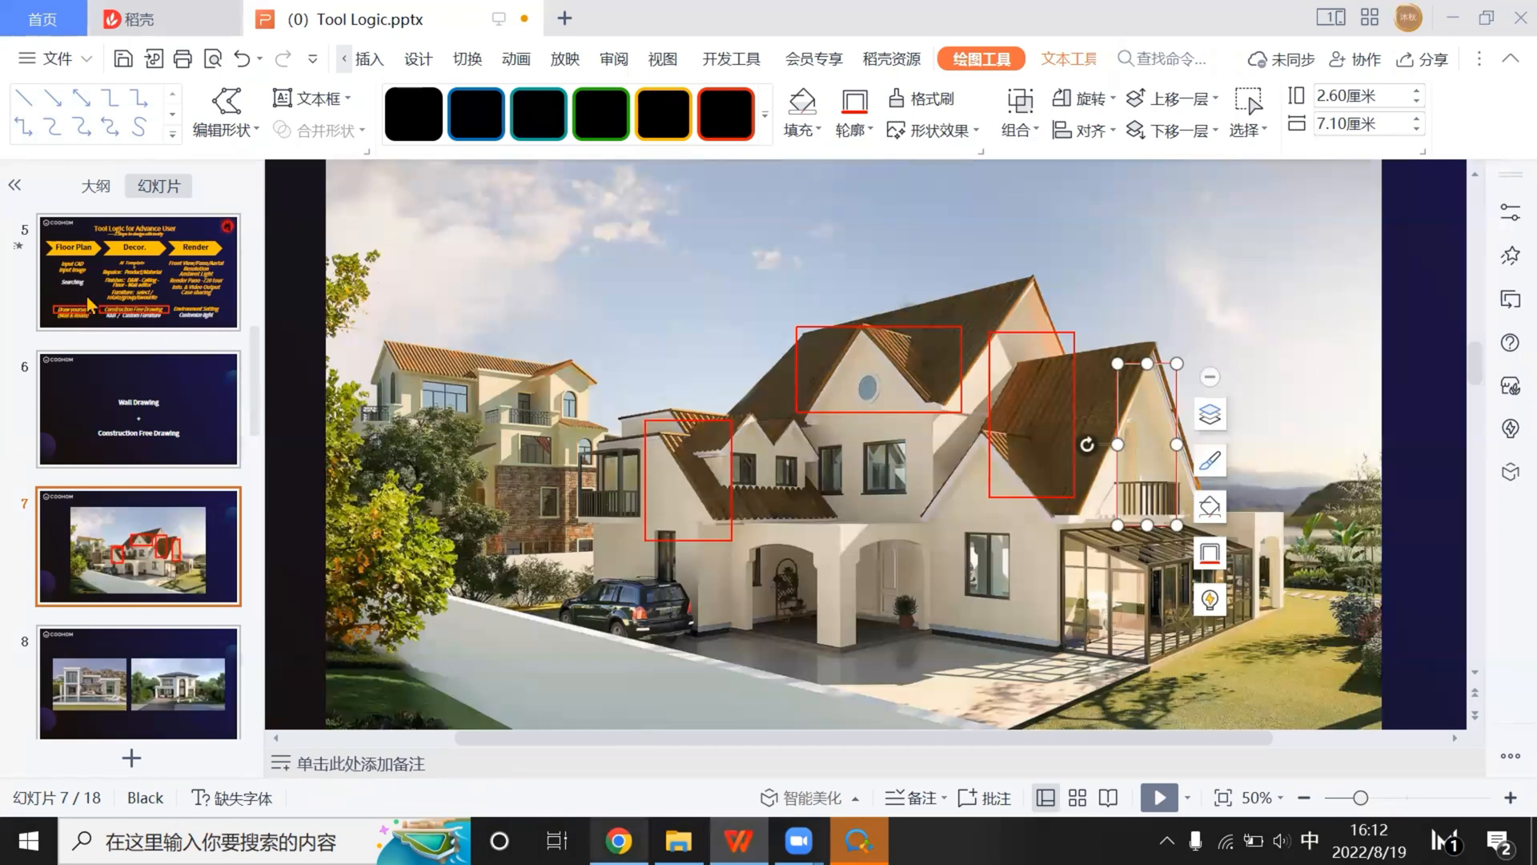
pyautogui.hotkey('alt', 'Tab')
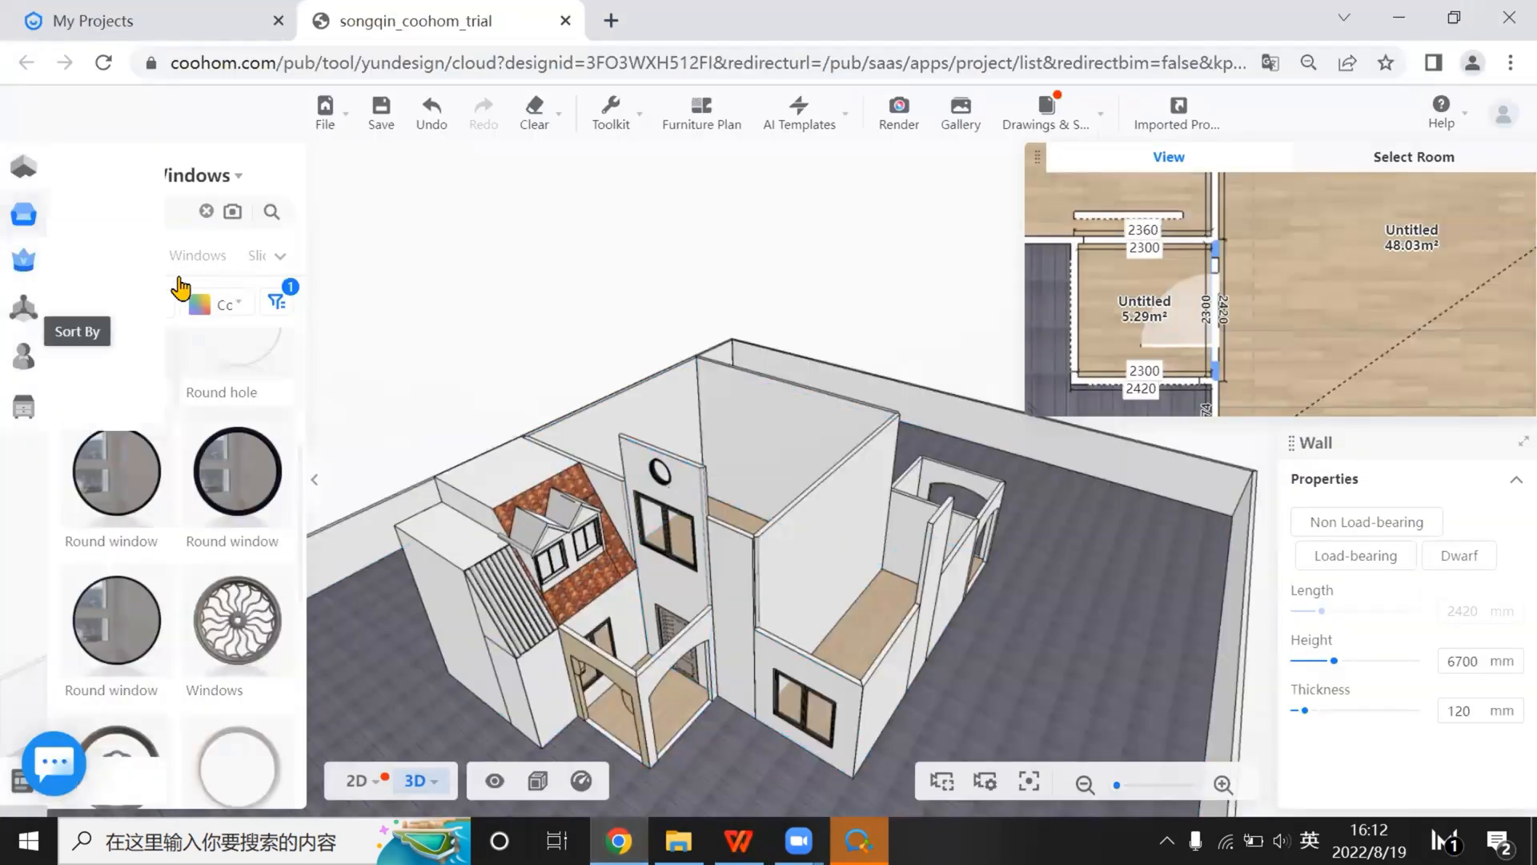
# Save the design and open the house in the construction free drawing environment
pyautogui.hotkey('ctrl', 's')
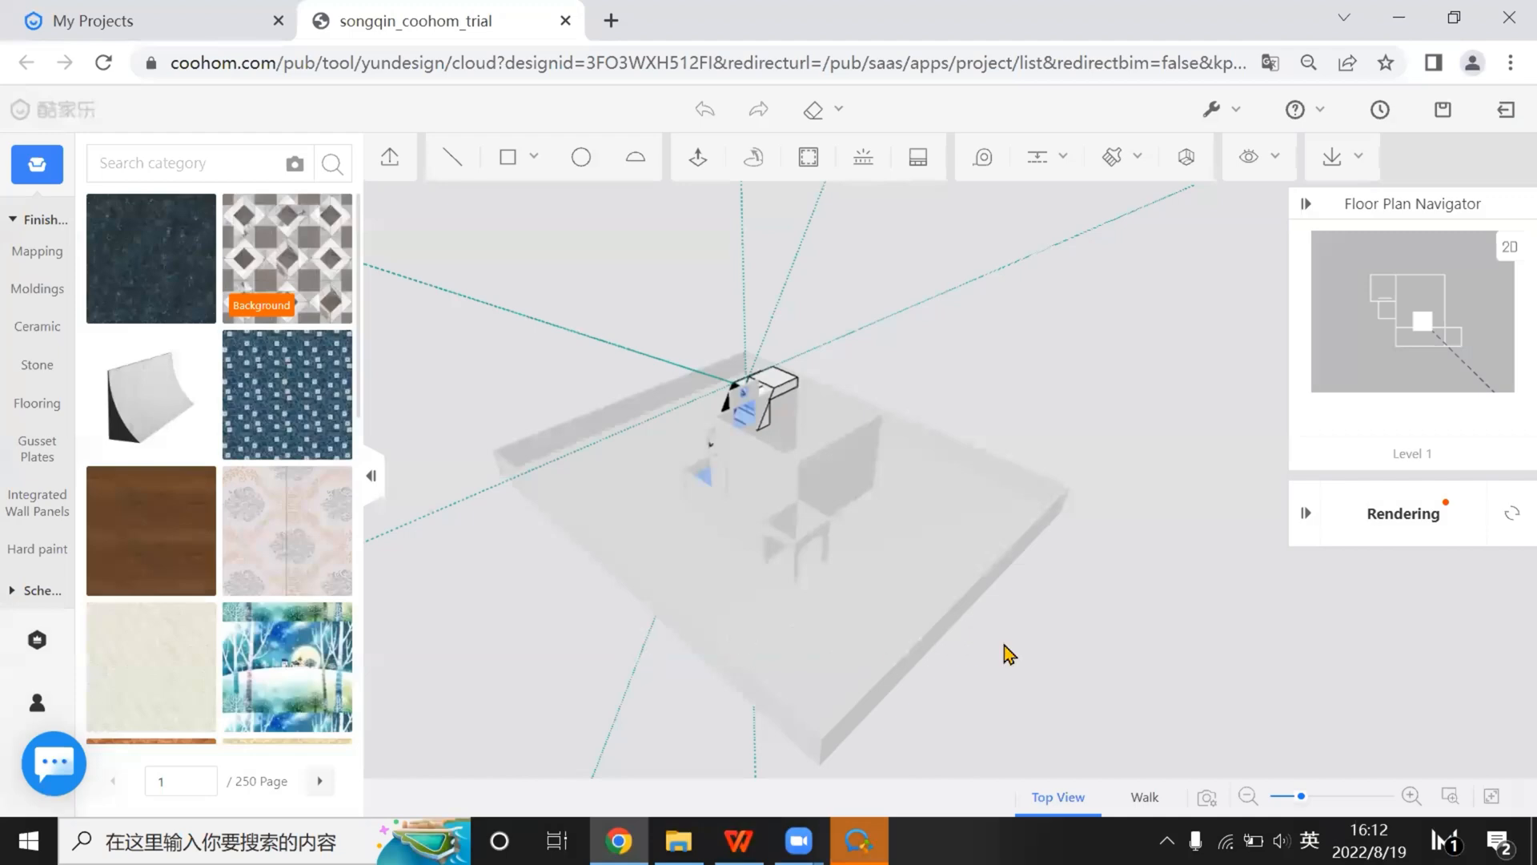
pyautogui.moveTo(881, 525); pyautogui.dragTo(931, 622)
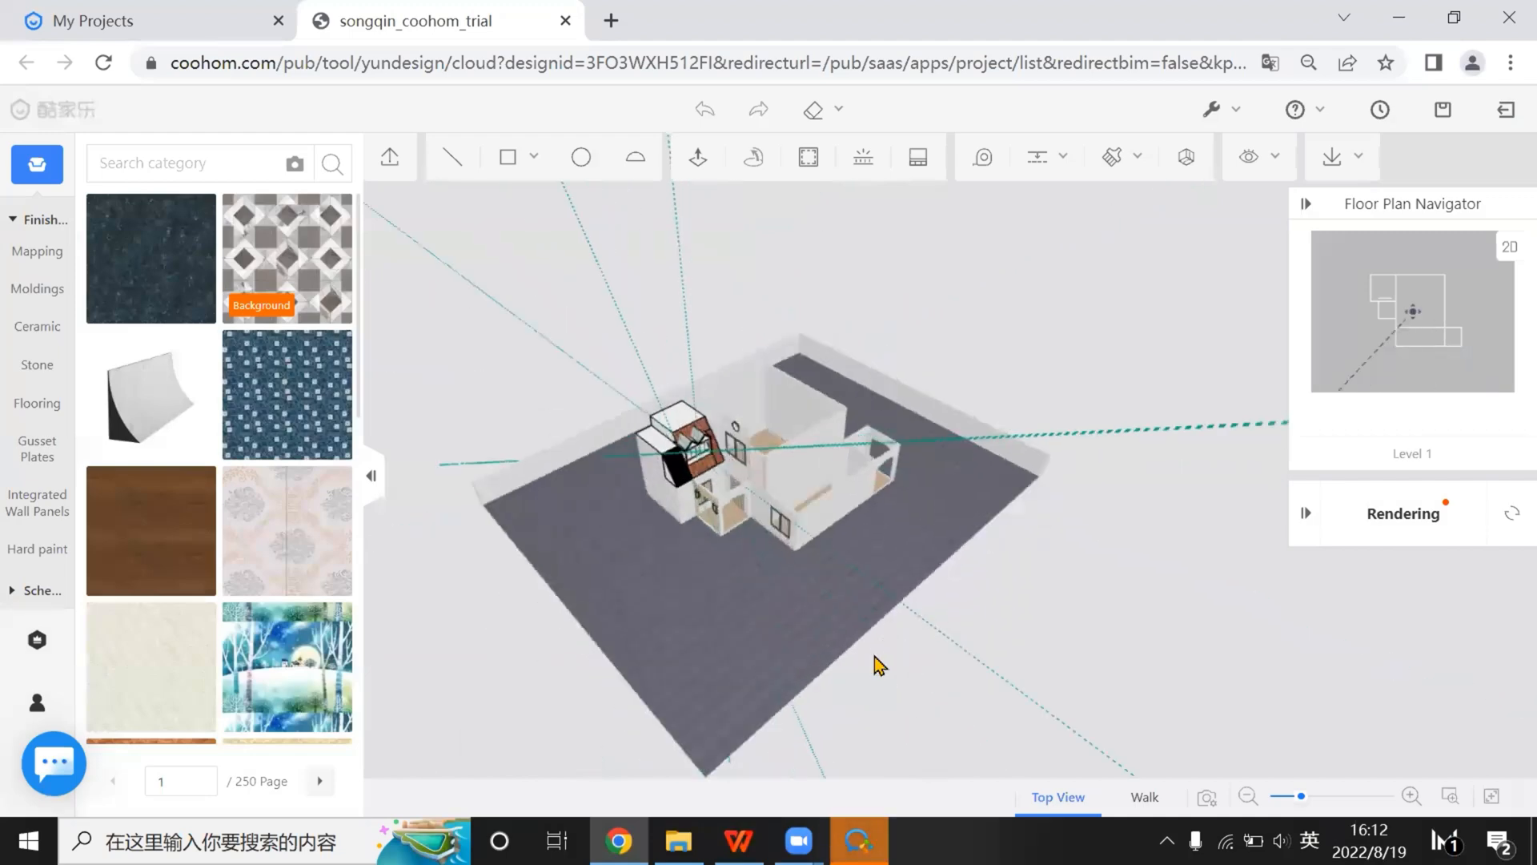
pyautogui.scroll(5, 872, 659)
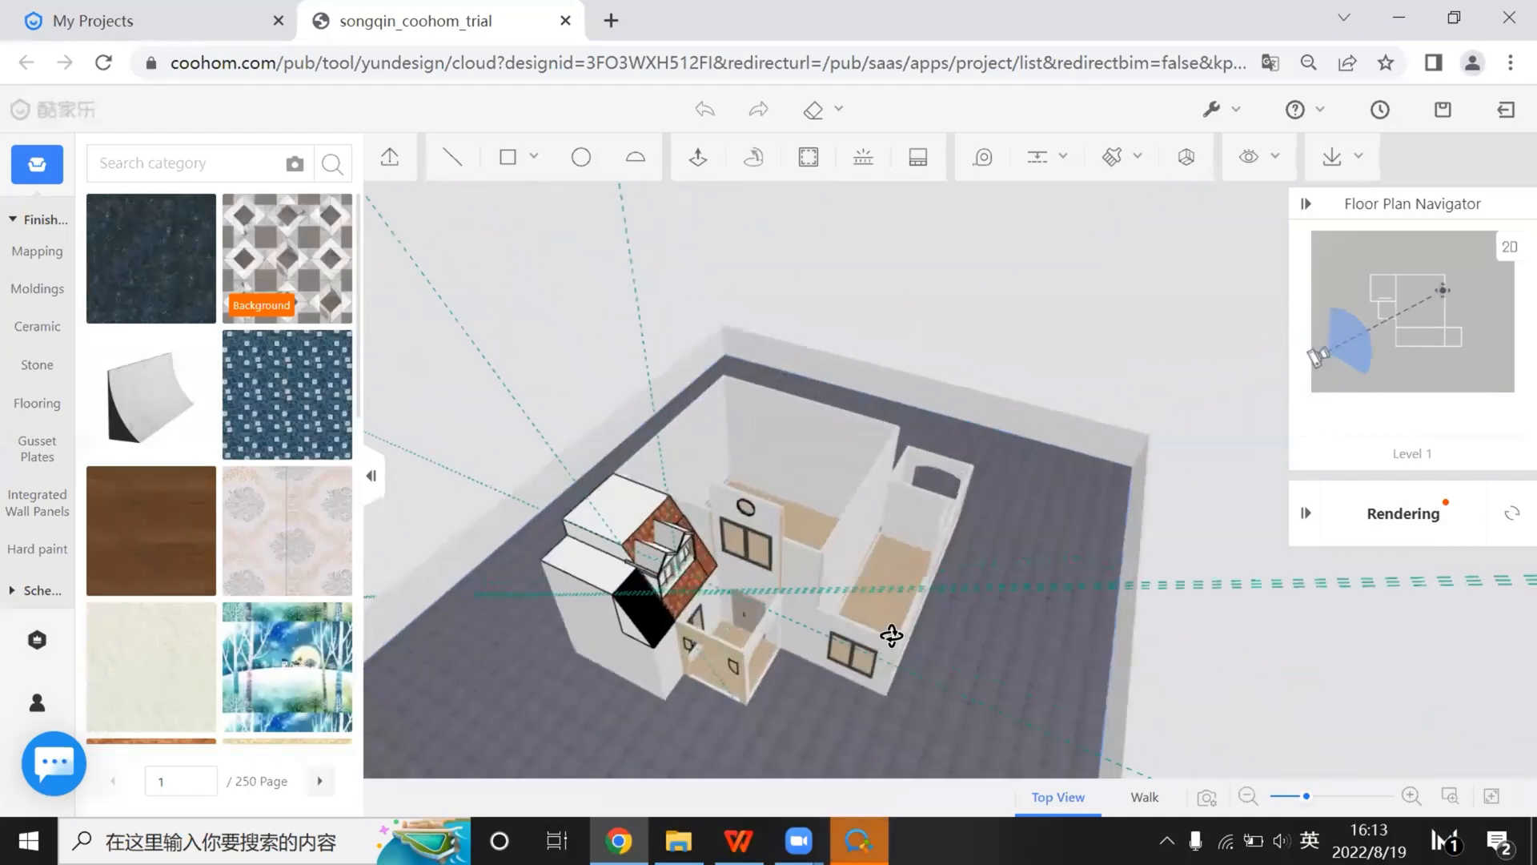
# Examine the entrance wall with the round window and the adjoining upper wall edges from close up and from above
pyautogui.scroll(5, 891, 637)
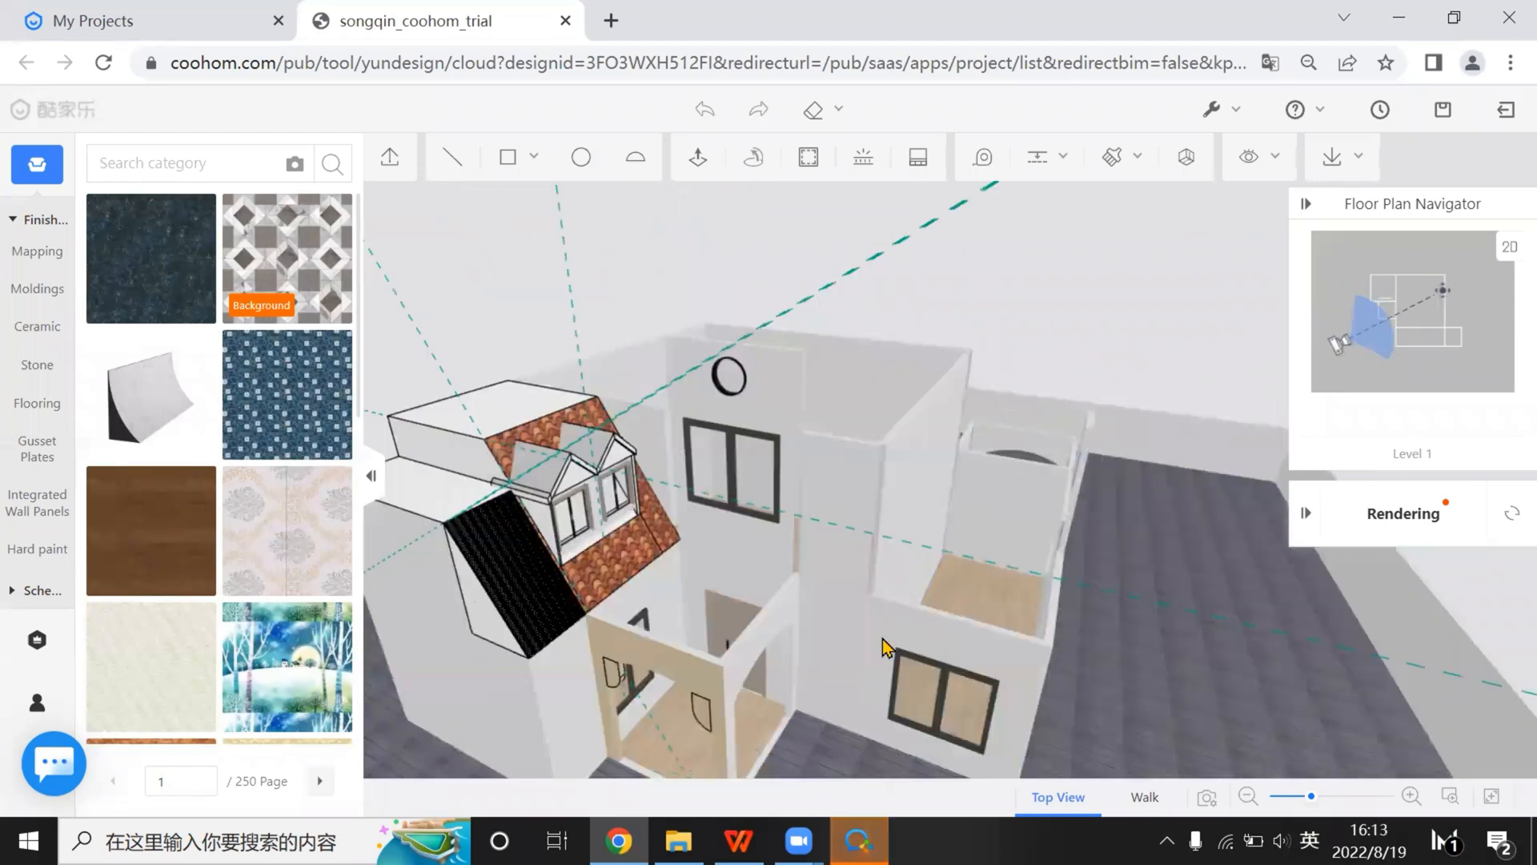
pyautogui.scroll(5, 884, 647)
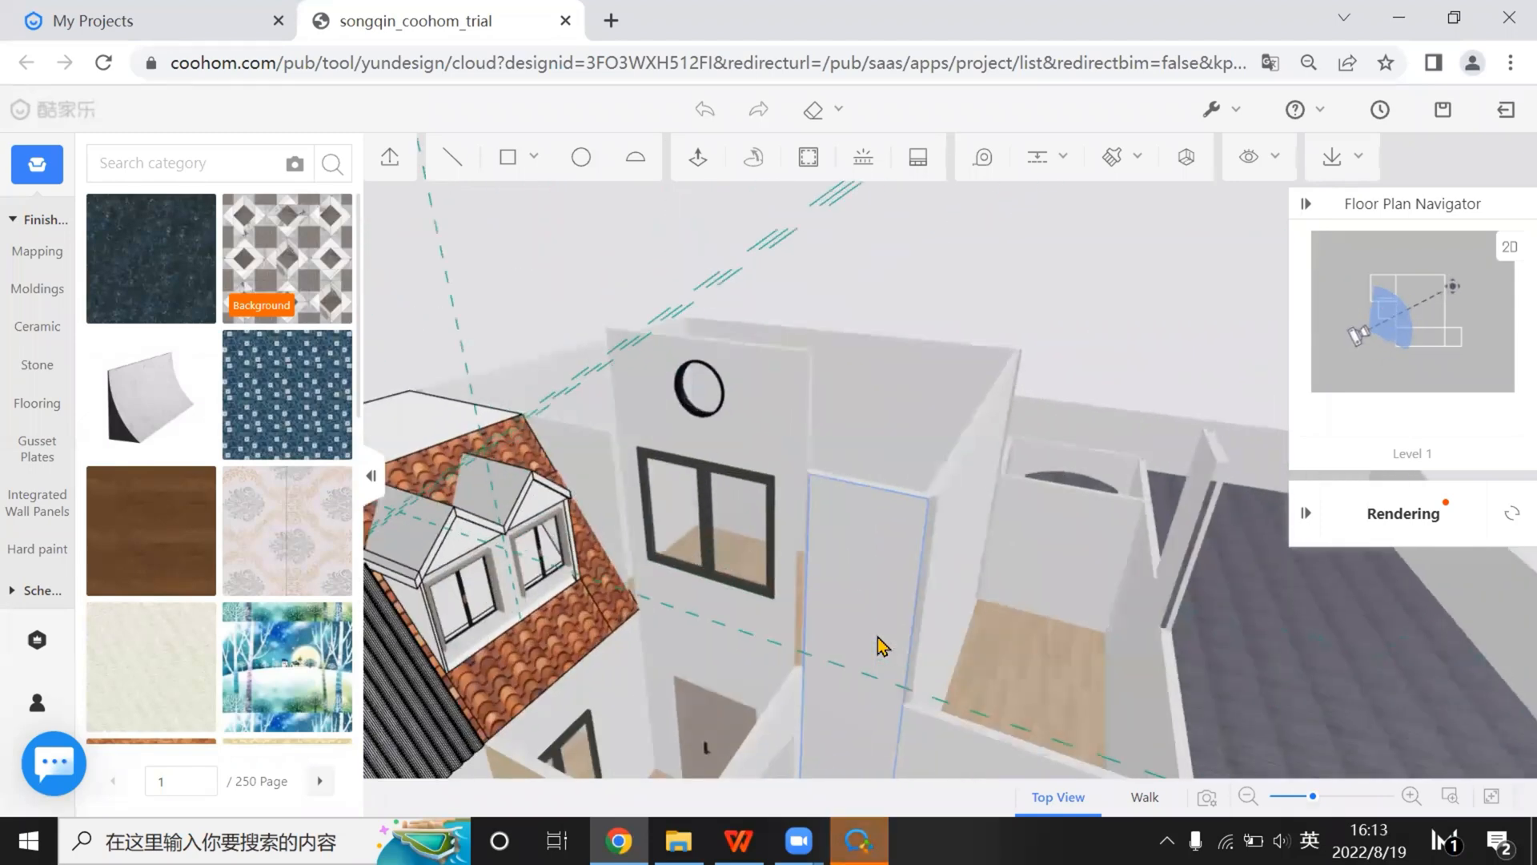
pyautogui.scroll(2, 880, 646)
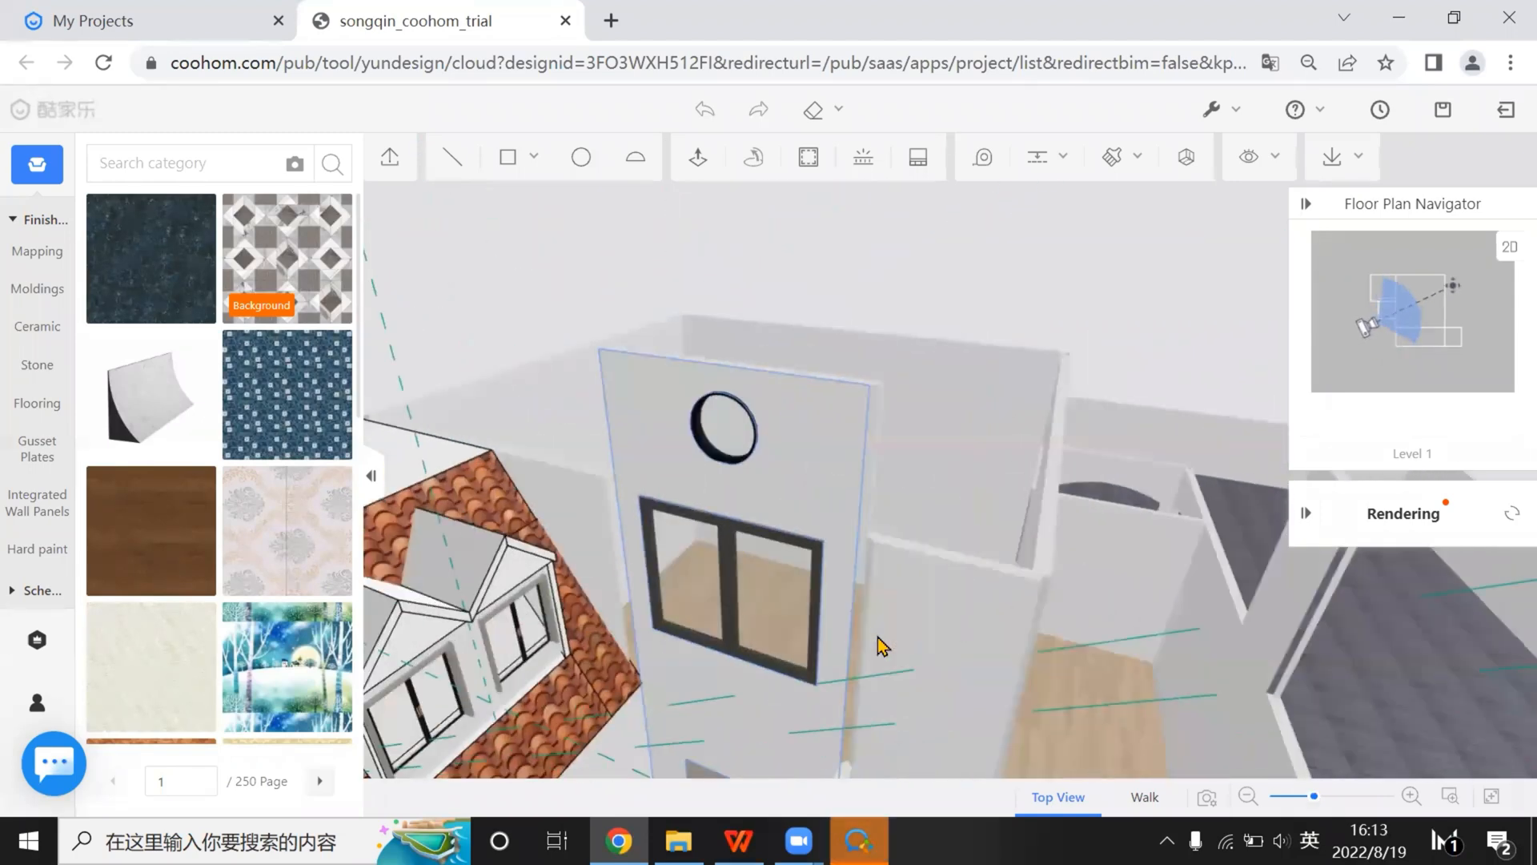
pyautogui.moveTo(882, 643); pyautogui.dragTo(865, 390)
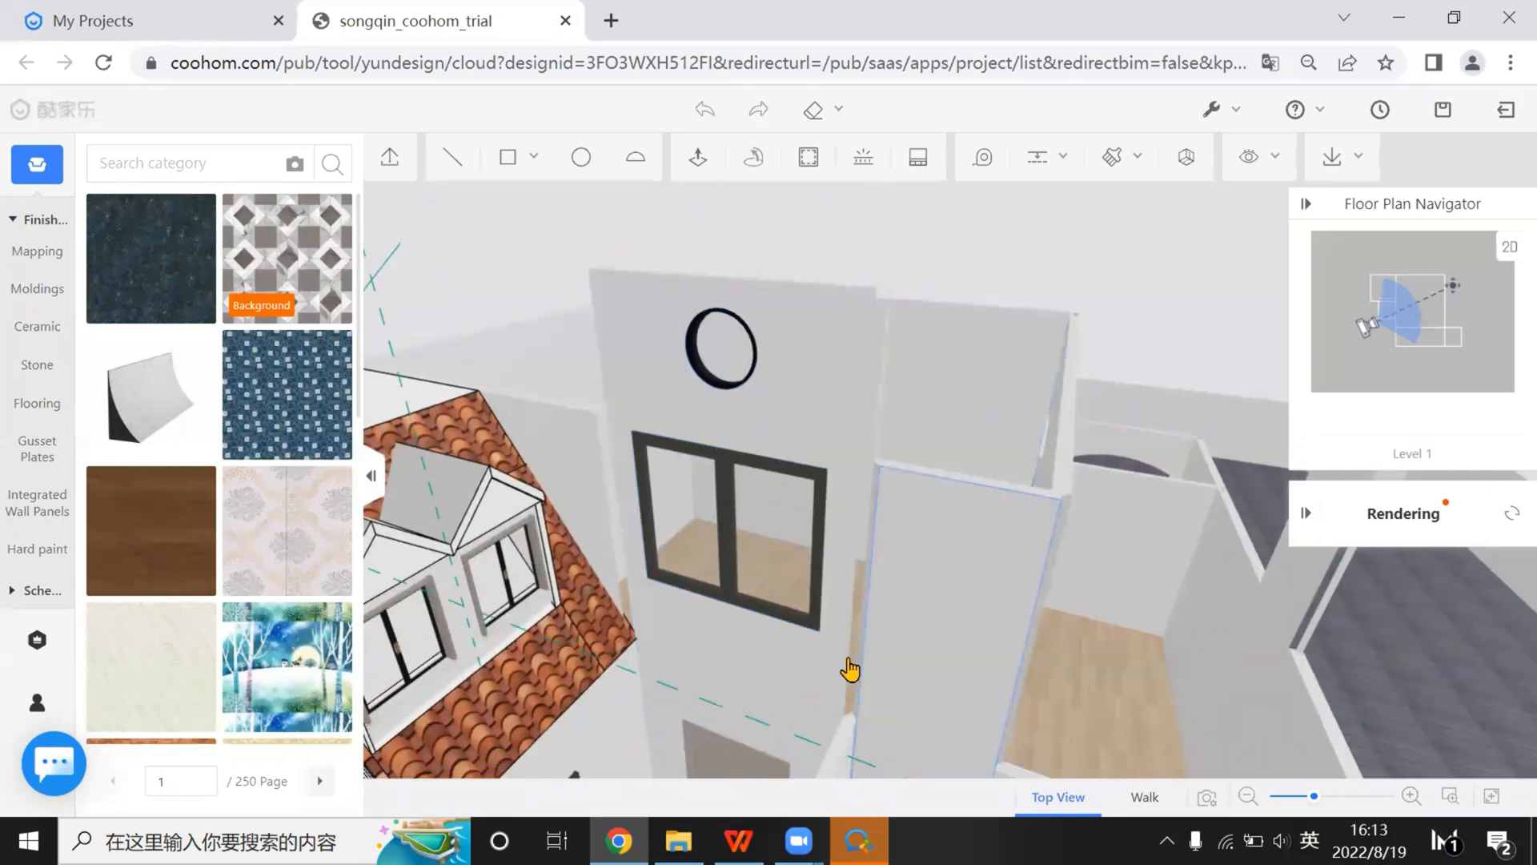
pyautogui.moveTo(851, 662); pyautogui.dragTo(836, 615)
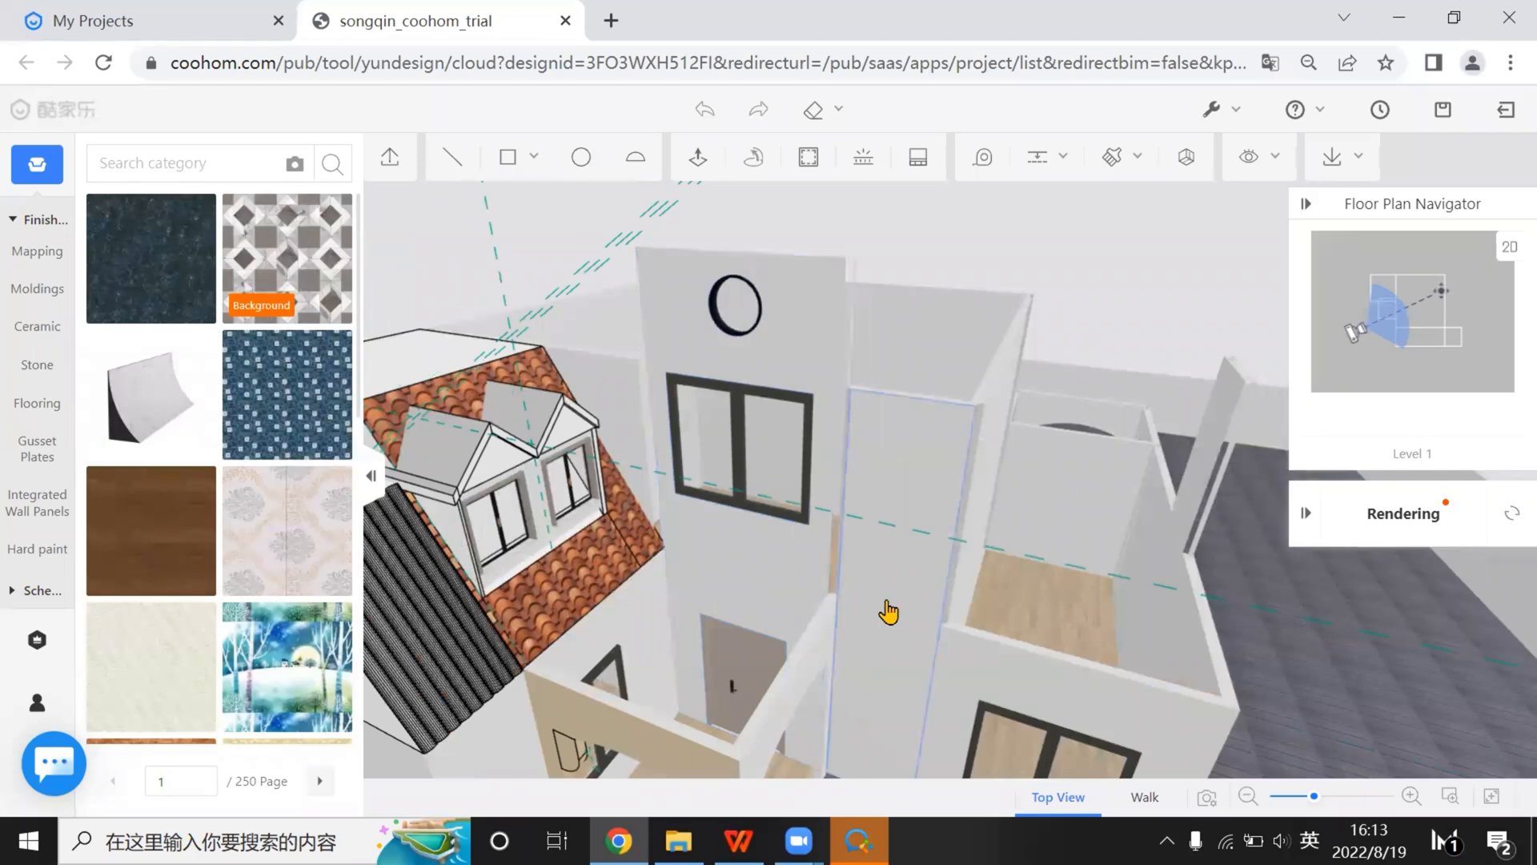
pyautogui.moveTo(862, 656); pyautogui.dragTo(848, 694)
pyautogui.moveTo(820, 620)
pyautogui.mouseDown()
pyautogui.moveTo(761, 652)
pyautogui.moveTo(802, 633)
pyautogui.mouseUp()
pyautogui.moveTo(813, 572); pyautogui.dragTo(788, 616)
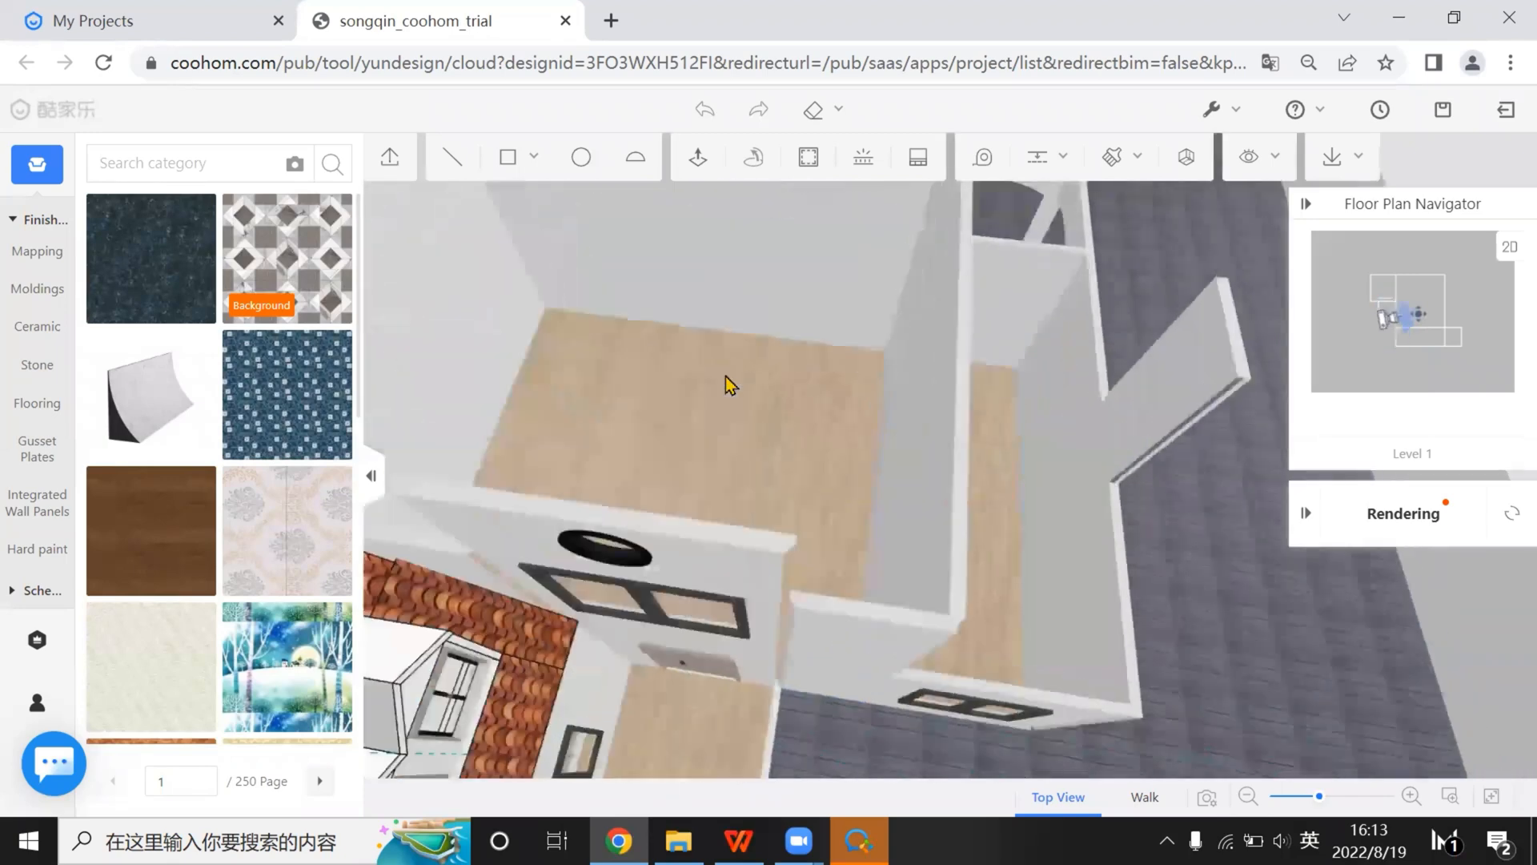
pyautogui.moveTo(726, 376); pyautogui.dragTo(805, 455, button='right')
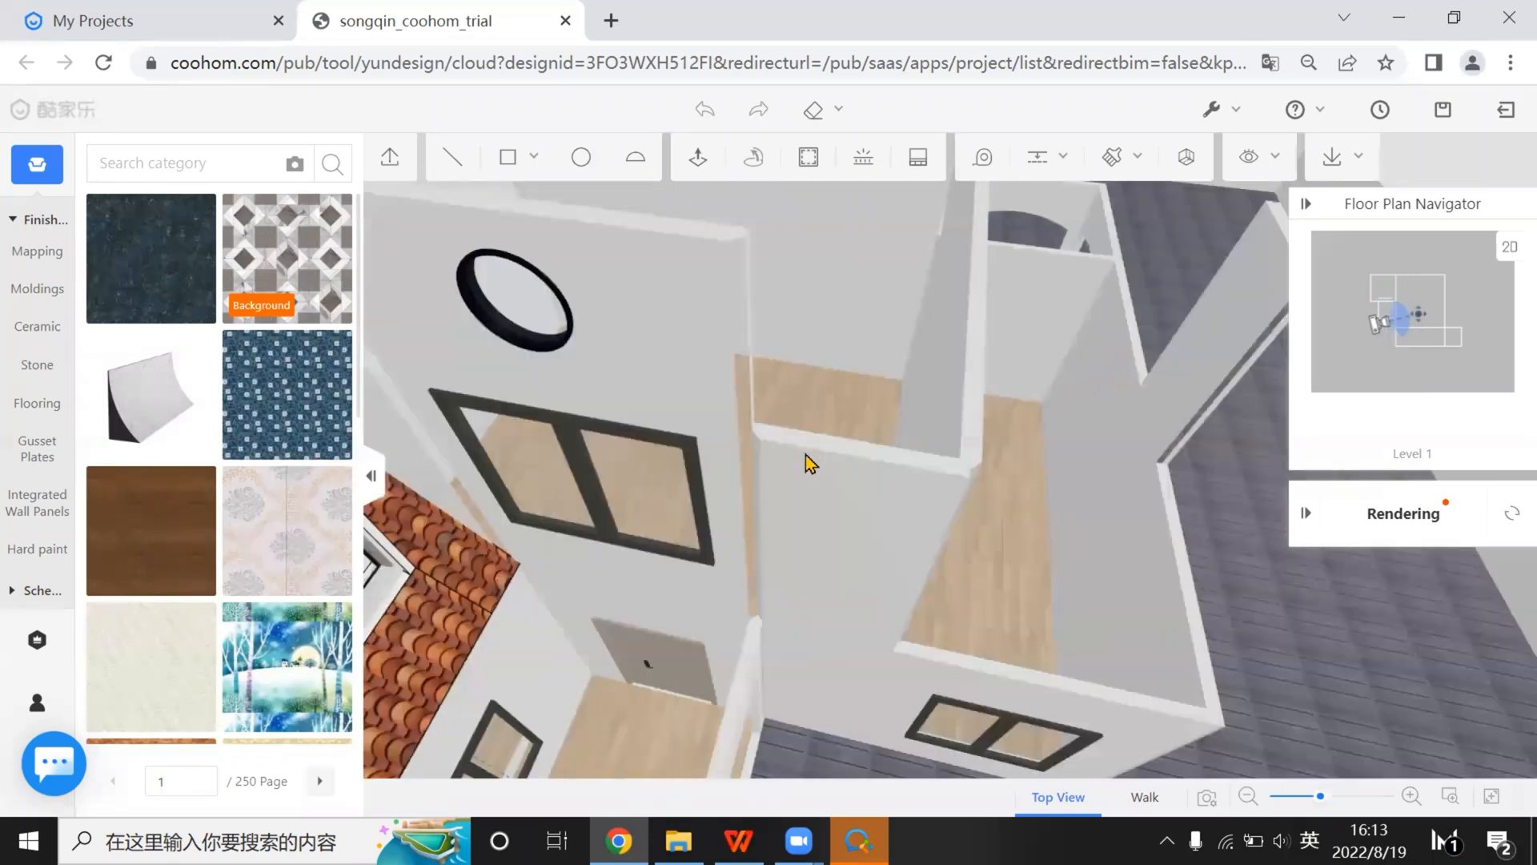
pyautogui.scroll(3, 841, 511)
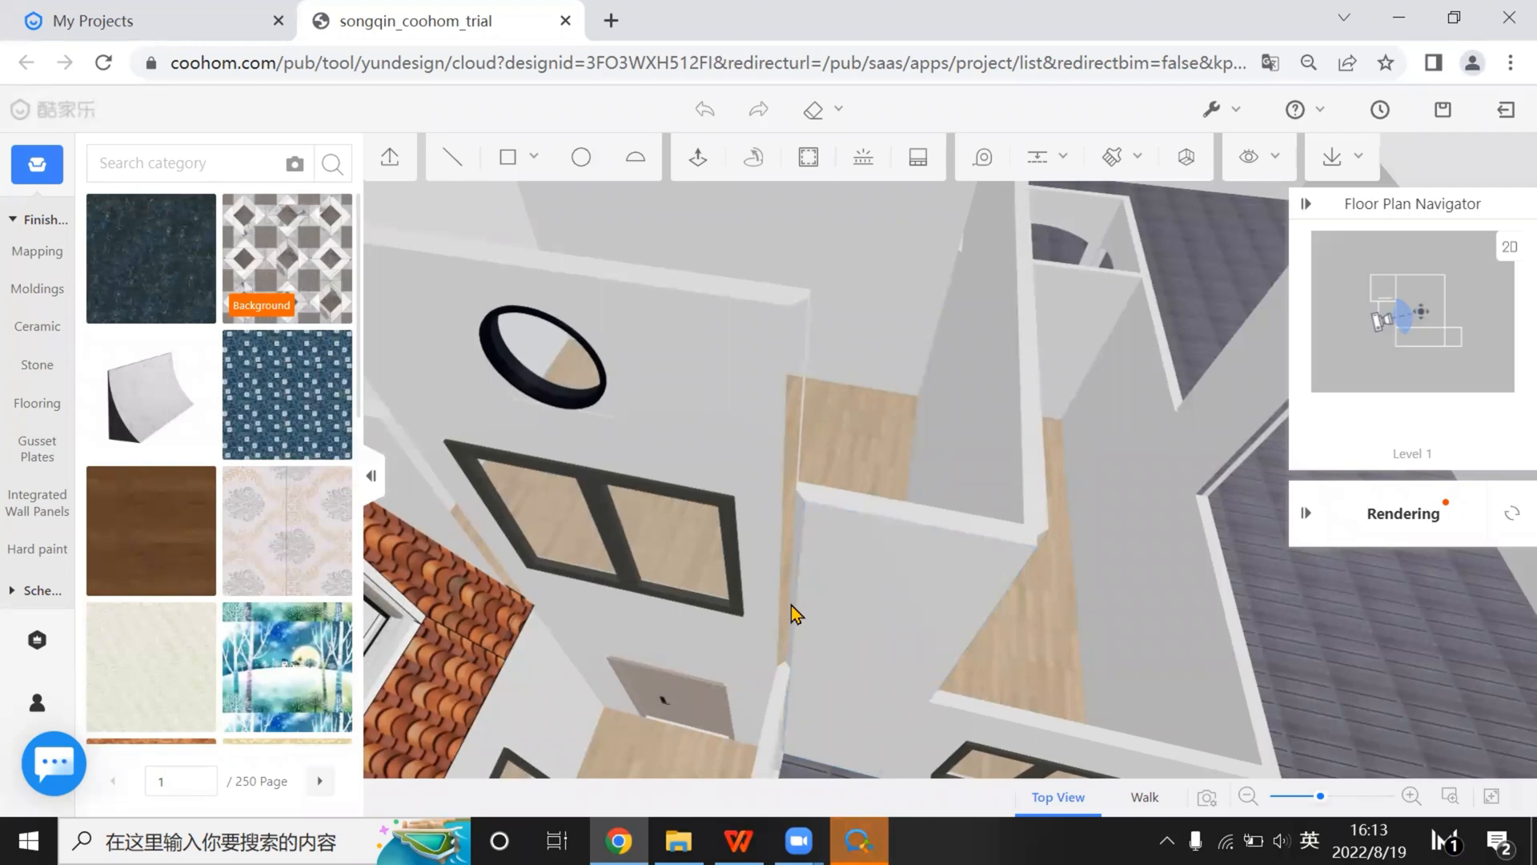
pyautogui.click(503, 158)
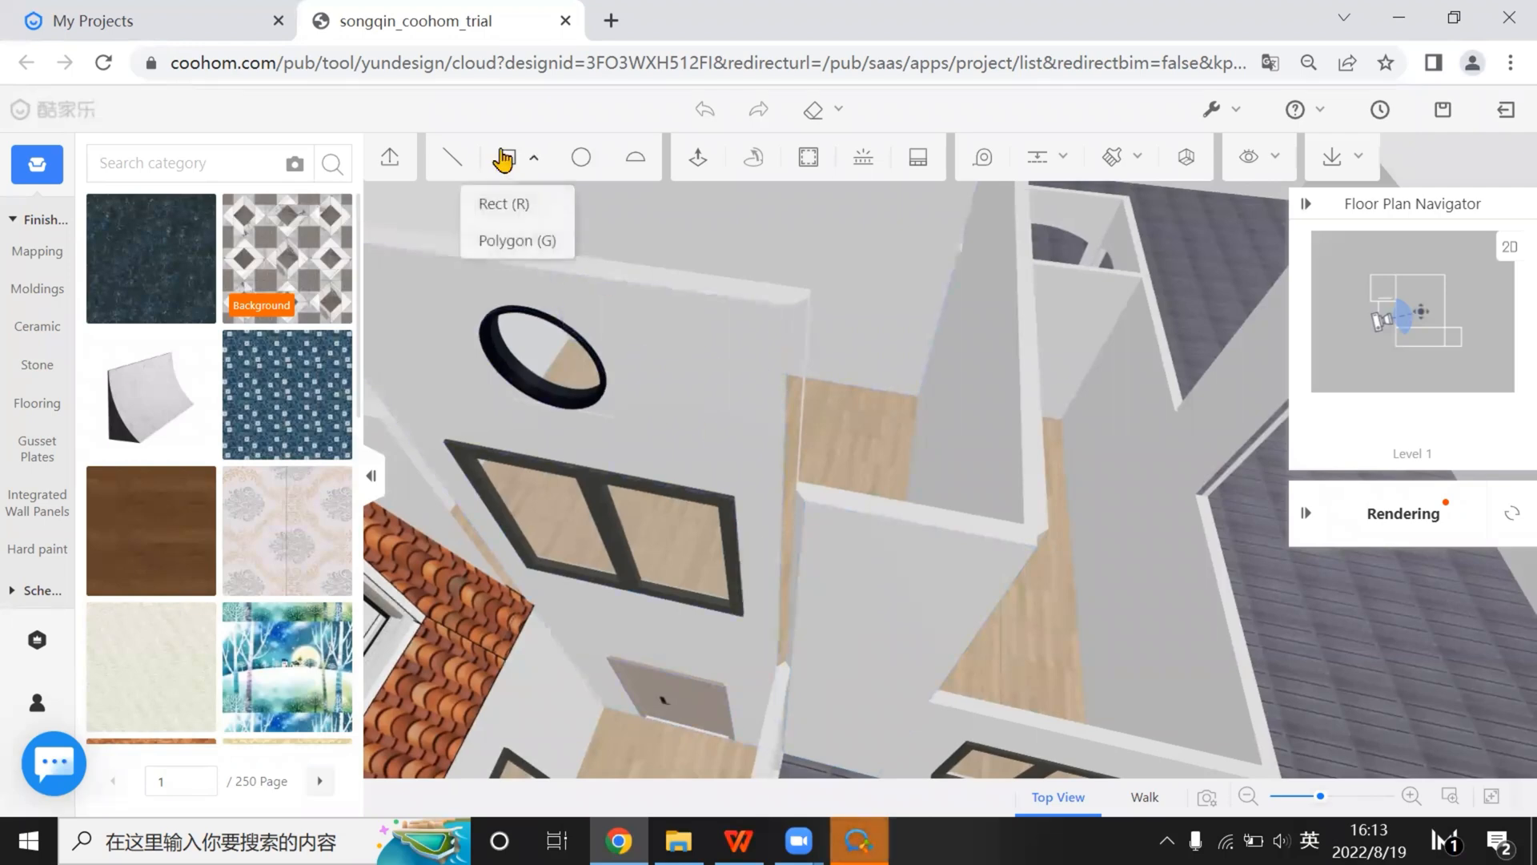
pyautogui.click(804, 295)
pyautogui.press('Escape')
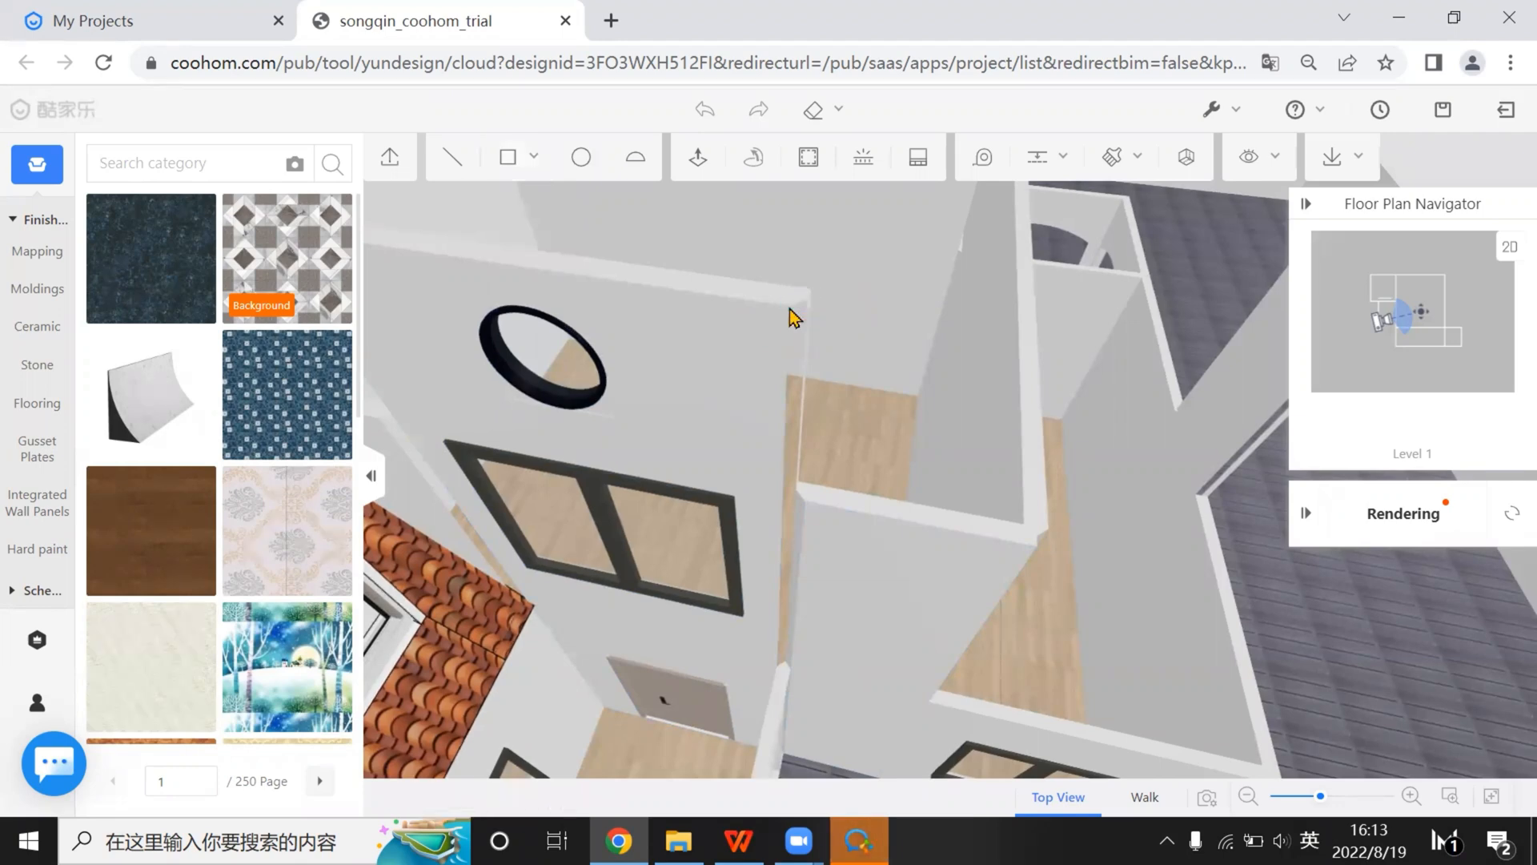
pyautogui.moveTo(522, 166)
pyautogui.click(523, 210)
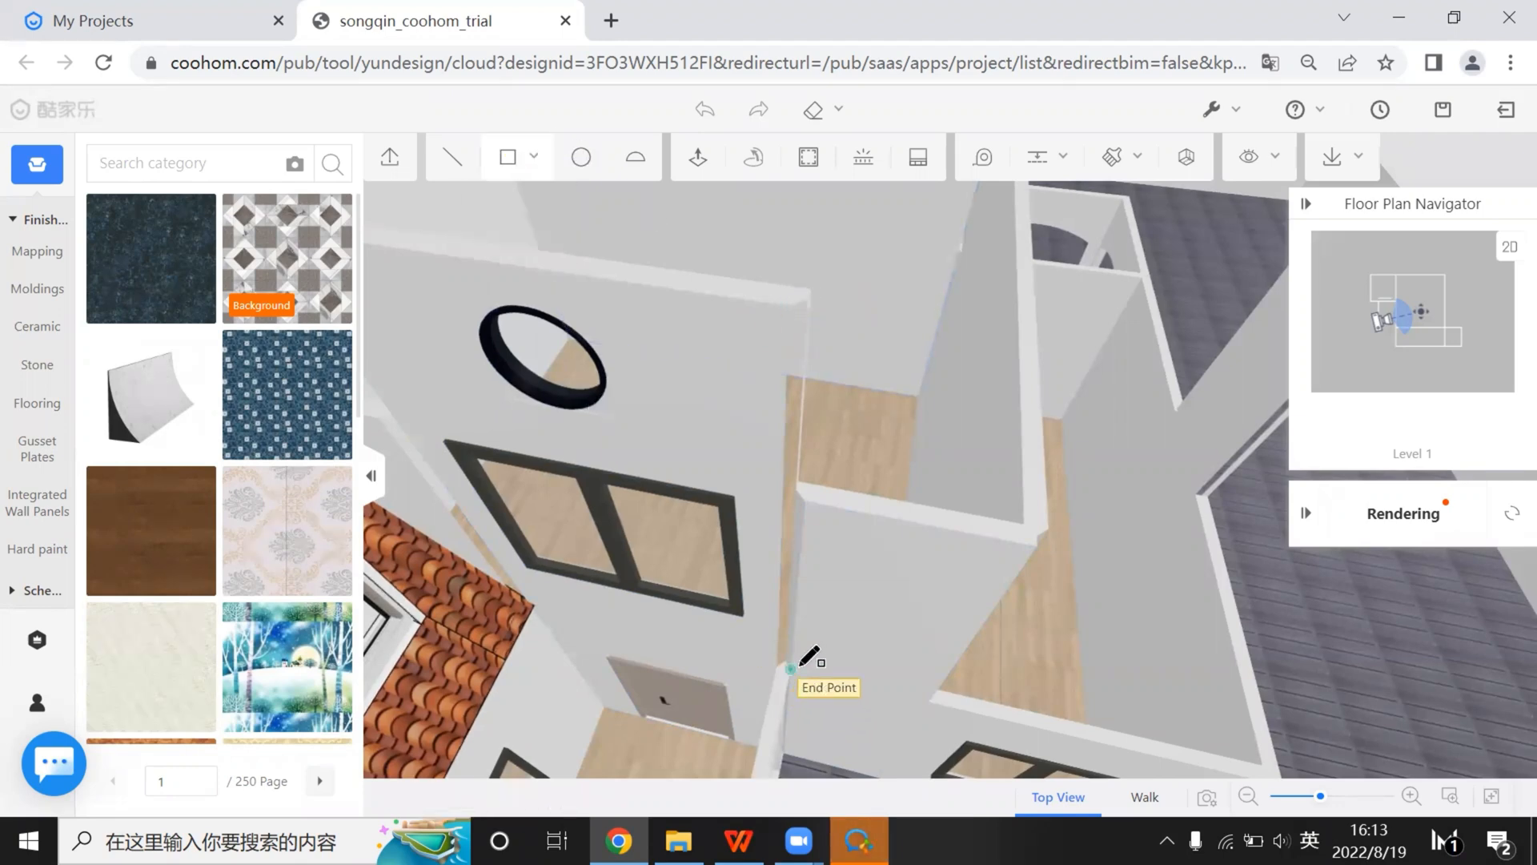
pyautogui.click(791, 668)
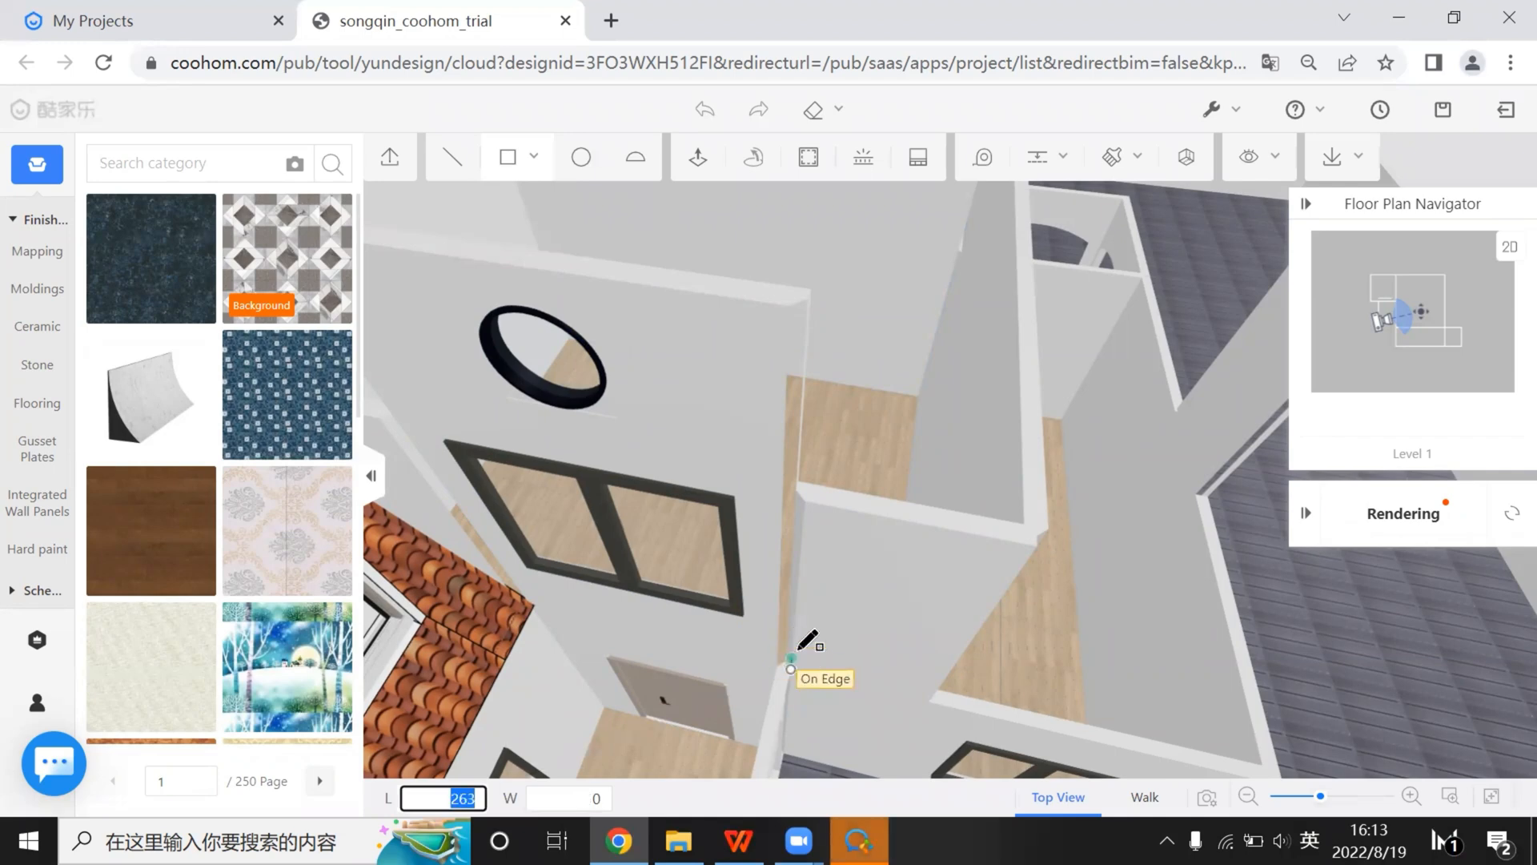
pyautogui.scroll(5, 800, 653)
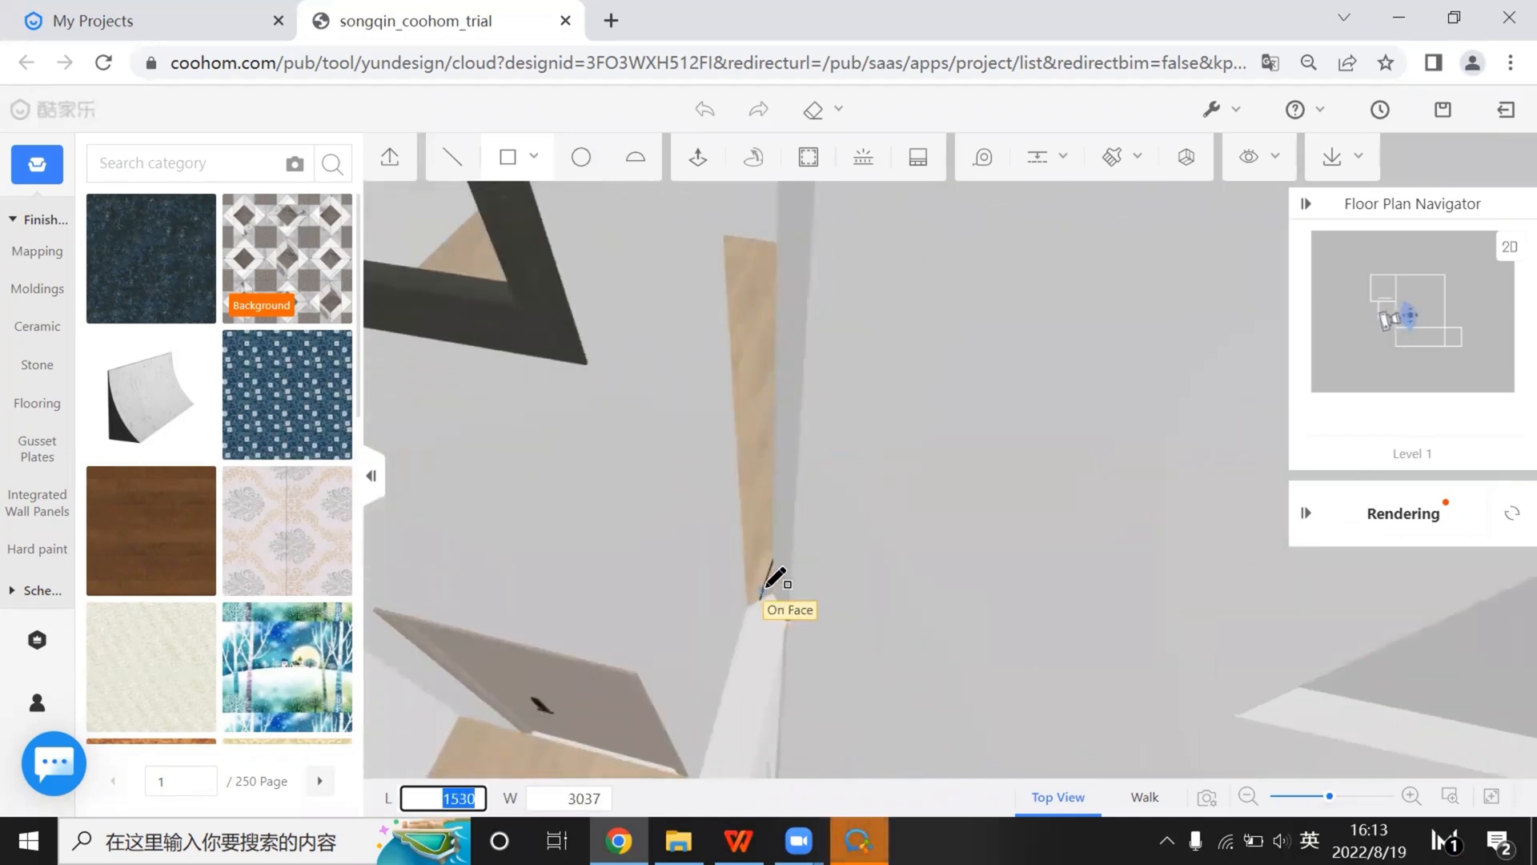
pyautogui.press('Escape')
# Draw a 120 by 60 mm rectangle on top of the free end of the entrance wall with the round window
pyautogui.scroll(-4, 839, 575)
pyautogui.moveTo(842, 575); pyautogui.dragTo(809, 549, button='middle')
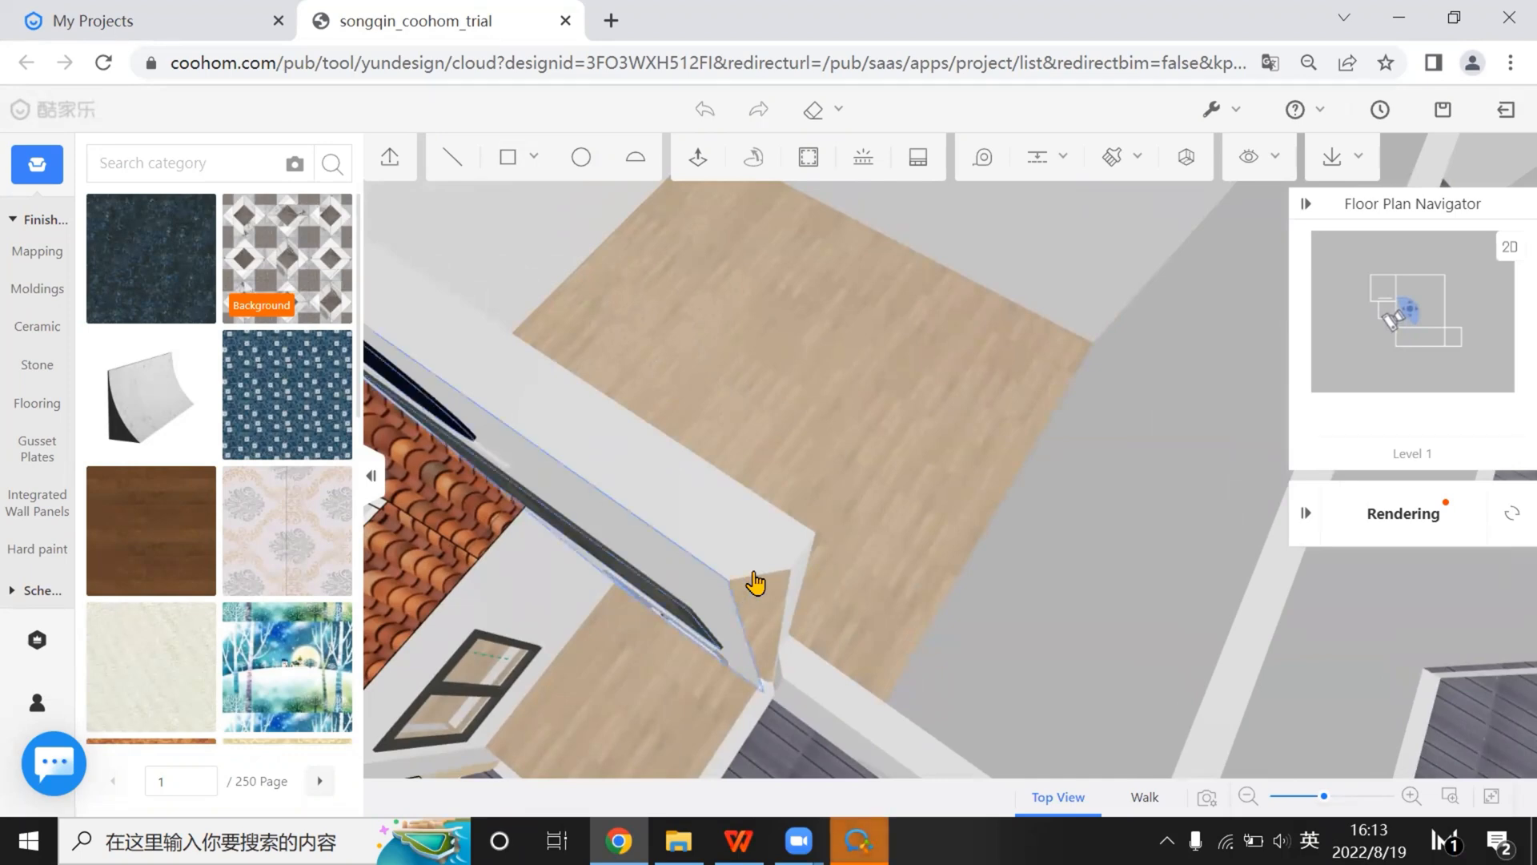
pyautogui.click(515, 159)
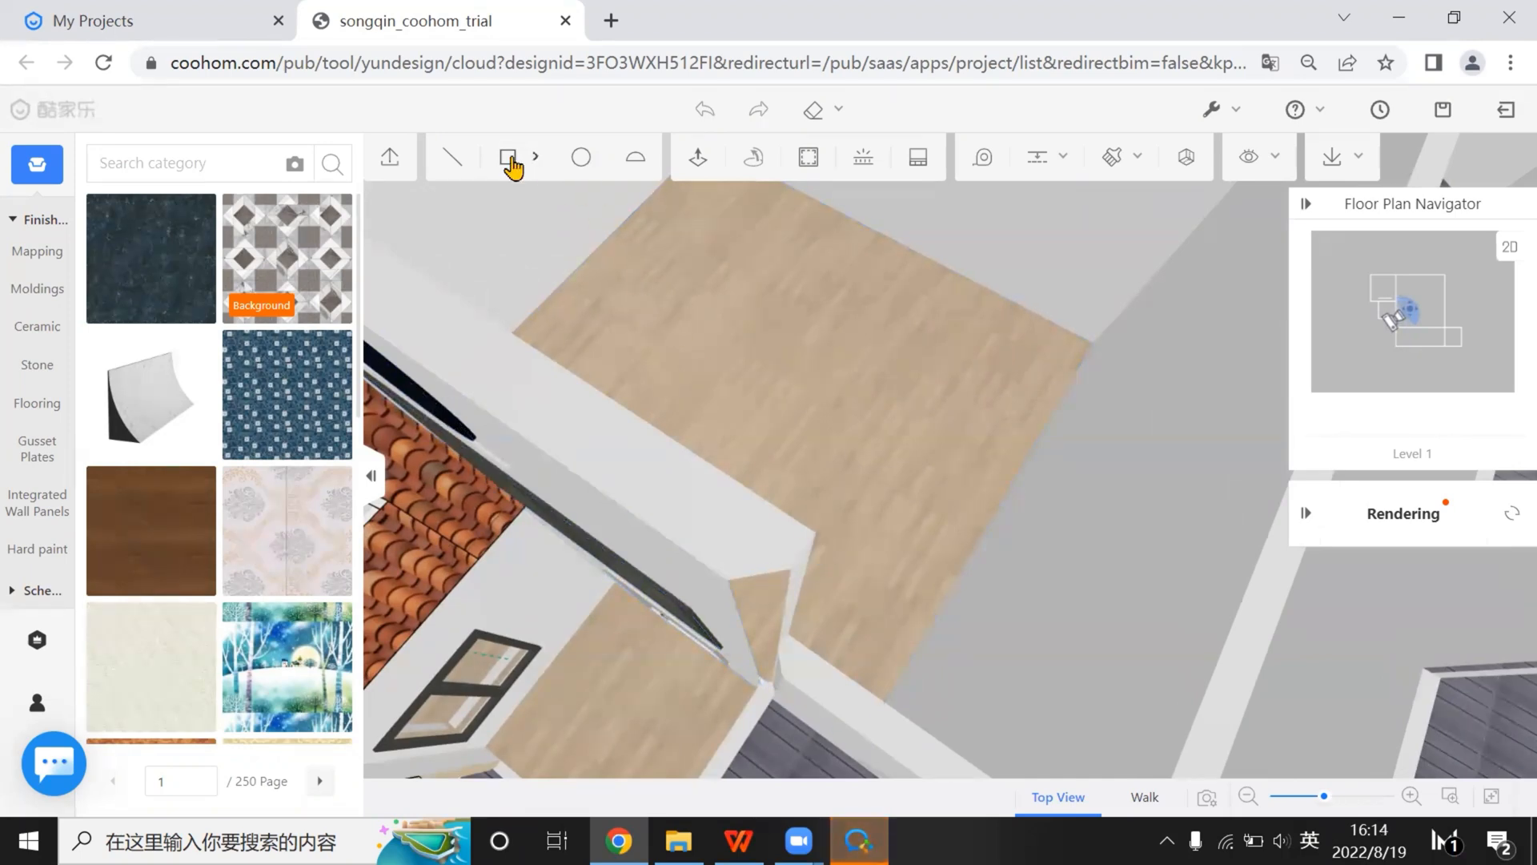
pyautogui.click(760, 574)
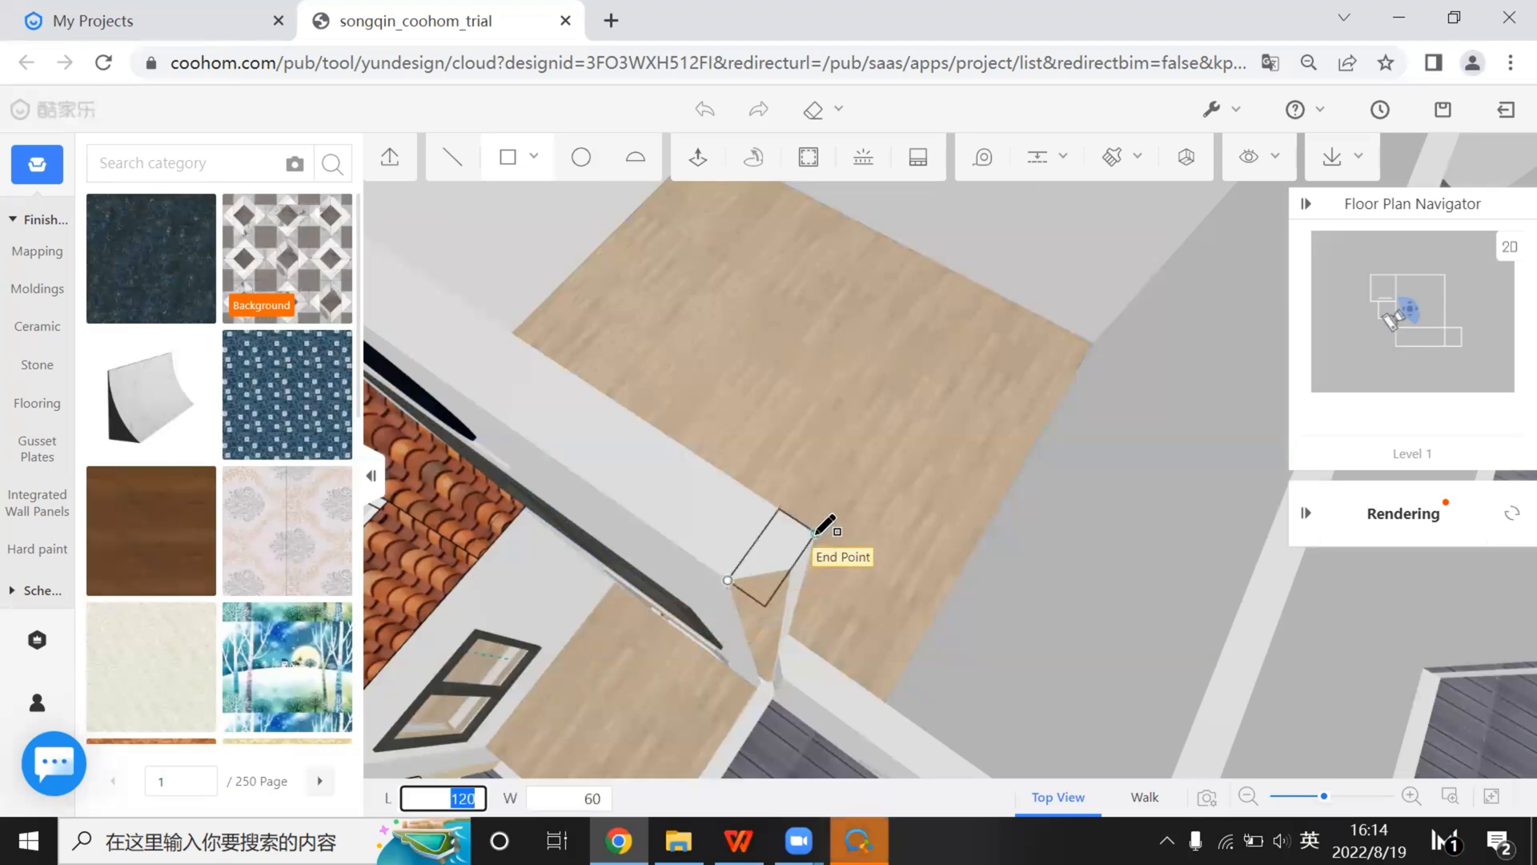
pyautogui.click(815, 533)
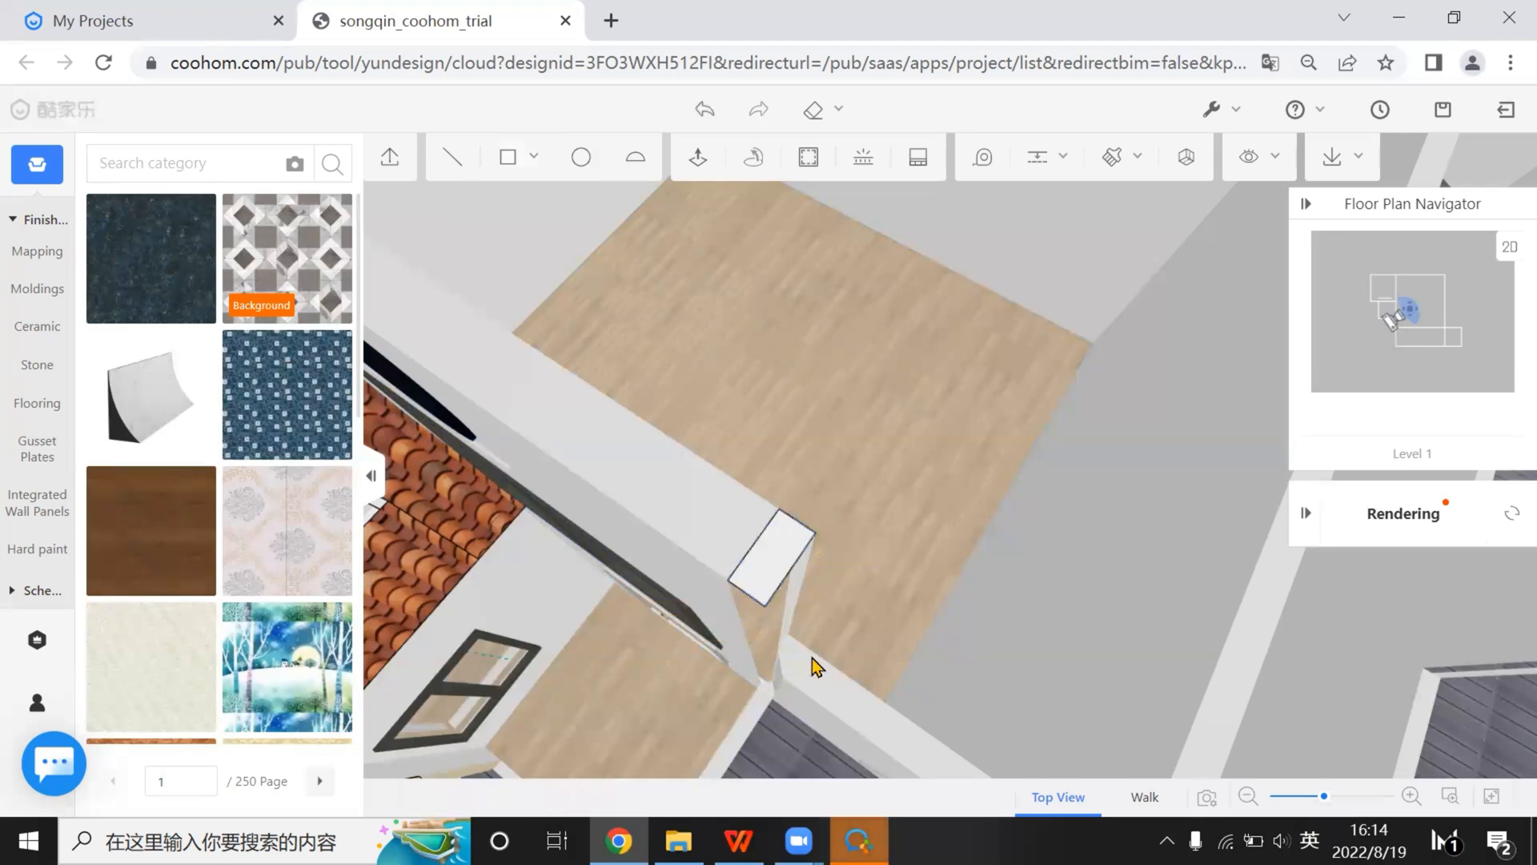
# Copy the small rectangle directly beside itself, extending past the wall end, and delete the shared edge to form one face
pyautogui.moveTo(813, 663); pyautogui.dragTo(804, 530)
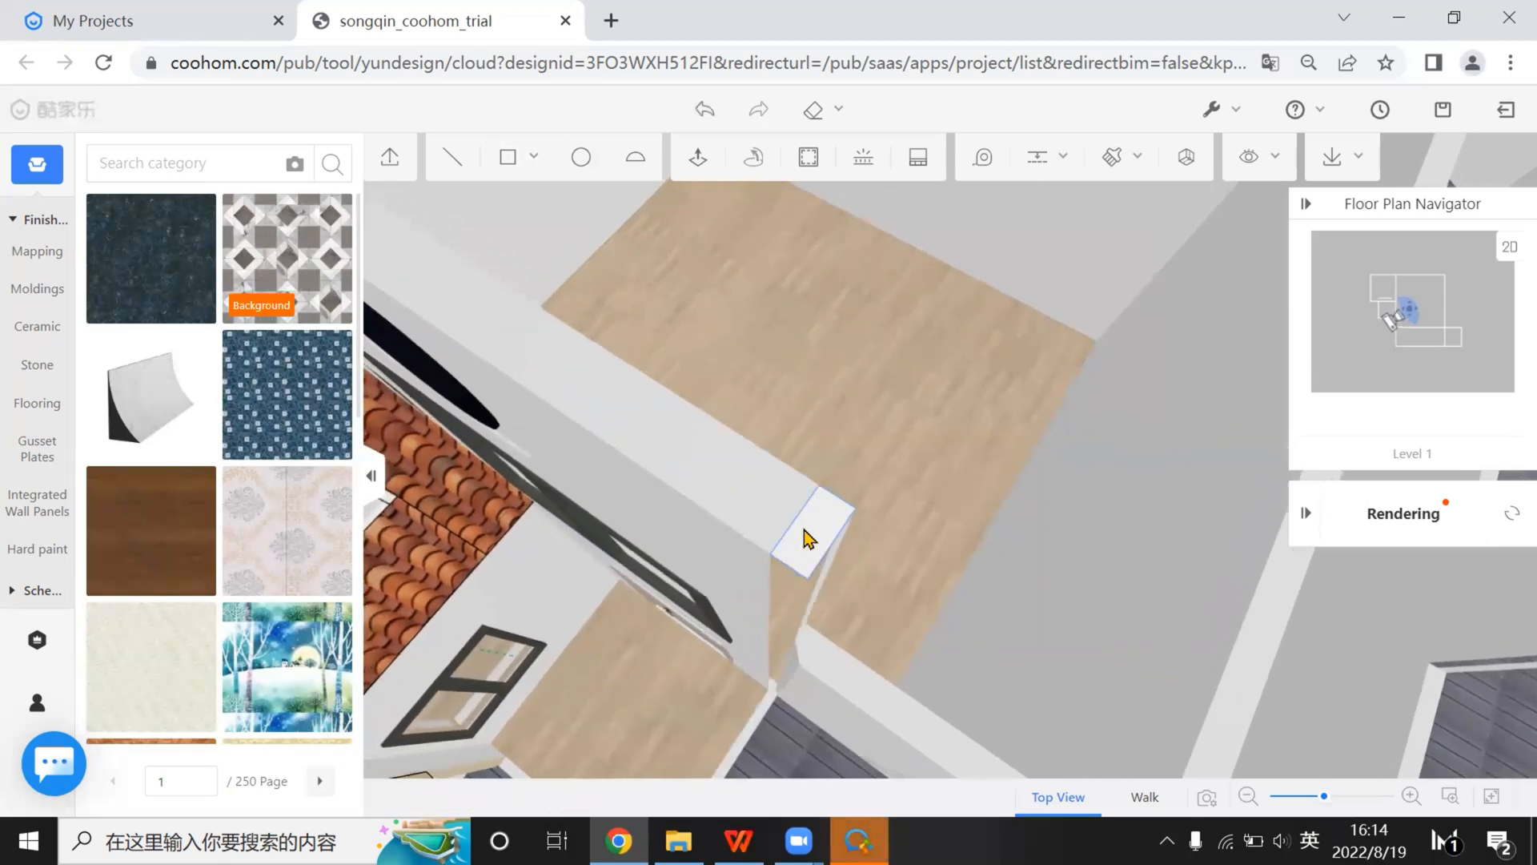
pyautogui.click(804, 530)
pyautogui.click(1184, 449)
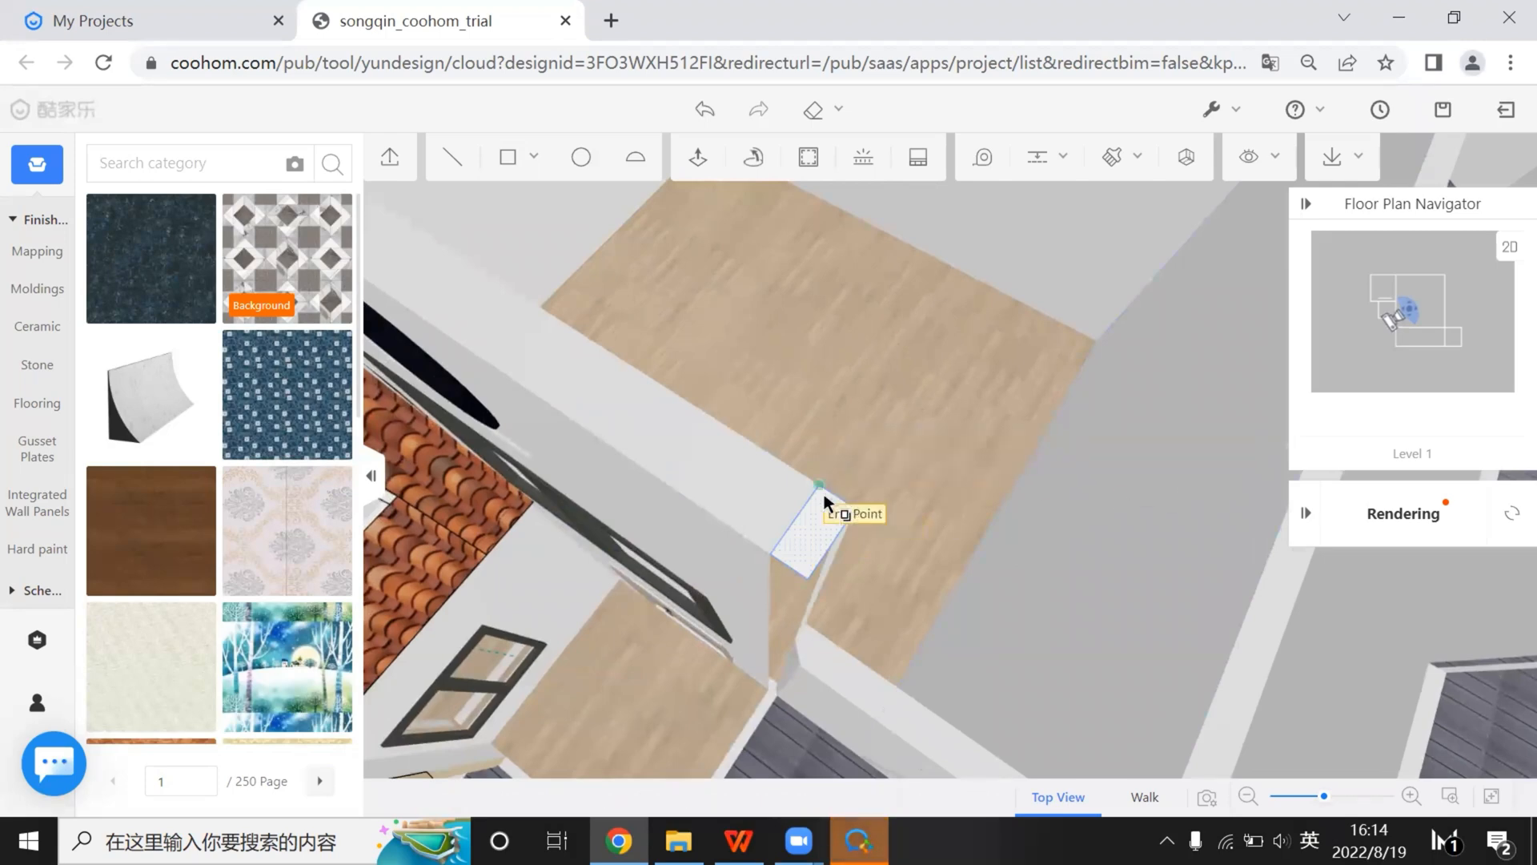
pyautogui.click(824, 492)
pyautogui.click(859, 516)
pyautogui.click(839, 535)
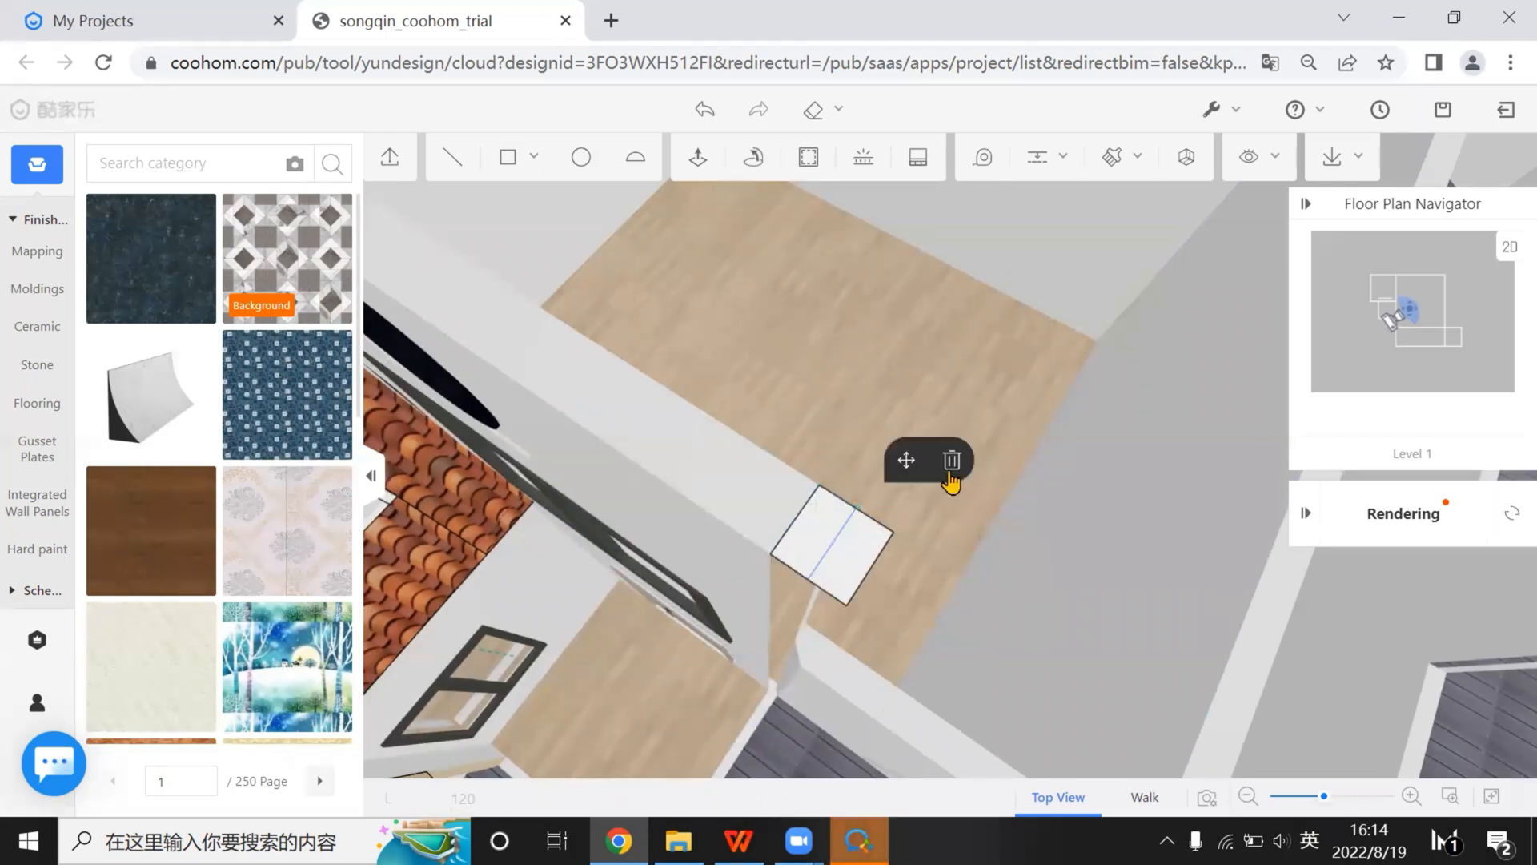
pyautogui.click(951, 464)
# Extrude the merged face downward about 3772 mm to the top of the low porch wall, forming a corner column
pyautogui.moveTo(903, 573); pyautogui.dragTo(688, 162)
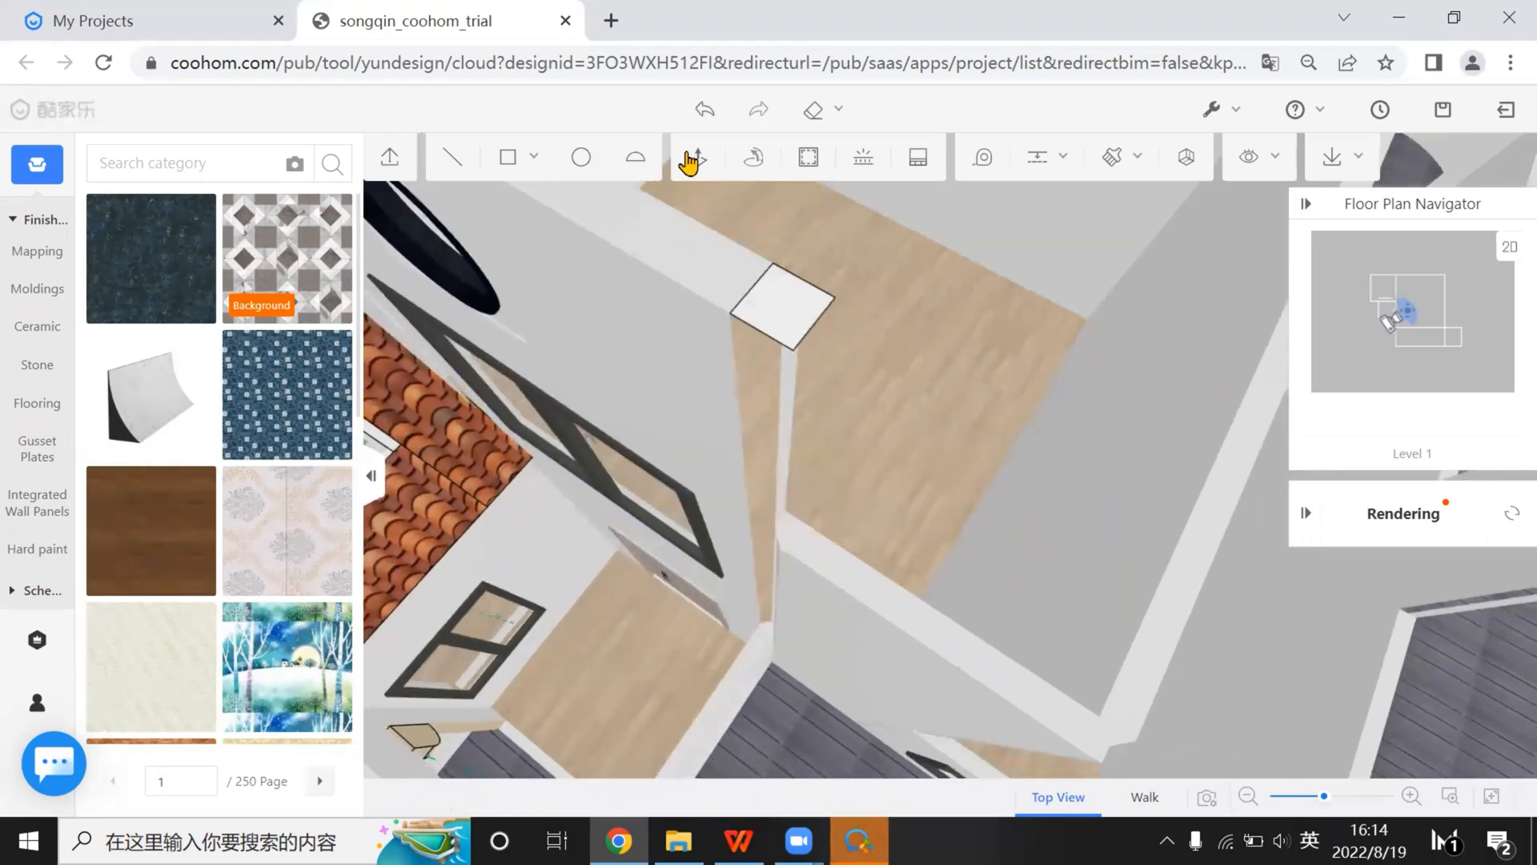
pyautogui.click(690, 160)
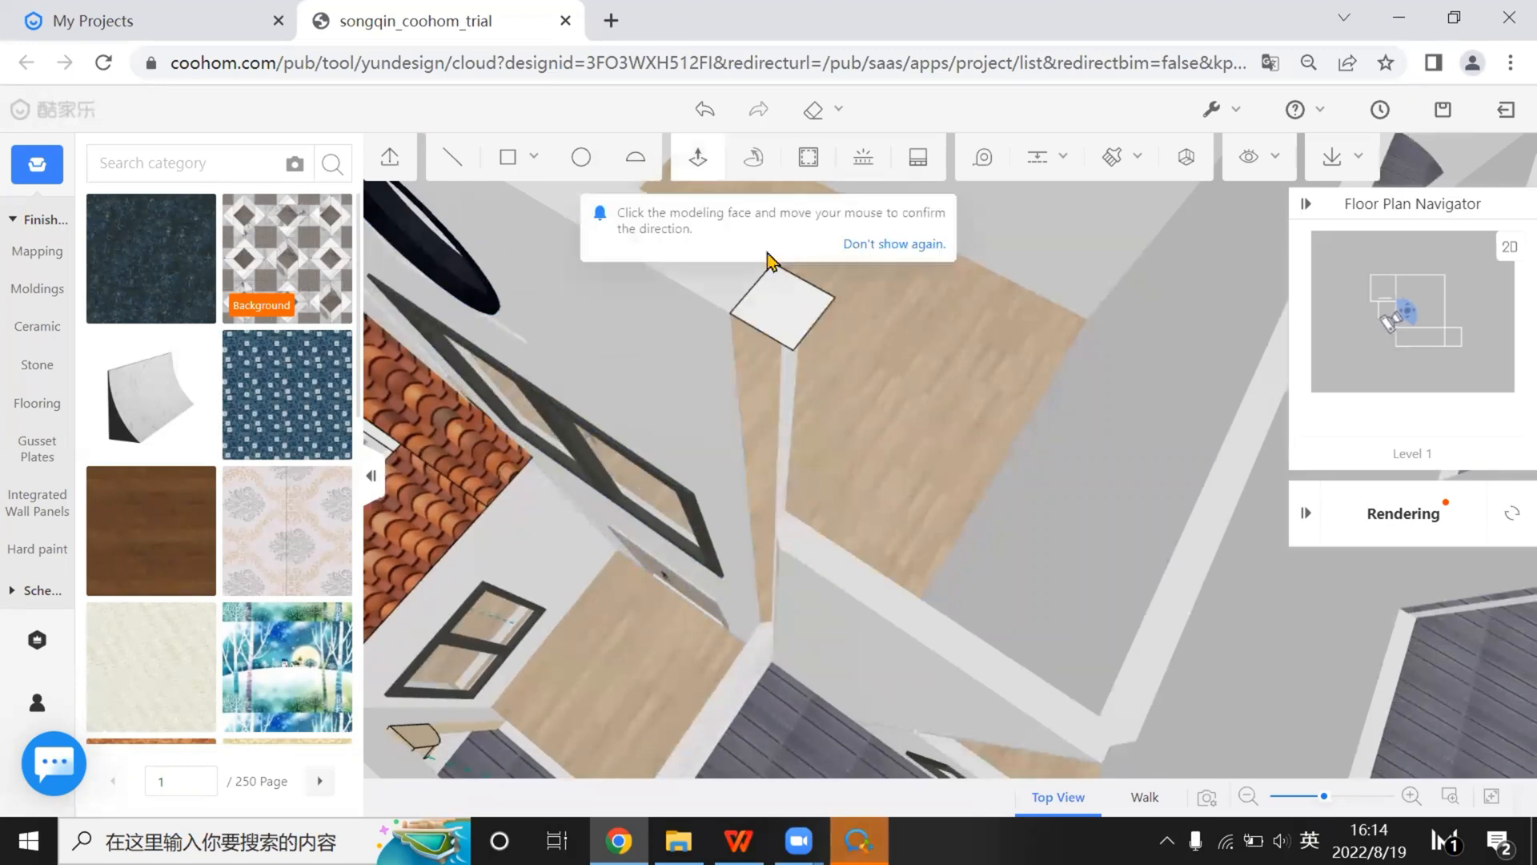
pyautogui.click(778, 318)
pyautogui.moveTo(767, 532); pyautogui.dragTo(802, 364, button='middle')
pyautogui.click(803, 360)
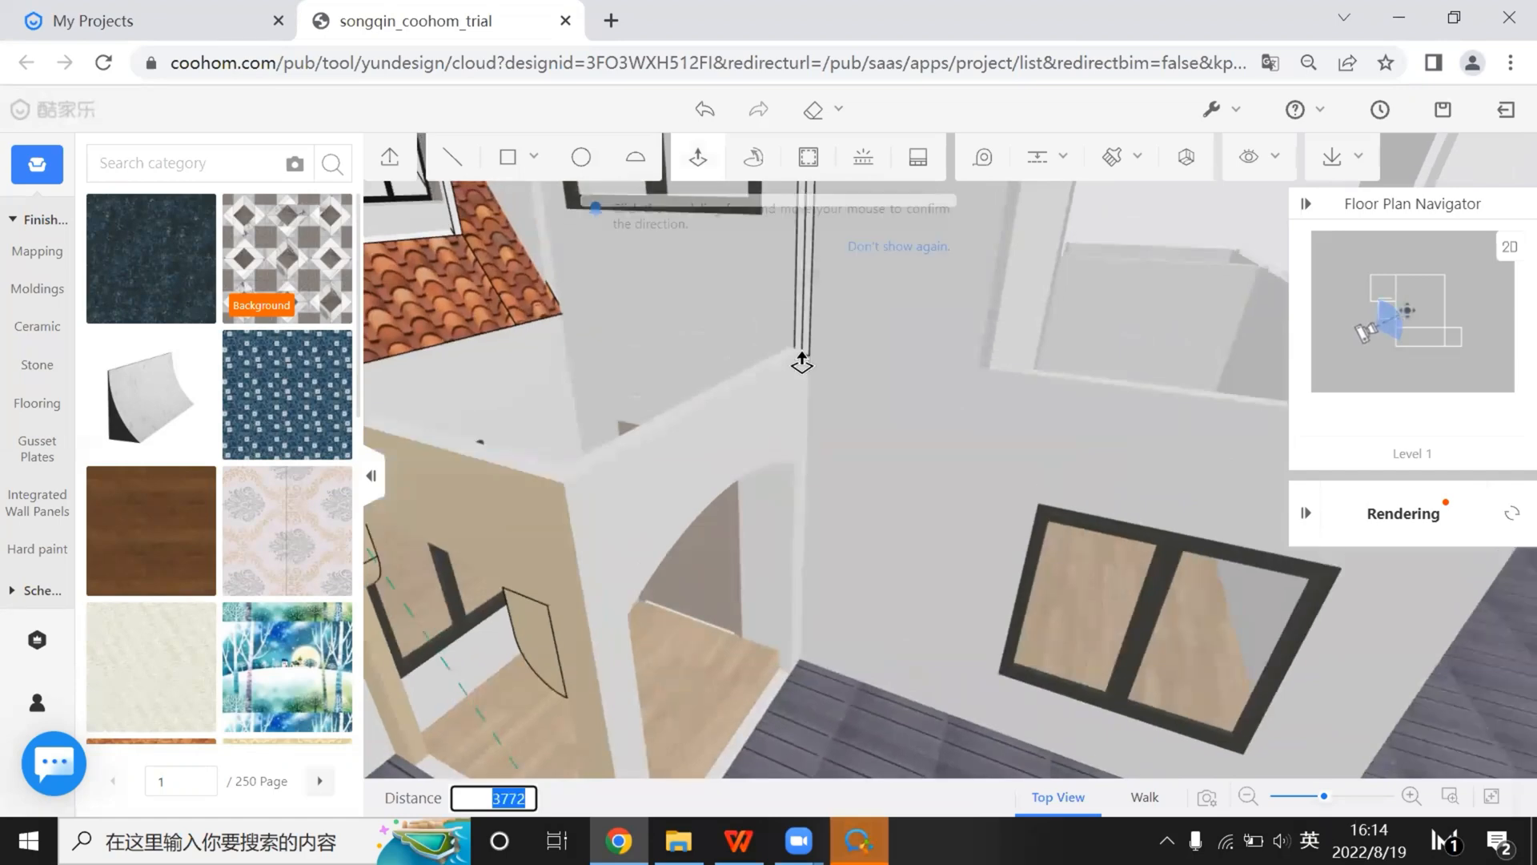
# Copy the corner column 2420 mm along the entrance wall to its opposite end
pyautogui.scroll(-4, 824, 439)
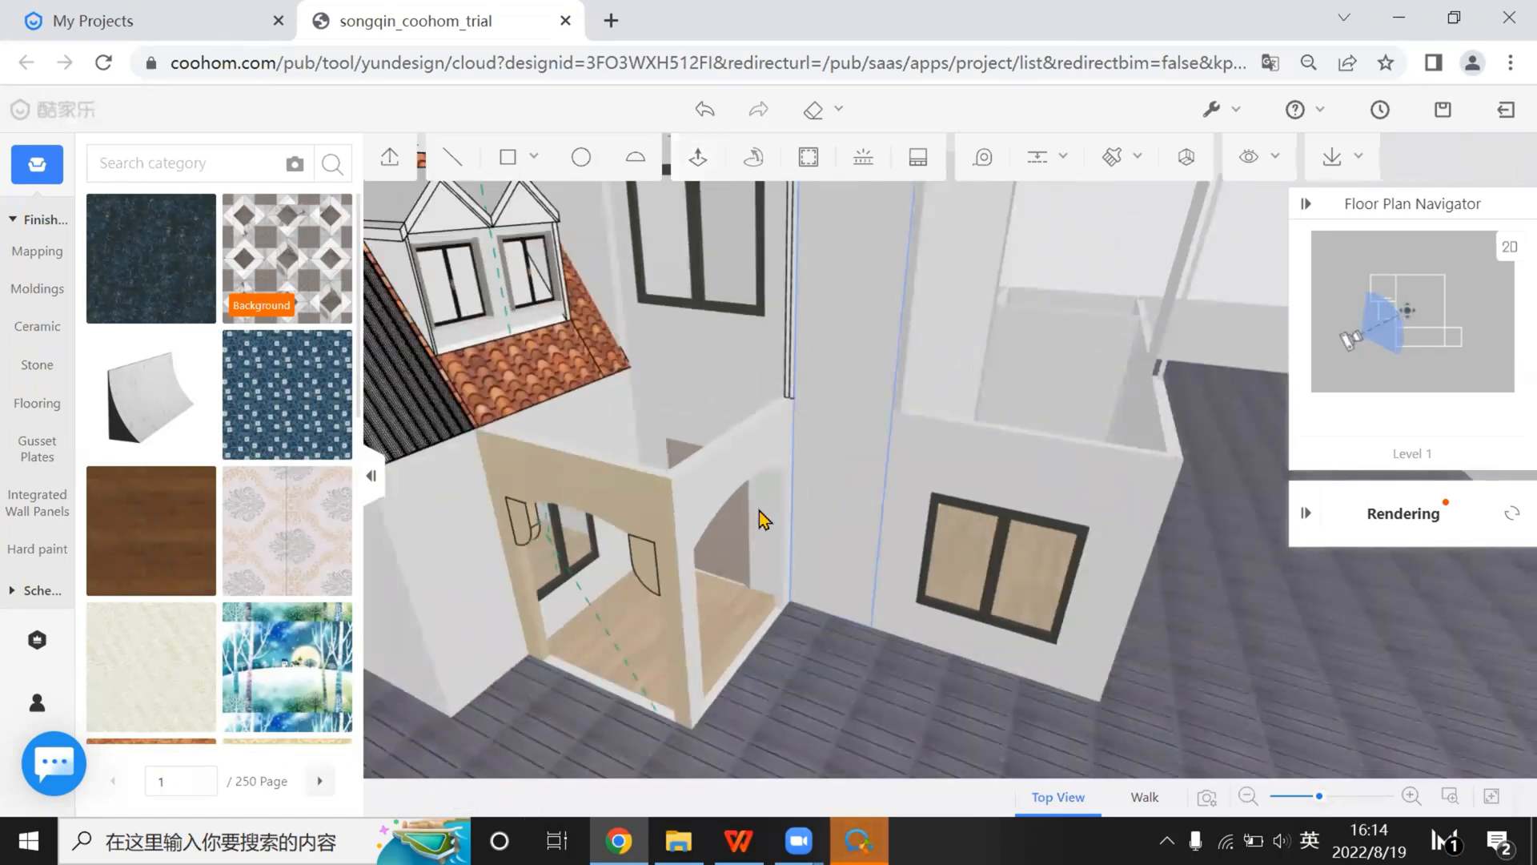
pyautogui.moveTo(761, 519)
pyautogui.mouseDown(button='middle')
pyautogui.moveTo(847, 556)
pyautogui.moveTo(803, 576)
pyautogui.moveTo(982, 577)
pyautogui.moveTo(899, 560)
pyautogui.moveTo(886, 579)
pyautogui.moveTo(747, 576)
pyautogui.moveTo(779, 526)
pyautogui.mouseUp(button='middle')
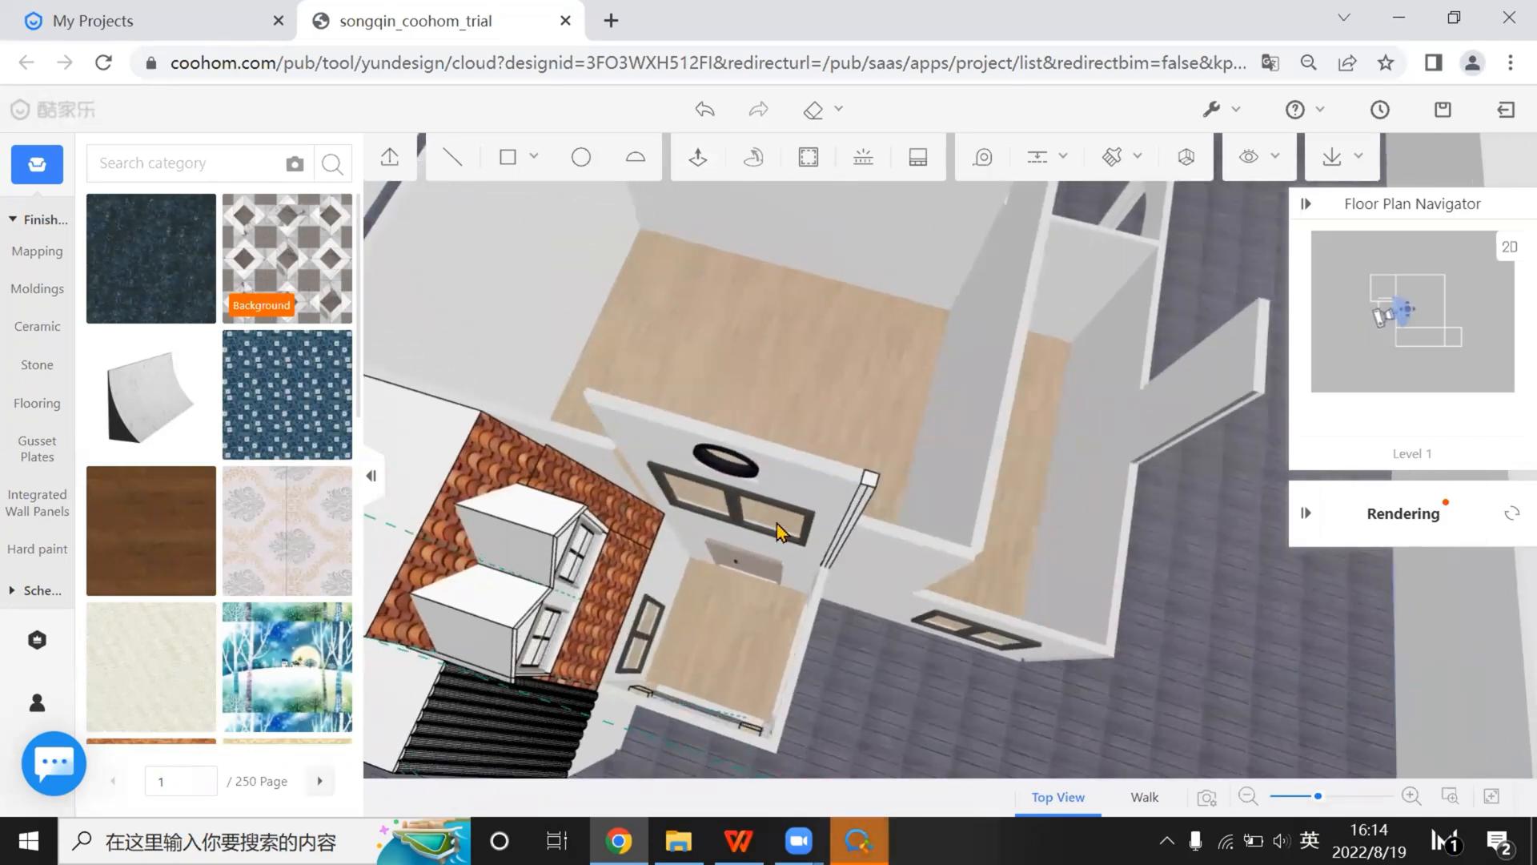
pyautogui.scroll(5, 778, 529)
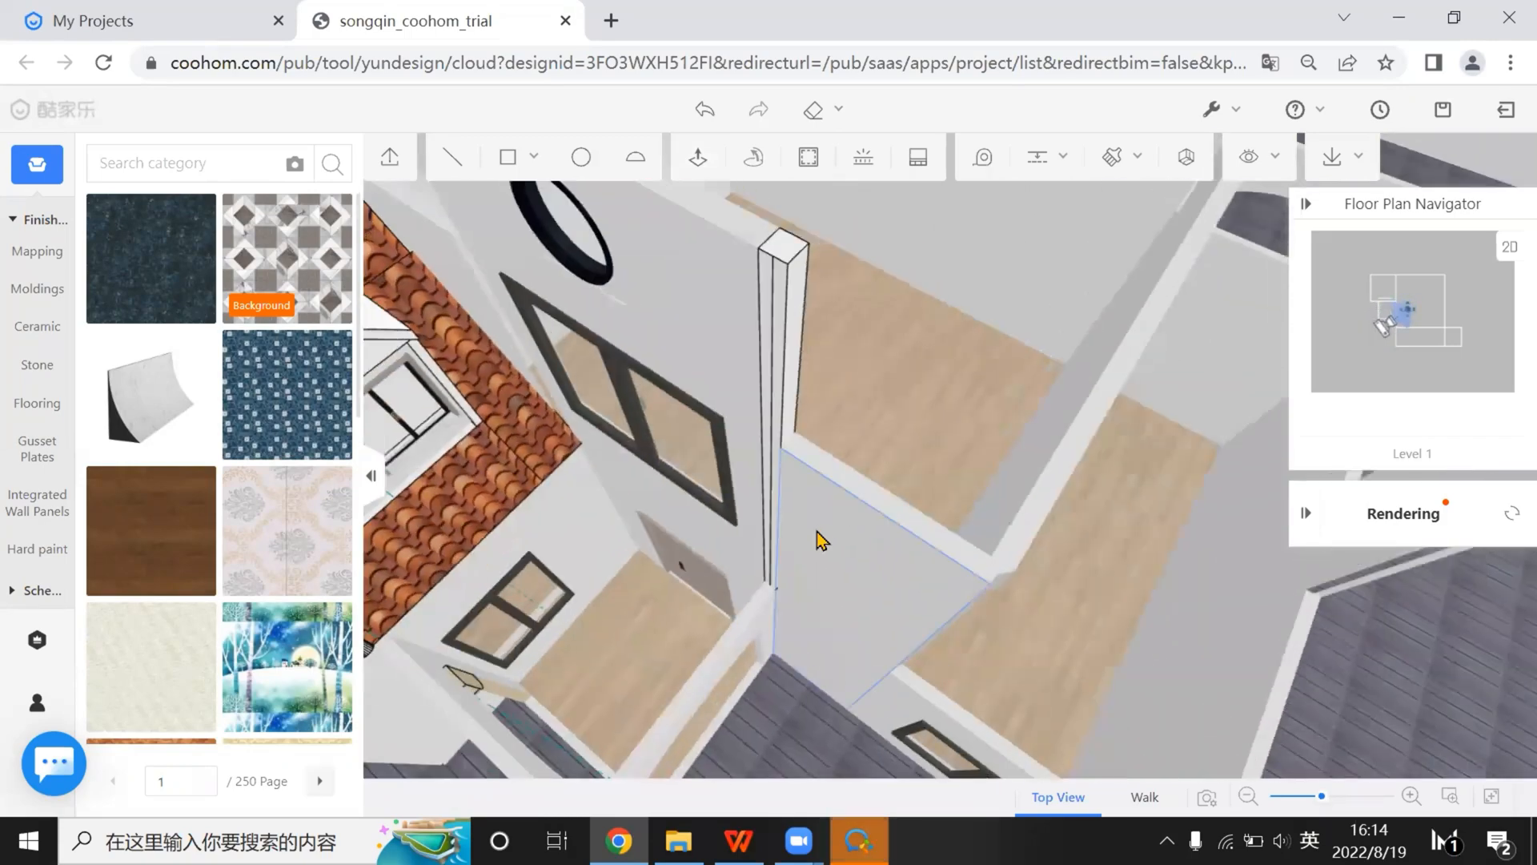
pyautogui.moveTo(817, 531); pyautogui.dragTo(801, 517, button='middle')
pyautogui.doubleClick(768, 524)
pyautogui.click(889, 447)
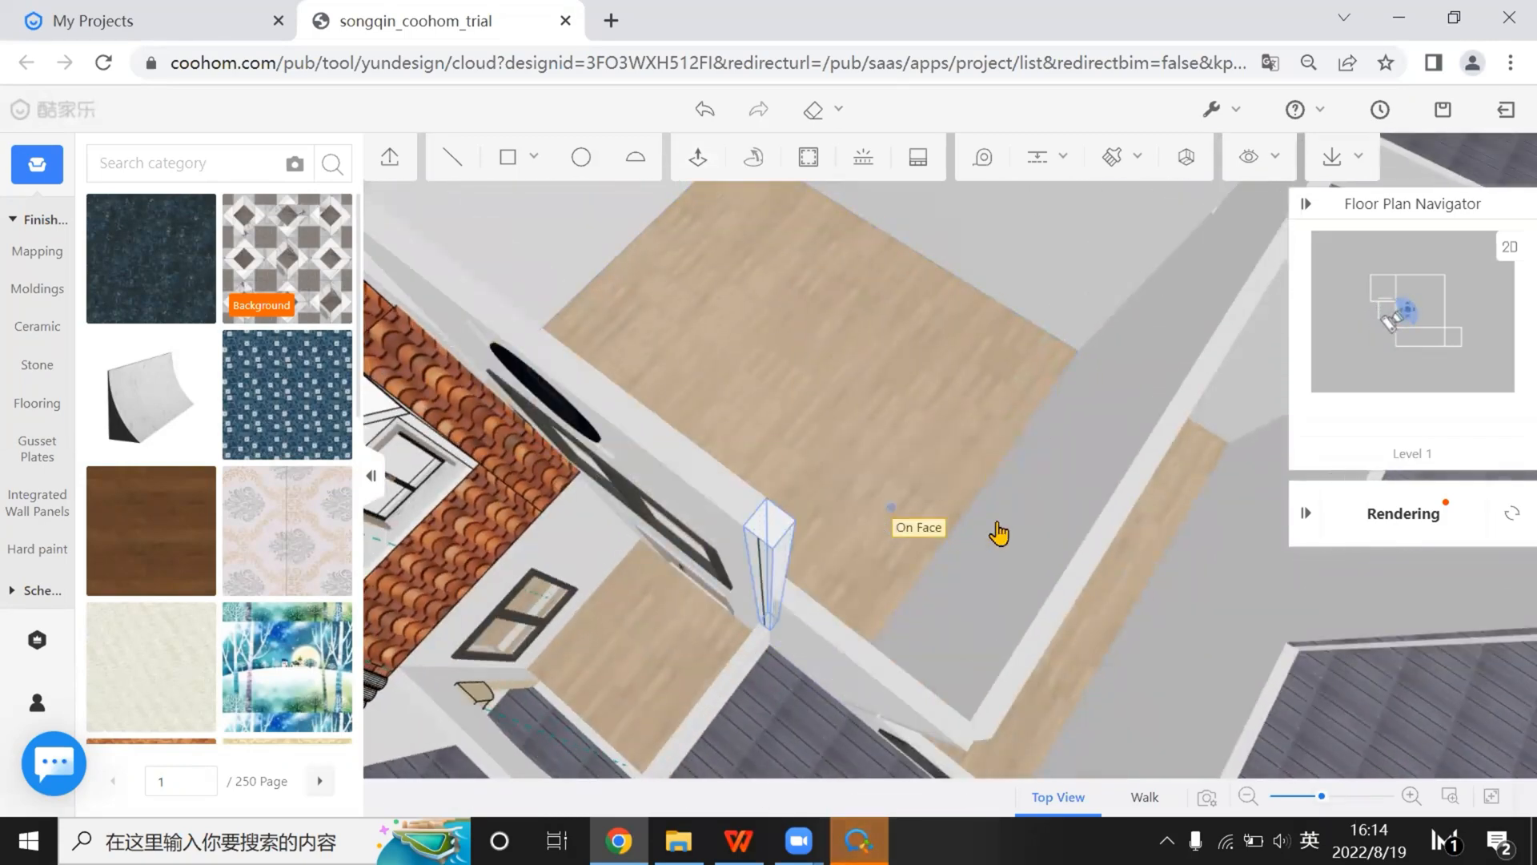
pyautogui.moveTo(1000, 534); pyautogui.dragTo(1183, 675, button='middle')
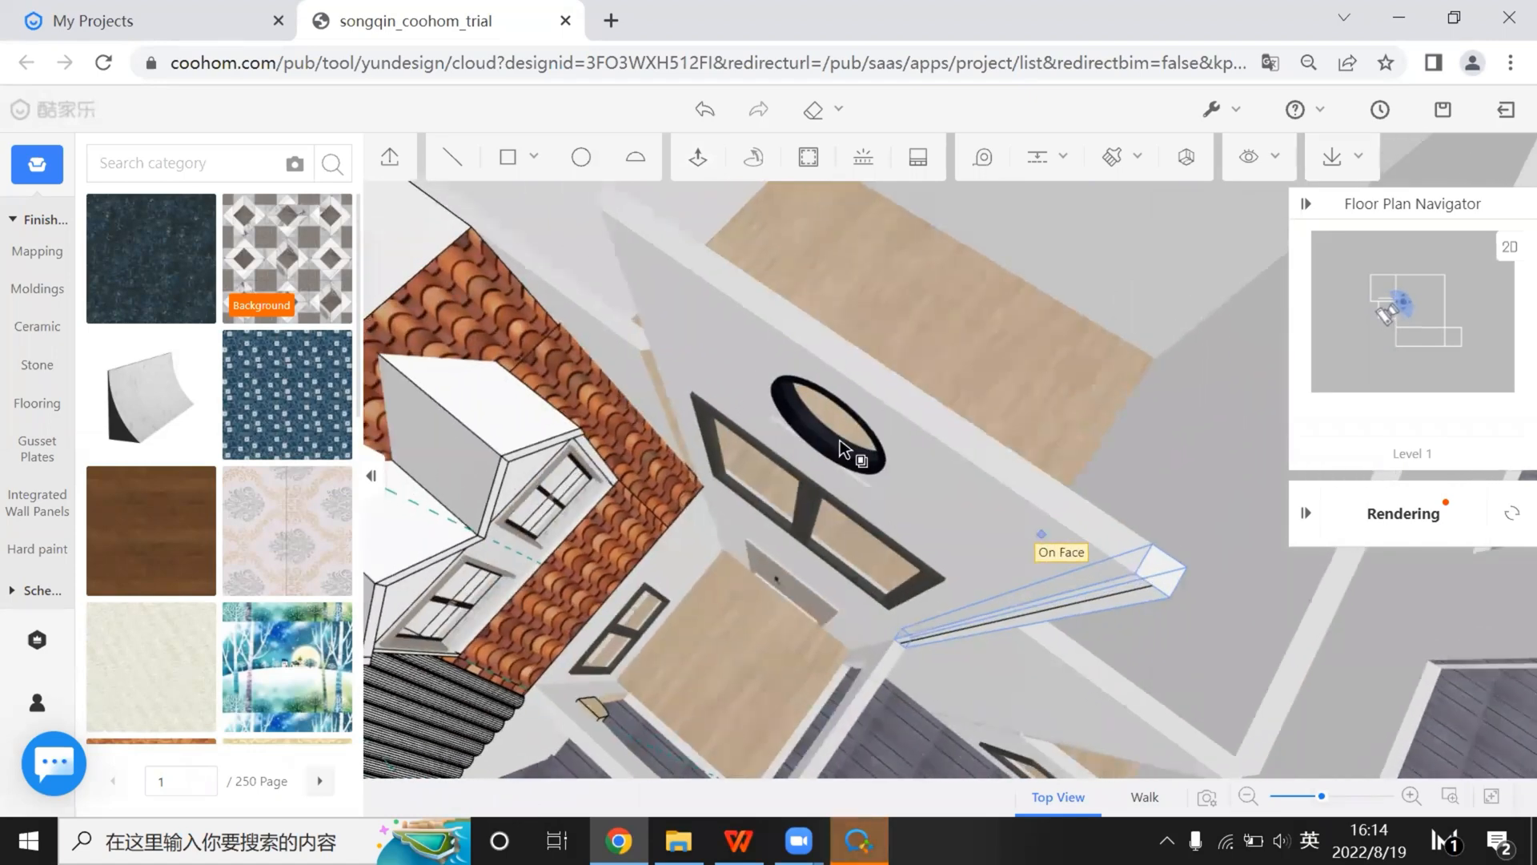
pyautogui.click(1169, 665)
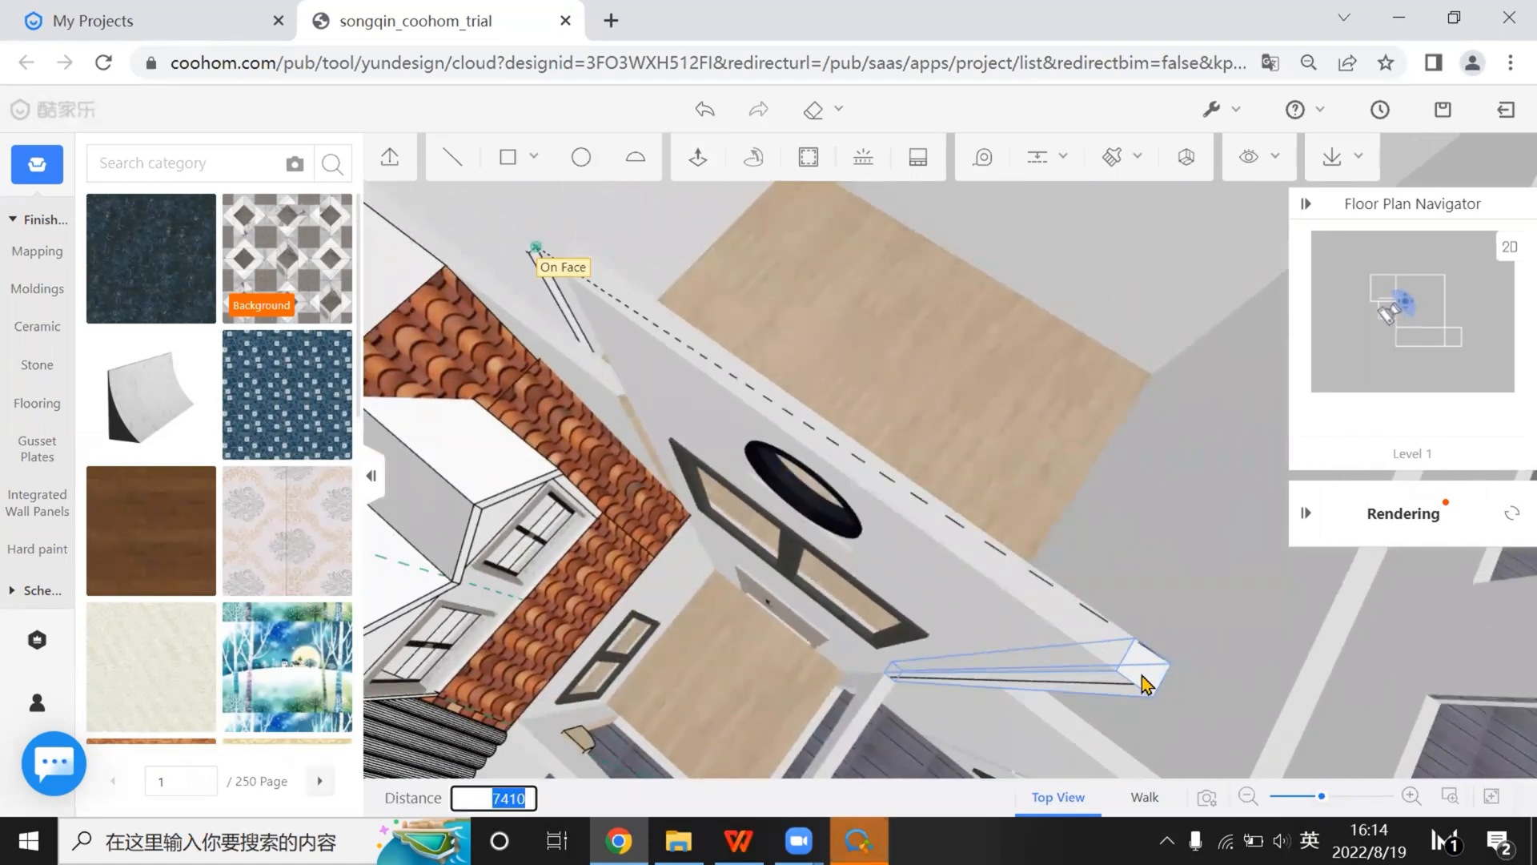
pyautogui.press('Escape')
pyautogui.click(1356, 597)
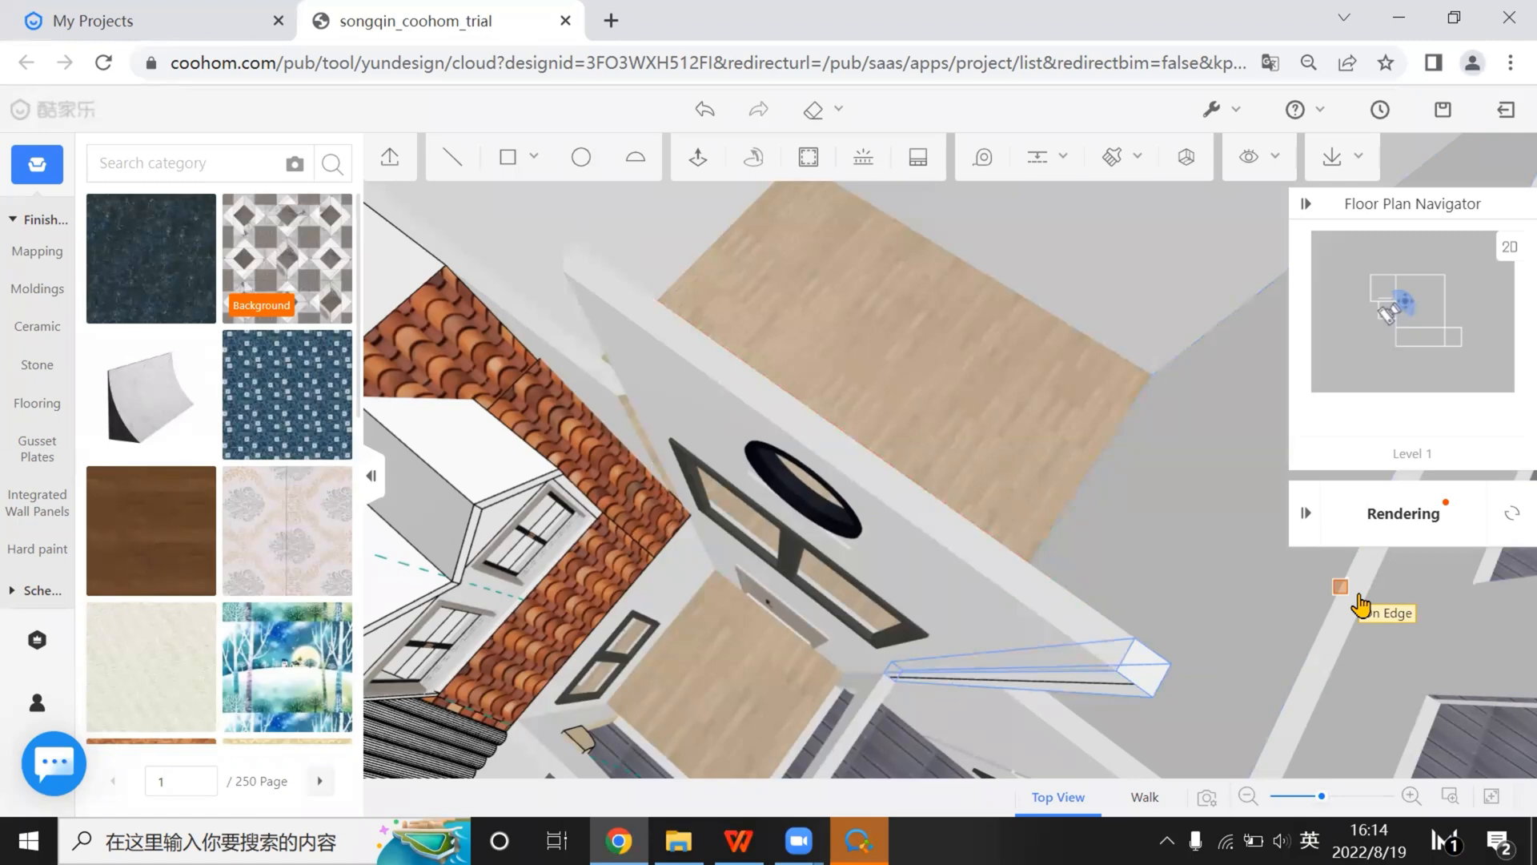
pyautogui.click(1163, 709)
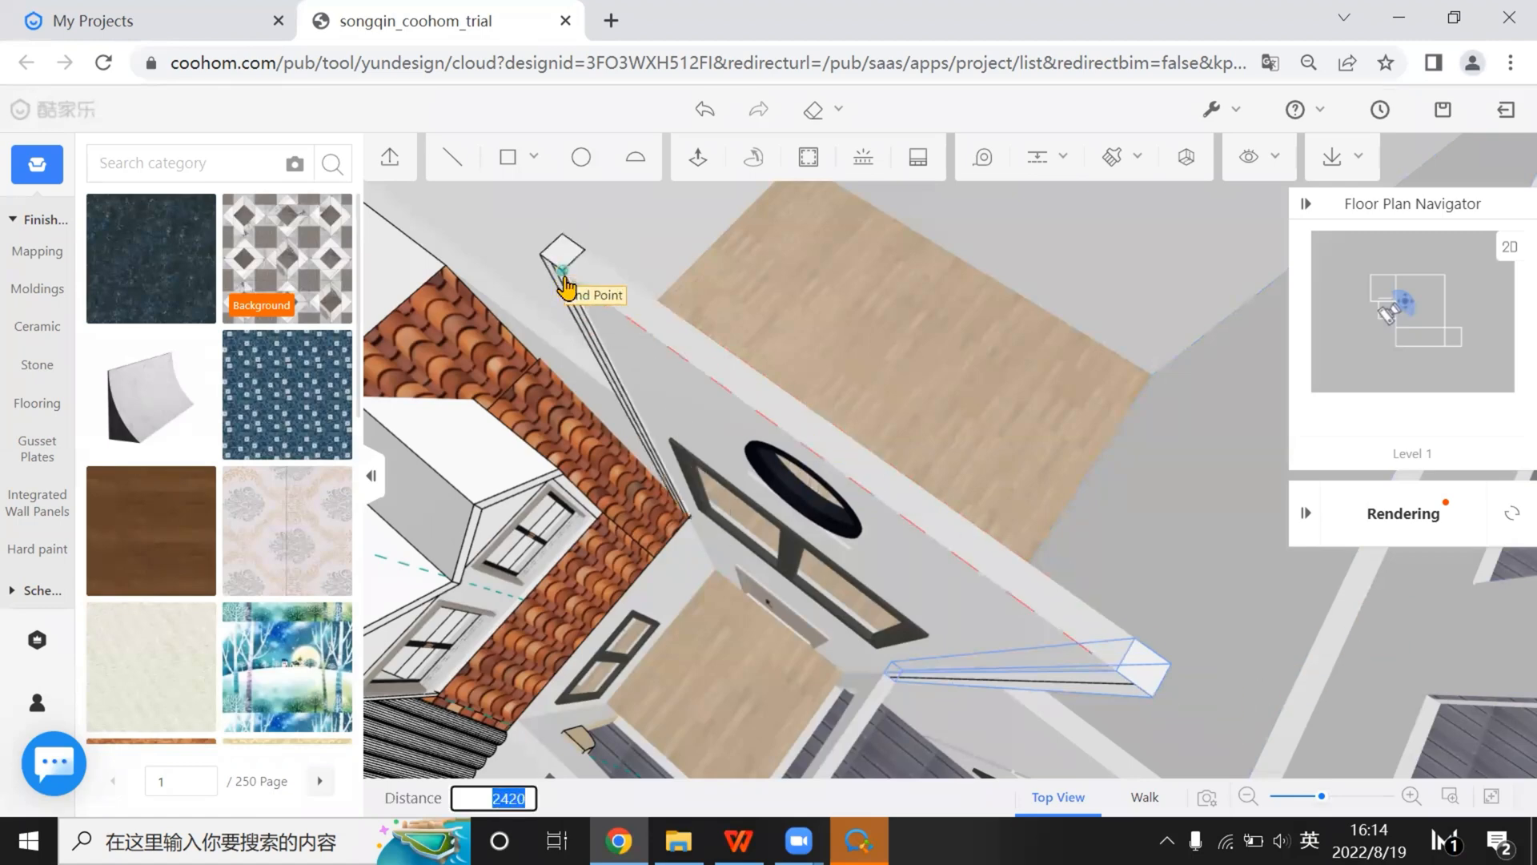
pyautogui.click(565, 287)
# Inspect the two columns flanking the entrance wall and the adjoining walls from several angles
pyautogui.scroll(-5, 855, 570)
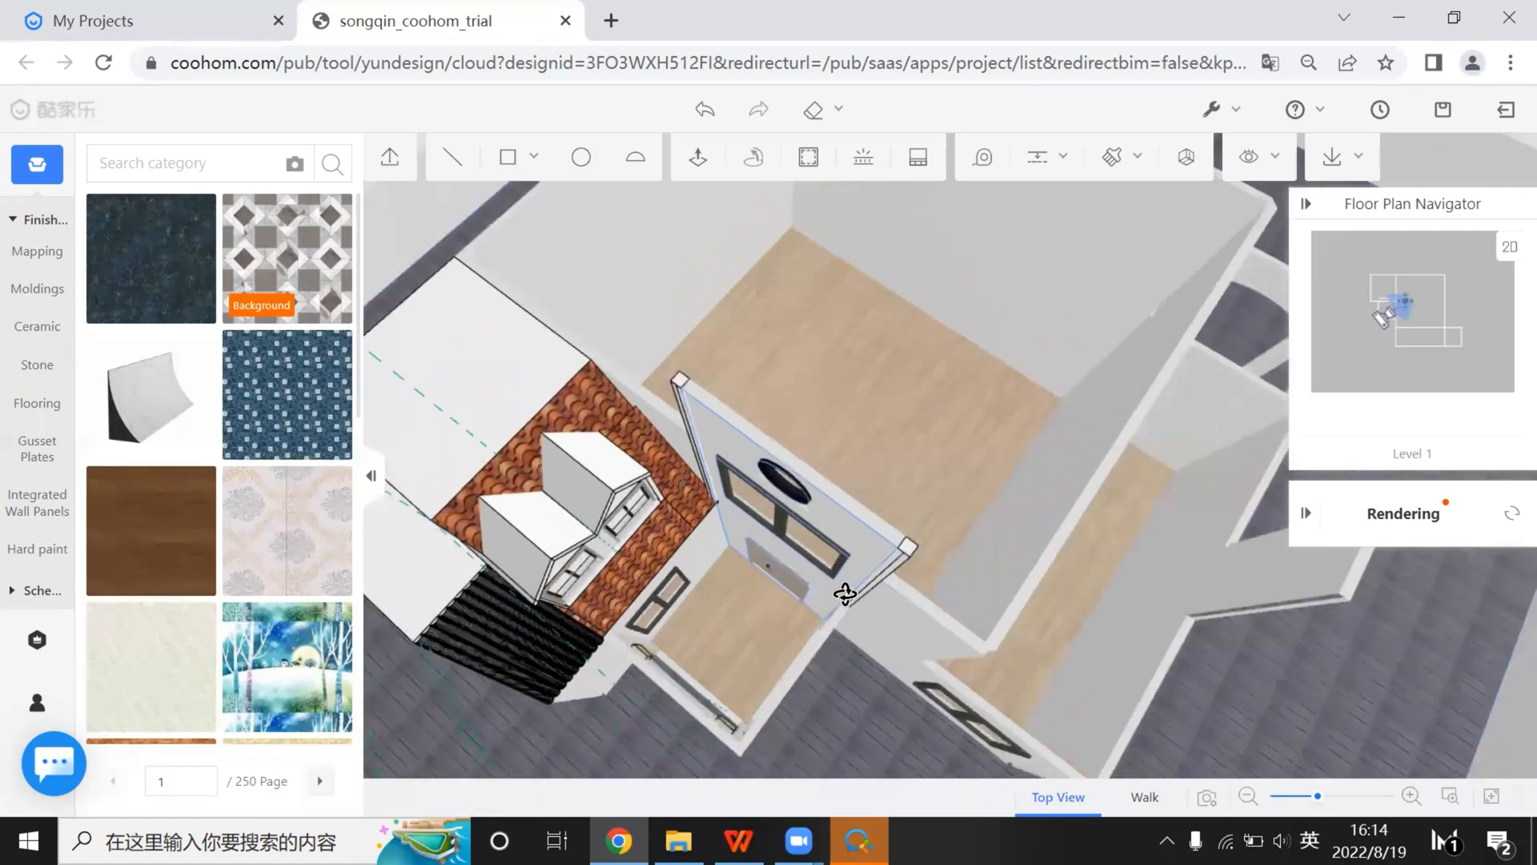
pyautogui.moveTo(864, 596); pyautogui.dragTo(797, 382, button='middle')
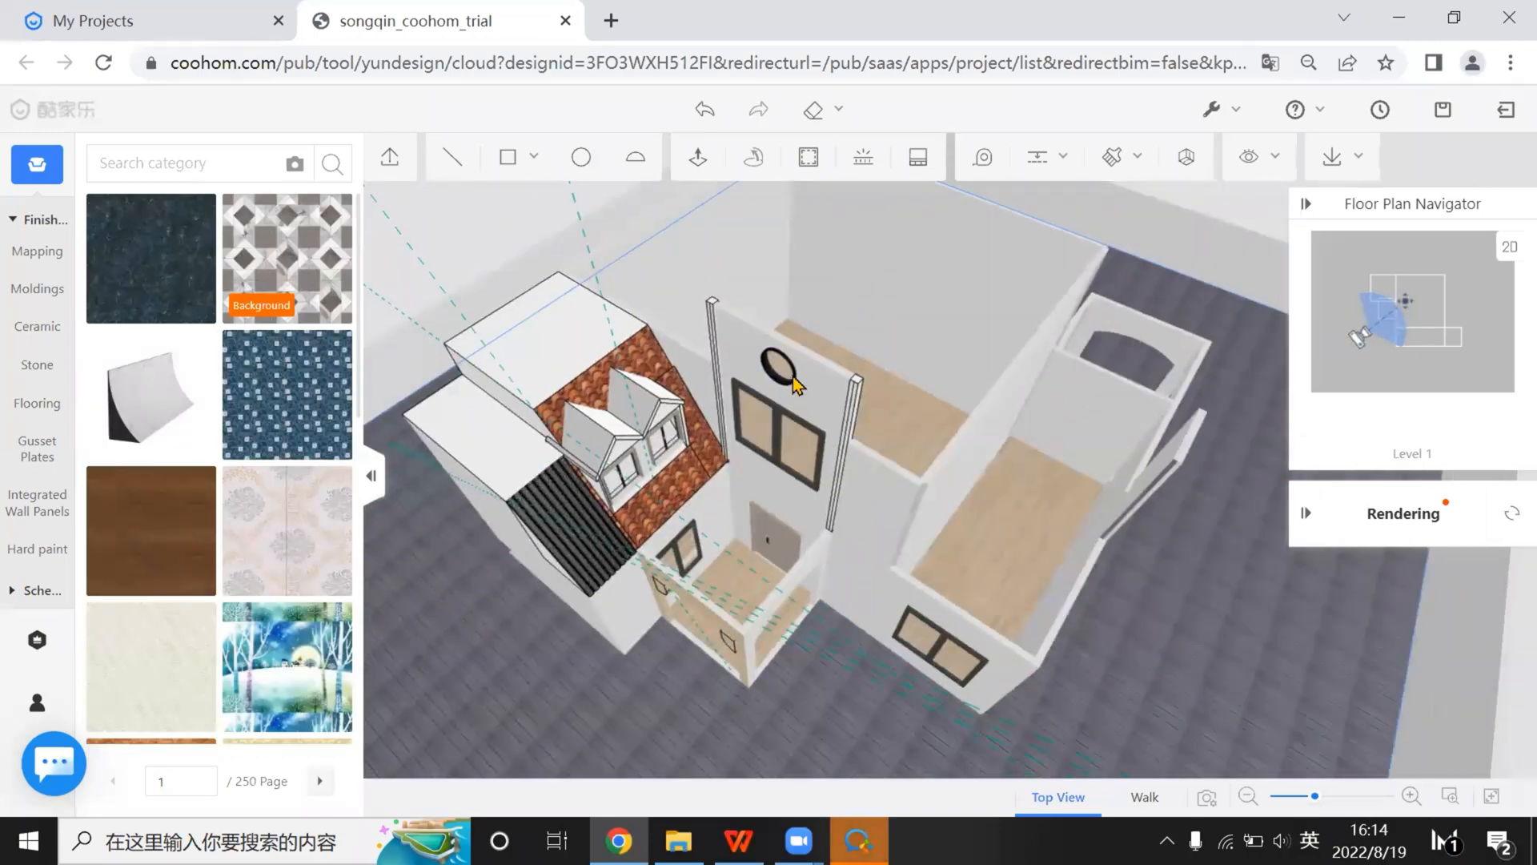
pyautogui.scroll(-2, 879, 551)
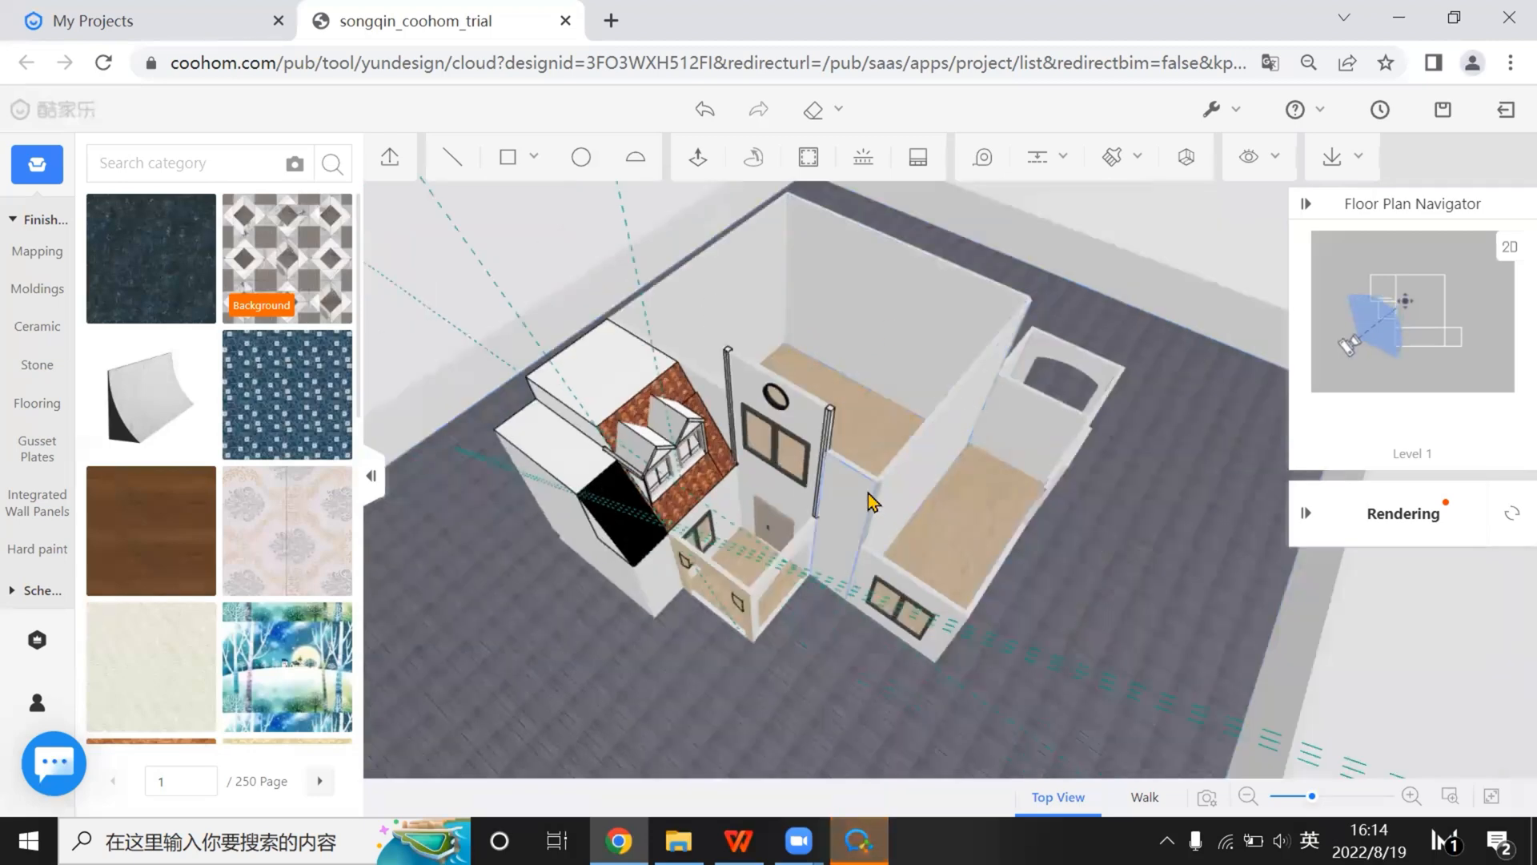
pyautogui.moveTo(872, 503); pyautogui.dragTo(848, 606, button='middle')
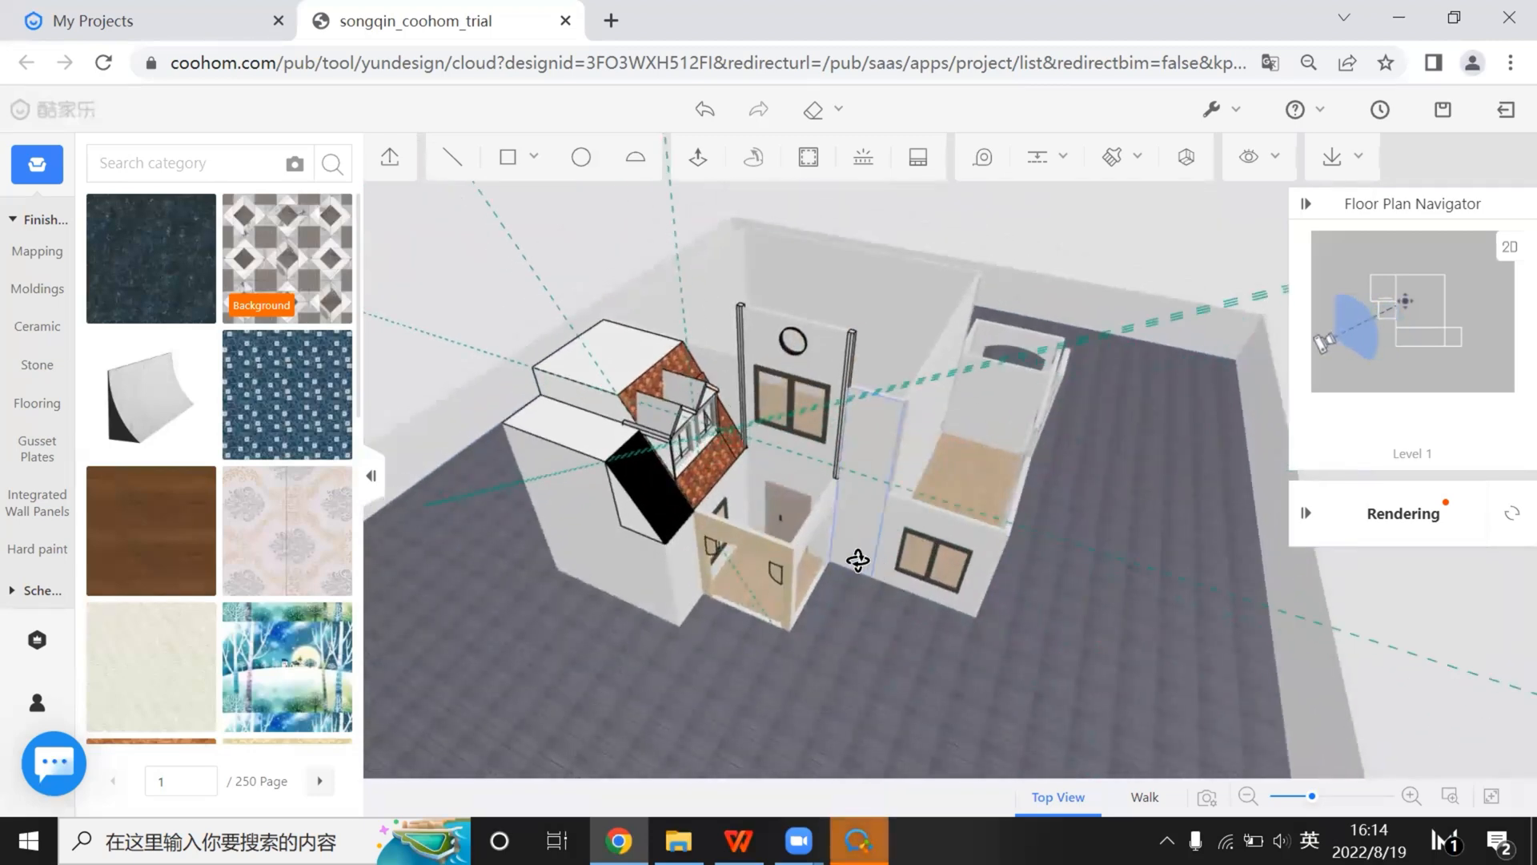
pyautogui.scroll(4, 858, 560)
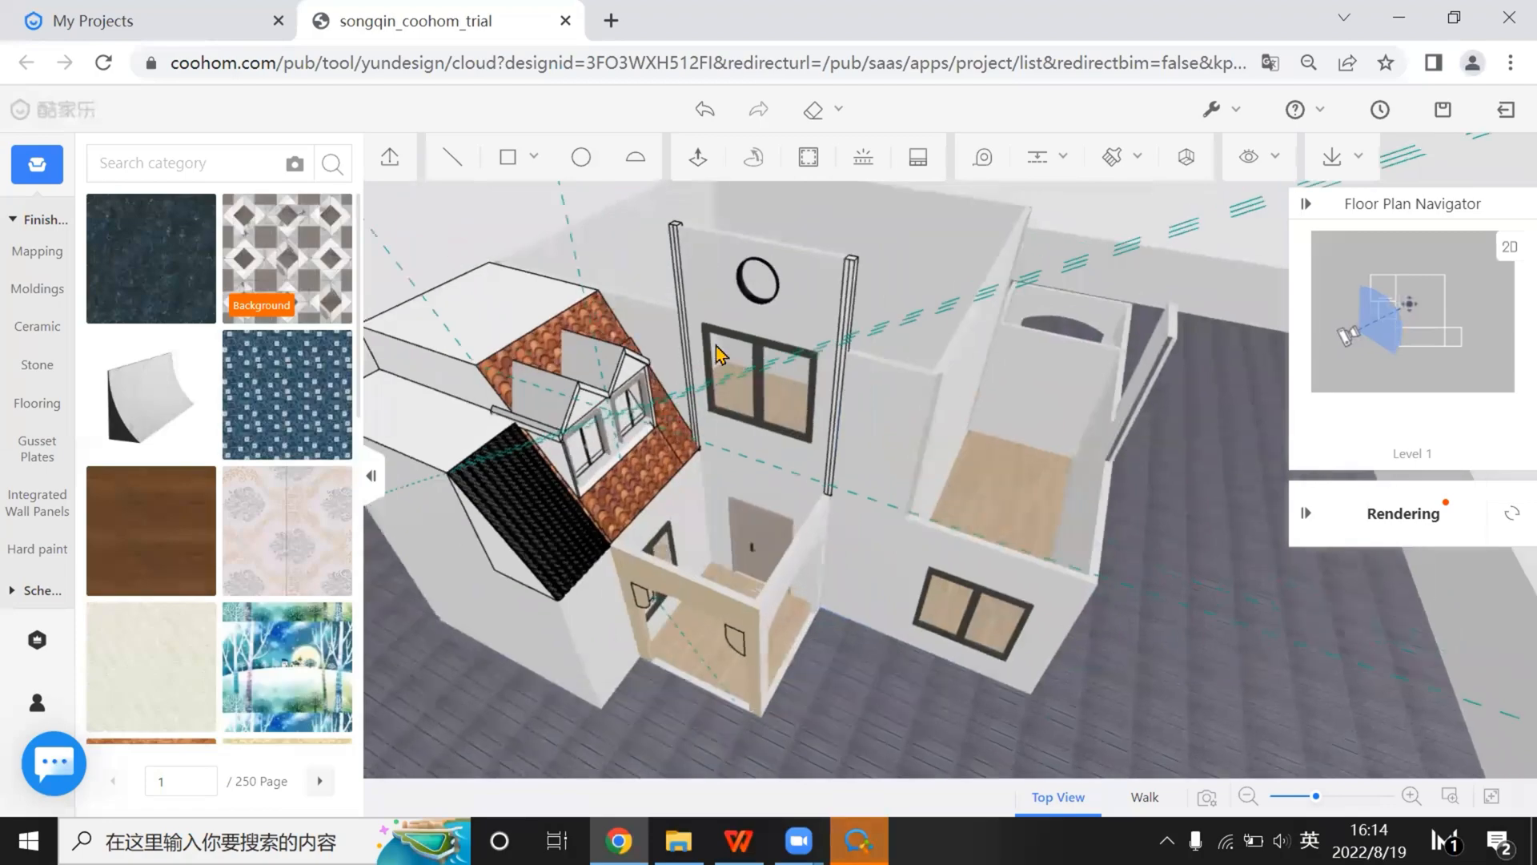
pyautogui.scroll(4, 720, 354)
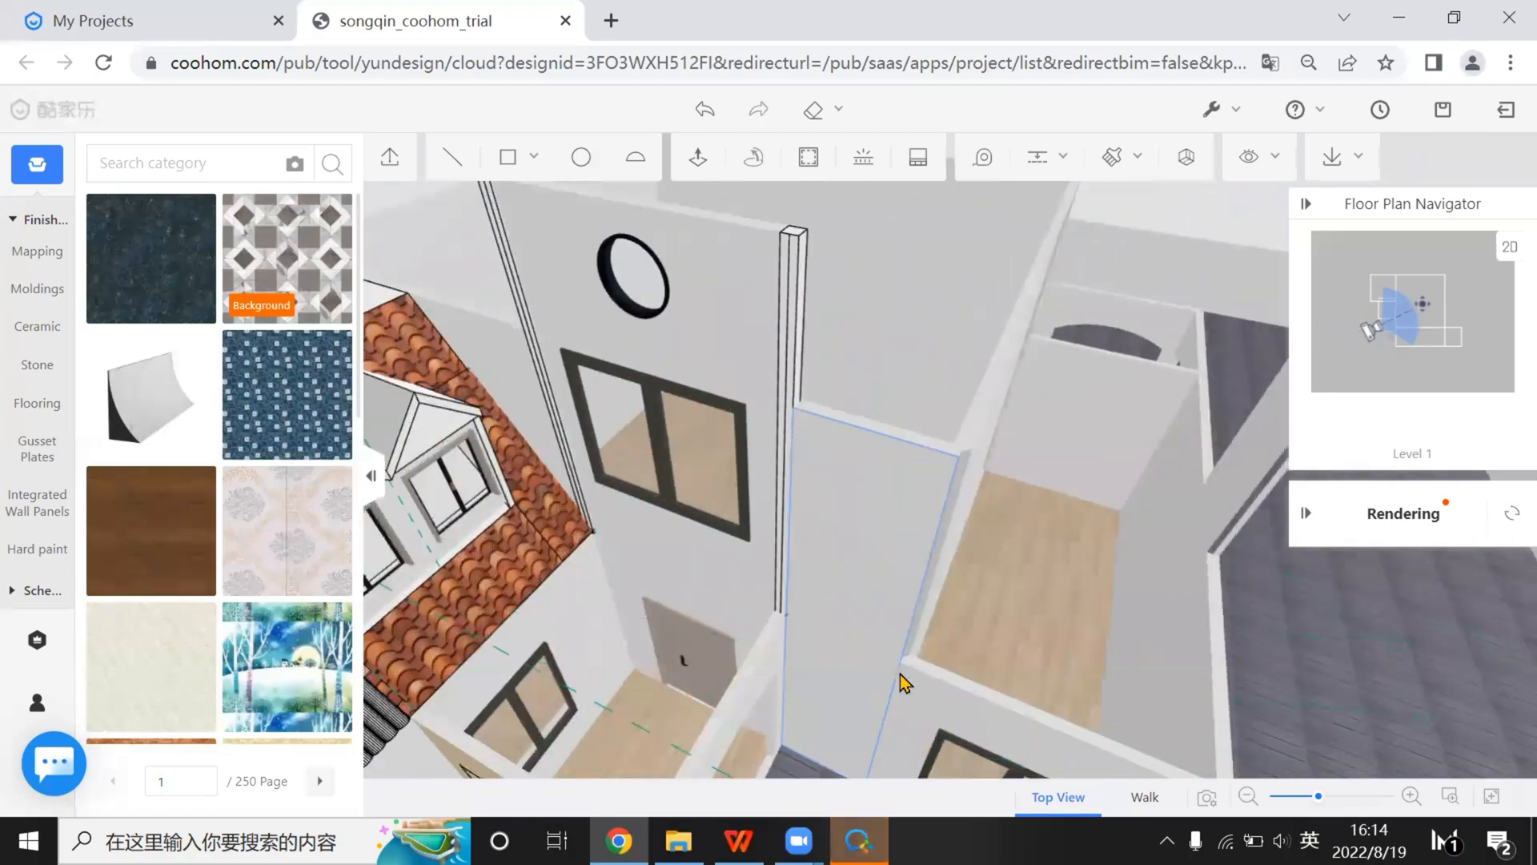
# Draw a small rectangle on the wall top at the corner between the large room and the lower side room
pyautogui.moveTo(900, 674); pyautogui.dragTo(786, 449, button='middle')
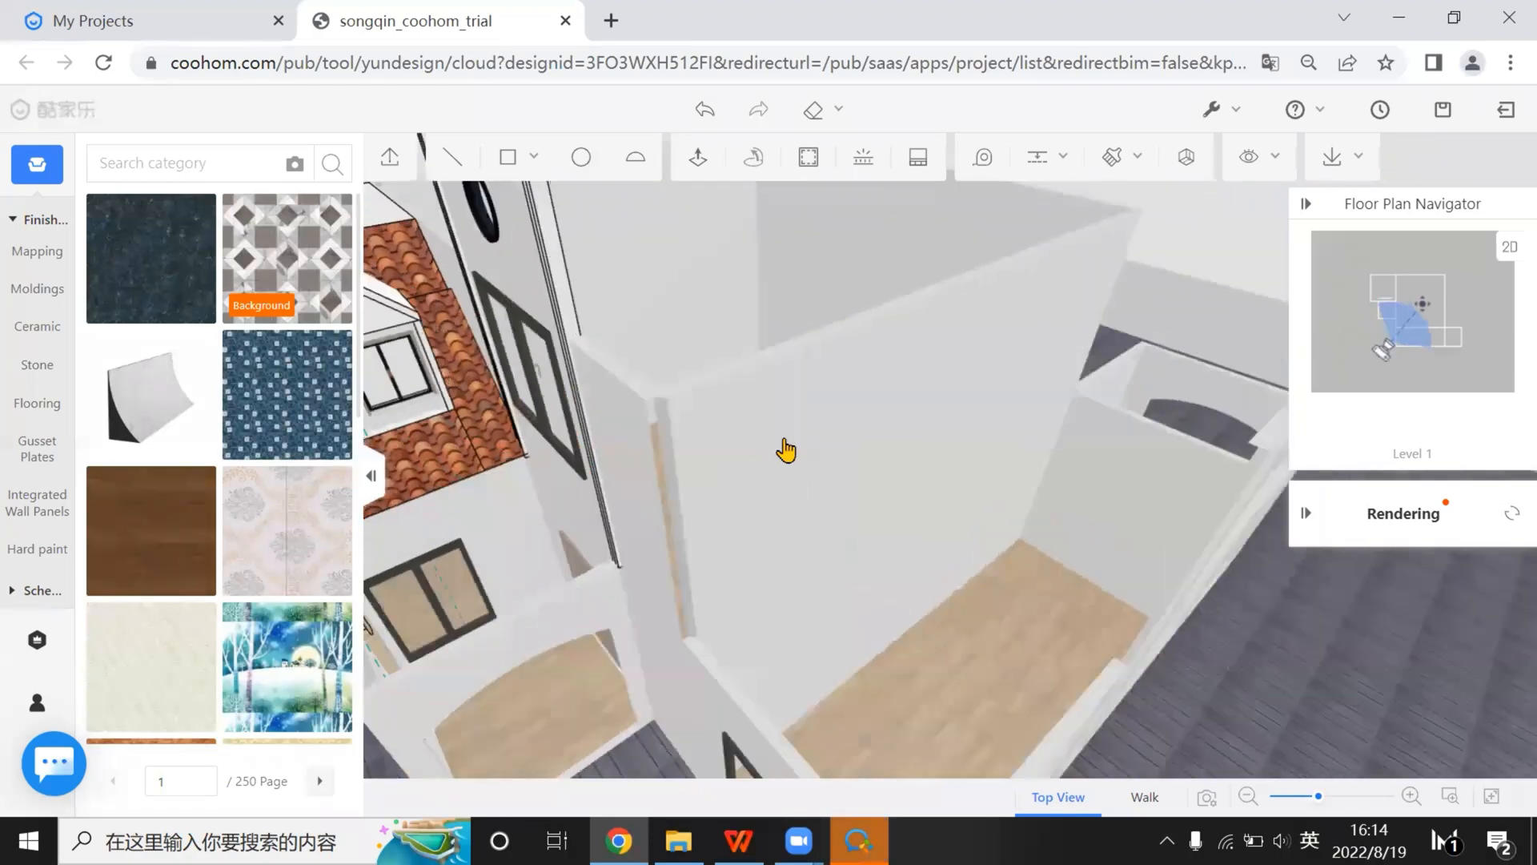
pyautogui.scroll(-1, 786, 449)
pyautogui.click(506, 165)
pyautogui.scroll(5, 790, 367)
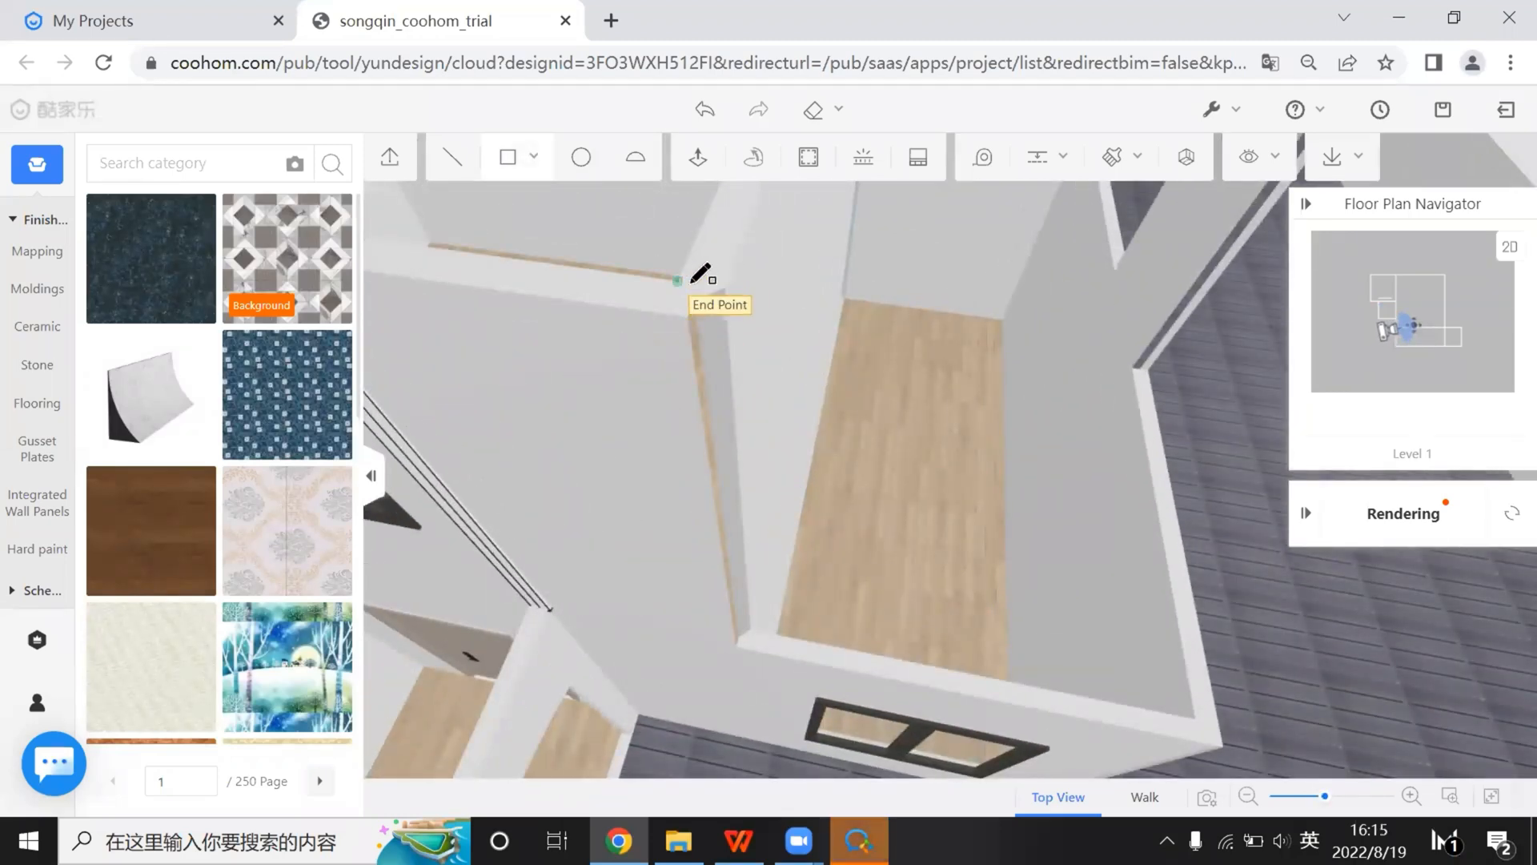
pyautogui.click(679, 281)
pyautogui.click(688, 332)
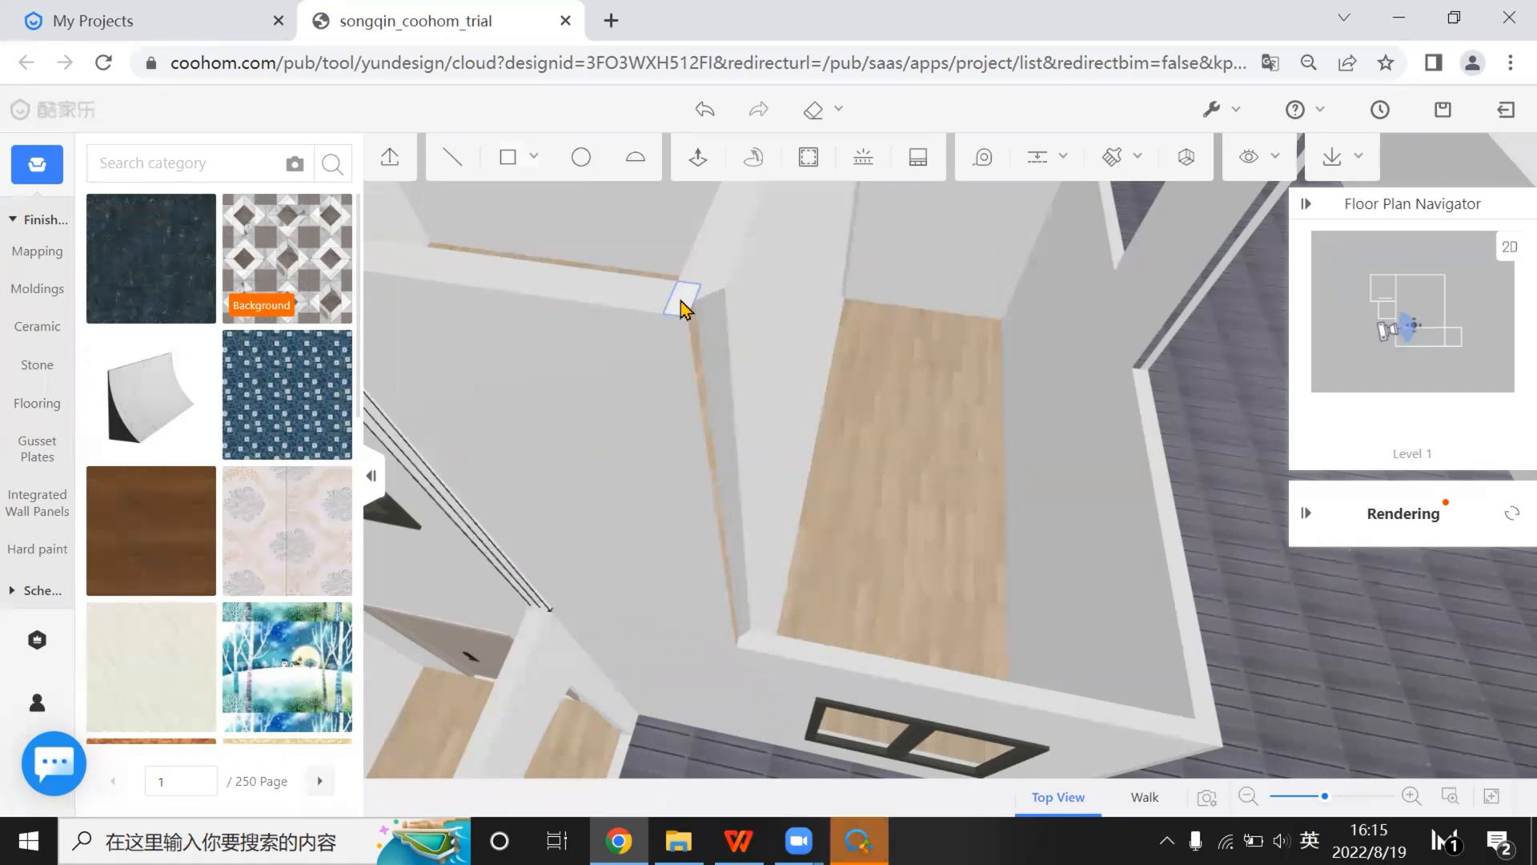
# Extrude the small corner face down to the top of the lower side room's wall, forming a third corner column
pyautogui.click(682, 302)
pyautogui.click(1057, 234)
pyautogui.click(697, 302)
pyautogui.click(699, 160)
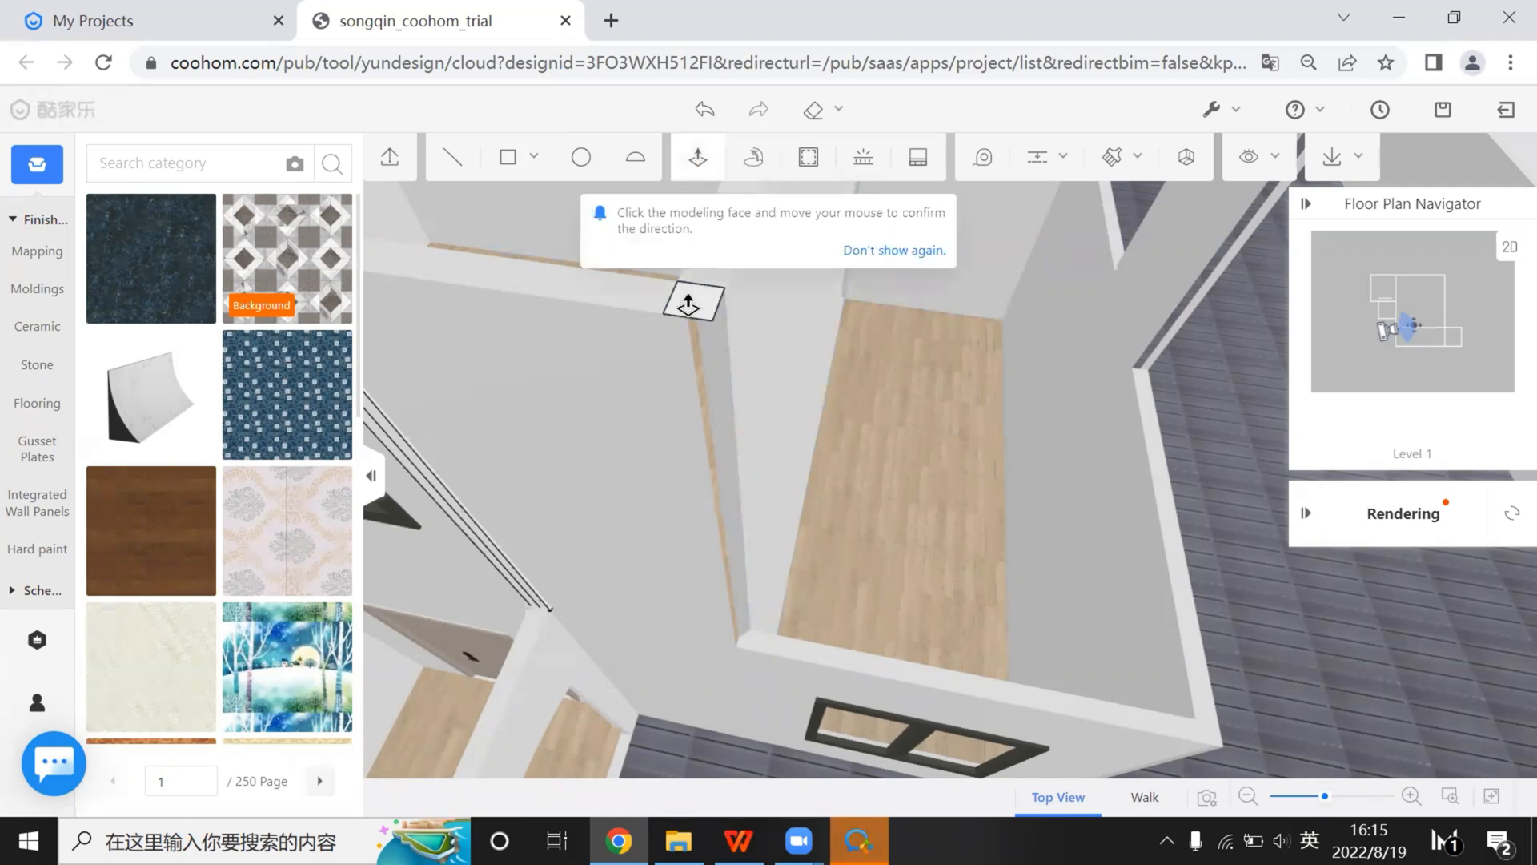
pyautogui.click(761, 647)
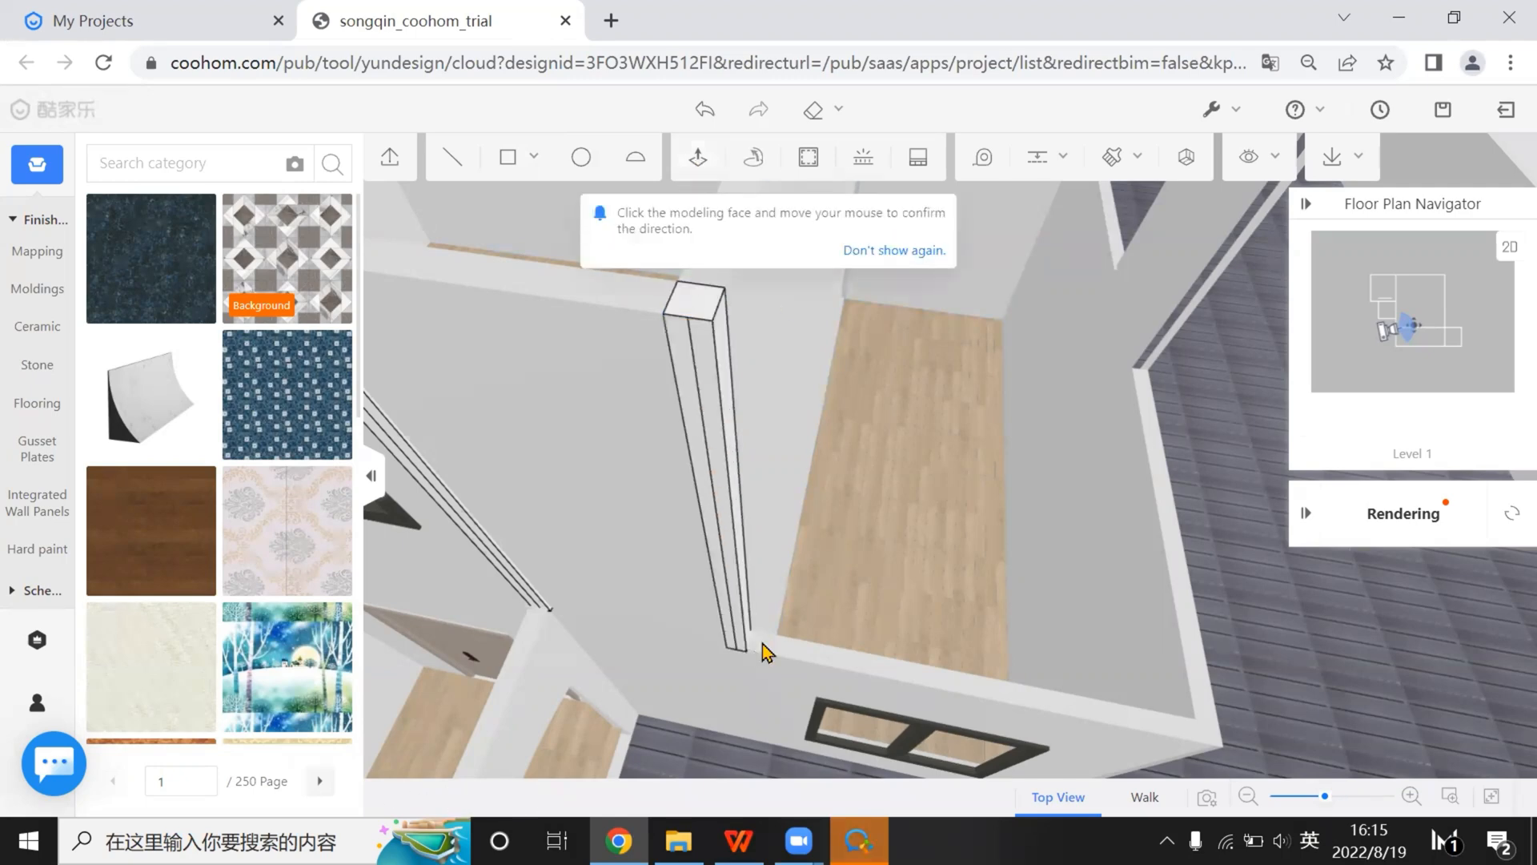
pyautogui.scroll(-5, 762, 643)
pyautogui.moveTo(841, 521); pyautogui.dragTo(649, 528, button='right')
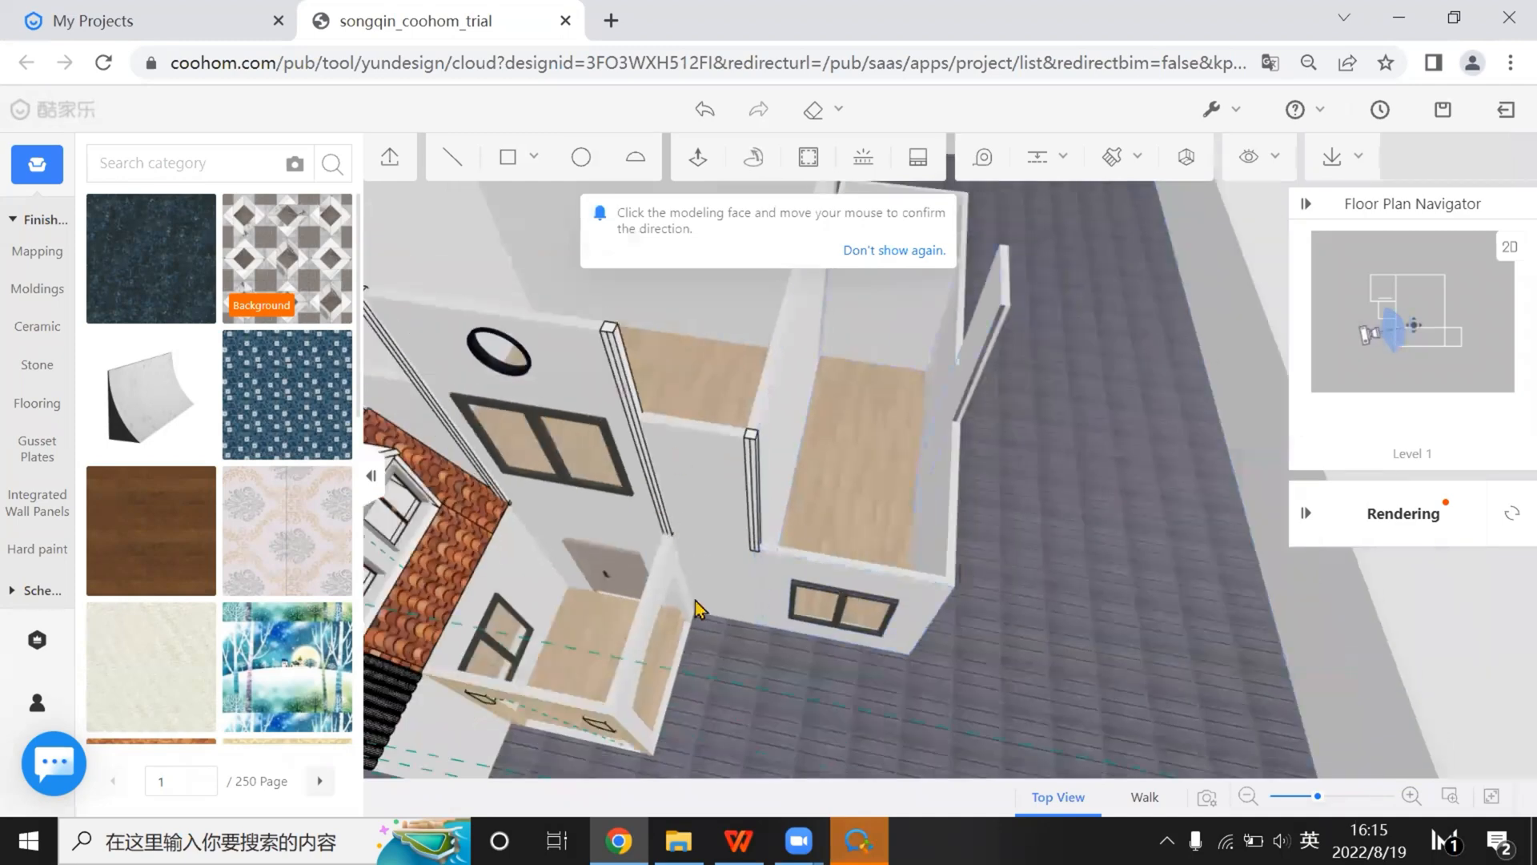
pyautogui.moveTo(695, 609); pyautogui.dragTo(745, 331, button='right')
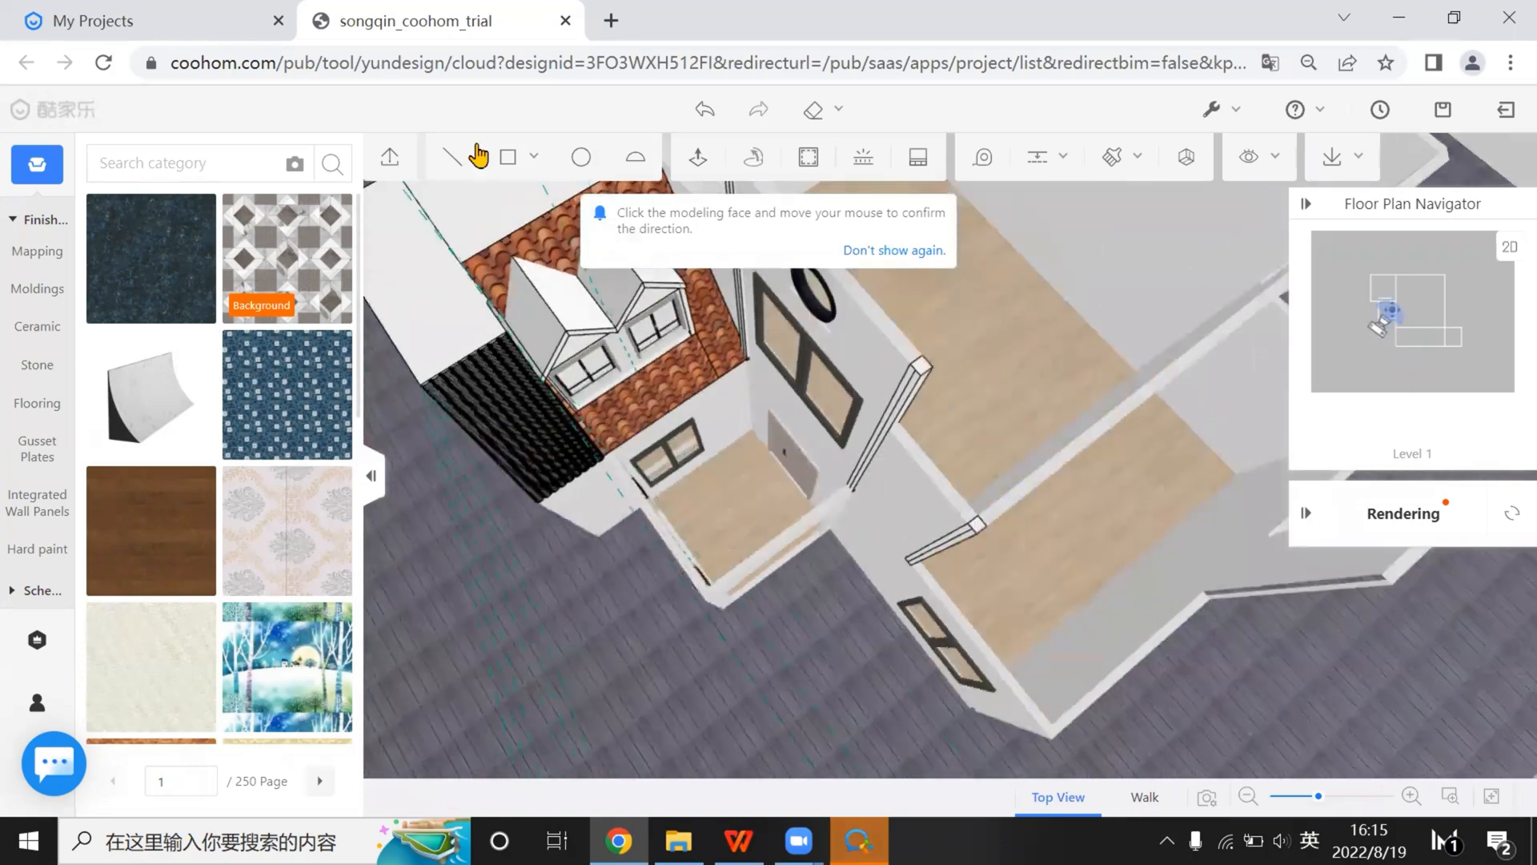
# Draw a sloping line from the entrance column's top to the new lower column's top, closing a triangle above the wall between them
pyautogui.click(438, 153)
pyautogui.scroll(5, 924, 442)
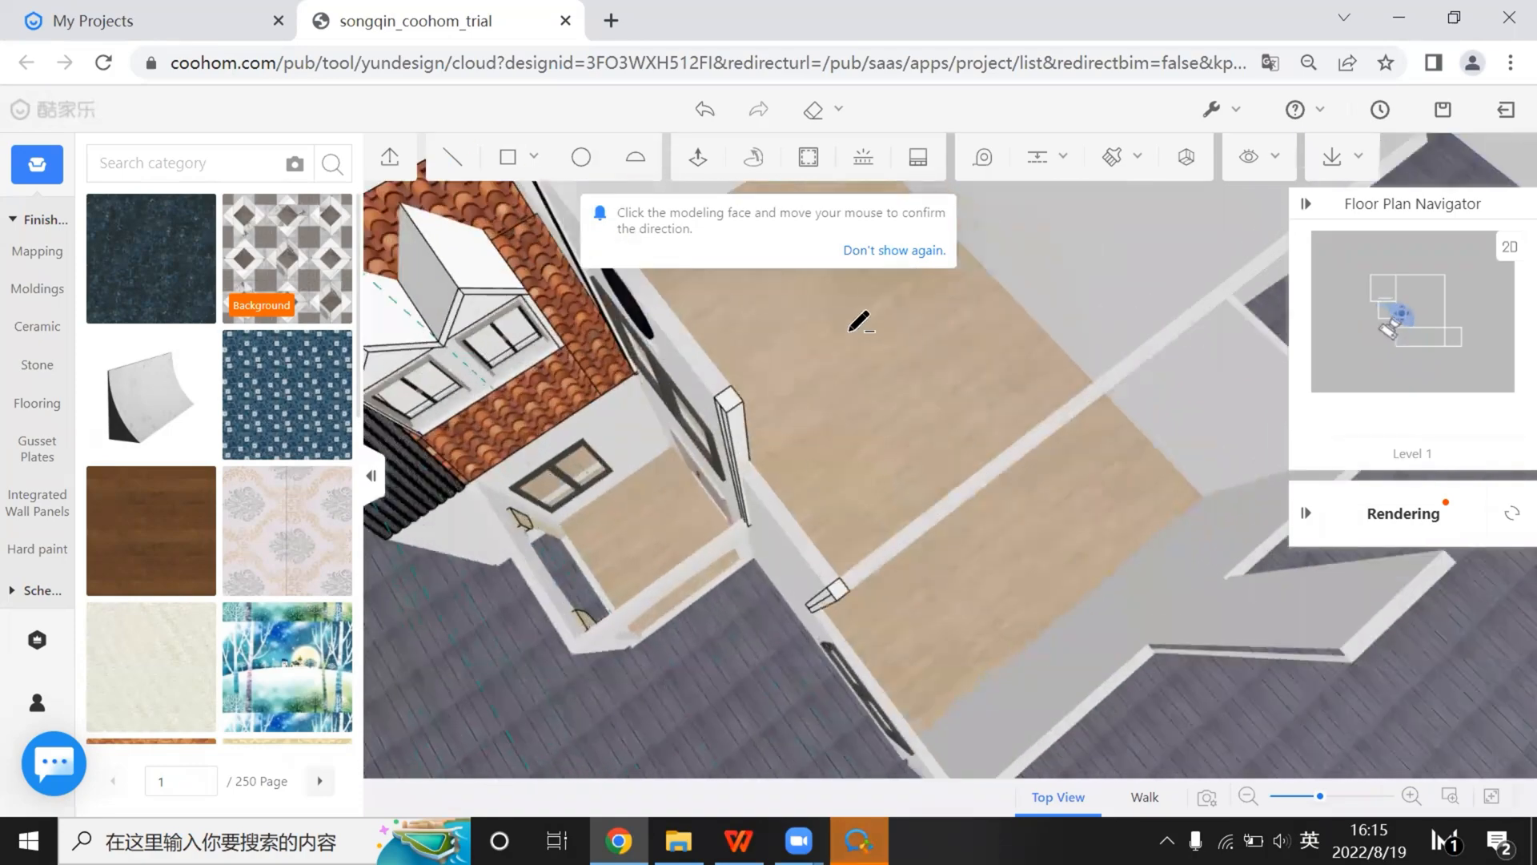
pyautogui.moveTo(1068, 539)
pyautogui.mouseDown(button='right')
pyautogui.moveTo(1053, 571)
pyautogui.moveTo(900, 570)
pyautogui.moveTo(842, 527)
pyautogui.moveTo(825, 375)
pyautogui.moveTo(843, 334)
pyautogui.moveTo(800, 378)
pyautogui.mouseUp(button='right')
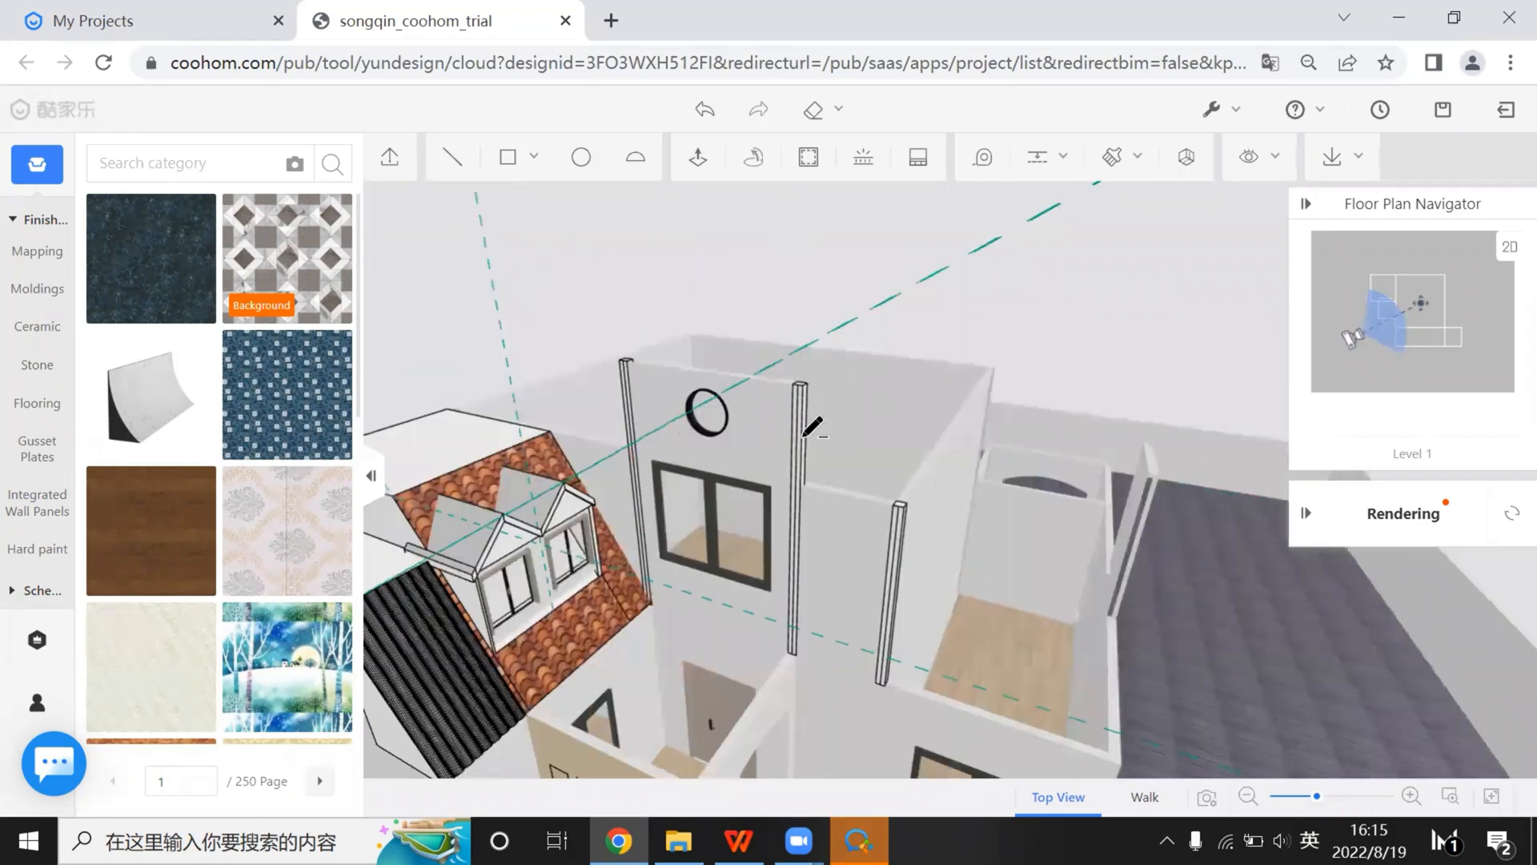
pyautogui.scroll(3, 811, 427)
pyautogui.click(827, 335)
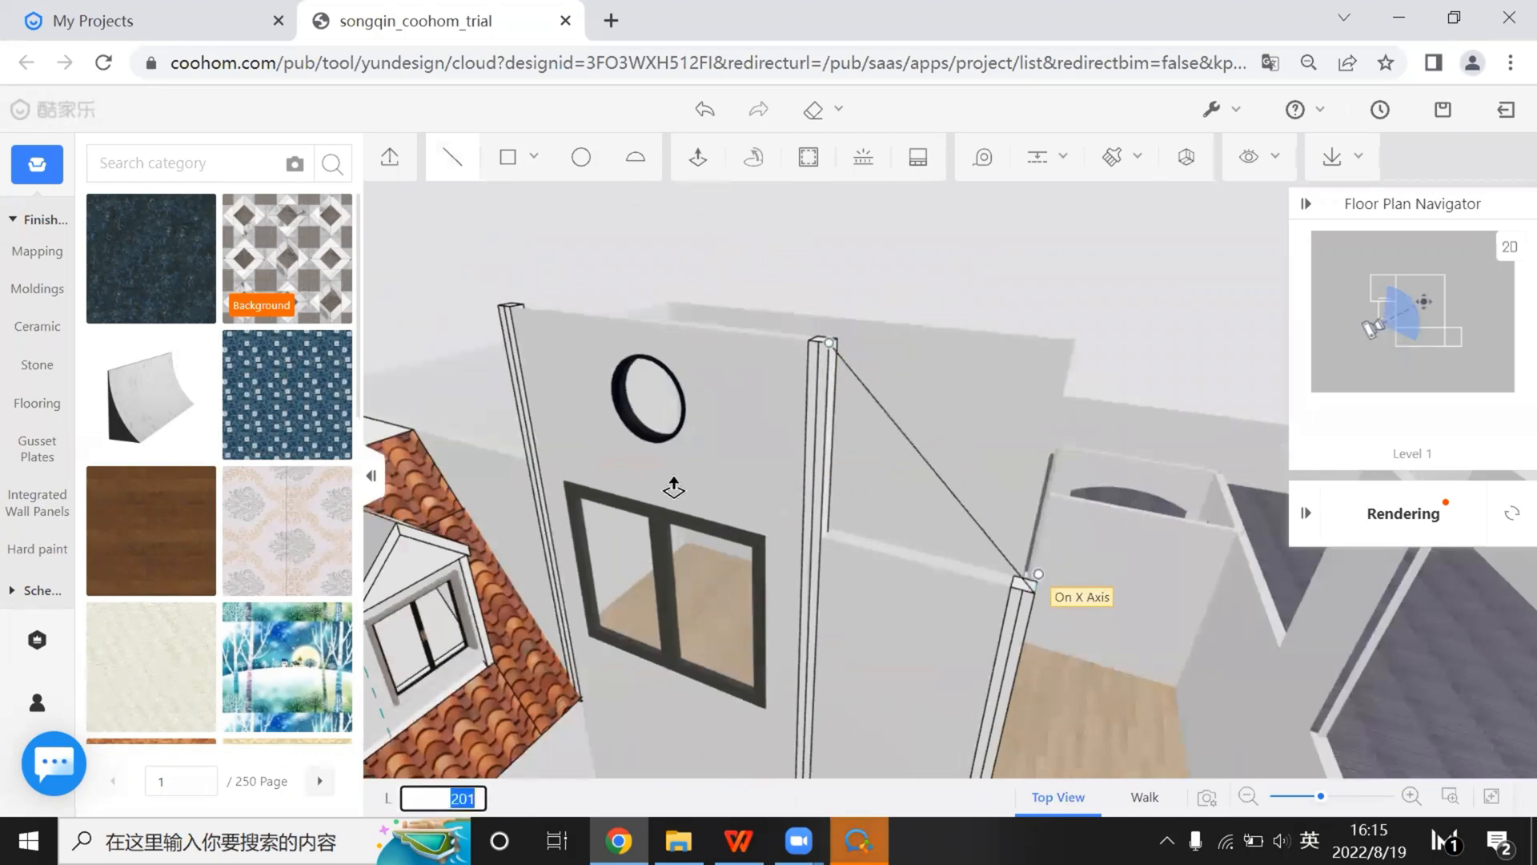
pyautogui.press('Escape')
# Extrude the triangular face between the two columns 120 mm to give it wall thickness
pyautogui.moveTo(665, 542); pyautogui.dragTo(716, 532, button='right')
pyautogui.scroll(-2, 714, 527)
pyautogui.press('p')
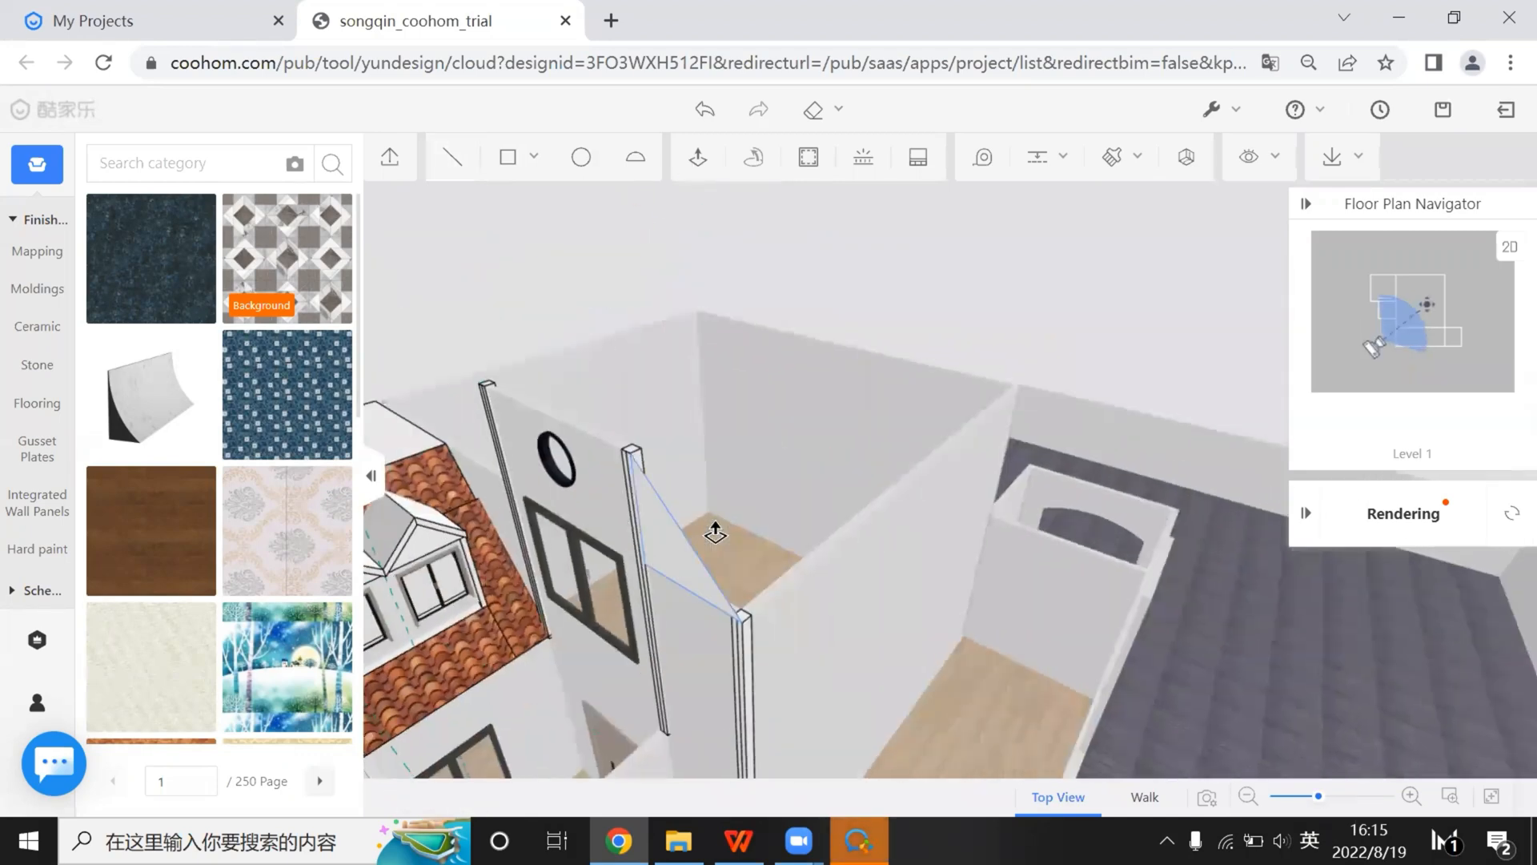
pyautogui.click(715, 533)
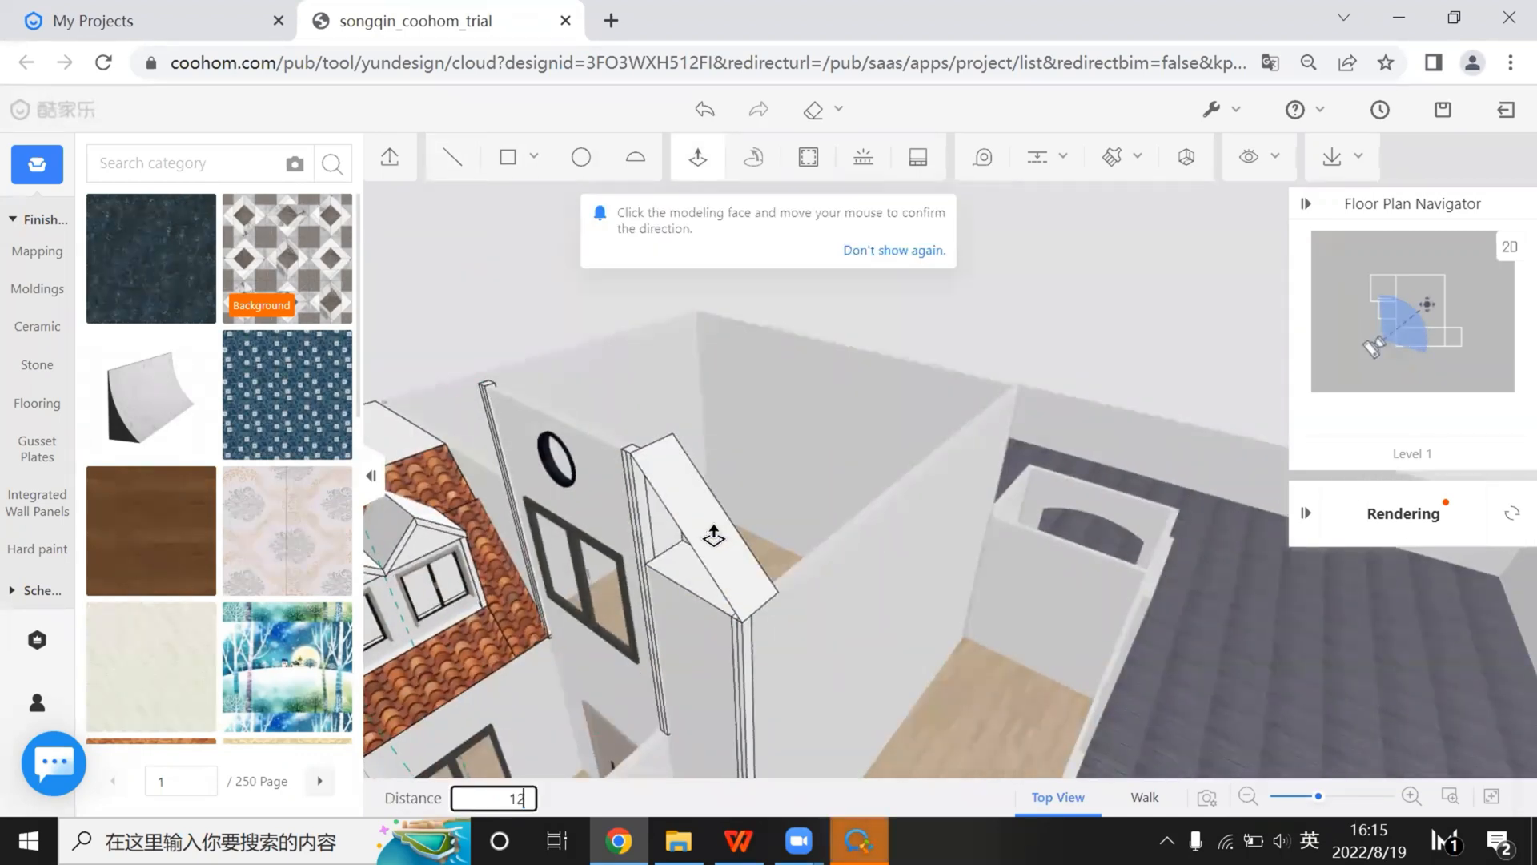
pyautogui.write('120')
pyautogui.press('Return')
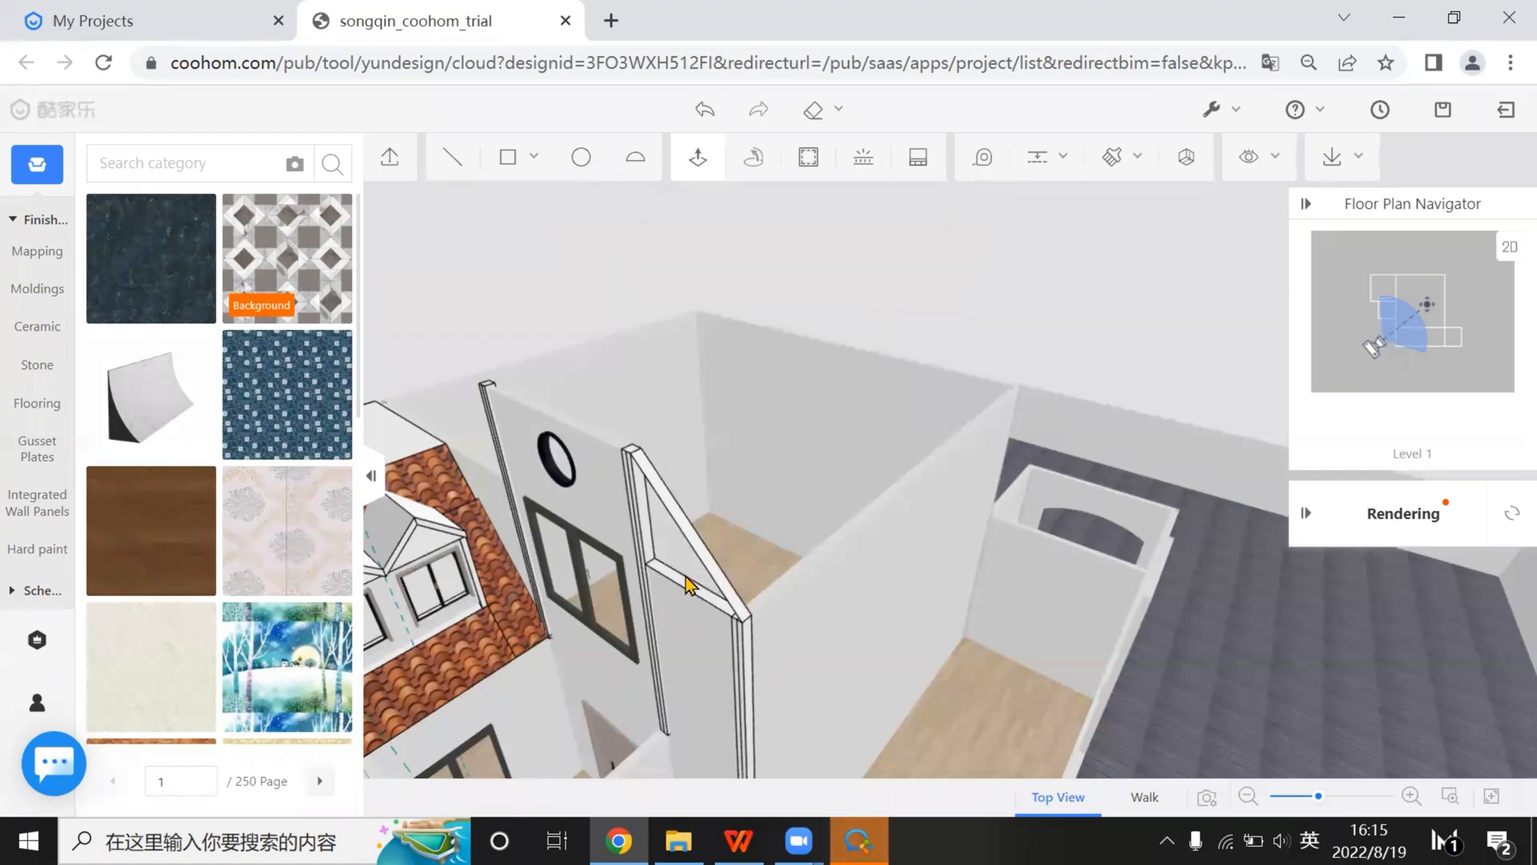
# Duplicate the triangular back face onto the open front side of the extruded infill
pyautogui.click(759, 615)
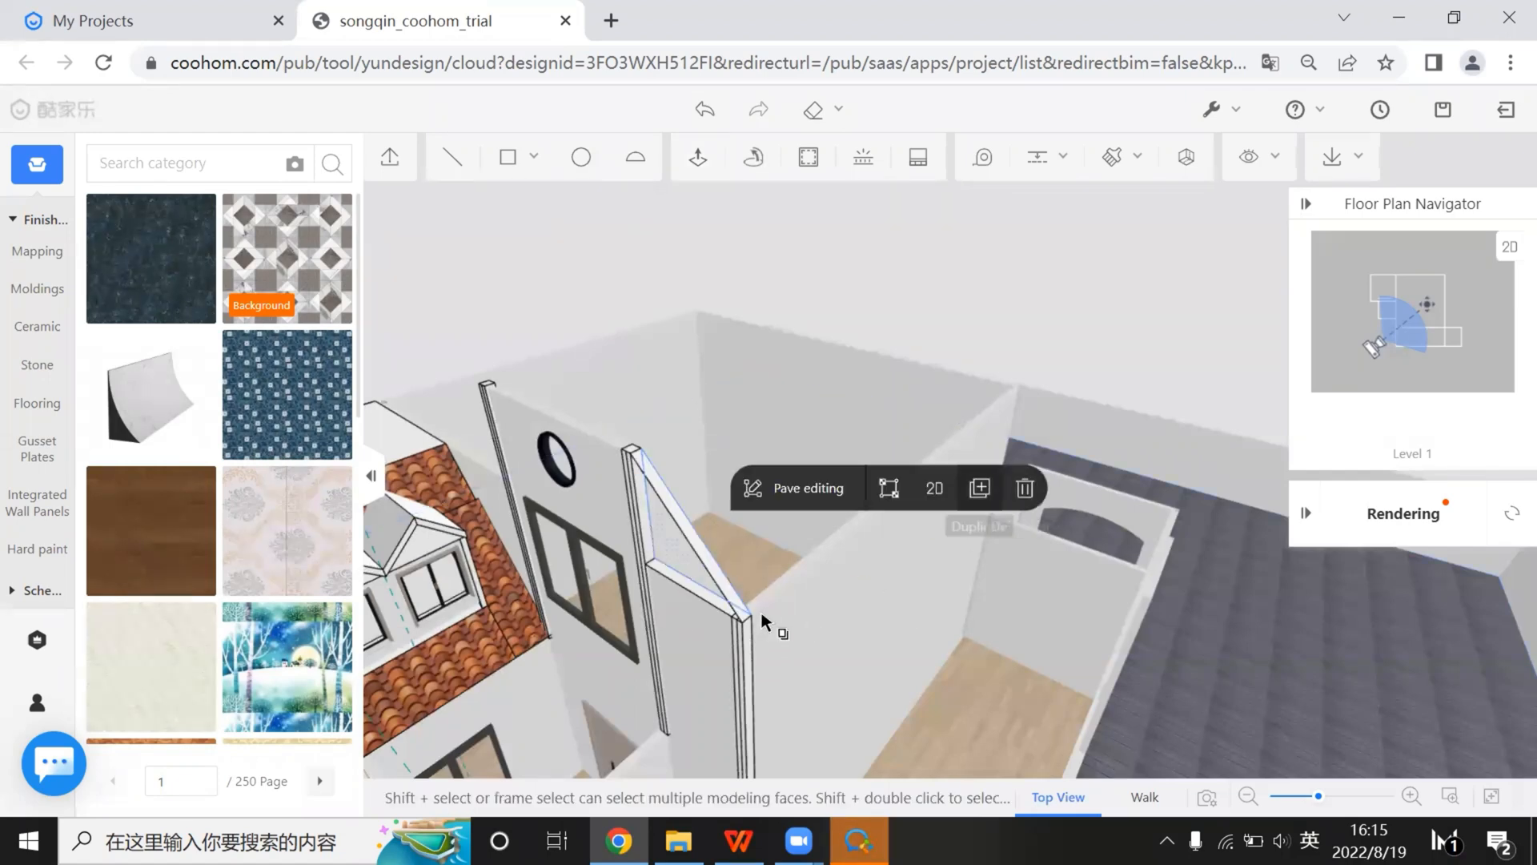
pyautogui.press('p')
pyautogui.click(751, 623)
pyautogui.click(751, 625)
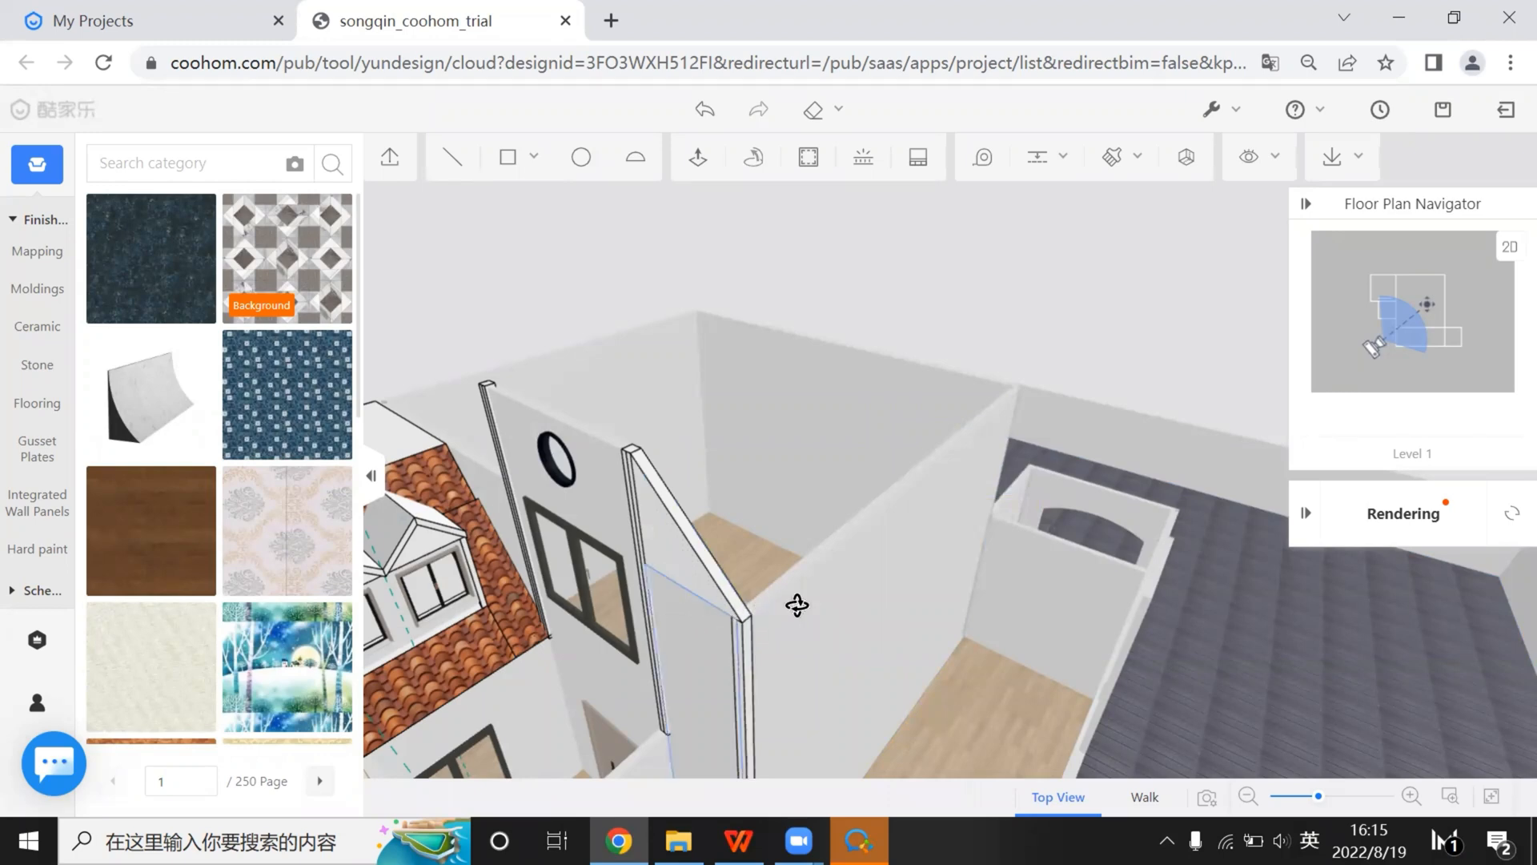
# Compare the entrance wall and its triangular infill with the house picture in the Tool Logic.pptx presentation
pyautogui.moveTo(796, 603); pyautogui.dragTo(925, 498, button='middle')
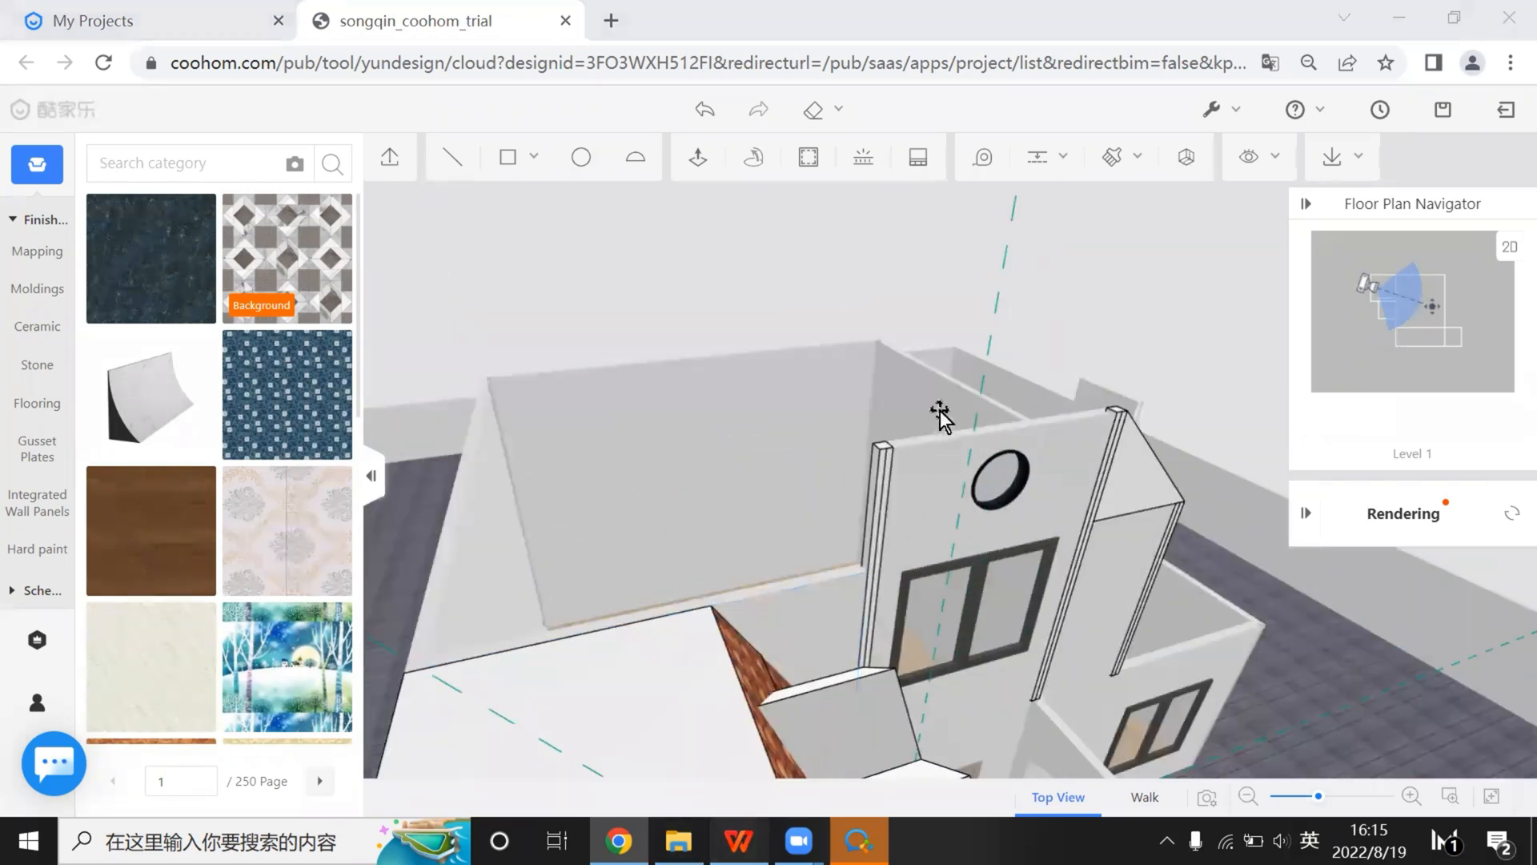
pyautogui.hotkey('alt', 'Tab')
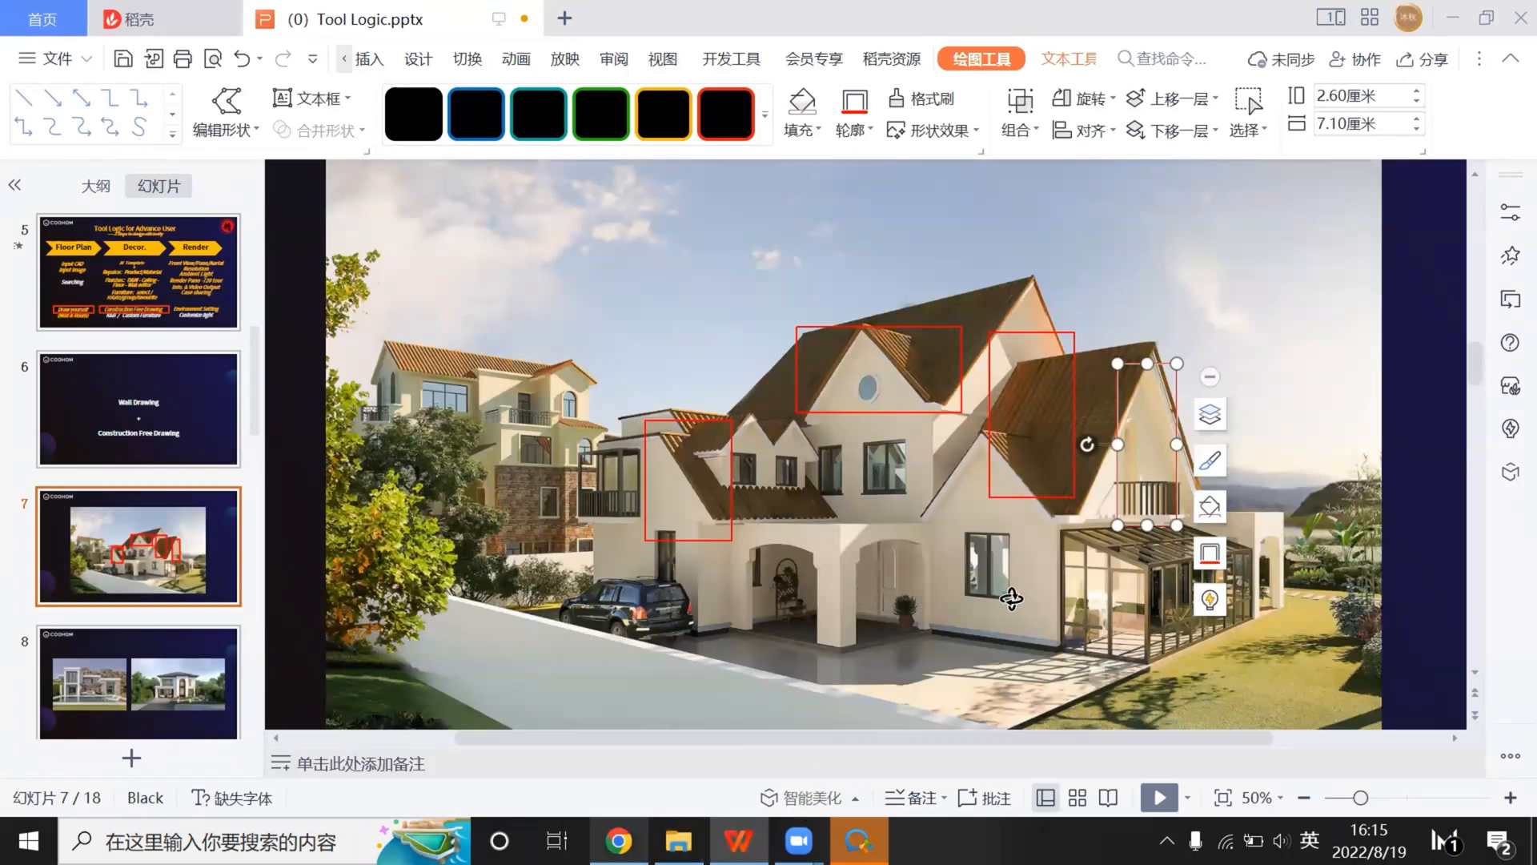
pyautogui.hotkey('alt', 'Tab')
pyautogui.scroll(3, 965, 442)
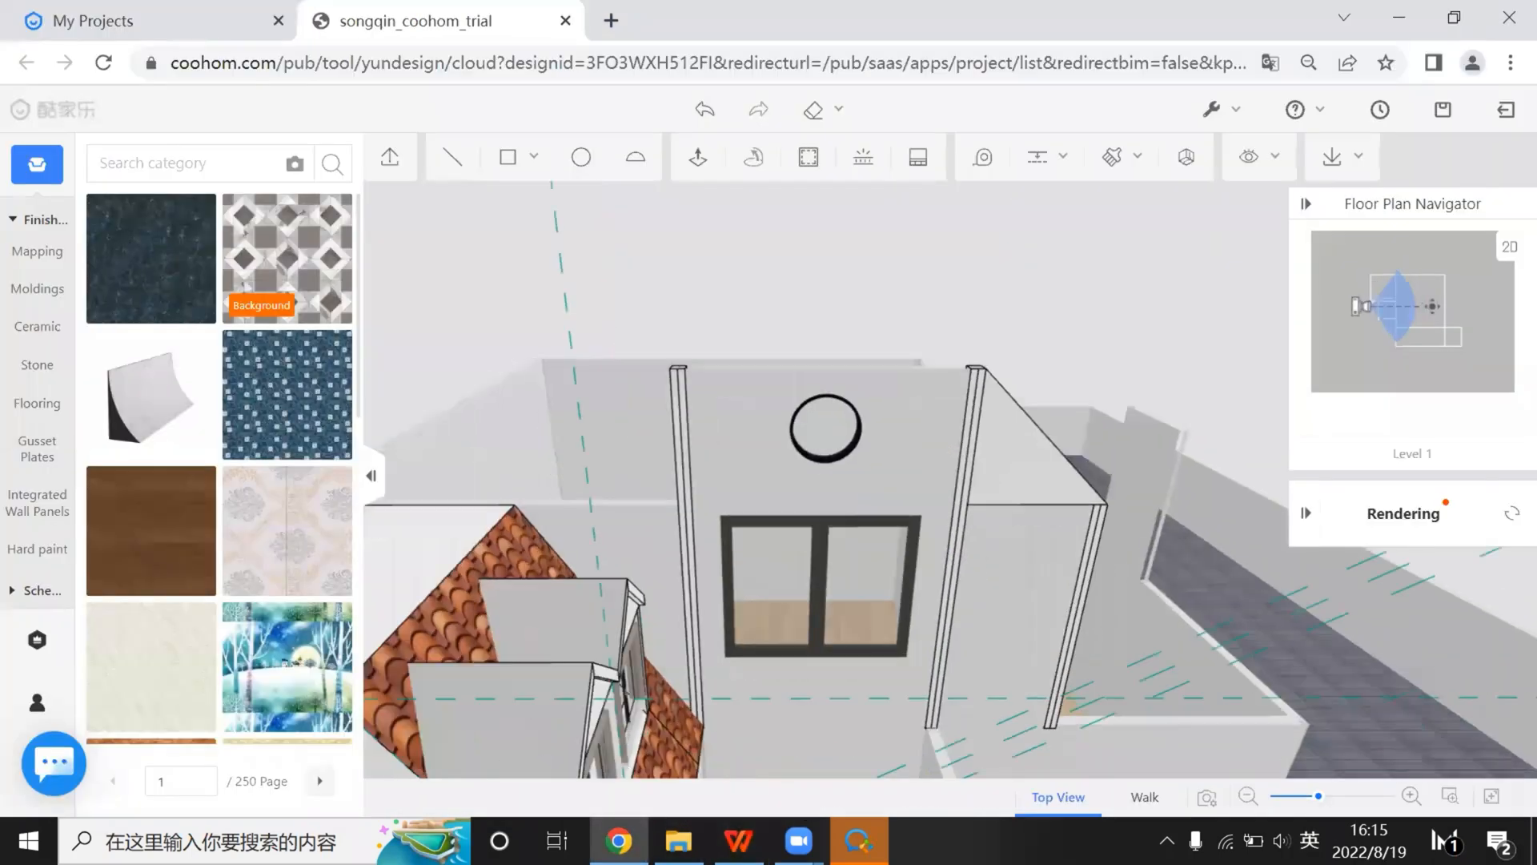
pyautogui.hotkey('alt', 'Tab')
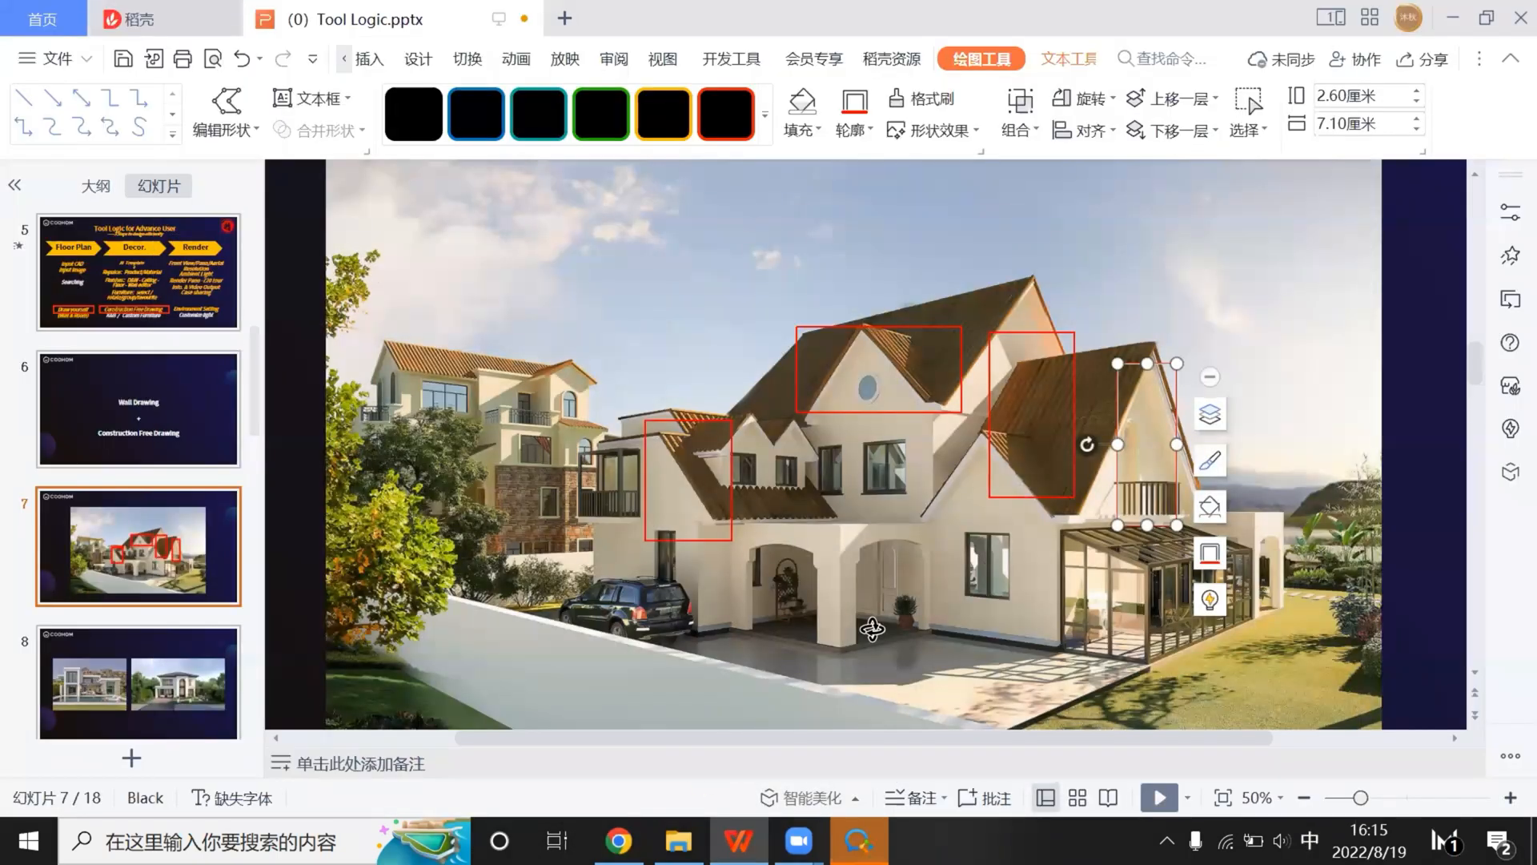
pyautogui.hotkey('alt', 'Tab')
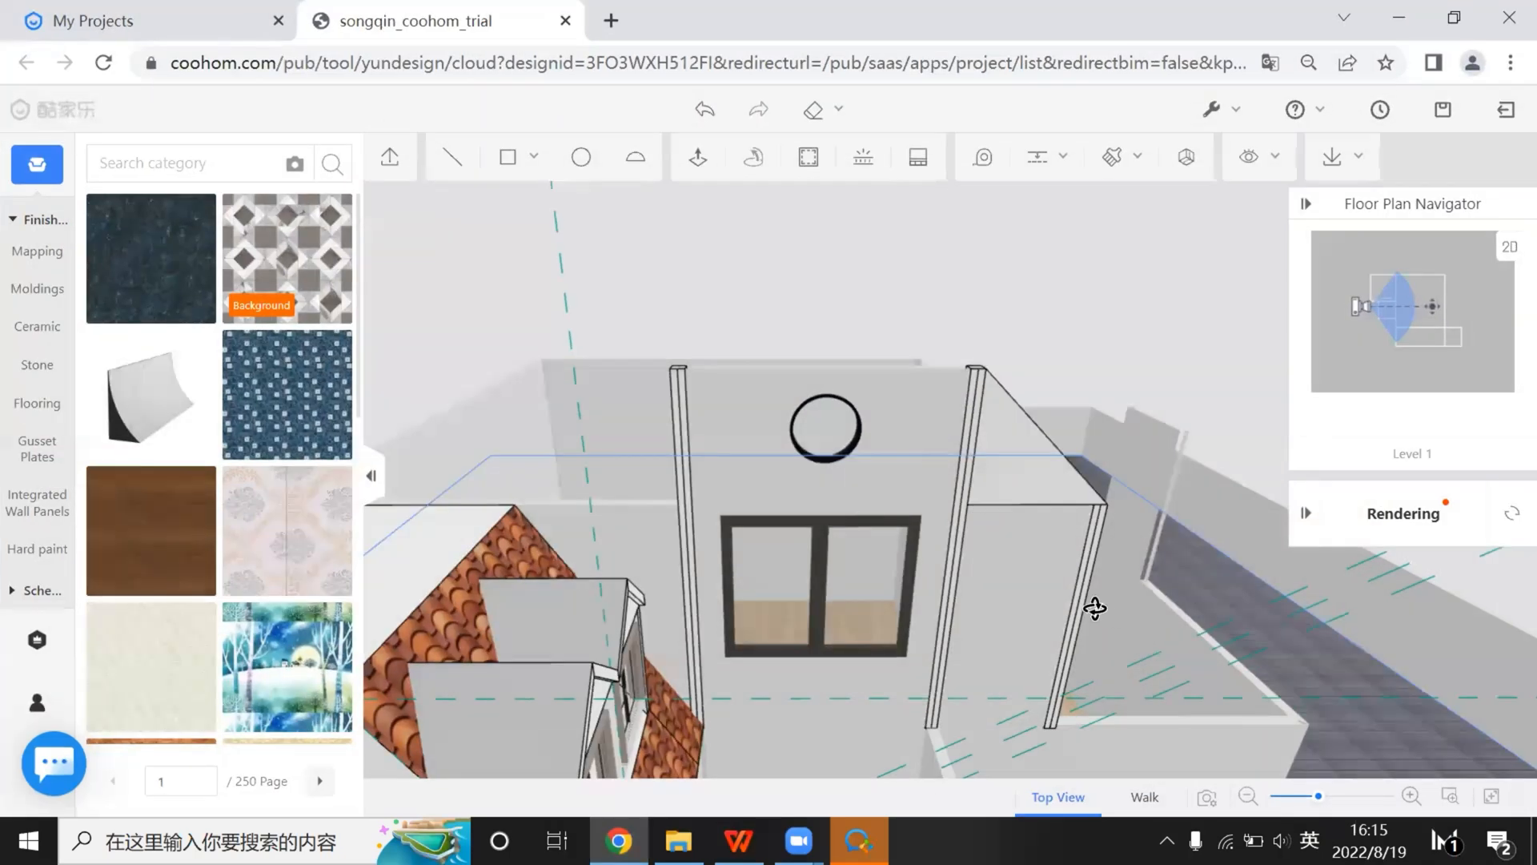
# Measure the base width of the triangular infill from the entrance column to the outer edge of the lower column
pyautogui.moveTo(1059, 601); pyautogui.dragTo(868, 567, button='middle')
pyautogui.press('t')
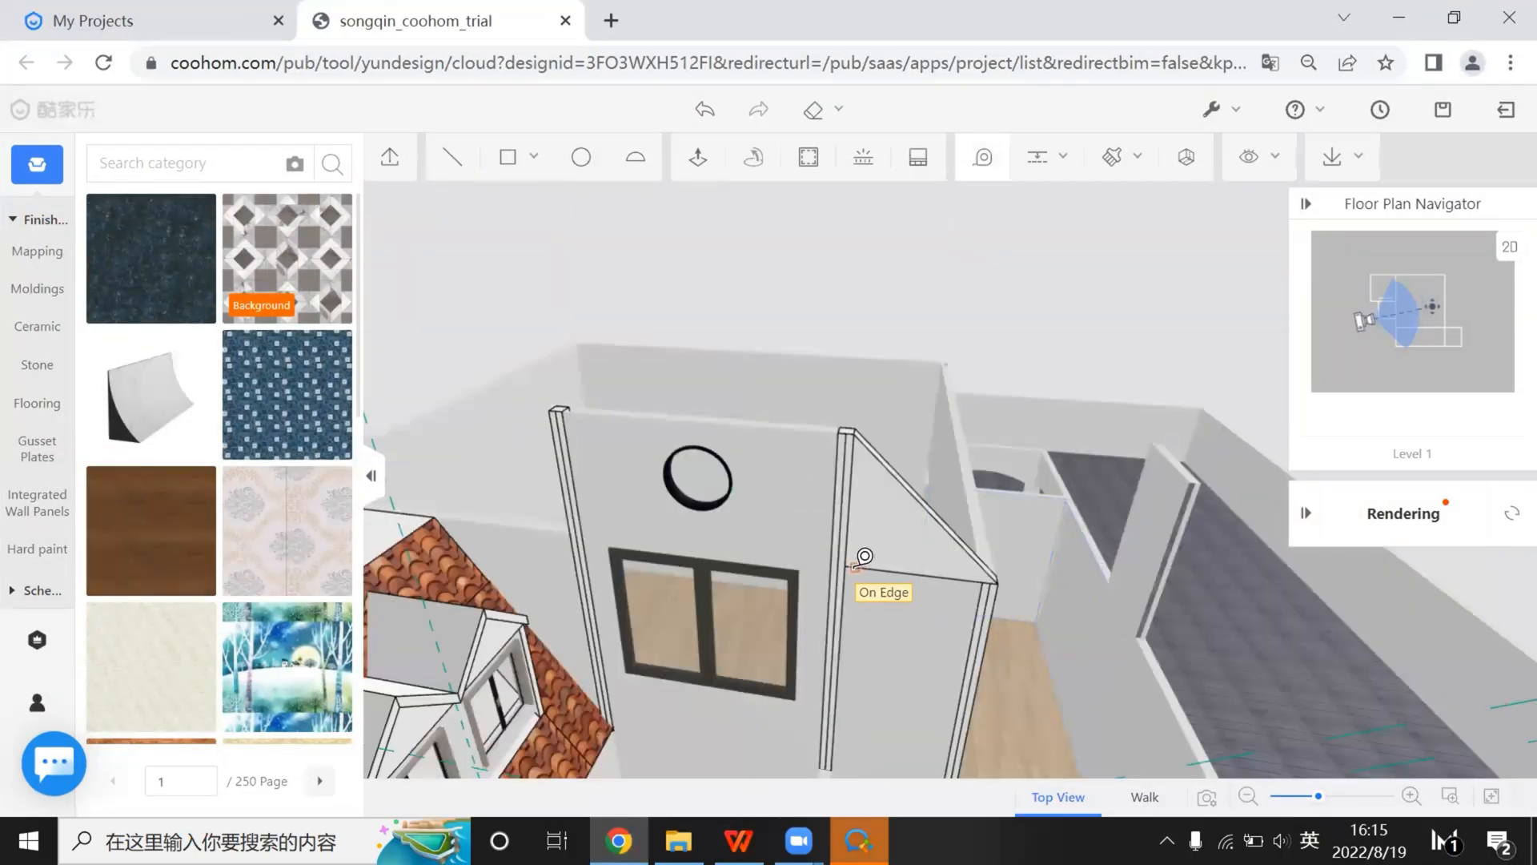
pyautogui.click(854, 566)
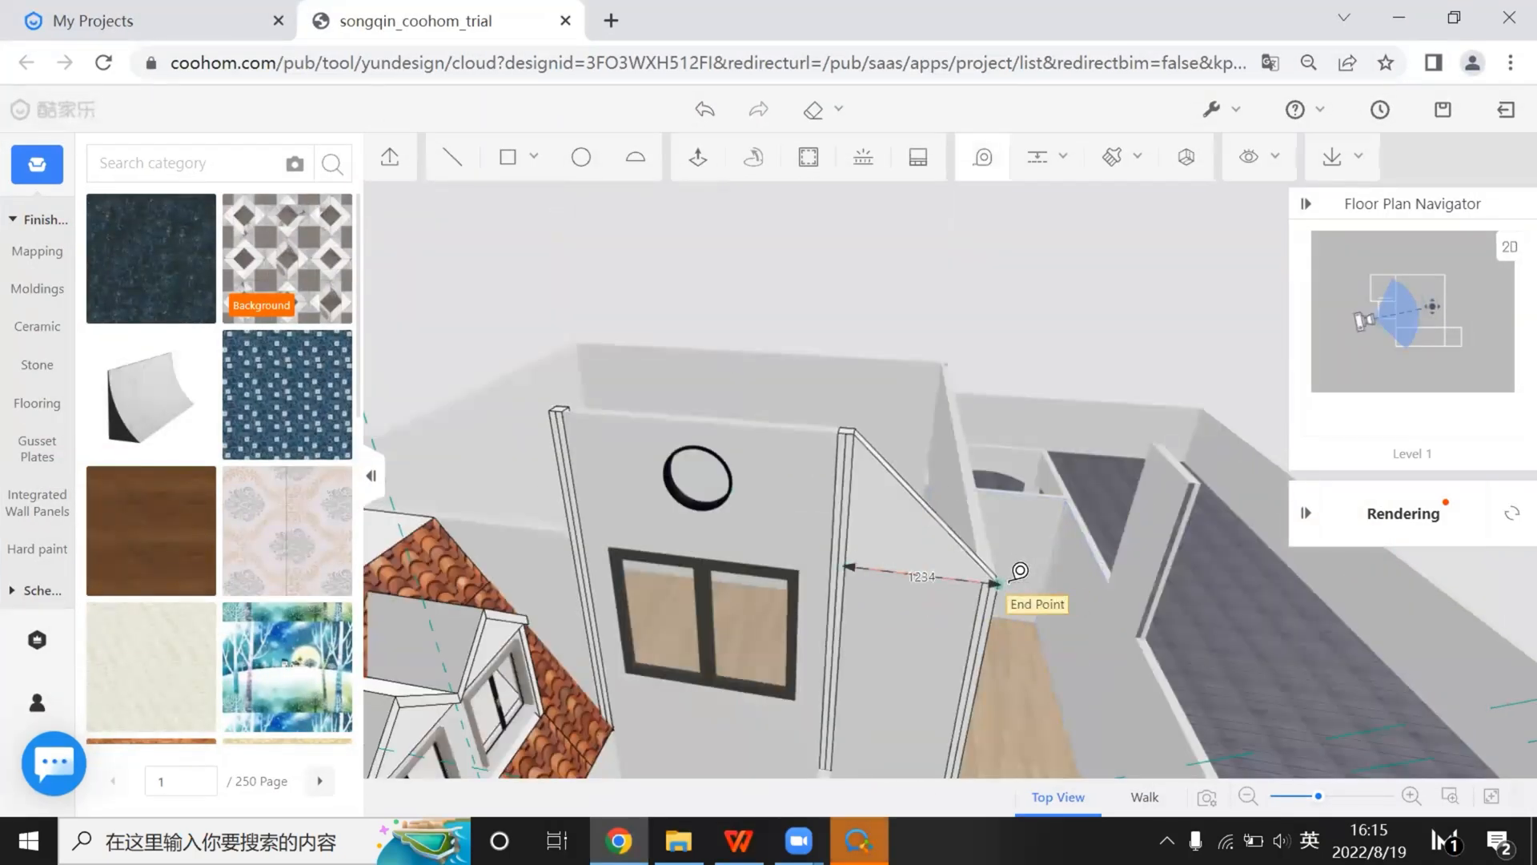
pyautogui.press('Escape')
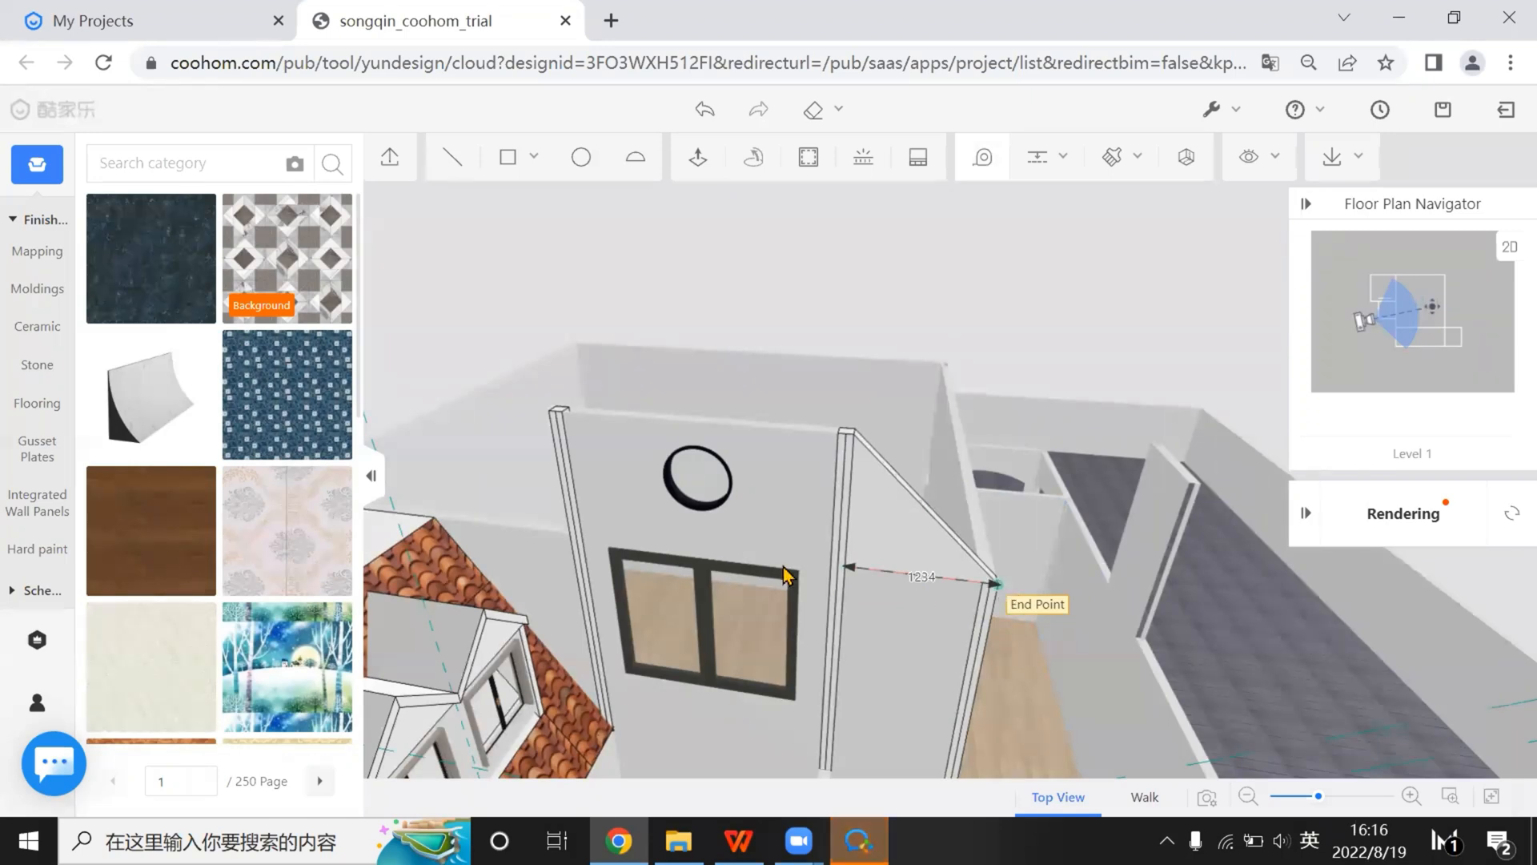
# Add a vertical guide 1234 mm outward from the outer edge of the entrance wall's opposite column
pyautogui.moveTo(786, 576); pyautogui.dragTo(1010, 608, button='right')
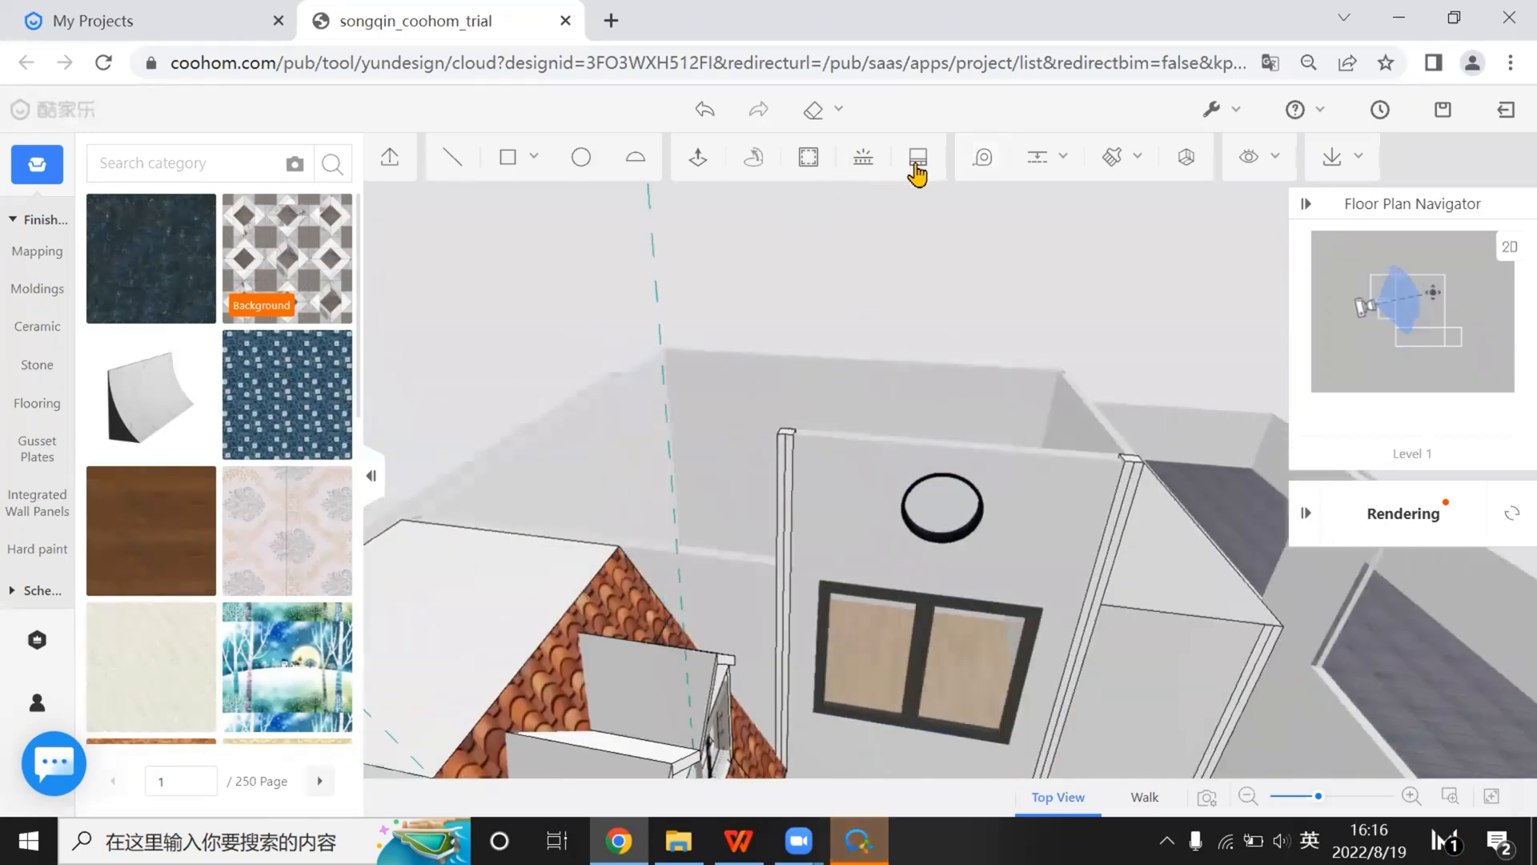
pyautogui.click(1037, 160)
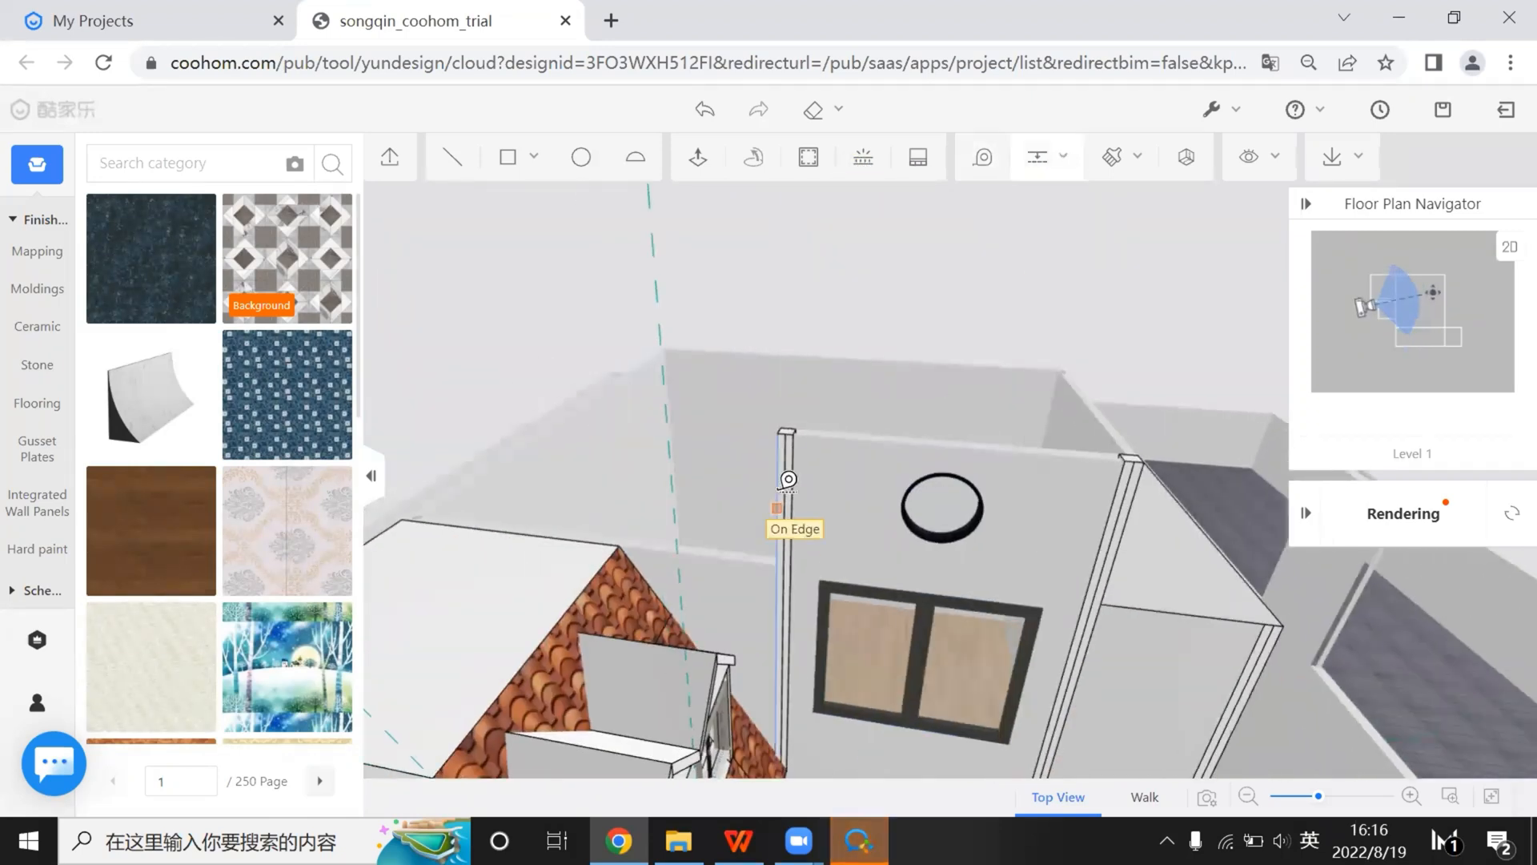
pyautogui.scroll(5, 767, 545)
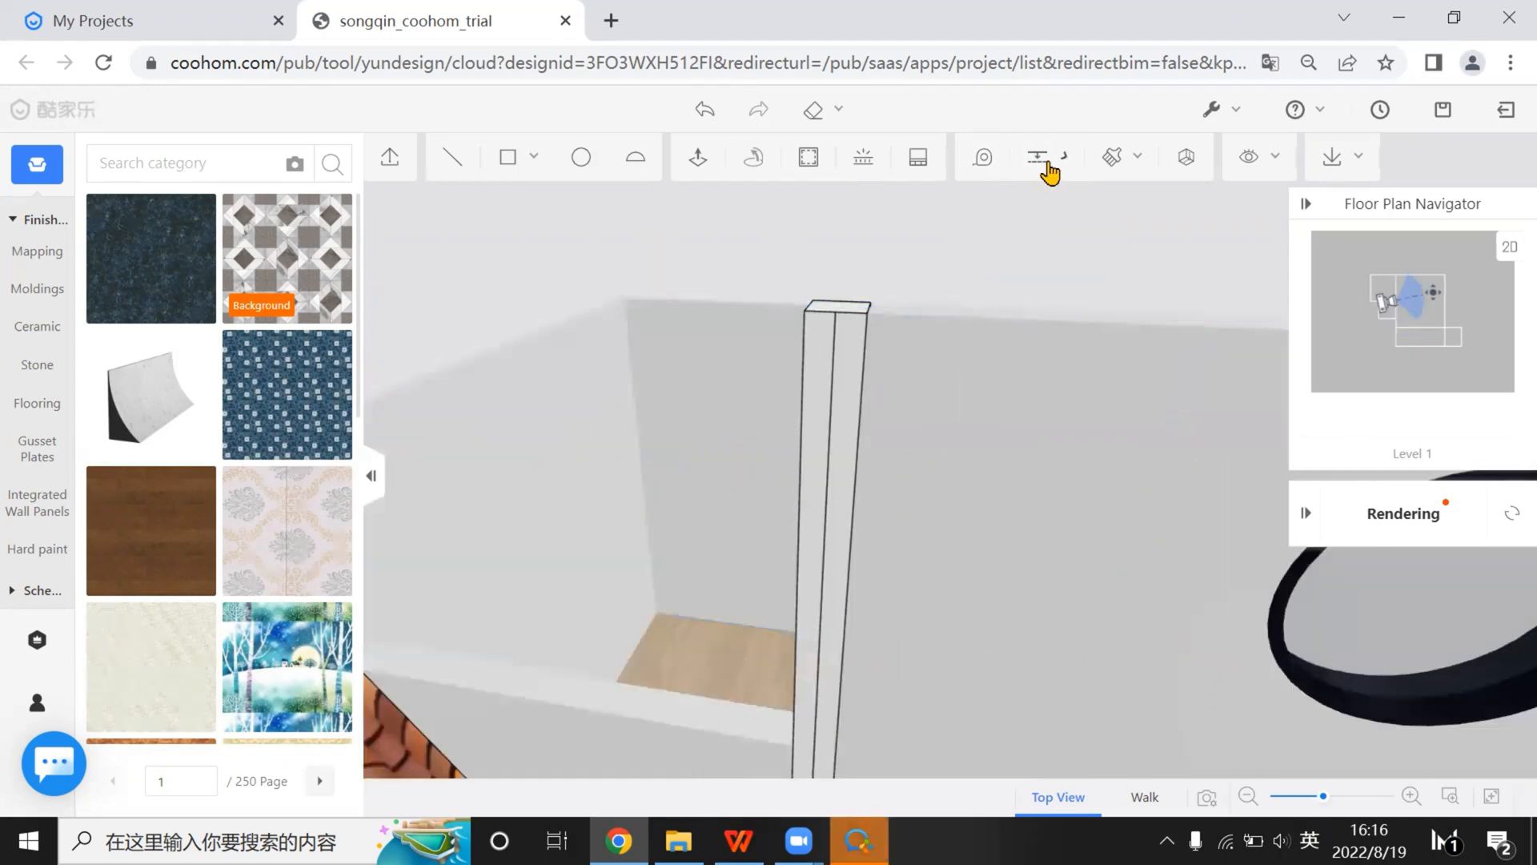
pyautogui.click(1049, 164)
pyautogui.click(824, 353)
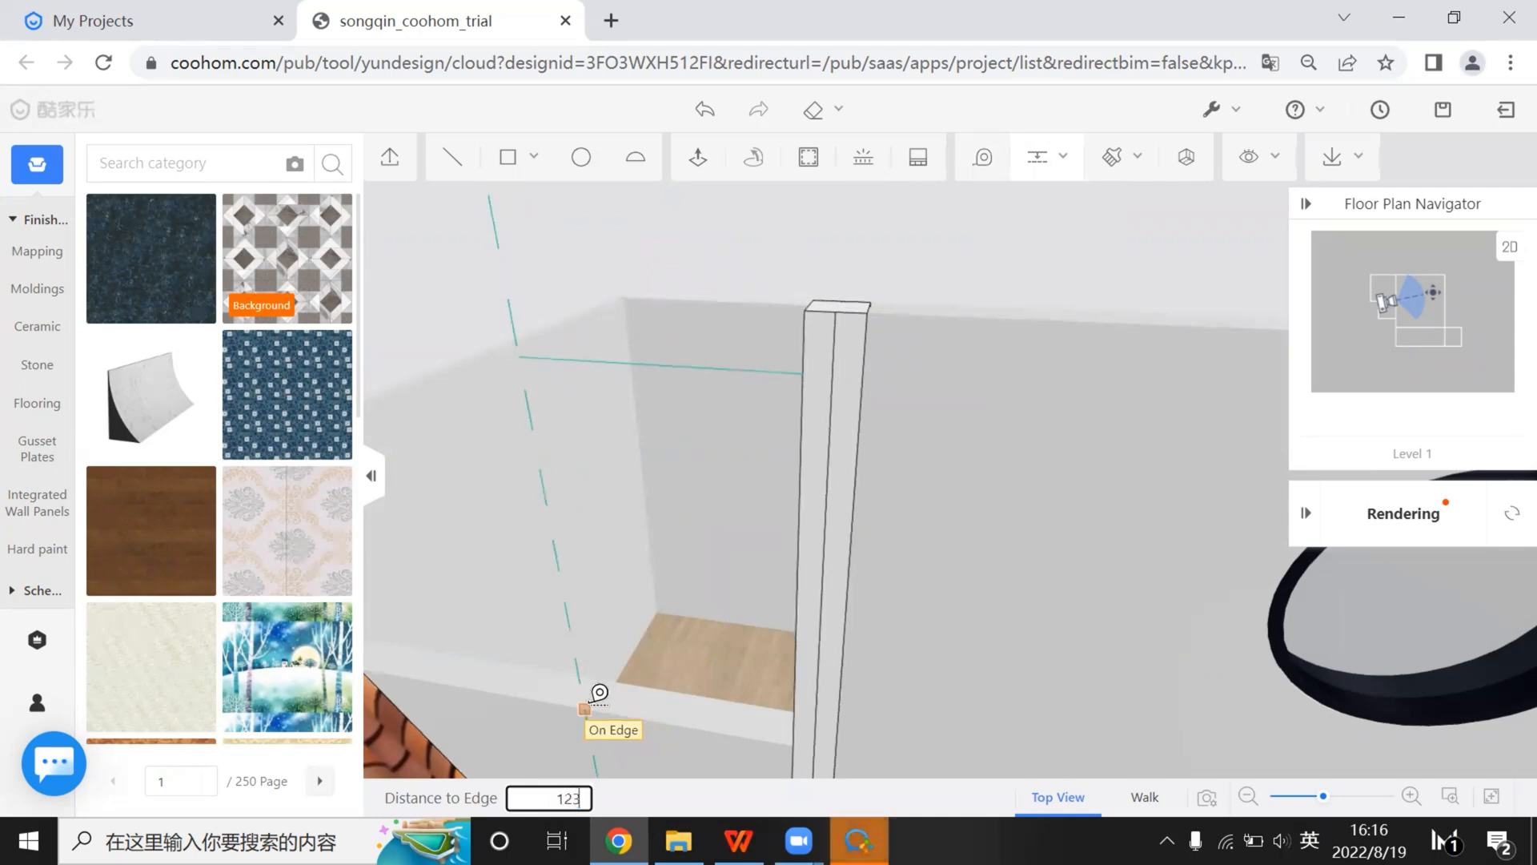
pyautogui.scroll(4, 597, 689)
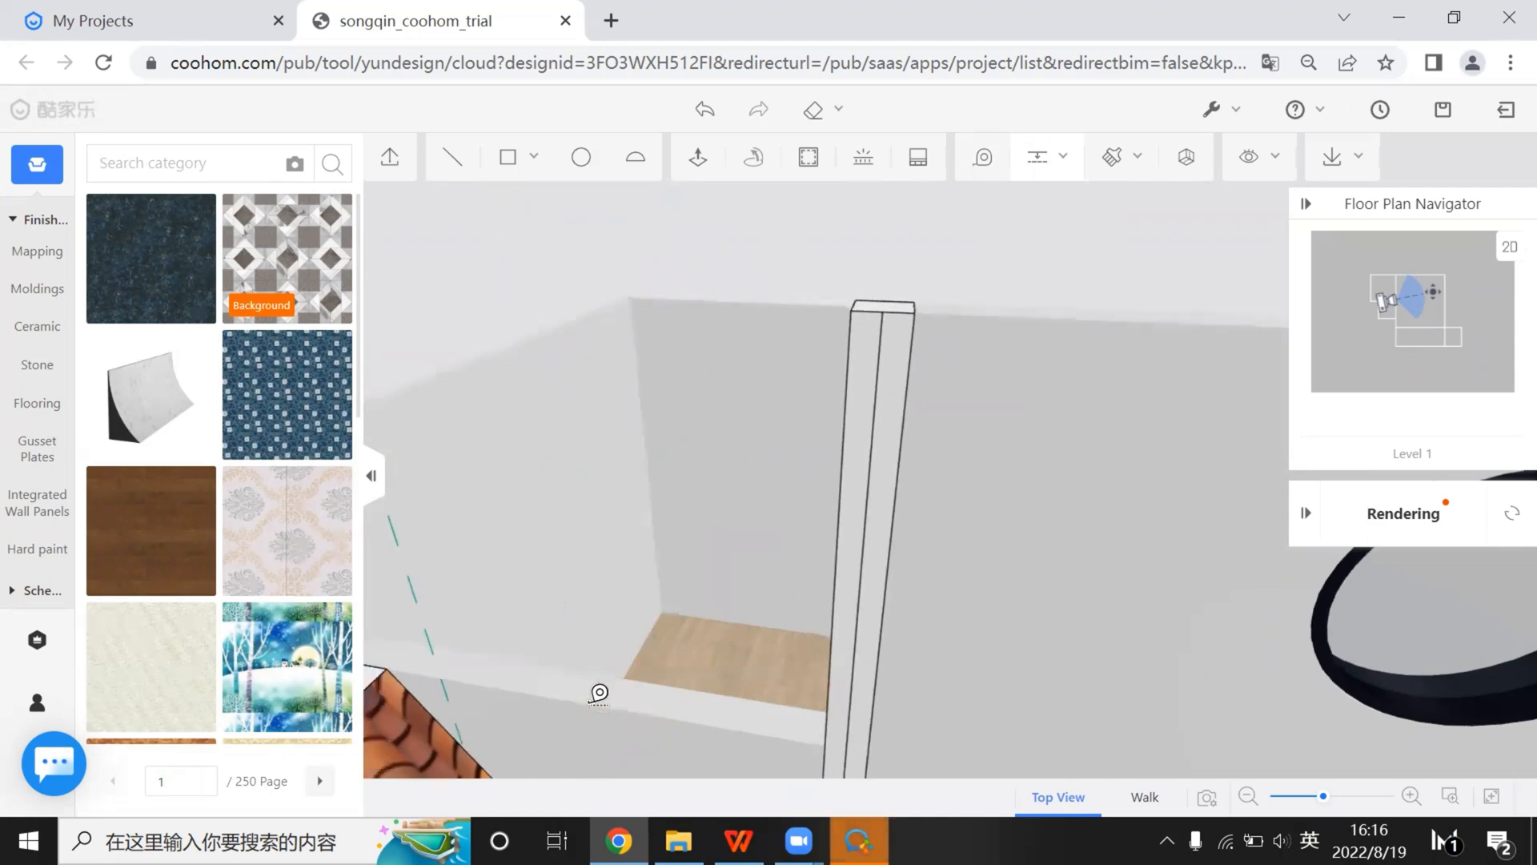
# Draw a closed triangle from the guide's crossing with the wall top to the column's top, down the column and back along the wall
pyautogui.click(460, 154)
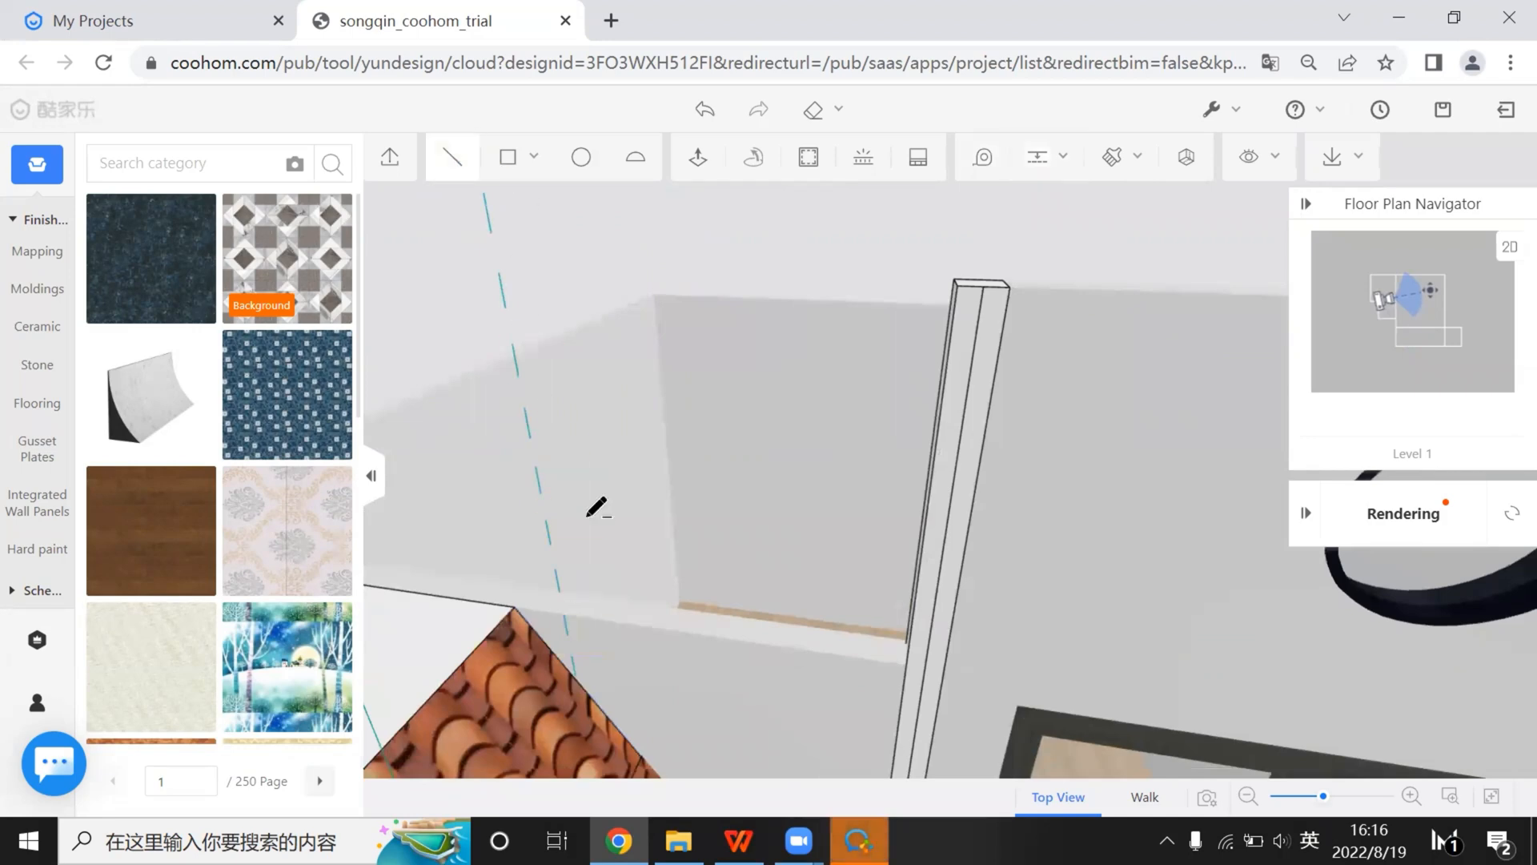
pyautogui.click(564, 615)
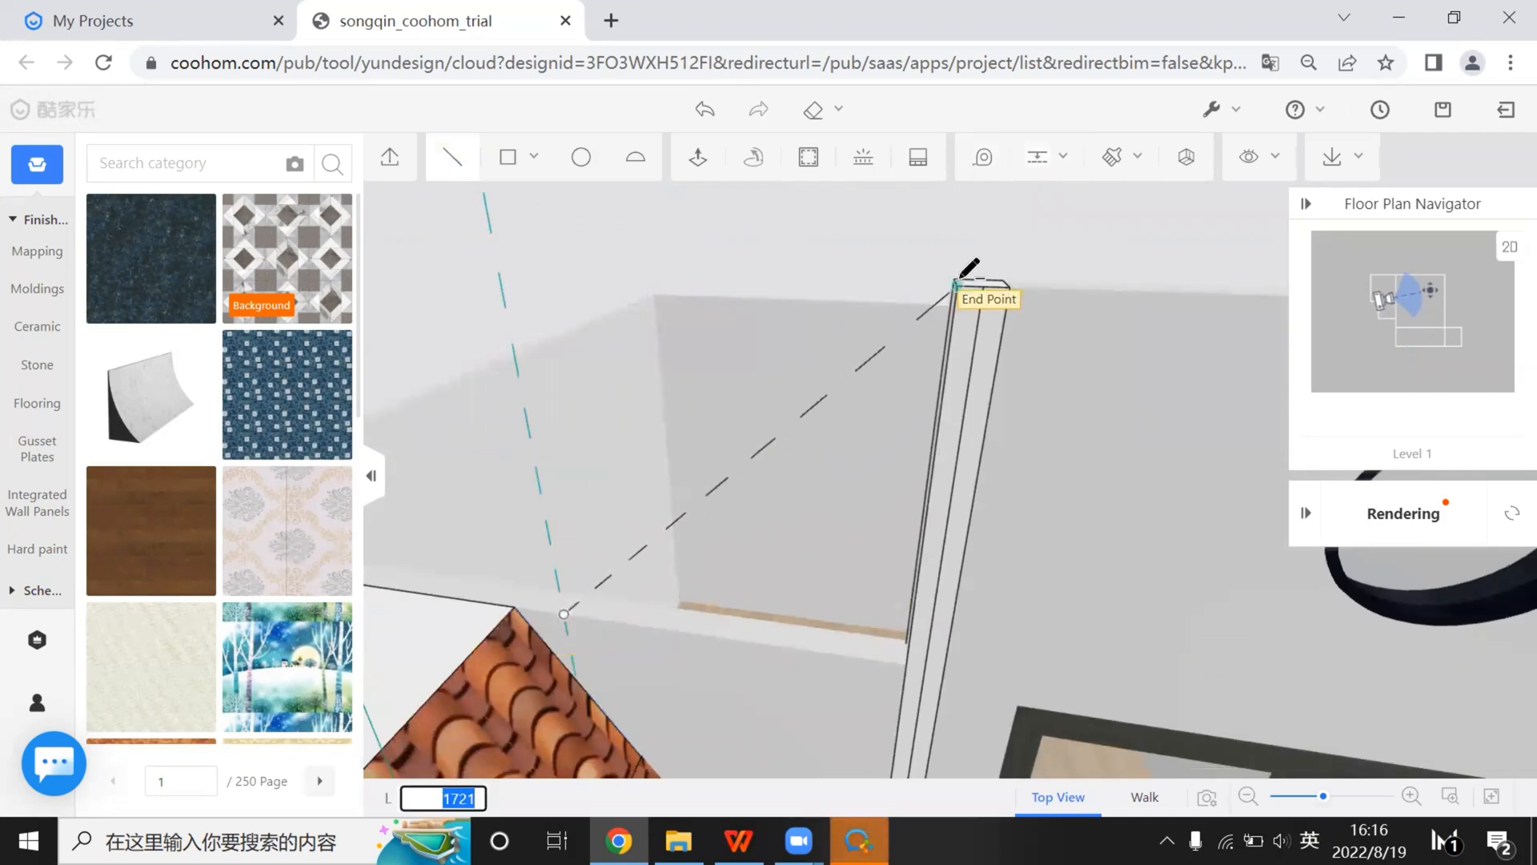
pyautogui.click(955, 283)
pyautogui.click(906, 661)
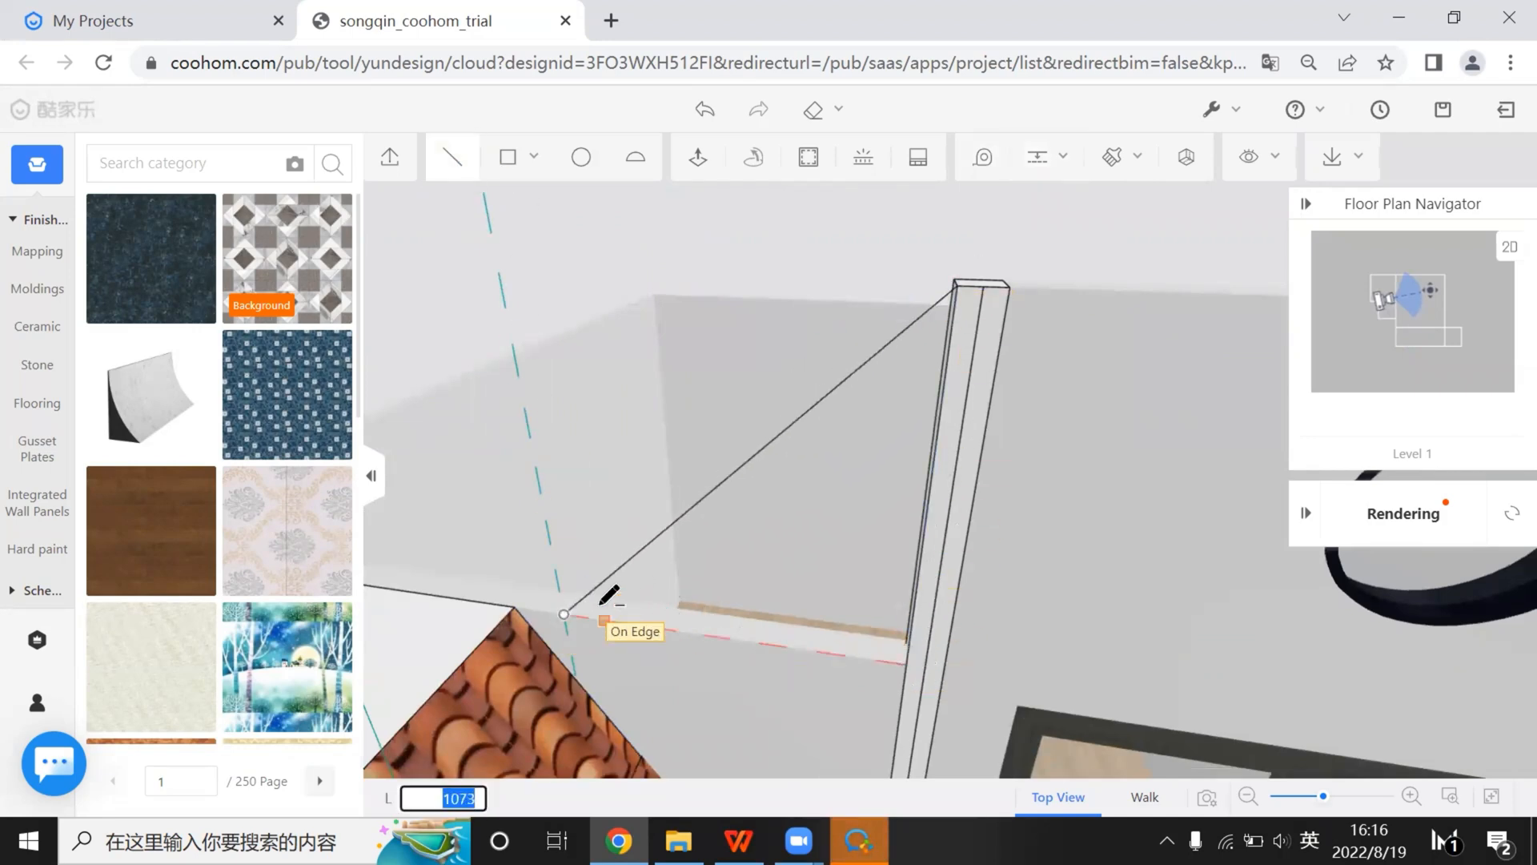
pyautogui.click(565, 614)
pyautogui.press('Escape')
# Extrude the new triangle beside the opposite entrance column 120 mm to match the wall thickness
pyautogui.moveTo(841, 600); pyautogui.dragTo(900, 617)
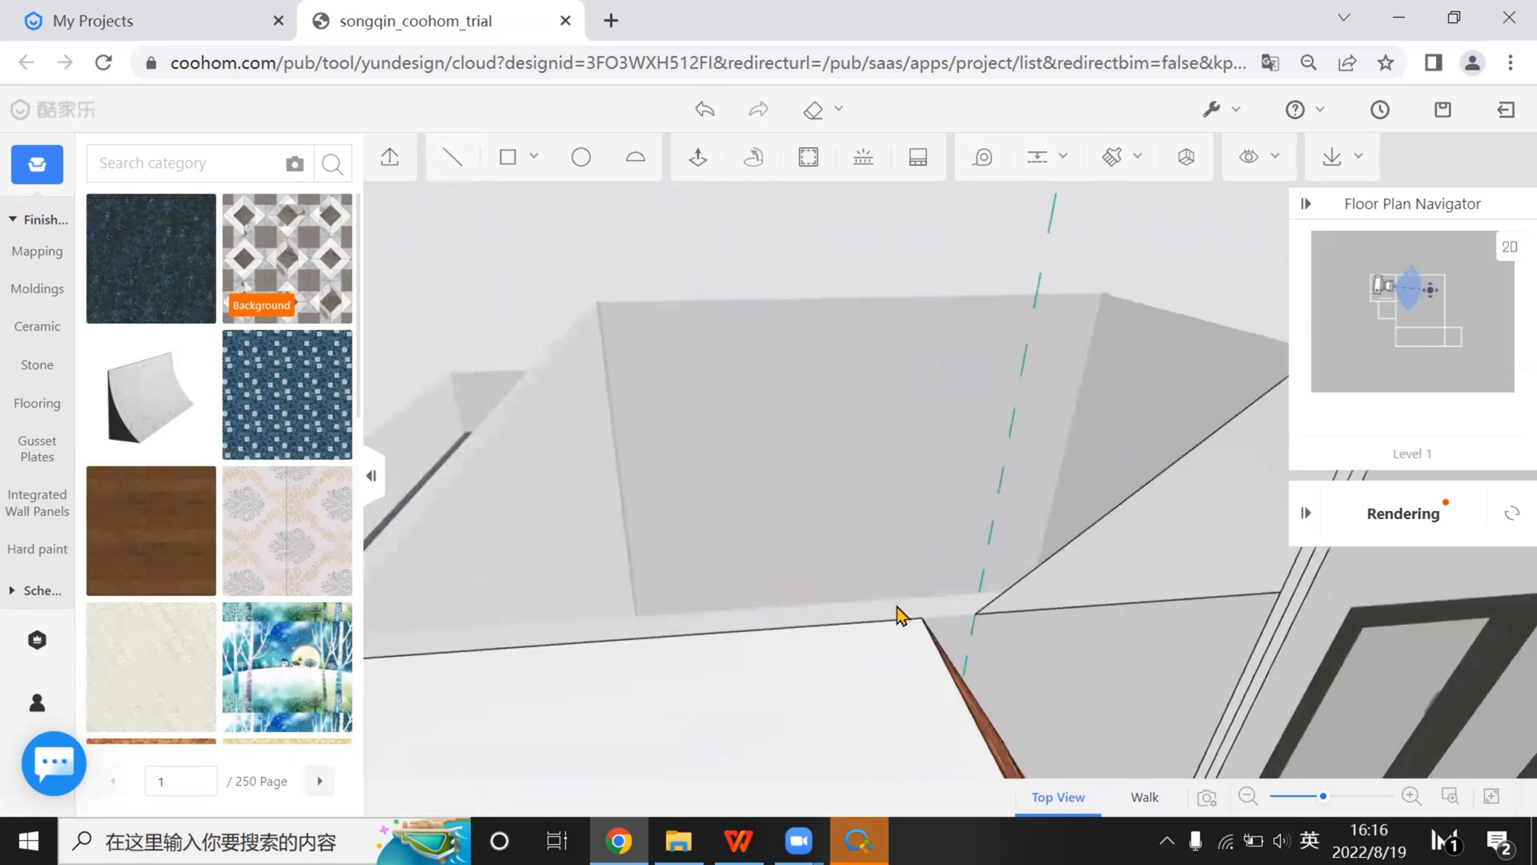
pyautogui.press('p')
pyautogui.click(1109, 581)
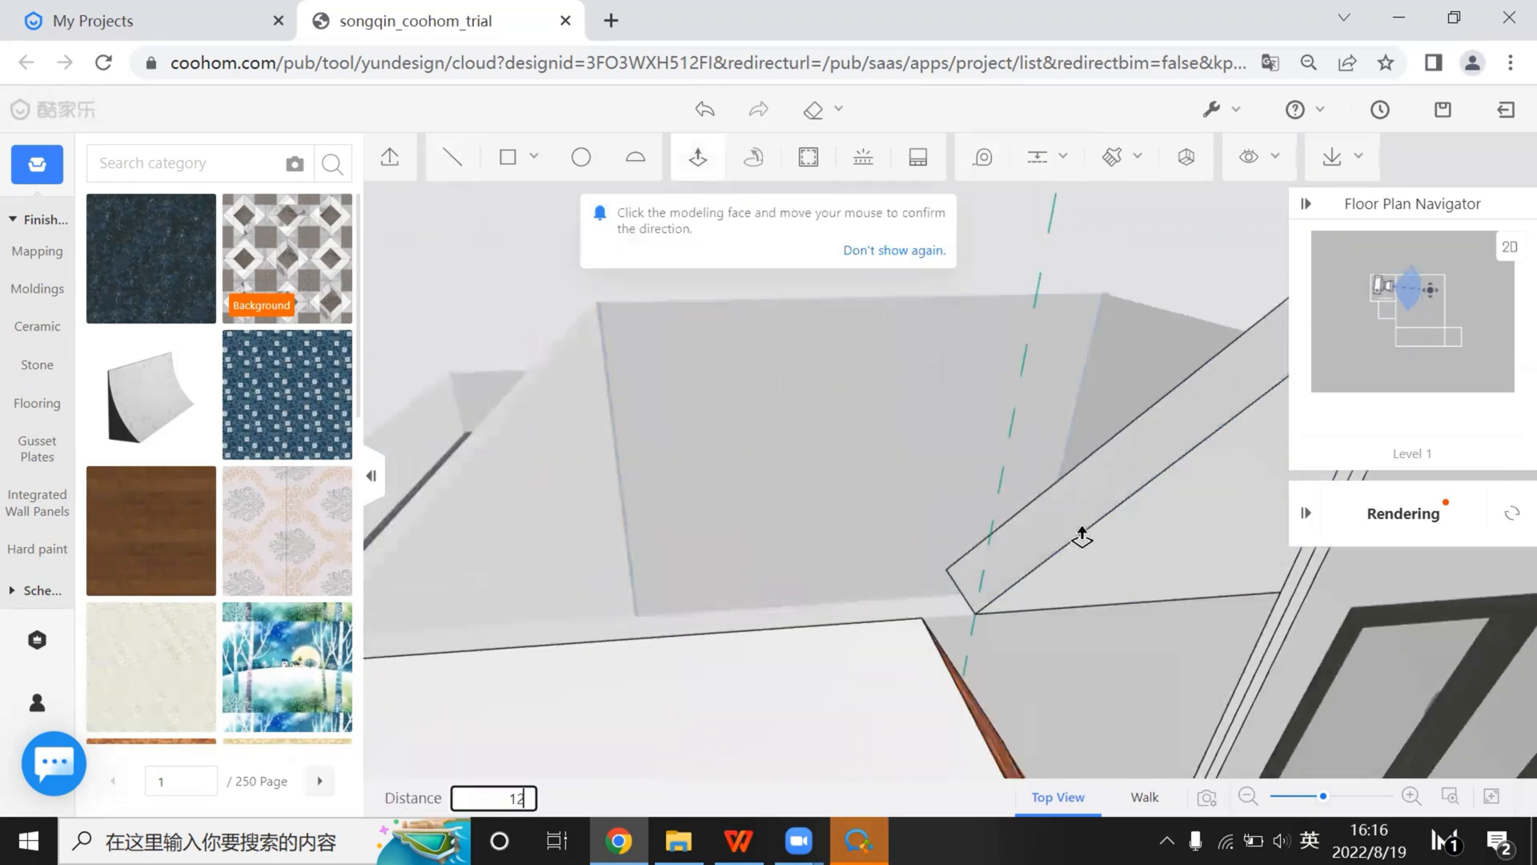
pyautogui.press('Return')
pyautogui.scroll(-5, 1081, 528)
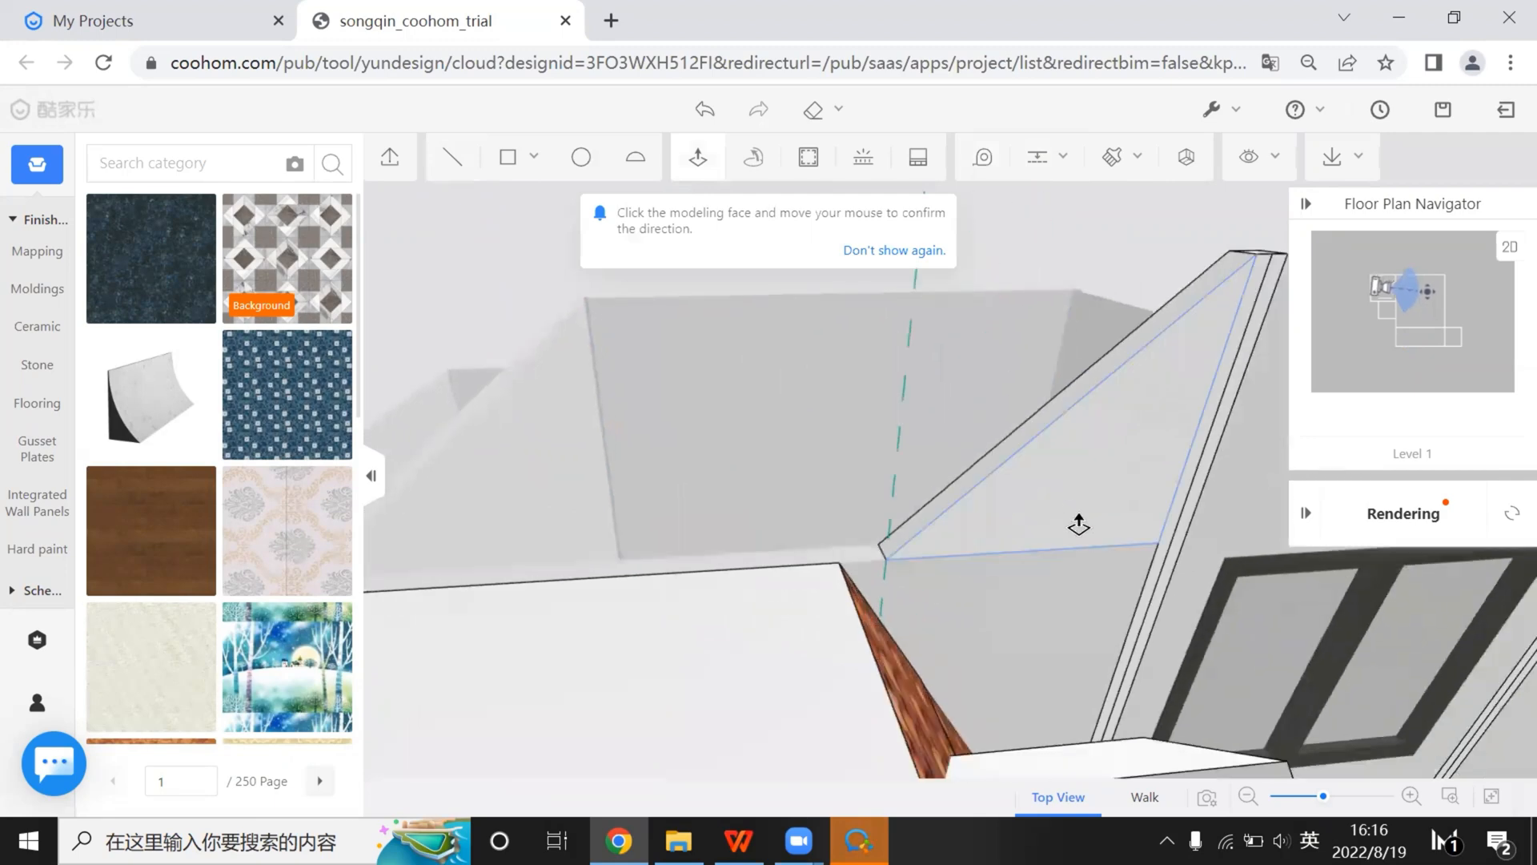
# Add guides along the sloped top edges of both triangular infills, extending them until they cross above the entrance wall
pyautogui.moveTo(1039, 467); pyautogui.dragTo(488, 174, button='middle')
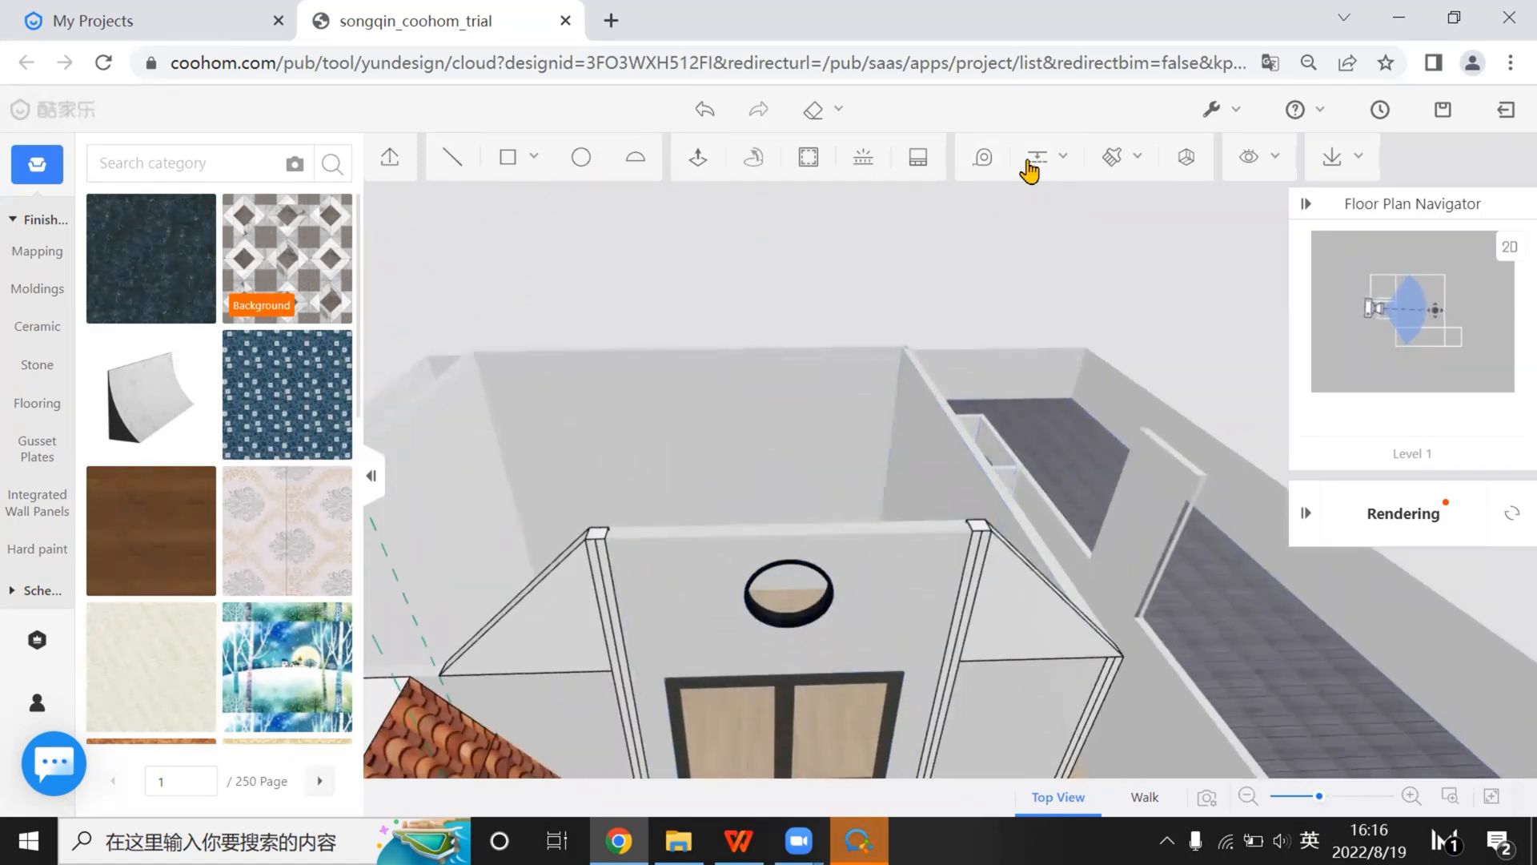
pyautogui.click(1037, 160)
pyautogui.click(1051, 205)
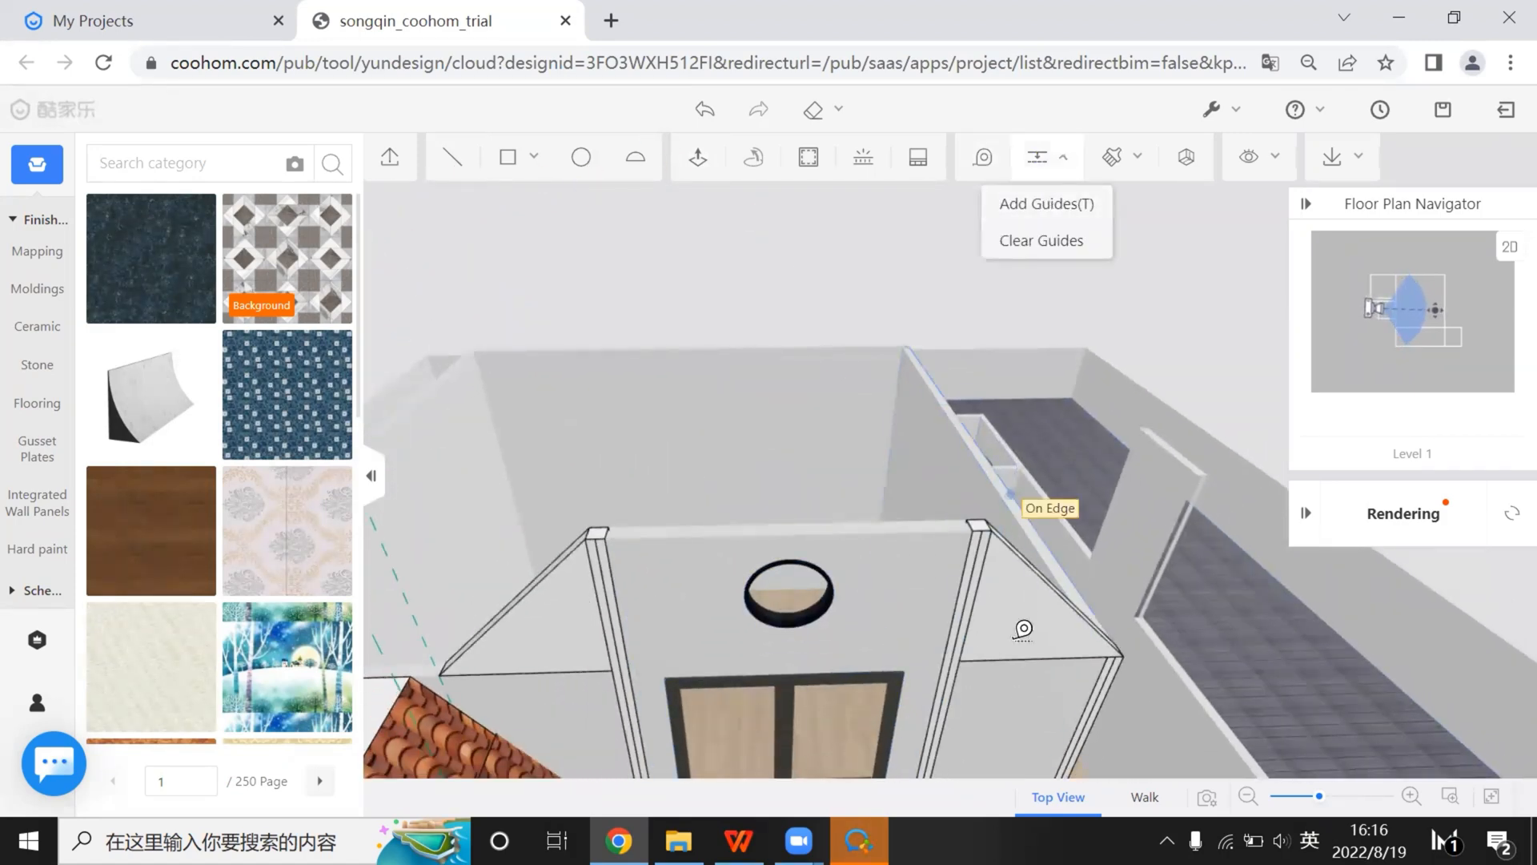
pyautogui.scroll(2, 1013, 638)
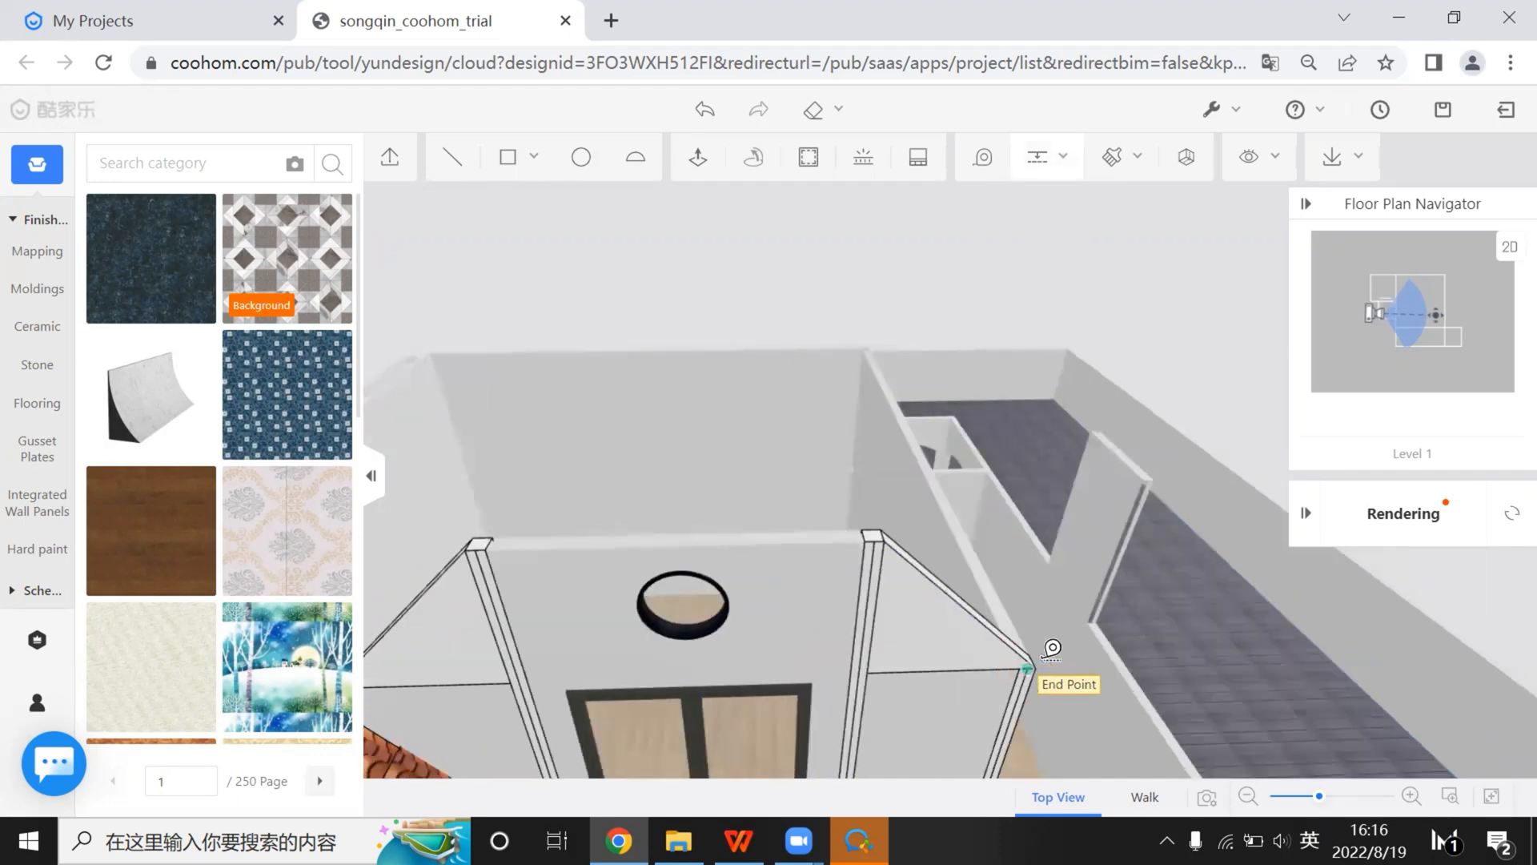
pyautogui.scroll(2, 1016, 632)
pyautogui.click(849, 632)
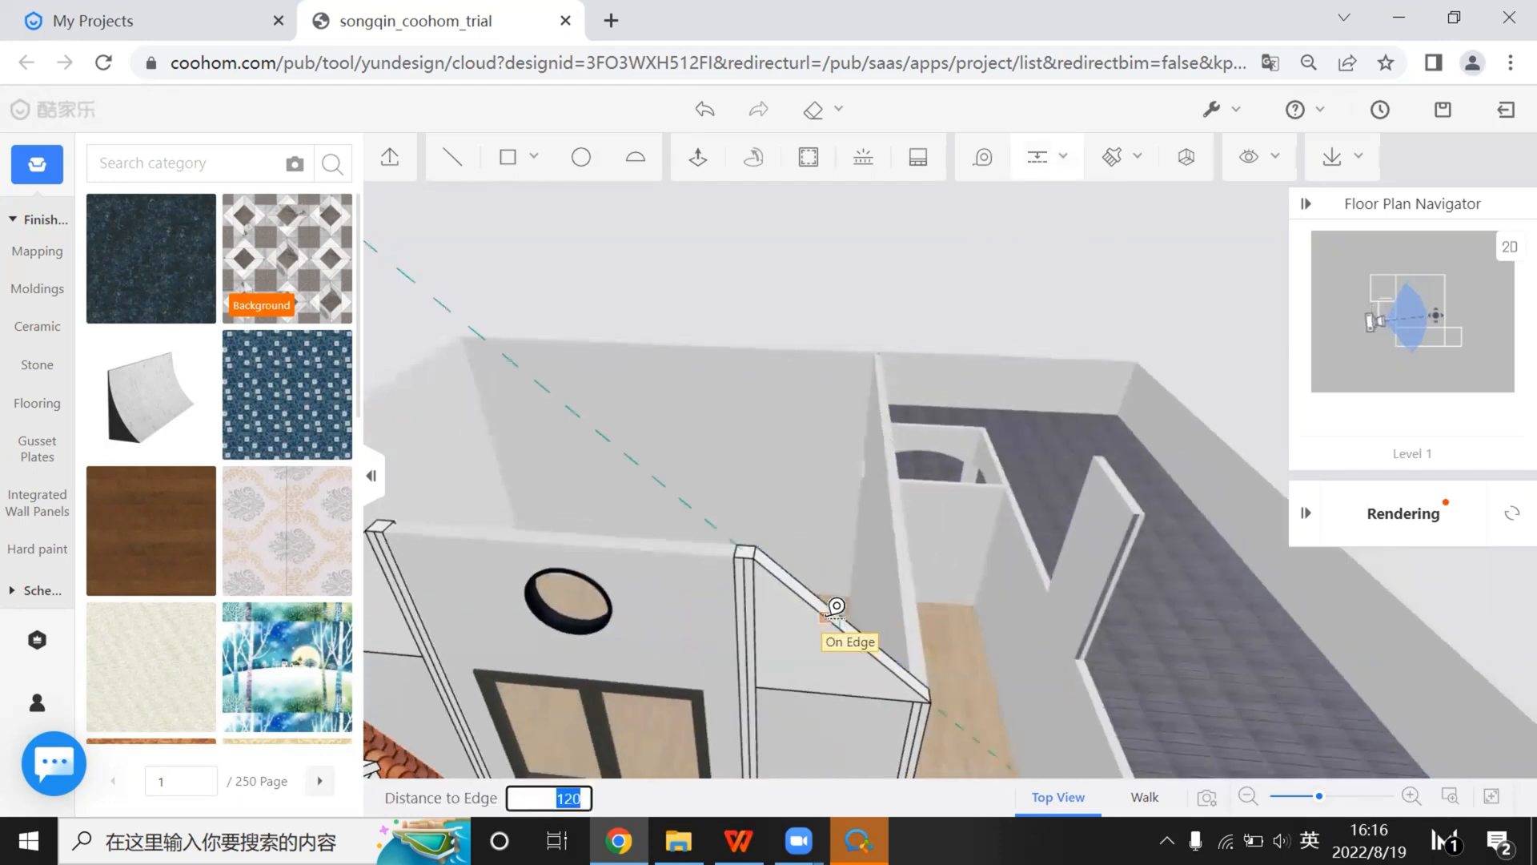
pyautogui.click(720, 629)
pyautogui.moveTo(705, 628); pyautogui.dragTo(791, 623, button='right')
pyautogui.moveTo(553, 629); pyautogui.dragTo(759, 619, button='right')
pyautogui.click(758, 636)
pyautogui.click(758, 638)
# Draw a closed gable triangle from one entrance column's top to the guides' crossing, down to the opposite column's top and back
pyautogui.moveTo(858, 642); pyautogui.dragTo(680, 640, button='right')
pyautogui.click(453, 158)
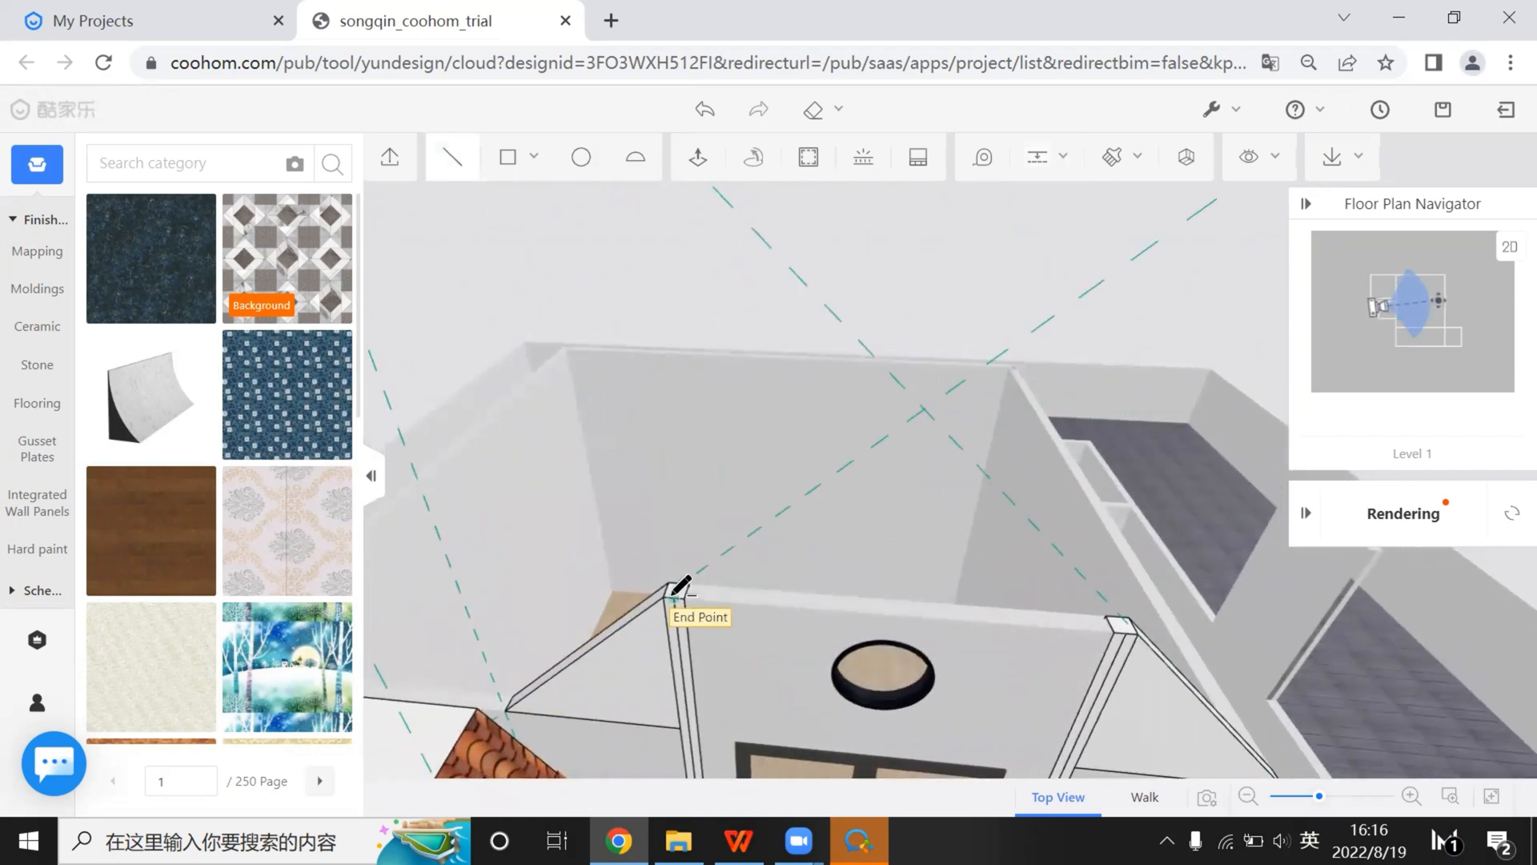
pyautogui.click(687, 594)
pyautogui.click(925, 411)
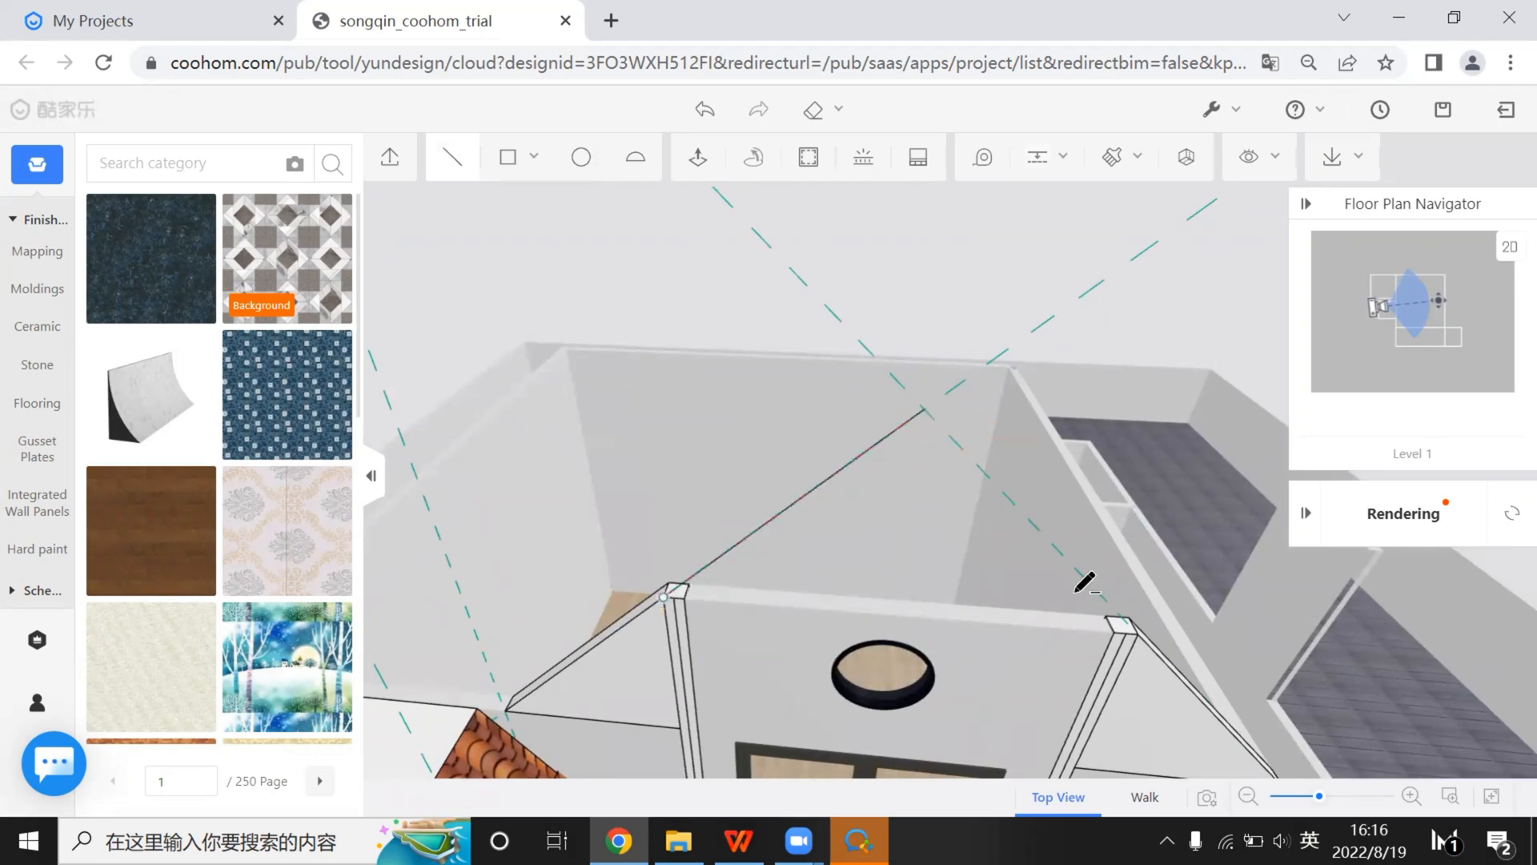
pyautogui.click(1138, 633)
pyautogui.click(664, 598)
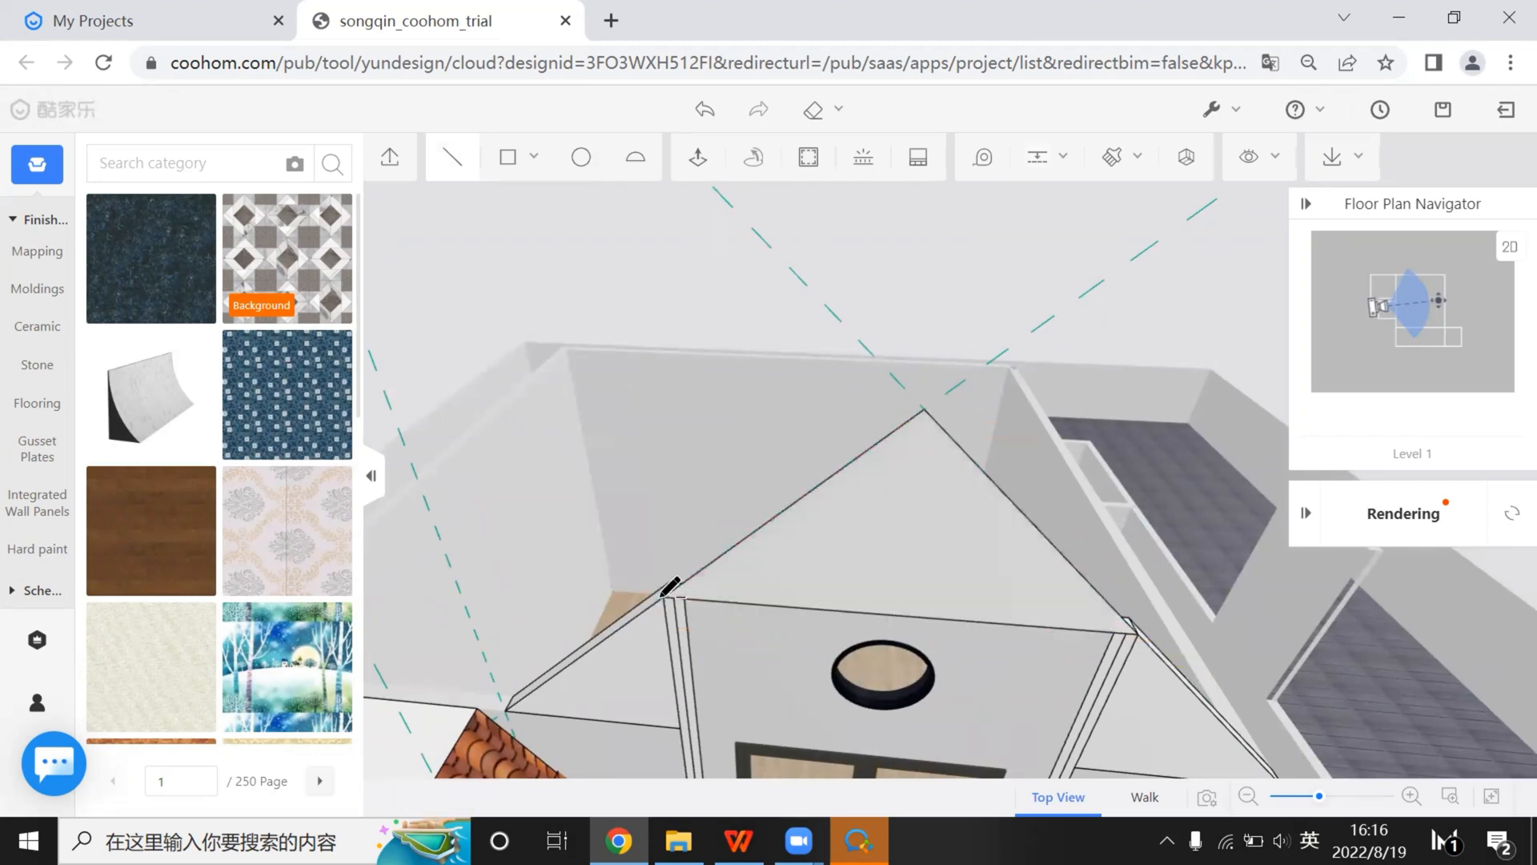
# Extrude the gable triangle above the entrance wall 120 mm
pyautogui.moveTo(968, 604); pyautogui.dragTo(823, 610, button='right')
pyautogui.click(697, 158)
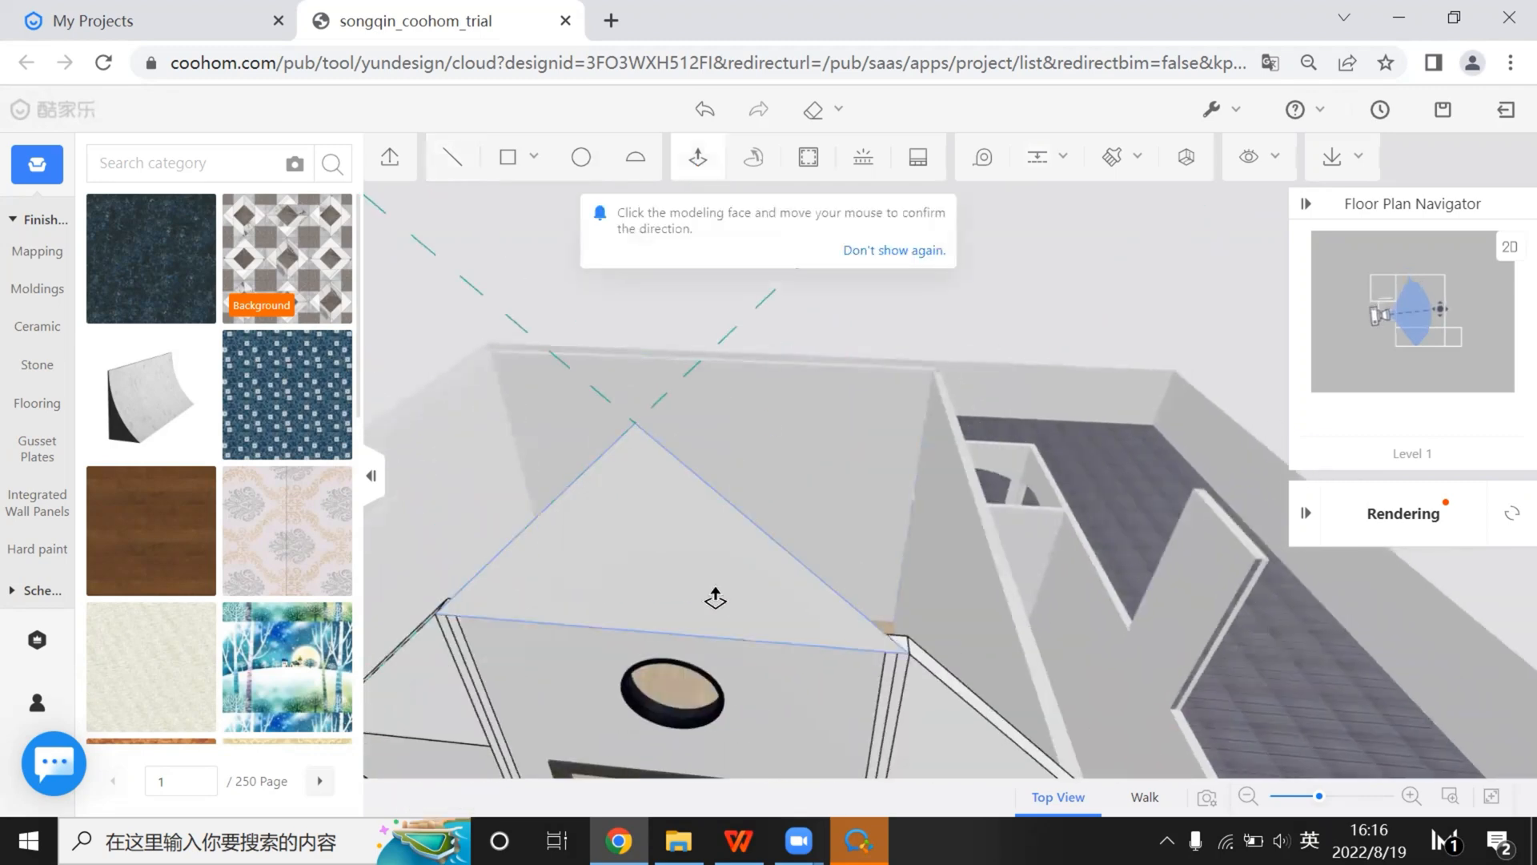
pyautogui.click(713, 593)
pyautogui.write('120')
pyautogui.press('Return')
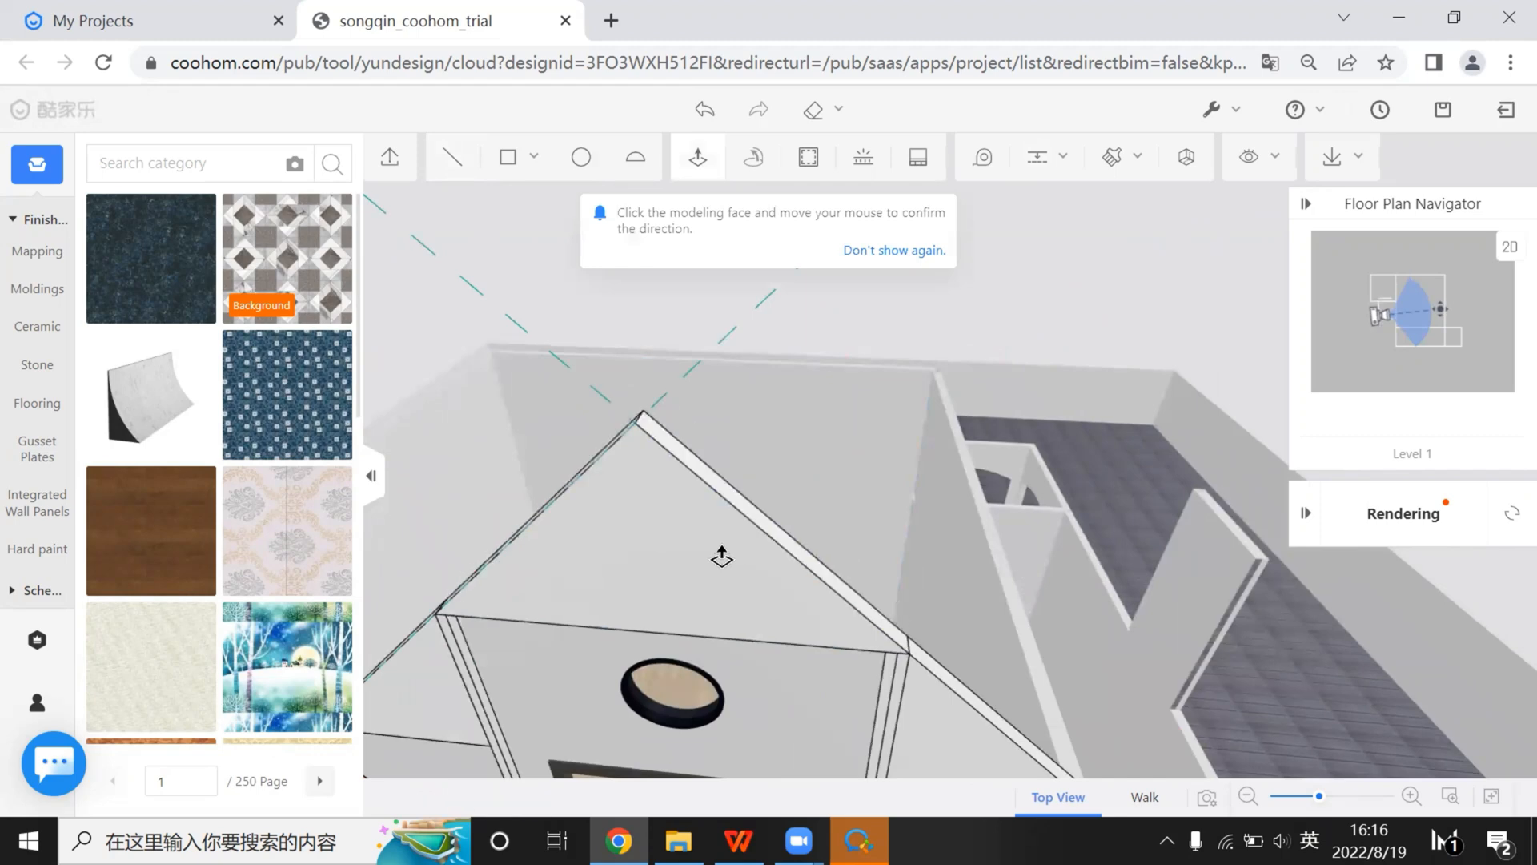
# Examine the gable, columns and triangular infills from outside the house, including in the walk-through view
pyautogui.moveTo(759, 532); pyautogui.dragTo(717, 590, button='right')
pyautogui.scroll(-5, 869, 624)
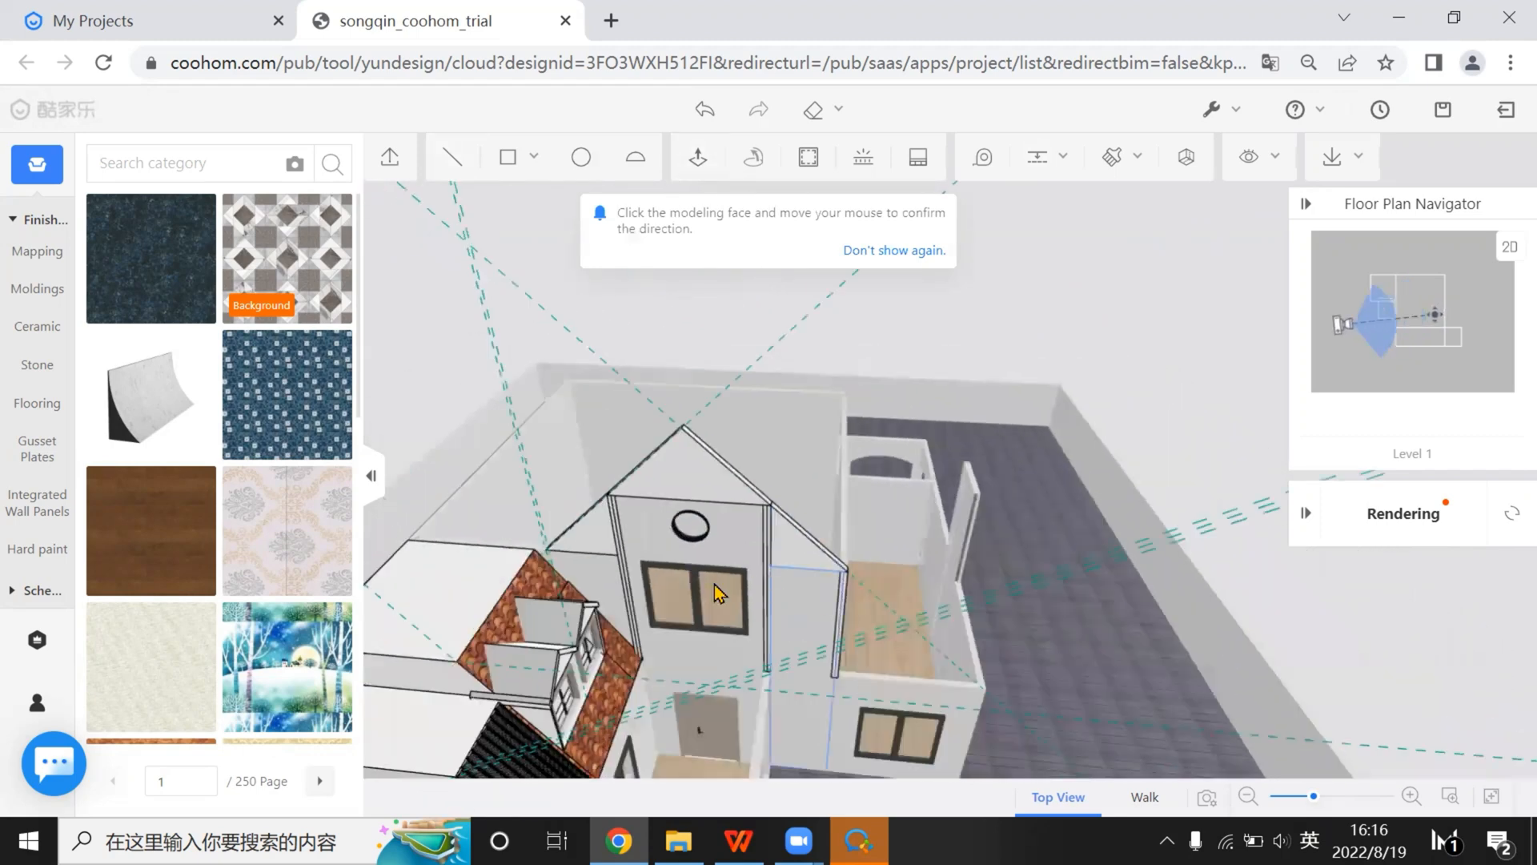
pyautogui.moveTo(594, 189); pyautogui.dragTo(785, 183, button='right')
pyautogui.scroll(-3, 784, 183)
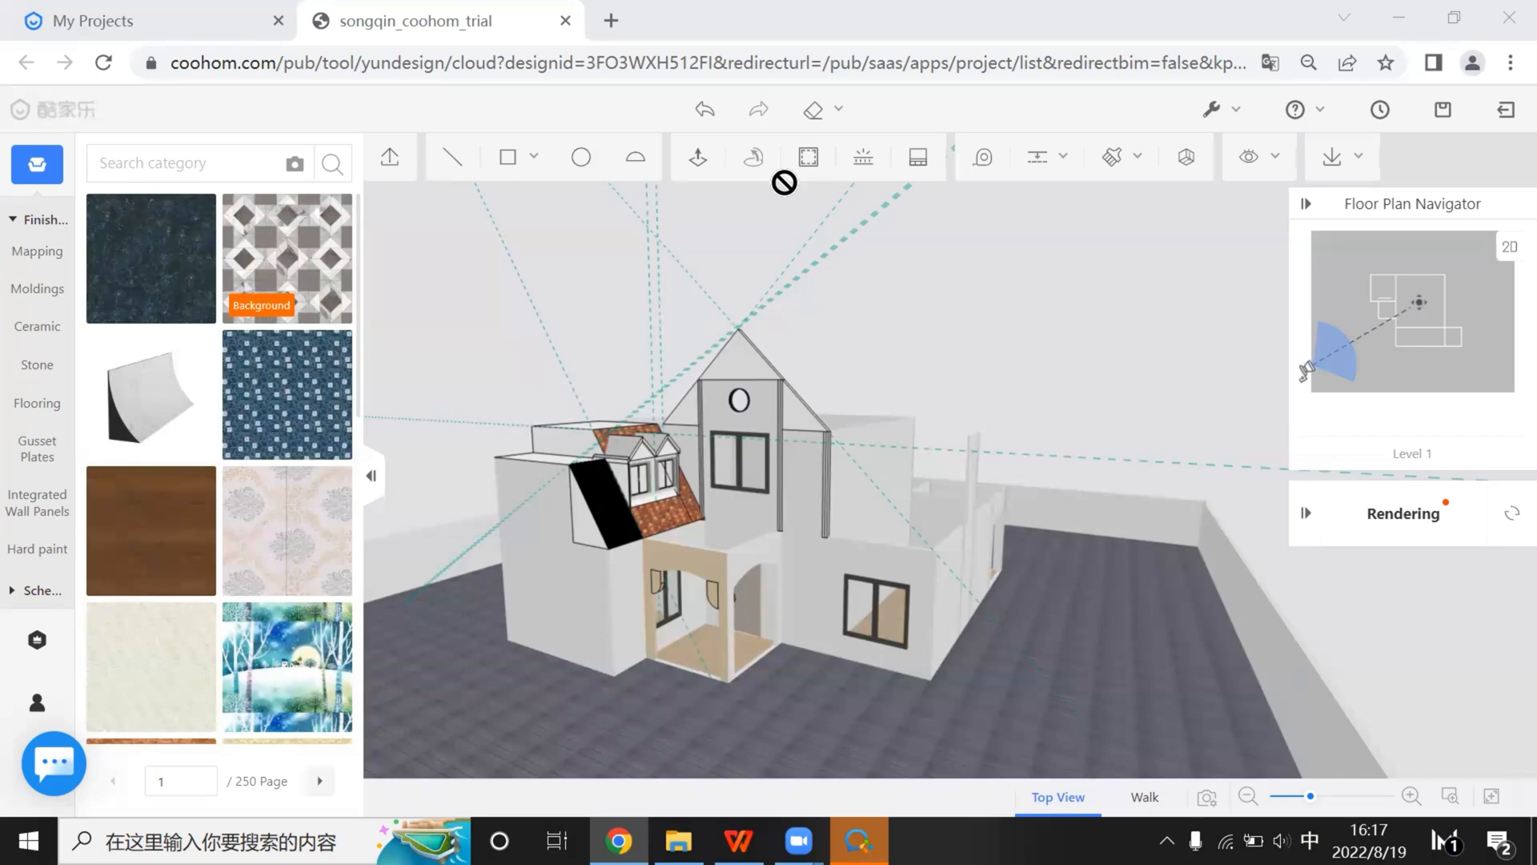
pyautogui.scroll(4, 841, 532)
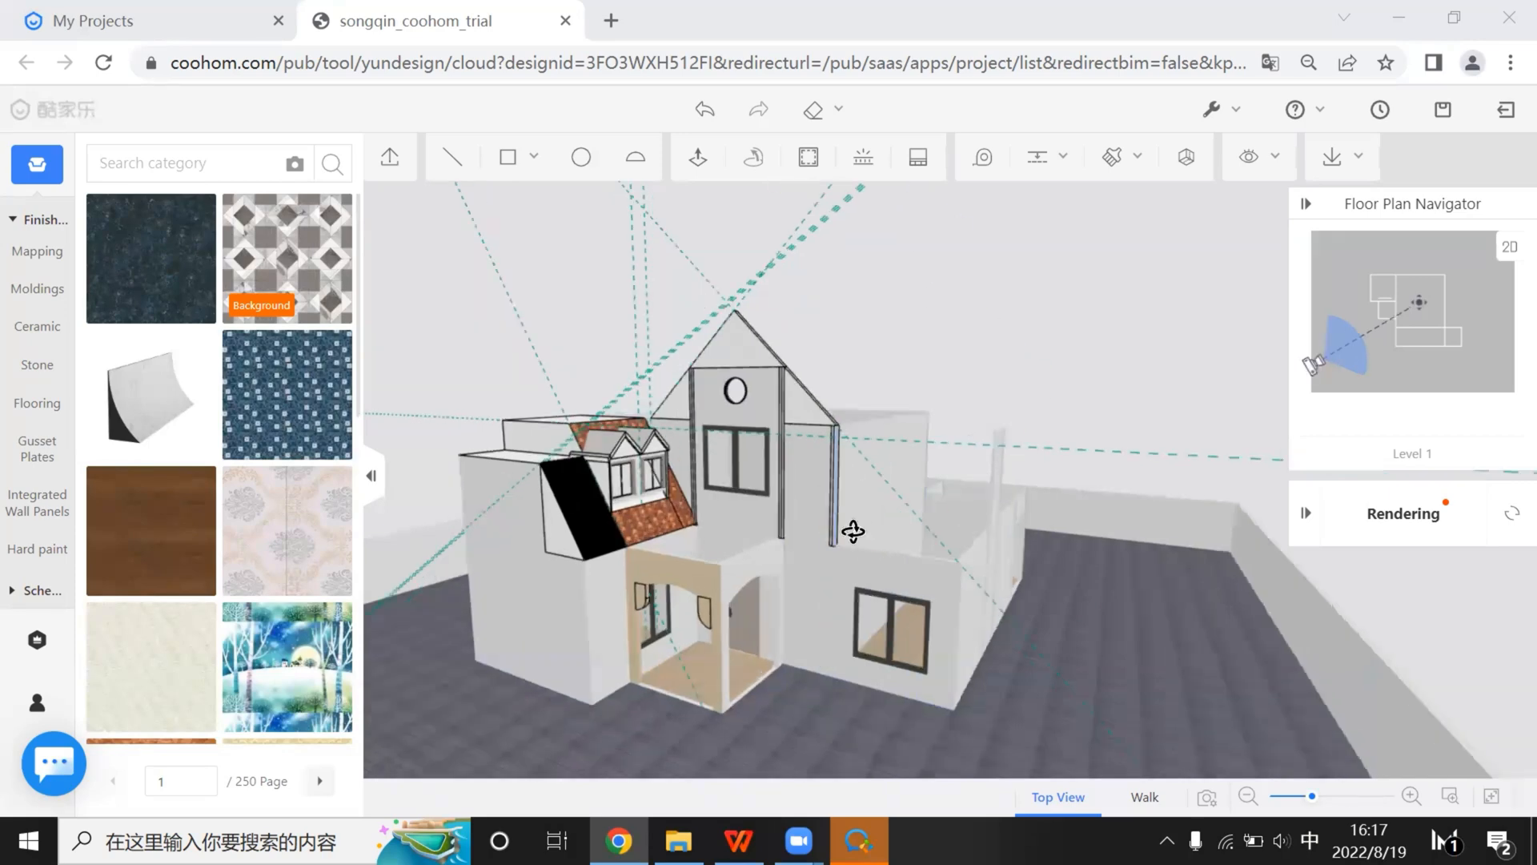
pyautogui.click(1144, 798)
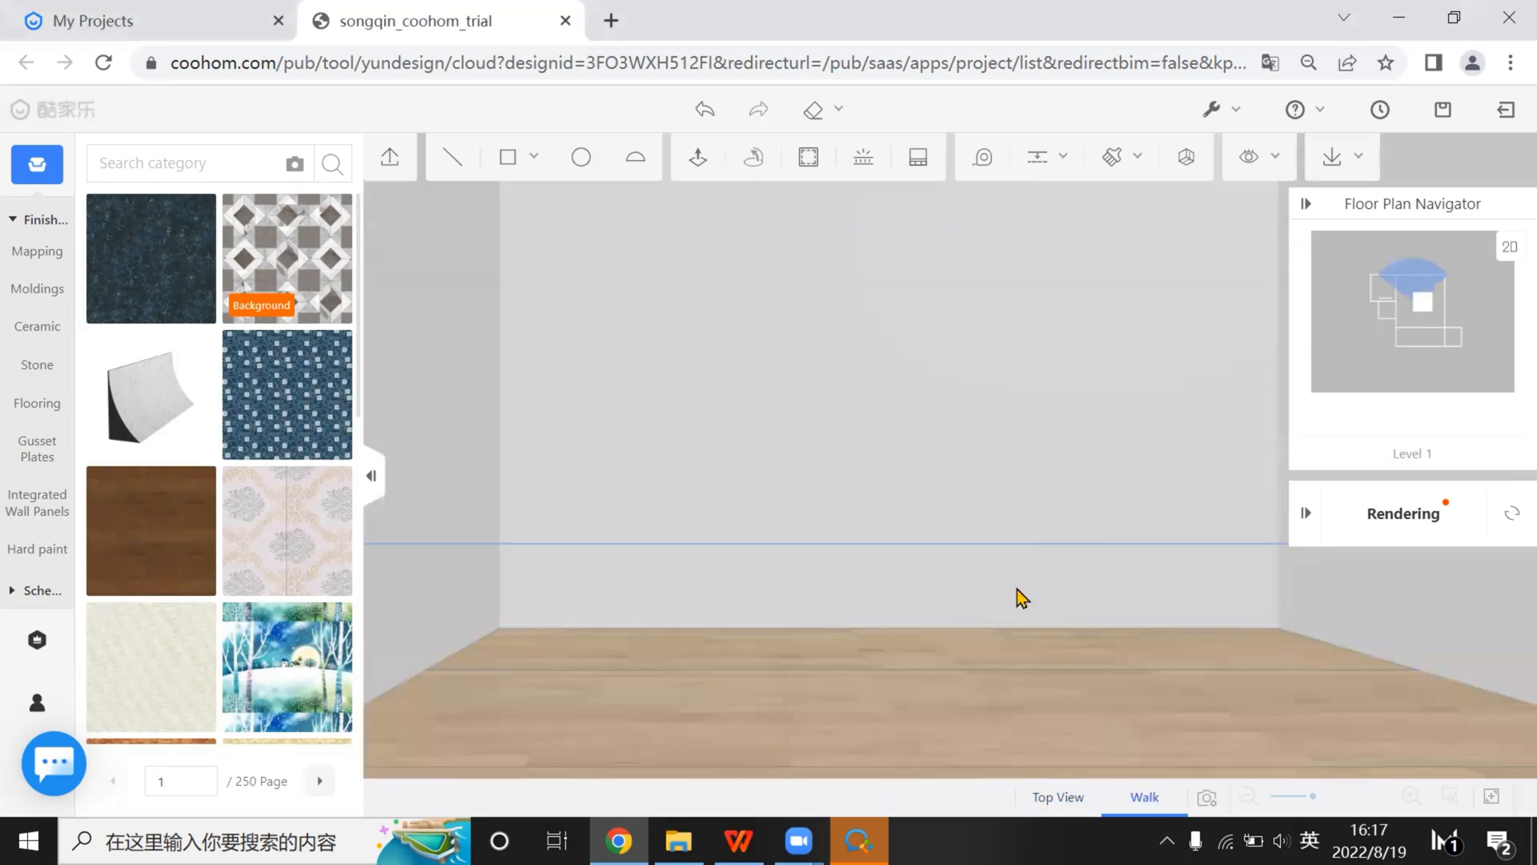
pyautogui.press('a')
pyautogui.press('s')
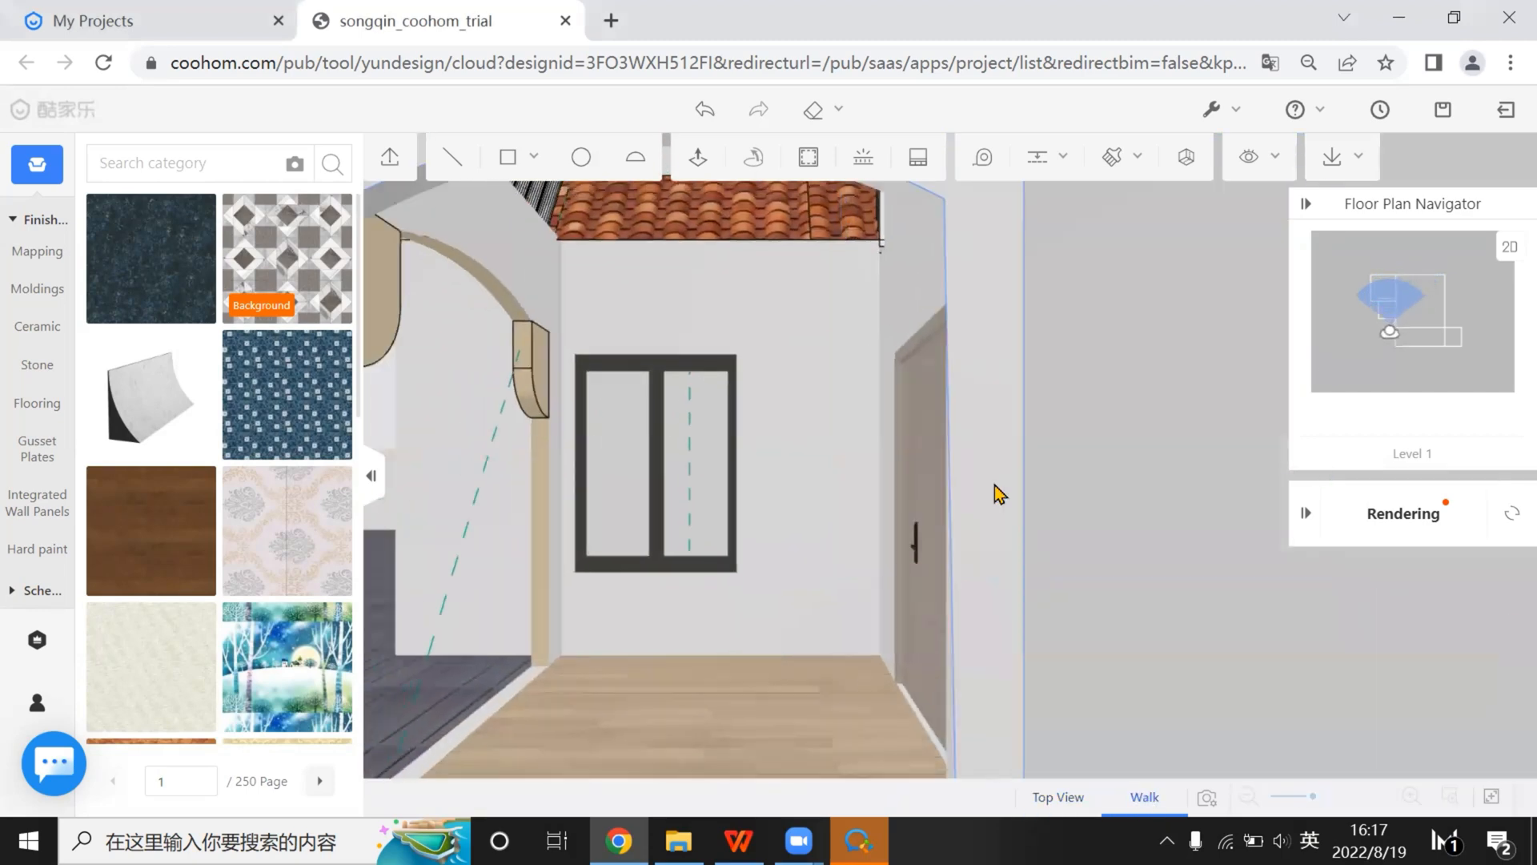
pyautogui.moveTo(999, 494); pyautogui.dragTo(825, 469)
pyautogui.press('q')
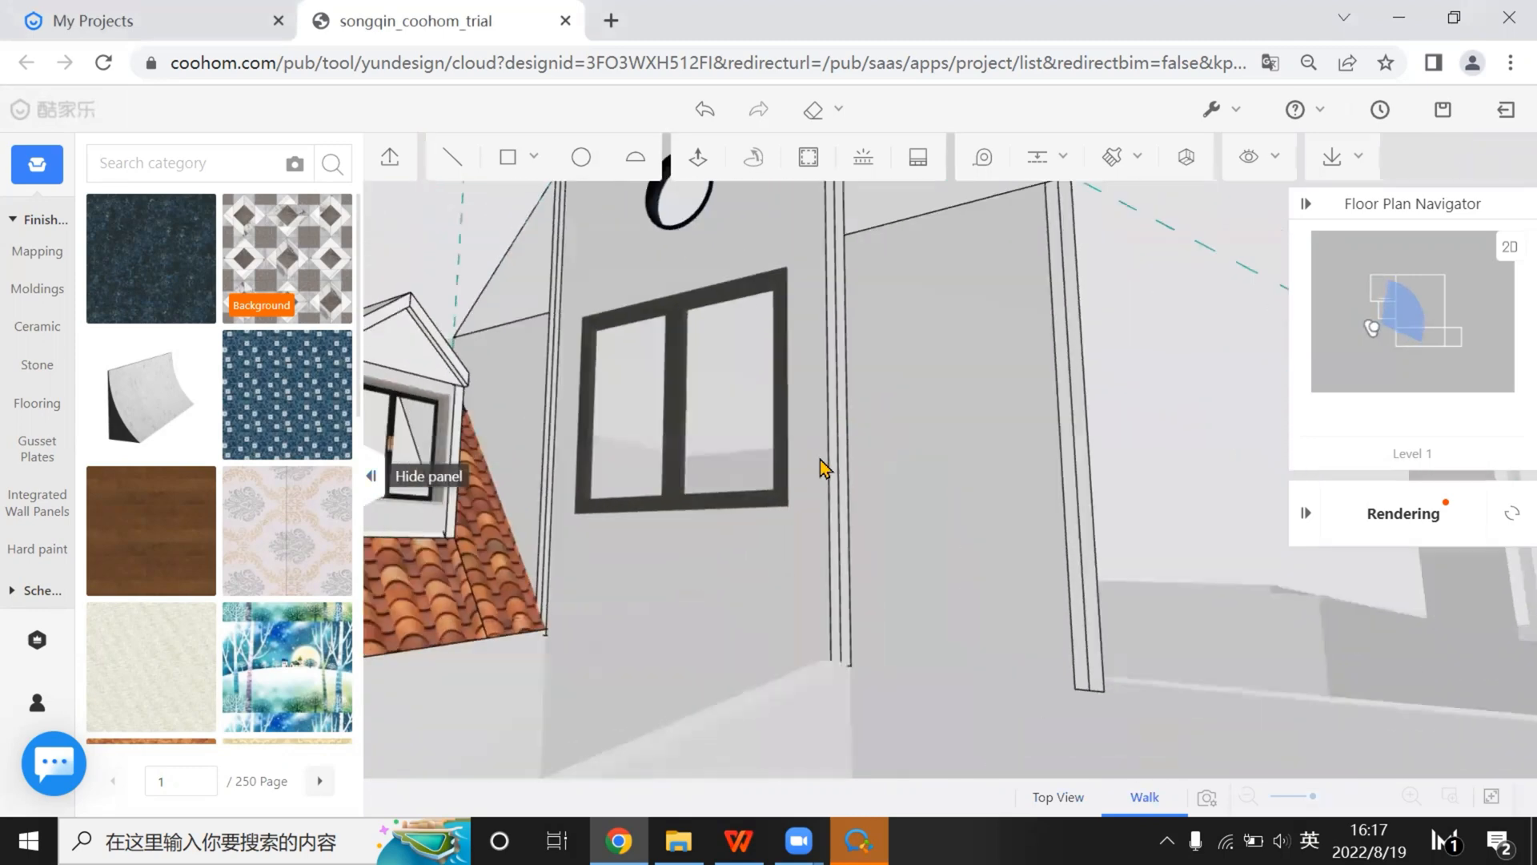
pyautogui.press('s')
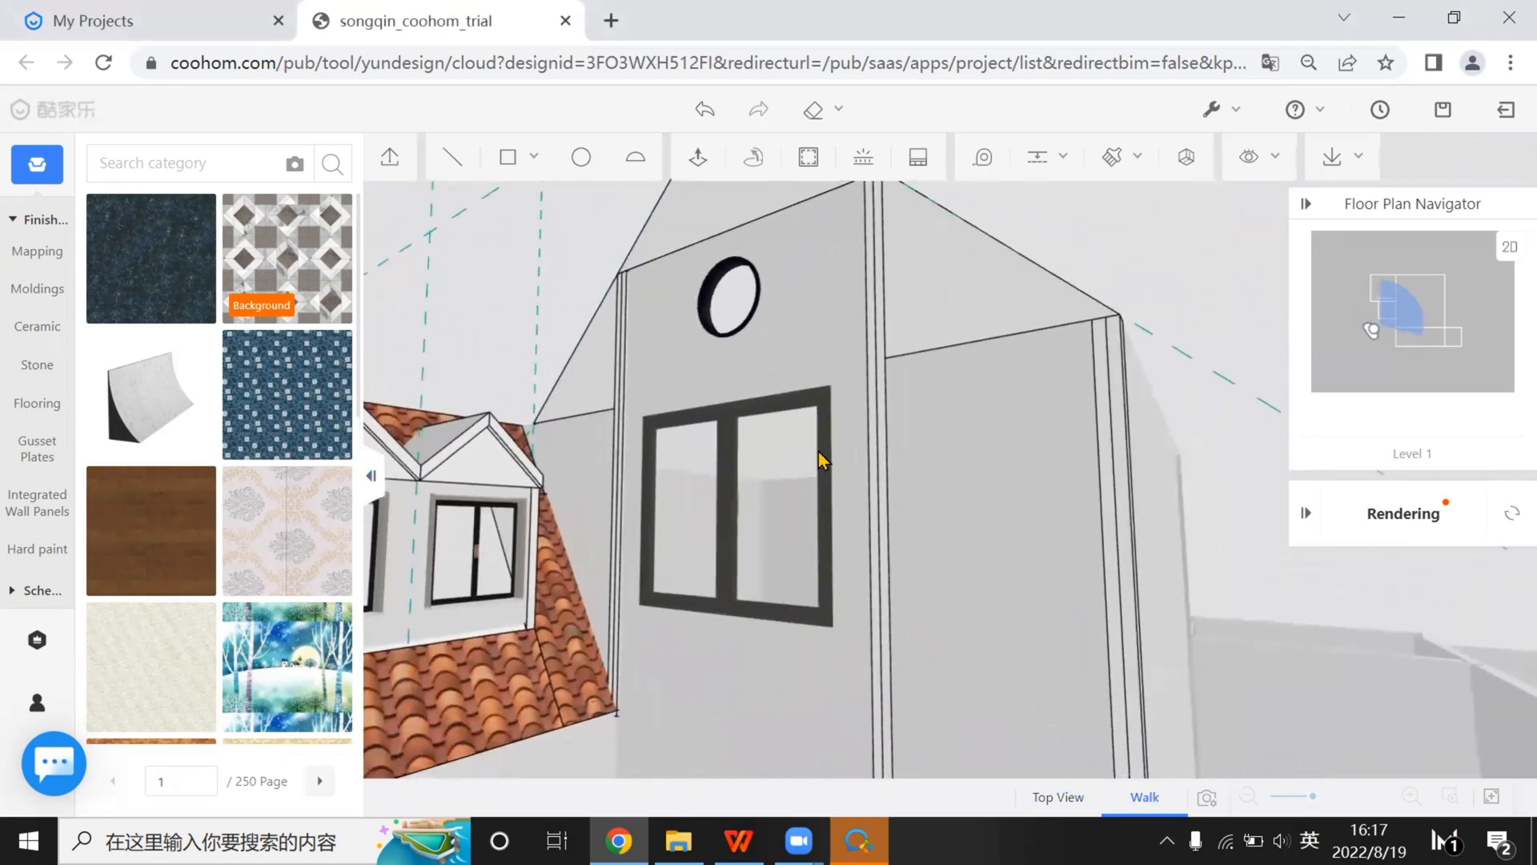
pyautogui.press('s')
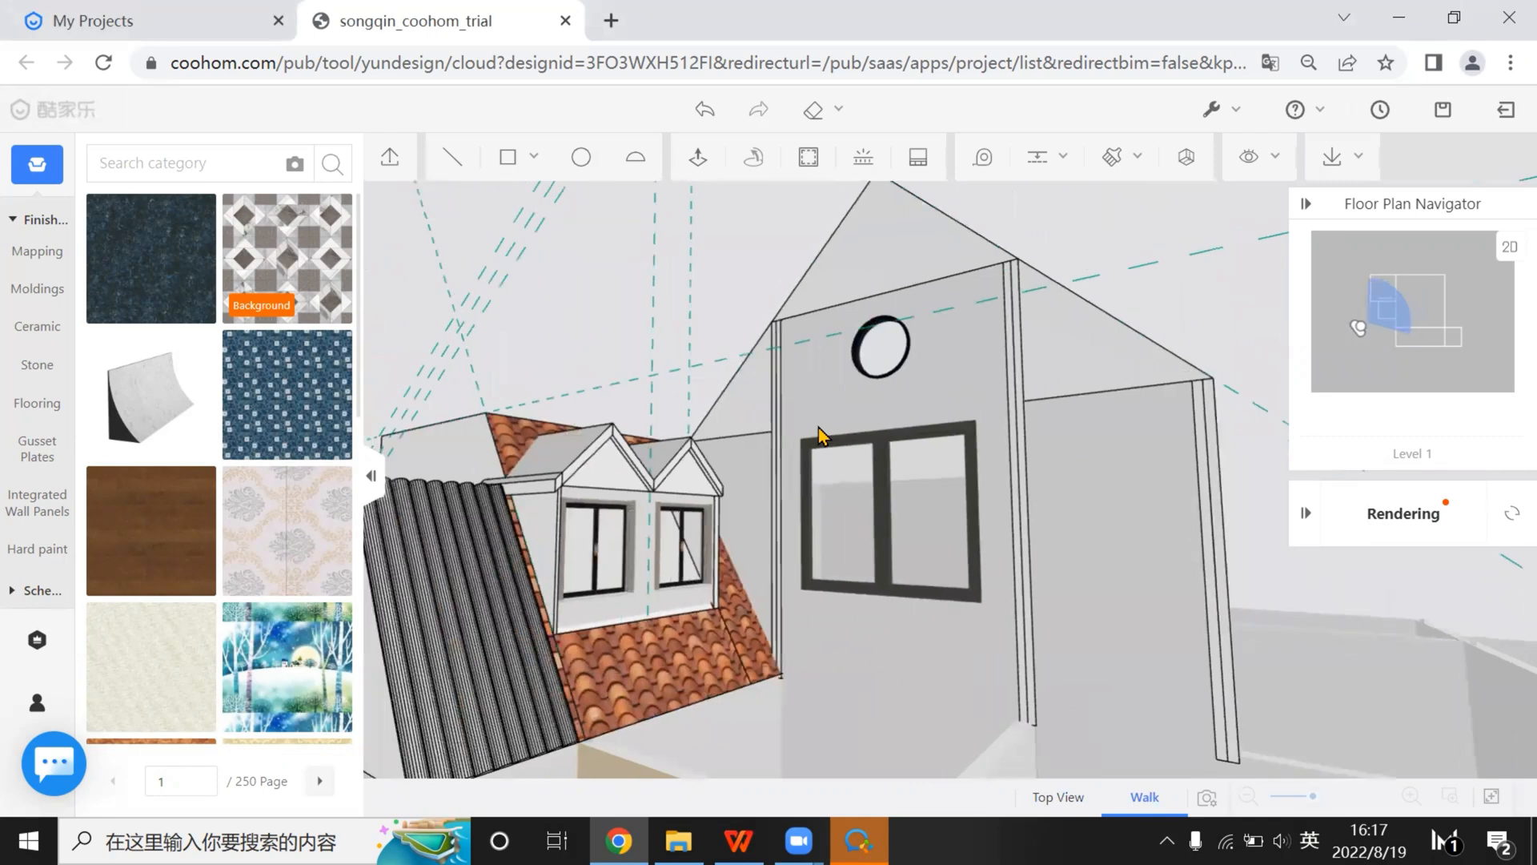
pyautogui.press('s')
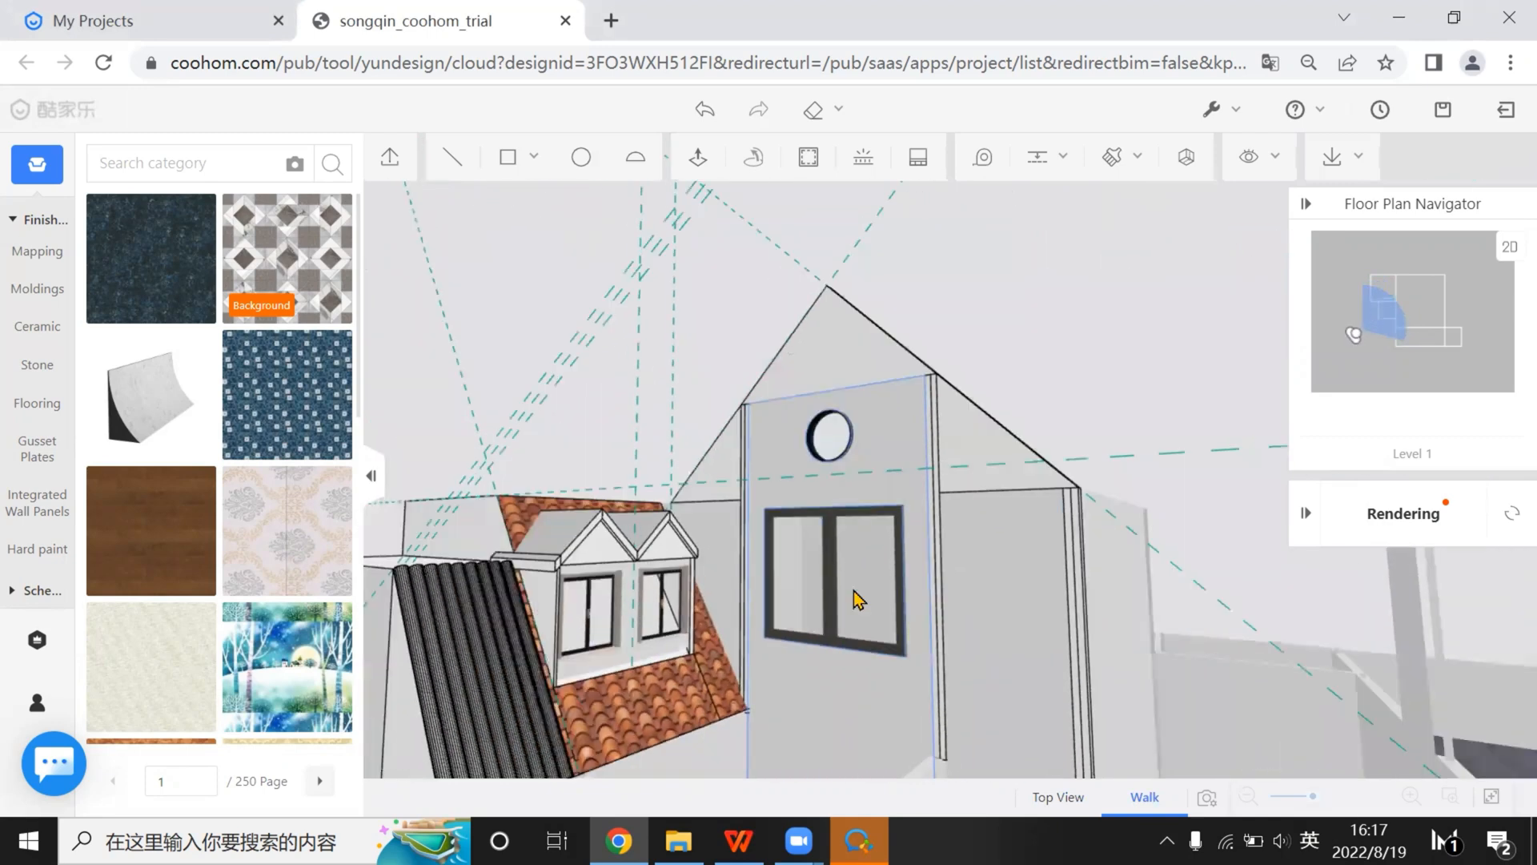
pyautogui.press('w')
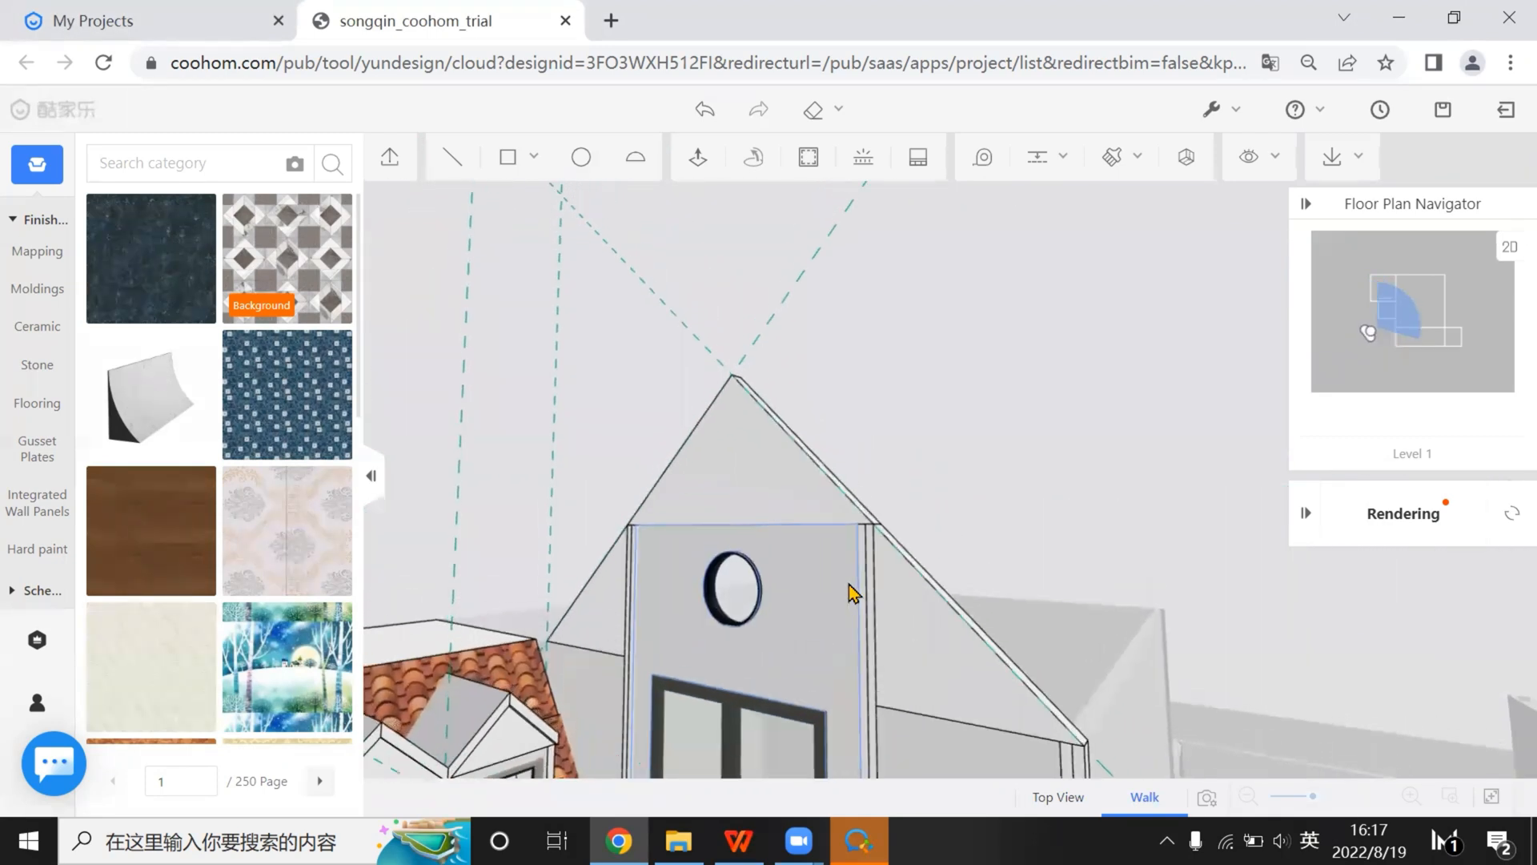
pyautogui.press('e')
pyautogui.press('q')
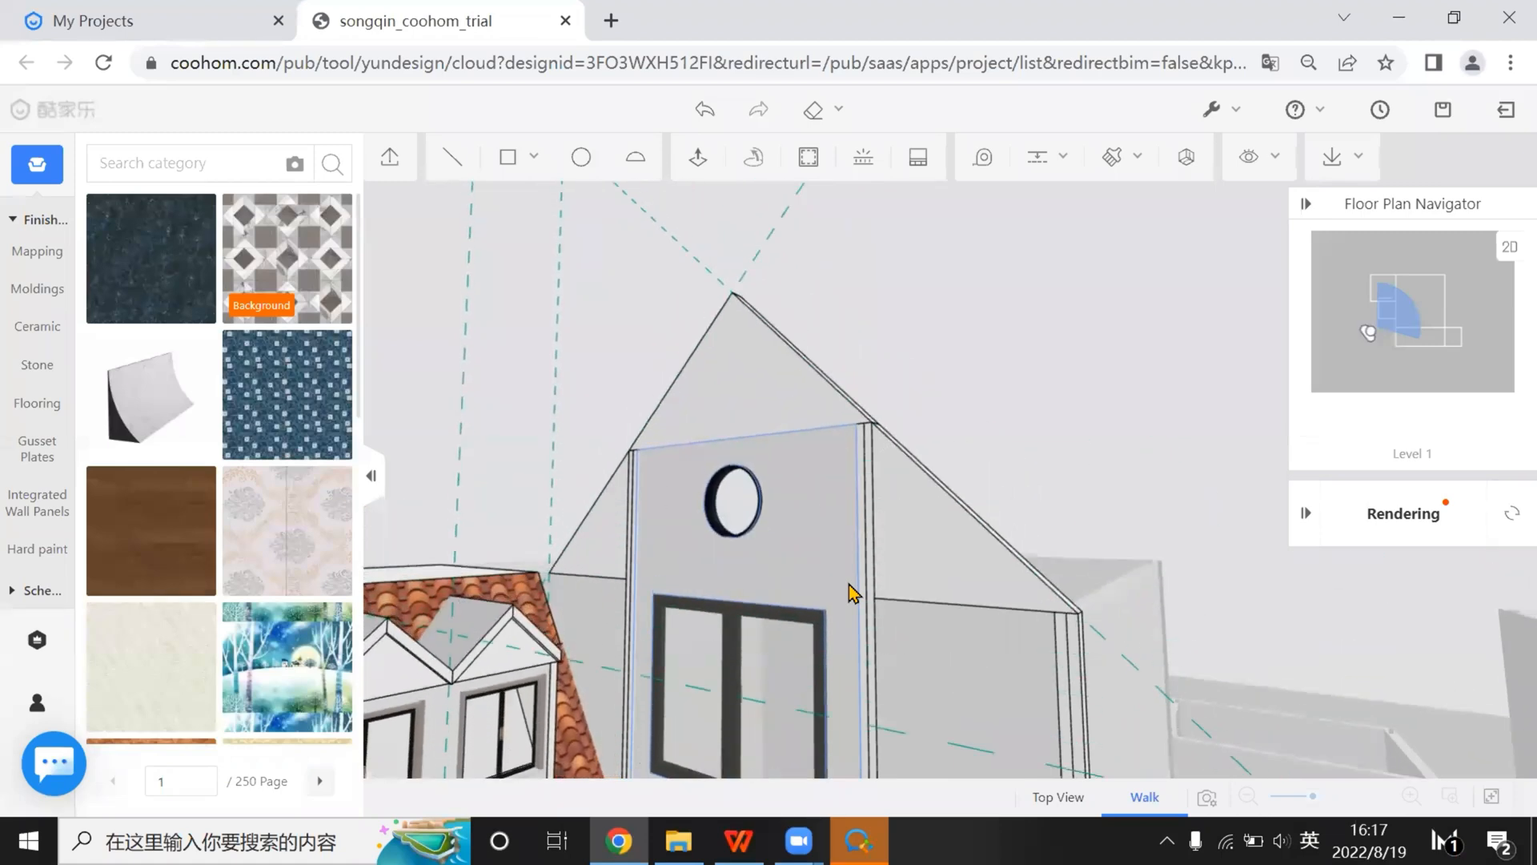
pyautogui.press('e')
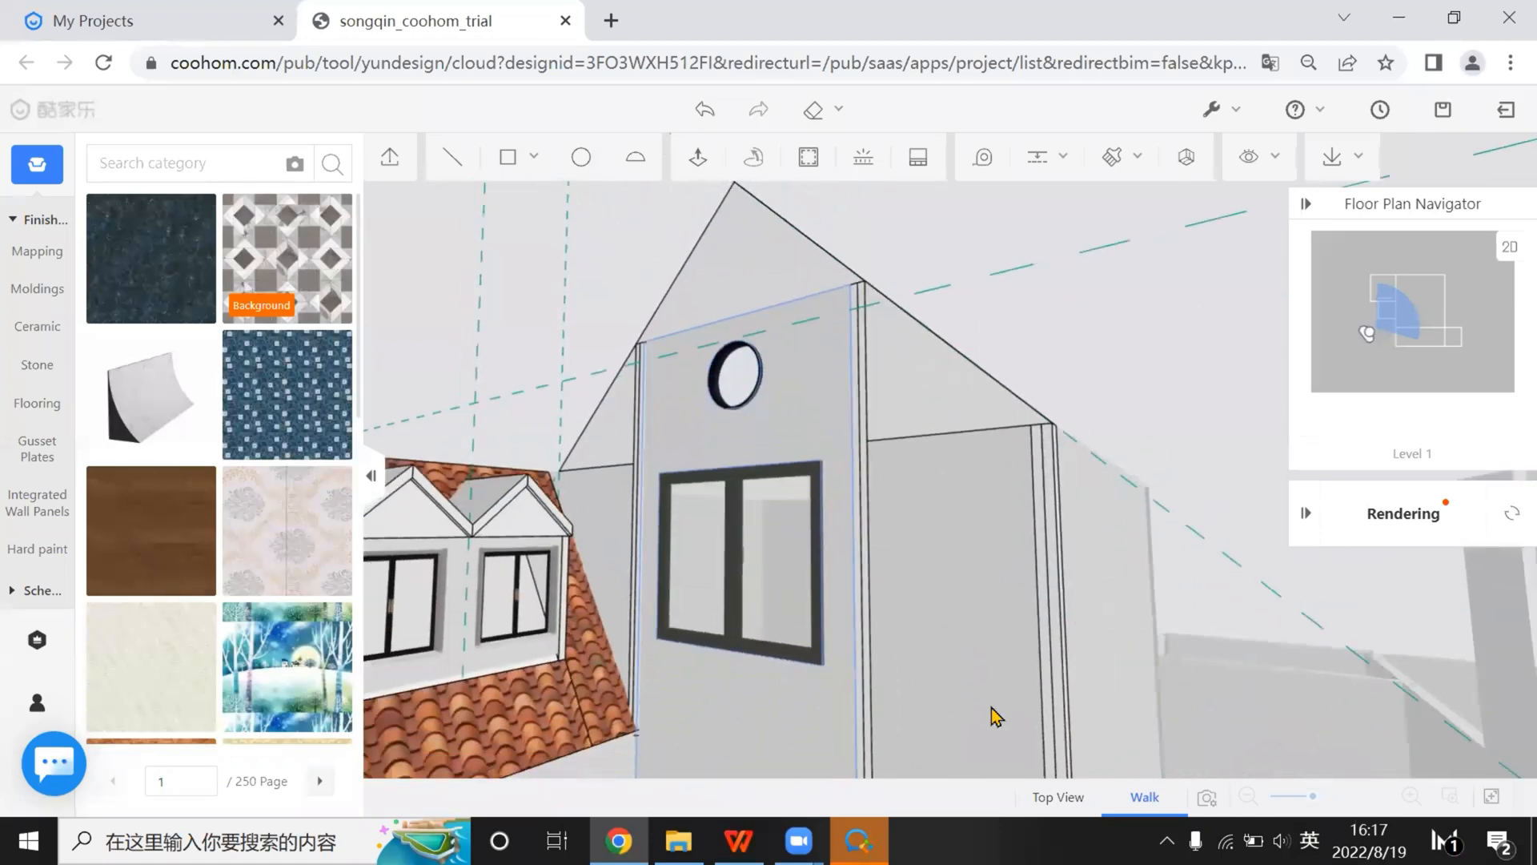
pyautogui.press('s')
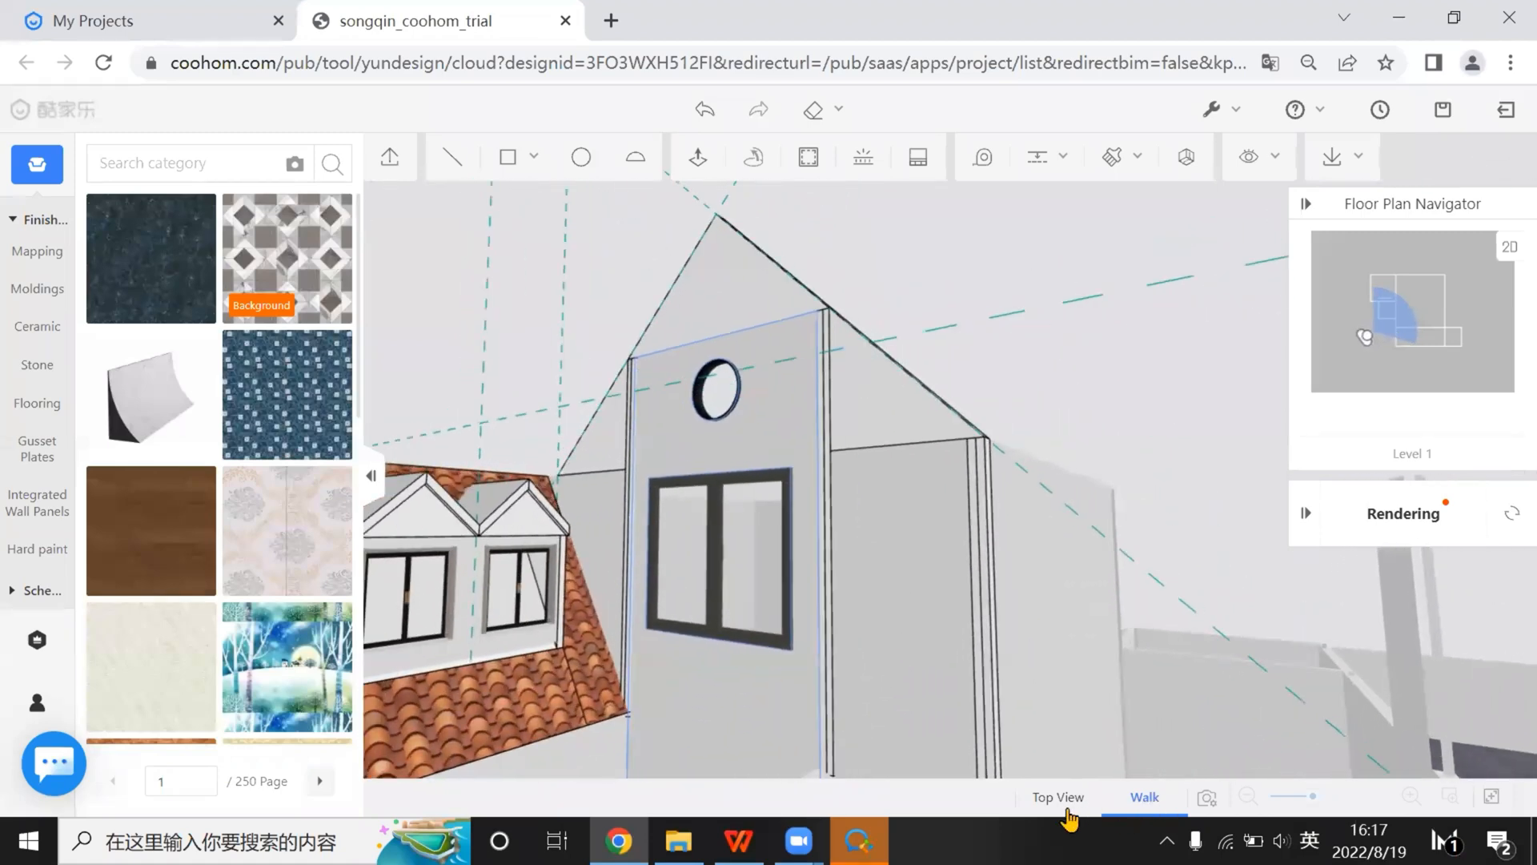
# Return to the top view, frame the front of the house and adjust the camera height
pyautogui.click(1068, 809)
pyautogui.moveTo(920, 683); pyautogui.dragTo(744, 658)
pyautogui.moveTo(953, 621); pyautogui.dragTo(788, 644)
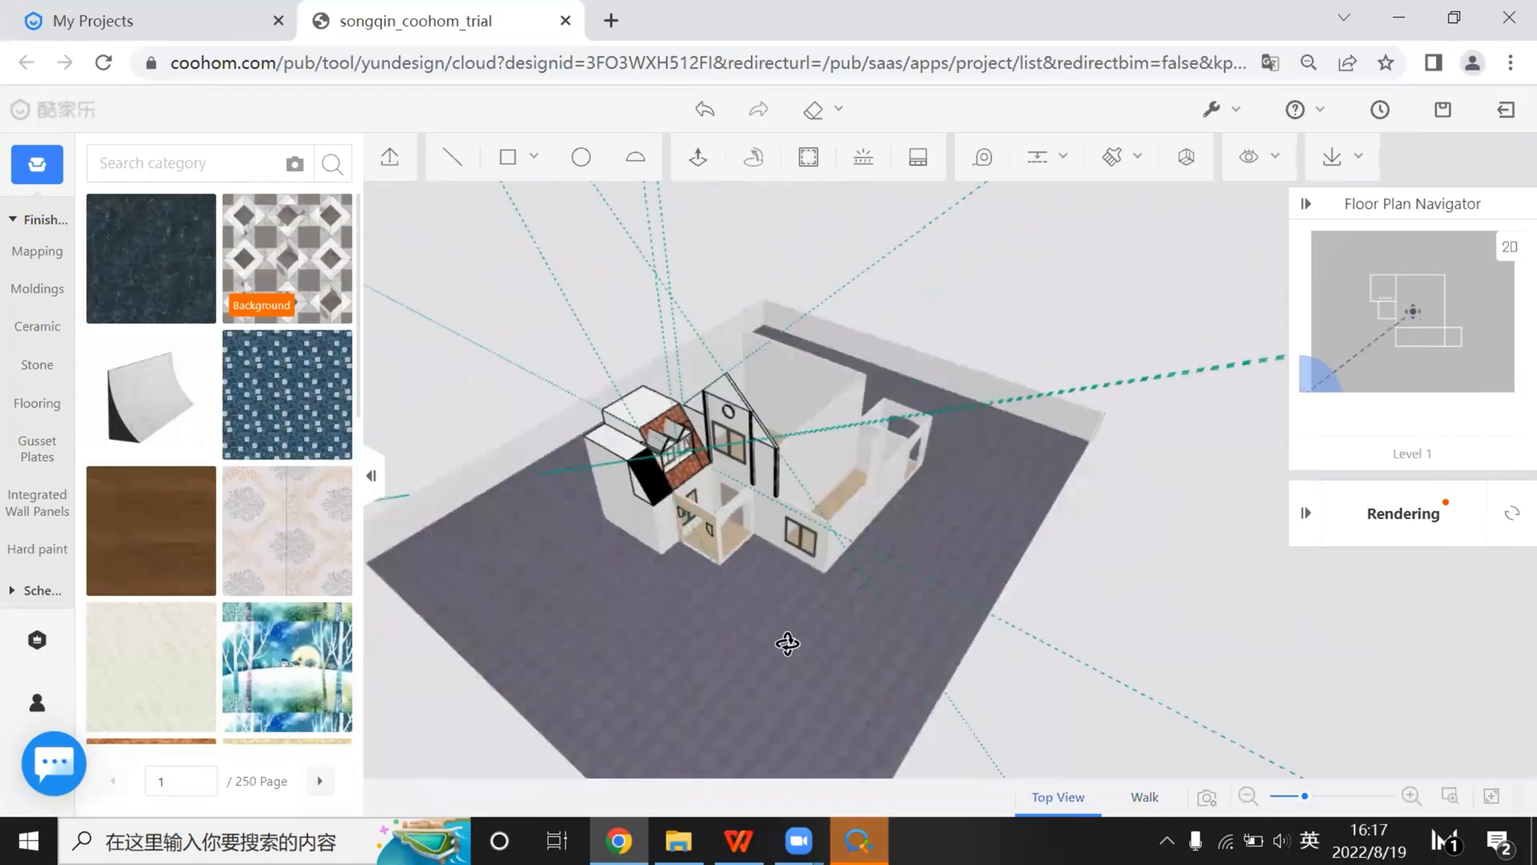
pyautogui.scroll(5, 852, 641)
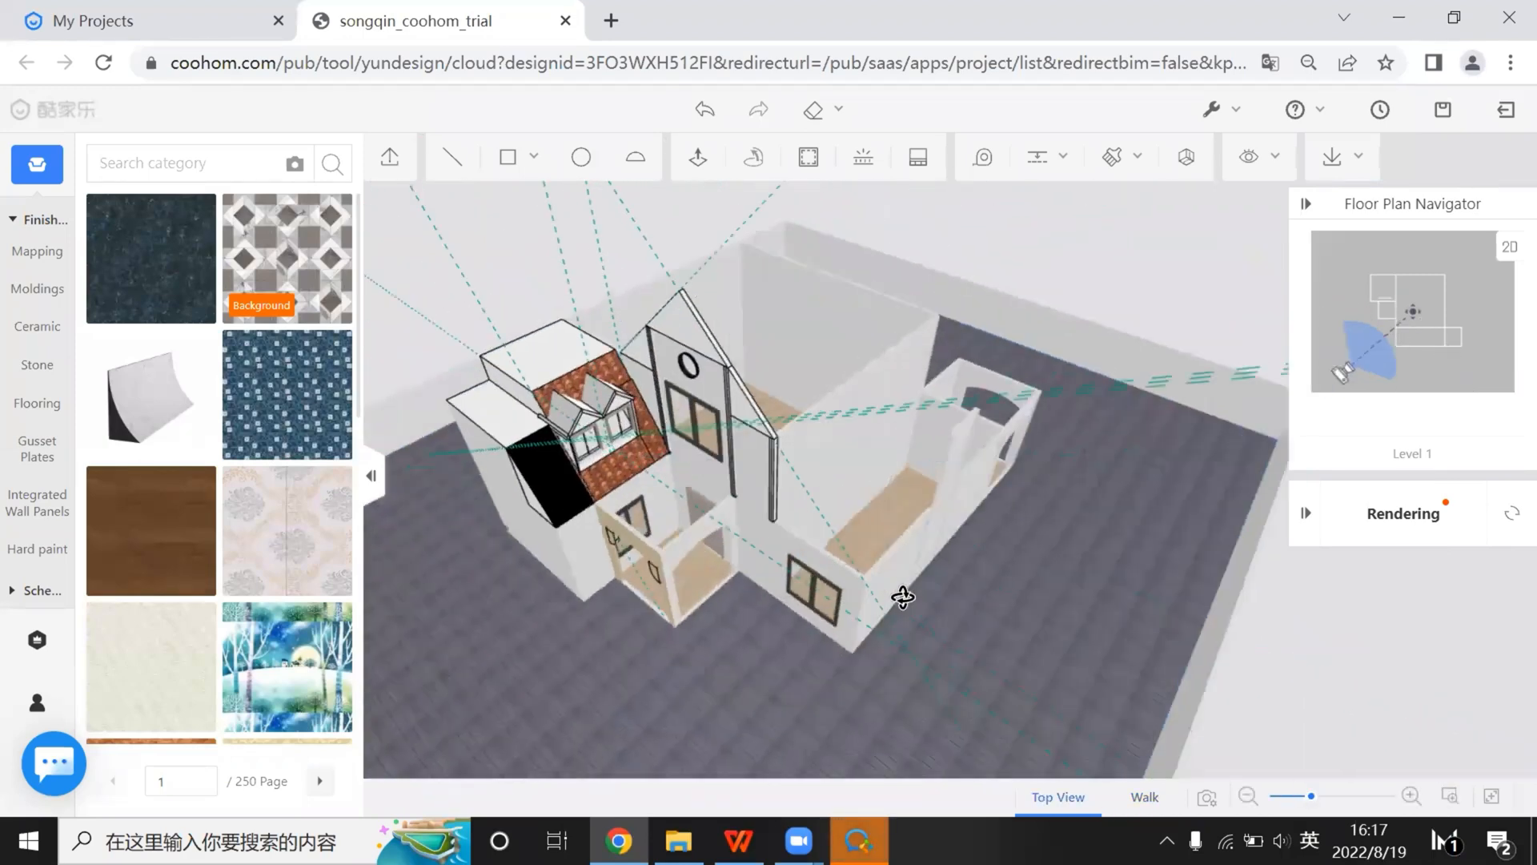
pyautogui.moveTo(903, 597); pyautogui.dragTo(886, 584)
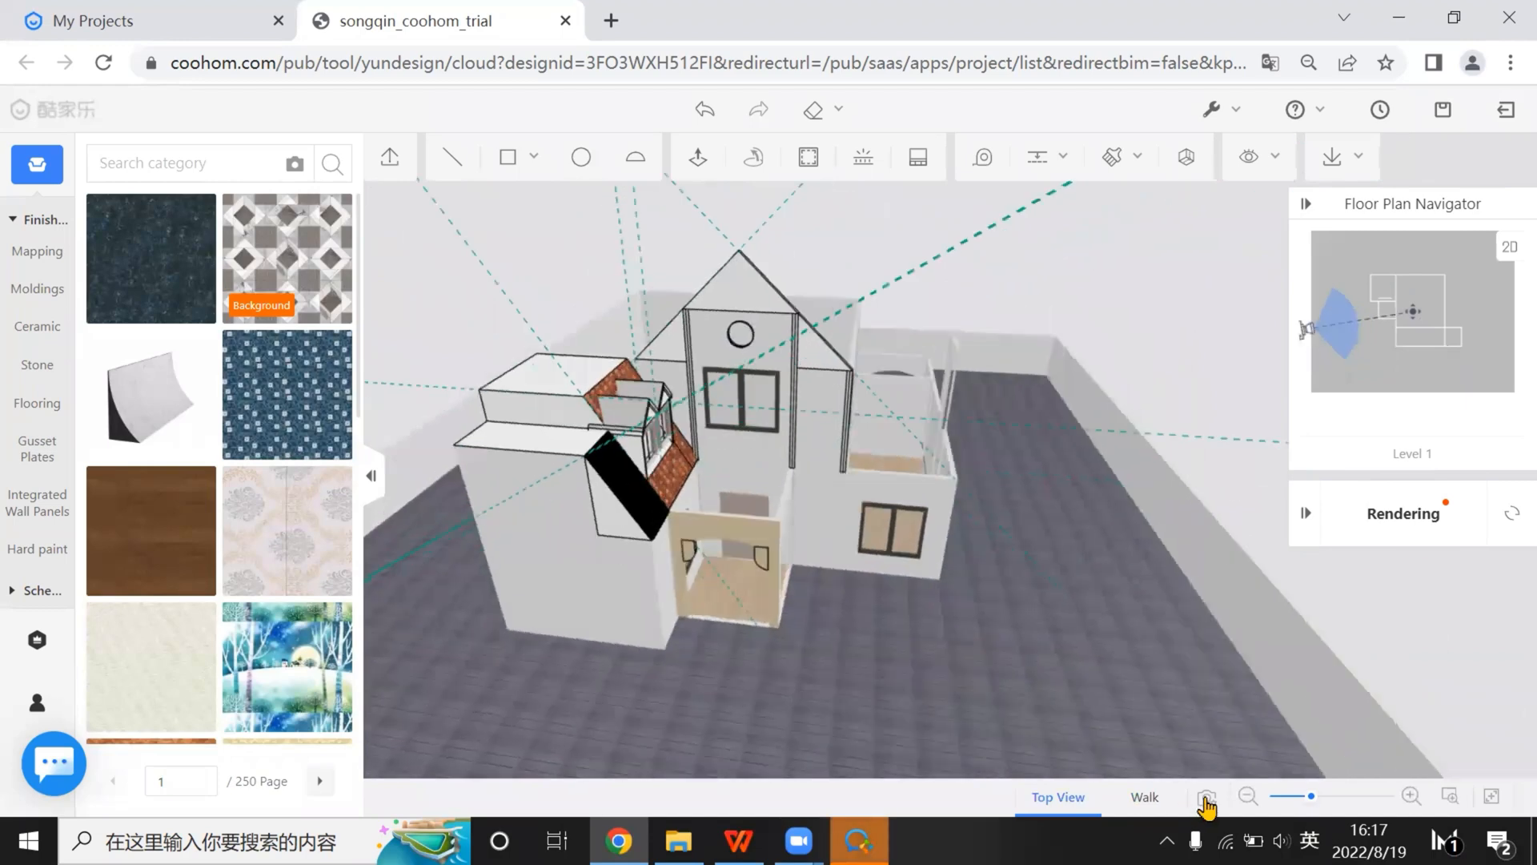
pyautogui.click(1206, 801)
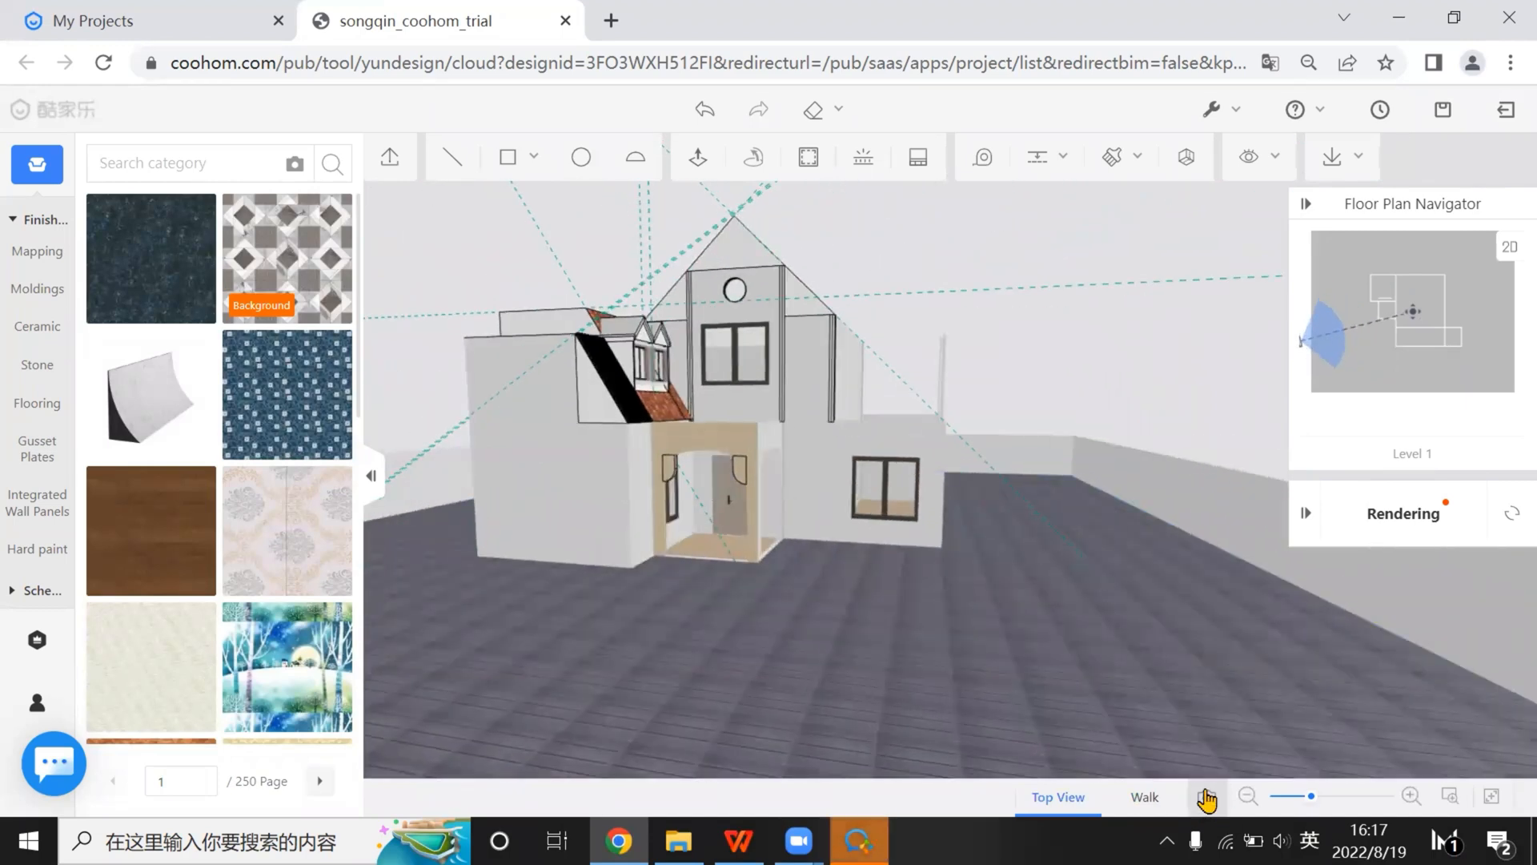
pyautogui.moveTo(1207, 801)
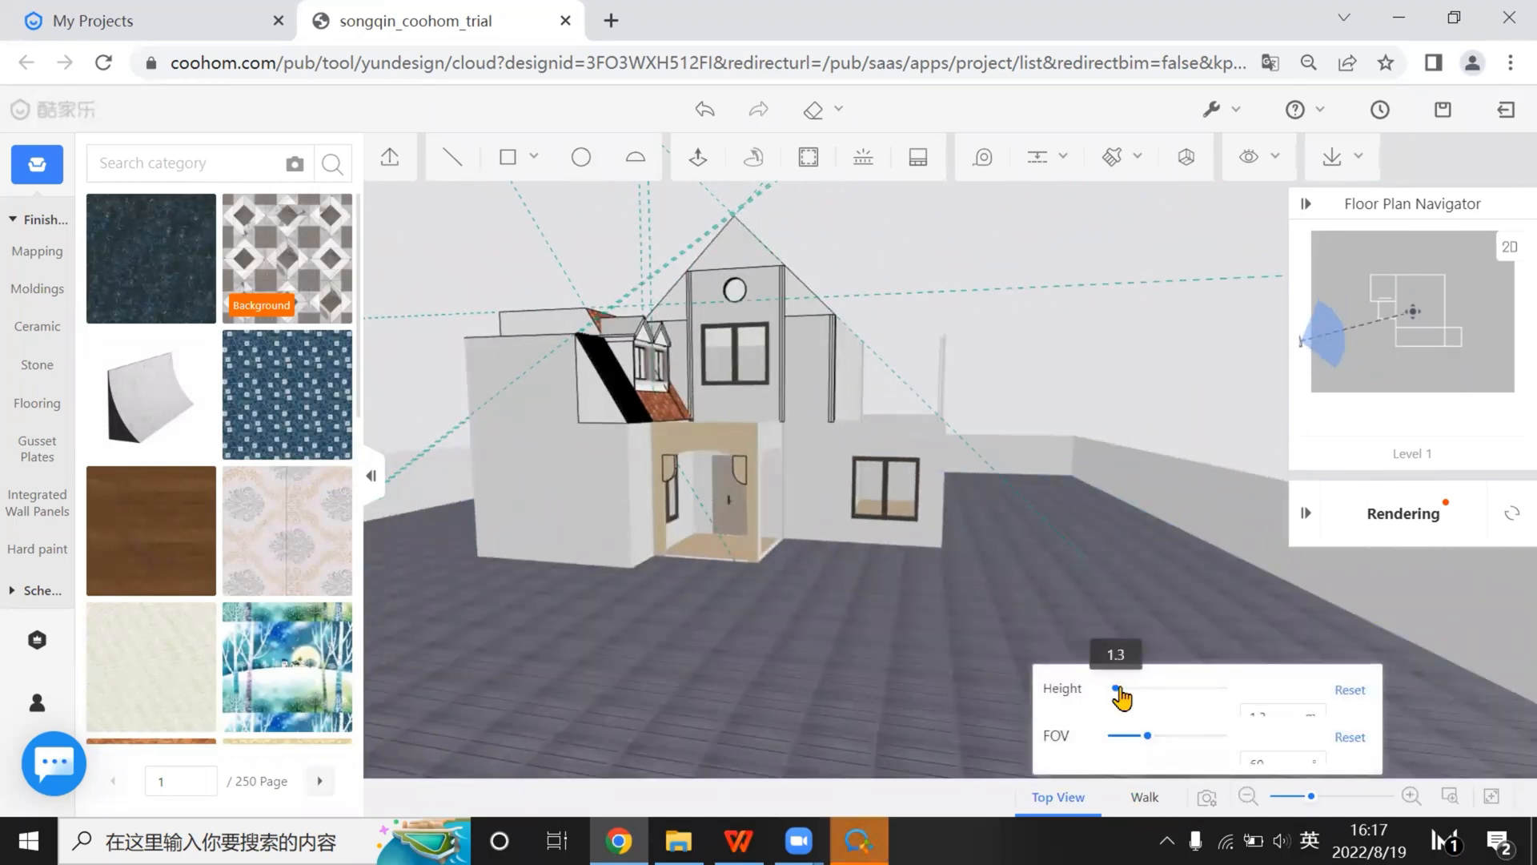
pyautogui.moveTo(1118, 690); pyautogui.dragTo(1147, 735)
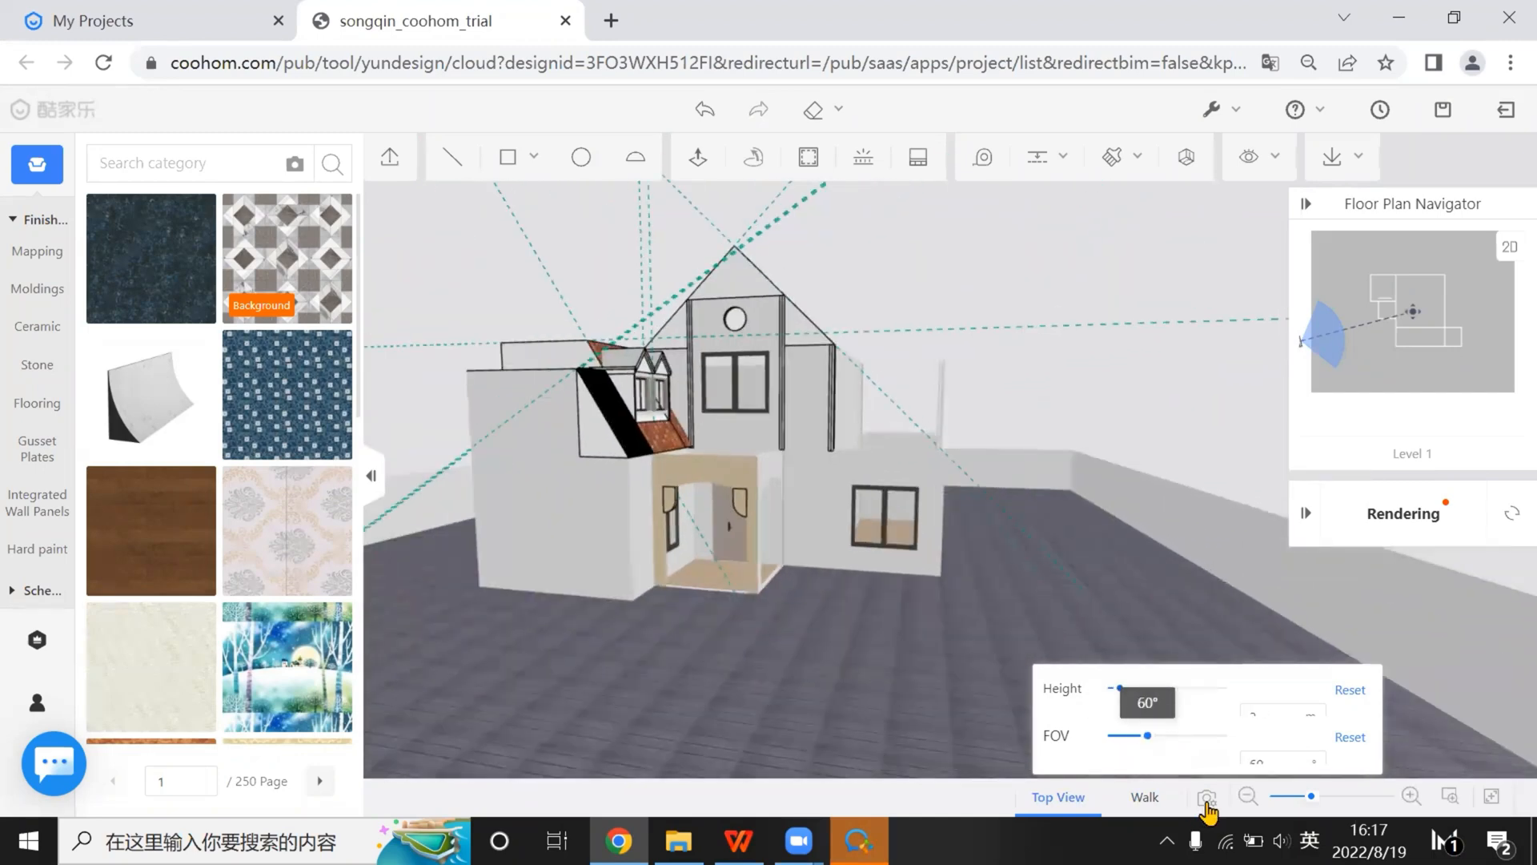
# Fit the whole model in view, and examine the entrance facade and open roof areas from above and the front
pyautogui.click(1491, 799)
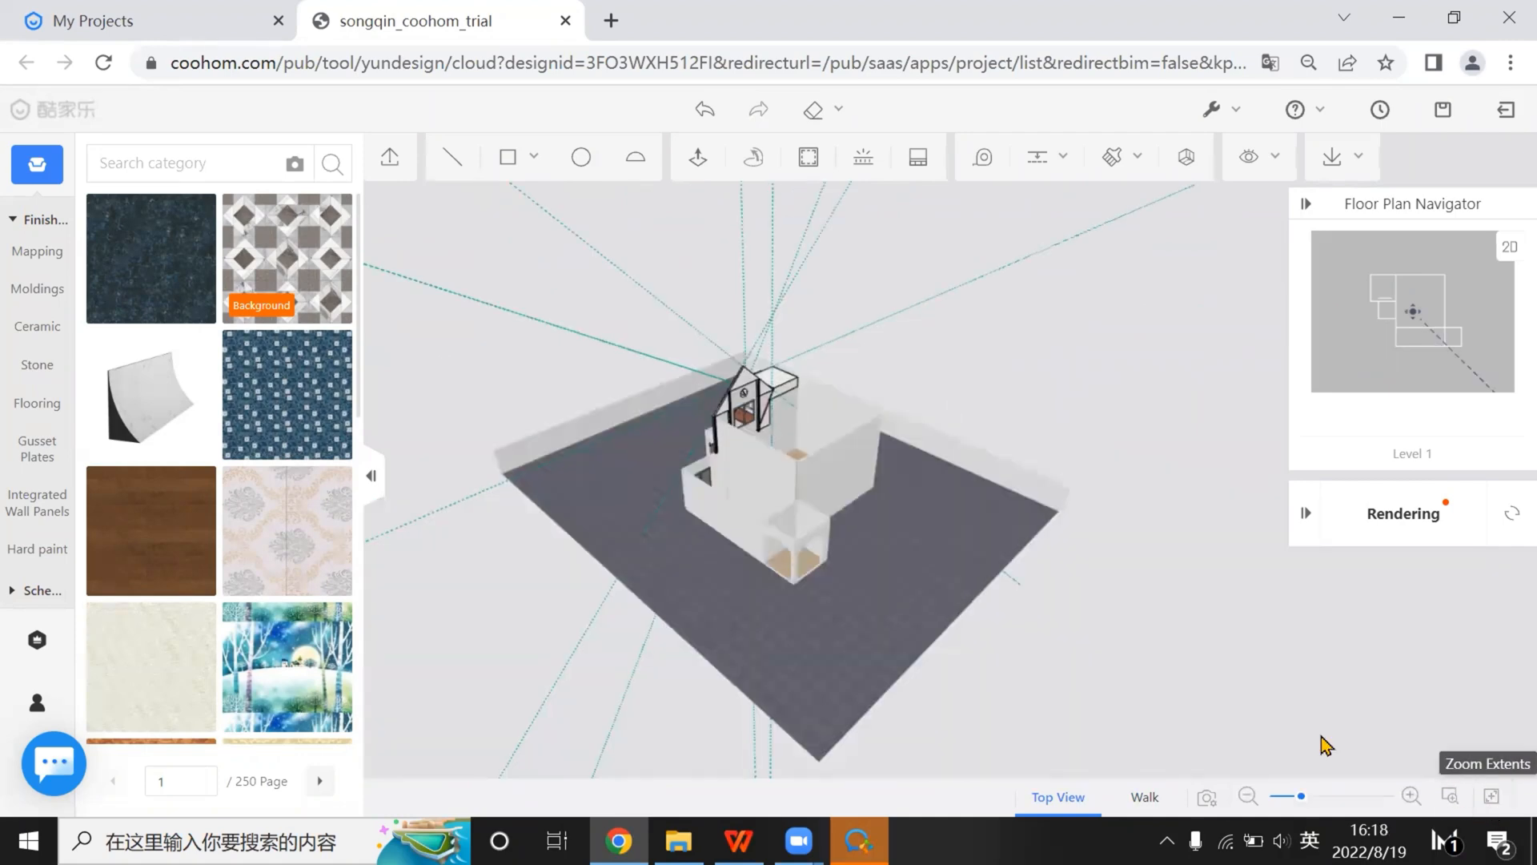
pyautogui.moveTo(1133, 731); pyautogui.dragTo(826, 701)
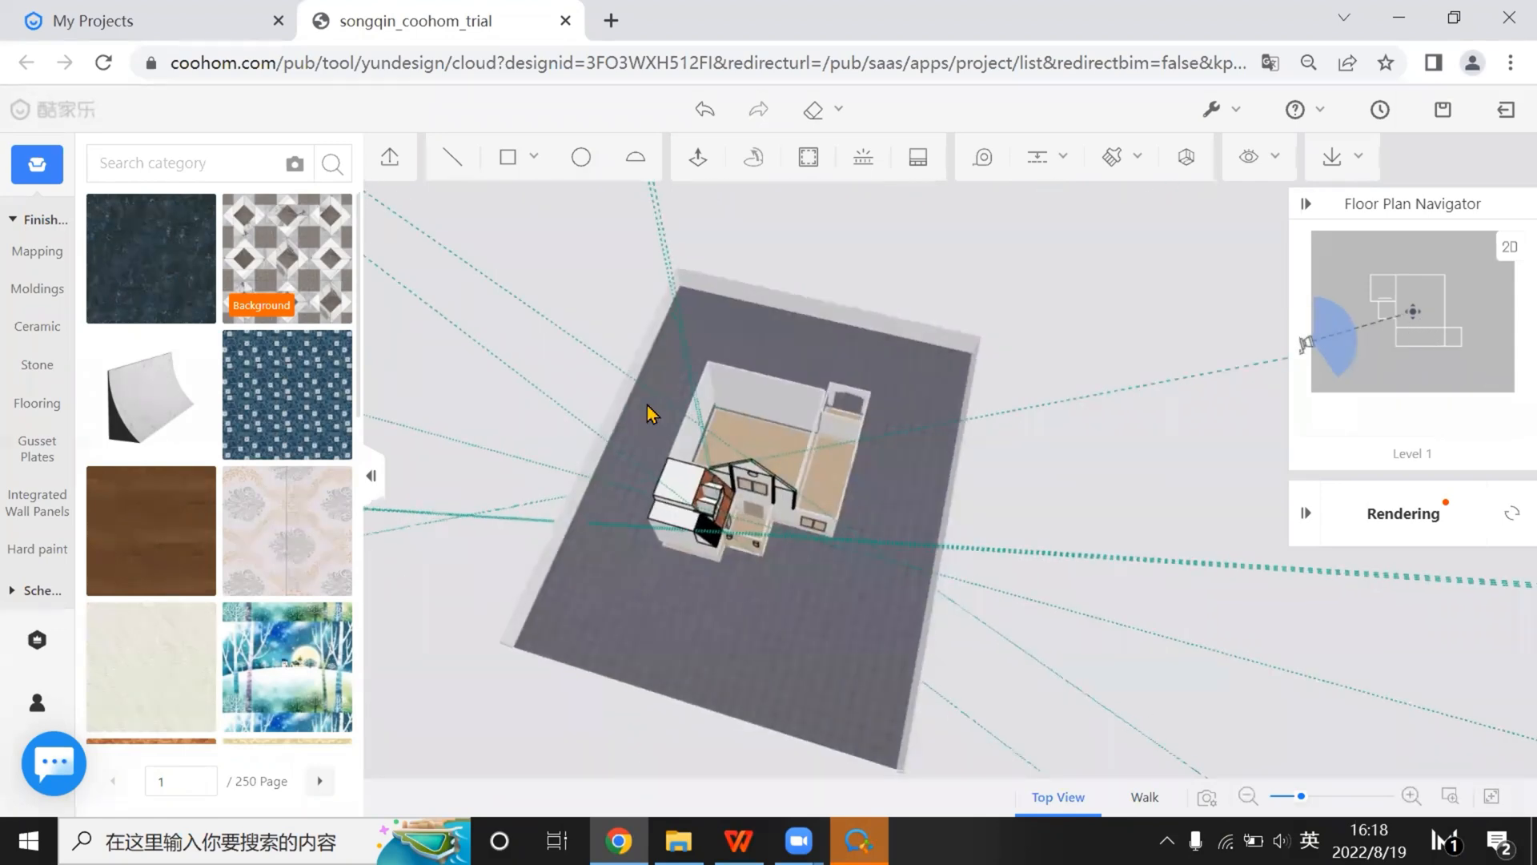
pyautogui.scroll(6, 649, 412)
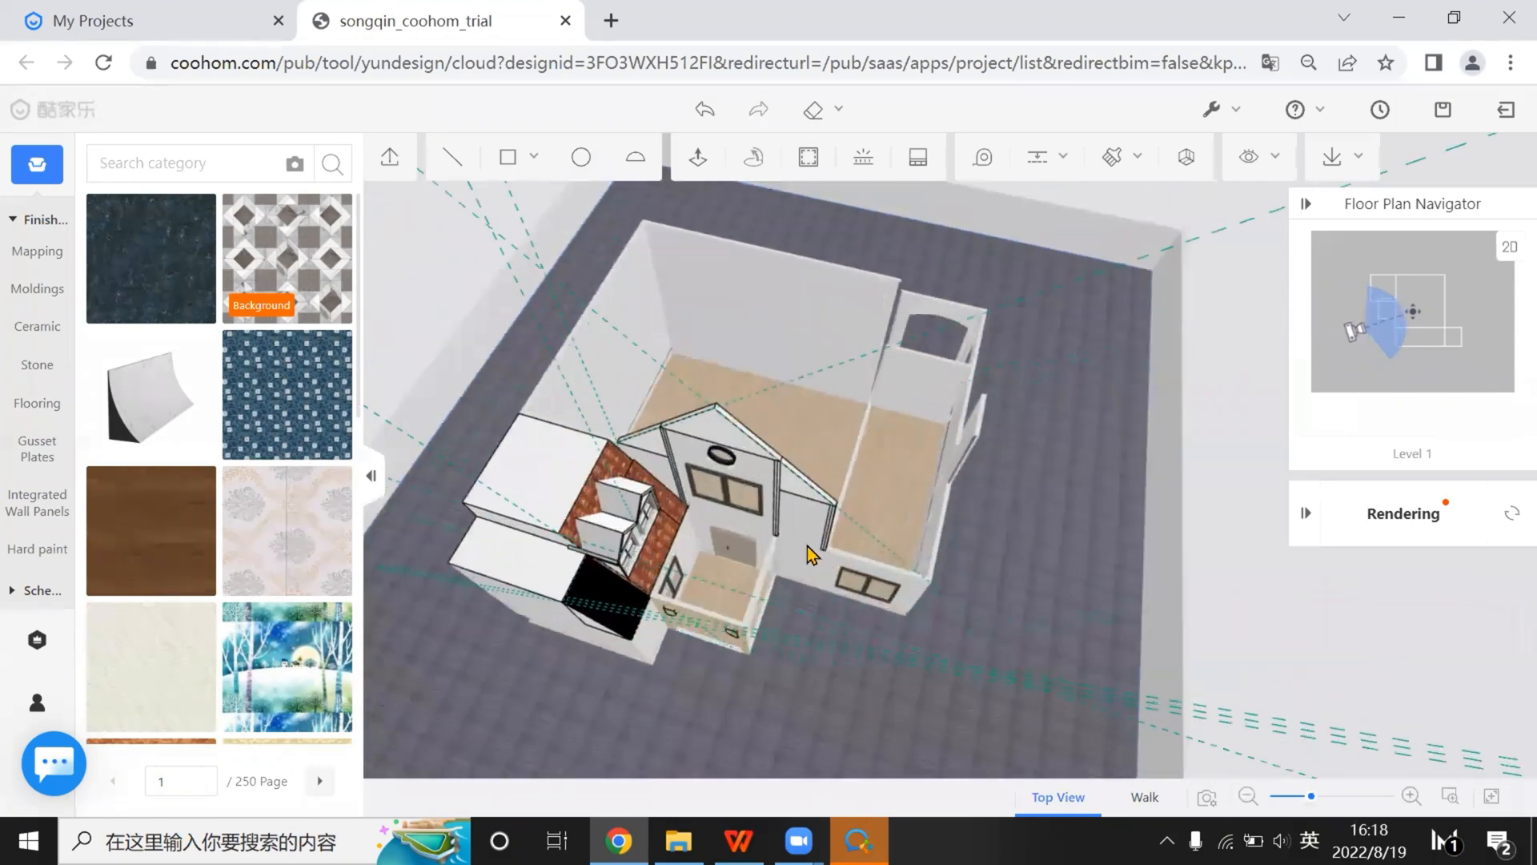
pyautogui.scroll(-1, 812, 555)
pyautogui.scroll(-2, 1029, 590)
pyautogui.moveTo(638, 610); pyautogui.dragTo(865, 625)
pyautogui.scroll(2, 961, 587)
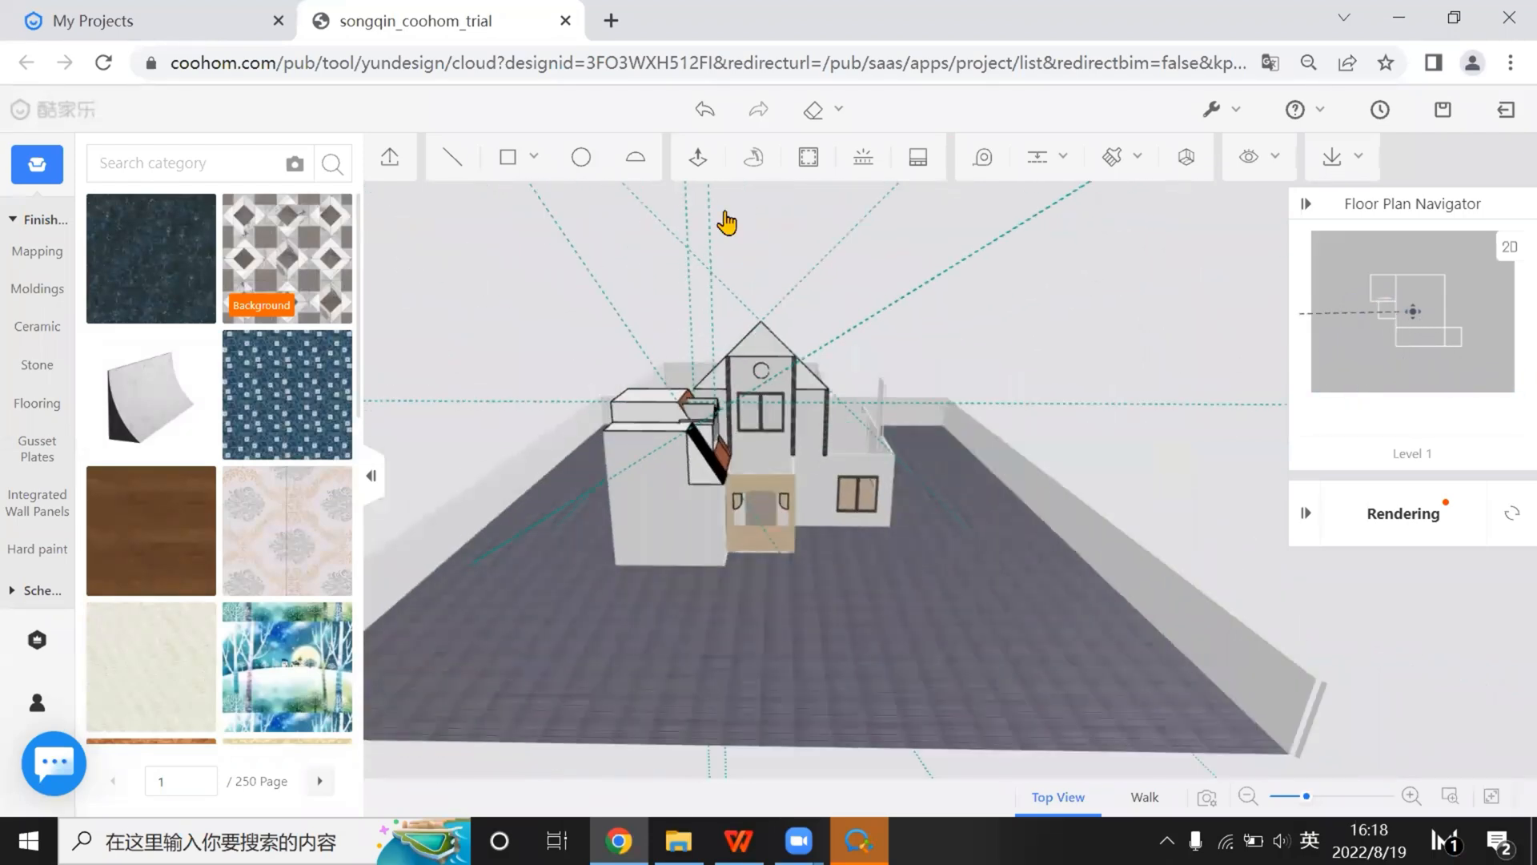
pyautogui.scroll(5, 727, 223)
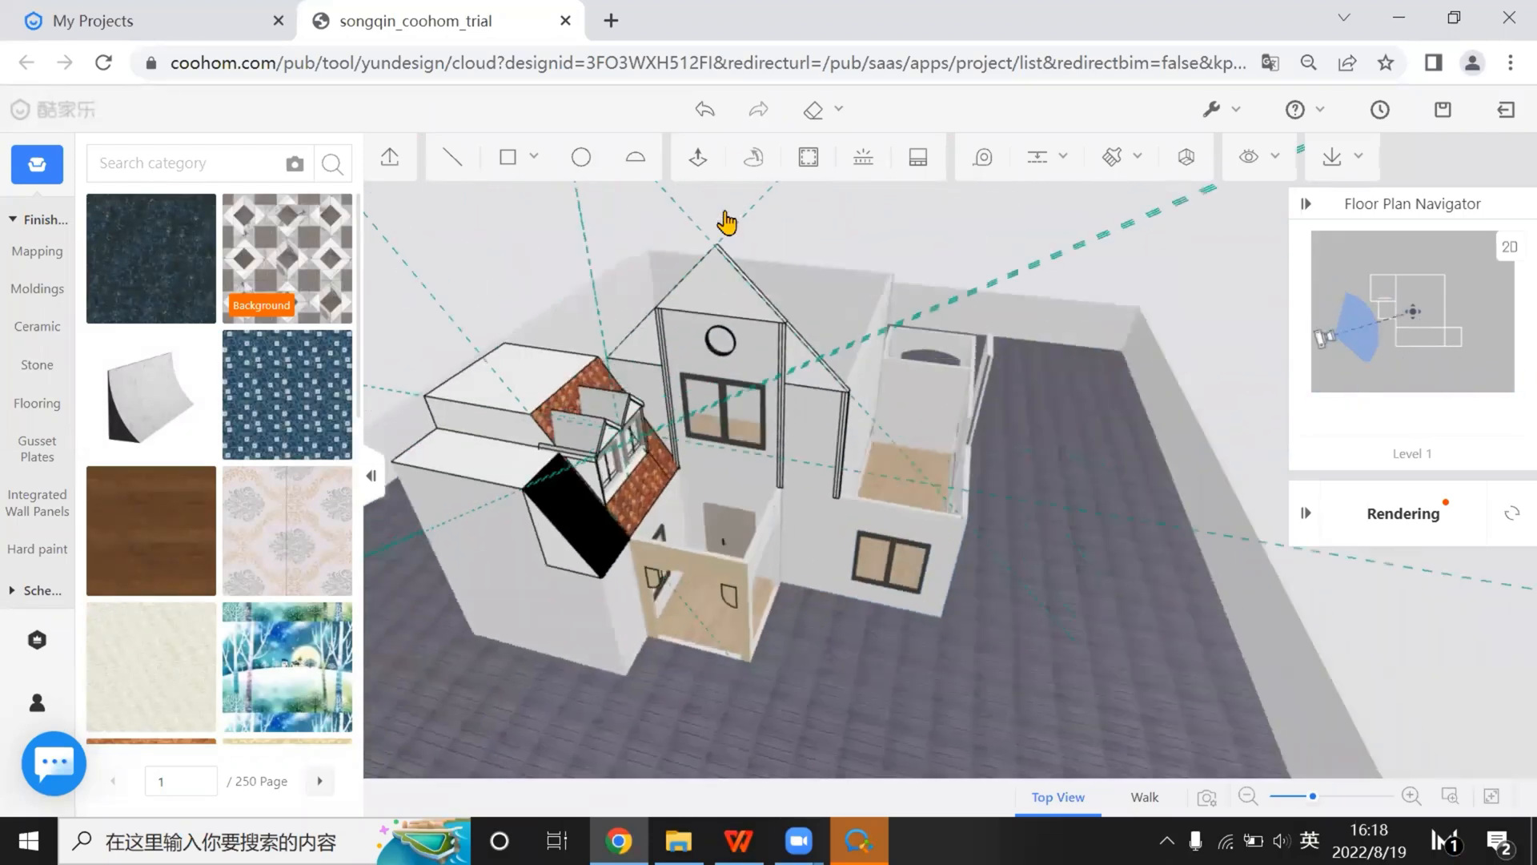
pyautogui.scroll(3, 727, 223)
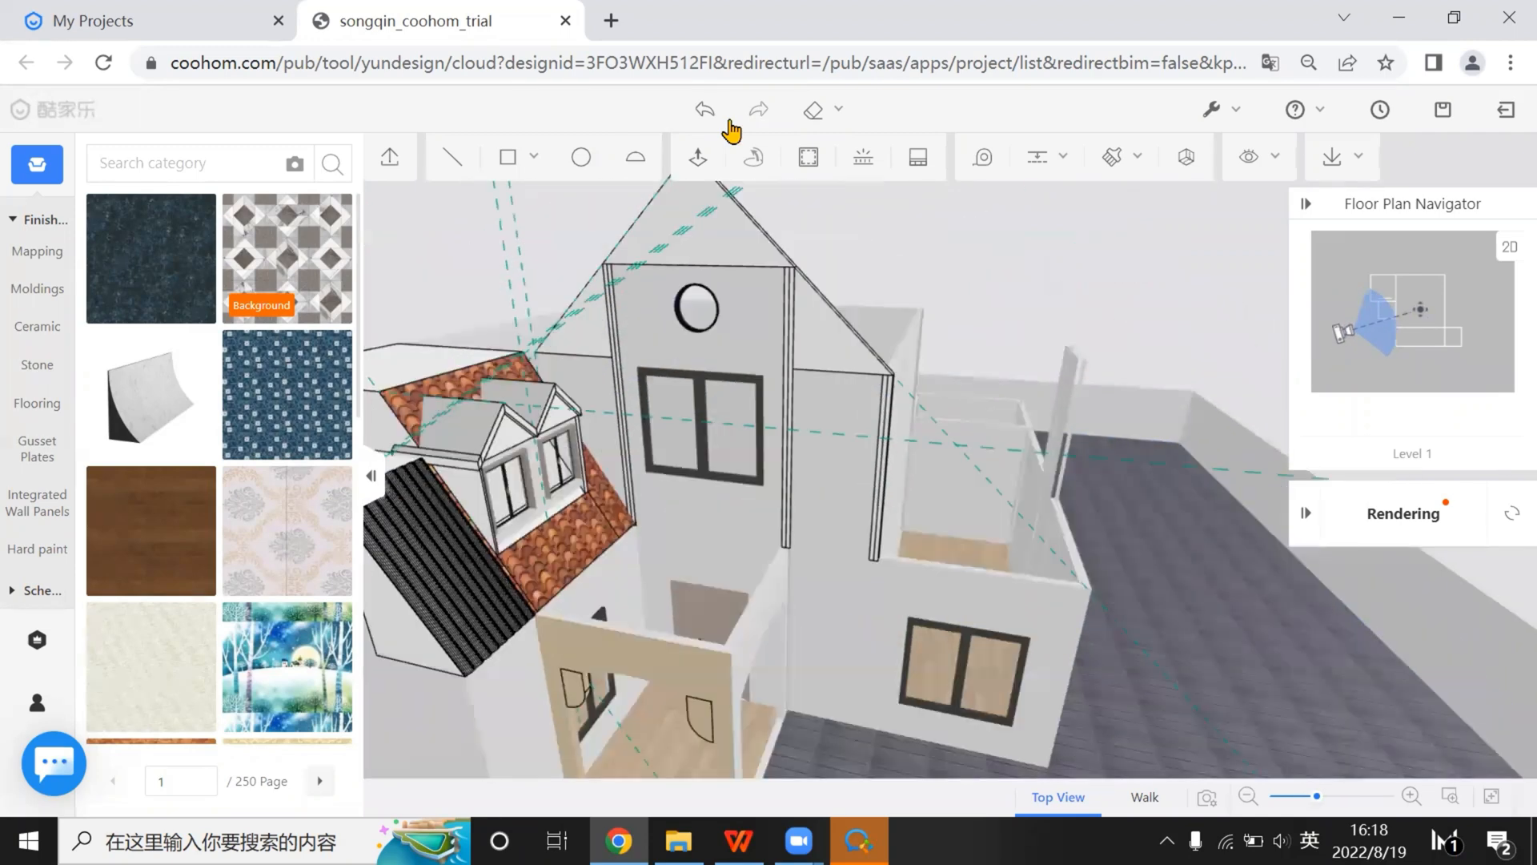
pyautogui.click(730, 123)
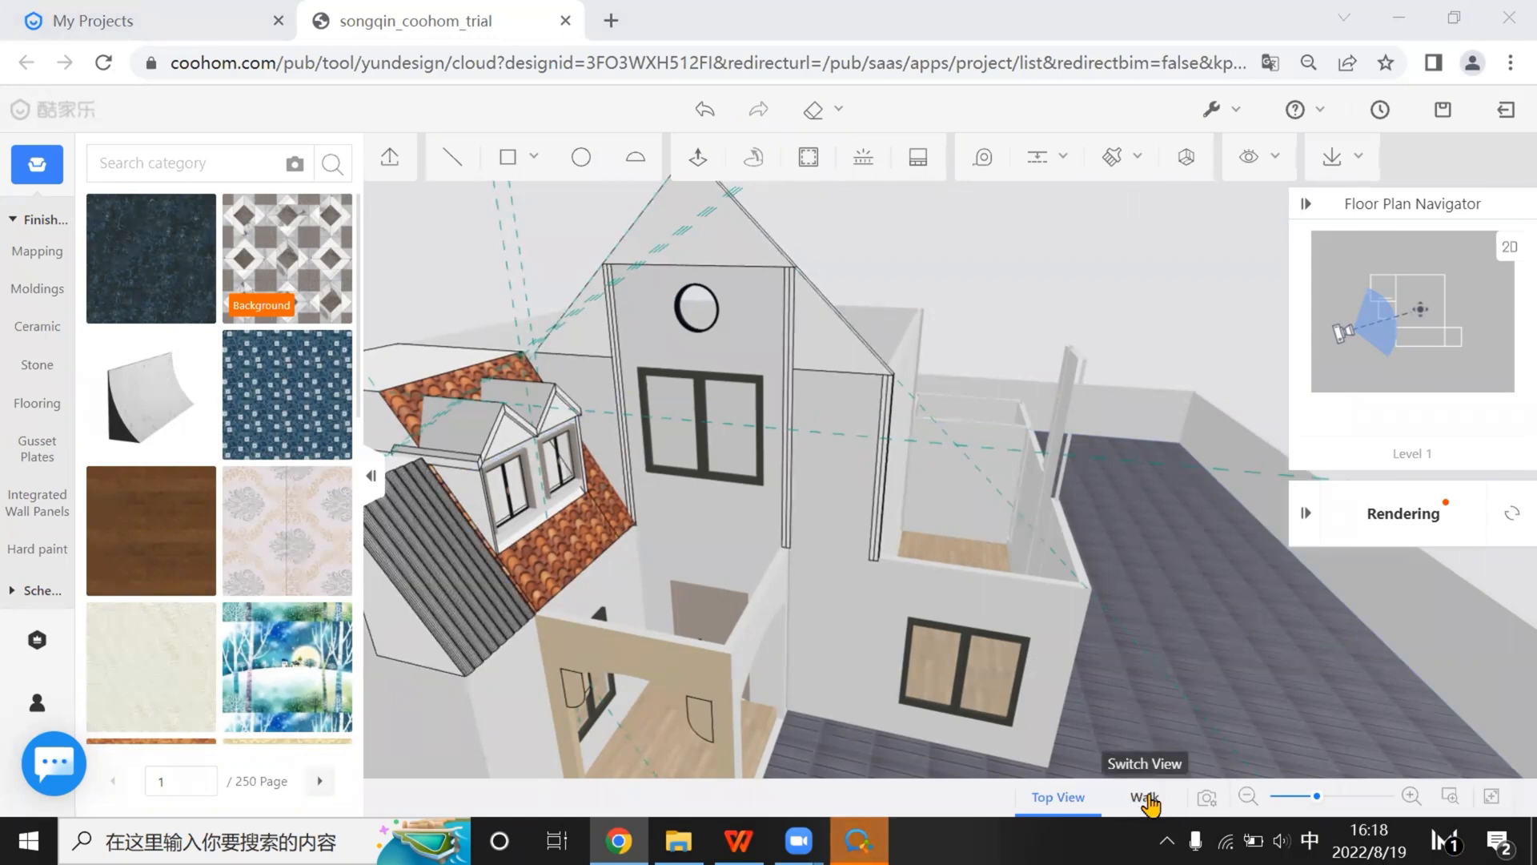
# Examine the entrance facade, arched porch and neighbouring walls from ground level in the walk-through view
pyautogui.click(1145, 798)
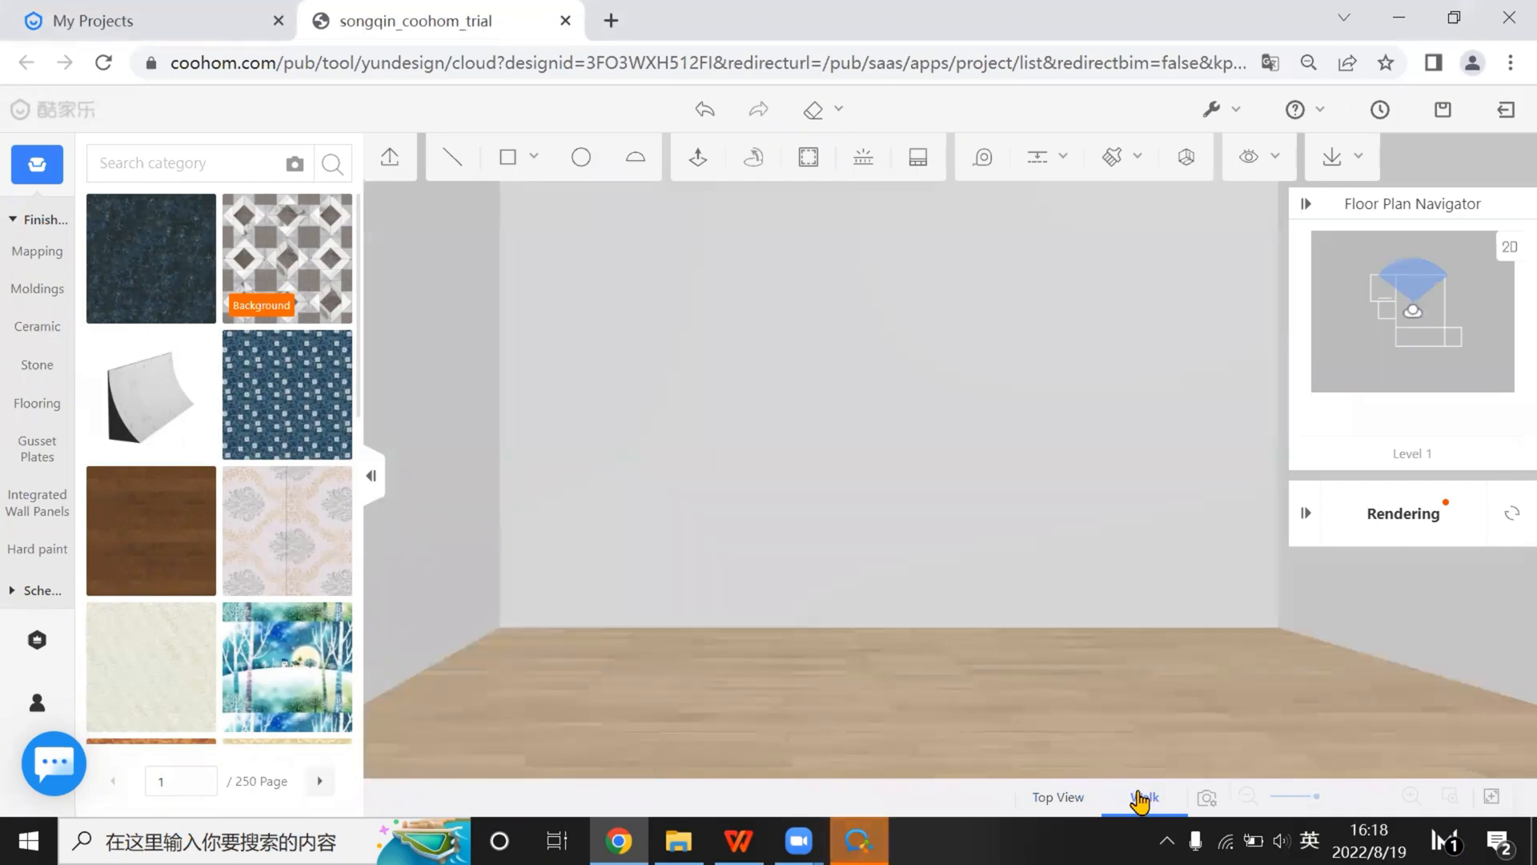
pyautogui.press('a')
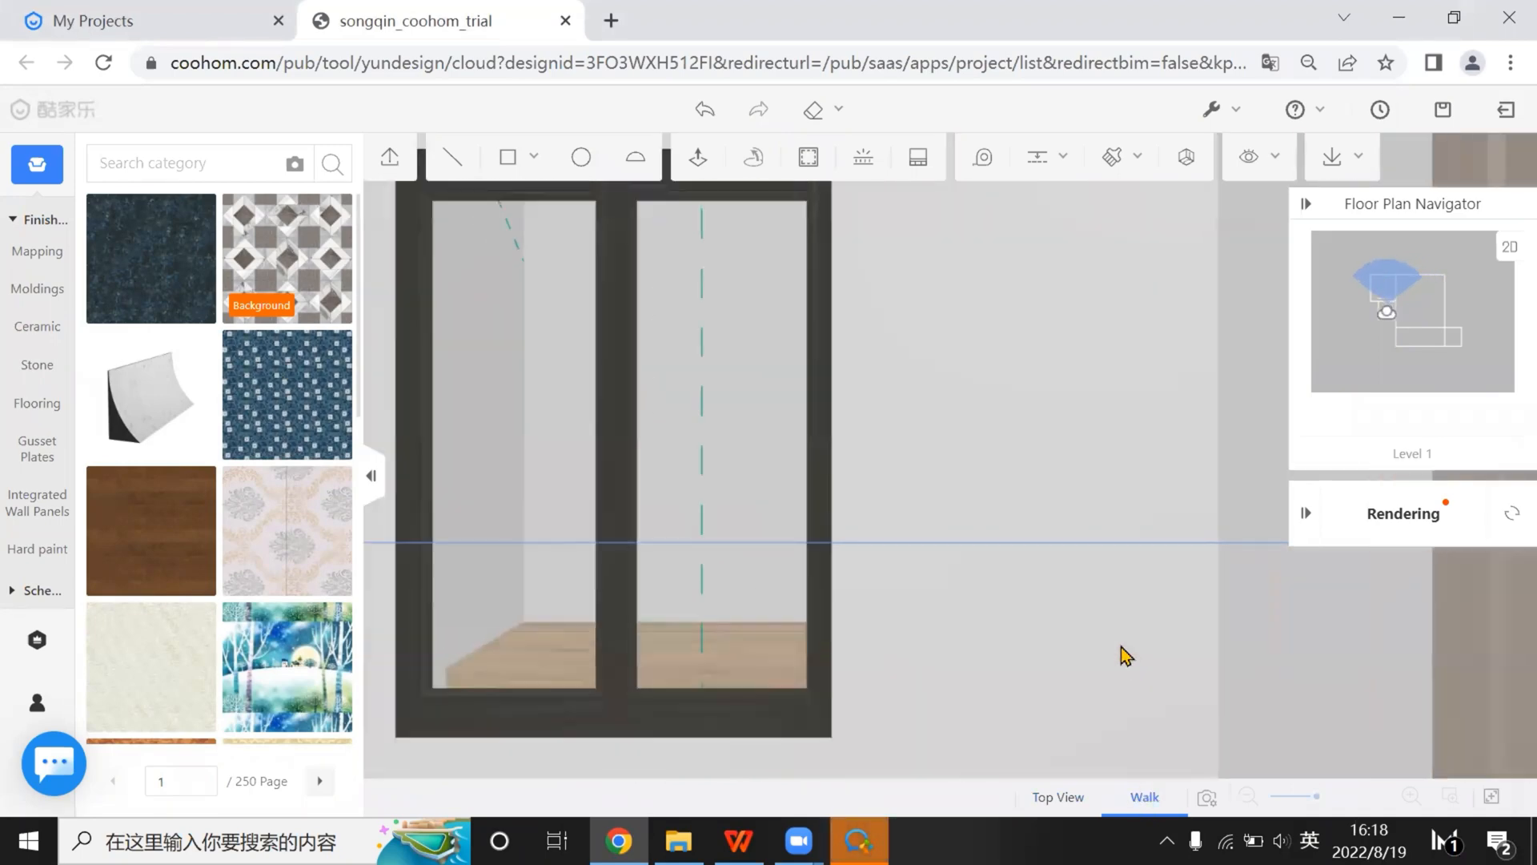
pyautogui.press('s')
pyautogui.press('a')
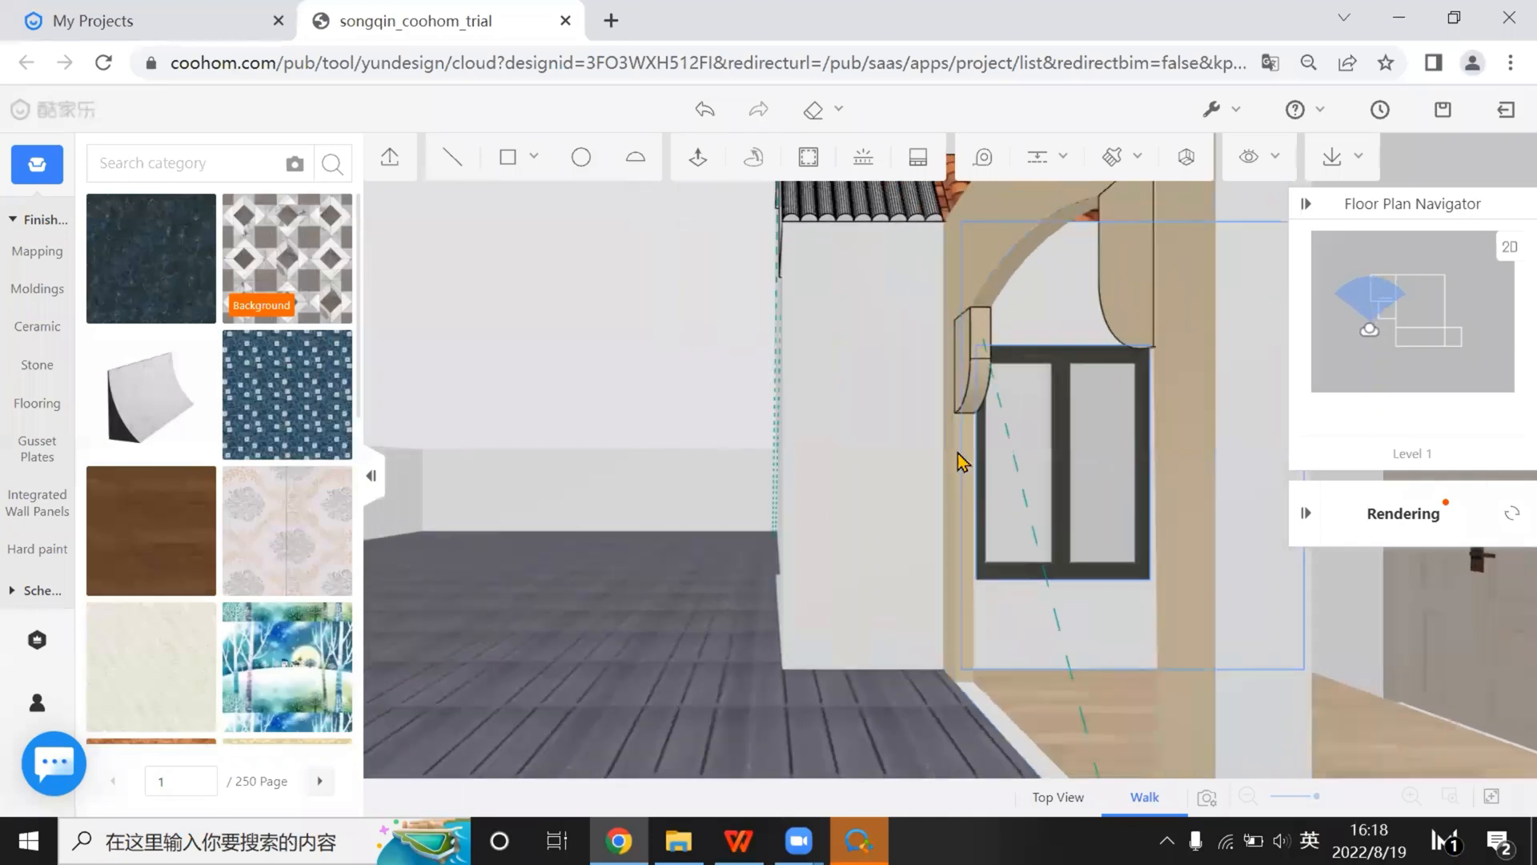
pyautogui.press('s')
pyautogui.press('a')
pyautogui.moveTo(995, 445)
pyautogui.mouseDown()
pyautogui.moveTo(653, 426)
pyautogui.moveTo(611, 539)
pyautogui.moveTo(605, 506)
pyautogui.moveTo(608, 605)
pyautogui.moveTo(652, 584)
pyautogui.moveTo(650, 535)
pyautogui.moveTo(641, 628)
pyautogui.moveTo(1033, 383)
pyautogui.moveTo(934, 449)
pyautogui.moveTo(1020, 428)
pyautogui.mouseUp()
pyautogui.moveTo(928, 438); pyautogui.dragTo(859, 400)
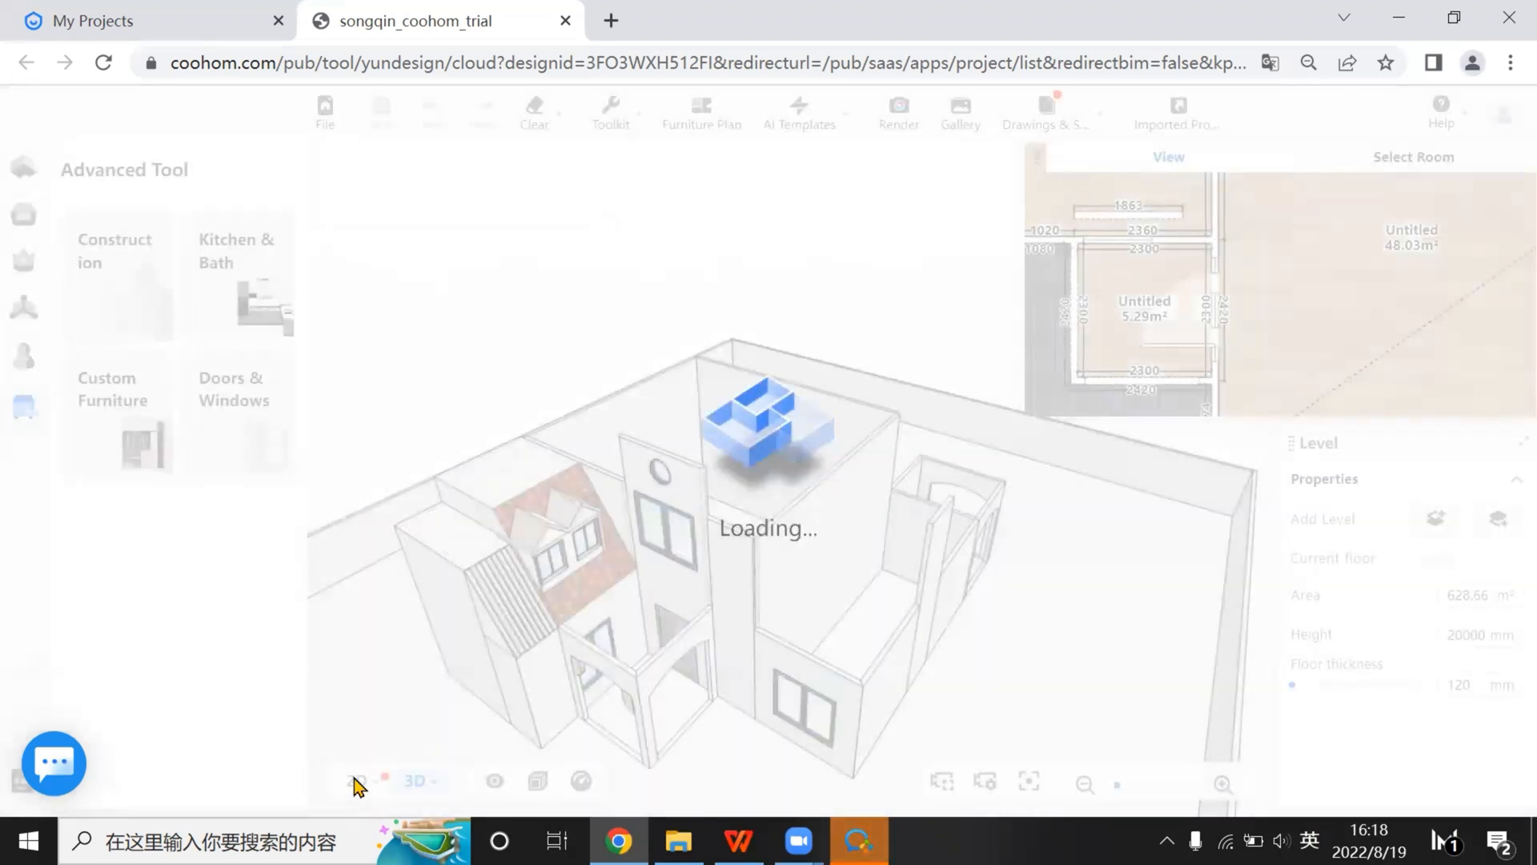
# Return to the 2D floor plan and set the room type of the 11.82 m² and 48.03 m² rooms to Terrace
pyautogui.click(355, 780)
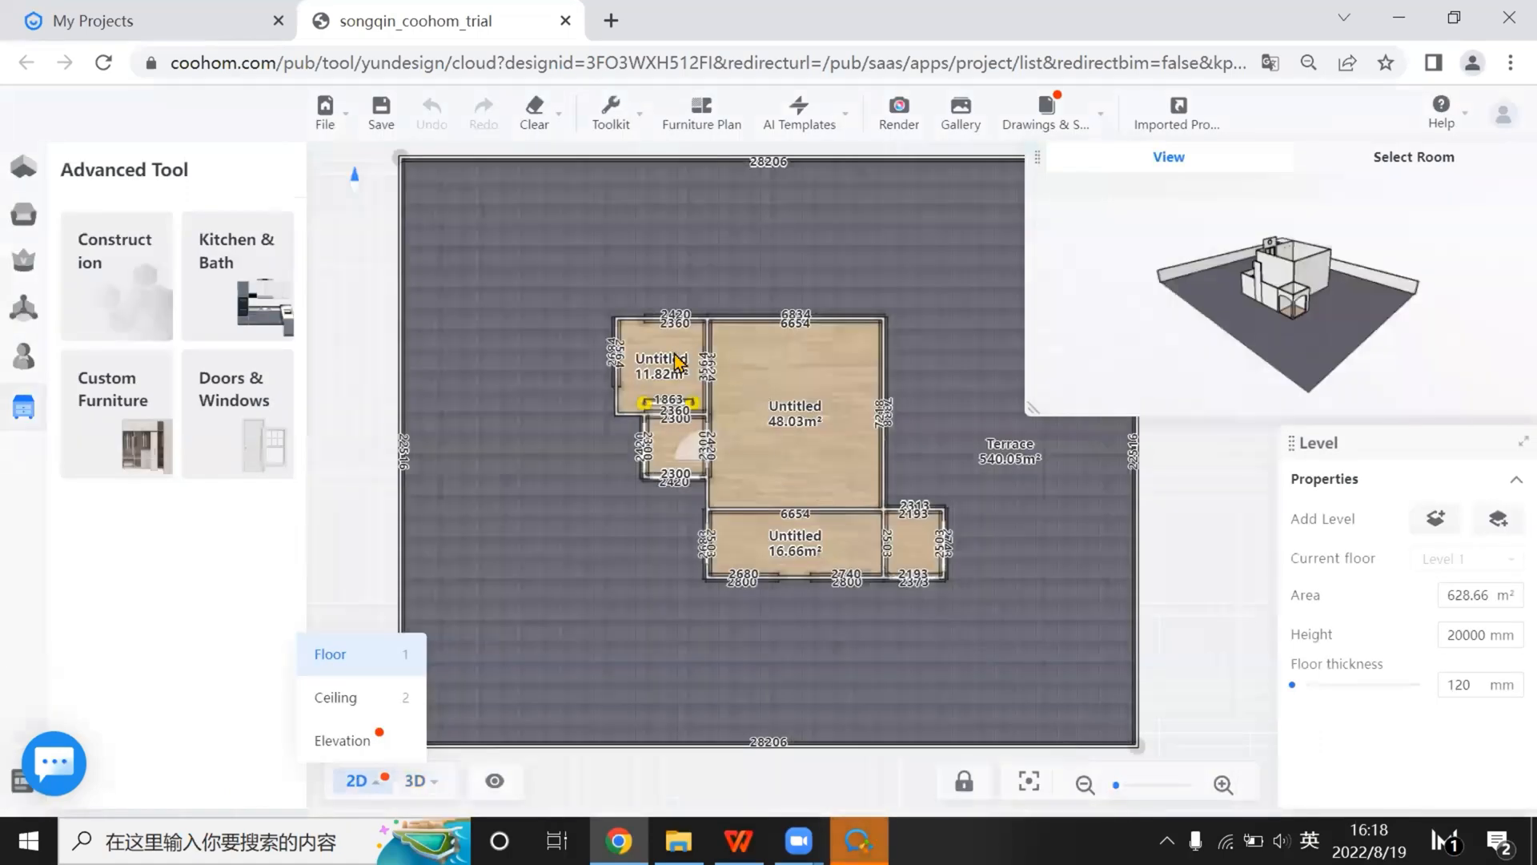
pyautogui.click(677, 360)
pyautogui.click(1425, 496)
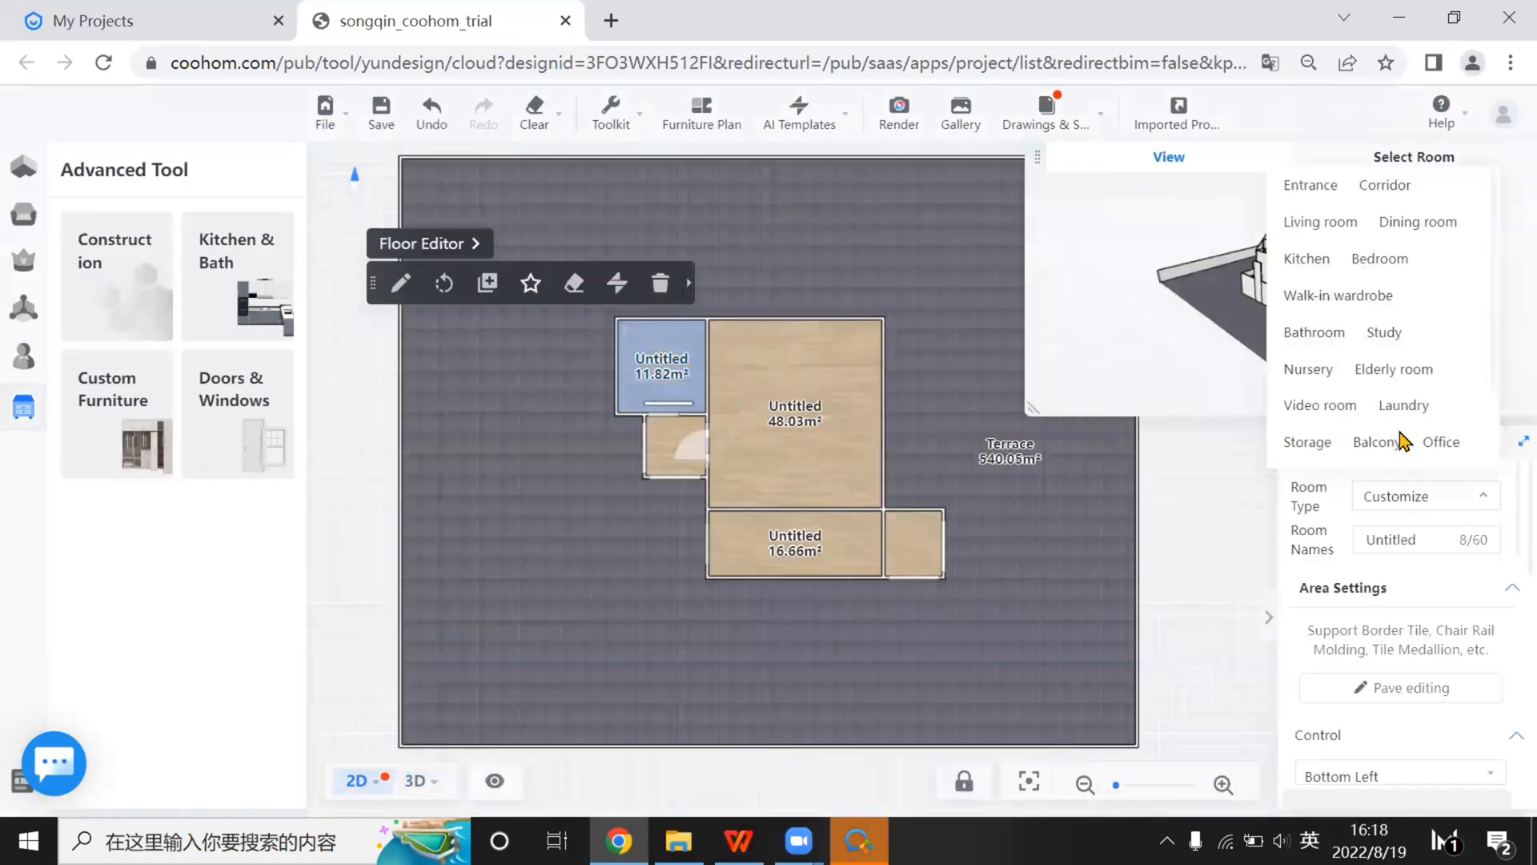
pyautogui.scroll(-2, 1361, 403)
pyautogui.click(1306, 369)
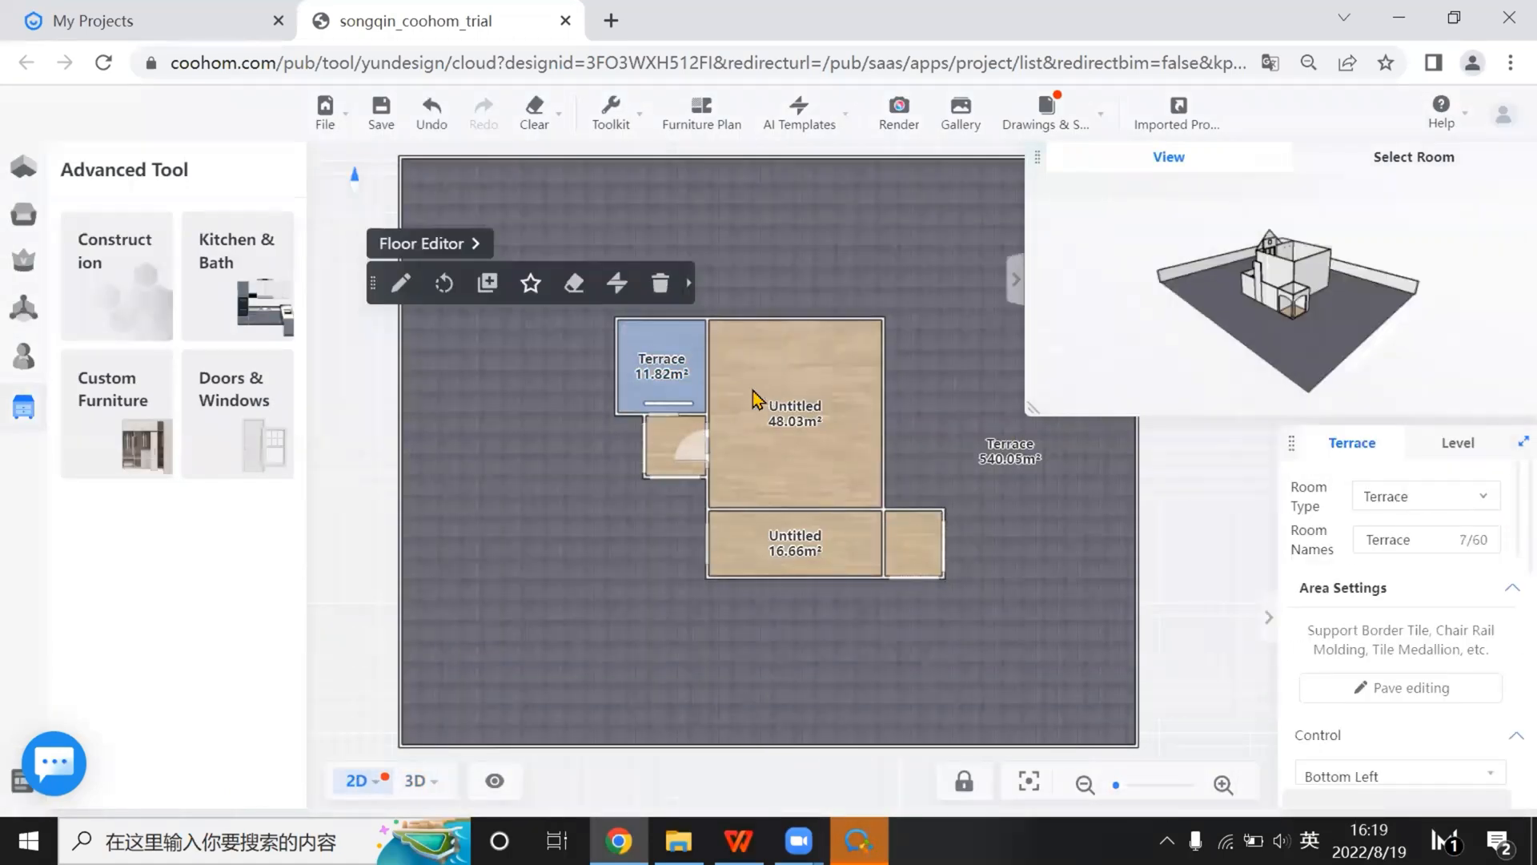
pyautogui.click(789, 412)
pyautogui.click(1425, 496)
pyautogui.scroll(-1, 1390, 409)
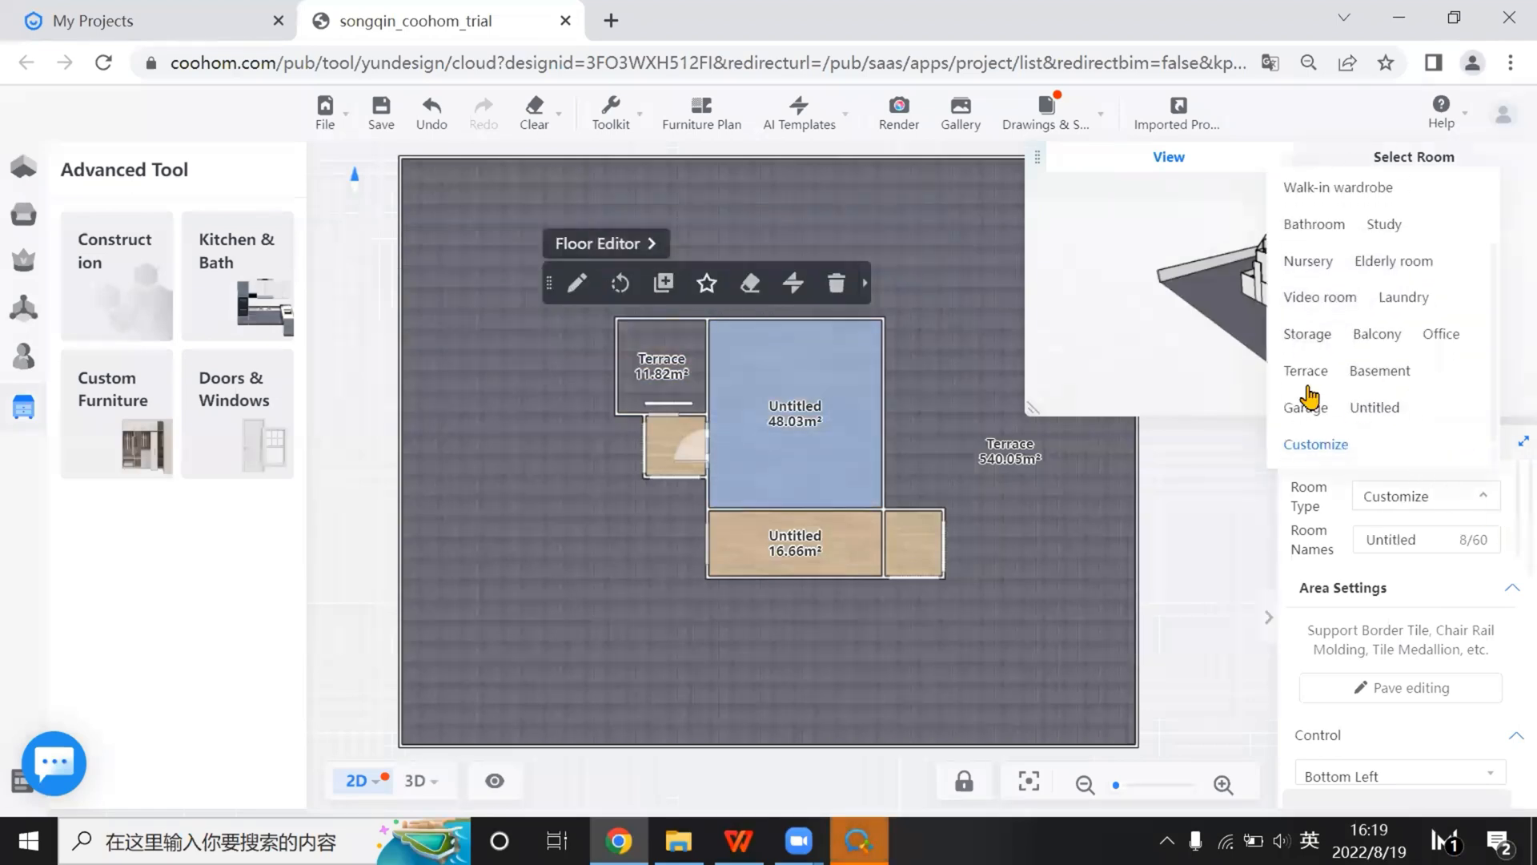
pyautogui.click(1306, 404)
# Set the room type of the entrance porch, the 16.66 m² room and the small room beside it to Terrace
pyautogui.click(662, 439)
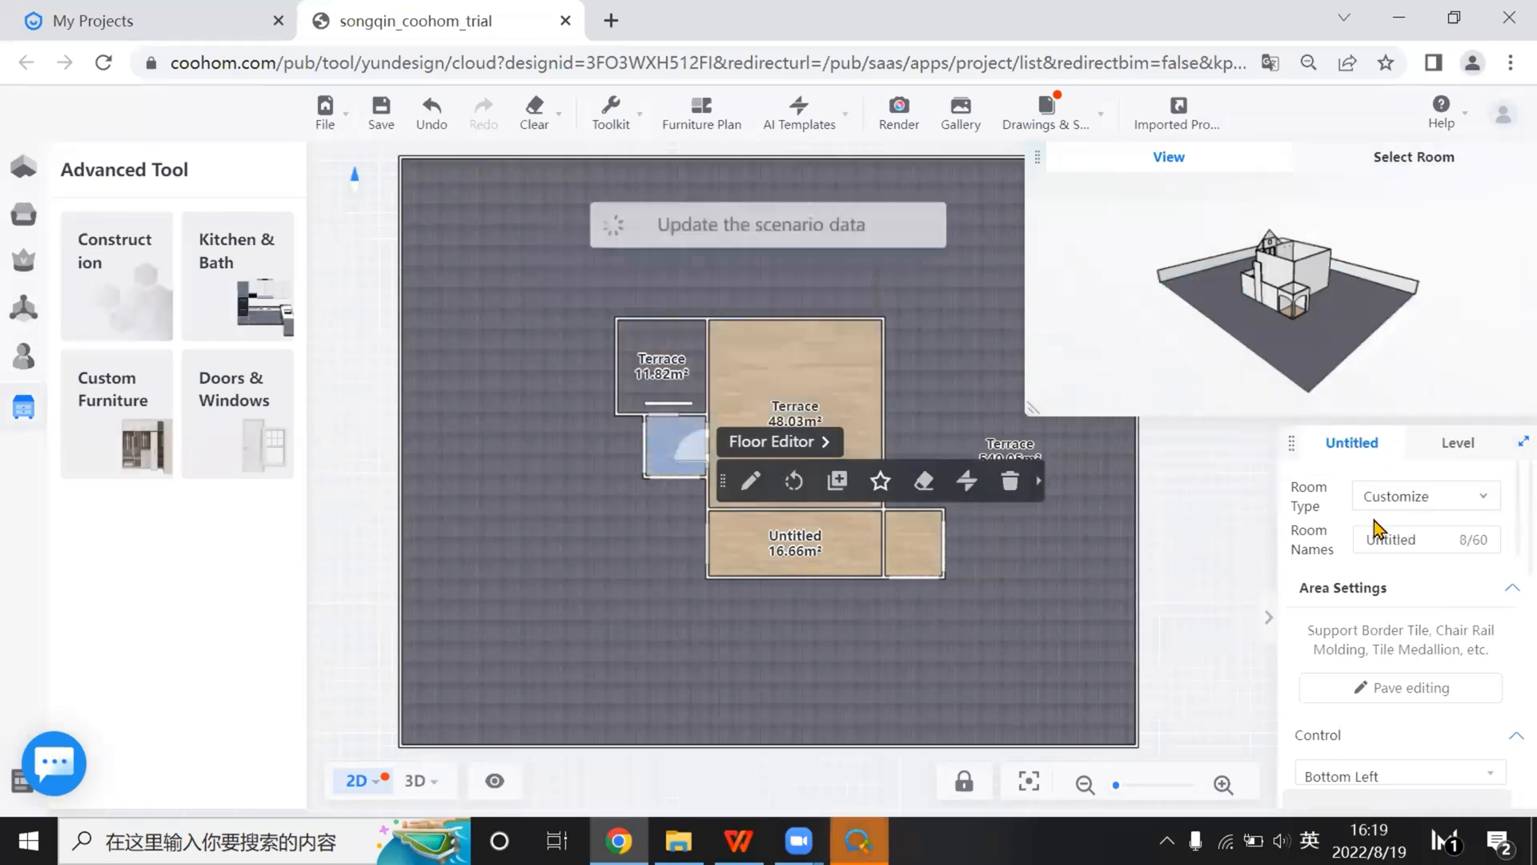
pyautogui.click(1425, 496)
pyautogui.click(1306, 404)
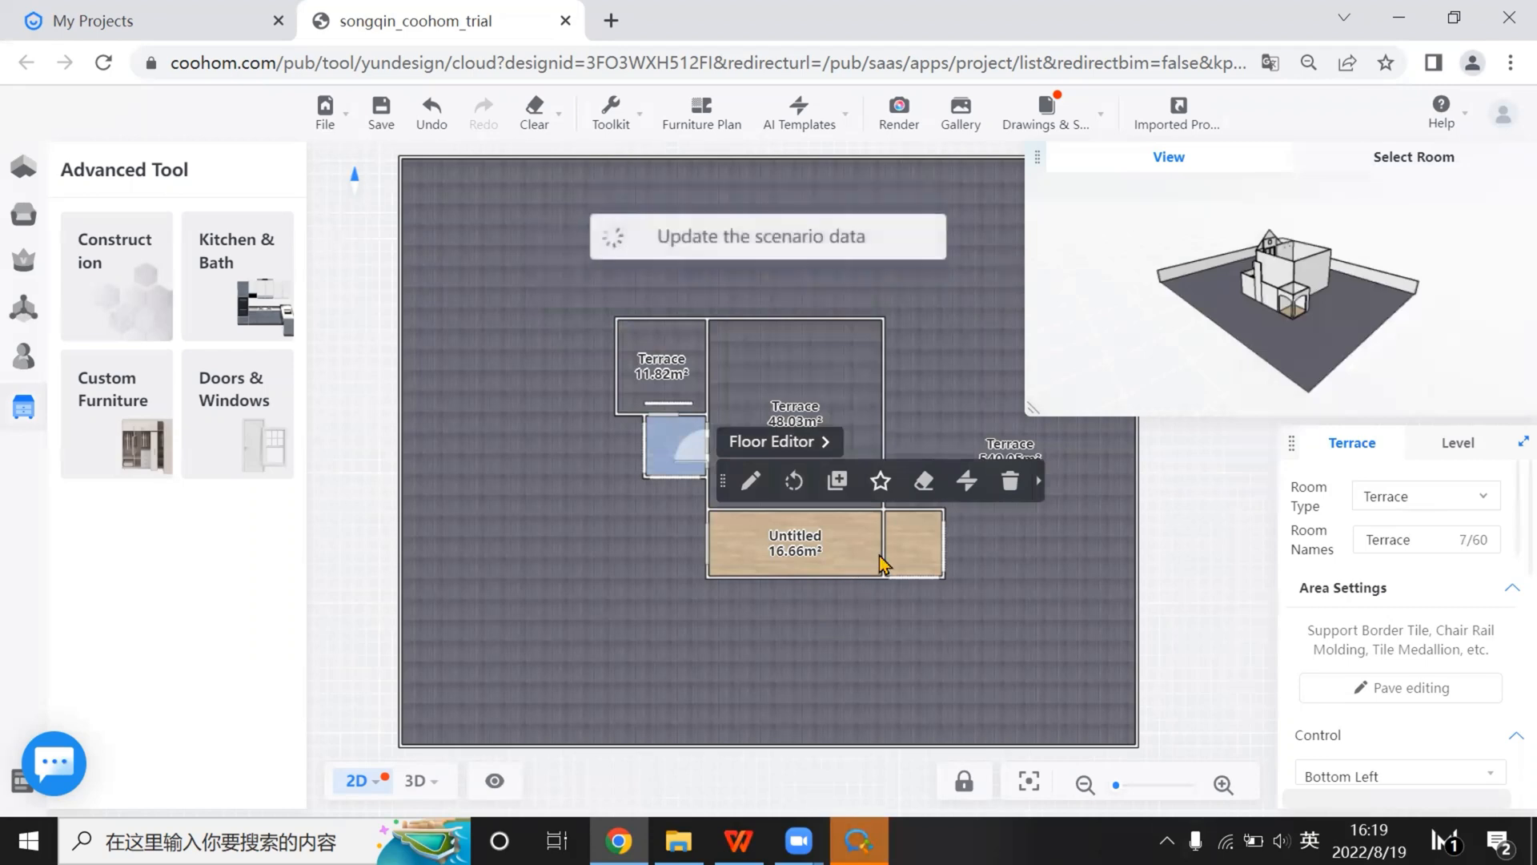
pyautogui.click(855, 558)
pyautogui.click(1427, 503)
pyautogui.click(1306, 407)
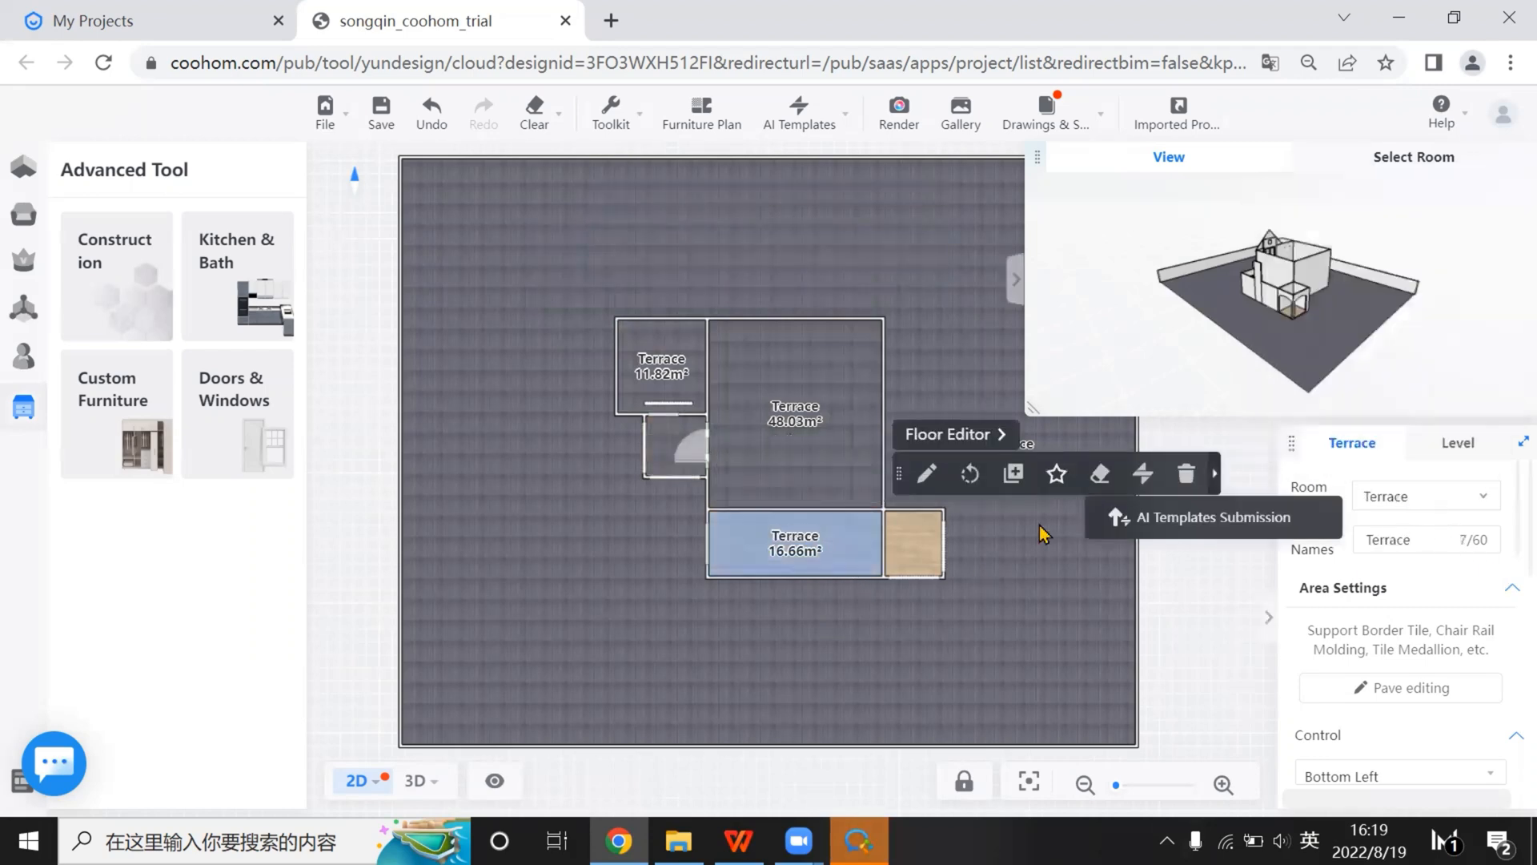
pyautogui.click(918, 534)
pyautogui.click(1413, 497)
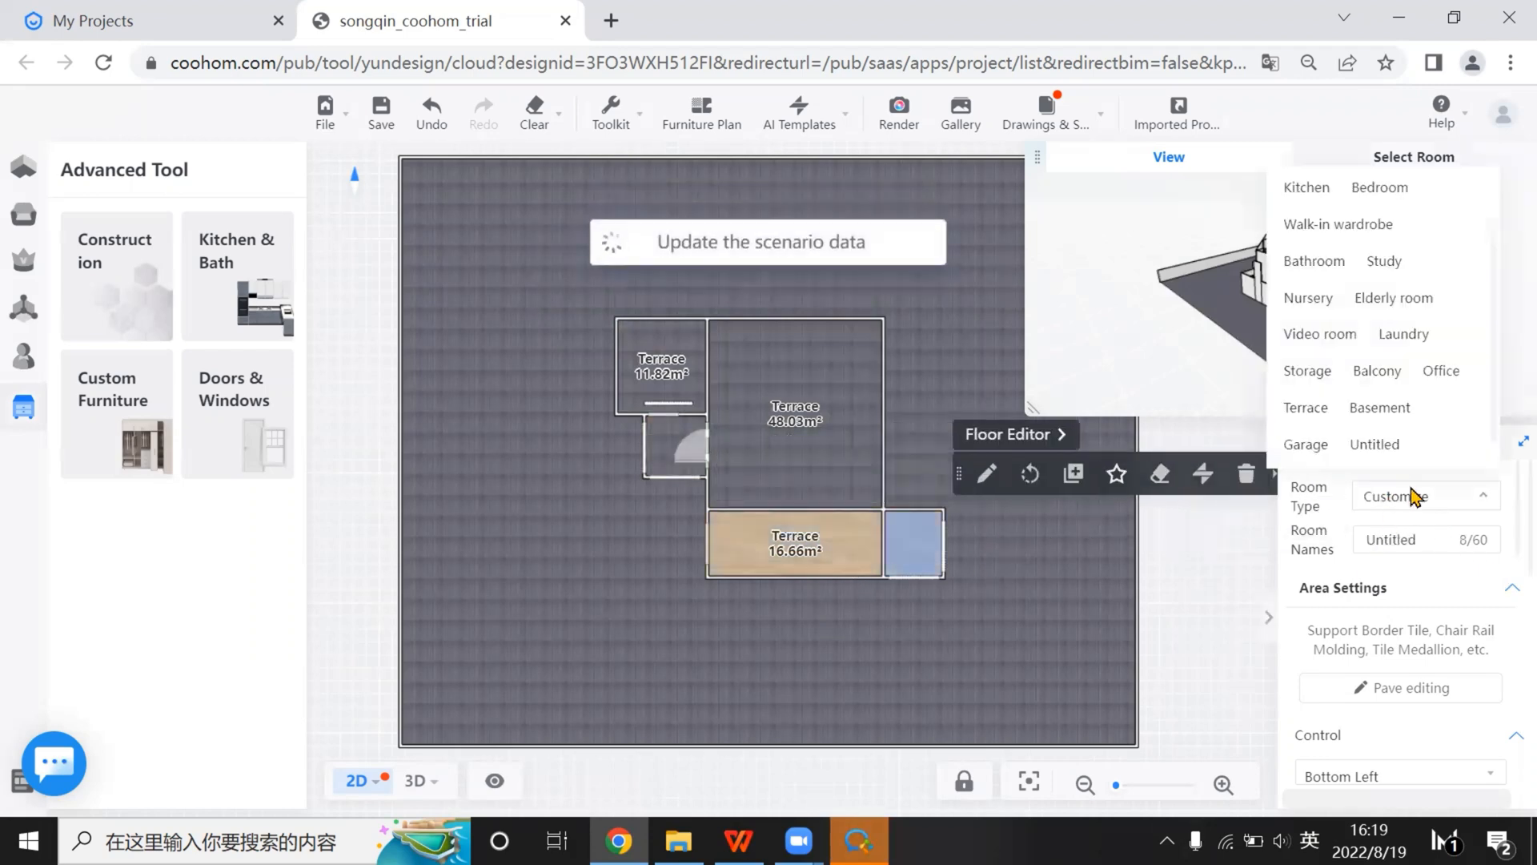
pyautogui.click(1306, 407)
# Rename the 48.03 m² room as Main house and the 16.66 m² room as Balcony
pyautogui.scroll(5, 797, 448)
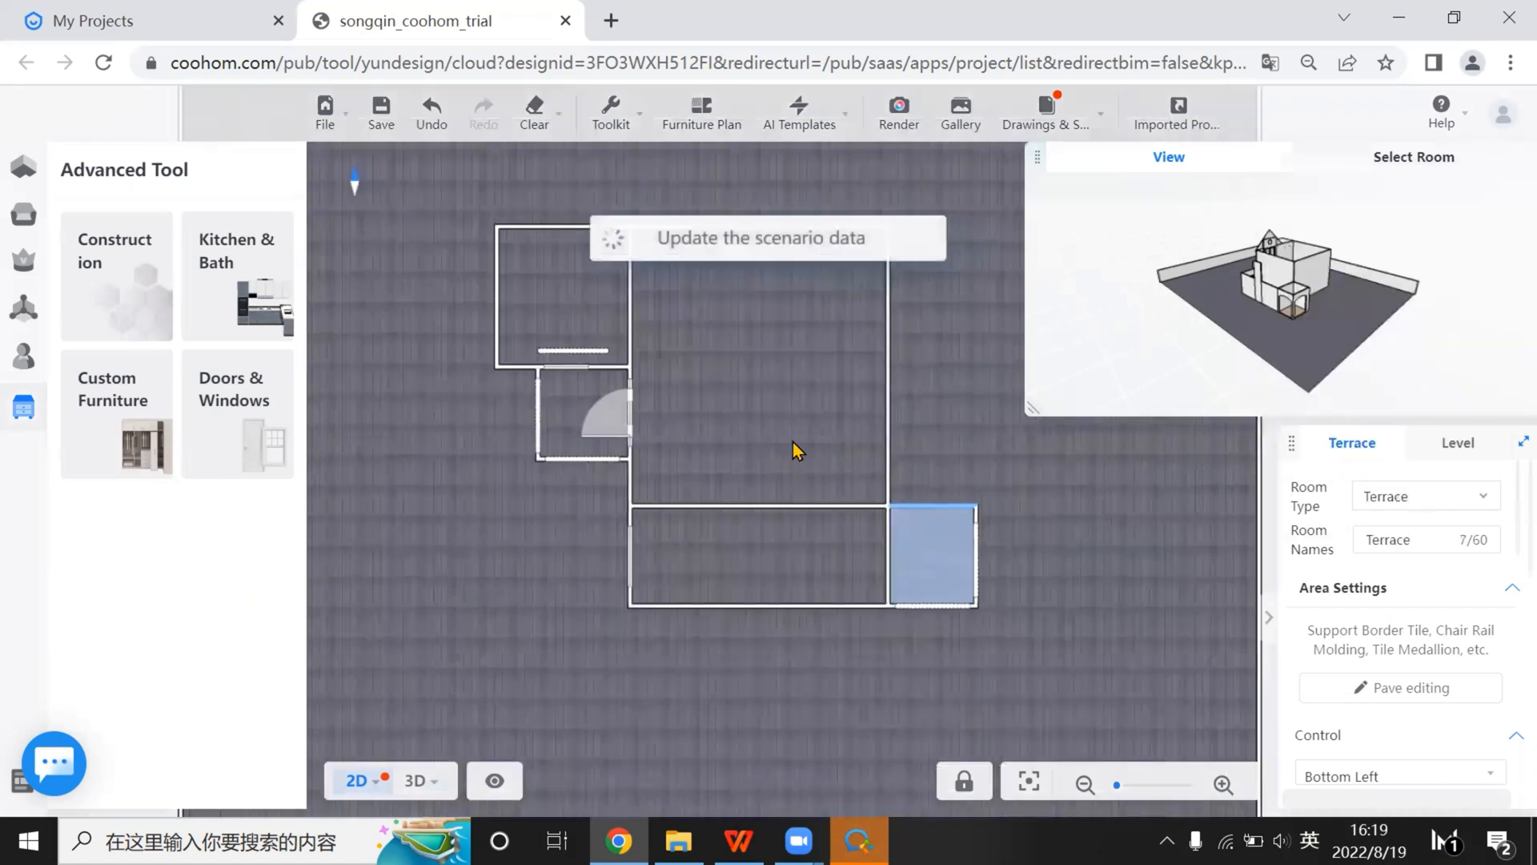
pyautogui.click(822, 441)
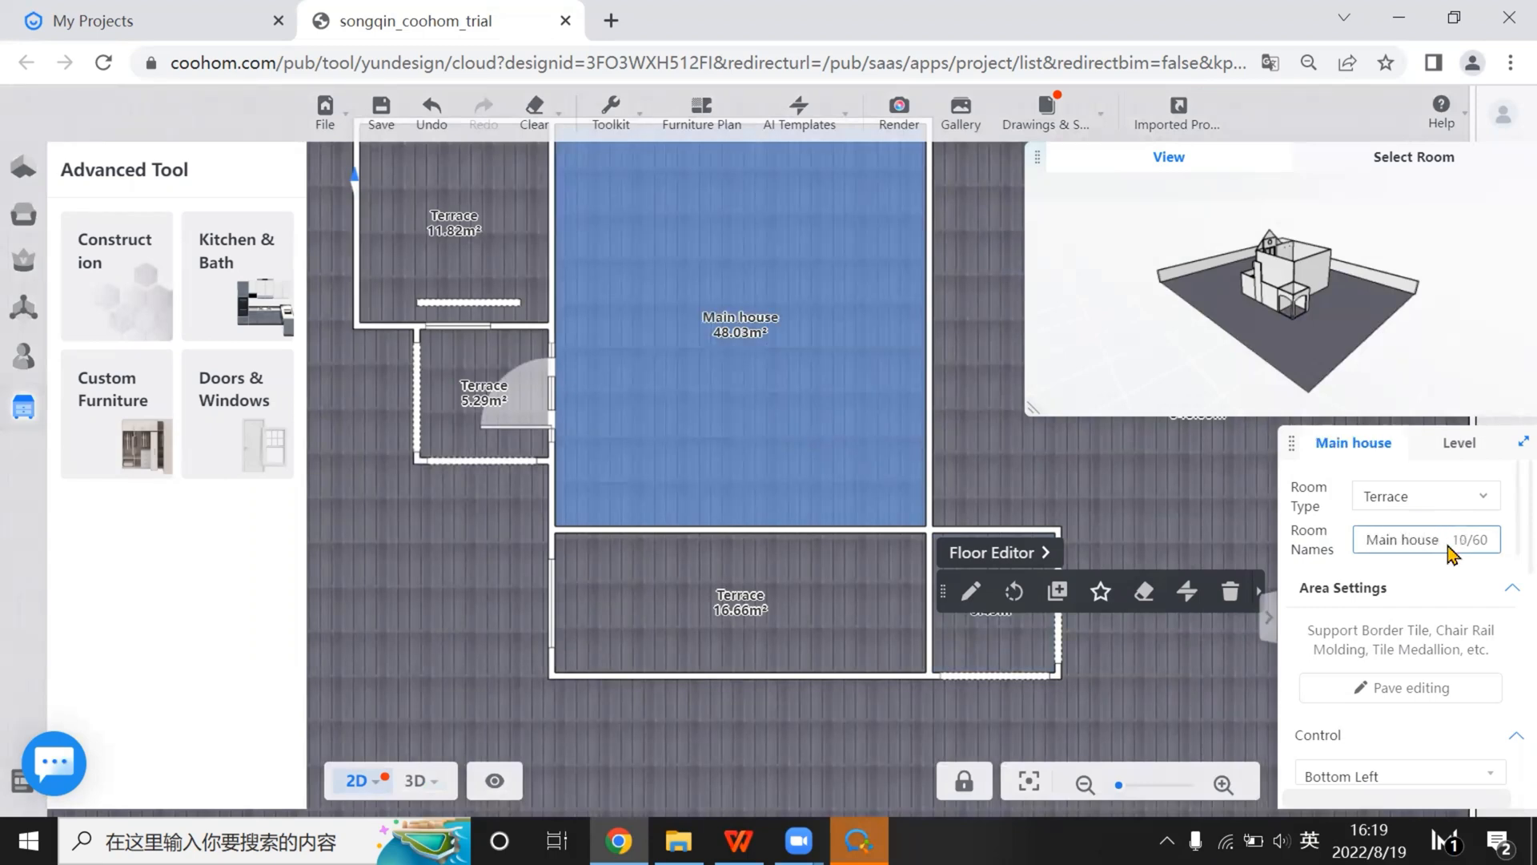
pyautogui.click(418, 782)
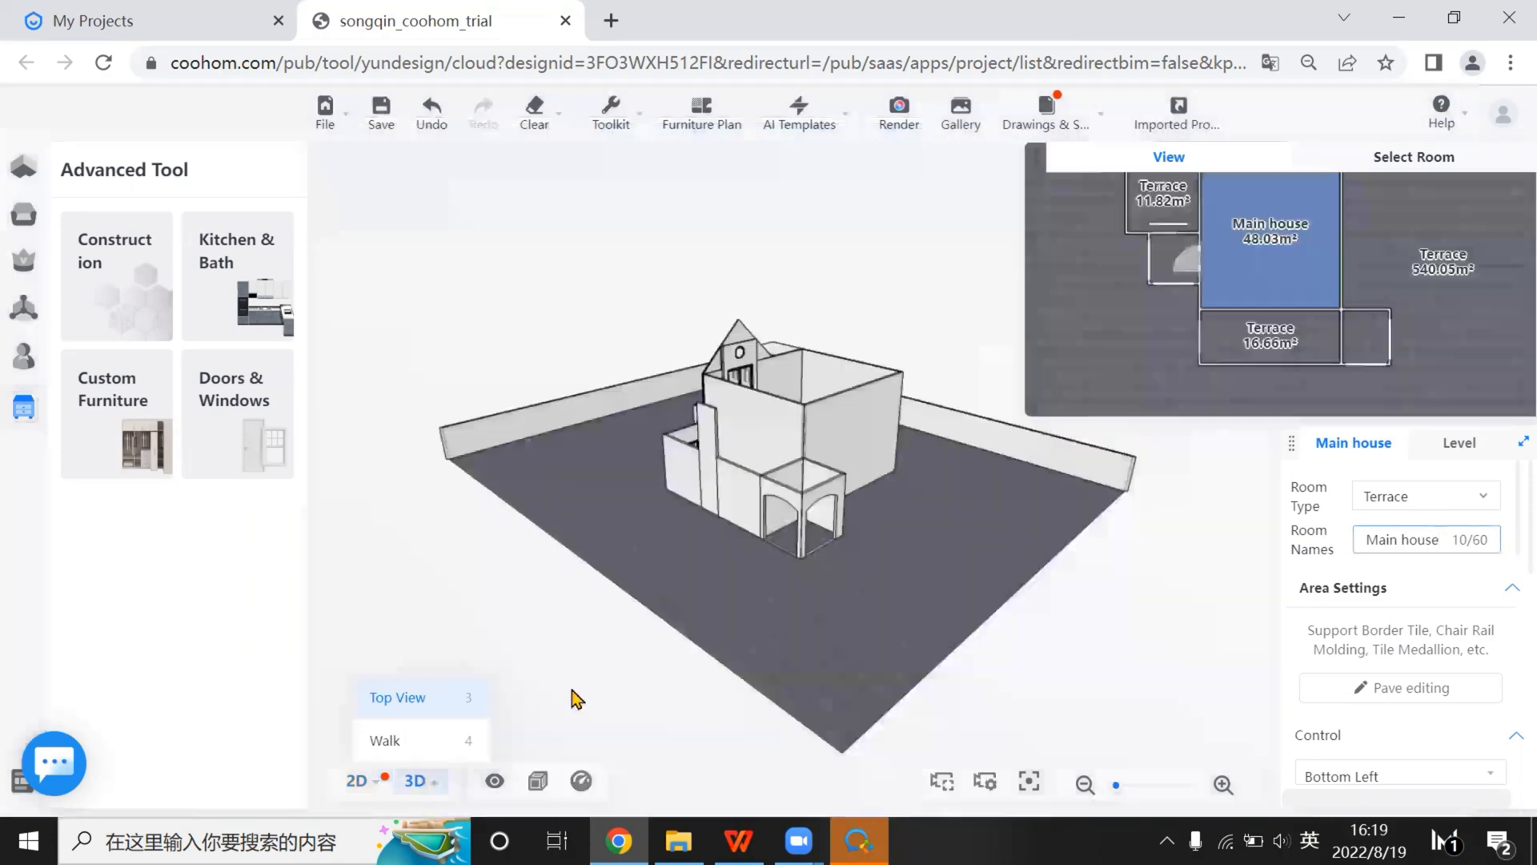
pyautogui.click(357, 781)
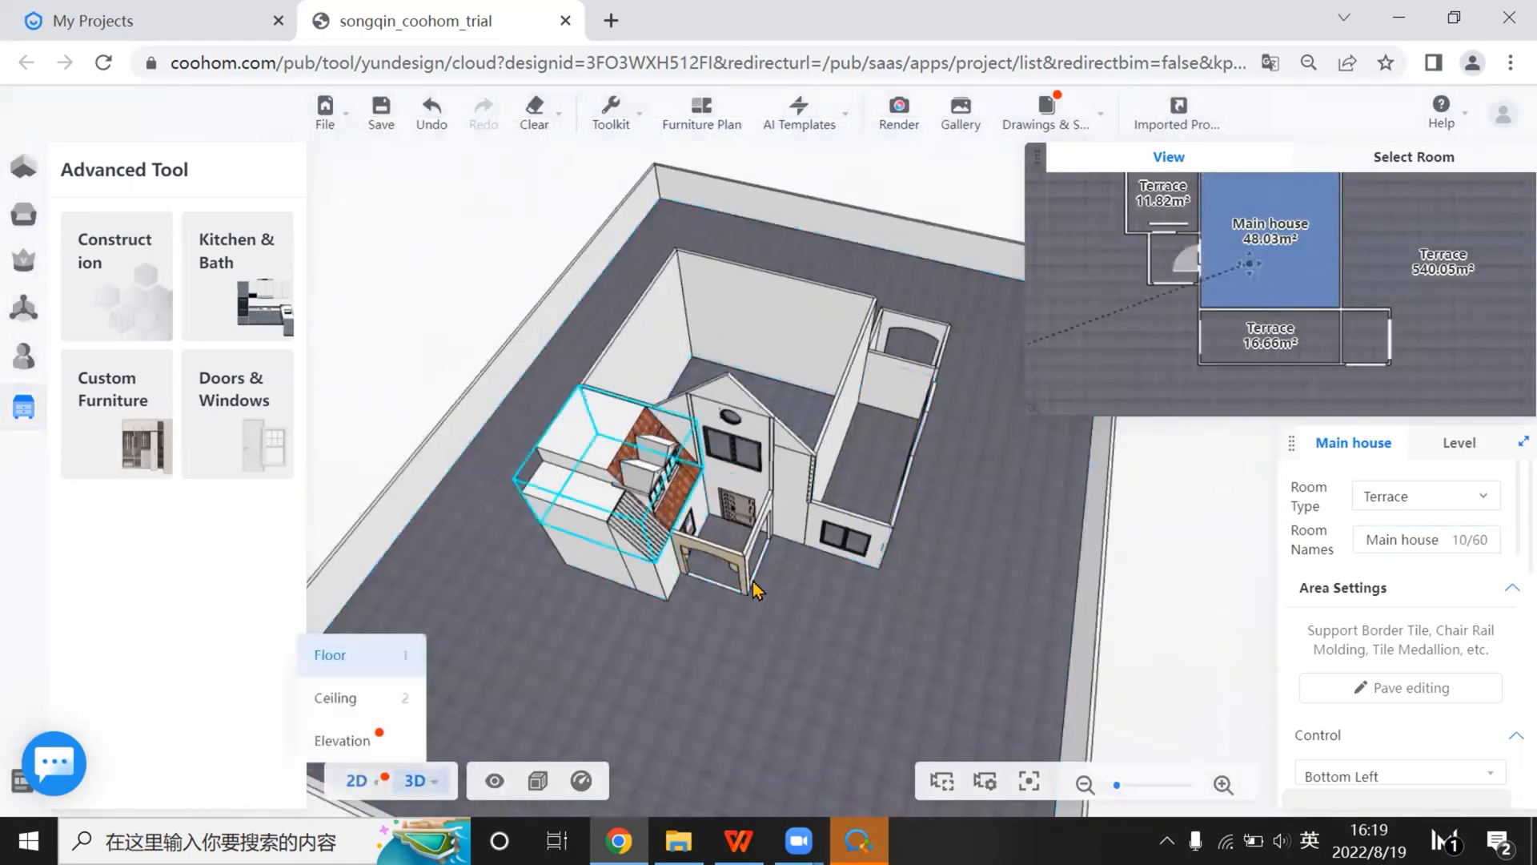
pyautogui.click(762, 582)
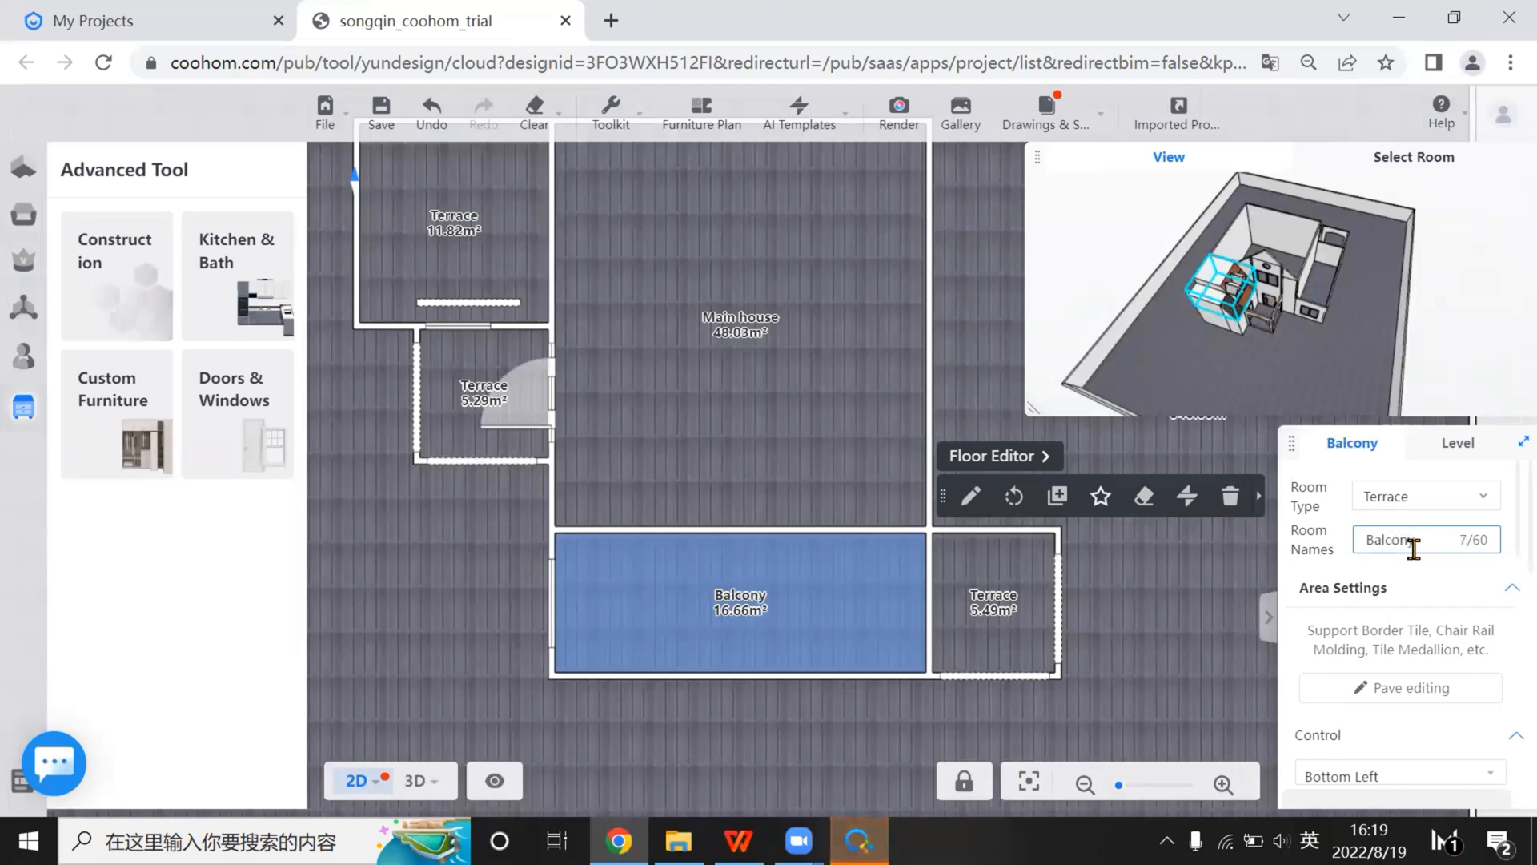
# Examine the house's facade and balcony side in 3D, and compare them with the reference picture in the presentation
pyautogui.click(414, 781)
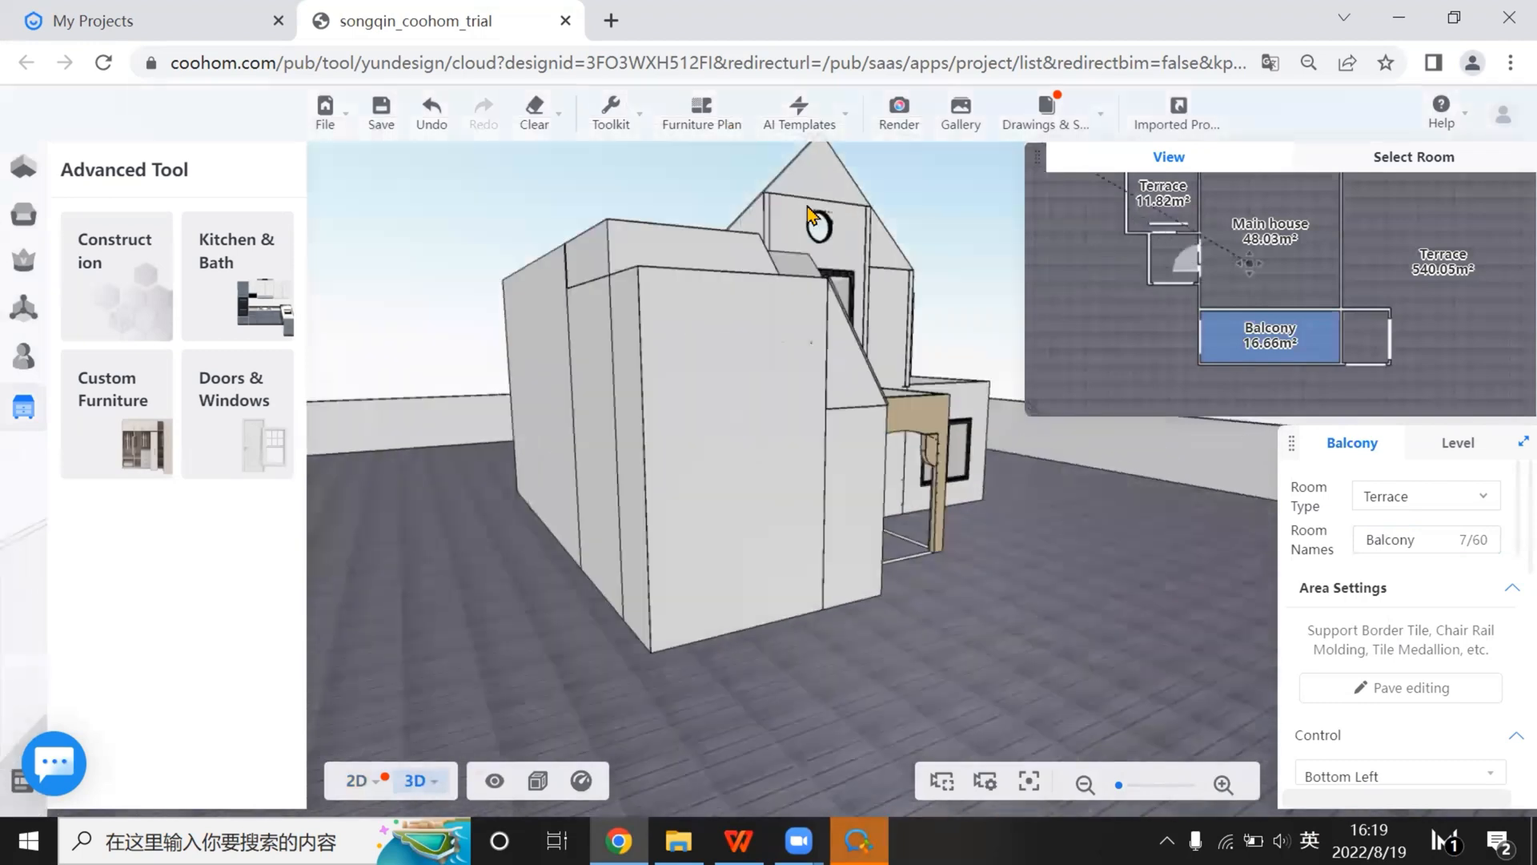
pyautogui.click(1031, 421)
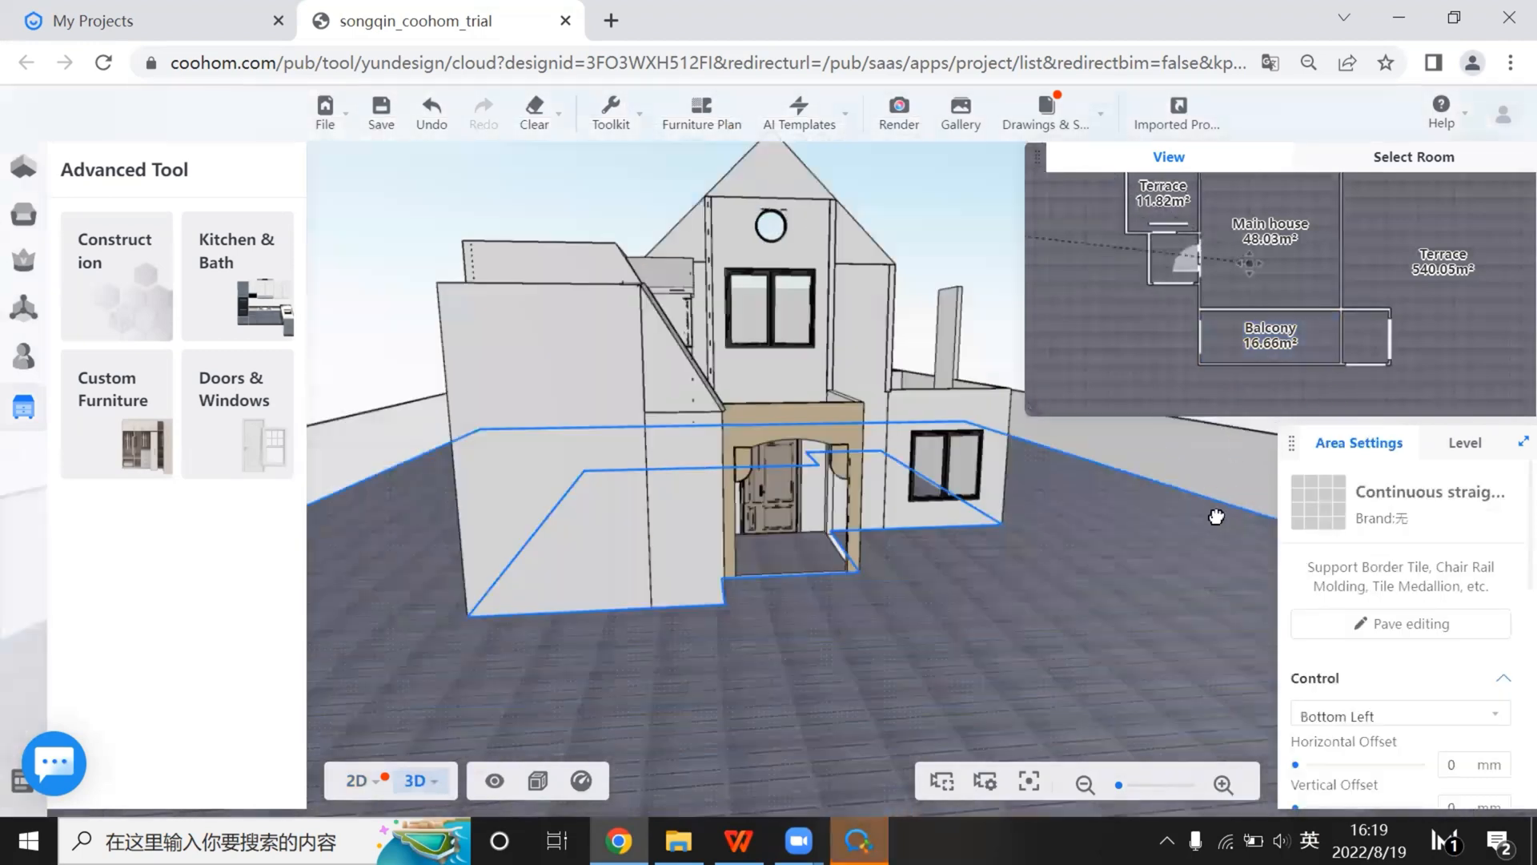
pyautogui.moveTo(757, 423); pyautogui.dragTo(983, 647)
pyautogui.moveTo(1103, 541); pyautogui.dragTo(1142, 496)
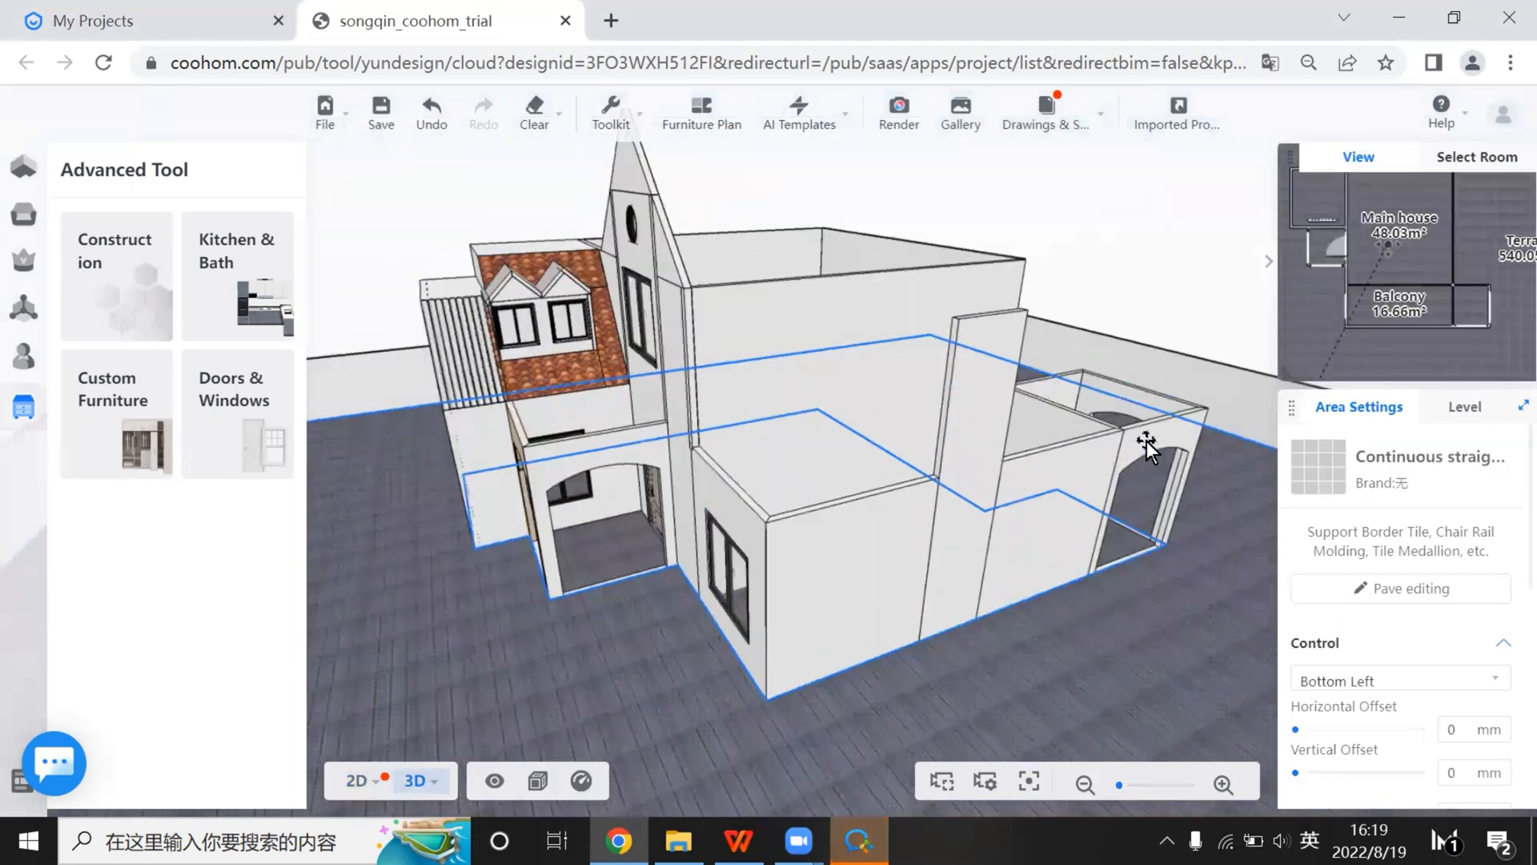
pyautogui.hotkey('alt', 'Tab')
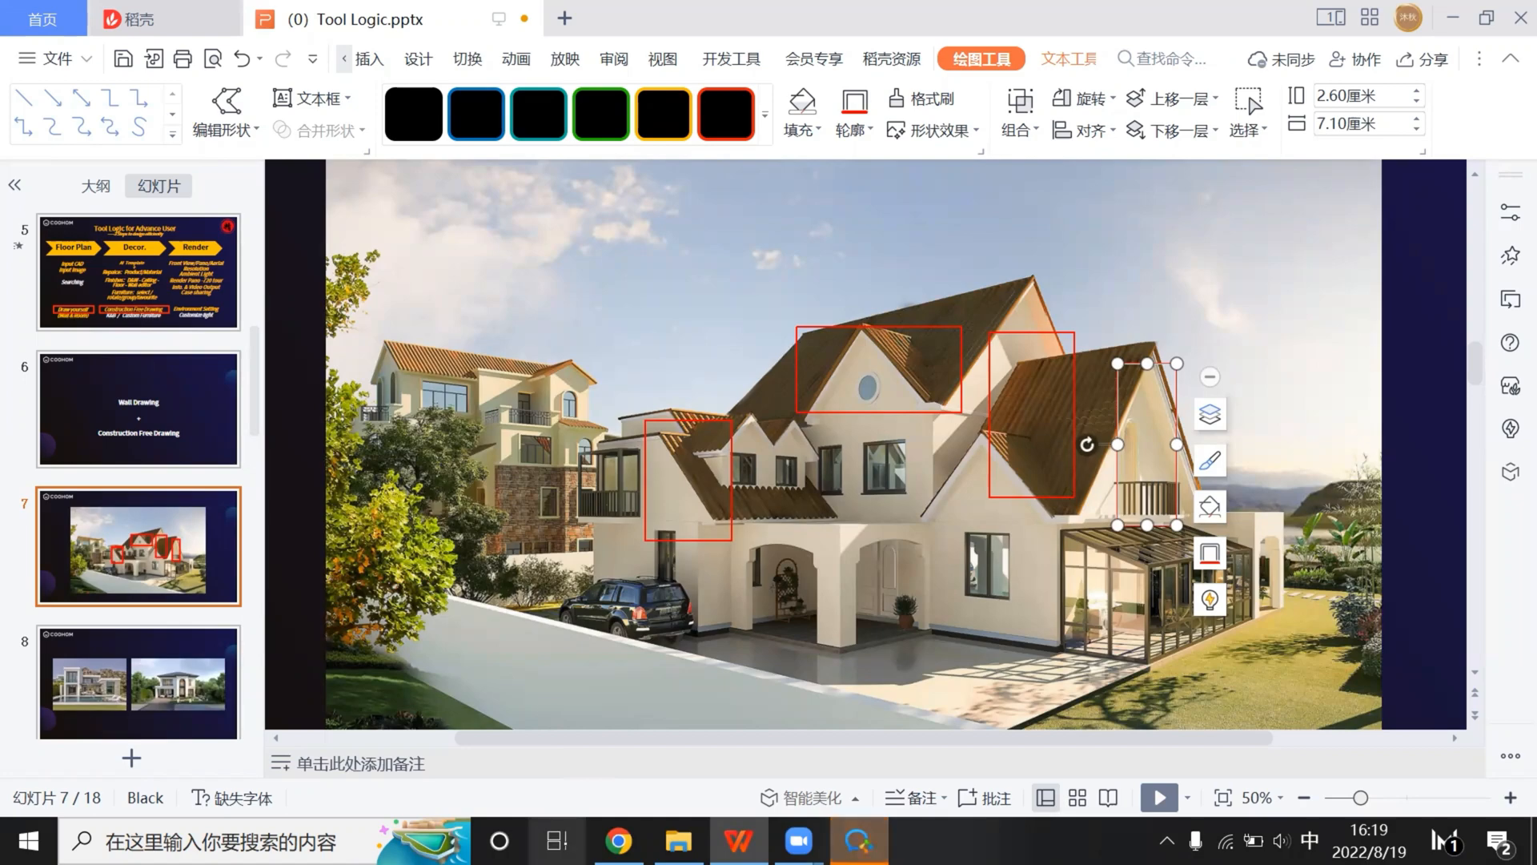
pyautogui.hotkey('alt', 'Tab')
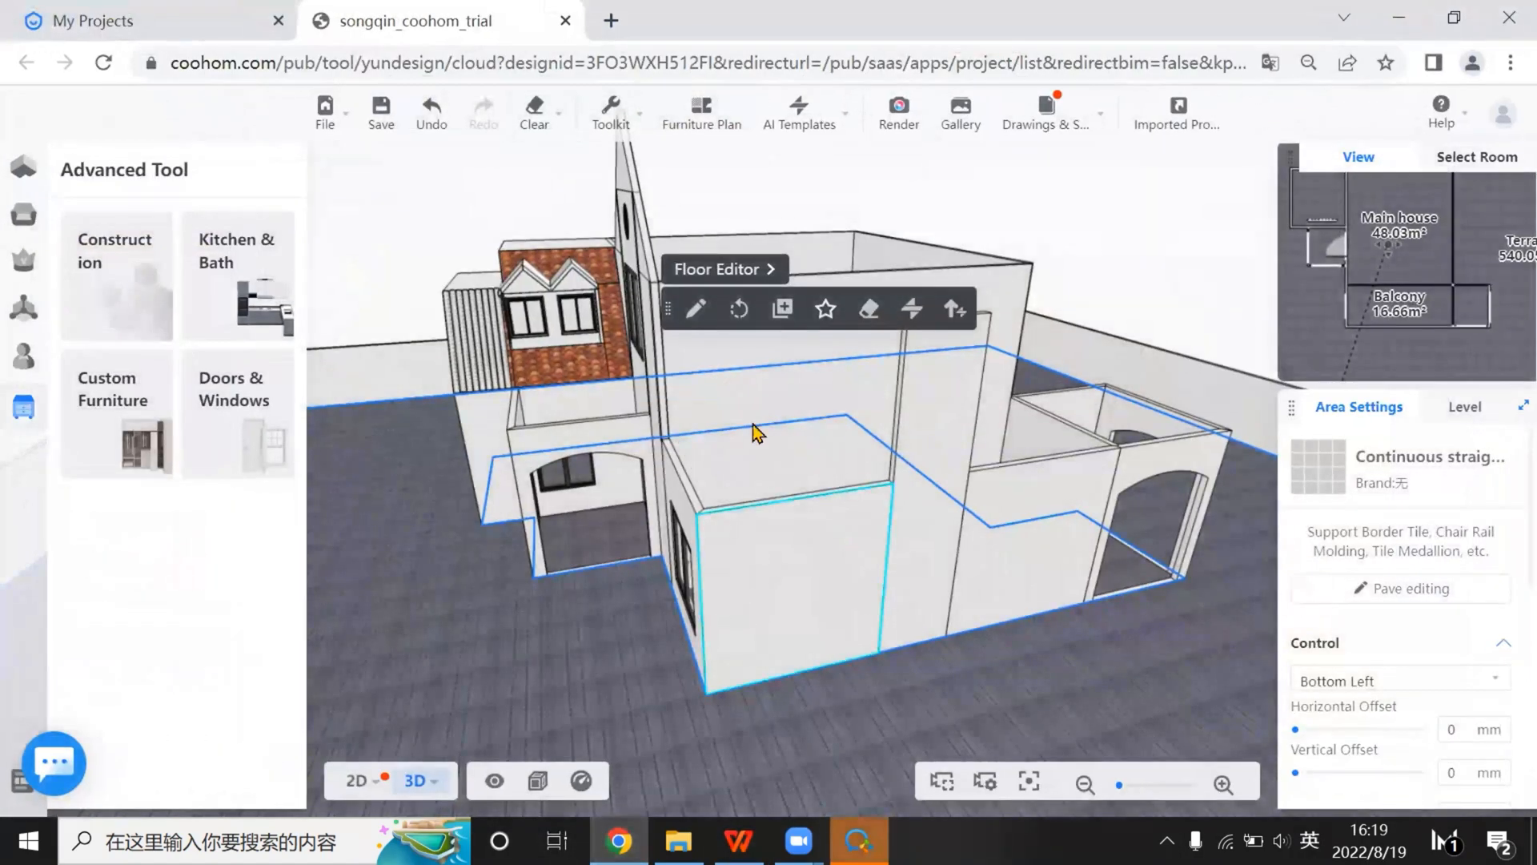
# Examine the open main house and balcony areas from above, and check the roof shapes in the reference picture
pyautogui.moveTo(752, 424); pyautogui.dragTo(851, 594)
pyautogui.moveTo(771, 238); pyautogui.dragTo(761, 193)
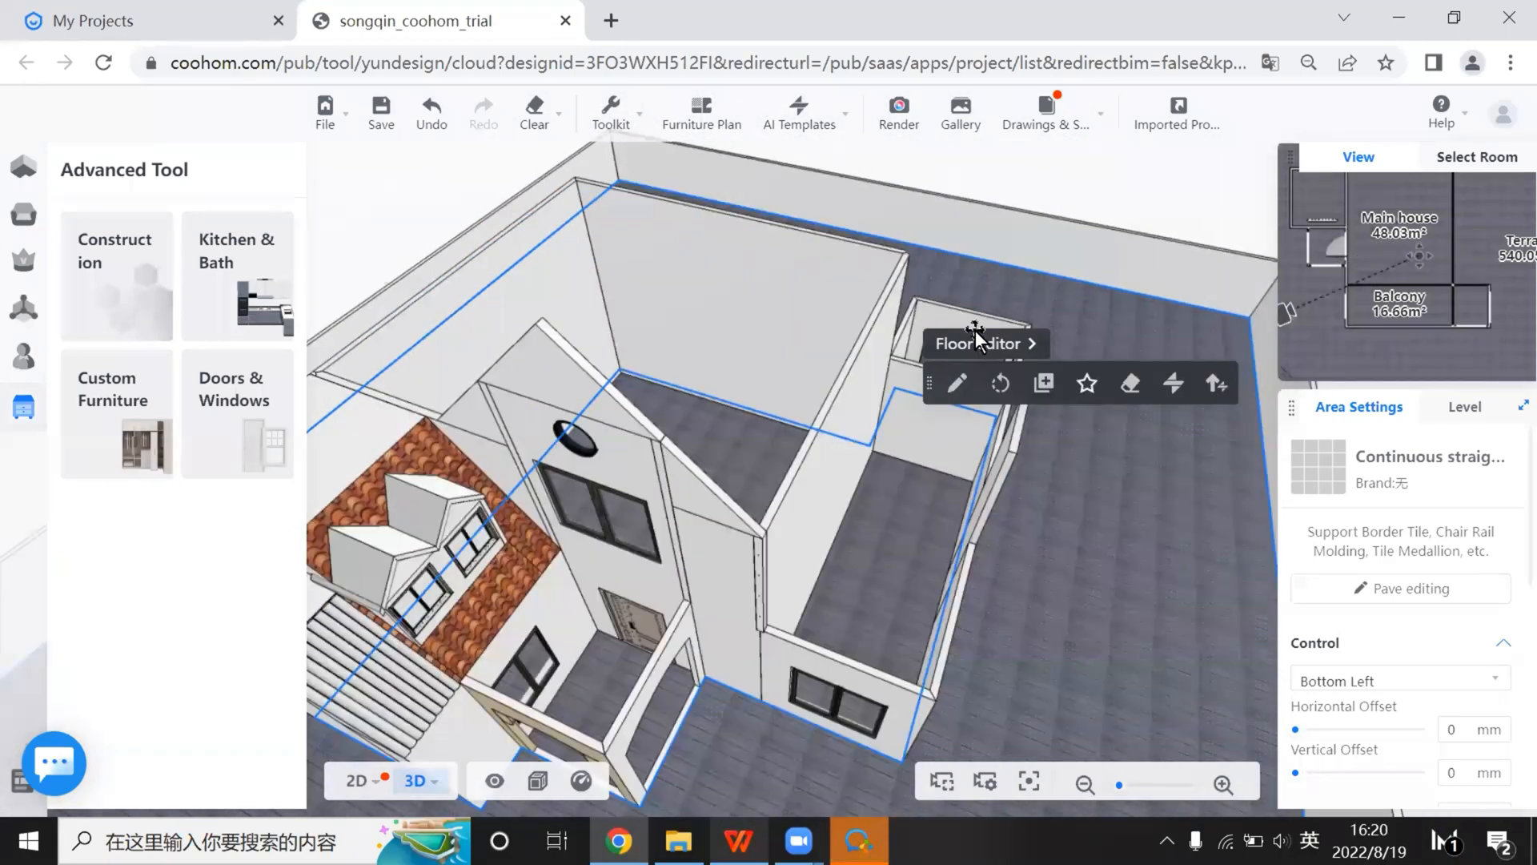
pyautogui.click(738, 839)
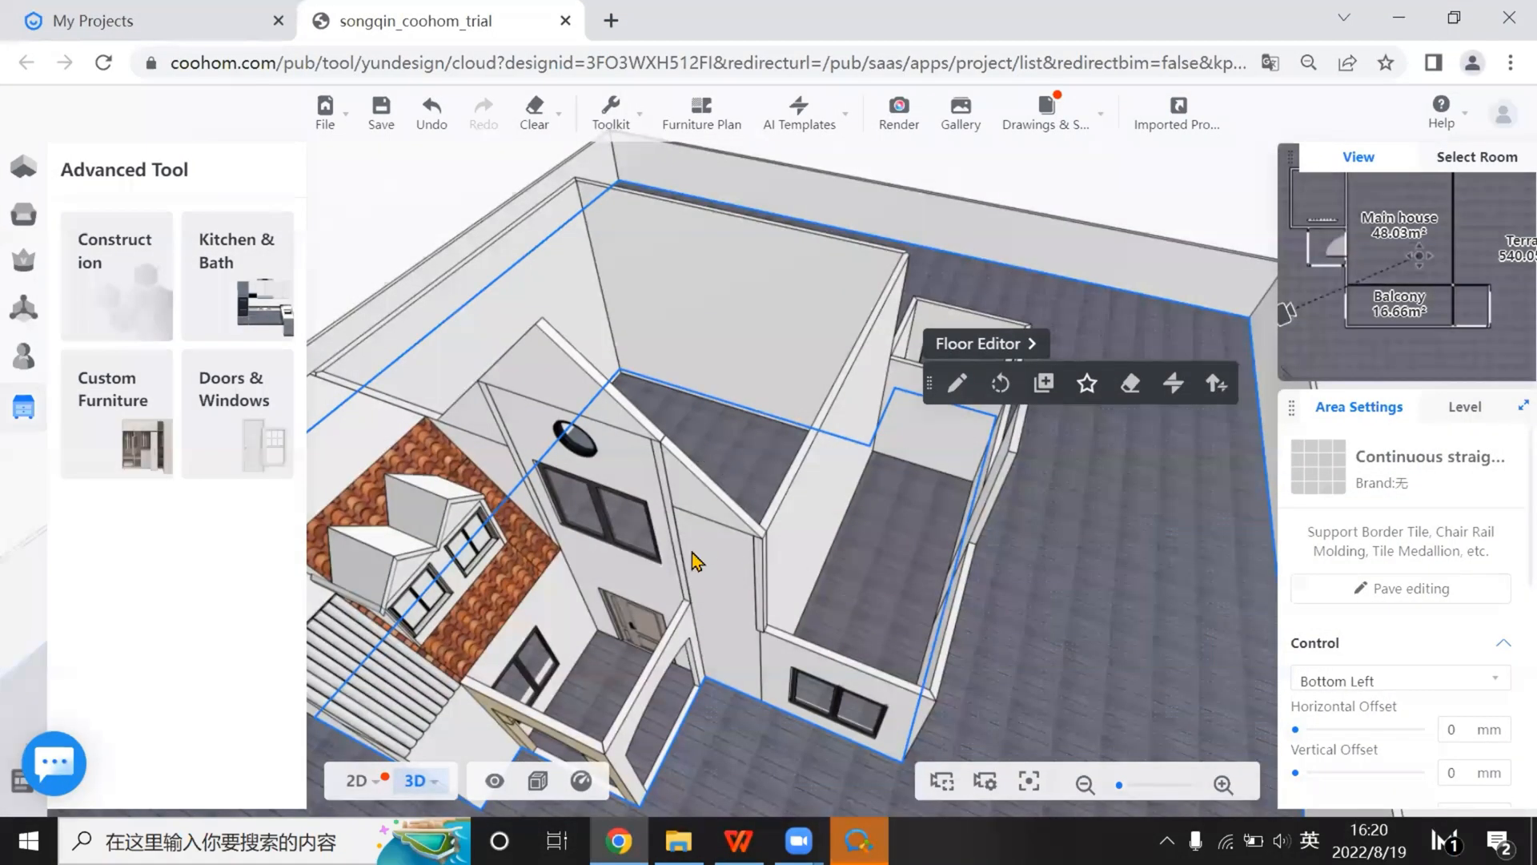
pyautogui.moveTo(693, 561); pyautogui.dragTo(752, 513)
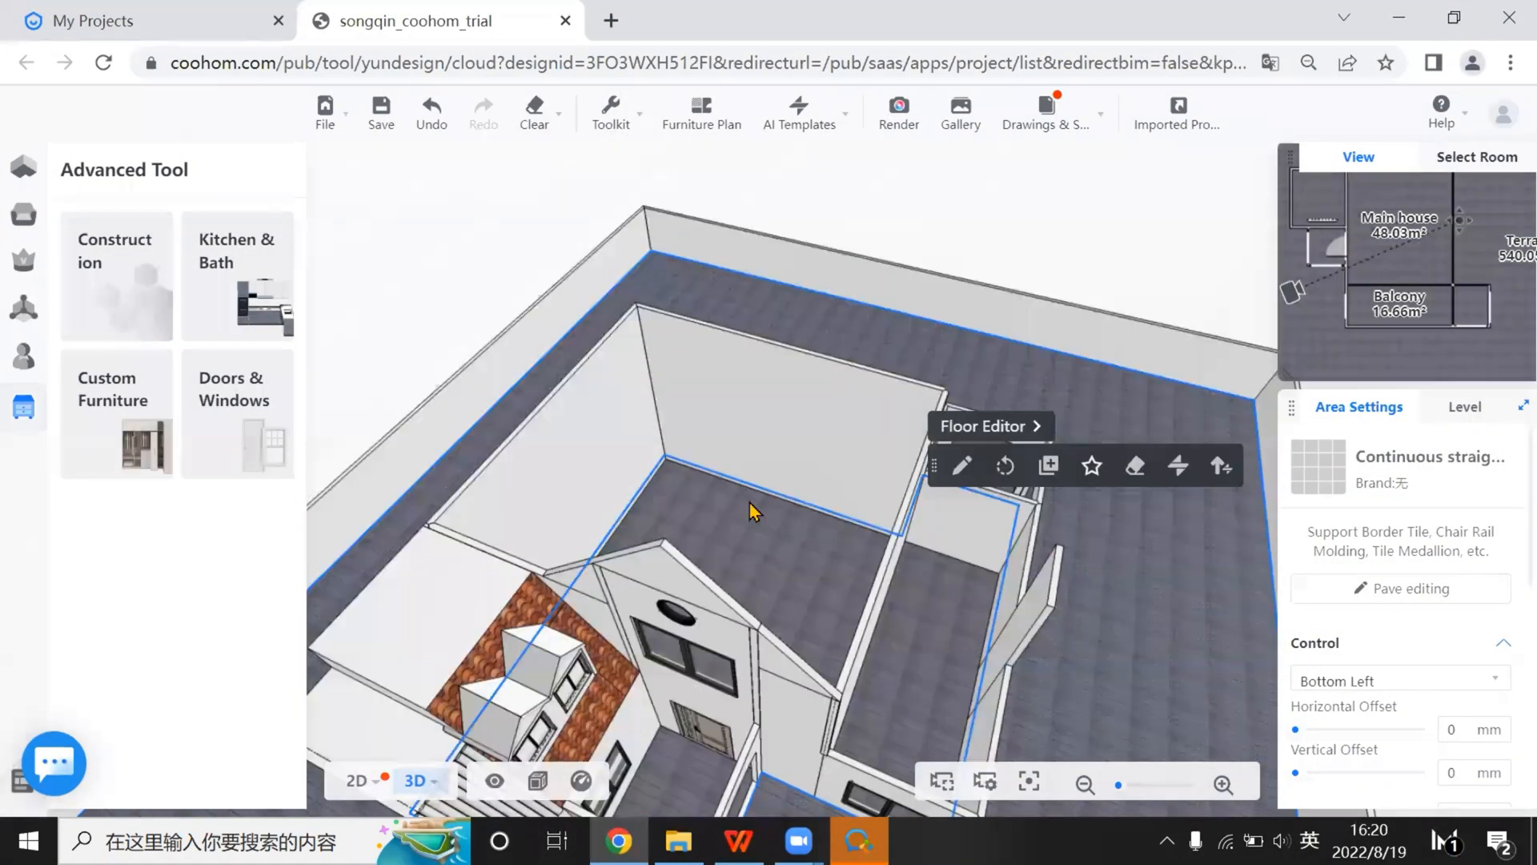
pyautogui.moveTo(747, 743); pyautogui.dragTo(625, 577)
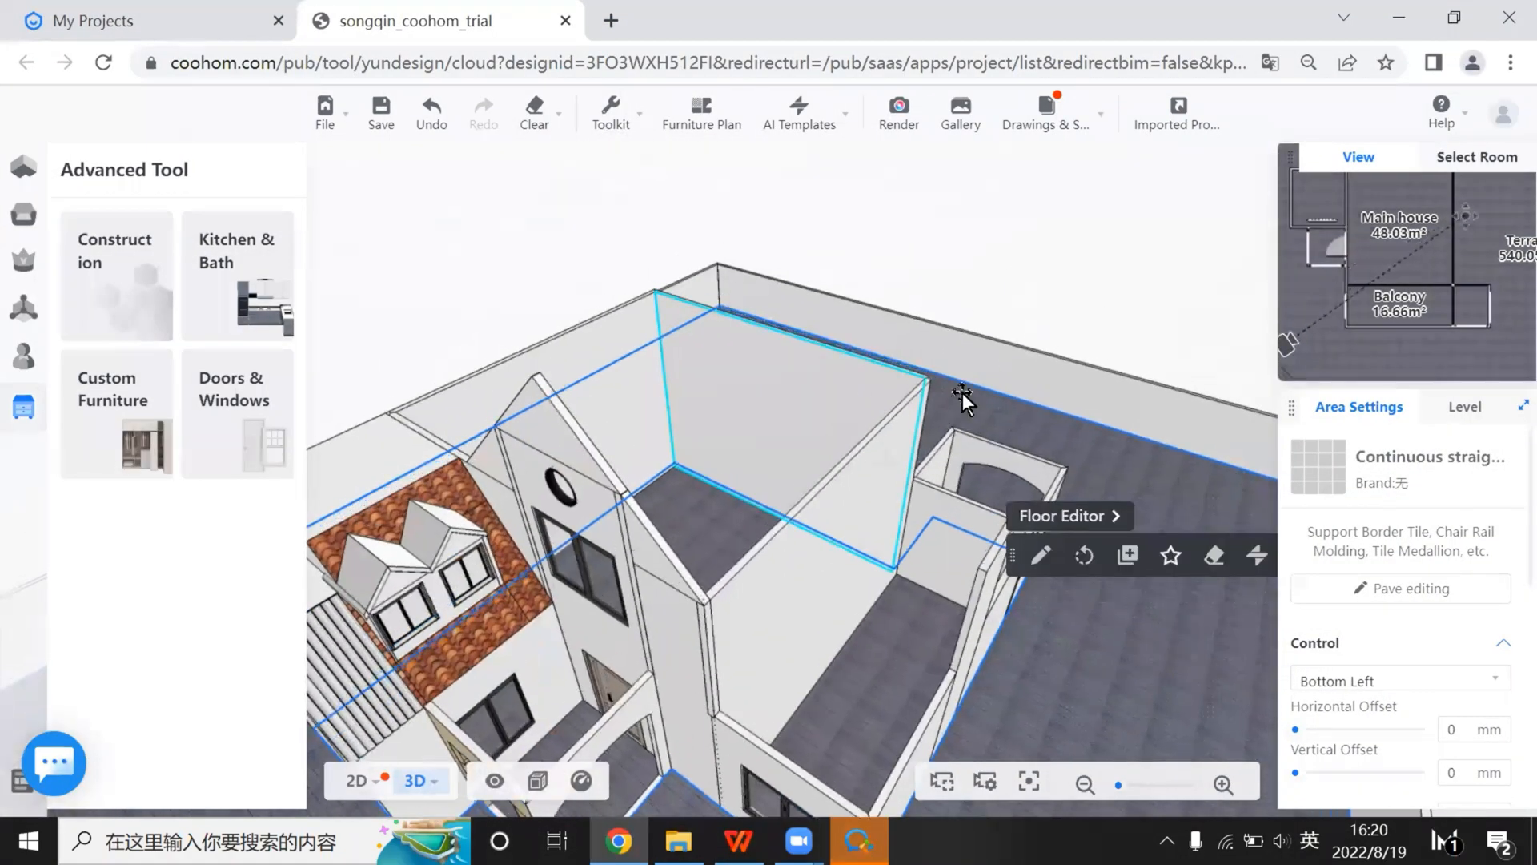
pyautogui.click(615, 839)
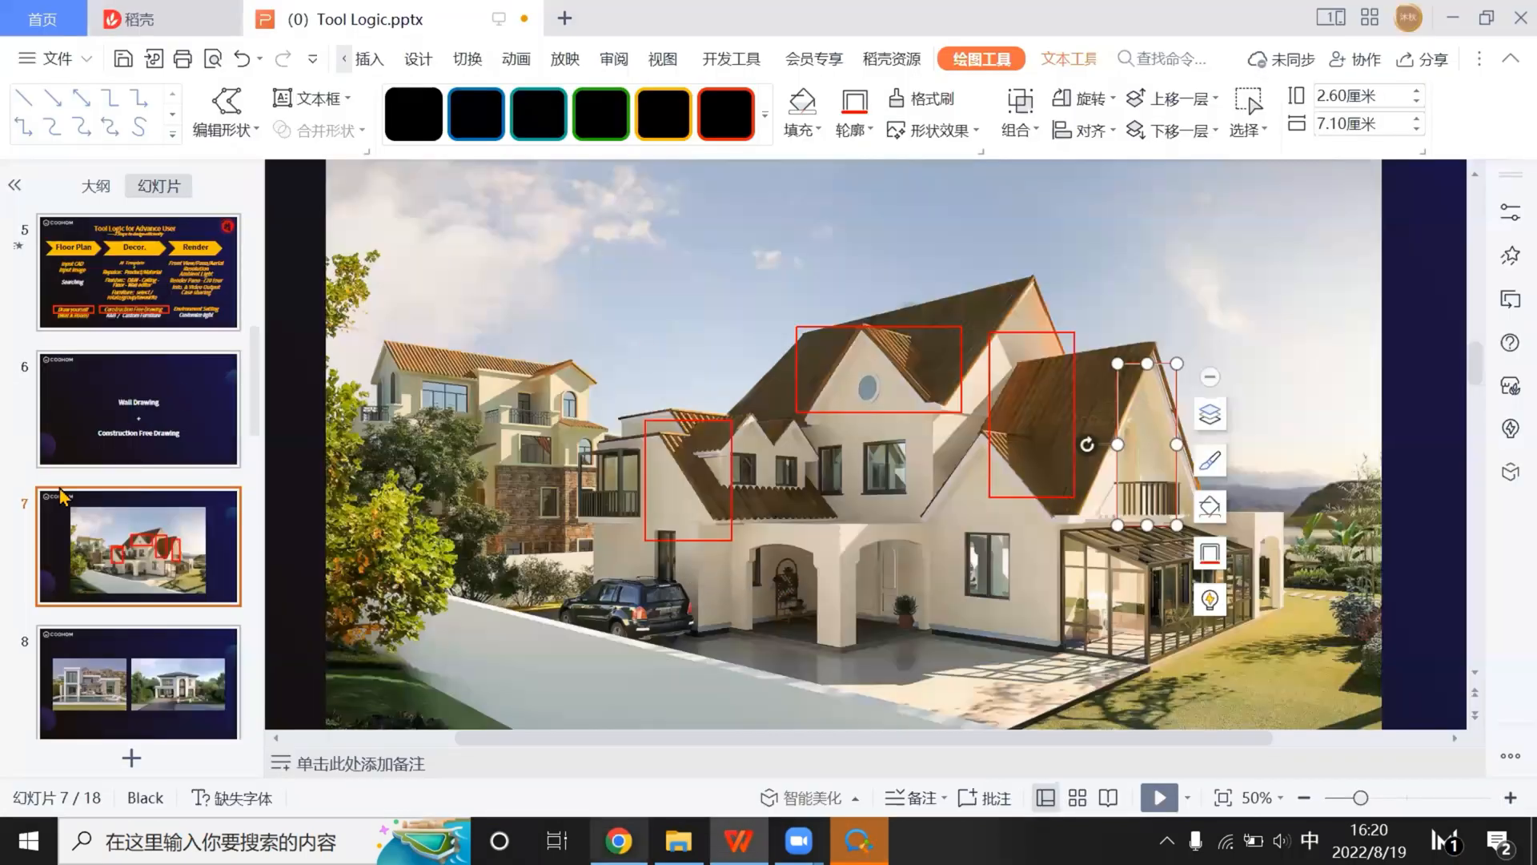
pyautogui.hotkey('alt', 'Tab')
# Save the design and clear all guide lines from the construction model
pyautogui.hotkey('ctrl', 's')
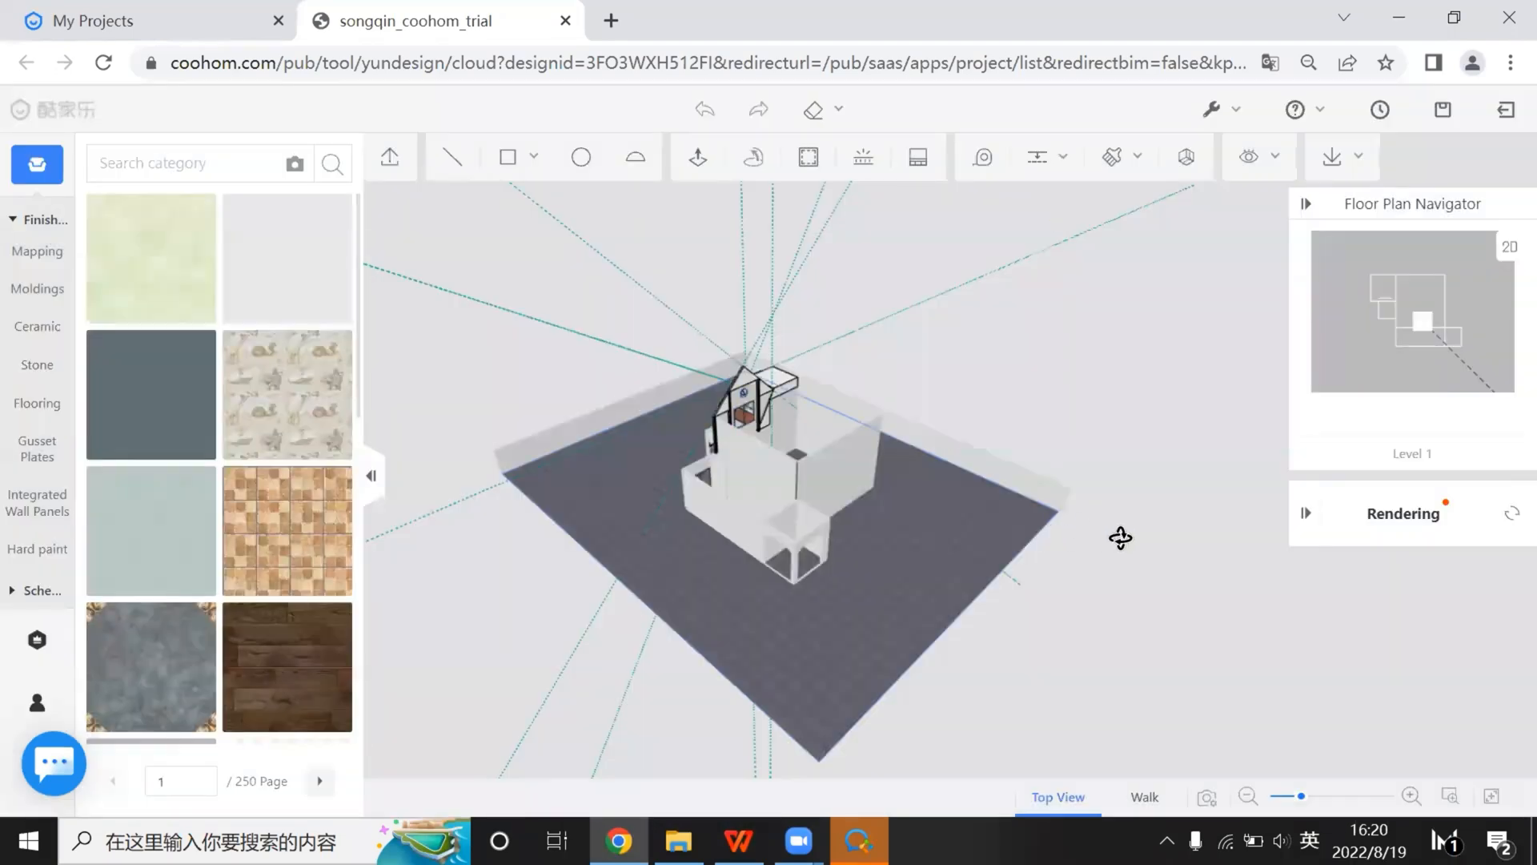
pyautogui.moveTo(1119, 539); pyautogui.dragTo(896, 412)
pyautogui.scroll(3, 896, 411)
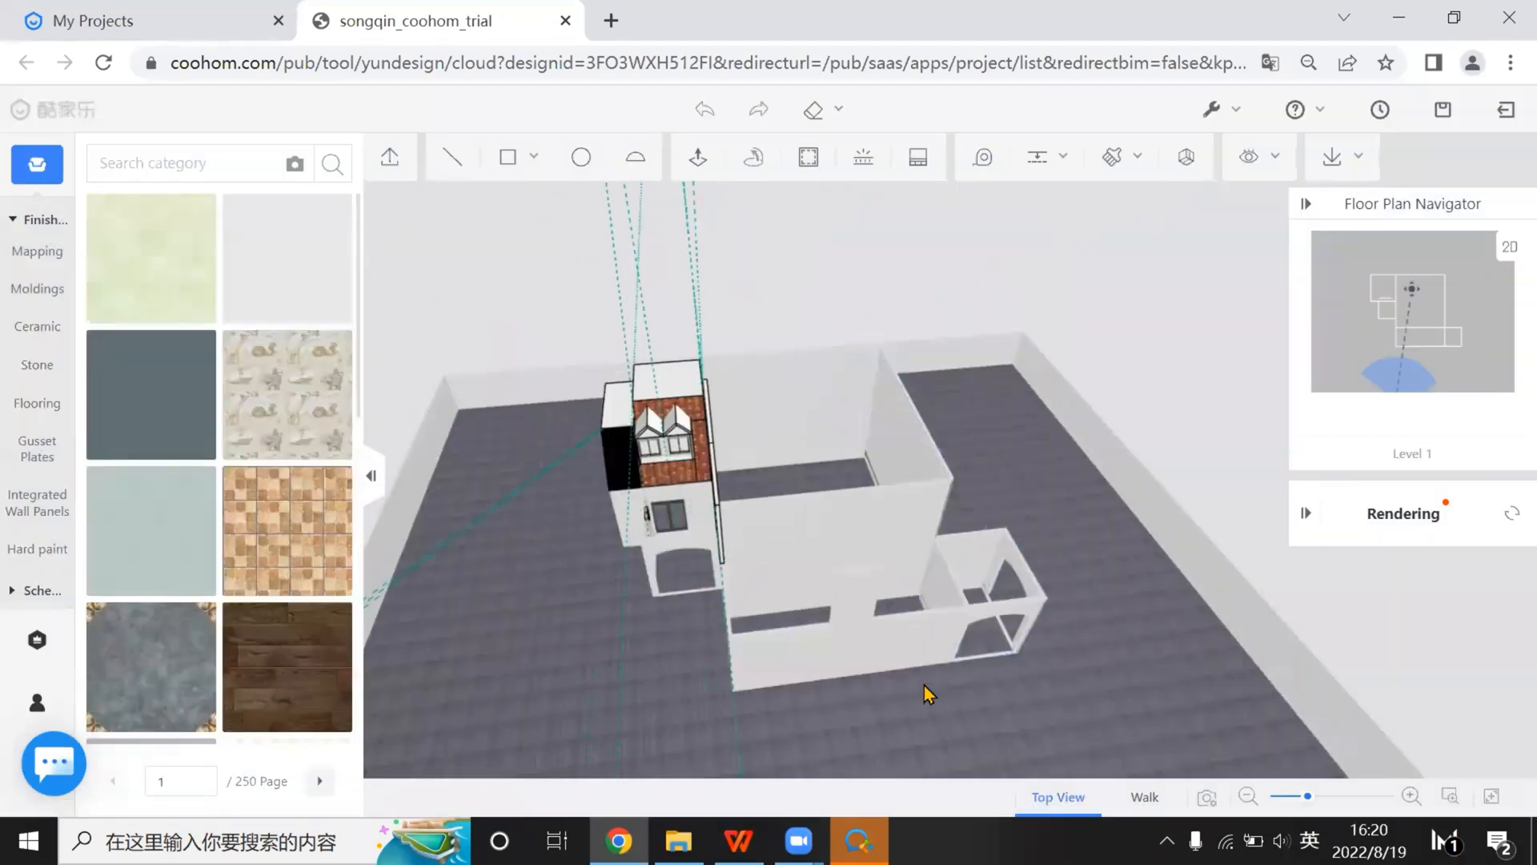
pyautogui.scroll(3, 906, 627)
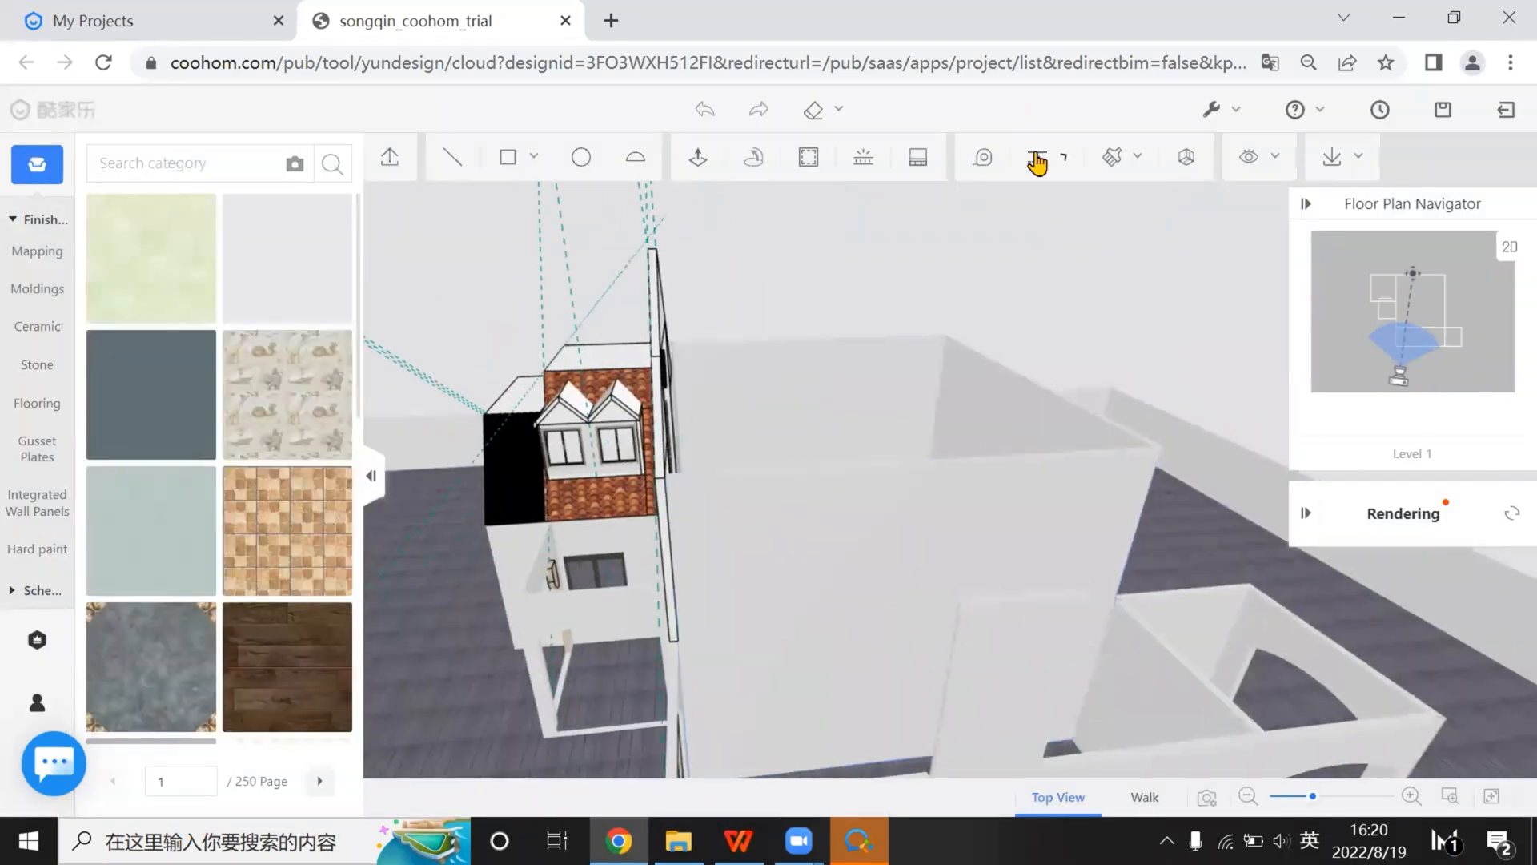
pyautogui.moveTo(1038, 163)
pyautogui.click(1042, 242)
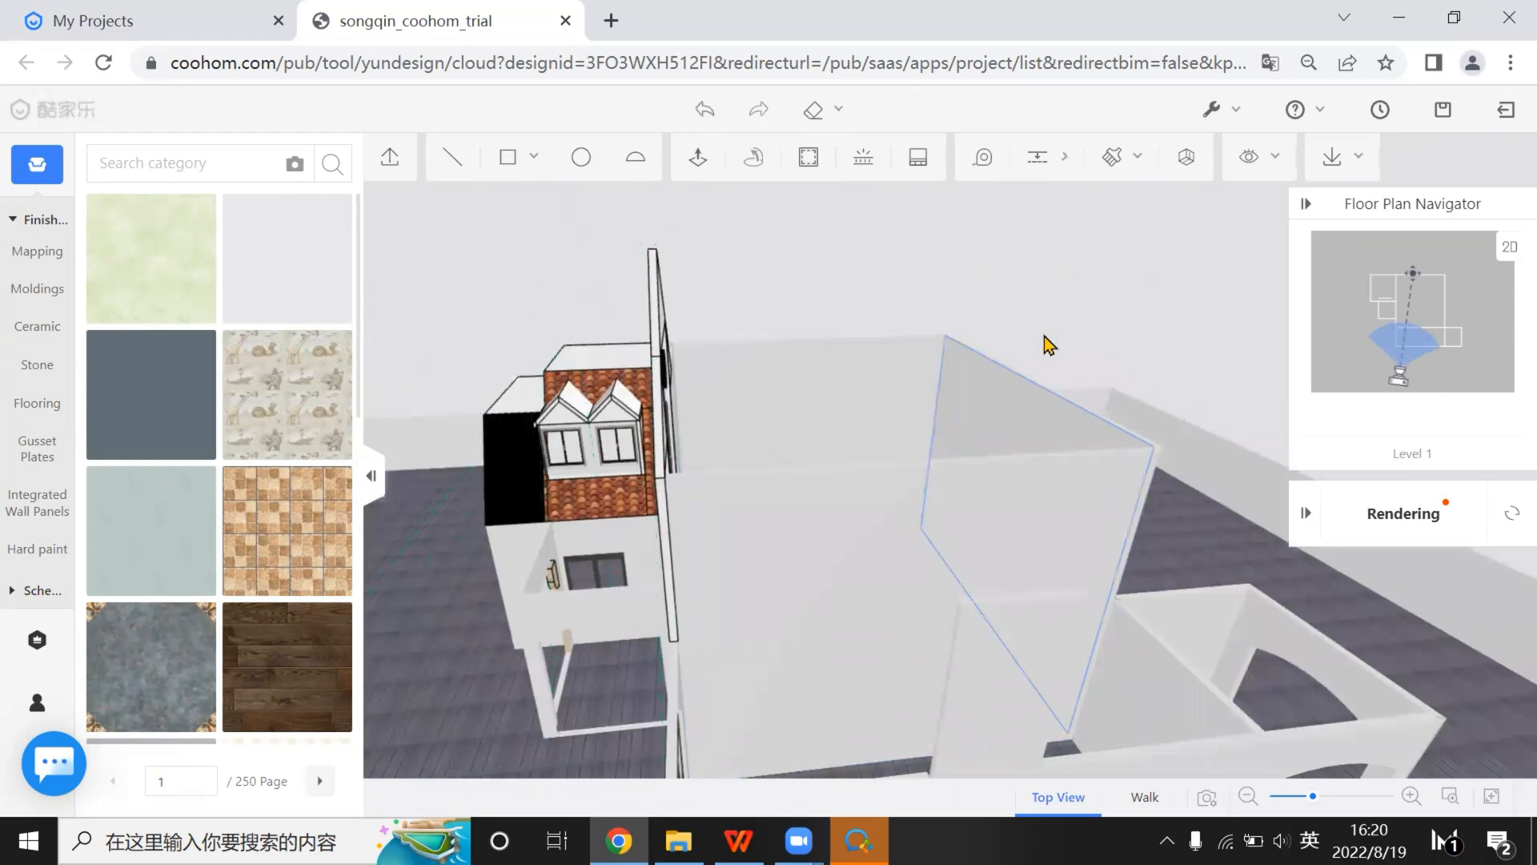
# Place a vertical guide line 3327 mm from the outer edge, at the midpoint of the main house wall facing the balcony
pyautogui.press('t')
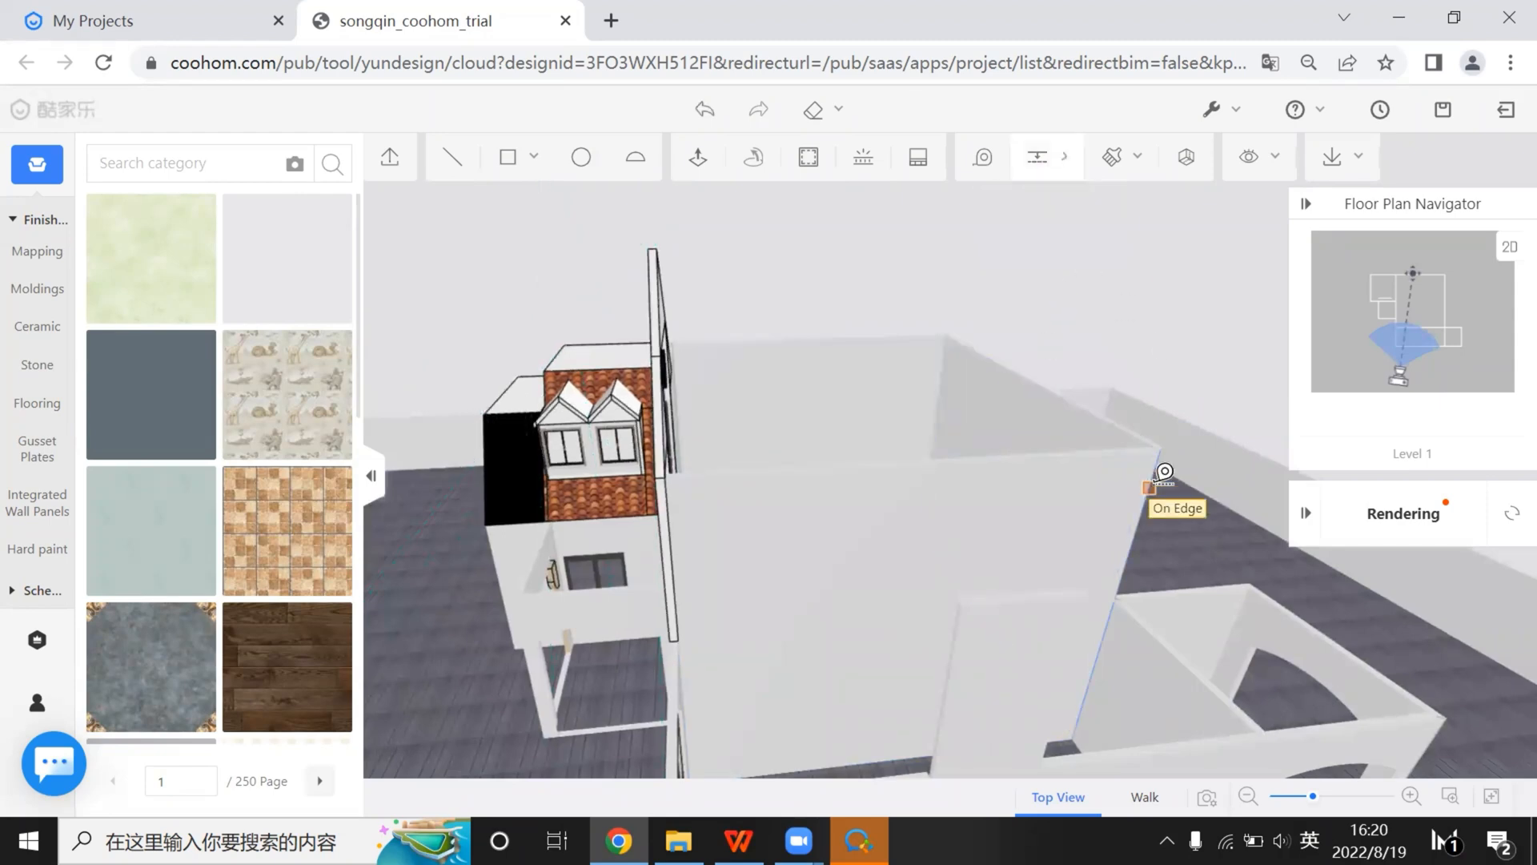
pyautogui.click(1156, 464)
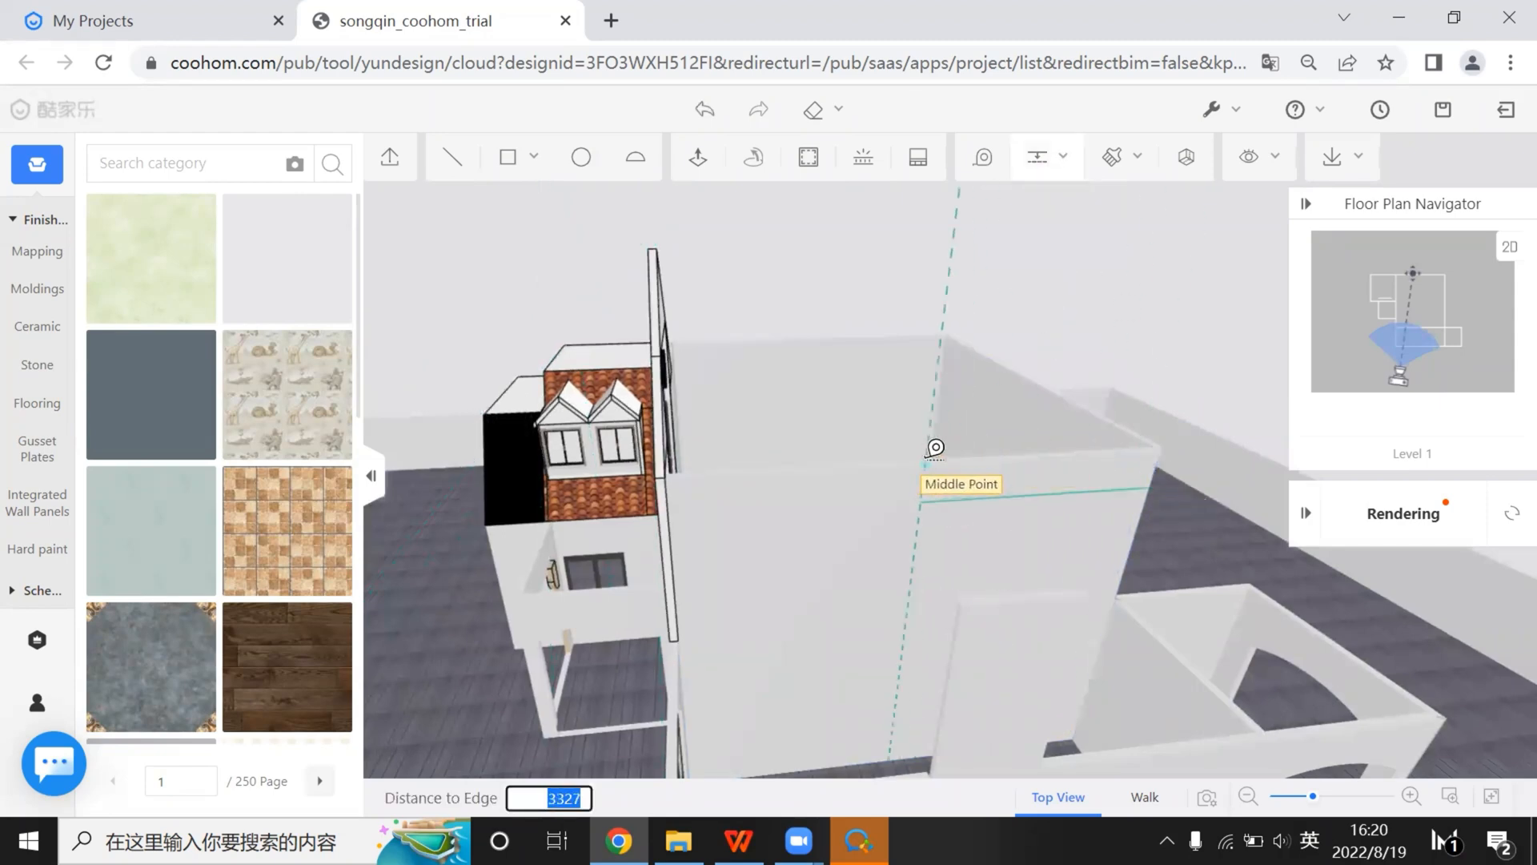
pyautogui.click(927, 458)
# Try to outline a gable triangle above the balcony-facing main house wall, from its corners up to the vertical guide line
pyautogui.moveTo(926, 458); pyautogui.dragTo(882, 611, button='right')
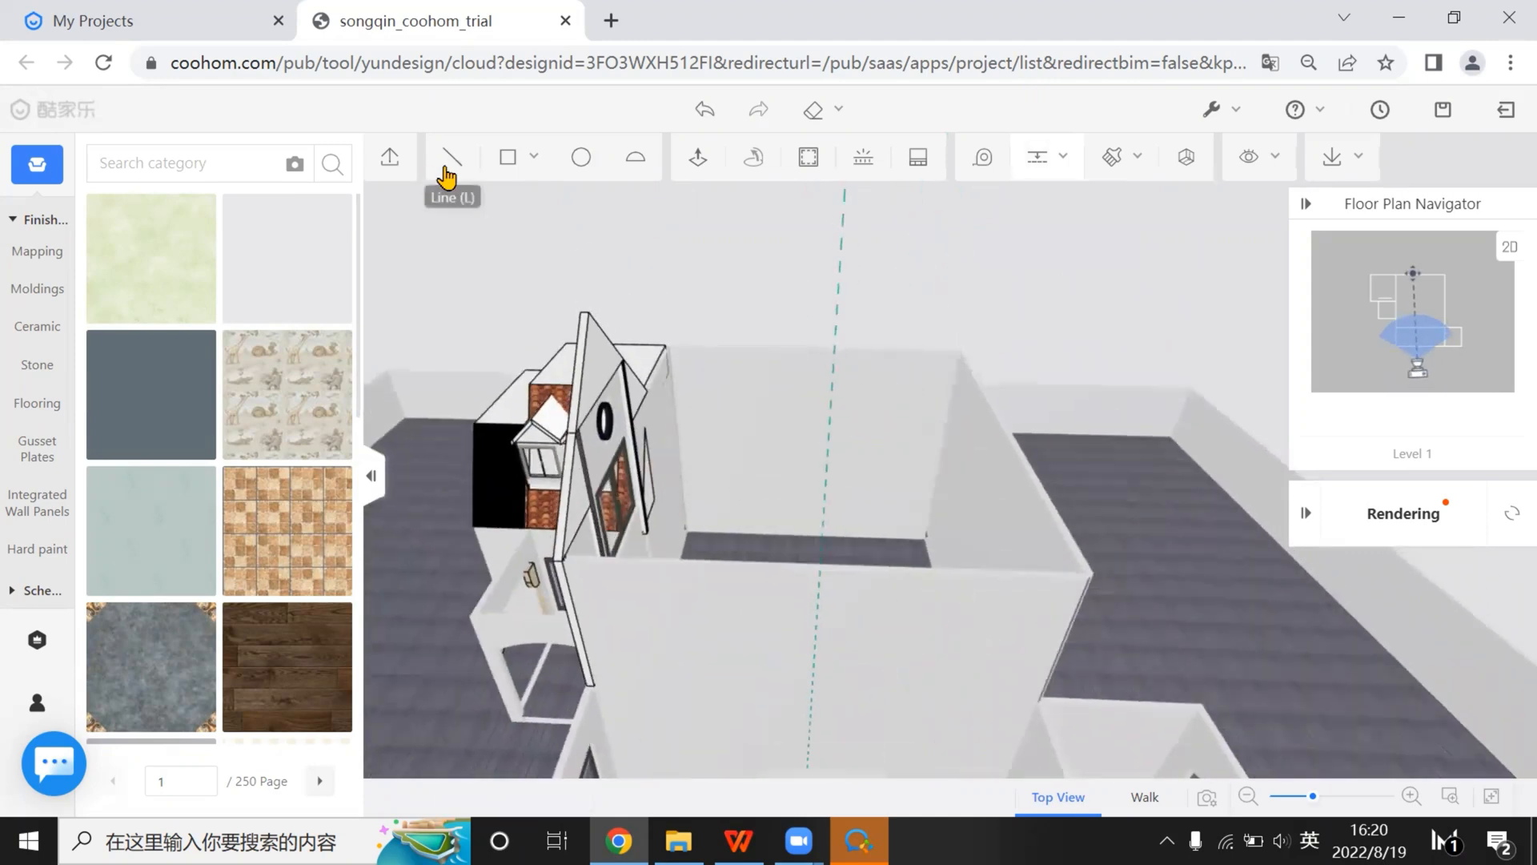
pyautogui.moveTo(610, 563); pyautogui.dragTo(731, 562, button='right')
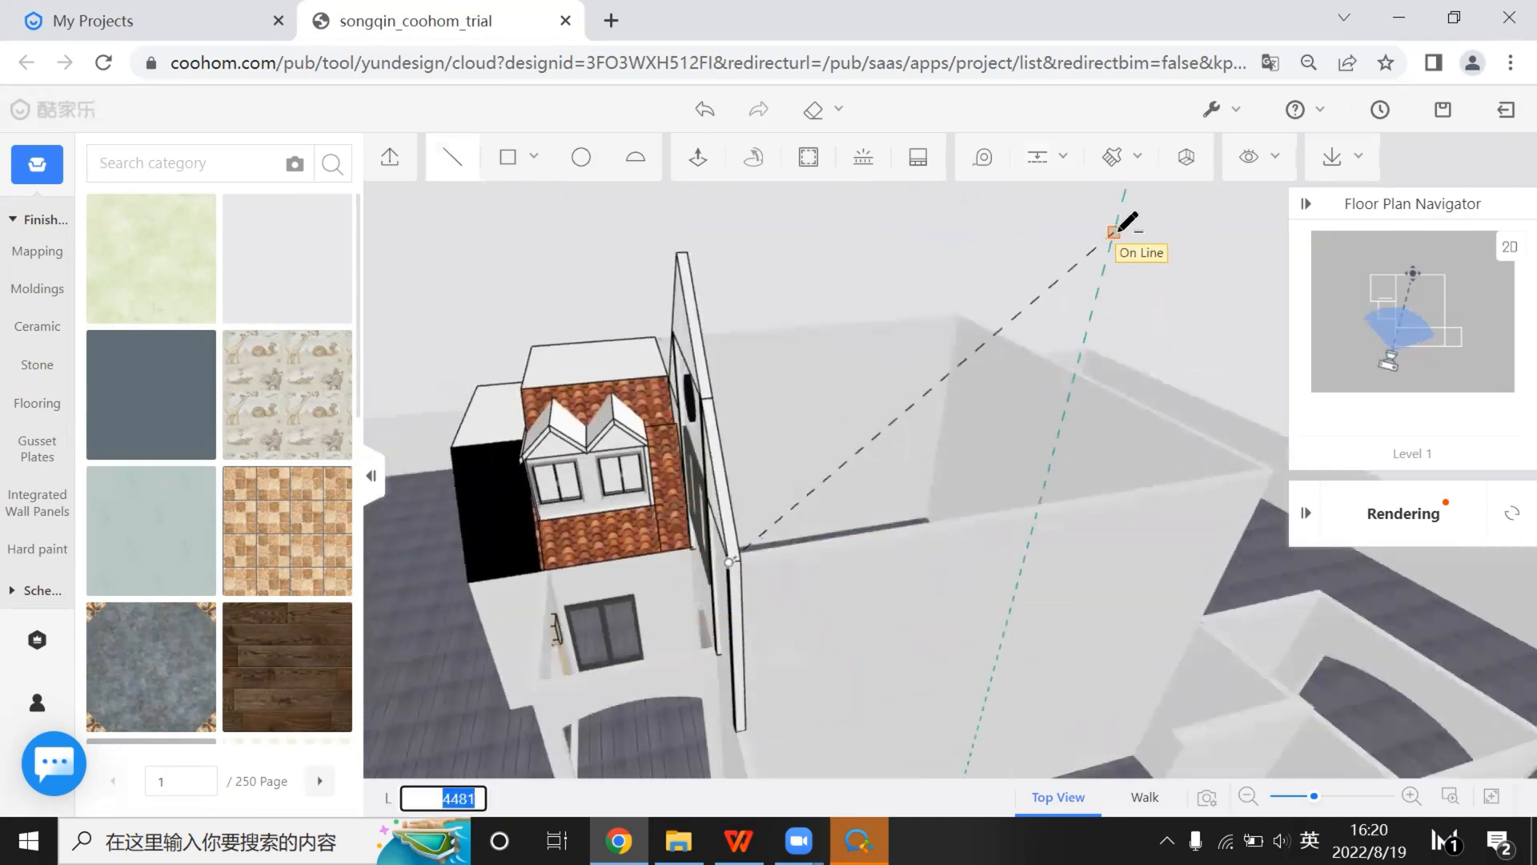
pyautogui.moveTo(1127, 225); pyautogui.dragTo(929, 195, button='right')
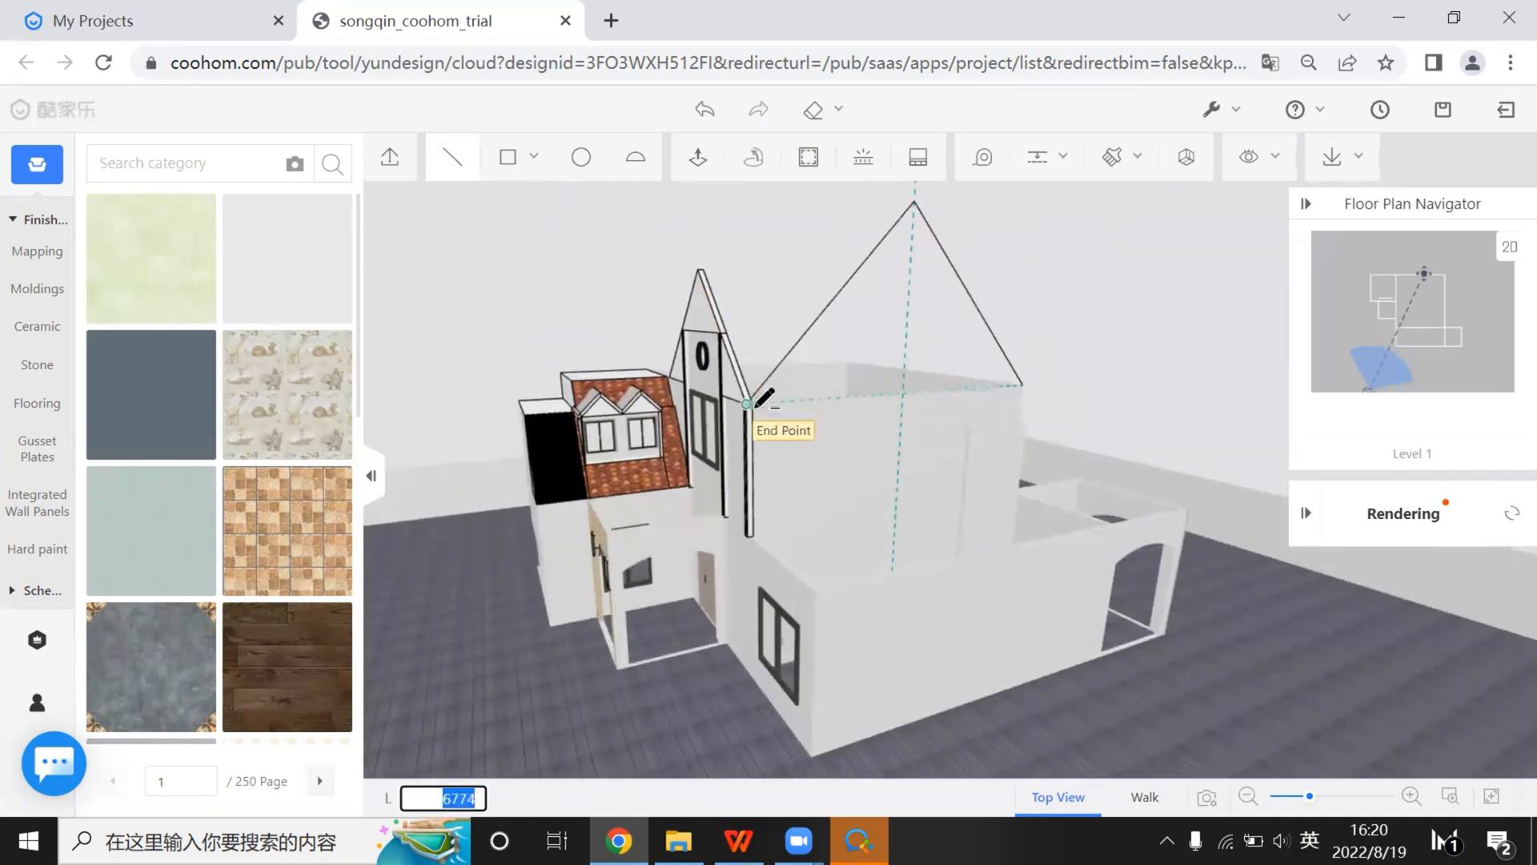
pyautogui.moveTo(1069, 411); pyautogui.dragTo(815, 461, button='right')
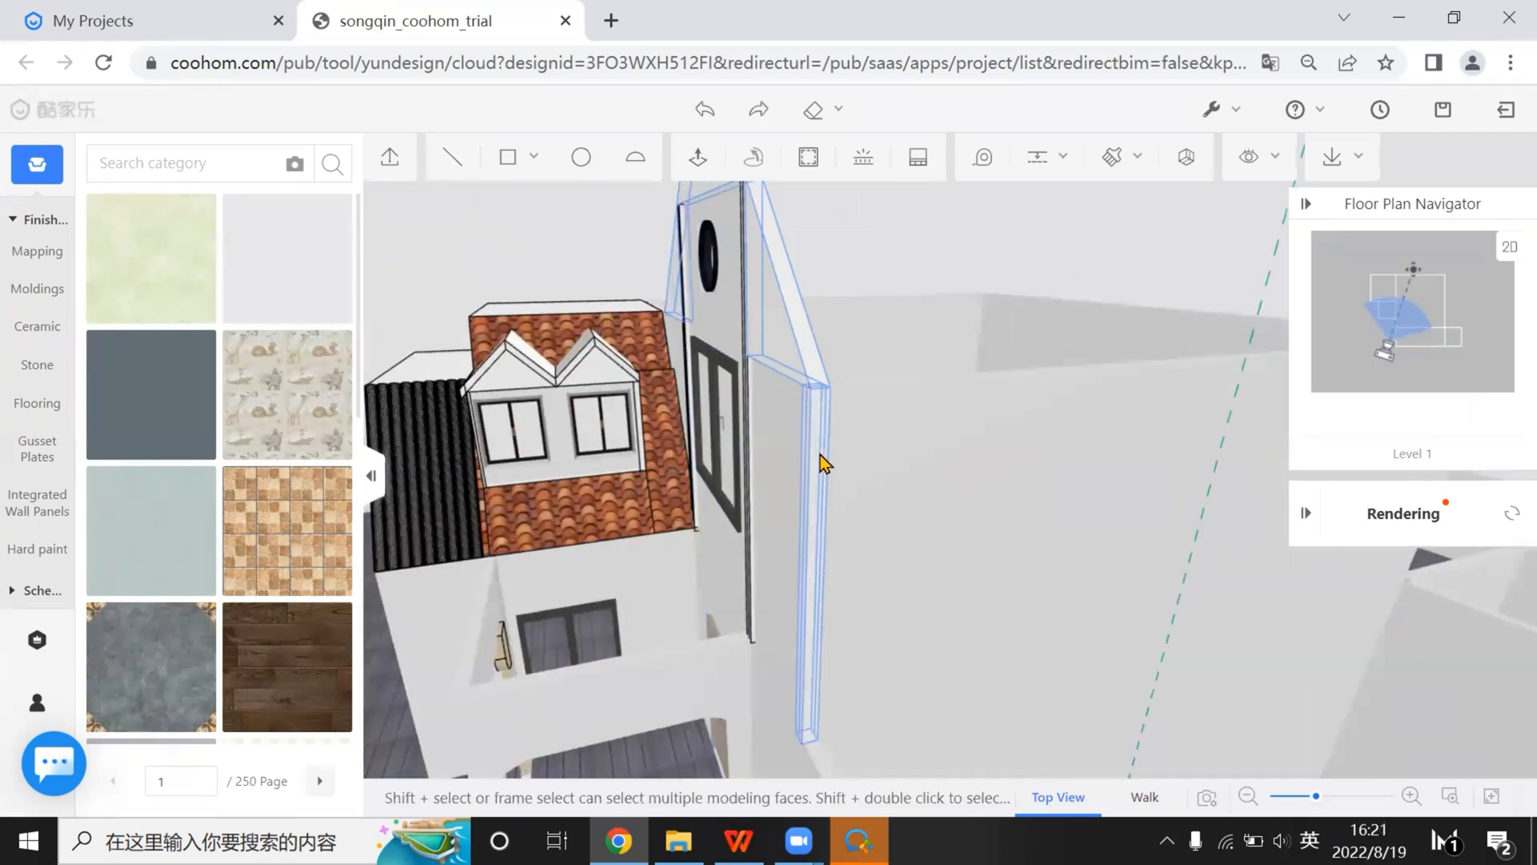
# Draw a small rectangle on top of the balcony-facing main house wall, at the outer corner away from the facade
pyautogui.click(824, 460)
pyautogui.click(847, 488)
pyautogui.moveTo(844, 538); pyautogui.dragTo(809, 539, button='right')
pyautogui.moveTo(940, 539); pyautogui.dragTo(700, 587, button='right')
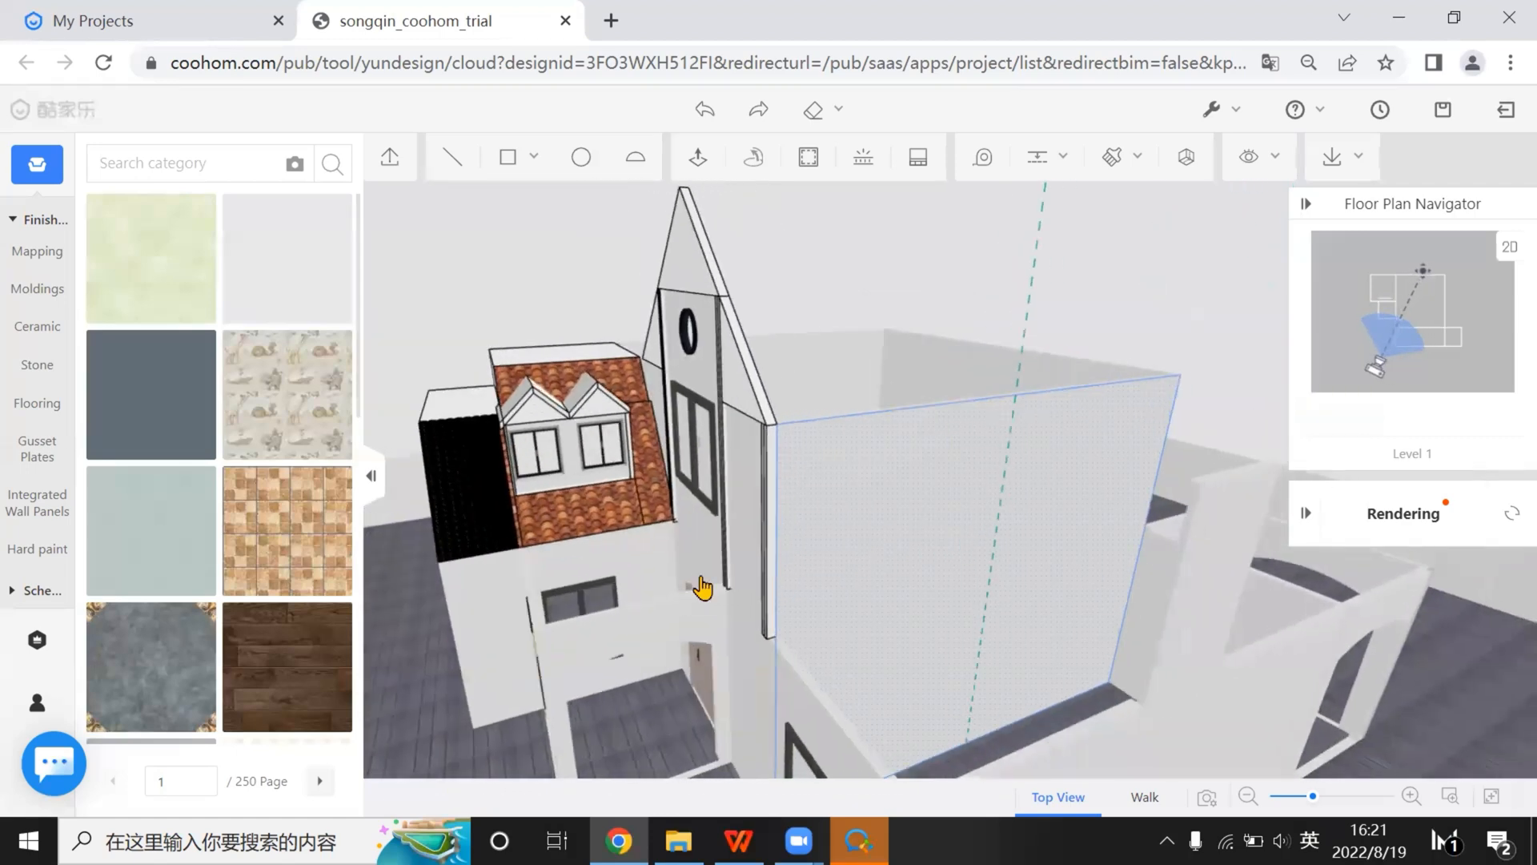
pyautogui.moveTo(700, 587); pyautogui.dragTo(497, 578)
pyautogui.moveTo(849, 577); pyautogui.dragTo(734, 569)
pyautogui.moveTo(734, 569)
pyautogui.mouseDown(button='right')
pyautogui.moveTo(563, 383)
pyautogui.moveTo(517, 429)
pyautogui.mouseUp(button='right')
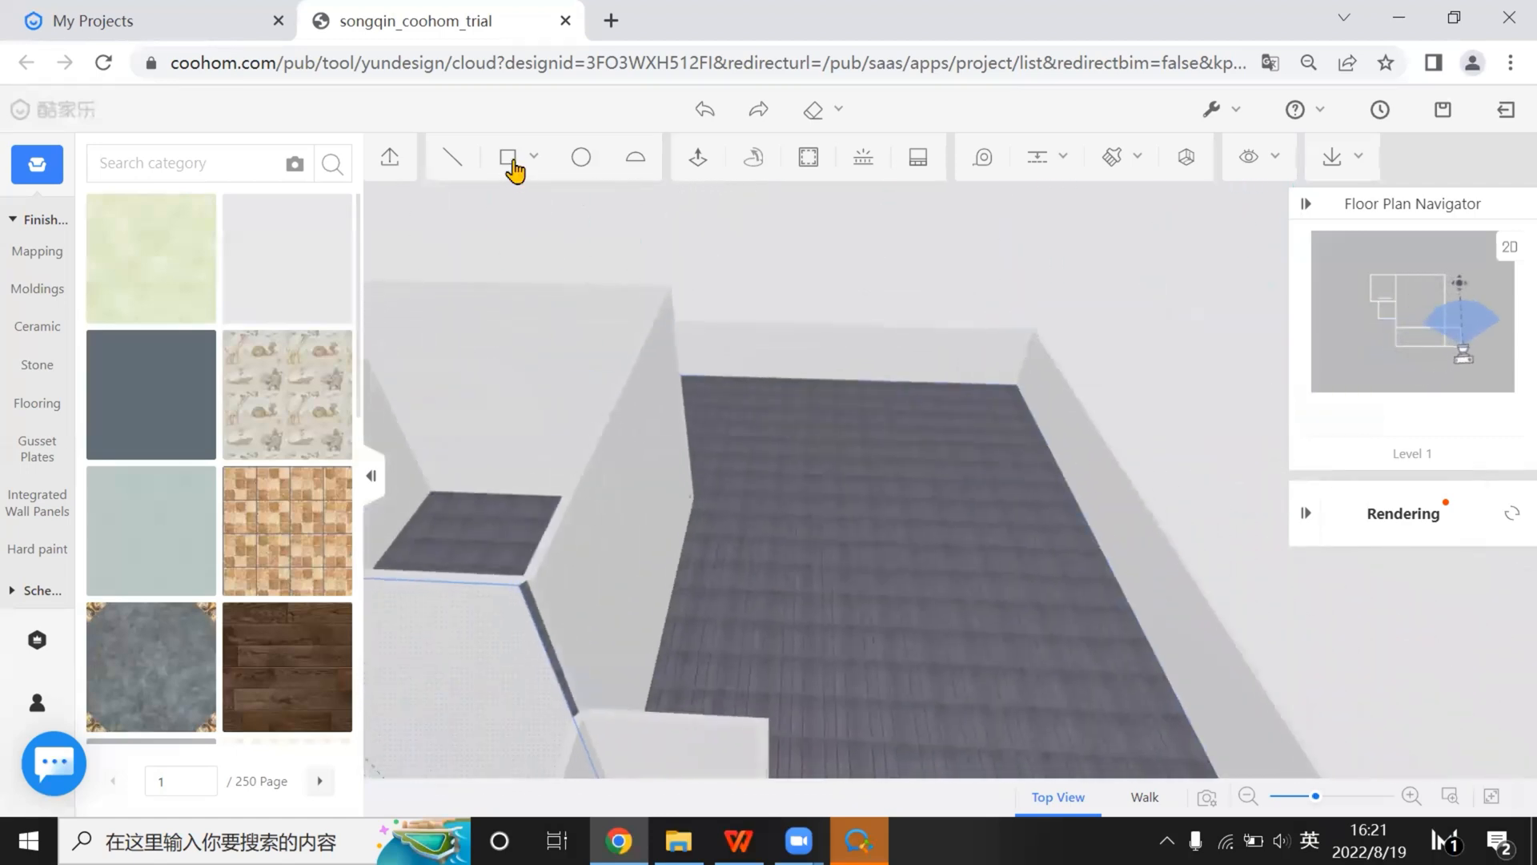
pyautogui.click(510, 162)
pyautogui.moveTo(645, 521)
pyautogui.mouseDown(button='right')
pyautogui.moveTo(725, 520)
pyautogui.moveTo(738, 547)
pyautogui.moveTo(751, 537)
pyautogui.mouseUp(button='right')
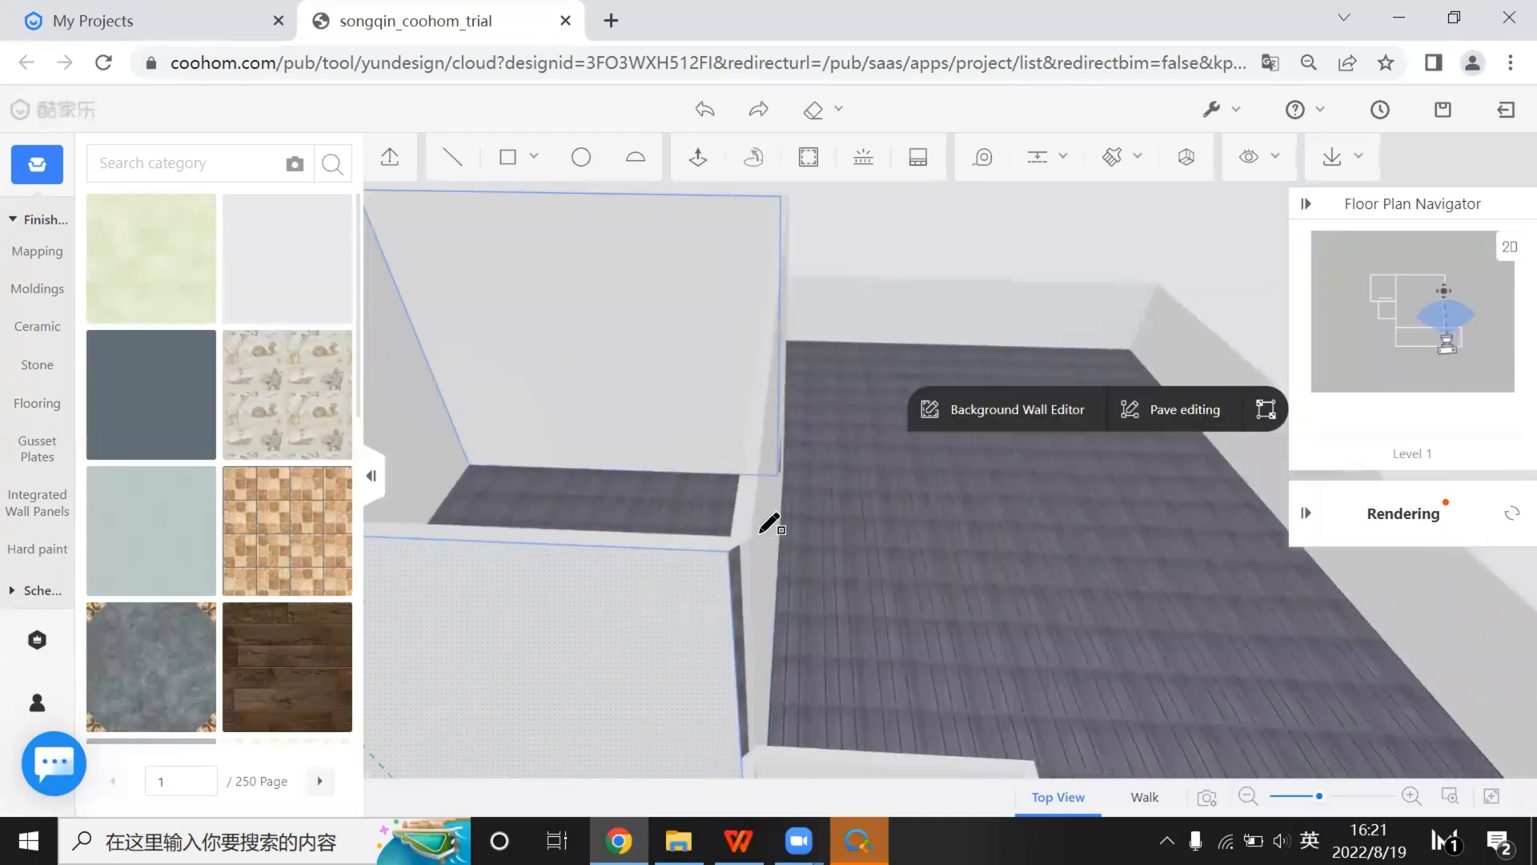
pyautogui.click(729, 550)
# Extrude the small corner rectangle into a narrow vertical post along the main house wall
pyautogui.click(698, 159)
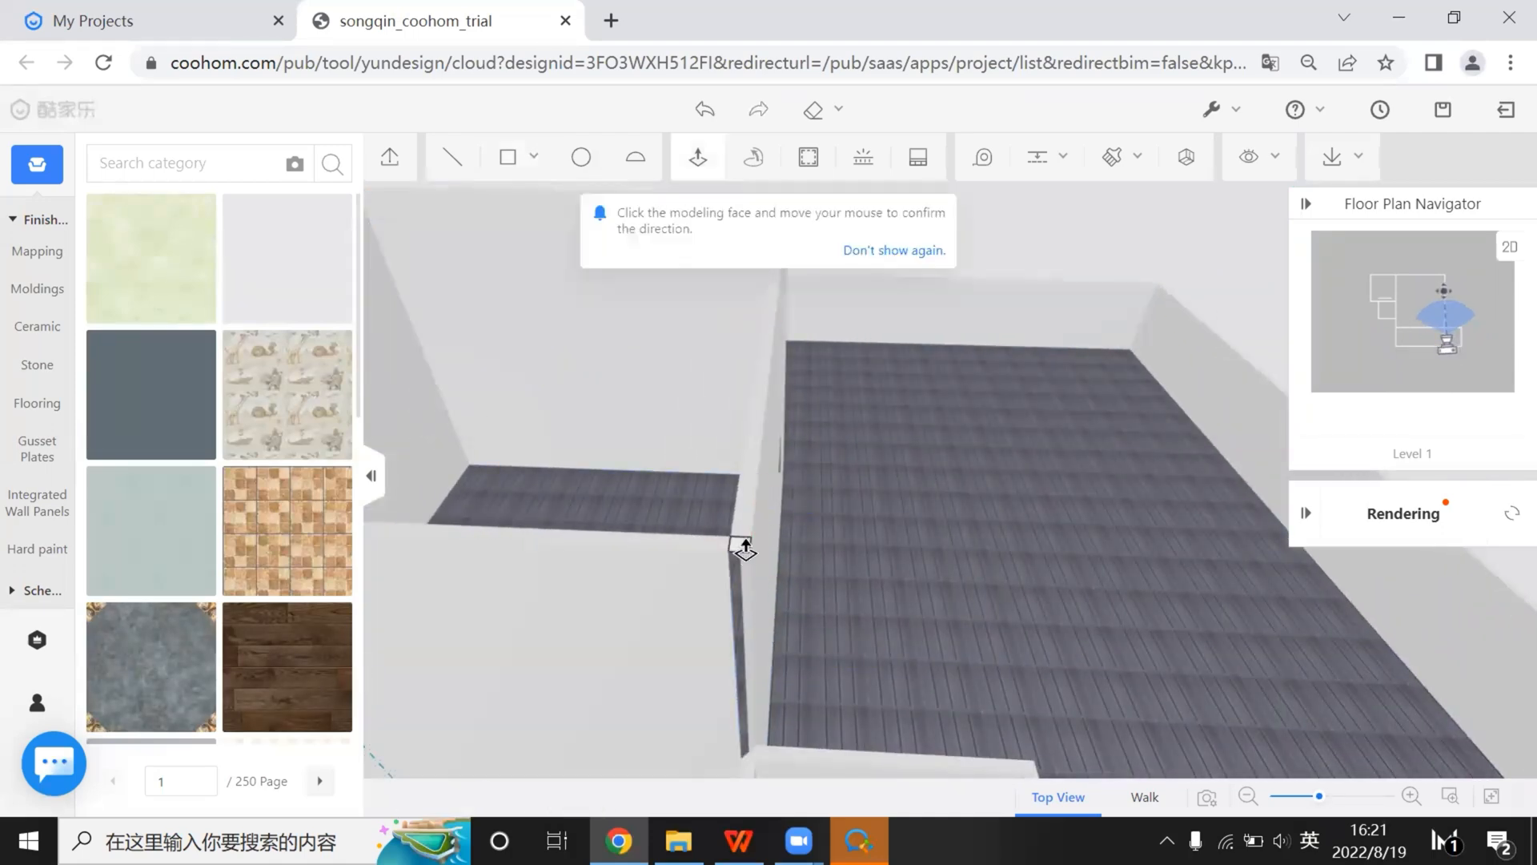
pyautogui.moveTo(740, 579); pyautogui.dragTo(731, 590, button='right')
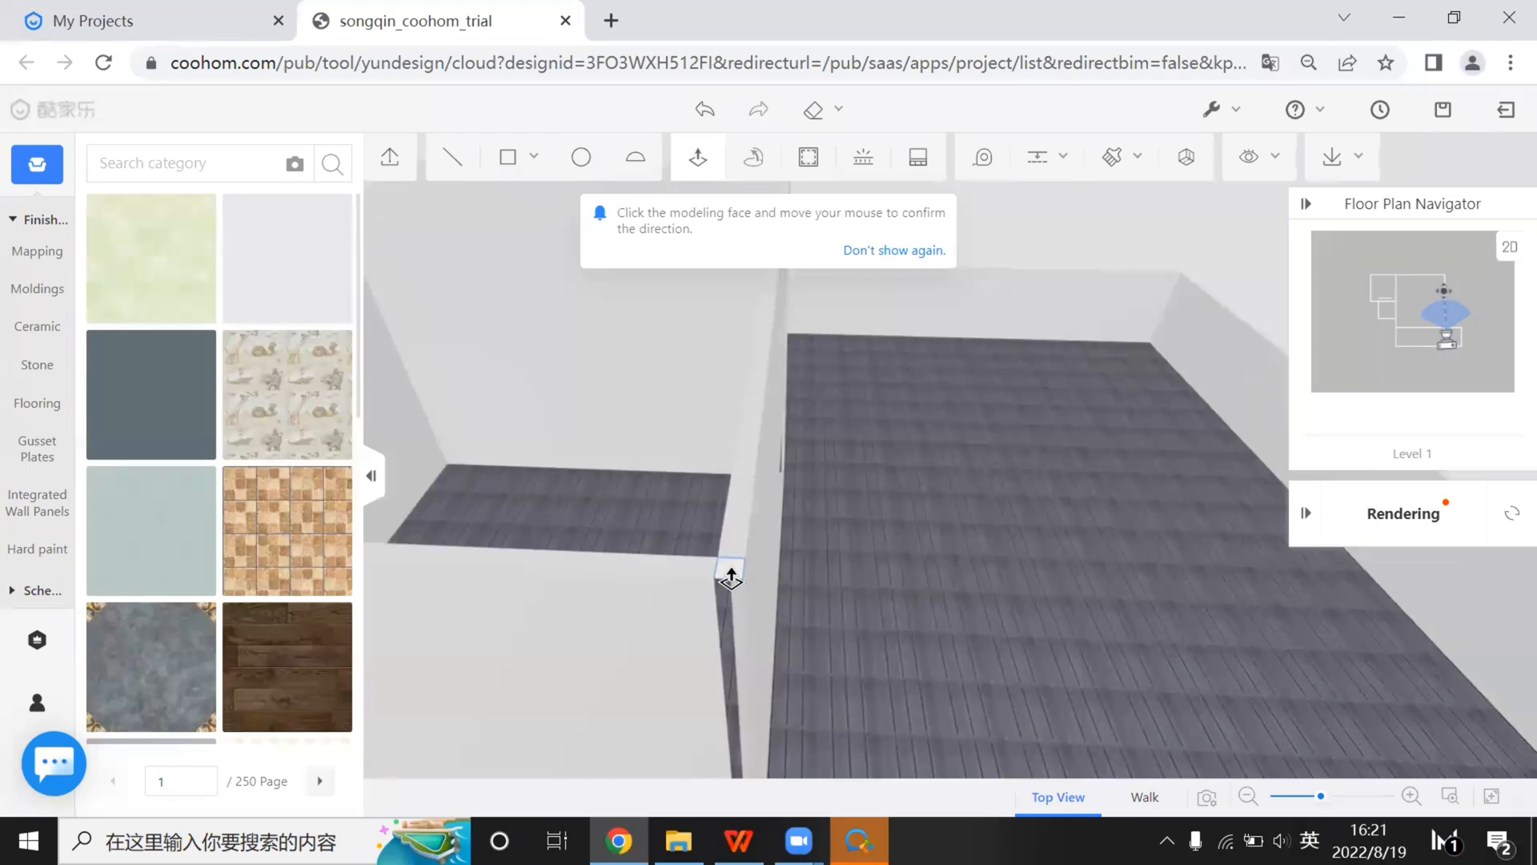
pyautogui.click(731, 579)
pyautogui.moveTo(769, 698); pyautogui.dragTo(765, 491)
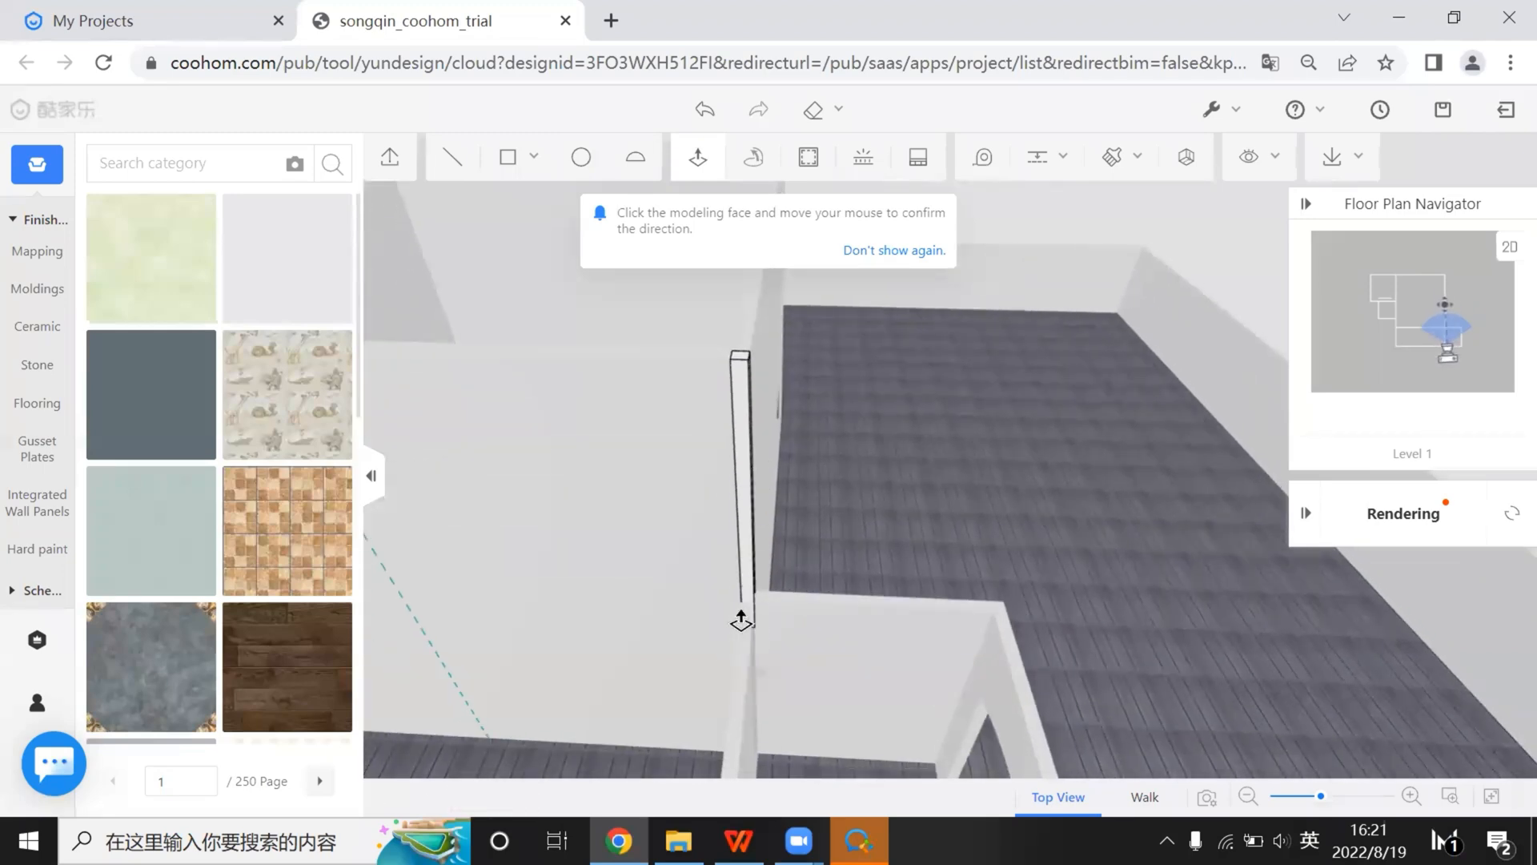
pyautogui.scroll(-4, 742, 620)
pyautogui.press('Escape')
# Draw a gable triangle on the balcony-facing wall with a base about 6894 mm long and its apex on the vertical guide line
pyautogui.moveTo(668, 604); pyautogui.dragTo(796, 681)
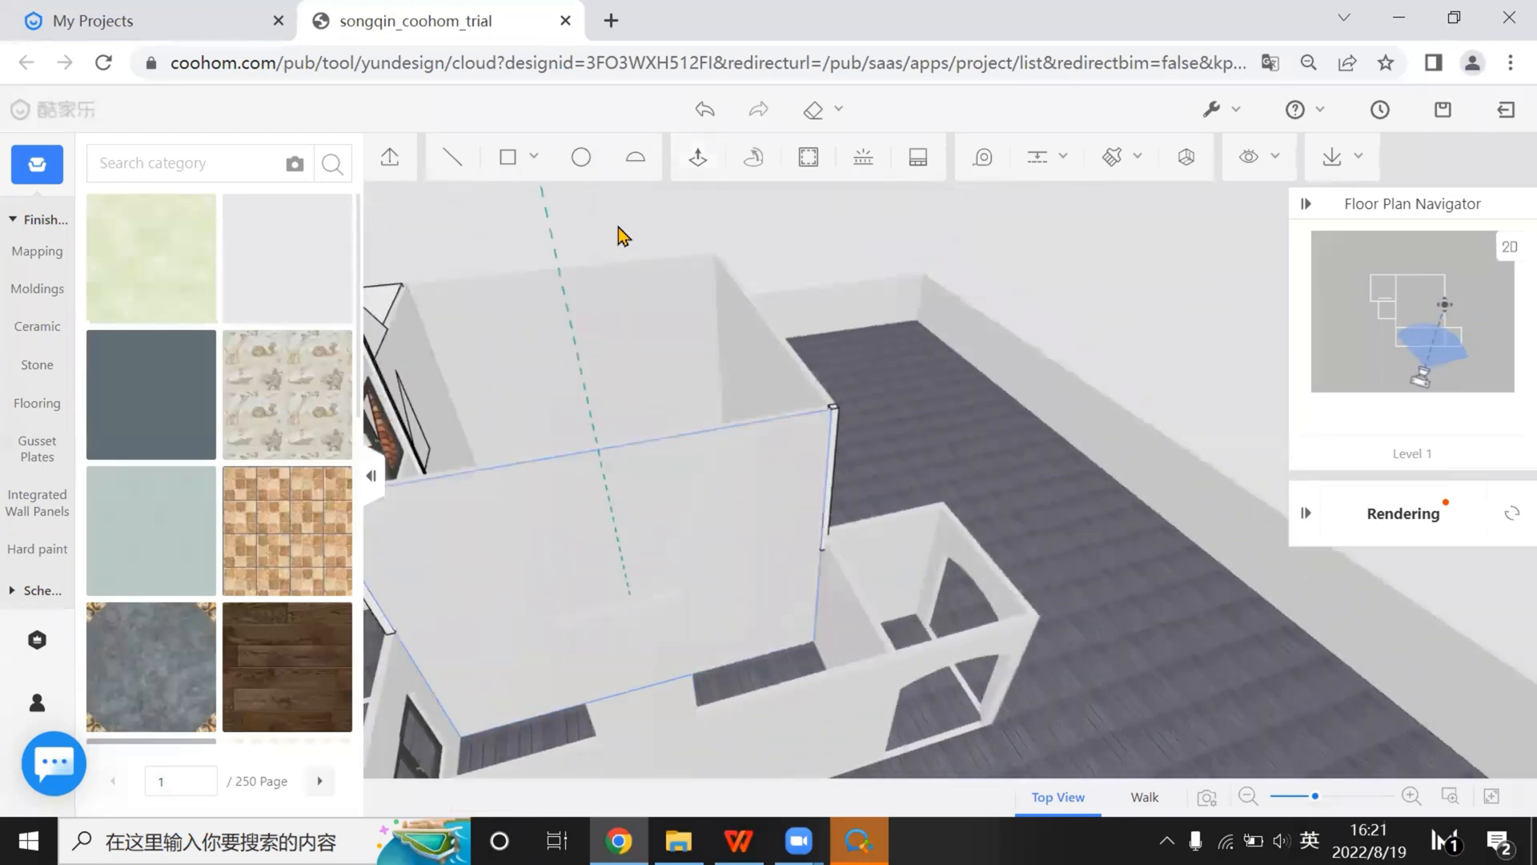
pyautogui.click(451, 157)
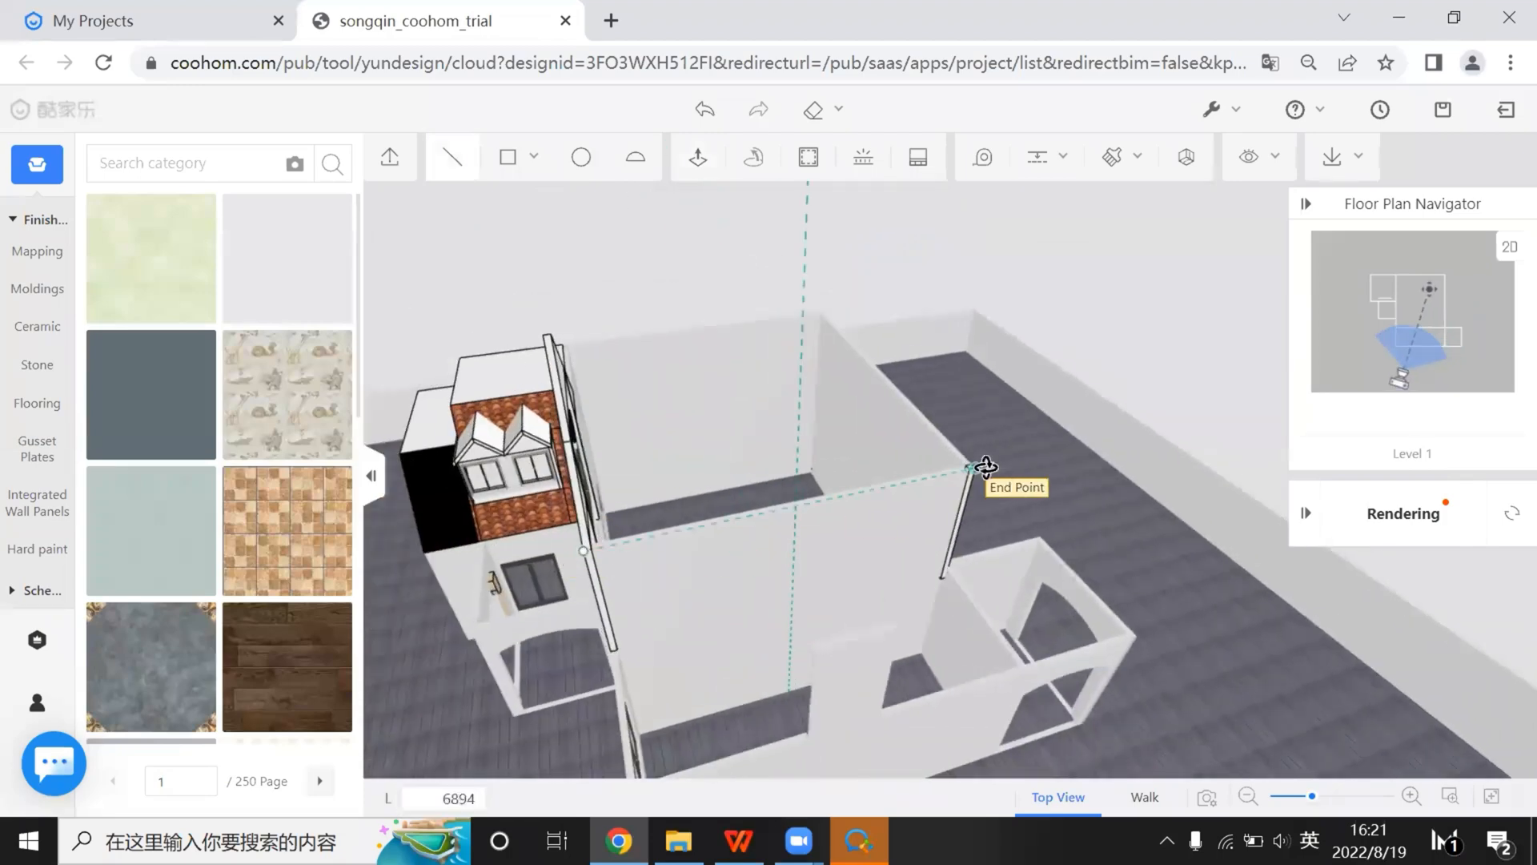
pyautogui.moveTo(814, 346); pyautogui.dragTo(776, 192, button='middle')
pyautogui.moveTo(721, 266); pyautogui.dragTo(675, 501, button='middle')
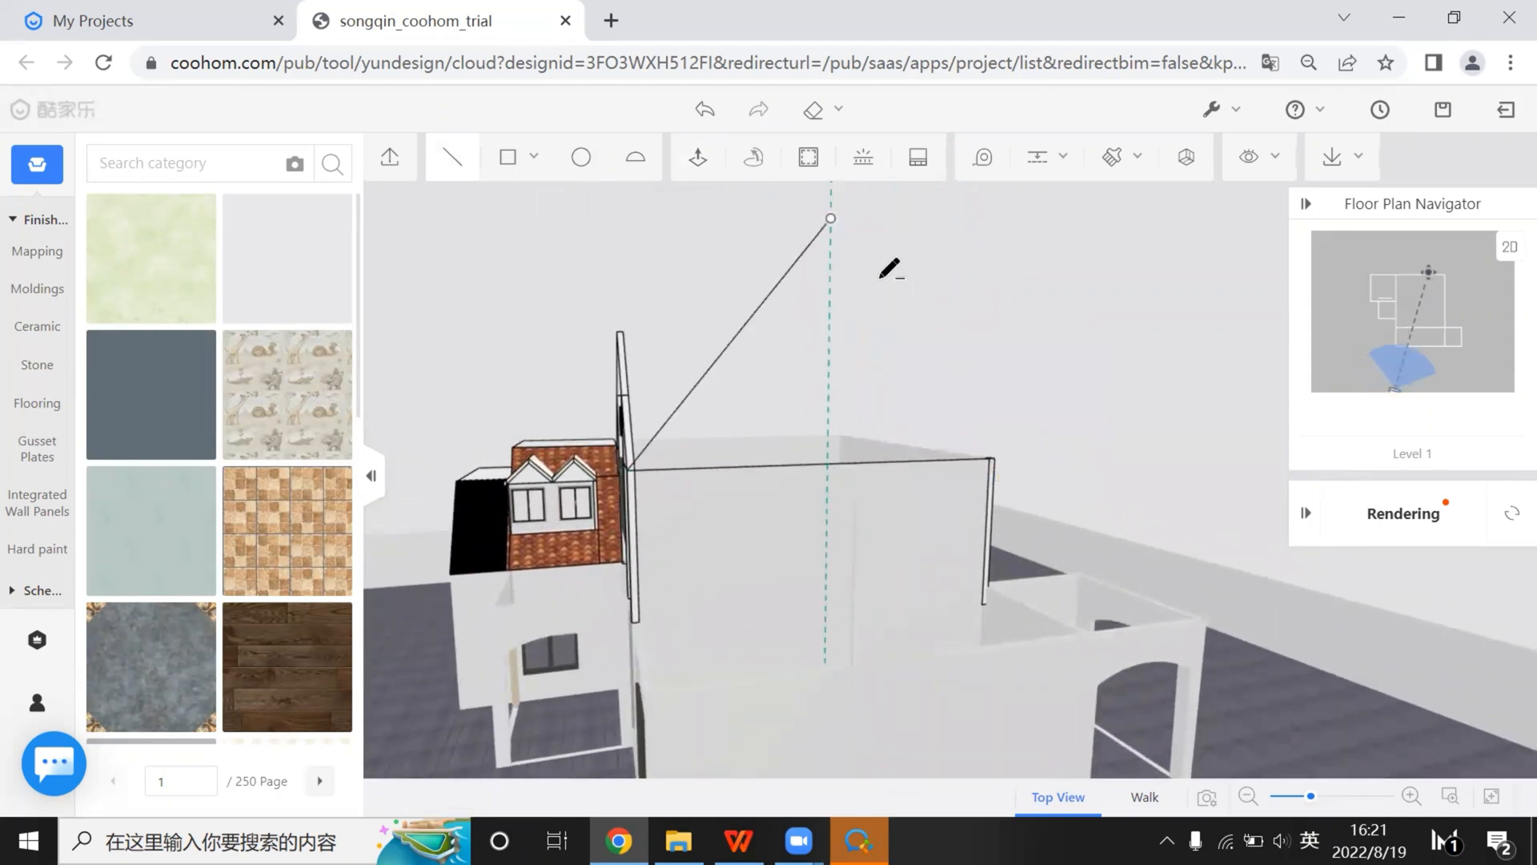
pyautogui.moveTo(779, 542); pyautogui.dragTo(800, 461, button='middle')
# Try to extrude the triangular gable face on the balcony-facing main house wall
pyautogui.click(1055, 630)
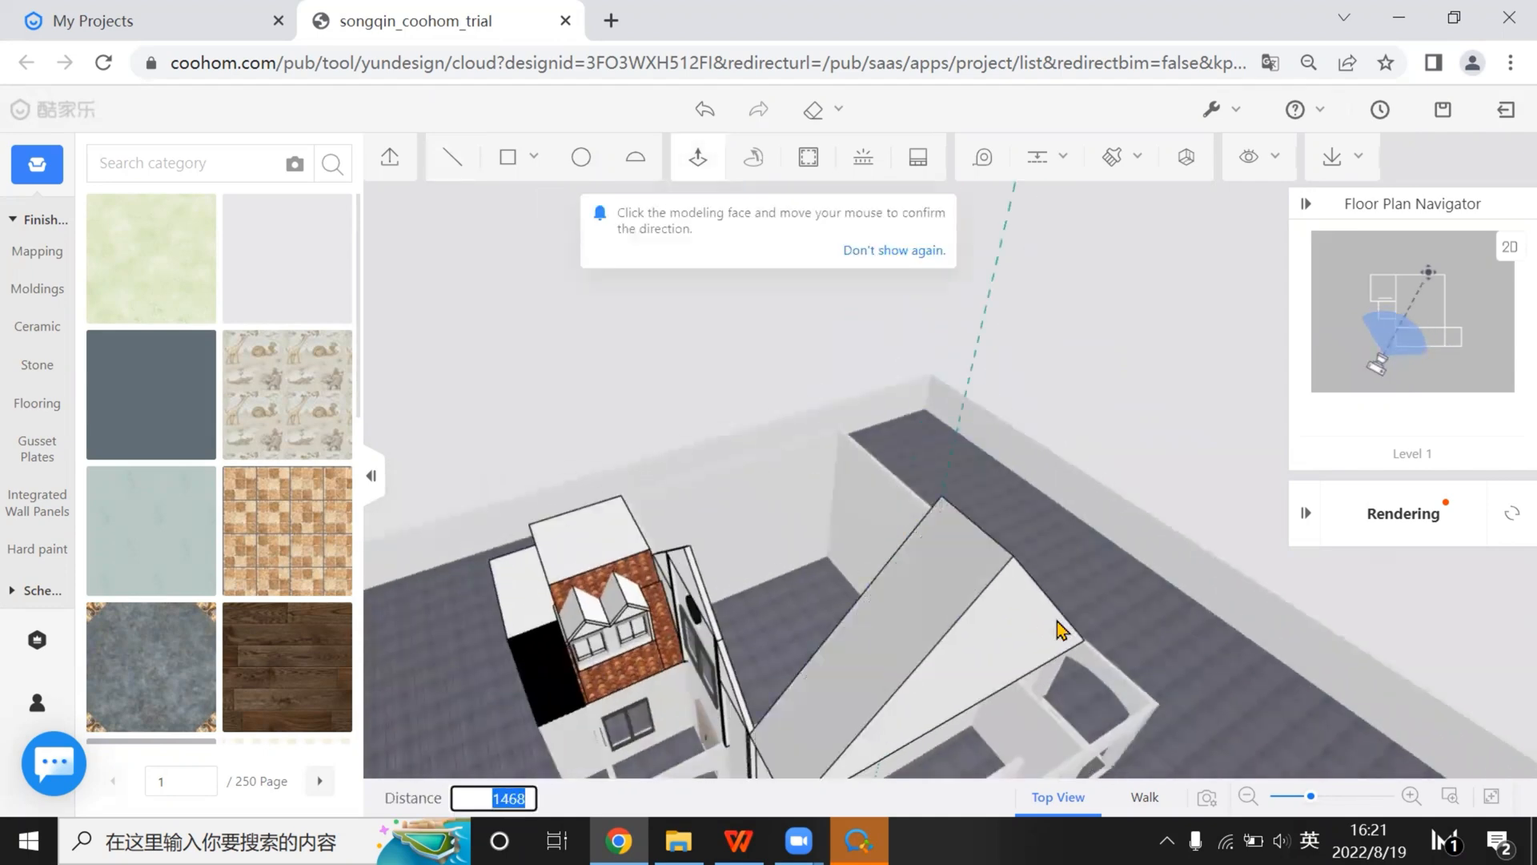
pyautogui.press('Escape')
pyautogui.moveTo(1082, 673); pyautogui.dragTo(1071, 357, button='middle')
pyautogui.scroll(3, 1077, 365)
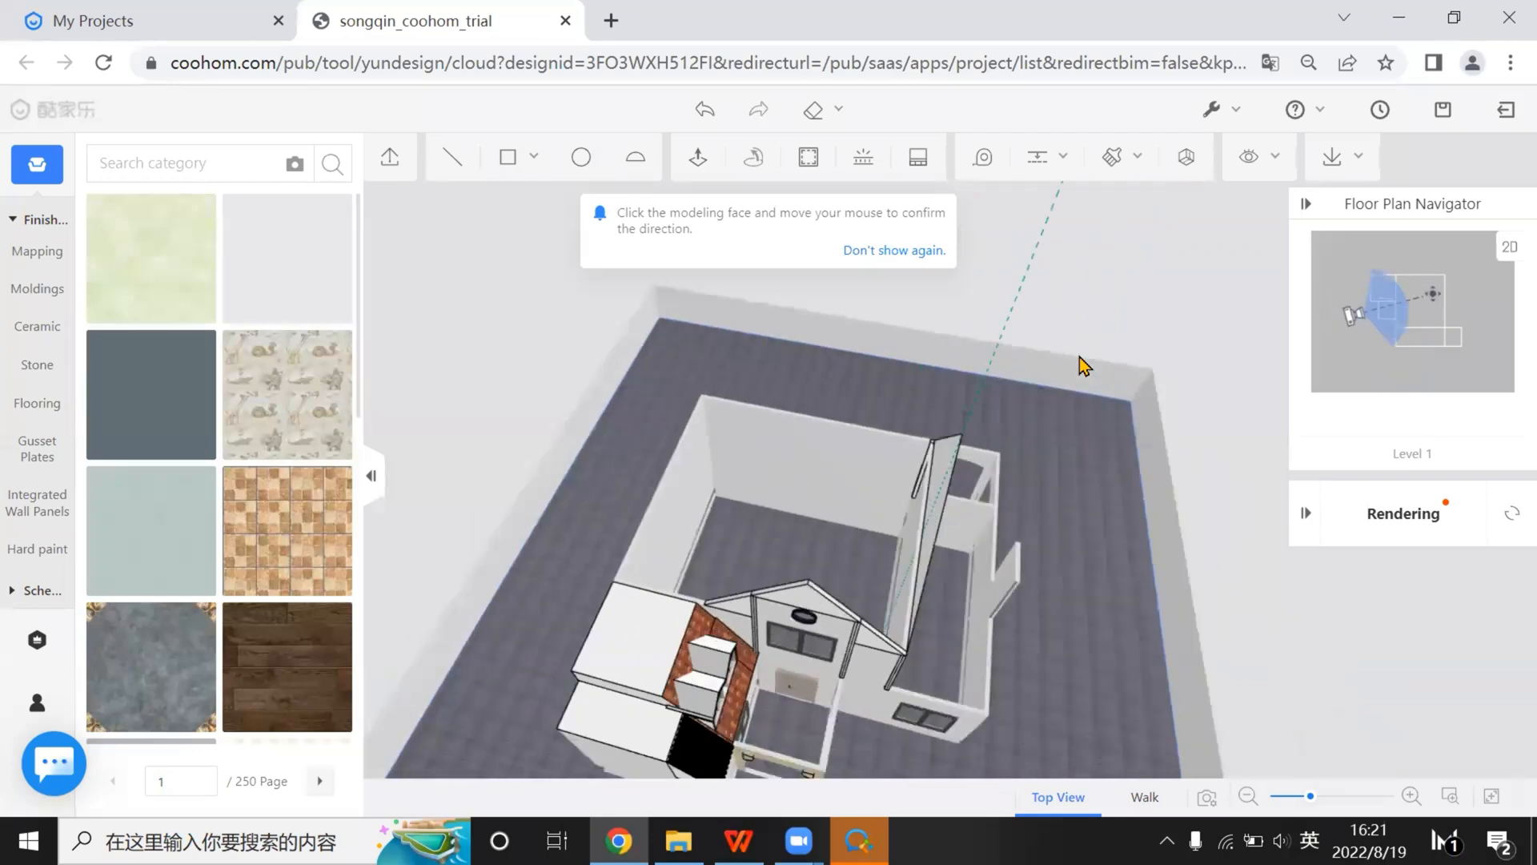
# Try to duplicate the gable face about 6903 mm across to the opposite wall of the main house
pyautogui.moveTo(1222, 283); pyautogui.dragTo(704, 670, button='middle')
pyautogui.scroll(3, 1098, 445)
pyautogui.scroll(-3, 1096, 439)
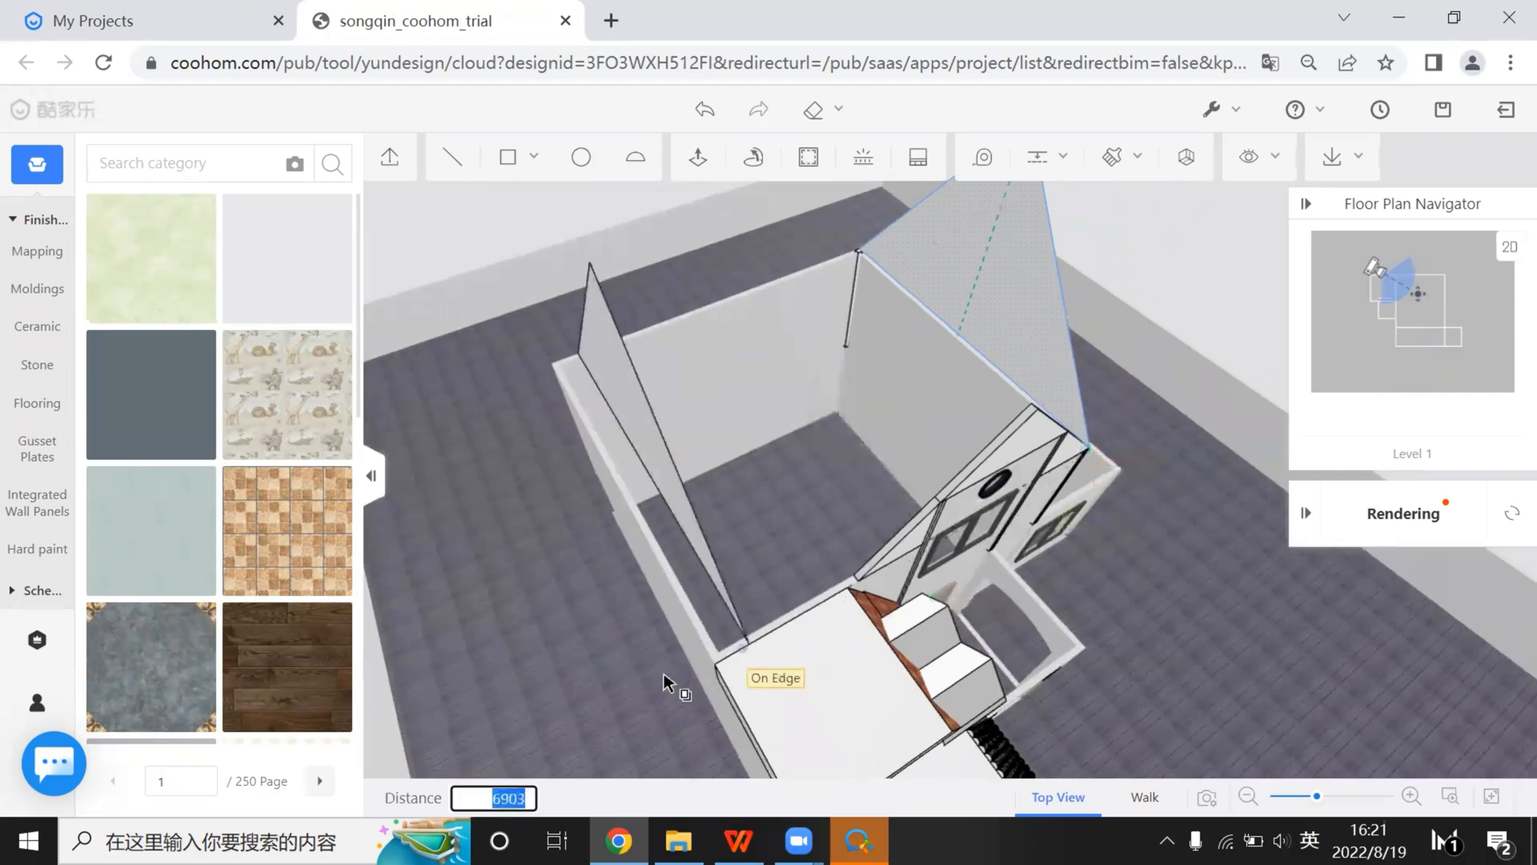
pyautogui.press('Escape')
# Duplicate the gable face from its lower facade-side corner onto the opposite side of the main house
pyautogui.moveTo(1122, 674); pyautogui.dragTo(1290, 624, button='middle')
pyautogui.scroll(2, 1290, 619)
pyautogui.scroll(3, 1291, 617)
pyautogui.click(1279, 612)
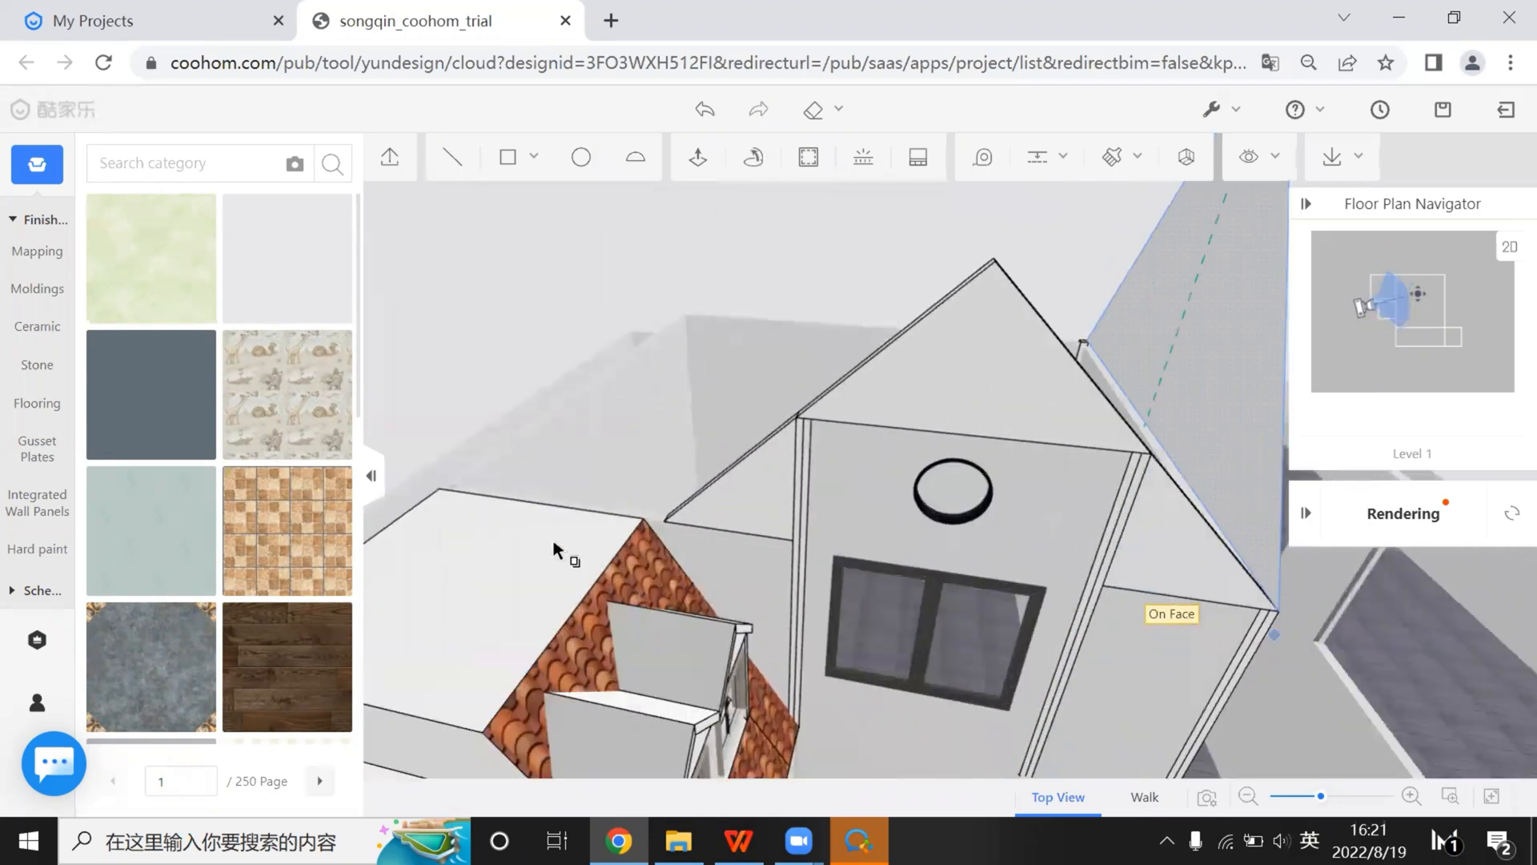
pyautogui.moveTo(783, 623); pyautogui.dragTo(779, 573, button='middle')
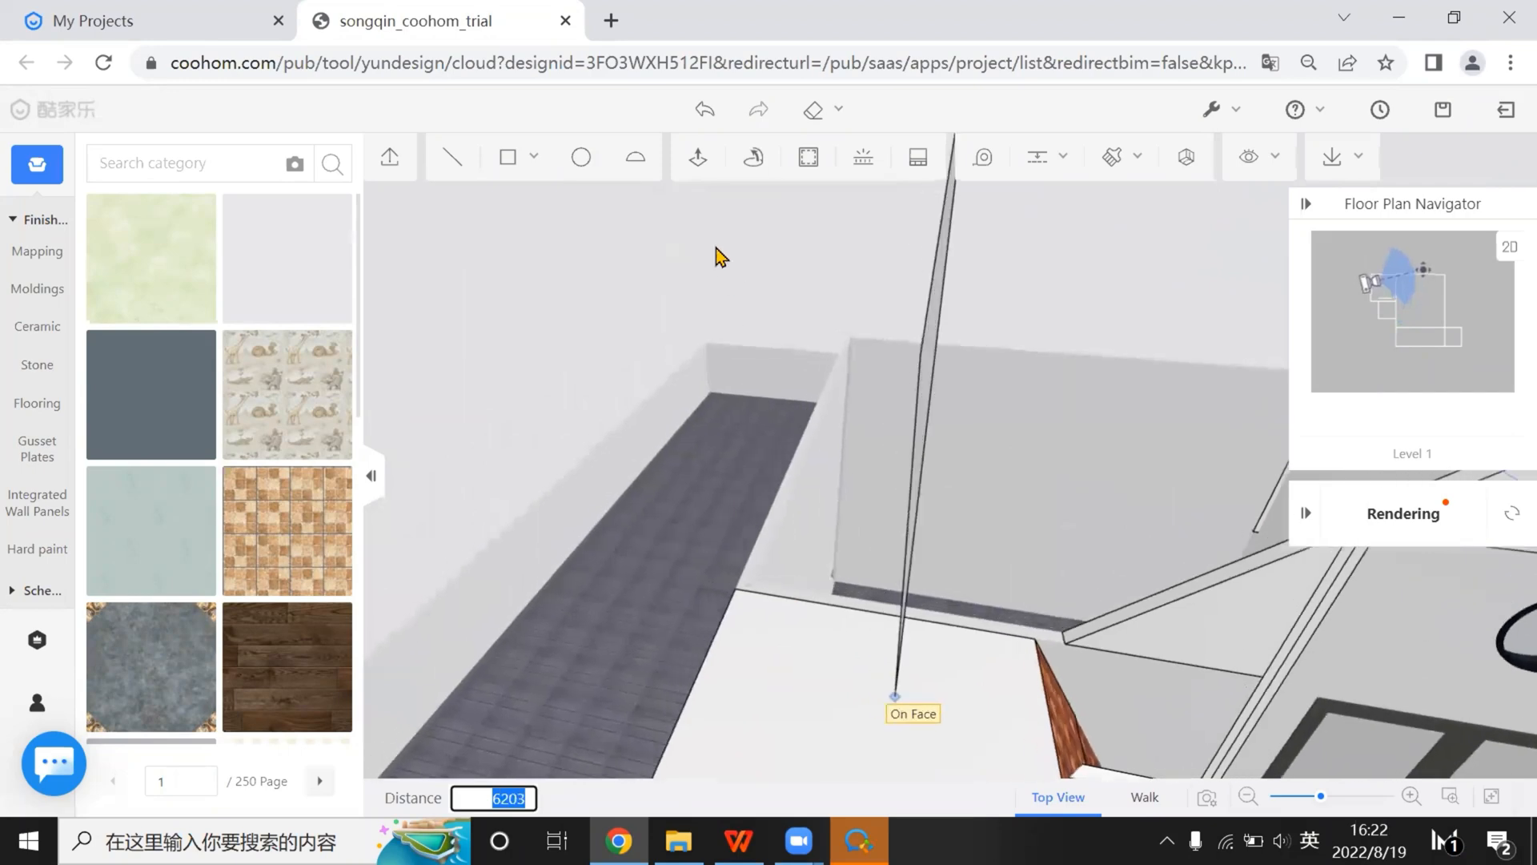
# Extrude the gable face about 7447 mm between both ends of the main house to form a solid gable roof
pyautogui.click(704, 165)
pyautogui.scroll(-2, 755, 332)
pyautogui.moveTo(755, 340); pyautogui.dragTo(793, 528, button='middle')
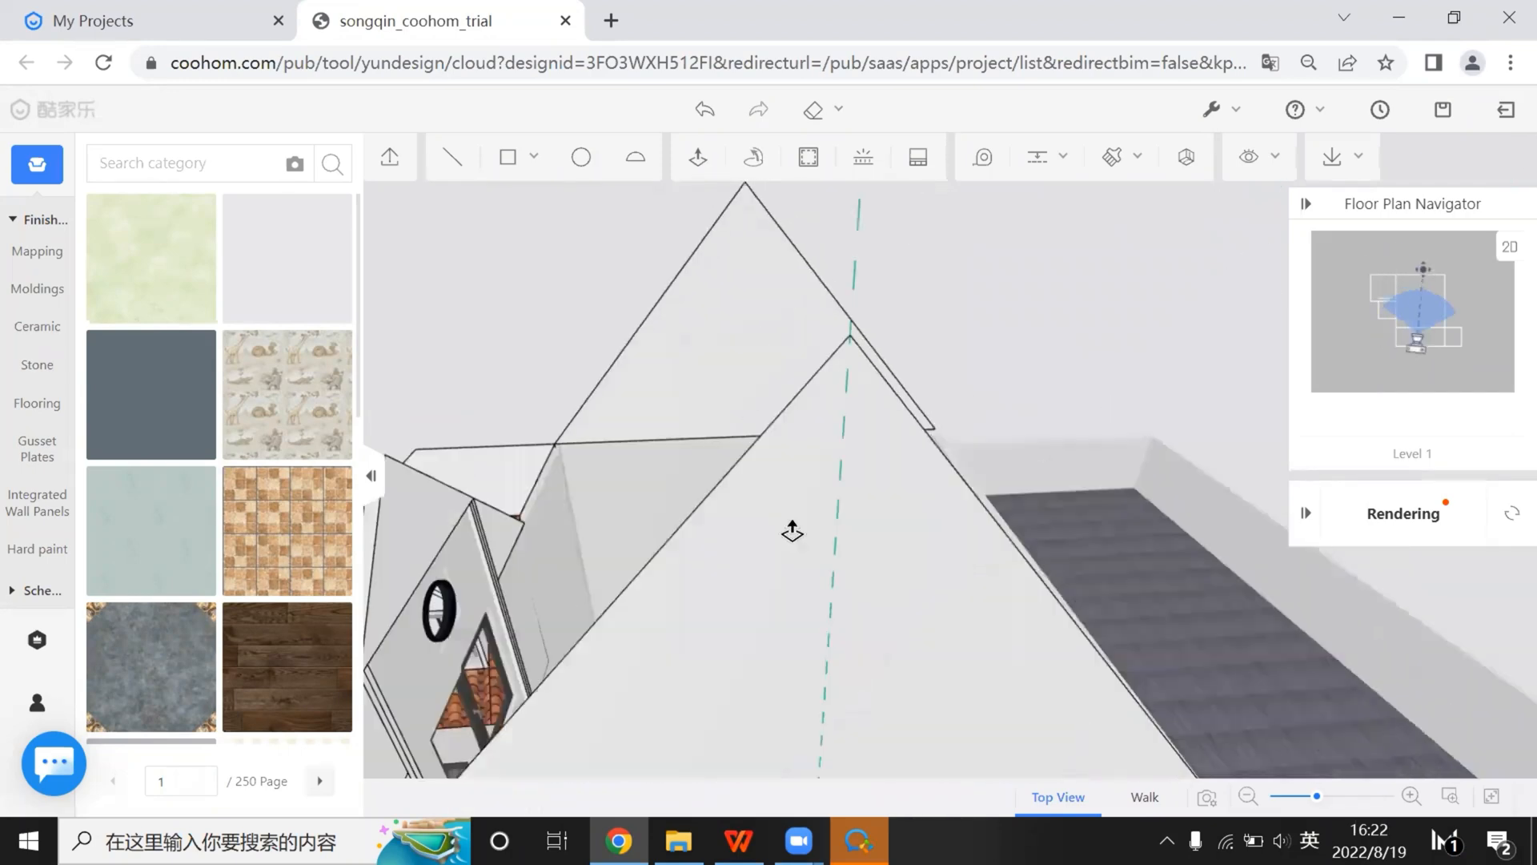
pyautogui.click(816, 556)
pyautogui.scroll(-3, 818, 564)
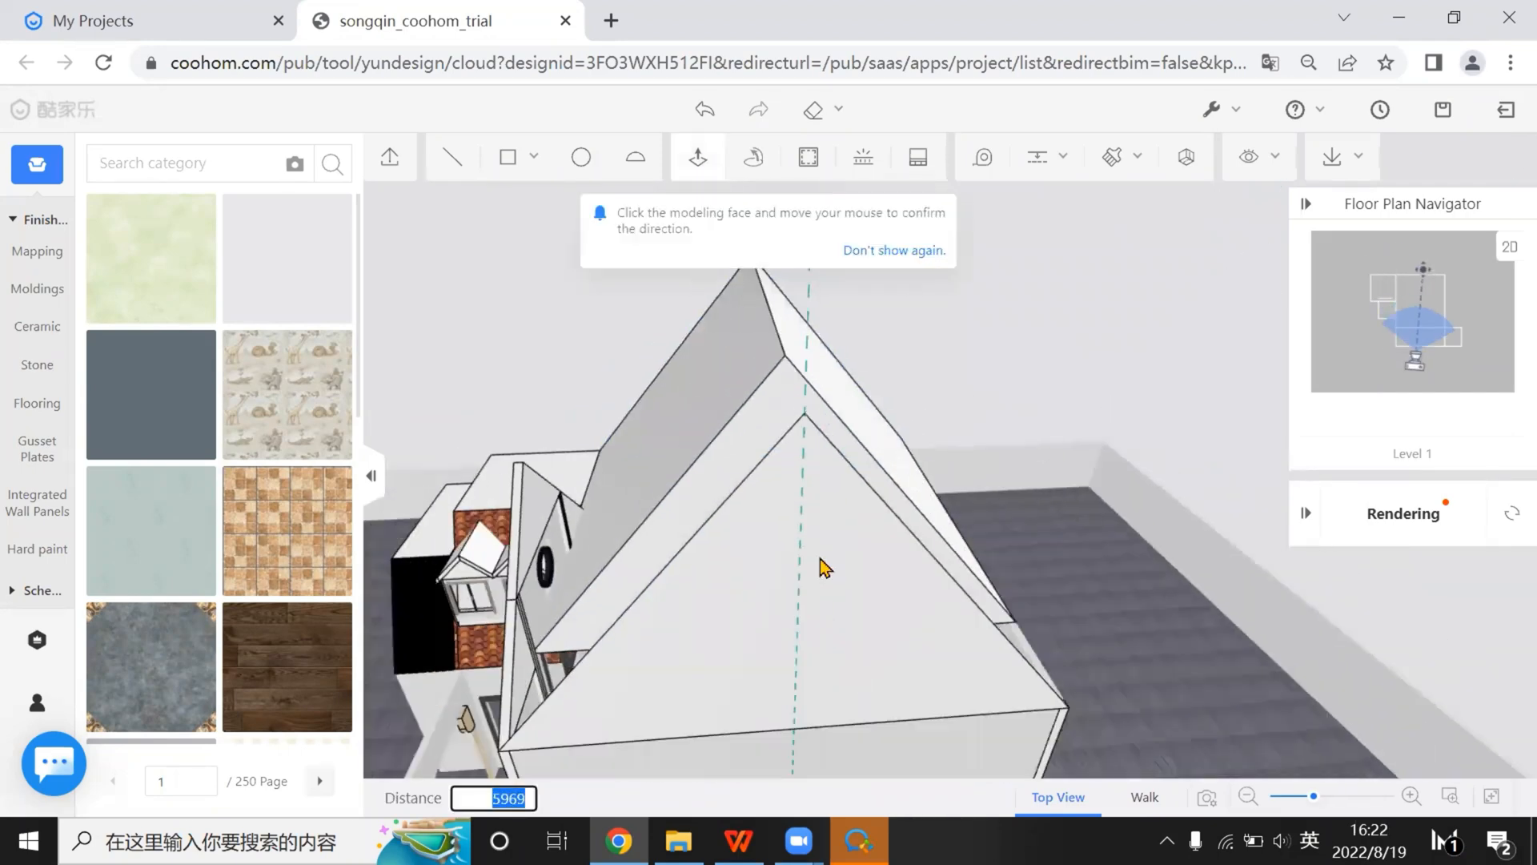
pyautogui.press('Escape')
pyautogui.click(1209, 482)
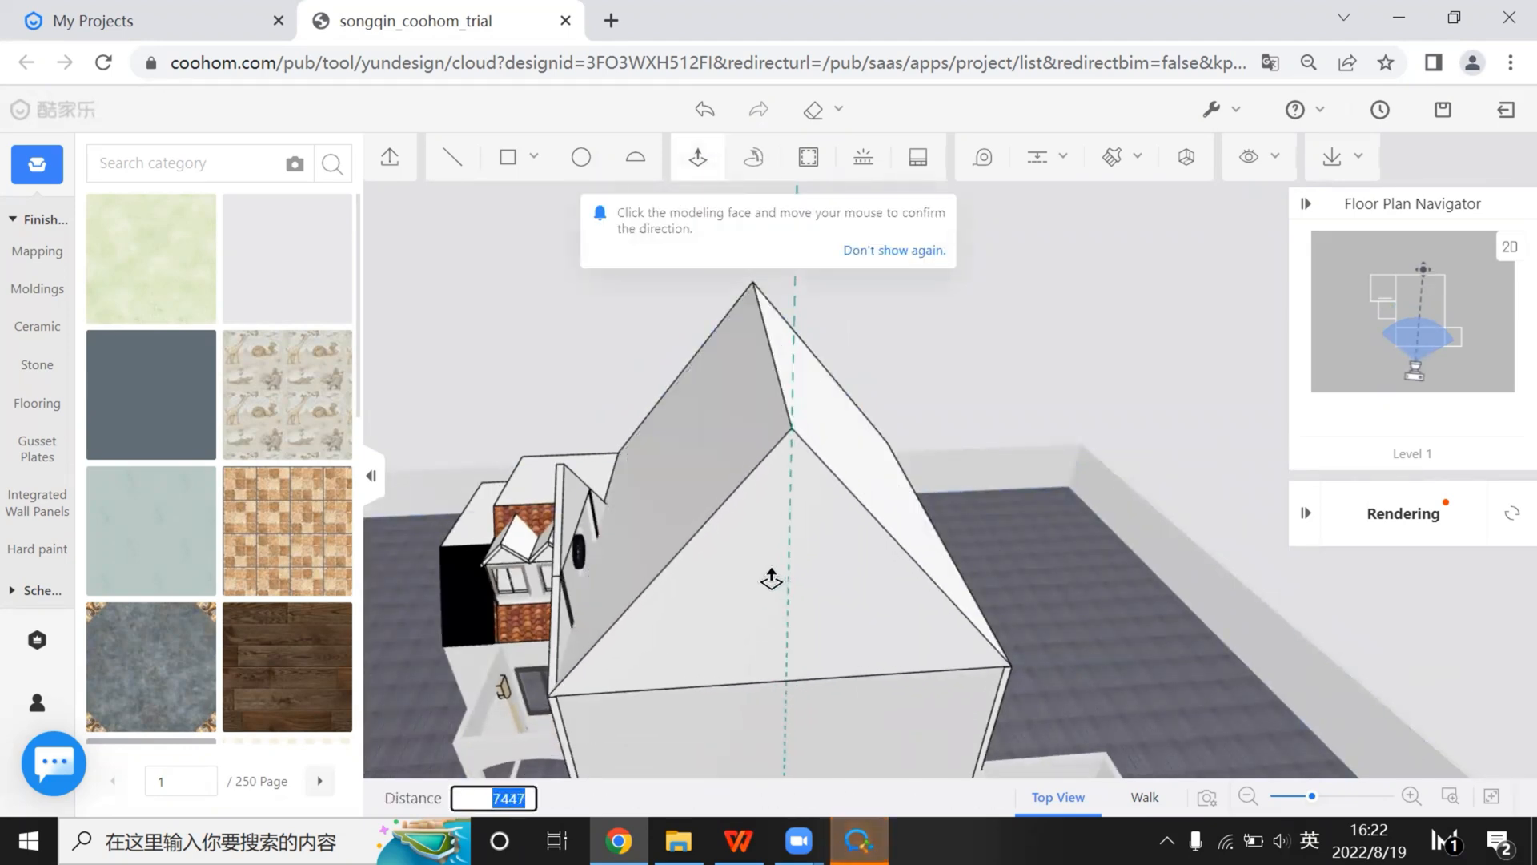
pyautogui.click(740, 633)
pyautogui.scroll(-5, 781, 594)
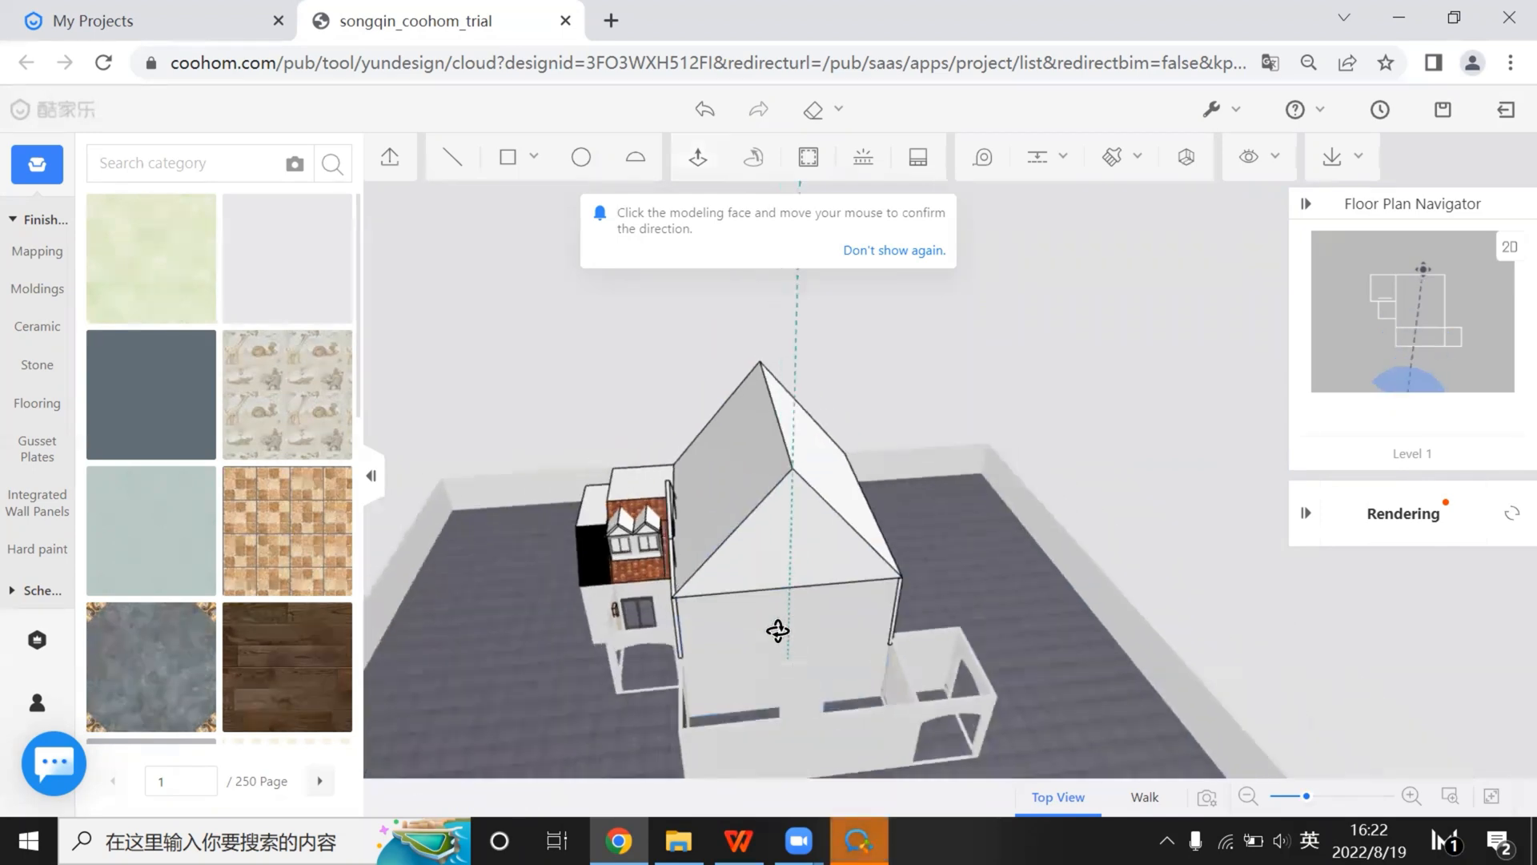
# Place a horizontal guide line through the peak of the small facade gable, running into the main roof
pyautogui.moveTo(779, 631); pyautogui.dragTo(930, 545)
pyautogui.scroll(5, 846, 499)
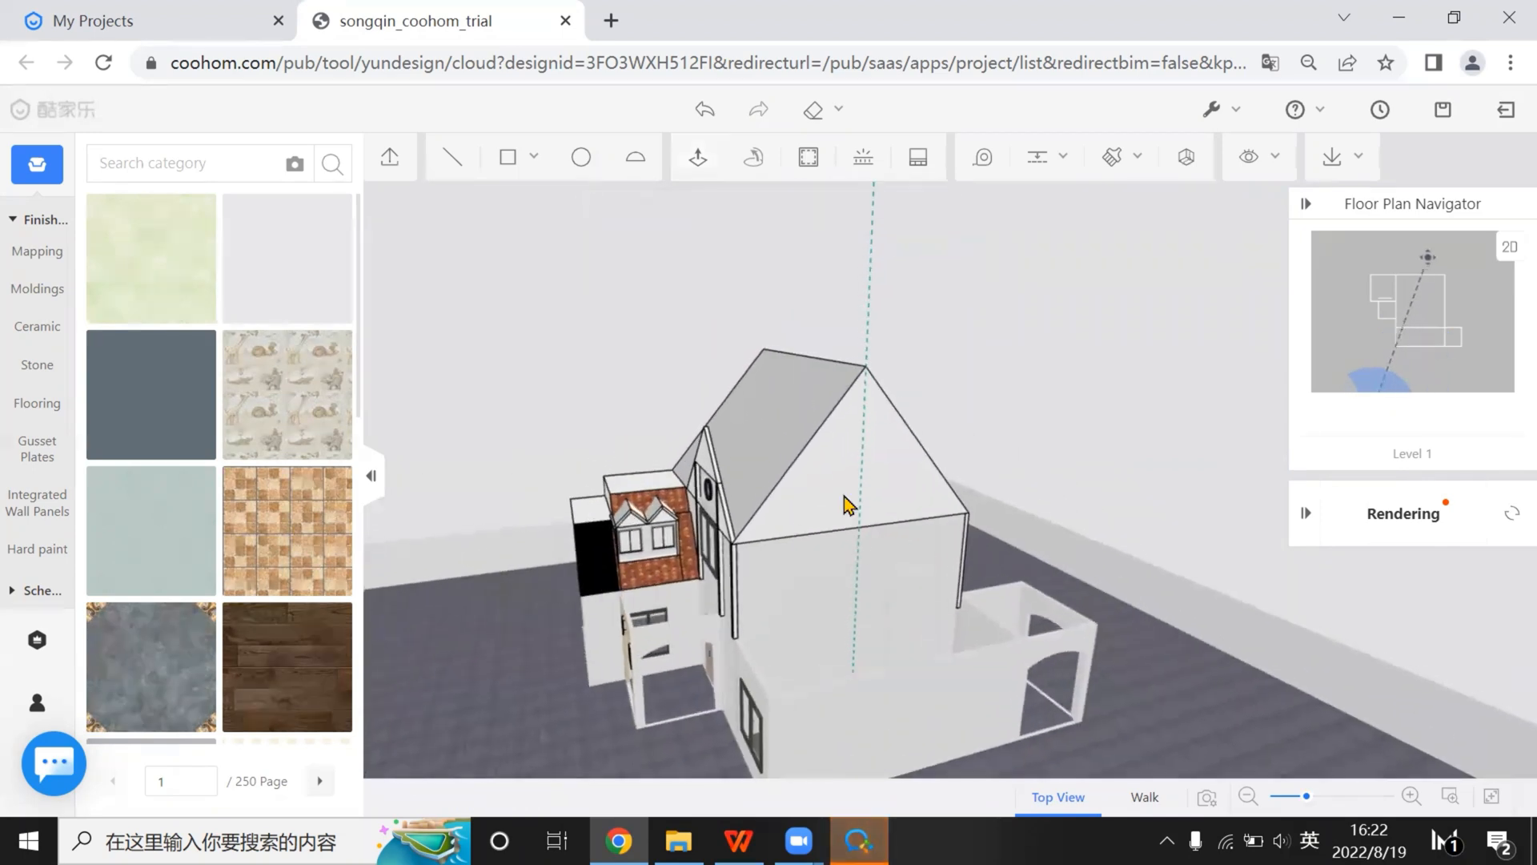
pyautogui.scroll(3, 762, 454)
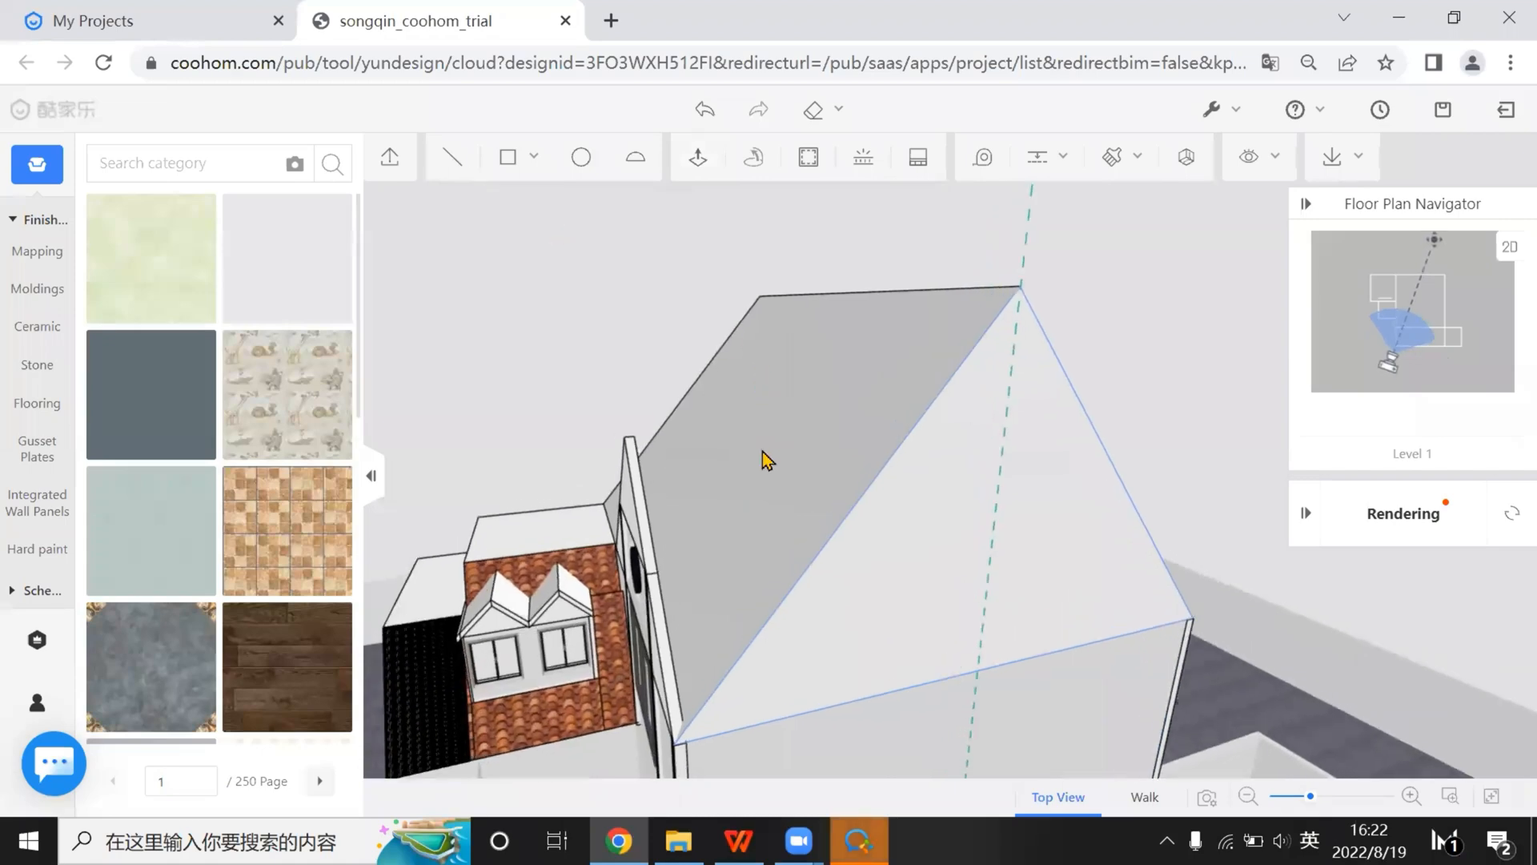
pyautogui.moveTo(763, 454); pyautogui.dragTo(1004, 680)
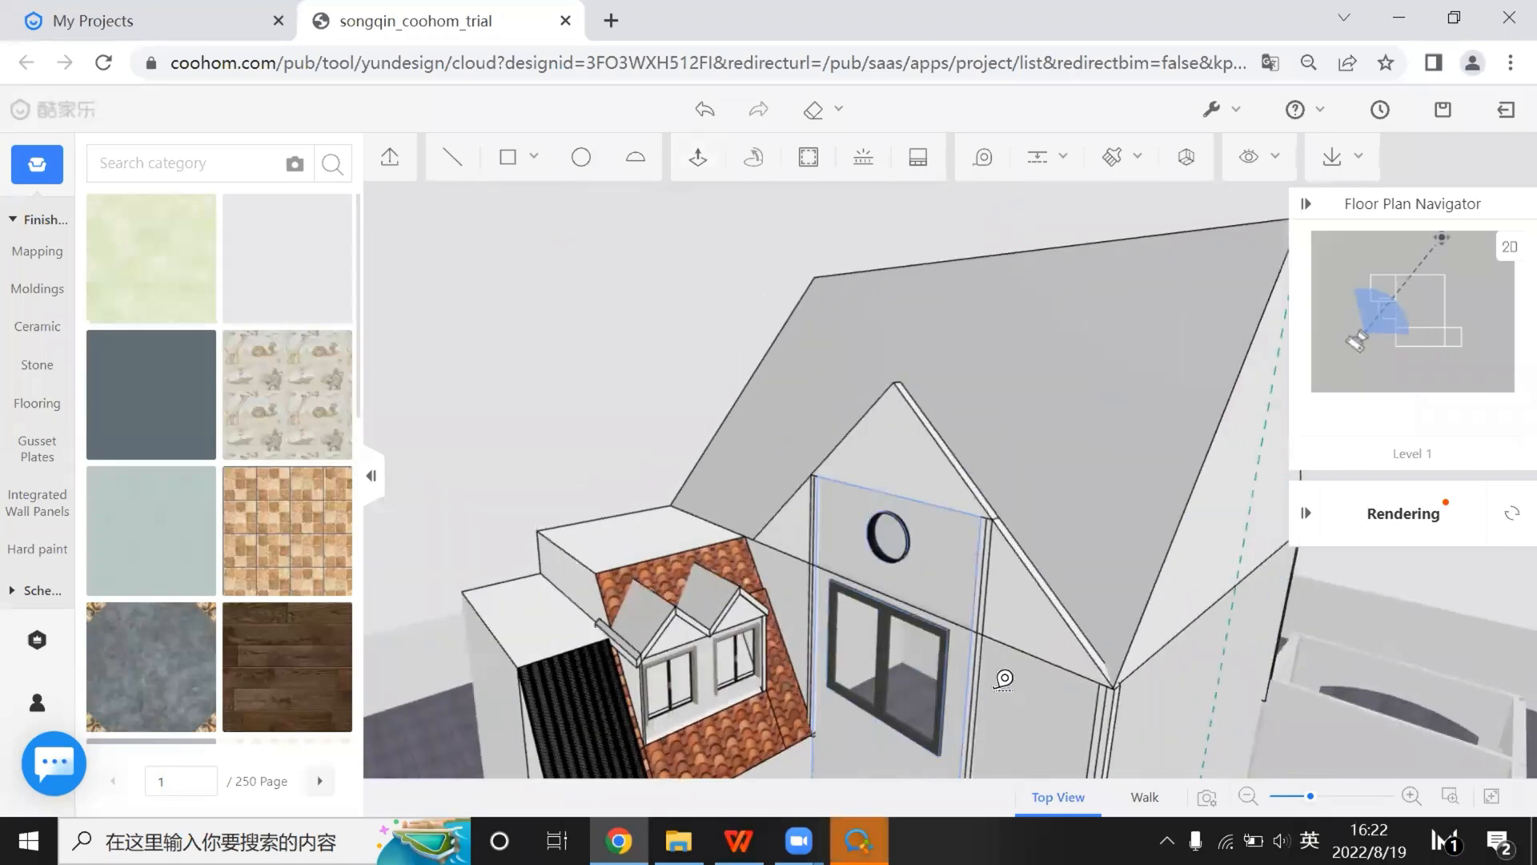
pyautogui.moveTo(939, 599); pyautogui.dragTo(864, 533, button='right')
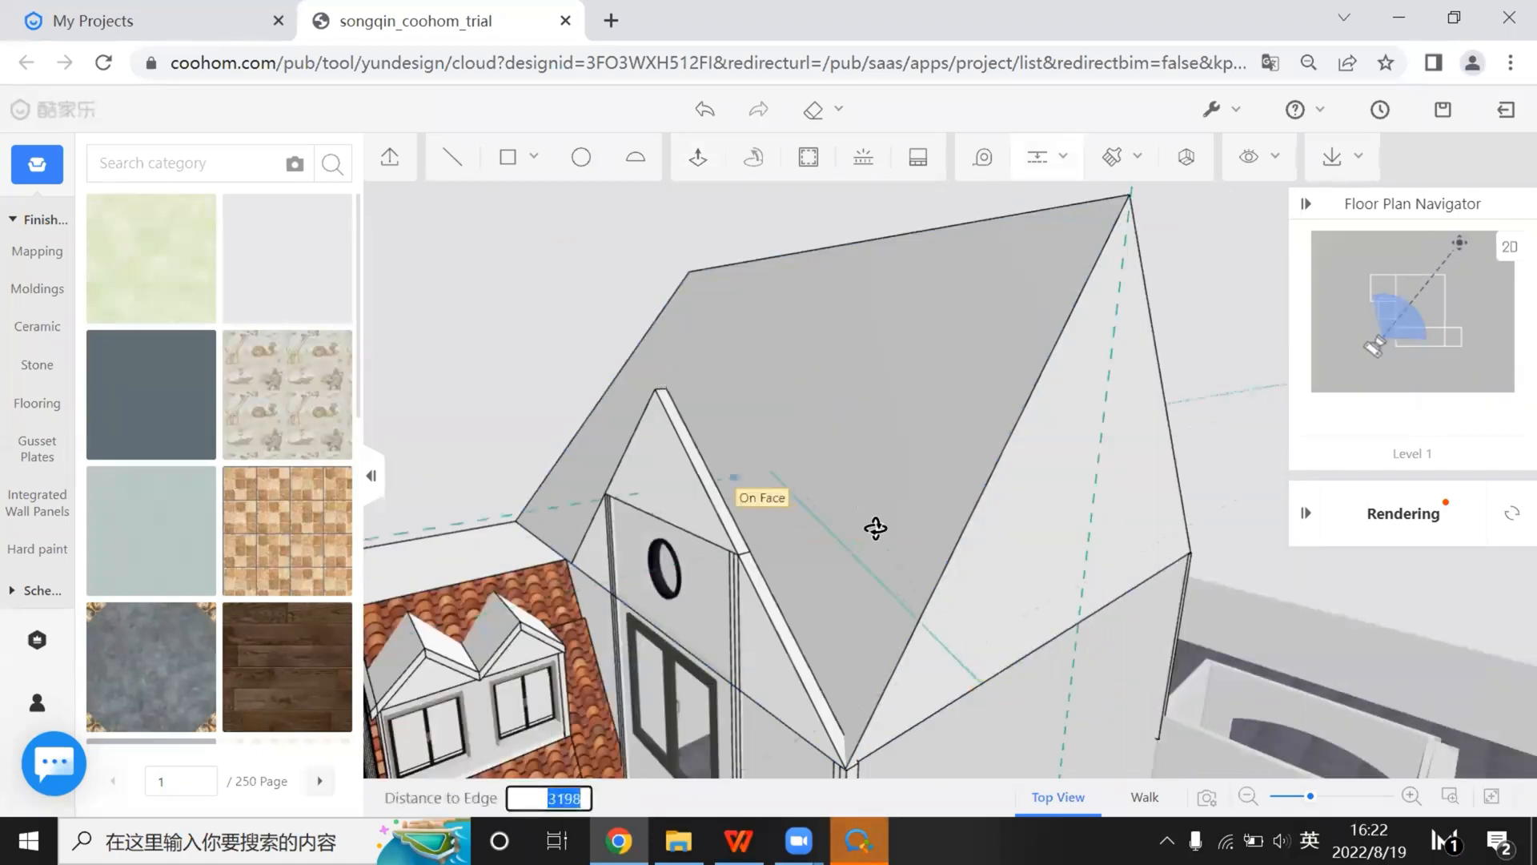
pyautogui.moveTo(888, 483); pyautogui.dragTo(964, 519, button='middle')
# Draw the facade gable's ridge along the guide line to the main roof slope, and its edge down to the balcony-side wall corner
pyautogui.moveTo(779, 430)
pyautogui.mouseDown(button='middle')
pyautogui.moveTo(785, 467)
pyautogui.moveTo(778, 412)
pyautogui.mouseUp(button='middle')
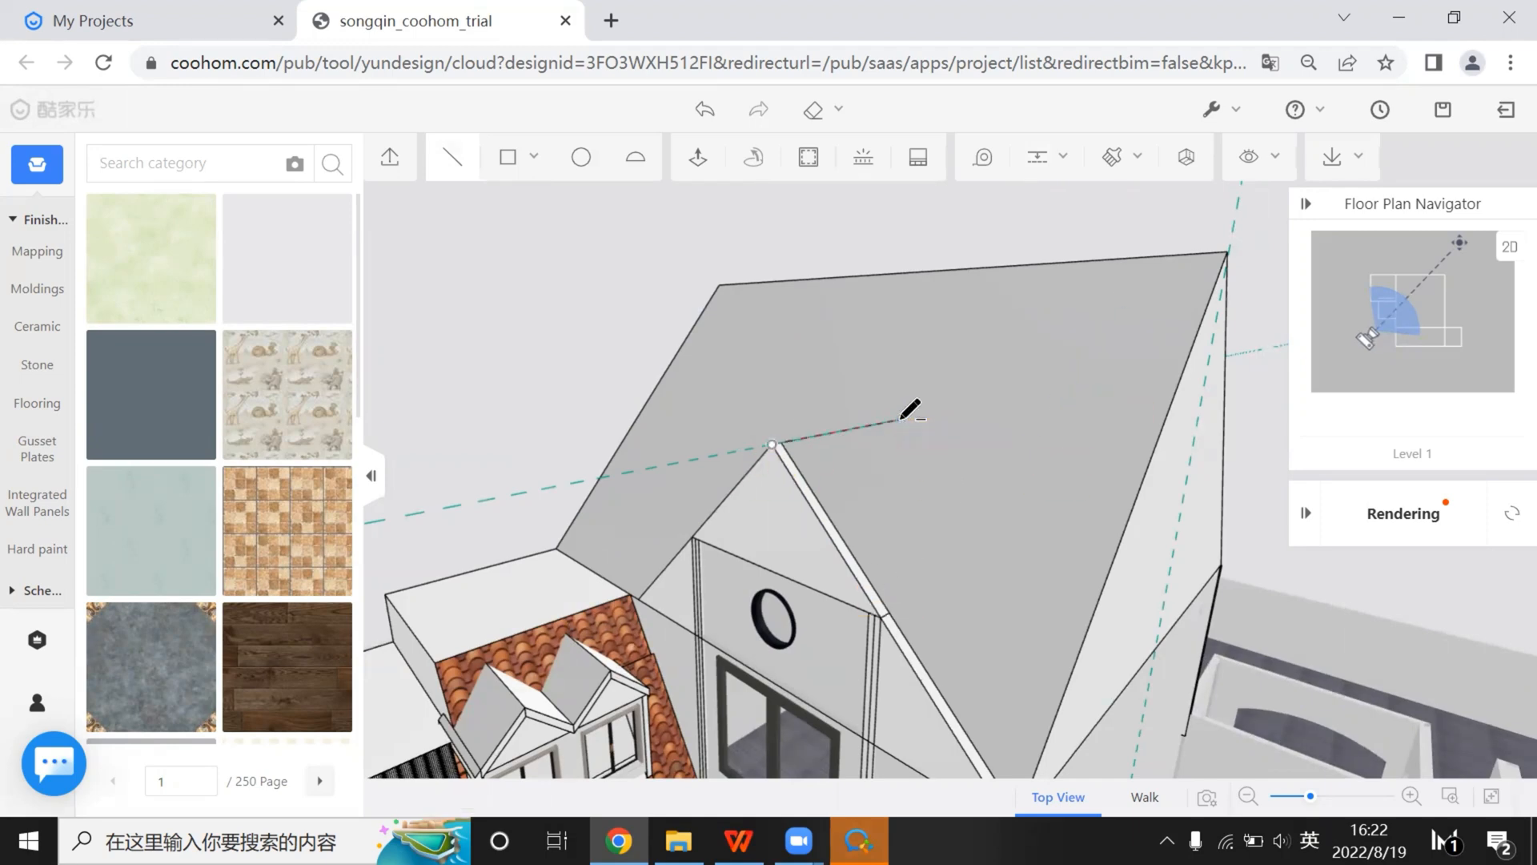
pyautogui.scroll(-4, 964, 676)
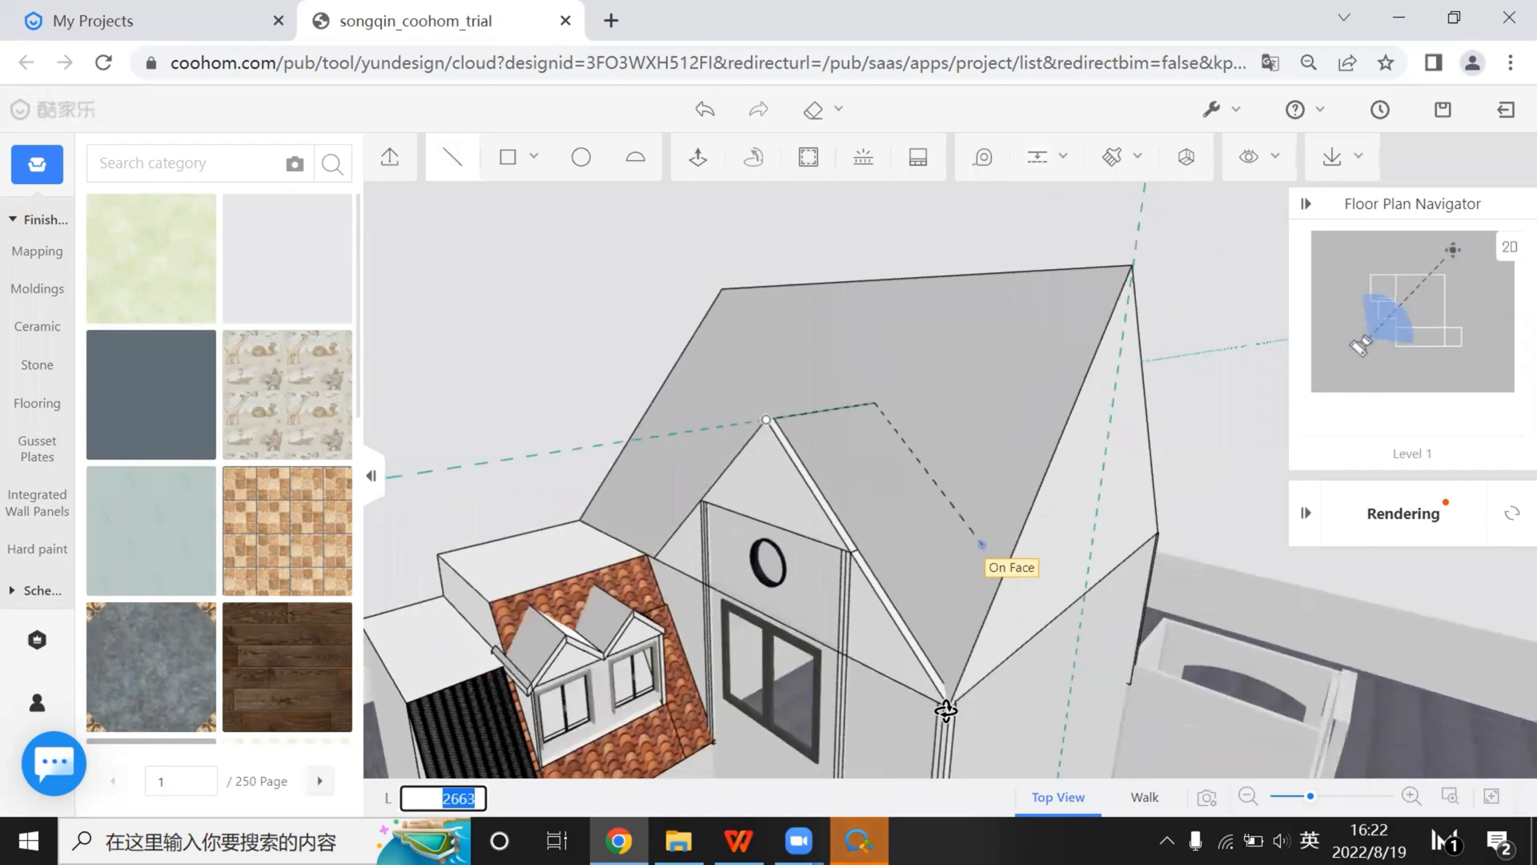
pyautogui.click(952, 704)
# Draw a line about 4040 mm long from the new ridge's end down to the facade gable's other lower corner
pyautogui.moveTo(1115, 531); pyautogui.dragTo(1029, 656, button='middle')
pyautogui.click(1172, 494)
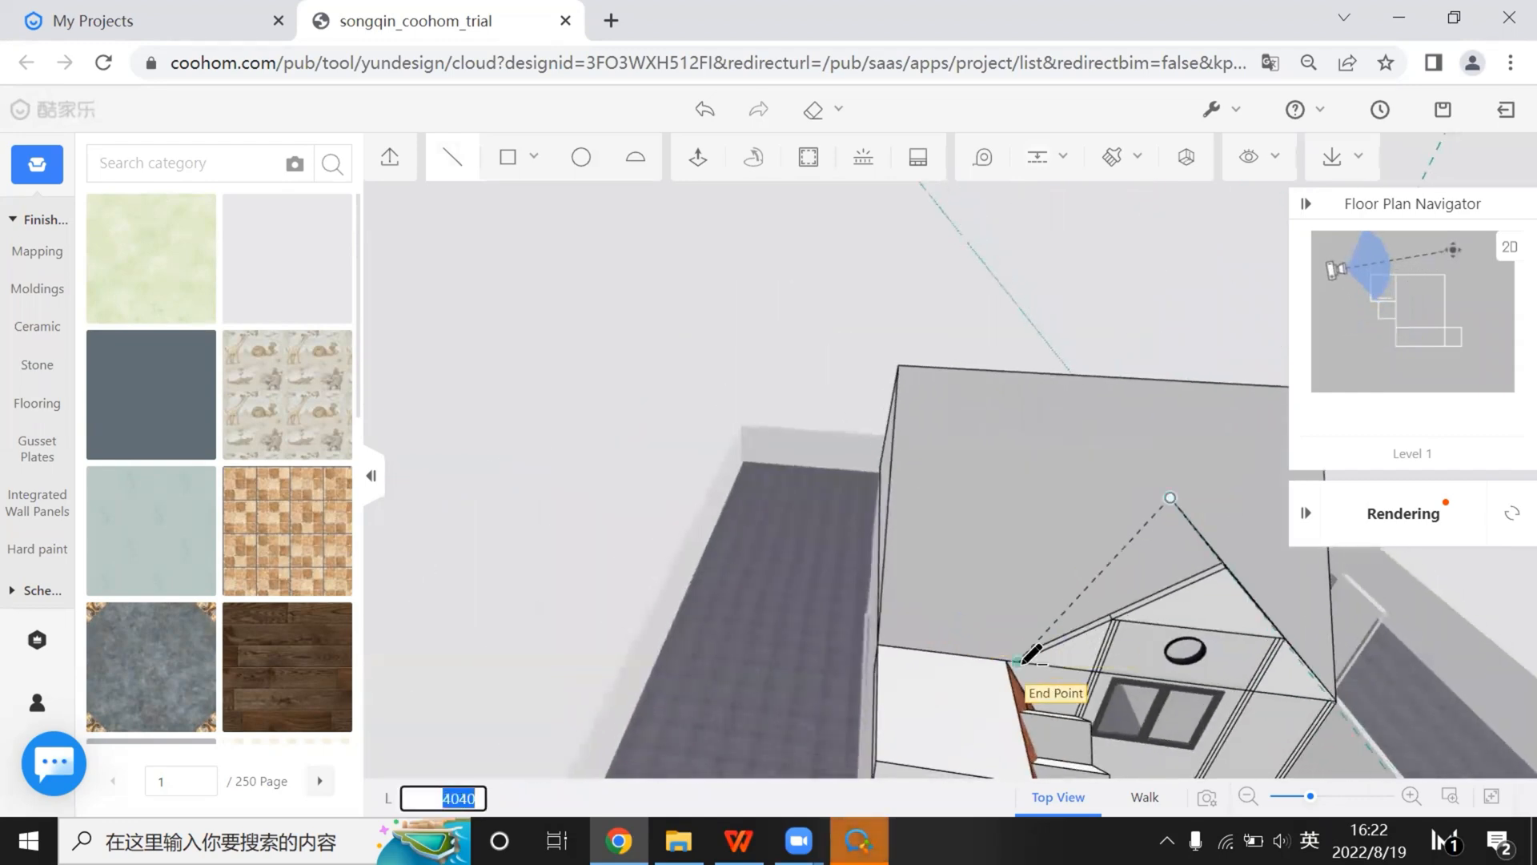
pyautogui.click(1019, 662)
pyautogui.press('Escape')
# Duplicate the facade gable's finished roof slope and place the copy about 265 mm straight up along the Z axis
pyautogui.moveTo(772, 551)
pyautogui.mouseDown(button='middle')
pyautogui.moveTo(854, 550)
pyautogui.moveTo(841, 621)
pyautogui.moveTo(868, 638)
pyautogui.moveTo(854, 662)
pyautogui.moveTo(885, 641)
pyautogui.moveTo(736, 543)
pyautogui.moveTo(840, 539)
pyautogui.moveTo(1036, 460)
pyautogui.mouseUp(button='middle')
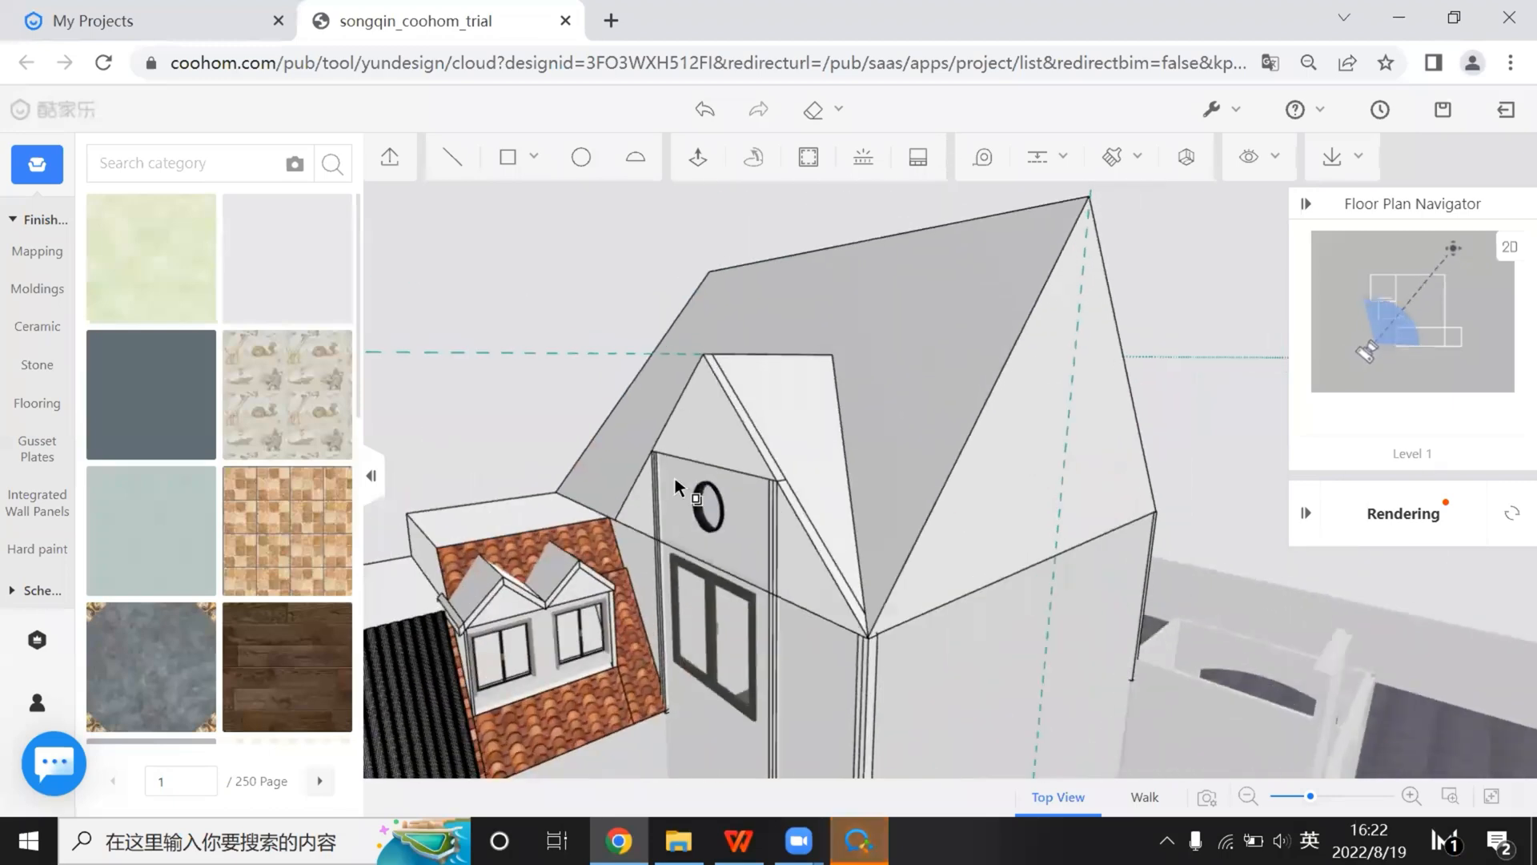
pyautogui.scroll(2, 674, 475)
pyautogui.scroll(1, 646, 525)
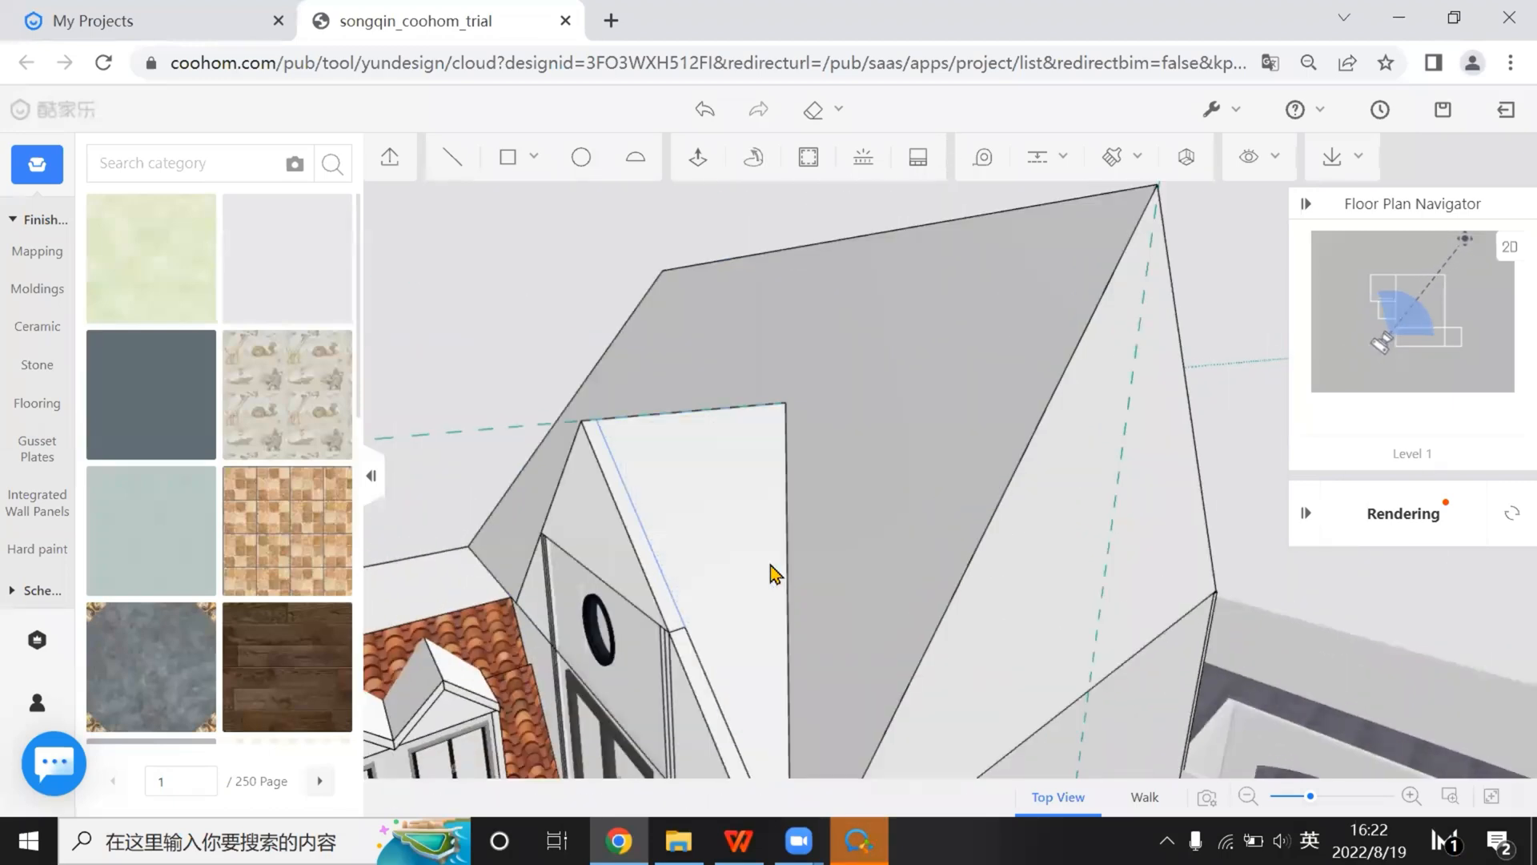
pyautogui.moveTo(776, 573); pyautogui.dragTo(865, 478, button='middle')
pyautogui.click(765, 589)
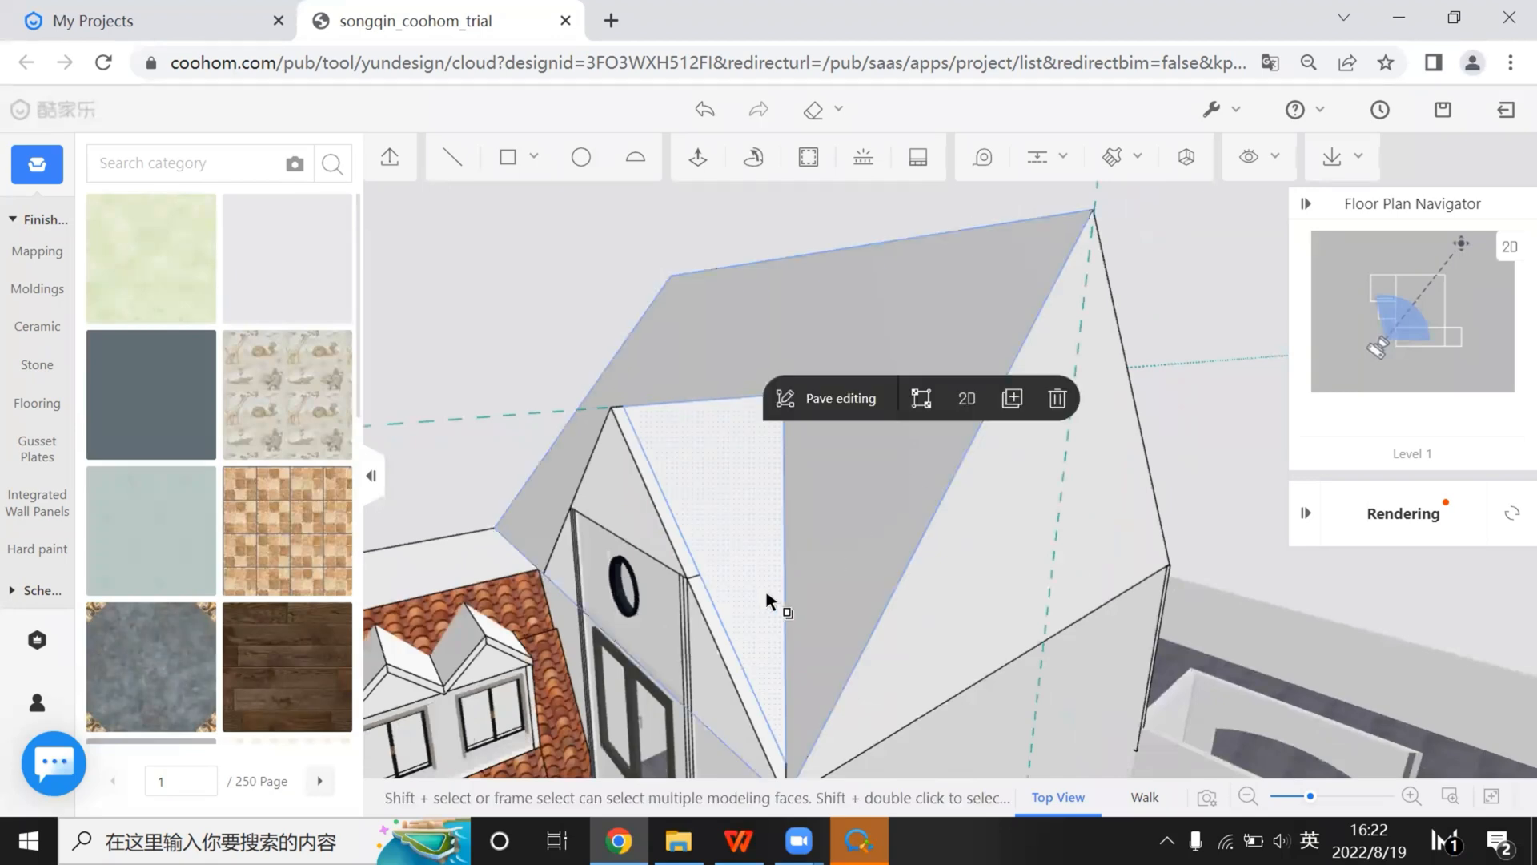
pyautogui.click(732, 463)
pyautogui.moveTo(732, 463); pyautogui.dragTo(895, 527, button='middle')
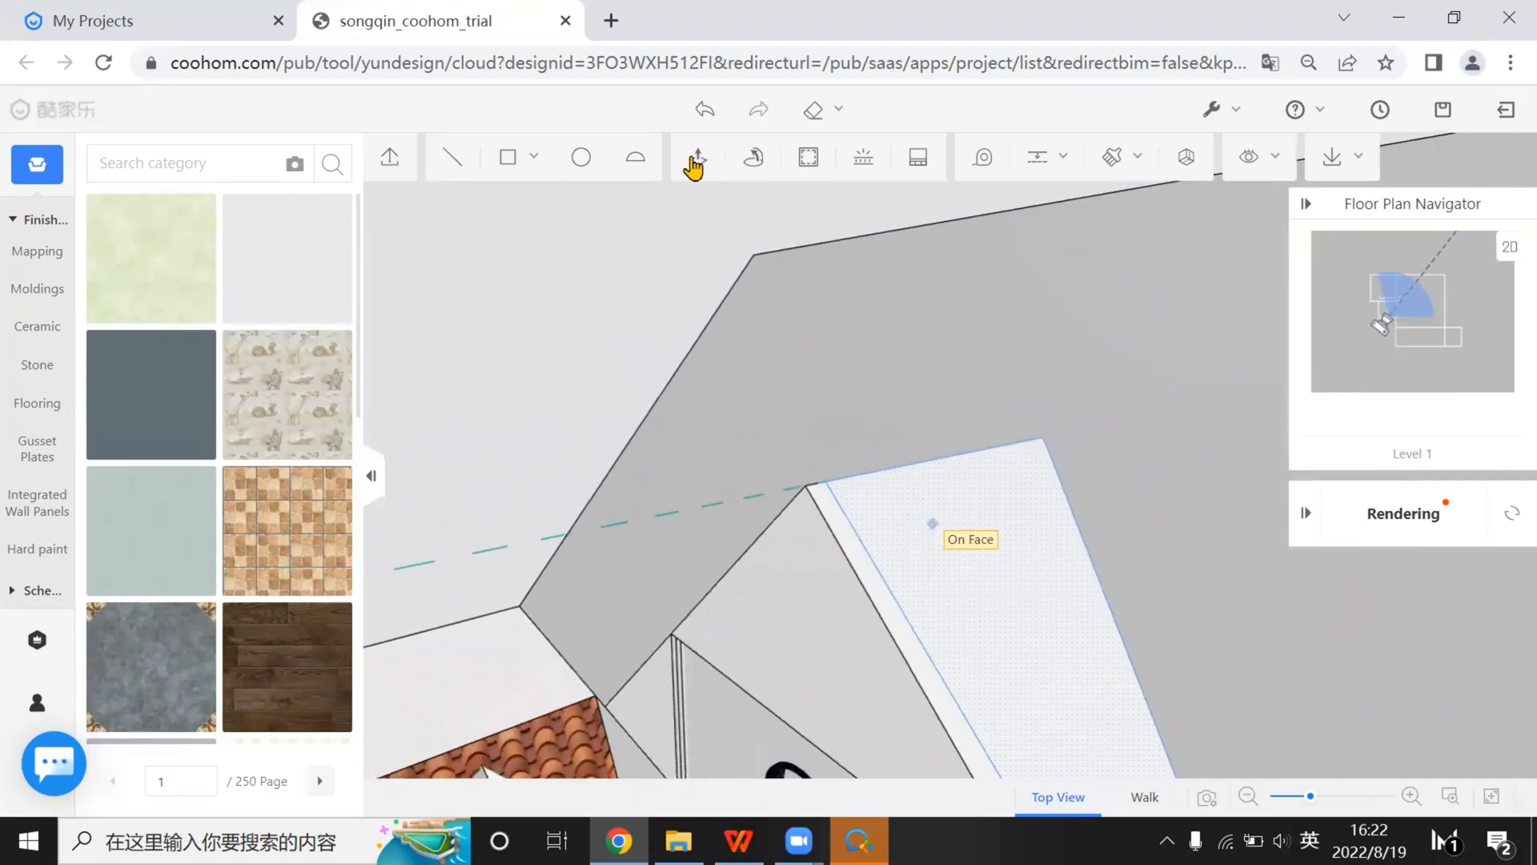
pyautogui.click(905, 636)
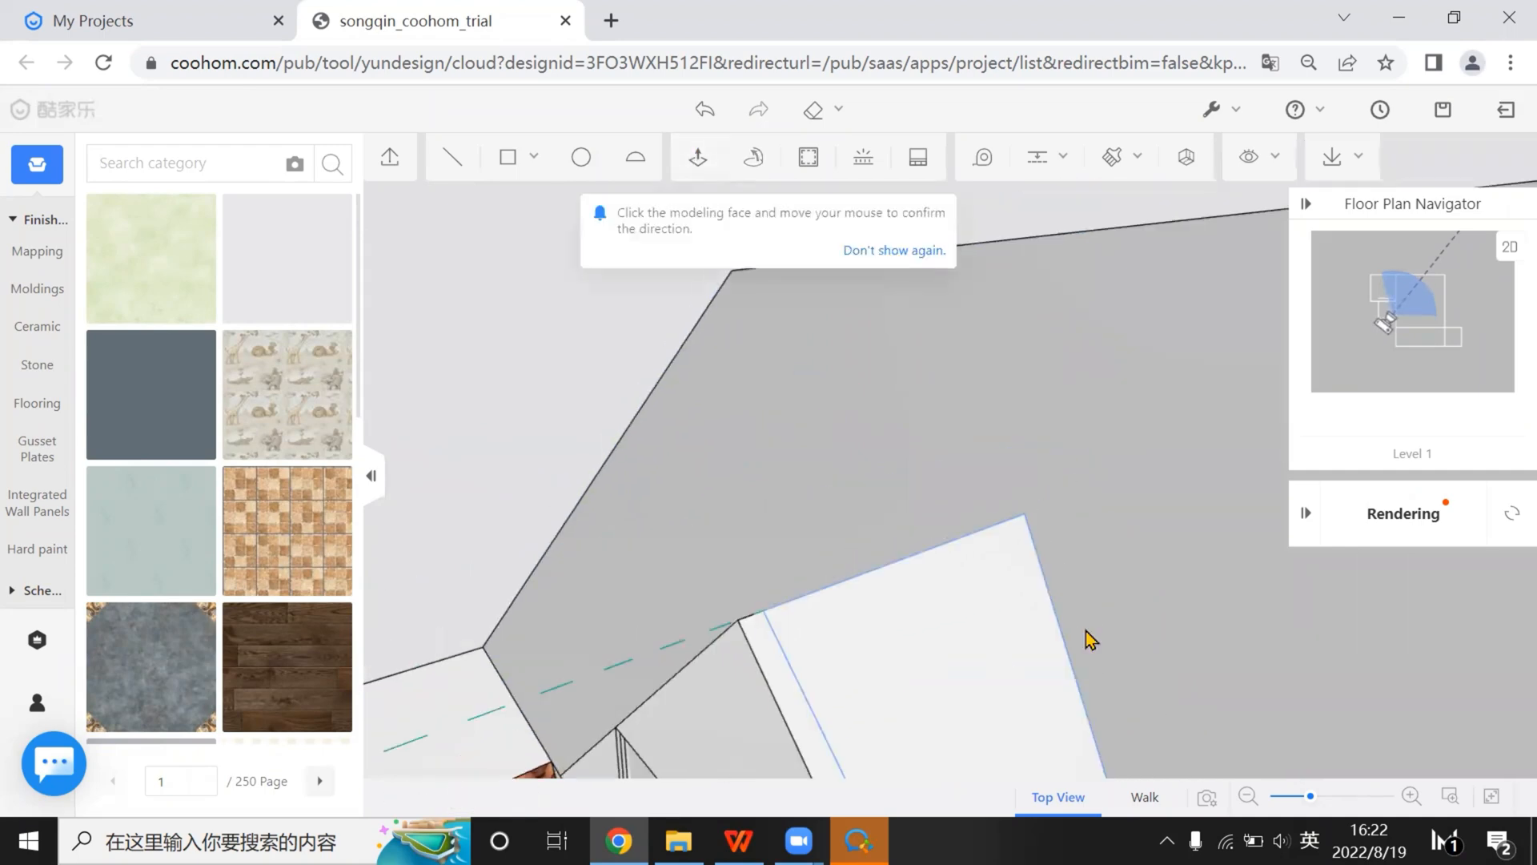
pyautogui.click(1086, 639)
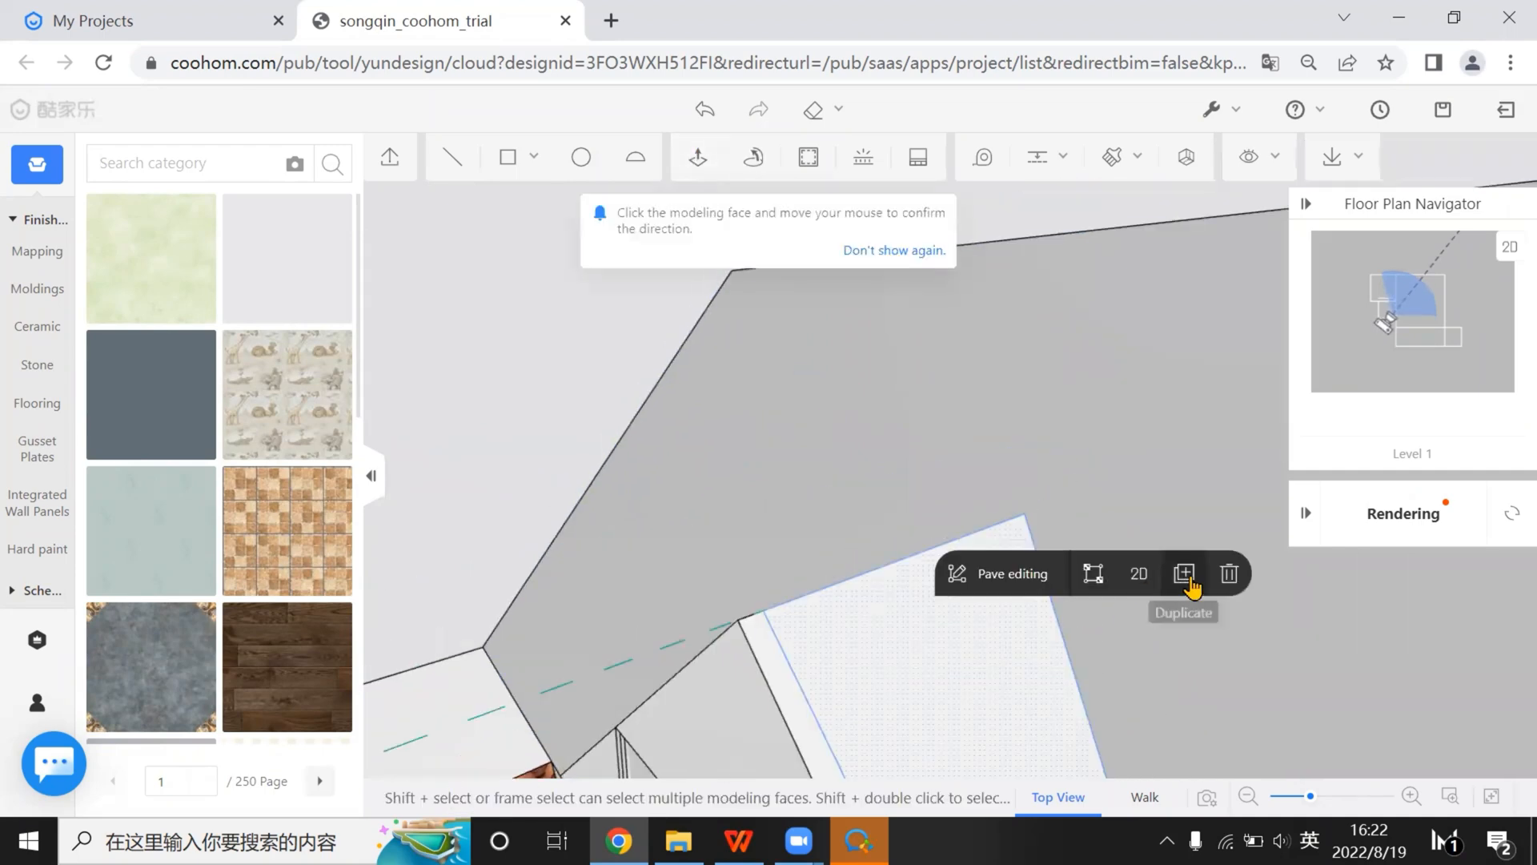
pyautogui.click(764, 615)
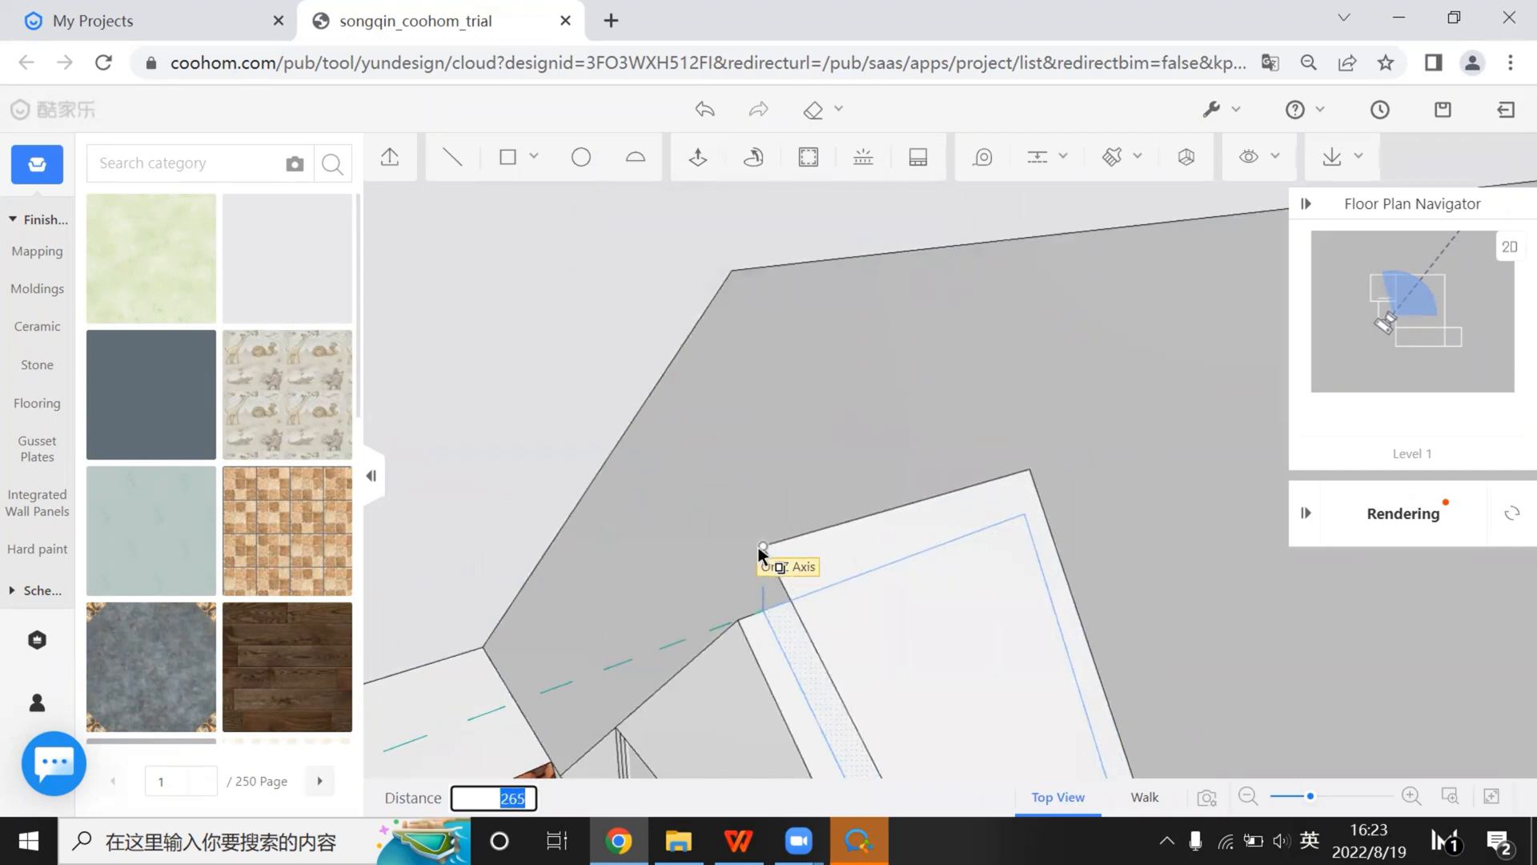
pyautogui.click(759, 550)
pyautogui.moveTo(759, 553); pyautogui.dragTo(918, 521)
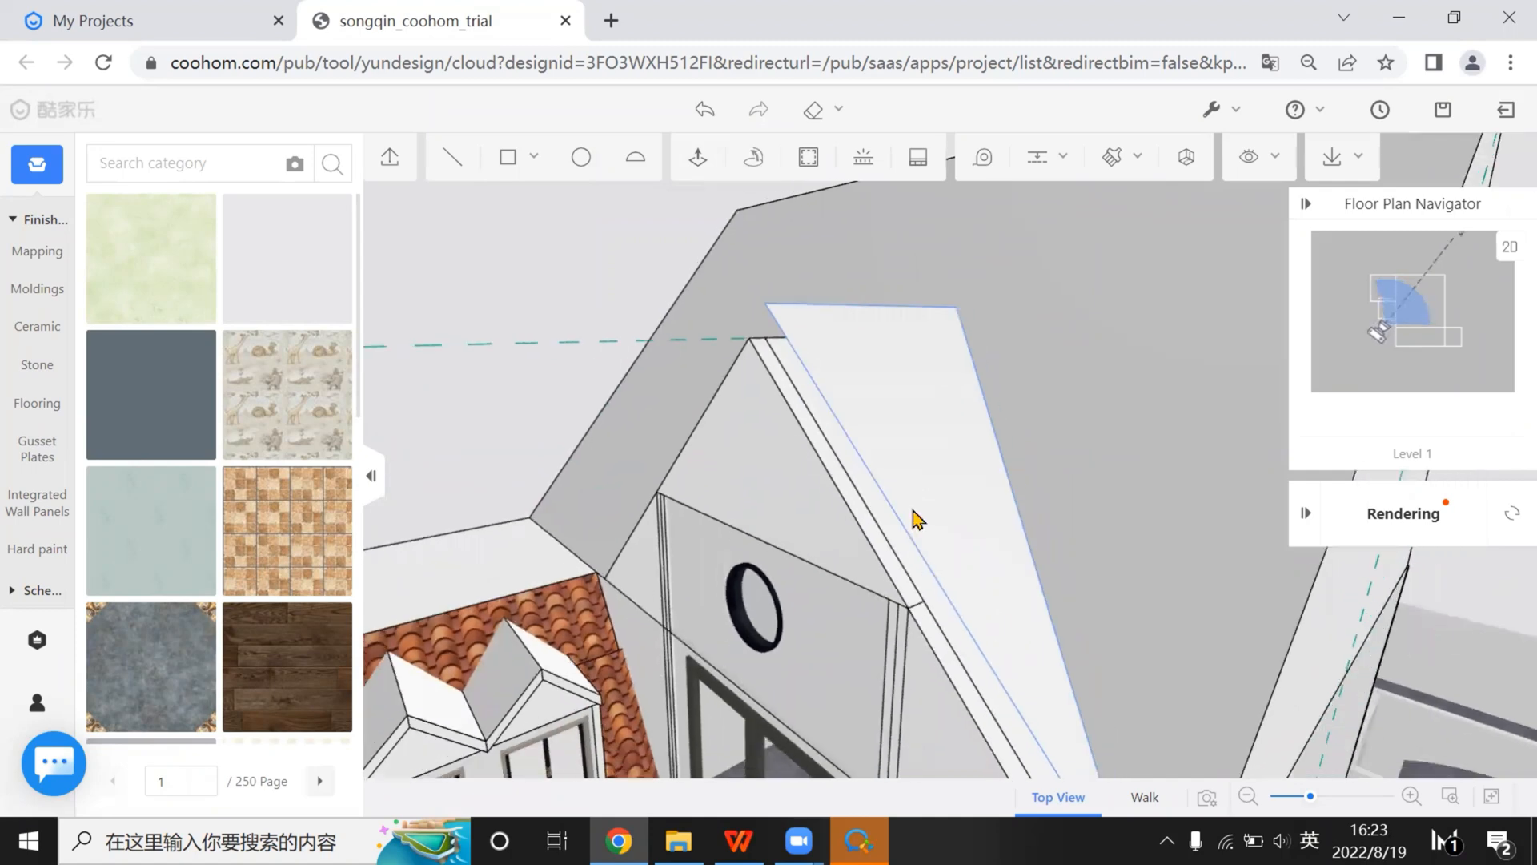
# Draw lines joining the raised slope's corners to the original slope beneath it to close the gap between them
pyautogui.click(452, 157)
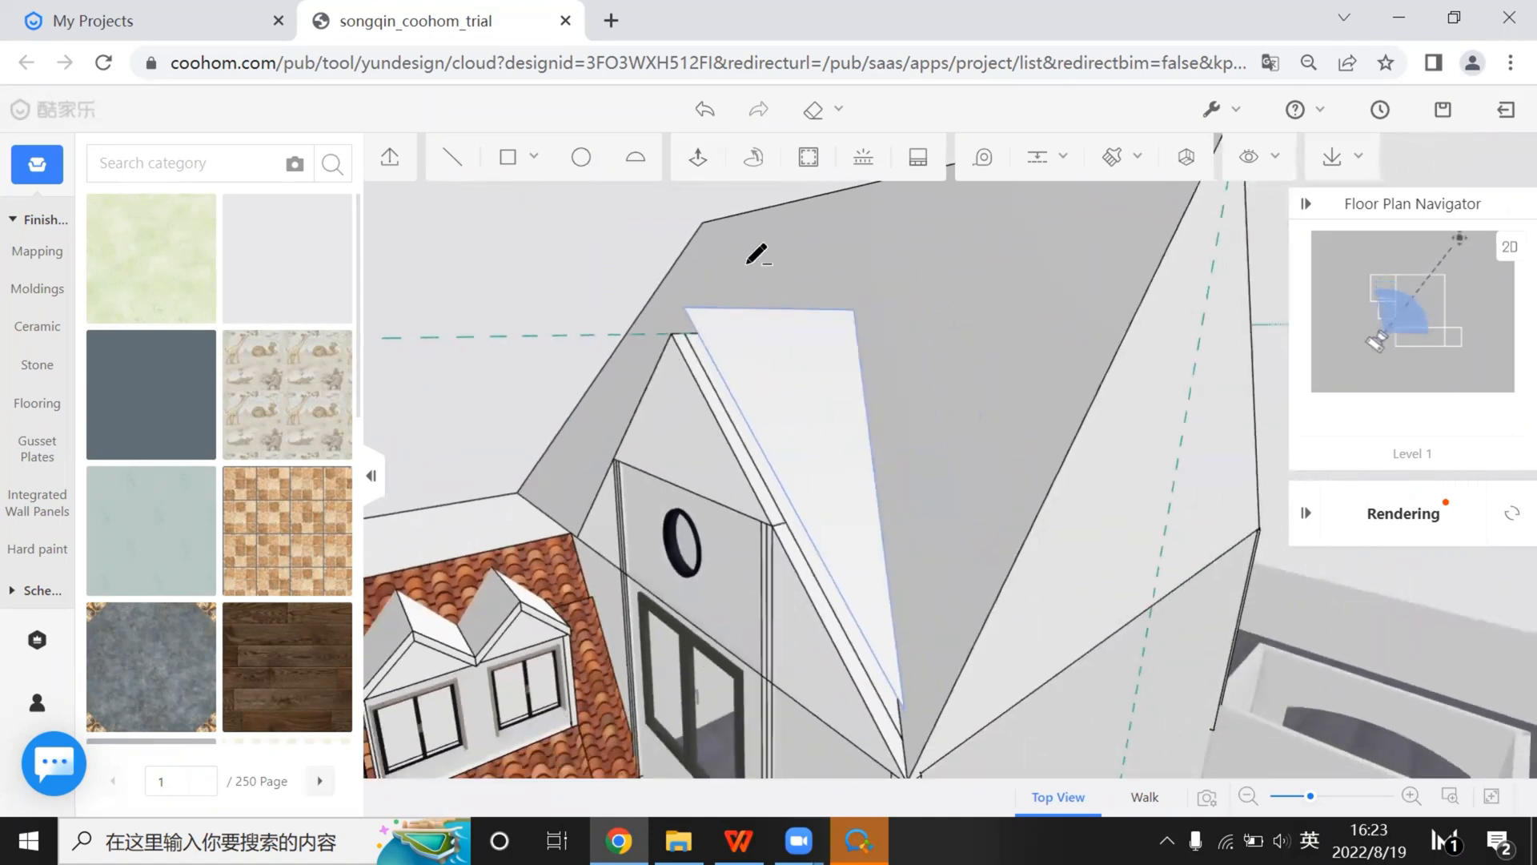
pyautogui.moveTo(756, 255)
pyautogui.mouseDown(button='middle')
pyautogui.moveTo(741, 237)
pyautogui.moveTo(734, 247)
pyautogui.mouseUp(button='middle')
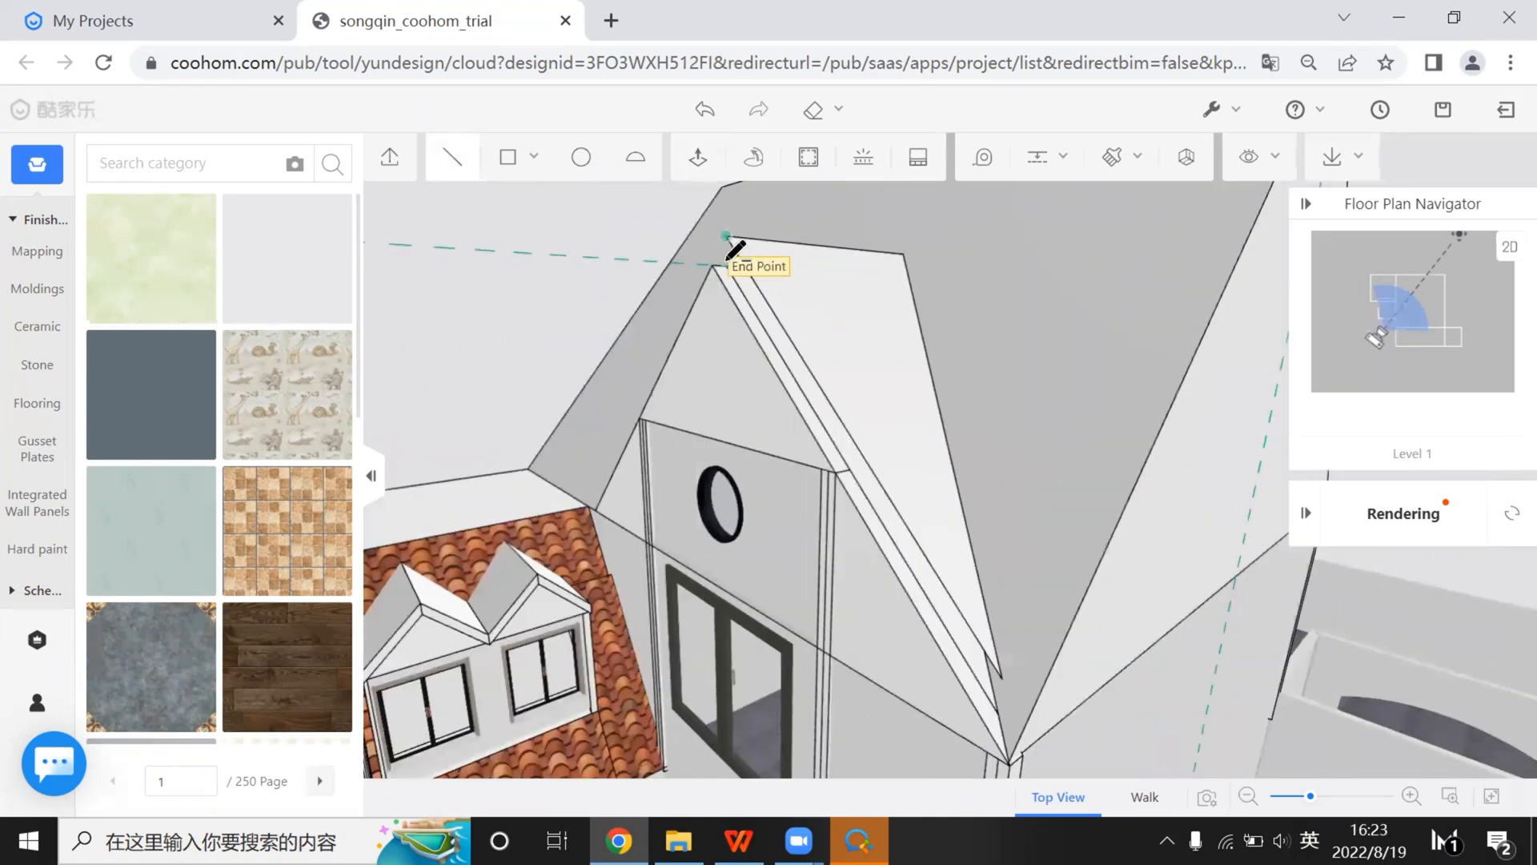
pyautogui.click(1003, 677)
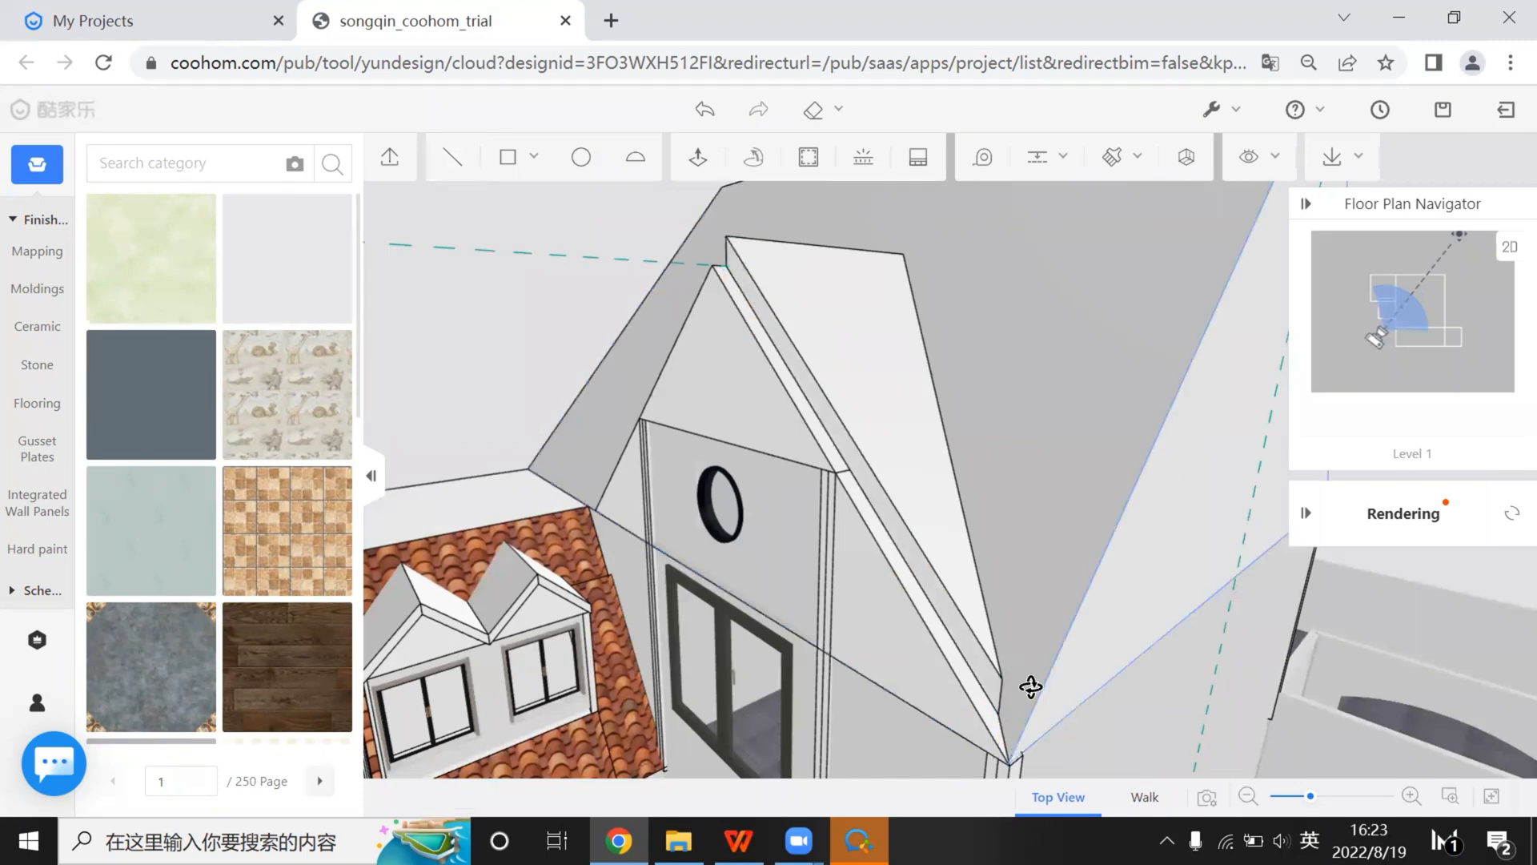
pyautogui.moveTo(1030, 686); pyautogui.dragTo(693, 427, button='middle')
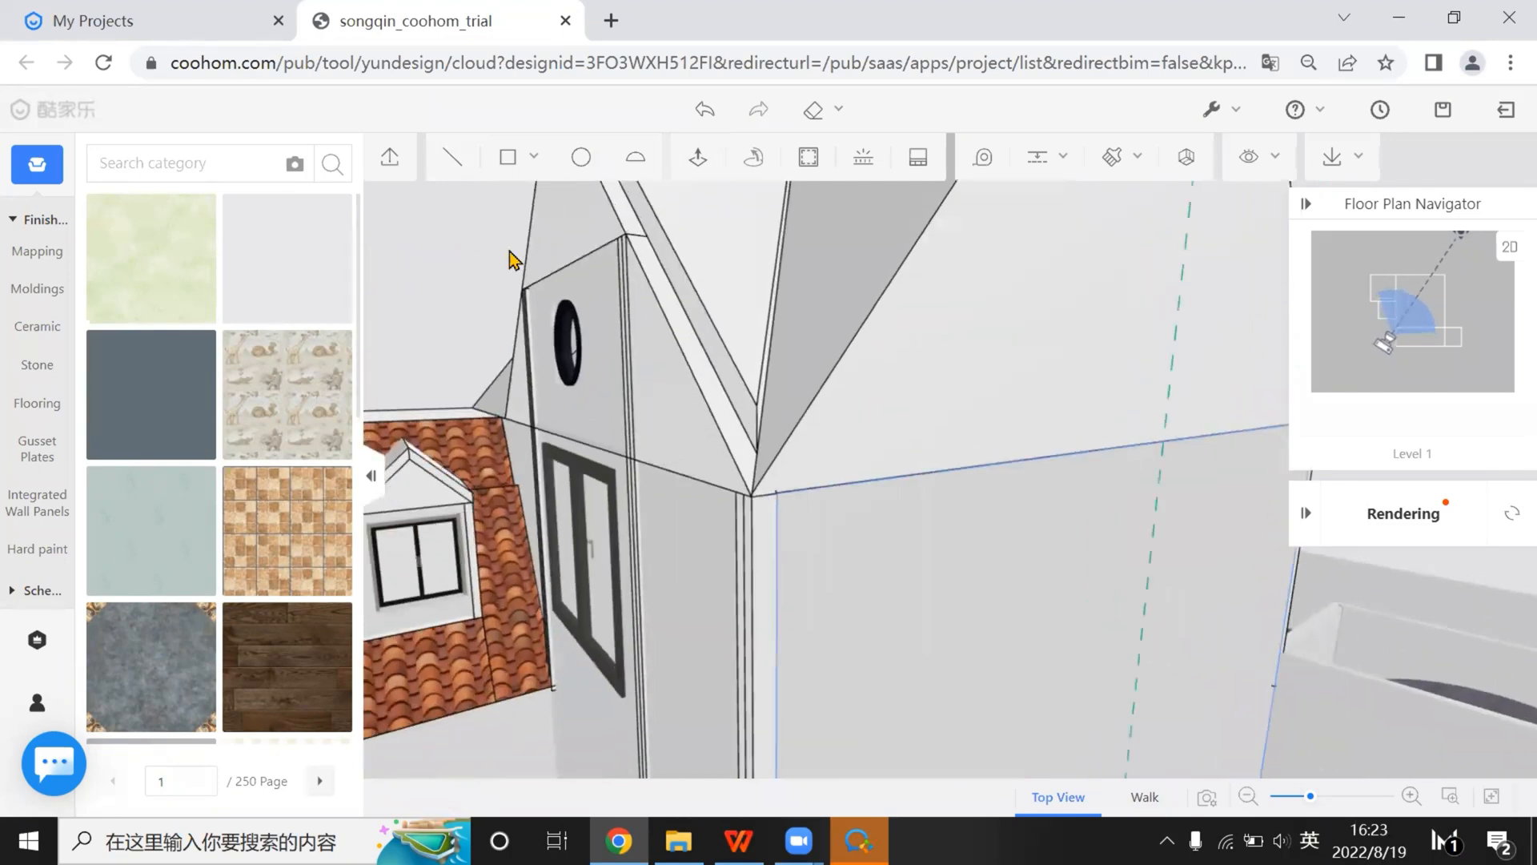
pyautogui.moveTo(513, 259); pyautogui.dragTo(452, 161, button='middle')
pyautogui.click(687, 280)
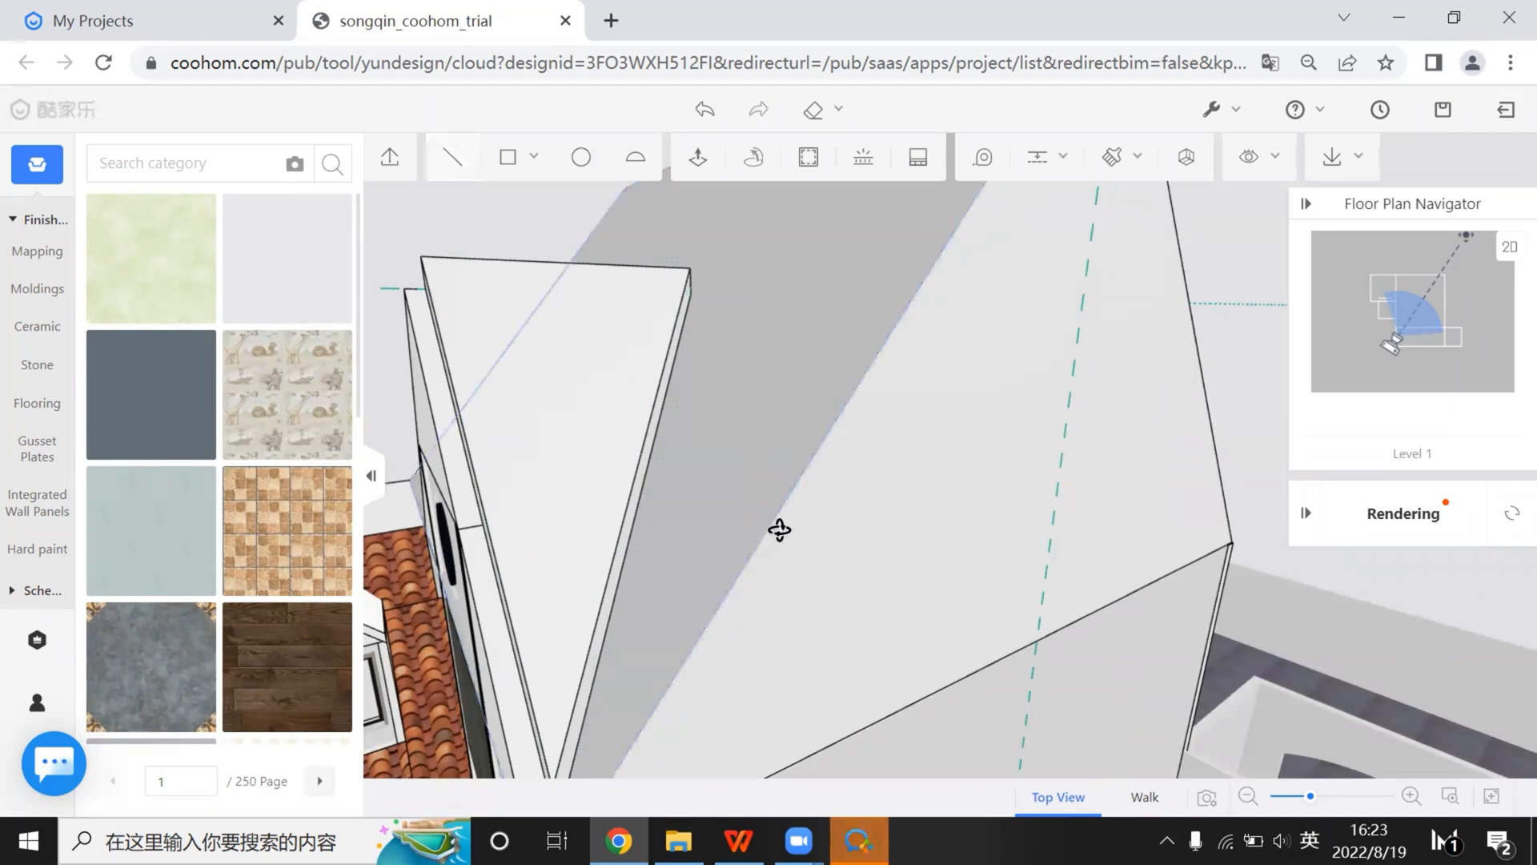
pyautogui.moveTo(779, 529); pyautogui.dragTo(793, 552, button='middle')
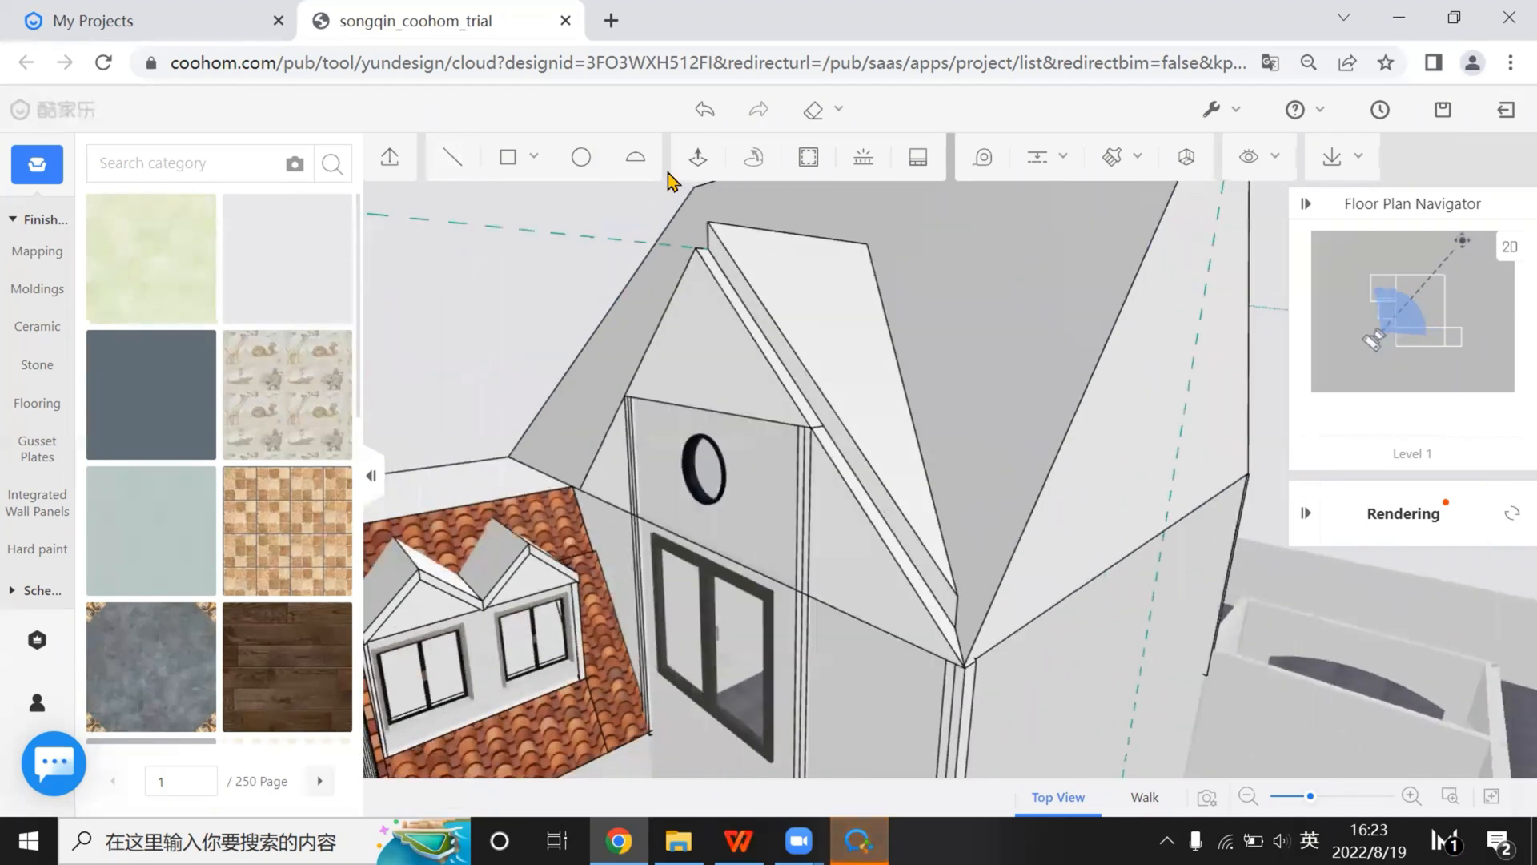
# Delete the narrow face on the side of the raised slope that faces the main roof
pyautogui.click(691, 159)
pyautogui.moveTo(673, 427); pyautogui.dragTo(613, 443, button='middle')
pyautogui.scroll(5, 851, 512)
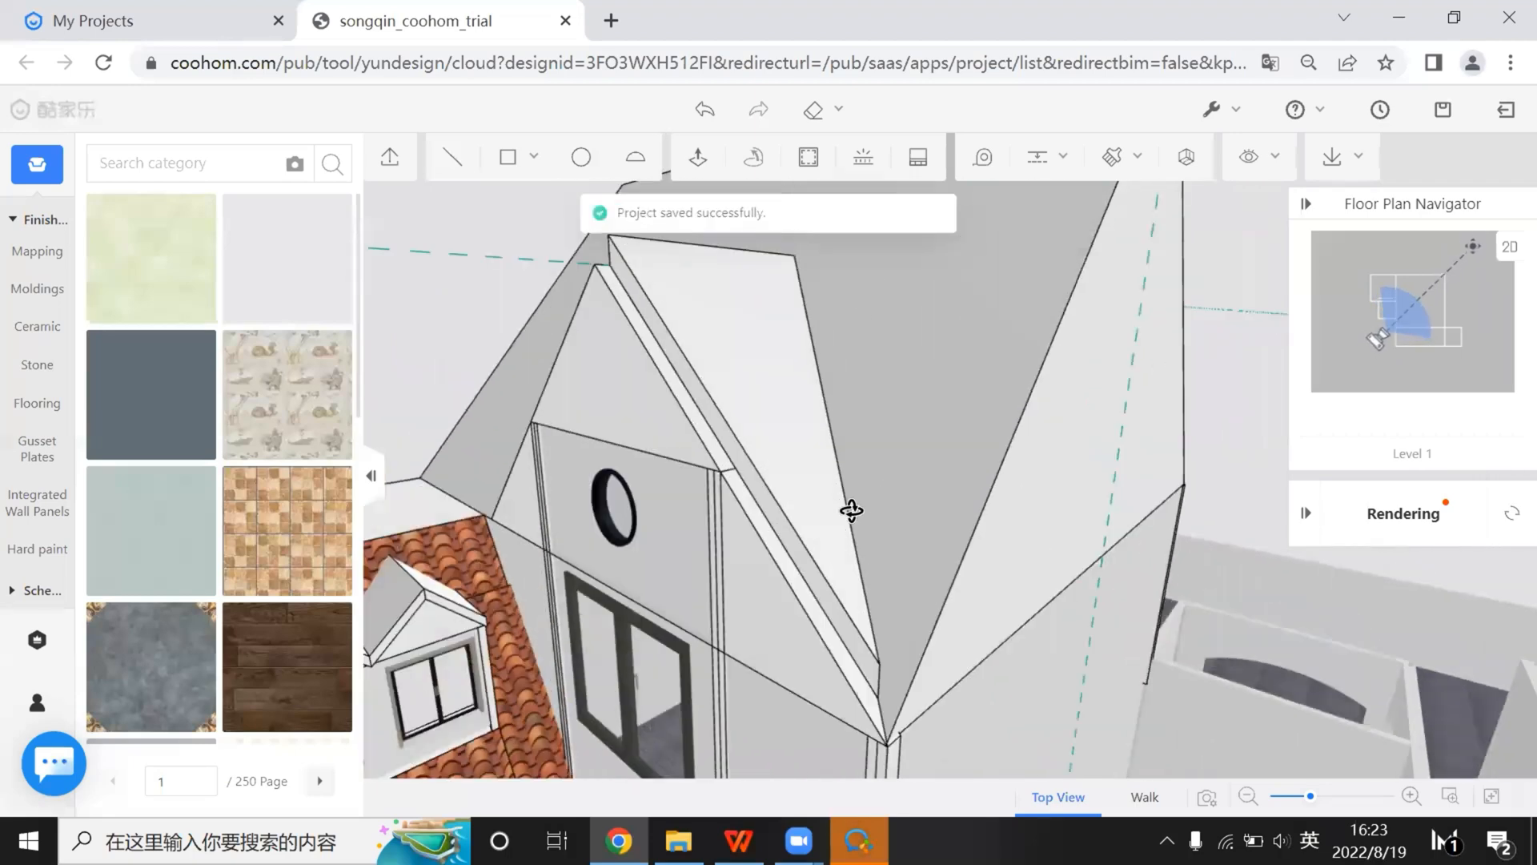
pyautogui.scroll(5, 673, 564)
pyautogui.moveTo(667, 566); pyautogui.dragTo(563, 371, button='middle')
pyautogui.click(563, 371)
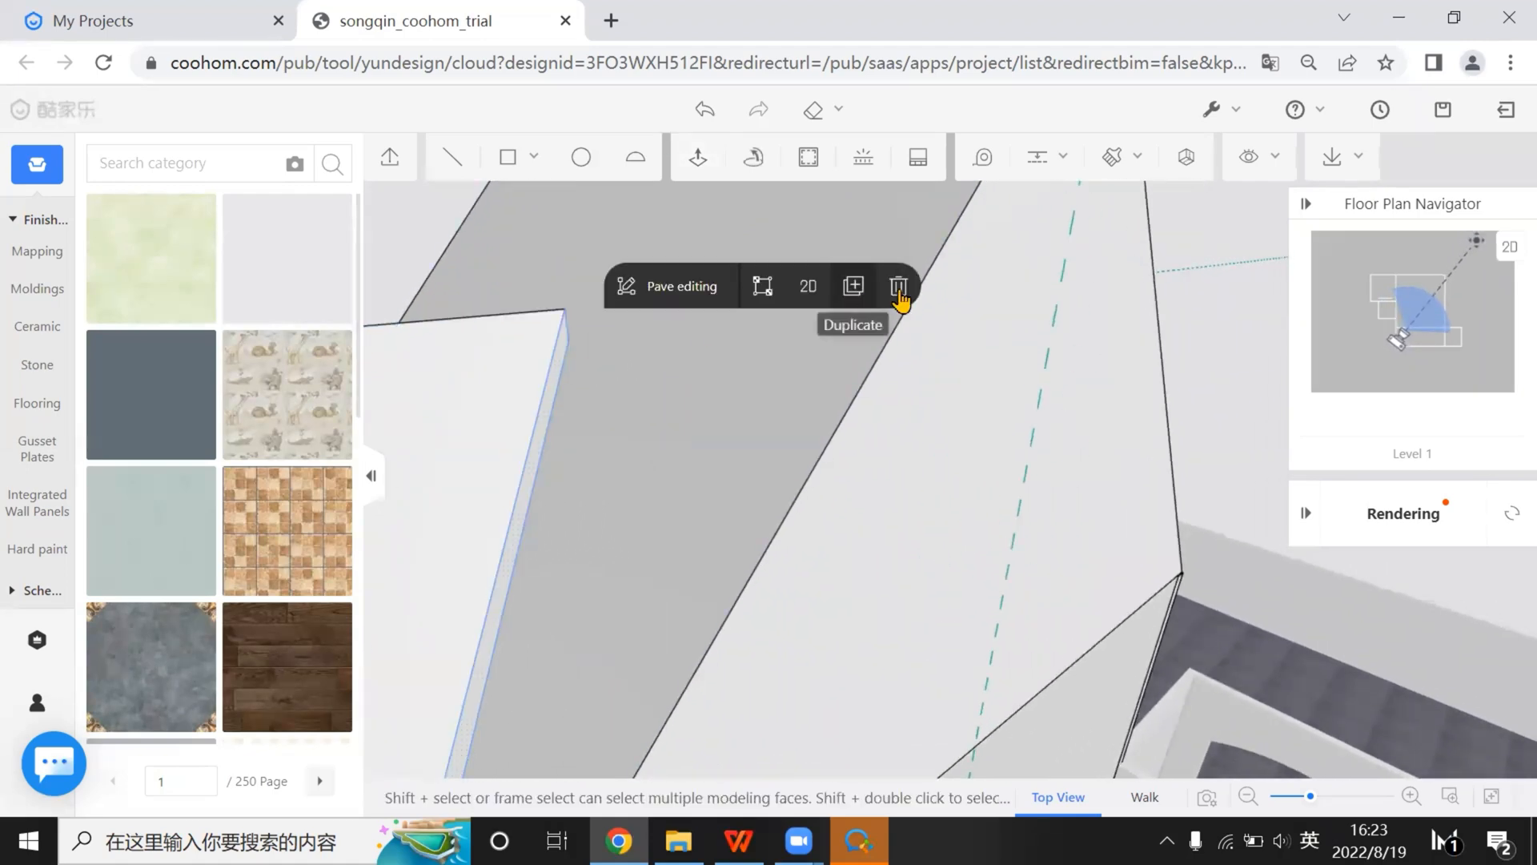
pyautogui.moveTo(659, 316); pyautogui.dragTo(831, 200, button='middle')
# Place a horizontal guide line along the raised slope's ridge, running into the main roof
pyautogui.click(1047, 158)
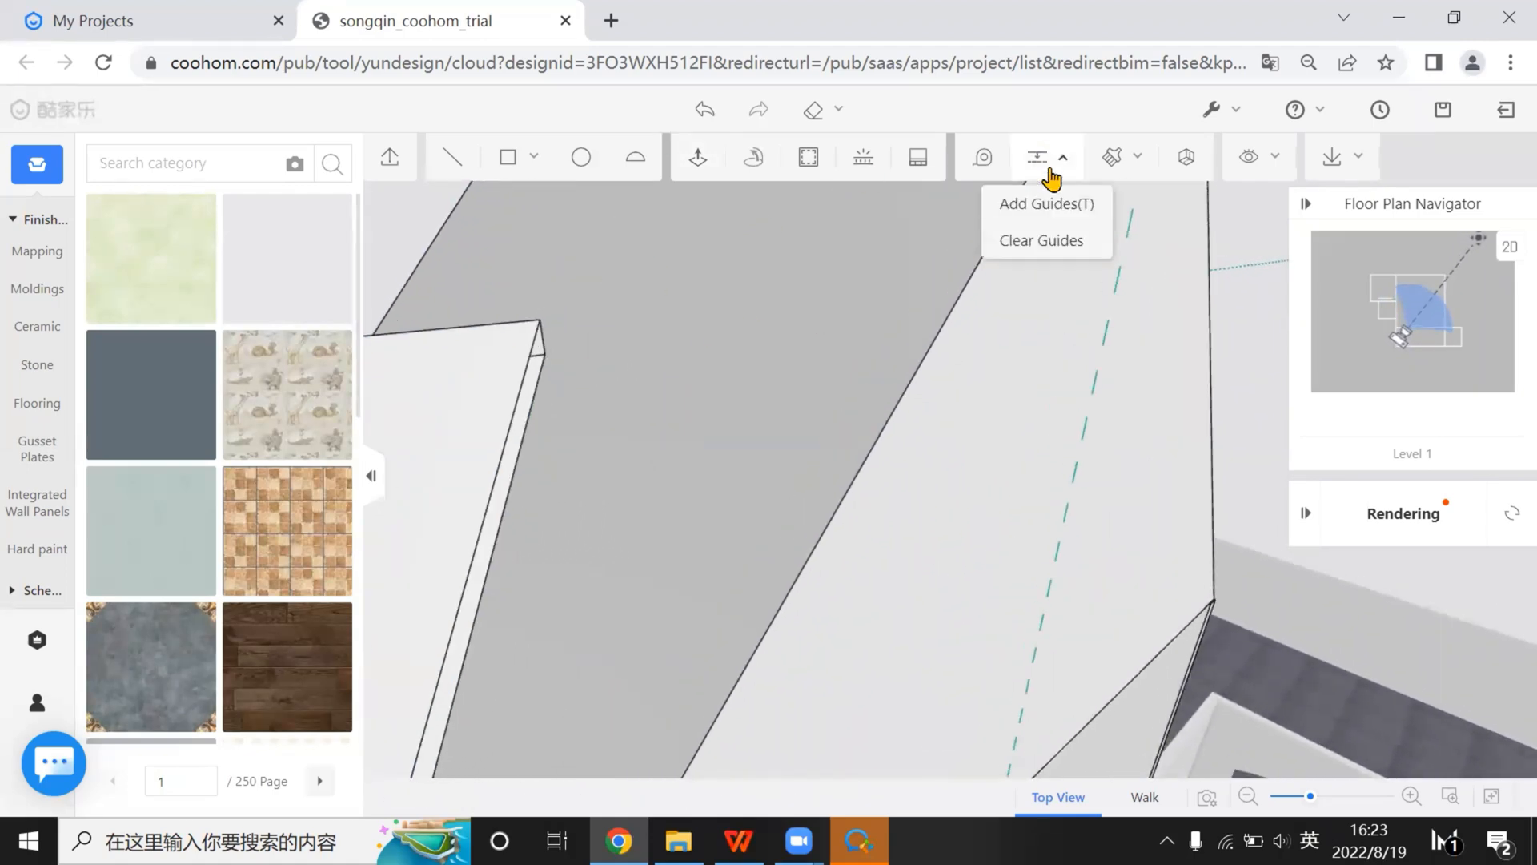
pyautogui.click(1045, 205)
pyautogui.click(1165, 638)
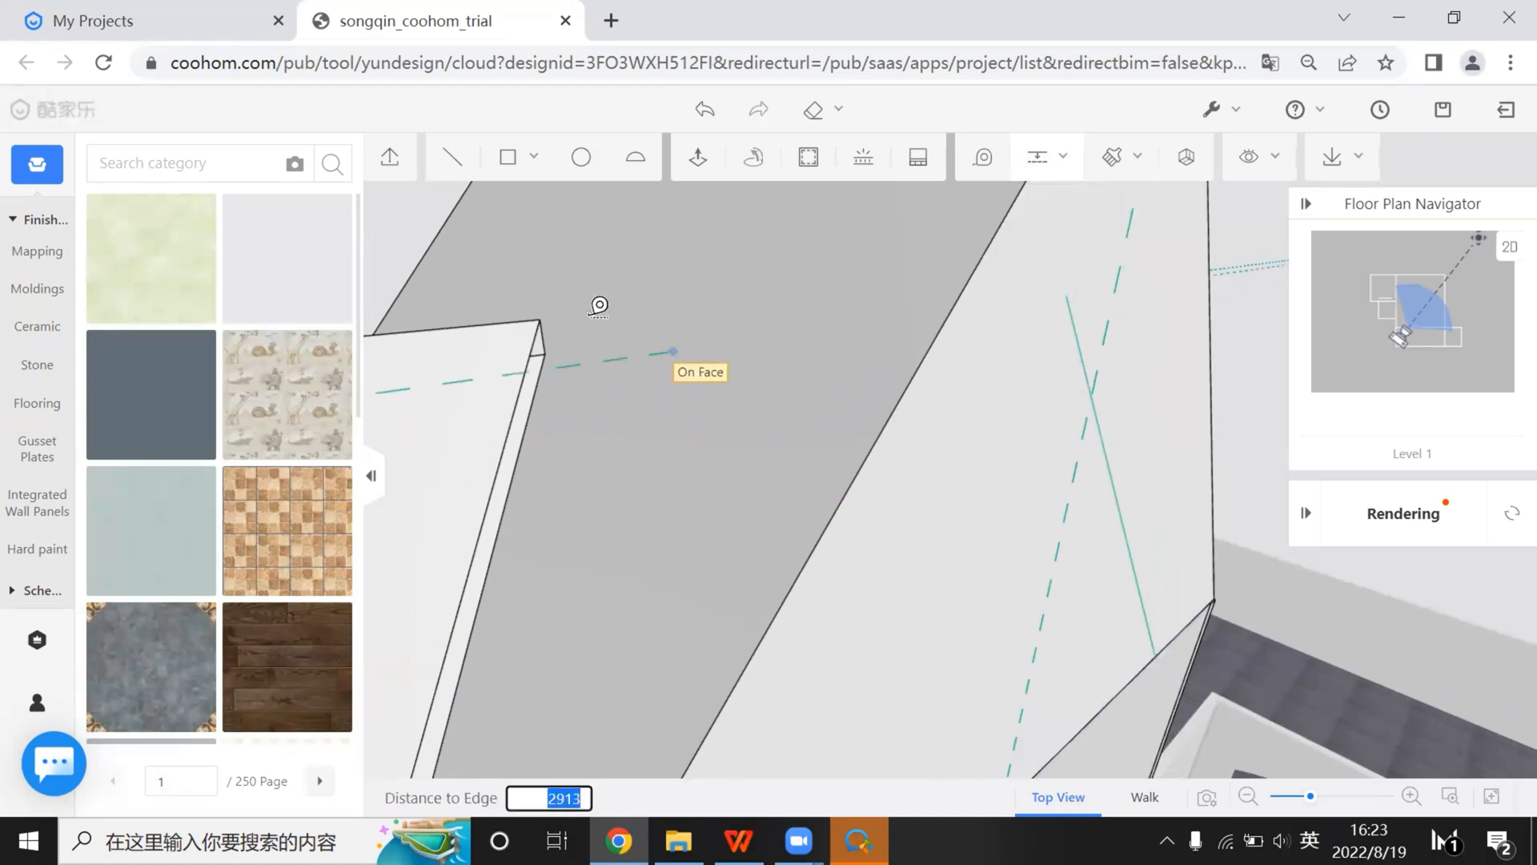
# Extend the raised ridge along the guide to the main roof and draw a line about 4247 mm long down to the wall corner
pyautogui.click(448, 159)
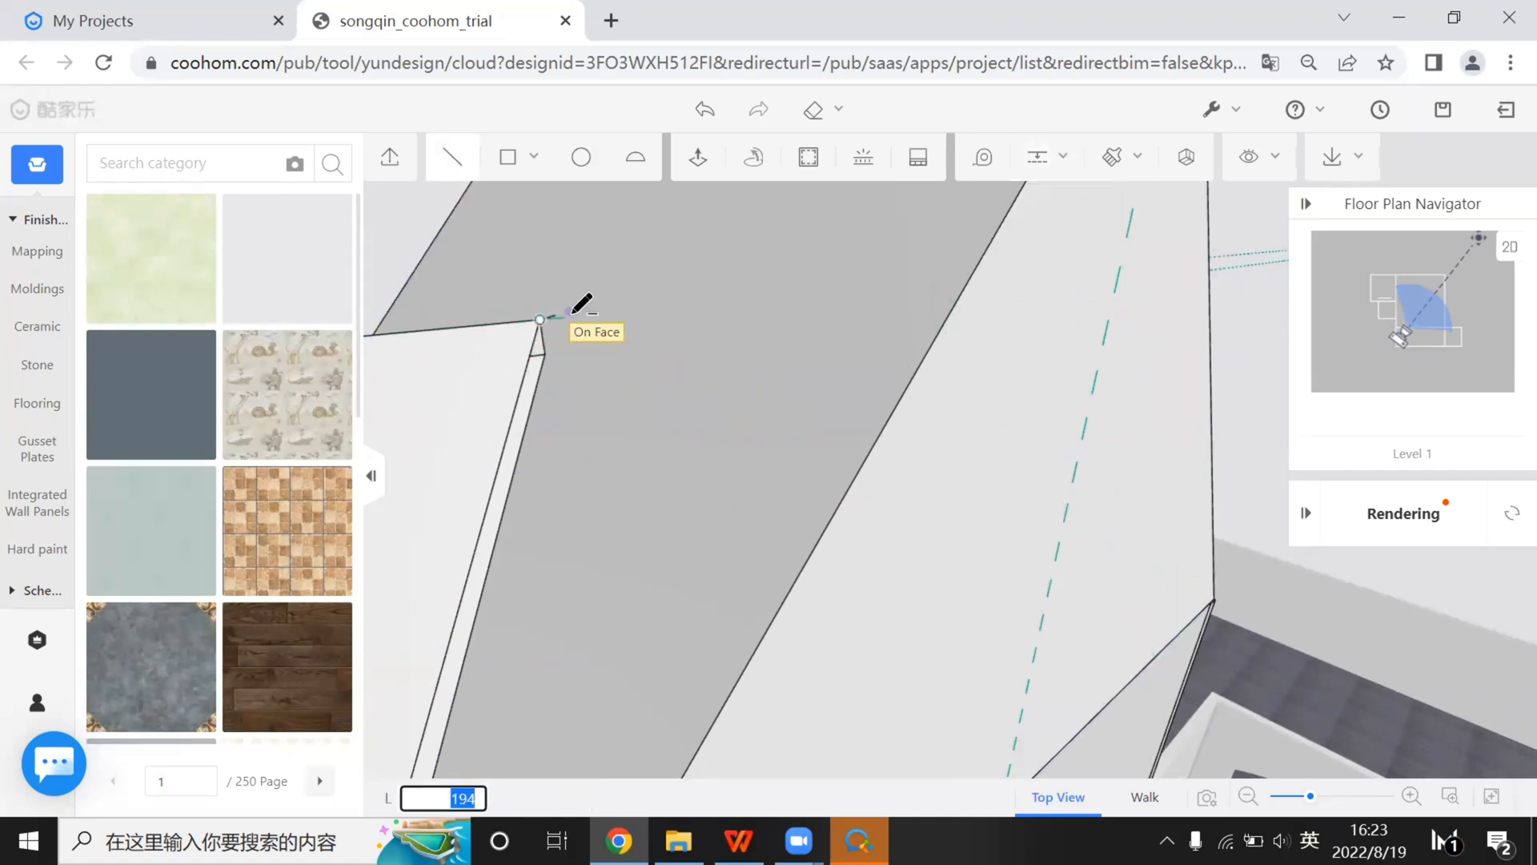
pyautogui.scroll(-5, 554, 477)
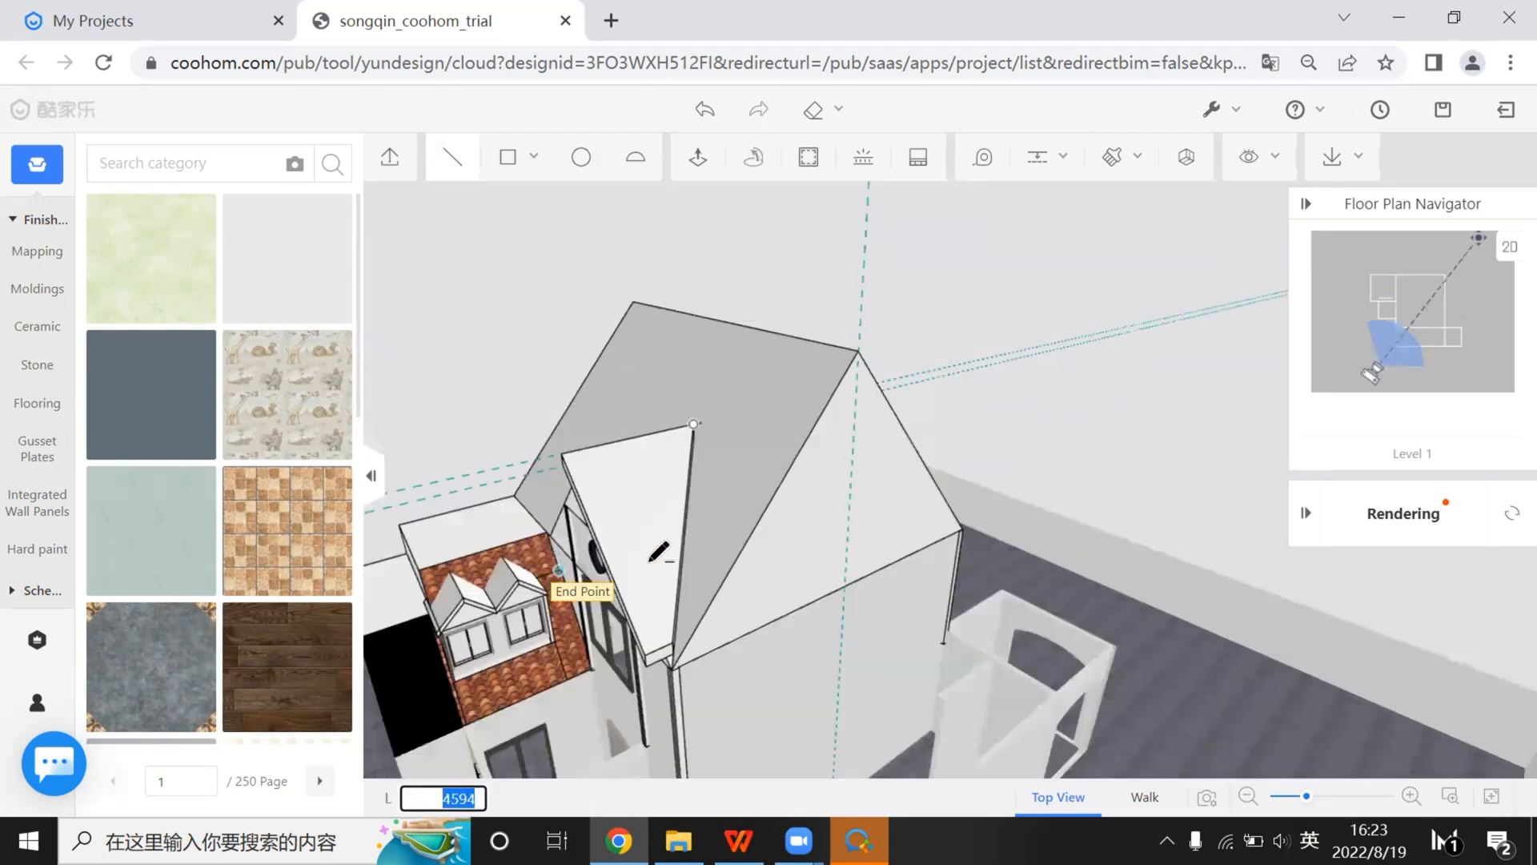
pyautogui.scroll(3, 671, 689)
pyautogui.scroll(-2, 704, 550)
pyautogui.scroll(2, 704, 590)
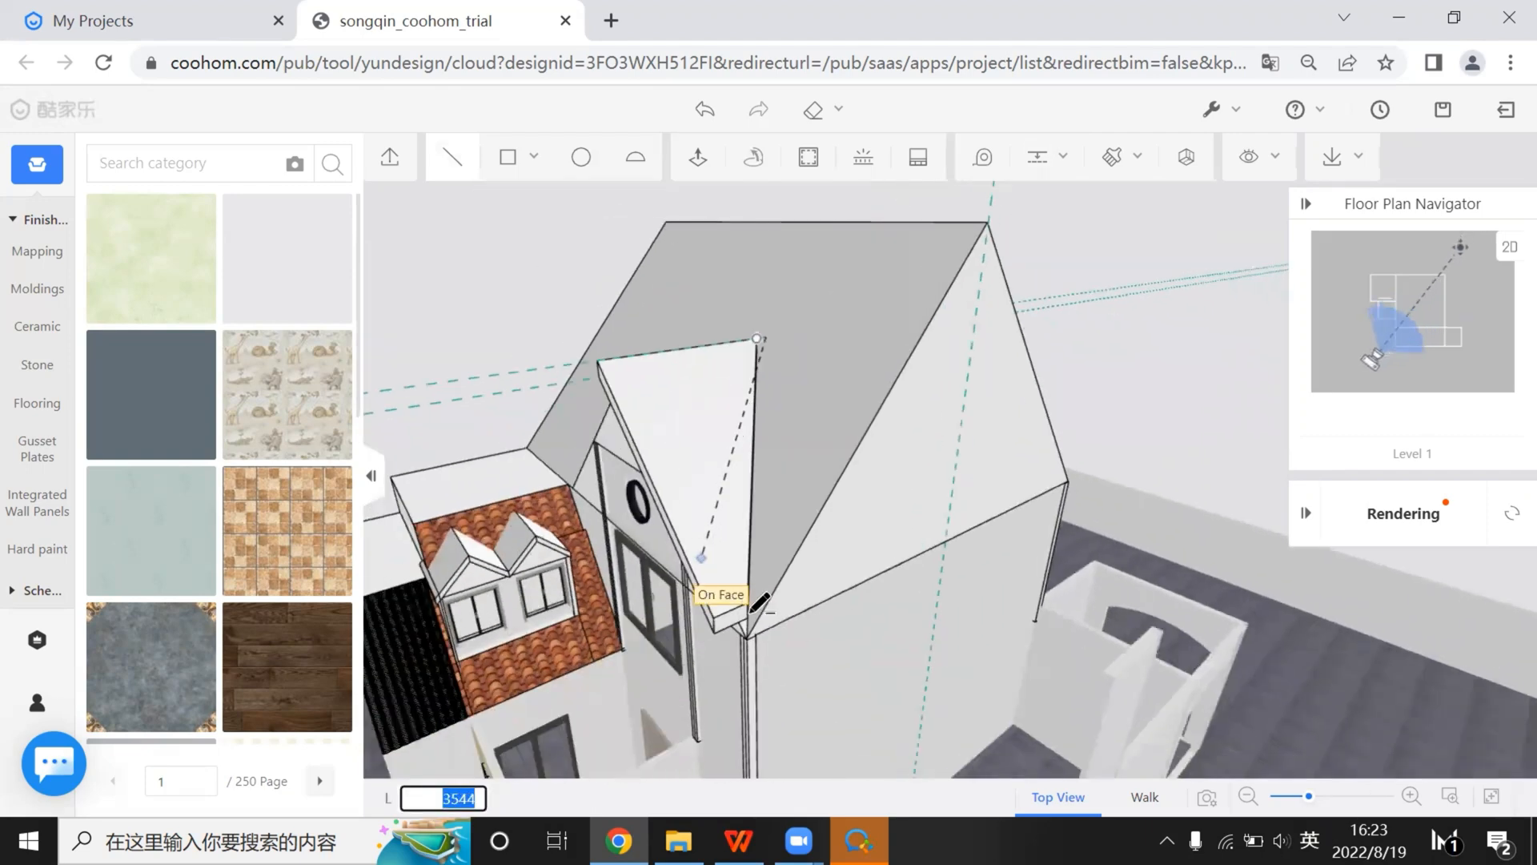
pyautogui.scroll(3, 775, 599)
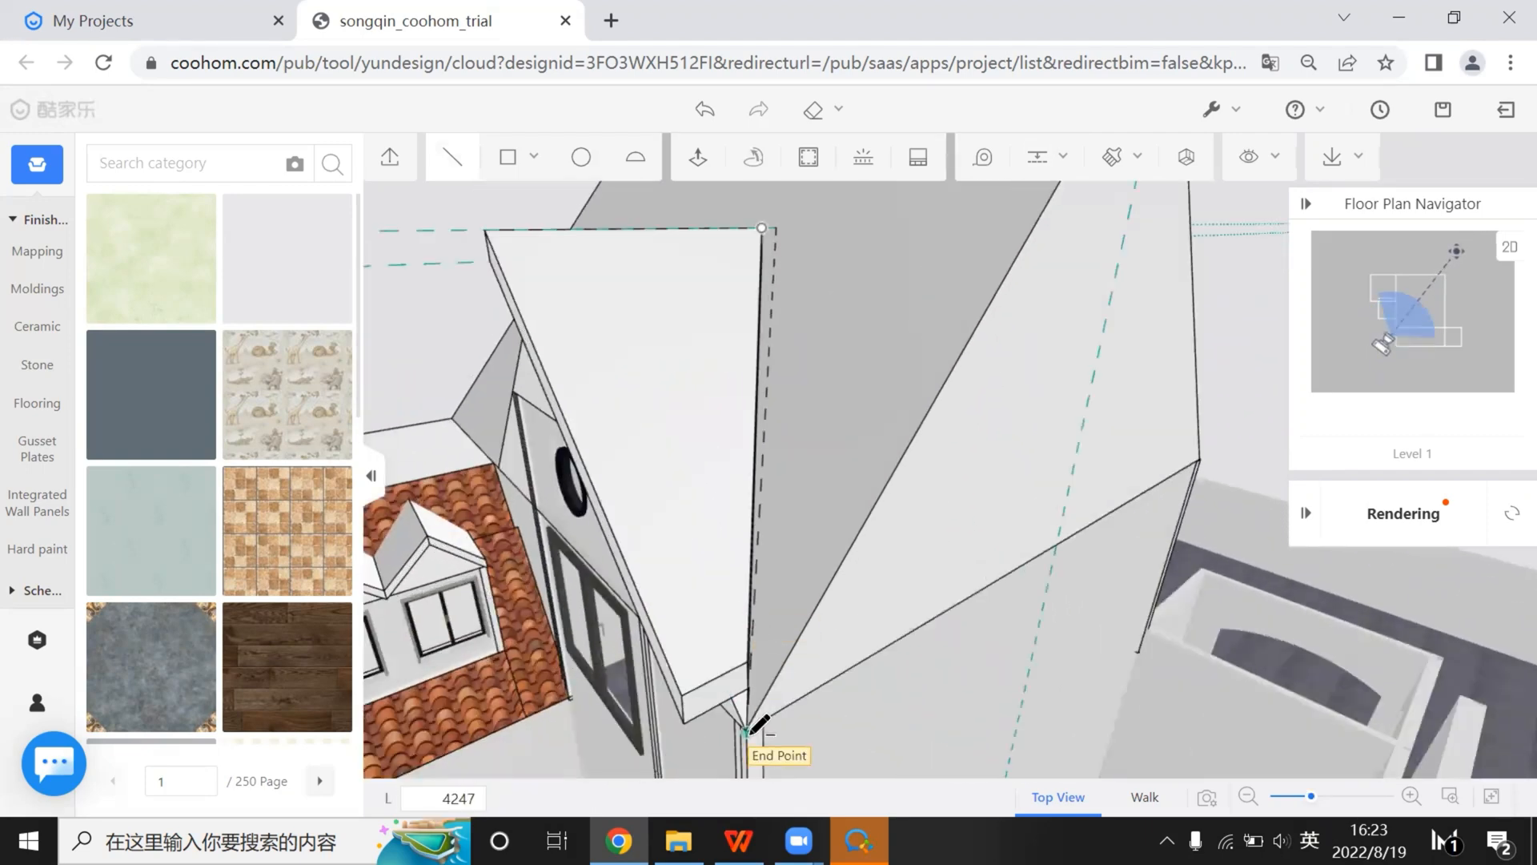
pyautogui.click(761, 229)
pyautogui.press('Escape')
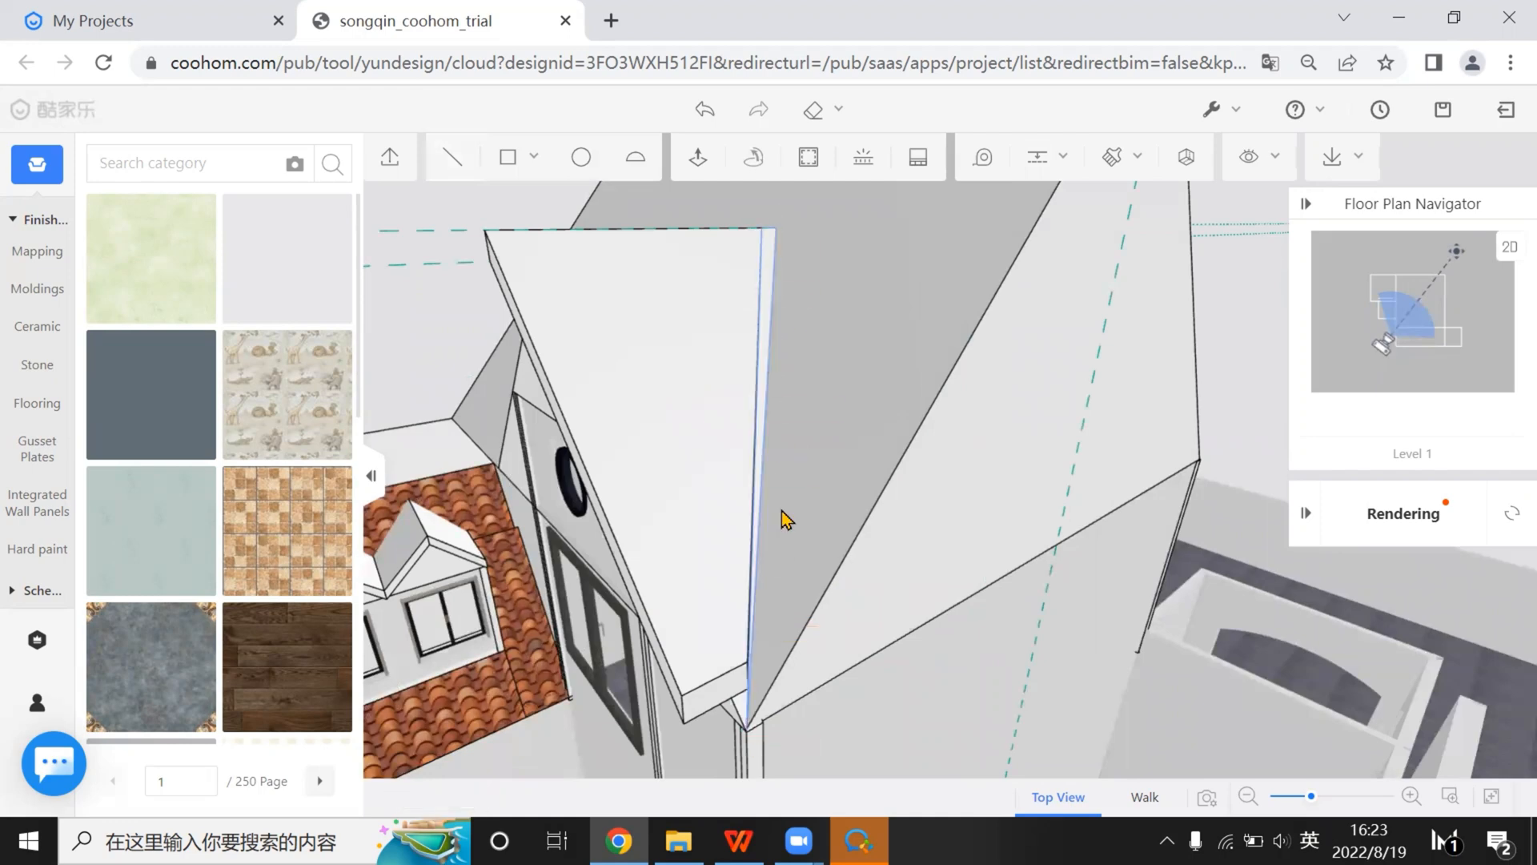
# Undo the raised slope copy together with its added lines, faces and guide
pyautogui.moveTo(812, 546); pyautogui.dragTo(901, 484, button='middle')
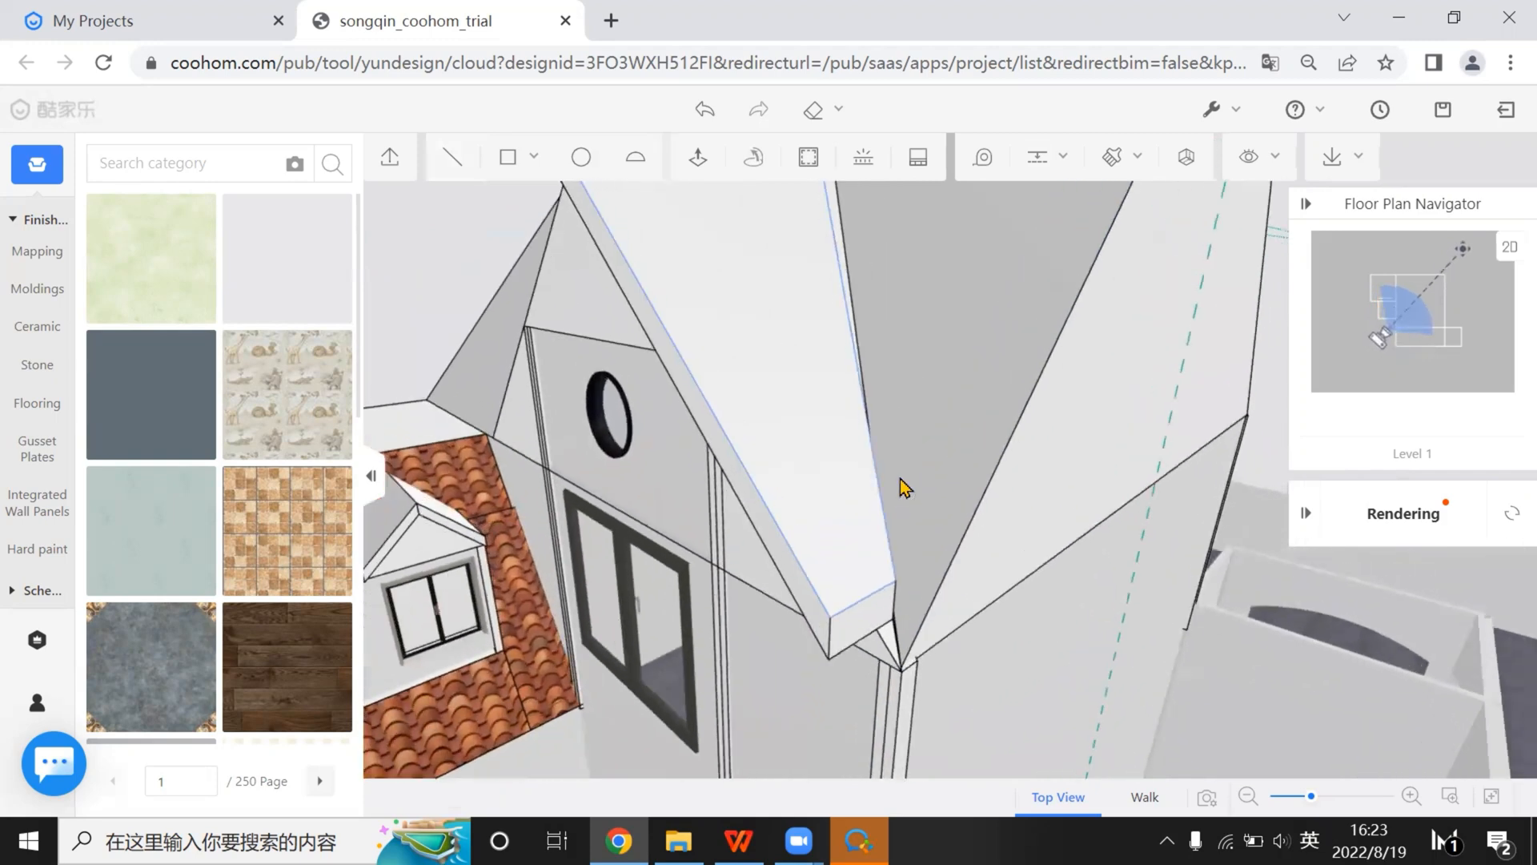
pyautogui.click(900, 485)
pyautogui.scroll(-3, 688, 288)
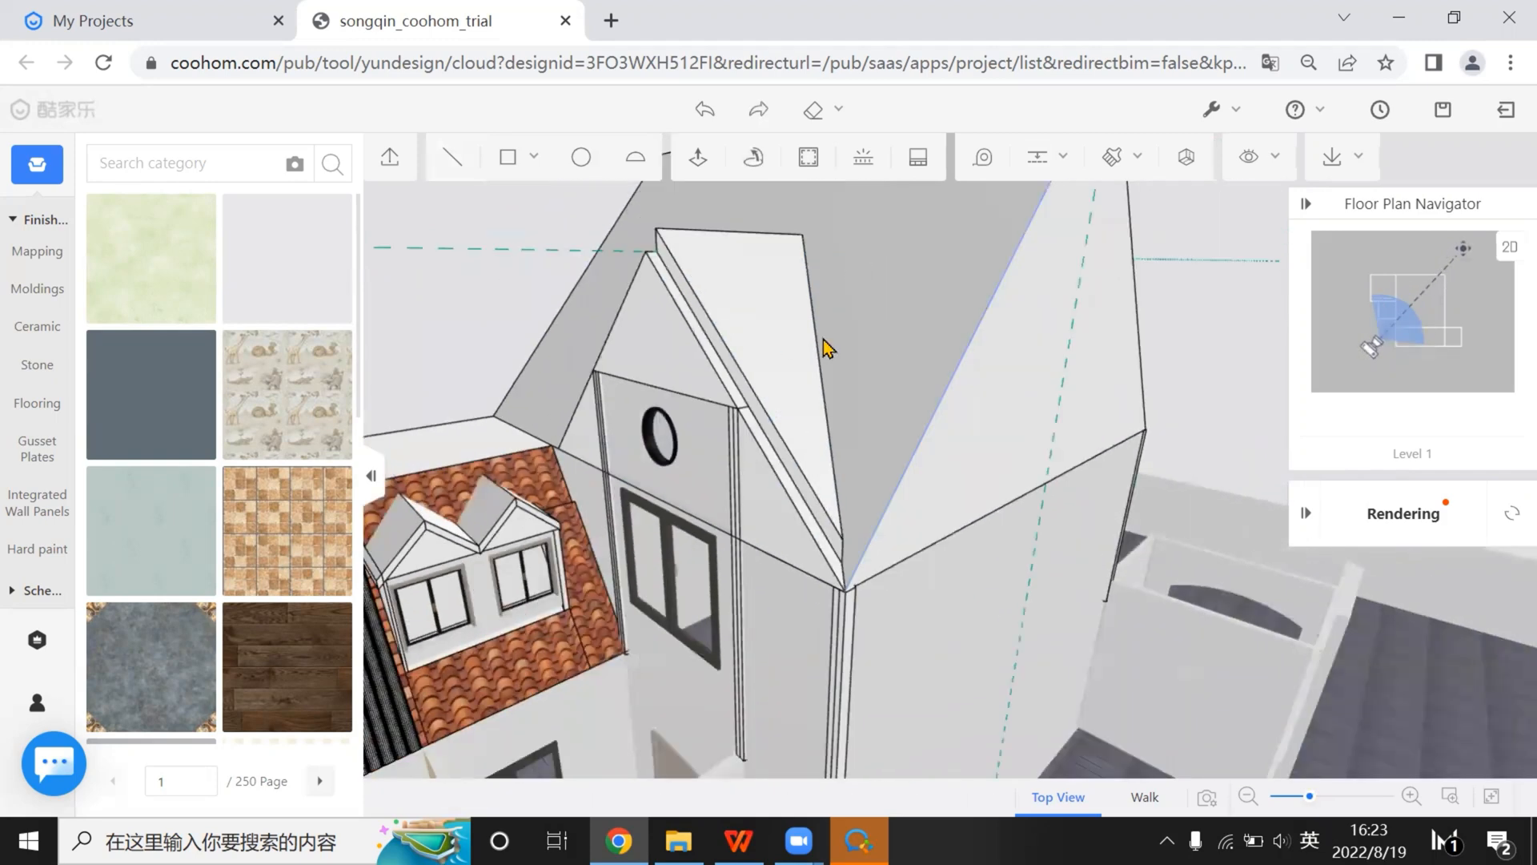
pyautogui.scroll(5, 781, 337)
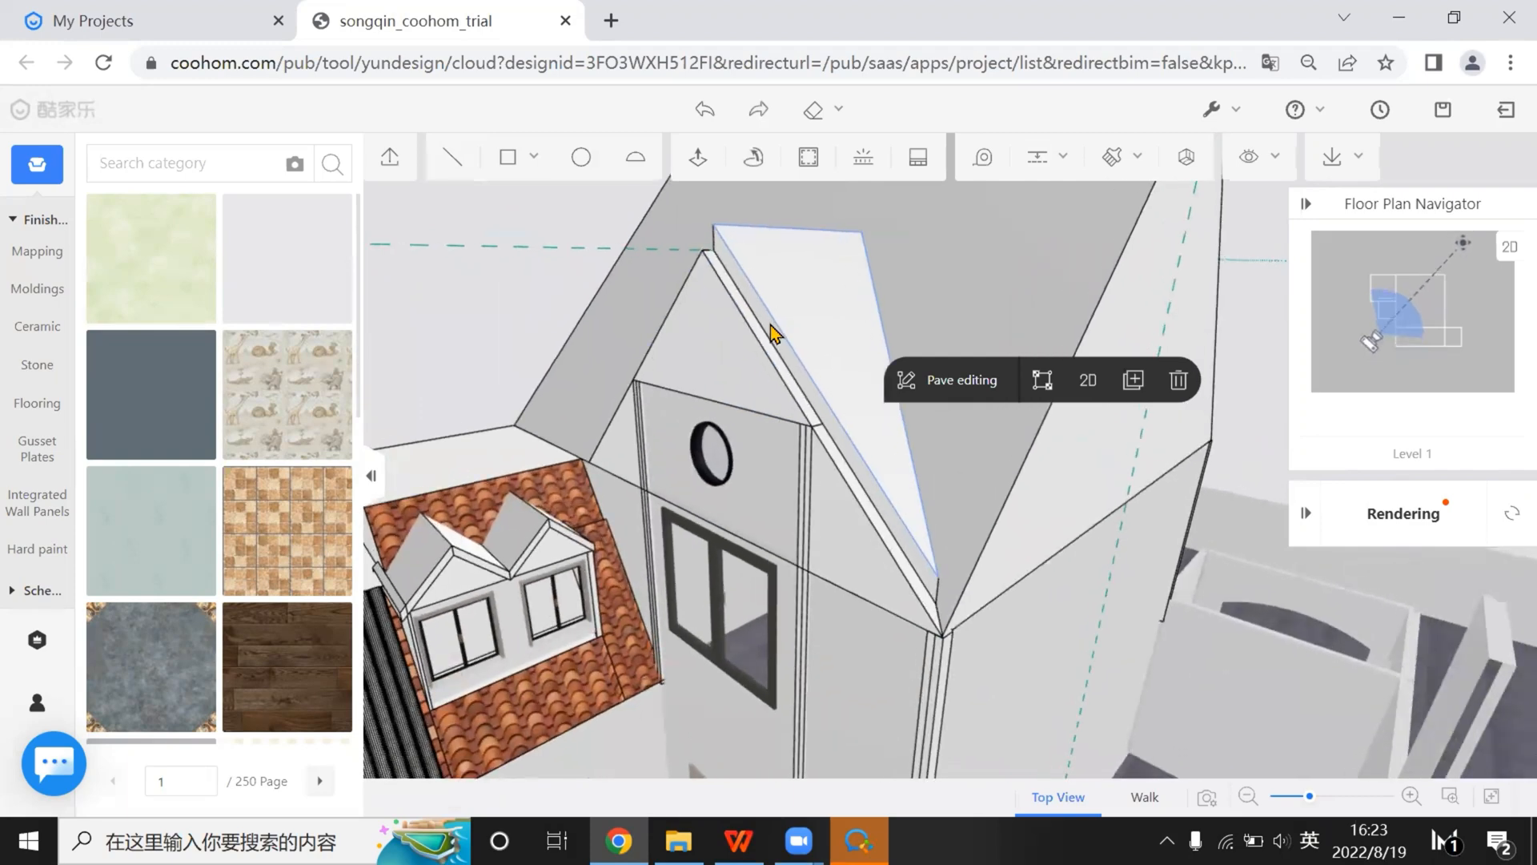
pyautogui.hotkey('ctrl', 'z')
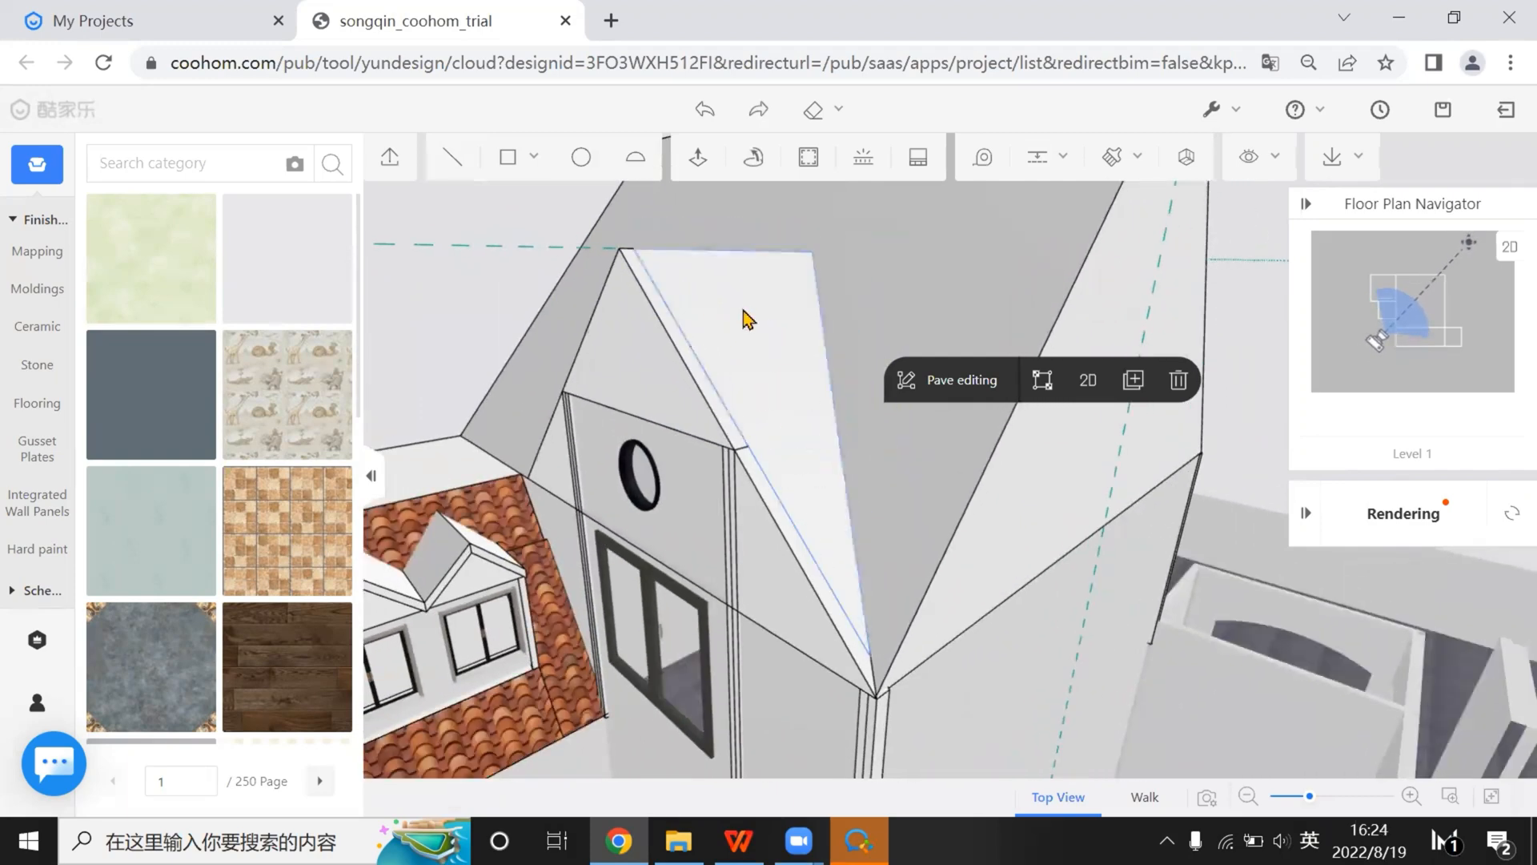
# Place a vertical guide line on the facade through the small gable's peak and the round window
pyautogui.moveTo(743, 311); pyautogui.dragTo(822, 296, button='middle')
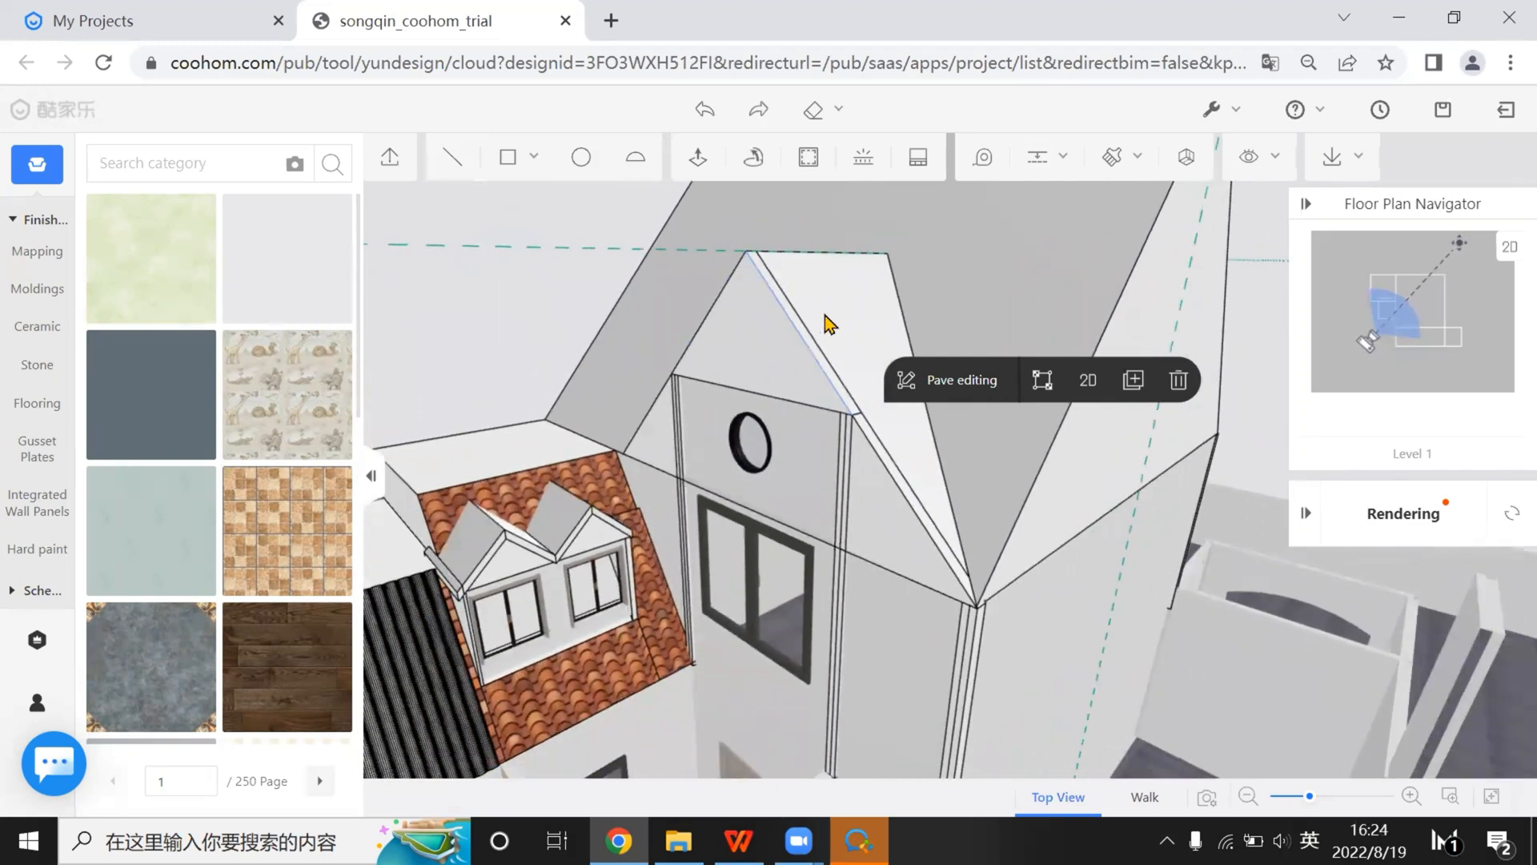
pyautogui.scroll(3, 829, 324)
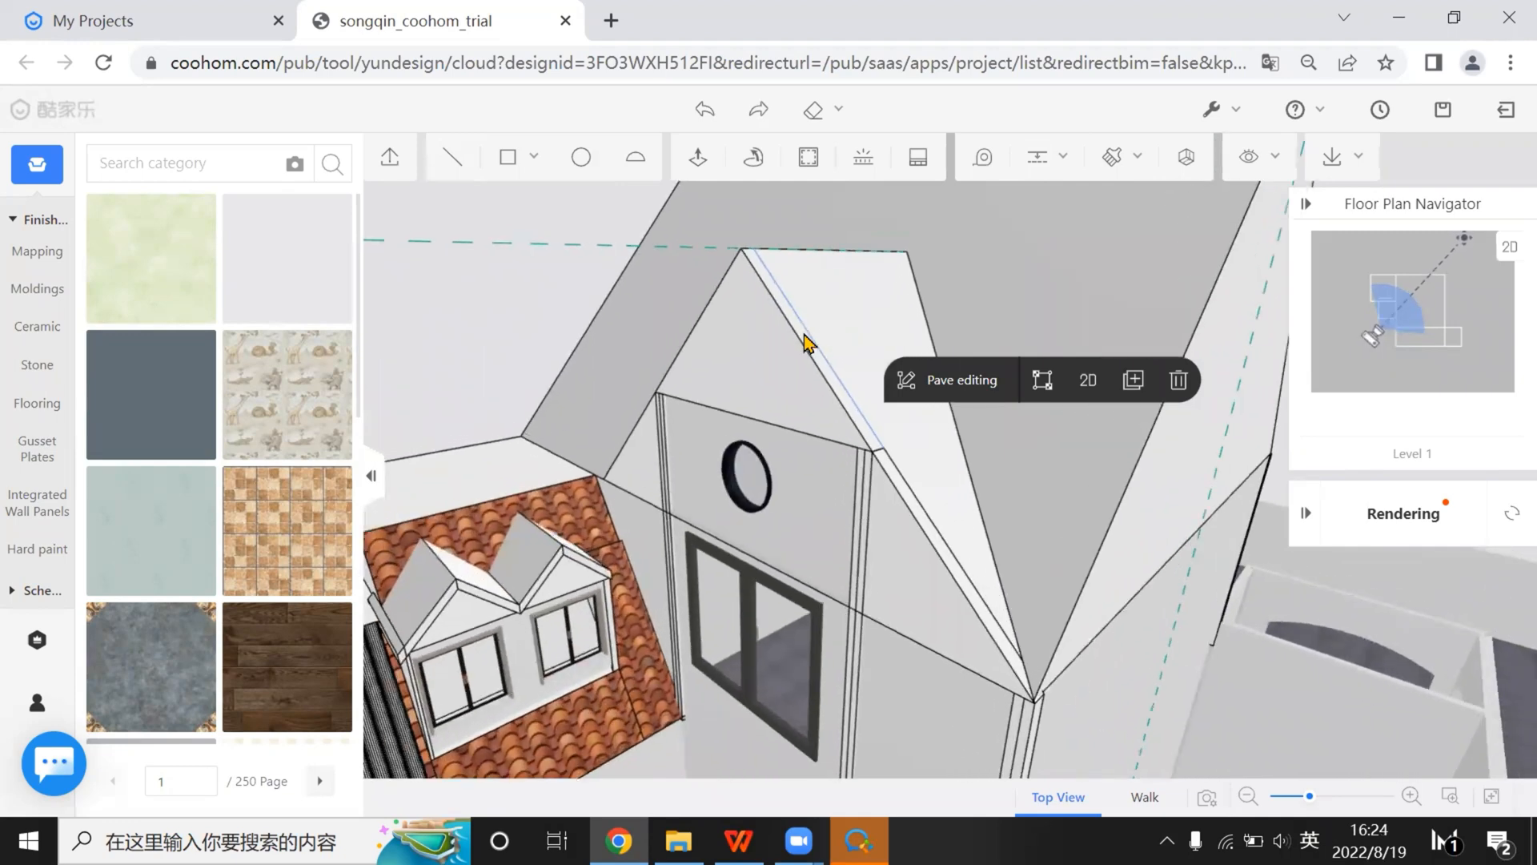
pyautogui.scroll(1, 805, 341)
pyautogui.scroll(2, 669, 295)
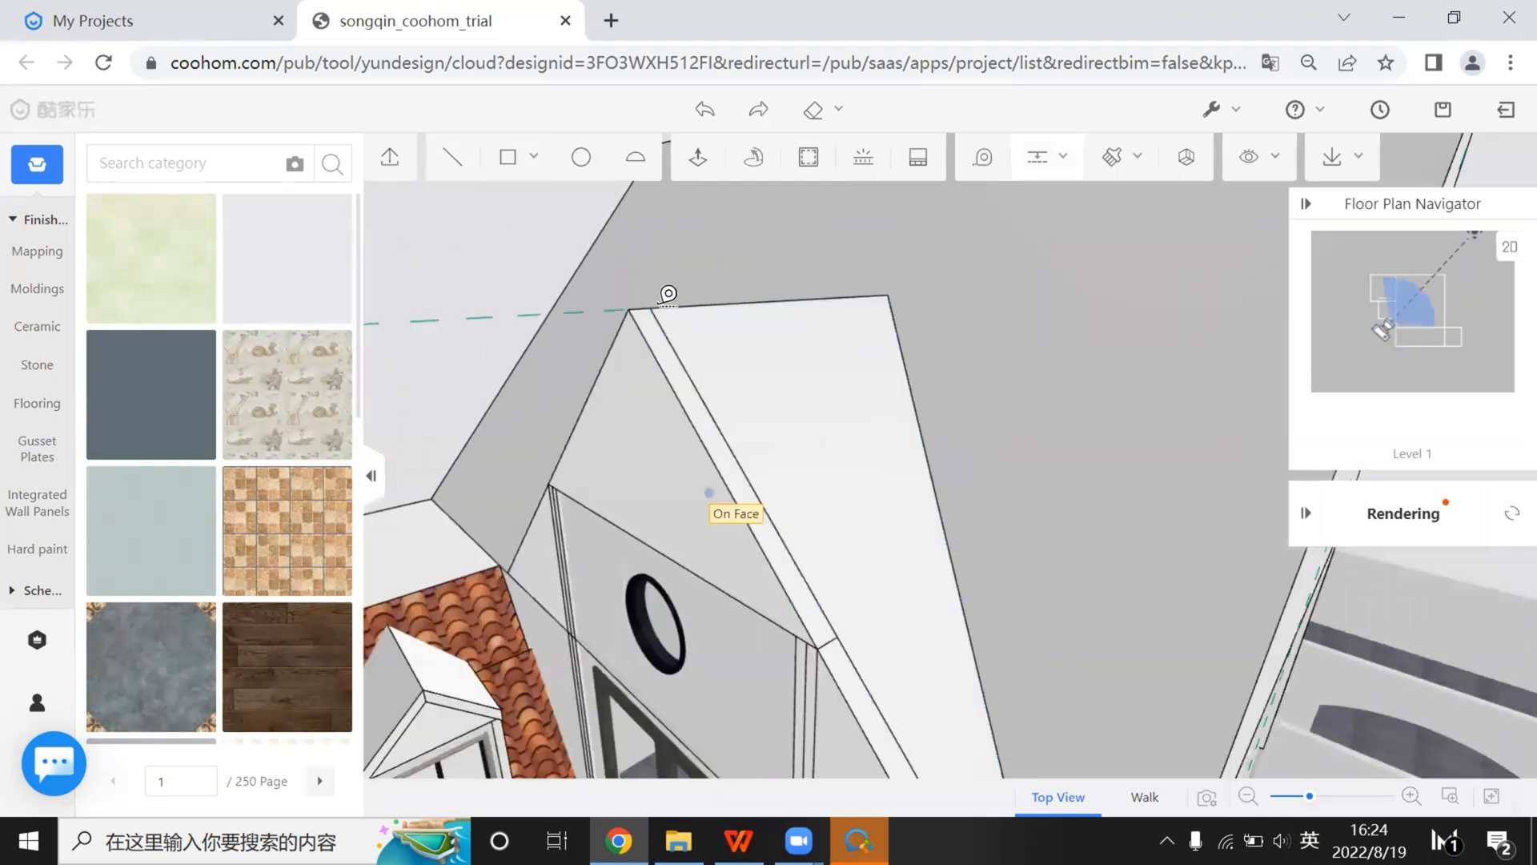
pyautogui.click(585, 535)
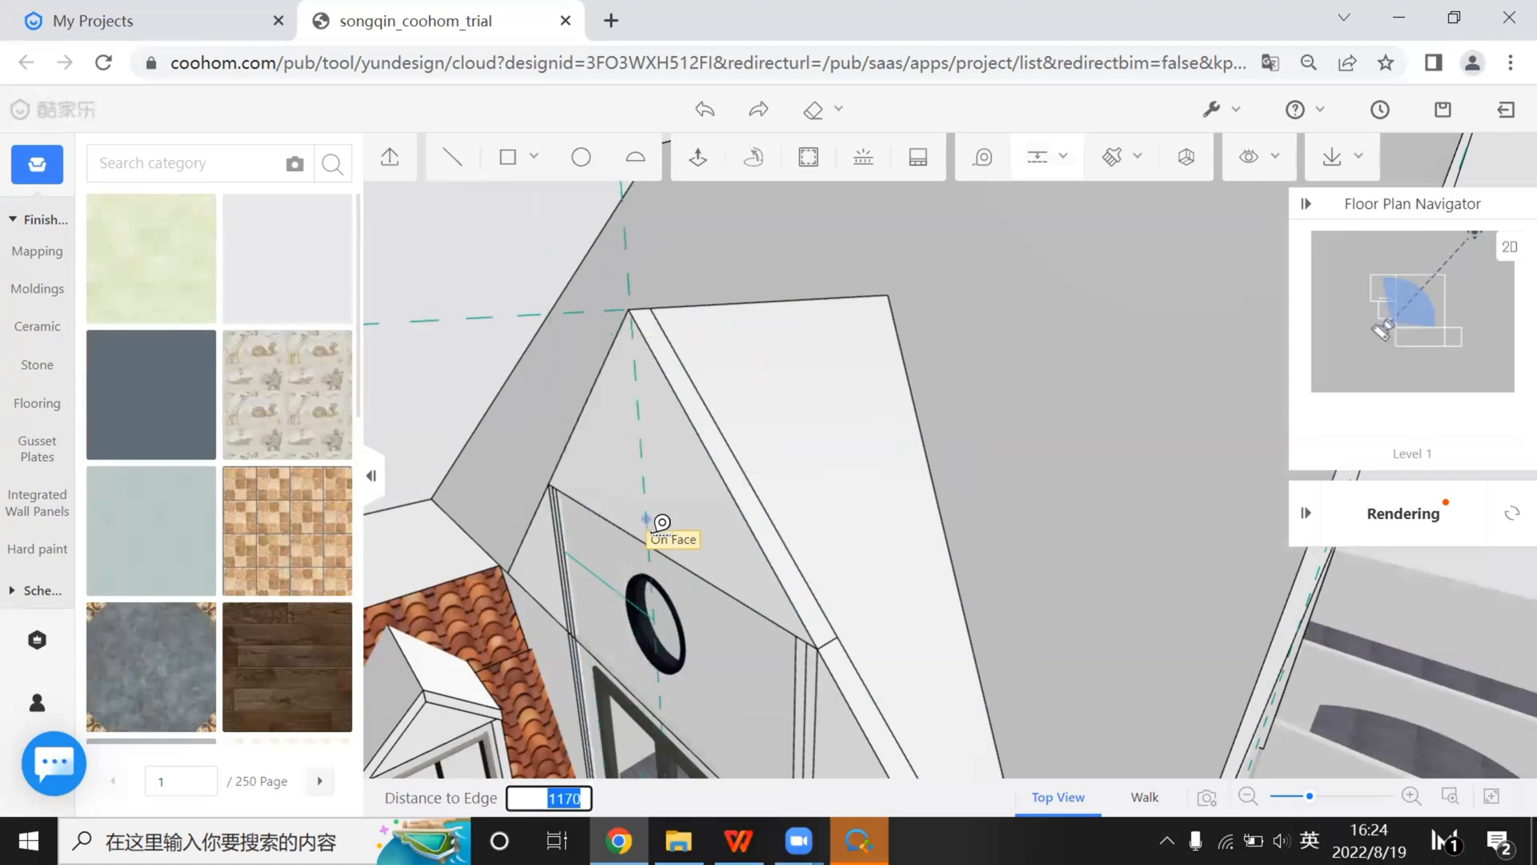
pyautogui.click(664, 524)
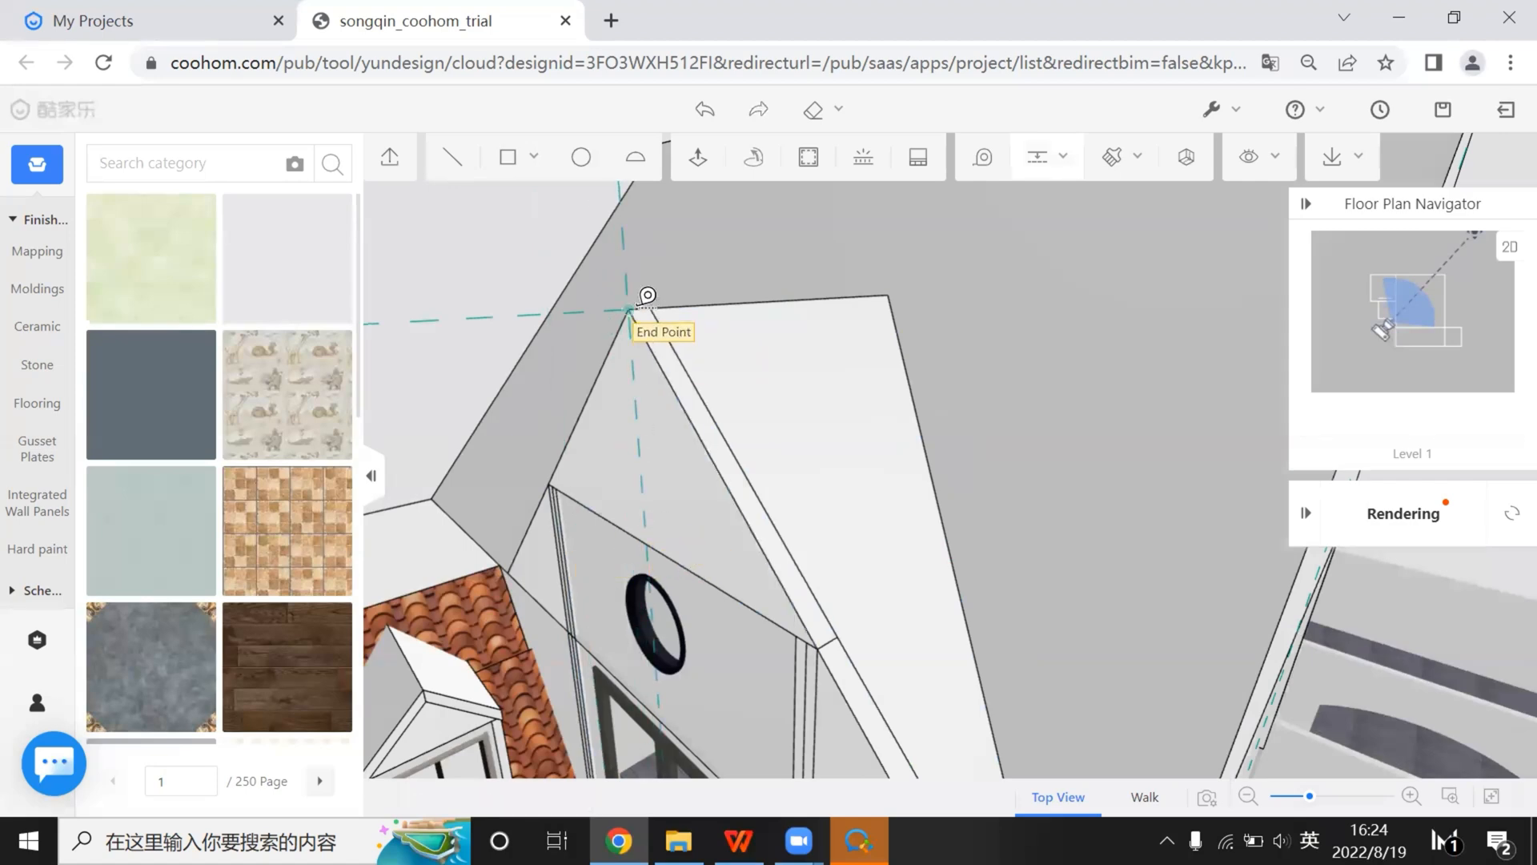
# Place a horizontal guide line a short distance above the facade gable's ridge, parallel to it
pyautogui.scroll(2, 665, 288)
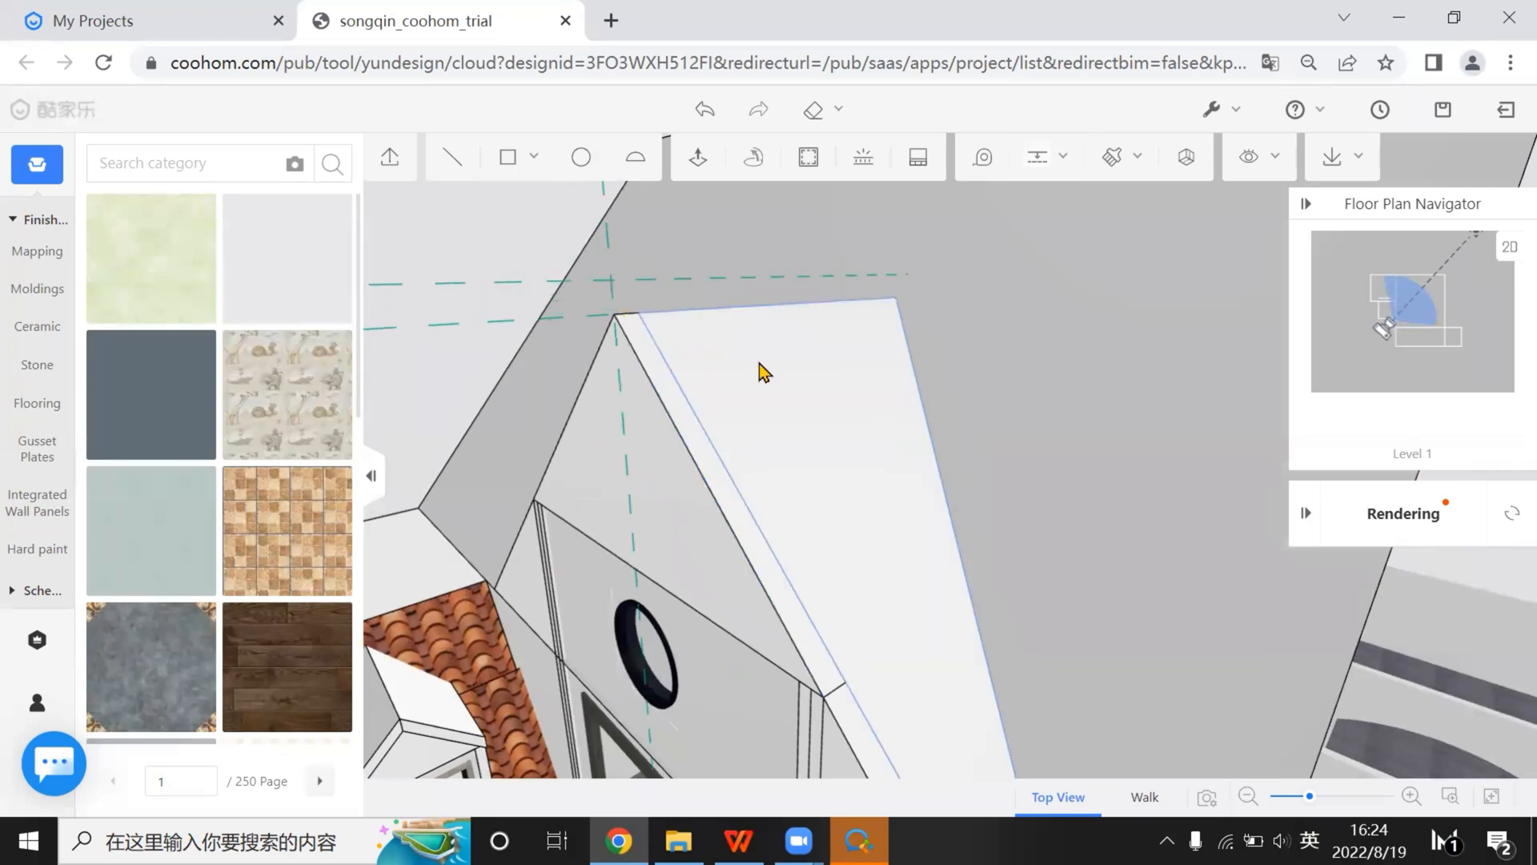
pyautogui.scroll(-3, 761, 371)
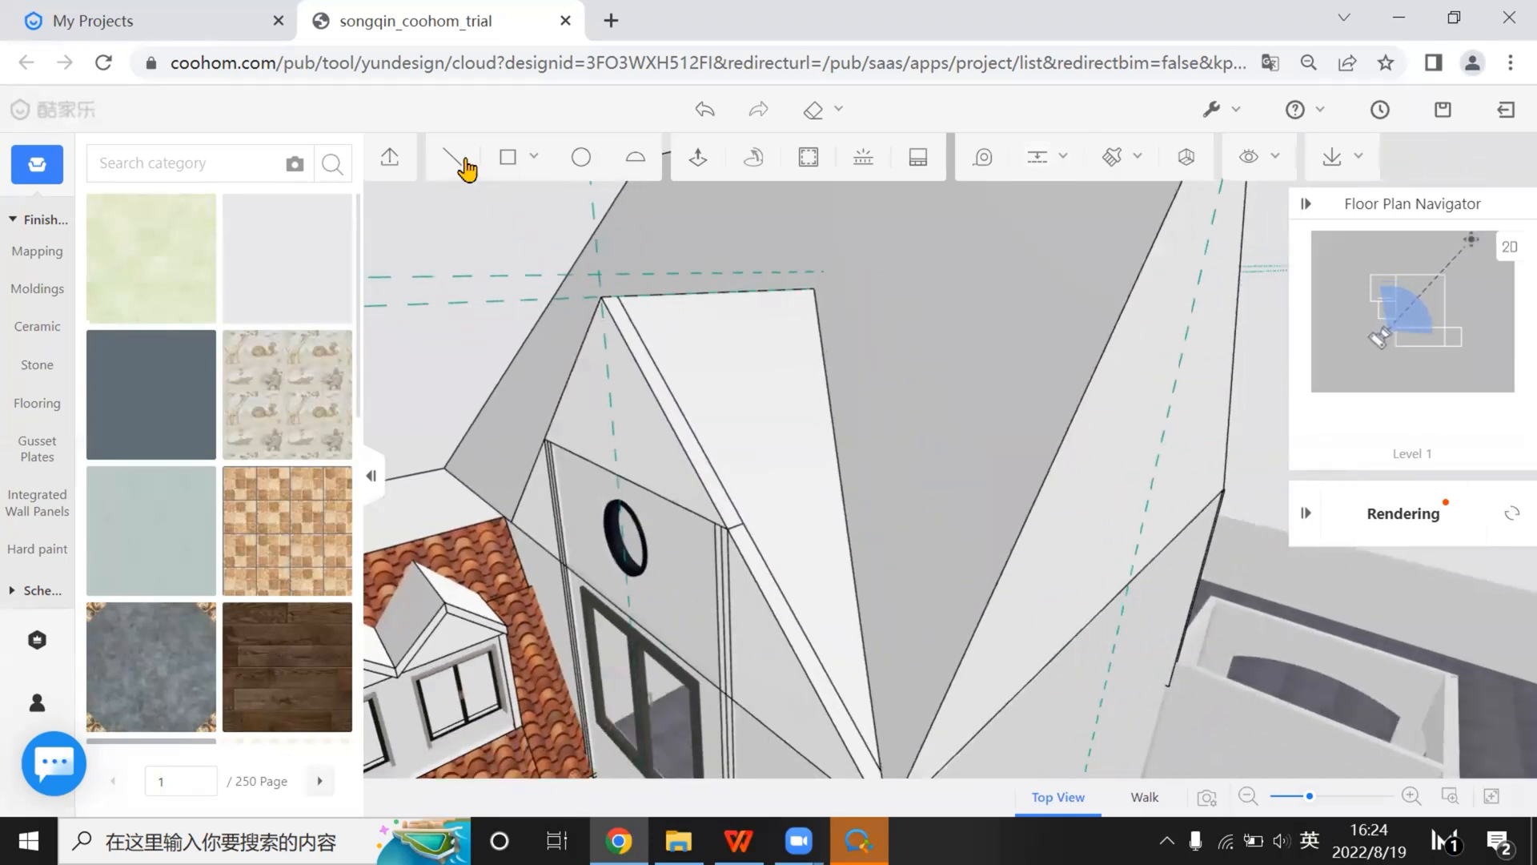
pyautogui.scroll(-2, 836, 652)
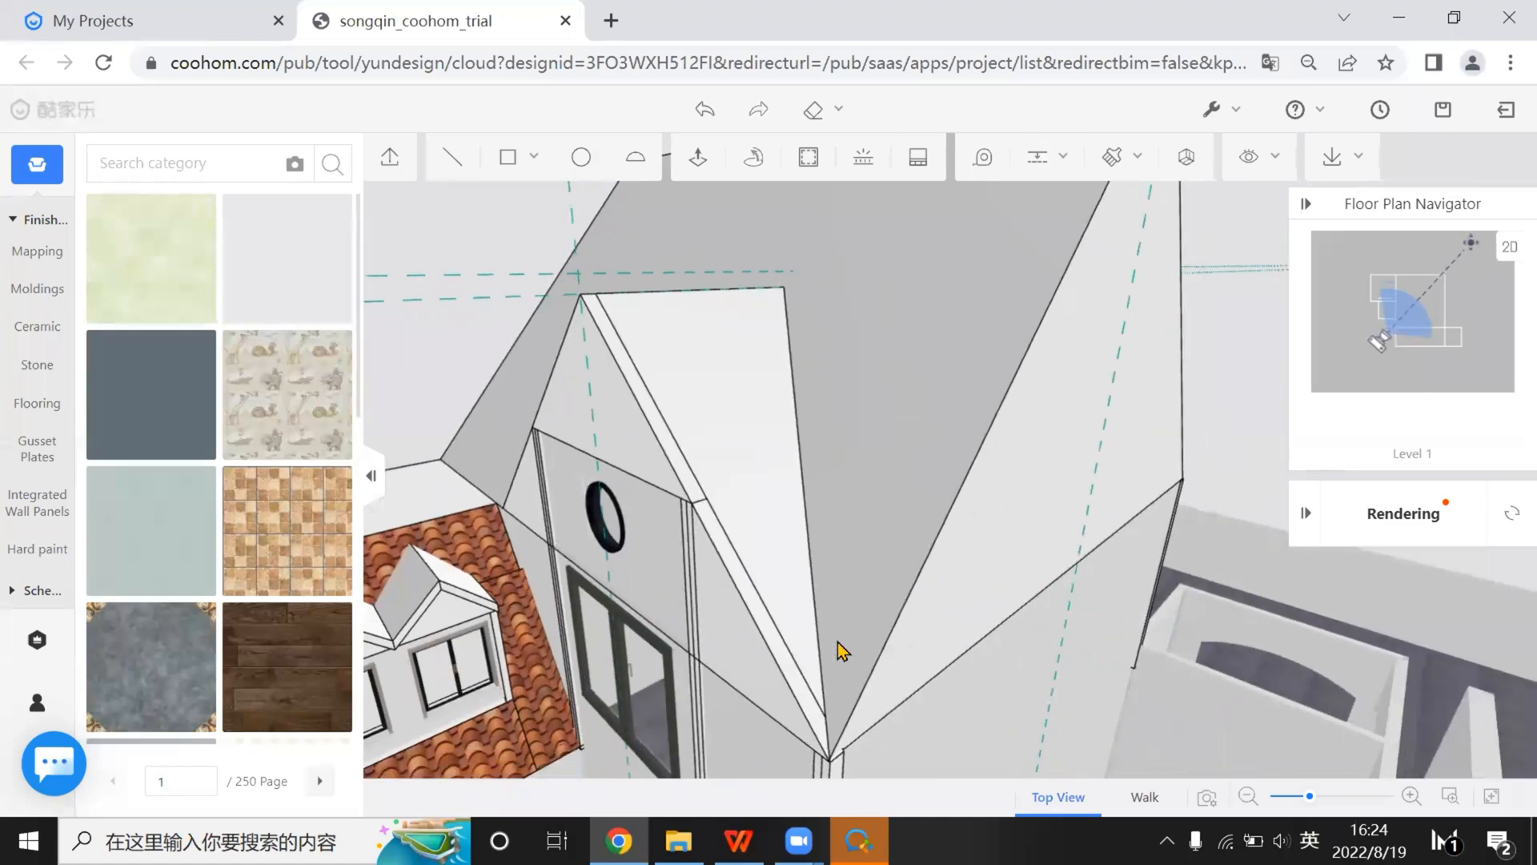
# Draw the raised right slope of the facade gable from the guide's end on the main roof to the wall corner and up to the guide peak
pyautogui.click(455, 158)
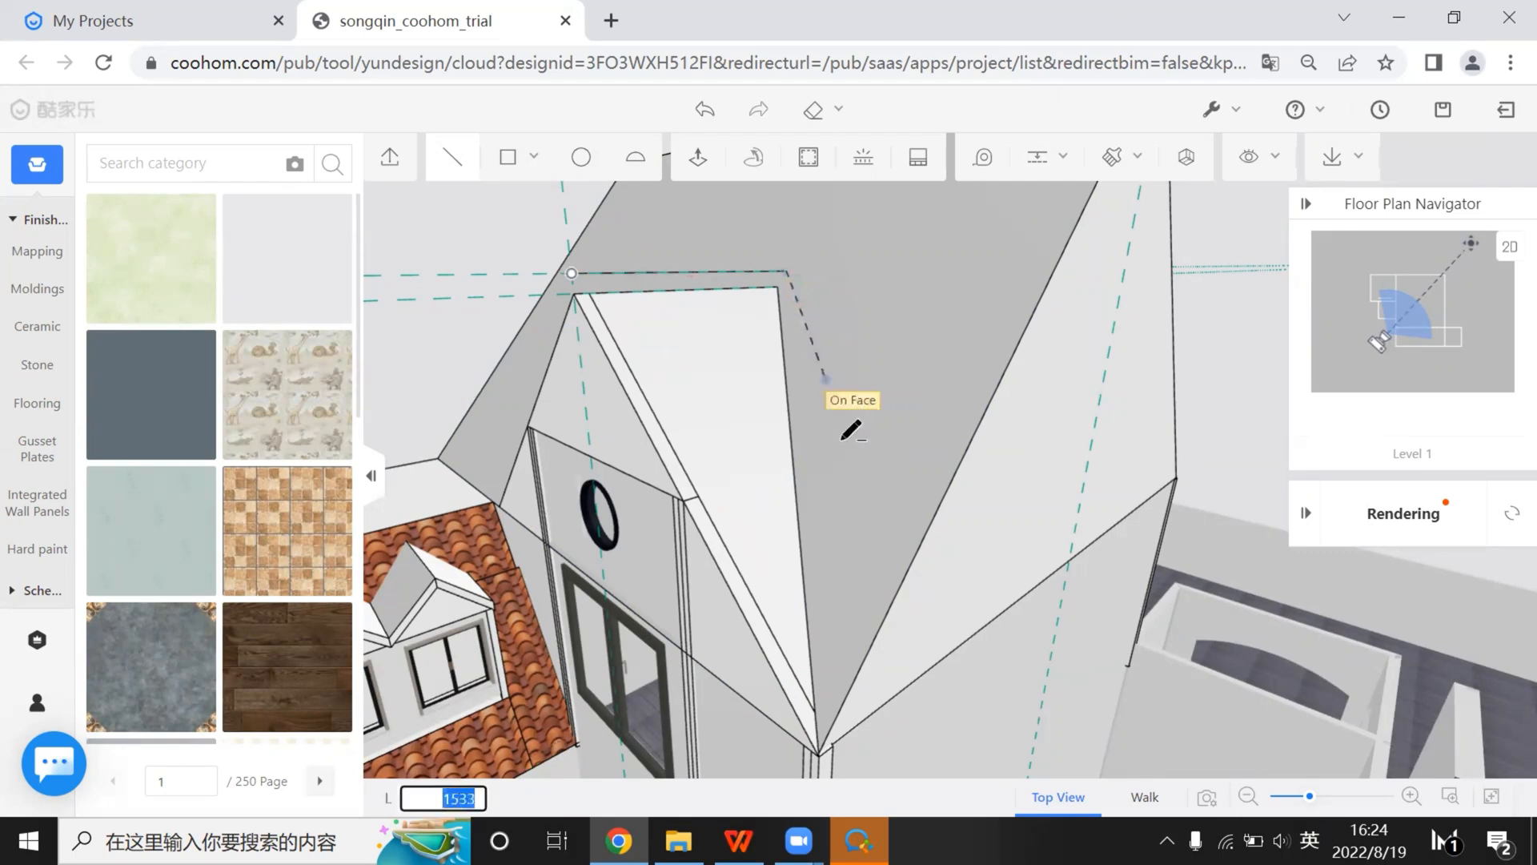
pyautogui.click(819, 752)
pyautogui.click(572, 273)
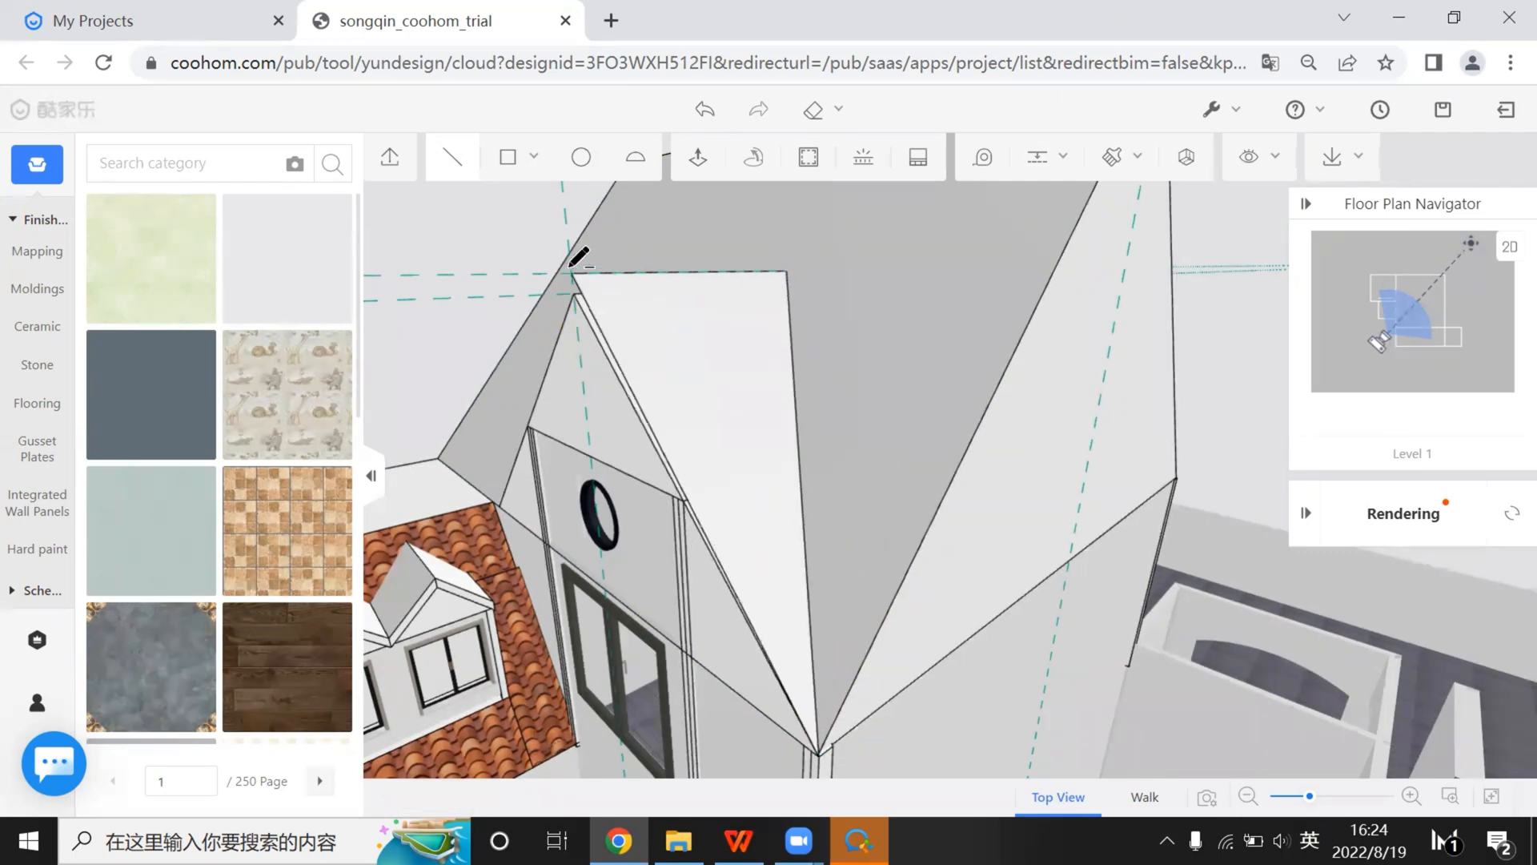
# Draw the matching raised slope on the gable's dormer side and join the outer and inner peaks with a short line
pyautogui.moveTo(872, 586); pyautogui.dragTo(1127, 429, button='right')
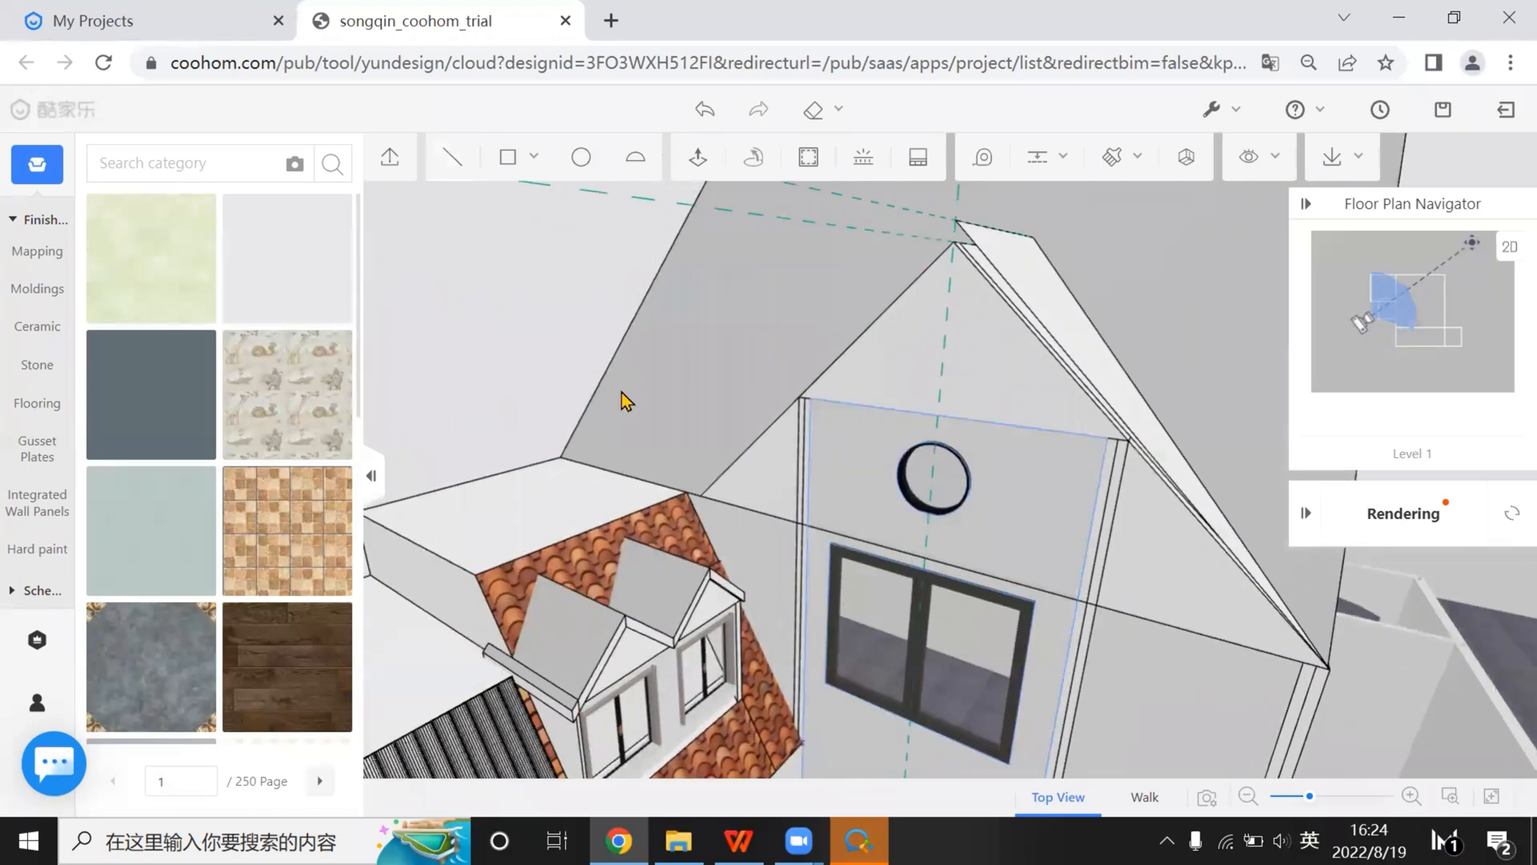
pyautogui.scroll(2, 987, 508)
pyautogui.moveTo(987, 508); pyautogui.dragTo(1137, 532, button='middle')
pyautogui.scroll(2, 851, 343)
pyautogui.moveTo(851, 343); pyautogui.dragTo(834, 552, button='middle')
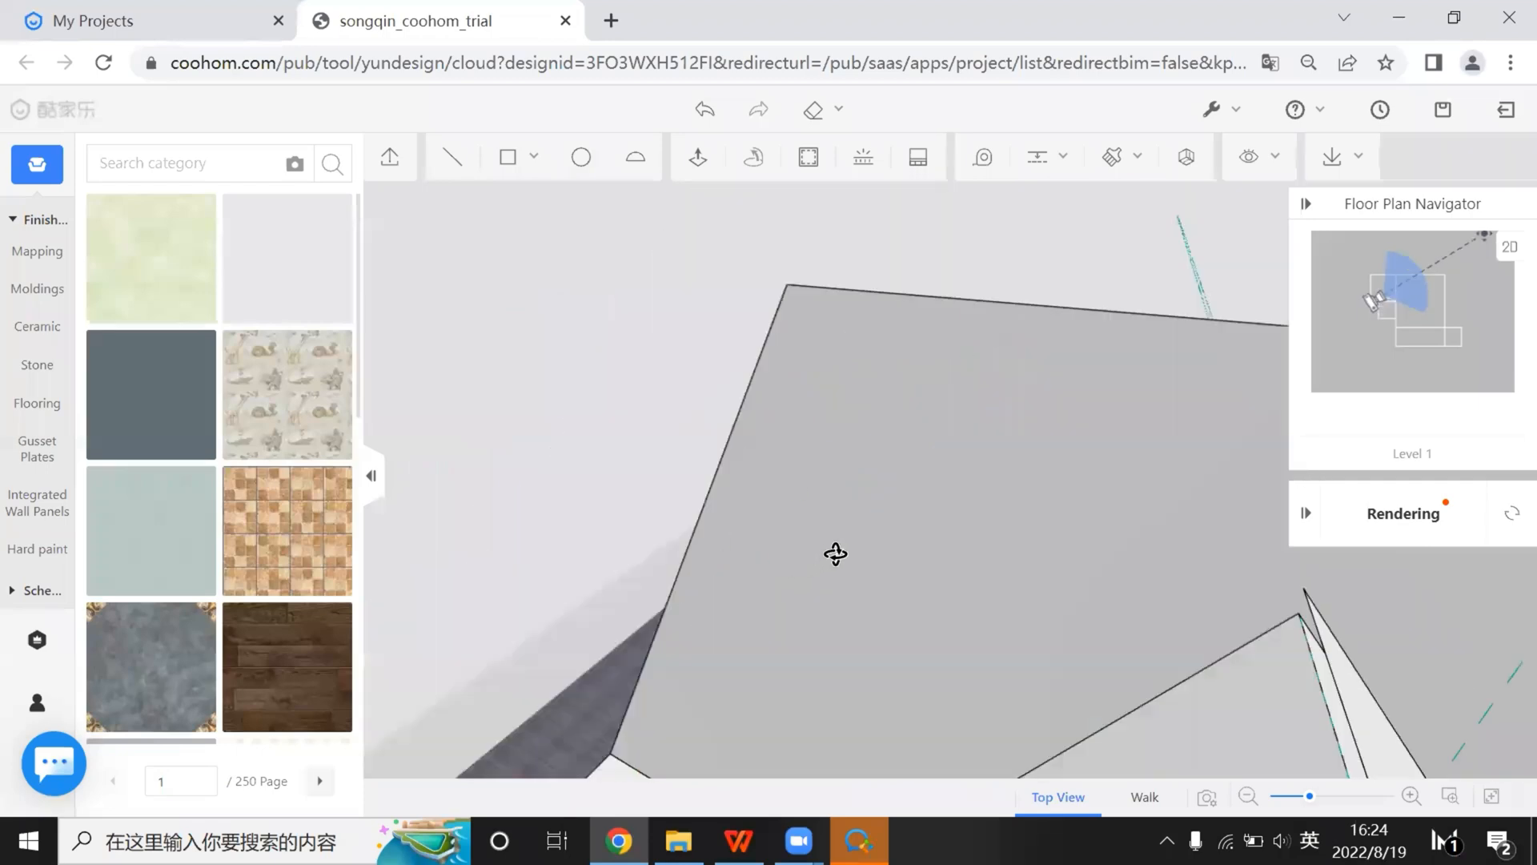
pyautogui.scroll(-5, 833, 552)
pyautogui.moveTo(835, 554); pyautogui.dragTo(1063, 476, button='right')
pyautogui.moveTo(1119, 382); pyautogui.dragTo(594, 231, button='right')
pyautogui.click(450, 160)
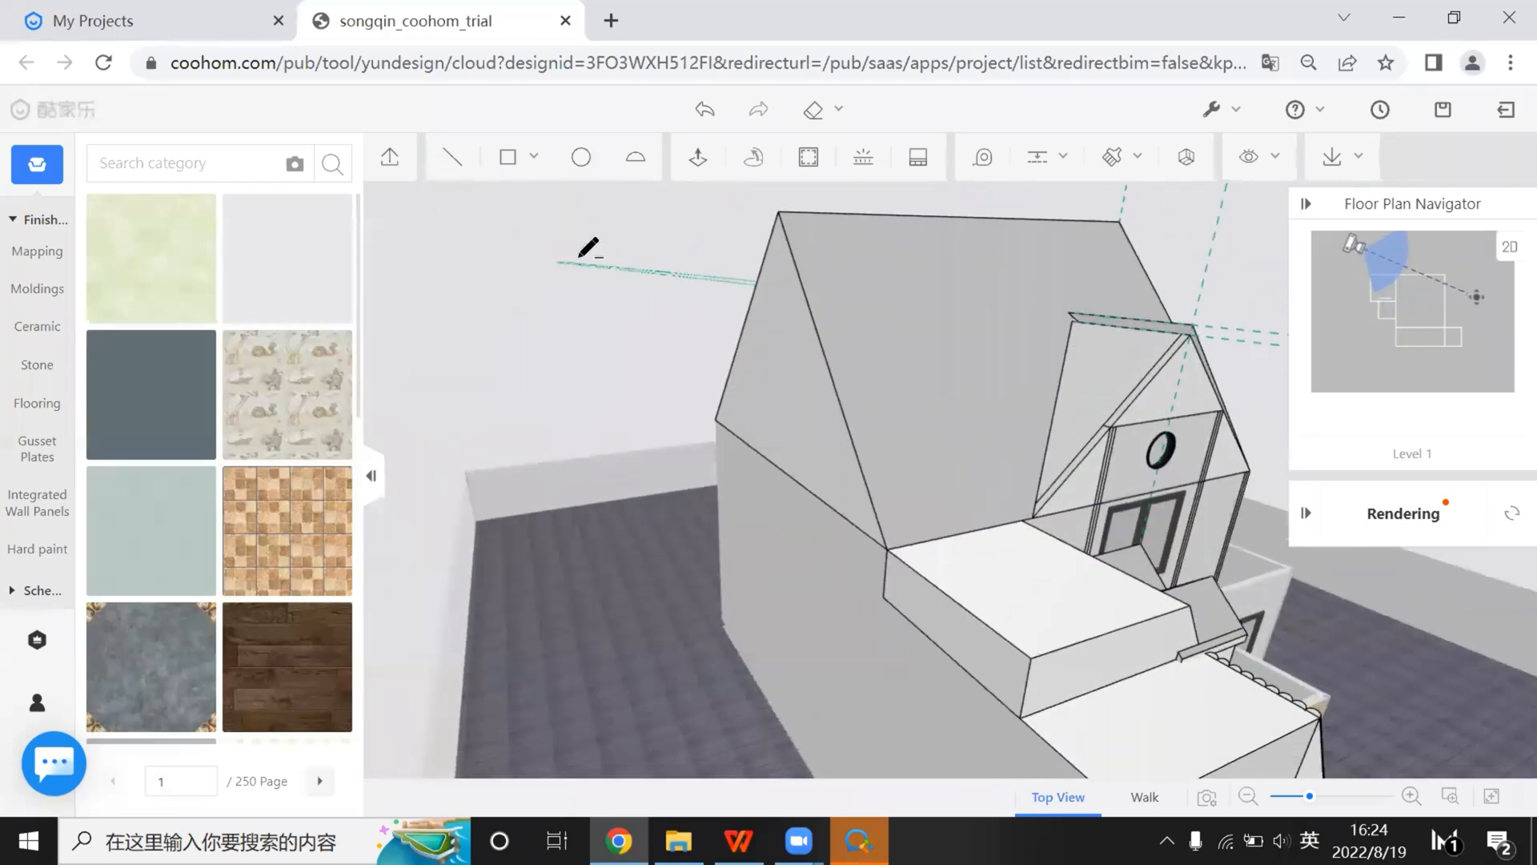
pyautogui.scroll(3, 873, 253)
pyautogui.press('d')
pyautogui.press('w')
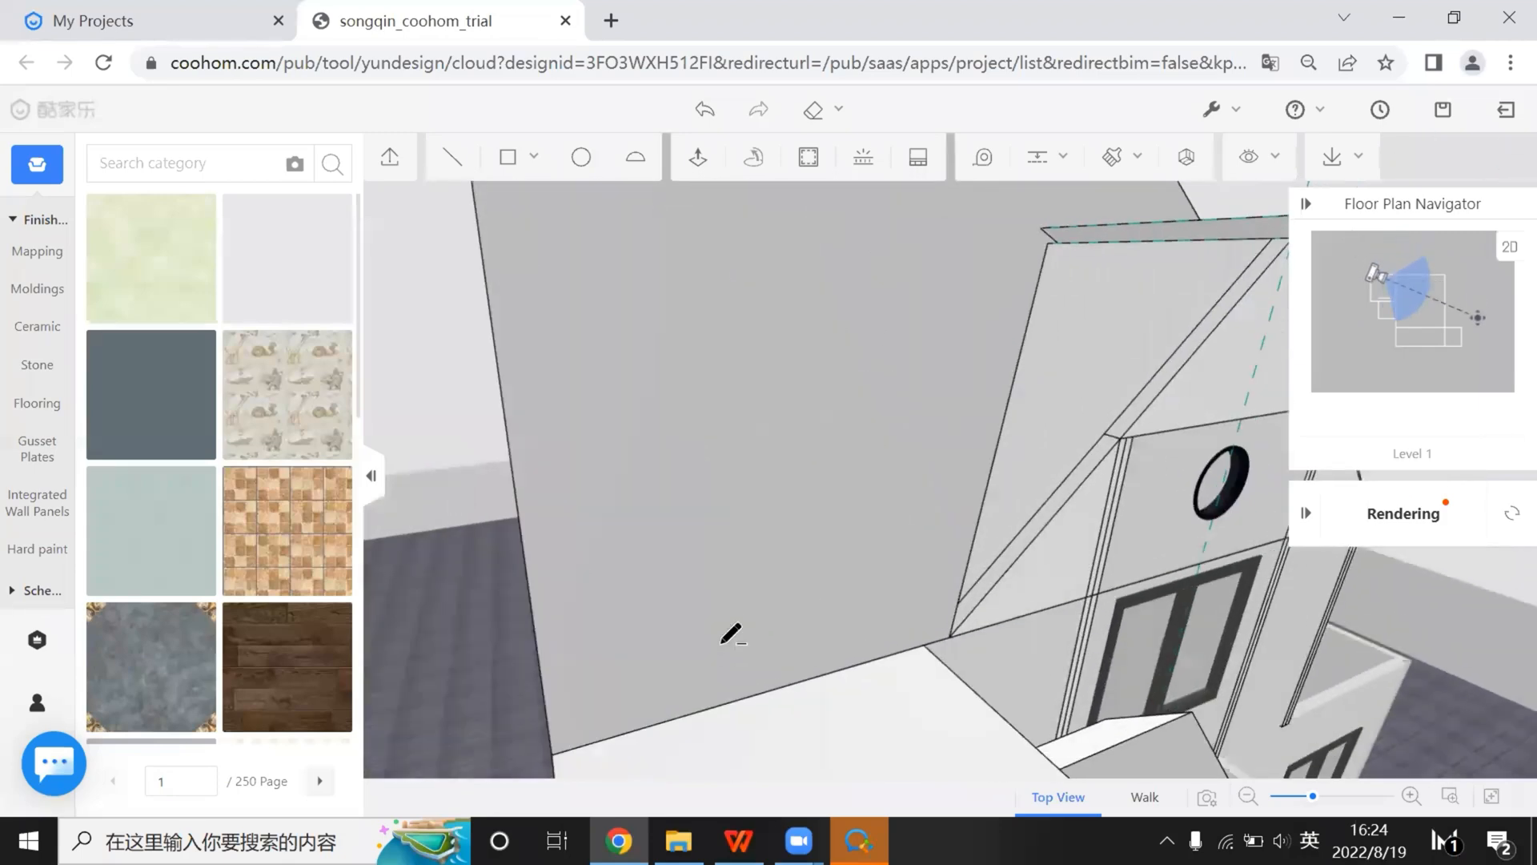
pyautogui.scroll(-5, 1047, 235)
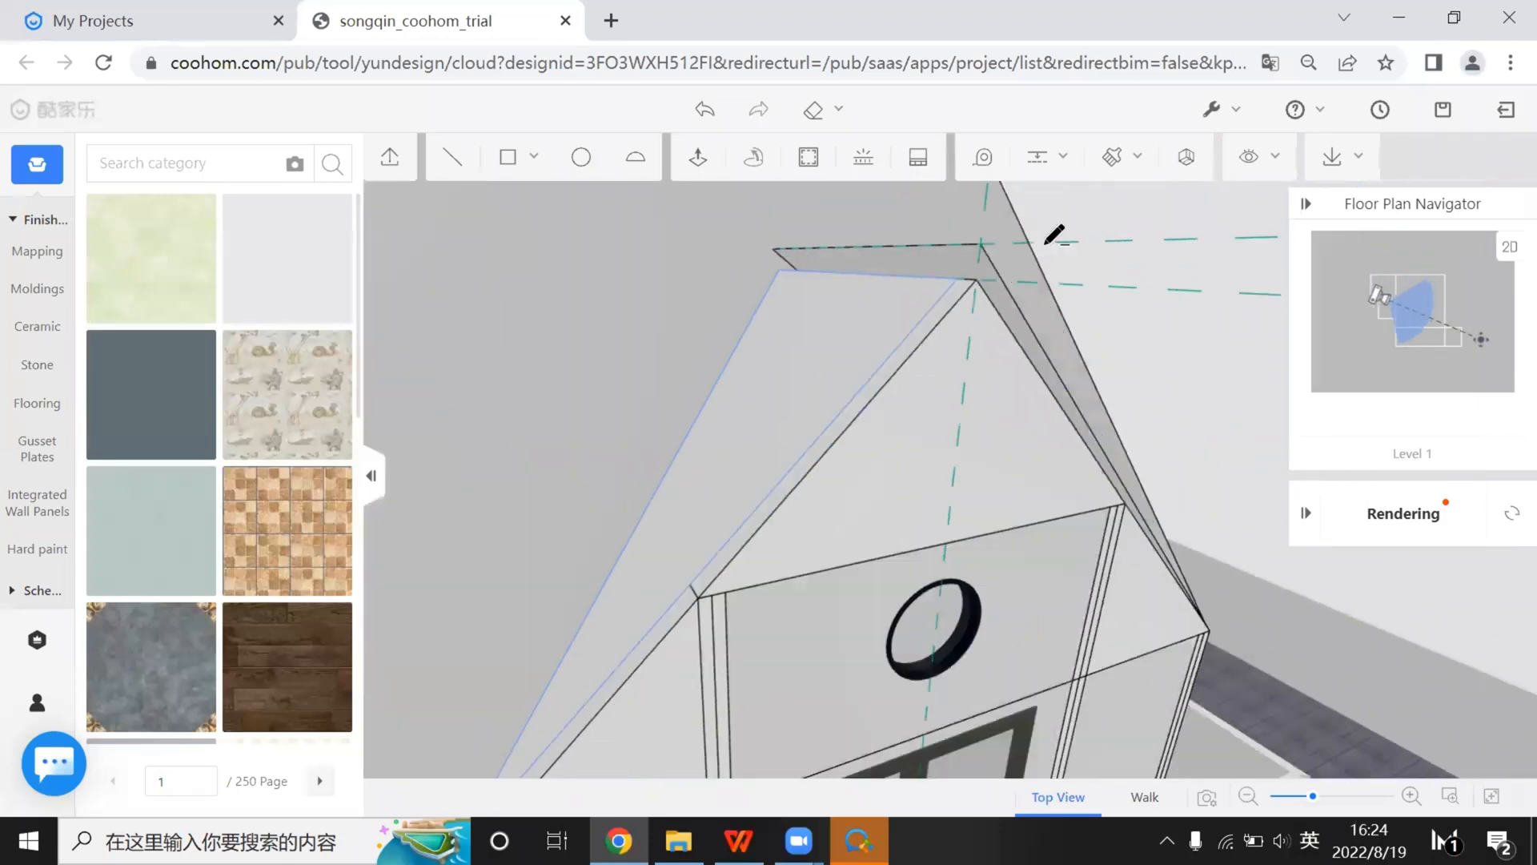
pyautogui.click(873, 251)
pyautogui.press('Escape')
pyautogui.moveTo(1141, 366); pyautogui.dragTo(1095, 357, button='right')
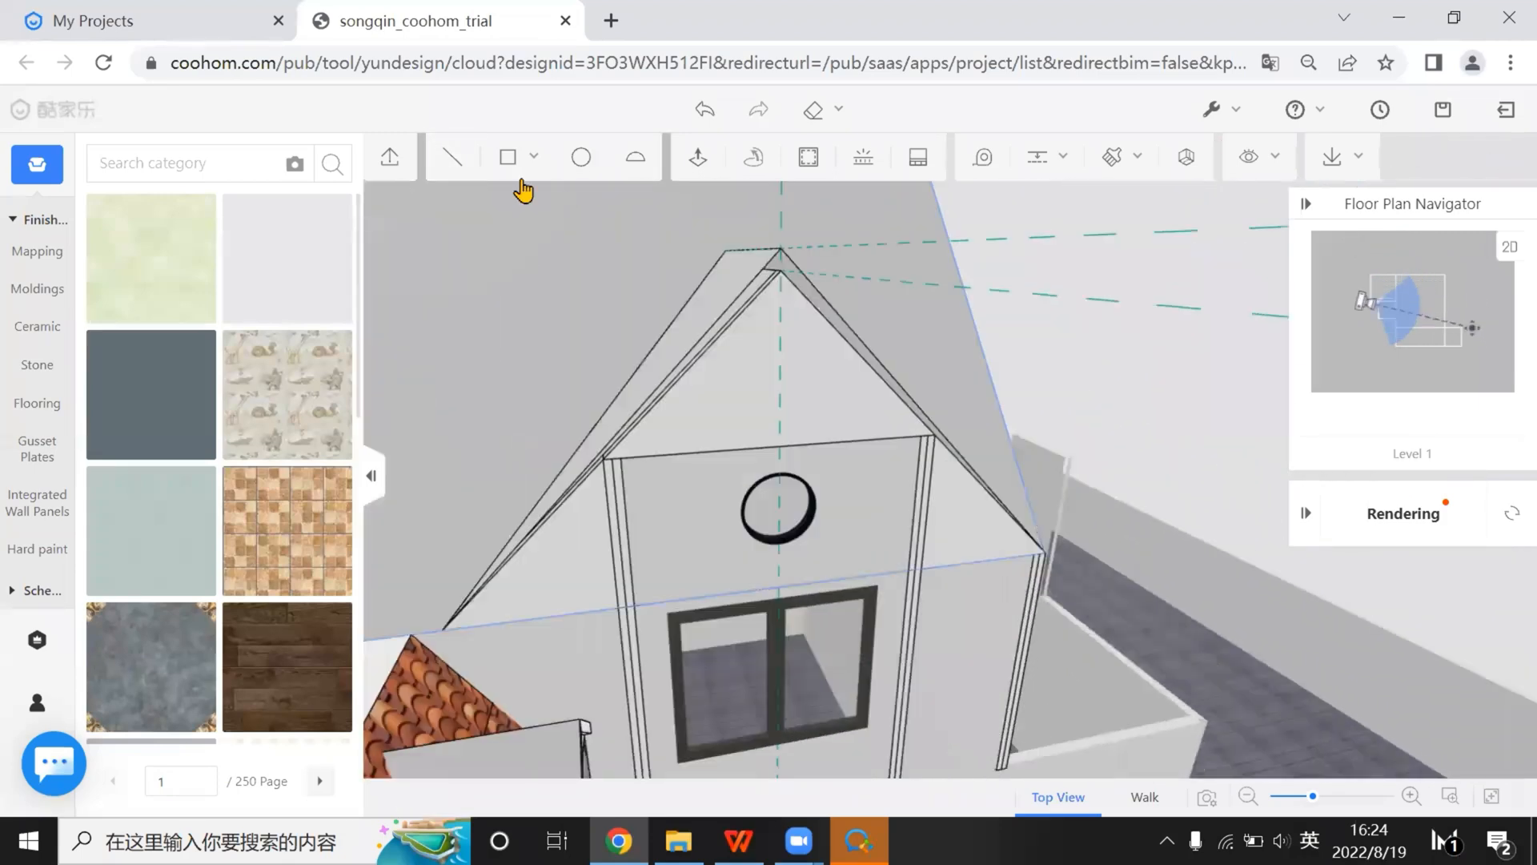
pyautogui.click(789, 275)
pyautogui.moveTo(990, 392); pyautogui.dragTo(946, 407, button='right')
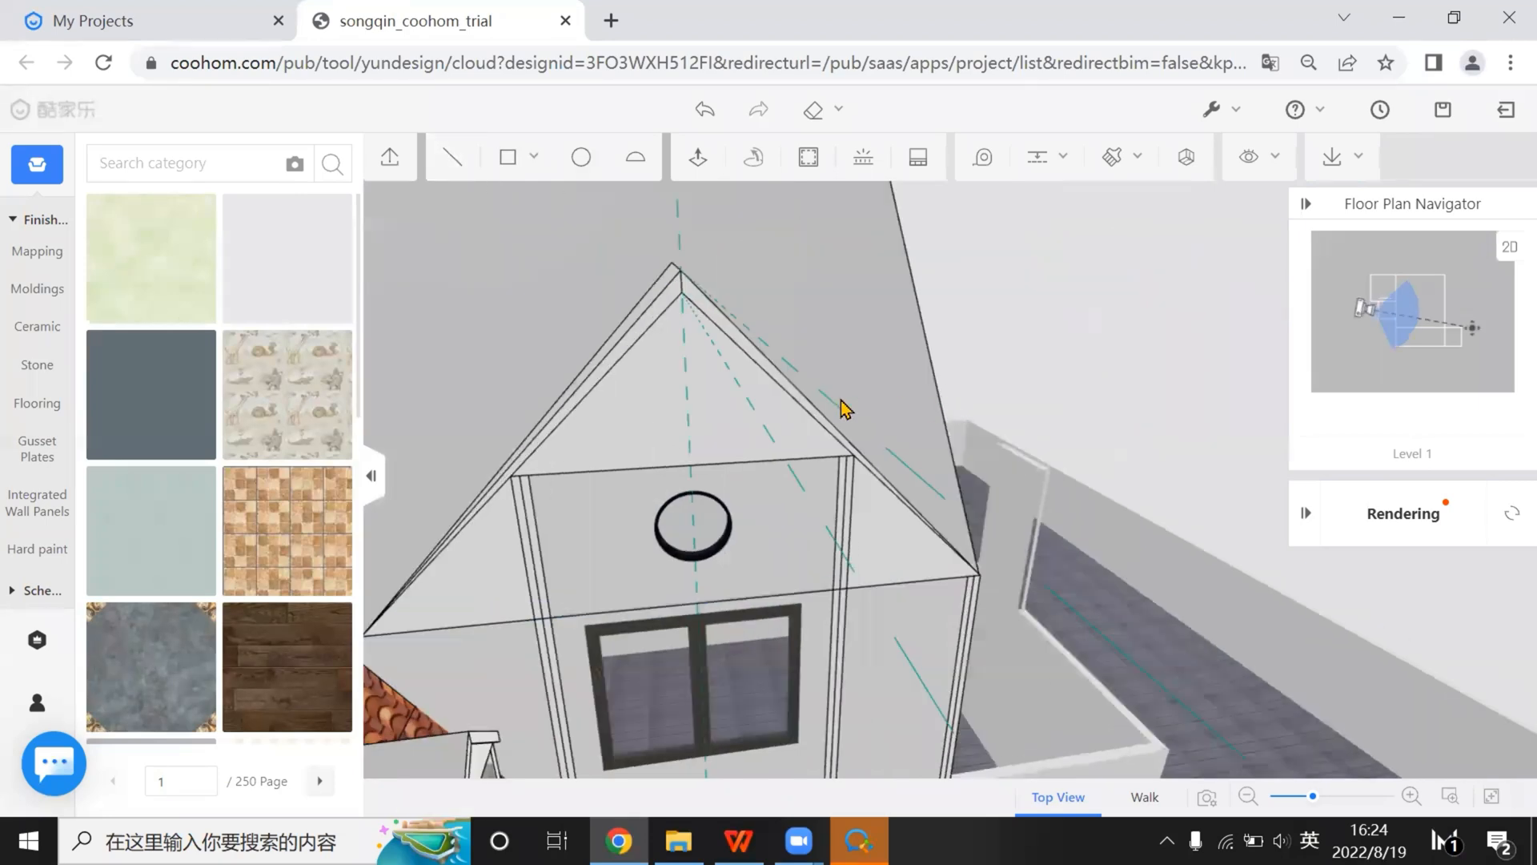
# Extrude both sloping front edge faces of the facade gable roof outward by the same distance to form an overhang
pyautogui.moveTo(841, 409); pyautogui.dragTo(680, 464, button='right')
pyautogui.click(693, 163)
pyautogui.scroll(3, 581, 512)
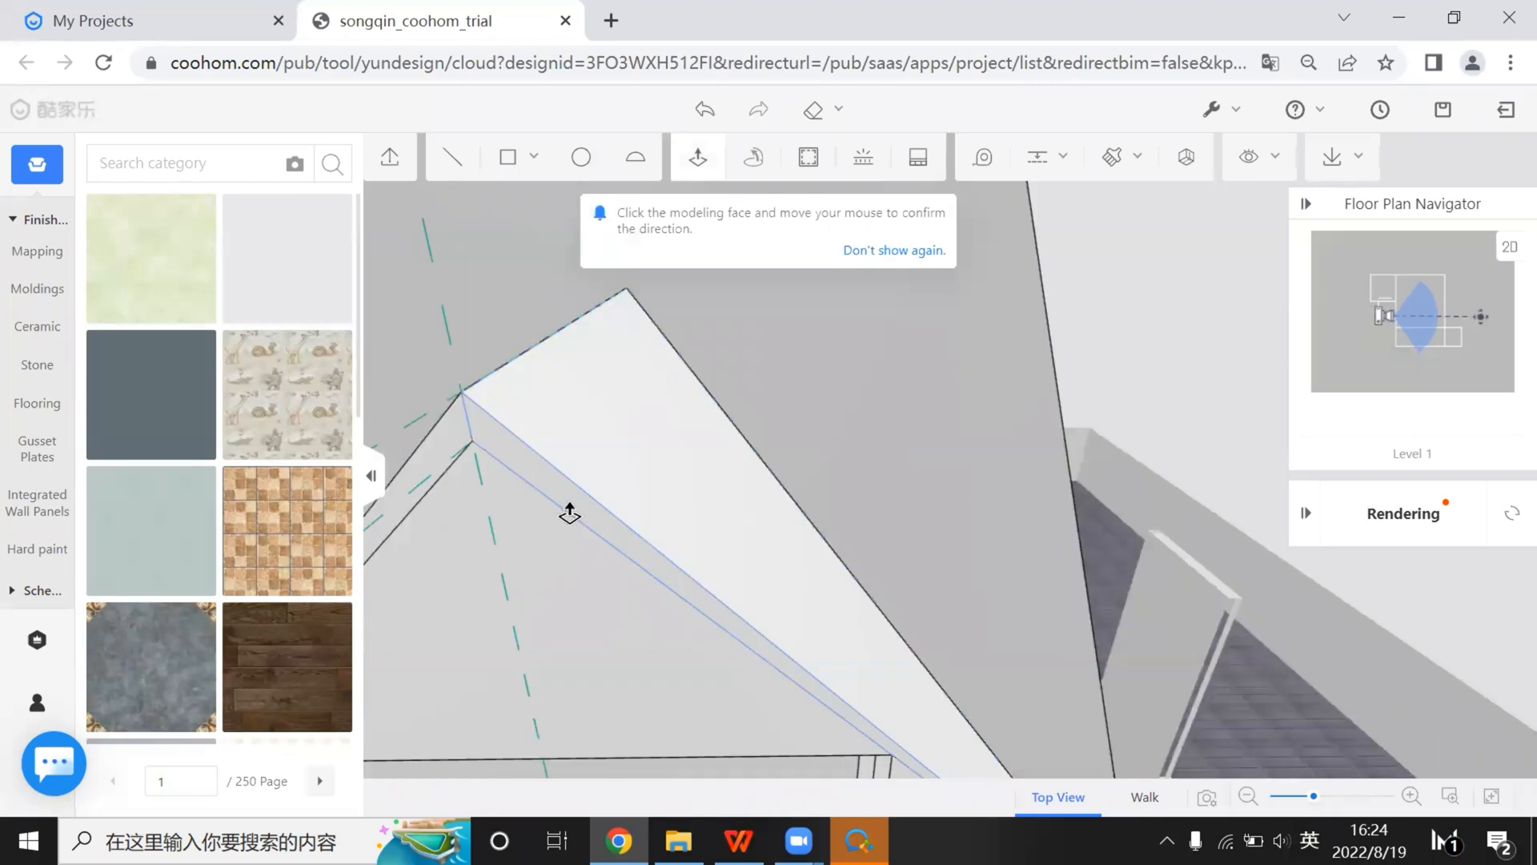
pyautogui.click(569, 514)
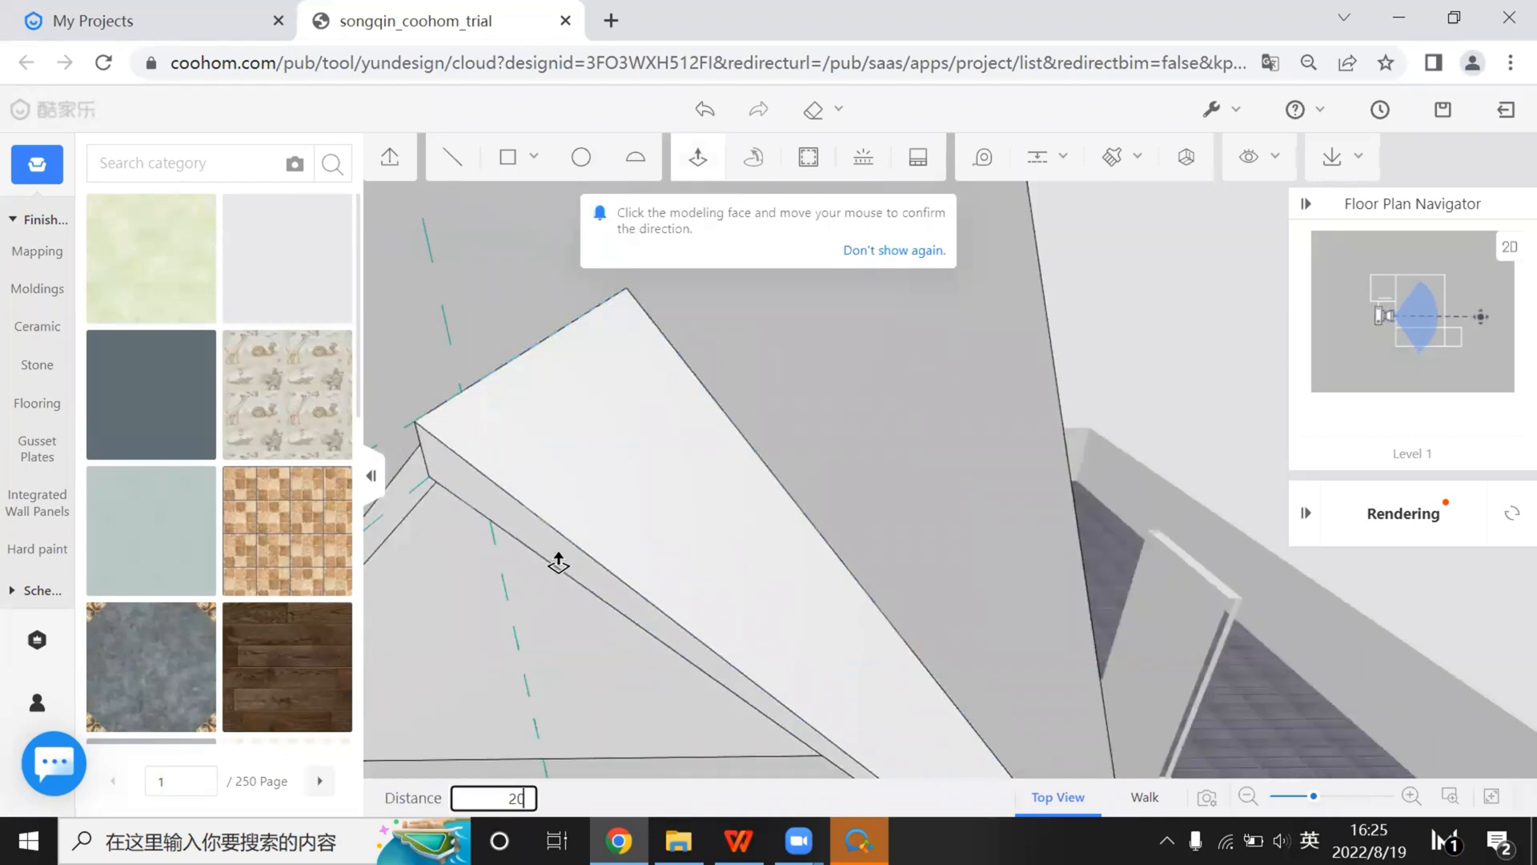
pyautogui.click(582, 557)
pyautogui.moveTo(582, 557); pyautogui.dragTo(665, 513, button='right')
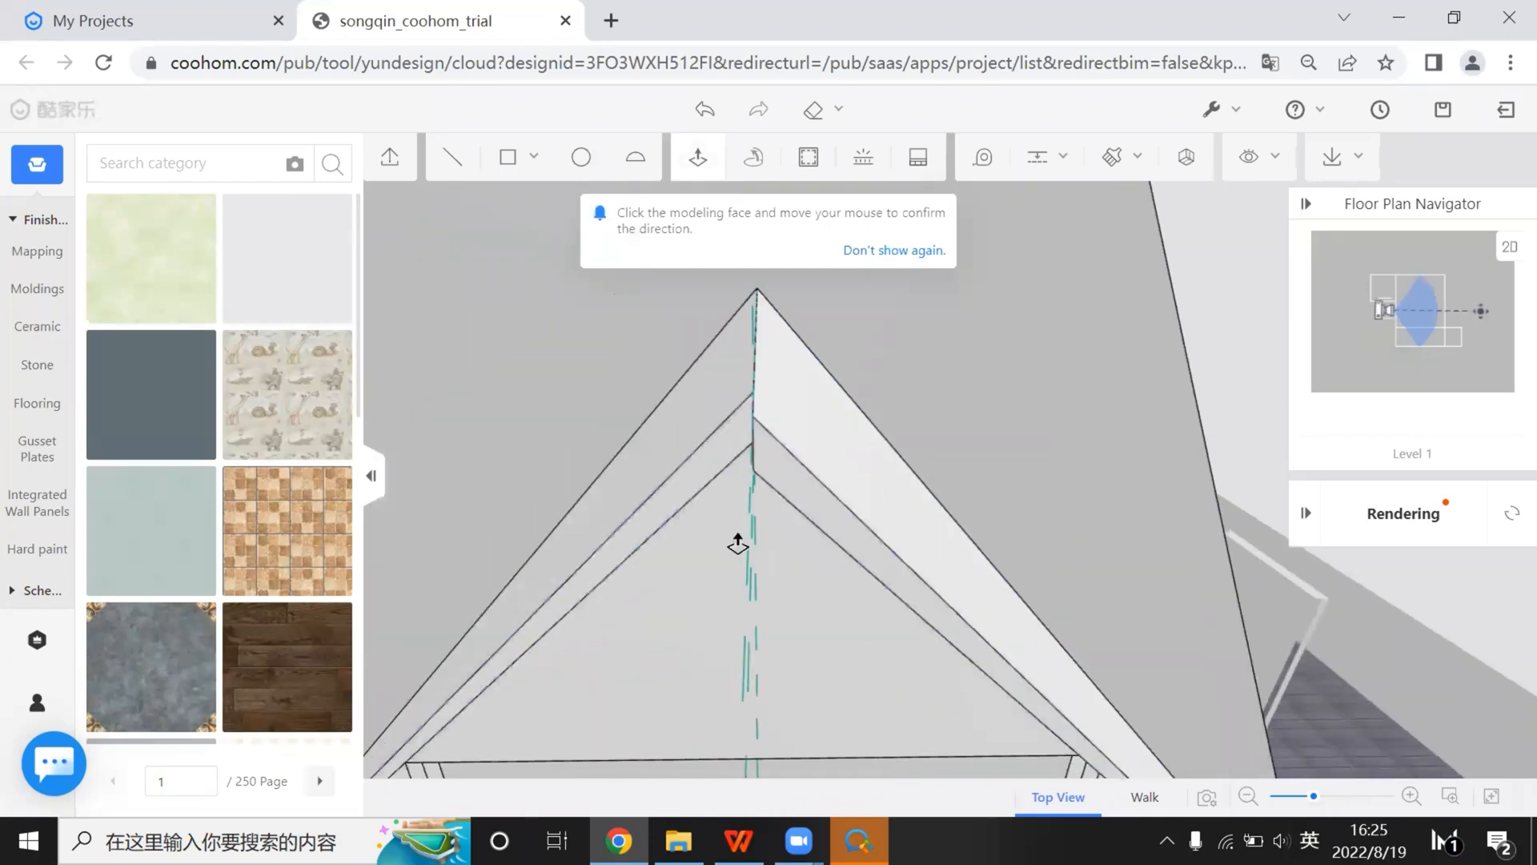
pyautogui.click(745, 579)
pyautogui.press('s')
pyautogui.press('d')
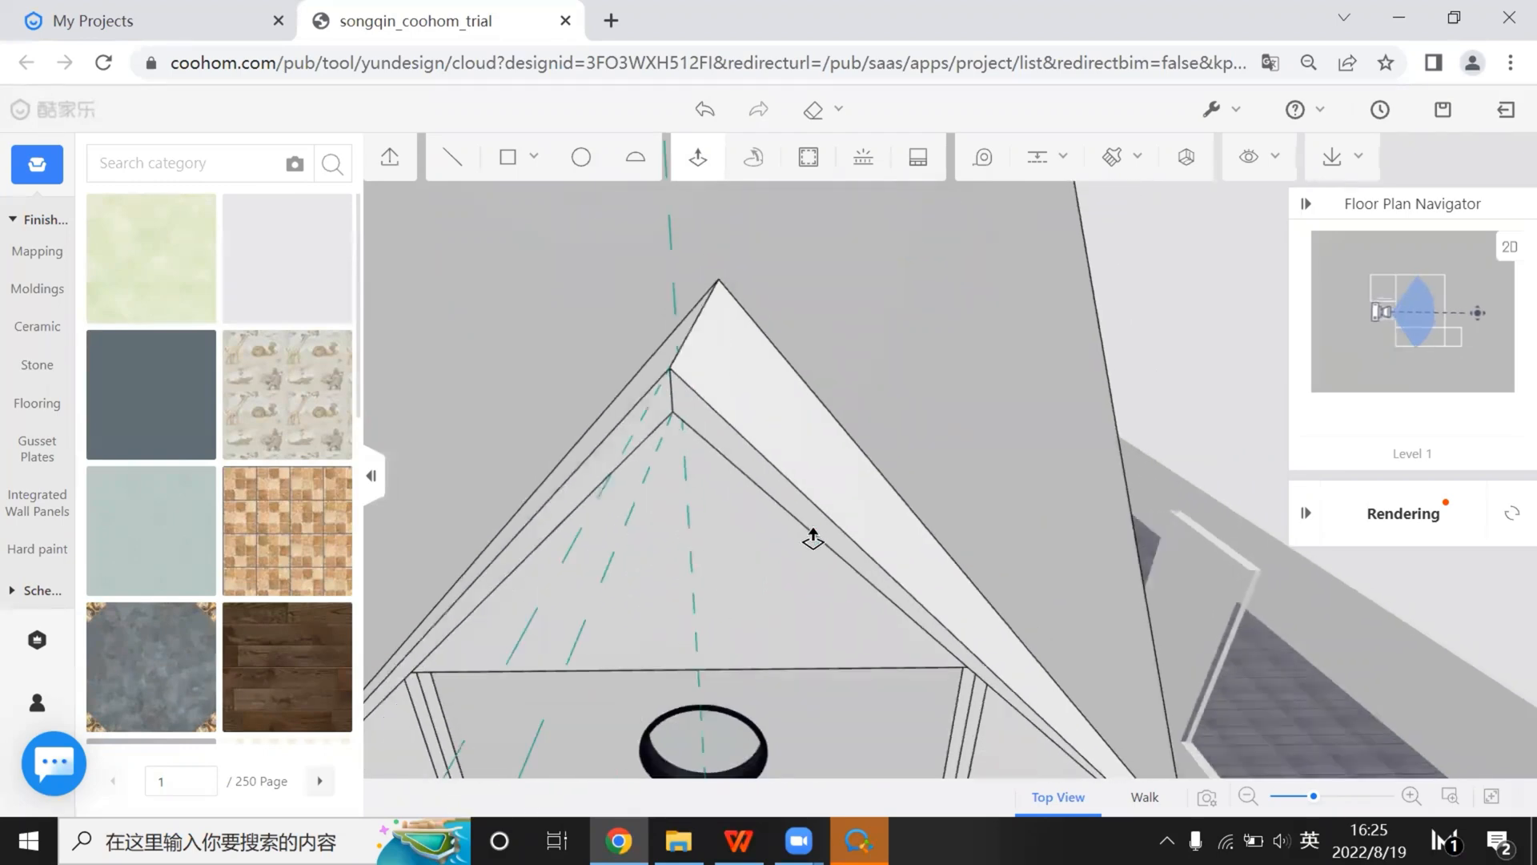
# Inspect the facade gable and the side of the house, and compare them with the reference picture in the Tool Logic.pptx presentation
pyautogui.scroll(-3, 633, 610)
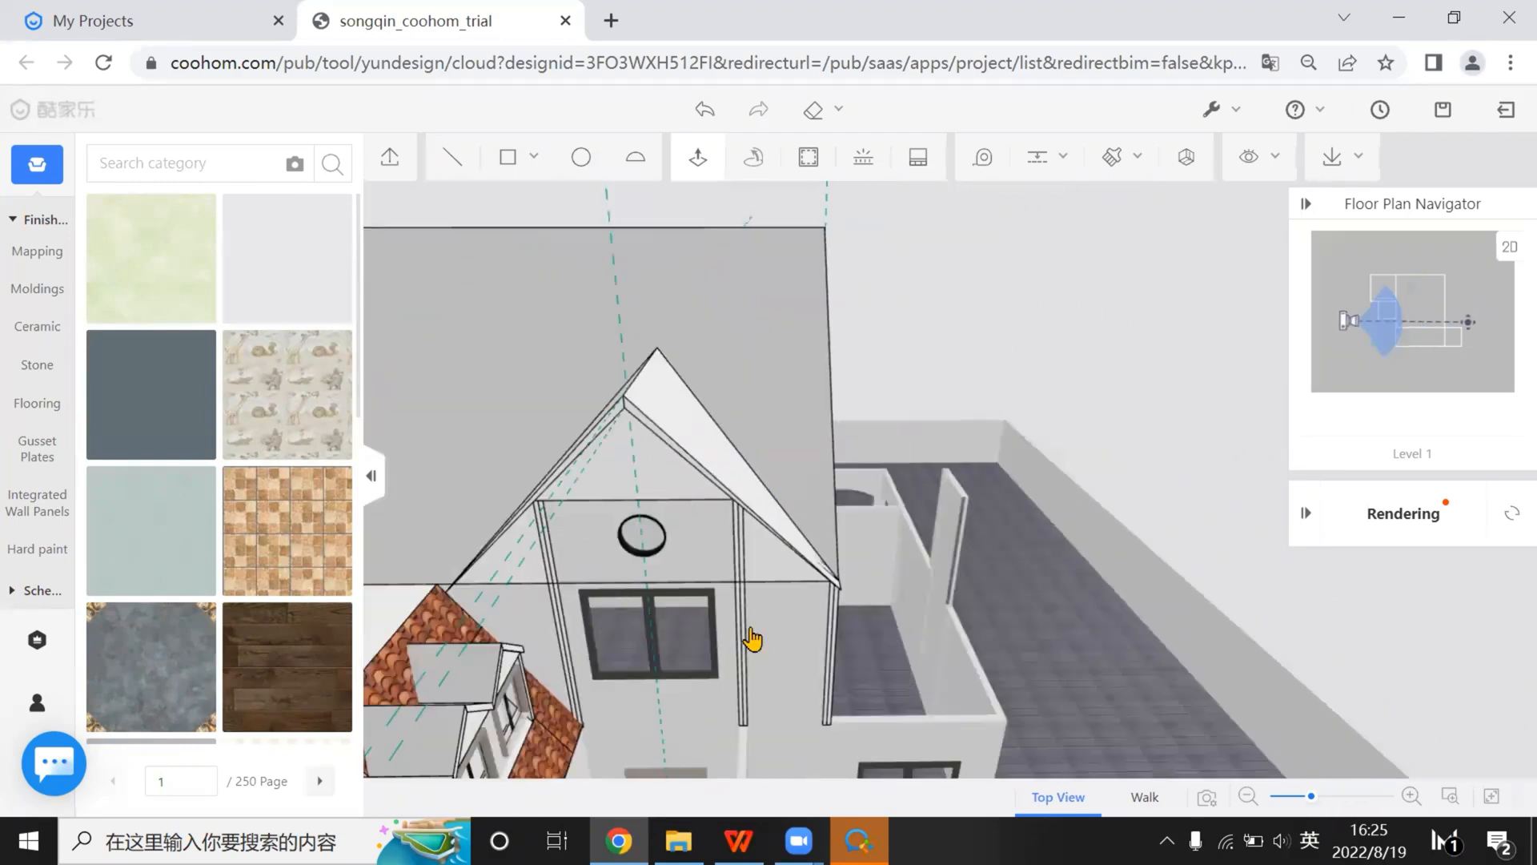
pyautogui.moveTo(752, 641); pyautogui.dragTo(789, 333, button='right')
pyautogui.press('s')
pyautogui.press('a')
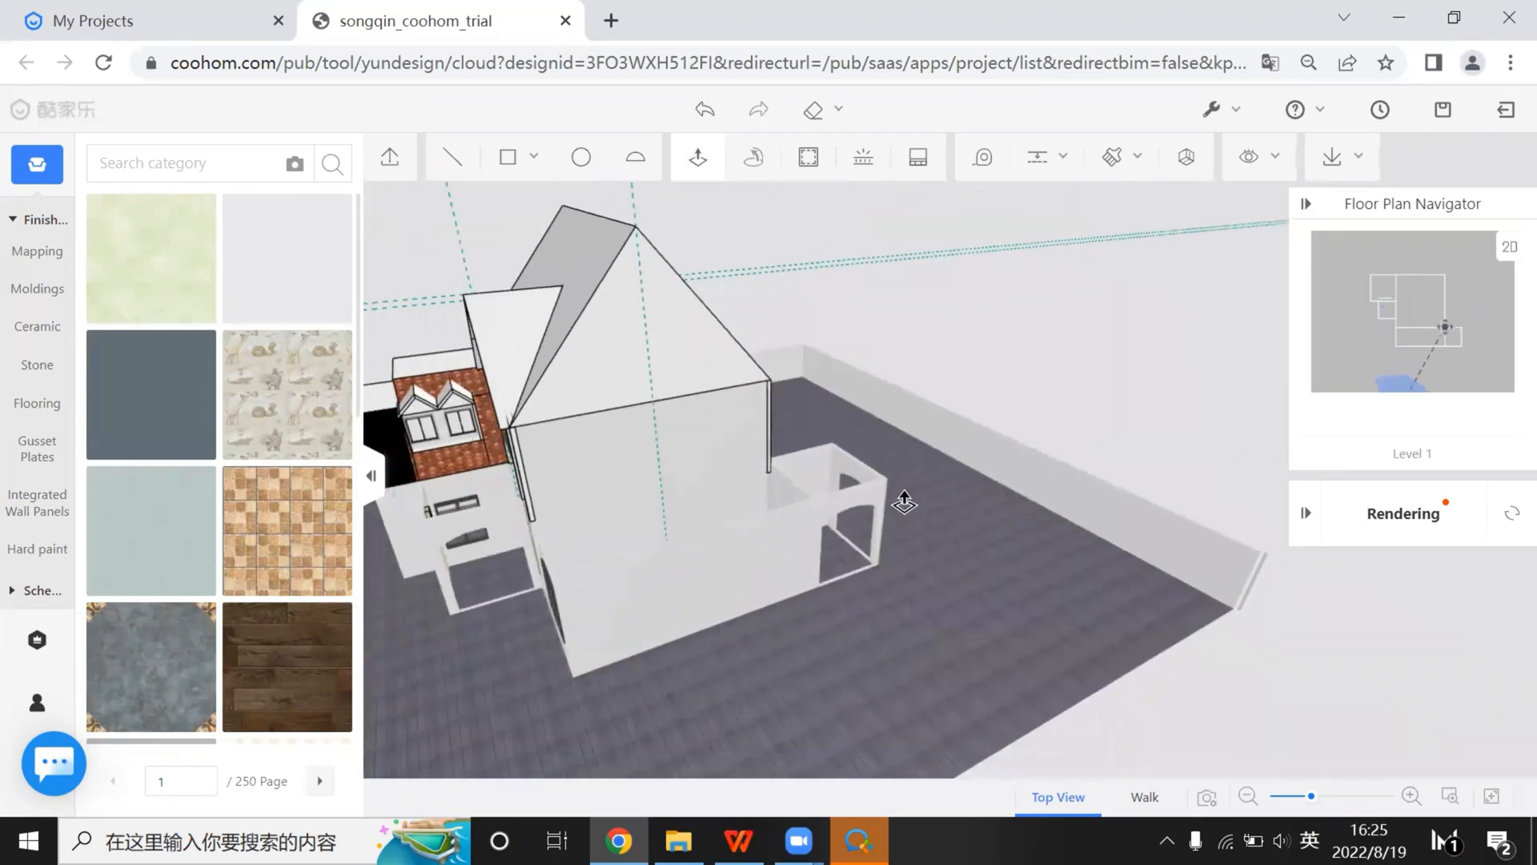
pyautogui.moveTo(788, 650); pyautogui.dragTo(894, 561, button='right')
pyautogui.scroll(3, 929, 647)
pyautogui.hotkey('alt', 'Tab')
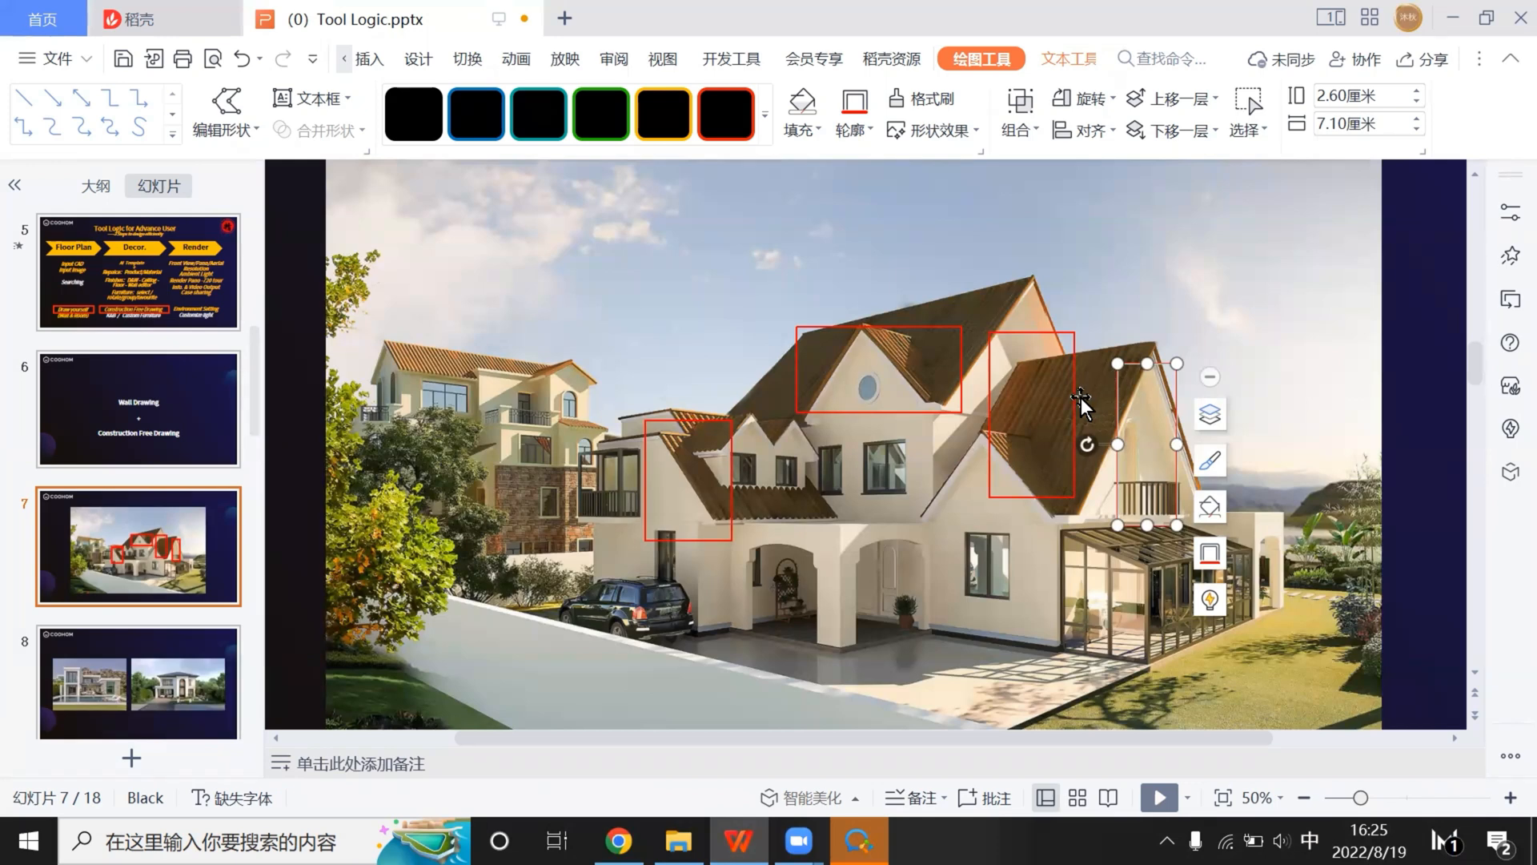
pyautogui.hotkey('alt', 'Tab')
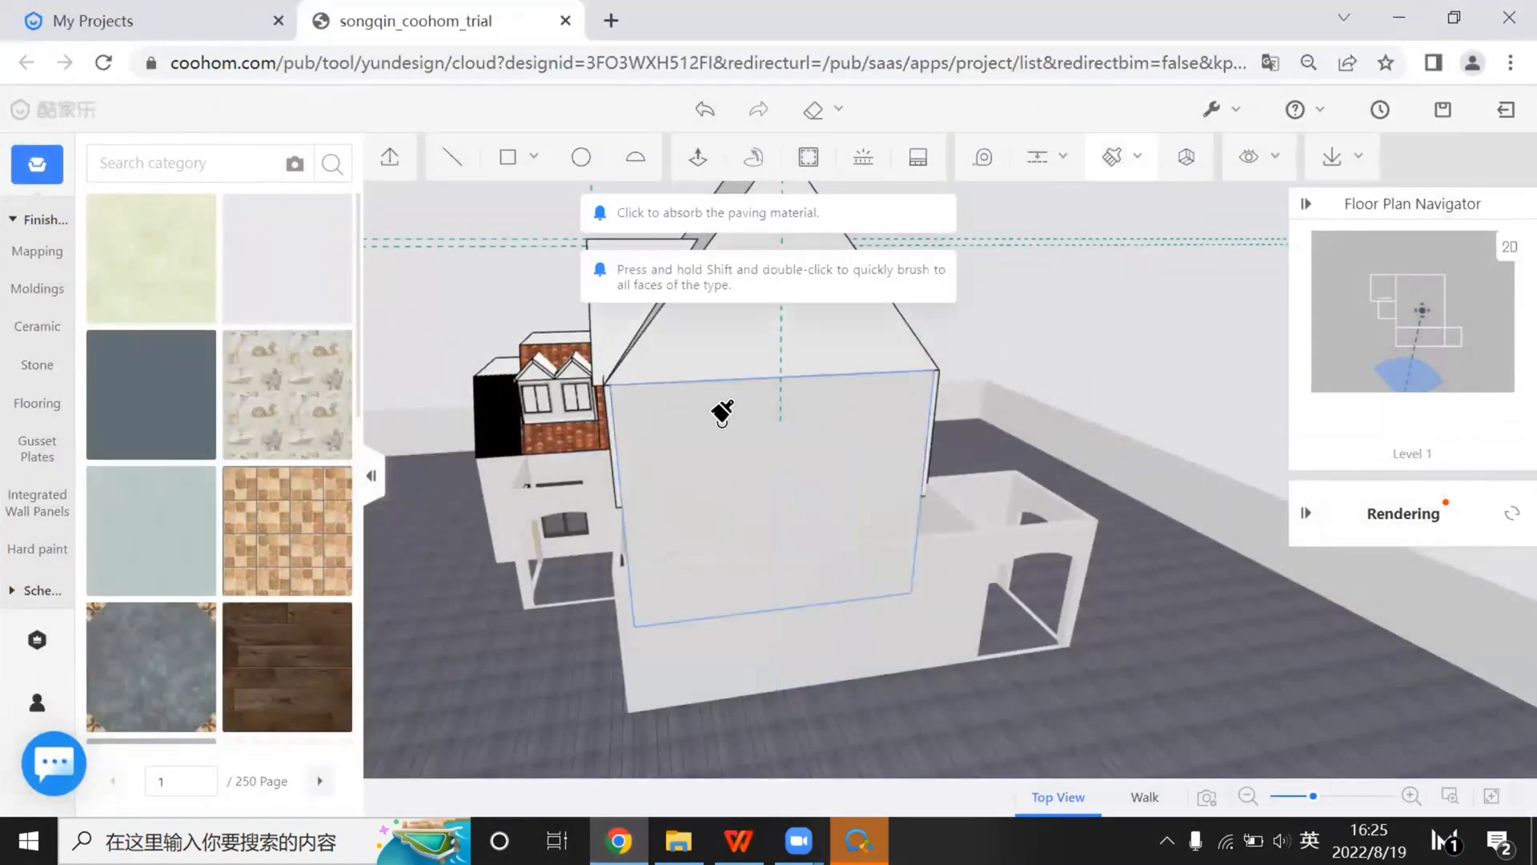
# Pave the main roof, both facade gable slopes and the lower roof beside the dormers with the red clay tile already used there
pyautogui.moveTo(723, 412)
pyautogui.mouseDown()
pyautogui.moveTo(700, 418)
pyautogui.moveTo(718, 446)
pyautogui.moveTo(724, 401)
pyautogui.moveTo(703, 445)
pyautogui.moveTo(551, 547)
pyautogui.mouseUp()
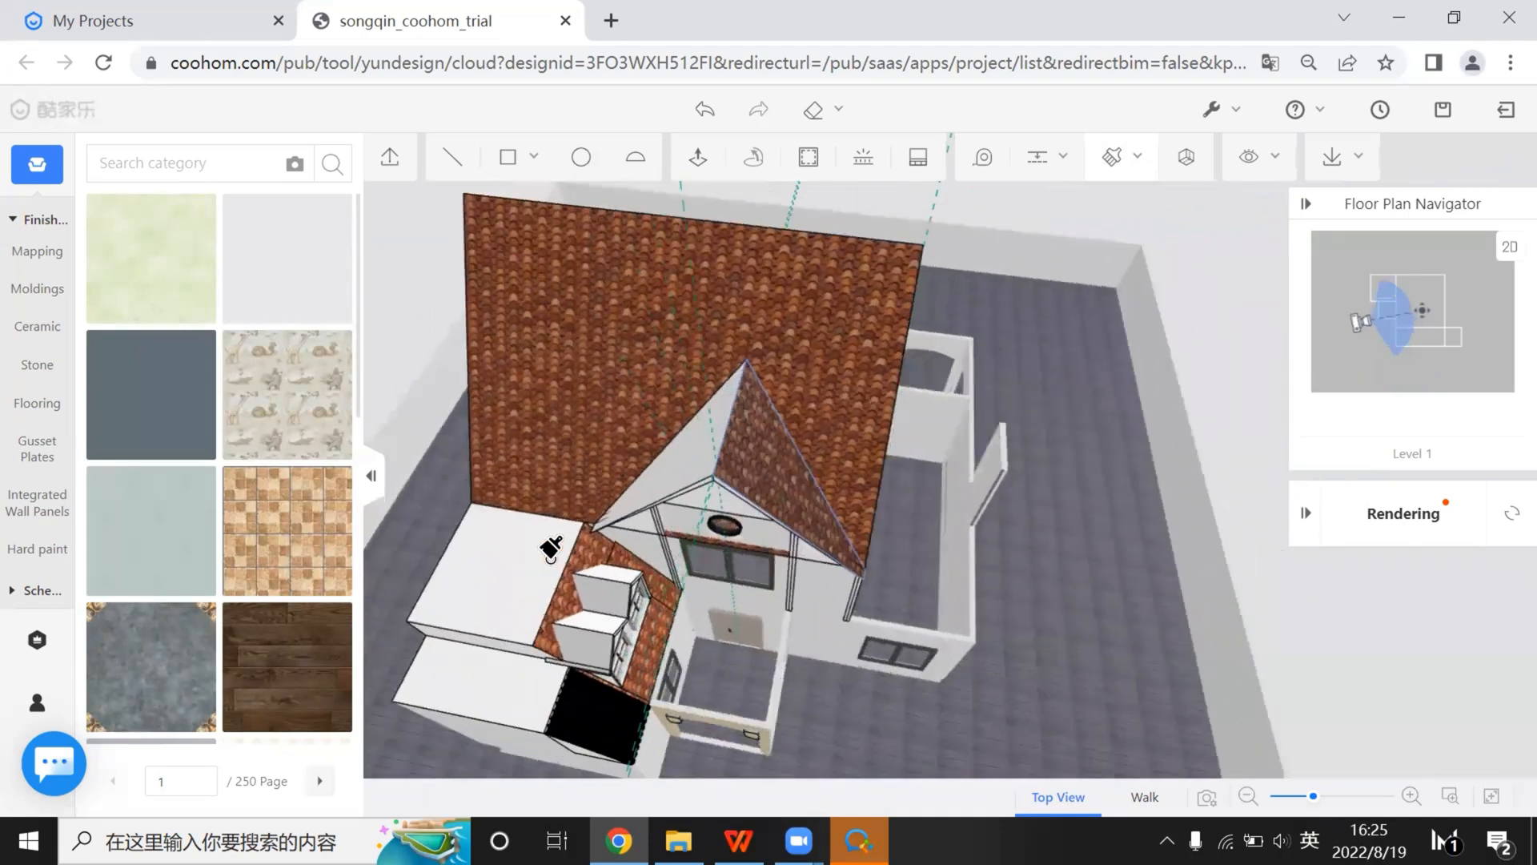
pyautogui.click(550, 565)
pyautogui.moveTo(894, 587); pyautogui.dragTo(875, 614)
pyautogui.scroll(3, 643, 322)
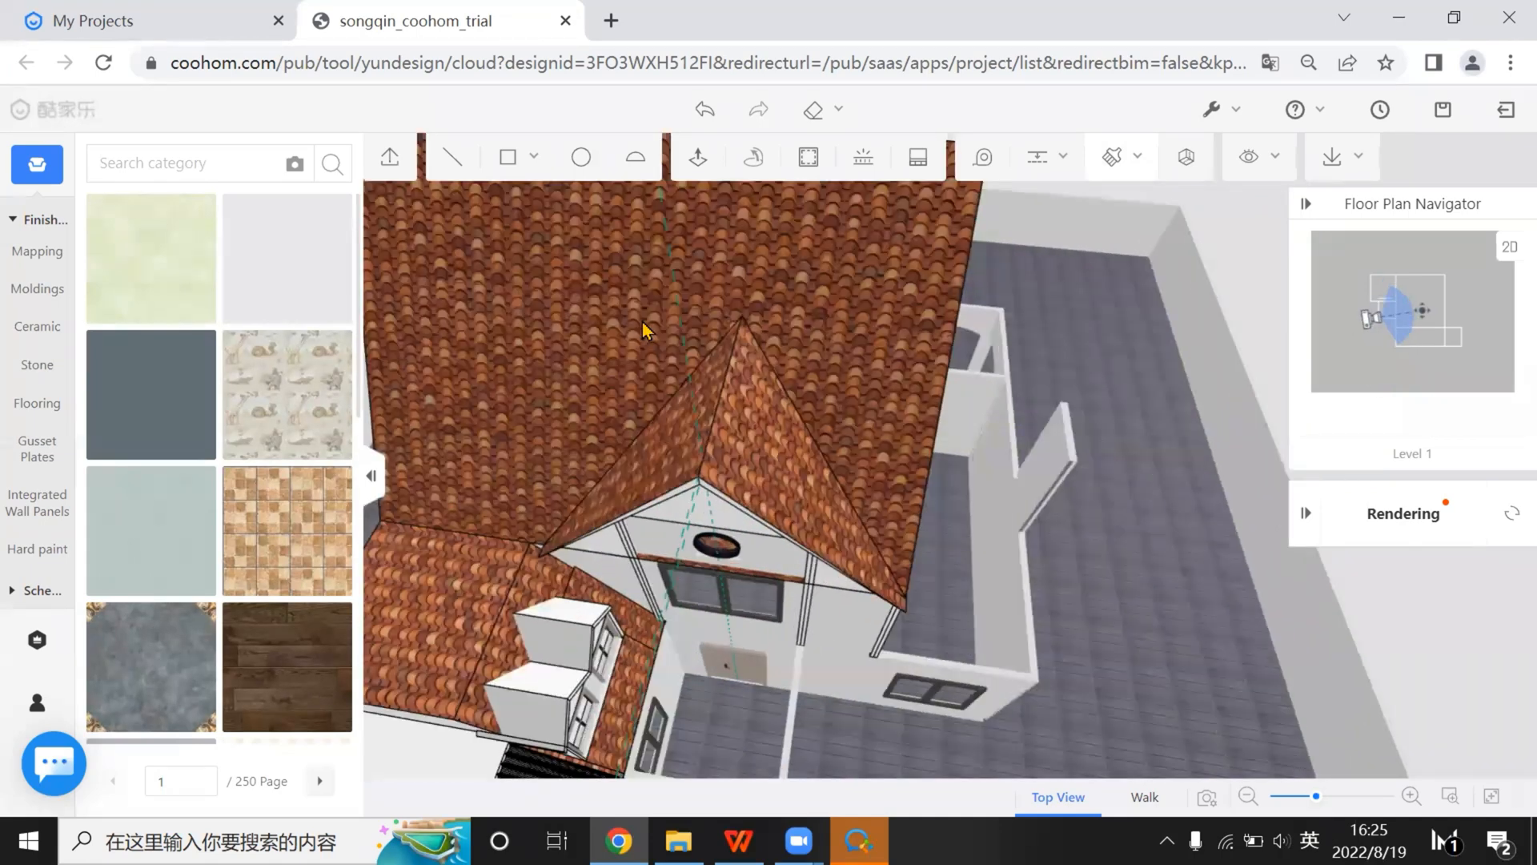
pyautogui.click(1111, 160)
pyautogui.moveTo(1030, 240); pyautogui.dragTo(727, 287)
pyautogui.click(727, 286)
pyautogui.moveTo(828, 301); pyautogui.dragTo(748, 275)
pyautogui.click(747, 274)
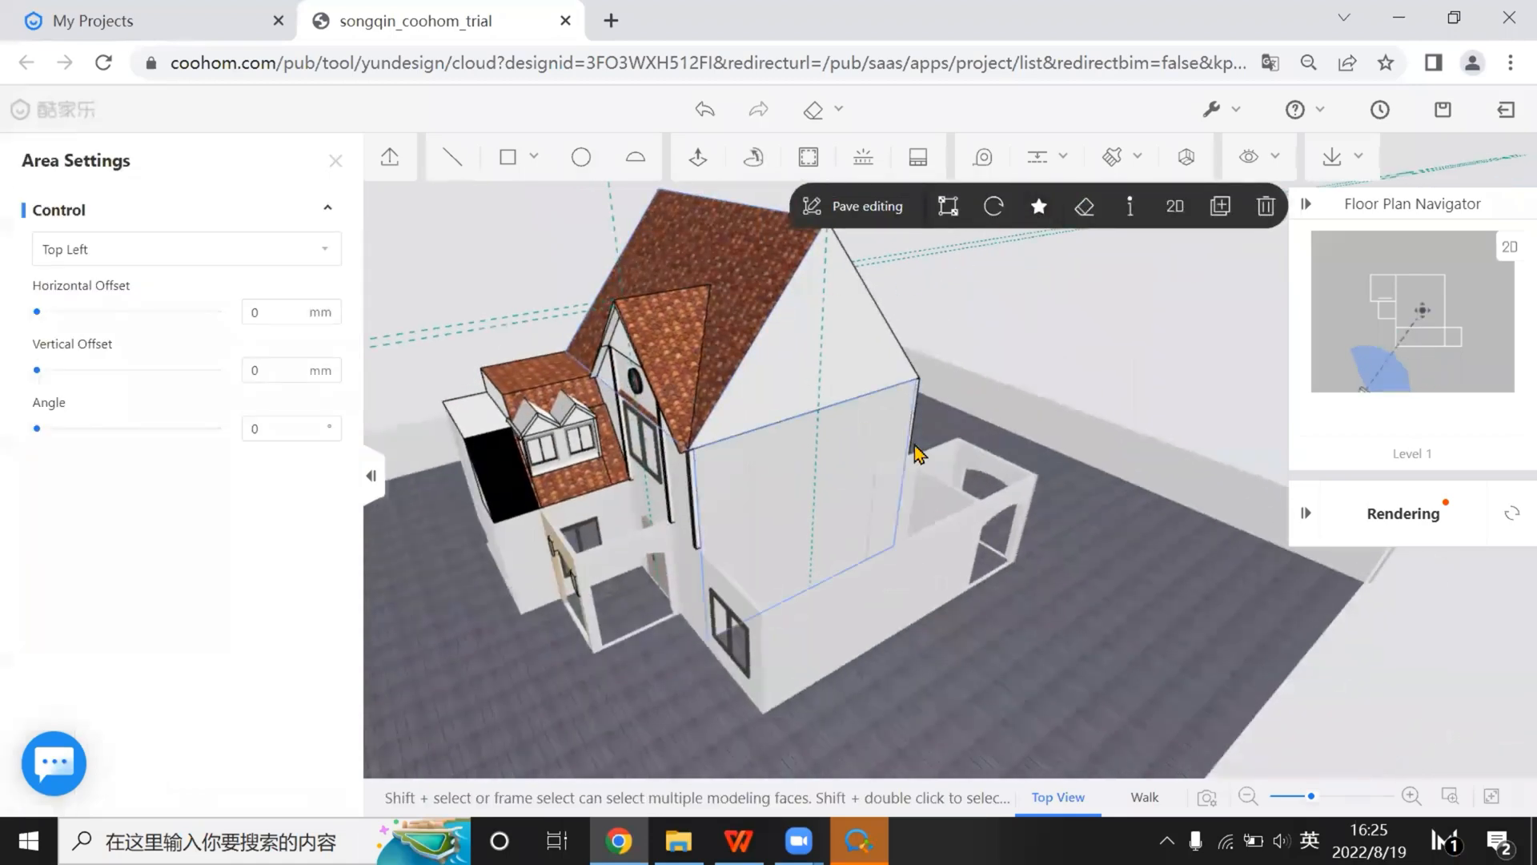
# Leave the modeling workspace for the 2D floor plan and open the Doors category of the Public Library's Construction section
pyautogui.moveTo(937, 467); pyautogui.dragTo(864, 416)
pyautogui.moveTo(865, 416); pyautogui.dragTo(968, 418, button='right')
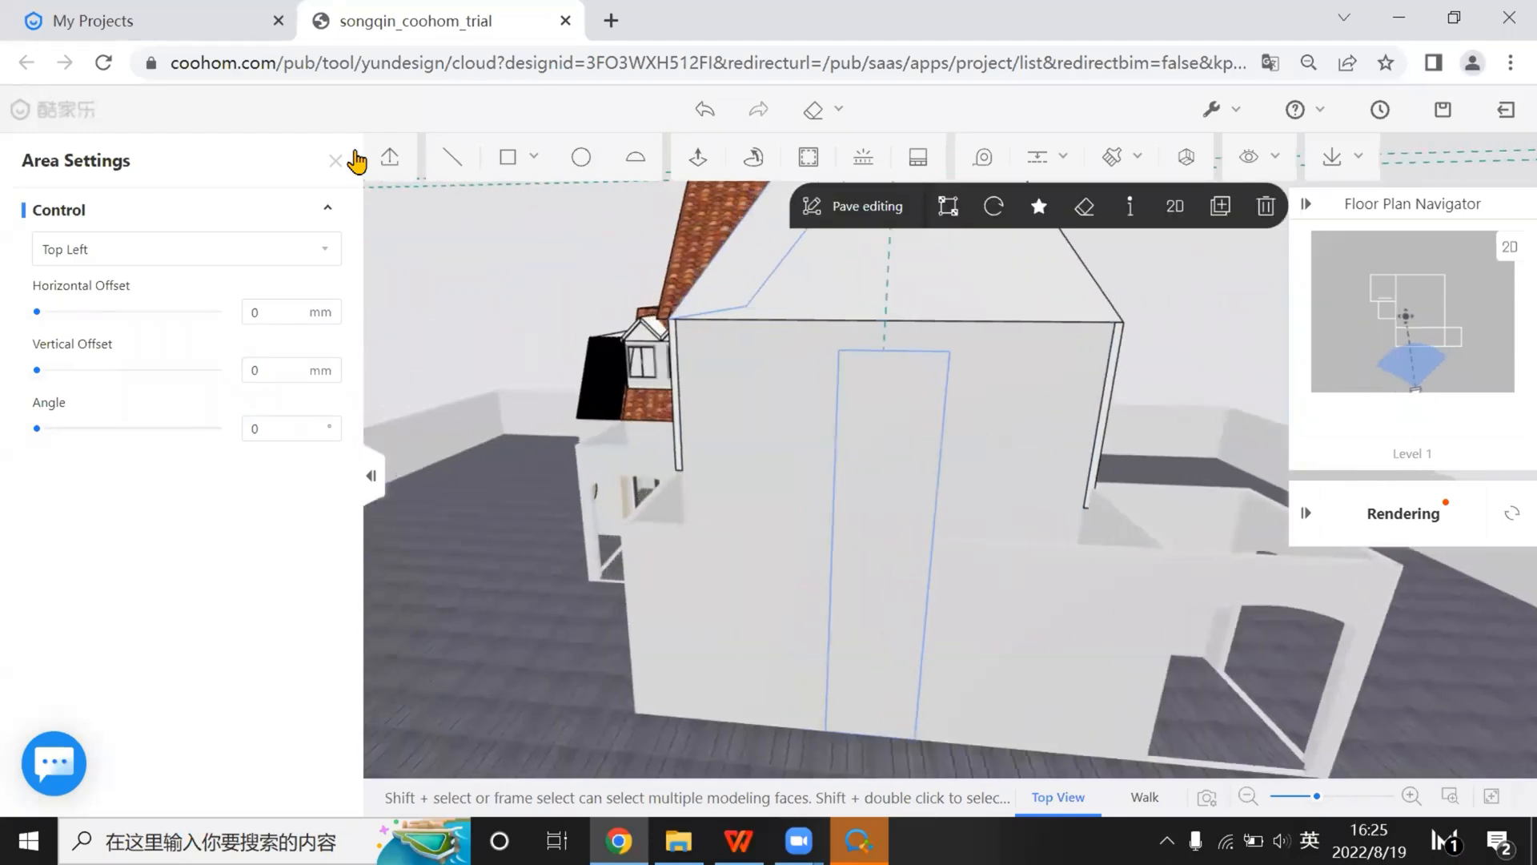
pyautogui.click(330, 163)
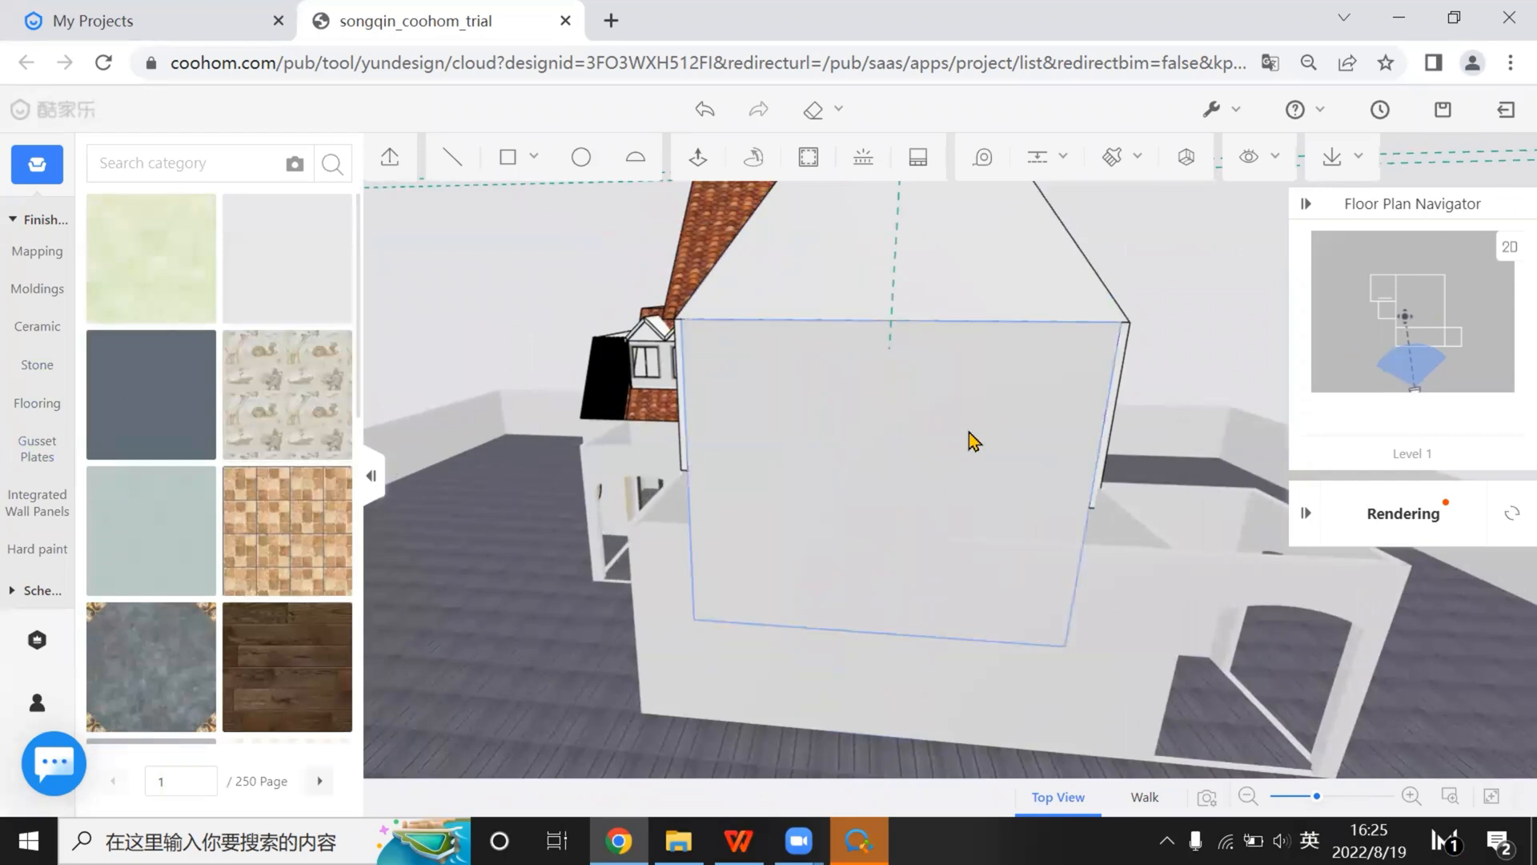
pyautogui.moveTo(972, 440); pyautogui.dragTo(995, 497)
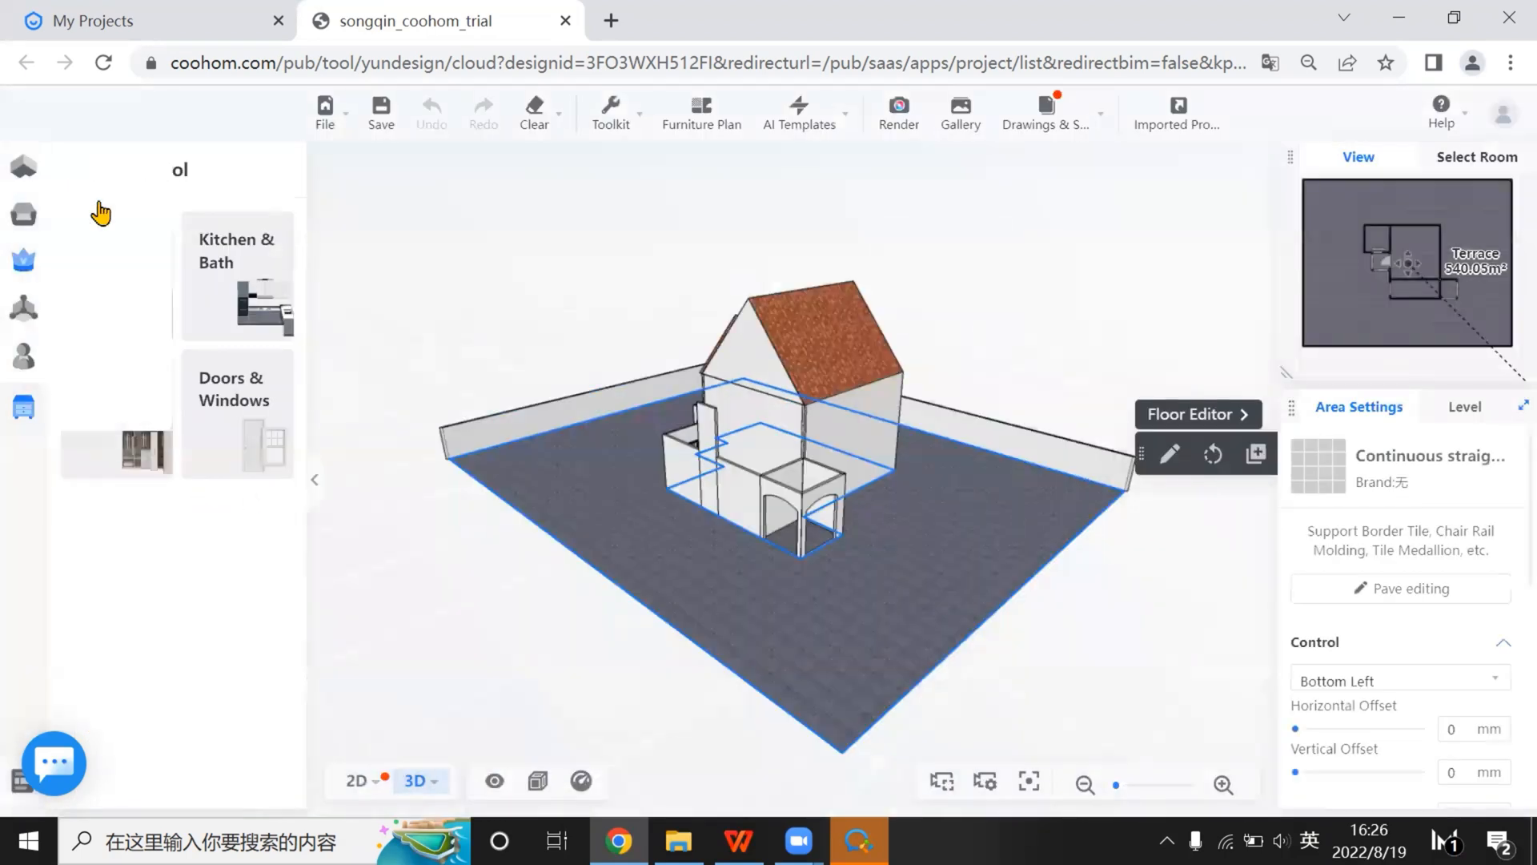
pyautogui.moveTo(48, 163)
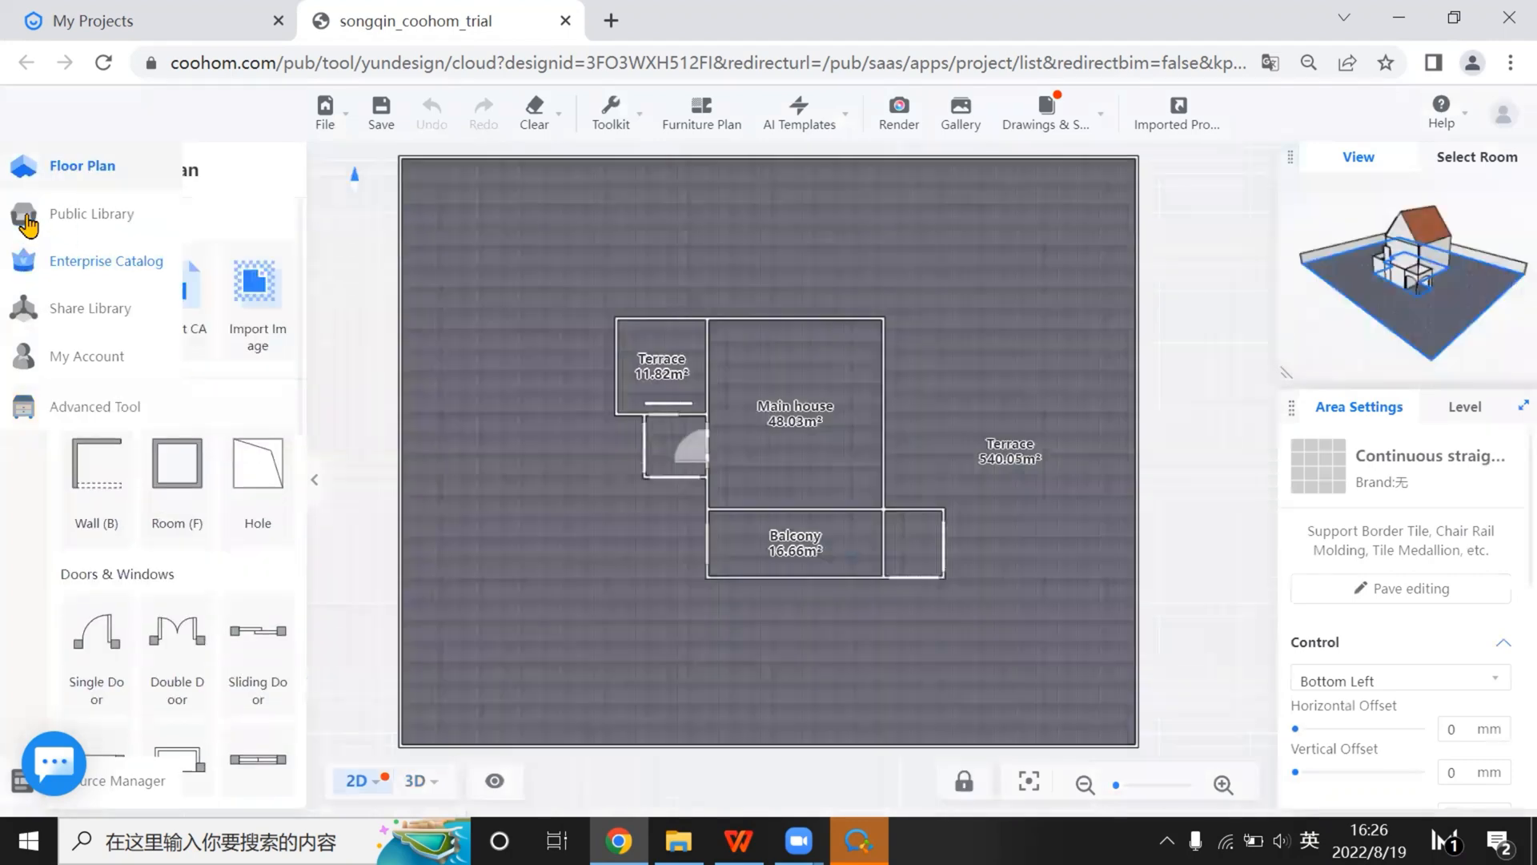
pyautogui.click(92, 213)
pyautogui.click(113, 517)
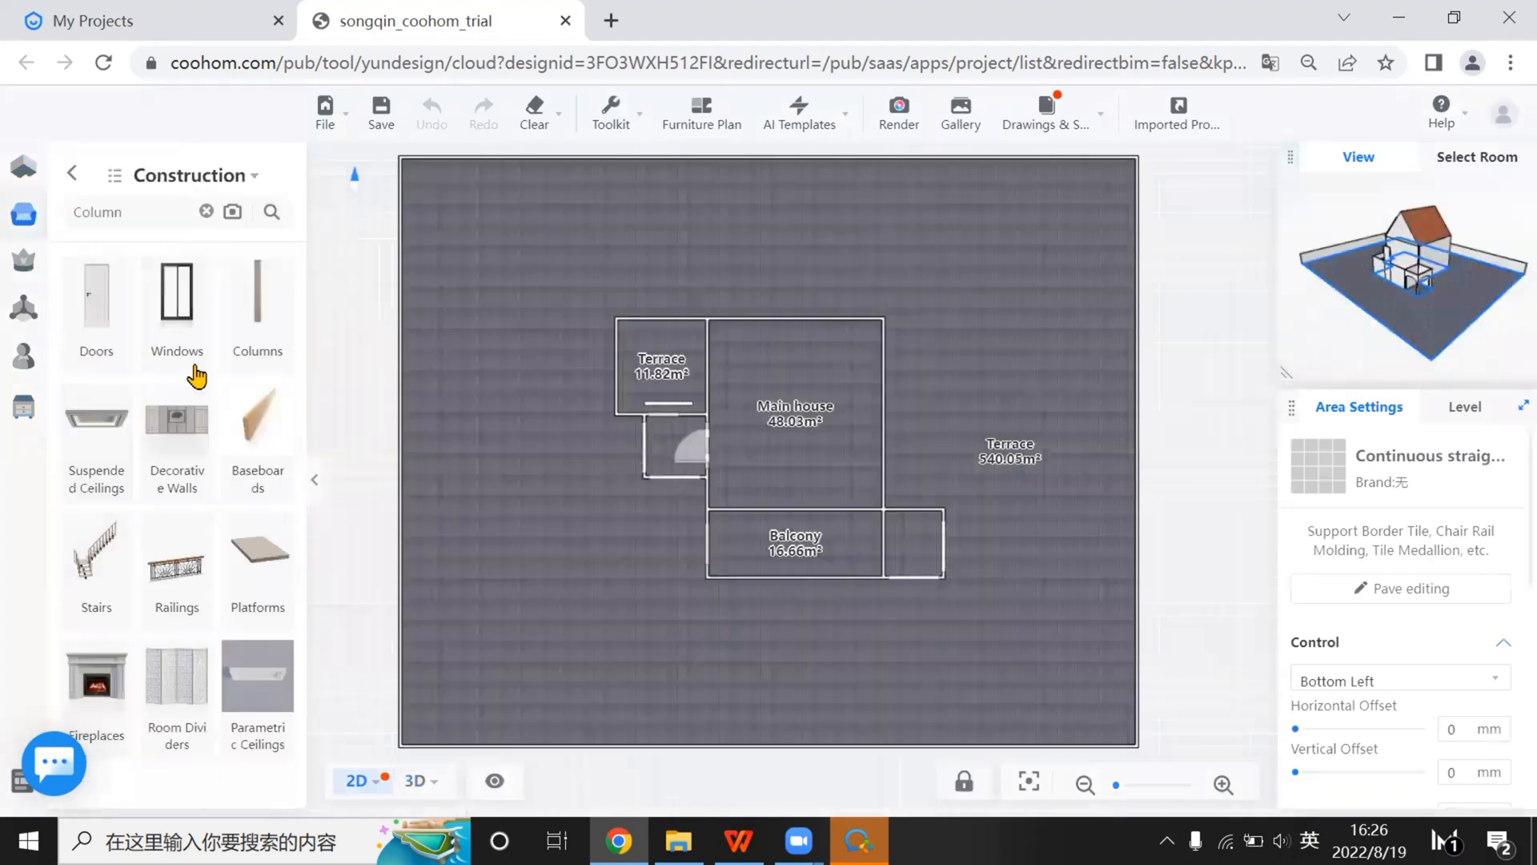
pyautogui.click(96, 304)
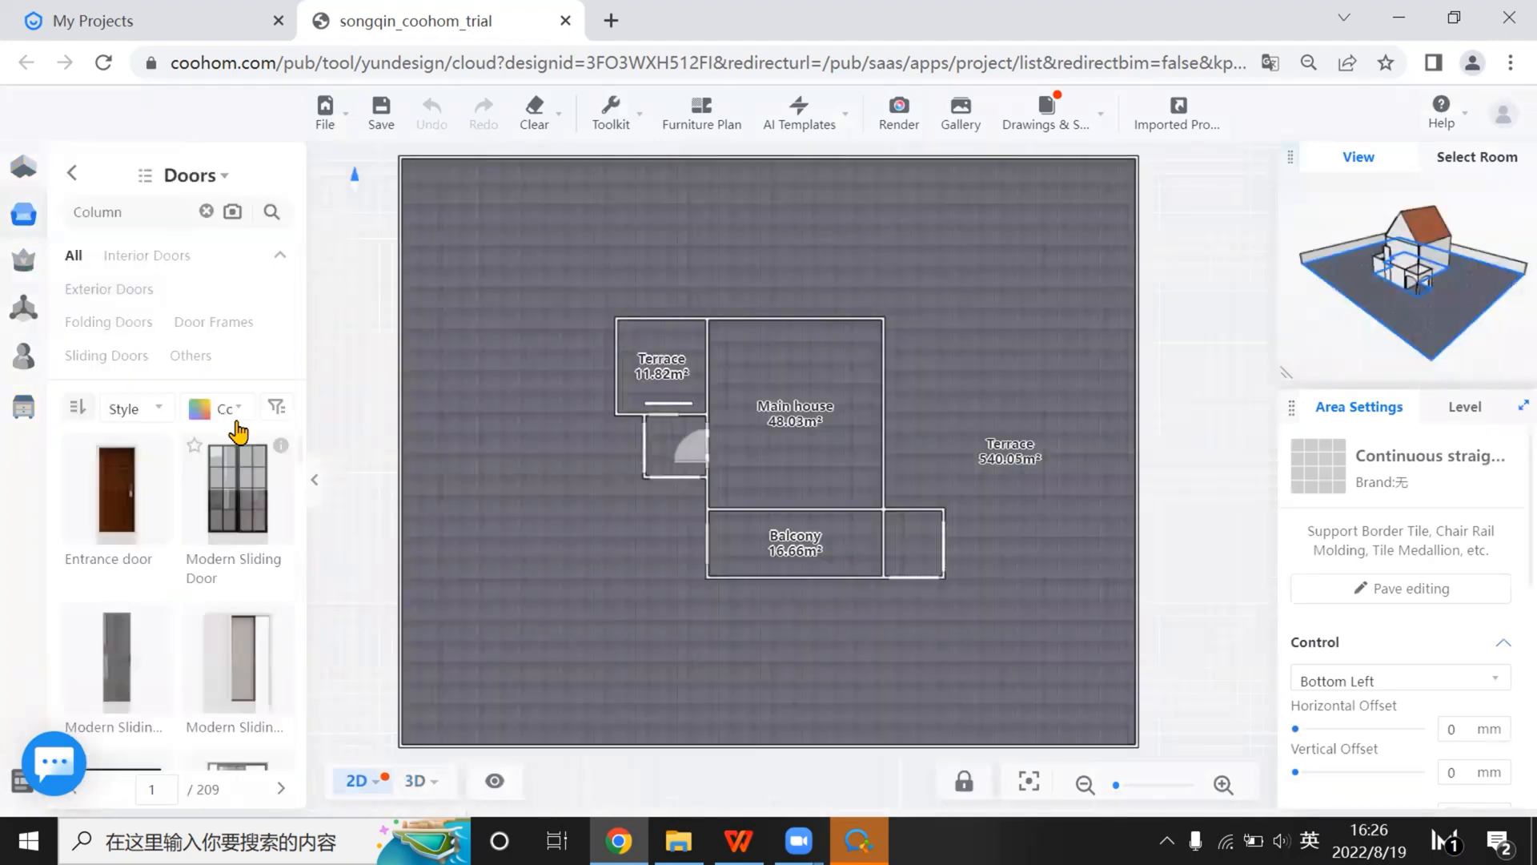
pyautogui.click(276, 407)
pyautogui.scroll(-6, 398, 711)
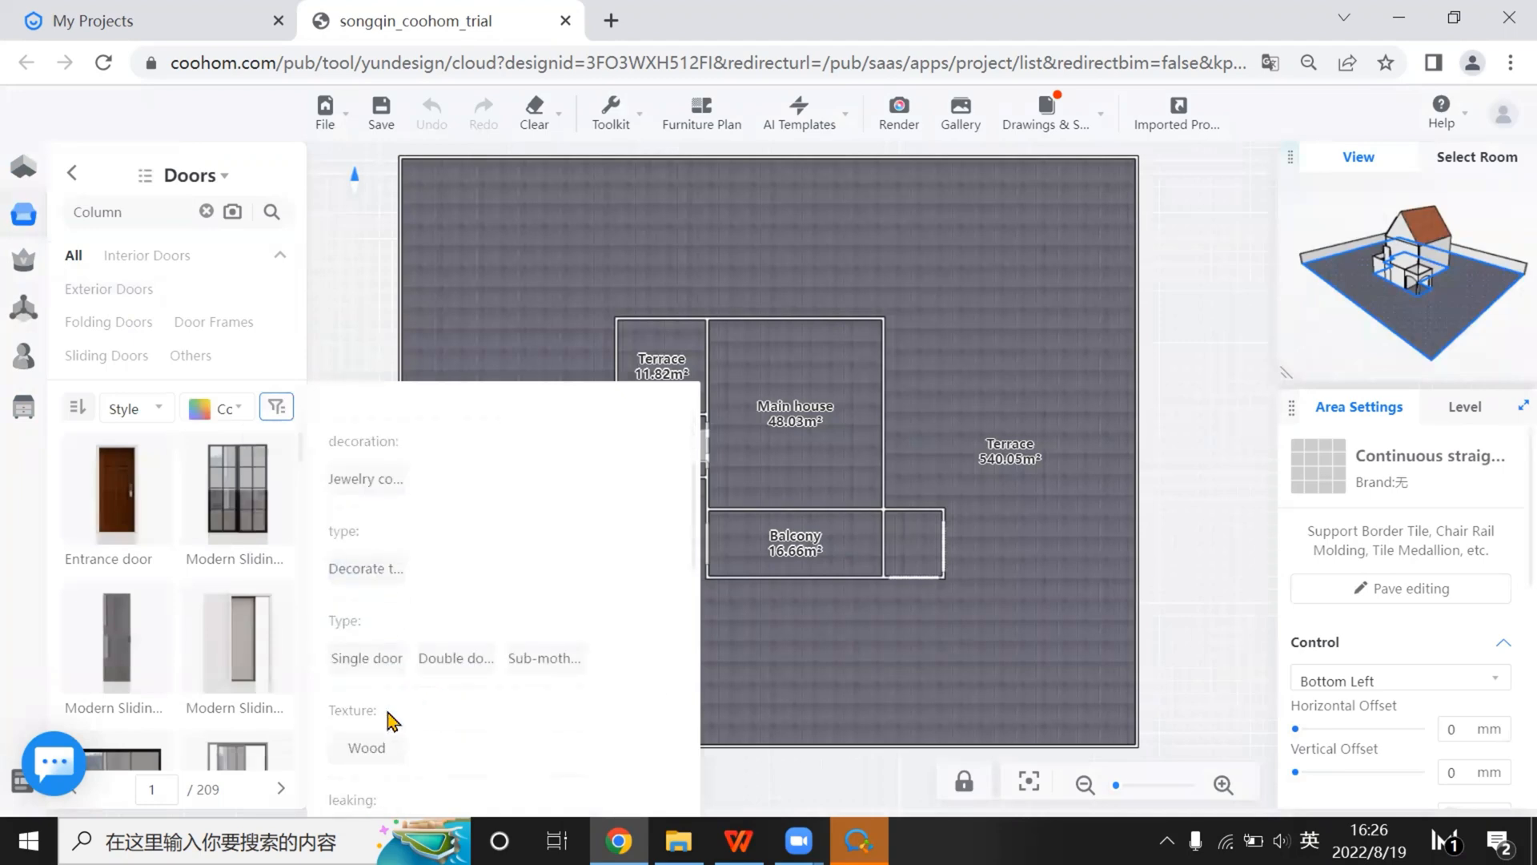
pyautogui.scroll(-8, 400, 777)
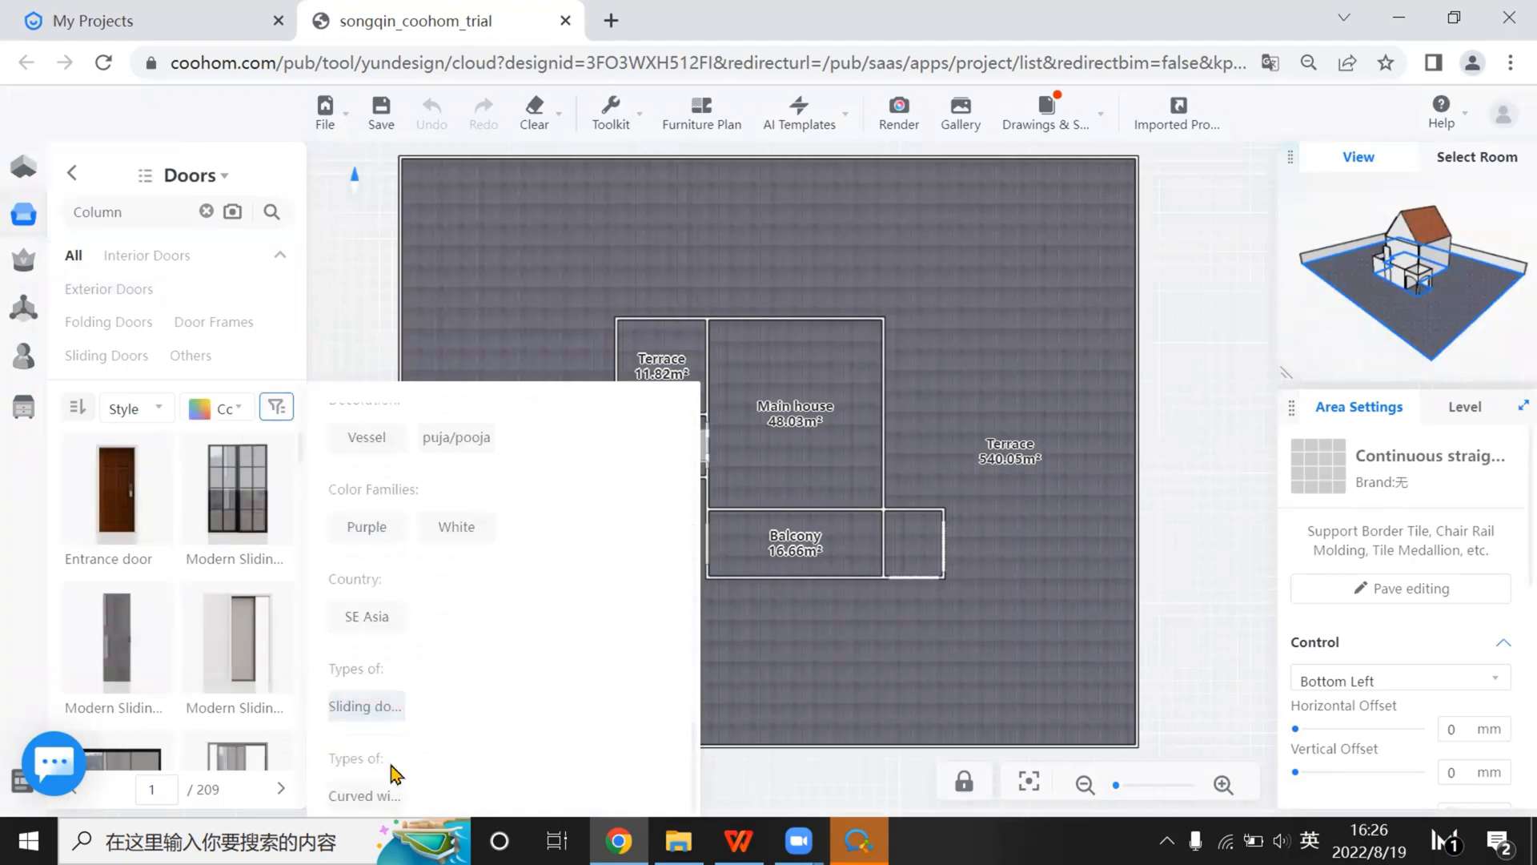
# Replace the old library search term with "arc" and search for arched doors
pyautogui.click(145, 211)
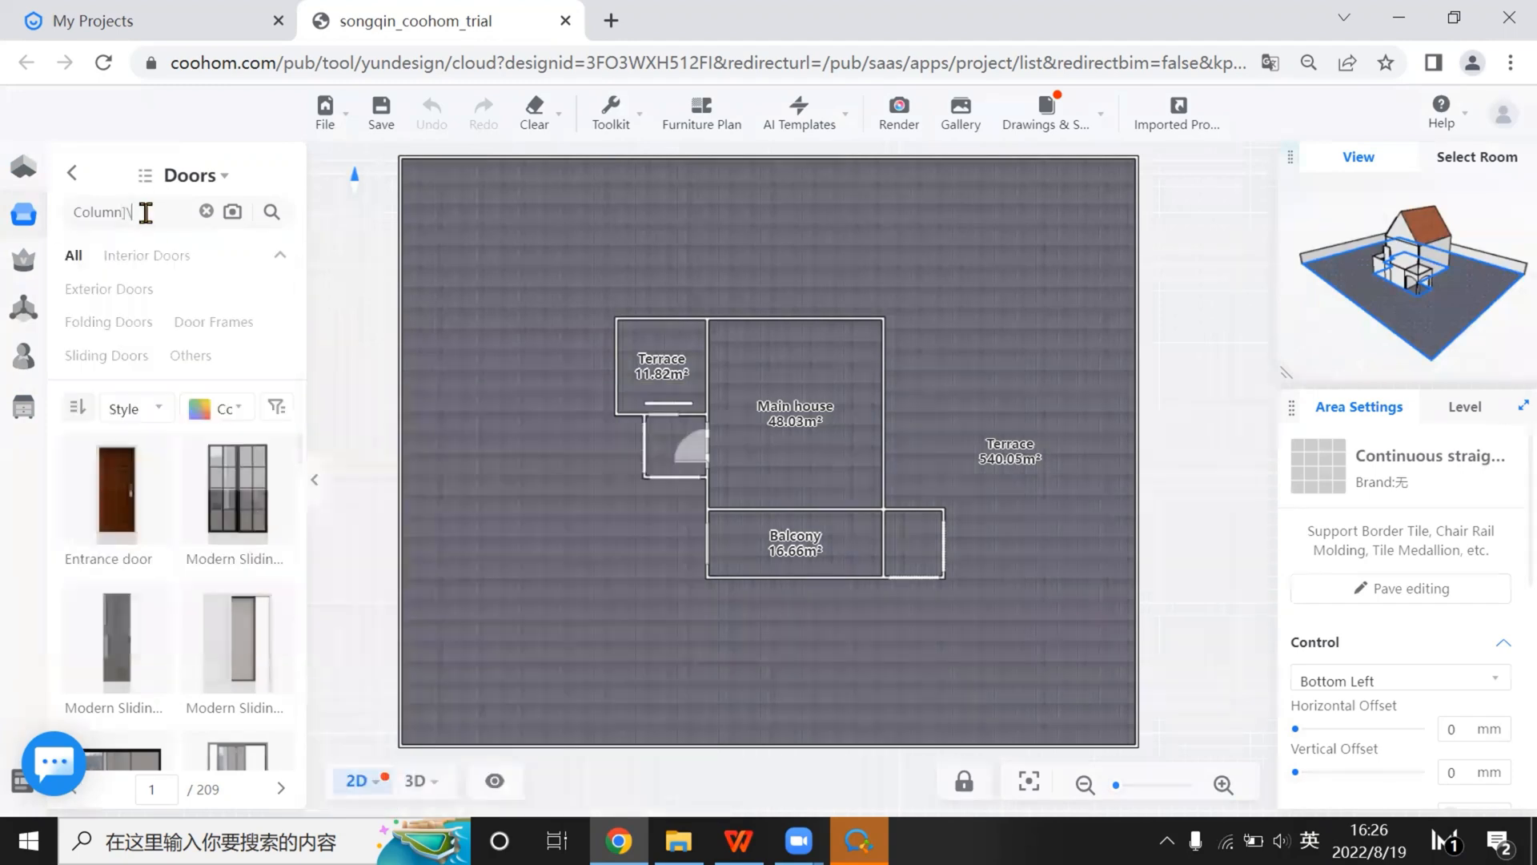
pyautogui.press('BackSpace')
pyautogui.press('BackSpace')
pyautogui.press('BackSpace')
pyautogui.press('BackSpace')
pyautogui.press('BackSpace')
pyautogui.write('a')
pyautogui.press('Return')
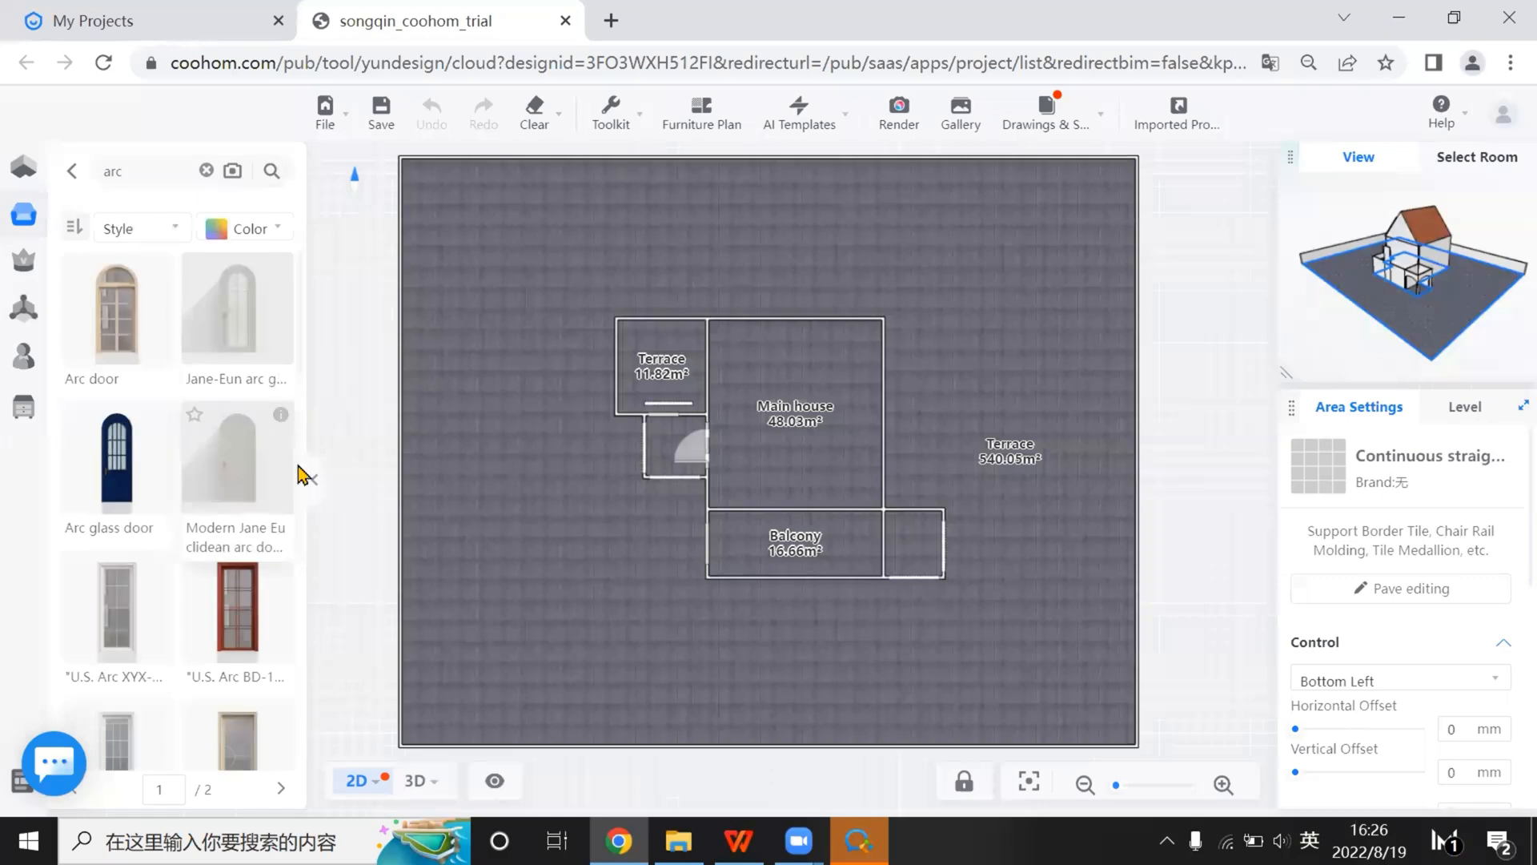
# Place a Jane-Eun arc glass door near the middle of the Balcony's outer long wall
pyautogui.scroll(5, 830, 583)
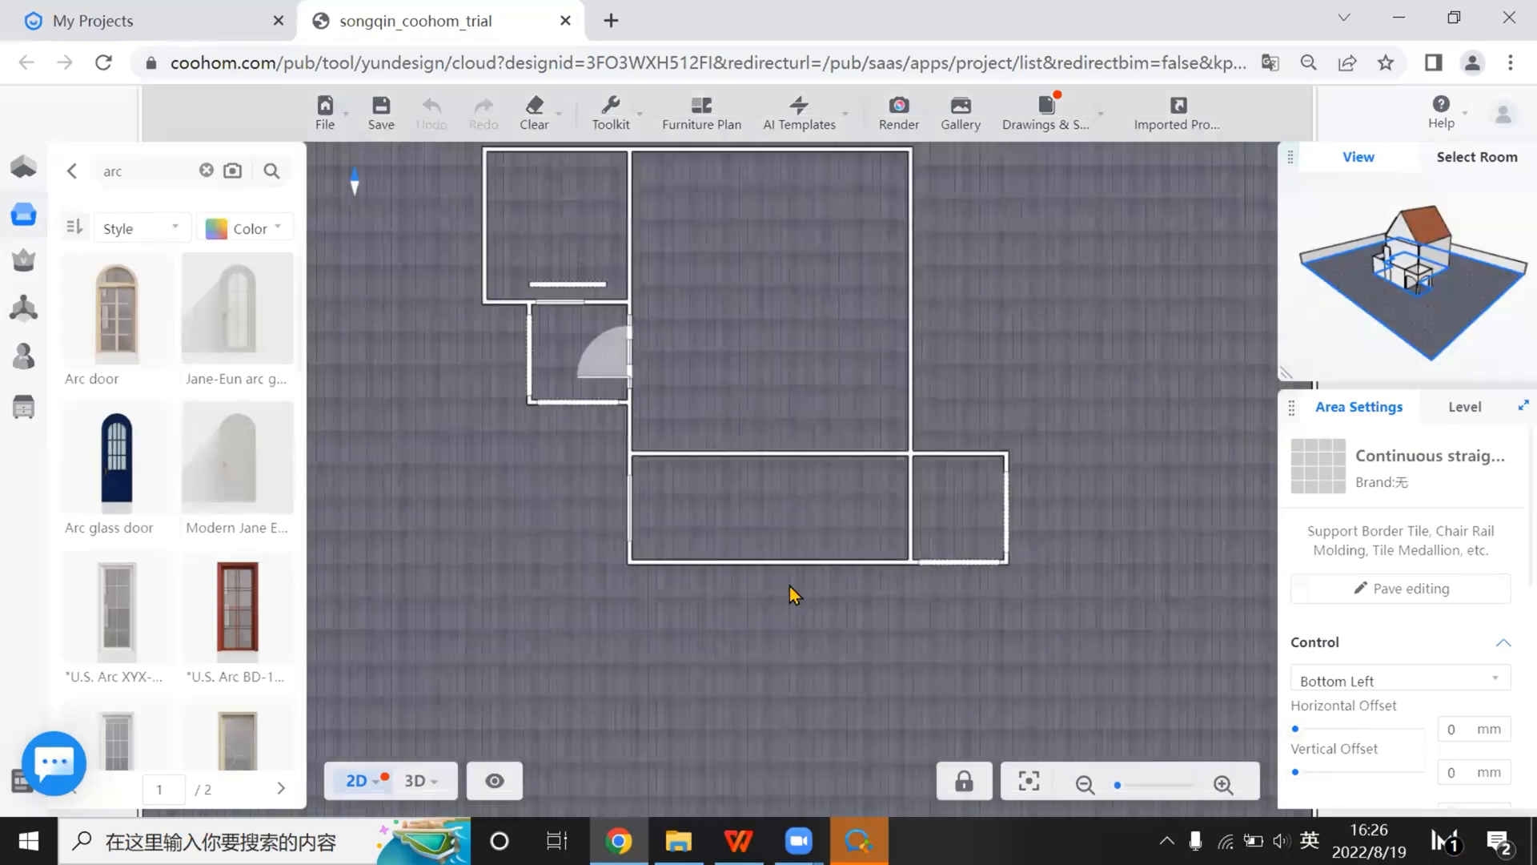
pyautogui.scroll(1, 752, 580)
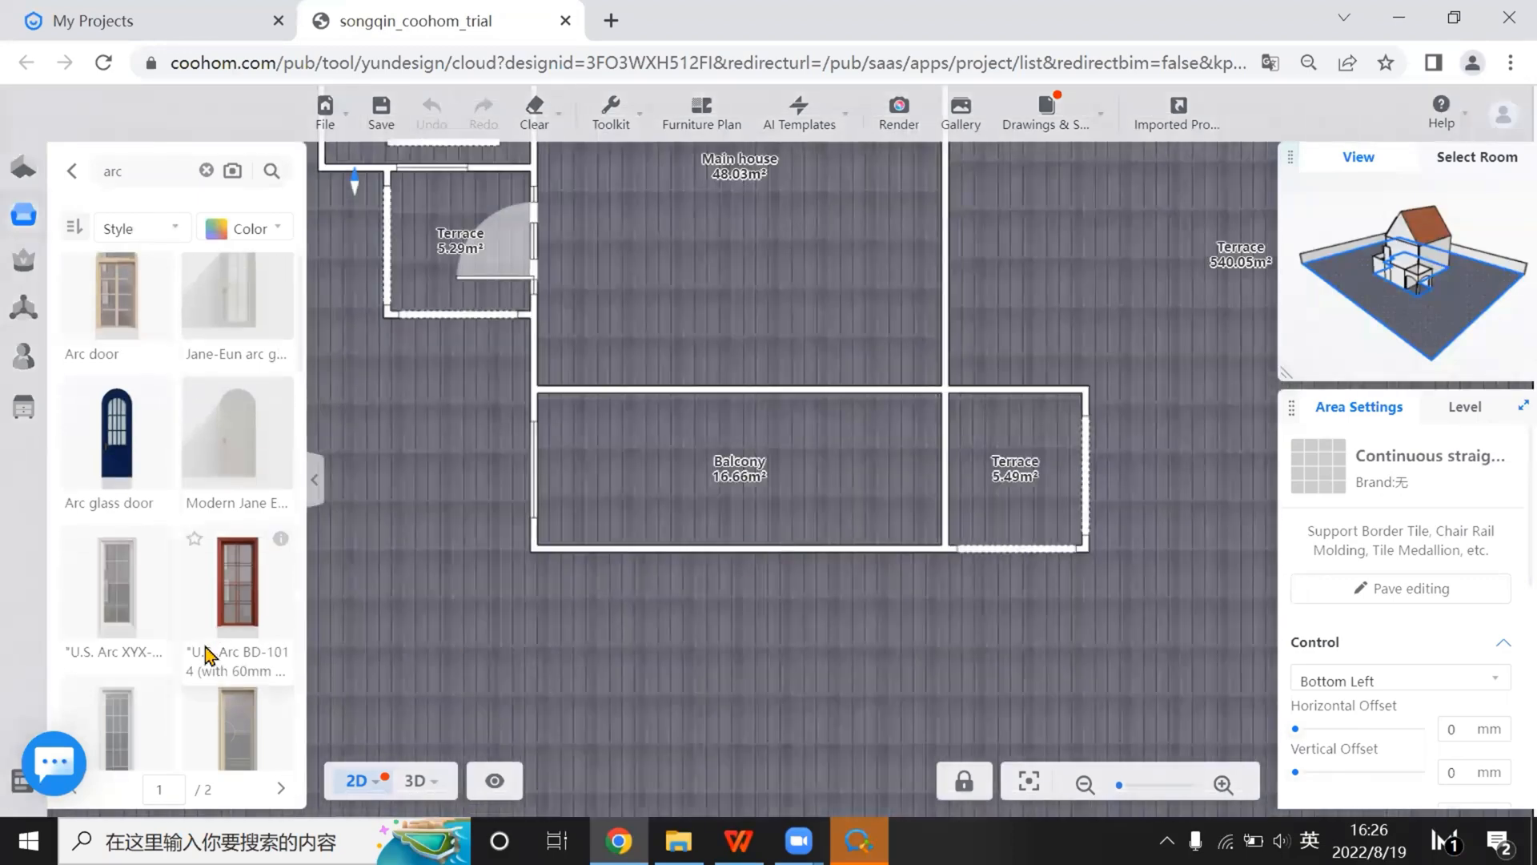
pyautogui.scroll(-5, 207, 648)
pyautogui.scroll(-6, 206, 653)
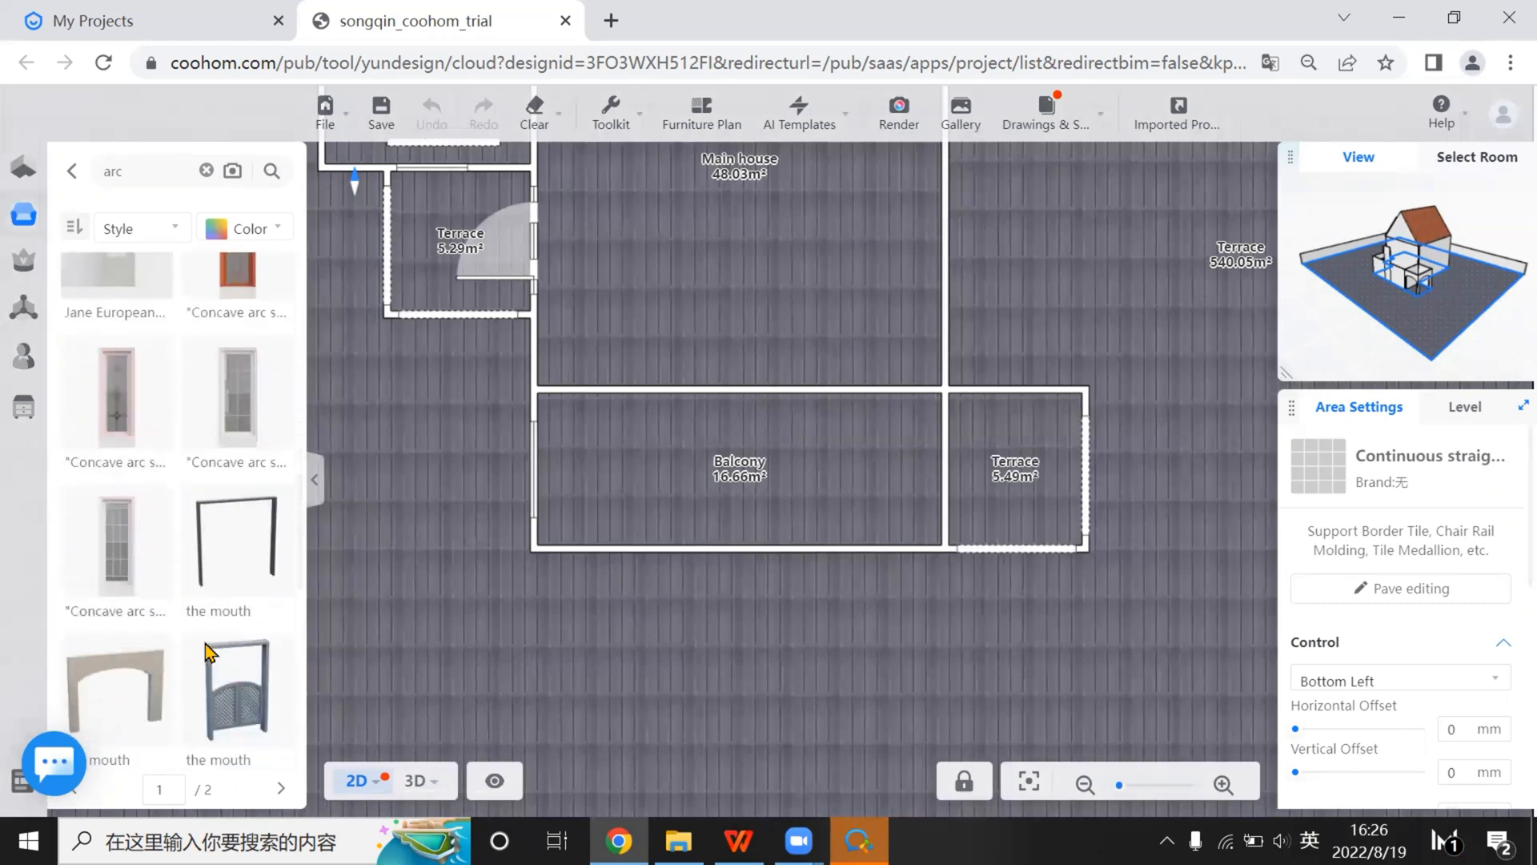
pyautogui.scroll(12, 205, 661)
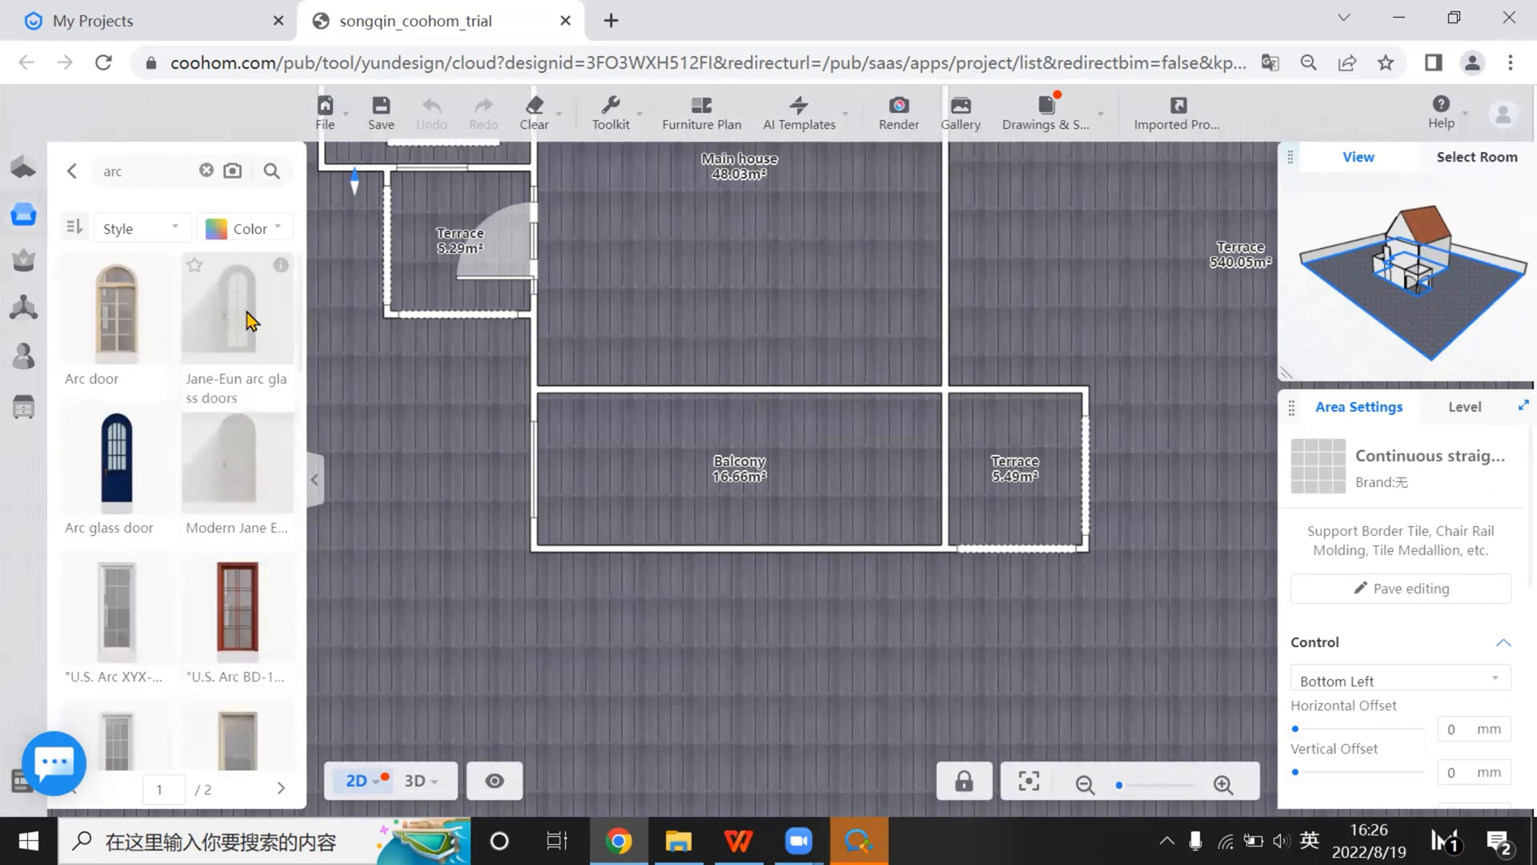
pyautogui.moveTo(248, 321); pyautogui.dragTo(730, 545)
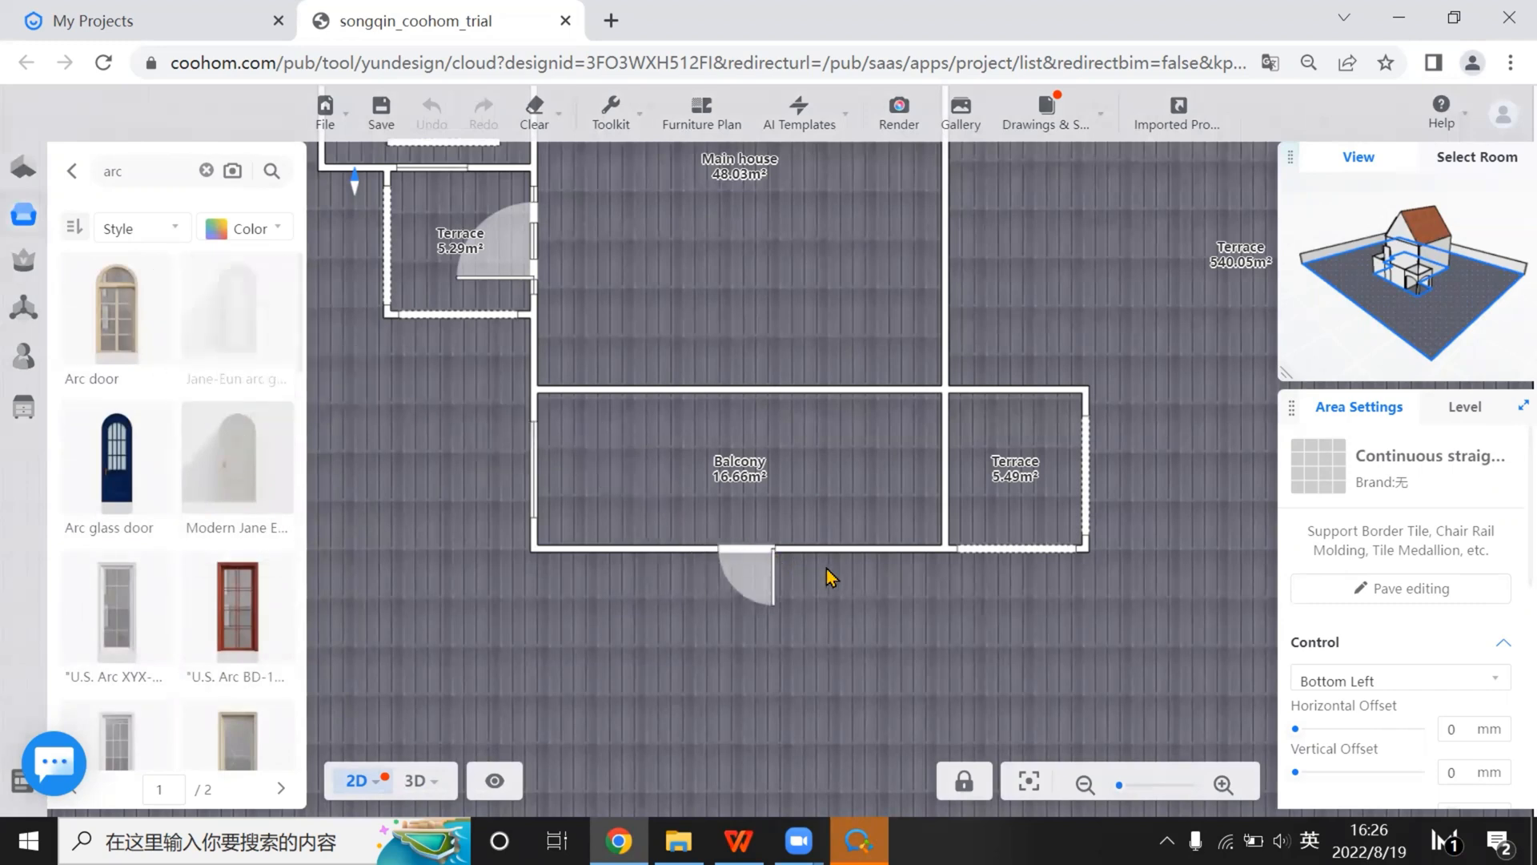
# In the 3D view, centre the balcony's arched door in its recess with a 149 mm side gap and raise it to 2974 mm above the floor
pyautogui.click(770, 575)
pyautogui.scroll(4, 769, 561)
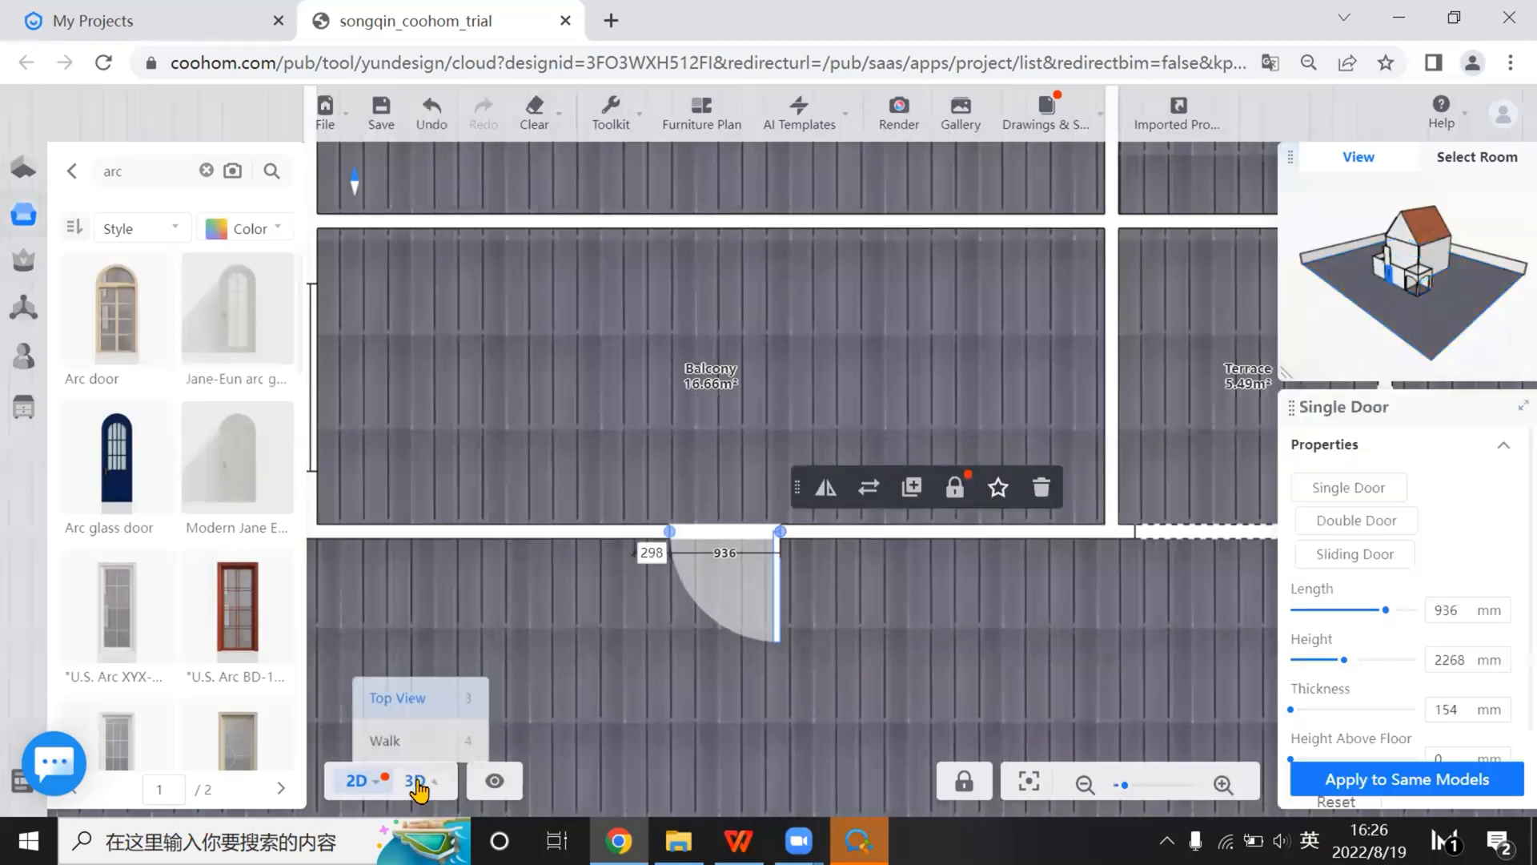
pyautogui.click(415, 780)
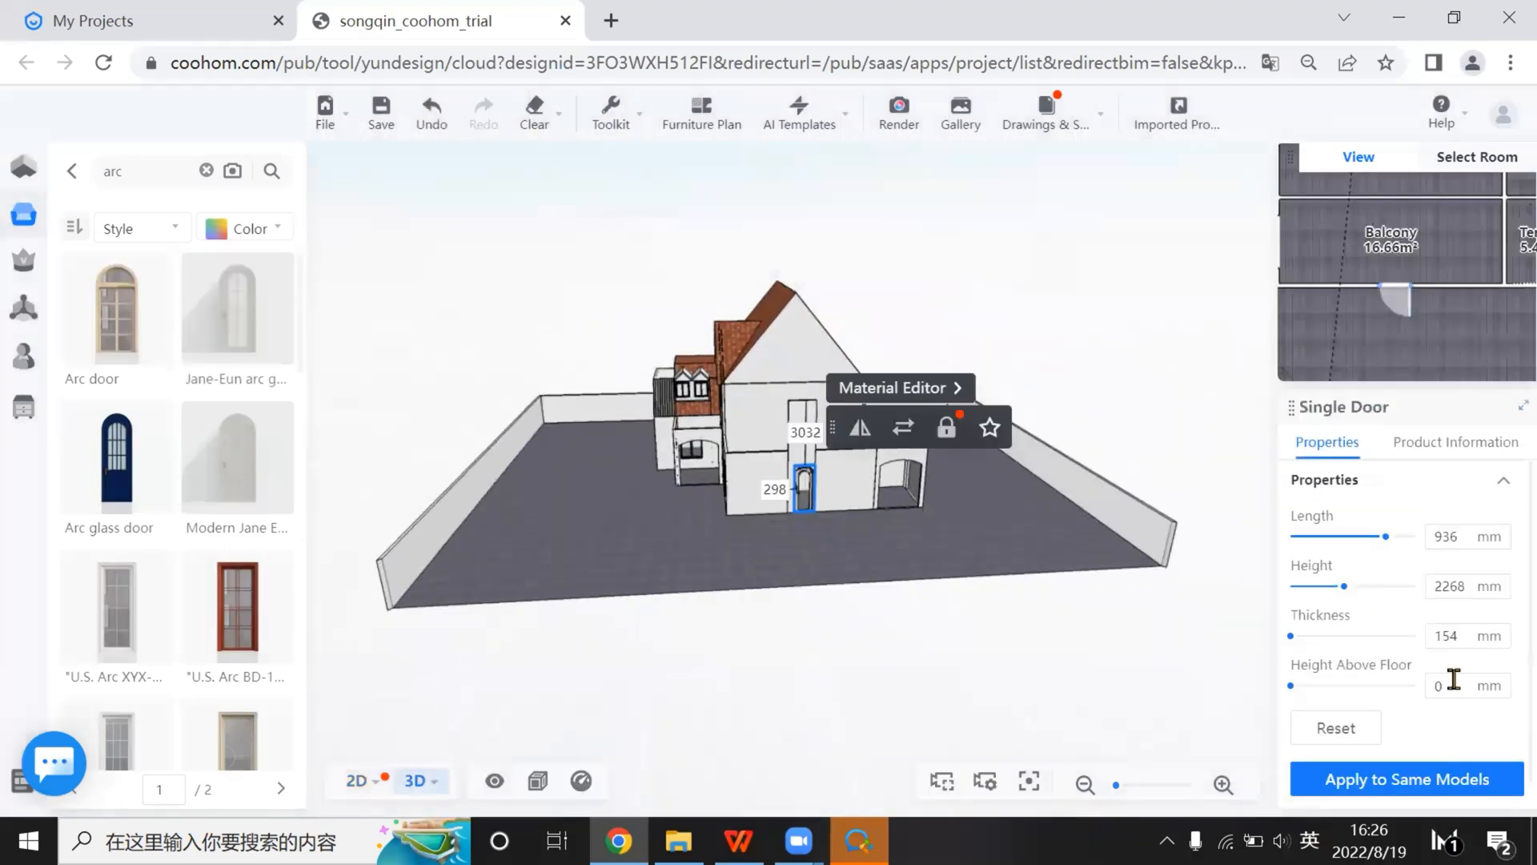
pyautogui.scroll(5, 809, 545)
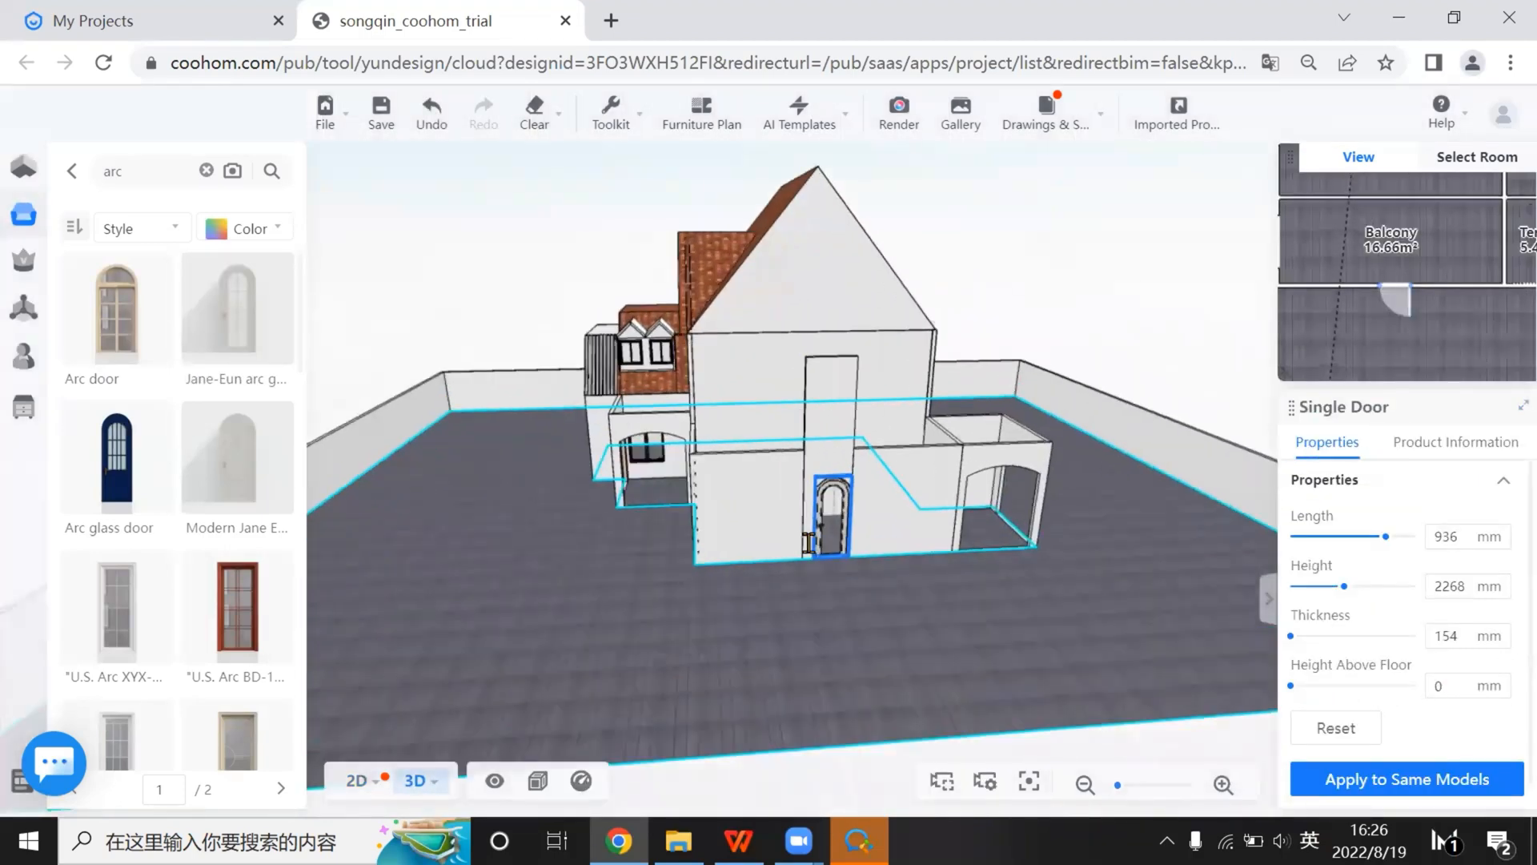
pyautogui.write('159')
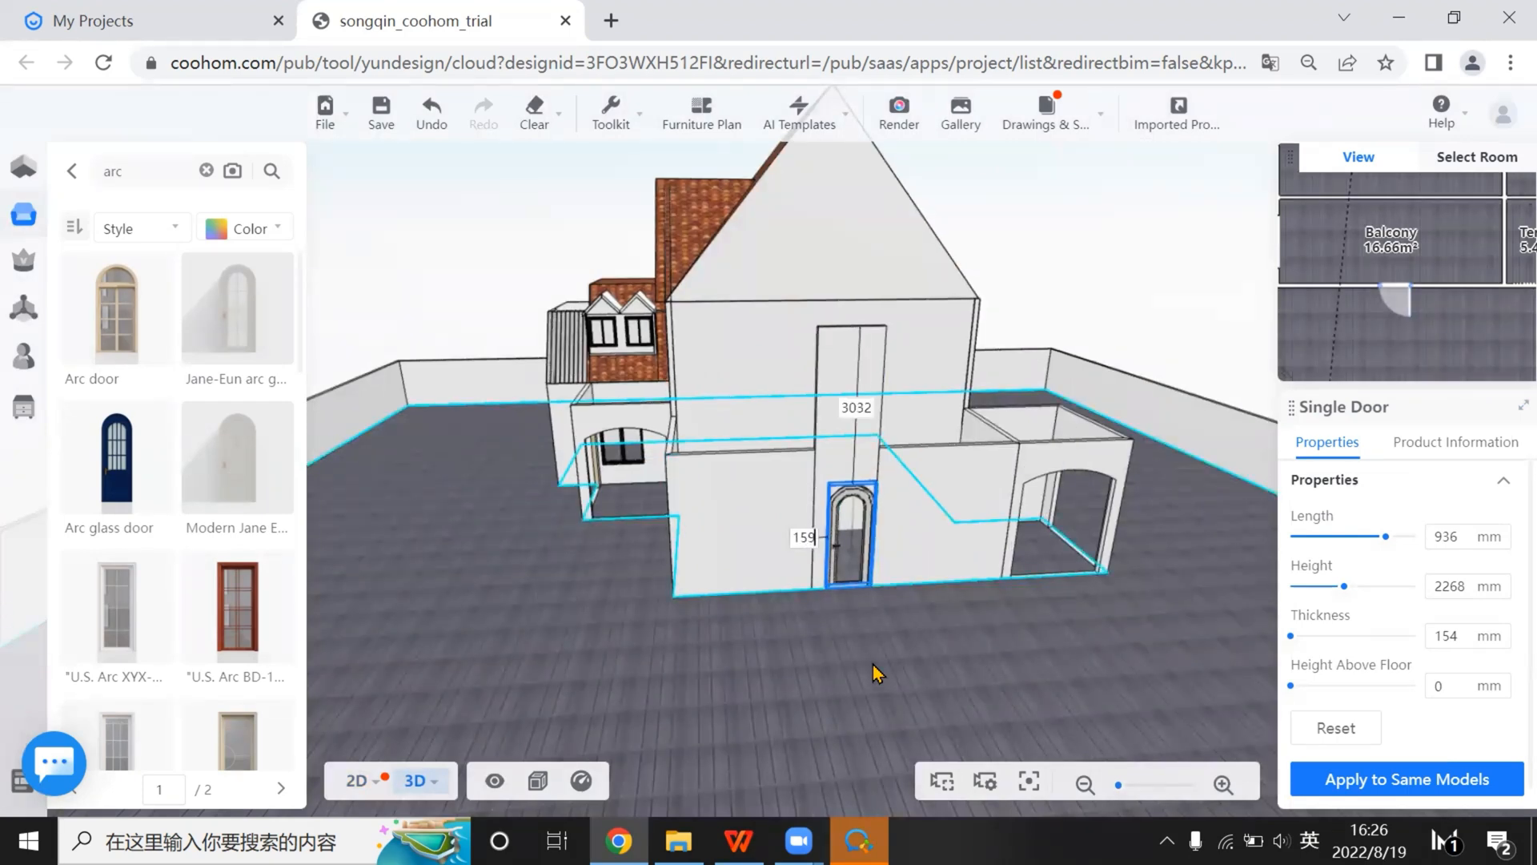
pyautogui.press('Return')
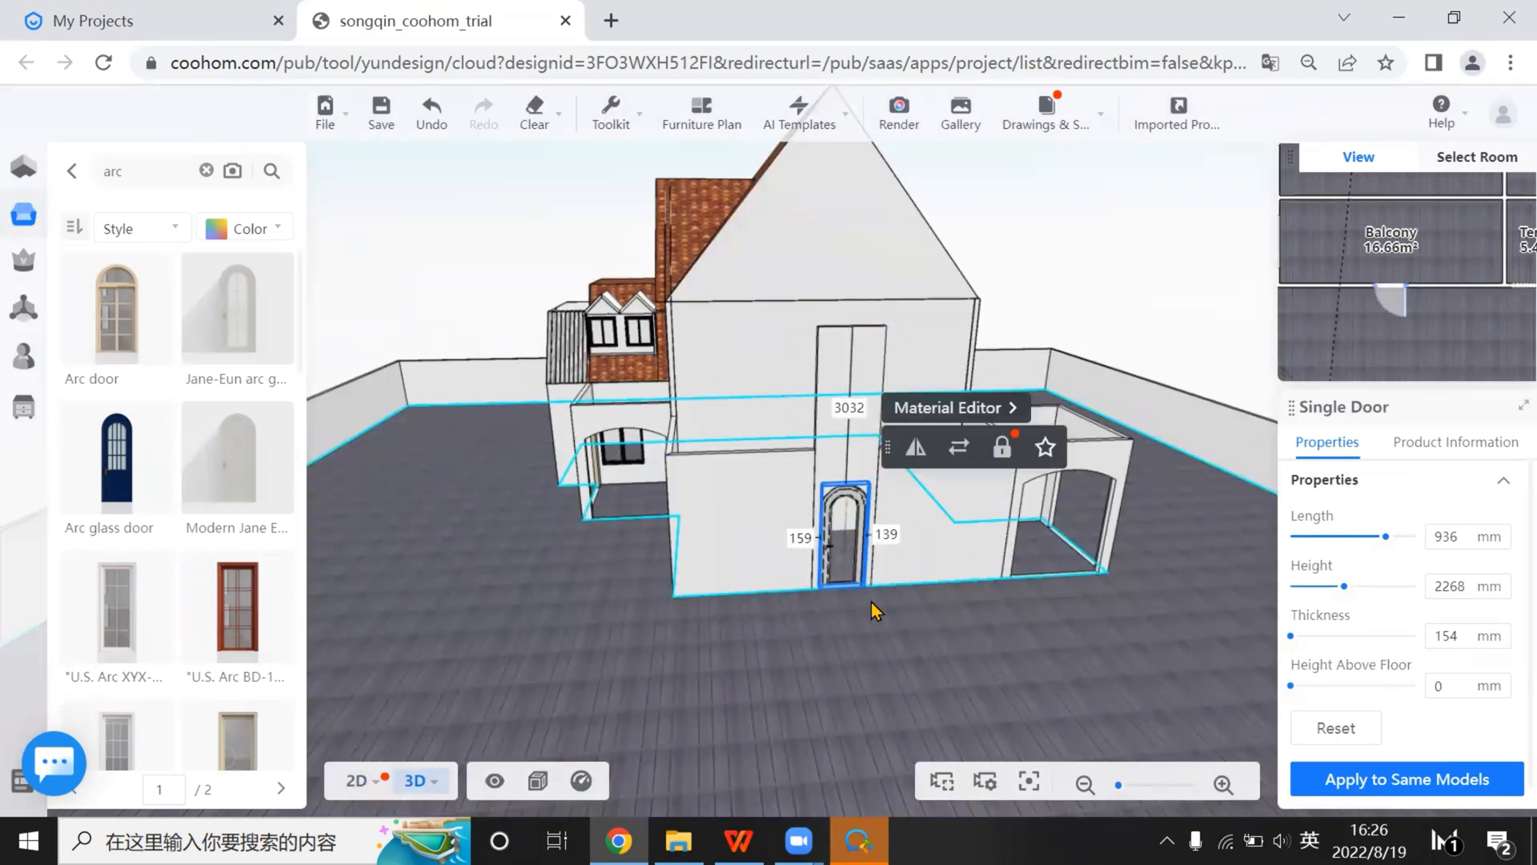
pyautogui.click(799, 538)
pyautogui.write('14')
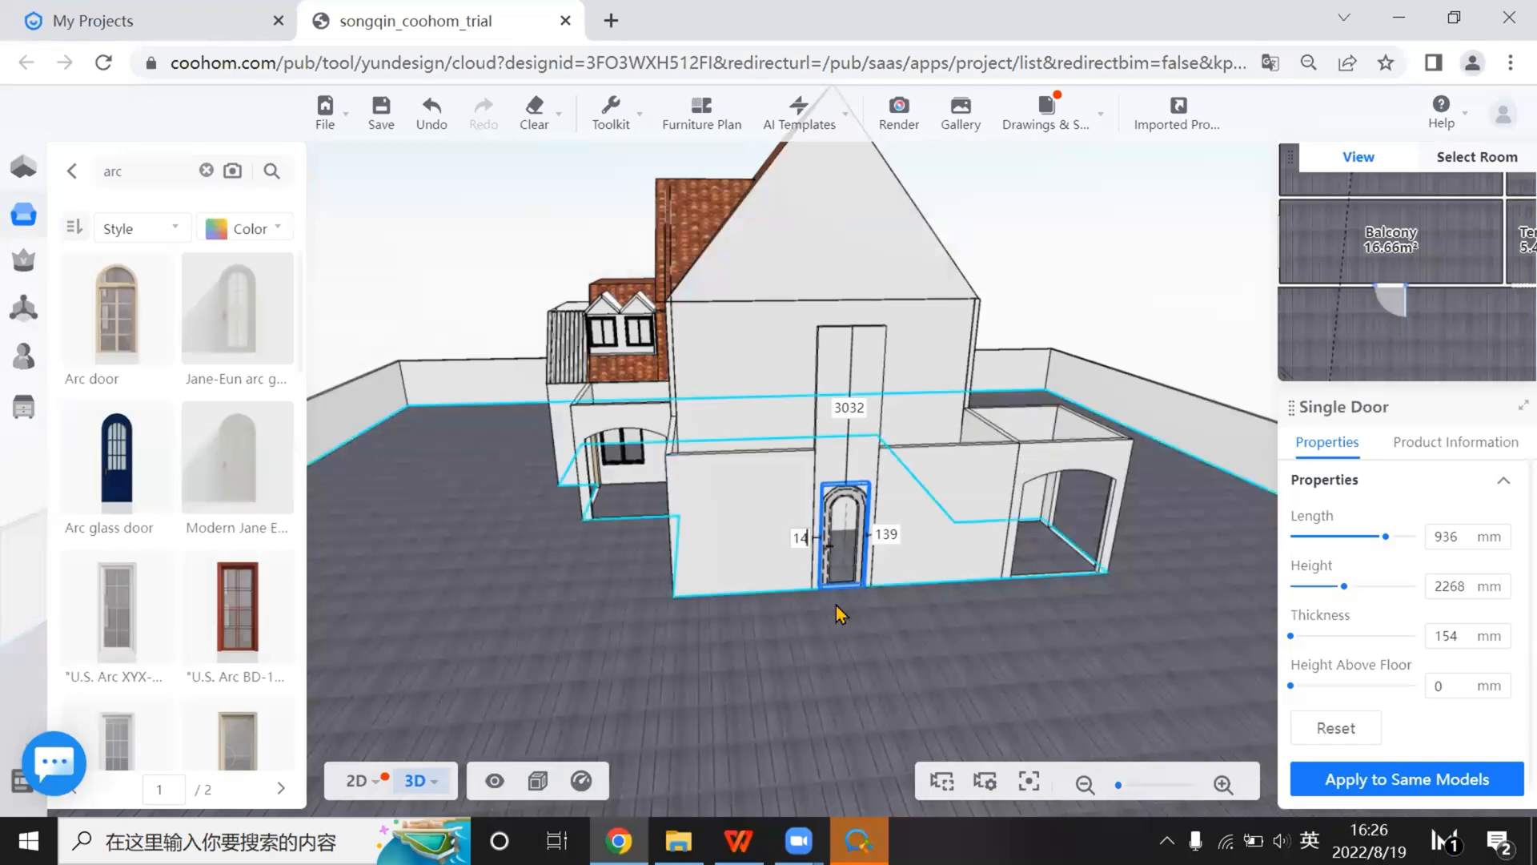
pyautogui.write('9')
pyautogui.press('Return')
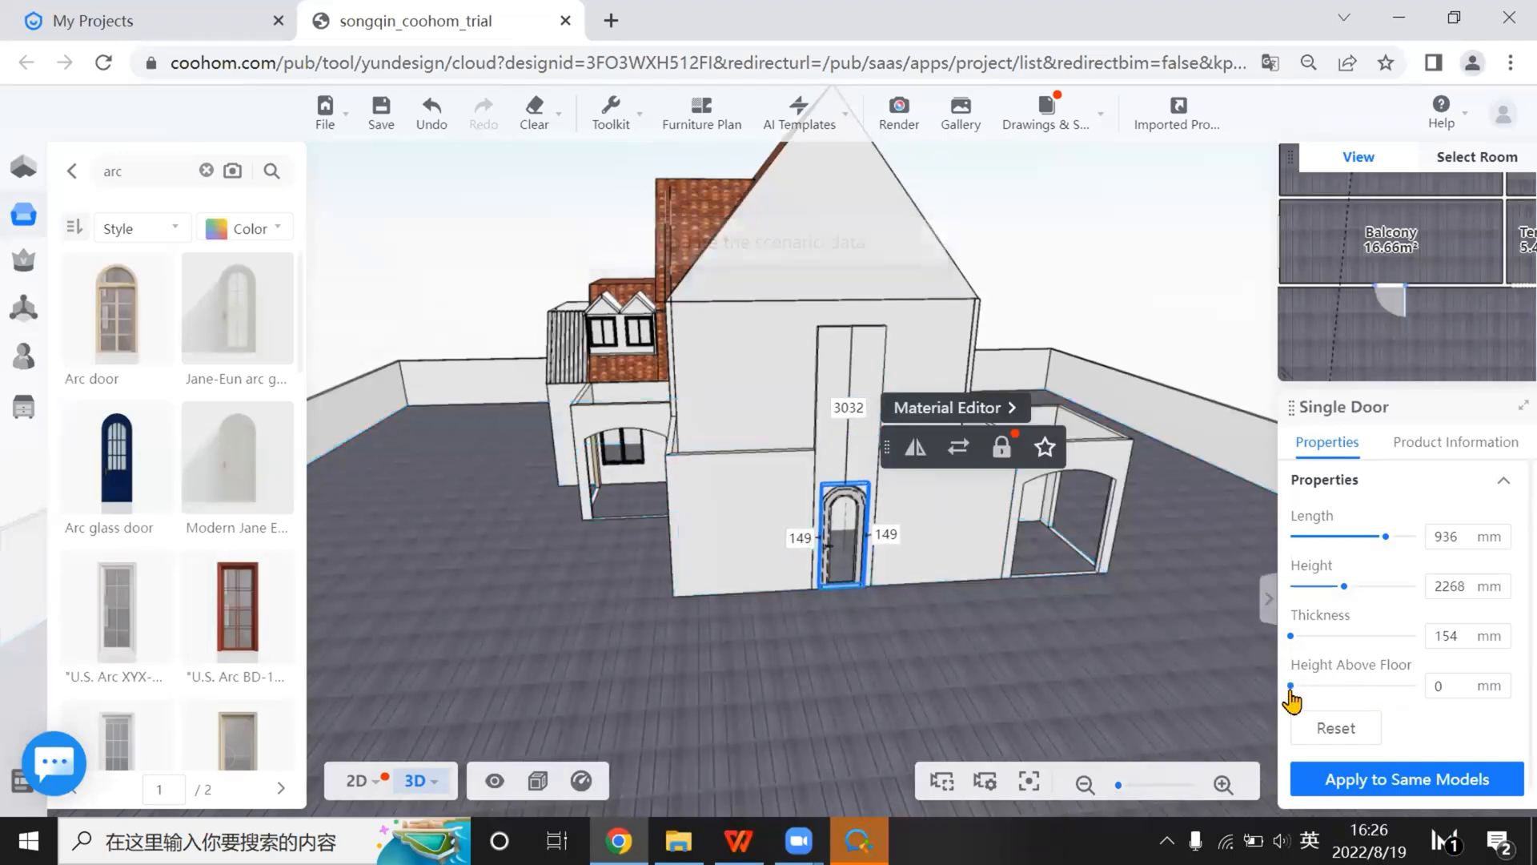
pyautogui.moveTo(1290, 690); pyautogui.dragTo(1419, 686)
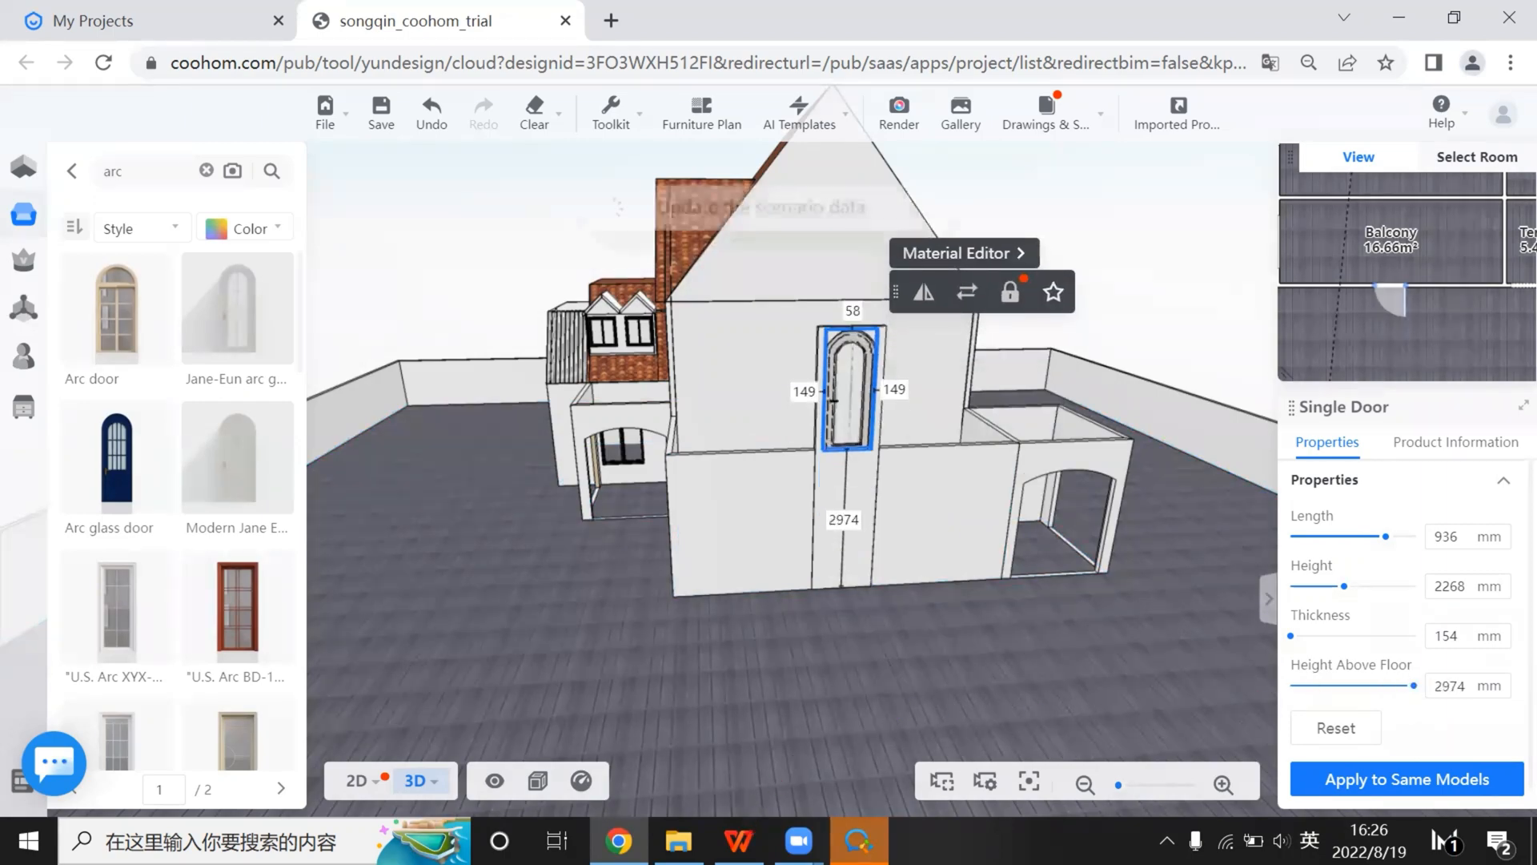
# Switch to the Tool Logic.pptx reference picture in WPS and shift the red frame from the round-window gable toward the main roof's left end
pyautogui.hotkey('alt', 'Tab')
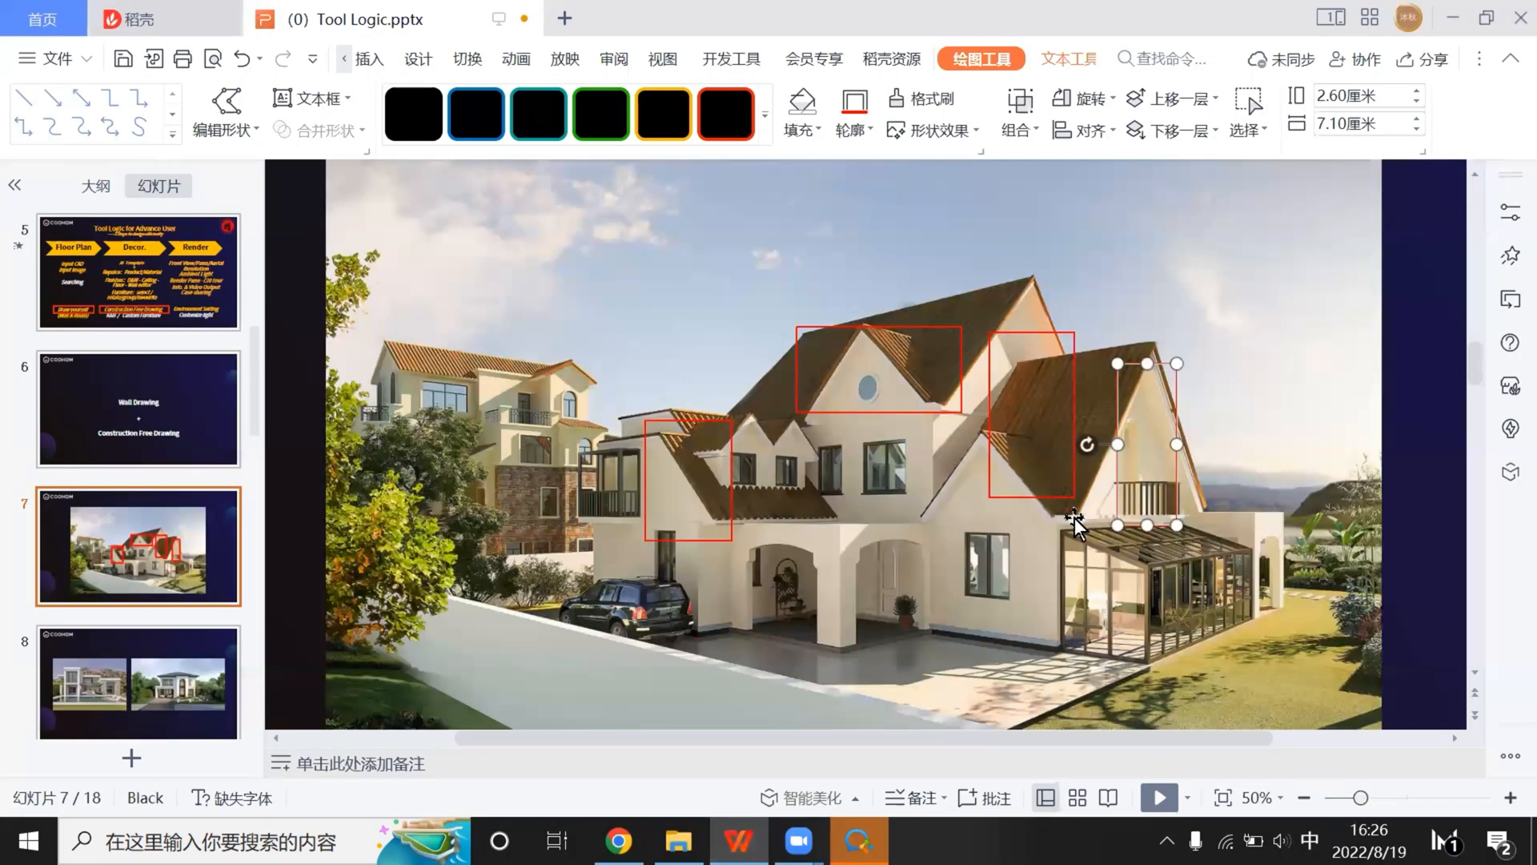
pyautogui.moveTo(1115, 369)
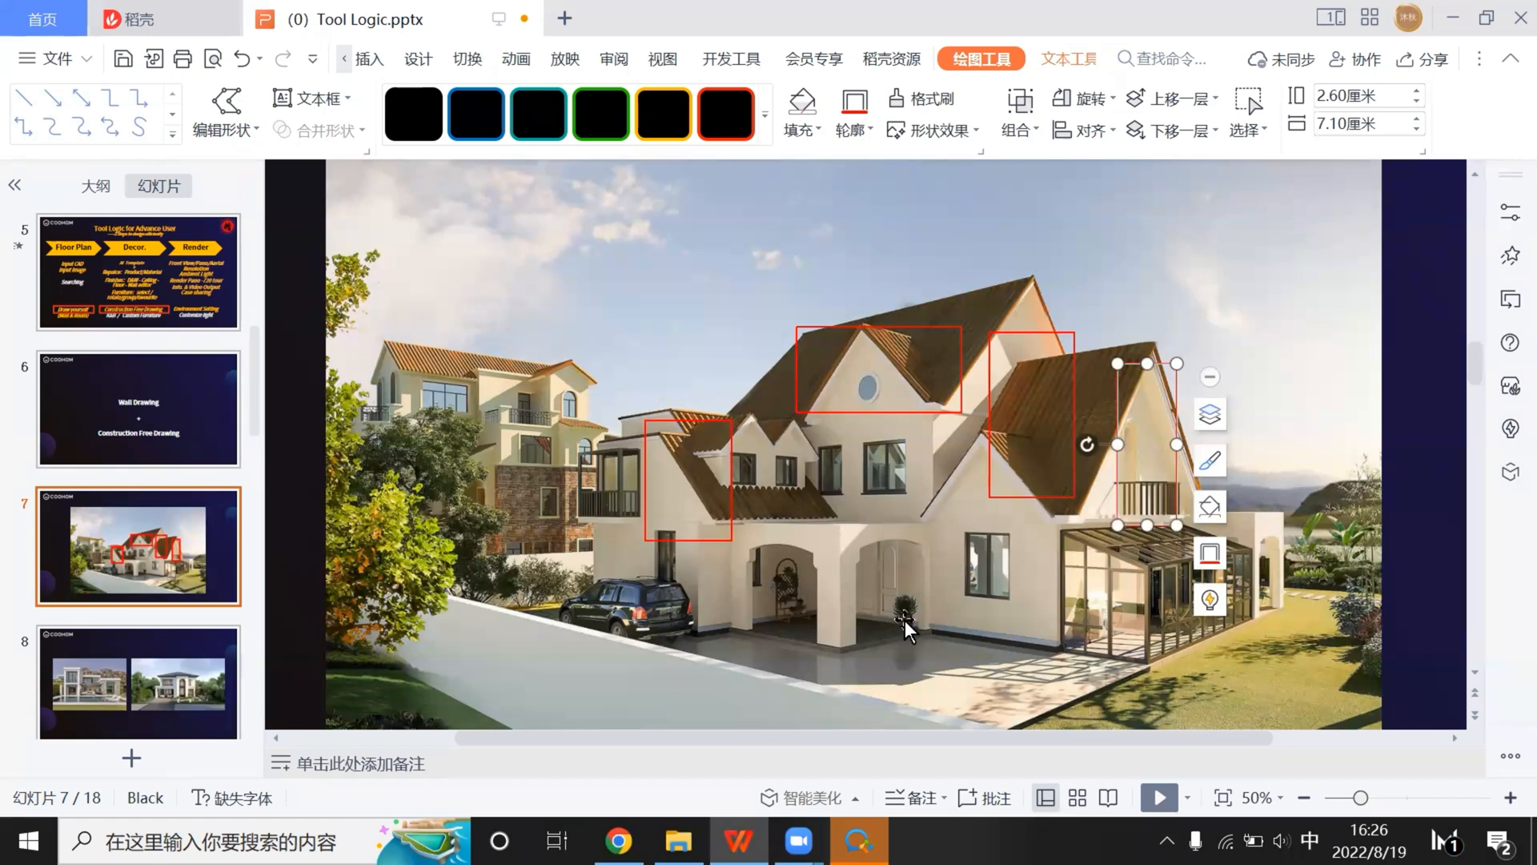
pyautogui.click(963, 410)
pyautogui.moveTo(962, 390); pyautogui.dragTo(863, 406)
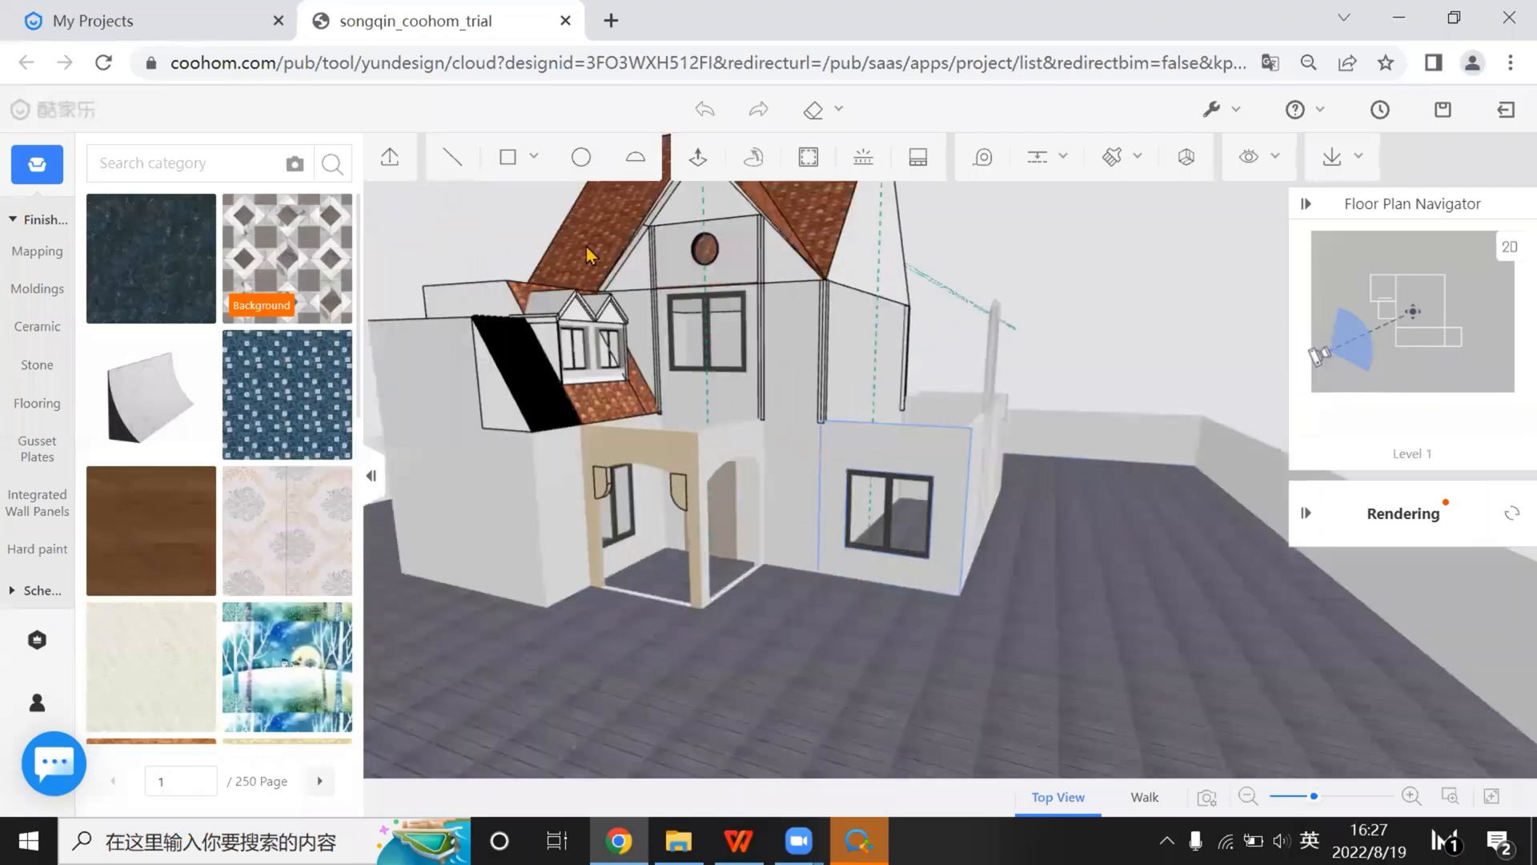
# Back in the Coohom modeling workspace, draw a rectangle about 782 by 2017 mm on the upper side wall, starting at the facade corner edge
pyautogui.click(511, 163)
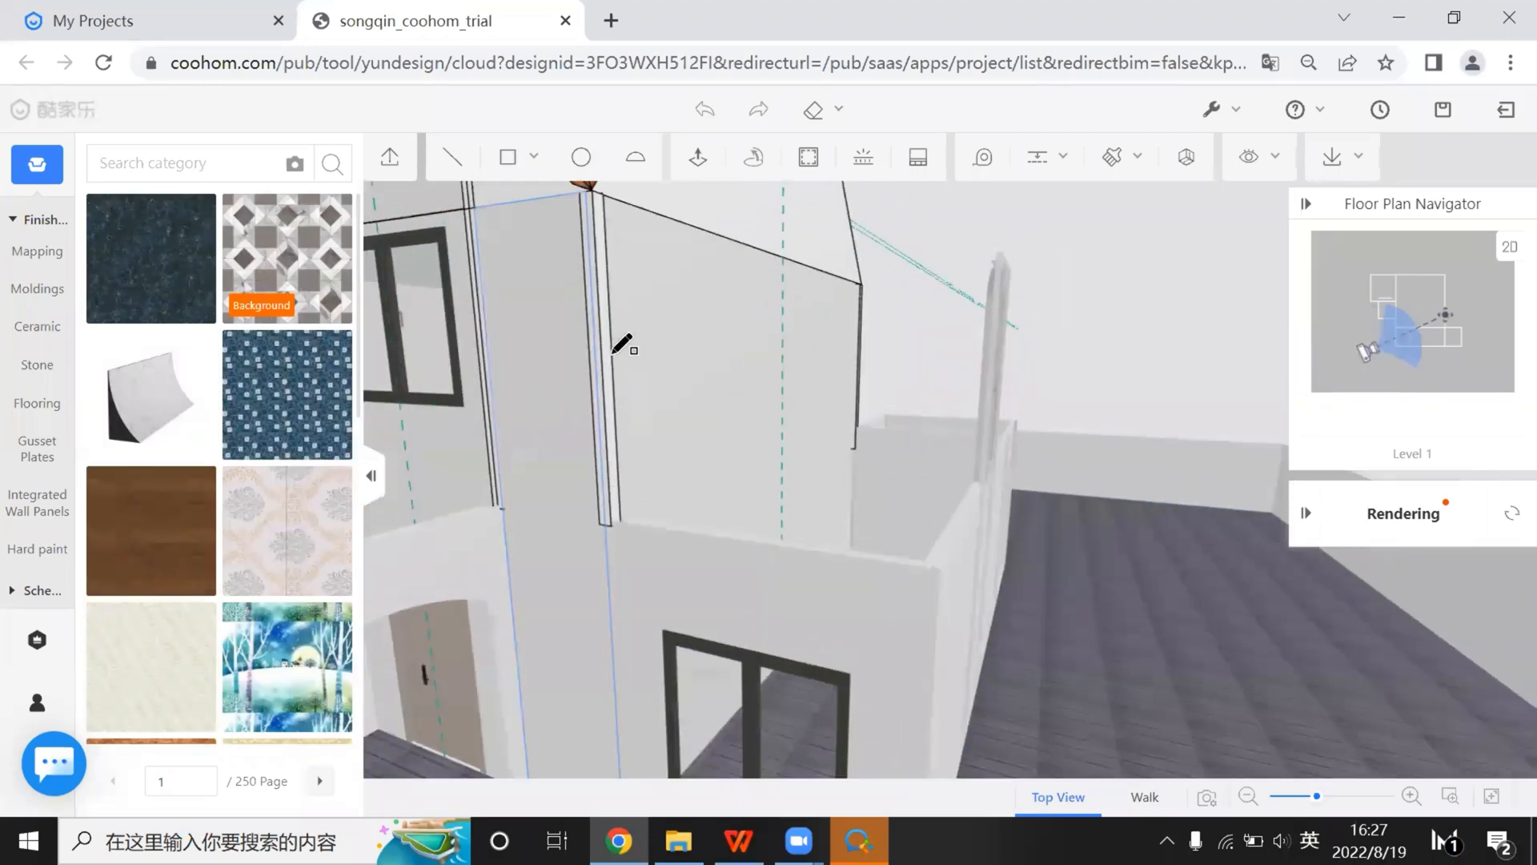
pyautogui.click(602, 355)
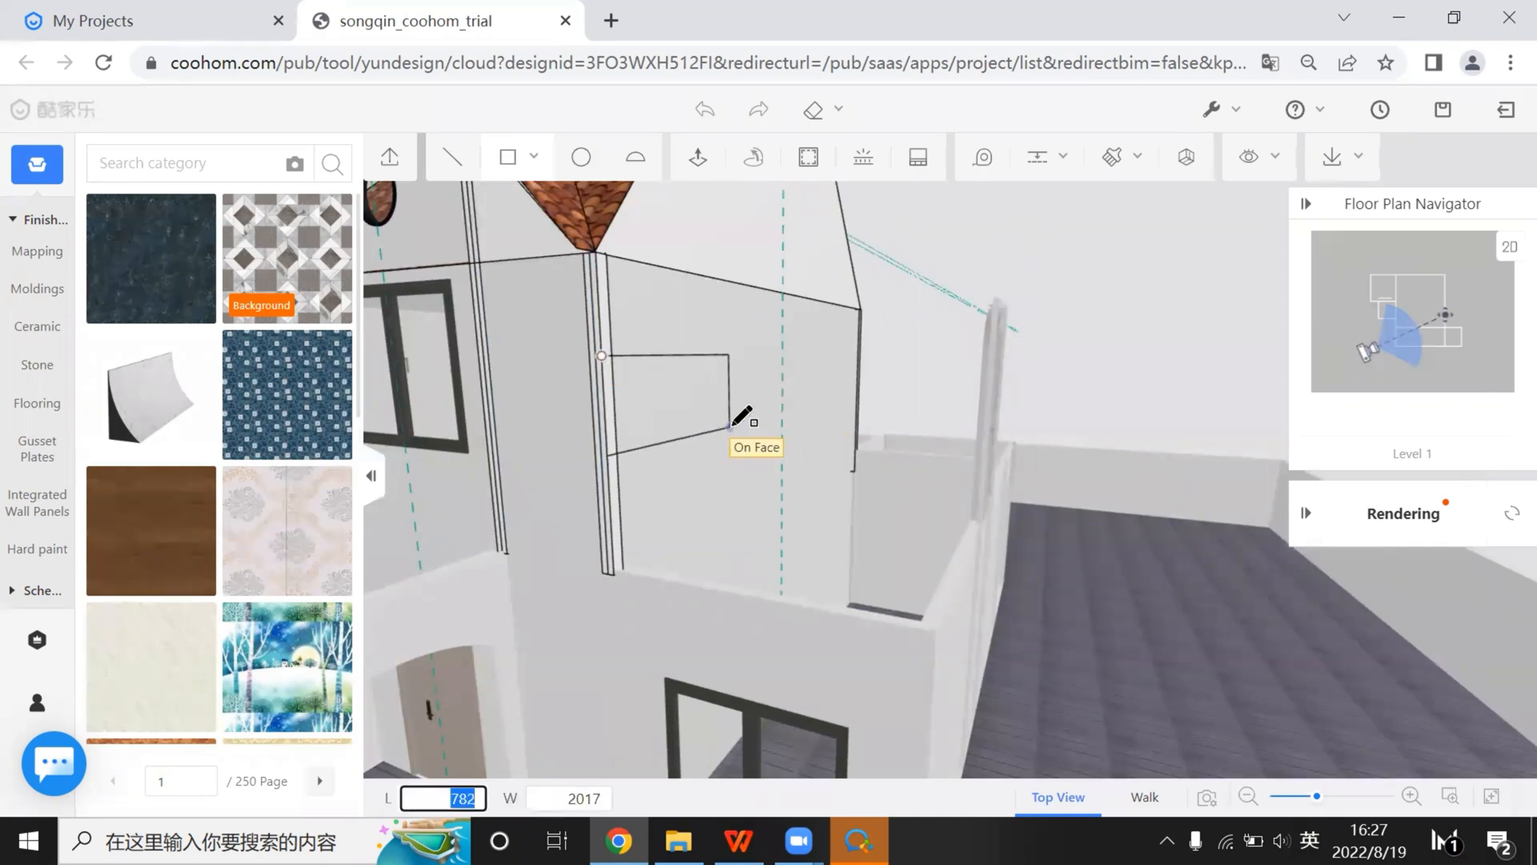
pyautogui.click(729, 429)
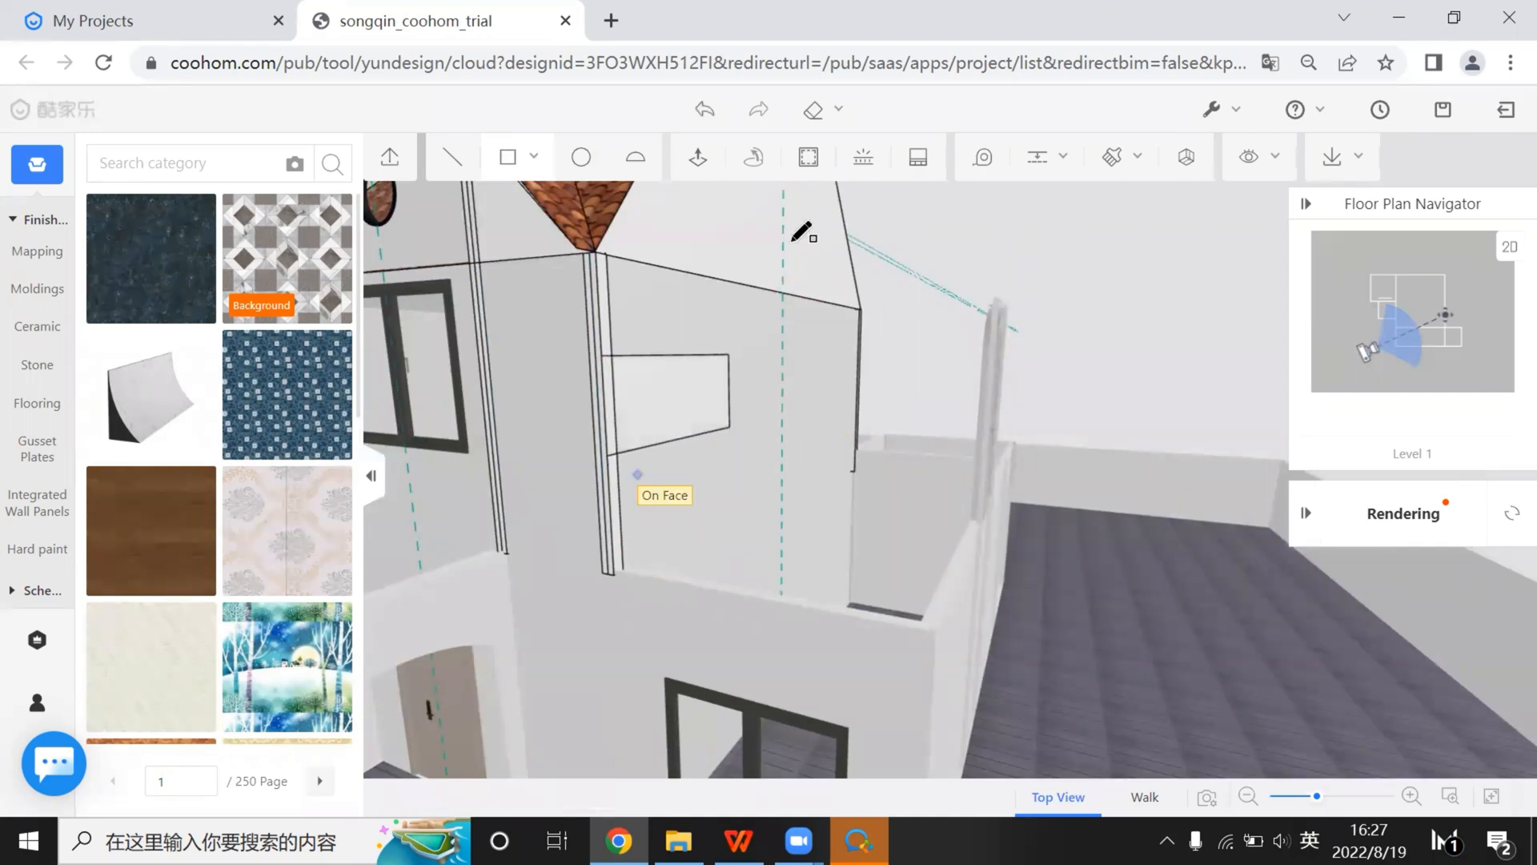
pyautogui.press('Escape')
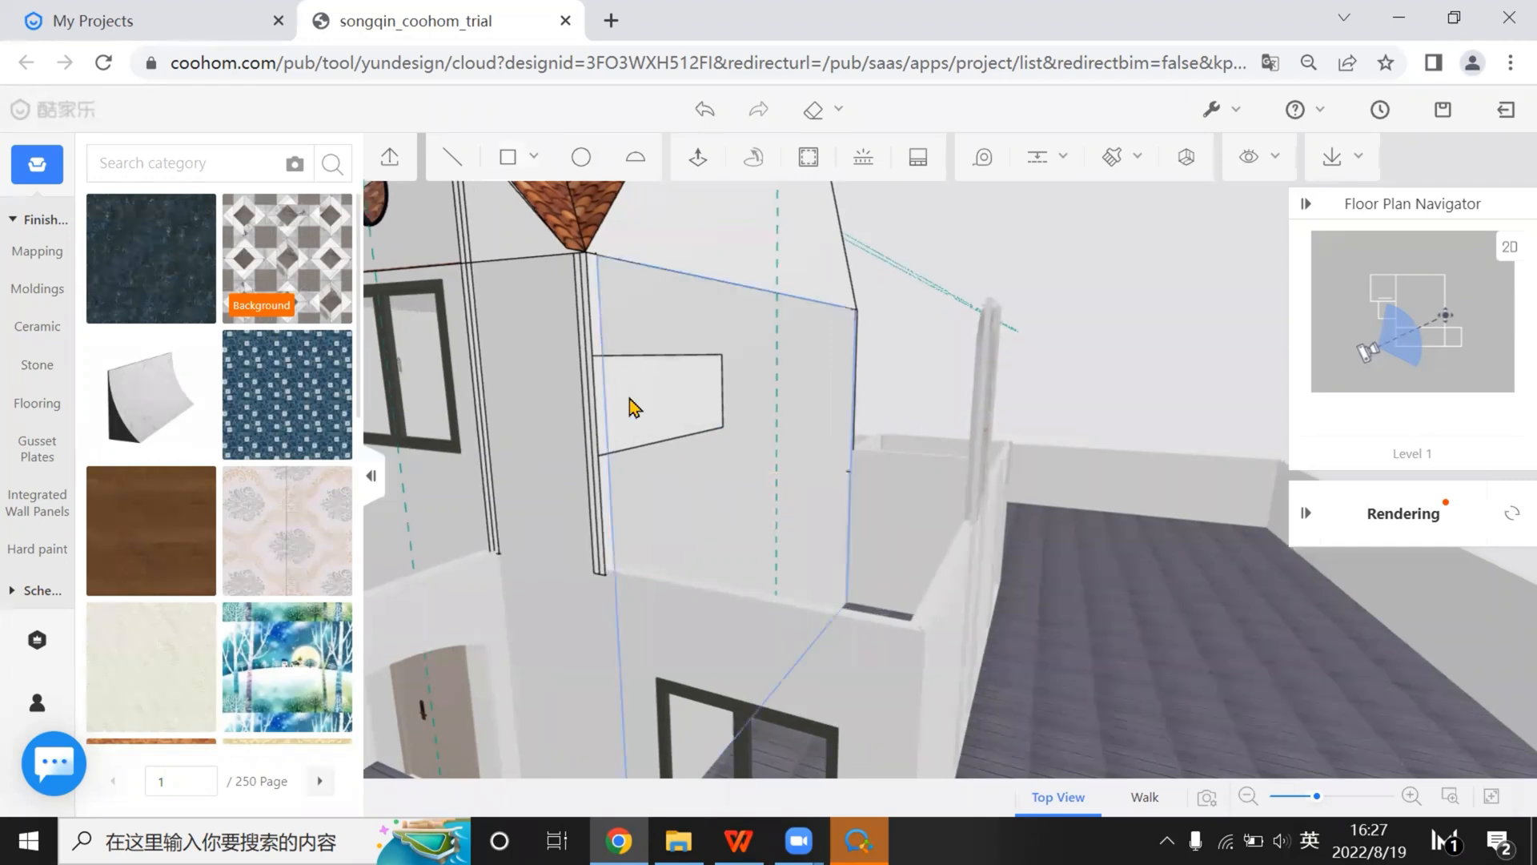
# Draw a second rectangle on the adjoining facade face, starting from the first rectangle's upper corner and ending level with its lower edge
pyautogui.scroll(3, 597, 397)
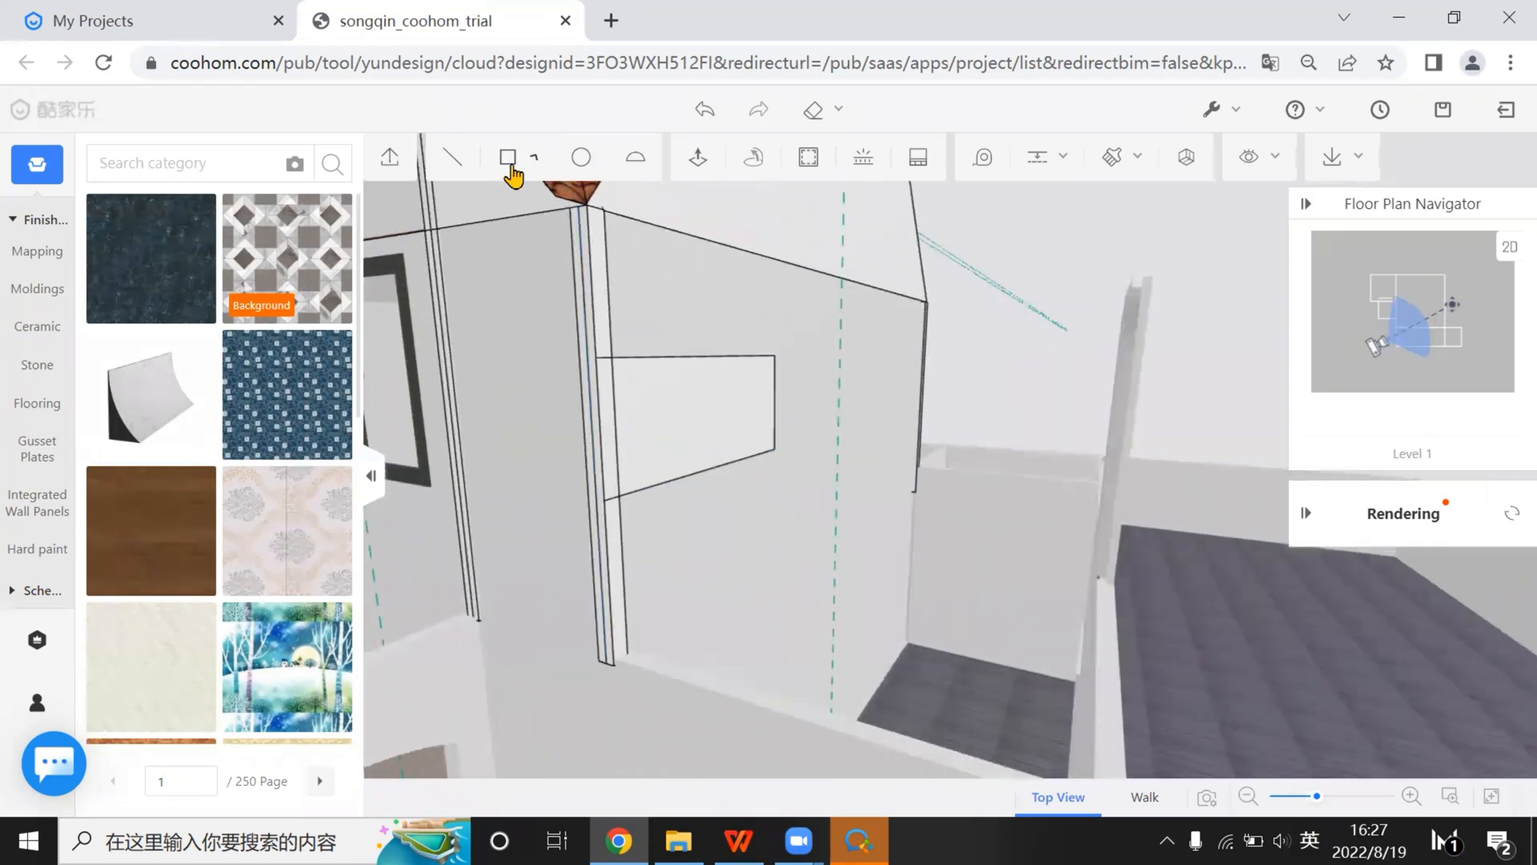
pyautogui.click(507, 159)
pyautogui.click(595, 357)
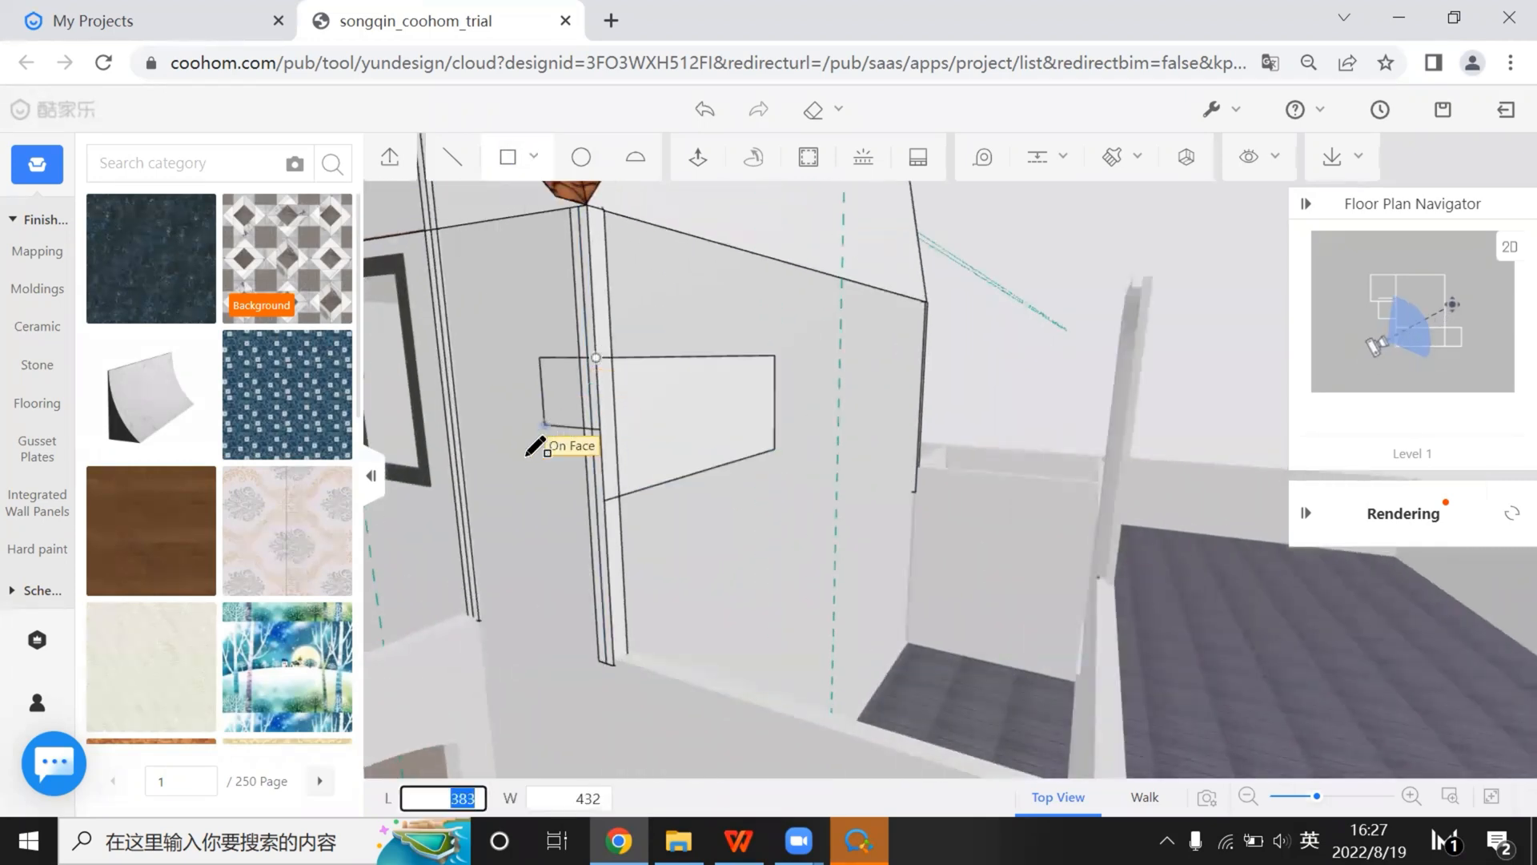
pyautogui.click(486, 484)
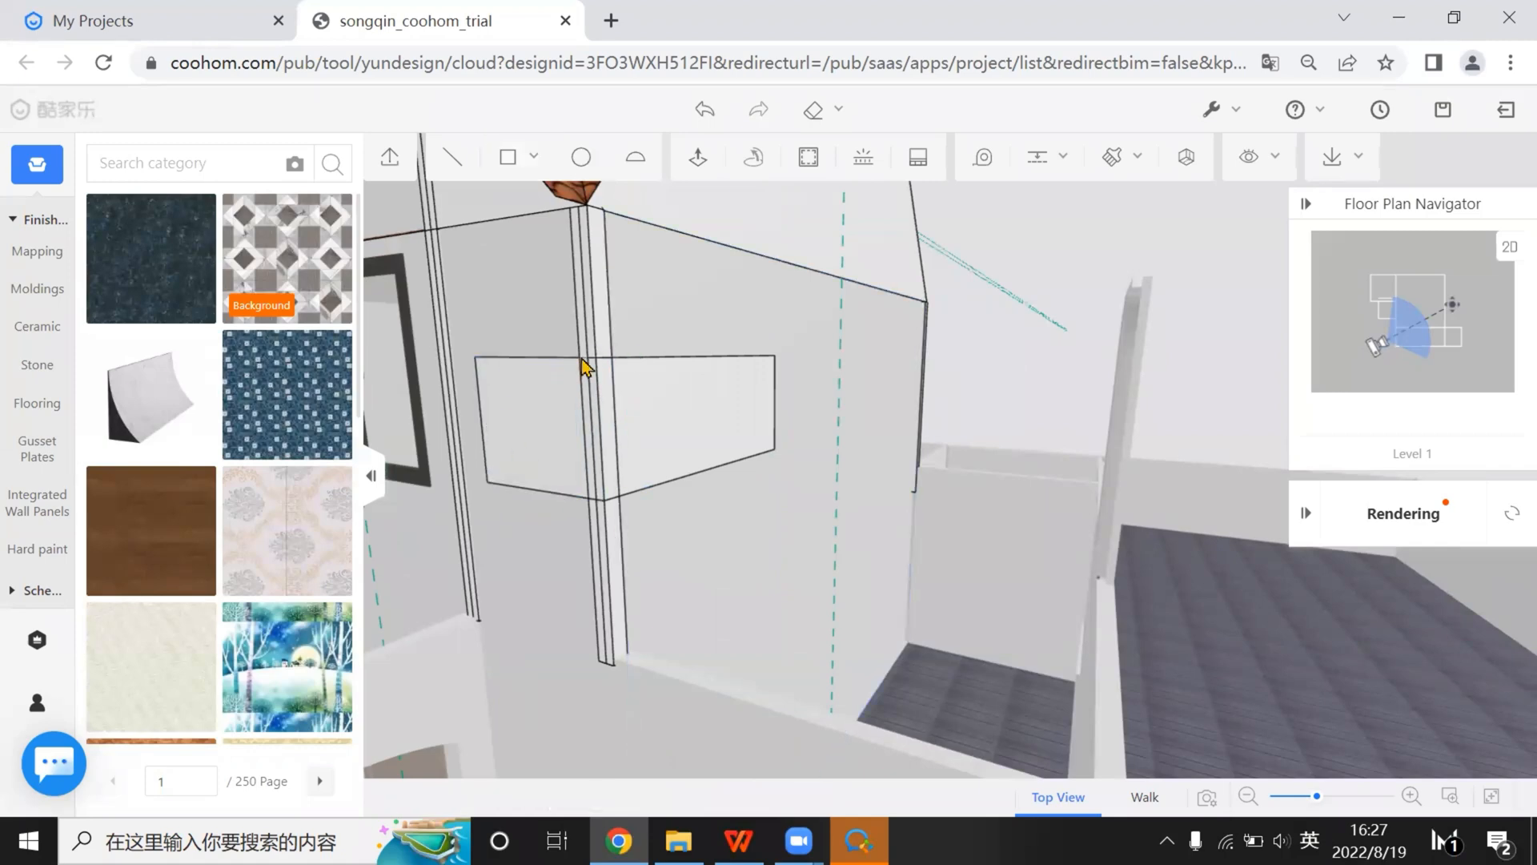
# Select the top edges of both corner rectangles and browse the second page of the Moldings category for a profile
pyautogui.scroll(5, 587, 367)
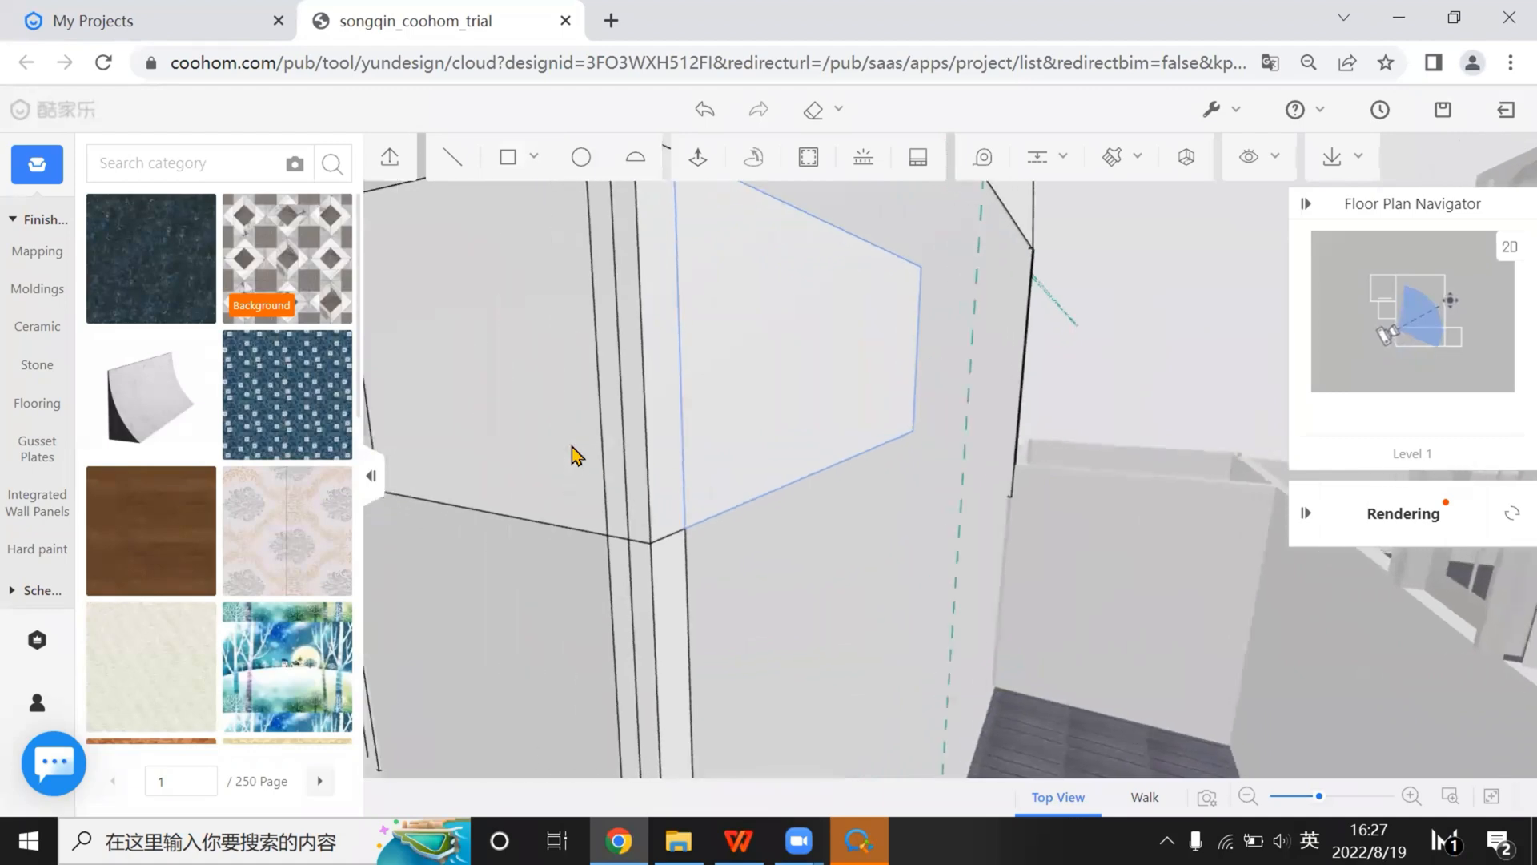
pyautogui.scroll(4, 572, 454)
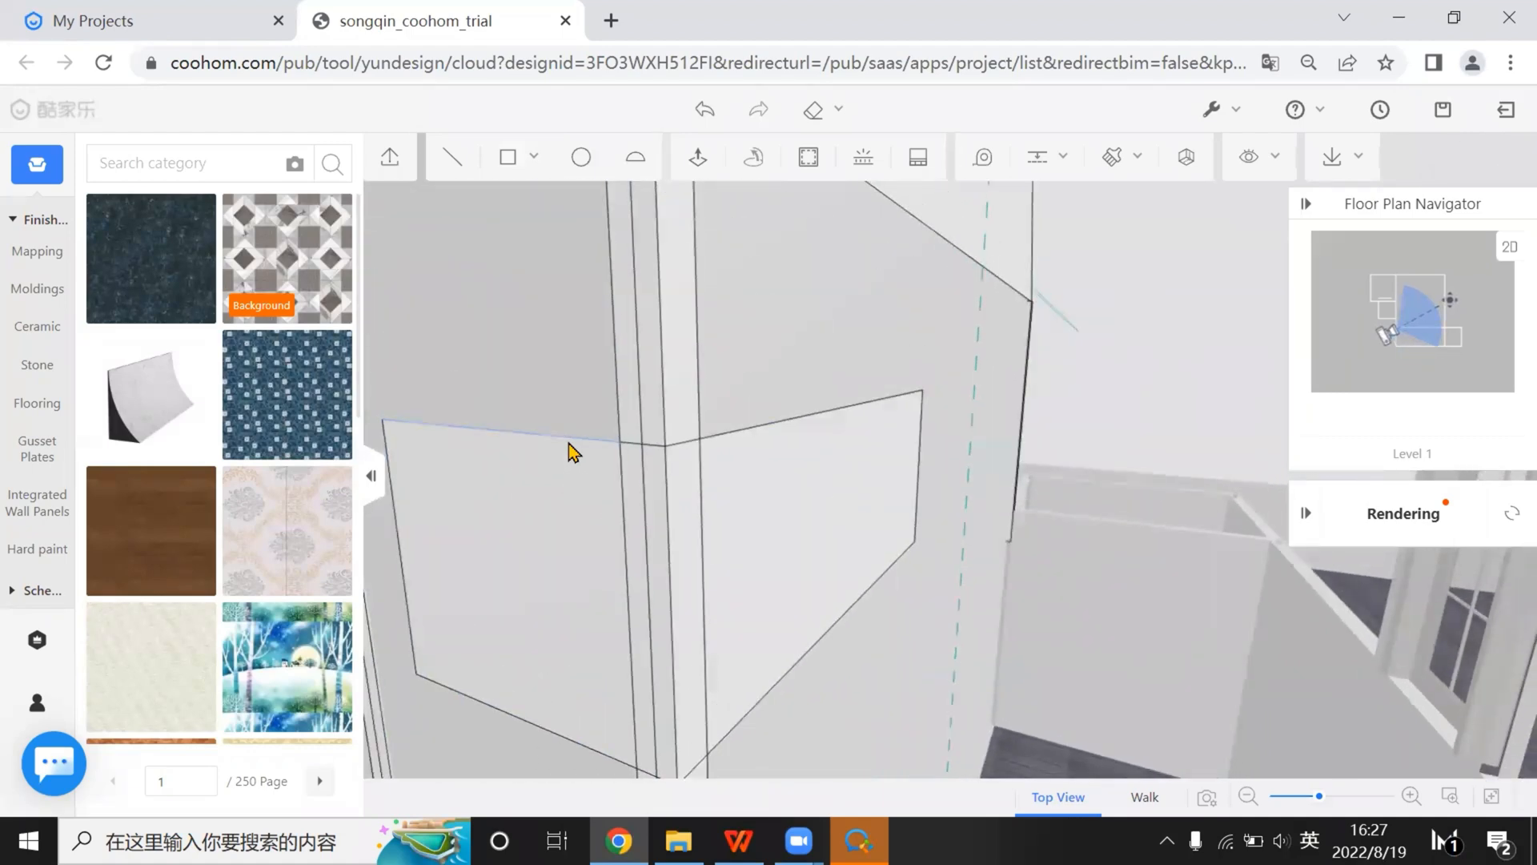
pyautogui.click(575, 443)
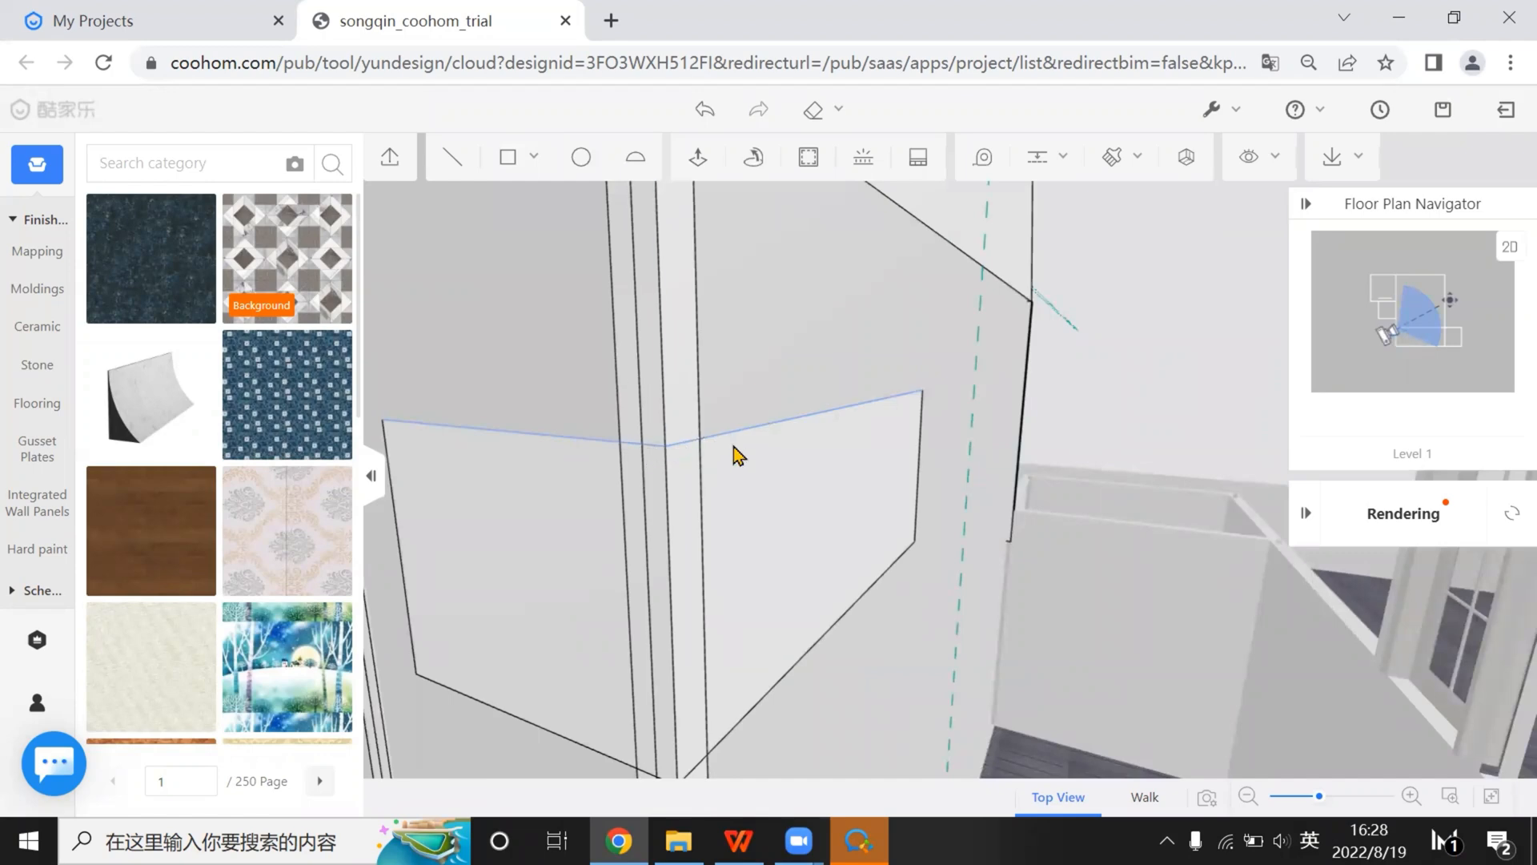
pyautogui.click(41, 290)
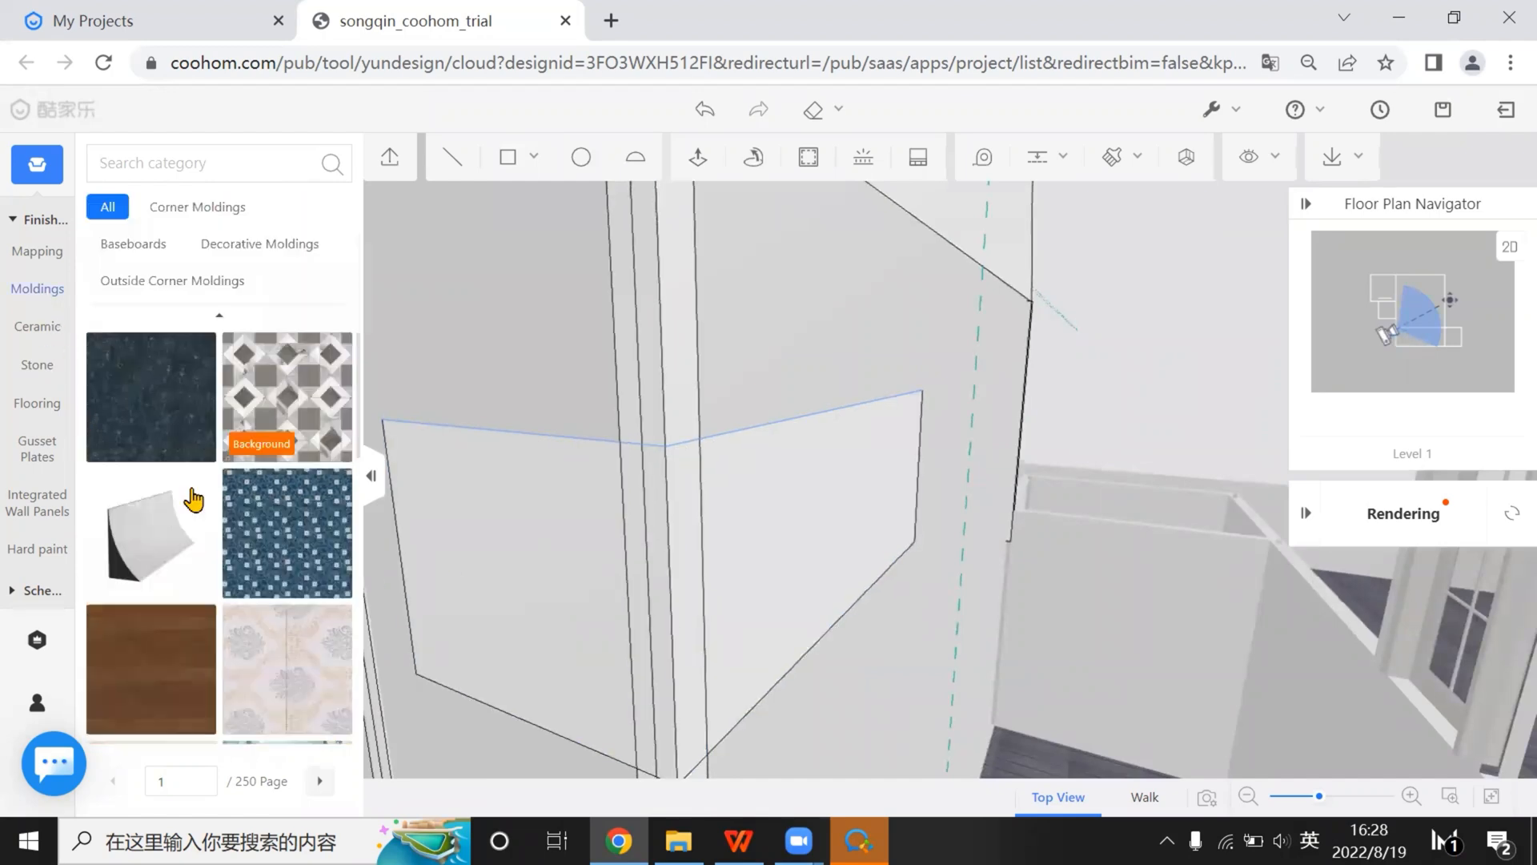
pyautogui.scroll(-5, 262, 613)
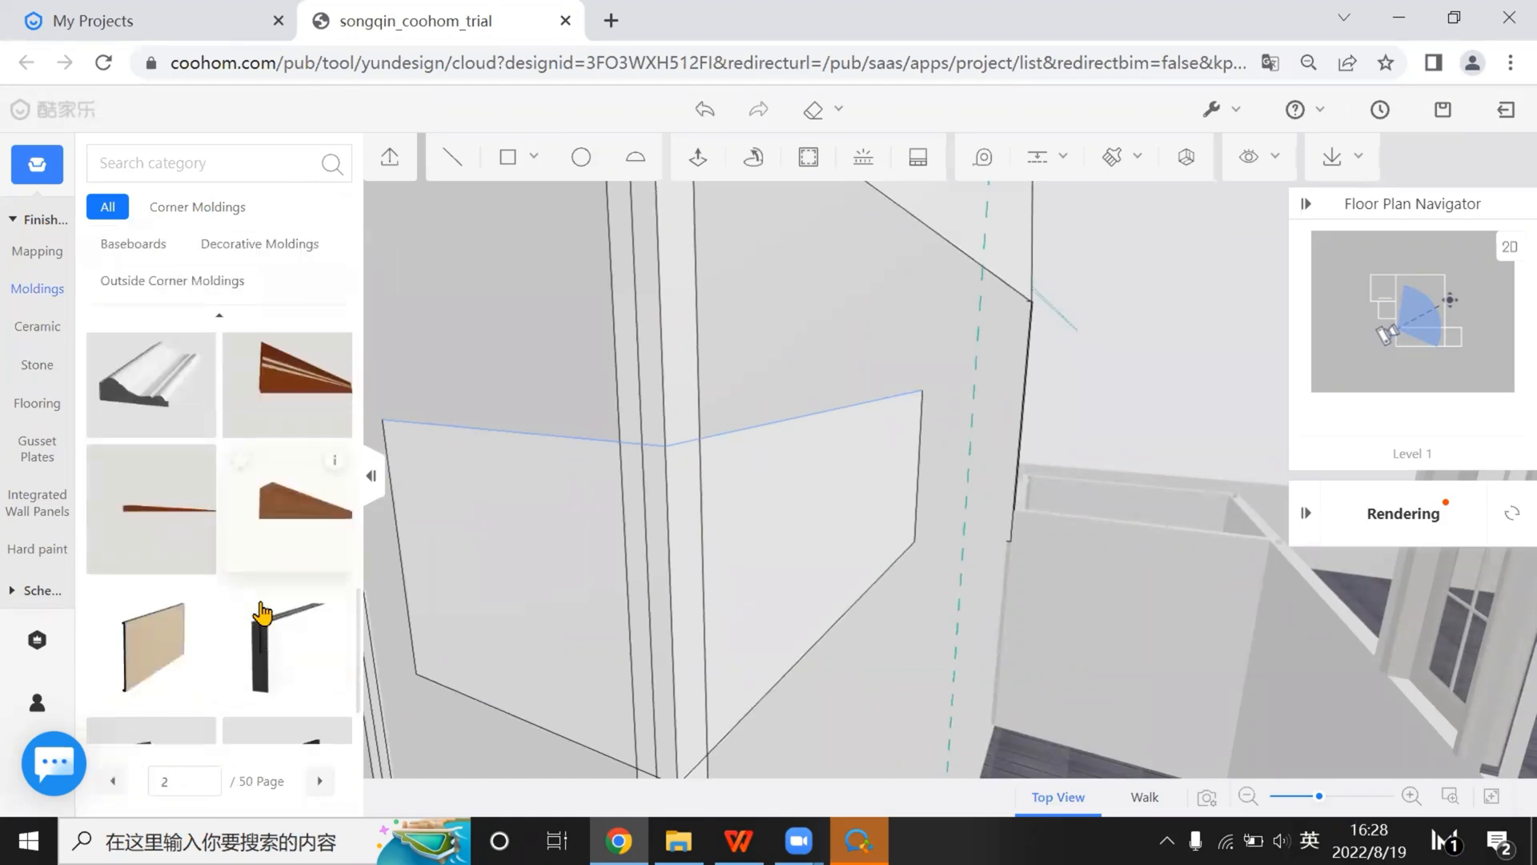
pyautogui.scroll(-1, 257, 611)
pyautogui.scroll(2, 257, 611)
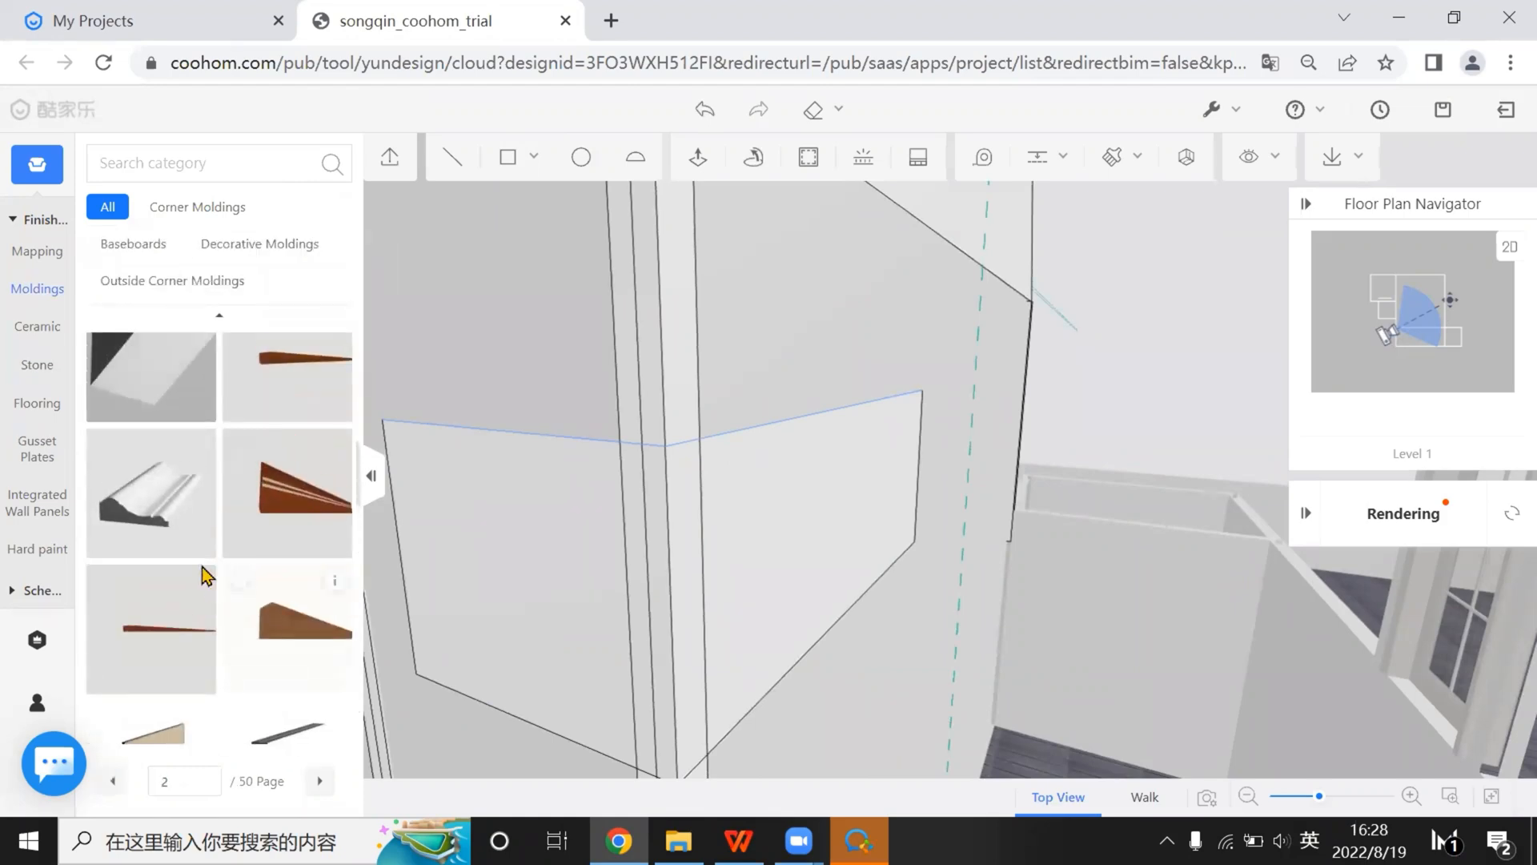
pyautogui.click(140, 486)
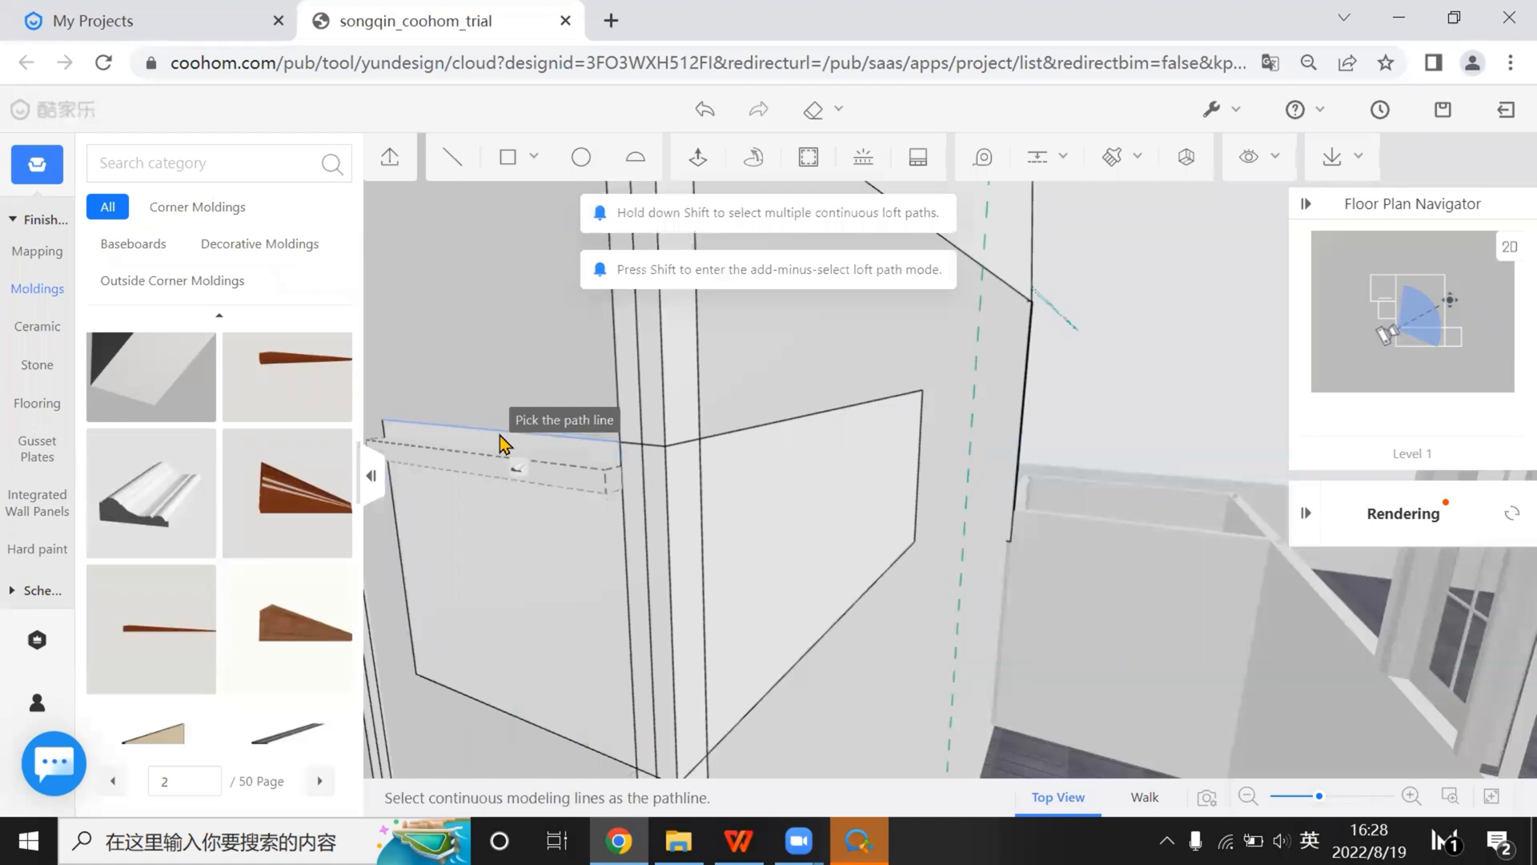
pyautogui.press('Escape')
# Try to place the cream cornice molding along the top edge of the rectangle on the facade face
pyautogui.scroll(-3, 186, 516)
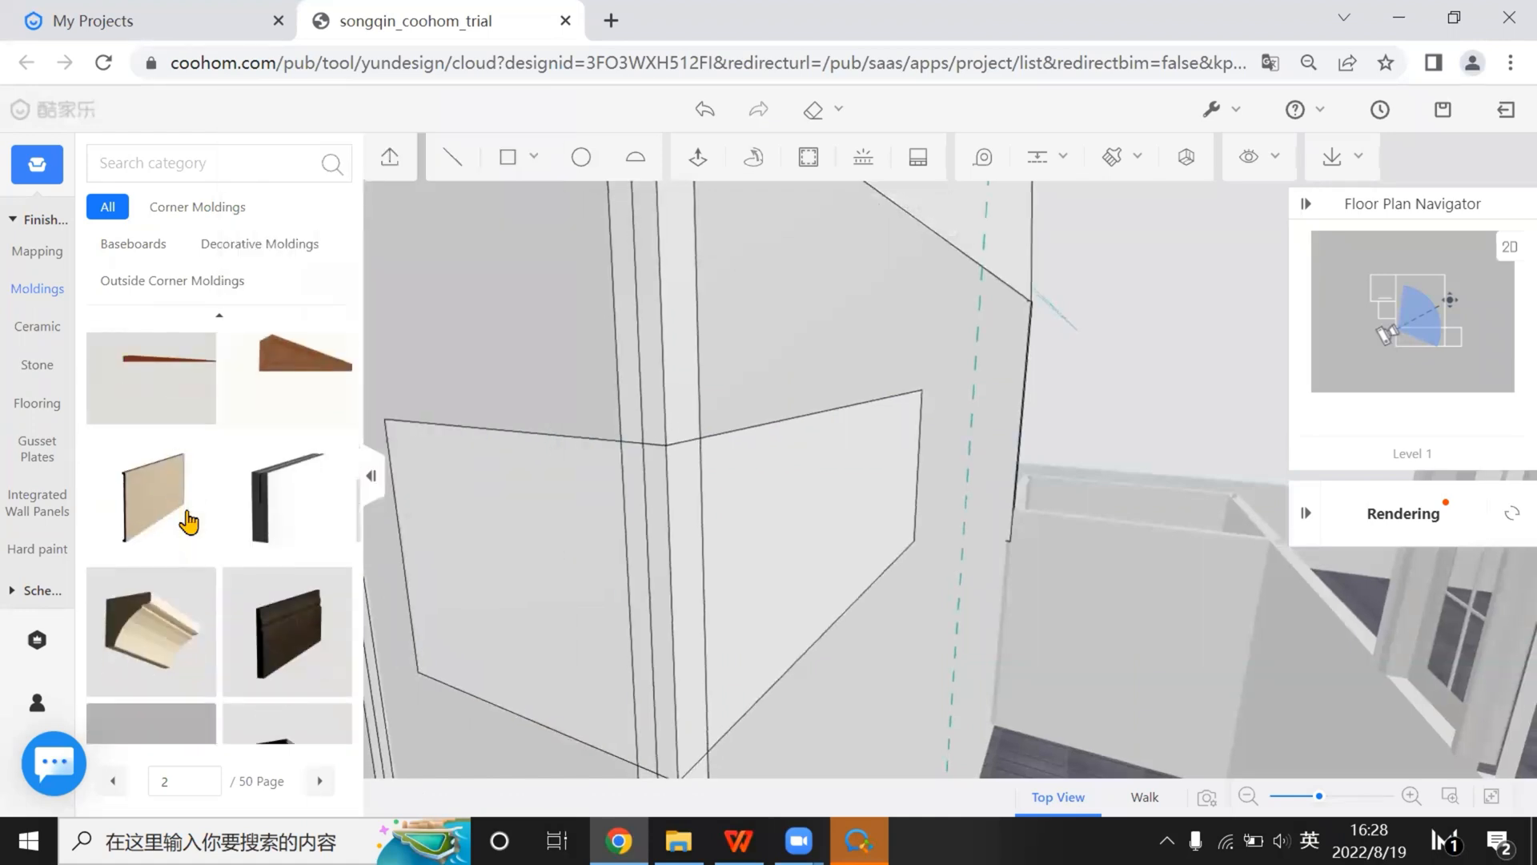
pyautogui.scroll(-3, 189, 522)
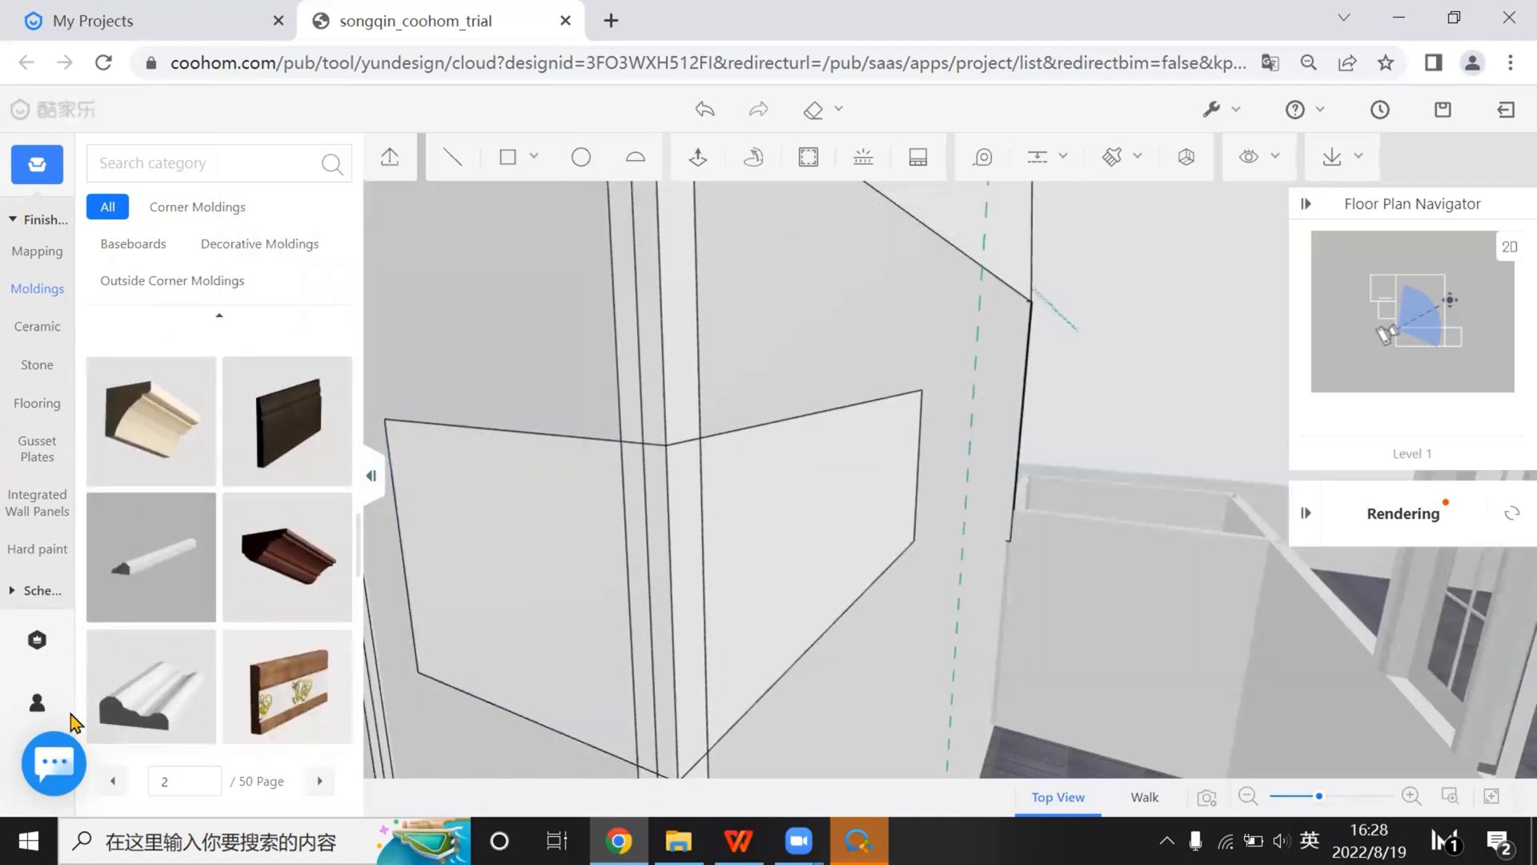
pyautogui.click(152, 420)
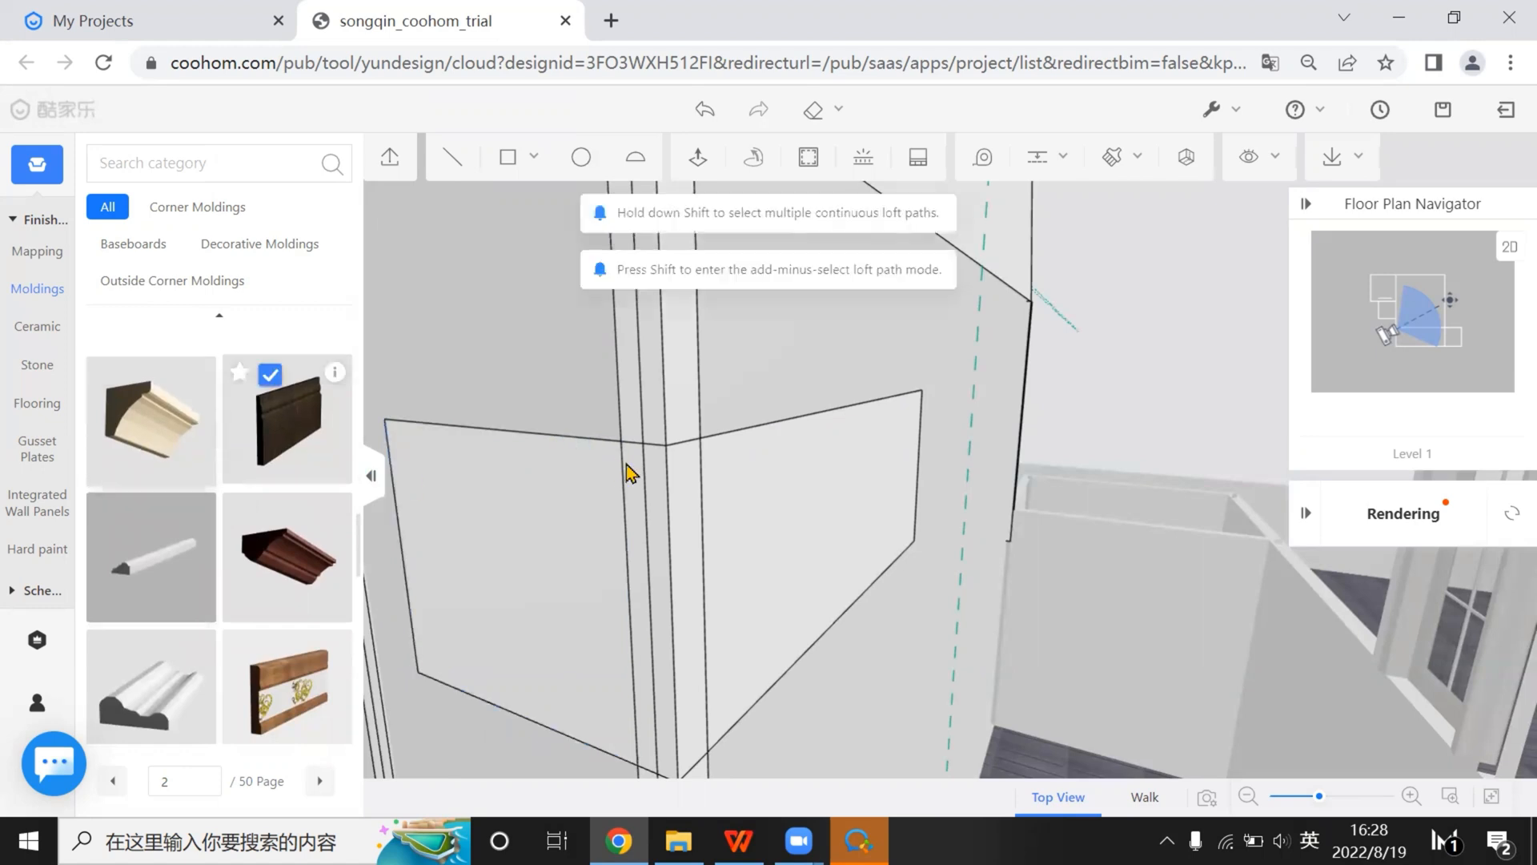
pyautogui.click(547, 448)
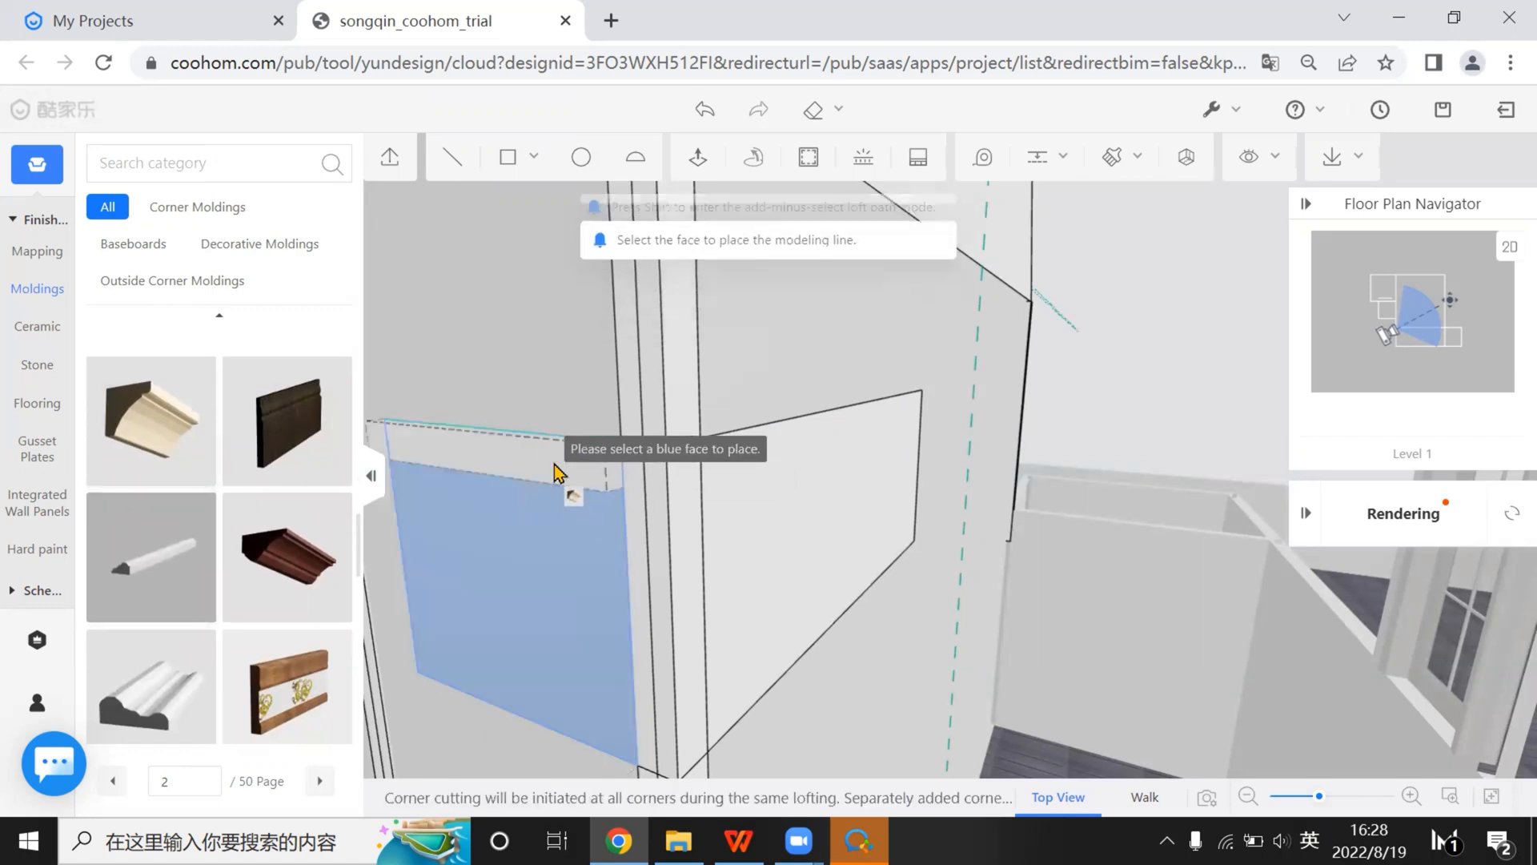
pyautogui.click(568, 489)
pyautogui.press('a')
pyautogui.press('w')
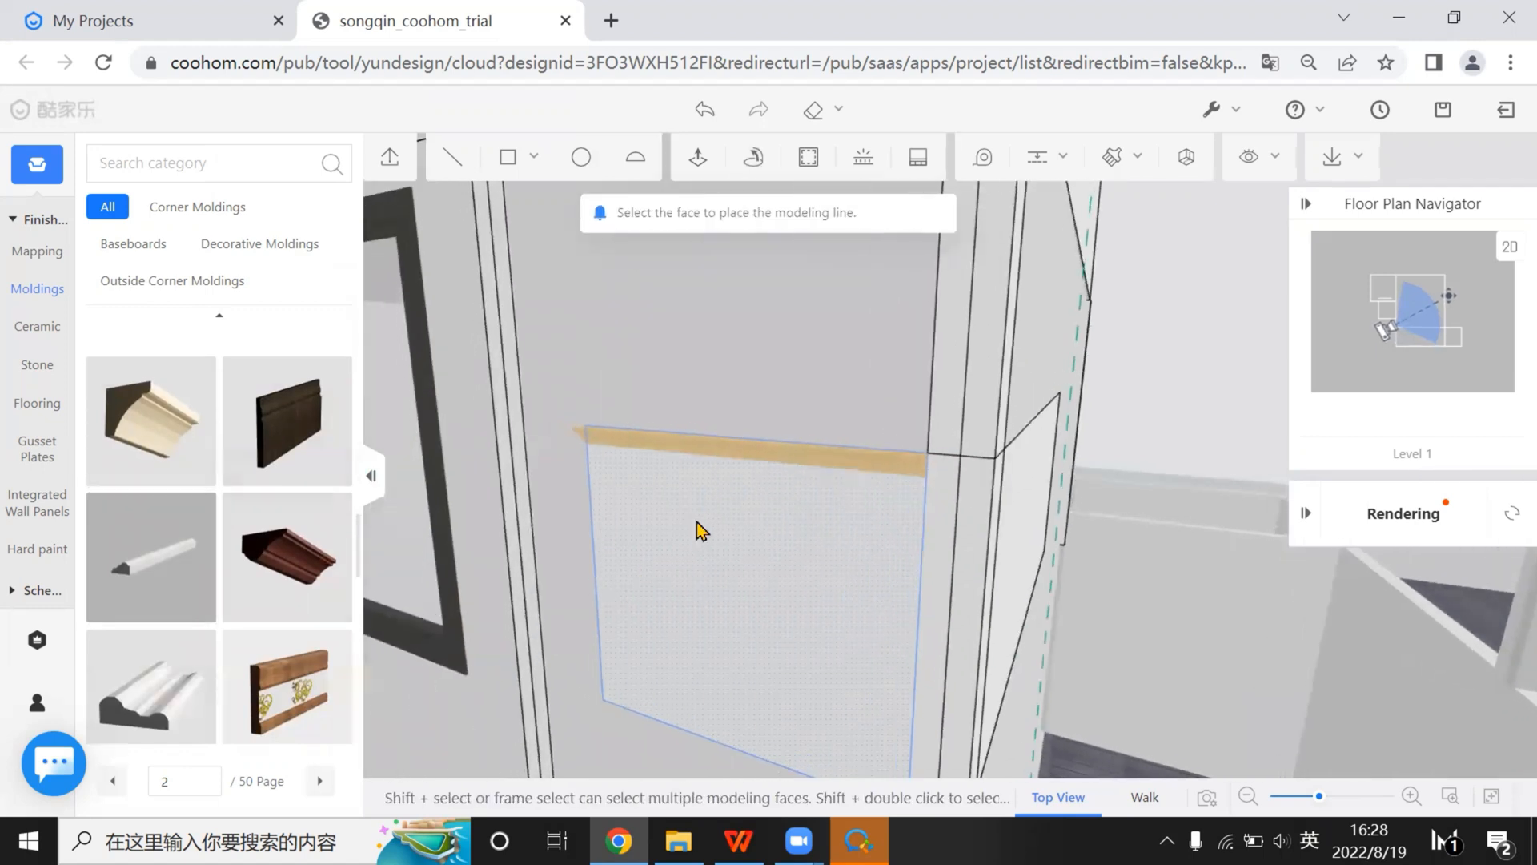
pyautogui.press('d')
pyautogui.click(813, 517)
pyautogui.click(863, 448)
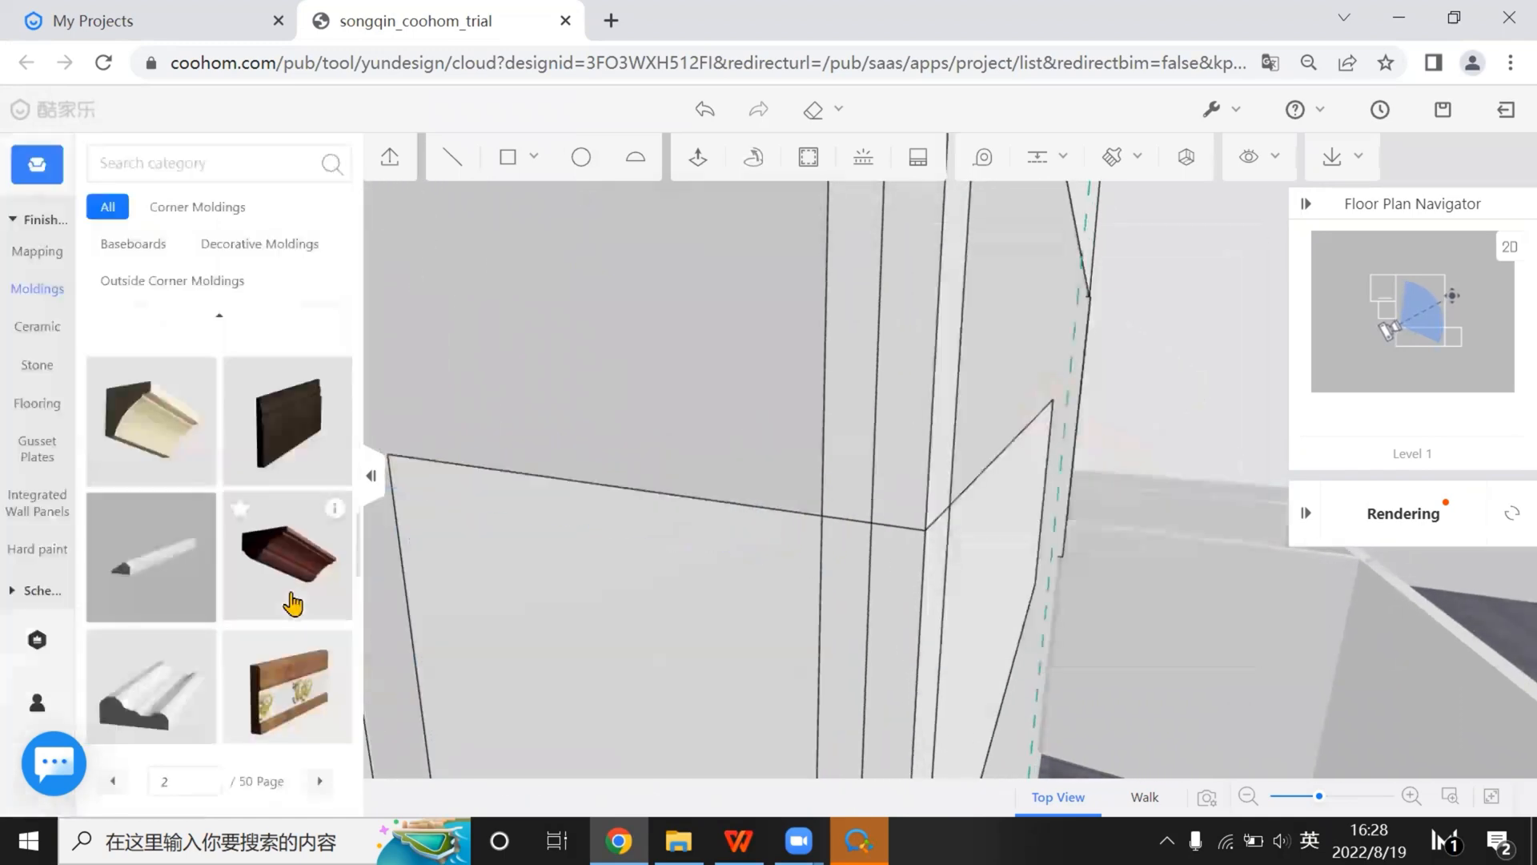
# Try to run the white profiled molding along the facade rectangle's top edge
pyautogui.scroll(-3, 291, 601)
pyautogui.click(298, 484)
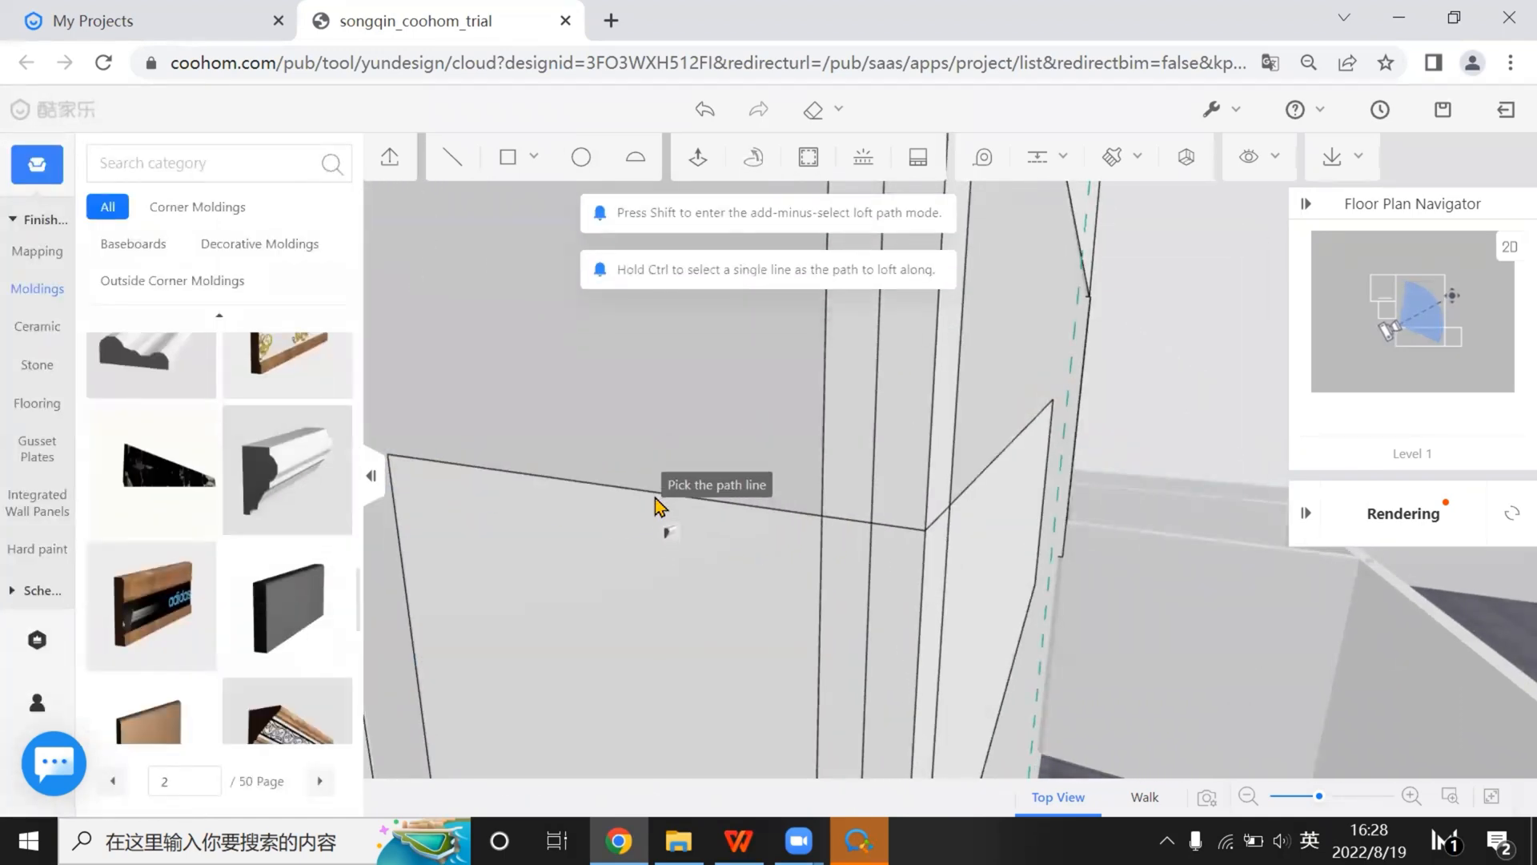
pyautogui.scroll(-2, 730, 544)
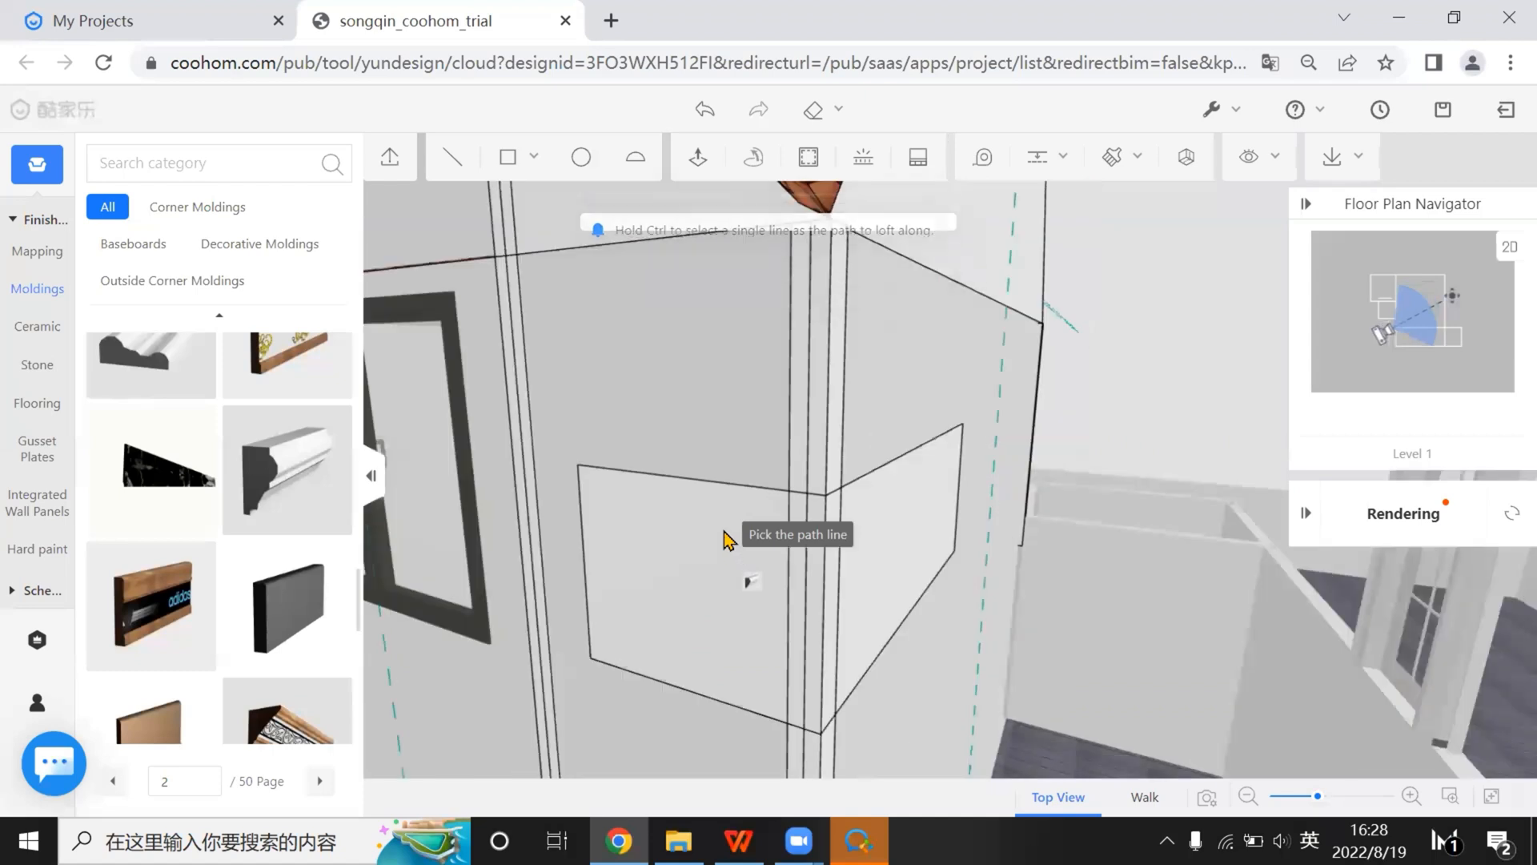
pyautogui.scroll(2, 725, 532)
pyautogui.click(714, 503)
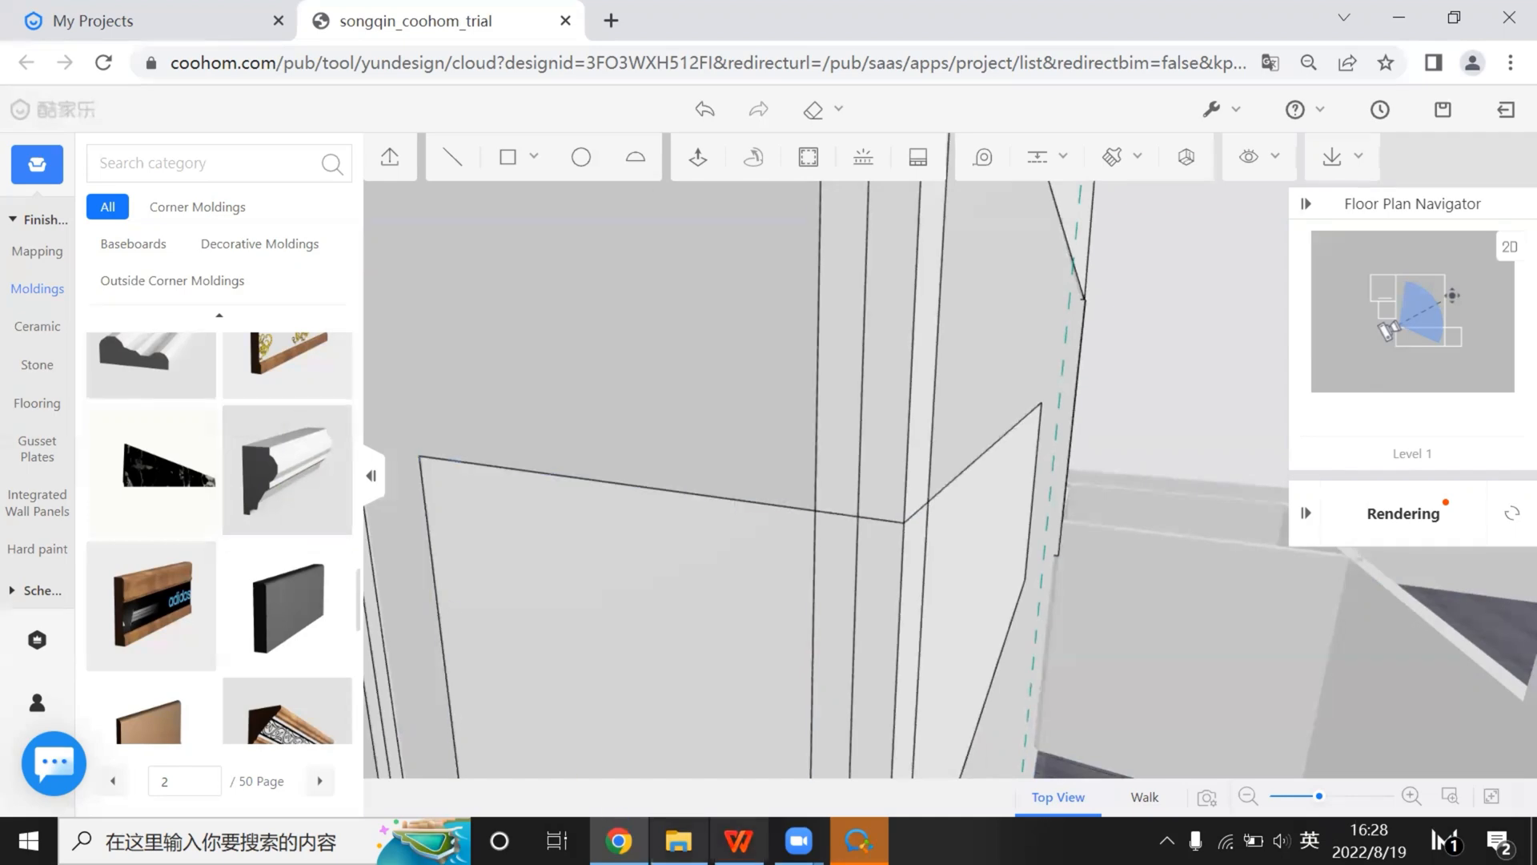
# Check the house picture in the WPS presentation, and add a guide line projecting out of the facade through the rectangle's far upper corner
pyautogui.click(738, 841)
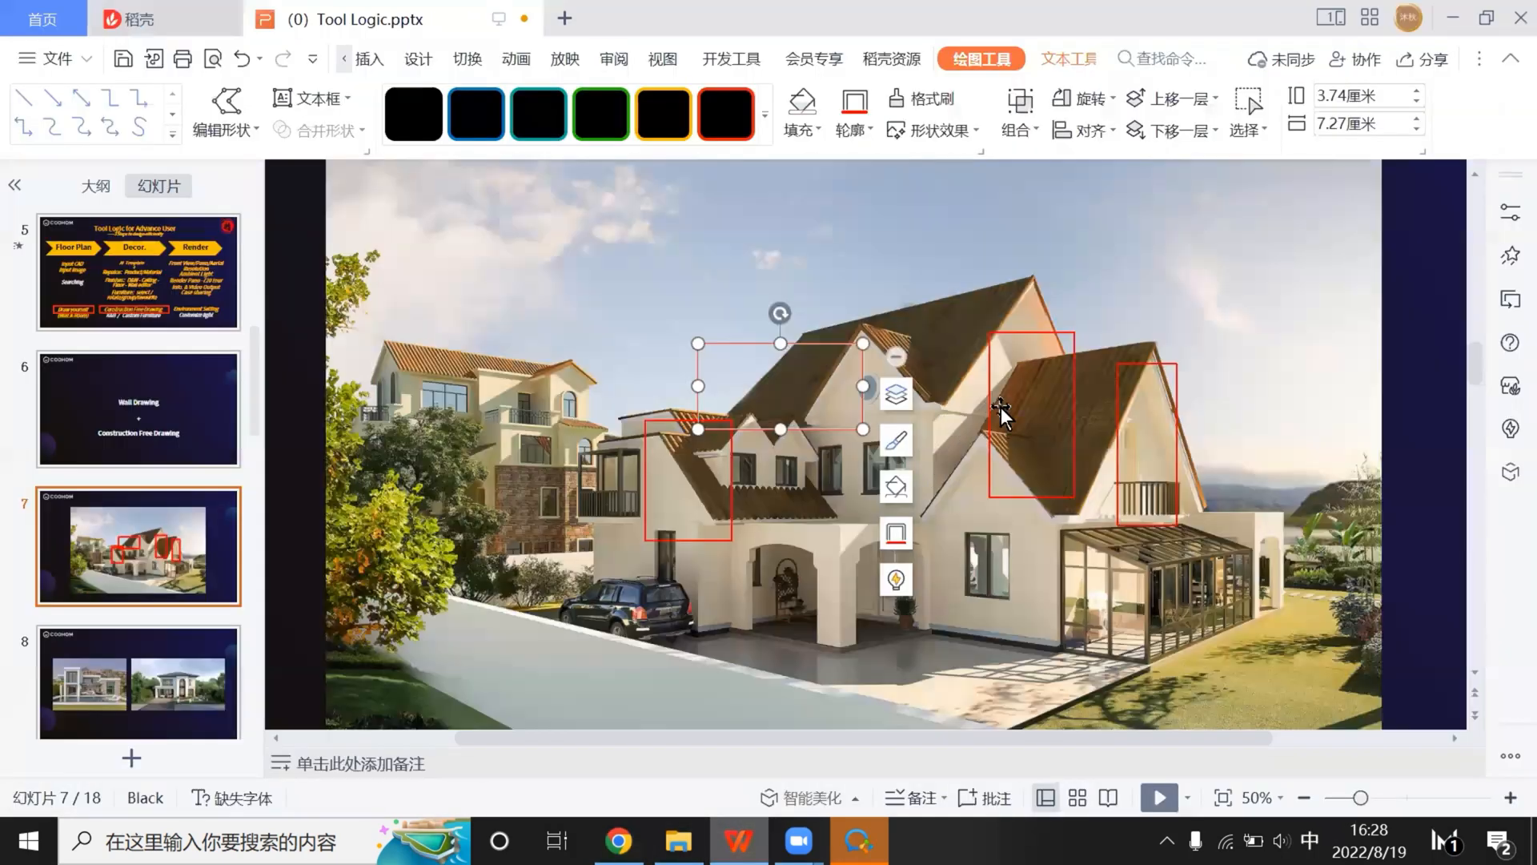
pyautogui.click(1453, 20)
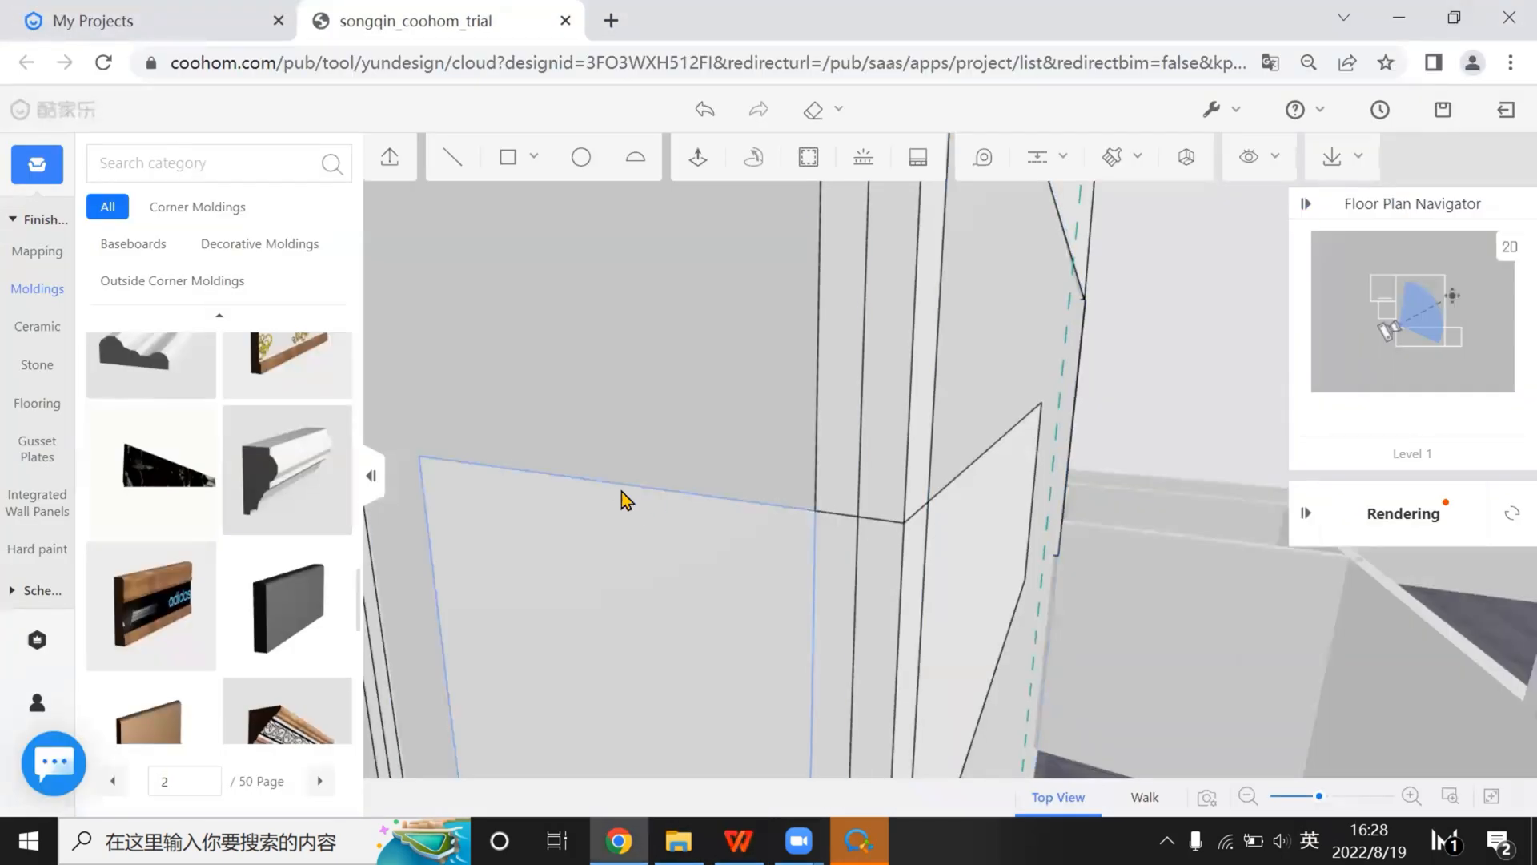
pyautogui.click(984, 166)
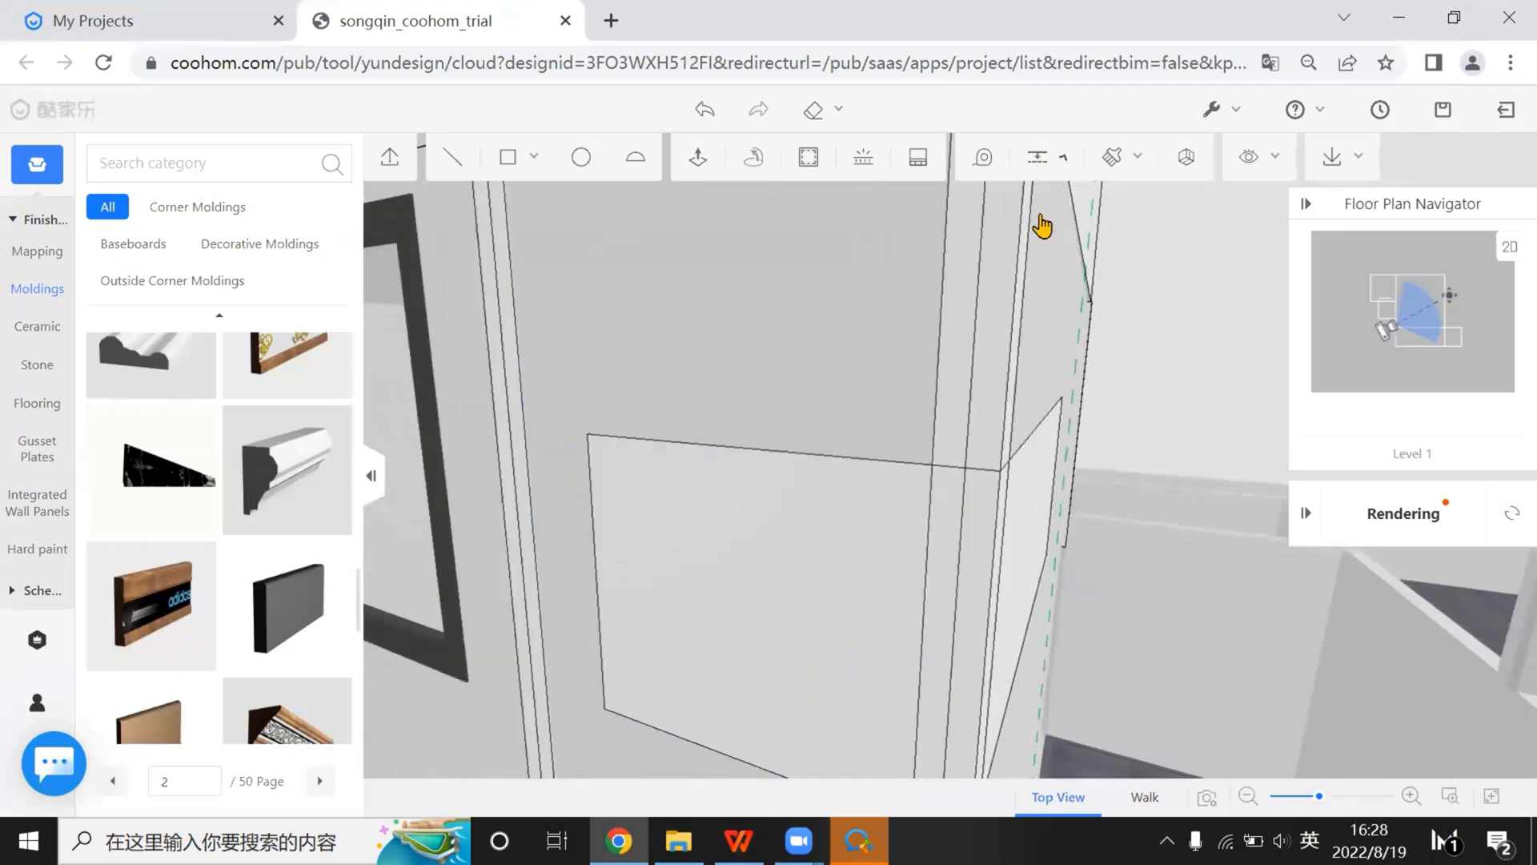
pyautogui.click(1031, 445)
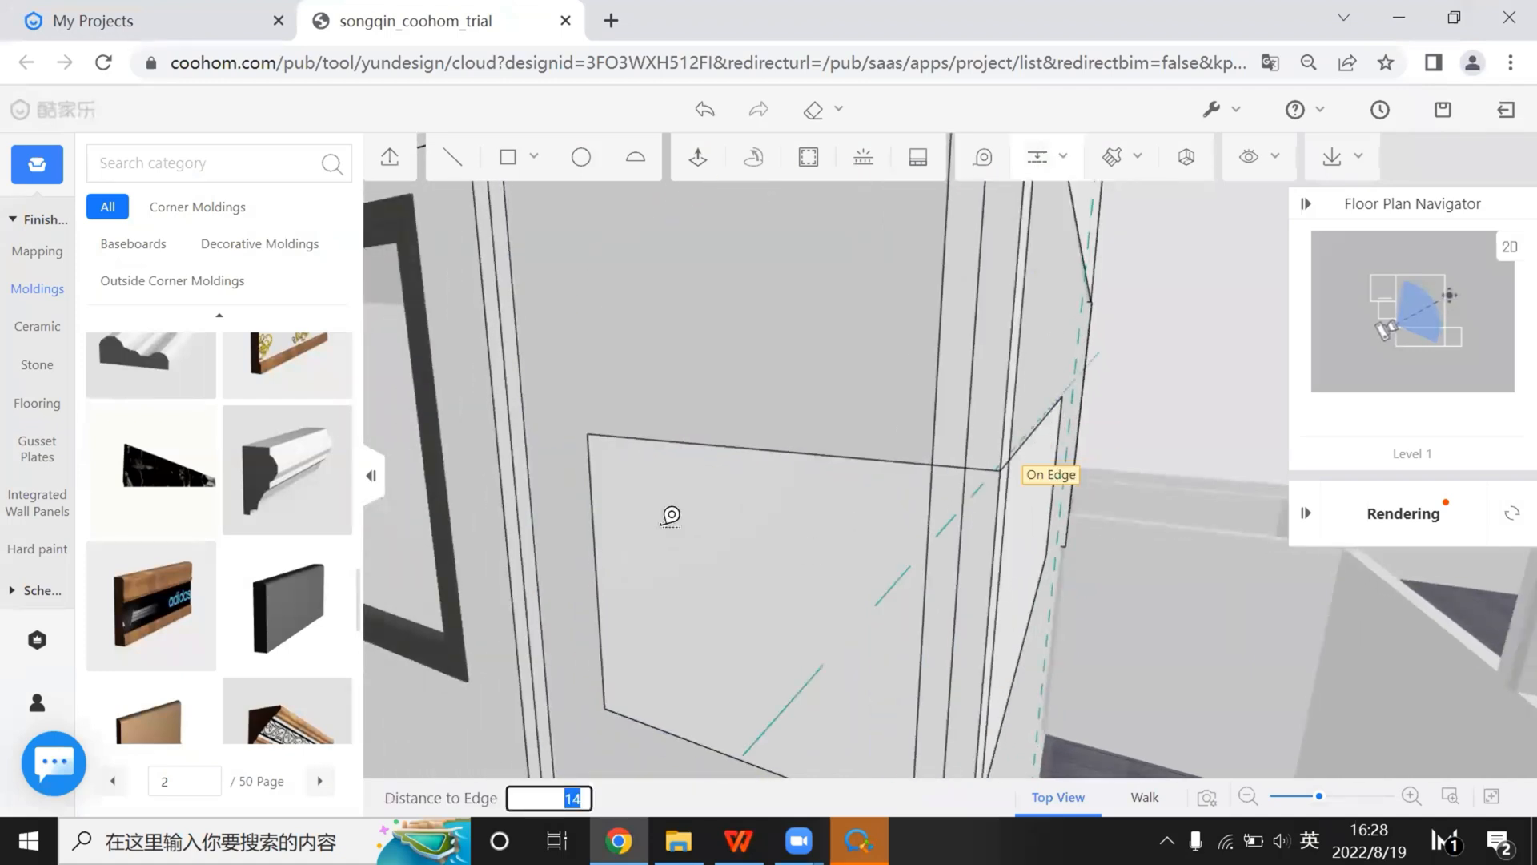
pyautogui.click(590, 437)
pyautogui.moveTo(797, 567); pyautogui.dragTo(904, 573, button='right')
pyautogui.scroll(3, 794, 565)
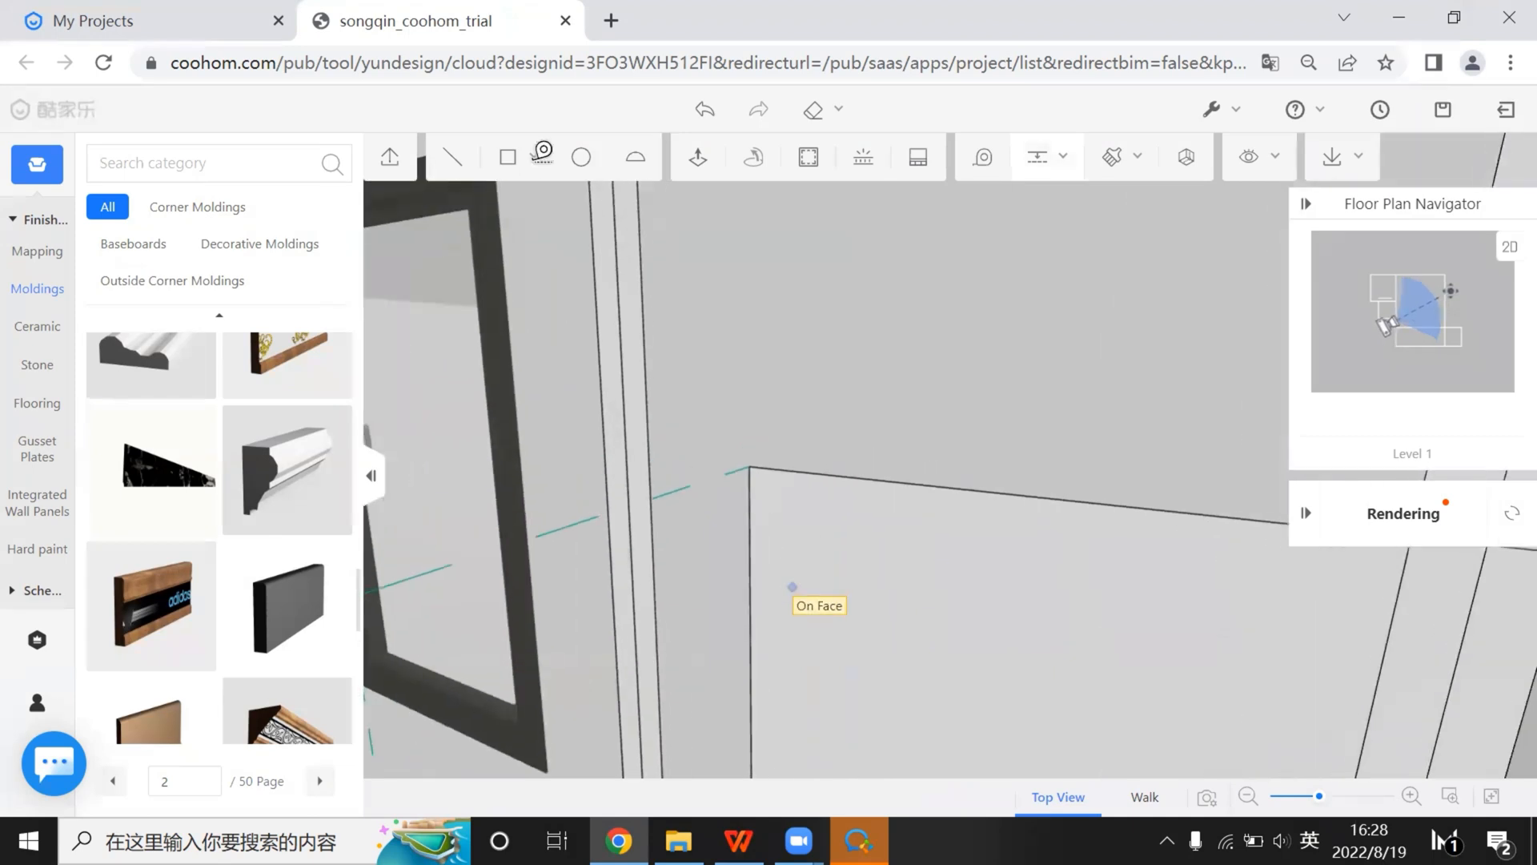
# Draw a small rectangle perpendicular to the facade, from the guide line to the facade rectangle's side edge
pyautogui.moveTo(508, 163)
pyautogui.click(519, 205)
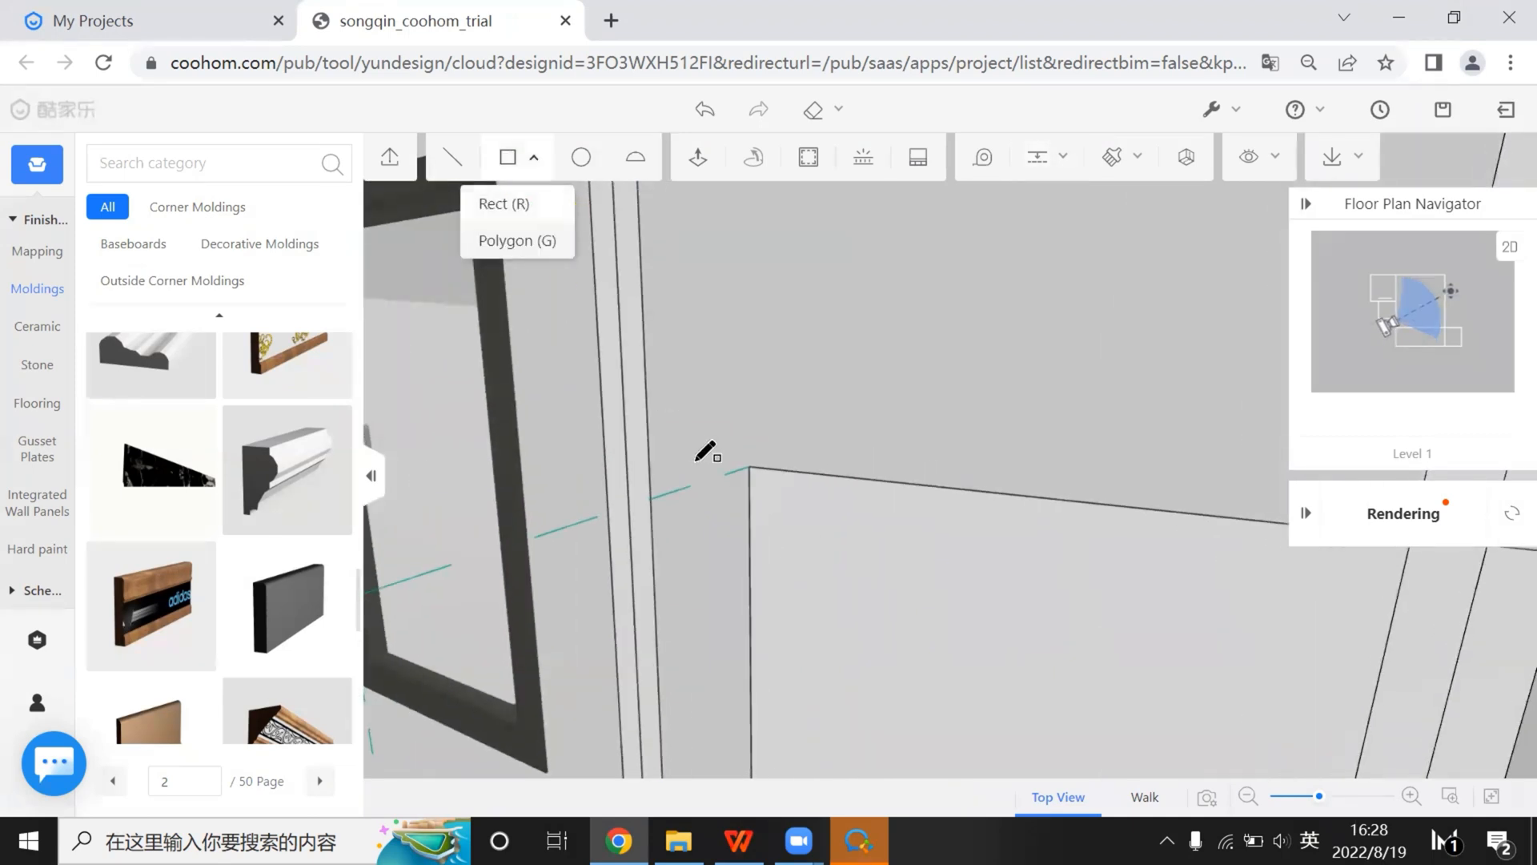
pyautogui.click(695, 484)
pyautogui.click(751, 539)
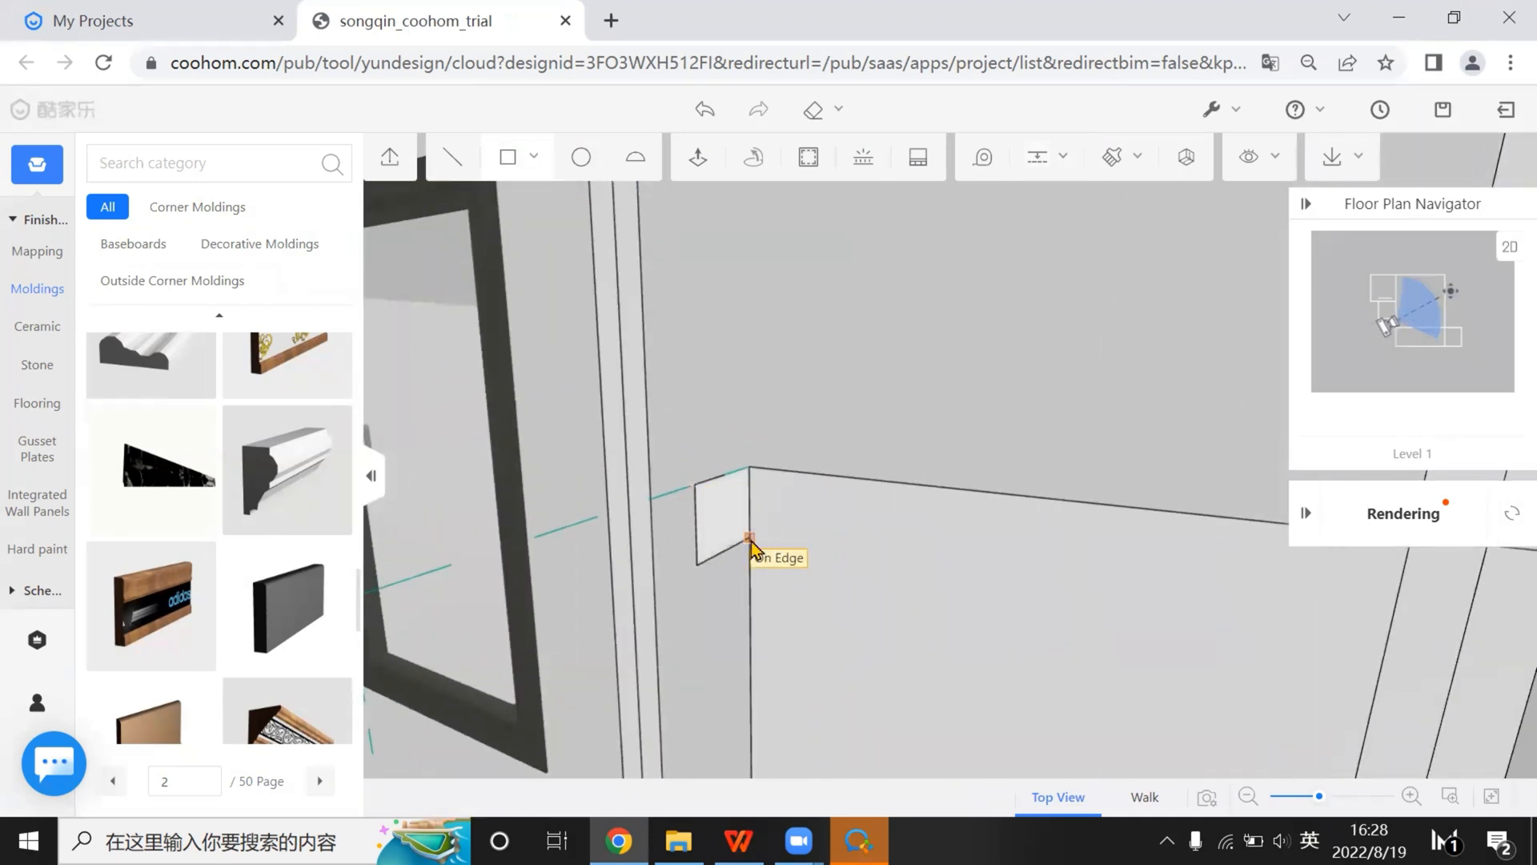
# Draw two diagonal lines across the outer upper and lower corners of the small profile rectangle
pyautogui.click(454, 159)
pyautogui.scroll(3, 770, 594)
pyautogui.scroll(-4, 757, 556)
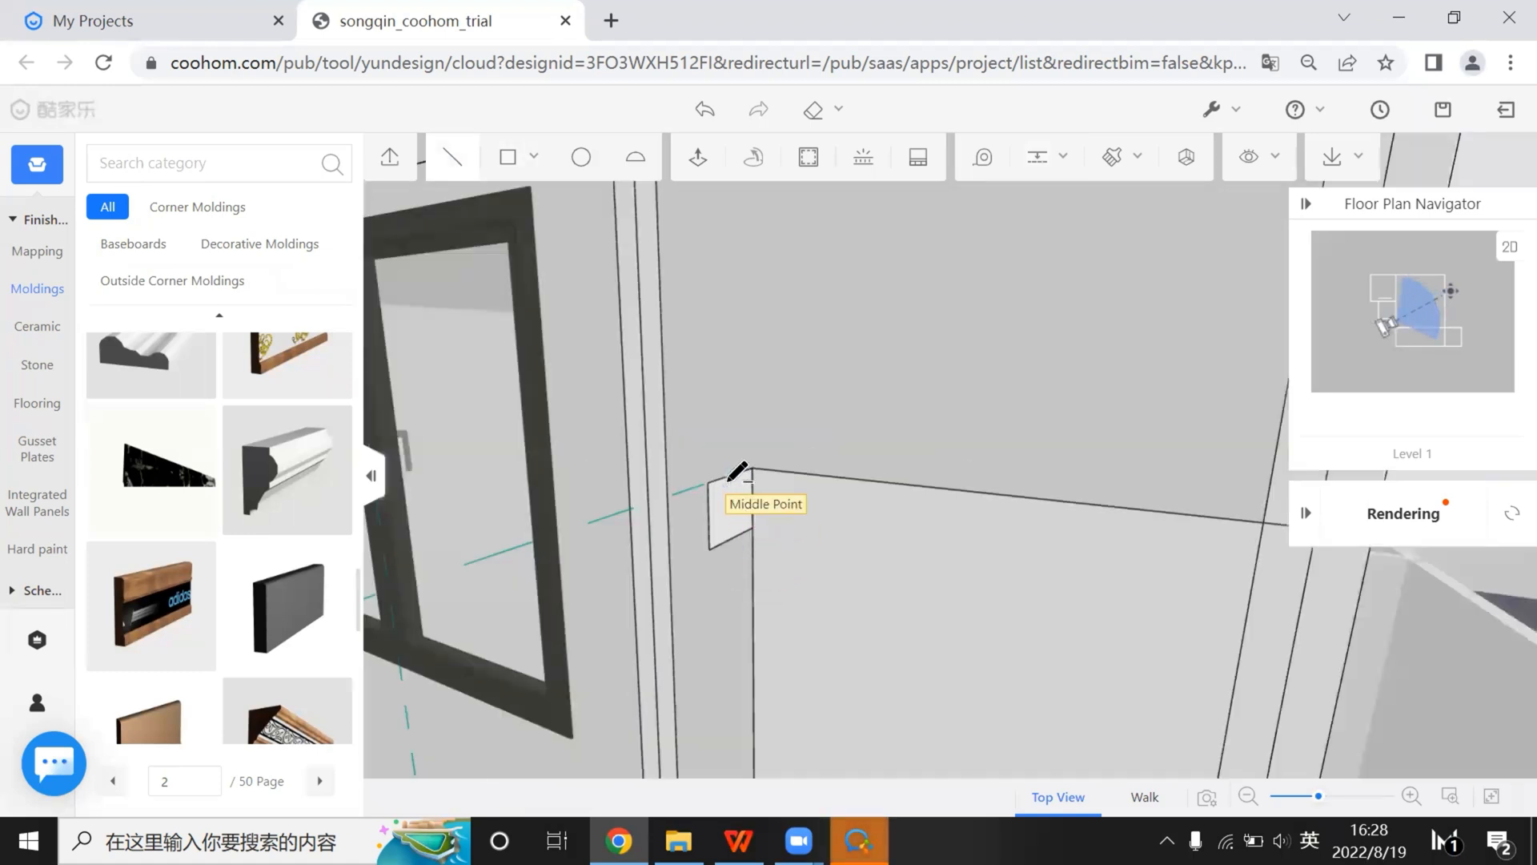
pyautogui.click(731, 477)
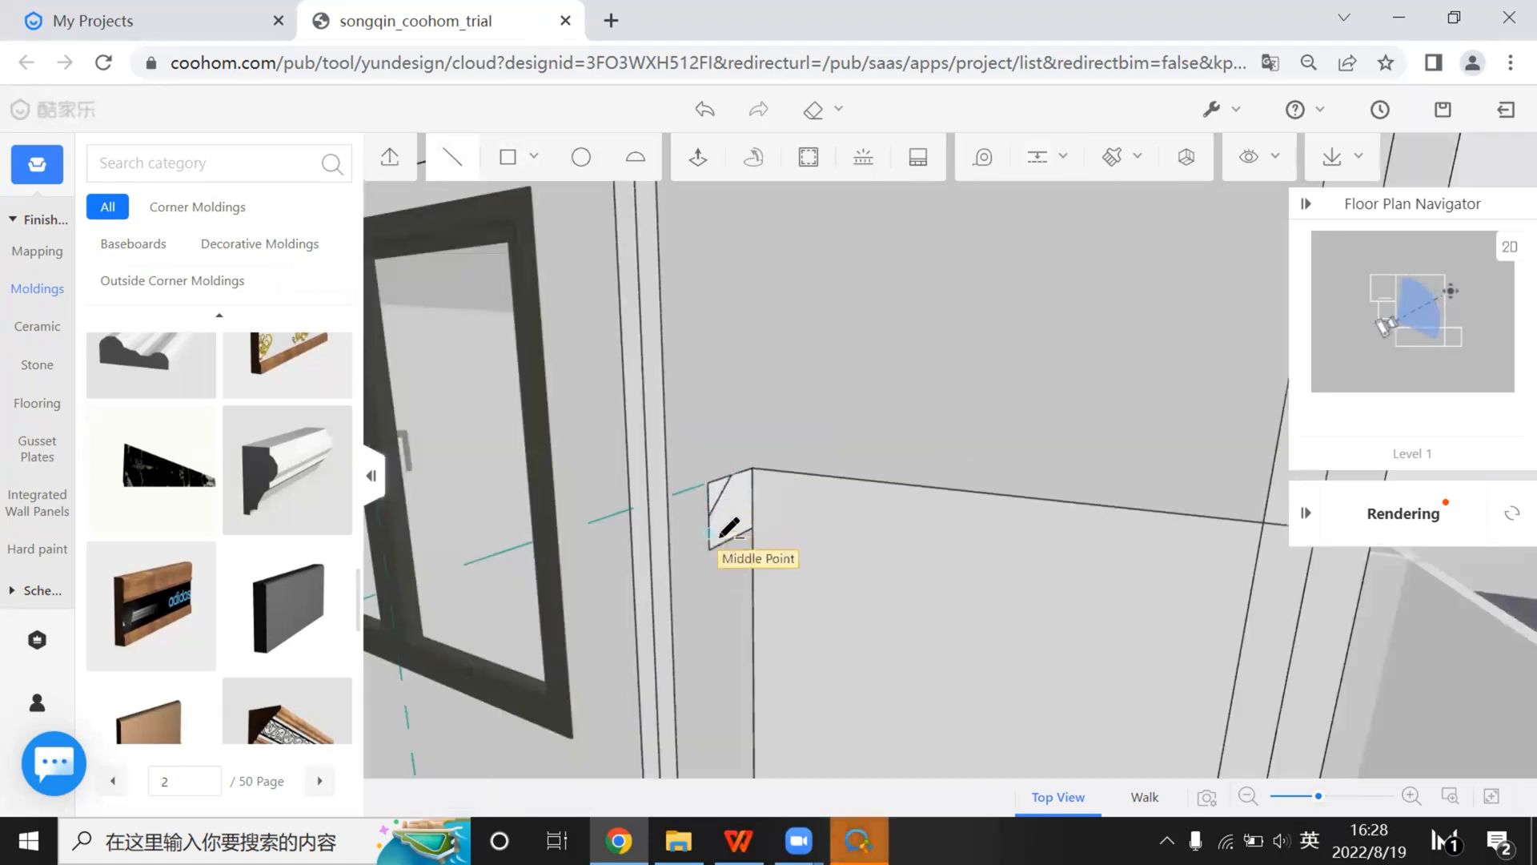
pyautogui.click(721, 537)
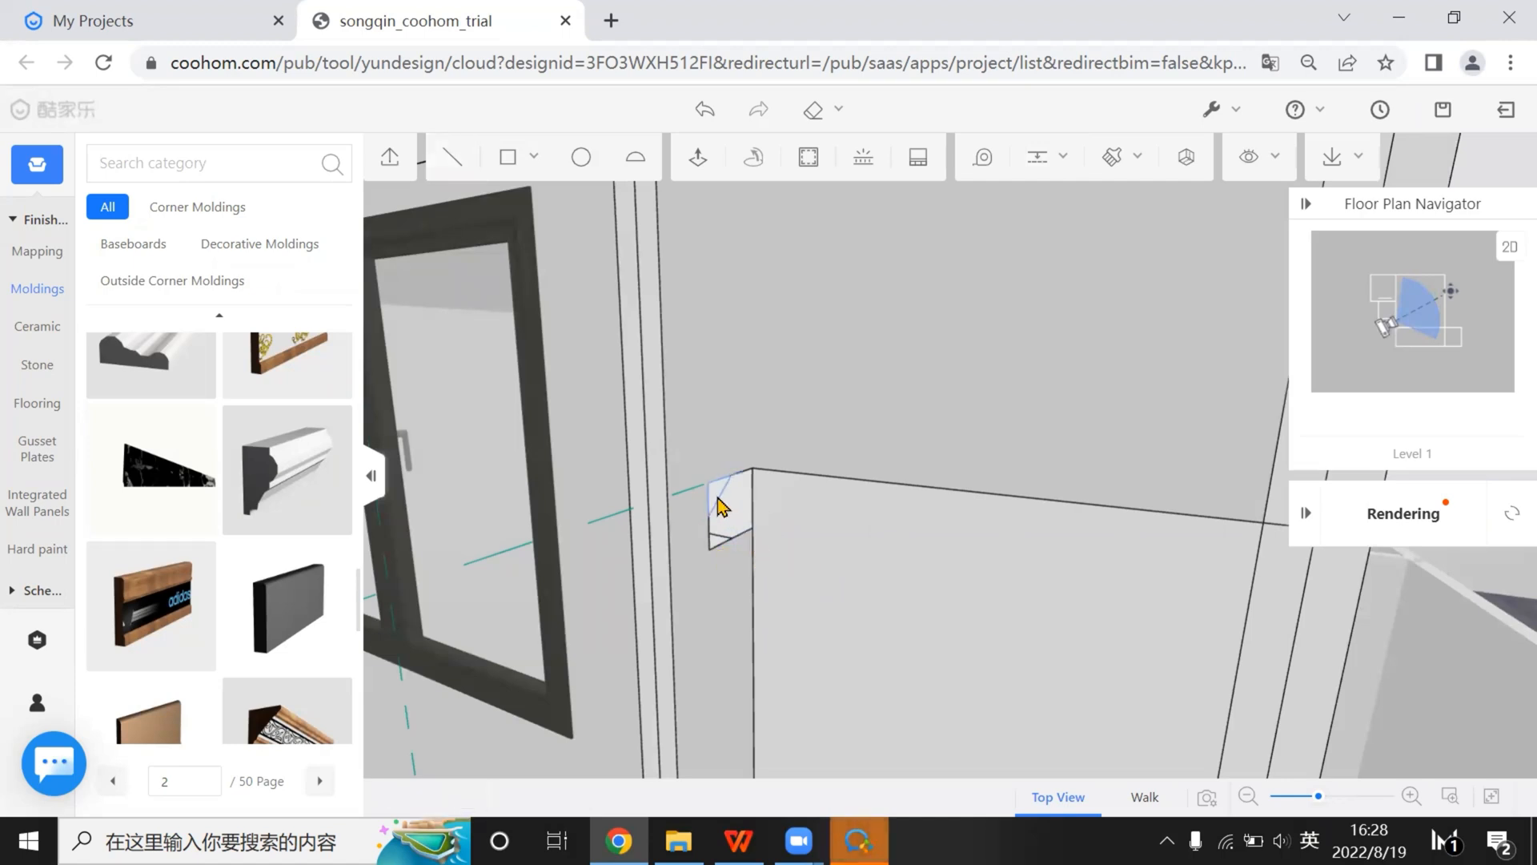
# Delete the two cut-off corner pieces of the small rectangle to leave a chamfered molding profile
pyautogui.click(723, 506)
pyautogui.press('Delete')
pyautogui.scroll(2, 712, 594)
pyautogui.scroll(-1, 710, 596)
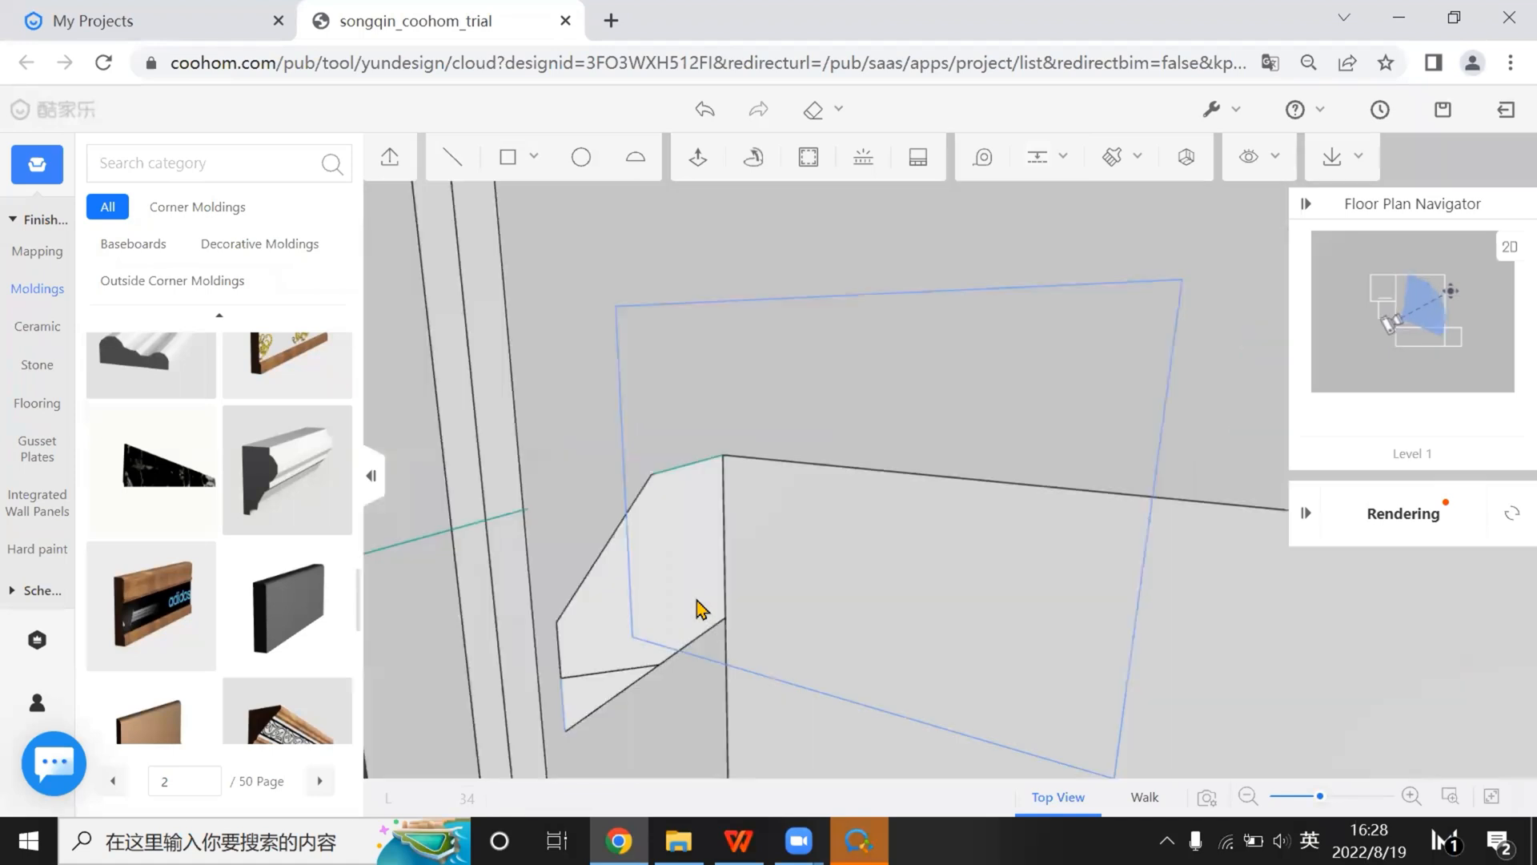
pyautogui.click(602, 703)
pyautogui.press('Delete')
pyautogui.scroll(-3, 799, 607)
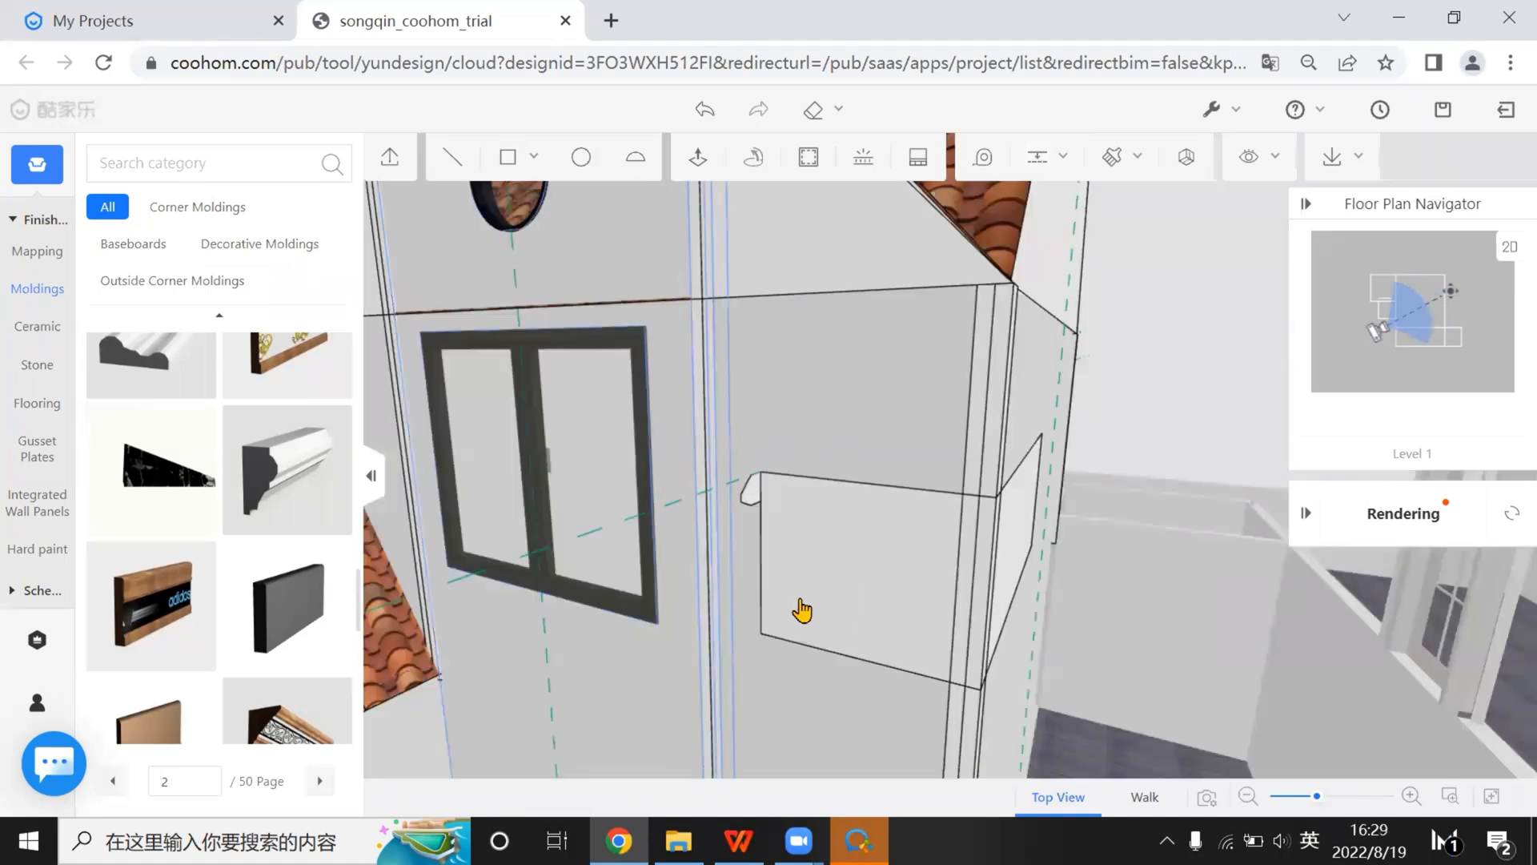
# Sweep the chamfered profile along the connected top edges of both corner rectangles
pyautogui.scroll(4, 601, 577)
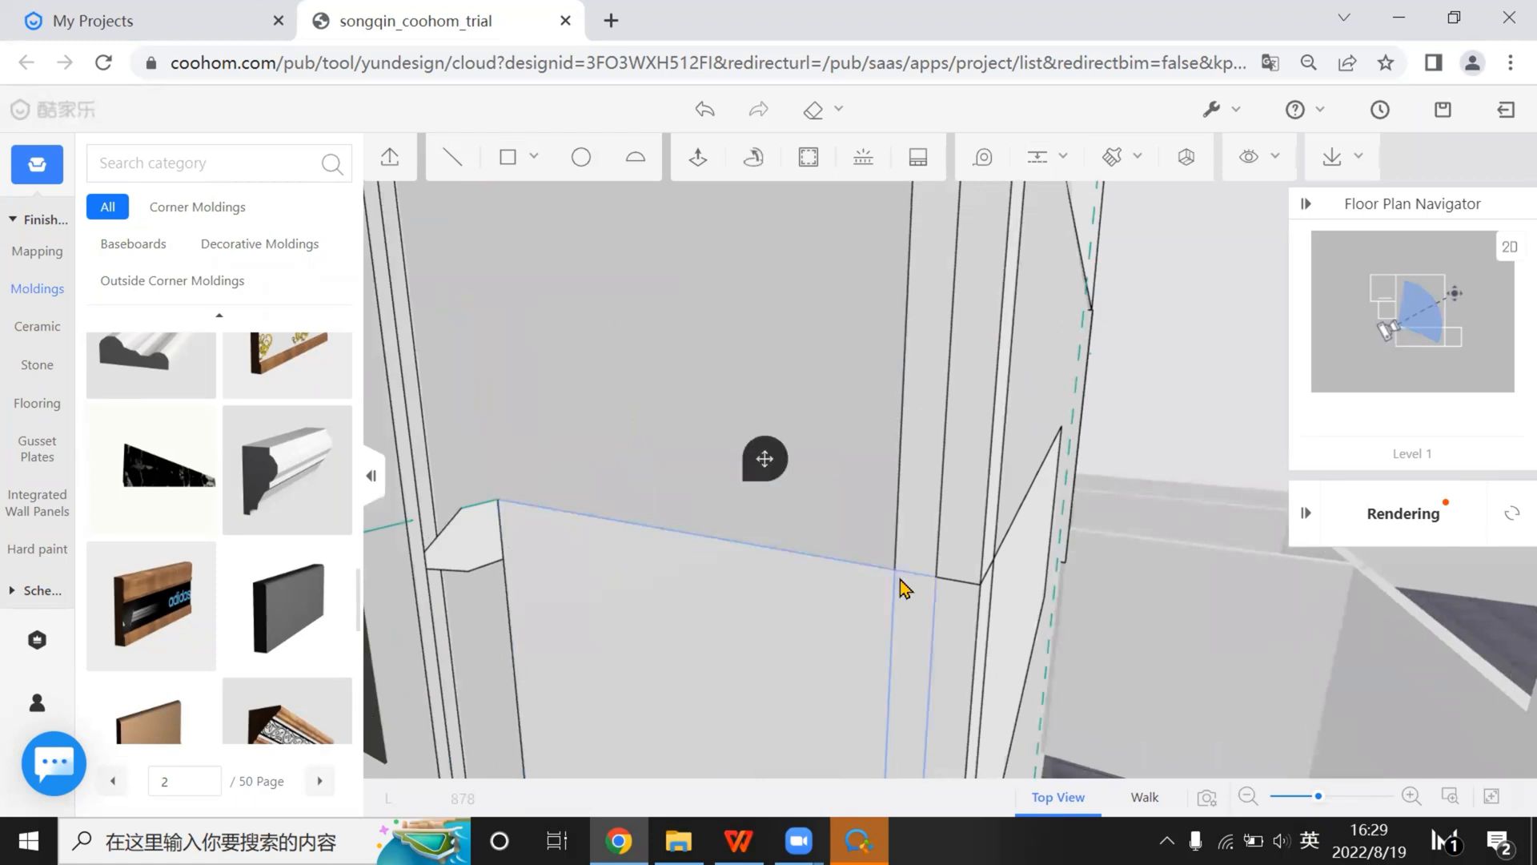
pyautogui.click(911, 580)
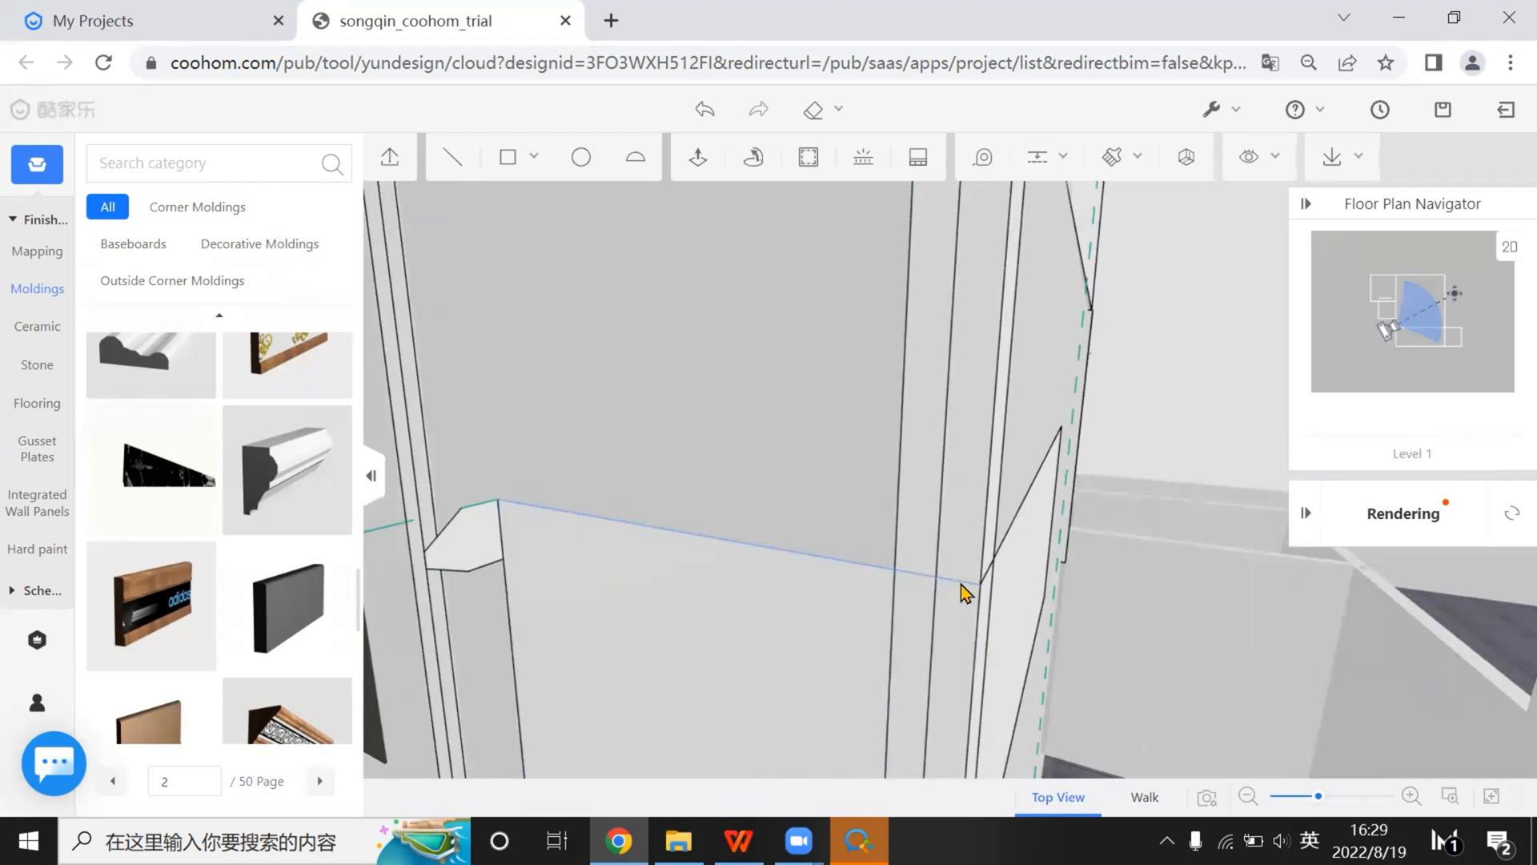
pyautogui.moveTo(1036, 605); pyautogui.dragTo(815, 581)
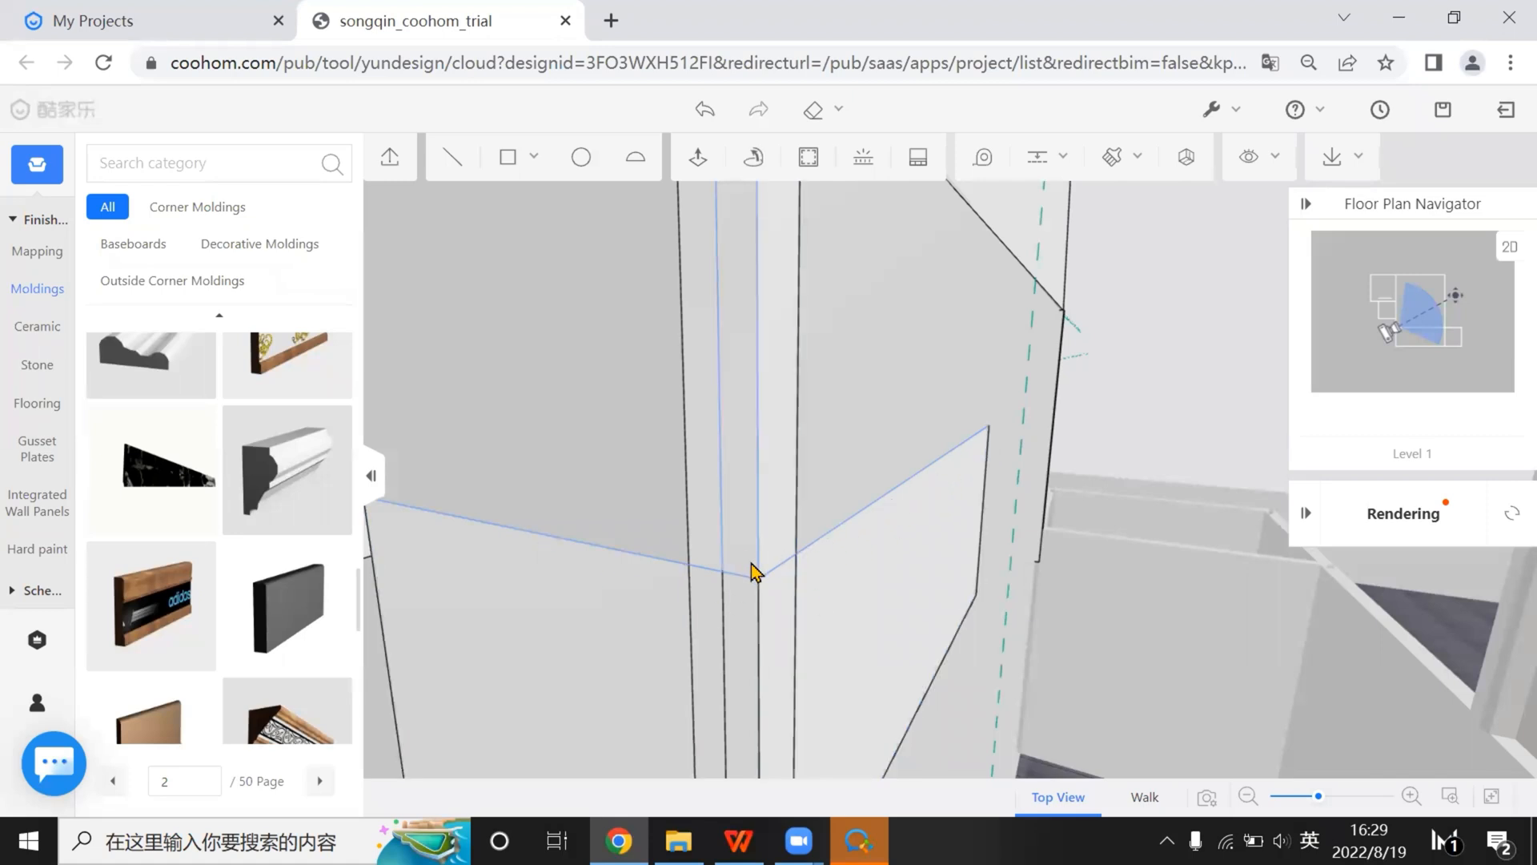
pyautogui.moveTo(834, 621); pyautogui.dragTo(937, 458)
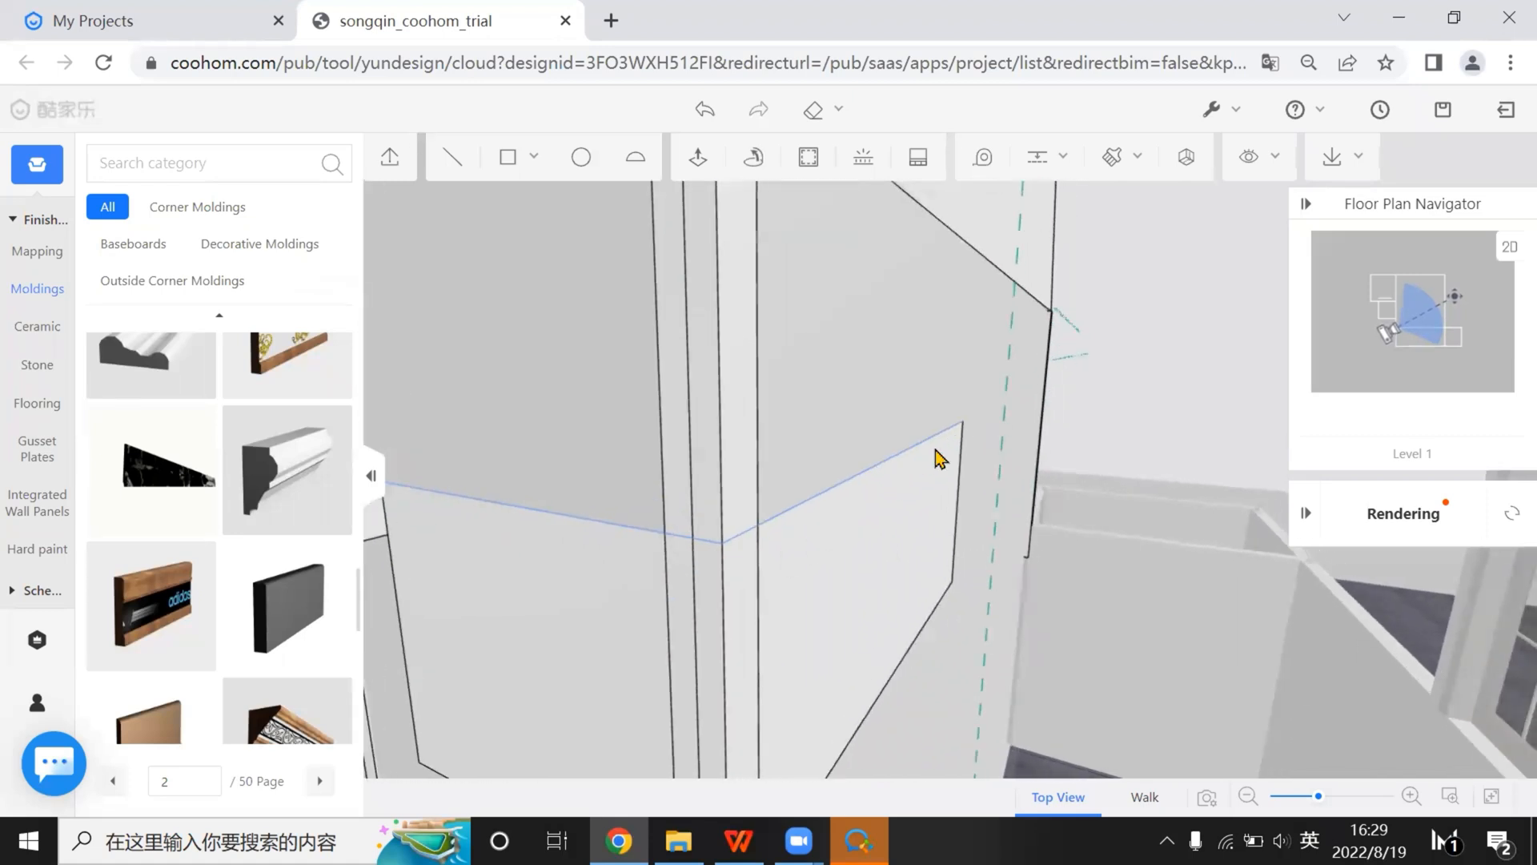
pyautogui.moveTo(664, 550); pyautogui.dragTo(840, 312)
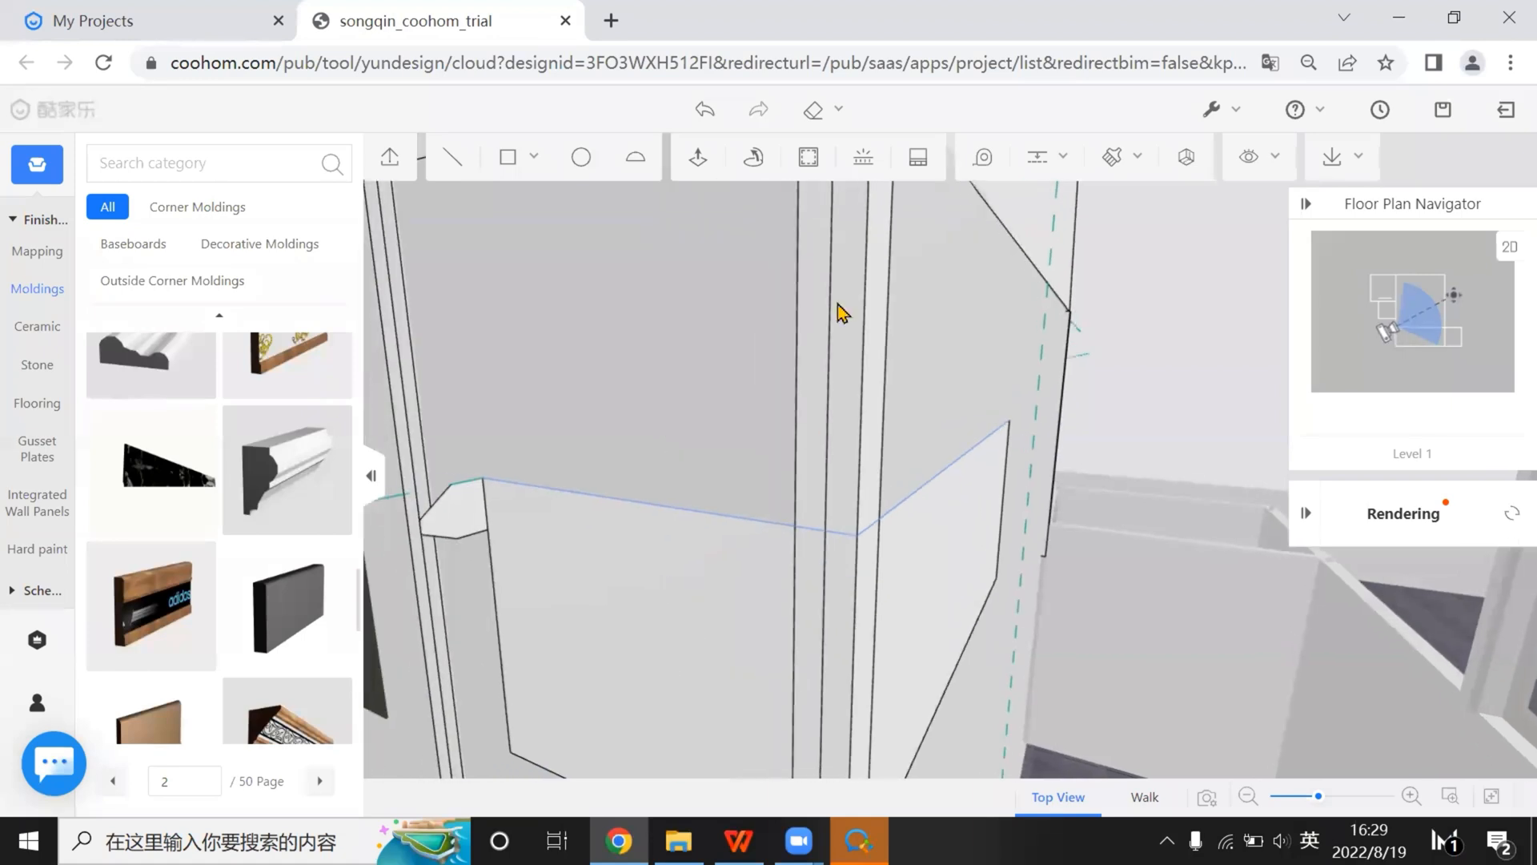
pyautogui.click(755, 159)
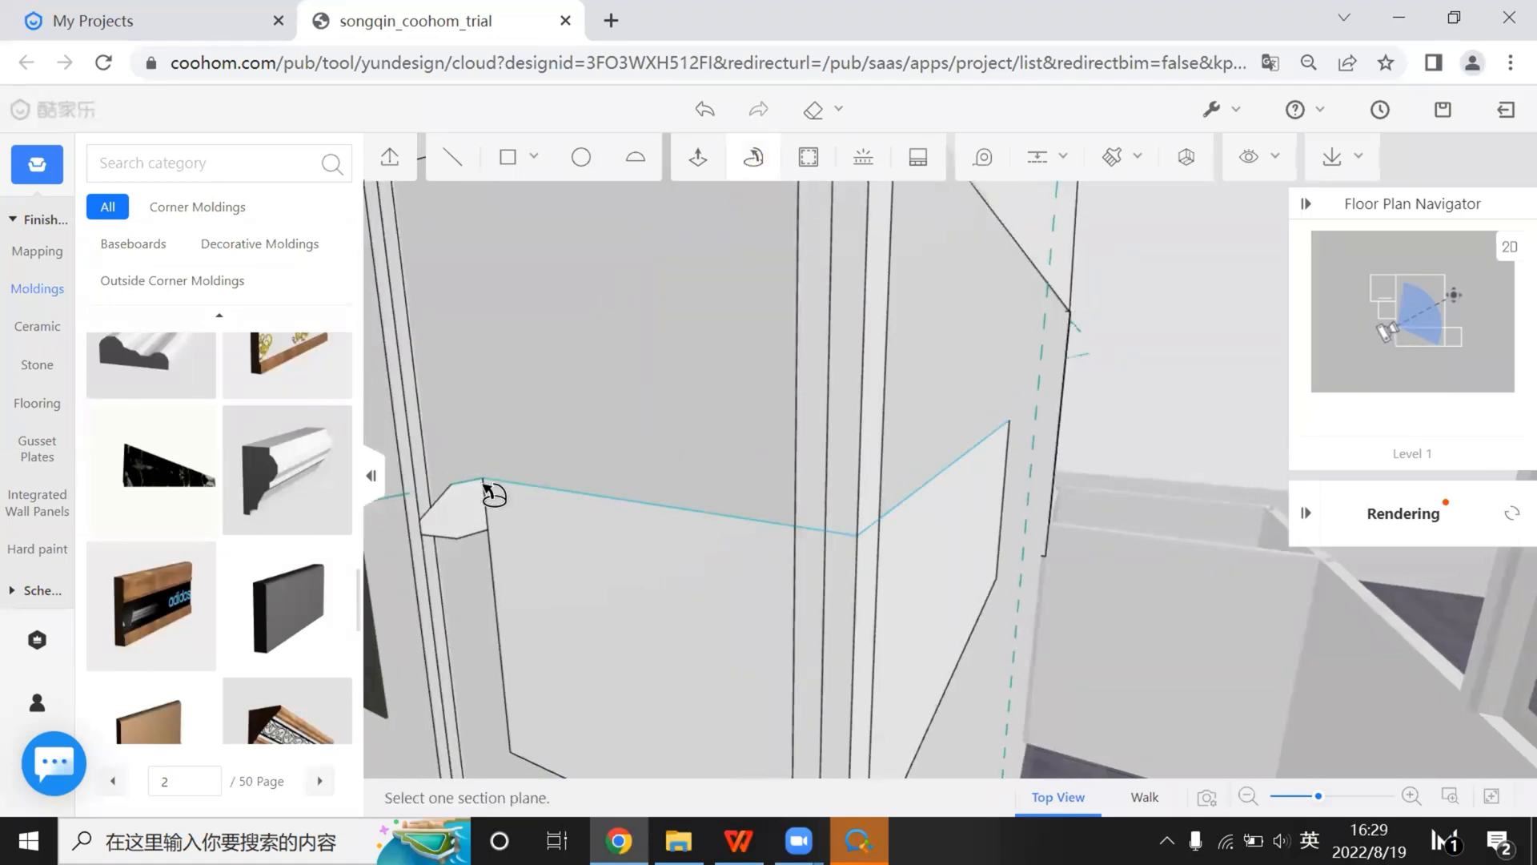
pyautogui.click(469, 524)
pyautogui.scroll(-4, 704, 600)
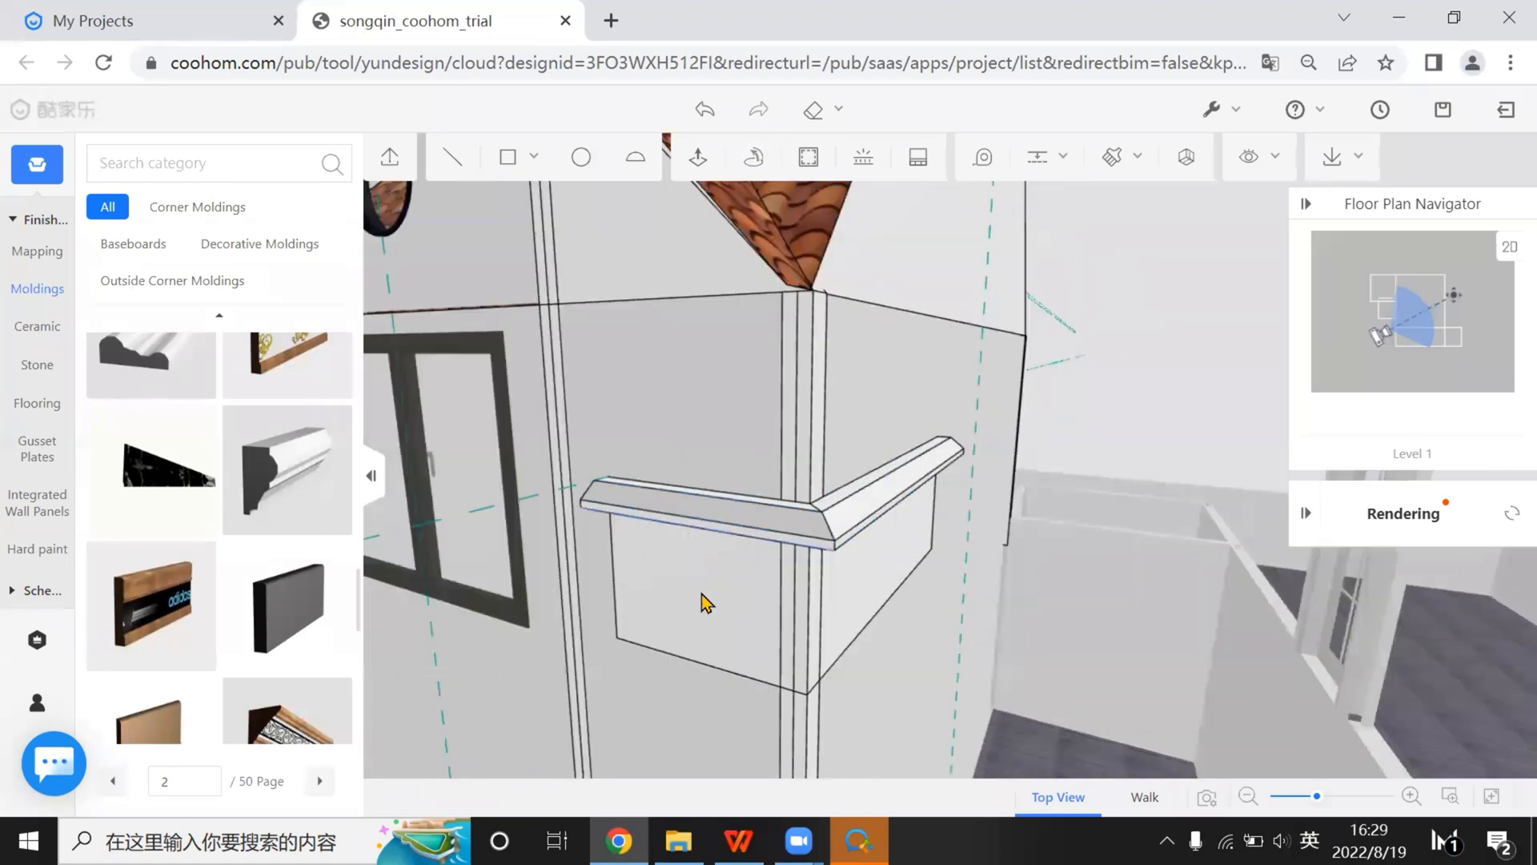
# Select the whole swept molding around the house corner and make it a group
pyautogui.moveTo(753, 570); pyautogui.dragTo(779, 278)
pyautogui.scroll(4, 704, 628)
pyautogui.scroll(3, 816, 376)
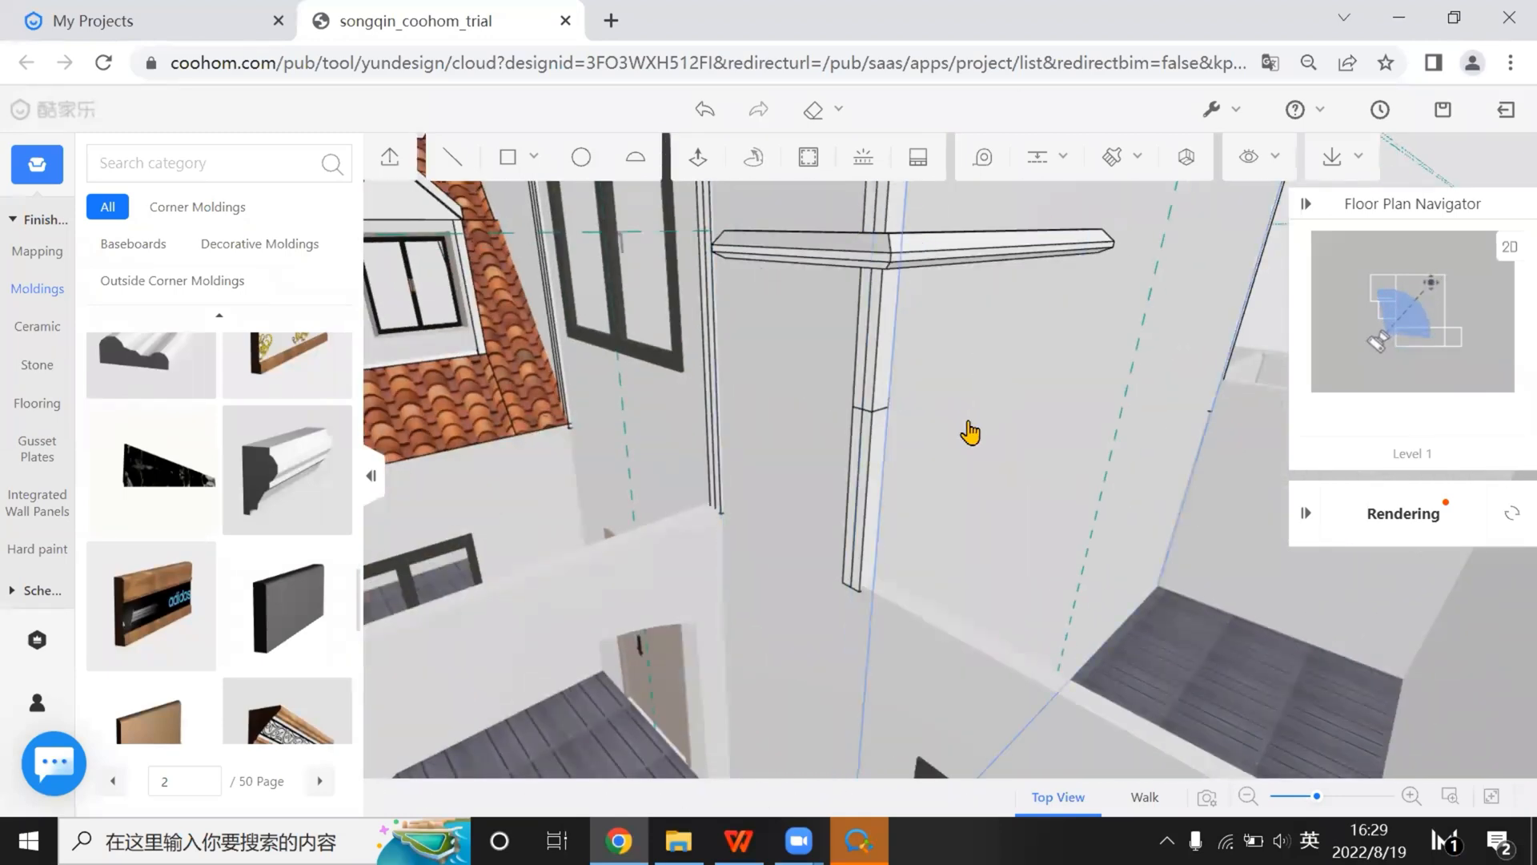
pyautogui.moveTo(971, 432); pyautogui.dragTo(801, 493)
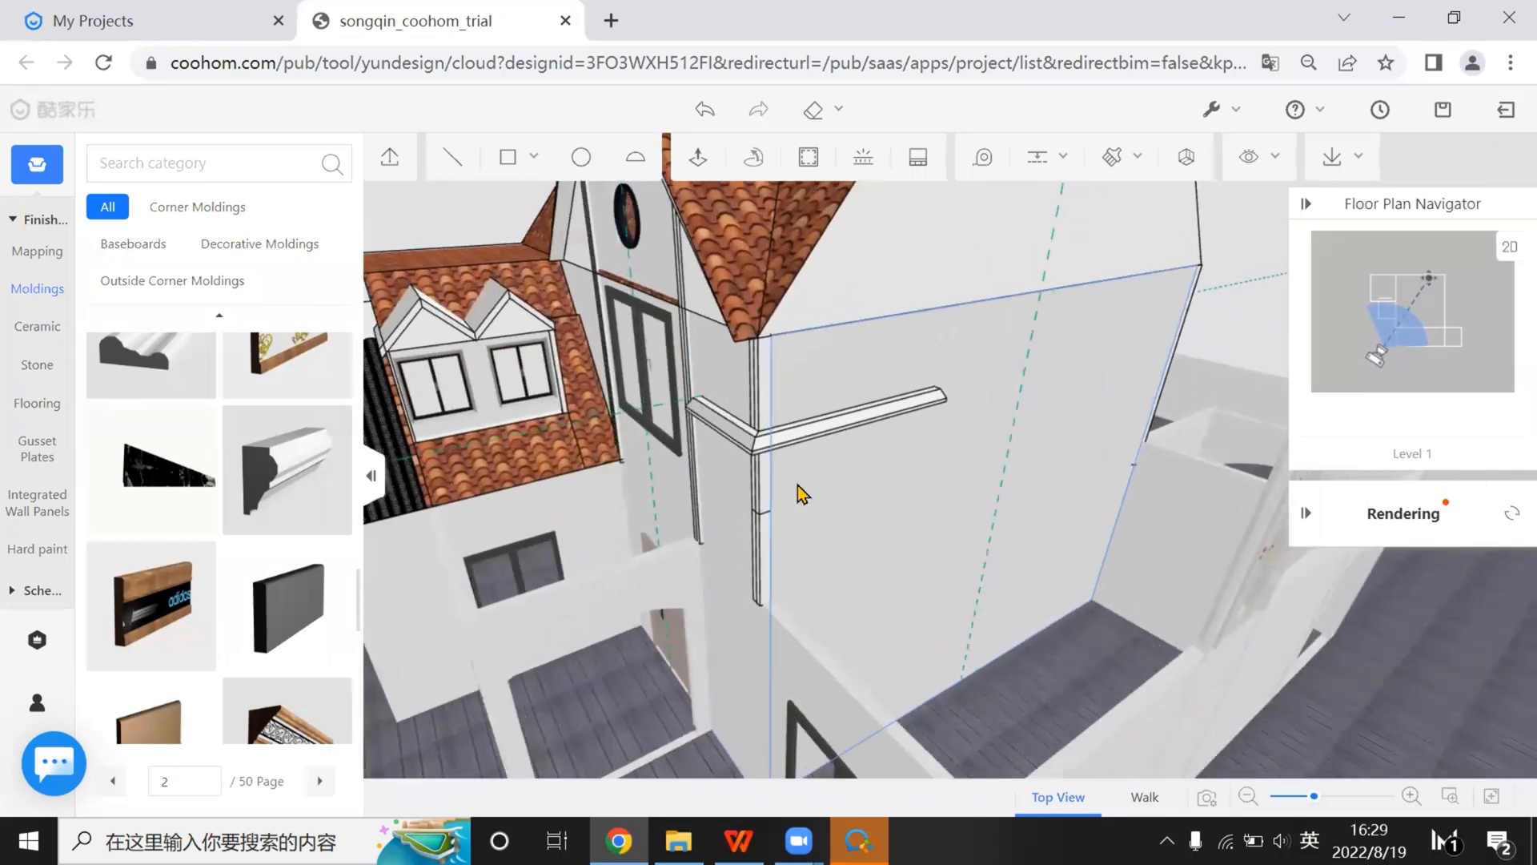
pyautogui.click(800, 493)
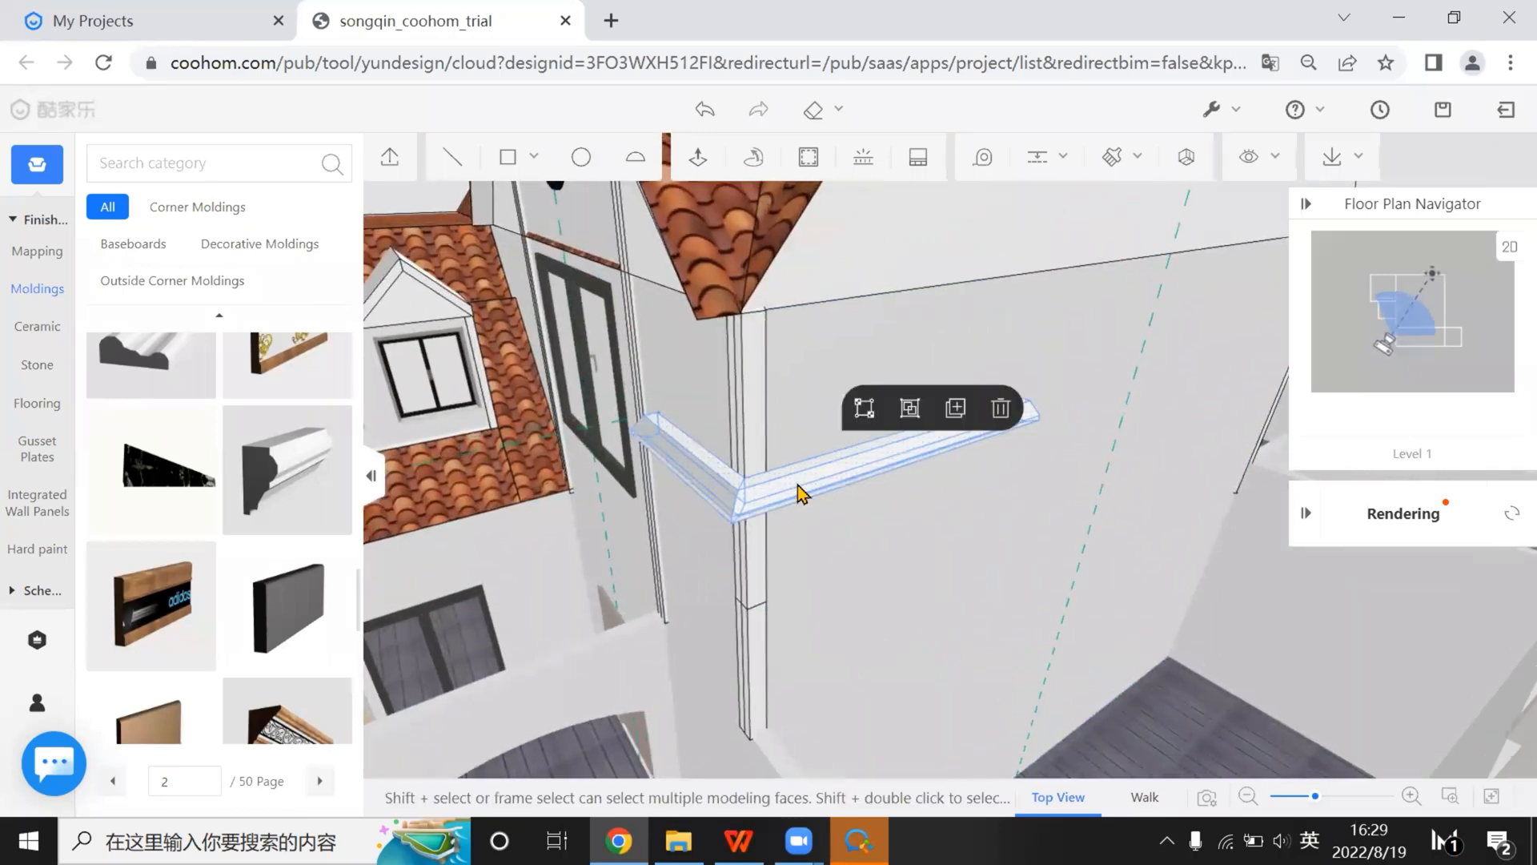
pyautogui.click(912, 409)
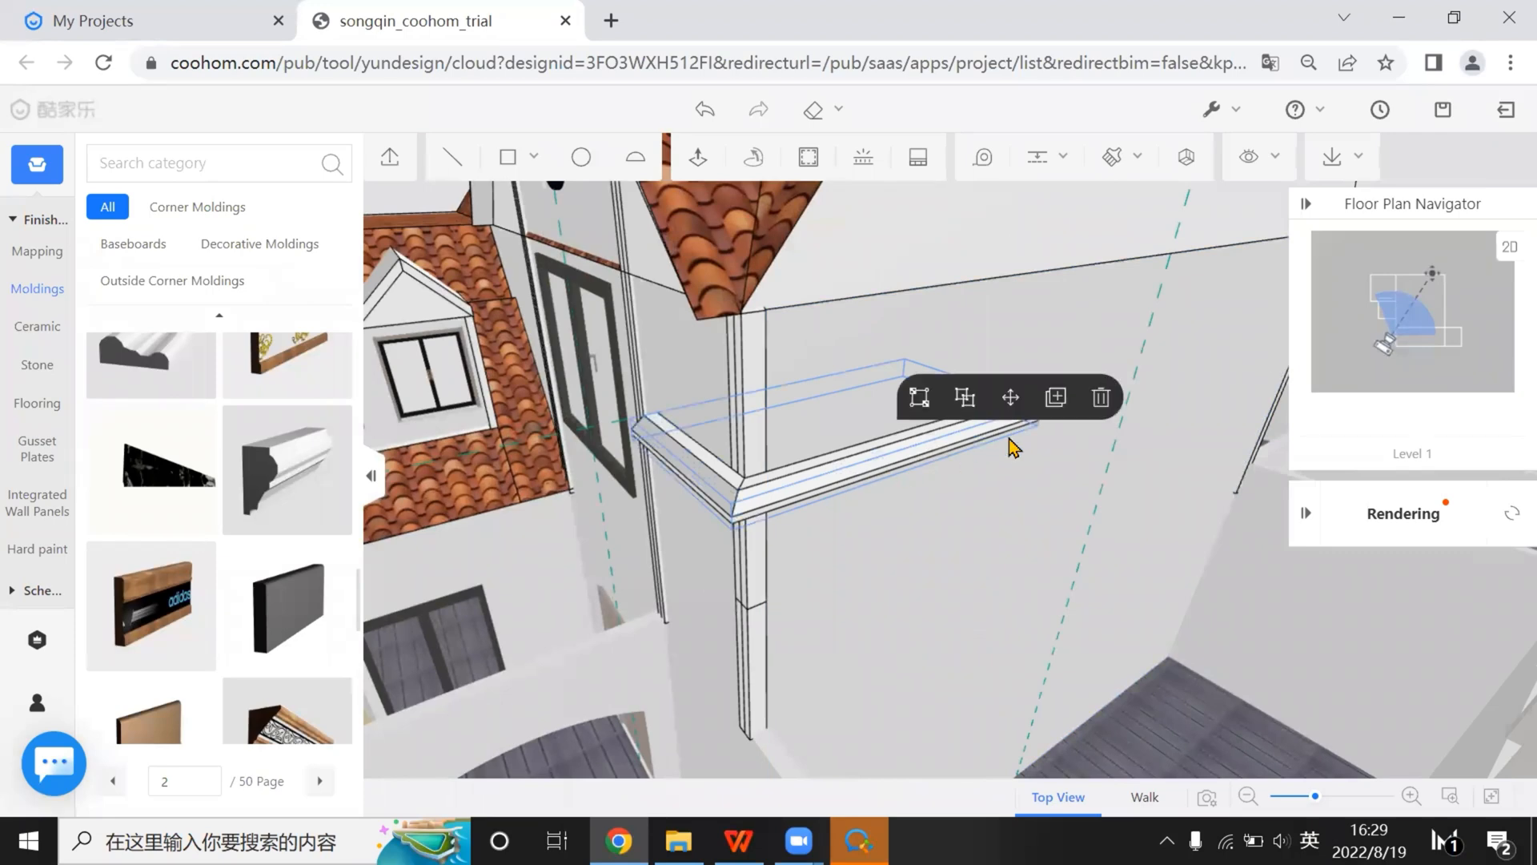
# Try to copy the grouped molding straight up from its corner point to just below the roof corner
pyautogui.click(1054, 400)
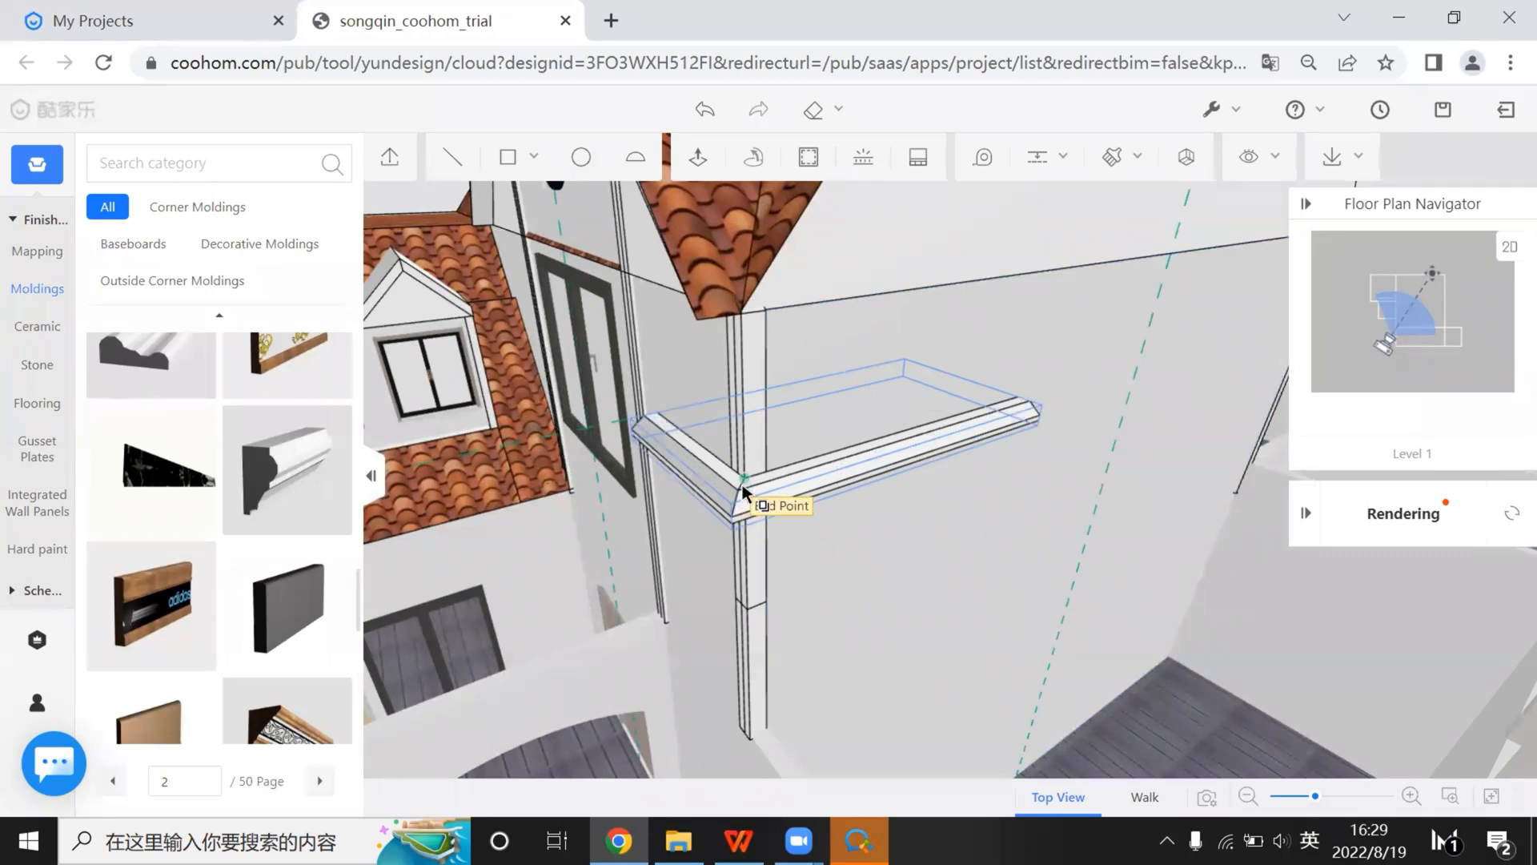
pyautogui.click(743, 488)
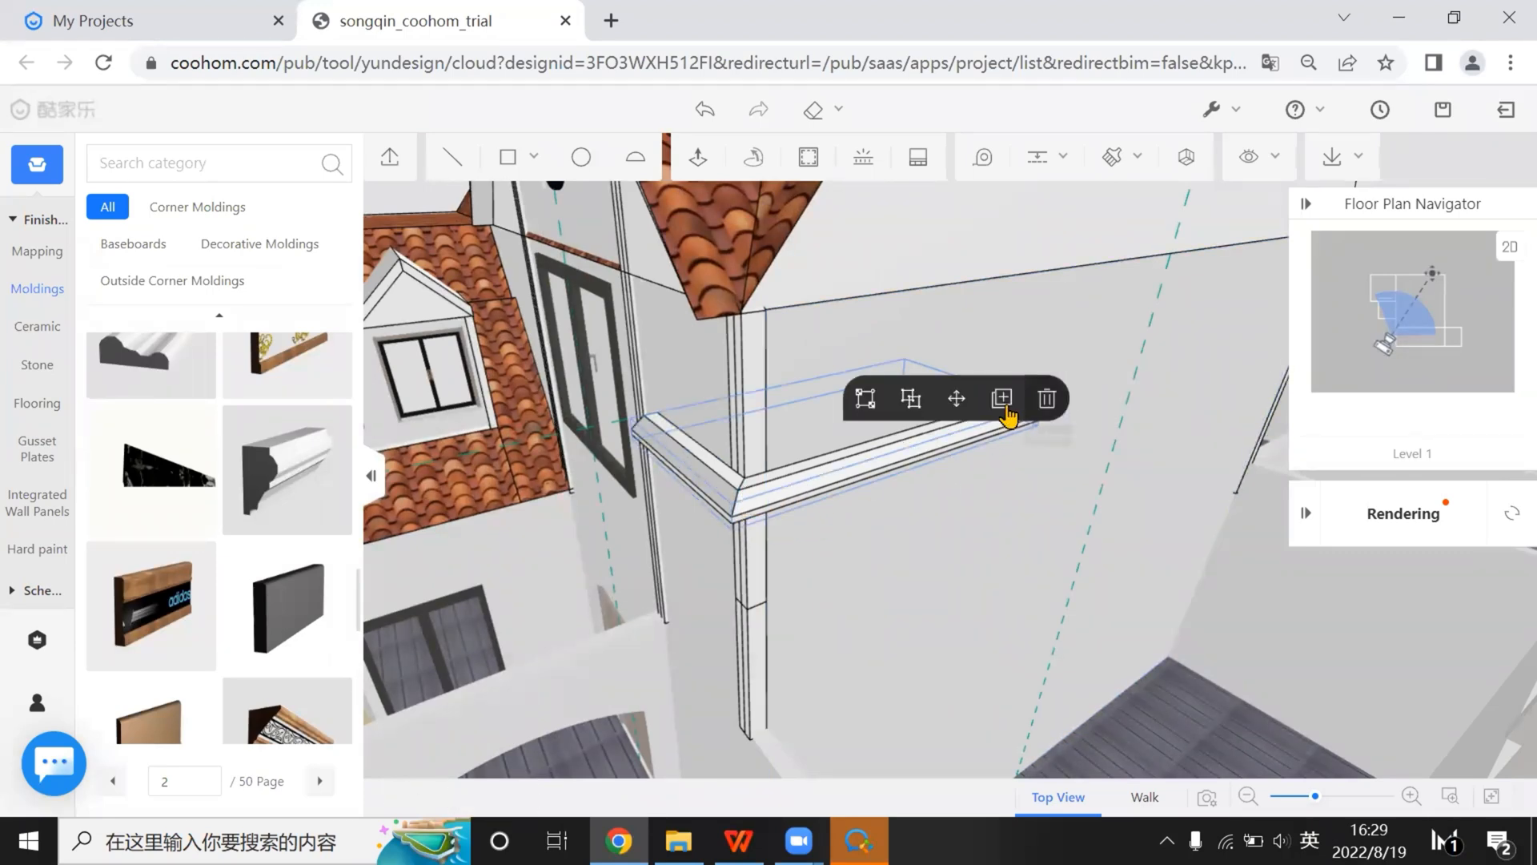
pyautogui.click(1003, 400)
pyautogui.click(747, 481)
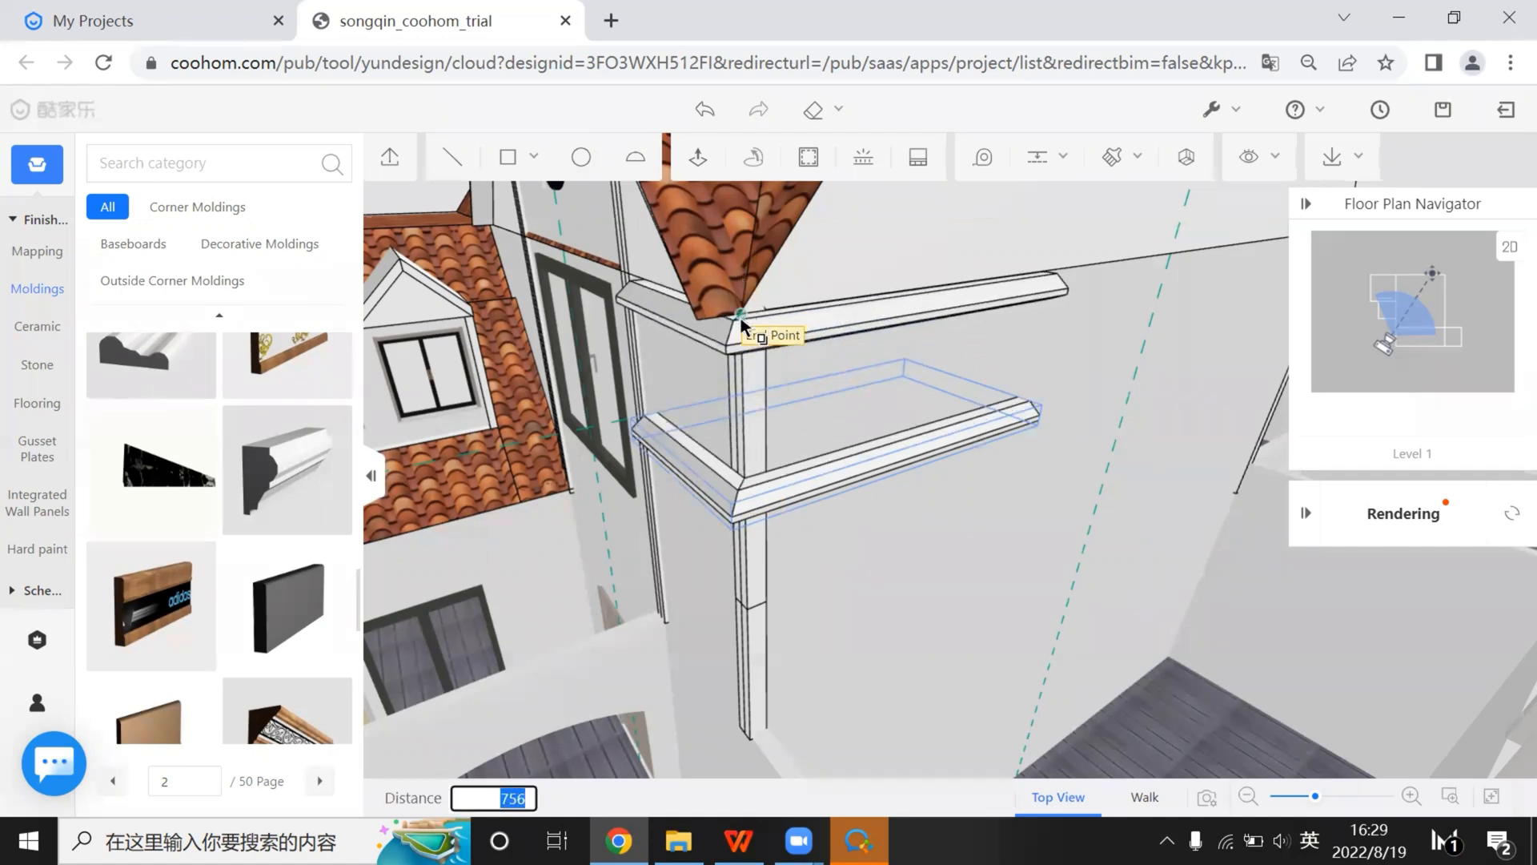
pyautogui.scroll(2, 746, 332)
pyautogui.scroll(-2, 741, 332)
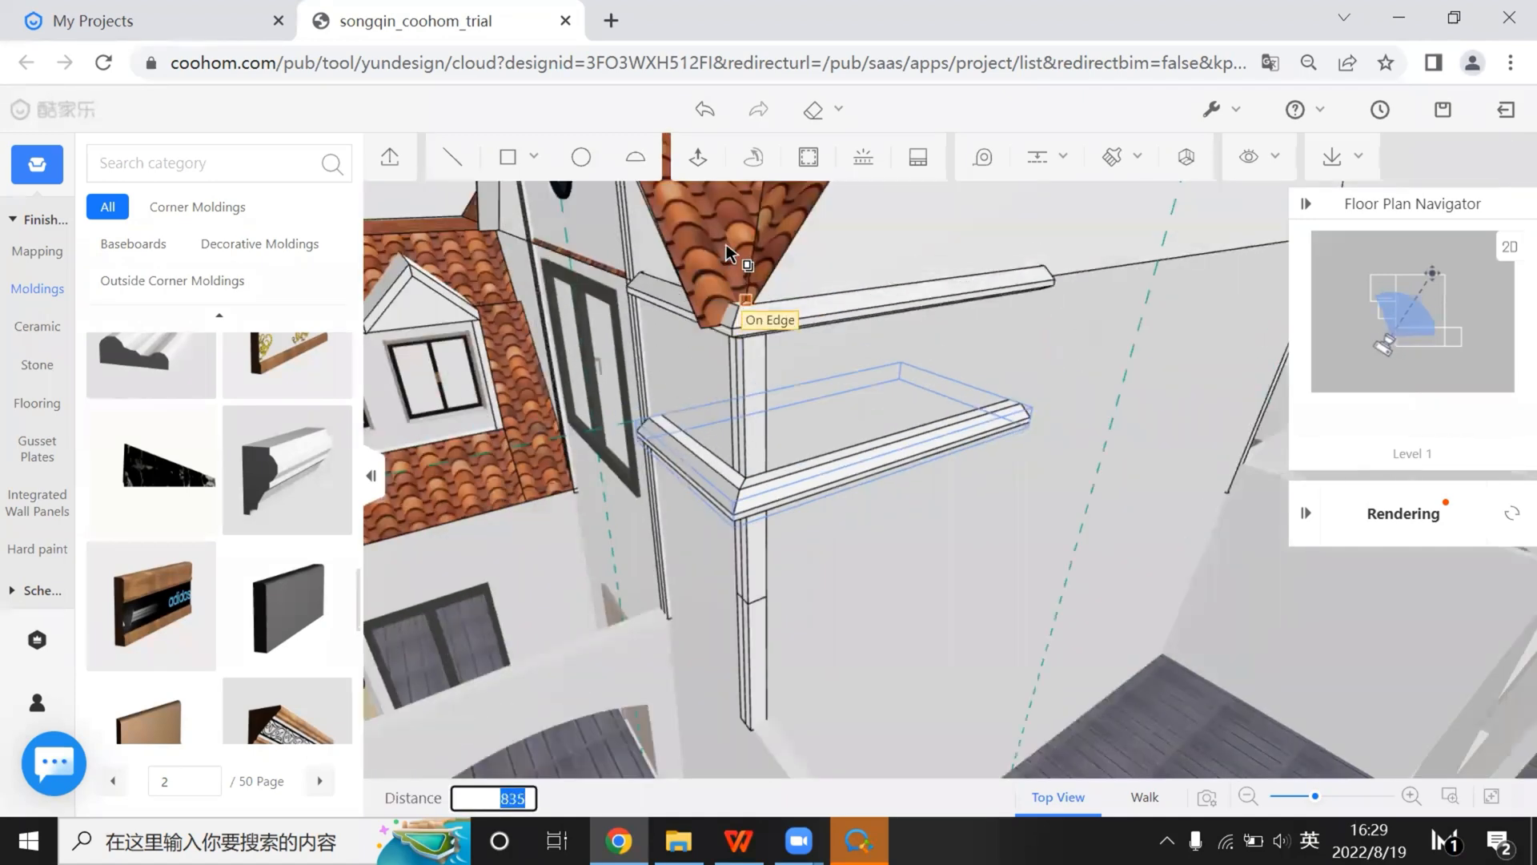
pyautogui.scroll(2, 730, 255)
pyautogui.moveTo(898, 605); pyautogui.dragTo(862, 479, button='middle')
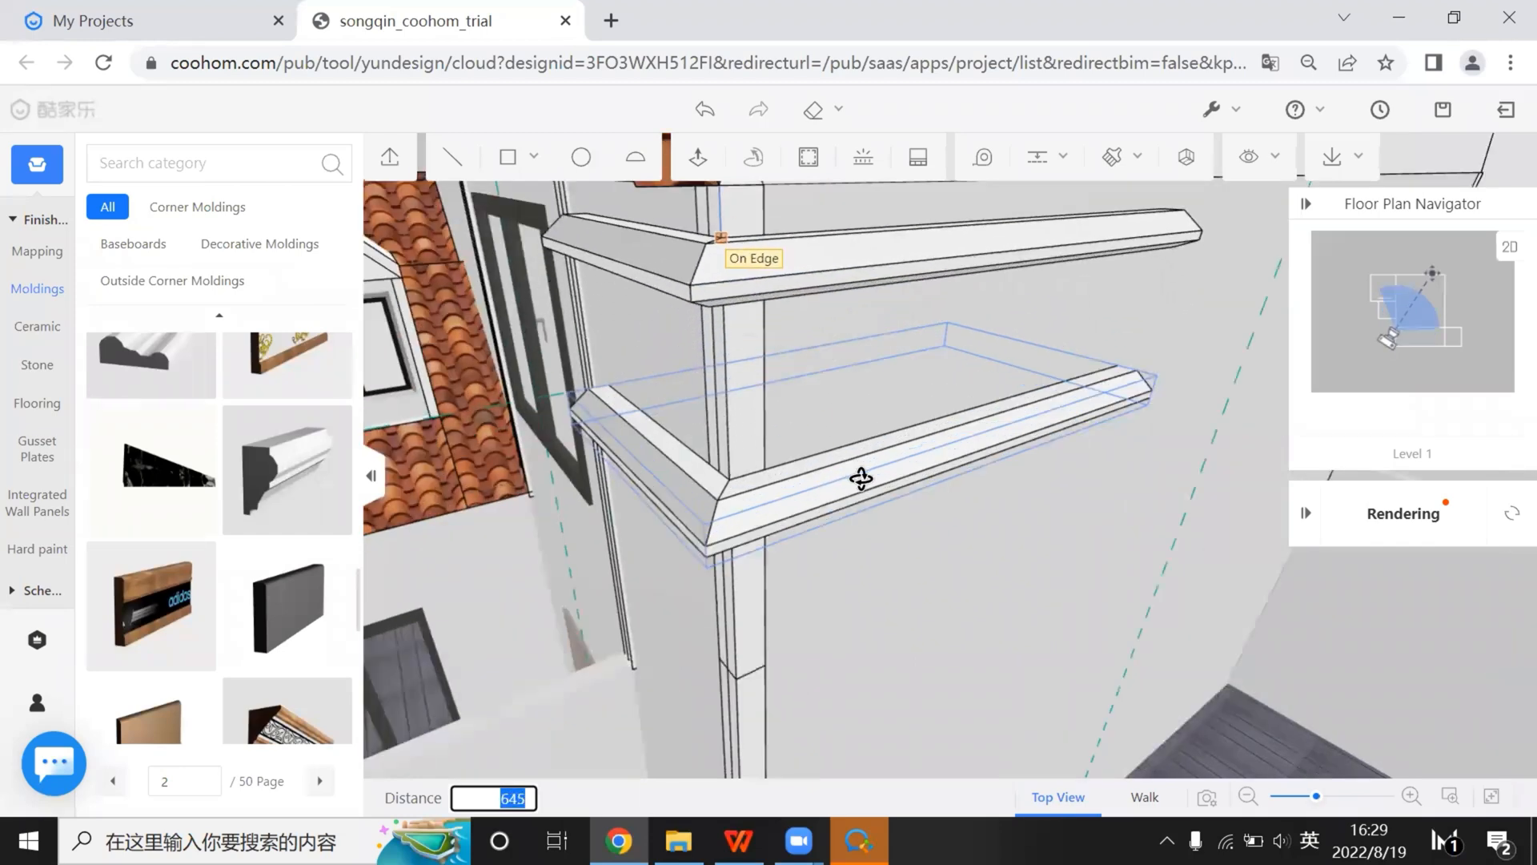
pyautogui.click(895, 456)
# Draw a half-circle on the ground against the base of the lower wall, in front of the arched door's side
pyautogui.scroll(-3, 777, 456)
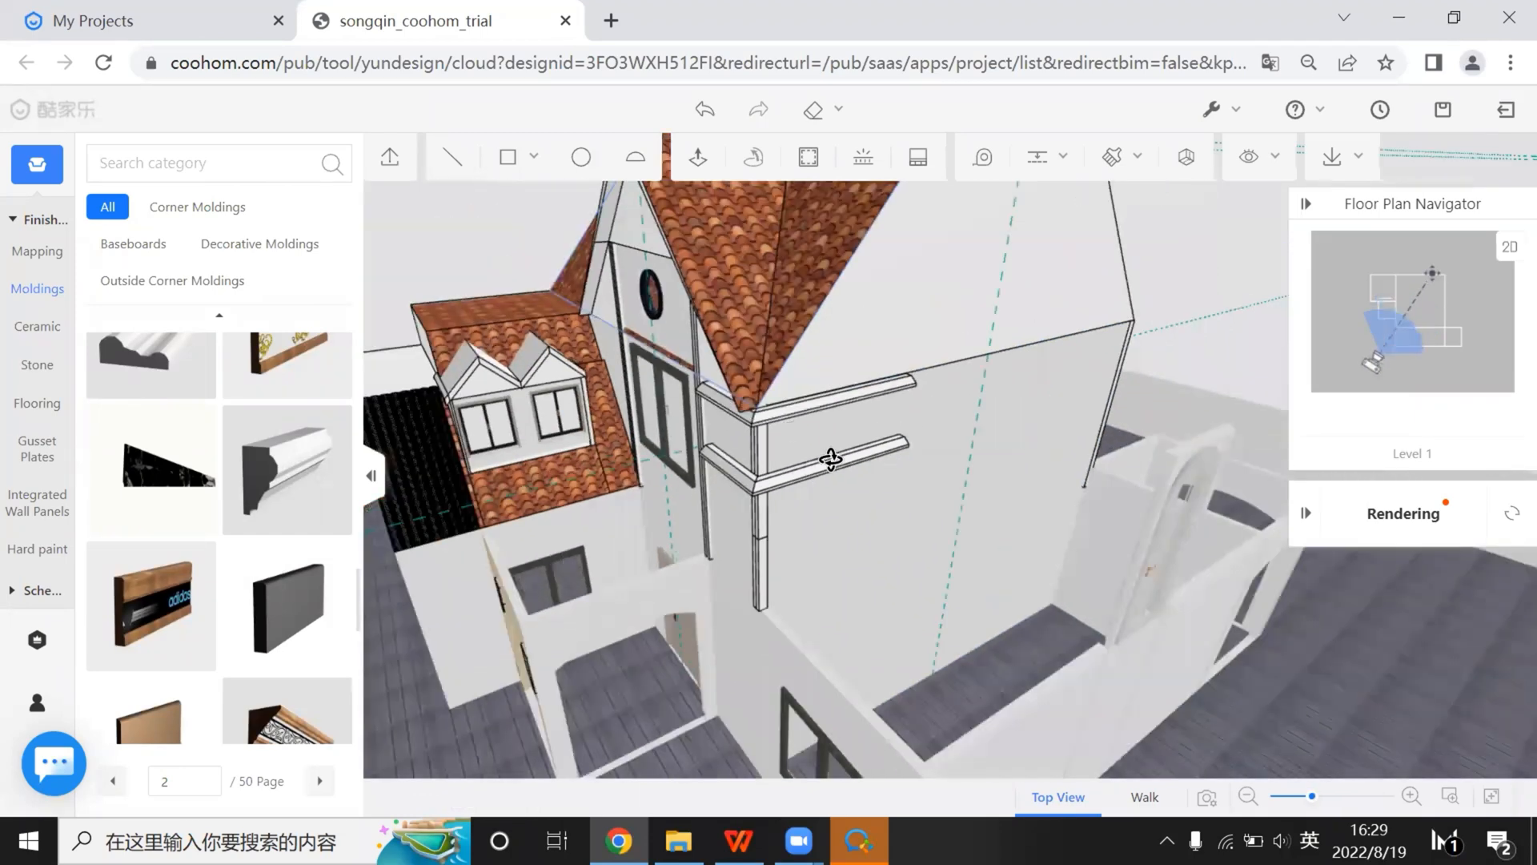
pyautogui.moveTo(868, 458); pyautogui.dragTo(799, 468)
pyautogui.moveTo(632, 462)
pyautogui.mouseDown()
pyautogui.moveTo(1001, 444)
pyautogui.moveTo(686, 441)
pyautogui.moveTo(676, 528)
pyautogui.moveTo(896, 570)
pyautogui.moveTo(910, 560)
pyautogui.moveTo(836, 582)
pyautogui.moveTo(868, 410)
pyautogui.moveTo(638, 521)
pyautogui.moveTo(897, 284)
pyautogui.mouseUp()
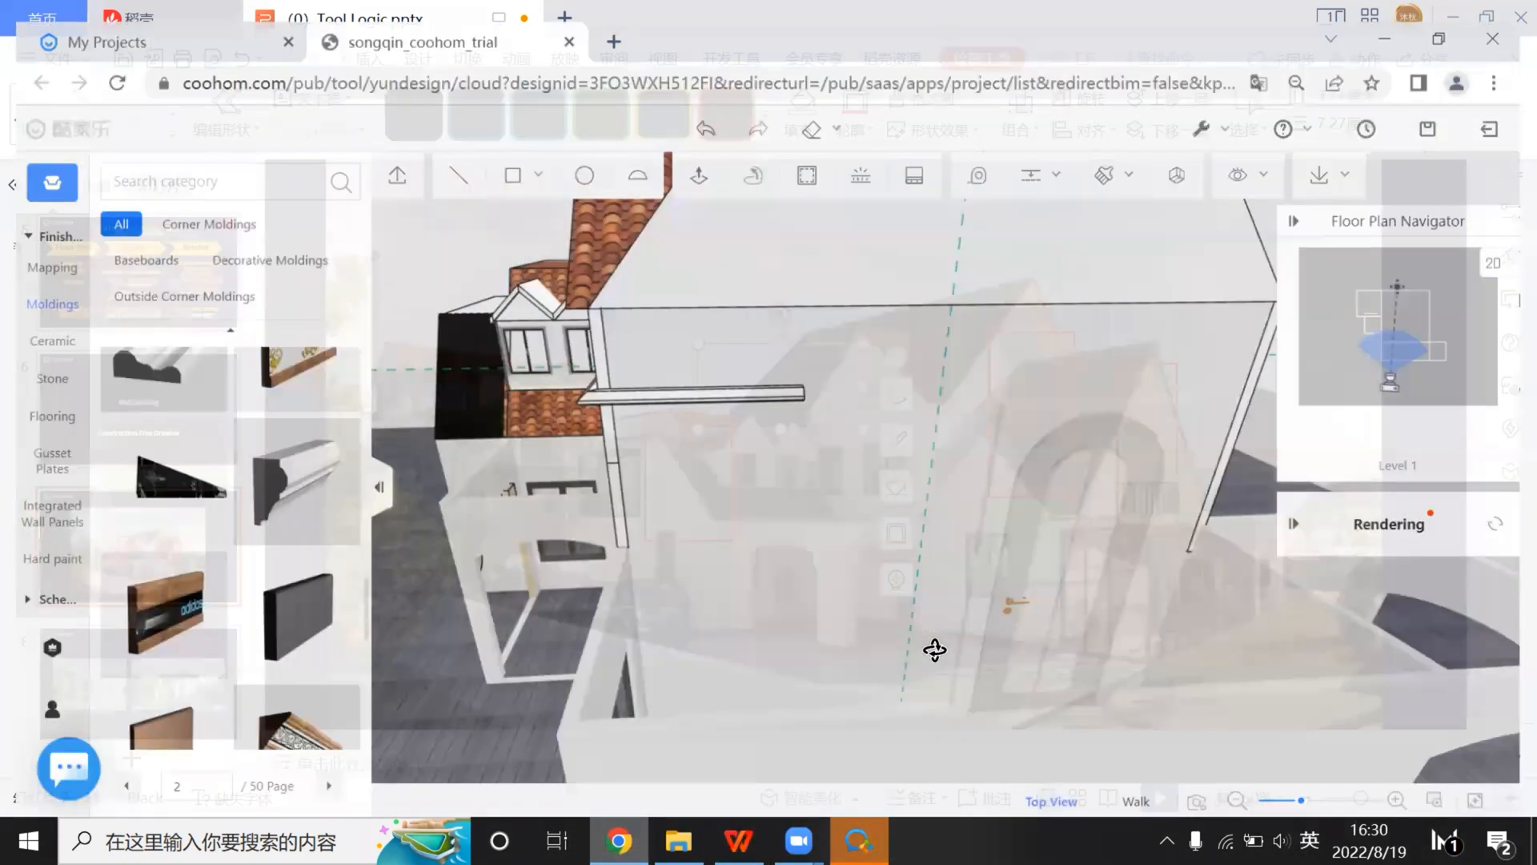
pyautogui.scroll(5, 928, 625)
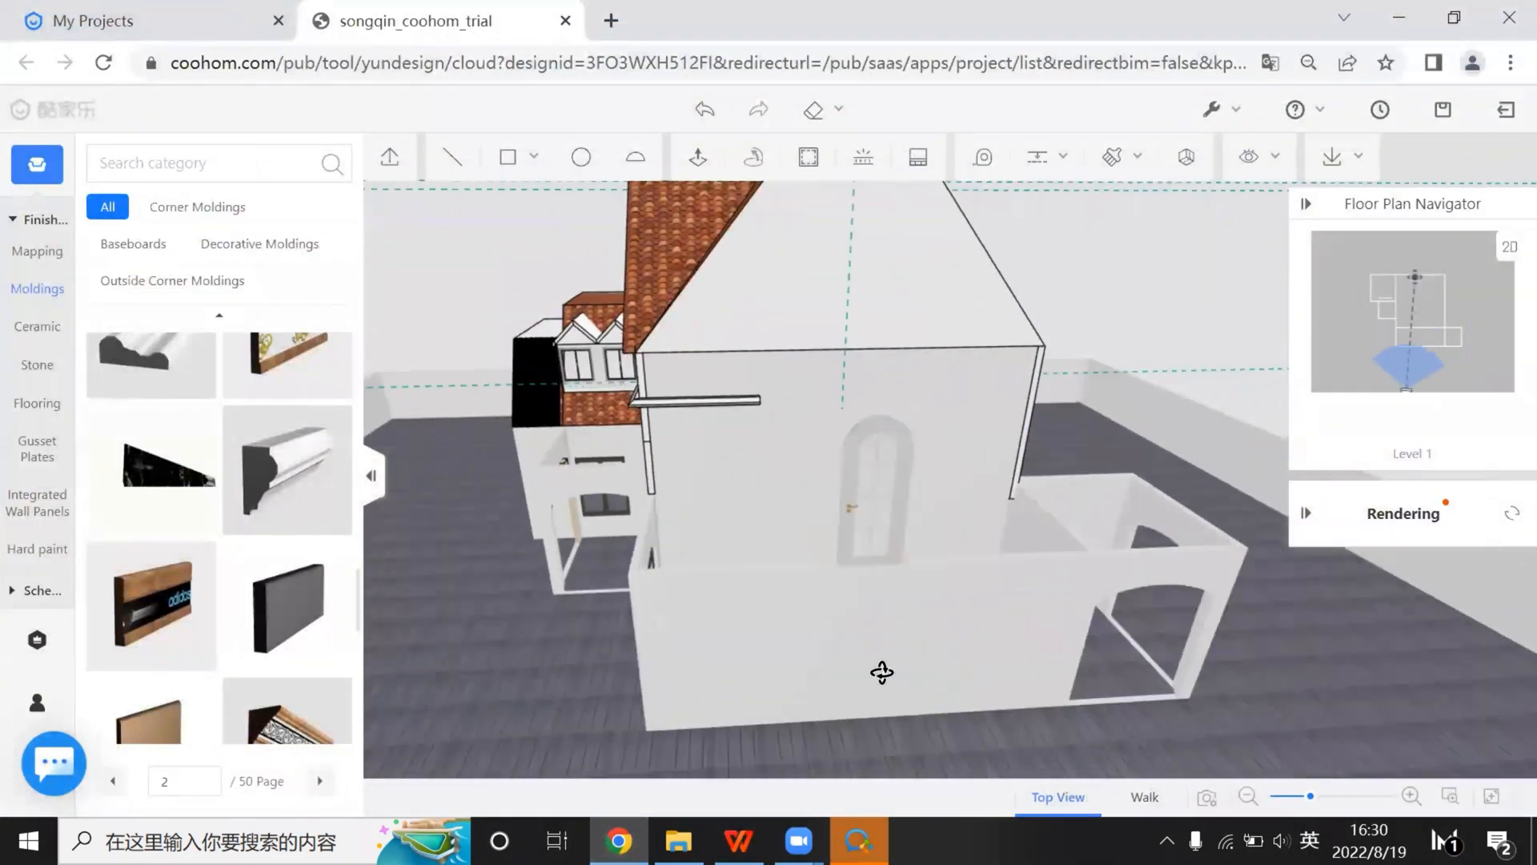
pyautogui.moveTo(882, 673); pyautogui.dragTo(945, 700, button='middle')
pyautogui.click(634, 158)
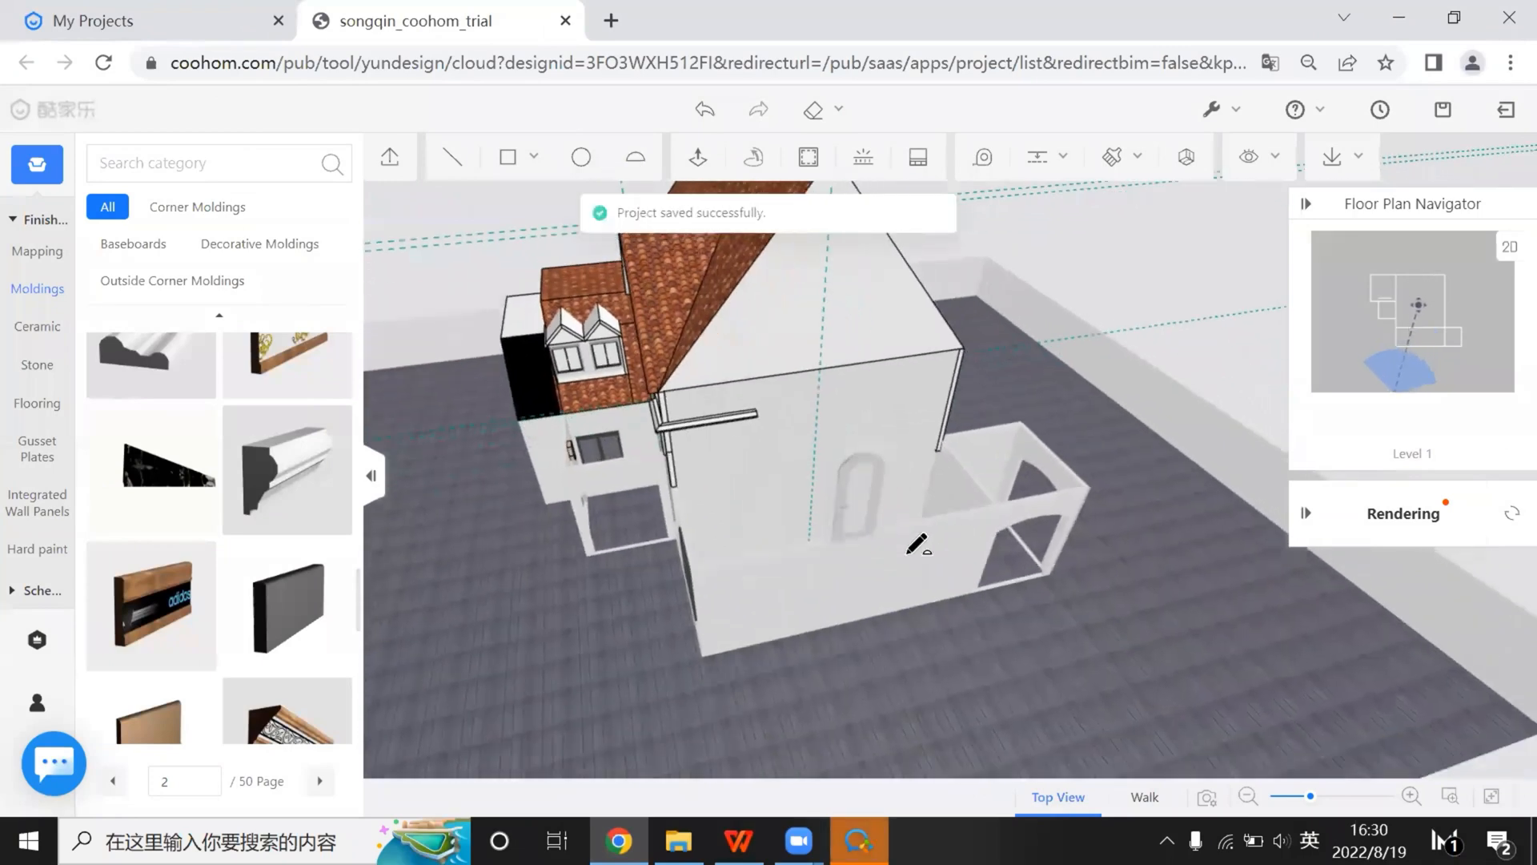
pyautogui.scroll(3, 916, 640)
pyautogui.scroll(3, 949, 666)
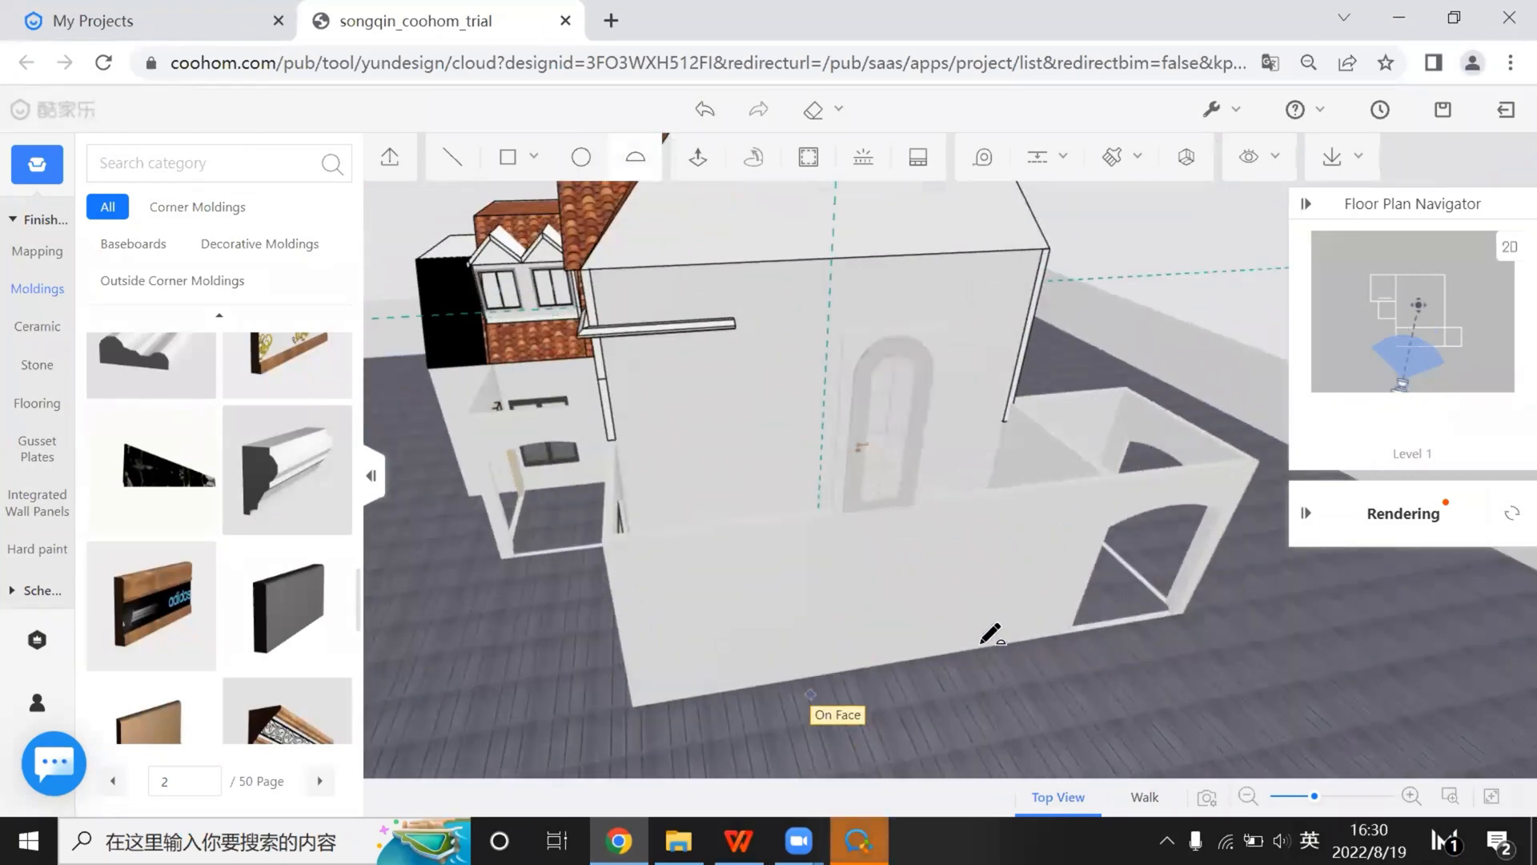
pyautogui.click(801, 679)
pyautogui.click(980, 647)
pyautogui.click(926, 715)
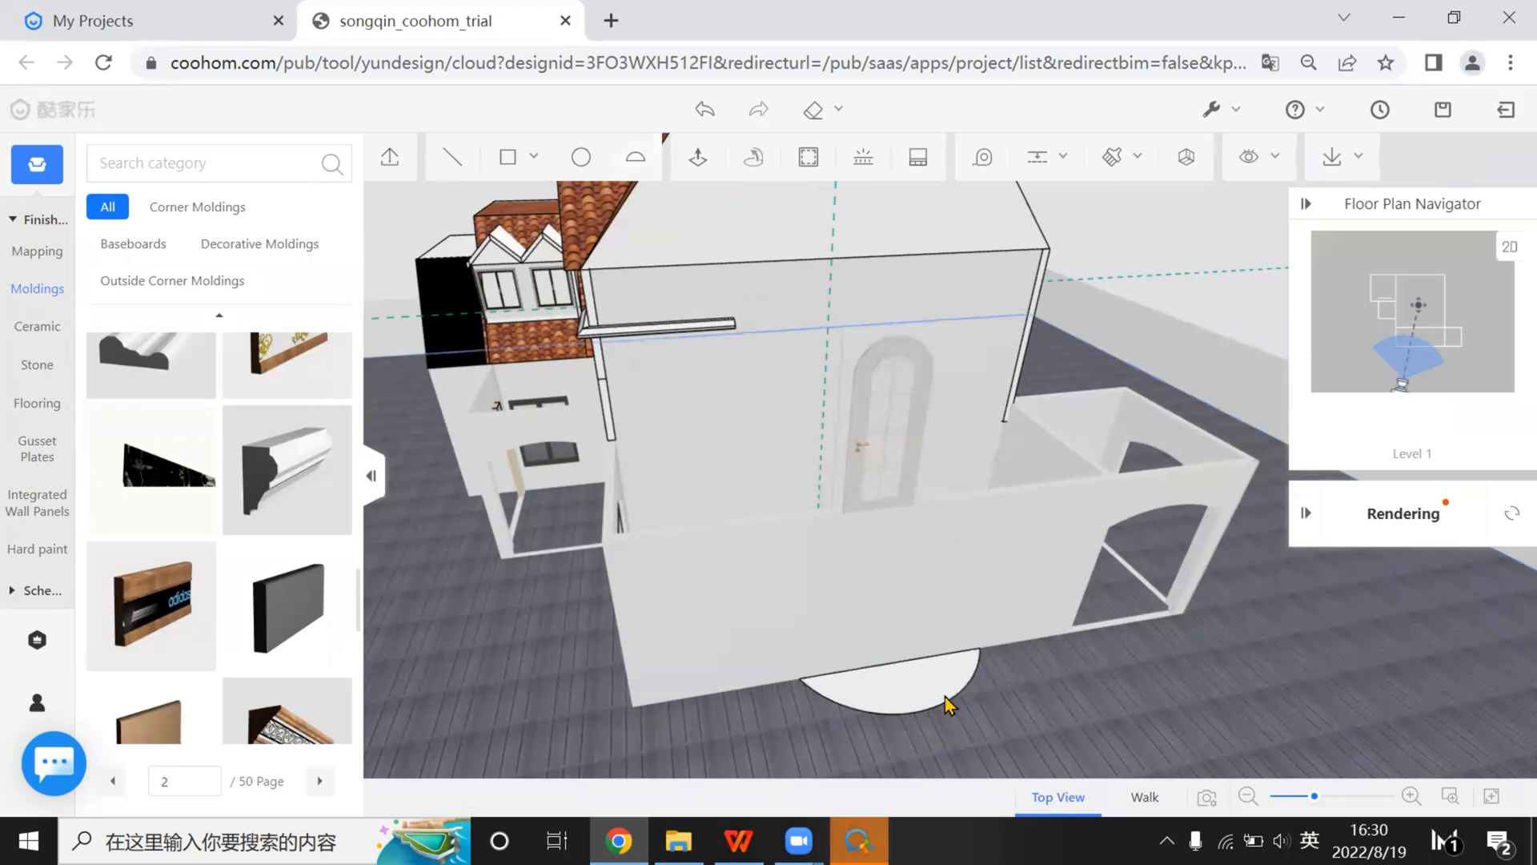
pyautogui.click(1217, 614)
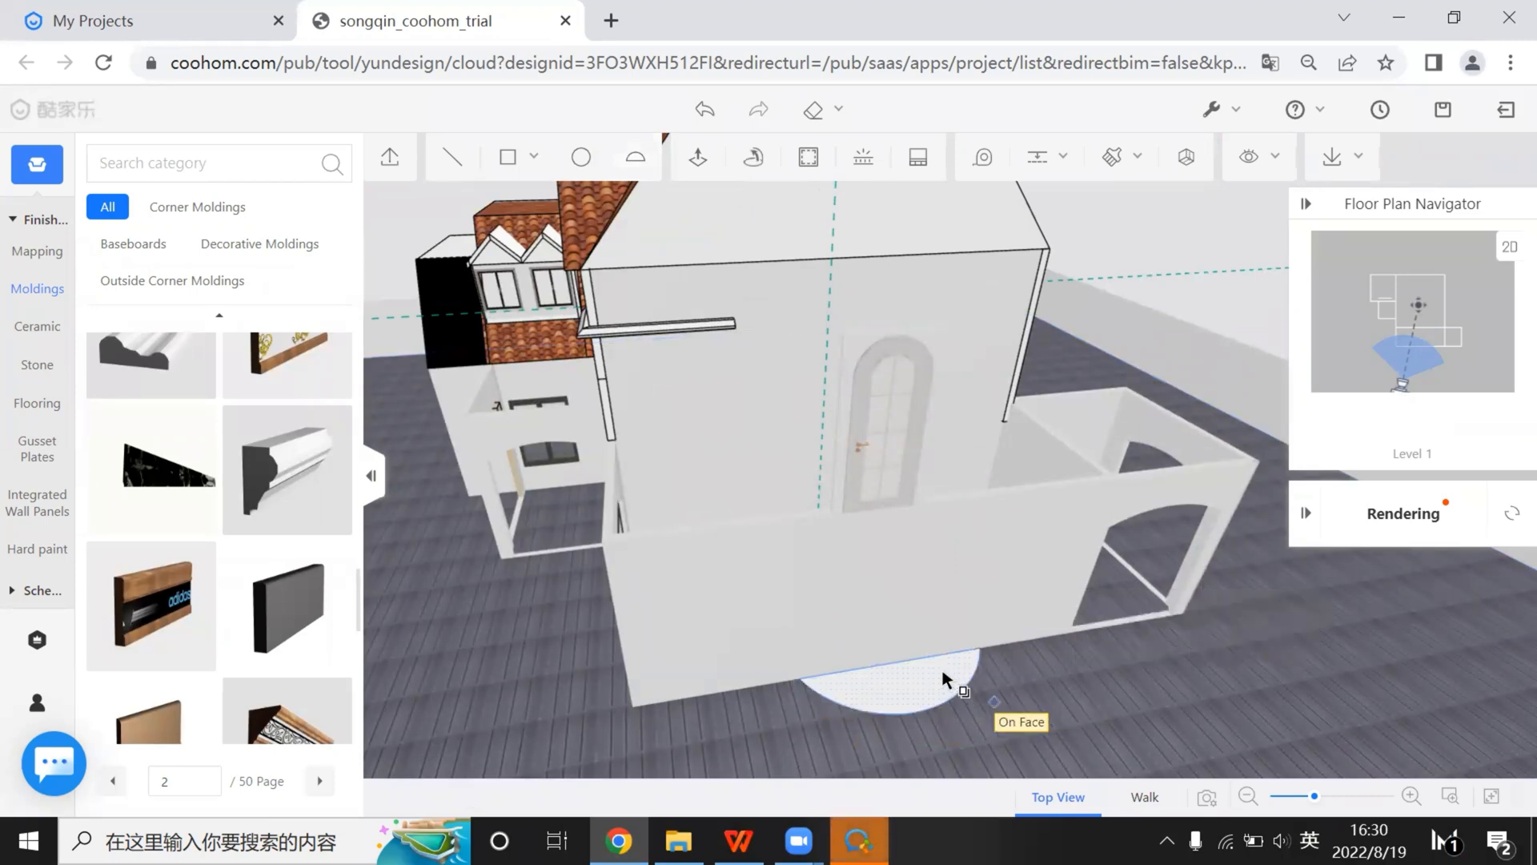
# Copy the half-circle from the ground straight up to the lower wall's upper edge and delete the original on the ground
pyautogui.click(894, 668)
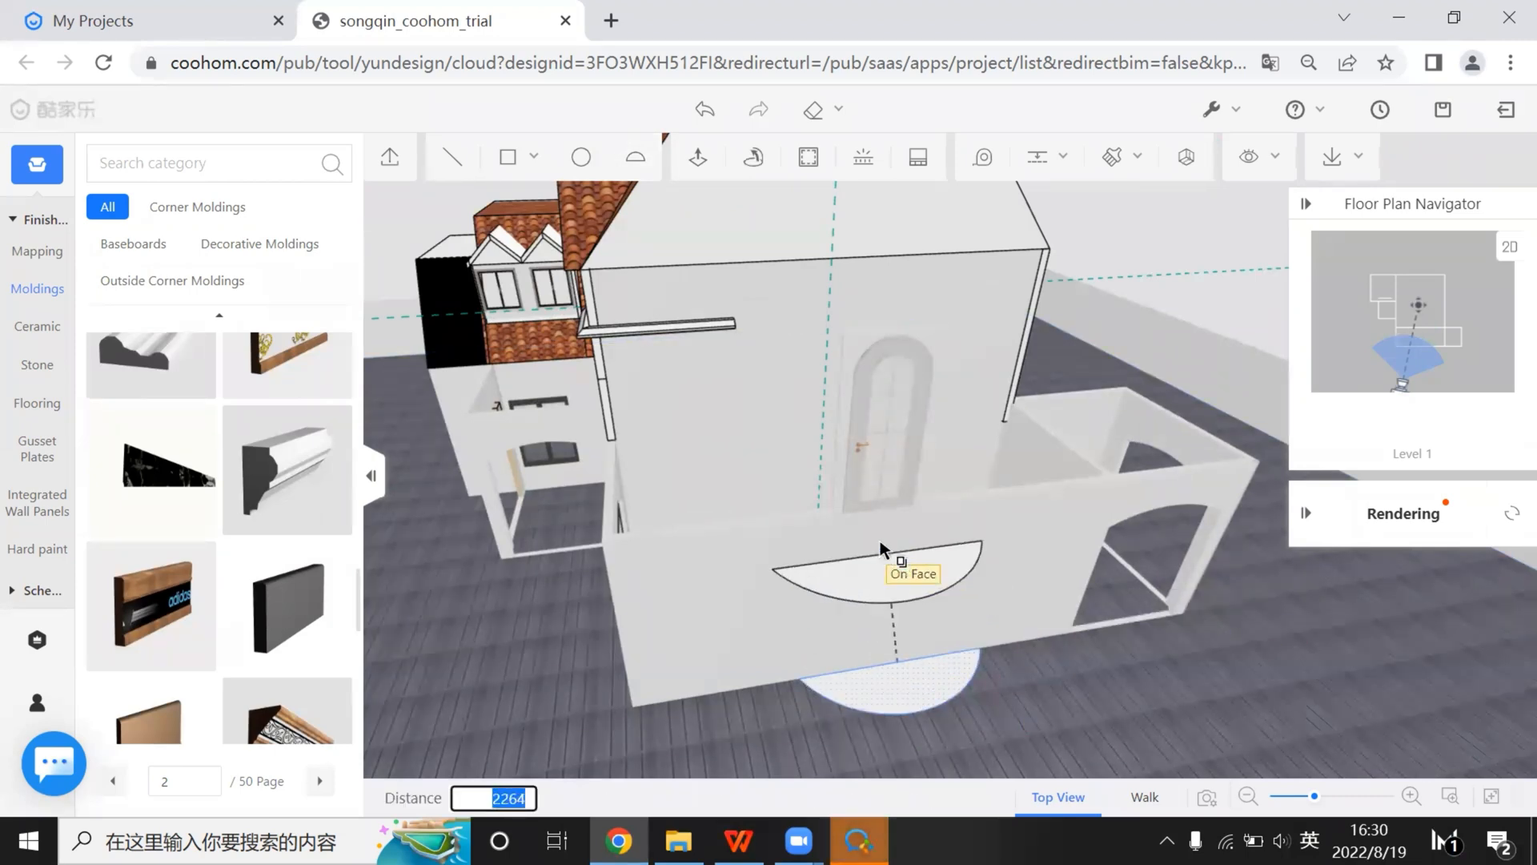
pyautogui.click(876, 513)
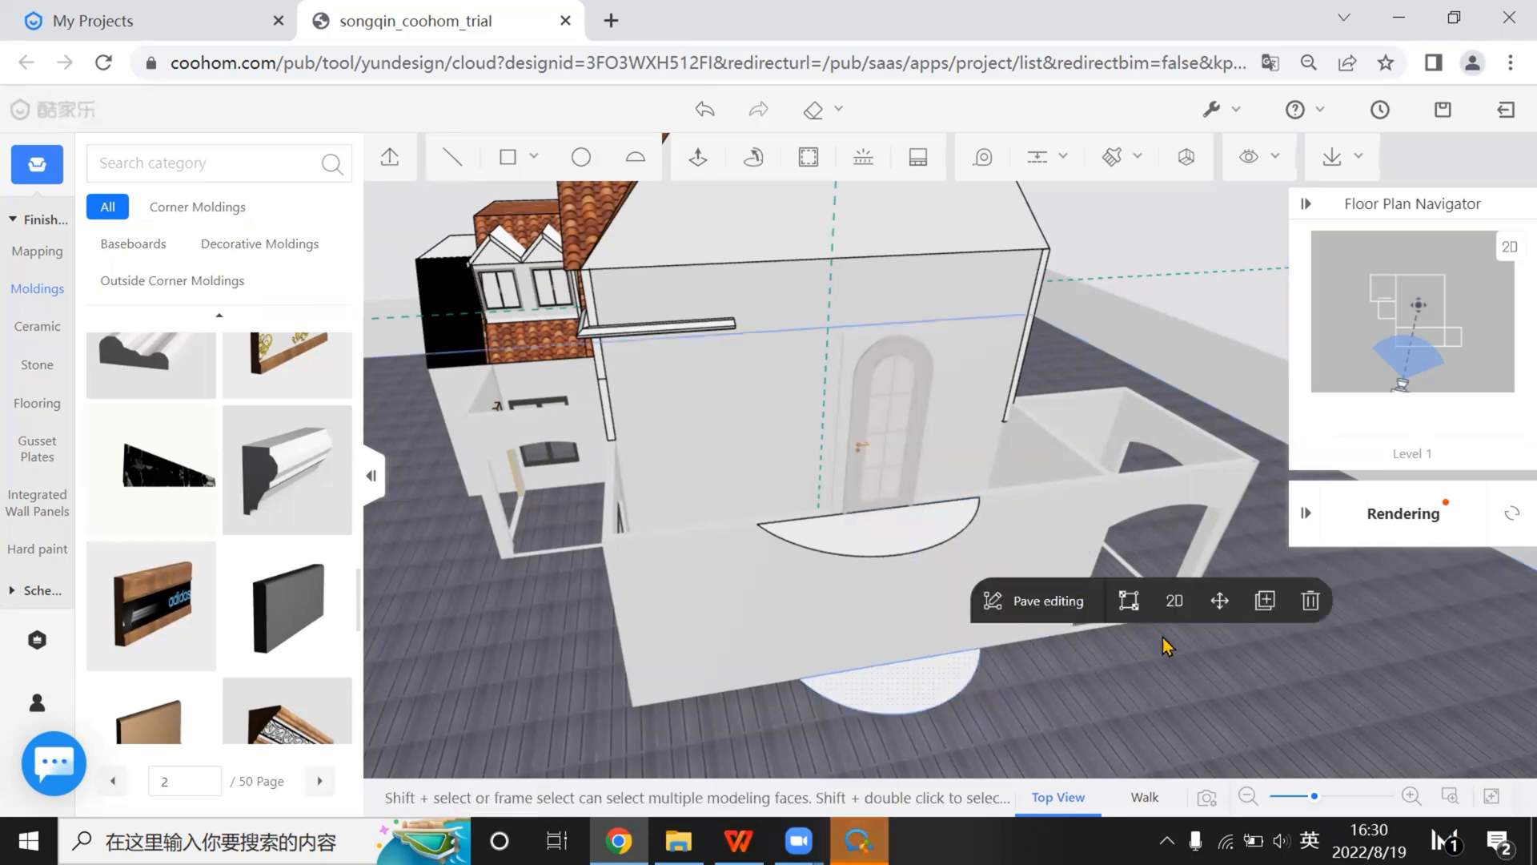
pyautogui.click(1309, 599)
# Extrude the raised half-circle into a thin balcony slab in front of the arched door
pyautogui.click(699, 161)
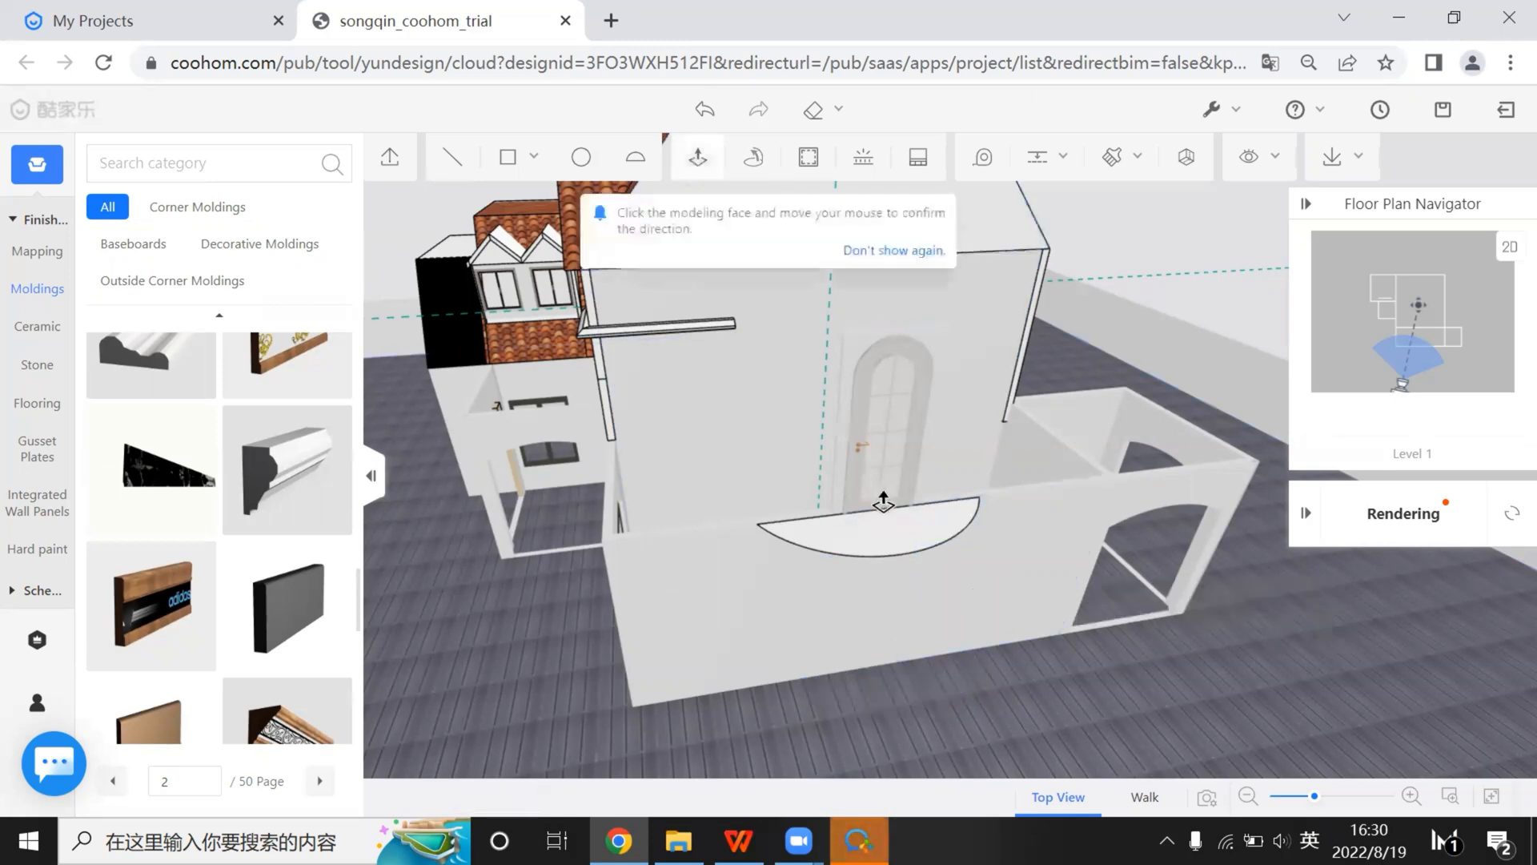
pyautogui.scroll(1, 906, 561)
pyautogui.click(916, 569)
pyautogui.click(915, 555)
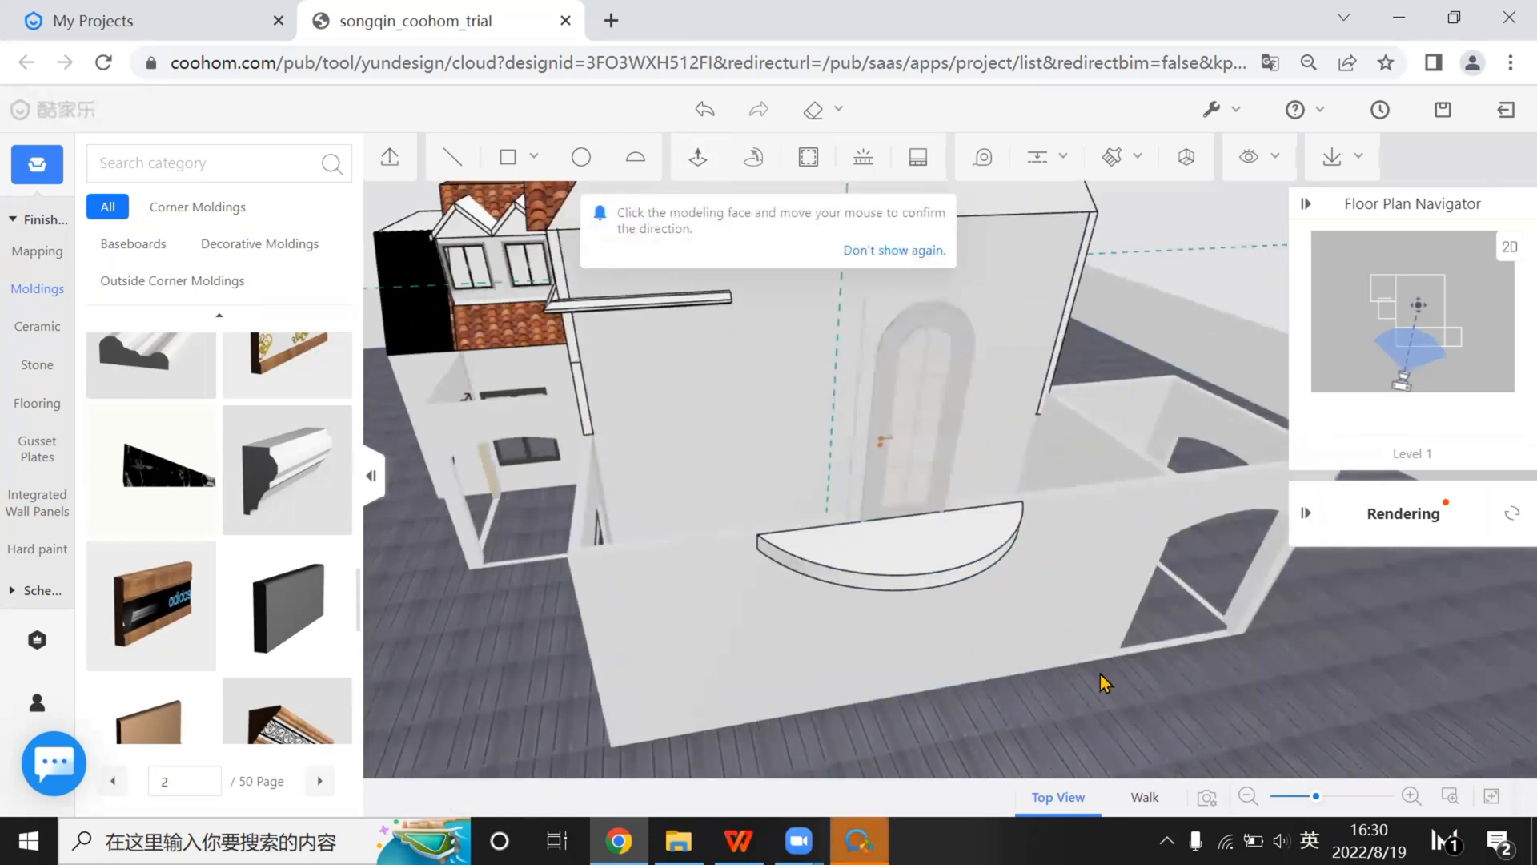
pyautogui.press('d')
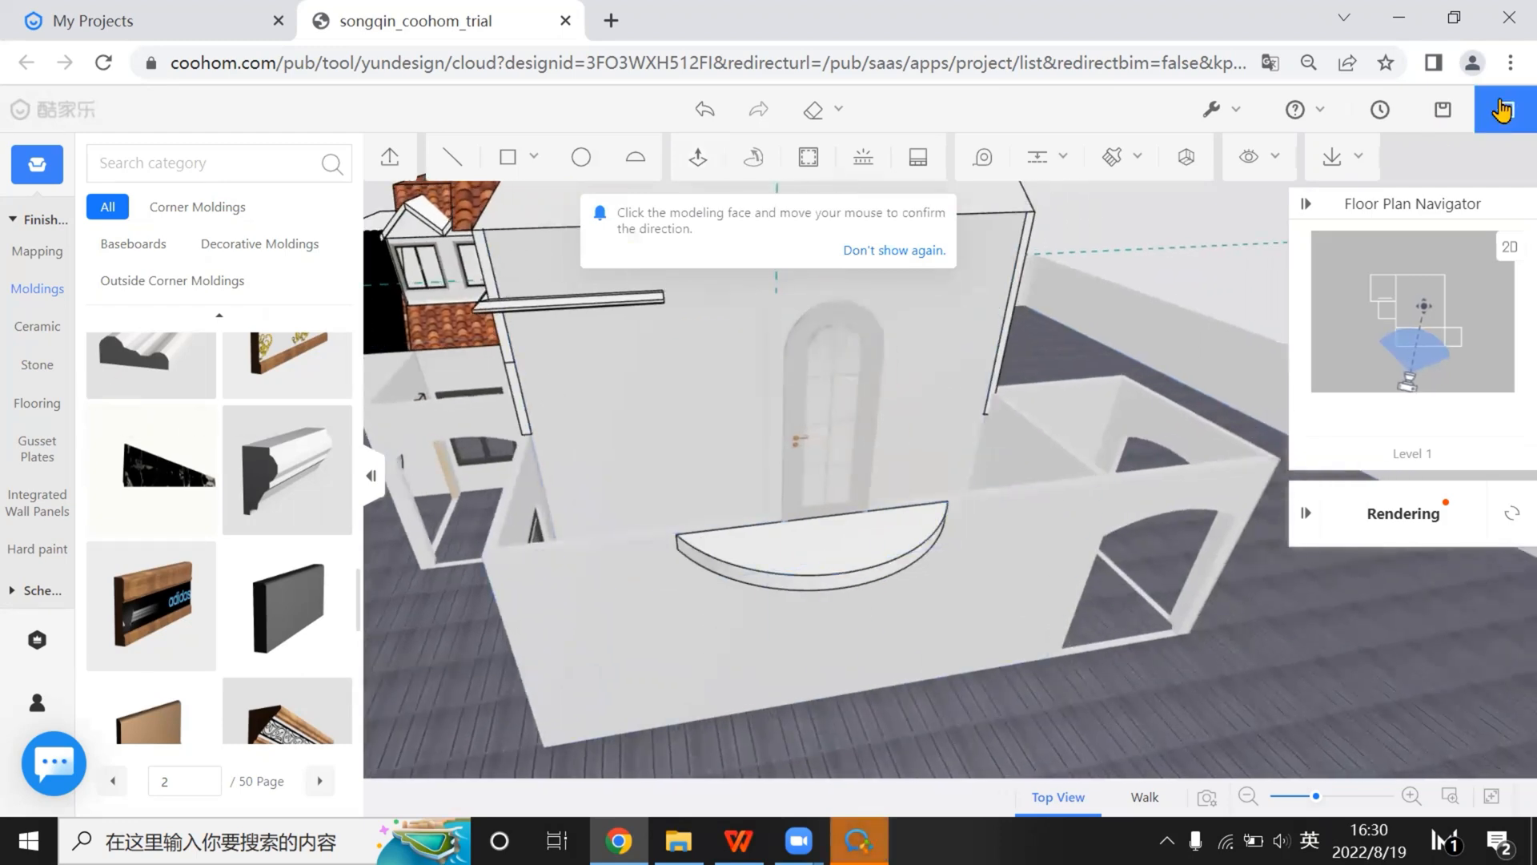
# Leave the modeling environment and open the Railings category among the public library's Construction models
pyautogui.click(1505, 112)
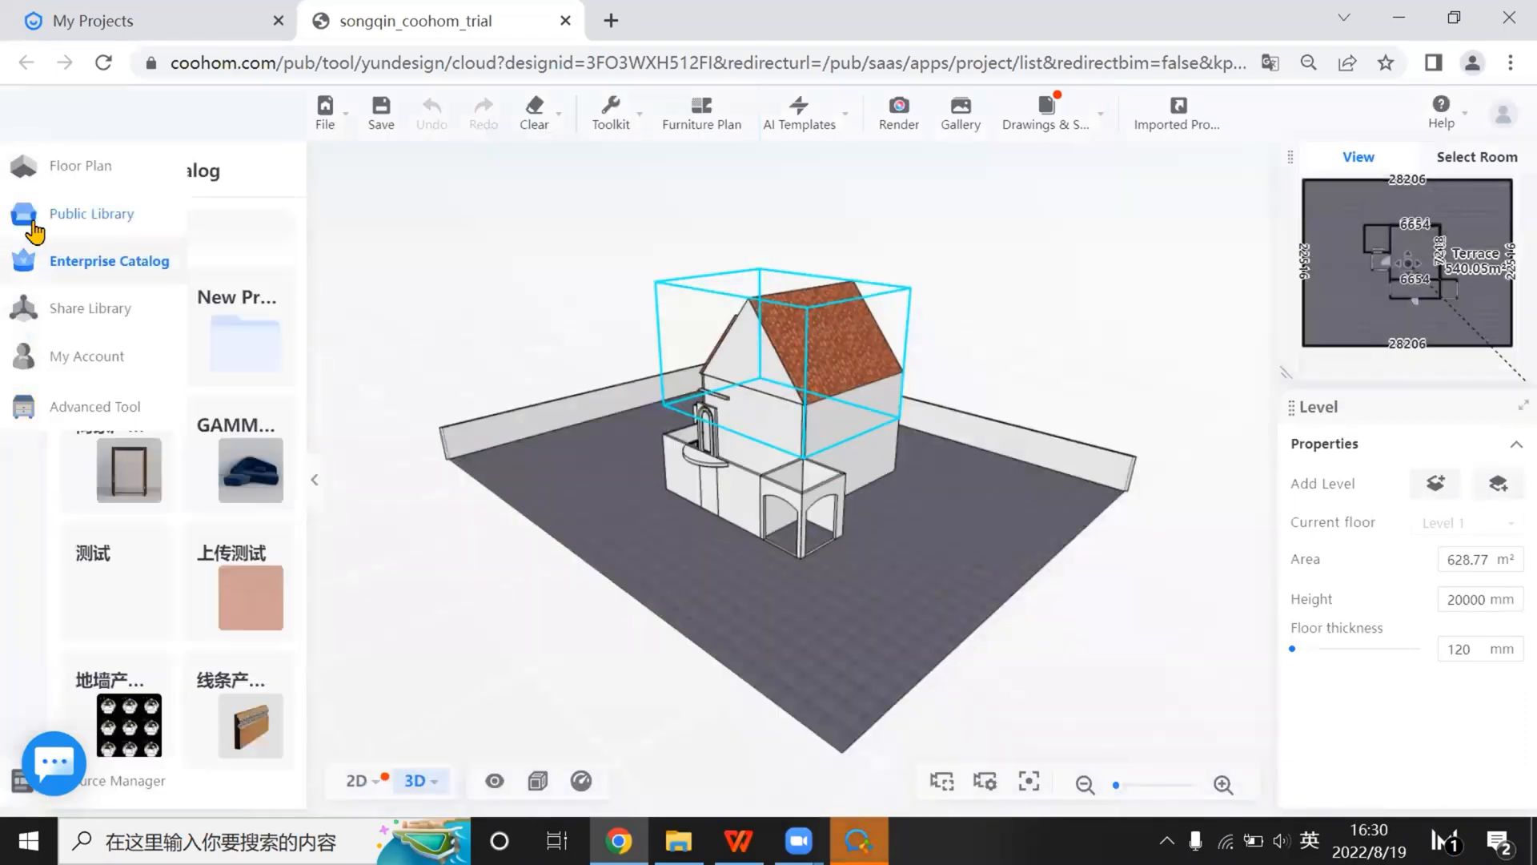
pyautogui.click(34, 220)
pyautogui.click(129, 547)
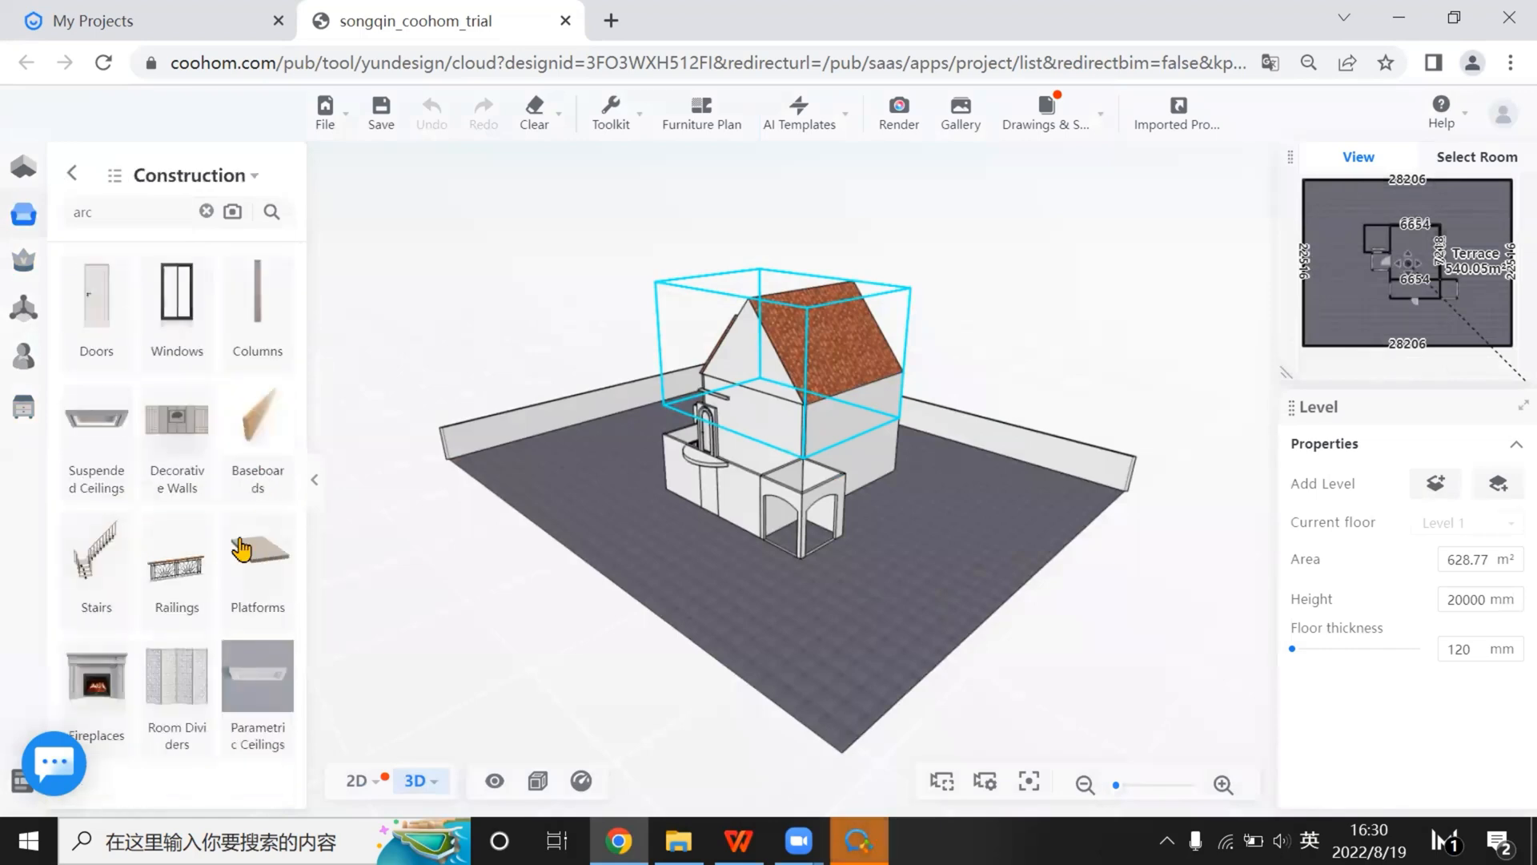
pyautogui.click(177, 567)
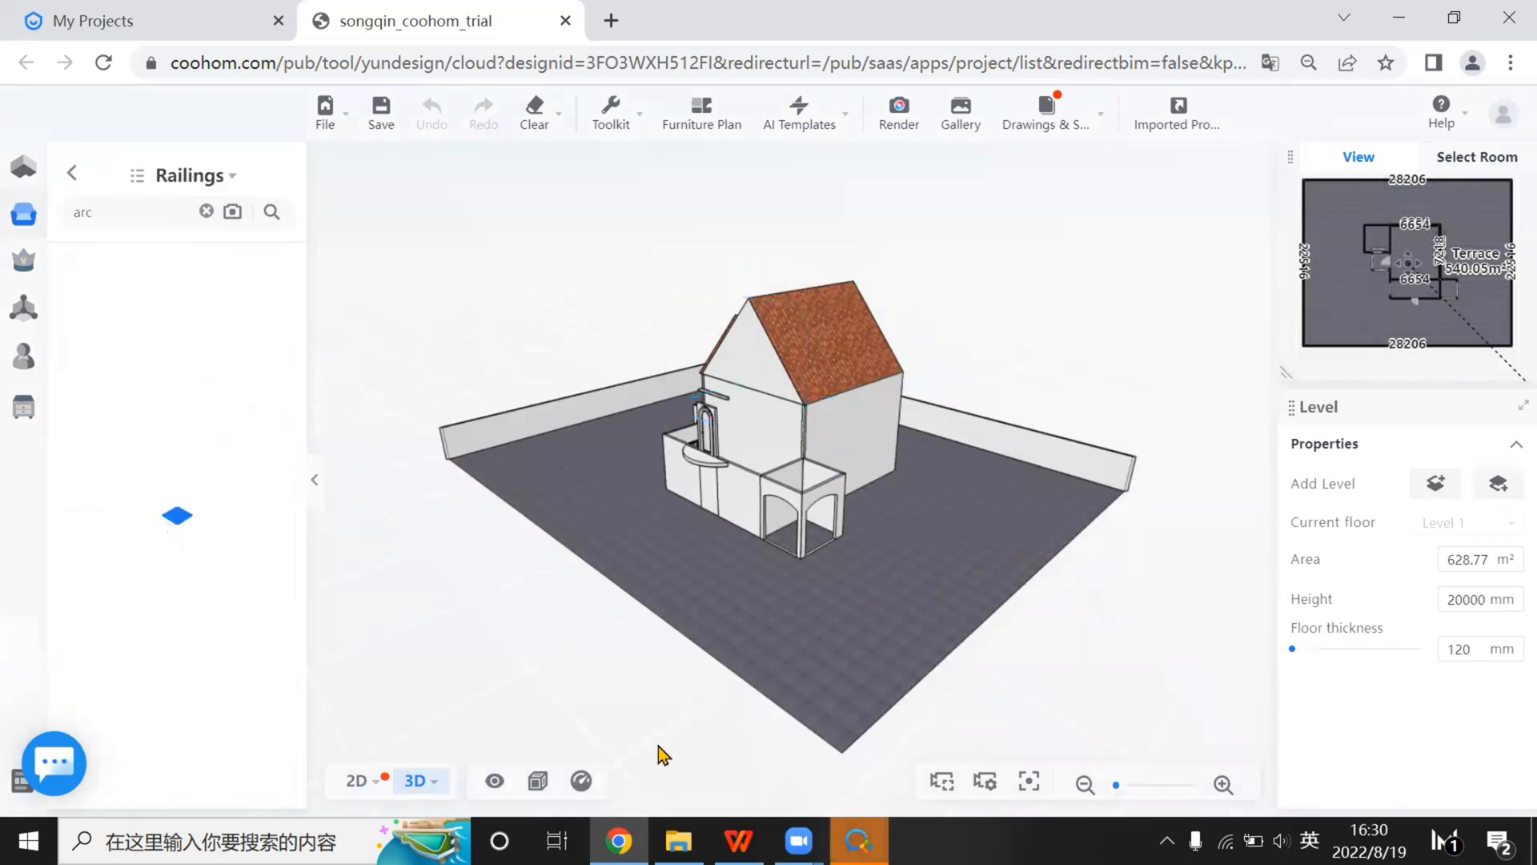
# Browse the railing models for a curved railing that suits the half-circle balcony slab
pyautogui.scroll(-1, 244, 582)
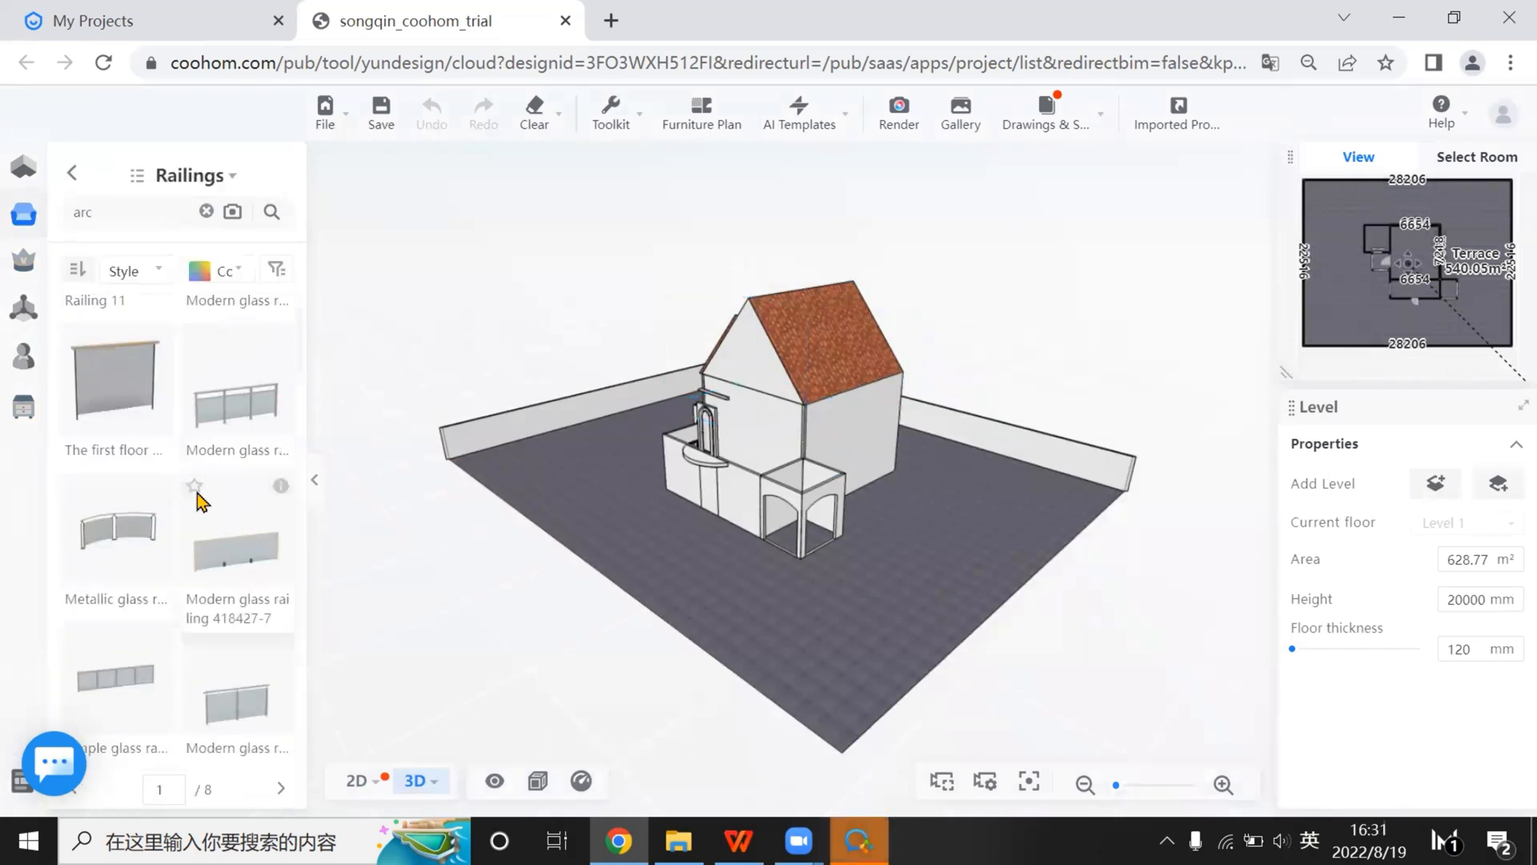
pyautogui.moveTo(161, 488)
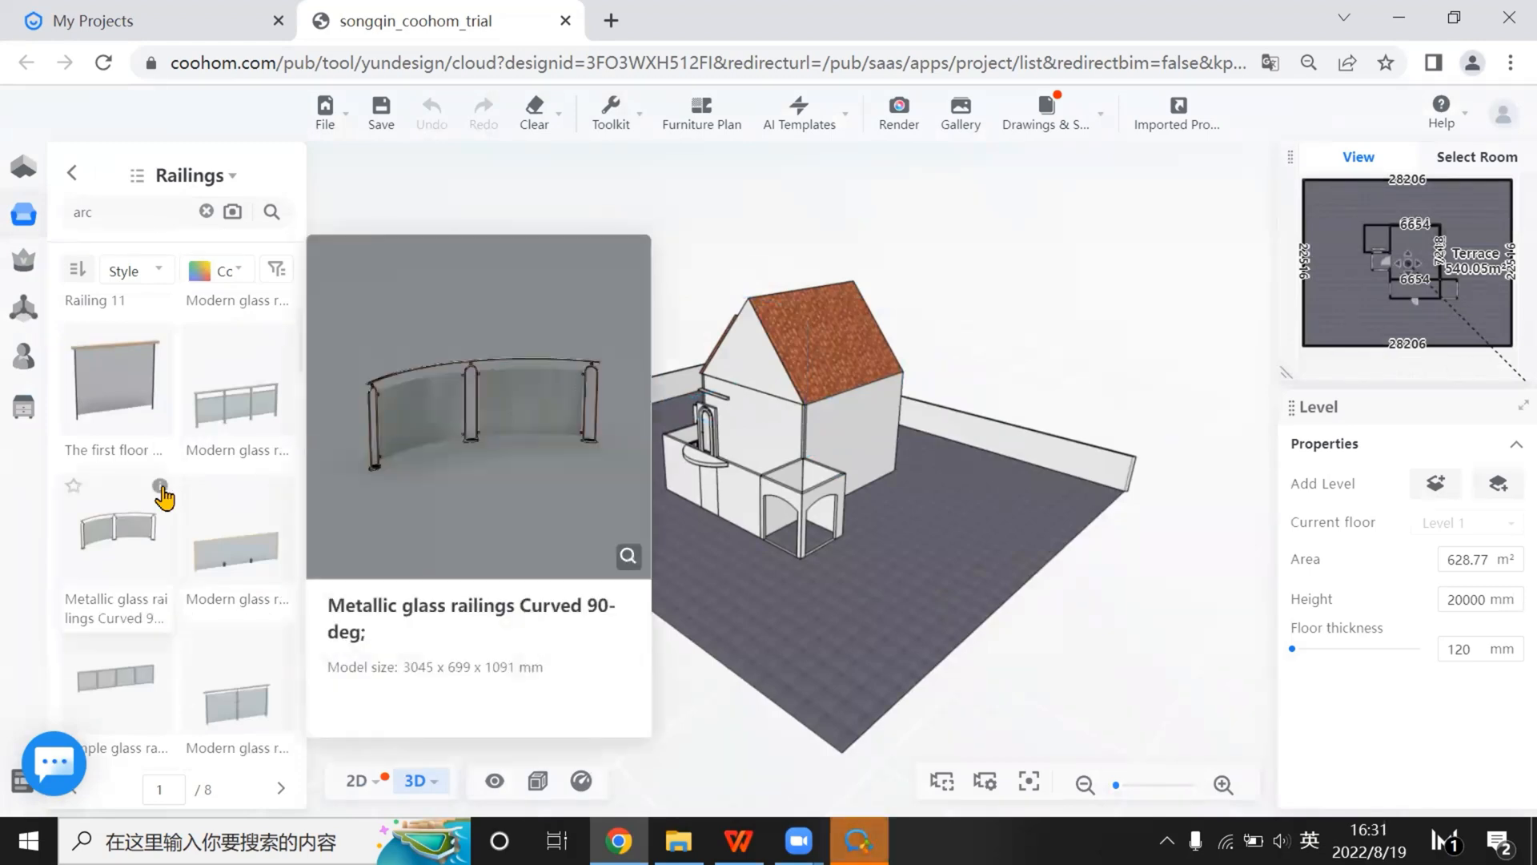
pyautogui.scroll(-5, 161, 494)
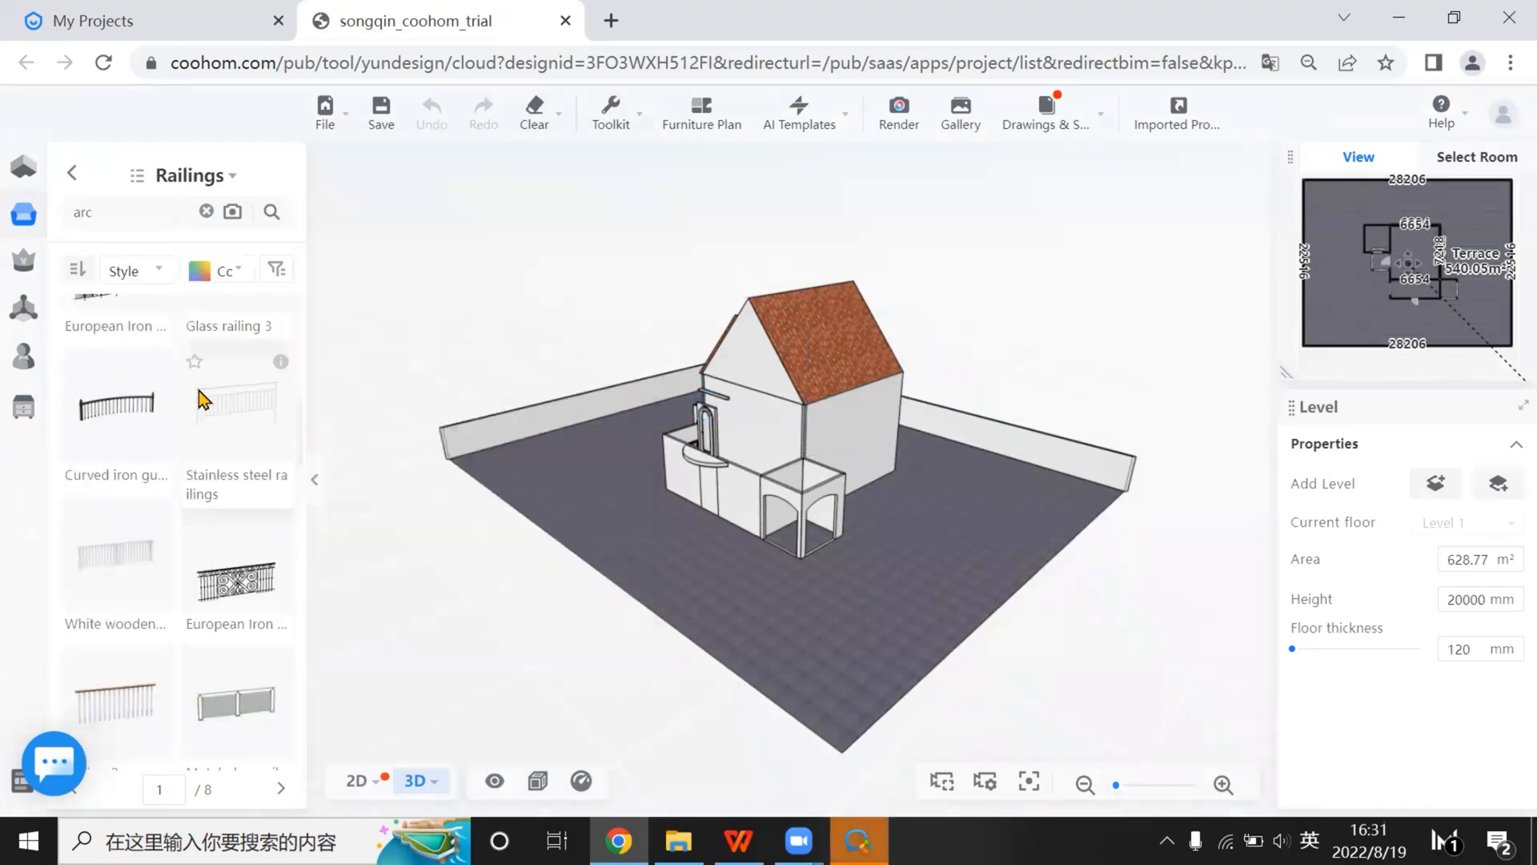
pyautogui.scroll(-9, 210, 519)
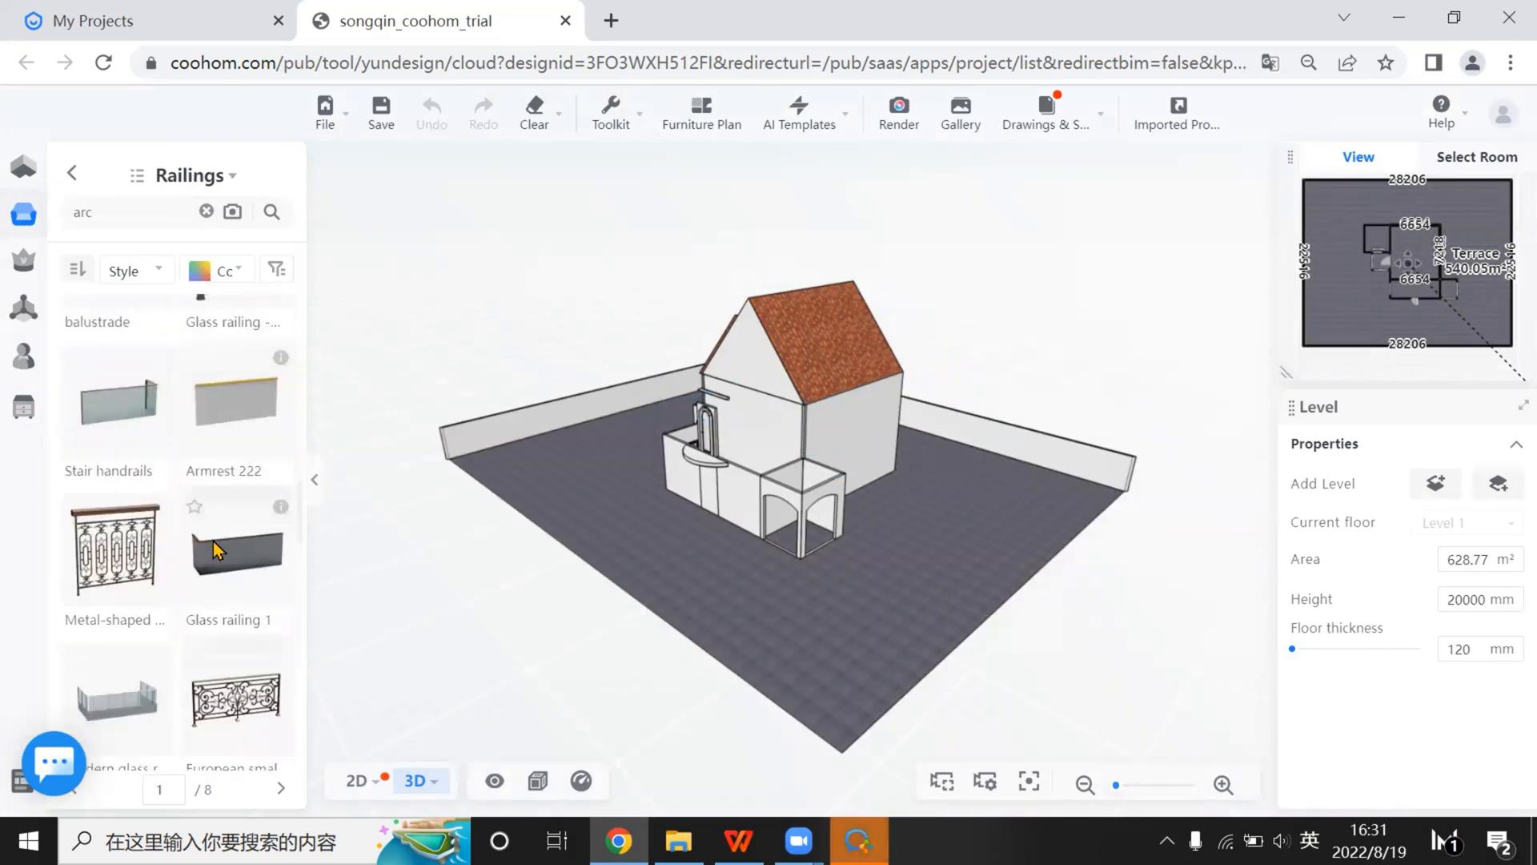
pyautogui.scroll(-10, 215, 549)
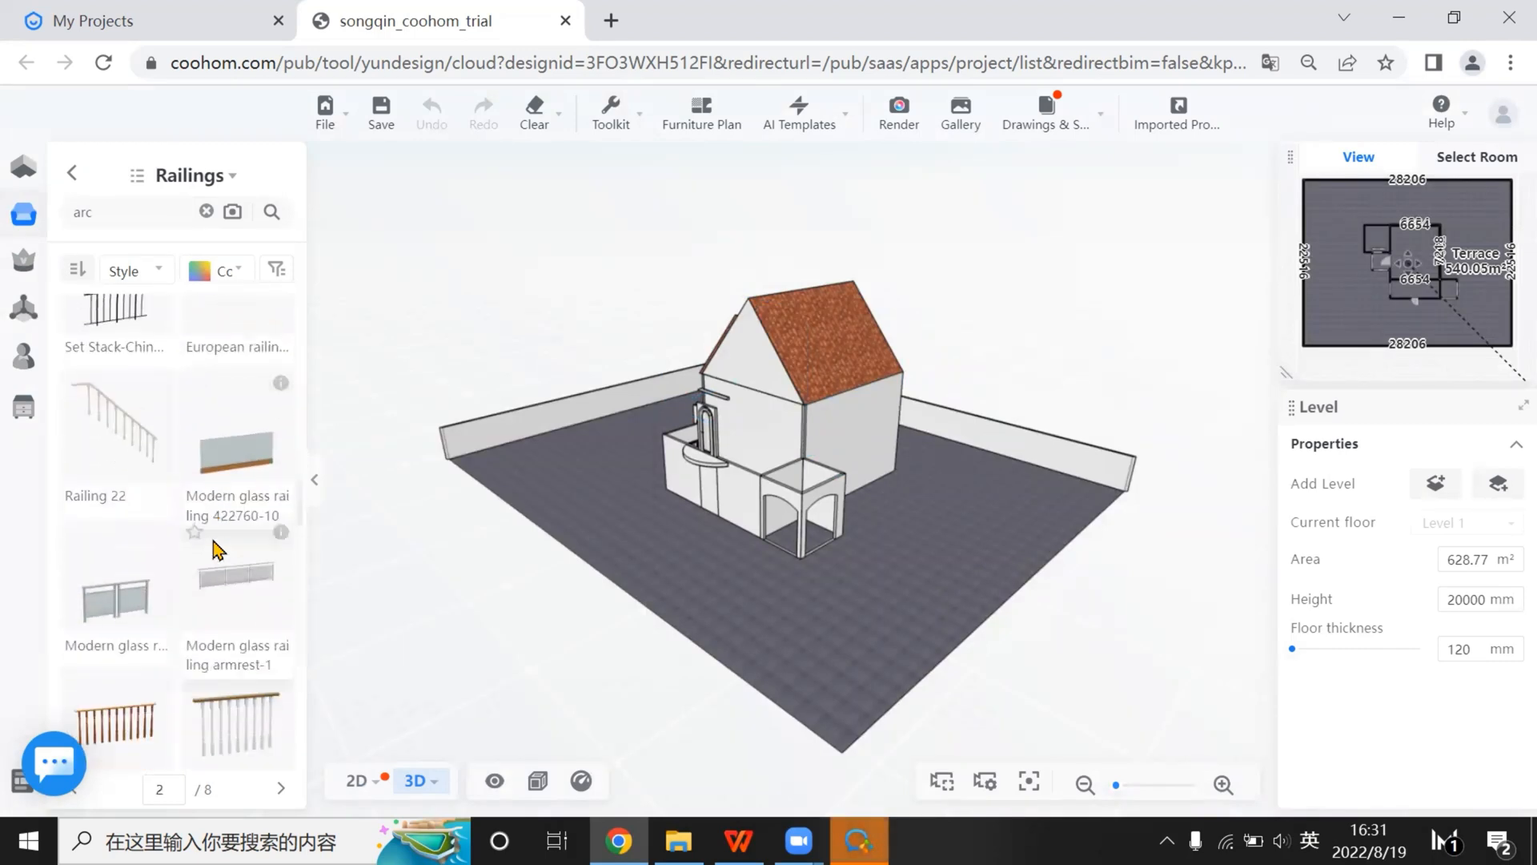
pyautogui.scroll(-8, 214, 549)
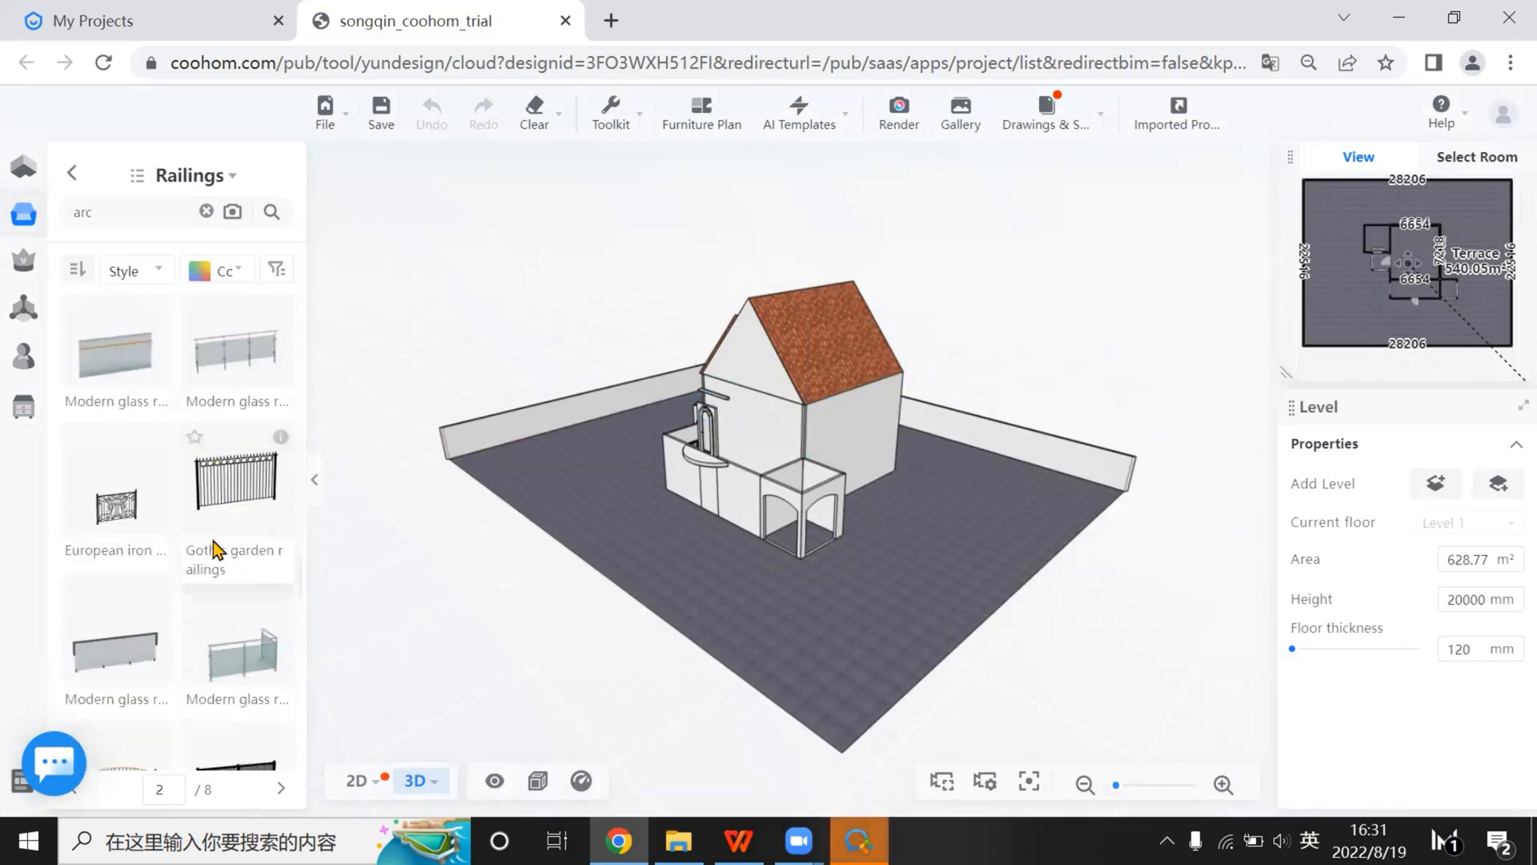
pyautogui.scroll(-5, 215, 549)
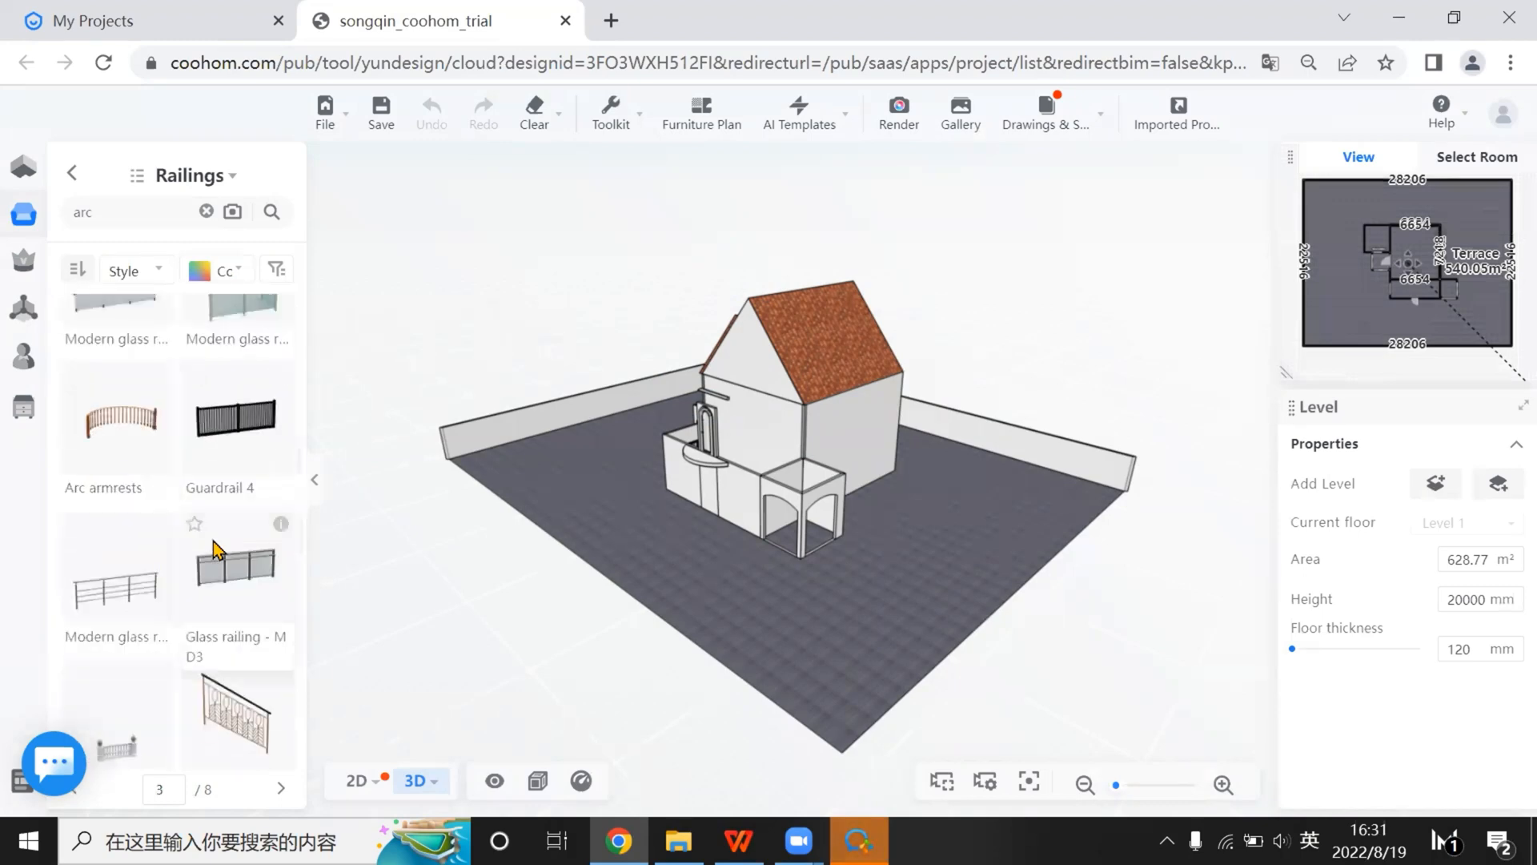
pyautogui.scroll(-5, 215, 549)
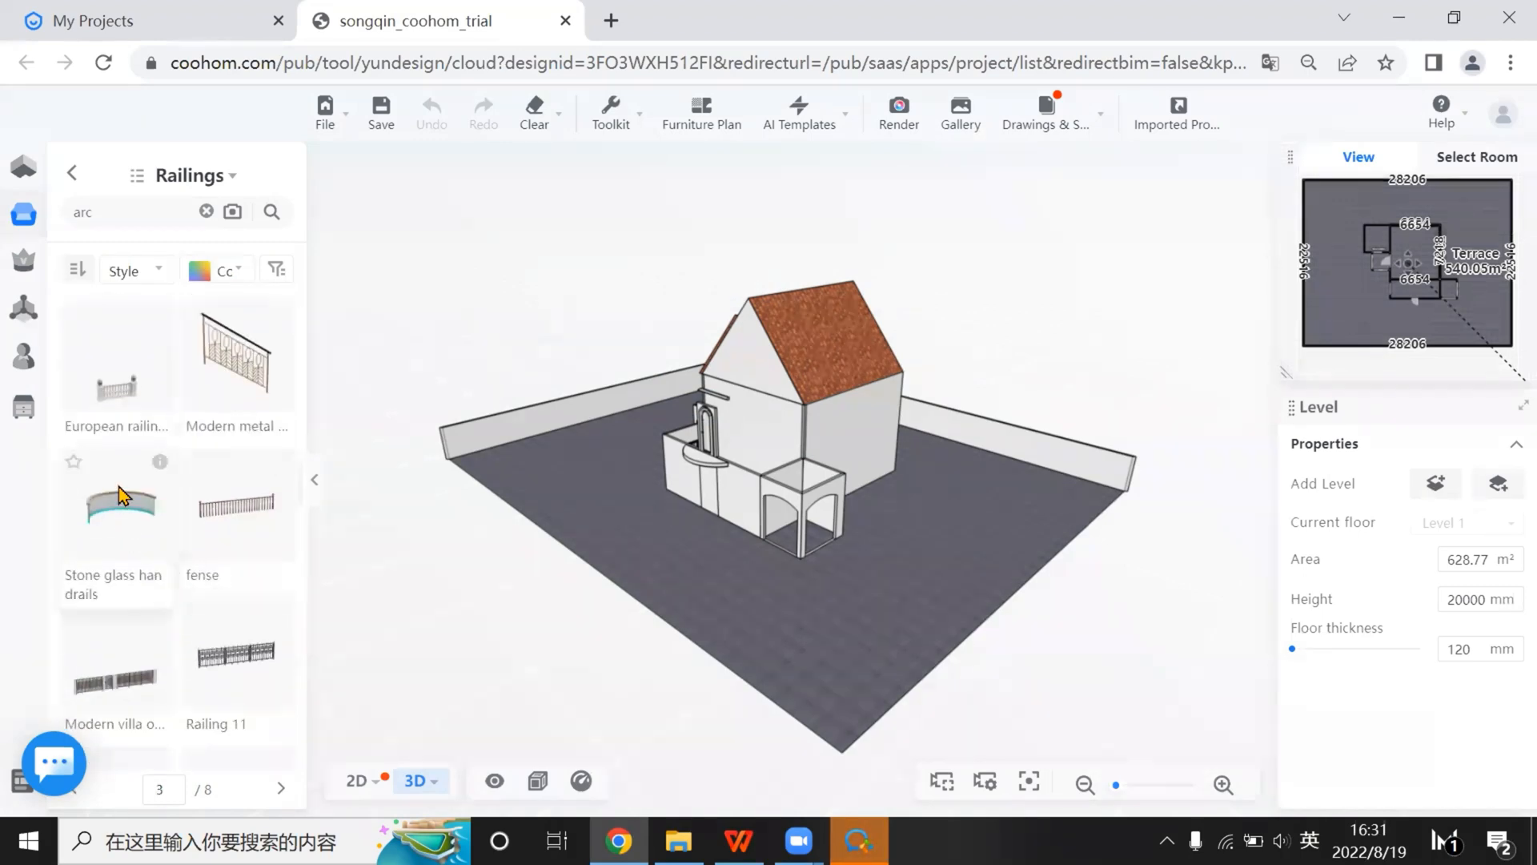
pyautogui.scroll(-6, 124, 493)
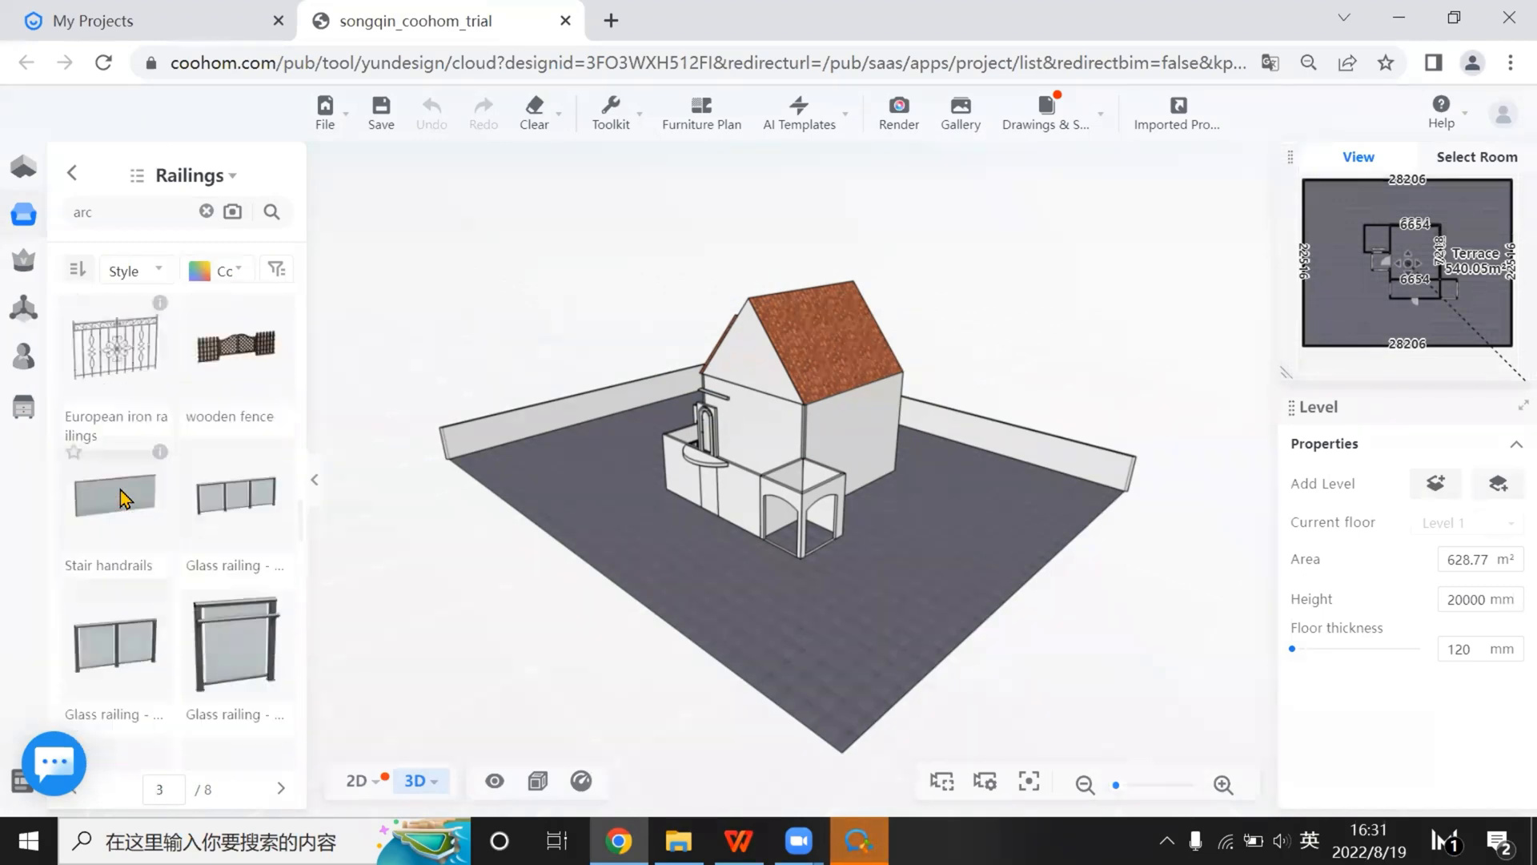
pyautogui.scroll(-5, 124, 498)
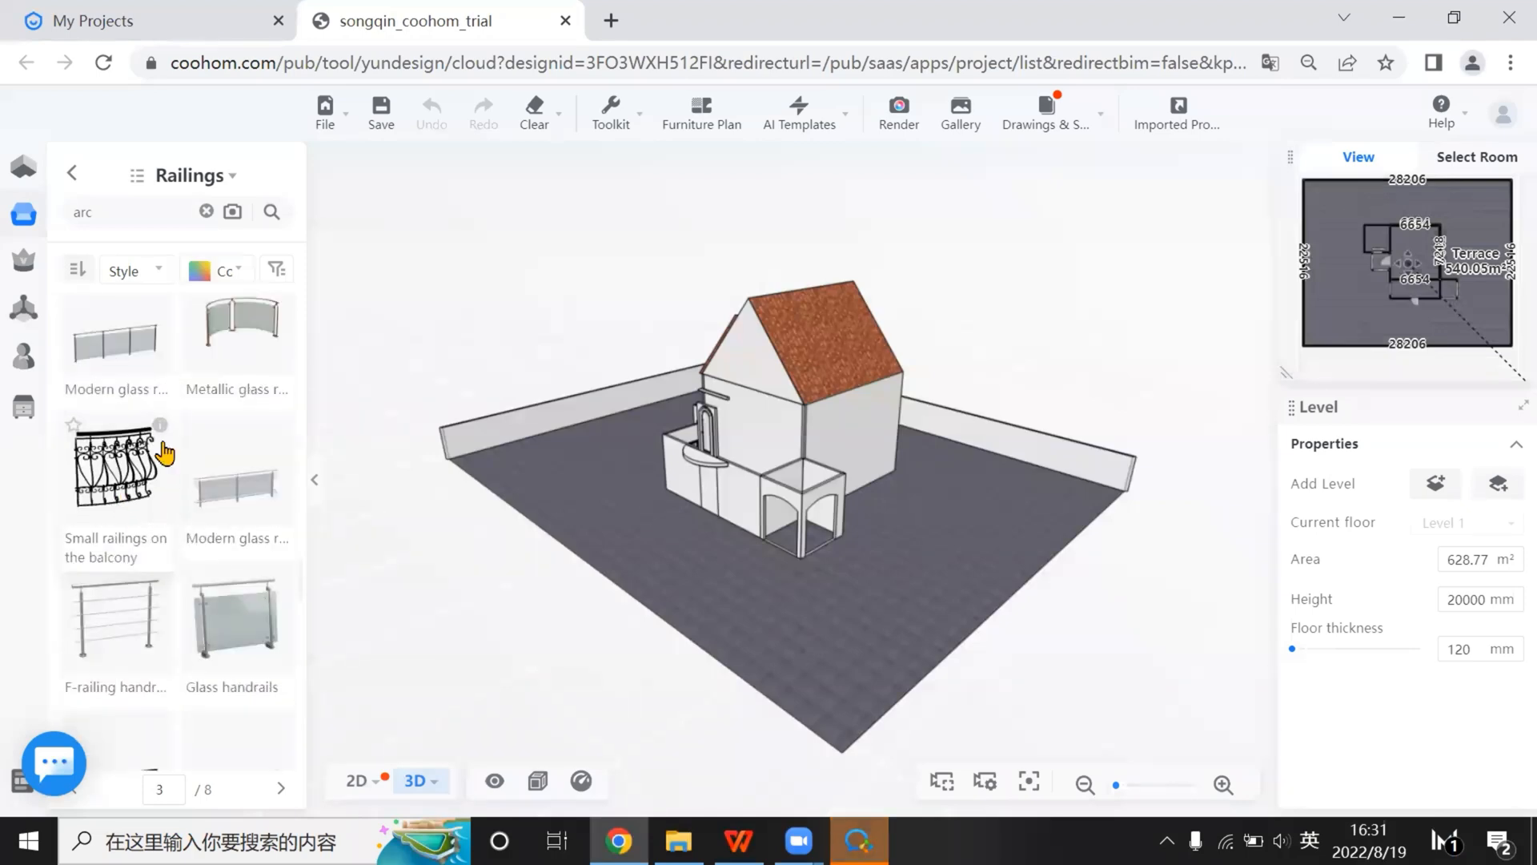
# Place the "Small railings on the balcony" model on the half-circle slab beside the arched door
pyautogui.moveTo(161, 439)
pyautogui.click(131, 465)
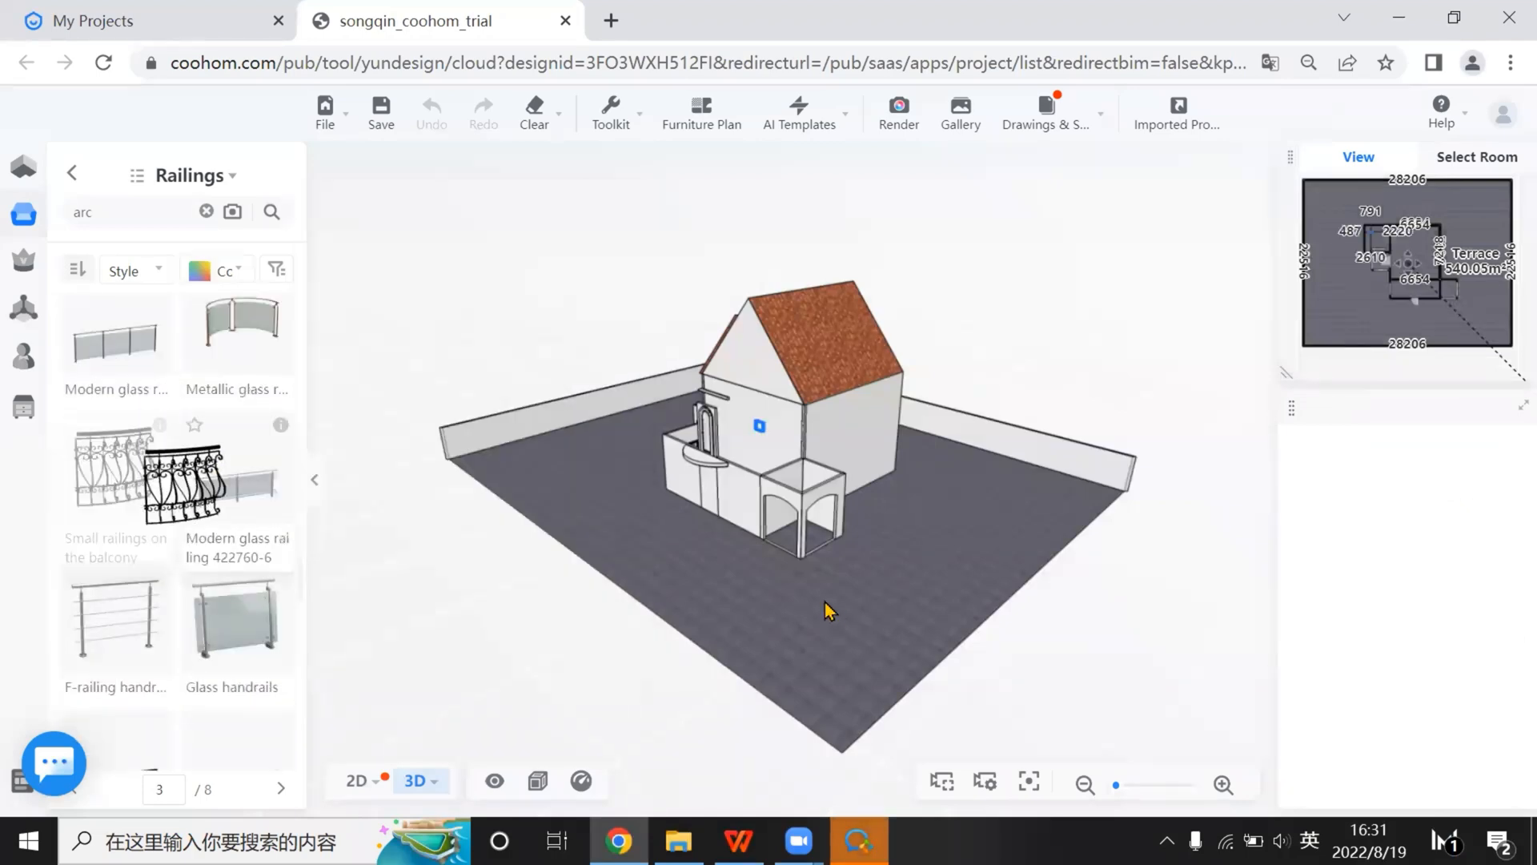
pyautogui.scroll(4, 582, 509)
pyautogui.scroll(2, 581, 509)
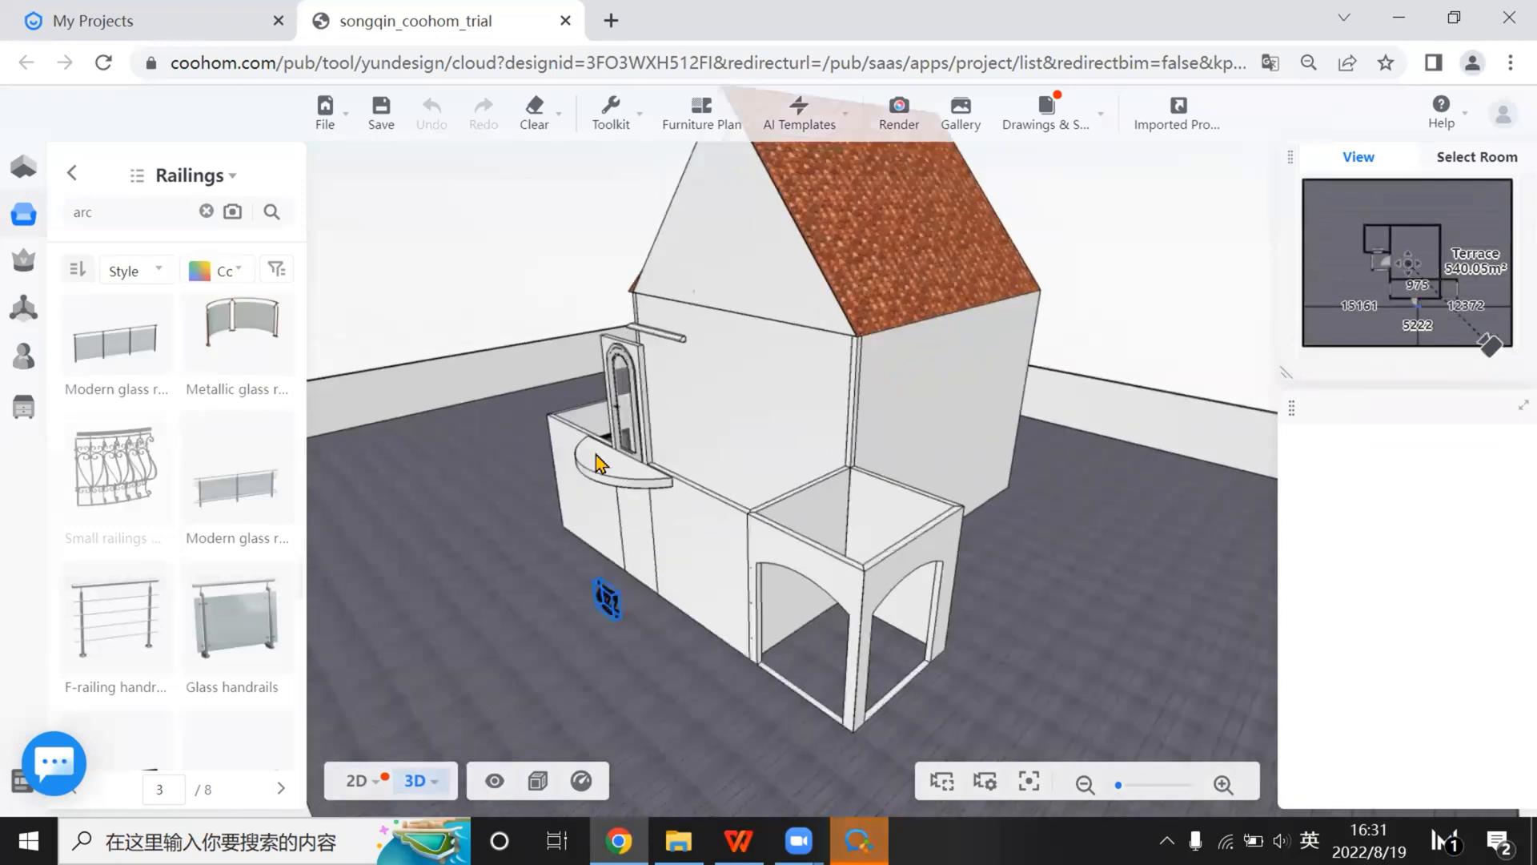
pyautogui.click(516, 635)
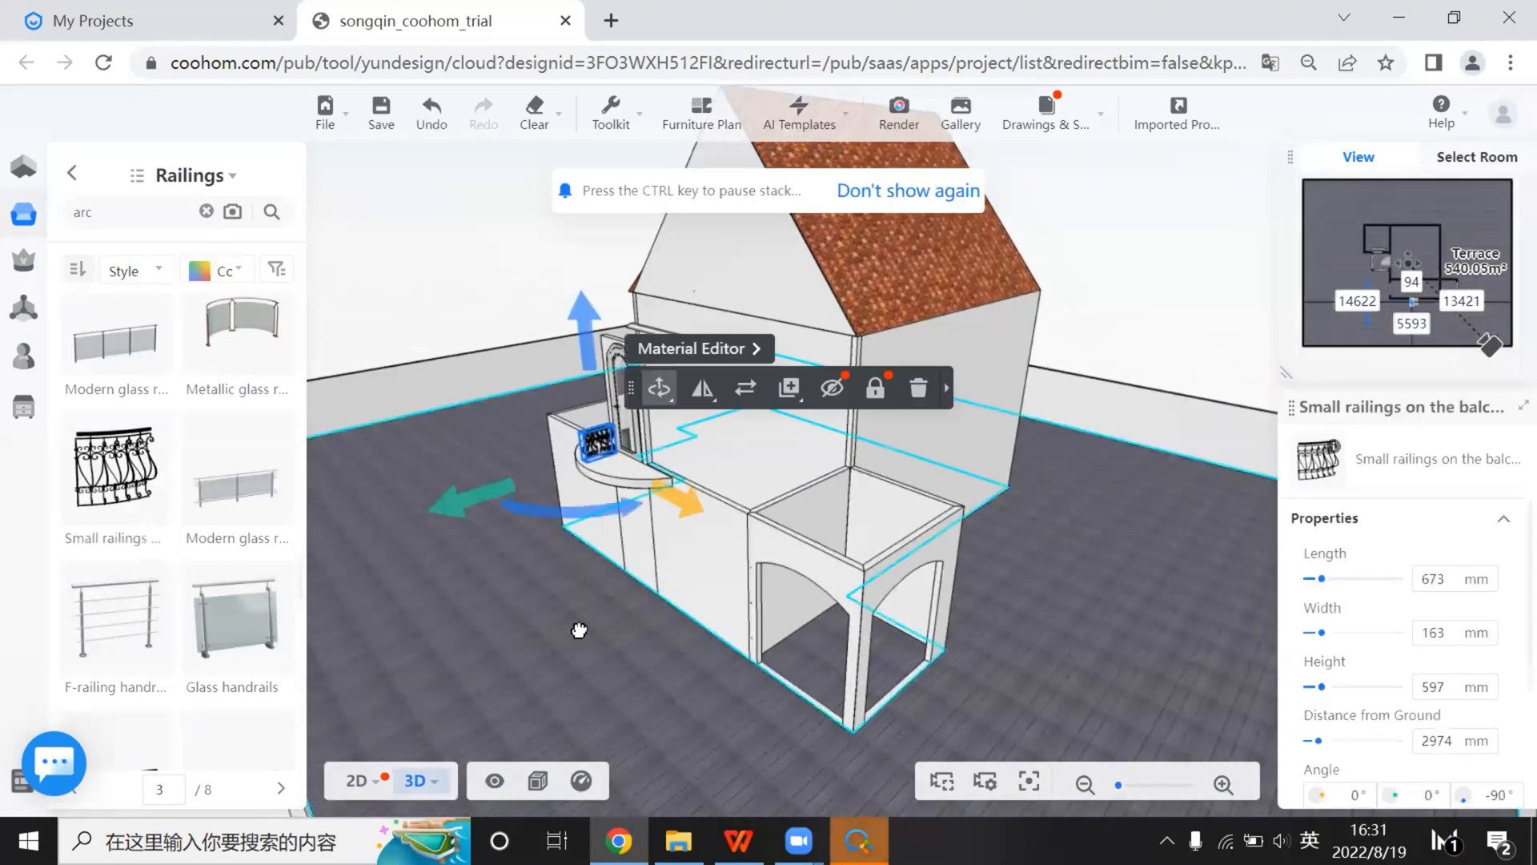
# Move the railing to the end of the half-circle slab farthest from the arched porch and rotate it to -37°
pyautogui.moveTo(577, 628); pyautogui.dragTo(900, 639)
pyautogui.scroll(3, 887, 653)
pyautogui.scroll(3, 775, 718)
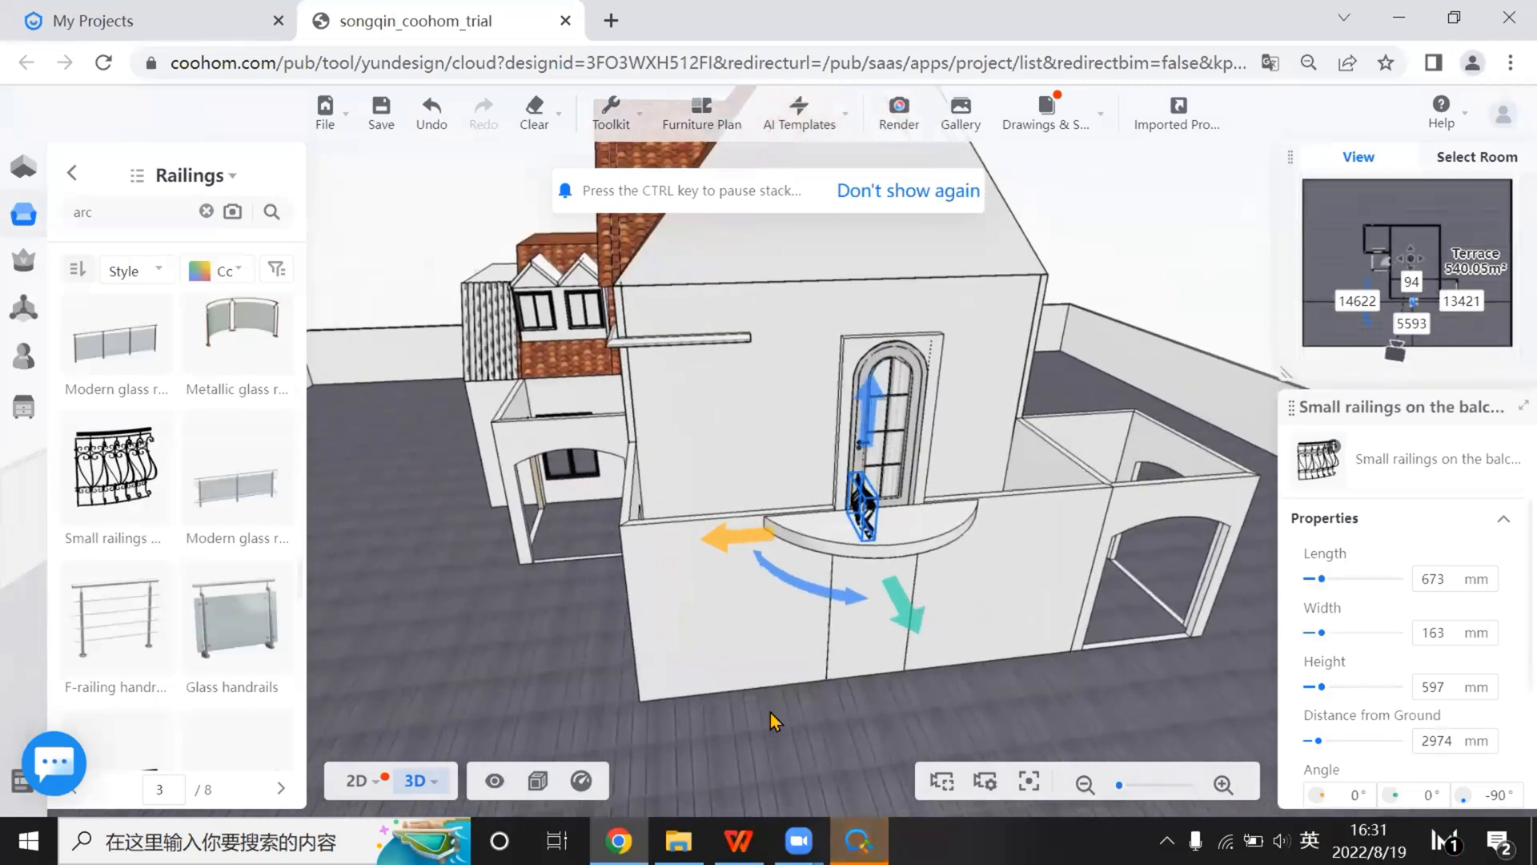
pyautogui.scroll(5, 673, 690)
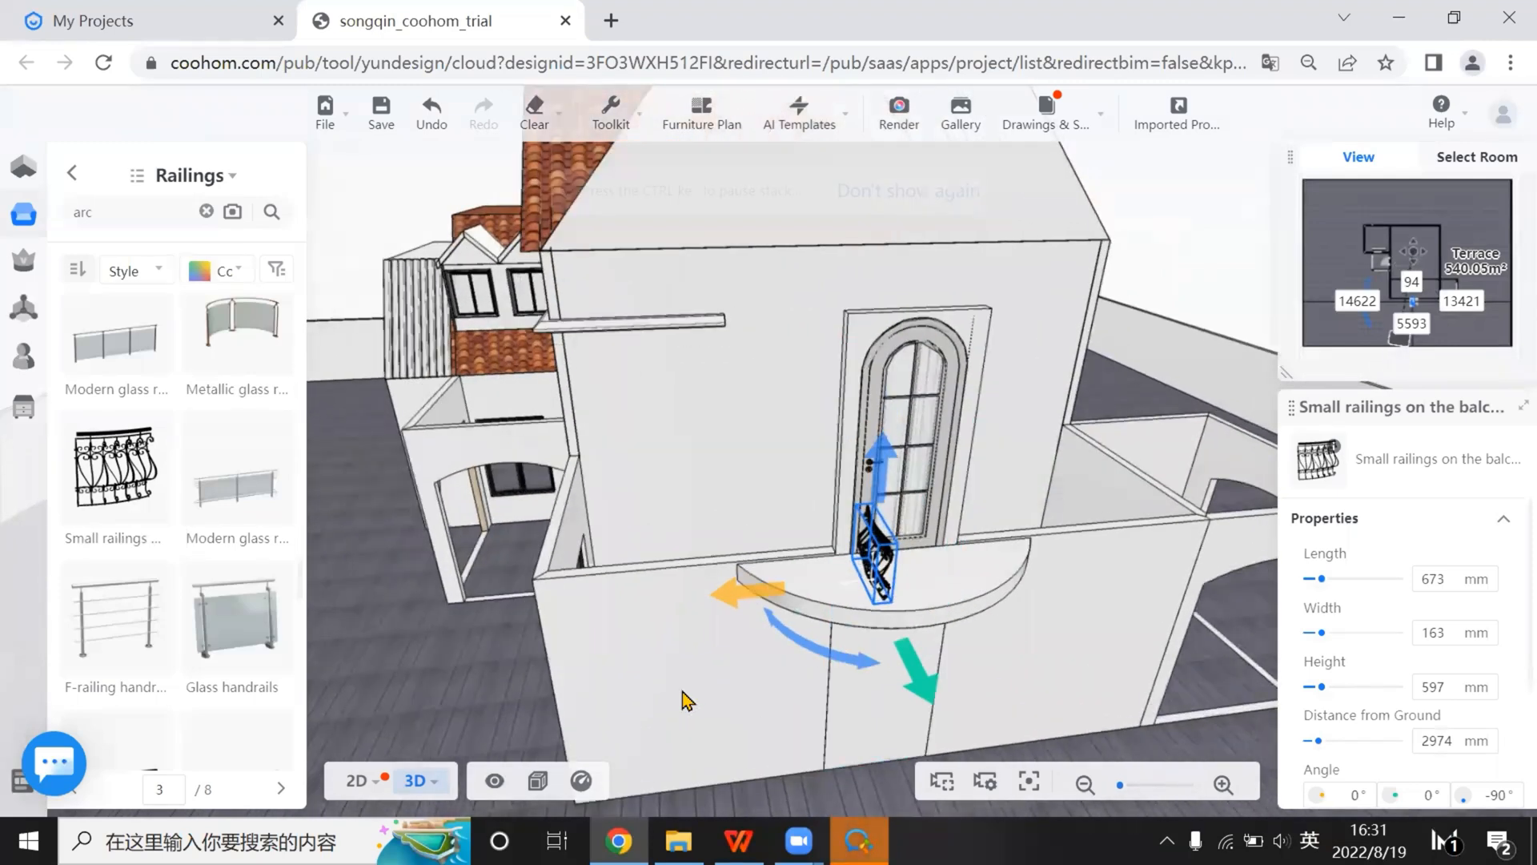
pyautogui.moveTo(838, 681); pyautogui.dragTo(521, 617)
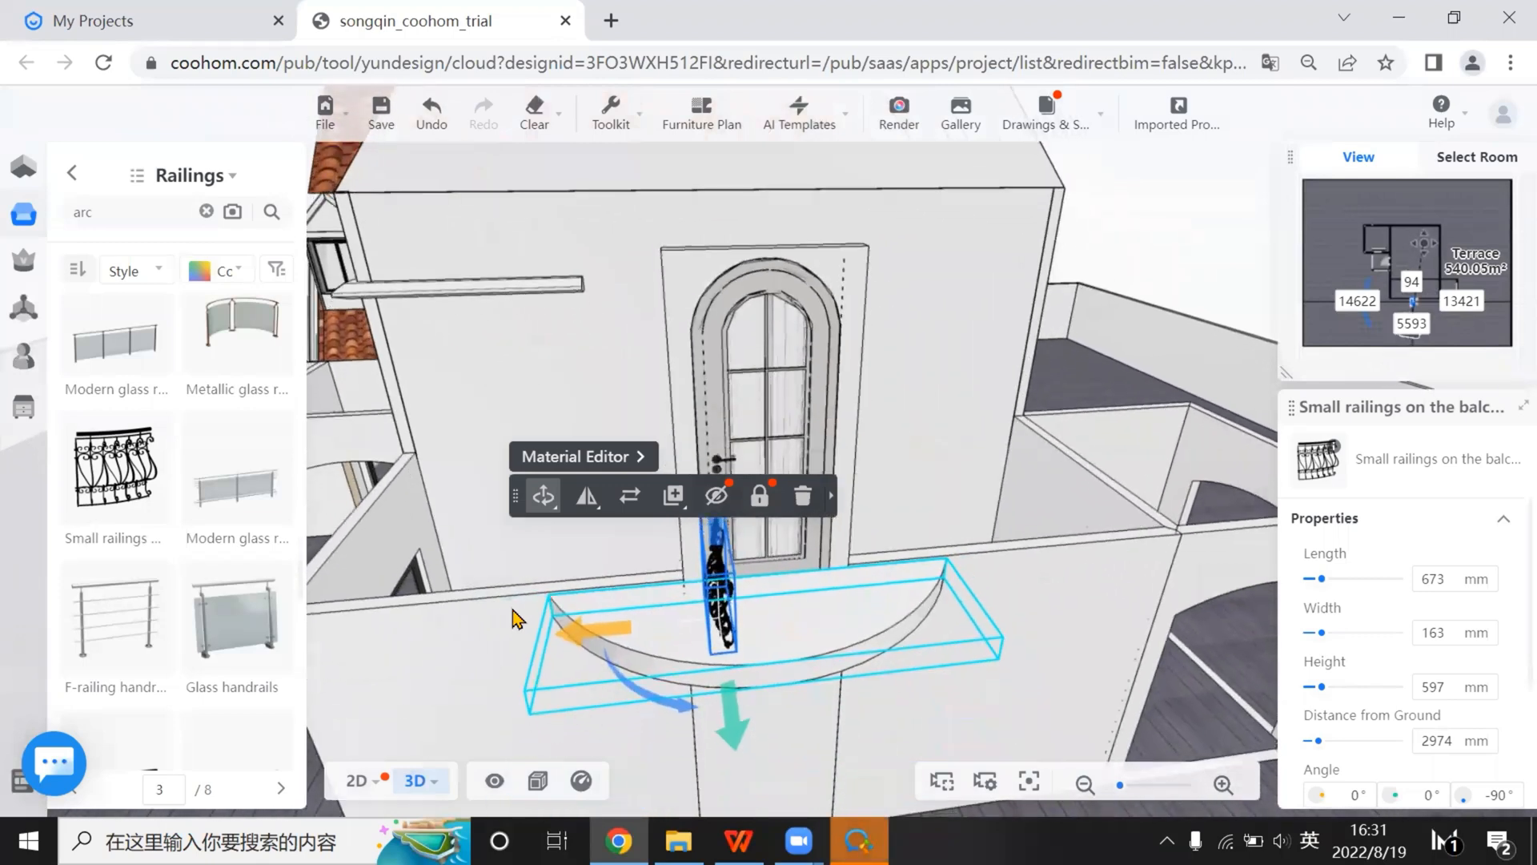
pyautogui.moveTo(652, 713)
pyautogui.mouseDown()
pyautogui.moveTo(700, 664)
pyautogui.moveTo(679, 693)
pyautogui.moveTo(623, 705)
pyautogui.mouseUp()
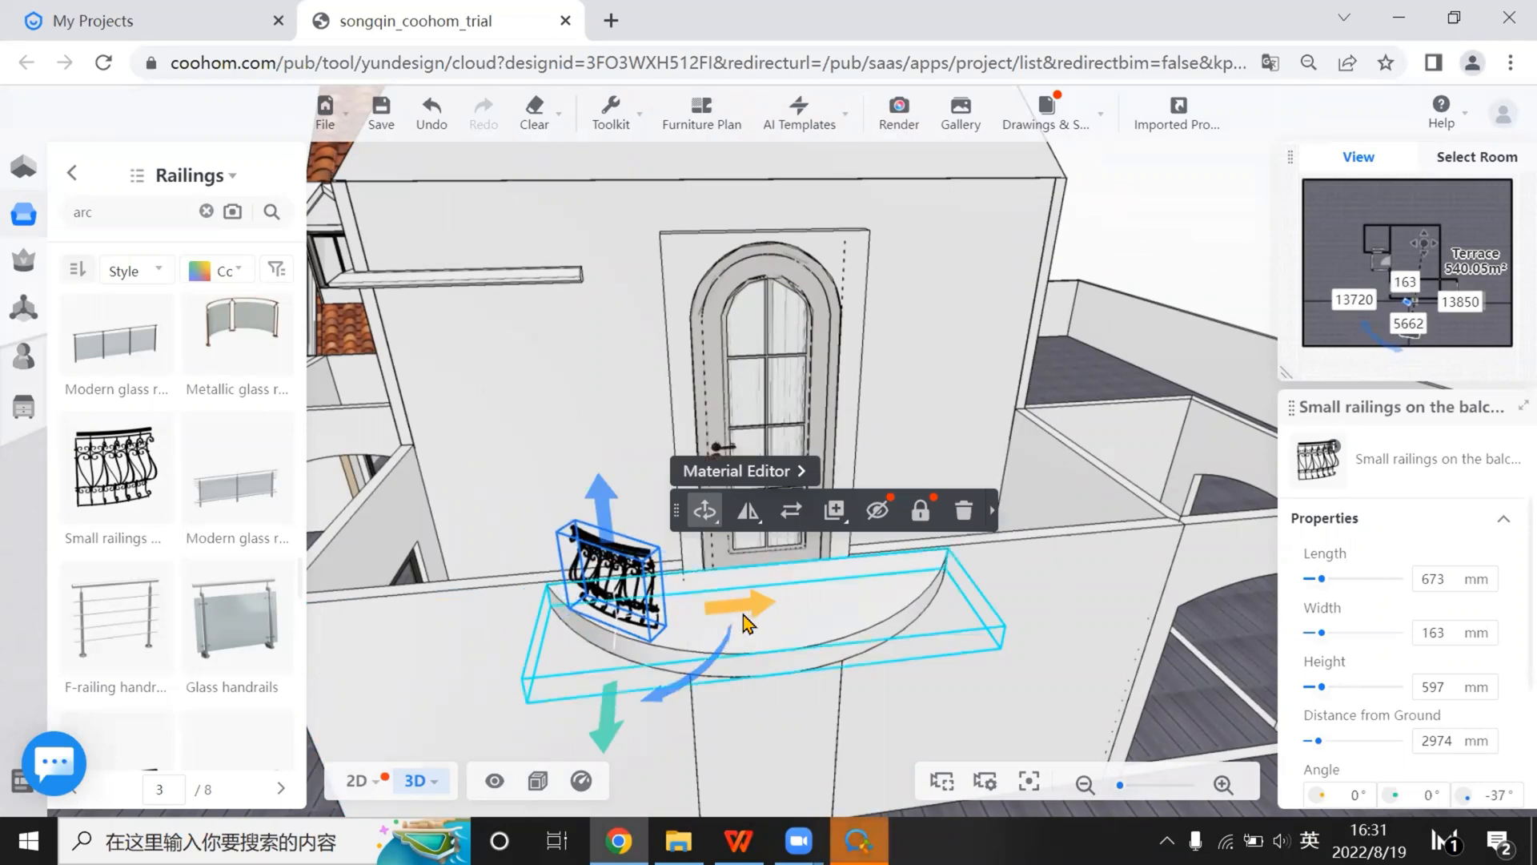
# Shift the railing outward to the slab's curved edge near its end and rotate it to -45°
pyautogui.moveTo(709, 613); pyautogui.dragTo(753, 517)
pyautogui.moveTo(639, 564)
pyautogui.mouseDown()
pyautogui.moveTo(622, 588)
pyautogui.moveTo(623, 570)
pyautogui.mouseUp()
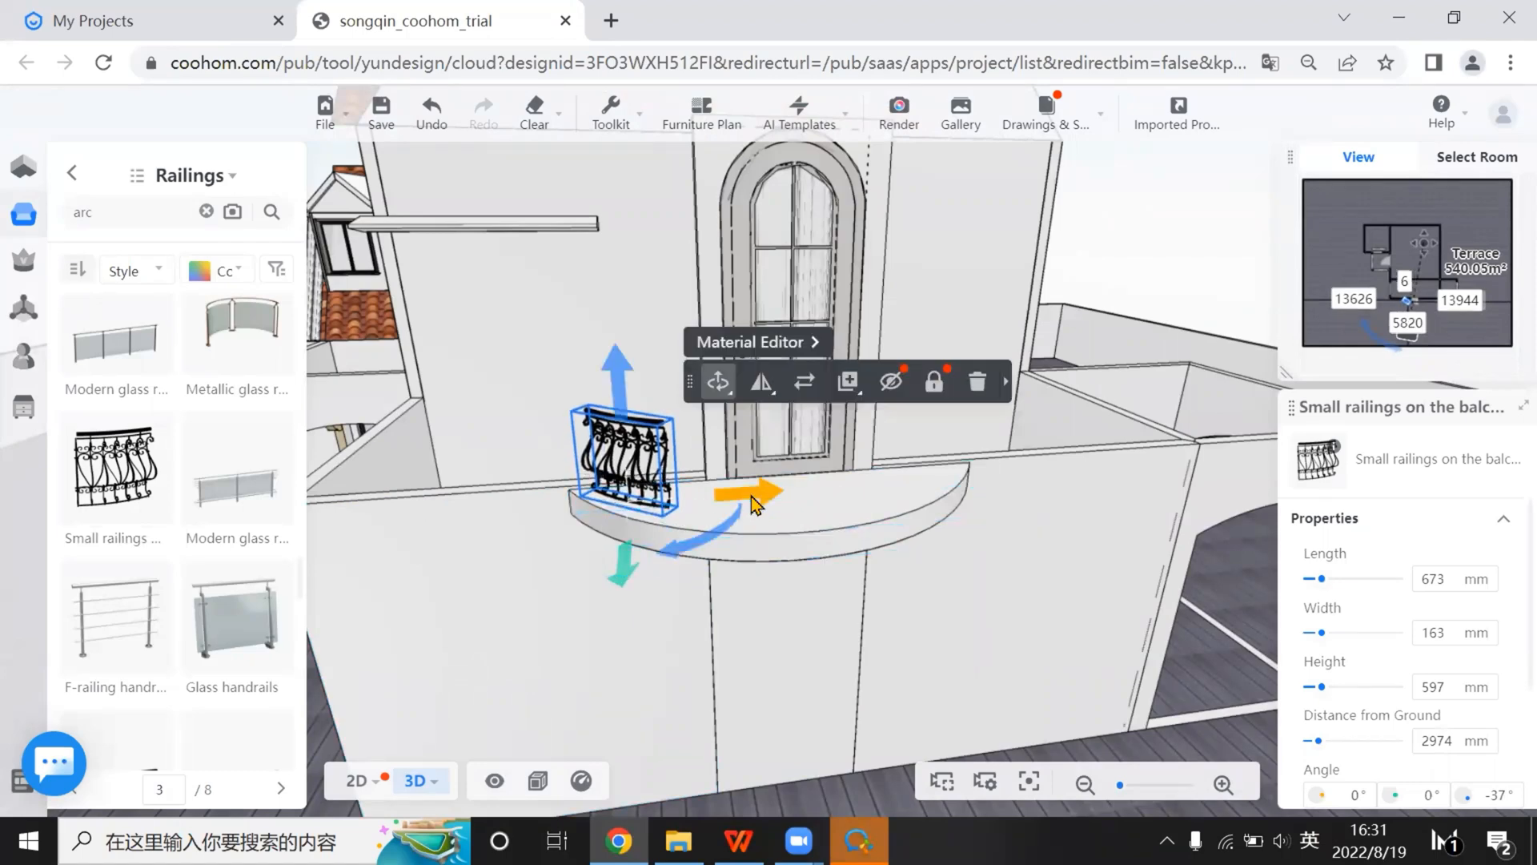
pyautogui.moveTo(750, 498); pyautogui.dragTo(726, 514)
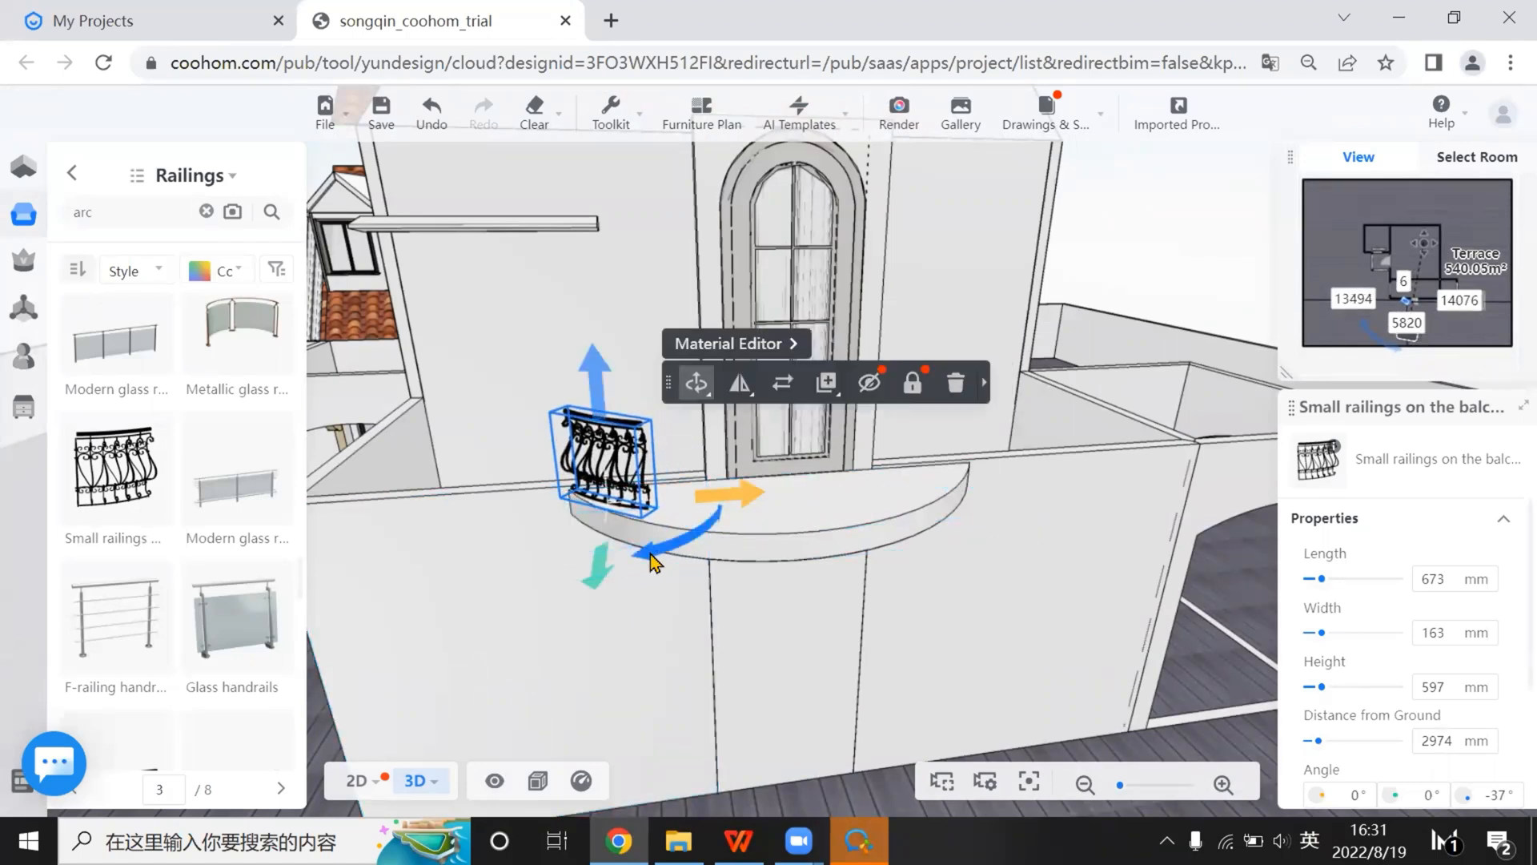
pyautogui.moveTo(655, 563); pyautogui.dragTo(637, 573)
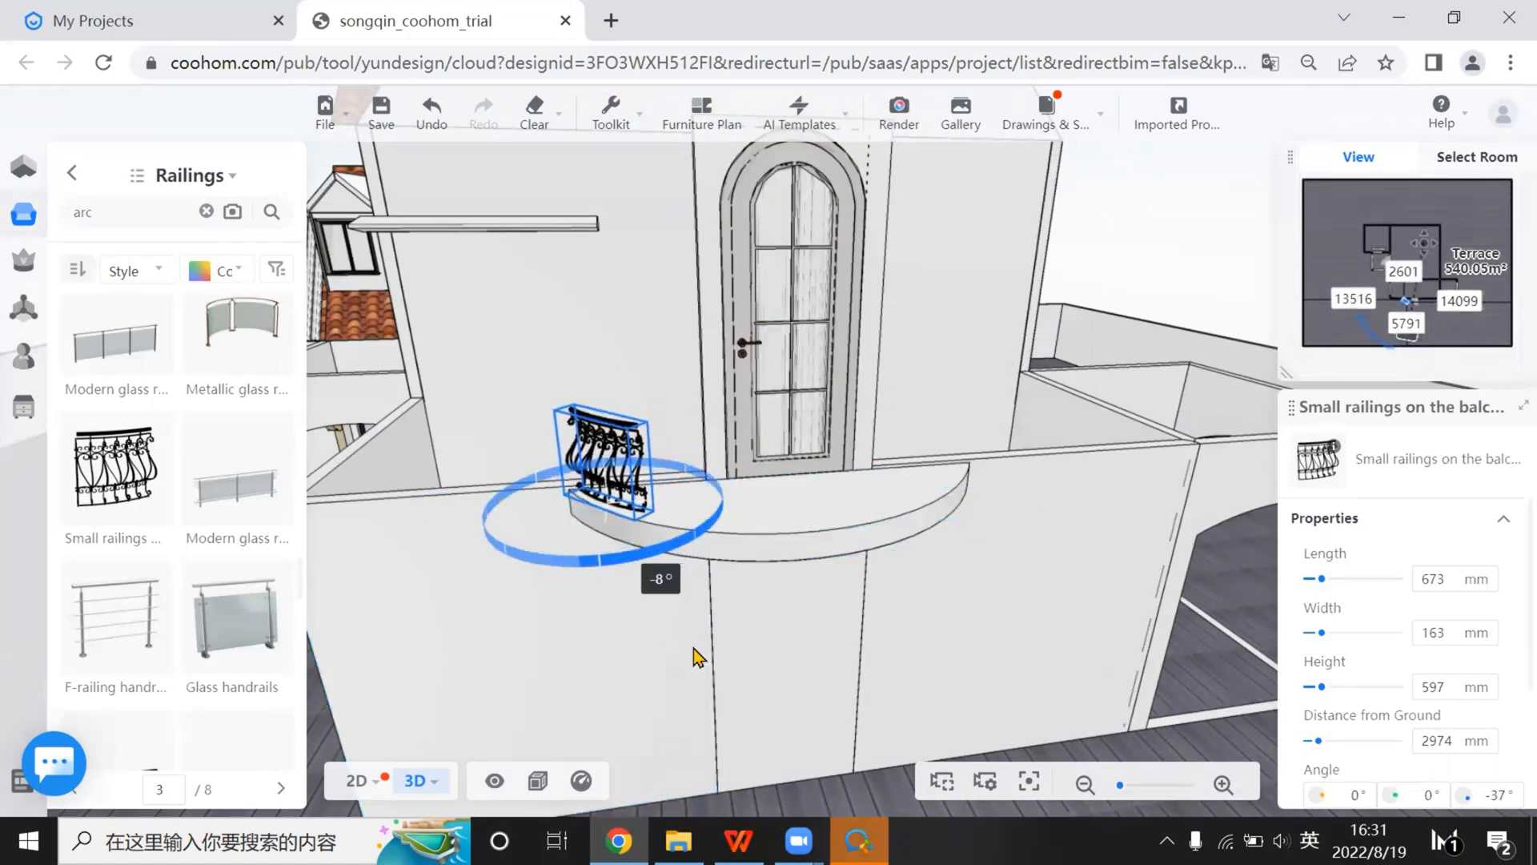
pyautogui.moveTo(699, 657); pyautogui.dragTo(699, 655)
pyautogui.moveTo(745, 398)
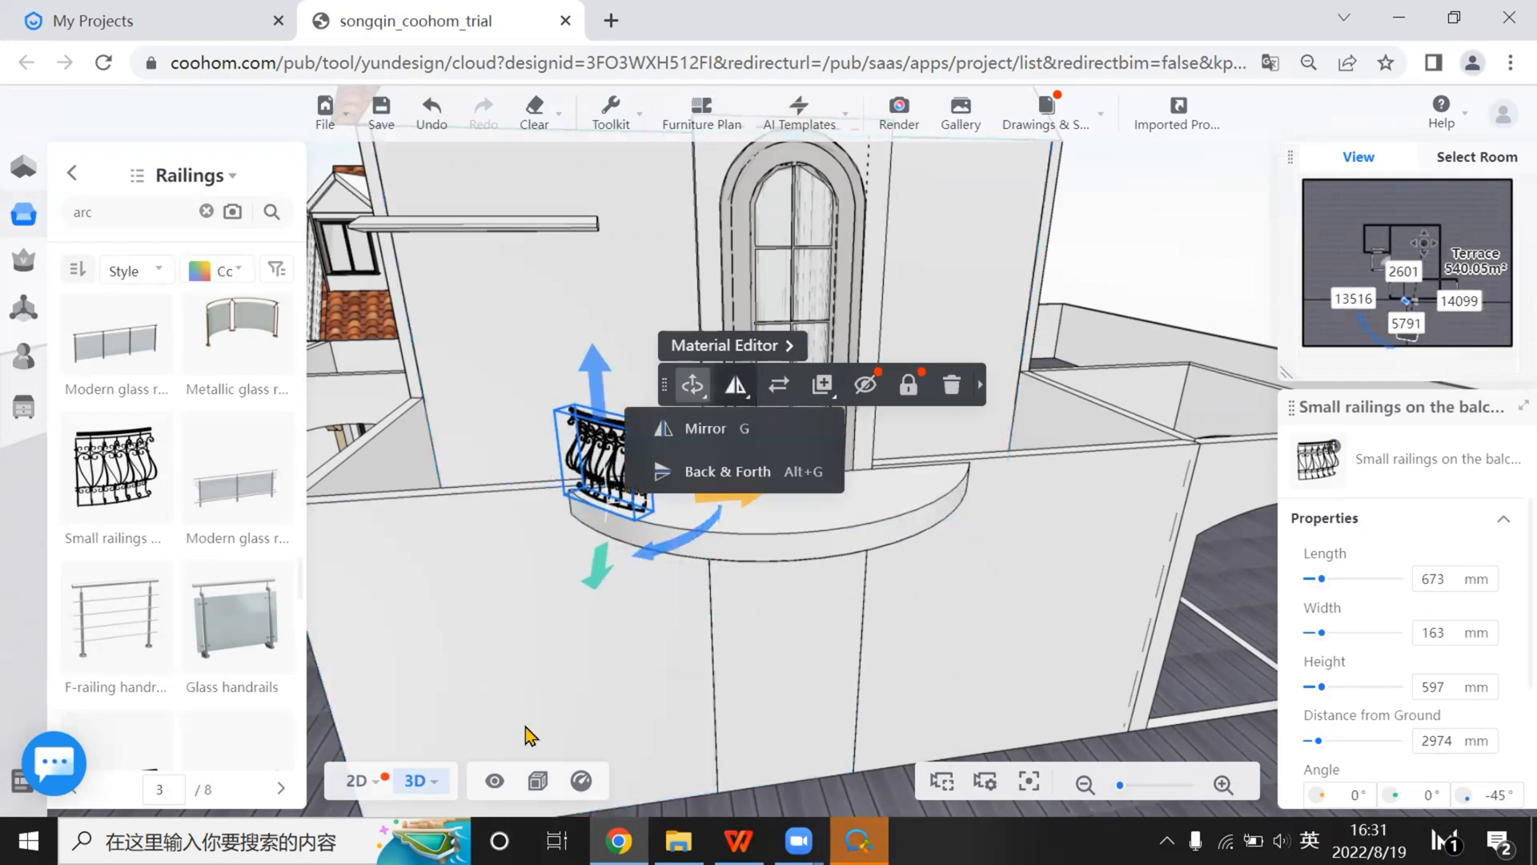
pyautogui.click(356, 780)
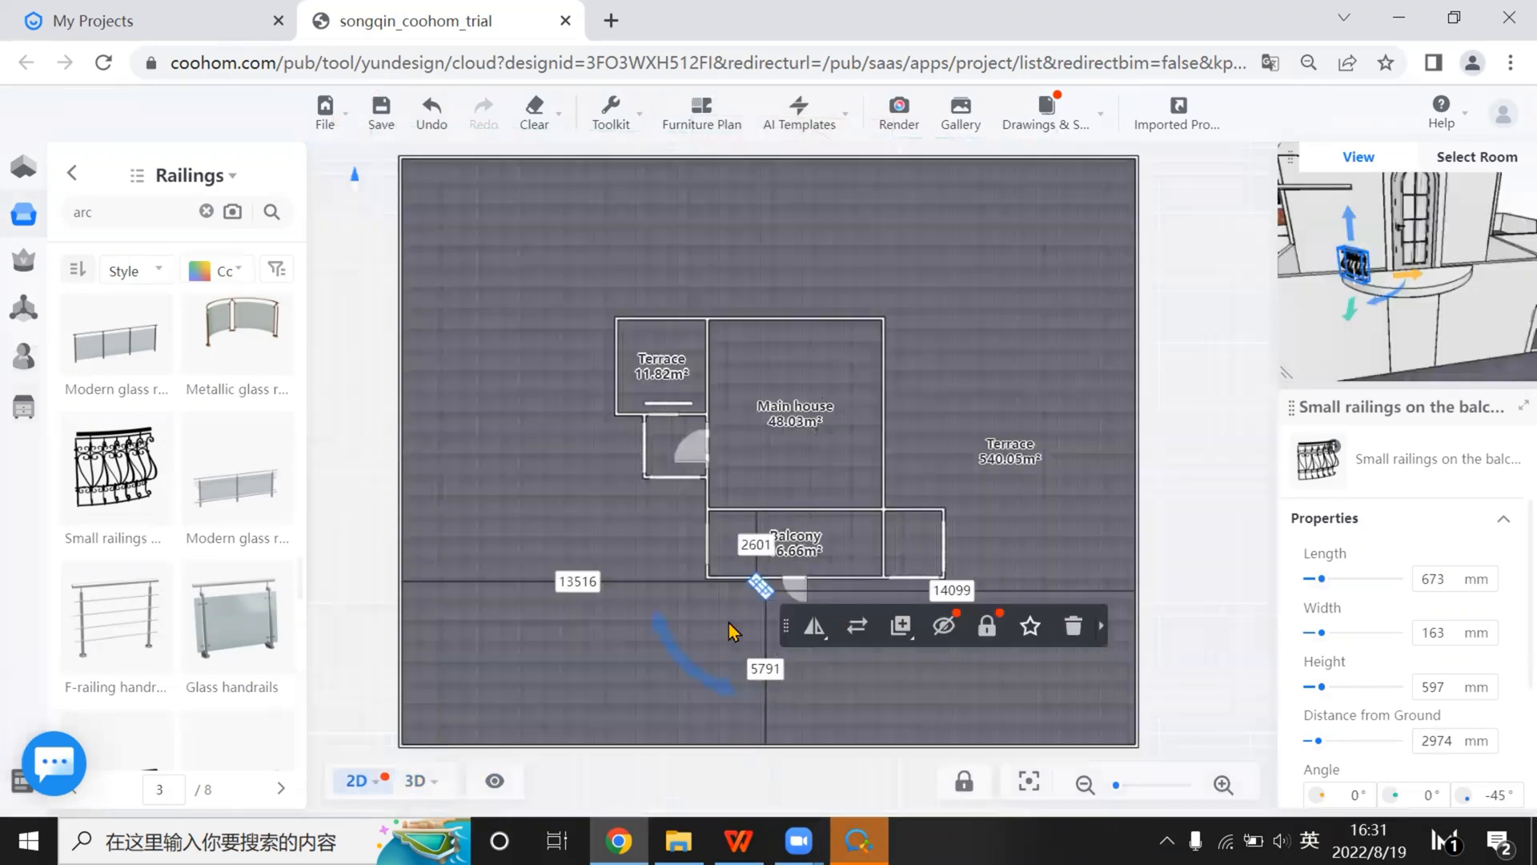
pyautogui.scroll(5, 814, 590)
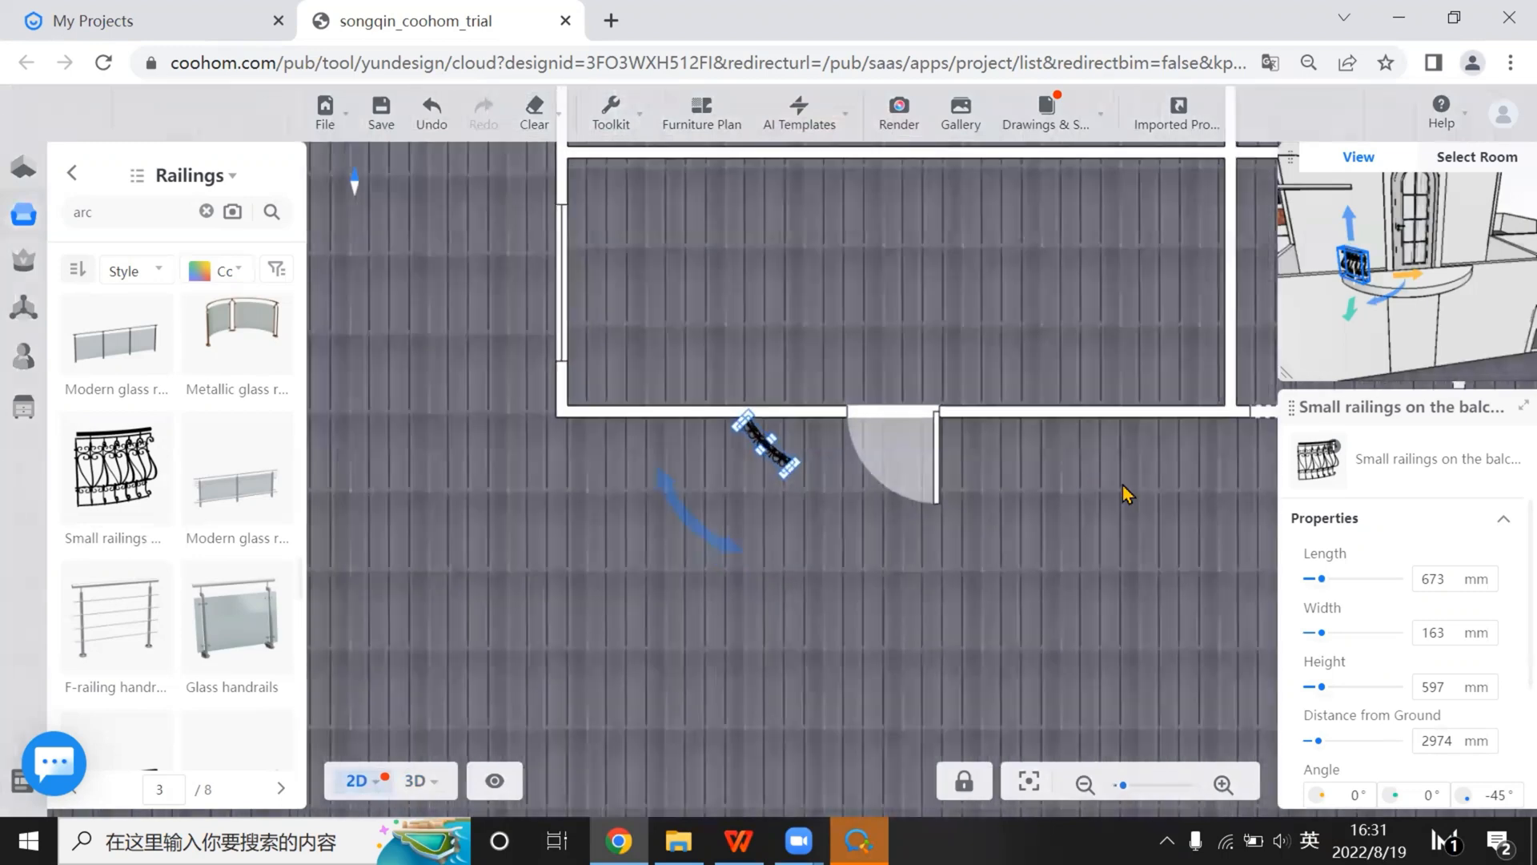
pyautogui.rightClick(1121, 504)
pyautogui.moveTo(1116, 519)
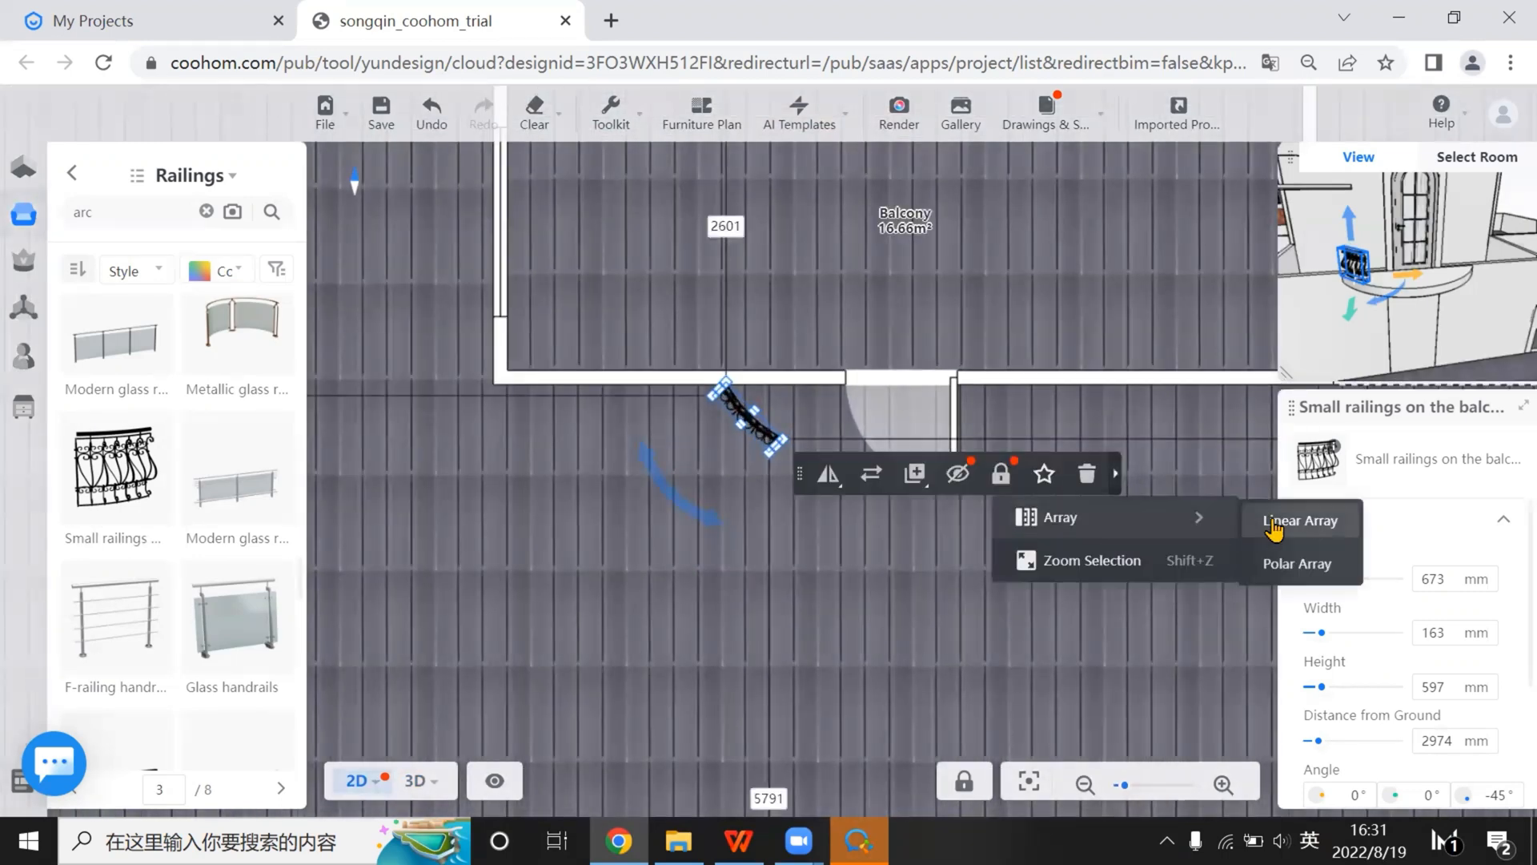
pyautogui.click(1297, 563)
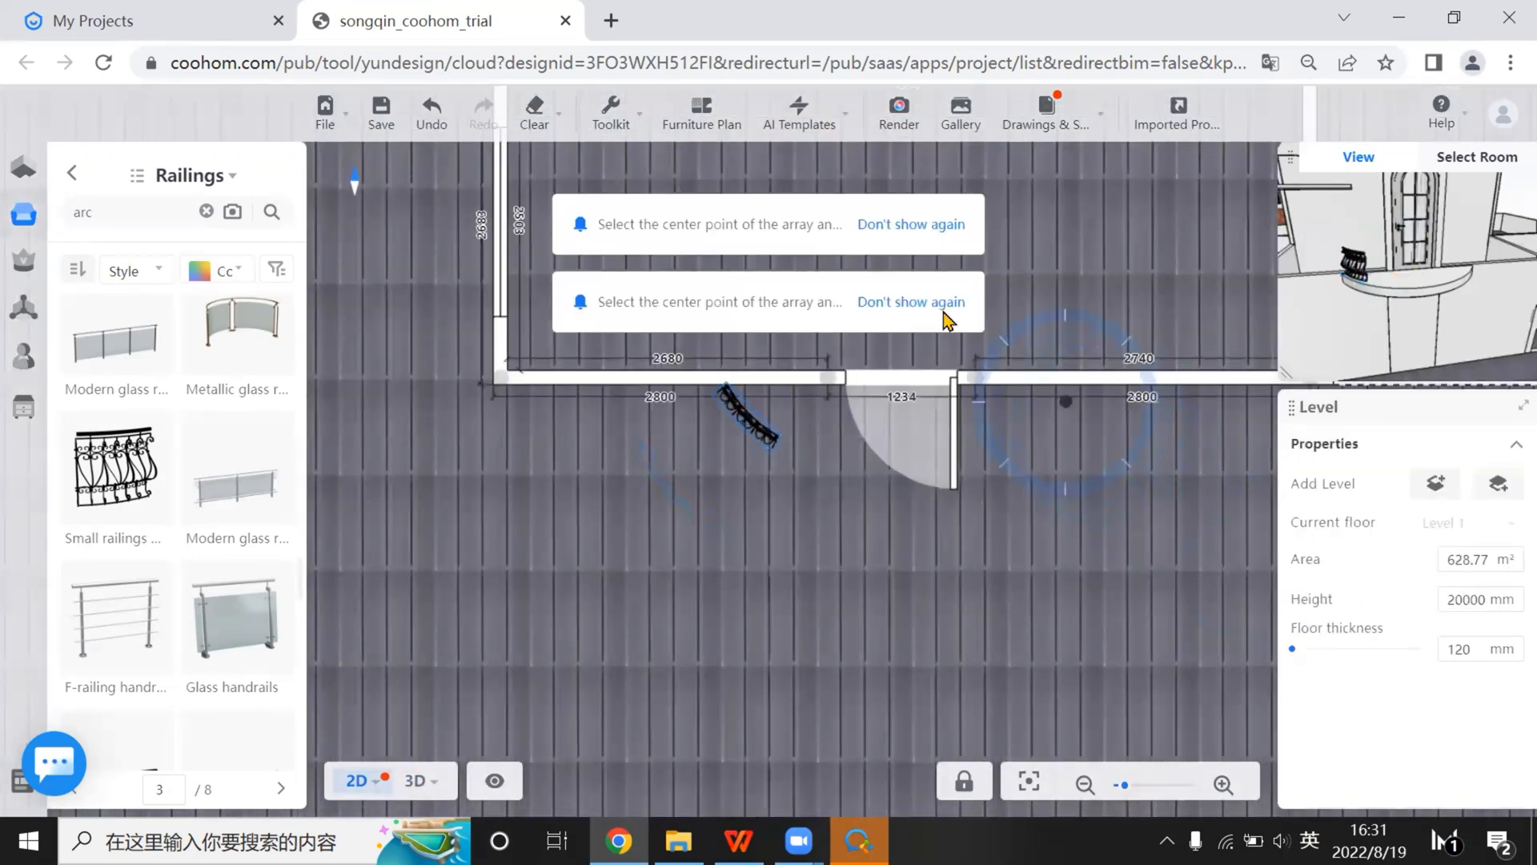
pyautogui.moveTo(1083, 279); pyautogui.dragTo(1085, 386)
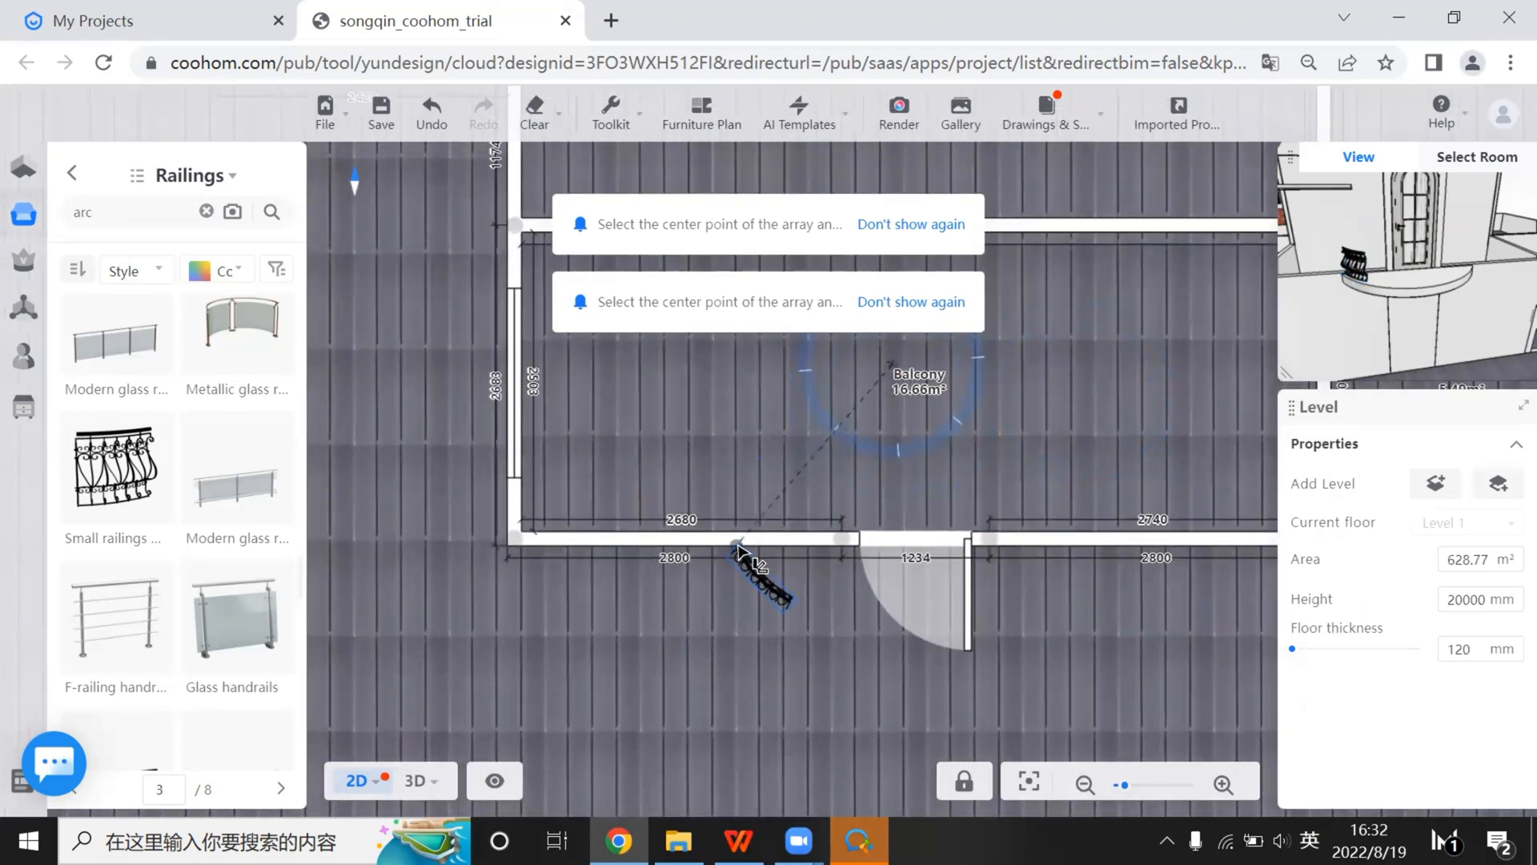
pyautogui.click(738, 547)
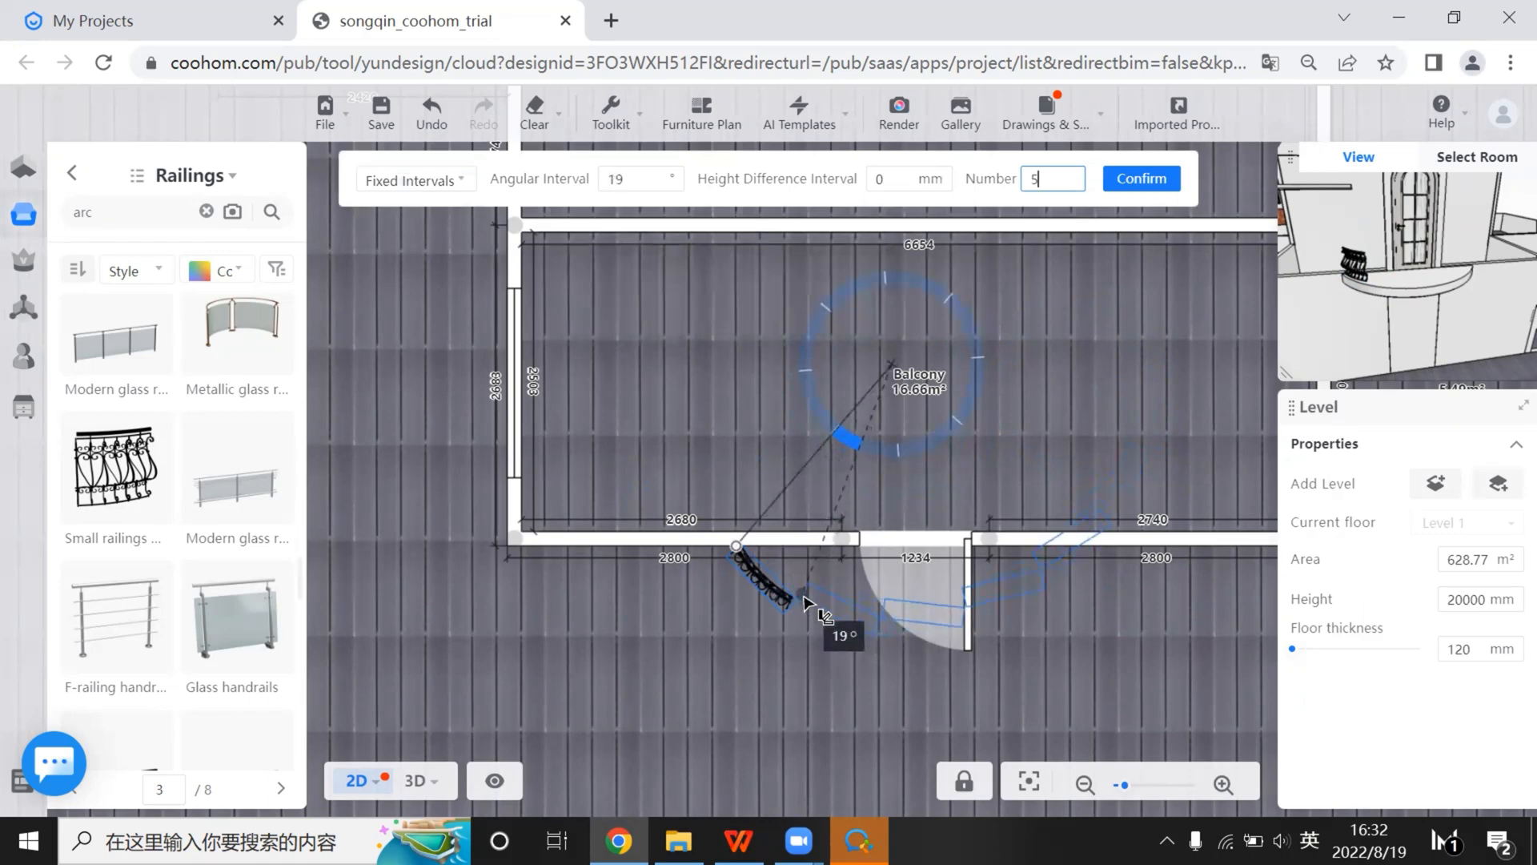
pyautogui.click(803, 596)
pyautogui.click(741, 555)
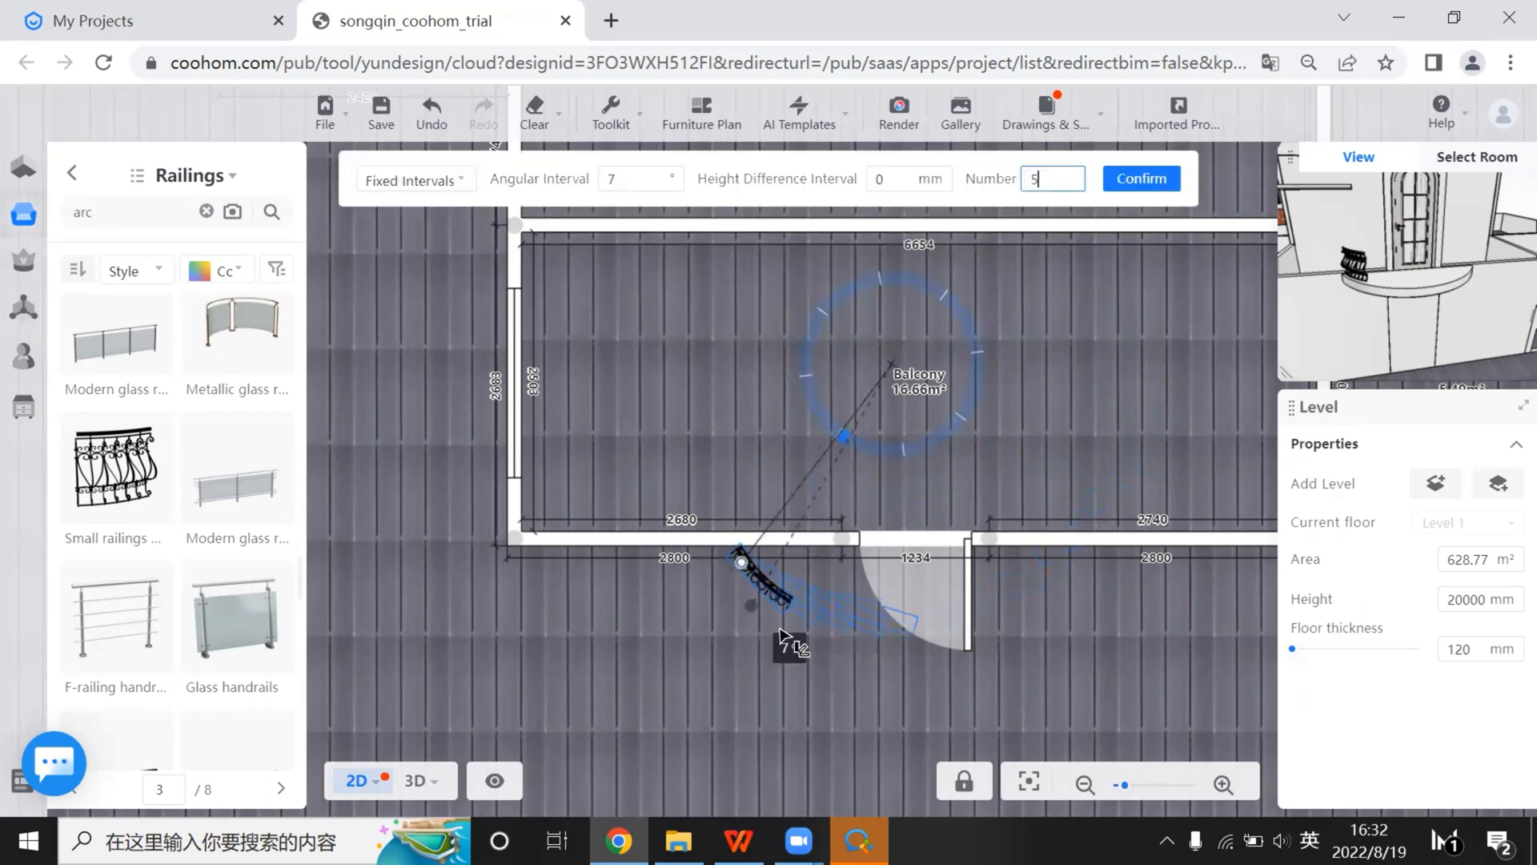
pyautogui.click(779, 614)
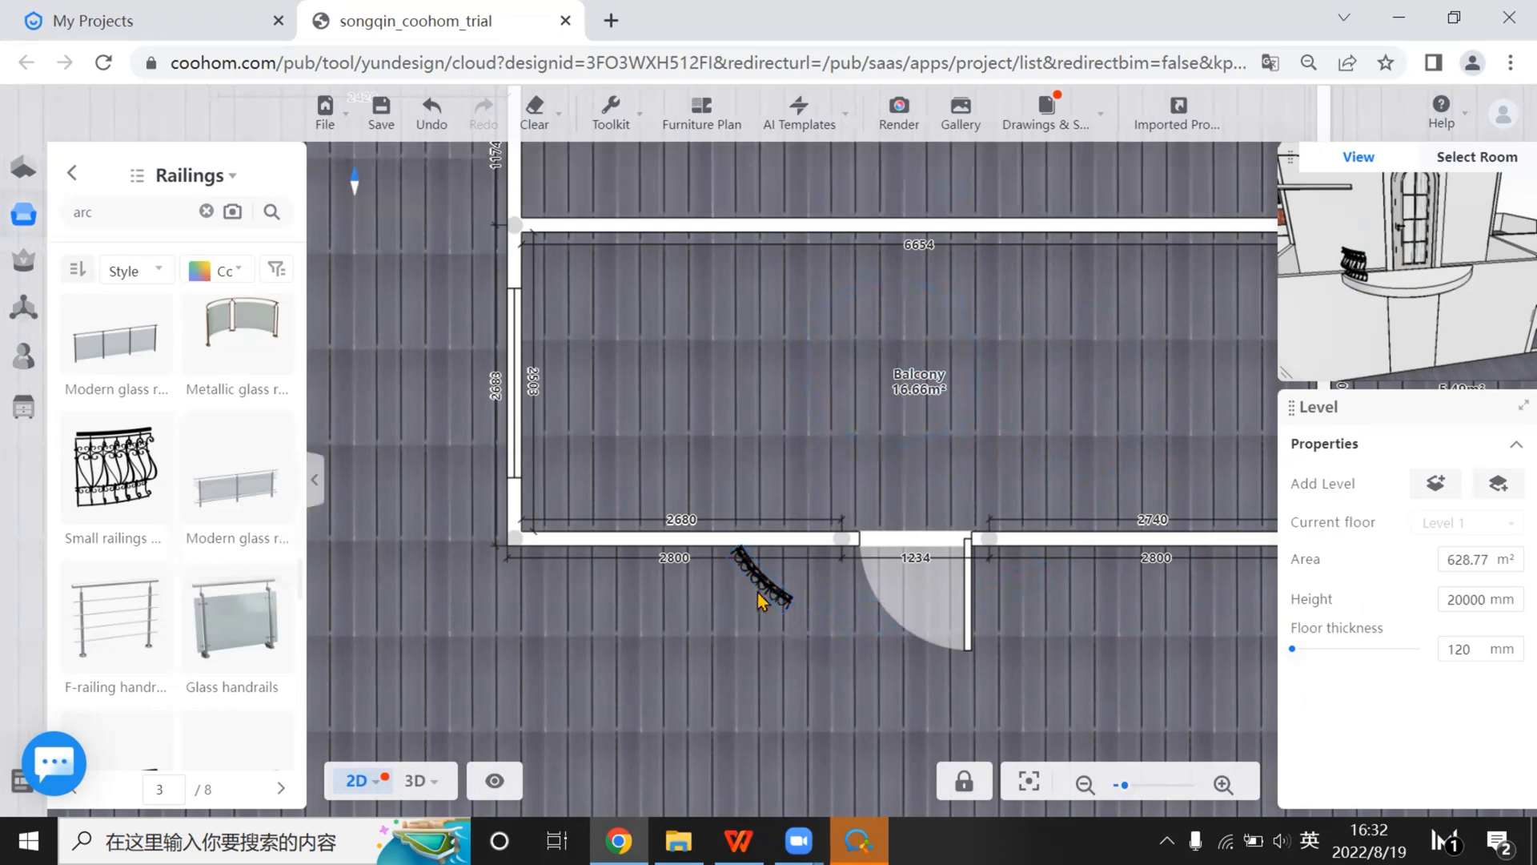
# Copy the railing in the 3D view and place the copy directly beside the original on the half-circle slab
pyautogui.click(418, 792)
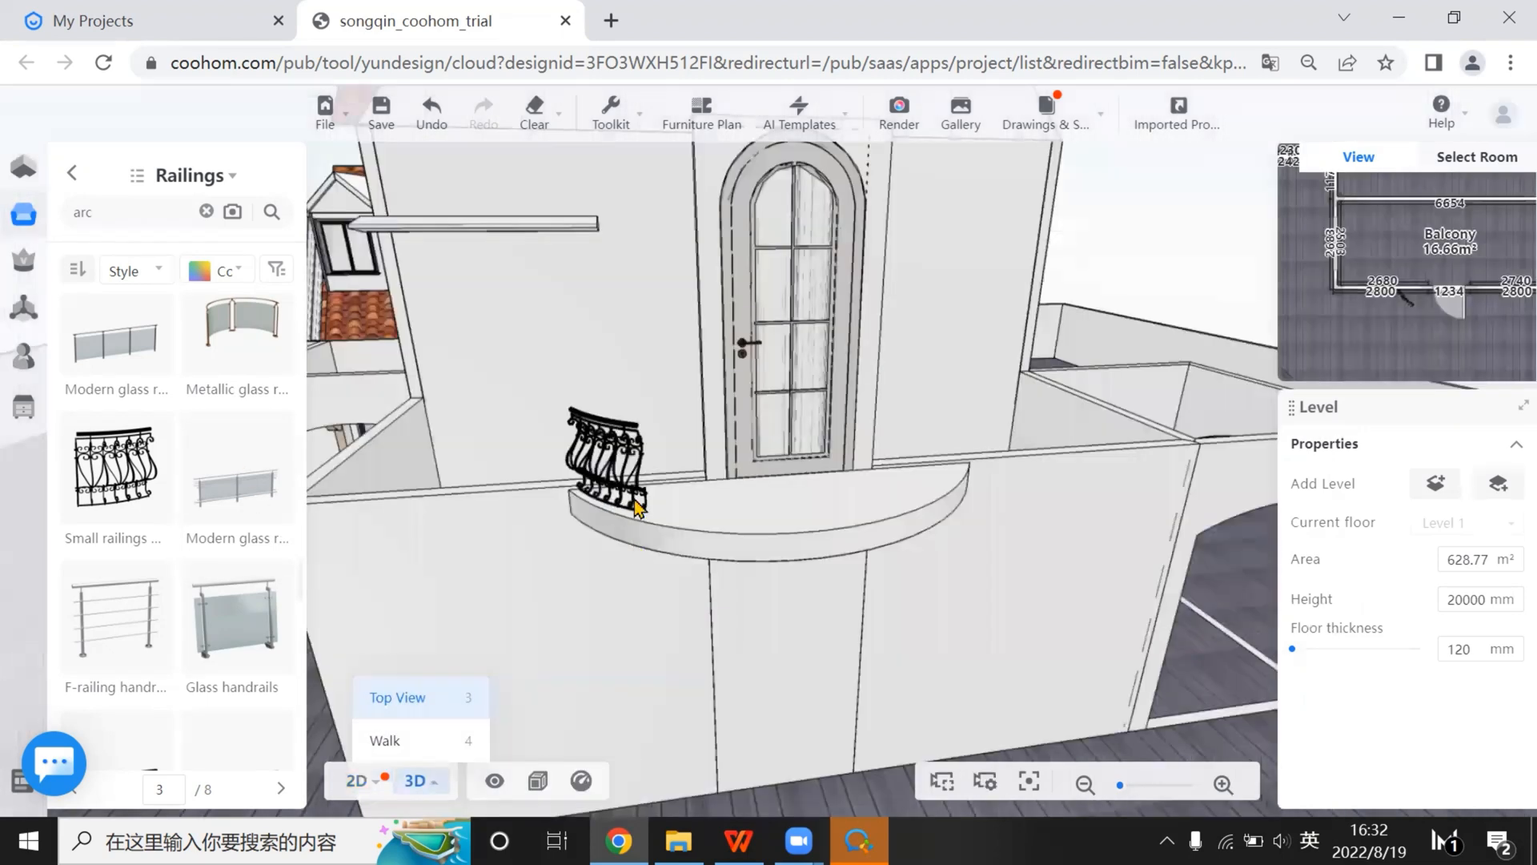
pyautogui.moveTo(714, 556); pyautogui.dragTo(682, 563)
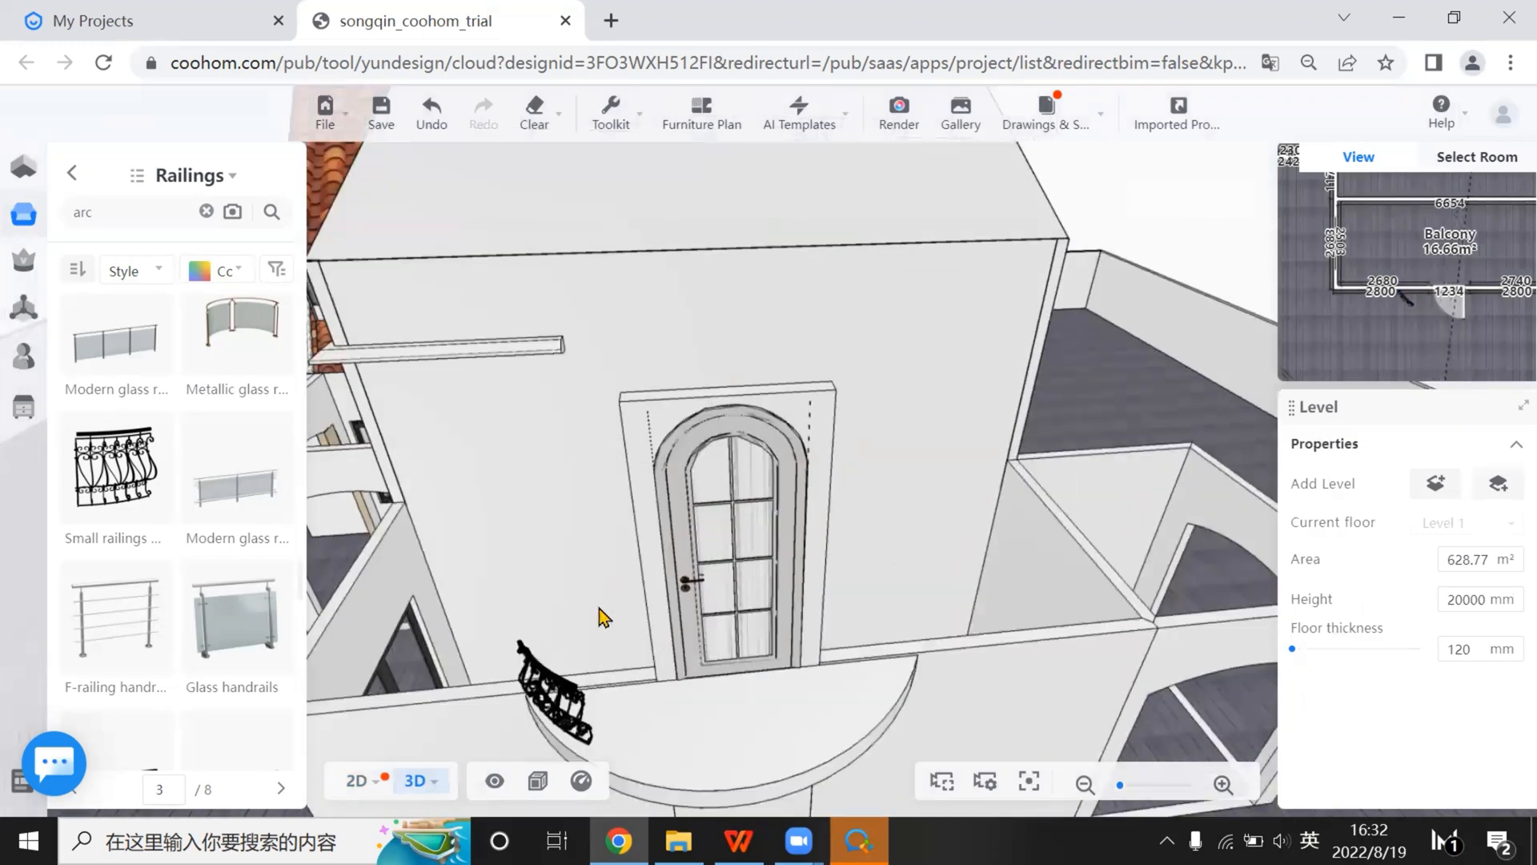
pyautogui.press('Down')
pyautogui.press('Down')
pyautogui.press('Down')
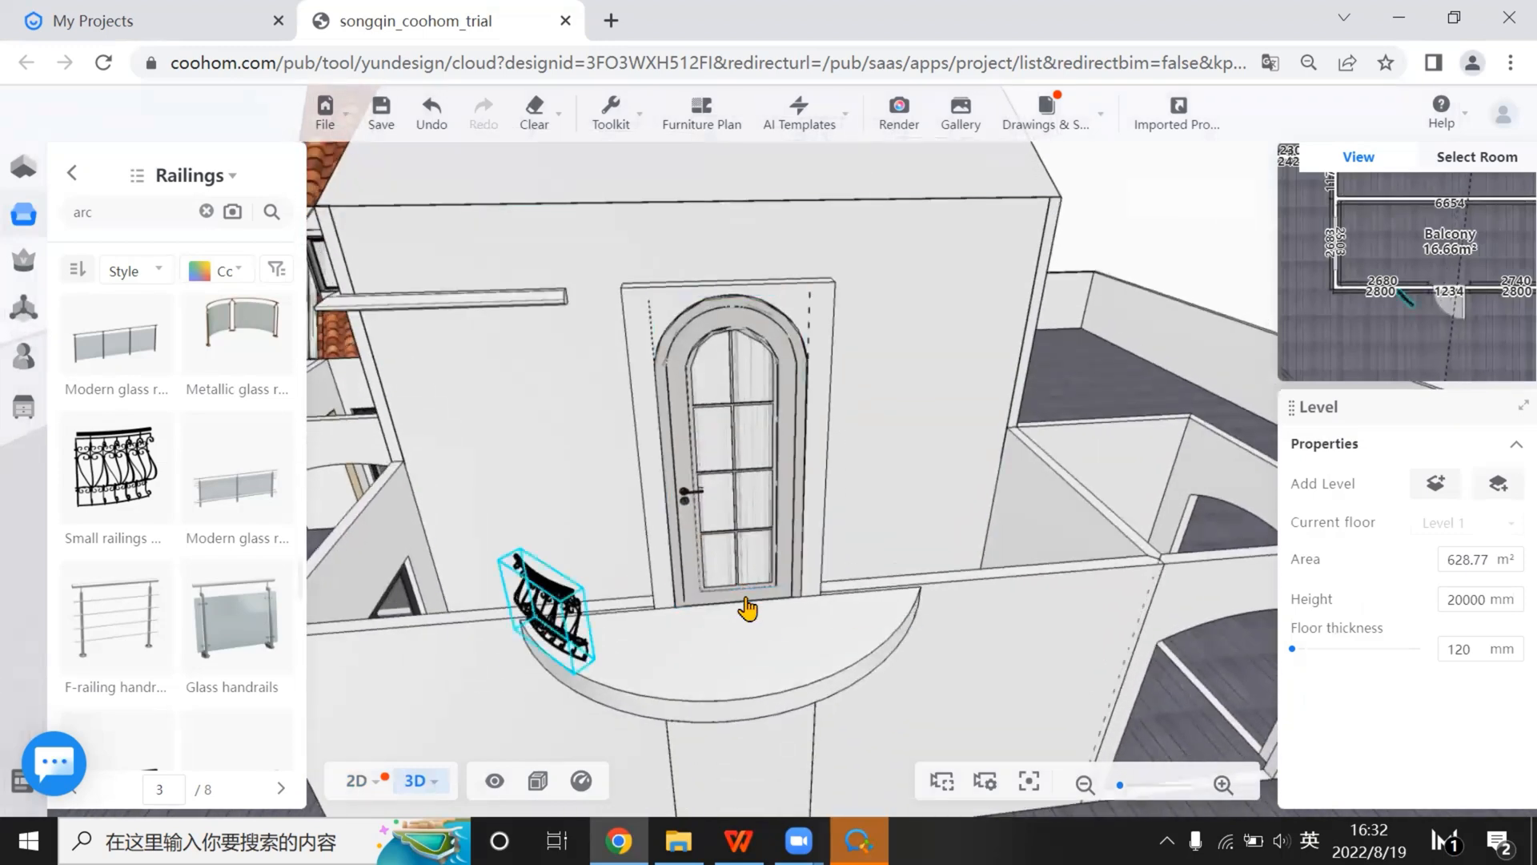
pyautogui.click(554, 615)
pyautogui.moveTo(762, 552)
pyautogui.click(744, 599)
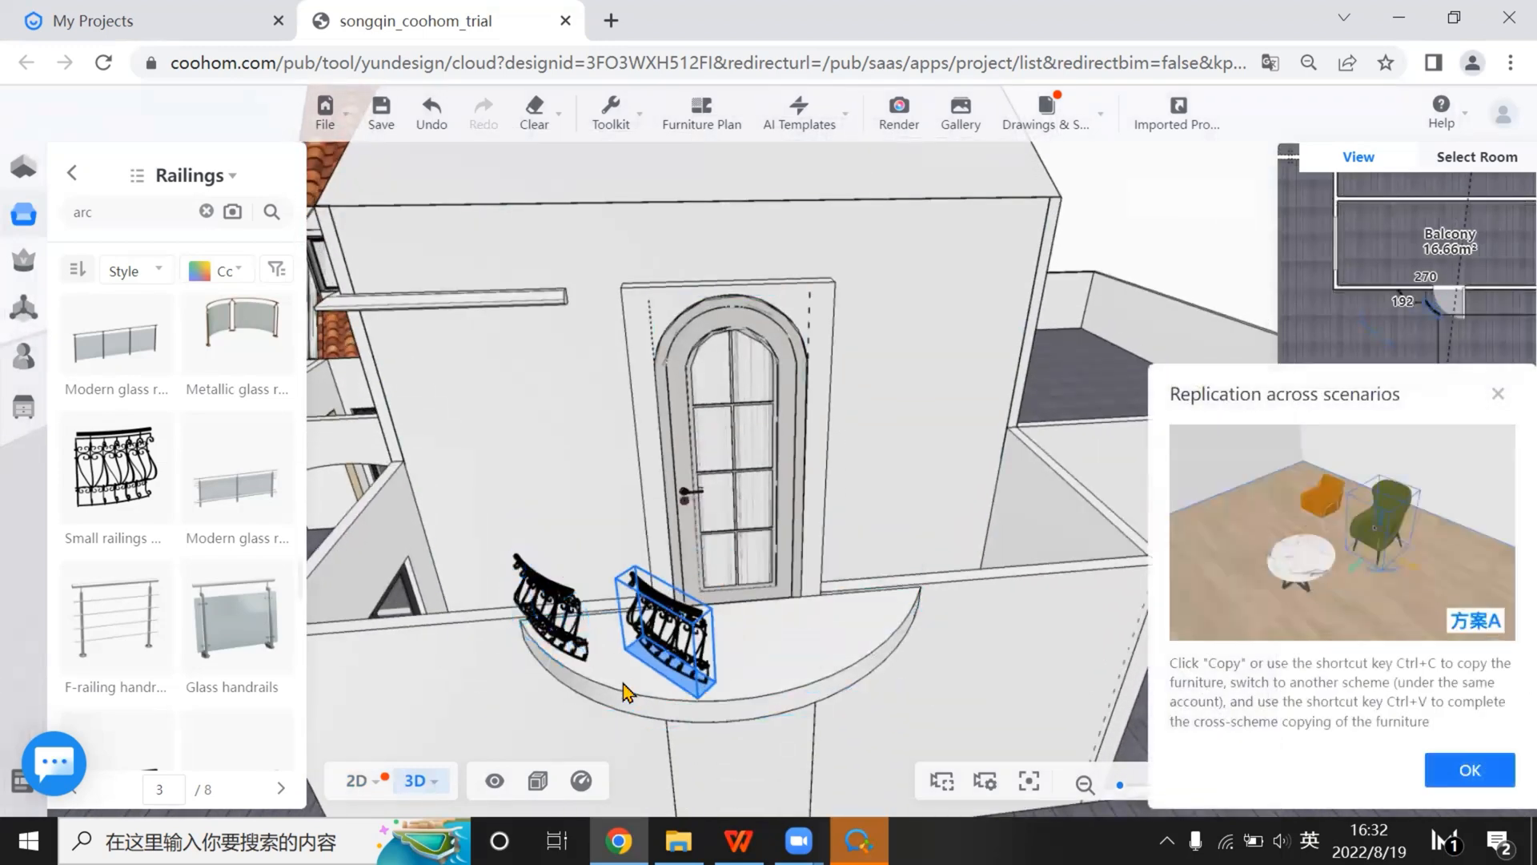
pyautogui.click(631, 715)
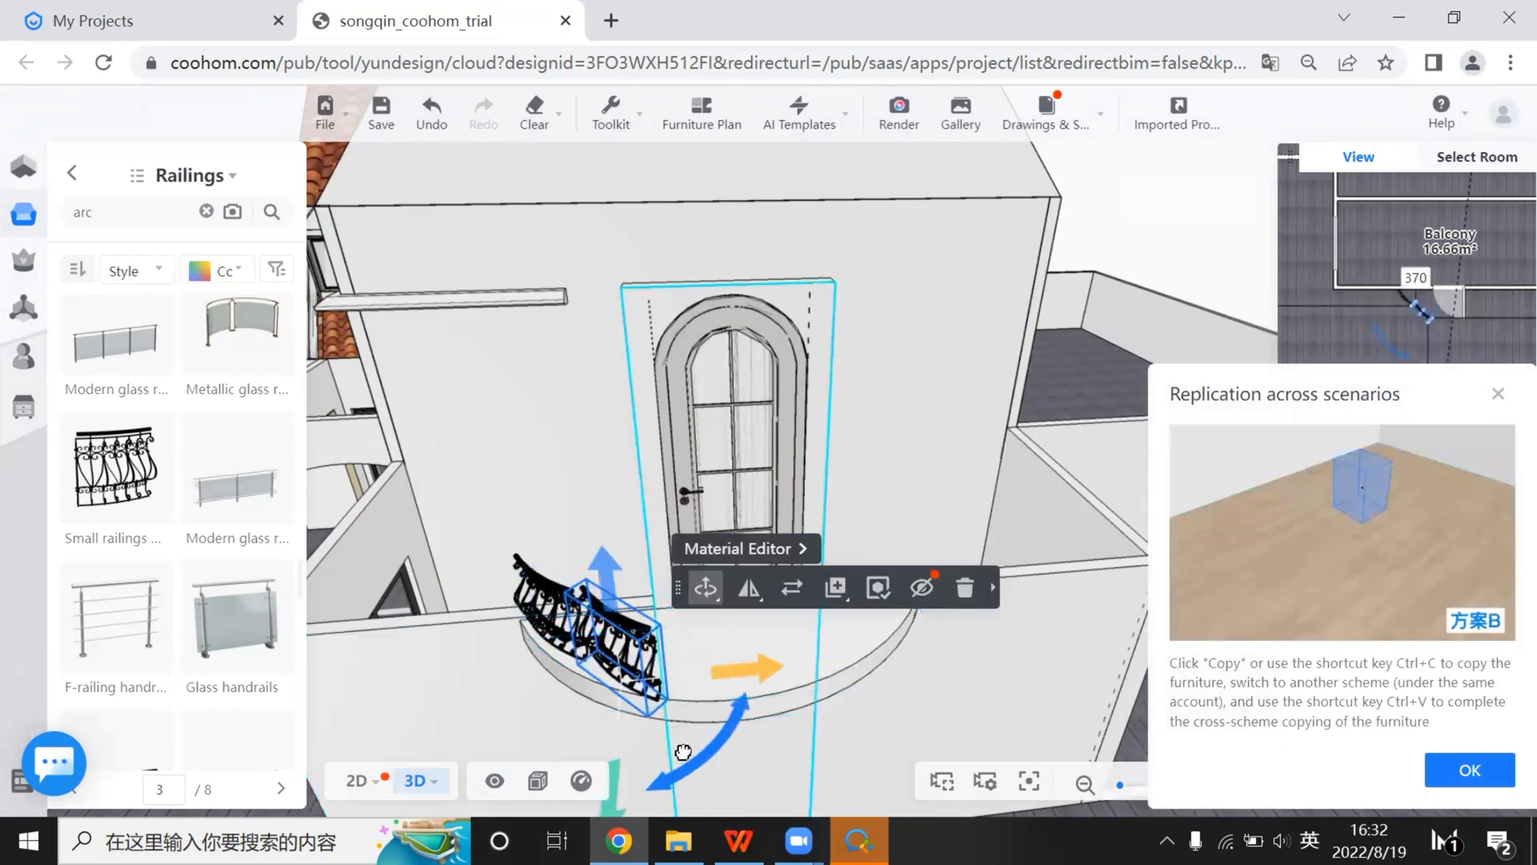
# Rotate the copied railing to -24° so that it follows the curved edge of the half-circle slab
pyautogui.moveTo(711, 742); pyautogui.dragTo(706, 750)
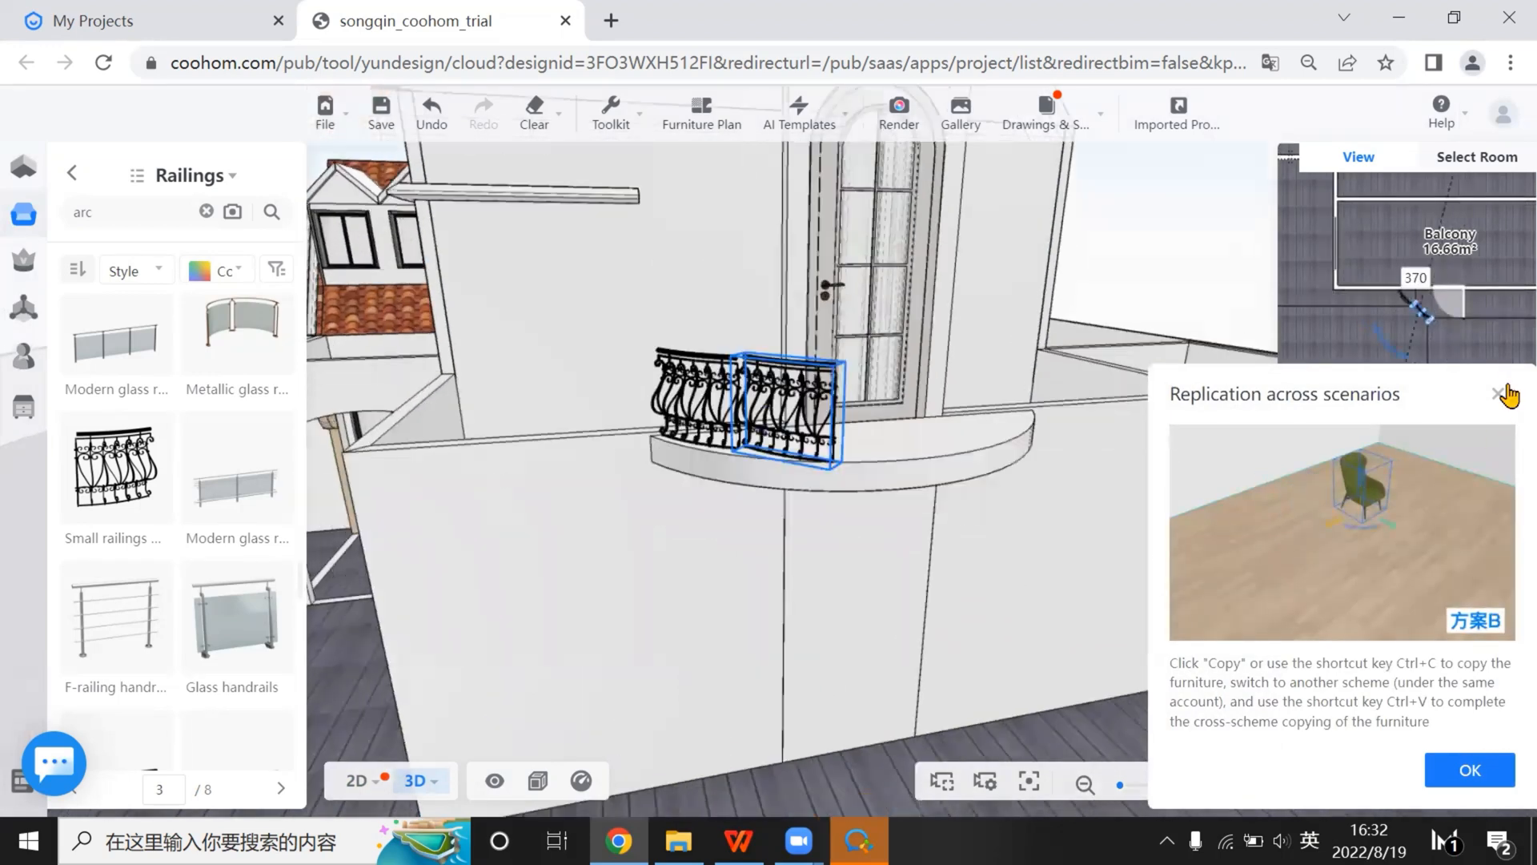
pyautogui.moveTo(781, 711); pyautogui.dragTo(835, 718)
pyautogui.click(714, 587)
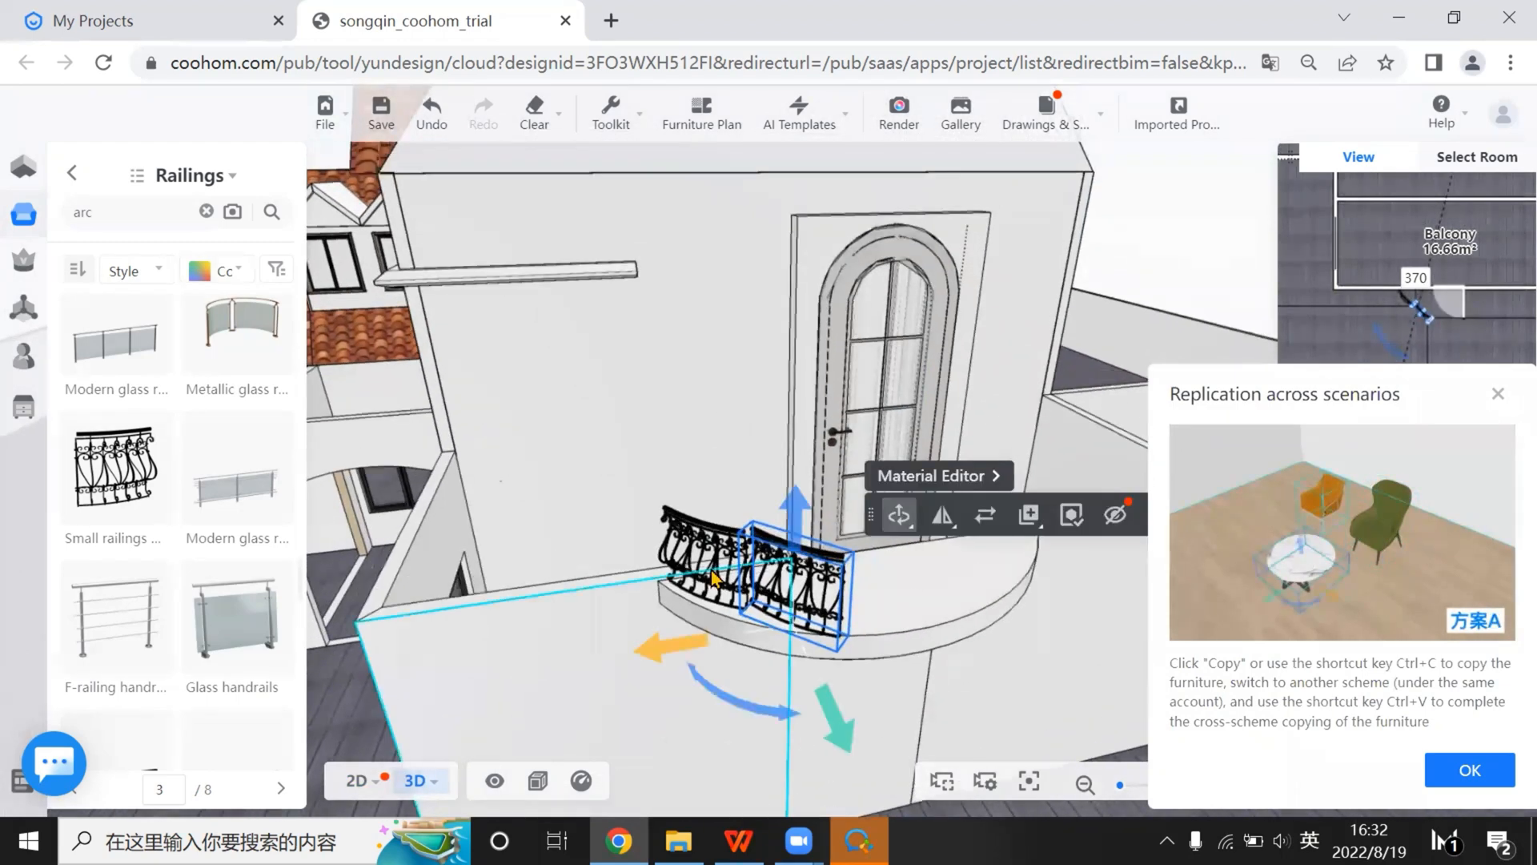
pyautogui.moveTo(724, 685); pyautogui.dragTo(744, 587)
pyautogui.click(744, 597)
pyautogui.scroll(3, 744, 597)
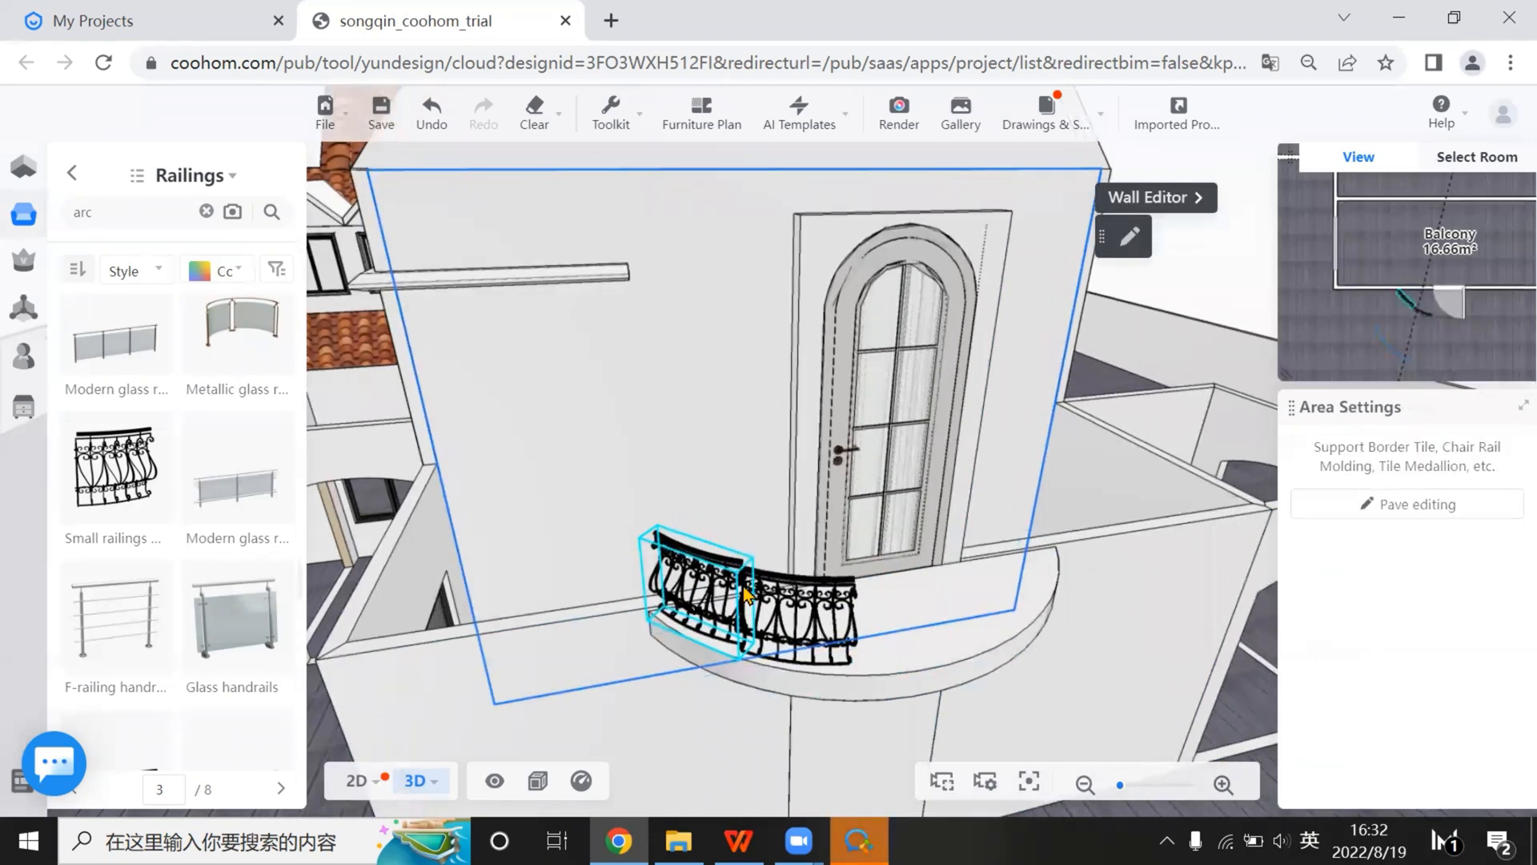
pyautogui.scroll(4, 744, 621)
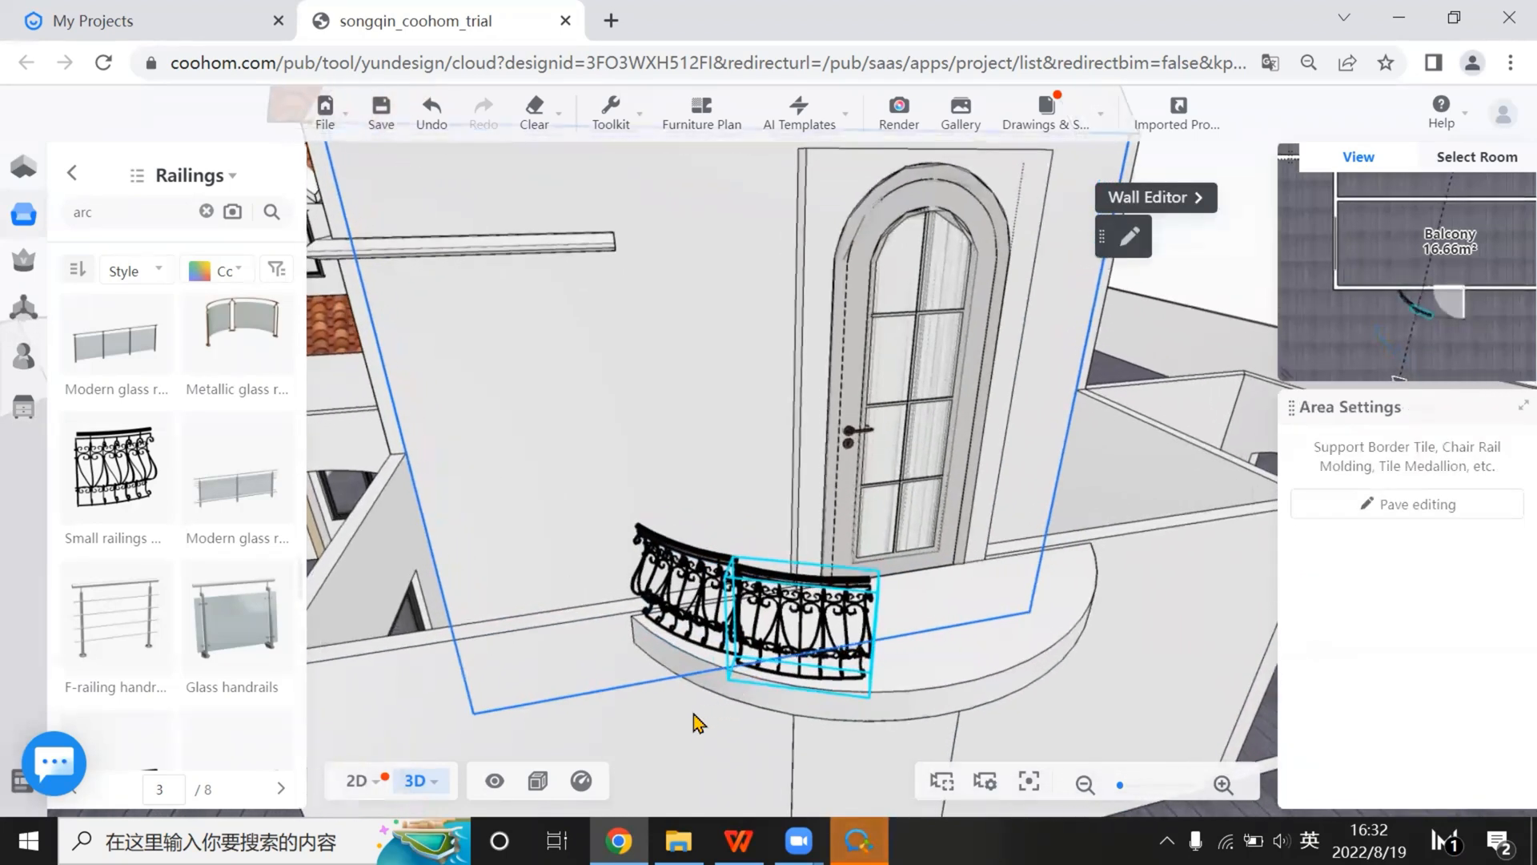
pyautogui.scroll(3, 684, 729)
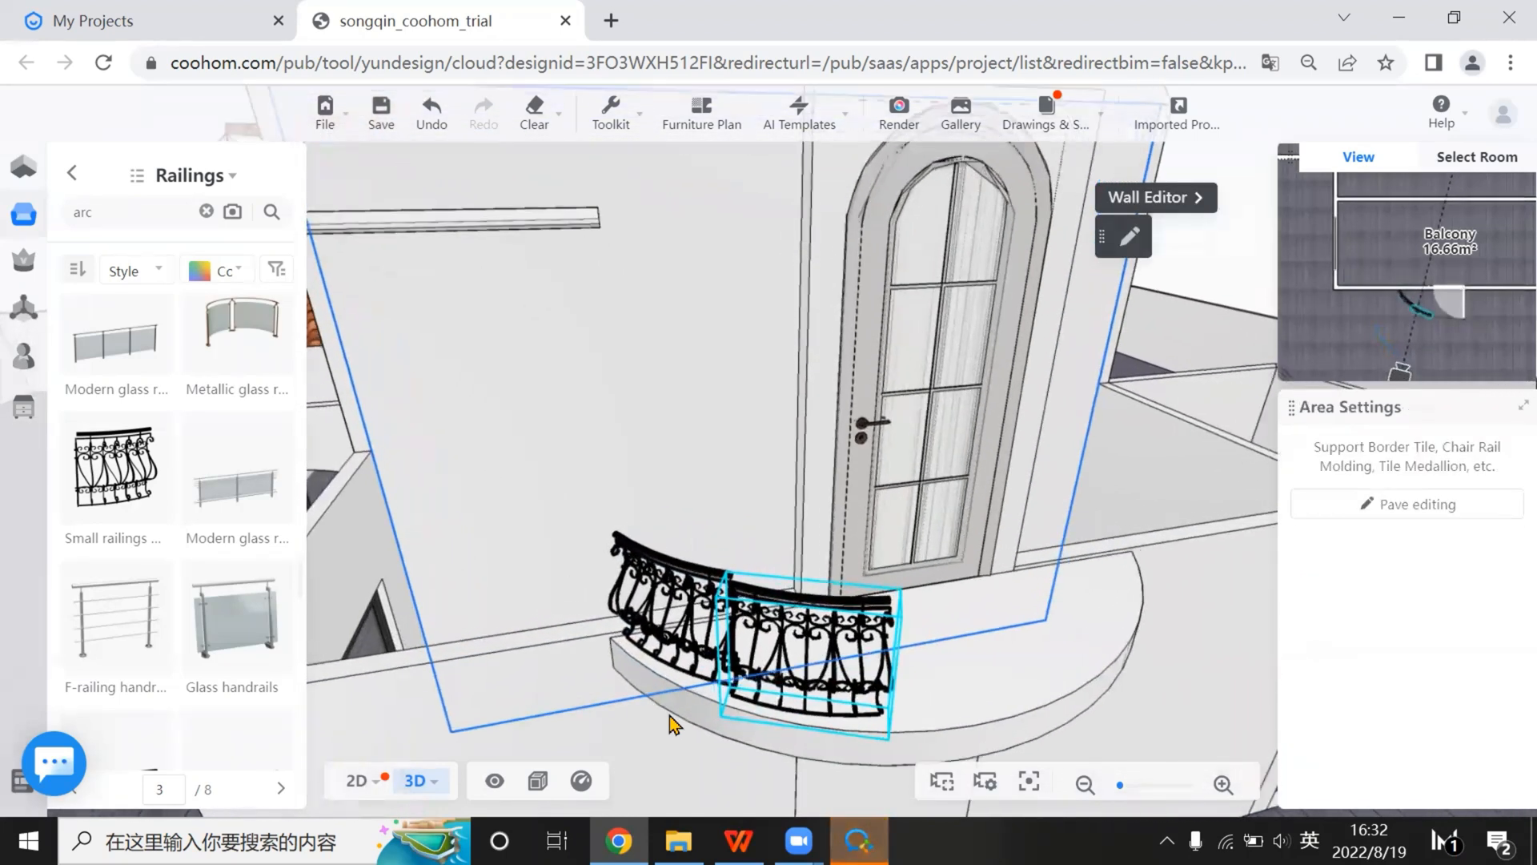
pyautogui.scroll(3, 680, 725)
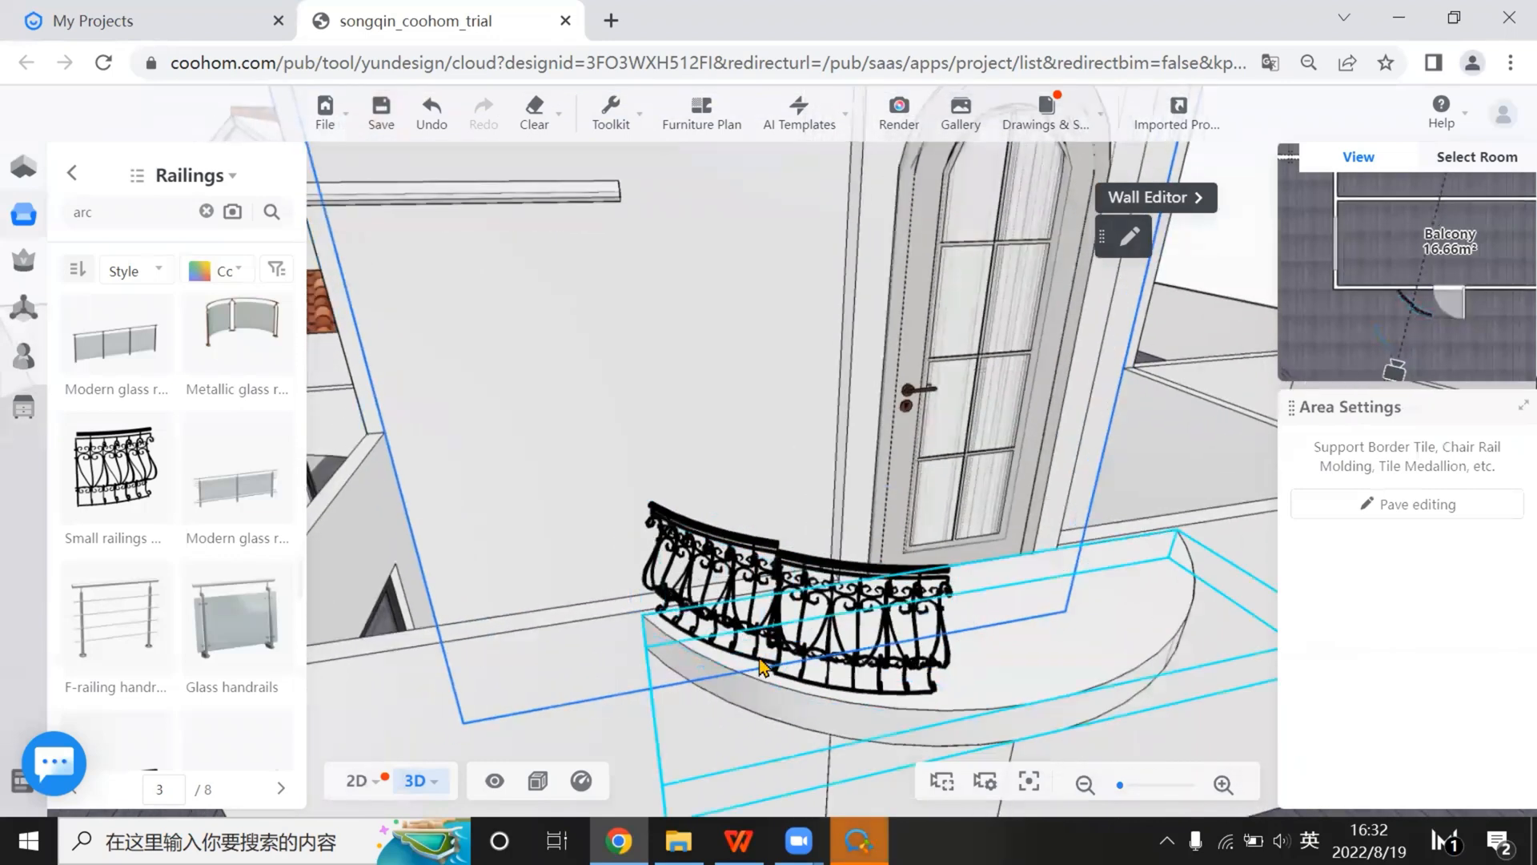
# Rotate the first railing to -52°, shift it slightly toward the slab's end, and slide the copied railing along the edge to meet it
pyautogui.click(615, 660)
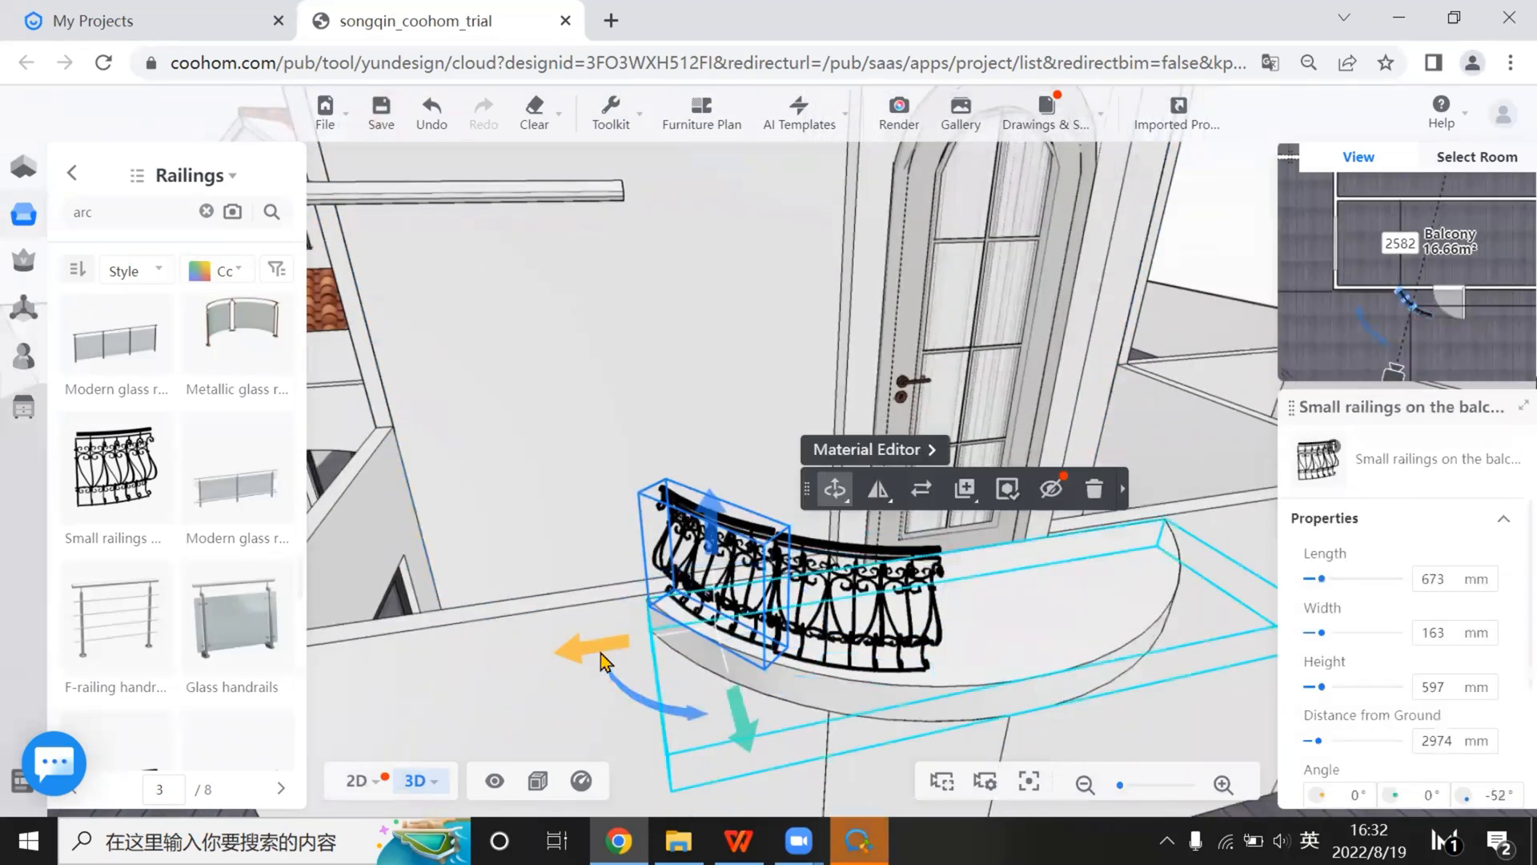
pyautogui.moveTo(613, 661); pyautogui.dragTo(608, 669)
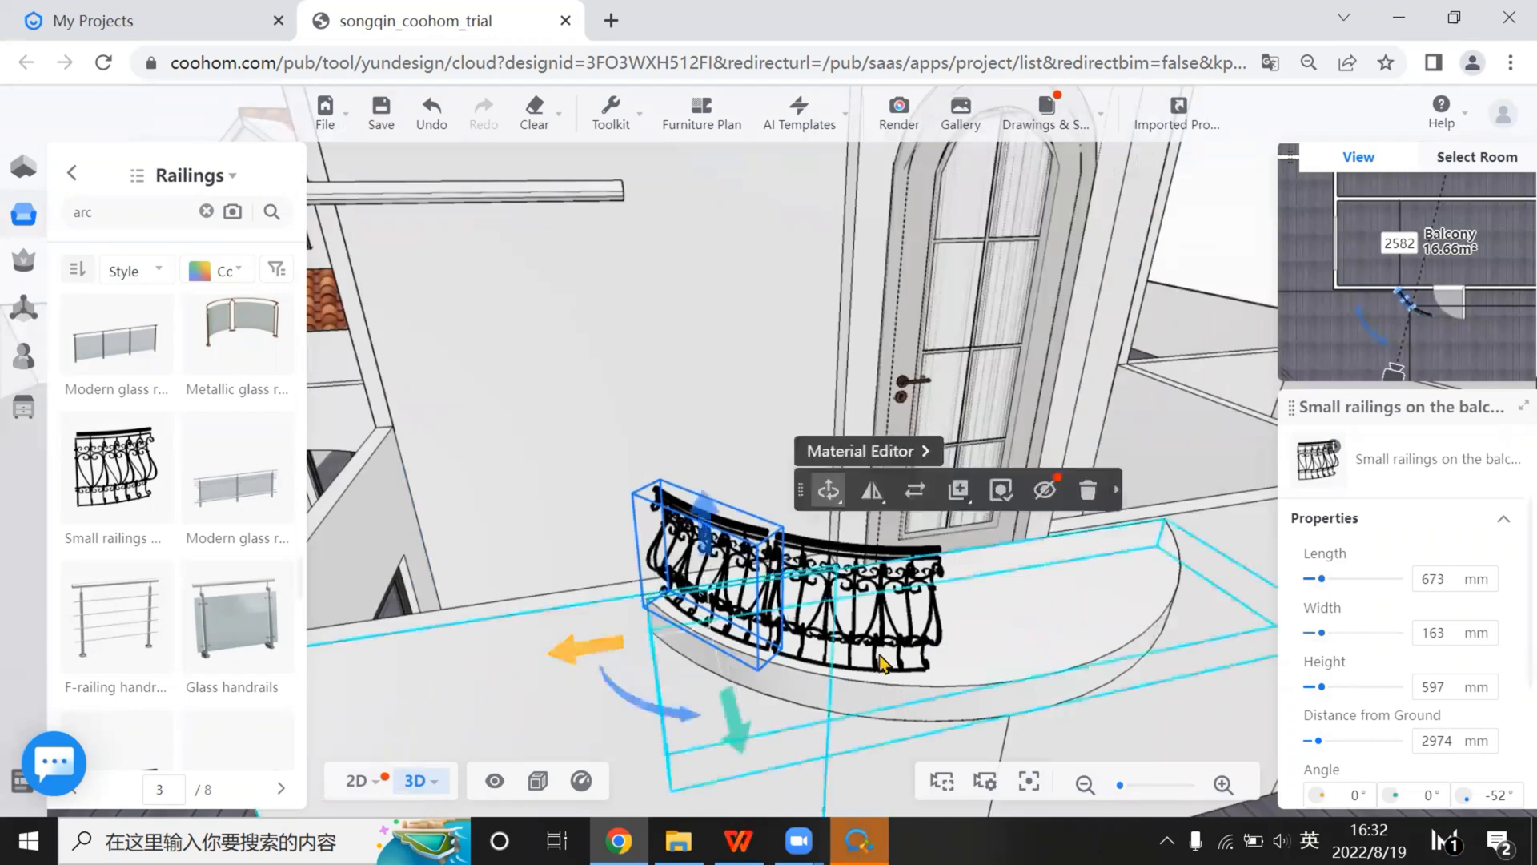
pyautogui.click(913, 589)
pyautogui.click(913, 592)
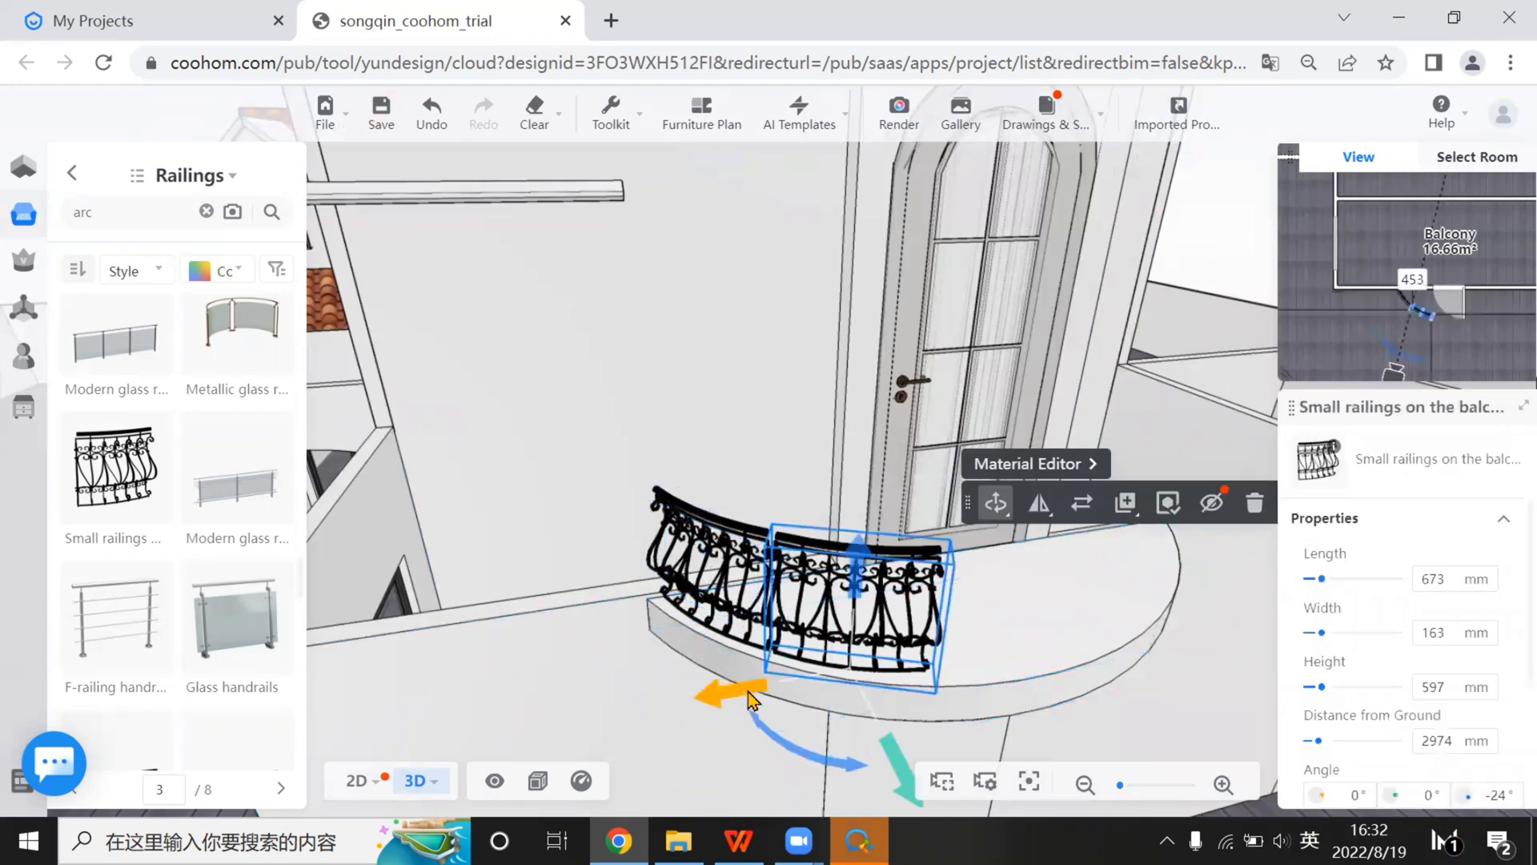
pyautogui.moveTo(749, 692); pyautogui.dragTo(730, 698)
pyautogui.moveTo(893, 785); pyautogui.dragTo(887, 765)
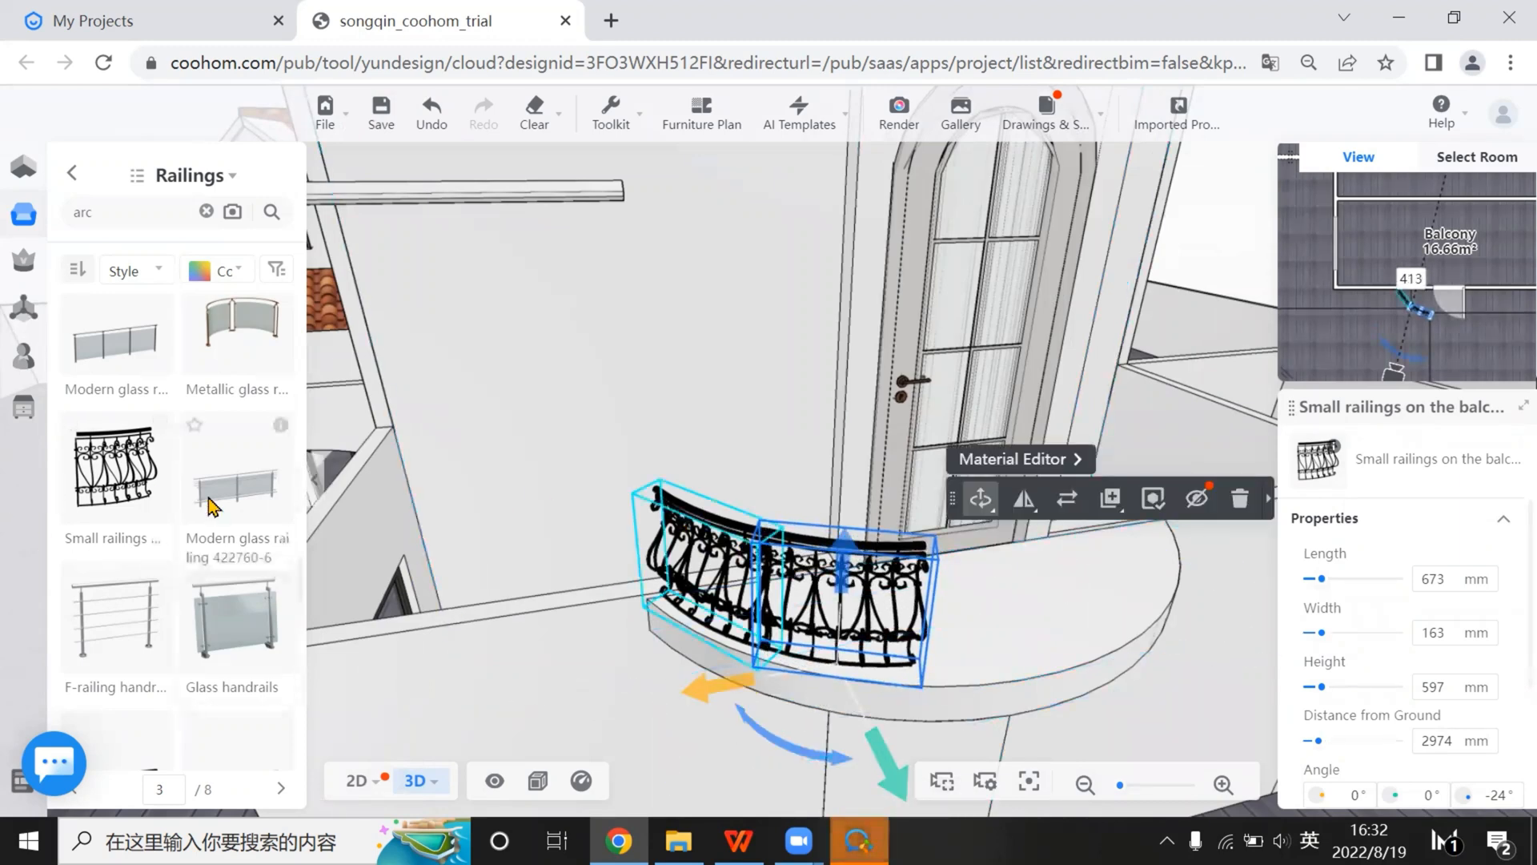
# Browse further railing models for the half-circle balcony slab
pyautogui.scroll(-3, 212, 506)
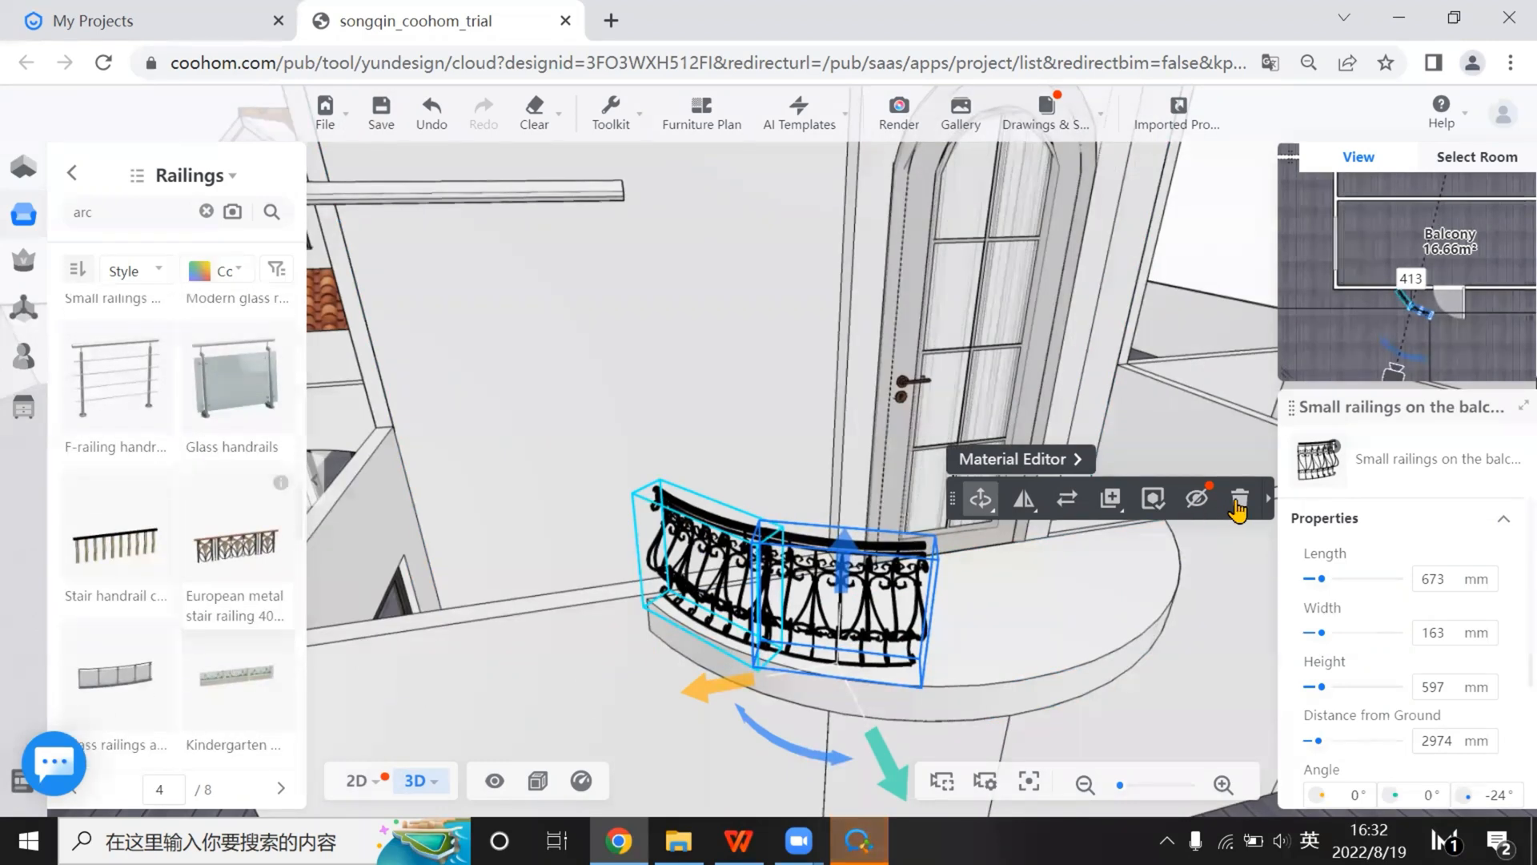
# Delete both small black curved railing pieces from the semicircular balcony slab
pyautogui.click(1237, 501)
pyautogui.click(734, 568)
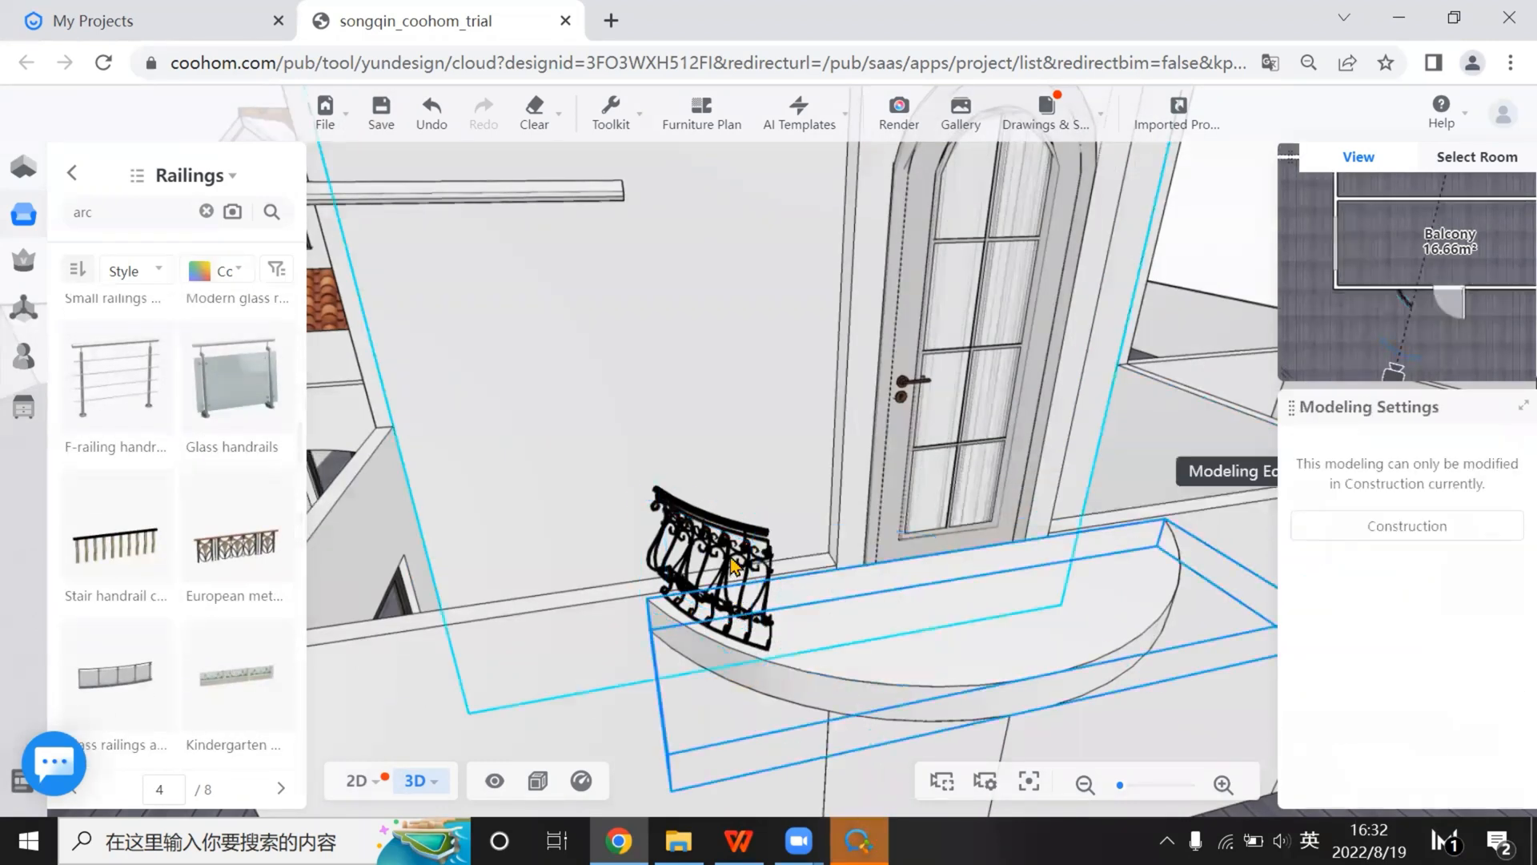
pyautogui.click(734, 568)
pyautogui.moveTo(160, 650)
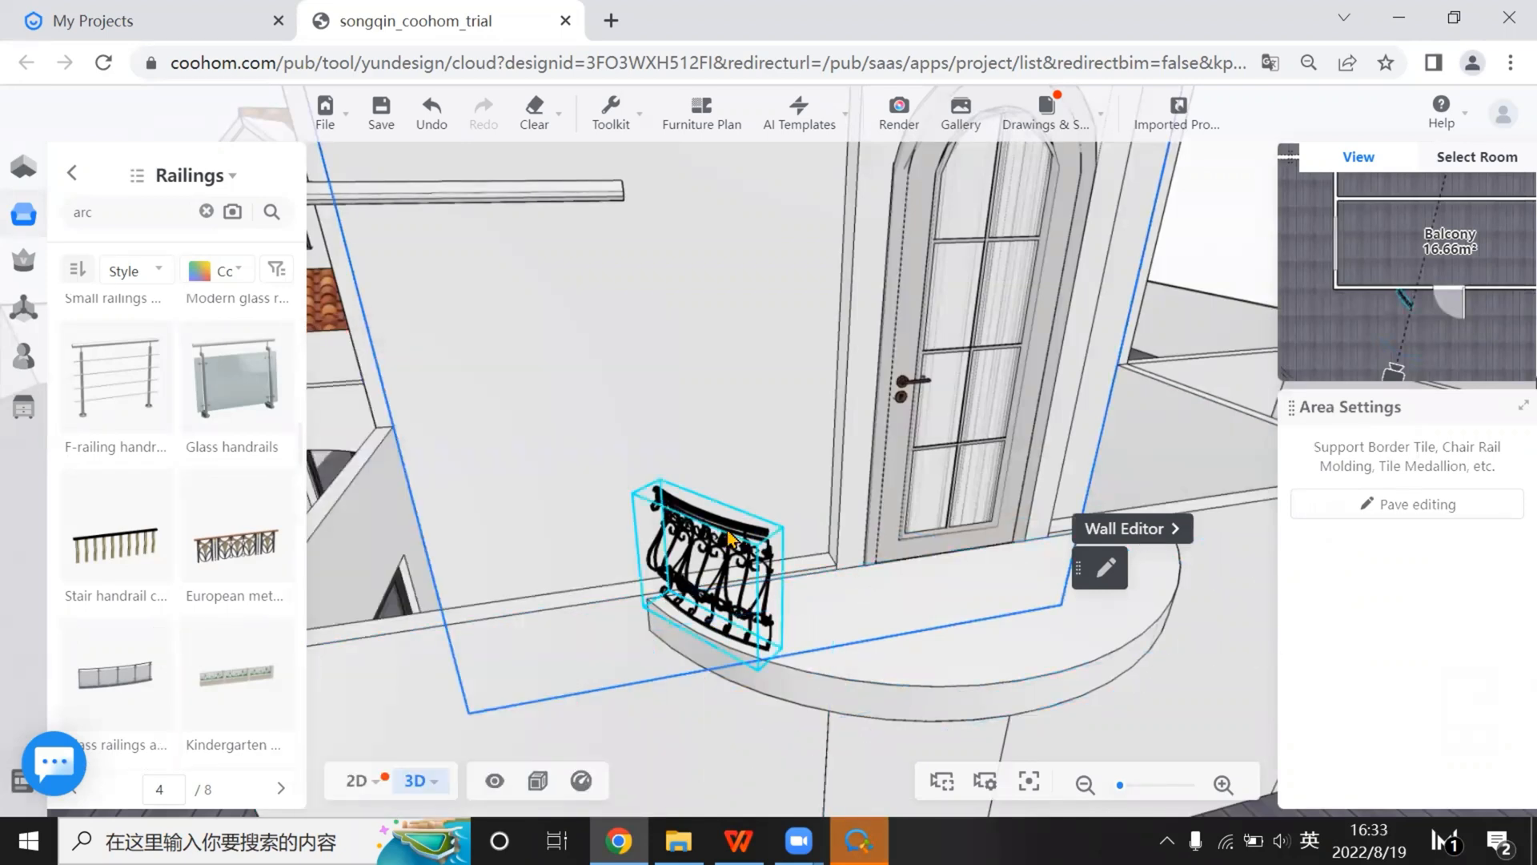
pyautogui.press('Tab')
pyautogui.click(774, 602)
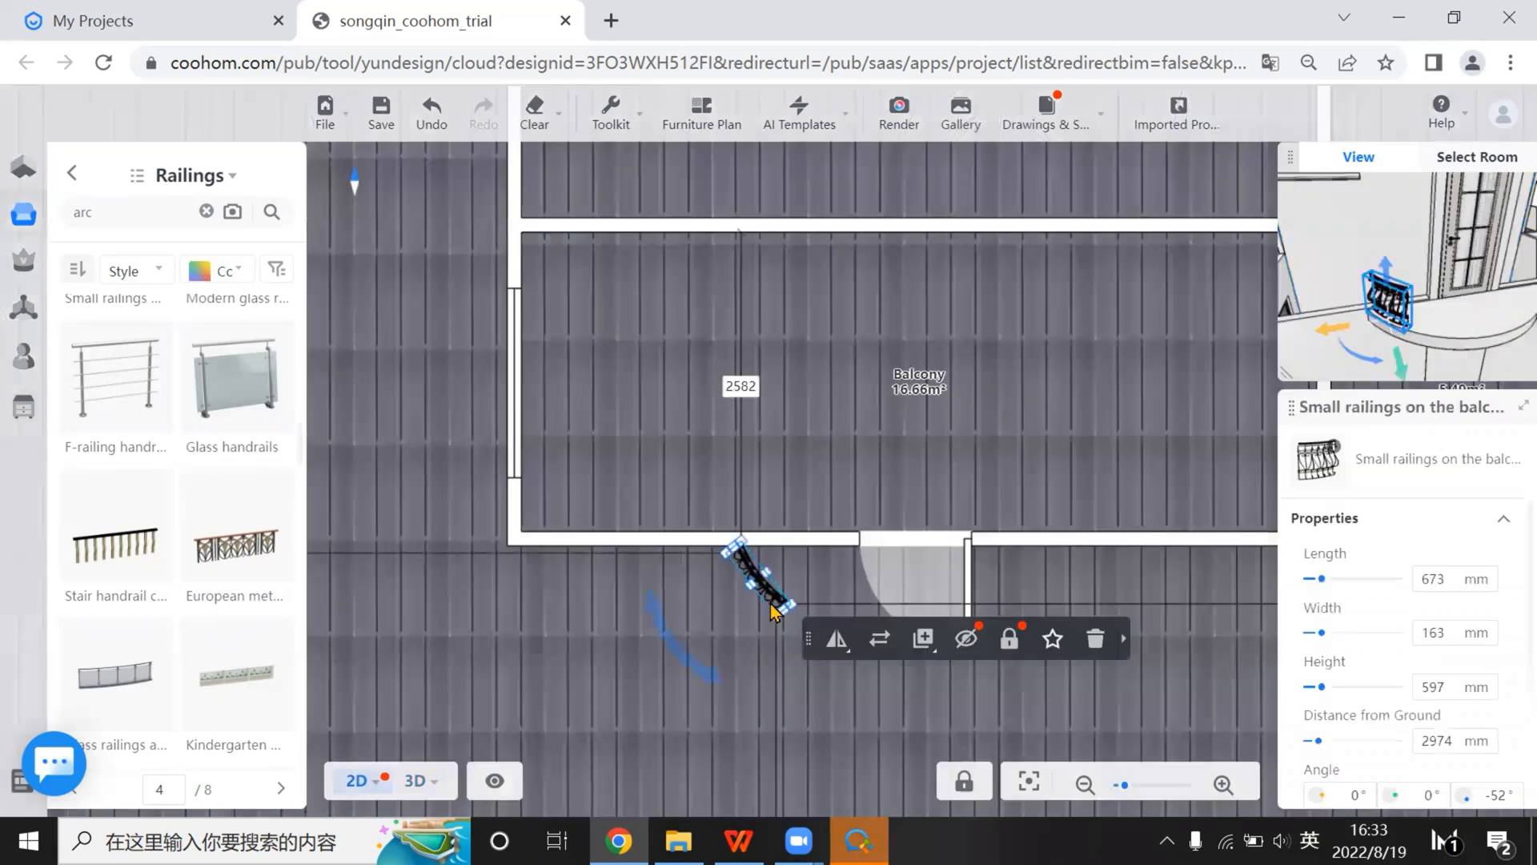
pyautogui.press('Delete')
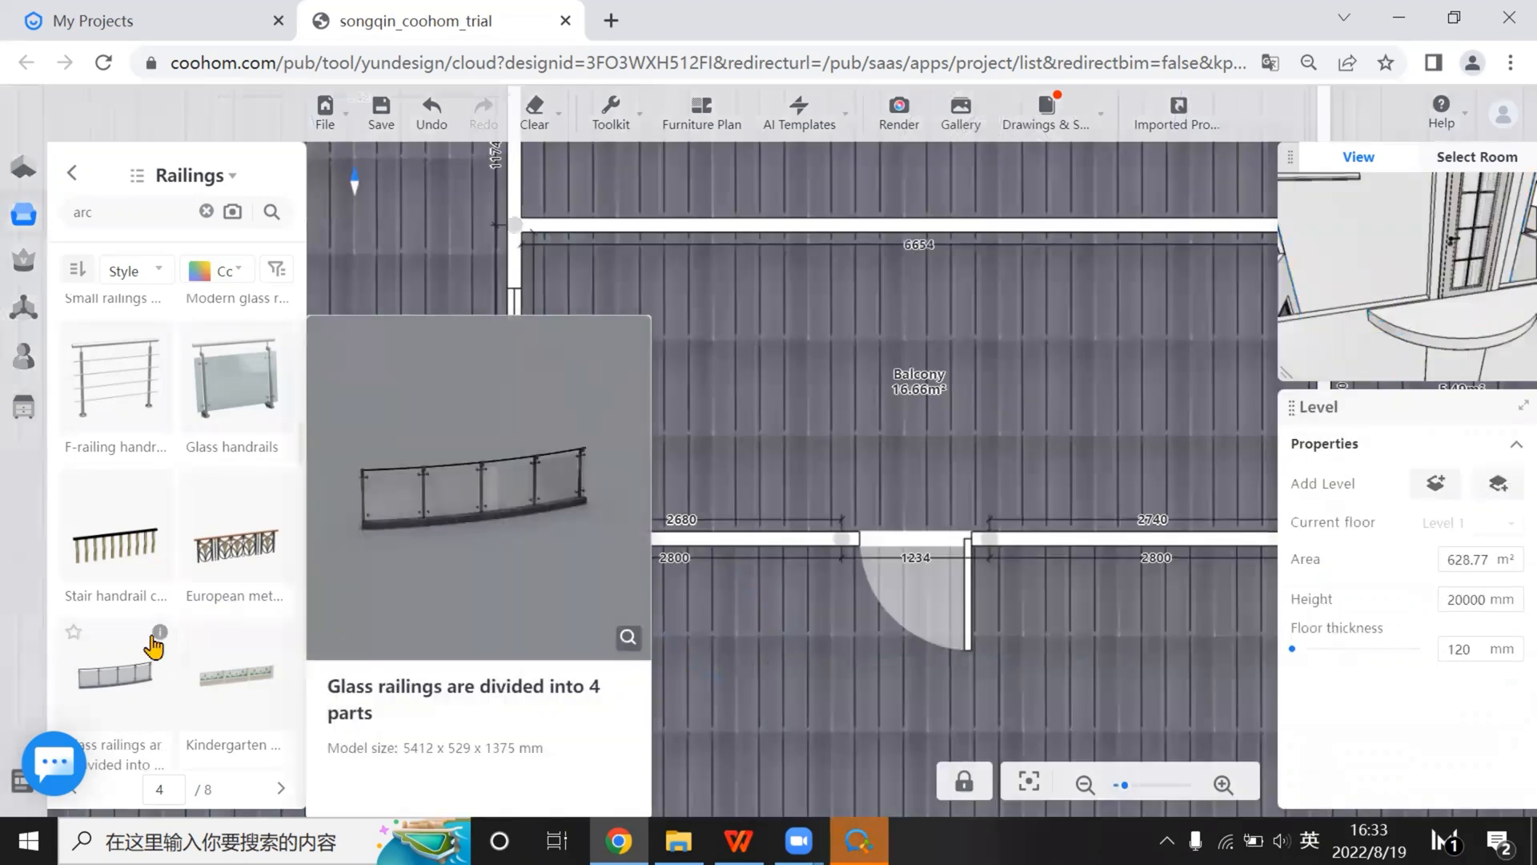
# Place the curved metallic glass railing from the Railings library outside the balcony door on the floor plan
pyautogui.scroll(3, 195, 579)
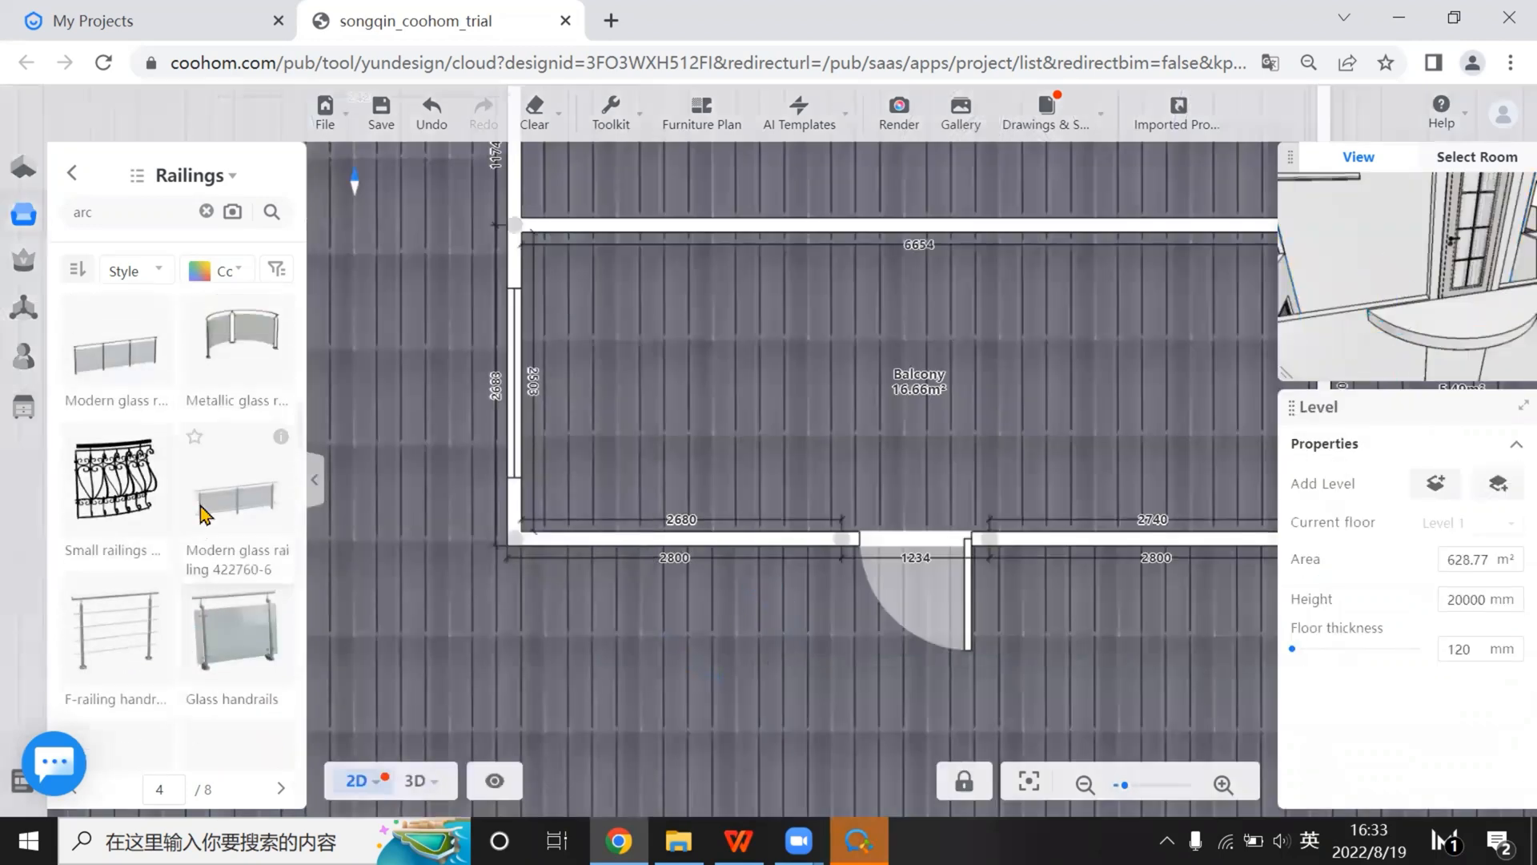
pyautogui.click(236, 440)
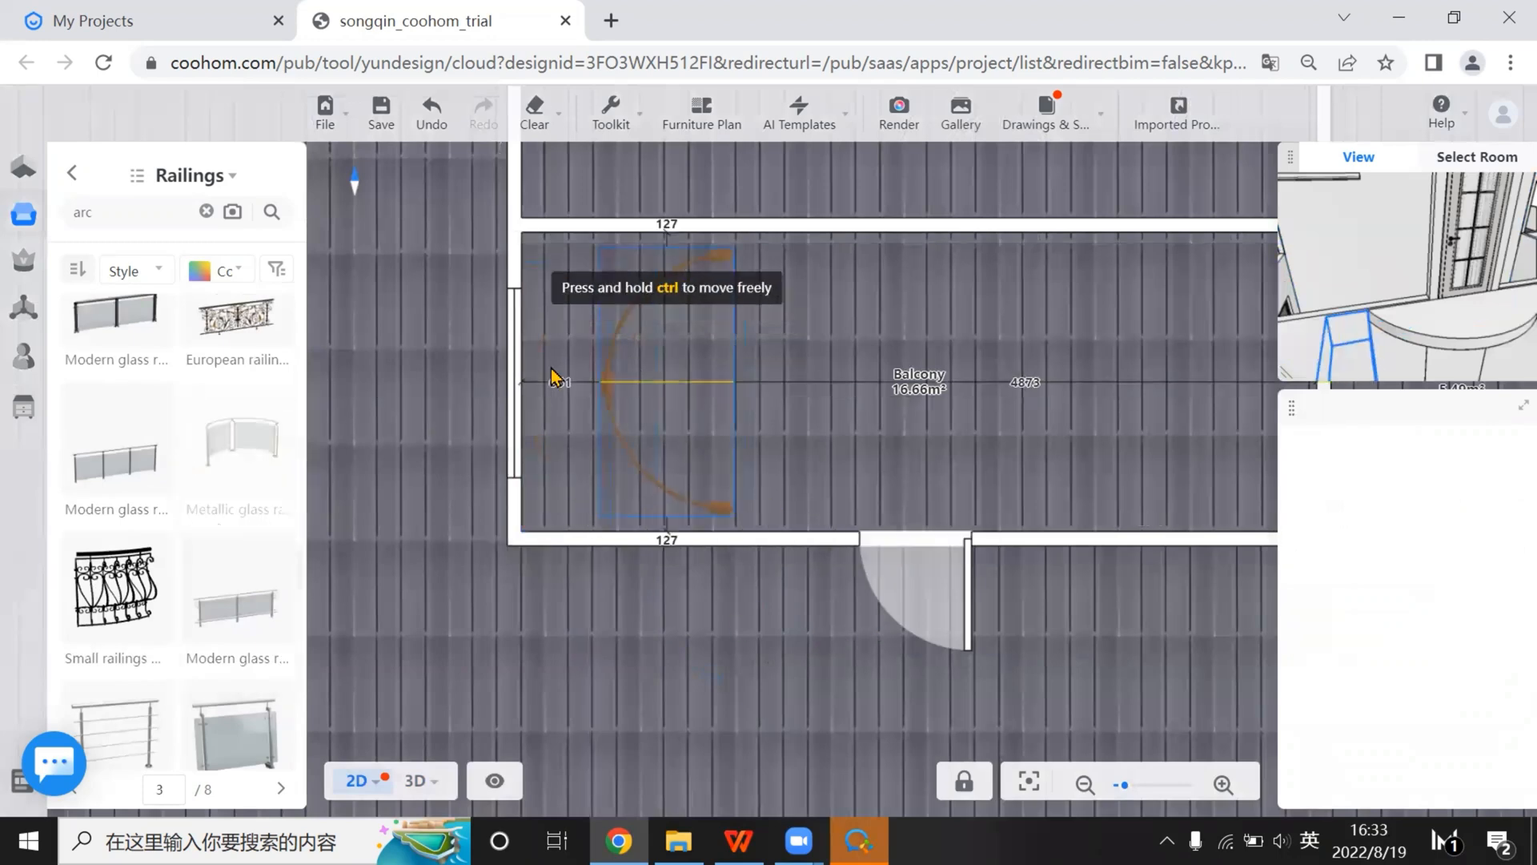
pyautogui.click(892, 641)
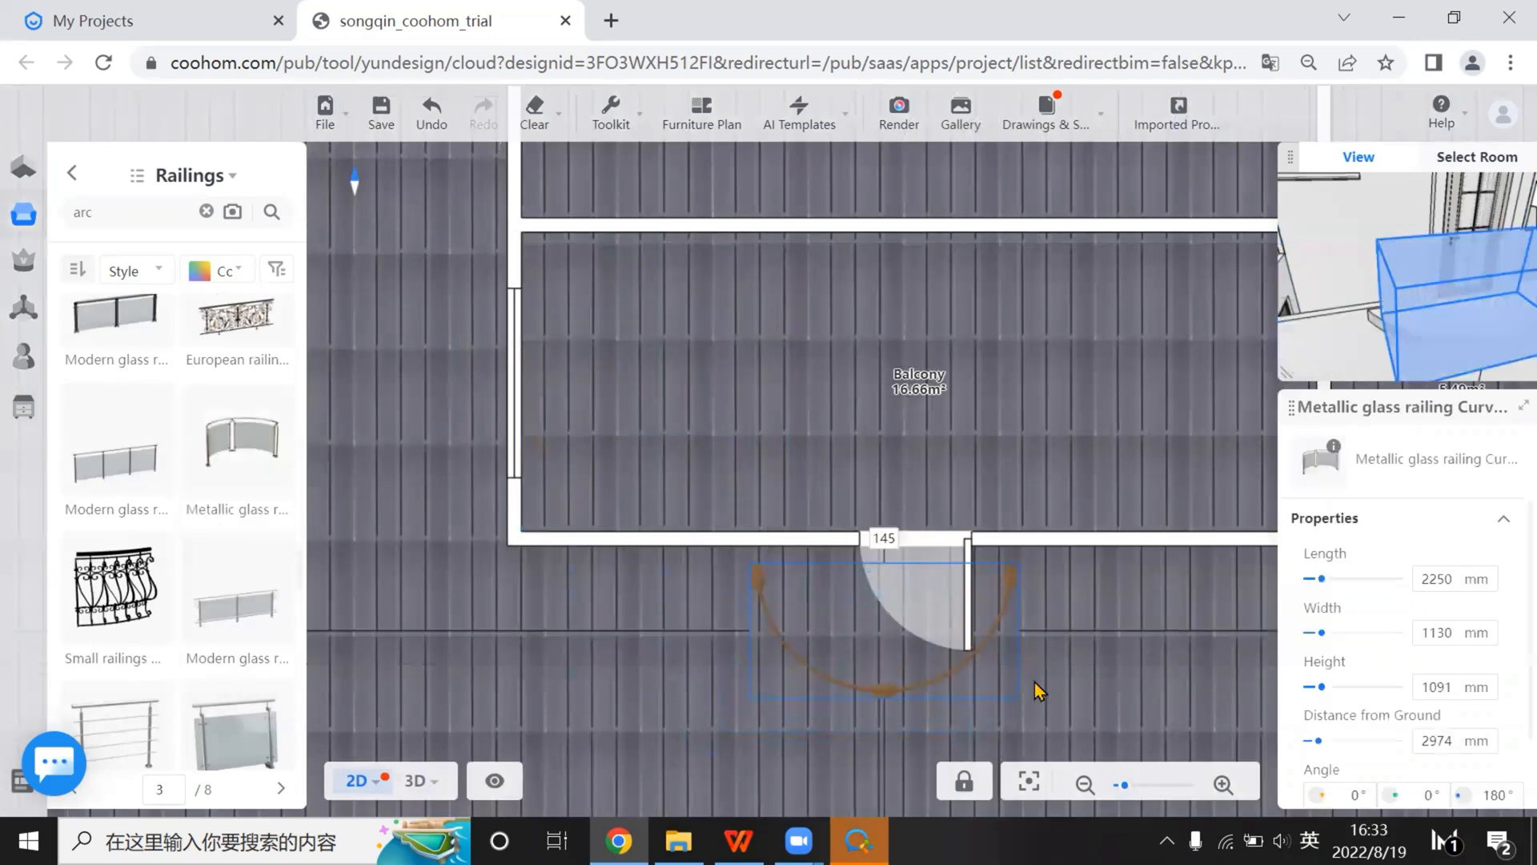
# Scale the curved glass railing wider and shallower to fit the edge of the semicircular balcony slab
pyautogui.click(417, 781)
pyautogui.click(1001, 645)
pyautogui.moveTo(957, 636); pyautogui.dragTo(1097, 624)
pyautogui.moveTo(1082, 613)
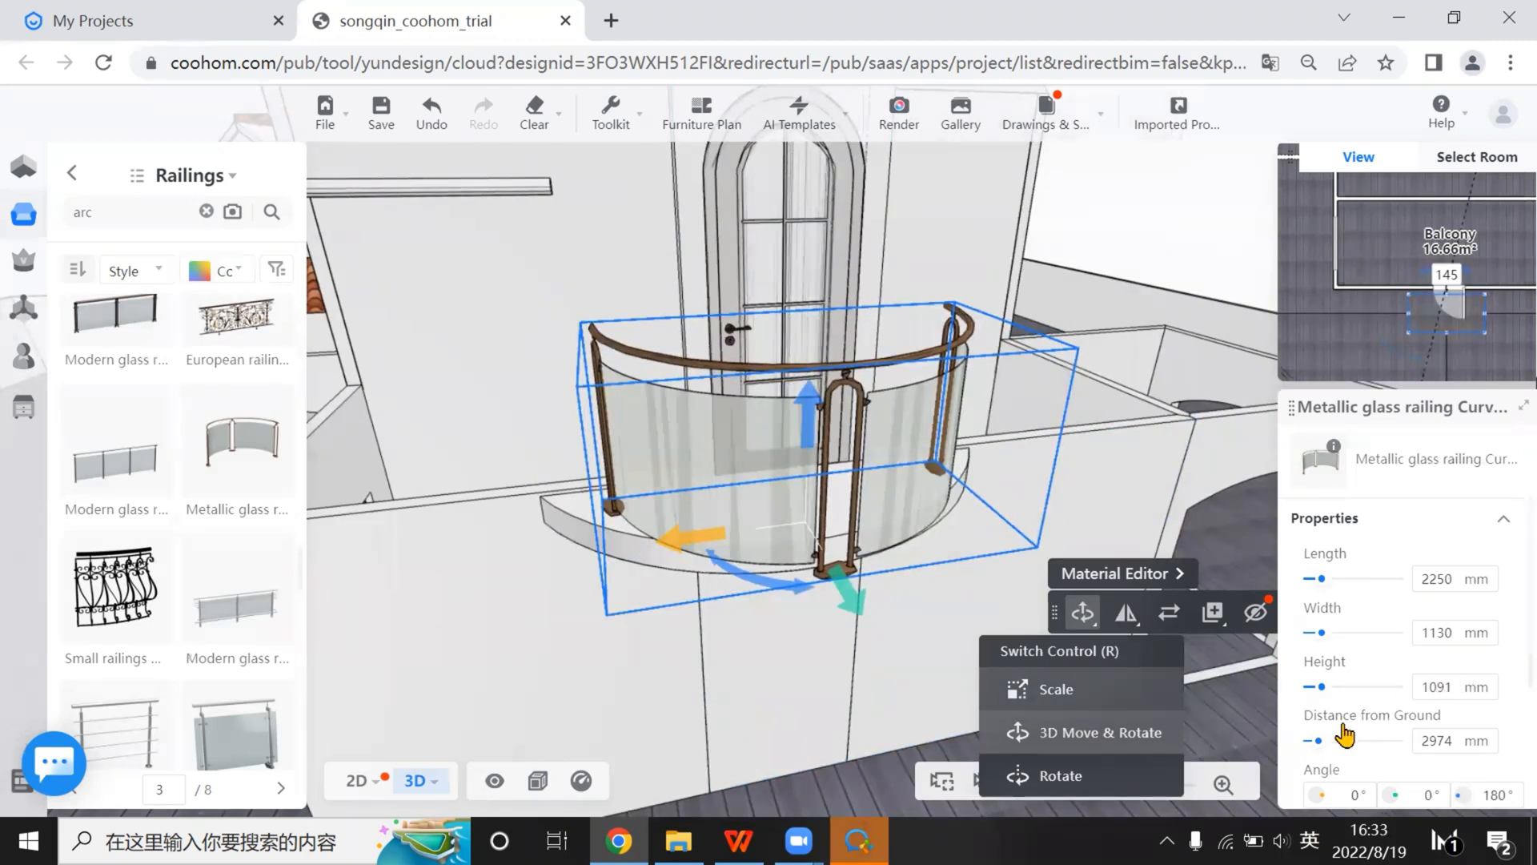
pyautogui.click(1055, 689)
pyautogui.moveTo(857, 509); pyautogui.dragTo(563, 429)
pyautogui.moveTo(995, 405)
pyautogui.mouseDown()
pyautogui.moveTo(1020, 410)
pyautogui.moveTo(1006, 405)
pyautogui.mouseUp()
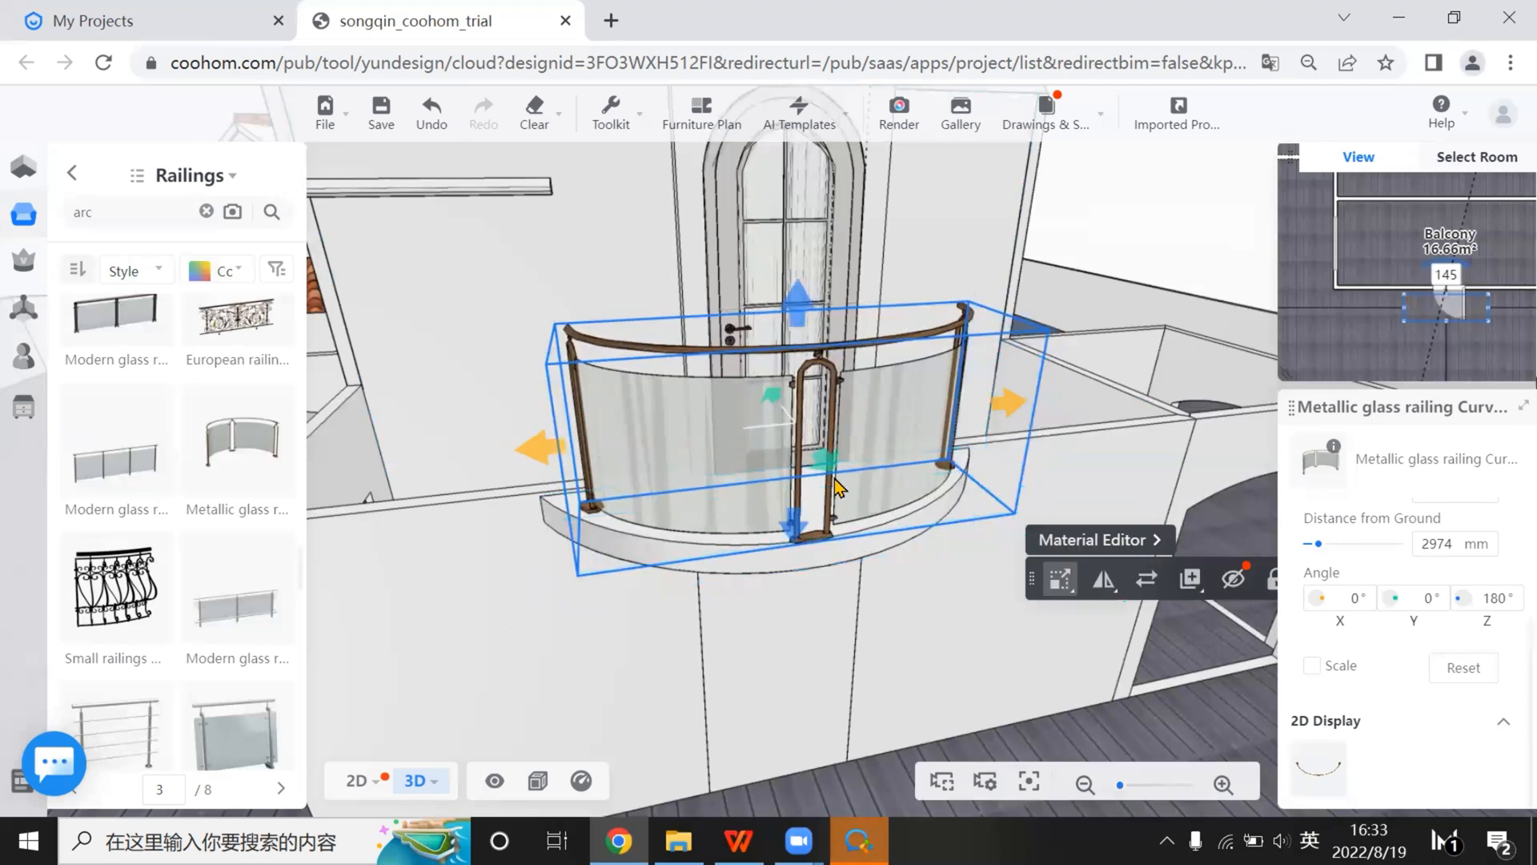
pyautogui.moveTo(831, 464); pyautogui.dragTo(820, 450)
# Examine the house exterior with its balcony railing and compare it with the reference house on slide 7 of the Tool Logic presentation
pyautogui.click(993, 685)
pyautogui.moveTo(992, 684); pyautogui.dragTo(886, 382)
pyautogui.moveTo(787, 693); pyautogui.dragTo(995, 473)
pyautogui.scroll(-3, 995, 474)
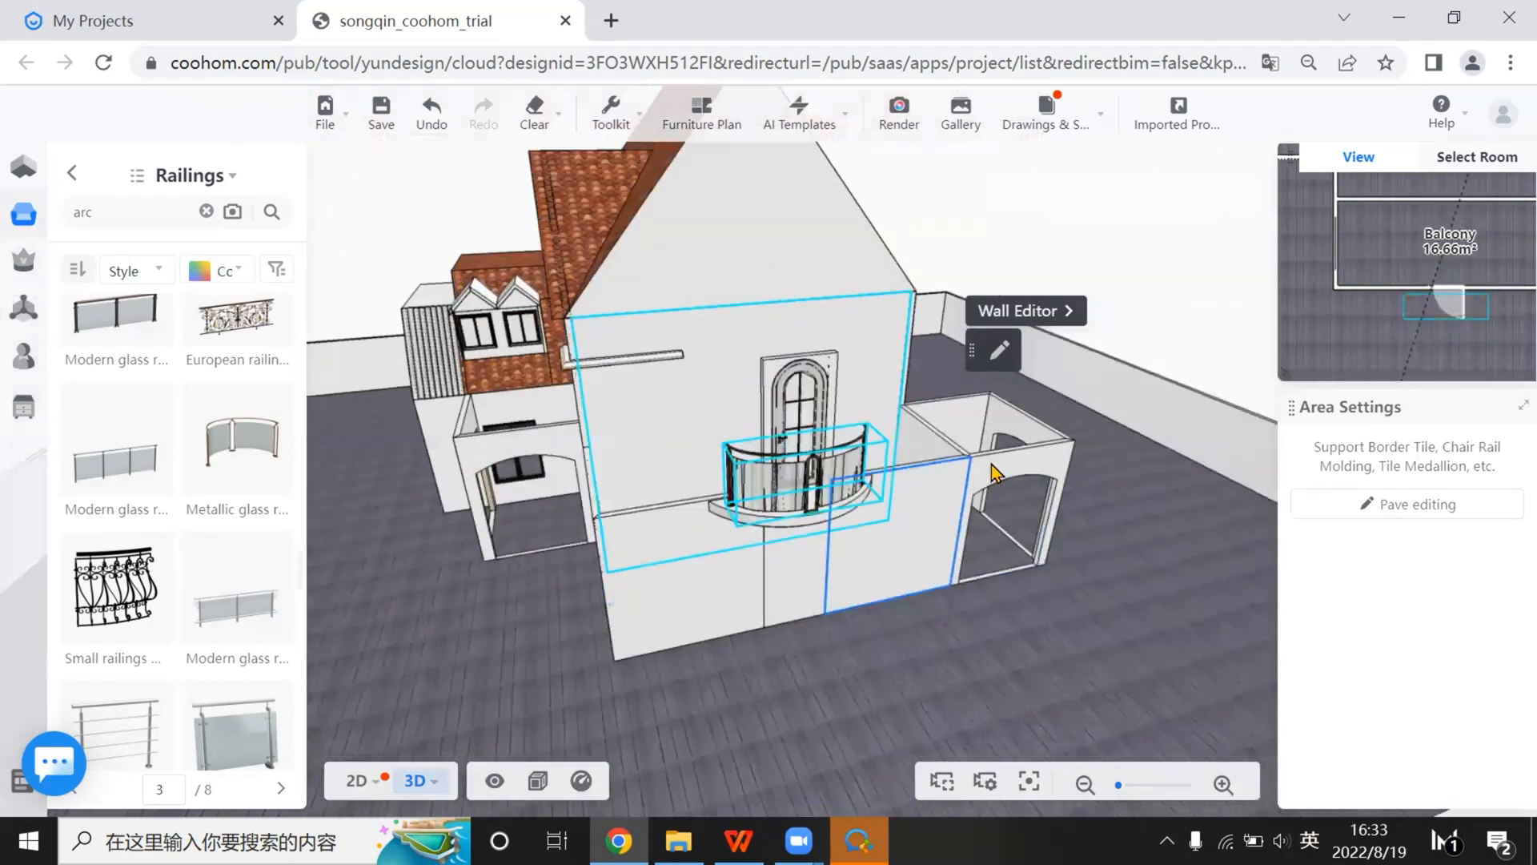
pyautogui.moveTo(632, 546); pyautogui.dragTo(305, 641)
pyautogui.scroll(-1, 245, 685)
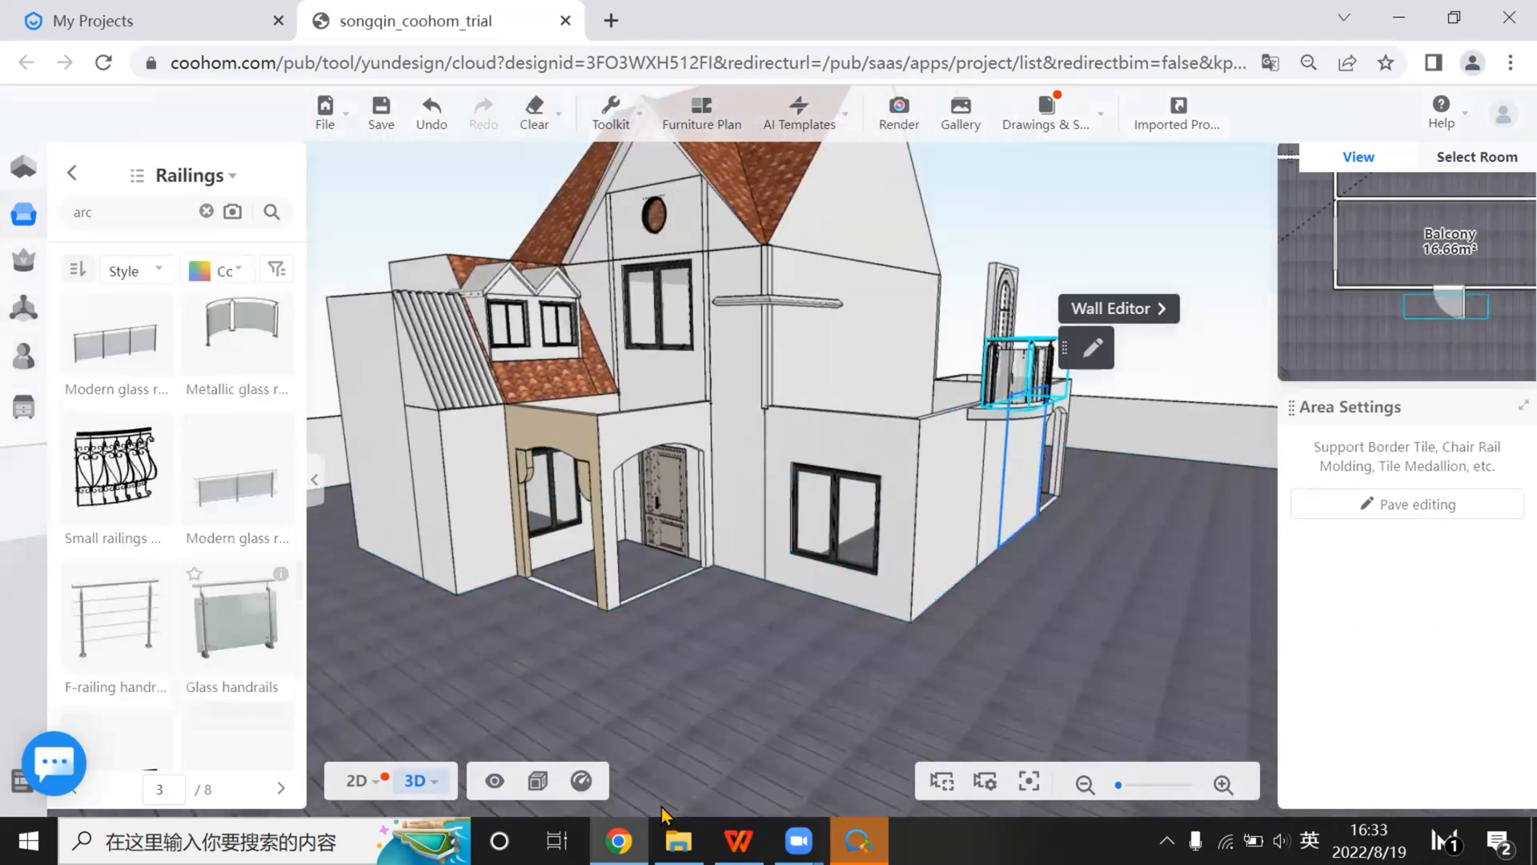
pyautogui.click(738, 841)
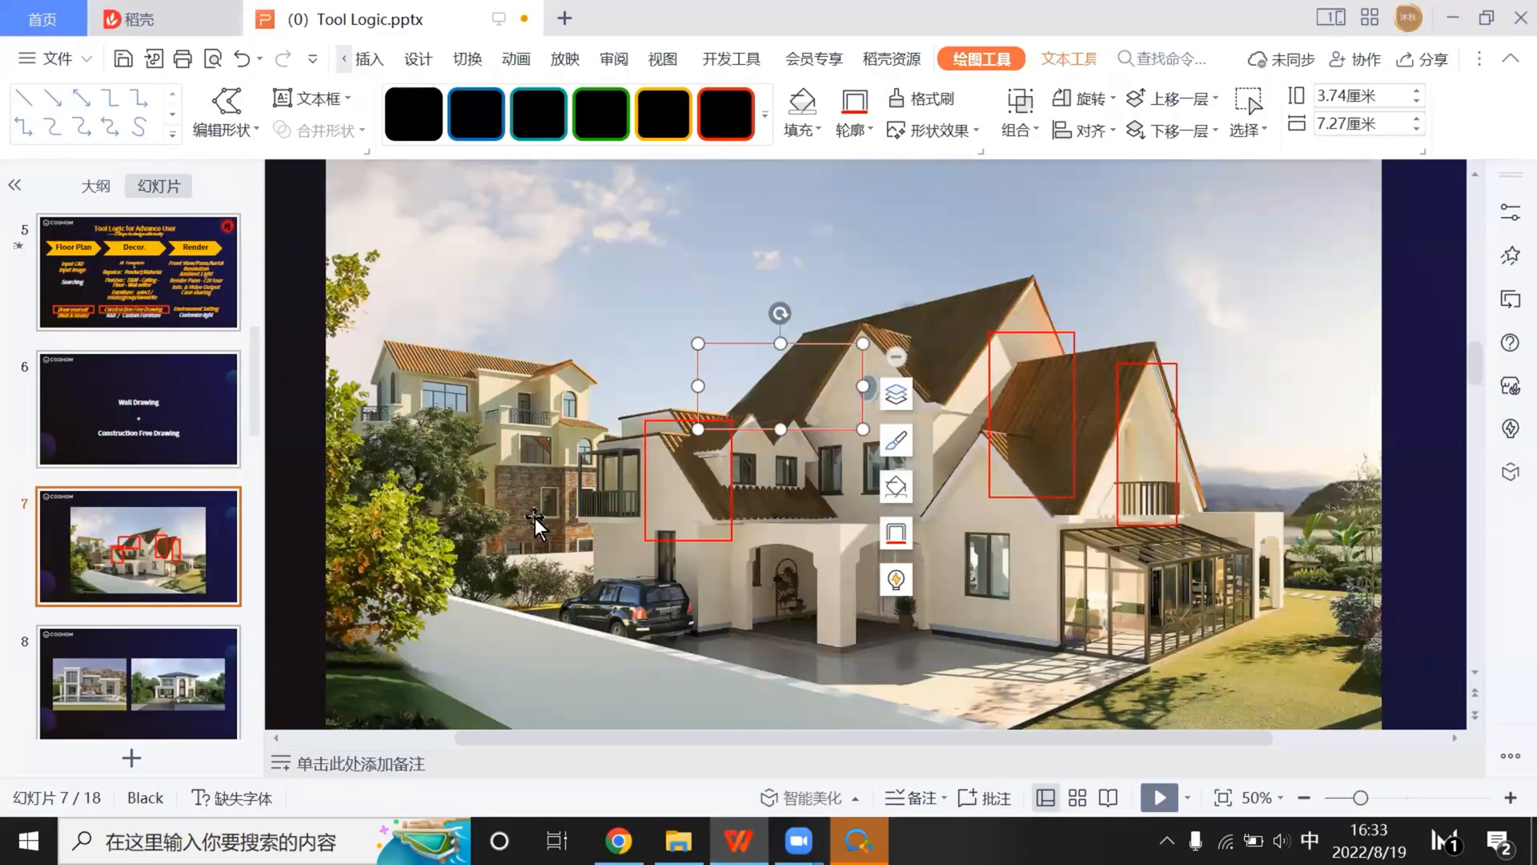
pyautogui.click(170, 539)
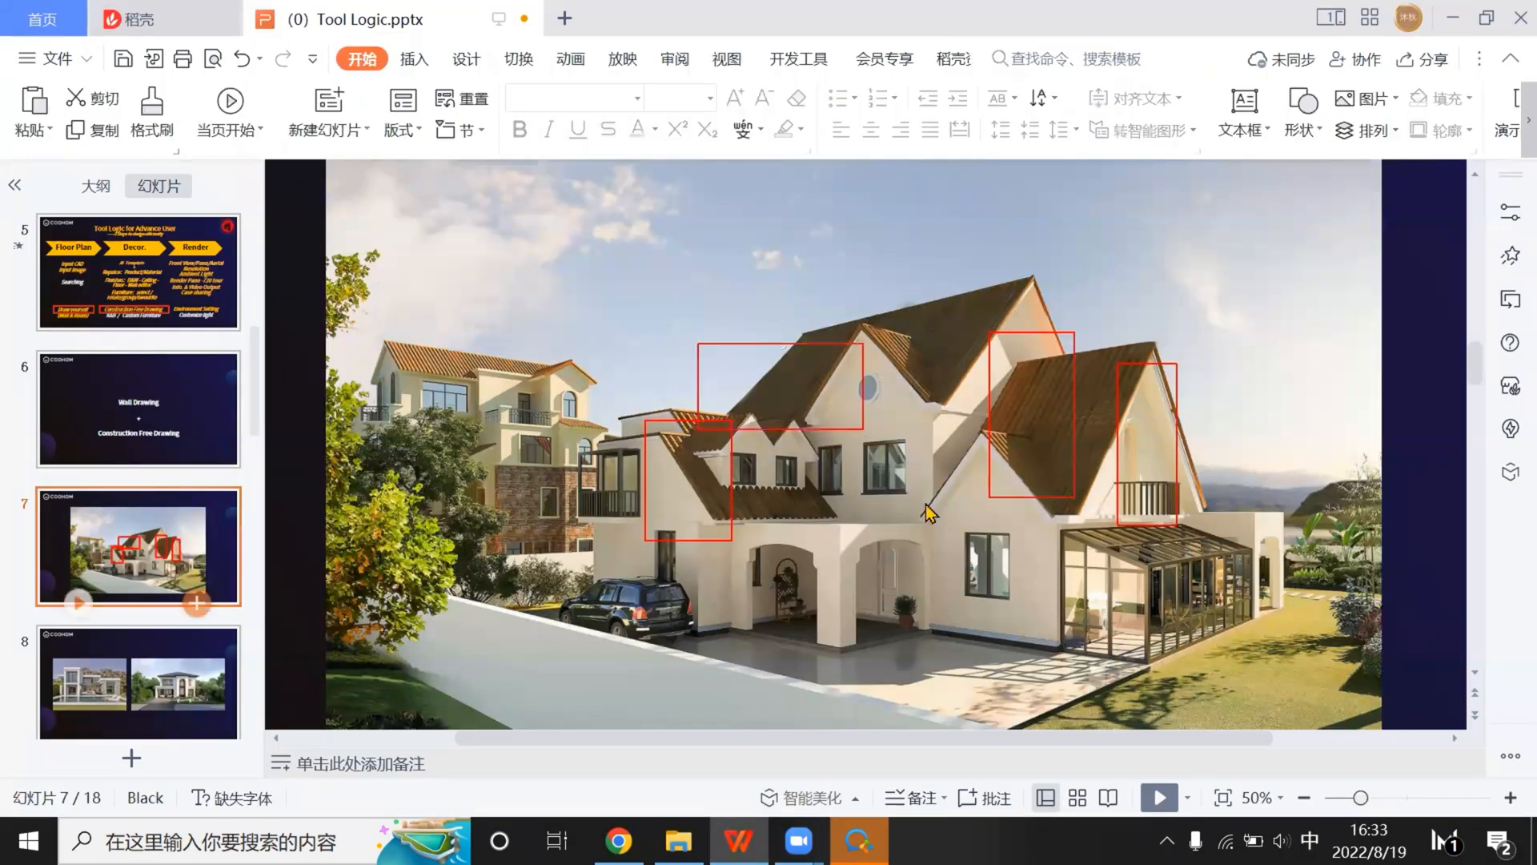
pyautogui.click(1159, 798)
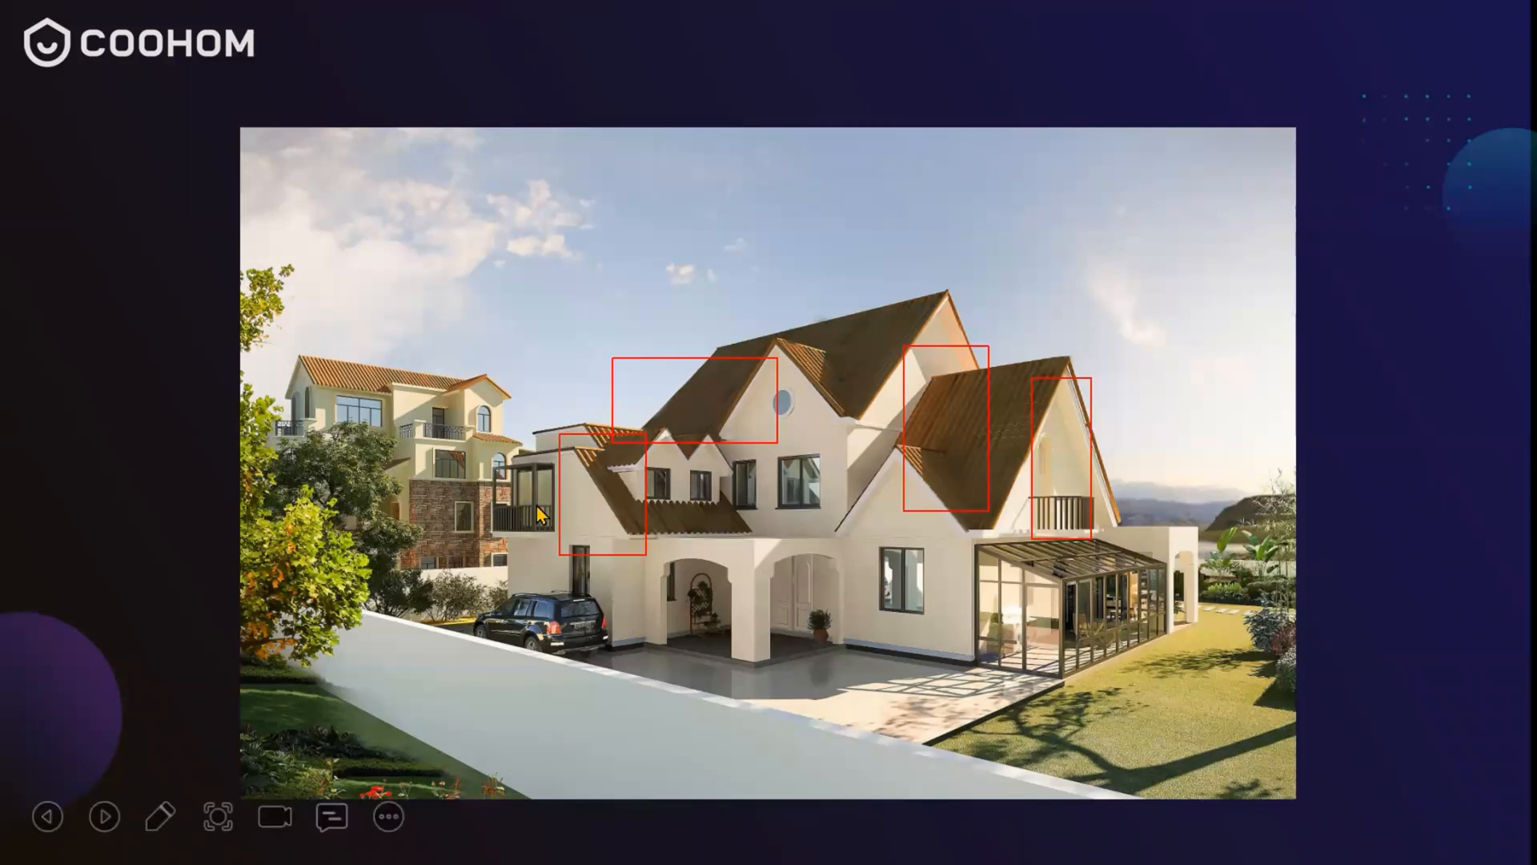
pyautogui.press('super+d')
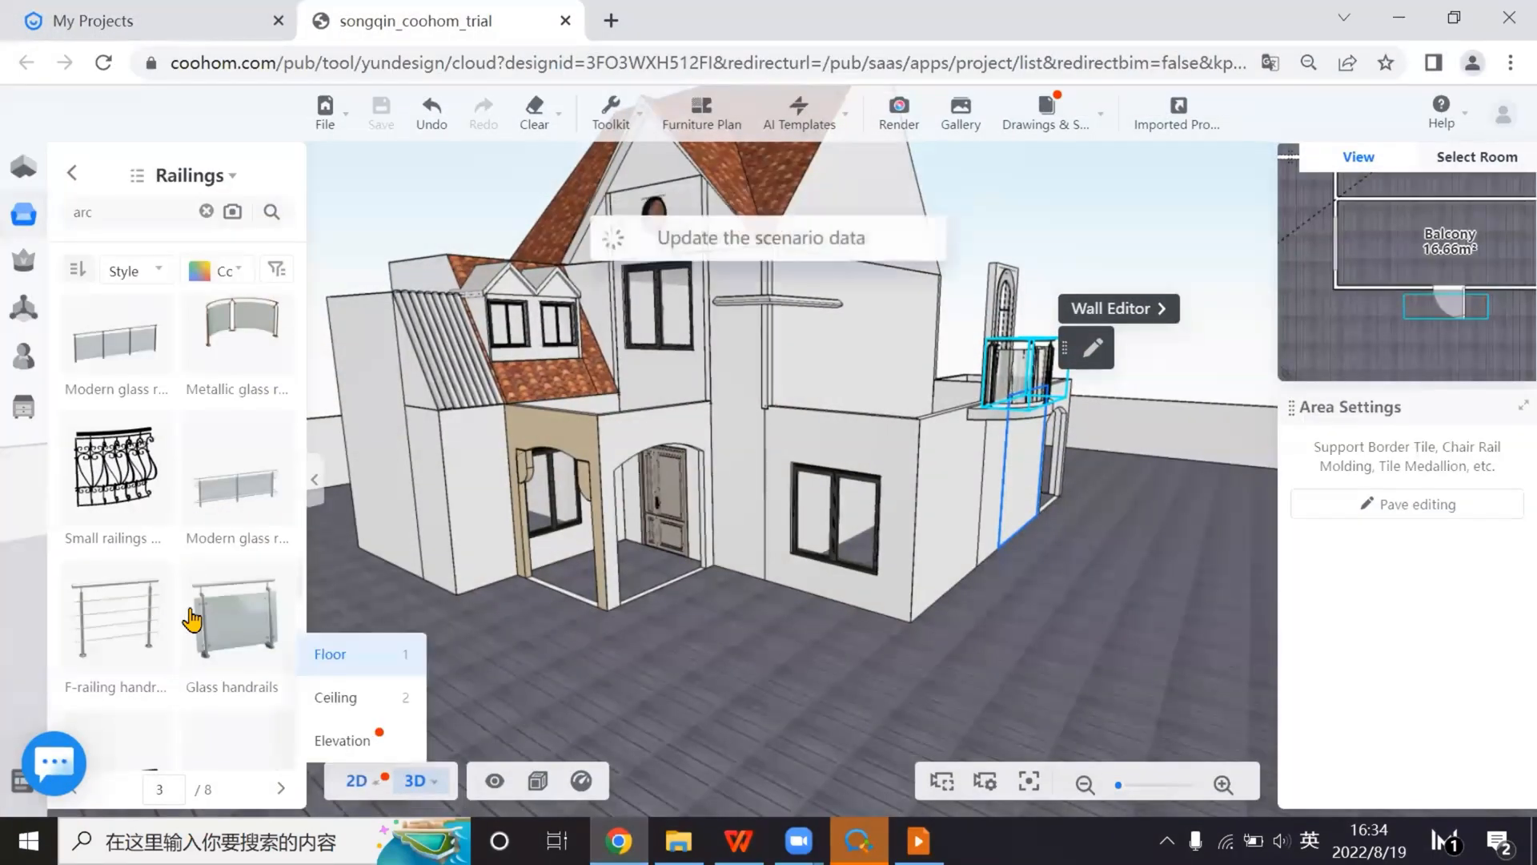
# Place a bay window on the outer wall of the 11.82 m² terrace in the floor plan
pyautogui.click(356, 780)
pyautogui.scroll(-4, 104, 517)
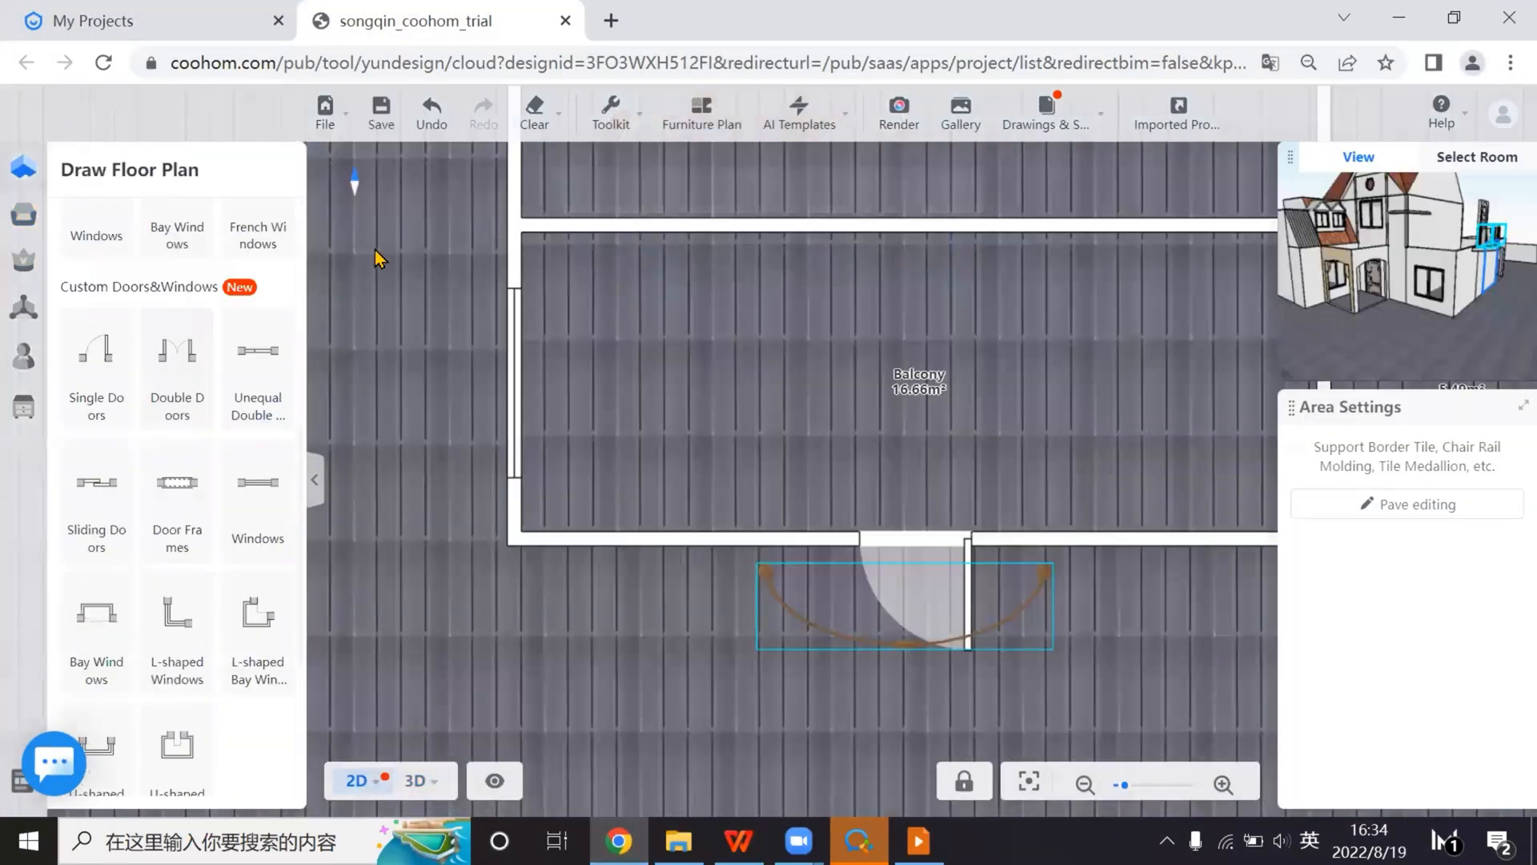
pyautogui.moveTo(434, 255); pyautogui.dragTo(650, 655)
pyautogui.moveTo(418, 448); pyautogui.dragTo(622, 755)
pyautogui.moveTo(572, 245); pyautogui.dragTo(820, 572)
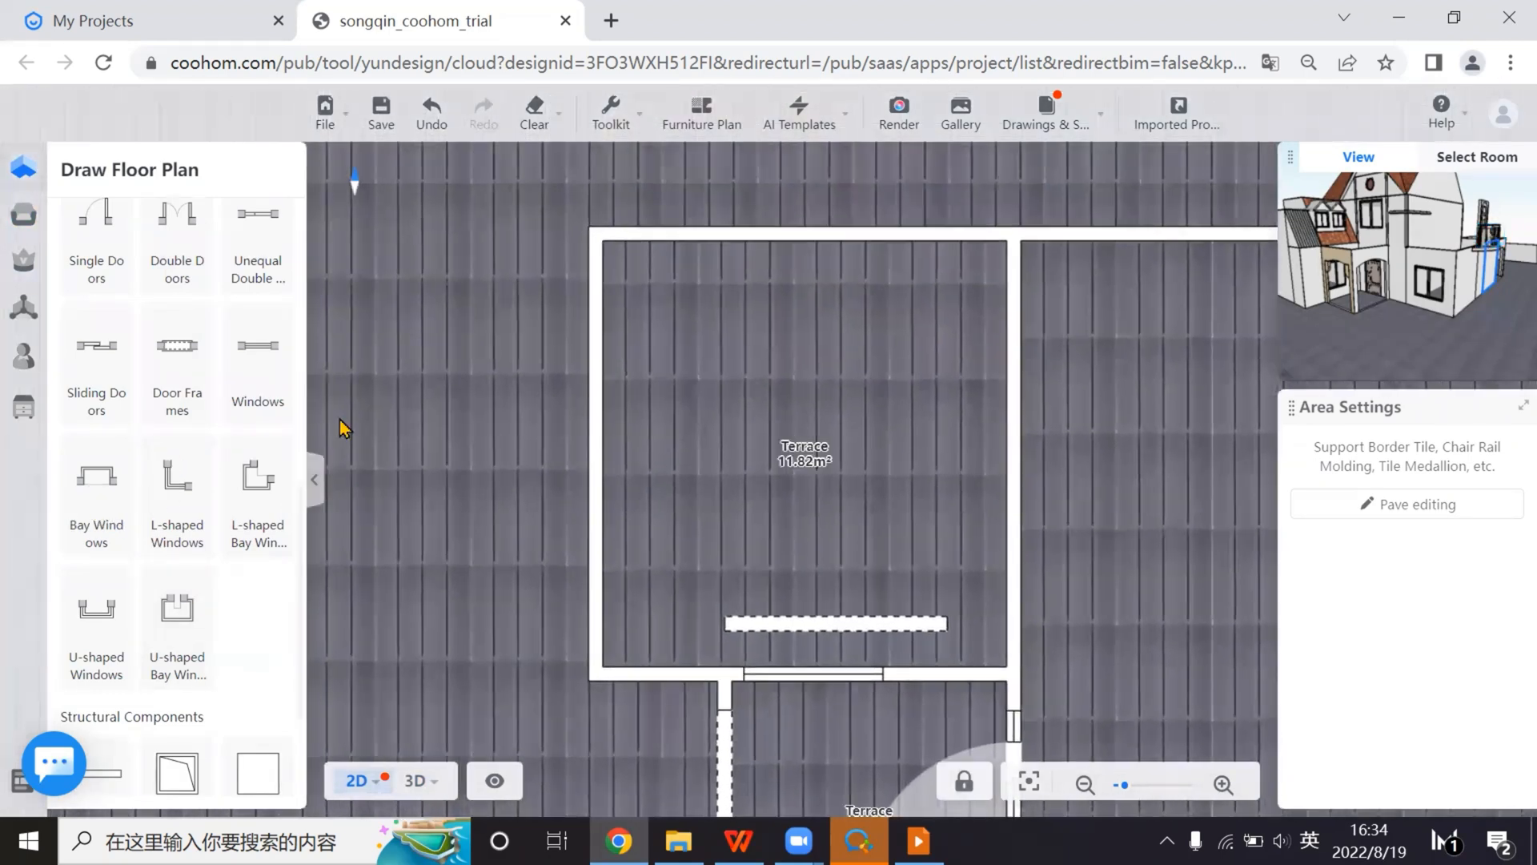
pyautogui.scroll(-1, 532, 343)
pyautogui.scroll(3, 148, 515)
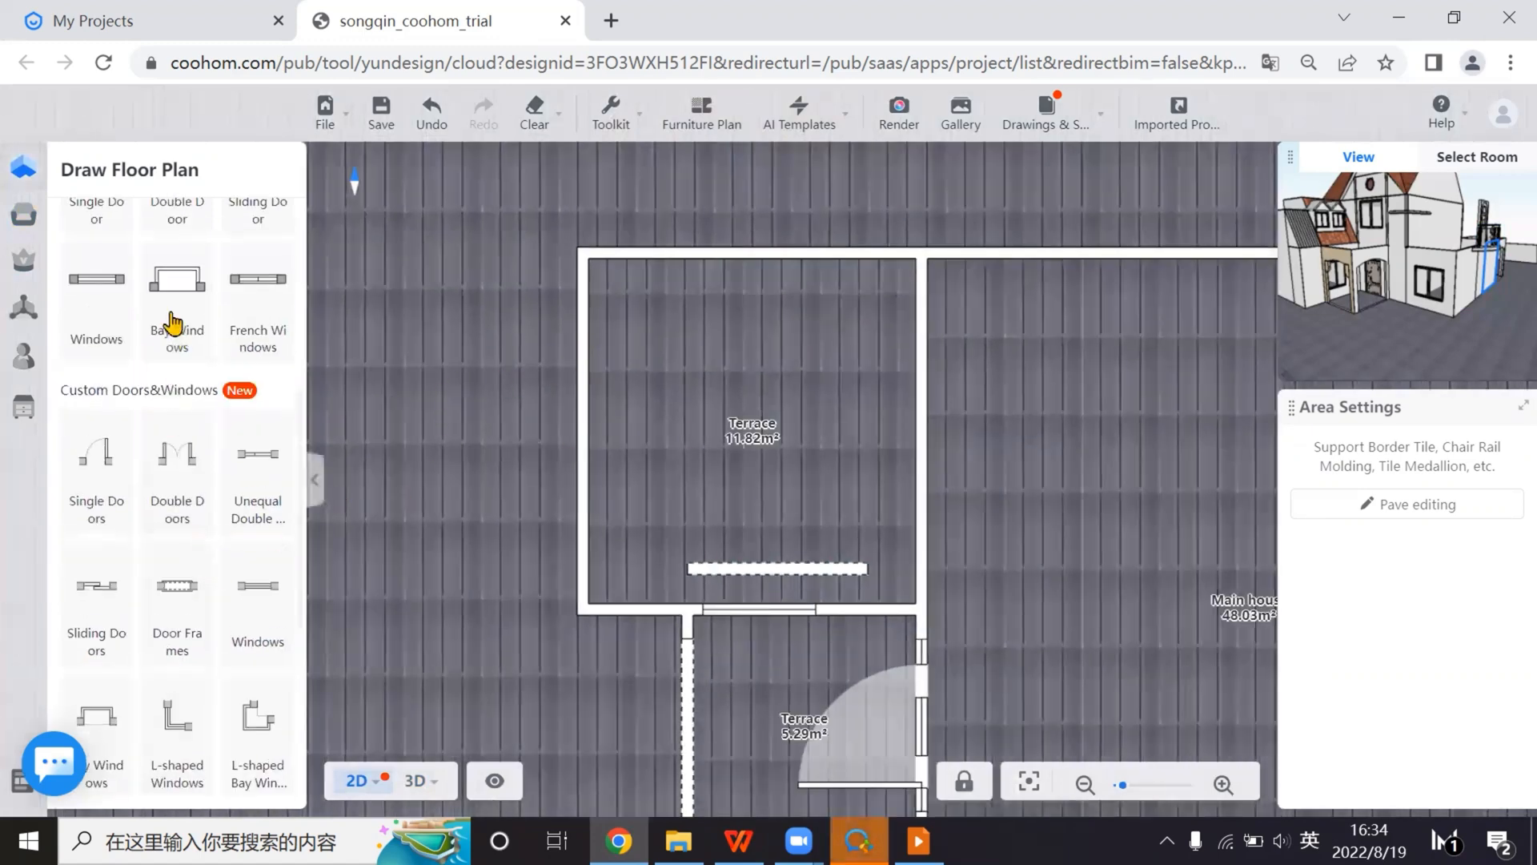
pyautogui.click(167, 320)
pyautogui.click(554, 357)
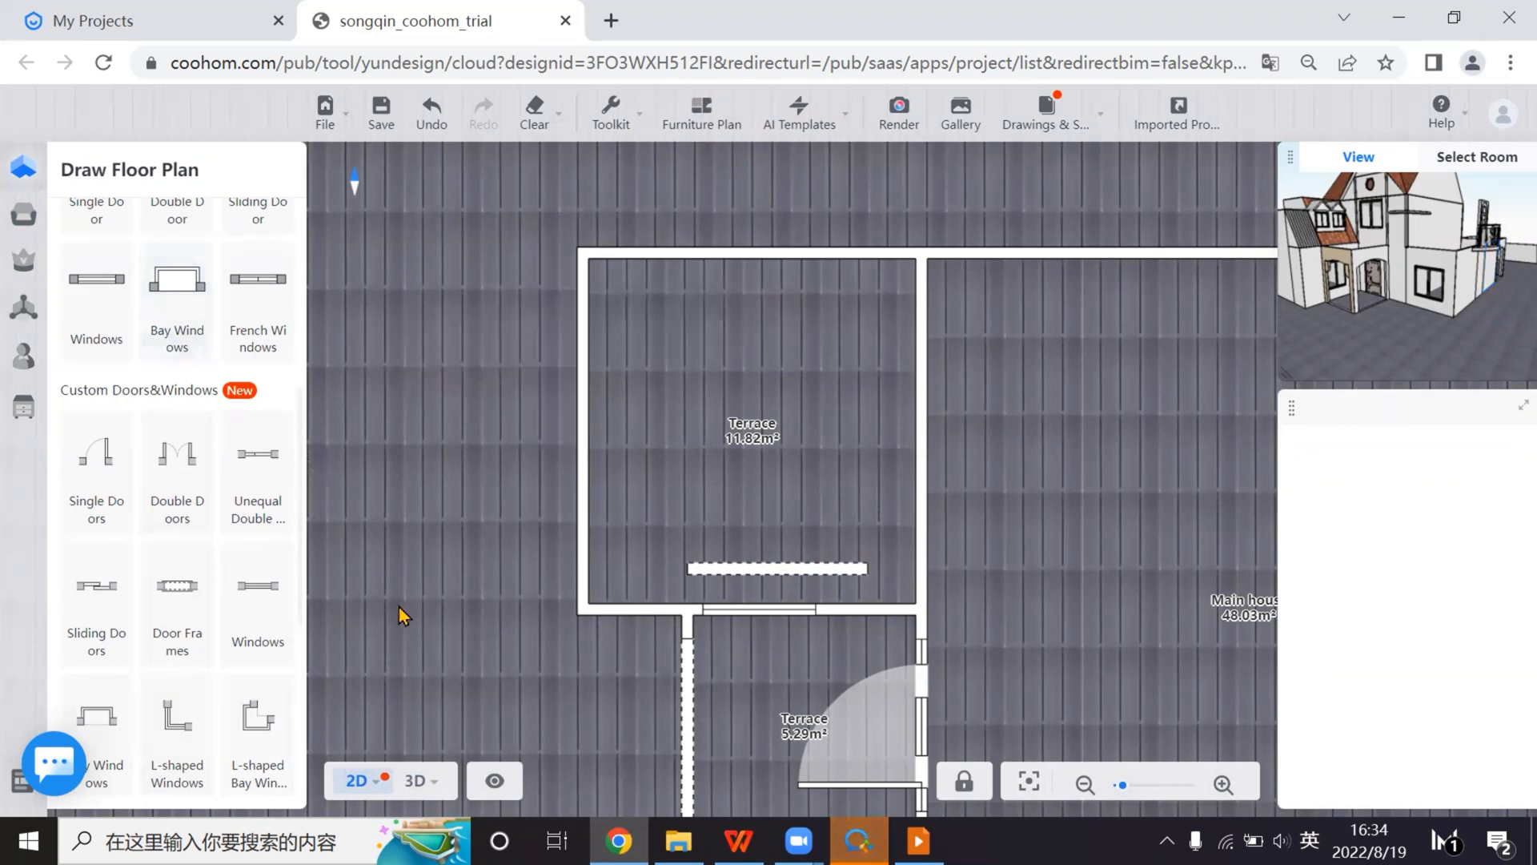
# Raise the bay window to 3252 mm above the floor and replace its model with Window-78
pyautogui.click(415, 780)
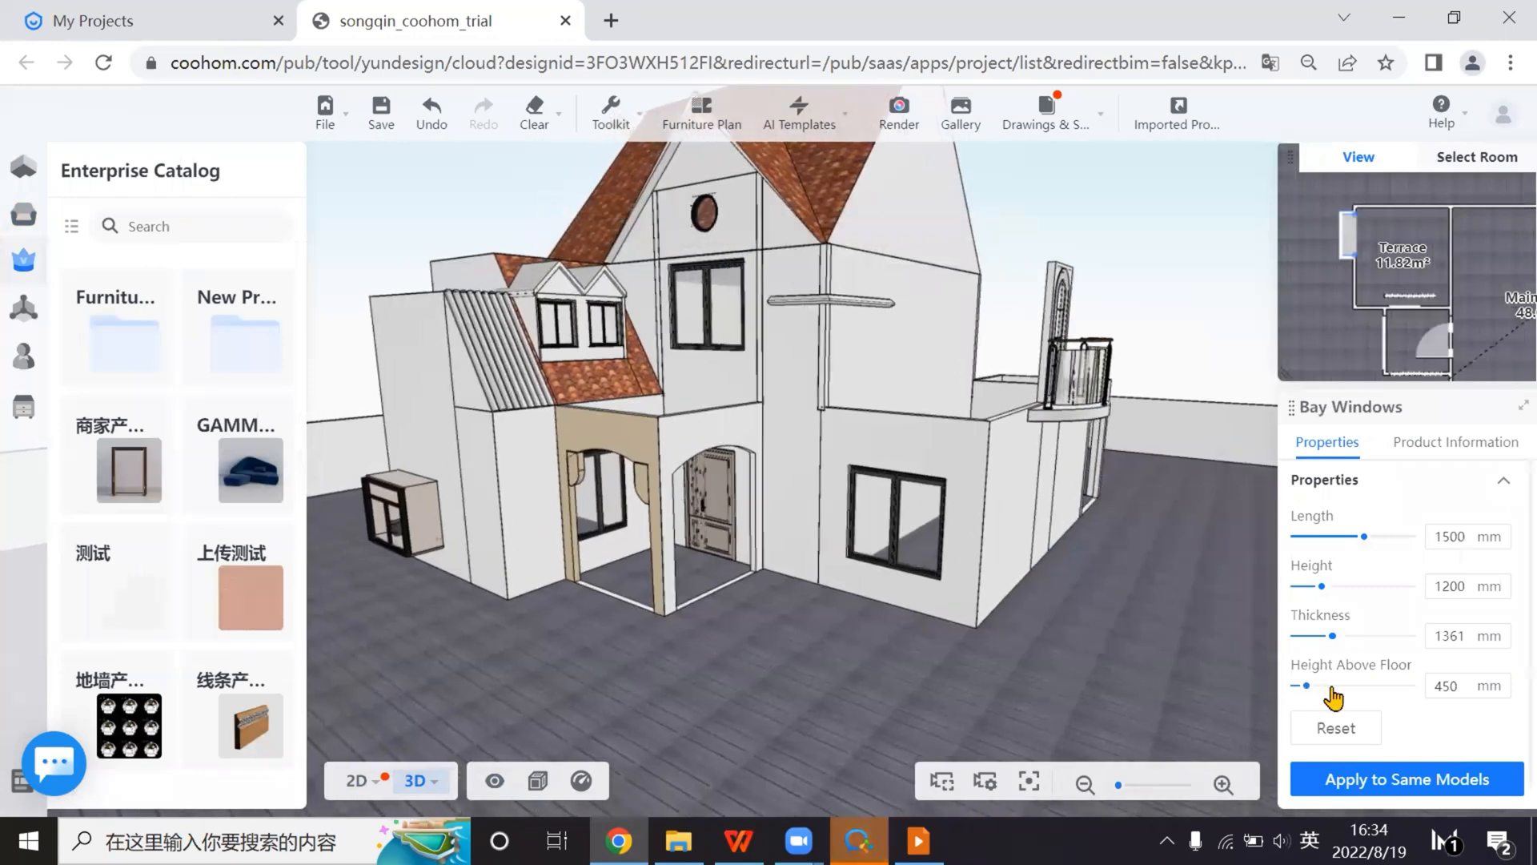
pyautogui.click(1414, 686)
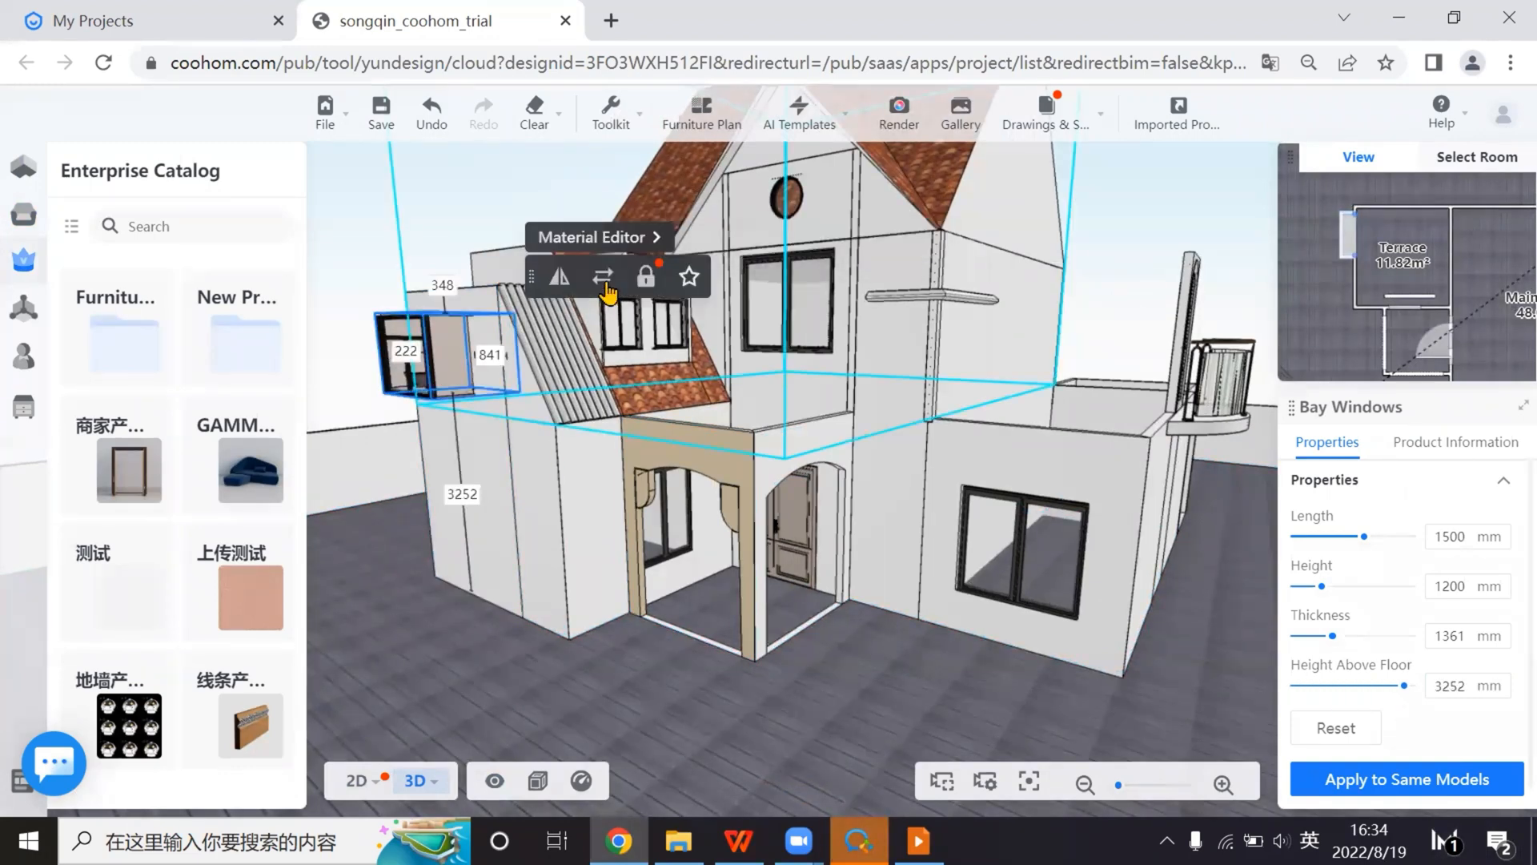
pyautogui.click(602, 277)
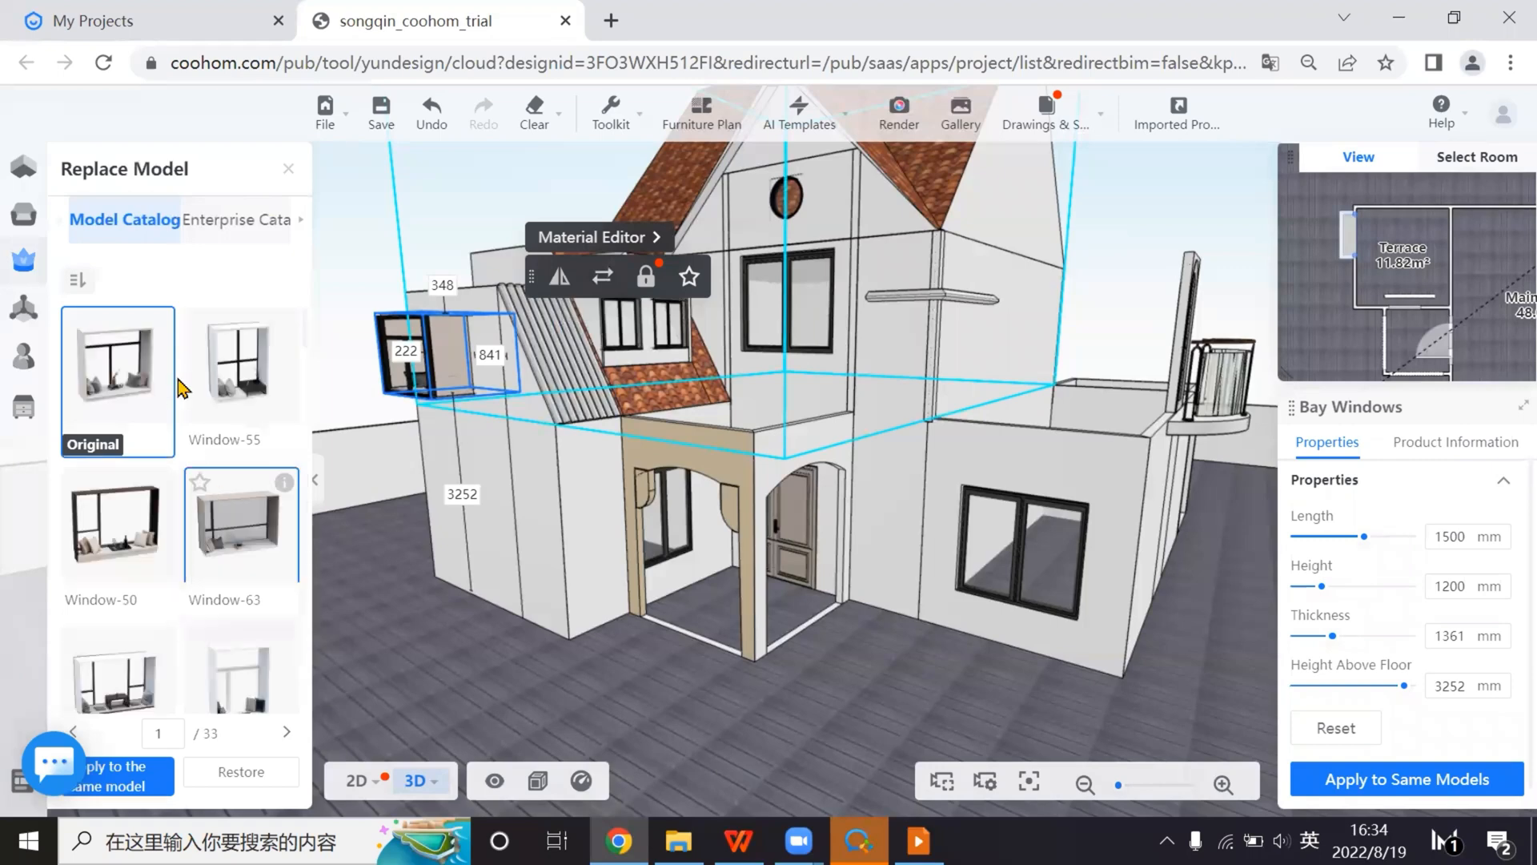
pyautogui.click(137, 525)
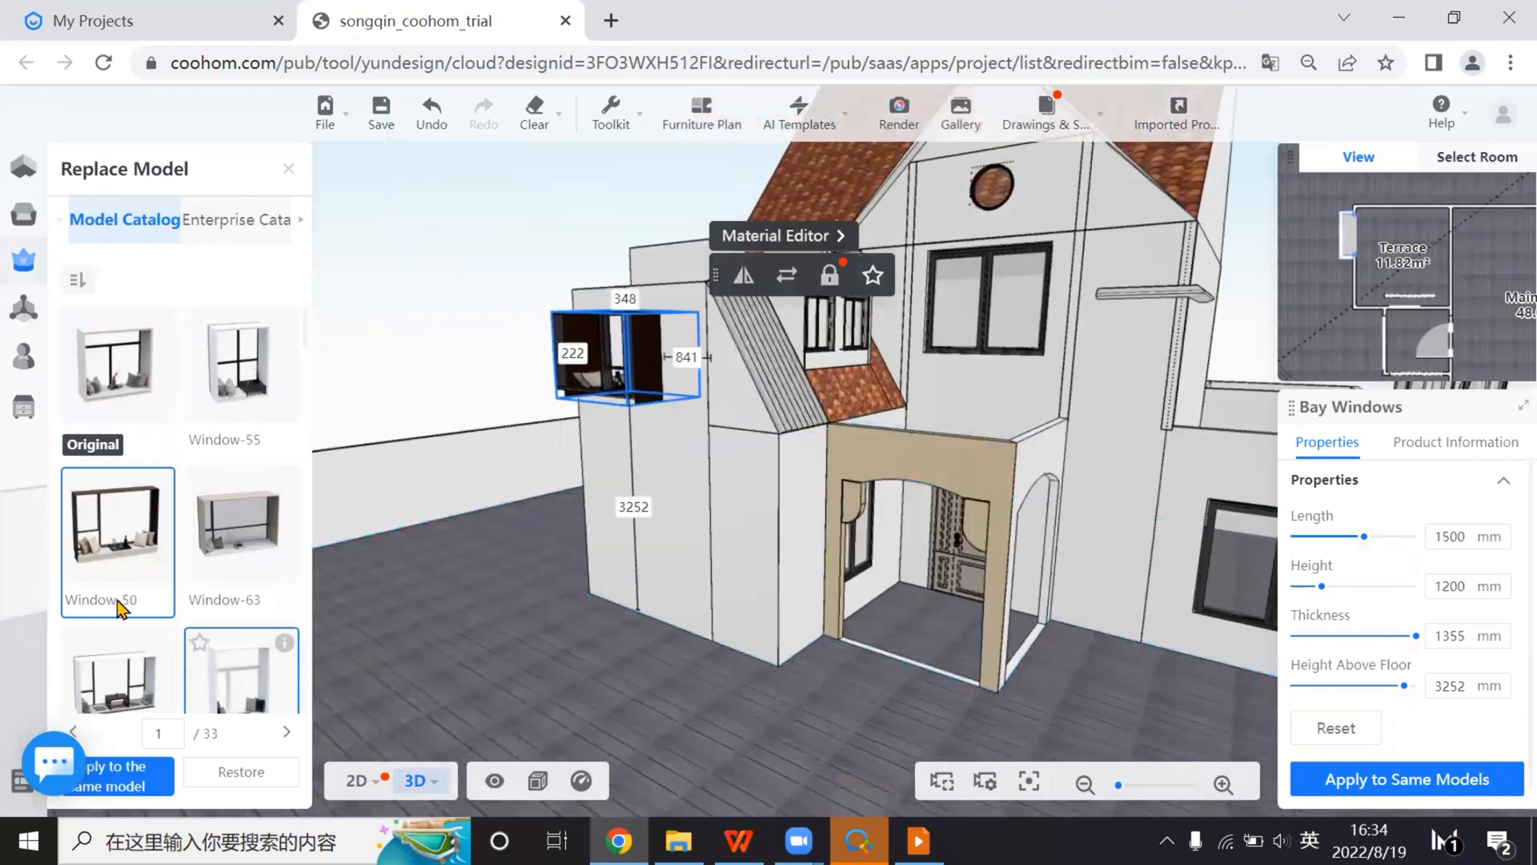
pyautogui.scroll(-3, 120, 577)
pyautogui.click(126, 466)
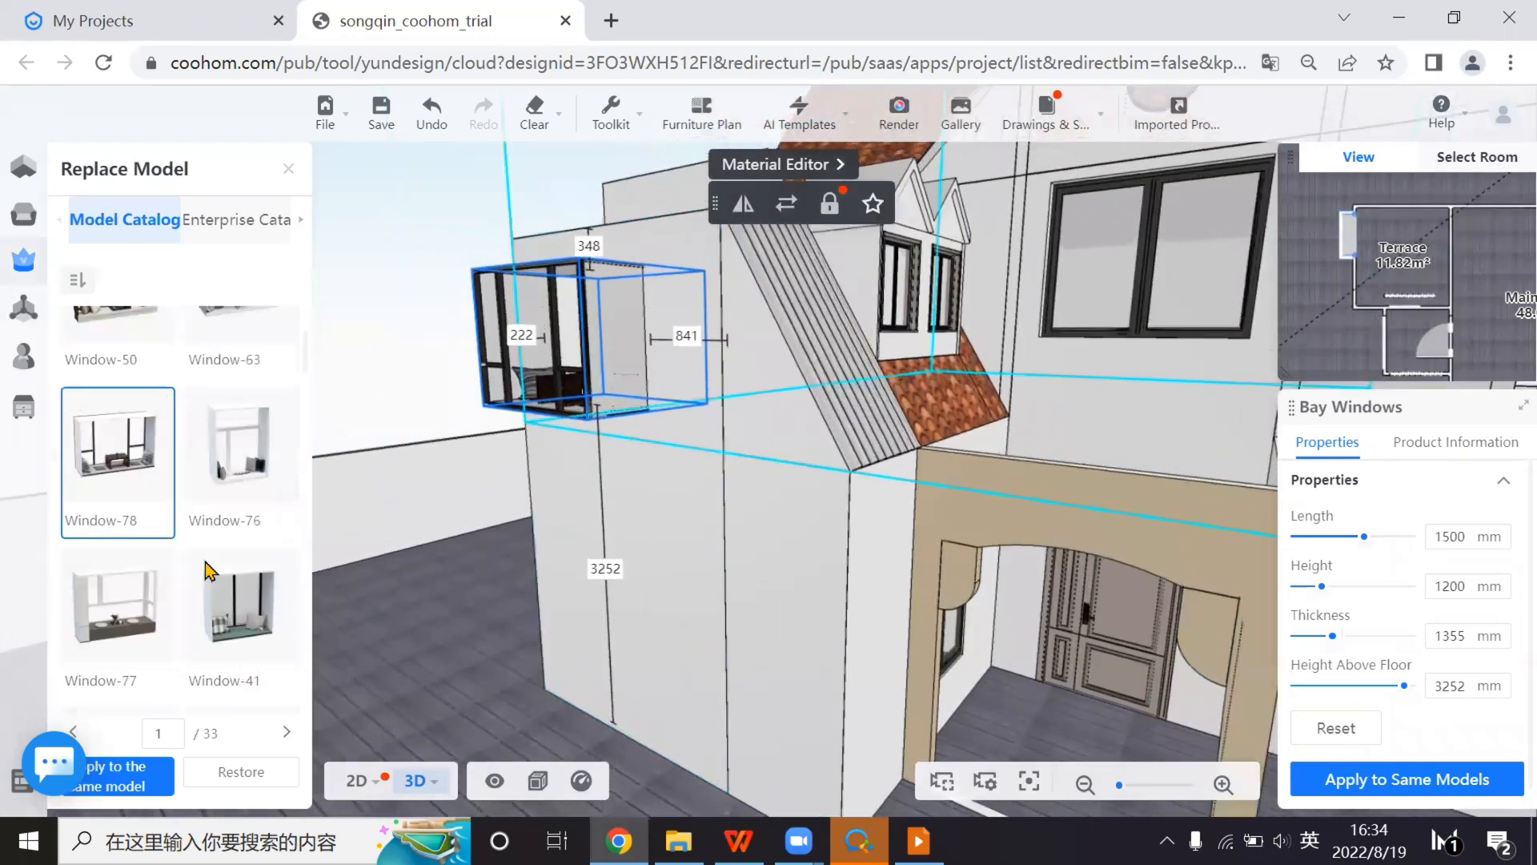
pyautogui.scroll(-5, 157, 490)
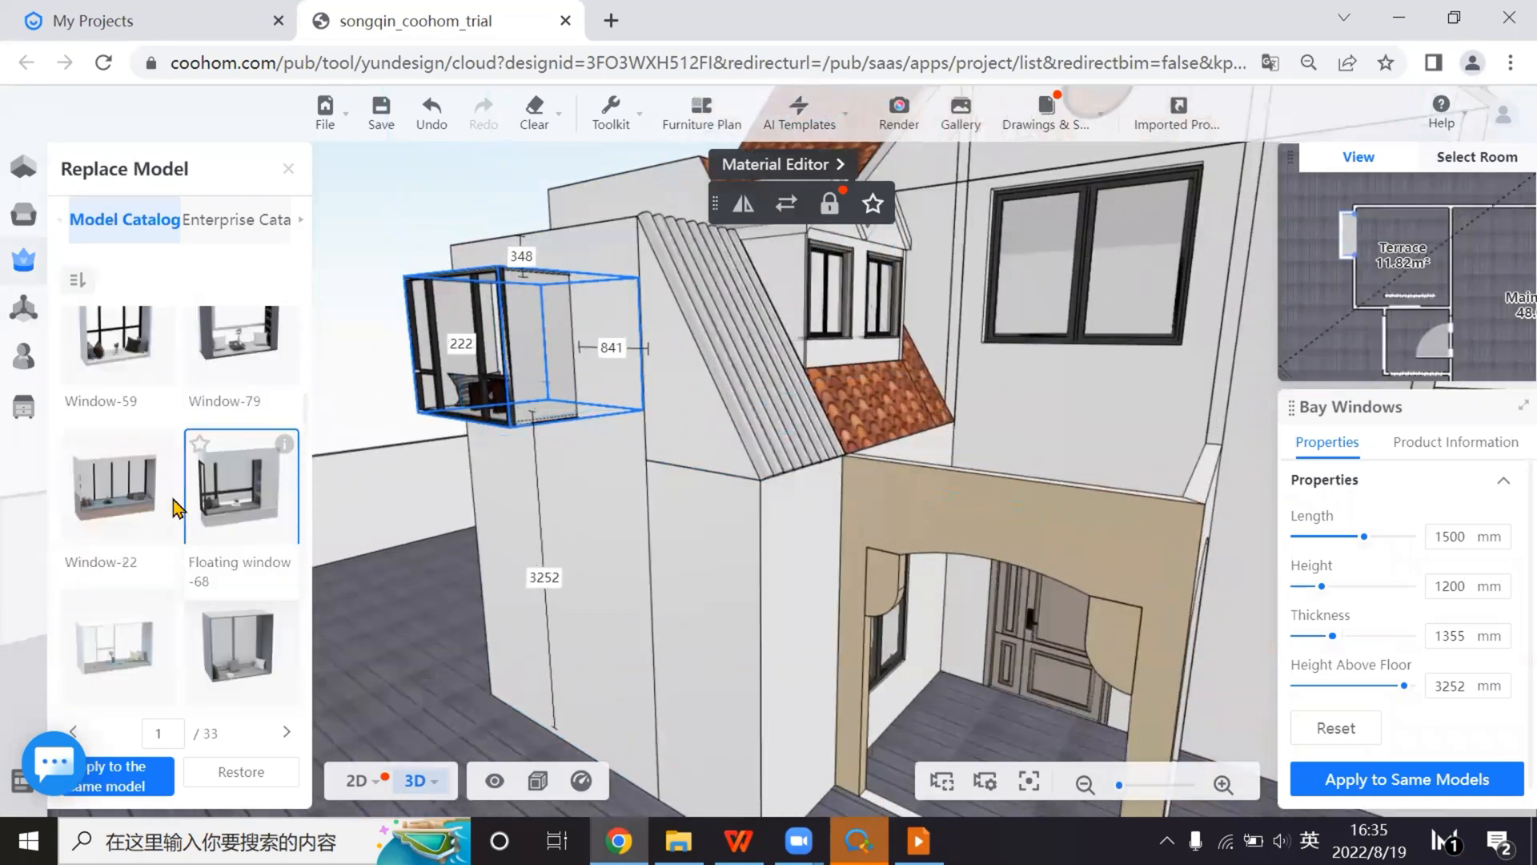
pyautogui.scroll(-2, 118, 481)
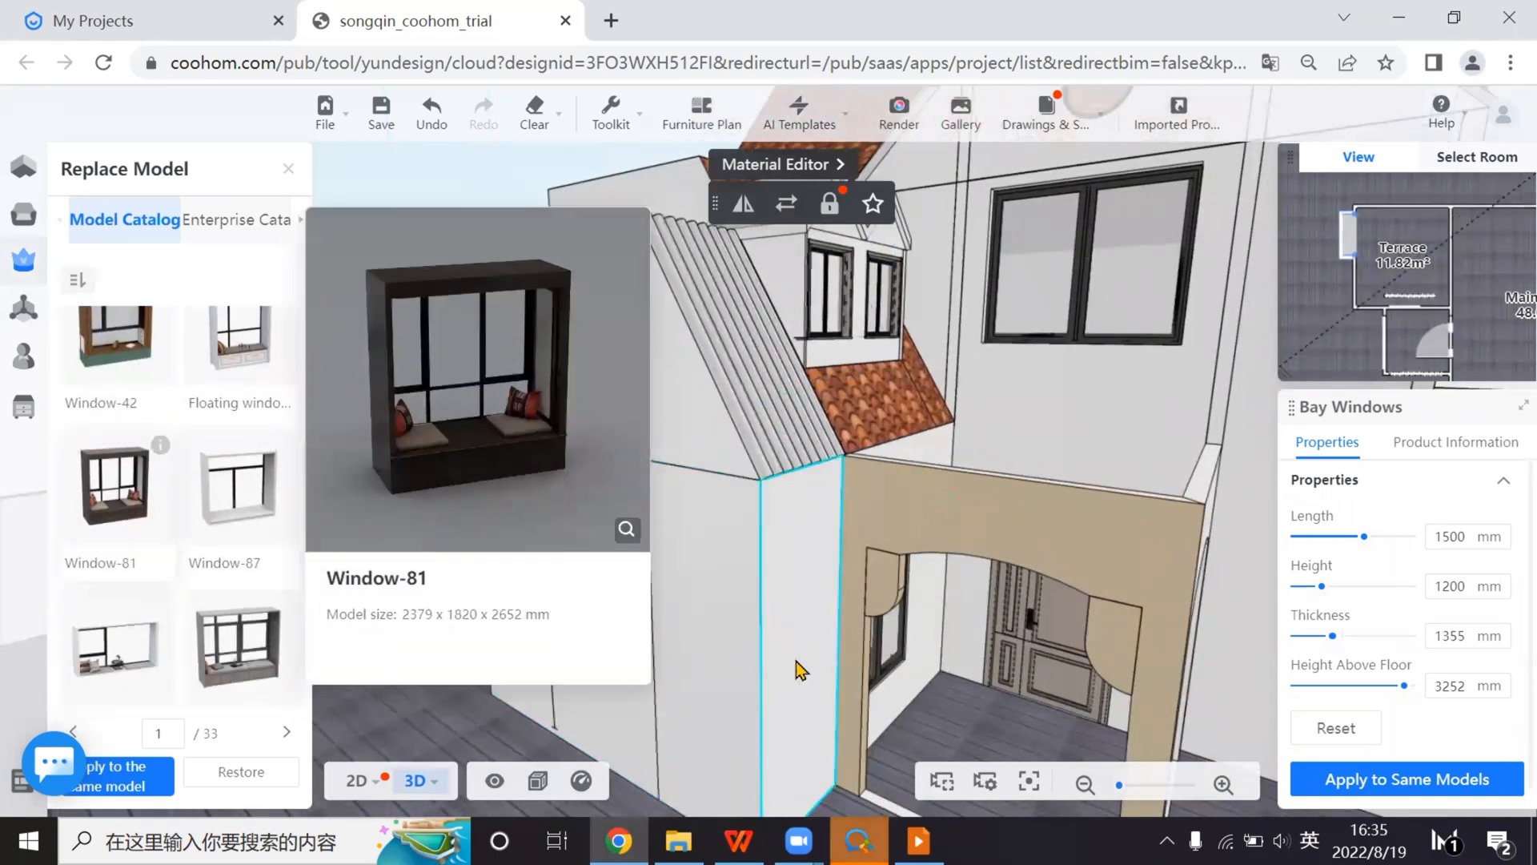
# Examine the house exterior from the front and side and compare it with the reference house slide
pyautogui.moveTo(572, 548); pyautogui.dragTo(843, 690)
pyautogui.scroll(-2, 834, 682)
pyautogui.scroll(-2, 804, 426)
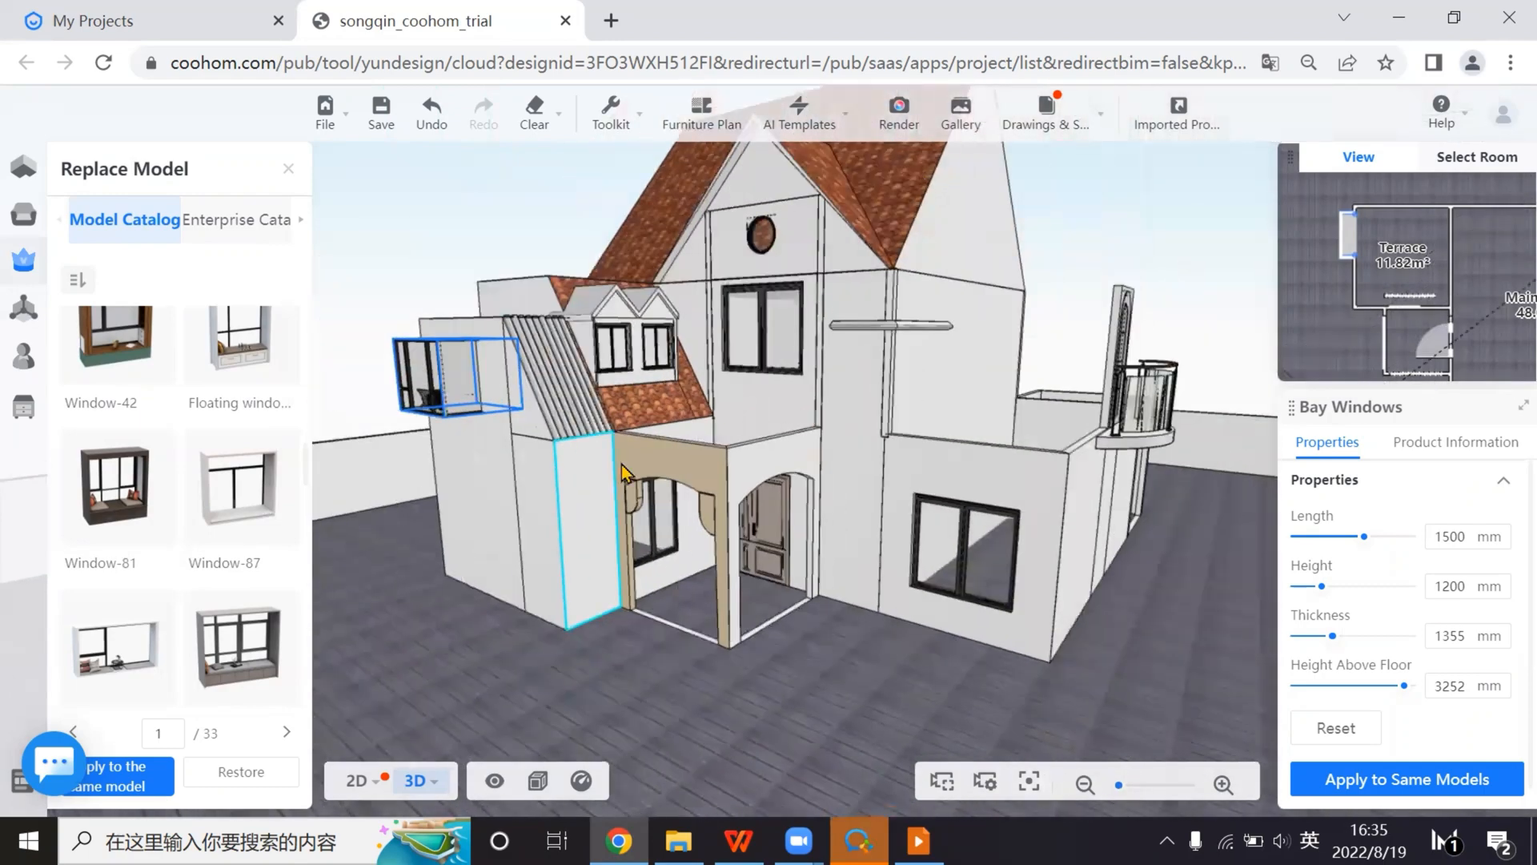
pyautogui.click(800, 689)
pyautogui.moveTo(796, 566); pyautogui.dragTo(731, 622)
pyautogui.moveTo(715, 747); pyautogui.dragTo(604, 730)
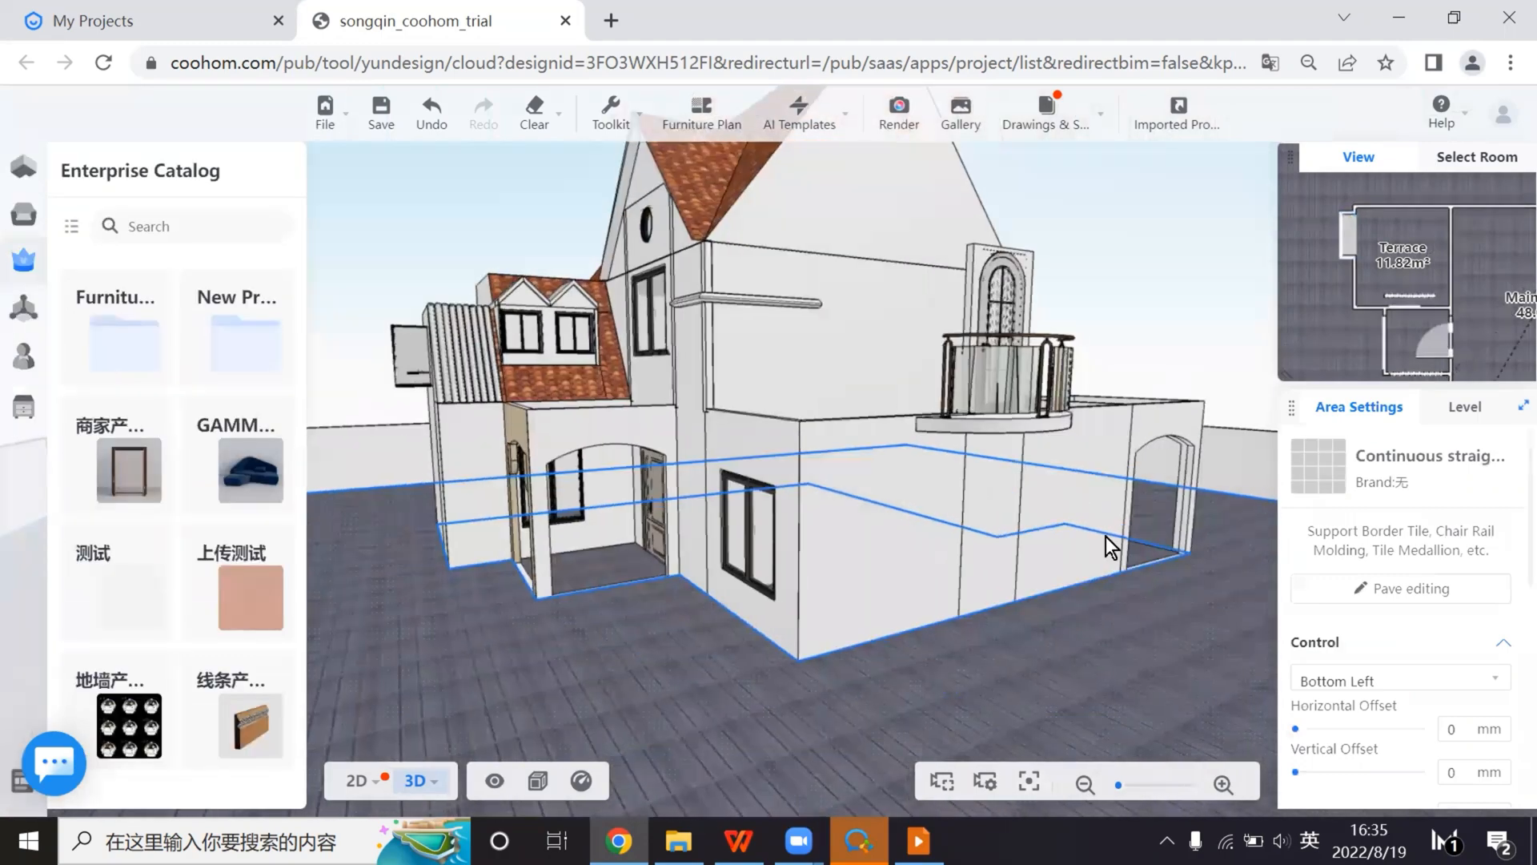
pyautogui.moveTo(1107, 537); pyautogui.dragTo(1233, 583)
pyautogui.click(738, 841)
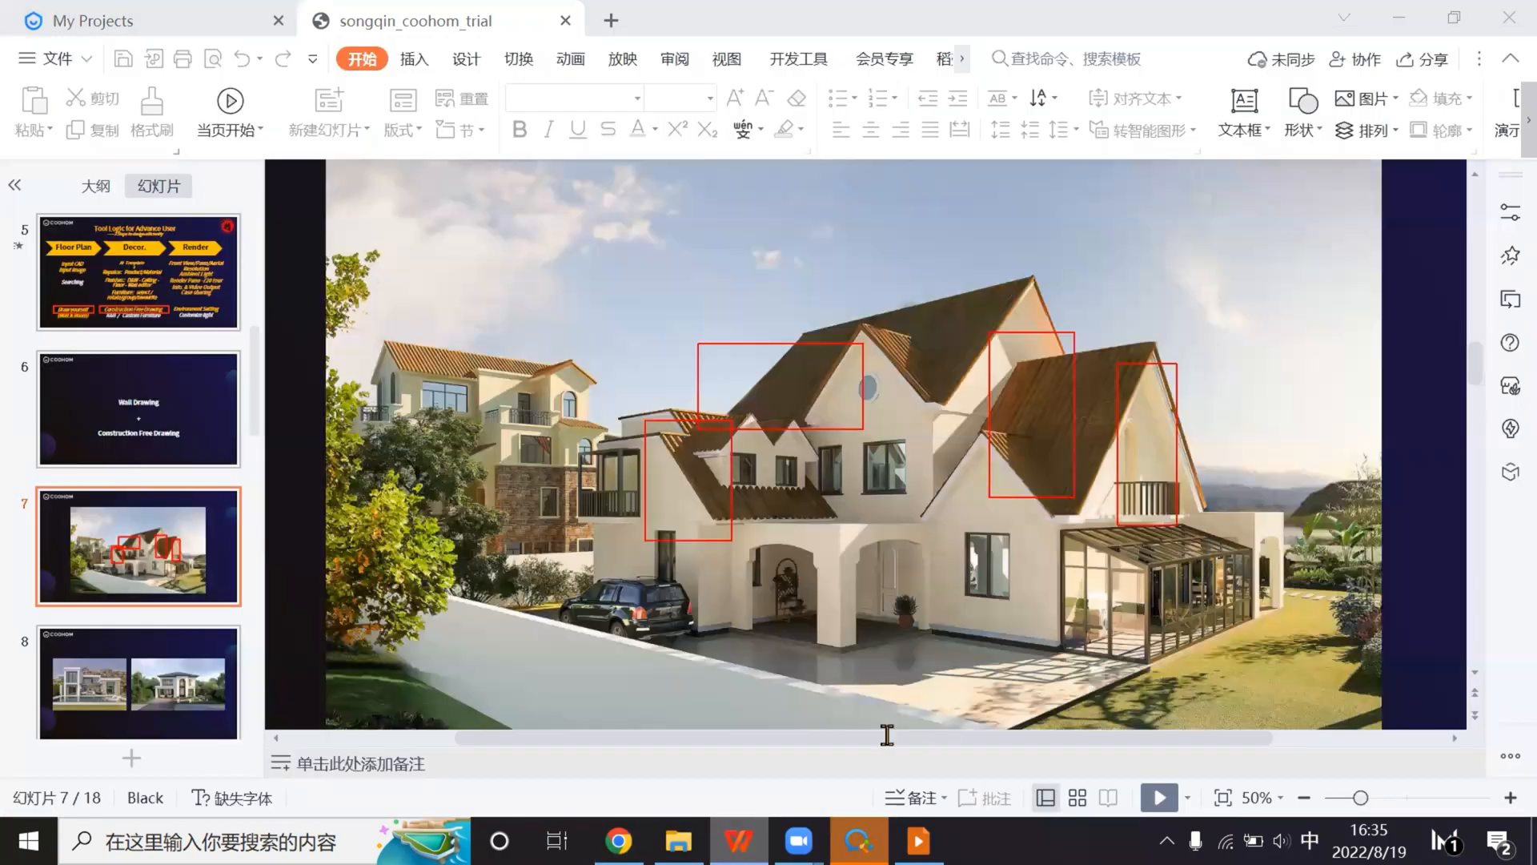
pyautogui.hotkey('alt', 'Tab')
# Search the public library for 阳光房, and return to the library categories
pyautogui.click(25, 226)
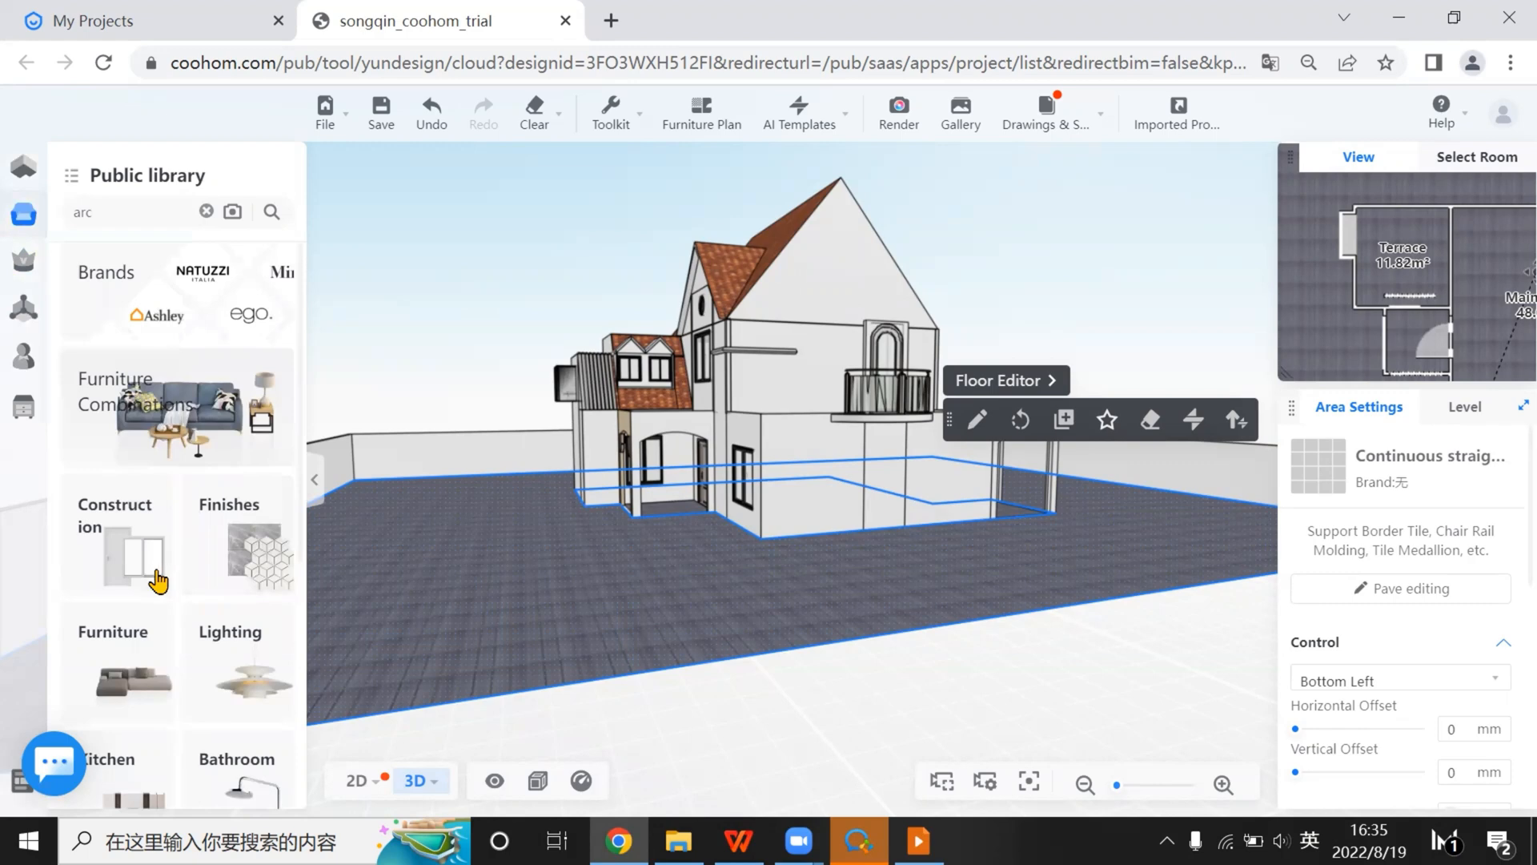
pyautogui.scroll(-3, 158, 582)
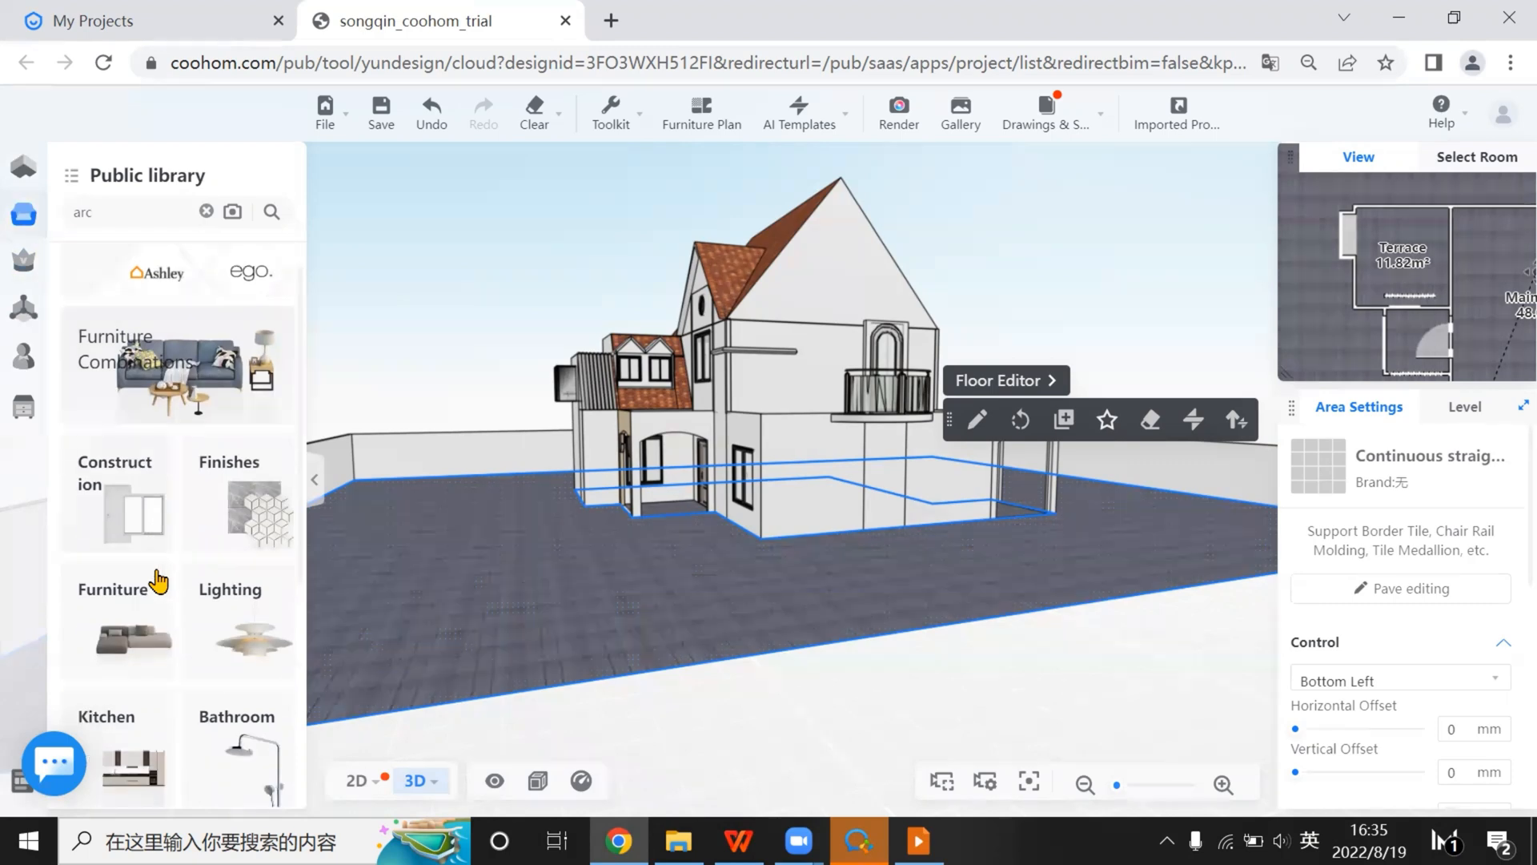
pyautogui.click(145, 217)
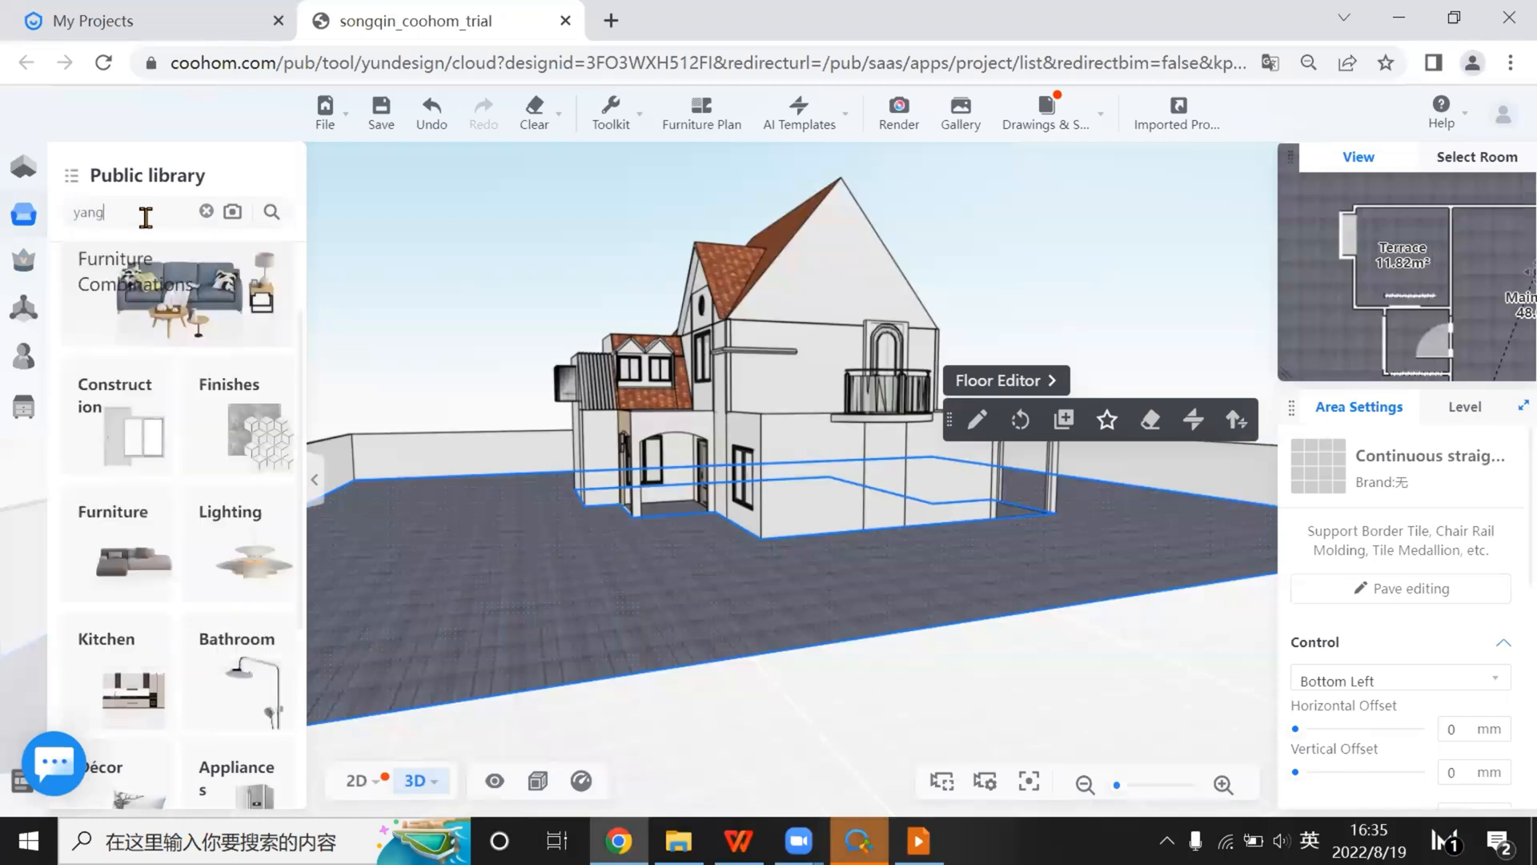
pyautogui.press('shift')
pyautogui.write('yang')
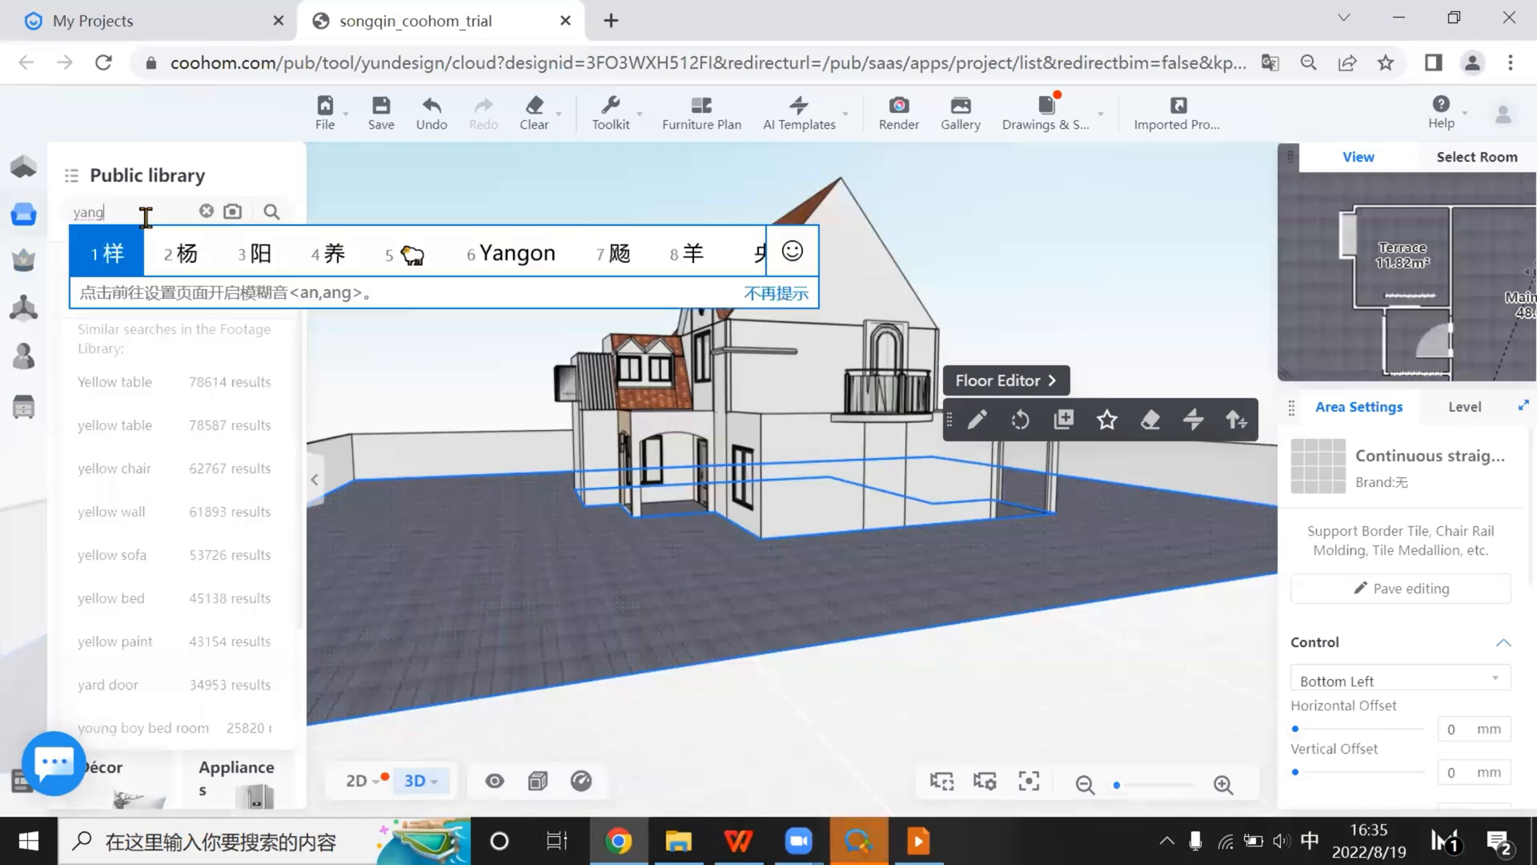
pyautogui.write('guangfang')
pyautogui.press('space')
pyautogui.press('Return')
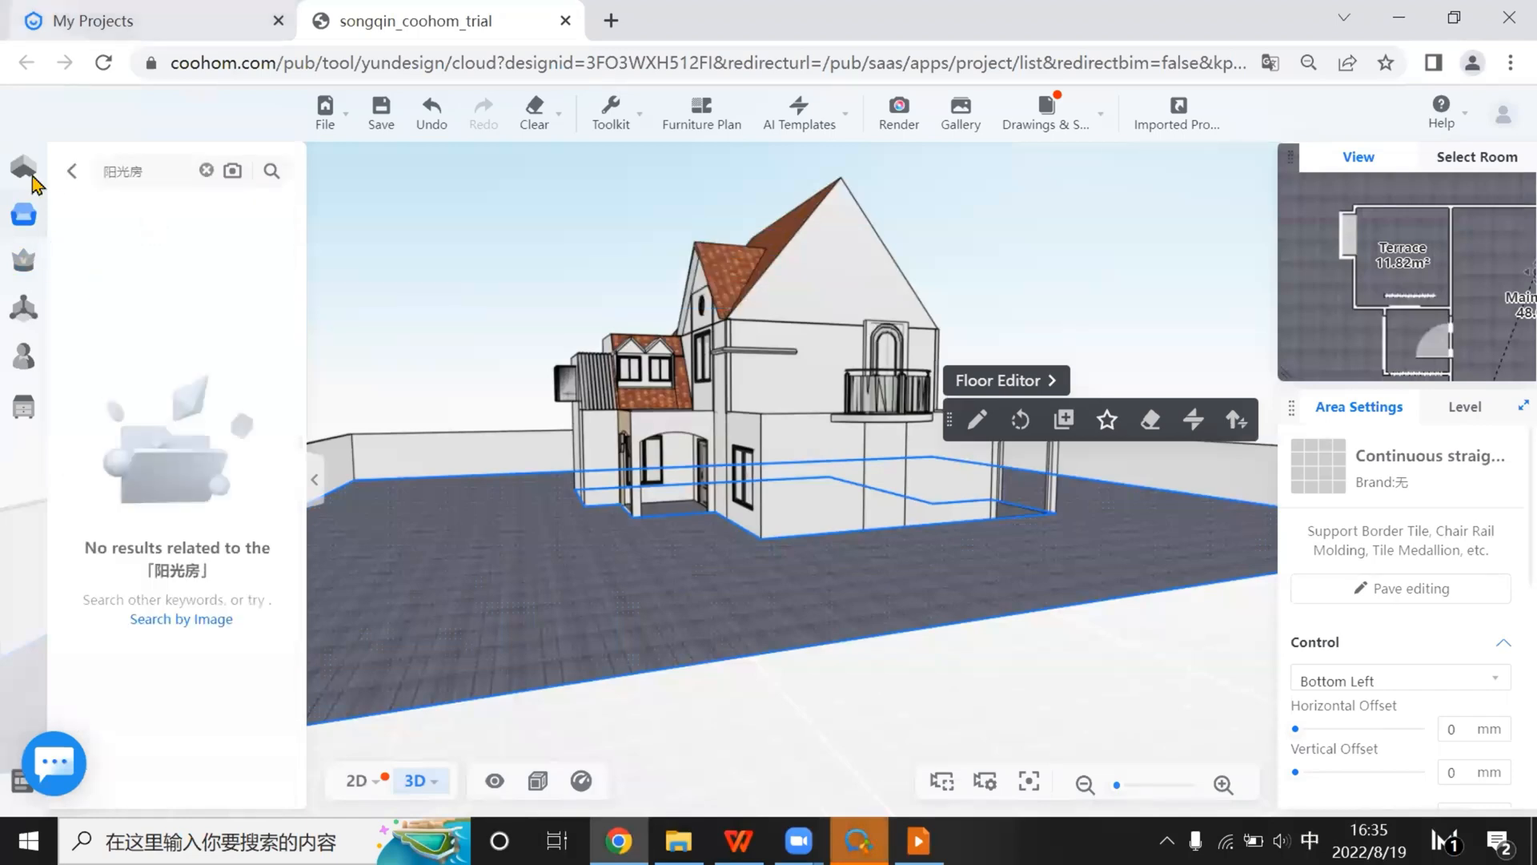
pyautogui.click(73, 171)
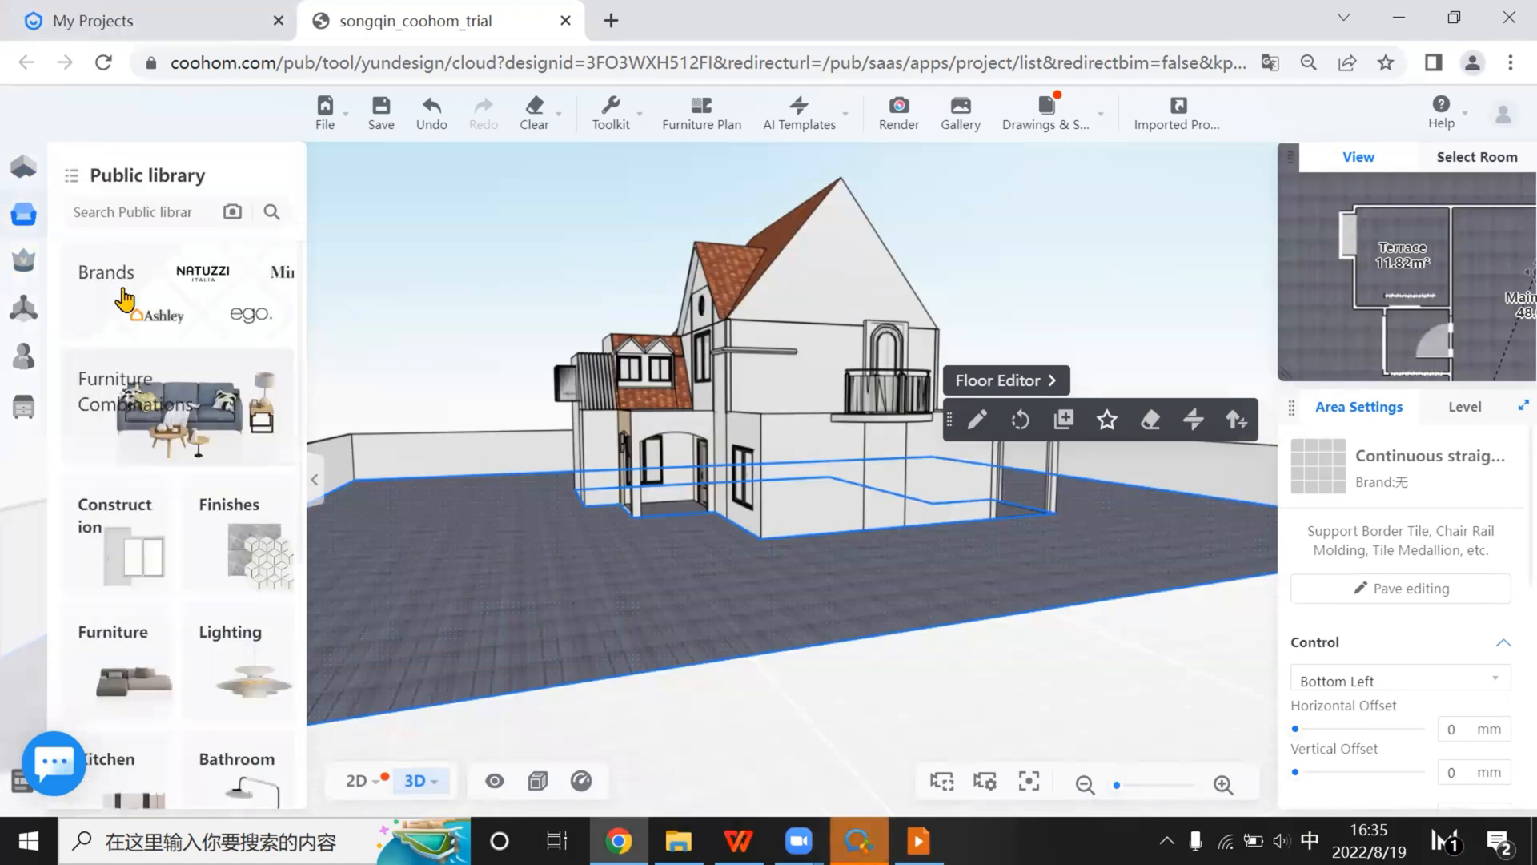
# Browse the favourites folders and look through both pages of the 阳台空间 folder for a suitable model
pyautogui.click(60, 358)
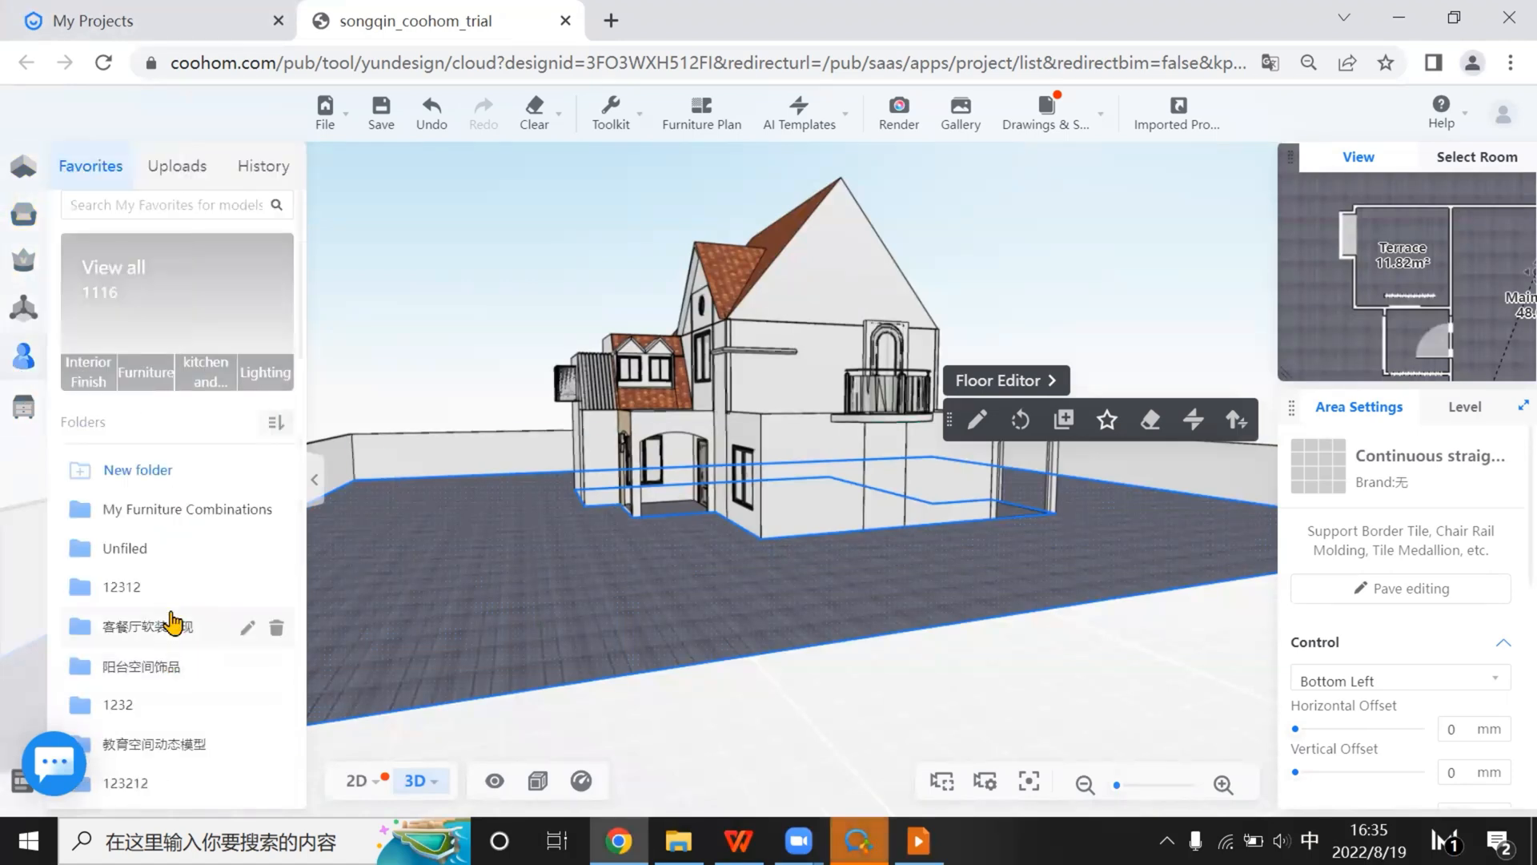
pyautogui.scroll(-3, 196, 633)
pyautogui.scroll(-2, 210, 560)
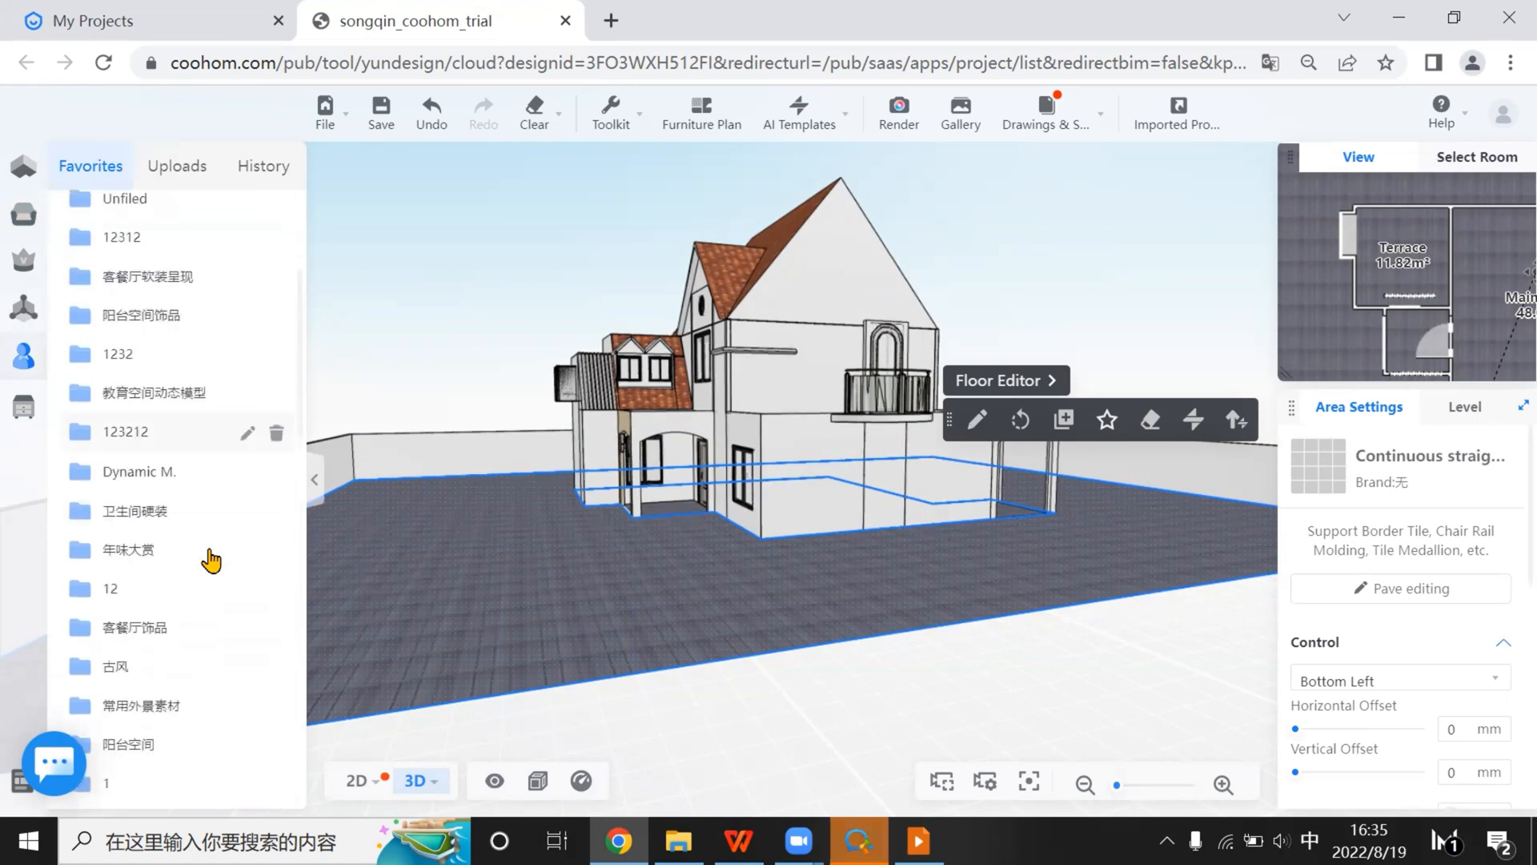
pyautogui.scroll(2, 188, 513)
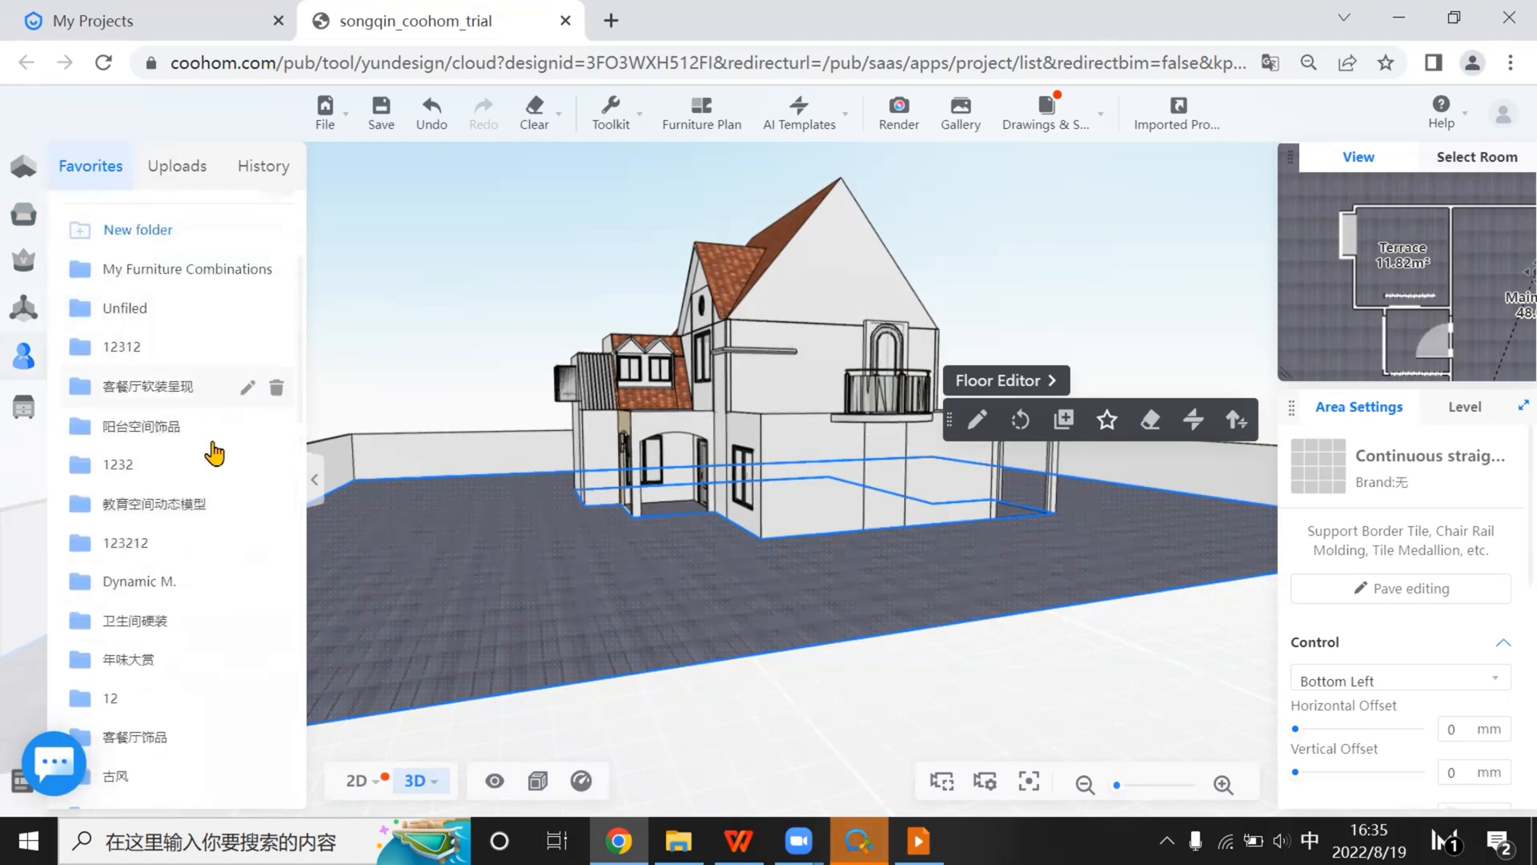
pyautogui.scroll(-4, 220, 512)
pyautogui.scroll(-3, 227, 578)
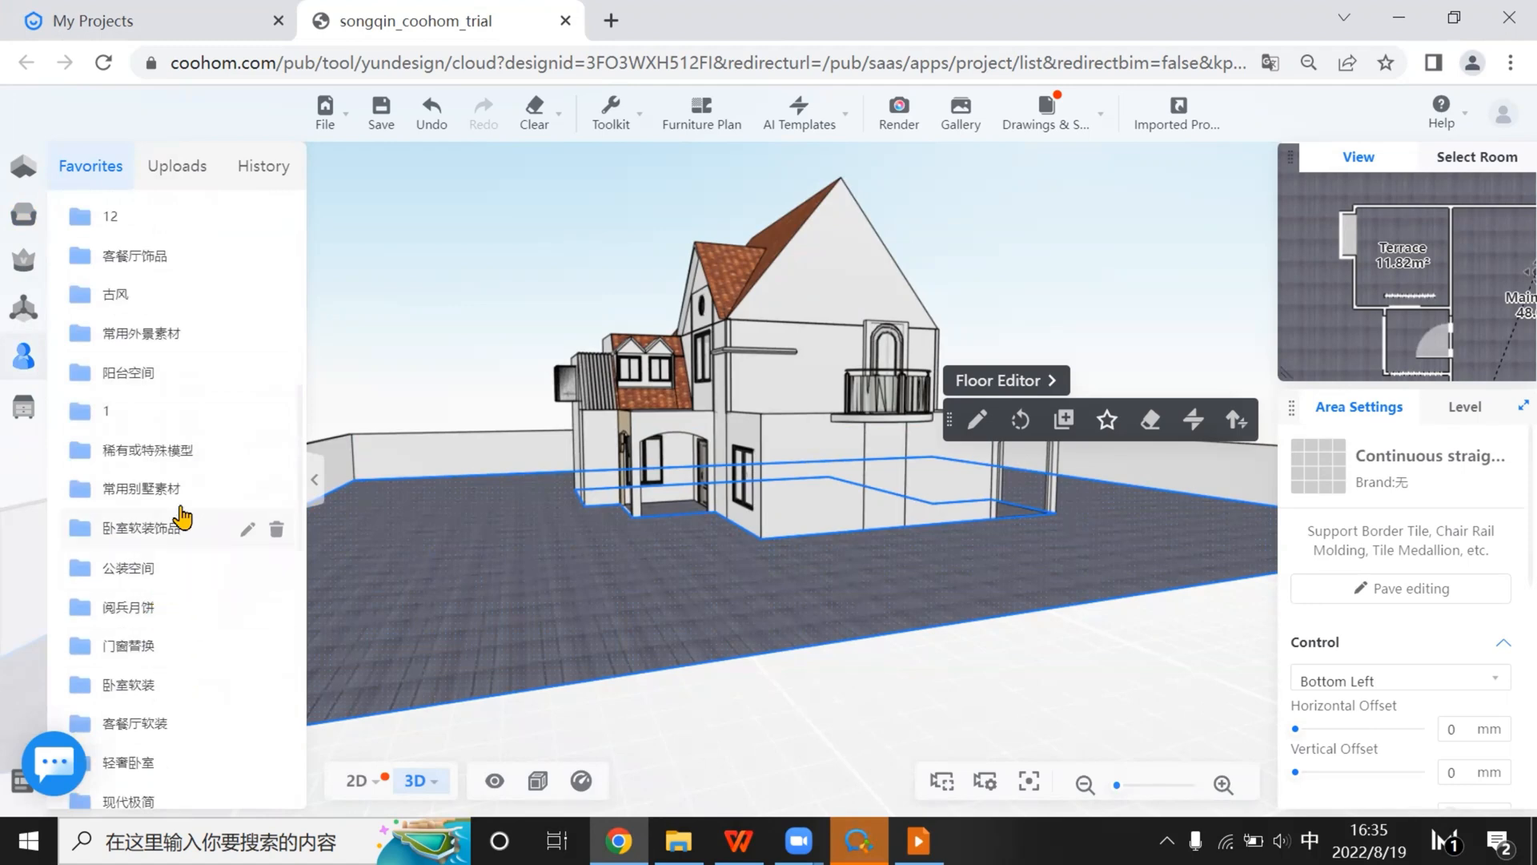
pyautogui.click(157, 378)
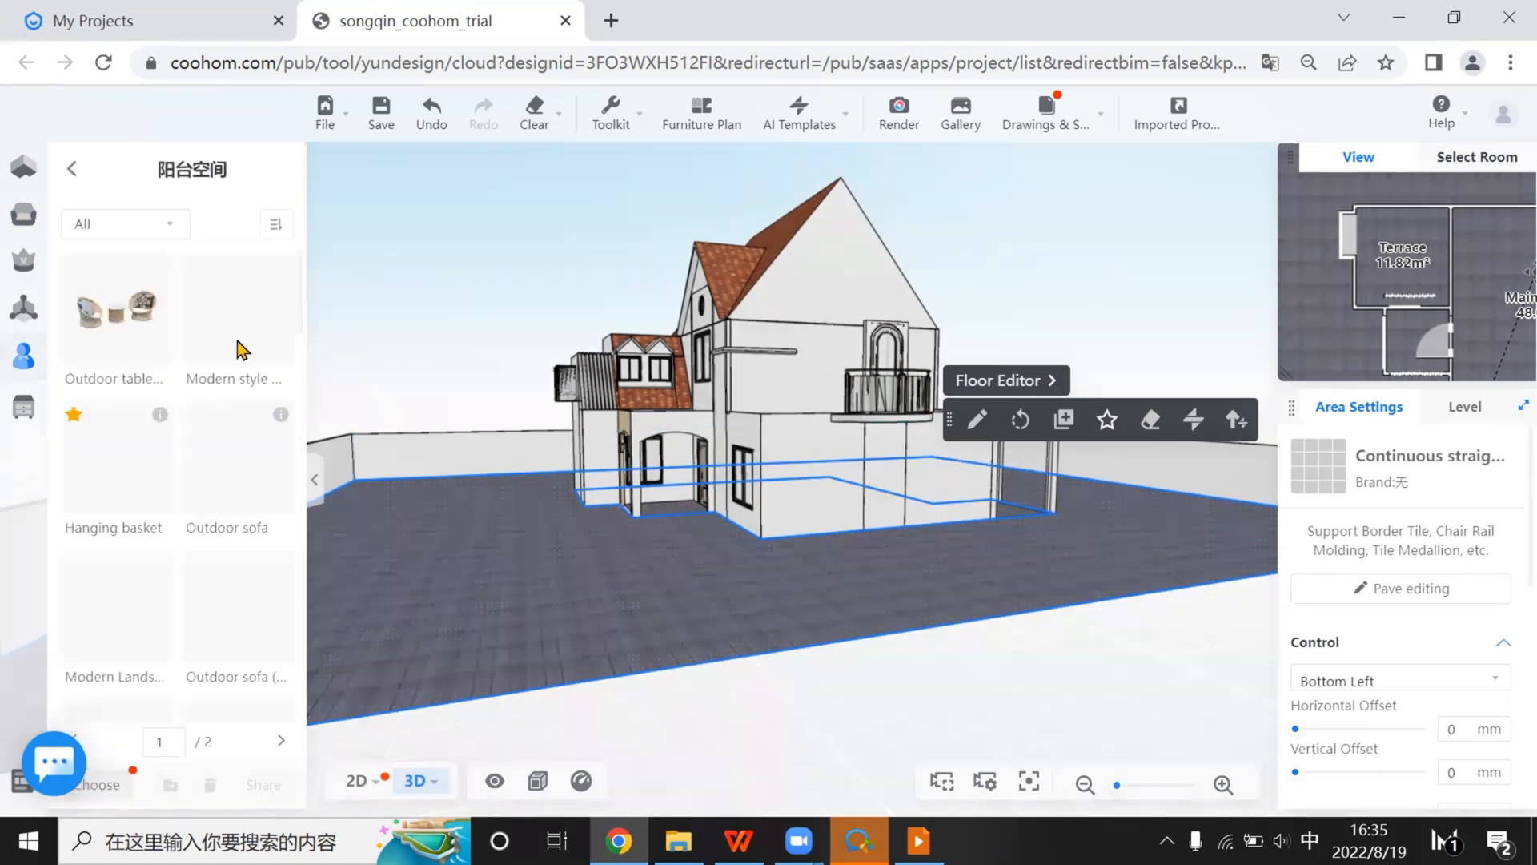
pyautogui.scroll(-2, 238, 366)
pyautogui.scroll(-4, 232, 465)
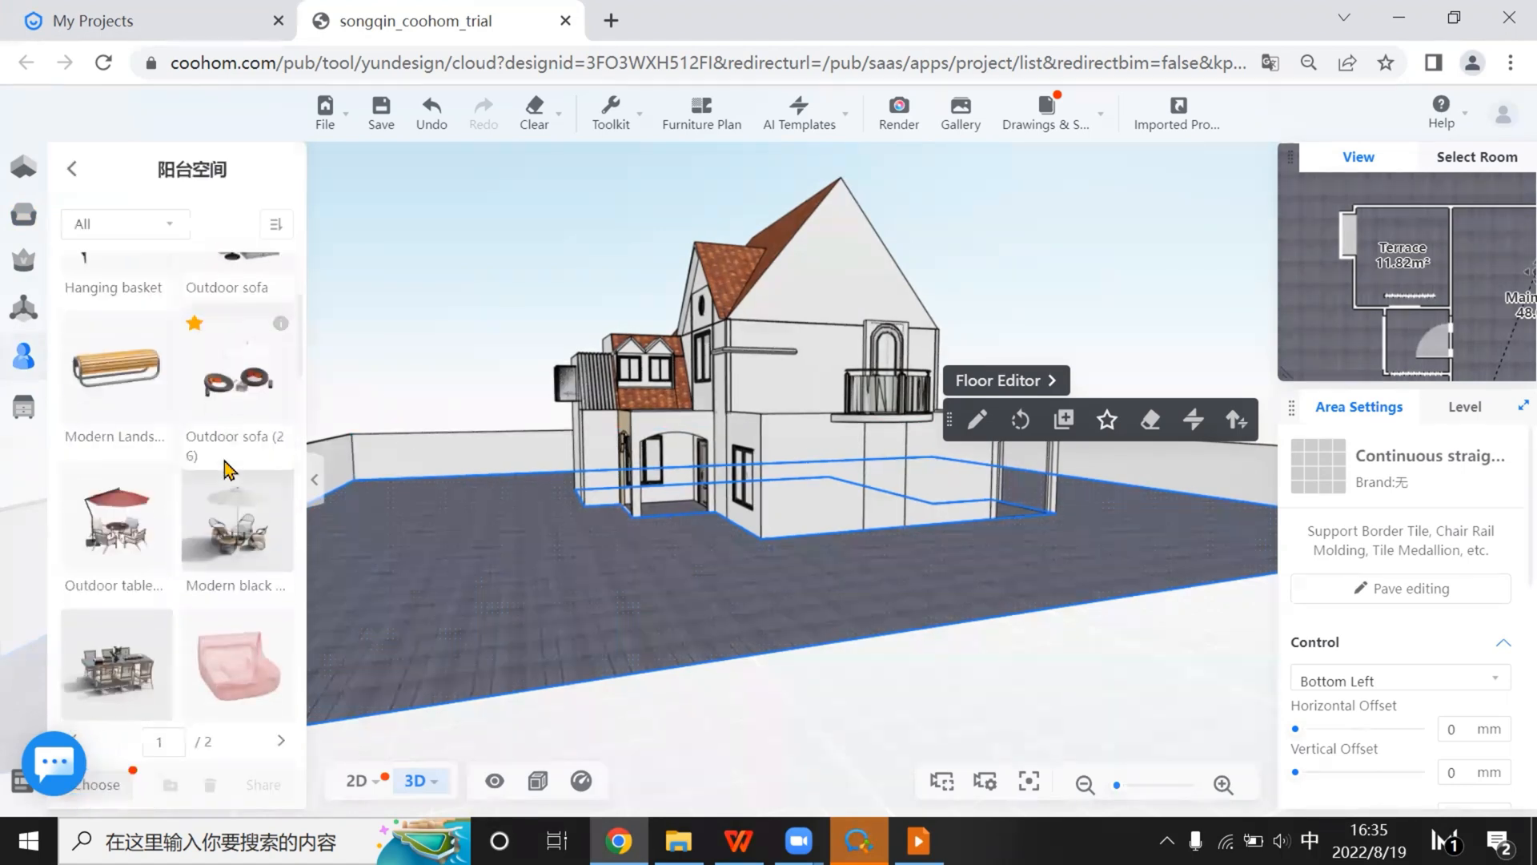
pyautogui.scroll(-6, 232, 485)
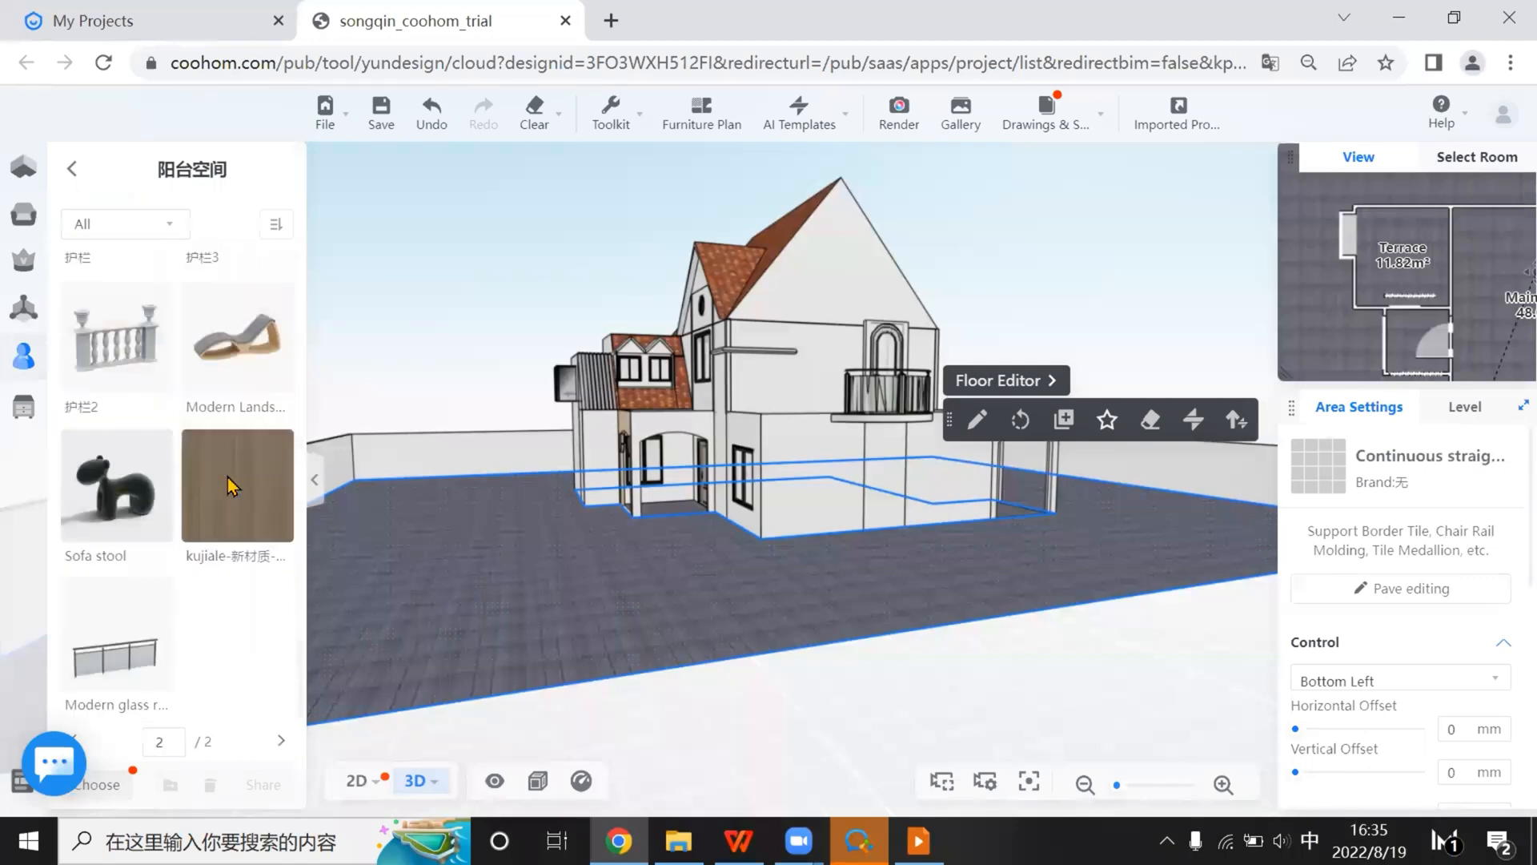
pyautogui.scroll(5, 232, 485)
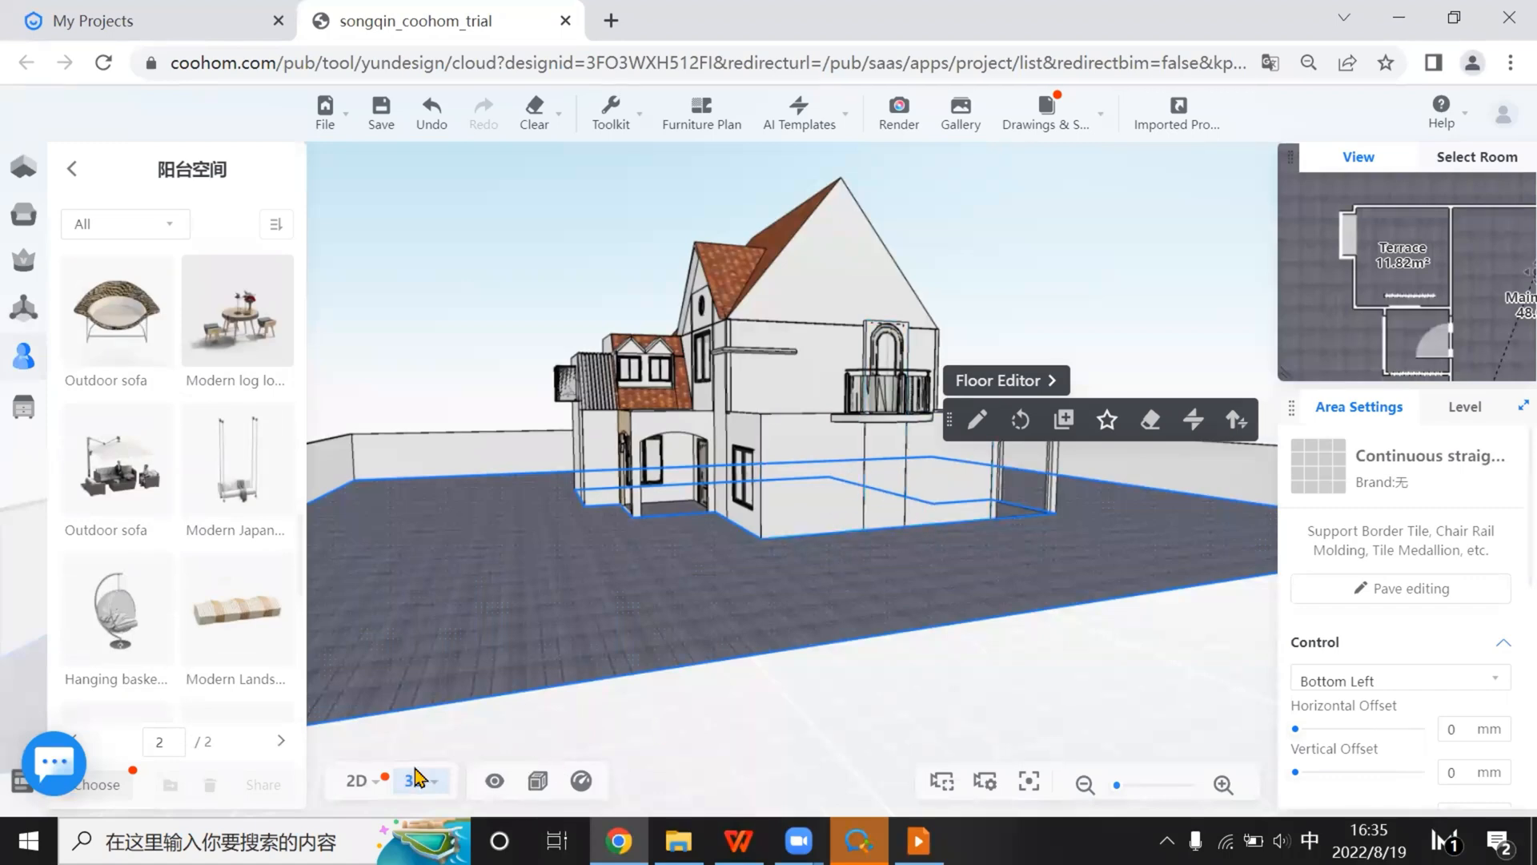
# Examine the house in plan and from several 3D angles, and compare it with the reference house slide
pyautogui.click(356, 780)
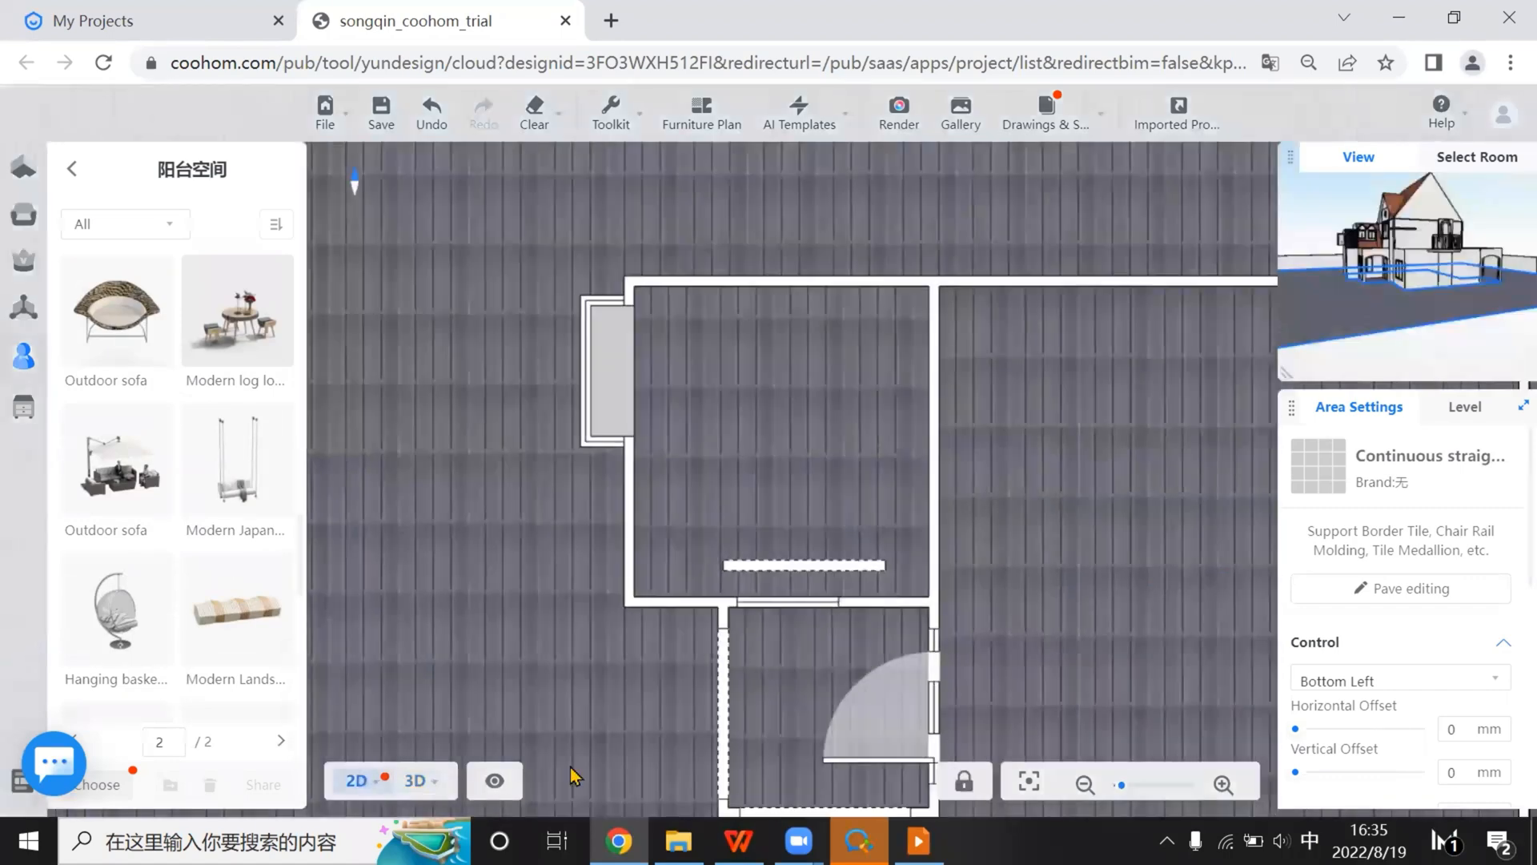
pyautogui.click(416, 781)
pyautogui.moveTo(769, 628); pyautogui.dragTo(789, 323)
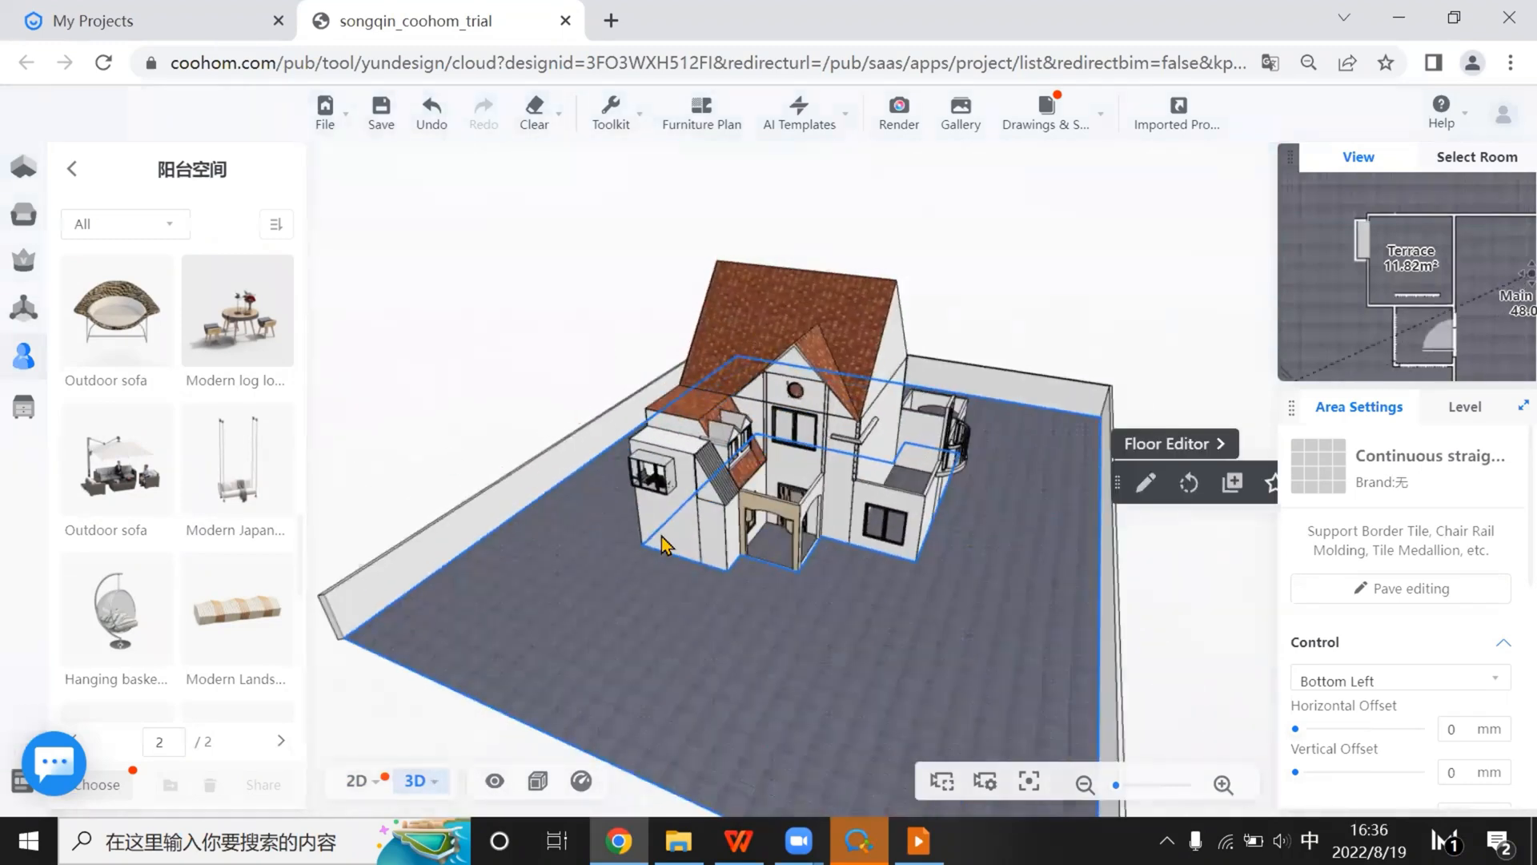
pyautogui.scroll(3, 789, 618)
pyautogui.moveTo(920, 552); pyautogui.dragTo(1012, 481)
pyautogui.click(995, 487)
pyautogui.hotkey('alt', 'Tab')
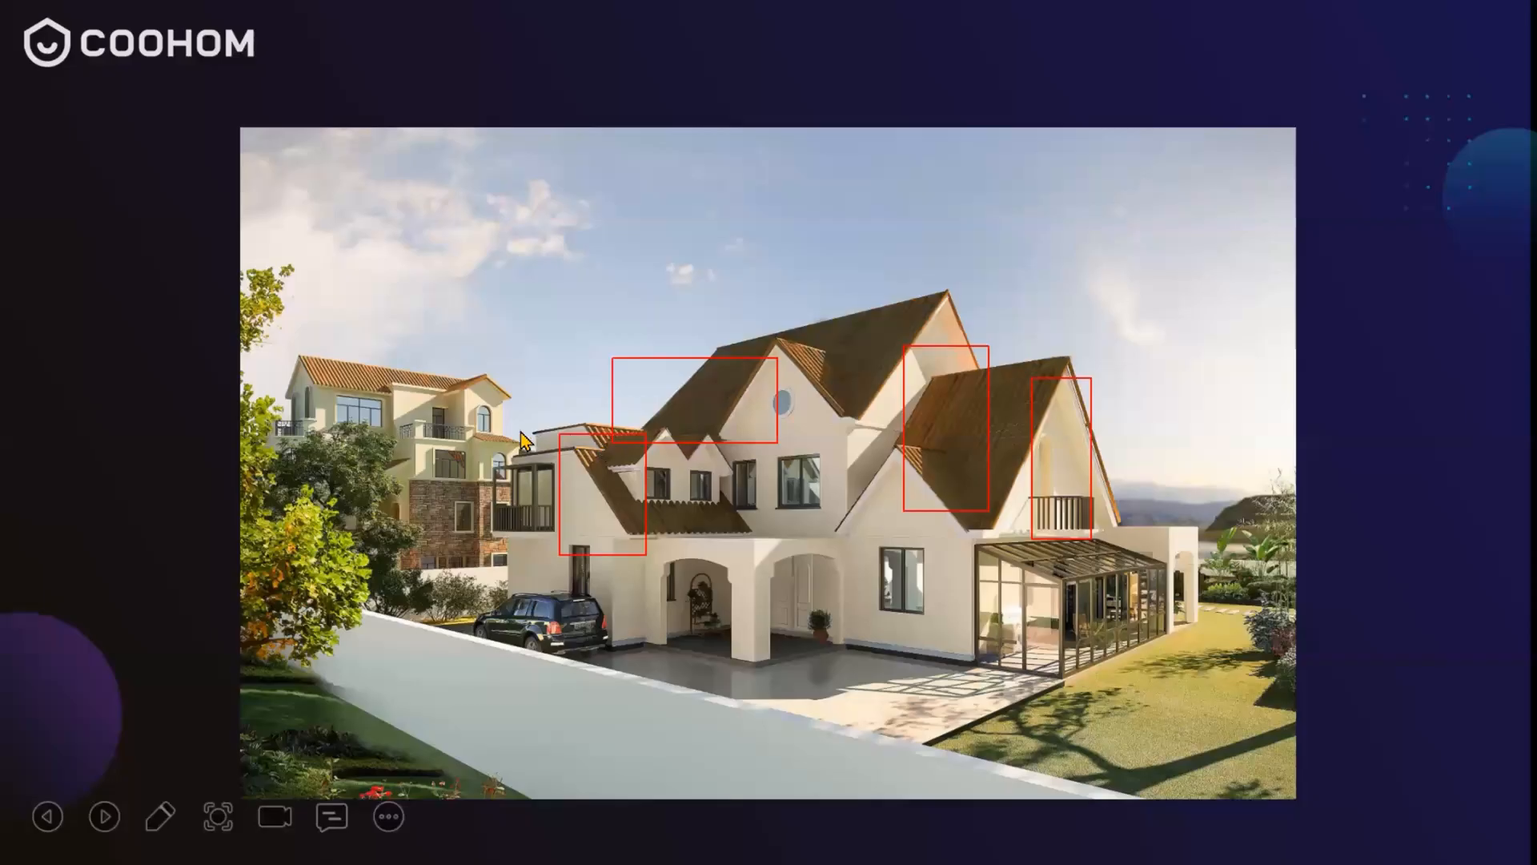
pyautogui.click(523, 440)
pyautogui.press('Left')
pyautogui.click(984, 507)
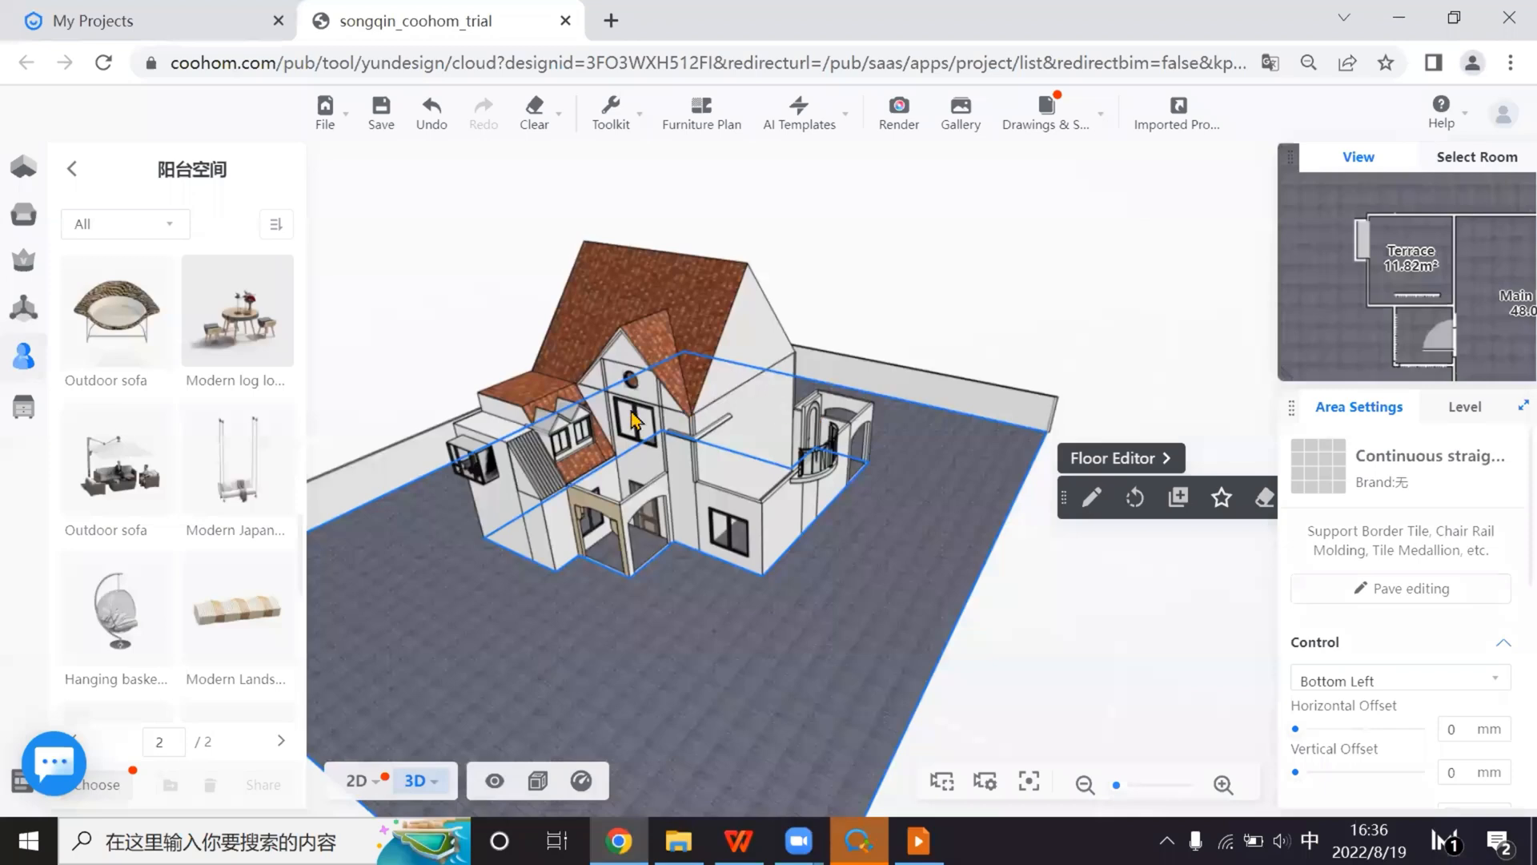
pyautogui.scroll(-3, 950, 340)
pyautogui.moveTo(912, 334); pyautogui.dragTo(1105, 467)
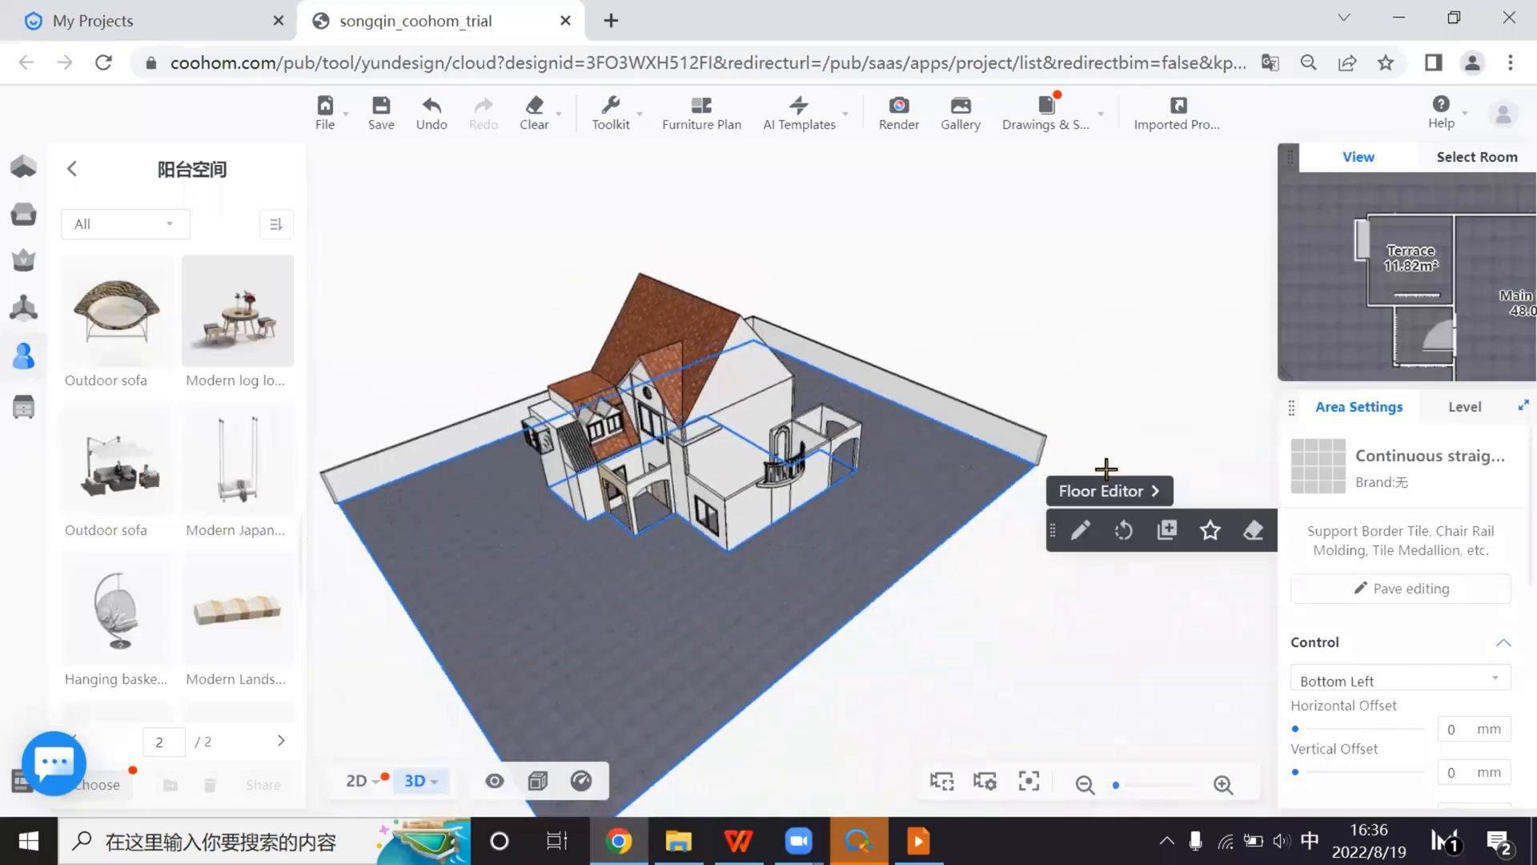
# Draw a rectangular room about 5918 by 4124 mm on the open terrace beyond the main house in the floor plan
pyautogui.click(26, 167)
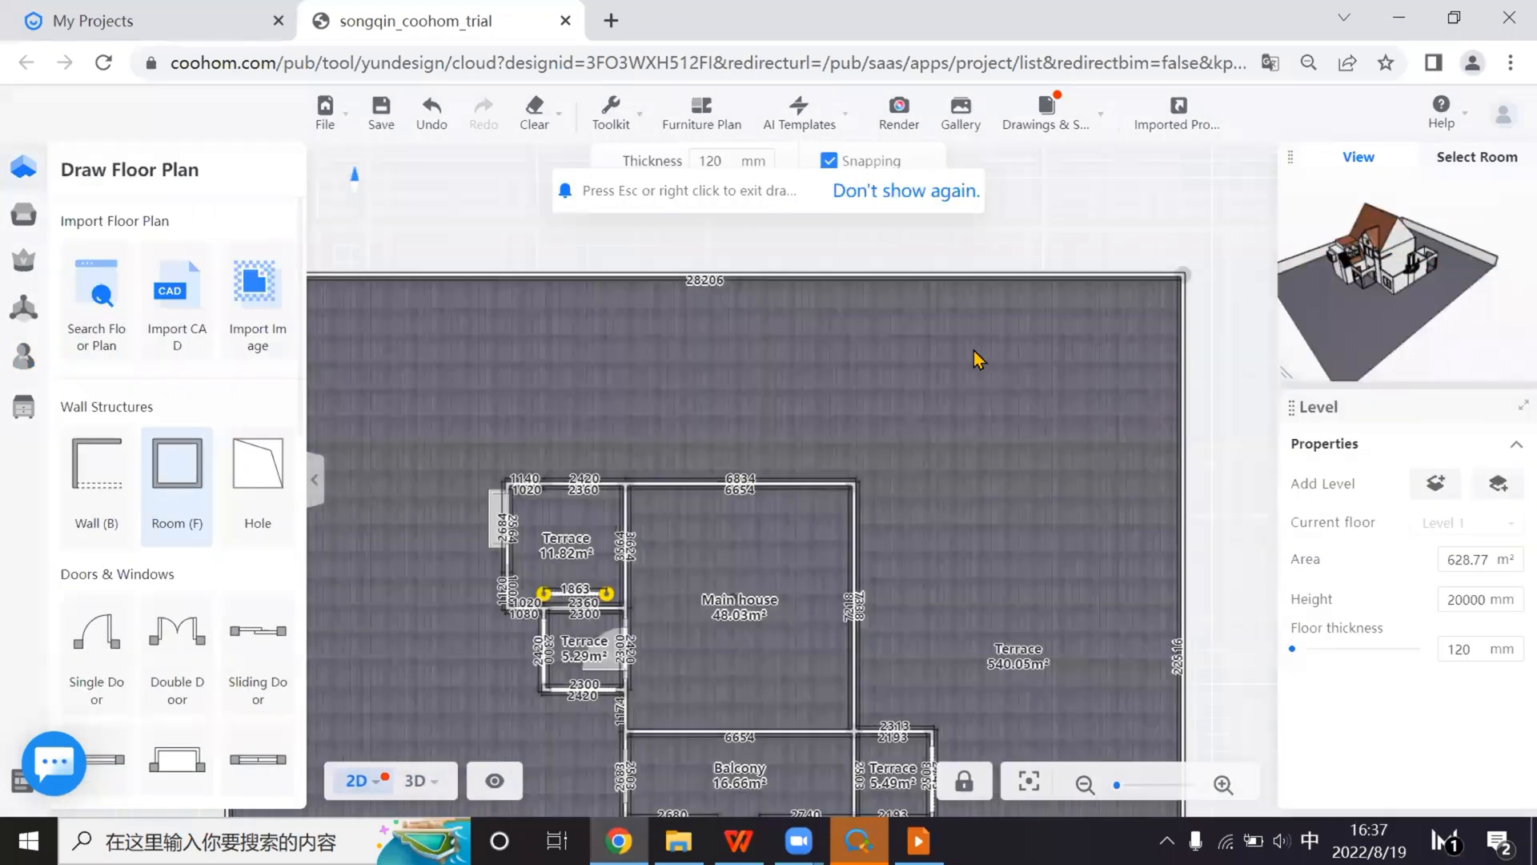
pyautogui.click(910, 333)
pyautogui.click(1107, 466)
pyautogui.scroll(3, 817, 388)
pyautogui.moveTo(888, 378); pyautogui.dragTo(763, 413)
# Select all four walls of the new 22.05 m² room and set their height to 6000 mm
pyautogui.click(1034, 350)
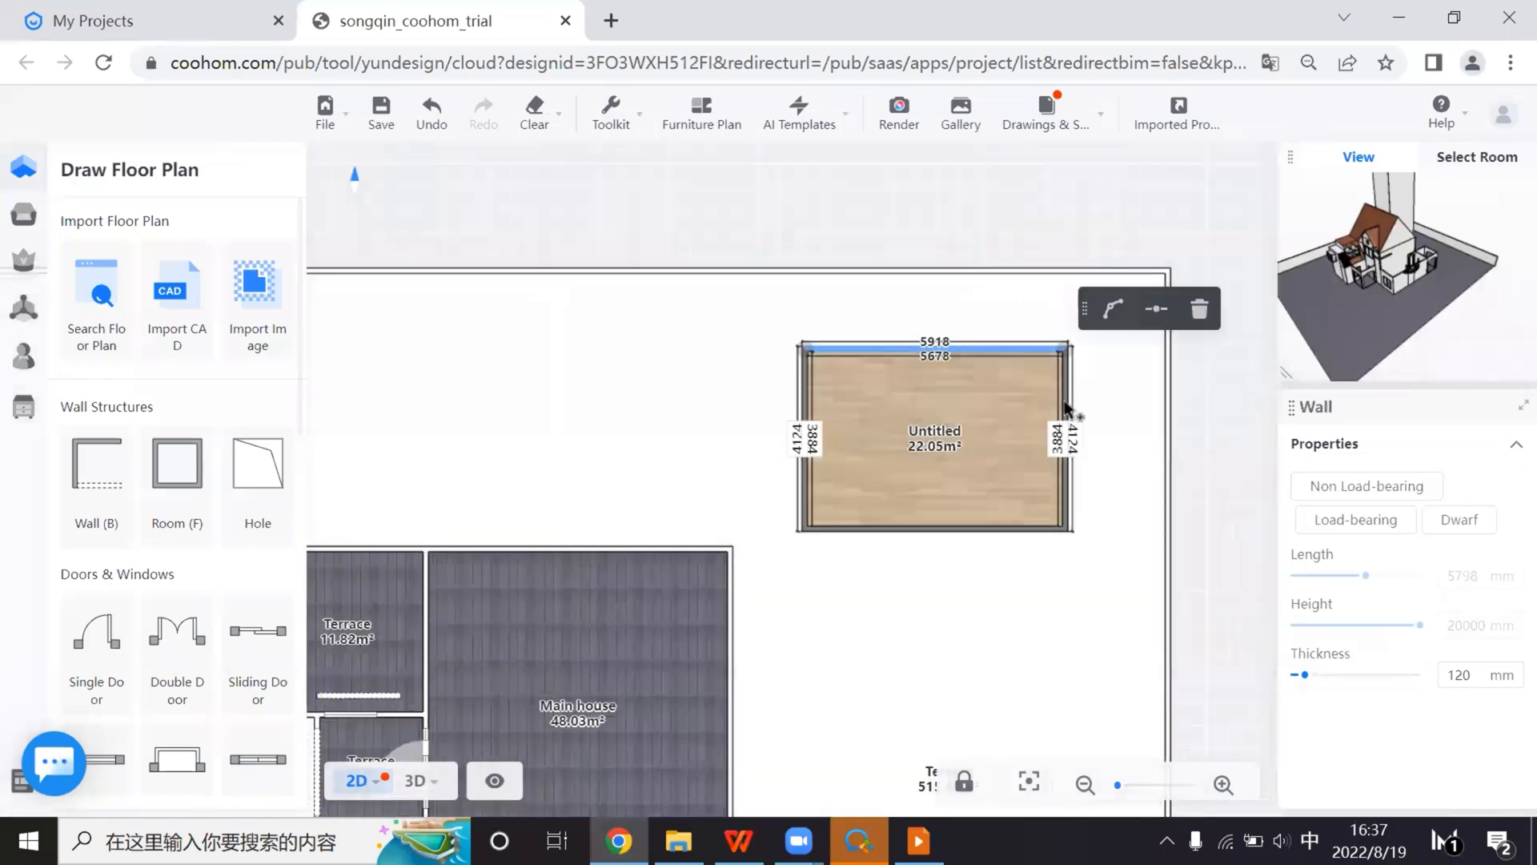
pyautogui.doubleClick(1065, 401)
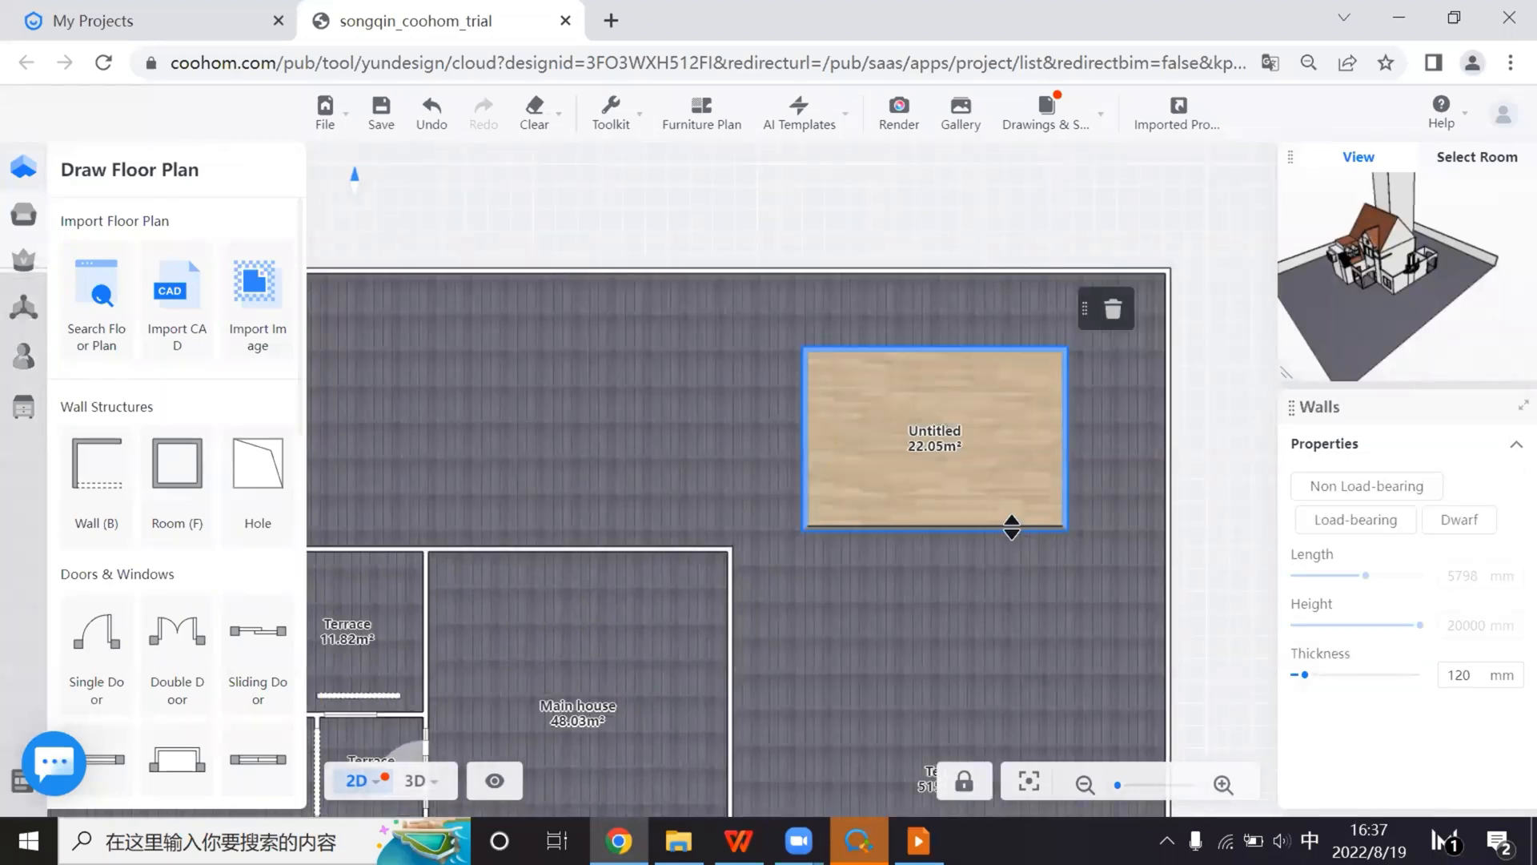
pyautogui.click(1464, 518)
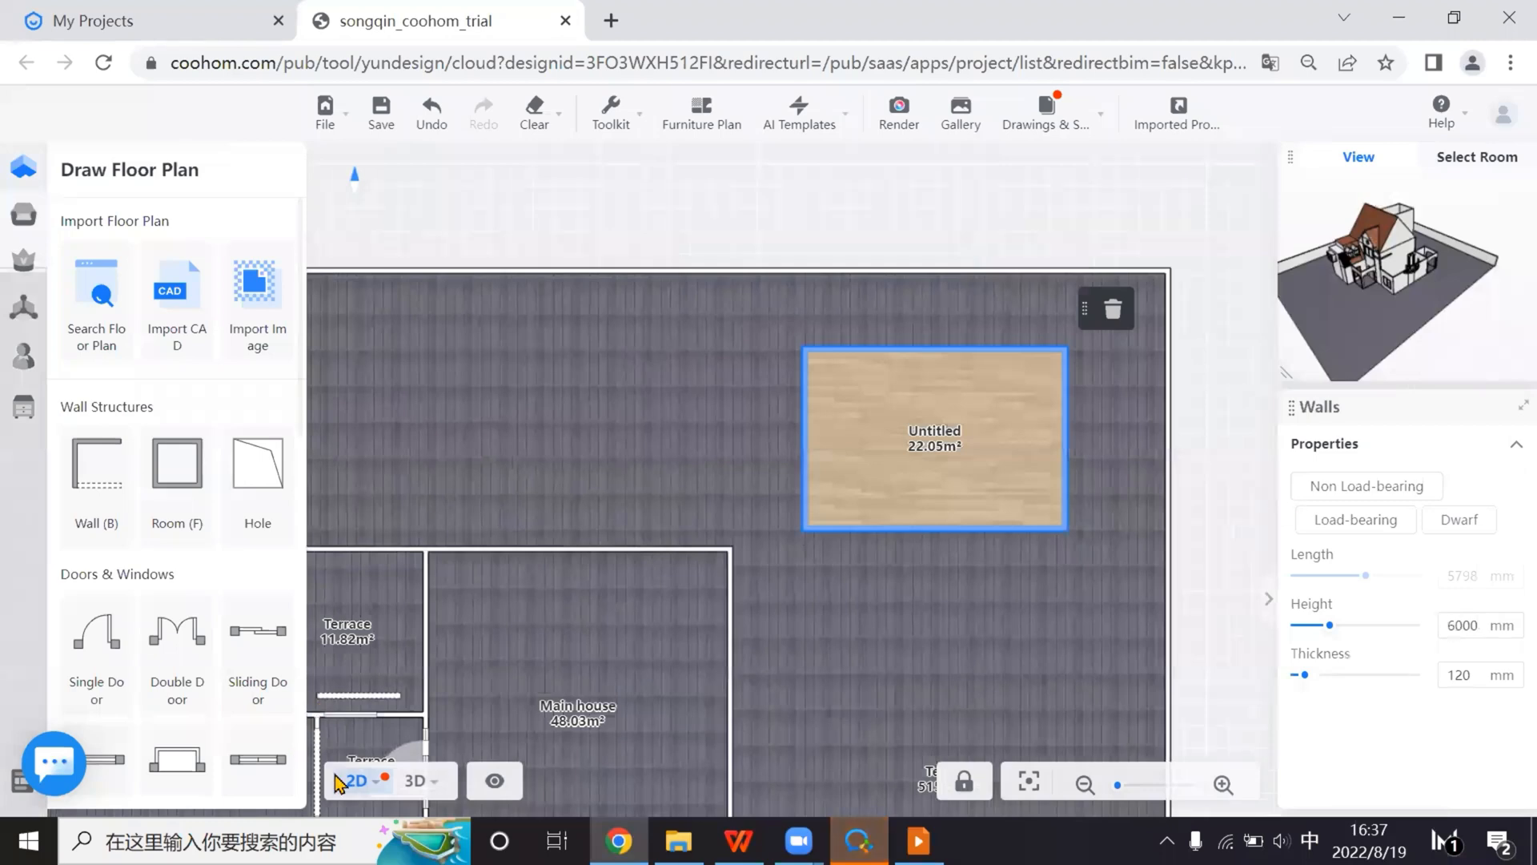
# Return to the 3D view and open the model in the advanced free-form modelling tool
pyautogui.click(415, 781)
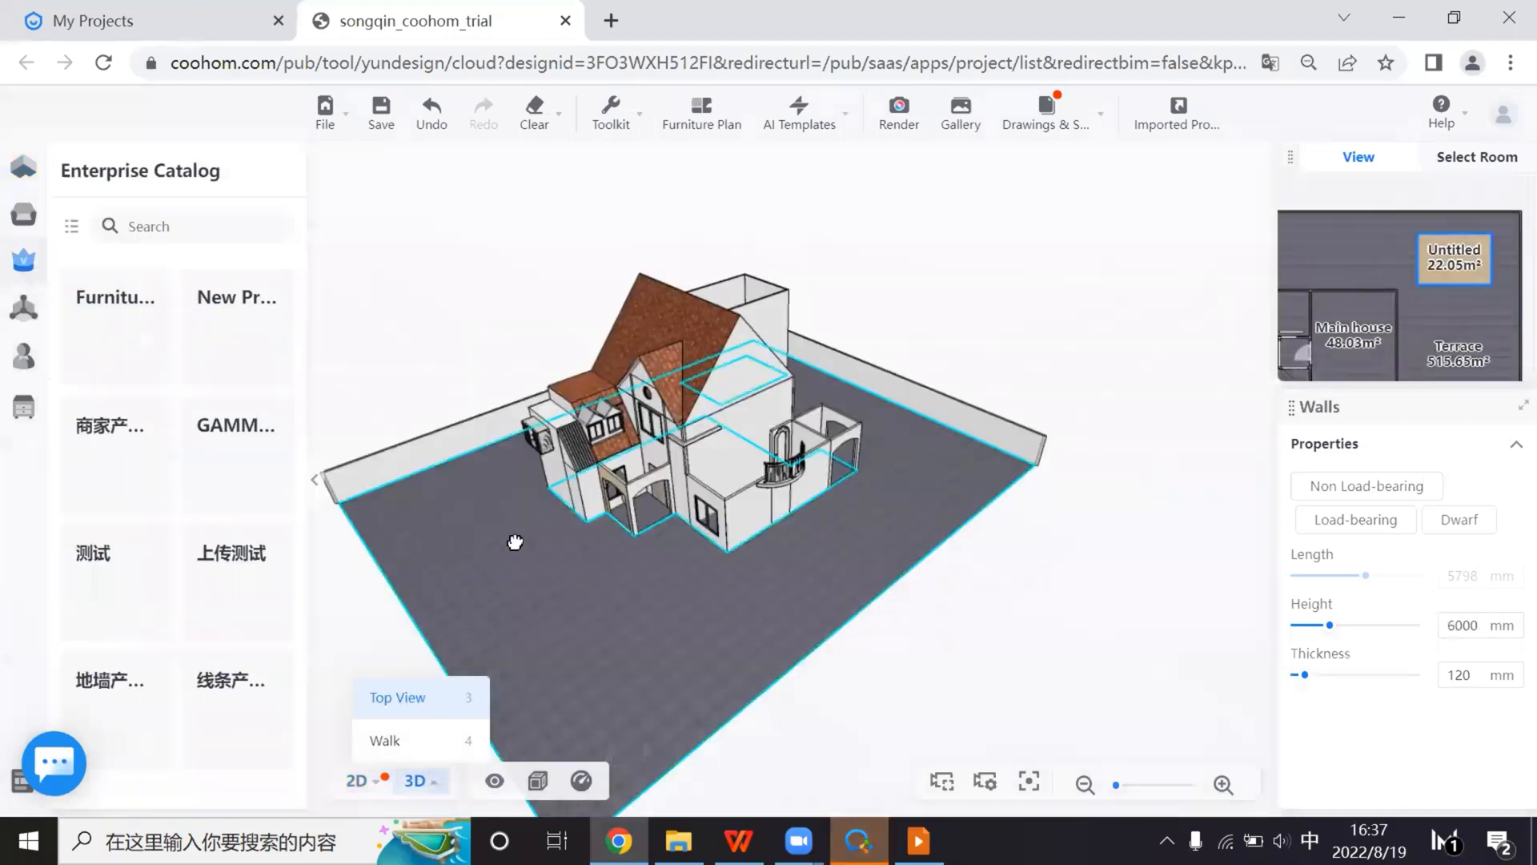
pyautogui.scroll(-2, 515, 542)
pyautogui.moveTo(849, 534); pyautogui.dragTo(28, 415)
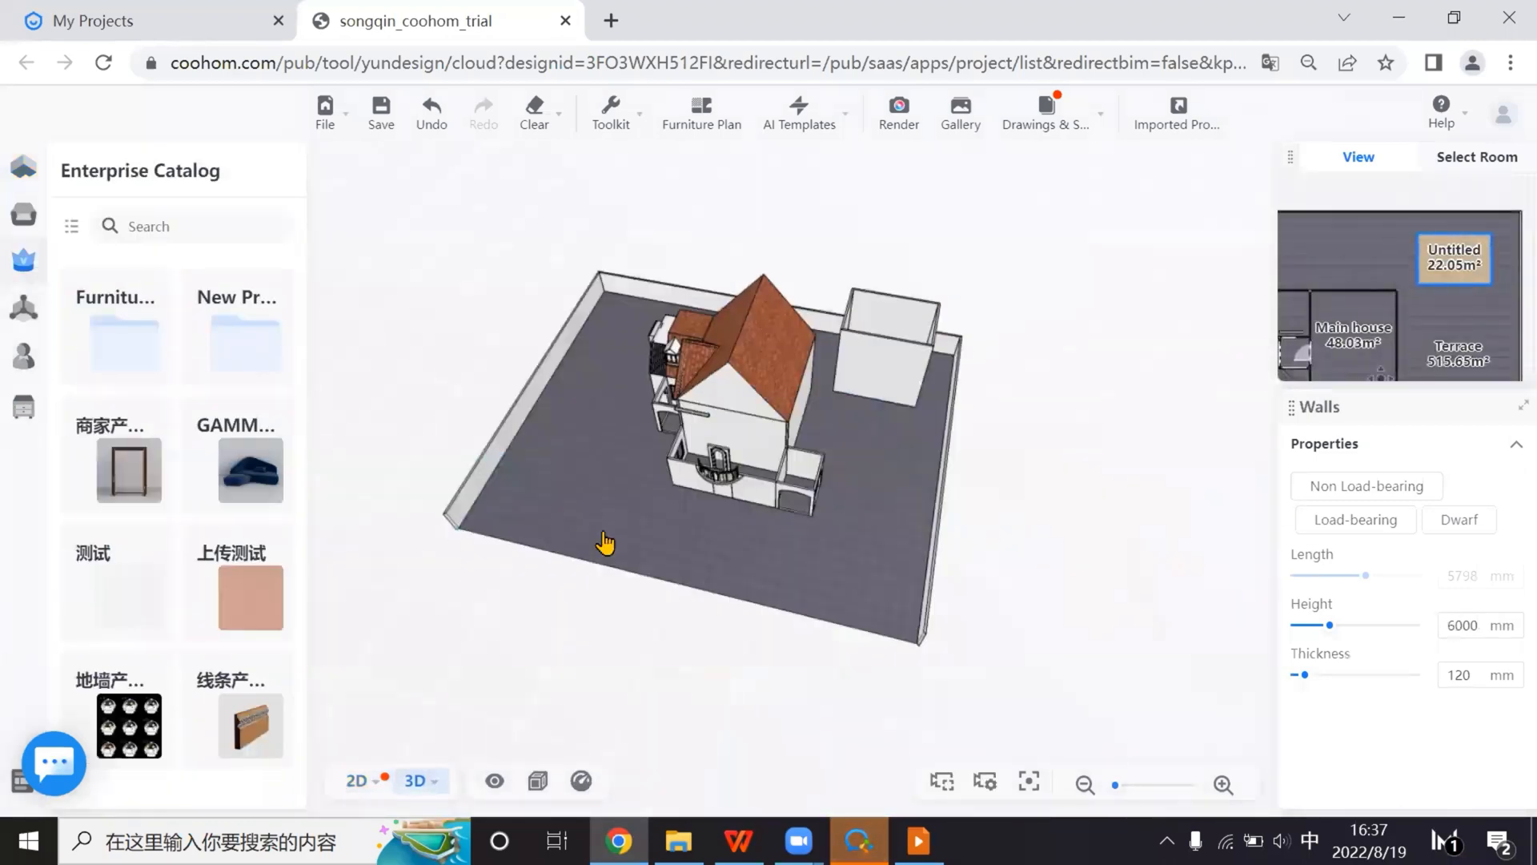
pyautogui.moveTo(605, 543); pyautogui.dragTo(1030, 635)
pyautogui.click(24, 407)
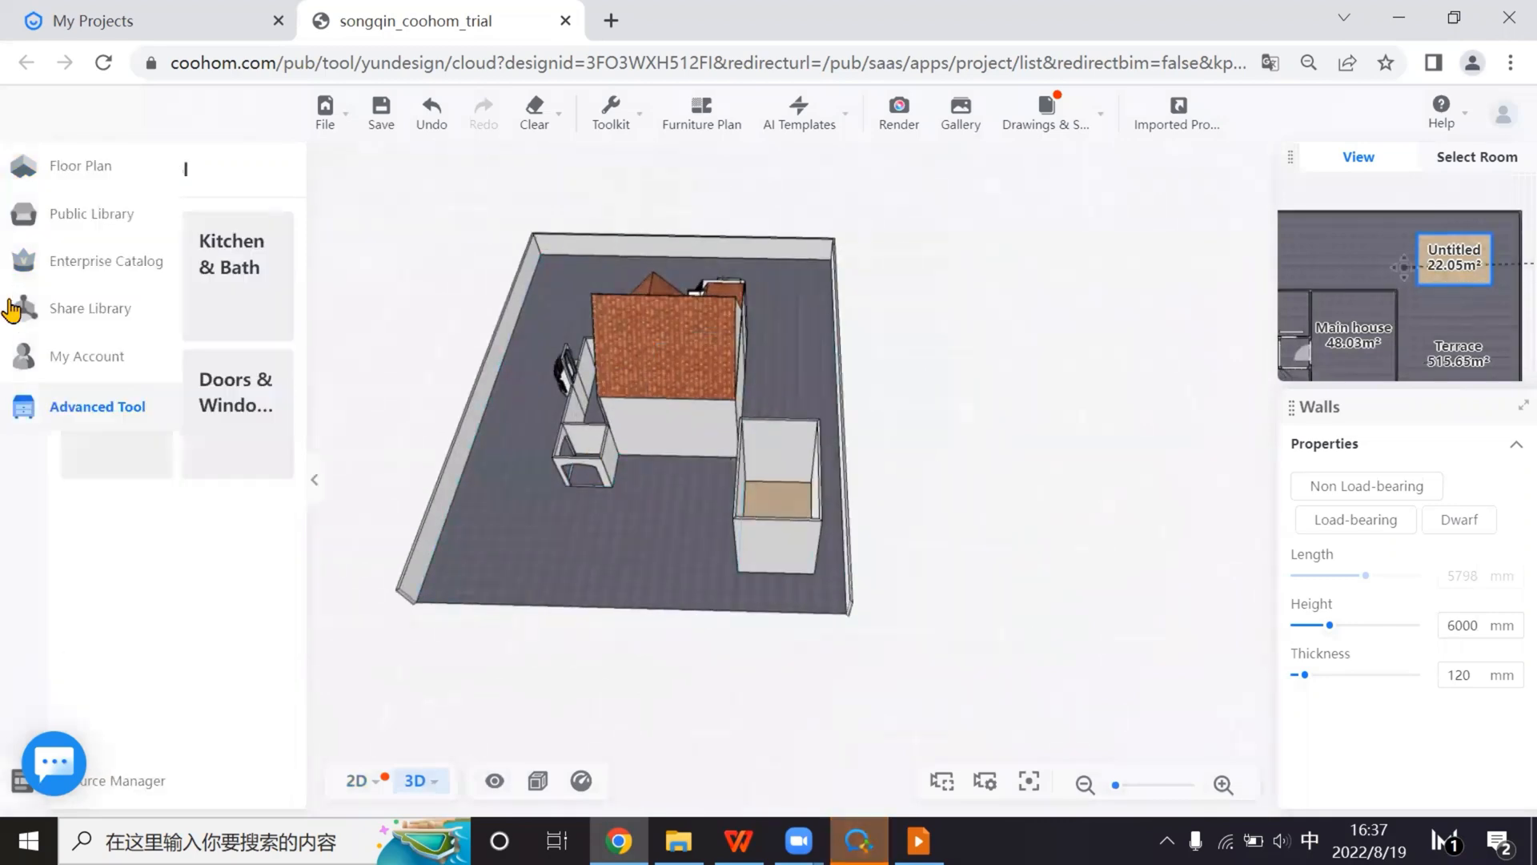
pyautogui.click(144, 260)
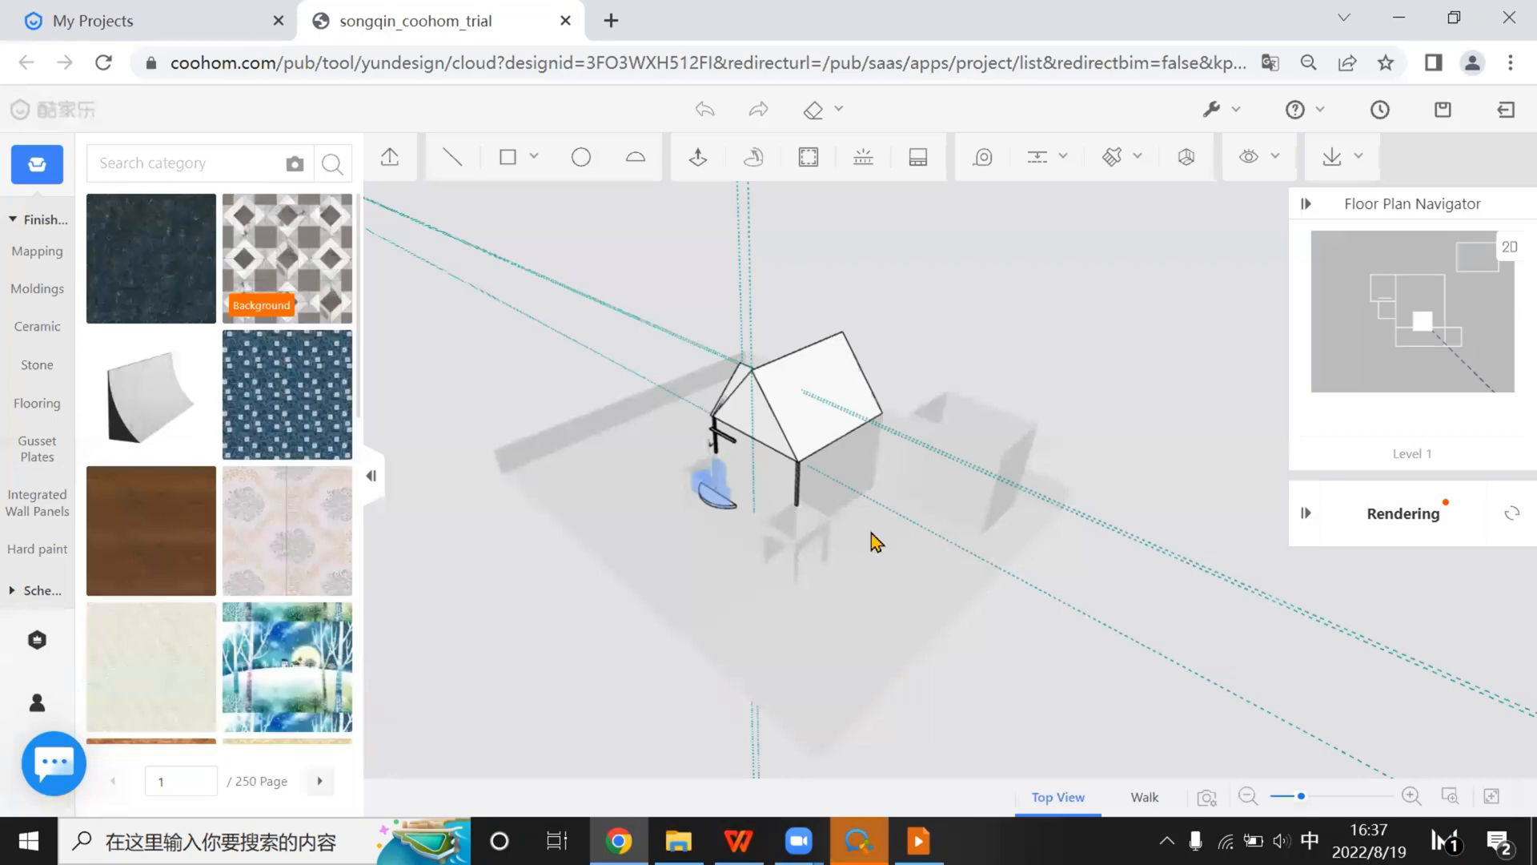
# Add a vertical guide line at the middle of the new room's near short wall
pyautogui.moveTo(877, 663); pyautogui.dragTo(709, 564)
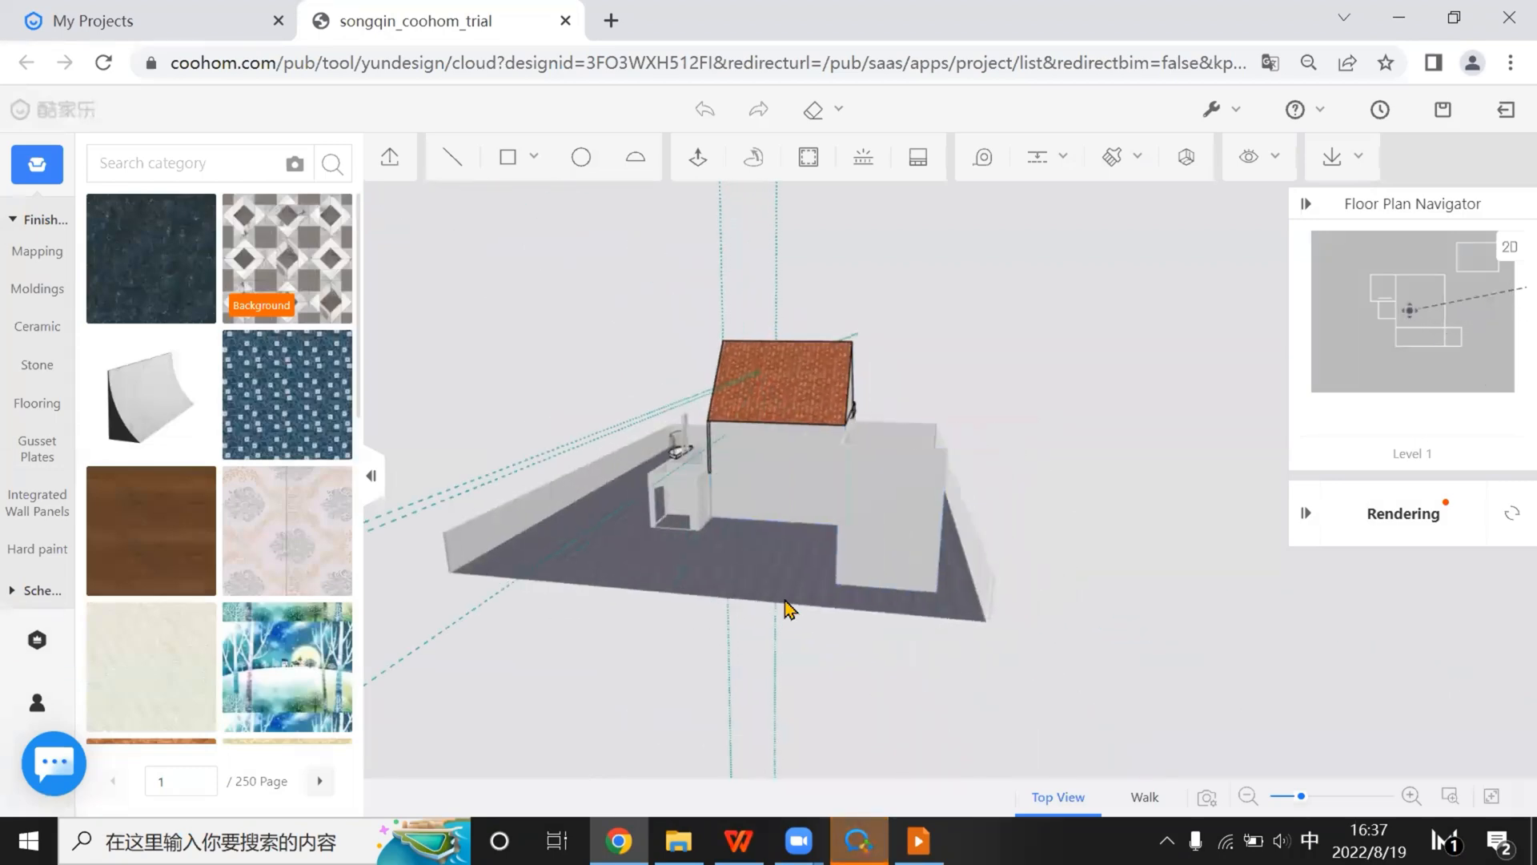
pyautogui.moveTo(789, 610); pyautogui.dragTo(977, 632)
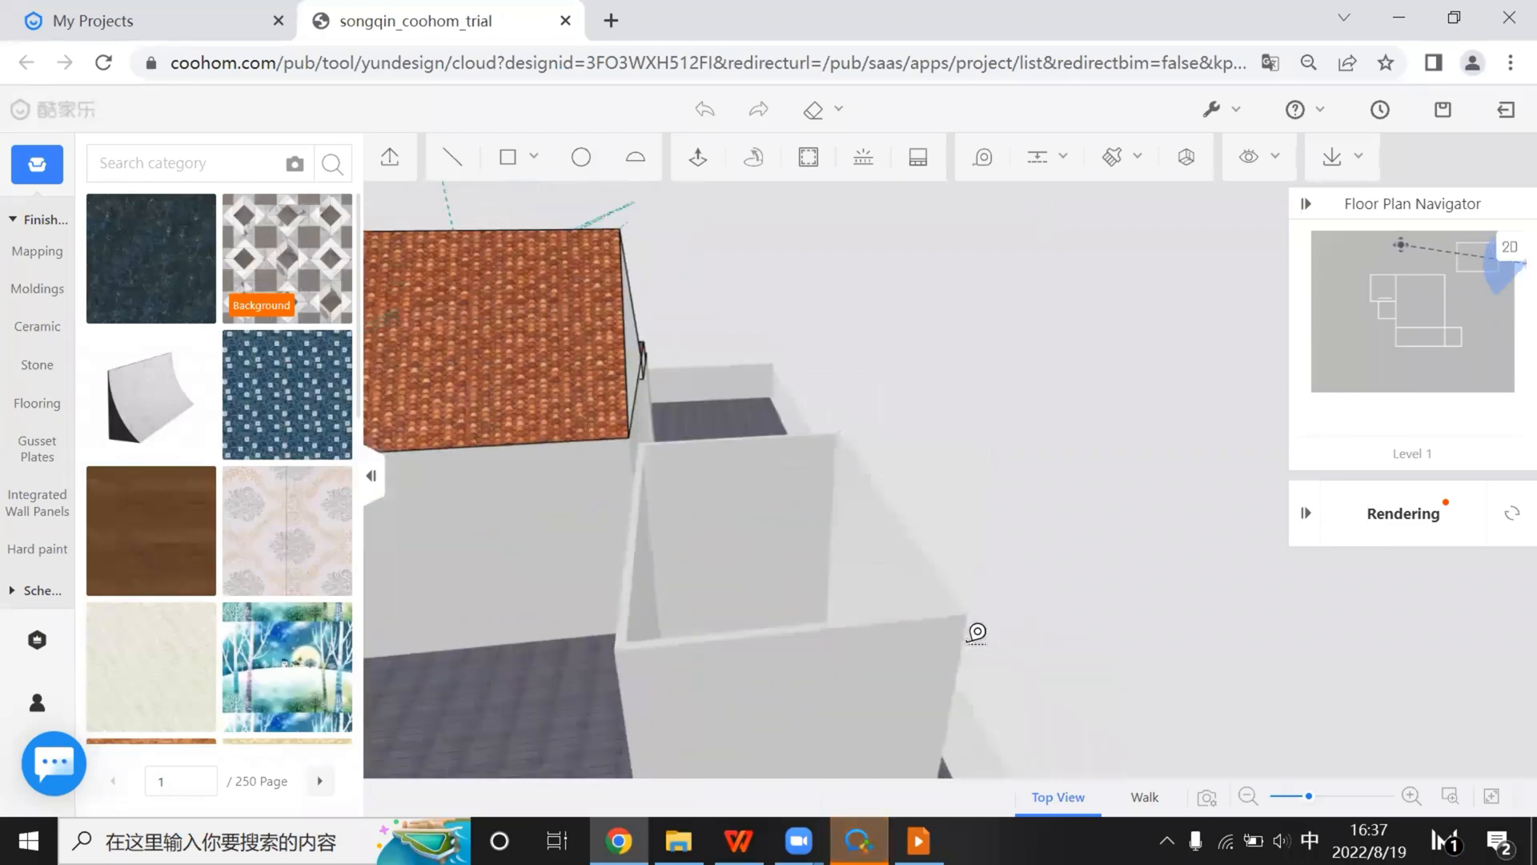
pyautogui.click(632, 669)
pyautogui.click(808, 610)
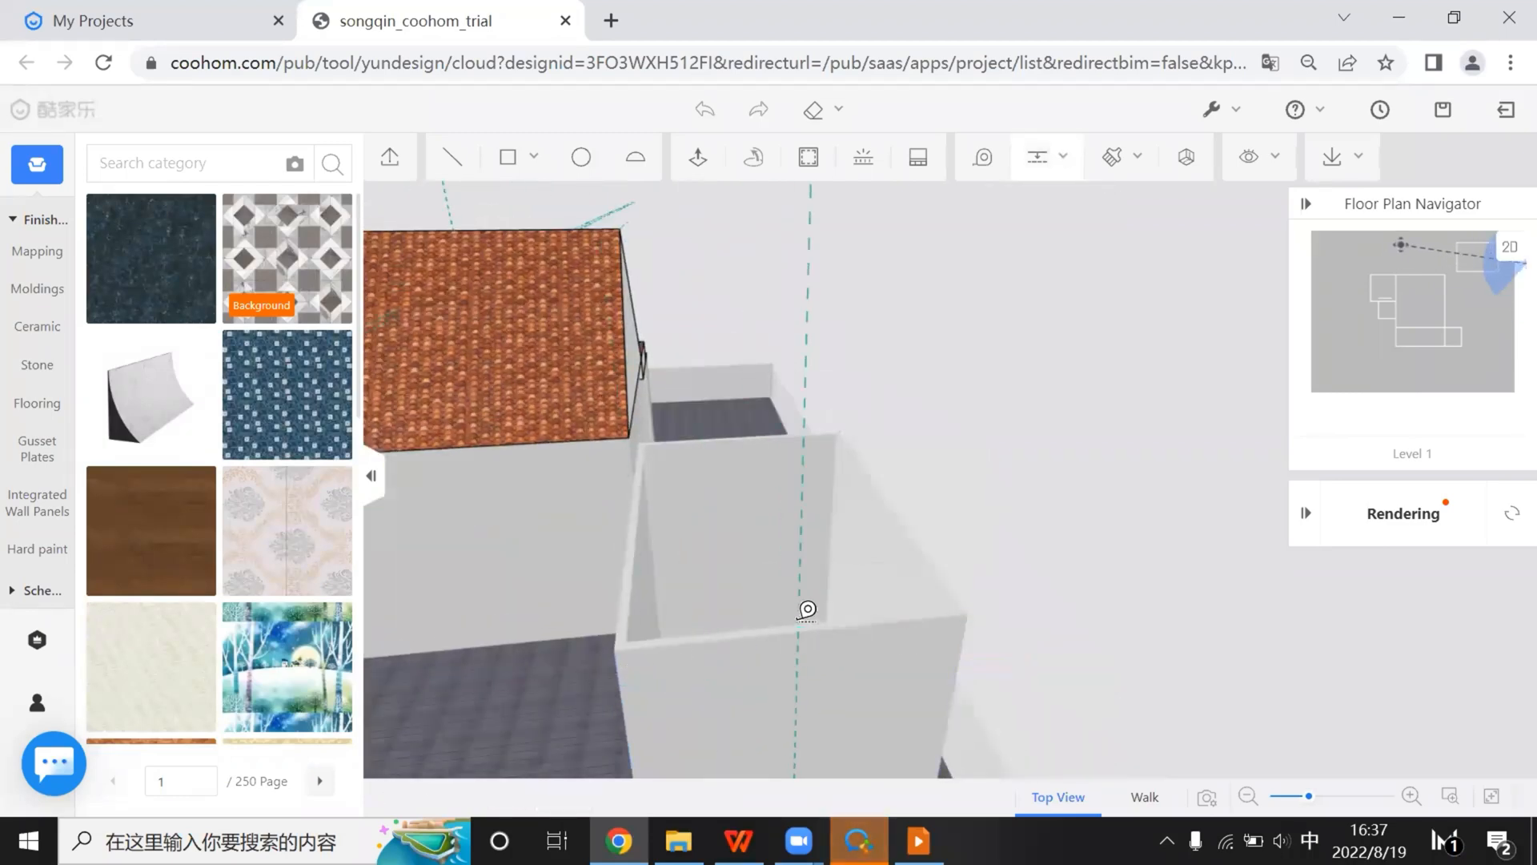
pyautogui.moveTo(935, 536); pyautogui.dragTo(1007, 522, button='right')
pyautogui.moveTo(1014, 591); pyautogui.dragTo(950, 397, button='right')
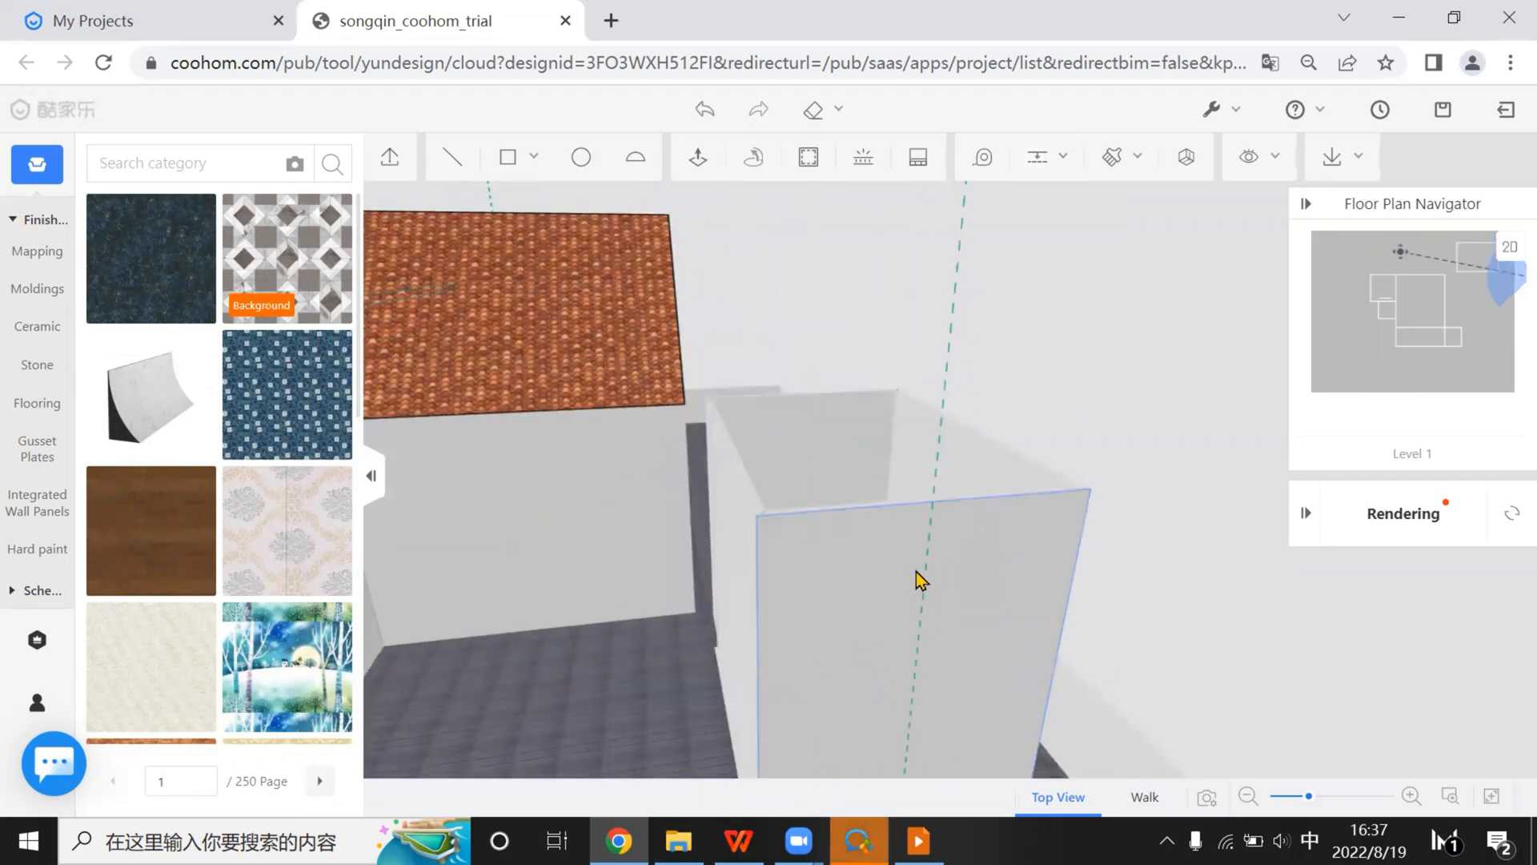
pyautogui.moveTo(898, 600); pyautogui.dragTo(742, 397, button='right')
pyautogui.moveTo(515, 158)
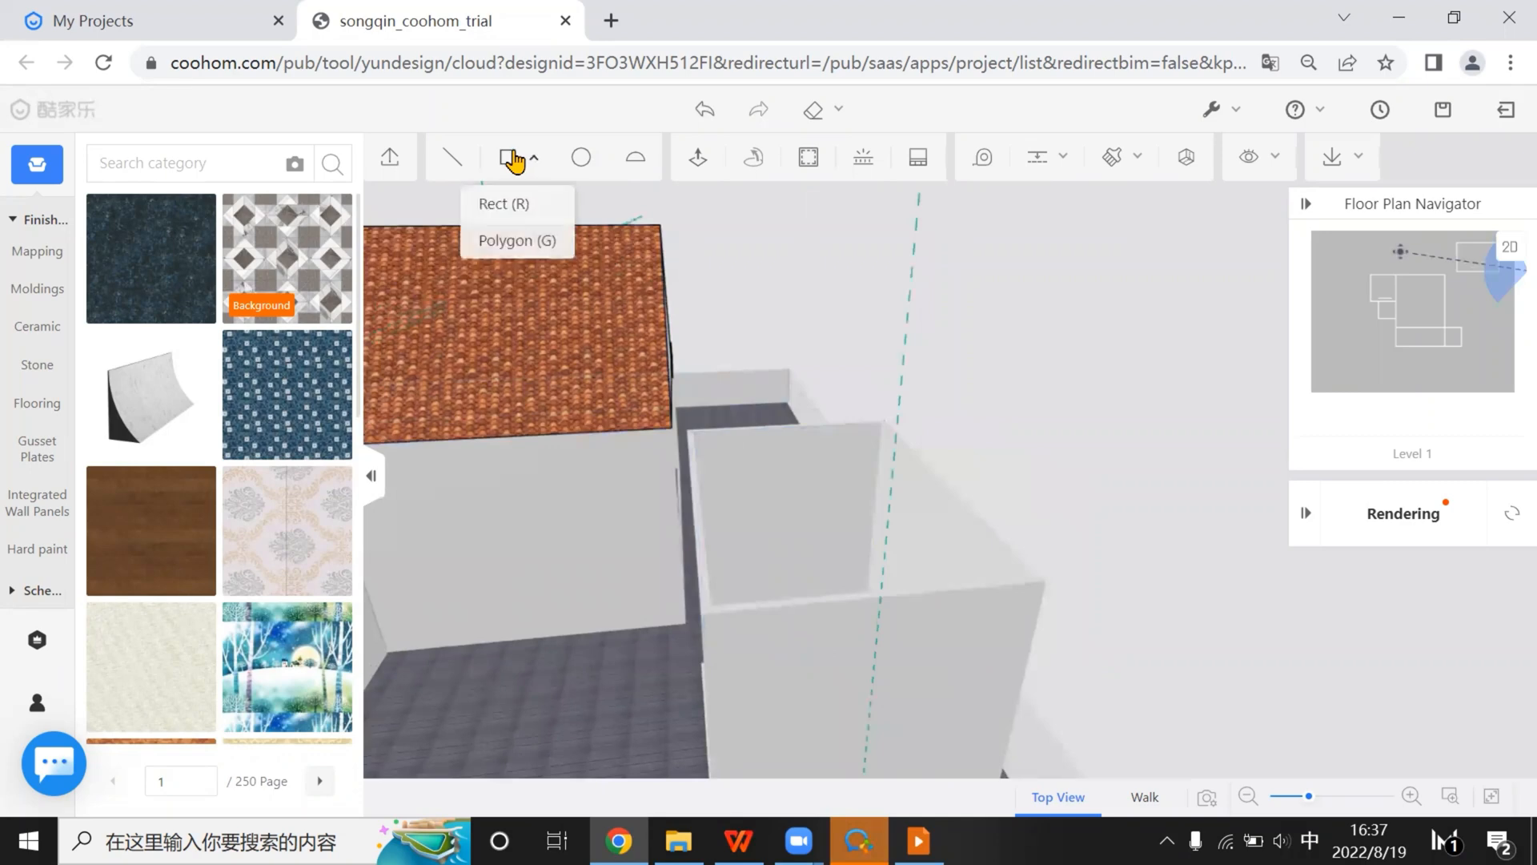
pyautogui.click(506, 237)
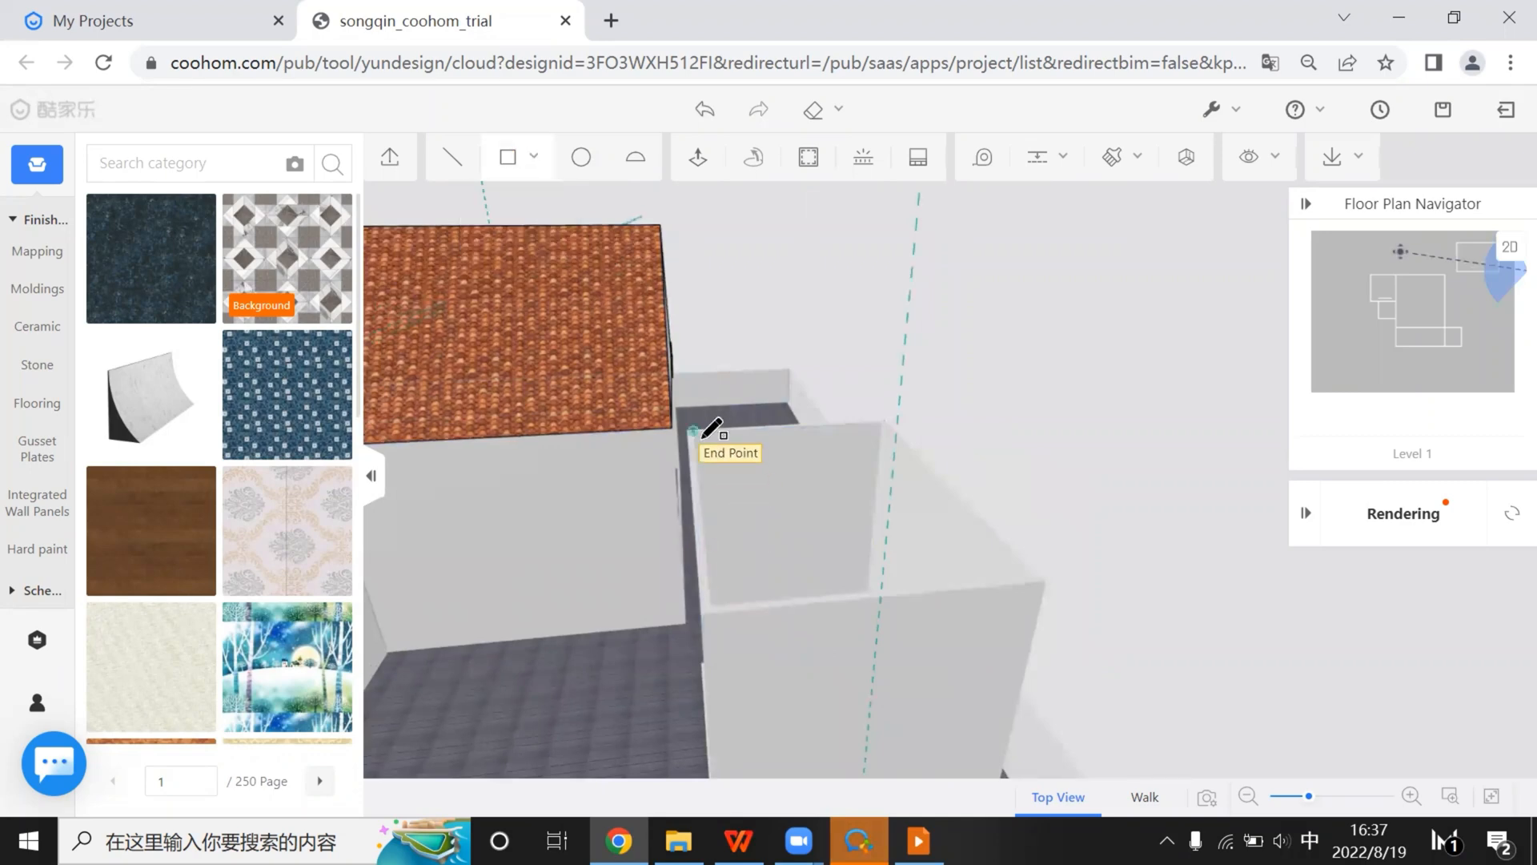
pyautogui.scroll(1, 704, 429)
pyautogui.scroll(4, 748, 531)
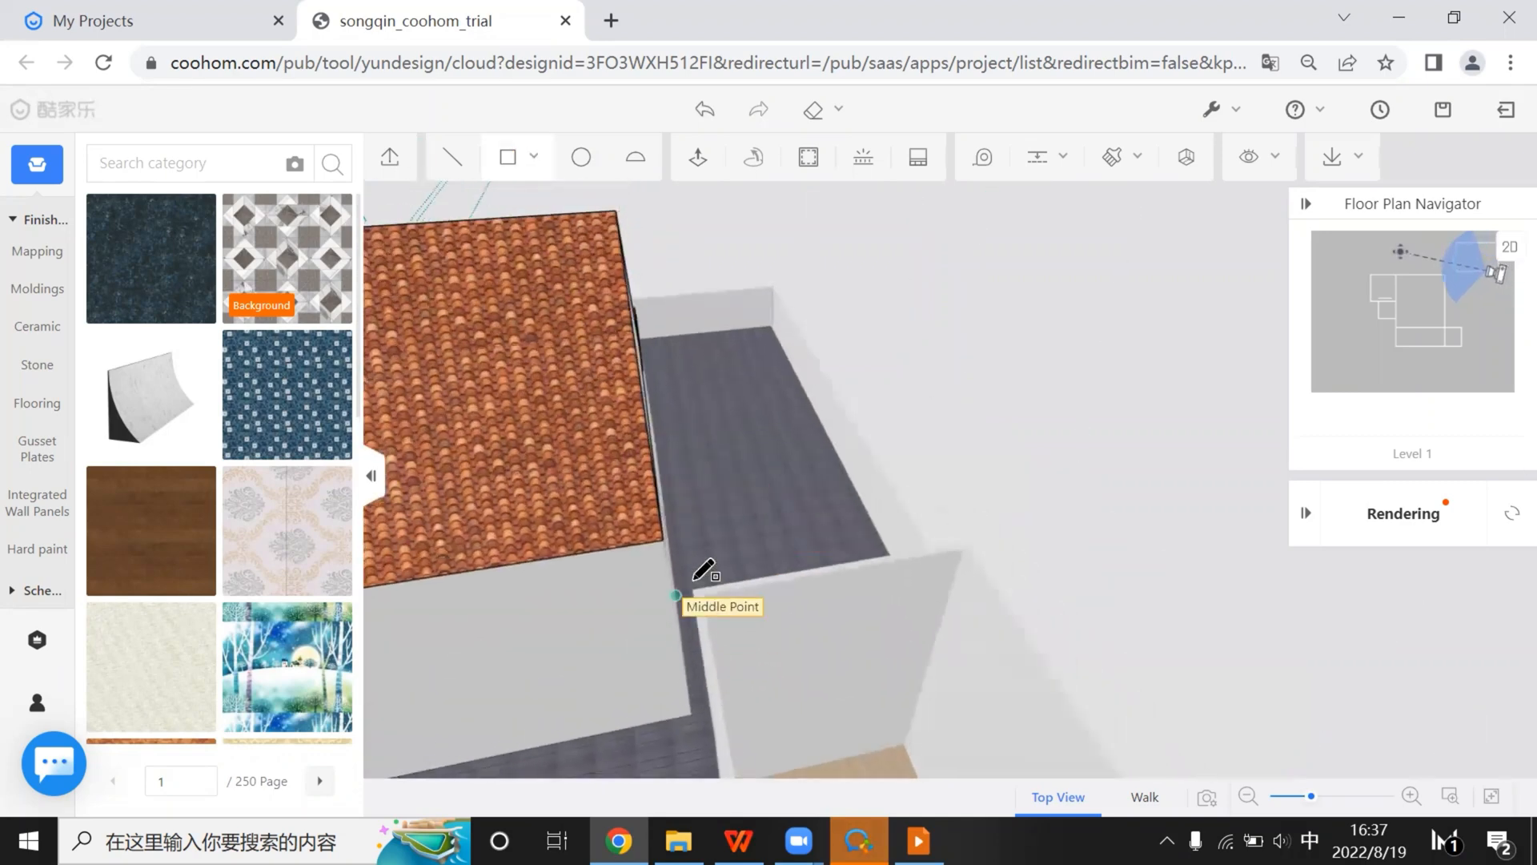
pyautogui.click(693, 589)
pyautogui.scroll(5, 961, 669)
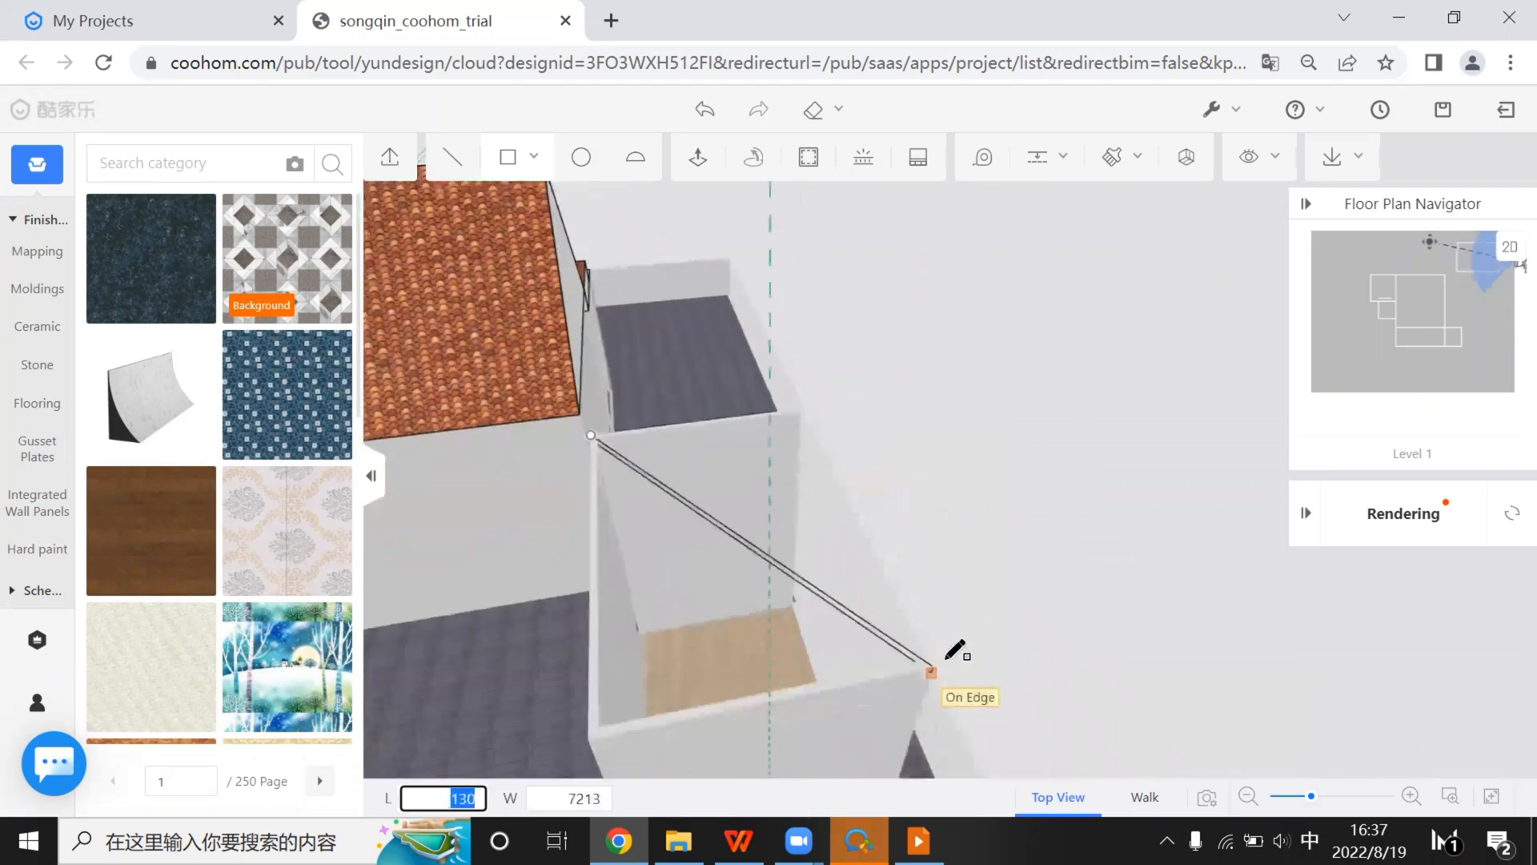
pyautogui.click(933, 666)
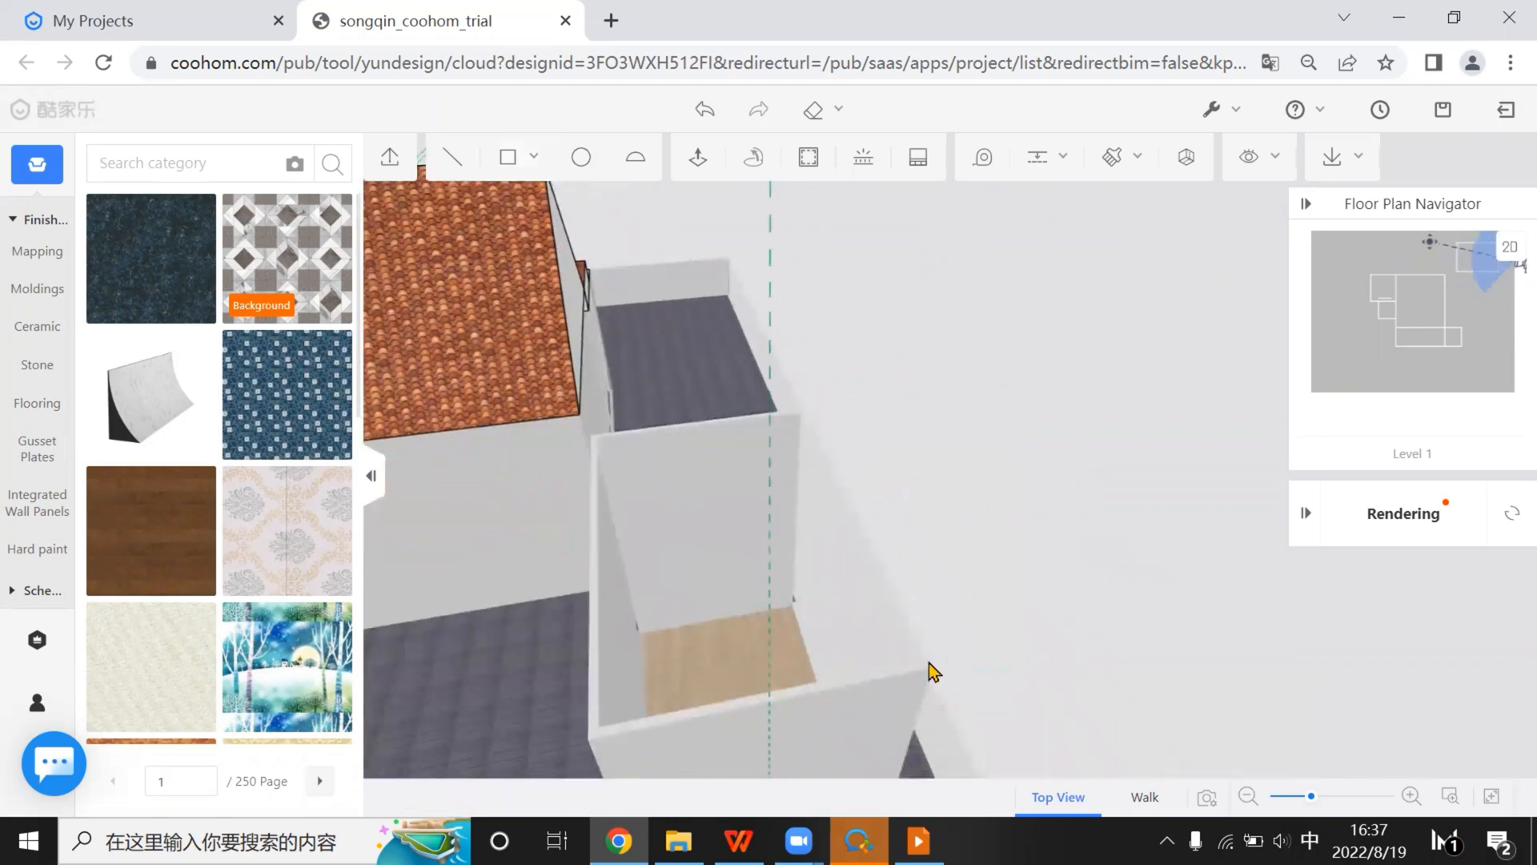
# Draw a rectangle covering the open top of the new room between its opposite outer wall corners
pyautogui.click(504, 164)
pyautogui.click(591, 434)
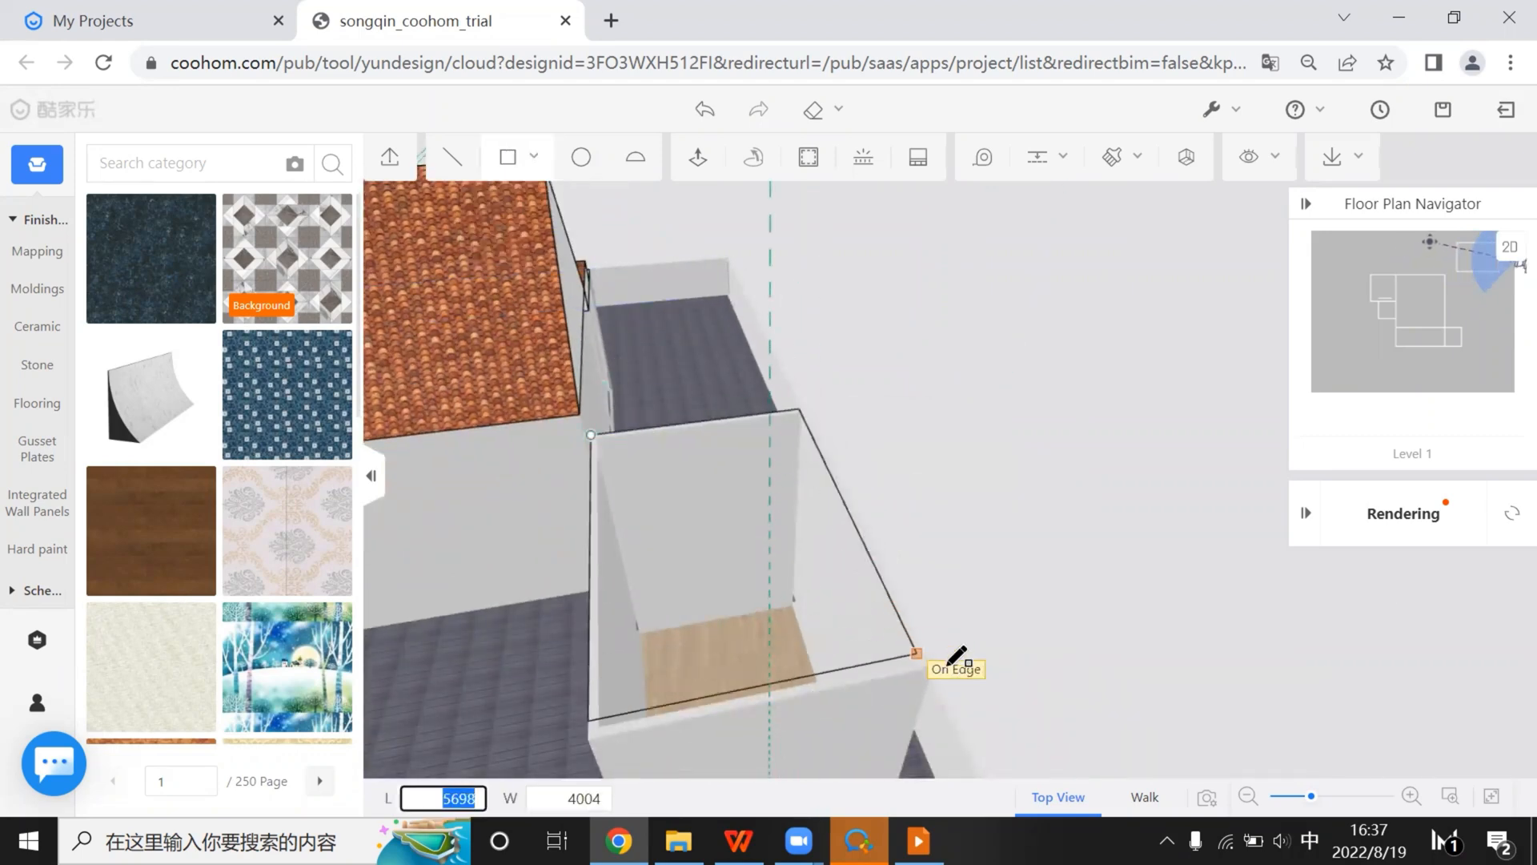
pyautogui.click(933, 666)
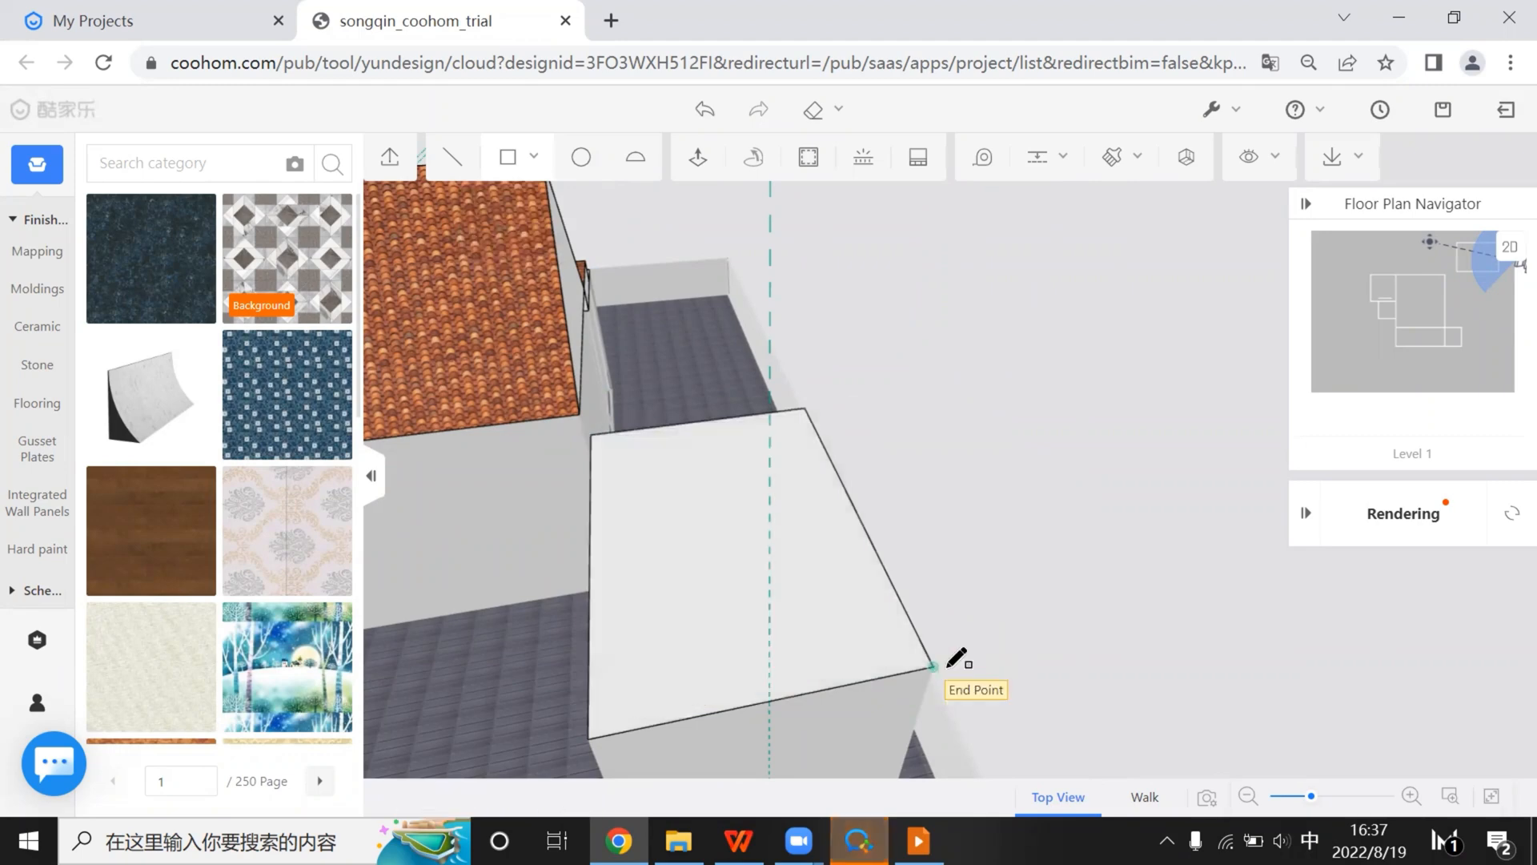
pyautogui.press('Escape')
# Add a vertical guide line at the middle of the rectangle's far short edge, opposite the existing guide
pyautogui.moveTo(779, 607); pyautogui.dragTo(769, 573)
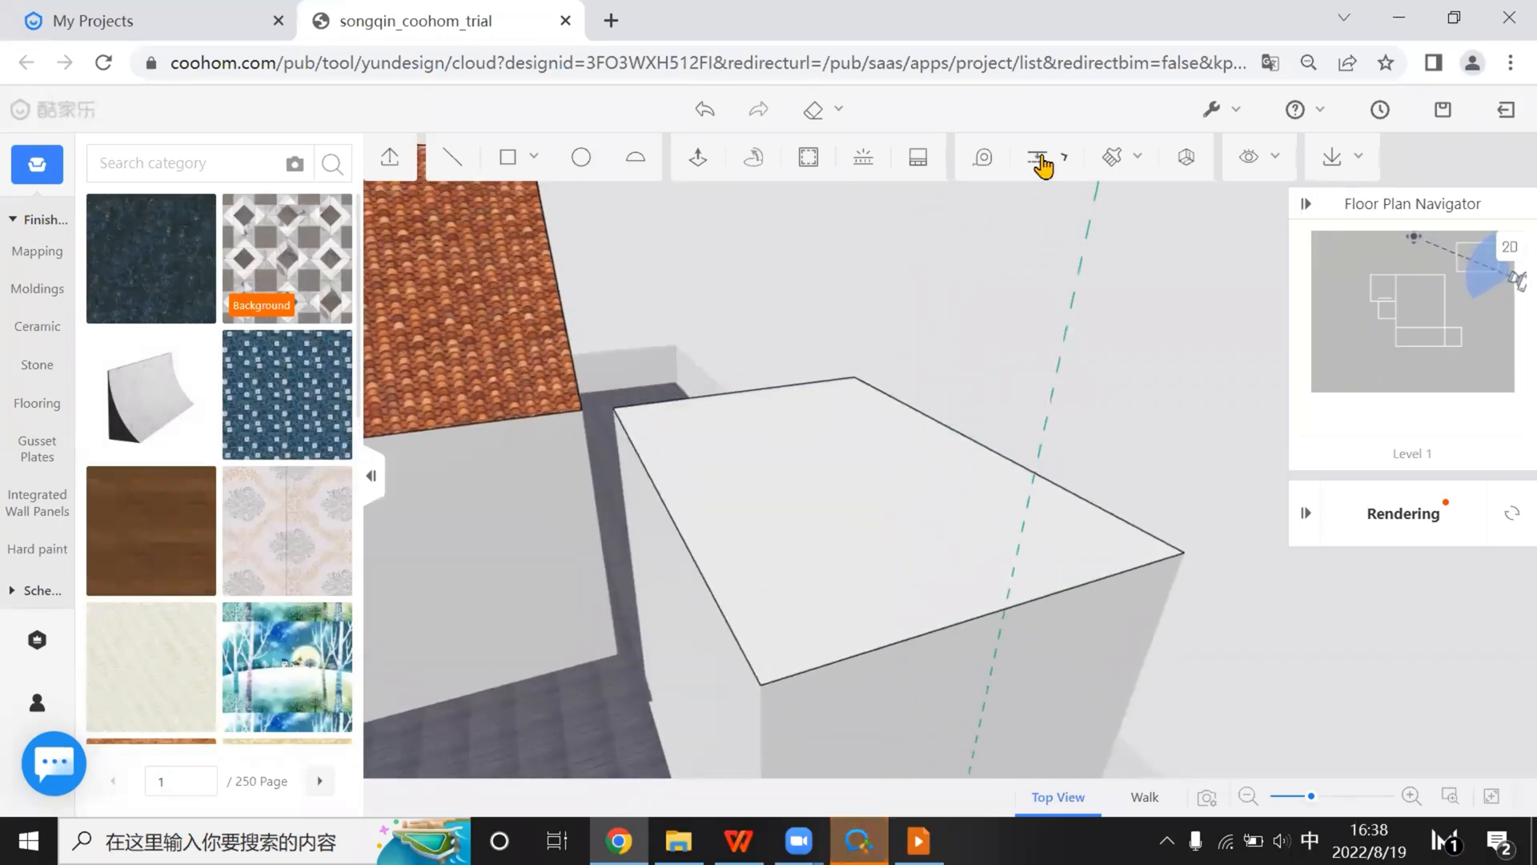
pyautogui.moveTo(1041, 166)
pyautogui.click(1047, 199)
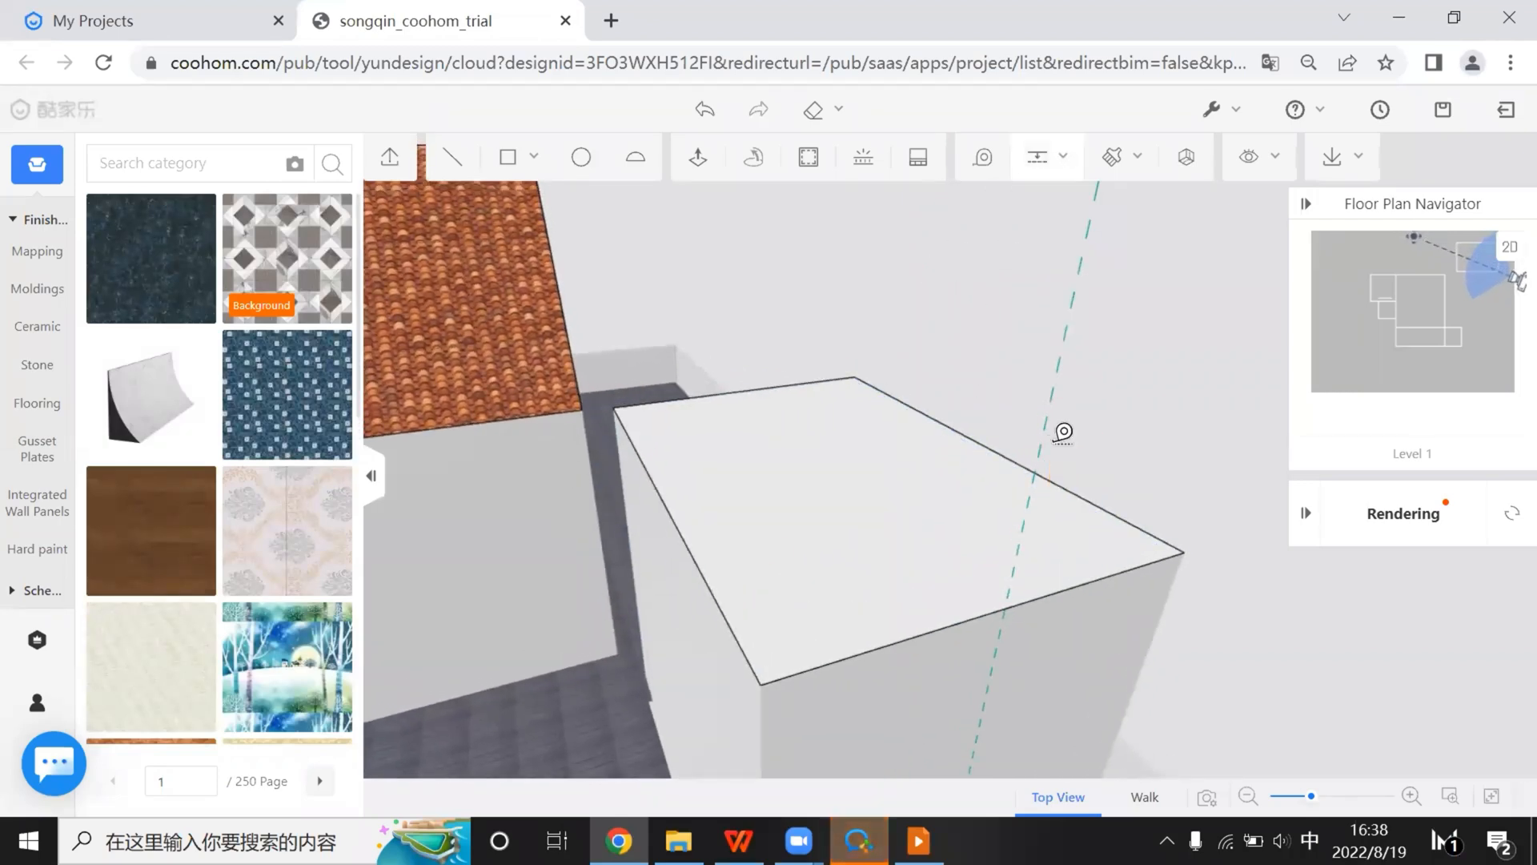
pyautogui.click(743, 389)
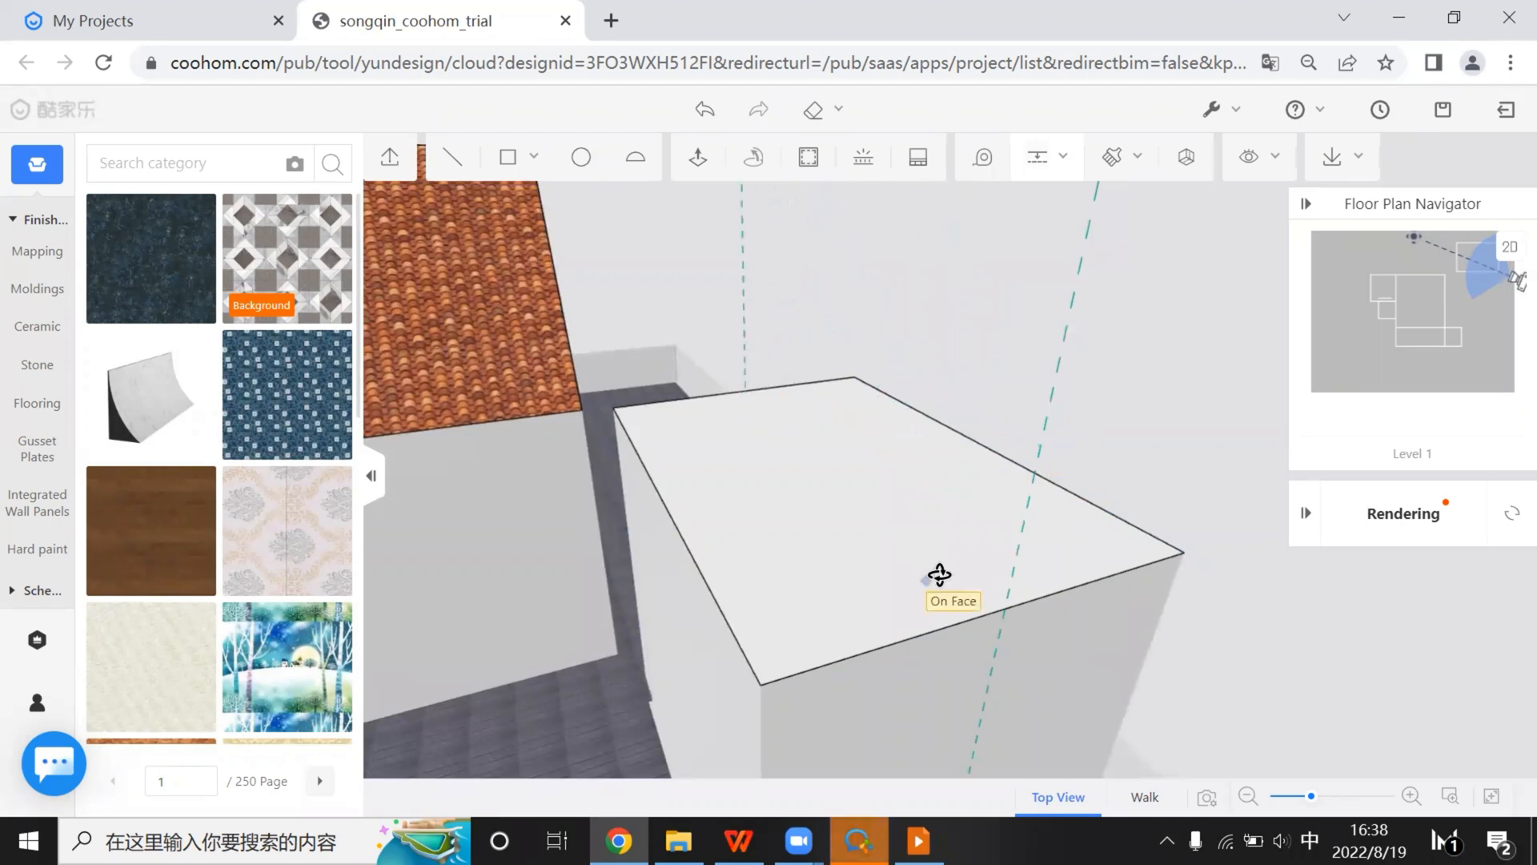
# Add a horizontal guide line parallel to the top rectangle's long edge, crossing the vertical guides above the room
pyautogui.moveTo(940, 575); pyautogui.dragTo(817, 544, button='middle')
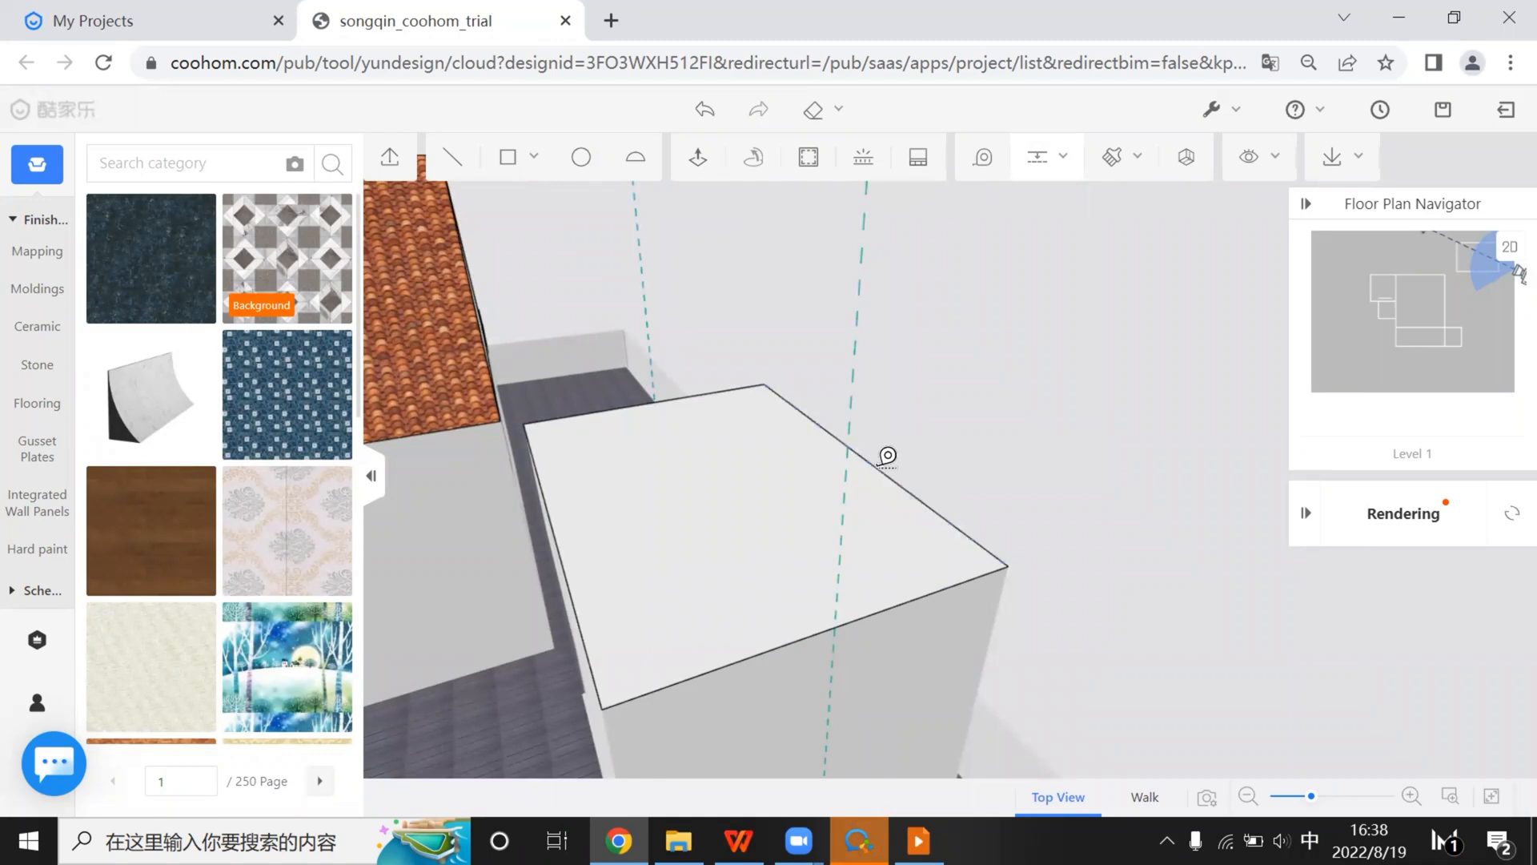
pyautogui.click(862, 460)
pyautogui.click(858, 470)
pyautogui.moveTo(810, 597); pyautogui.dragTo(1099, 428)
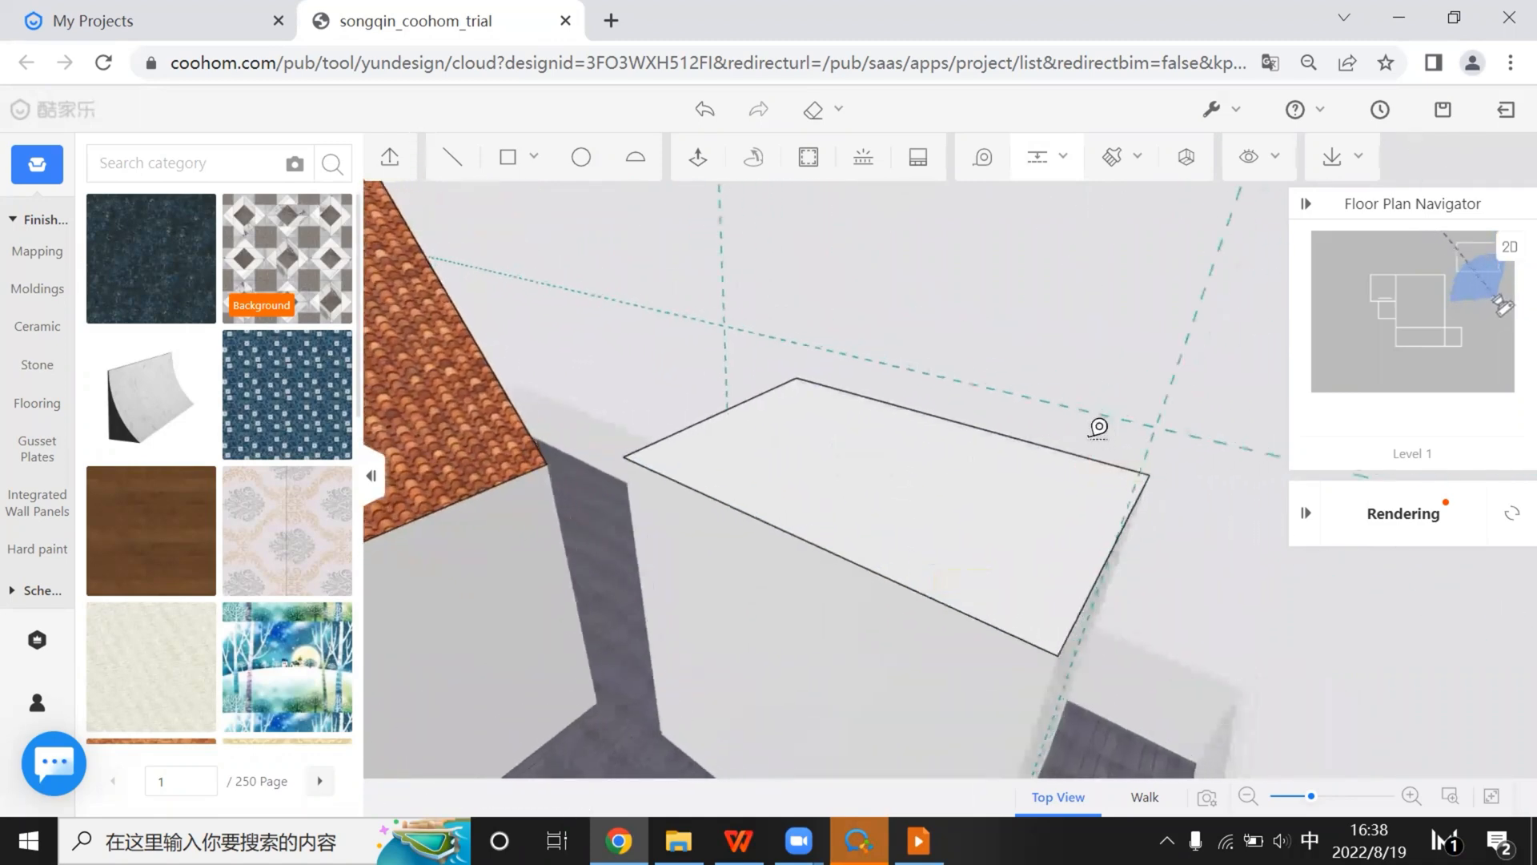
# Try to draw an upright rectangle from the middle point of the top's short edge to the guide intersection at the opposite end
pyautogui.click(501, 162)
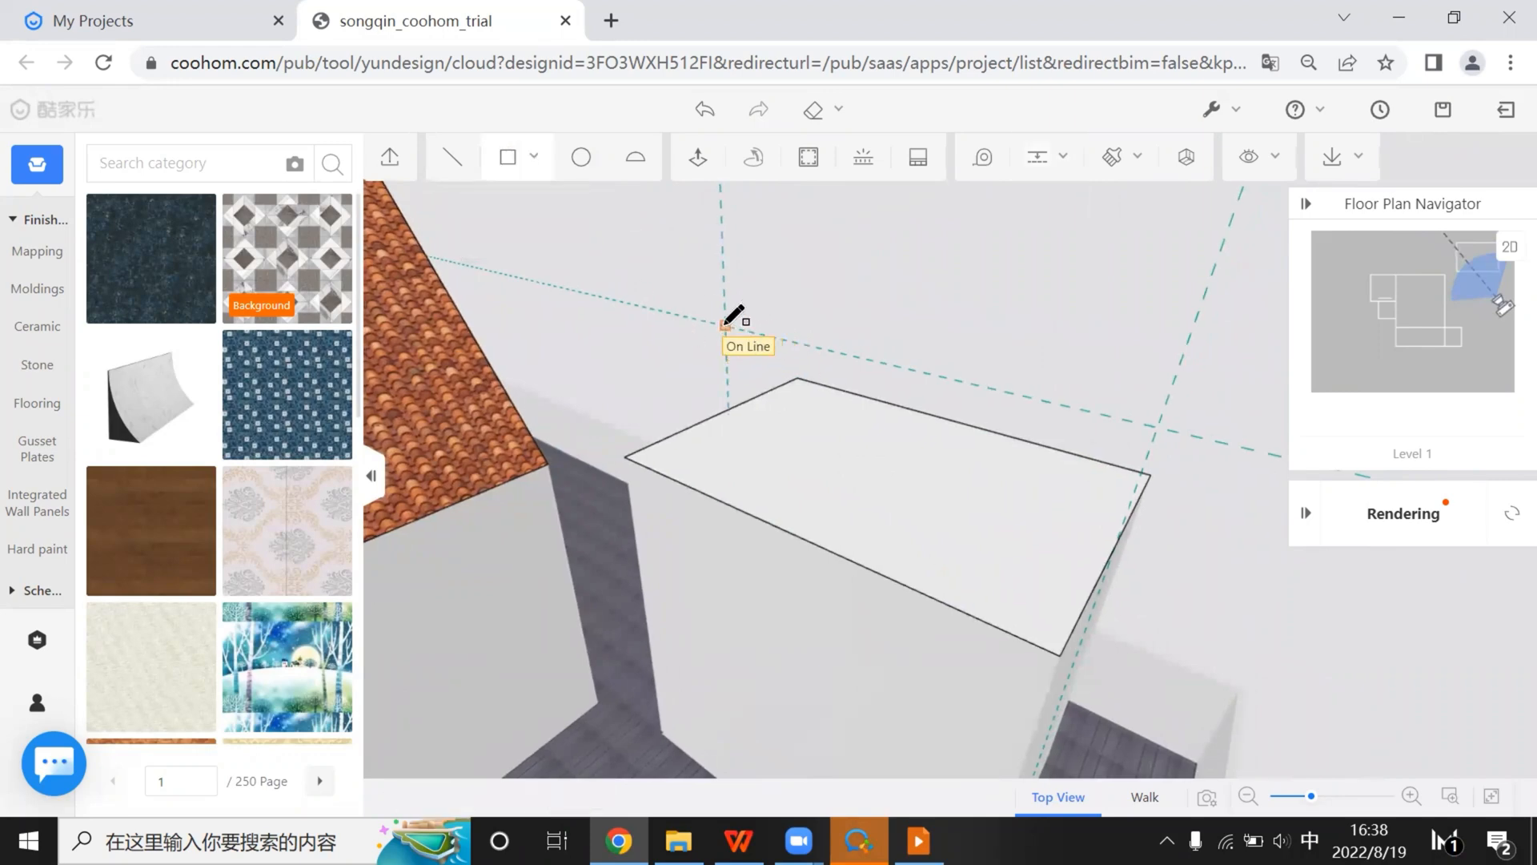
pyautogui.scroll(2, 756, 369)
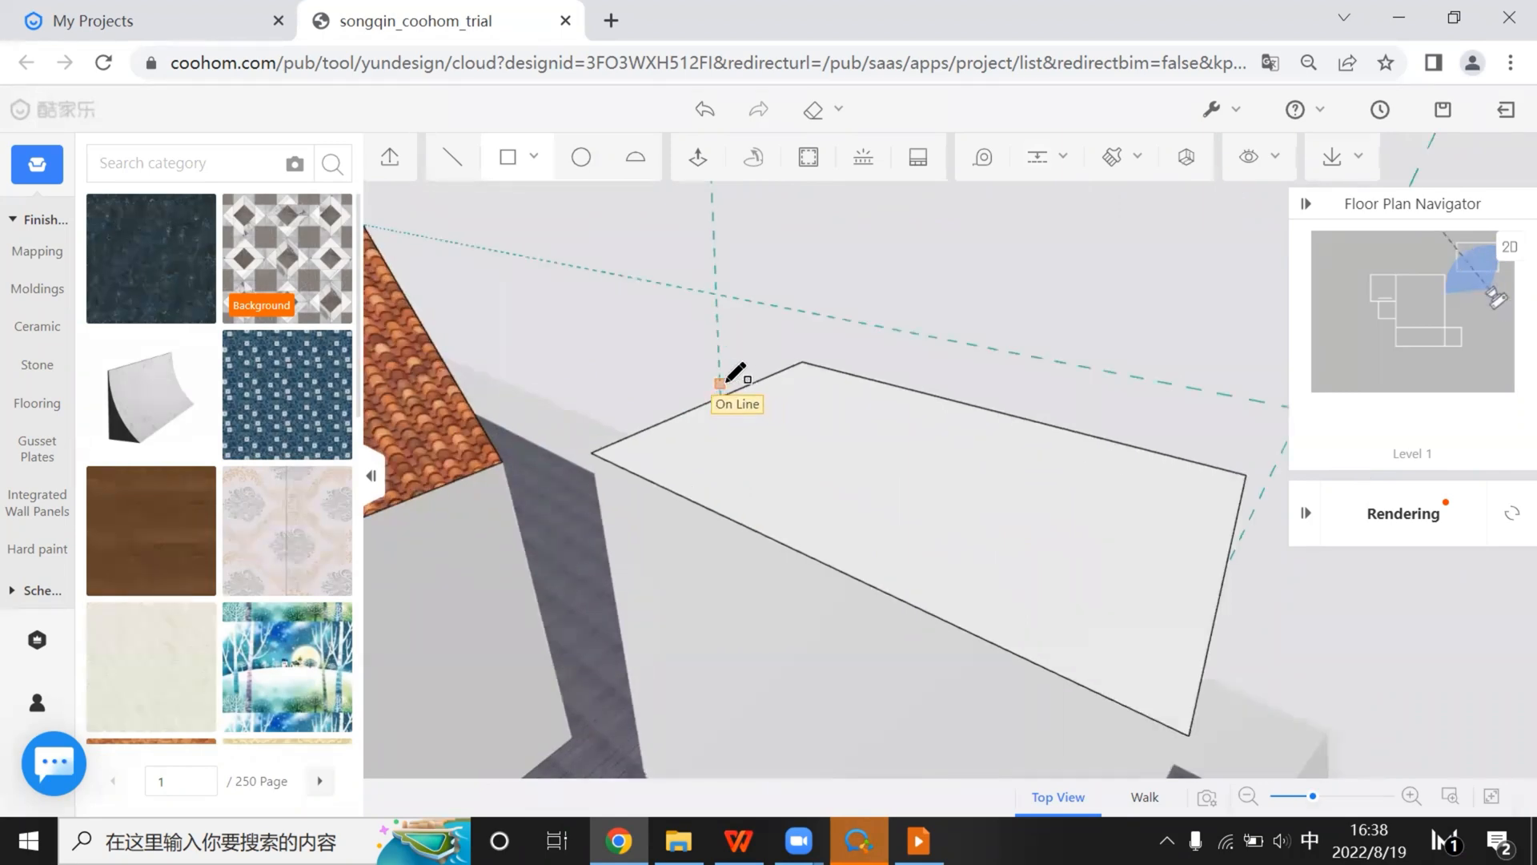
pyautogui.scroll(3, 729, 380)
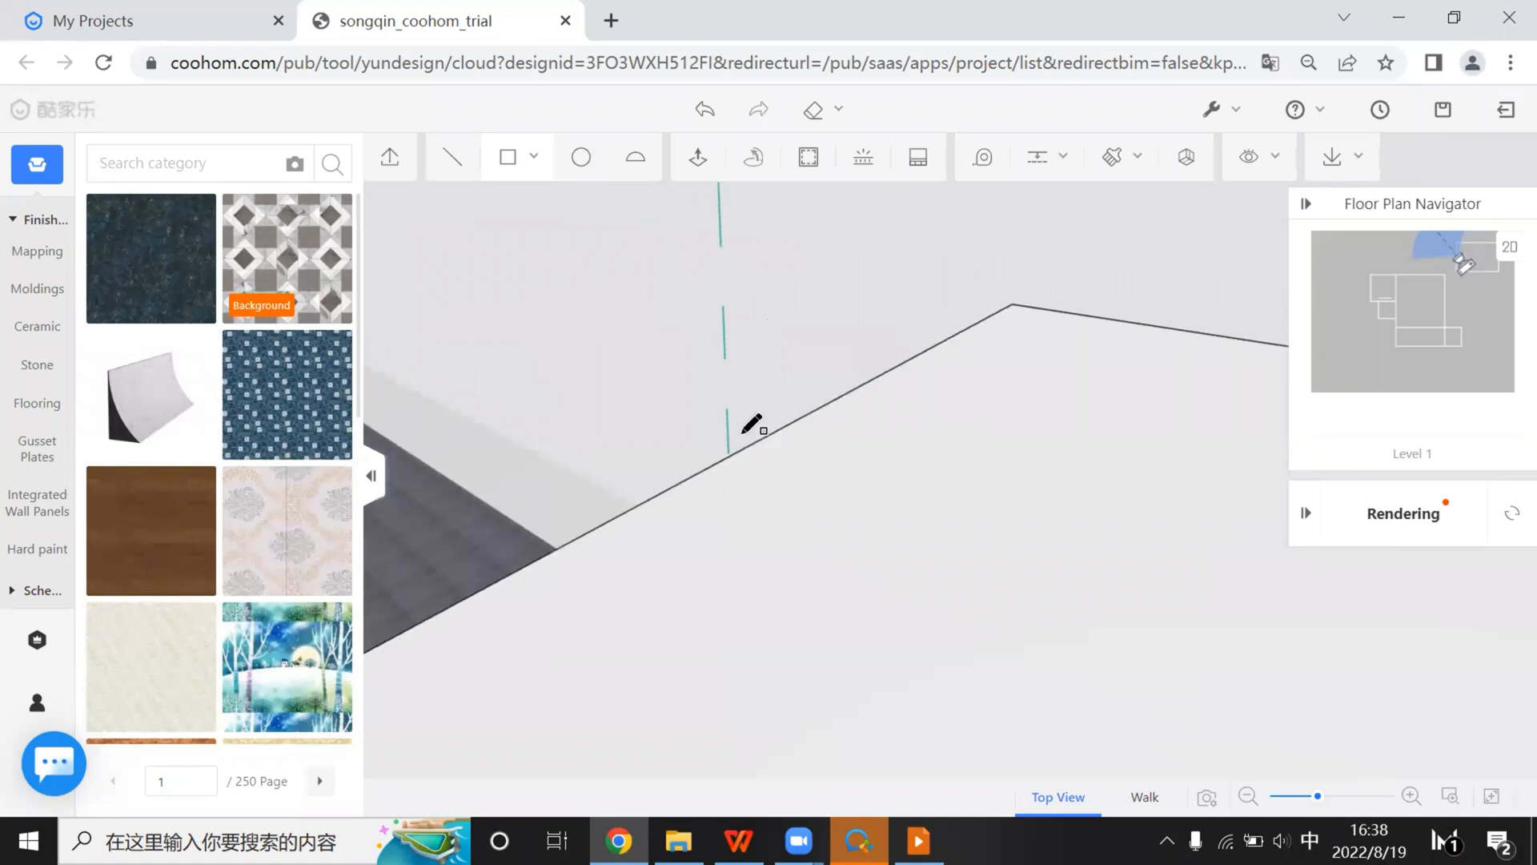
pyautogui.click(687, 478)
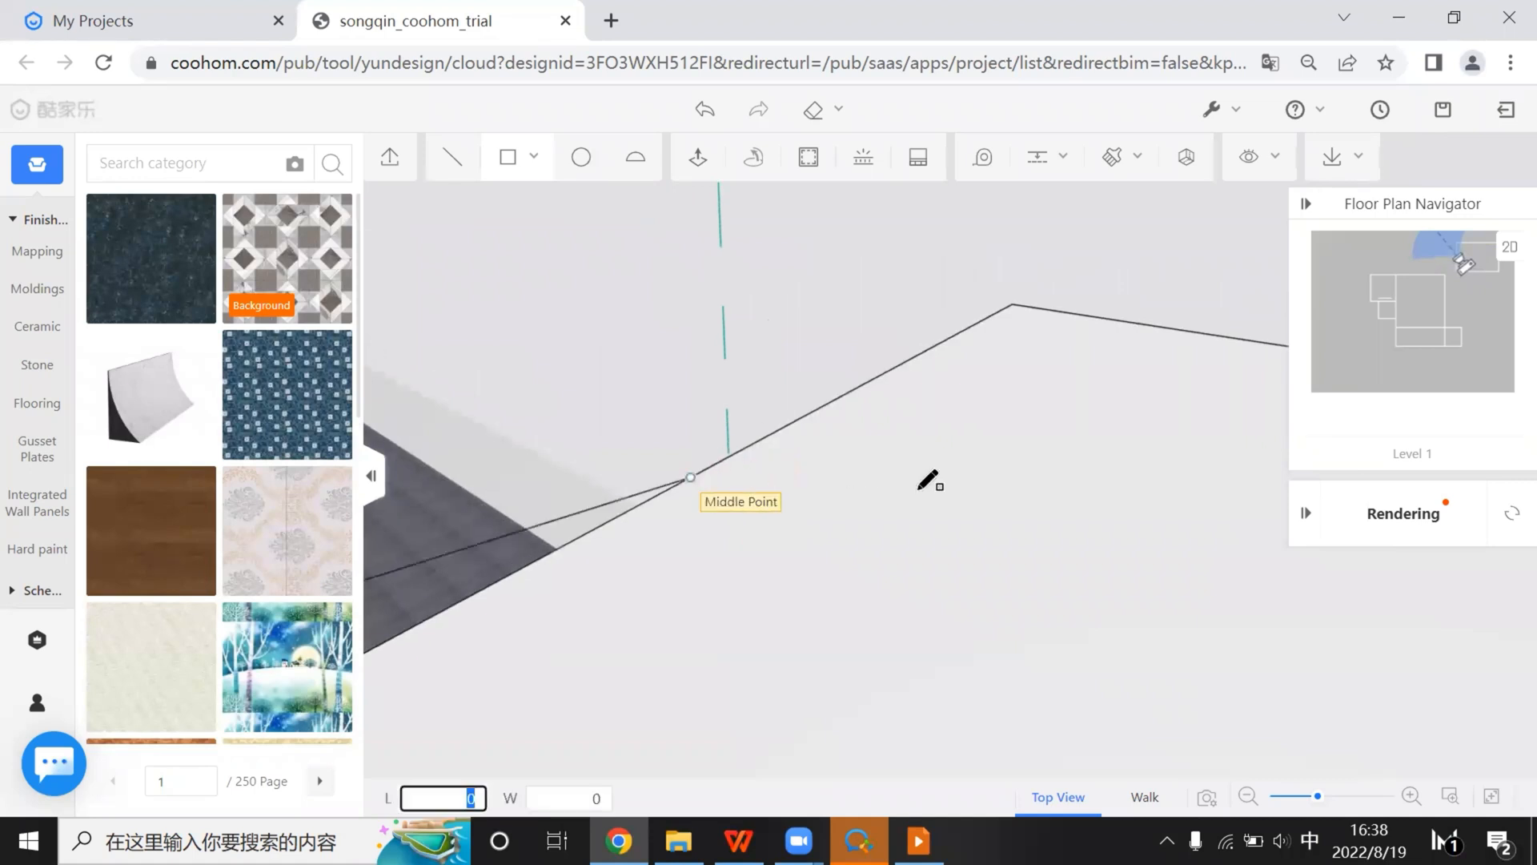
pyautogui.scroll(-3, 927, 480)
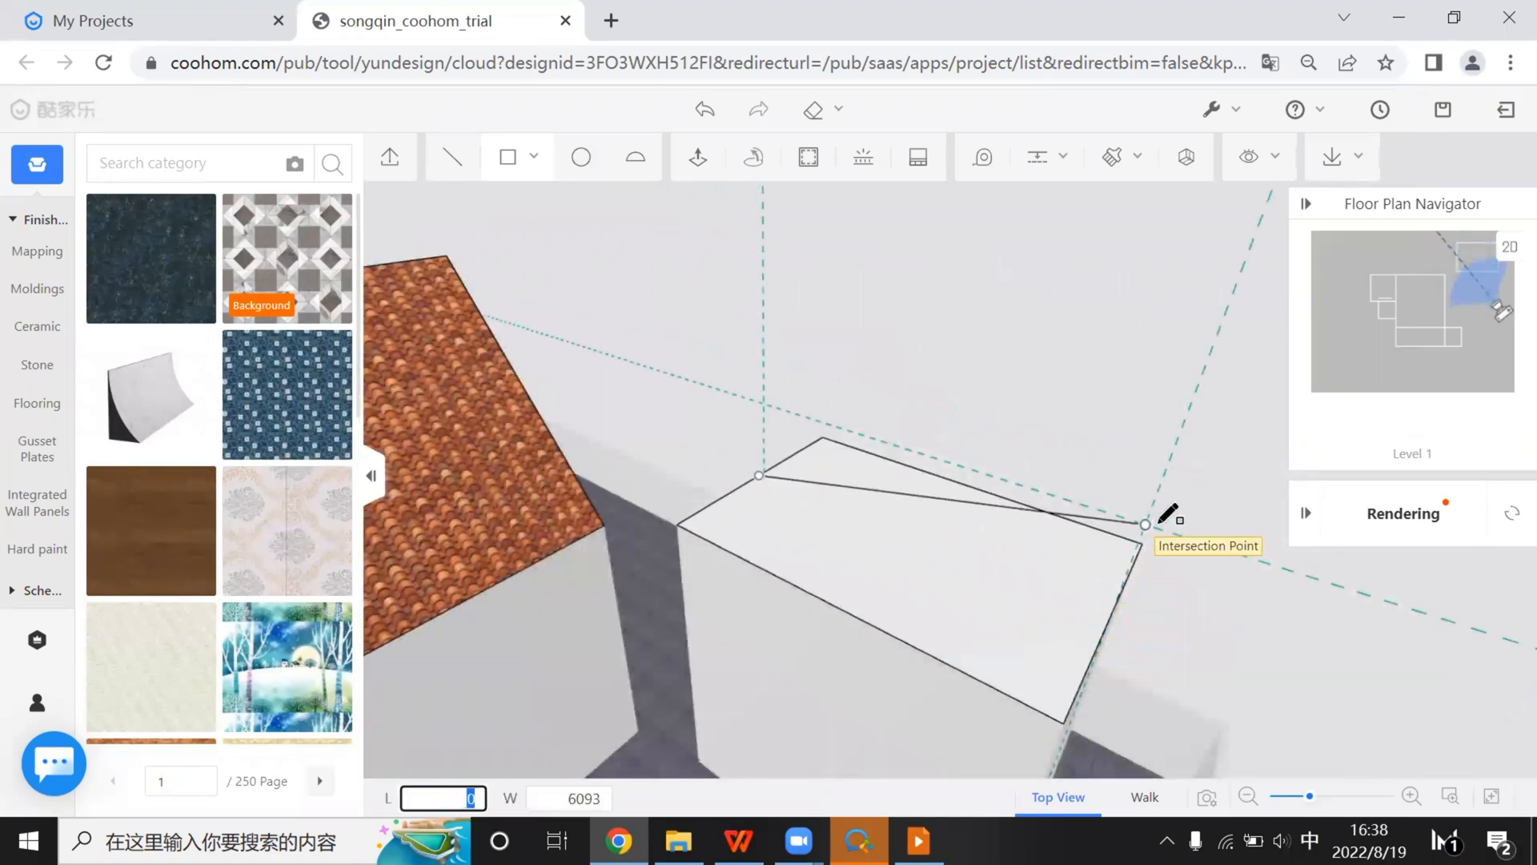
pyautogui.click(1146, 524)
# Delete the vertical guide at the short edge beside the roofed building and add a new one at that edge's middle point
pyautogui.moveTo(1105, 621); pyautogui.dragTo(965, 448, button='middle')
pyautogui.click(962, 445)
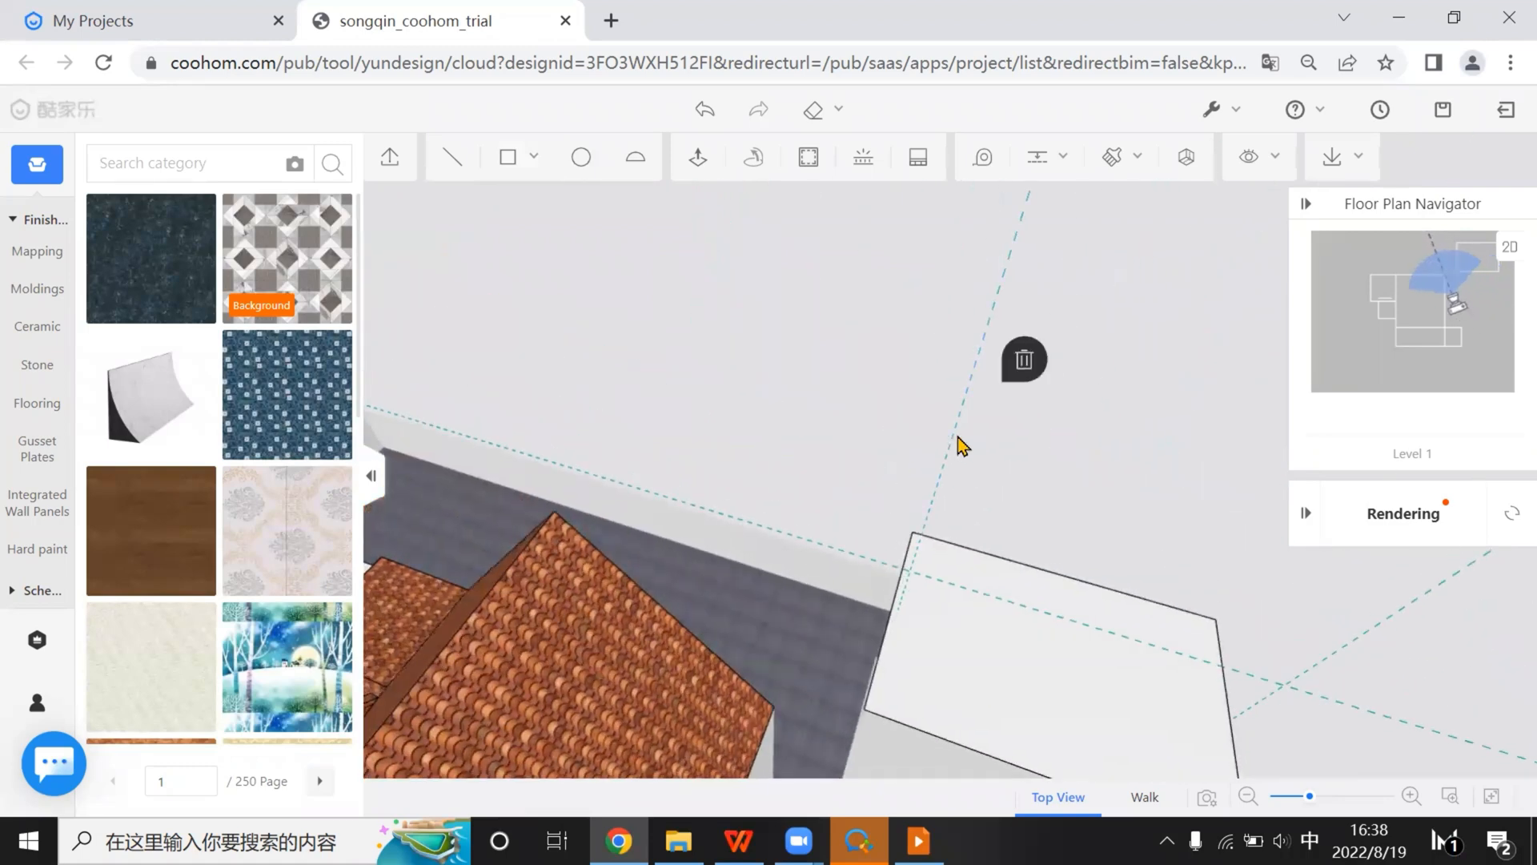
pyautogui.click(1024, 361)
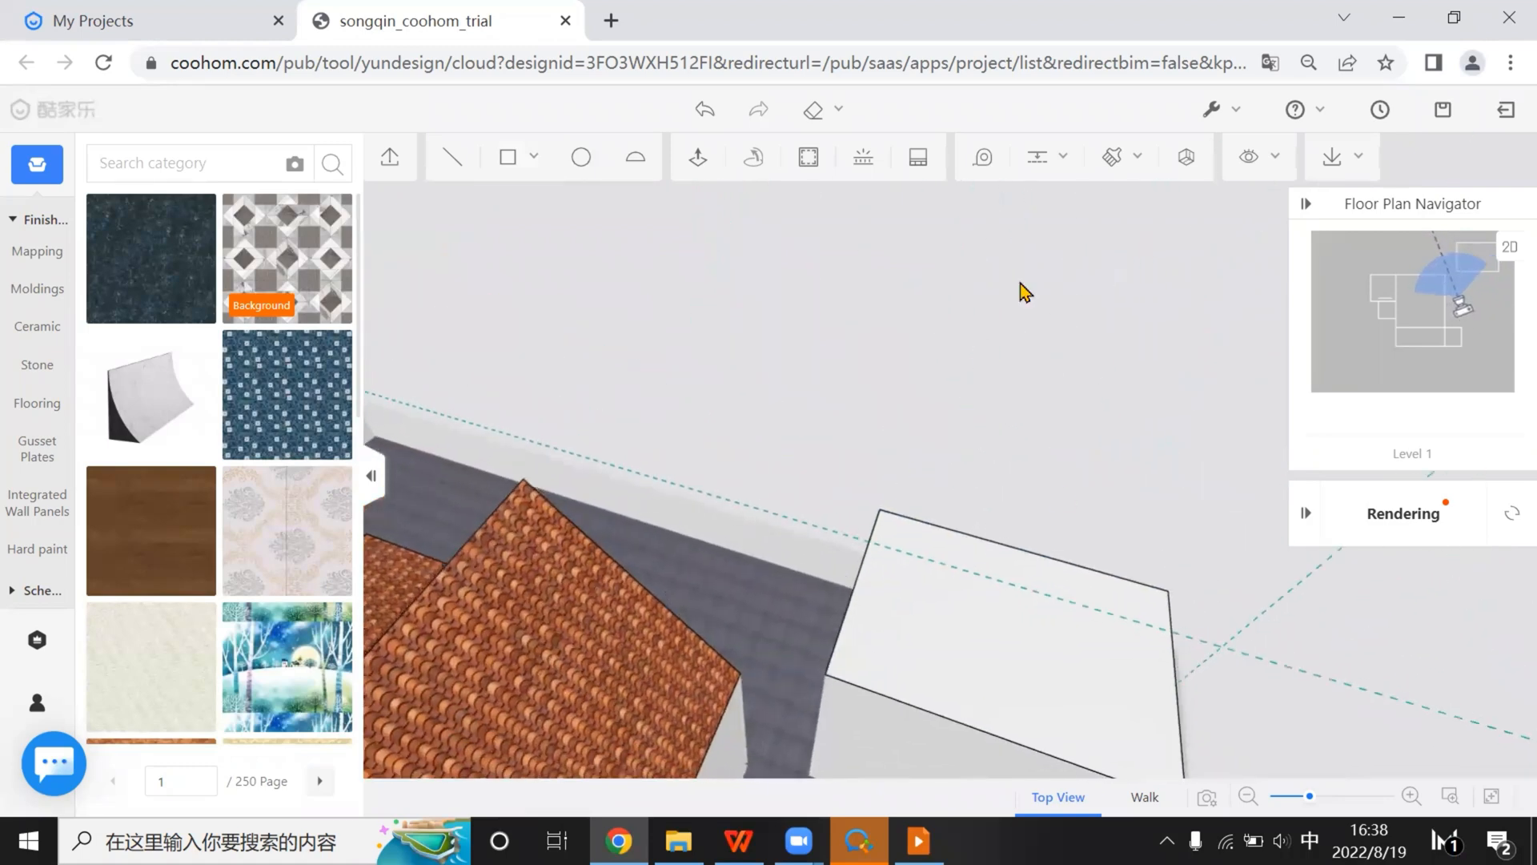
pyautogui.click(1033, 199)
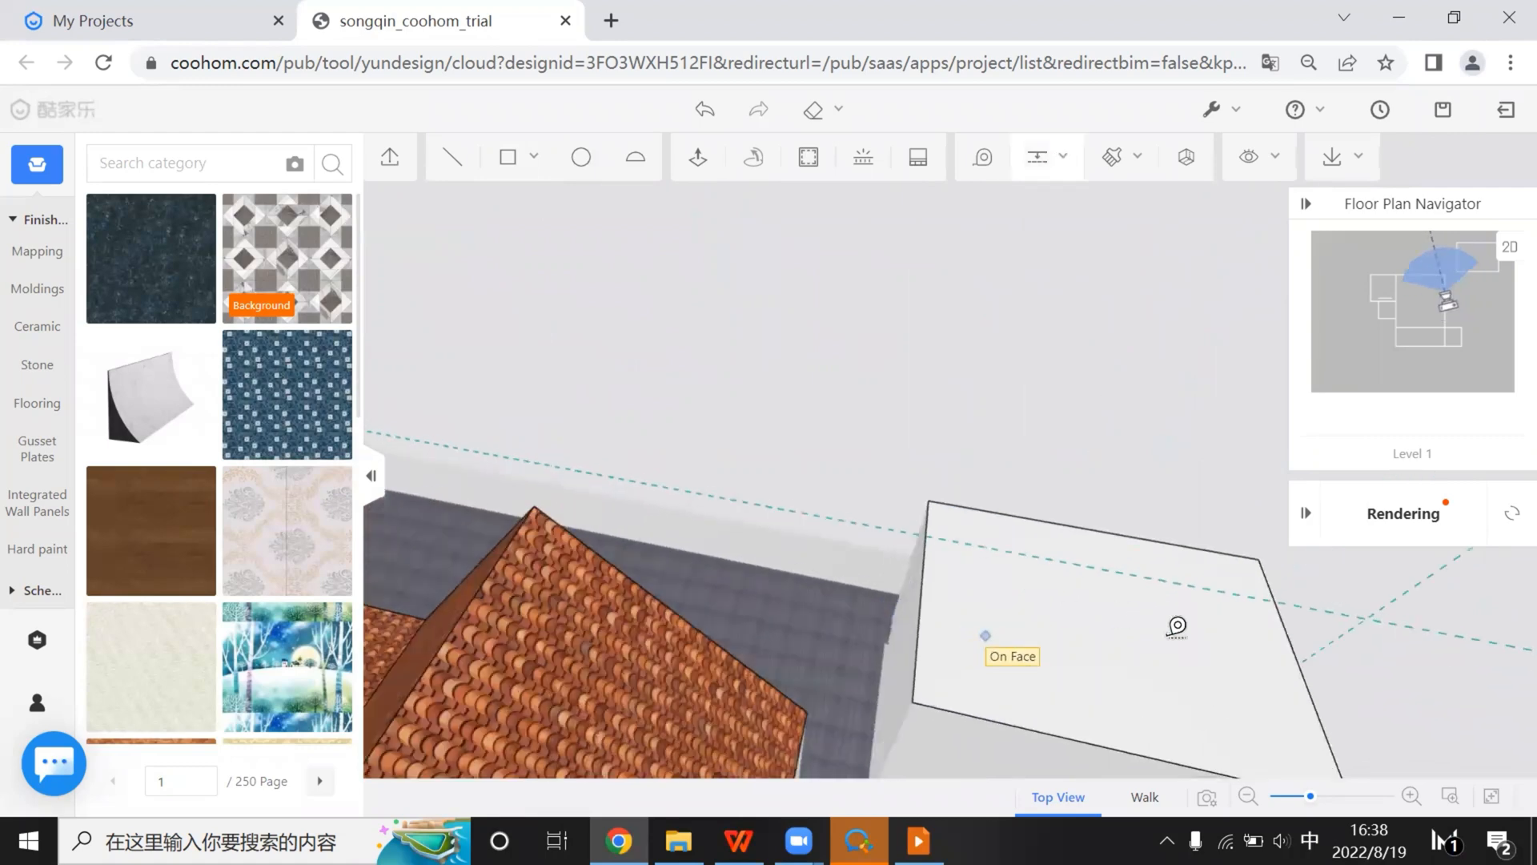
pyautogui.click(914, 701)
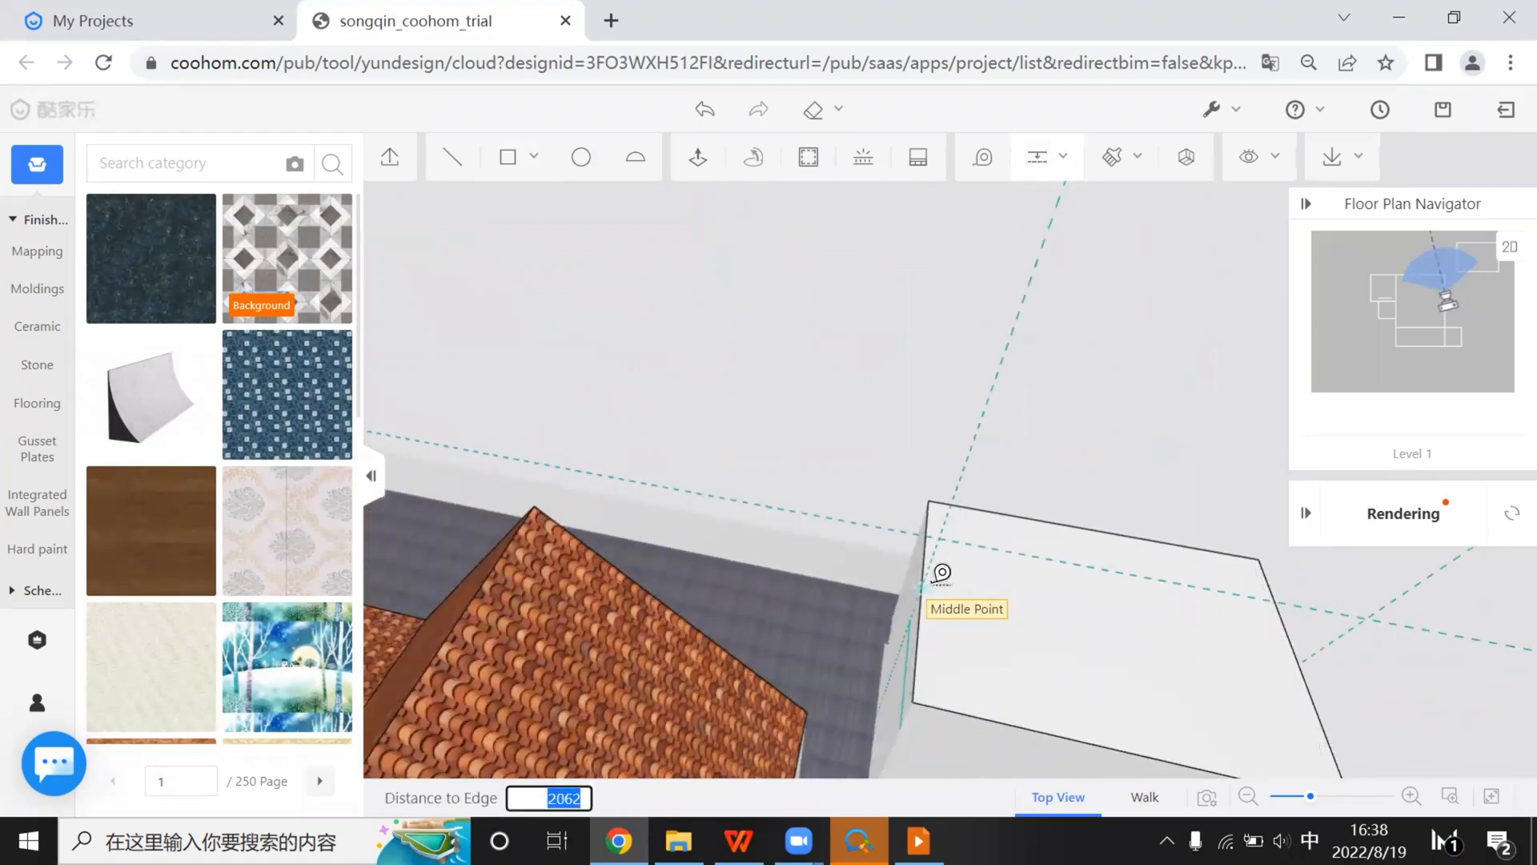
pyautogui.click(942, 573)
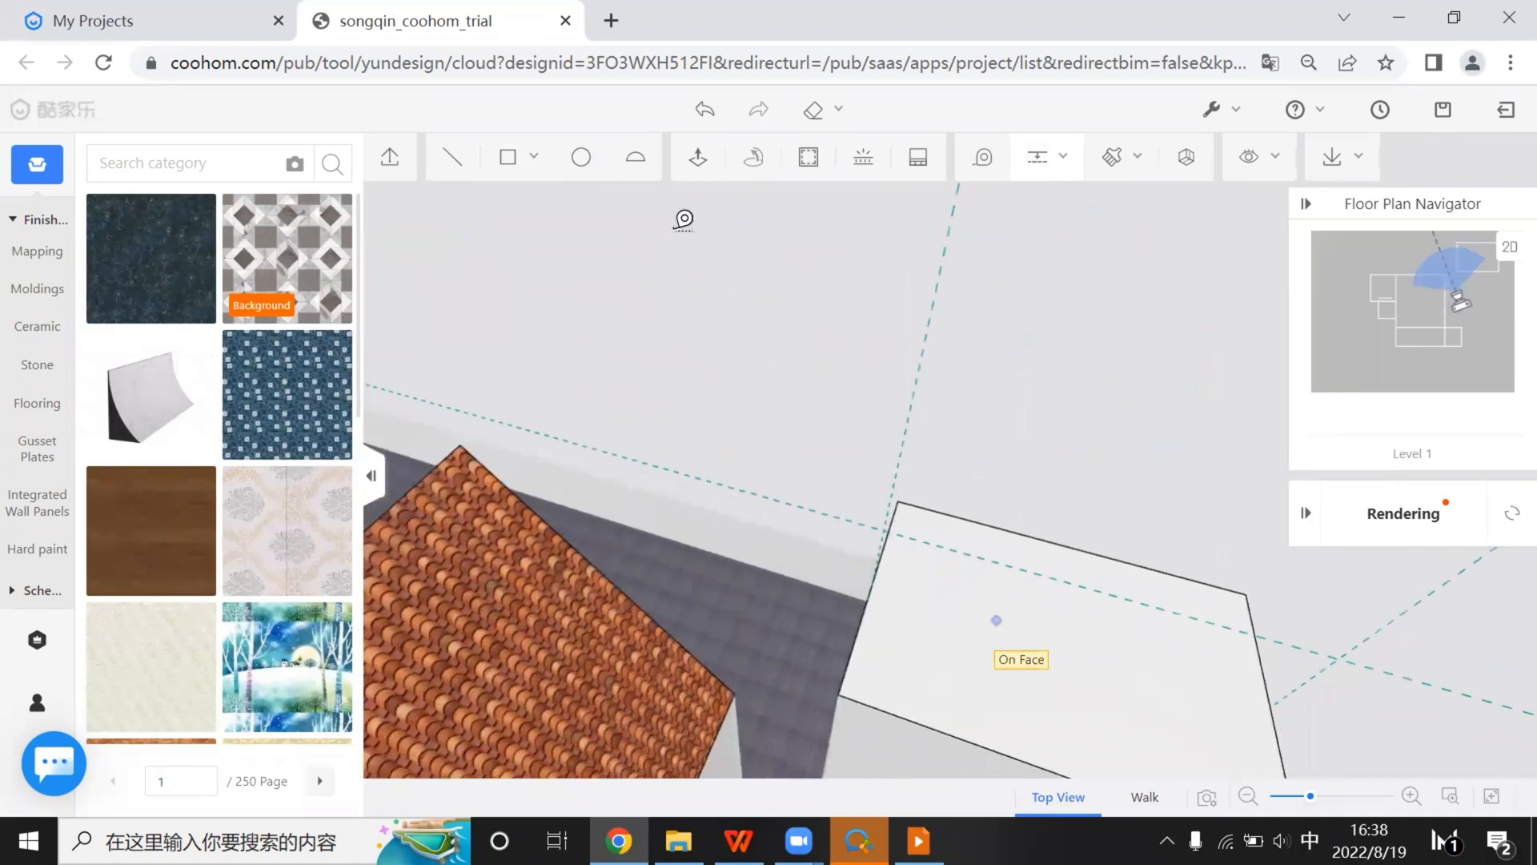
# Replace the horizontal guide with a new one parallel to the top's long edge, passing through the vertical guides above the room
pyautogui.click(509, 166)
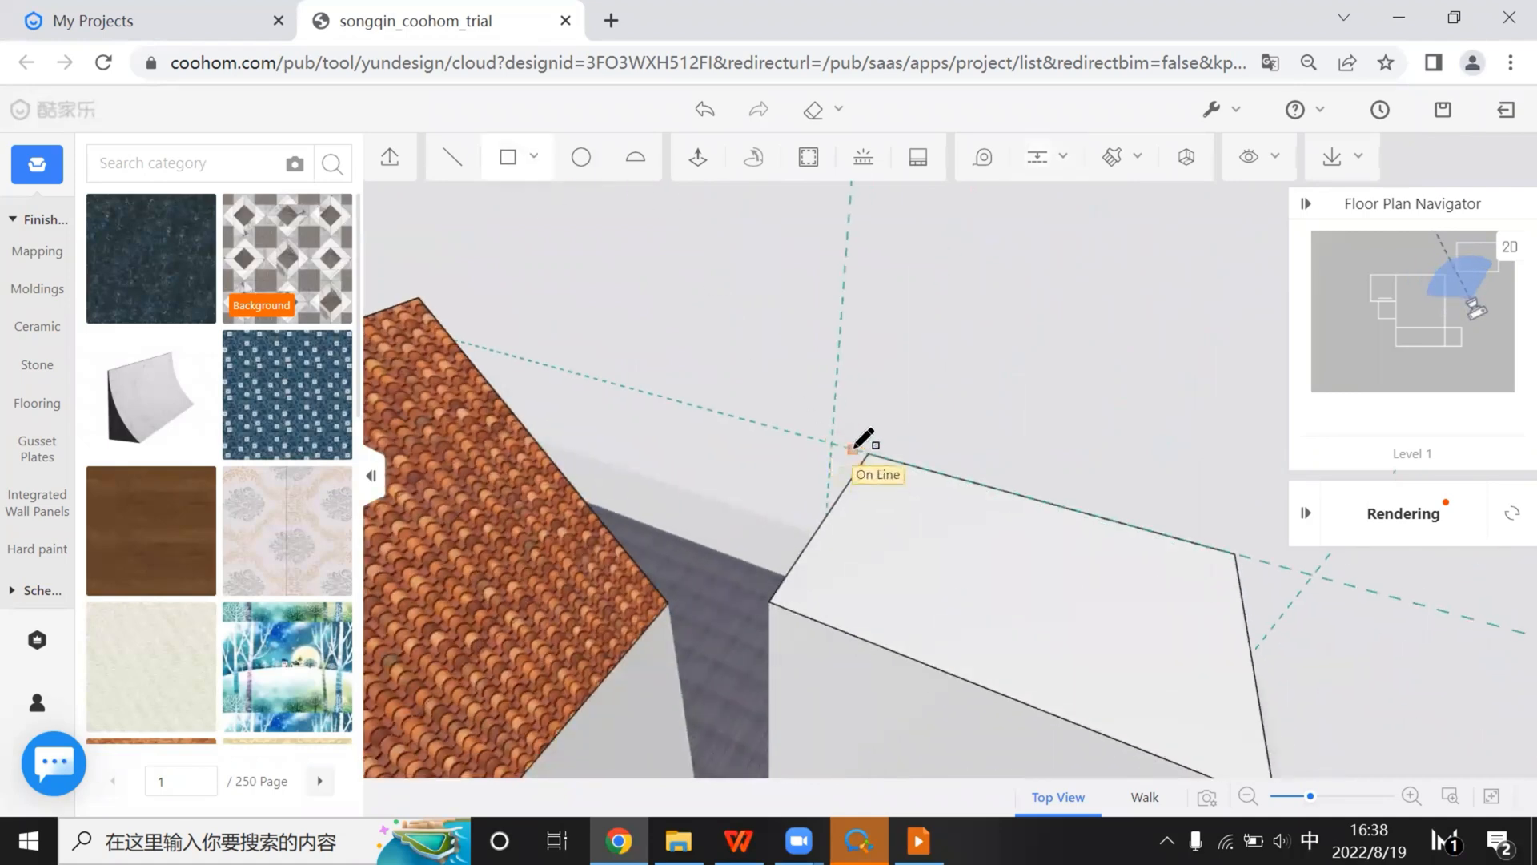
pyautogui.moveTo(831, 438); pyautogui.dragTo(972, 667, button='middle')
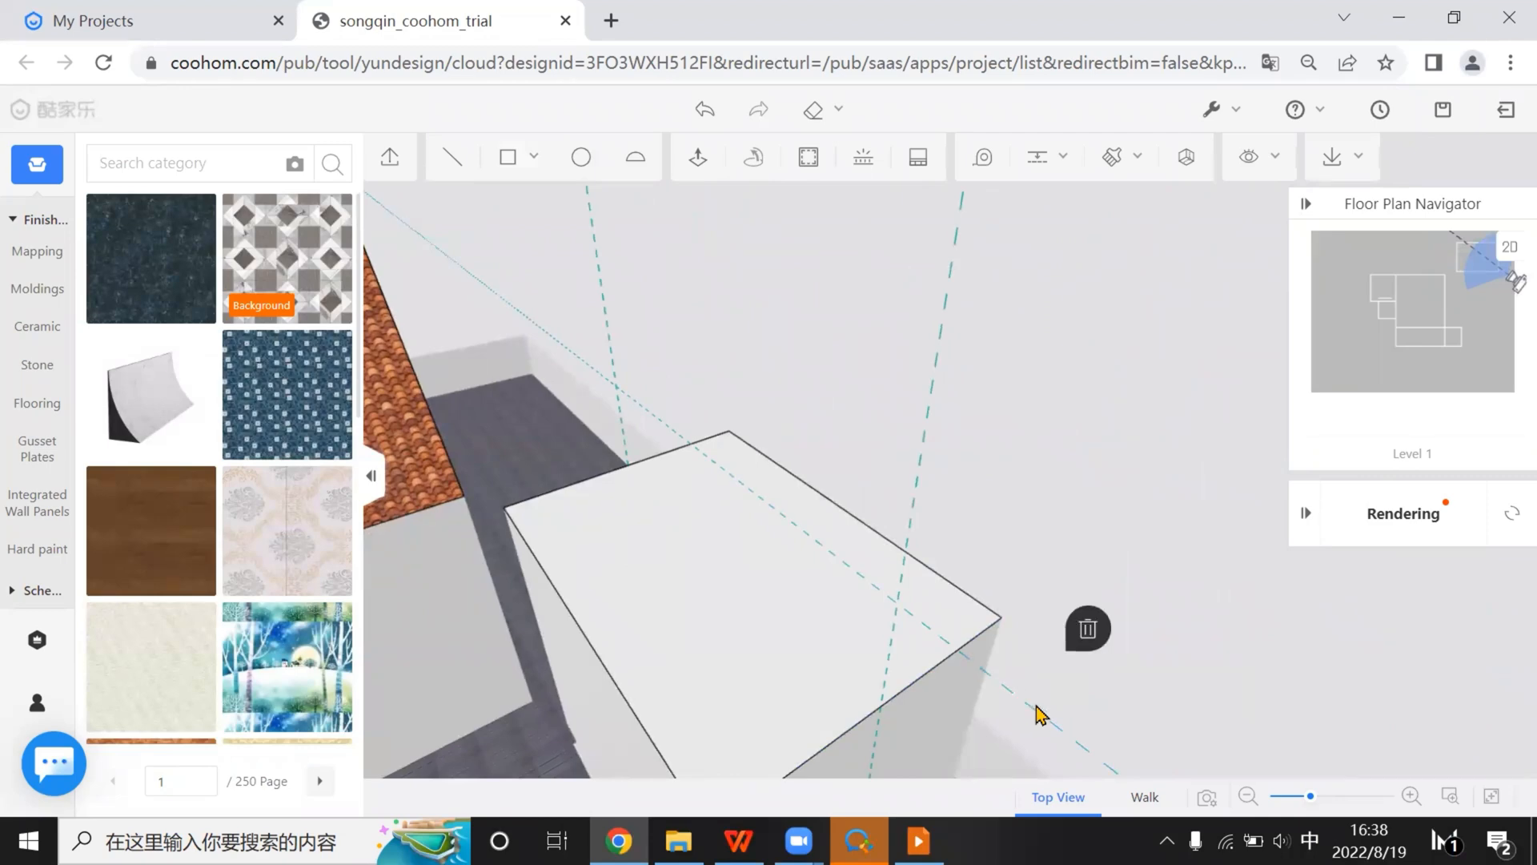
pyautogui.moveTo(1084, 680); pyautogui.dragTo(724, 212, button='middle')
pyautogui.moveTo(1044, 158)
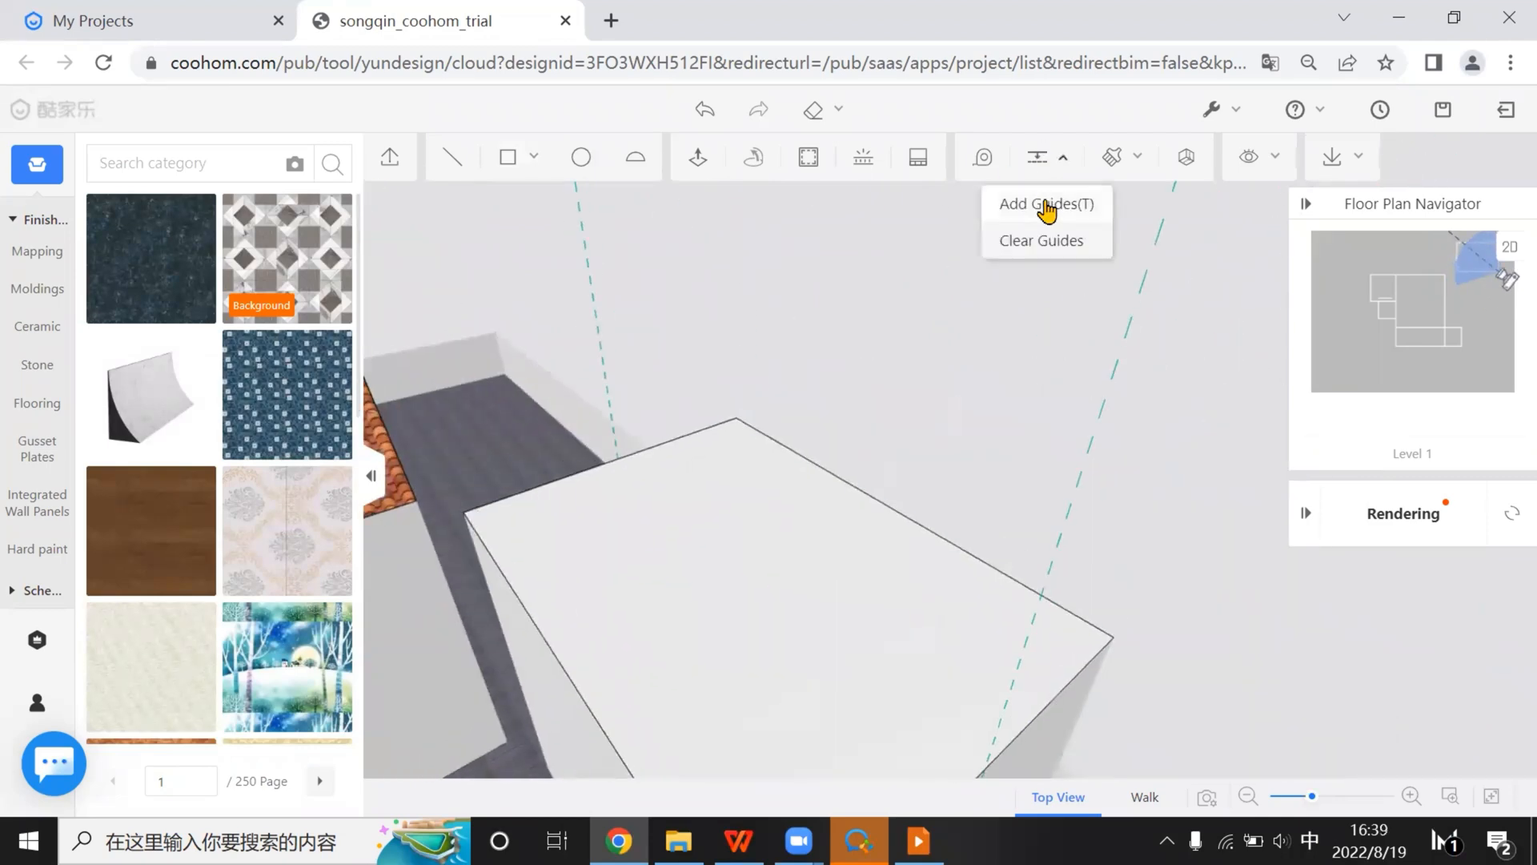
pyautogui.click(1043, 206)
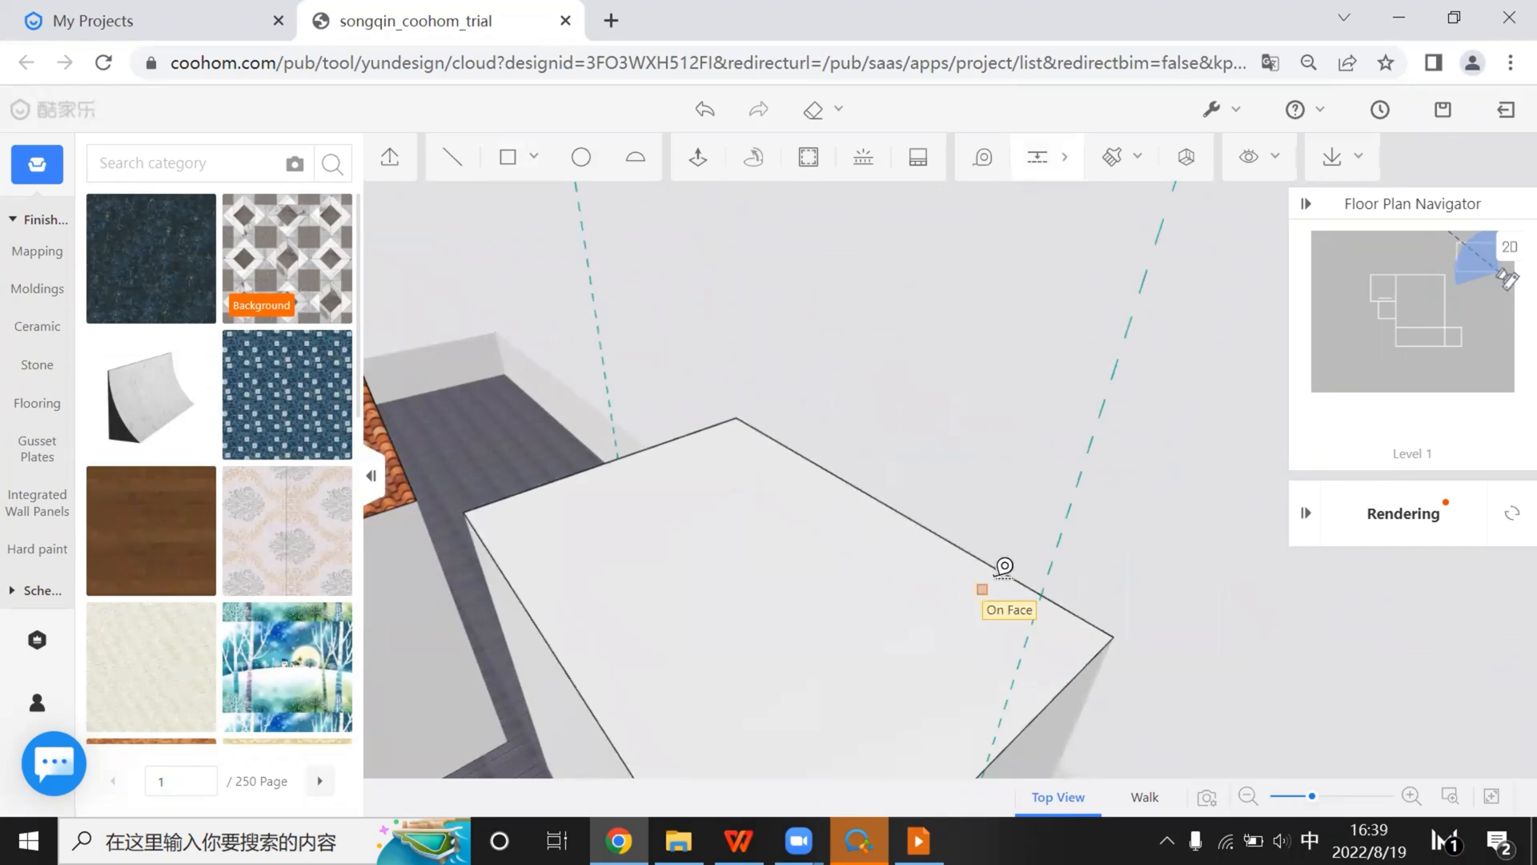
pyautogui.click(1075, 607)
pyautogui.click(1041, 625)
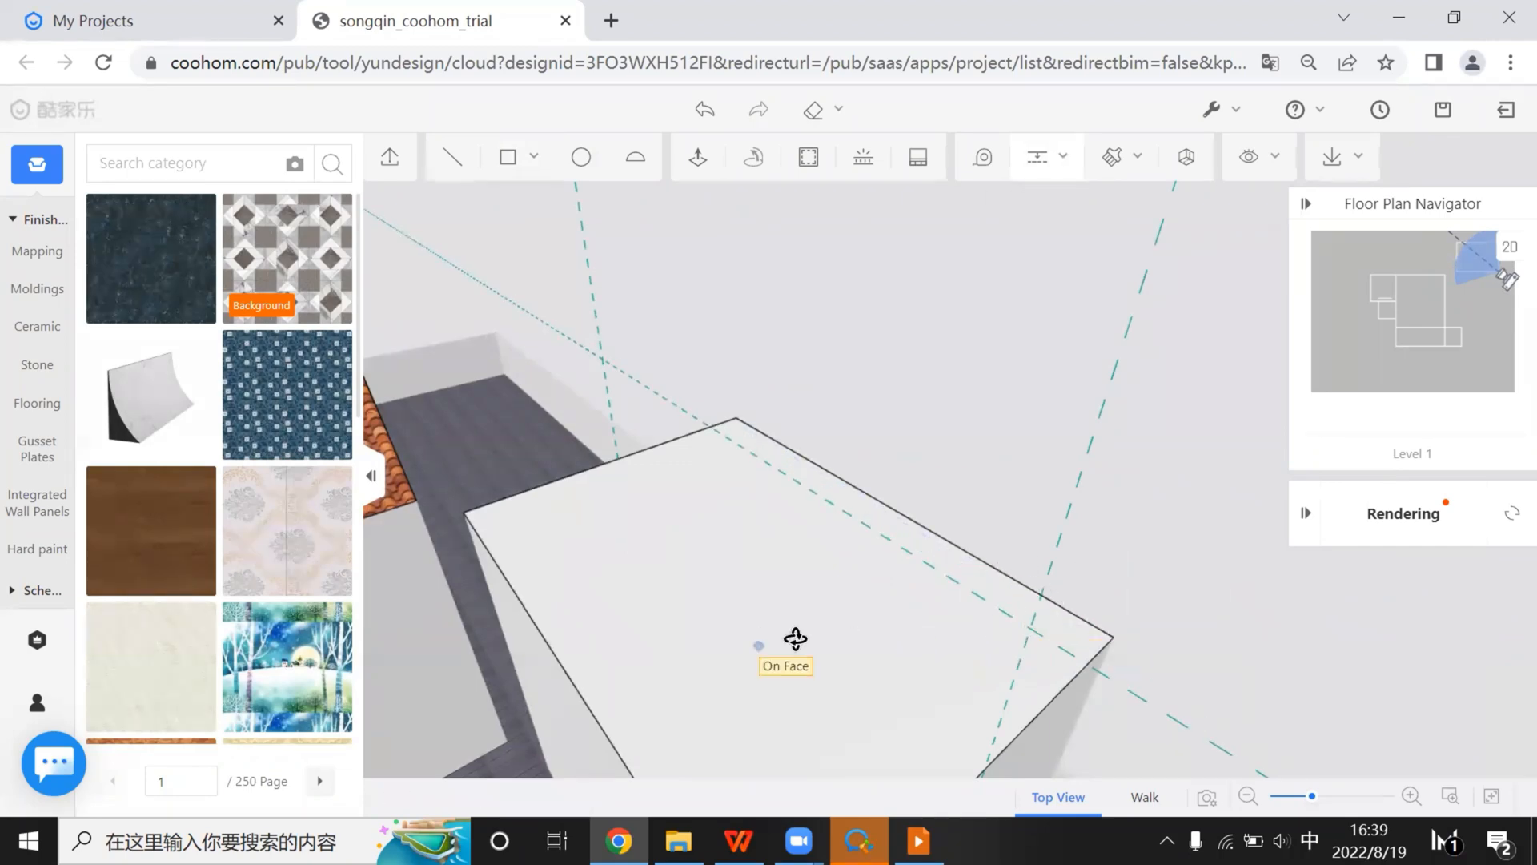
# Draw an upright rectangle along the top's centreline, from the guide intersection at one end to the opposite short edge's middle point
pyautogui.moveTo(796, 638); pyautogui.dragTo(812, 609, button='middle')
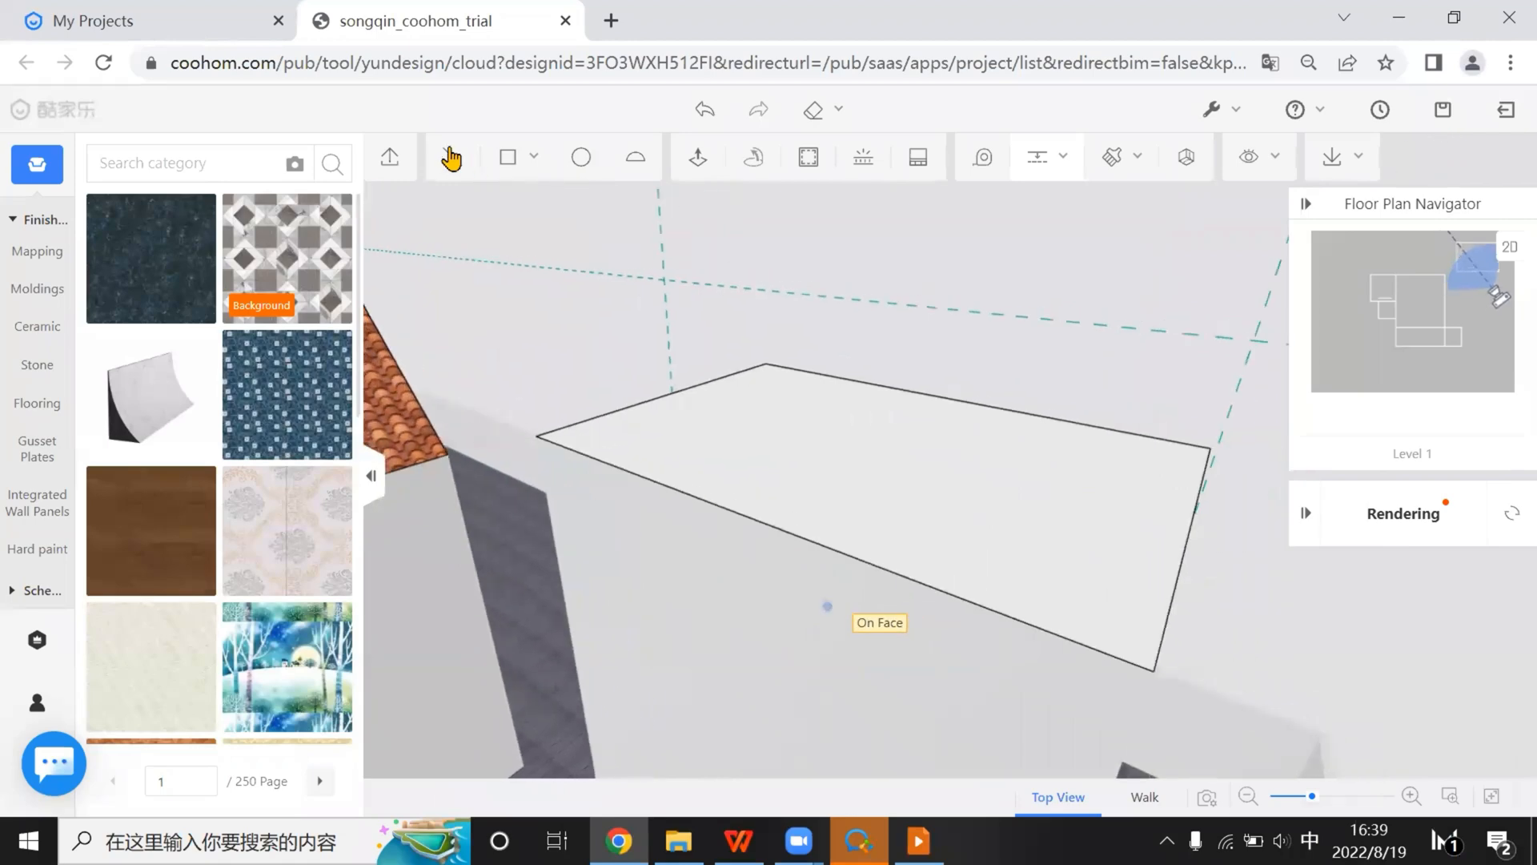
pyautogui.click(450, 153)
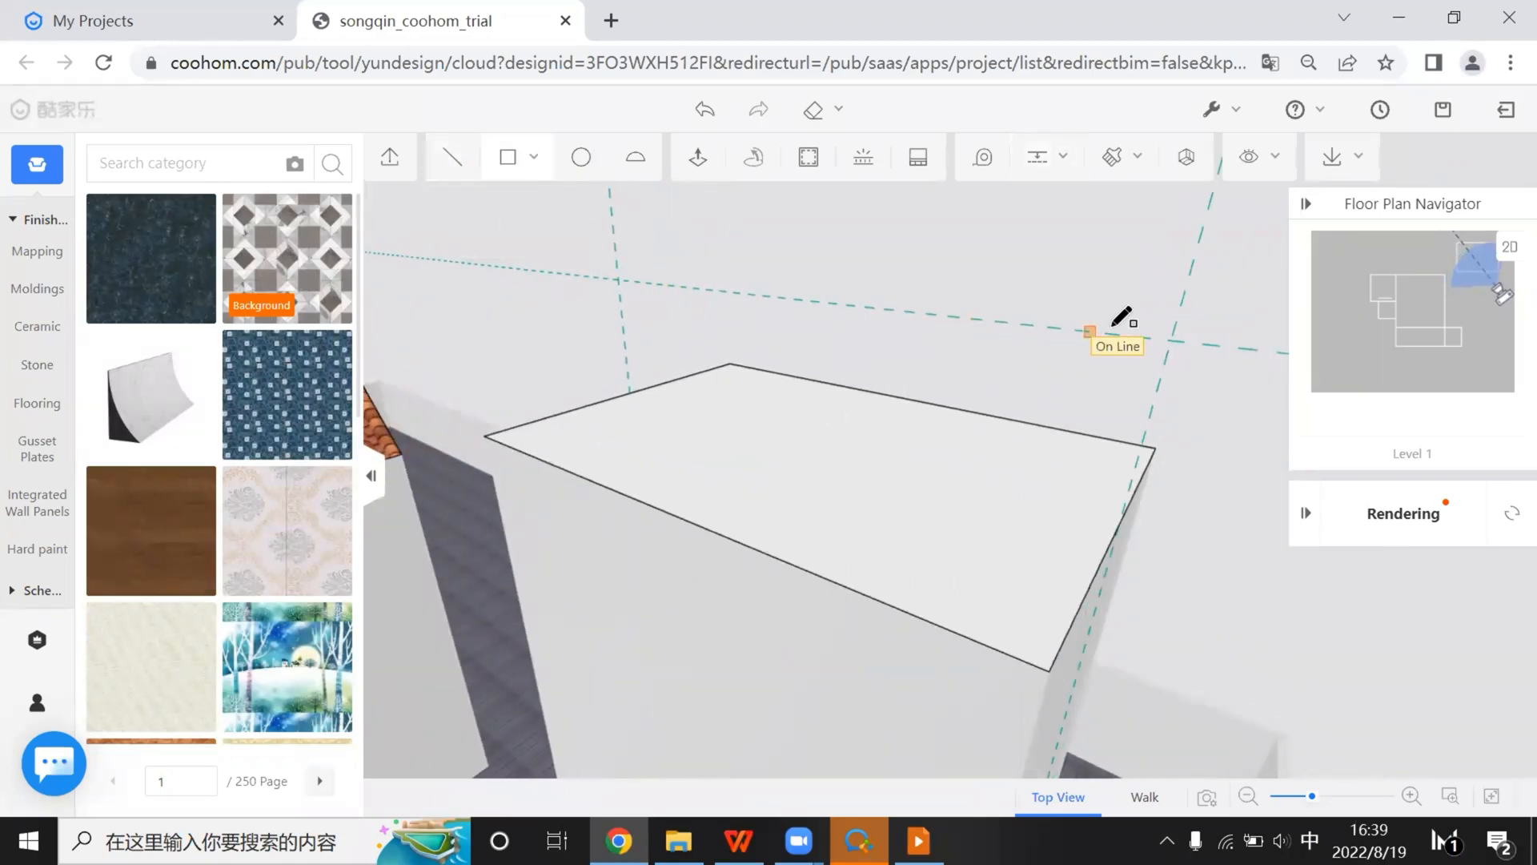
pyautogui.click(1072, 354)
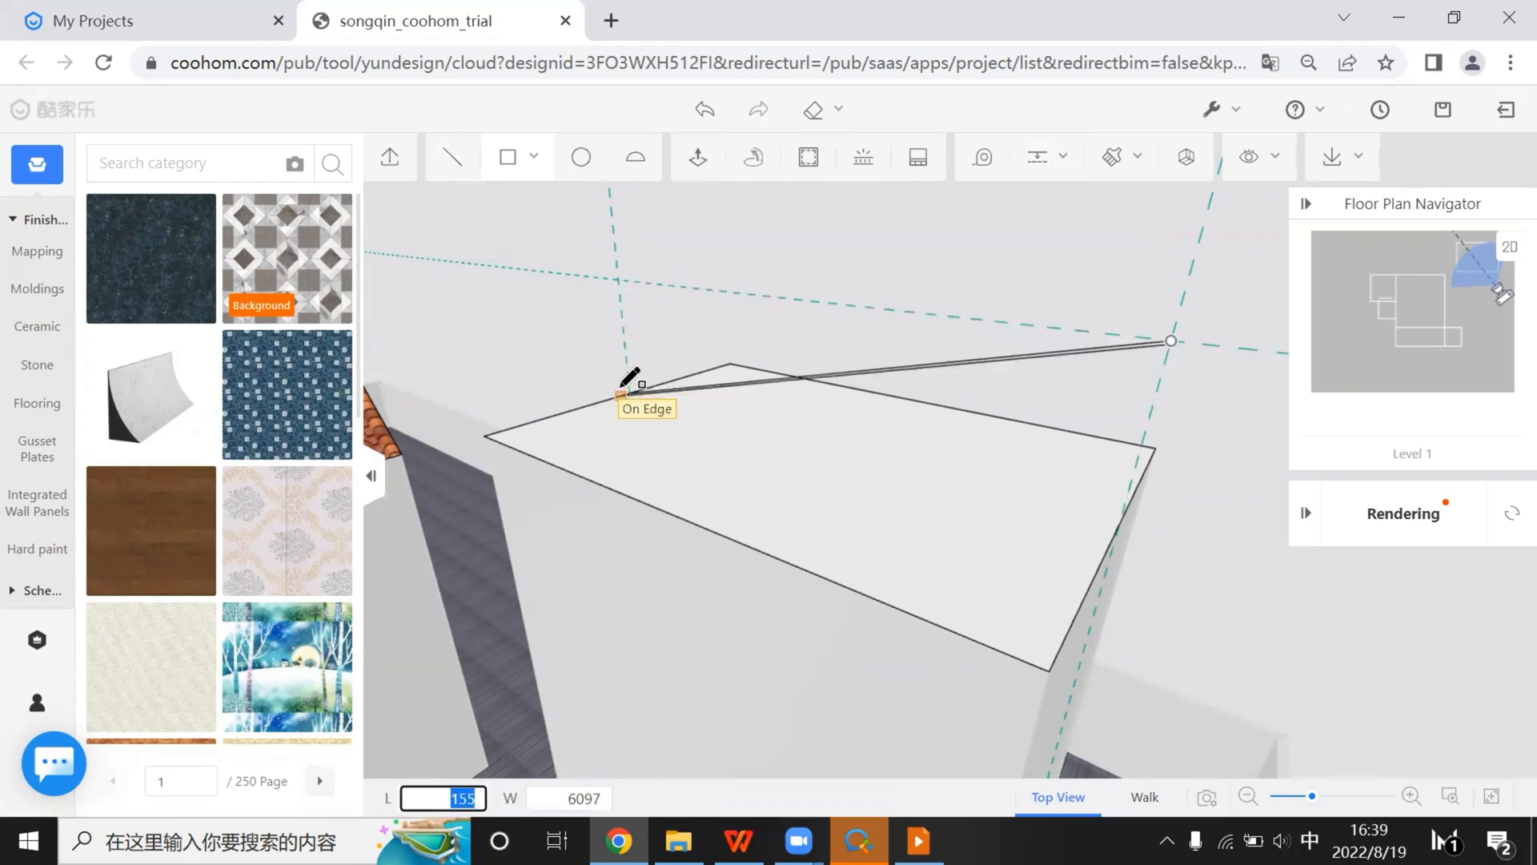
pyautogui.click(633, 386)
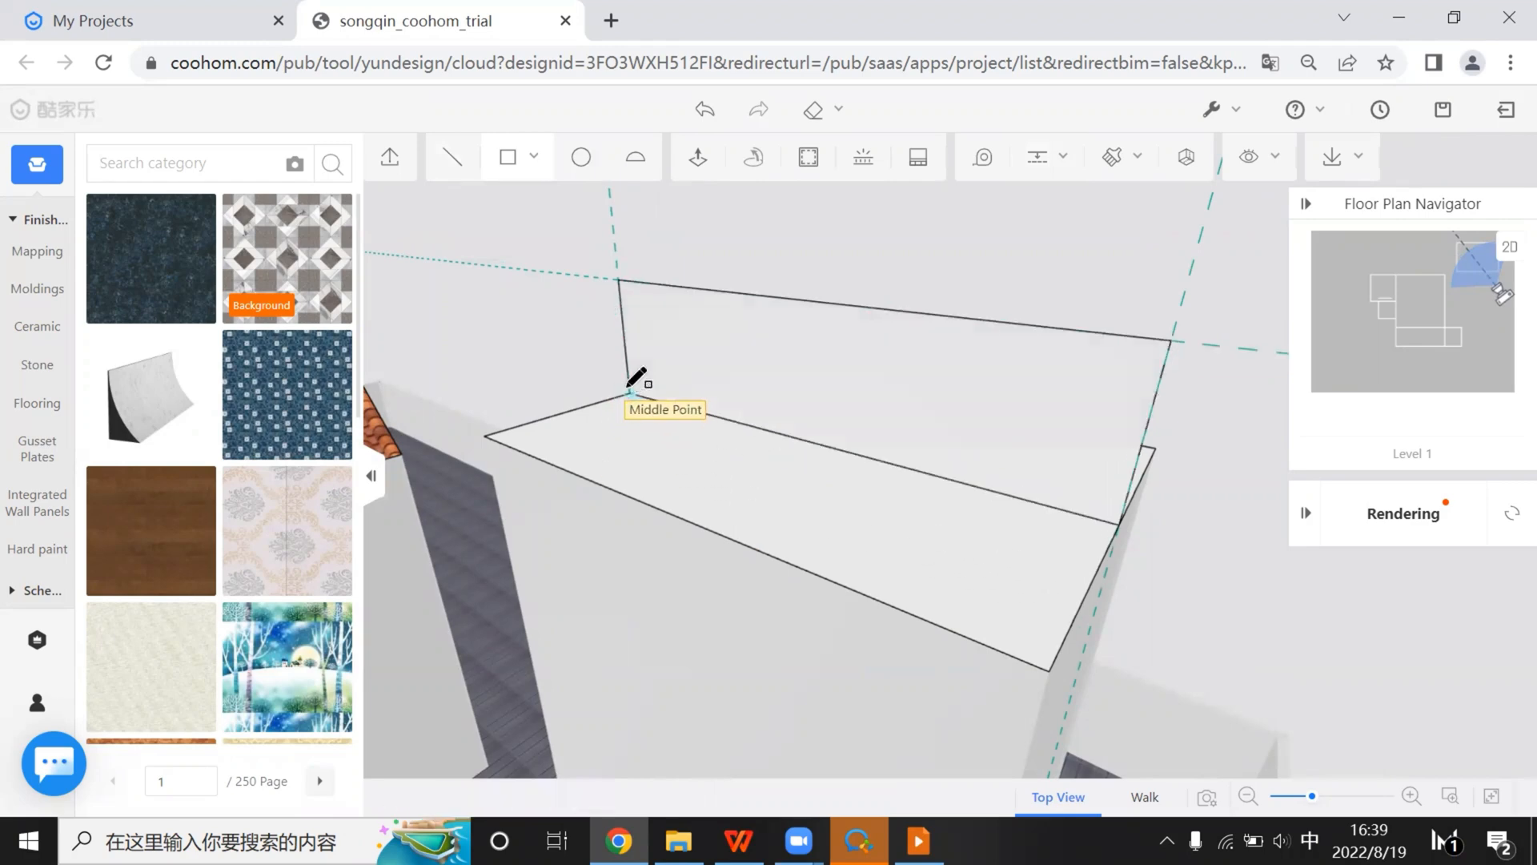
pyautogui.moveTo(834, 470); pyautogui.dragTo(528, 301)
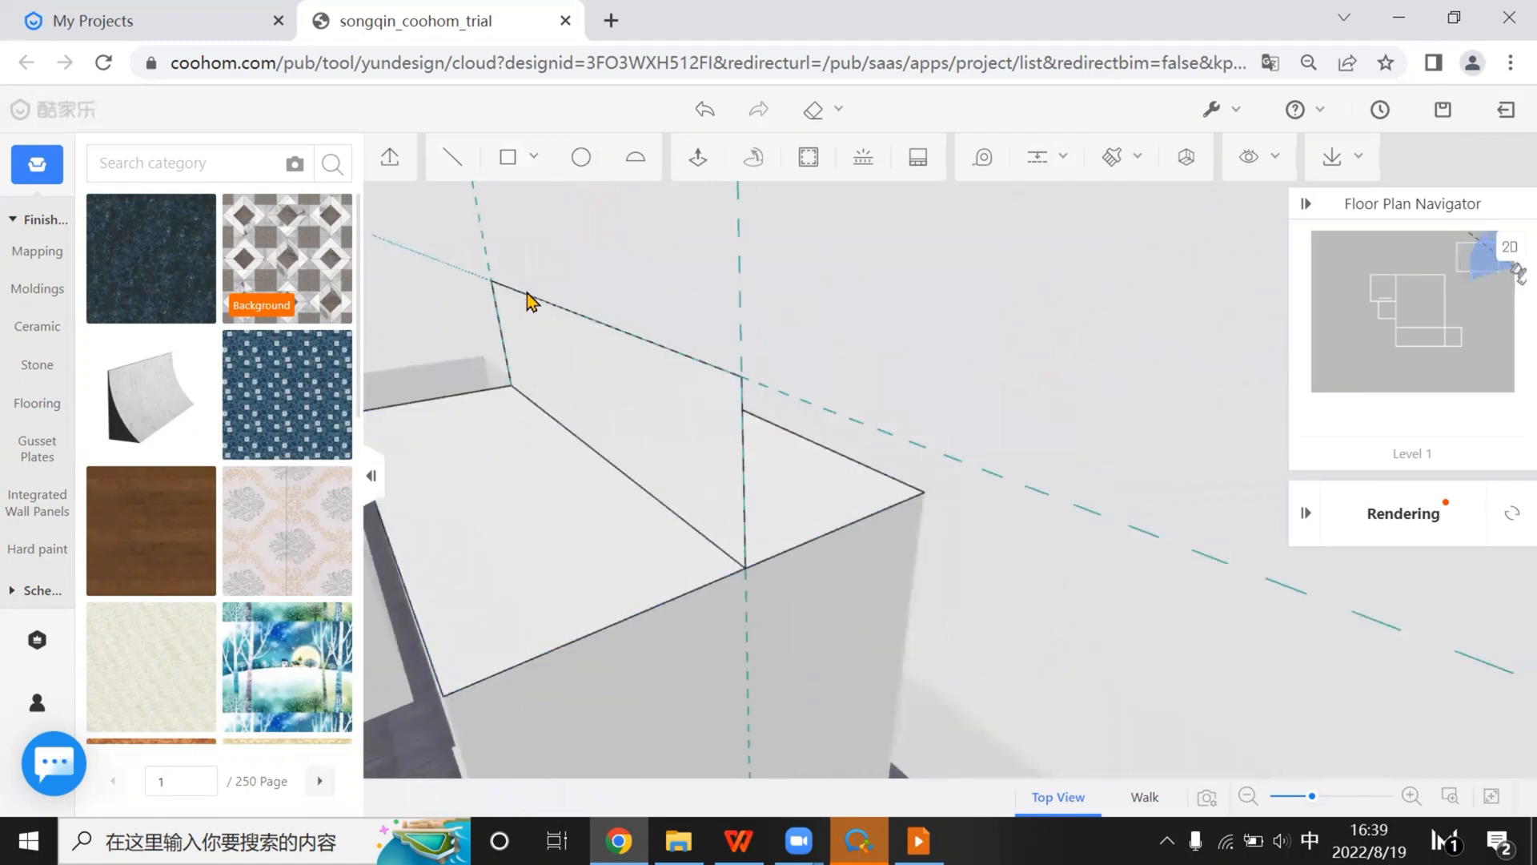
pyautogui.moveTo(683, 368); pyautogui.dragTo(736, 404)
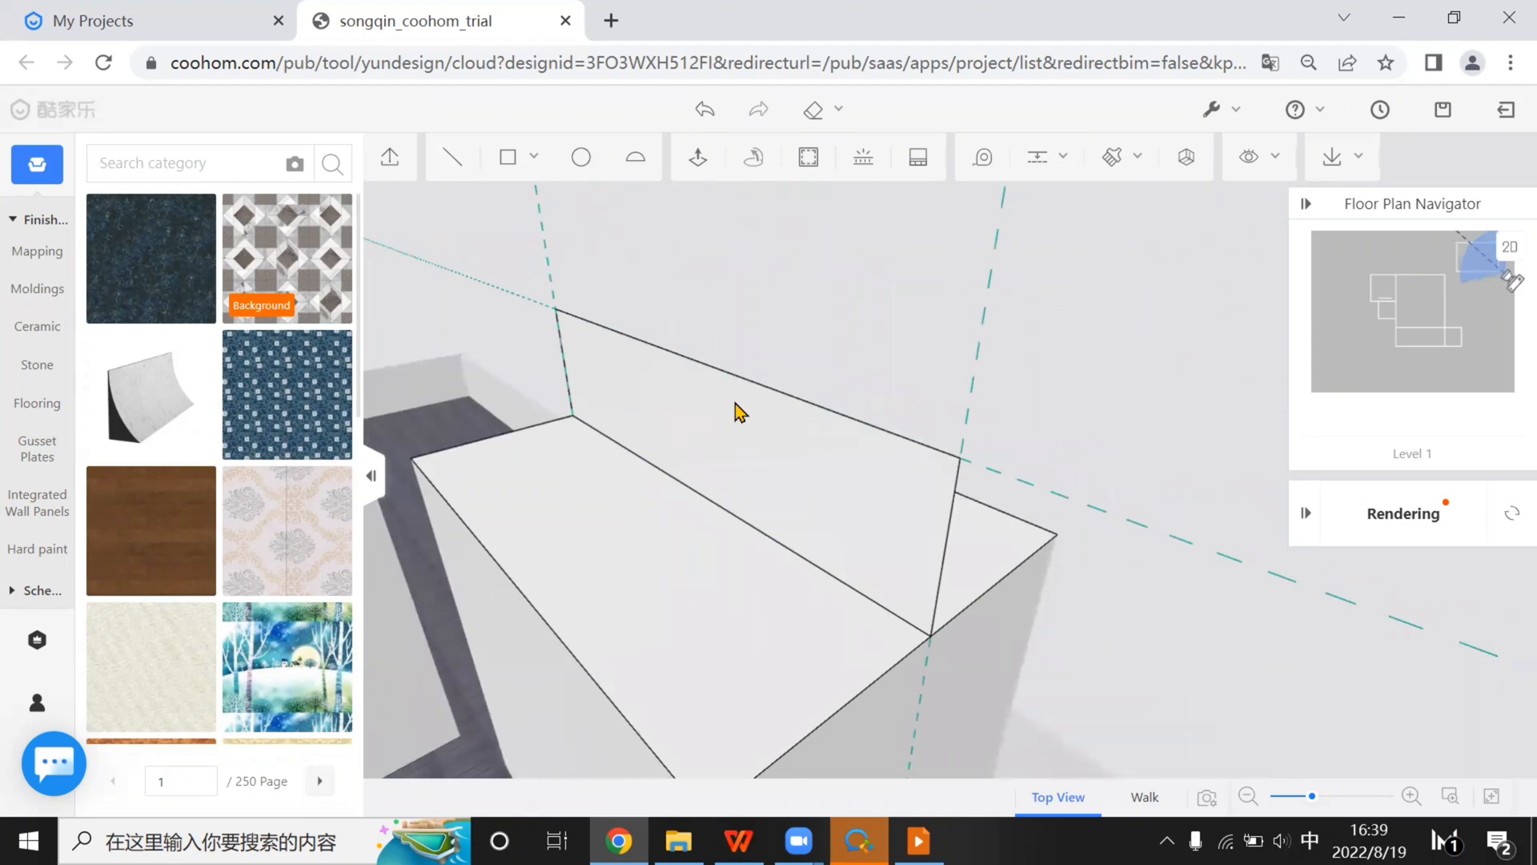
# Draw lines about 2576 mm long from both corners of one short end to a shared apex on the upright rectangle
pyautogui.click(464, 158)
pyautogui.moveTo(851, 526)
pyautogui.mouseDown(button='middle')
pyautogui.moveTo(862, 405)
pyautogui.moveTo(795, 391)
pyautogui.mouseUp(button='middle')
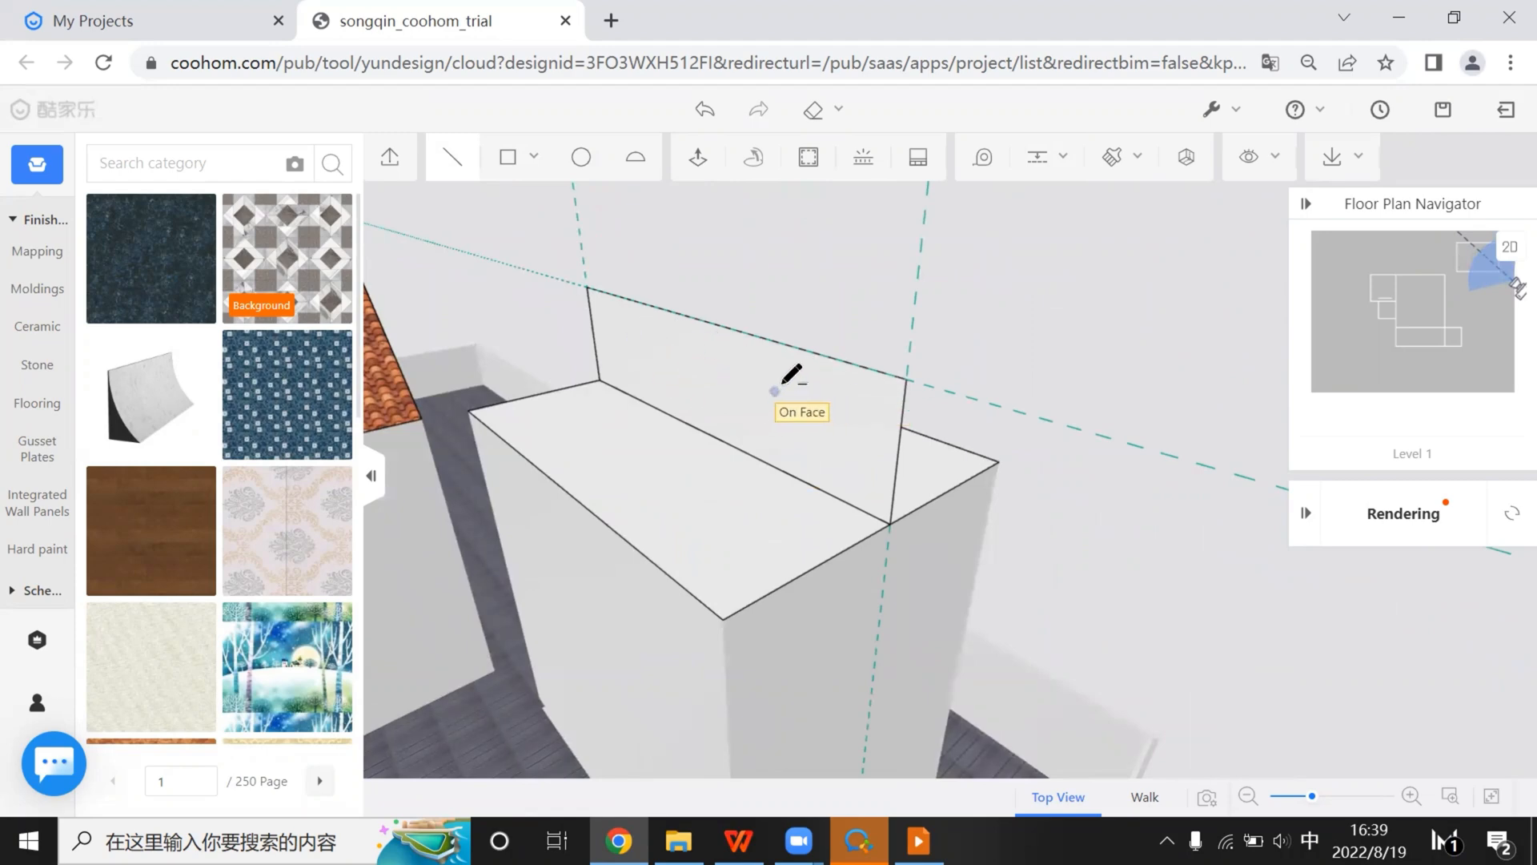
pyautogui.moveTo(788, 451)
pyautogui.mouseDown(button='middle')
pyautogui.moveTo(532, 364)
pyautogui.moveTo(457, 443)
pyautogui.mouseUp(button='middle')
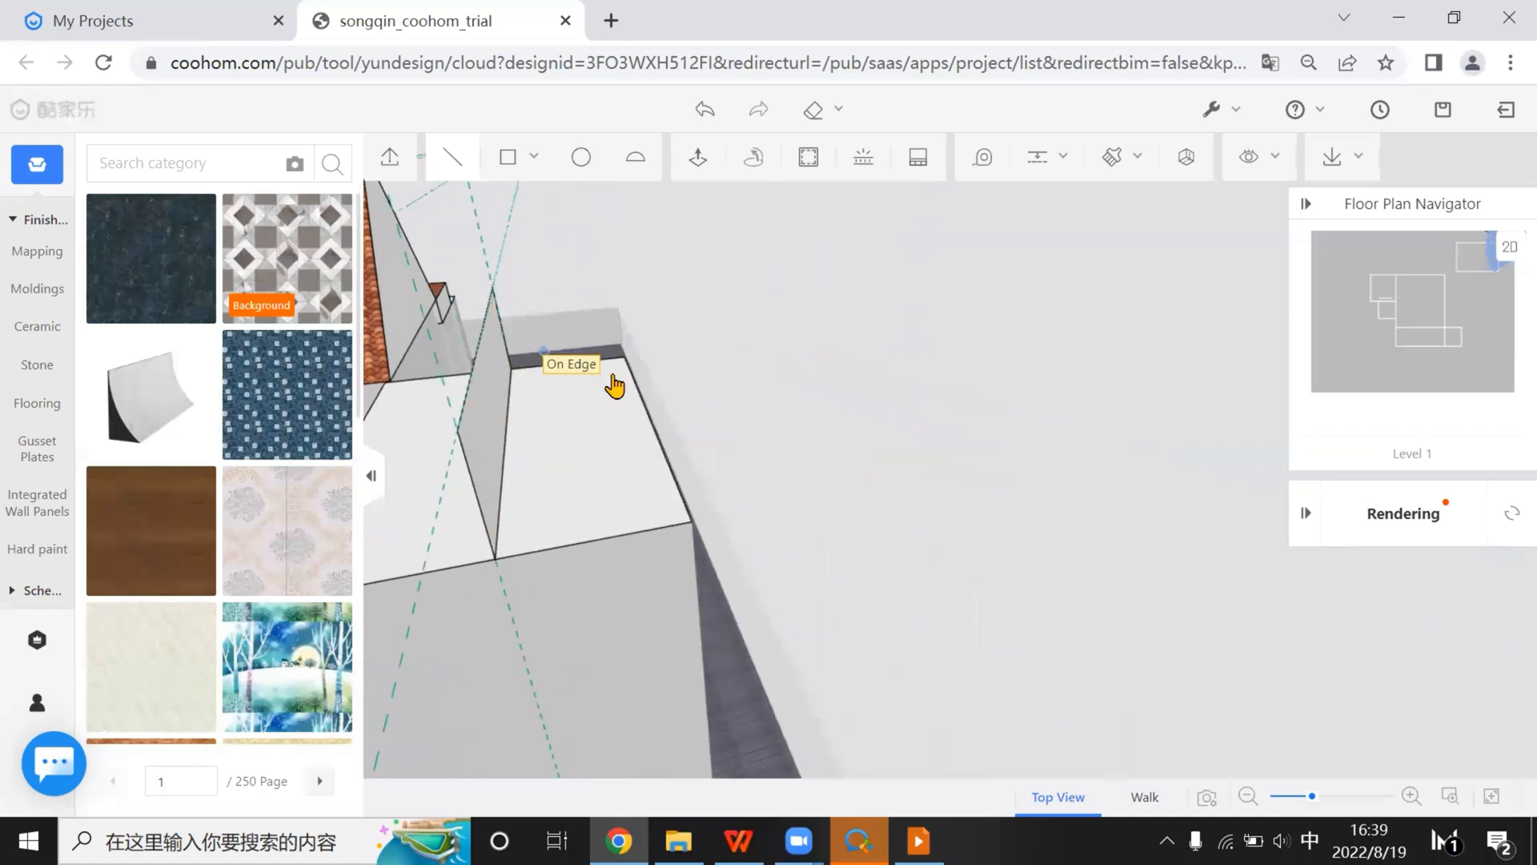
pyautogui.moveTo(614, 381)
pyautogui.mouseDown(button='middle')
pyautogui.moveTo(752, 415)
pyautogui.moveTo(817, 510)
pyautogui.moveTo(796, 497)
pyautogui.moveTo(800, 419)
pyautogui.moveTo(869, 422)
pyautogui.moveTo(794, 571)
pyautogui.moveTo(728, 630)
pyautogui.mouseUp(button='middle')
pyautogui.click(713, 639)
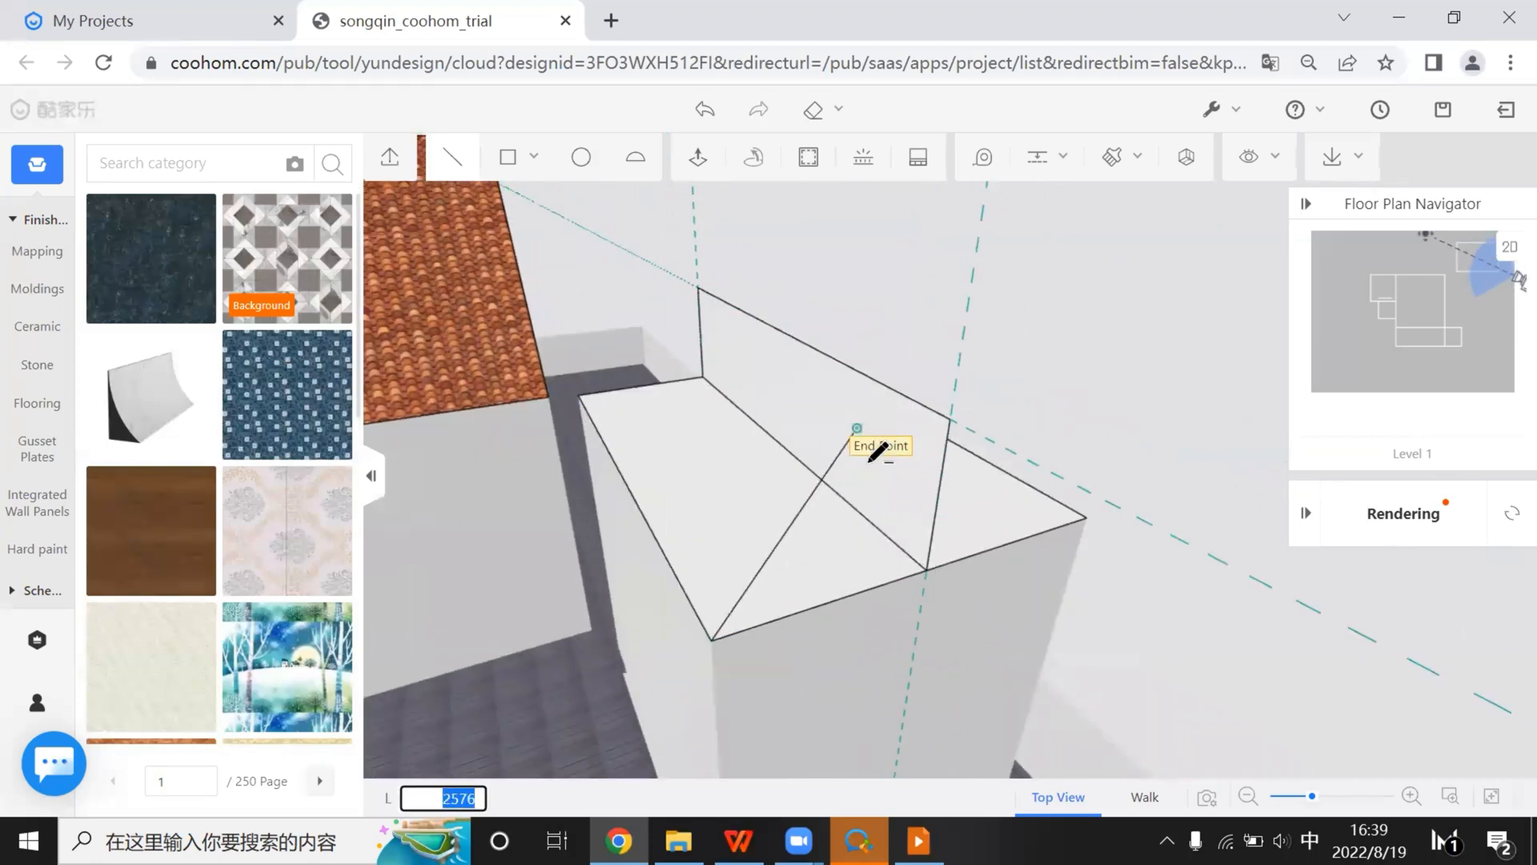
pyautogui.click(1090, 515)
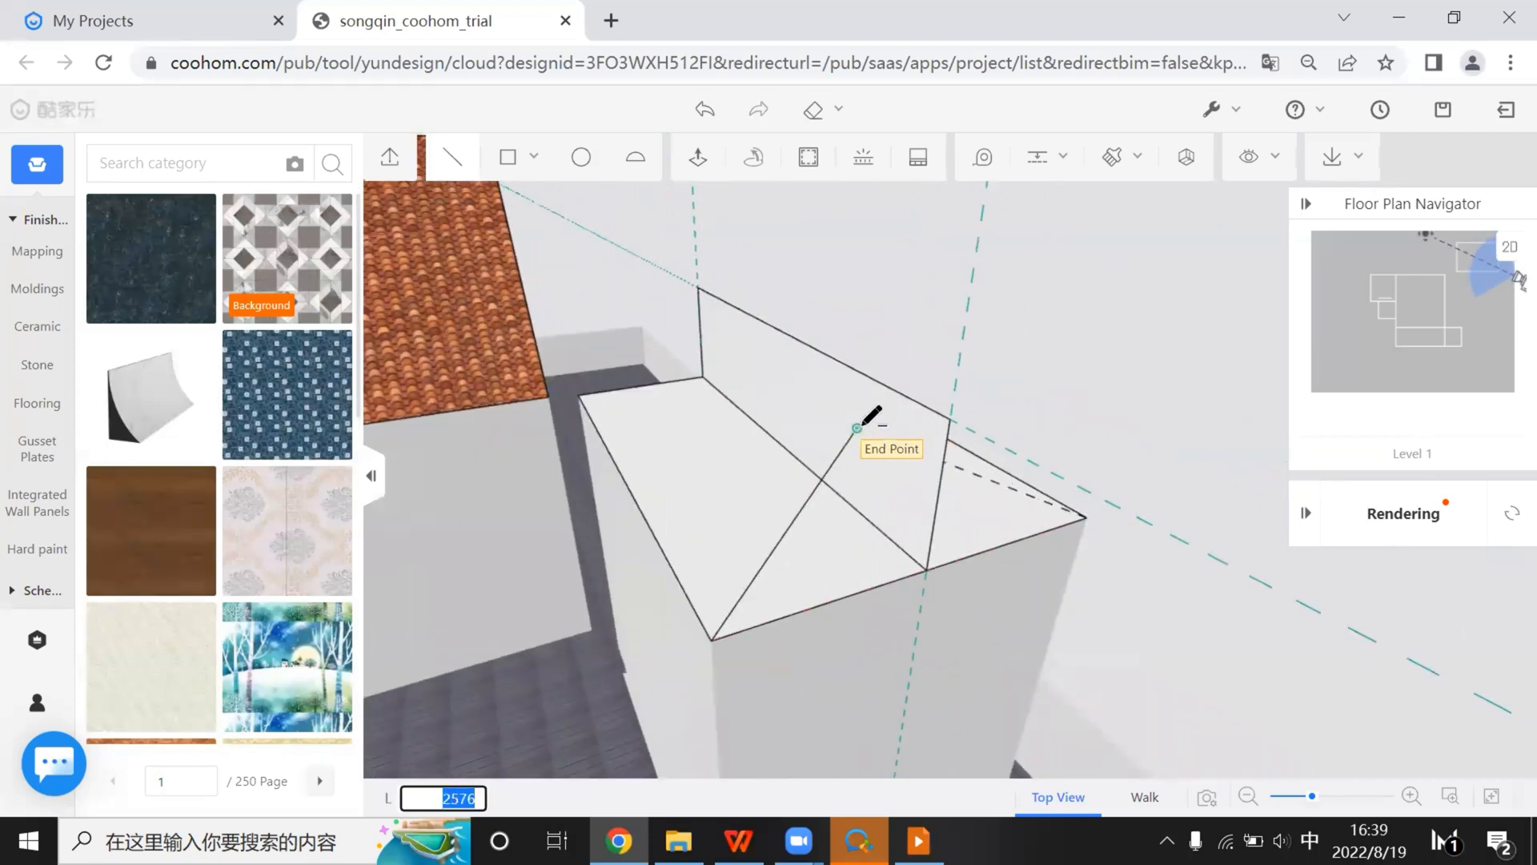
pyautogui.click(858, 427)
# Try to draw a line from an opposite-end corner to a second point on the upright rectangle and connect it to the apex
pyautogui.moveTo(1007, 491); pyautogui.dragTo(816, 502, button='middle')
pyautogui.click(817, 502)
pyautogui.moveTo(995, 387); pyautogui.dragTo(640, 305, button='middle')
pyautogui.click(470, 160)
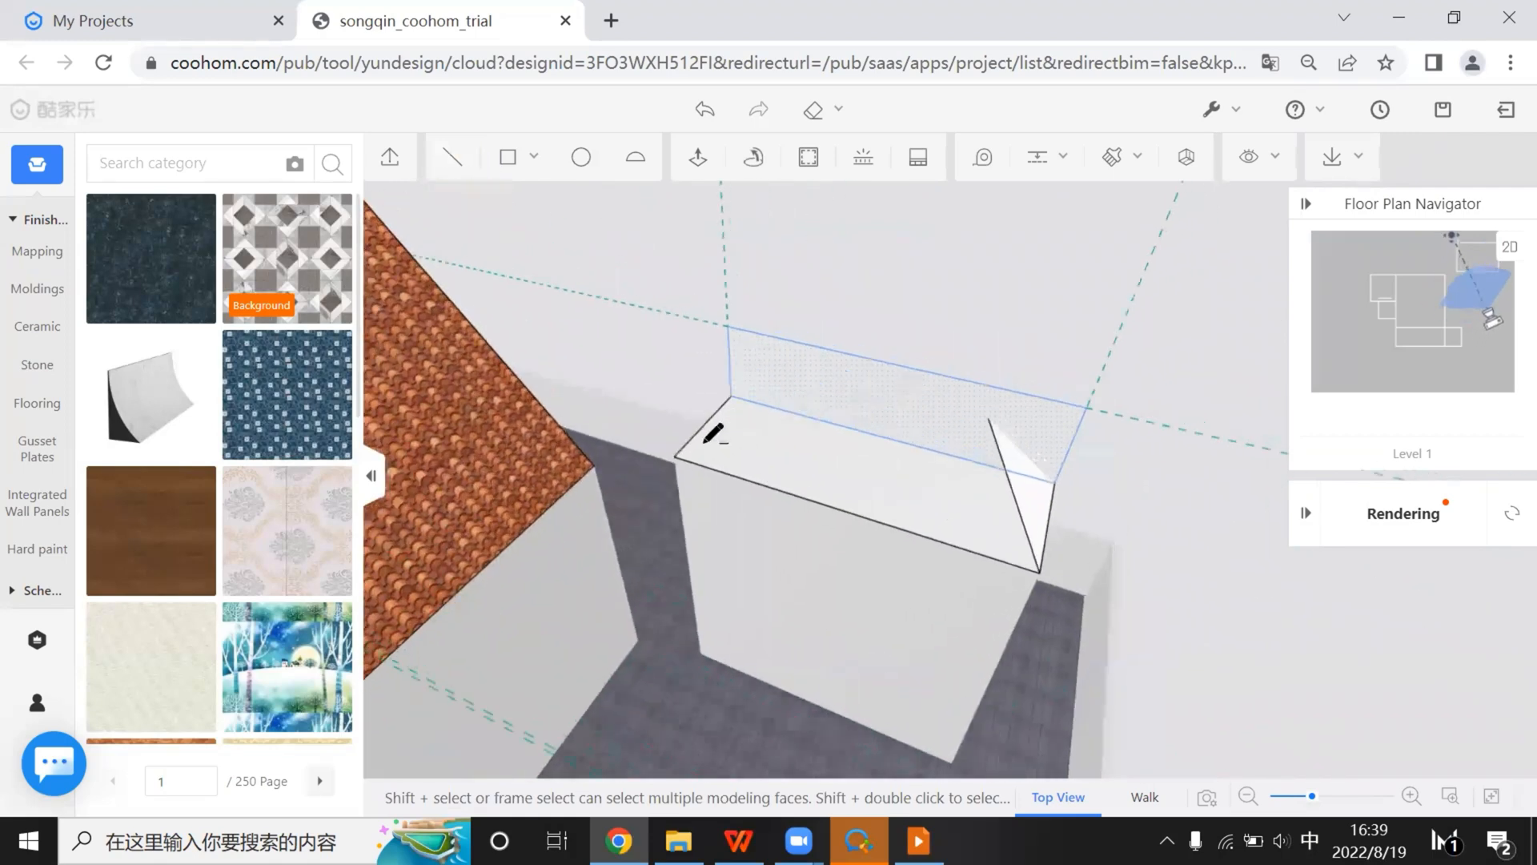
pyautogui.click(676, 453)
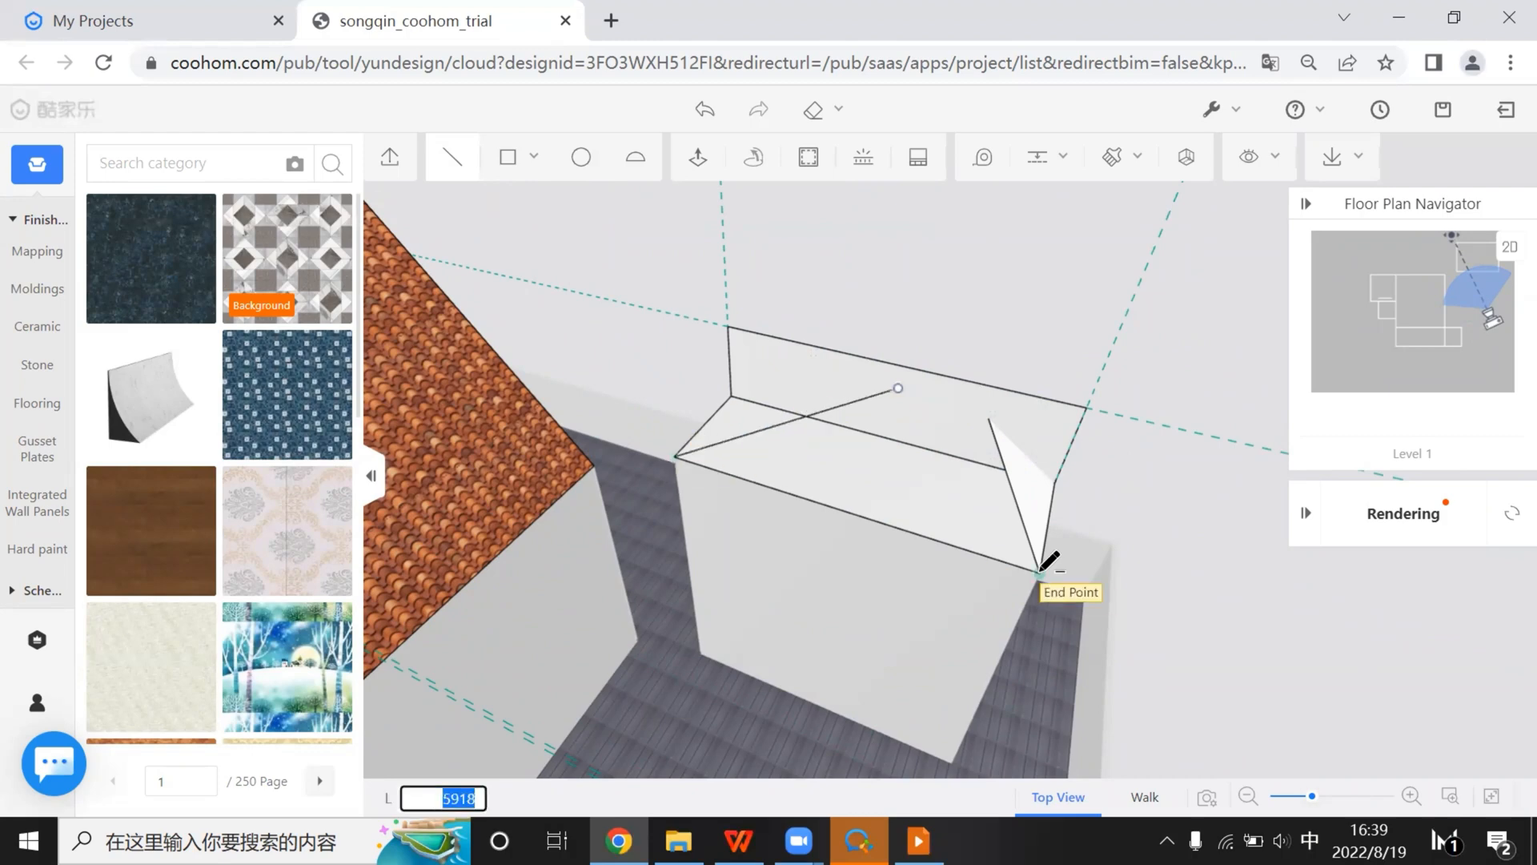
pyautogui.click(897, 386)
pyautogui.click(676, 453)
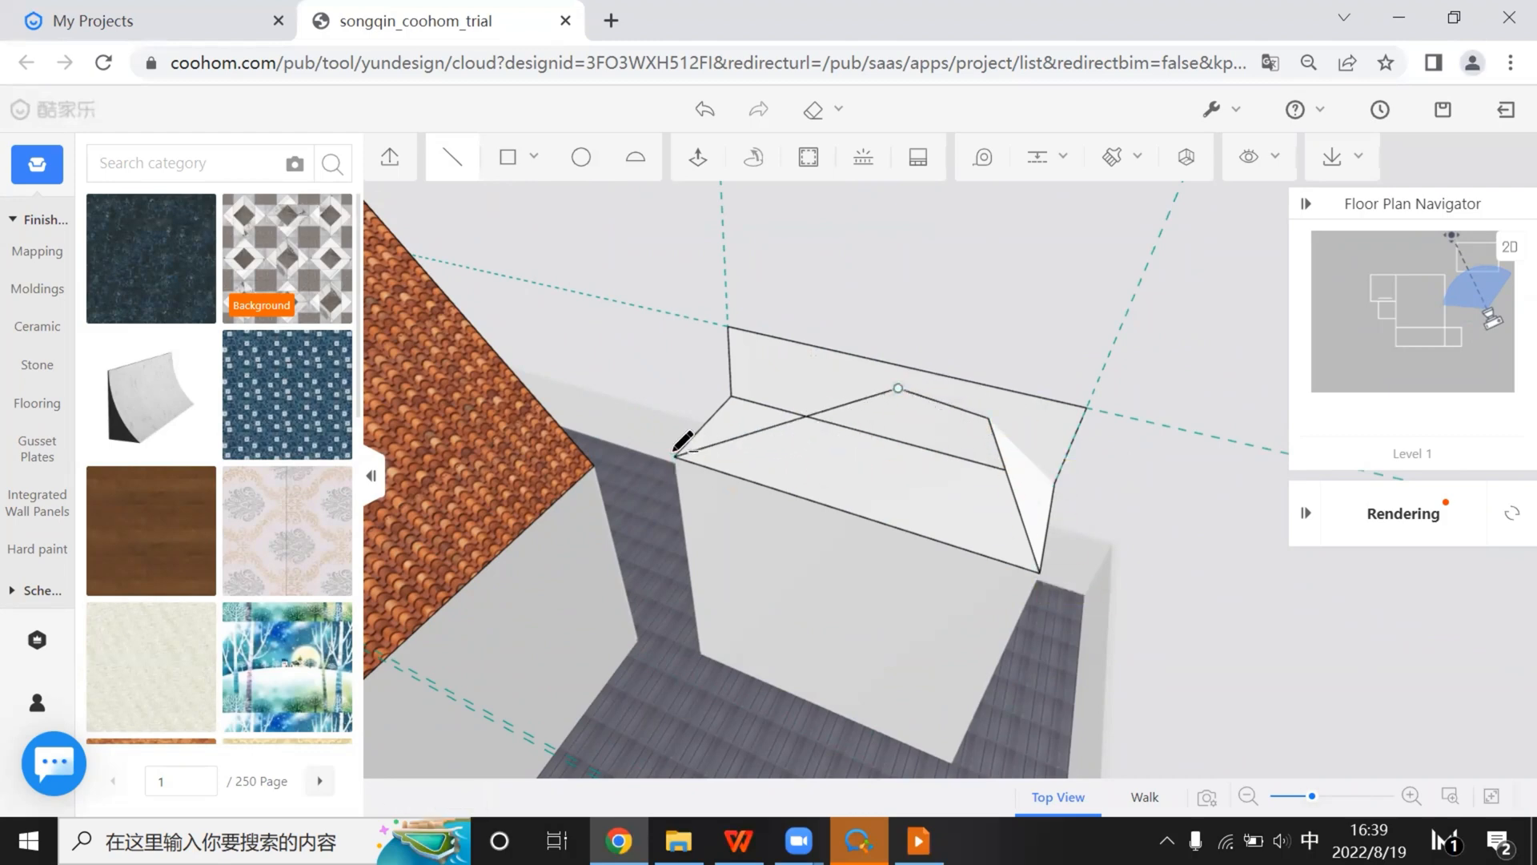
pyautogui.press('Escape')
# Draw a line from the opposite-end corner directly to the existing apex and close the sloped face along the top's long edge
pyautogui.scroll(3, 921, 445)
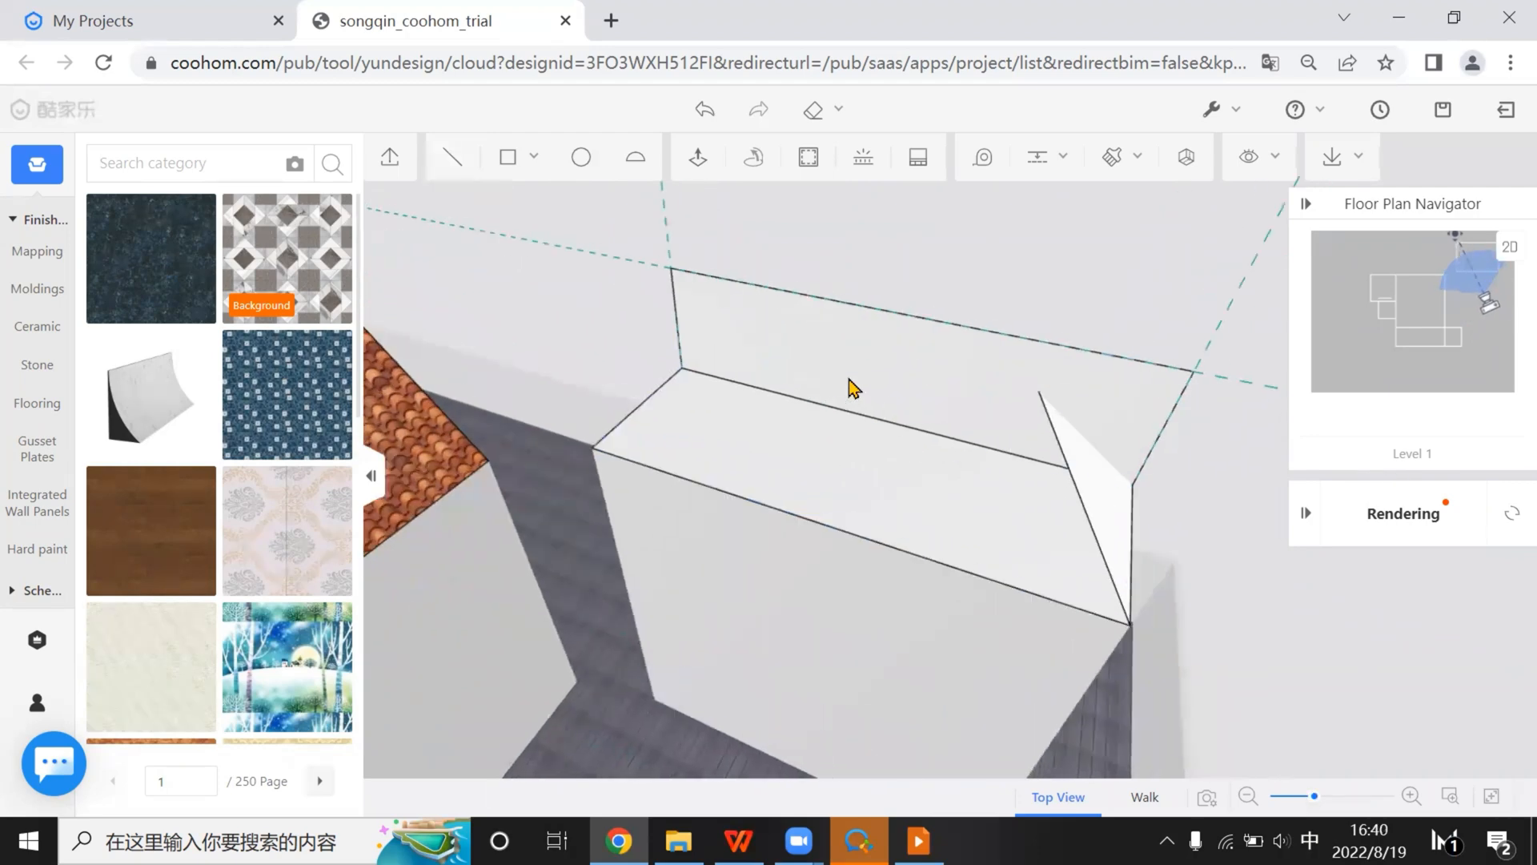
pyautogui.moveTo(879, 387); pyautogui.dragTo(905, 355)
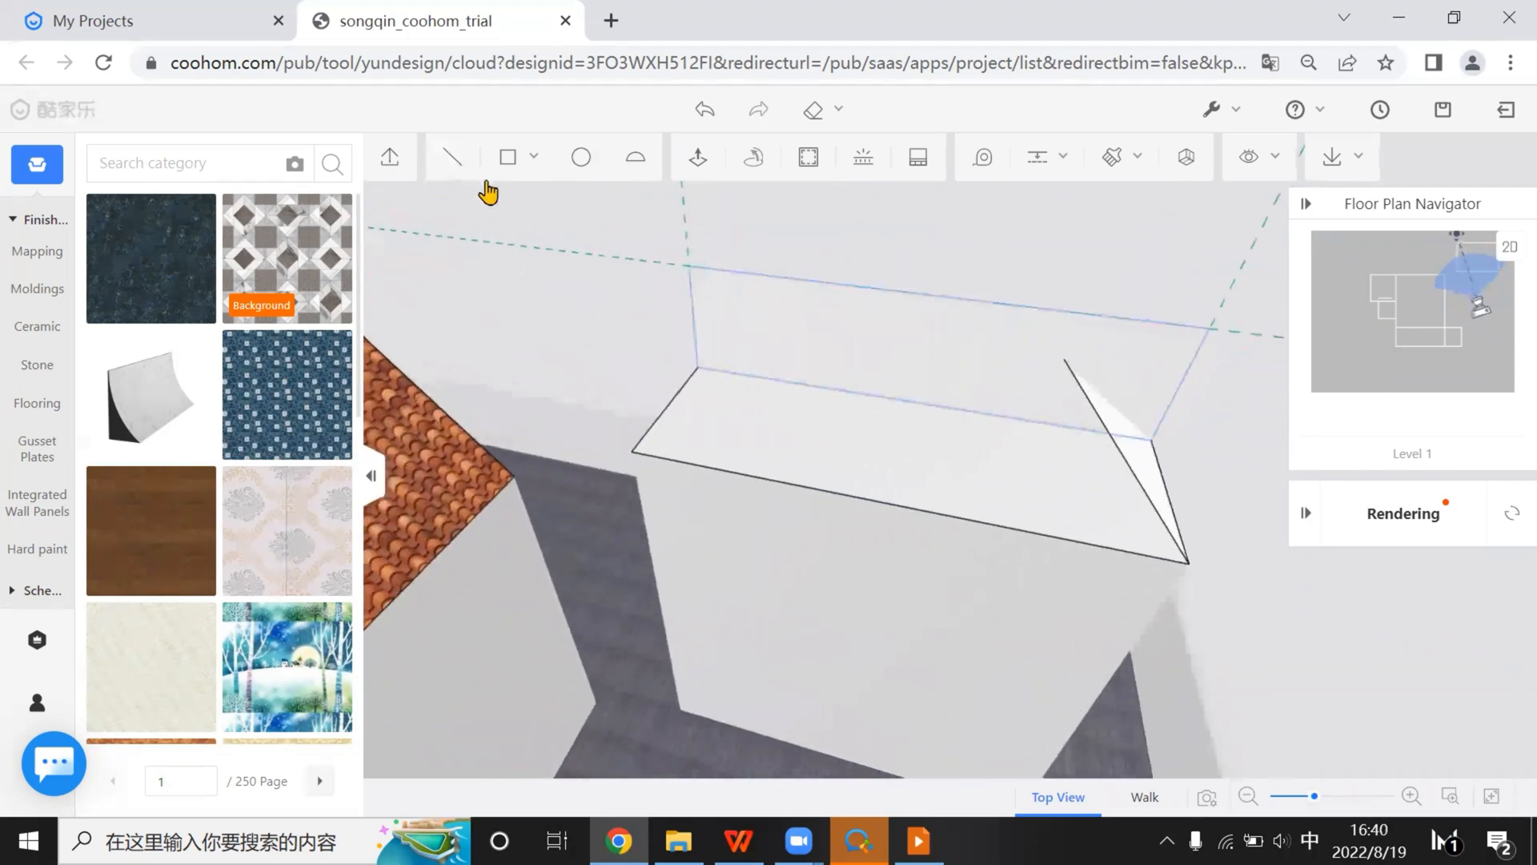
pyautogui.click(455, 159)
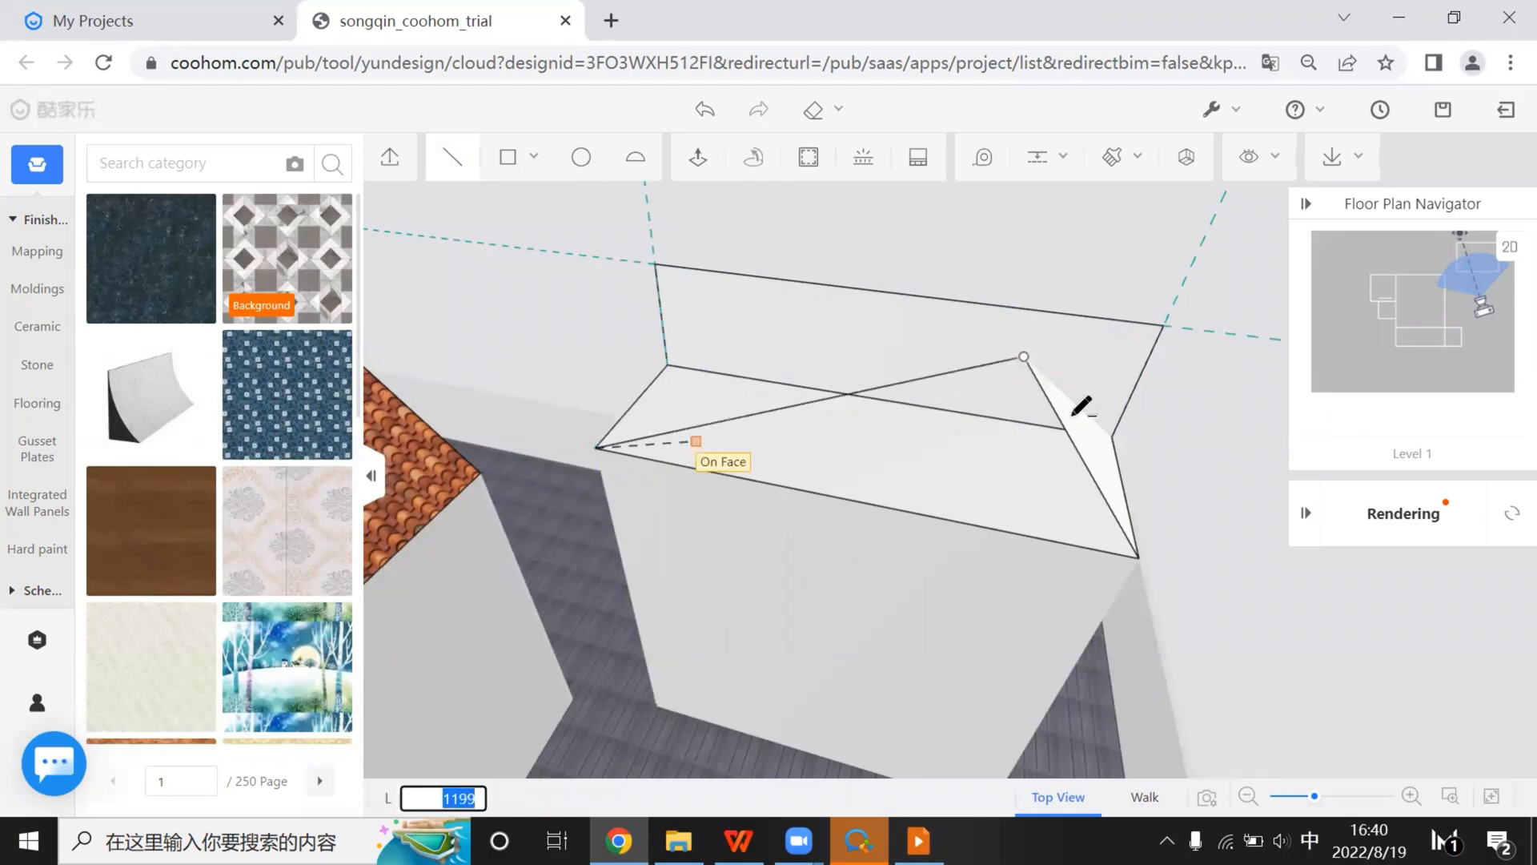
pyautogui.click(1141, 558)
# Draw a line from the last free corner, across the upright rectangle, to the apex to form the other long side's sloped face
pyautogui.moveTo(925, 416); pyautogui.dragTo(782, 473, button='middle')
pyautogui.click(775, 458)
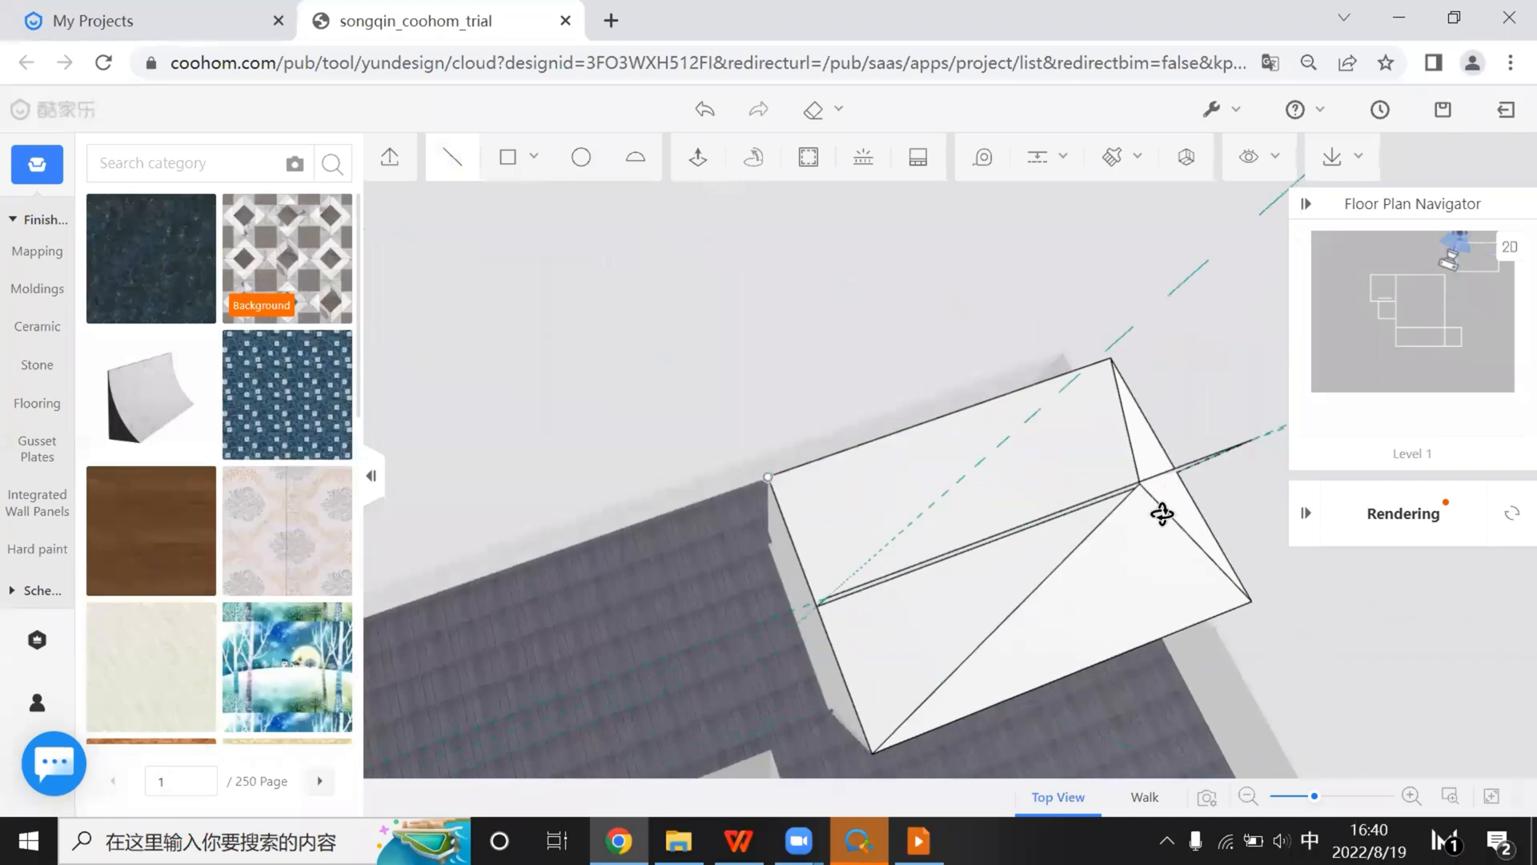
pyautogui.click(1153, 551)
pyautogui.press('Escape')
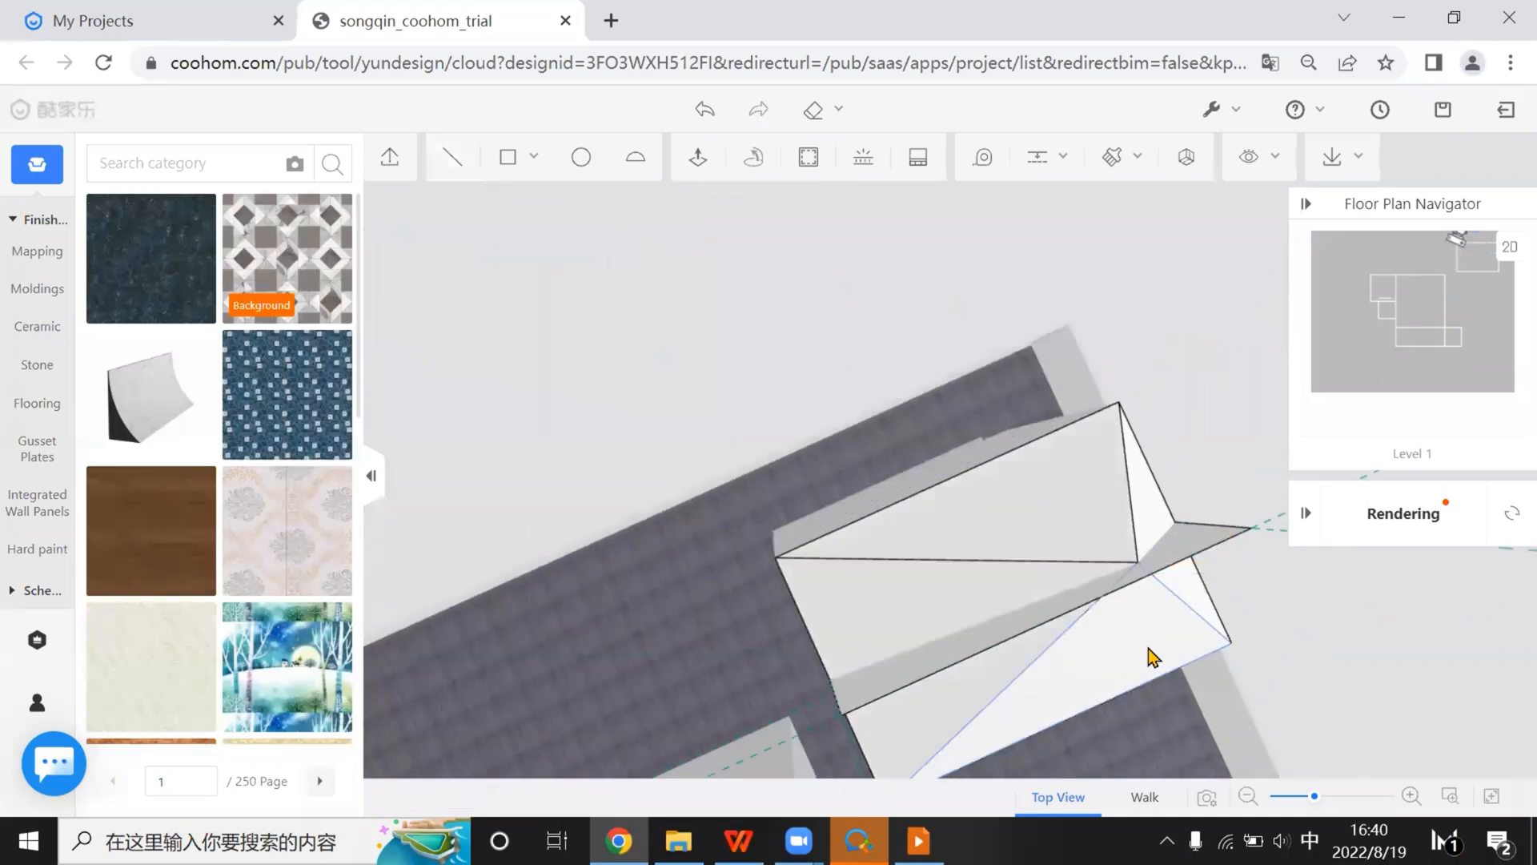
# Draw lines from a point on the upright rectangle's top edge to both corners of one short end, forming a triangular roof face
pyautogui.moveTo(1153, 651); pyautogui.dragTo(1263, 450, button='middle')
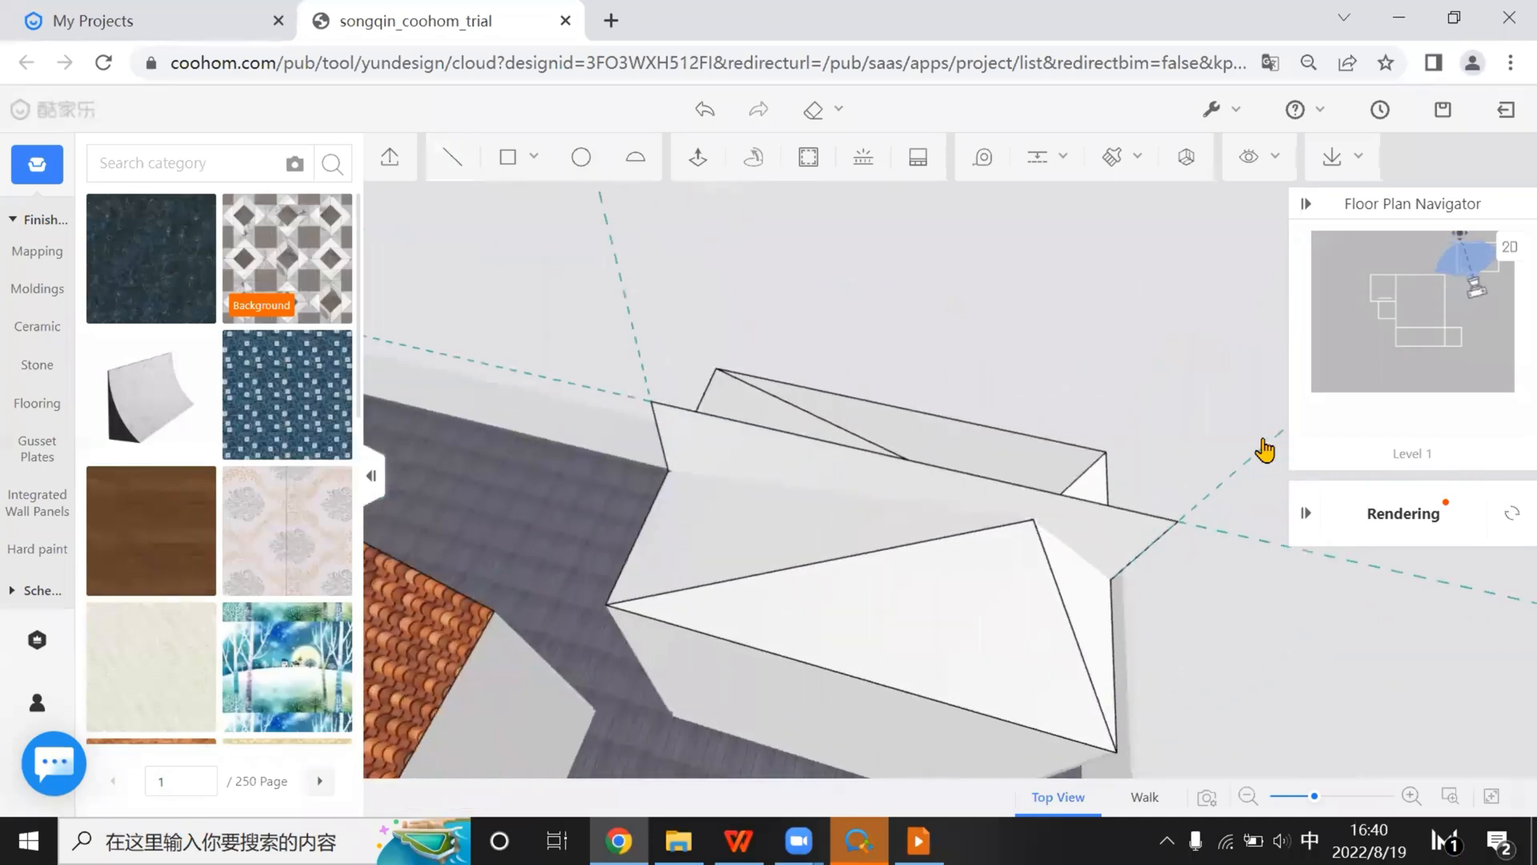
pyautogui.scroll(-3, 952, 579)
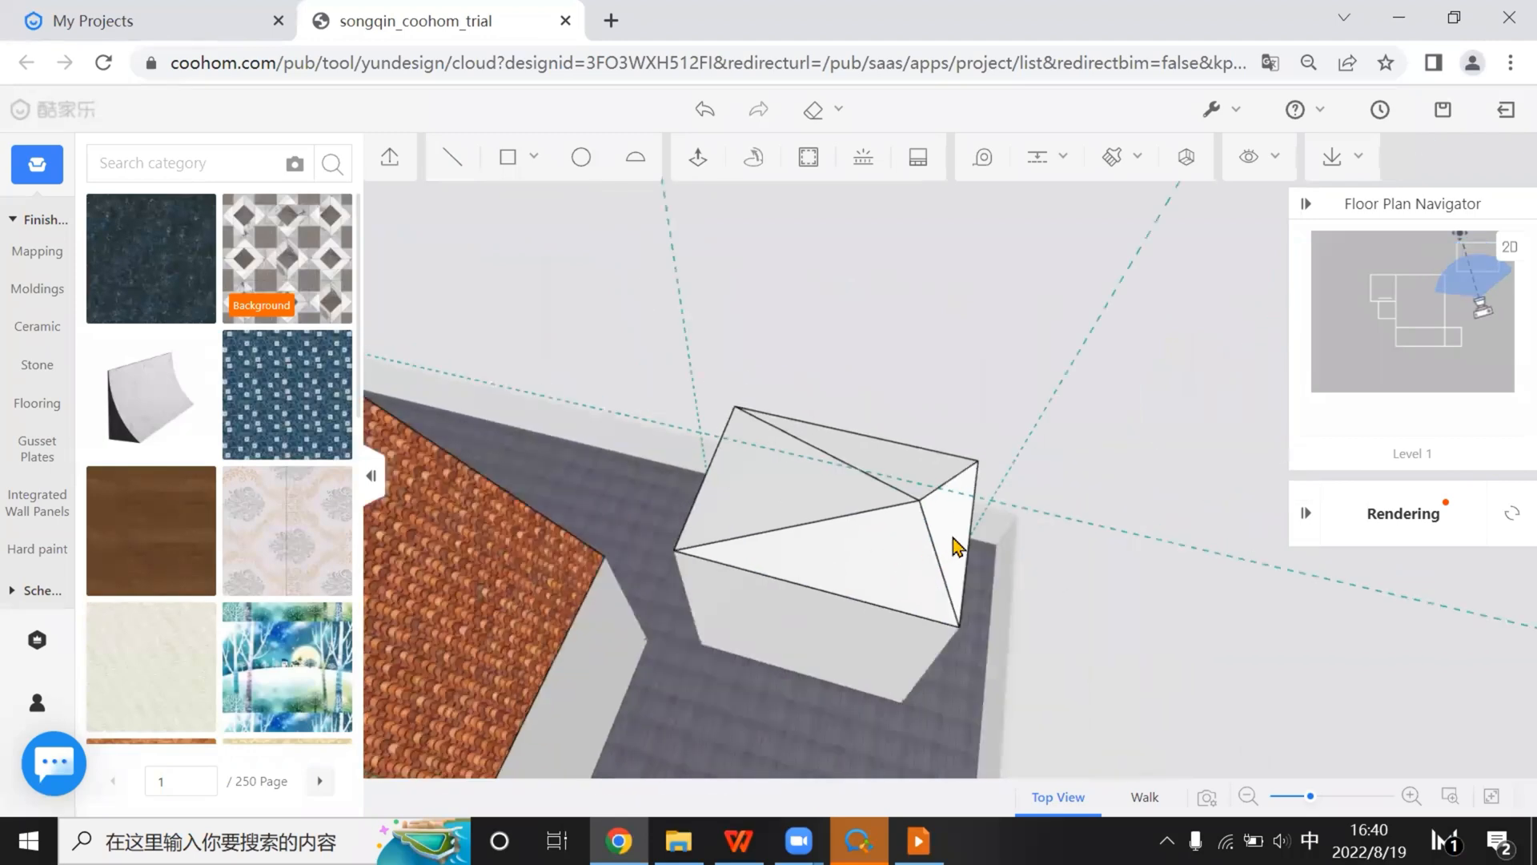
pyautogui.moveTo(953, 538); pyautogui.dragTo(966, 288, button='middle')
pyautogui.scroll(3, 913, 417)
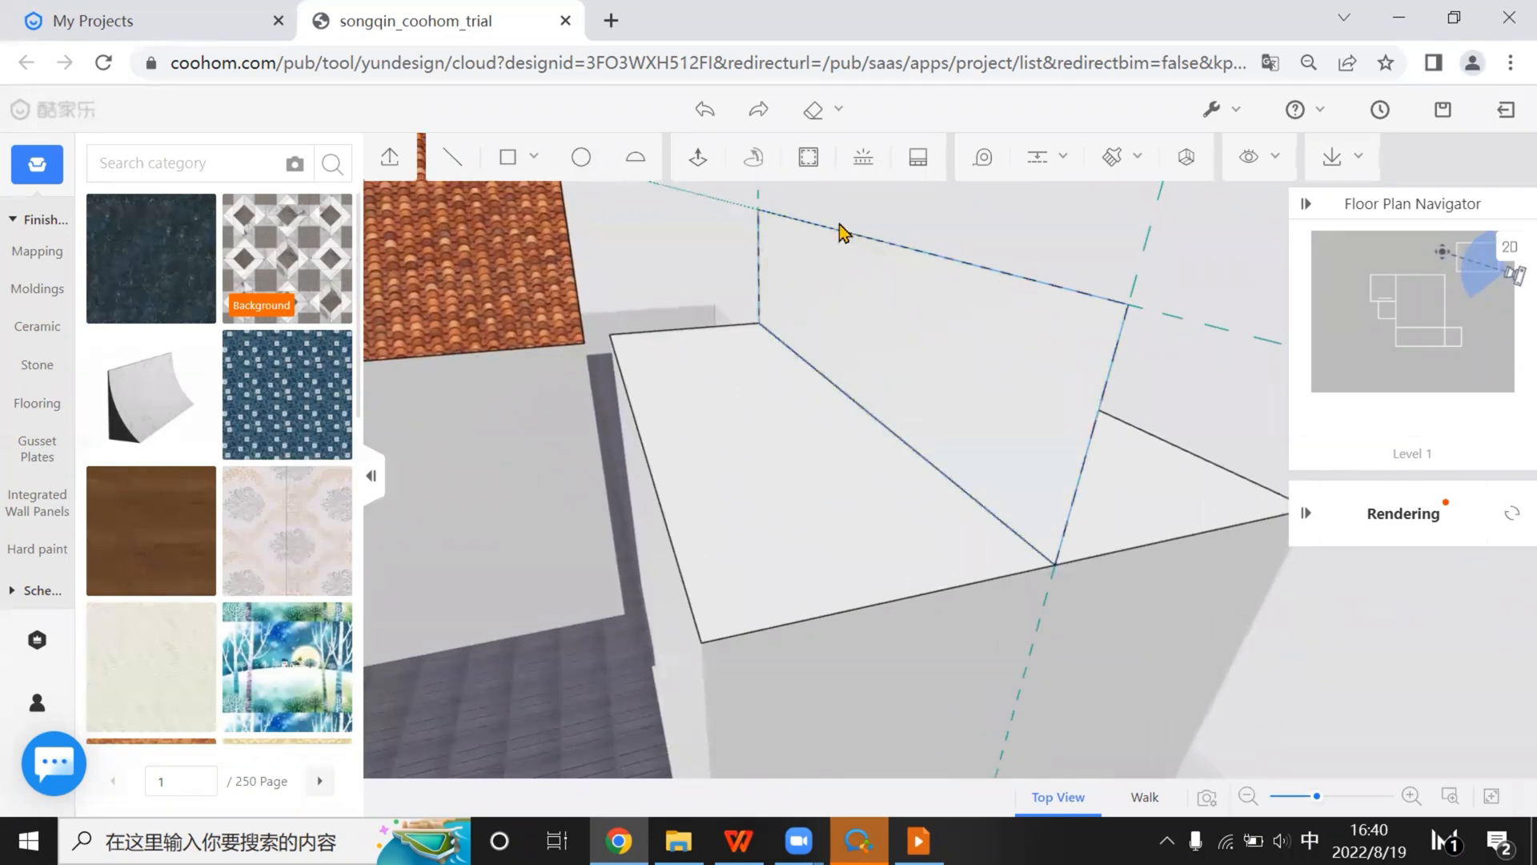
pyautogui.moveTo(953, 329); pyautogui.dragTo(896, 278, button='middle')
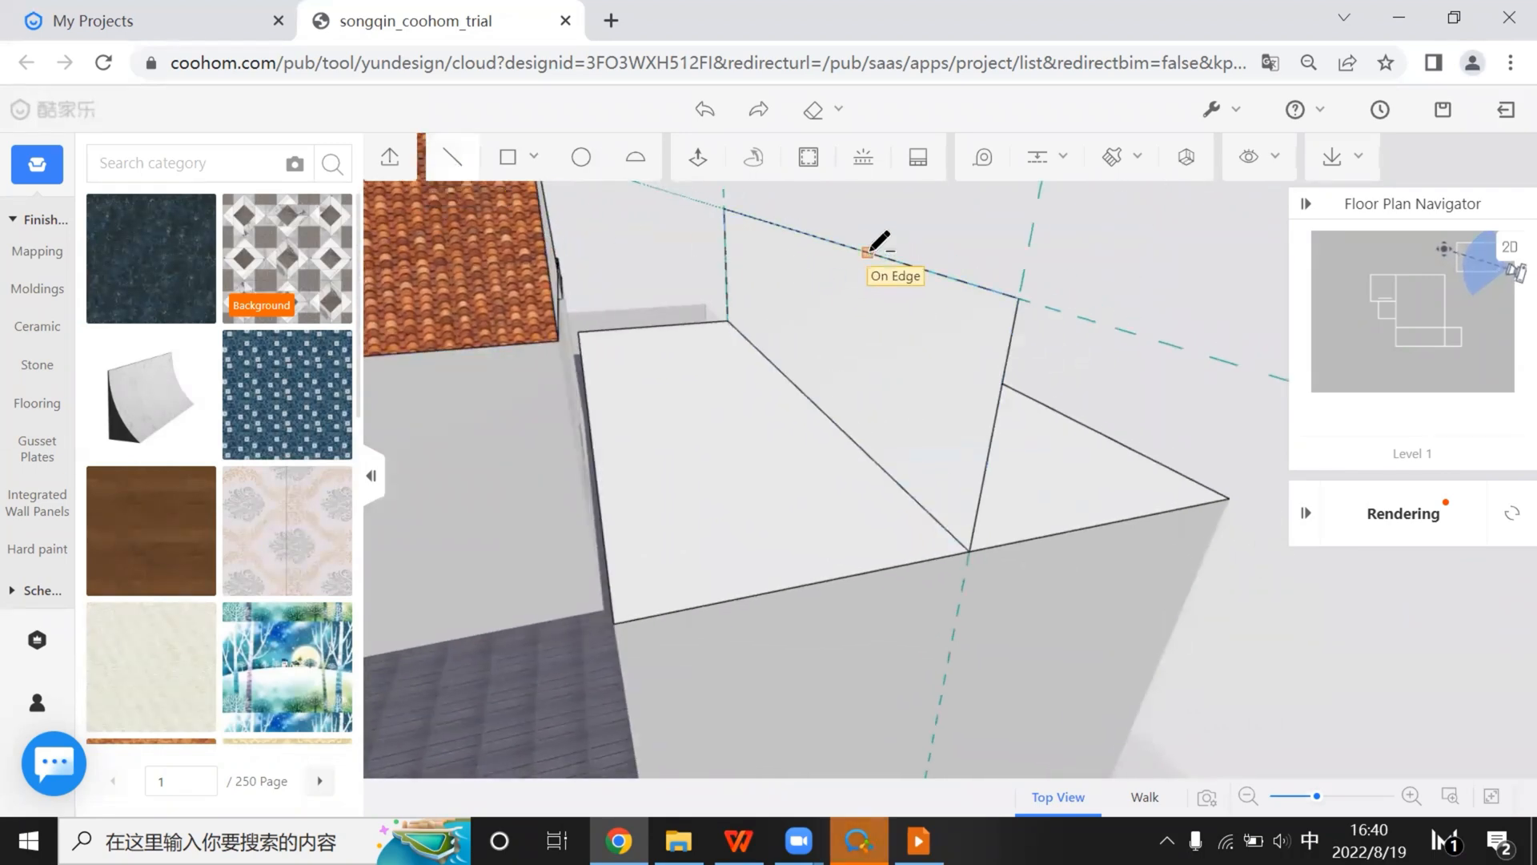
pyautogui.click(867, 252)
pyautogui.click(614, 623)
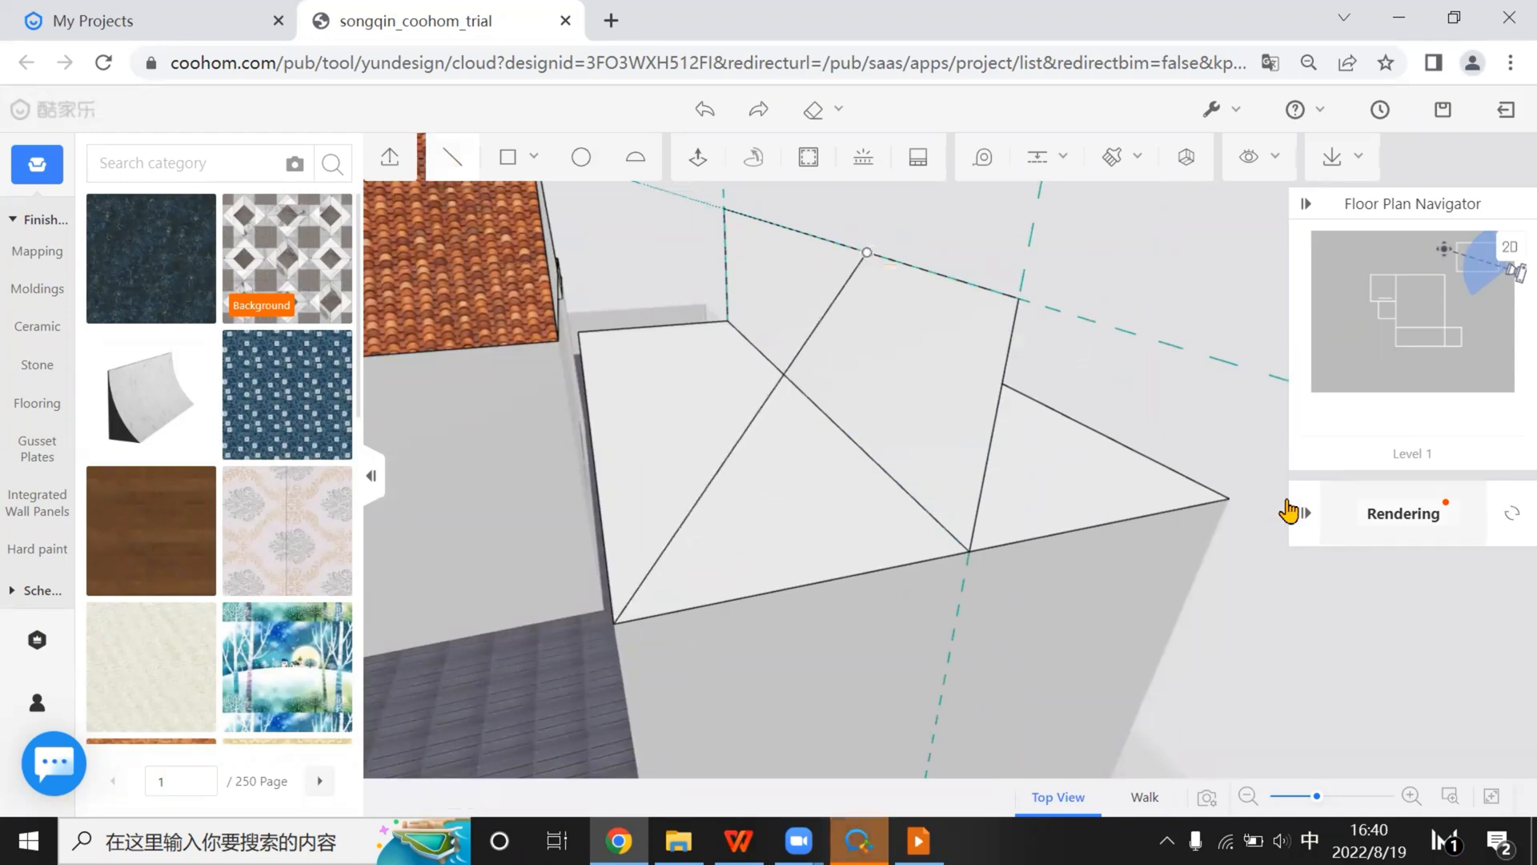
pyautogui.click(1229, 498)
pyautogui.click(867, 252)
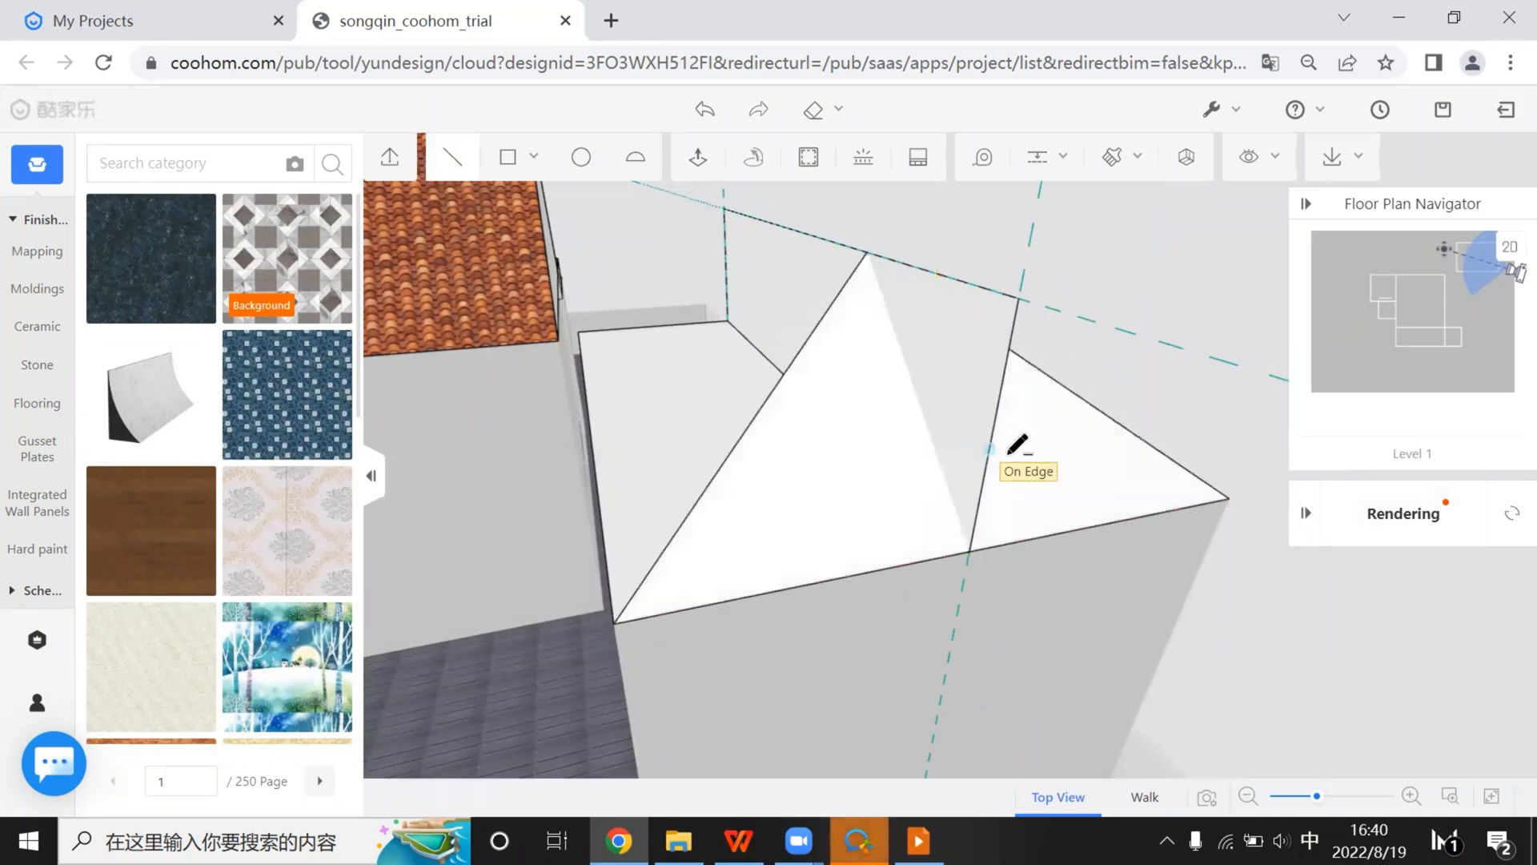
pyautogui.moveTo(1018, 445); pyautogui.dragTo(911, 361, button='middle')
pyautogui.press('Escape')
# Add a guide on the upright rectangle, 1643 mm from its edge at the end opposite the triangular face
pyautogui.moveTo(1050, 159)
pyautogui.click(1052, 210)
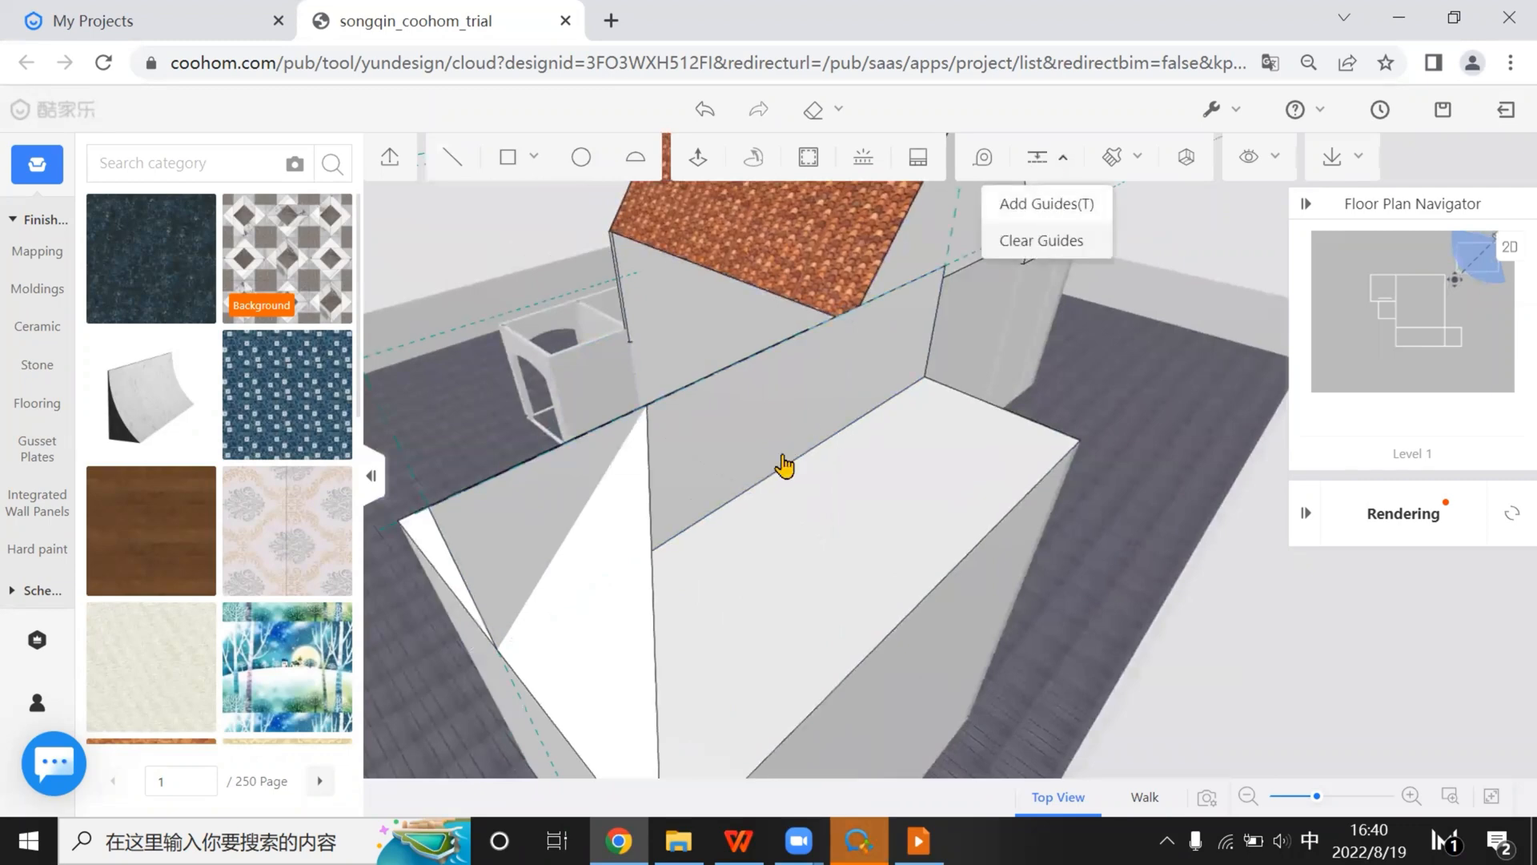
pyautogui.moveTo(806, 473); pyautogui.dragTo(491, 385, button='middle')
pyautogui.click(640, 424)
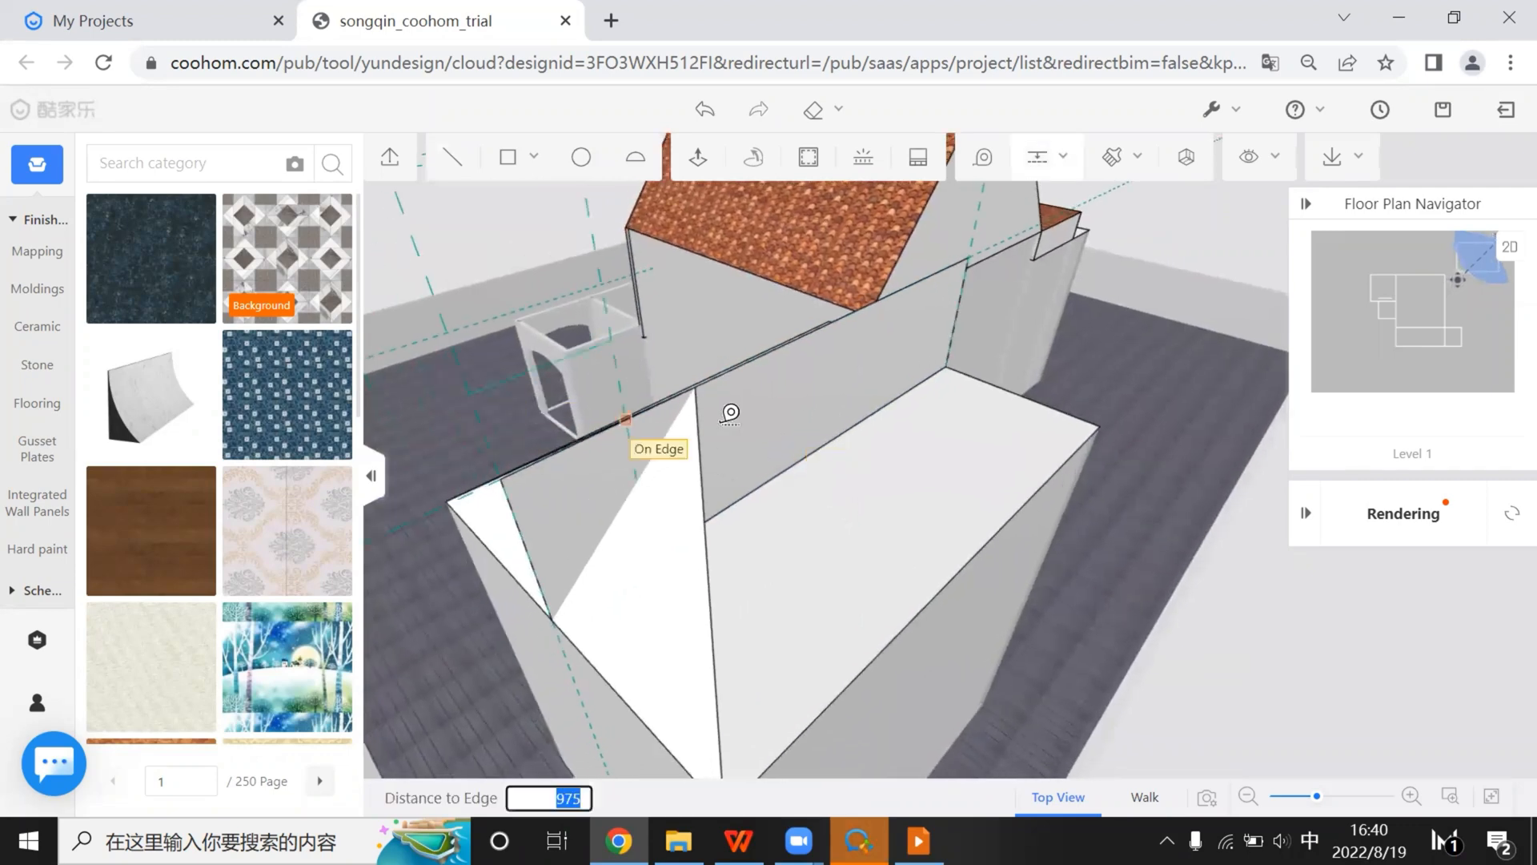
pyautogui.click(713, 376)
pyautogui.moveTo(927, 387); pyautogui.dragTo(1045, 164, button='middle')
pyautogui.click(1045, 164)
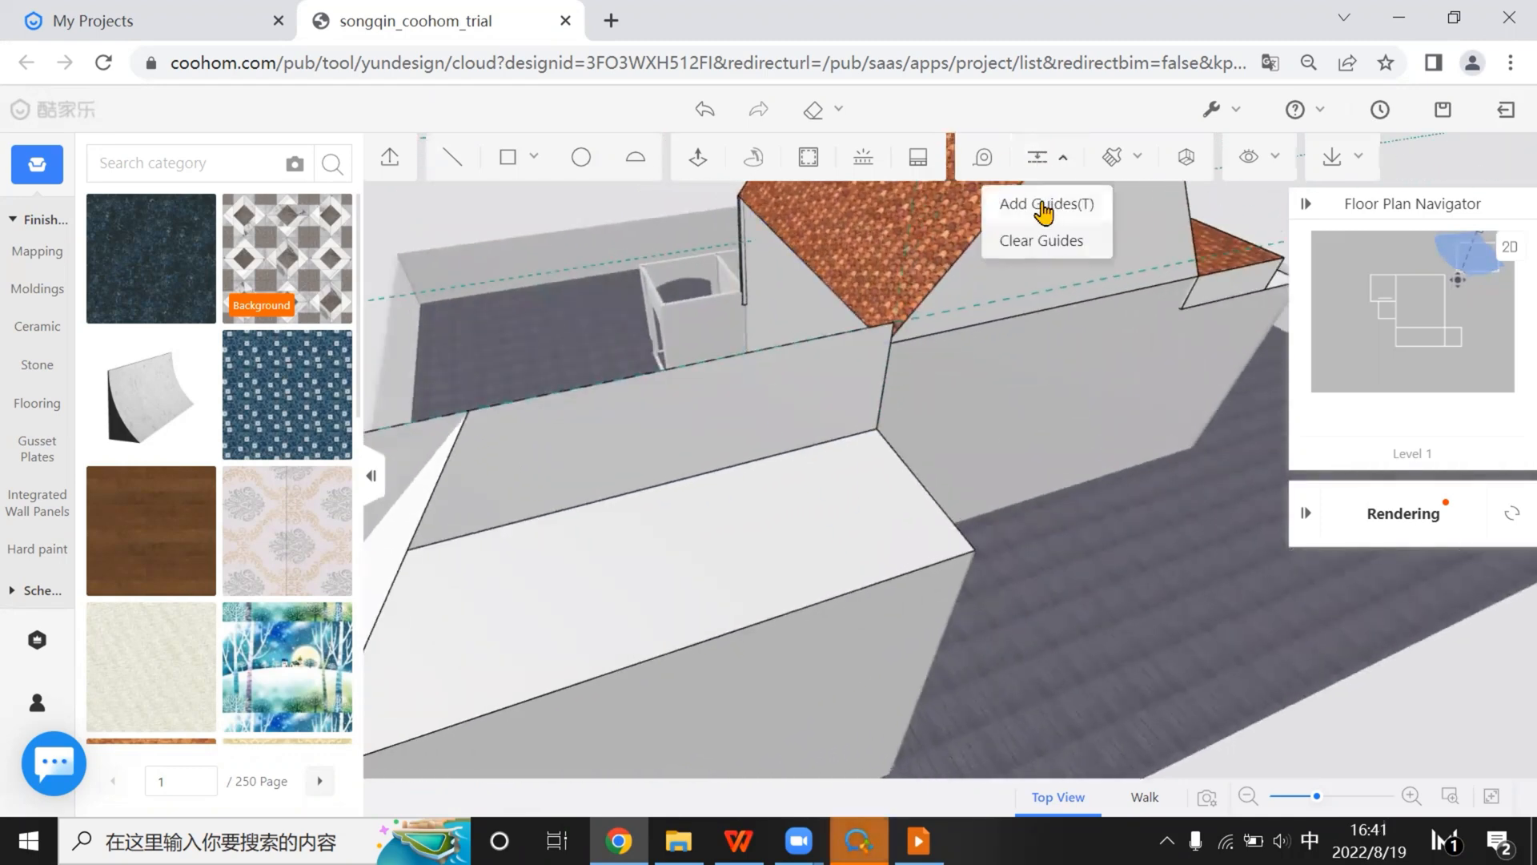
pyautogui.click(1044, 205)
pyautogui.click(849, 356)
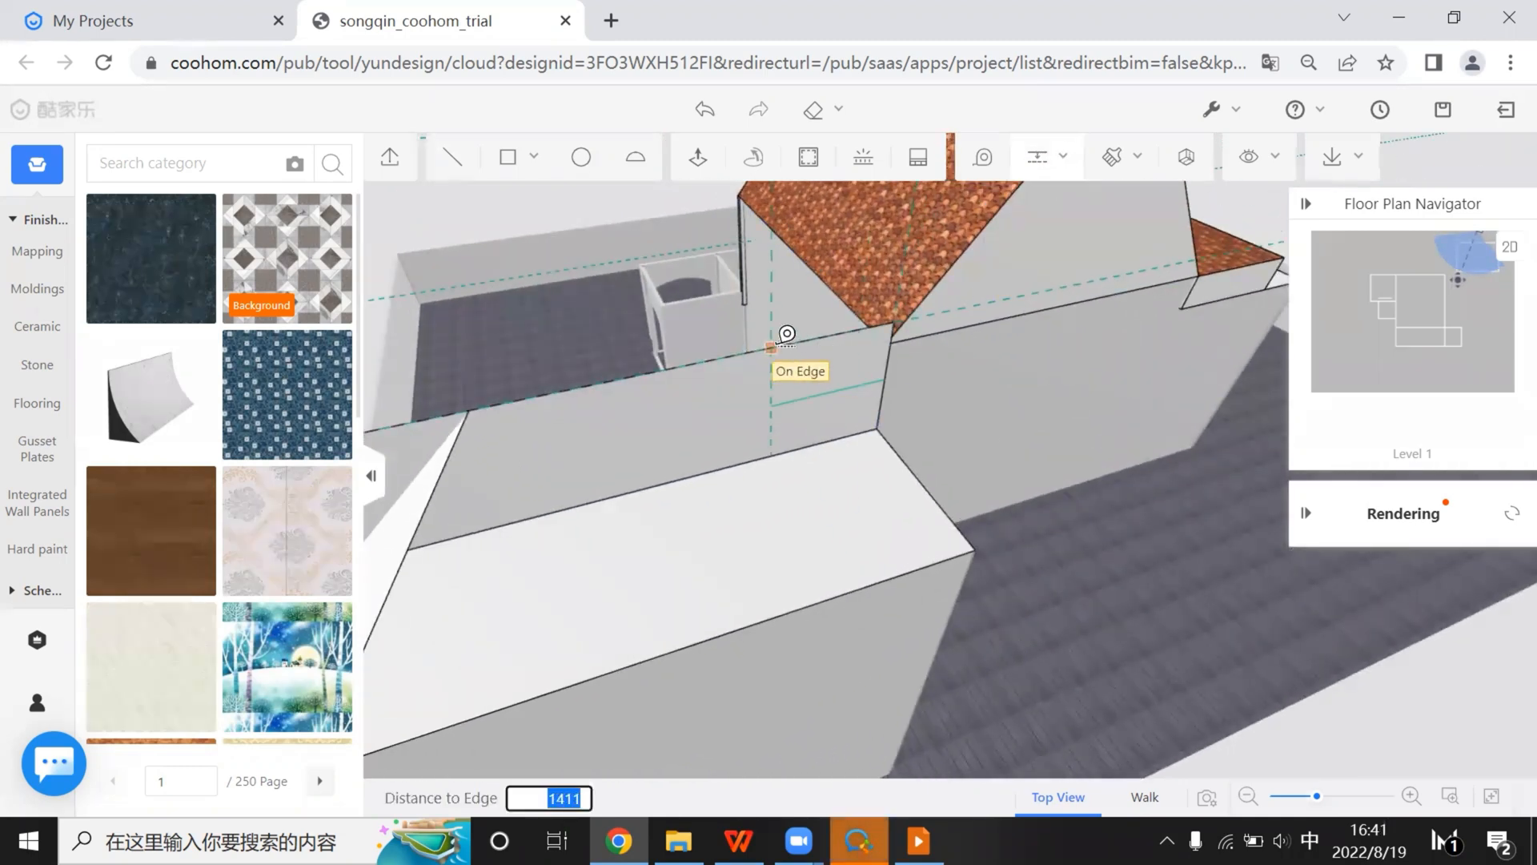
pyautogui.write('1643')
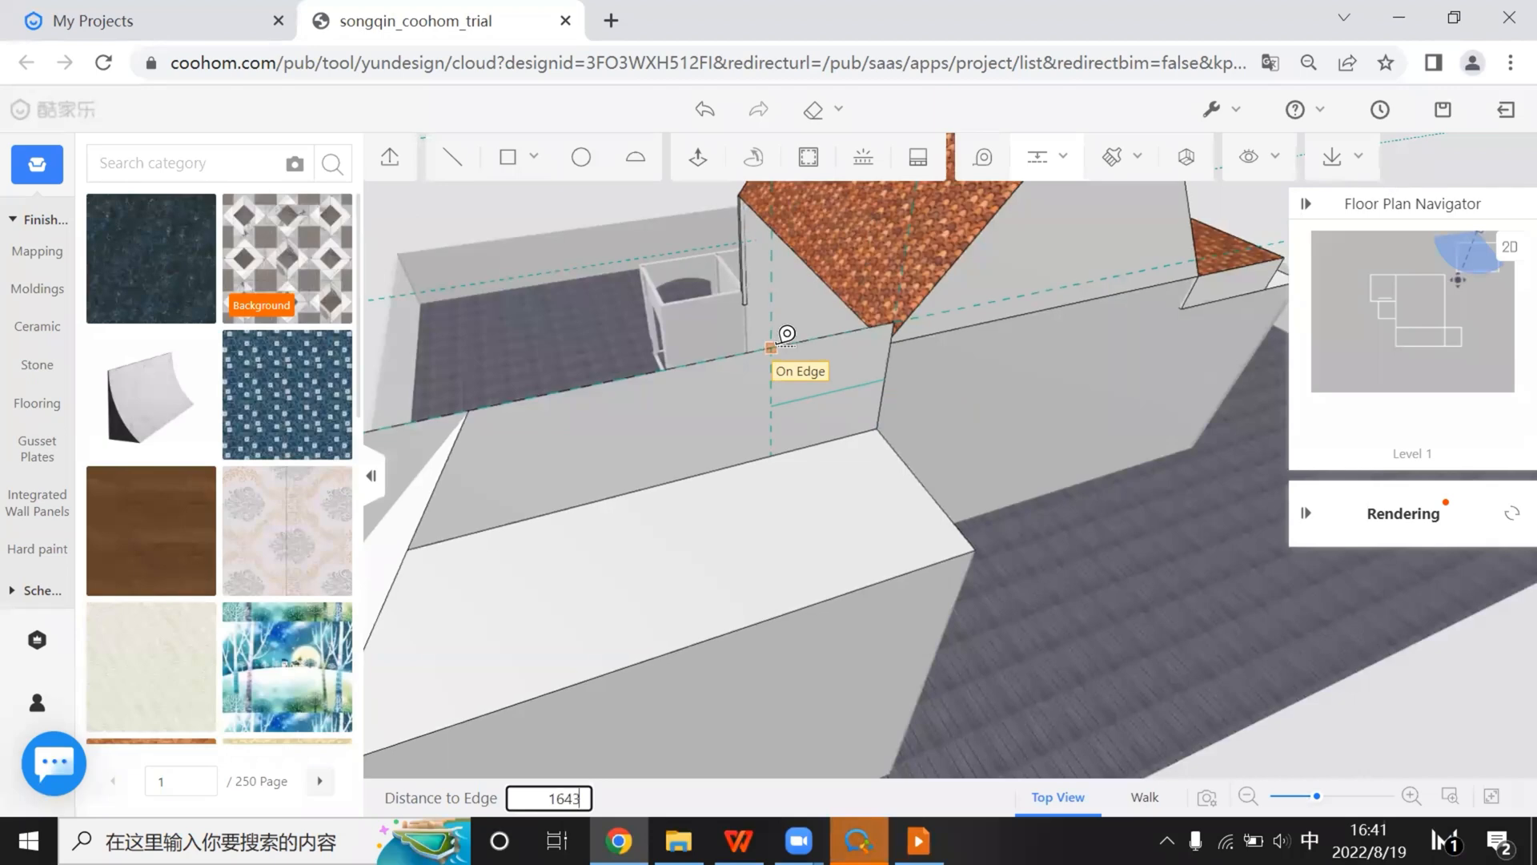
pyautogui.press('Return')
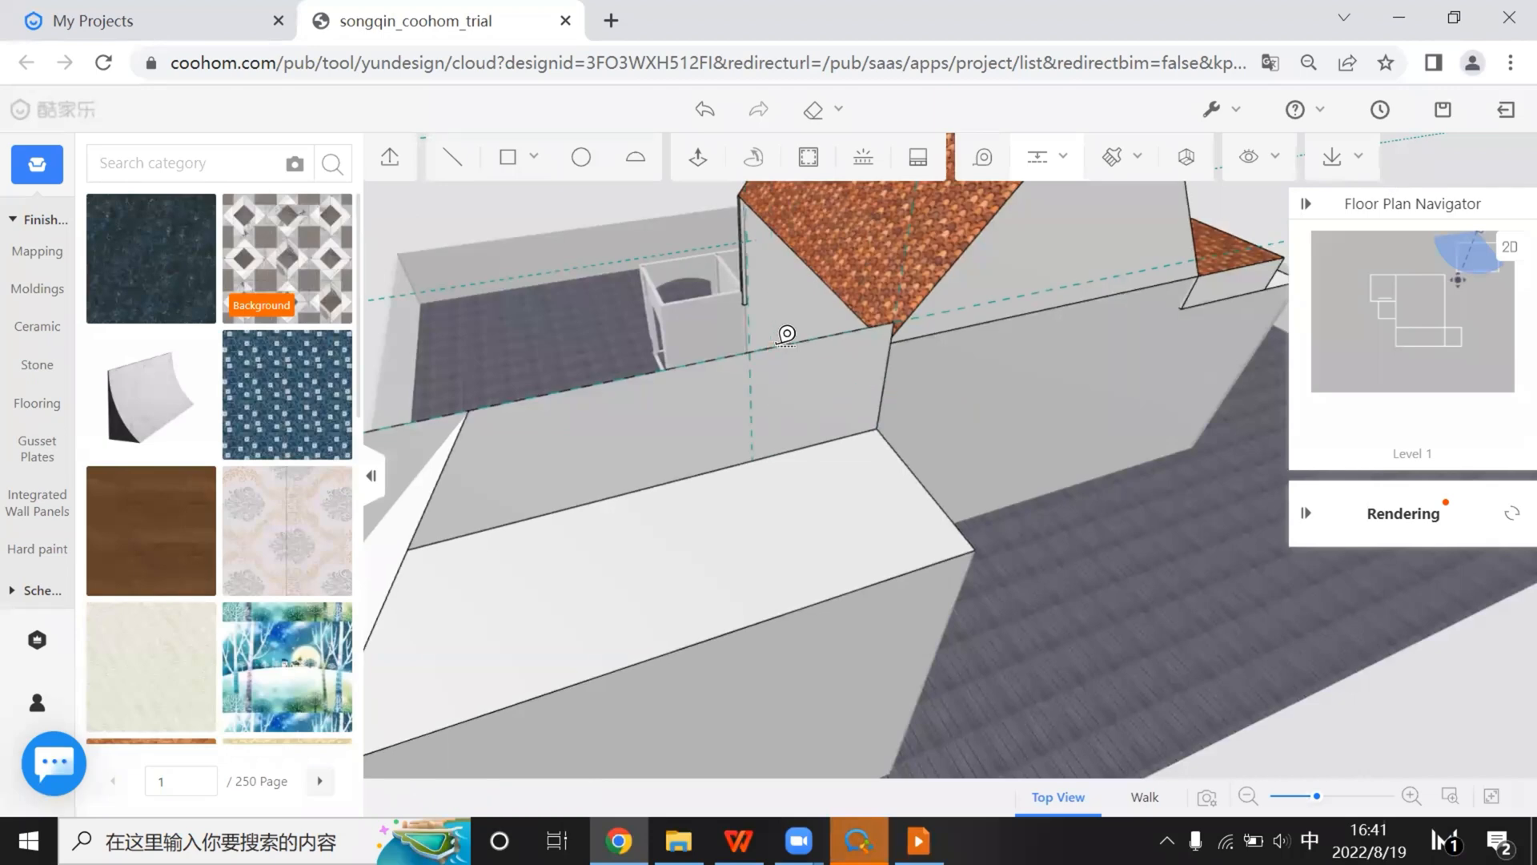
# Draw lines from the new guide's intersection on the upright rectangle's top edge to both corners of the opposite short end
pyautogui.click(442, 159)
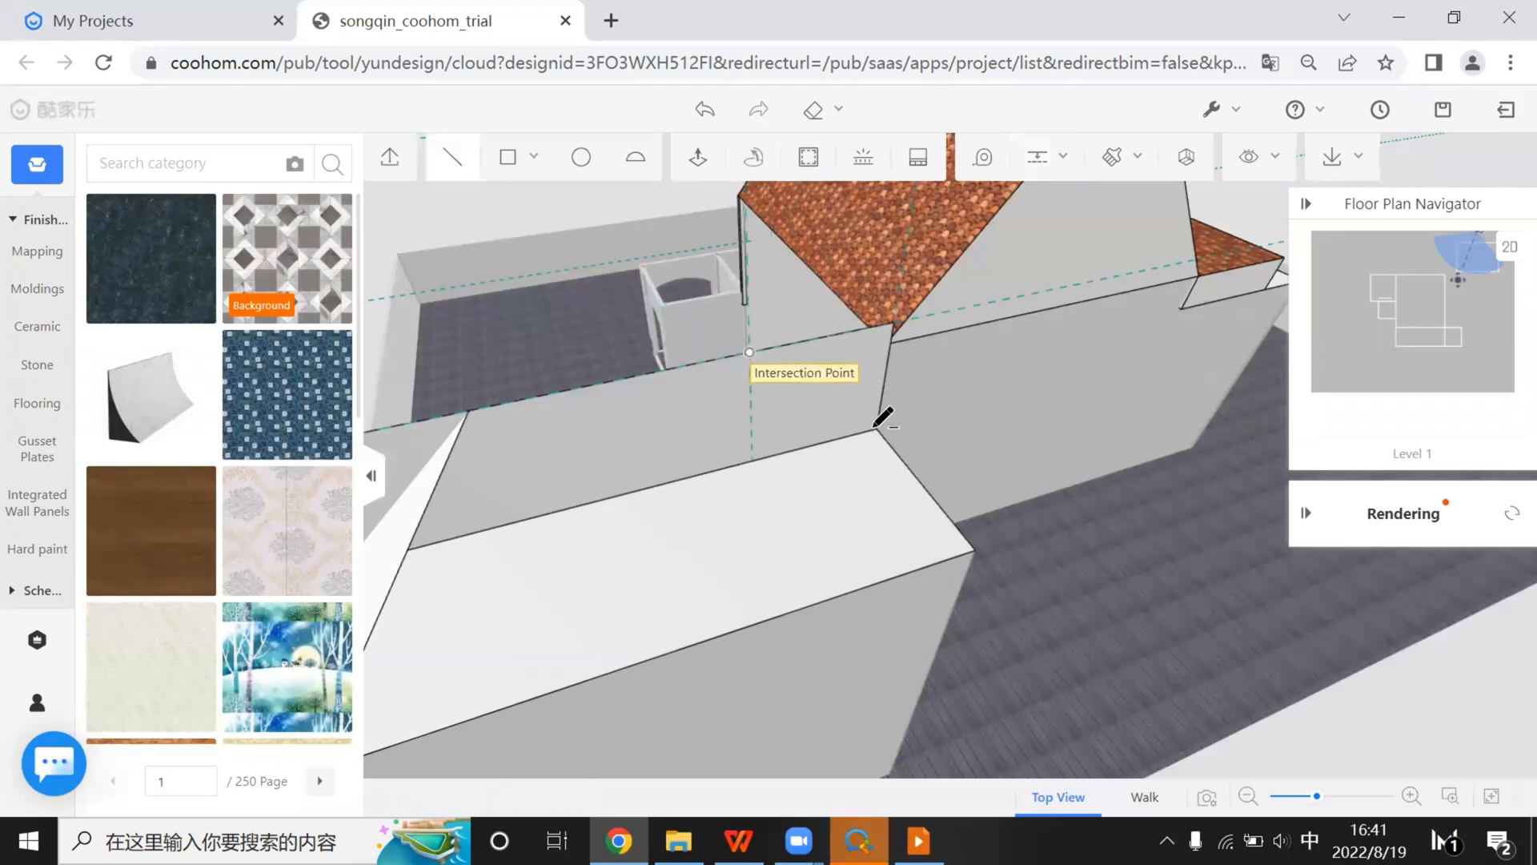
pyautogui.click(875, 426)
pyautogui.click(987, 550)
# Draw the ridge line between the two apexes and close the sloped face along one long side
pyautogui.moveTo(1019, 480); pyautogui.dragTo(501, 312, button='middle')
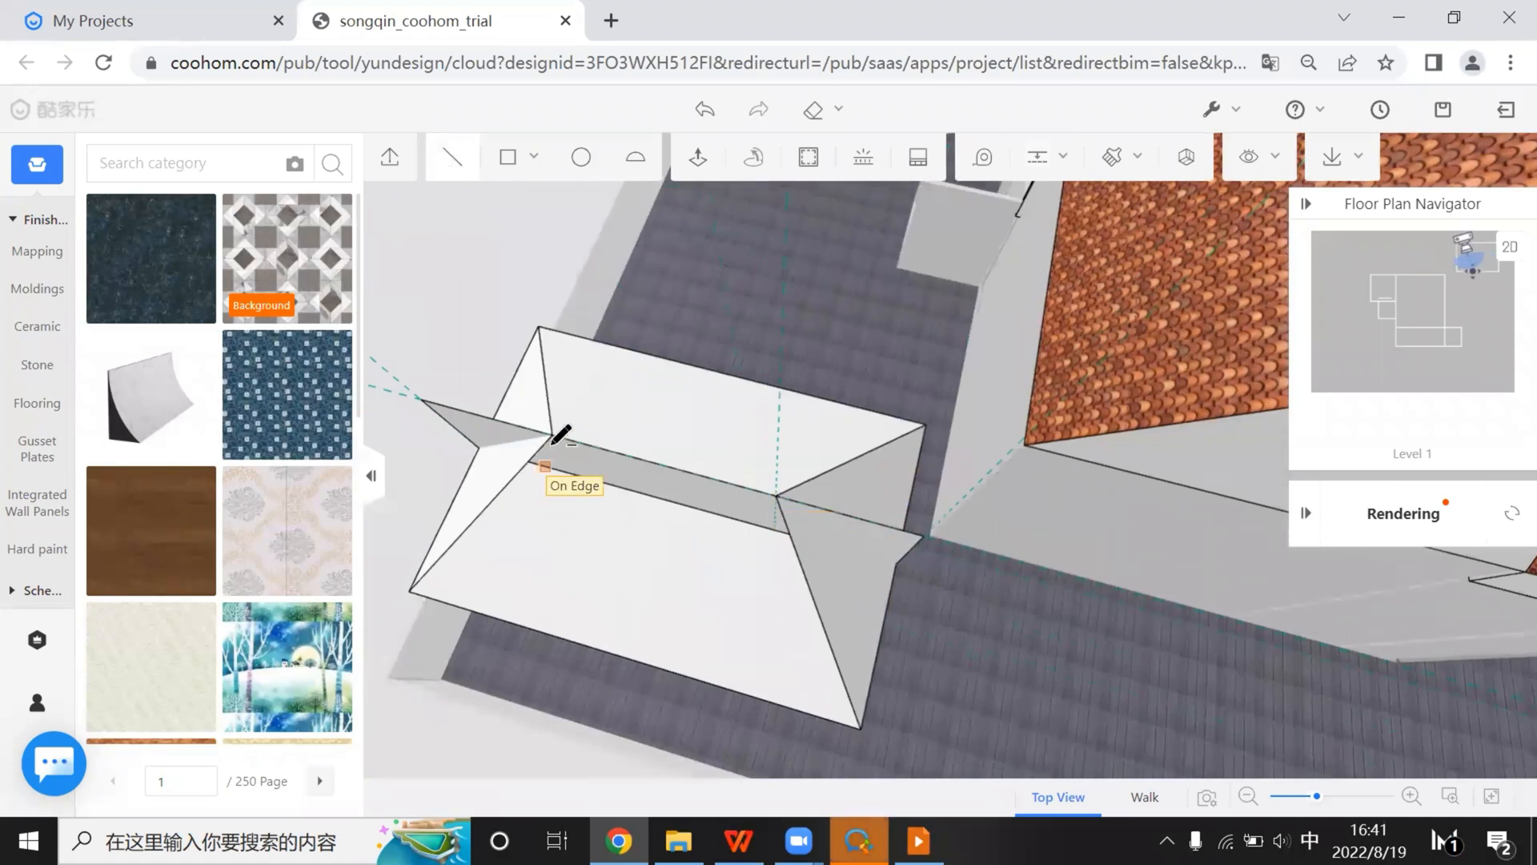
pyautogui.click(552, 434)
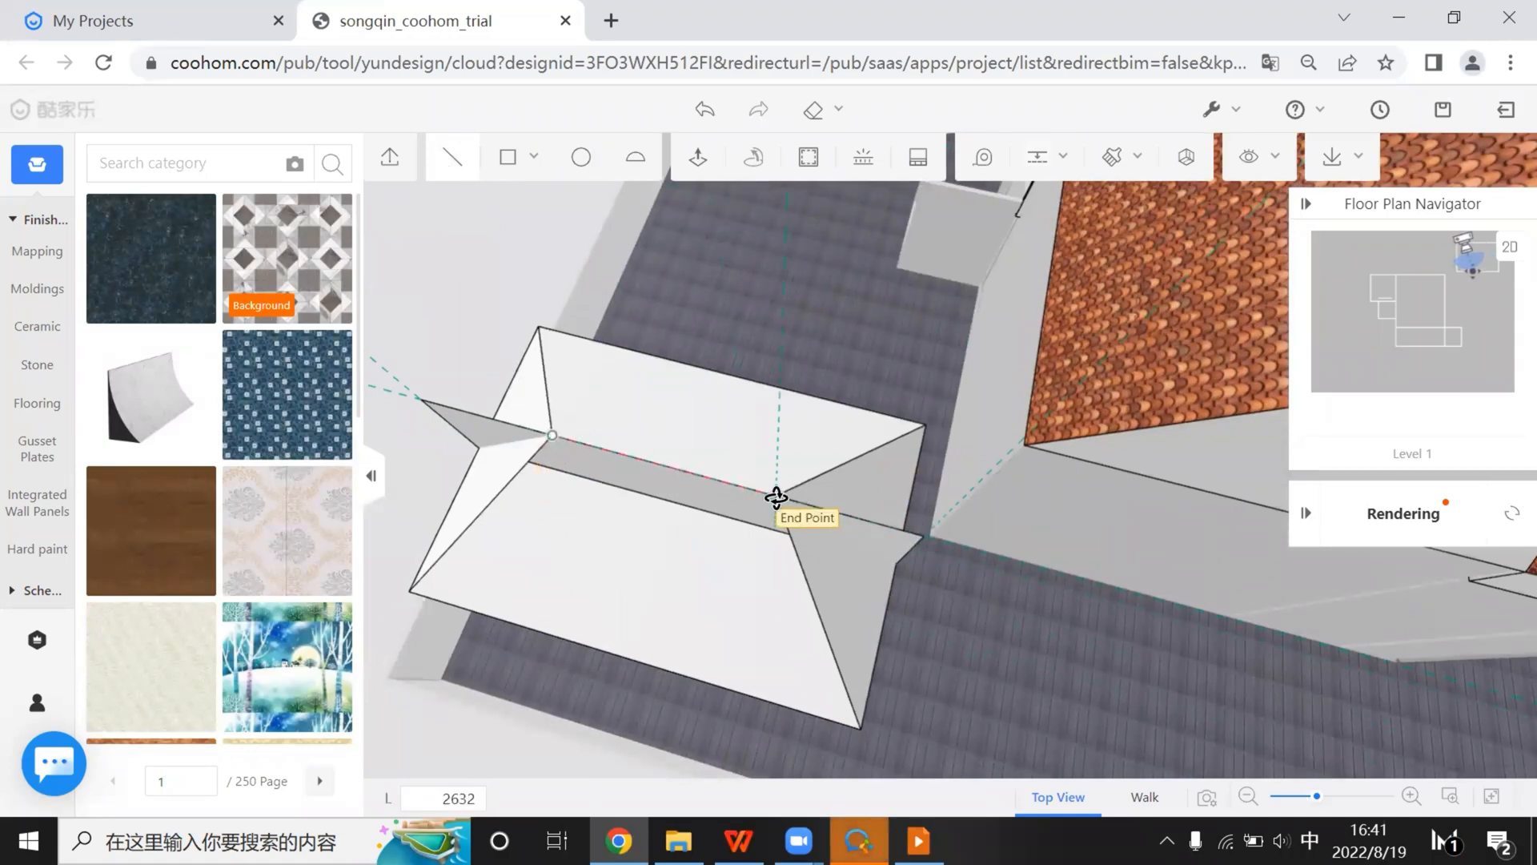
pyautogui.click(775, 498)
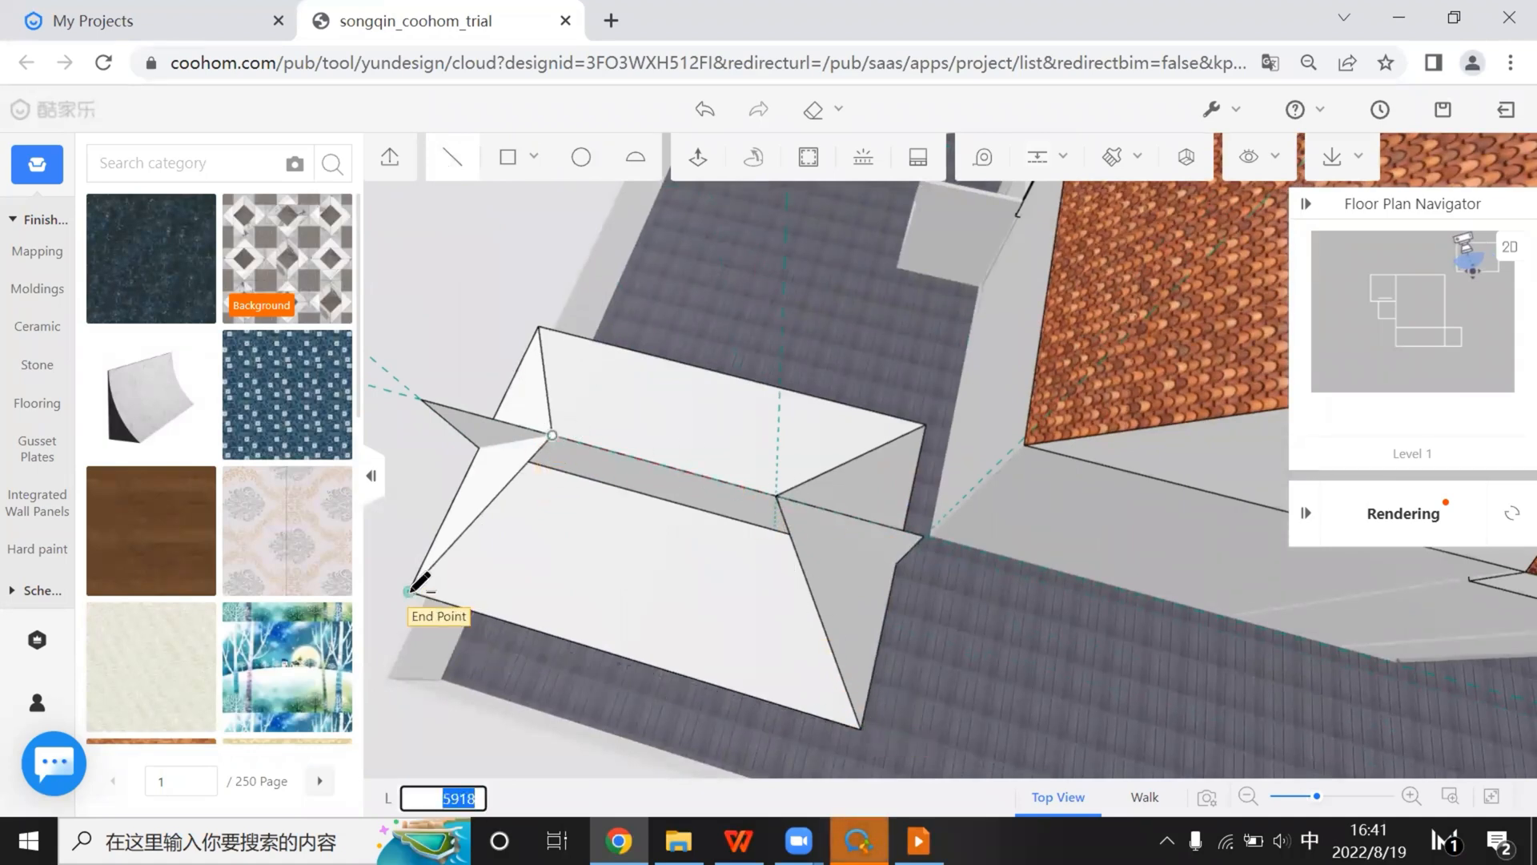
pyautogui.click(551, 435)
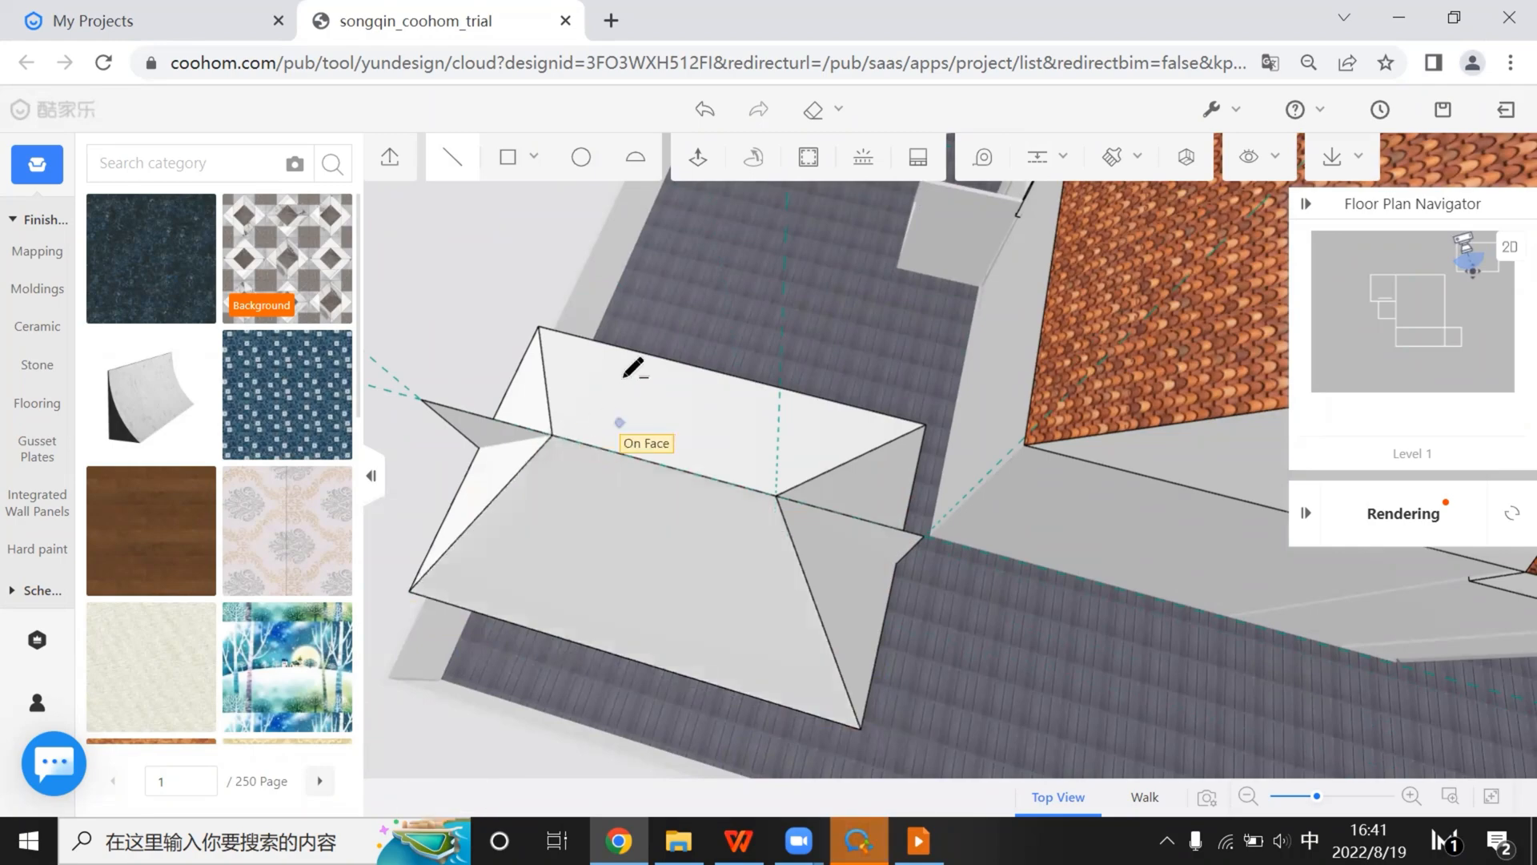
pyautogui.moveTo(679, 479); pyautogui.dragTo(921, 376, button='middle')
pyautogui.press('Escape')
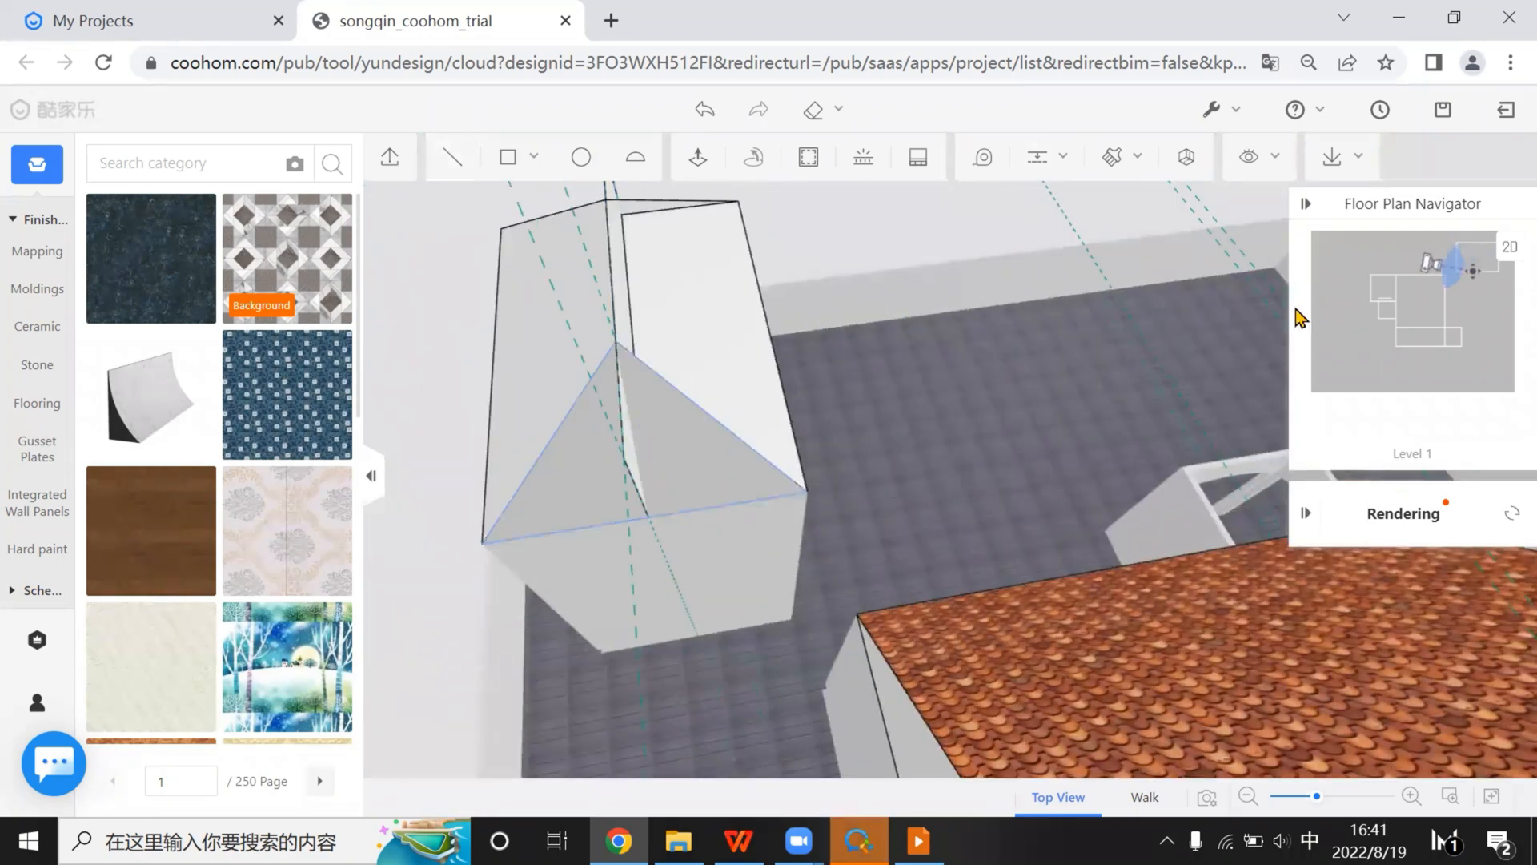
# Trace lines between the ridge ends and base corners to close the sloped face on the other long side
pyautogui.moveTo(1282, 313)
pyautogui.mouseDown(button='middle')
pyautogui.moveTo(838, 555)
pyautogui.moveTo(497, 508)
pyautogui.moveTo(1142, 480)
pyautogui.moveTo(912, 588)
pyautogui.moveTo(916, 539)
pyautogui.moveTo(877, 516)
pyautogui.mouseUp(button='middle')
pyautogui.click(454, 158)
pyautogui.moveTo(583, 437)
pyautogui.mouseDown(button='middle')
pyautogui.moveTo(501, 419)
pyautogui.moveTo(878, 456)
pyautogui.moveTo(827, 429)
pyautogui.moveTo(868, 470)
pyautogui.moveTo(500, 192)
pyautogui.mouseUp(button='middle')
pyautogui.click(454, 157)
pyautogui.moveTo(528, 272); pyautogui.dragTo(609, 378, button='middle')
pyautogui.scroll(1, 578, 272)
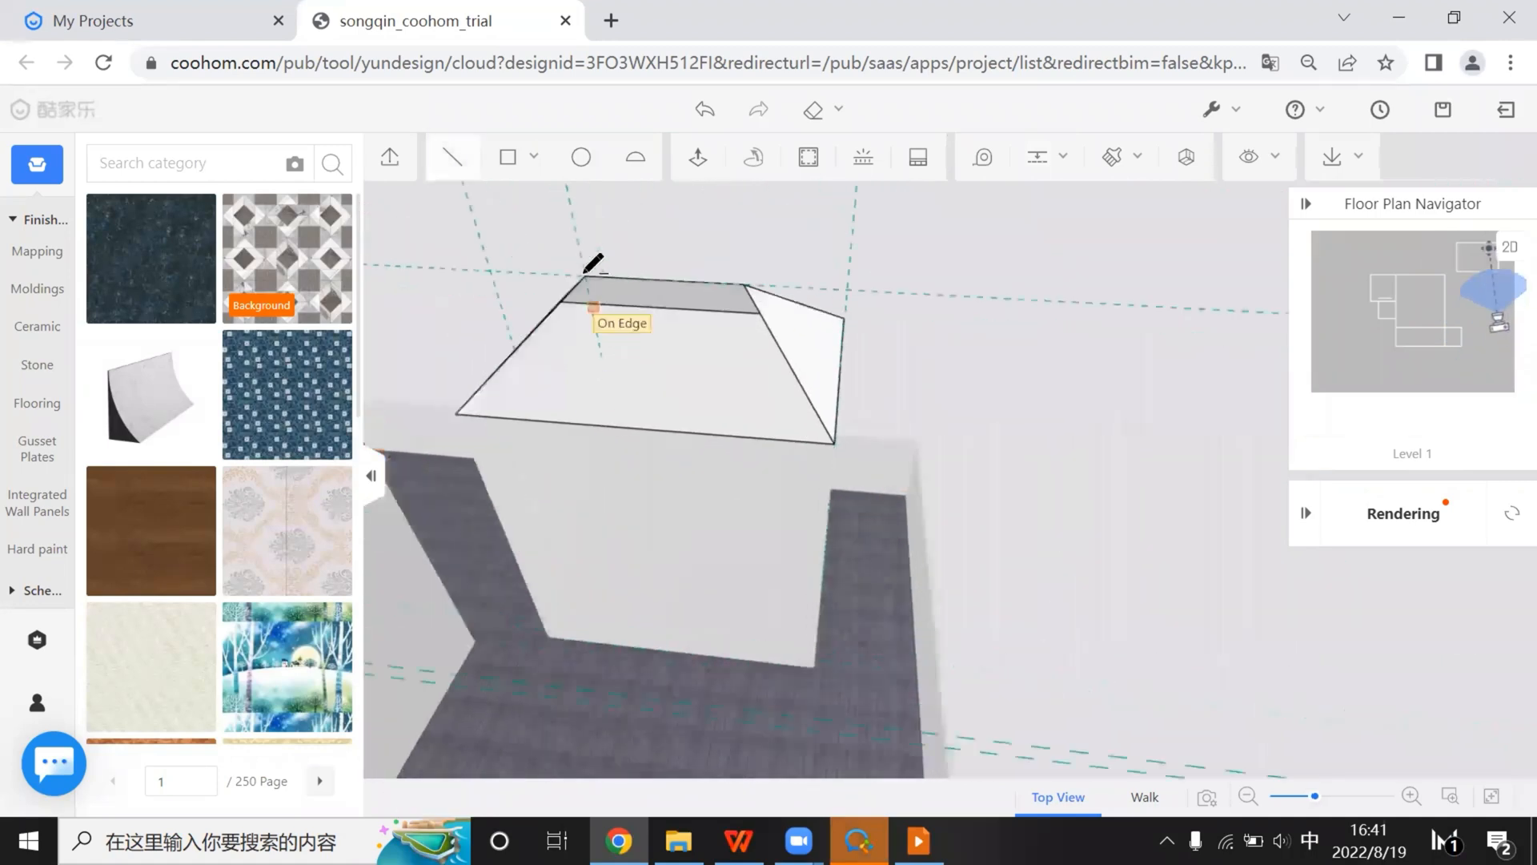
pyautogui.click(584, 276)
pyautogui.click(744, 283)
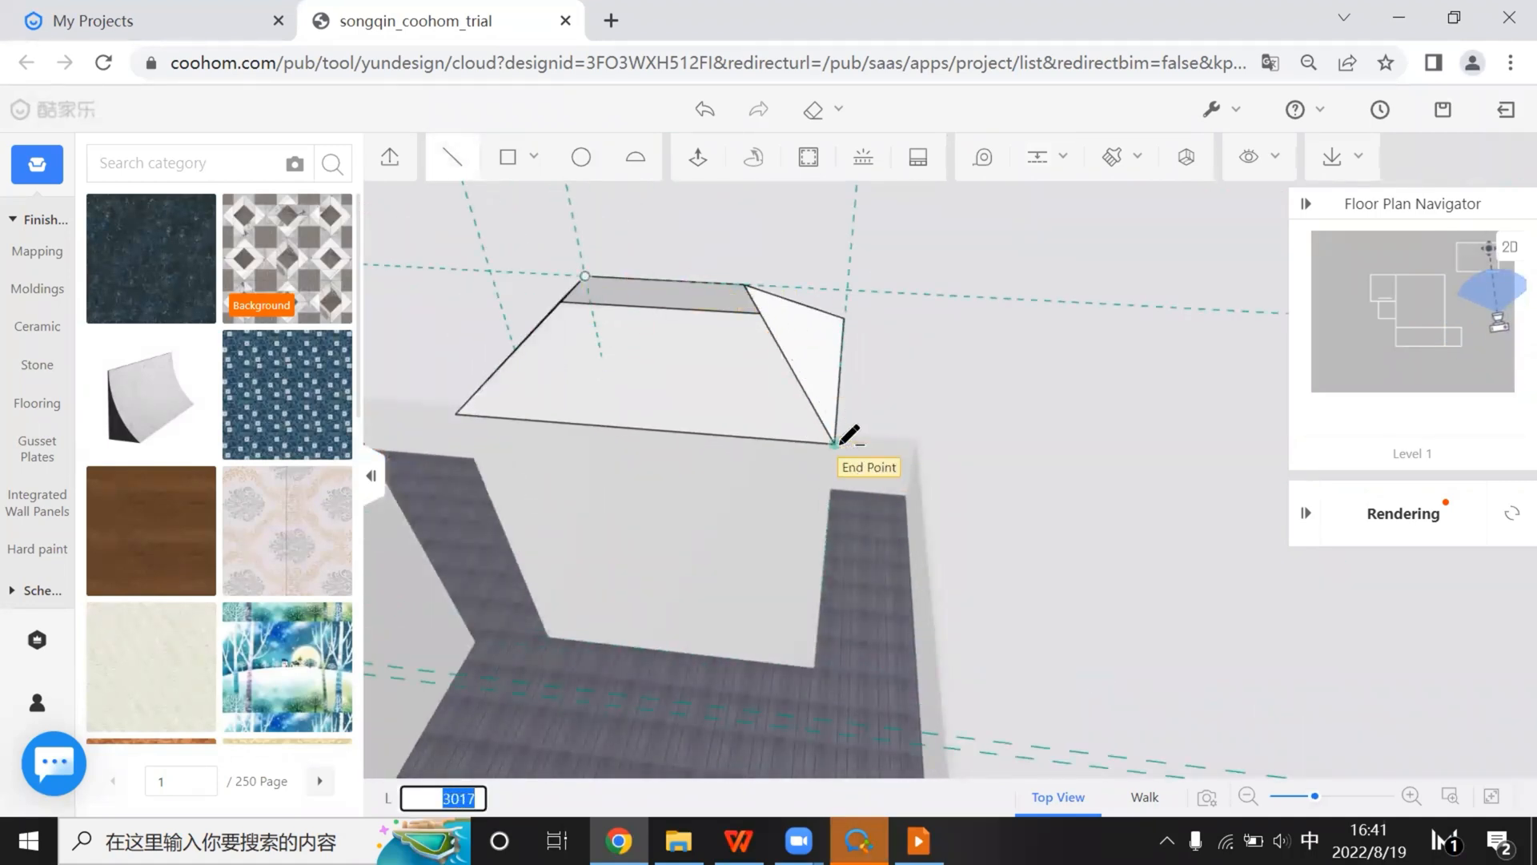
pyautogui.click(456, 414)
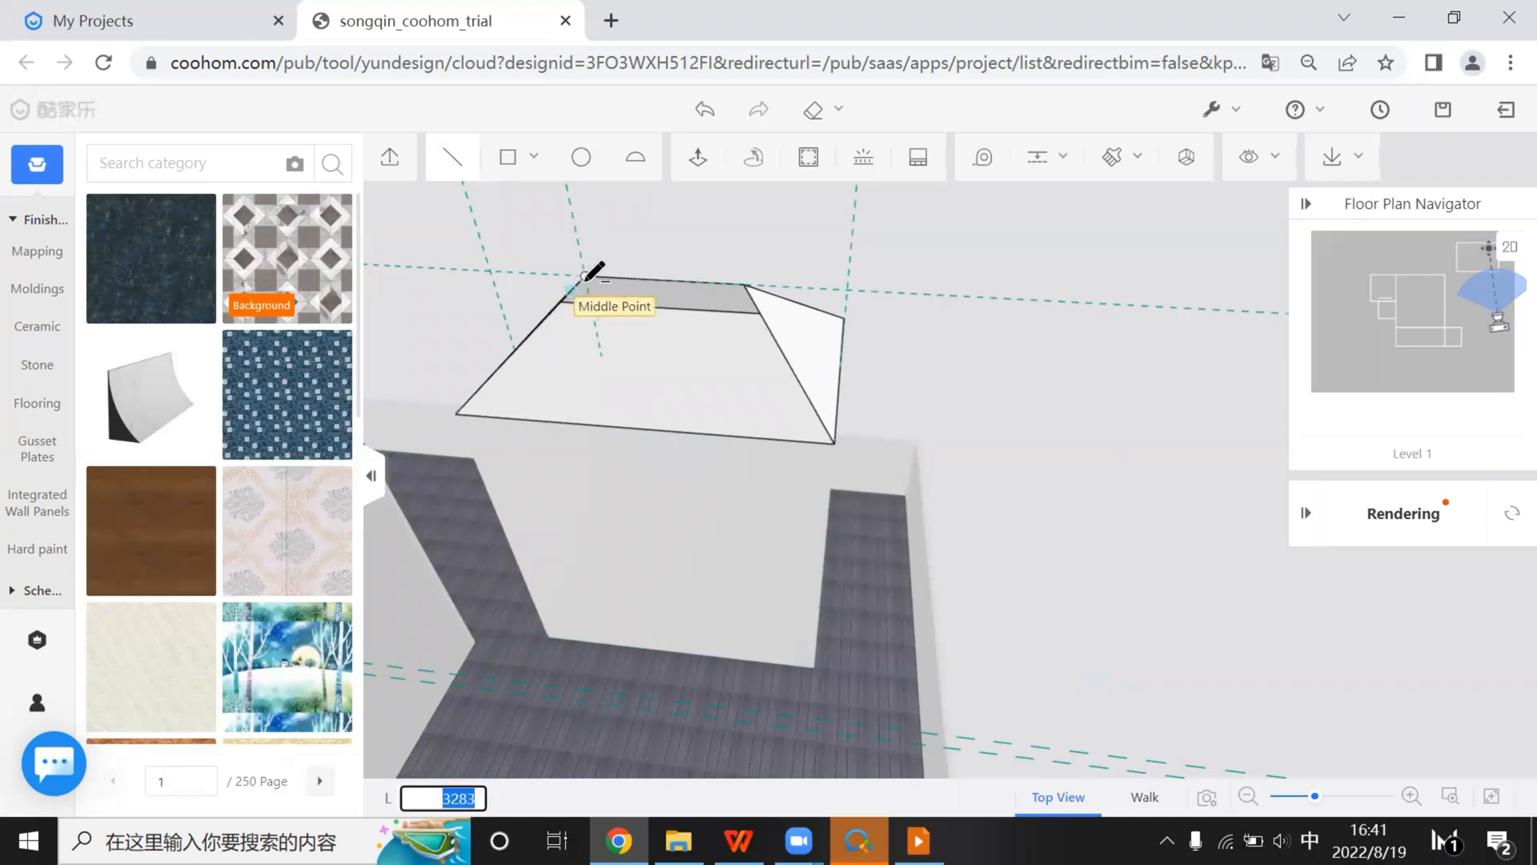
pyautogui.click(585, 277)
pyautogui.press('Escape')
# Check the roof in the villa reference image and delete the entire custom-modelled roof from the separate room
pyautogui.moveTo(850, 484); pyautogui.dragTo(889, 861, button='middle')
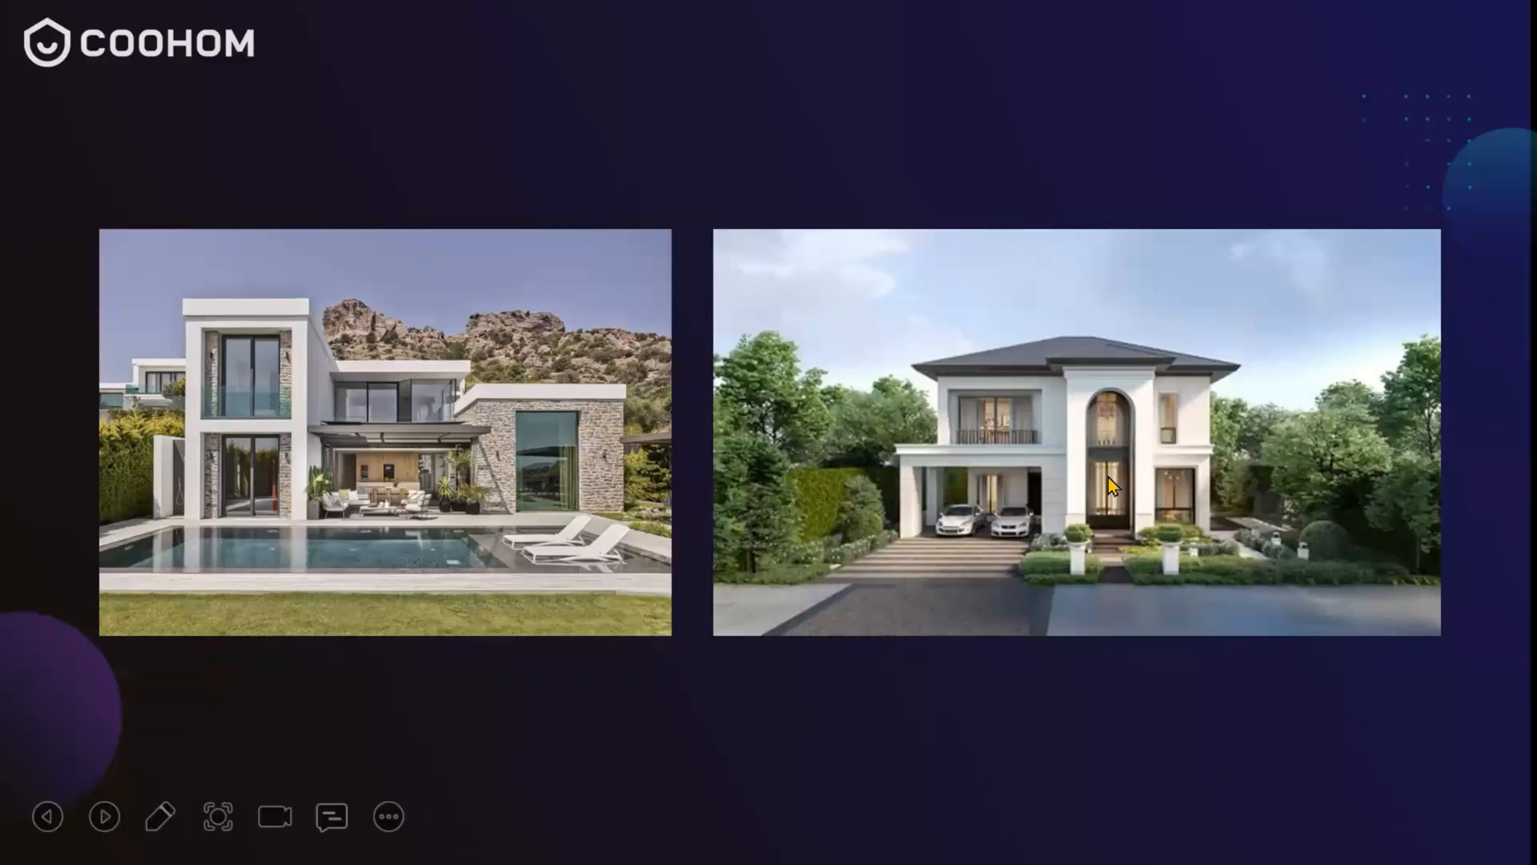
pyautogui.press('super+d')
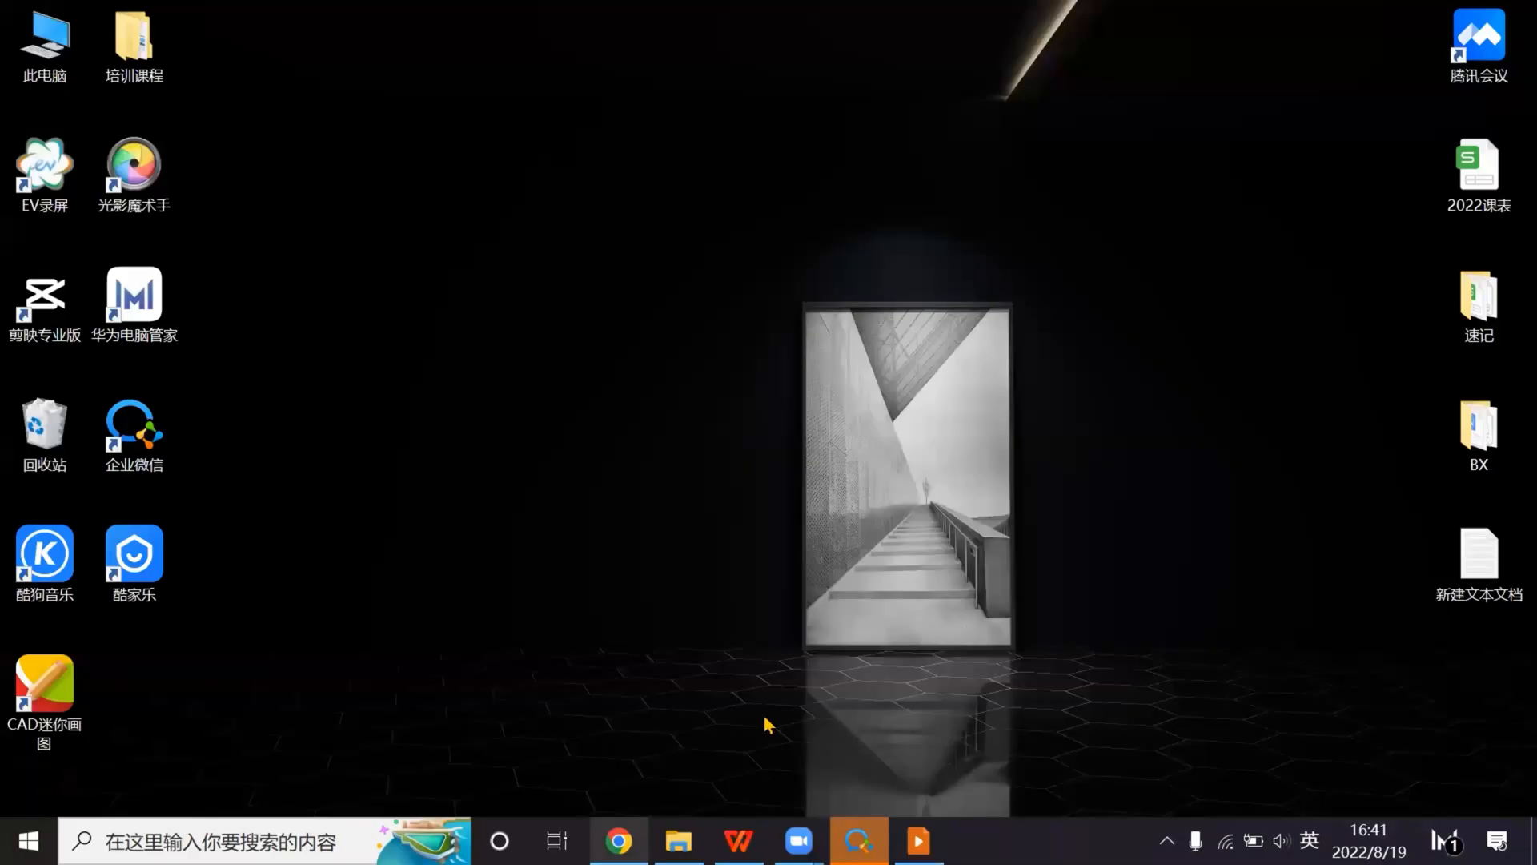
pyautogui.press('super+d')
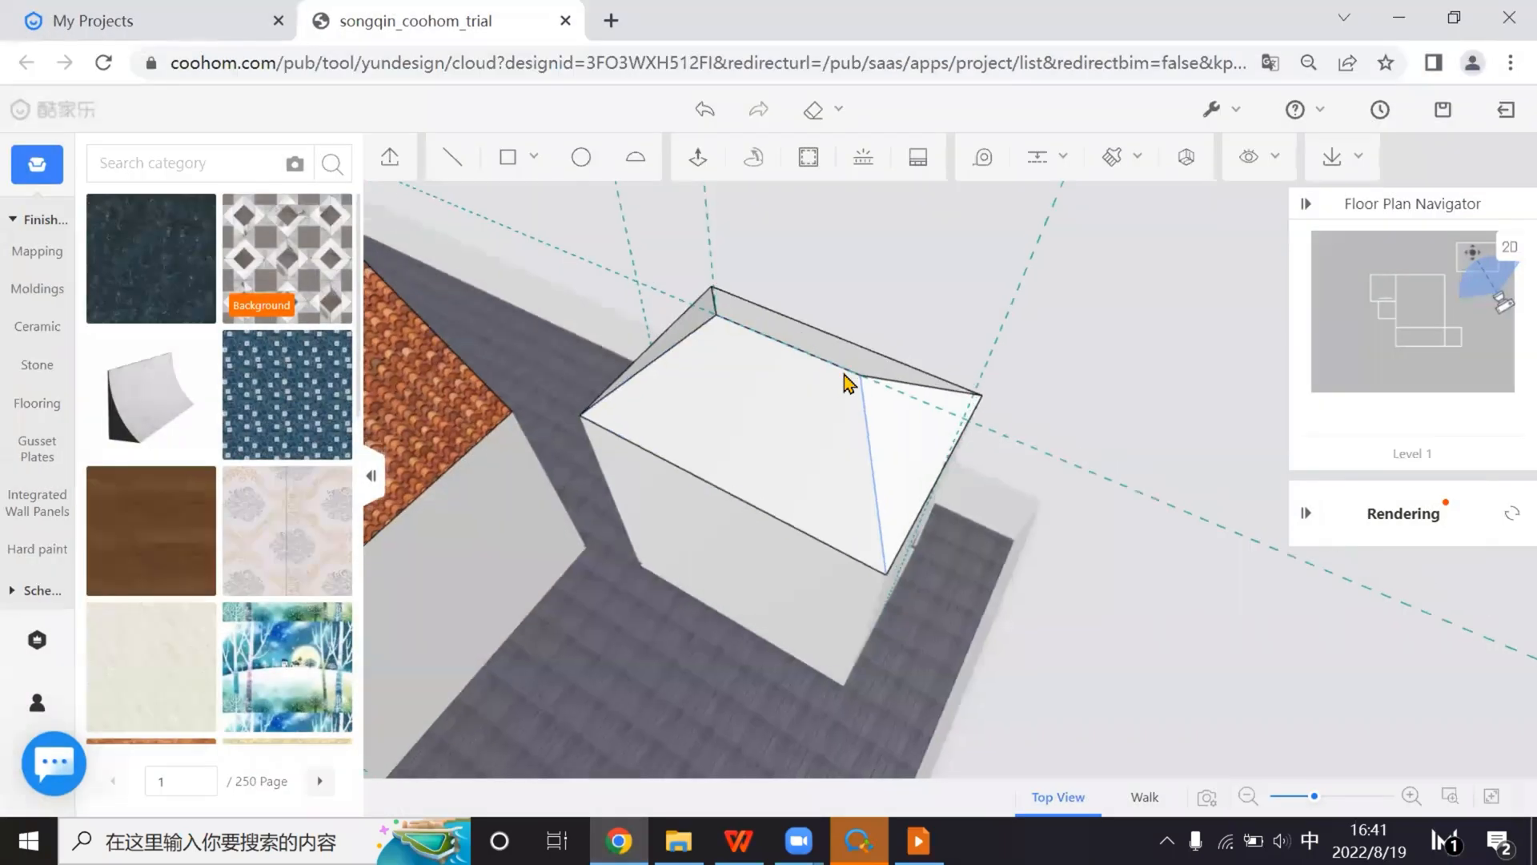
pyautogui.moveTo(846, 374); pyautogui.dragTo(959, 277)
pyautogui.doubleClick(856, 324)
pyautogui.press('Delete')
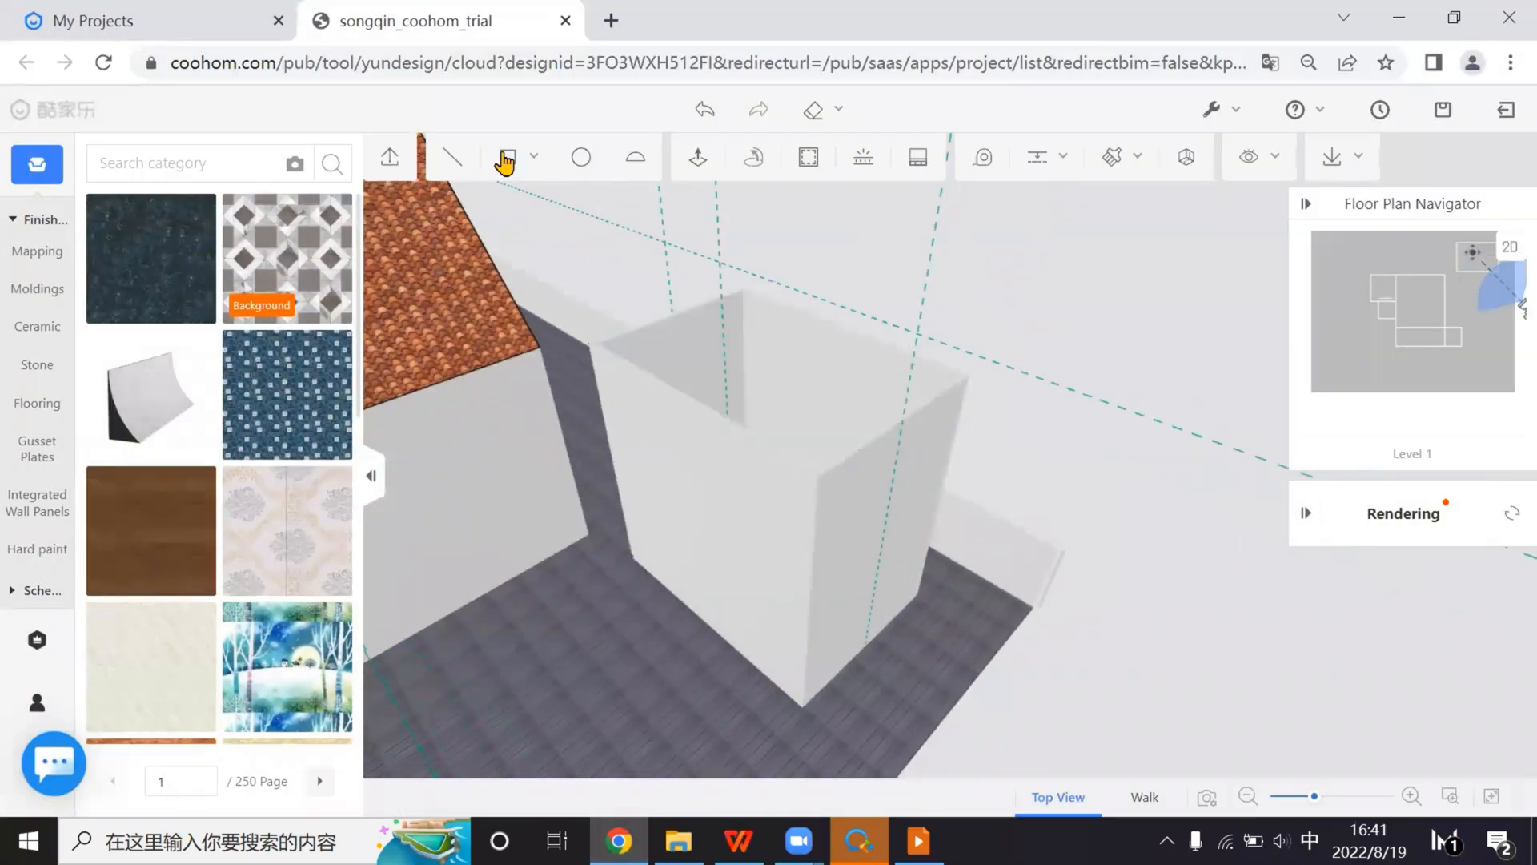
# Draw a rectangle covering the top of the room, between diagonally opposite outer wall corners
pyautogui.click(508, 158)
pyautogui.moveTo(535, 265); pyautogui.dragTo(581, 398)
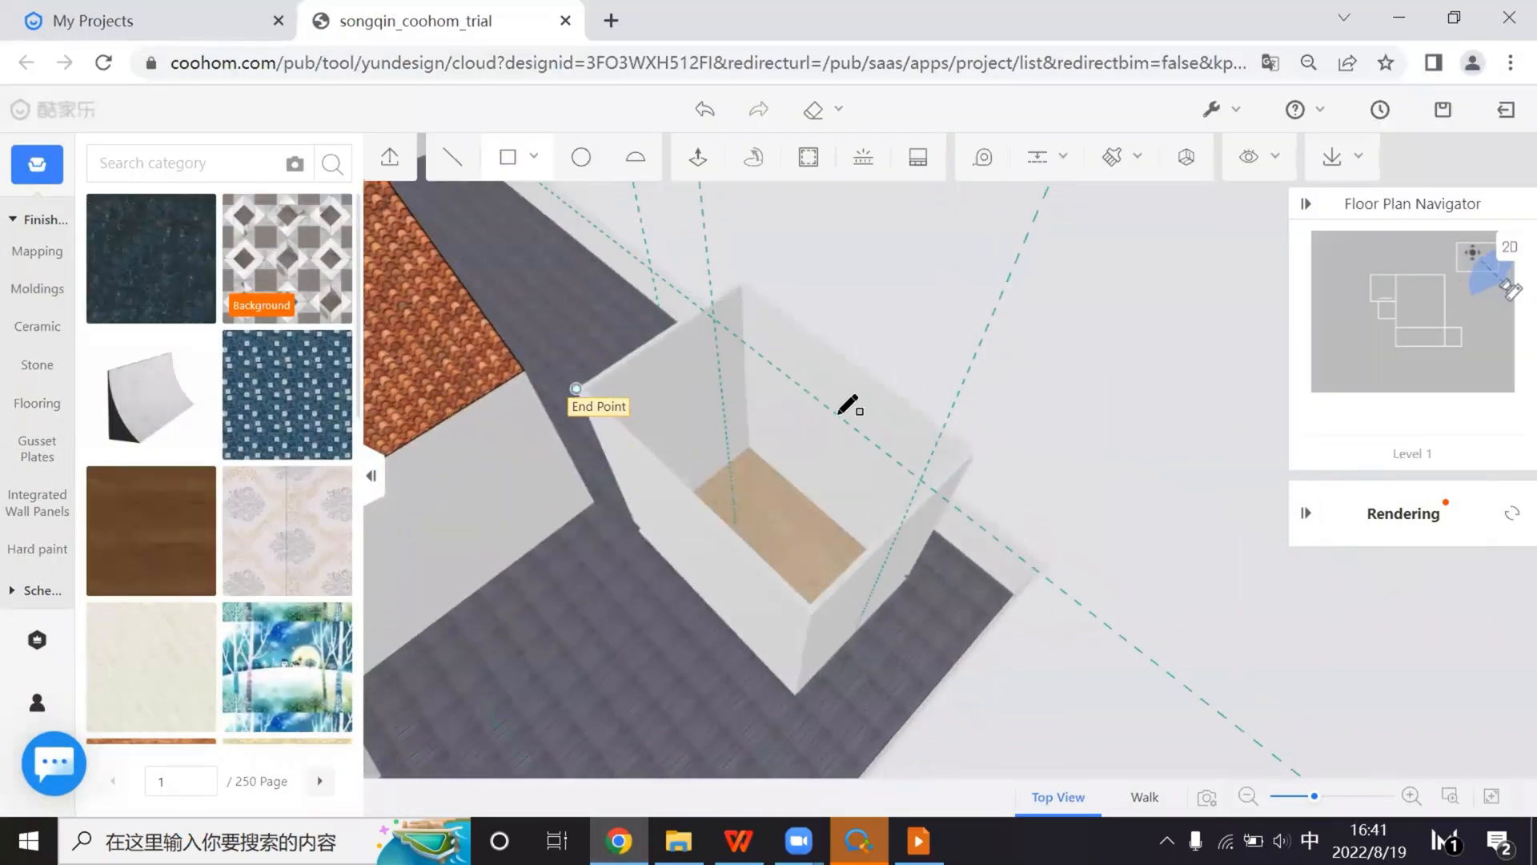
pyautogui.click(975, 450)
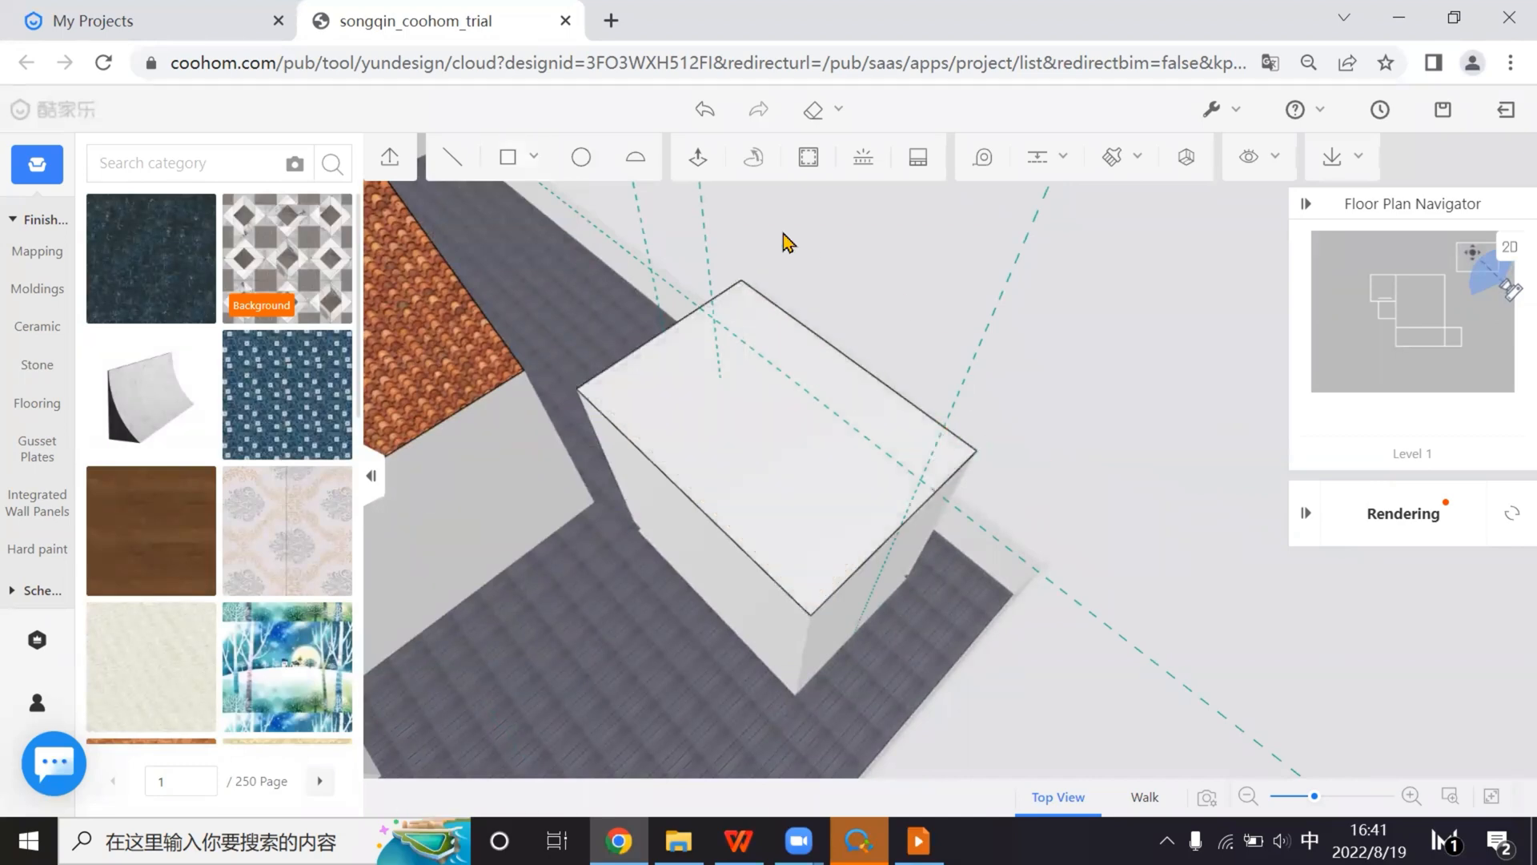
# Offset the top rectangle outward by about 492 mm to create an overhanging border
pyautogui.click(810, 159)
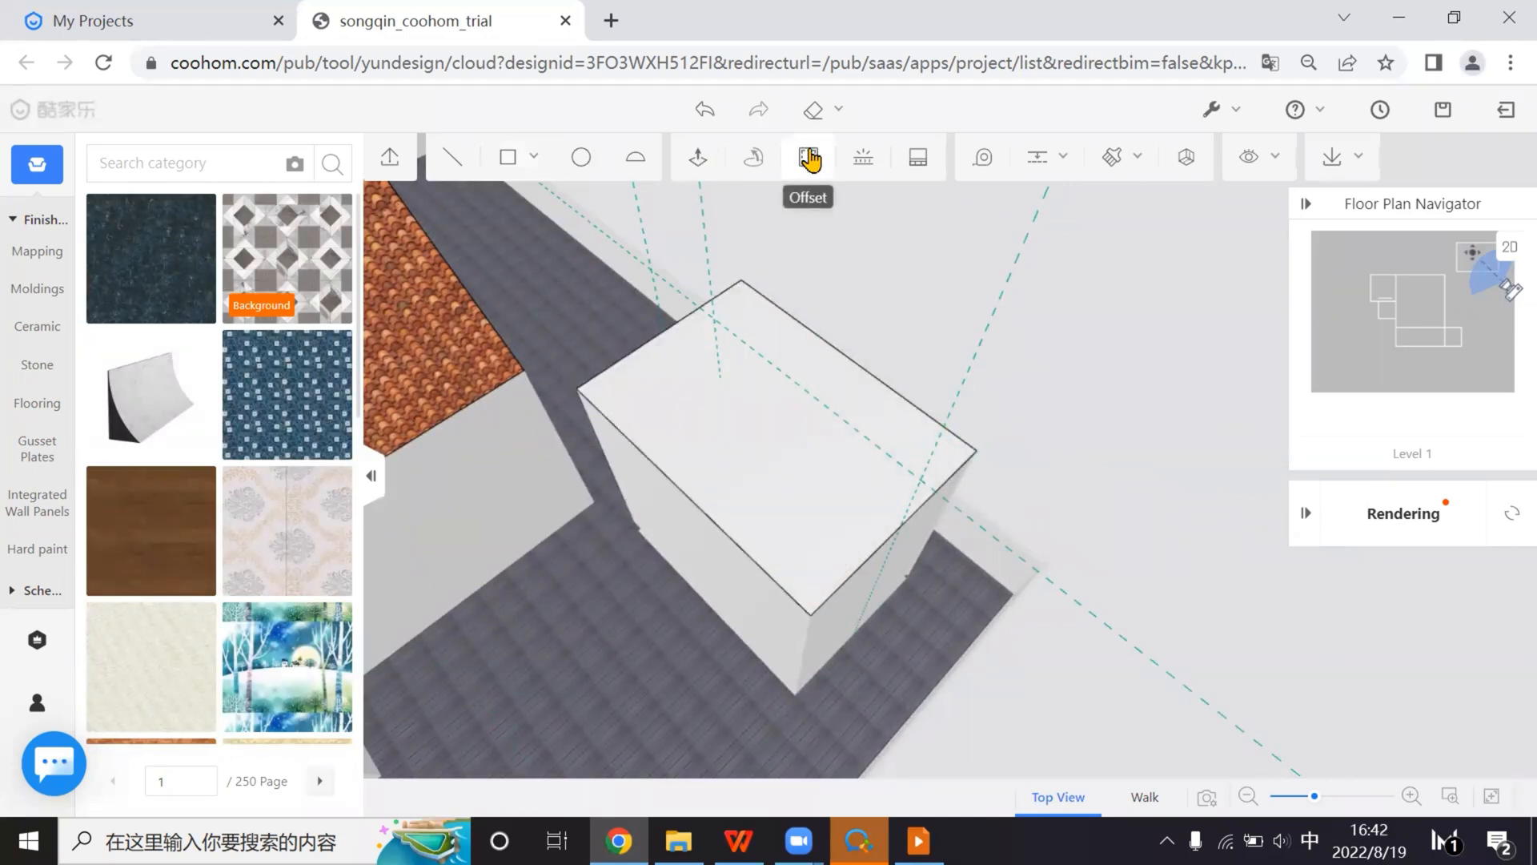
pyautogui.click(782, 491)
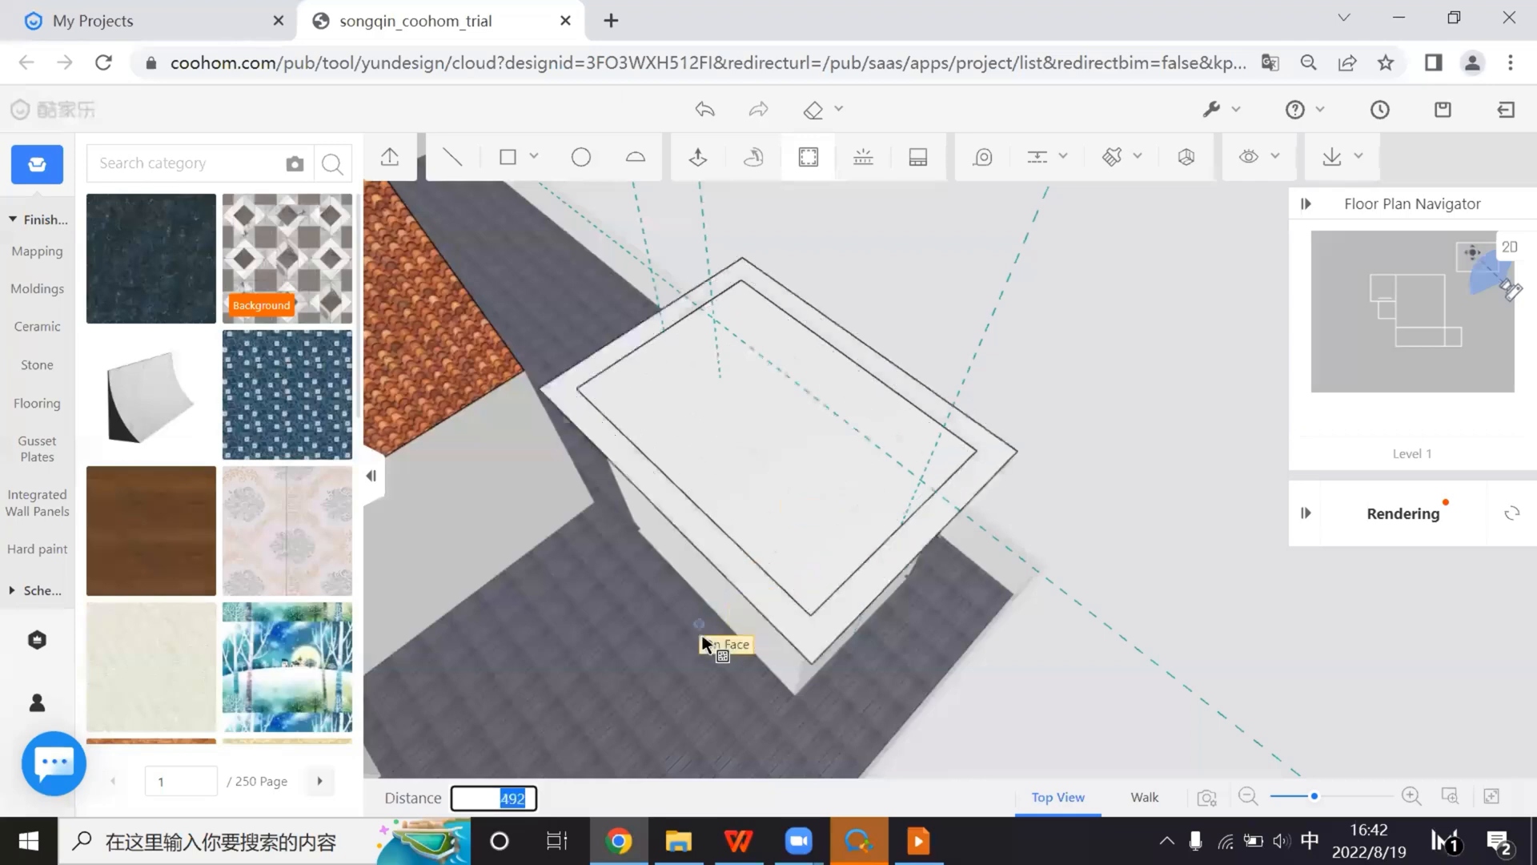
pyautogui.click(707, 640)
pyautogui.moveTo(806, 629); pyautogui.dragTo(847, 532, button='middle')
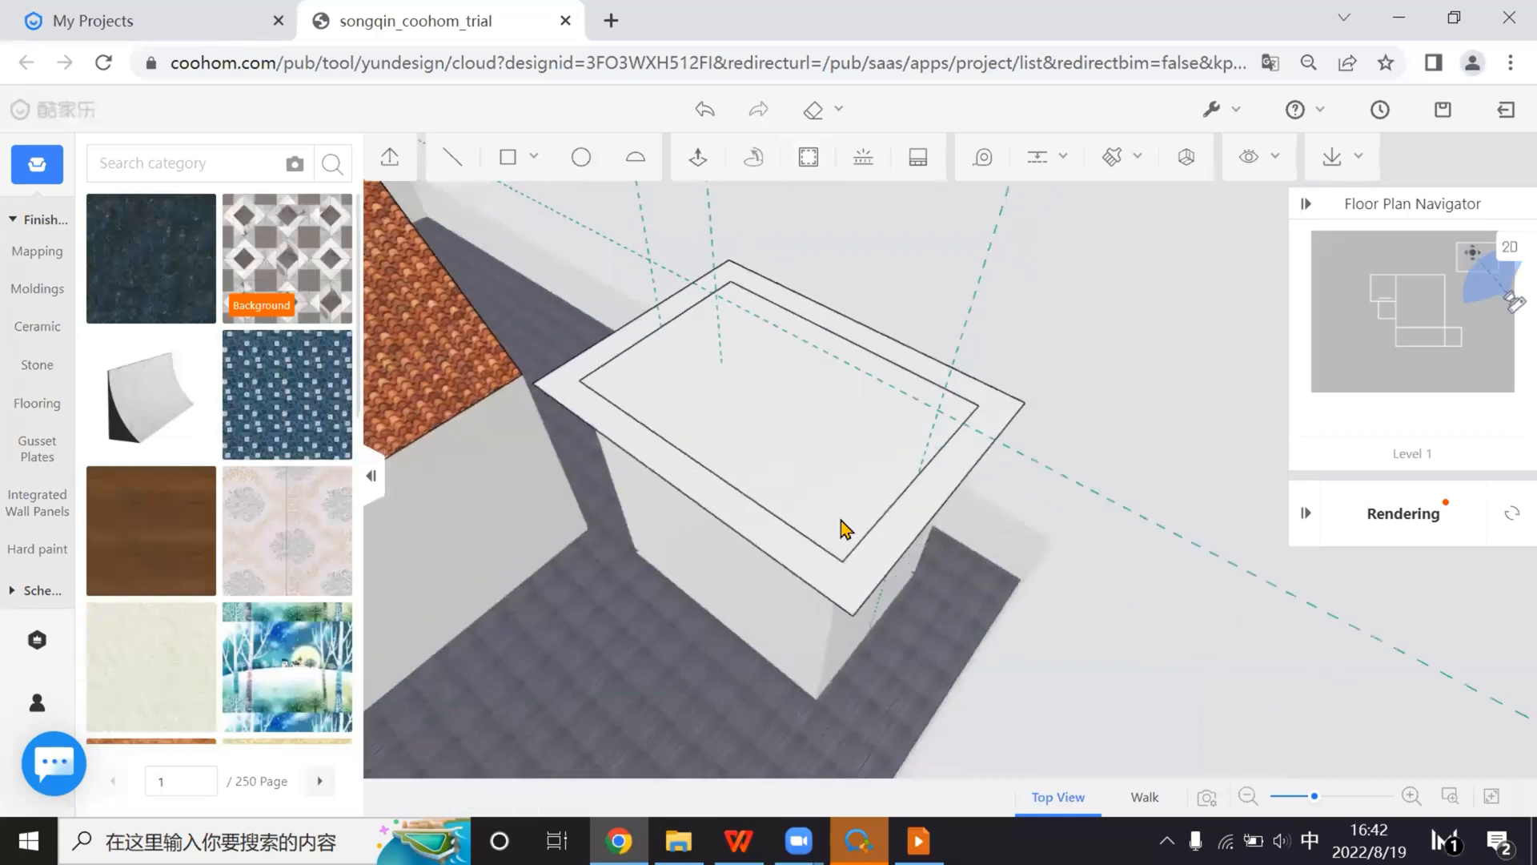
# Extrude the inner face and the surrounding overhang border upward by 200 mm to form a flat roof slab
pyautogui.click(701, 163)
pyautogui.moveTo(876, 445); pyautogui.dragTo(830, 396, button='middle')
pyautogui.press('w')
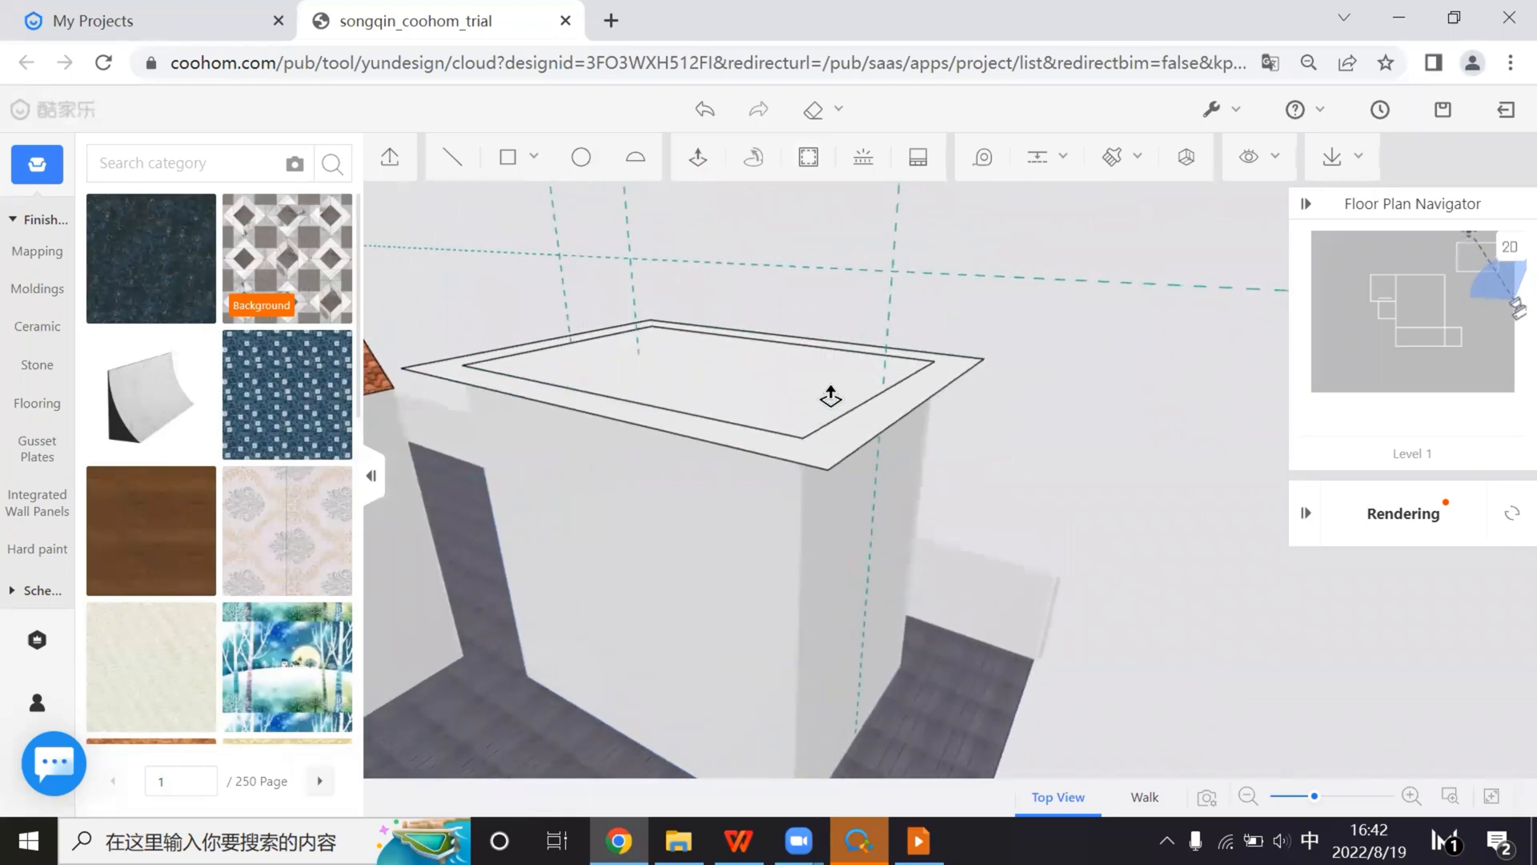
pyautogui.click(965, 445)
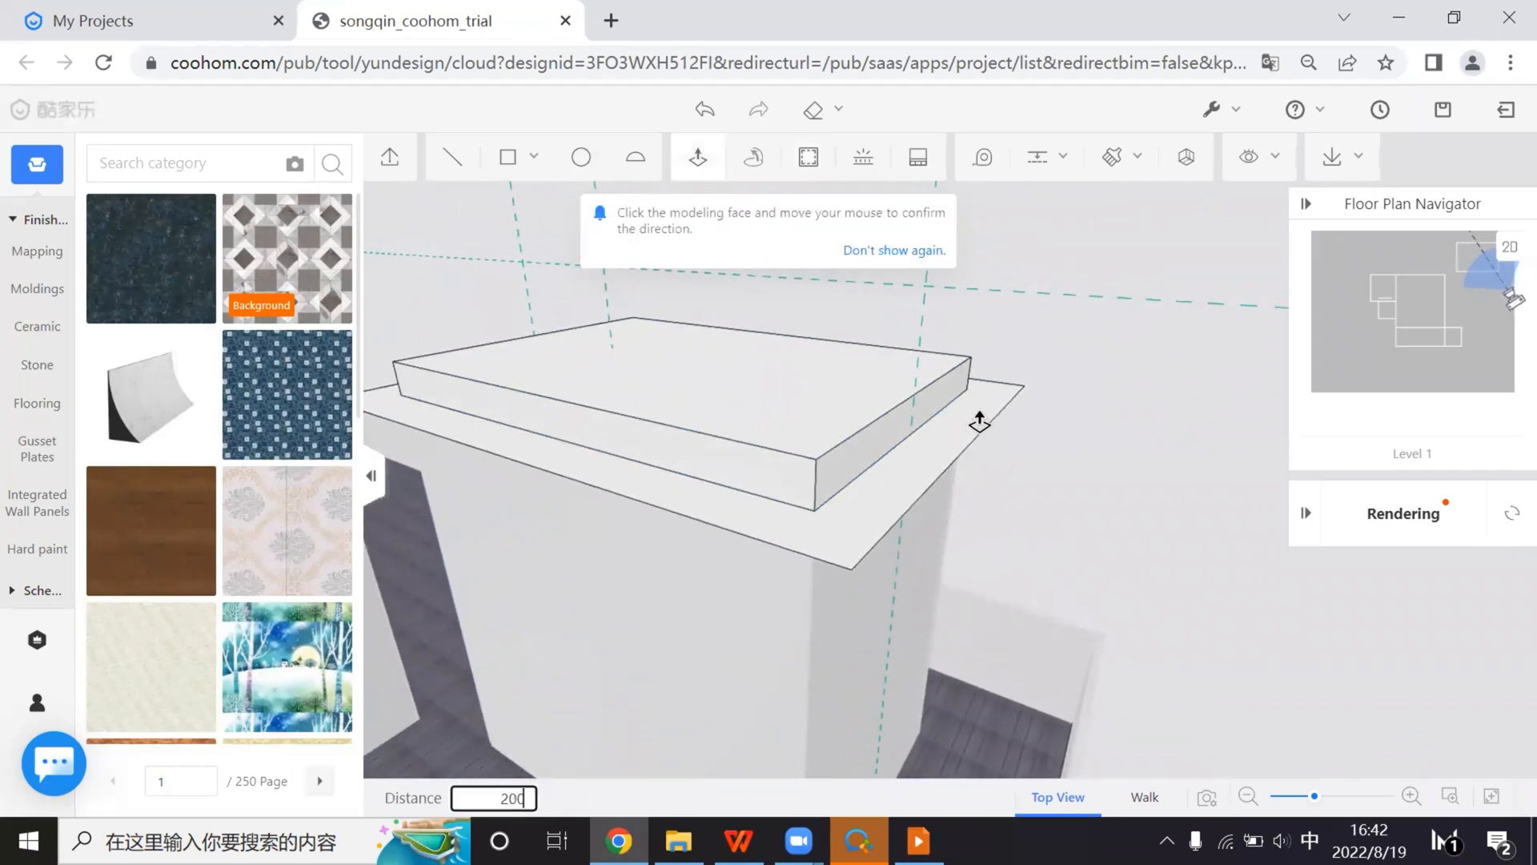
pyautogui.click(980, 422)
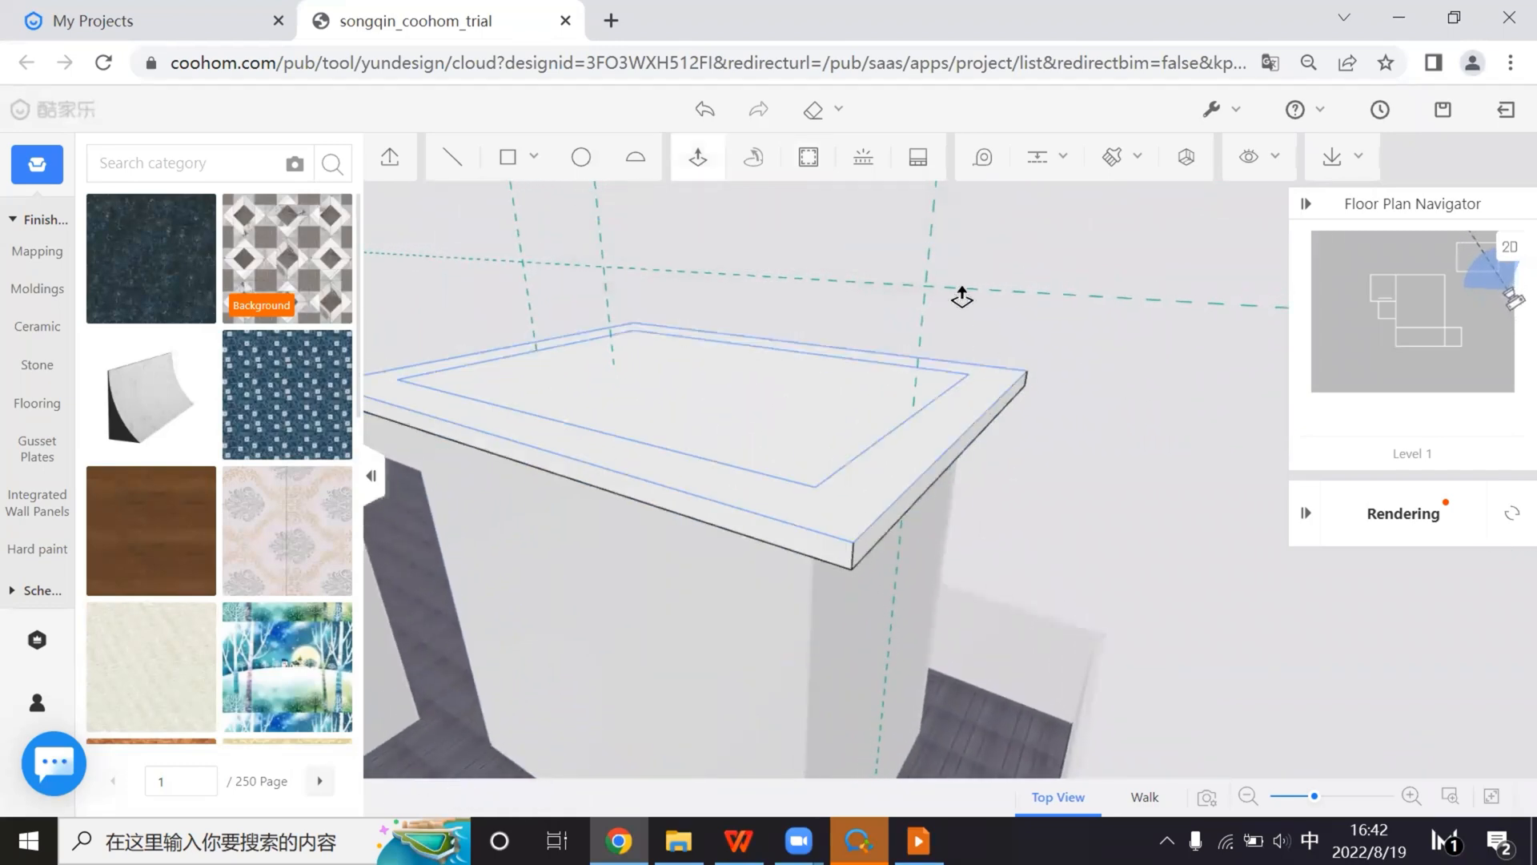
pyautogui.click(1039, 158)
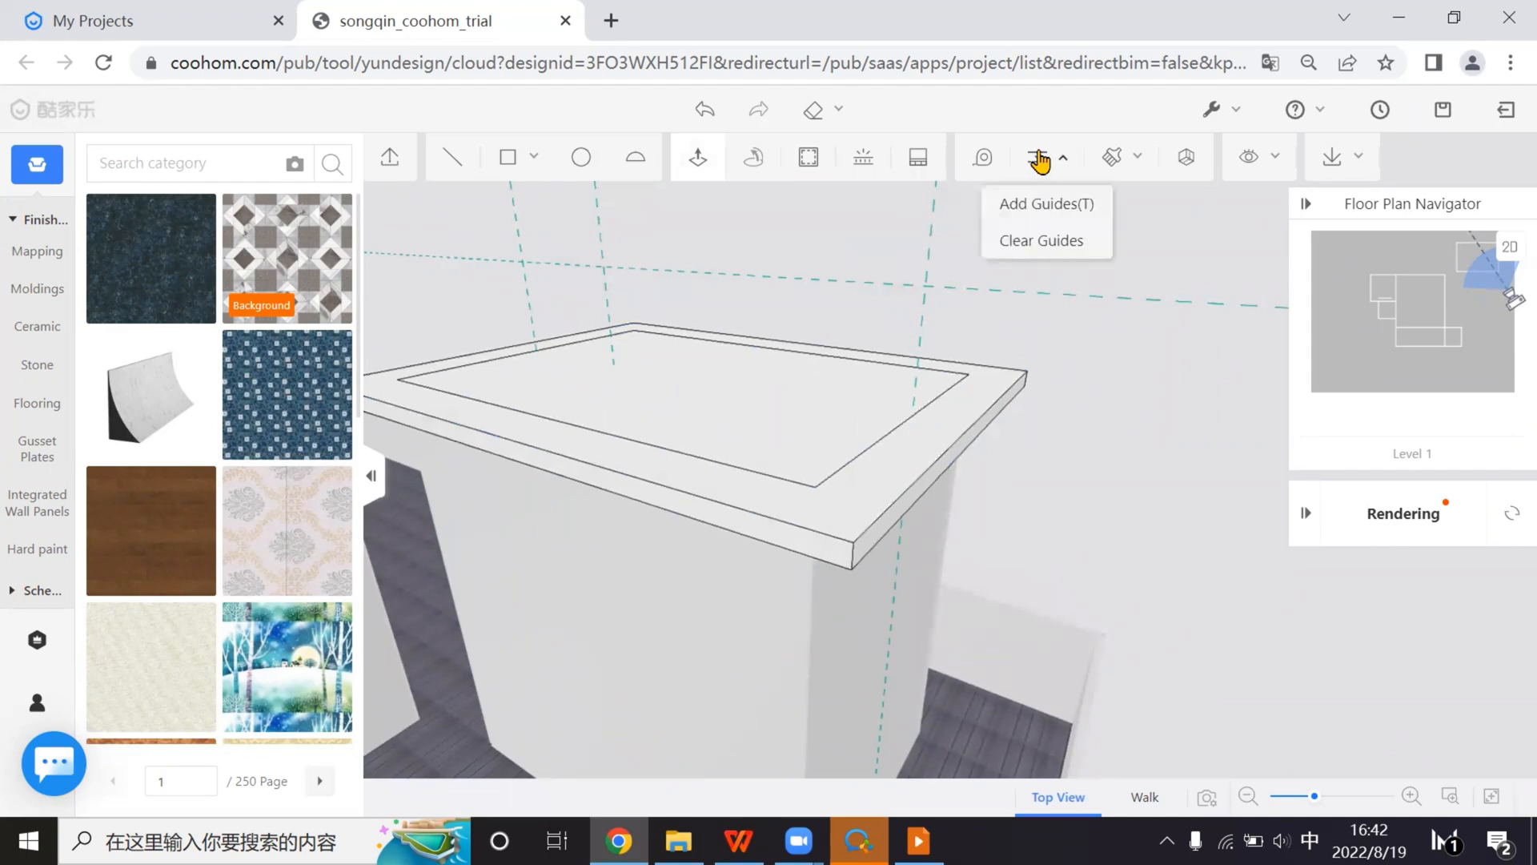
pyautogui.press('Escape')
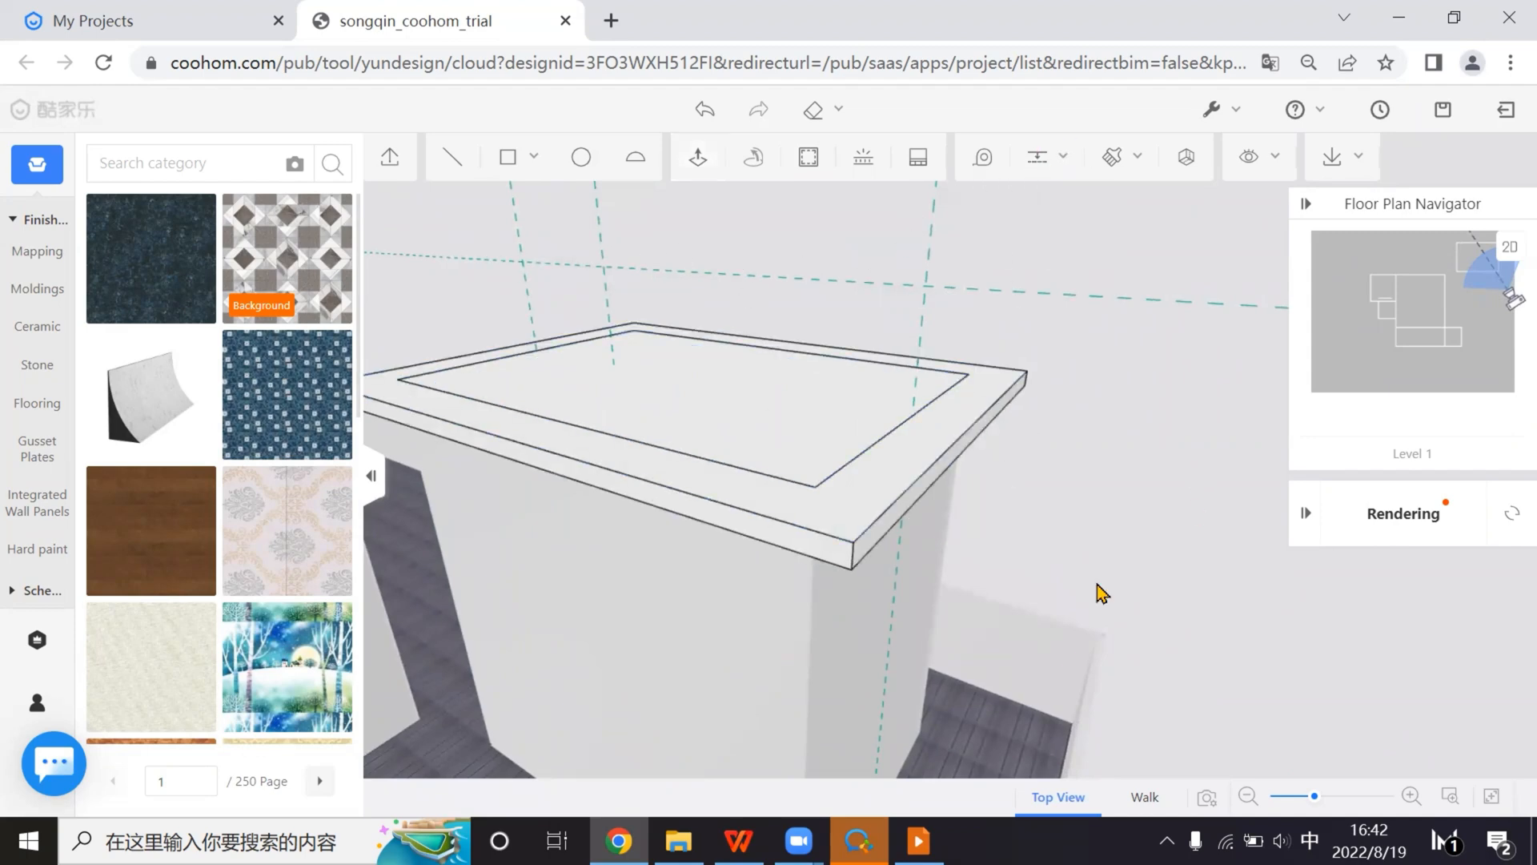
pyautogui.moveTo(1097, 584); pyautogui.dragTo(1006, 480)
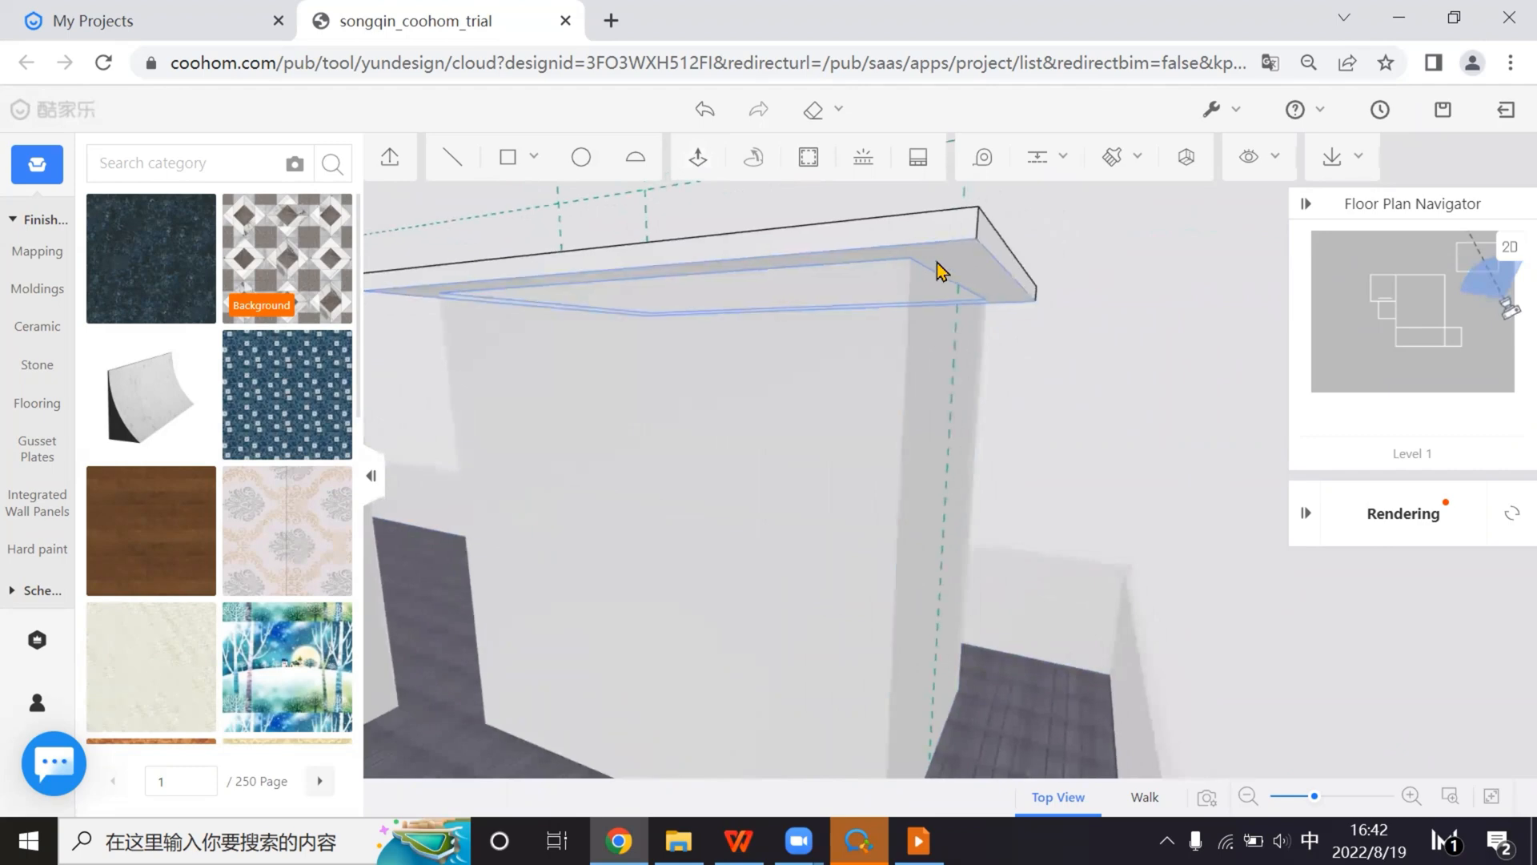
pyautogui.scroll(5, 975, 269)
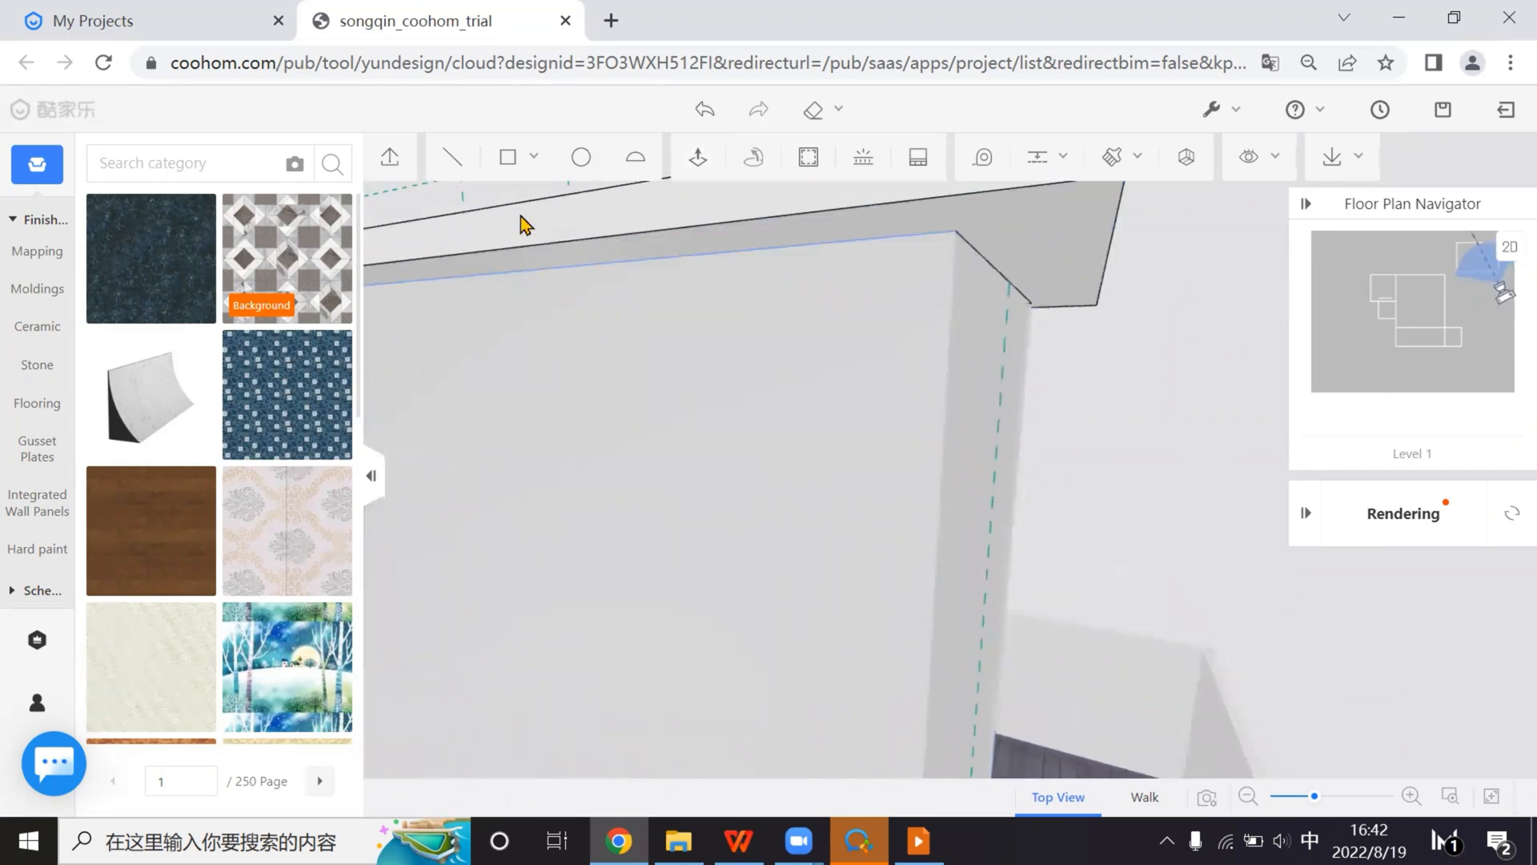
pyautogui.click(506, 160)
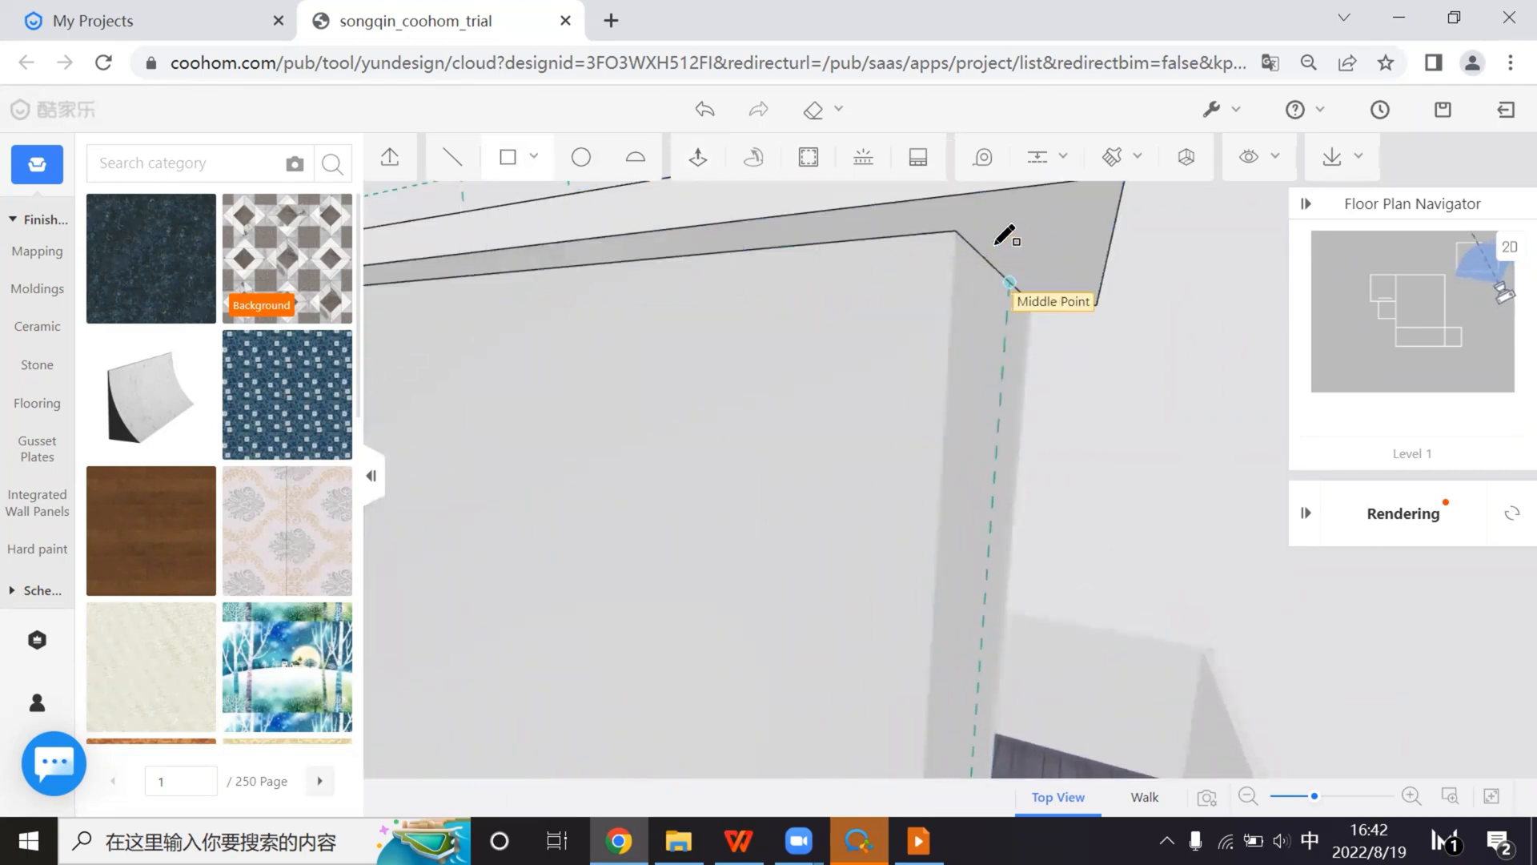
pyautogui.click(956, 231)
pyautogui.press('Escape')
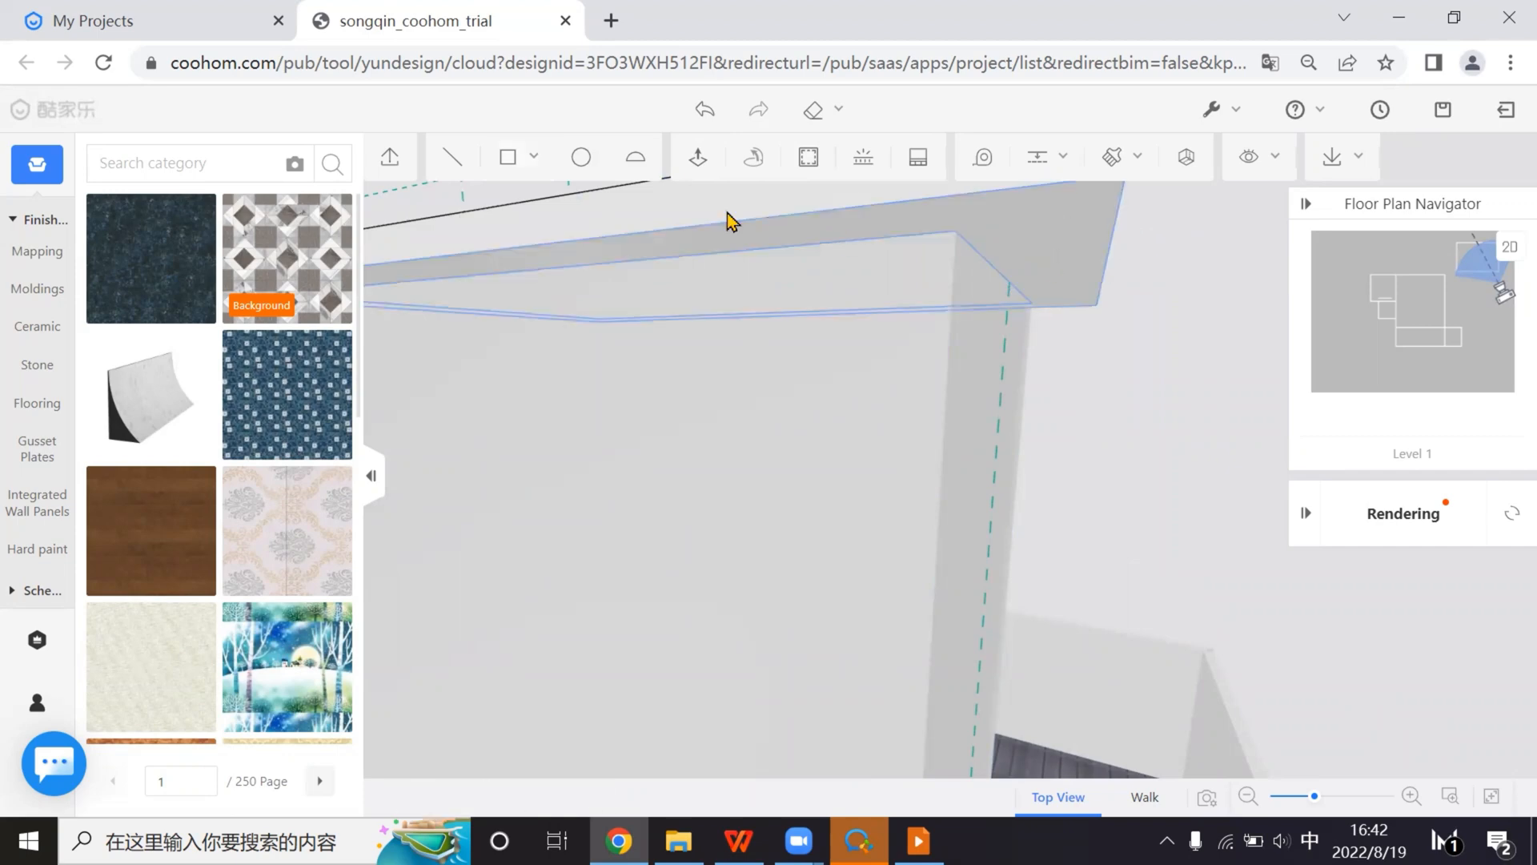
# Add one guide along the room's vertical wall corner edge and another along the upper wall edge beneath the roof slab
pyautogui.press('t')
pyautogui.click(1026, 326)
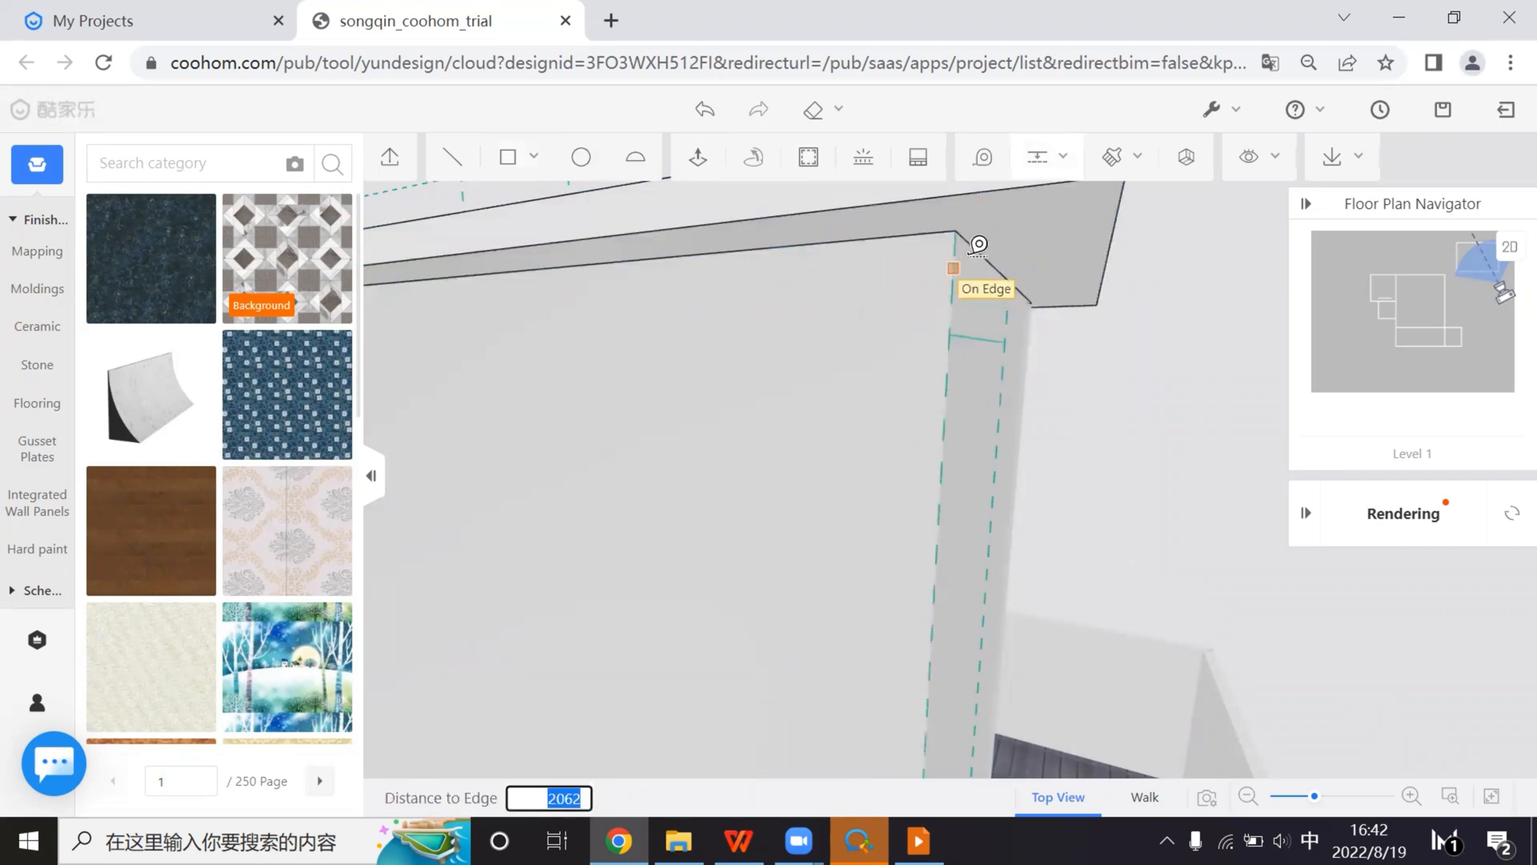
pyautogui.click(968, 222)
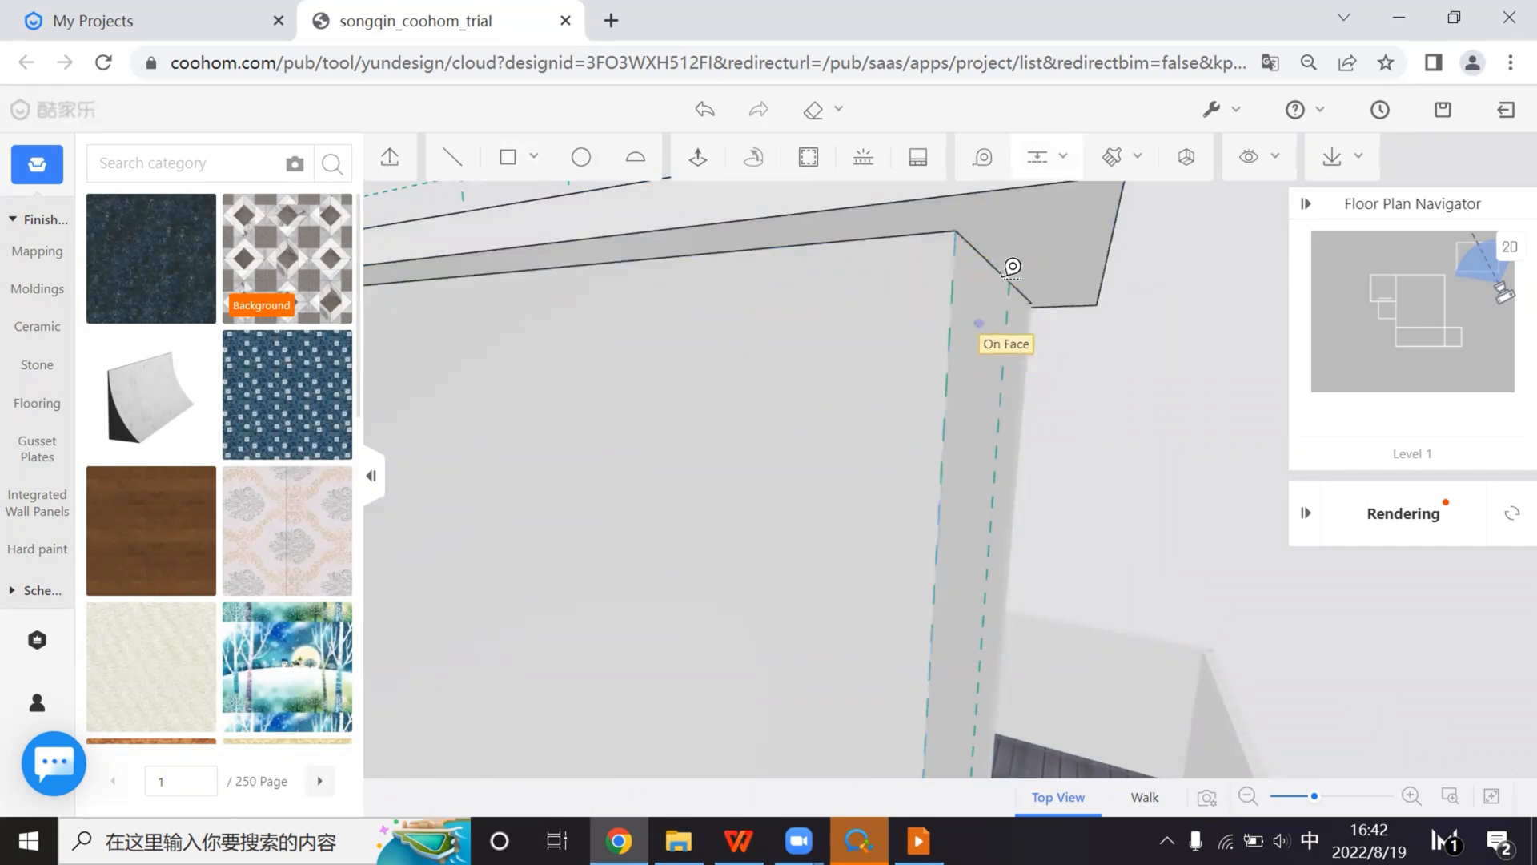
pyautogui.click(985, 208)
pyautogui.click(507, 157)
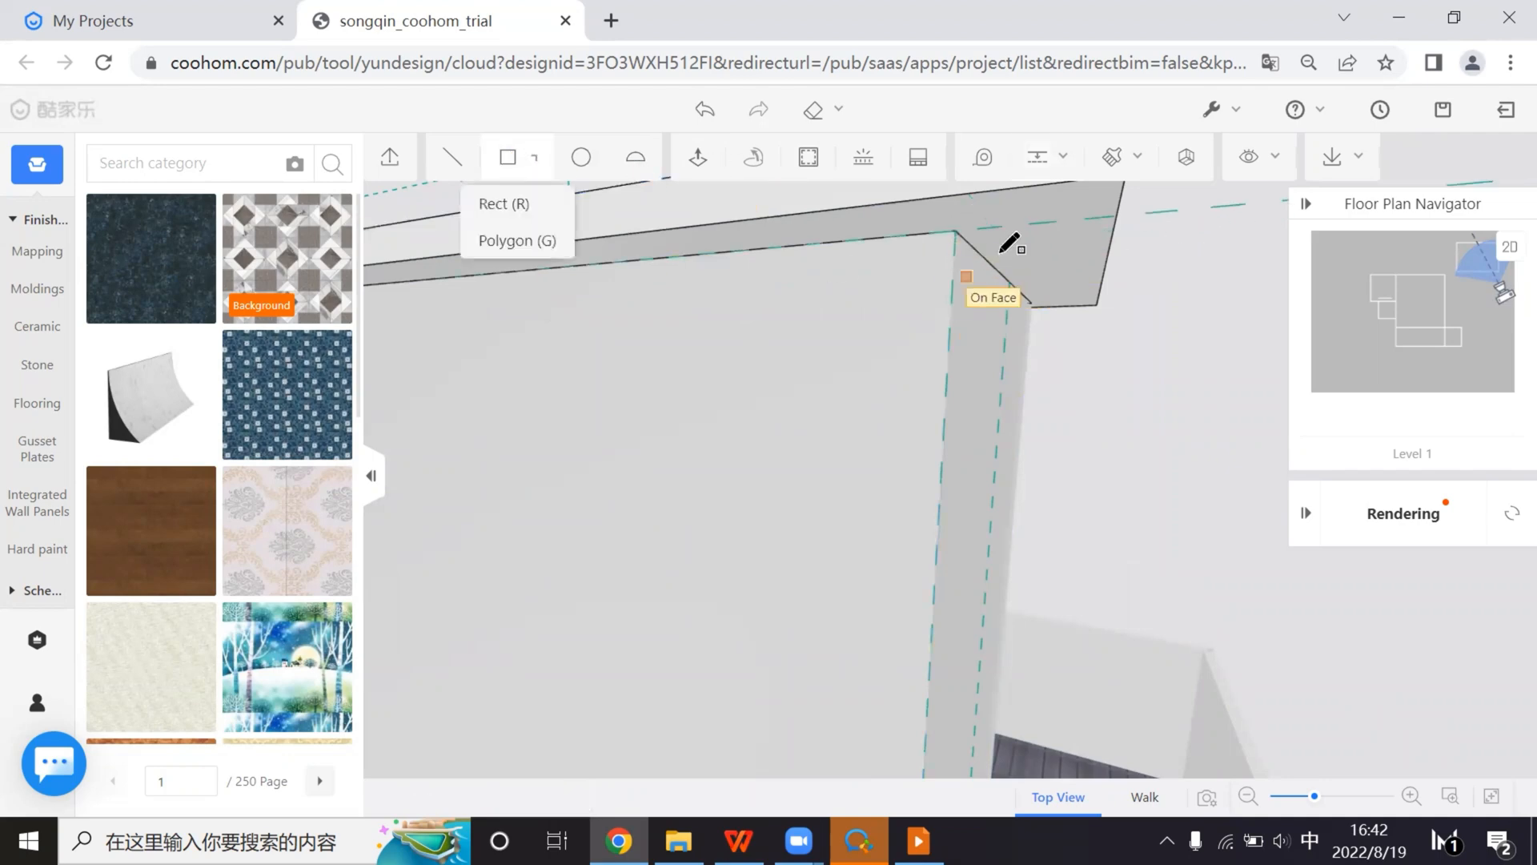
pyautogui.click(995, 261)
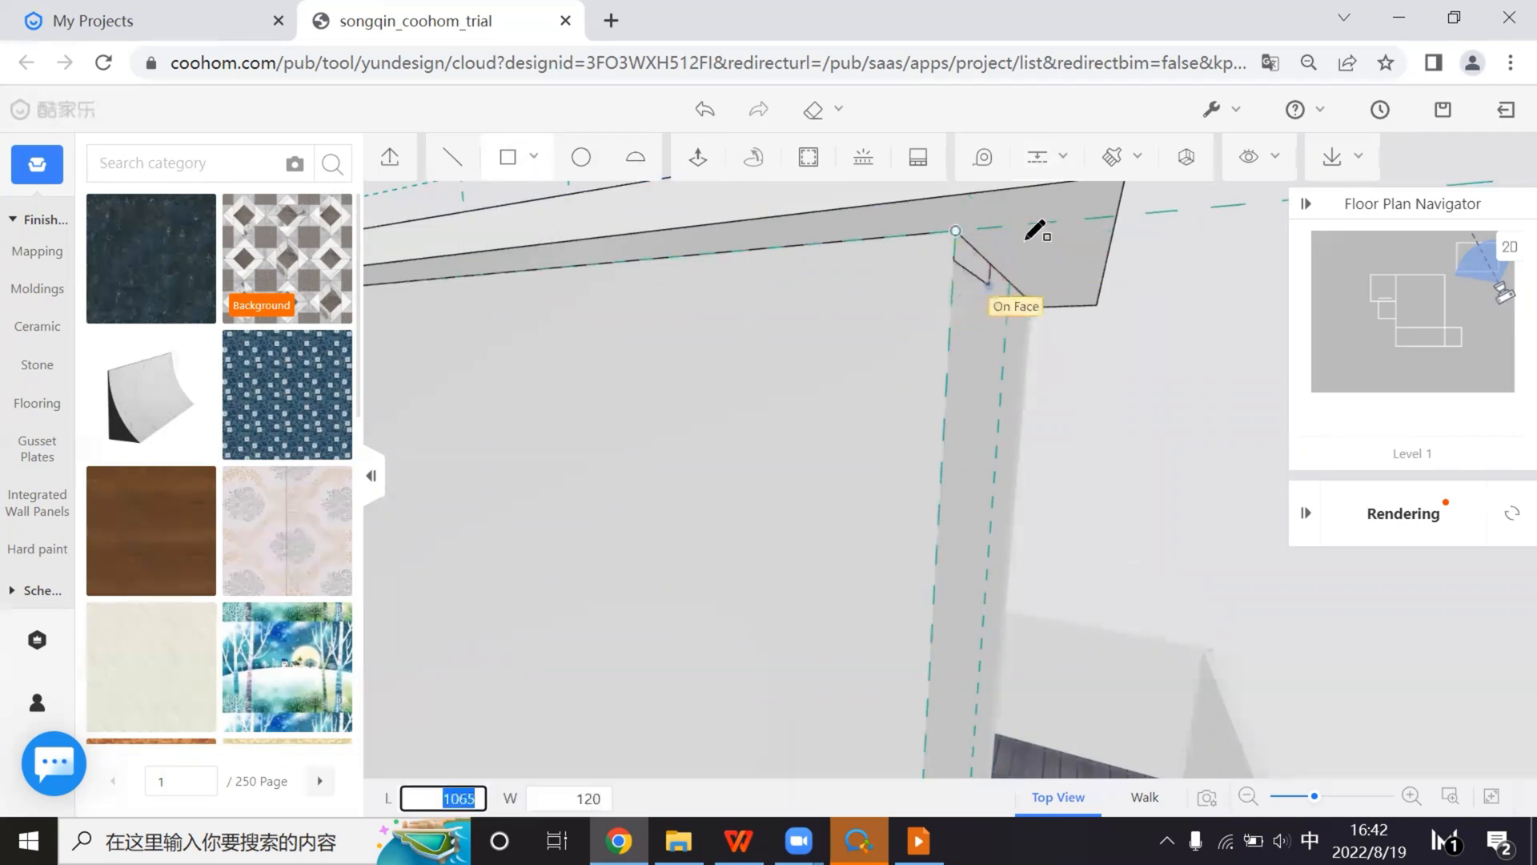
pyautogui.press('Escape')
# Draw a small upright rectangle under the slab overhang between the horizontal guide and the vertical corner guide
pyautogui.click(508, 157)
pyautogui.click(995, 265)
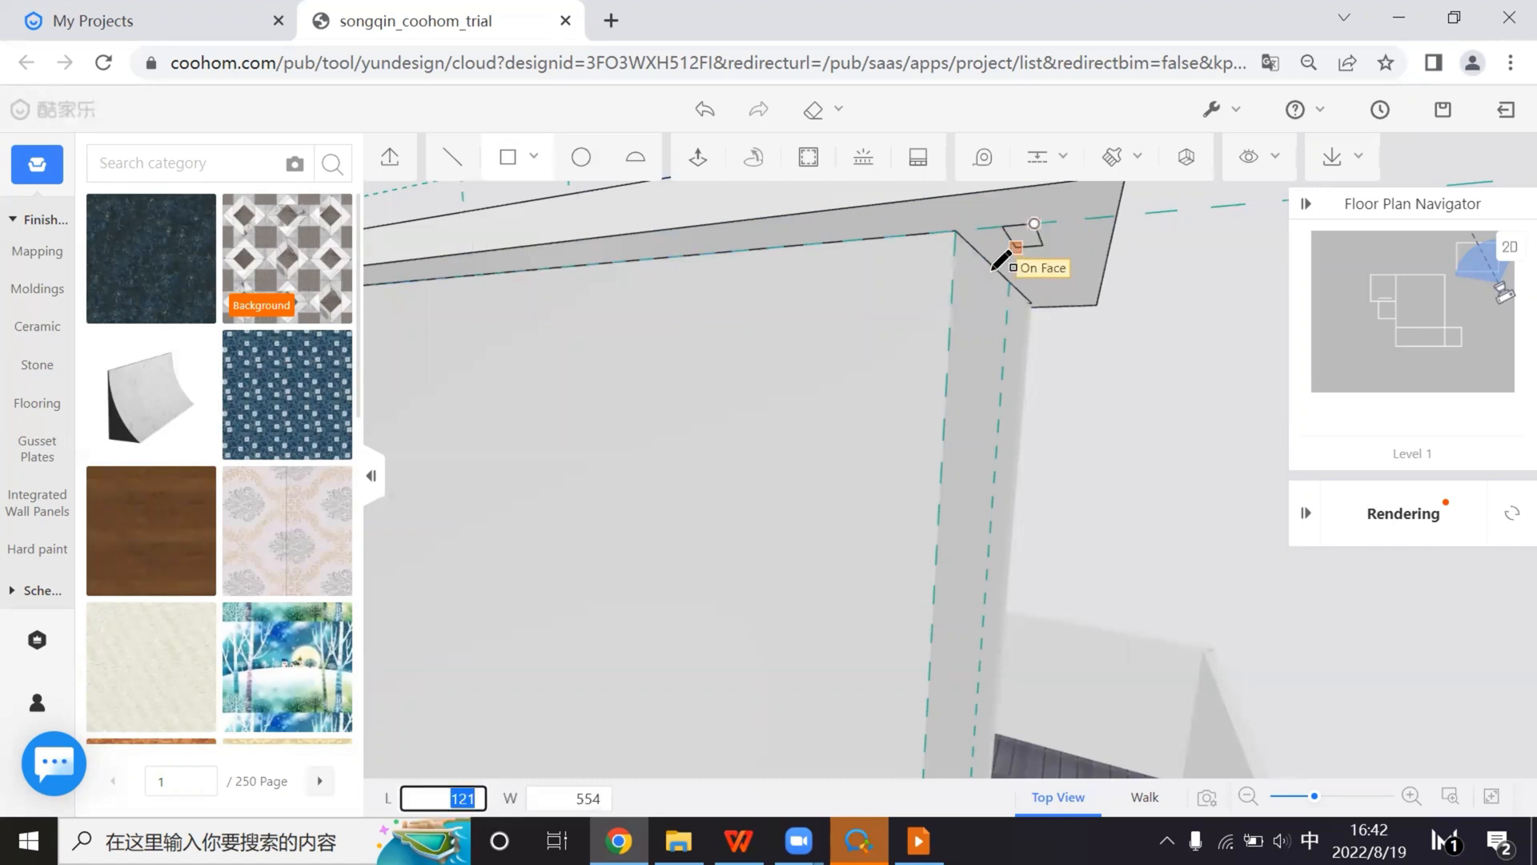
pyautogui.click(953, 276)
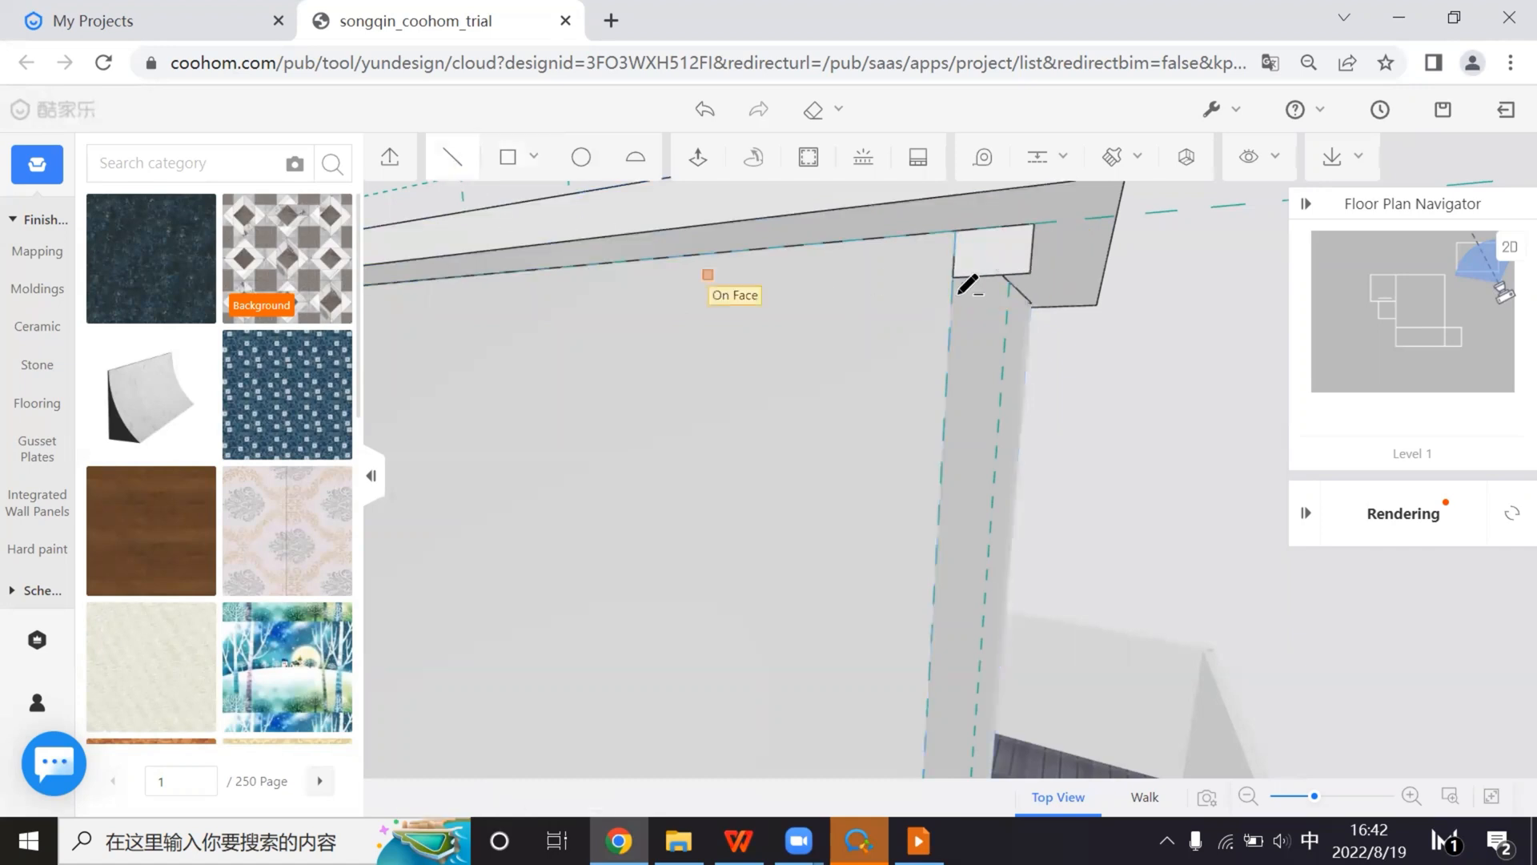
pyautogui.click(995, 252)
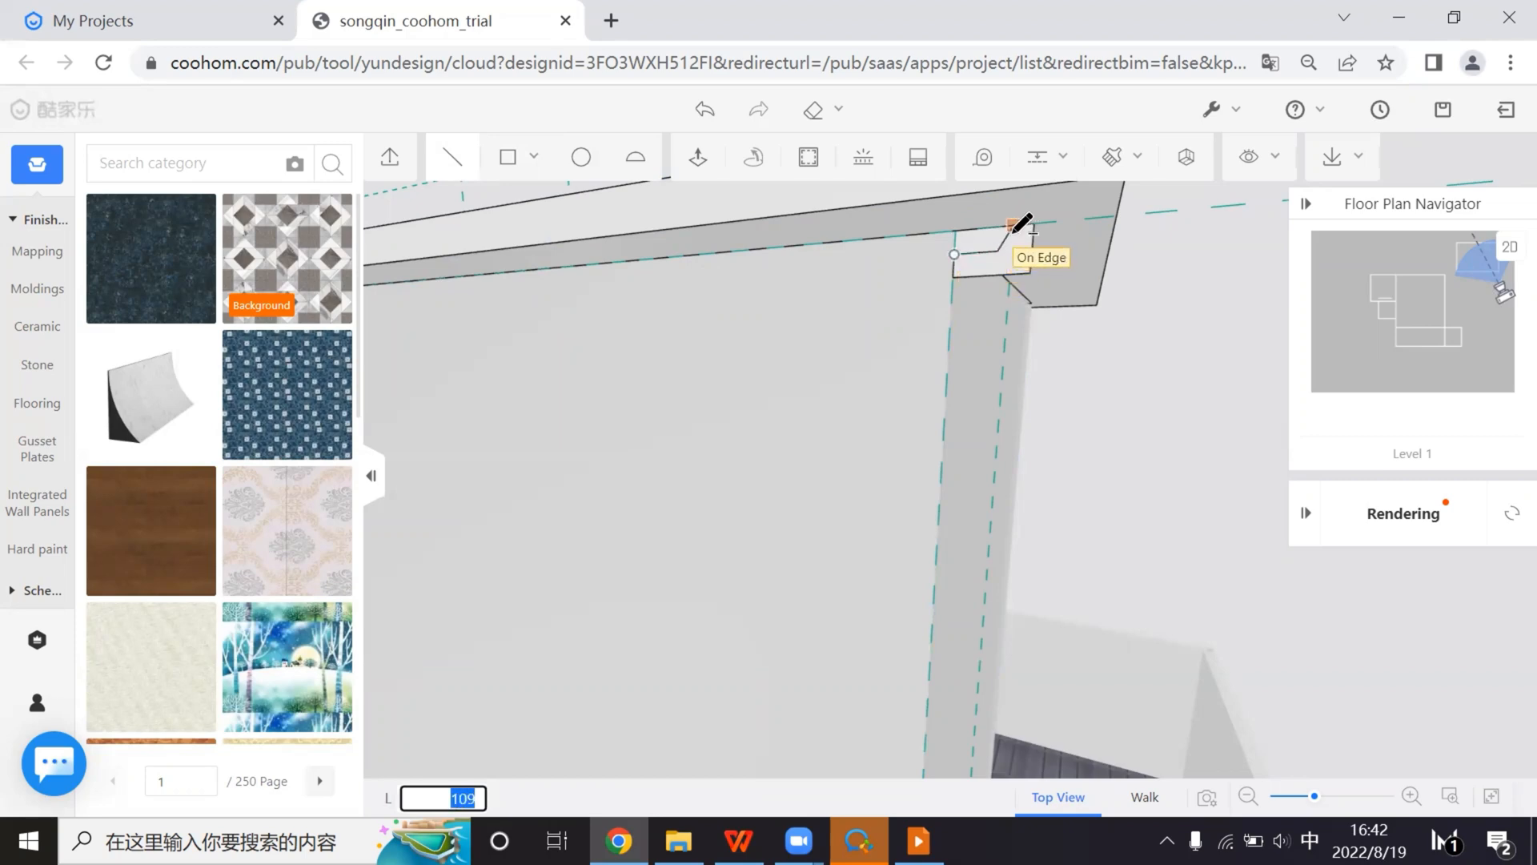
pyautogui.moveTo(1016, 223); pyautogui.dragTo(1163, 225, button='middle')
pyautogui.moveTo(1108, 268); pyautogui.dragTo(972, 439, button='middle')
pyautogui.scroll(-3, 1090, 258)
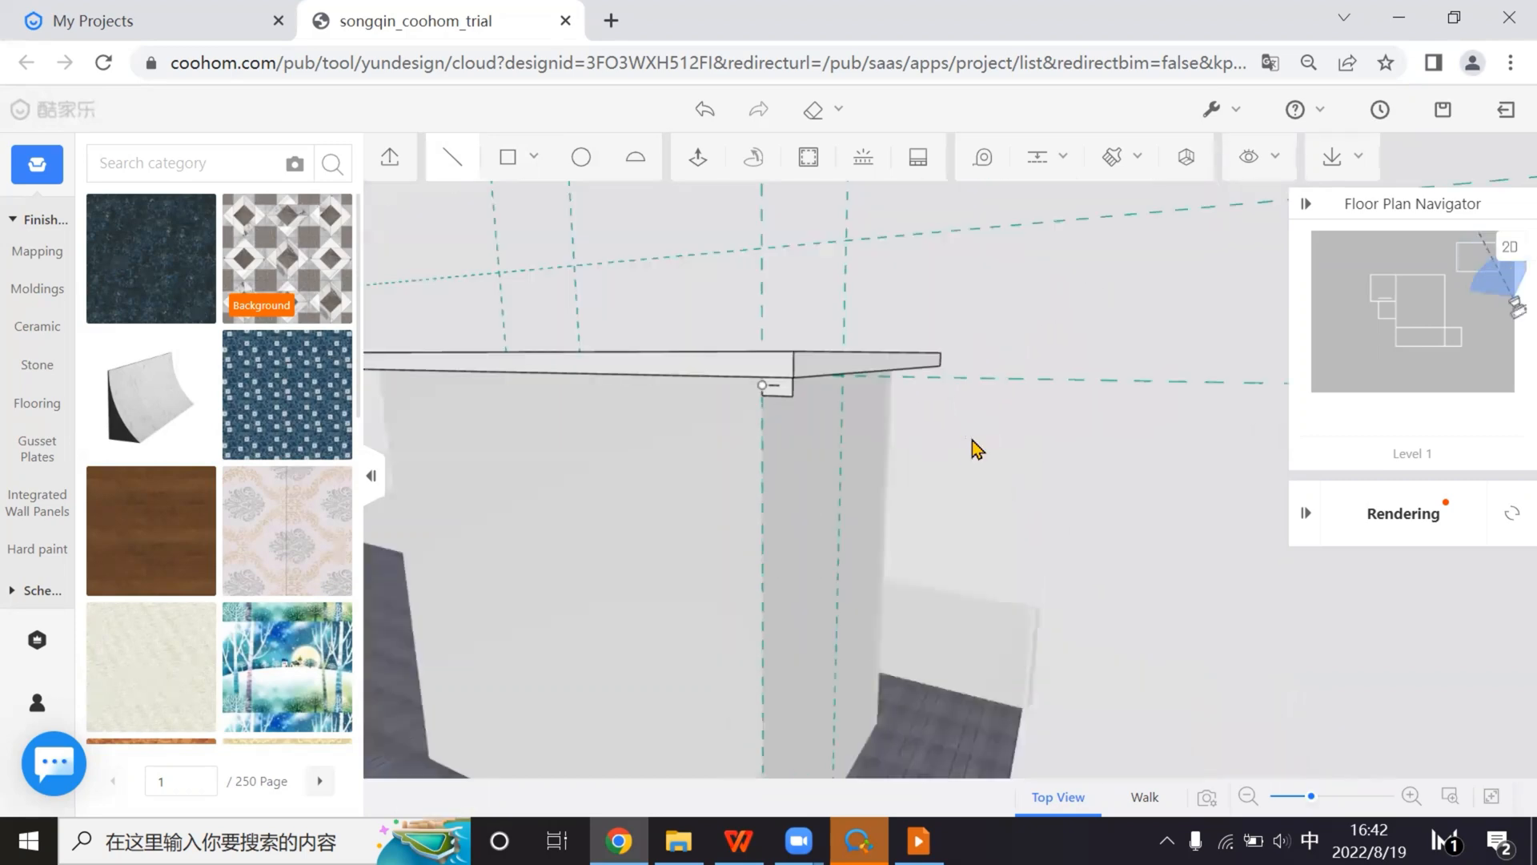
pyautogui.press('Escape')
# Draw a stepped moulding profile line across the small rectangle in its 2D face view and remove the leftover part below it
pyautogui.scroll(3, 972, 448)
pyautogui.click(815, 274)
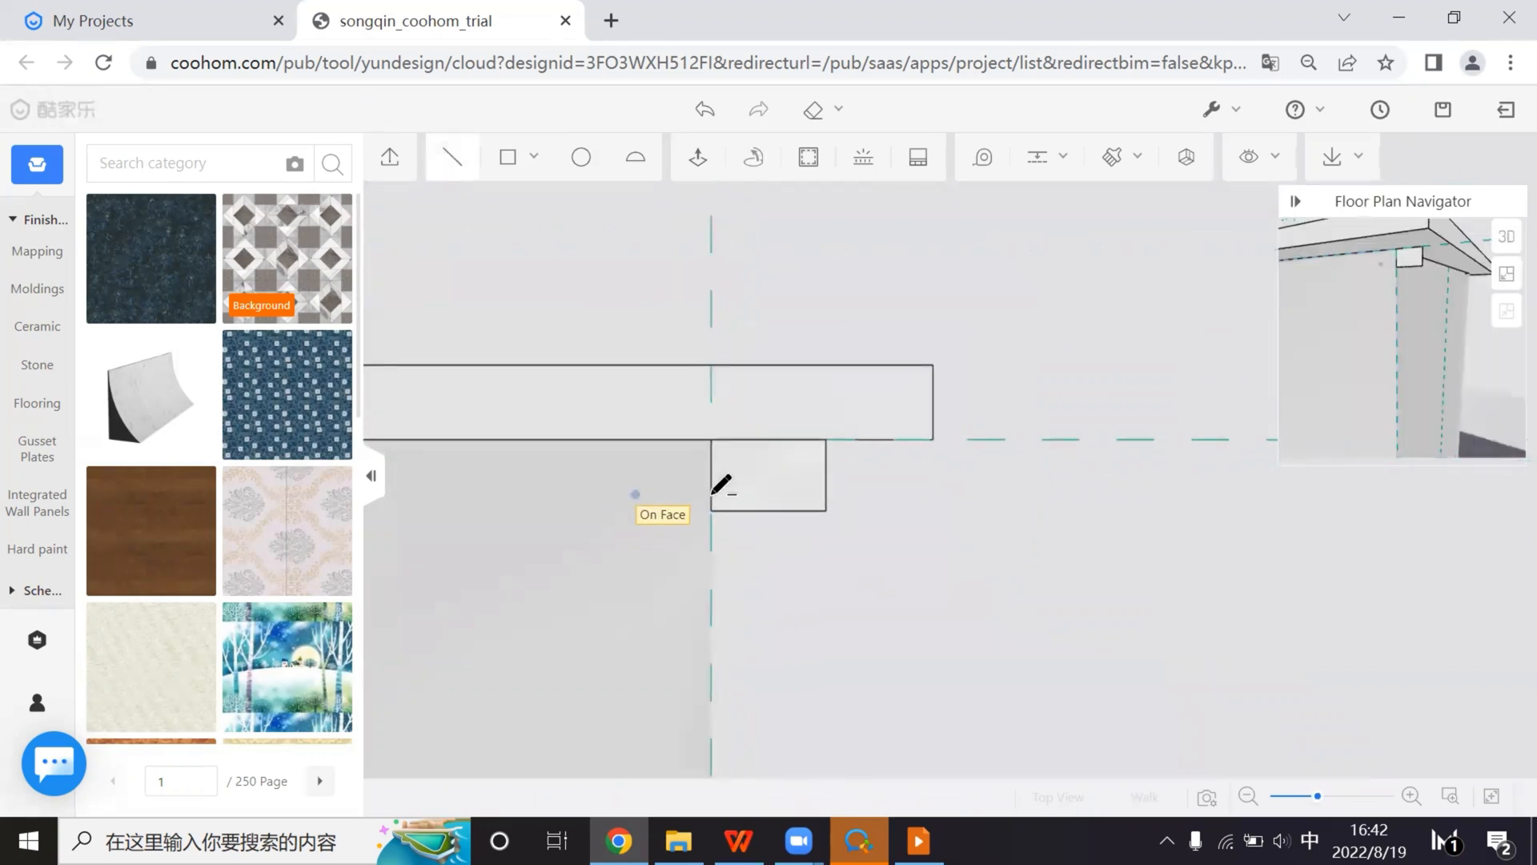
pyautogui.click(712, 492)
pyautogui.click(760, 492)
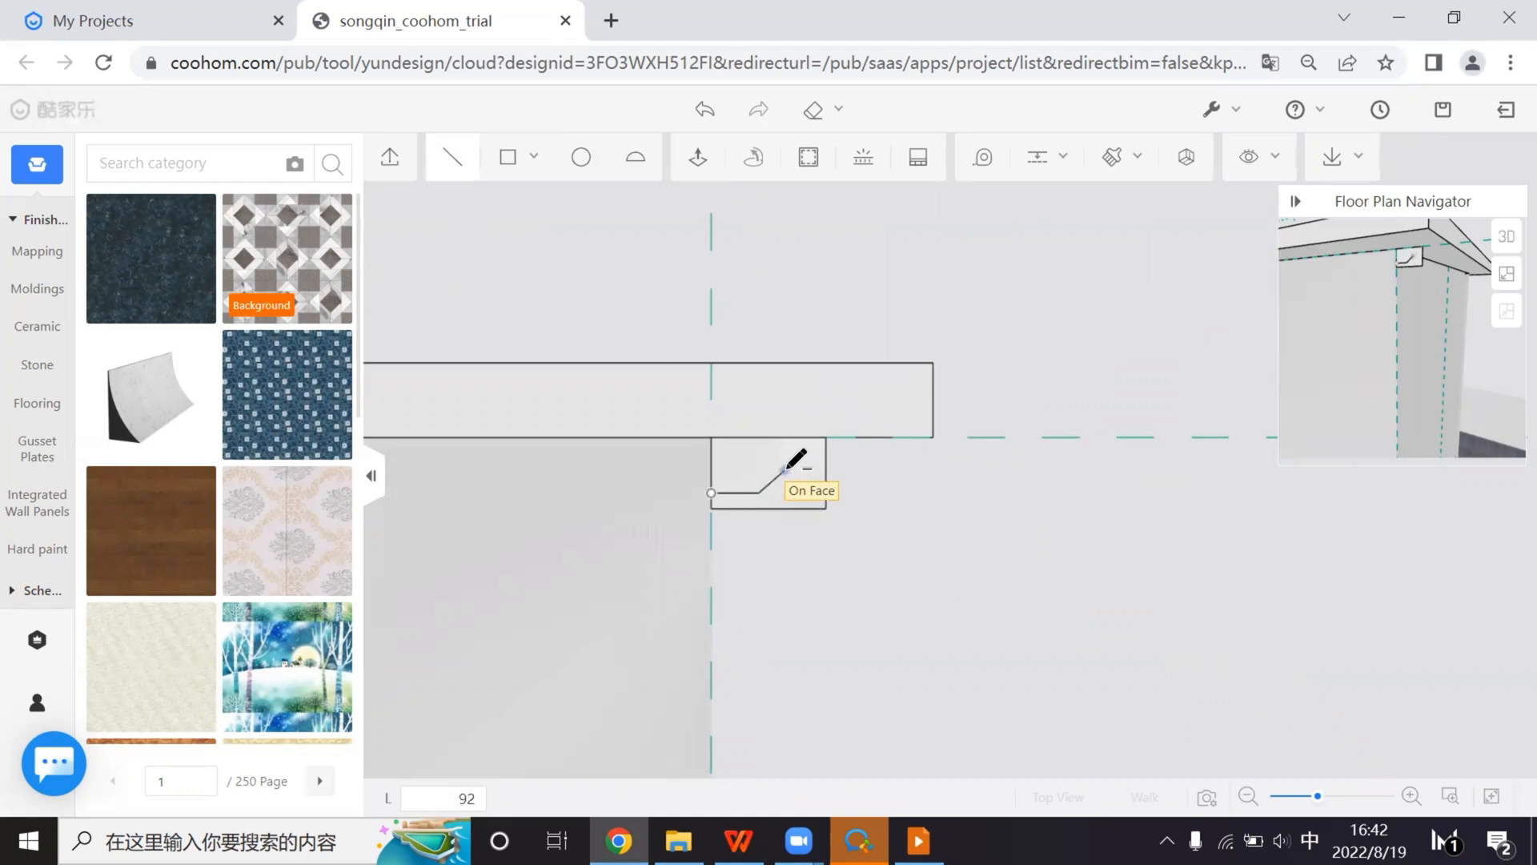
pyautogui.click(827, 437)
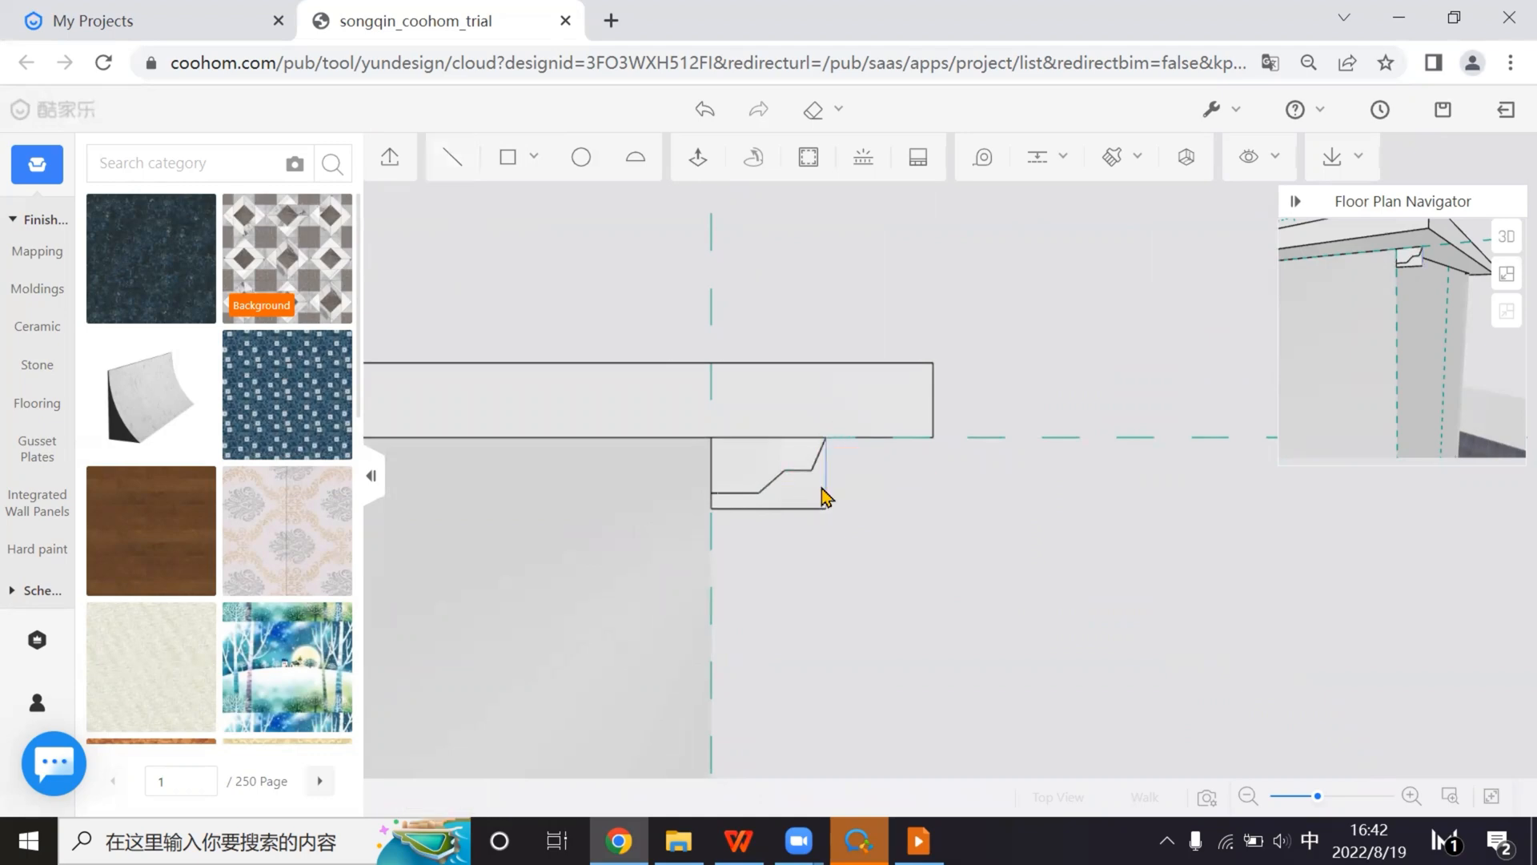
pyautogui.click(1242, 417)
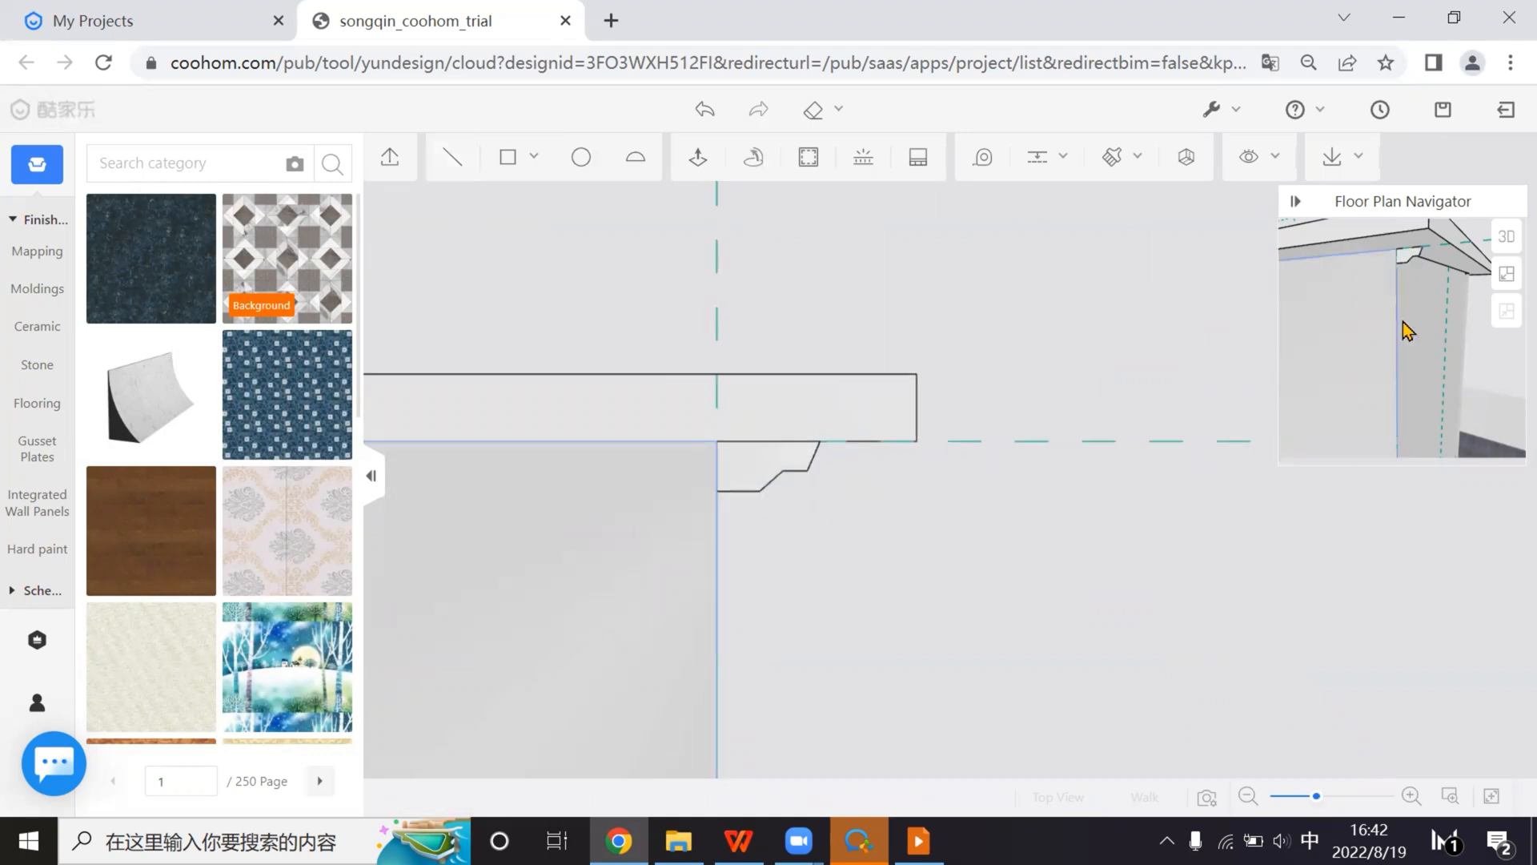
# Return to the 3D view and clear all guides
pyautogui.click(1505, 239)
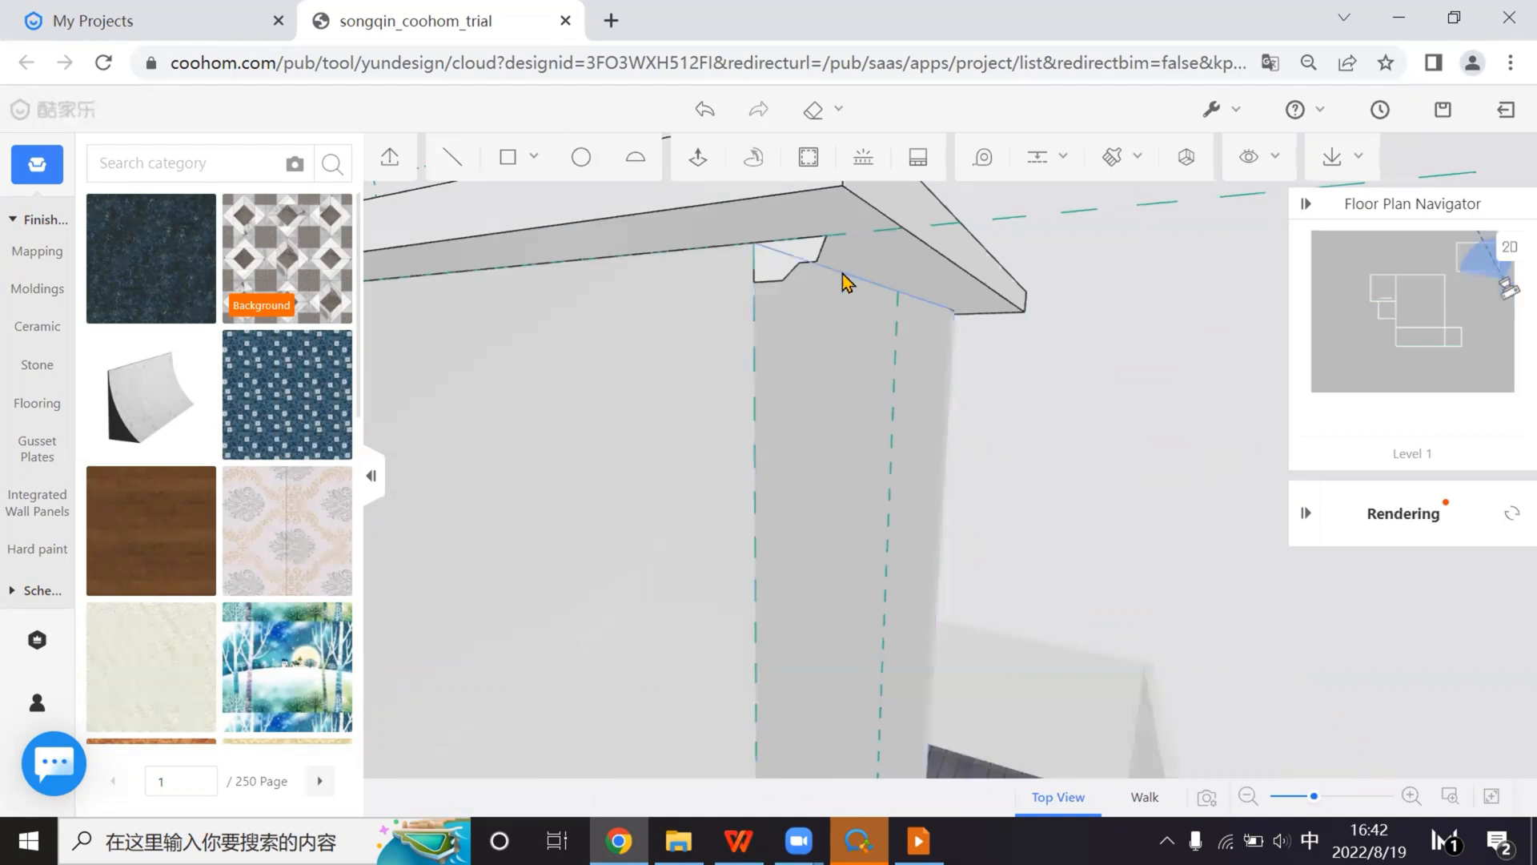
pyautogui.moveTo(1056, 176)
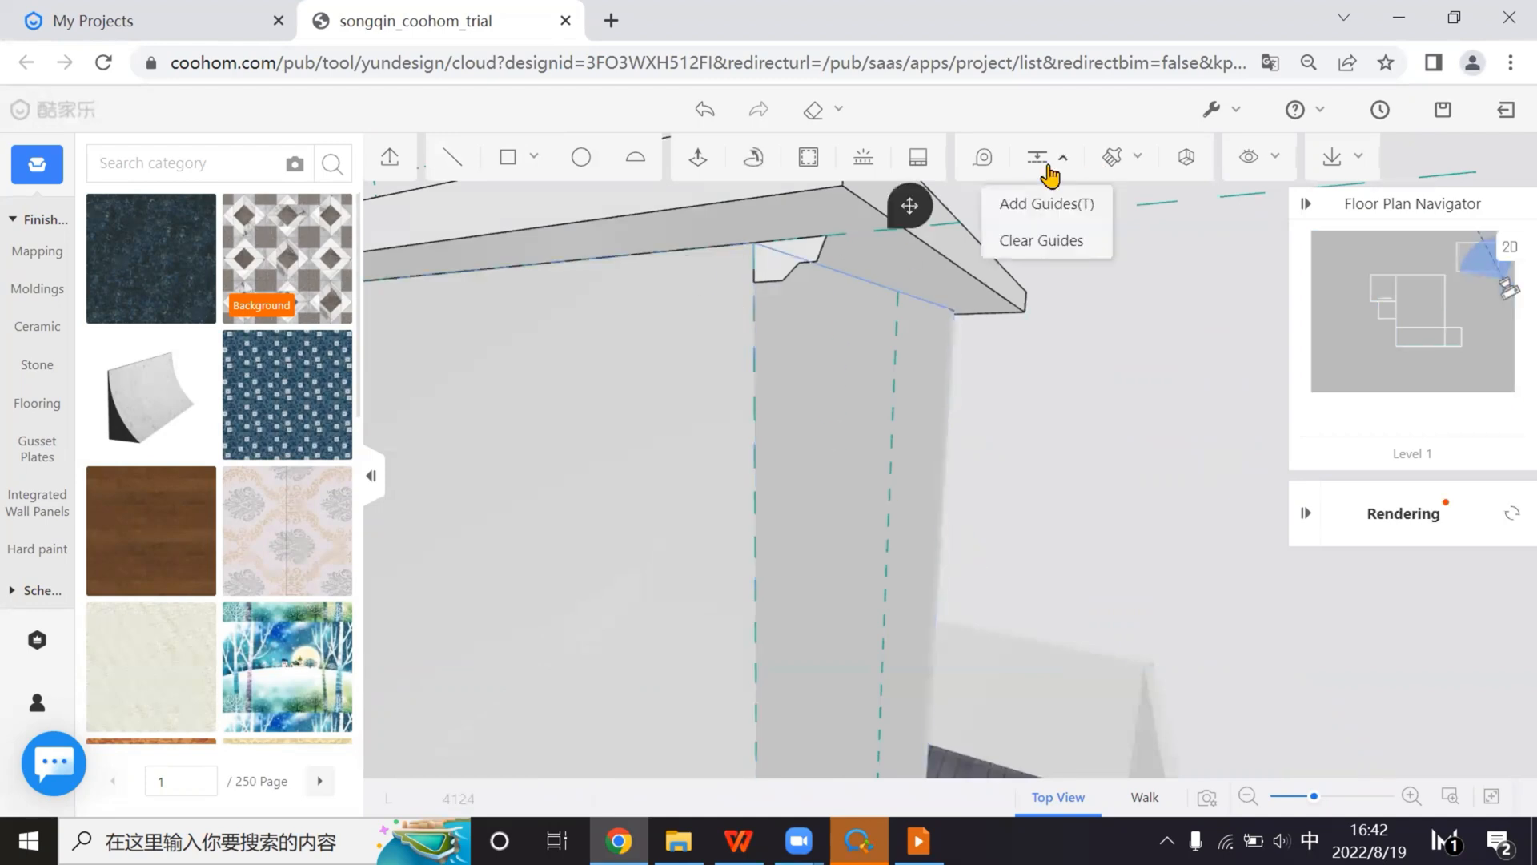
pyautogui.click(1045, 240)
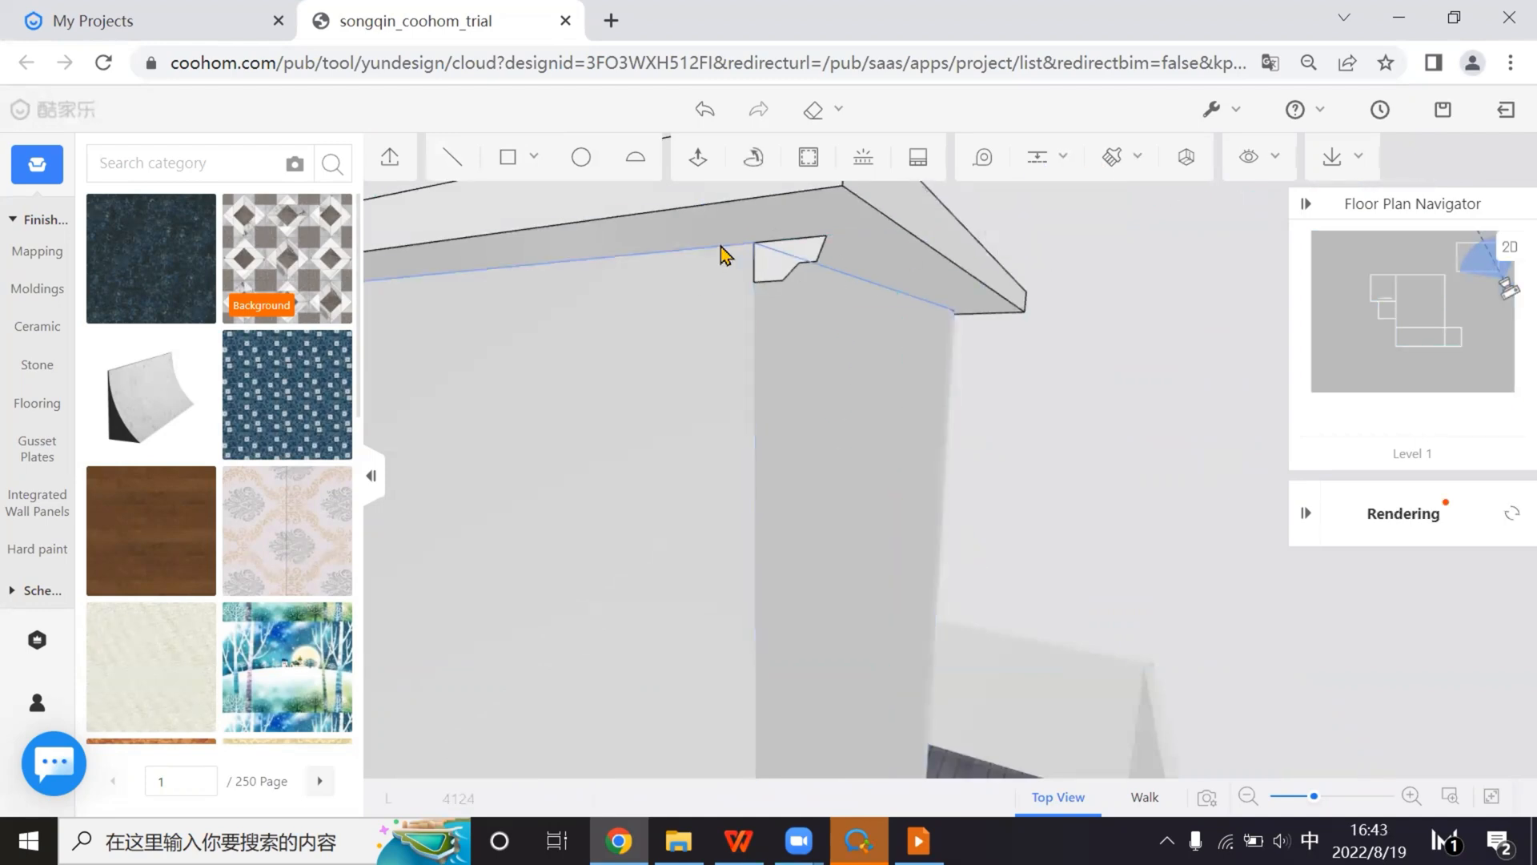
# Try to loft the stepped profile around the room's upper wall edges beneath the slab
pyautogui.moveTo(983, 443); pyautogui.dragTo(647, 294)
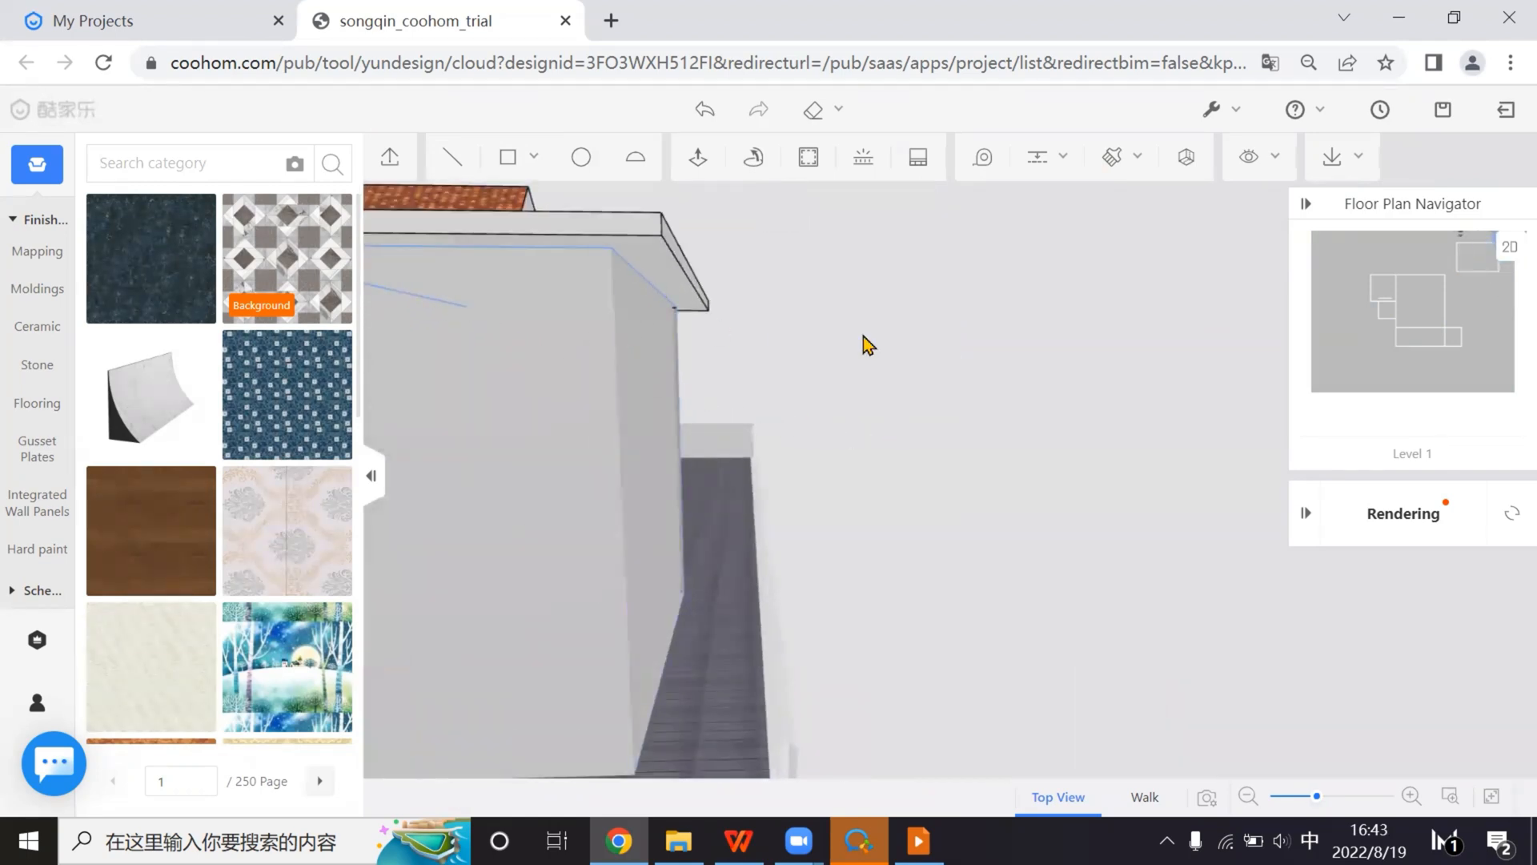
pyautogui.moveTo(865, 343); pyautogui.dragTo(974, 271)
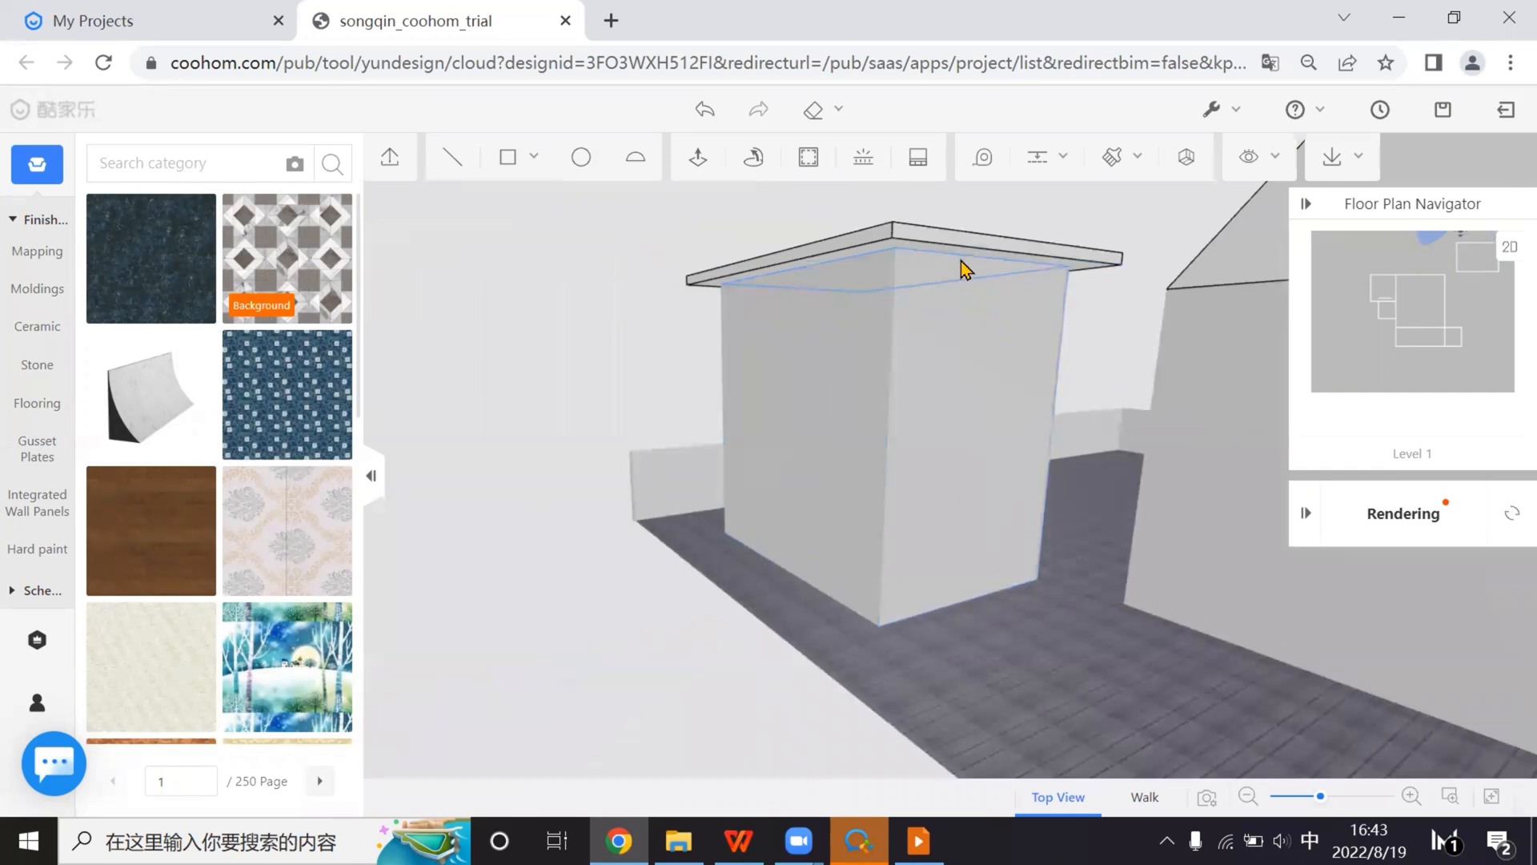
pyautogui.moveTo(707, 418); pyautogui.dragTo(720, 179)
pyautogui.click(753, 157)
pyautogui.moveTo(1006, 281); pyautogui.dragTo(1121, 248)
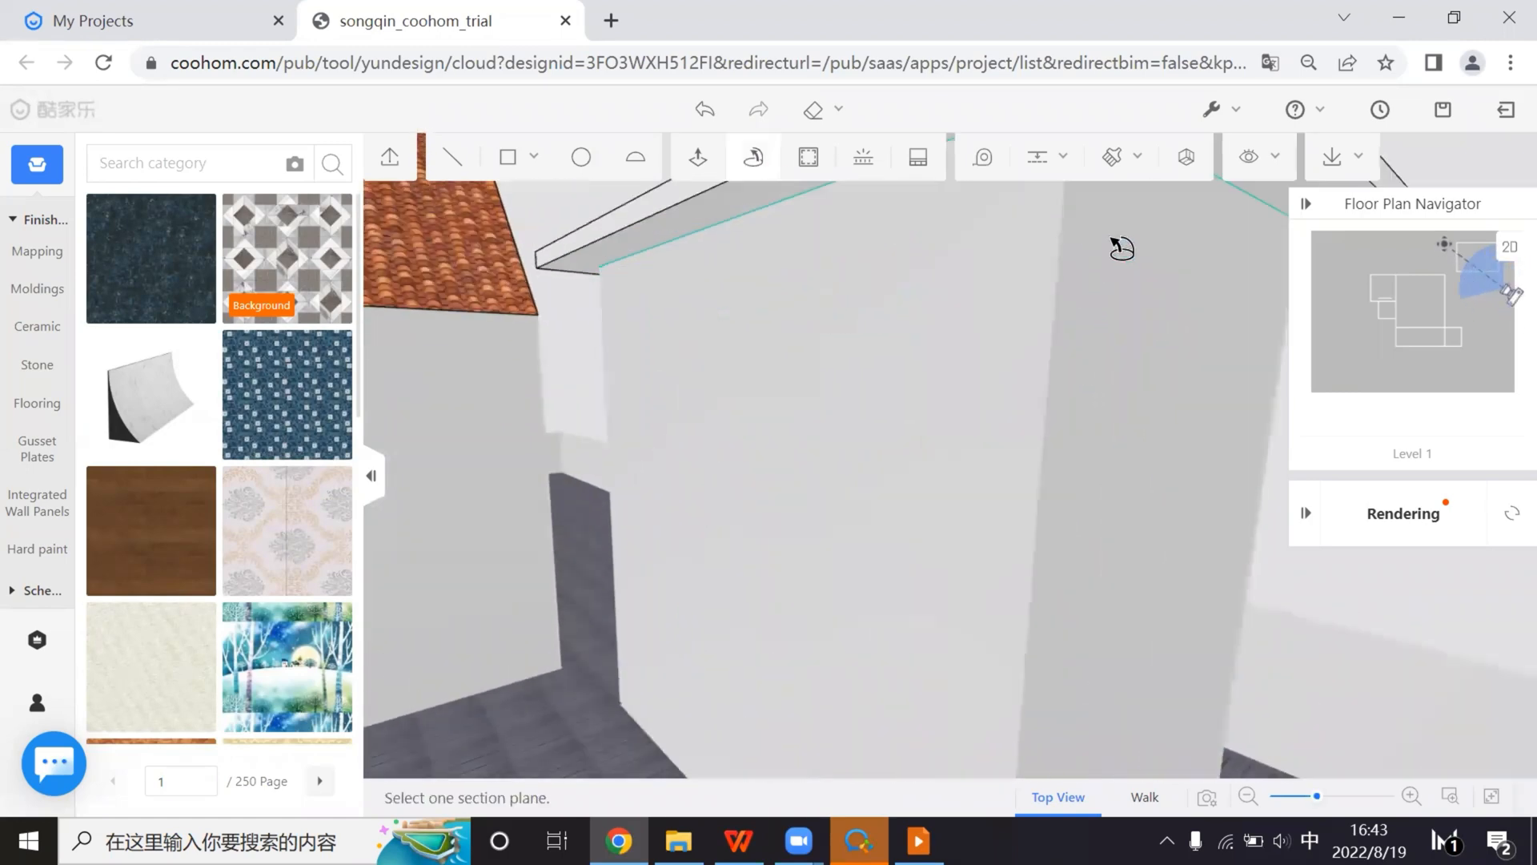
pyautogui.scroll(-3, 1113, 249)
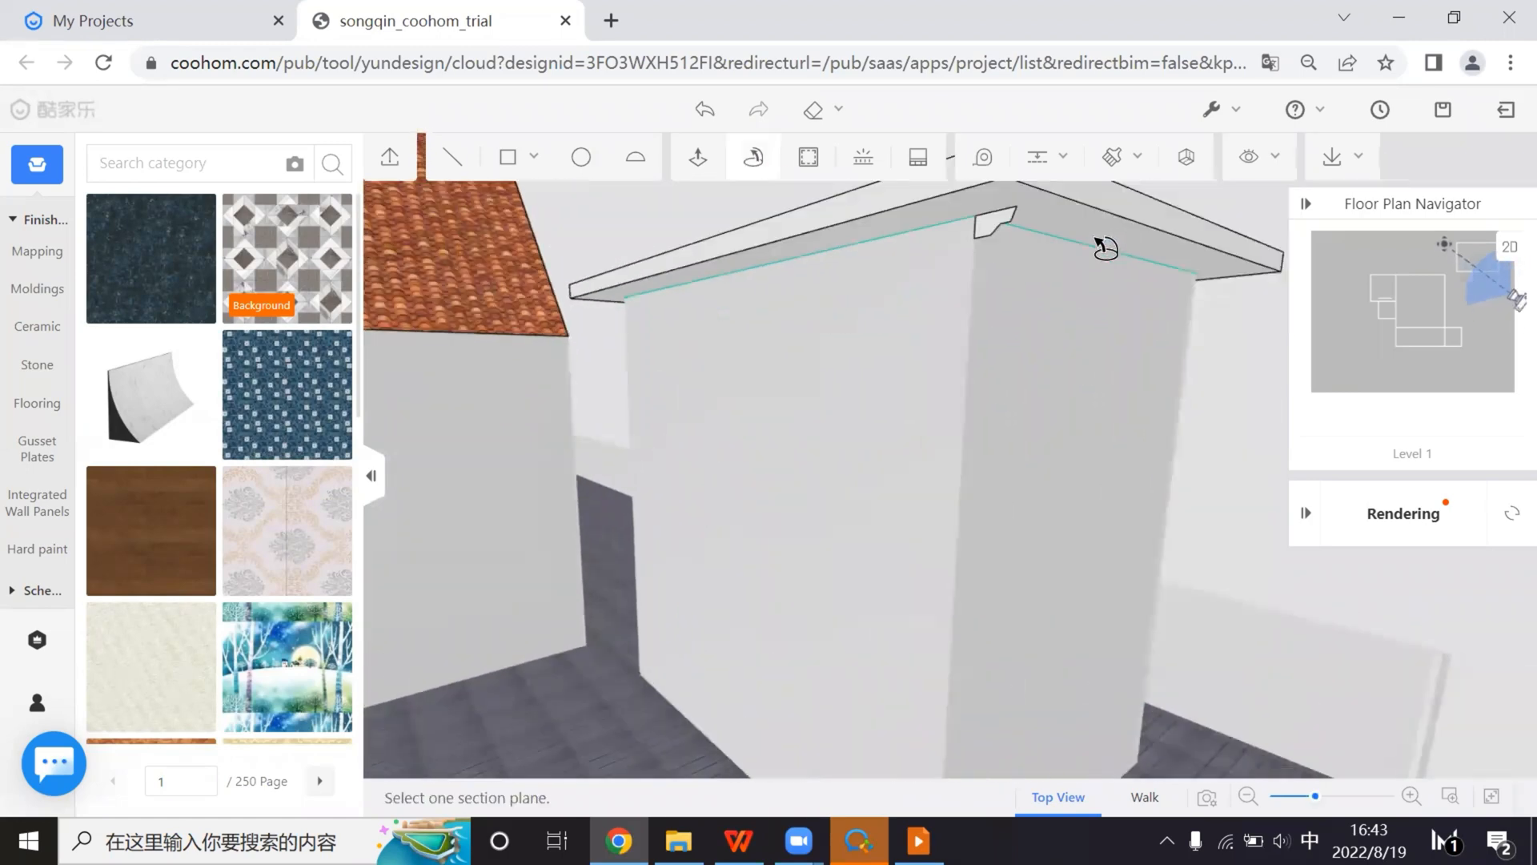
pyautogui.click(995, 232)
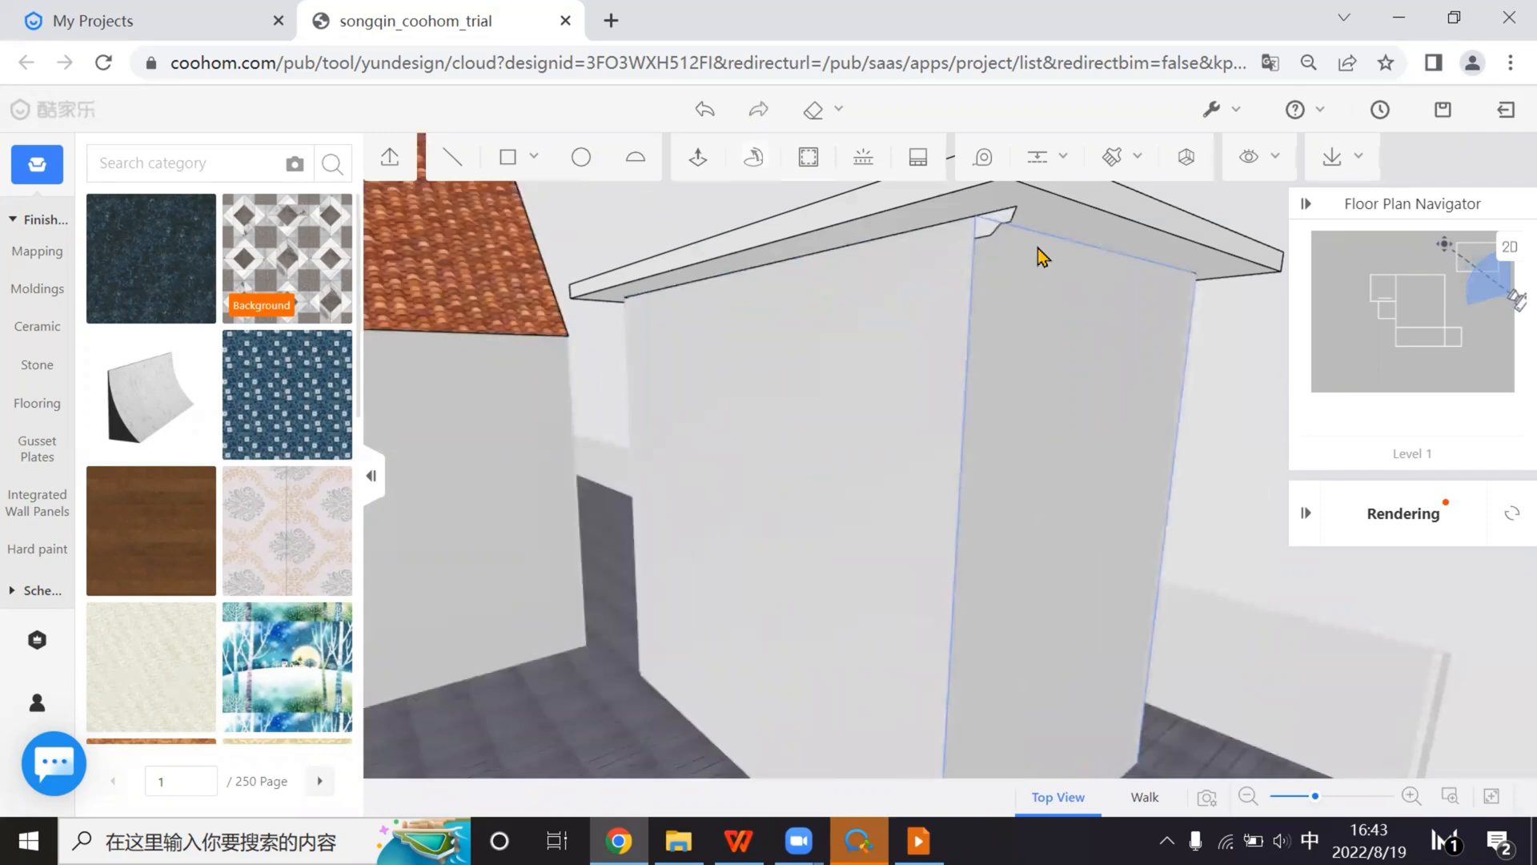
# Copy the stepped profile from the room corner to partway along the adjacent upper wall edge and delete the original
pyautogui.scroll(5, 1038, 249)
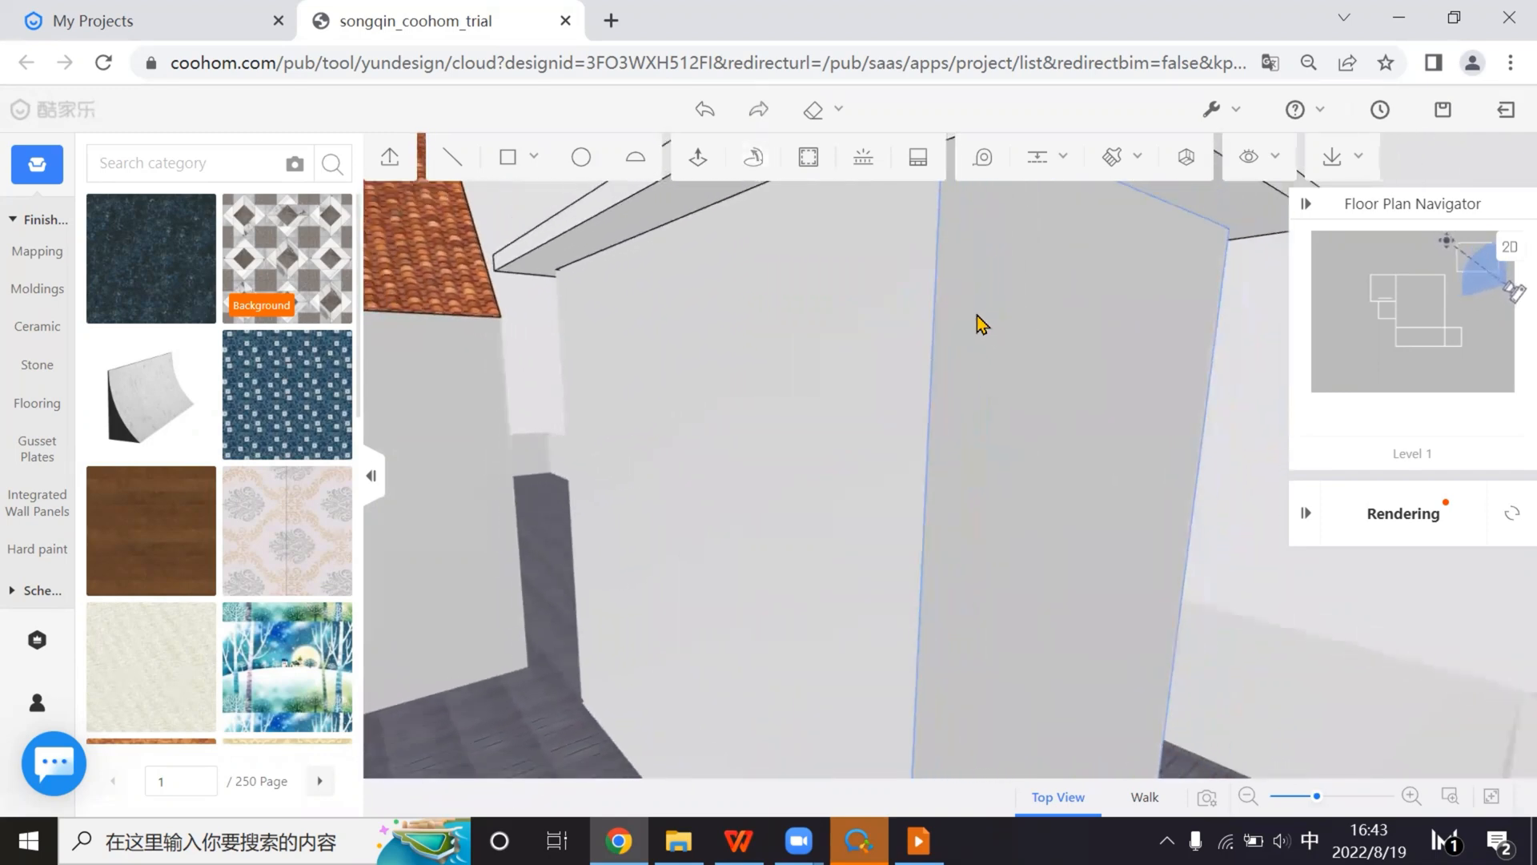
pyautogui.scroll(-3, 976, 316)
pyautogui.click(921, 288)
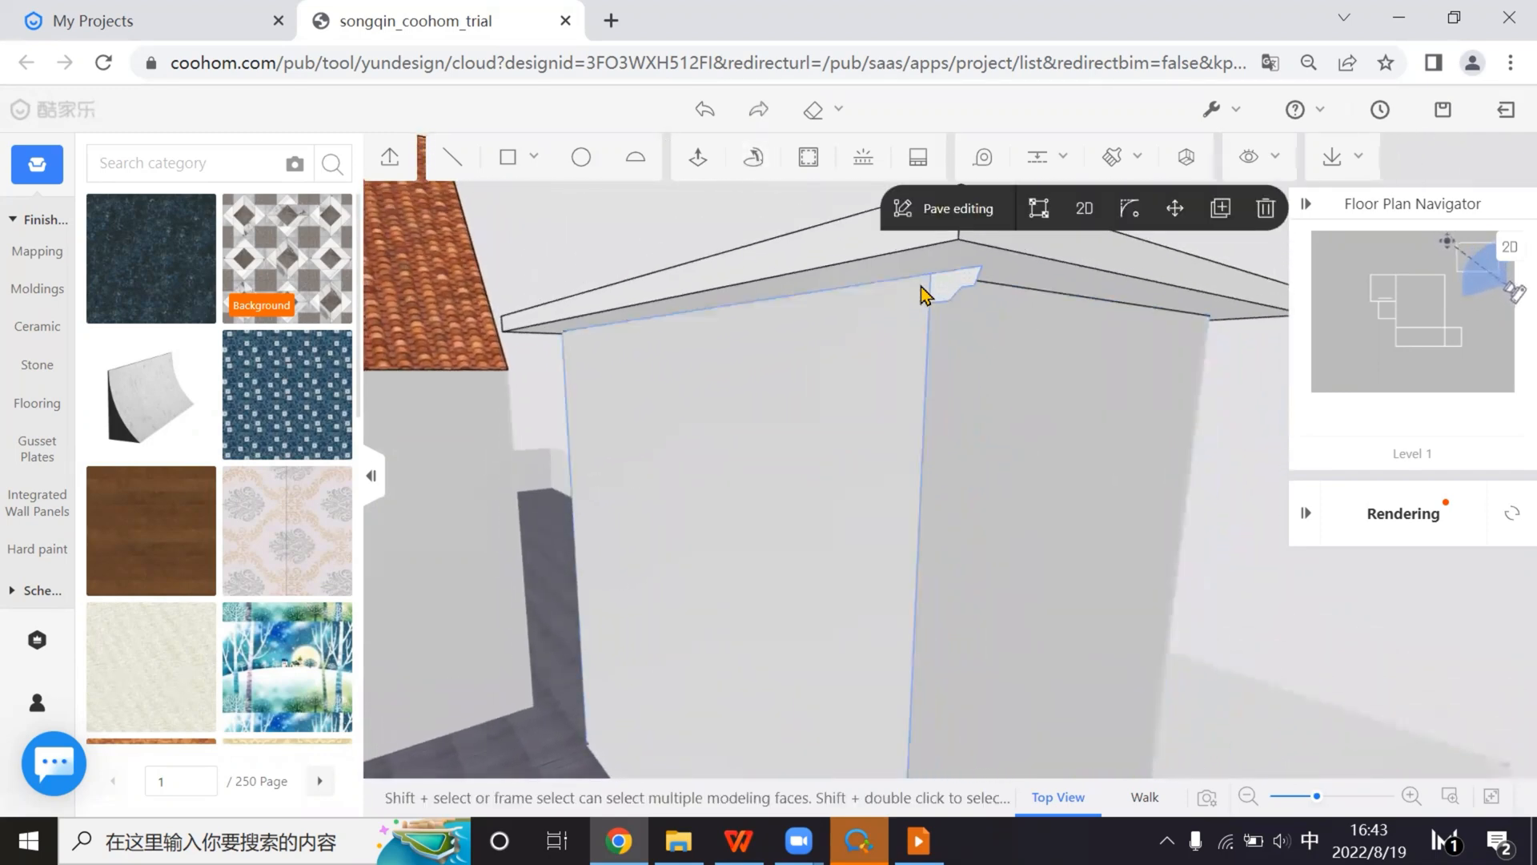
pyautogui.click(1220, 208)
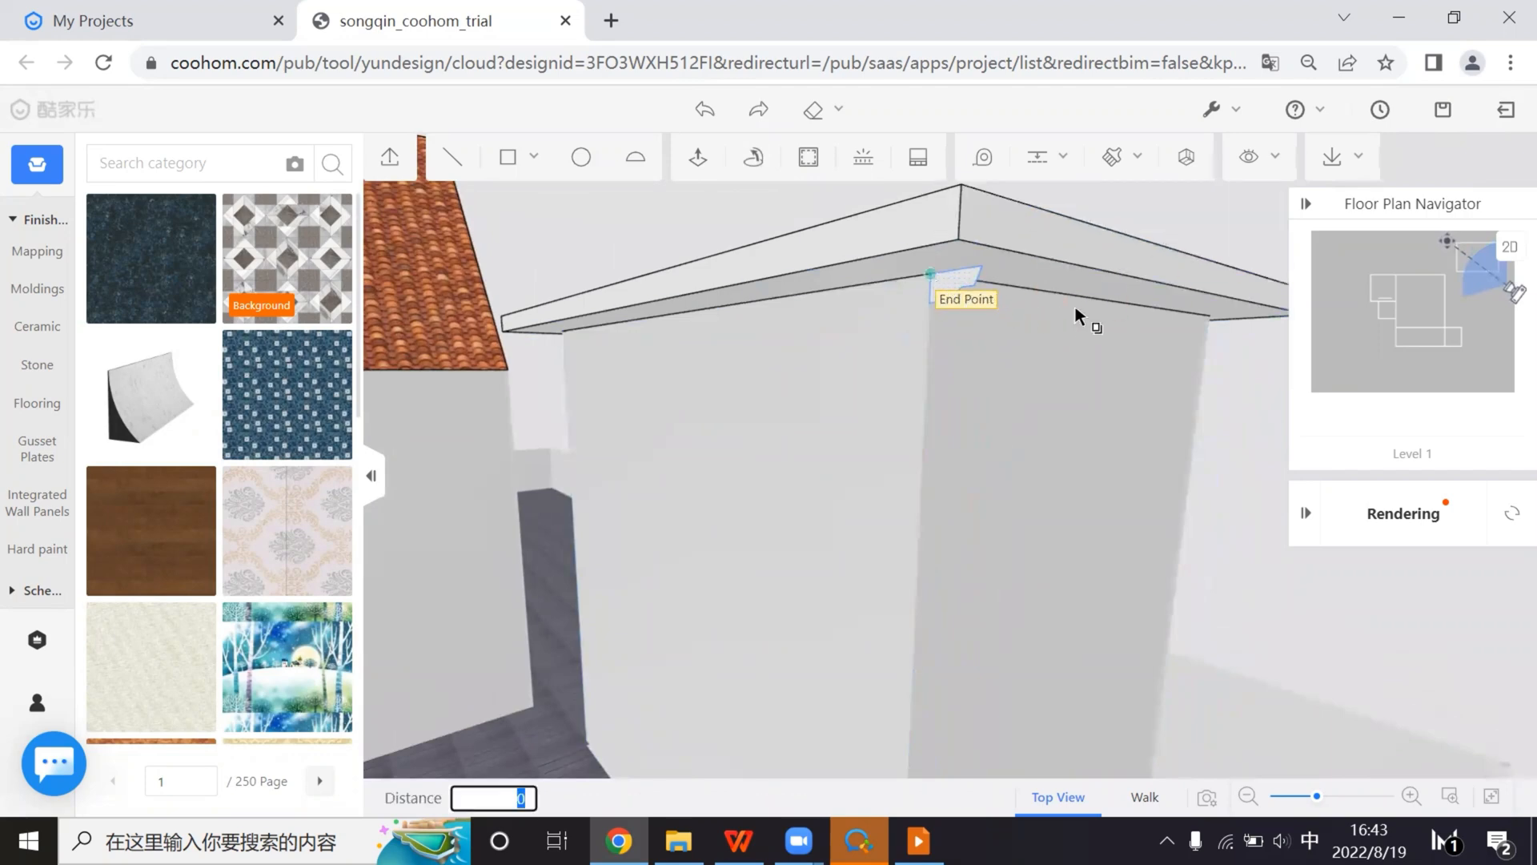
pyautogui.click(1074, 302)
pyautogui.click(951, 286)
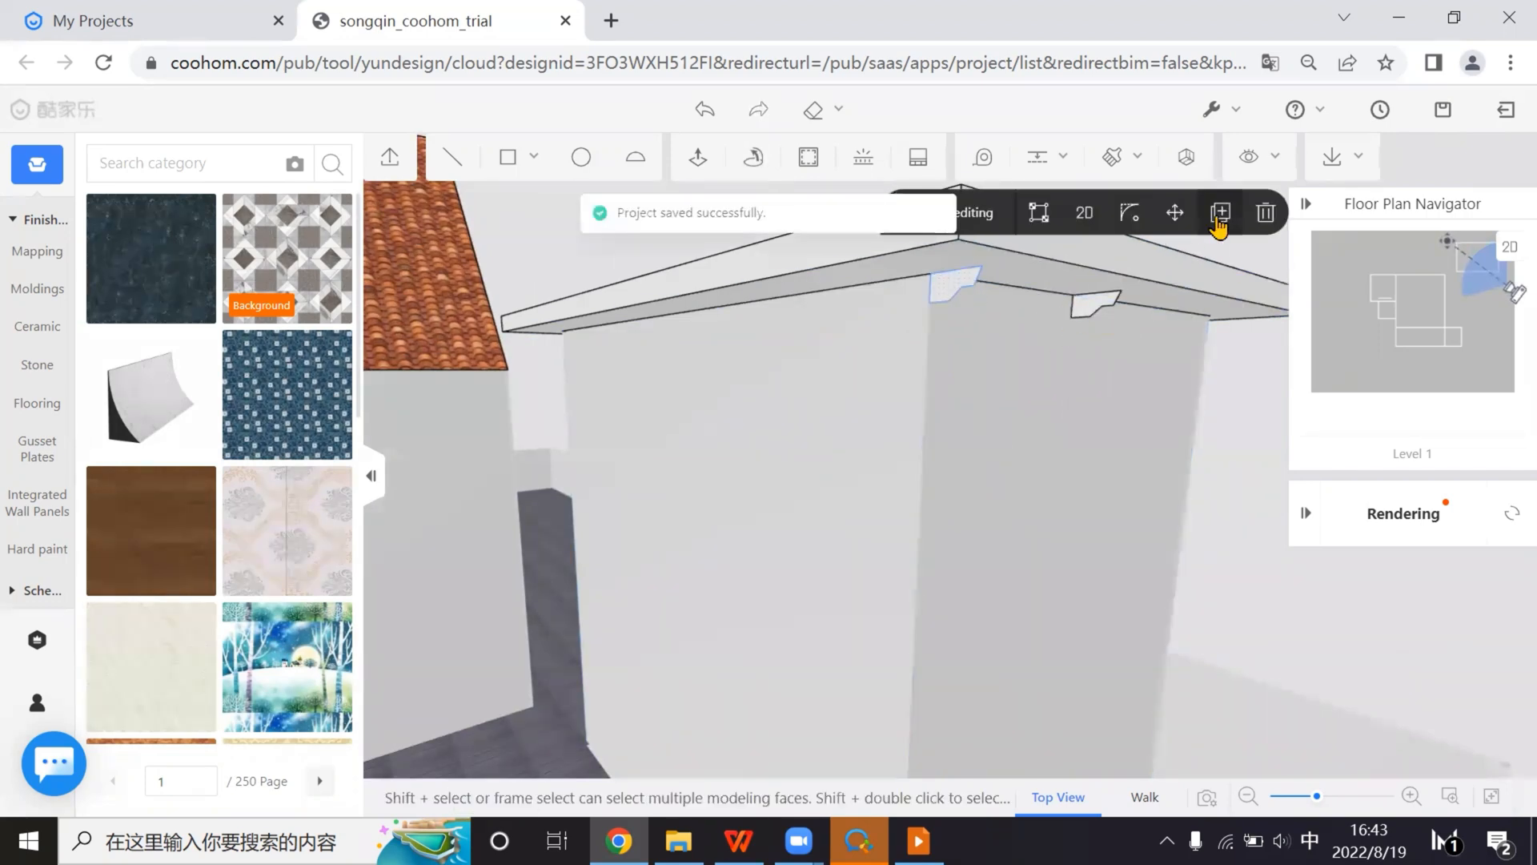
pyautogui.click(1220, 208)
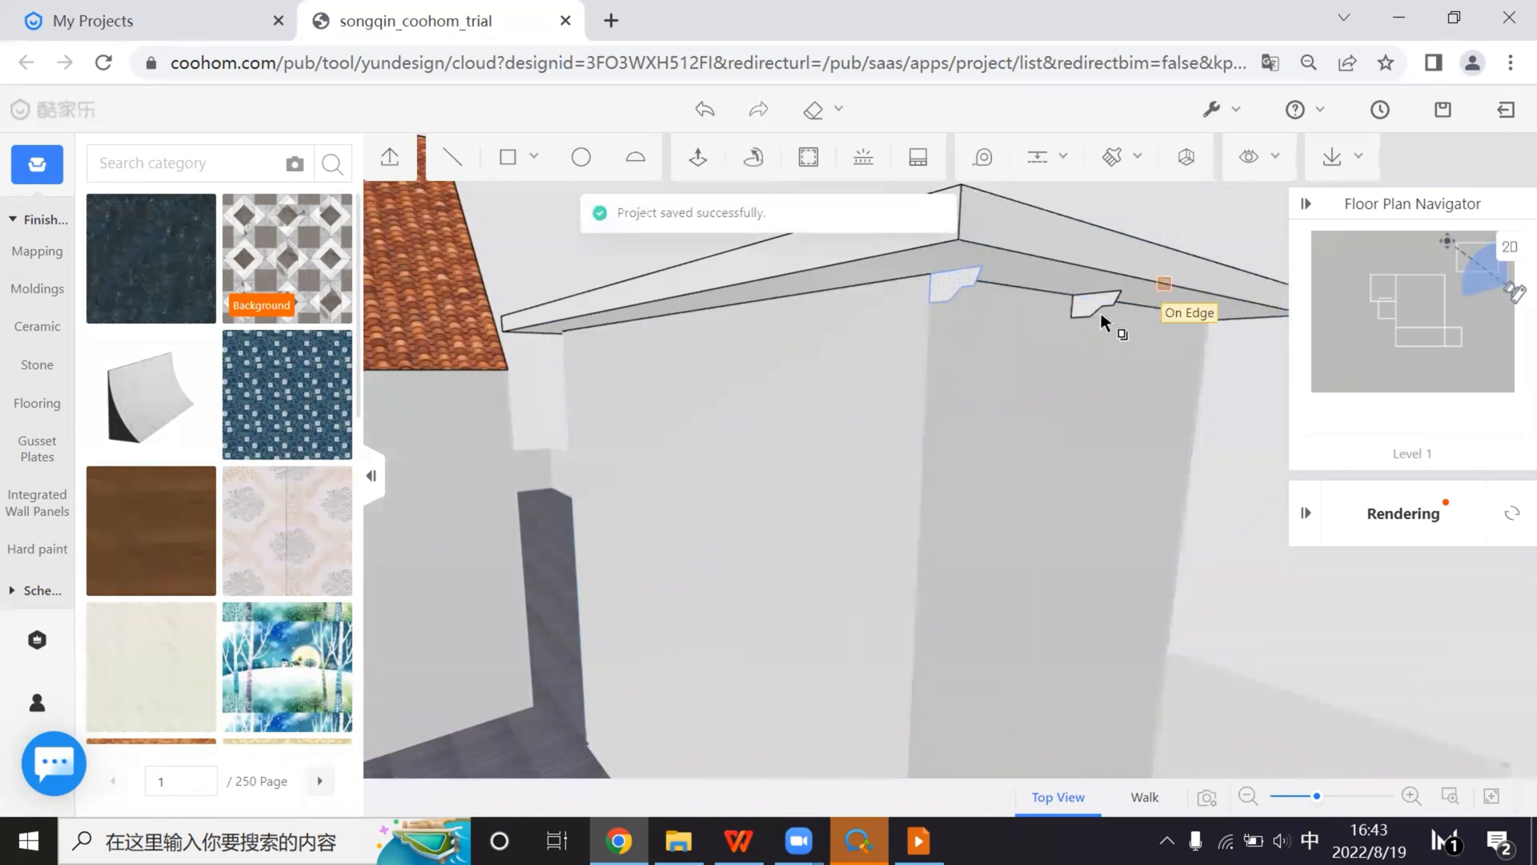
pyautogui.click(957, 290)
pyautogui.click(1265, 210)
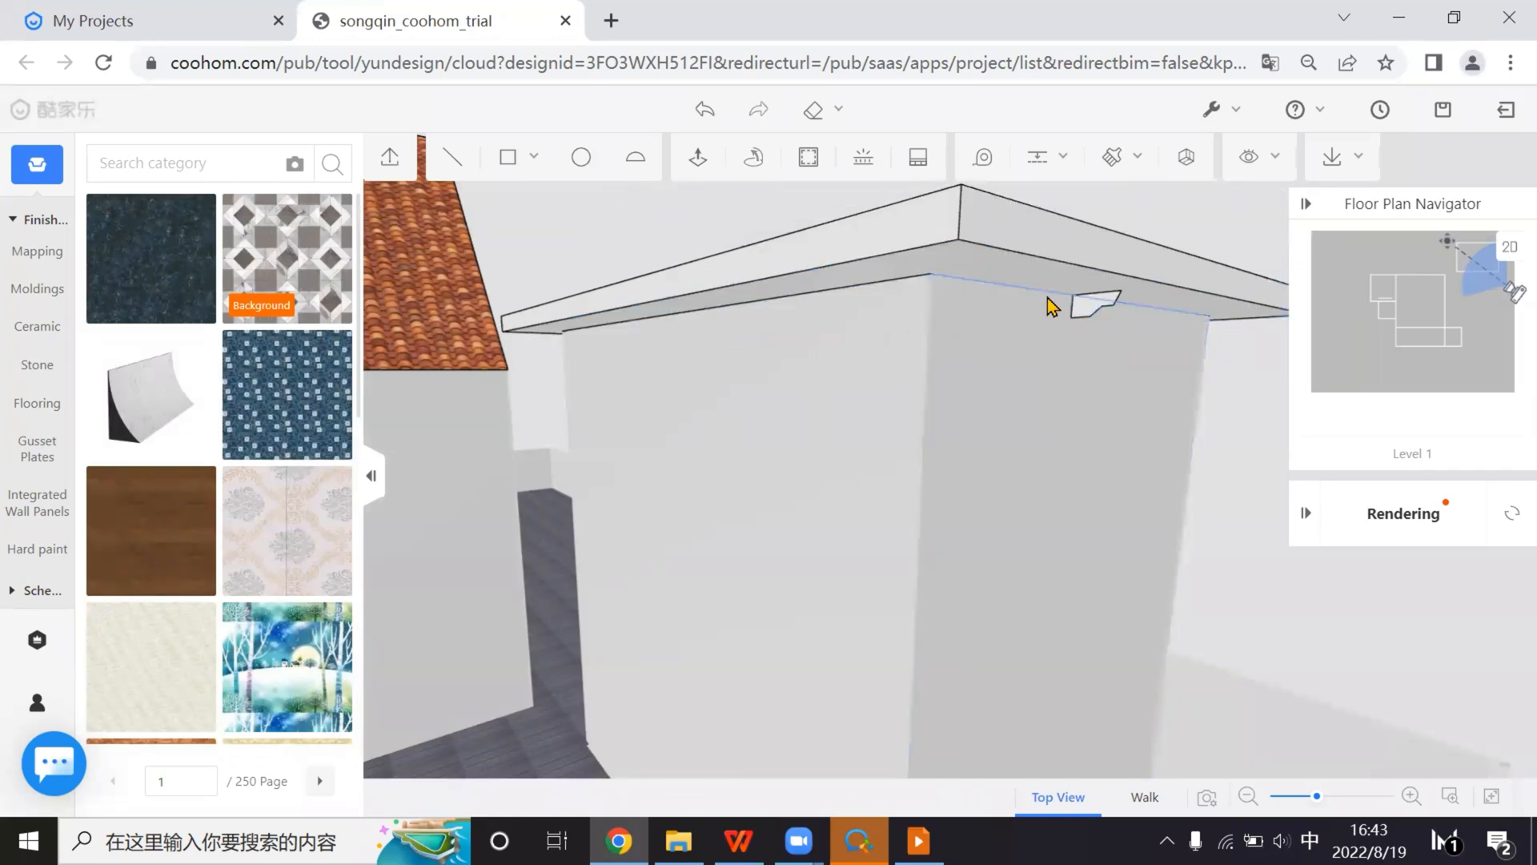
# Try to loft the copied profile along the single upper wall edge it sits on, and undo the loft
pyautogui.moveTo(1077, 314); pyautogui.dragTo(686, 320, button='middle')
pyautogui.moveTo(695, 419); pyautogui.dragTo(847, 418, button='middle')
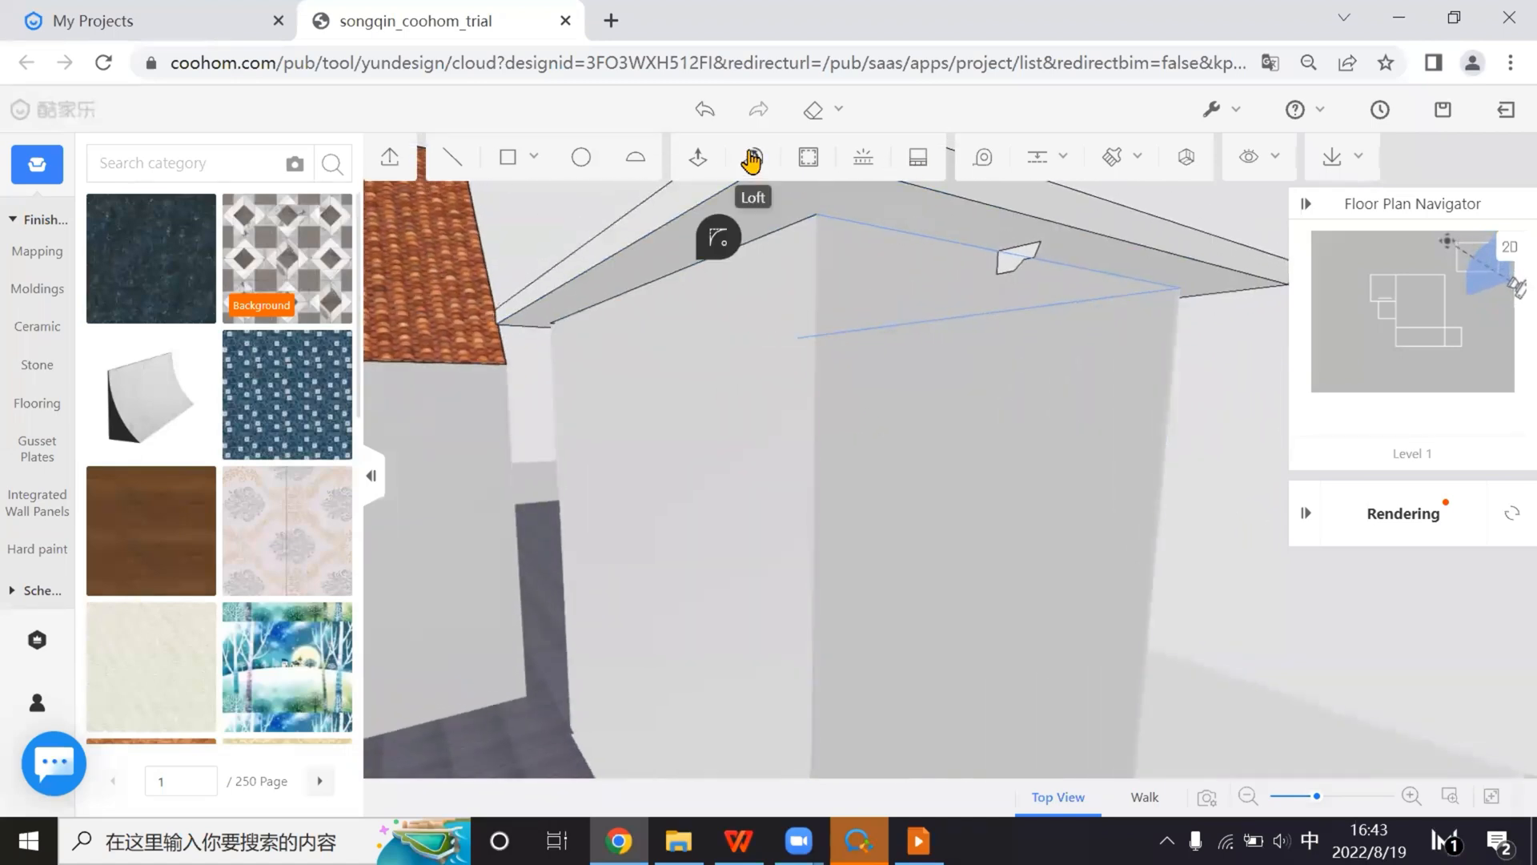
pyautogui.click(751, 157)
pyautogui.click(1015, 267)
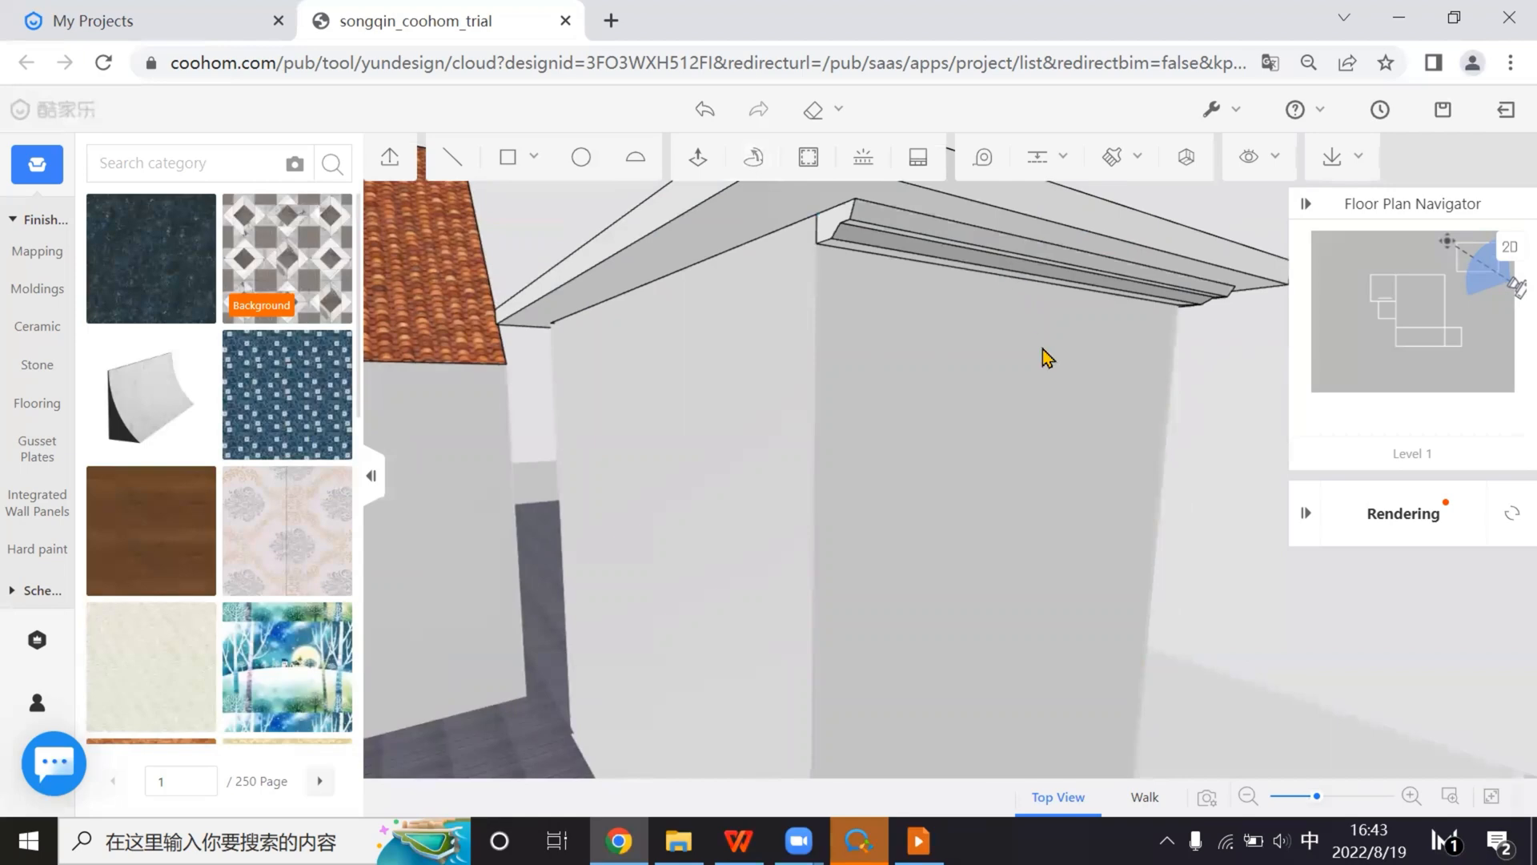
pyautogui.moveTo(1044, 350); pyautogui.dragTo(861, 365, button='middle')
pyautogui.hotkey('ctrl', 'z')
# Loft the stepped profile around the full upper outline of the separate room beneath the overhanging roof slab
pyautogui.moveTo(691, 432); pyautogui.dragTo(957, 321, button='middle')
pyautogui.click(959, 302)
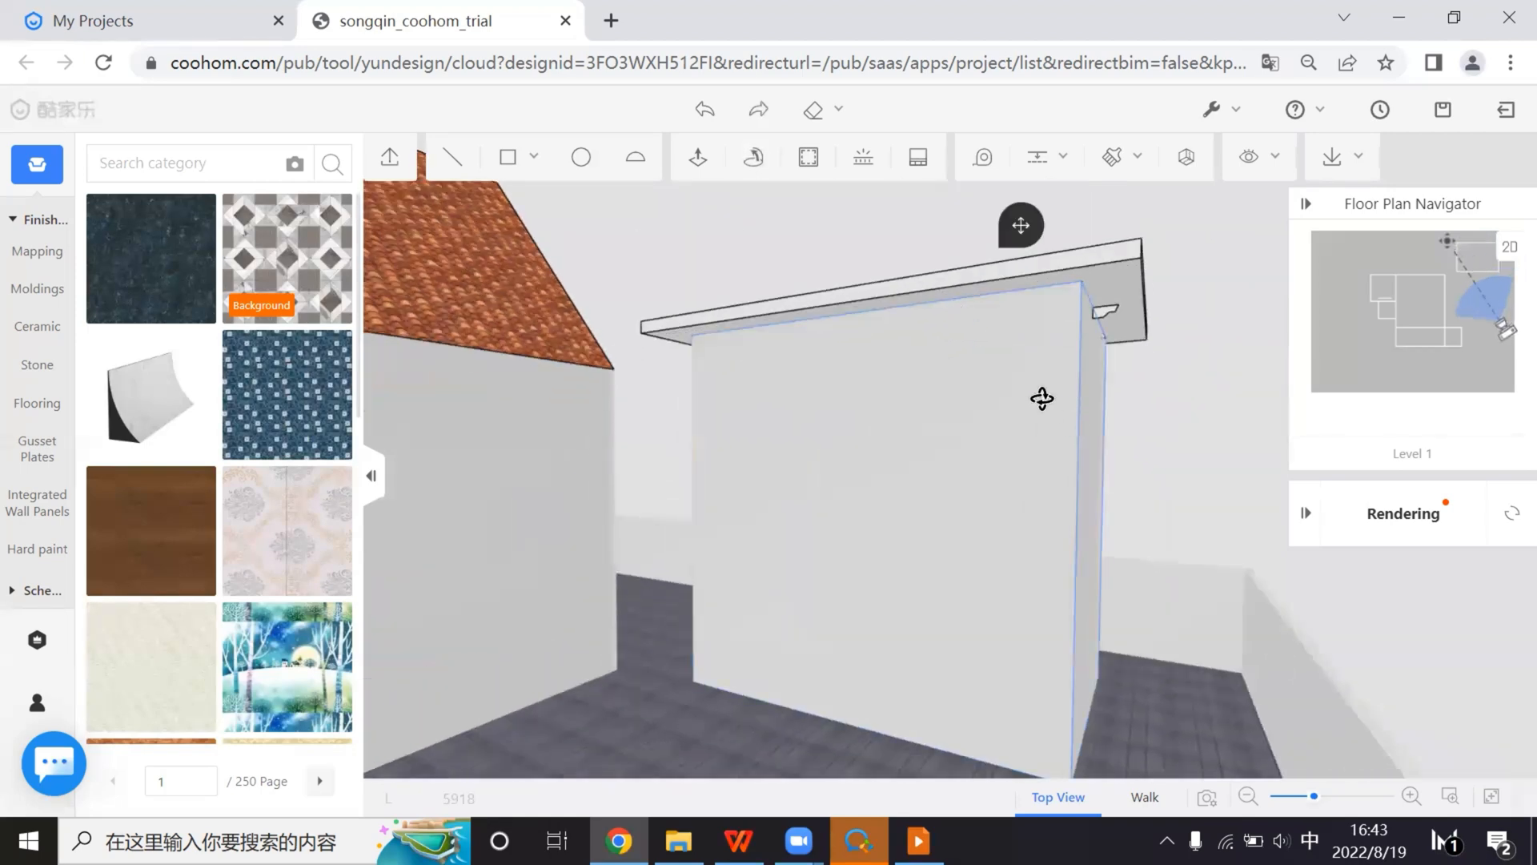
pyautogui.moveTo(1042, 397); pyautogui.dragTo(982, 251, button='middle')
pyautogui.moveTo(1067, 464); pyautogui.dragTo(641, 354, button='middle')
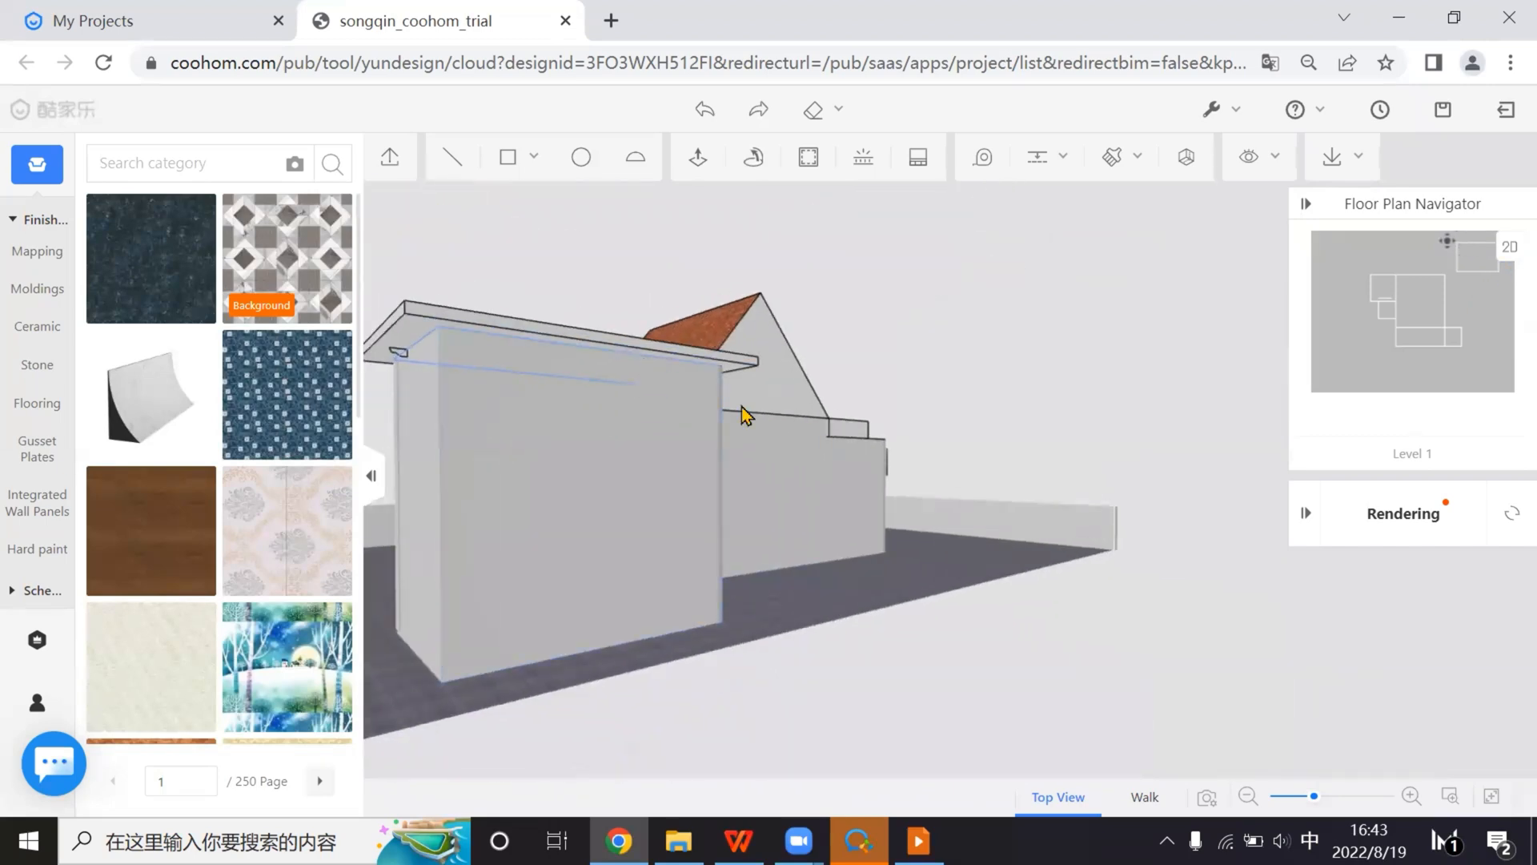
pyautogui.moveTo(741, 416); pyautogui.dragTo(785, 388, button='middle')
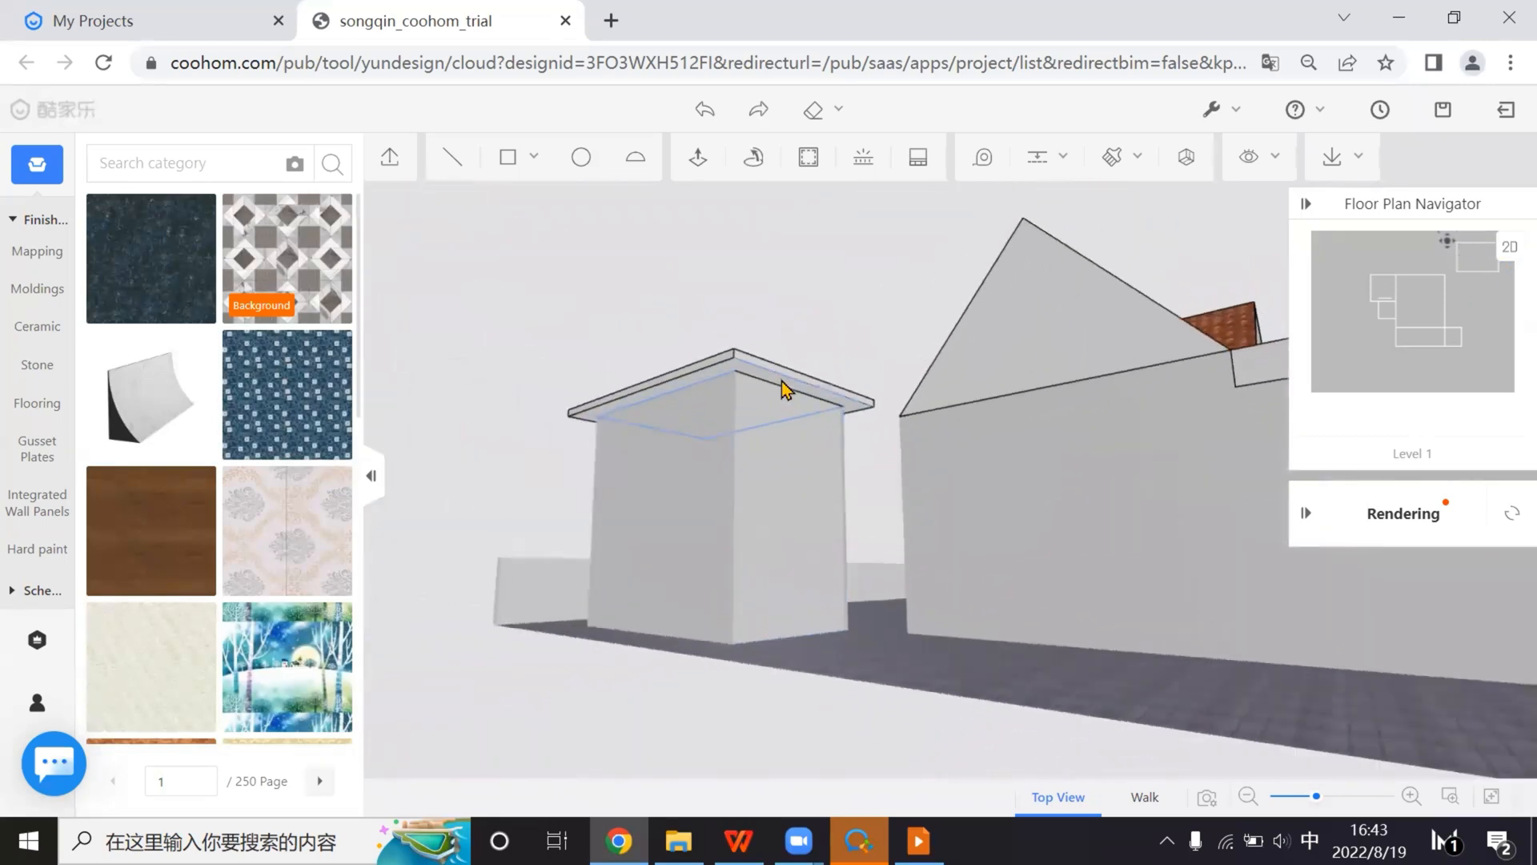
pyautogui.moveTo(645, 479); pyautogui.dragTo(759, 177, button='middle')
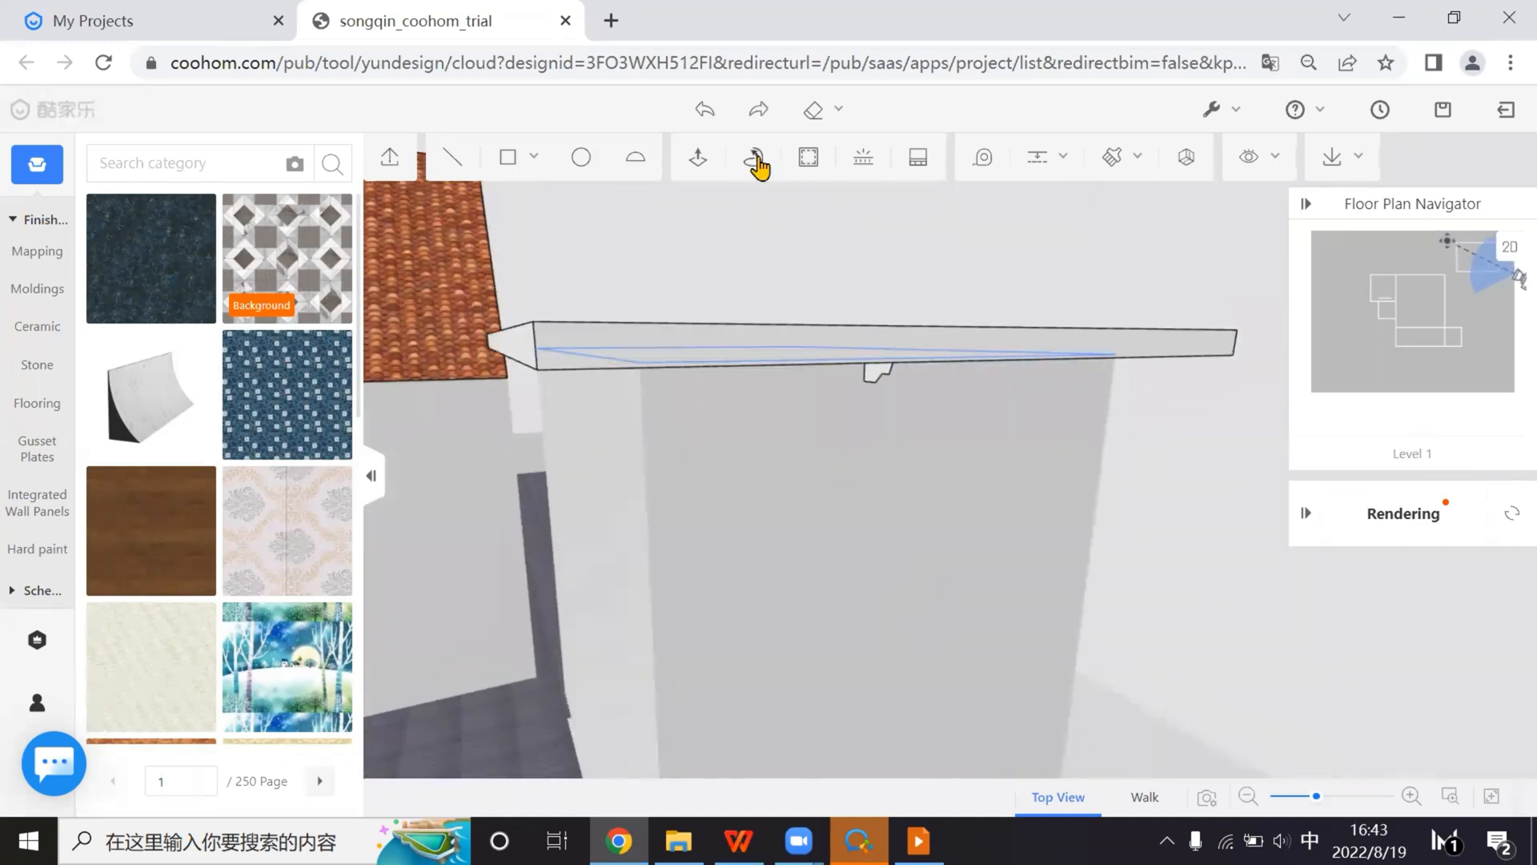
pyautogui.click(754, 158)
pyautogui.scroll(3, 913, 400)
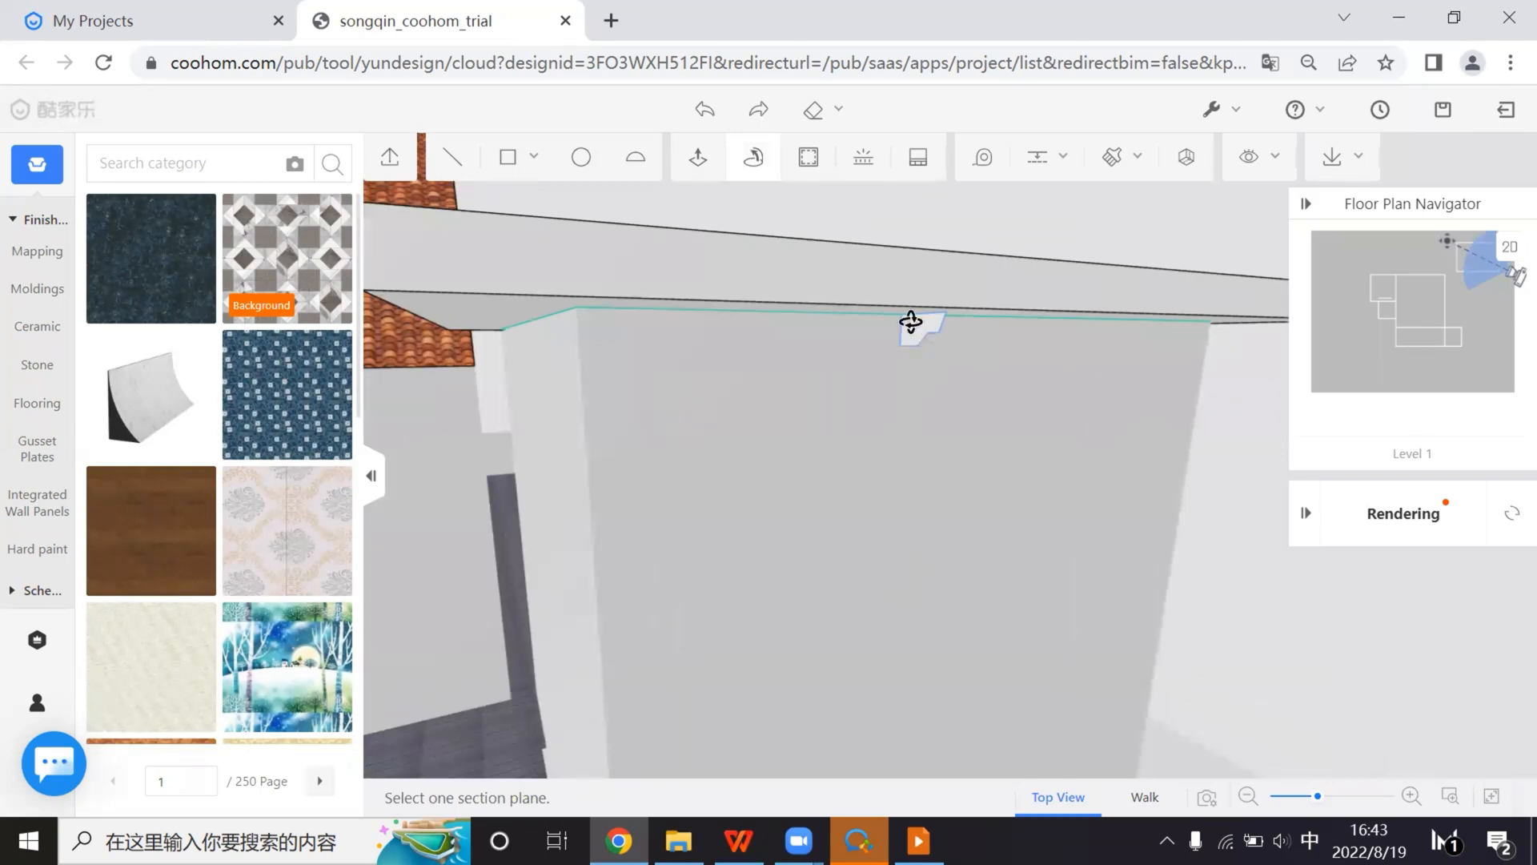
pyautogui.scroll(-5, 841, 553)
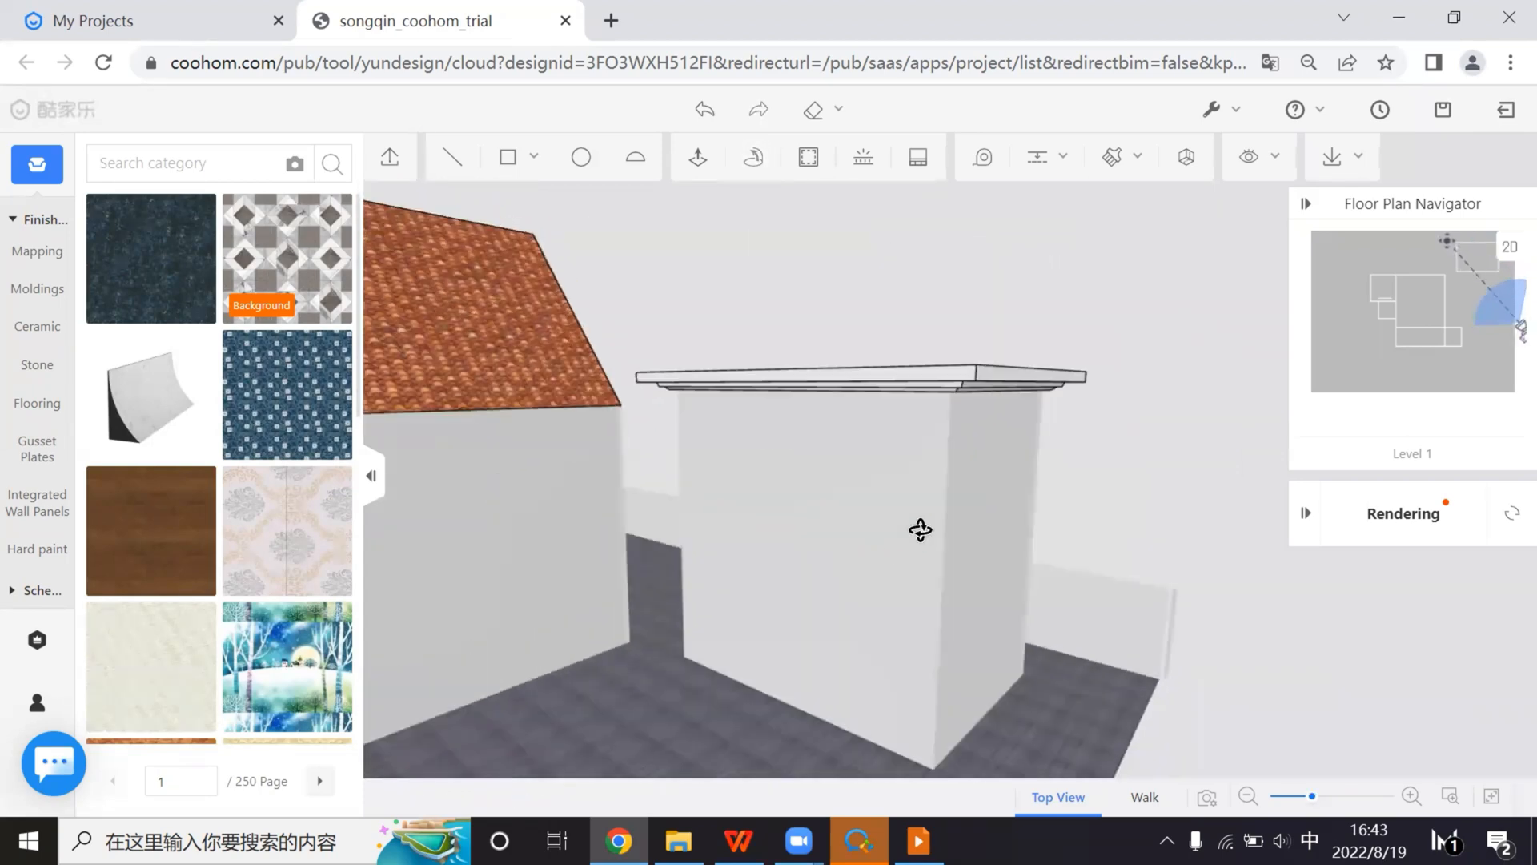
pyautogui.moveTo(920, 530); pyautogui.dragTo(933, 616, button='middle')
pyautogui.moveTo(879, 480); pyautogui.dragTo(904, 572, button='middle')
pyautogui.moveTo(778, 448); pyautogui.dragTo(921, 579, button='middle')
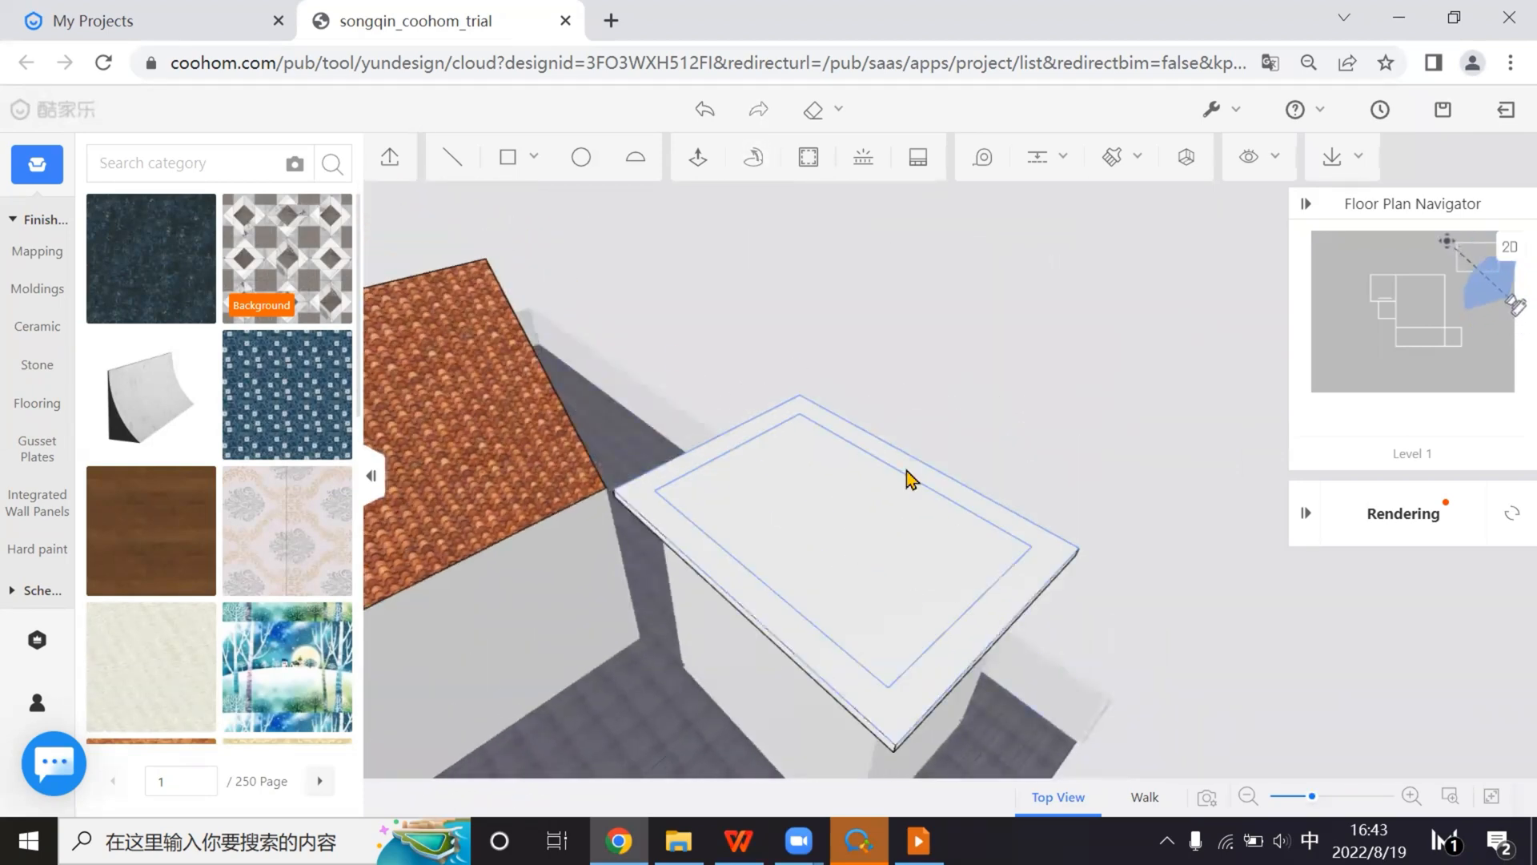
pyautogui.moveTo(906, 471); pyautogui.dragTo(869, 380, button='middle')
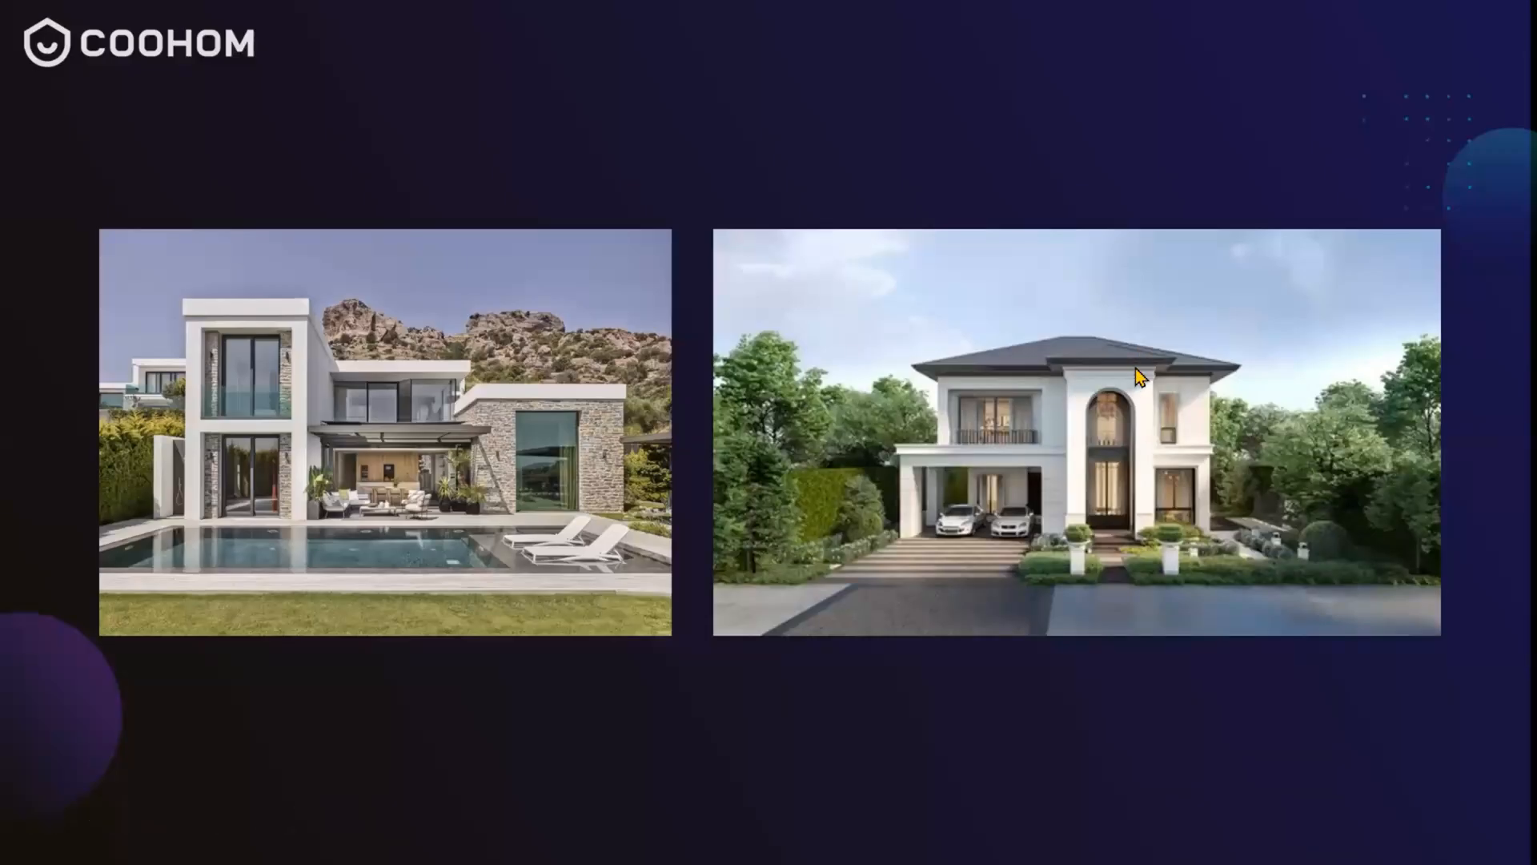
# Page through the villa reference slides and return to the Coohom model in the browser
pyautogui.click(1135, 367)
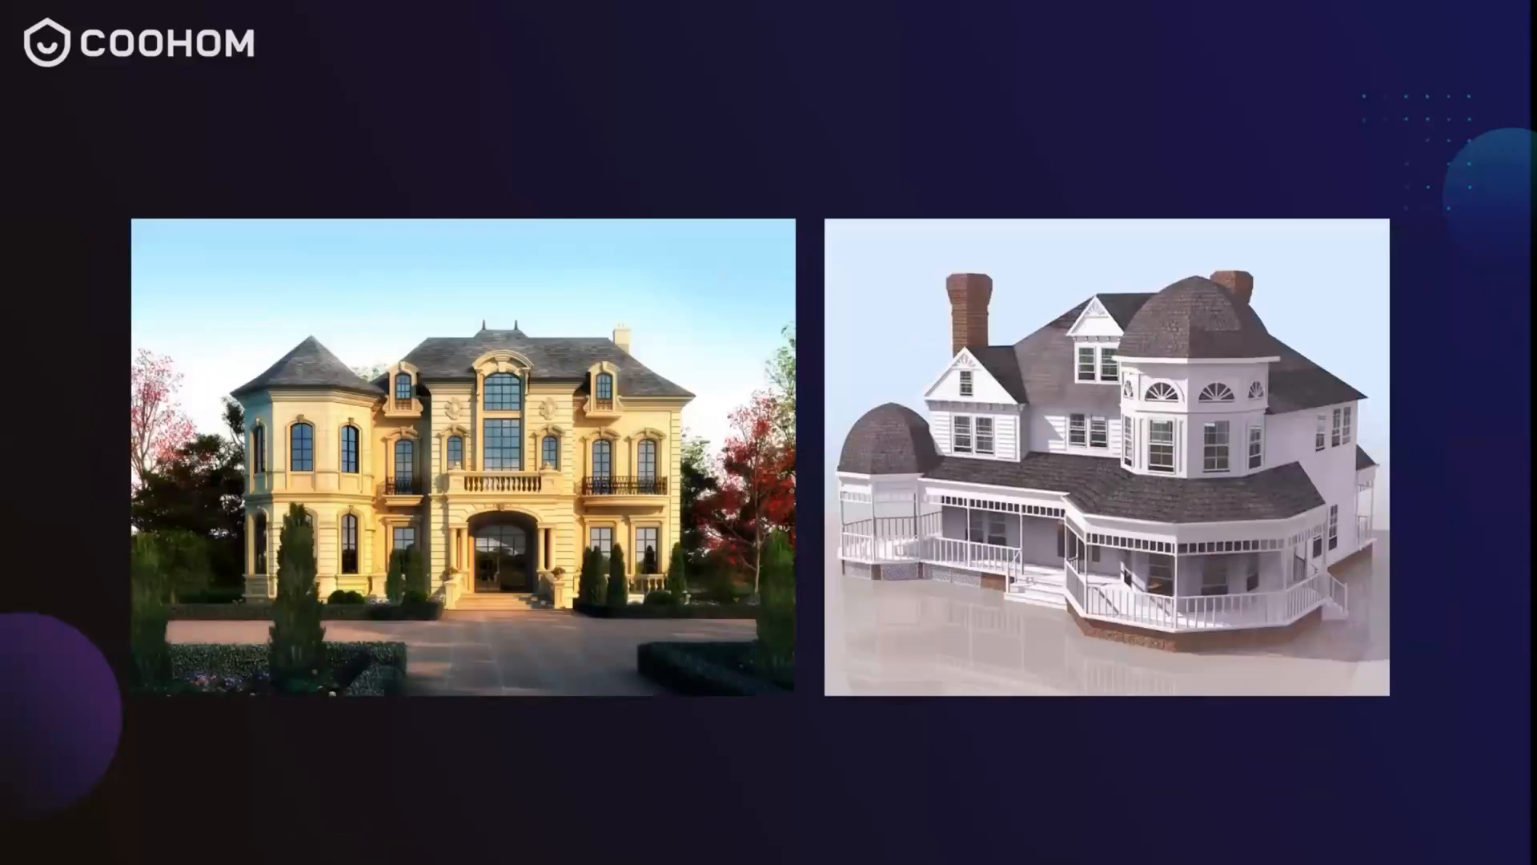
pyautogui.click(1135, 368)
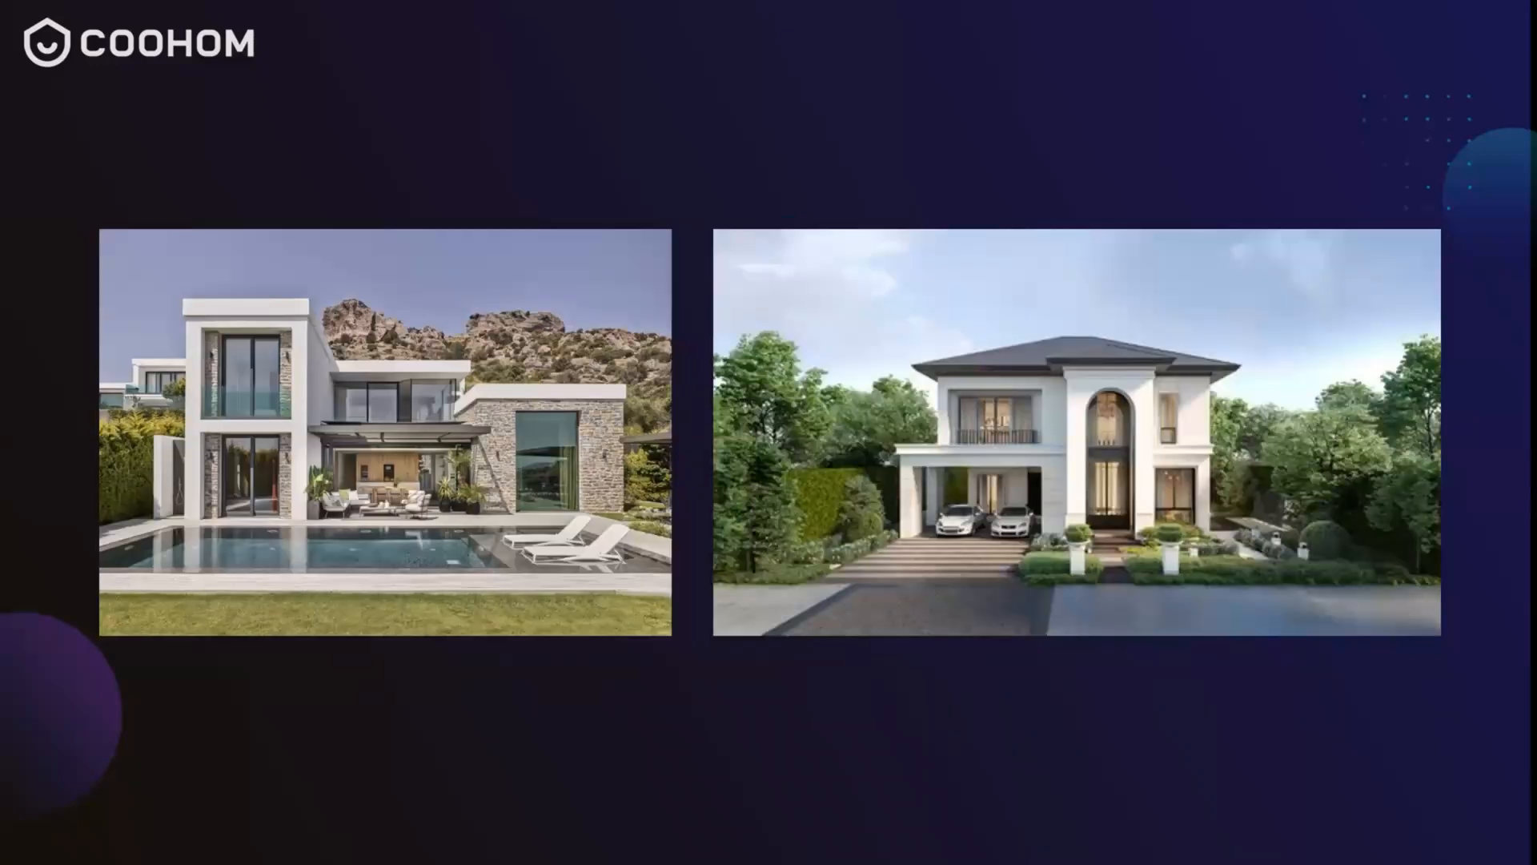
pyautogui.press('Right')
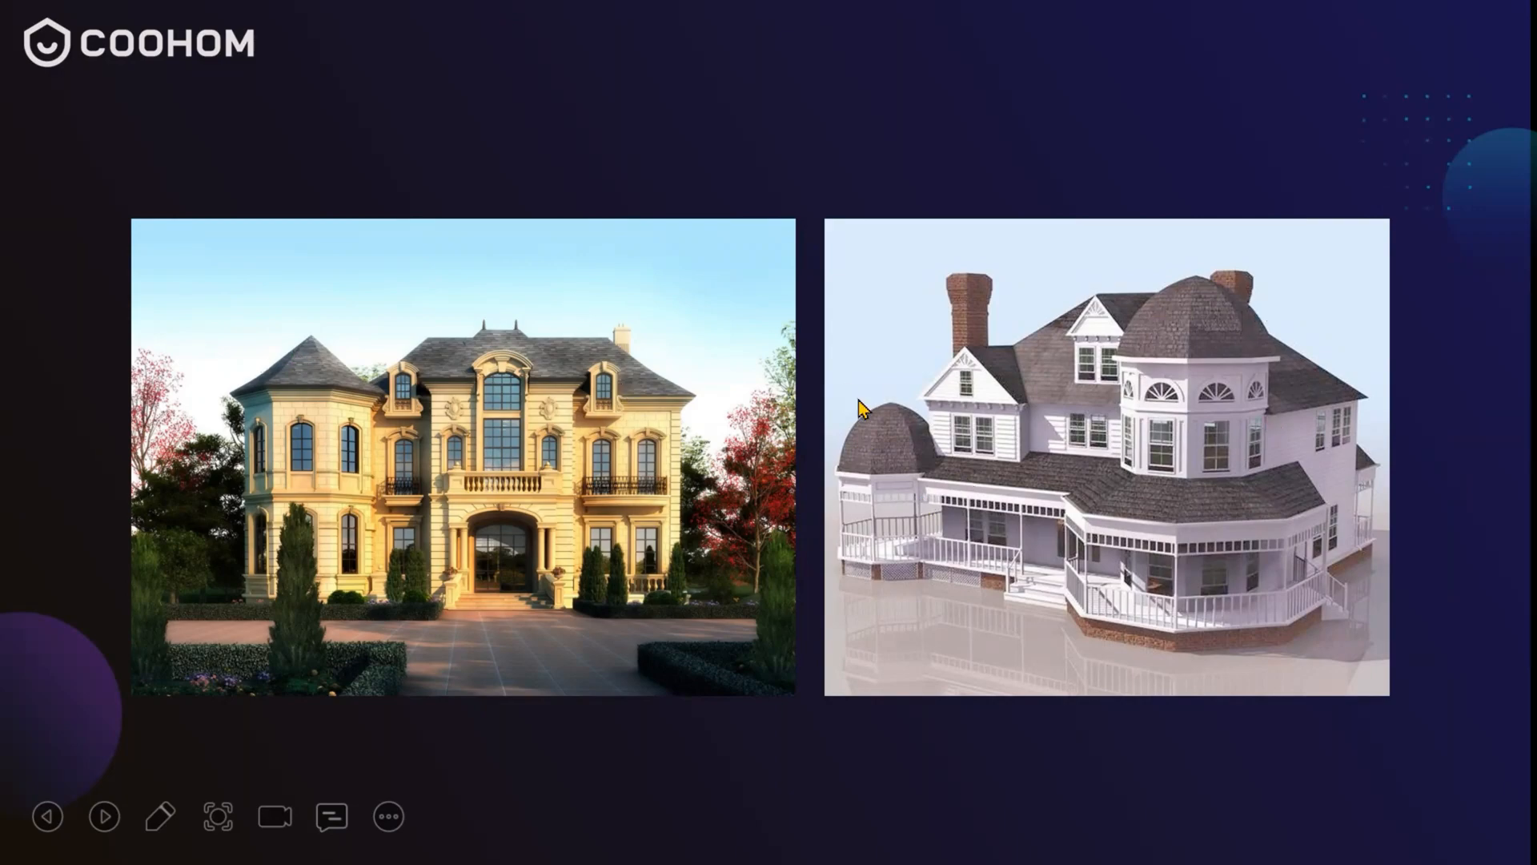
pyautogui.press('super+d')
pyautogui.hotkey('alt', 'Tab')
pyautogui.hotkey('alt', 'Tab')
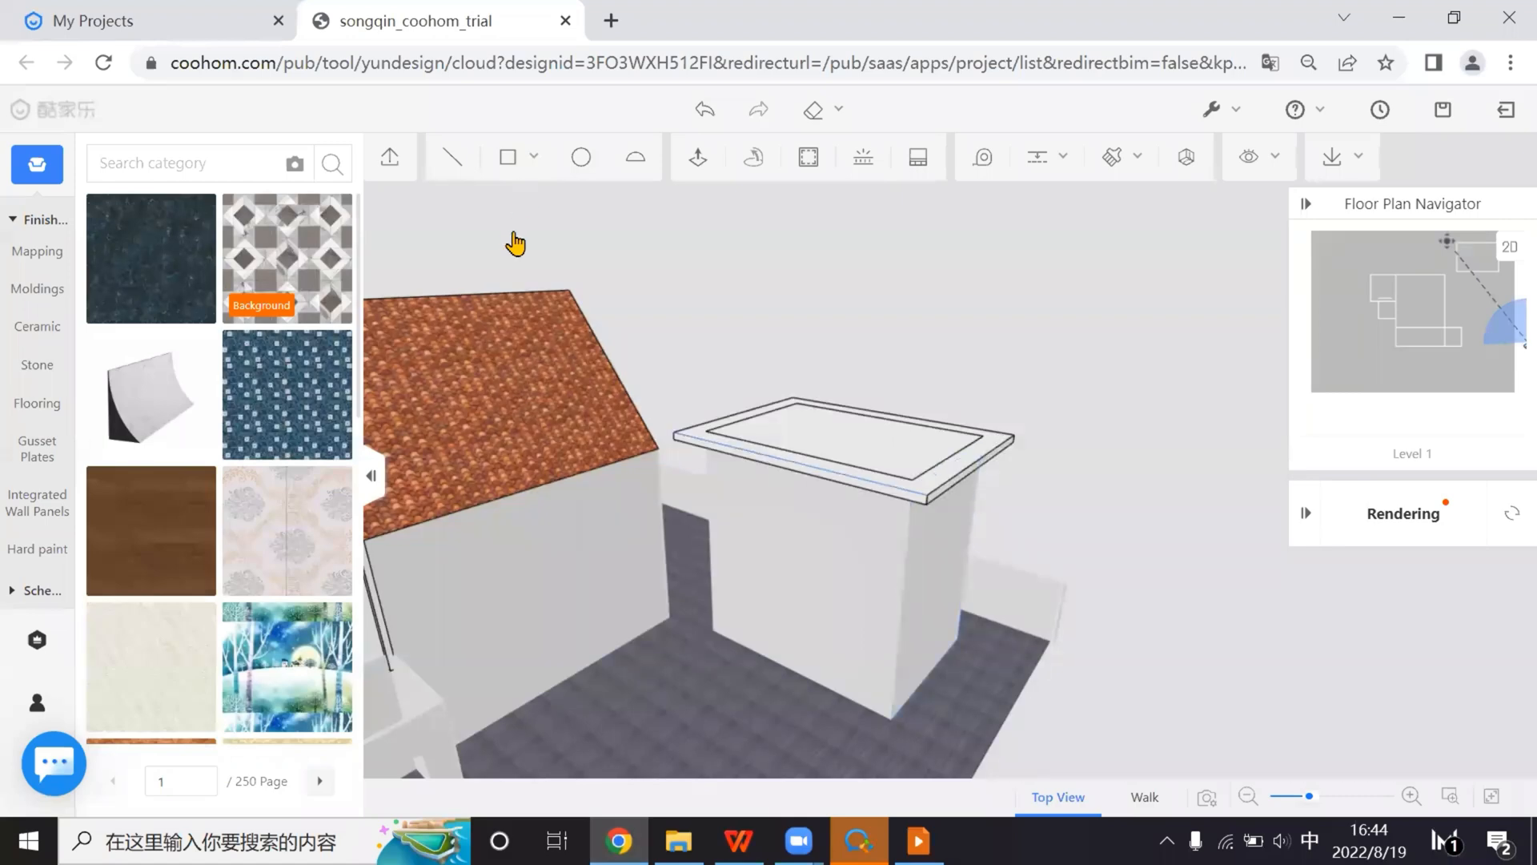
# Draw a 60-edge polygon with a radius of about 2449 mm on the open ground beside the house
pyautogui.scroll(-4, 515, 243)
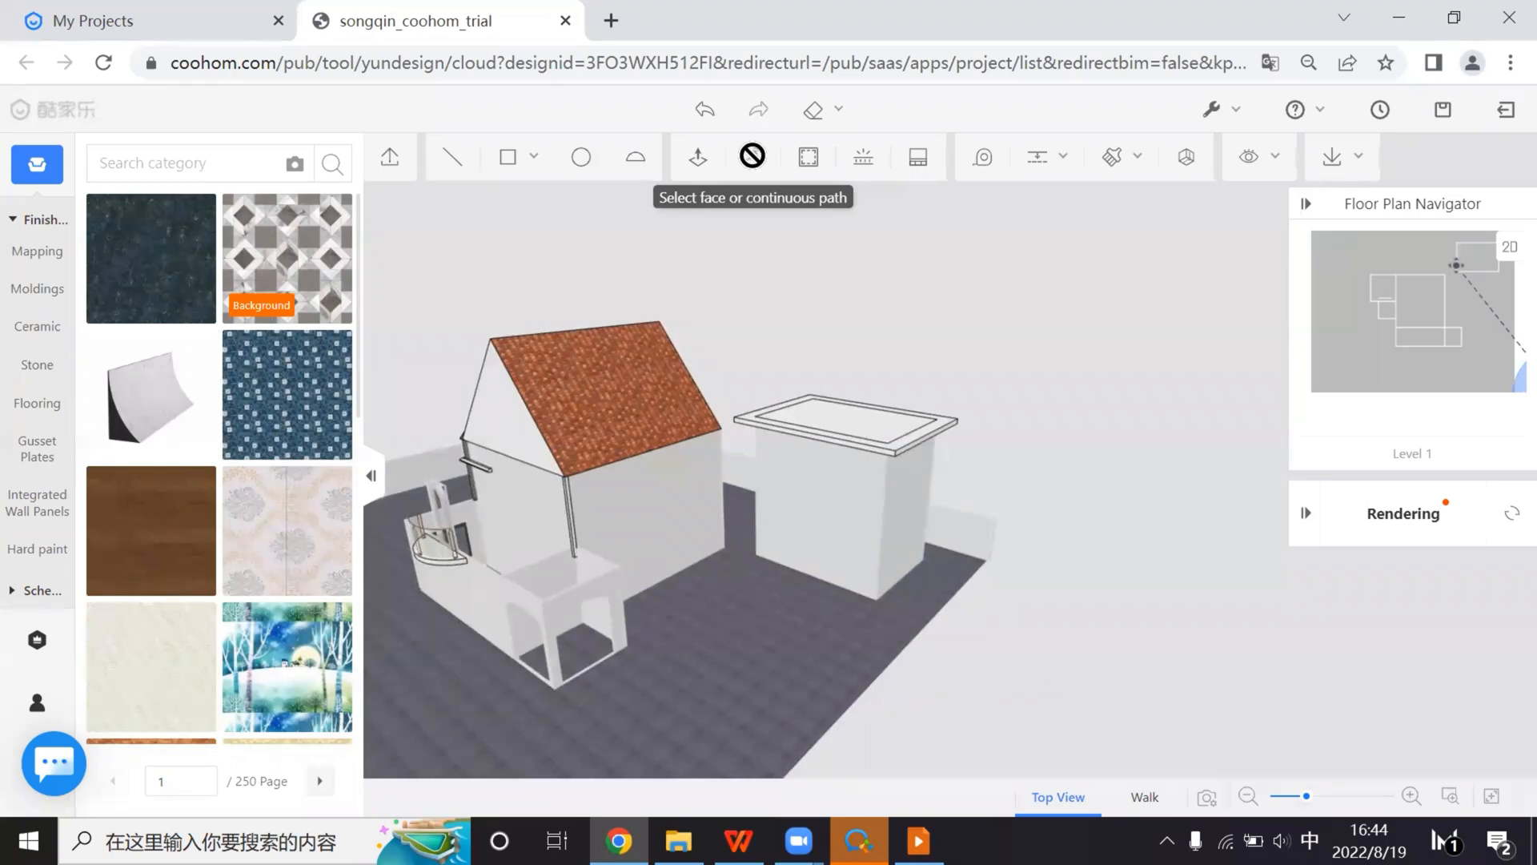
pyautogui.click(508, 164)
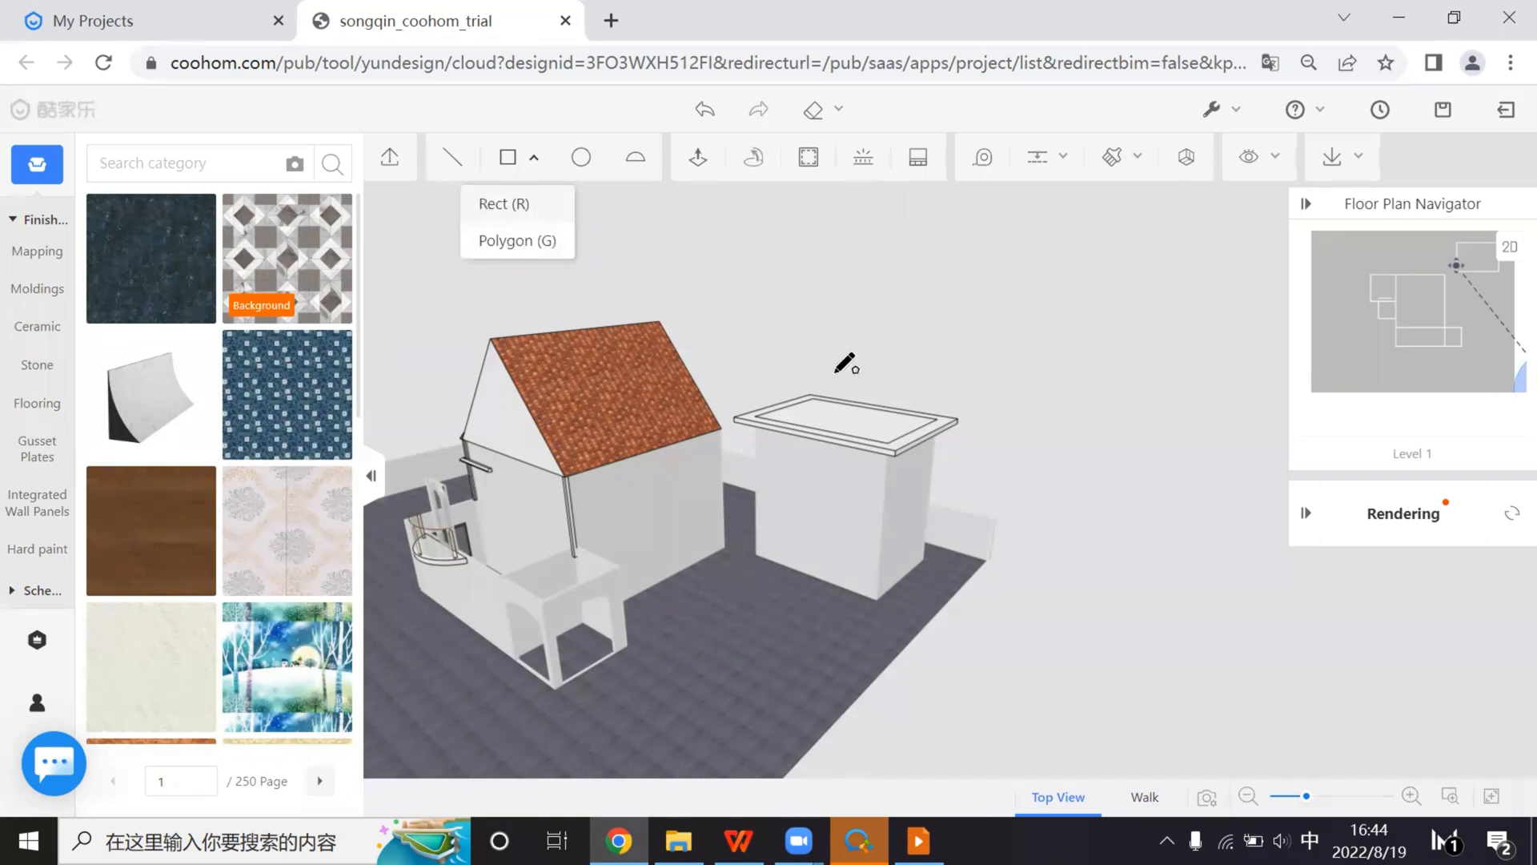
pyautogui.moveTo(601, 686); pyautogui.dragTo(968, 522, button='middle')
pyautogui.scroll(5, 824, 435)
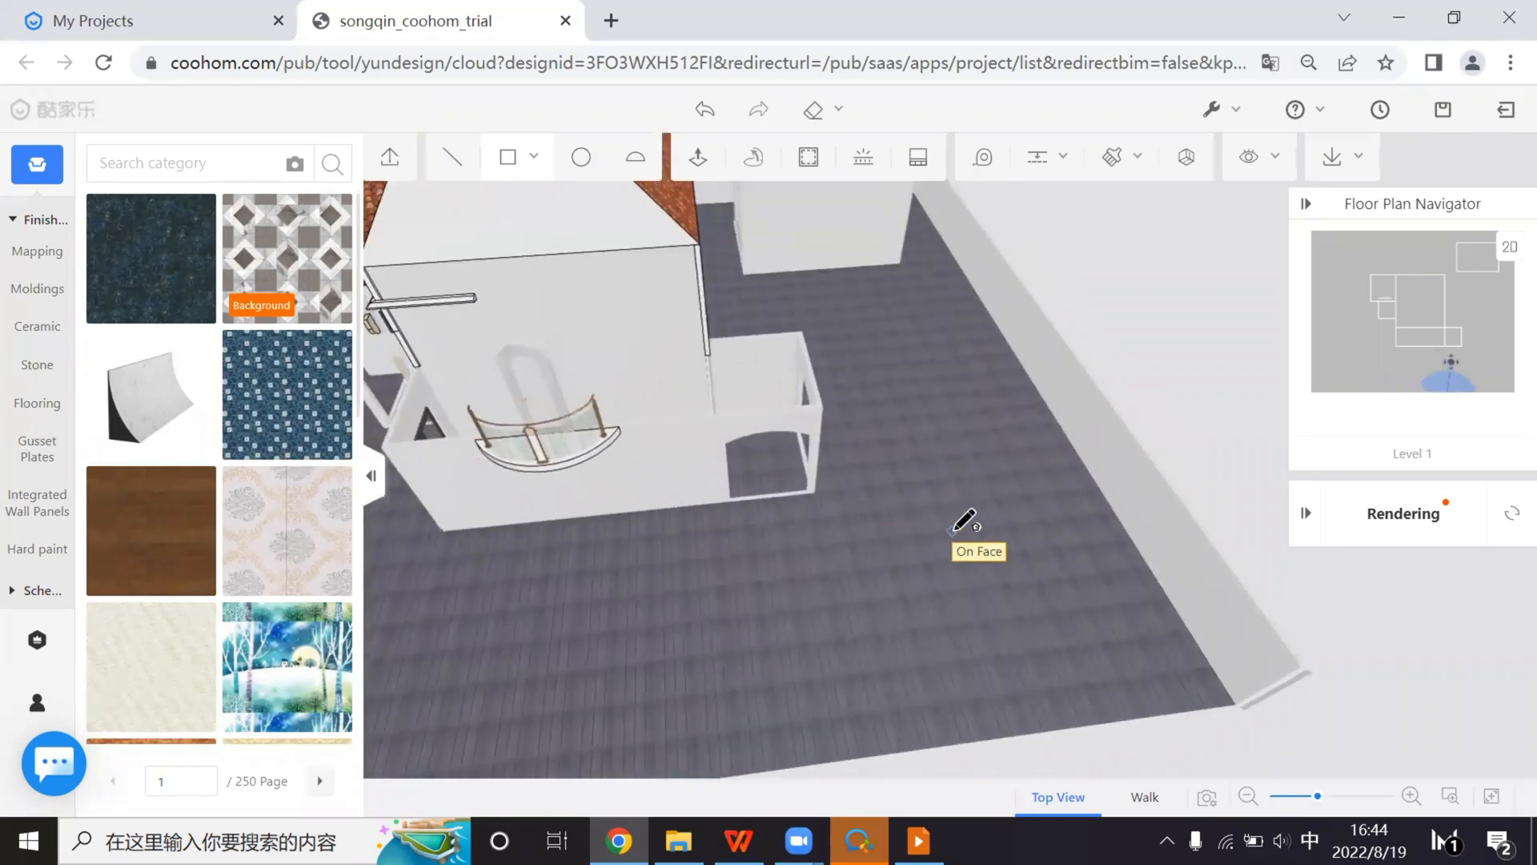
pyautogui.moveTo(969, 569); pyautogui.dragTo(900, 506, button='middle')
pyautogui.scroll(1, 912, 458)
pyautogui.click(911, 459)
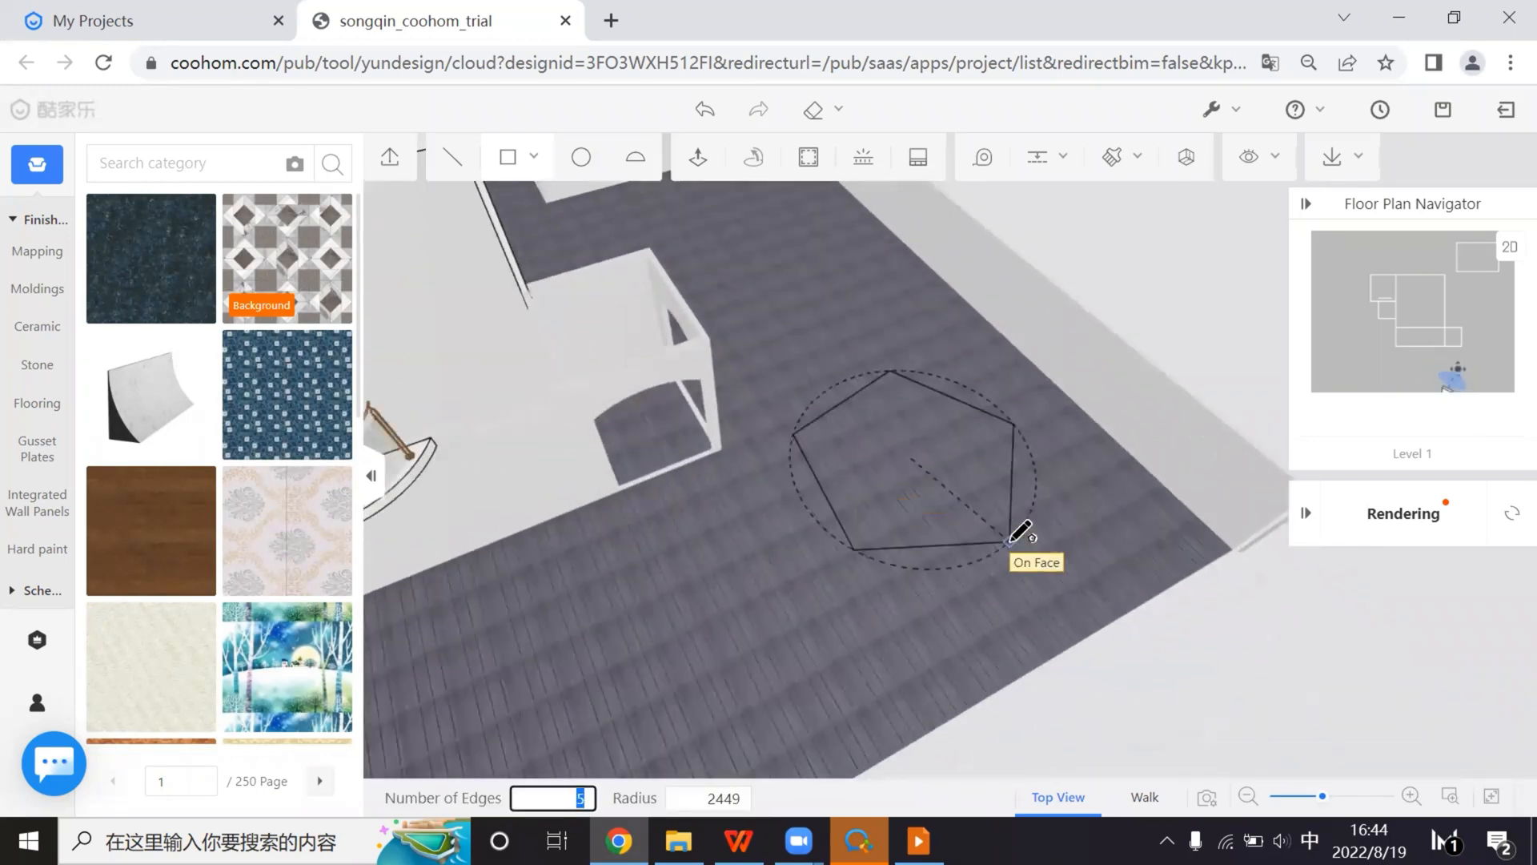
pyautogui.write('60')
pyautogui.press('Tab')
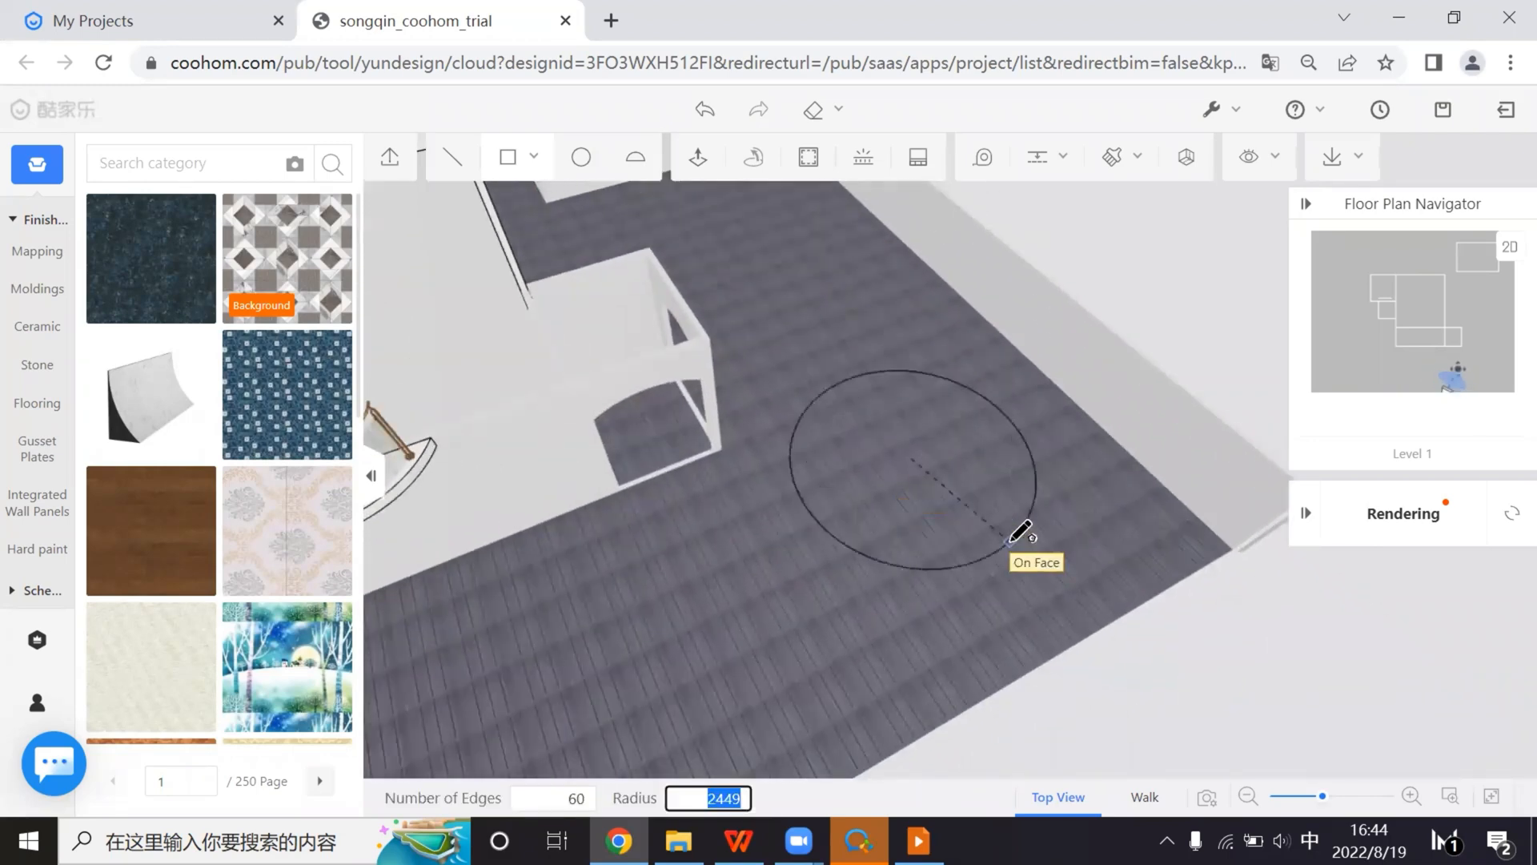
pyautogui.click(1013, 541)
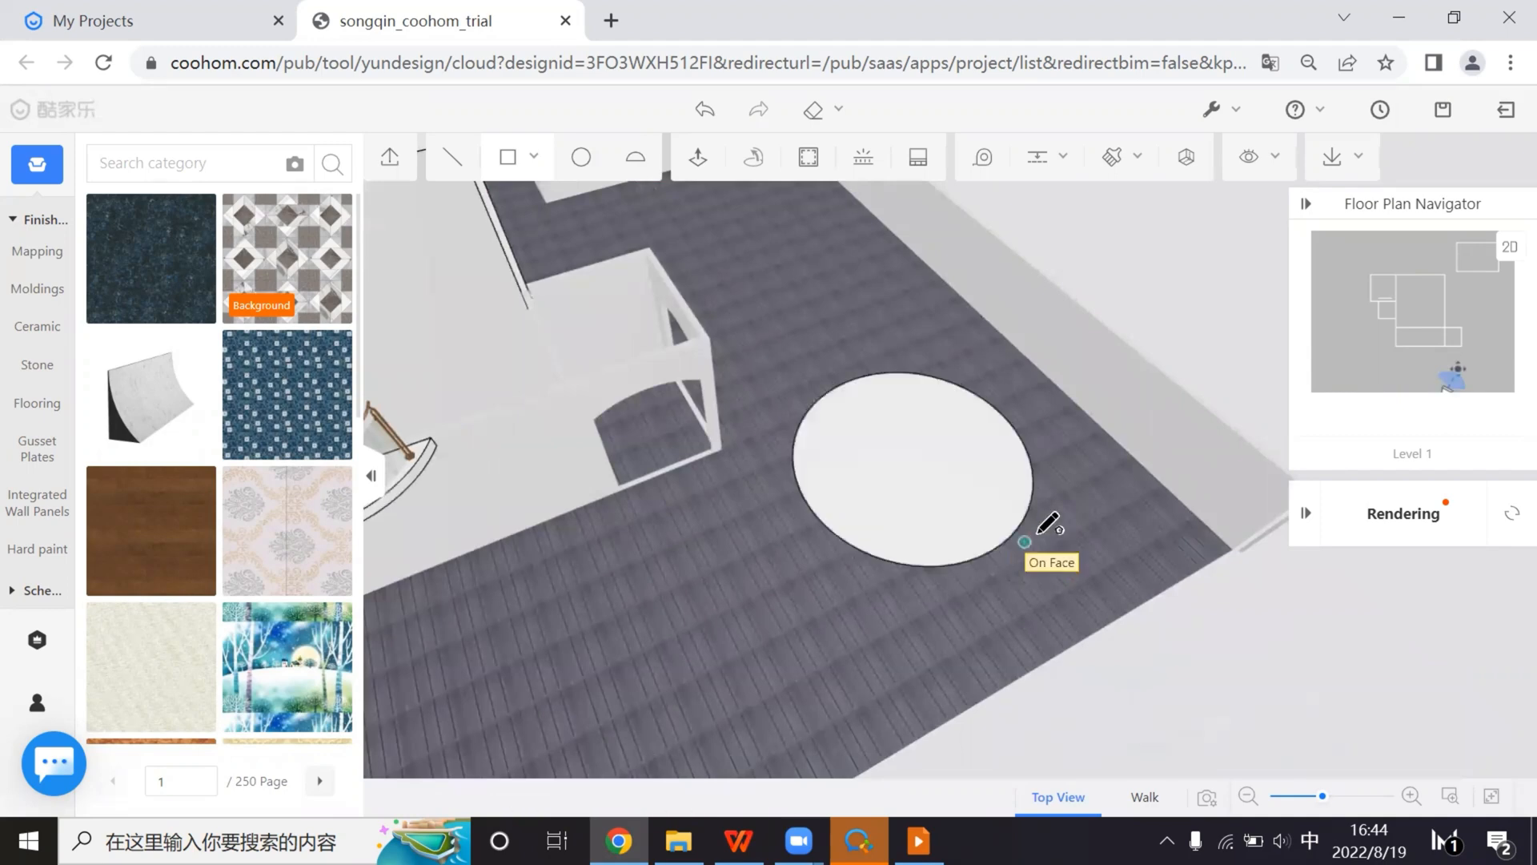
# Delete the round polygon face from the ground
pyautogui.scroll(1, 1065, 560)
pyautogui.scroll(3, 1083, 600)
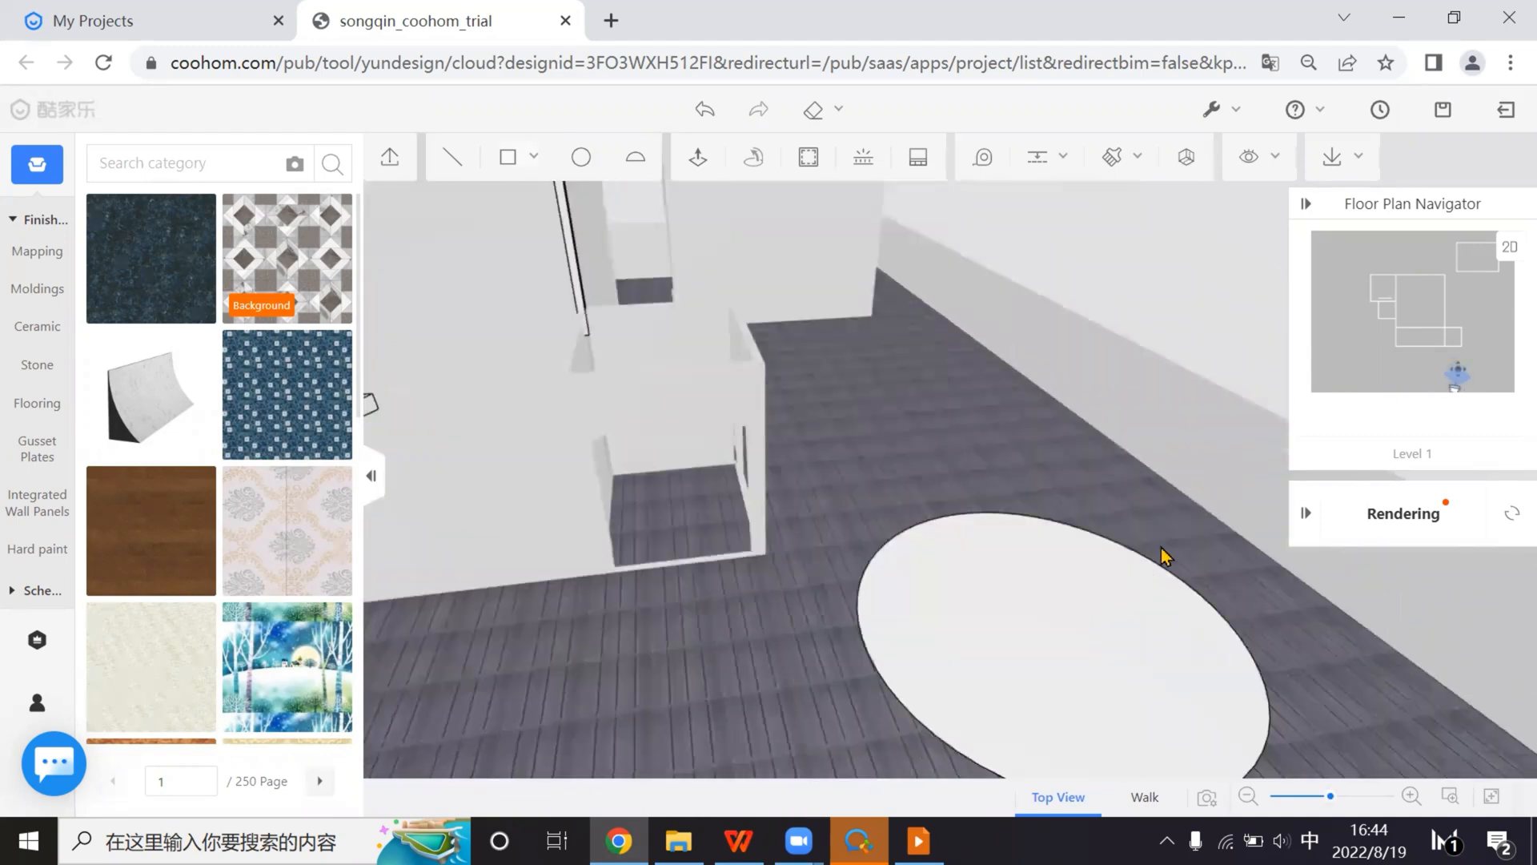
pyautogui.moveTo(1166, 556); pyautogui.dragTo(1258, 503, button='right')
pyautogui.click(920, 569)
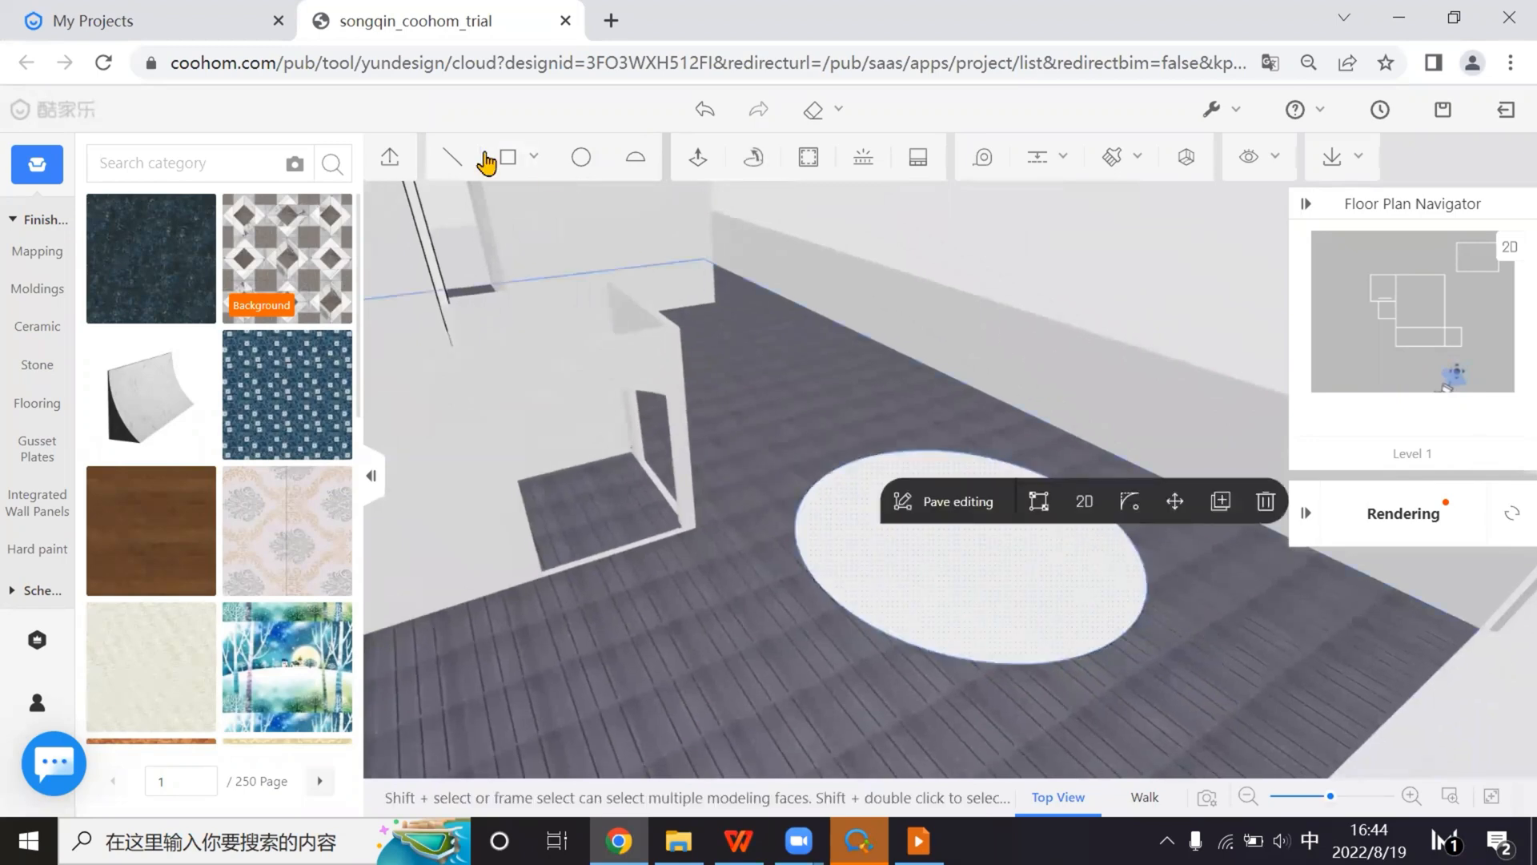
pyautogui.press('Delete')
# Draw a 60-edge polygon with a 5000 mm radius on the open ground near the boundary wall
pyautogui.click(506, 166)
pyautogui.scroll(2, 1049, 553)
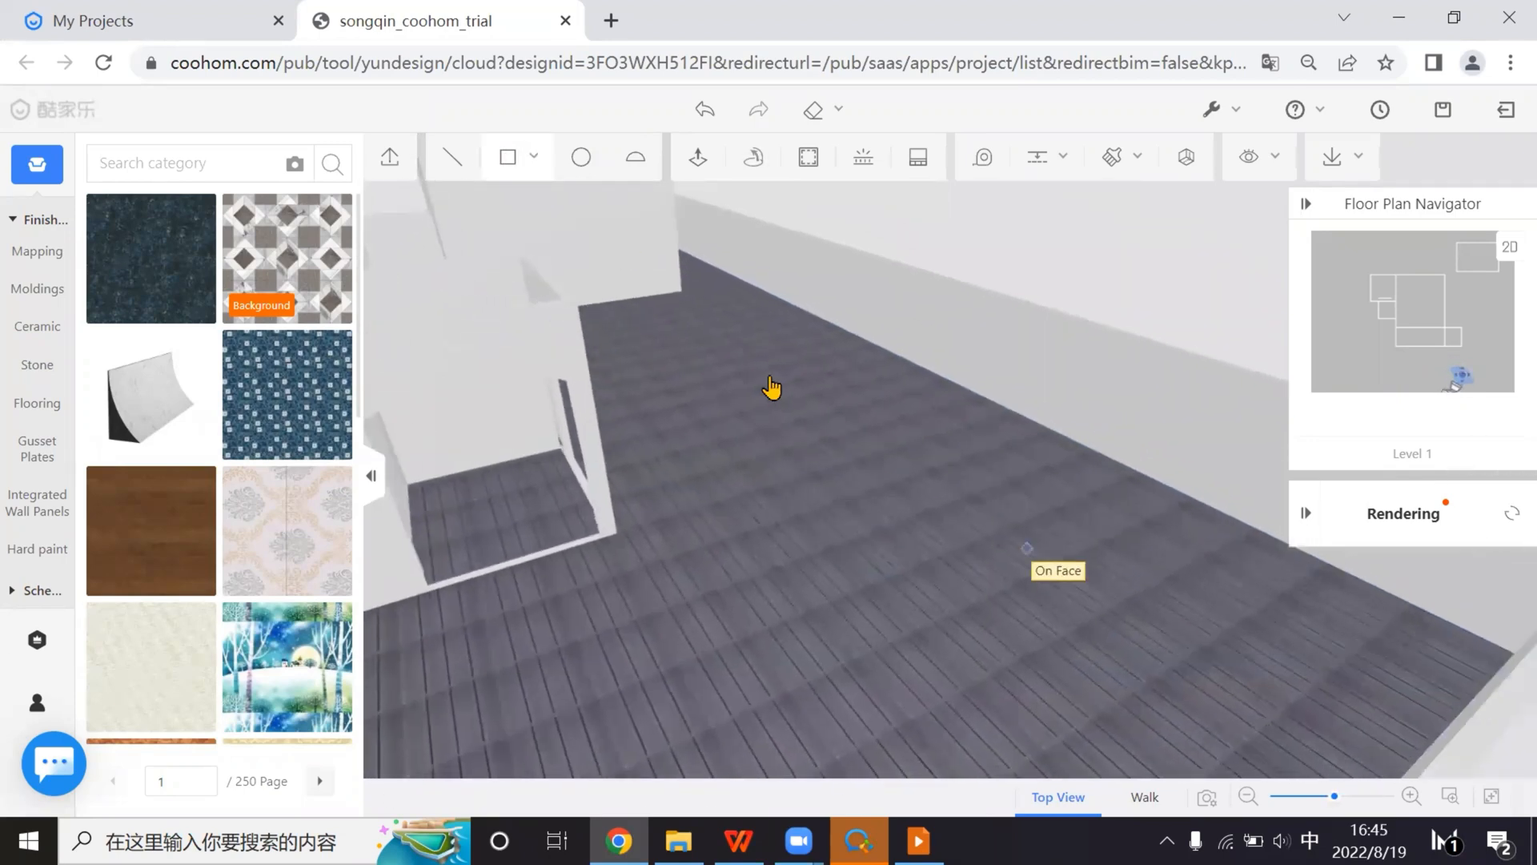
pyautogui.click(943, 539)
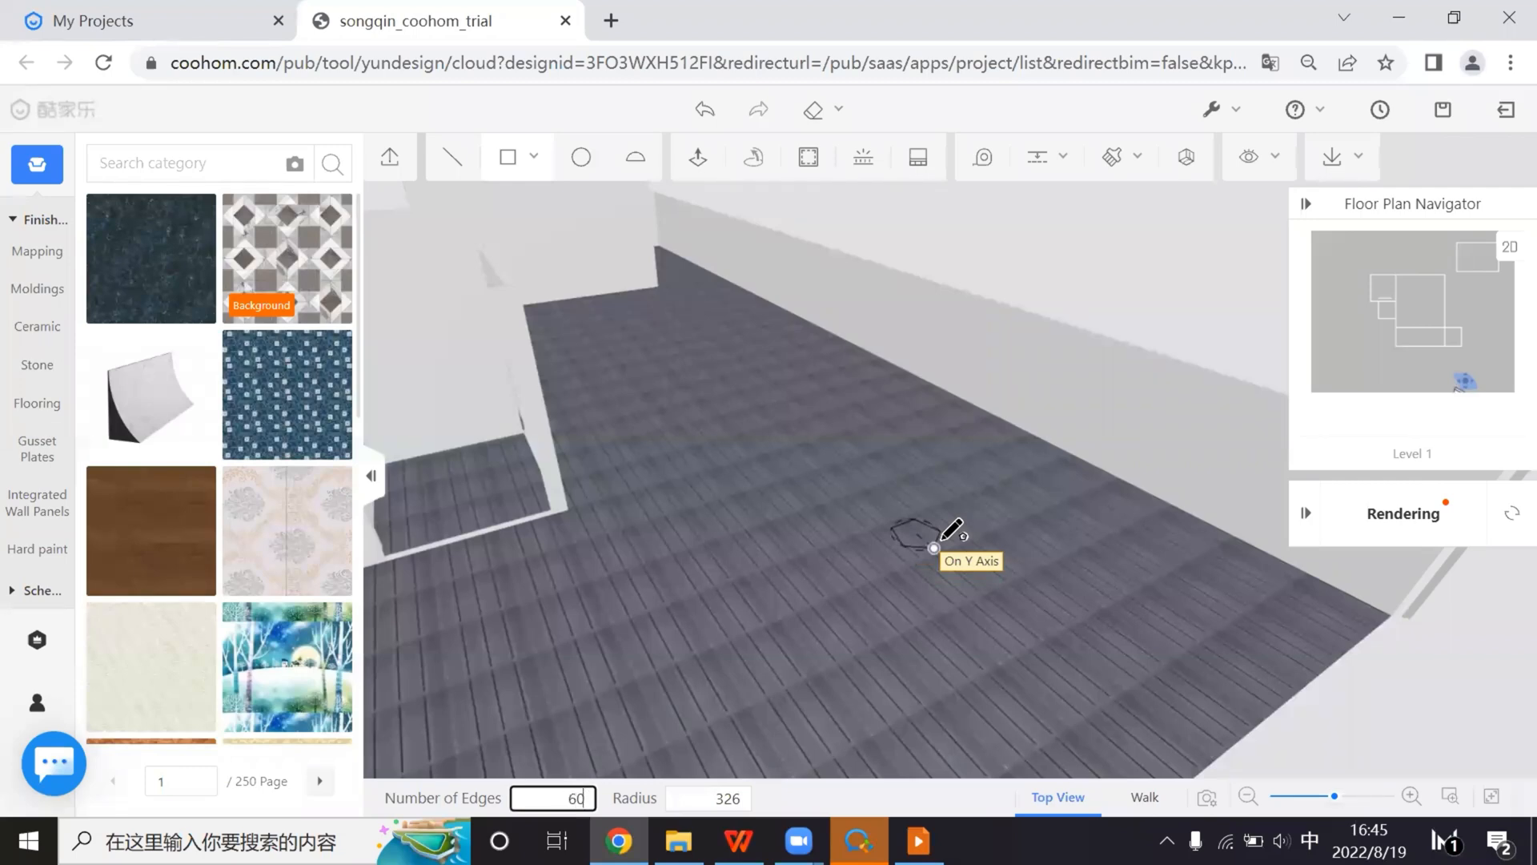
pyautogui.press('Tab')
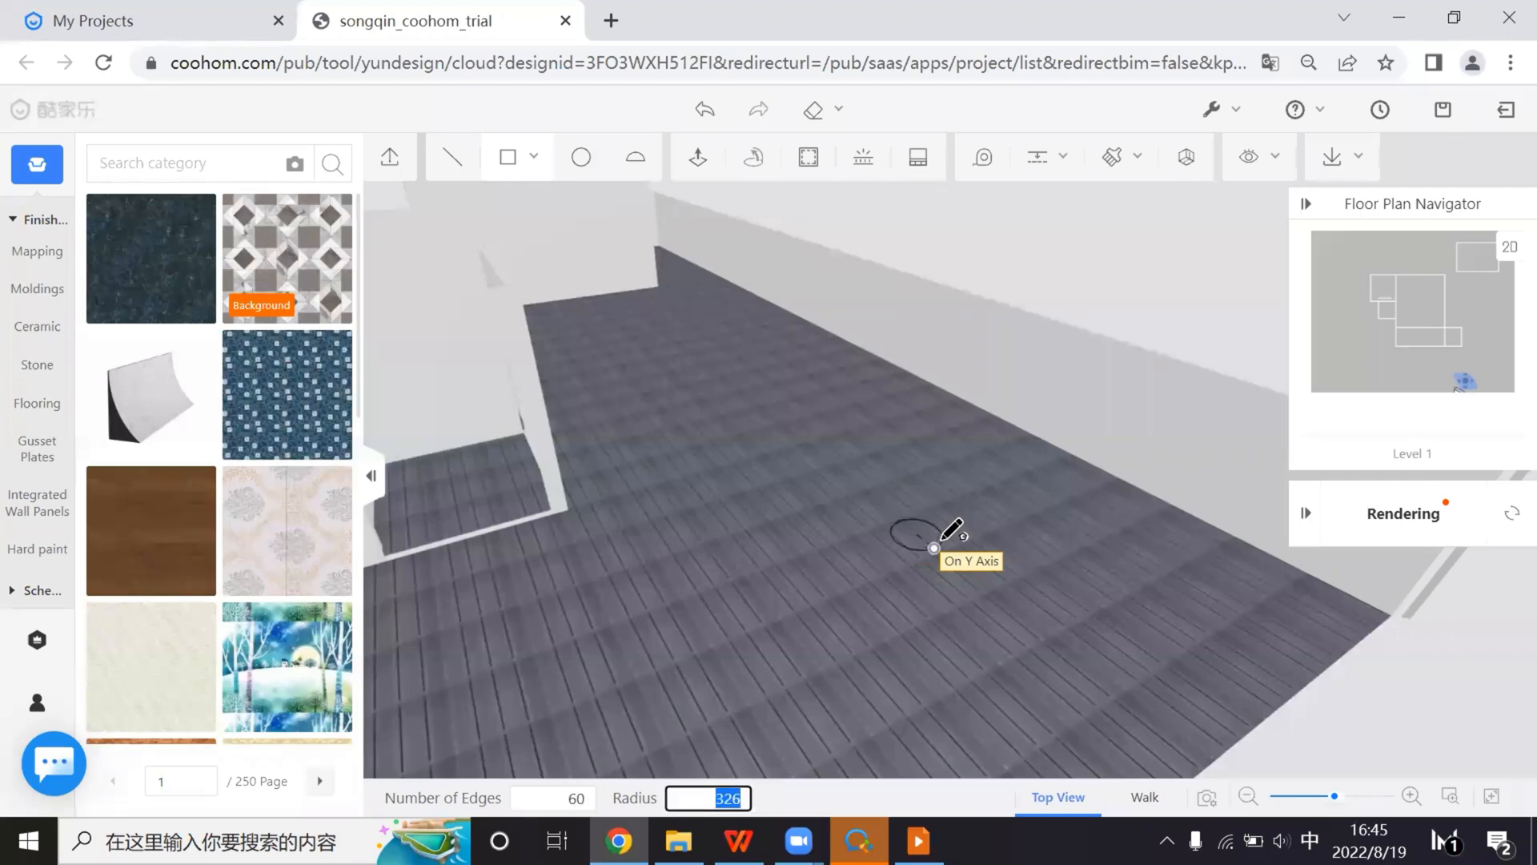
pyautogui.write('5000')
pyautogui.press('Return')
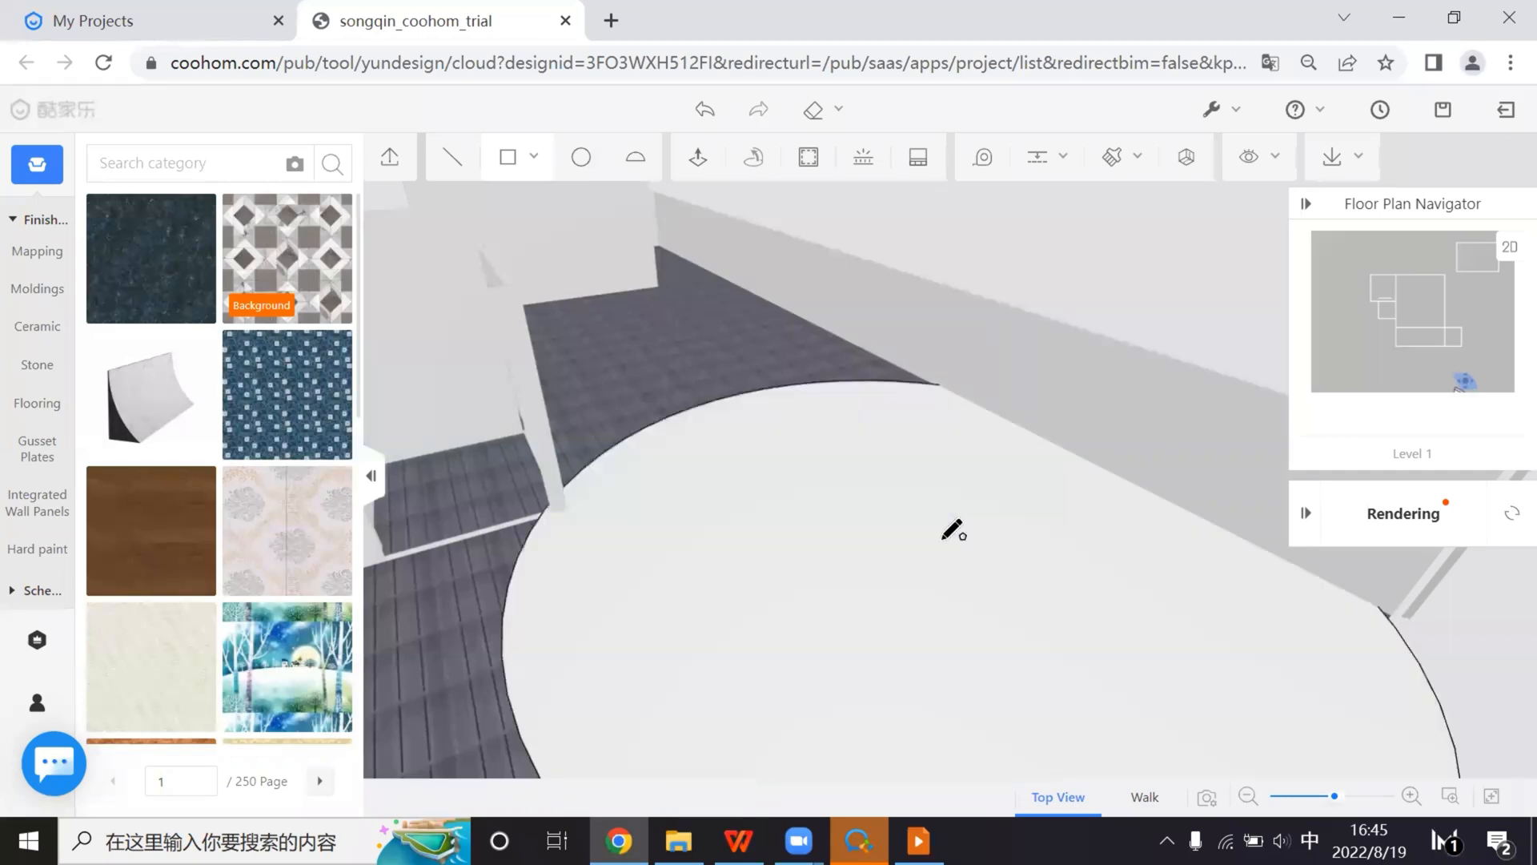
# Undo the polygon with the 5000 mm radius
pyautogui.scroll(-5, 874, 590)
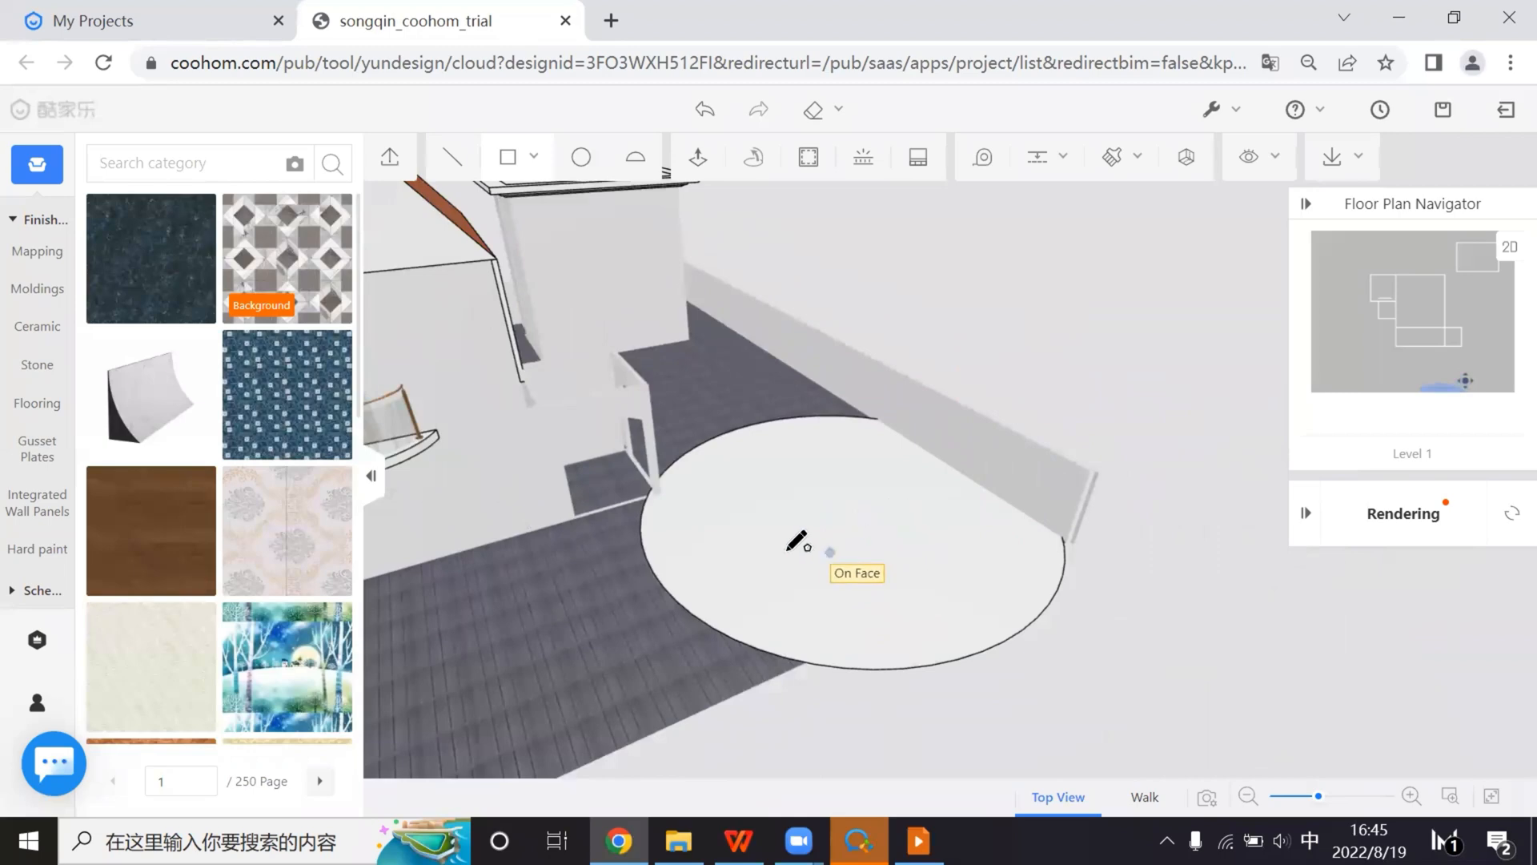
pyautogui.scroll(3, 825, 533)
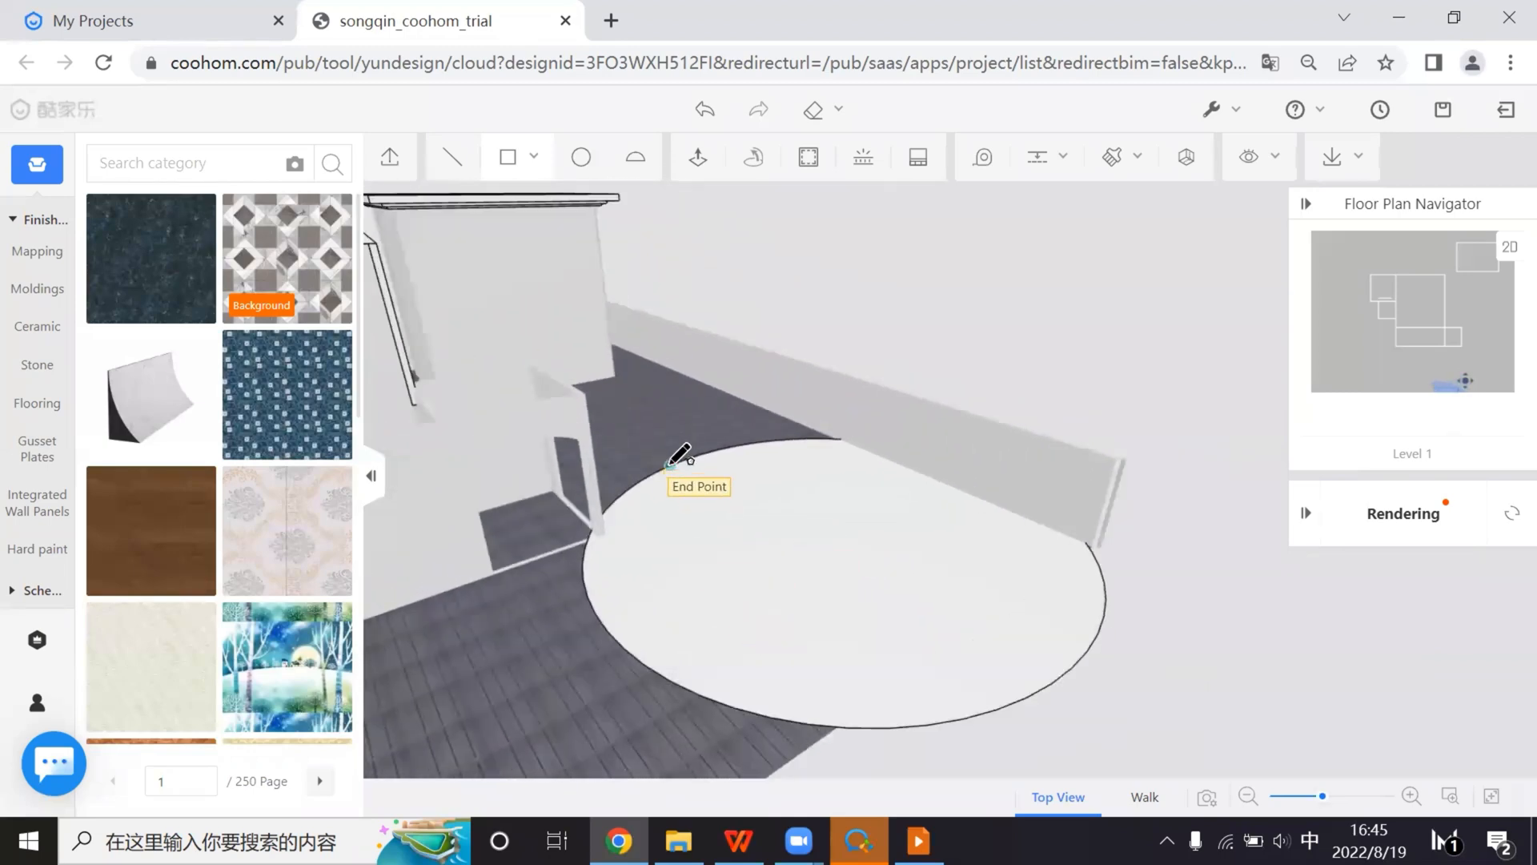
pyautogui.press('Escape')
pyautogui.moveTo(993, 575); pyautogui.dragTo(831, 591, button='middle')
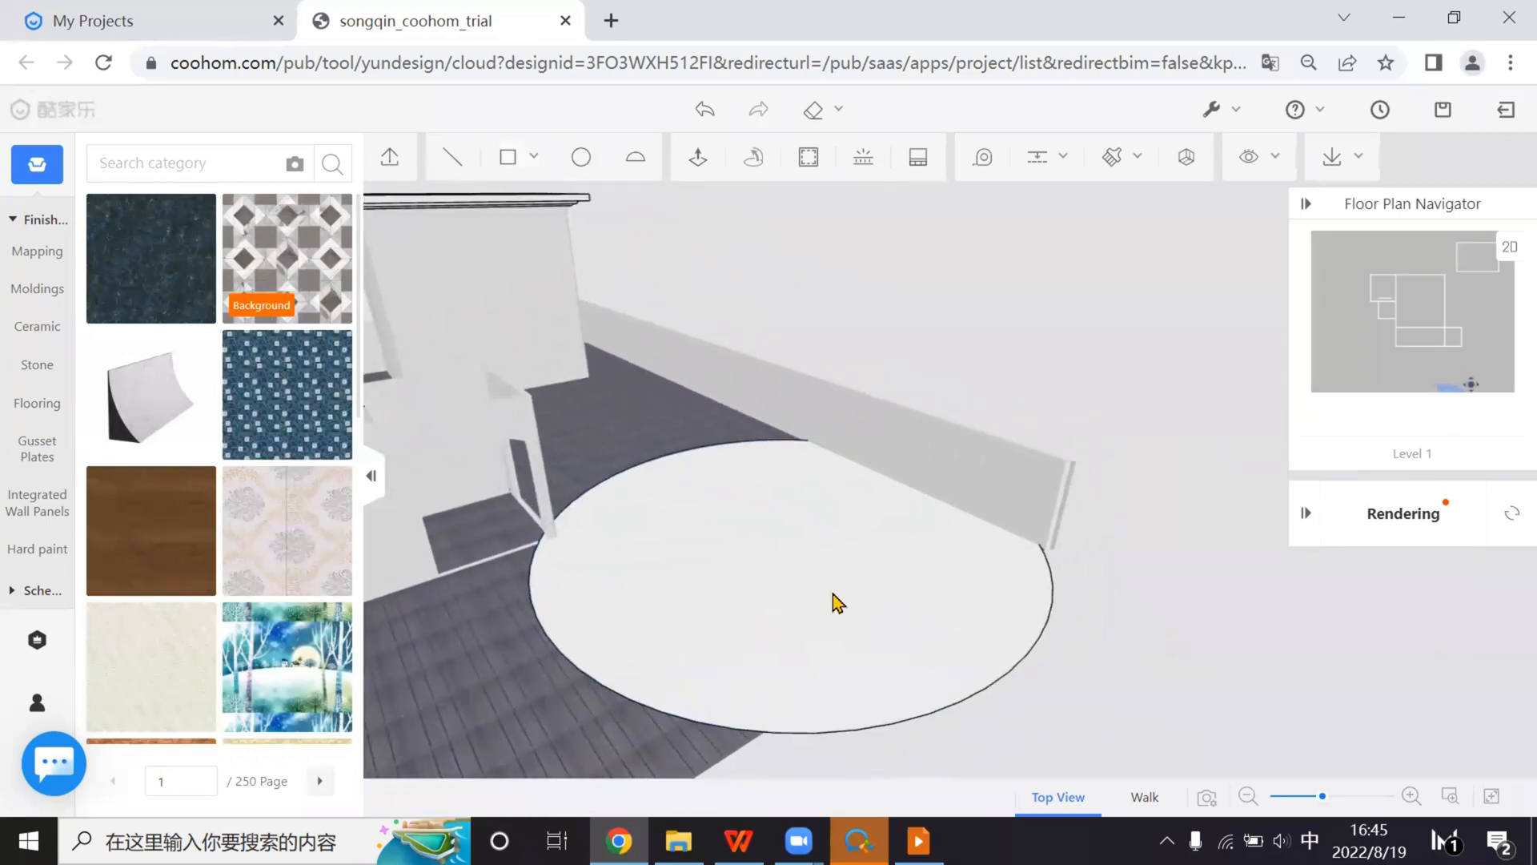
pyautogui.scroll(1, 841, 571)
pyautogui.hotkey('ctrl', 'z')
# Place a vertical guide over the open ground, about 13626 mm from the separate room's vertical corner edge
pyautogui.press('t')
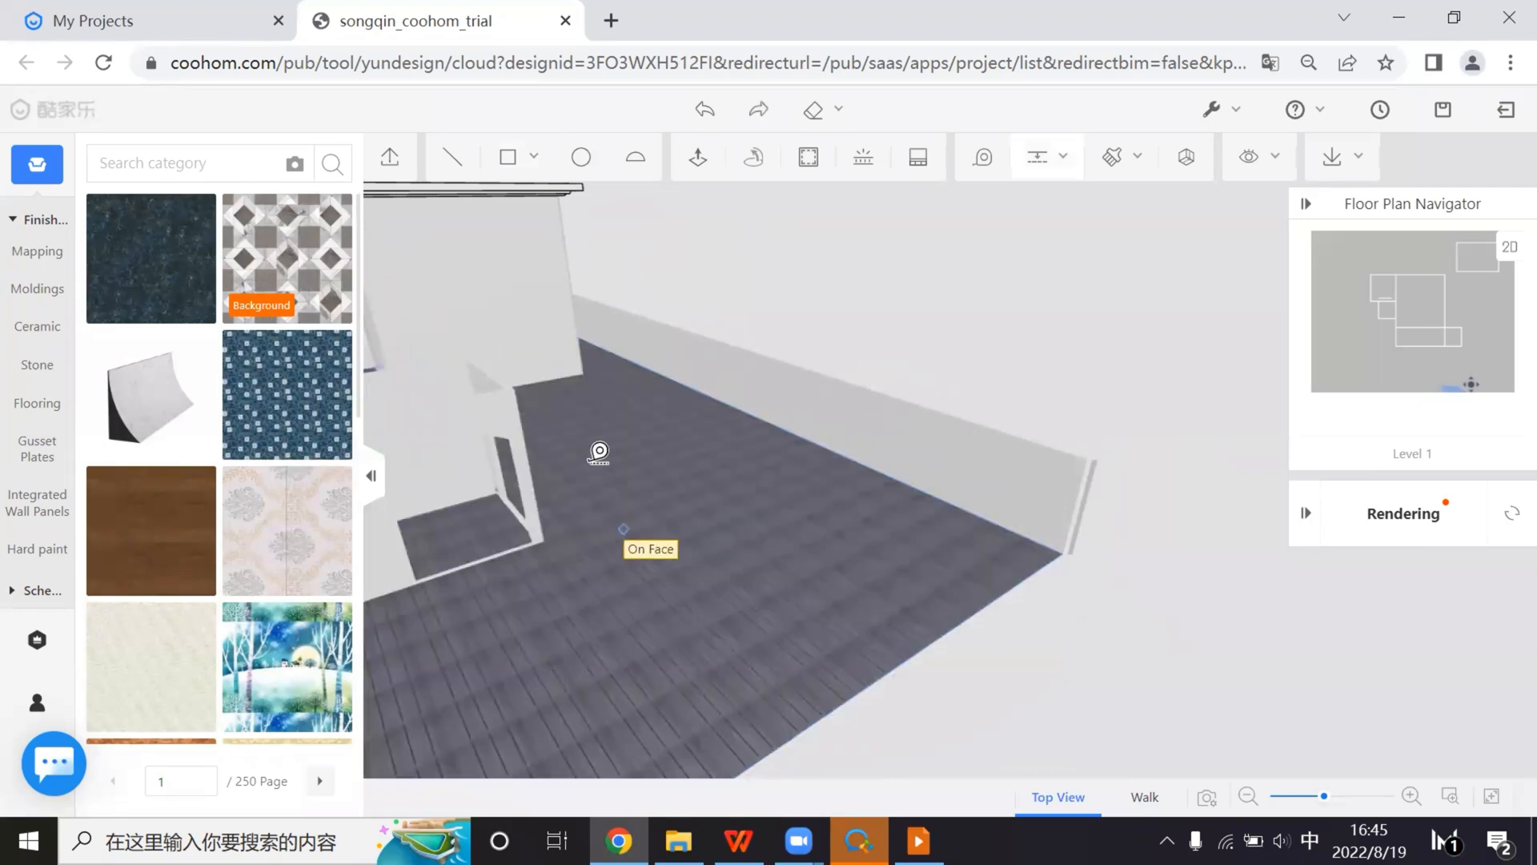
pyautogui.click(582, 253)
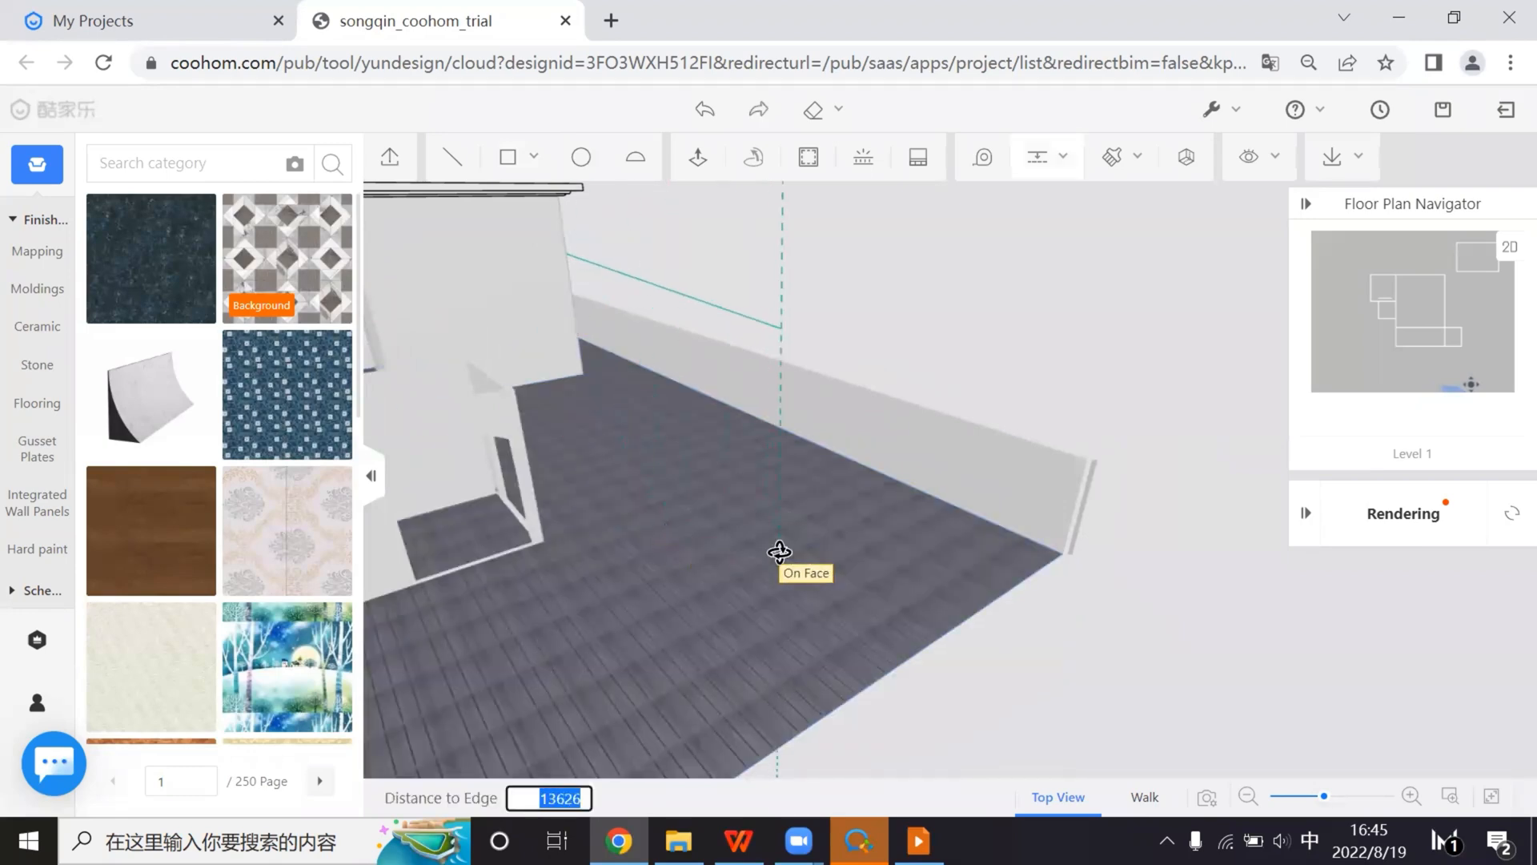
pyautogui.click(781, 556)
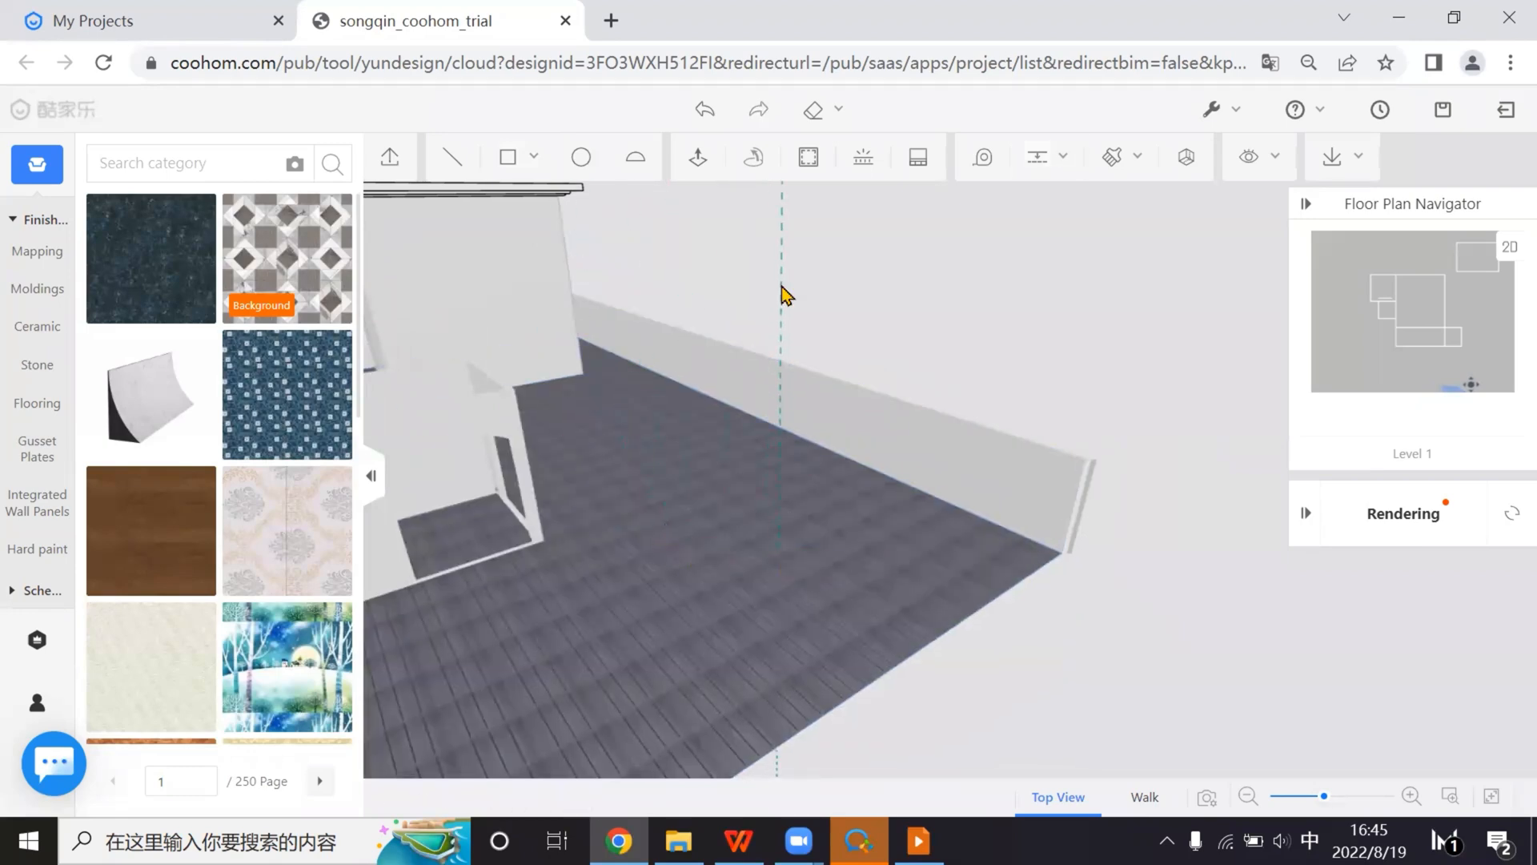
pyautogui.moveTo(535, 156)
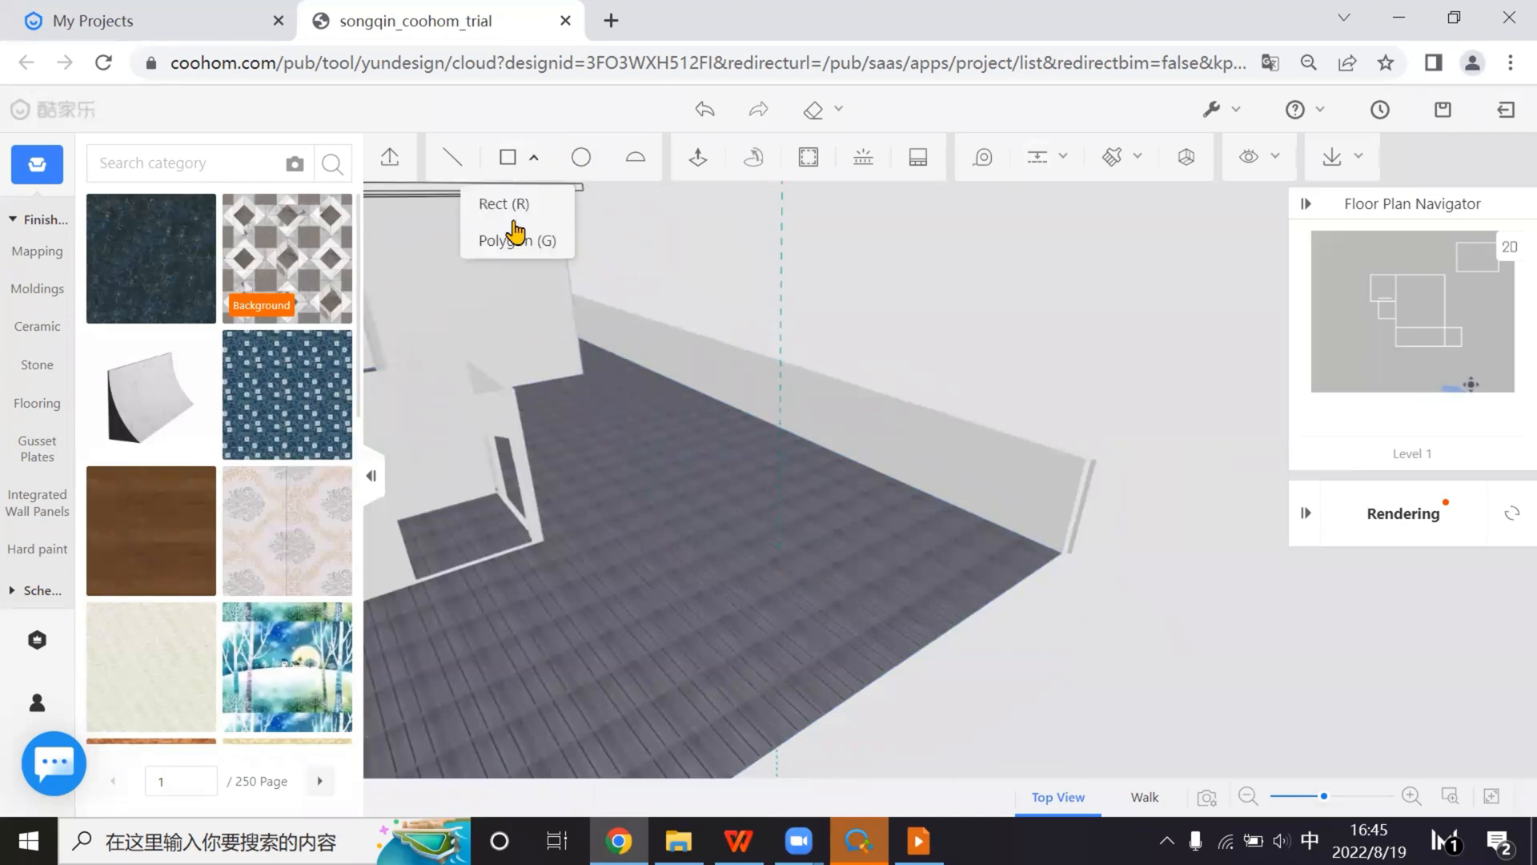
pyautogui.click(517, 237)
pyautogui.click(778, 553)
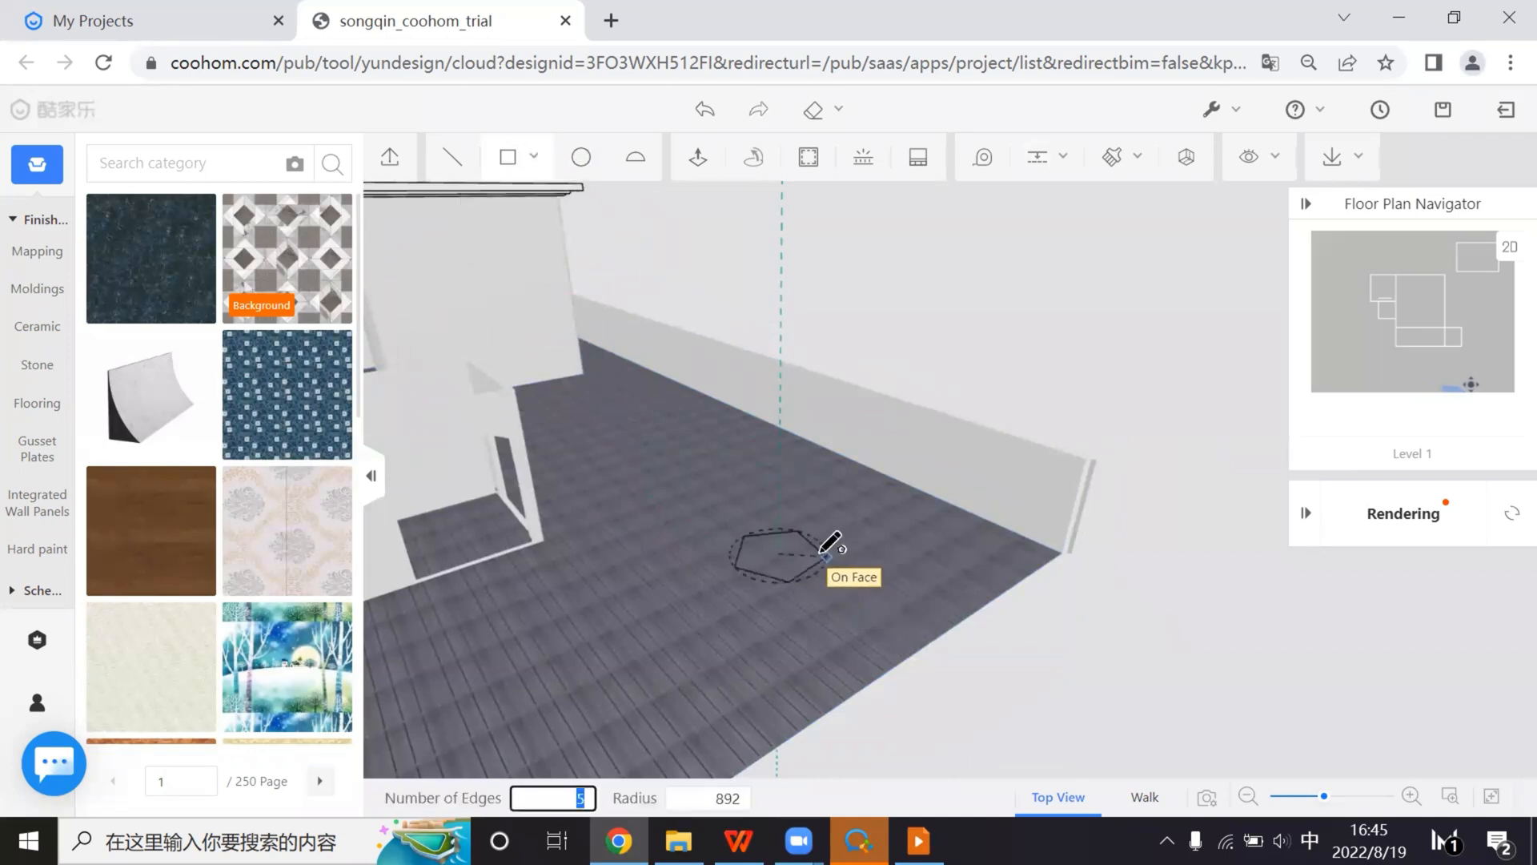
pyautogui.press('Escape')
# Draw a 60-edge polygon with a radius of about 1782 mm on the ground, centred on the vertical guide
pyautogui.moveTo(534, 157)
pyautogui.click(516, 237)
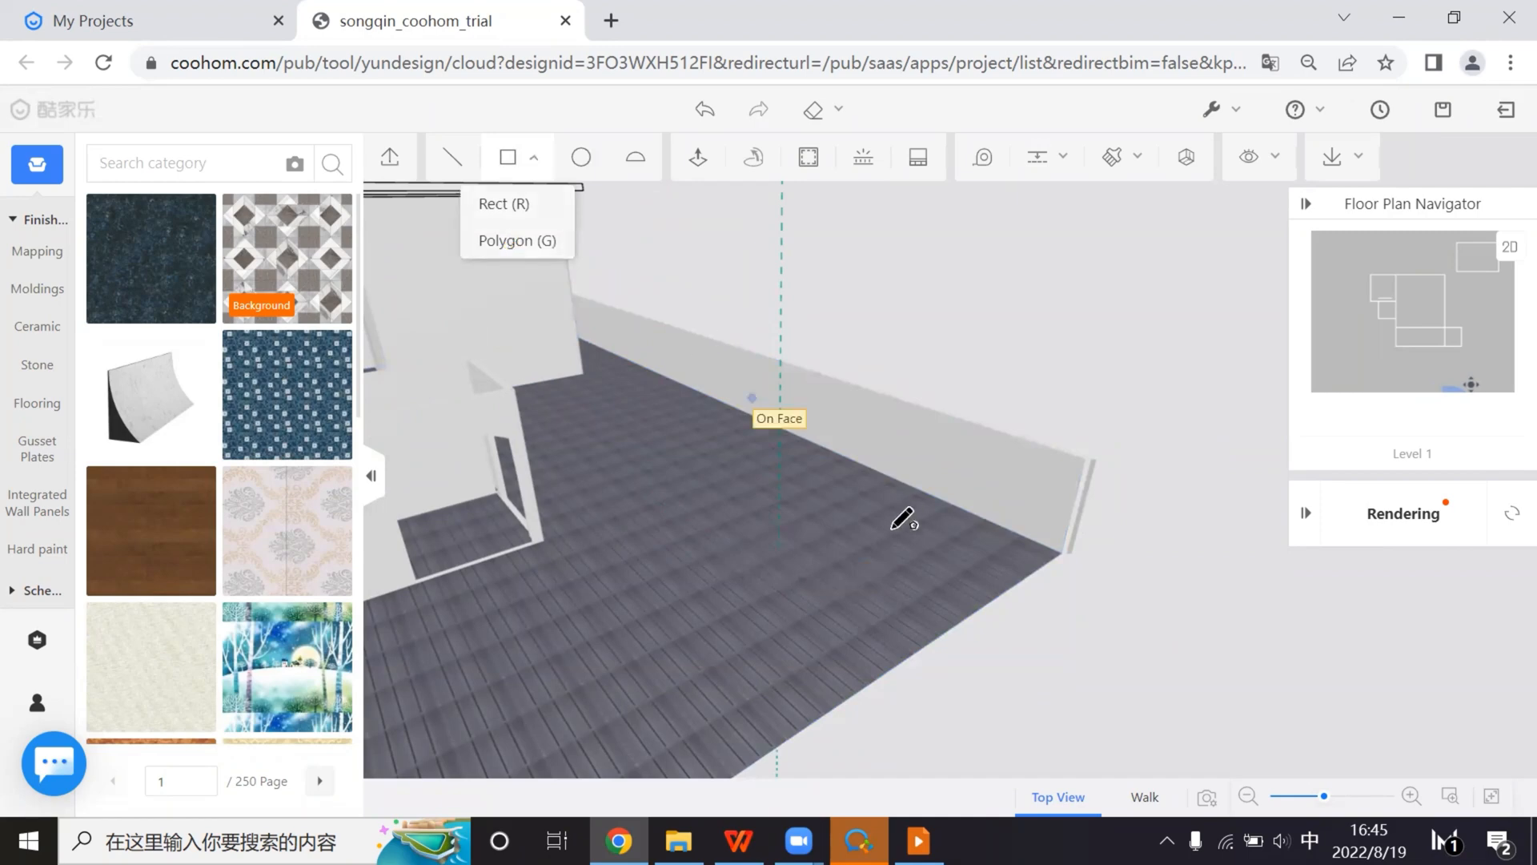
pyautogui.click(780, 554)
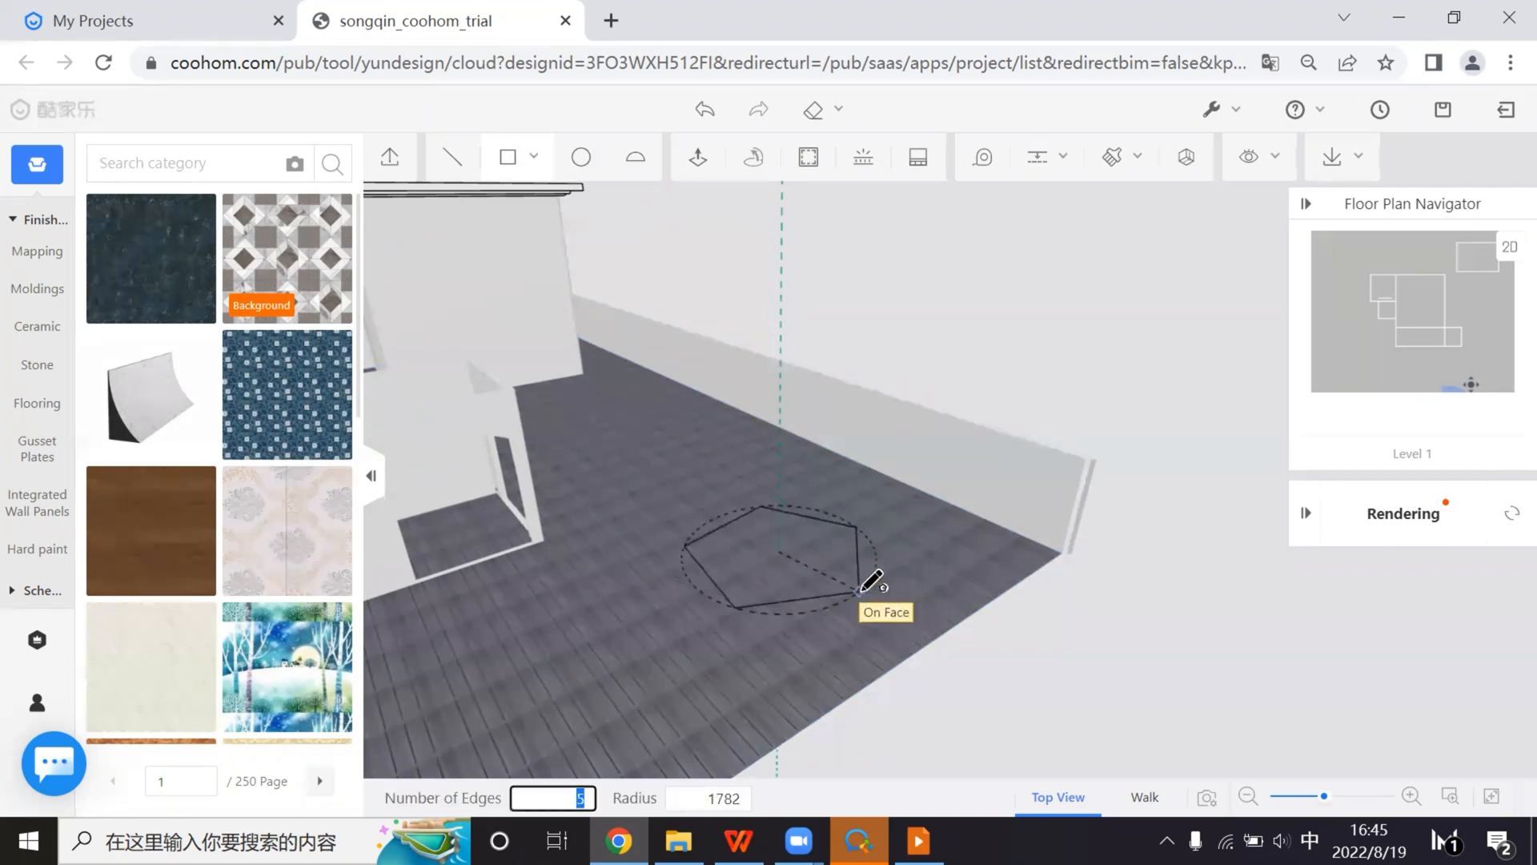
pyautogui.write('60')
pyautogui.press('Tab')
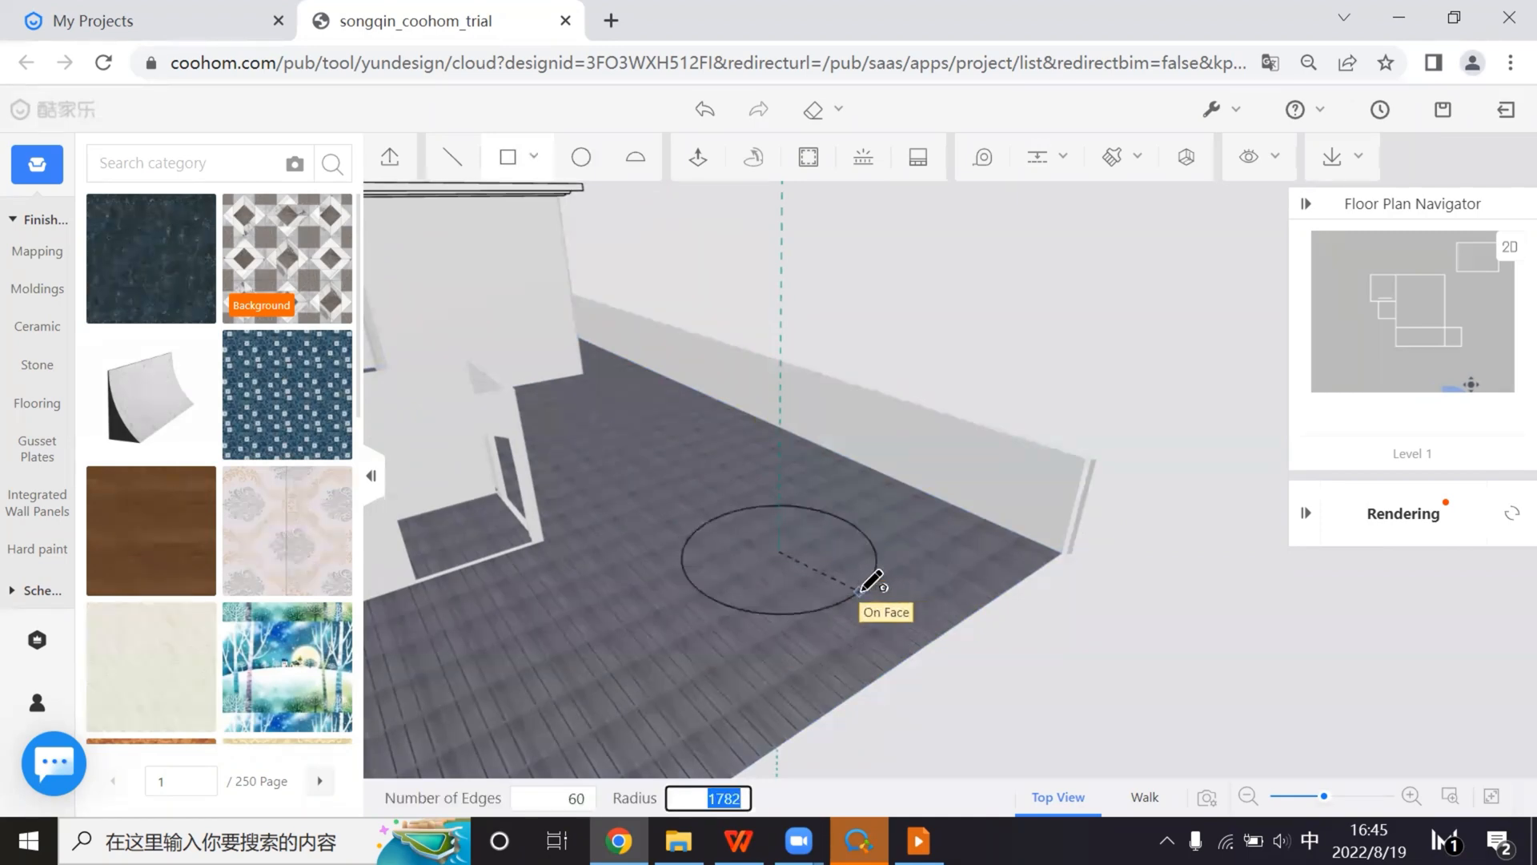
pyautogui.click(861, 590)
pyautogui.scroll(3, 841, 568)
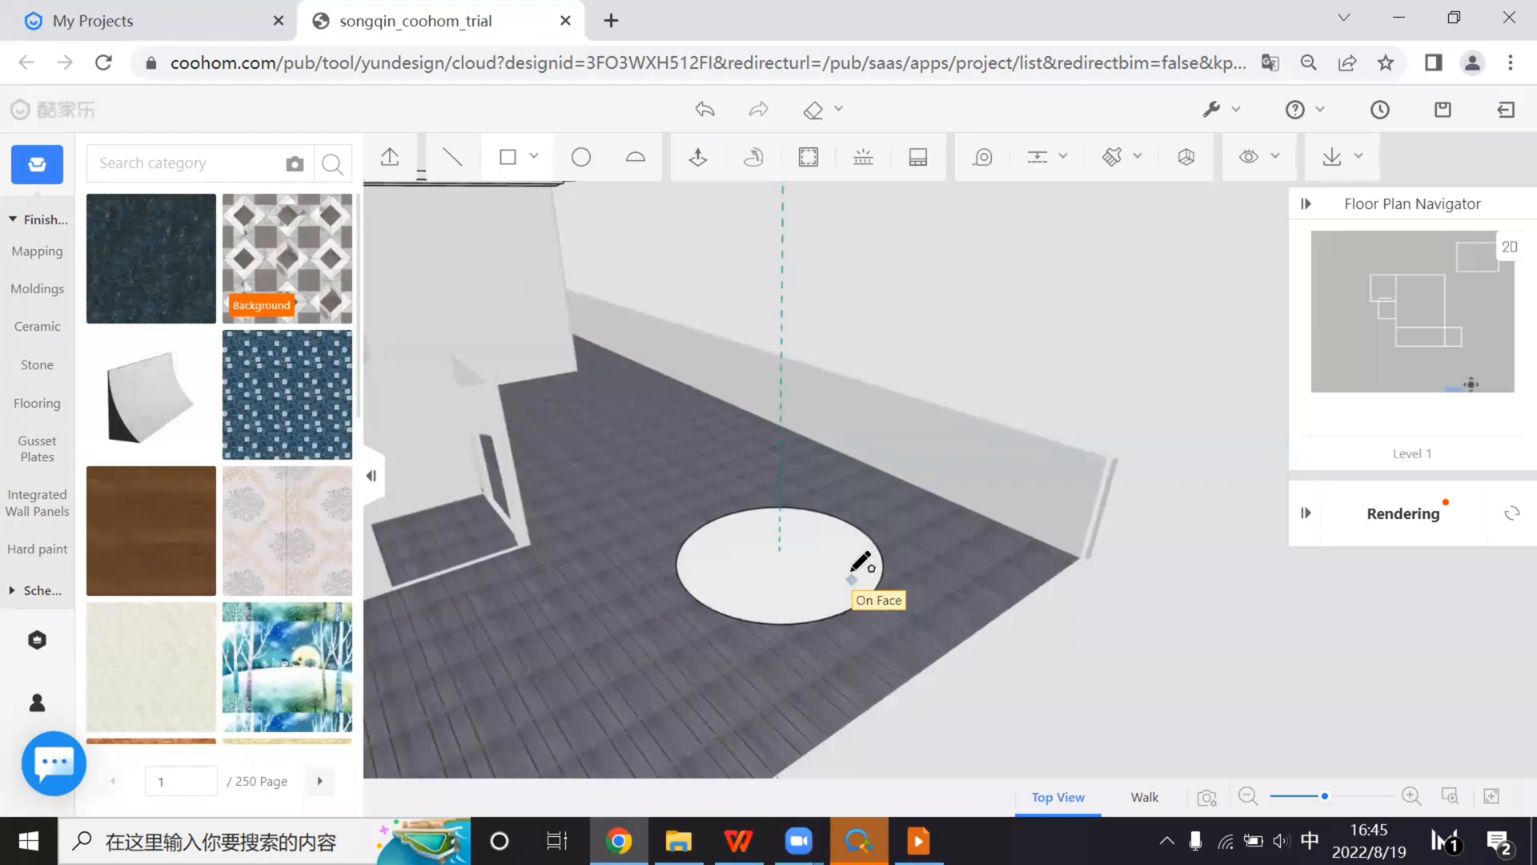
# Draw an upright 60-edge polygon with a 1782 mm radius, centred where the guide meets the ground polygon
pyautogui.click(783, 573)
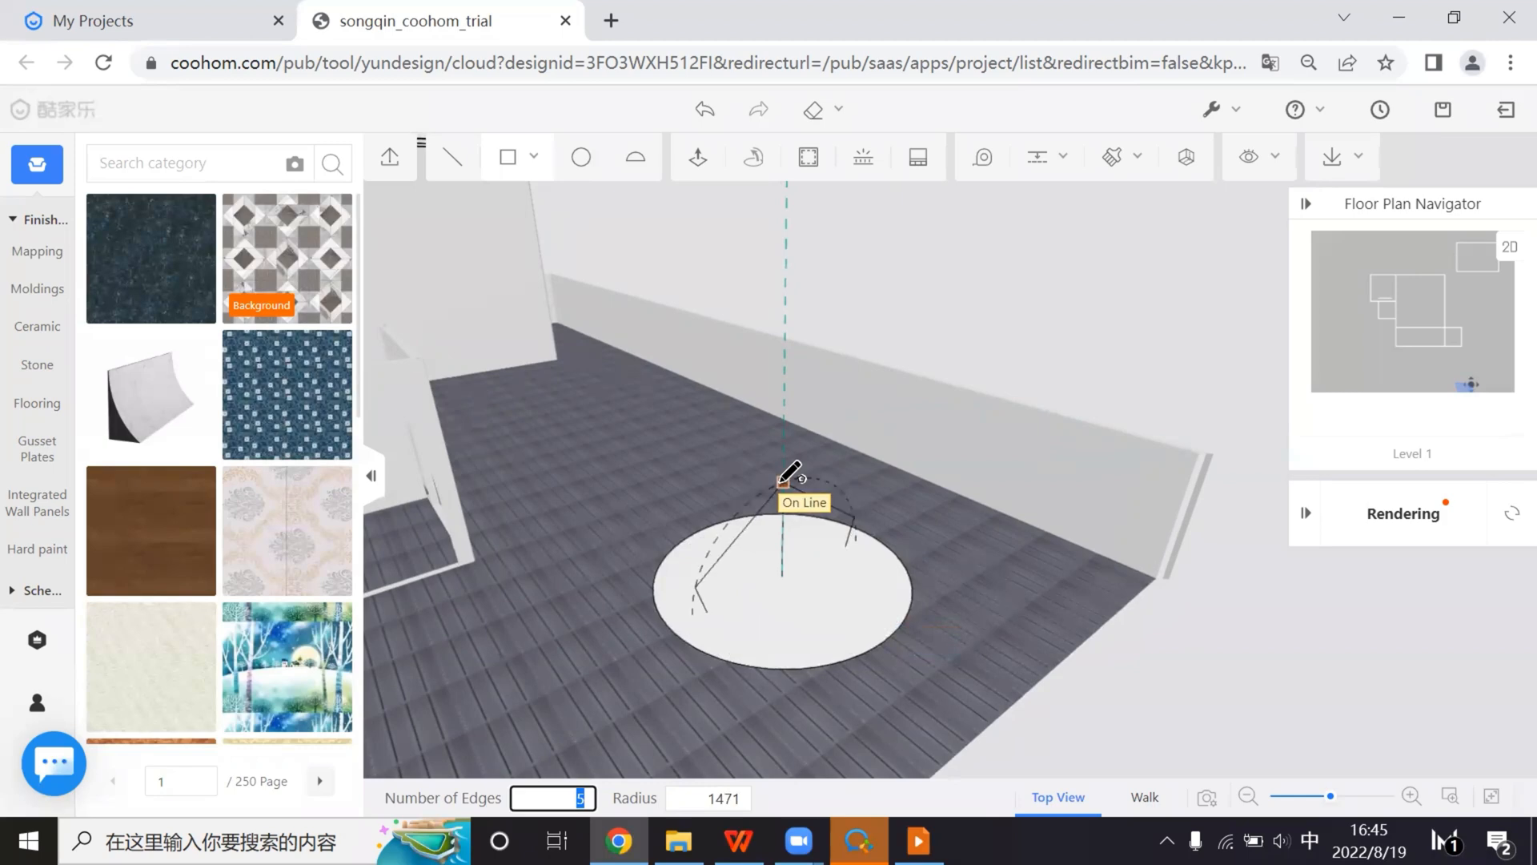
pyautogui.write('0')
pyautogui.press('Tab')
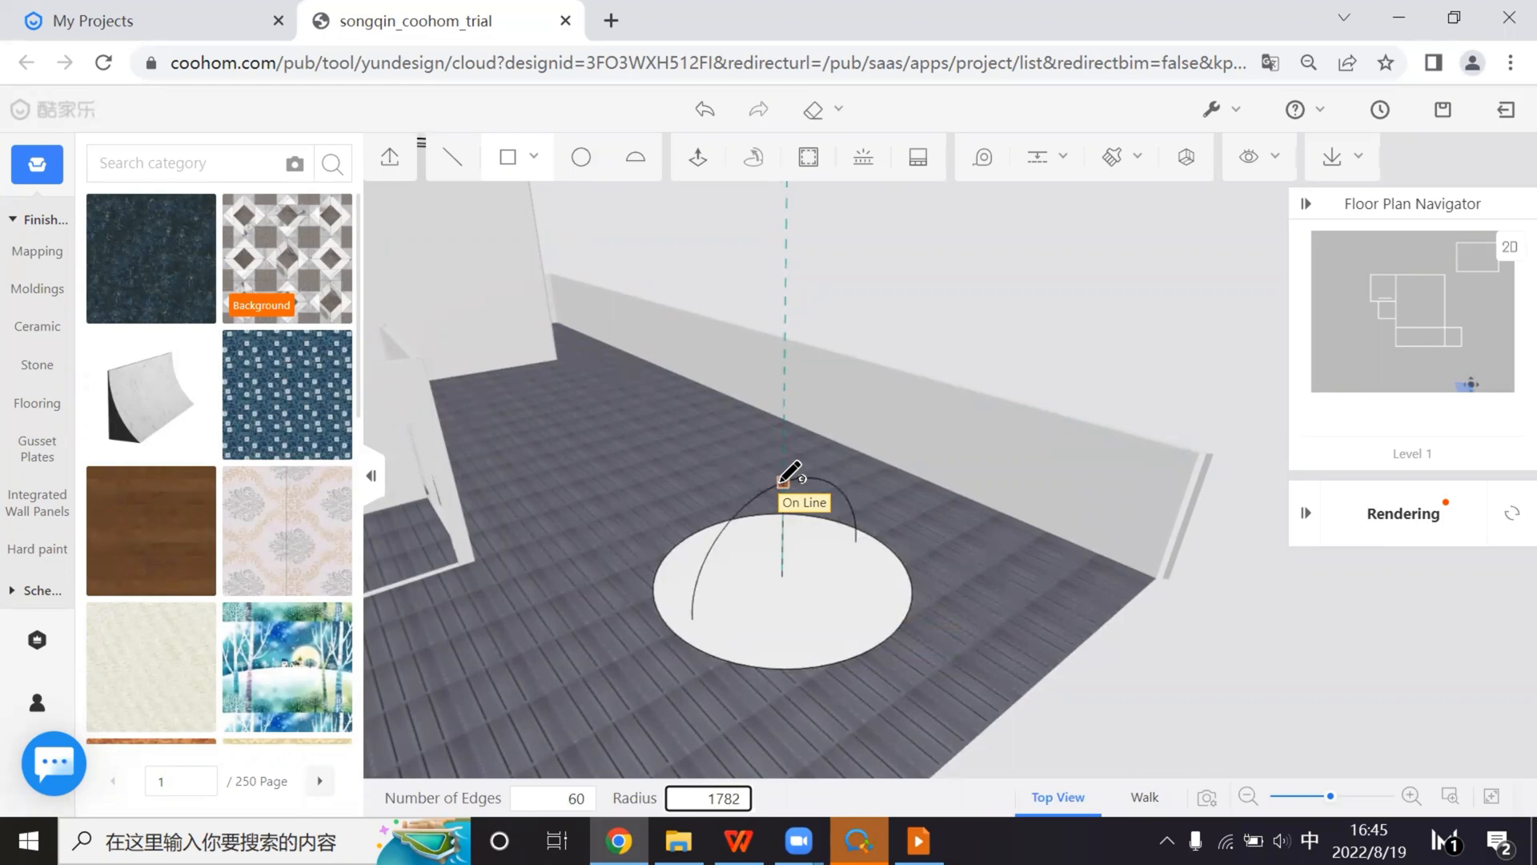
pyautogui.click(783, 482)
pyautogui.press('Escape')
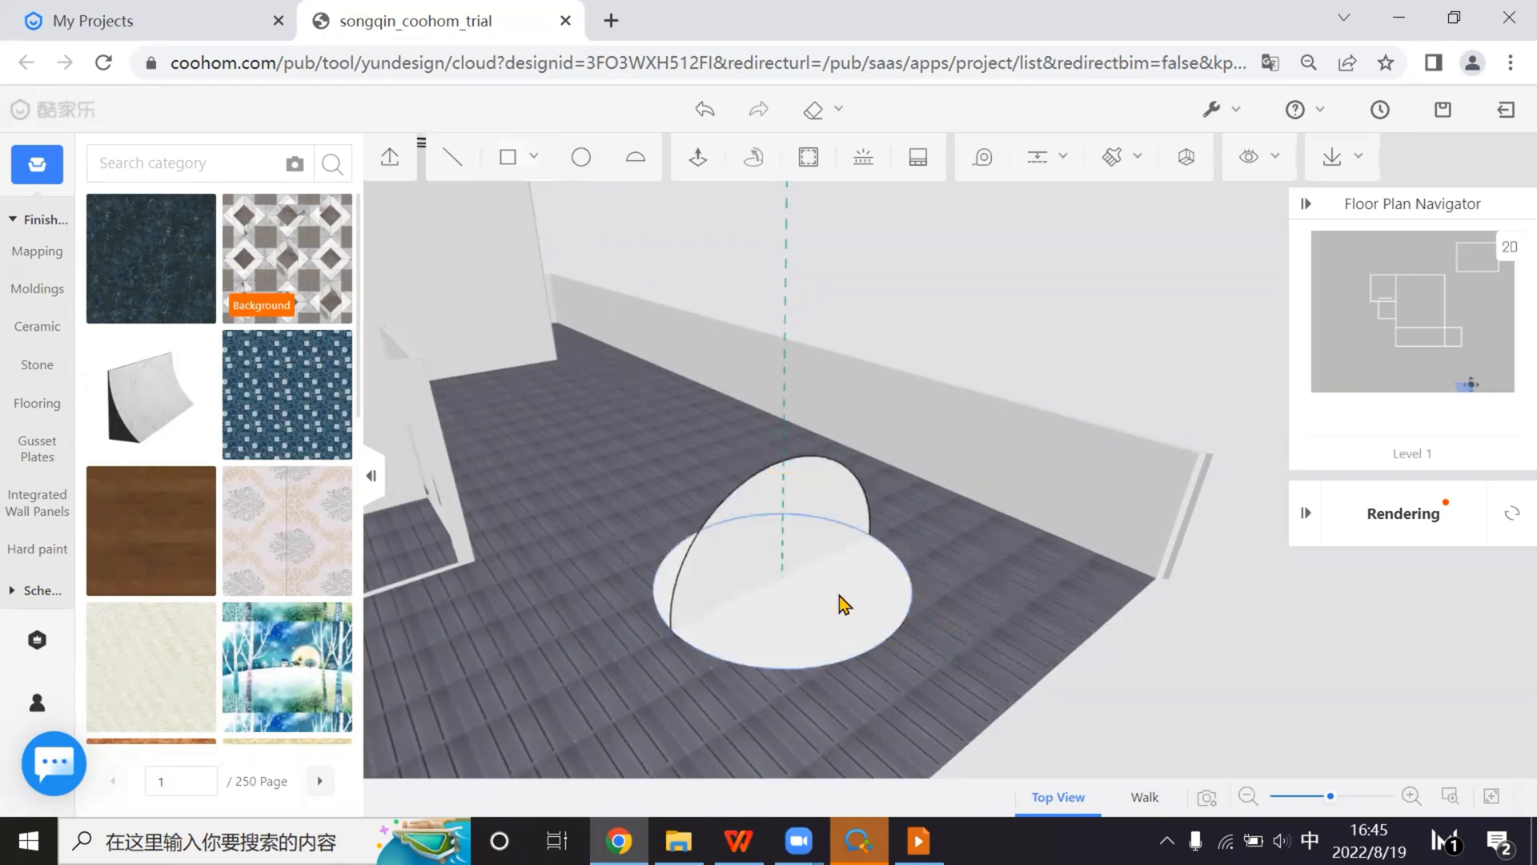
# Try to loft the upright polygon face around the ground polygon
pyautogui.click(866, 619)
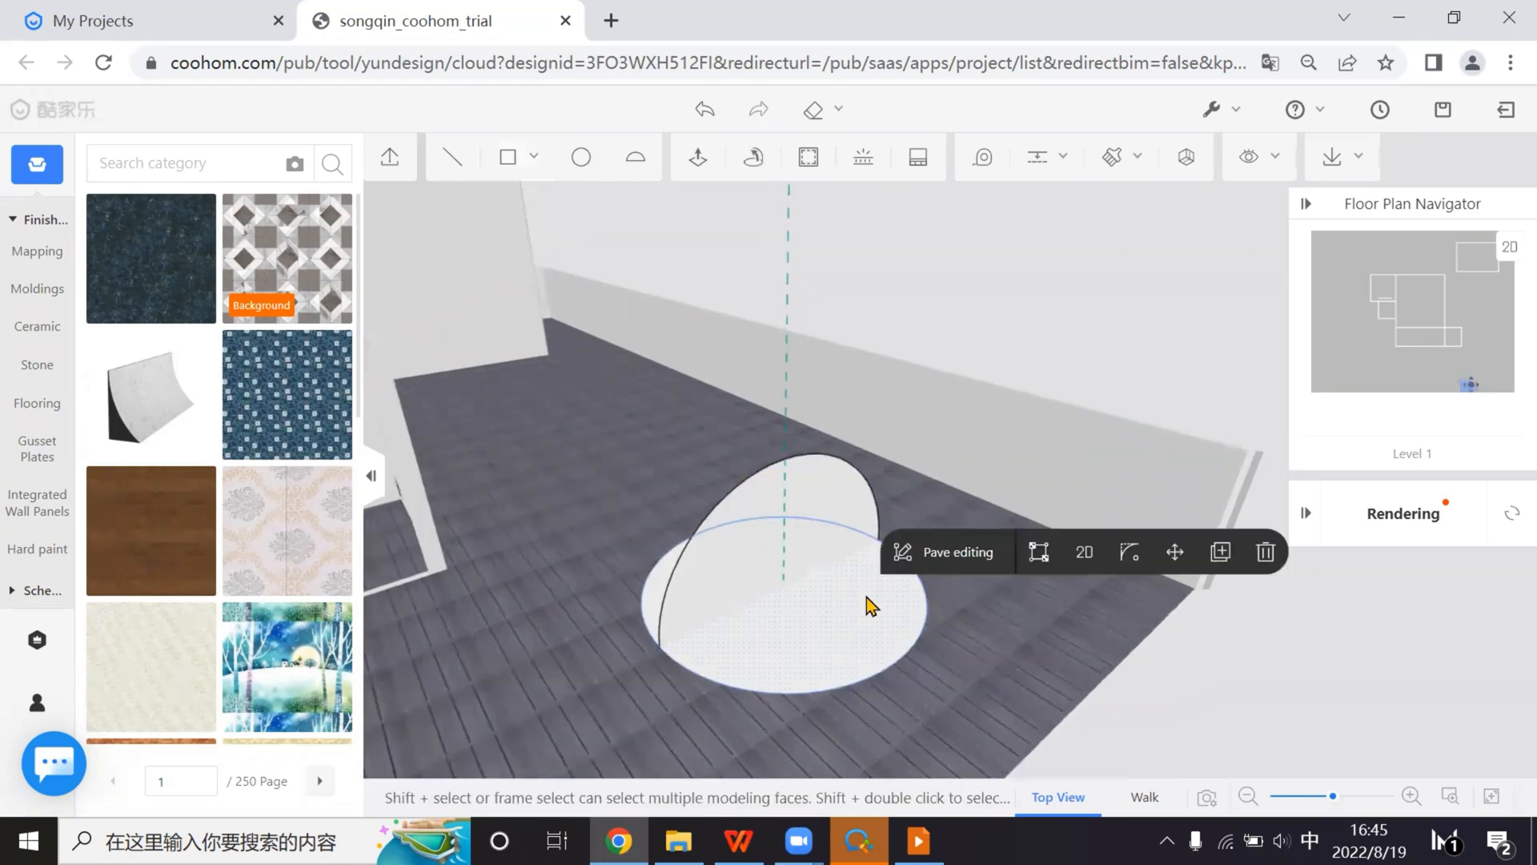
pyautogui.click(761, 151)
pyautogui.click(820, 498)
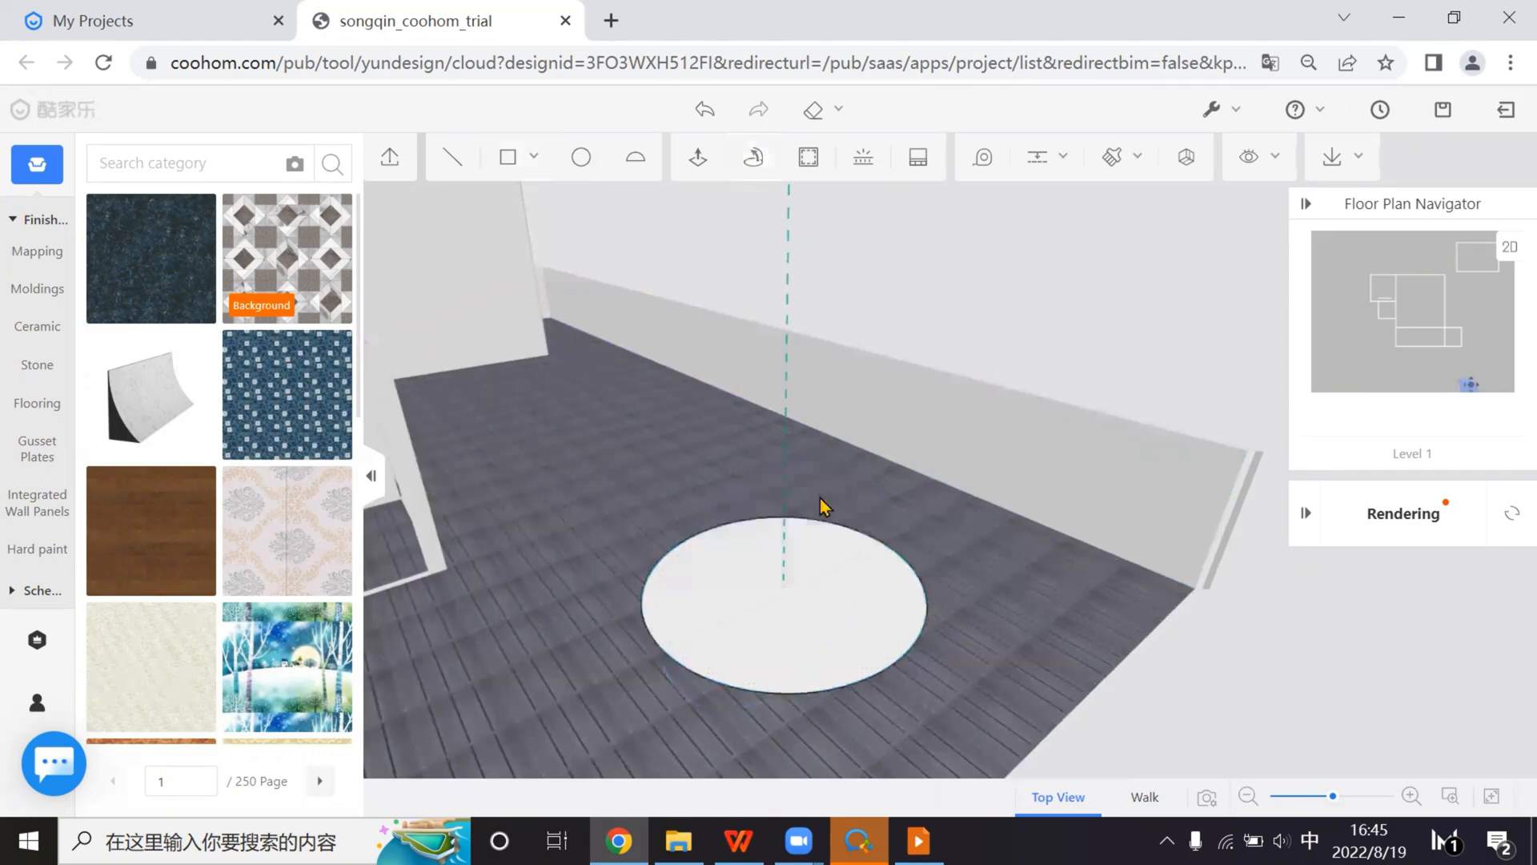
pyautogui.click(896, 615)
# Draw lines from the upright polygon's top to its centre and out to its edge, and delete the face beside the quarter
pyautogui.click(454, 161)
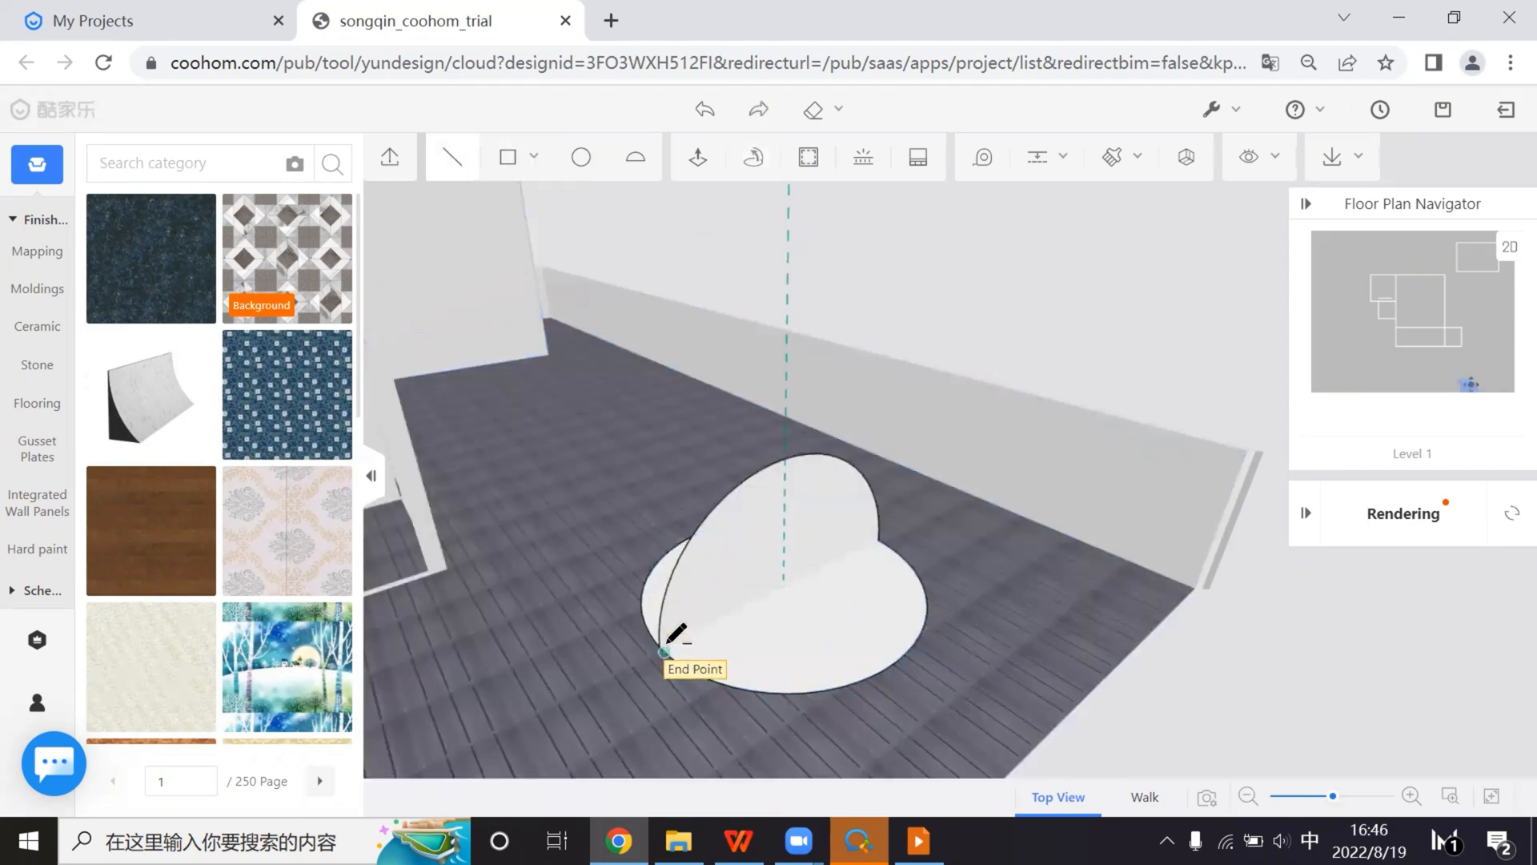
pyautogui.scroll(1, 867, 600)
pyautogui.moveTo(864, 602); pyautogui.dragTo(988, 559, button='right')
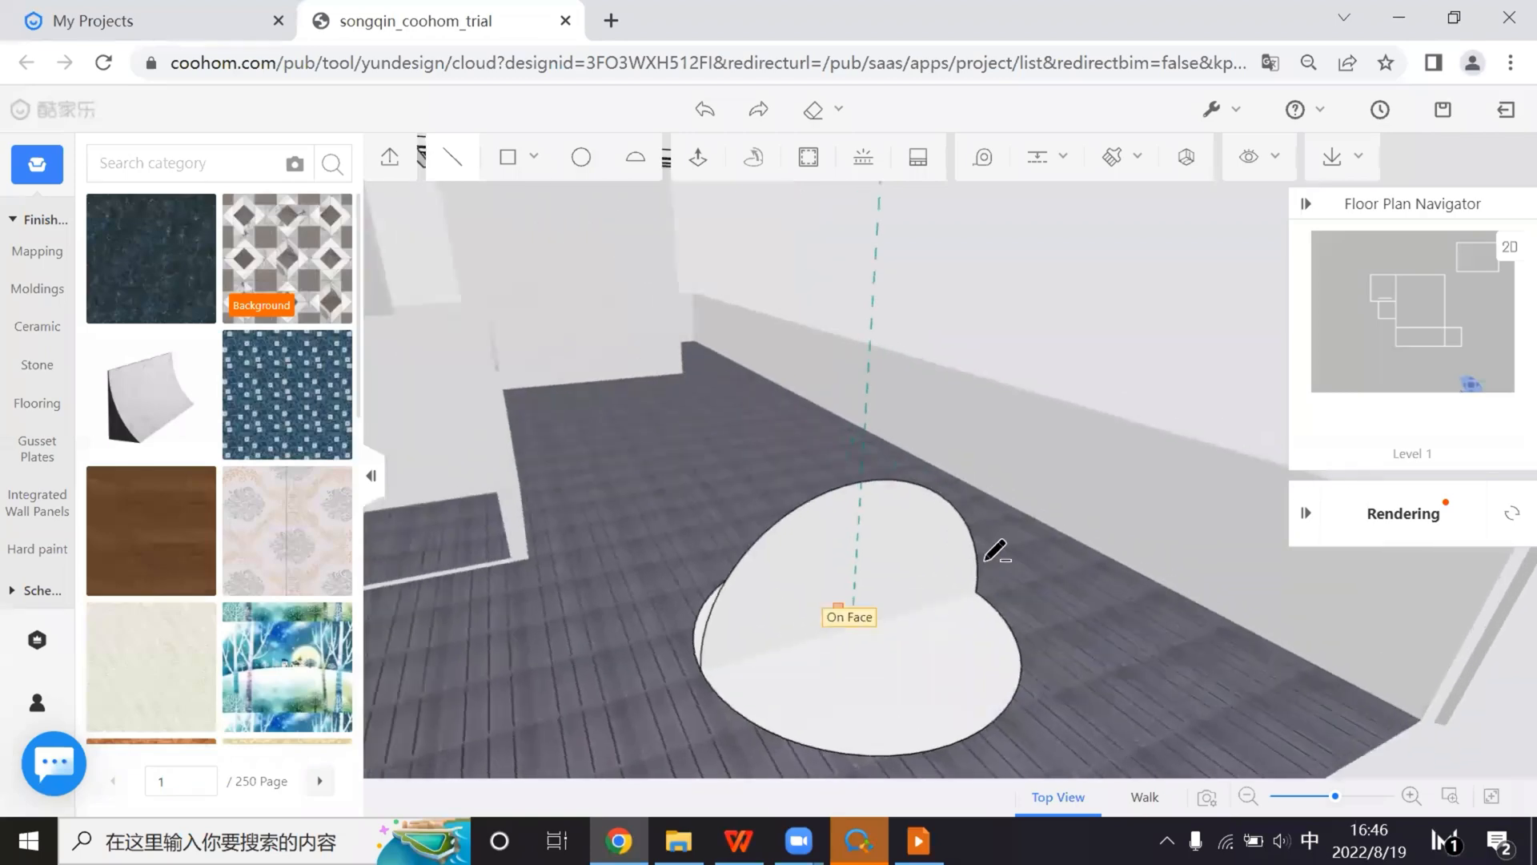
pyautogui.click(986, 549)
pyautogui.click(971, 707)
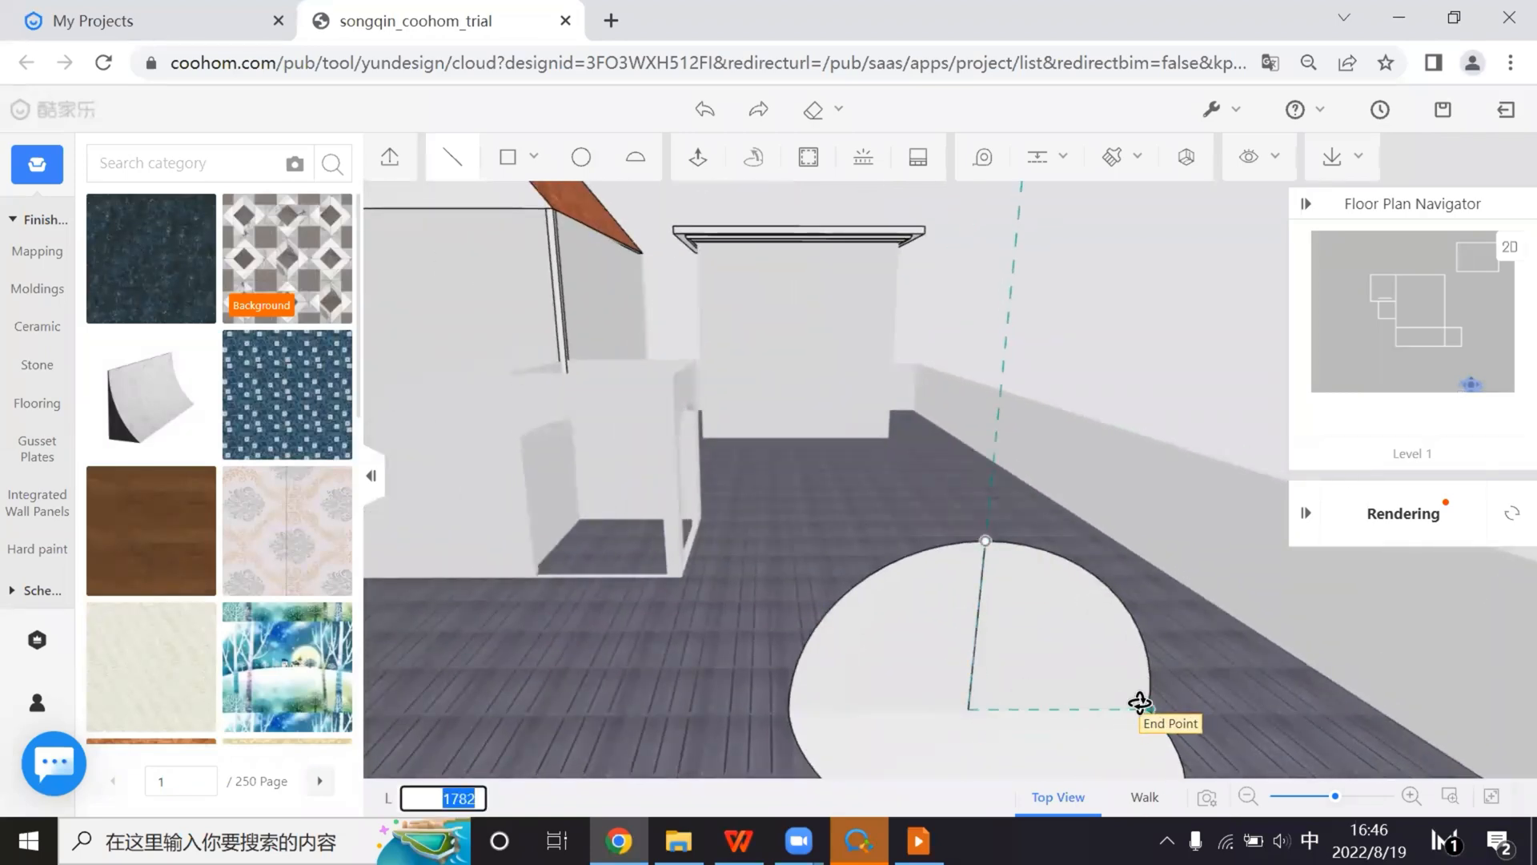
pyautogui.click(1140, 703)
pyautogui.click(1112, 670)
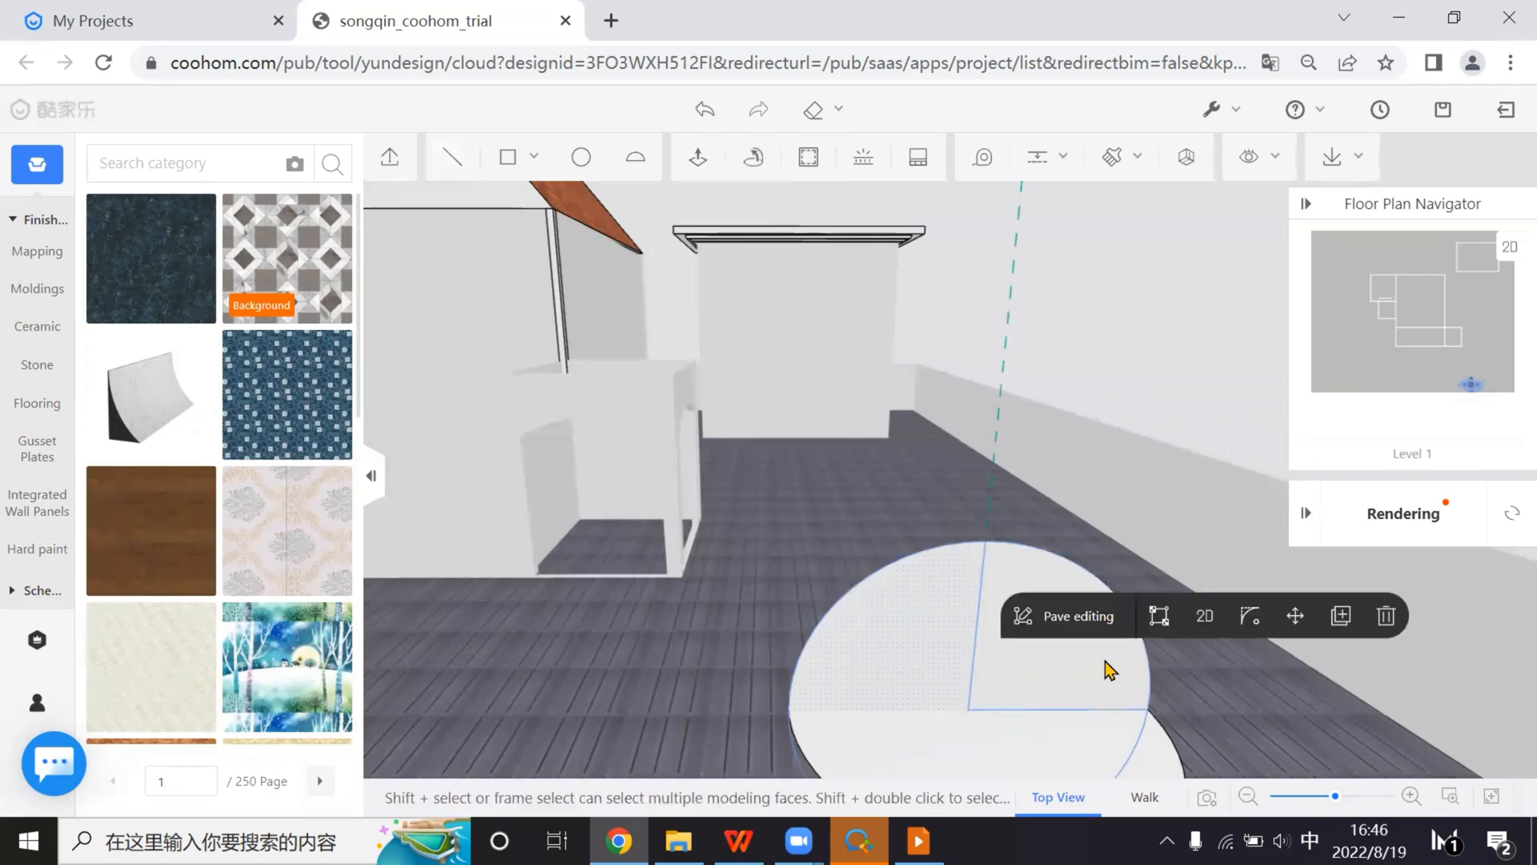
# Try to loft the upright quarter face around the large ground polygon
pyautogui.click(1129, 761)
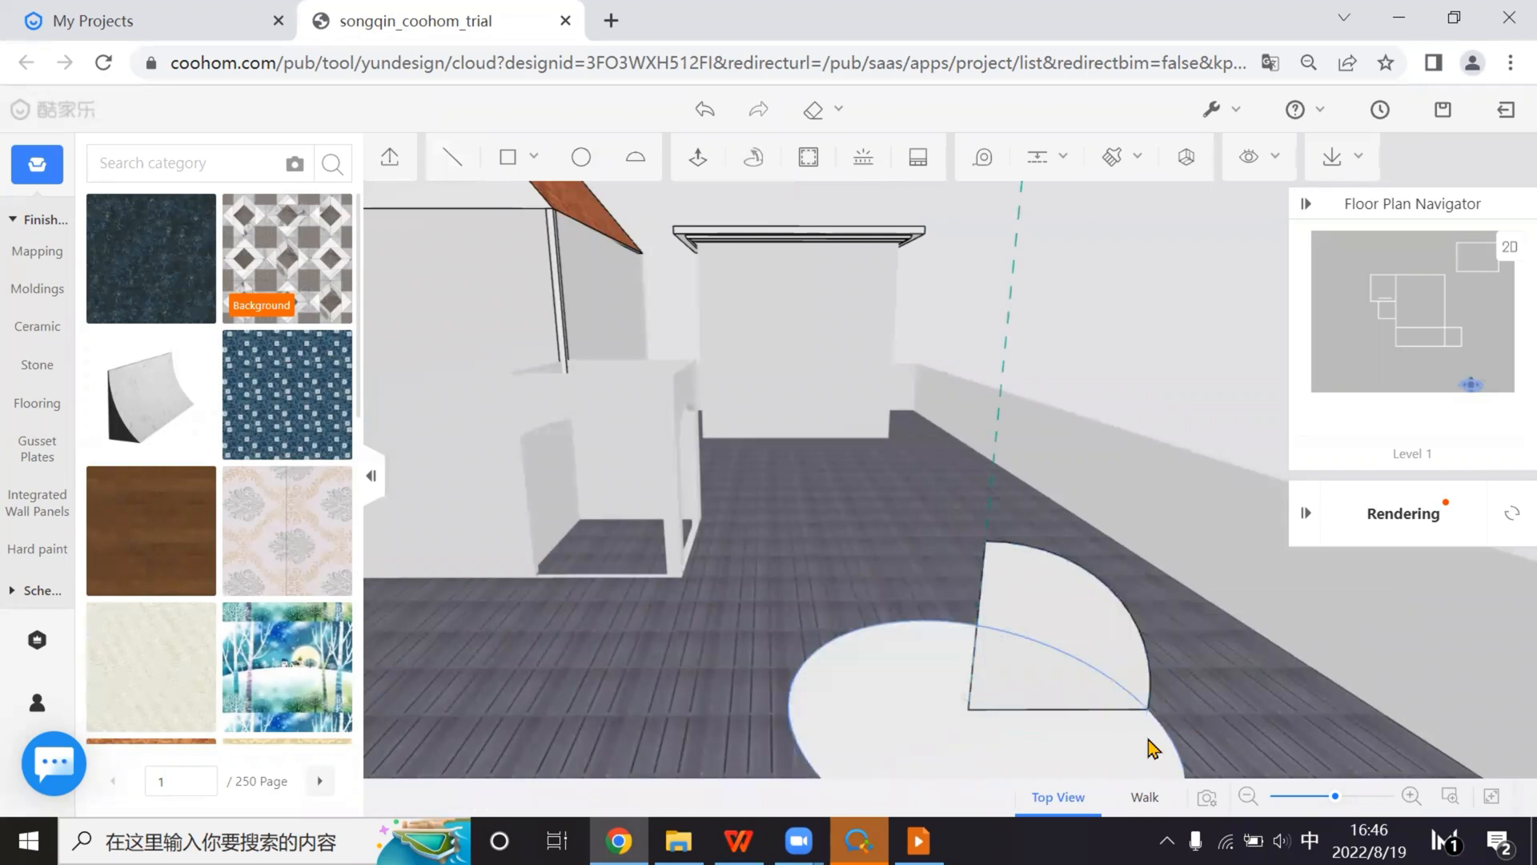
pyautogui.click(754, 166)
pyautogui.click(1075, 653)
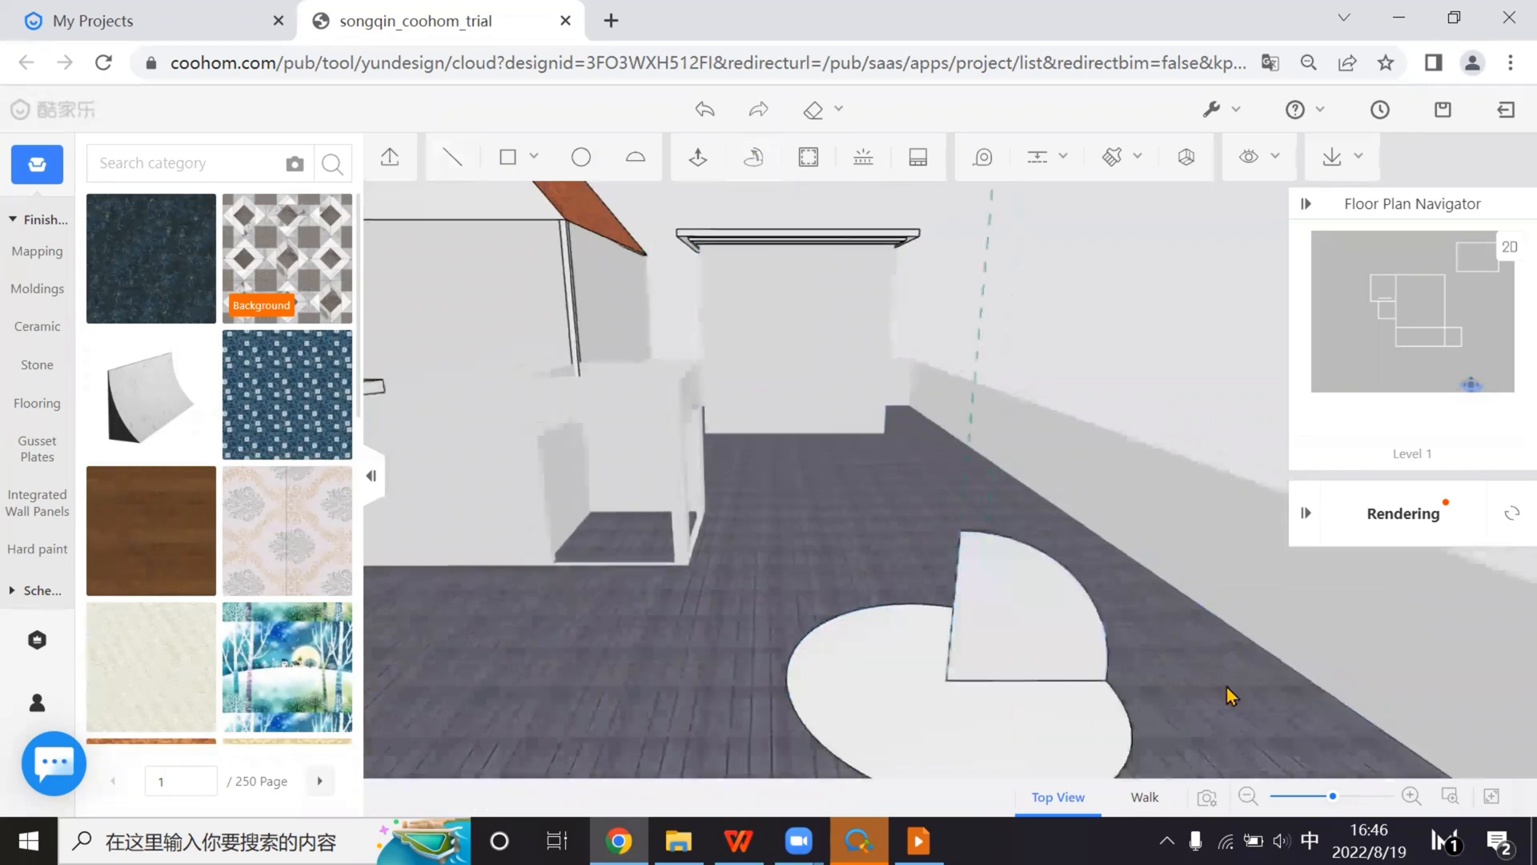
# Remove the large ground polygon and draw a 60-edge polygon with a 100 mm radius at the quarter face's inner base corner
pyautogui.moveTo(1146, 695)
pyautogui.mouseDown()
pyautogui.moveTo(1116, 679)
pyautogui.moveTo(1122, 697)
pyautogui.moveTo(1173, 604)
pyautogui.moveTo(1167, 645)
pyautogui.moveTo(861, 737)
pyautogui.moveTo(998, 594)
pyautogui.moveTo(1081, 573)
pyautogui.moveTo(965, 685)
pyautogui.moveTo(875, 728)
pyautogui.moveTo(865, 683)
pyautogui.moveTo(804, 636)
pyautogui.moveTo(689, 672)
pyautogui.moveTo(1084, 591)
pyautogui.moveTo(1115, 604)
pyautogui.moveTo(701, 626)
pyautogui.moveTo(710, 646)
pyautogui.moveTo(940, 583)
pyautogui.moveTo(910, 525)
pyautogui.moveTo(881, 619)
pyautogui.moveTo(598, 216)
pyautogui.moveTo(584, 171)
pyautogui.mouseUp()
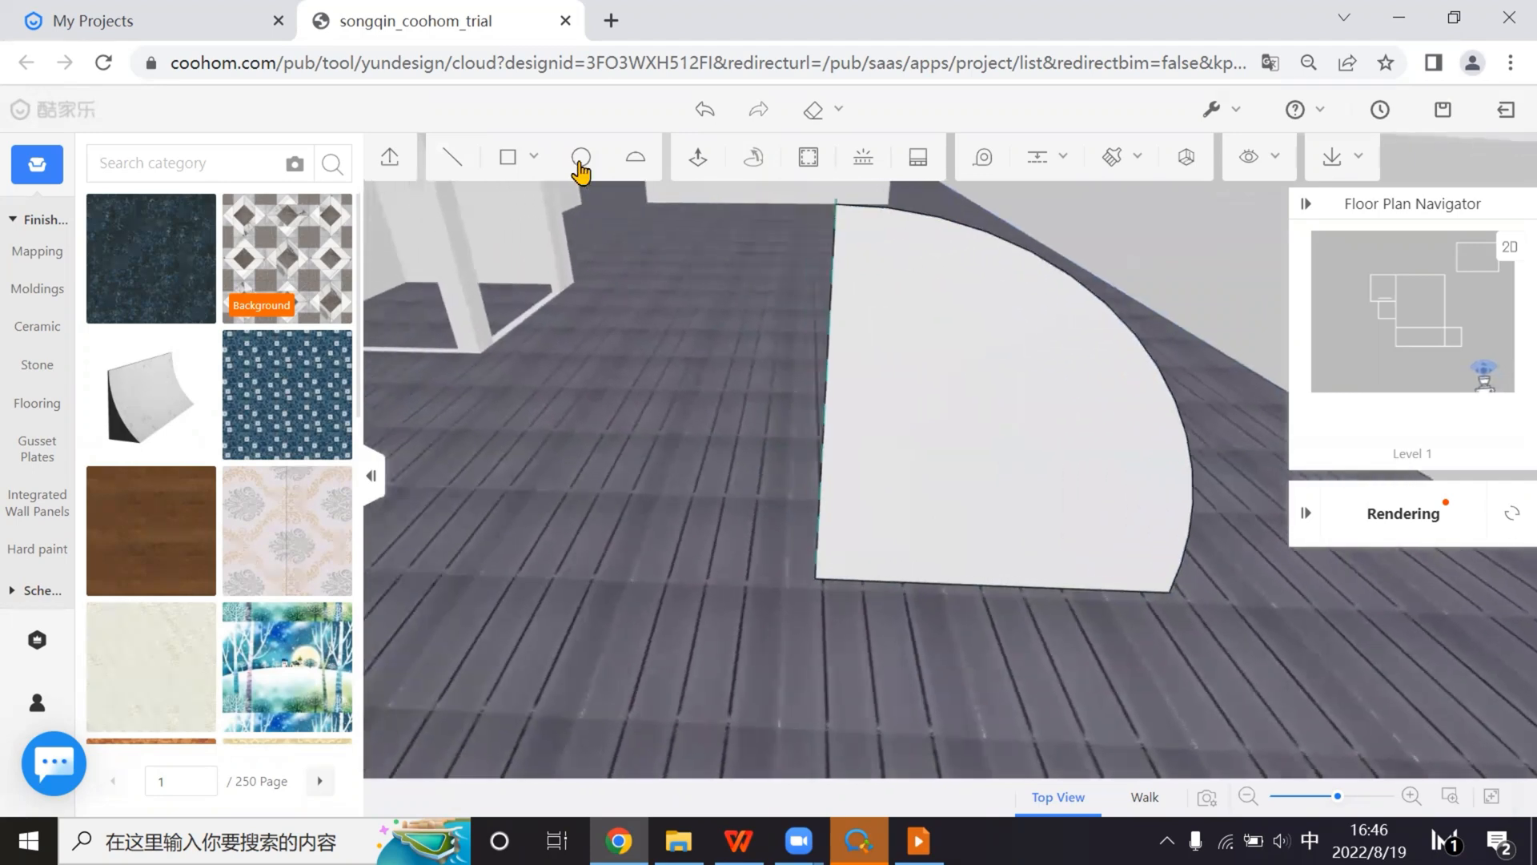
pyautogui.click(581, 157)
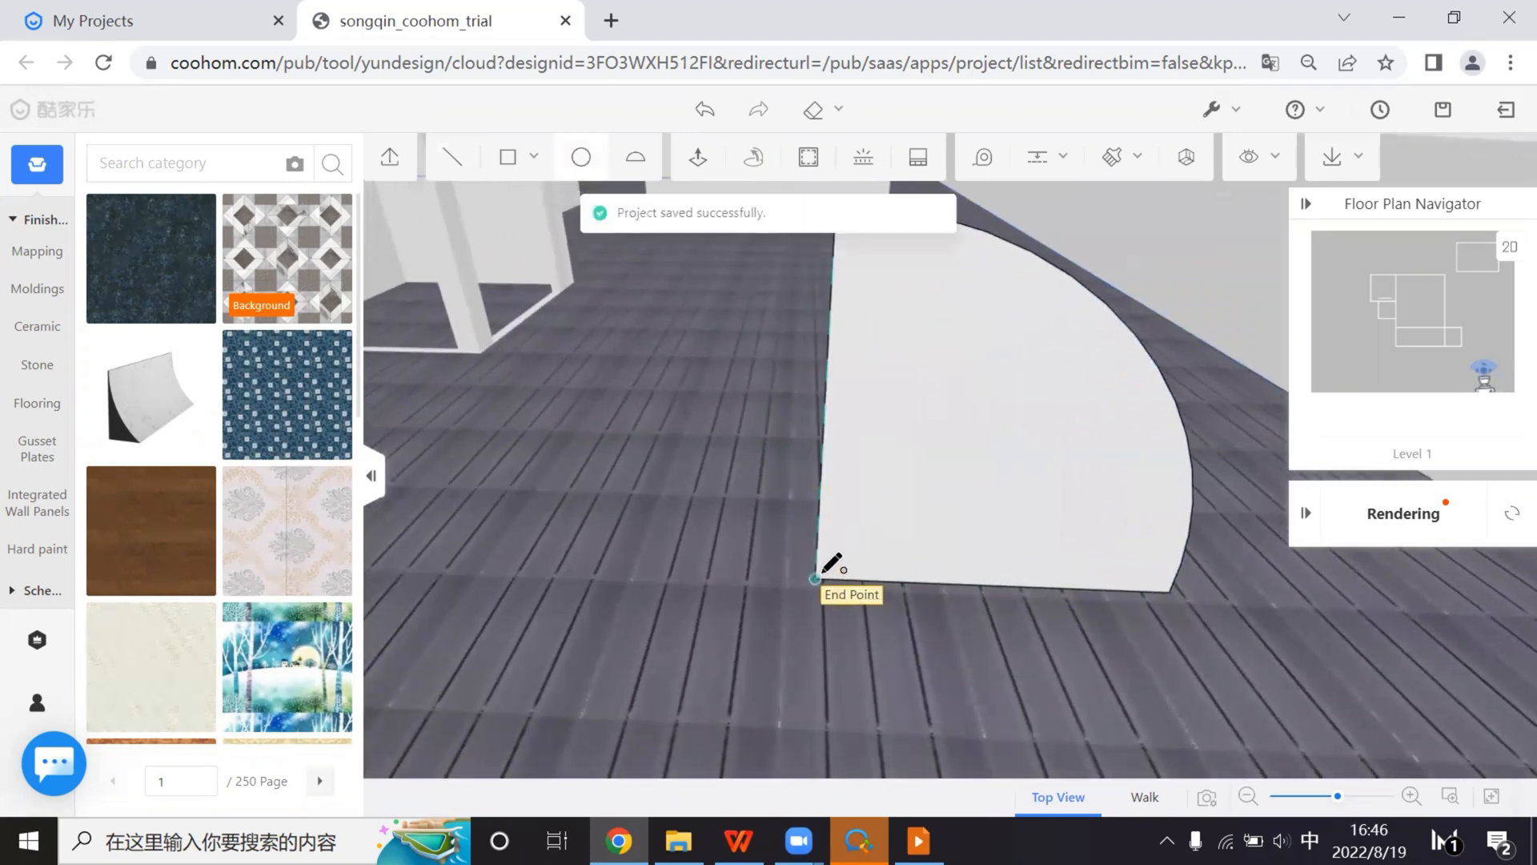
pyautogui.click(817, 574)
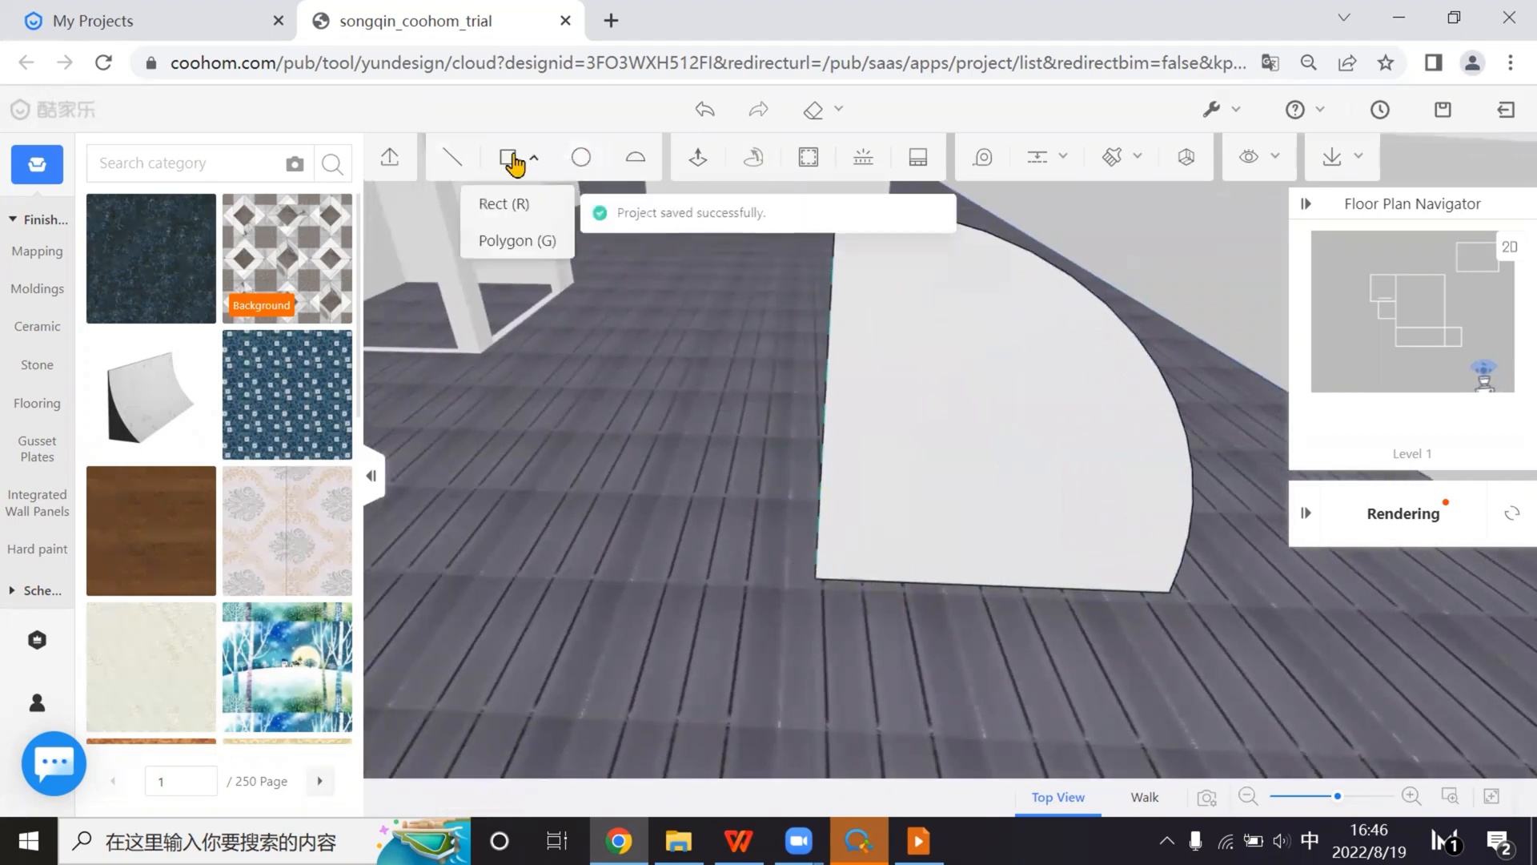
pyautogui.click(828, 580)
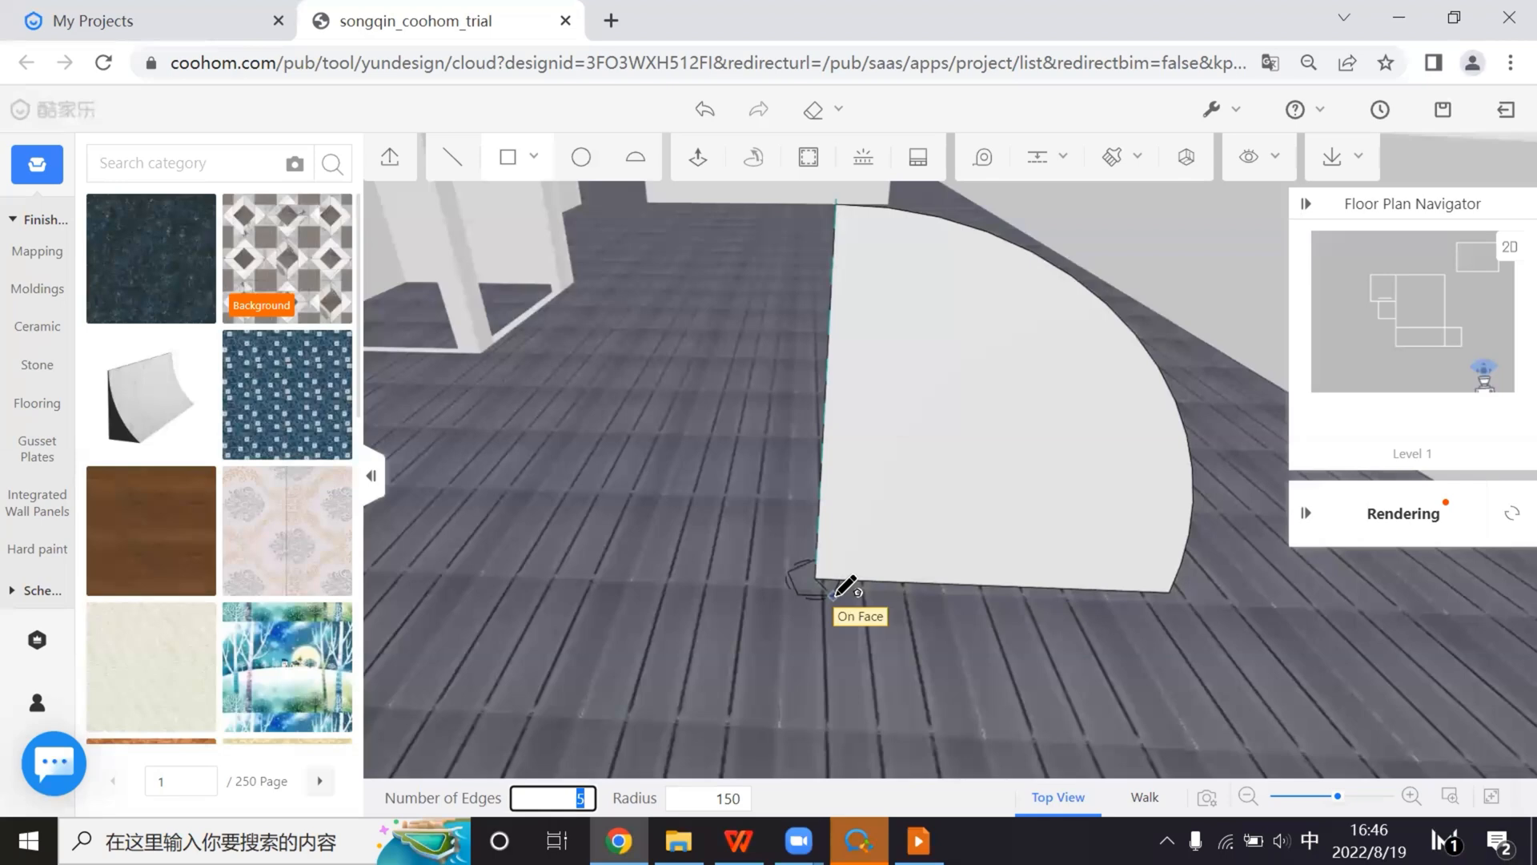
pyautogui.write('60')
pyautogui.press('Tab')
pyautogui.write('10')
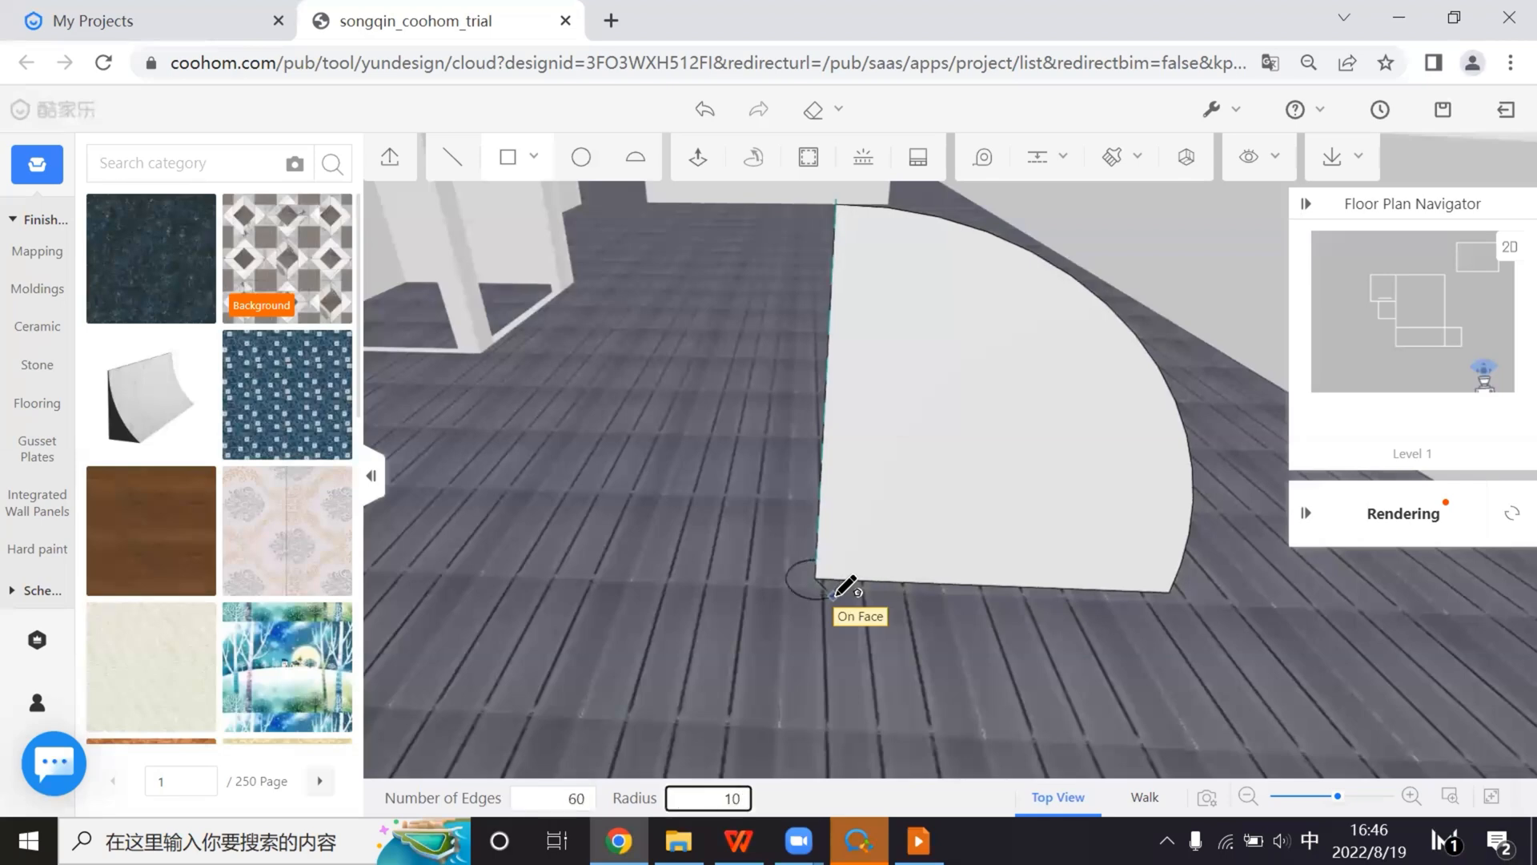
pyautogui.write('0')
pyautogui.press('Tab')
pyautogui.press('Tab')
pyautogui.press('Return')
pyautogui.click(921, 544)
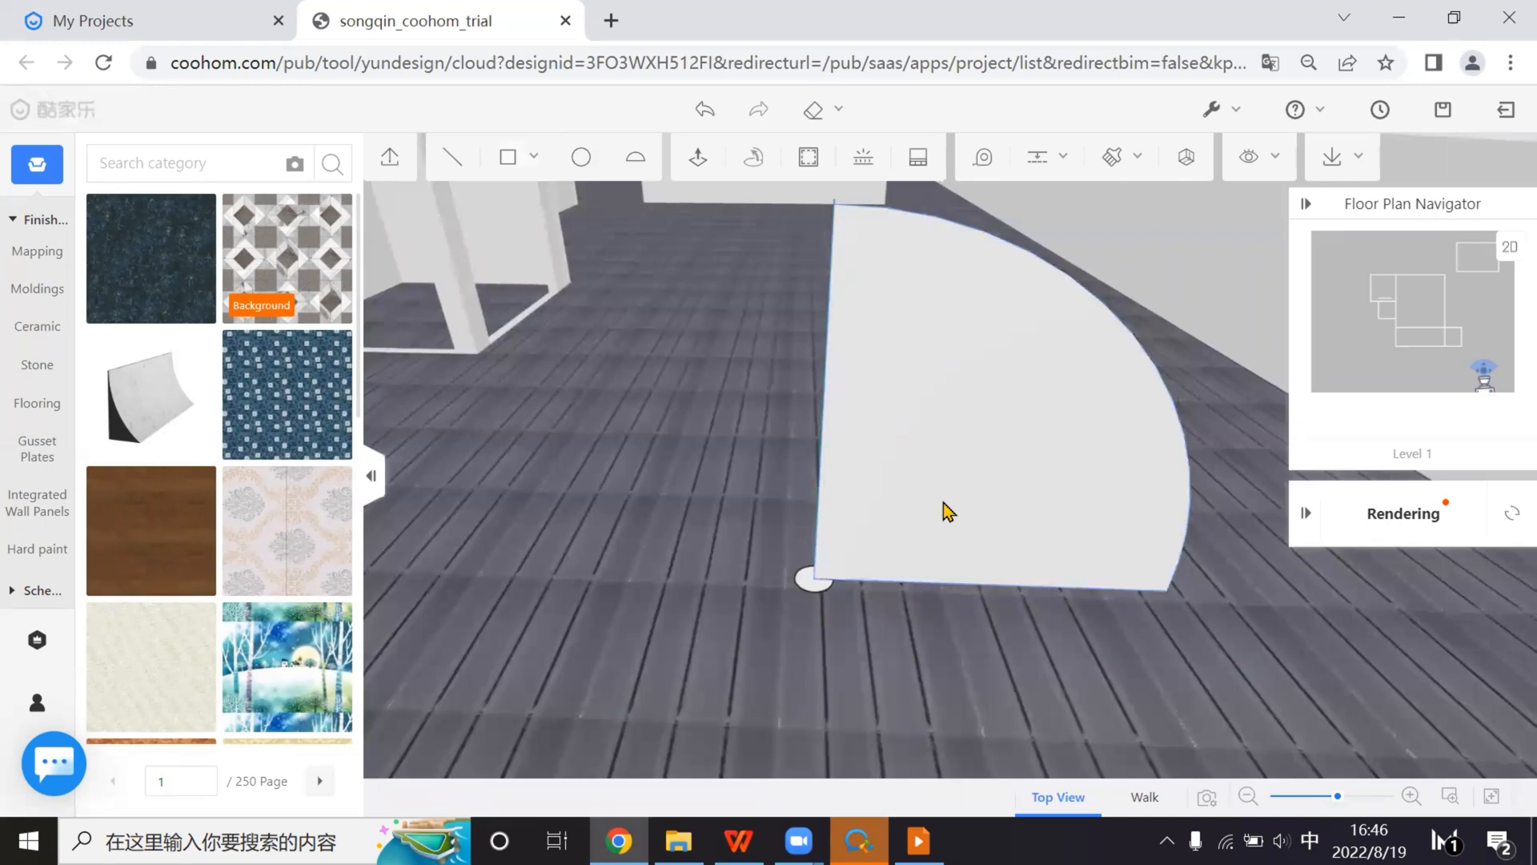
pyautogui.scroll(-2, 963, 522)
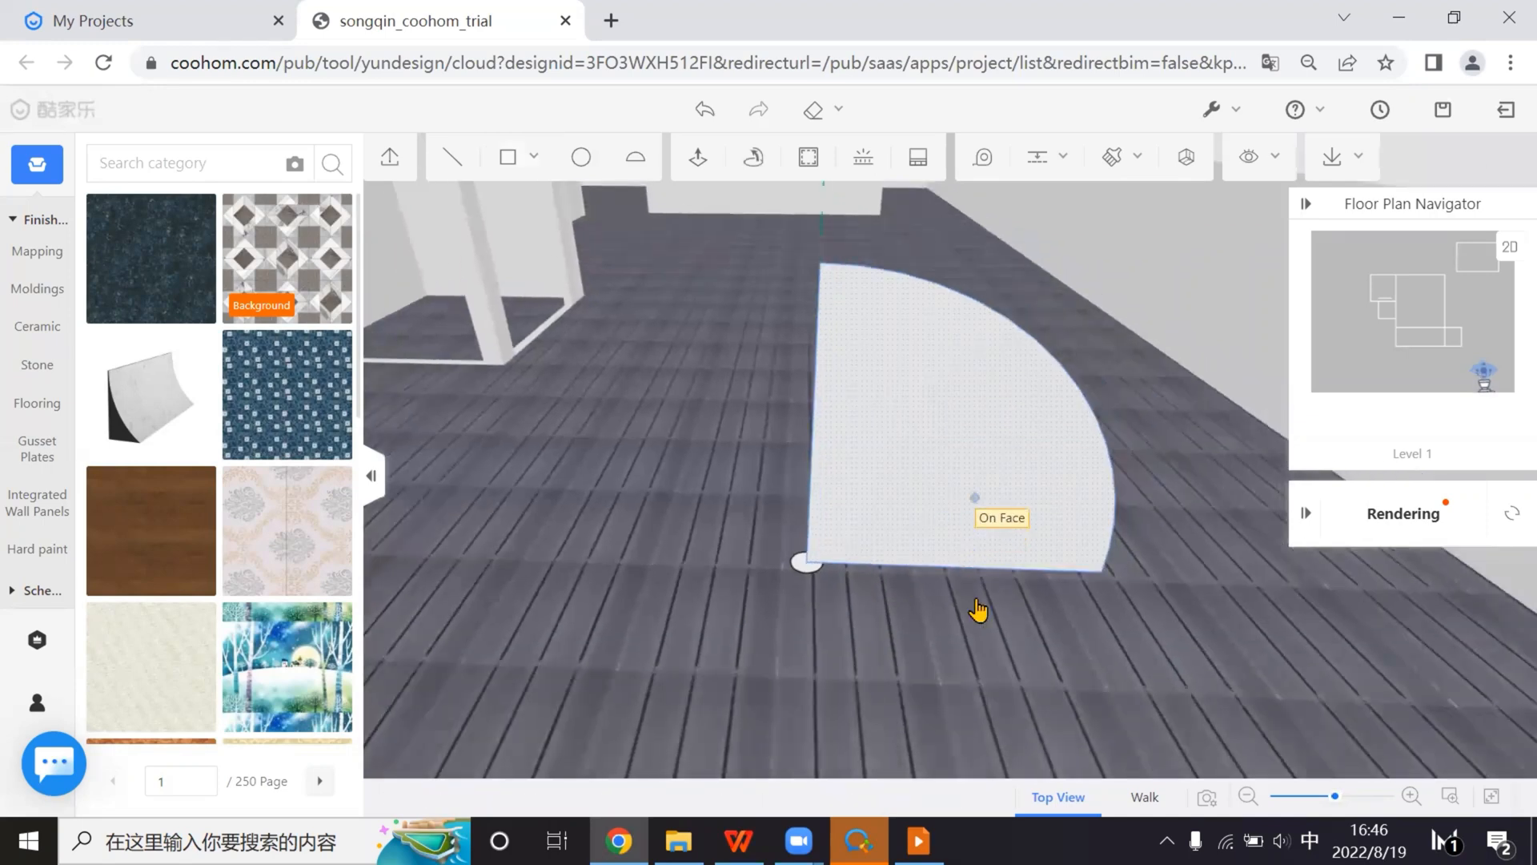
pyautogui.moveTo(978, 614); pyautogui.dragTo(966, 658, button='right')
pyautogui.click(1174, 460)
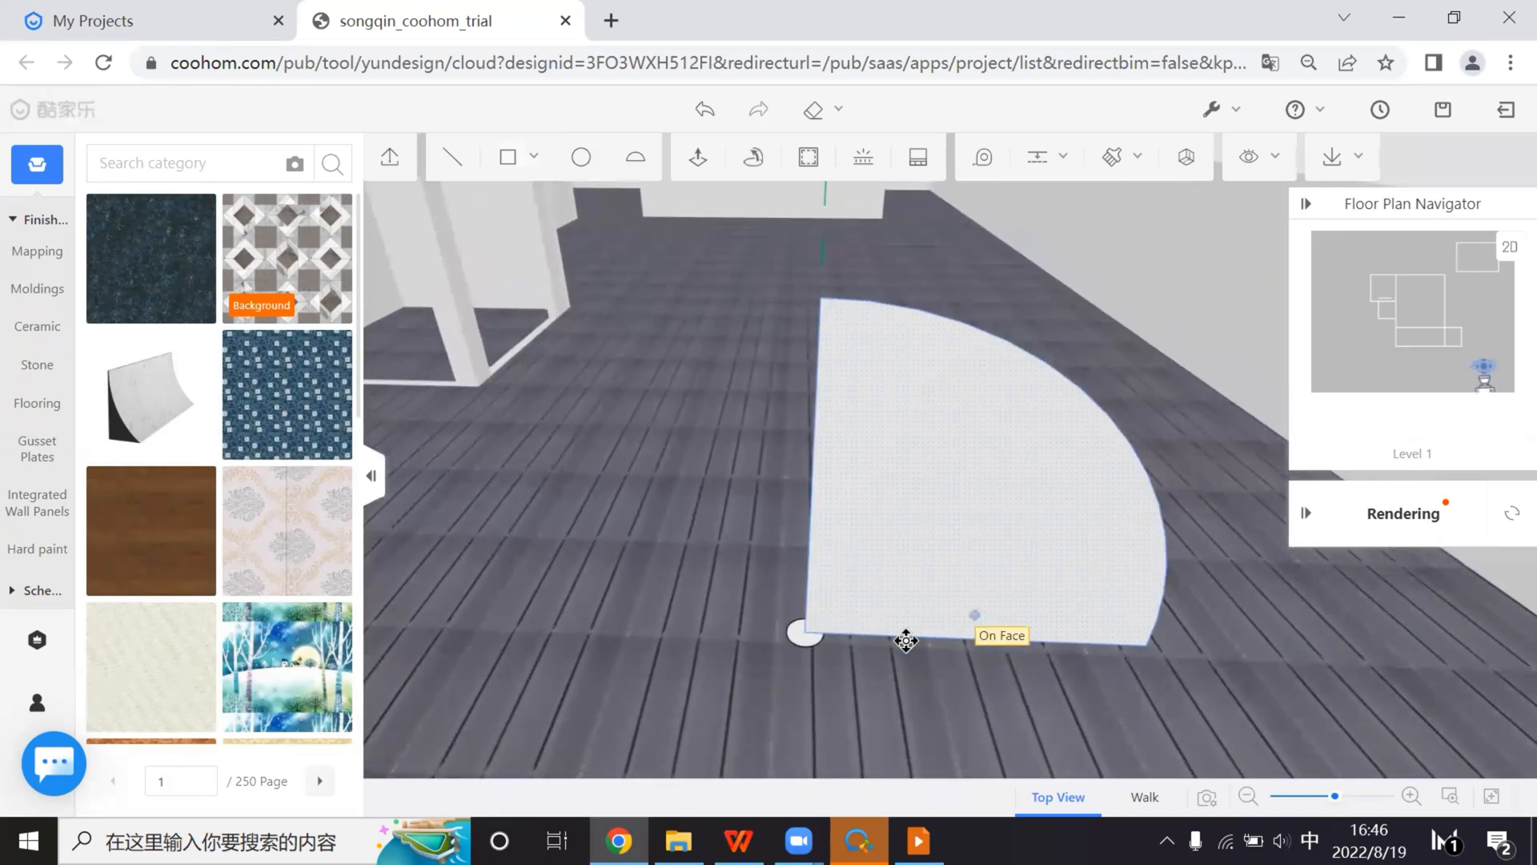
pyautogui.click(825, 641)
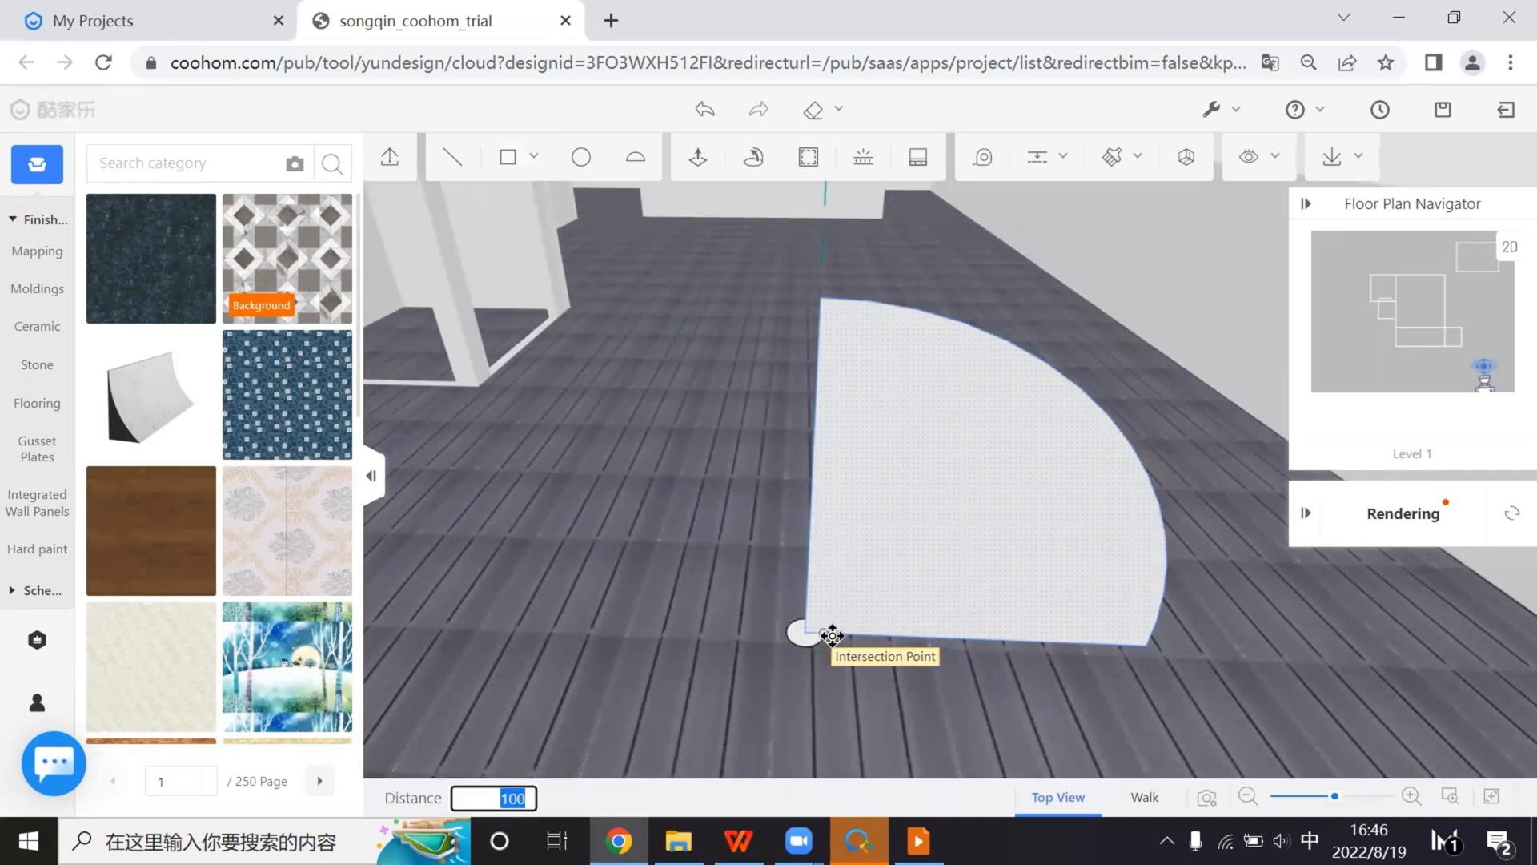
pyautogui.press('Escape')
pyautogui.press('Escape')
# Copy the quarter face 100 mm outward from its base corner to the small polygon's edge, and delete the original face
pyautogui.scroll(2, 898, 609)
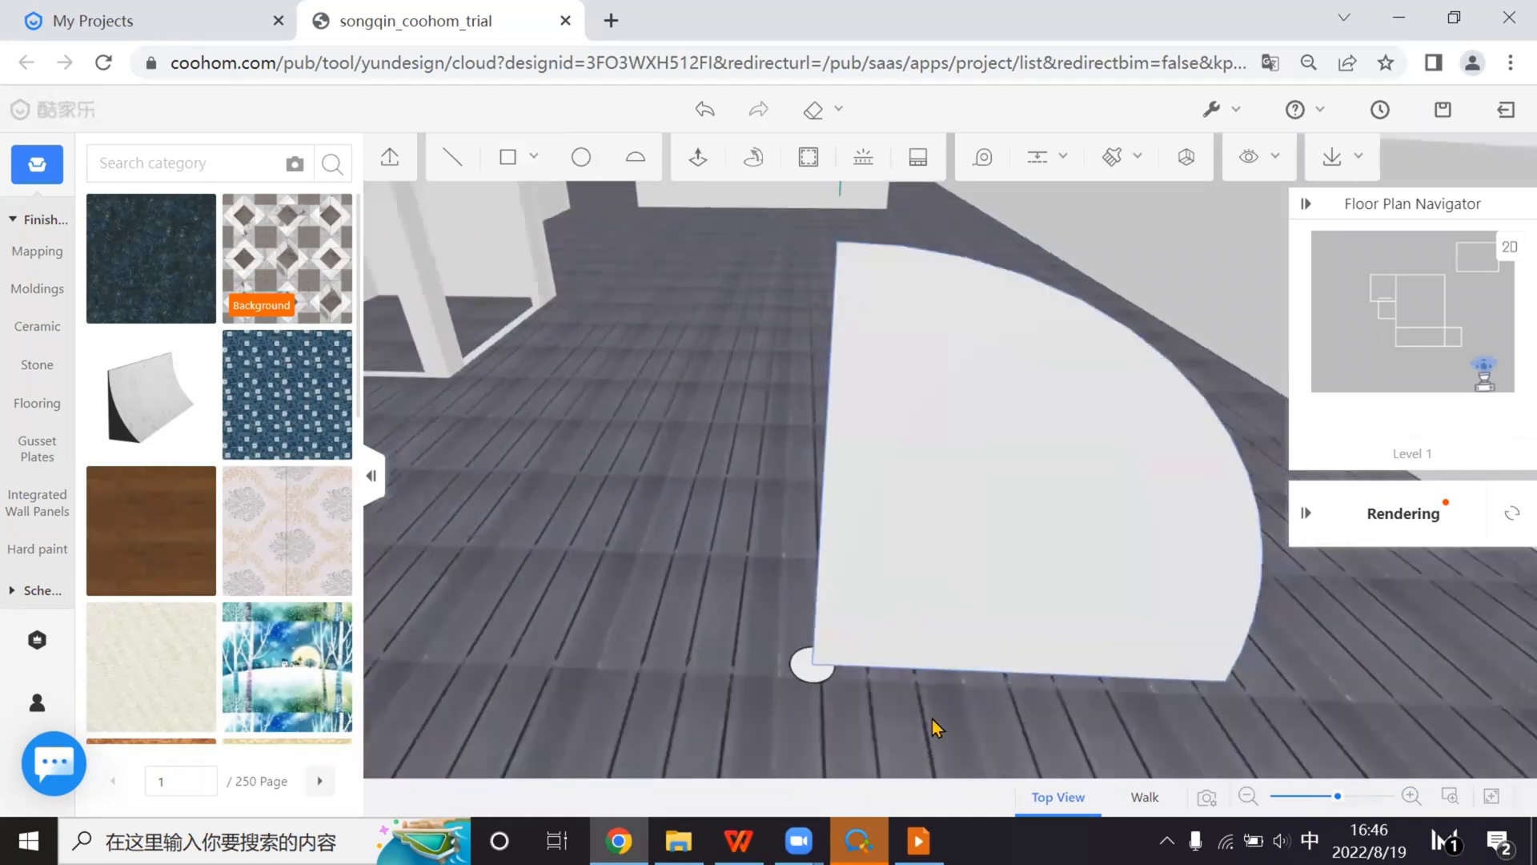
pyautogui.moveTo(932, 719); pyautogui.dragTo(893, 597, button='right')
pyautogui.scroll(2, 893, 596)
pyautogui.moveTo(898, 686); pyautogui.dragTo(862, 649, button='right')
pyautogui.scroll(2, 841, 632)
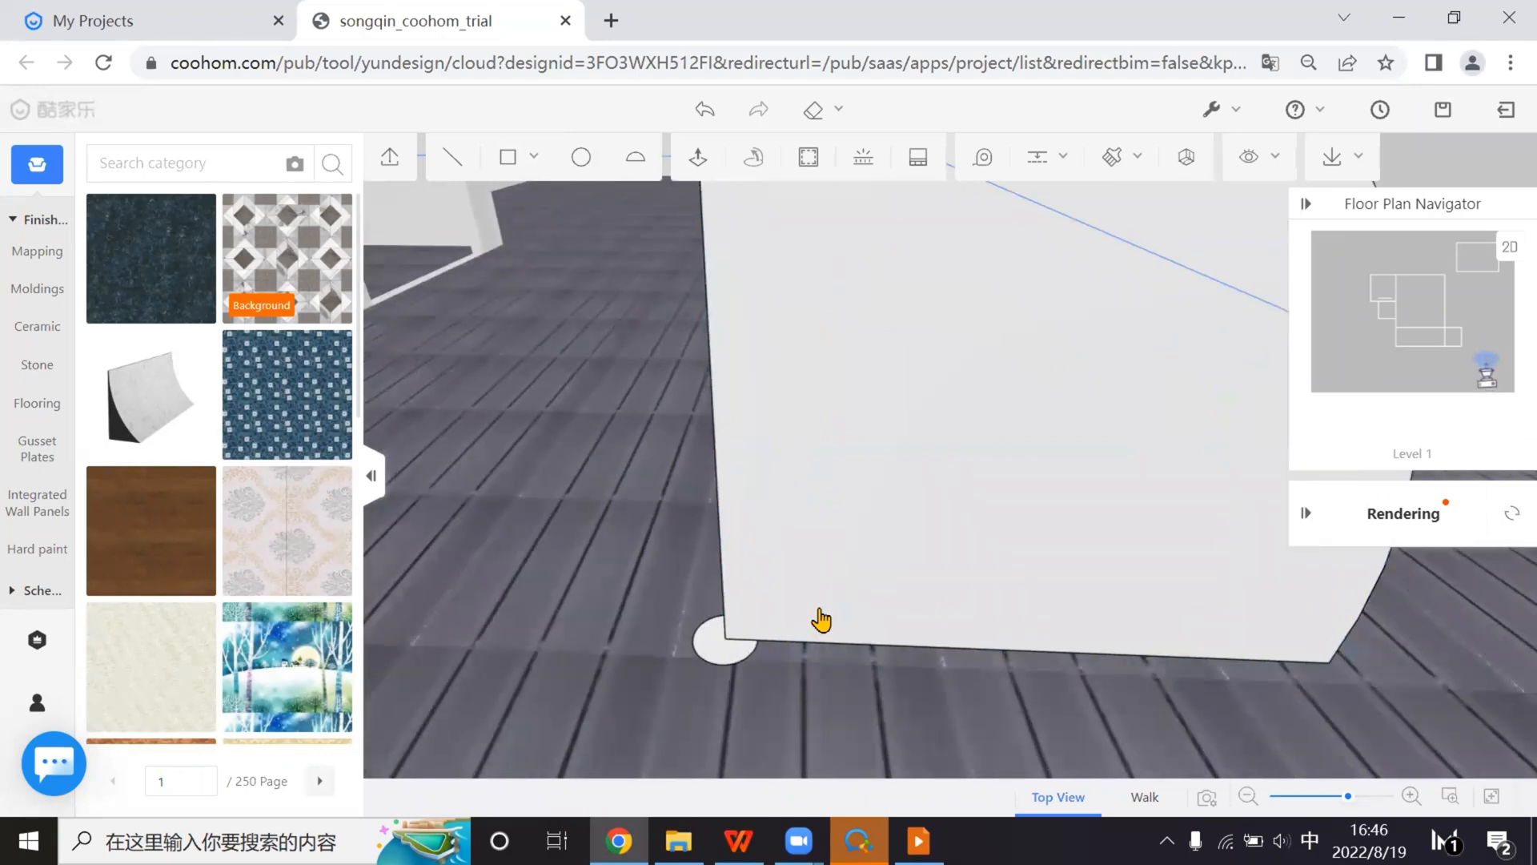
pyautogui.click(1074, 549)
pyautogui.click(1208, 512)
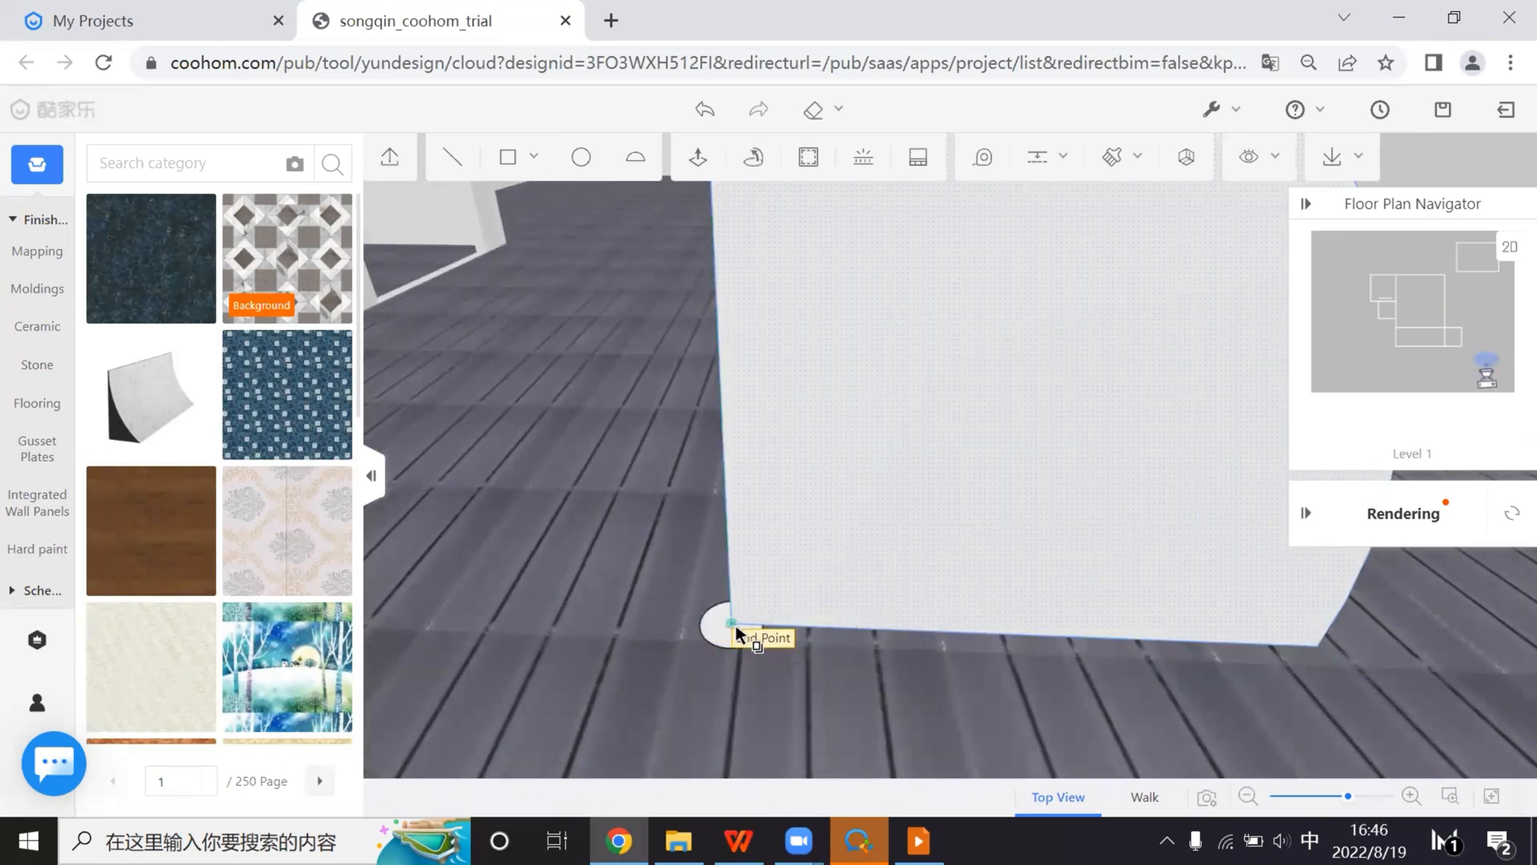
pyautogui.click(730, 628)
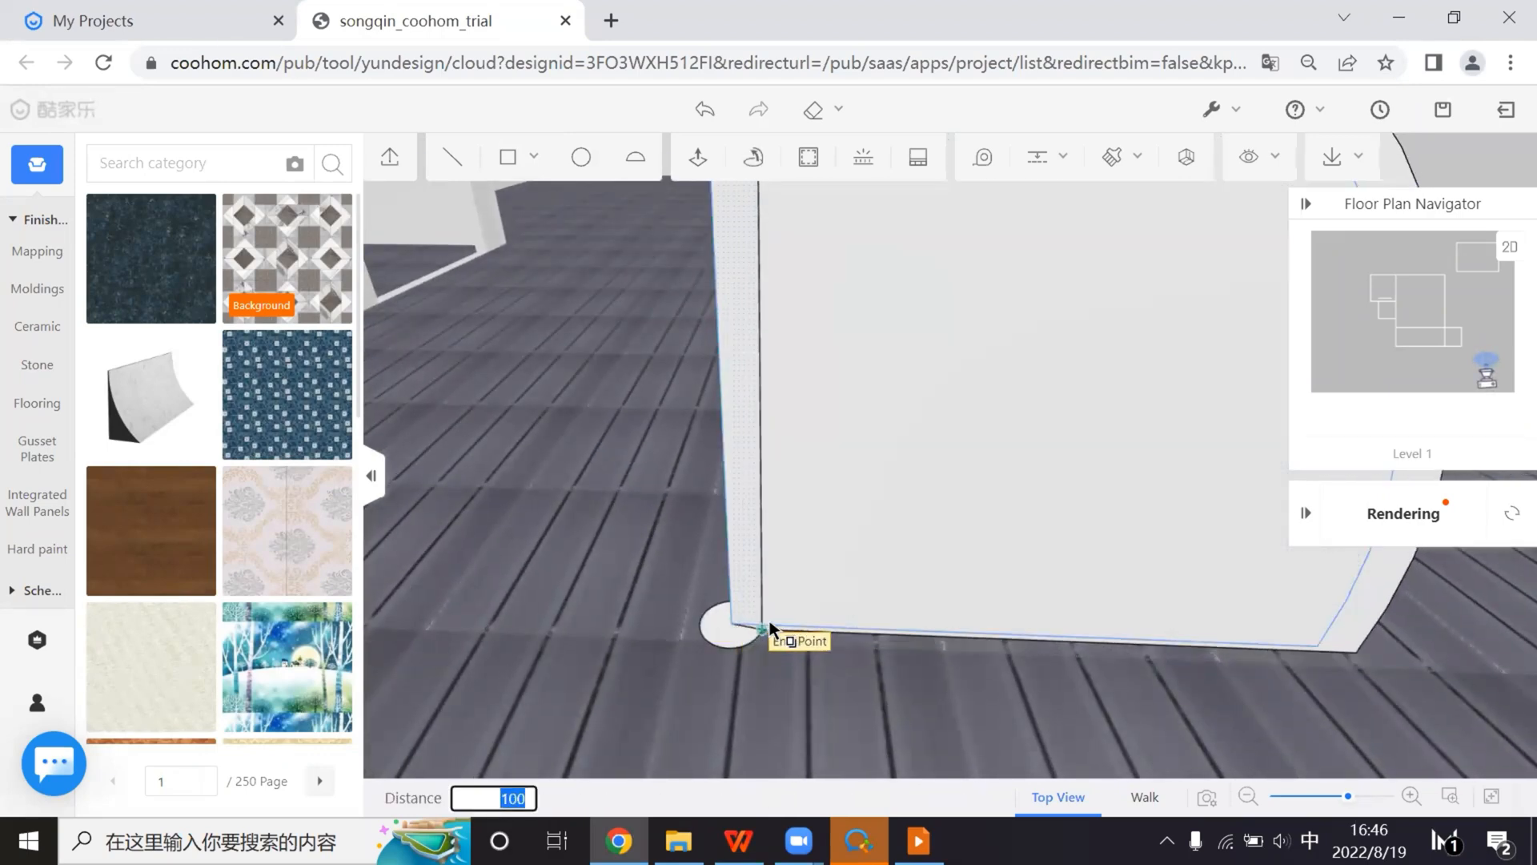
pyautogui.click(765, 630)
pyautogui.click(1174, 512)
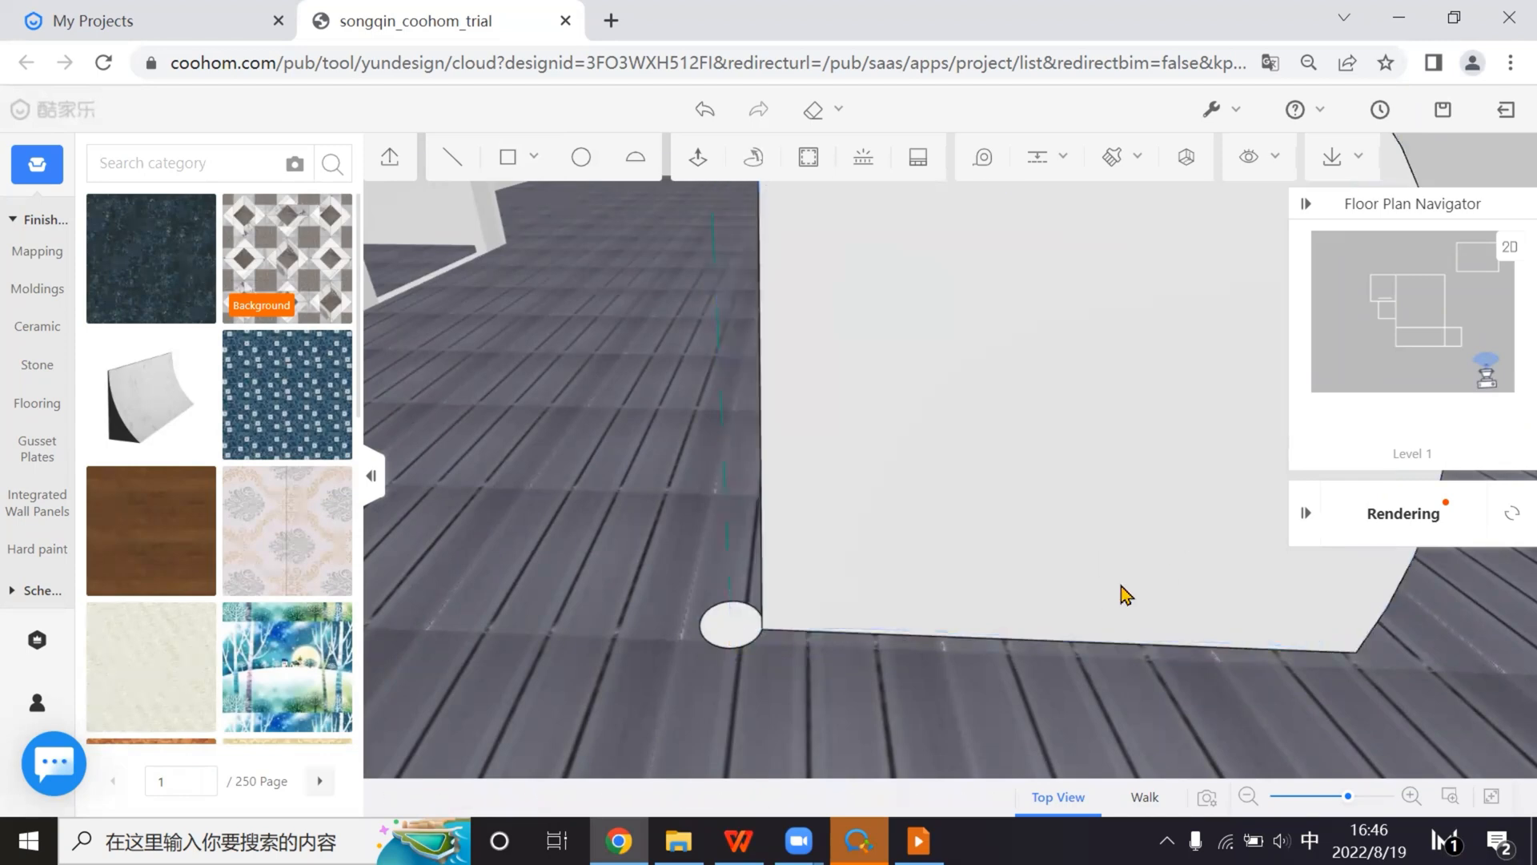
# Loft the upright quarter face around the small 60-edge polygon at its base
pyautogui.scroll(2, 899, 638)
pyautogui.scroll(1, 761, 688)
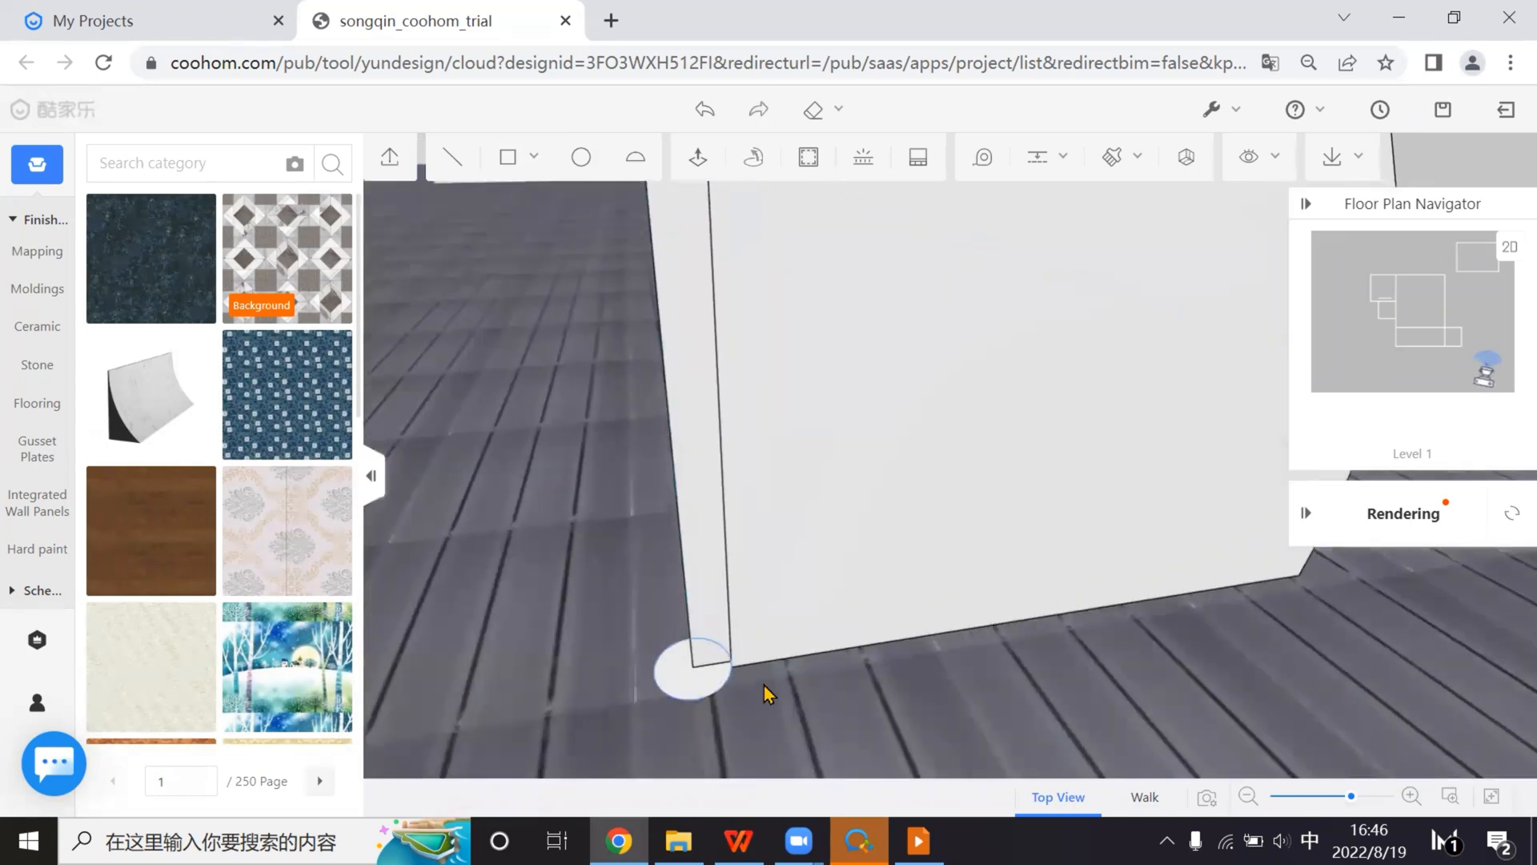
pyautogui.moveTo(766, 690); pyautogui.dragTo(681, 688, button='right')
pyautogui.click(673, 698)
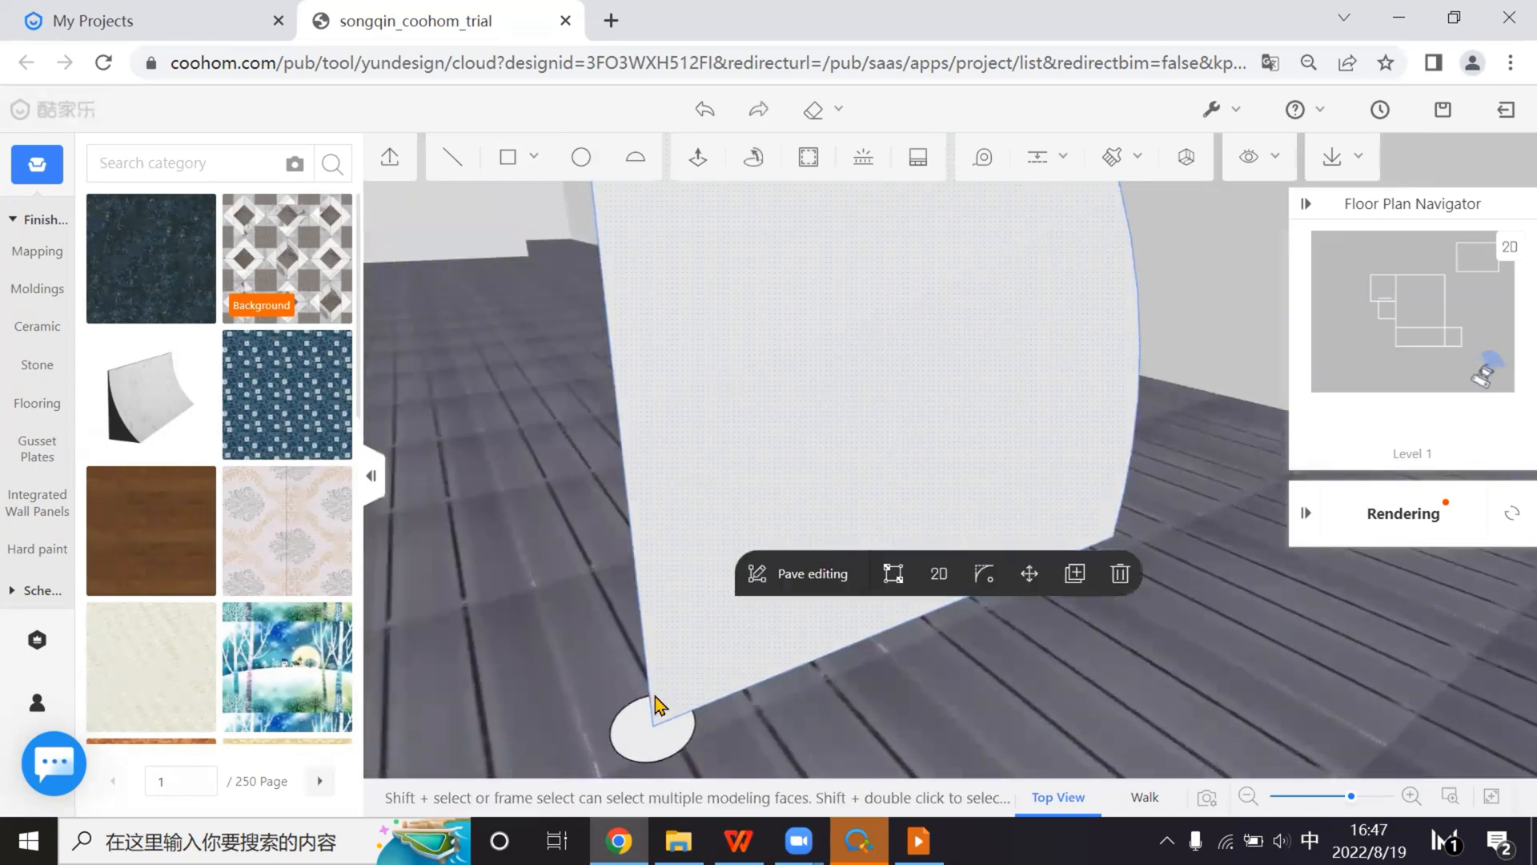
pyautogui.click(758, 162)
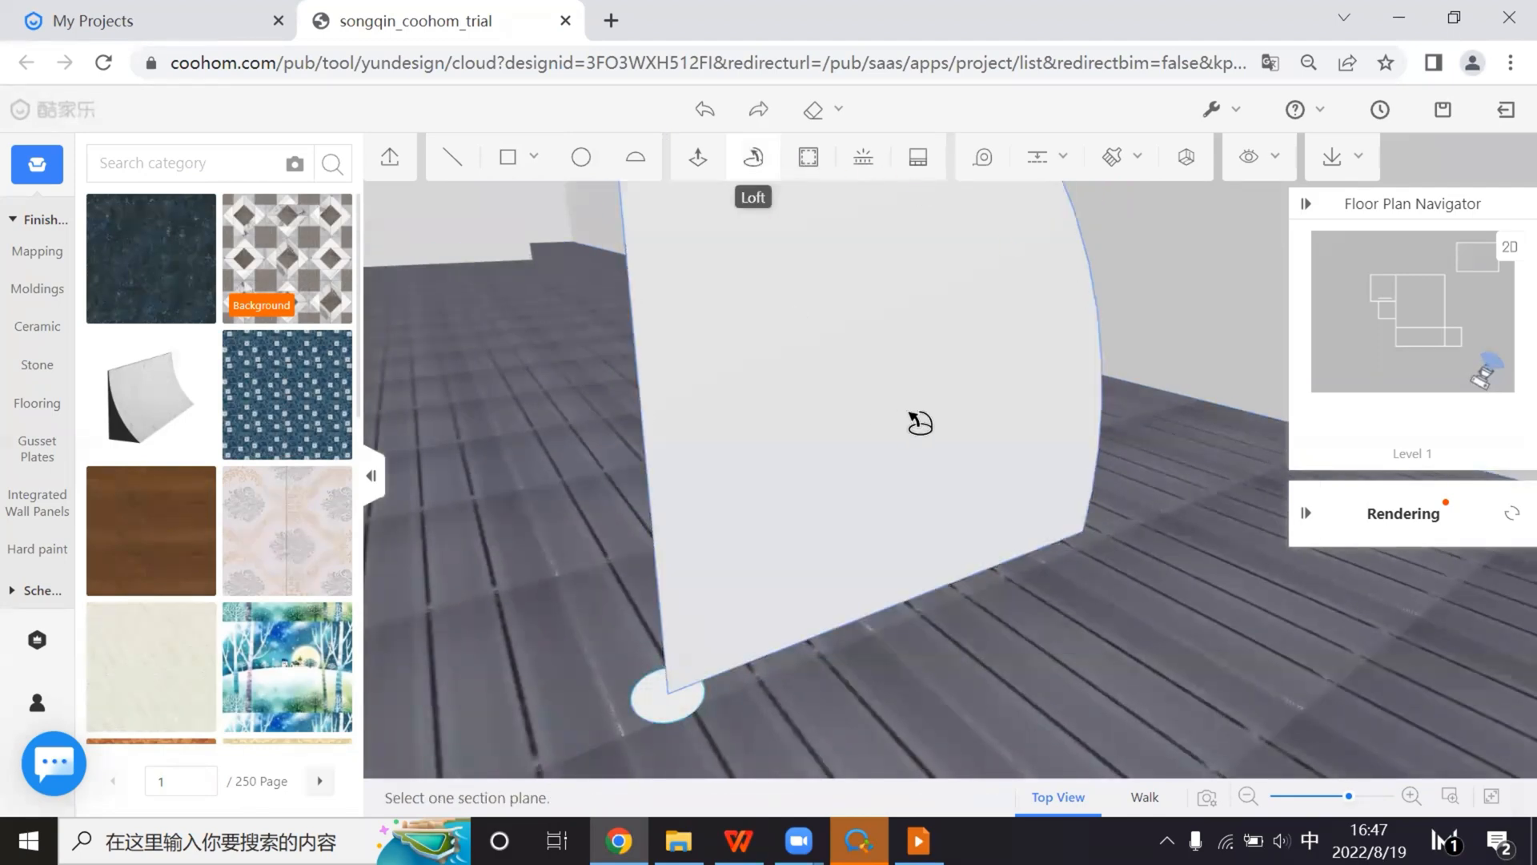
pyautogui.moveTo(996, 575); pyautogui.dragTo(909, 573, button='right')
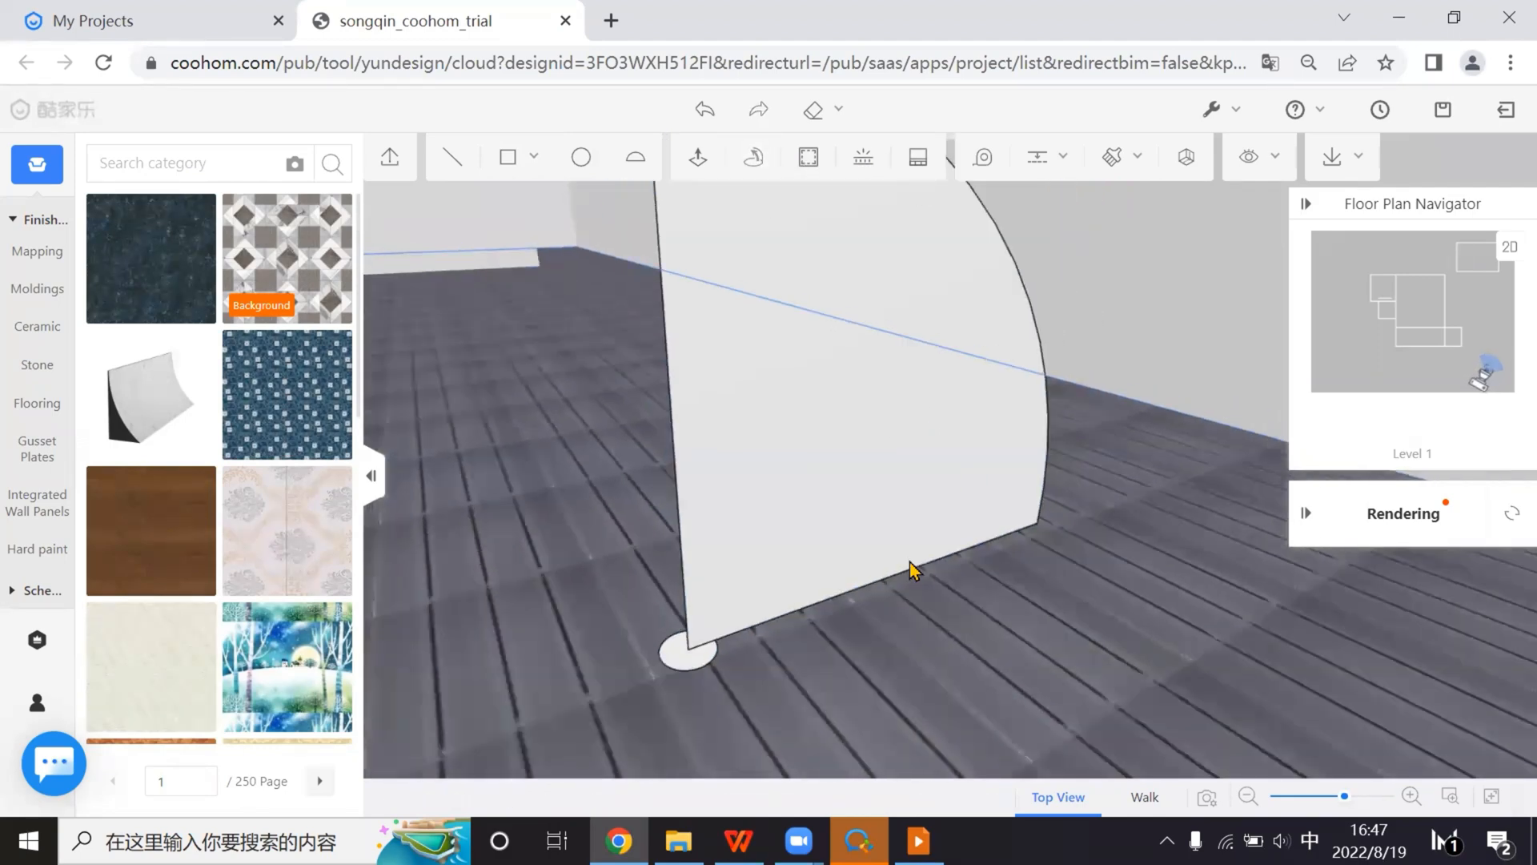
pyautogui.click(686, 645)
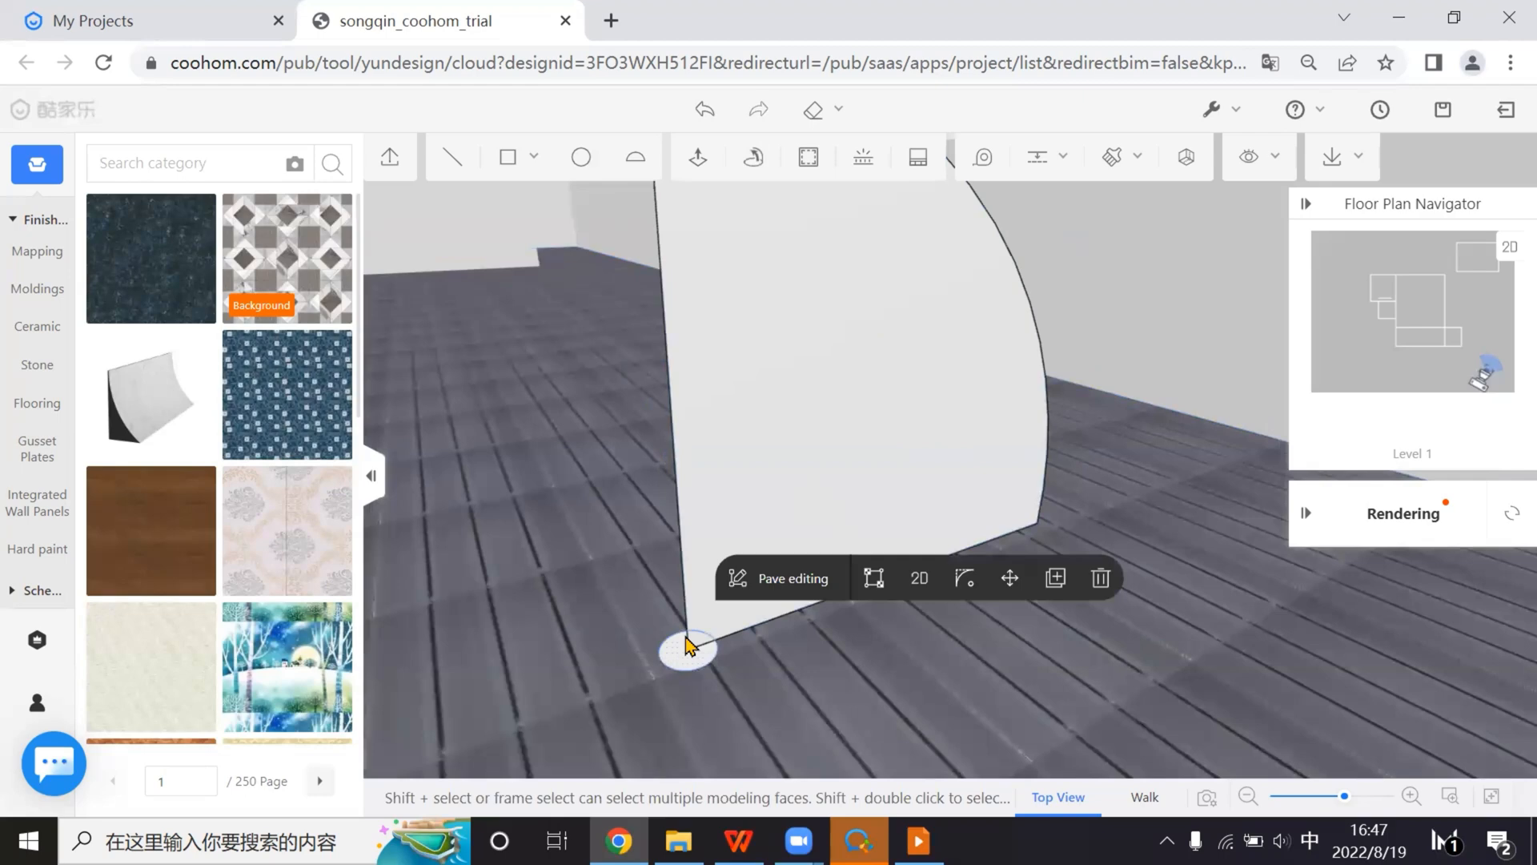
pyautogui.click(753, 157)
pyautogui.click(828, 386)
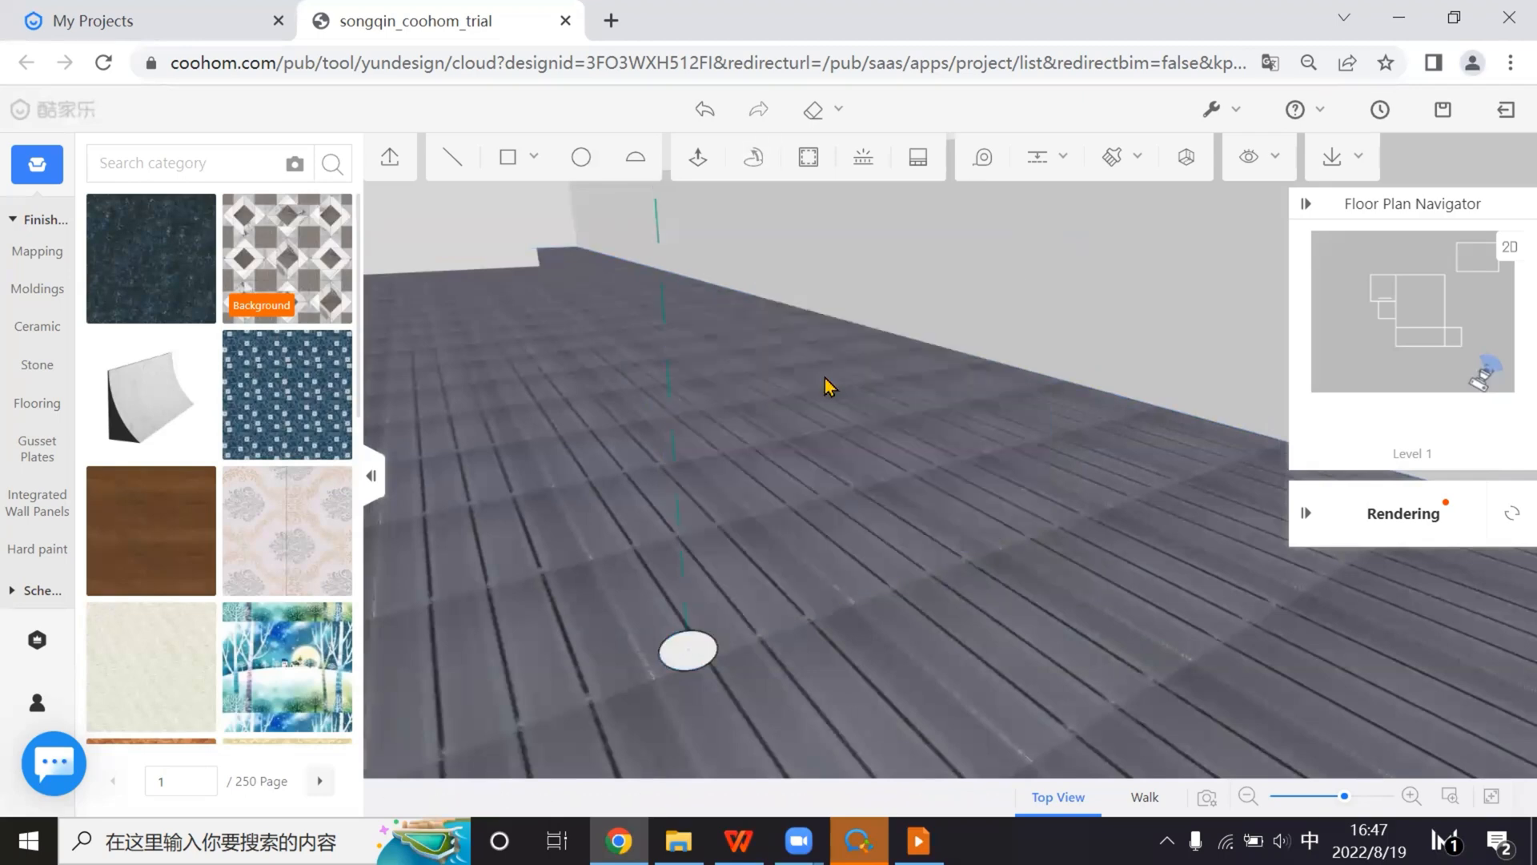
pyautogui.scroll(2, 964, 494)
pyautogui.moveTo(821, 745); pyautogui.dragTo(844, 714)
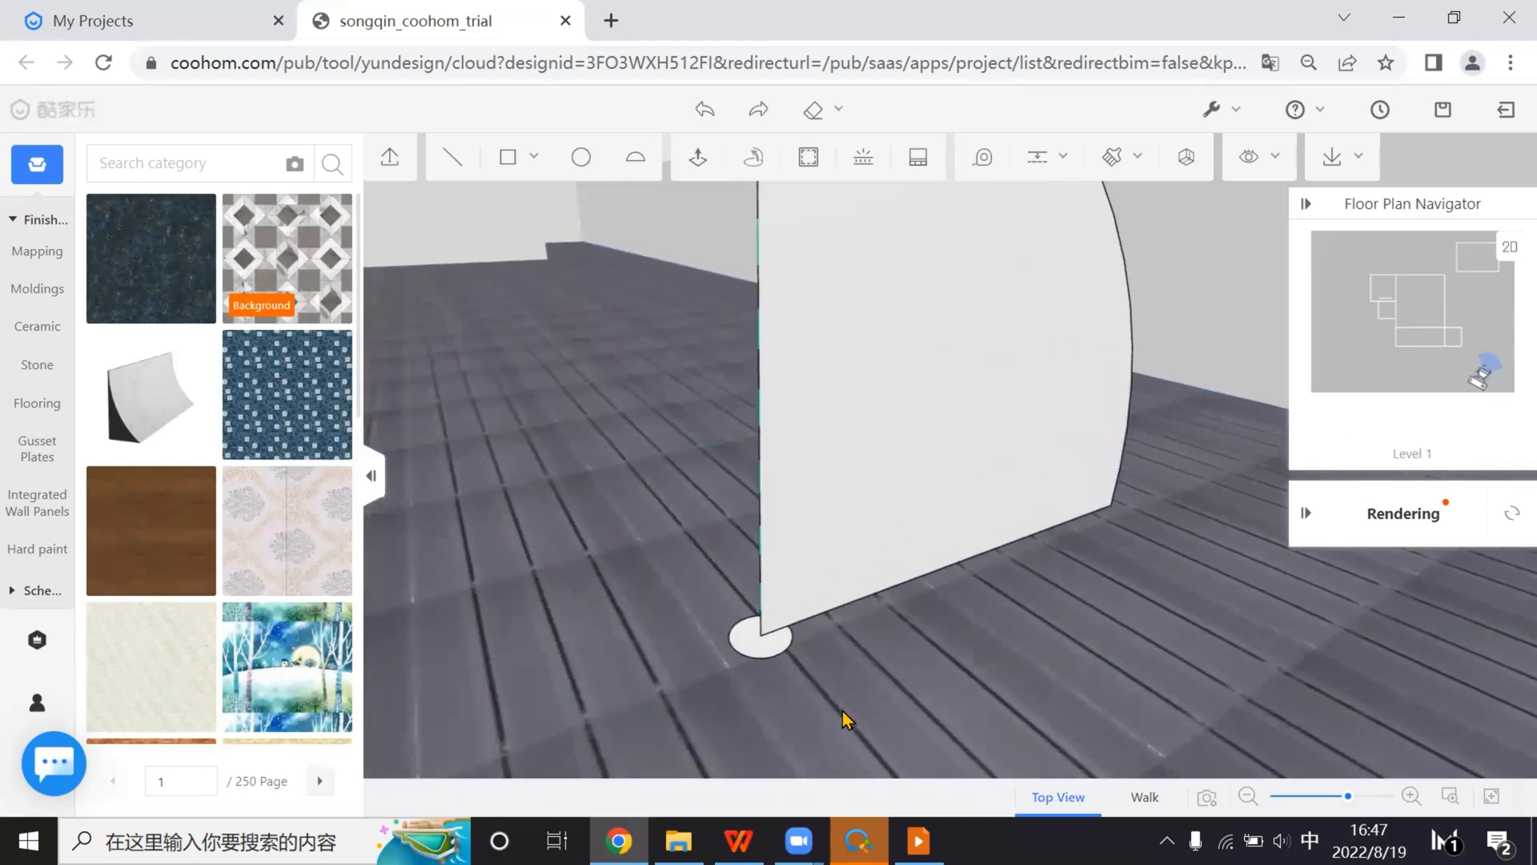
pyautogui.scroll(1, 810, 663)
pyautogui.moveTo(810, 663)
pyautogui.mouseDown()
pyautogui.moveTo(803, 610)
pyautogui.moveTo(830, 649)
pyautogui.mouseUp()
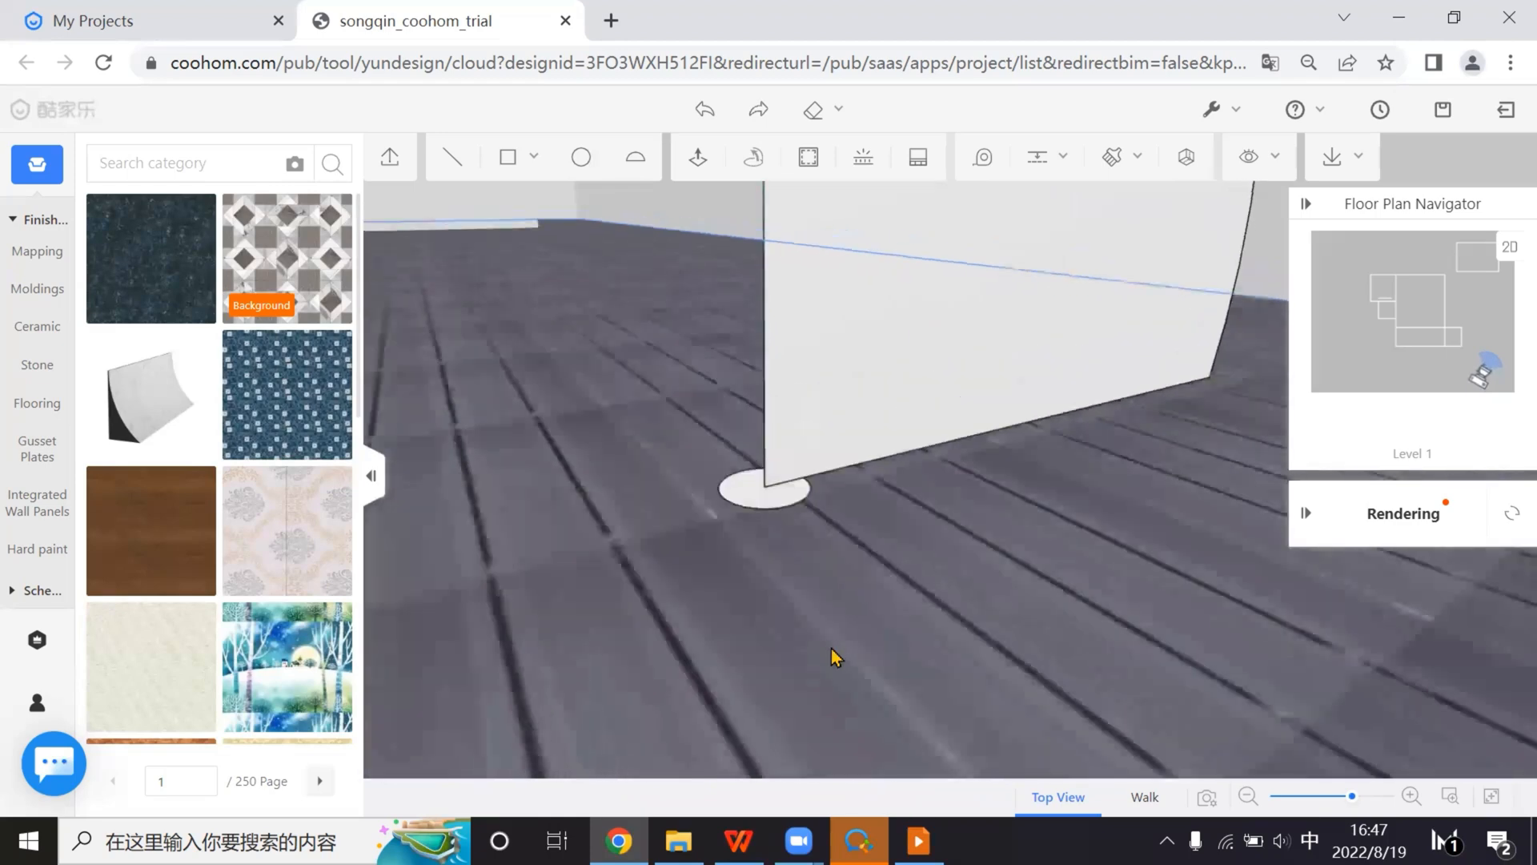
pyautogui.scroll(2, 830, 648)
pyautogui.click(1130, 500)
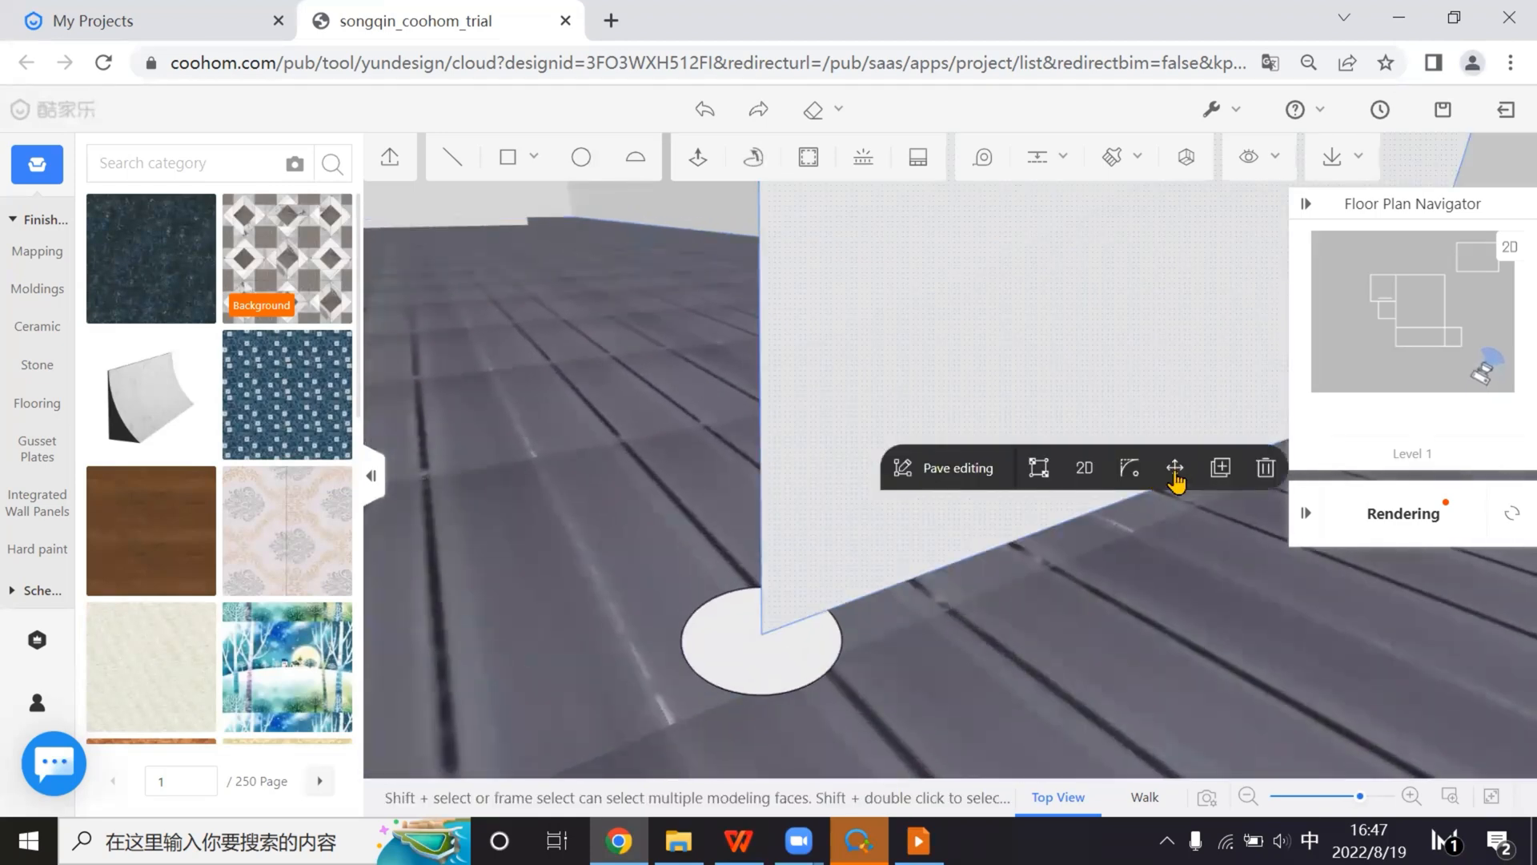
pyautogui.moveTo(760, 631)
pyautogui.mouseDown()
pyautogui.moveTo(833, 638)
pyautogui.moveTo(771, 629)
pyautogui.mouseUp()
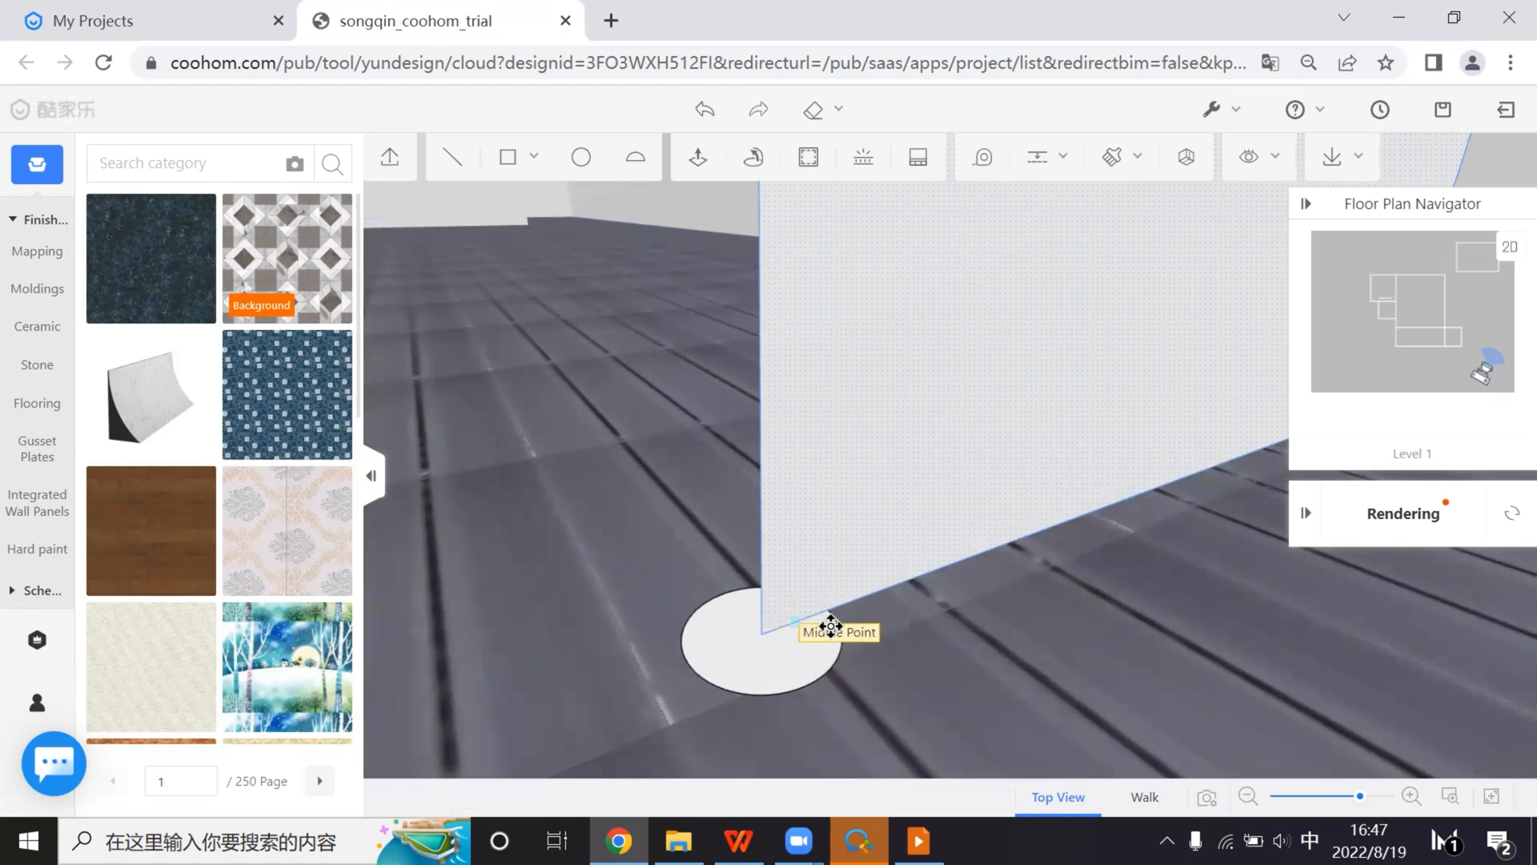
pyautogui.press('Escape')
pyautogui.click(810, 595)
pyautogui.click(1188, 513)
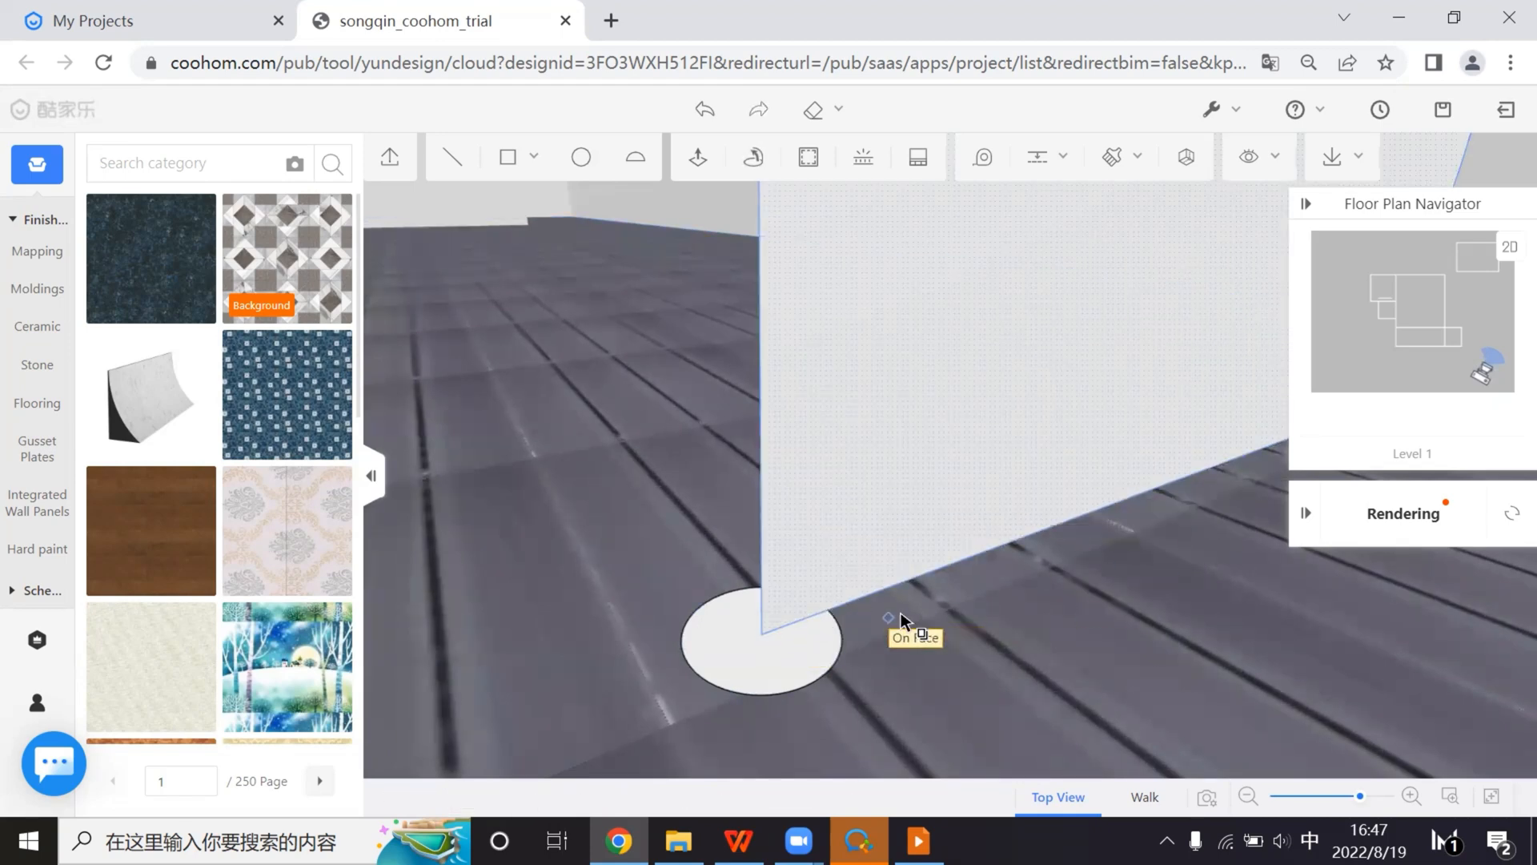
pyautogui.scroll(-1, 901, 612)
pyautogui.press('Escape')
# Copy the small 60-edge ground polygon from the quarter face's base corner to a free spot on the floor in front
pyautogui.scroll(-2, 1002, 692)
pyautogui.click(767, 590)
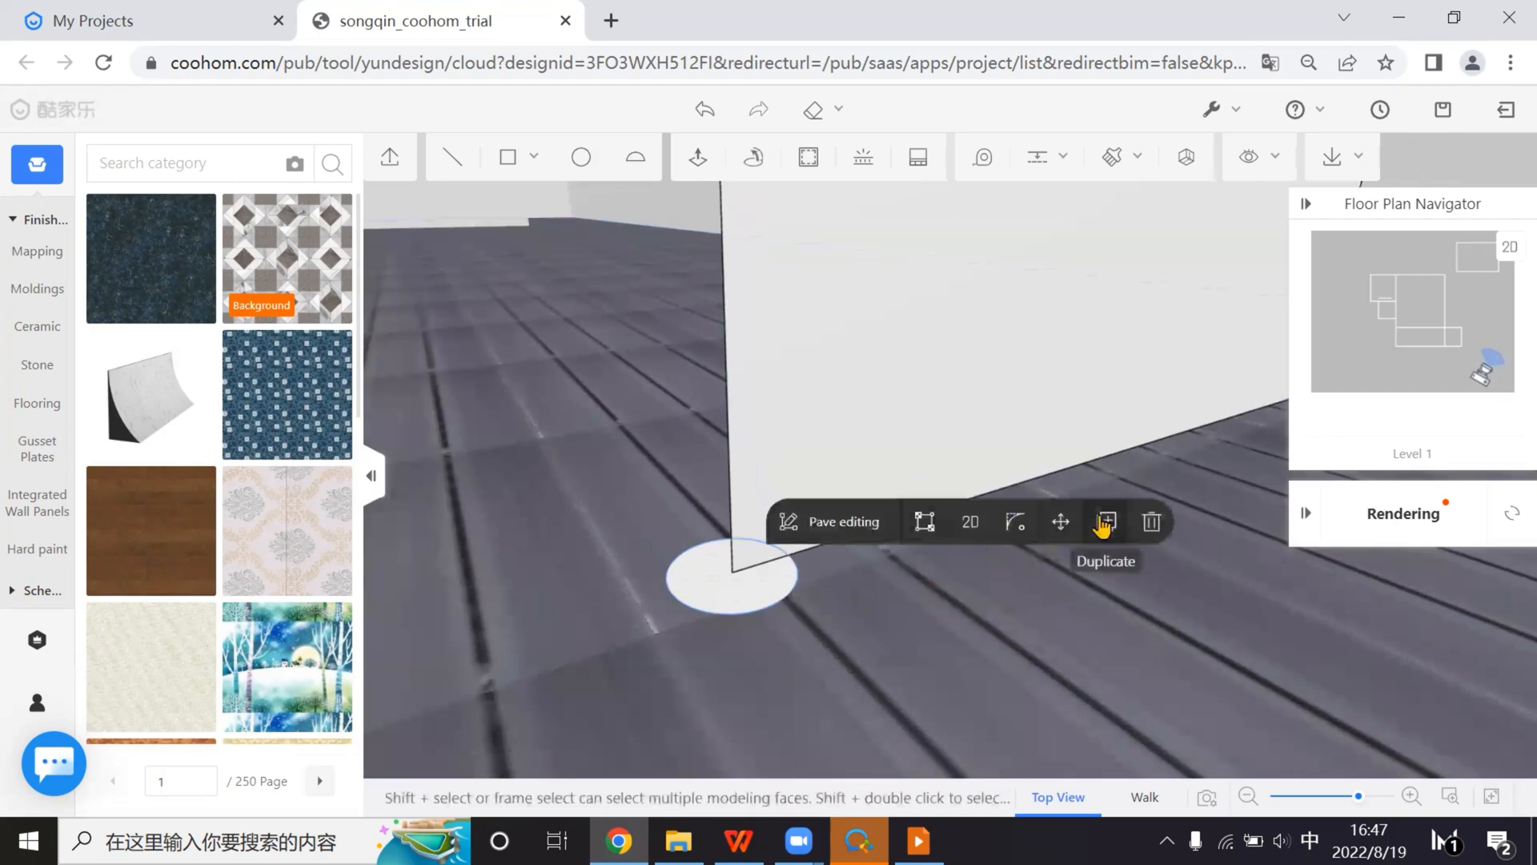
pyautogui.click(1106, 524)
pyautogui.click(733, 572)
pyautogui.click(964, 696)
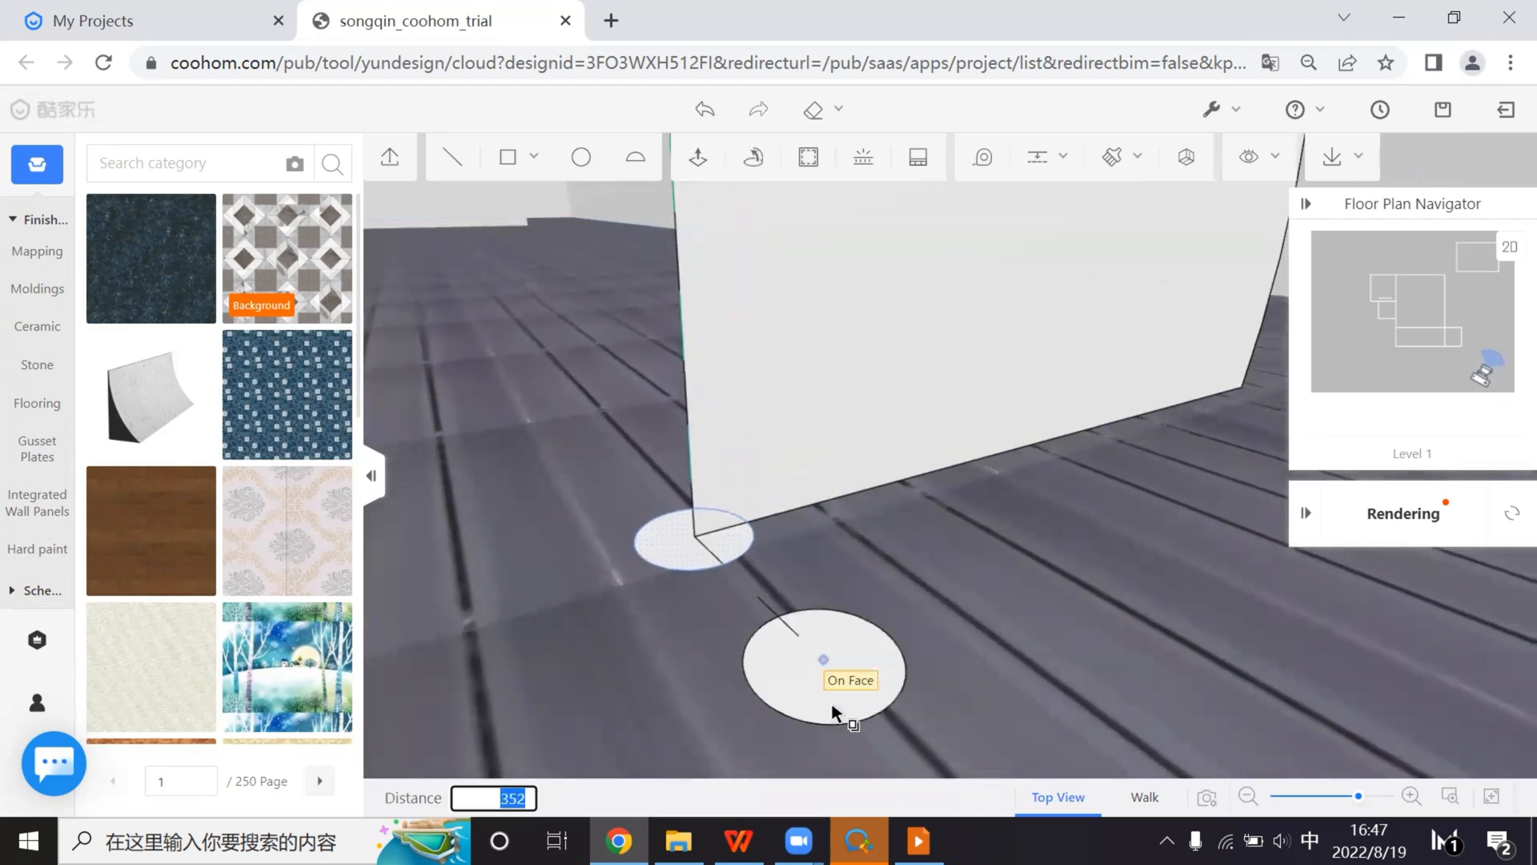
# Copy the upright quarter face by its base corner about 440 mm to just beside the copied polygon's edge
pyautogui.click(747, 474)
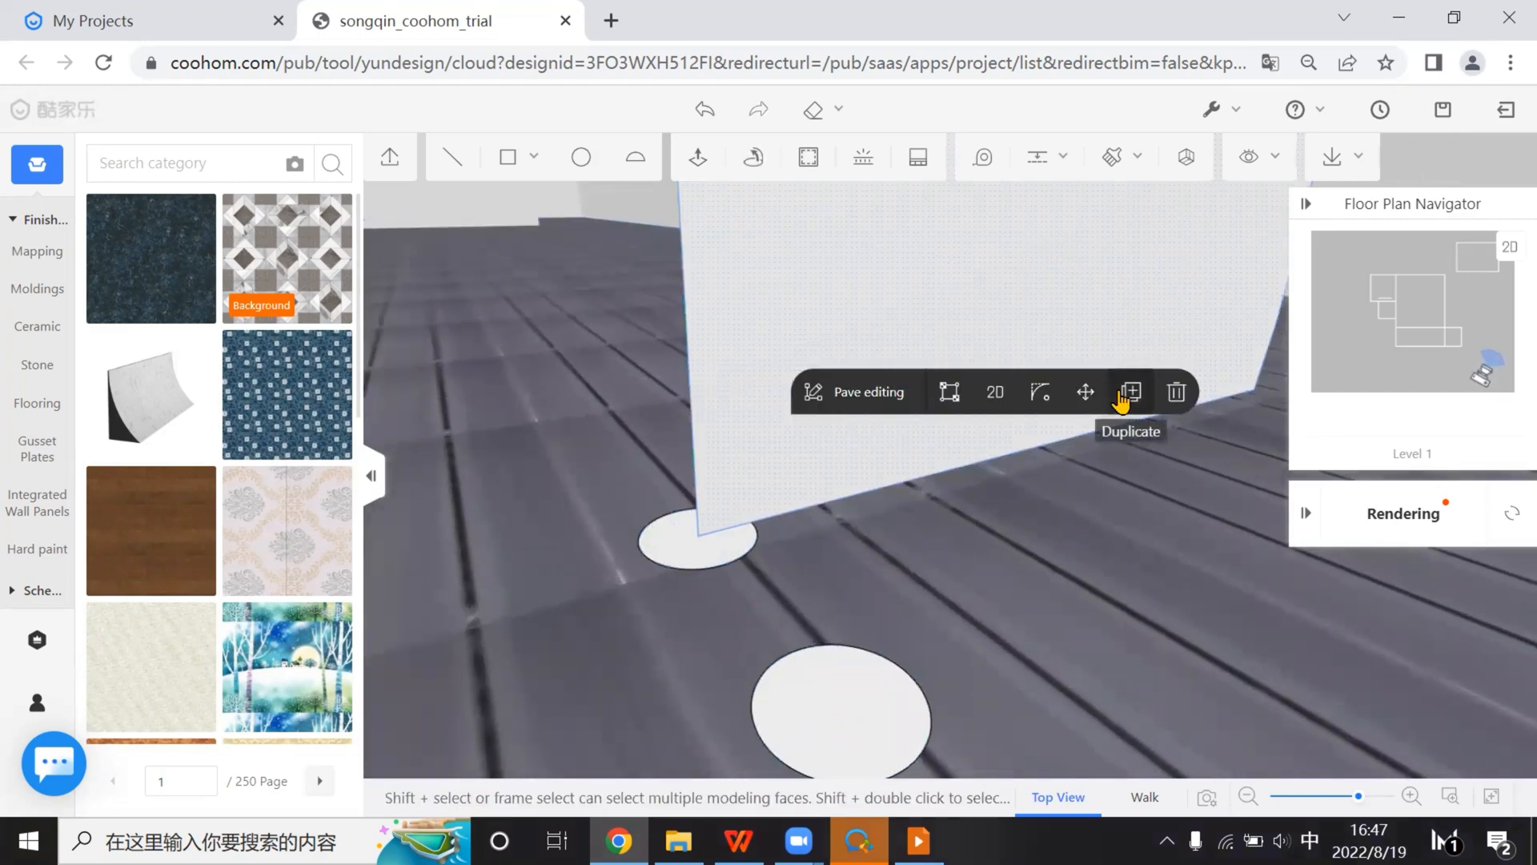
pyautogui.click(1131, 392)
pyautogui.click(699, 534)
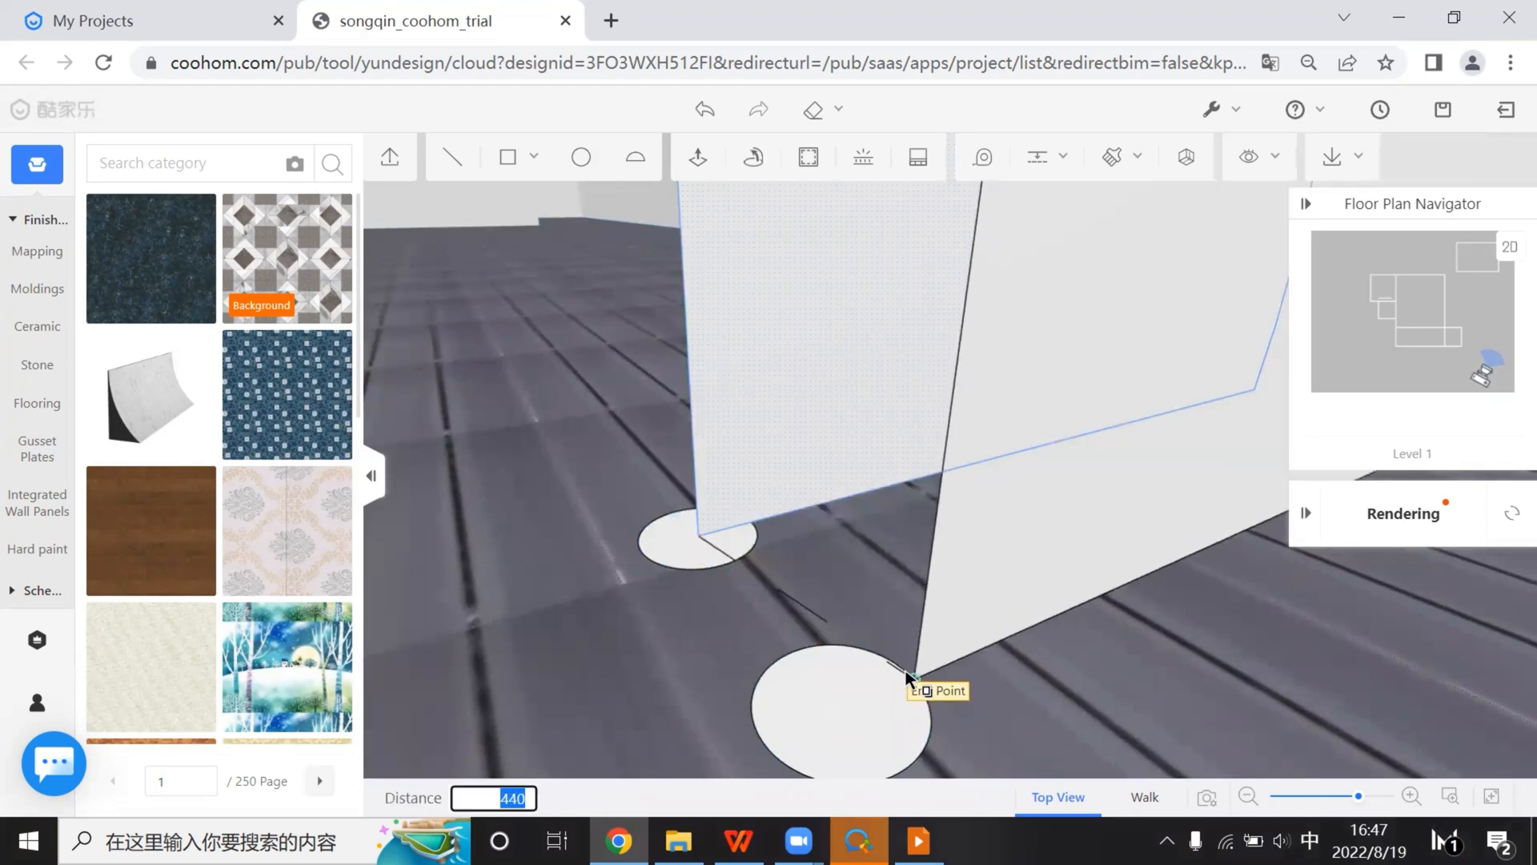
pyautogui.click(903, 669)
# Loft the copied quarter face around the copied ground polygon to form a dome
pyautogui.click(893, 681)
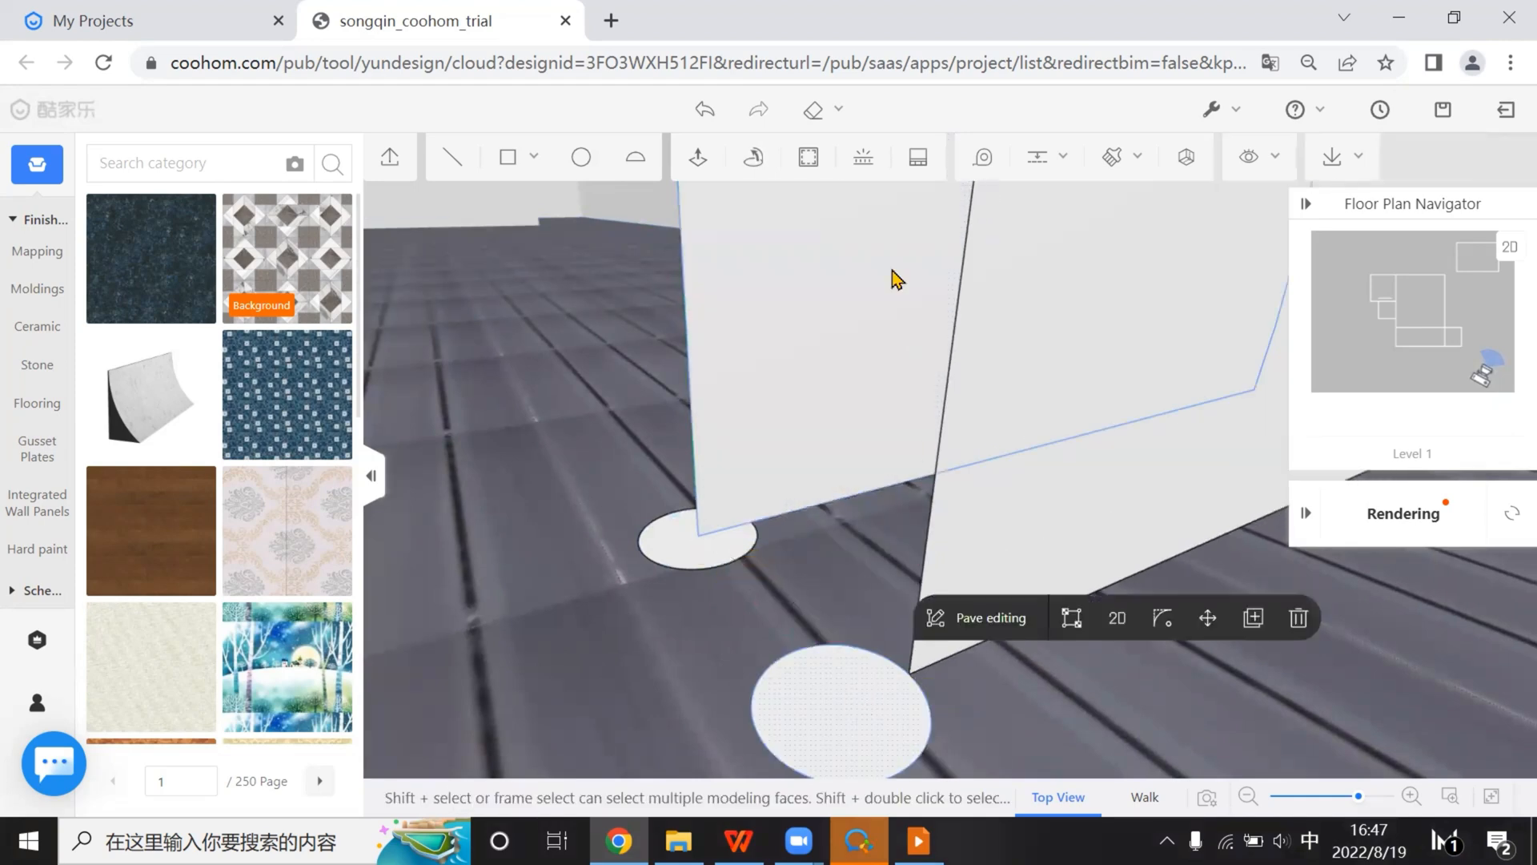
pyautogui.click(757, 160)
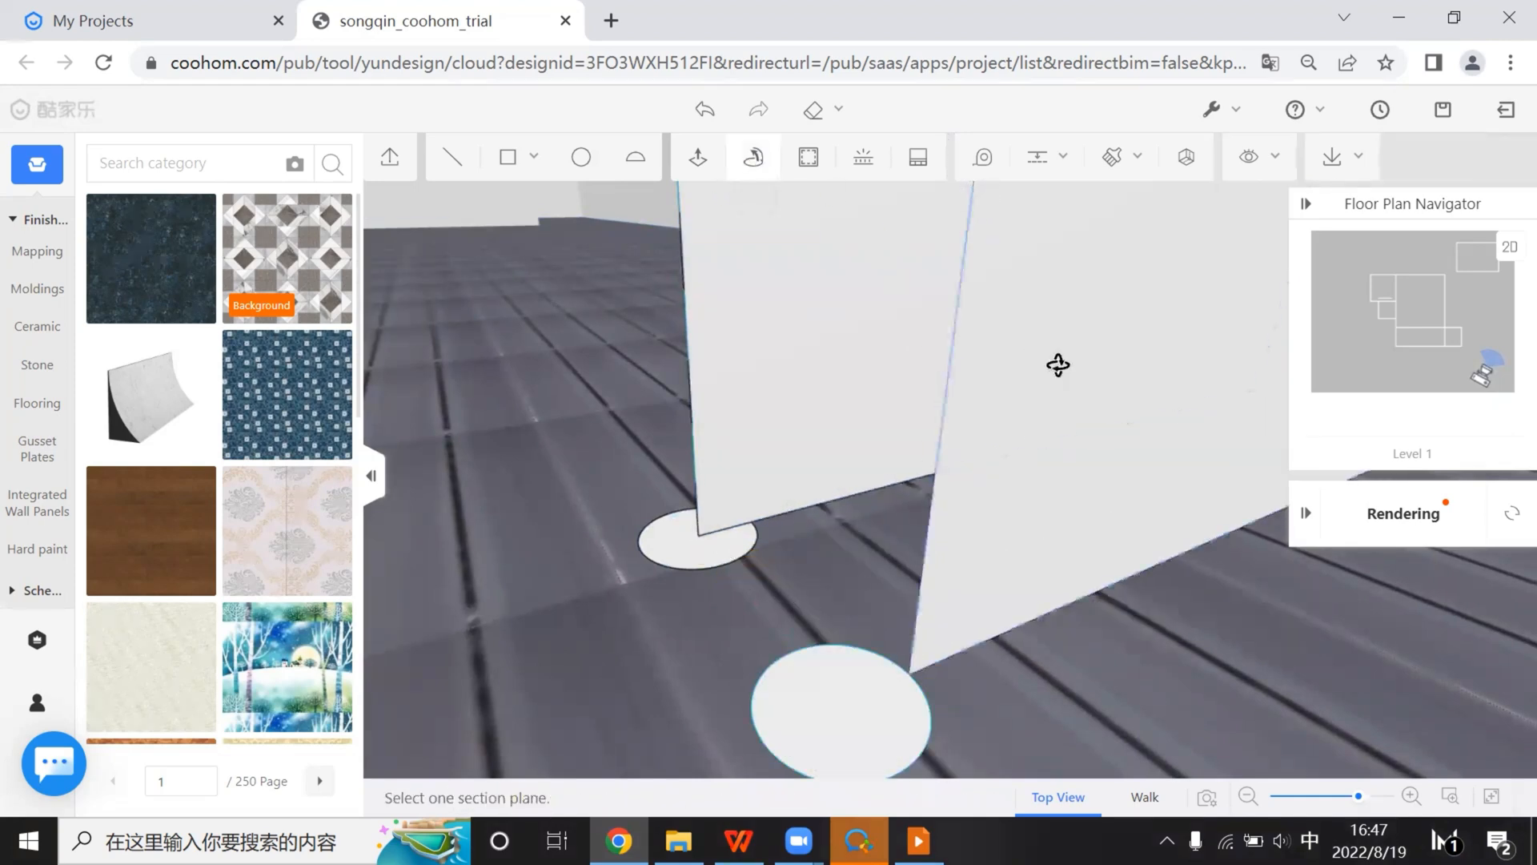
pyautogui.click(1101, 462)
# Examine the lofted dome from inside, outside and above, including the centre at its top
pyautogui.scroll(-1, 1059, 440)
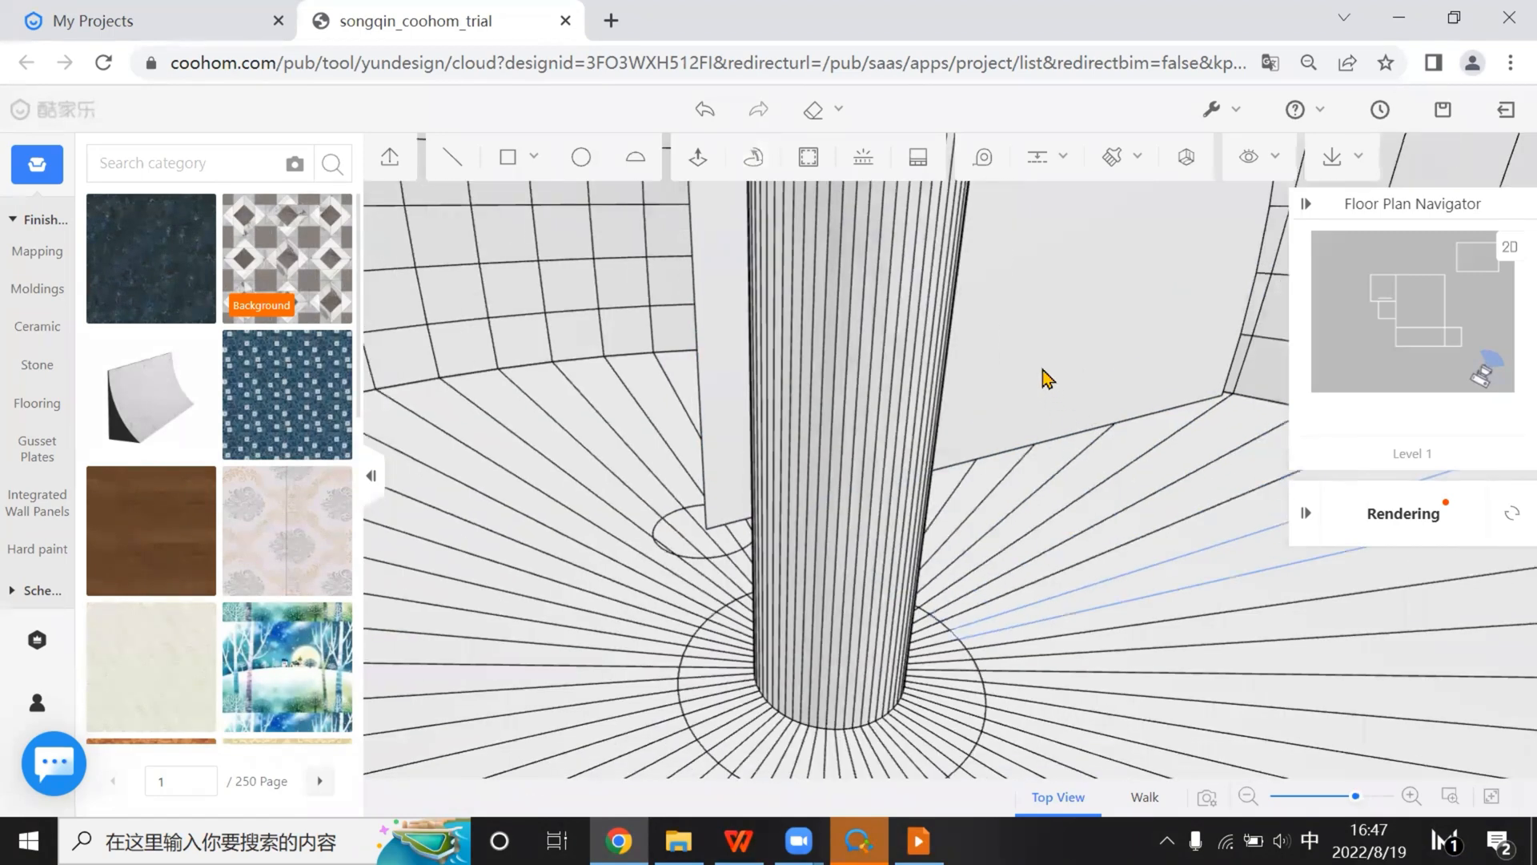
pyautogui.scroll(-1, 1044, 370)
pyautogui.scroll(-1, 731, 535)
pyautogui.scroll(-4, 855, 574)
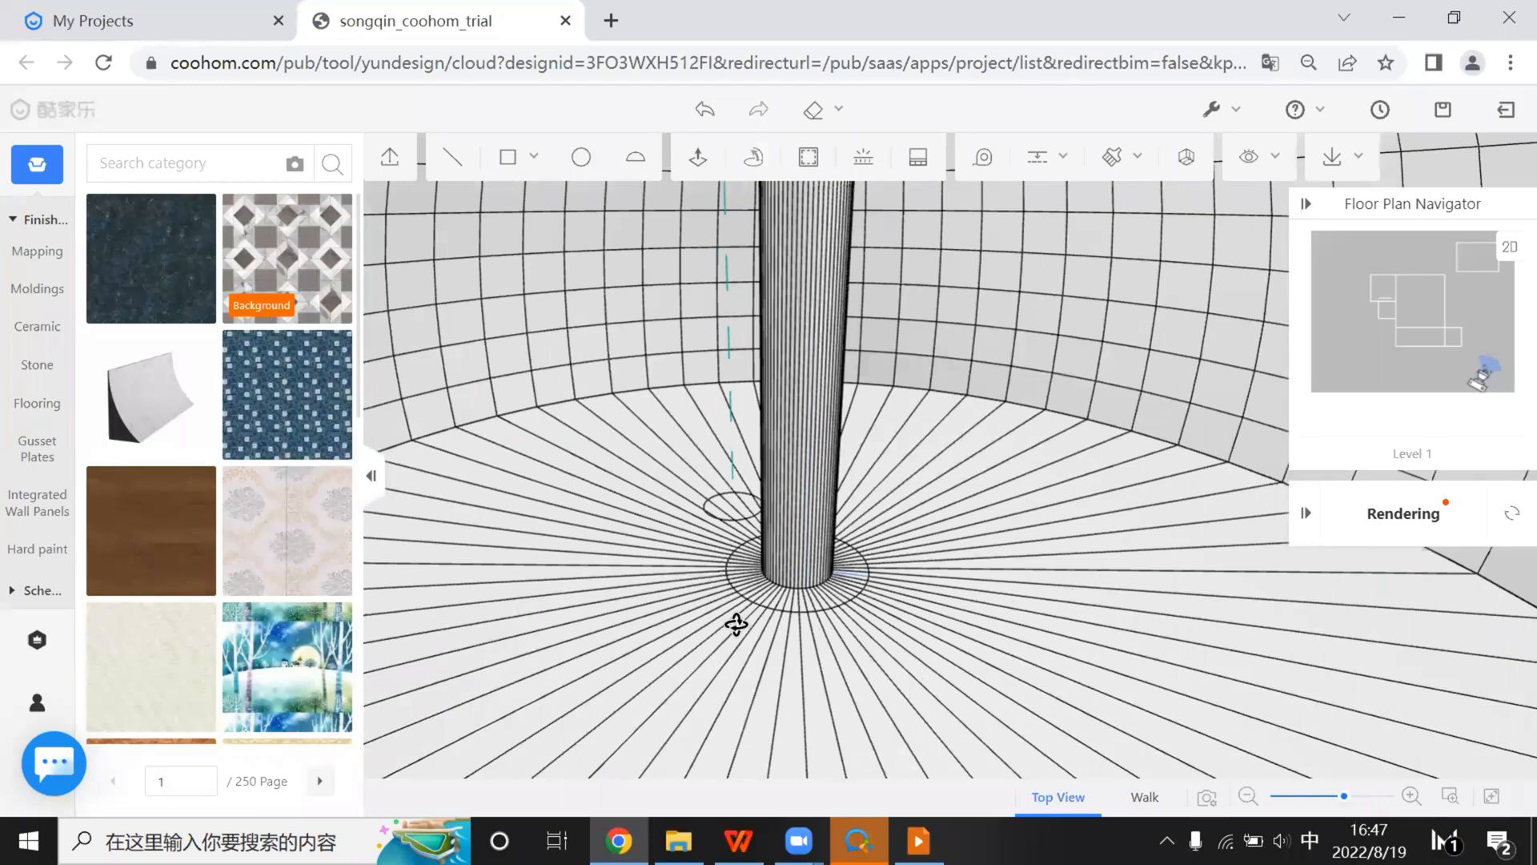
pyautogui.scroll(-6, 415, 635)
pyautogui.scroll(-4, 1098, 542)
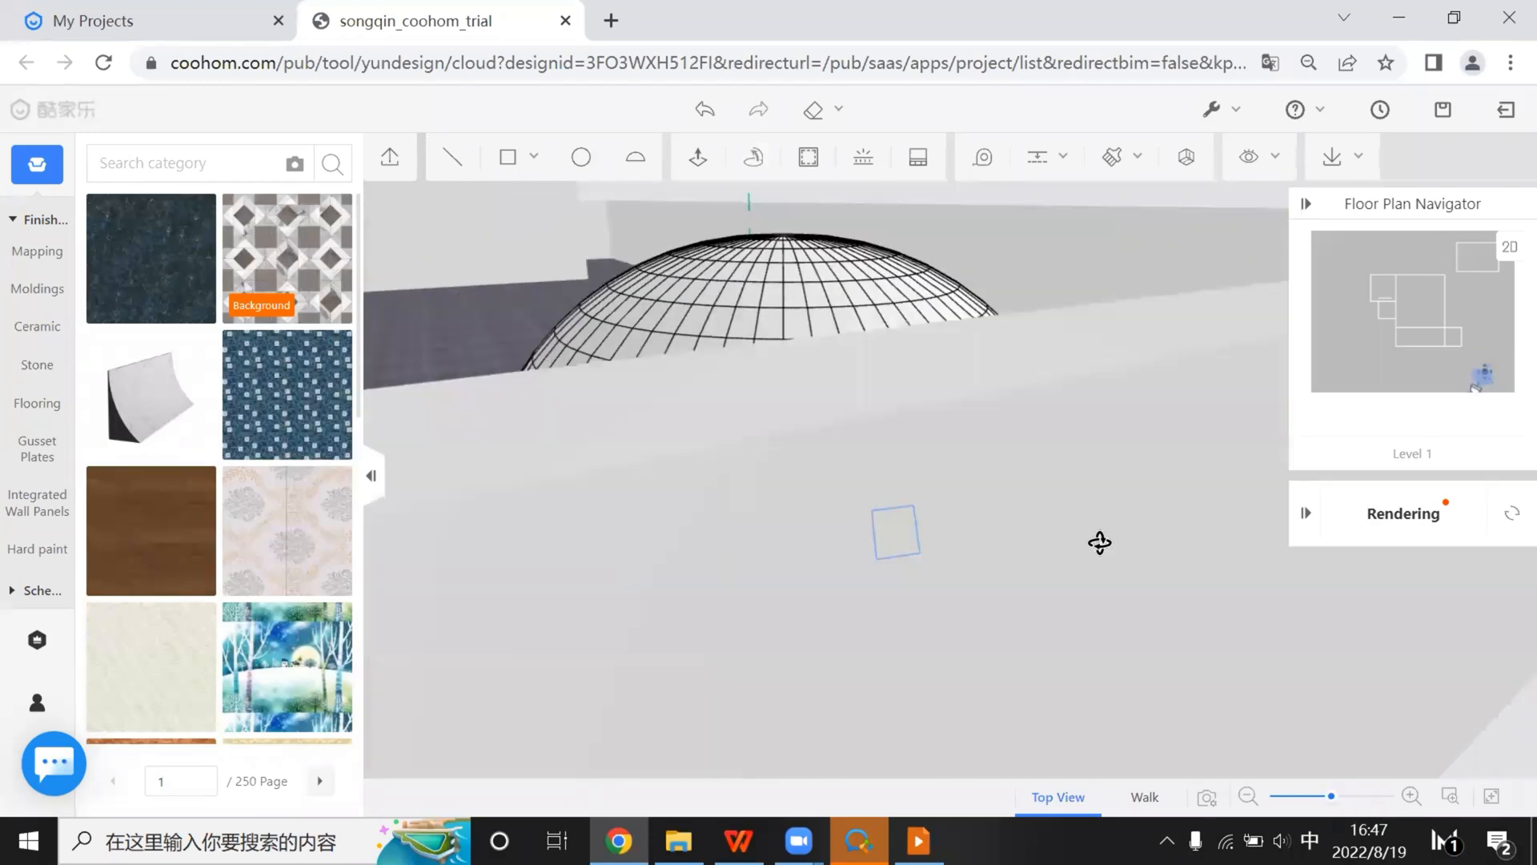
pyautogui.moveTo(615, 584); pyautogui.dragTo(1036, 655)
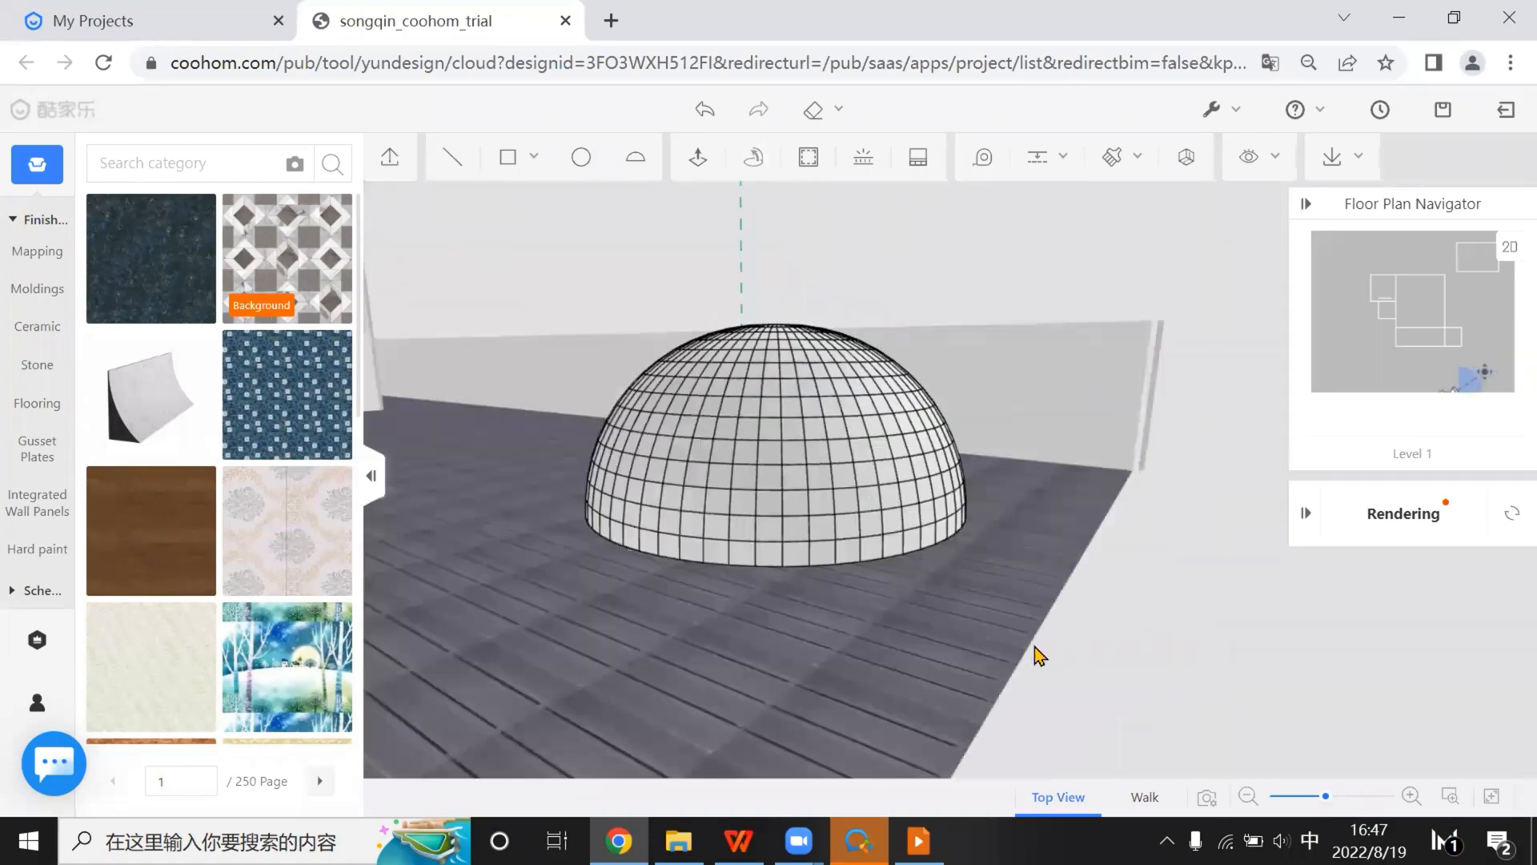
pyautogui.moveTo(805, 643); pyautogui.dragTo(842, 636)
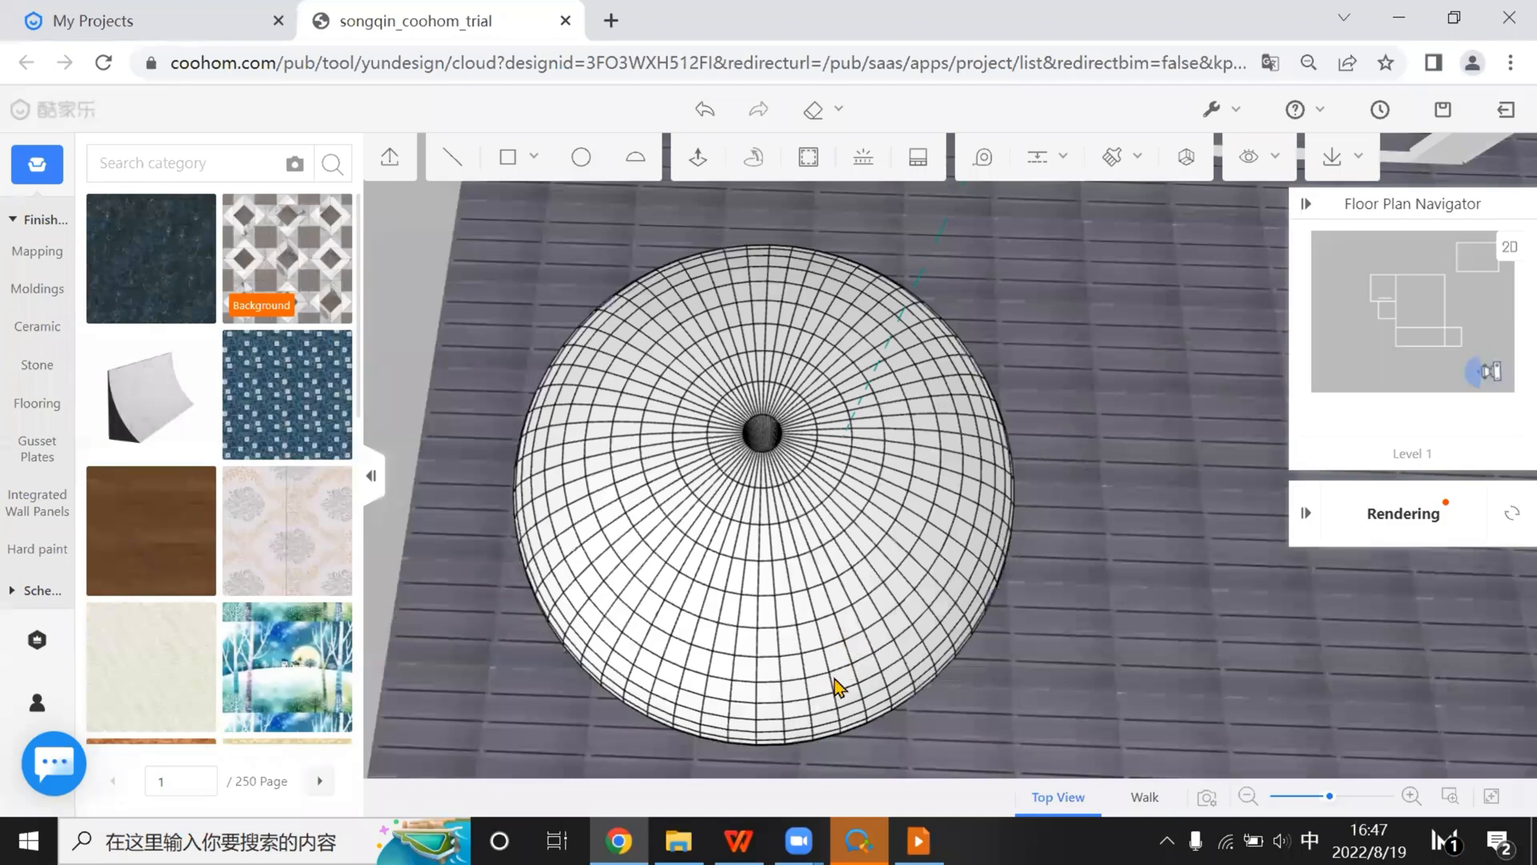
pyautogui.scroll(5, 838, 687)
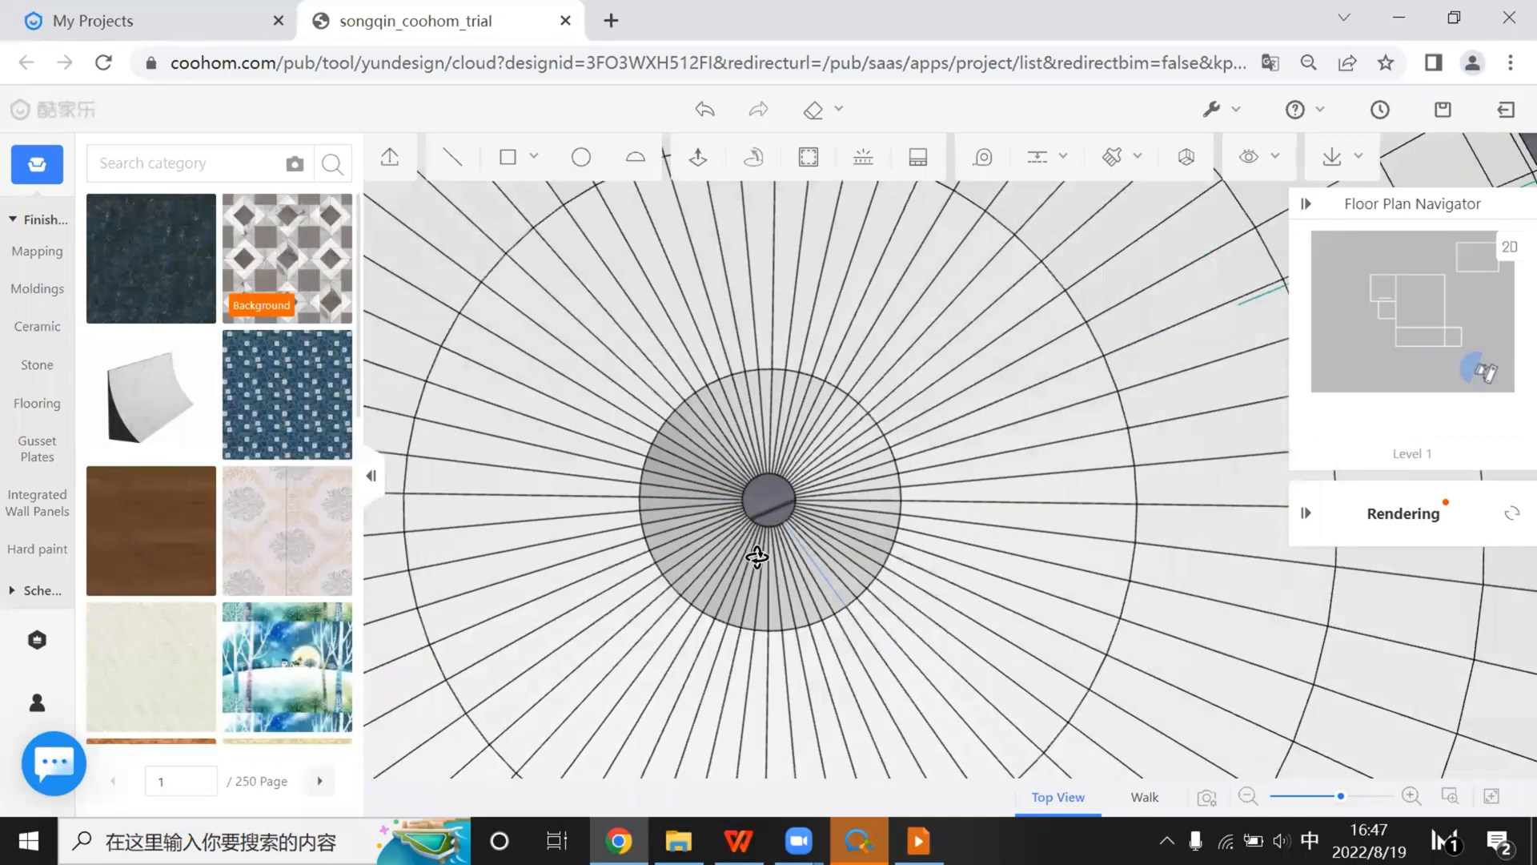
pyautogui.scroll(-2, 757, 557)
pyautogui.moveTo(757, 557); pyautogui.dragTo(976, 678)
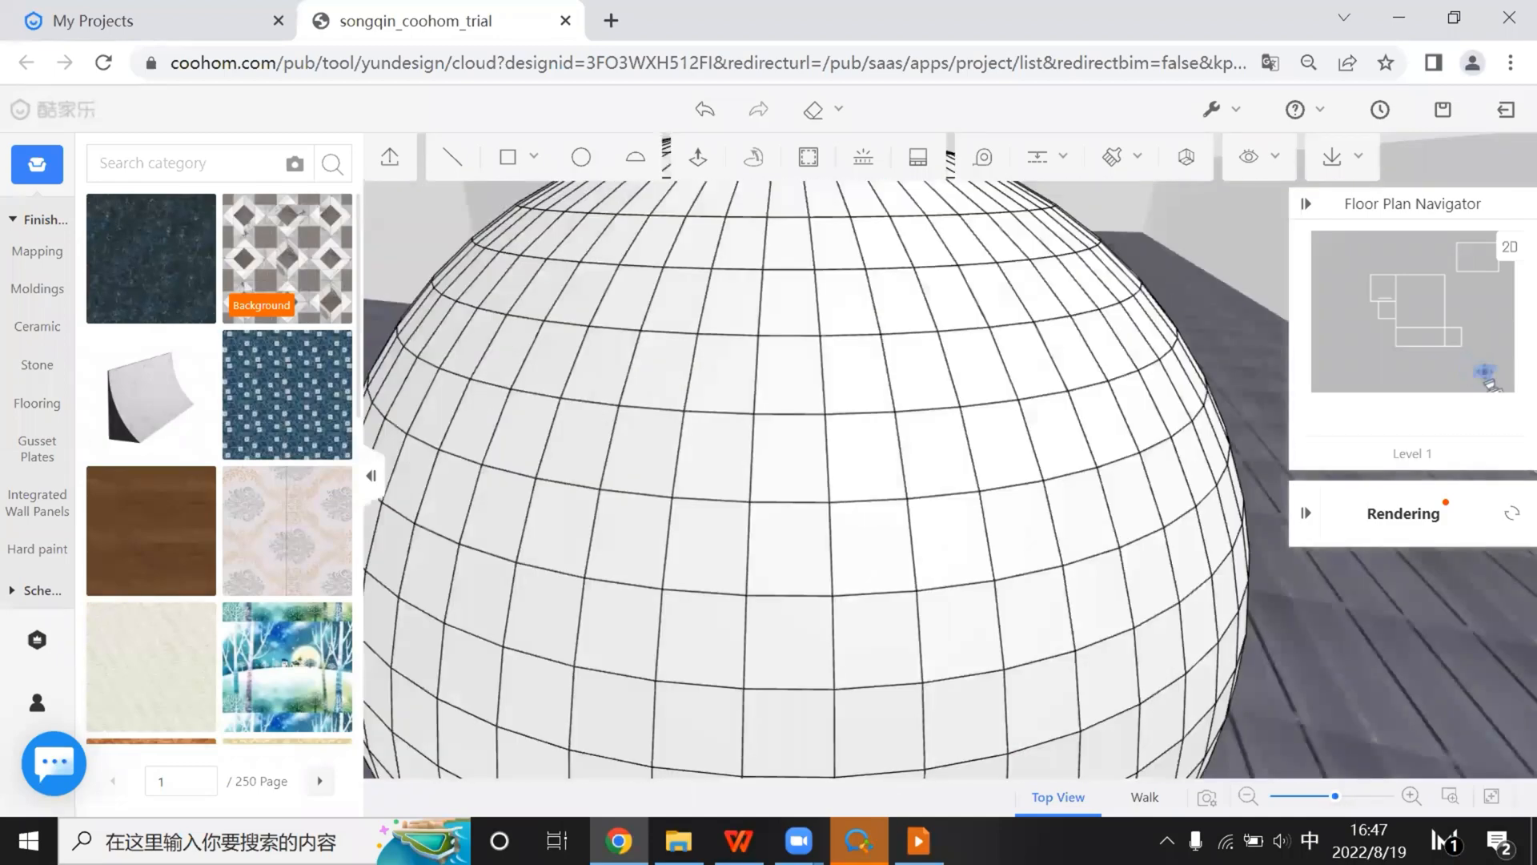
pyautogui.scroll(-5, 1161, 442)
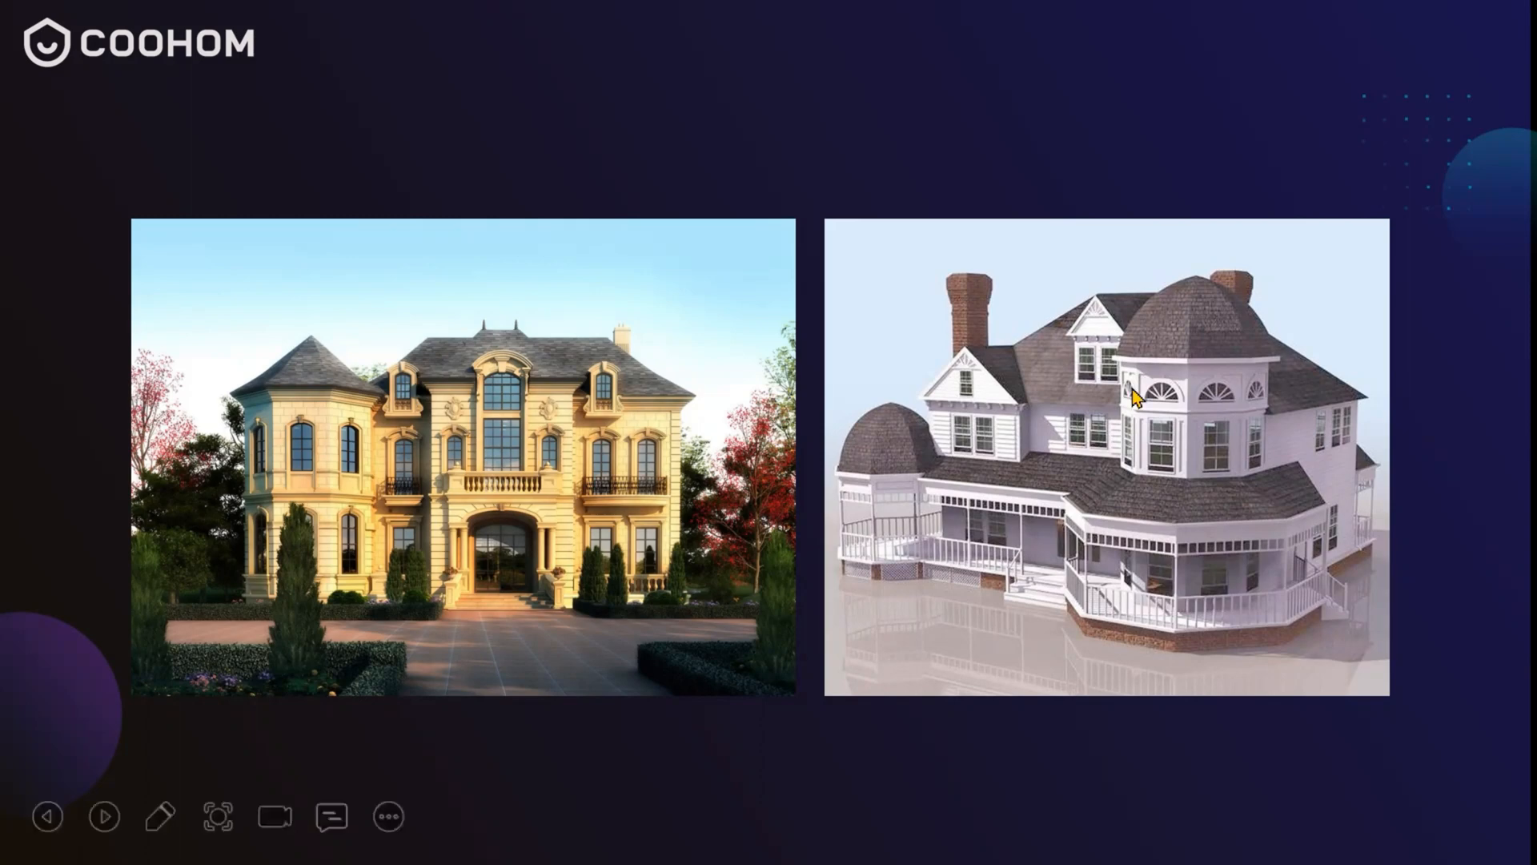
pyautogui.click(1278, 551)
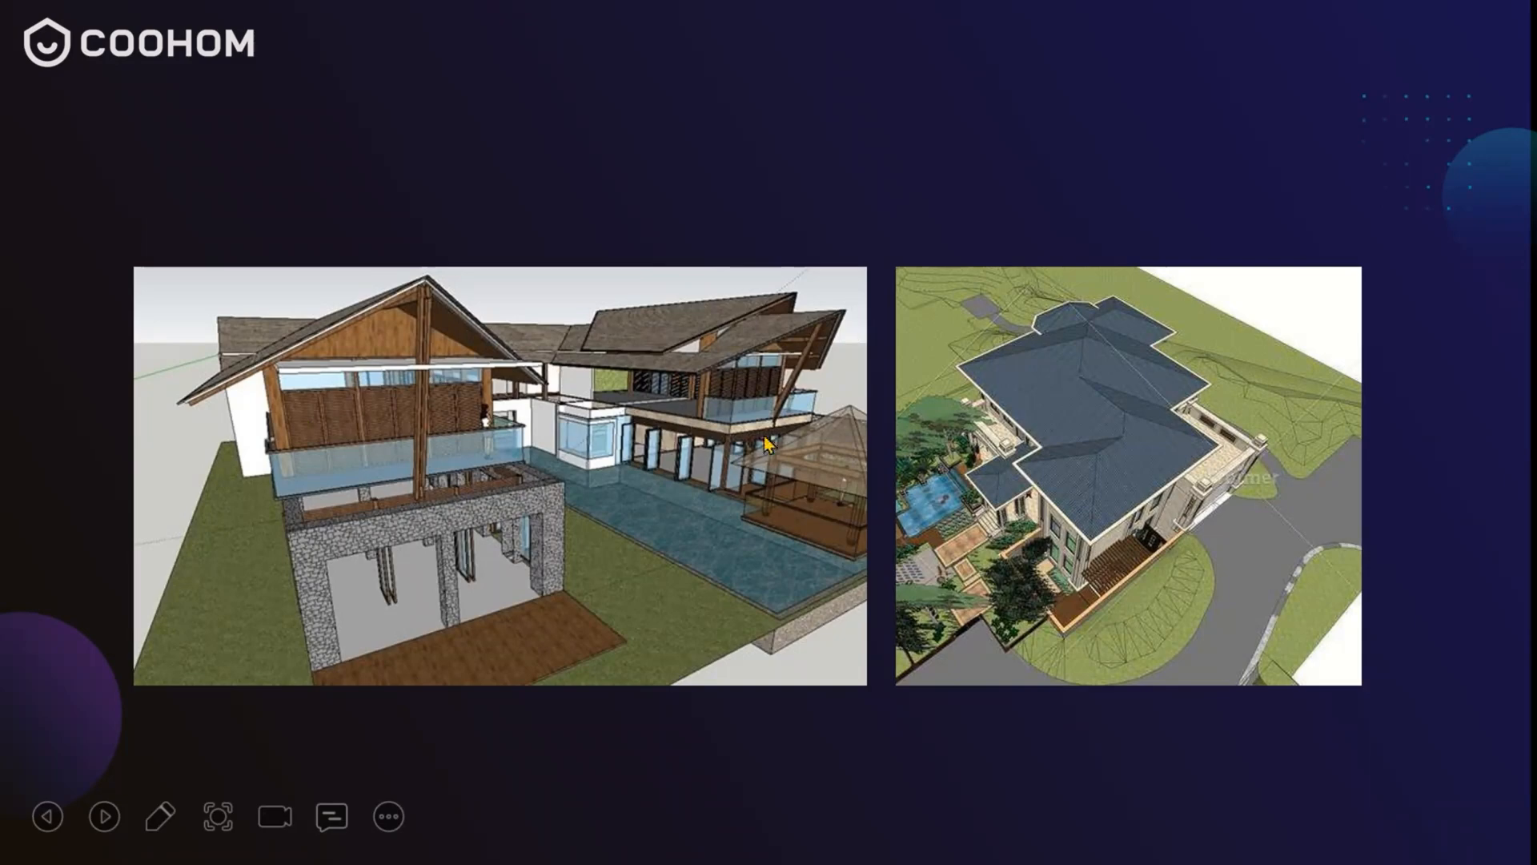
pyautogui.click(734, 534)
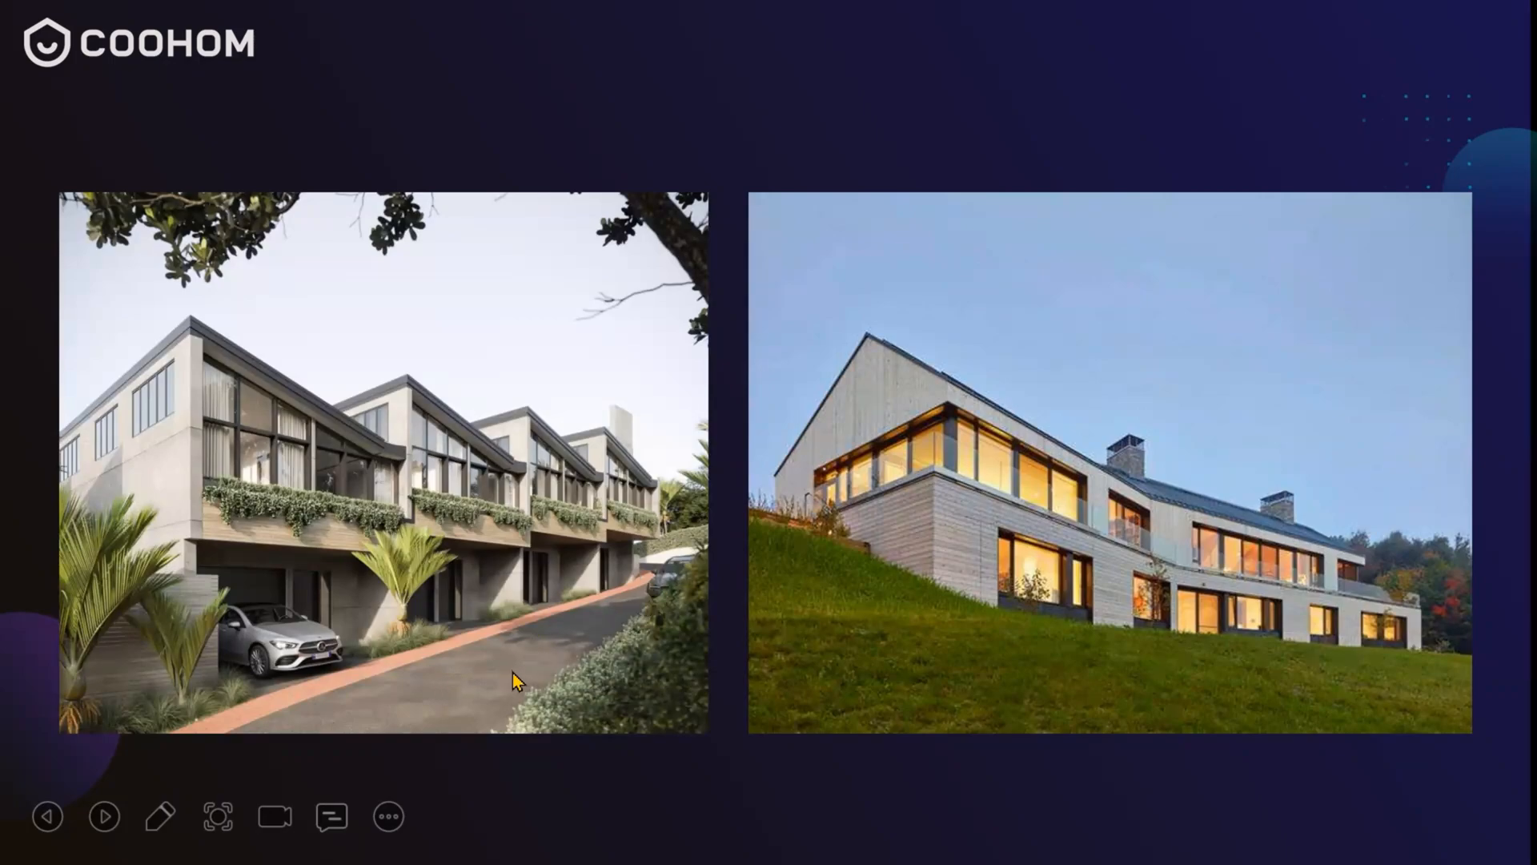
# Switch back to Coohom and draw a rectangle on the floor beside the dome, starting at the midpoint of the floor edge
pyautogui.press('super+d')
pyautogui.click(619, 841)
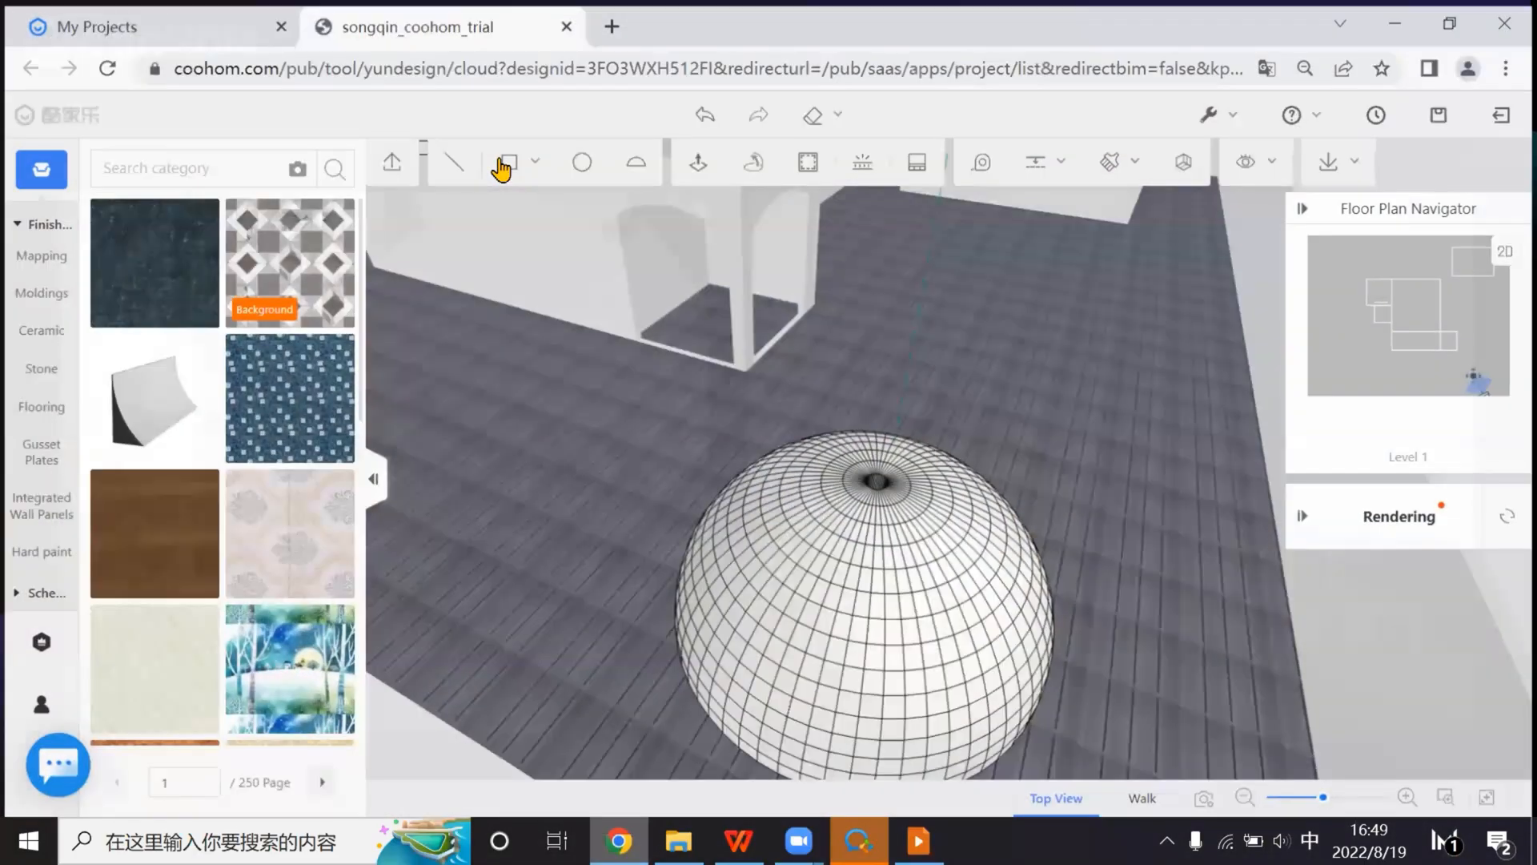
pyautogui.scroll(-2, 1077, 412)
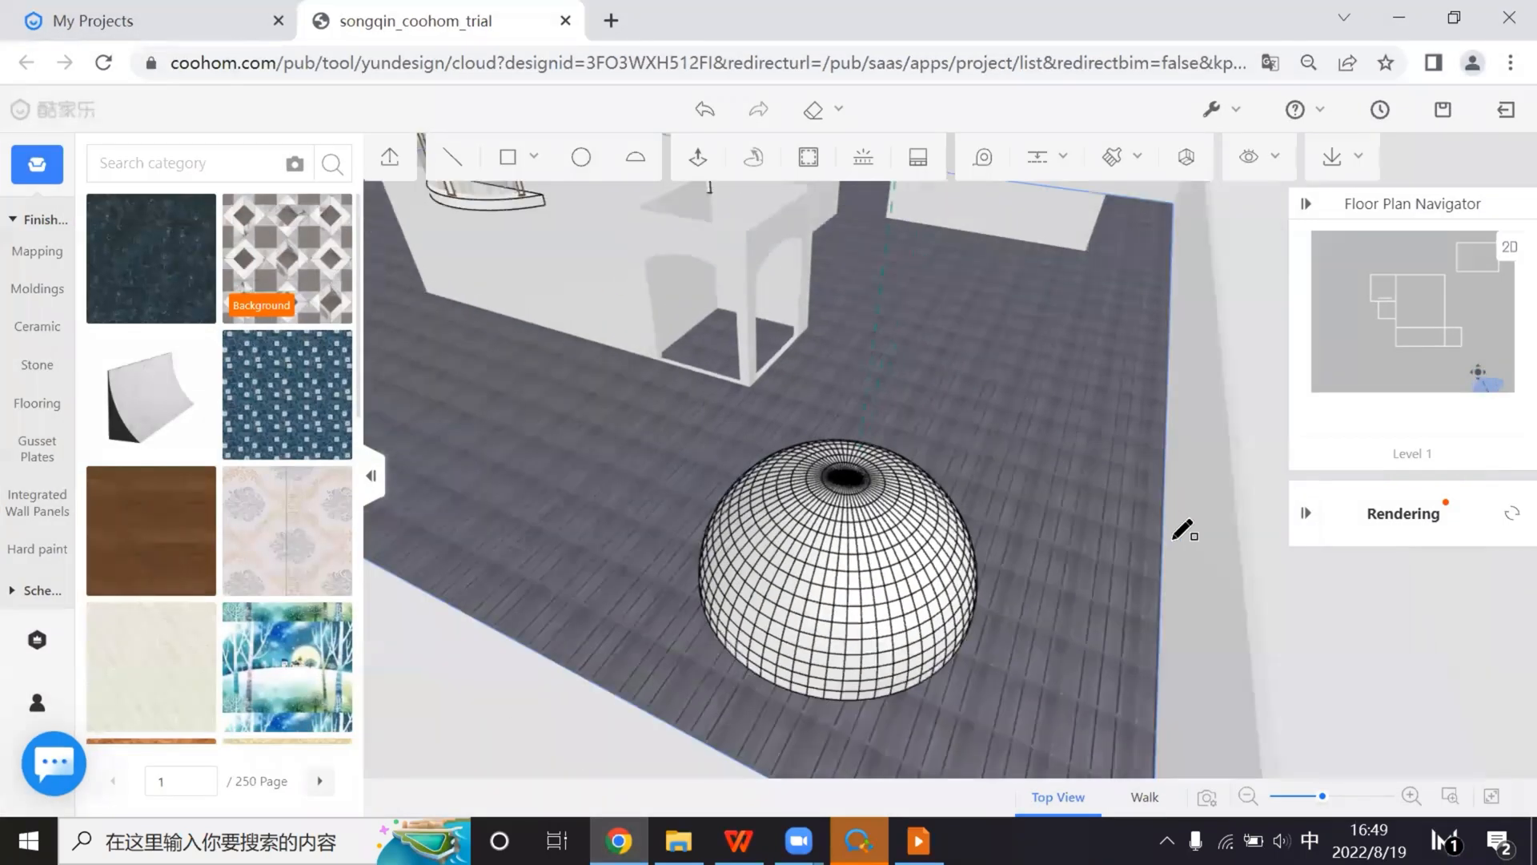
pyautogui.moveTo(1127, 384); pyautogui.dragTo(962, 278, button='middle')
pyautogui.press('r')
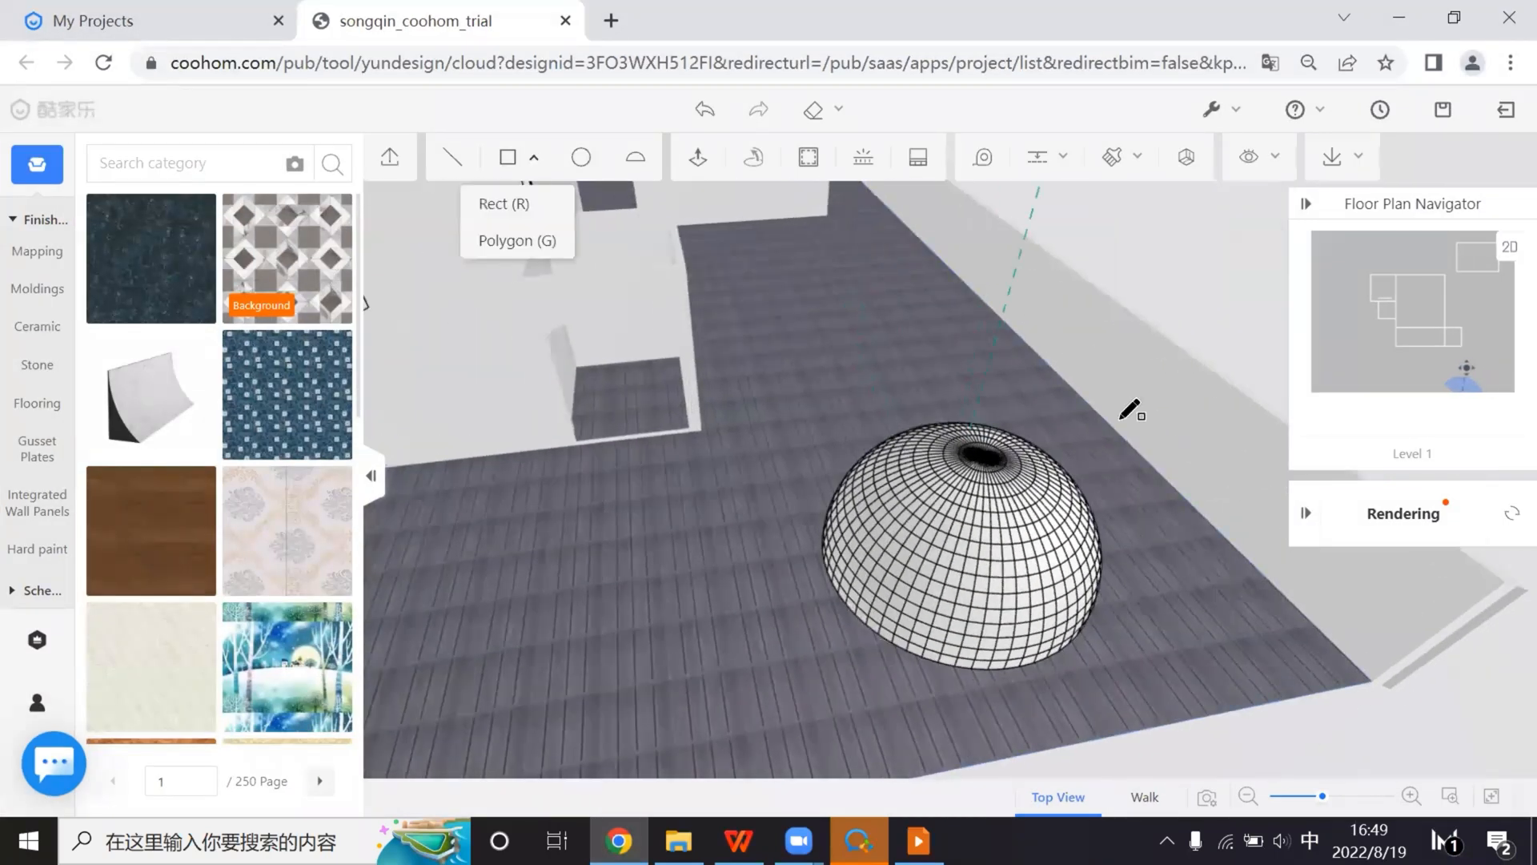
pyautogui.click(965, 282)
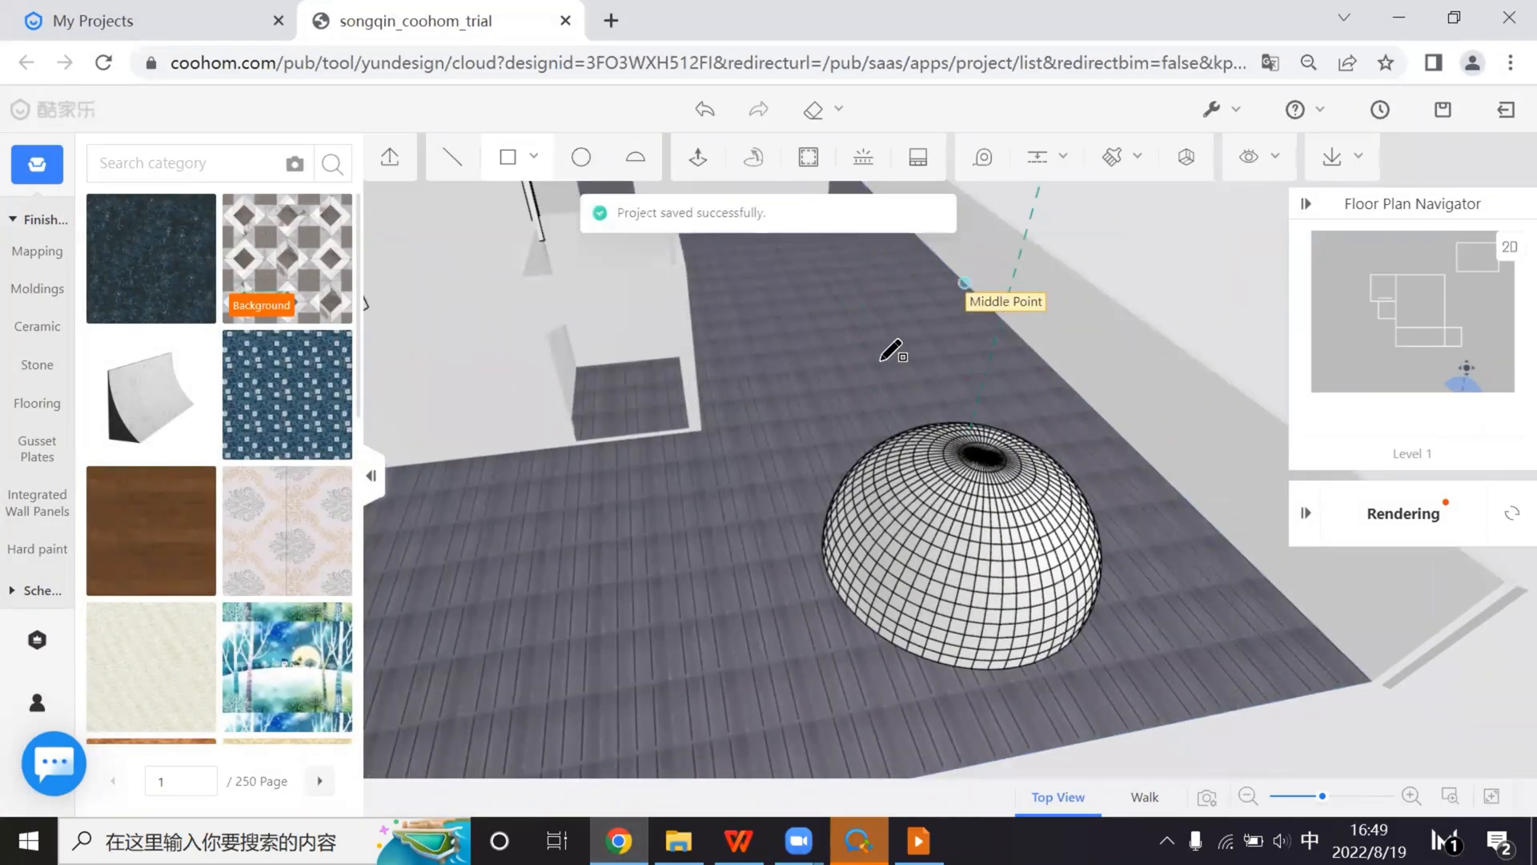
pyautogui.click(812, 417)
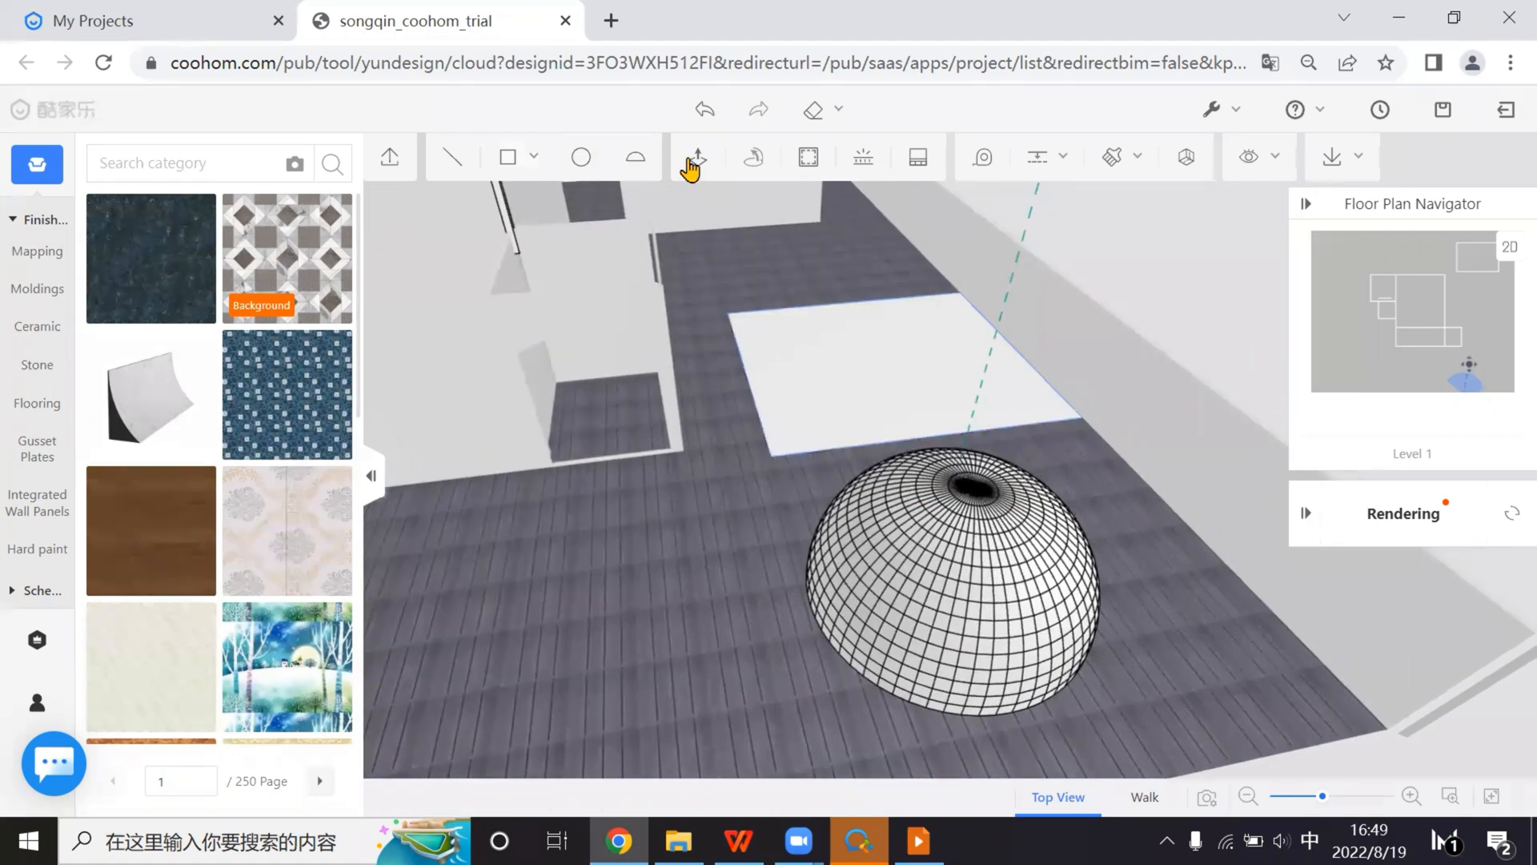
# Add a vertical guide line through the rectangle's corner on the floor edge nearest the dome
pyautogui.click(507, 159)
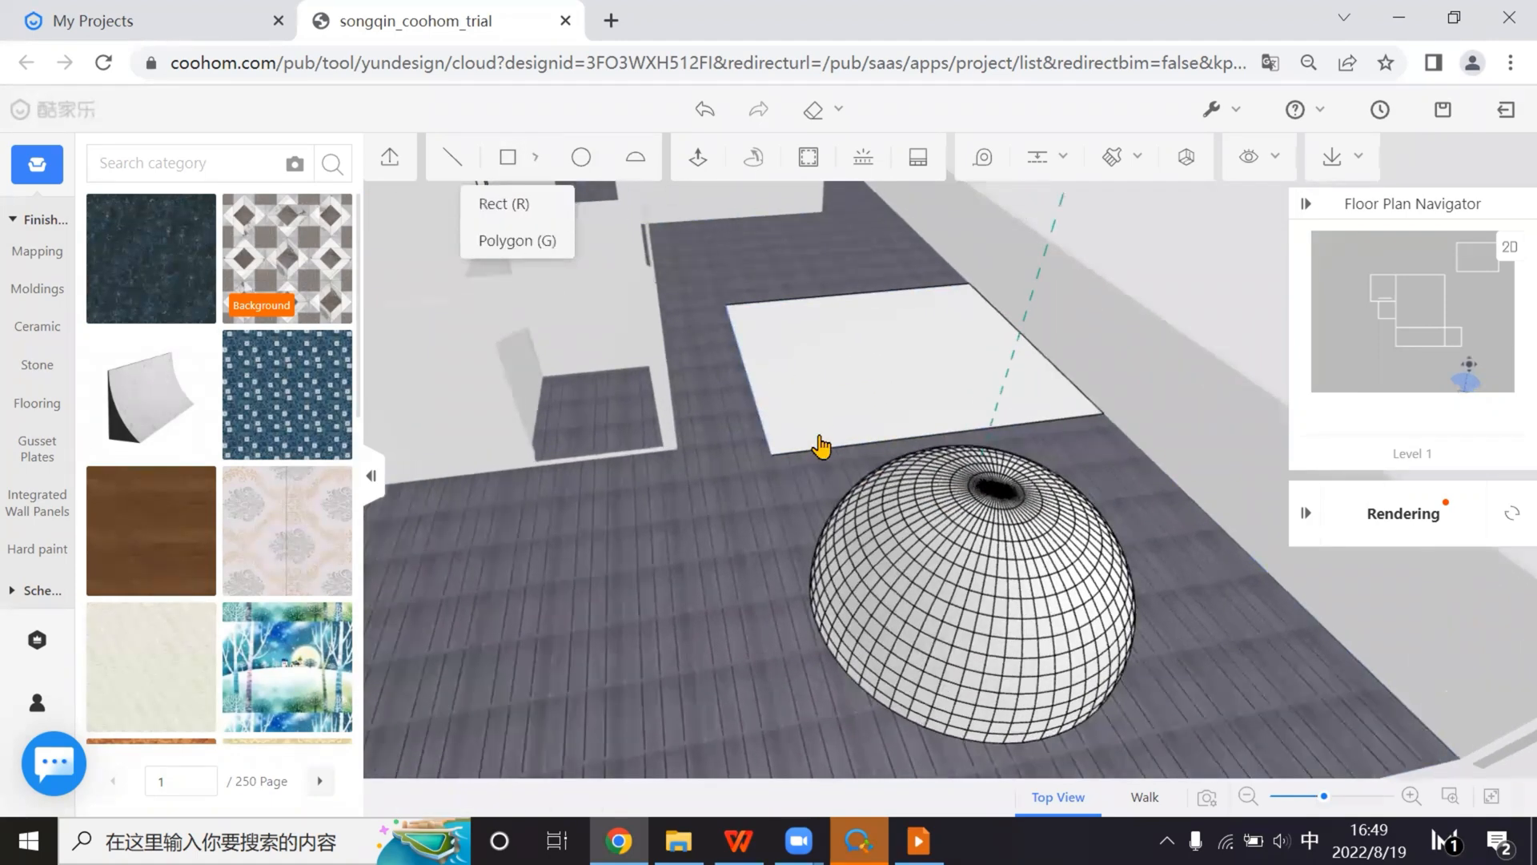
pyautogui.click(699, 160)
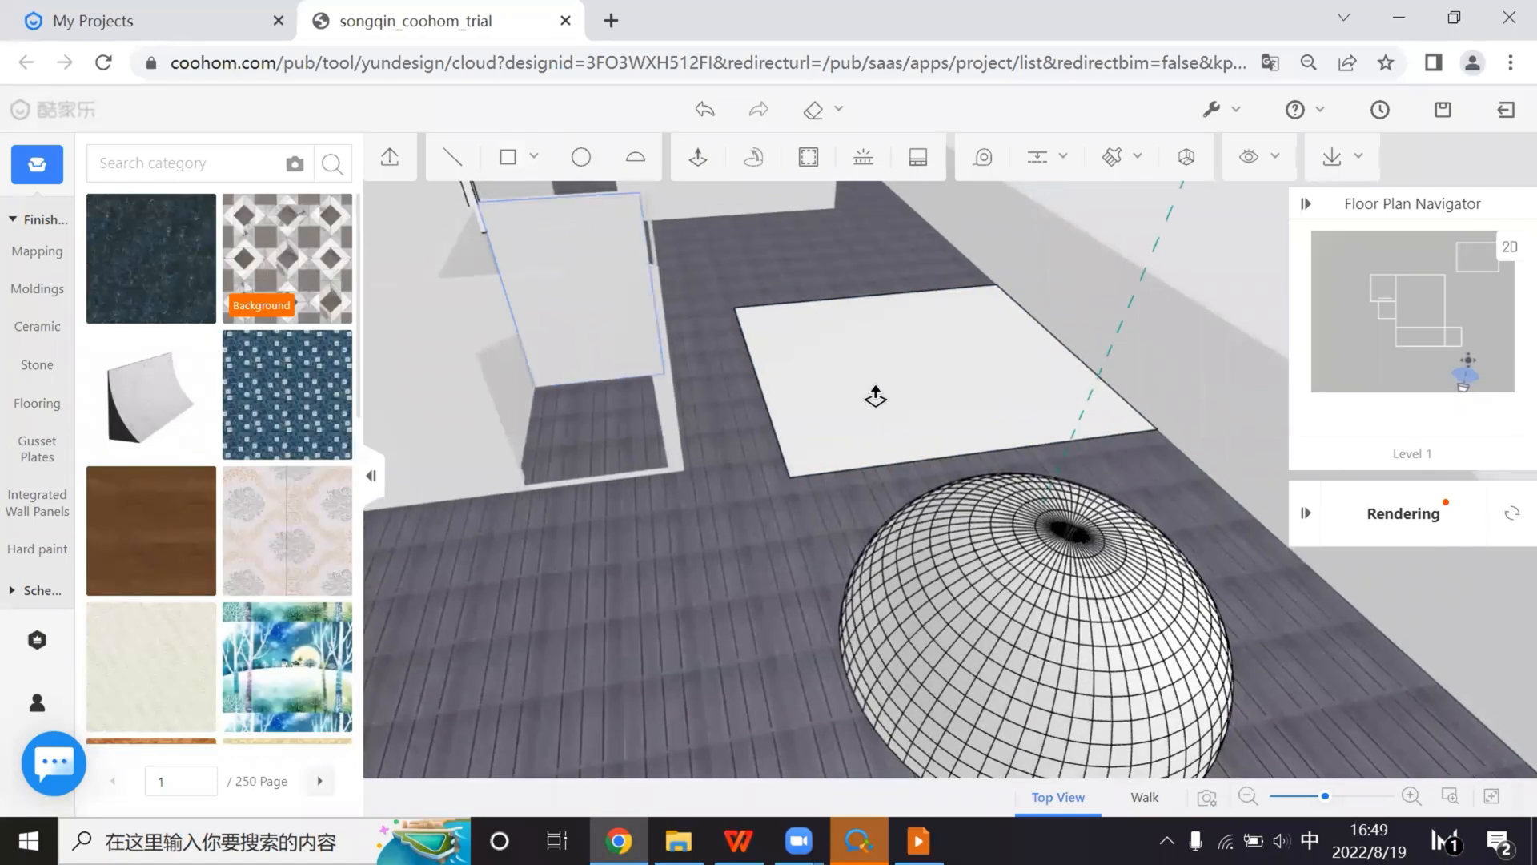
pyautogui.moveTo(829, 478); pyautogui.dragTo(641, 256)
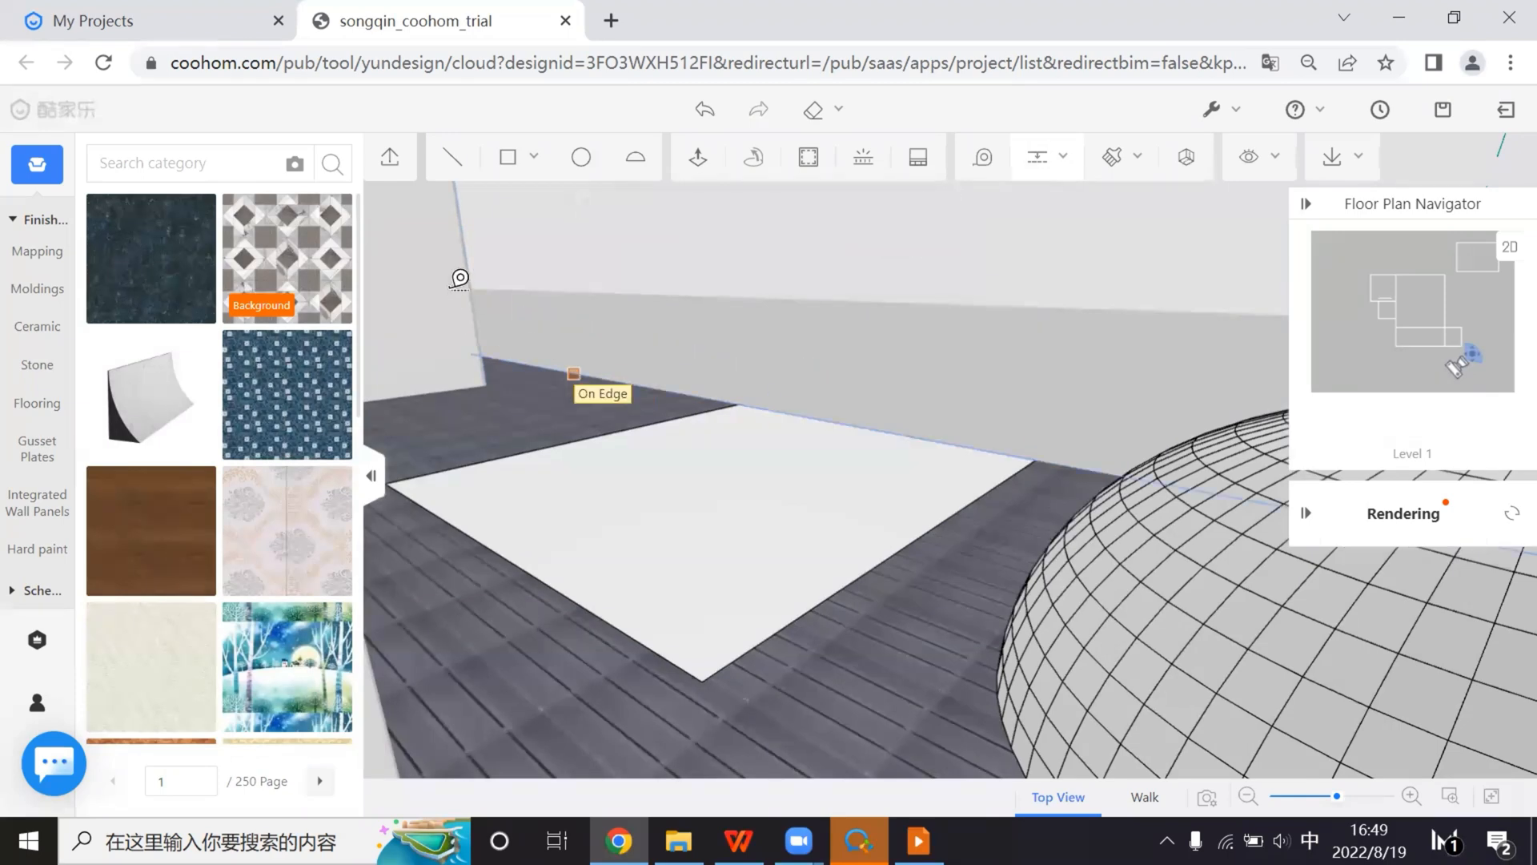
pyautogui.click(474, 262)
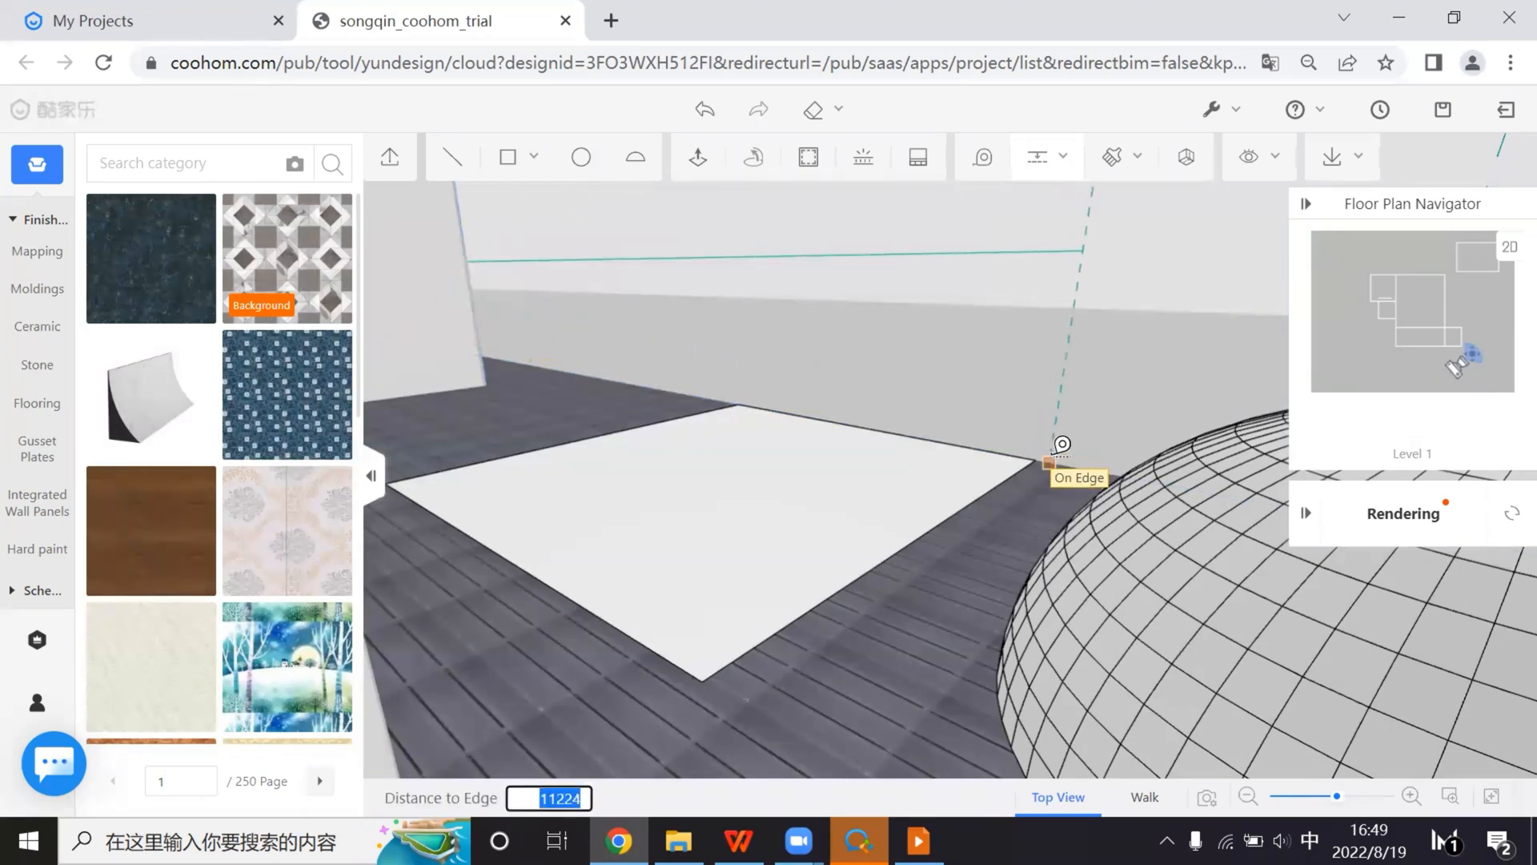
pyautogui.click(1040, 460)
pyautogui.moveTo(1040, 158)
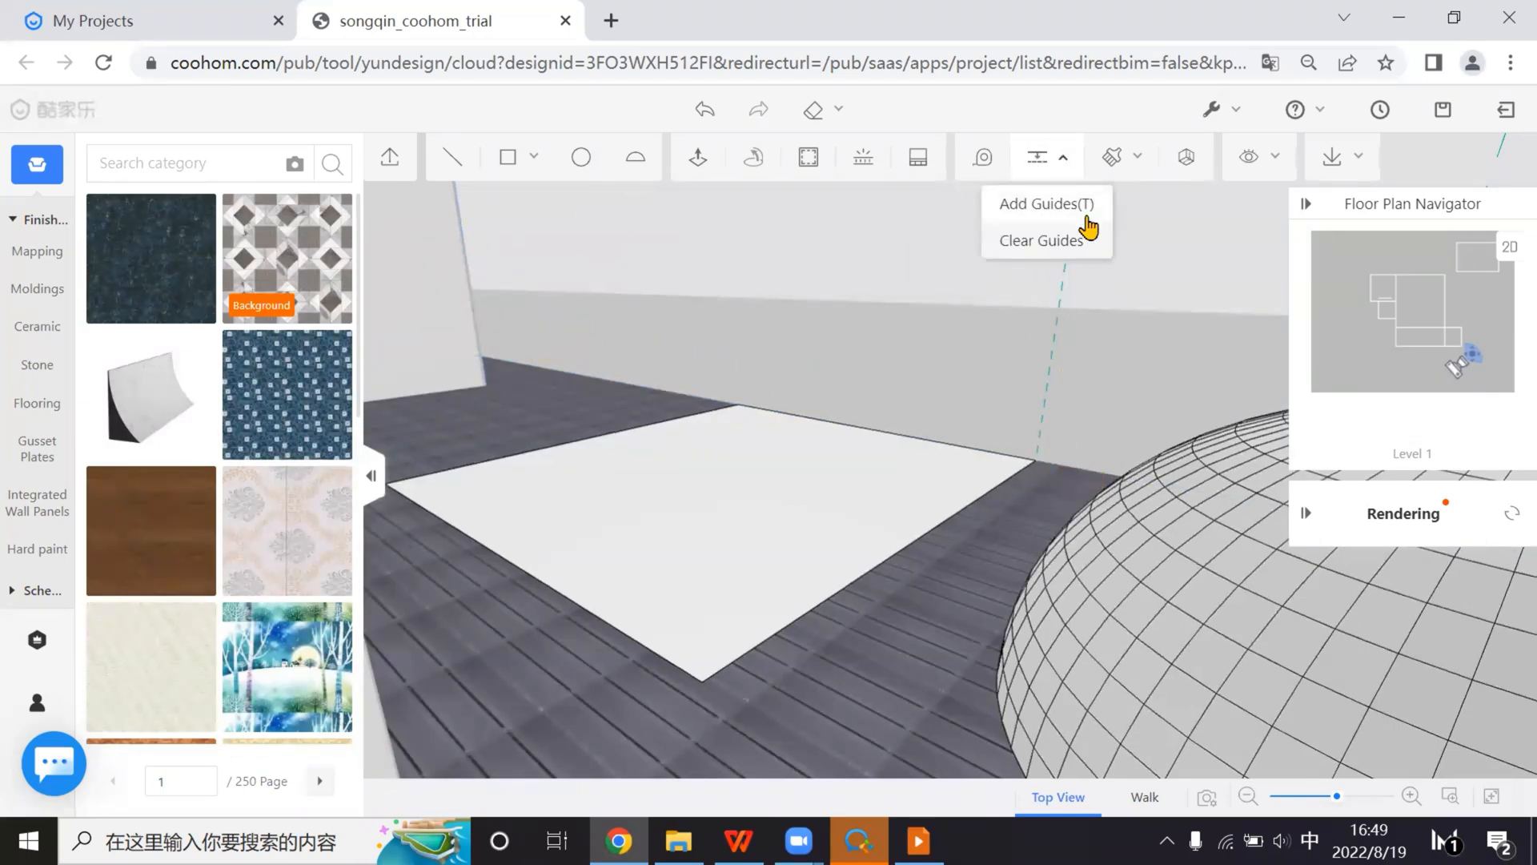
# Draw a sloping line from the rectangle's near corner up to the vertical guide, closing a thin upright triangular face
pyautogui.click(452, 157)
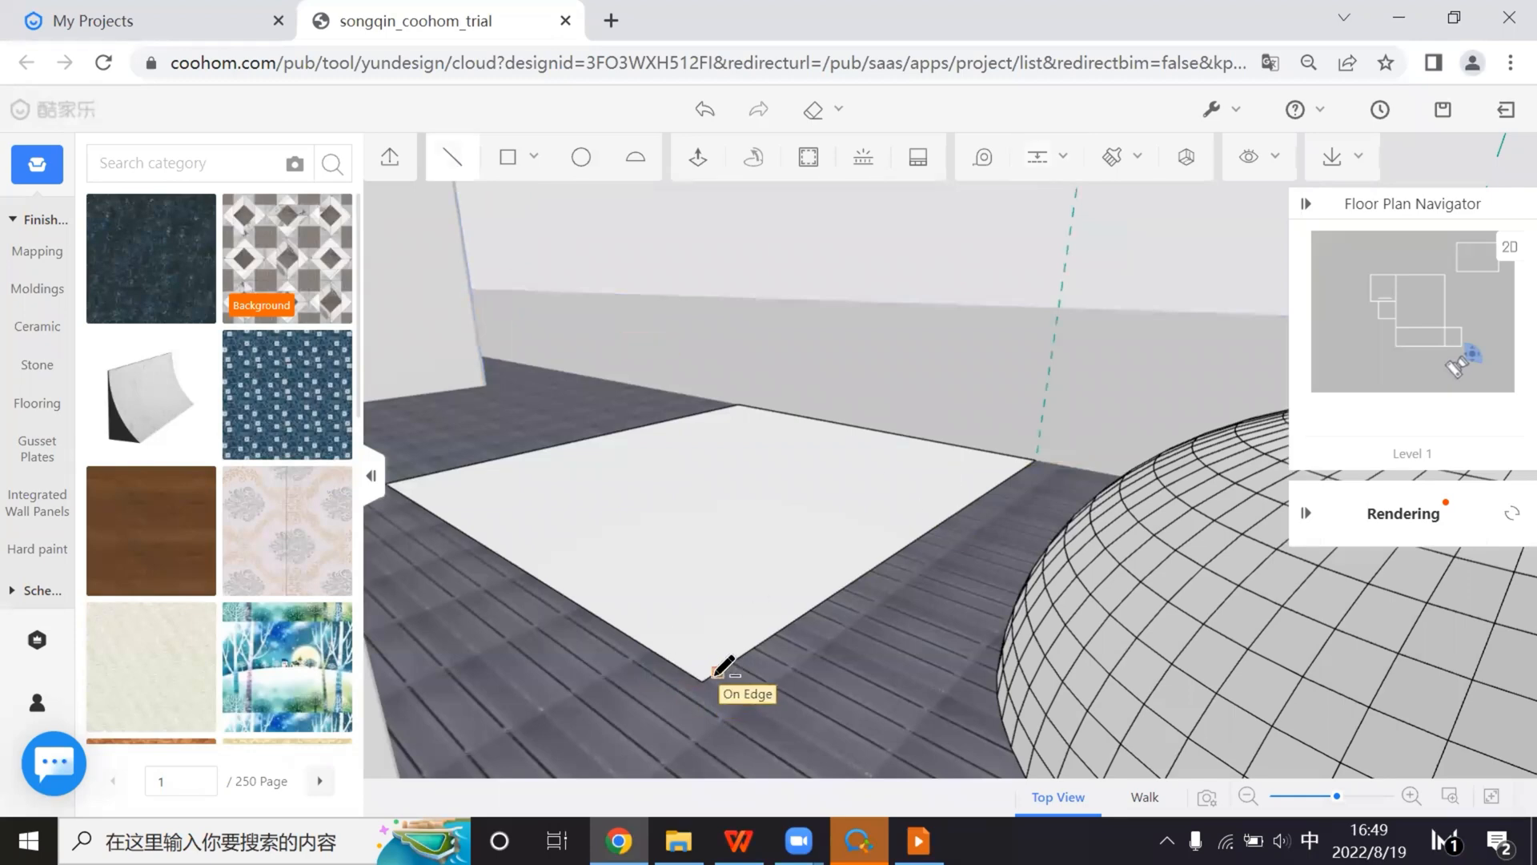
pyautogui.click(702, 682)
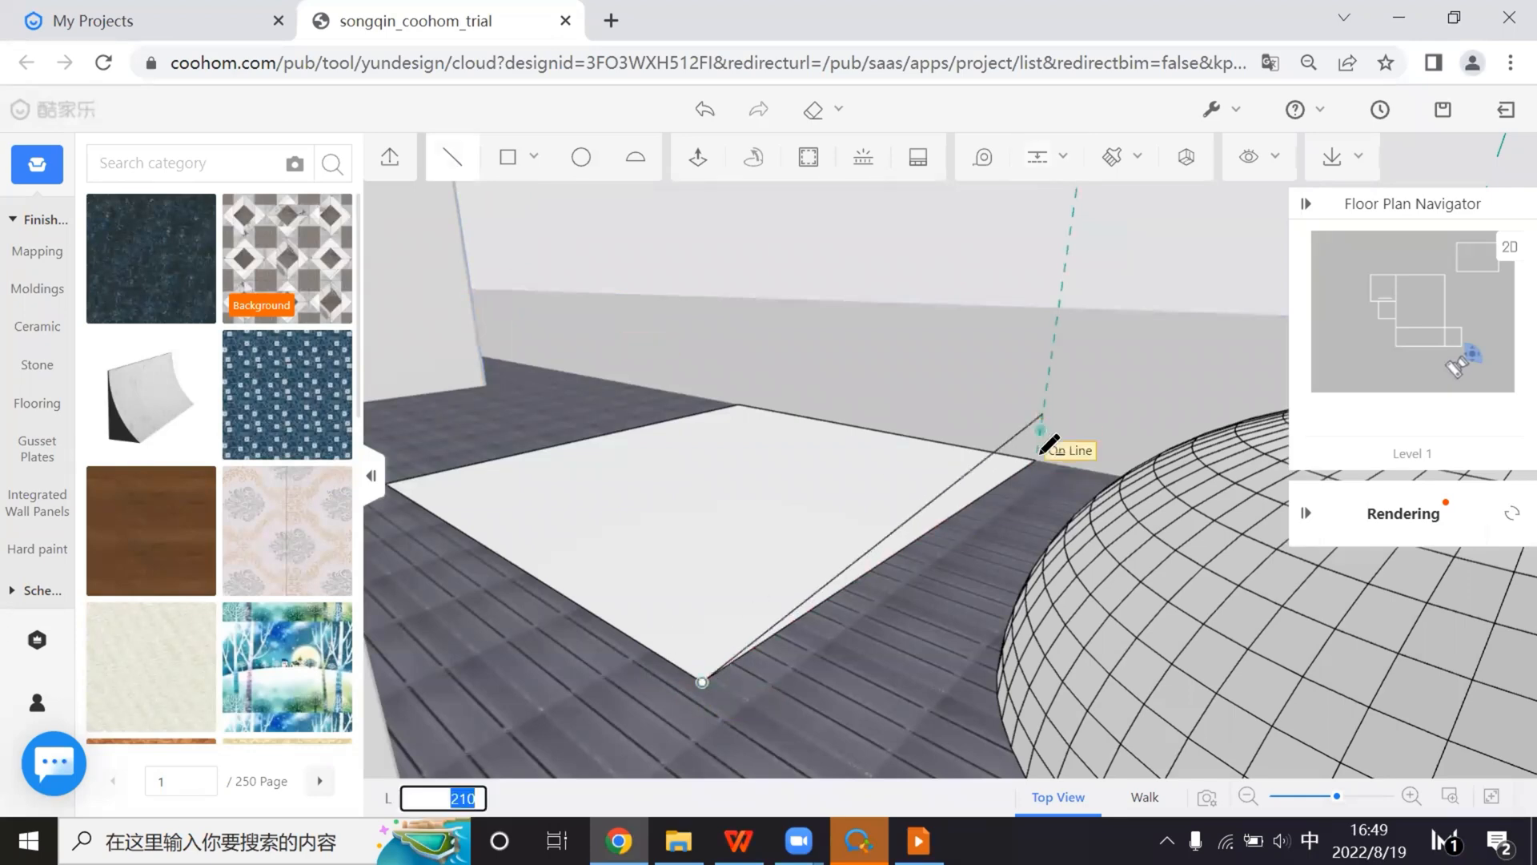
pyautogui.click(1041, 414)
pyautogui.press('Escape')
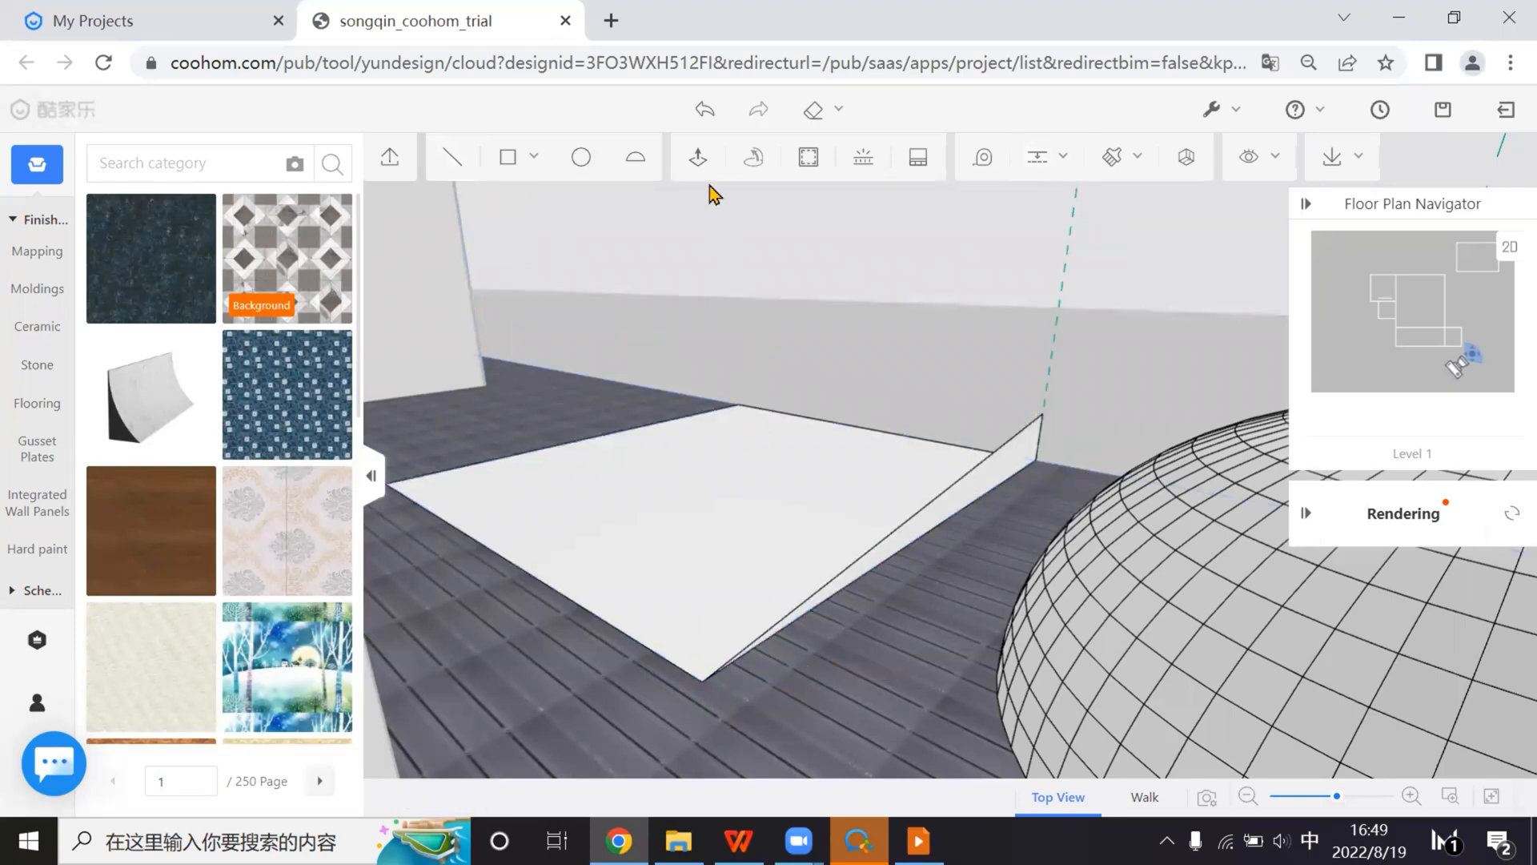
# Push-pull the thin triangular face 5750 mm across the full width of the floor rectangle to form a sloped wedge
pyautogui.press('u')
pyautogui.click(799, 446)
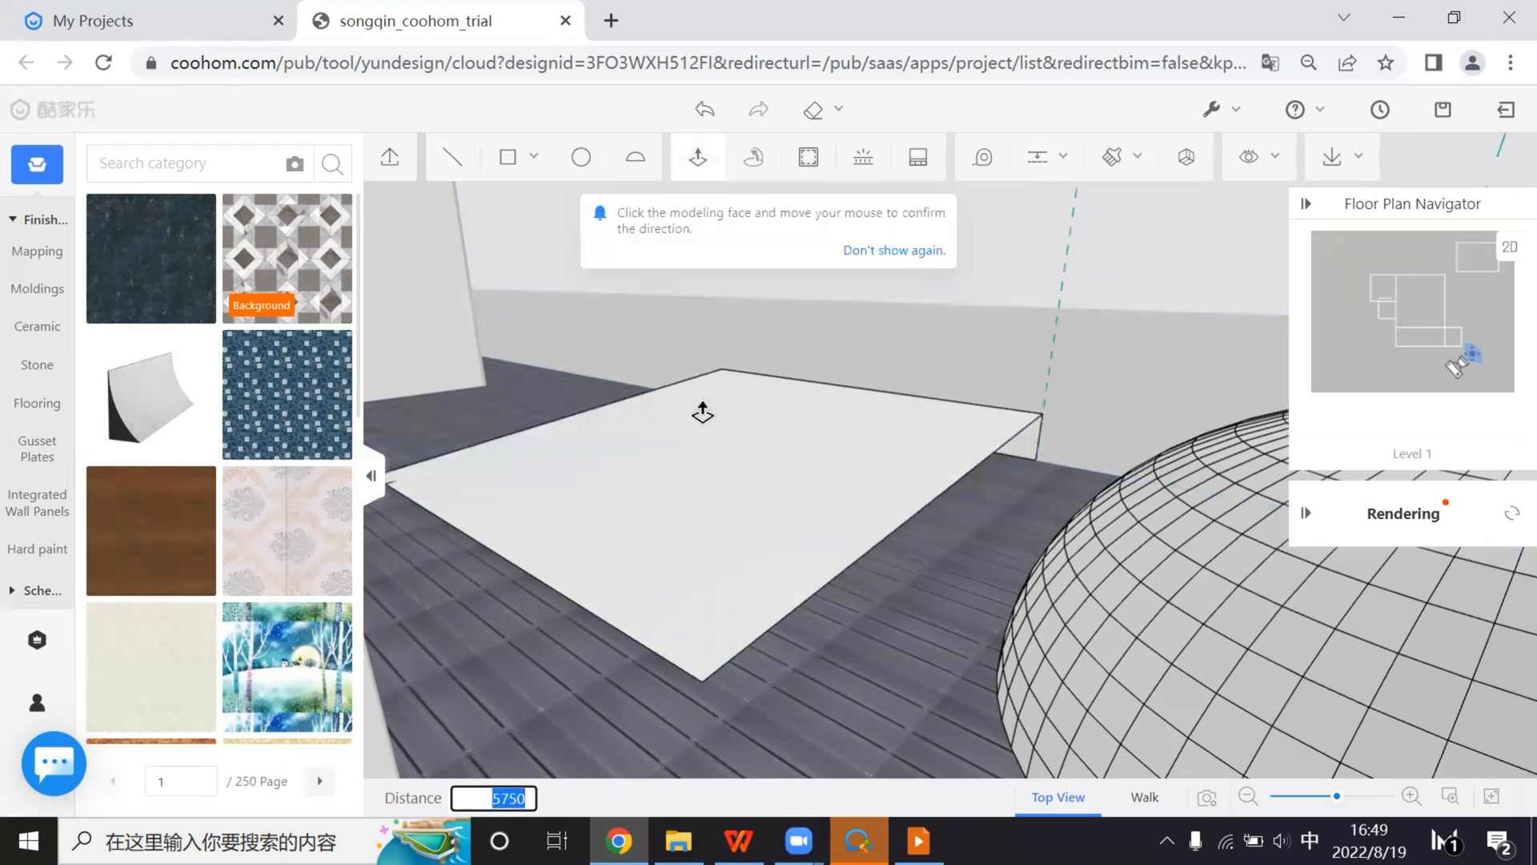
pyautogui.press('Escape')
# Draw a line along the floor from the wedge's near corner to its far bottom corner, closing the open triangular side facing the dome
pyautogui.click(492, 157)
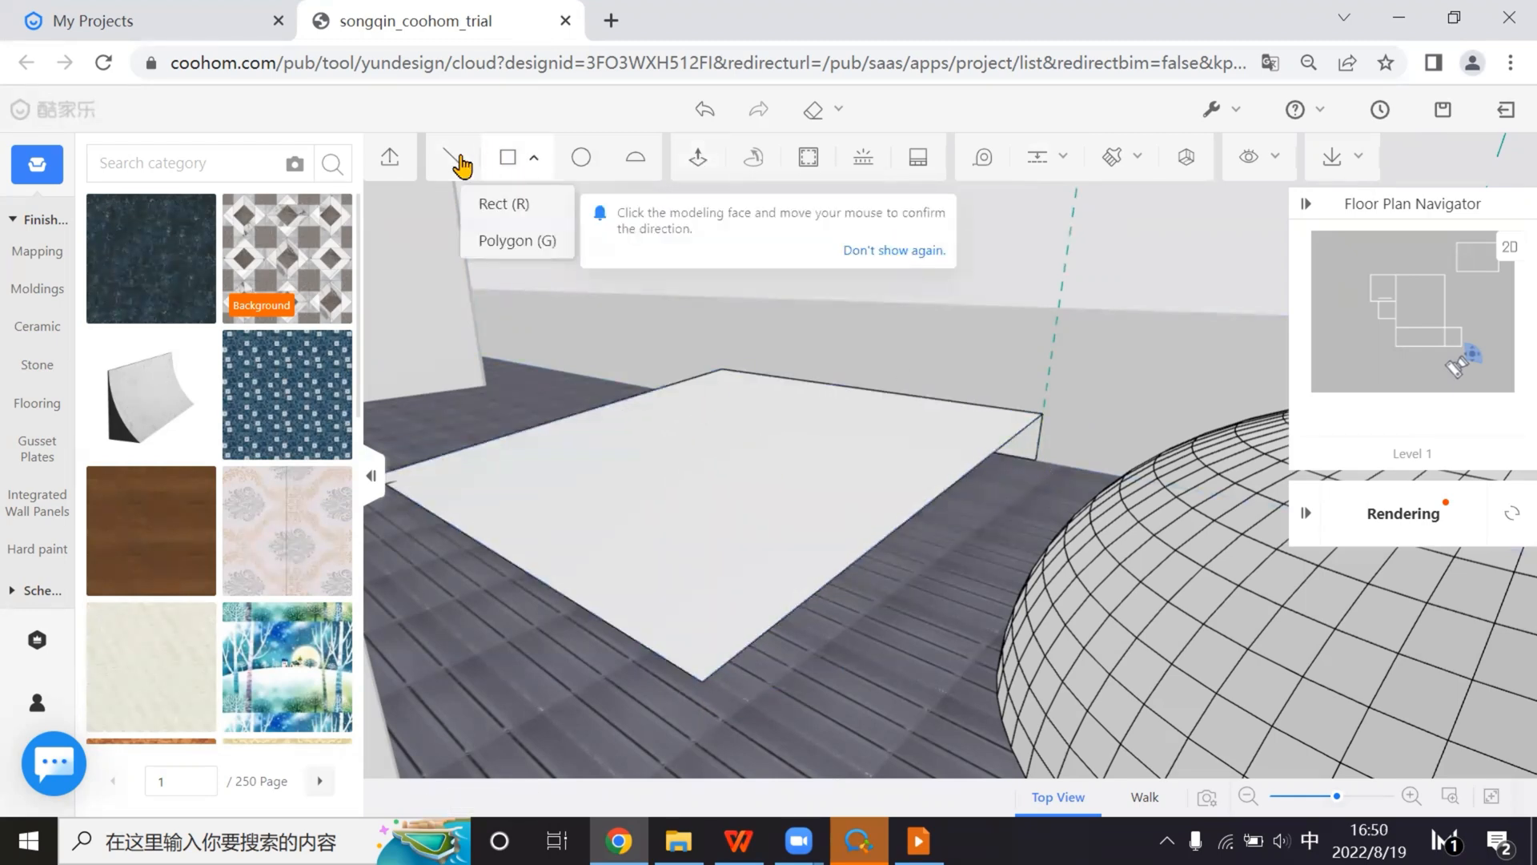
pyautogui.press('l')
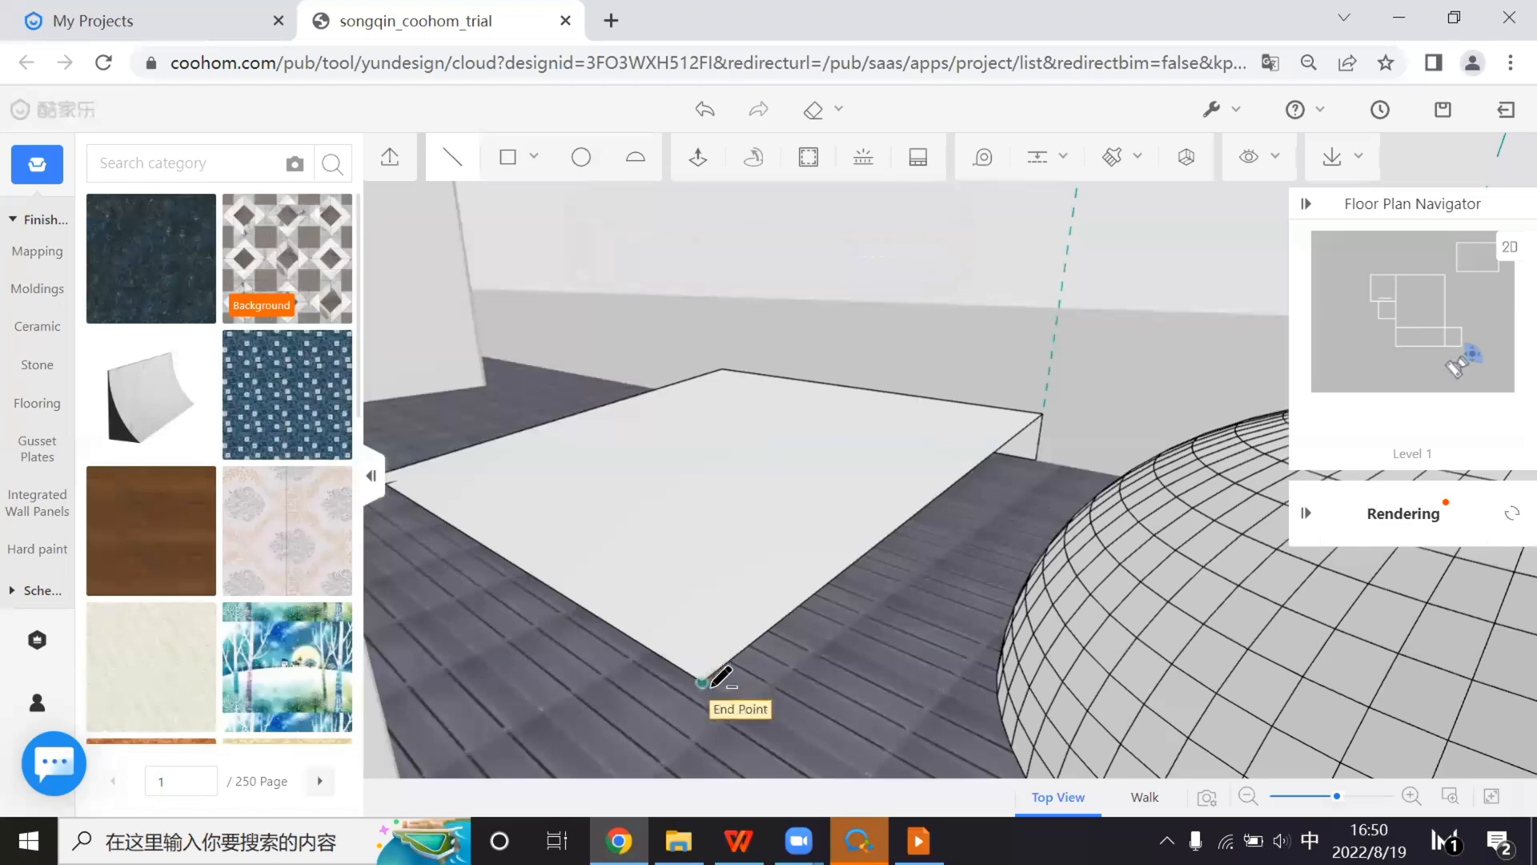
pyautogui.click(711, 675)
pyautogui.click(1041, 460)
pyautogui.press('Escape')
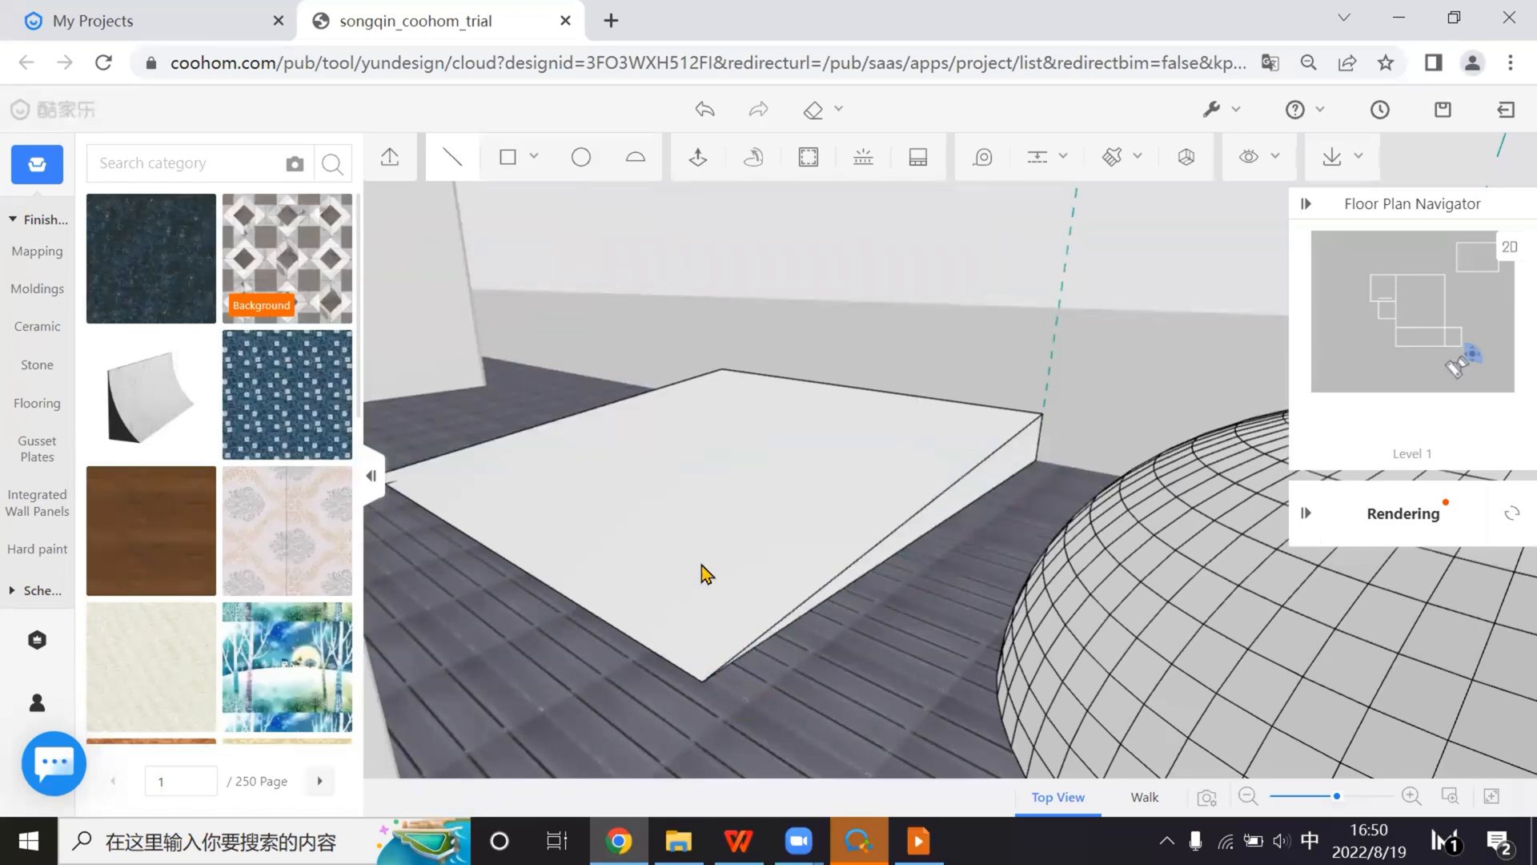
pyautogui.moveTo(612, 529)
pyautogui.mouseDown(button='right')
pyautogui.moveTo(645, 546)
pyautogui.moveTo(669, 625)
pyautogui.moveTo(884, 755)
pyautogui.moveTo(881, 738)
pyautogui.mouseUp(button='right')
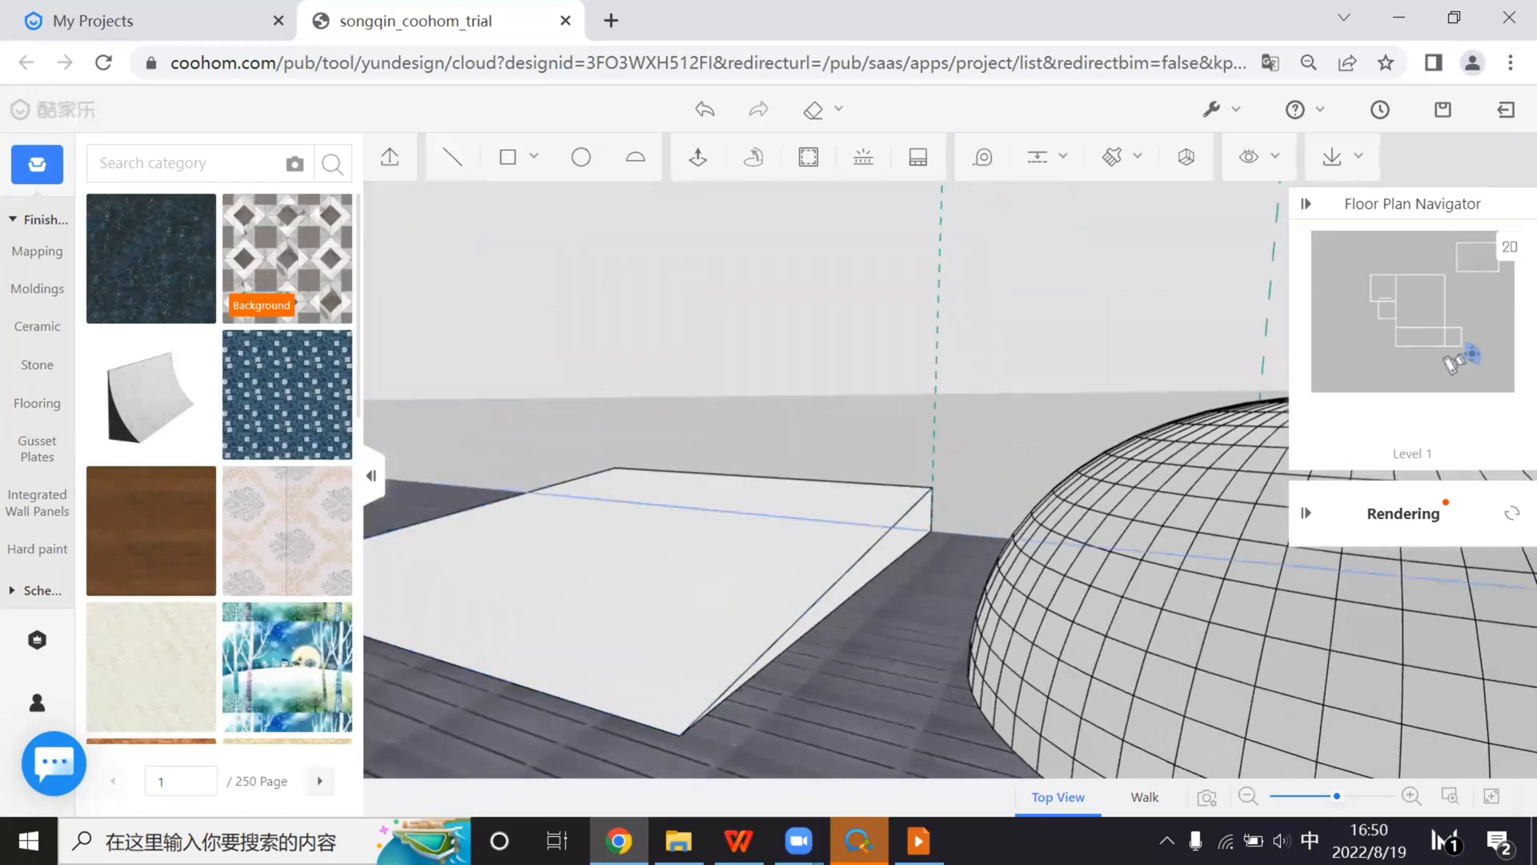
pyautogui.scroll(-4, 796, 507)
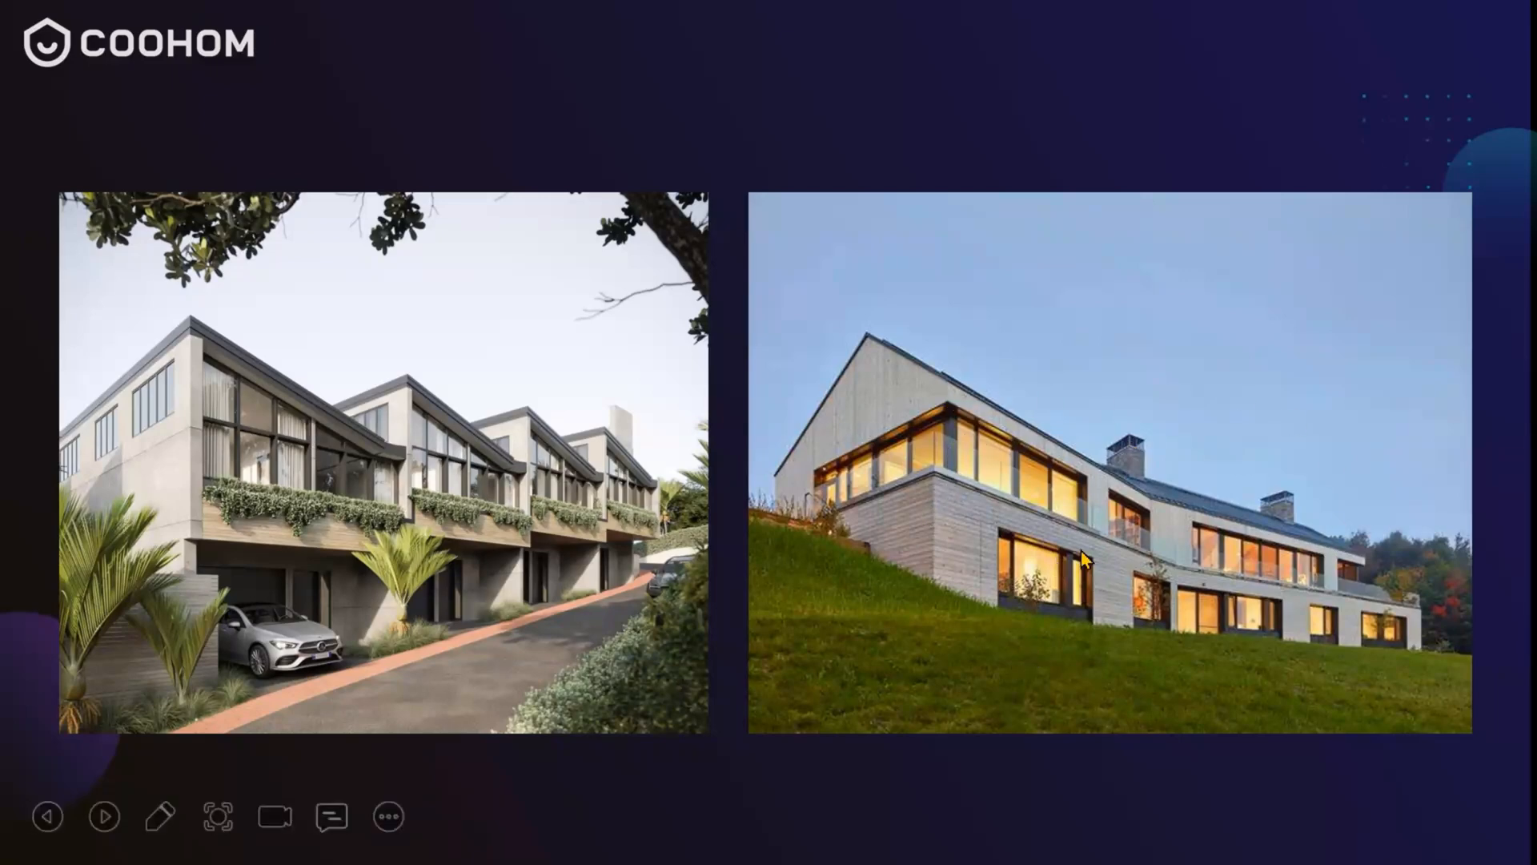
pyautogui.click(1166, 609)
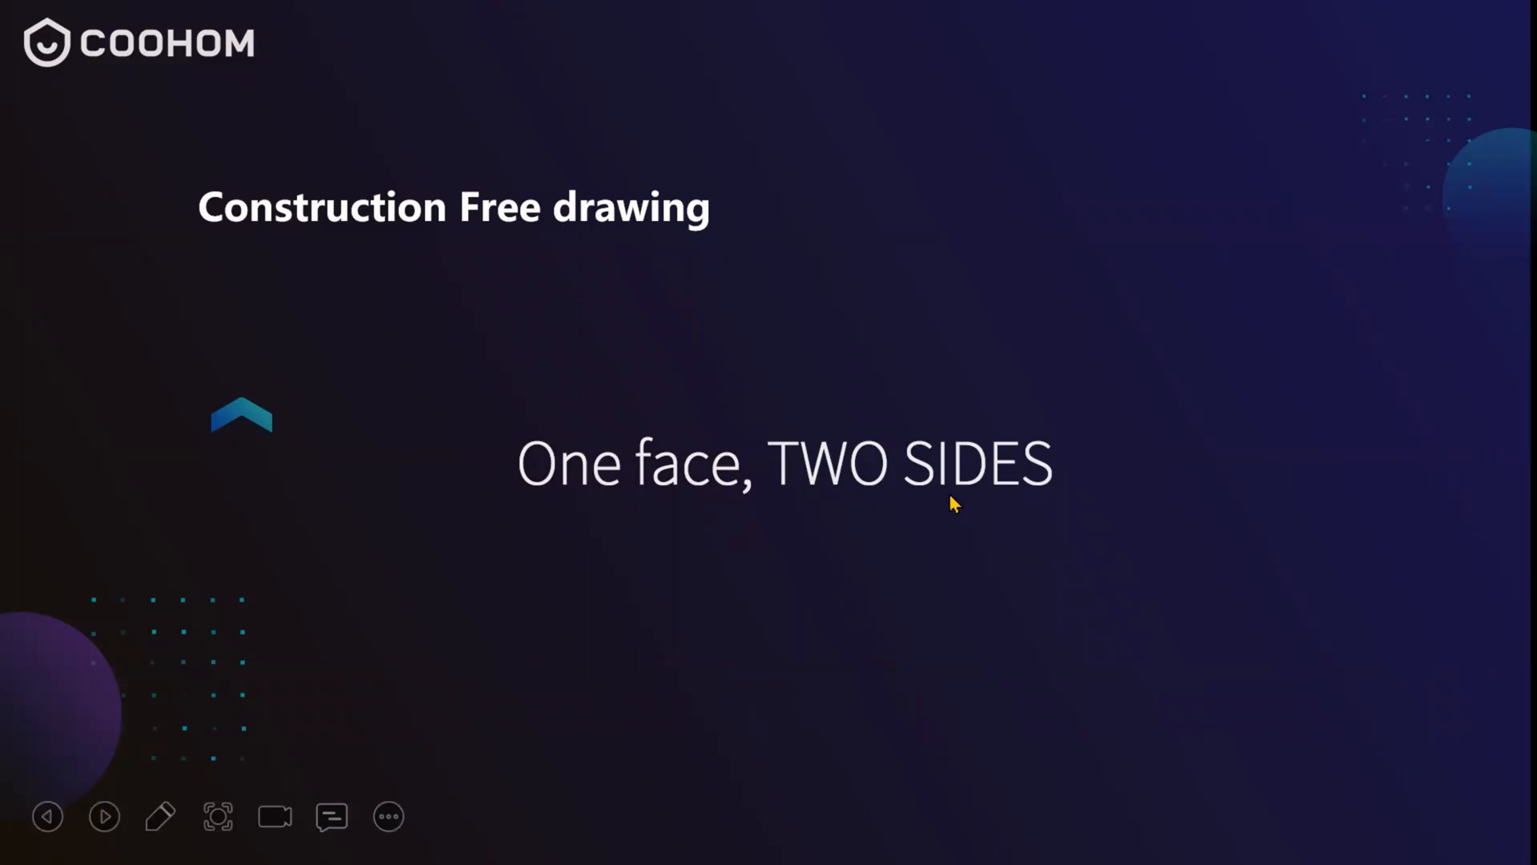
# Switch back to Coohom, draw a narrow rectangle on the open floor near the dome and push-pull it up into an upright box
pyautogui.press('super+d')
pyautogui.press('super+d')
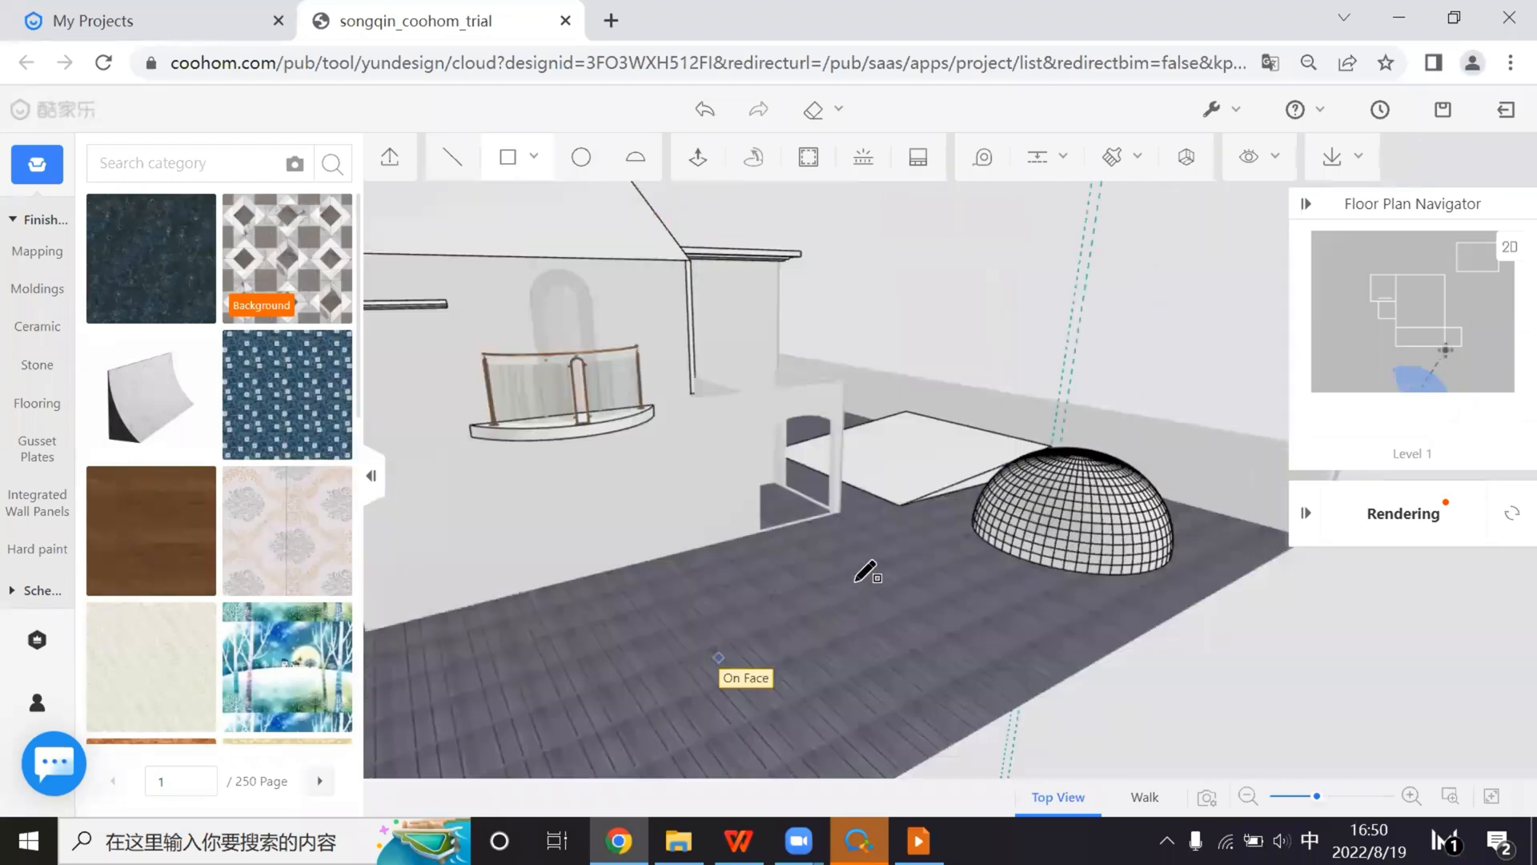
pyautogui.click(856, 582)
pyautogui.click(698, 157)
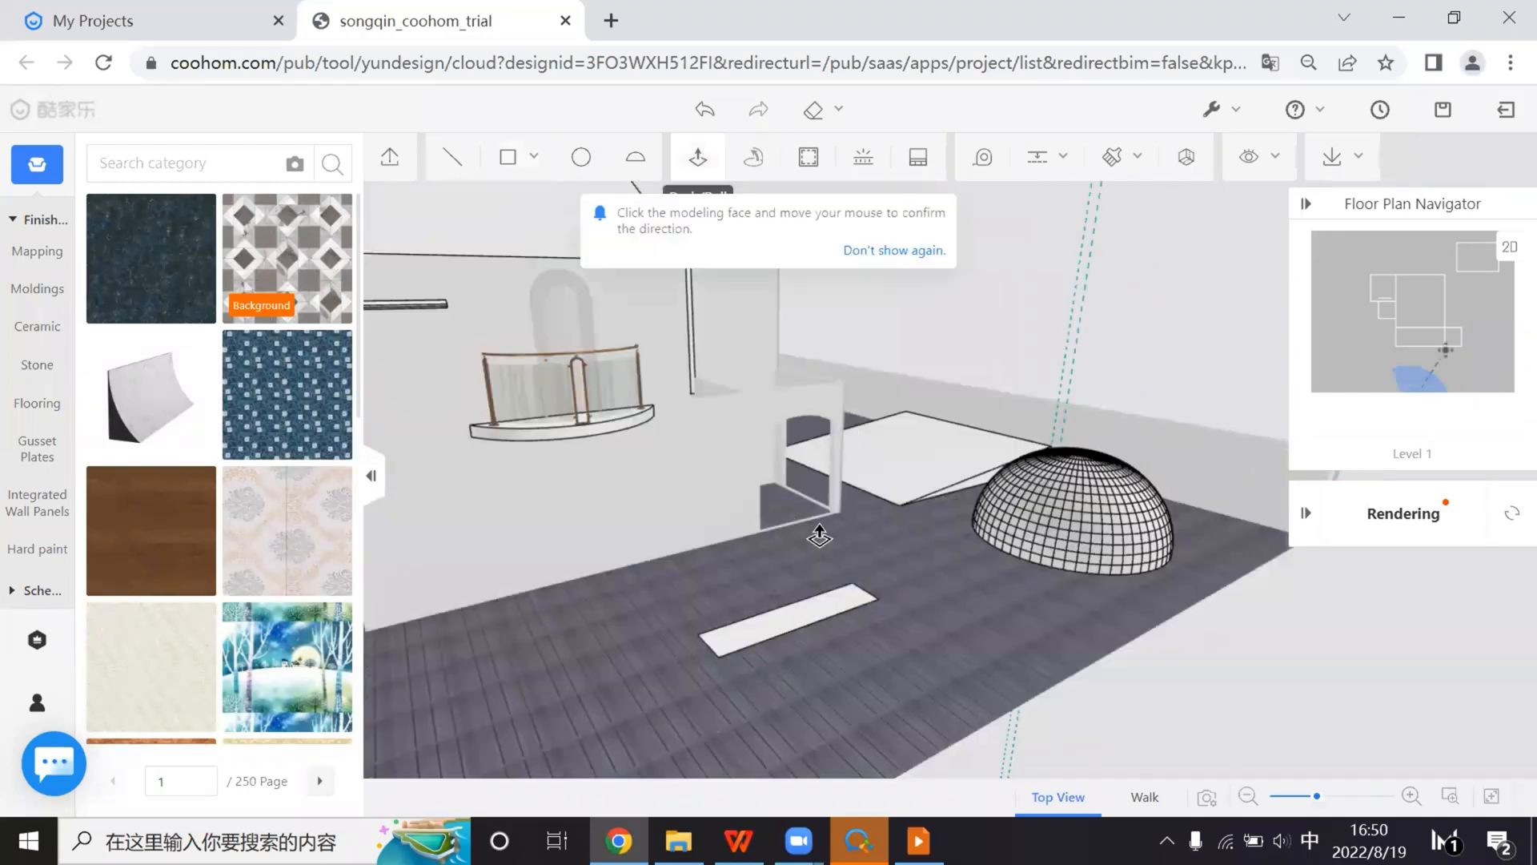
pyautogui.click(792, 620)
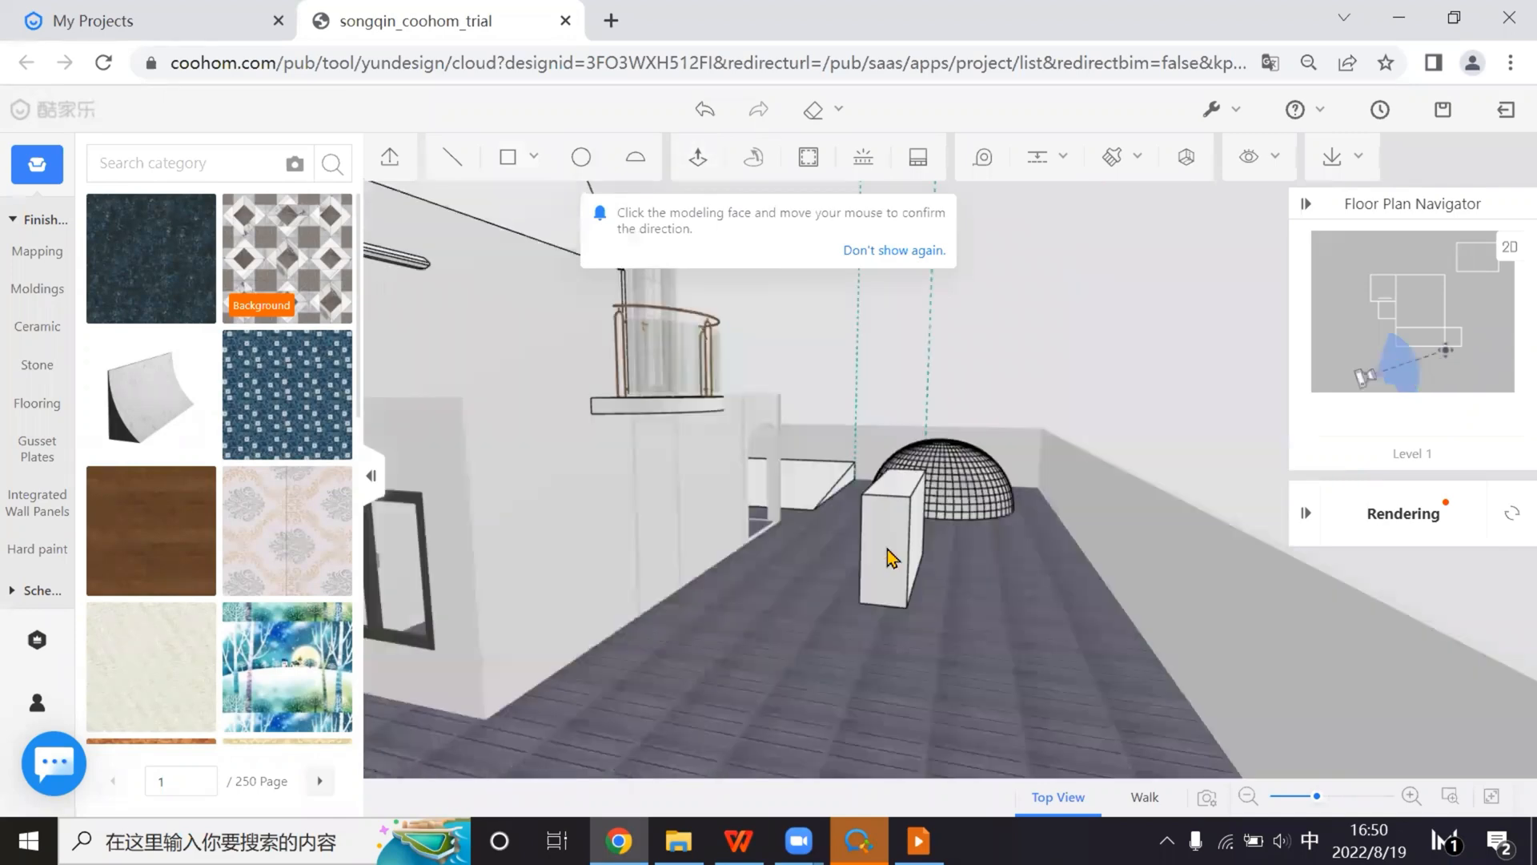
# Delete the box's faces except for one large upright side face
pyautogui.click(874, 581)
pyautogui.press('Delete')
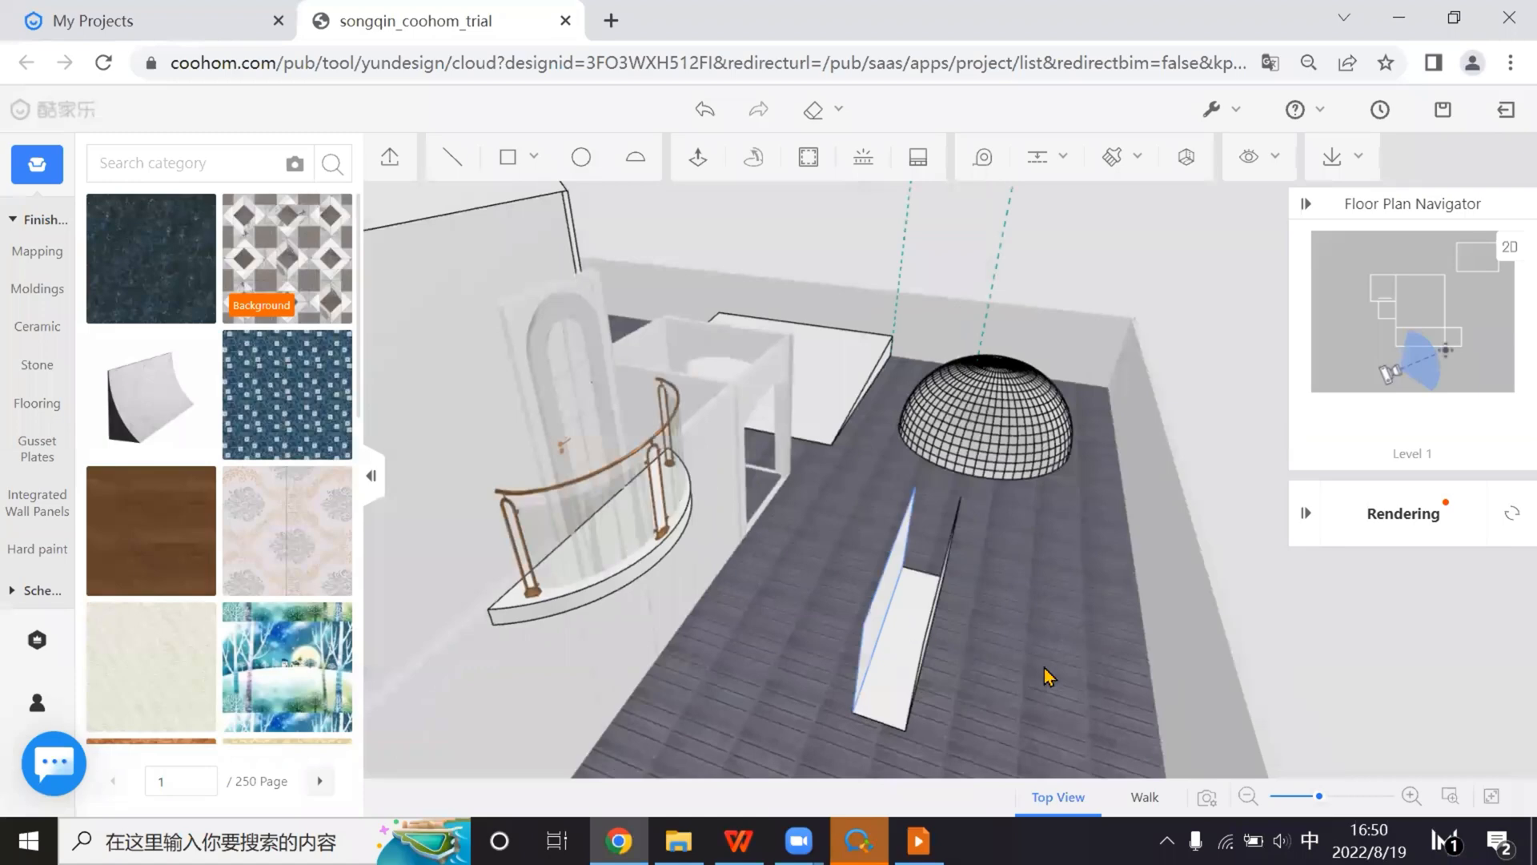
pyautogui.press('Delete')
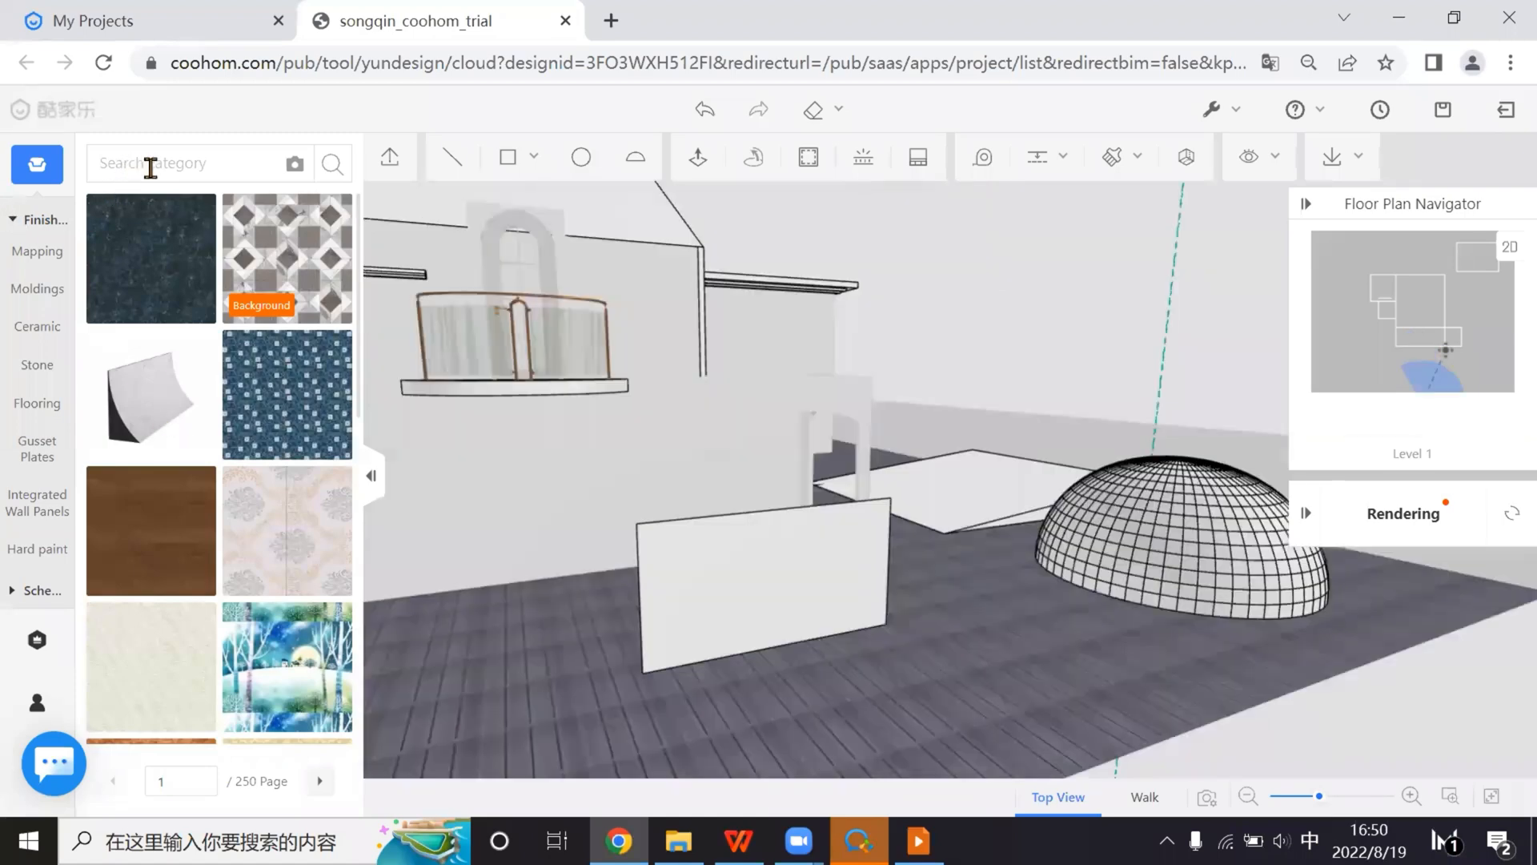
# Search the finishes for "glass" and apply the blank white material from page 2 to the upright face's front side
pyautogui.click(149, 165)
pyautogui.write('g')
pyautogui.press('shift')
pyautogui.write('lass')
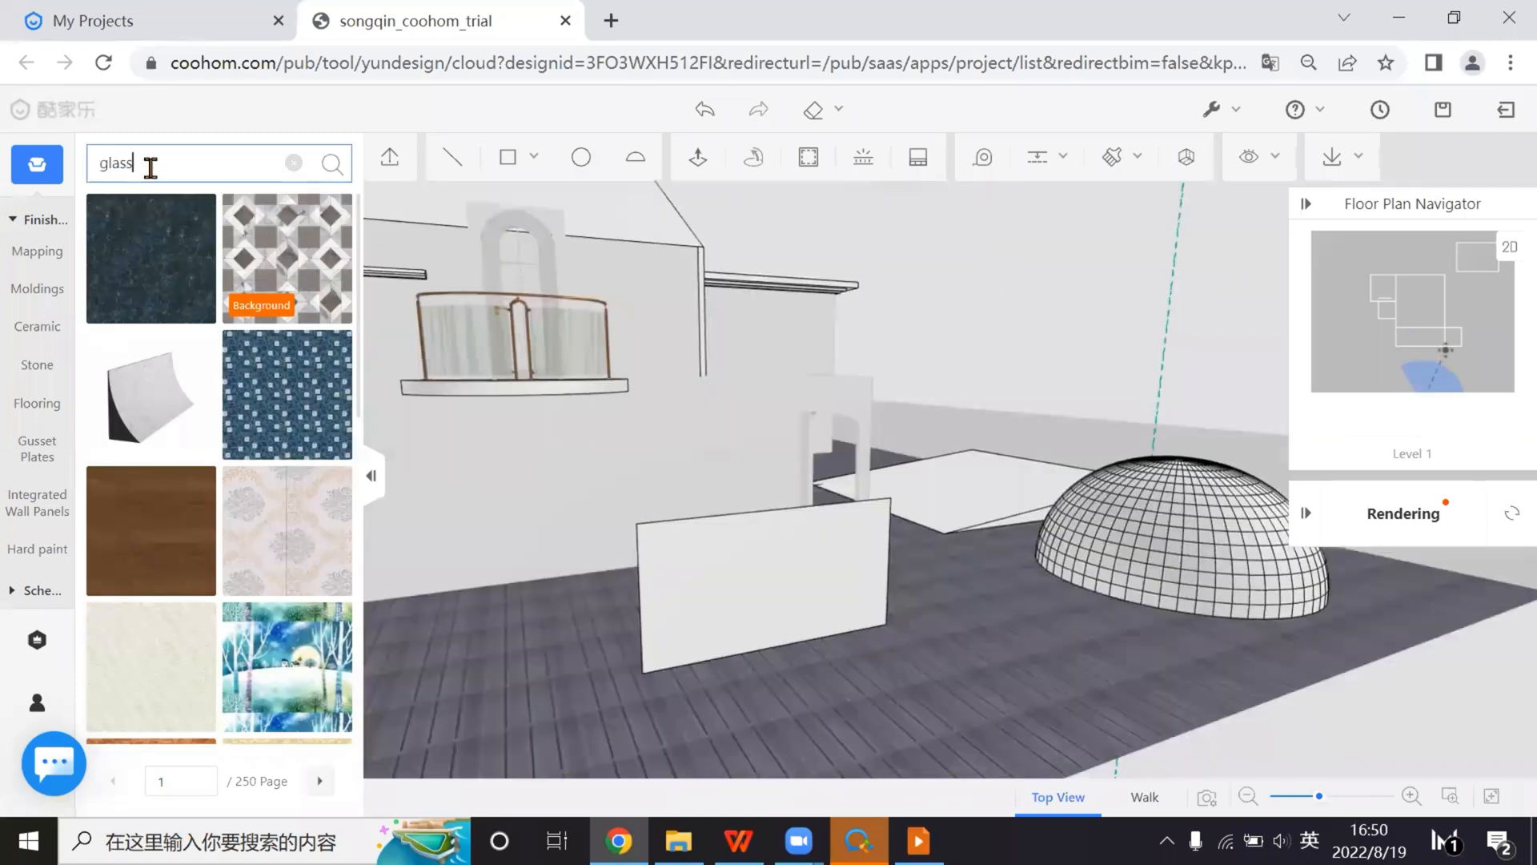
pyautogui.press('Return')
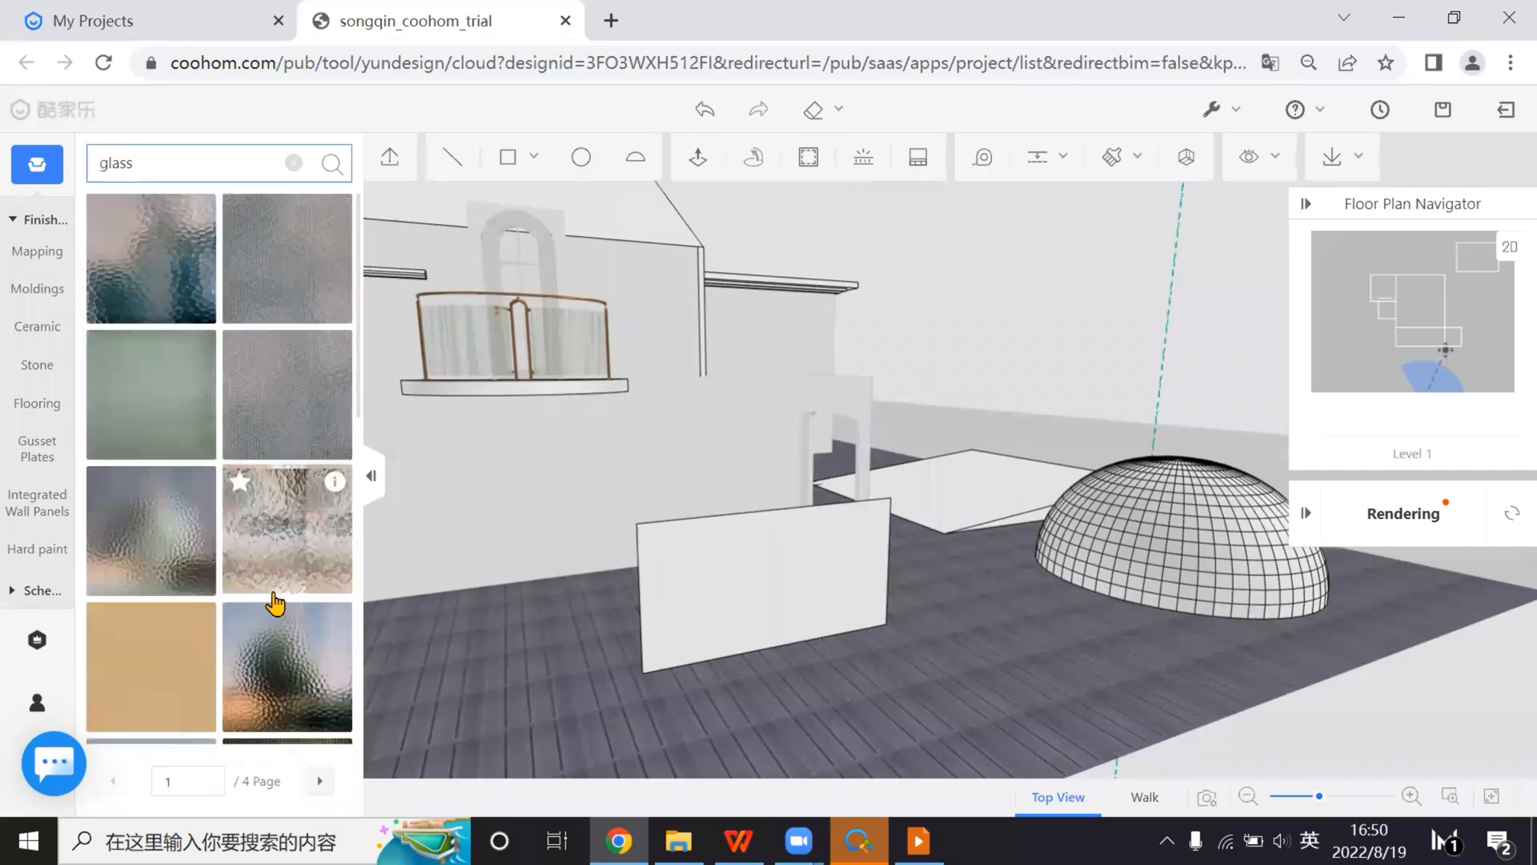
pyautogui.scroll(-3, 274, 605)
pyautogui.scroll(-5, 336, 284)
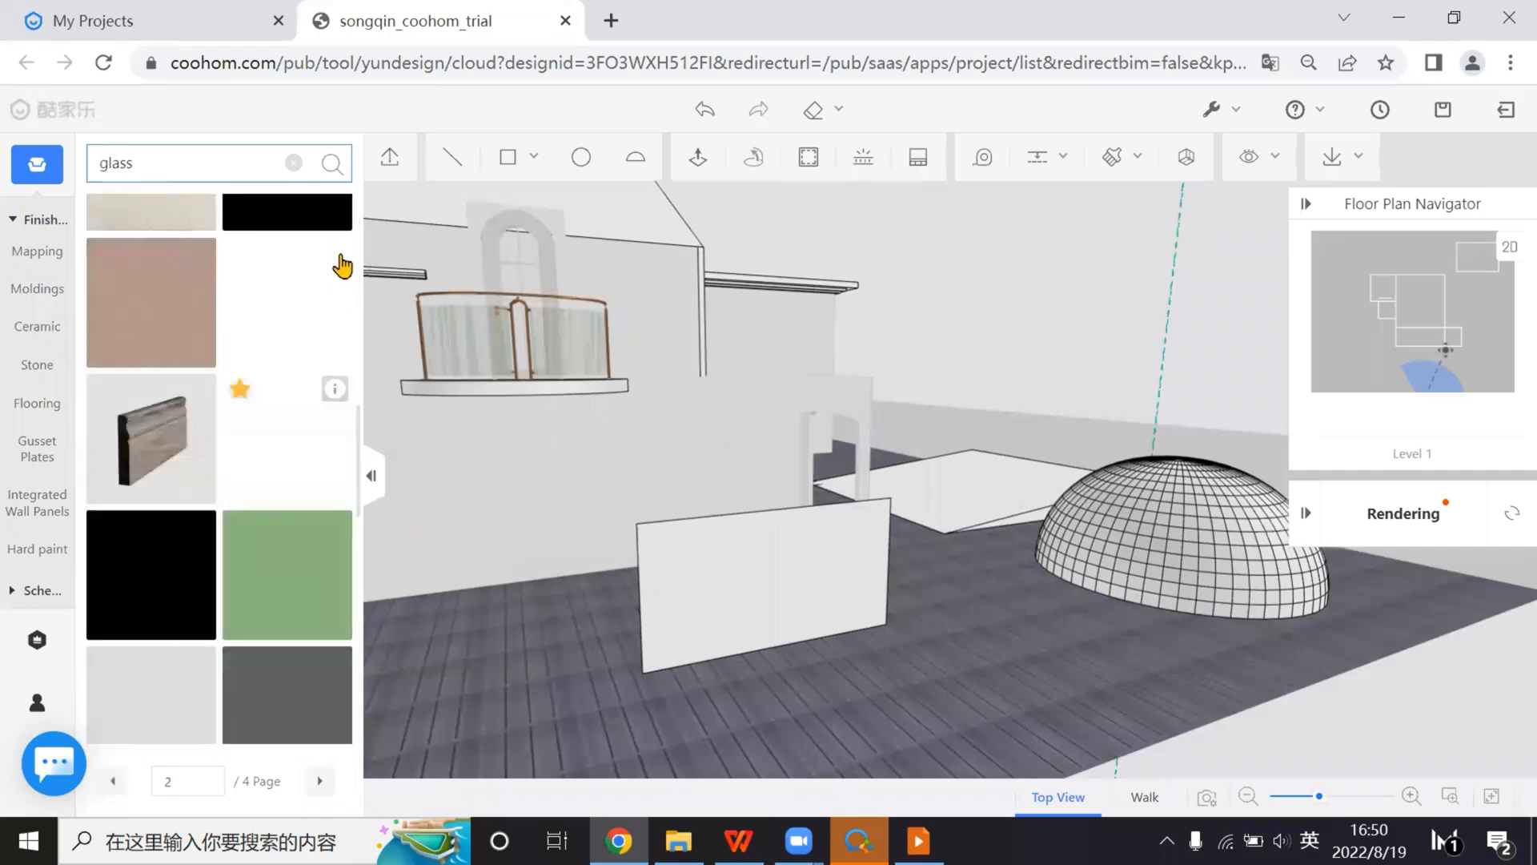
pyautogui.click(296, 293)
pyautogui.click(792, 585)
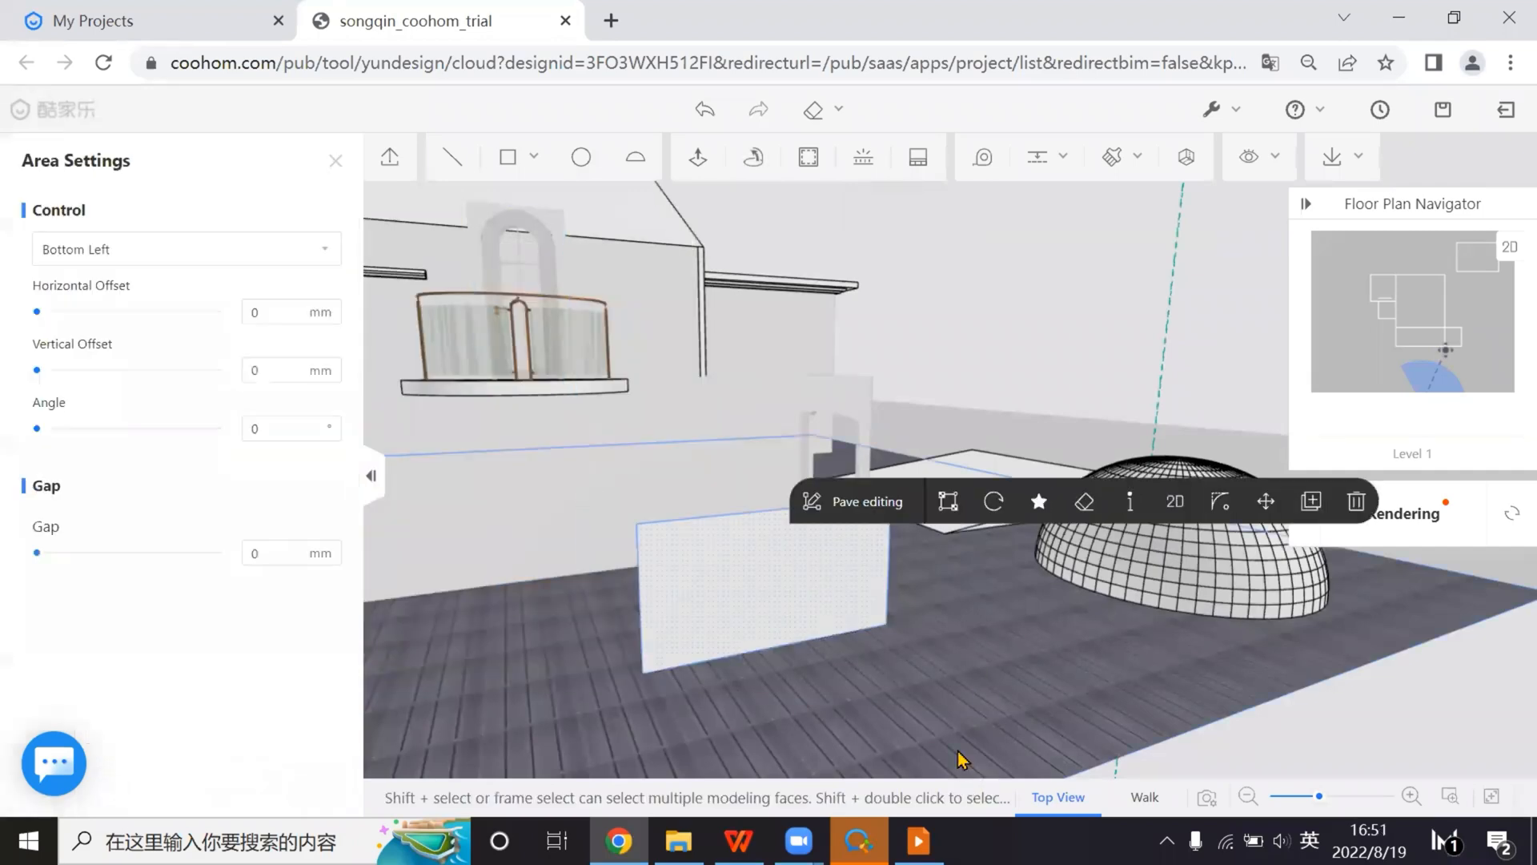
# Copy the glass material from the front of the upright face to its reverse side with the material brush
pyautogui.scroll(5, 857, 711)
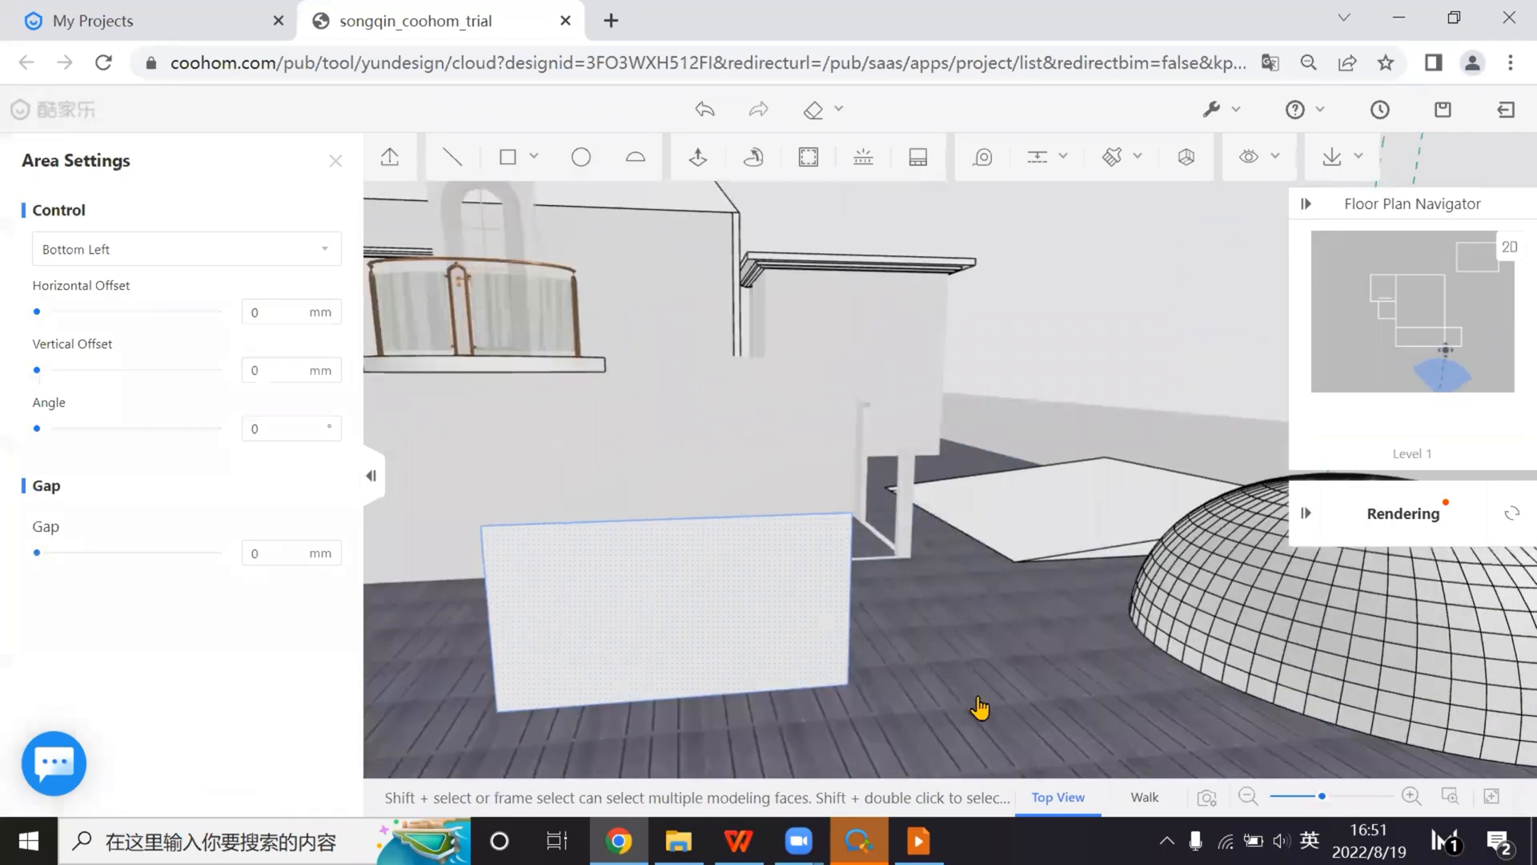
pyautogui.moveTo(980, 708); pyautogui.dragTo(928, 693, button='right')
pyautogui.moveTo(865, 737); pyautogui.dragTo(894, 707, button='middle')
pyautogui.scroll(2, 801, 653)
pyautogui.moveTo(800, 653); pyautogui.dragTo(664, 561, button='right')
pyautogui.moveTo(666, 591); pyautogui.dragTo(1097, 585, button='middle')
pyautogui.scroll(1, 1097, 585)
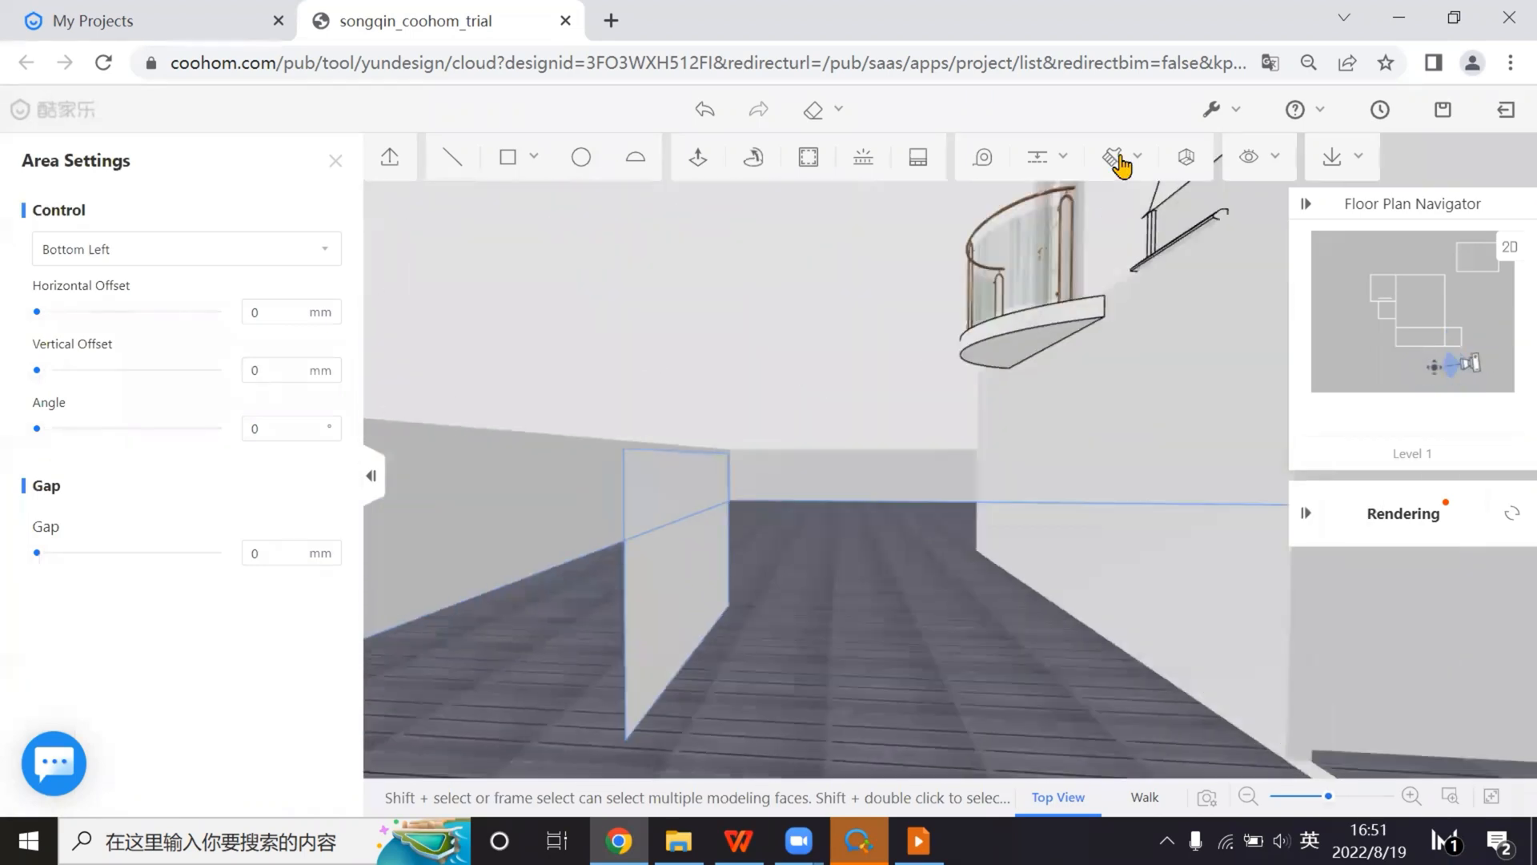
pyautogui.moveTo(1121, 160)
pyautogui.click(1110, 205)
pyautogui.click(879, 563)
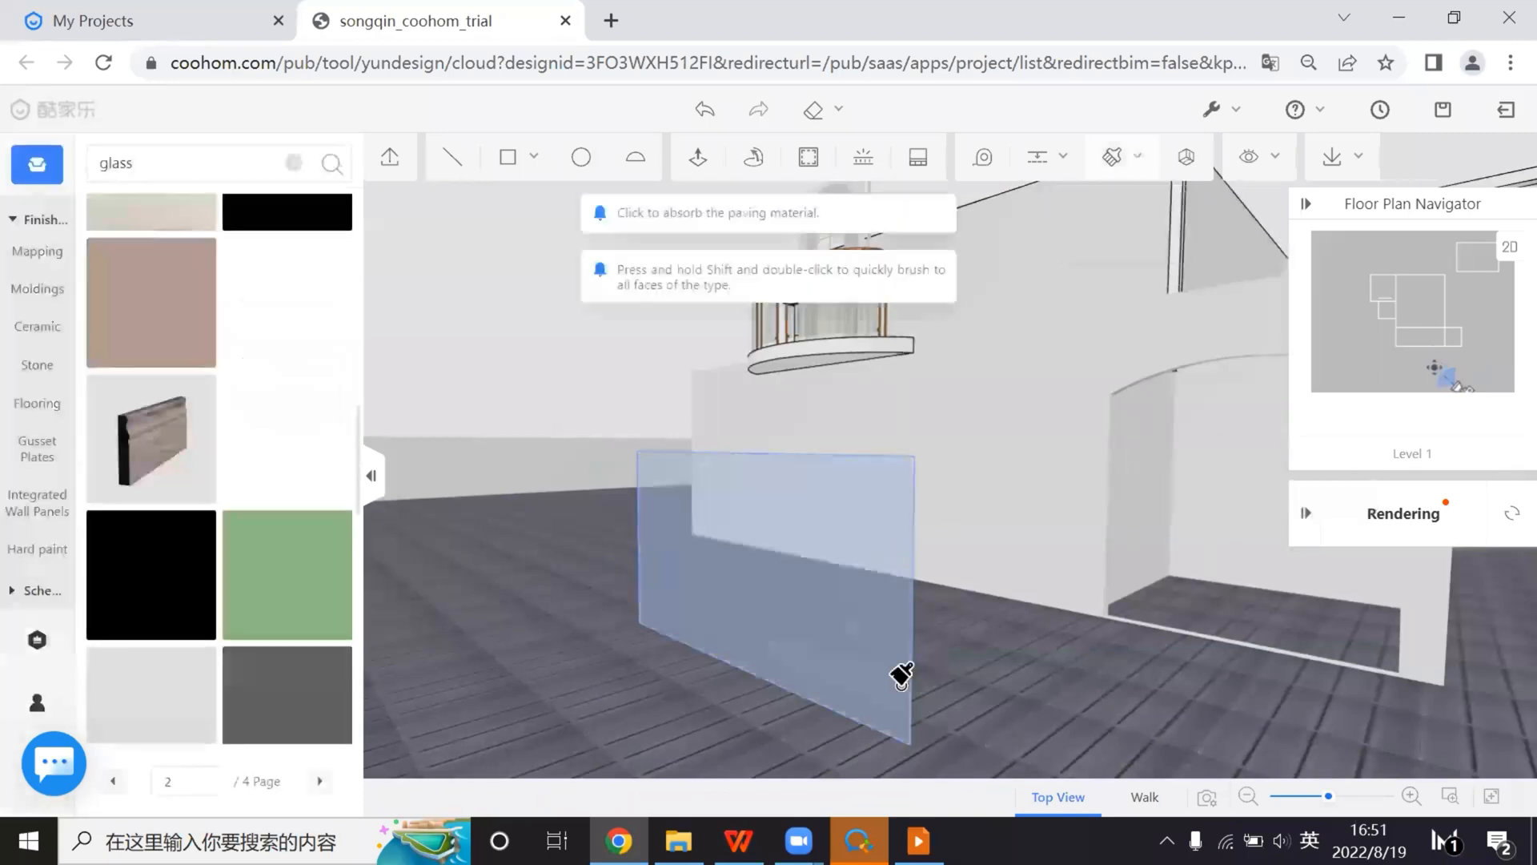
pyautogui.moveTo(791, 683); pyautogui.dragTo(659, 550, button='right')
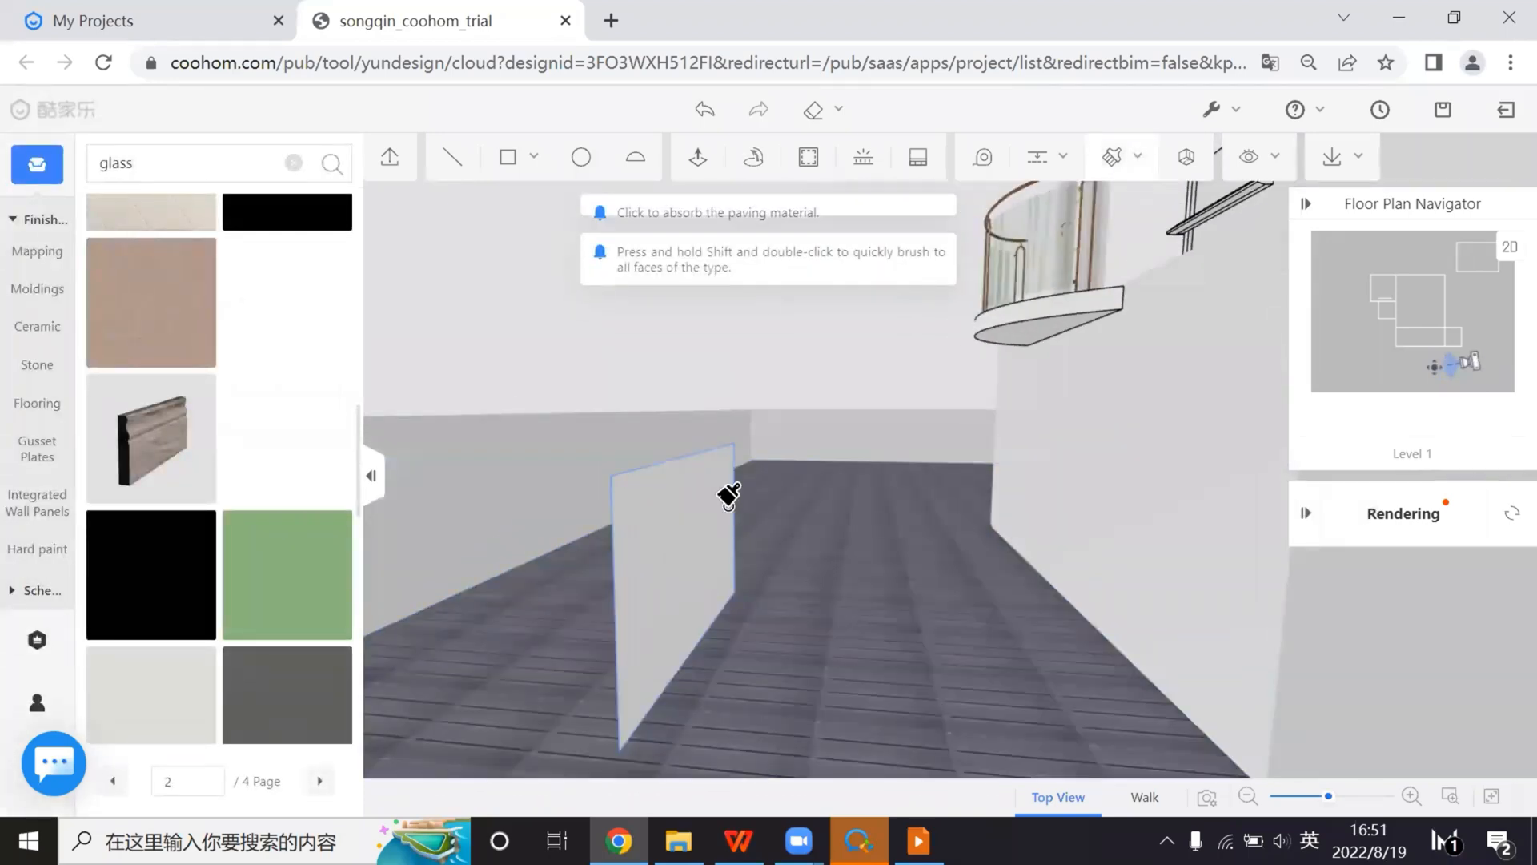
pyautogui.click(728, 498)
# Select the upright glass face, view it from another angle and delete it
pyautogui.moveTo(762, 642)
pyautogui.mouseDown(button='right')
pyautogui.moveTo(646, 662)
pyautogui.moveTo(1094, 638)
pyautogui.moveTo(663, 659)
pyautogui.moveTo(1070, 665)
pyautogui.moveTo(557, 666)
pyautogui.moveTo(926, 679)
pyautogui.moveTo(817, 576)
pyautogui.mouseUp(button='right')
pyautogui.click(817, 590)
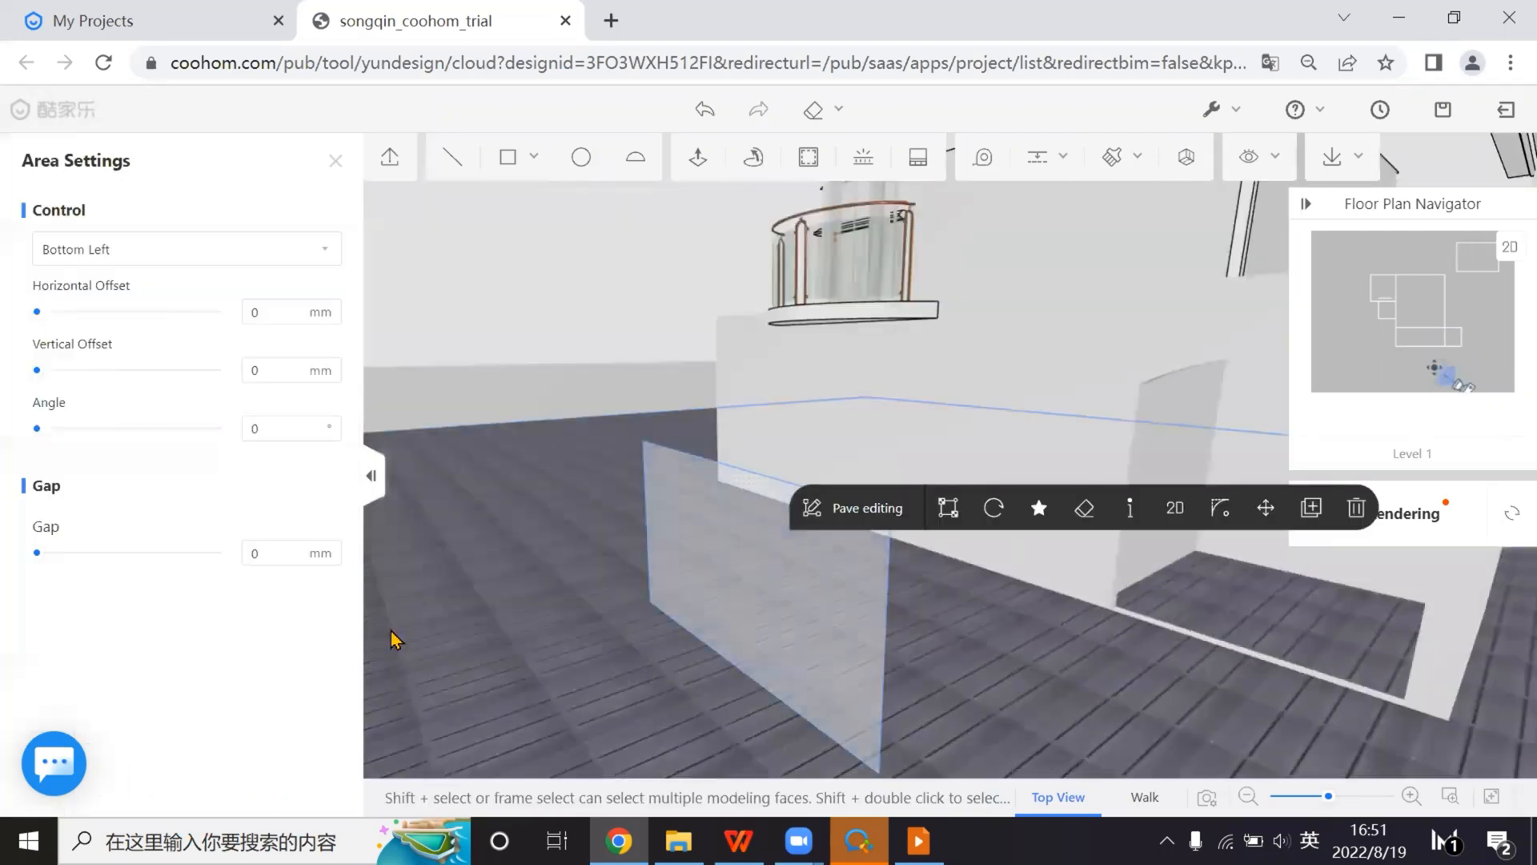
pyautogui.moveTo(393, 639); pyautogui.dragTo(744, 596, button='right')
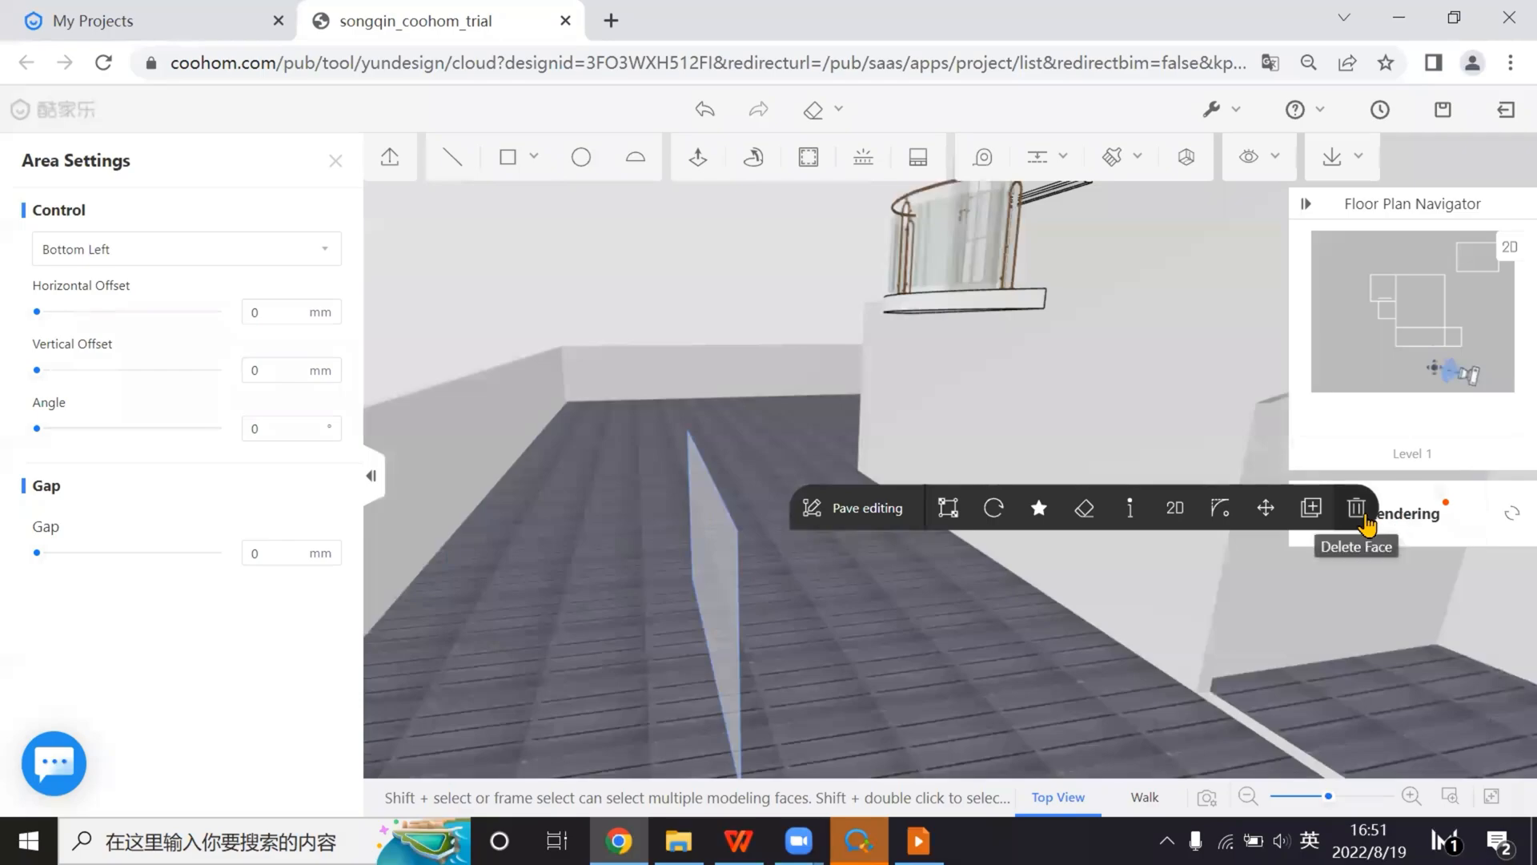
pyautogui.click(1366, 516)
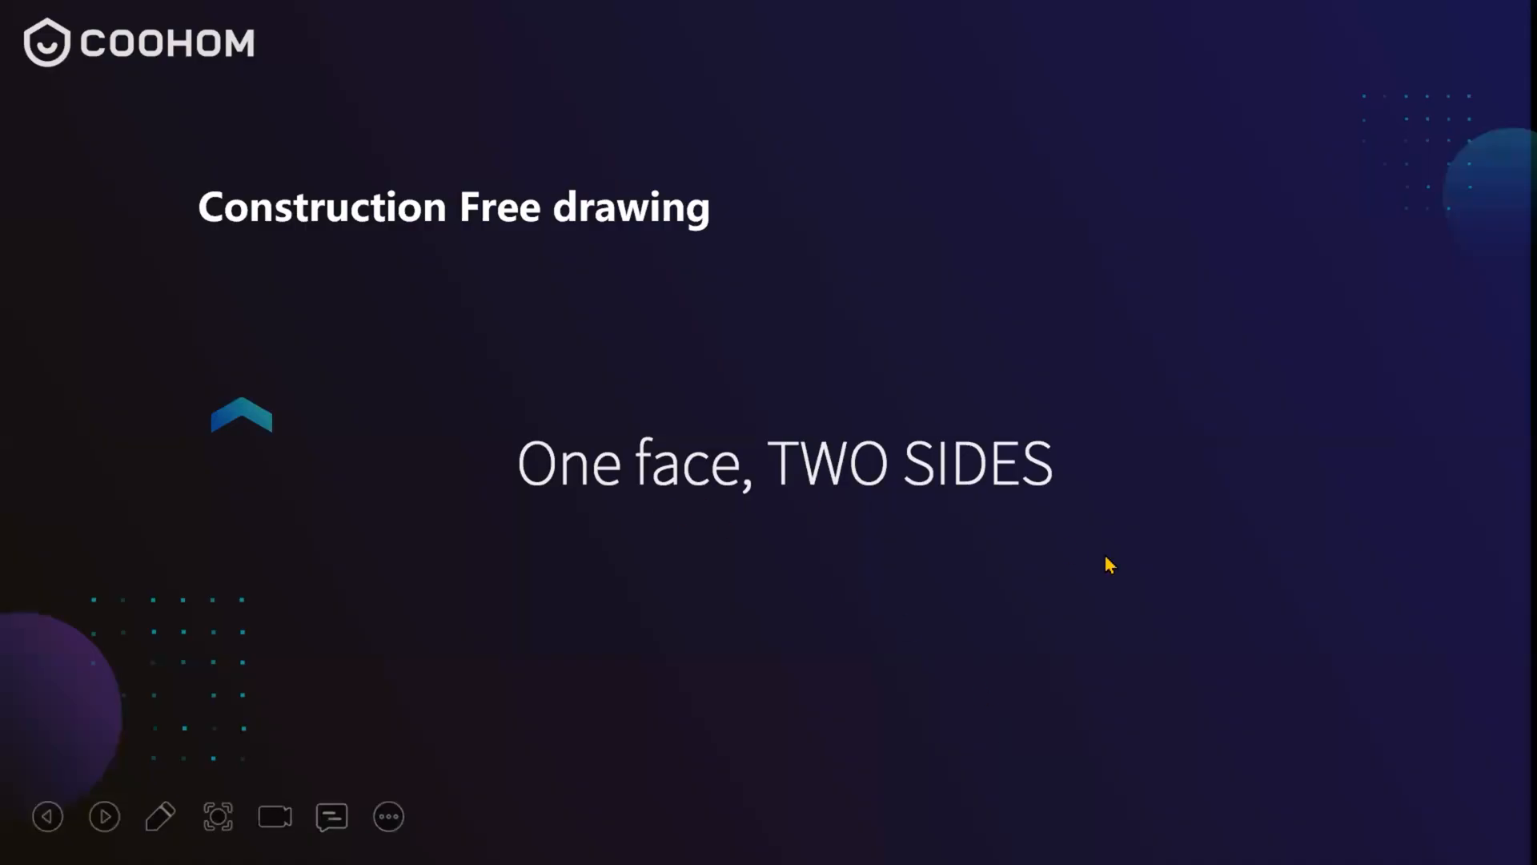
pyautogui.click(1108, 568)
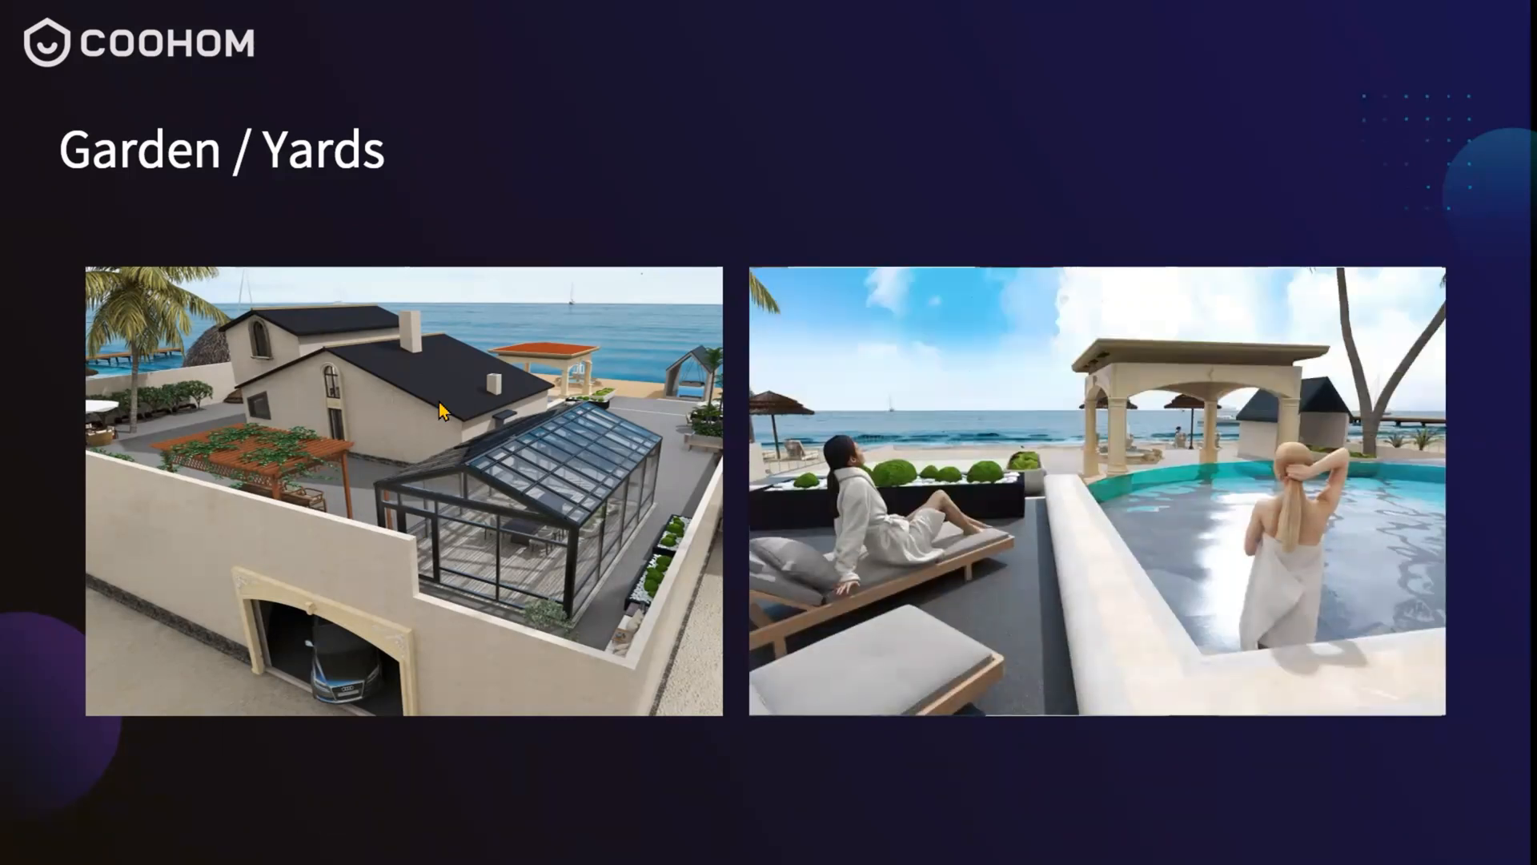
pyautogui.press('Right')
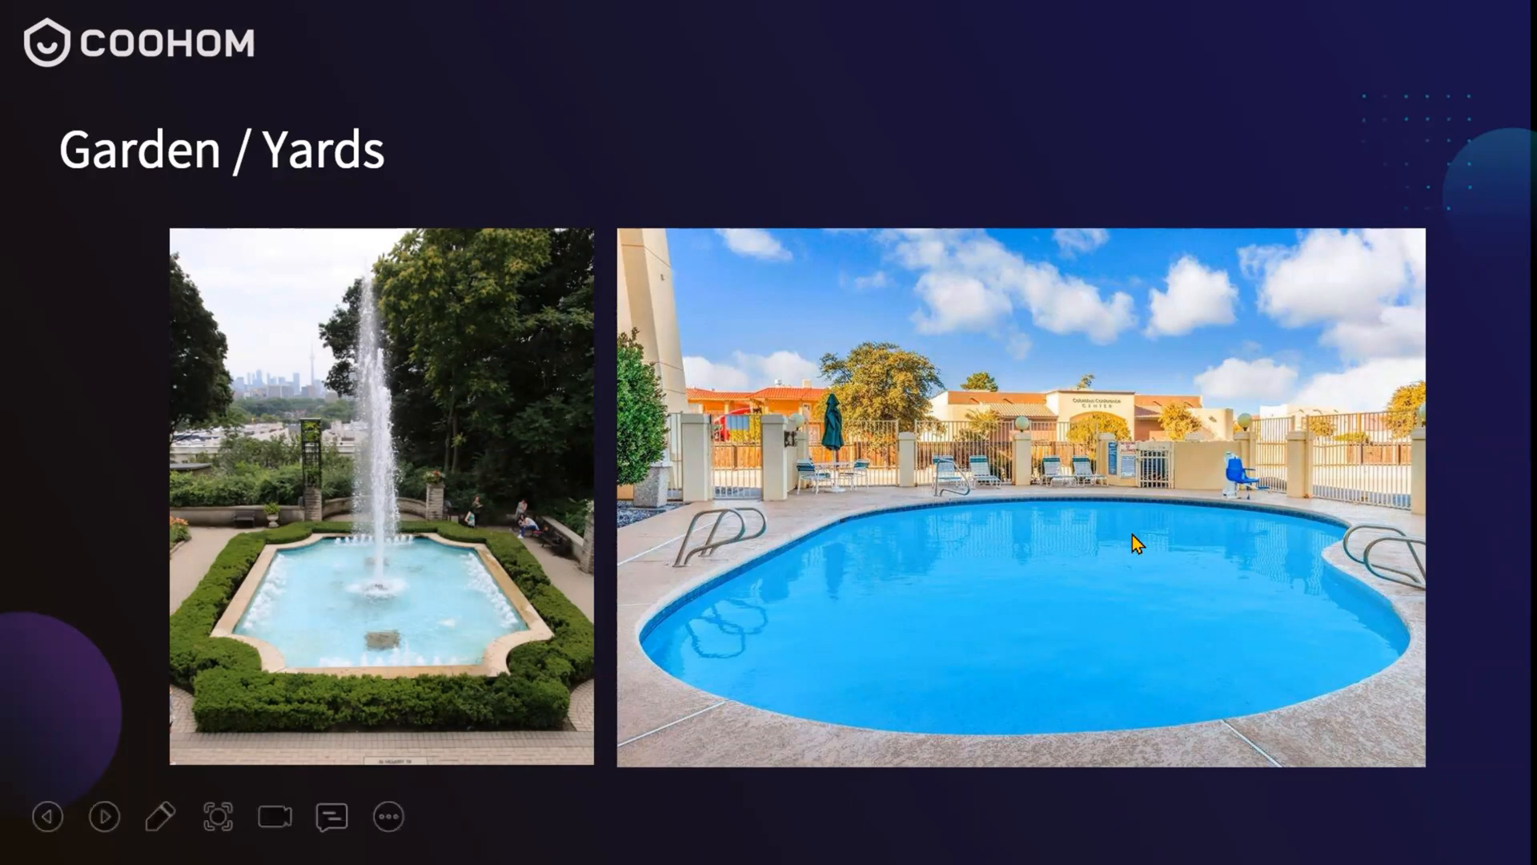
# Leave the slide show for Coohom and save the construction model, returning to the main 3D view
pyautogui.press('Escape')
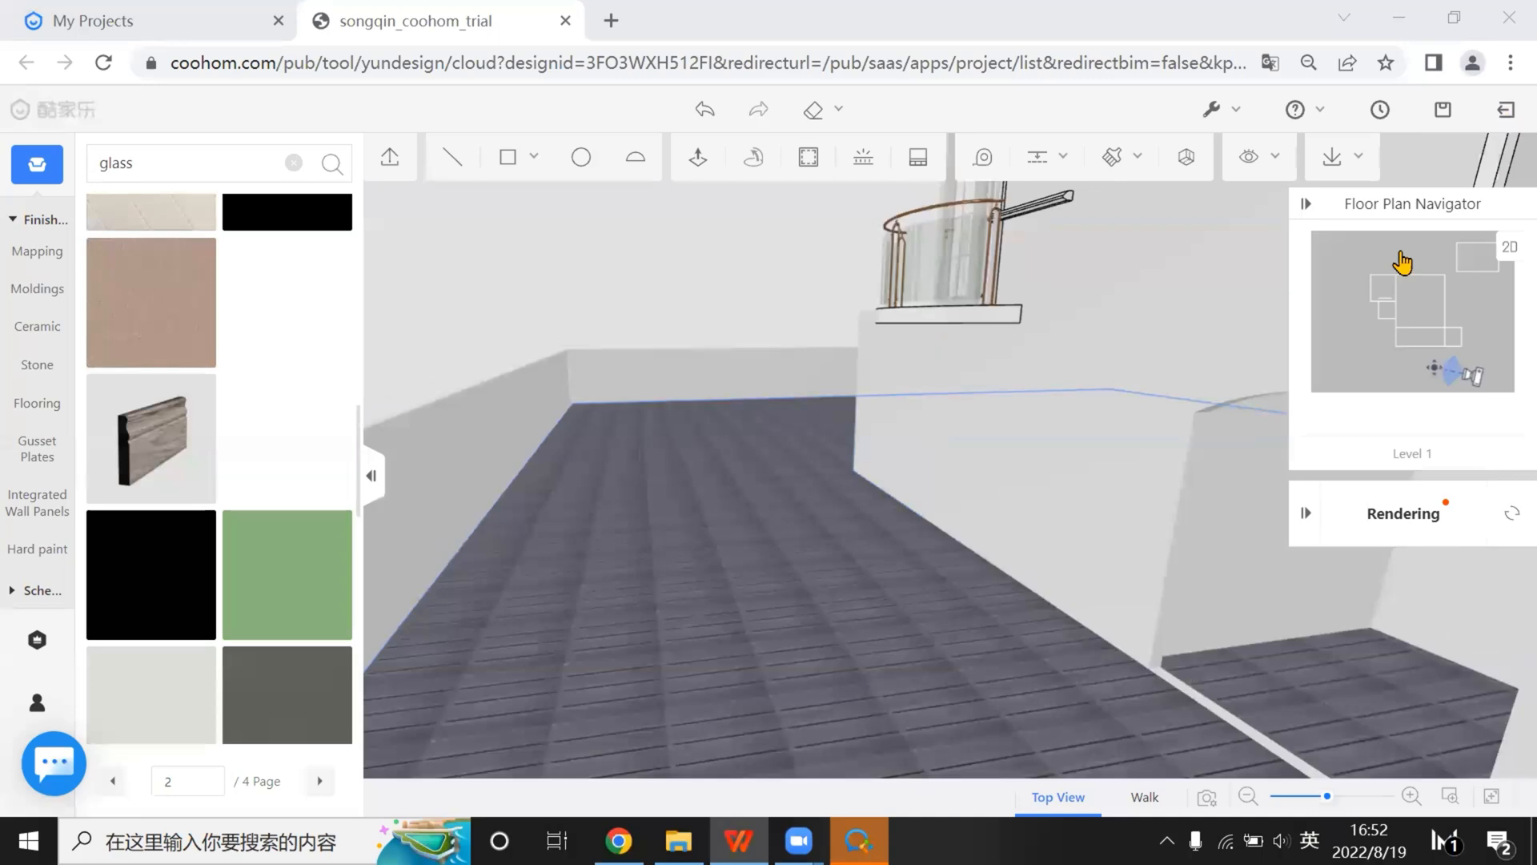
pyautogui.click(604, 415)
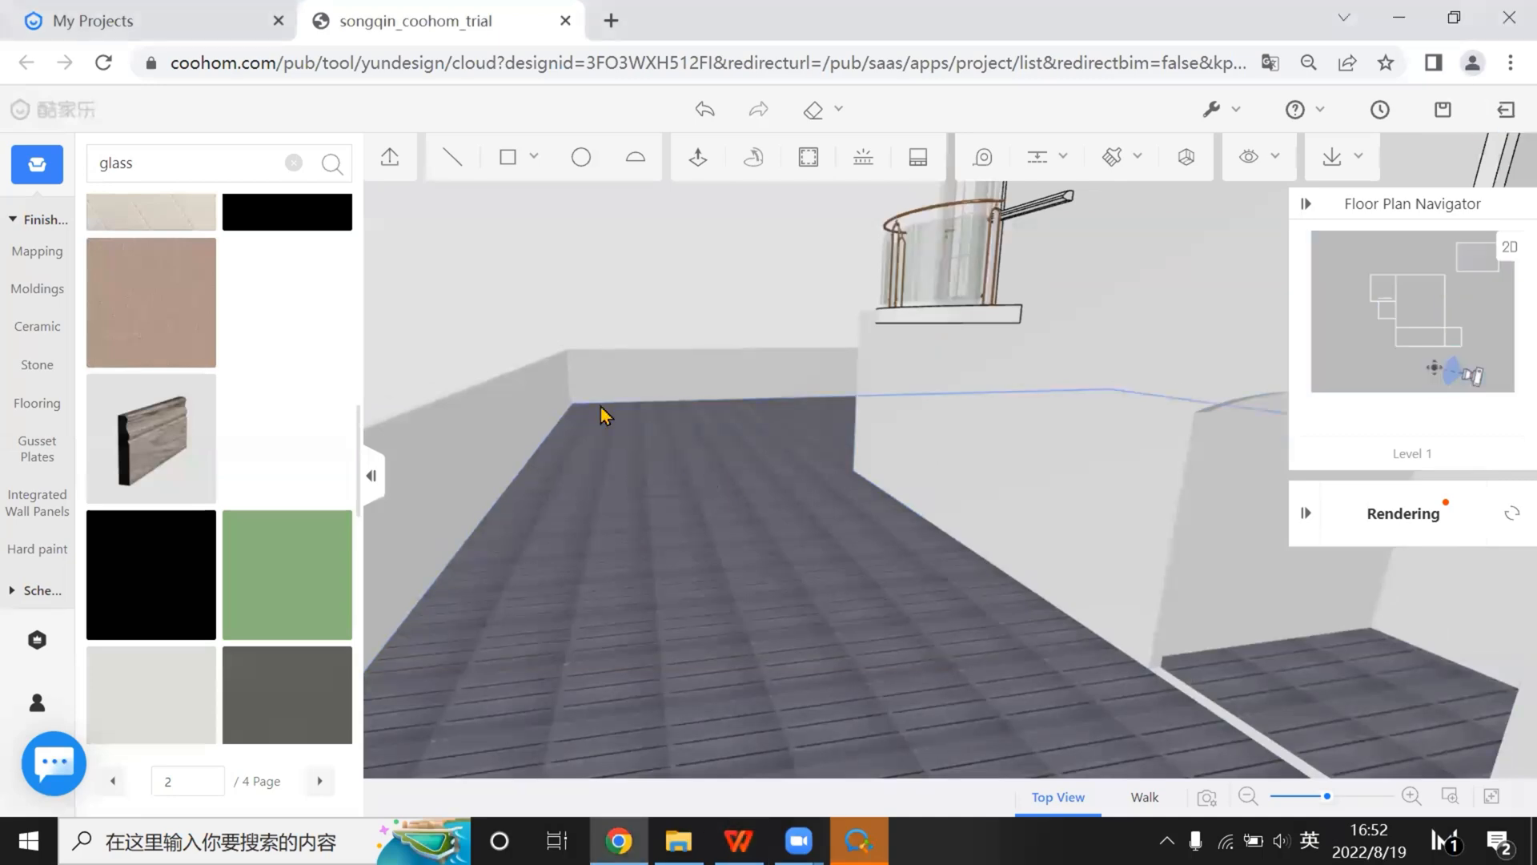
pyautogui.hotkey('ctrl', 's')
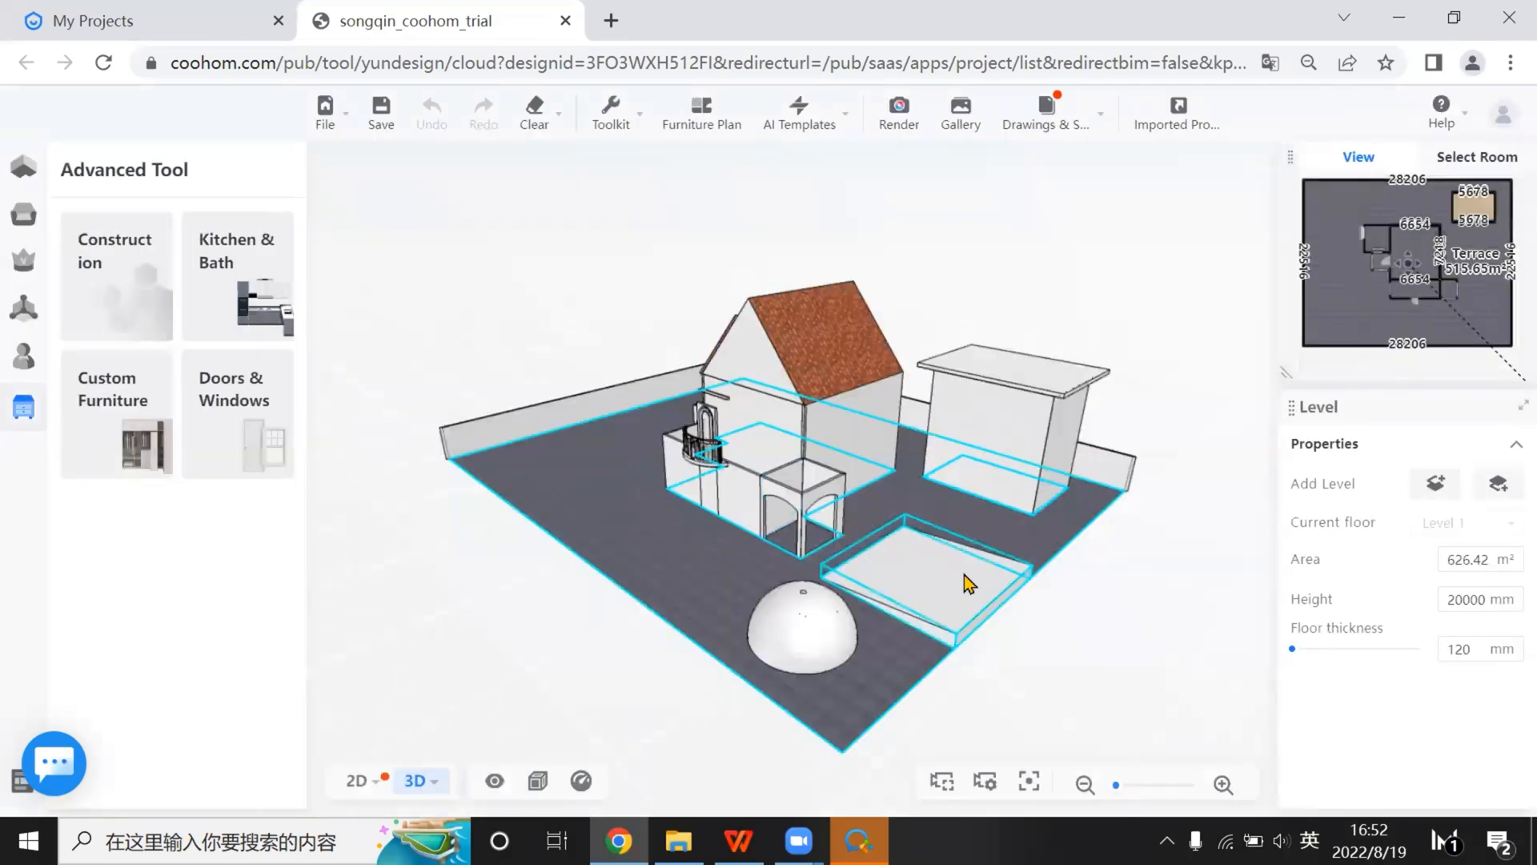
# Examine the villa, wedge, dome and surrounding terrace in the 3D view from above and from the front yard
pyautogui.moveTo(993, 633); pyautogui.dragTo(1008, 516)
pyautogui.moveTo(978, 490)
pyautogui.mouseDown(button='right')
pyautogui.moveTo(1118, 648)
pyautogui.moveTo(1140, 639)
pyautogui.moveTo(1111, 625)
pyautogui.mouseUp(button='right')
pyautogui.scroll(-2, 1112, 626)
pyautogui.scroll(3, 712, 669)
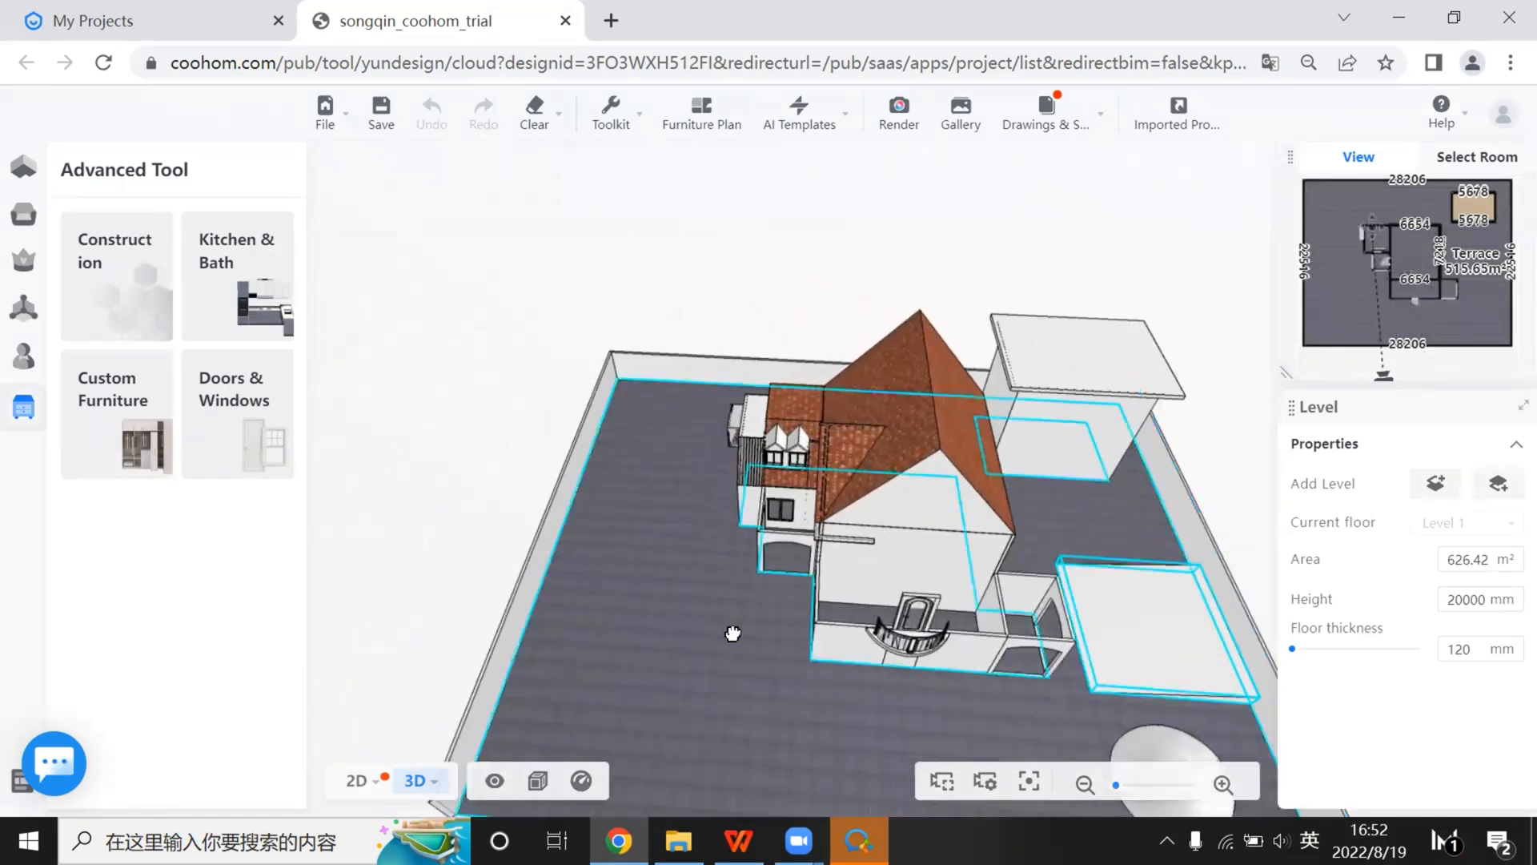
pyautogui.moveTo(706, 687); pyautogui.dragTo(716, 651, button='right')
pyautogui.moveTo(721, 660); pyautogui.dragTo(1198, 569)
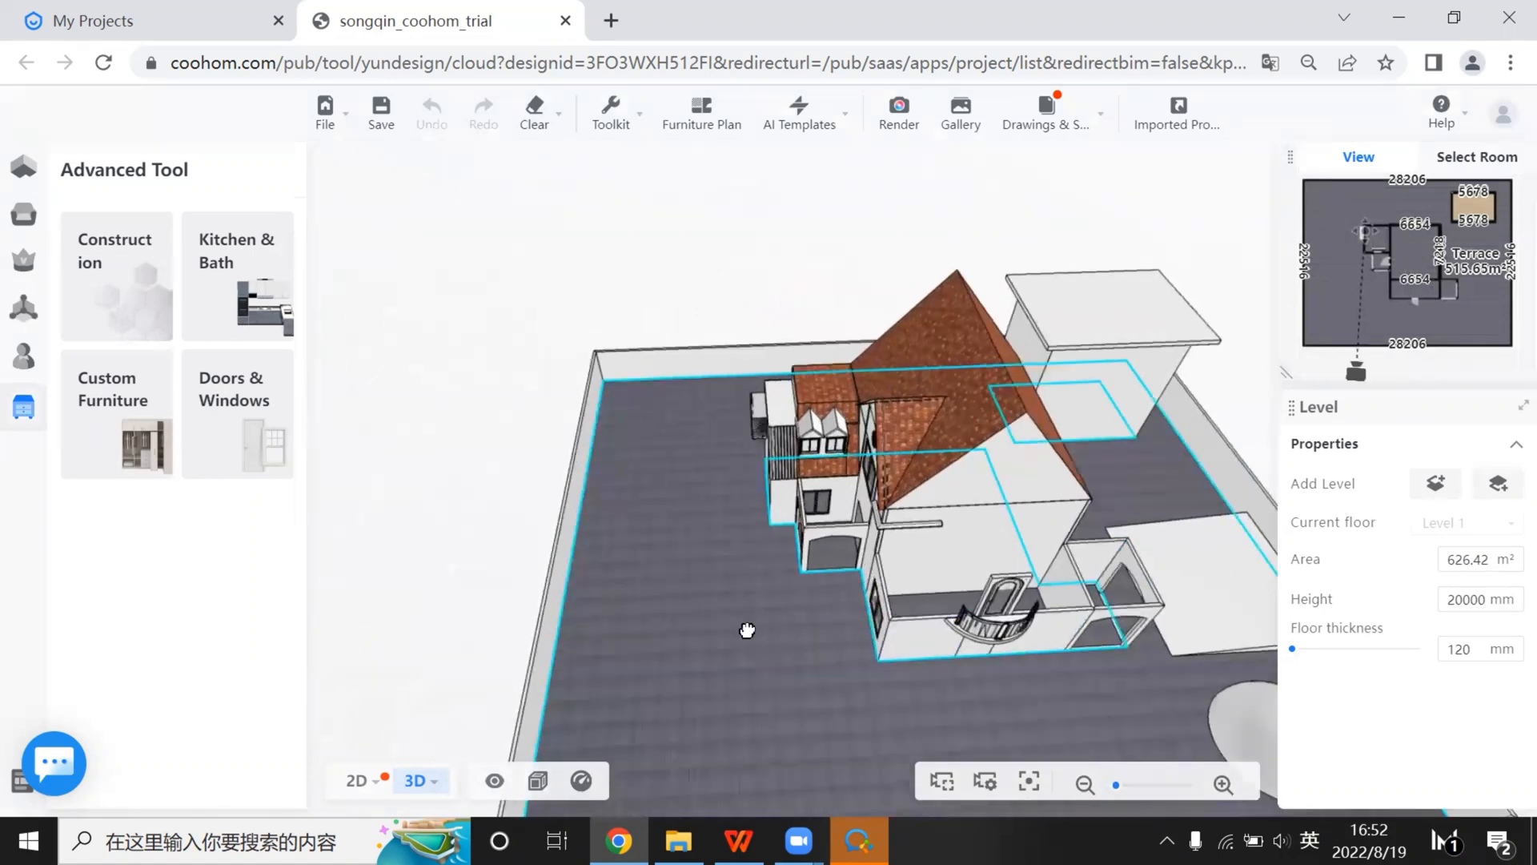
pyautogui.scroll(3, 582, 484)
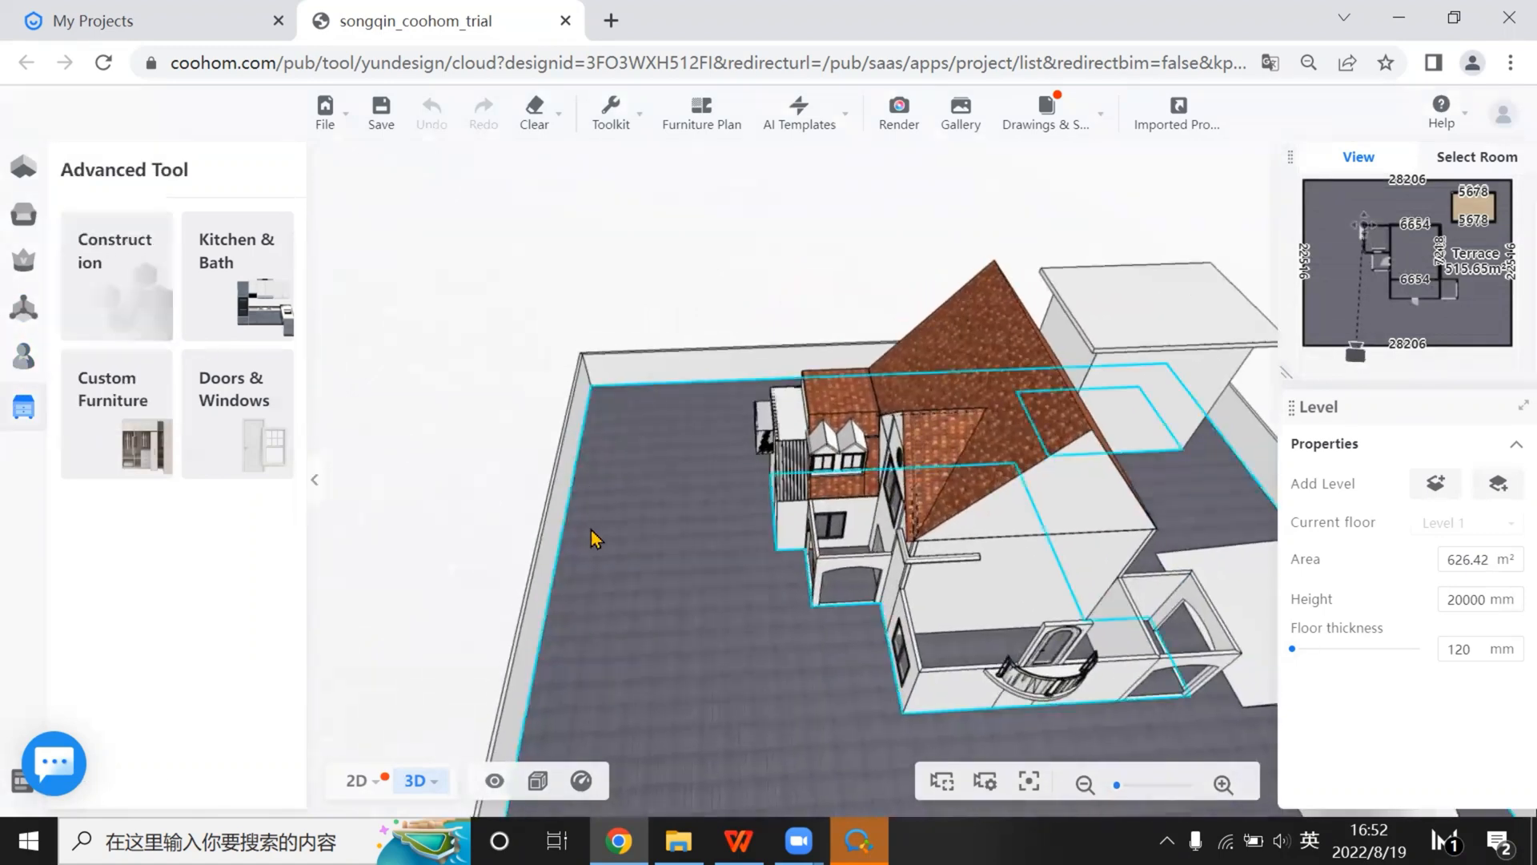
pyautogui.moveTo(701, 661); pyautogui.dragTo(855, 578)
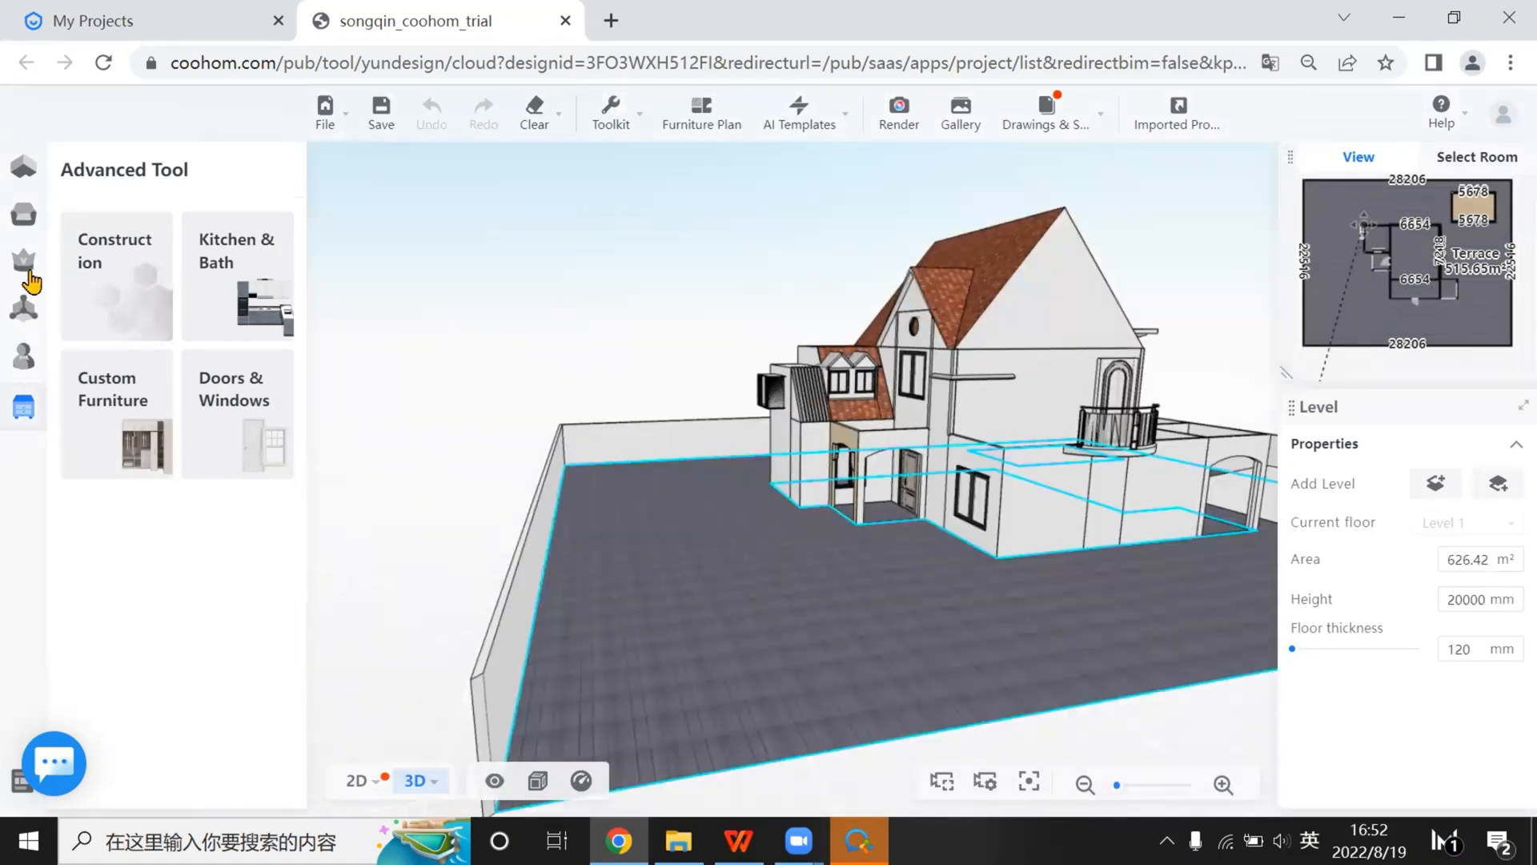
# Search the public library for swimming pool models
pyautogui.click(25, 224)
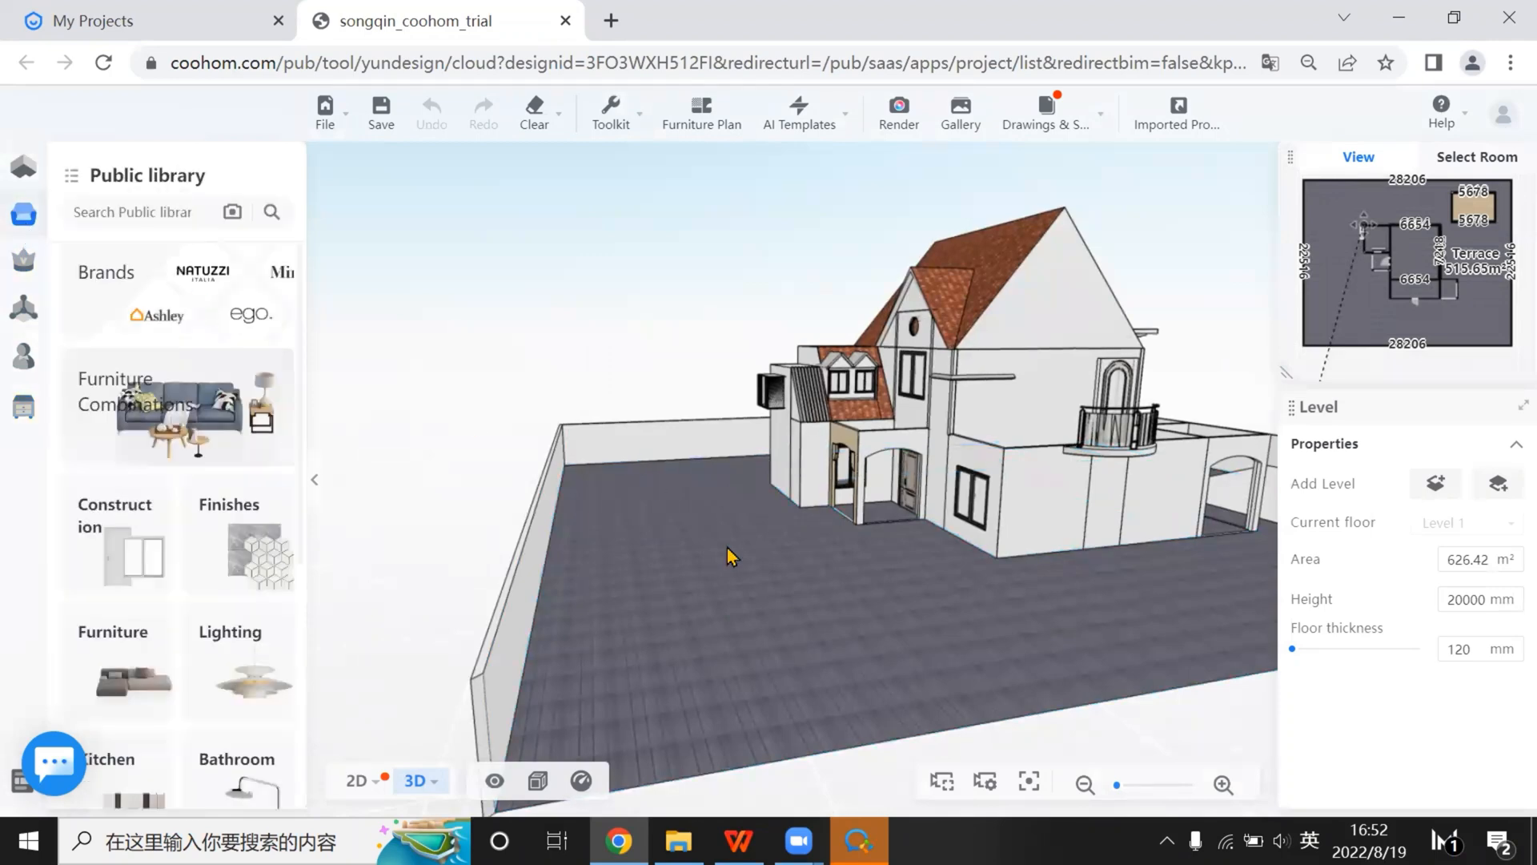
pyautogui.moveTo(721, 652)
pyautogui.mouseDown()
pyautogui.moveTo(676, 697)
pyautogui.moveTo(736, 627)
pyautogui.mouseUp()
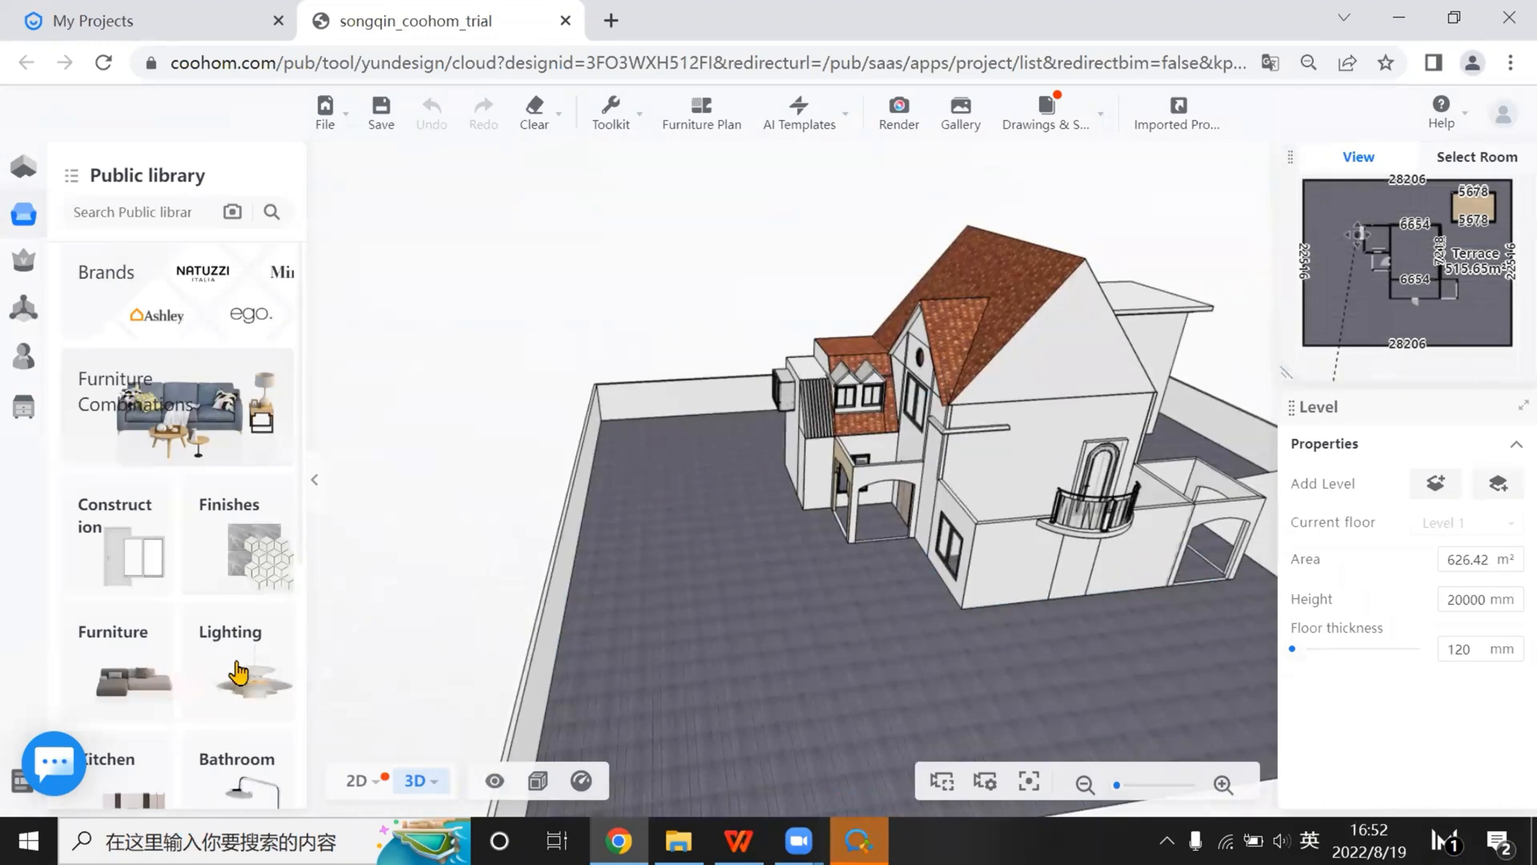
pyautogui.scroll(-2, 207, 658)
pyautogui.scroll(-3, 229, 641)
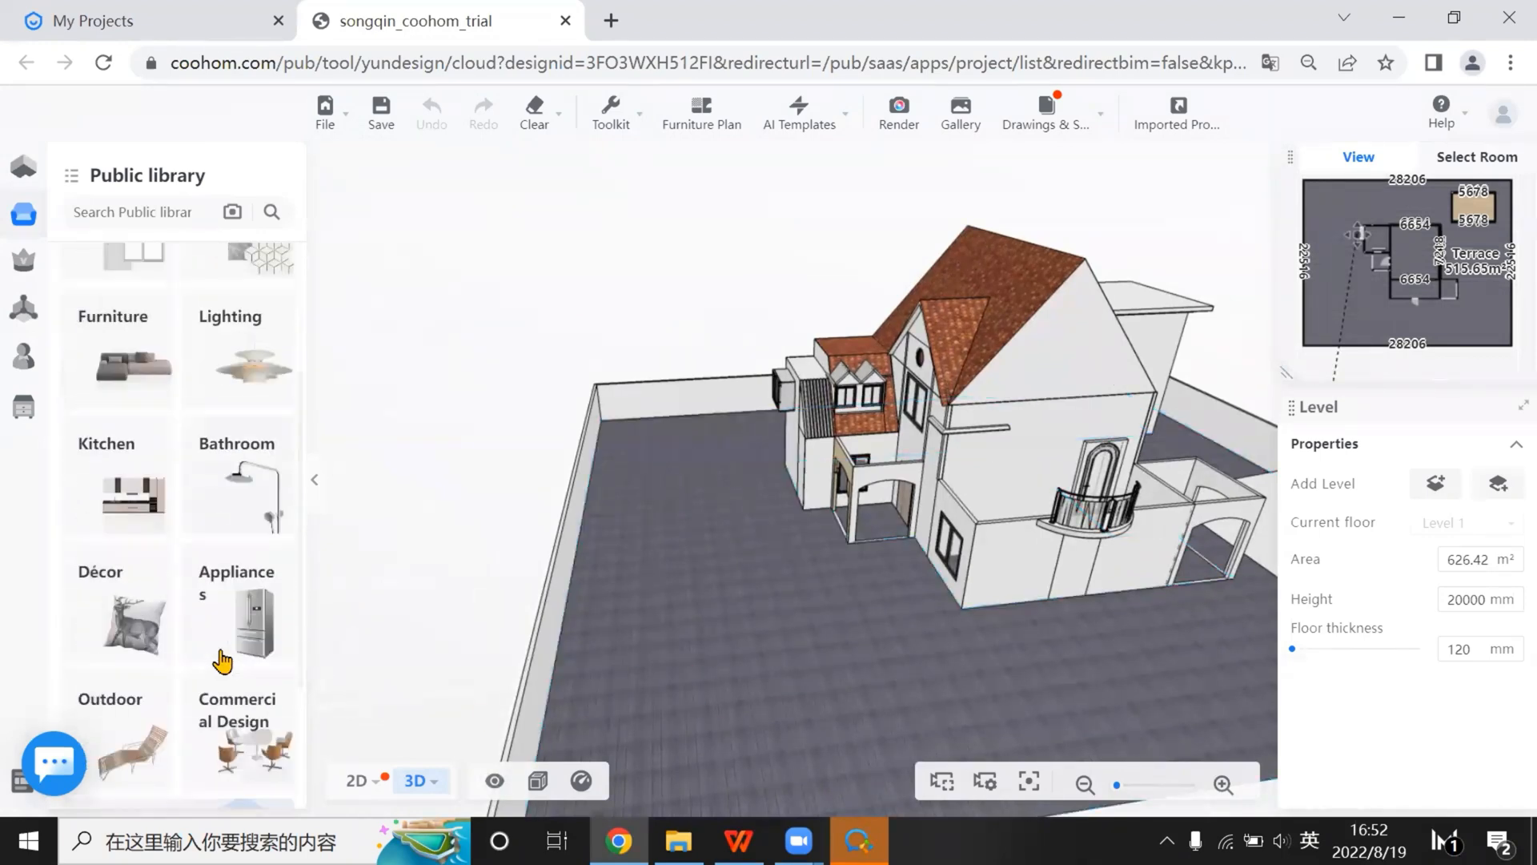
pyautogui.scroll(5, 184, 480)
pyautogui.click(149, 215)
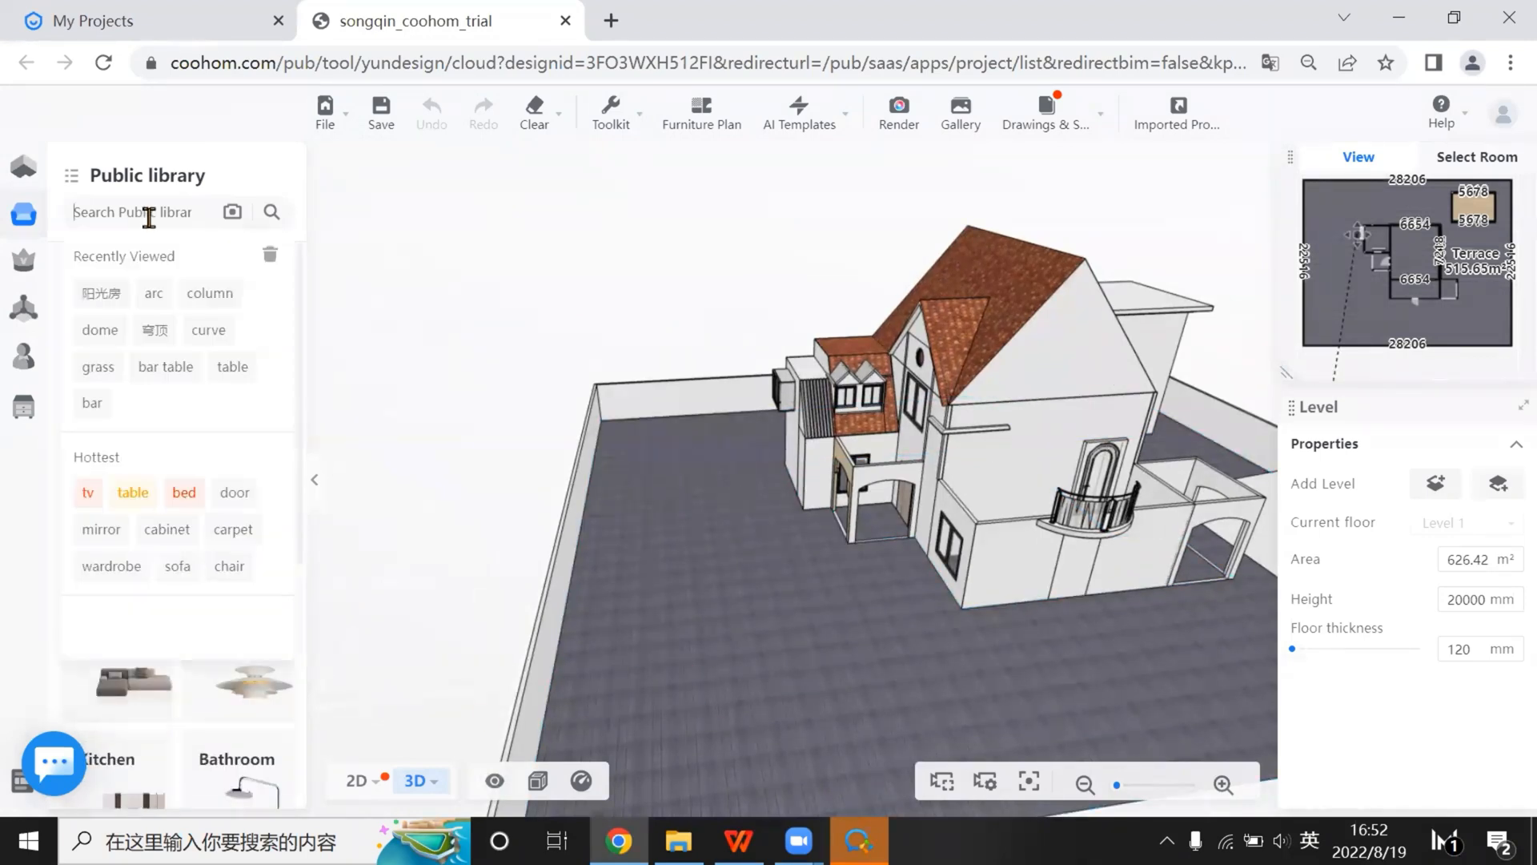
pyautogui.write('swi')
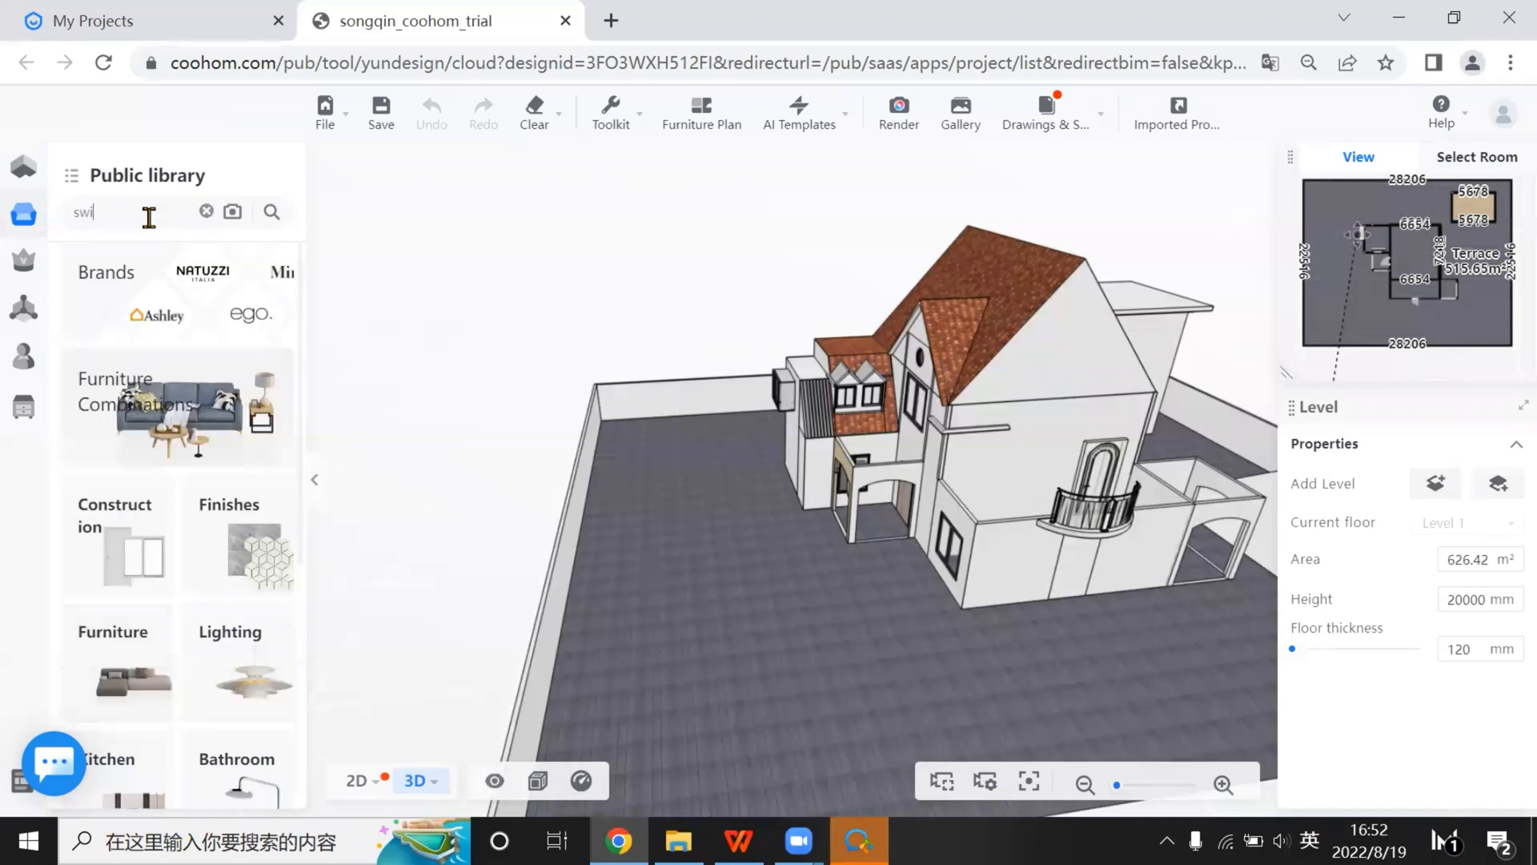
pyautogui.write('m')
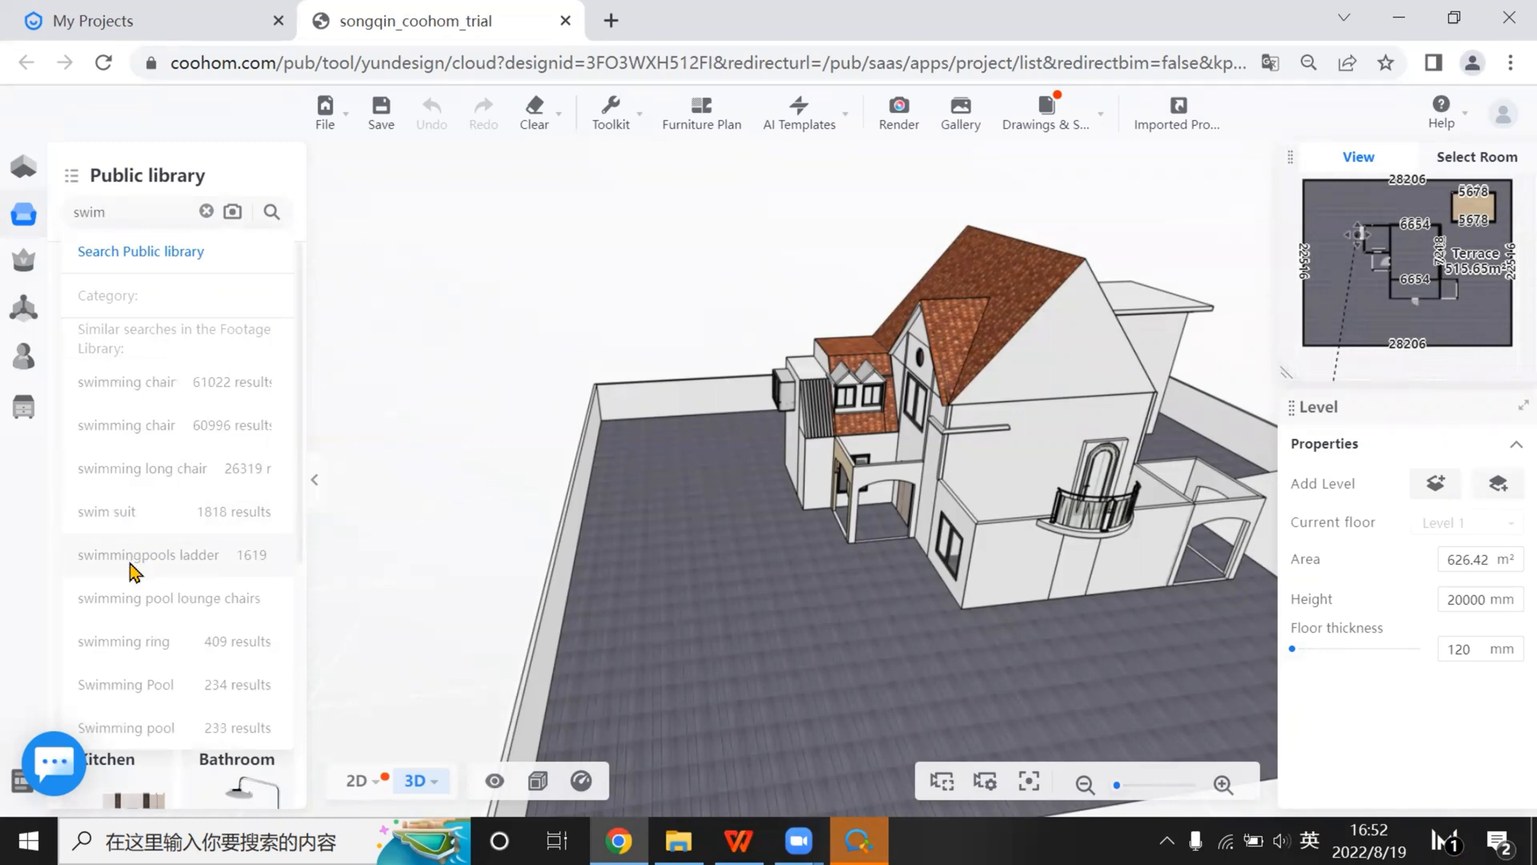
pyautogui.write('ming pool')
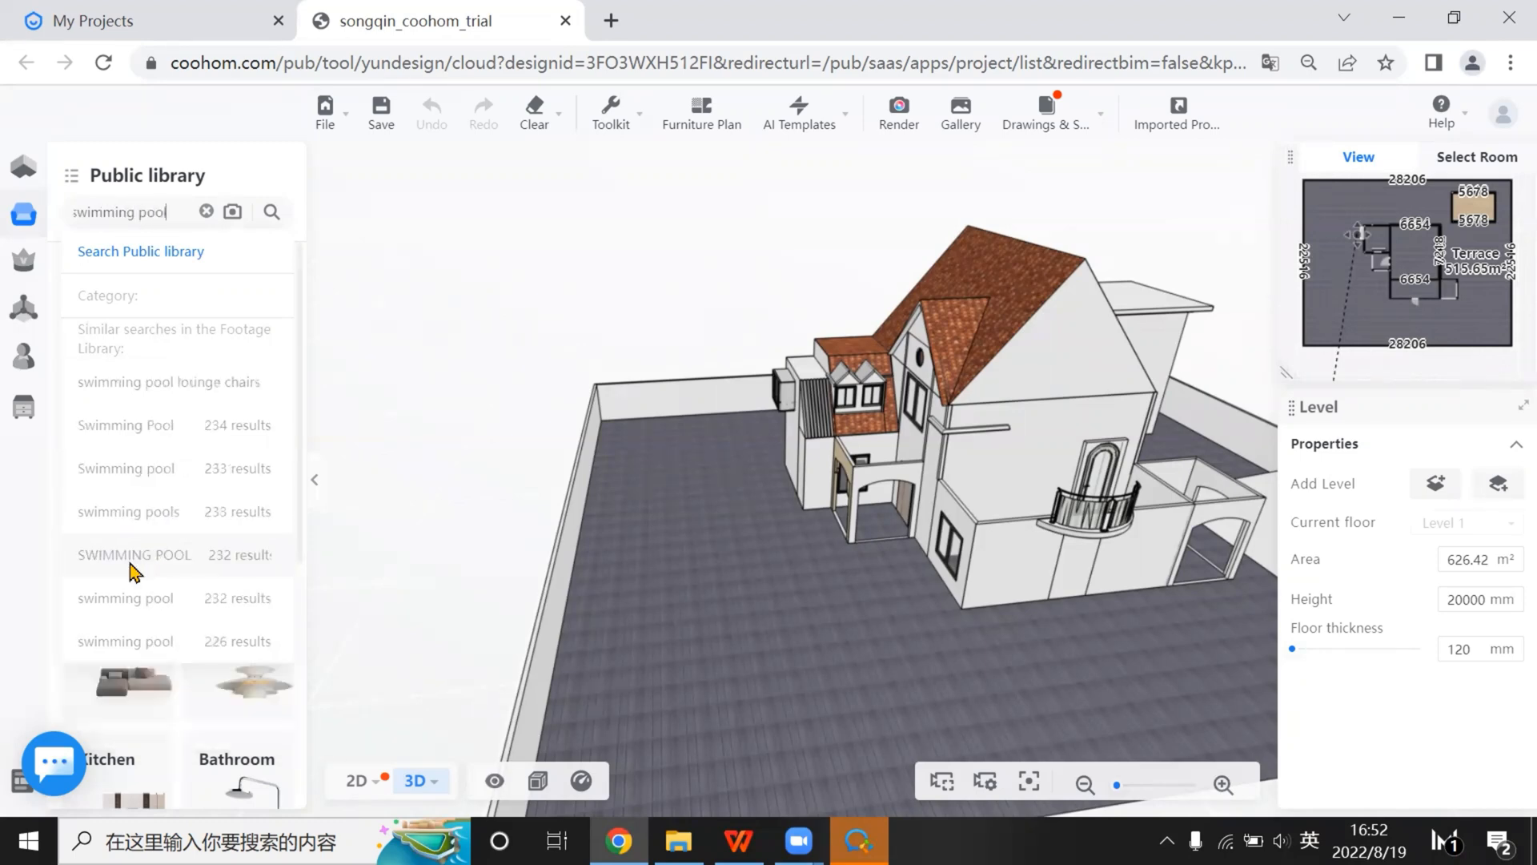
pyautogui.click(133, 571)
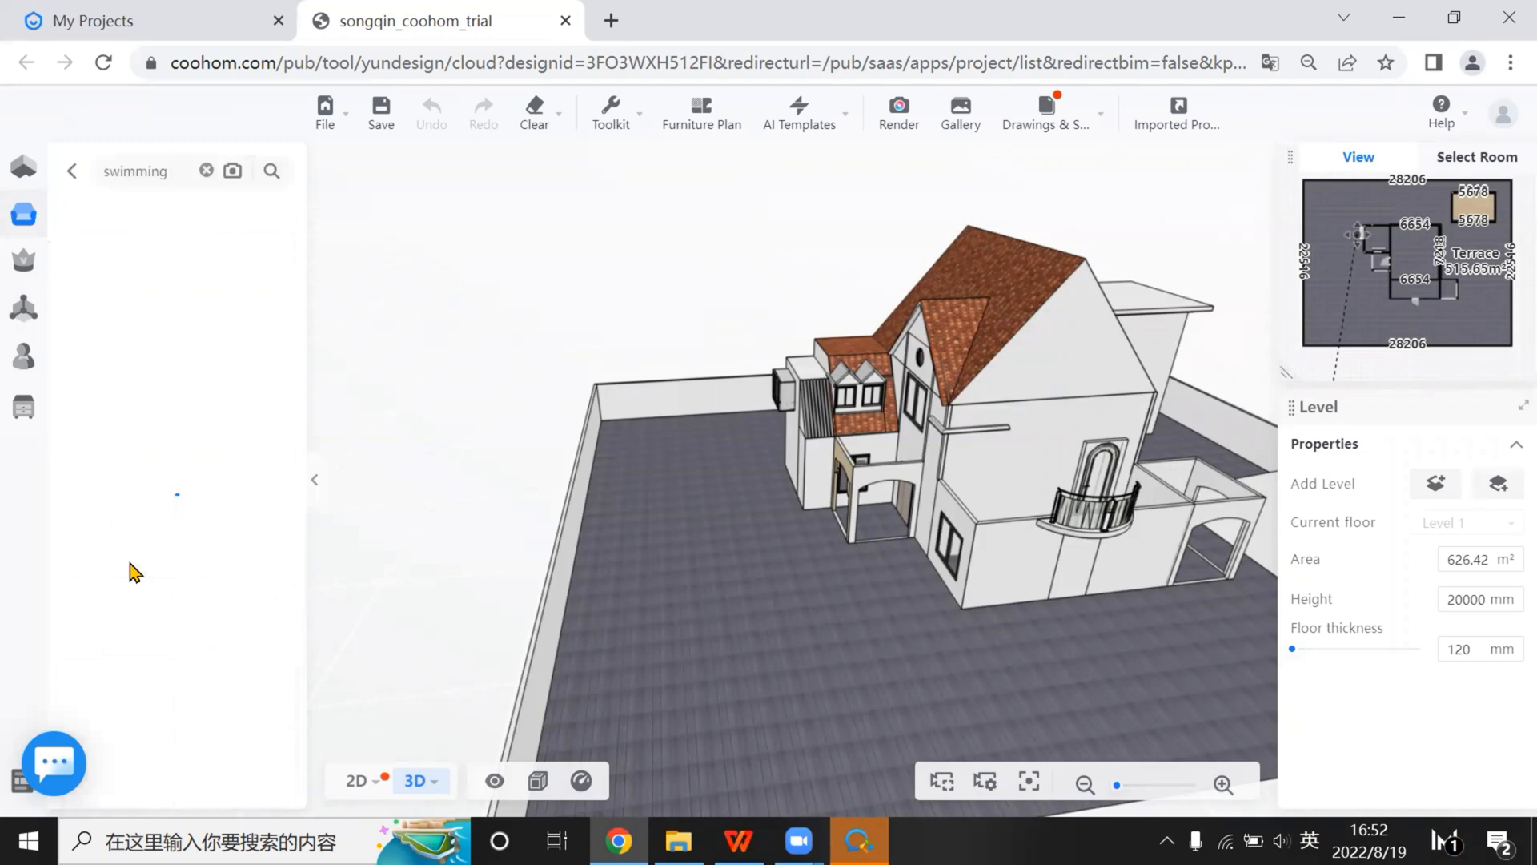
# Place the 11582 x 7010 x 2964 mm swimming pool on the terrace floor in the front corner of the yard
pyautogui.moveTo(281, 268)
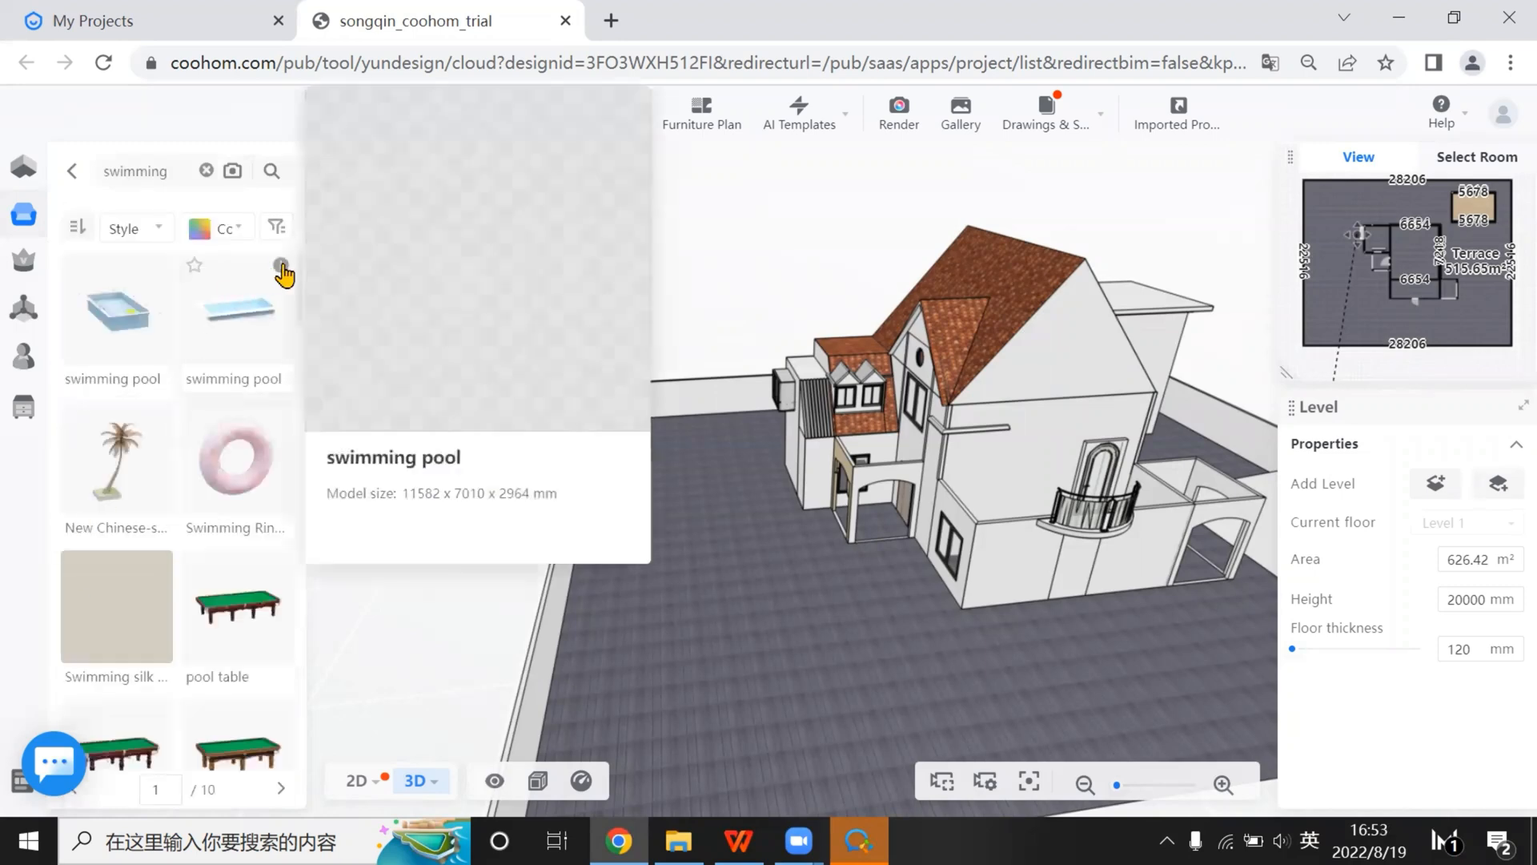
pyautogui.click(255, 325)
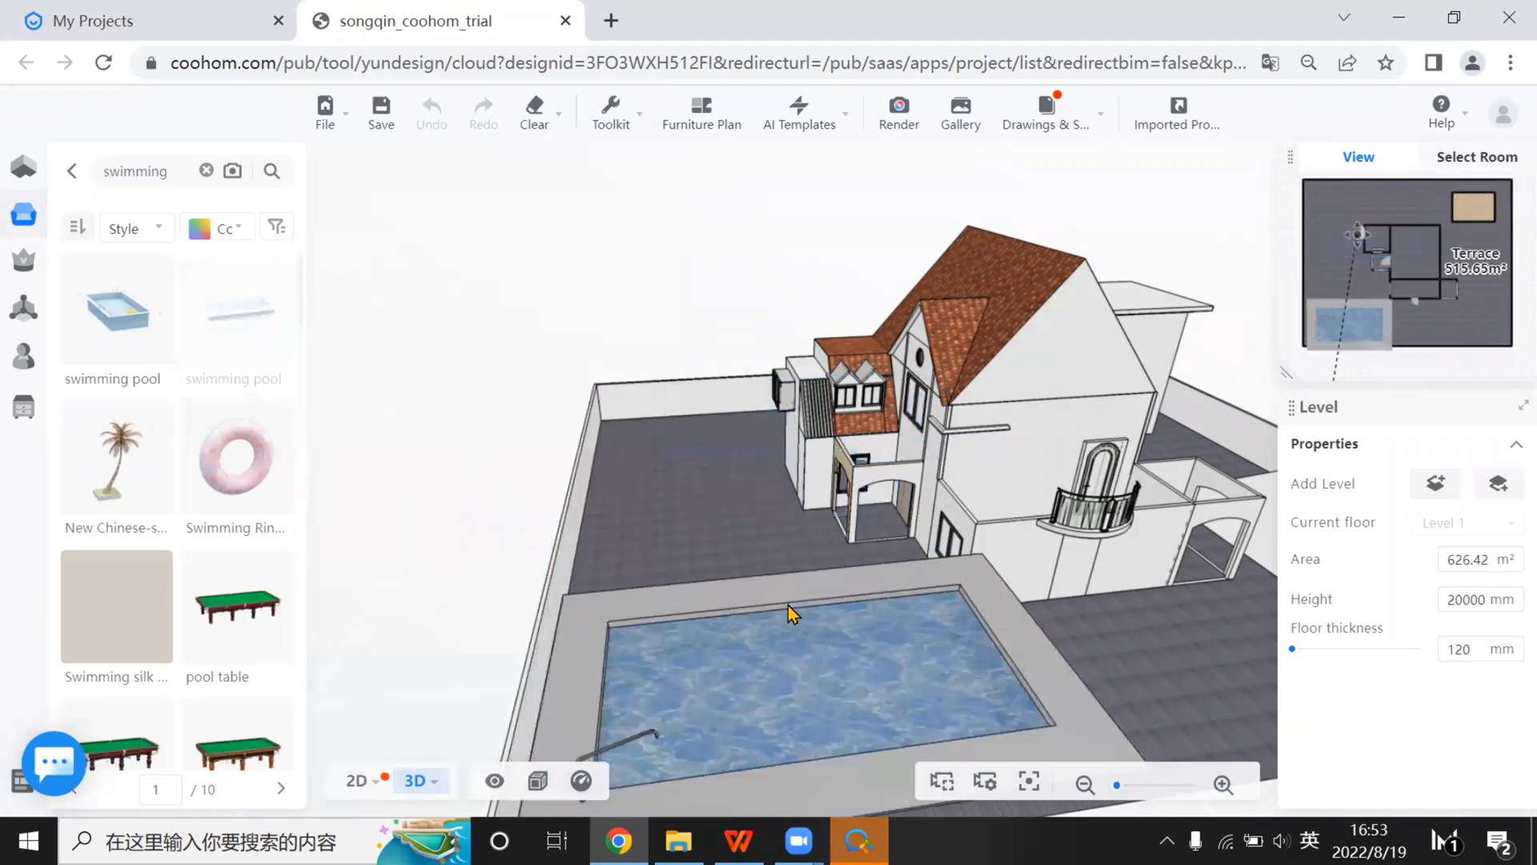
pyautogui.click(788, 605)
pyautogui.moveTo(1145, 693); pyautogui.dragTo(662, 673)
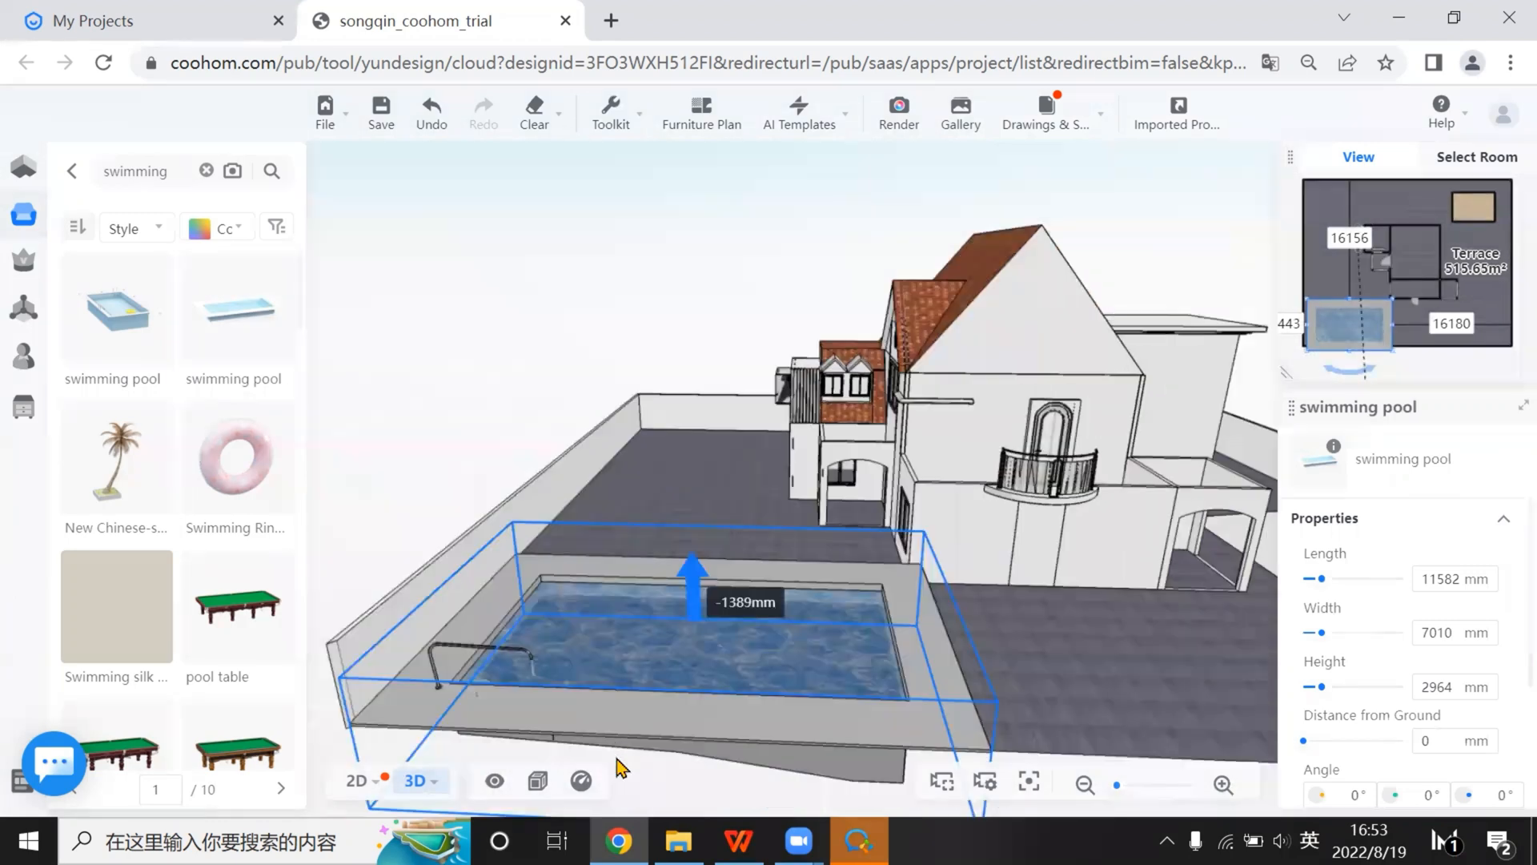
# Lower the swimming pool into the terrace floor, to about 1746 mm below ground level
pyautogui.moveTo(697, 584); pyautogui.dragTo(687, 815)
pyautogui.moveTo(705, 577); pyautogui.dragTo(703, 551)
pyautogui.moveTo(962, 658); pyautogui.dragTo(768, 617)
pyautogui.scroll(4, 760, 616)
pyautogui.moveTo(760, 616); pyautogui.dragTo(617, 496)
pyautogui.scroll(5, 617, 496)
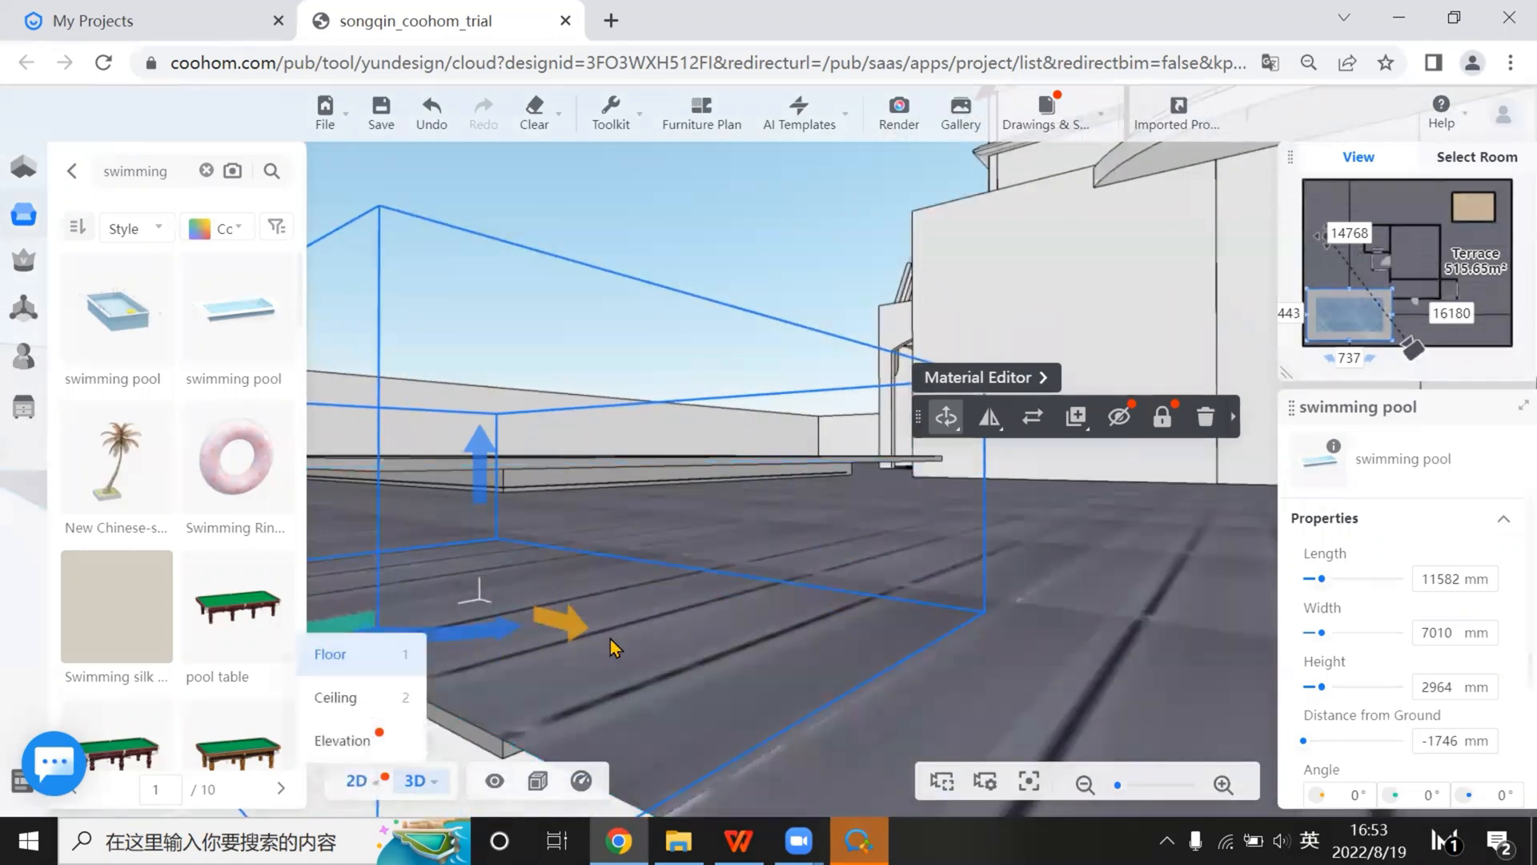
# In the 2D floor plan, rotate the pool 90° and position it about 1293 mm and 629 mm from the two nearest boundary walls
pyautogui.click(357, 780)
pyautogui.moveTo(597, 702); pyautogui.dragTo(620, 601)
pyautogui.moveTo(526, 516); pyautogui.dragTo(539, 532)
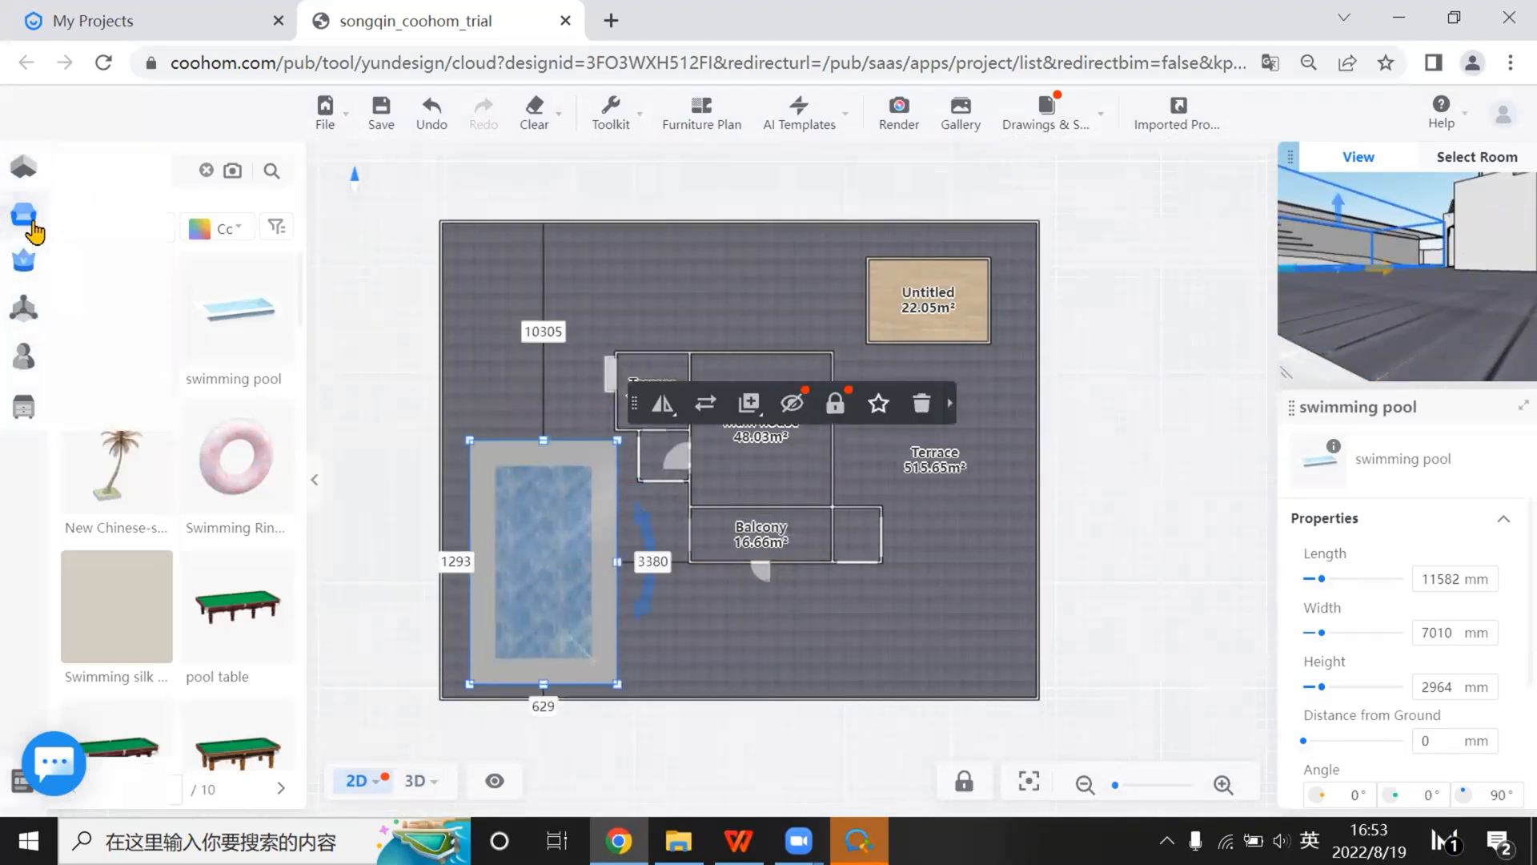
# Draw a rectangular floor hole of about 6029 x 10586 mm in the terrace, inside the outer edge of the pool
pyautogui.moveTo(12, 163)
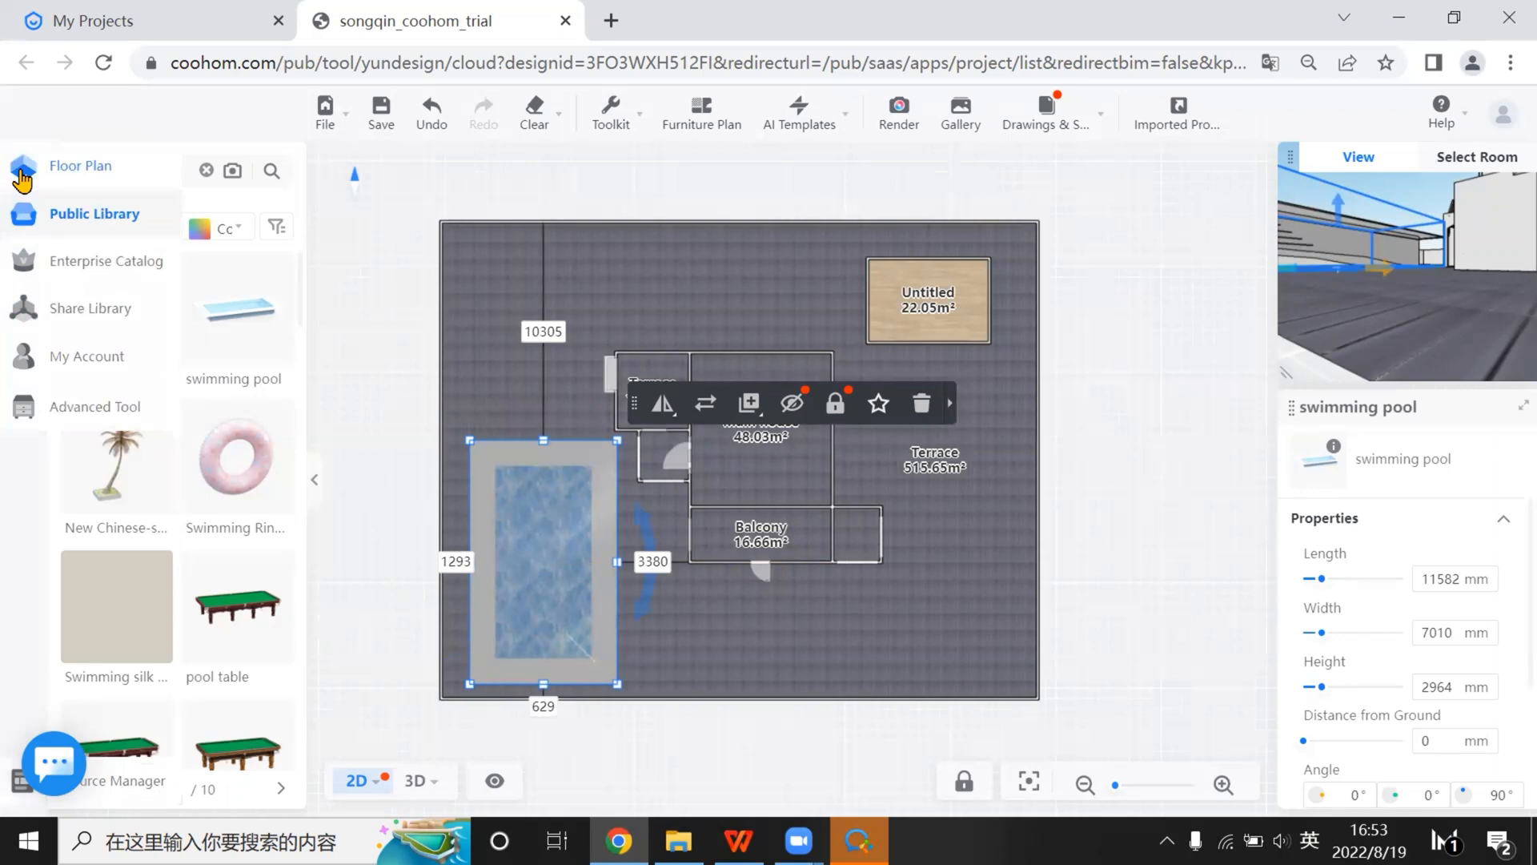
pyautogui.scroll(-6, 160, 613)
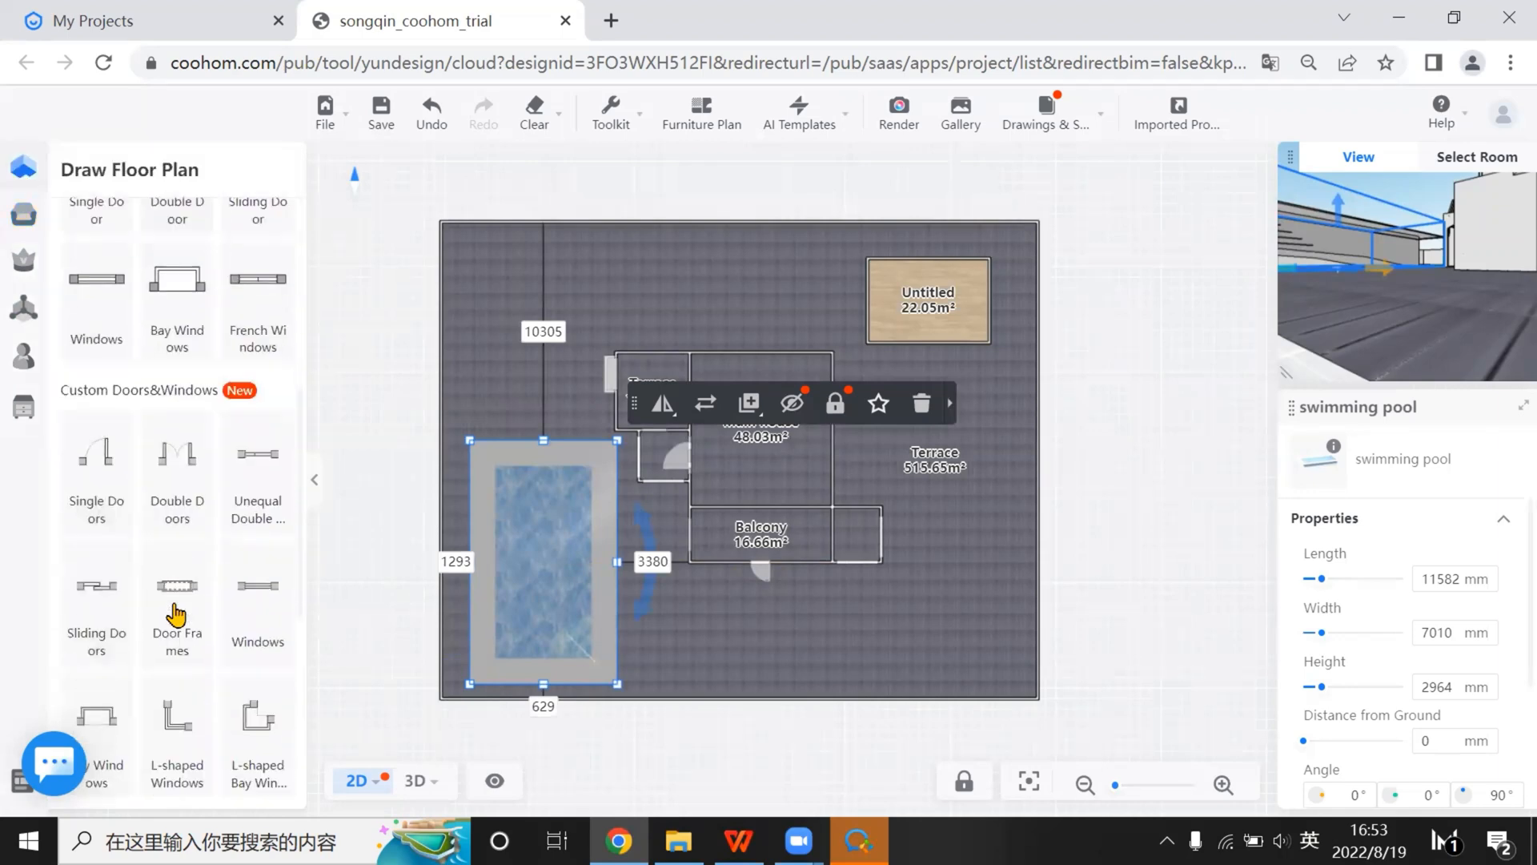
pyautogui.scroll(-1, 216, 641)
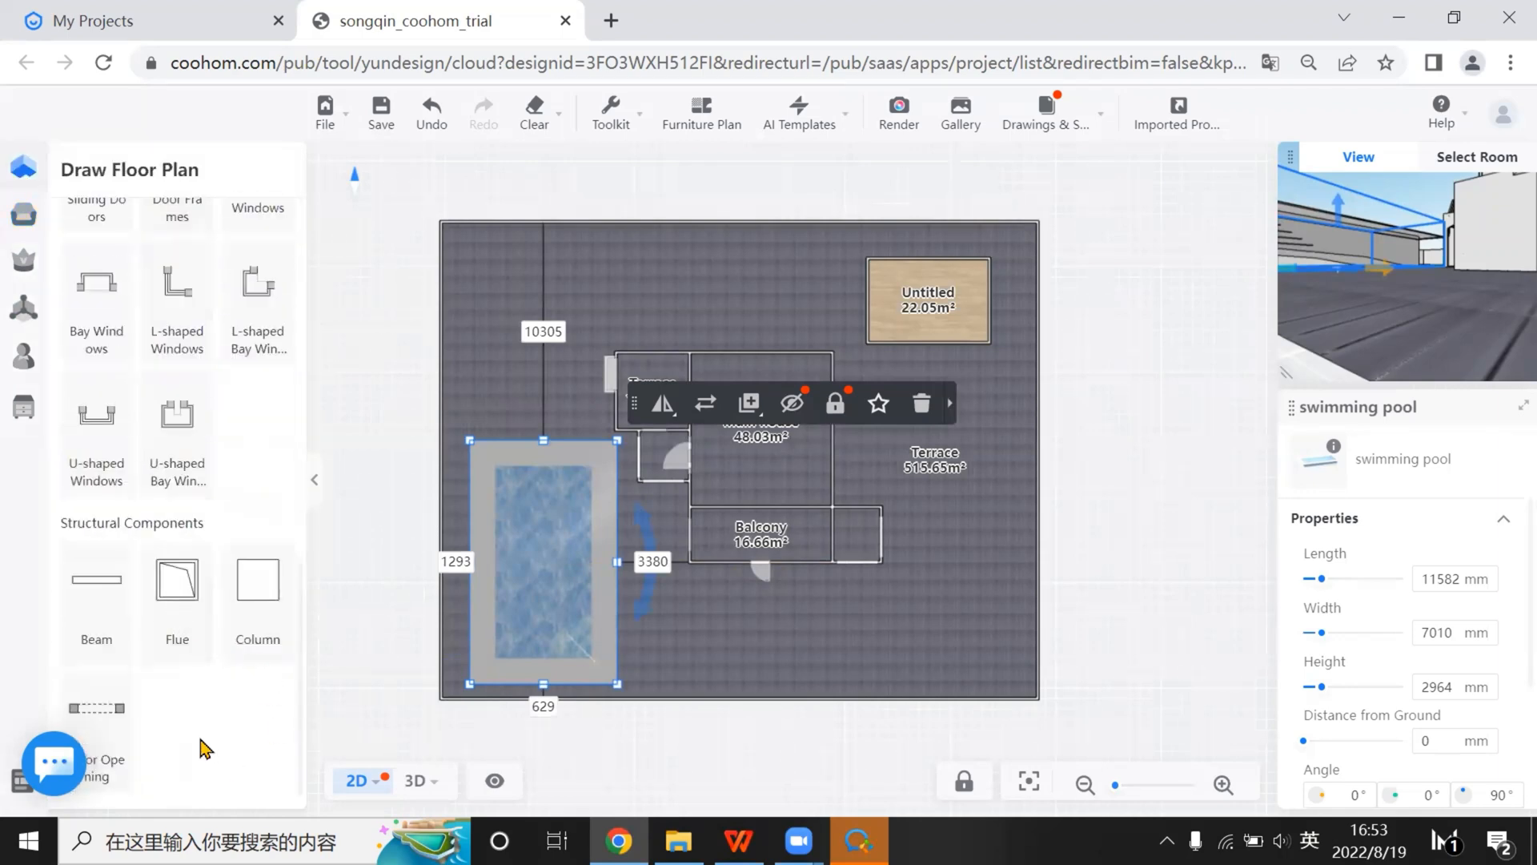
pyautogui.scroll(8, 206, 749)
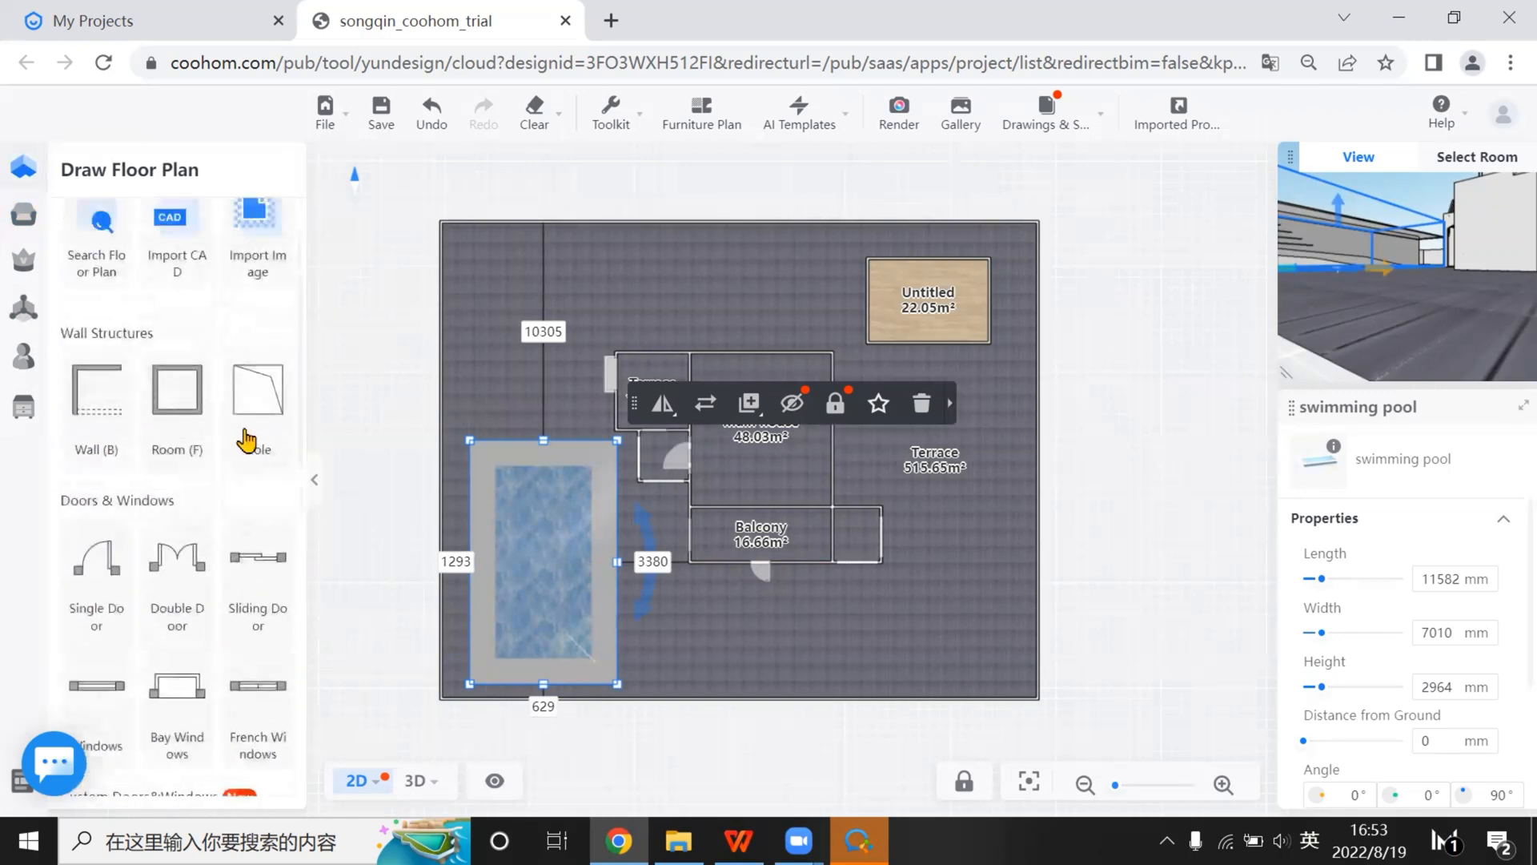
pyautogui.click(252, 390)
pyautogui.scroll(4, 460, 513)
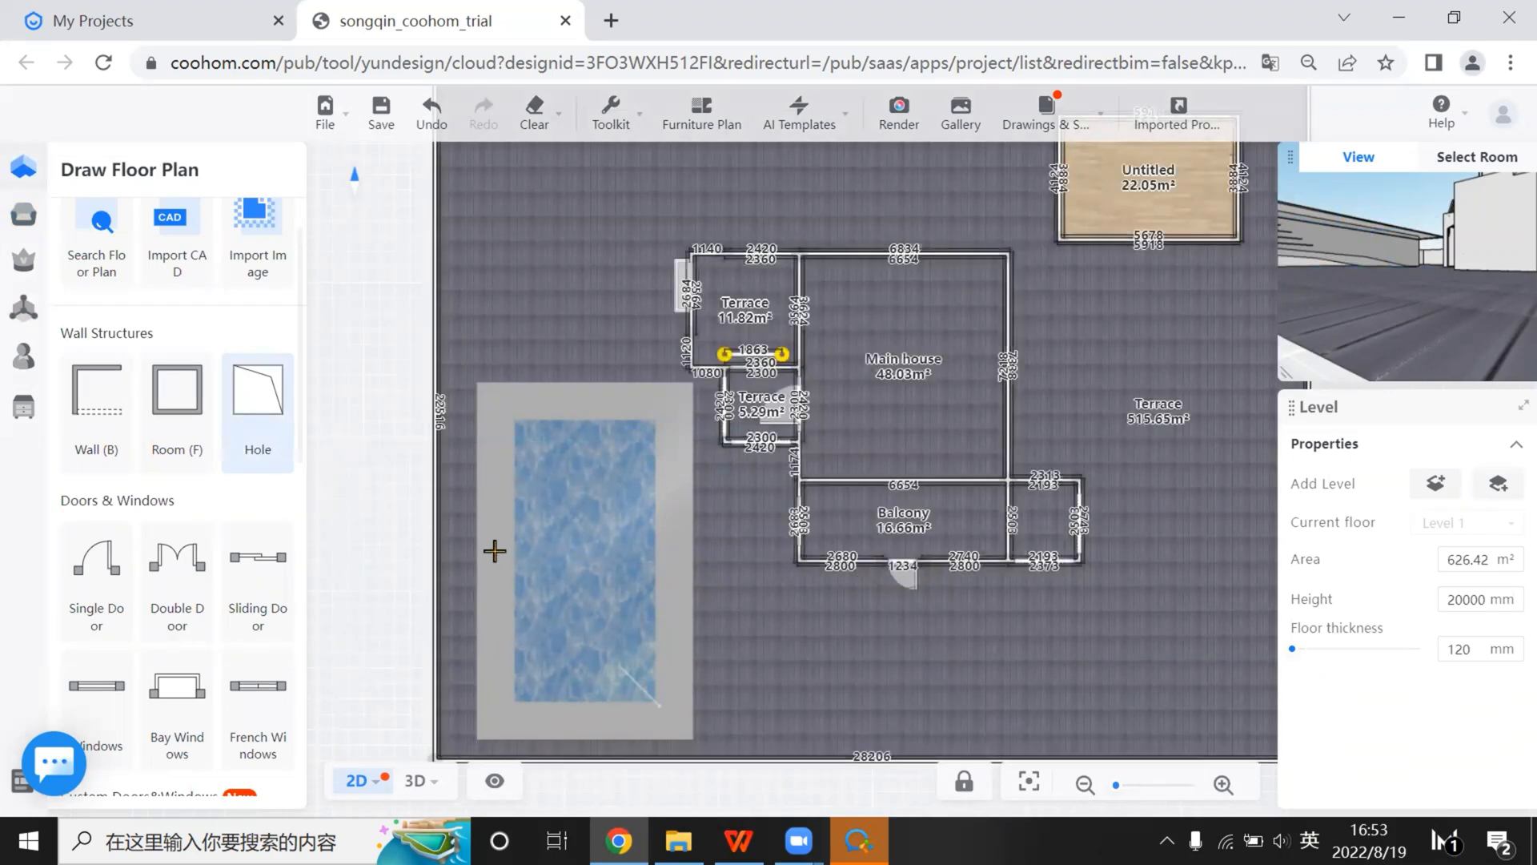
pyautogui.click(497, 397)
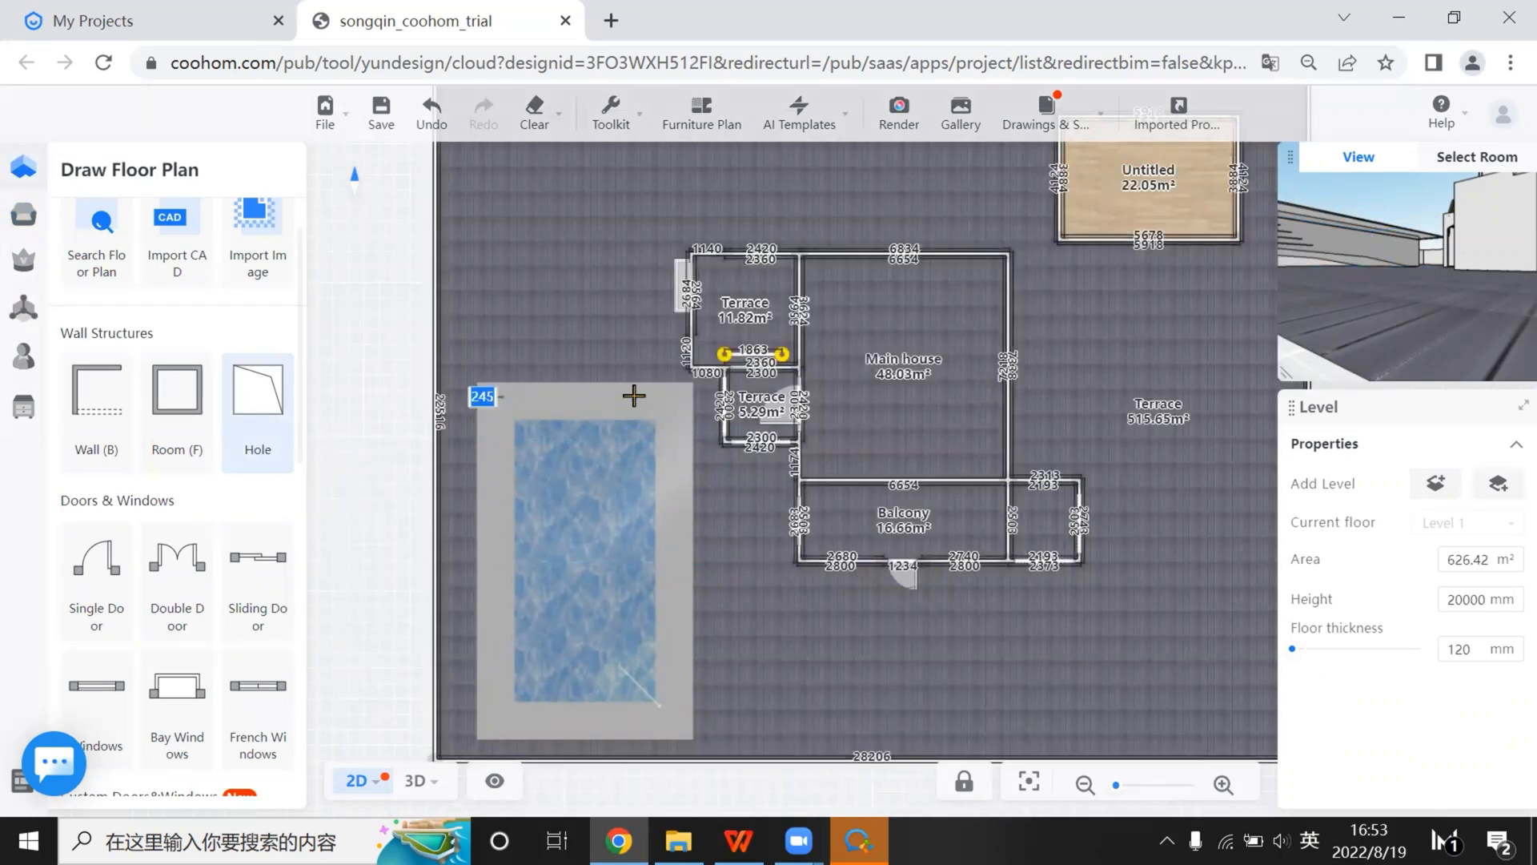
pyautogui.click(675, 397)
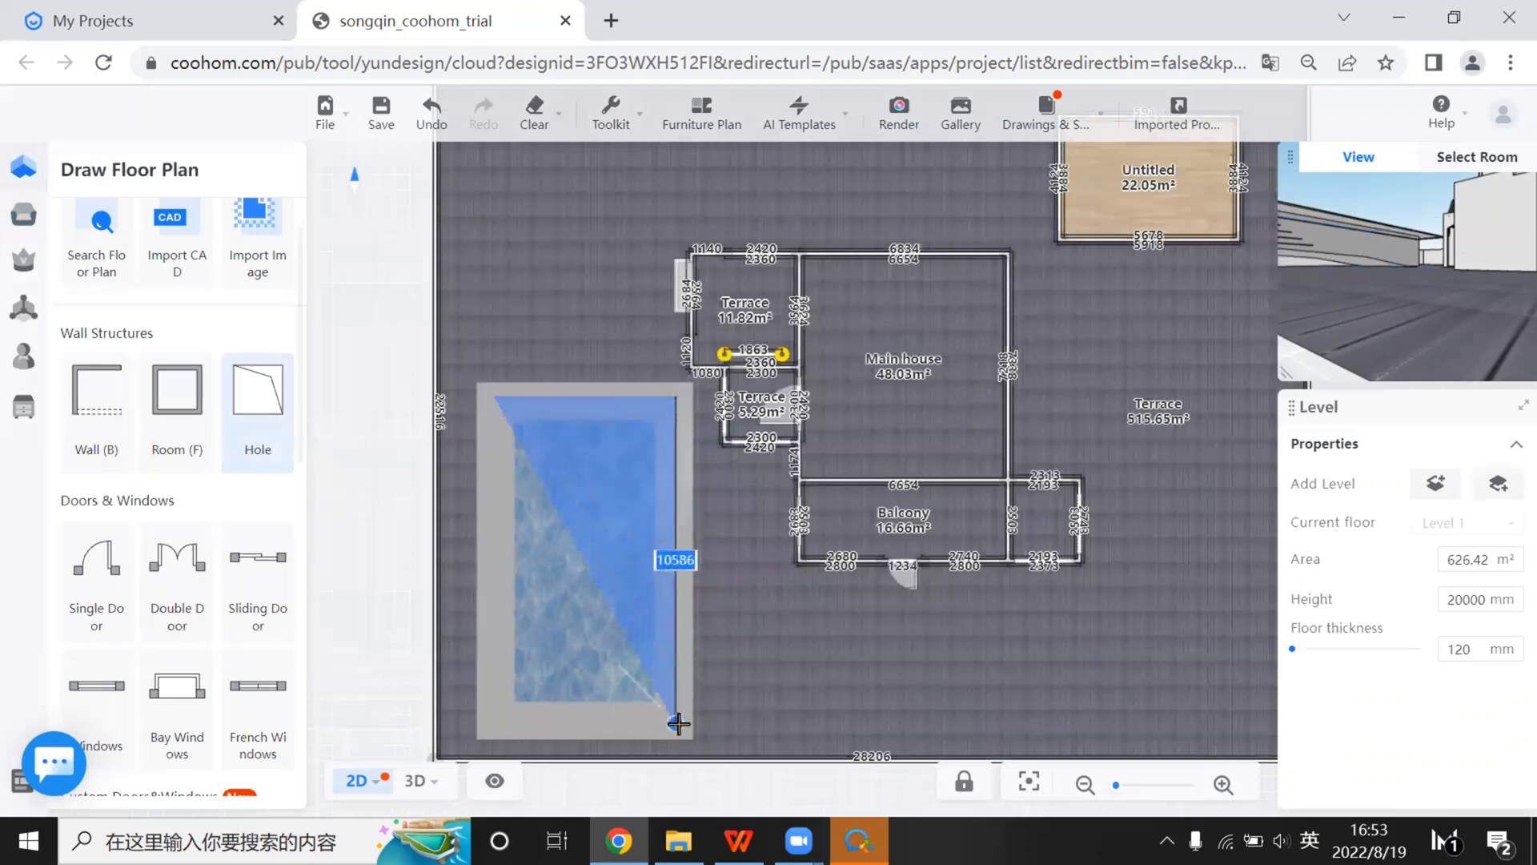
pyautogui.click(677, 723)
pyautogui.click(491, 723)
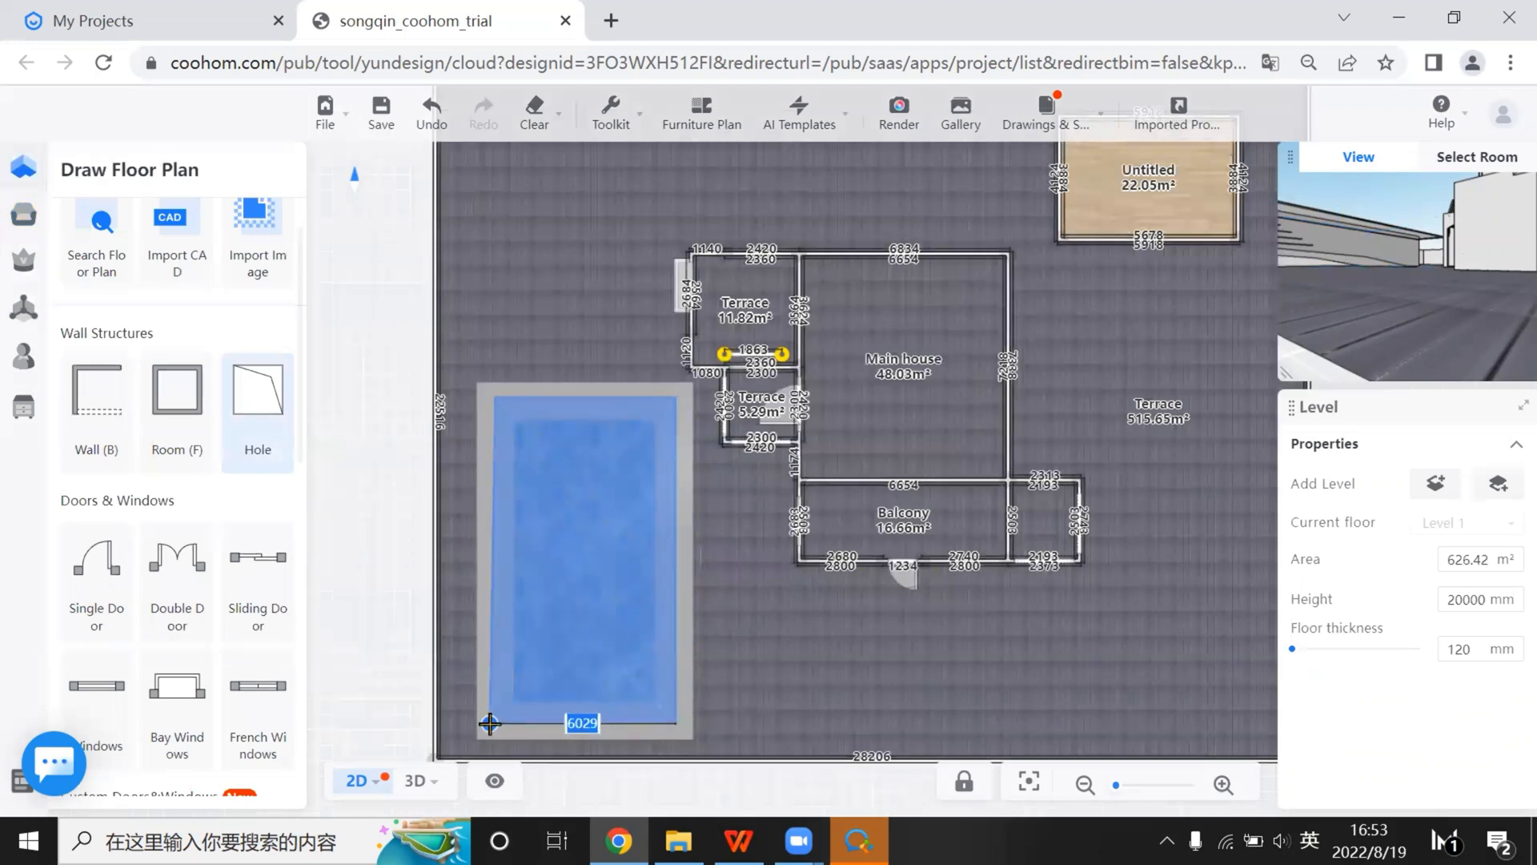
pyautogui.click(493, 397)
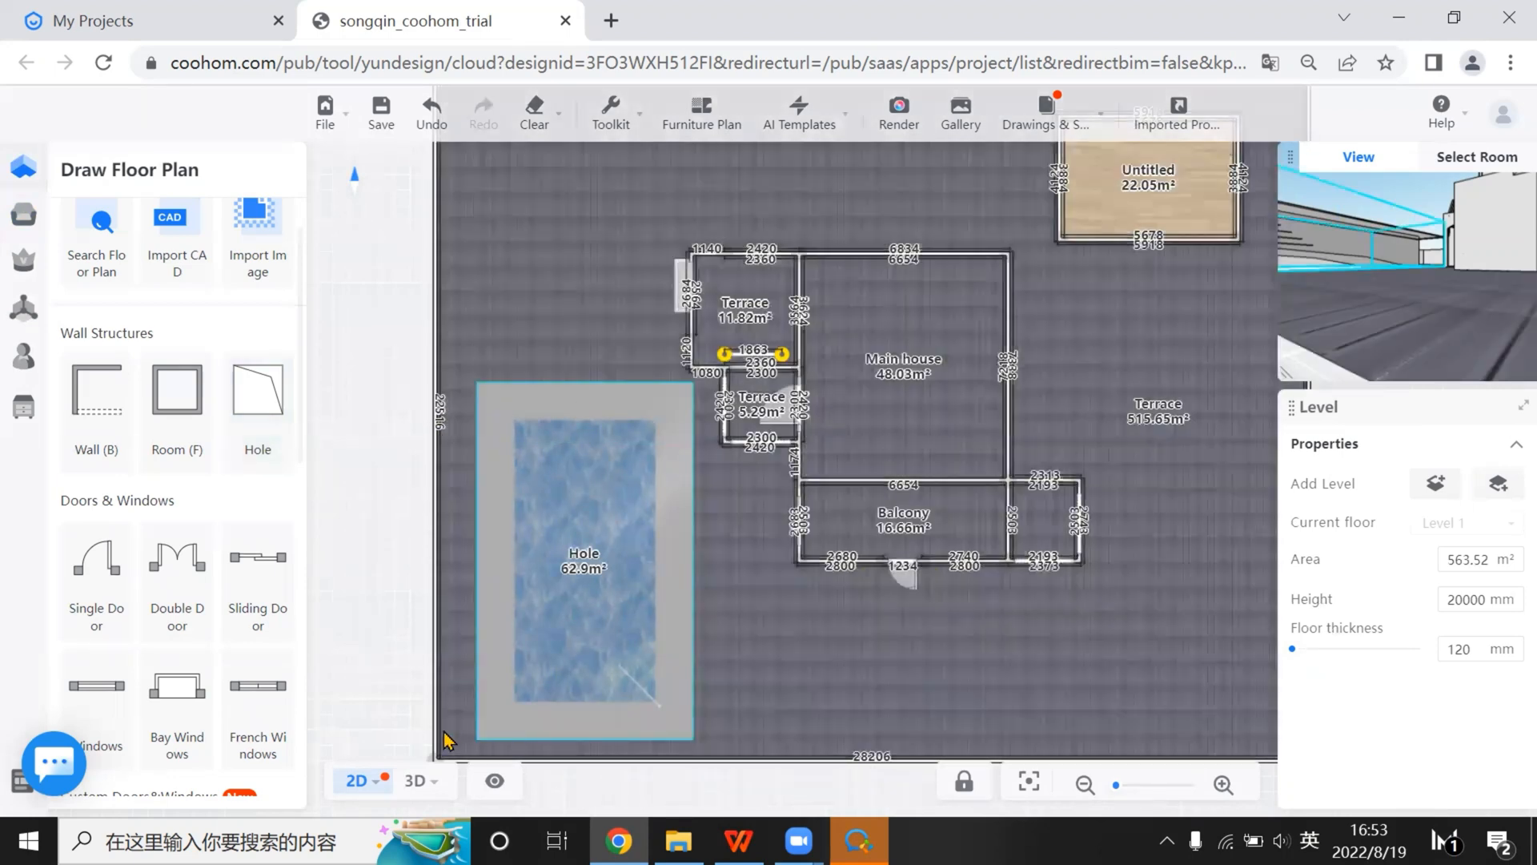
# Return to the 3D view and set the pool in the hole at about 1932 mm below ground level
pyautogui.click(417, 784)
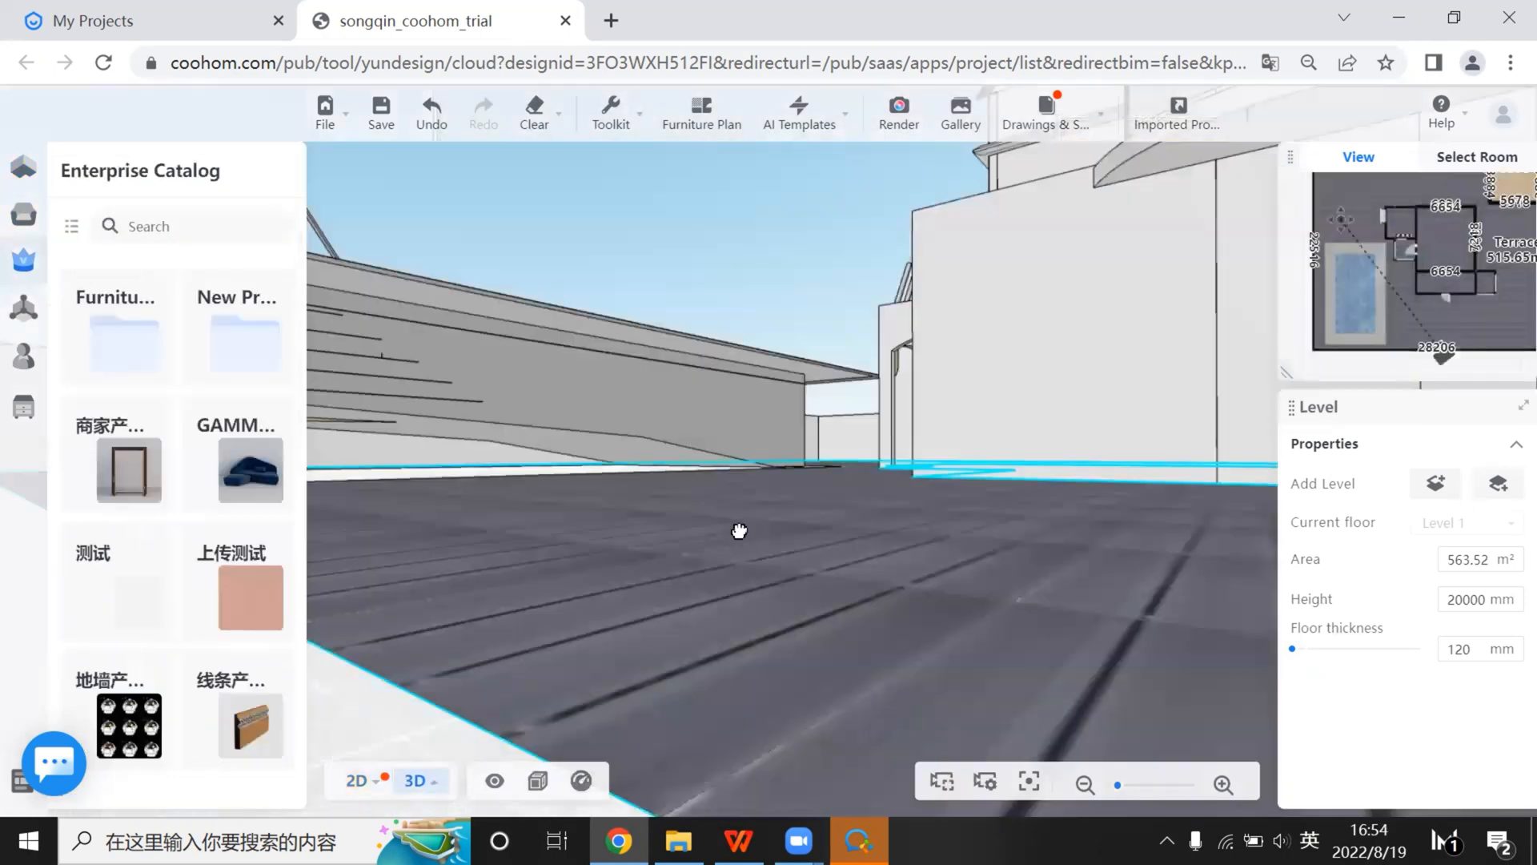
pyautogui.moveTo(728, 541); pyautogui.dragTo(728, 542, button='right')
pyautogui.moveTo(728, 543); pyautogui.dragTo(647, 535)
pyautogui.click(633, 439)
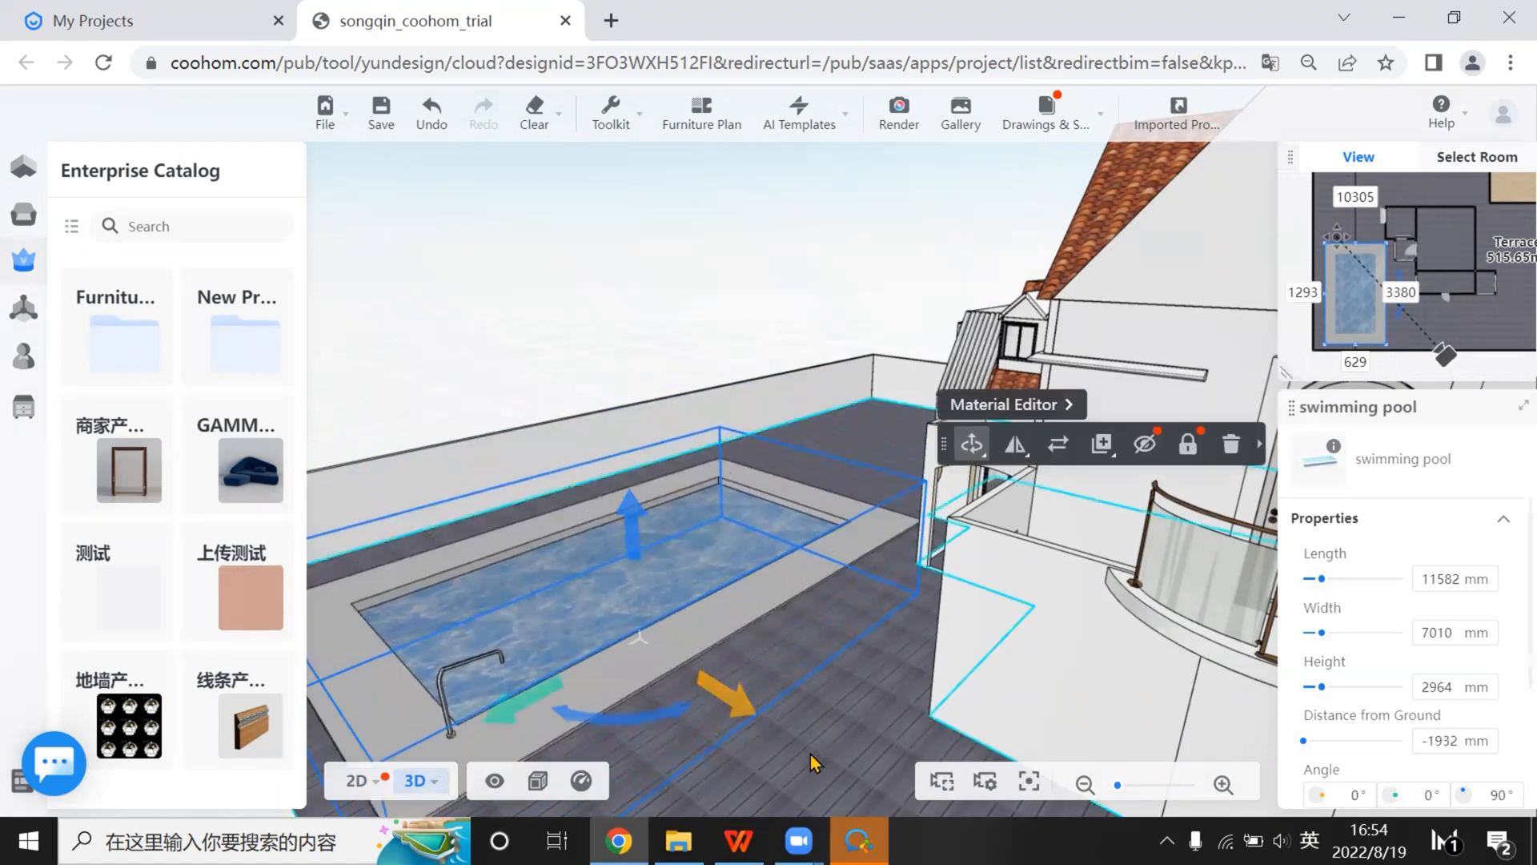
pyautogui.moveTo(777, 703); pyautogui.dragTo(824, 713)
pyautogui.scroll(6, 731, 611)
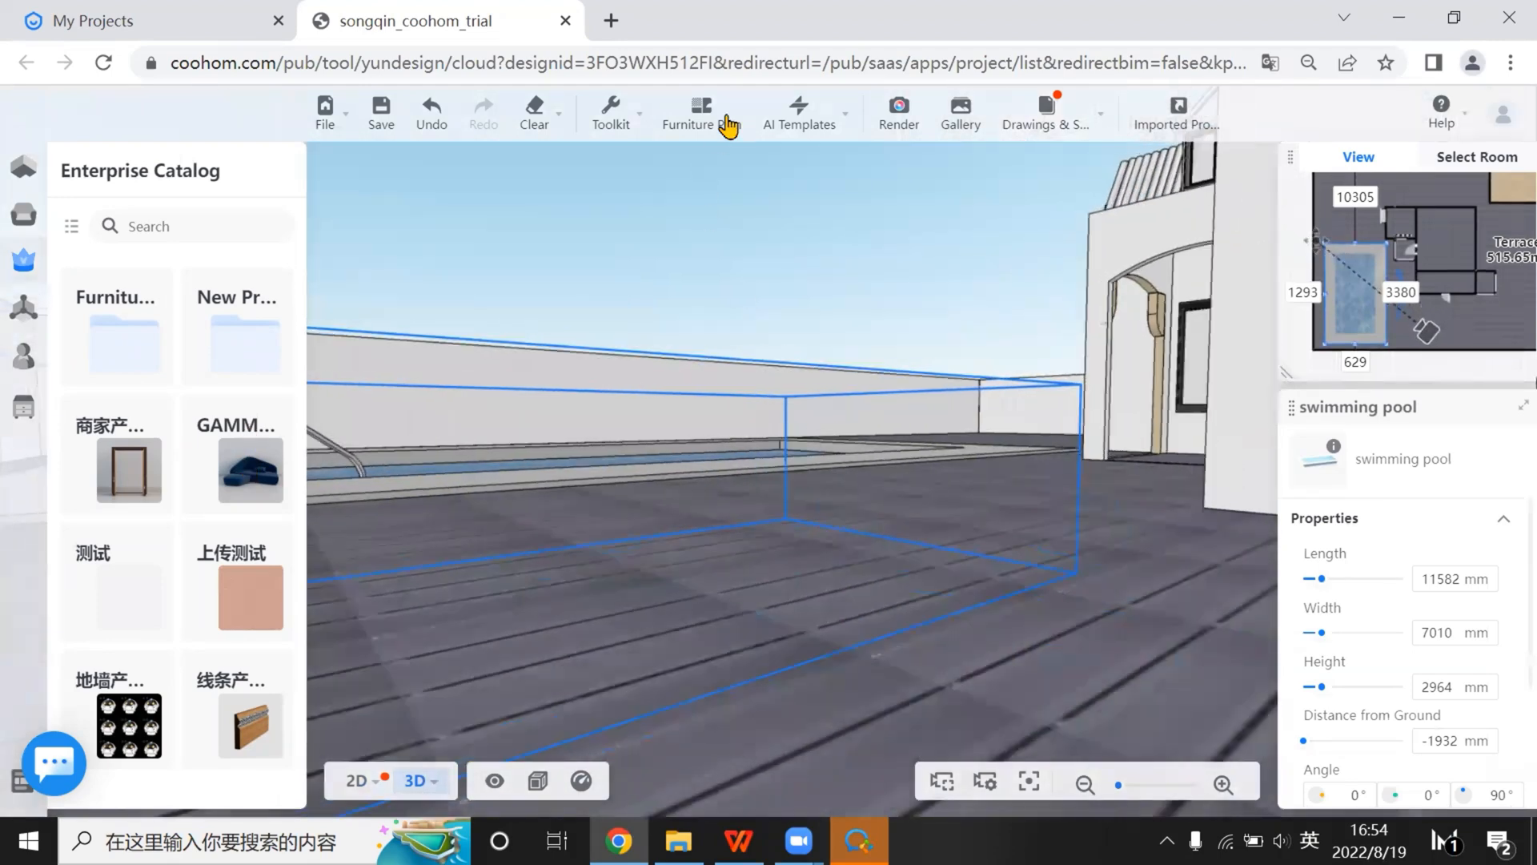
pyautogui.press('q')
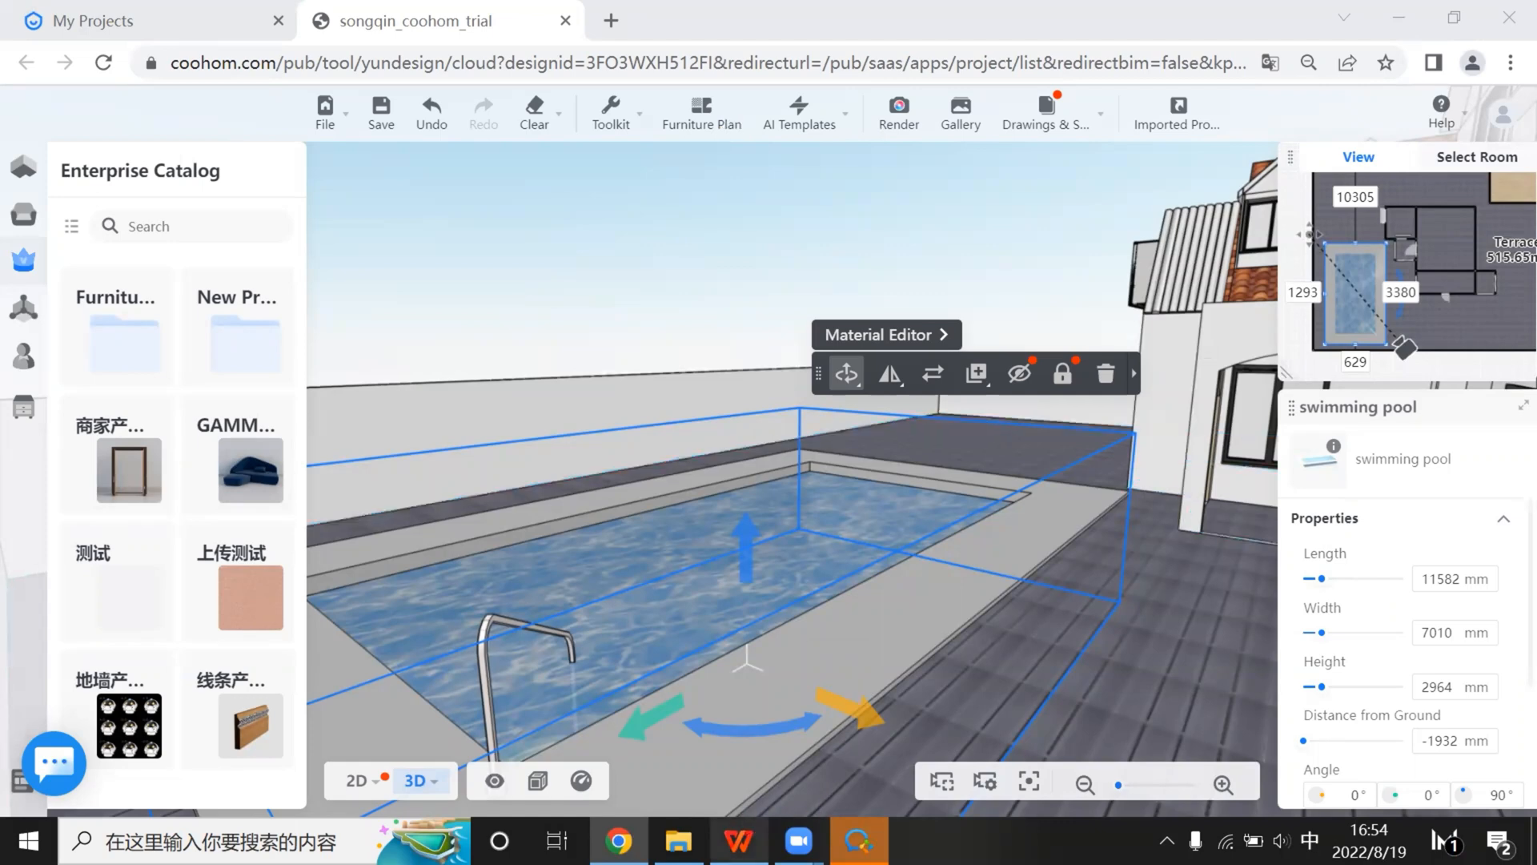
# Check the Garden / Yards reference slide in Tool Logic.pptx and, in Coohom, lower the pool to about 1950 mm below ground
pyautogui.click(738, 841)
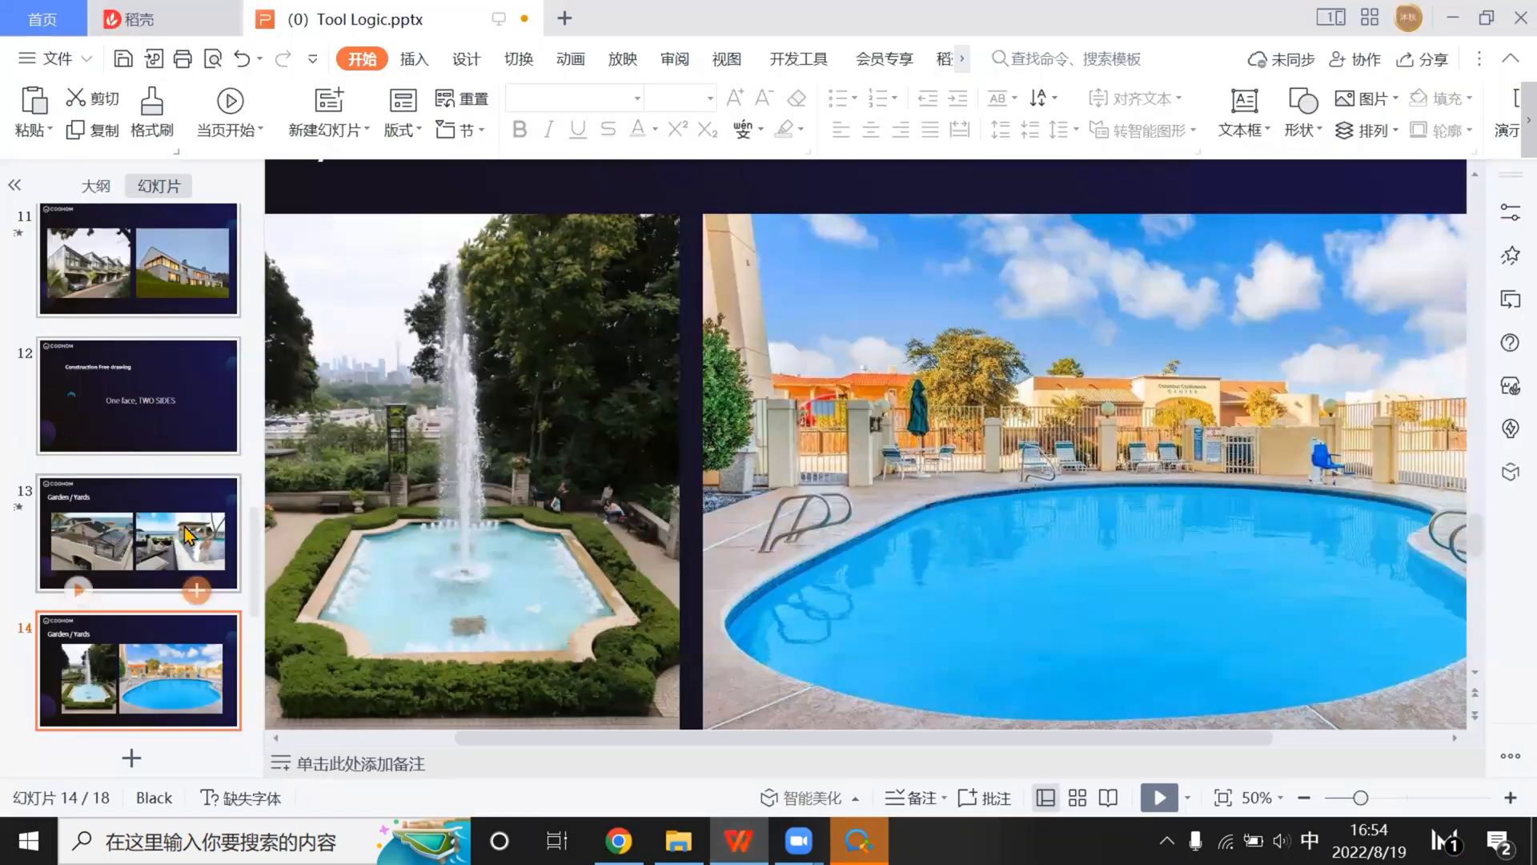
pyautogui.scroll(1, 1221, 513)
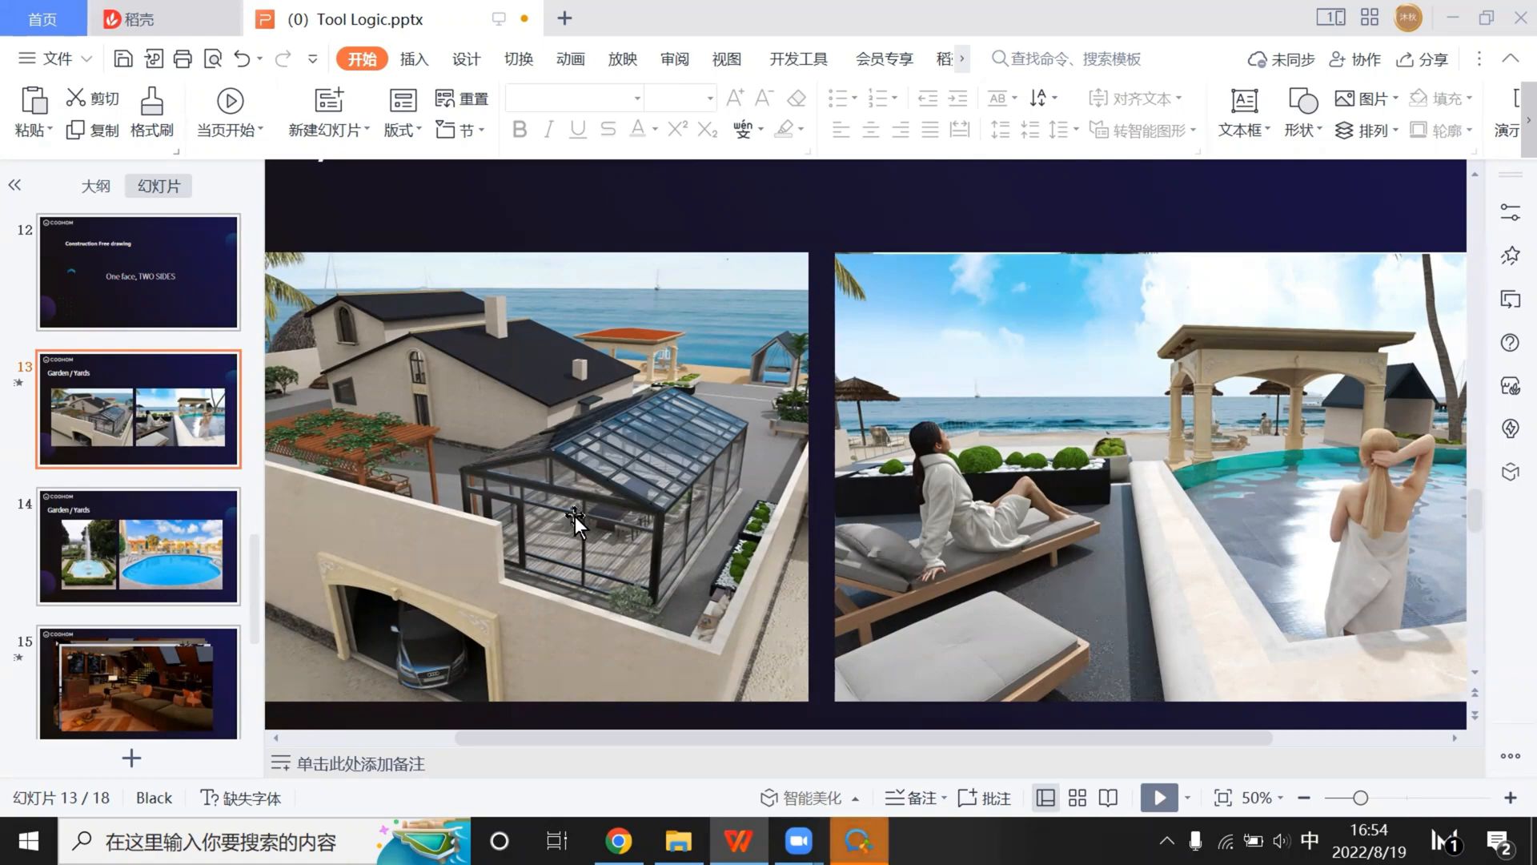
pyautogui.click(618, 841)
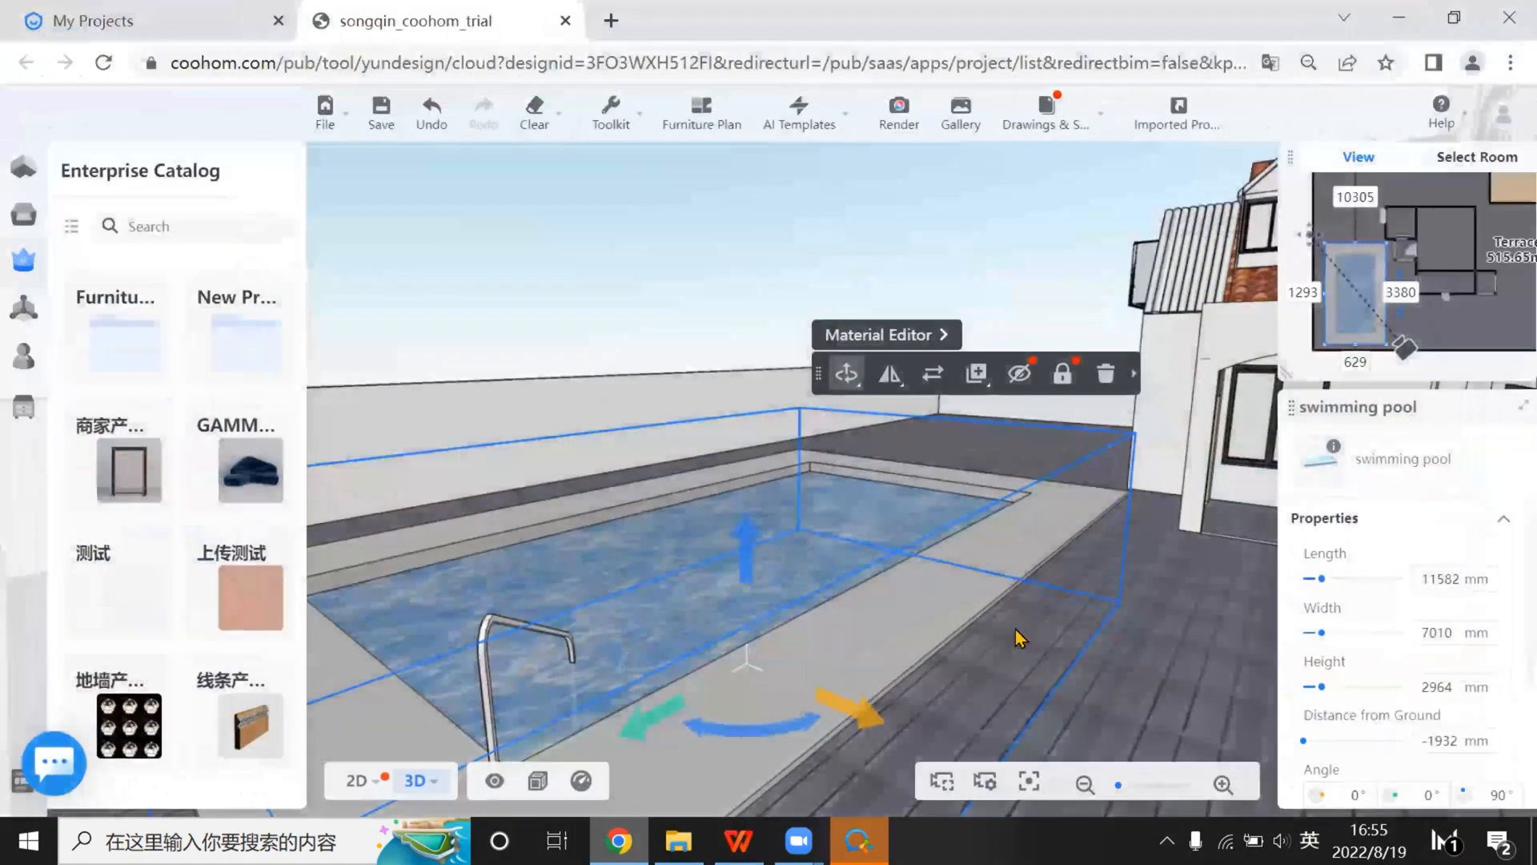
pyautogui.moveTo(816, 671); pyautogui.dragTo(766, 482)
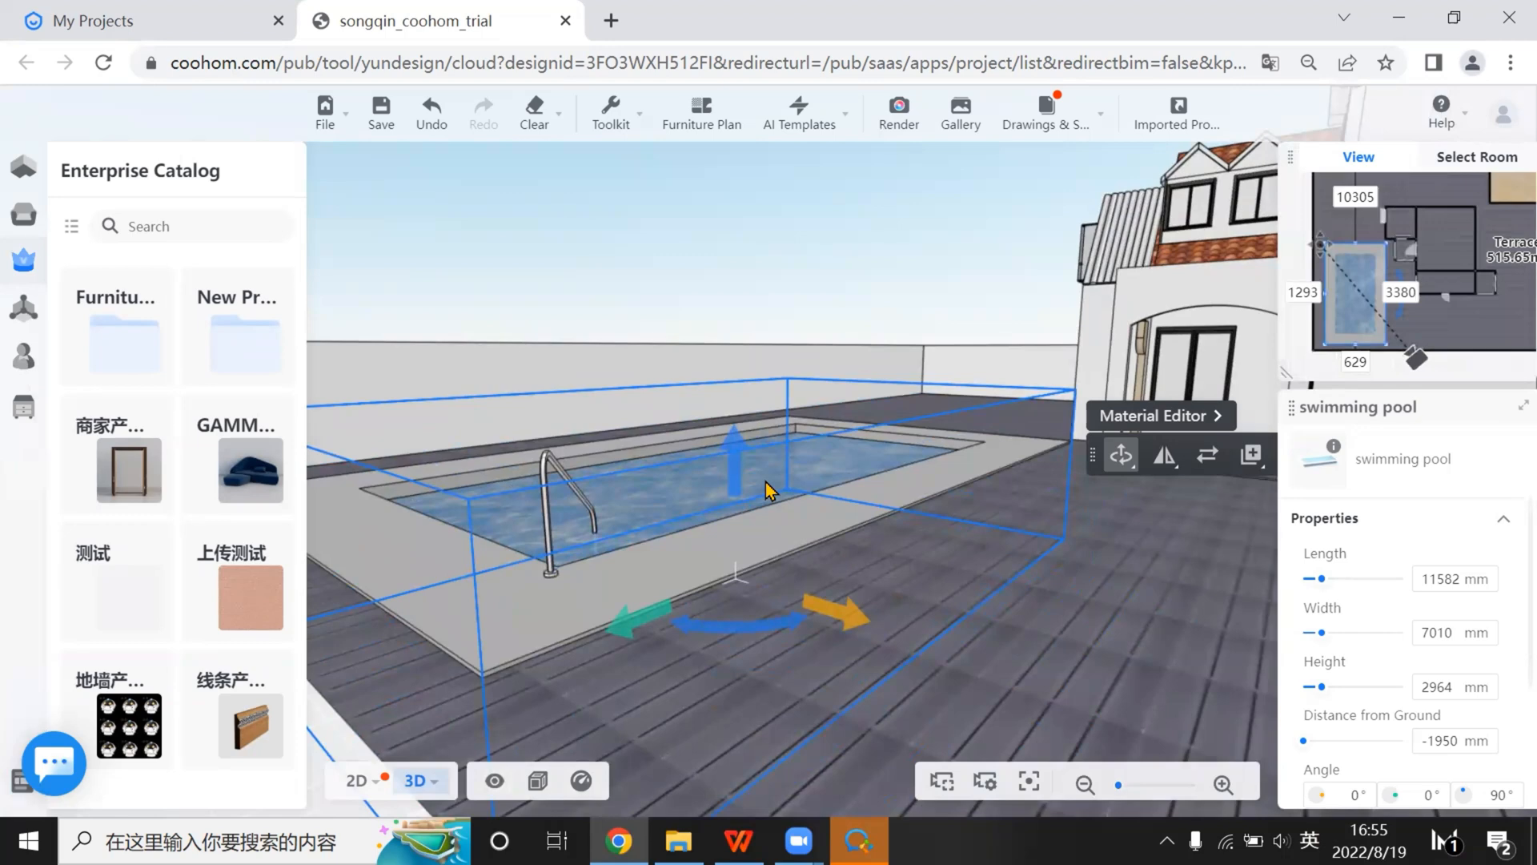
pyautogui.click(739, 840)
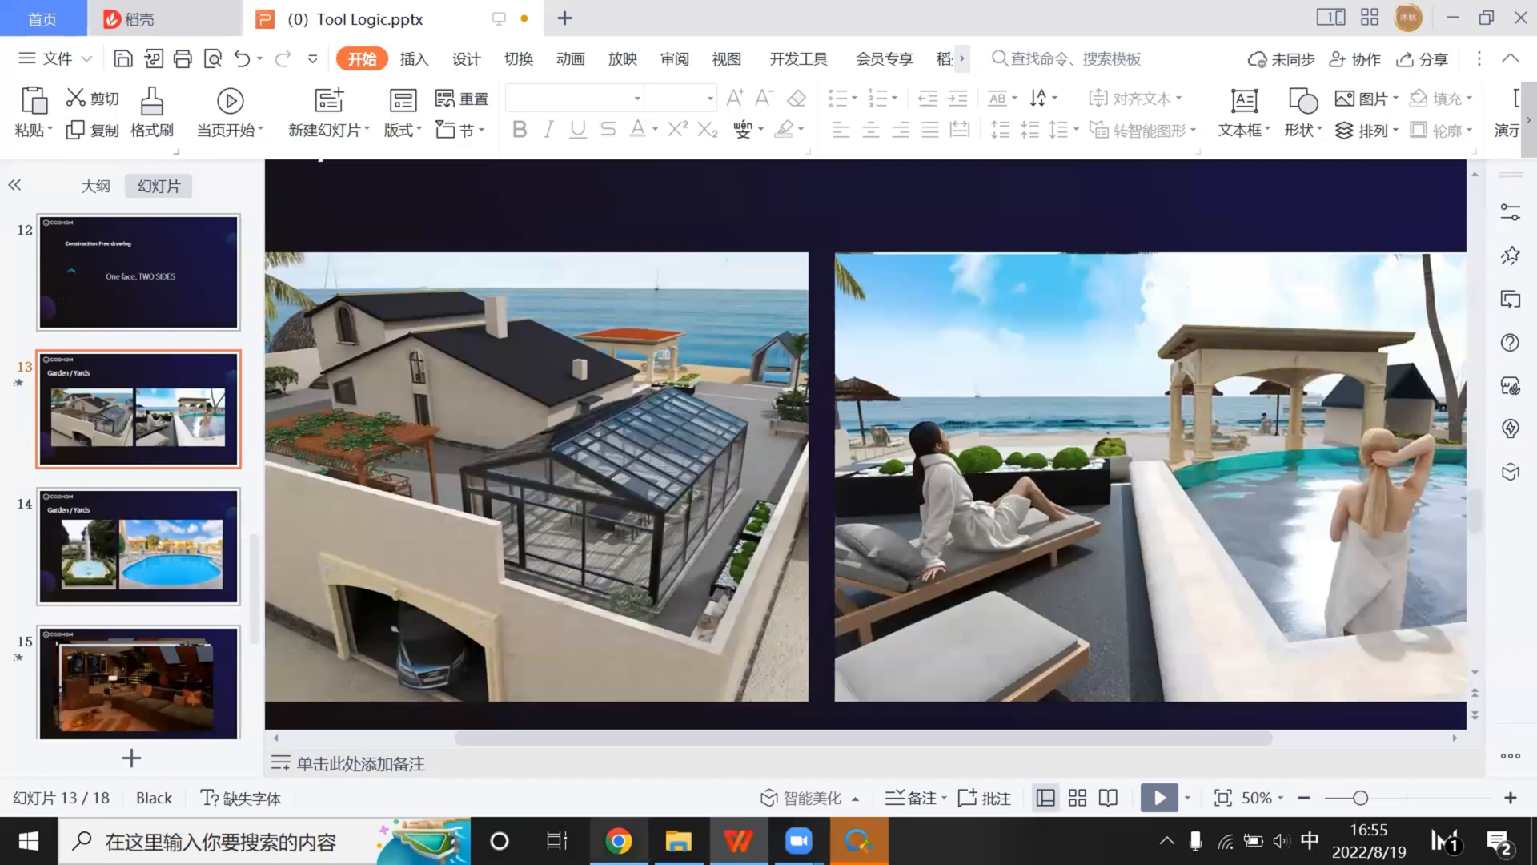
pyautogui.hotkey('alt', 'Tab')
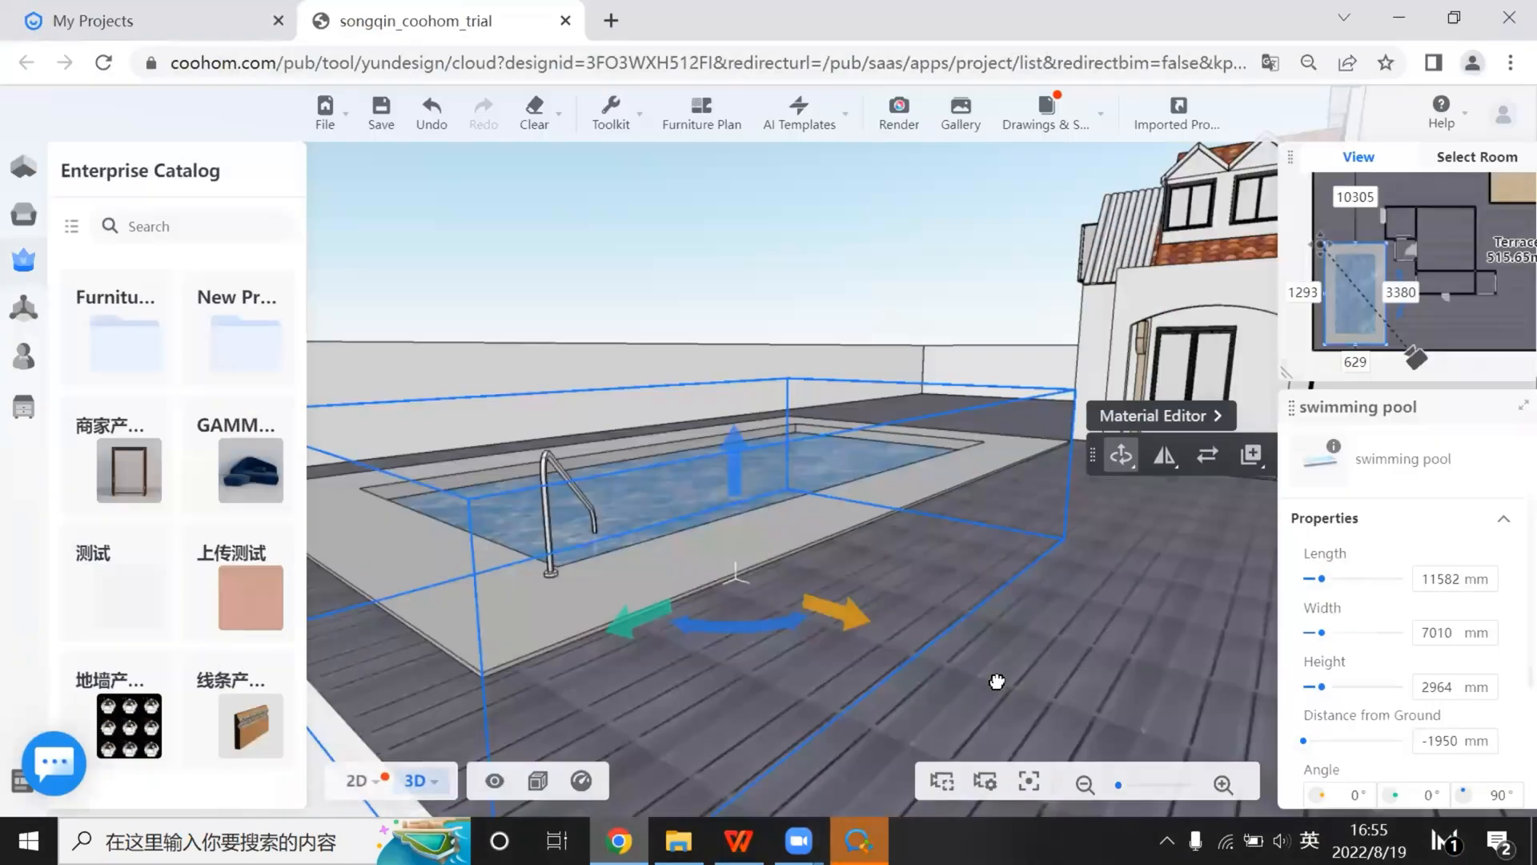
# Examine the sunken pool from different angles in the 3D view and in the 2D floor plan
pyautogui.moveTo(1023, 565); pyautogui.dragTo(1046, 643)
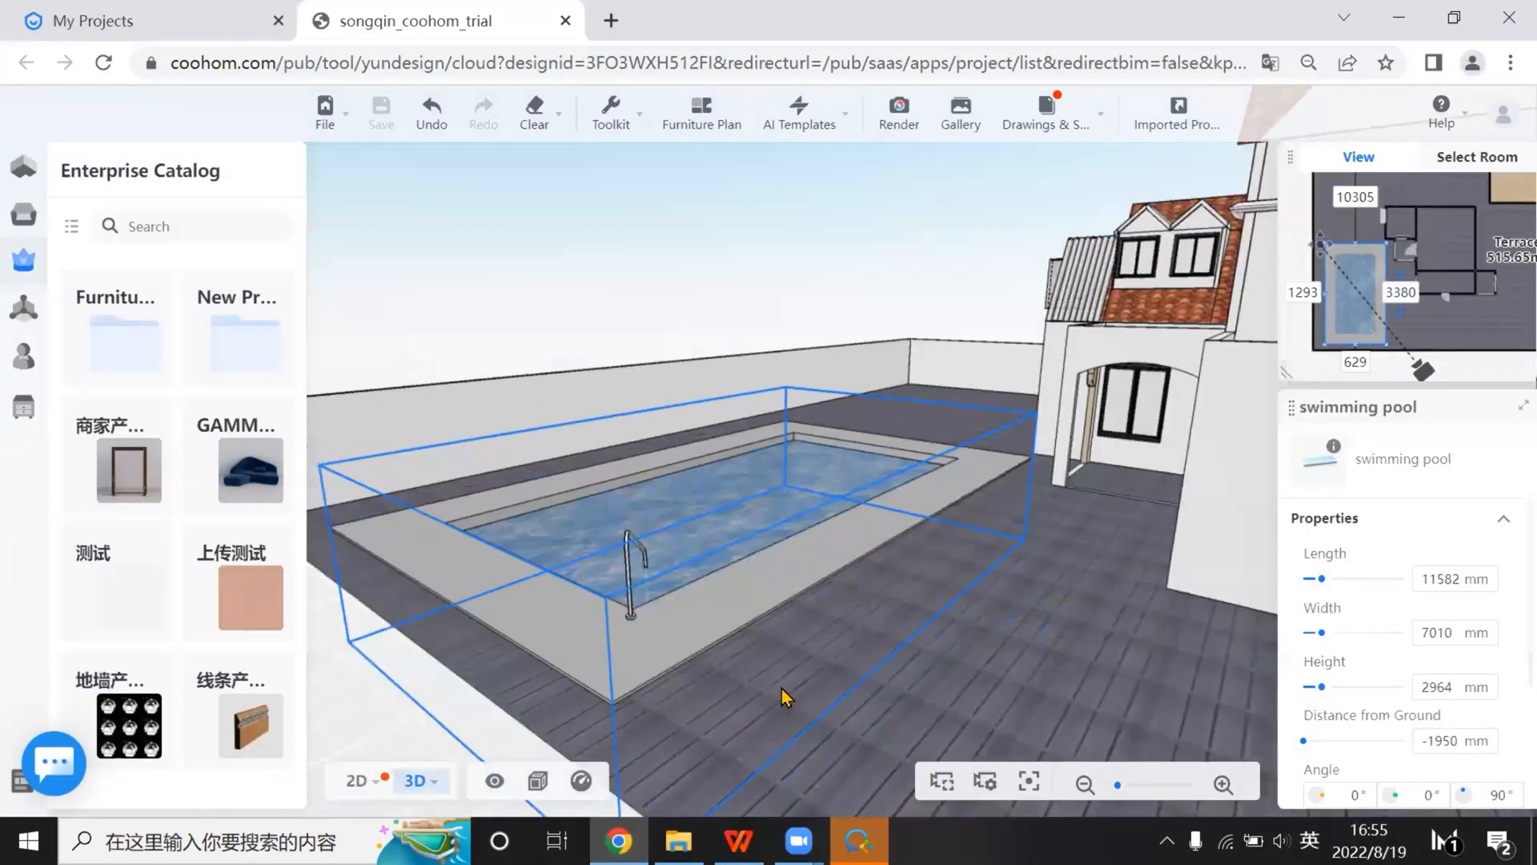
pyautogui.moveTo(535, 643); pyautogui.dragTo(591, 601)
pyautogui.moveTo(618, 535); pyautogui.dragTo(618, 536)
pyautogui.click(358, 781)
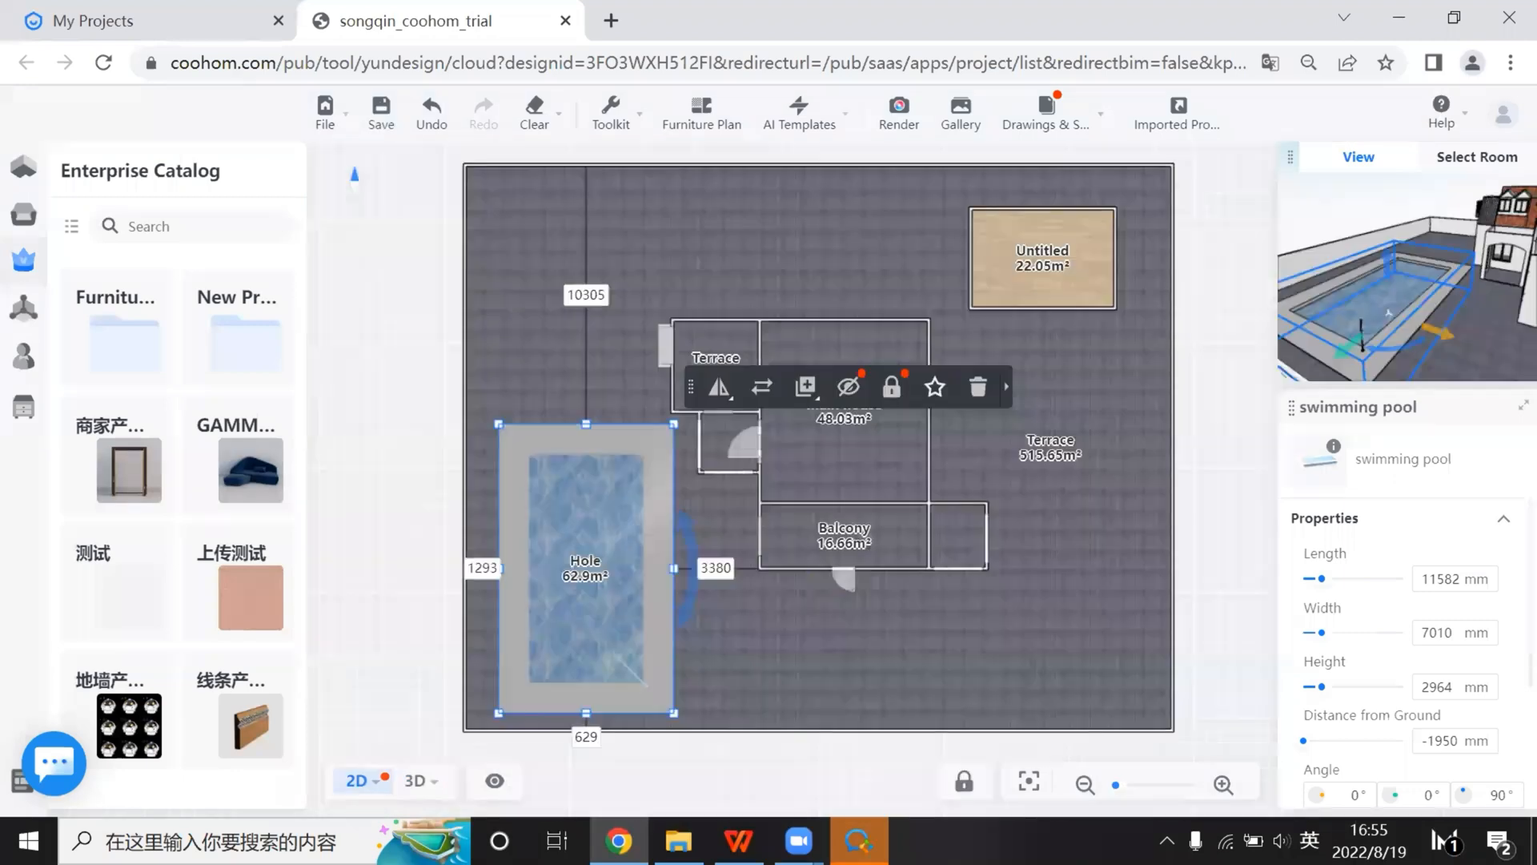
pyautogui.moveTo(738, 841)
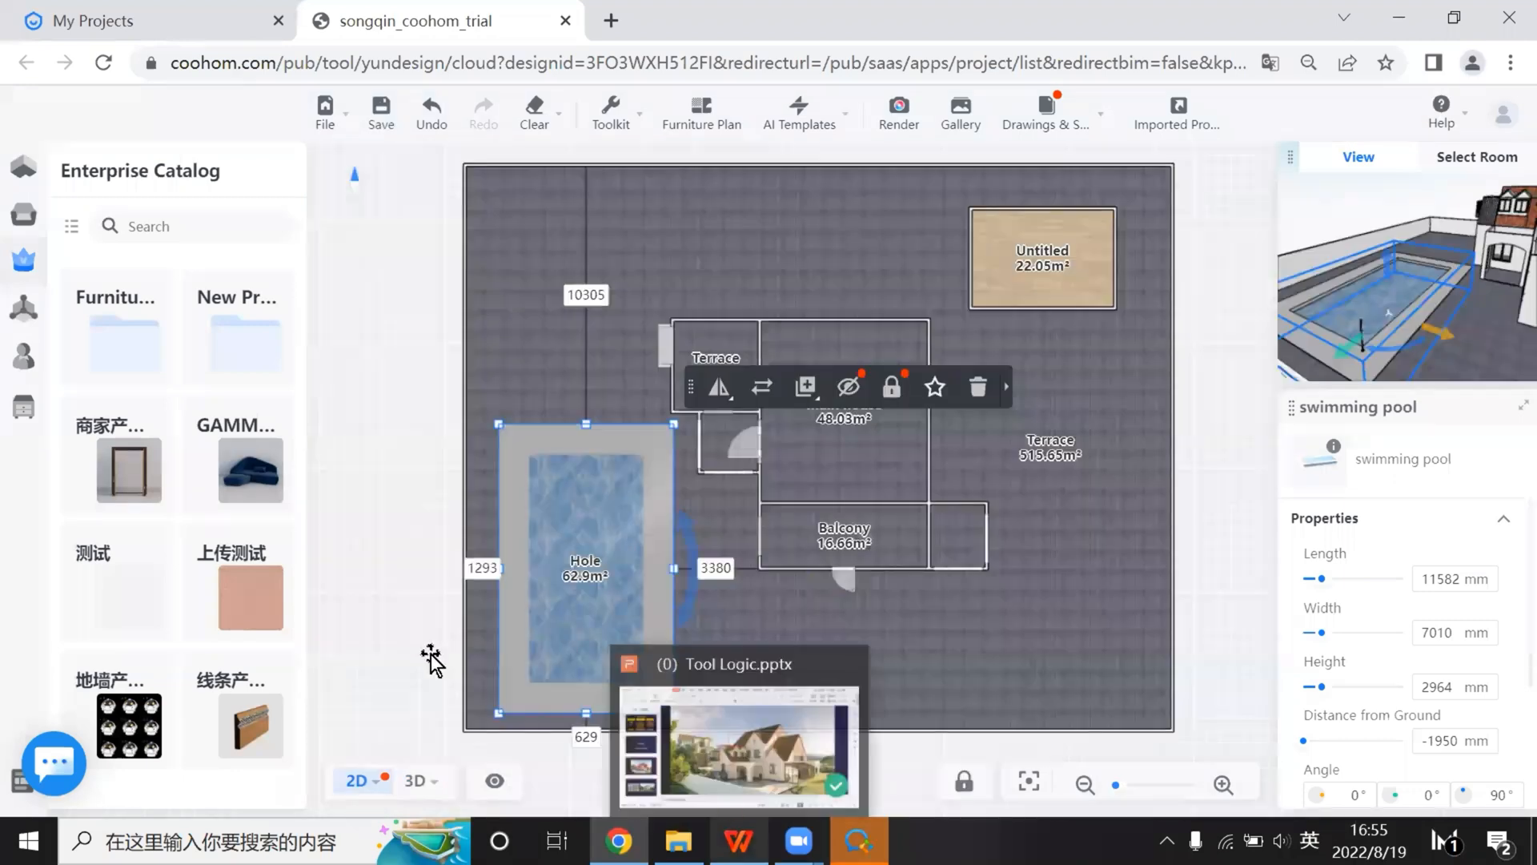
# Check the fountain and rounded pool reference slide in Tool Logic.pptx and, back in Coohom, delete the rectangular pool and its floor hole
pyautogui.click(739, 840)
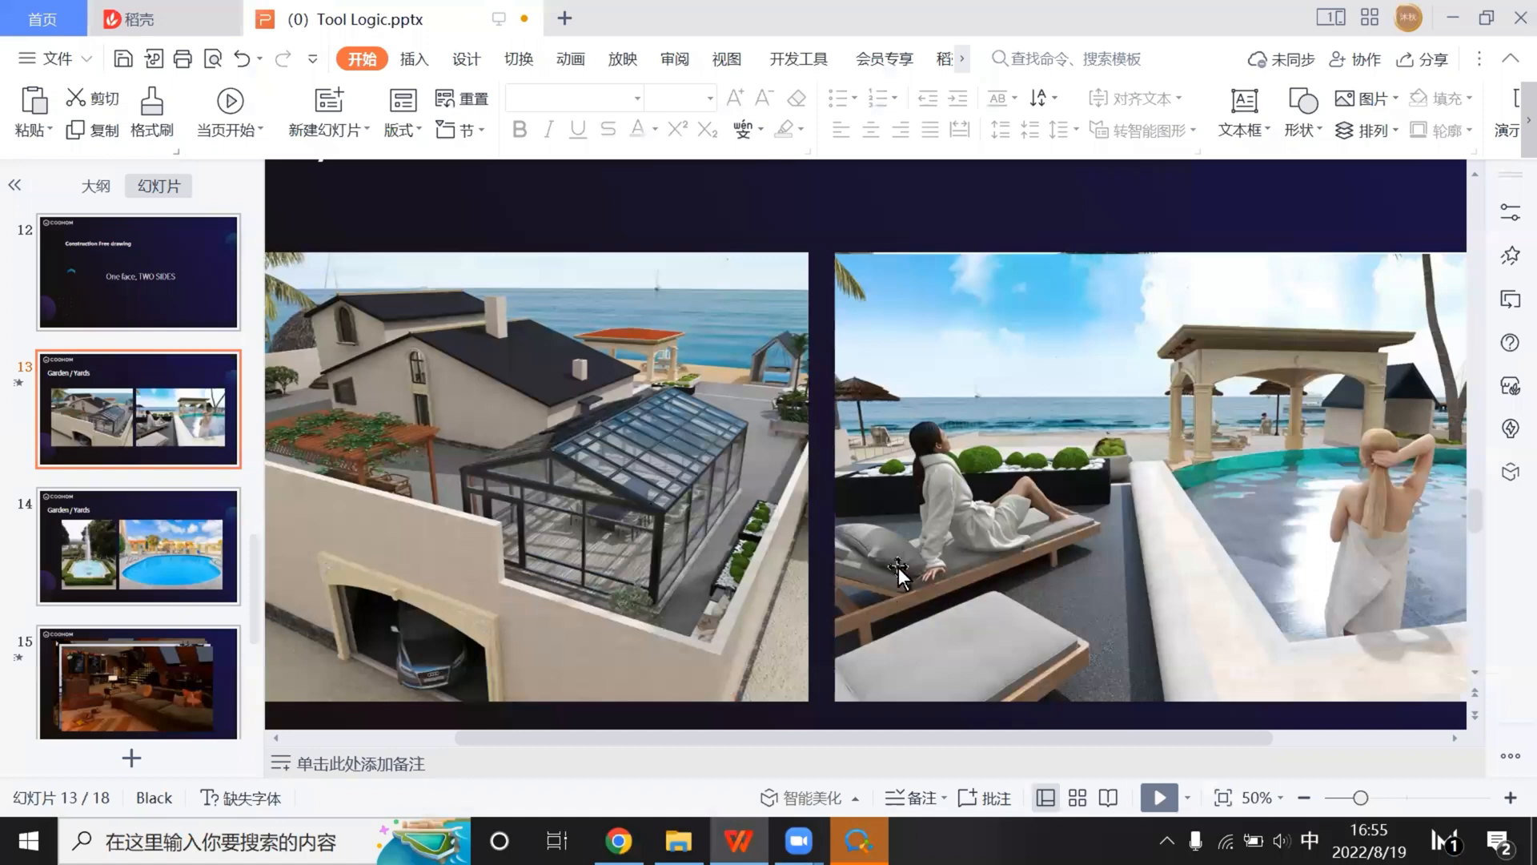
pyautogui.scroll(-1, 899, 572)
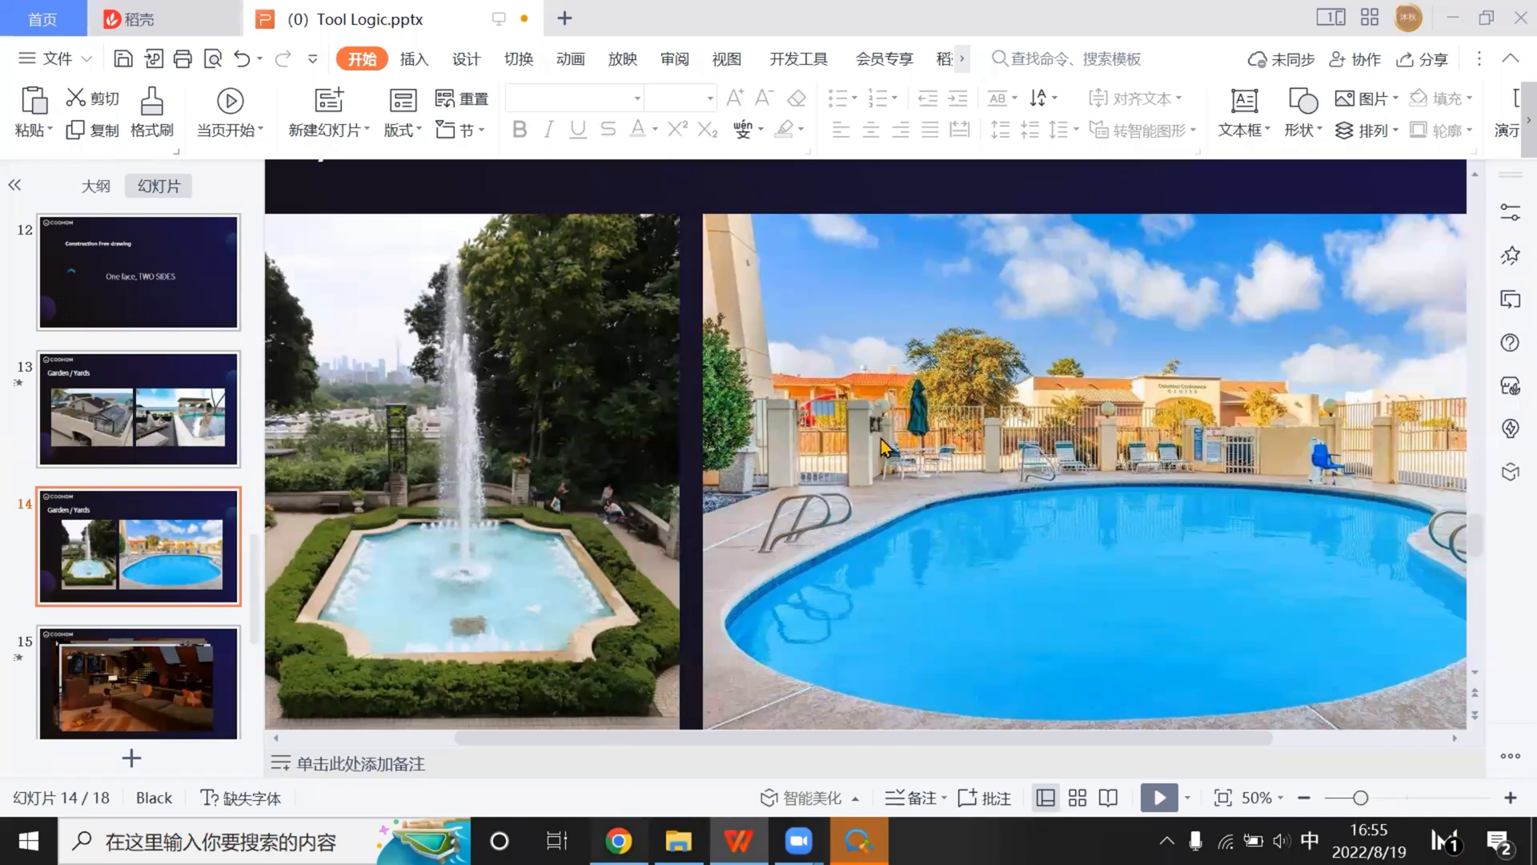
pyautogui.hotkey('alt', 'Tab')
pyautogui.press('Delete')
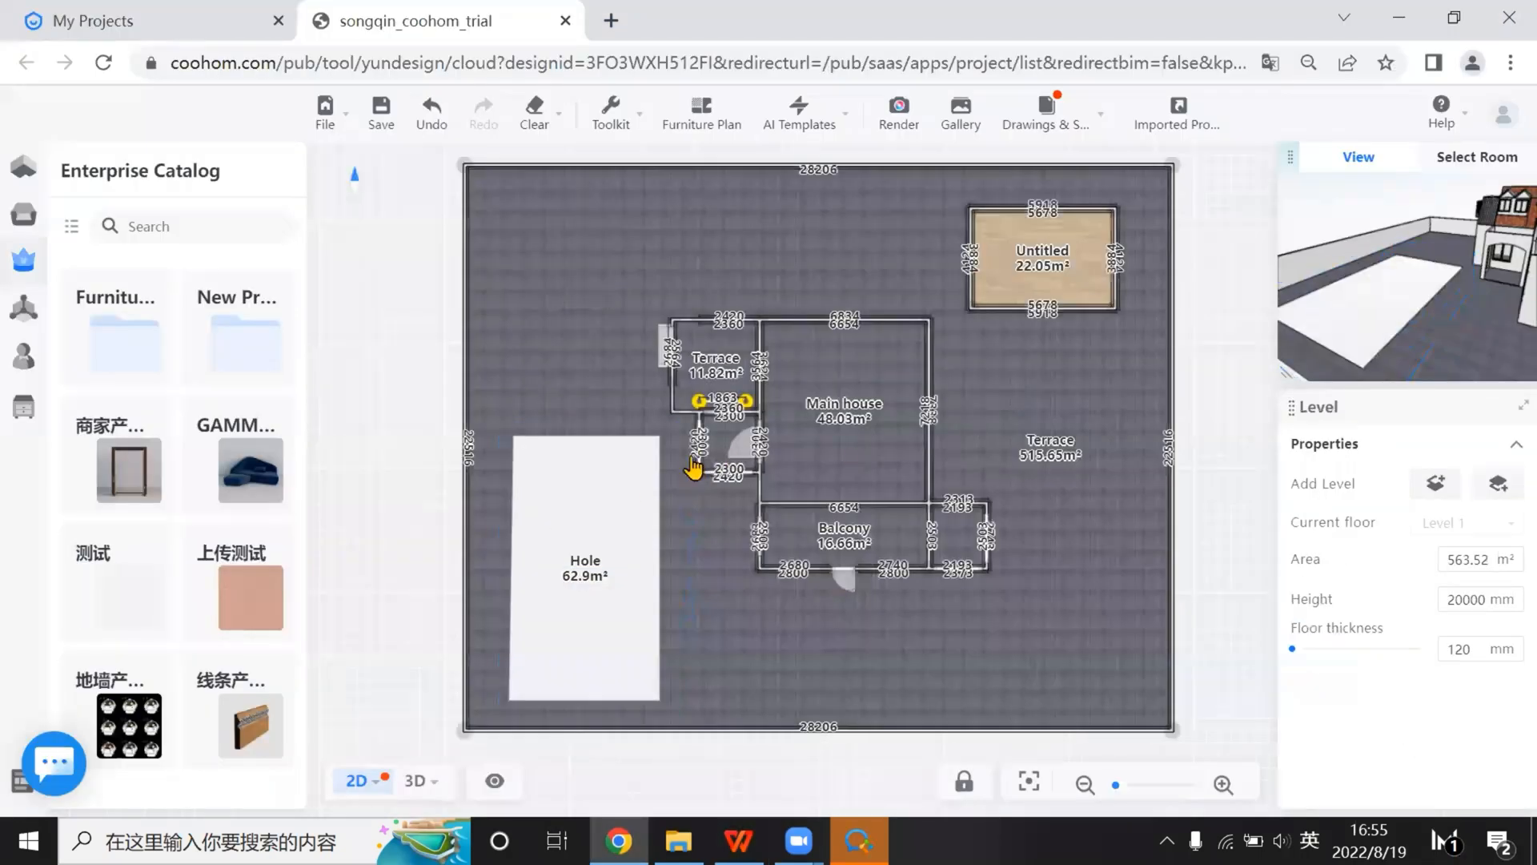
pyautogui.click(704, 471)
pyautogui.press('Delete')
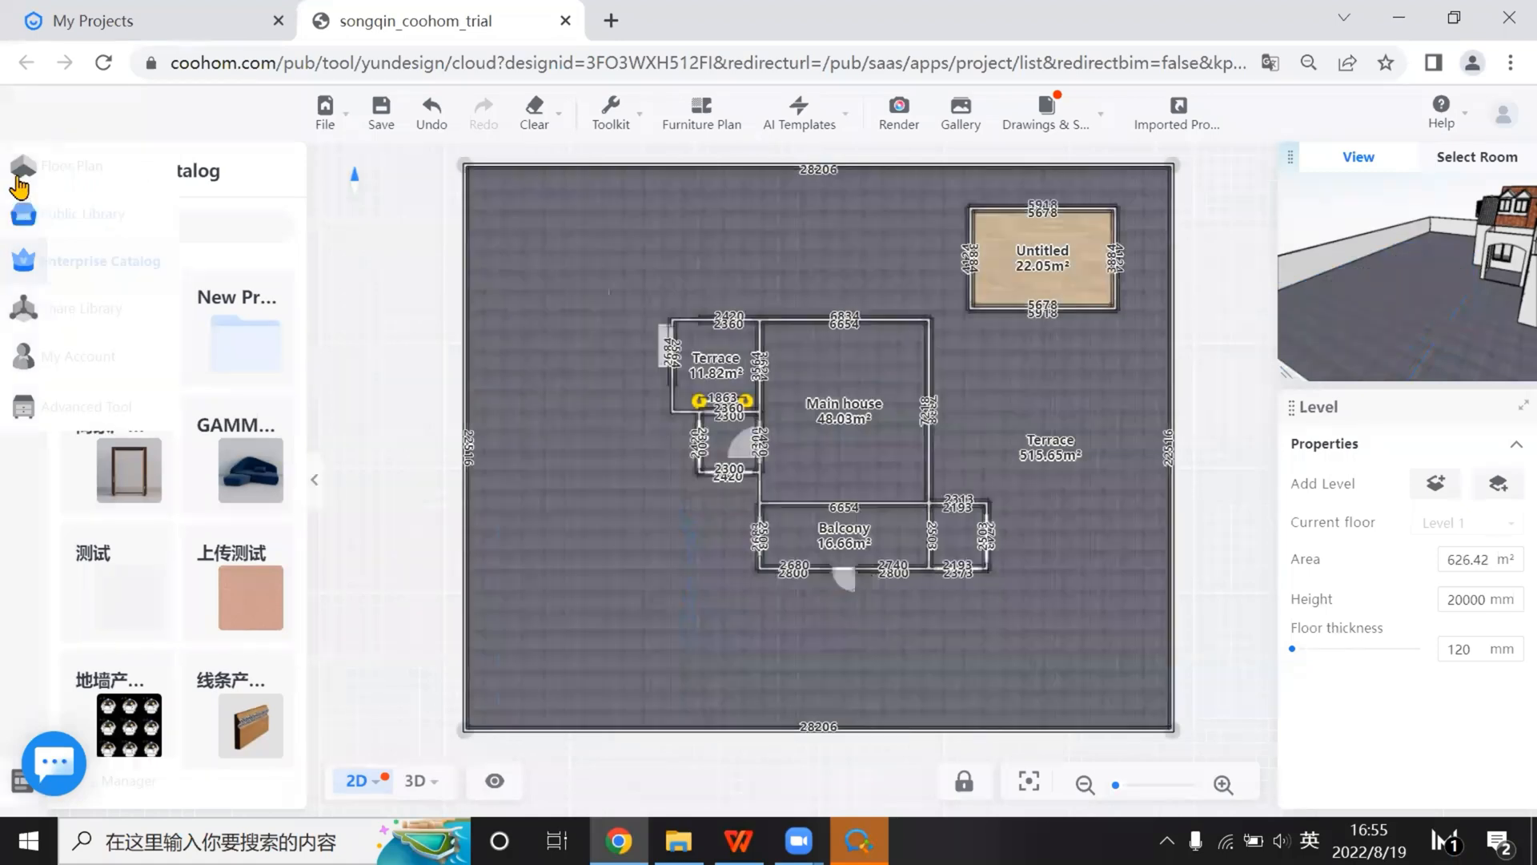
# Draw an irregular five-sided floor hole in the terrace beside the house, with a long side of about 7337 mm and a base of about 5742 mm
pyautogui.click(20, 184)
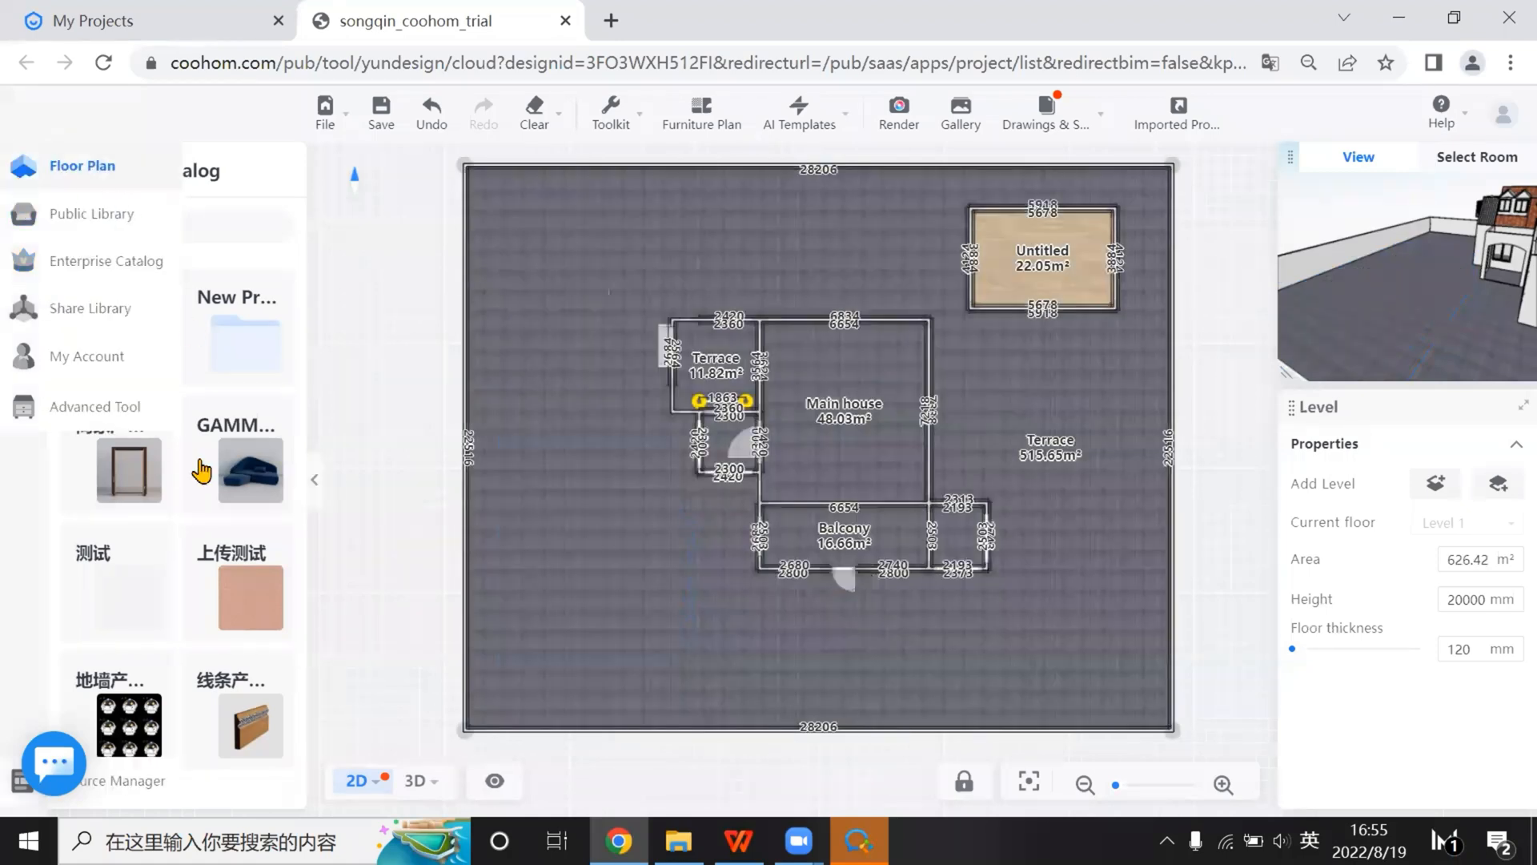
pyautogui.click(265, 492)
pyautogui.scroll(4, 633, 632)
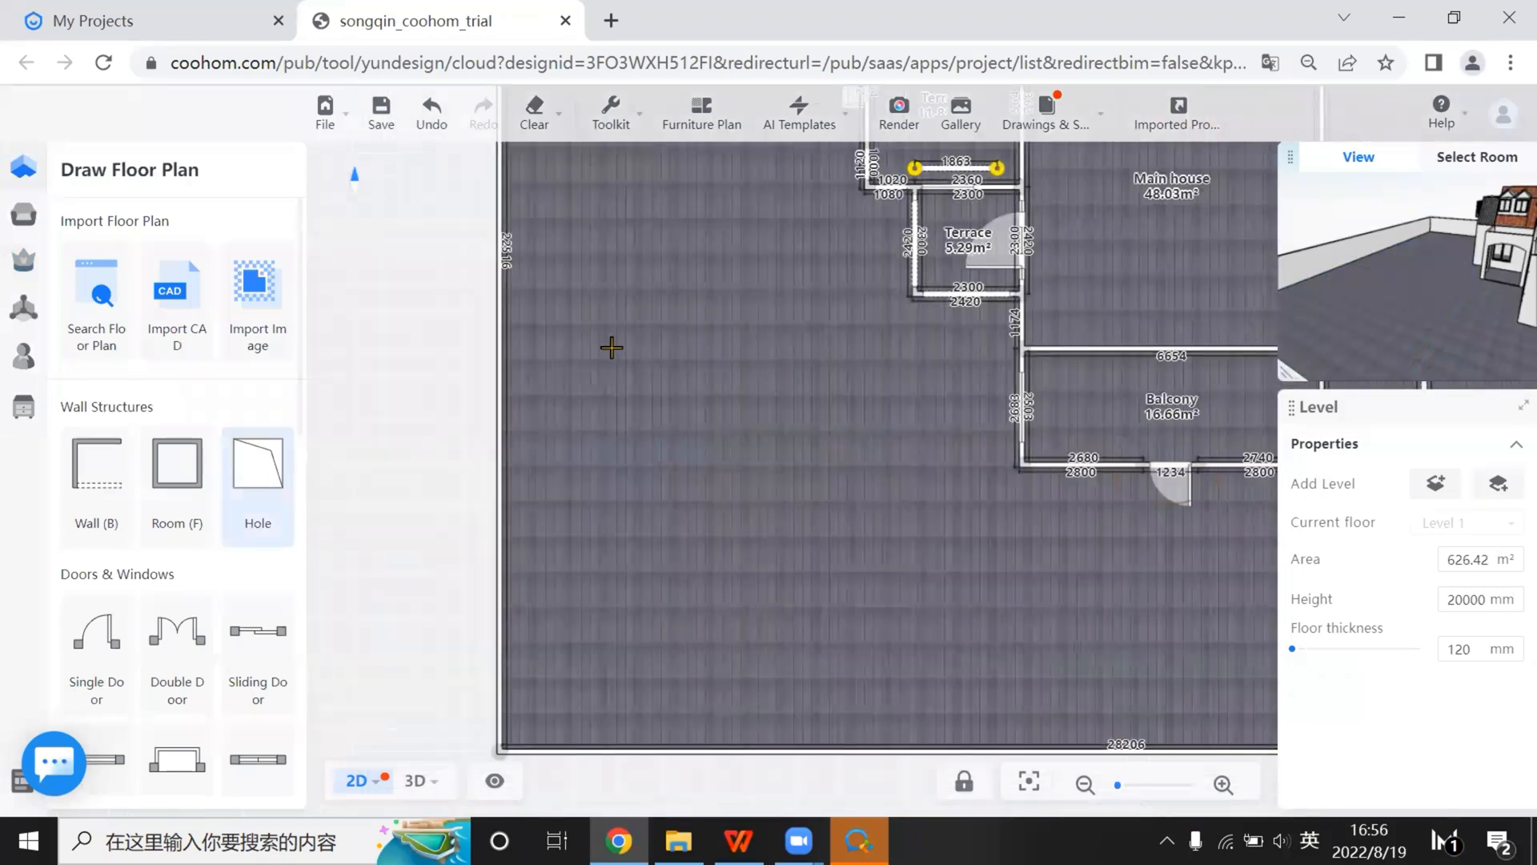
pyautogui.click(602, 671)
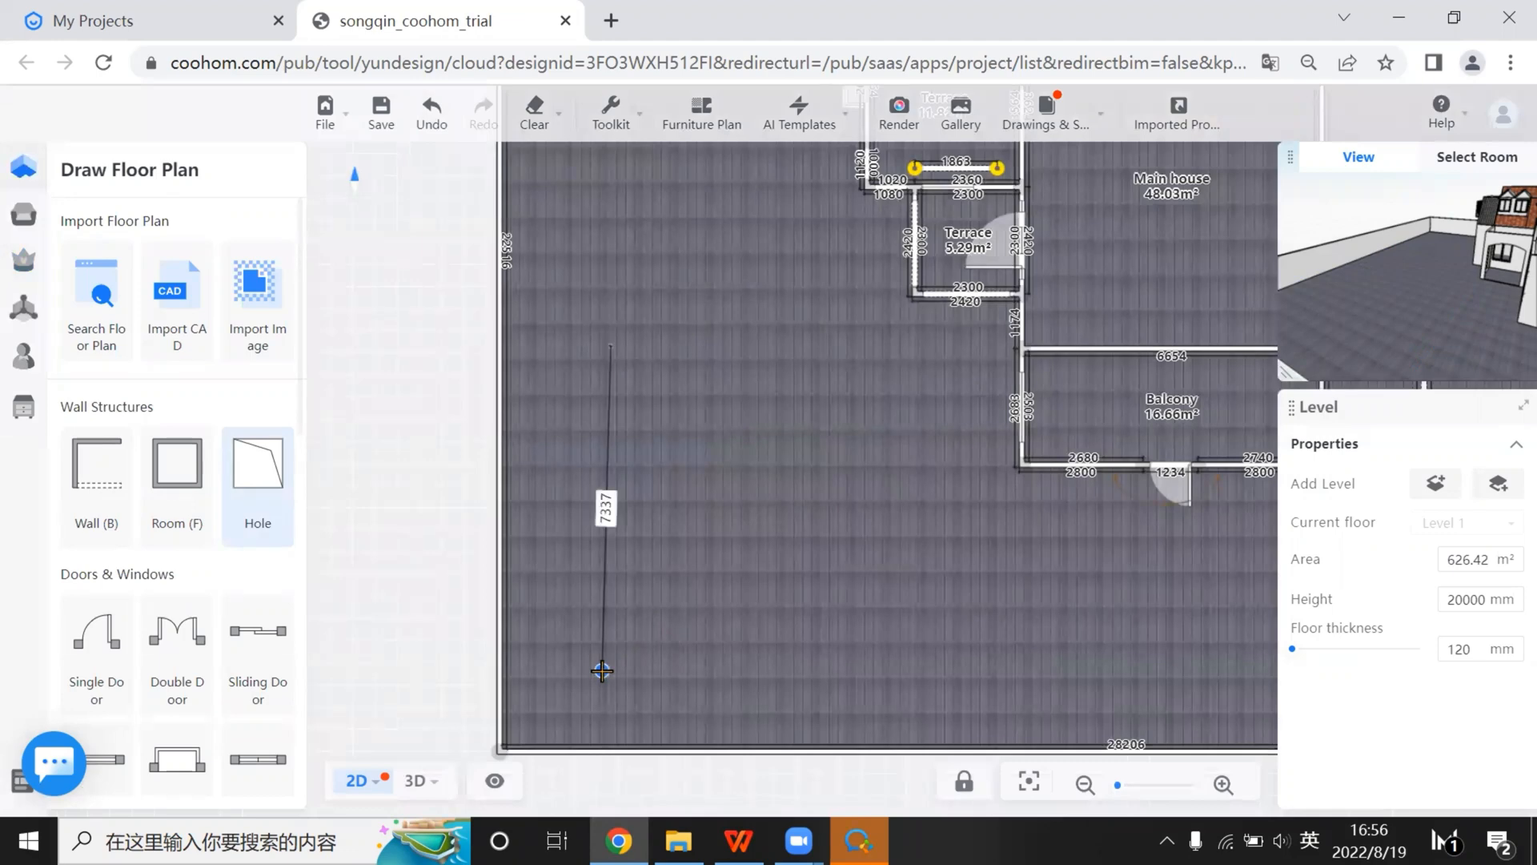
pyautogui.click(836, 679)
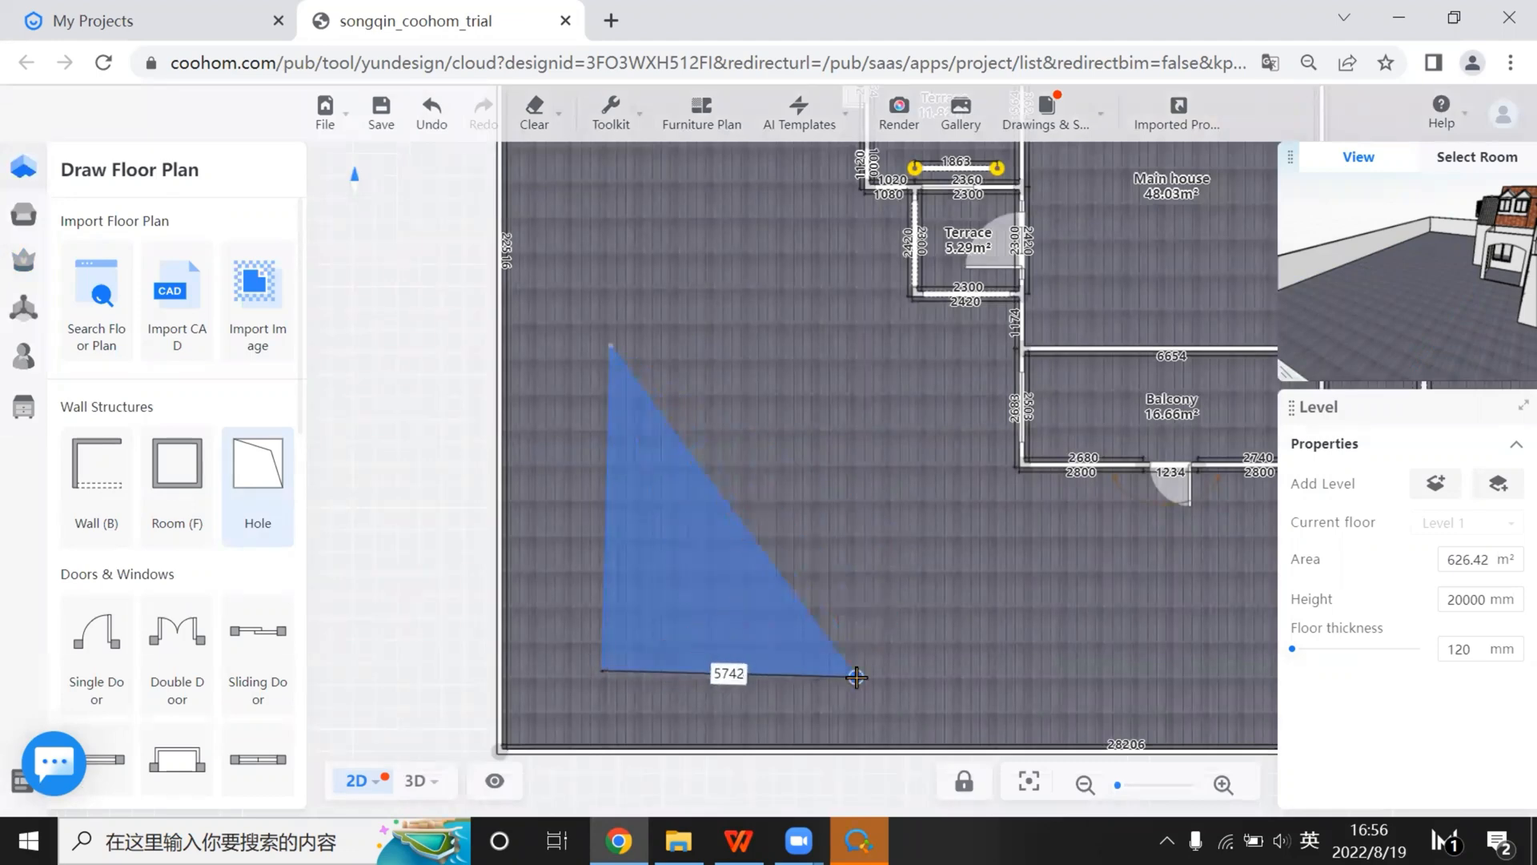
pyautogui.click(855, 676)
pyautogui.click(893, 462)
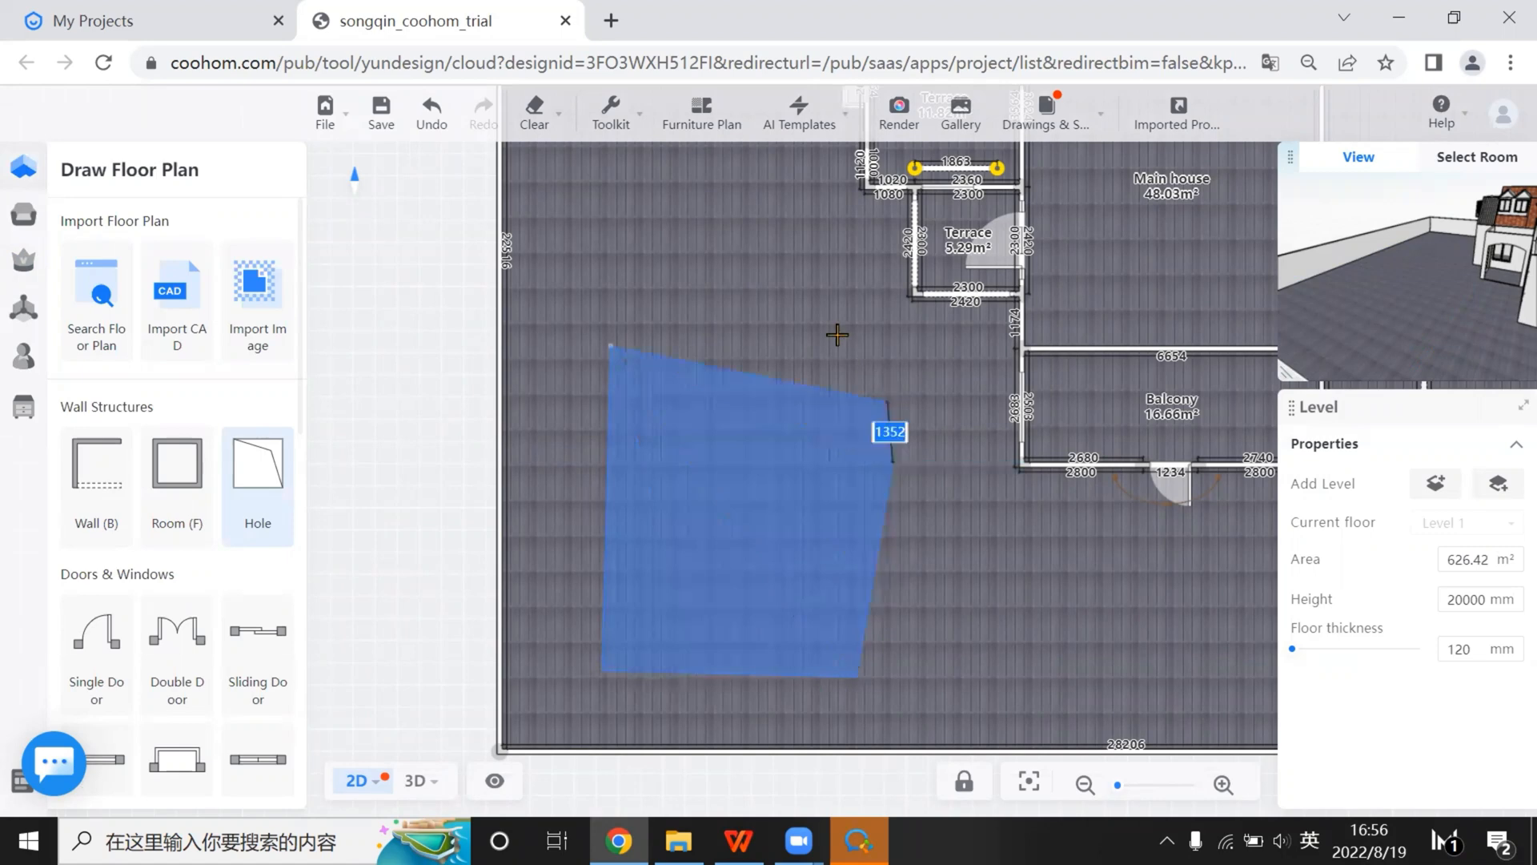
pyautogui.click(817, 310)
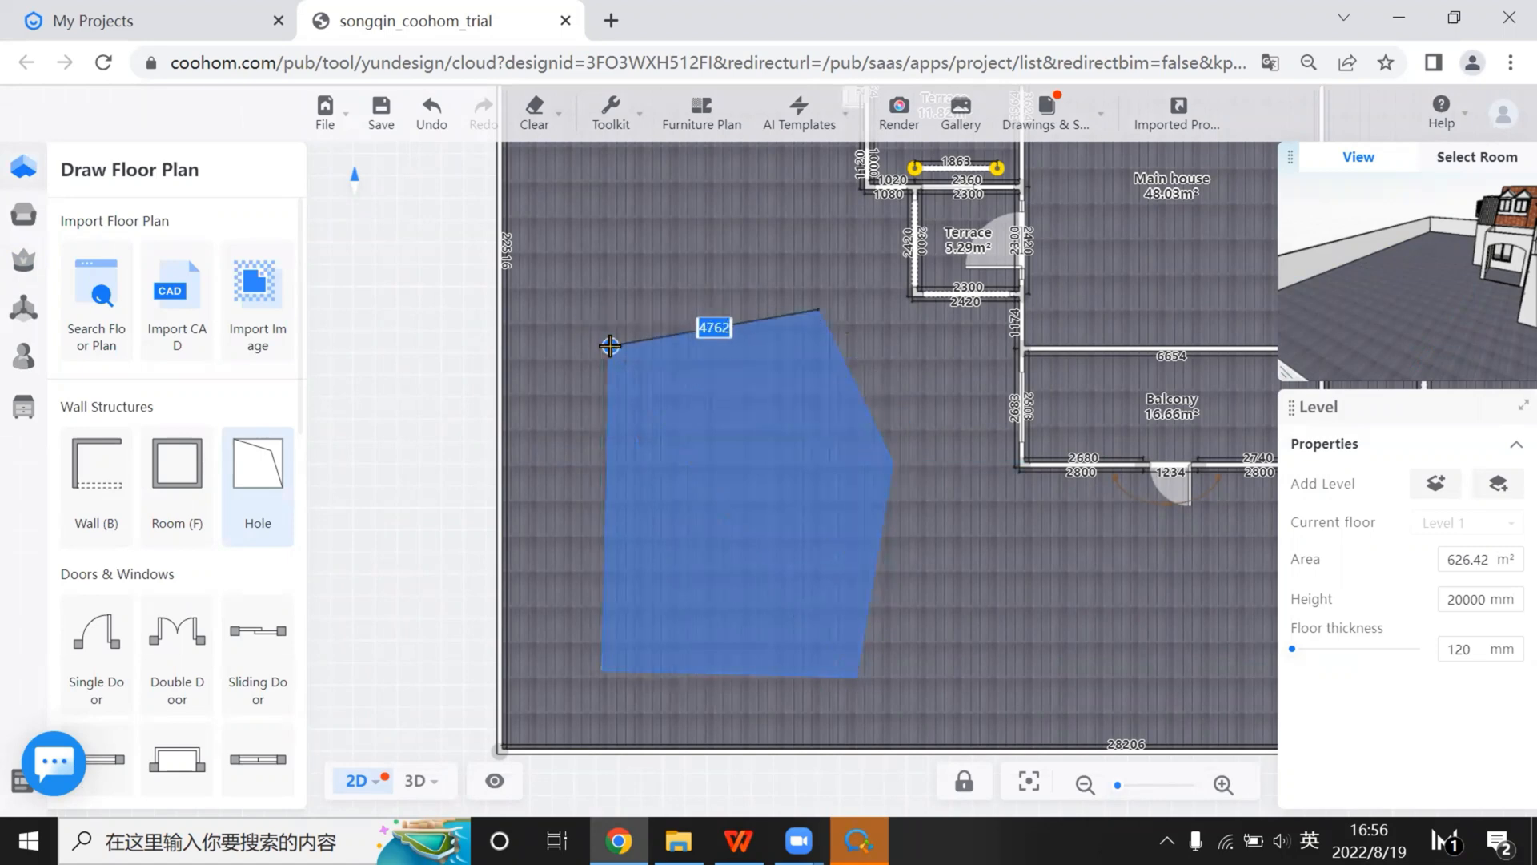
pyautogui.click(610, 345)
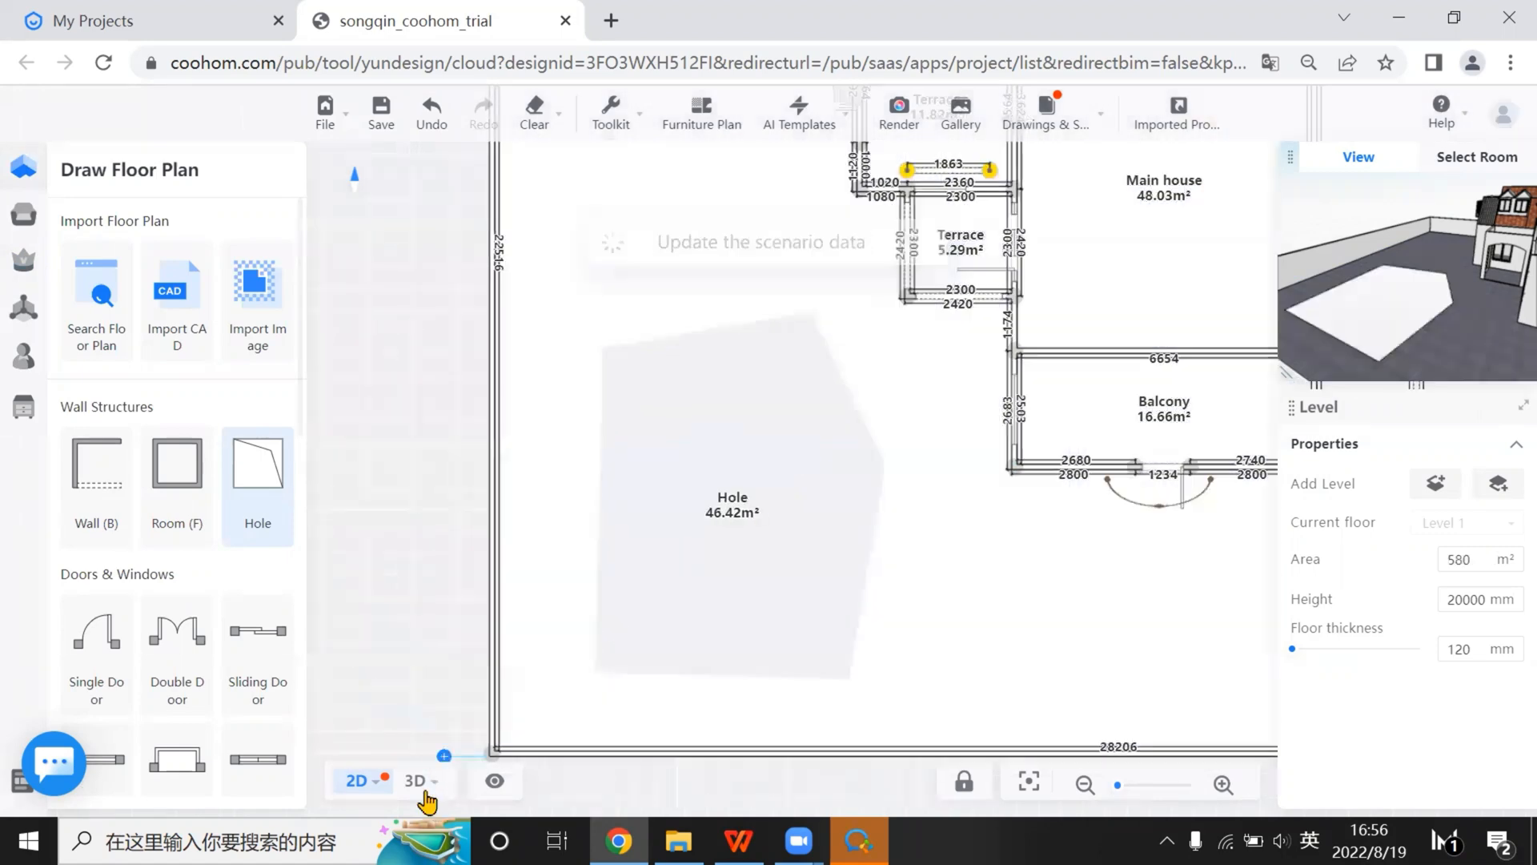
# Check the hole in 3D and, back in the floor plan, bend its straight edges outward into arcs
pyautogui.click(415, 781)
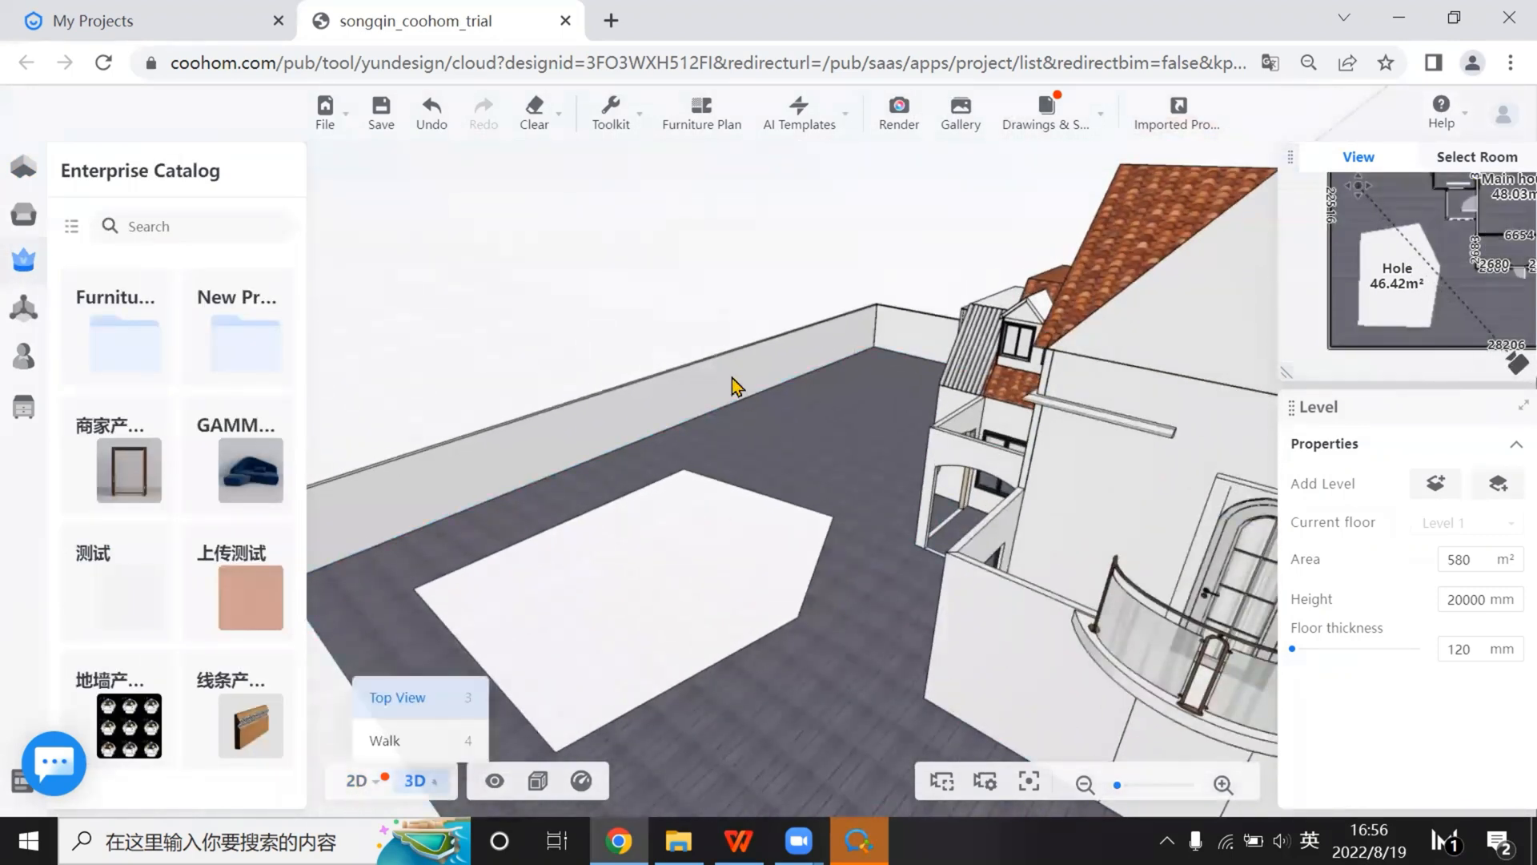
pyautogui.press('1')
pyautogui.click(869, 638)
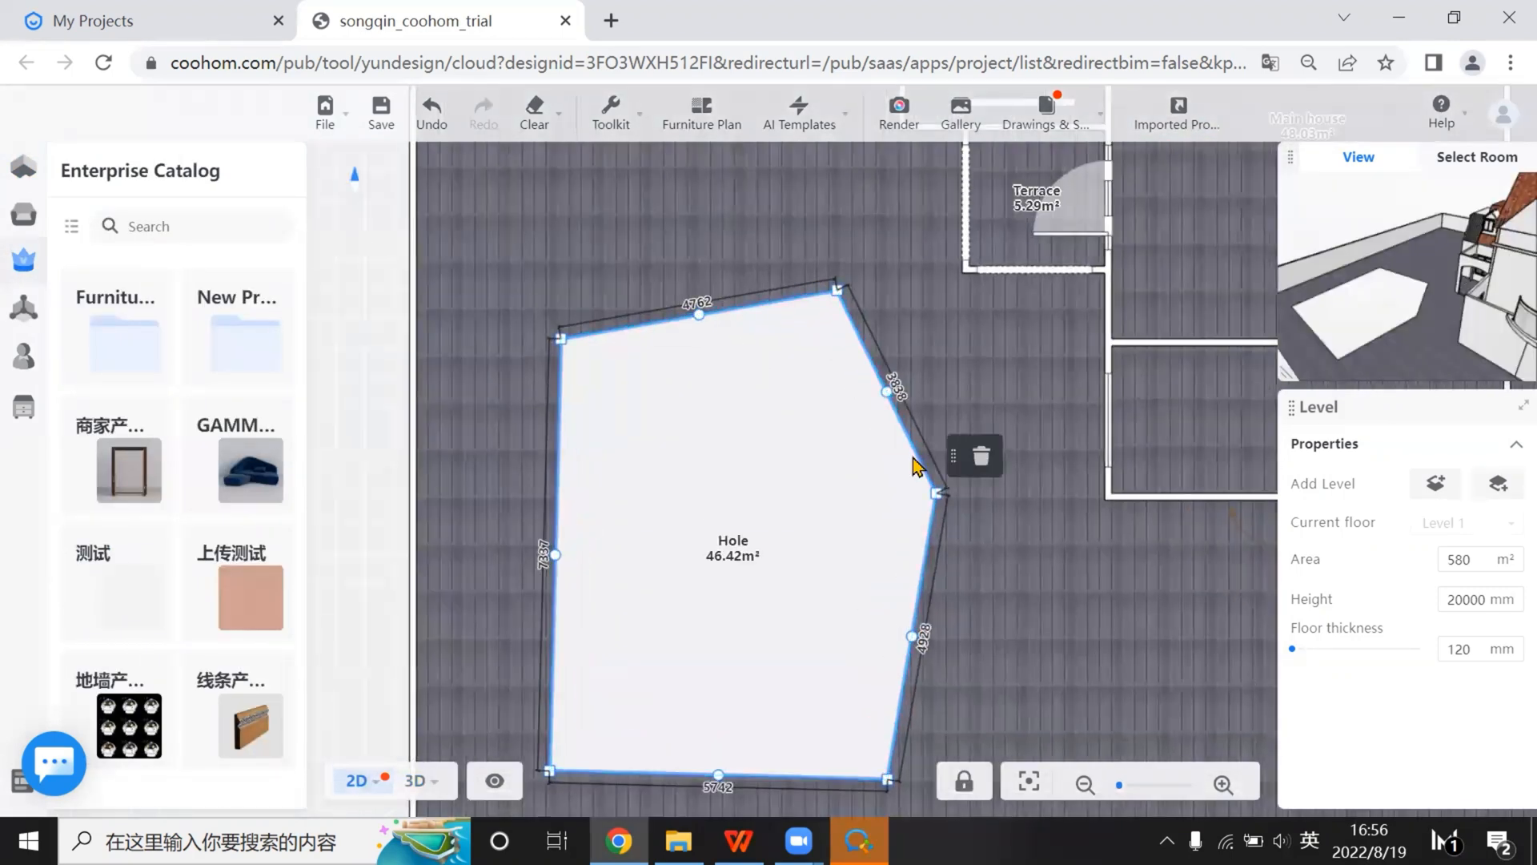
pyautogui.scroll(2, 905, 465)
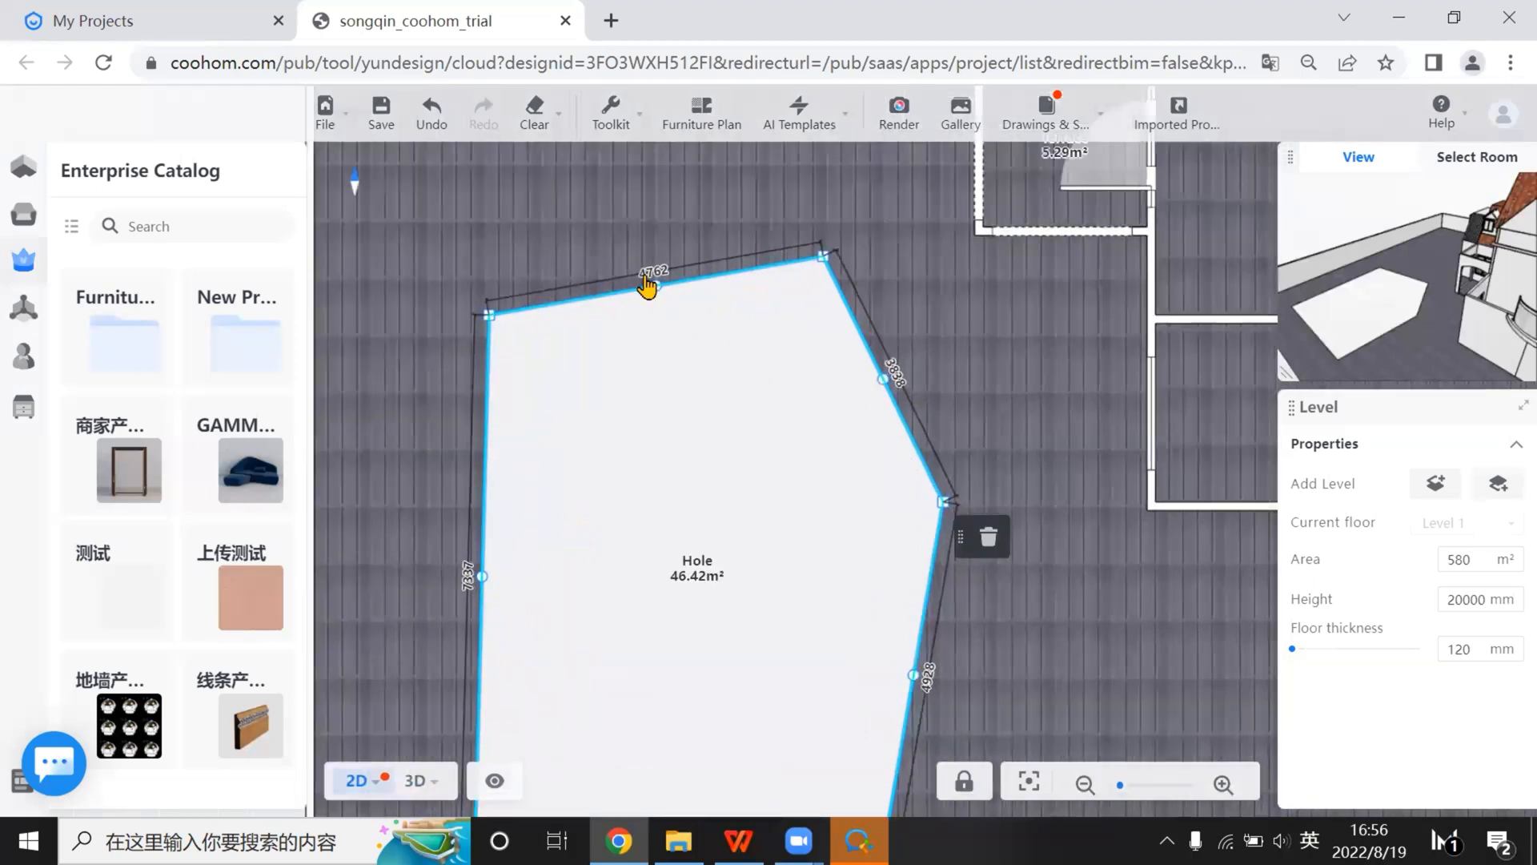
pyautogui.scroll(2, 646, 276)
pyautogui.moveTo(635, 258); pyautogui.dragTo(632, 199)
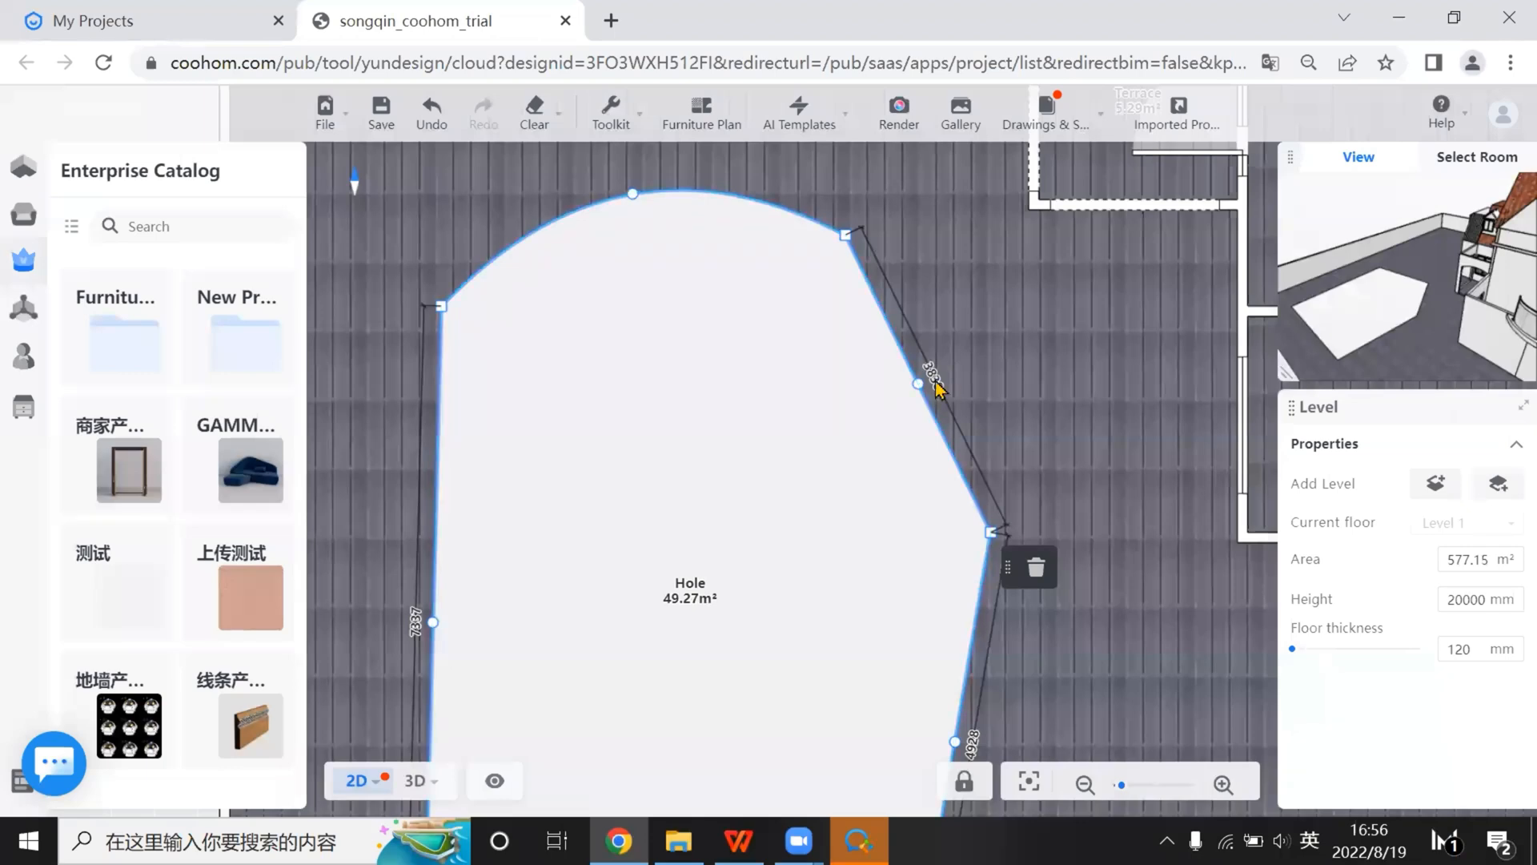
pyautogui.moveTo(919, 391); pyautogui.dragTo(982, 362)
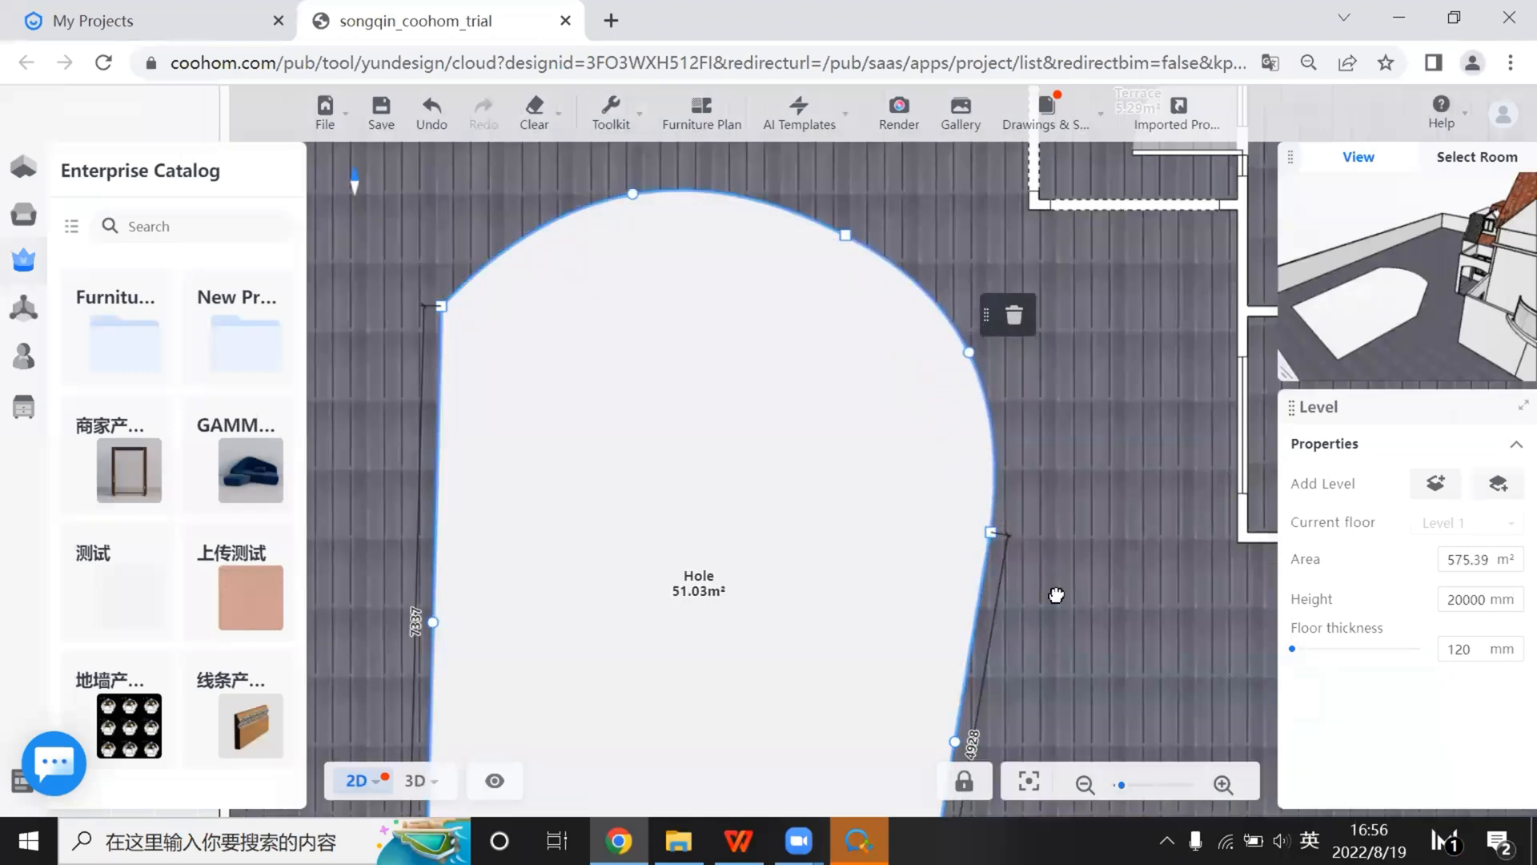
pyautogui.scroll(-3, 972, 590)
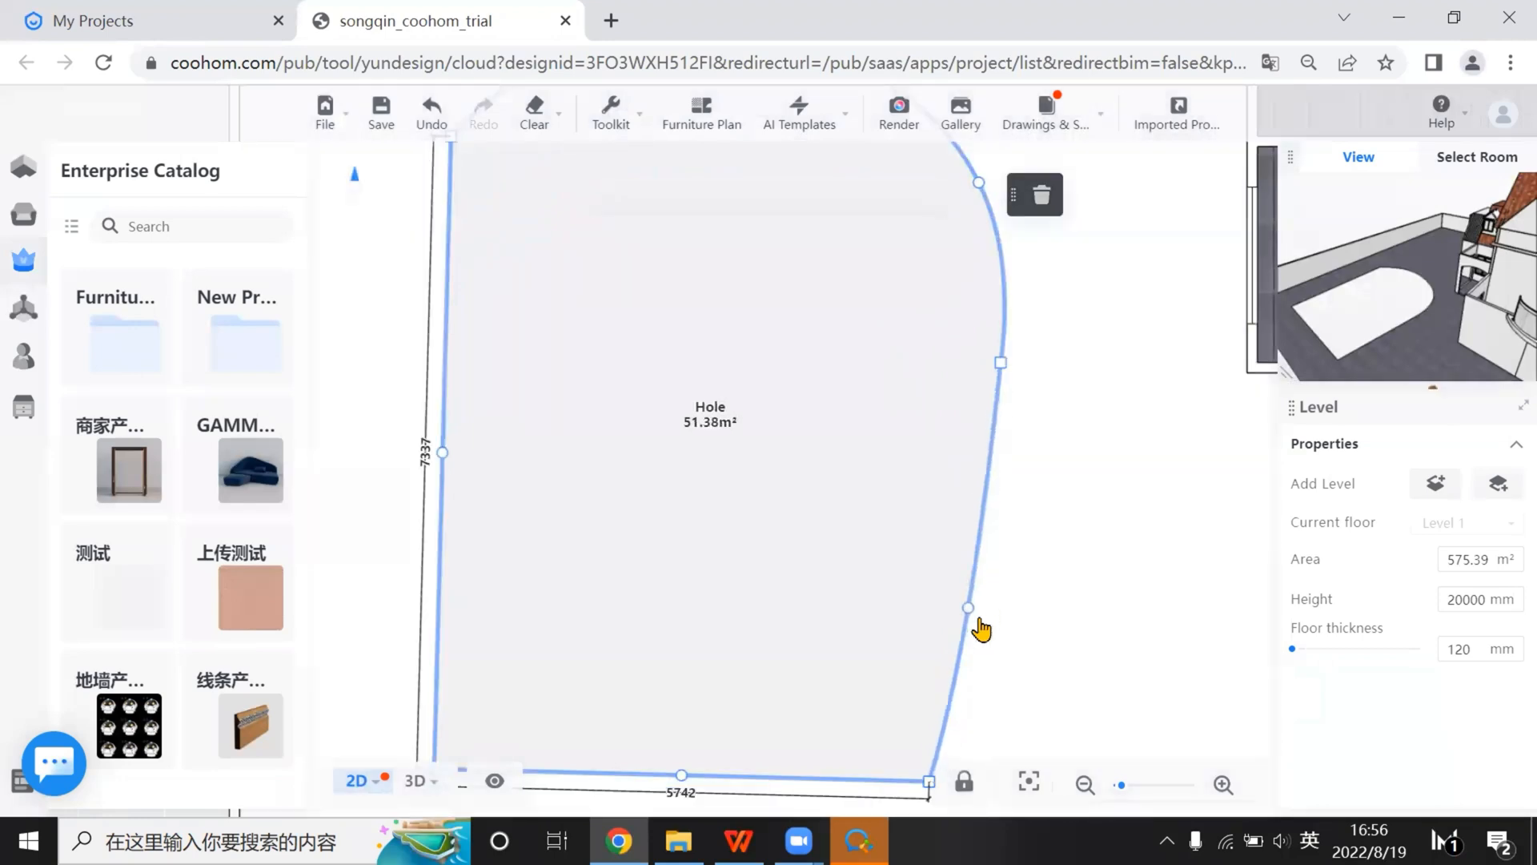
pyautogui.click(975, 622)
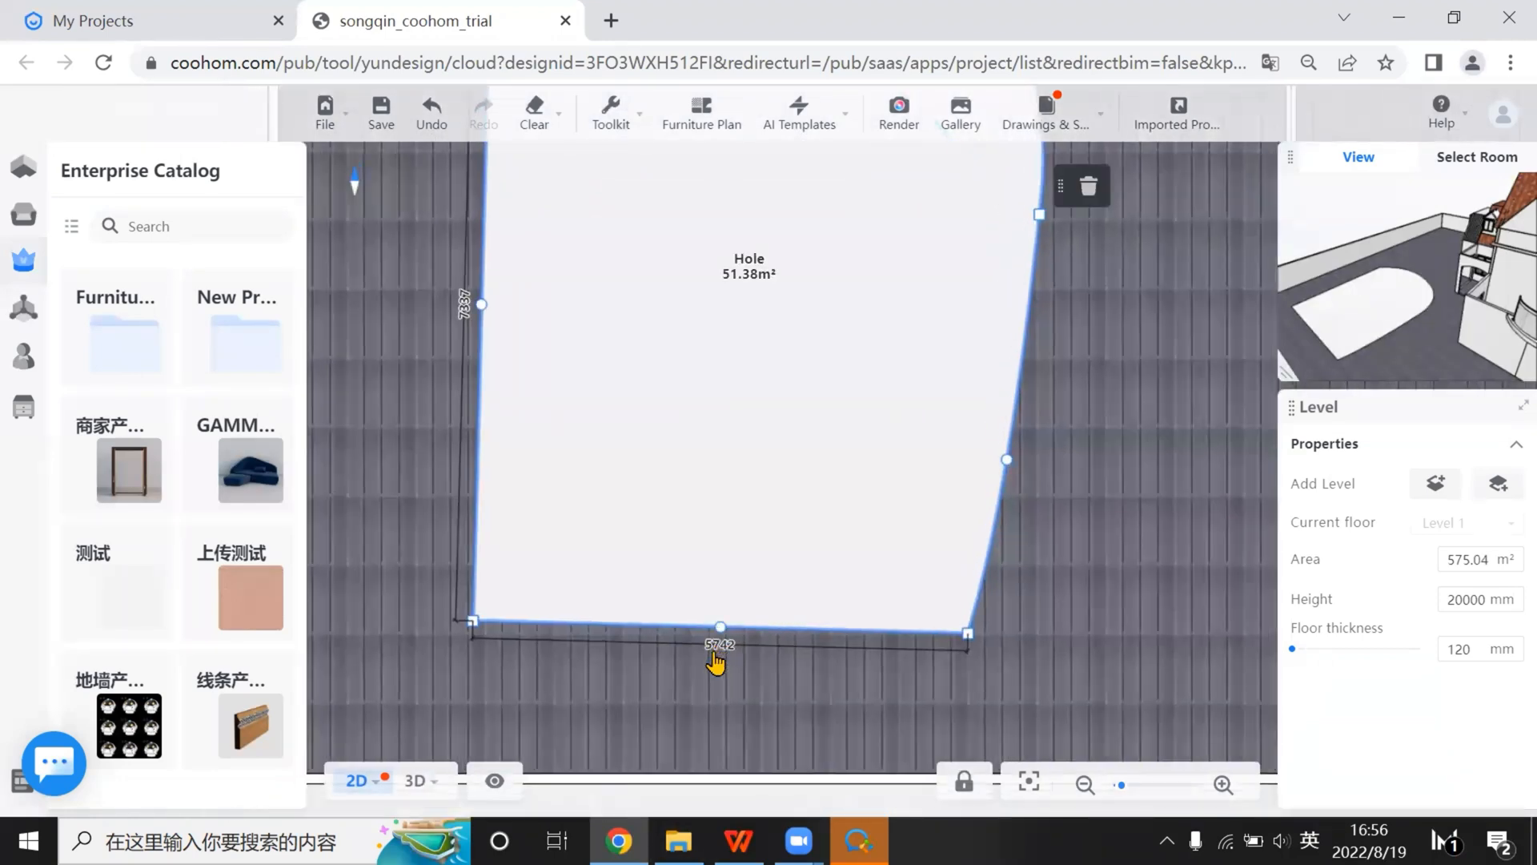
pyautogui.moveTo(716, 661); pyautogui.dragTo(708, 715)
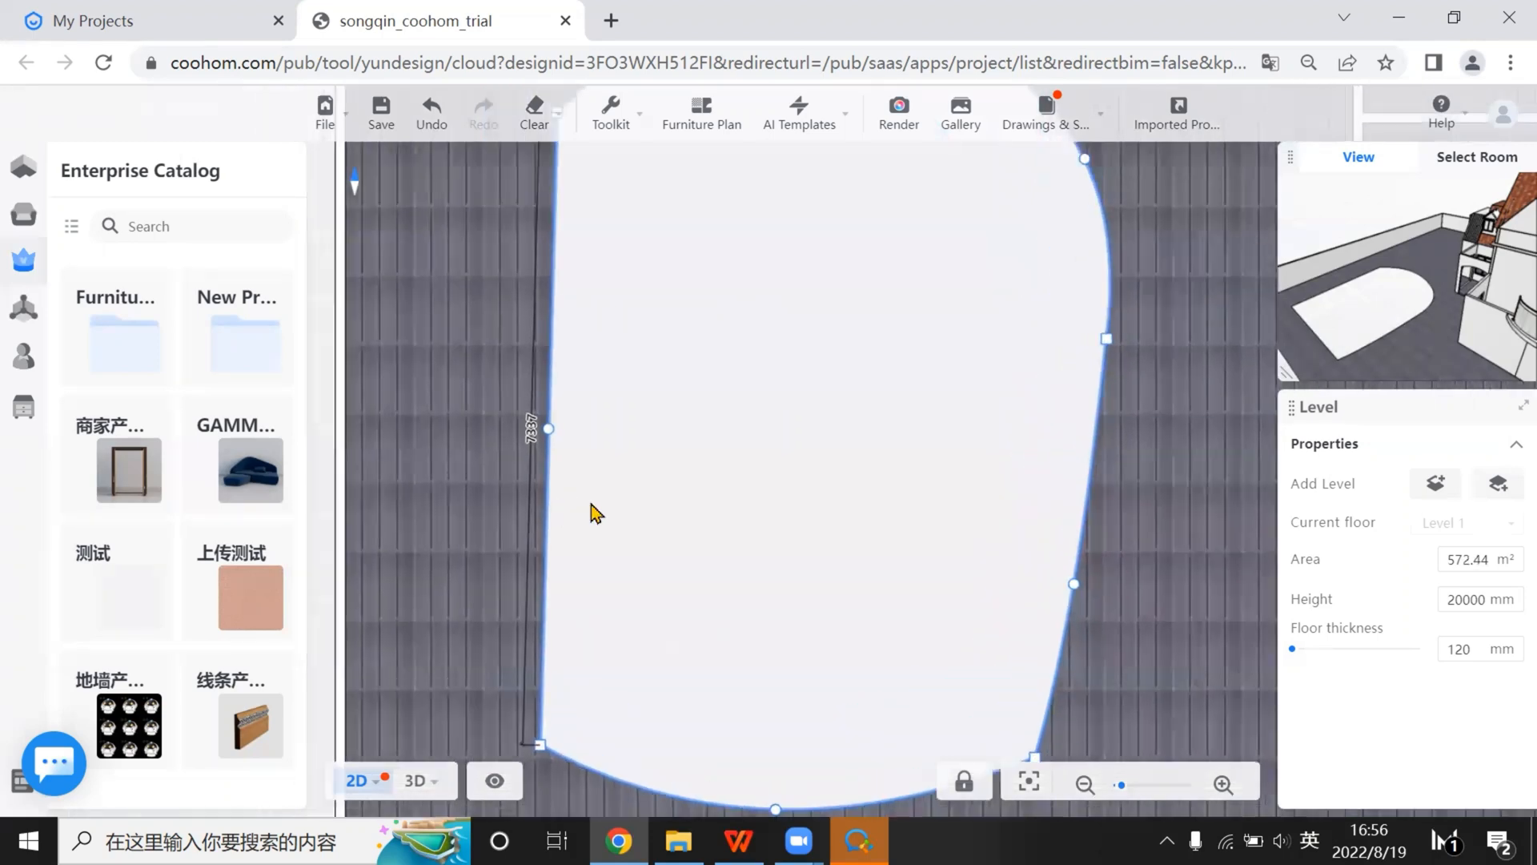
pyautogui.moveTo(547, 530); pyautogui.dragTo(550, 513)
# Pull the hole's two lower corners inward to smooth its outline into a rounded oval
pyautogui.scroll(-1, 1155, 656)
pyautogui.moveTo(1155, 655); pyautogui.dragTo(1116, 558)
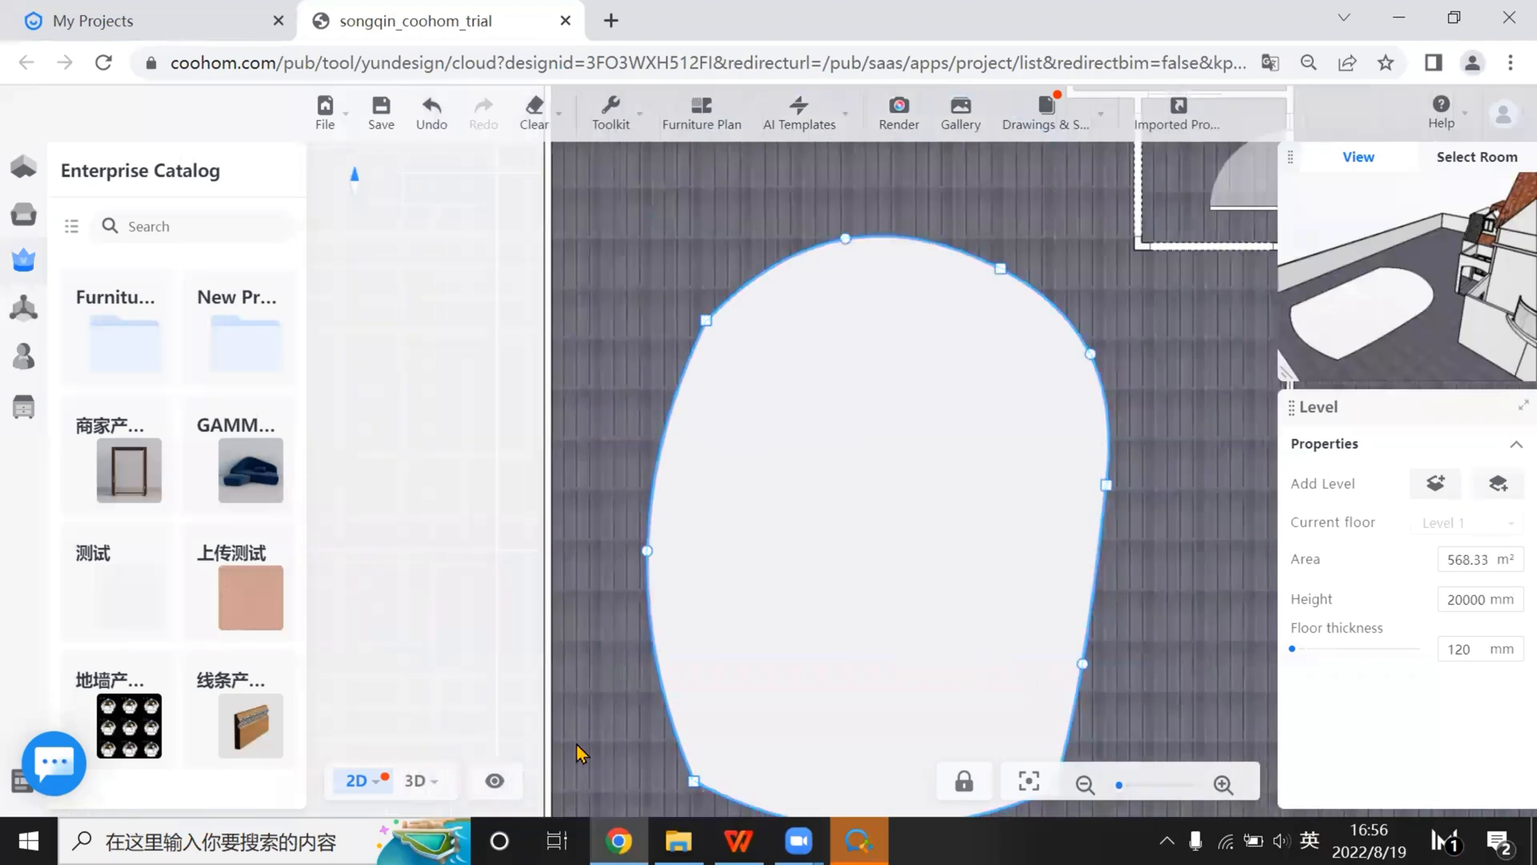
pyautogui.moveTo(656, 686); pyautogui.dragTo(687, 700)
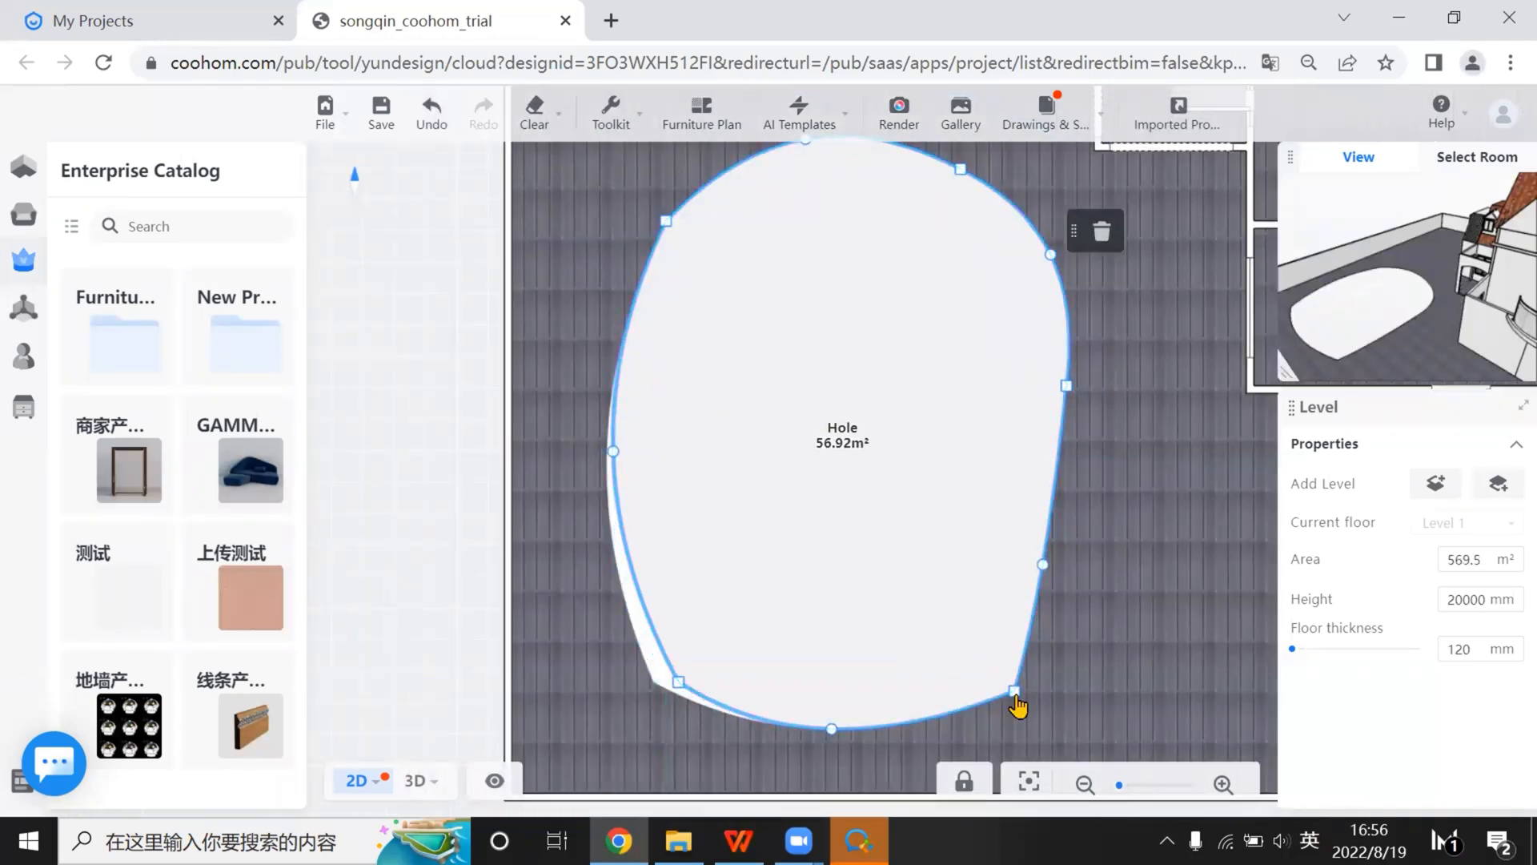
pyautogui.moveTo(1002, 698); pyautogui.dragTo(989, 651)
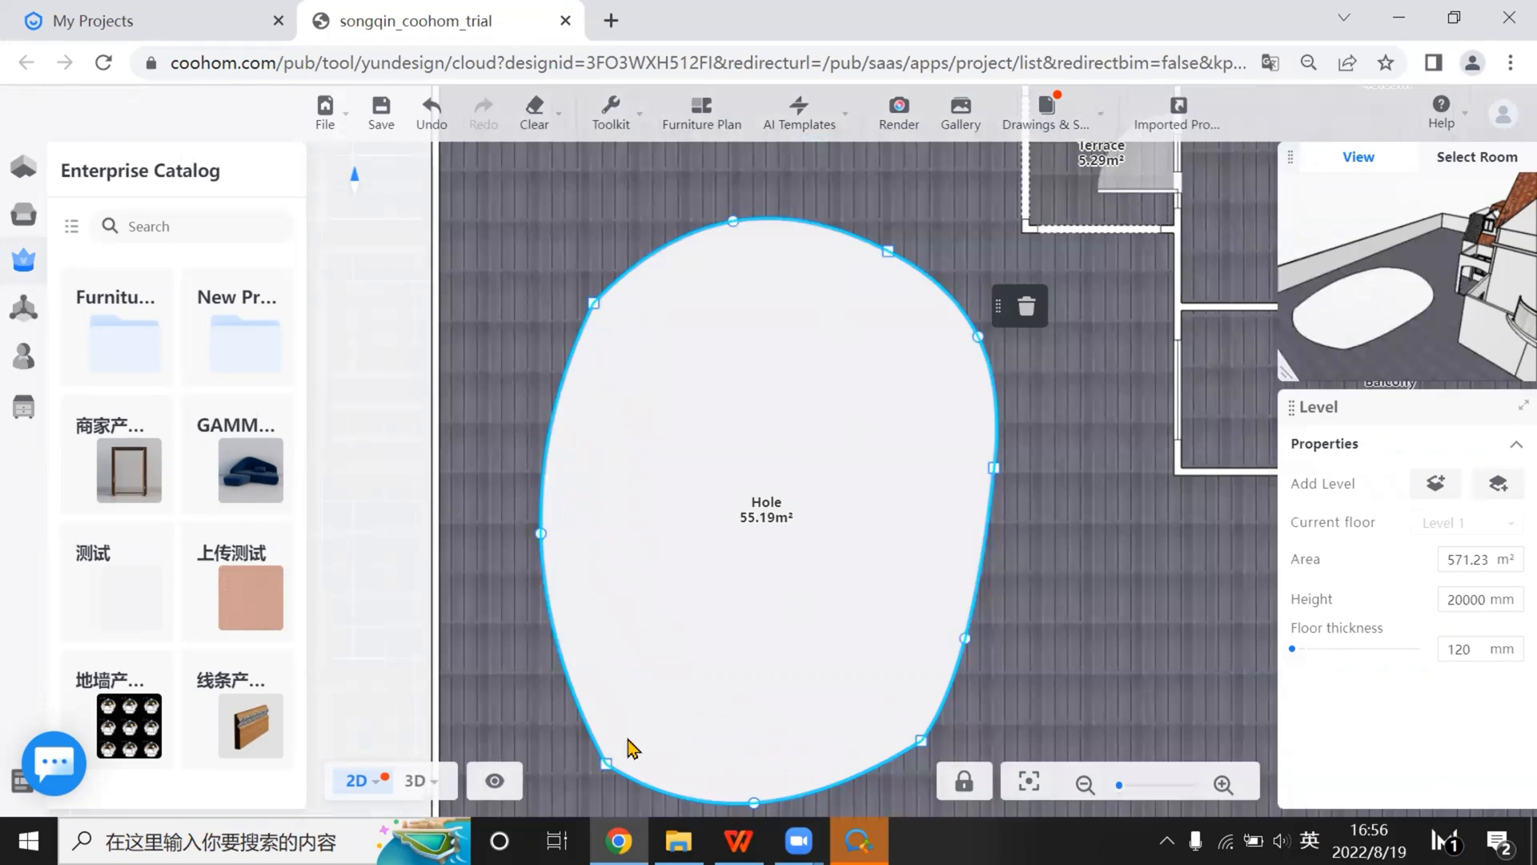
# View the rounded hole in 3D and open the design in the advanced modeling tool
pyautogui.moveTo(20, 417)
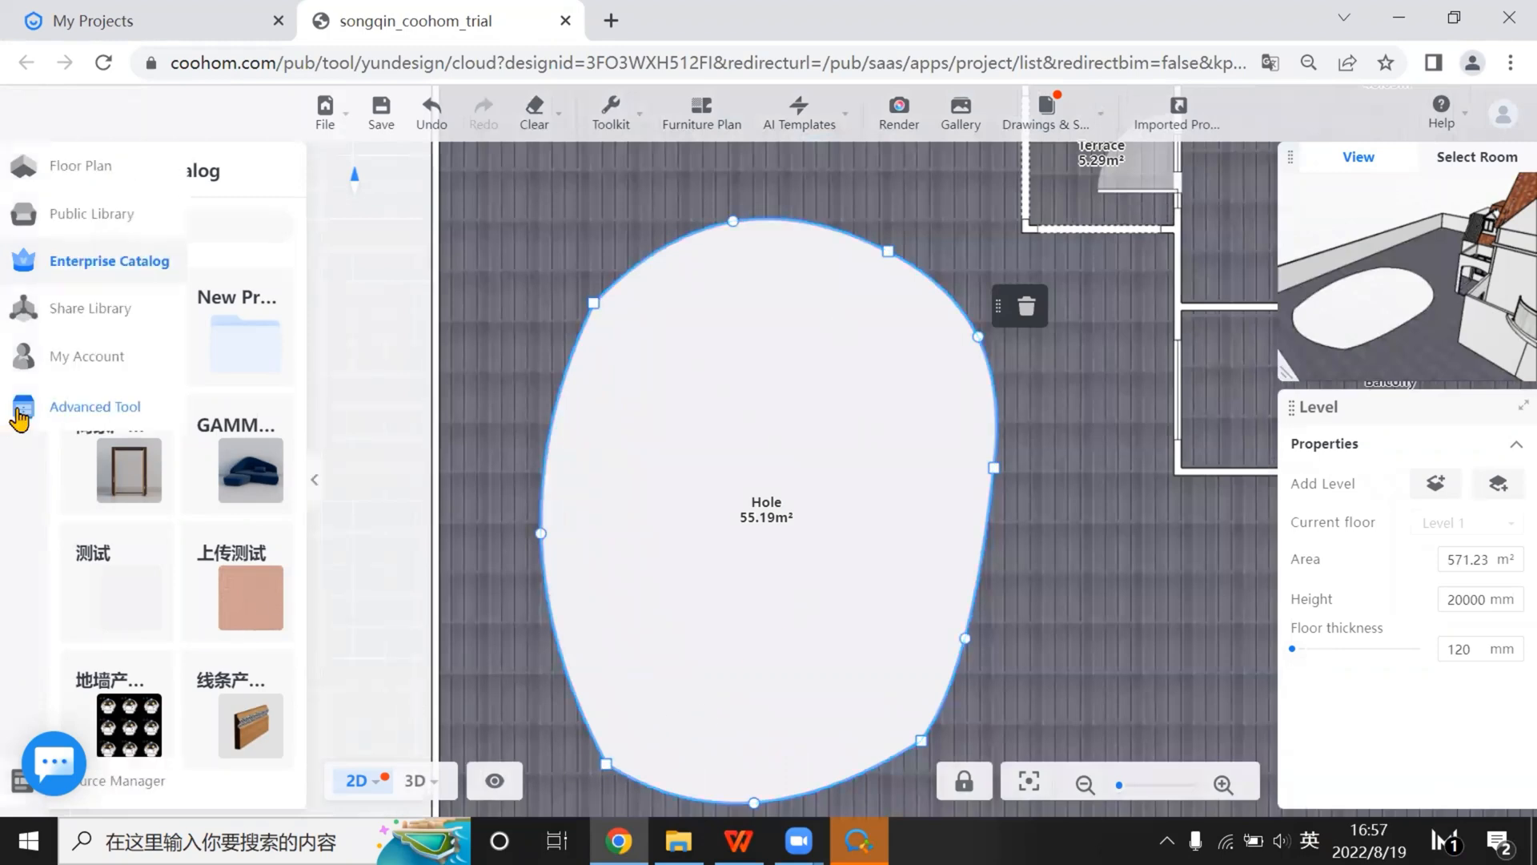
pyautogui.moveTo(419, 793)
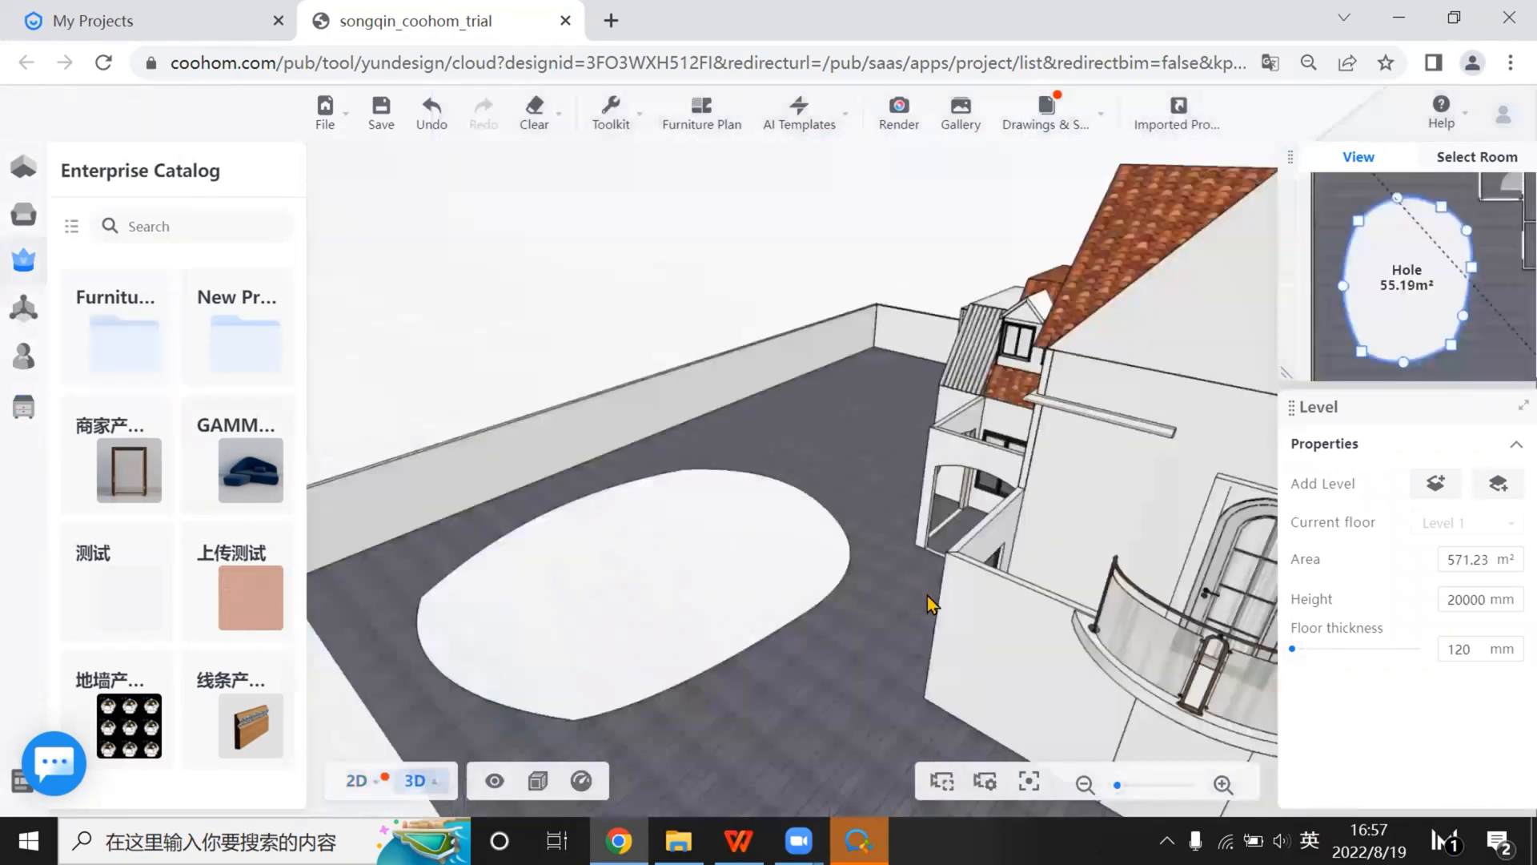
pyautogui.scroll(-2, 930, 605)
pyautogui.moveTo(949, 695); pyautogui.dragTo(952, 585)
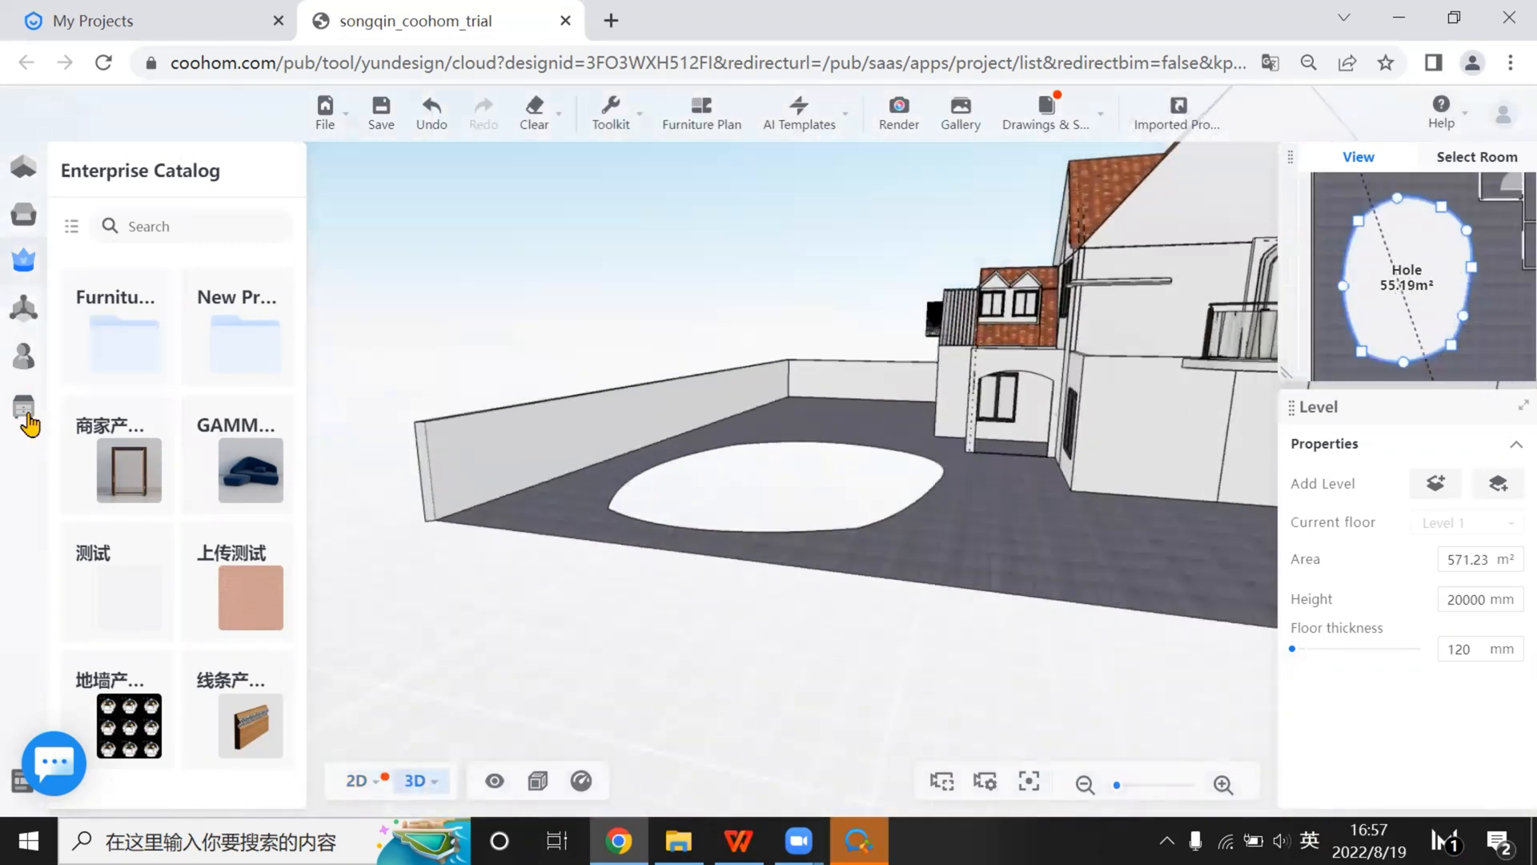
pyautogui.click(114, 280)
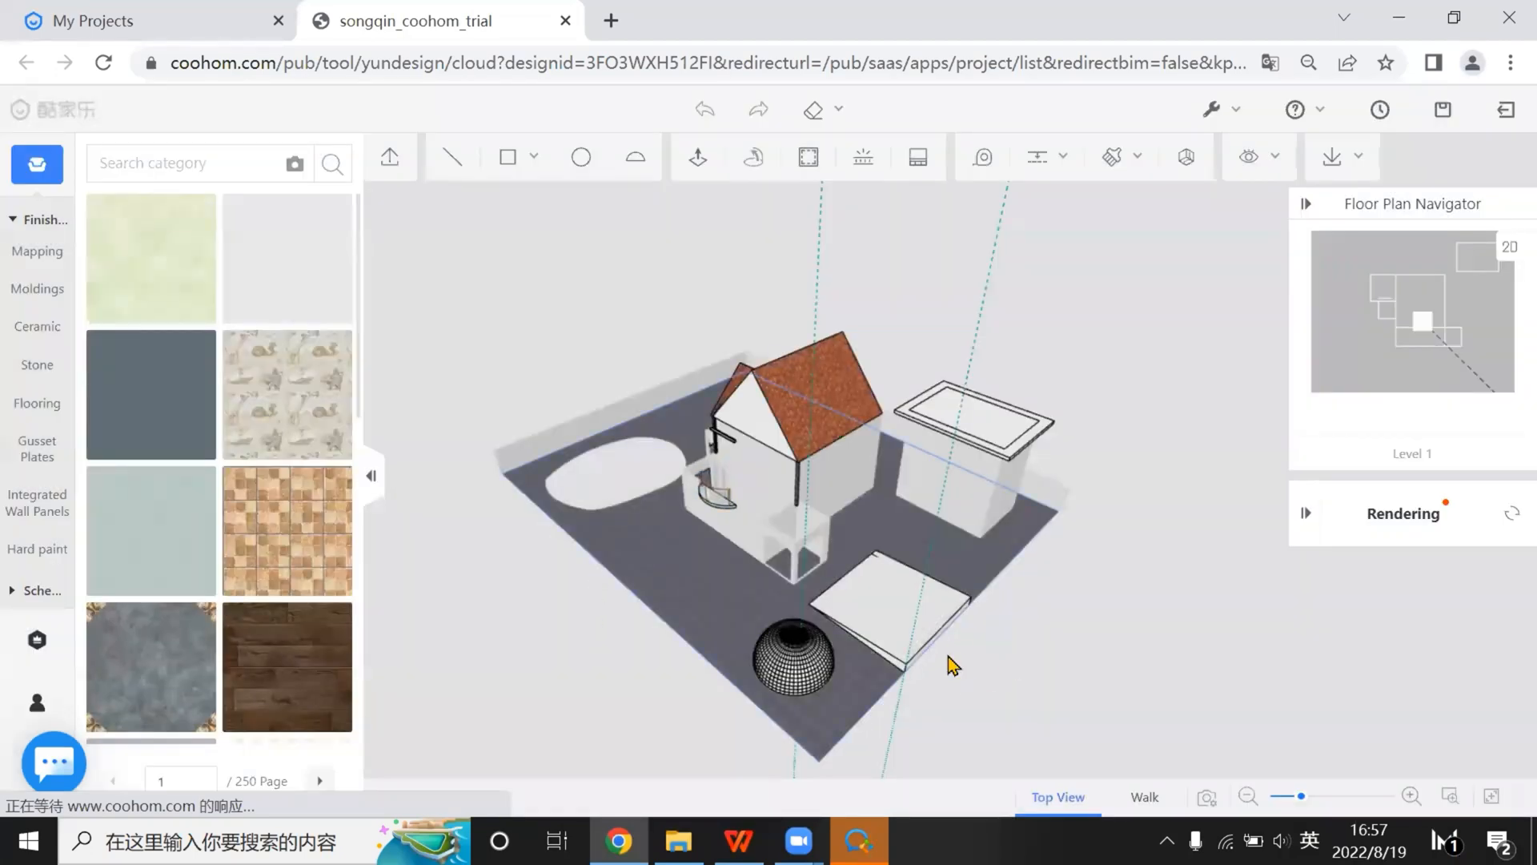
# Trace the rounded hole's short end and the adjoining side with arcs, the second having a chord of about 4494 mm
pyautogui.scroll(6, 952, 665)
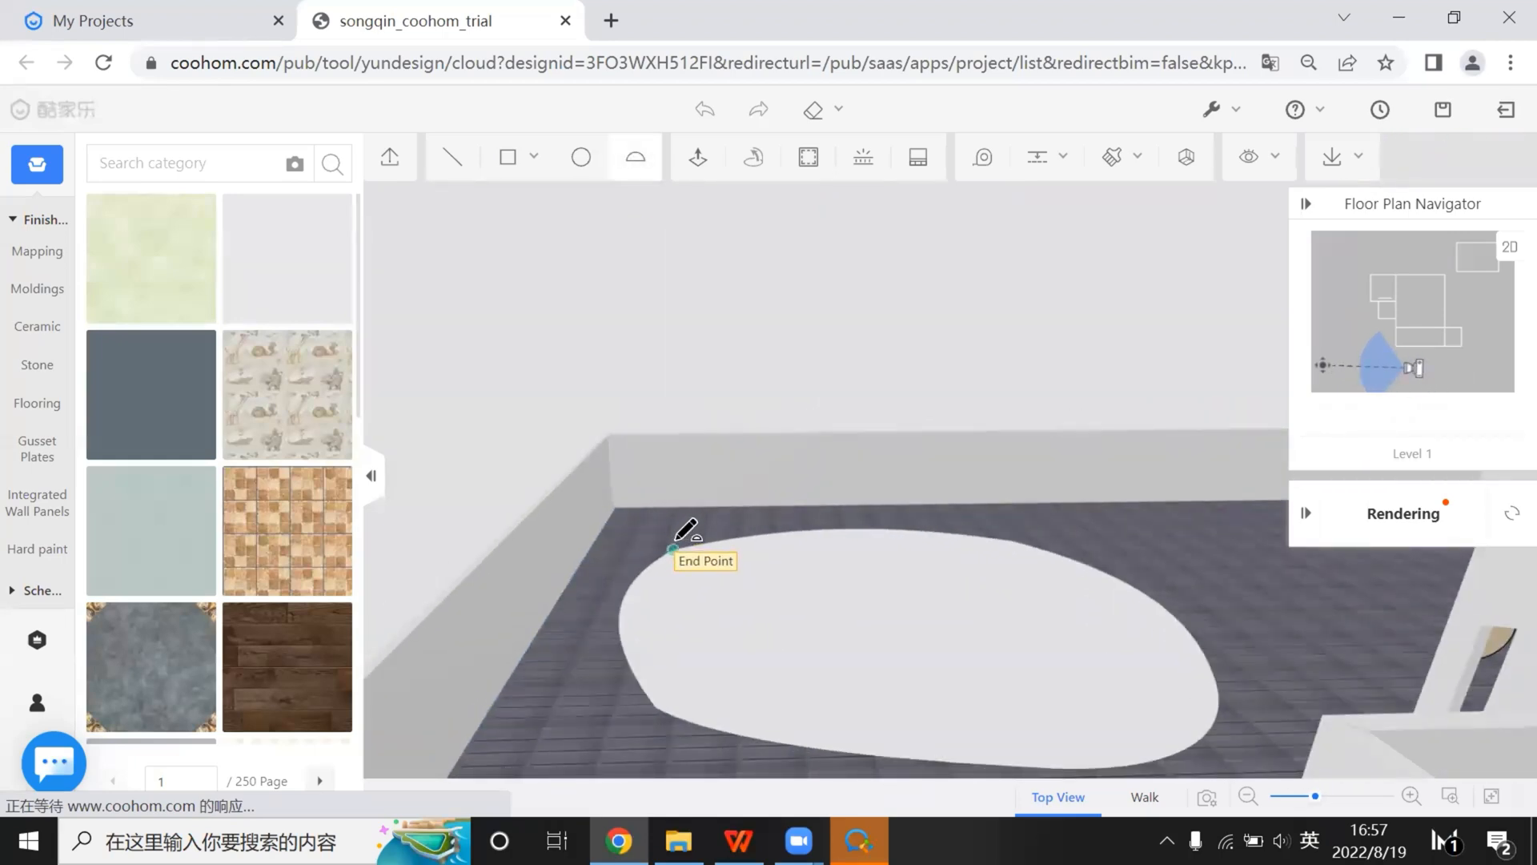
pyautogui.click(672, 550)
pyautogui.click(656, 704)
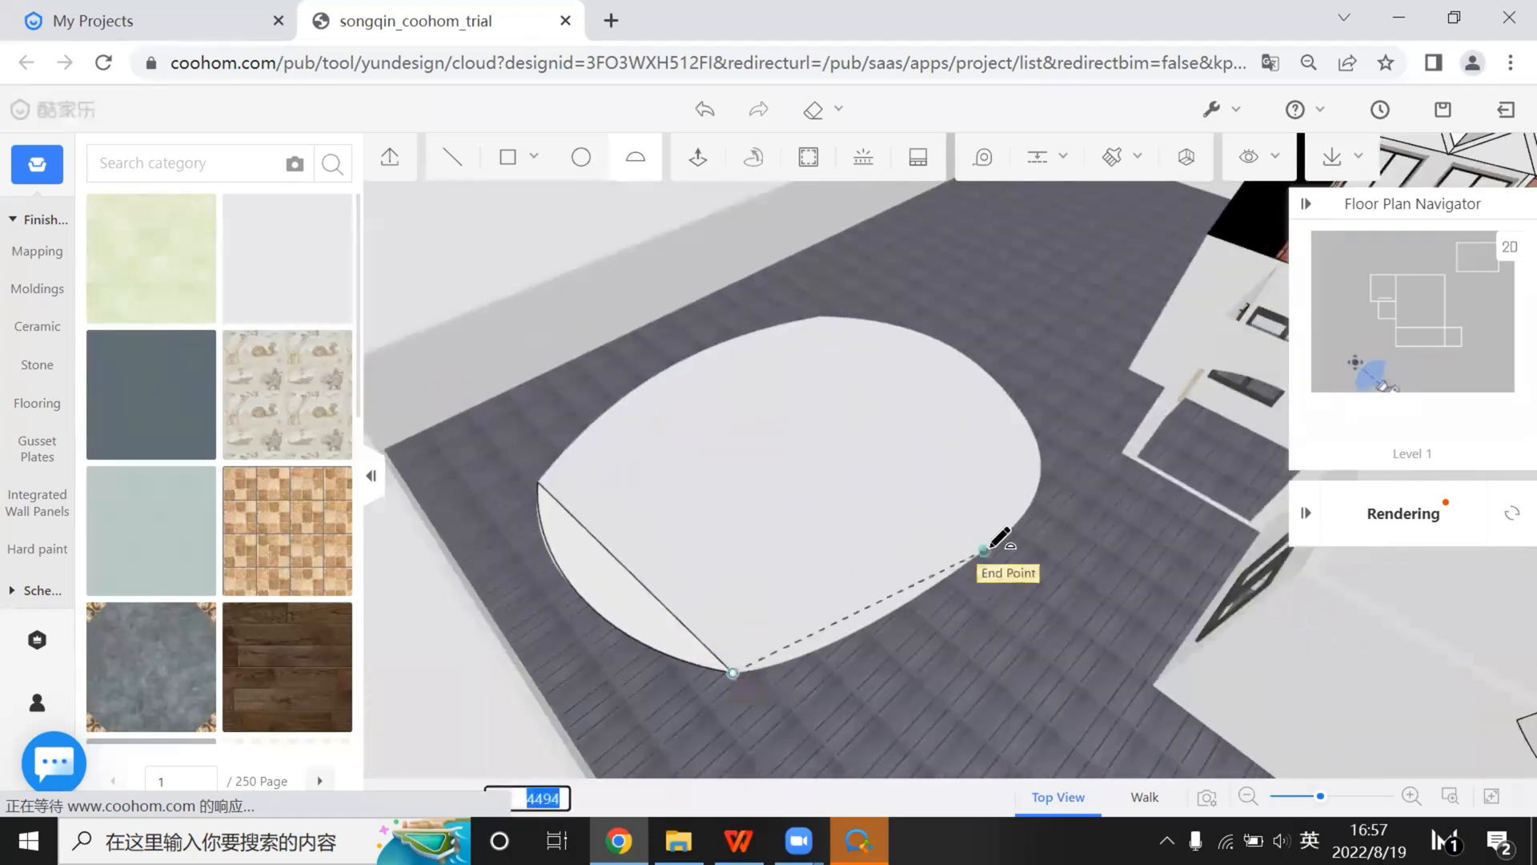
pyautogui.click(983, 552)
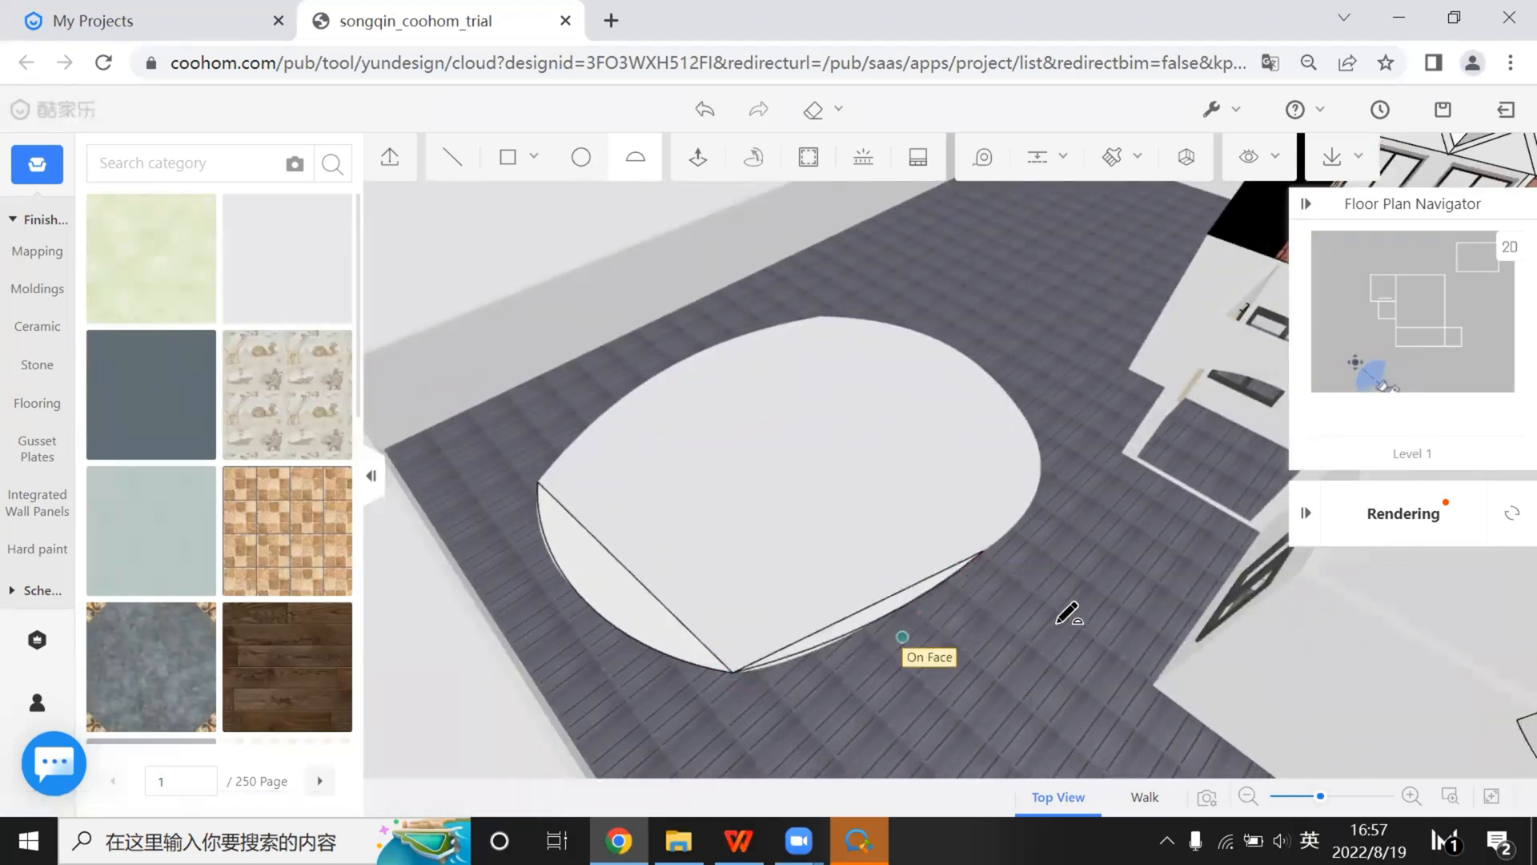
pyautogui.scroll(2, 1059, 623)
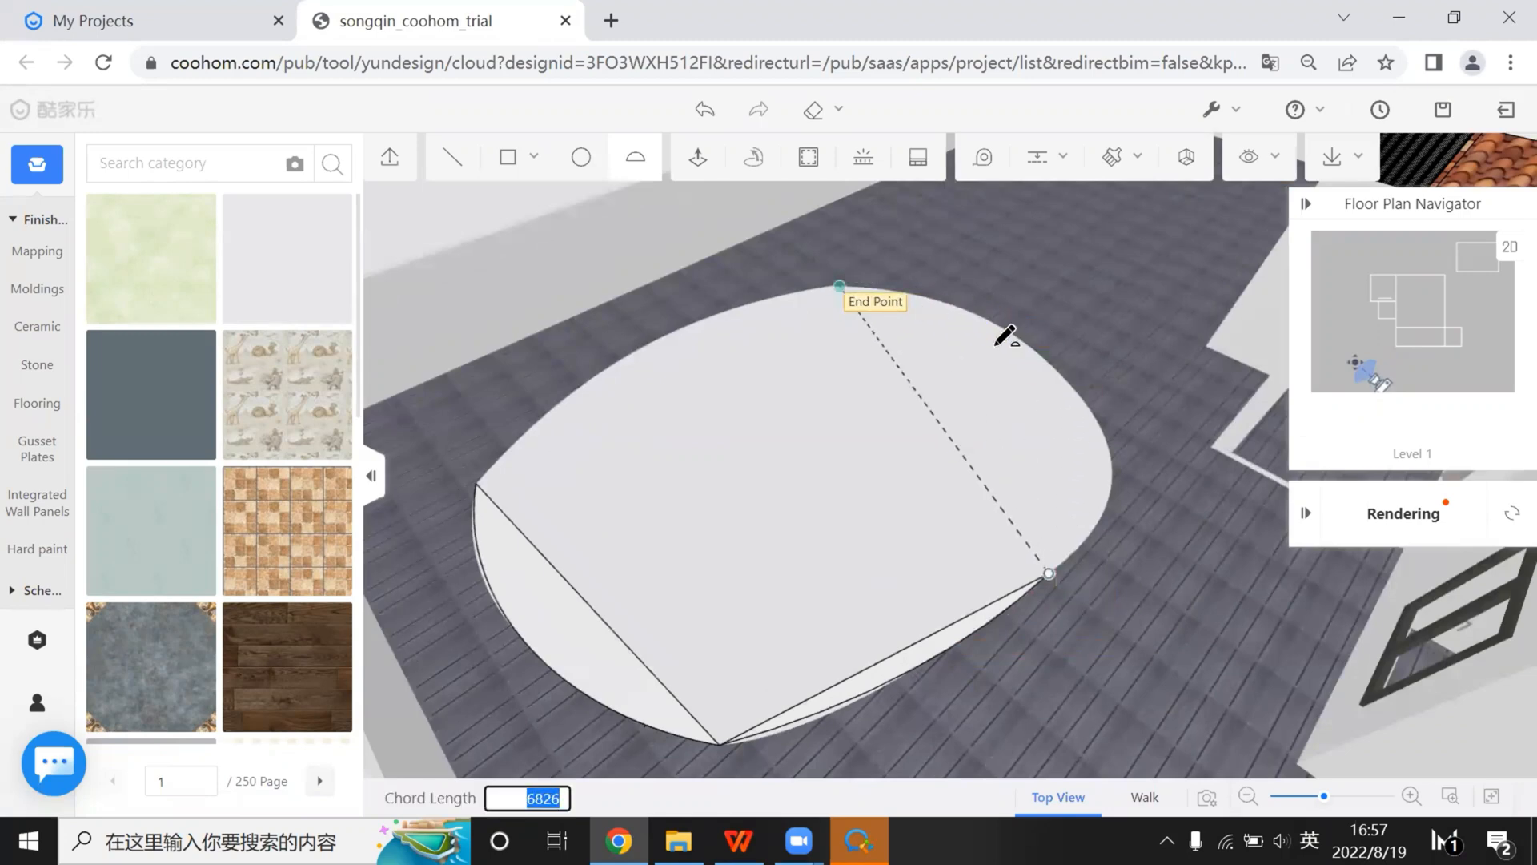
pyautogui.press('Escape')
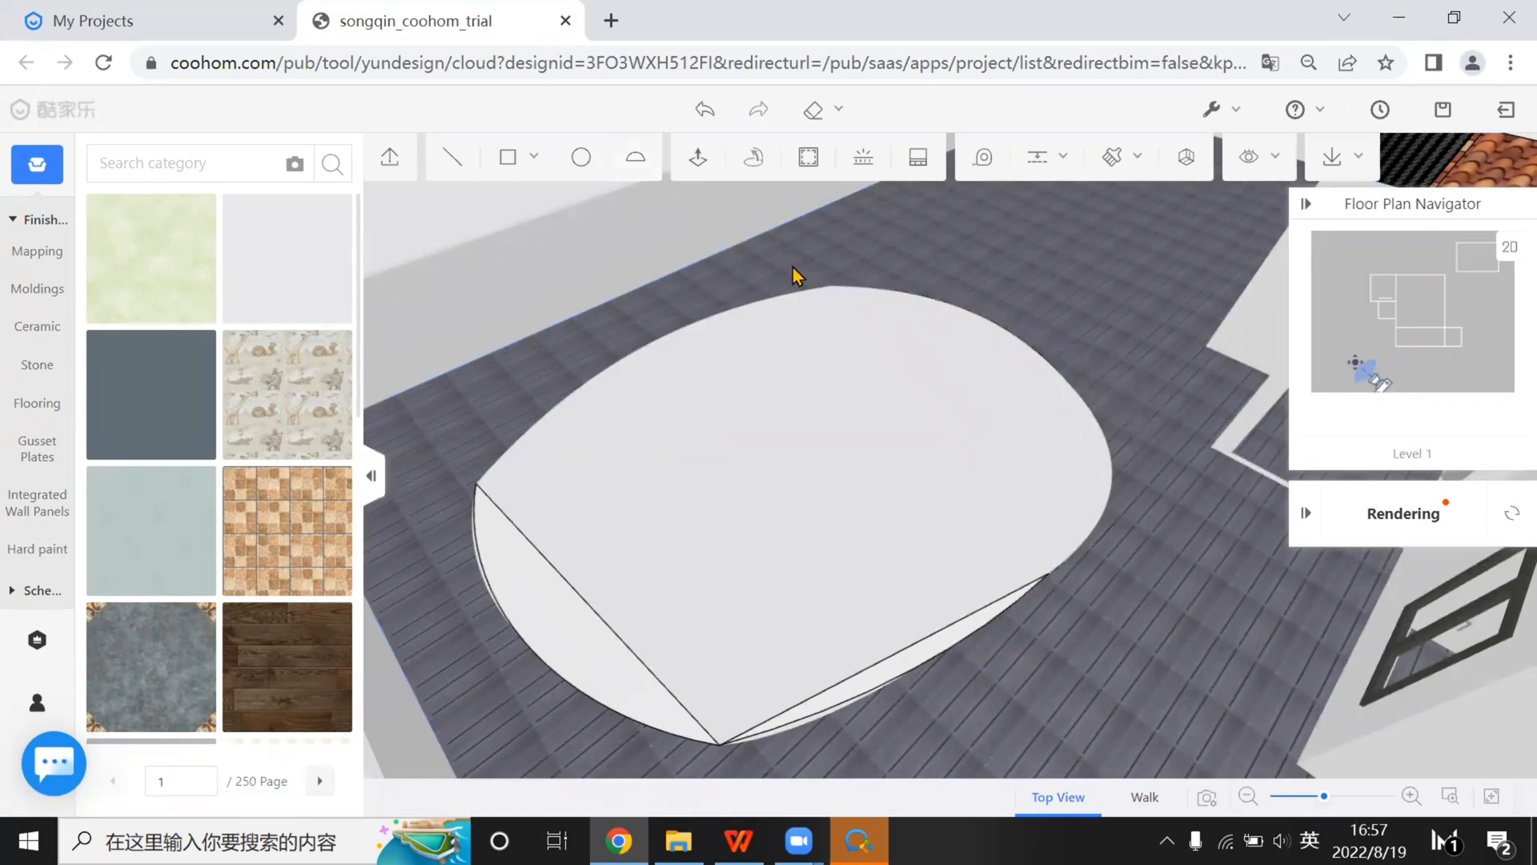
# Trace the hole's rounded far end with two consecutive arcs that follow its curved edge
pyautogui.click(1048, 573)
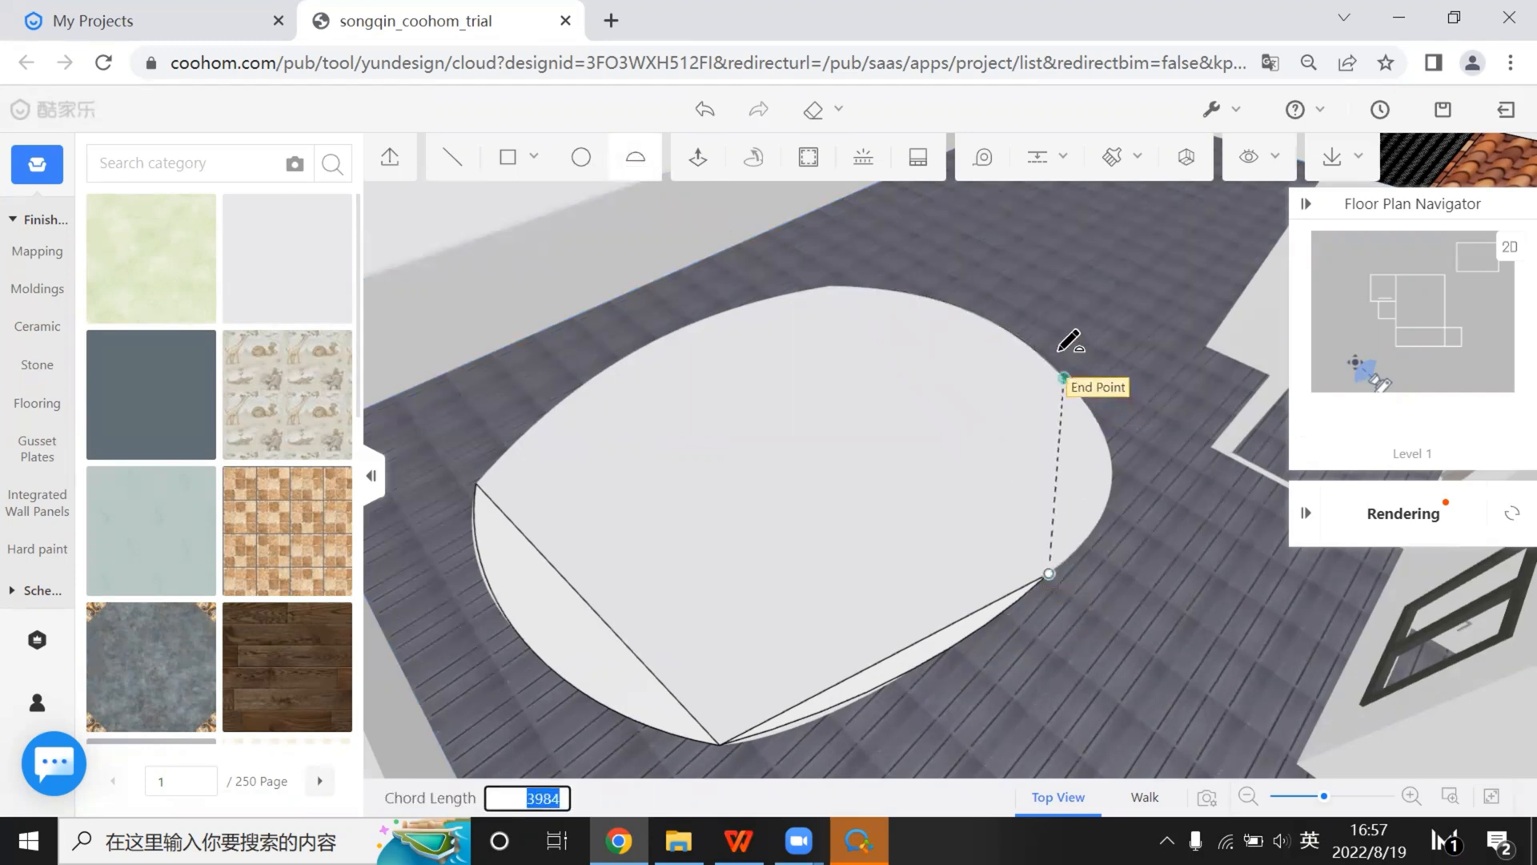
pyautogui.click(1033, 346)
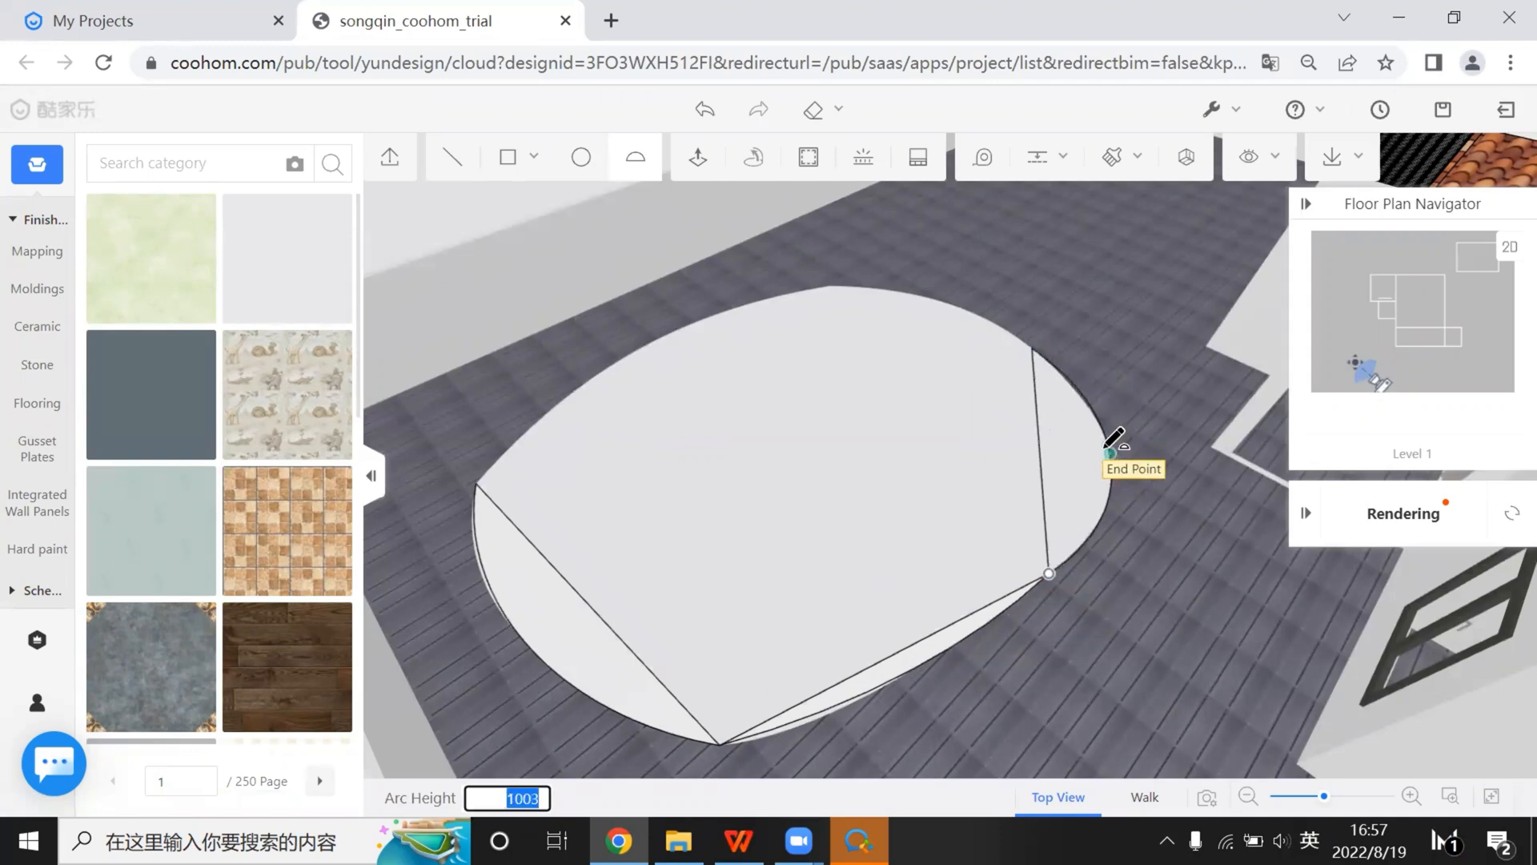
pyautogui.click(1077, 348)
pyautogui.moveTo(1073, 346); pyautogui.dragTo(984, 231, button='middle')
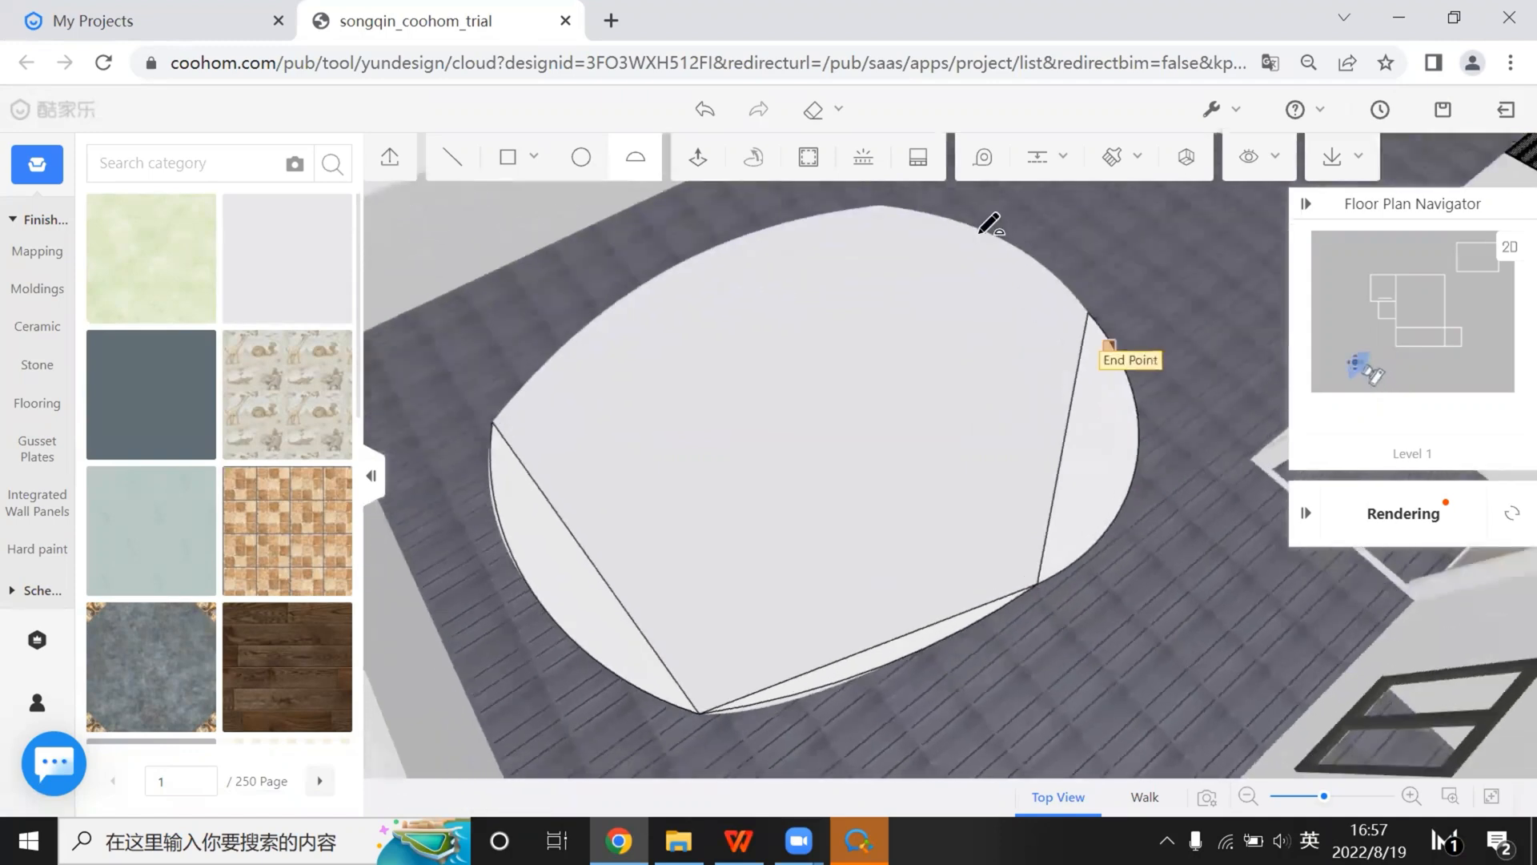
pyautogui.click(961, 194)
pyautogui.click(1155, 360)
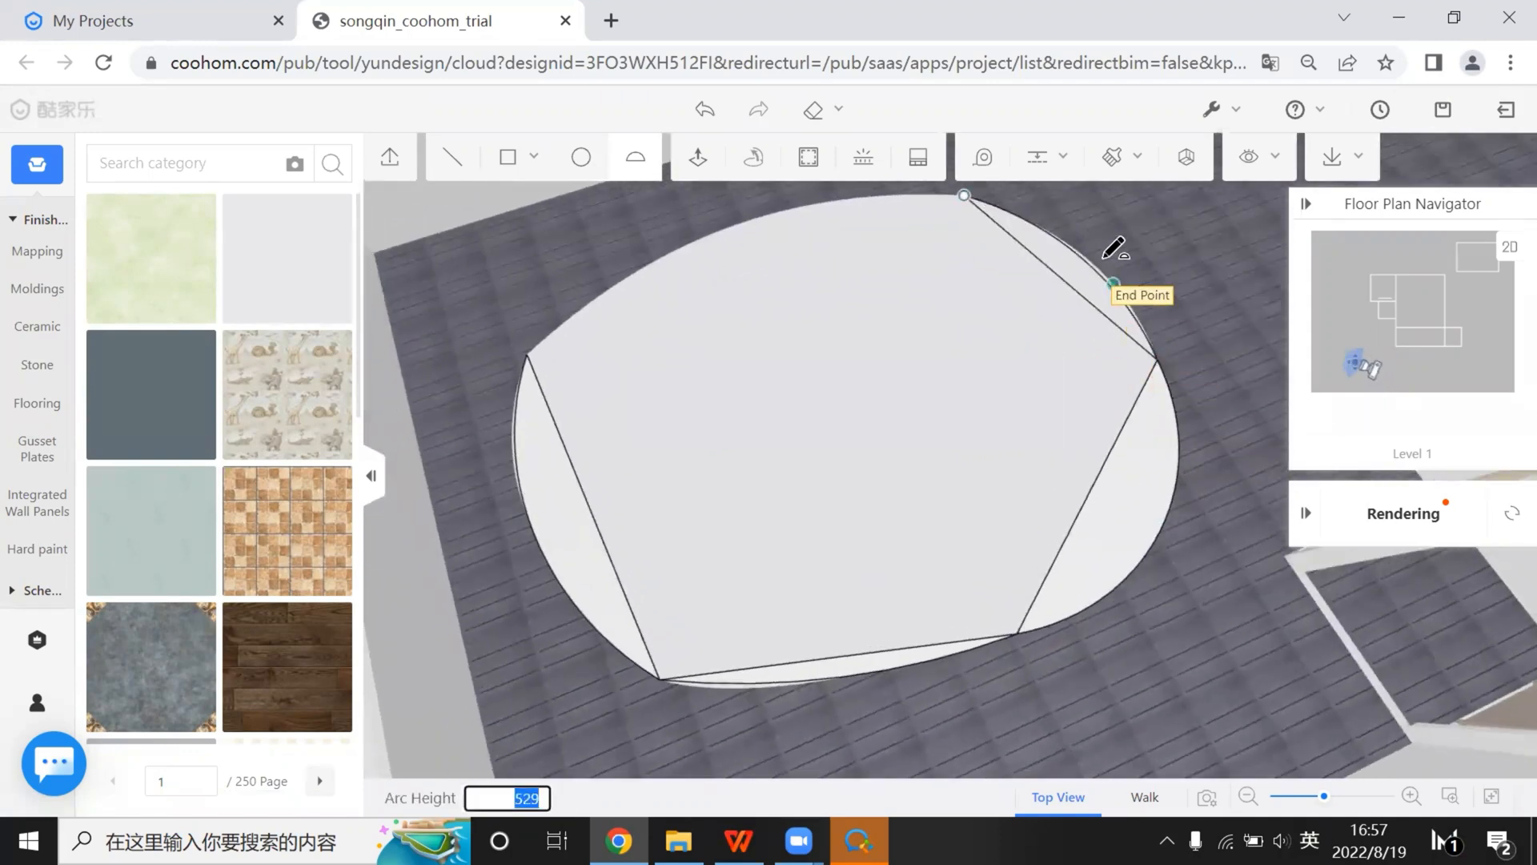
pyautogui.click(1100, 262)
# Close the outline around the hole with an arc along the remaining long side, with a chord of about 7337 mm
pyautogui.moveTo(957, 442); pyautogui.dragTo(944, 449, button='middle')
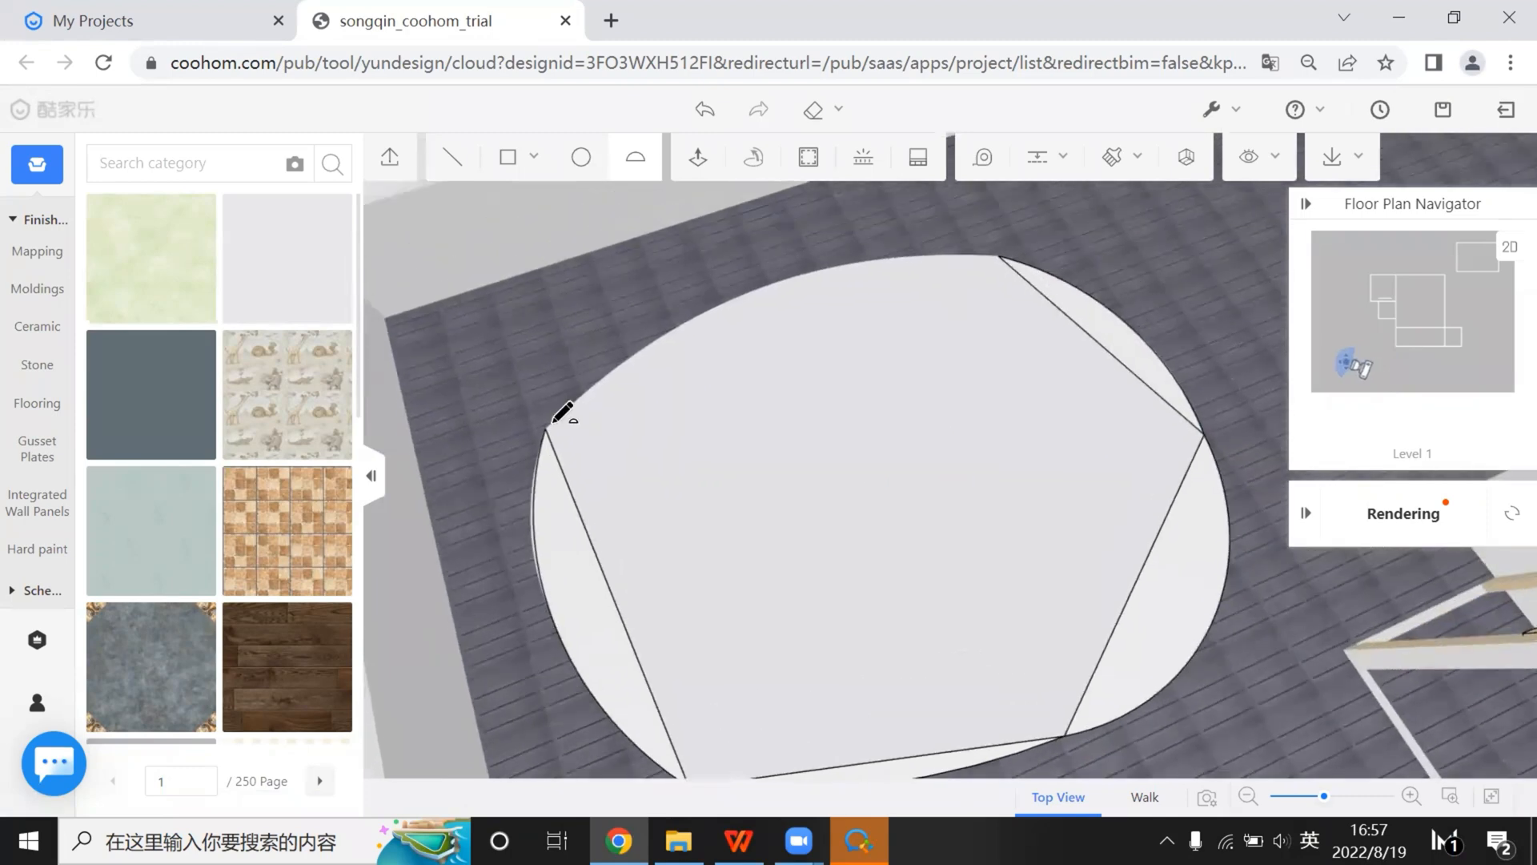
pyautogui.click(546, 424)
pyautogui.click(997, 253)
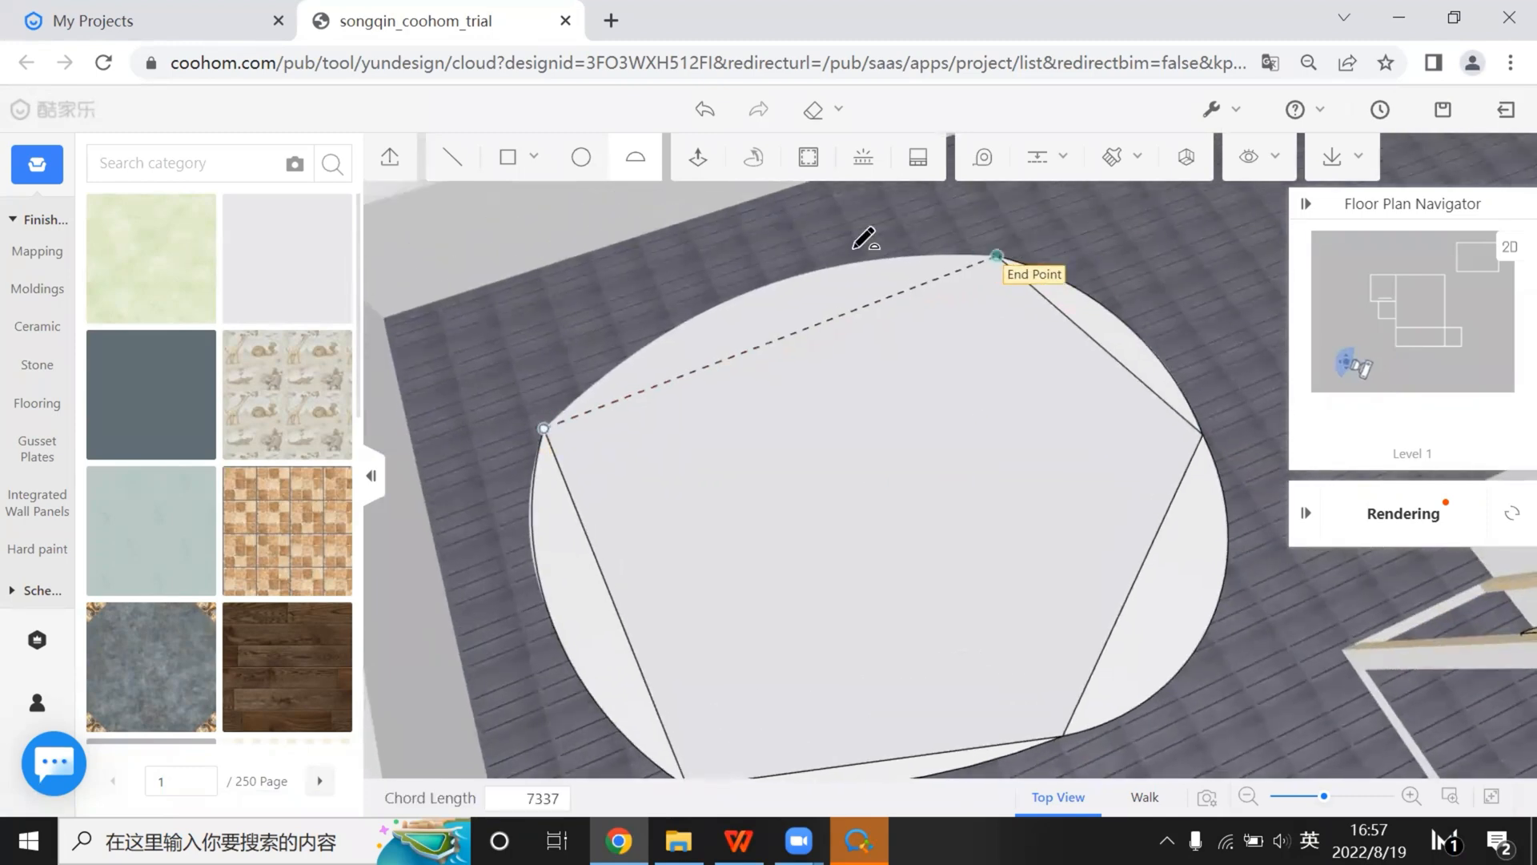
pyautogui.click(779, 287)
# Delete all the straight chord lines inside the arc outline so the pool shape forms one continuous face
pyautogui.moveTo(803, 450)
pyautogui.mouseDown(button='middle')
pyautogui.moveTo(813, 628)
pyautogui.moveTo(669, 593)
pyautogui.moveTo(645, 480)
pyautogui.moveTo(762, 371)
pyautogui.moveTo(751, 350)
pyautogui.mouseUp(button='middle')
pyautogui.scroll(2, 882, 352)
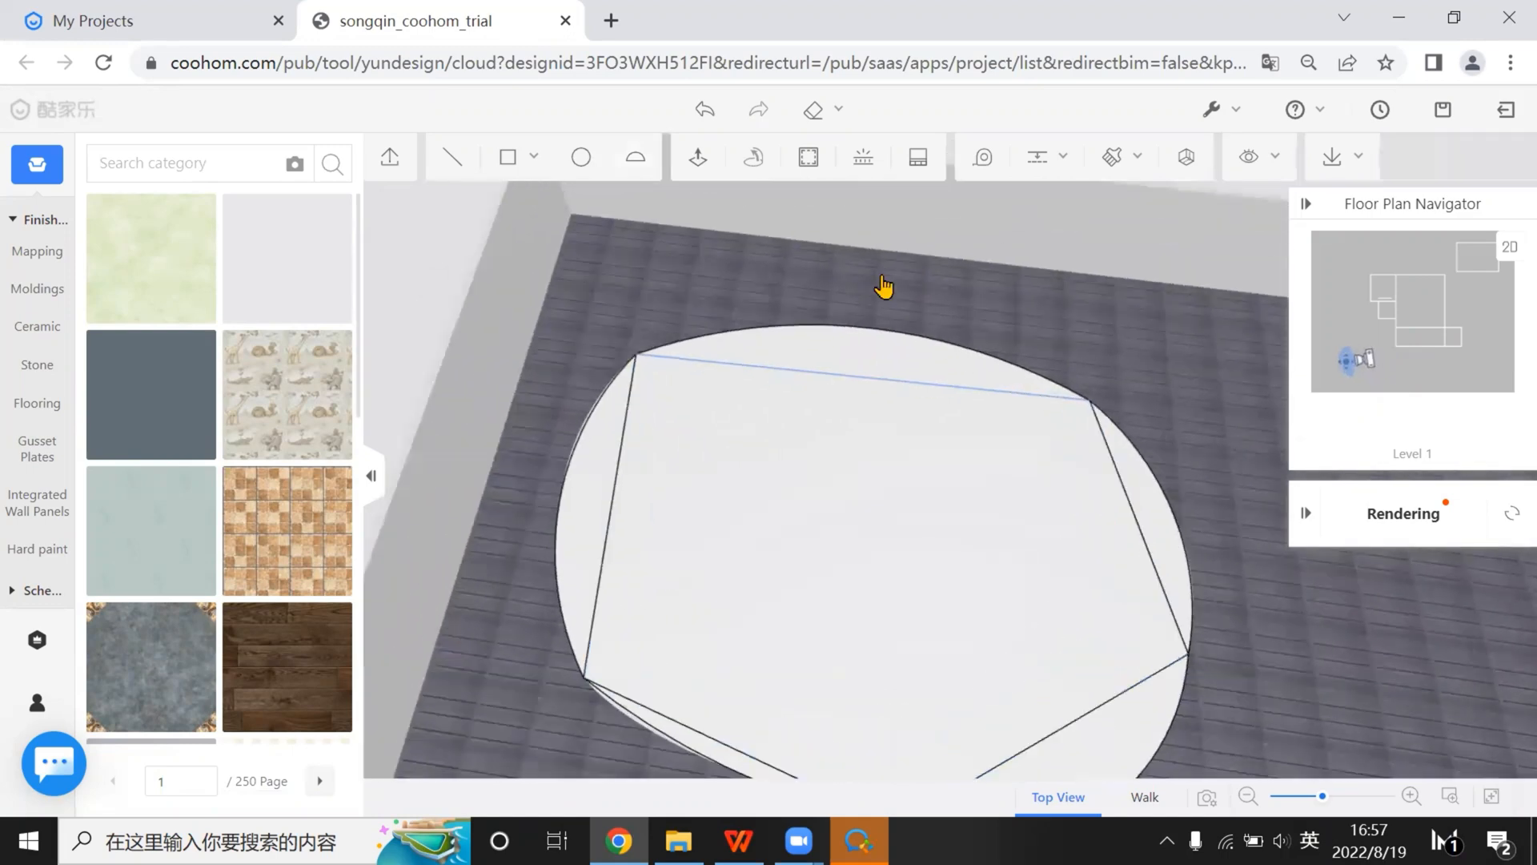
pyautogui.click(629, 462)
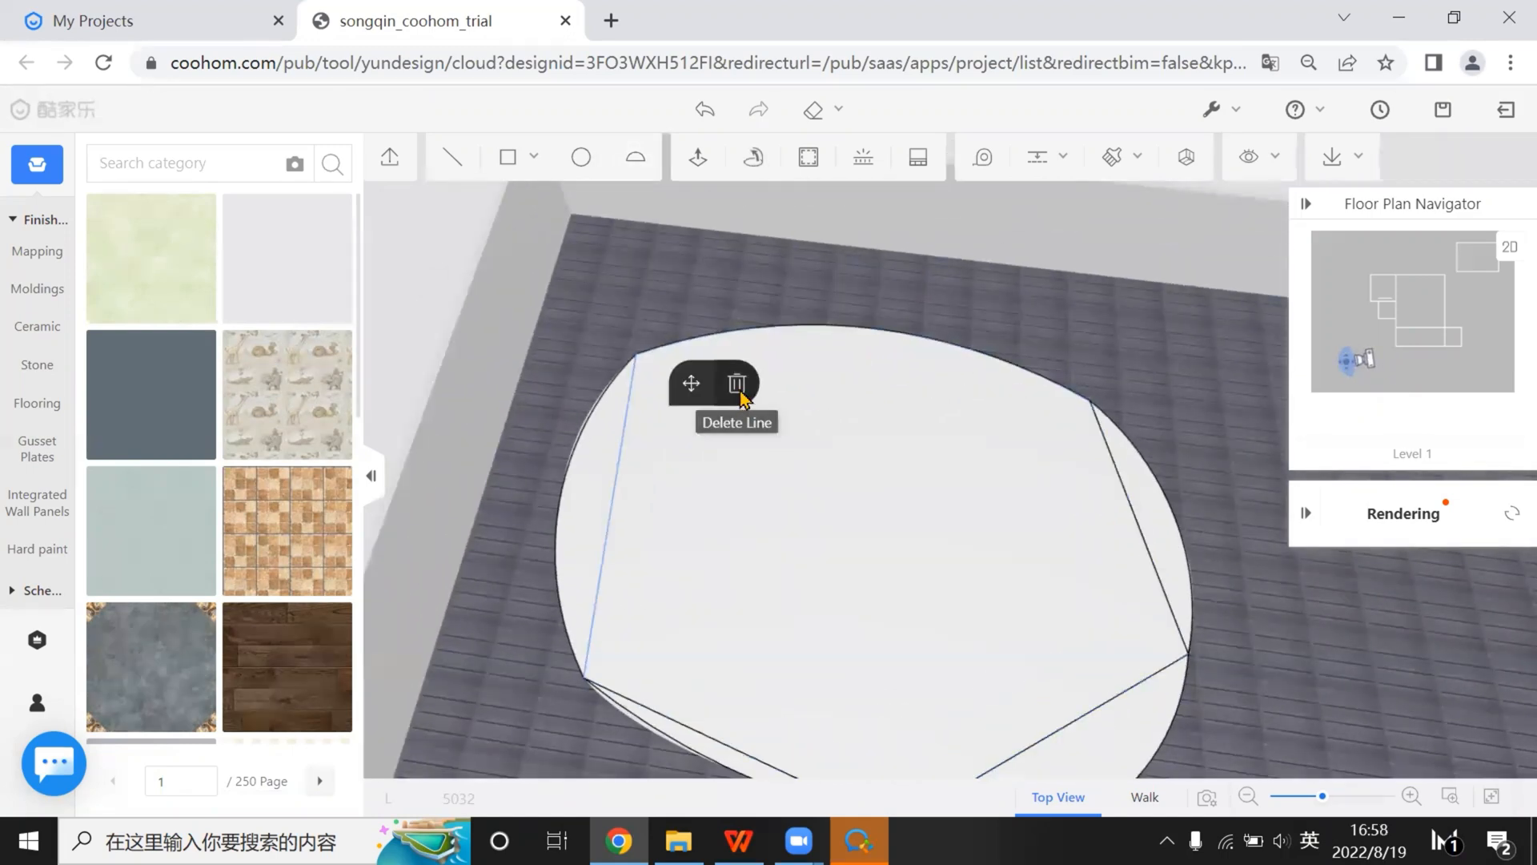
pyautogui.click(731, 382)
pyautogui.click(1150, 550)
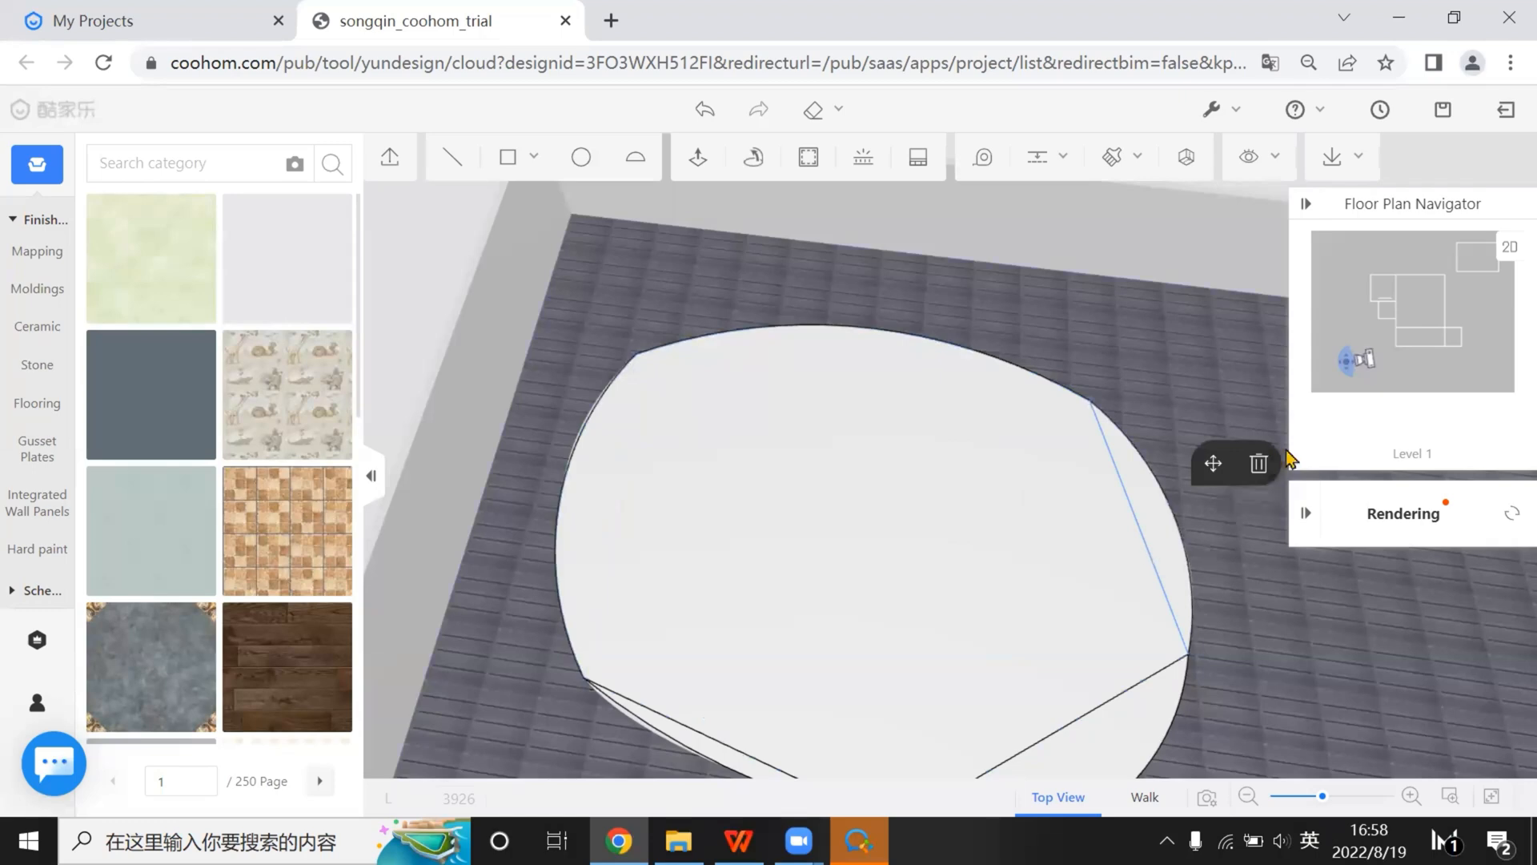
pyautogui.click(1259, 463)
pyautogui.click(1174, 686)
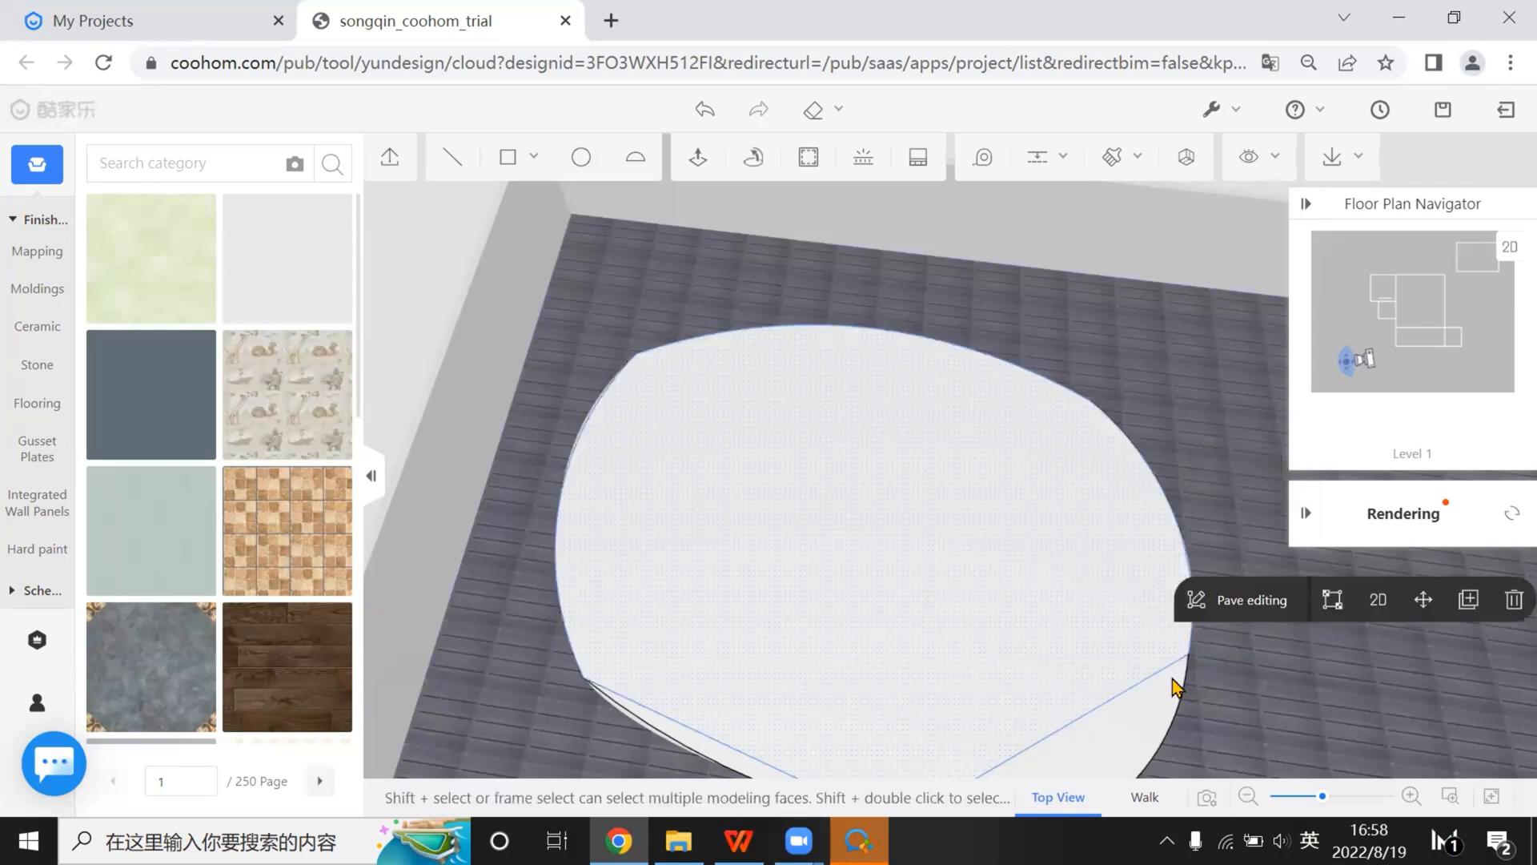
pyautogui.click(1157, 676)
pyautogui.click(1238, 601)
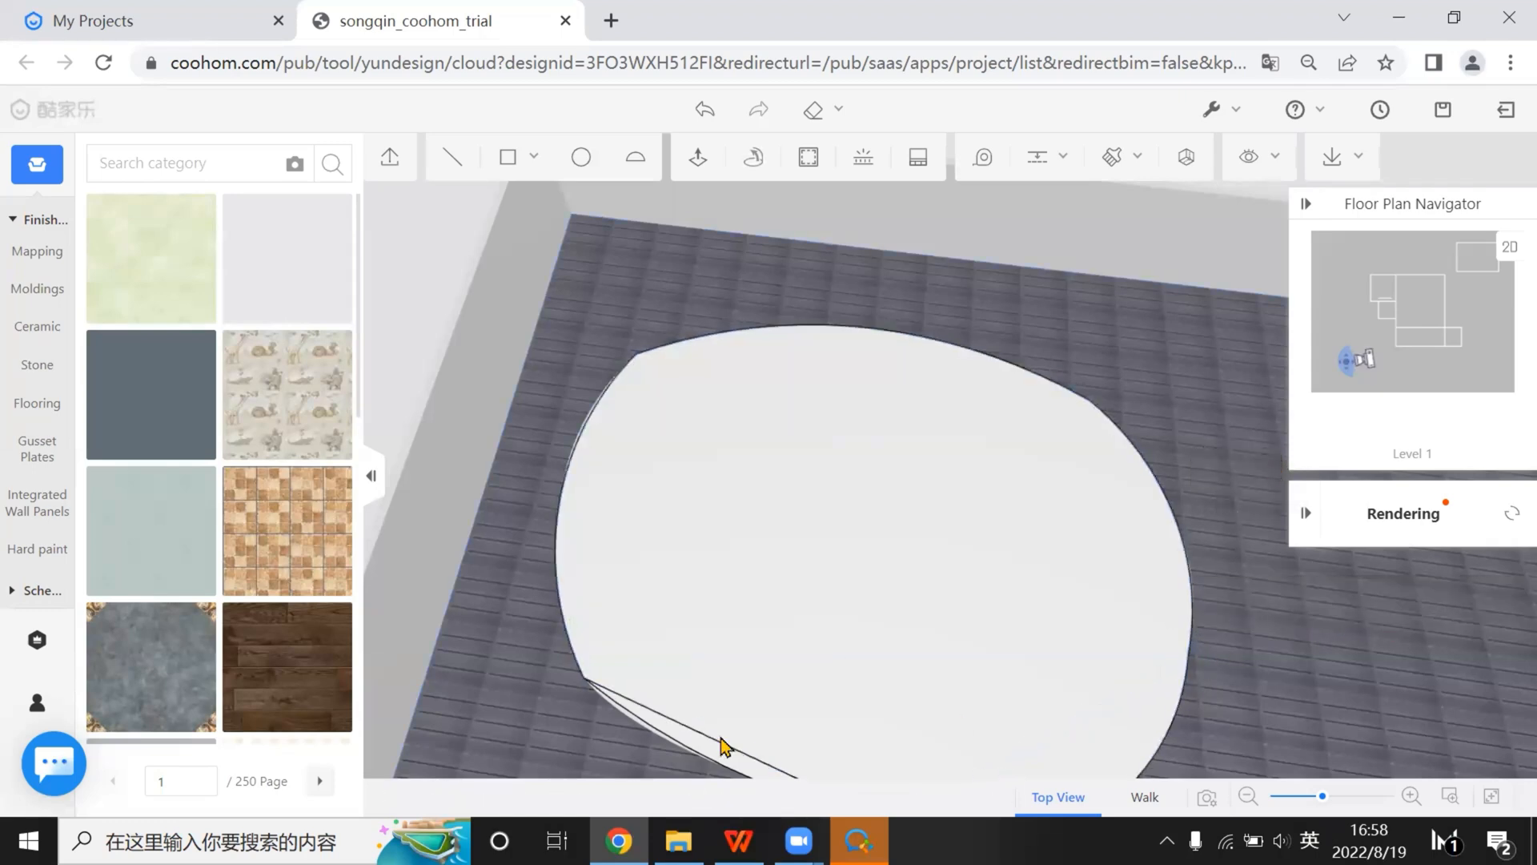
pyautogui.click(771, 744)
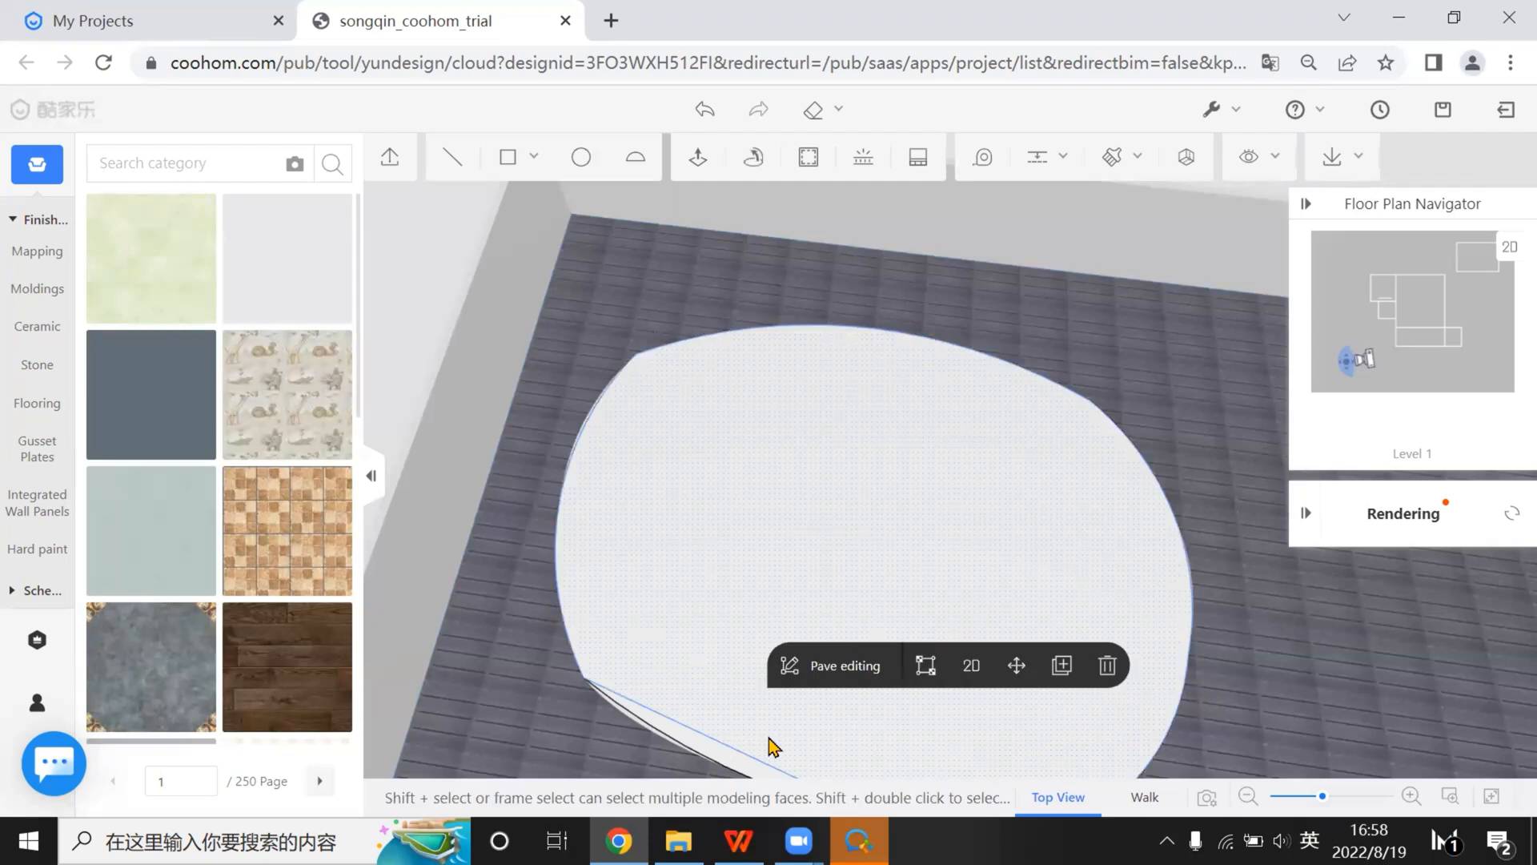
pyautogui.click(718, 753)
pyautogui.click(829, 671)
pyautogui.scroll(-3, 1122, 656)
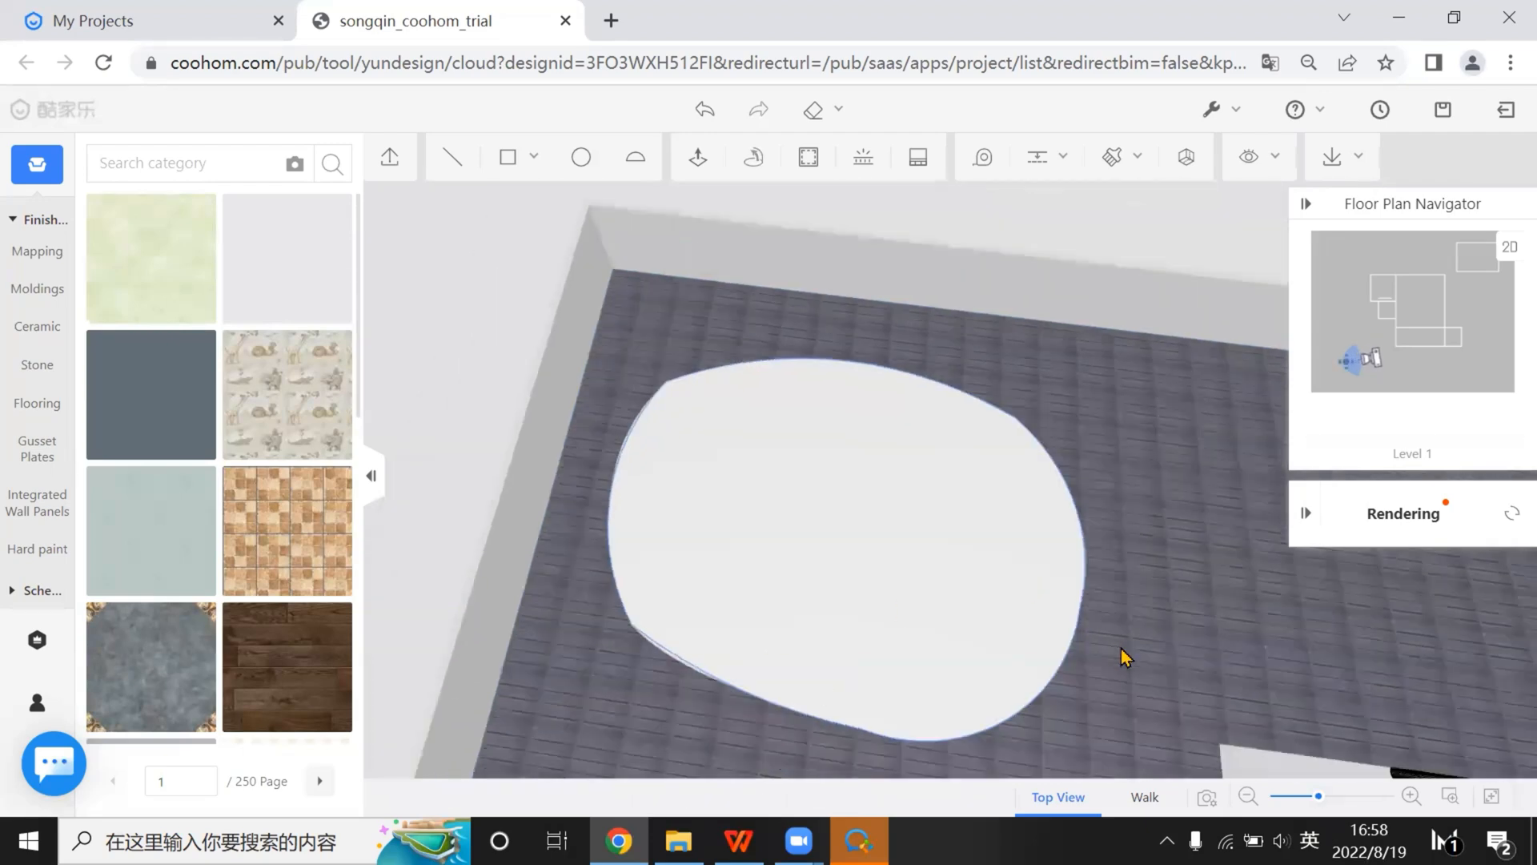
# Place a vertical guide line at the pool outline's corner and draw an upright rectangle of about 700 by 900 mm from it
pyautogui.moveTo(755, 621); pyautogui.dragTo(807, 605)
pyautogui.press('q')
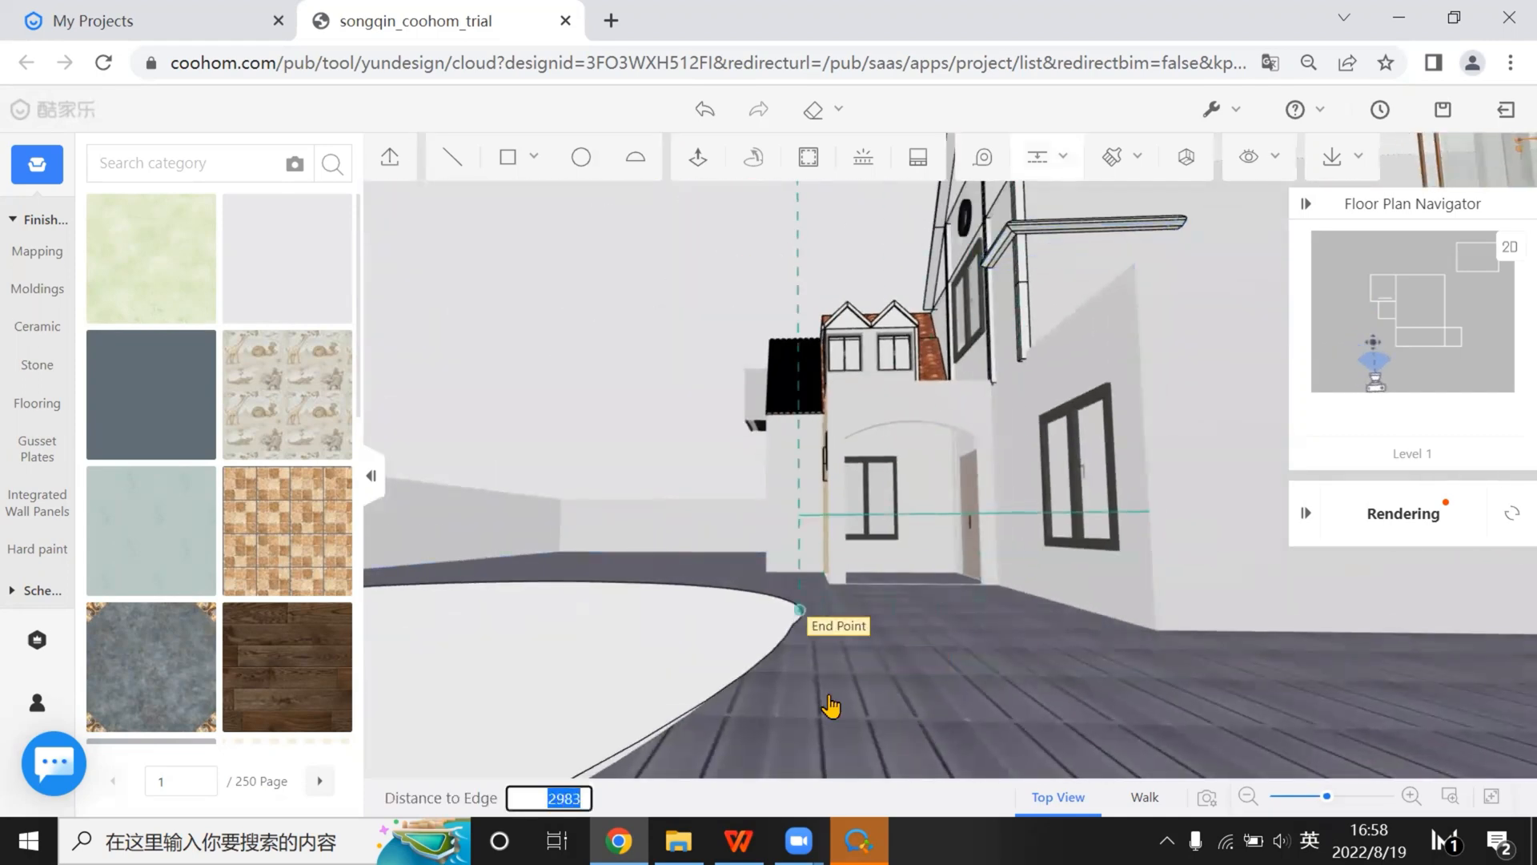
pyautogui.press('w')
pyautogui.click(509, 160)
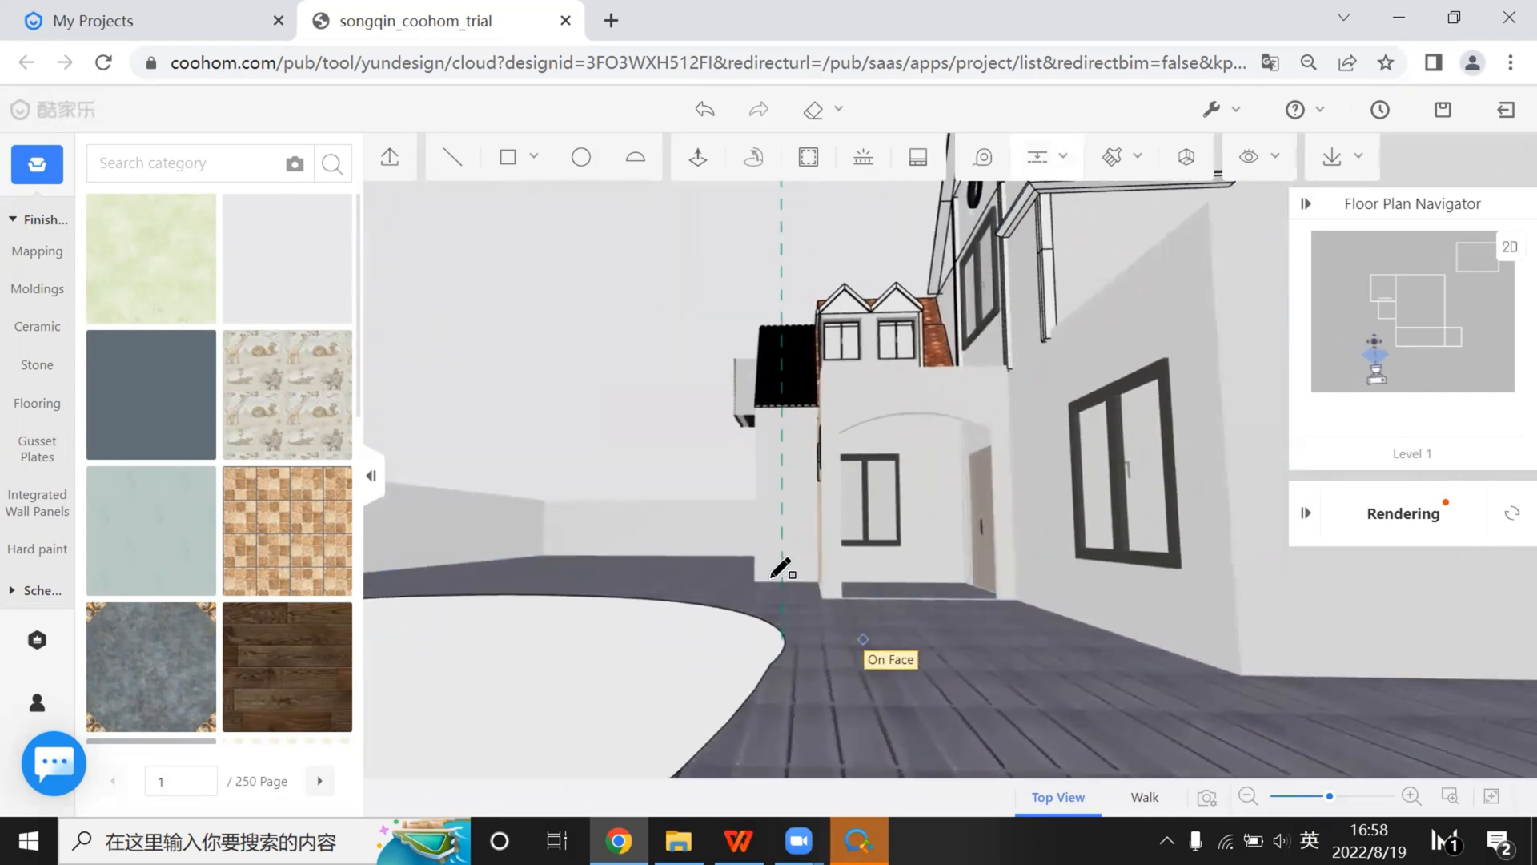
pyautogui.click(763, 547)
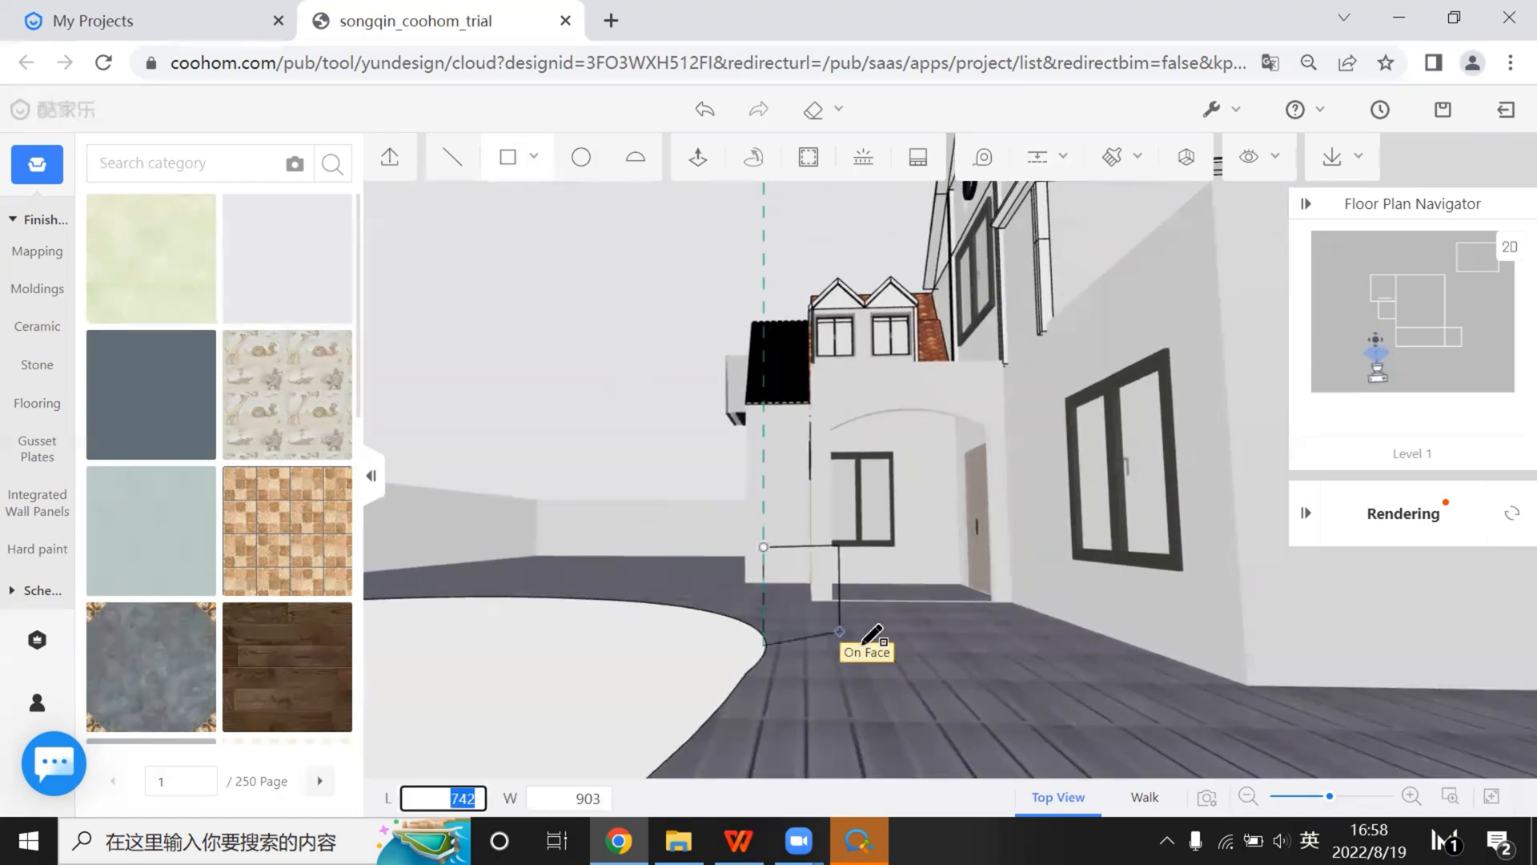
pyautogui.click(835, 641)
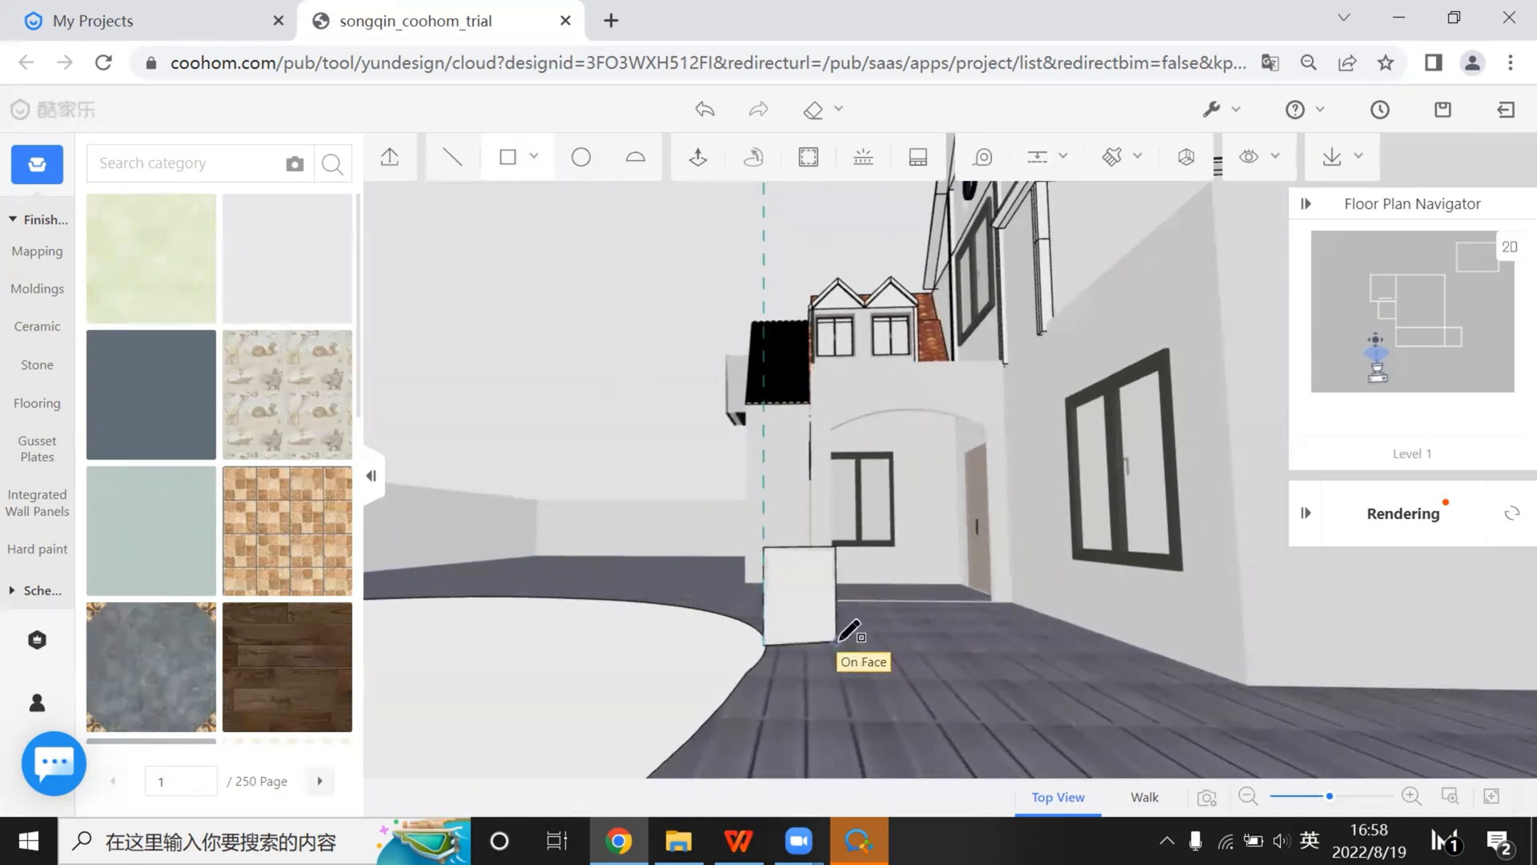
# Start a line on the upright rectangle's pool-side edge to divide its face
pyautogui.moveTo(838, 641); pyautogui.dragTo(864, 715, button='right')
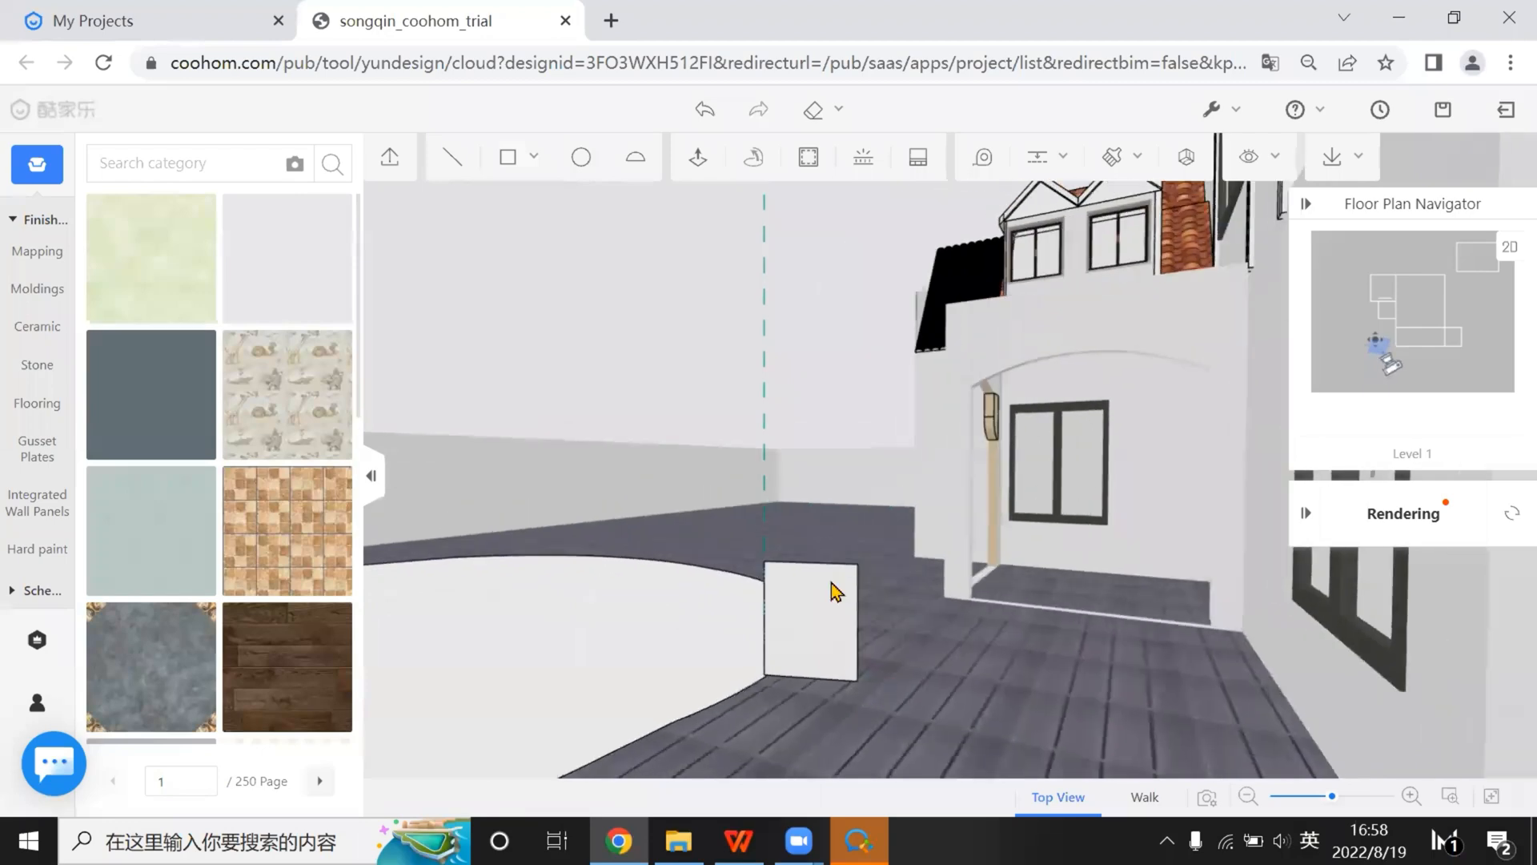
pyautogui.scroll(1, 834, 591)
pyautogui.click(453, 158)
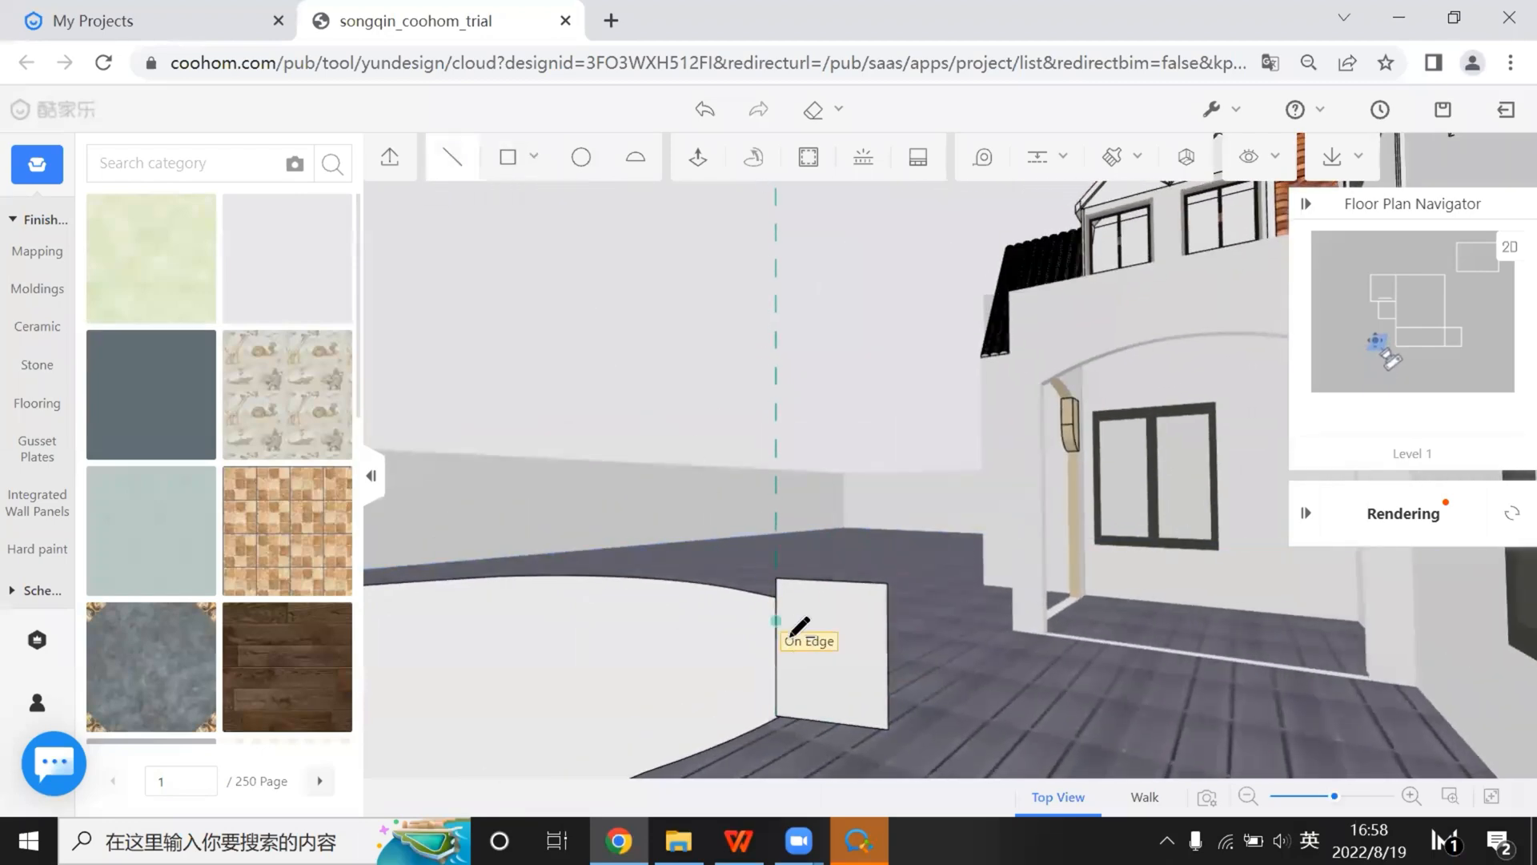
pyautogui.scroll(2, 849, 632)
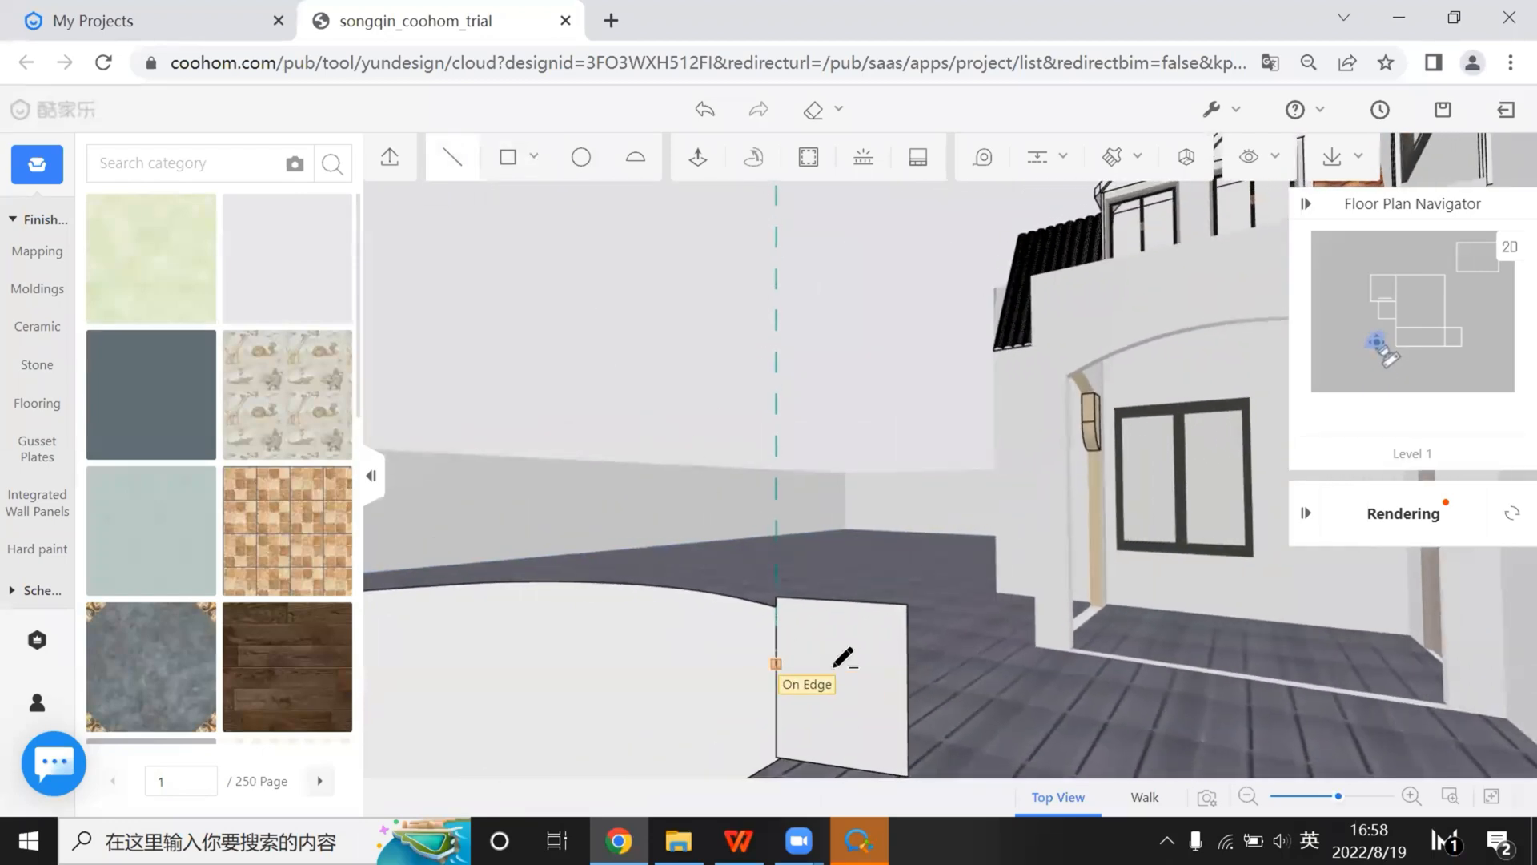
pyautogui.click(777, 664)
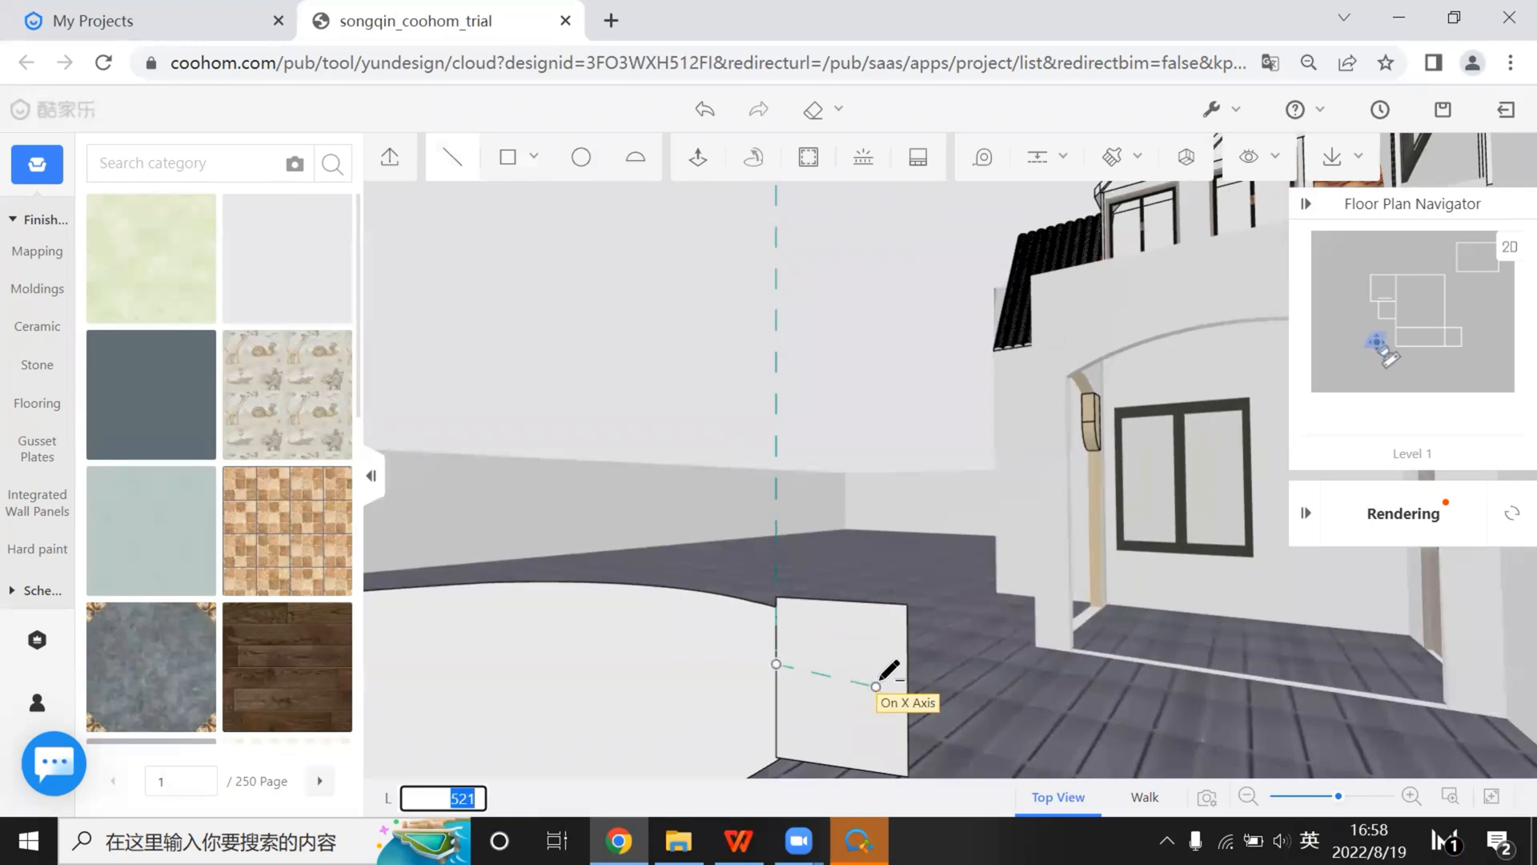
pyautogui.press('Escape')
# Select the small upright rectangular face at the round platform's edge and open it in the 2D view
pyautogui.moveTo(875, 715); pyautogui.dragTo(892, 671, button='right')
pyautogui.click(890, 681)
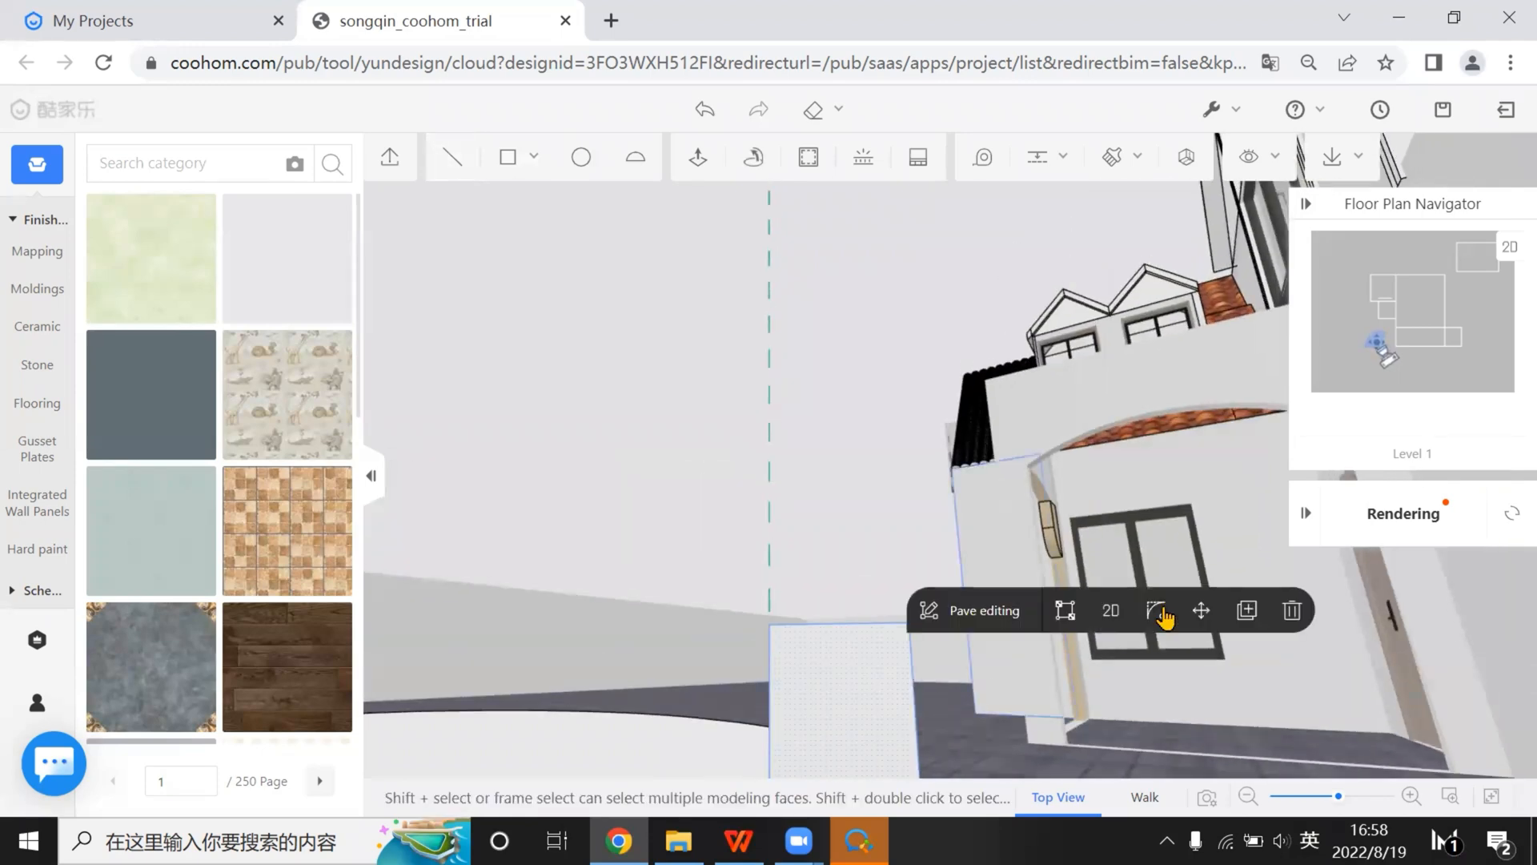
pyautogui.click(1115, 613)
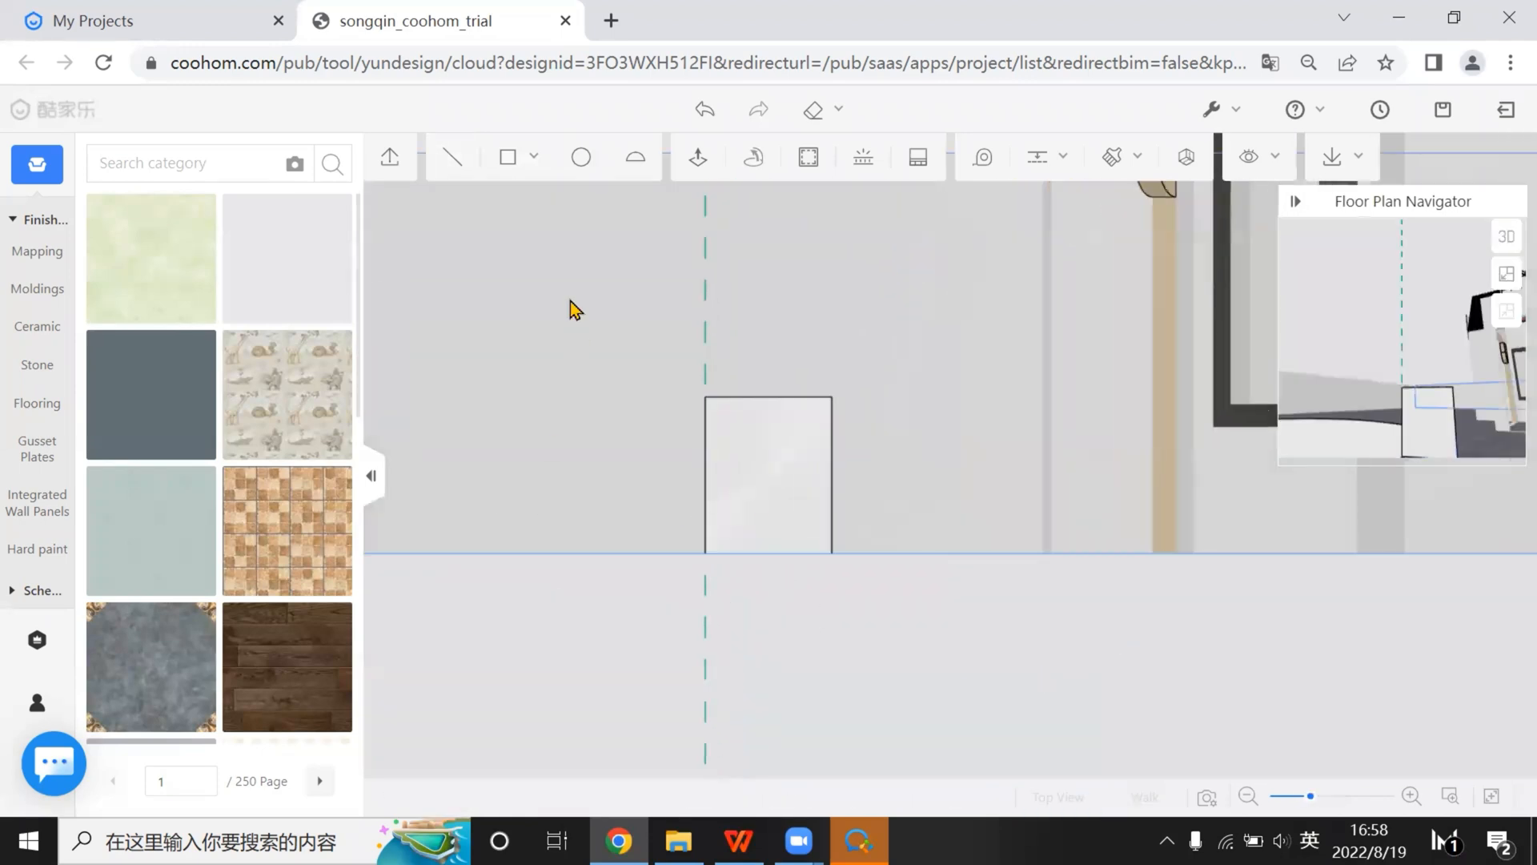
pyautogui.click(450, 164)
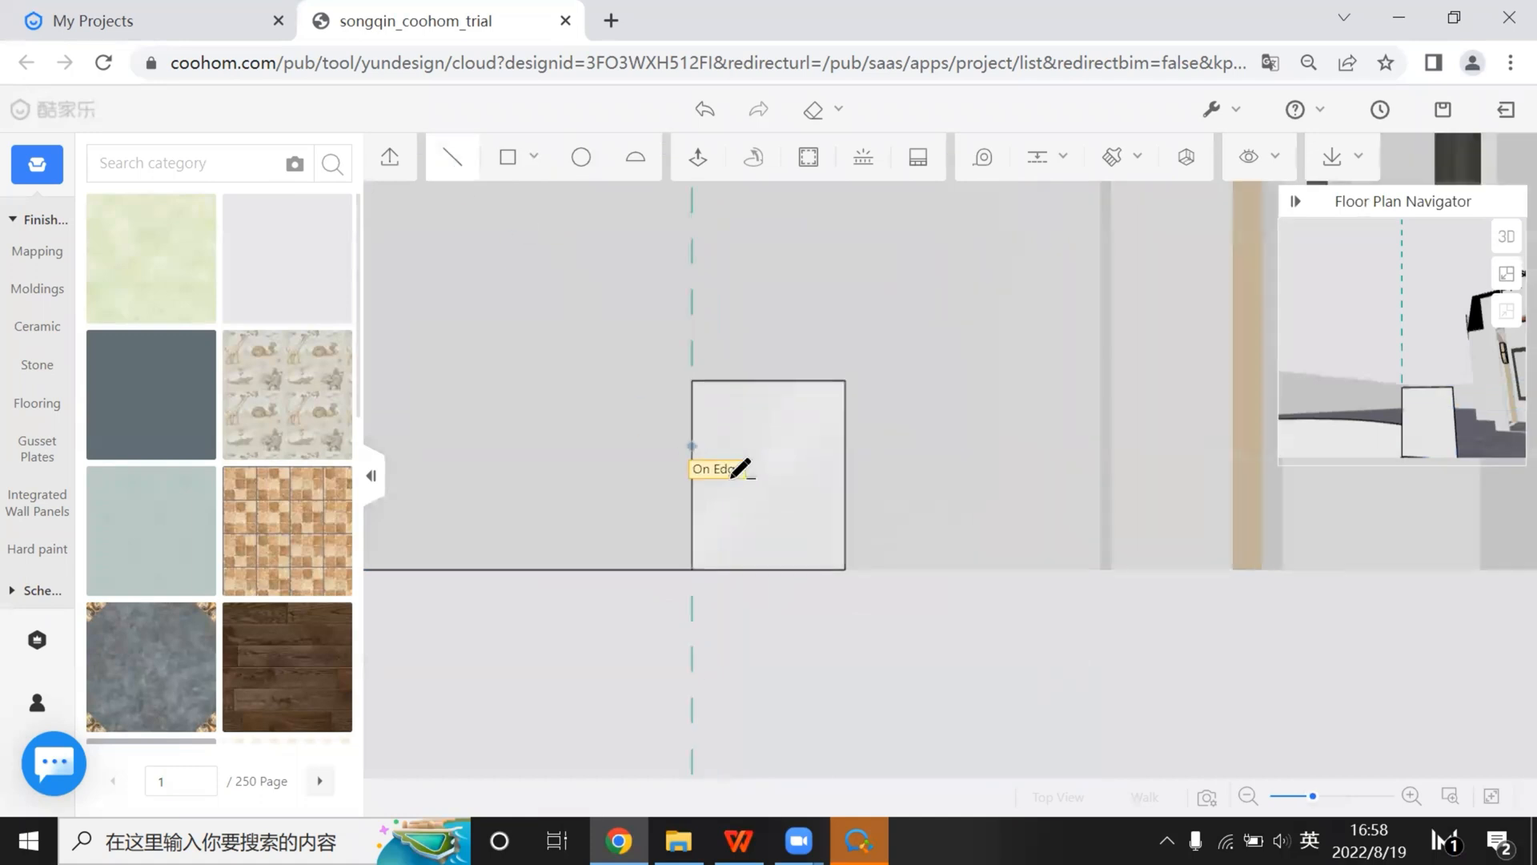
pyautogui.click(690, 453)
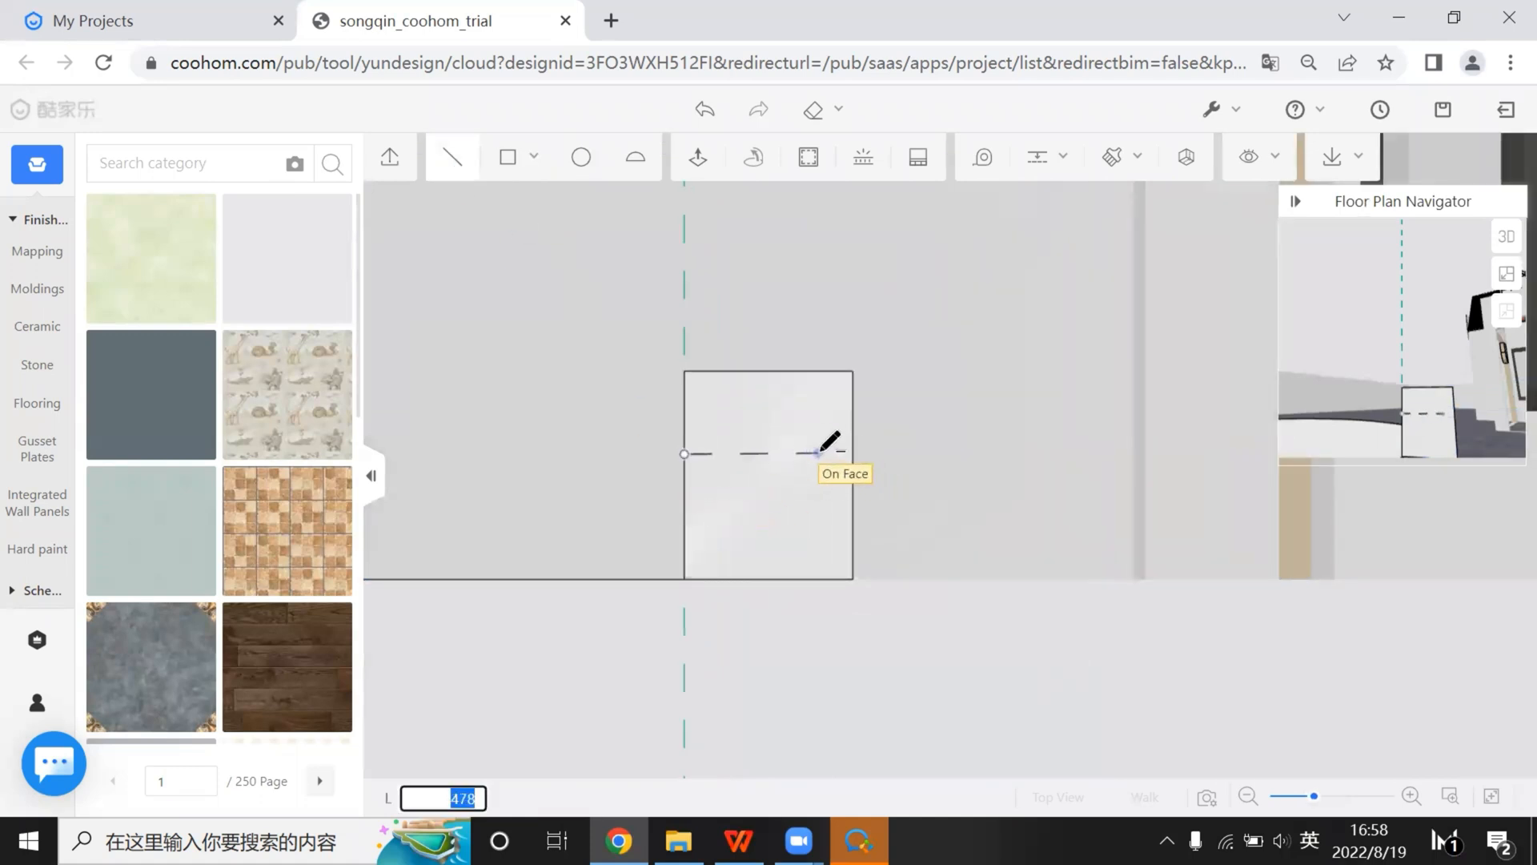
pyautogui.press('Escape')
# Place a horizontal guide line across the middle of the rectangle, offset from its upper edge
pyautogui.press('t')
pyautogui.click(784, 359)
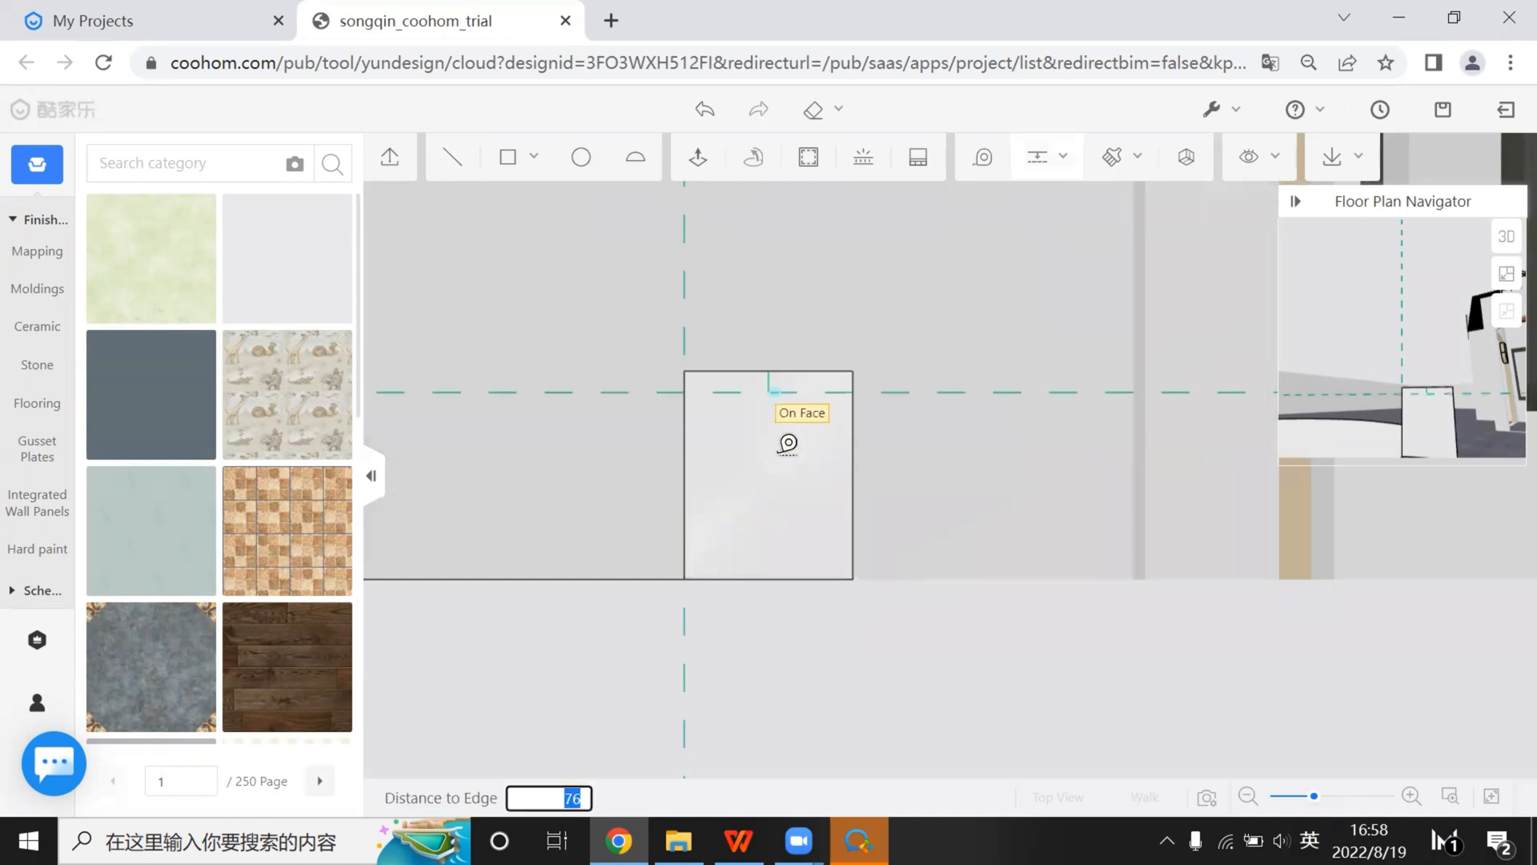
pyautogui.click(779, 455)
# Draw a stepped profile on the rectangle: along the guide, down about 100, slanting inward, and straight down to the lower edge
pyautogui.click(441, 172)
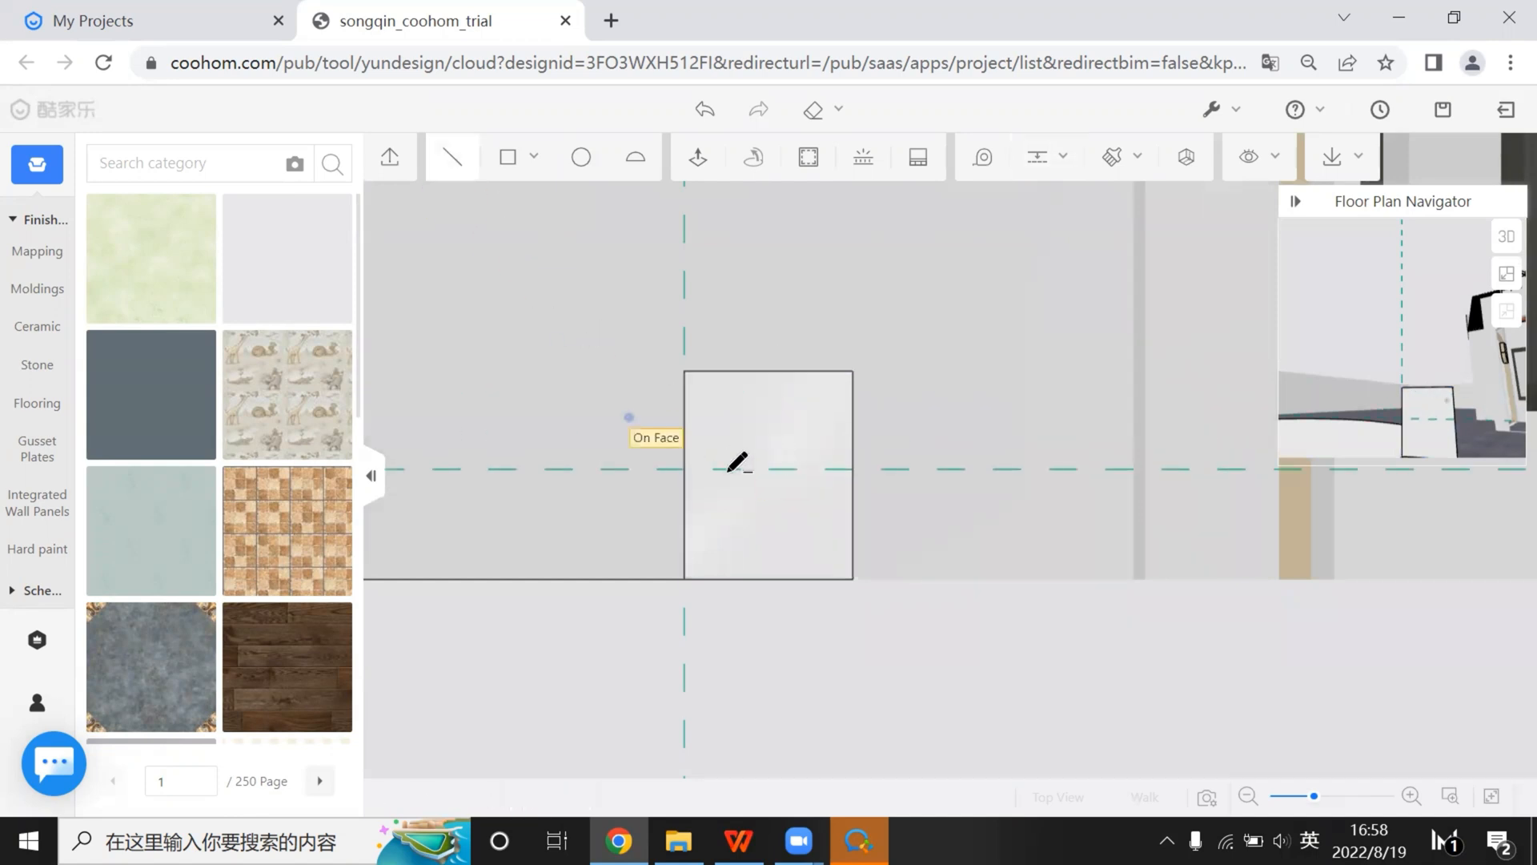
pyautogui.click(684, 470)
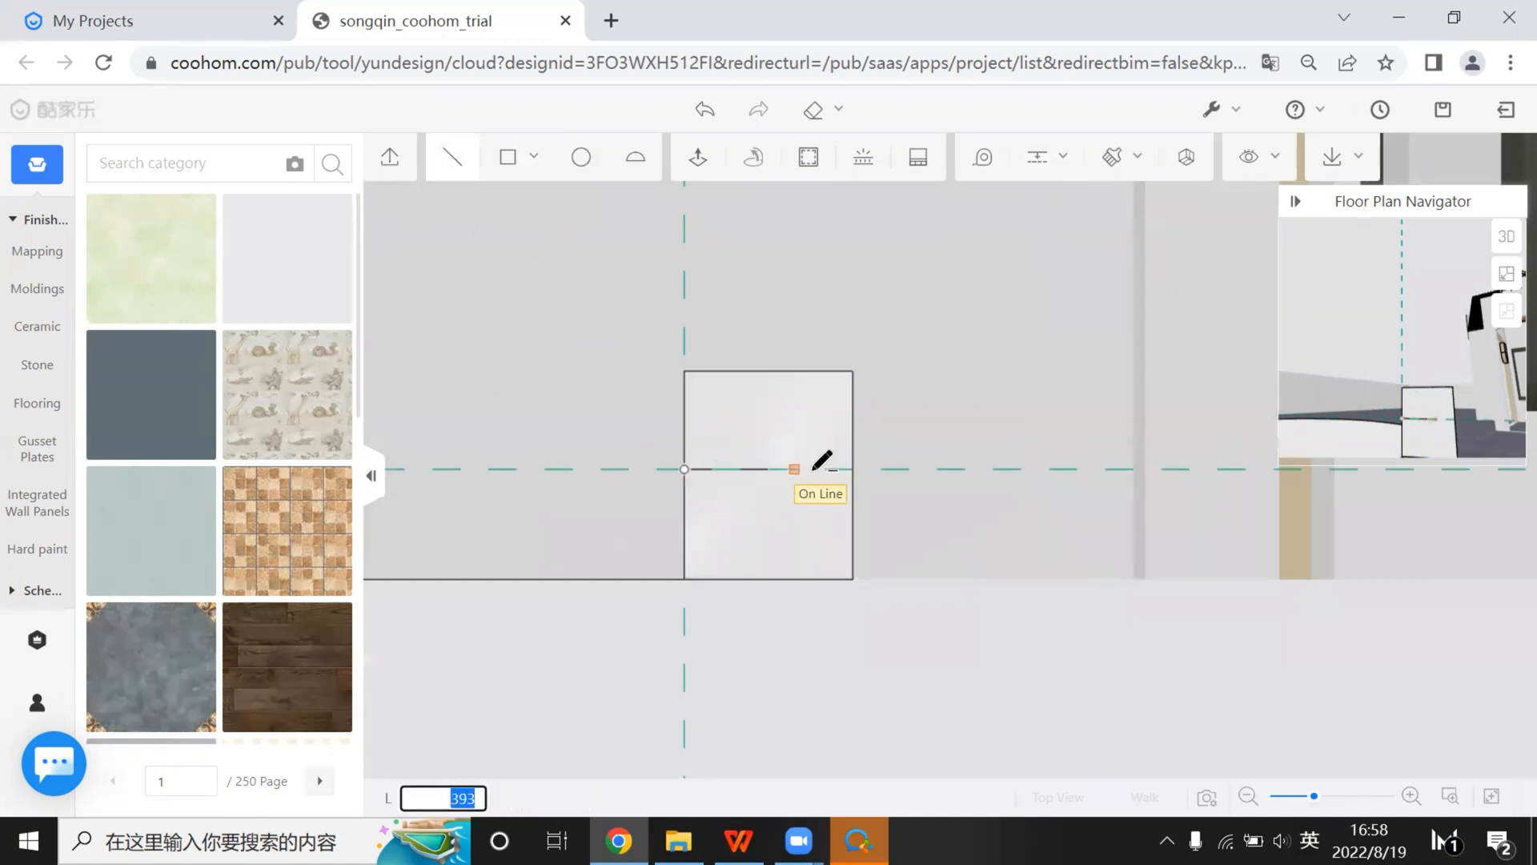
pyautogui.click(818, 470)
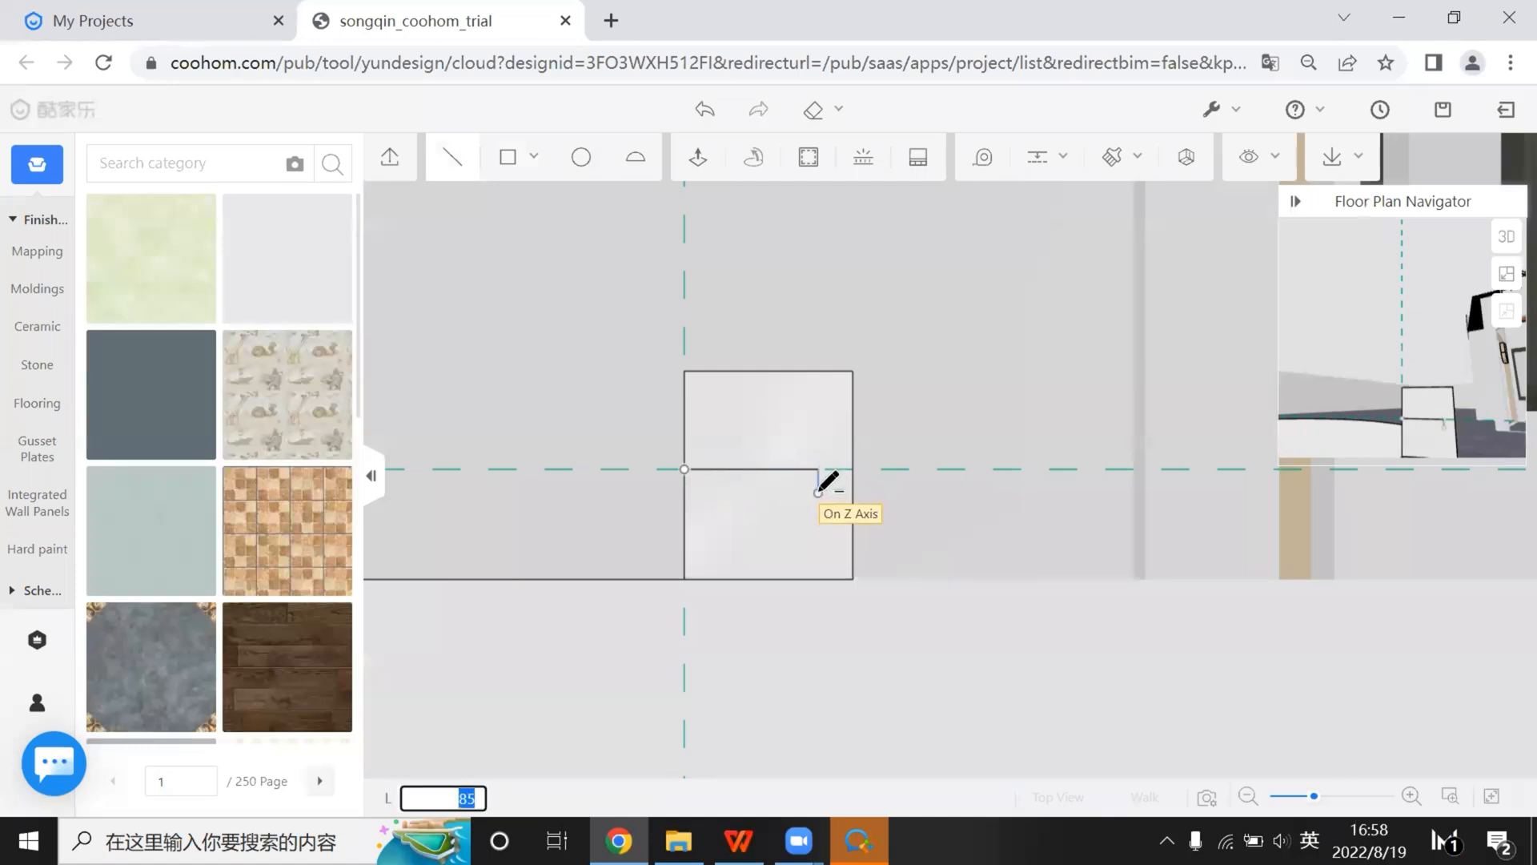
pyautogui.click(818, 497)
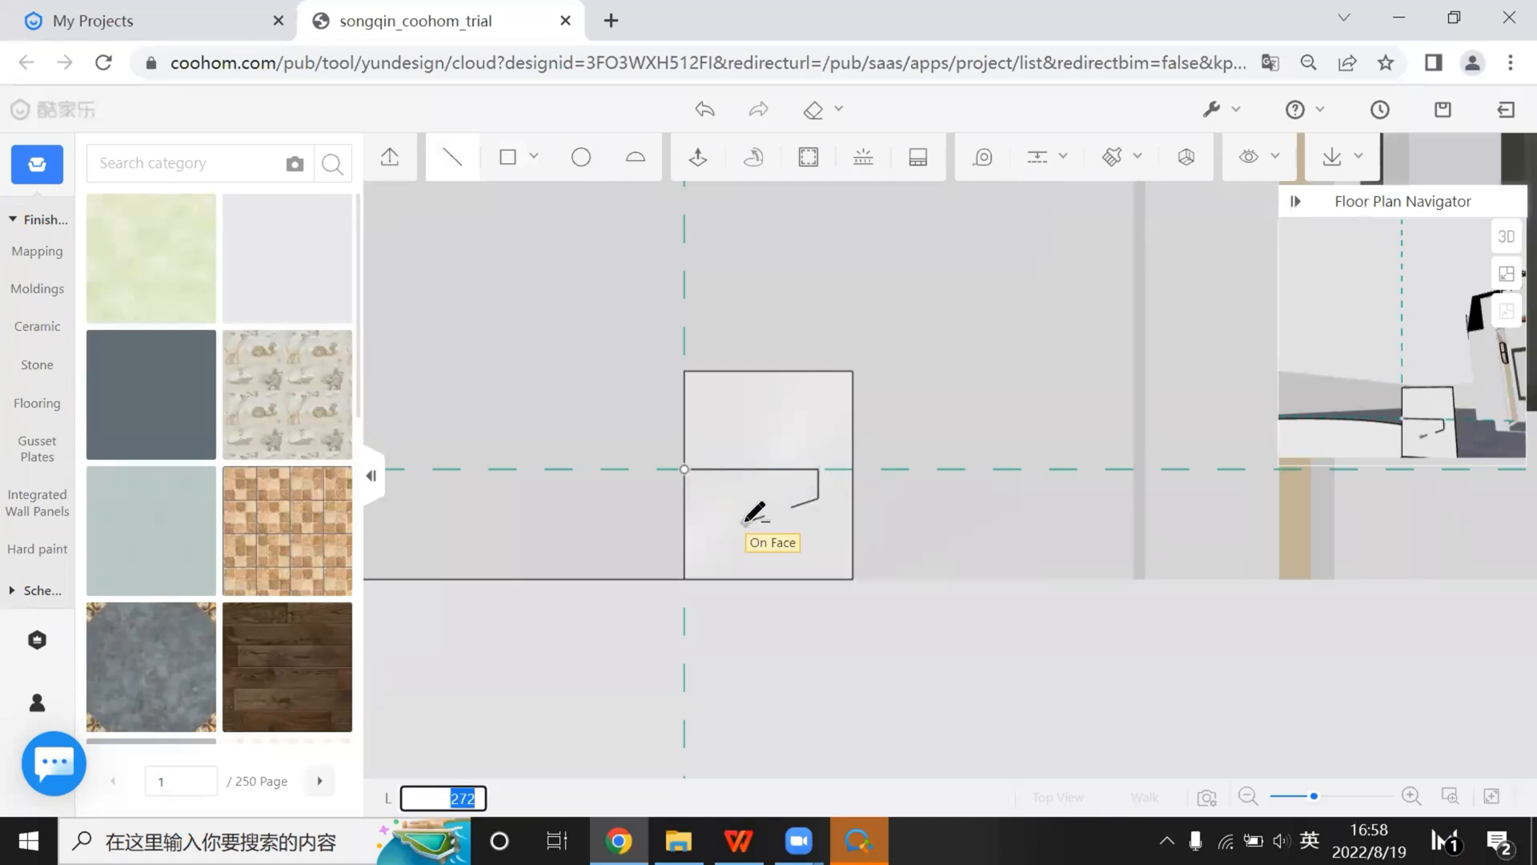
pyautogui.click(779, 576)
pyautogui.scroll(4, 829, 522)
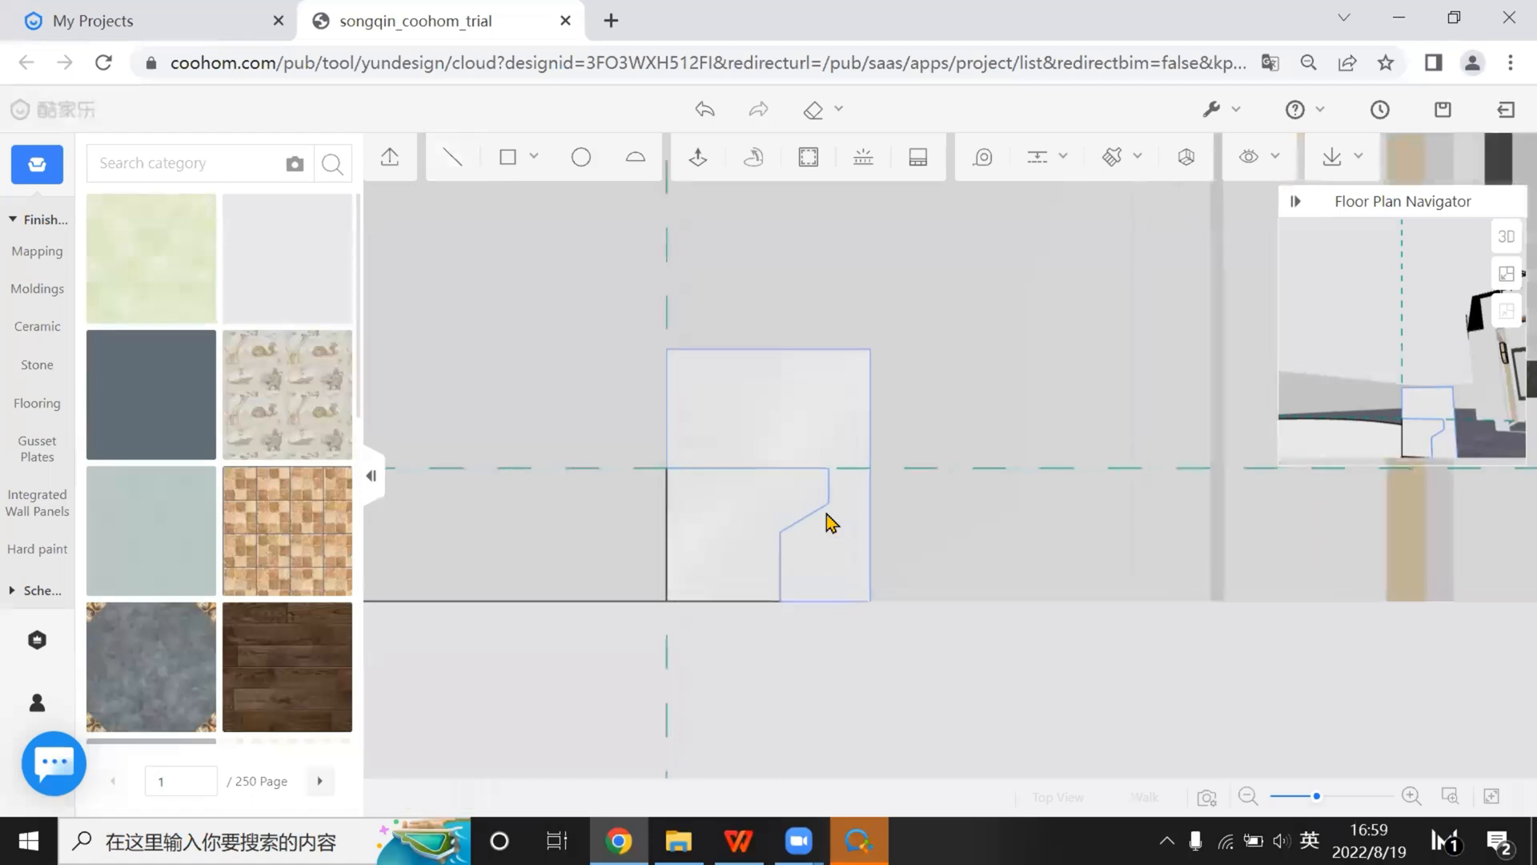
# Delete the part of the rectangular face that lies outside the stepped profile
pyautogui.click(901, 371)
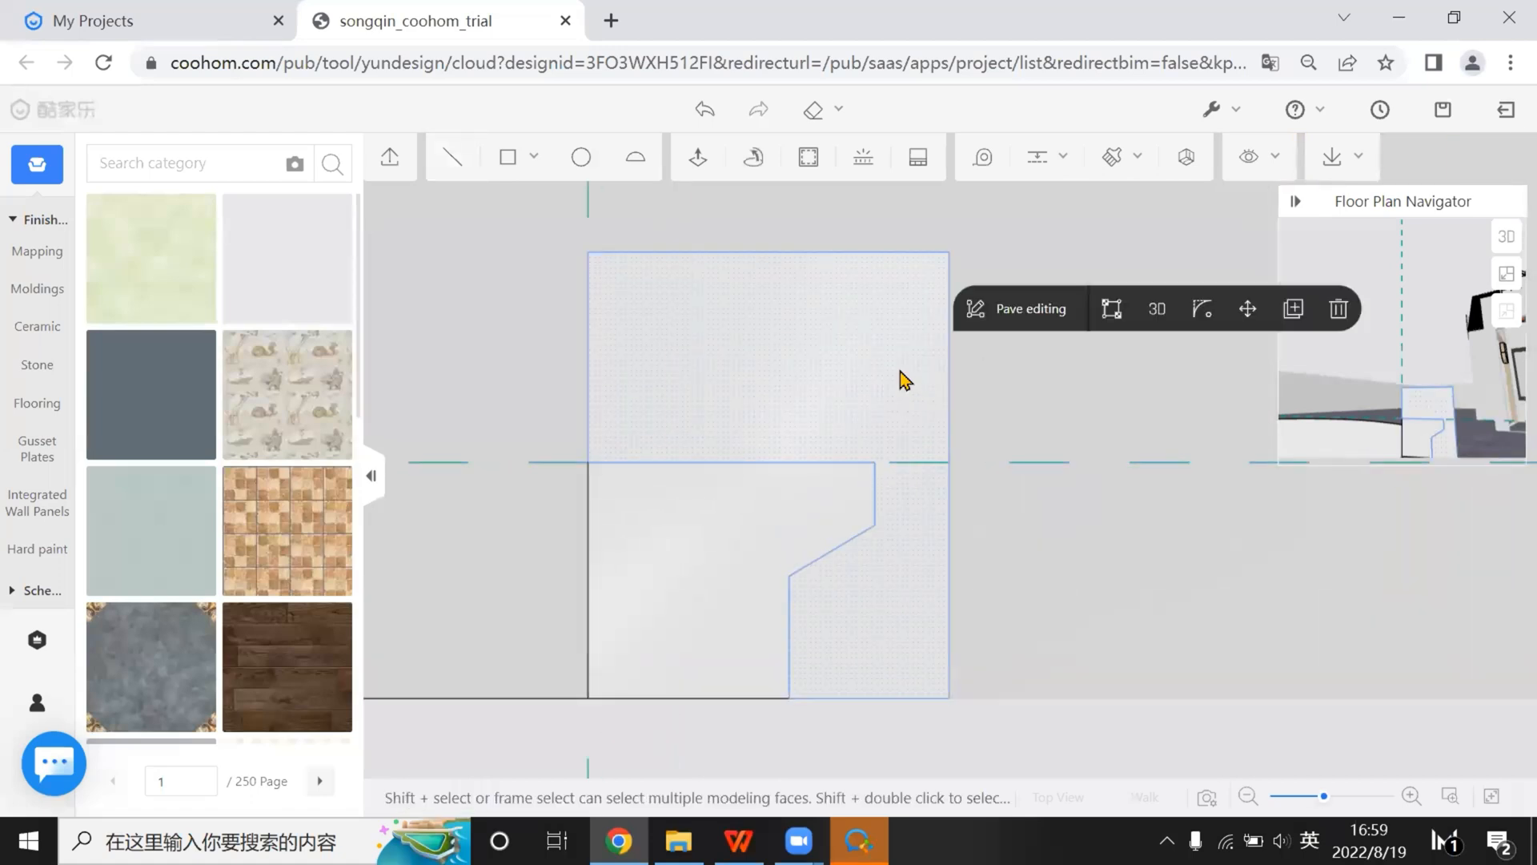
pyautogui.press('Delete')
pyautogui.scroll(1, 884, 471)
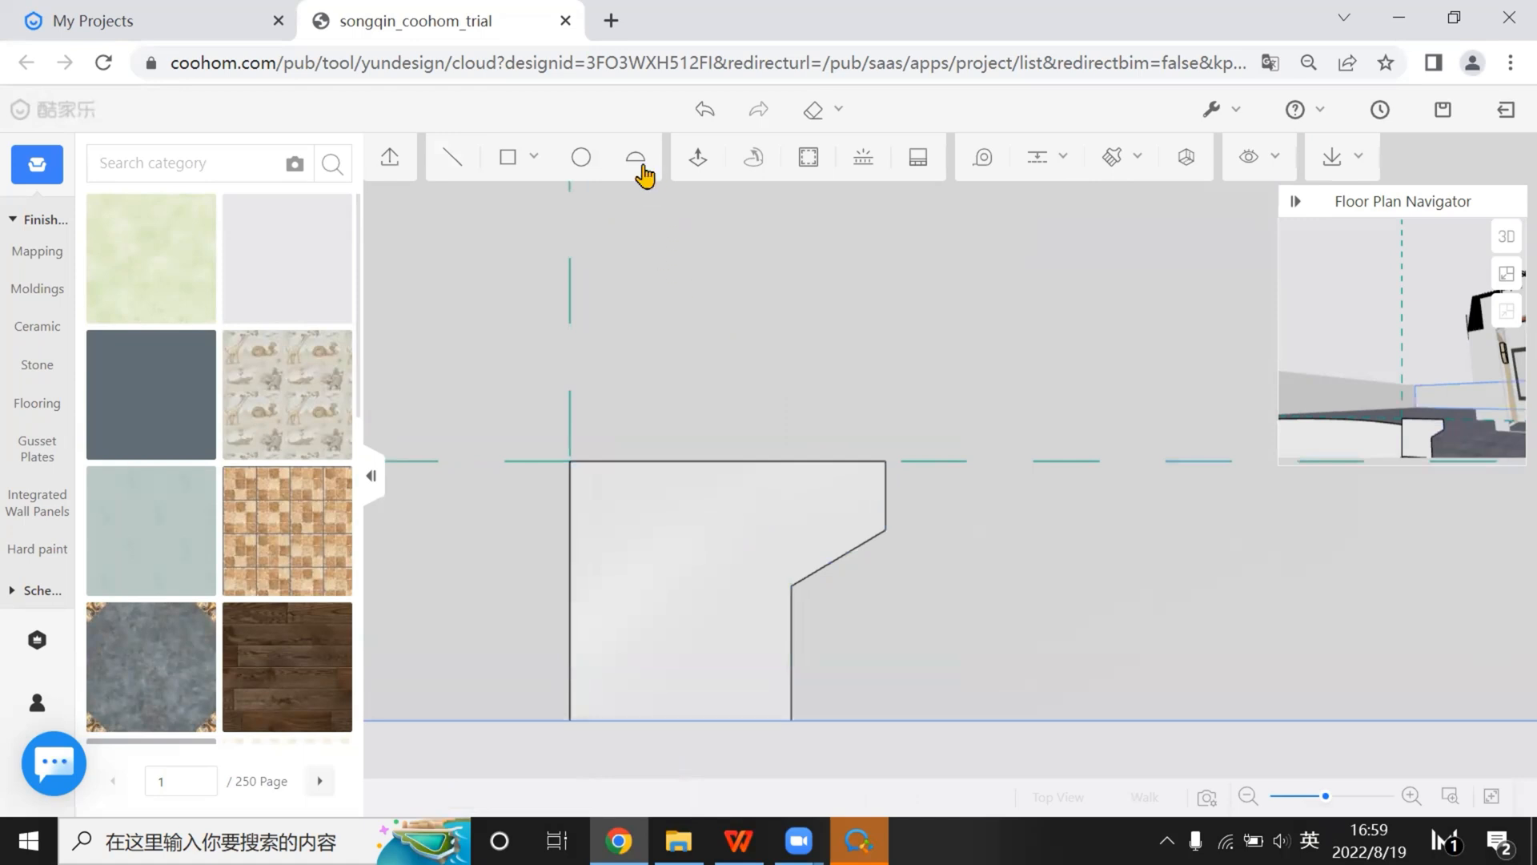
# Try to draw an arc across the profile's short vertical edge, and undo back to the full rectangle
pyautogui.moveTo(520, 175)
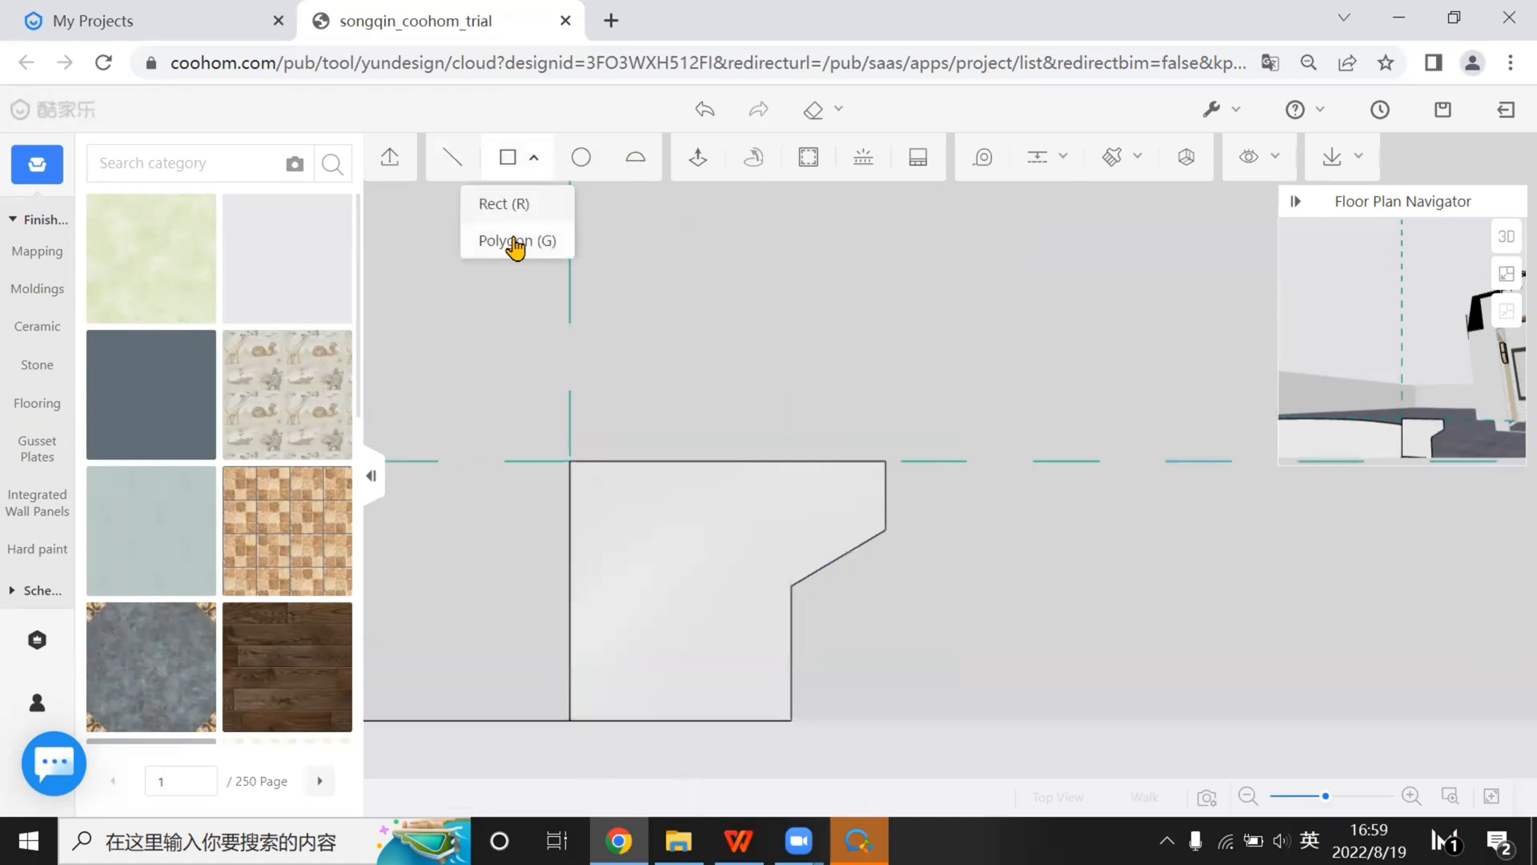
pyautogui.click(640, 175)
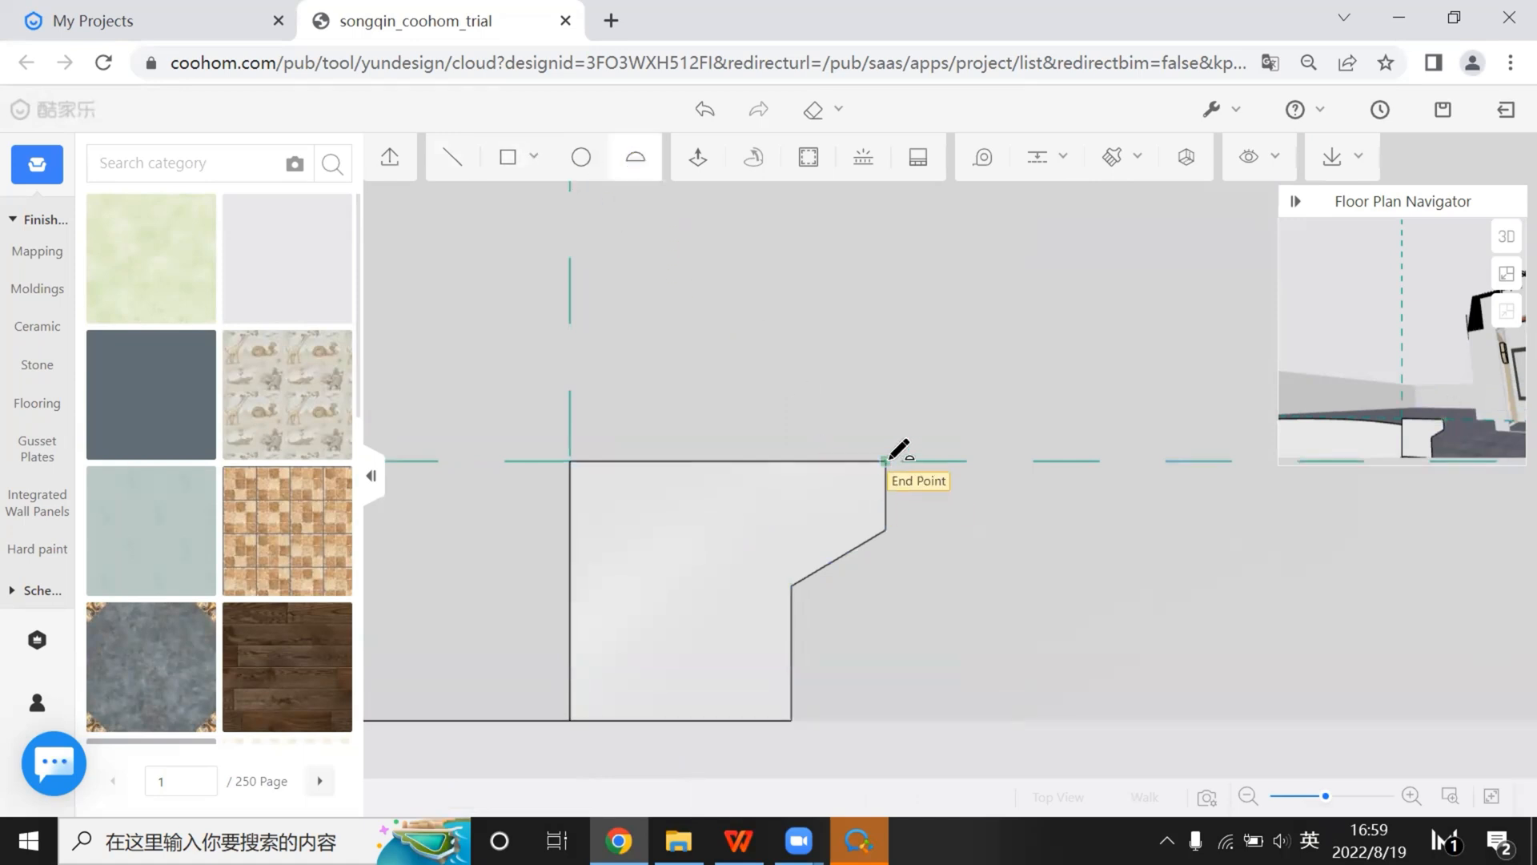
pyautogui.click(885, 461)
pyautogui.click(885, 529)
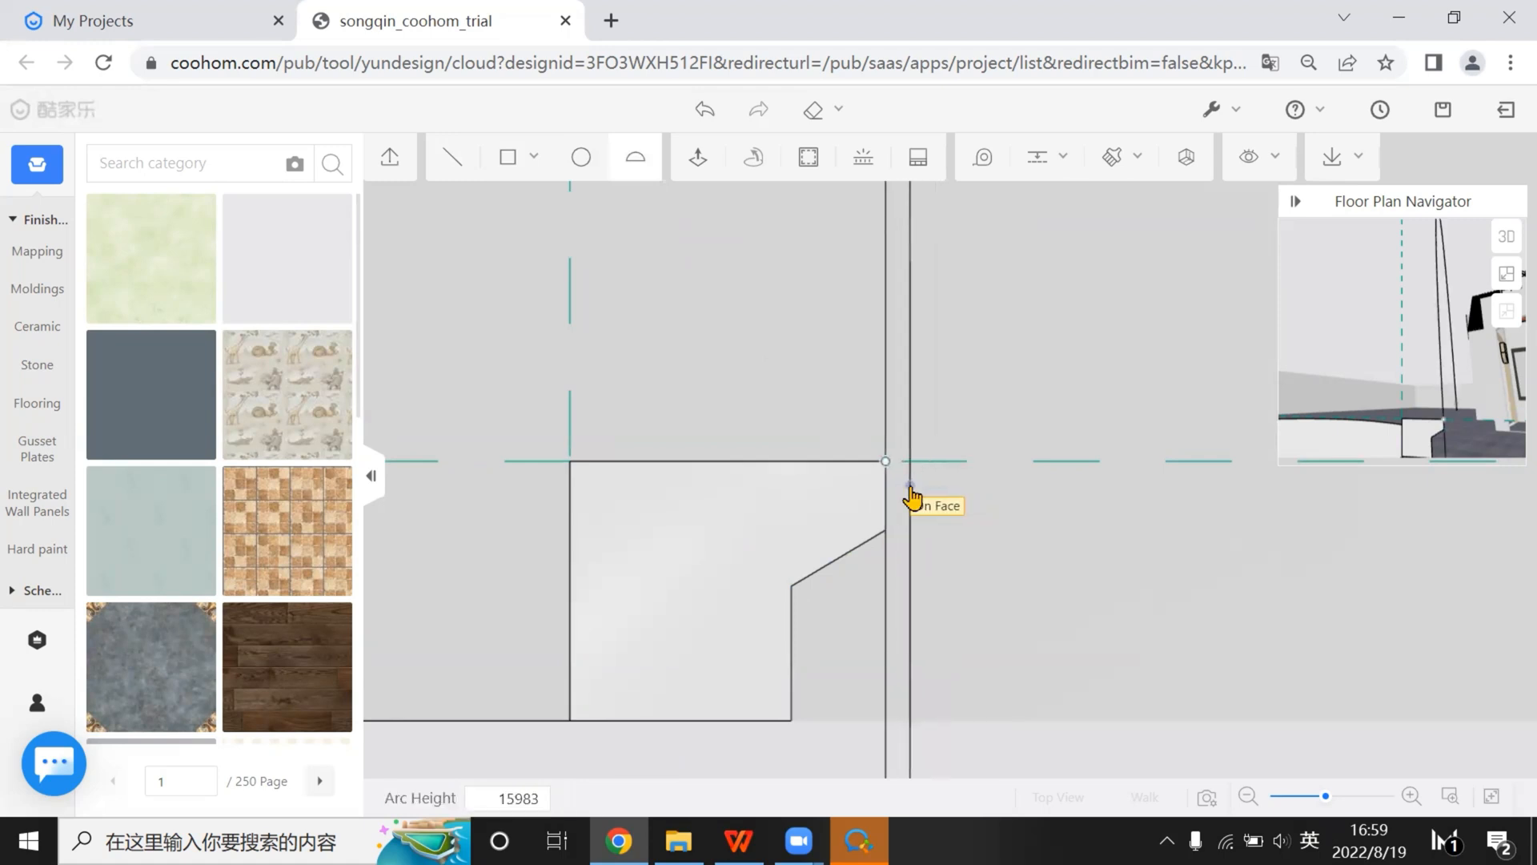
pyautogui.press('Escape')
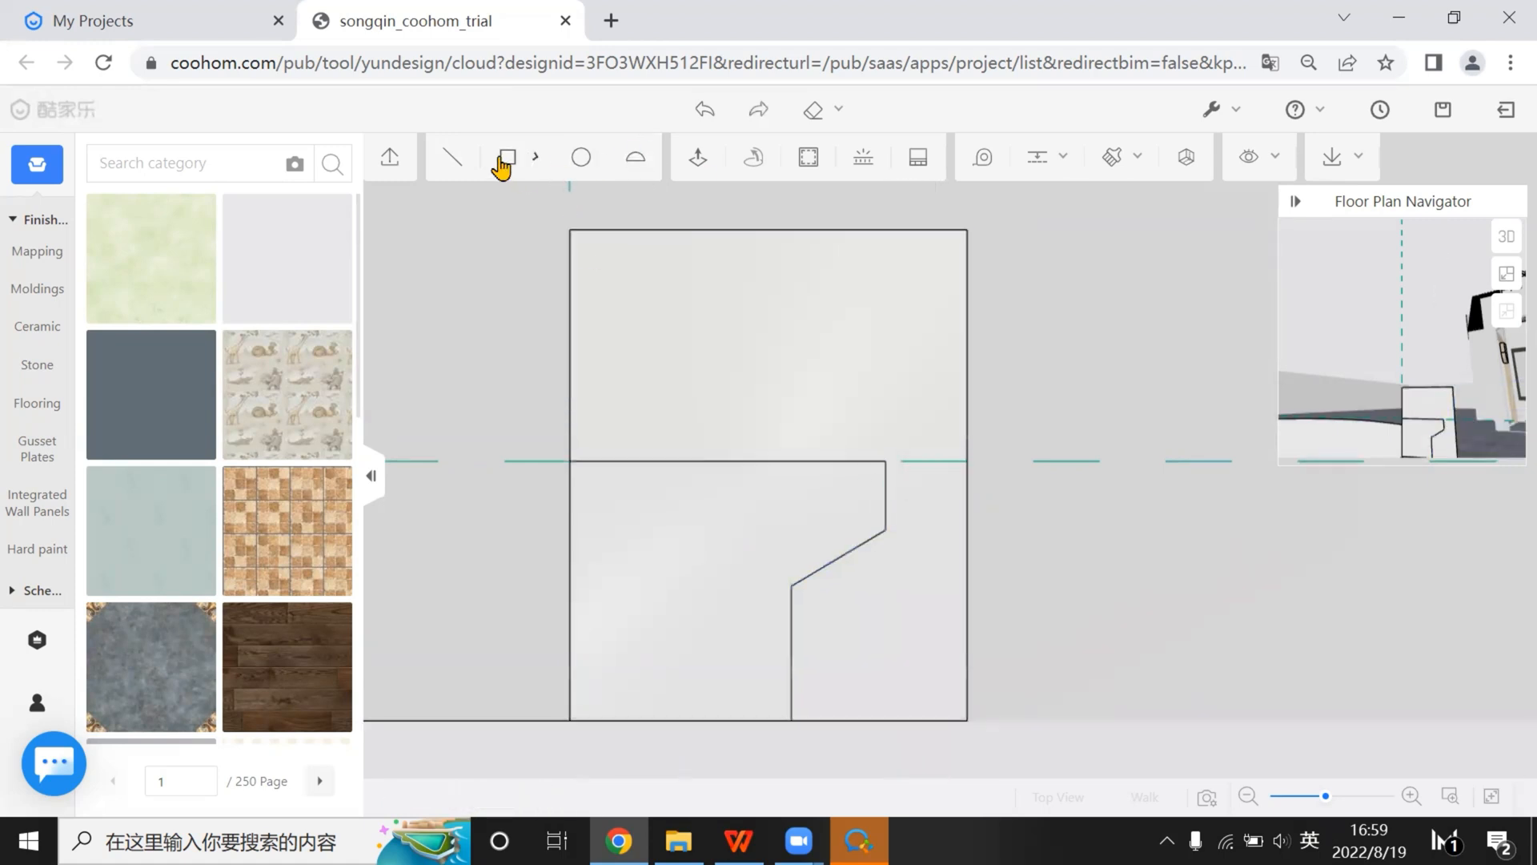
# Try to round the profile's short vertical edge with a 30-edge polygon centred on its midpoint, and undo it
pyautogui.moveTo(508, 160)
pyautogui.click(541, 251)
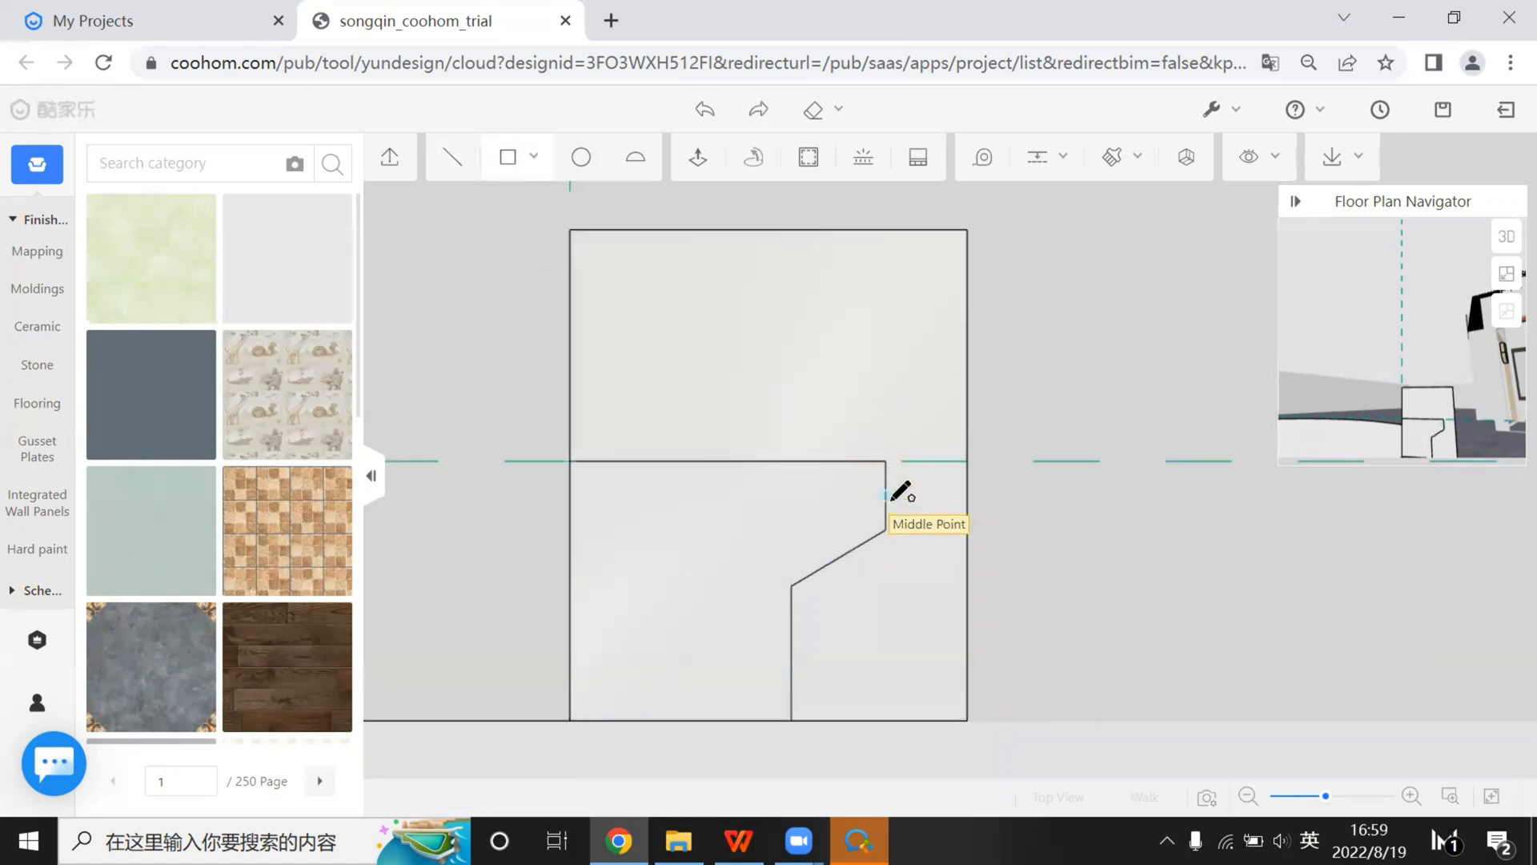
pyautogui.click(886, 494)
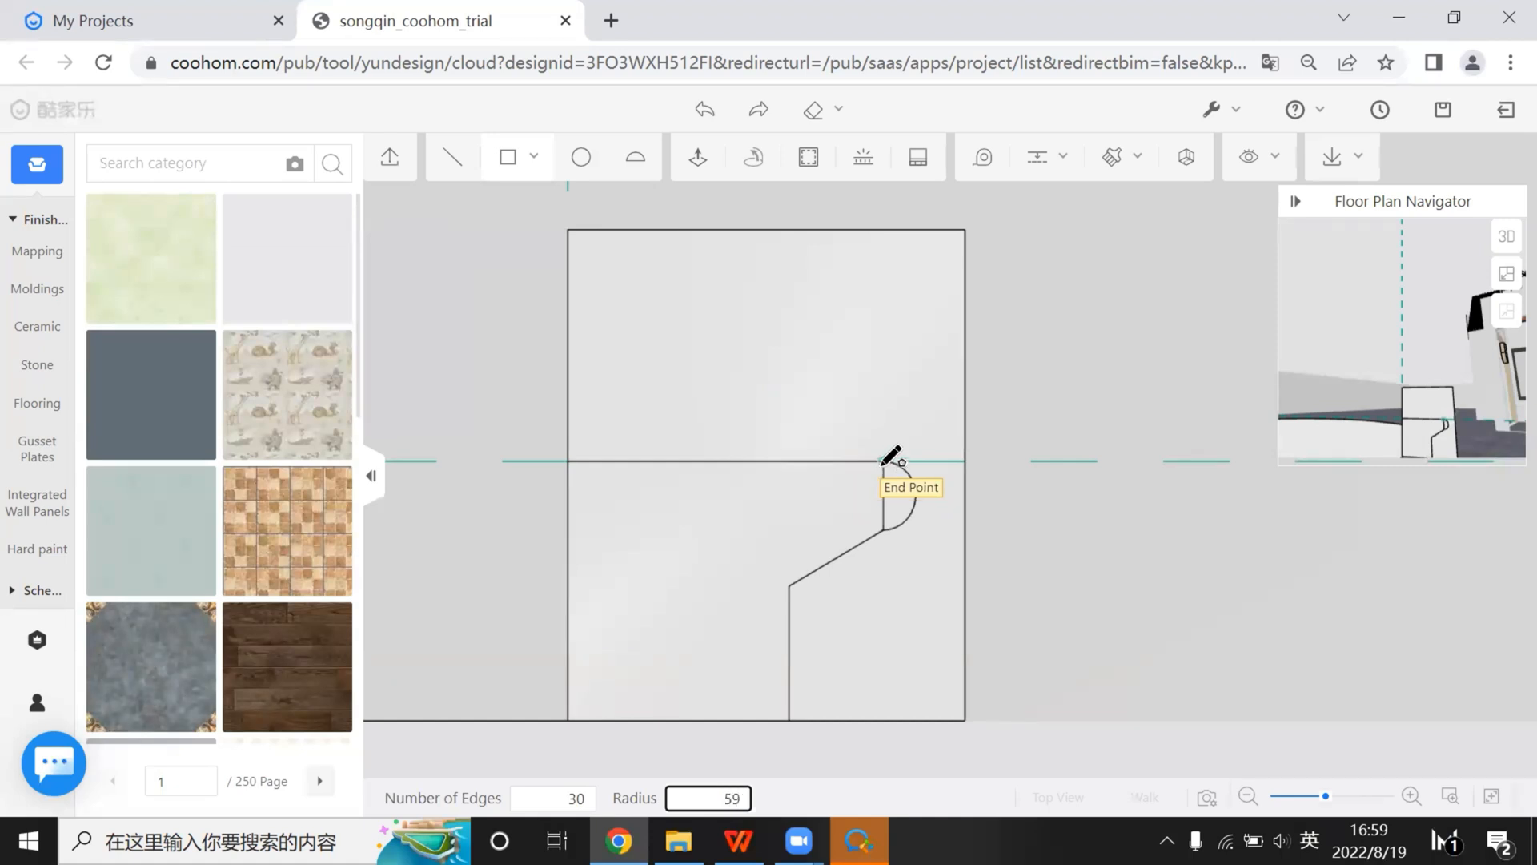
pyautogui.press('Return')
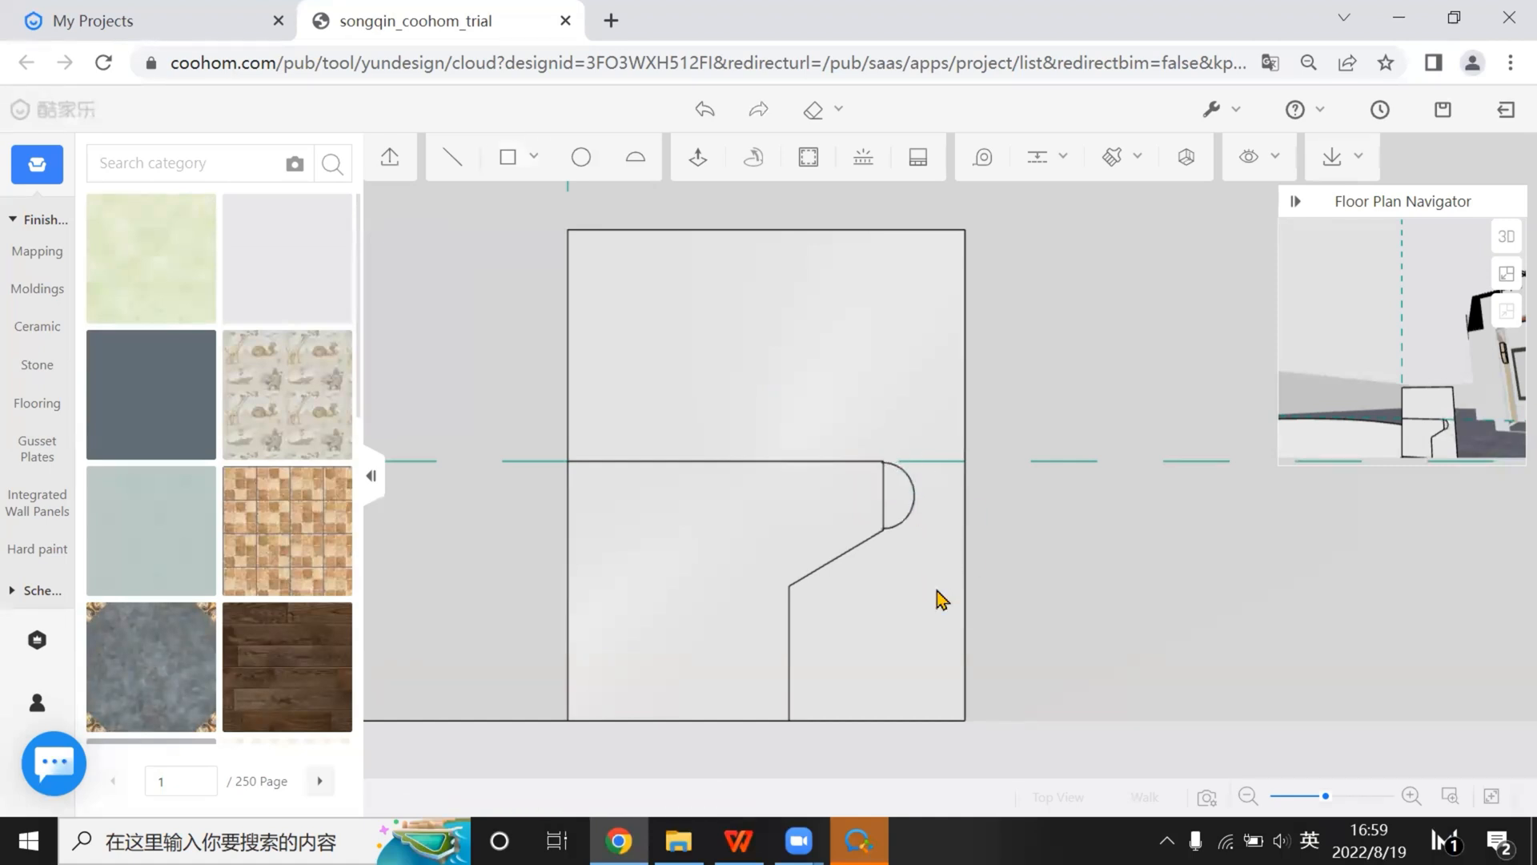
pyautogui.scroll(2, 920, 544)
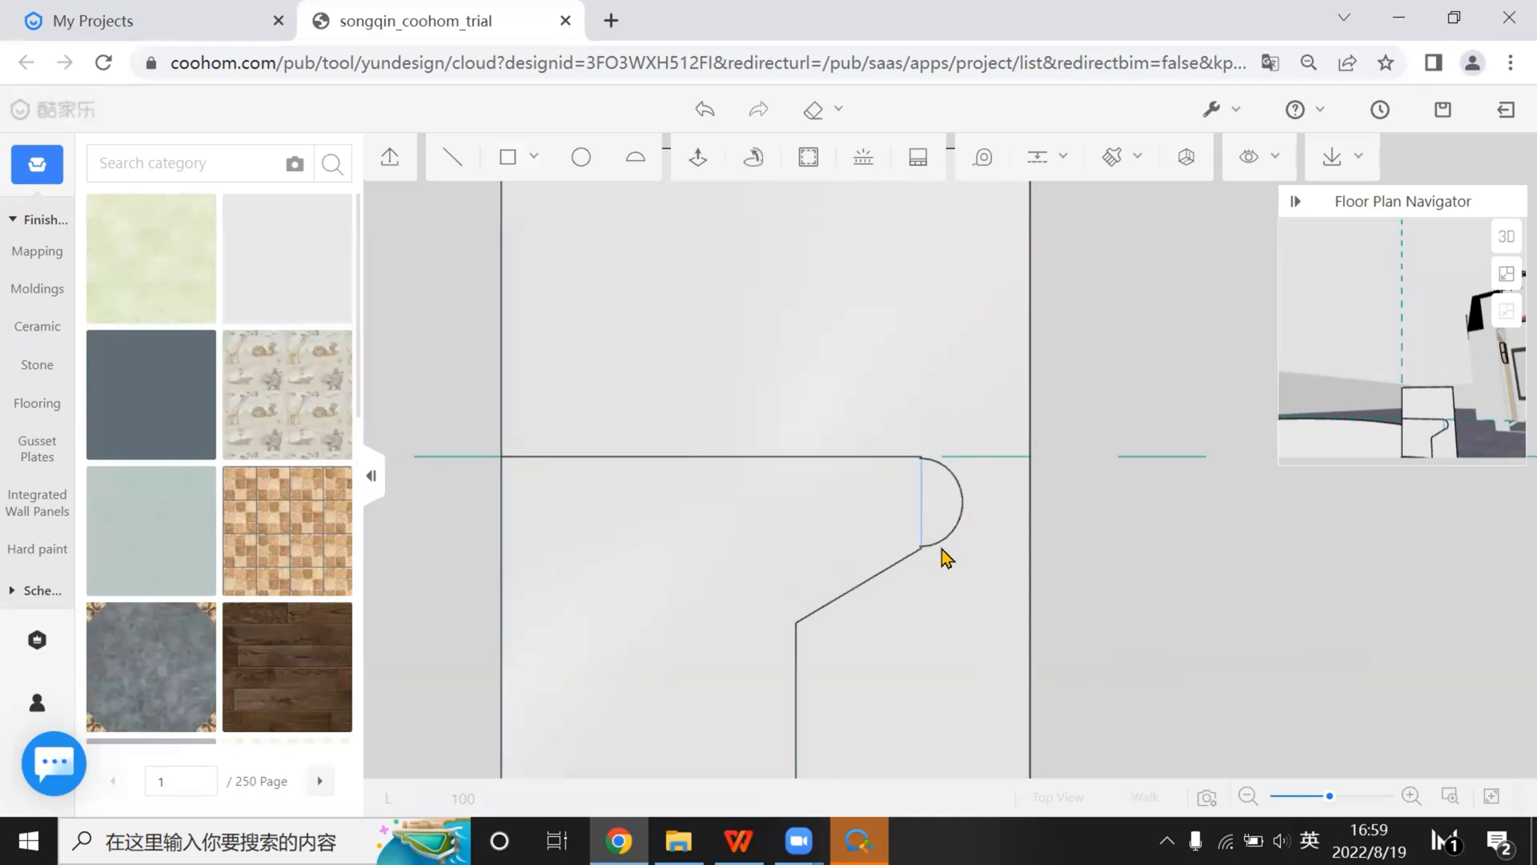
pyautogui.hotkey('ctrl', 'z')
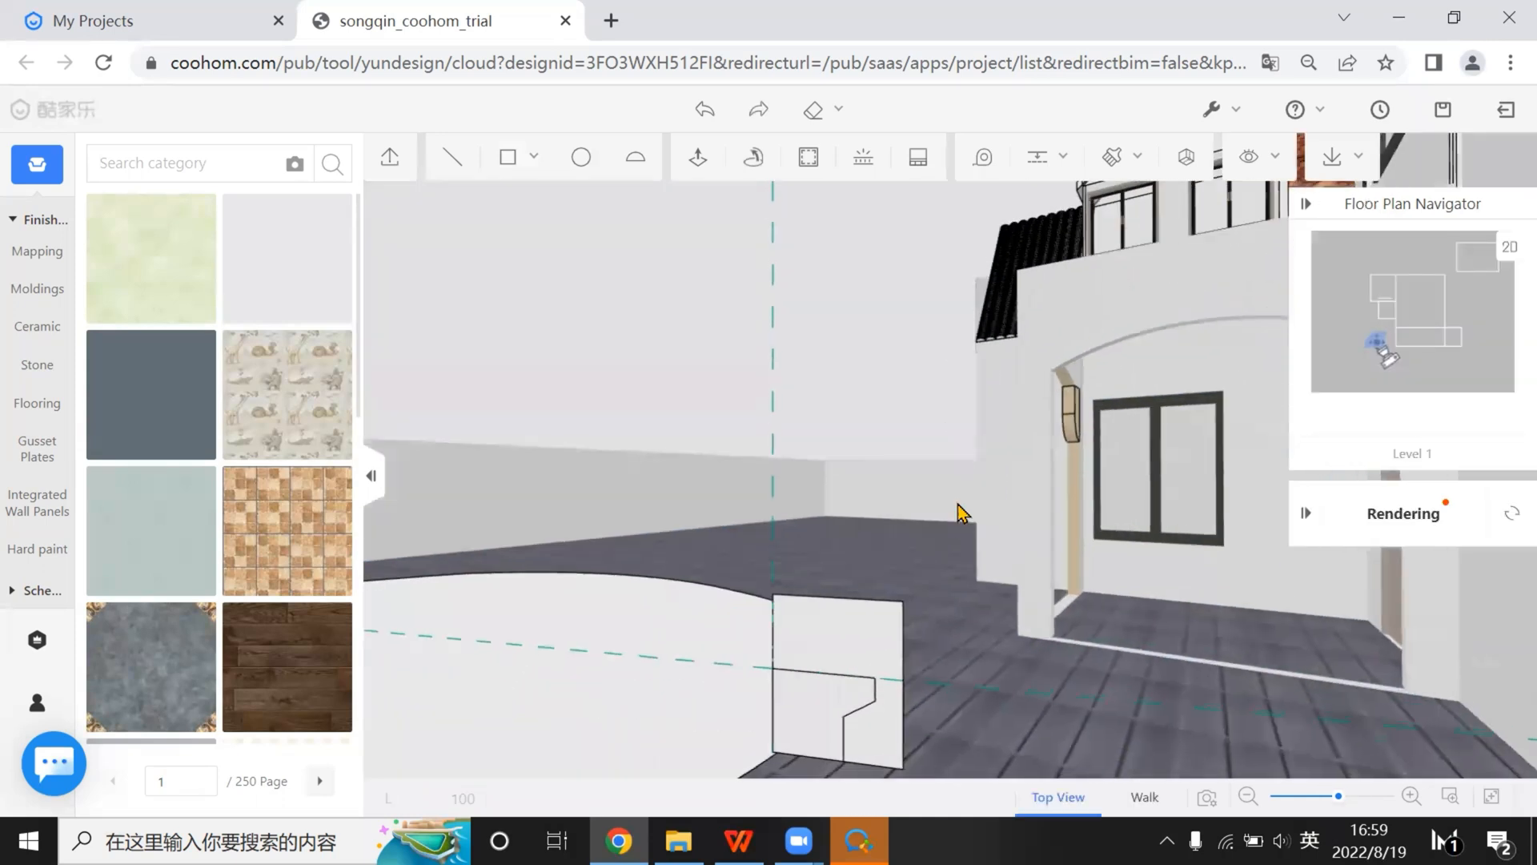
# In the 3D view, round the profile's short vertical edge with a 30-edge polygon of radius 50 centred on its midpoint, keeping only the outer half
pyautogui.moveTo(961, 513); pyautogui.dragTo(935, 458)
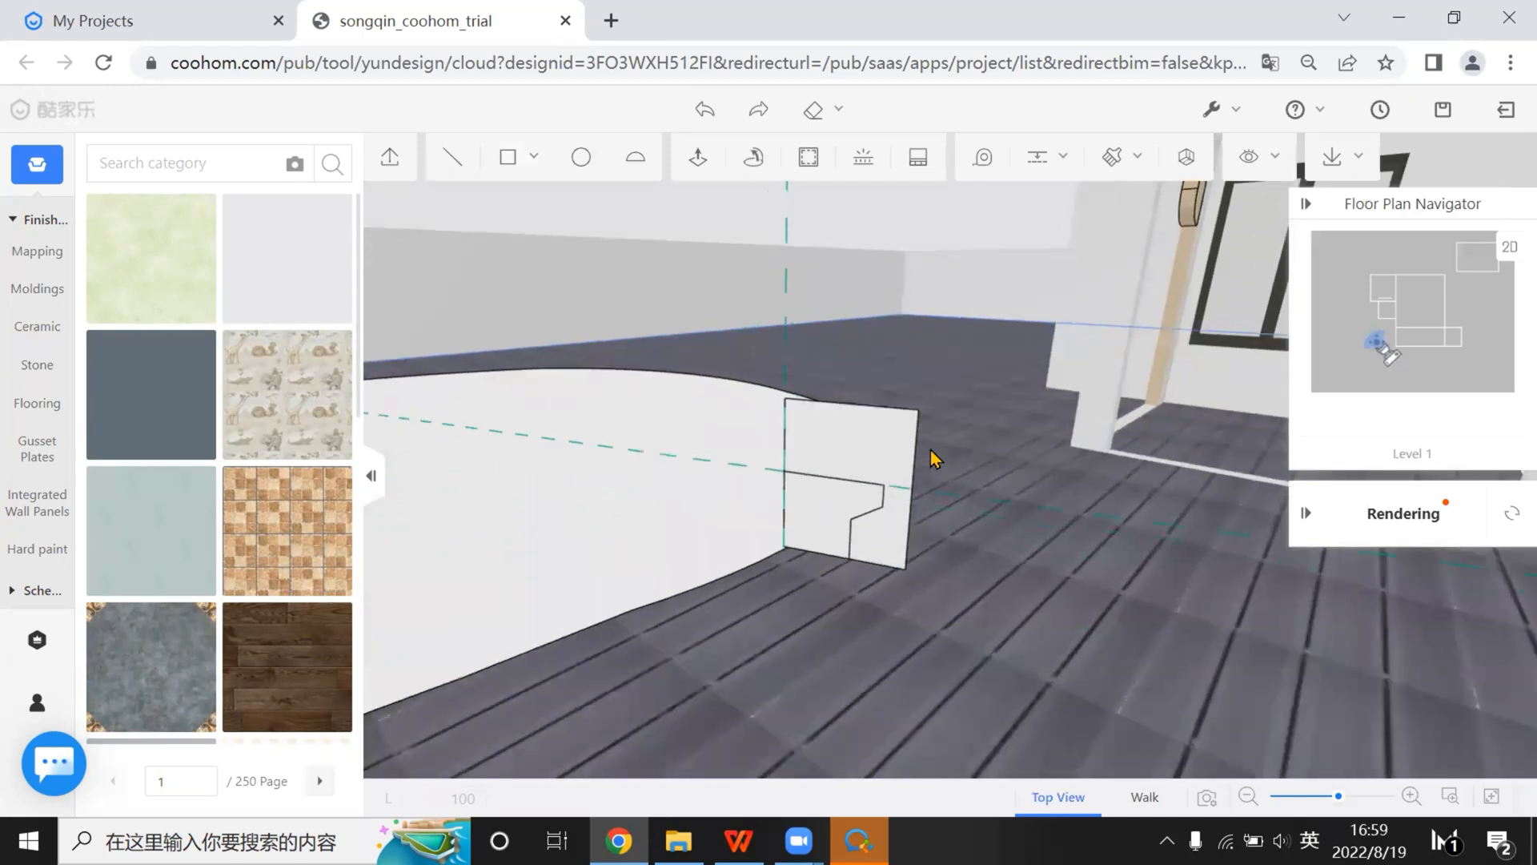
pyautogui.scroll(5, 931, 451)
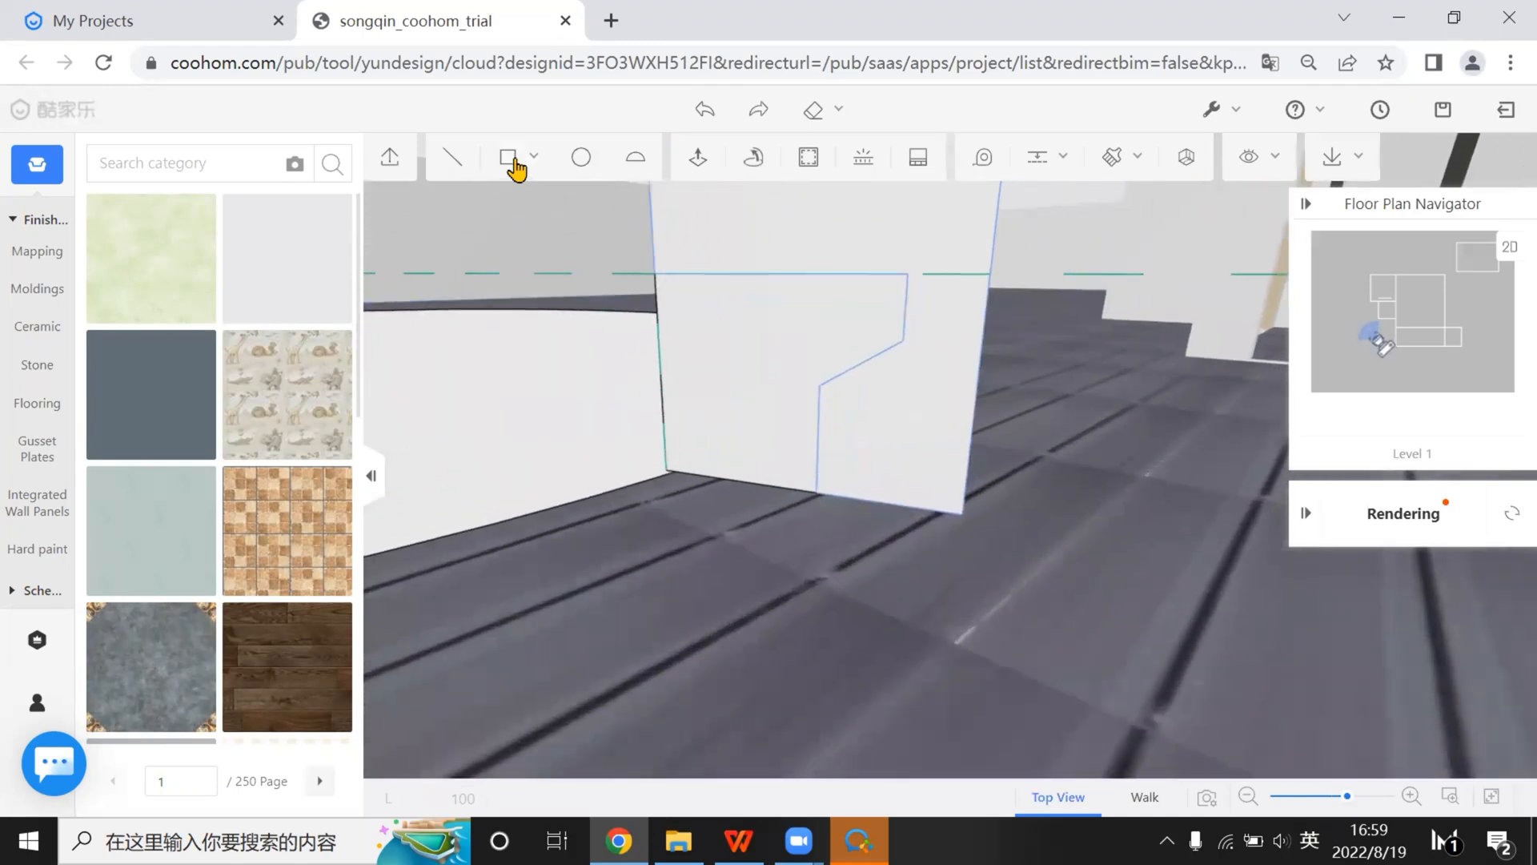
pyautogui.click(517, 240)
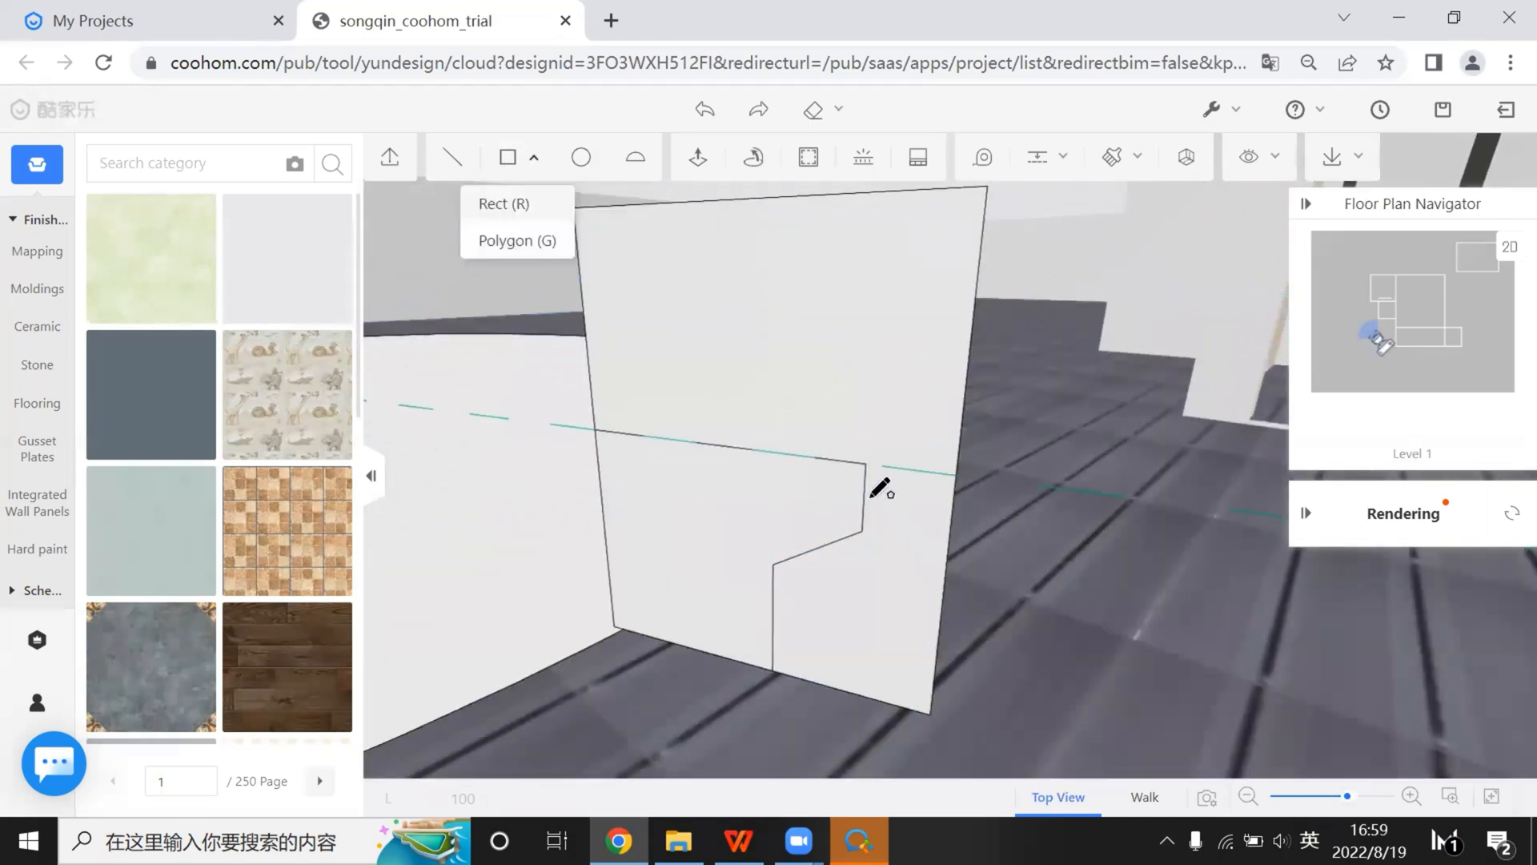
pyautogui.click(867, 472)
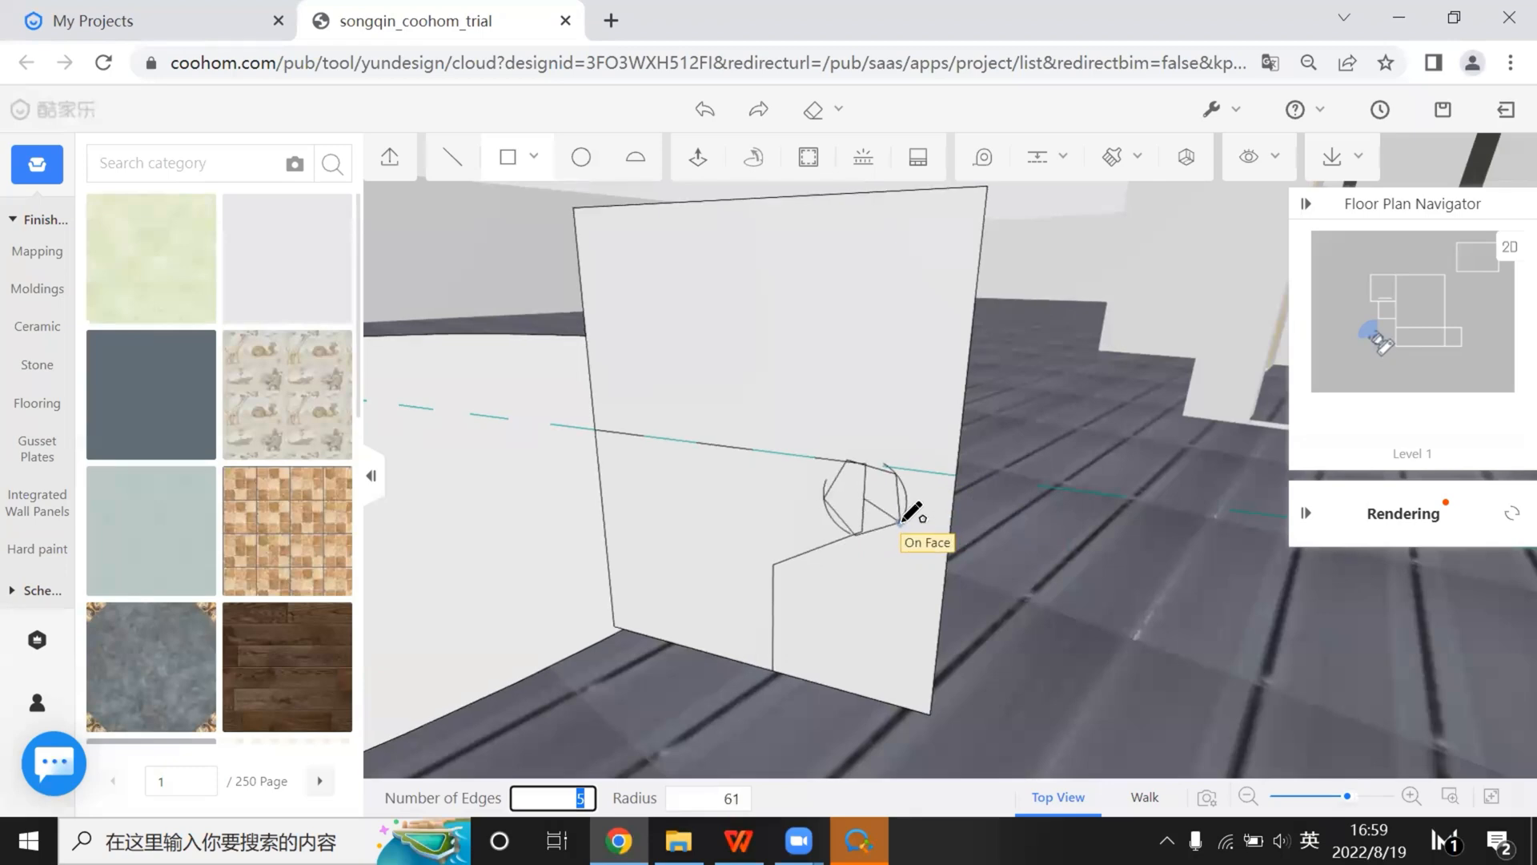
pyautogui.press('Tab')
pyautogui.write('530')
pyautogui.press('Tab')
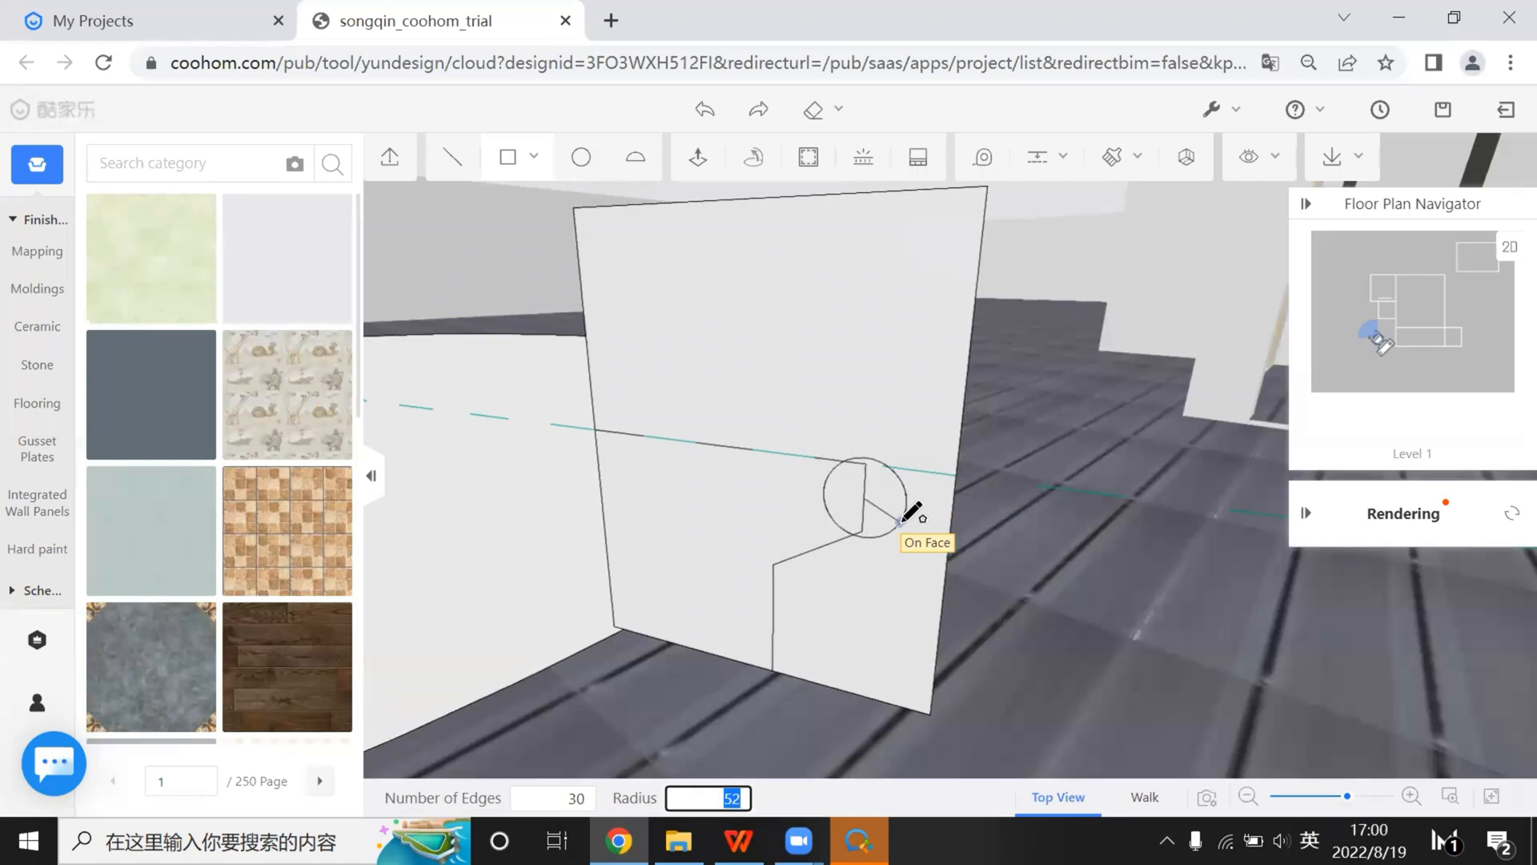
pyautogui.press('Tab')
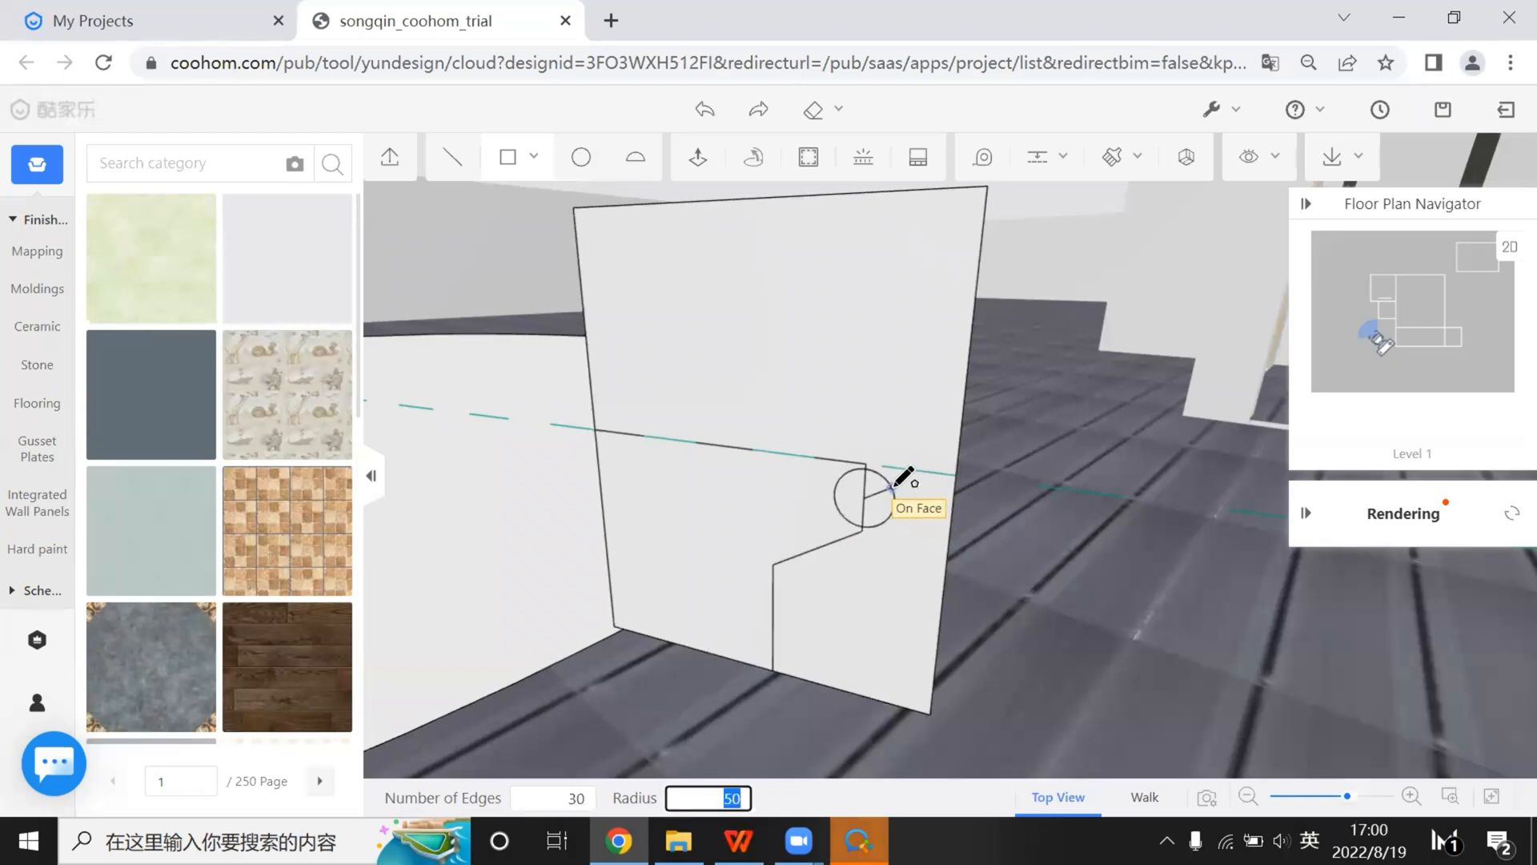
pyautogui.press('Return')
pyautogui.press('Escape')
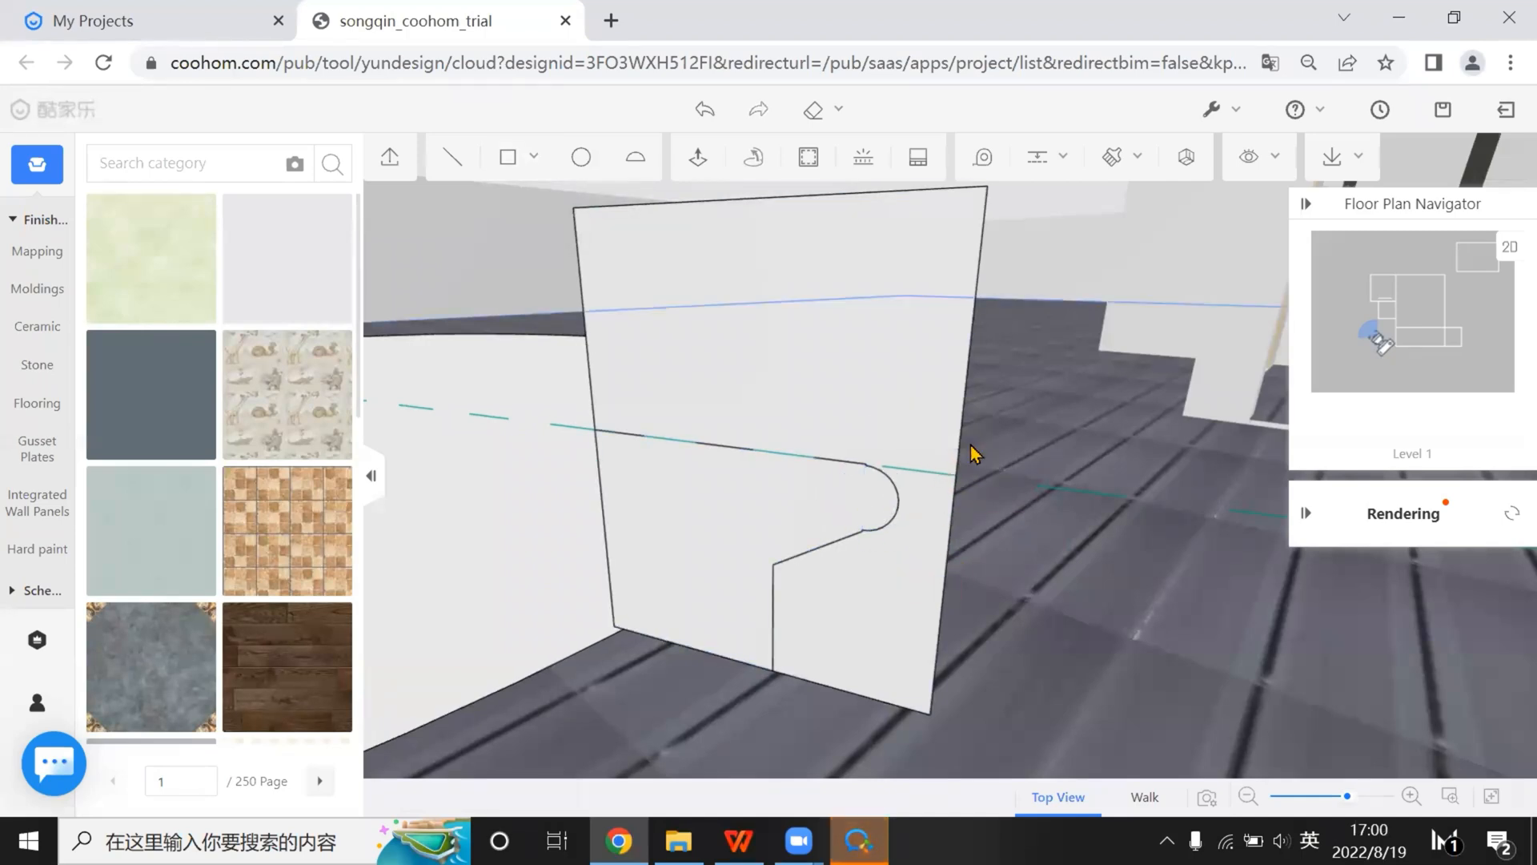
# Delete the leftover rectangular face around the rounded profile
pyautogui.moveTo(973, 453); pyautogui.dragTo(927, 623, button='middle')
pyautogui.click(886, 606)
pyautogui.press('Delete')
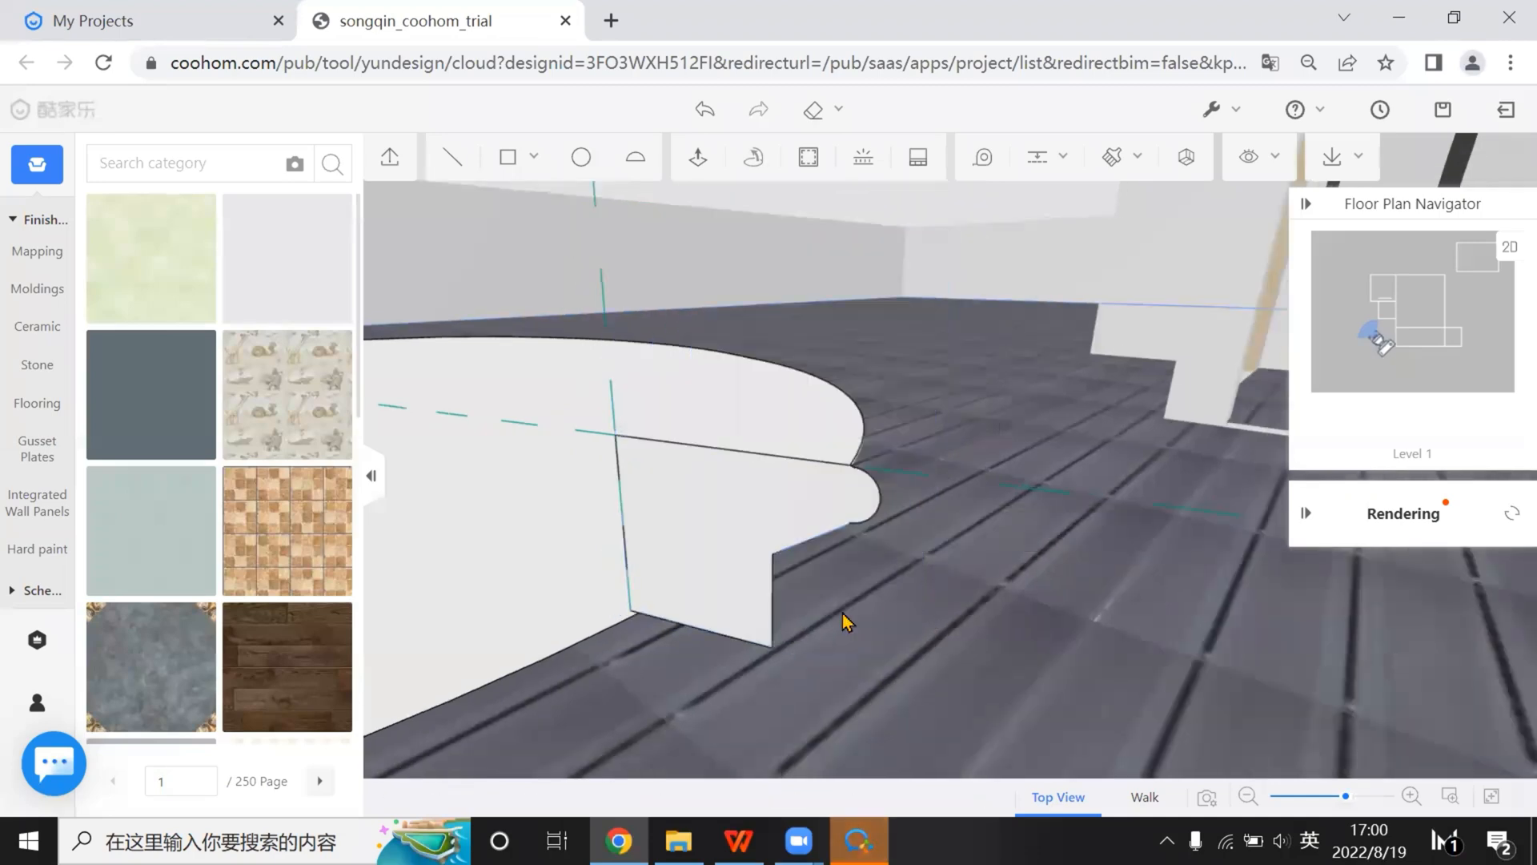
# Try to sweep the rounded profile along the outline of the curved platform face, and undo the attempt
pyautogui.moveTo(565, 569); pyautogui.dragTo(650, 557, button='middle')
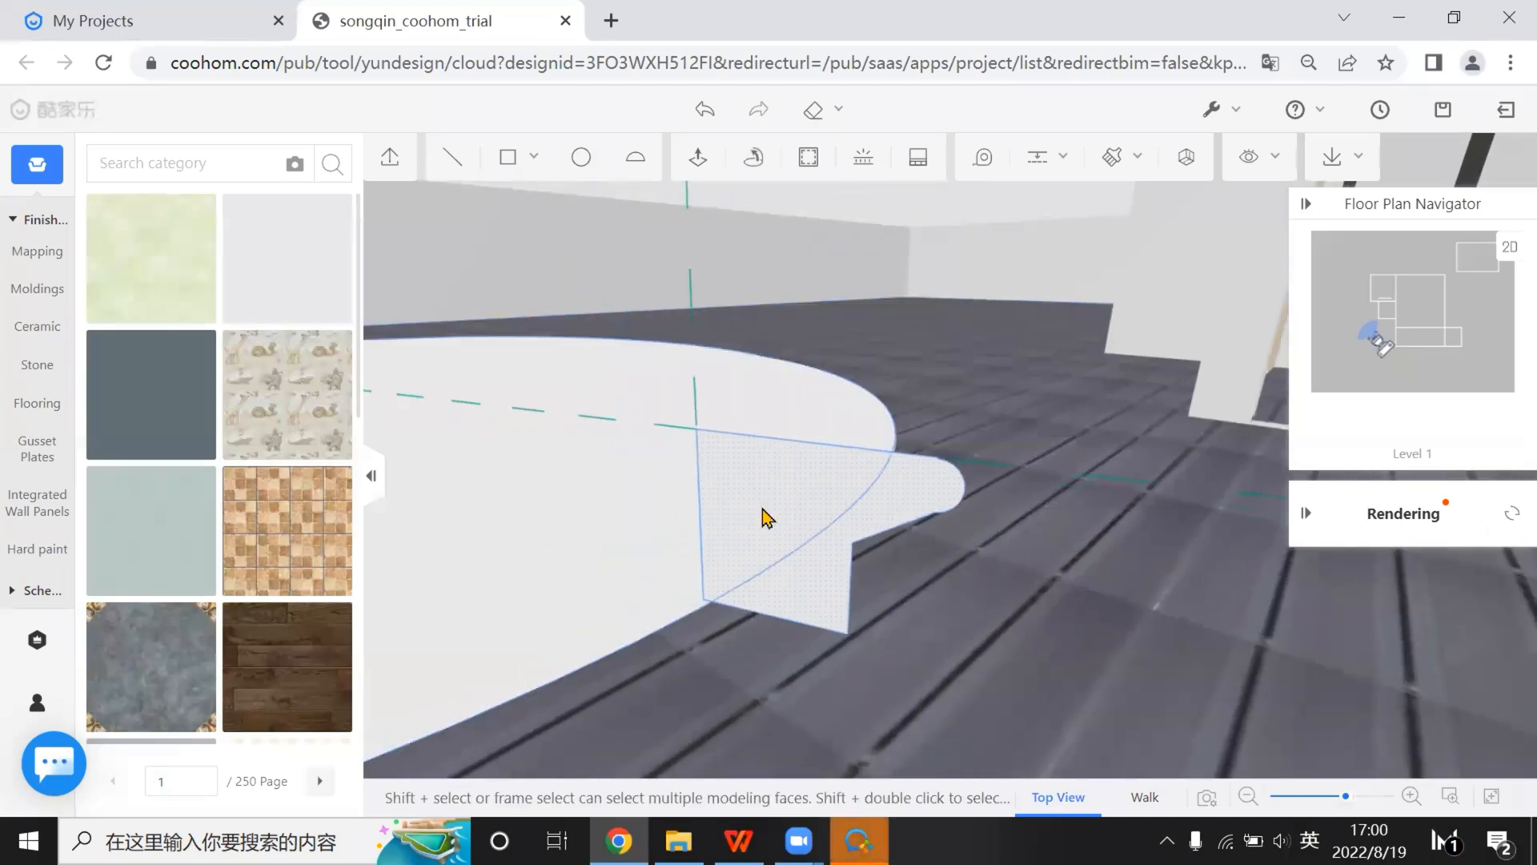
pyautogui.click(761, 509)
pyautogui.click(751, 161)
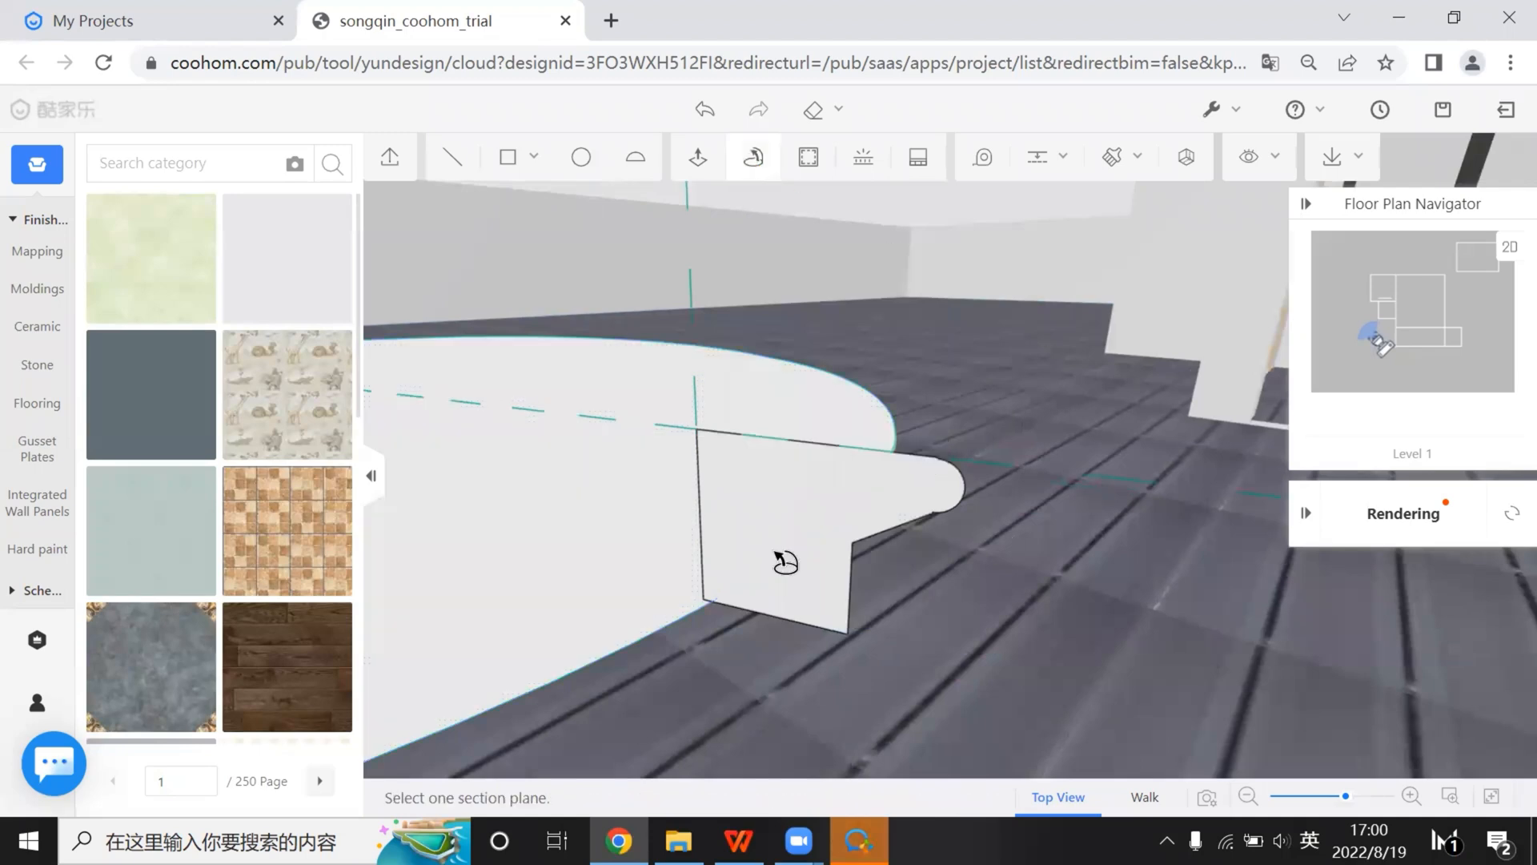
pyautogui.click(762, 534)
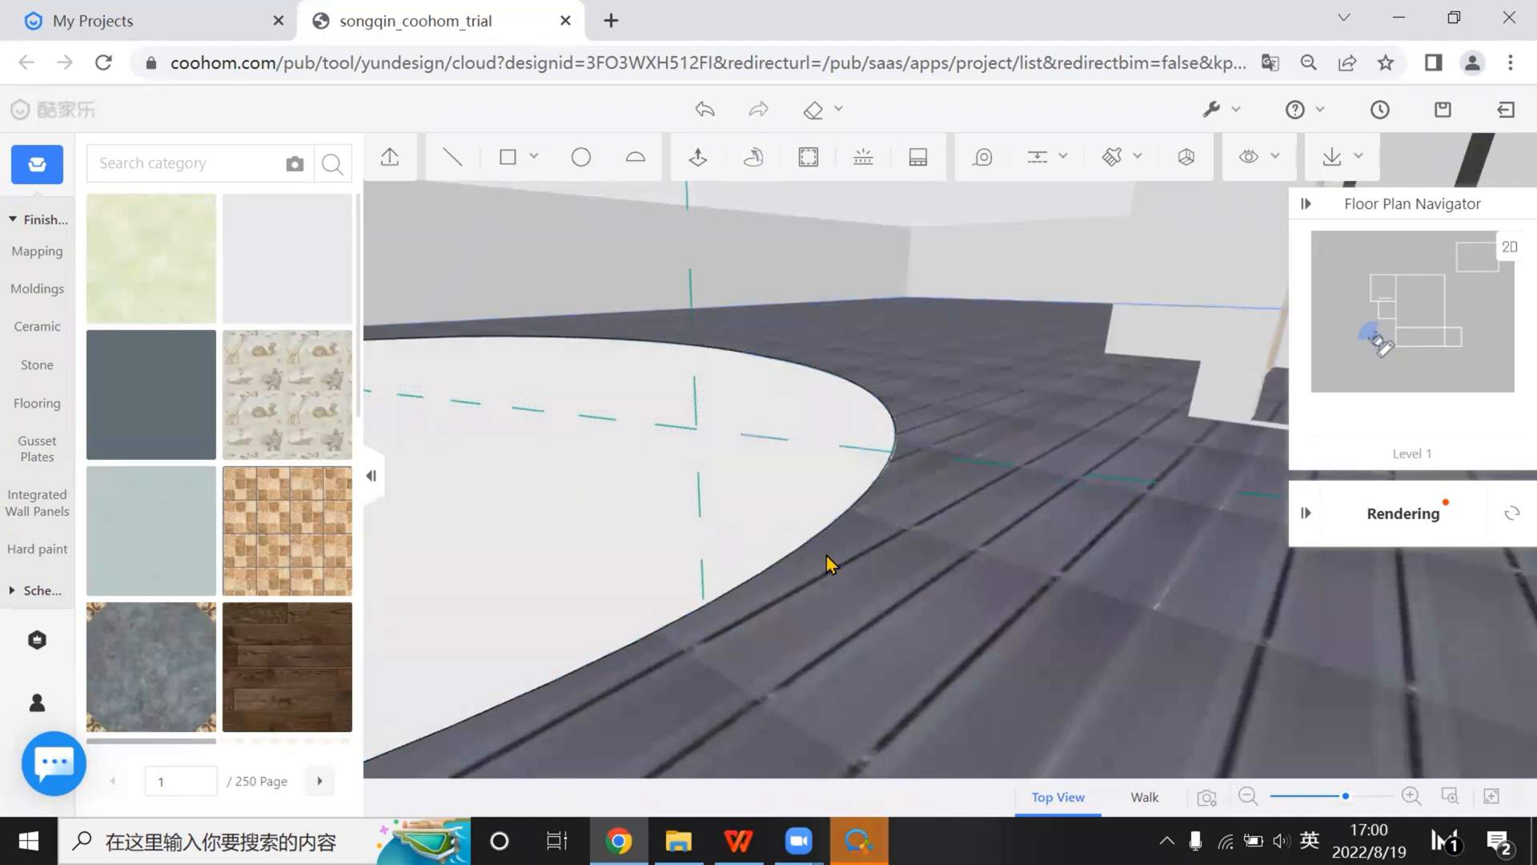
pyautogui.hotkey('ctrl', 'z')
pyautogui.moveTo(988, 650); pyautogui.dragTo(1105, 652, button='middle')
pyautogui.moveTo(983, 672); pyautogui.dragTo(843, 569, button='right')
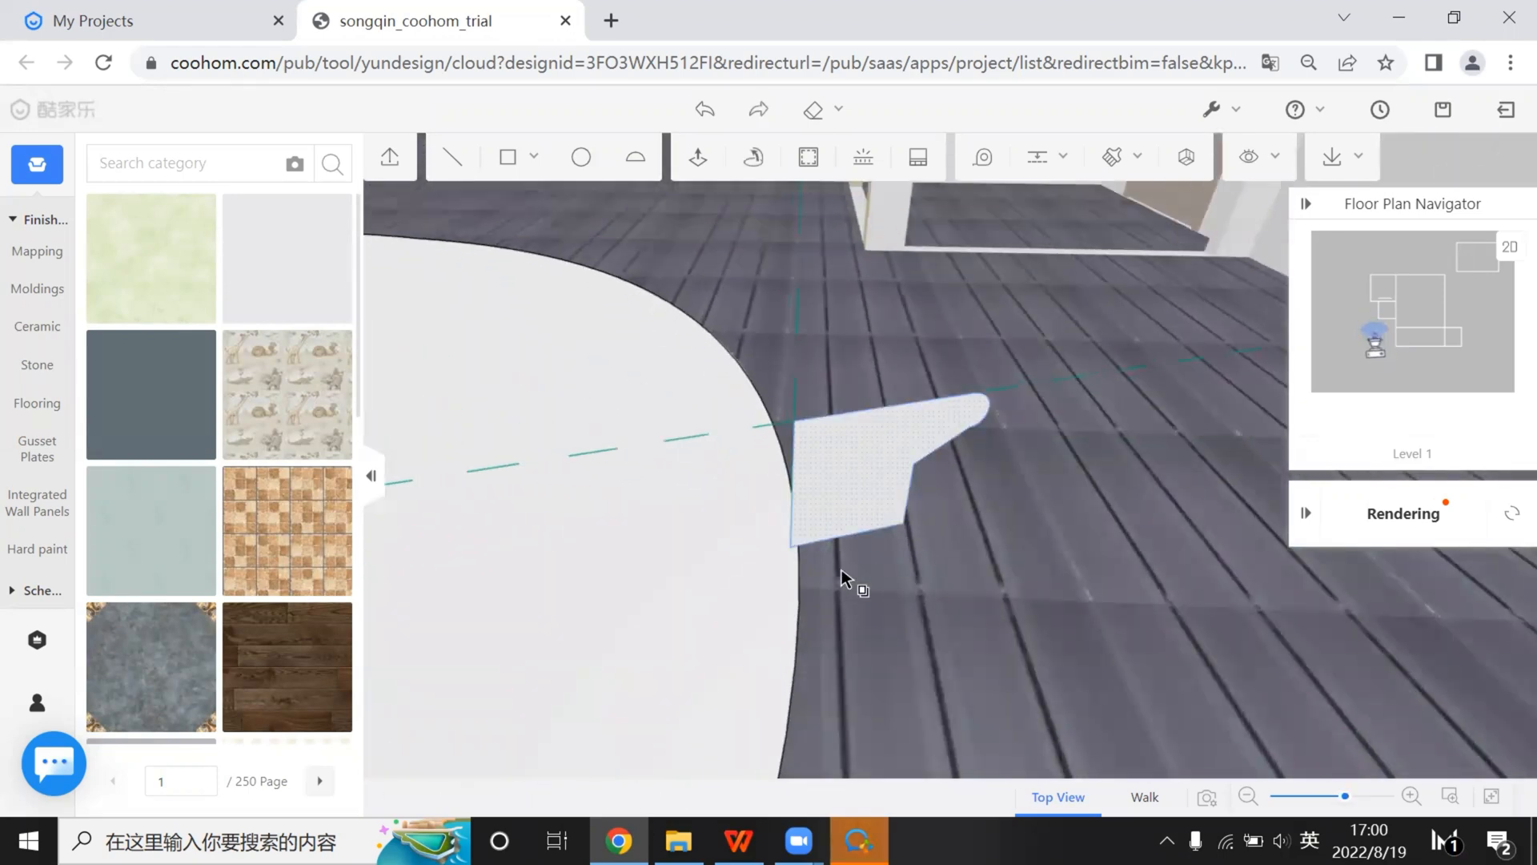
# Copy the rounded profile twice, placing the second copy with its lower inner corner on the platform's curved edge
pyautogui.click(780, 440)
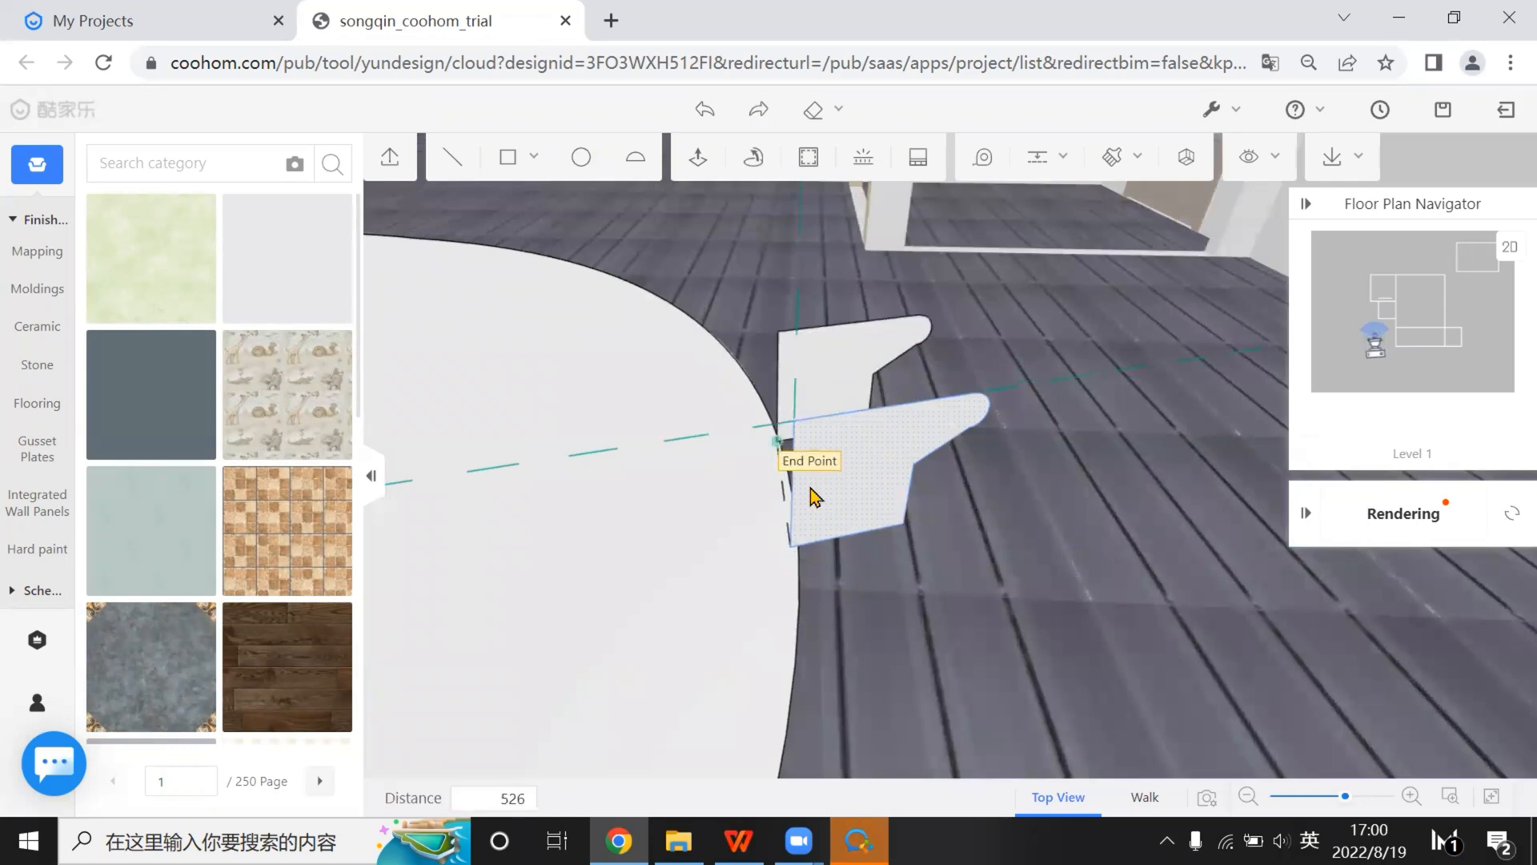
pyautogui.scroll(3, 821, 474)
pyautogui.moveTo(793, 386); pyautogui.dragTo(953, 527, button='right')
pyautogui.click(1219, 442)
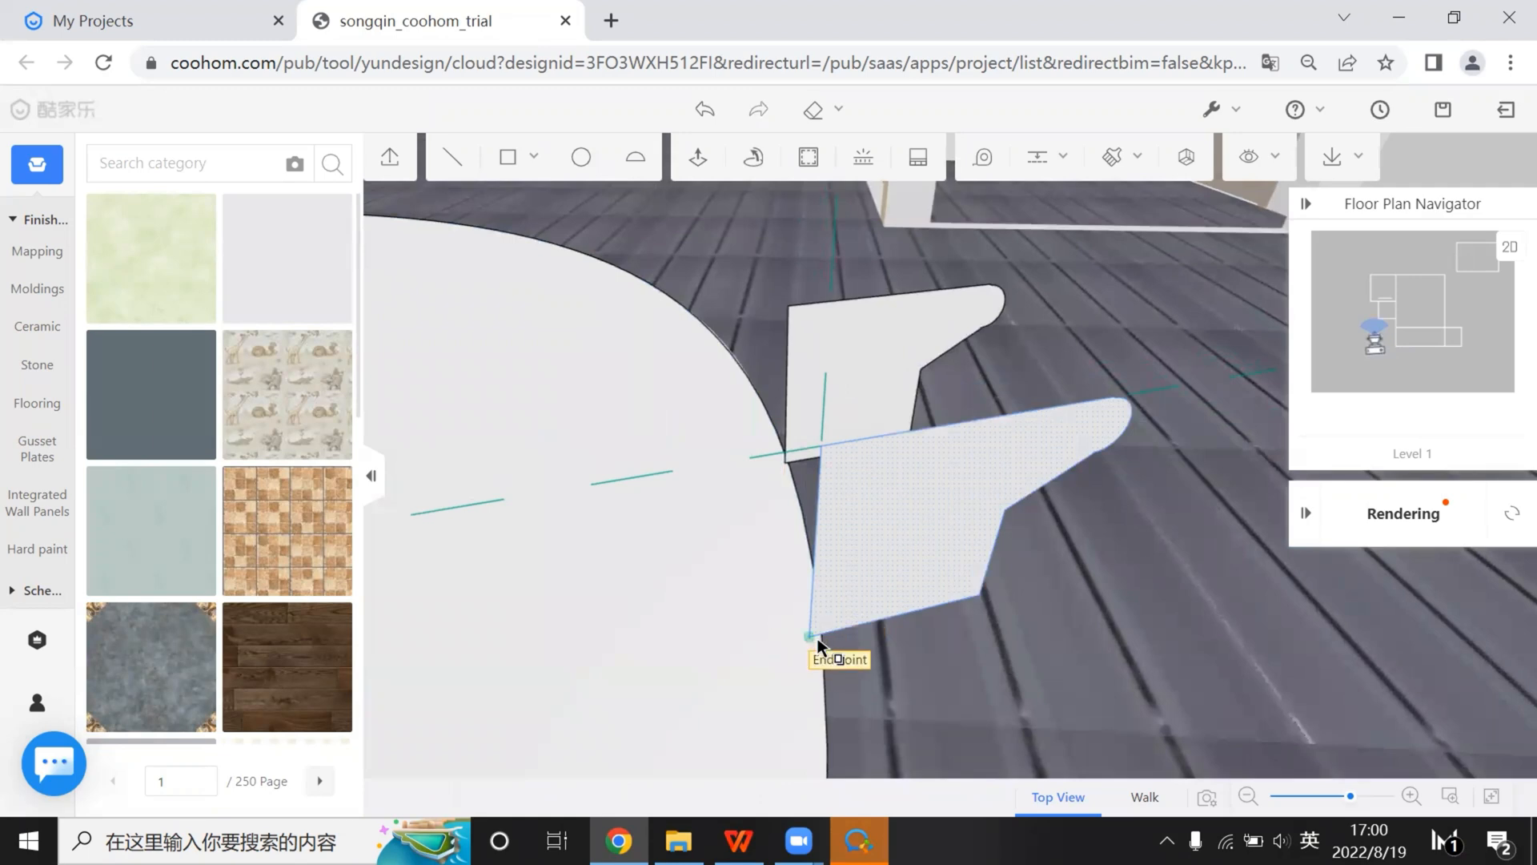
pyautogui.click(810, 638)
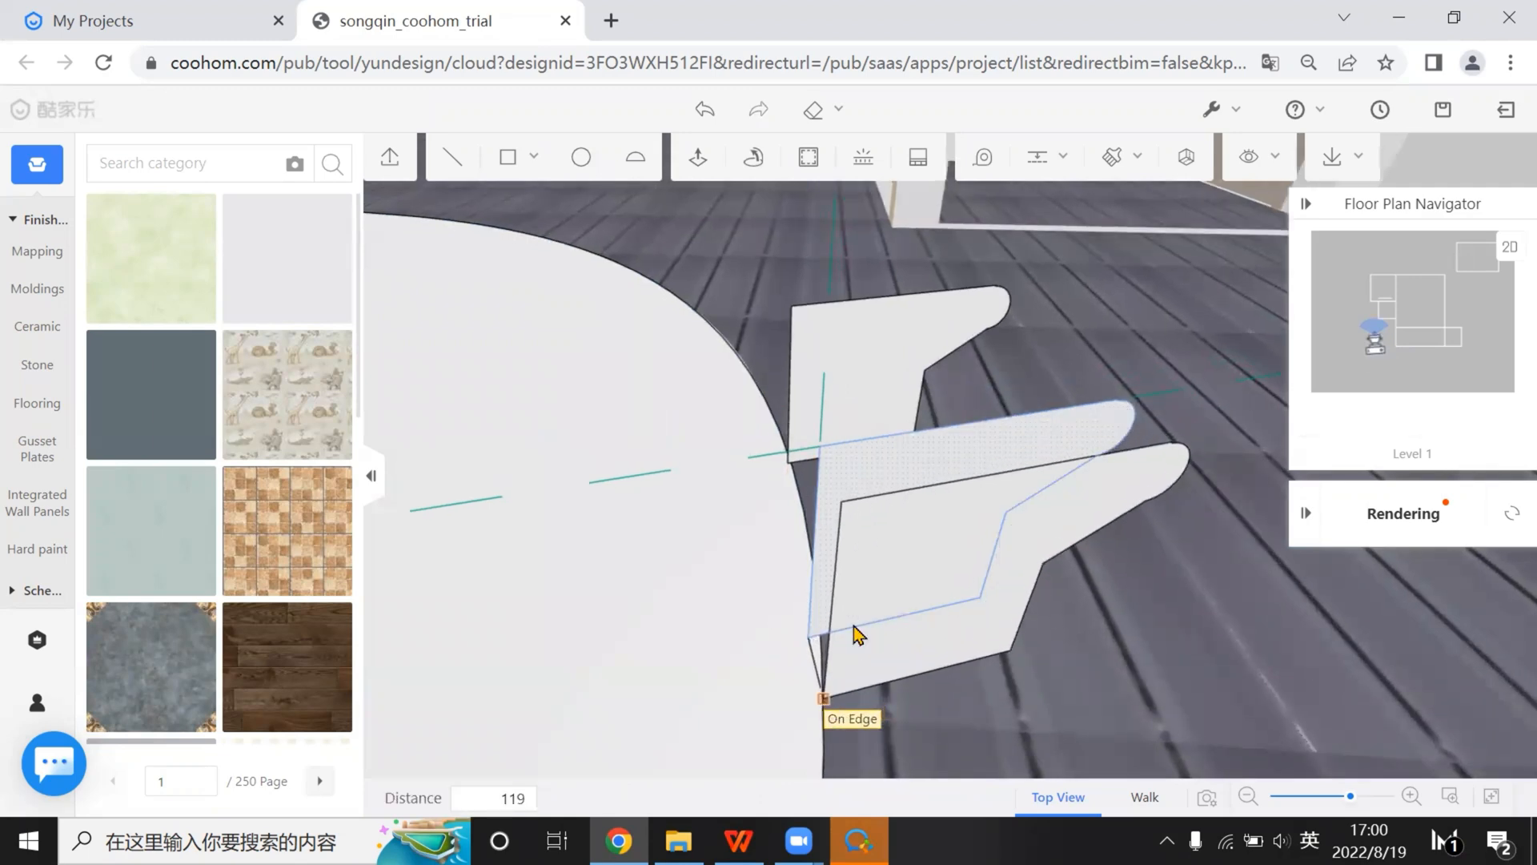
# Delete the original profile and its rear copy, keeping only the one on the platform's curved edge
pyautogui.click(908, 465)
pyautogui.press('Delete')
pyautogui.click(864, 341)
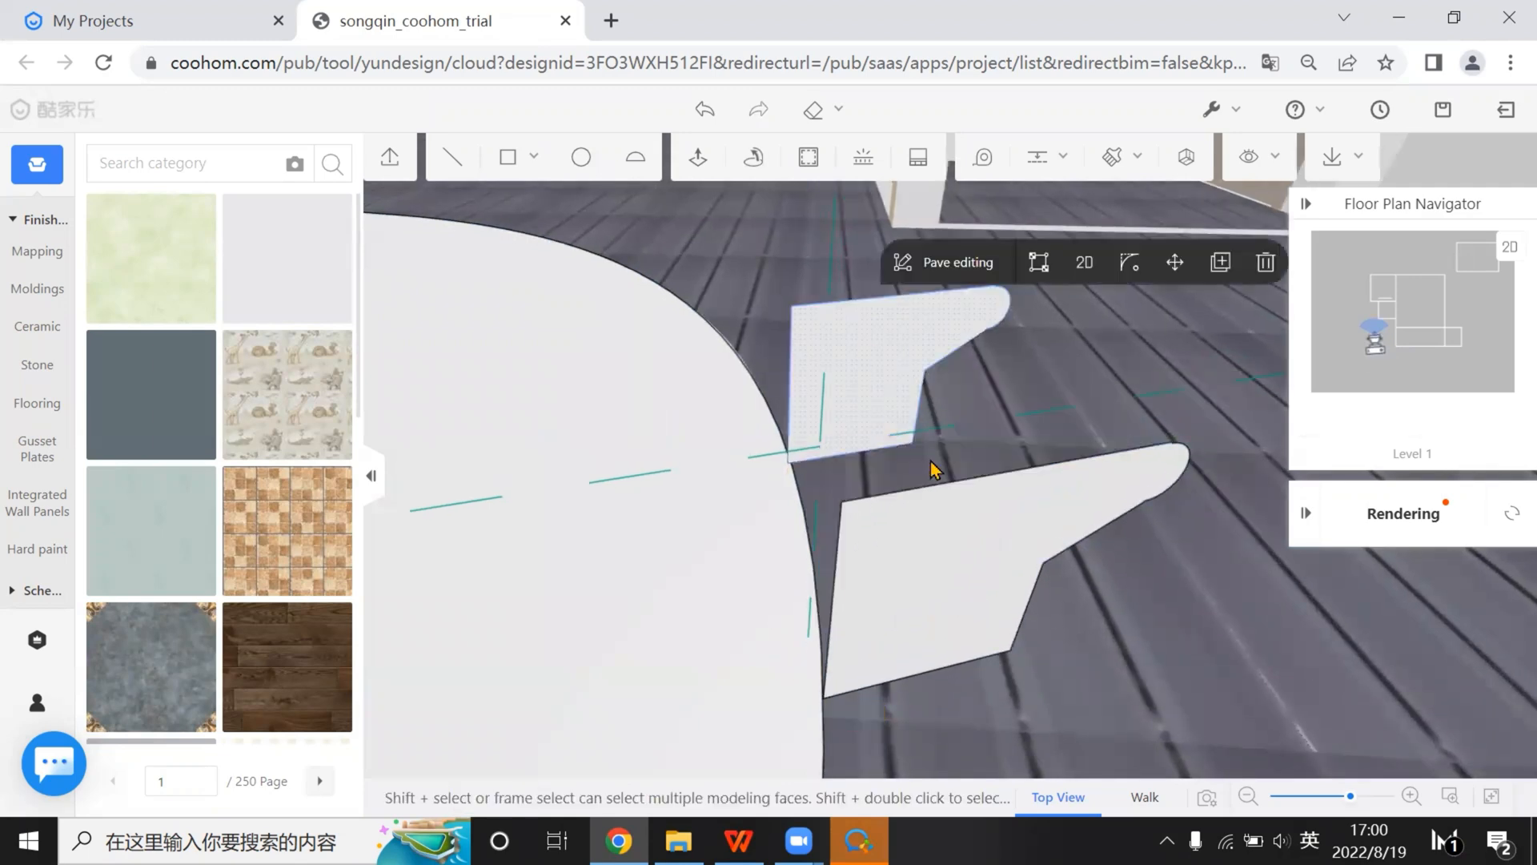
pyautogui.press('Delete')
# Try to loft the remaining rounded profile along the outline of the curved platform face
pyautogui.click(755, 158)
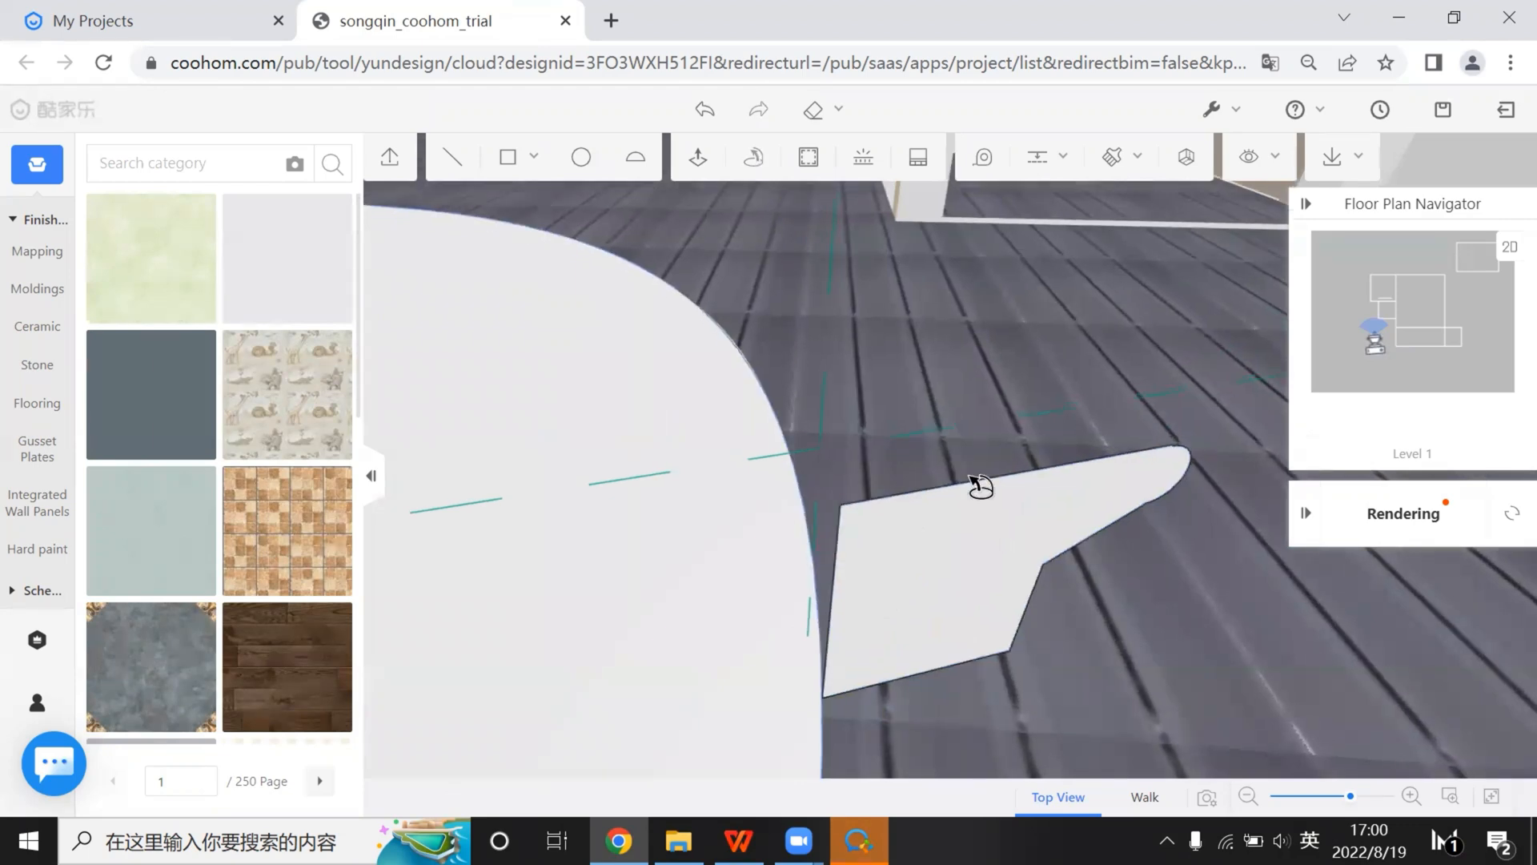
pyautogui.click(1023, 562)
pyautogui.scroll(-3, 996, 644)
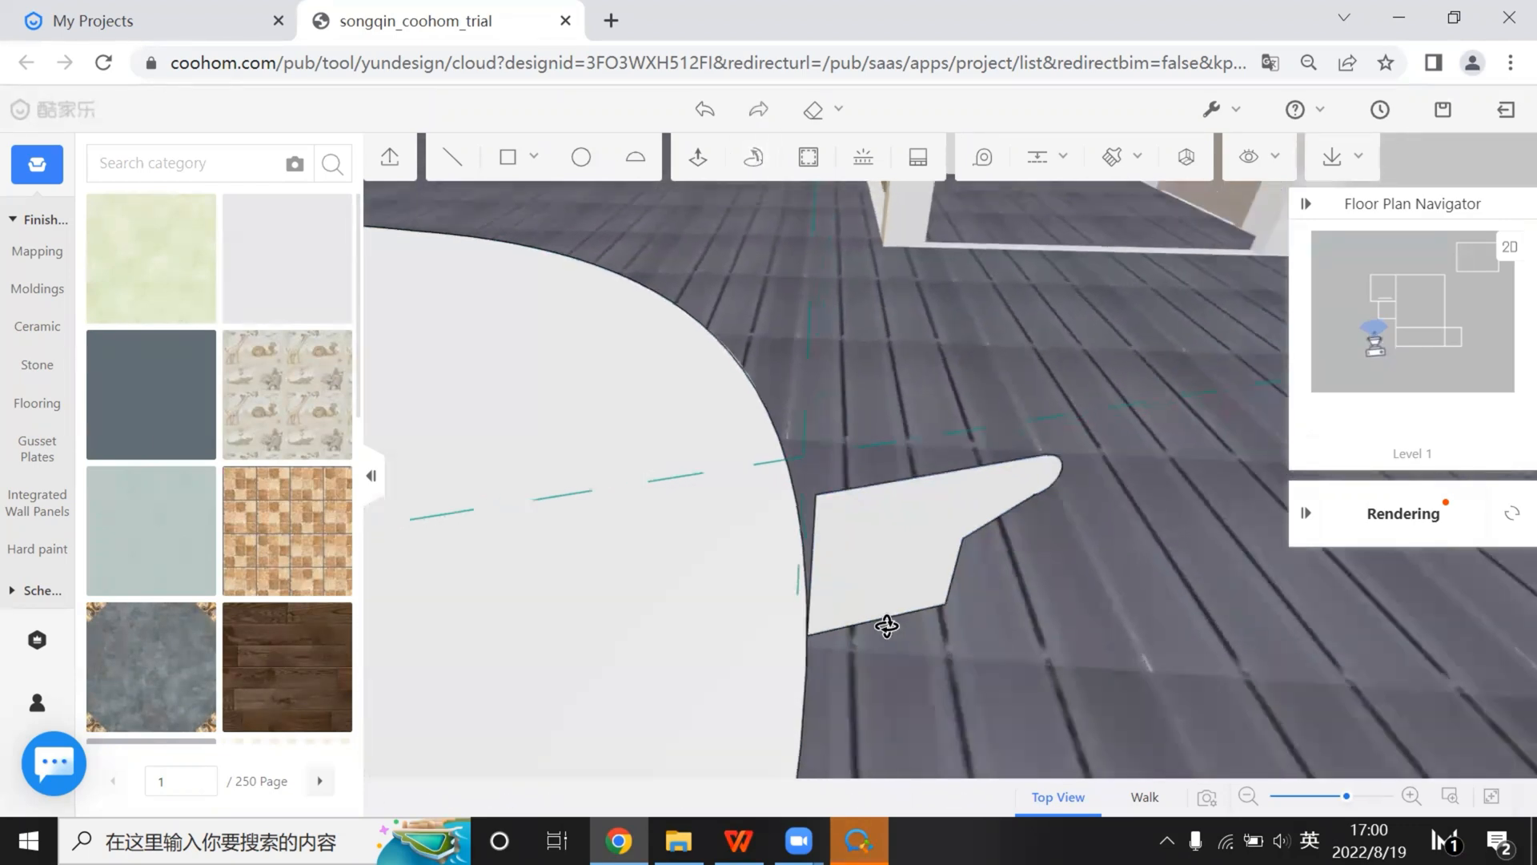
# Cut off the front profile's rounded end with a straight vertical line and delete the severed half-round piece
pyautogui.moveTo(889, 624); pyautogui.dragTo(1009, 482, button='middle')
pyautogui.scroll(3, 1041, 556)
pyautogui.scroll(3, 1084, 450)
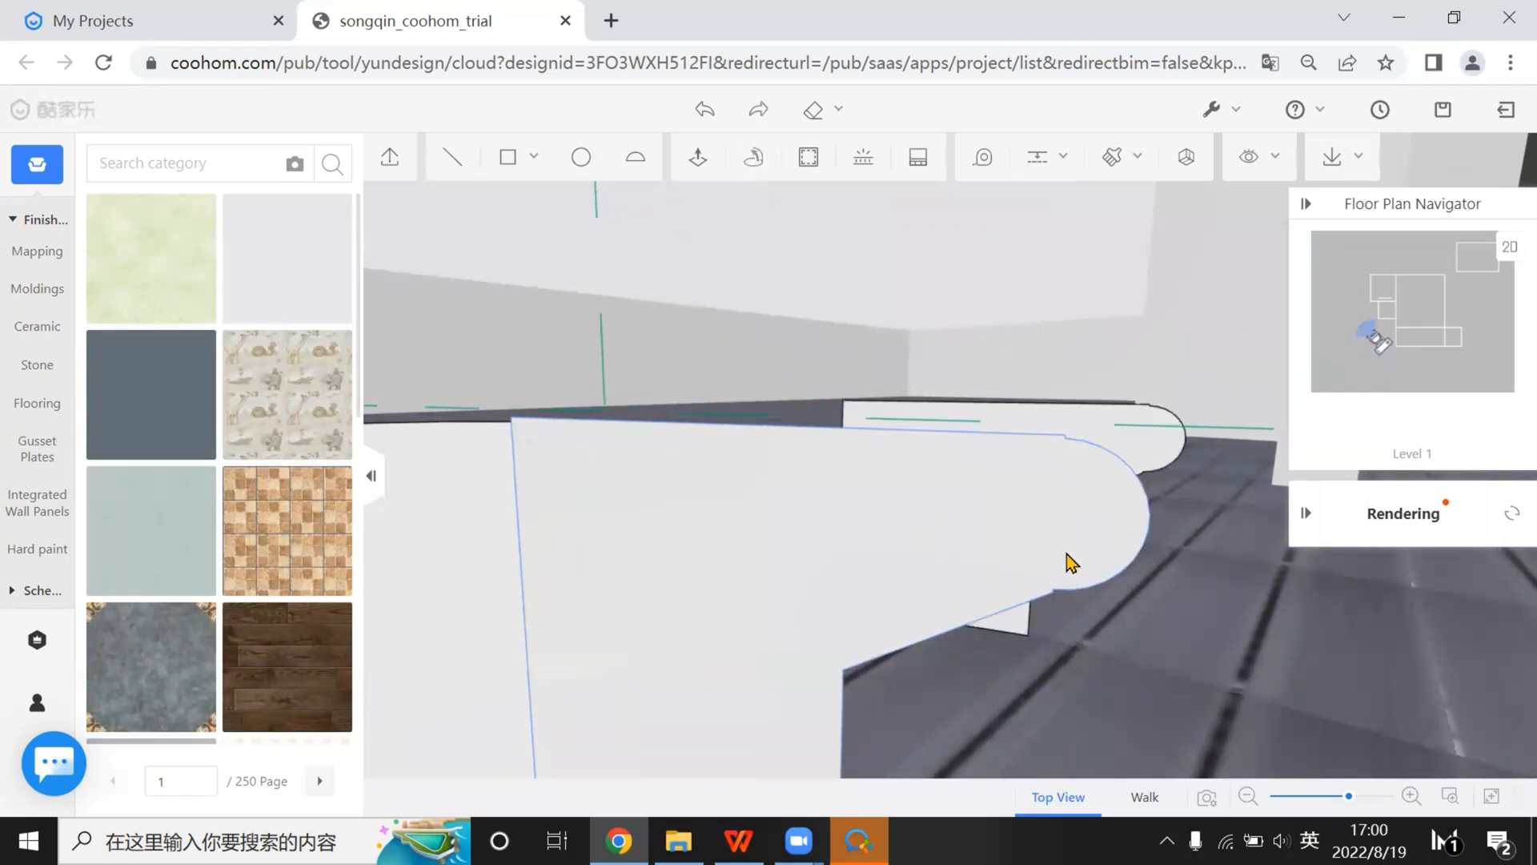
pyautogui.scroll(-2, 1040, 549)
pyautogui.scroll(-2, 806, 521)
pyautogui.scroll(2, 806, 518)
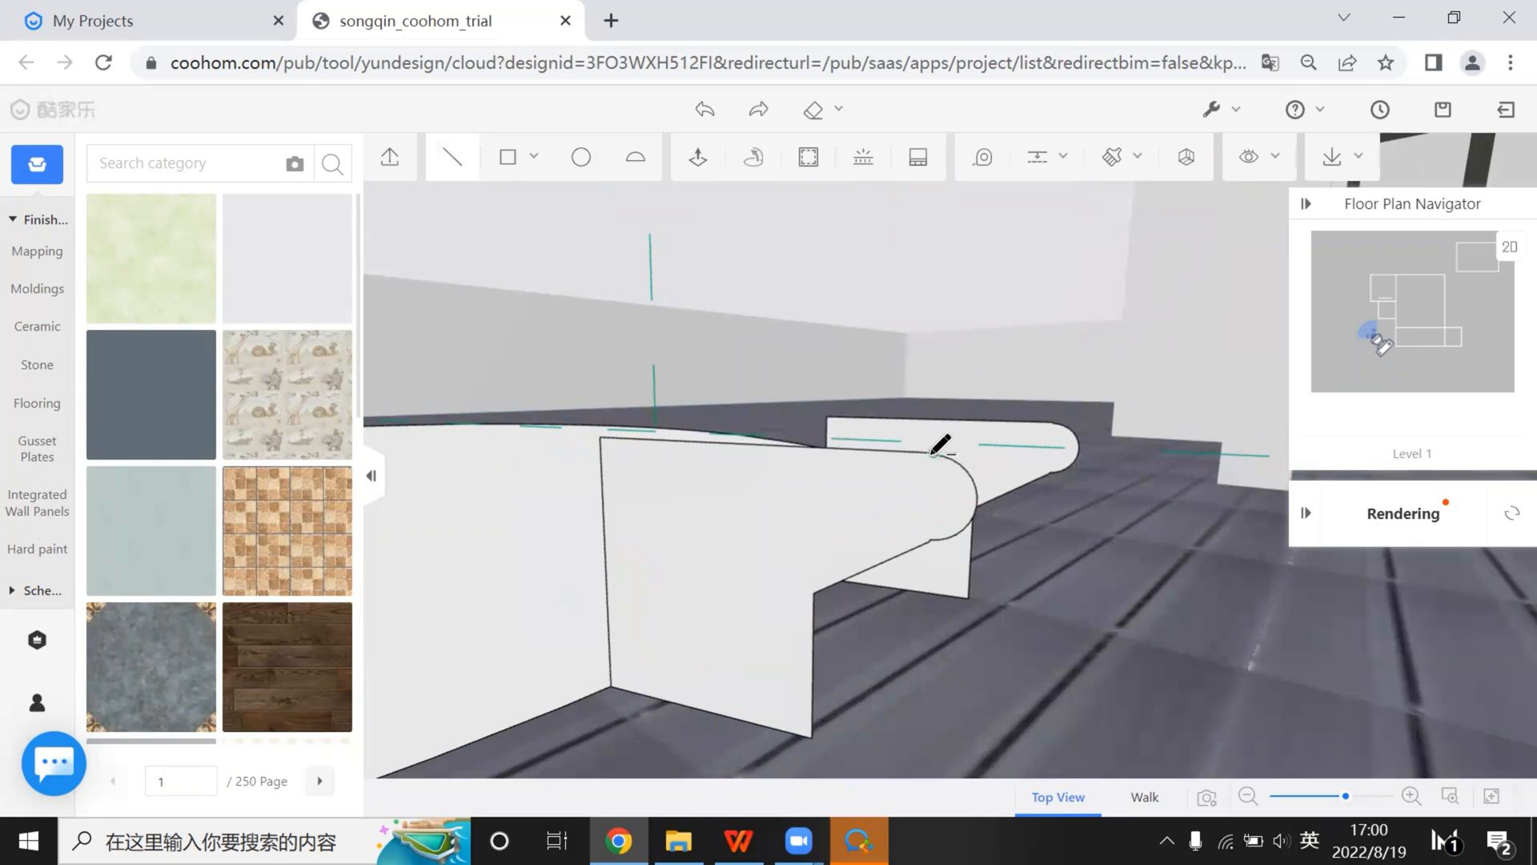
pyautogui.click(454, 158)
pyautogui.scroll(1, 1028, 475)
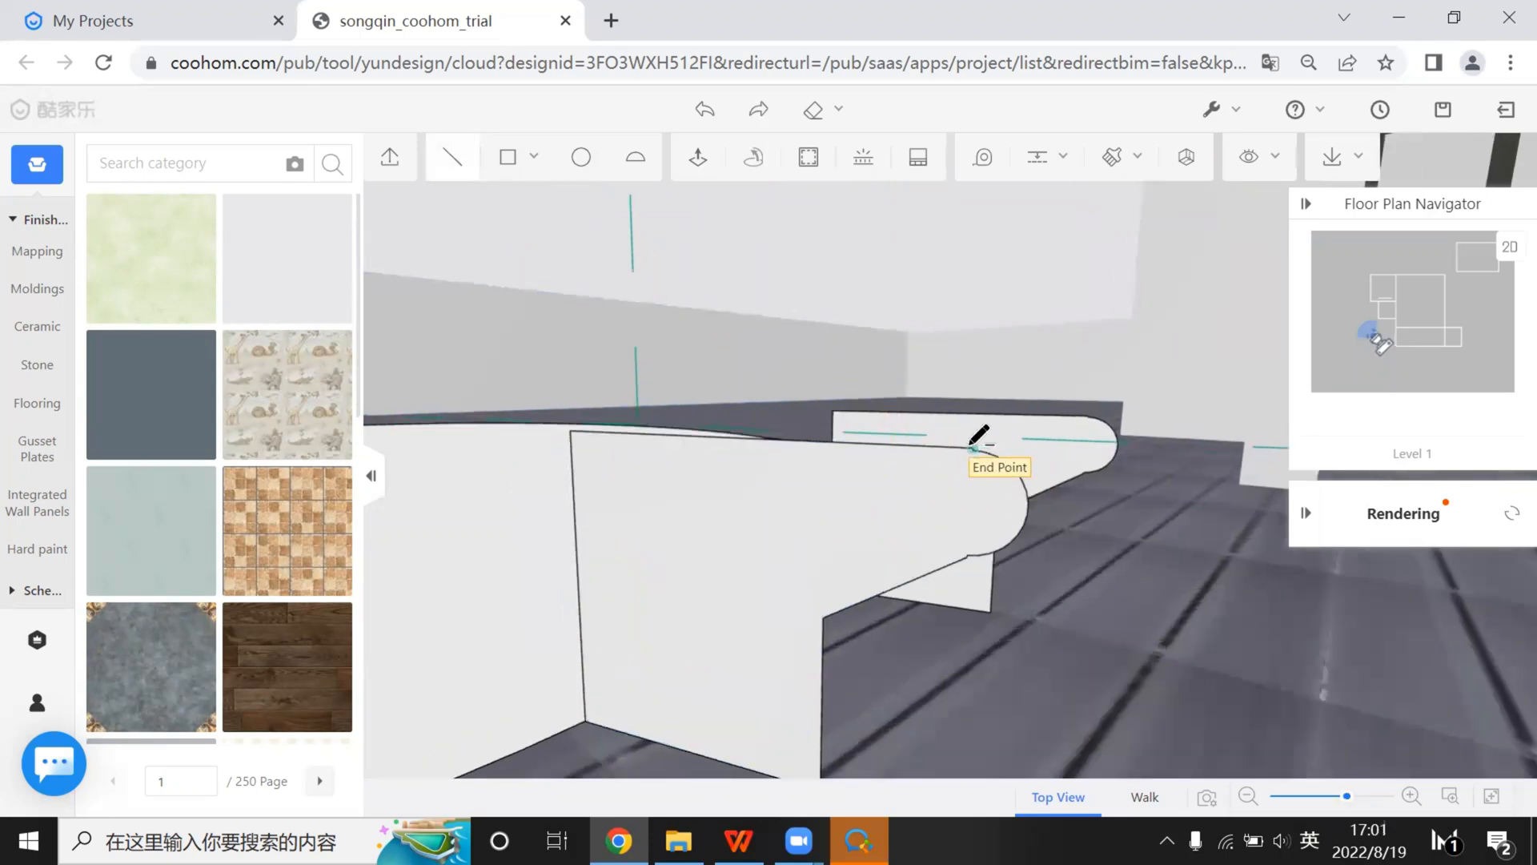
pyautogui.click(984, 522)
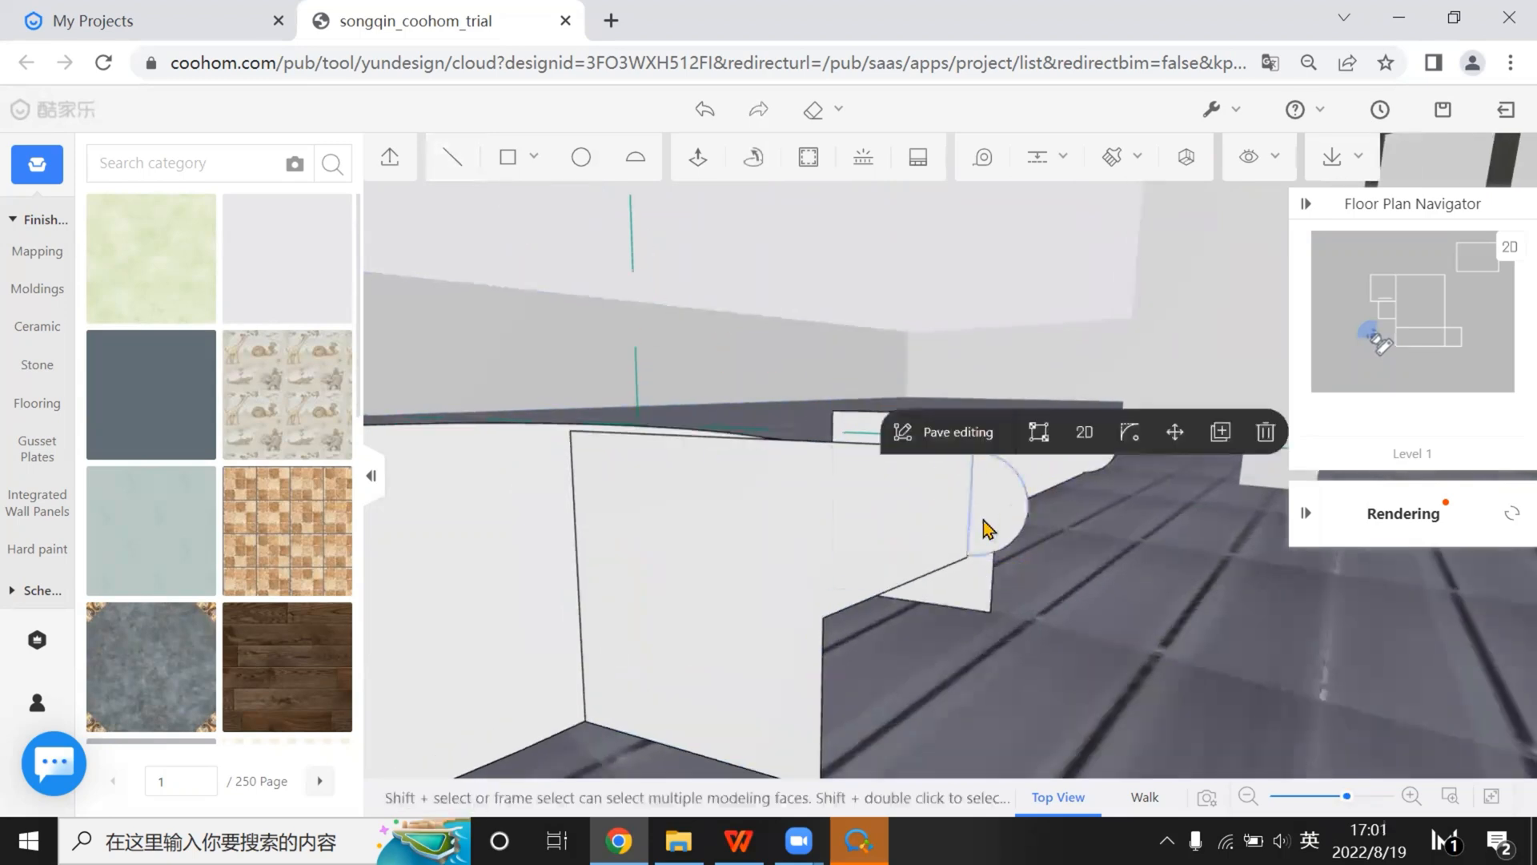
pyautogui.press('Delete')
# Delete the second rounded profile standing behind the trimmed one
pyautogui.click(1023, 422)
pyautogui.click(1017, 460)
pyautogui.press('Delete')
pyautogui.scroll(-2, 898, 622)
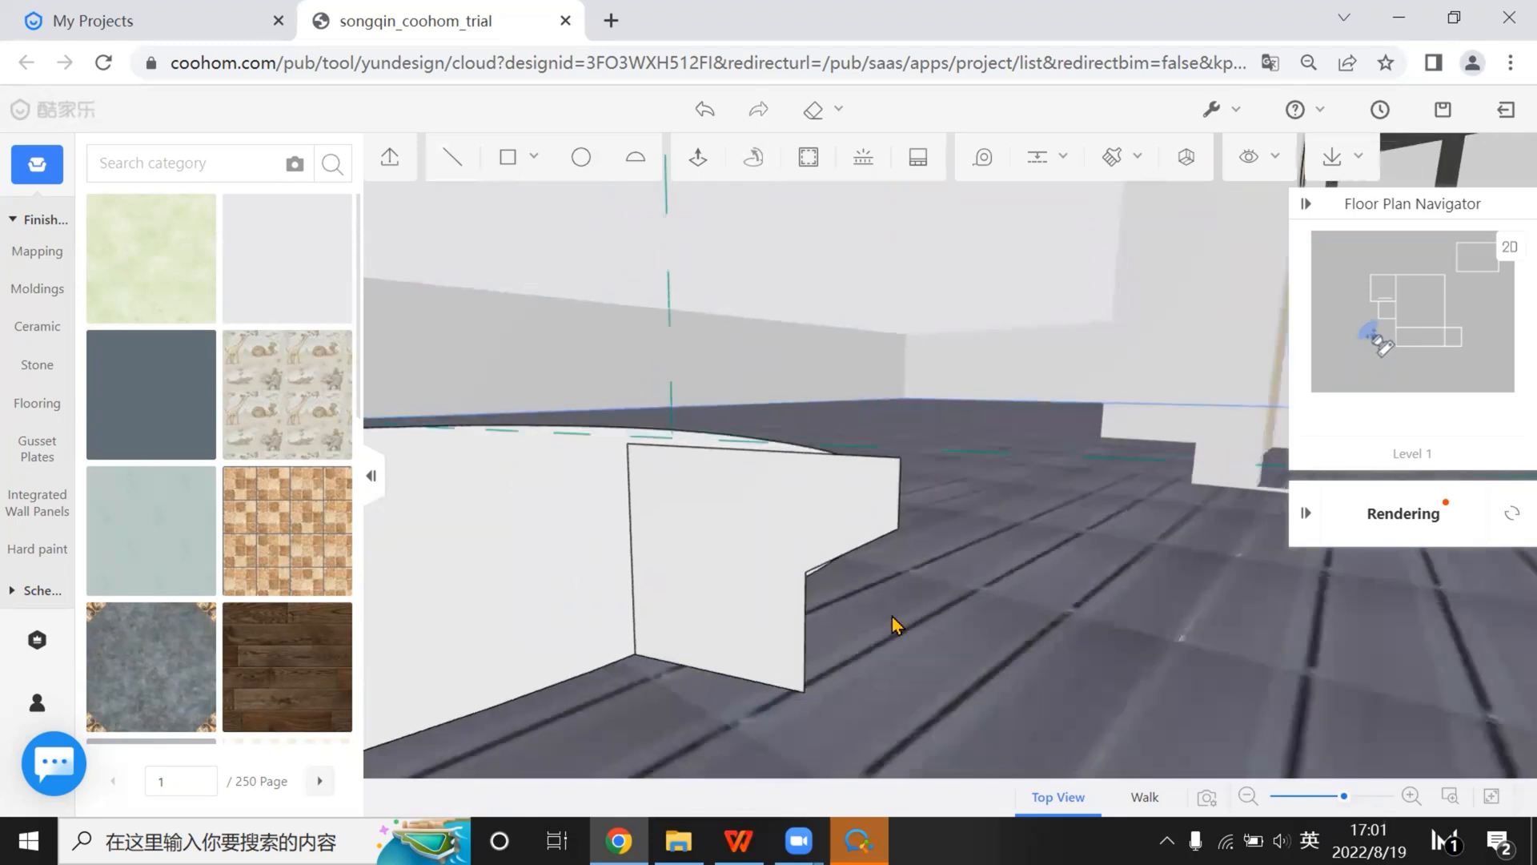
# Try to loft the trimmed profile, without its rounded end, along the platform's outline
pyautogui.moveTo(897, 625); pyautogui.dragTo(835, 346, button='right')
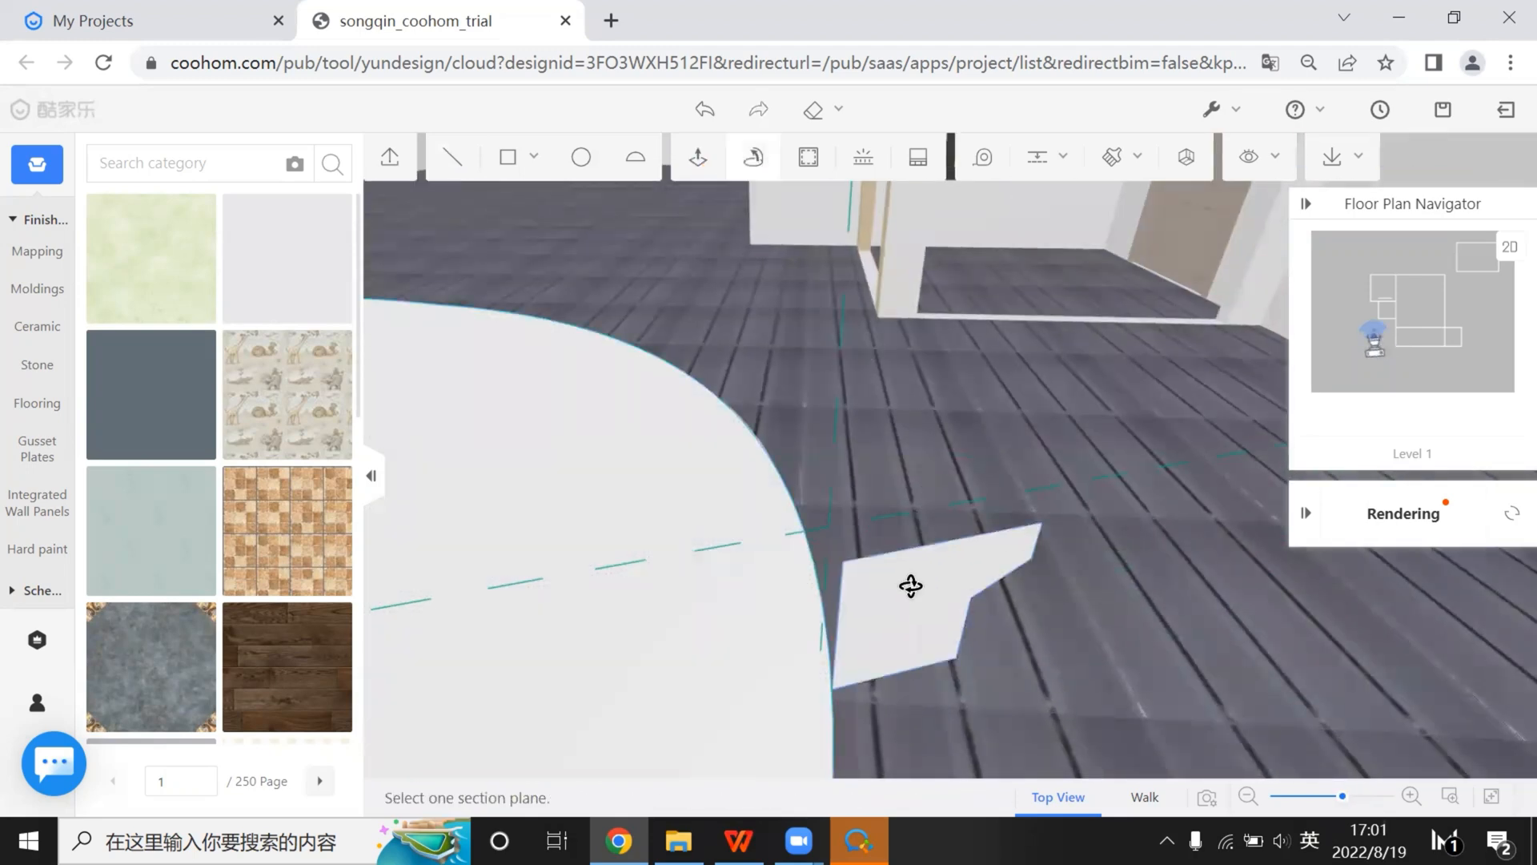
pyautogui.moveTo(913, 597); pyautogui.dragTo(808, 448, button='right')
pyautogui.click(885, 490)
pyautogui.click(512, 161)
pyautogui.moveTo(832, 641)
pyautogui.mouseDown(button='right')
pyautogui.moveTo(967, 597)
pyautogui.moveTo(890, 534)
pyautogui.moveTo(997, 610)
pyautogui.moveTo(879, 670)
pyautogui.moveTo(865, 693)
pyautogui.moveTo(875, 673)
pyautogui.moveTo(699, 576)
pyautogui.mouseUp(button='right')
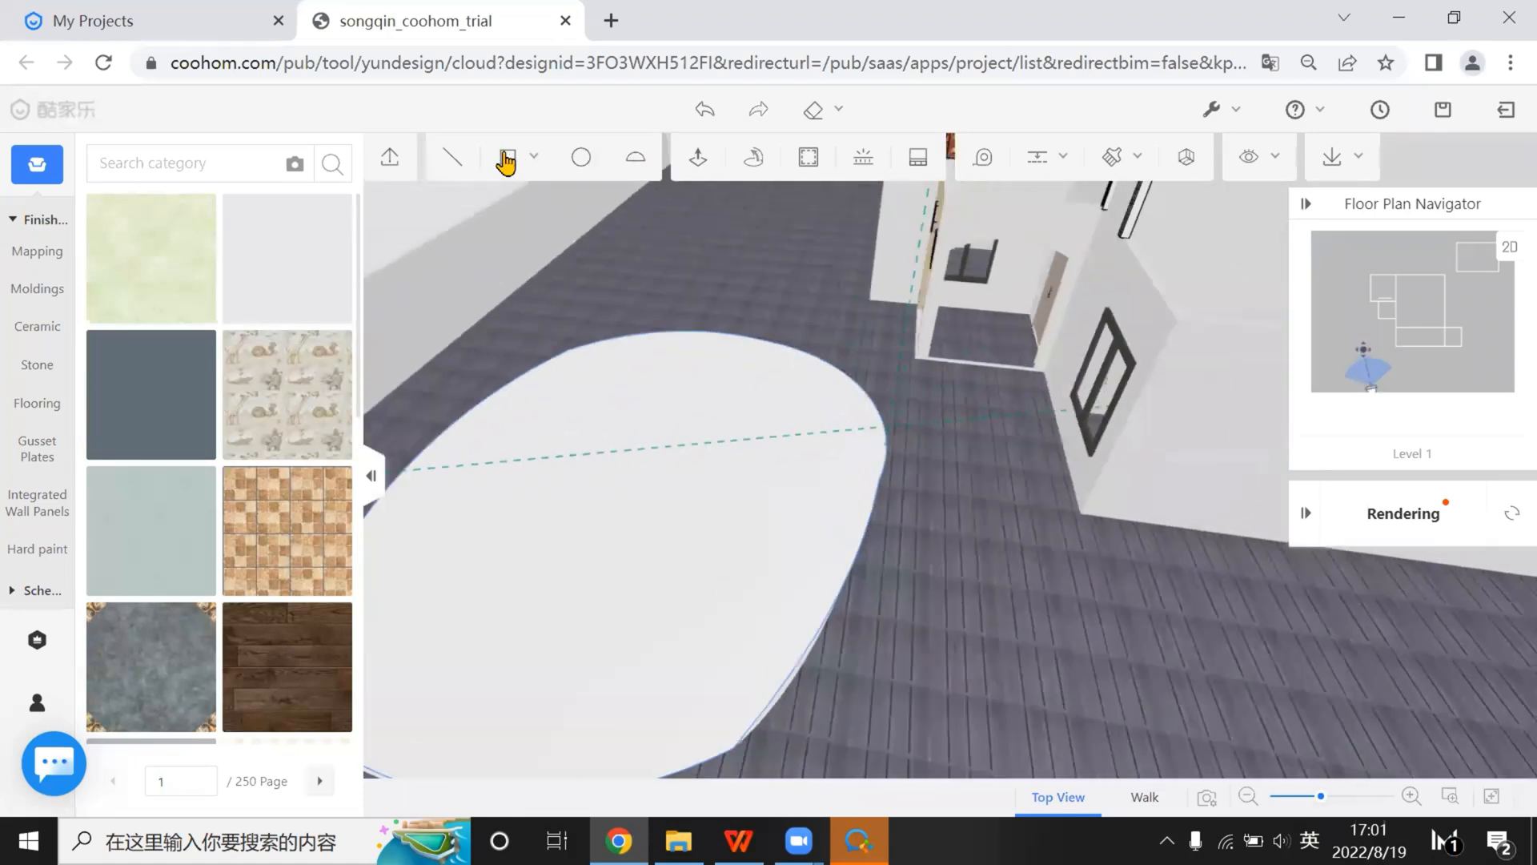
pyautogui.moveTo(926, 495)
pyautogui.mouseDown(button='right')
pyautogui.moveTo(926, 531)
pyautogui.moveTo(803, 649)
pyautogui.moveTo(849, 586)
pyautogui.moveTo(974, 523)
pyautogui.mouseUp(button='right')
pyautogui.scroll(3, 937, 604)
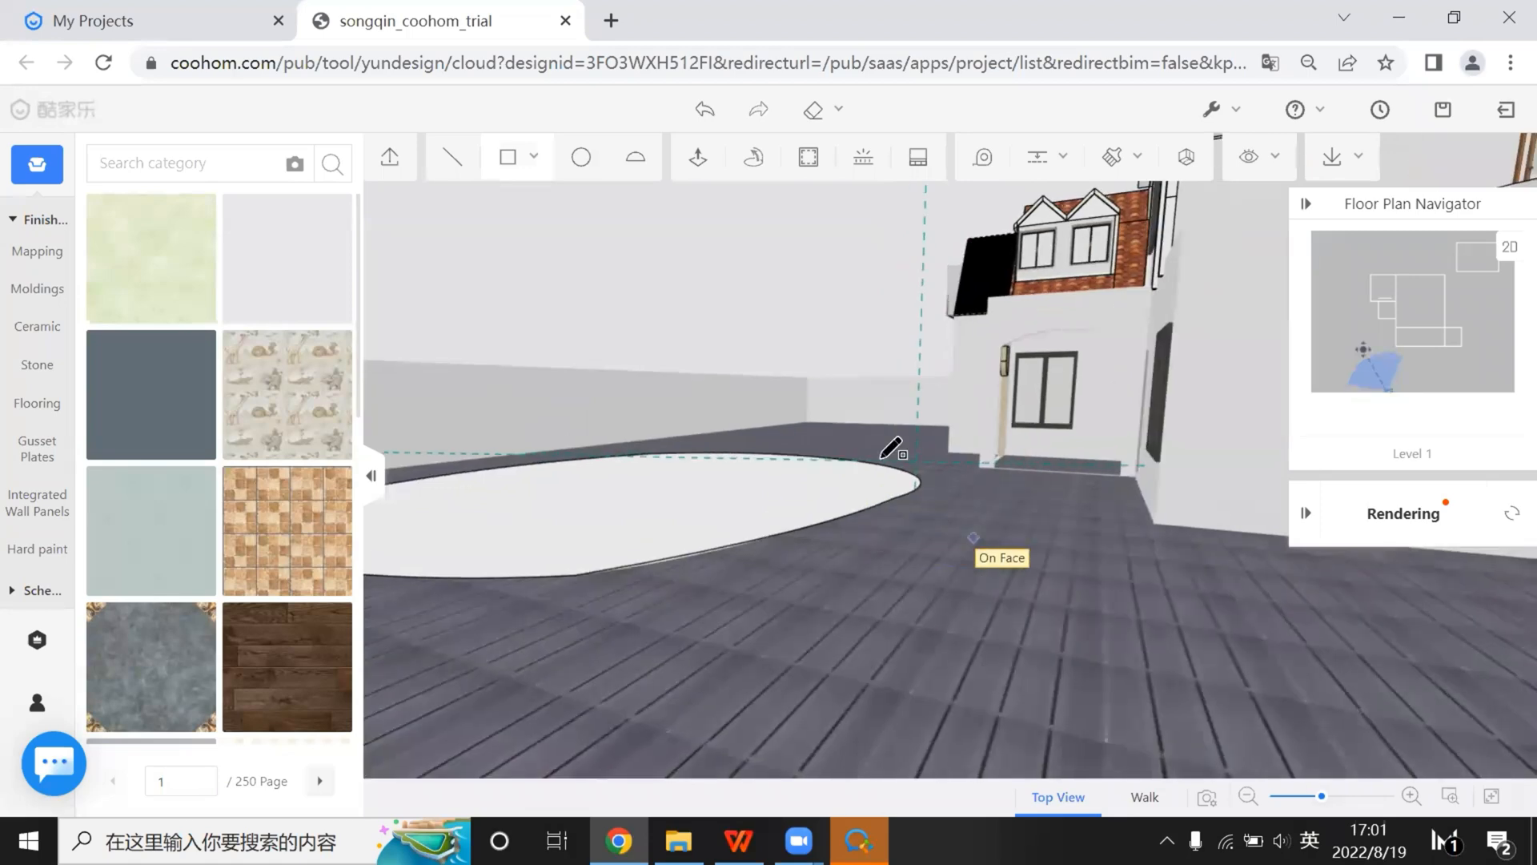
pyautogui.moveTo(882, 460); pyautogui.dragTo(863, 457, button='right')
pyautogui.scroll(2, 866, 642)
pyautogui.scroll(4, 964, 537)
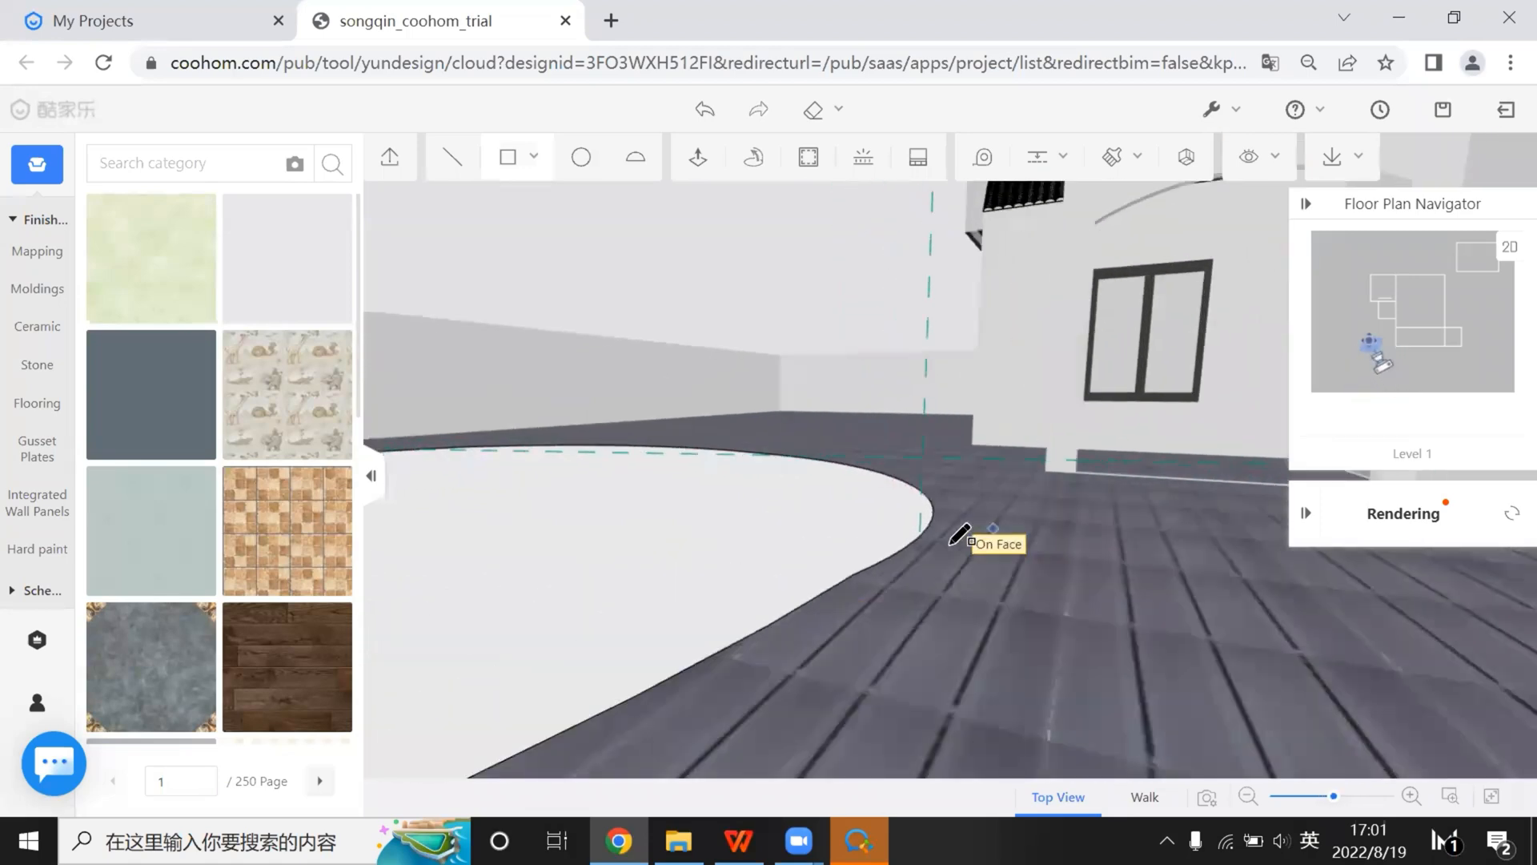
pyautogui.moveTo(921, 574); pyautogui.dragTo(961, 622, button='right')
# Add a vertical guide line at the platform's curved edge and draw a small upright rectangle against it
pyautogui.press('t')
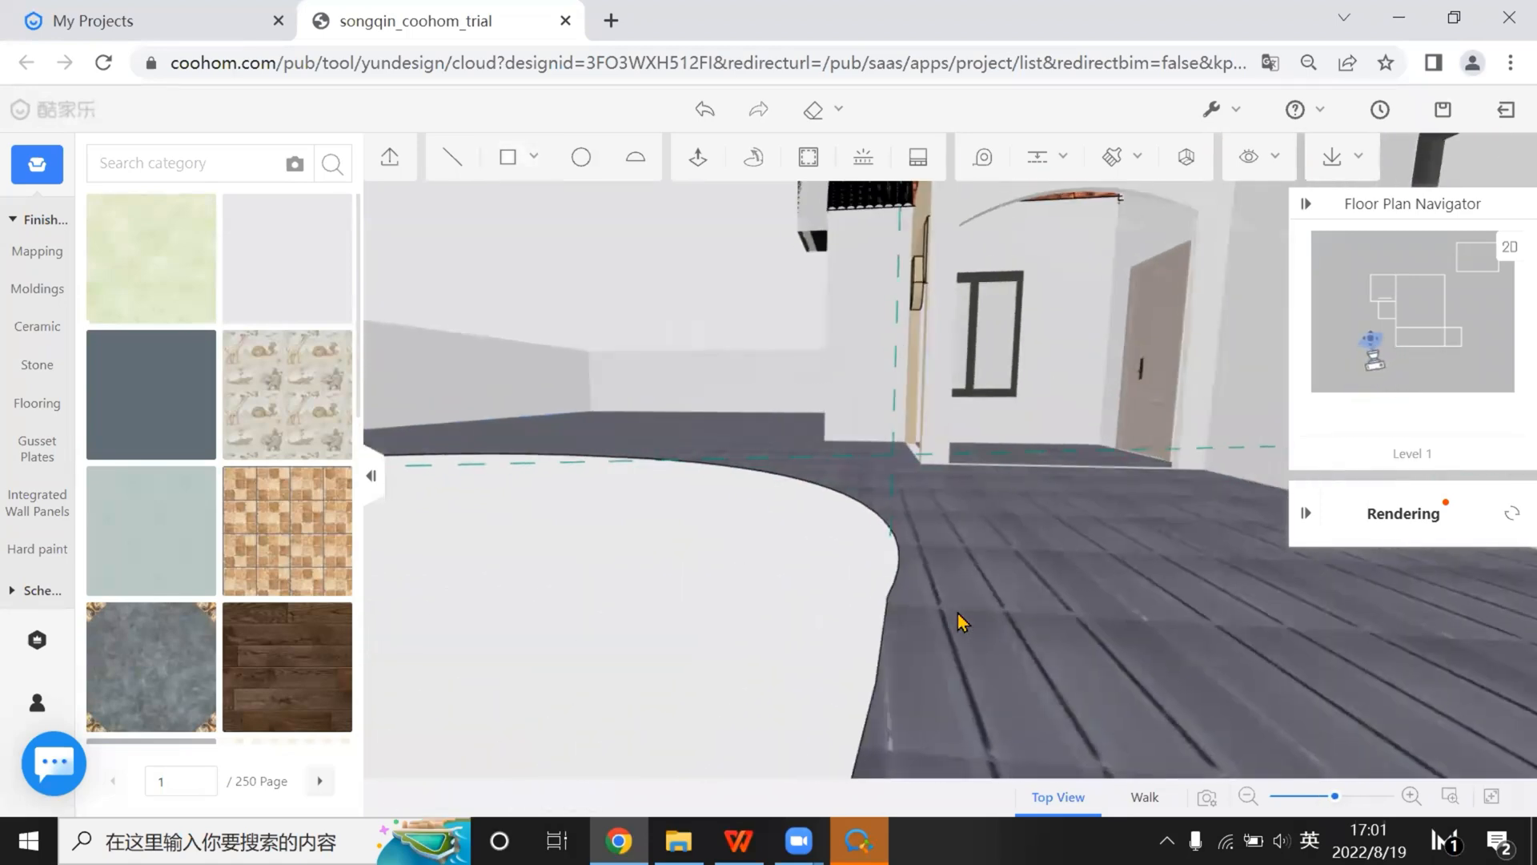
pyautogui.scroll(1, 969, 593)
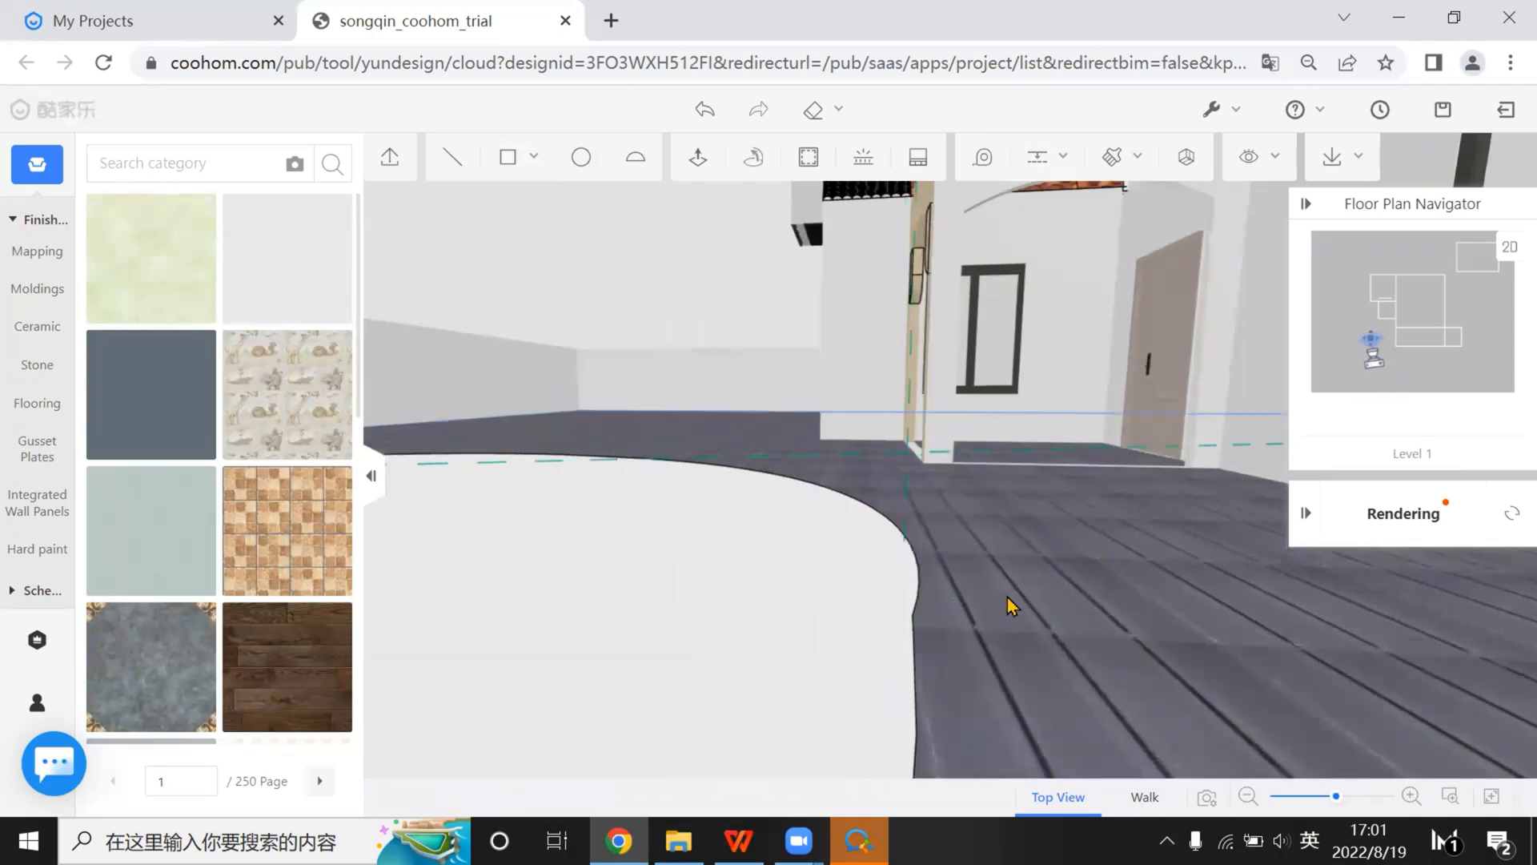
pyautogui.moveTo(923, 619); pyautogui.dragTo(842, 598, button='right')
pyautogui.moveTo(1134, 670); pyautogui.dragTo(996, 597, button='right')
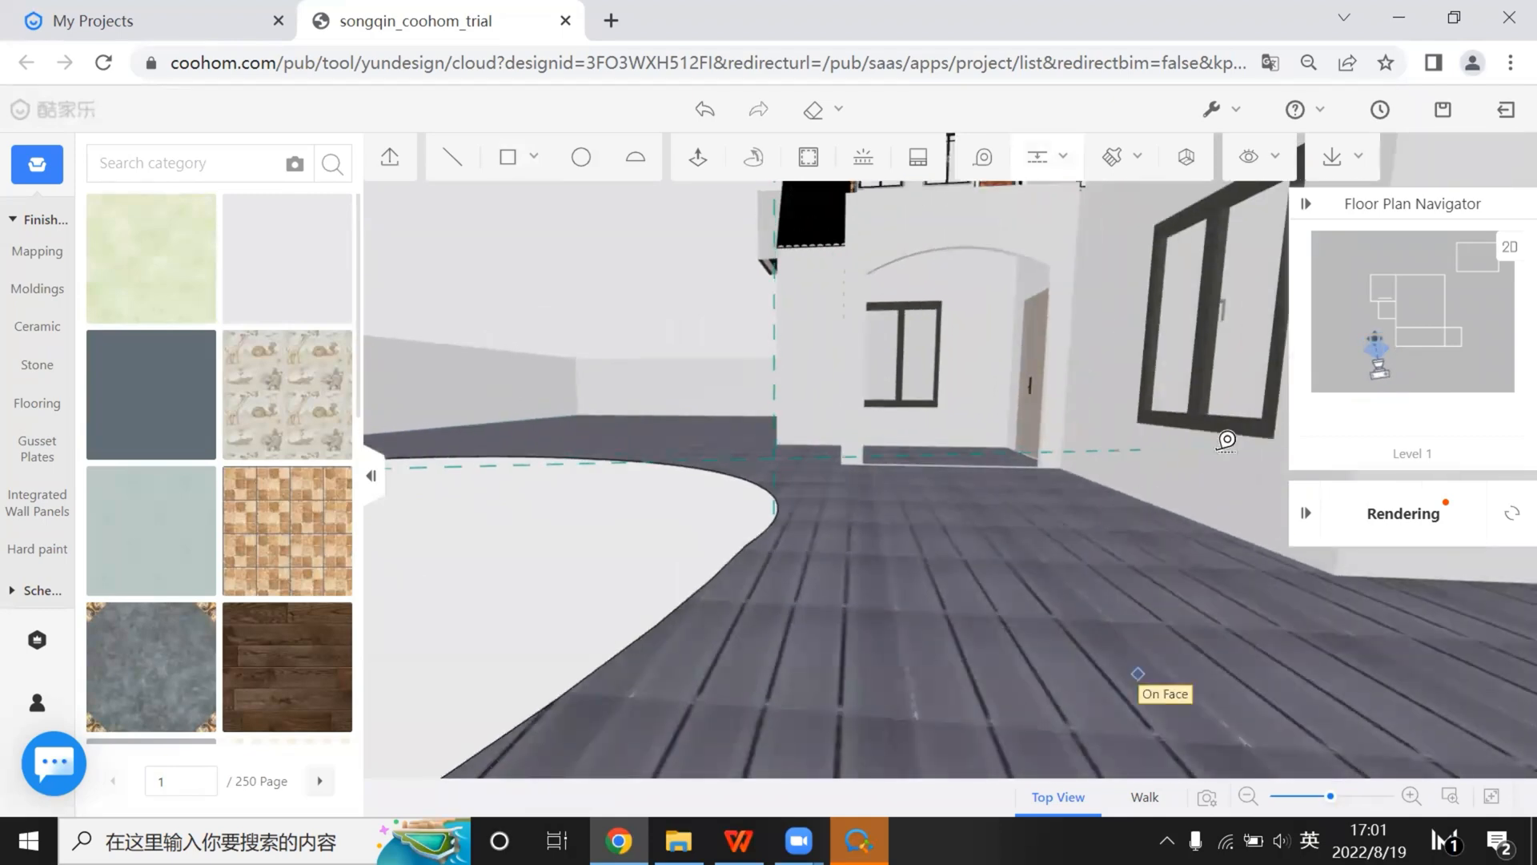
pyautogui.moveTo(717, 589); pyautogui.dragTo(1008, 570, button='middle')
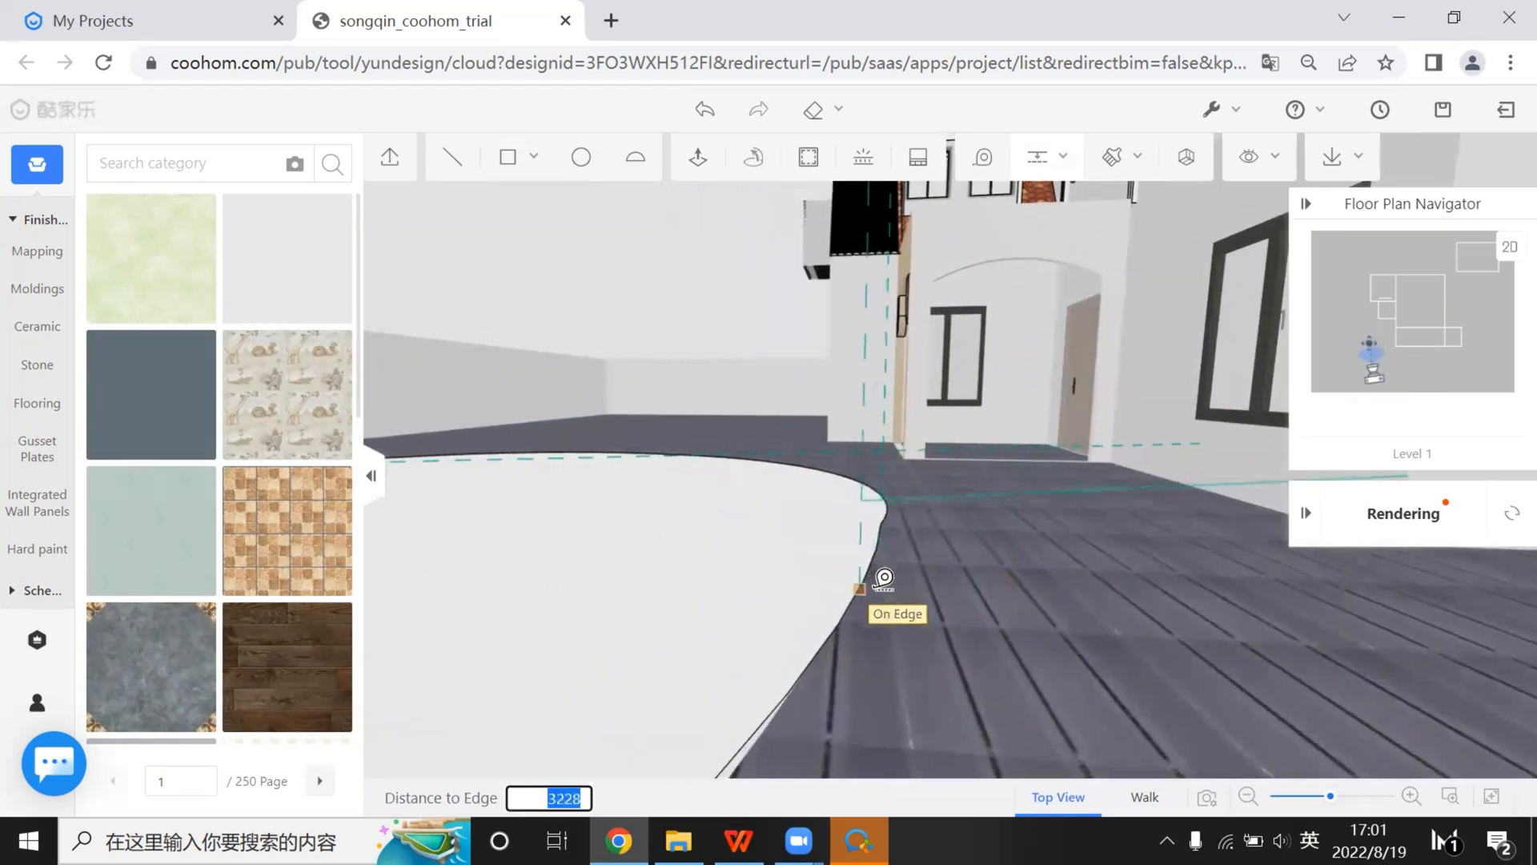
pyautogui.moveTo(889, 626); pyautogui.dragTo(950, 616, button='right')
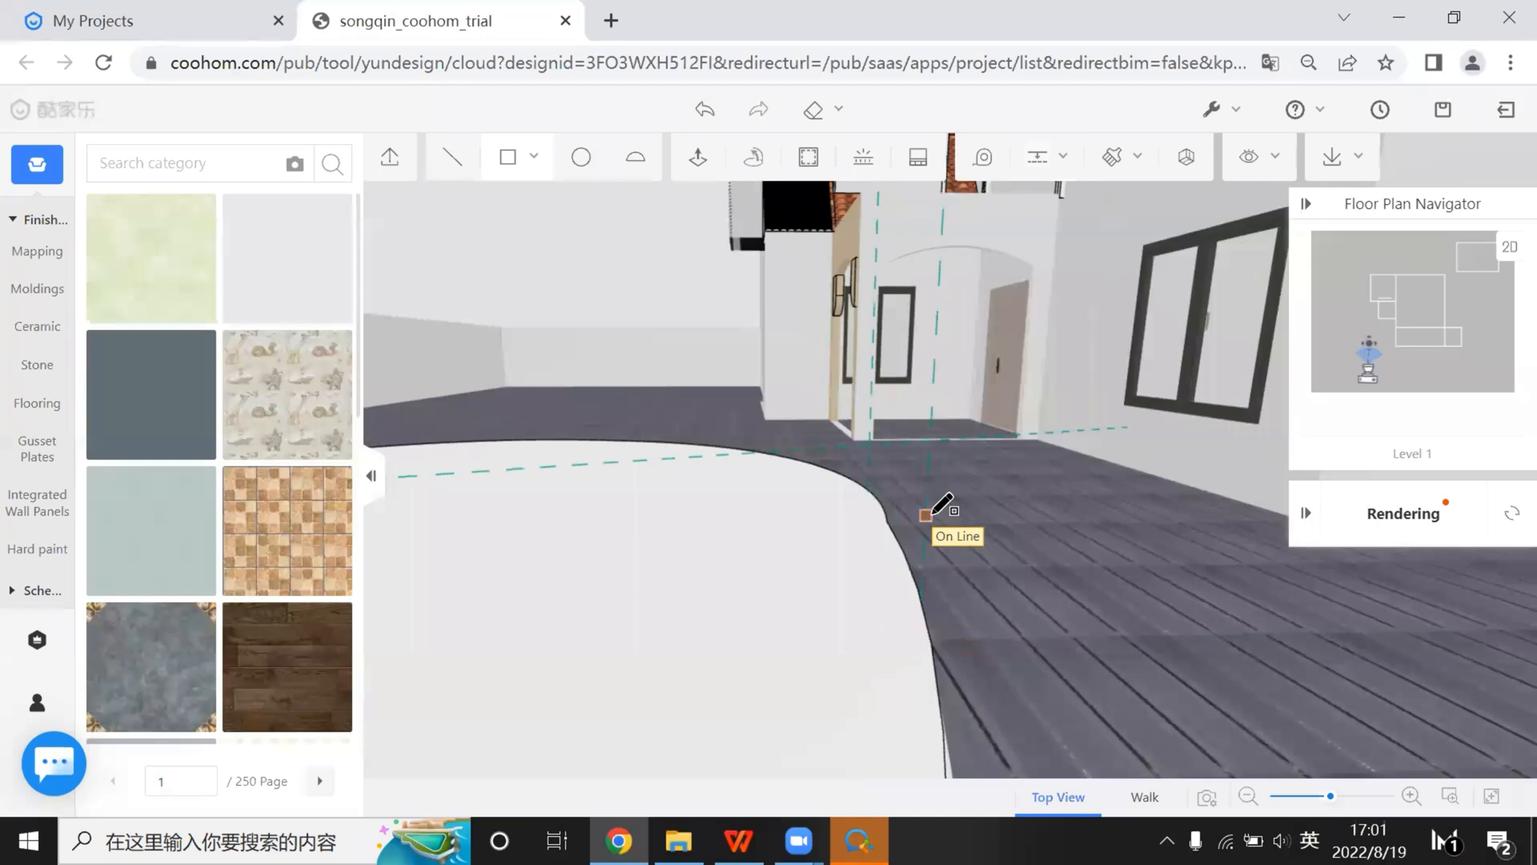
# Loft the upright rectangle along the curved platform face's outline to form a rim around it
pyautogui.click(906, 623)
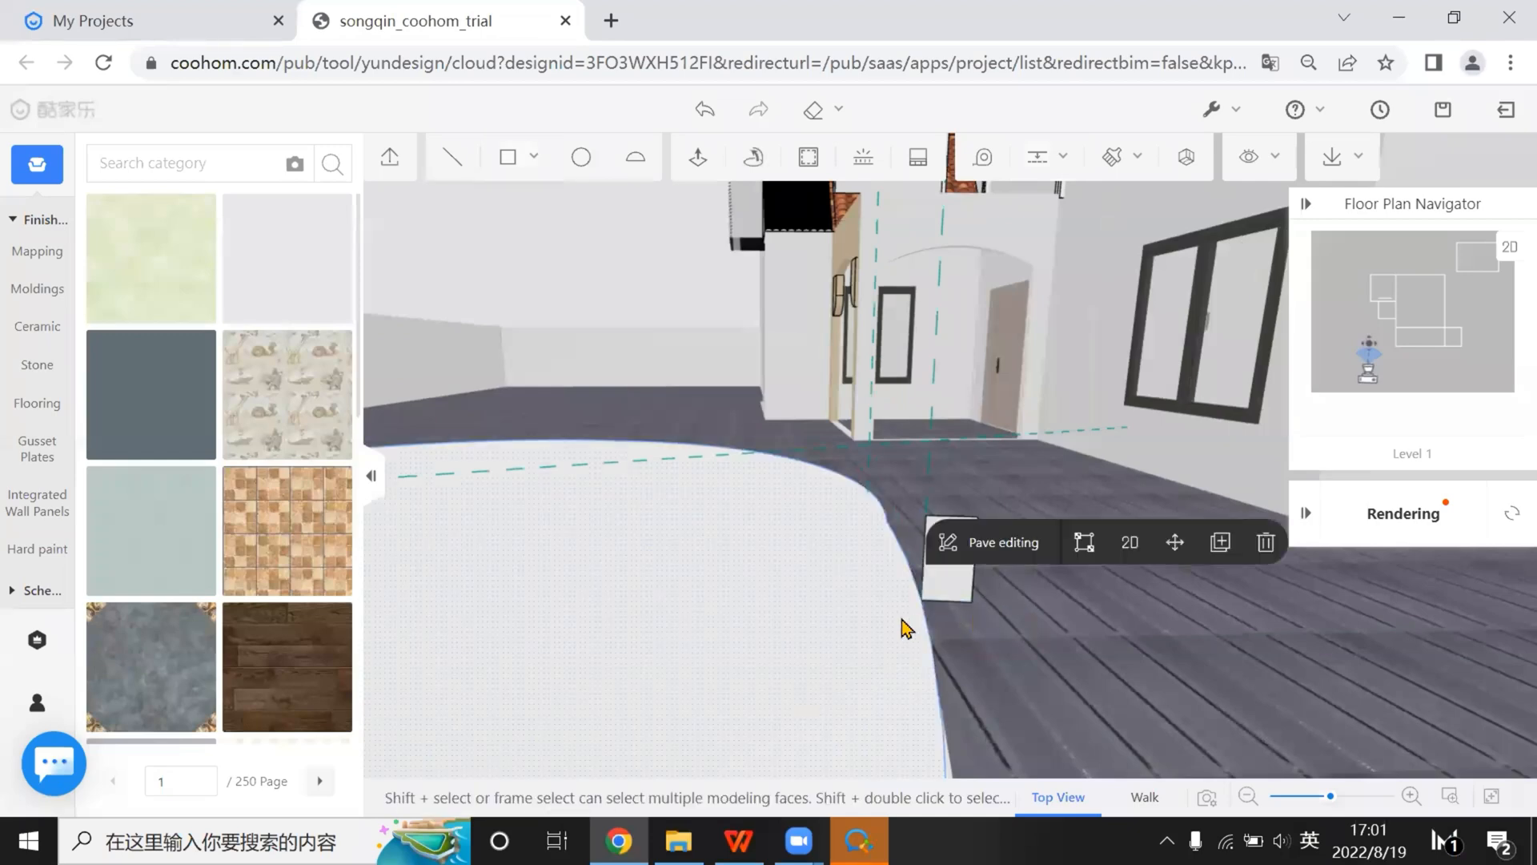
pyautogui.click(755, 159)
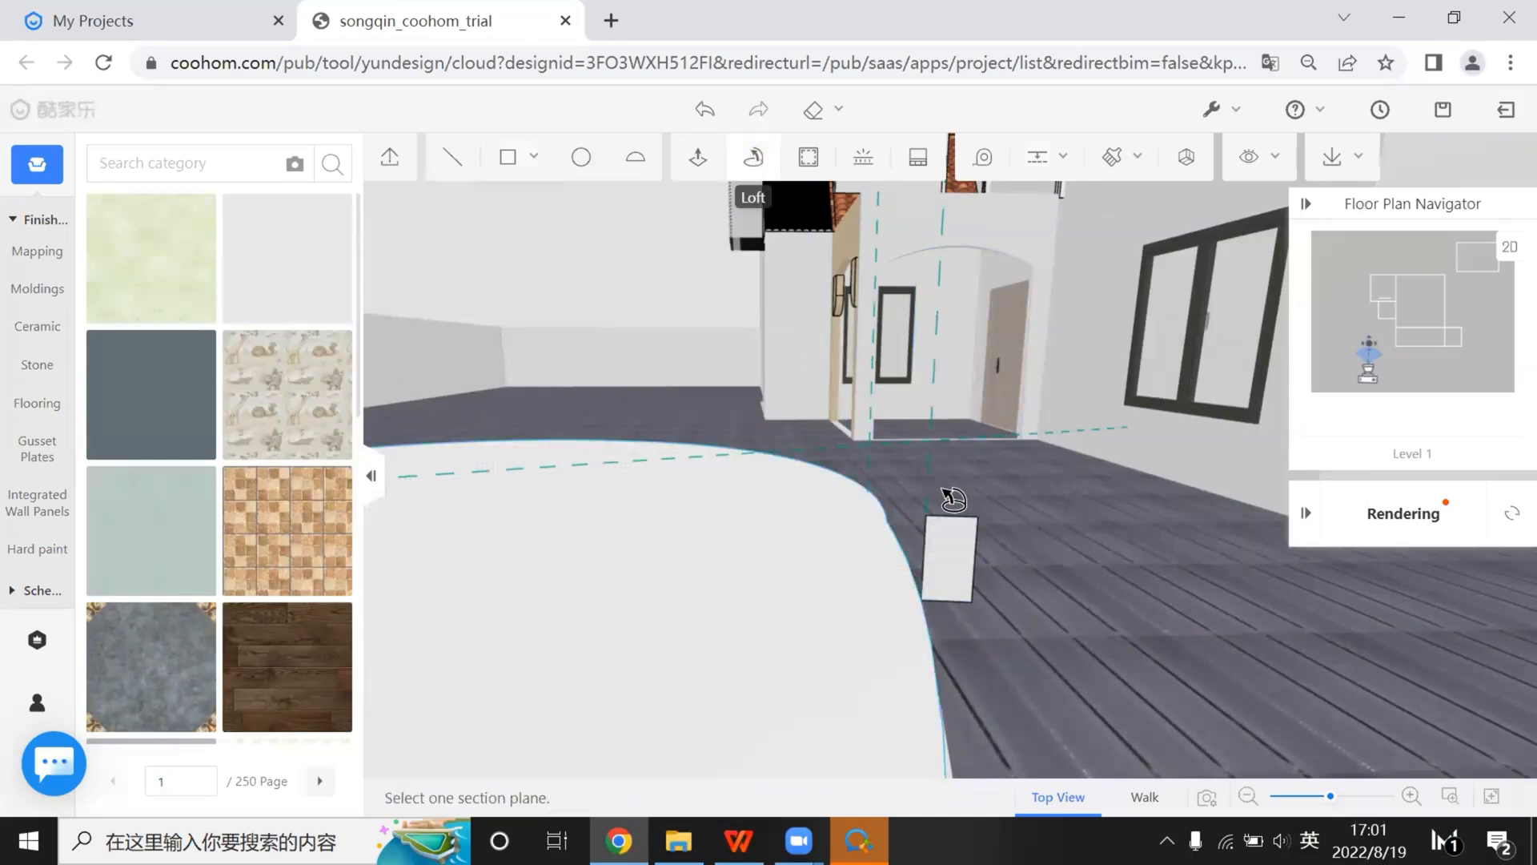
pyautogui.click(955, 558)
pyautogui.moveTo(1015, 568)
pyautogui.mouseDown()
pyautogui.moveTo(984, 621)
pyautogui.moveTo(481, 638)
pyautogui.moveTo(525, 667)
pyautogui.moveTo(505, 648)
pyautogui.moveTo(960, 607)
pyautogui.moveTo(838, 597)
pyautogui.moveTo(775, 197)
pyautogui.mouseUp()
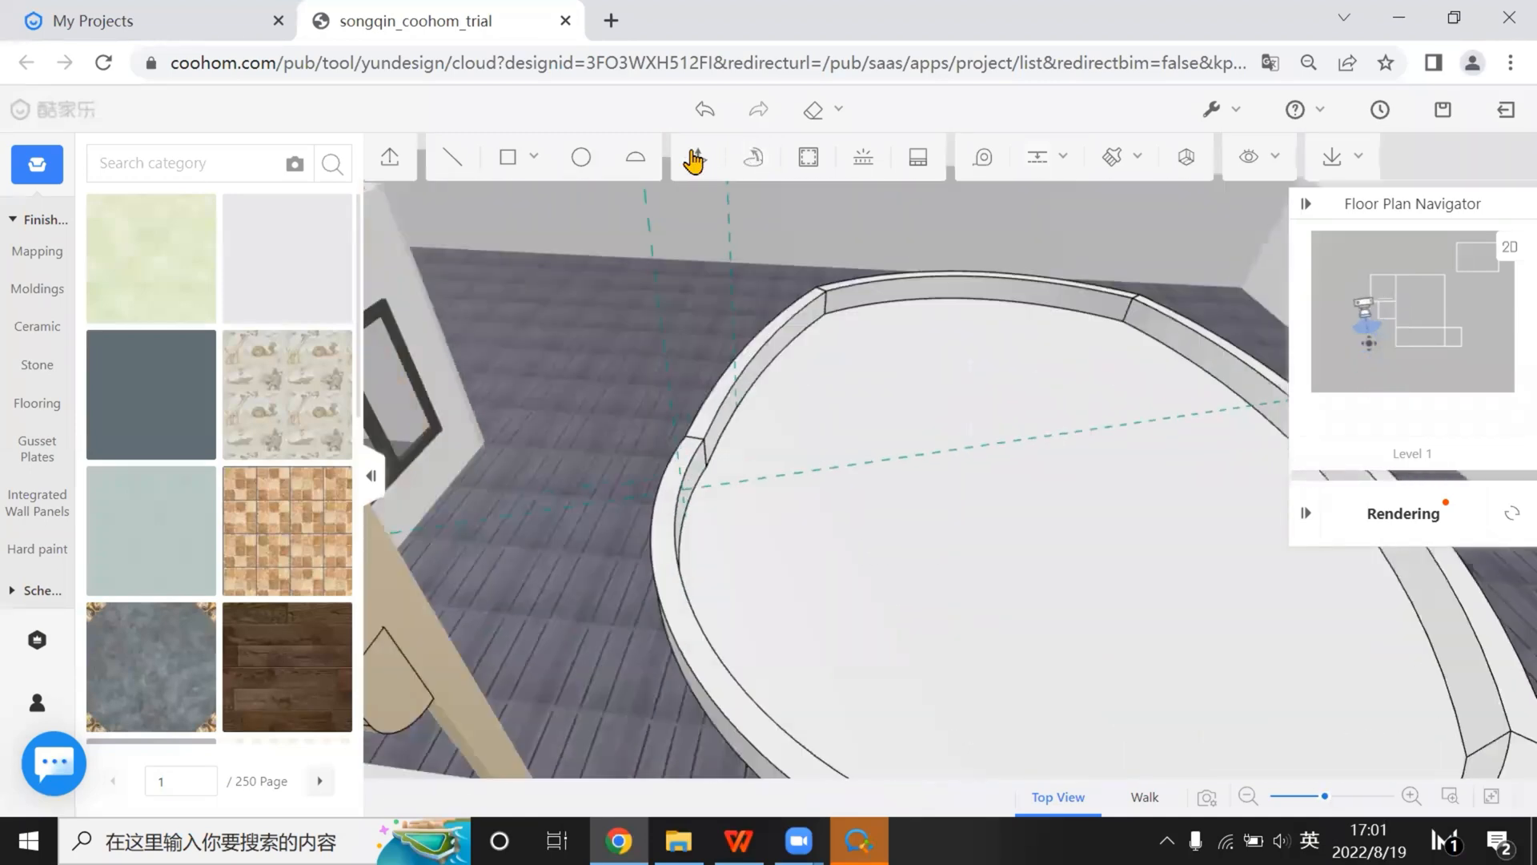
# Push the platform face inside the rim downward by about 2340 mm
pyautogui.click(695, 155)
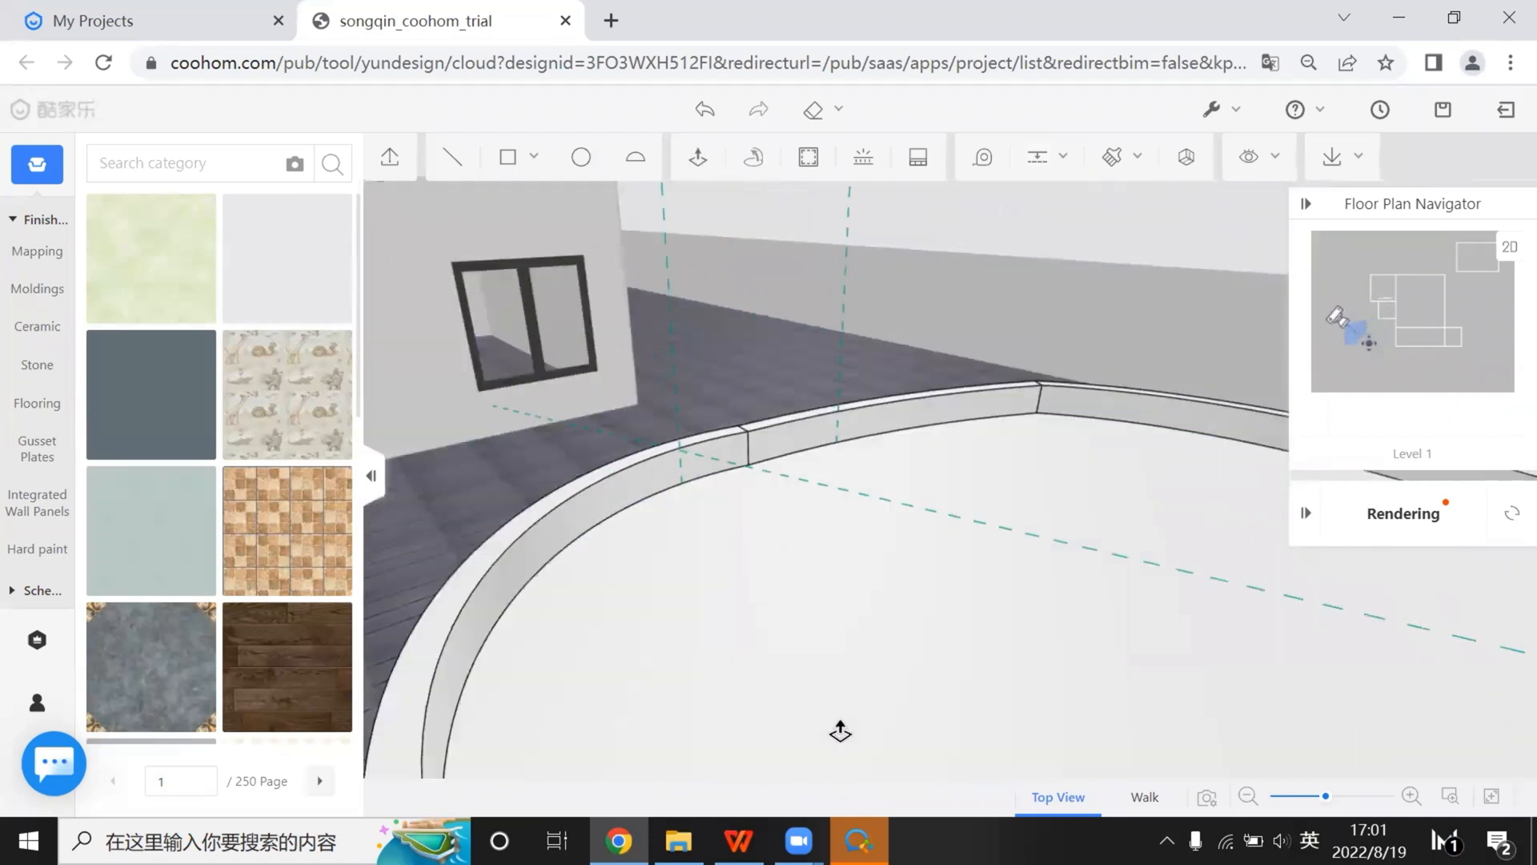
pyautogui.click(839, 724)
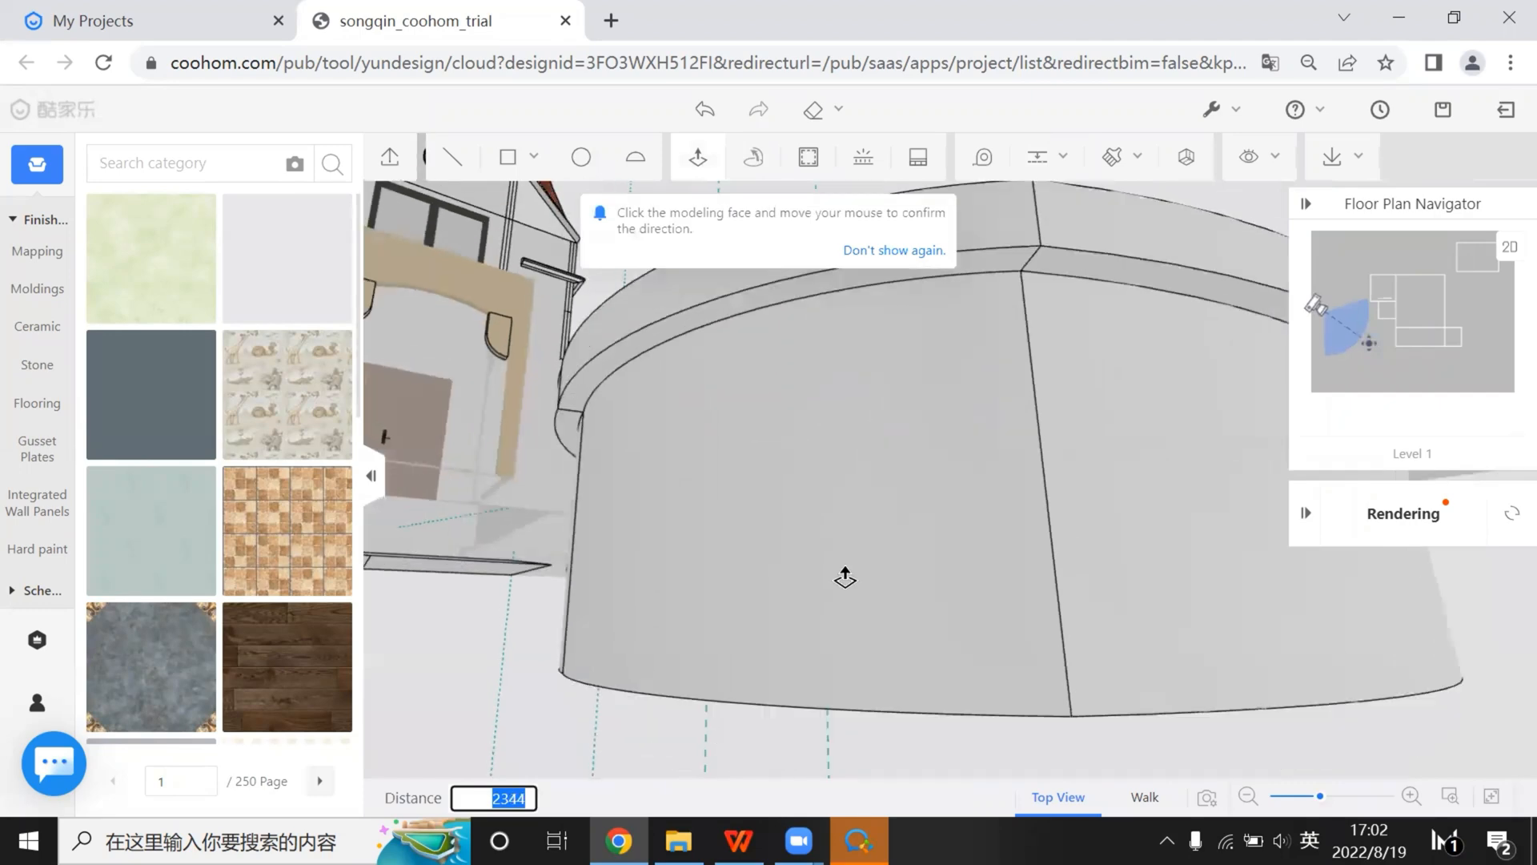
pyautogui.click(848, 573)
pyautogui.moveTo(855, 550); pyautogui.dragTo(757, 610, button='right')
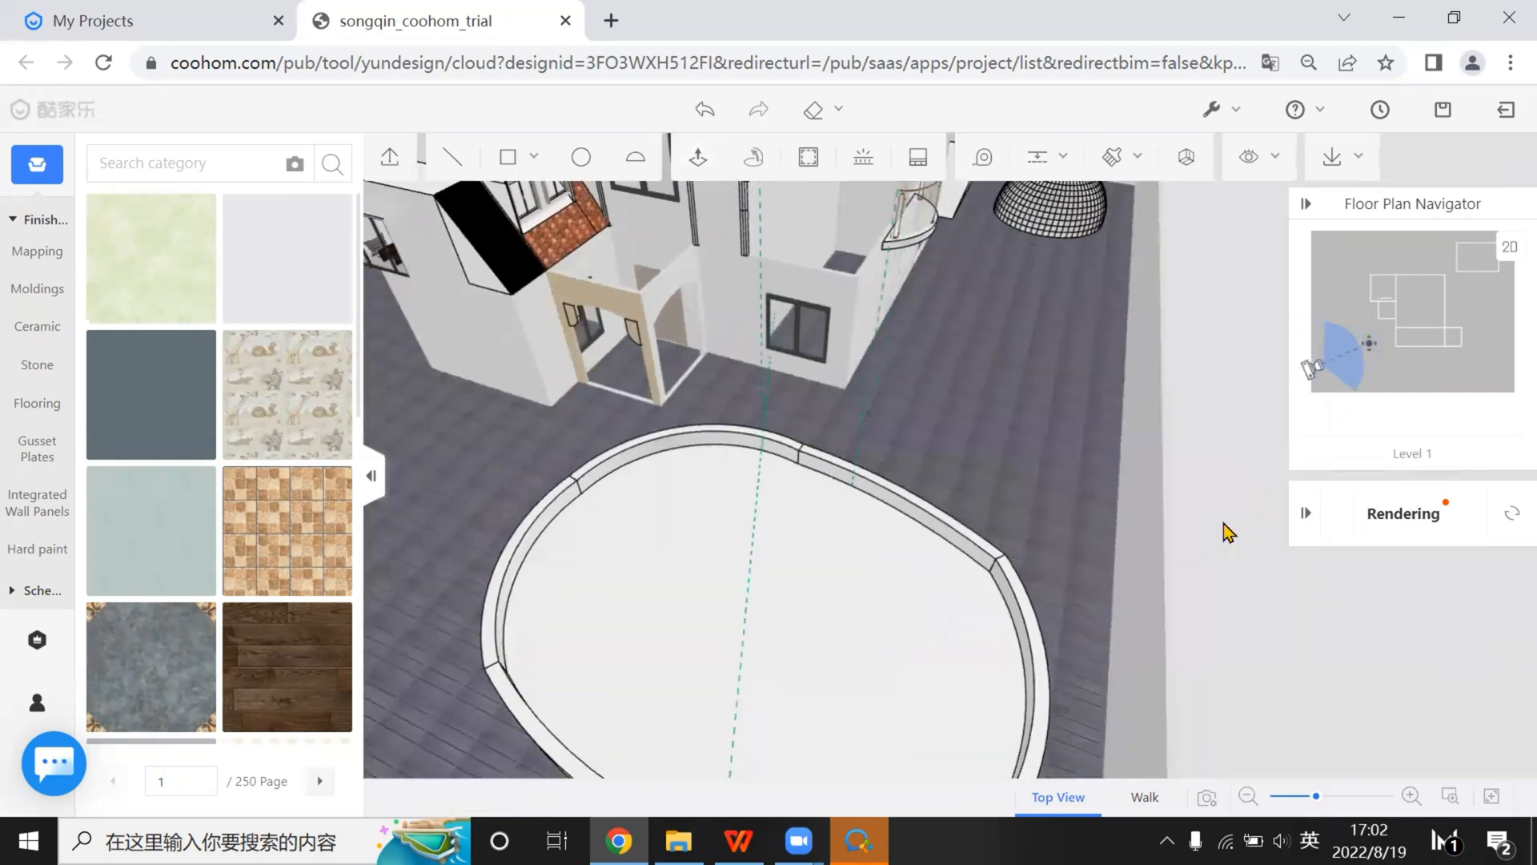
# Delete the white face covering the sunken volume to open the basin
pyautogui.click(815, 649)
pyautogui.press('Delete')
pyautogui.scroll(2, 651, 679)
pyautogui.moveTo(651, 679); pyautogui.dragTo(639, 658, button='right')
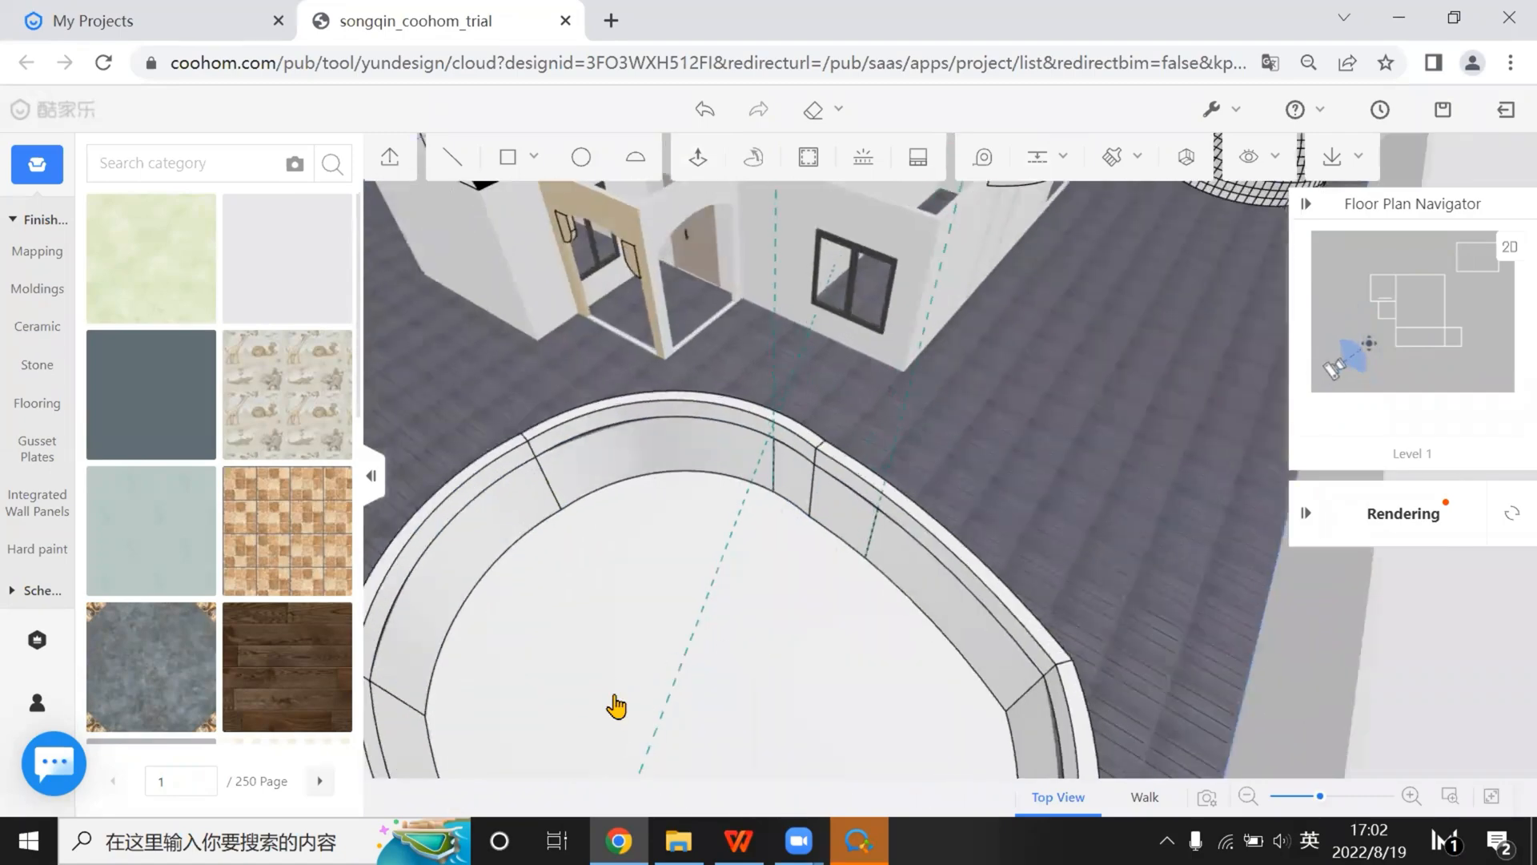
pyautogui.moveTo(1101, 688); pyautogui.dragTo(732, 560, button='right')
pyautogui.scroll(6, 743, 563)
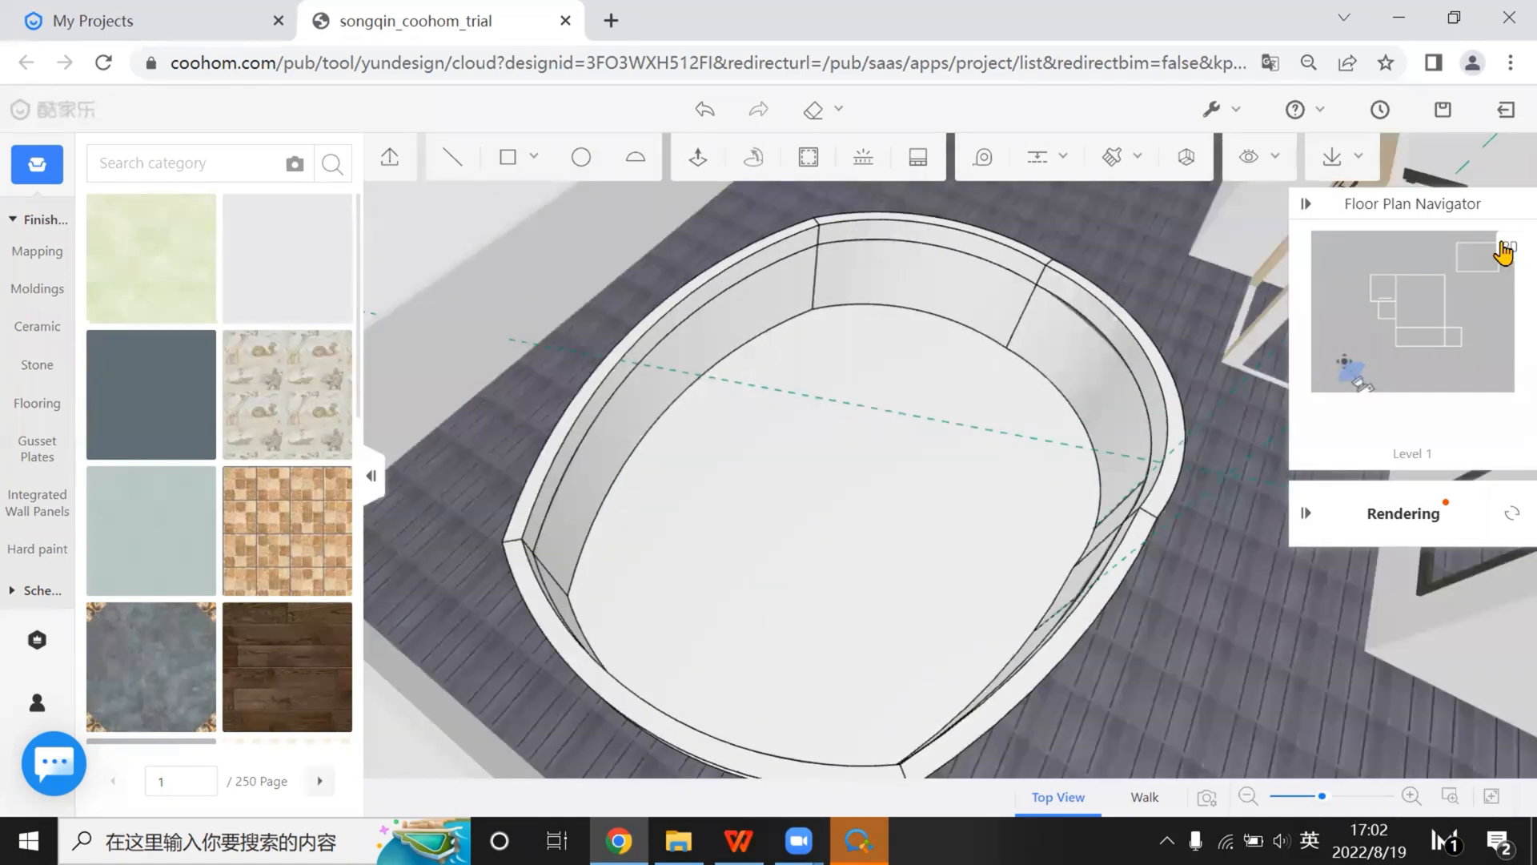
# Examine the basin's rim, walls and underside from several sides and select the whole basin model
pyautogui.click(1504, 250)
pyautogui.click(1505, 239)
pyautogui.scroll(-2, 1031, 423)
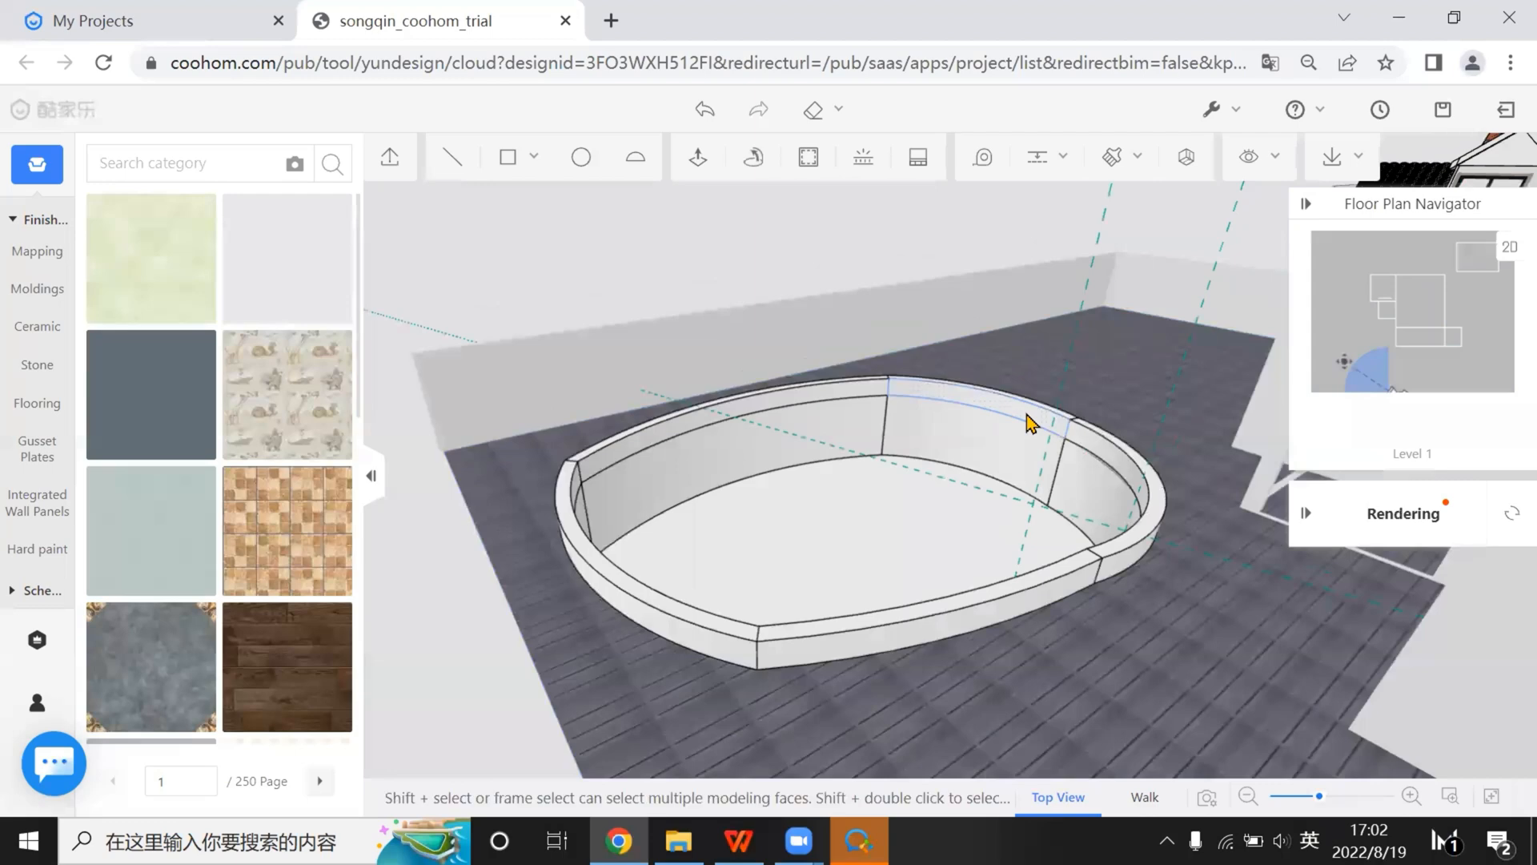
pyautogui.click(1031, 422)
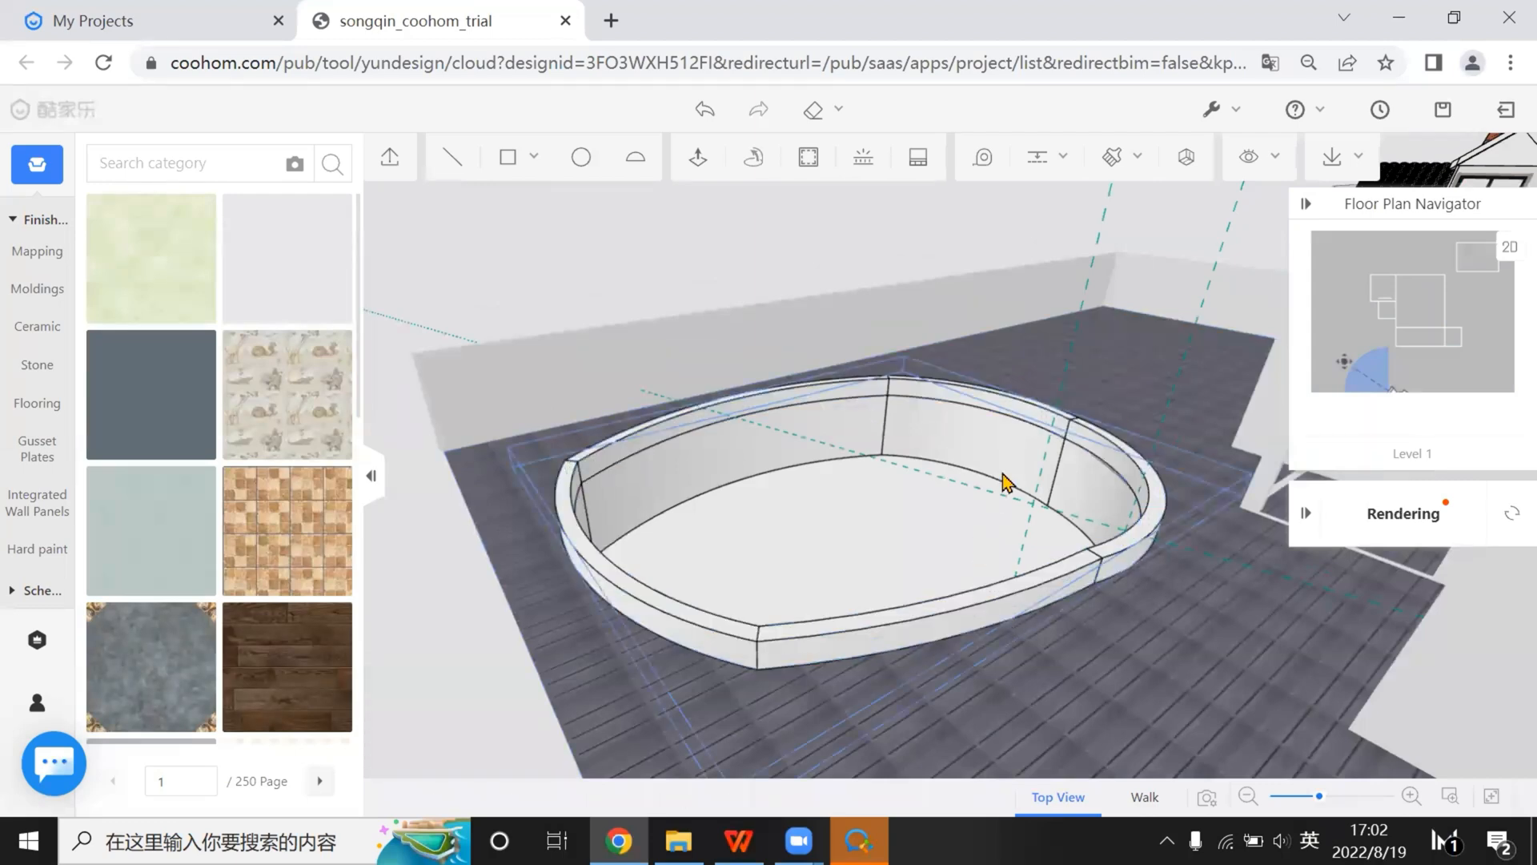
pyautogui.scroll(6, 1006, 481)
pyautogui.click(899, 551)
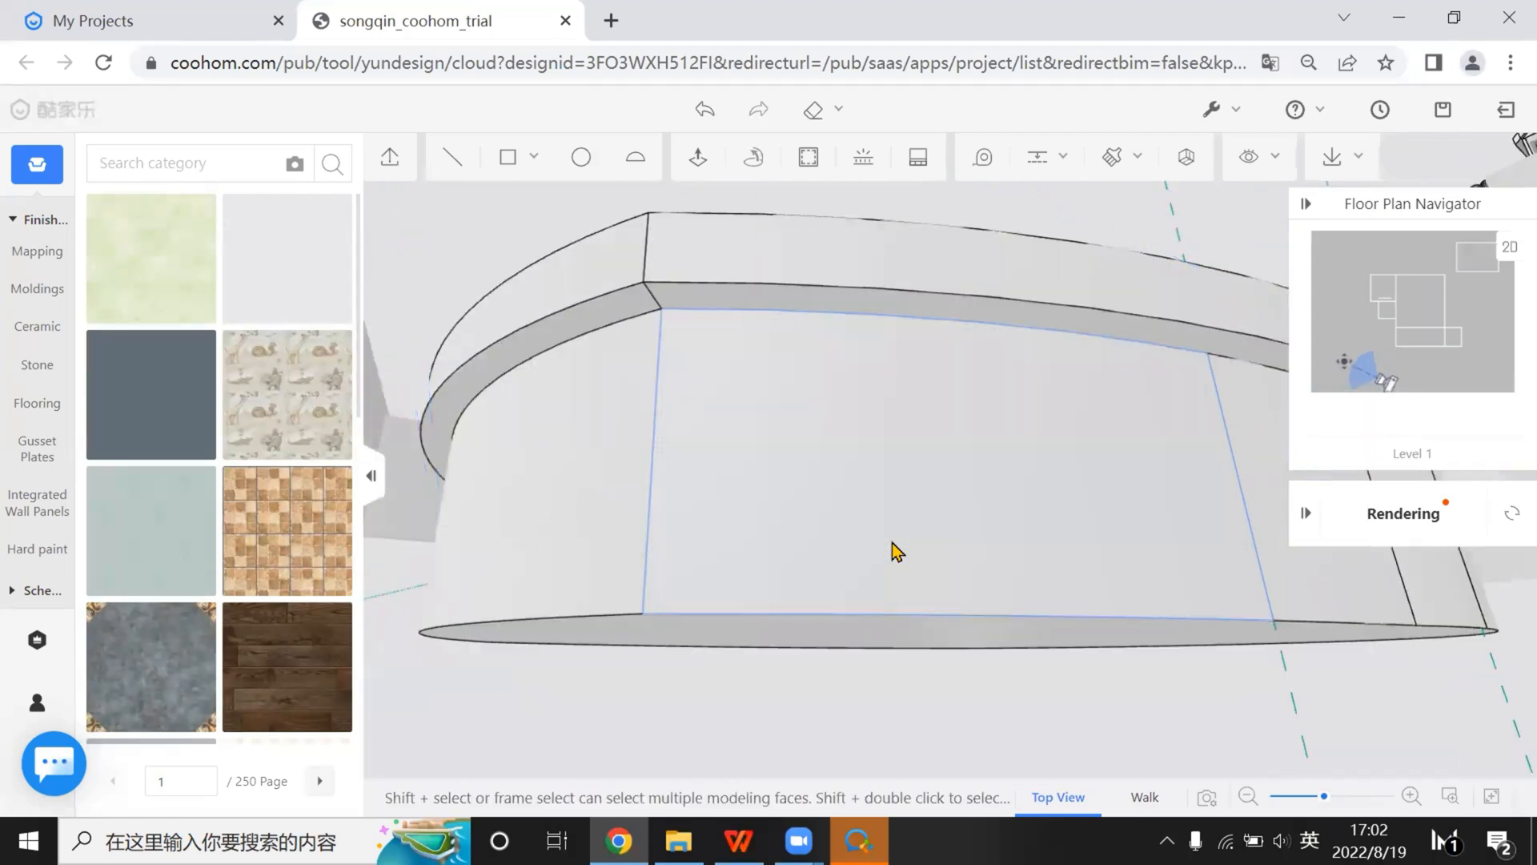
pyautogui.click(961, 467)
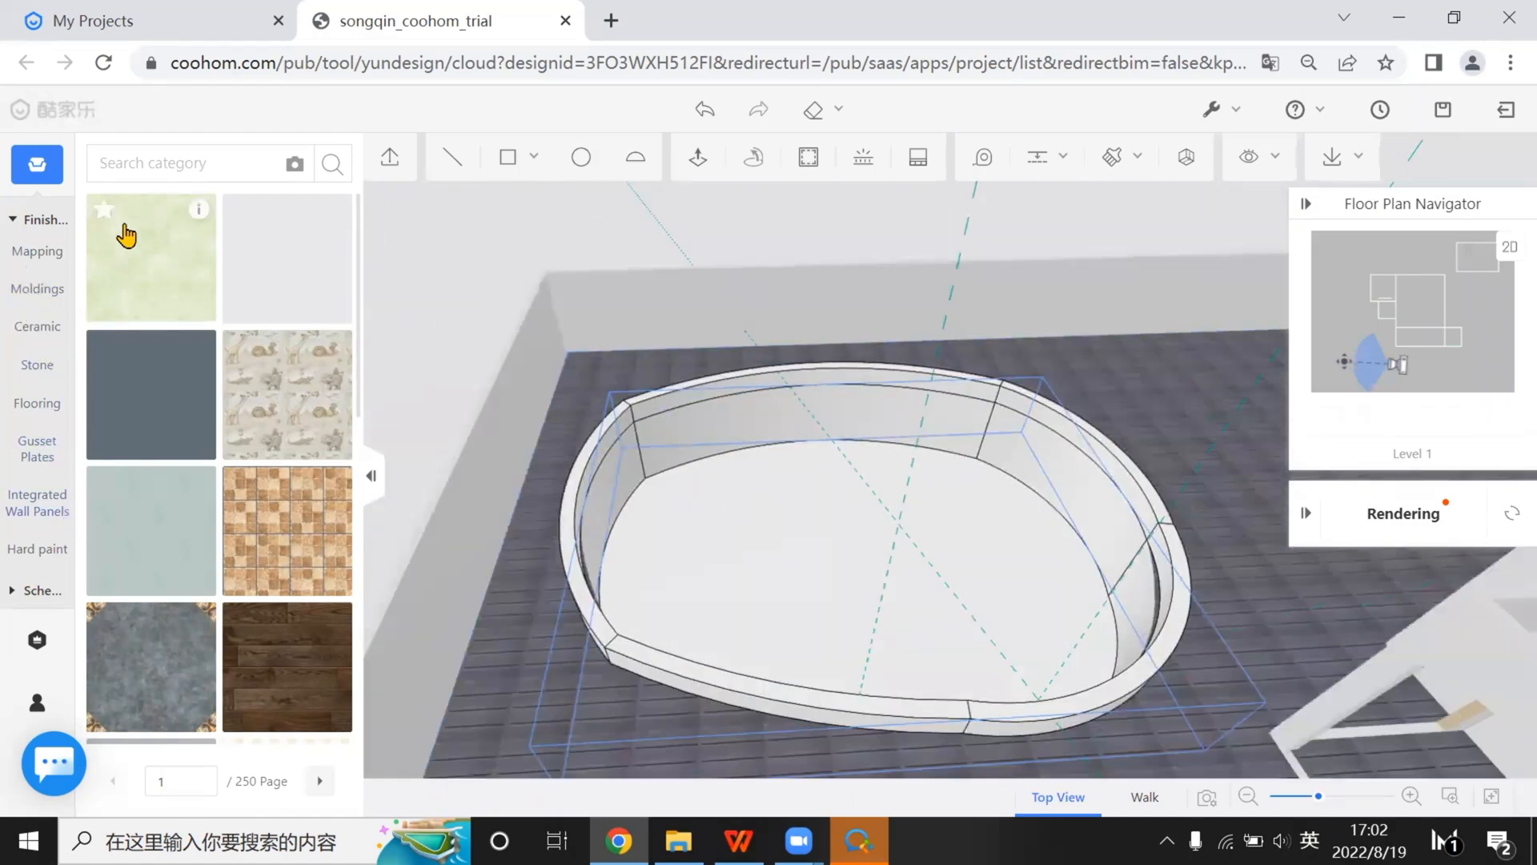
# Browse the ceramic finishes, first all of them and then the Other category, for a suitable pool tile
pyautogui.click(78, 324)
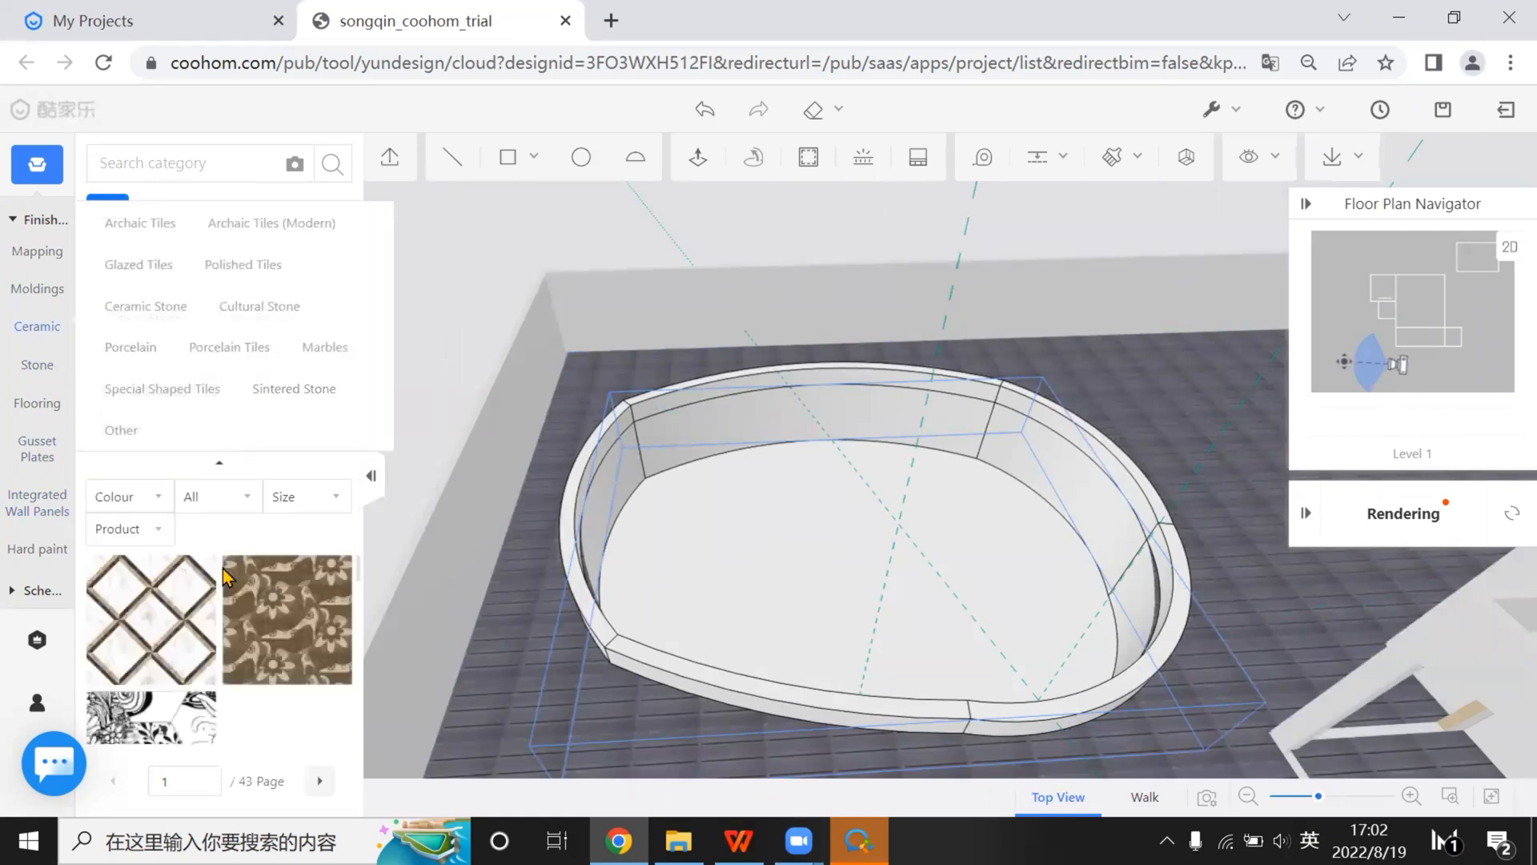
pyautogui.scroll(-5, 304, 689)
pyautogui.scroll(-5, 311, 695)
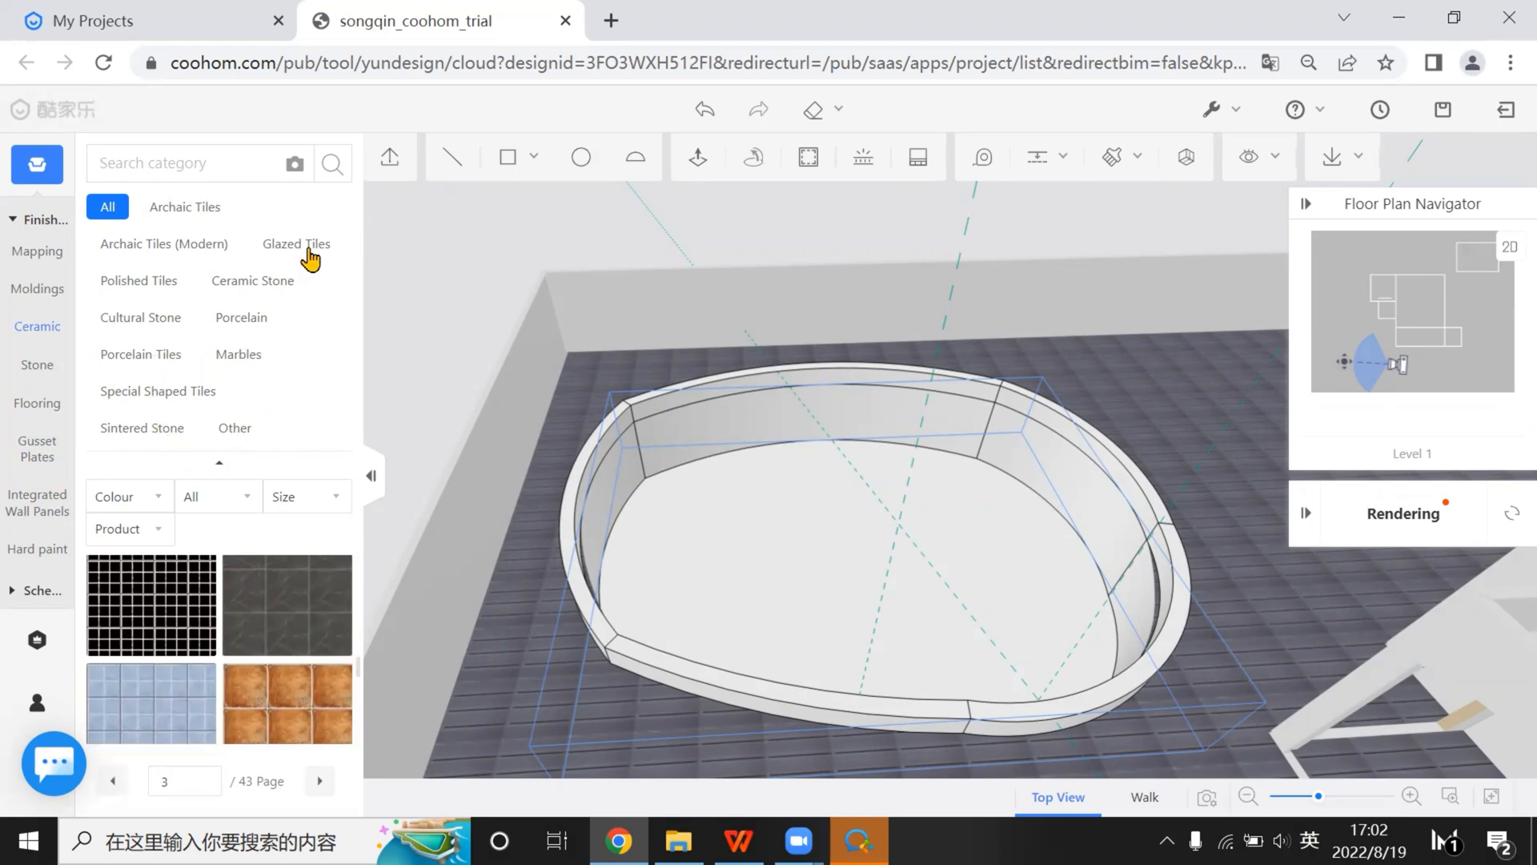
pyautogui.click(240, 432)
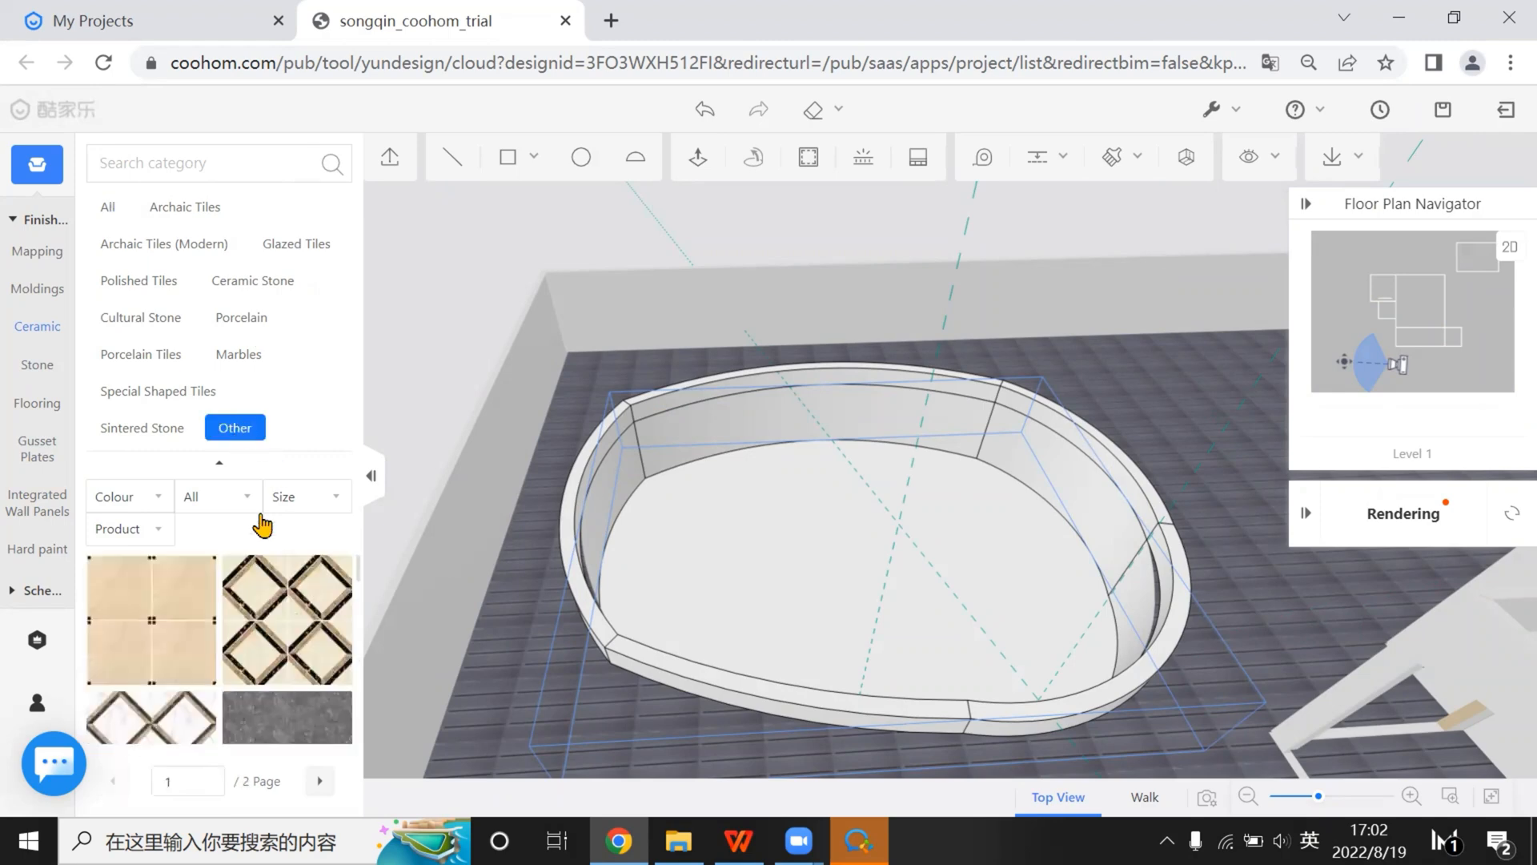
pyautogui.scroll(-5, 284, 656)
pyautogui.scroll(-2, 273, 694)
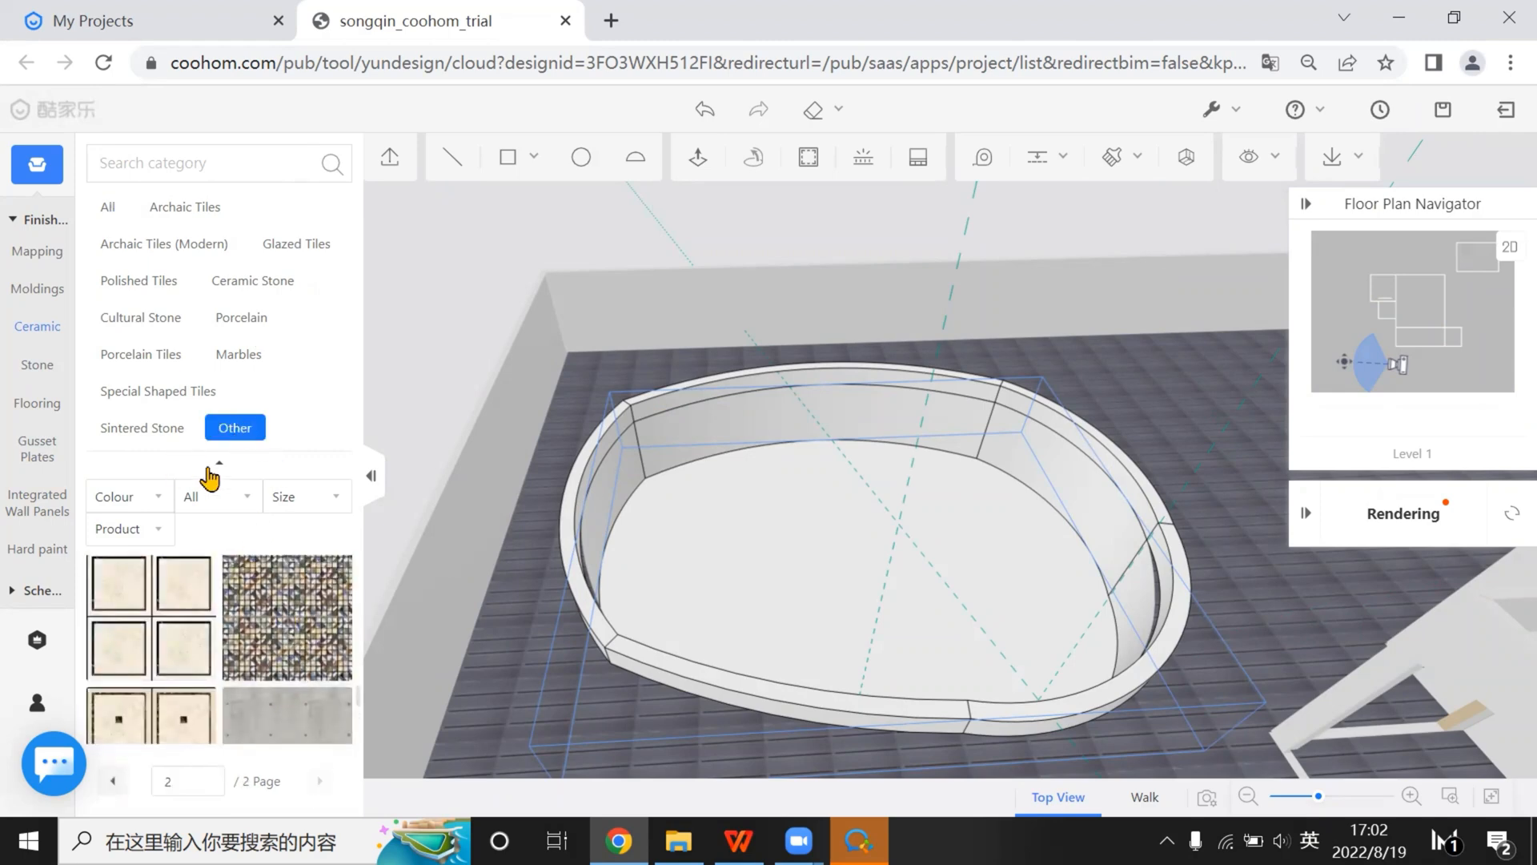
# Find the blue mosaic among the Porcelain Tiles and apply it to the top face of the pool rim
pyautogui.click(153, 429)
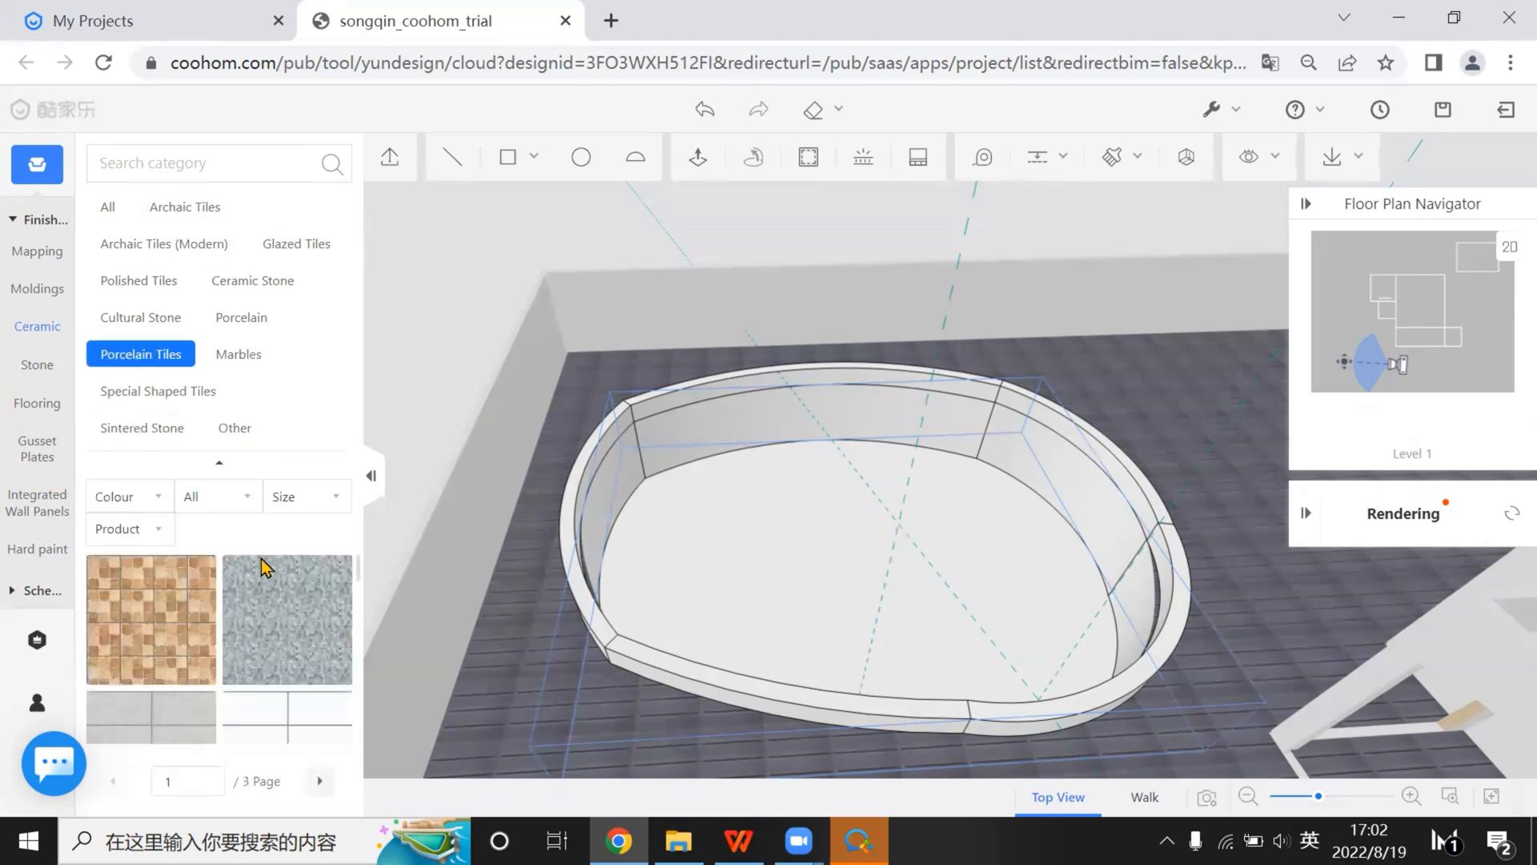
pyautogui.moveTo(334, 587)
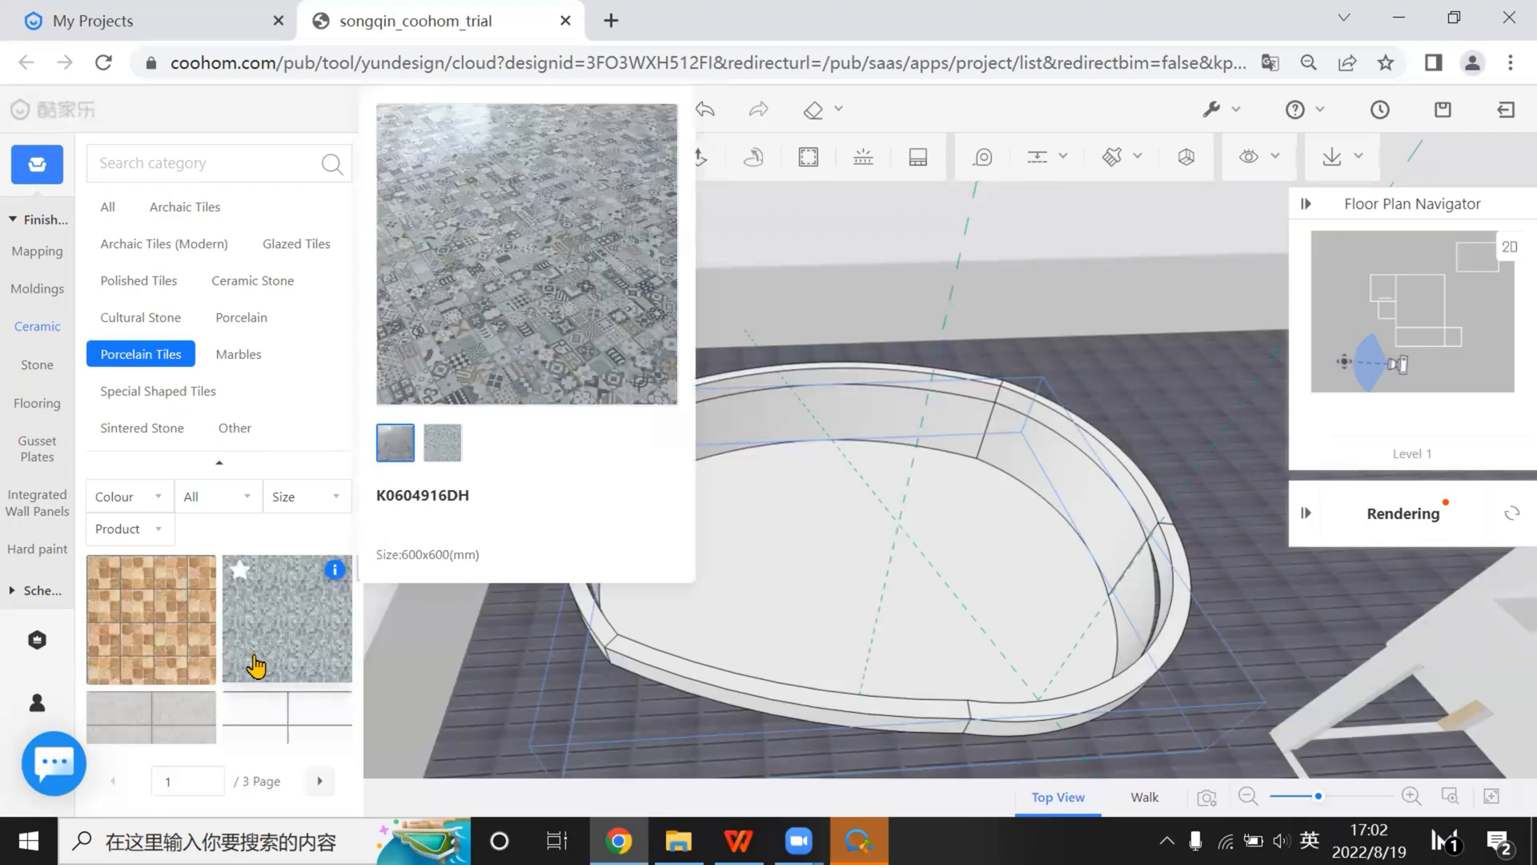
pyautogui.scroll(-5, 251, 670)
pyautogui.scroll(-5, 265, 681)
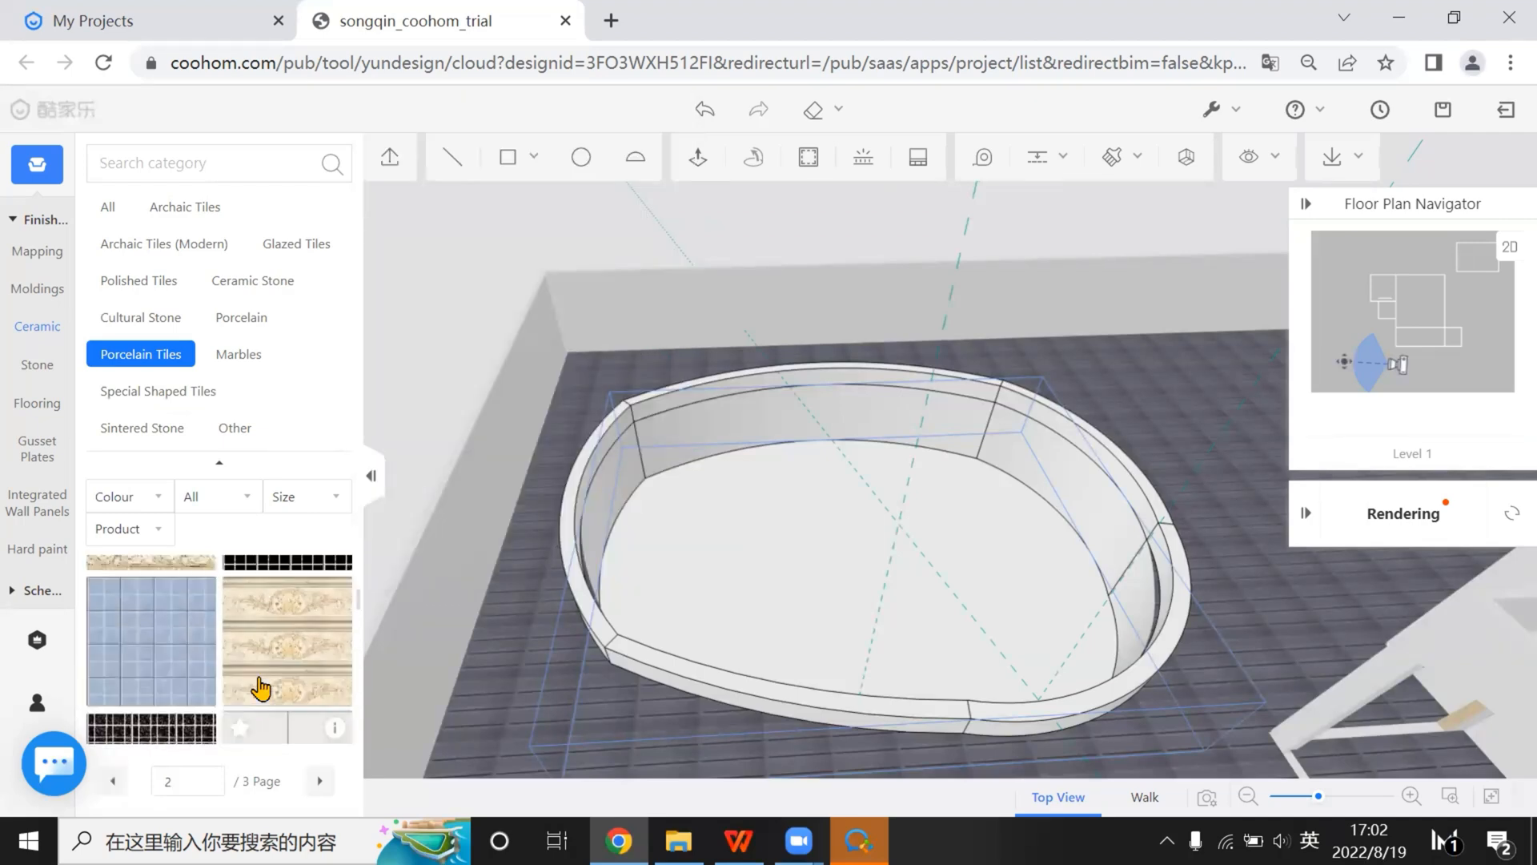
pyautogui.moveTo(161, 633); pyautogui.dragTo(782, 518)
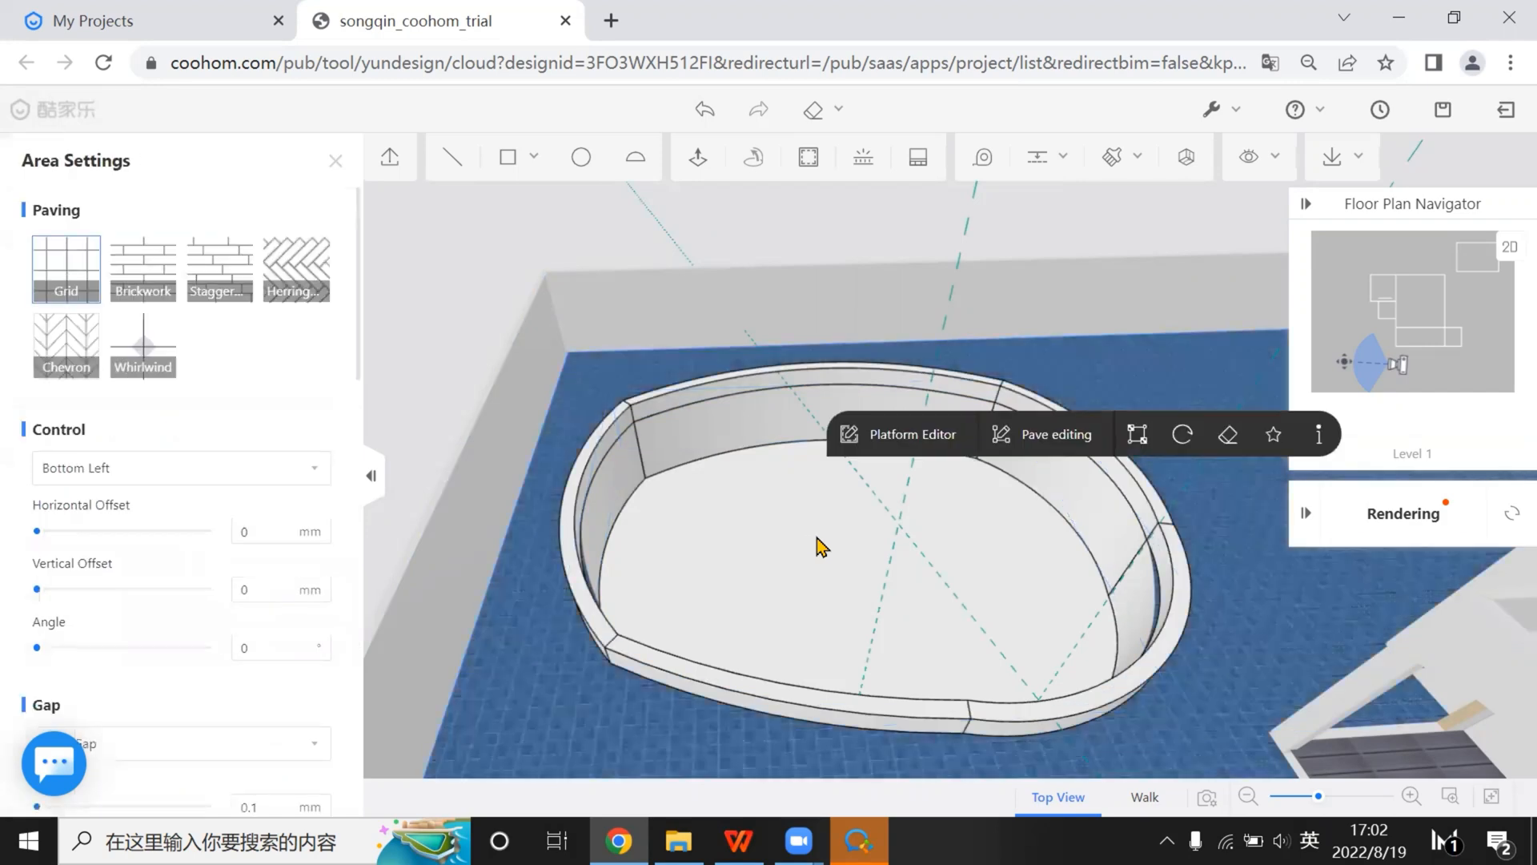
pyautogui.scroll(3, 801, 589)
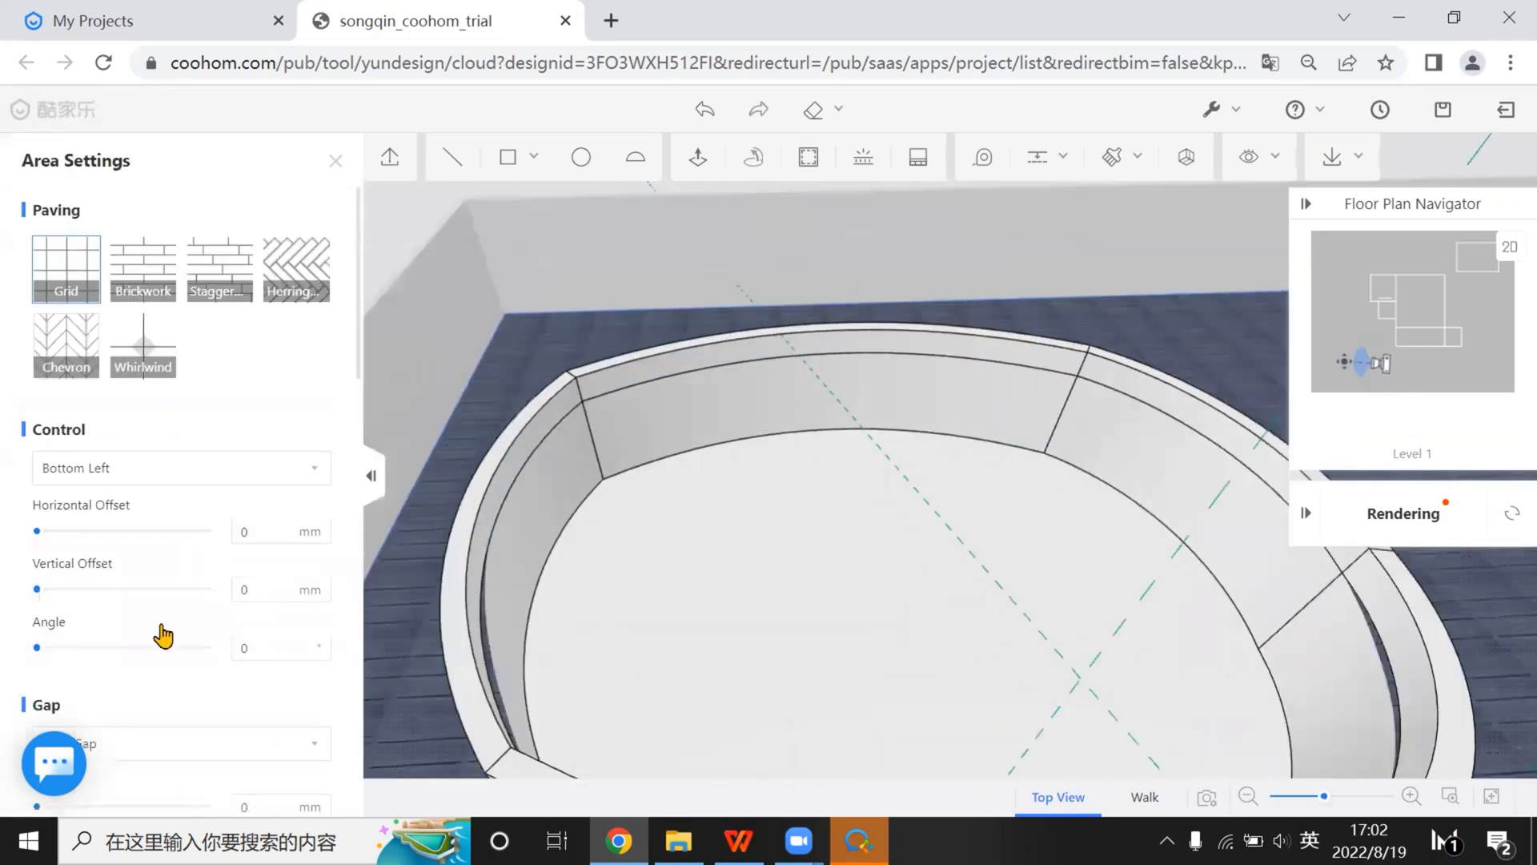
pyautogui.click(825, 350)
pyautogui.moveTo(954, 566); pyautogui.dragTo(400, 584)
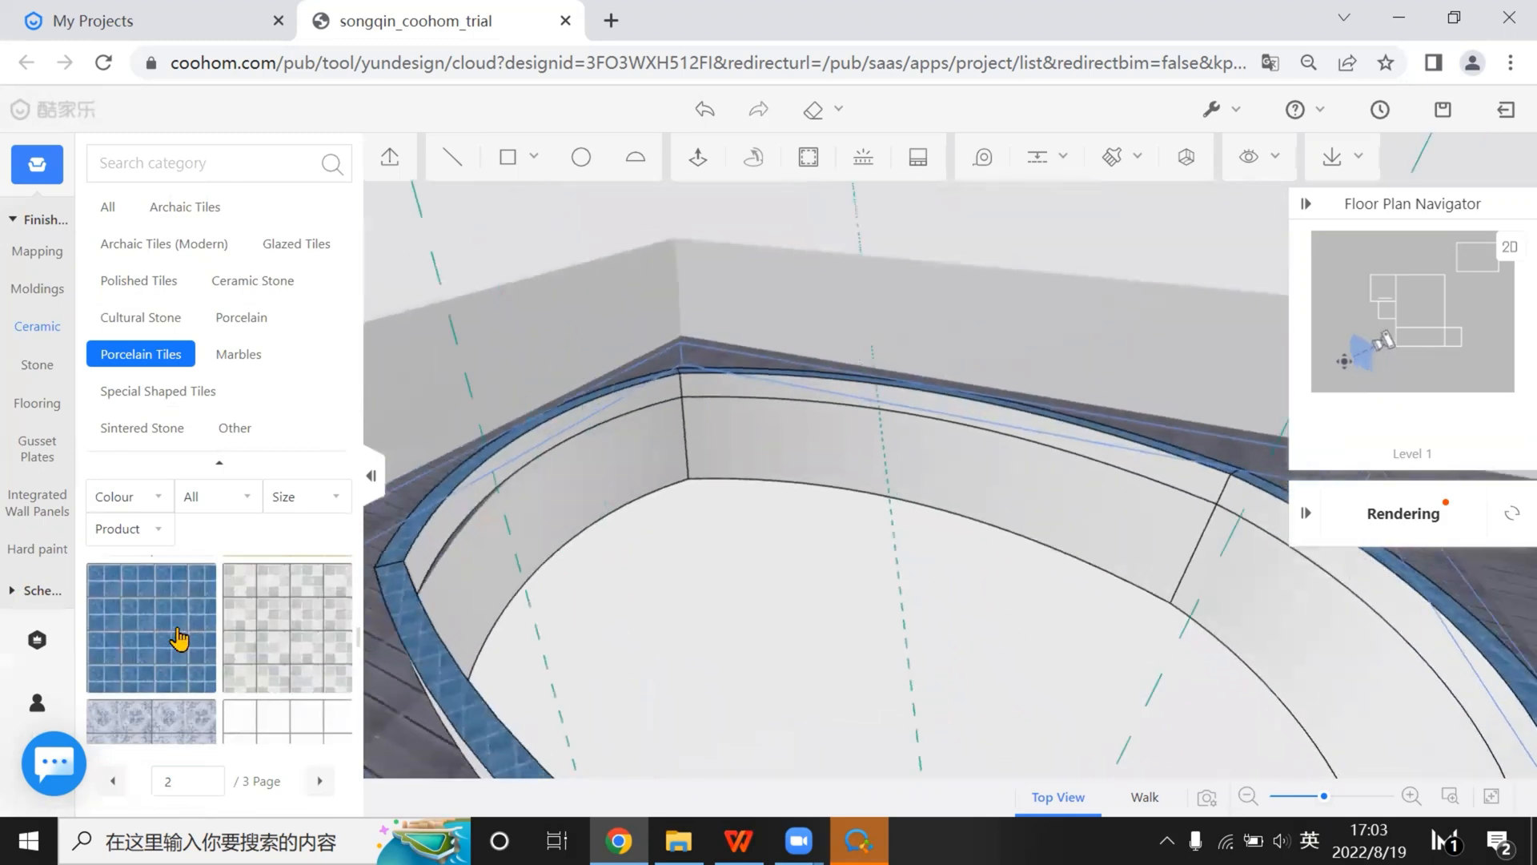
# Cover the inner side faces of the pool rim with the same blue mosaic tile
pyautogui.moveTo(590, 755); pyautogui.dragTo(604, 666)
pyautogui.scroll(5, 669, 497)
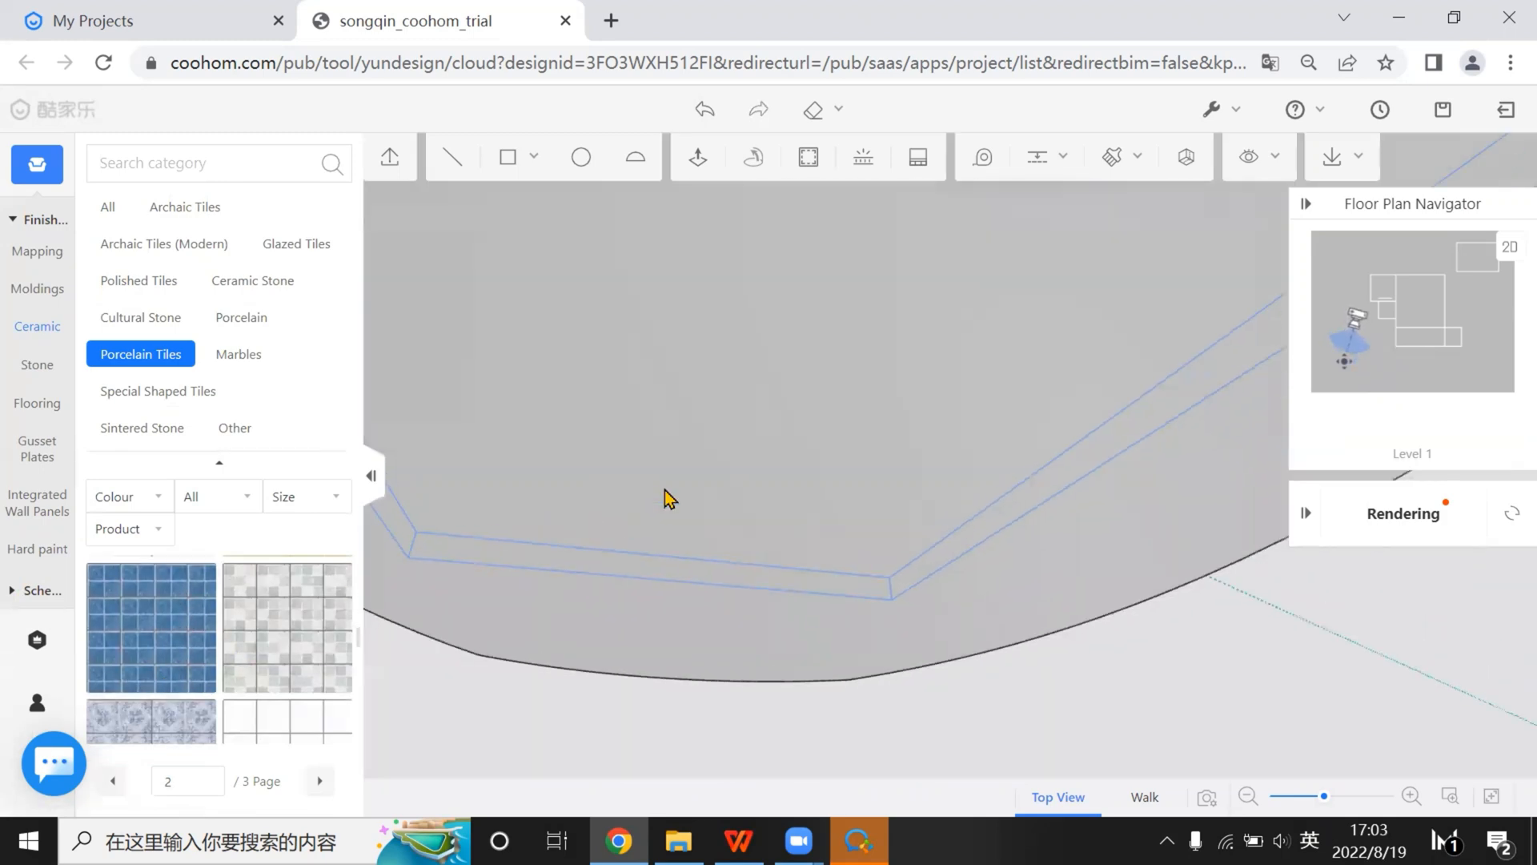
pyautogui.click(673, 501)
pyautogui.scroll(-5, 672, 513)
pyautogui.moveTo(670, 539); pyautogui.dragTo(884, 488)
pyautogui.scroll(5, 820, 617)
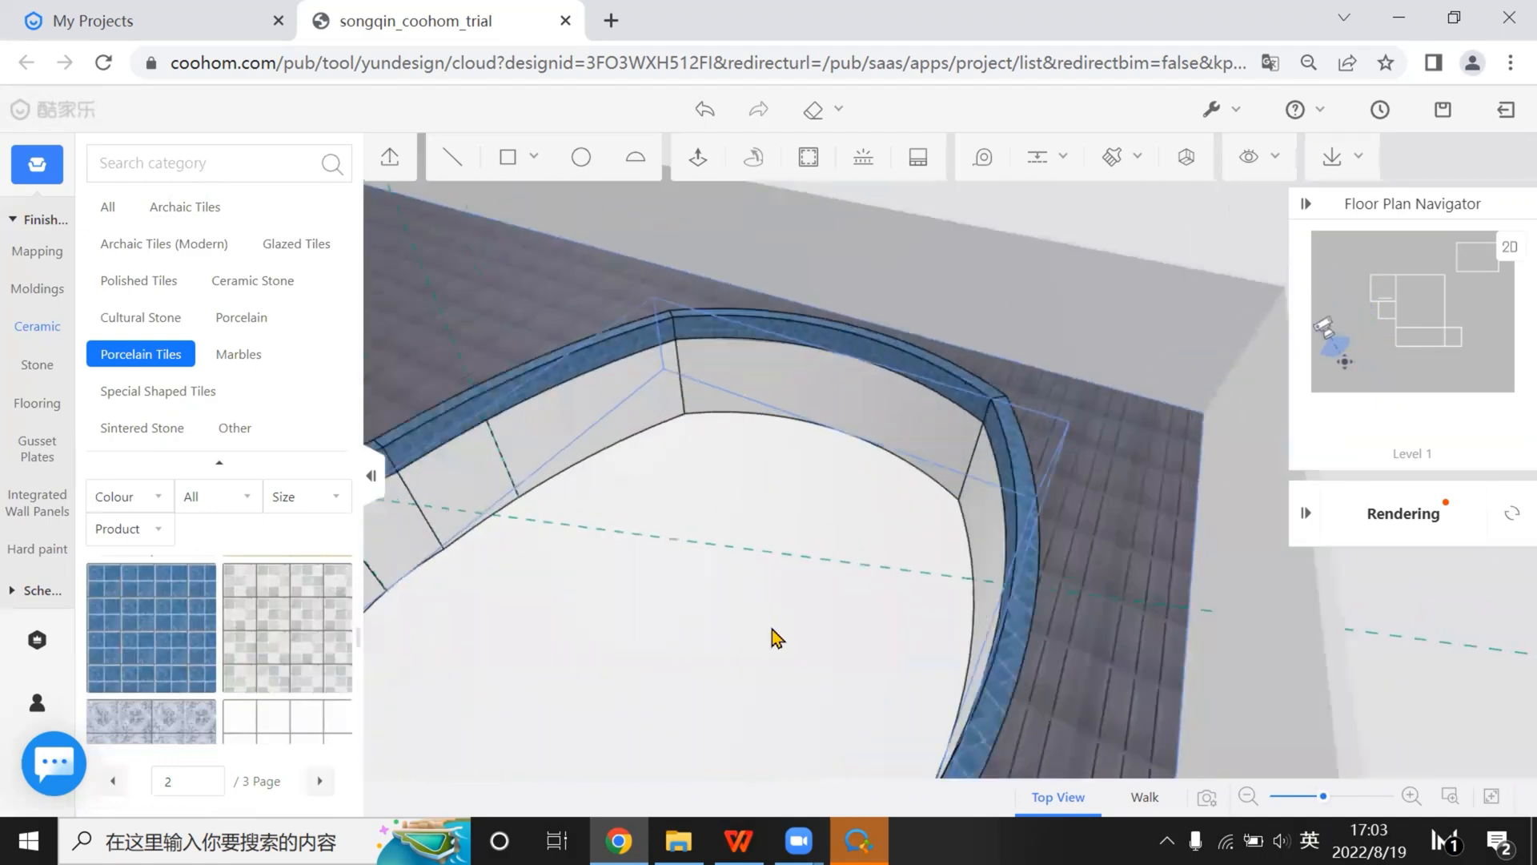
# View the pool from ground level and apply the blue mosaic tile to the basin's inner walls and floor
pyautogui.moveTo(753, 652); pyautogui.dragTo(912, 657)
pyautogui.doubleClick(913, 657)
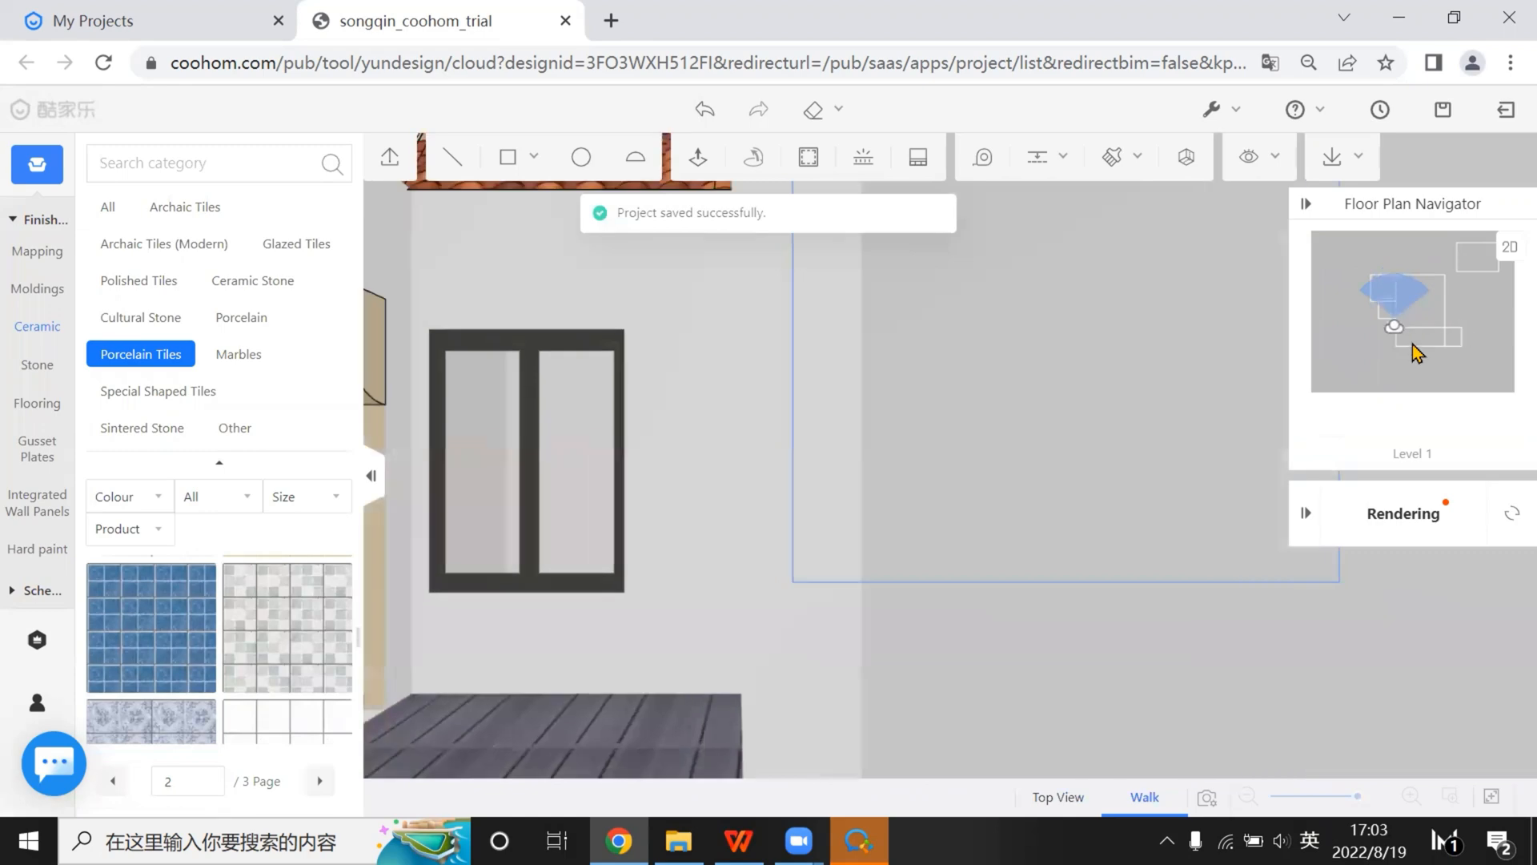
pyautogui.click(1414, 357)
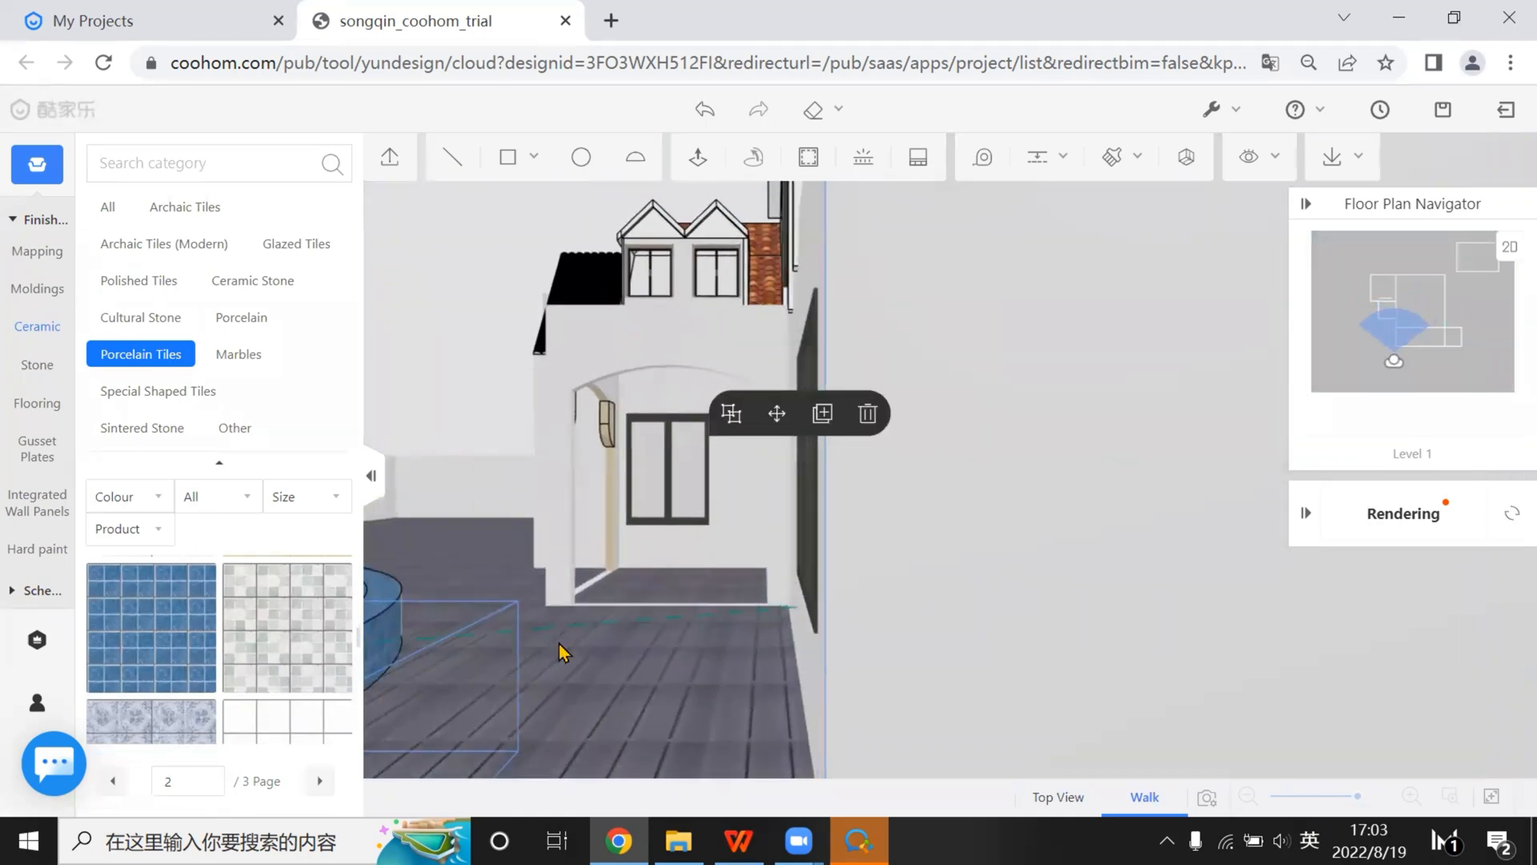
pyautogui.press('a')
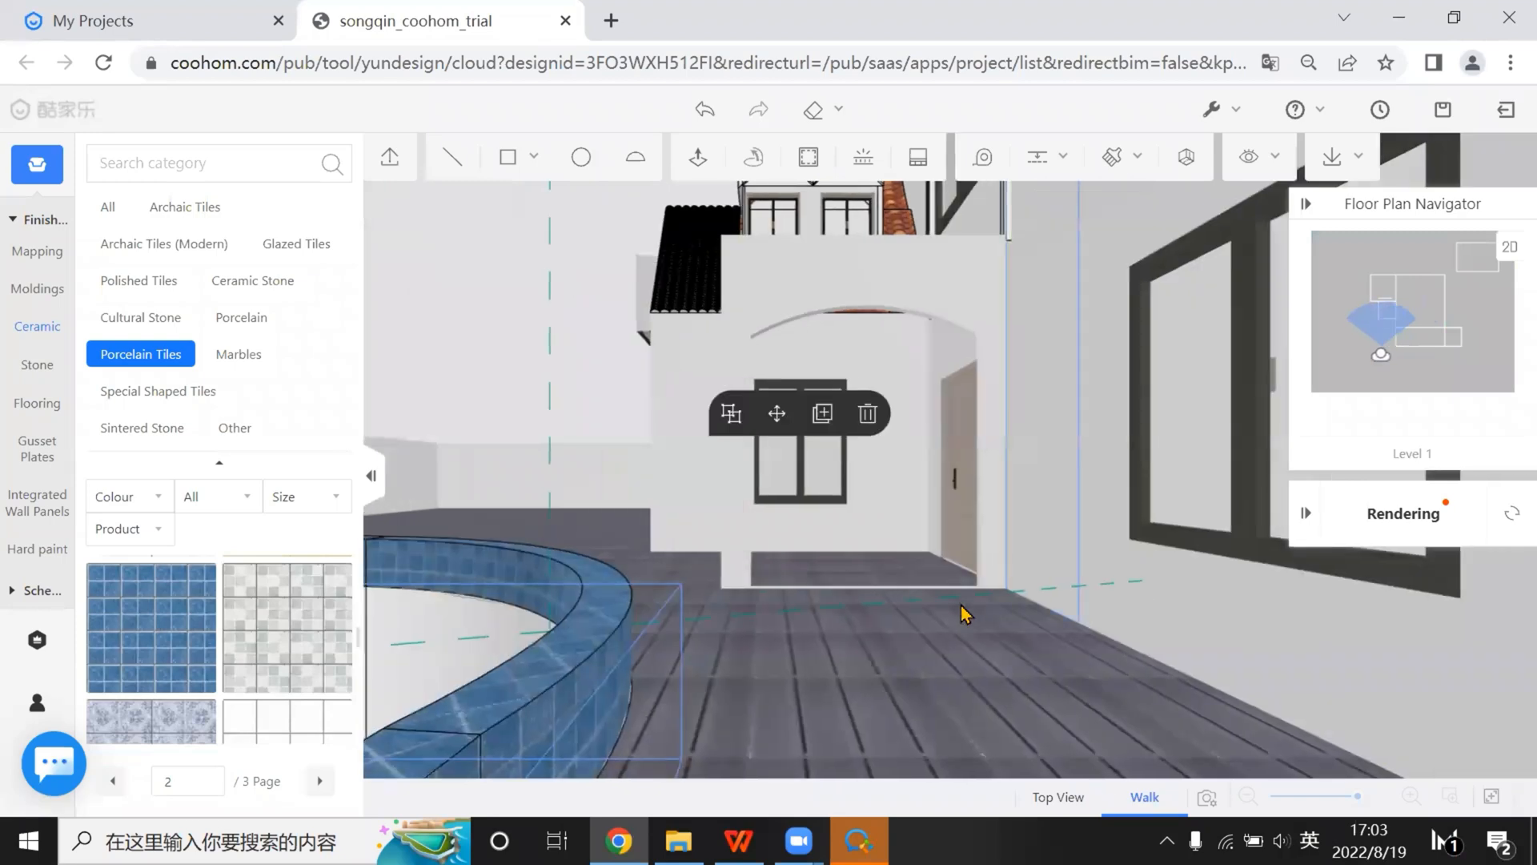
pyautogui.press('a')
pyautogui.press('e')
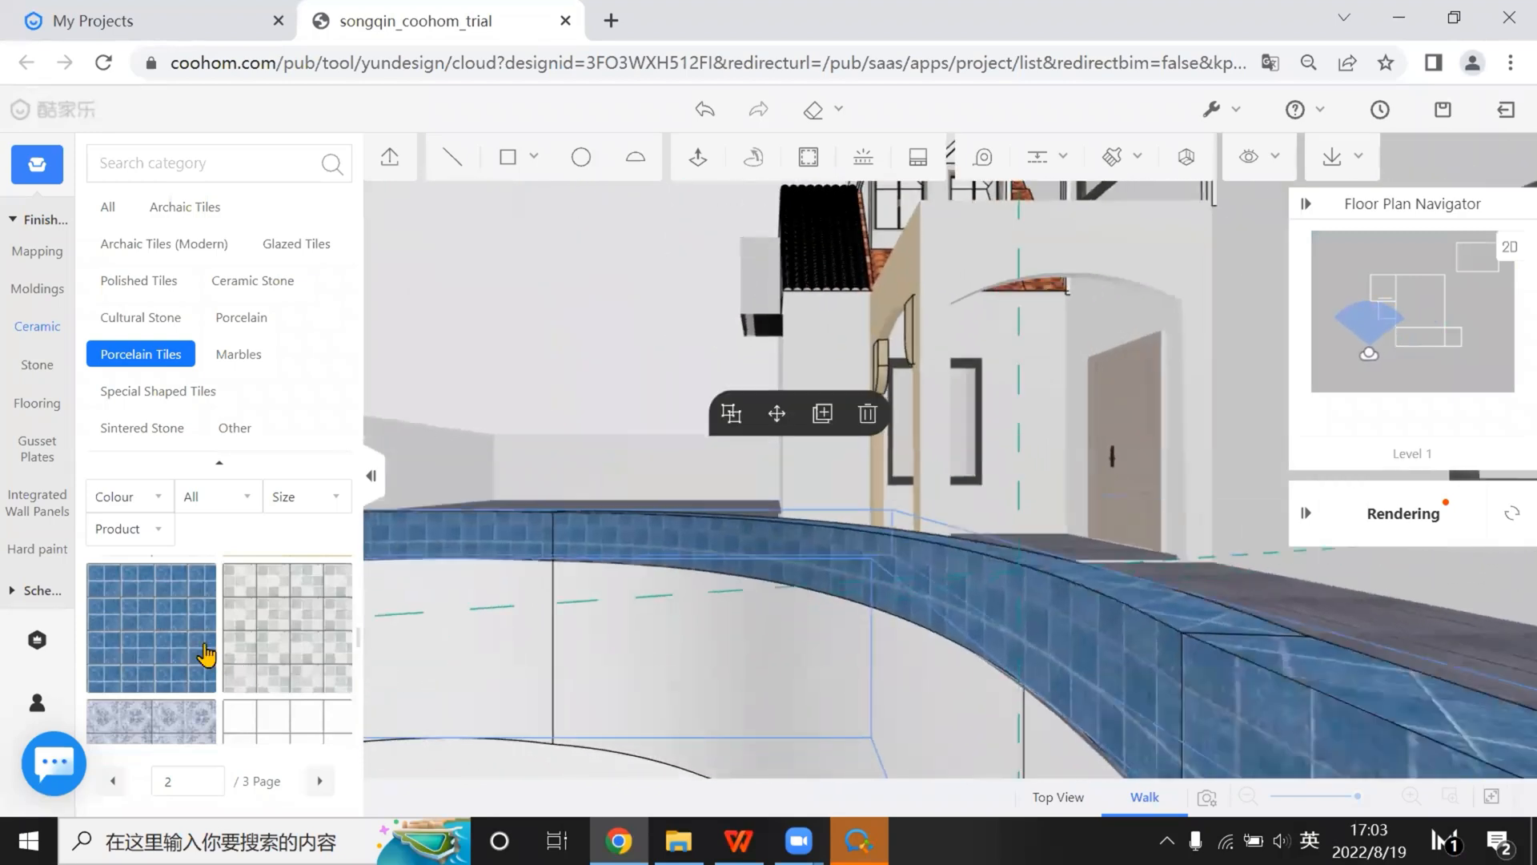
pyautogui.press('w')
pyautogui.press('w')
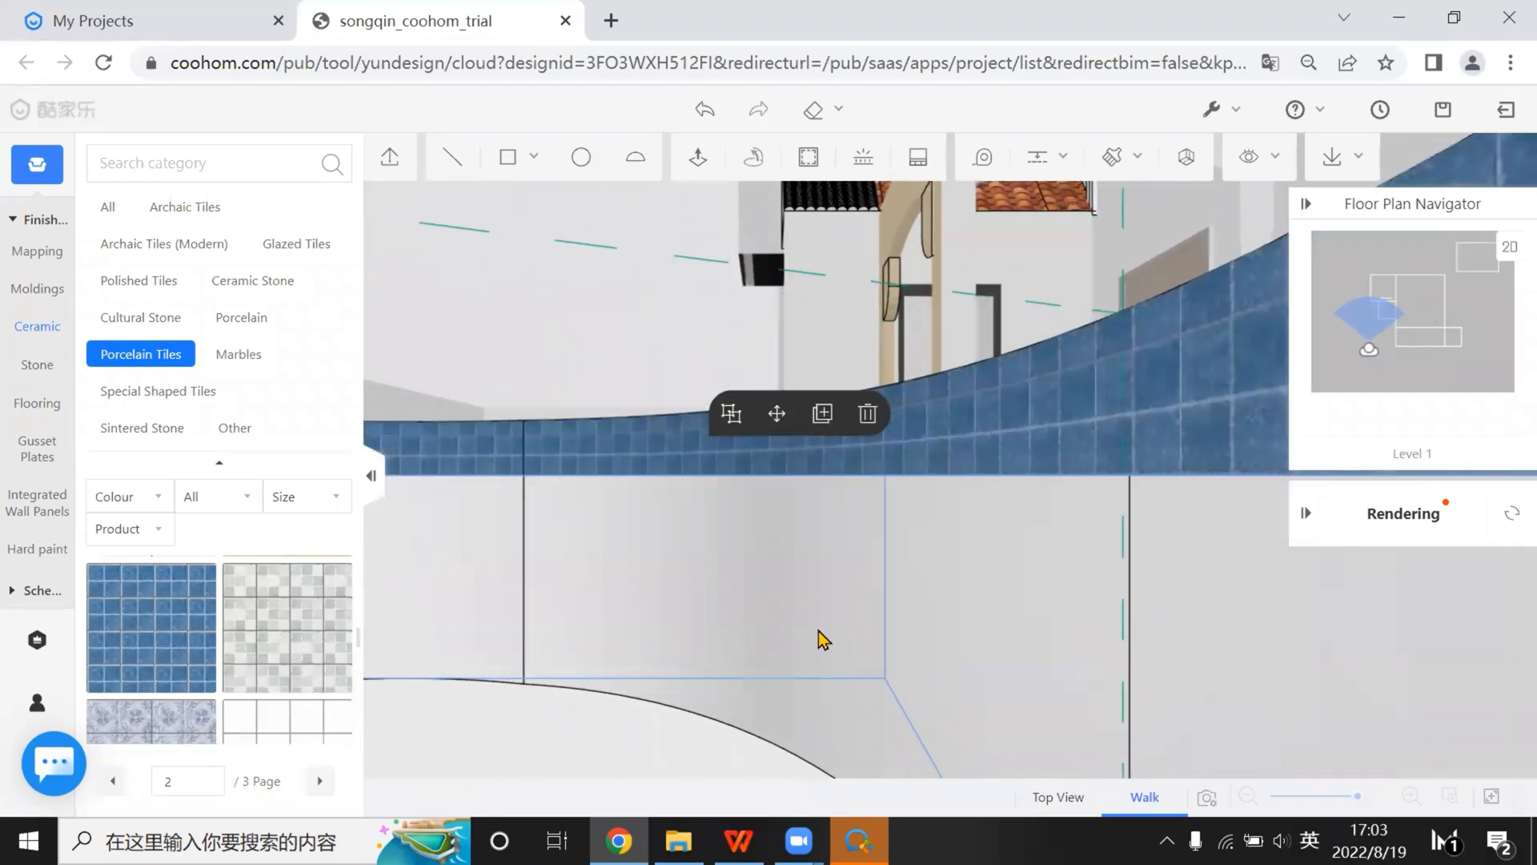
pyautogui.press('a')
pyautogui.press('s')
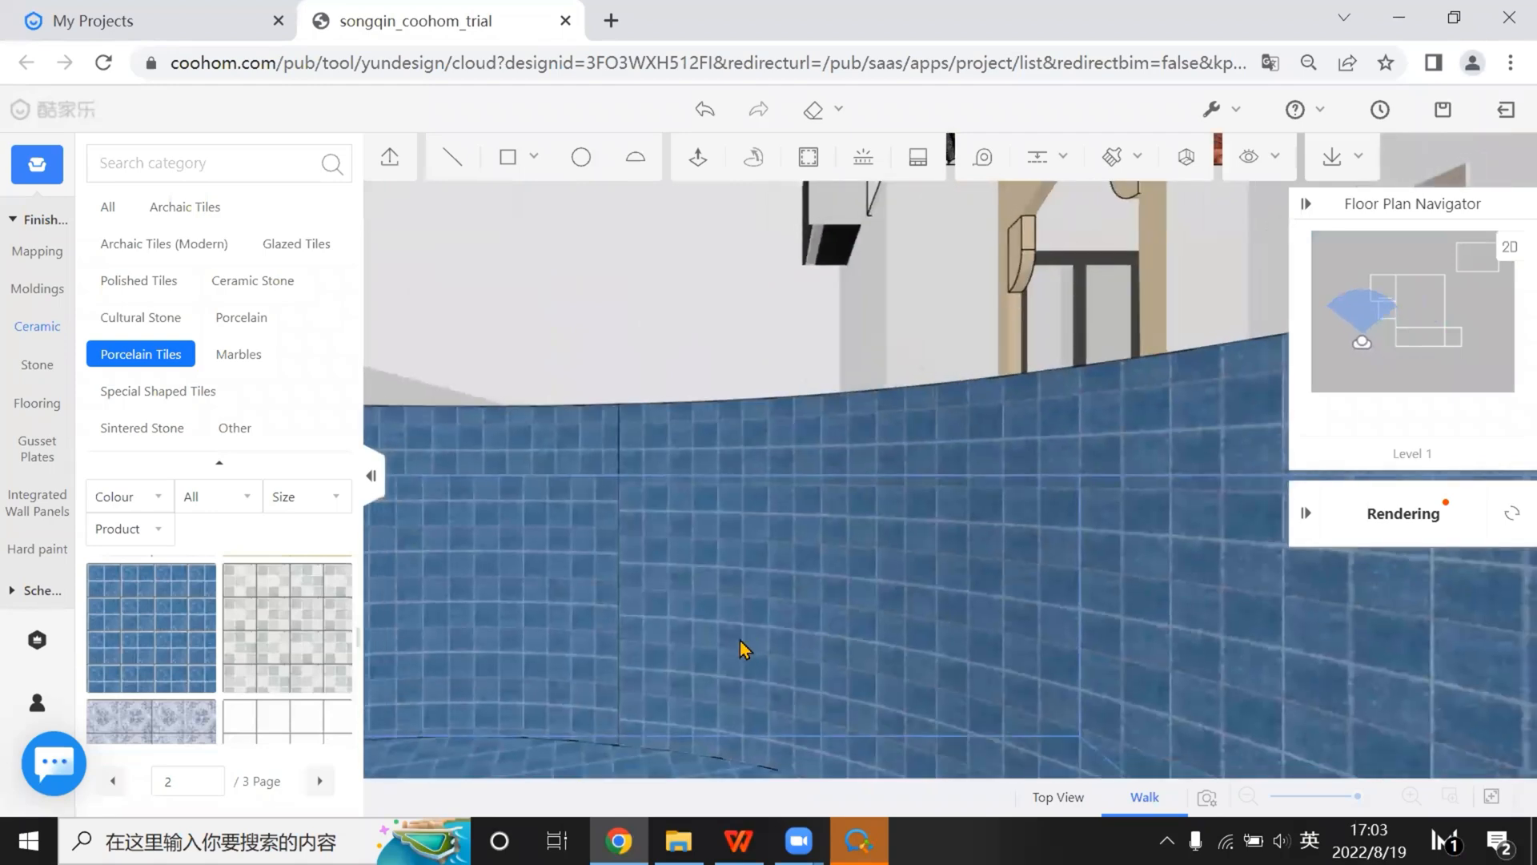
# Return to the overhead view and examine the fully tiled pool basin beside the house
pyautogui.press('space')
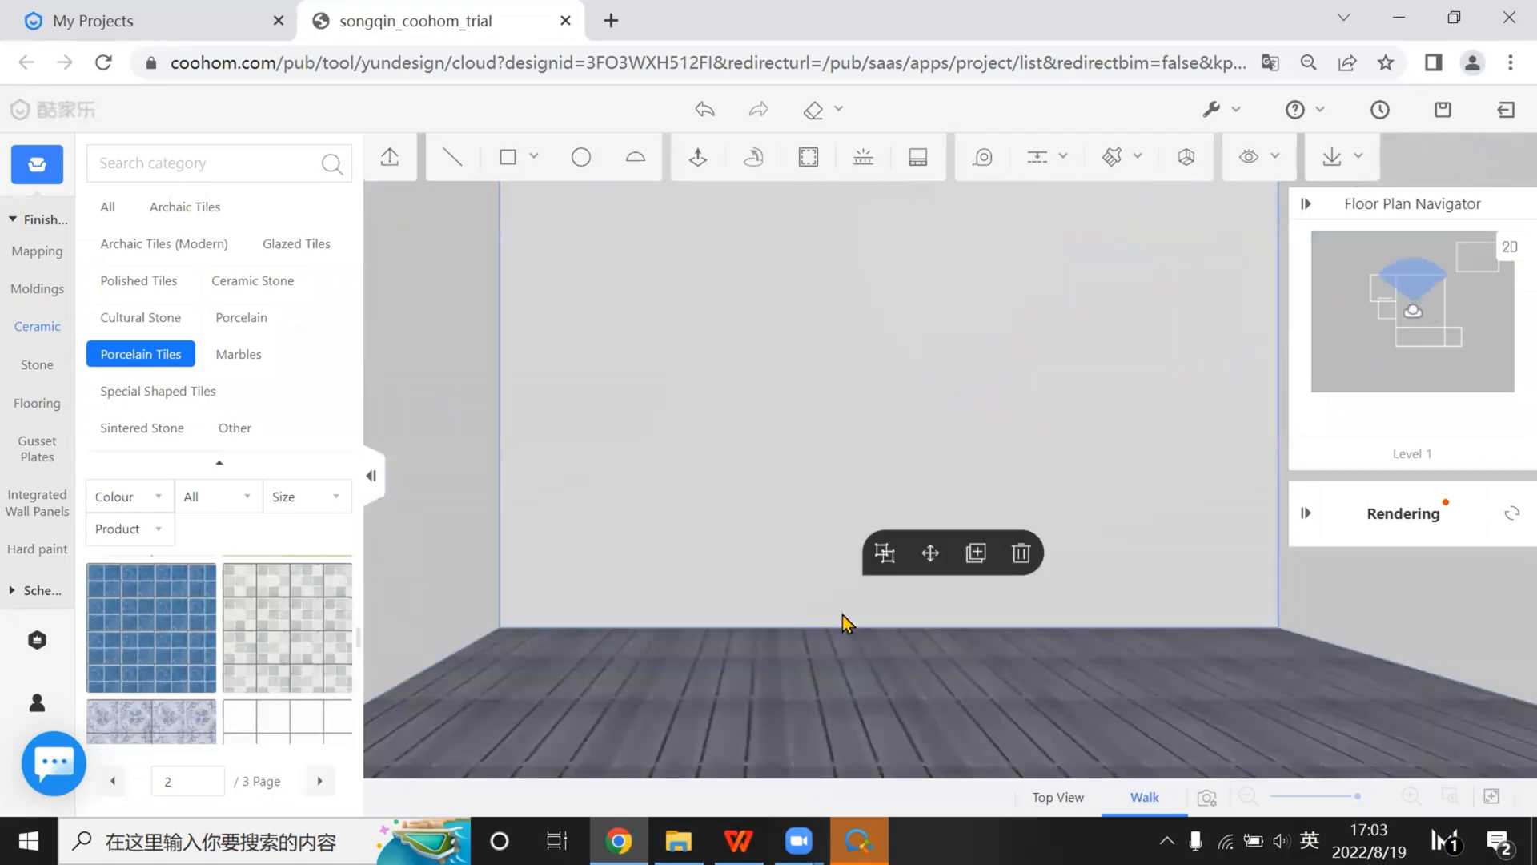
pyautogui.click(1044, 800)
pyautogui.scroll(4, 992, 657)
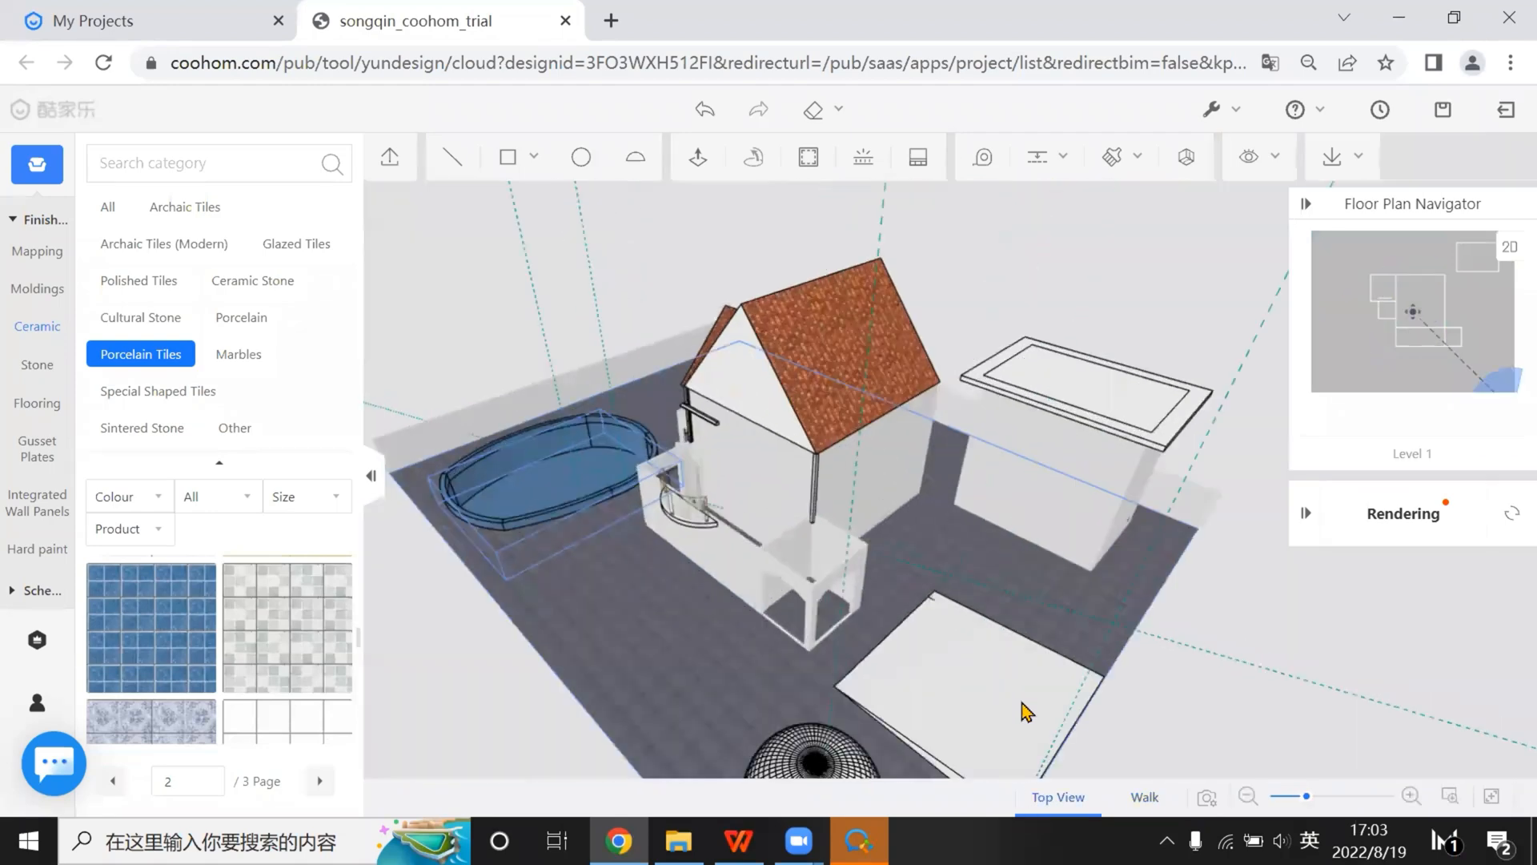
pyautogui.moveTo(721, 740); pyautogui.dragTo(521, 691, button='middle')
pyautogui.scroll(3, 522, 691)
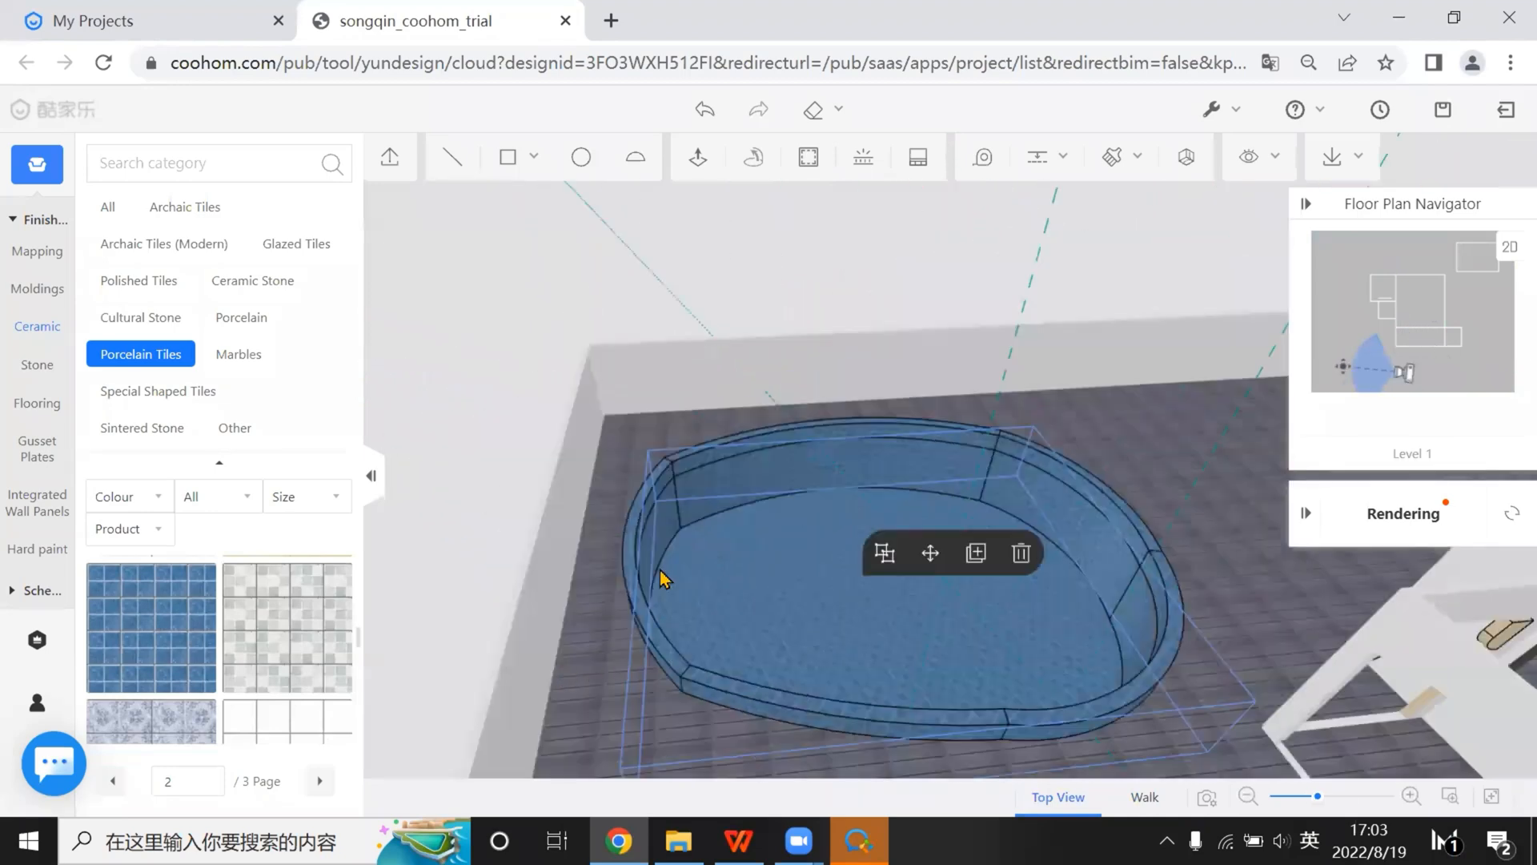
pyautogui.scroll(3, 800, 566)
pyautogui.scroll(-5, 803, 558)
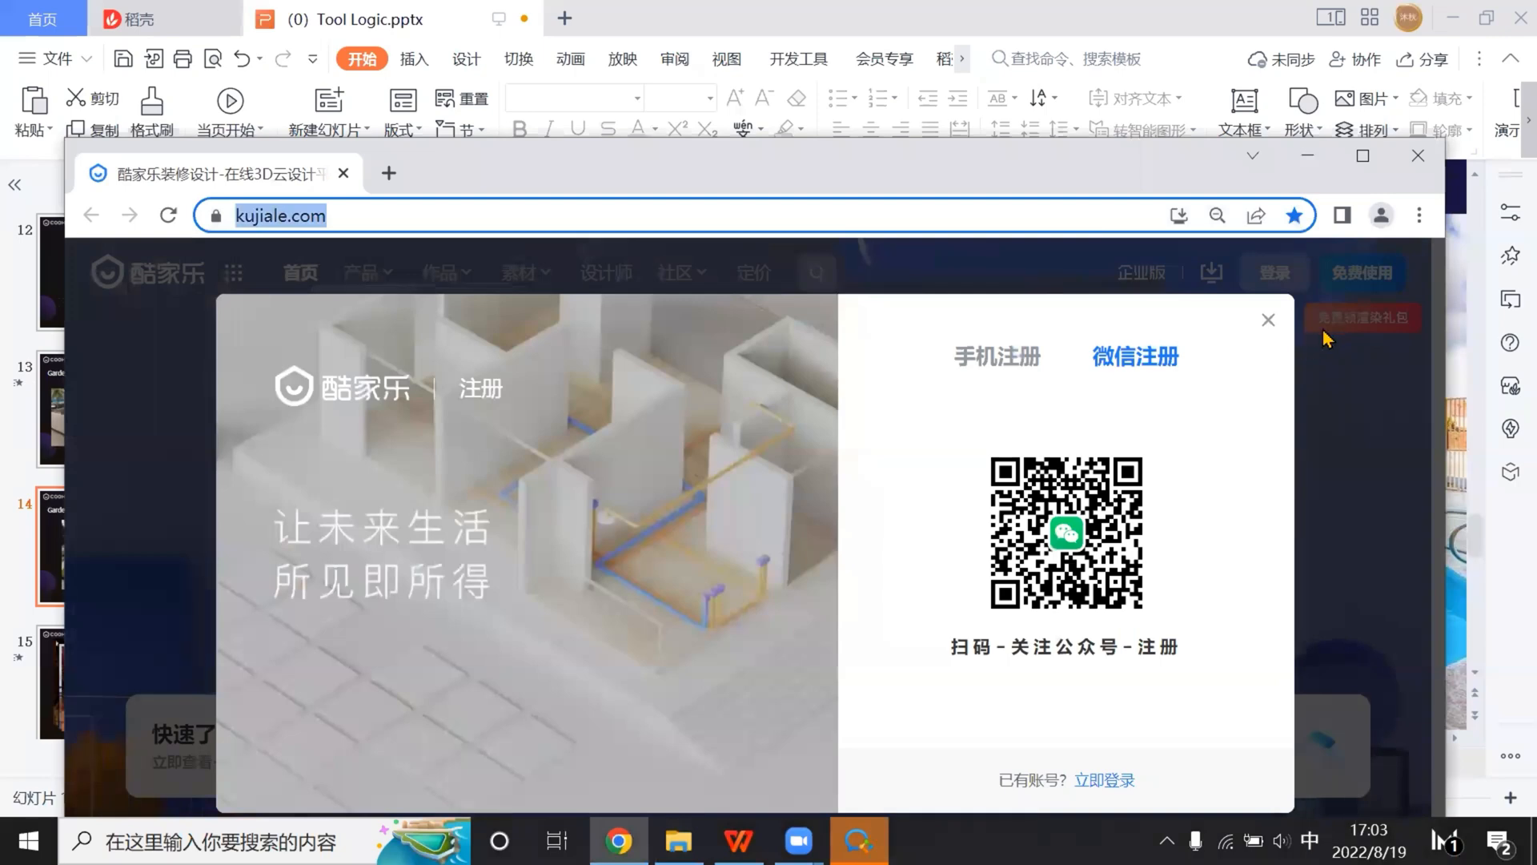
# Go to coohom.com in the browser and open the most recent Untitled project from My Projects
pyautogui.write('coohom')
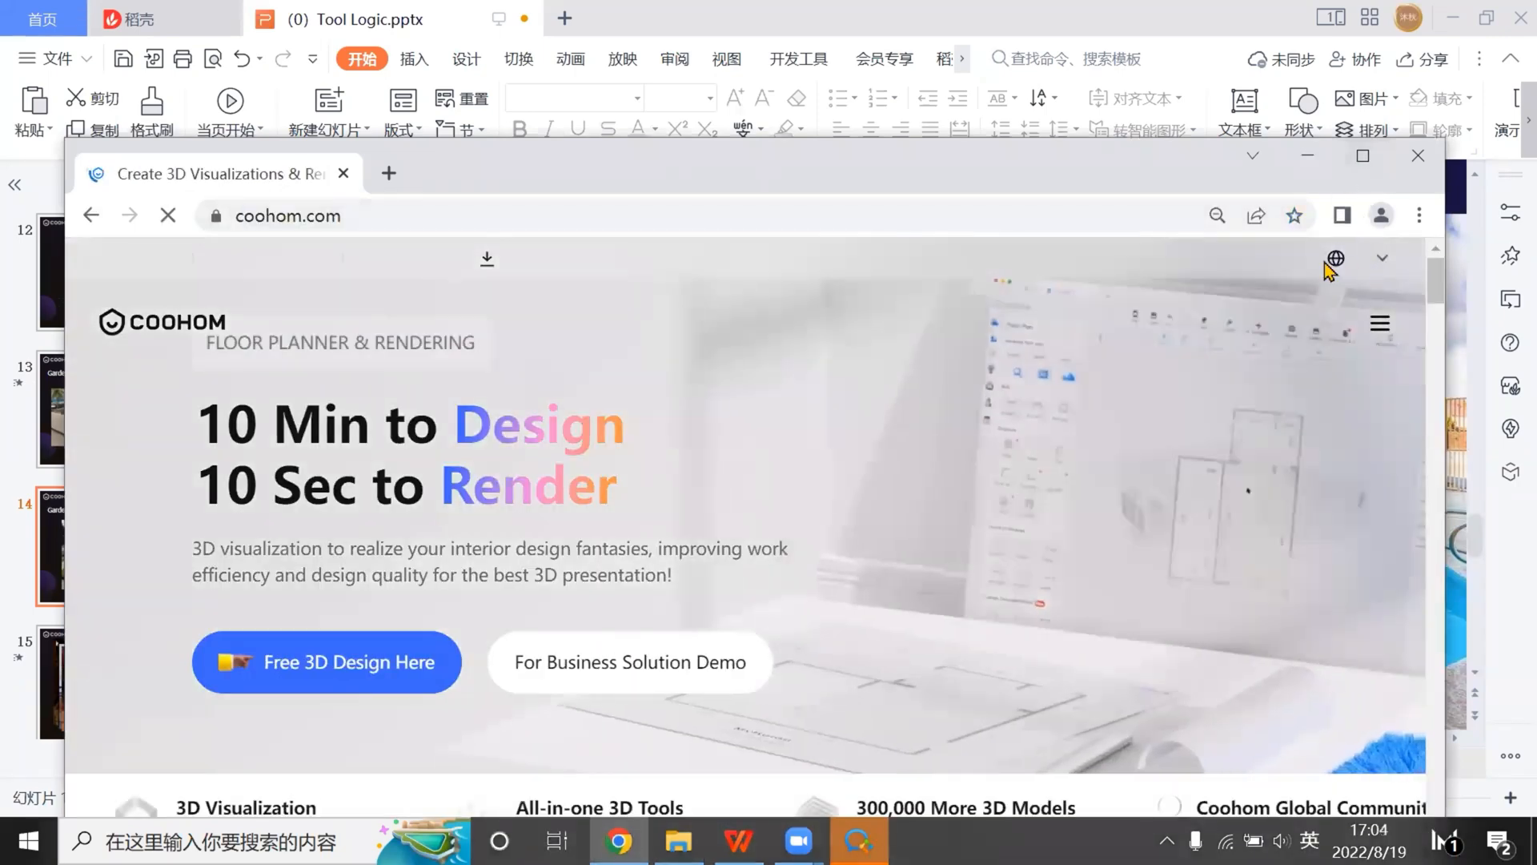
pyautogui.doubleClick(1277, 185)
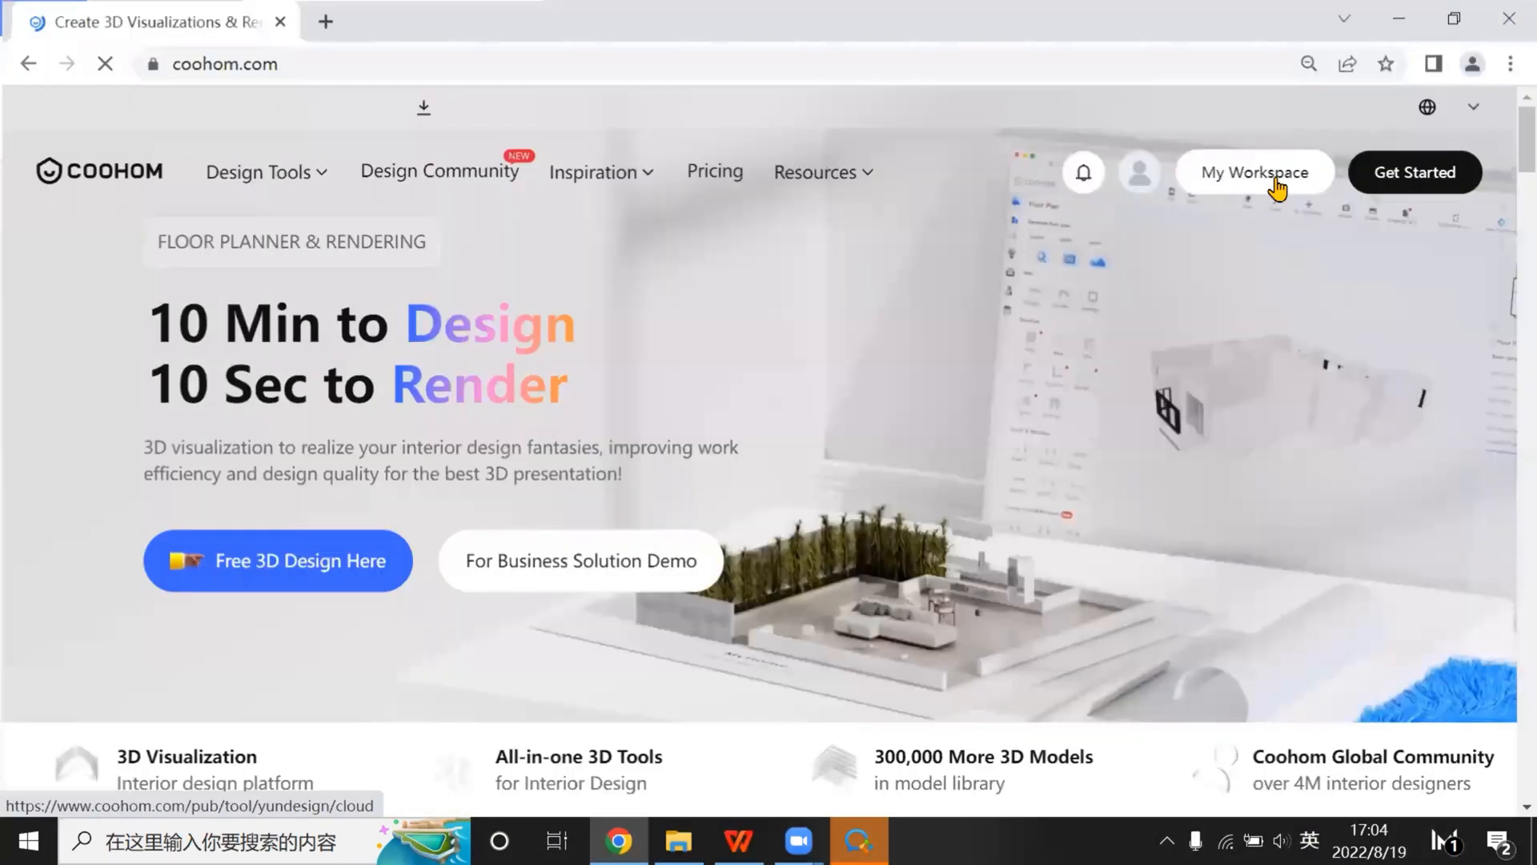
pyautogui.click(1282, 174)
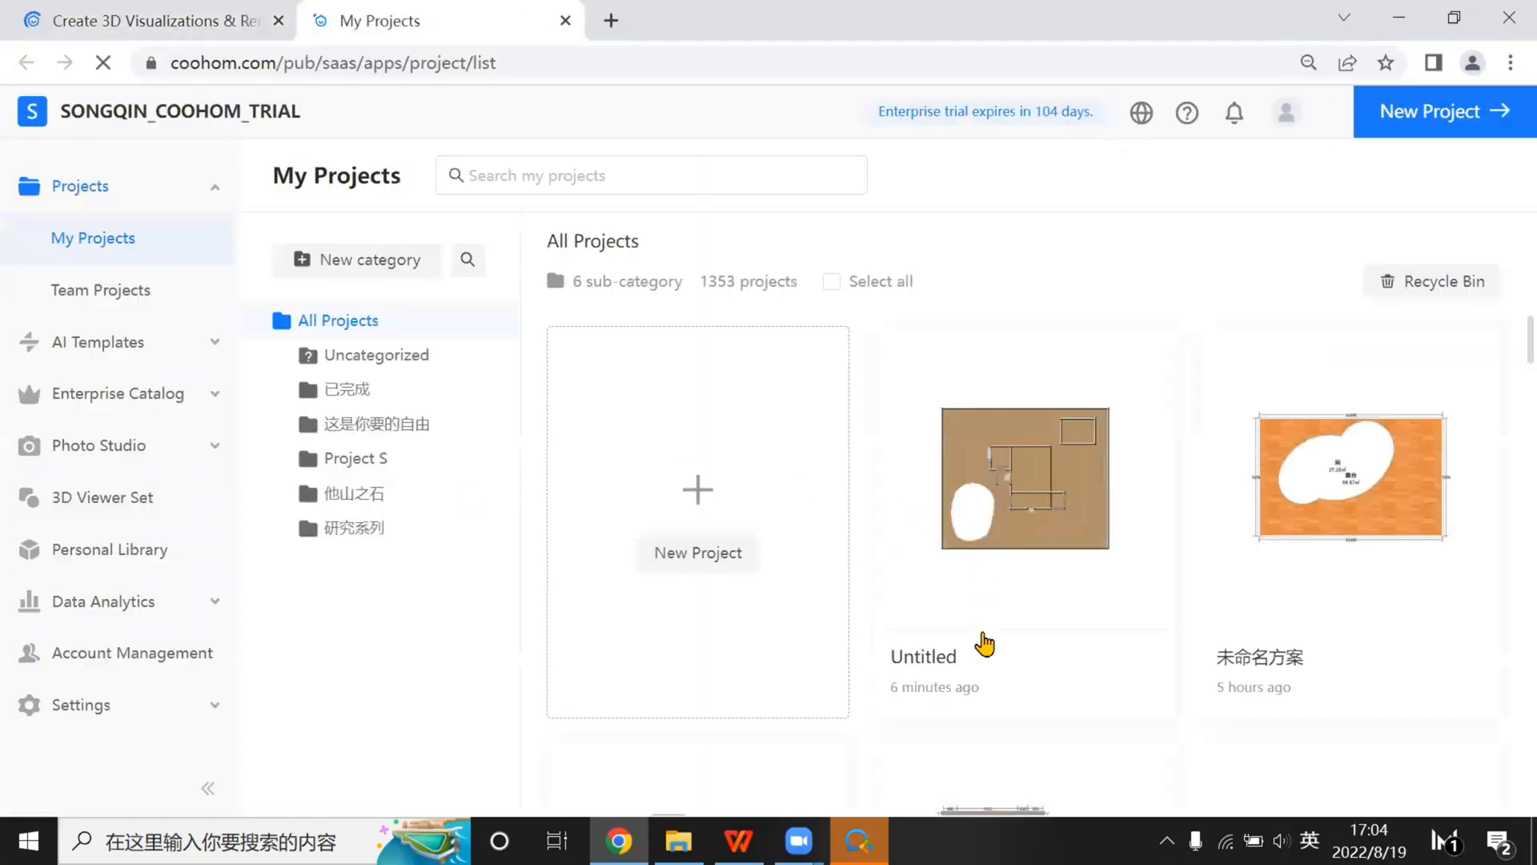
pyautogui.click(1020, 506)
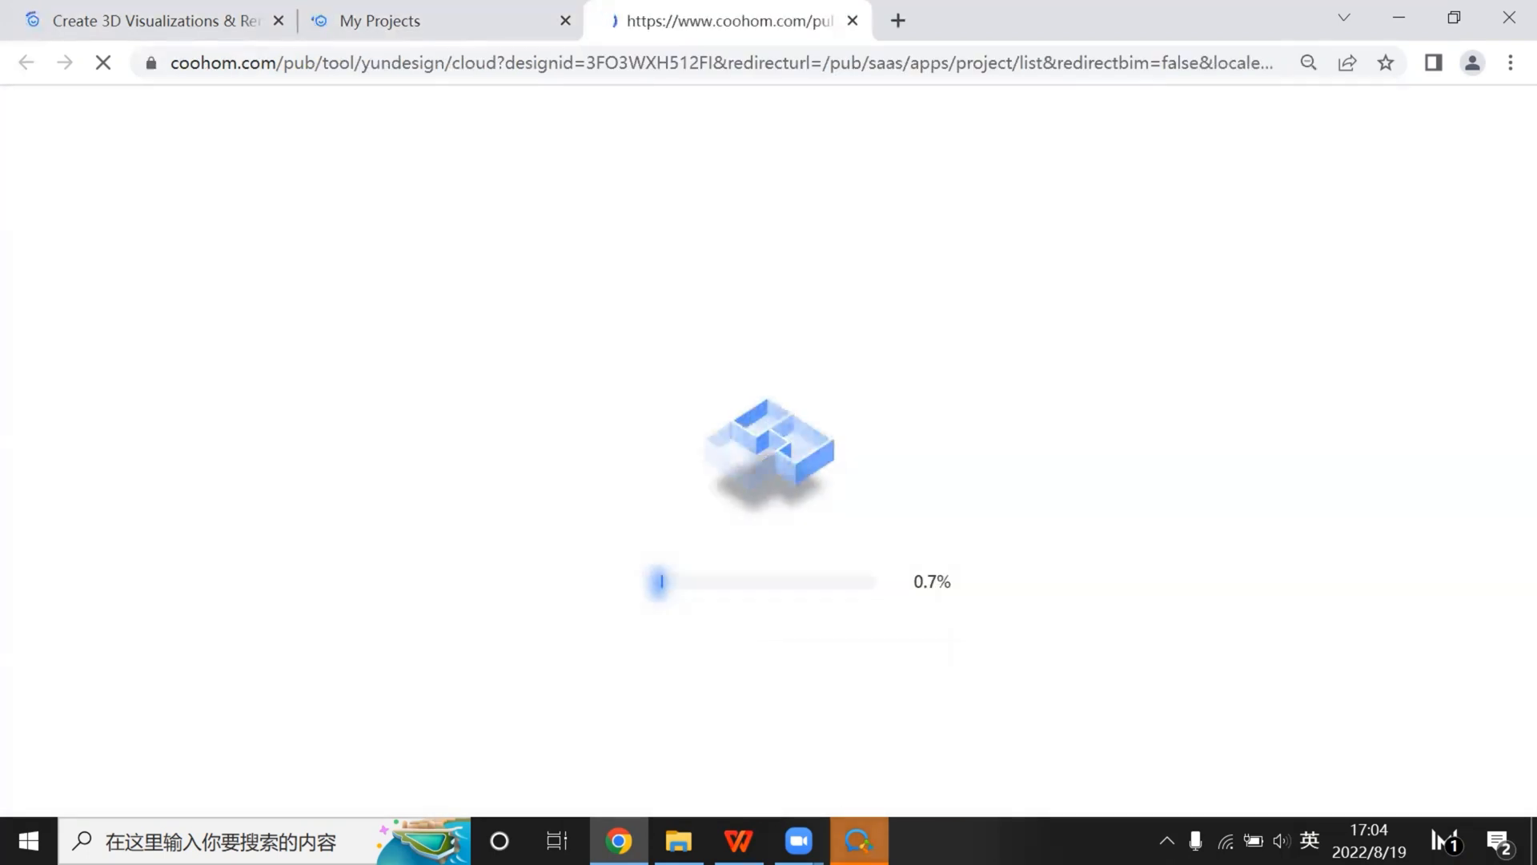
pyautogui.moveTo(858, 840)
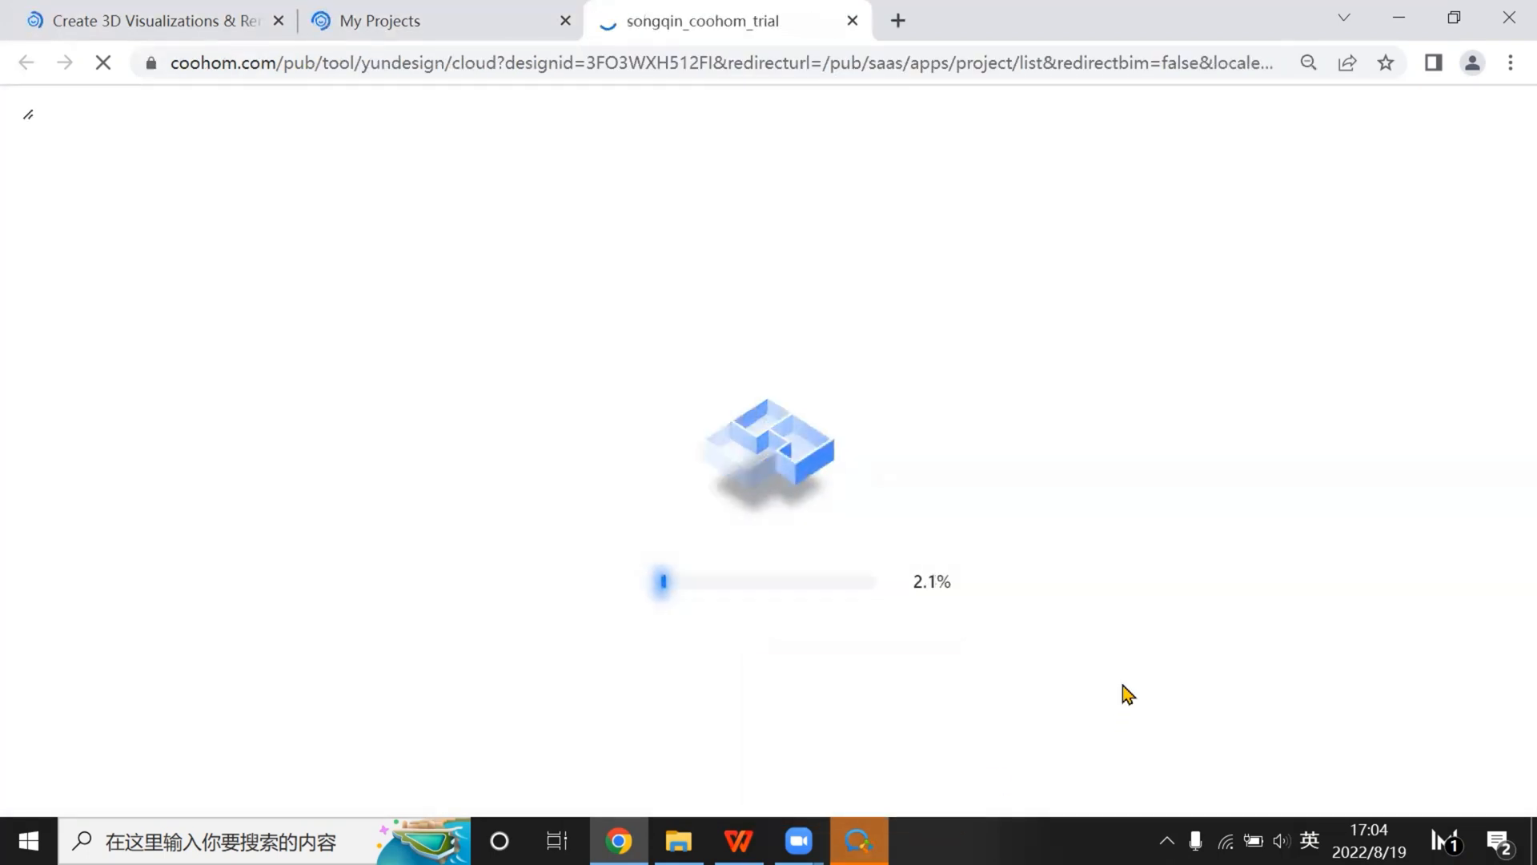
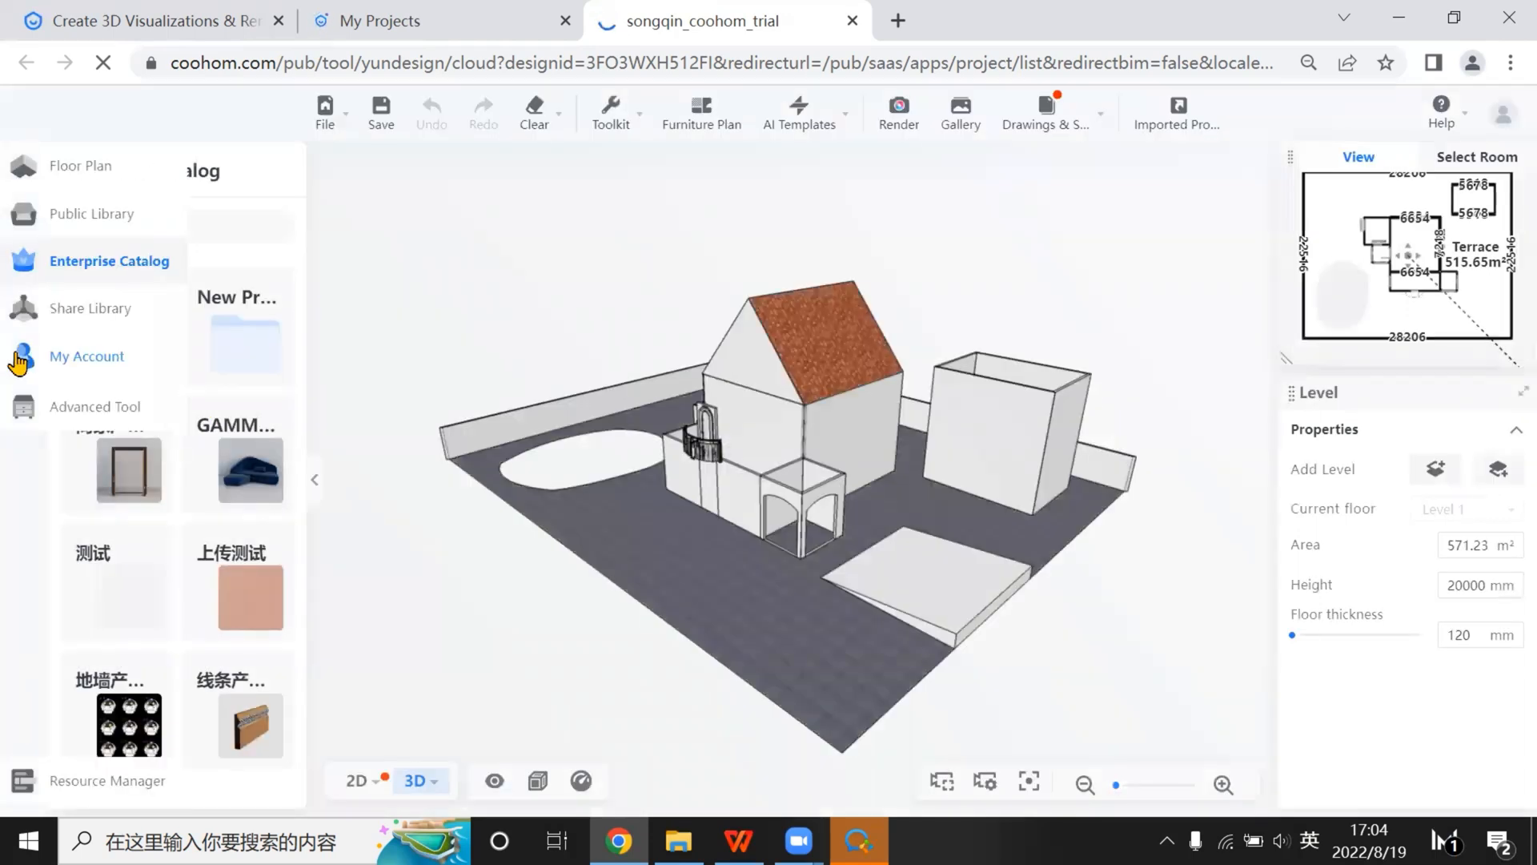
# Open the account's favorites folder 稀有或特殊模型
pyautogui.click(18, 362)
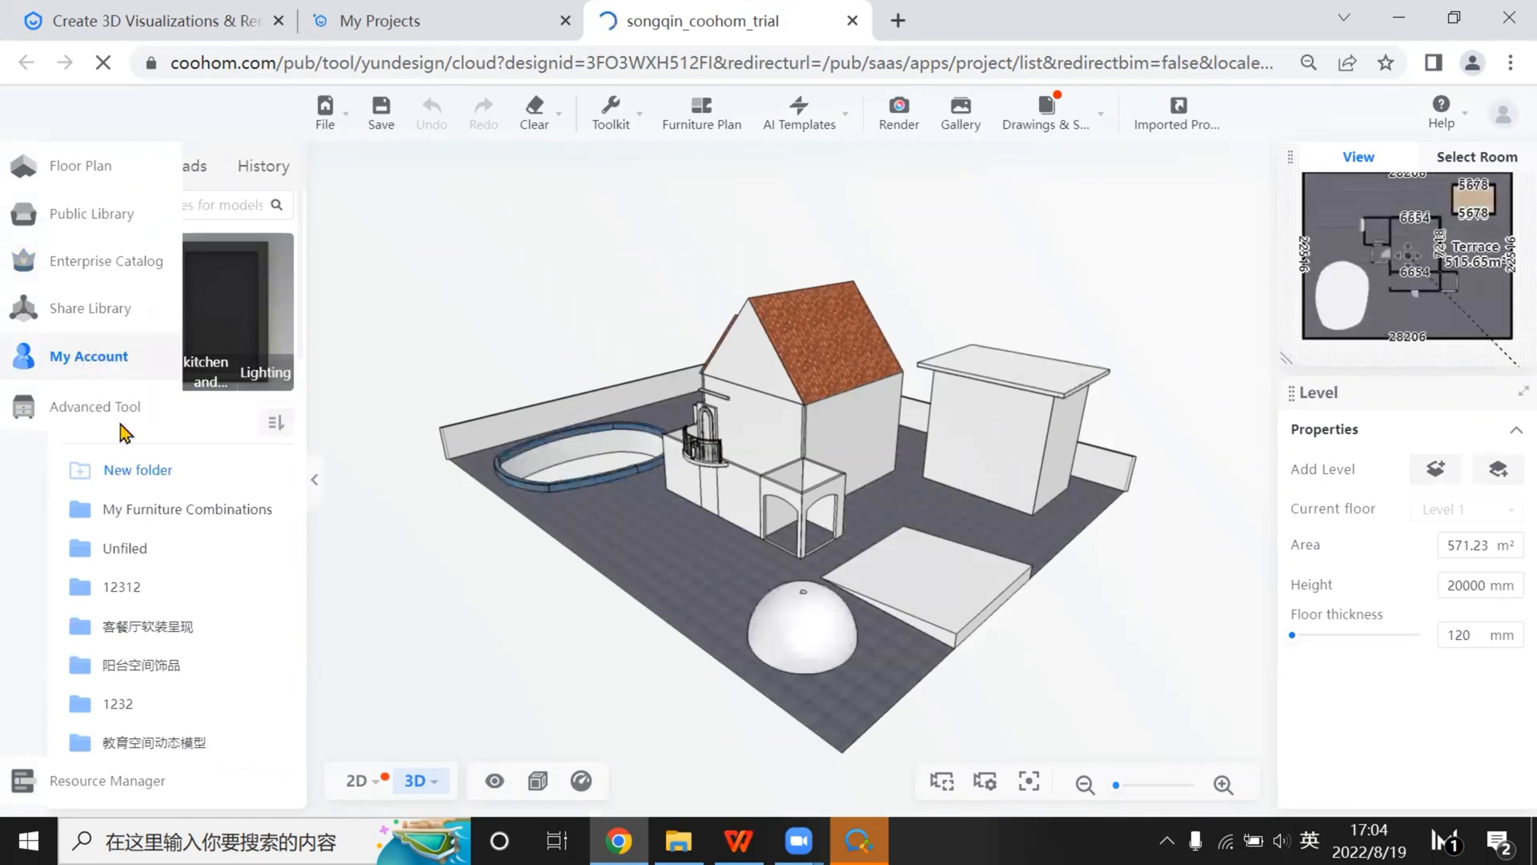
pyautogui.scroll(-4, 183, 666)
pyautogui.scroll(-1, 177, 665)
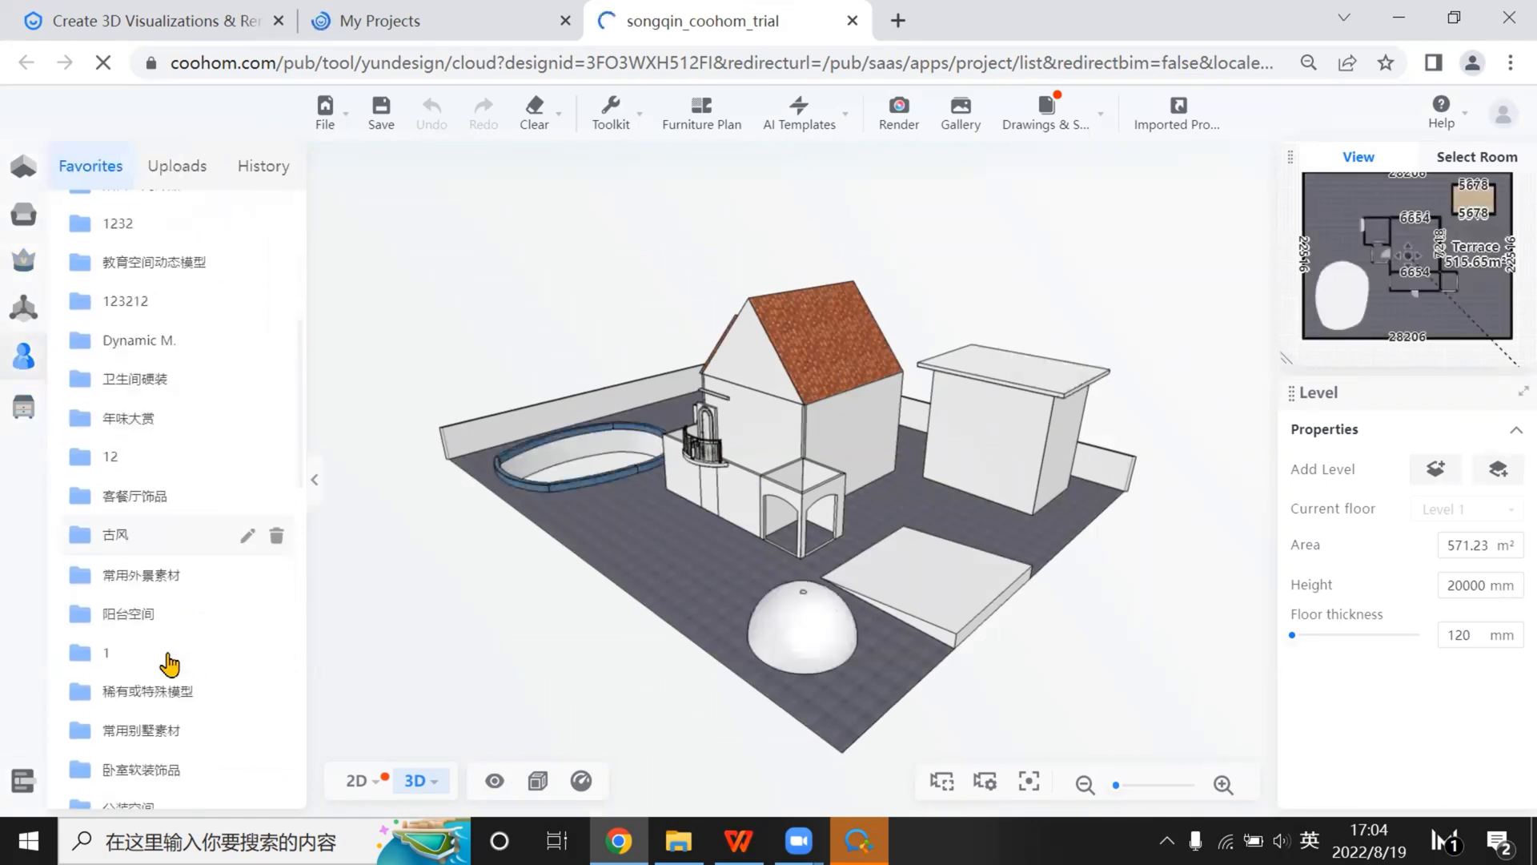
pyautogui.click(152, 570)
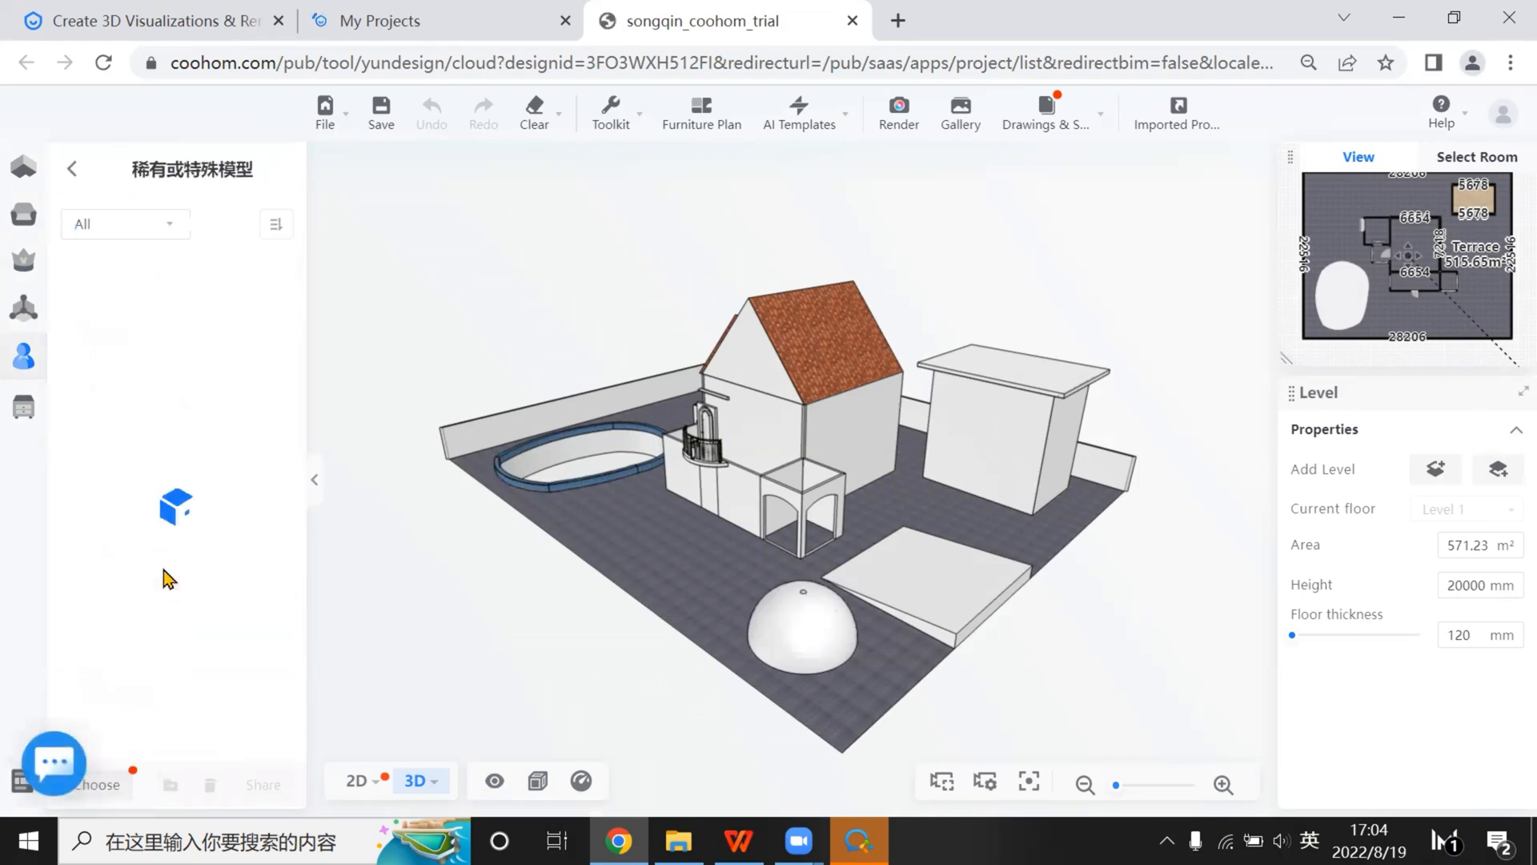
# Place the water model 蜗牛-水模型 inside the pool basin
pyautogui.click(99, 305)
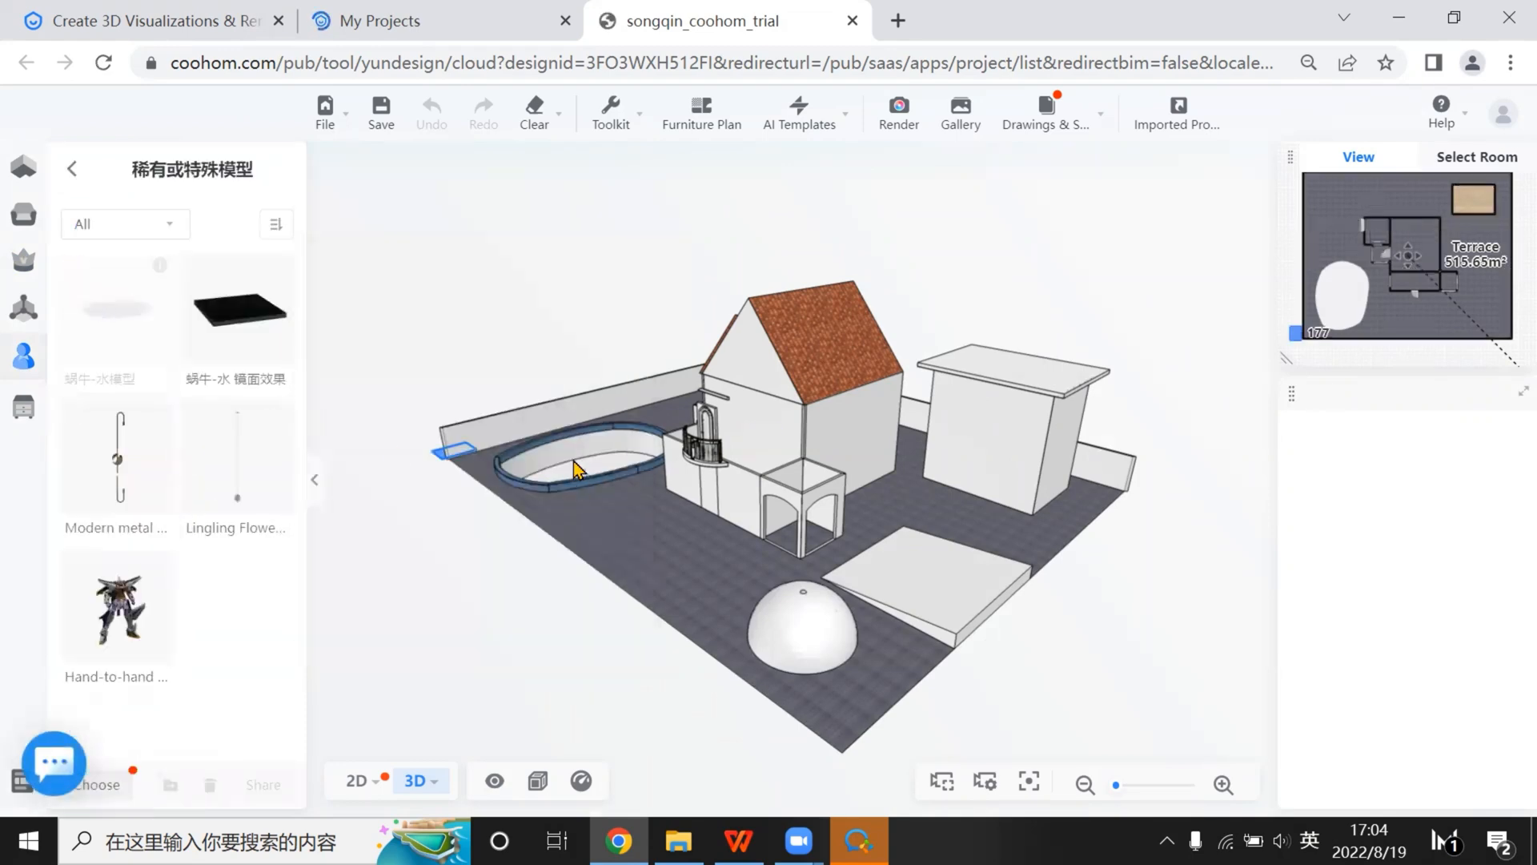
pyautogui.click(528, 575)
pyautogui.moveTo(933, 627); pyautogui.dragTo(1077, 722)
pyautogui.scroll(6, 800, 720)
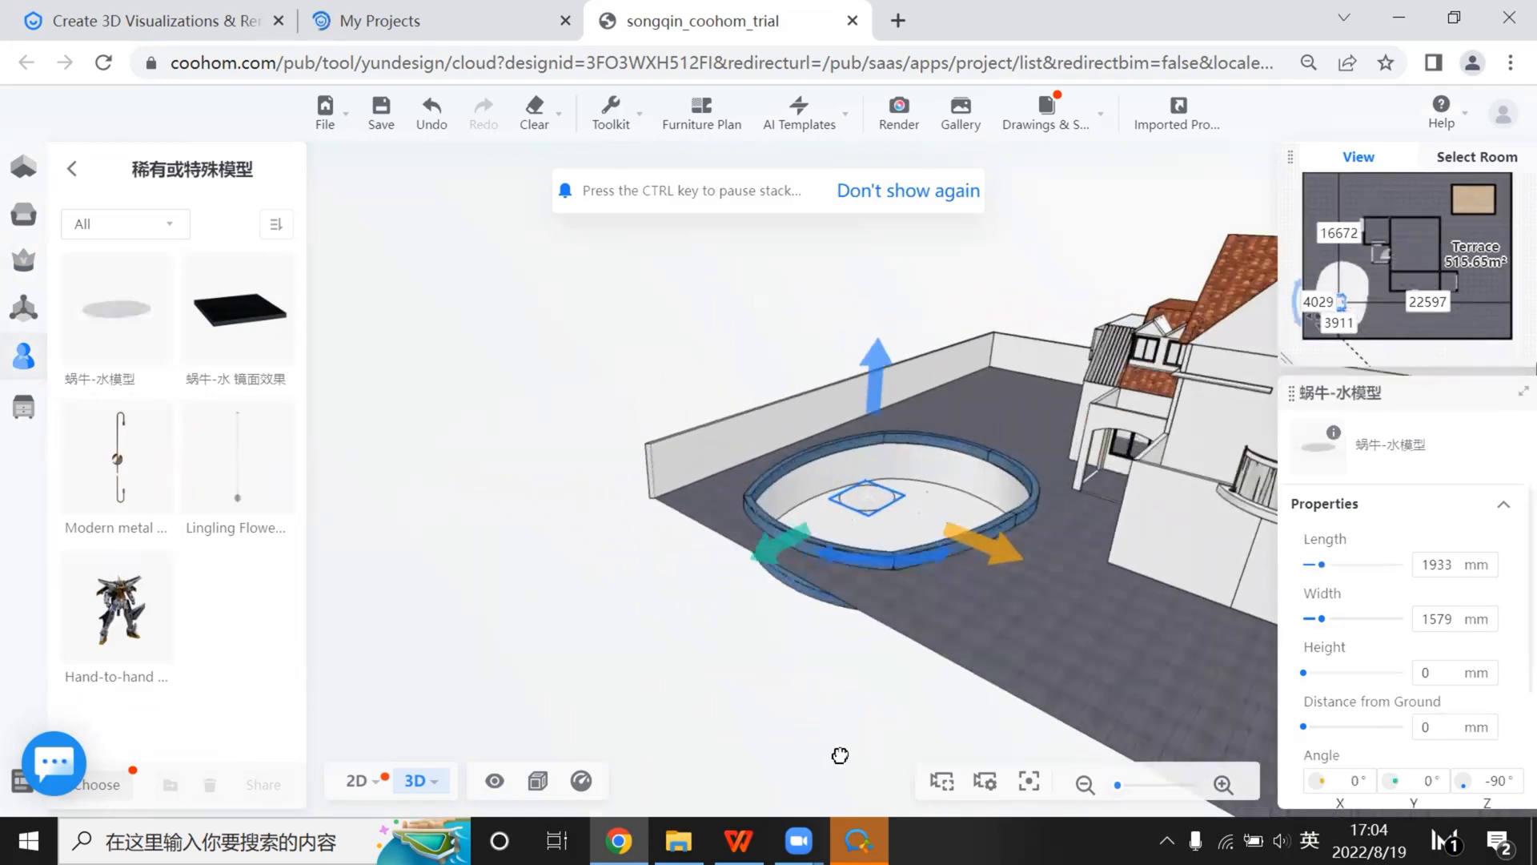
pyautogui.scroll(1, 708, 596)
pyautogui.press('d')
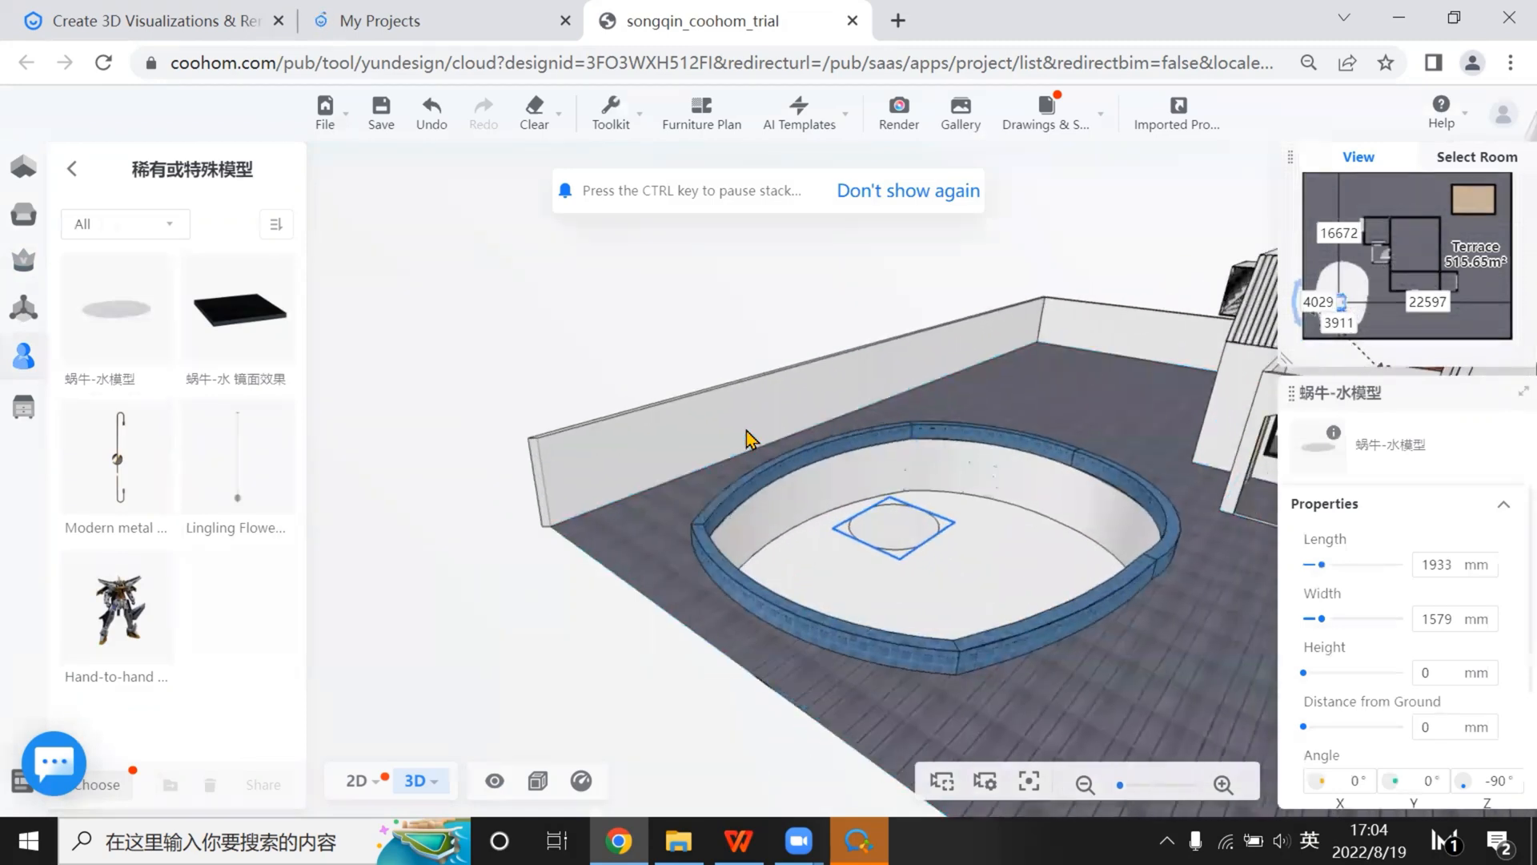
pyautogui.scroll(5, 1033, 653)
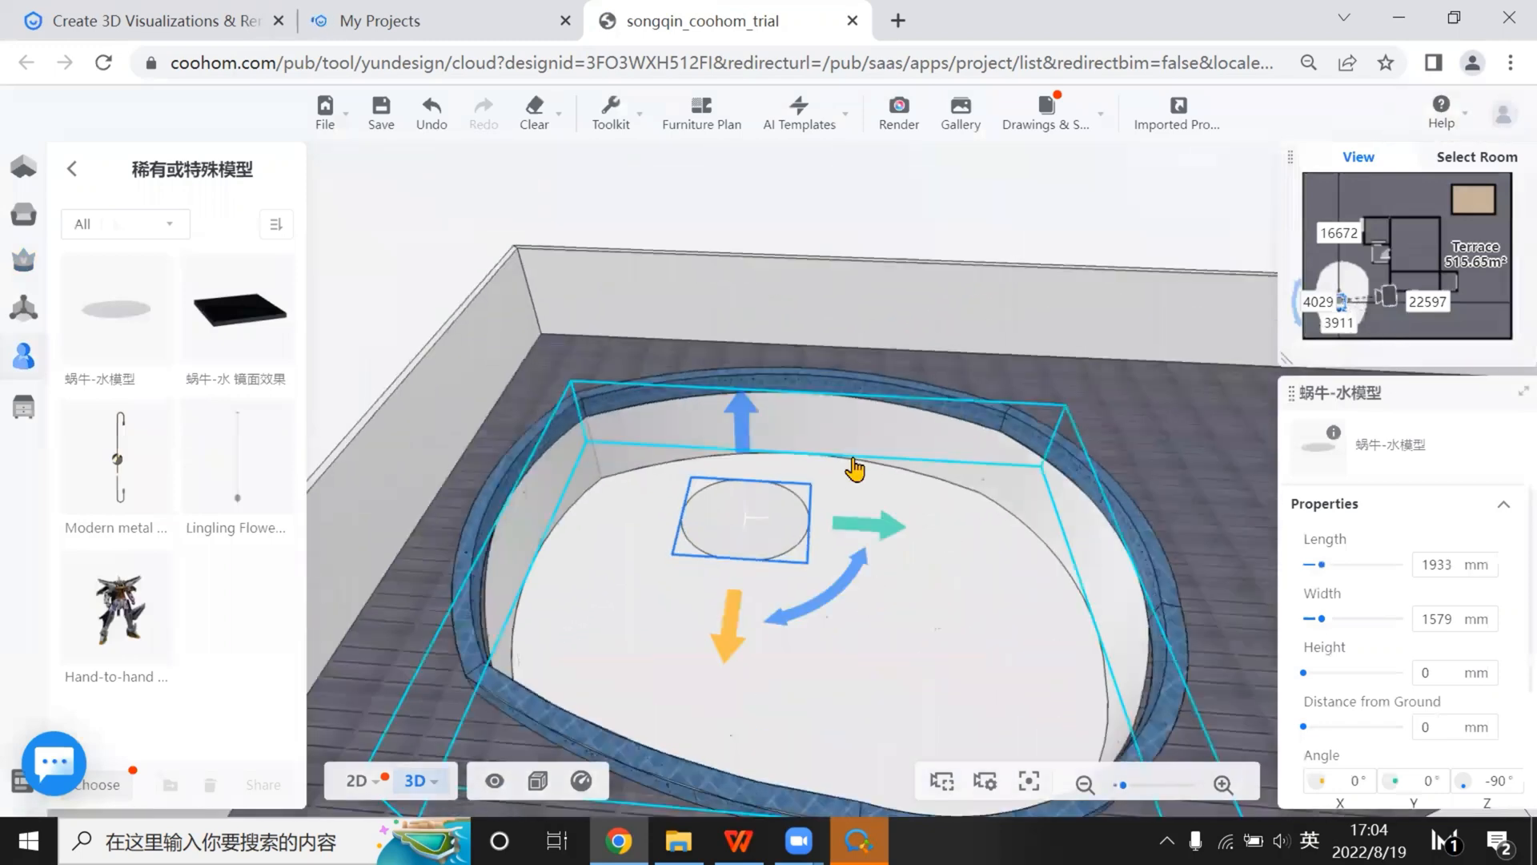
# Stretch the water model in the 3D view to 9664 mm long and 7894 mm wide so that it spans the pool
pyautogui.scroll(3, 843, 552)
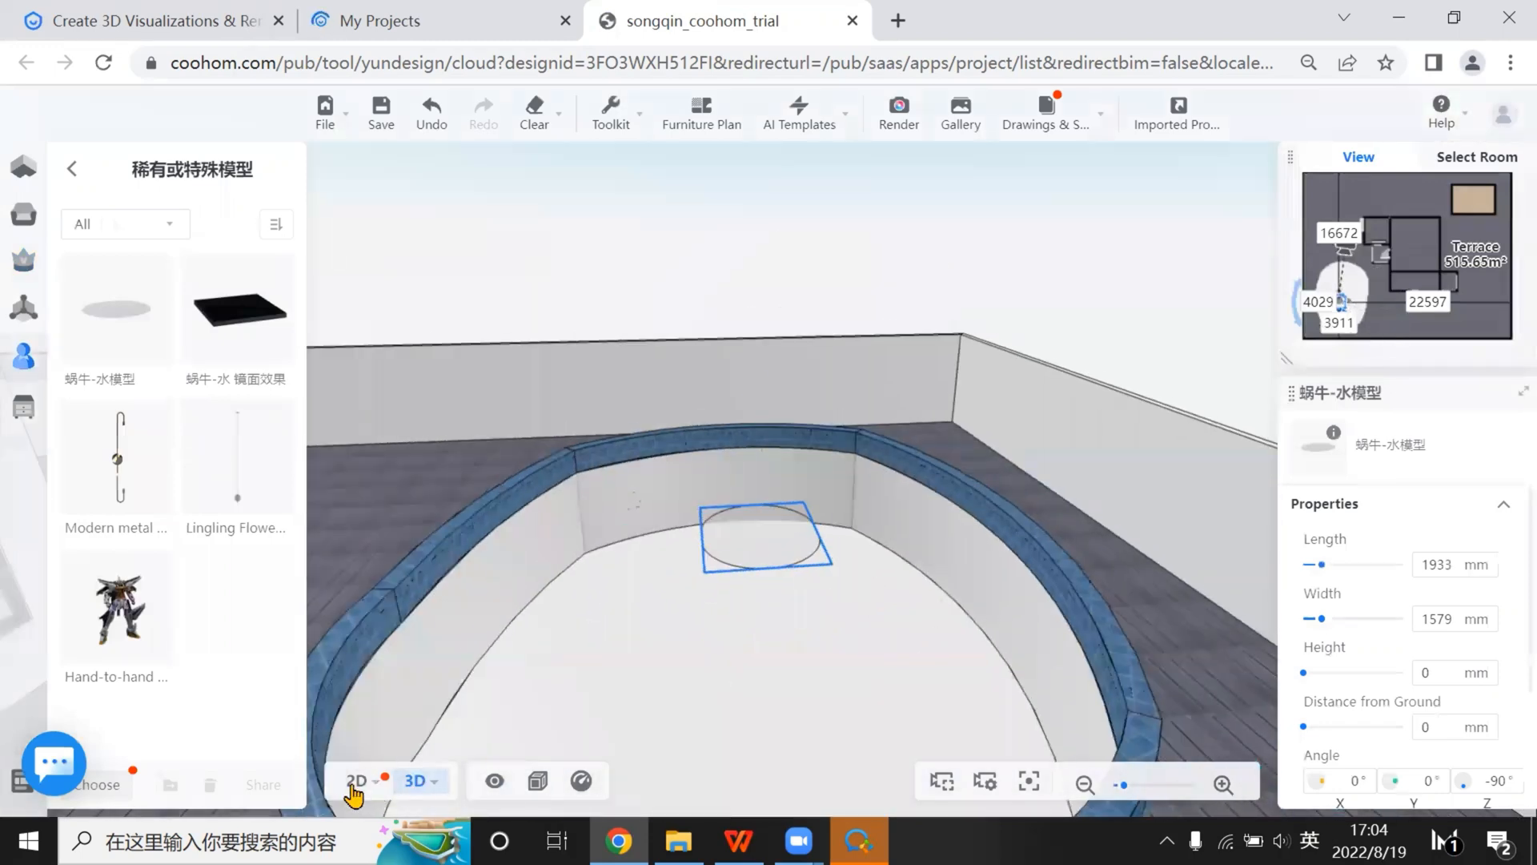
pyautogui.scroll(-2, 550, 586)
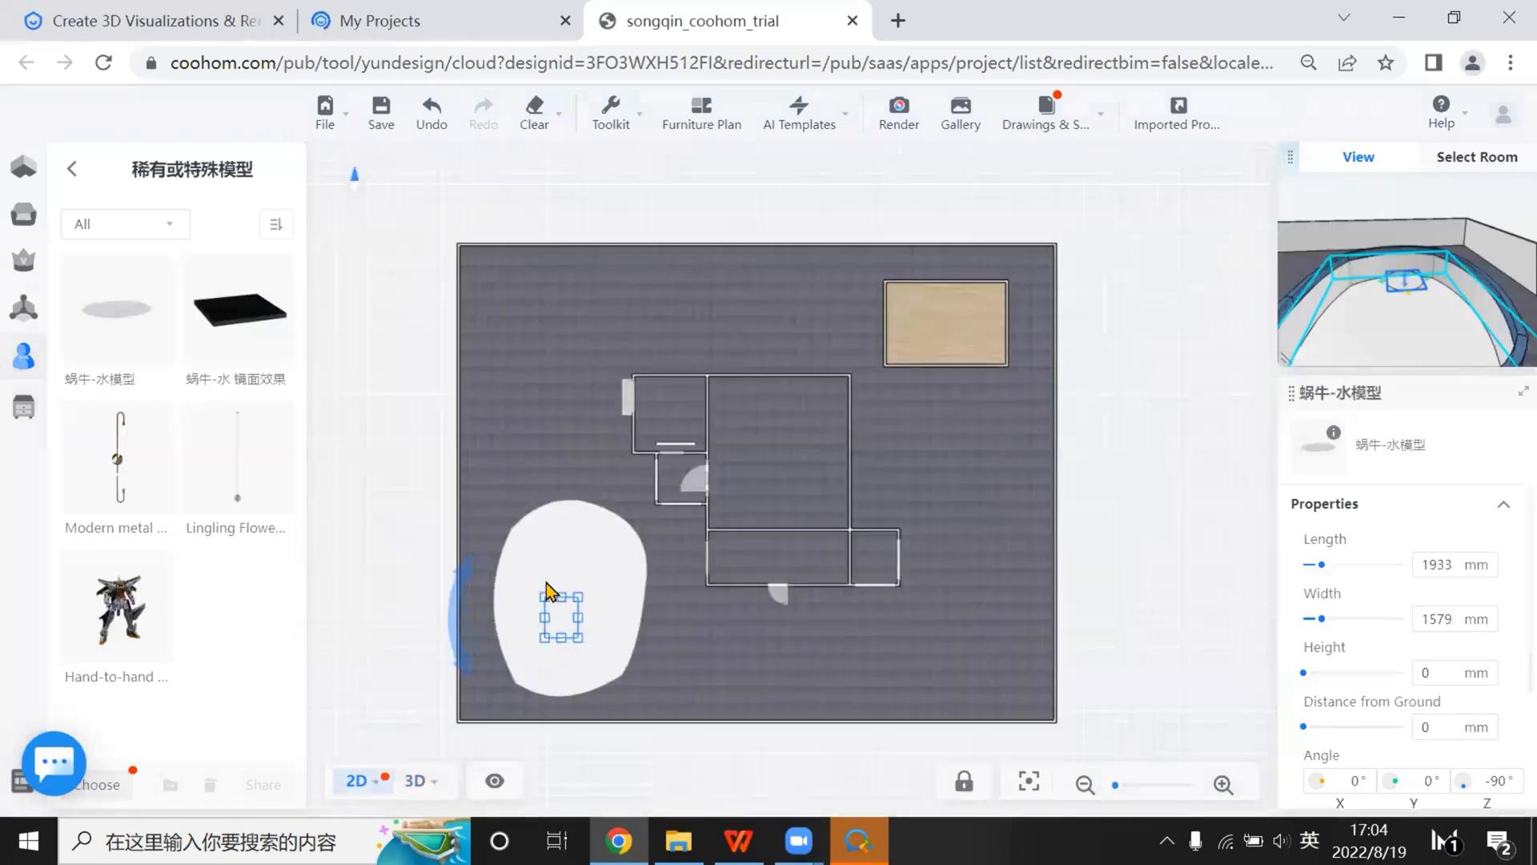
pyautogui.scroll(5, 547, 586)
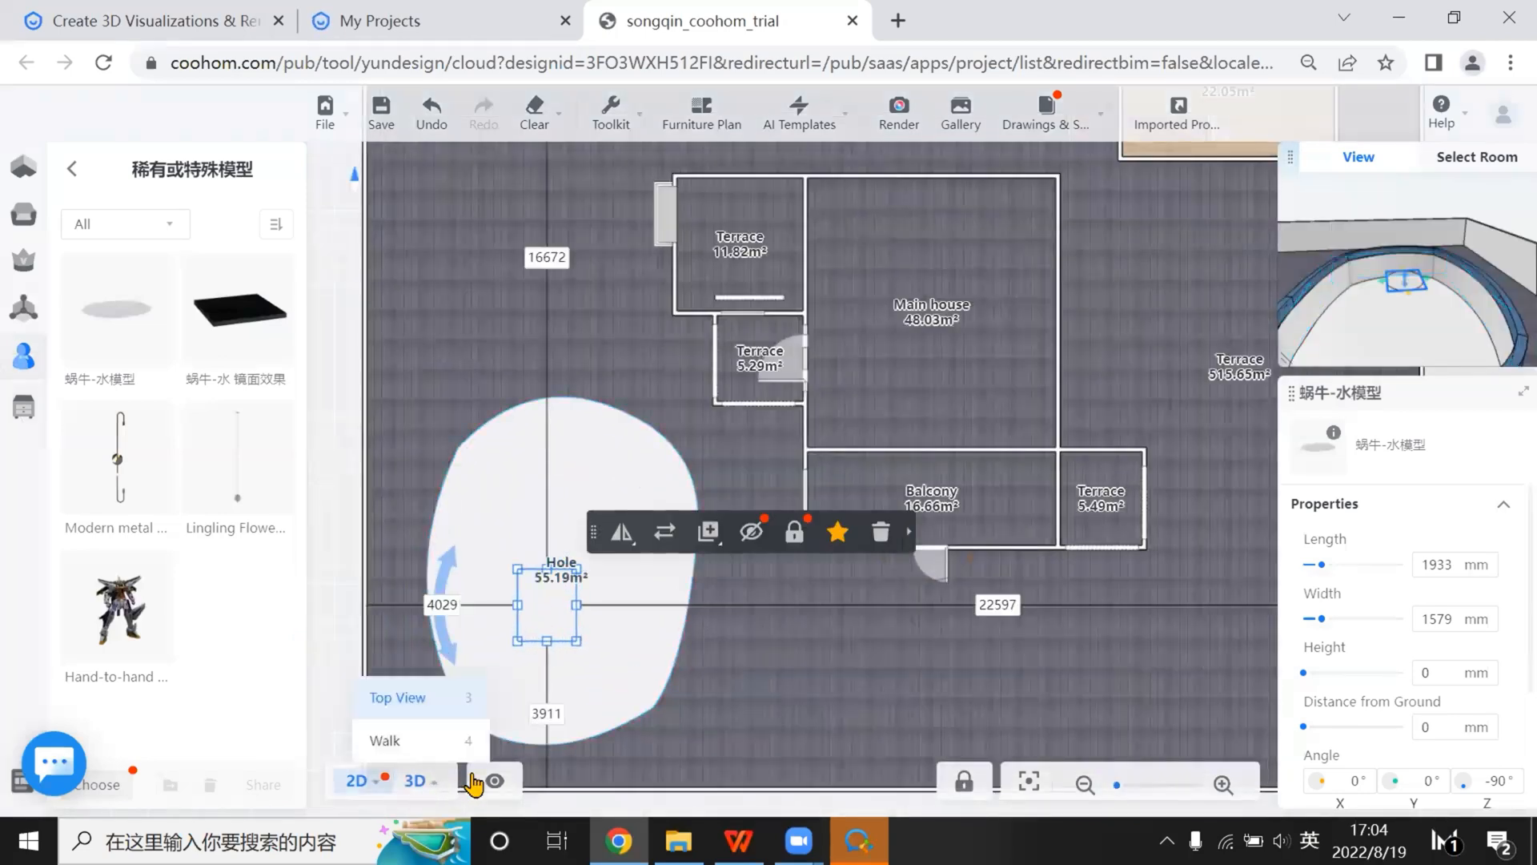
pyautogui.click(418, 781)
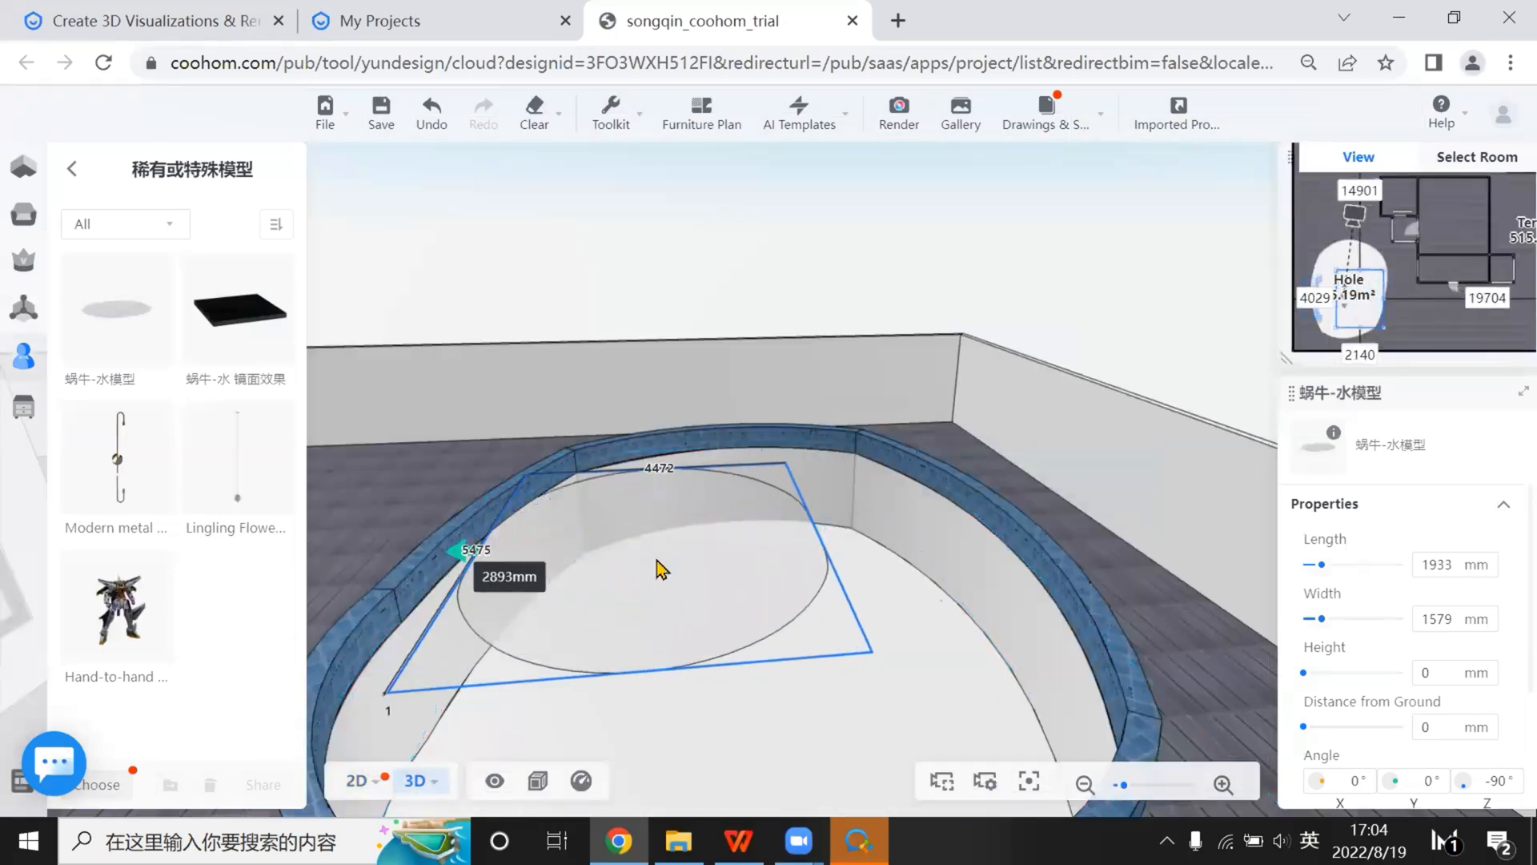
pyautogui.moveTo(921, 550); pyautogui.dragTo(1043, 570)
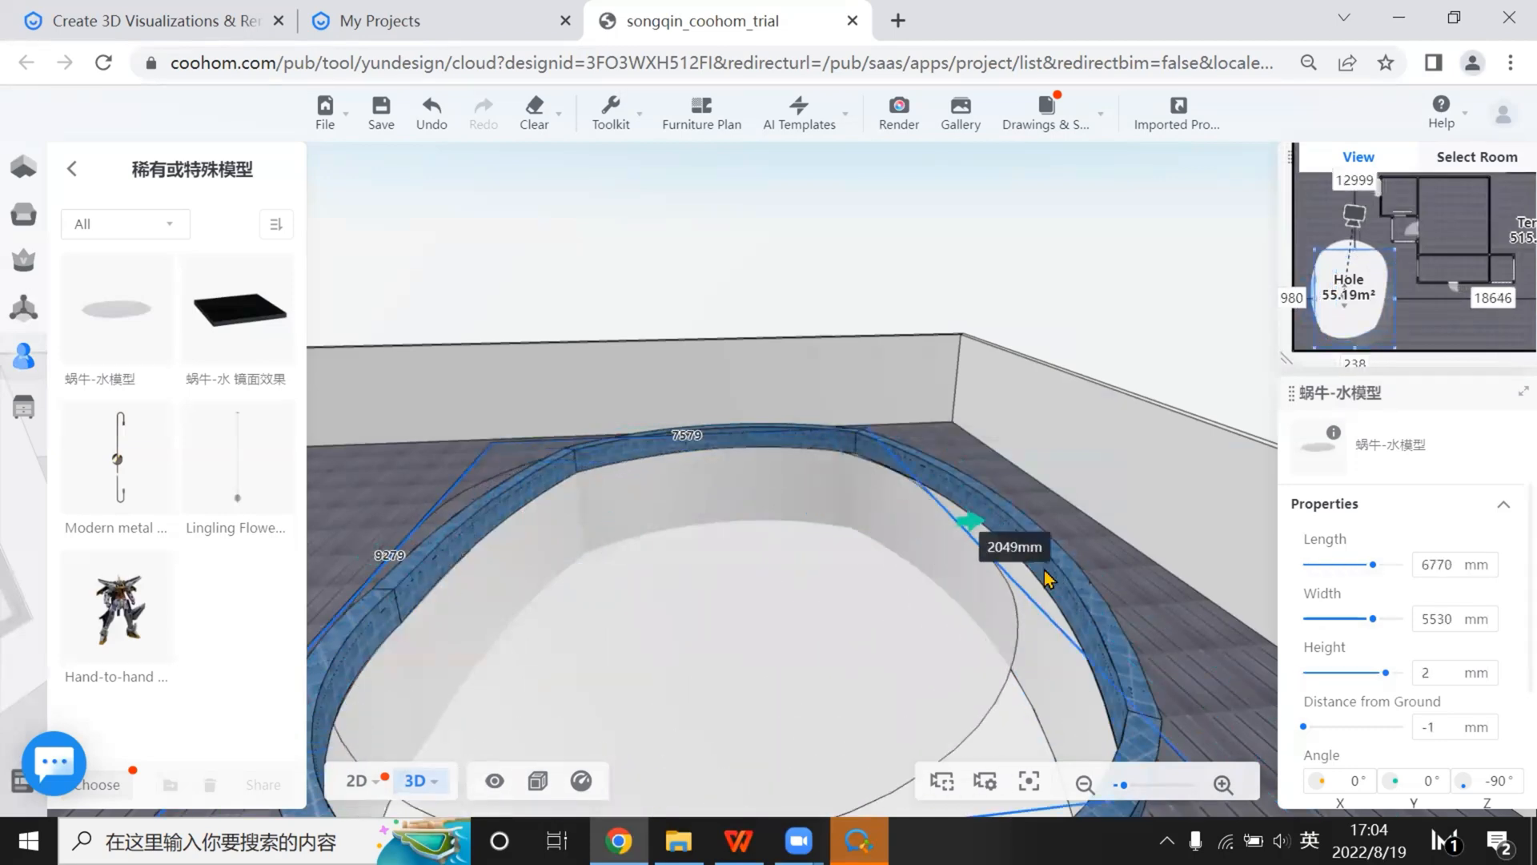
pyautogui.scroll(-5, 917, 637)
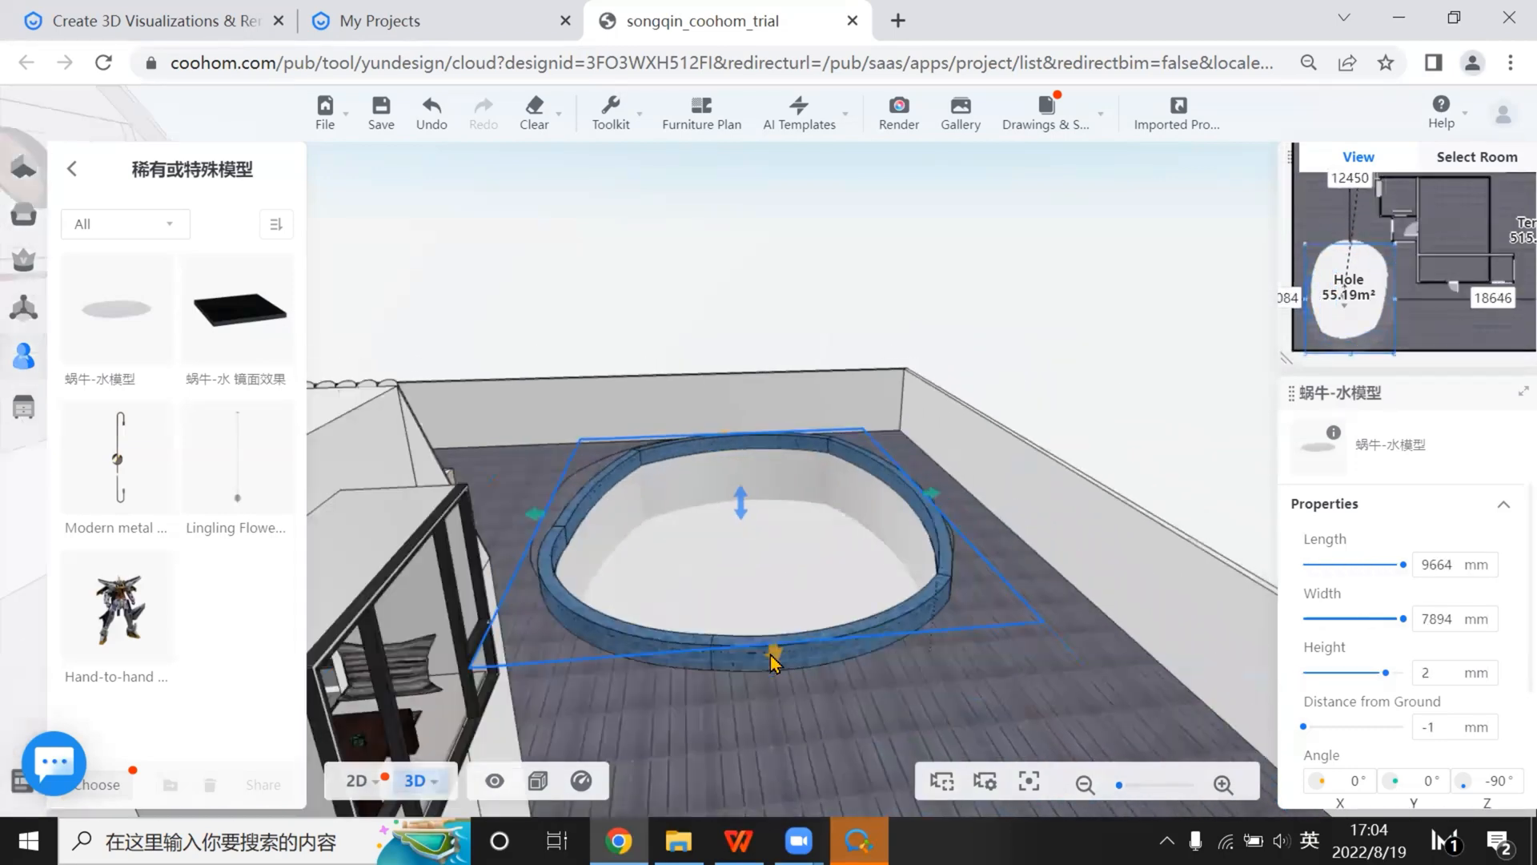
pyautogui.moveTo(917, 715); pyautogui.dragTo(1256, 522)
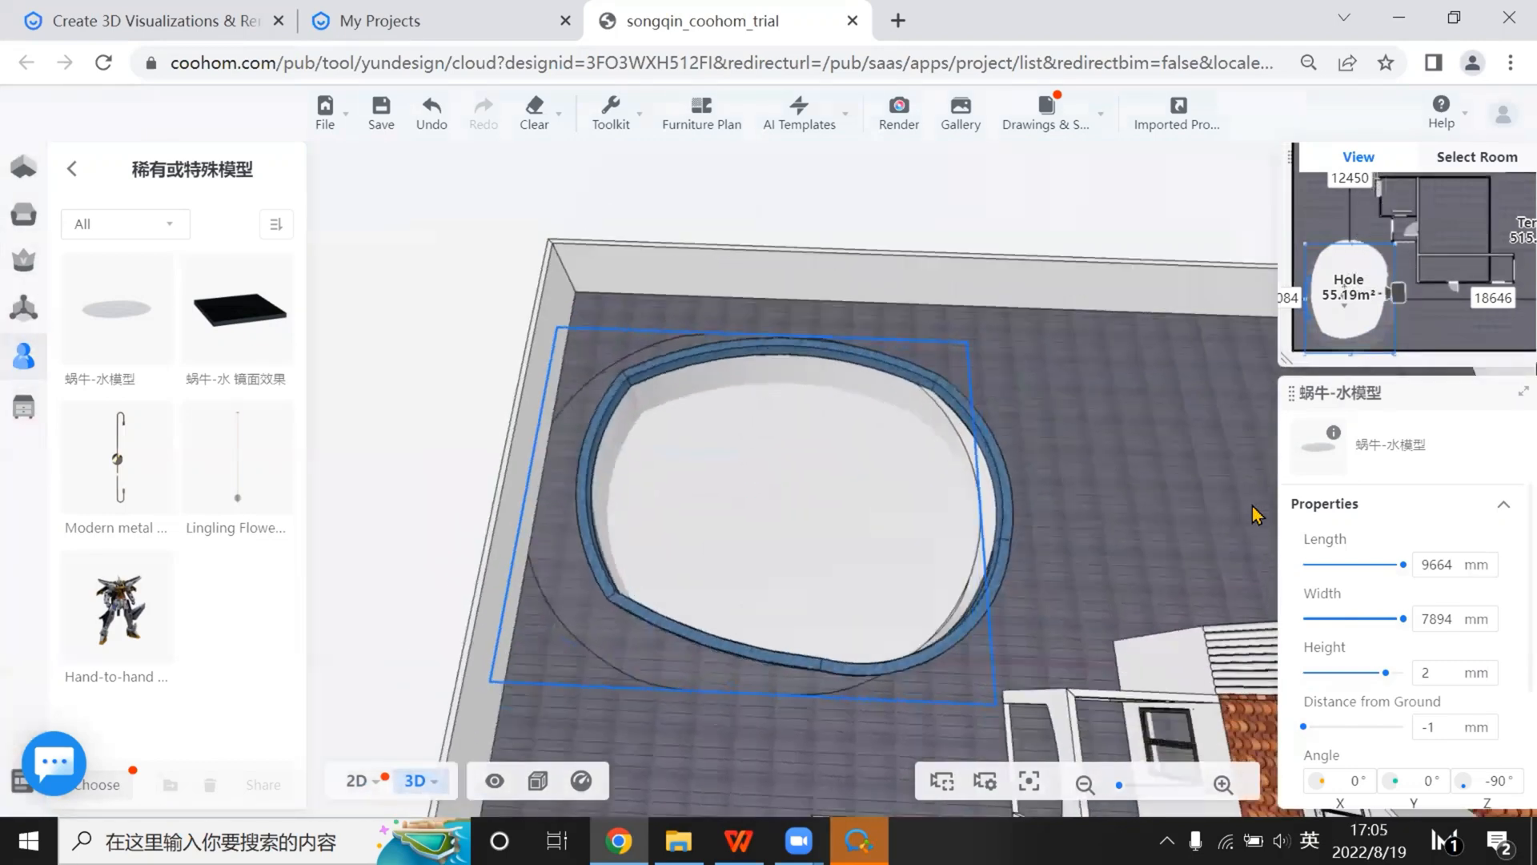
# Extend the water model's edges further until its outline reaches beyond the whole pool rim
pyautogui.scroll(3, 1258, 517)
pyautogui.scroll(2, 847, 552)
pyautogui.scroll(1, 846, 552)
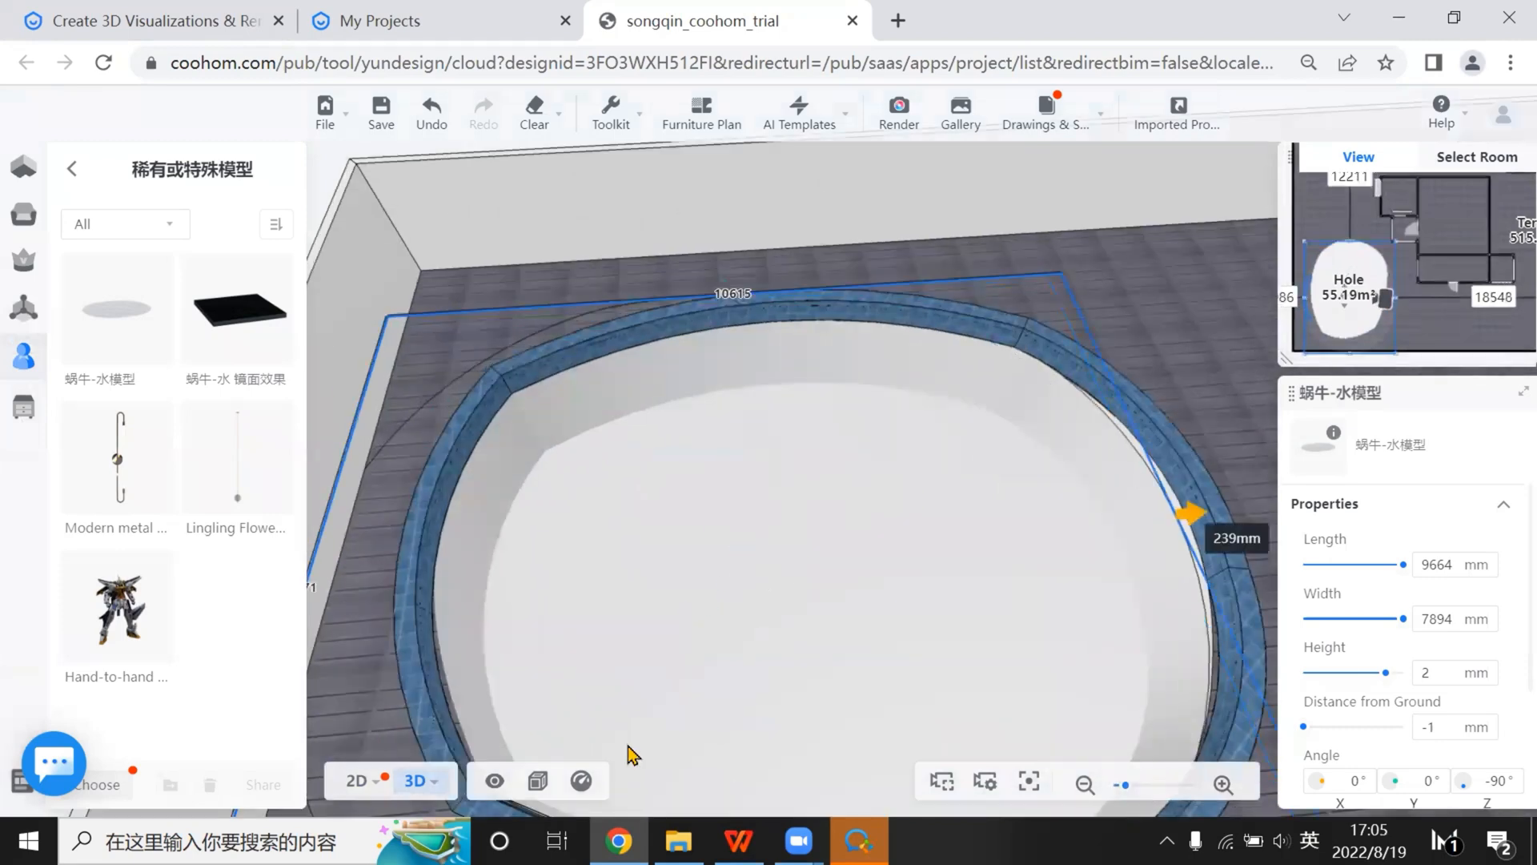
pyautogui.scroll(-4, 632, 755)
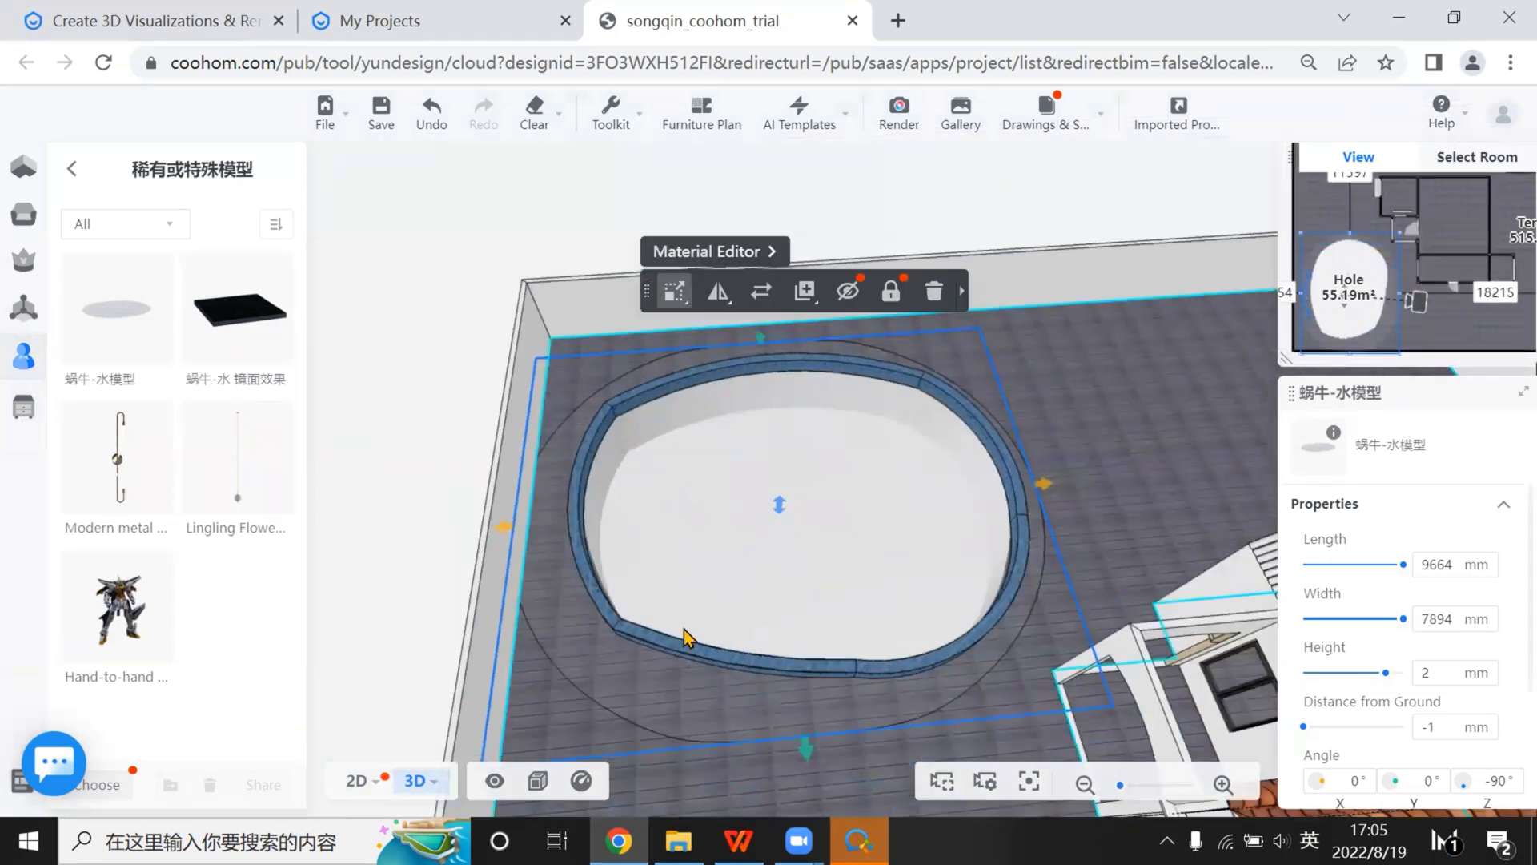
# Switch the water model from scaling to moving and lower it to -217 mm from the ground
pyautogui.moveTo(685, 638); pyautogui.dragTo(745, 617)
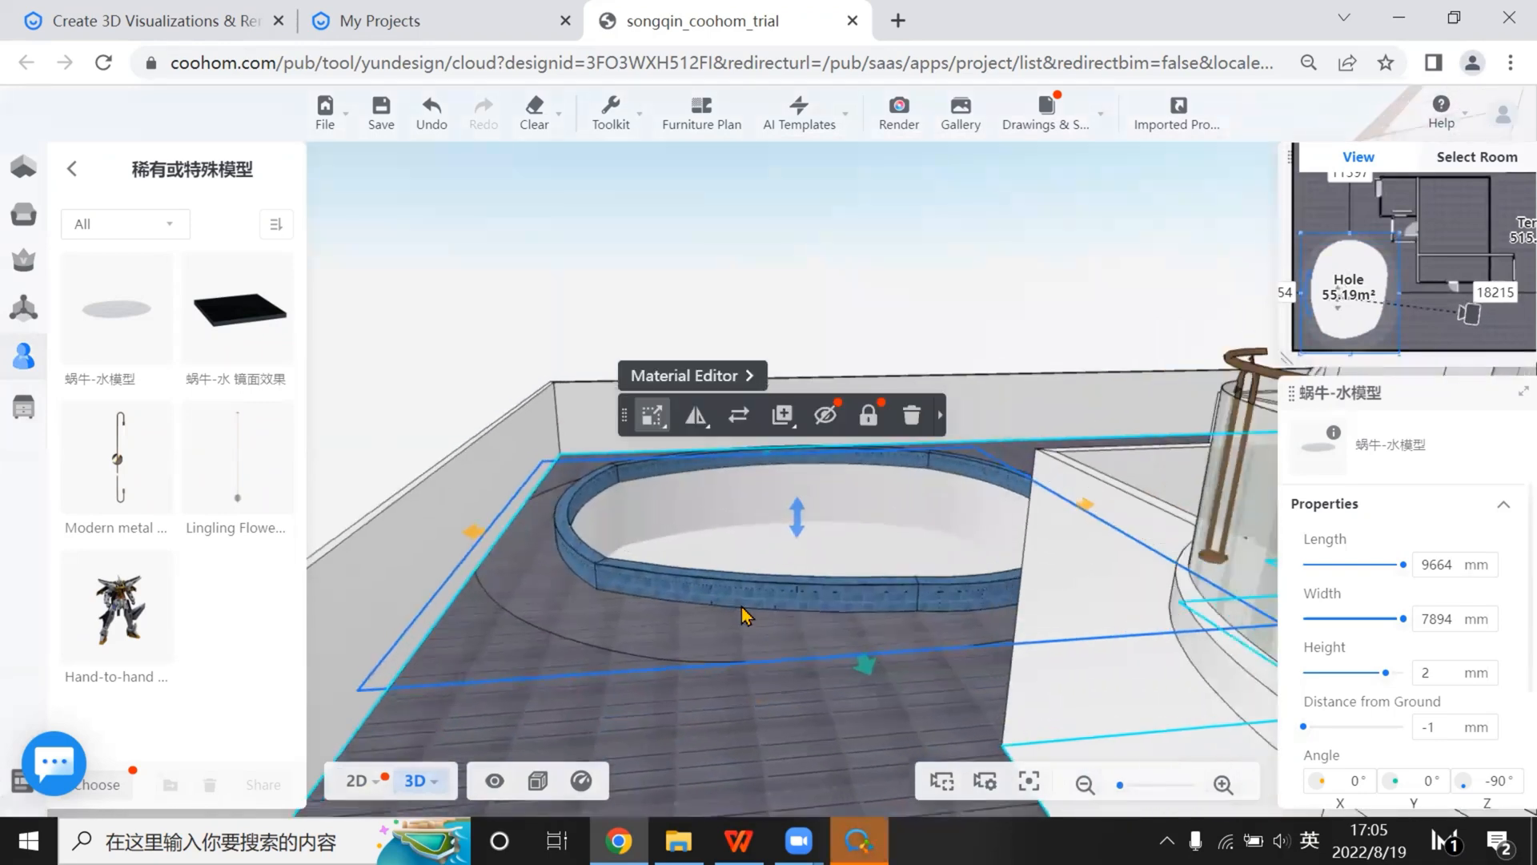
pyautogui.moveTo(717, 560); pyautogui.dragTo(729, 522)
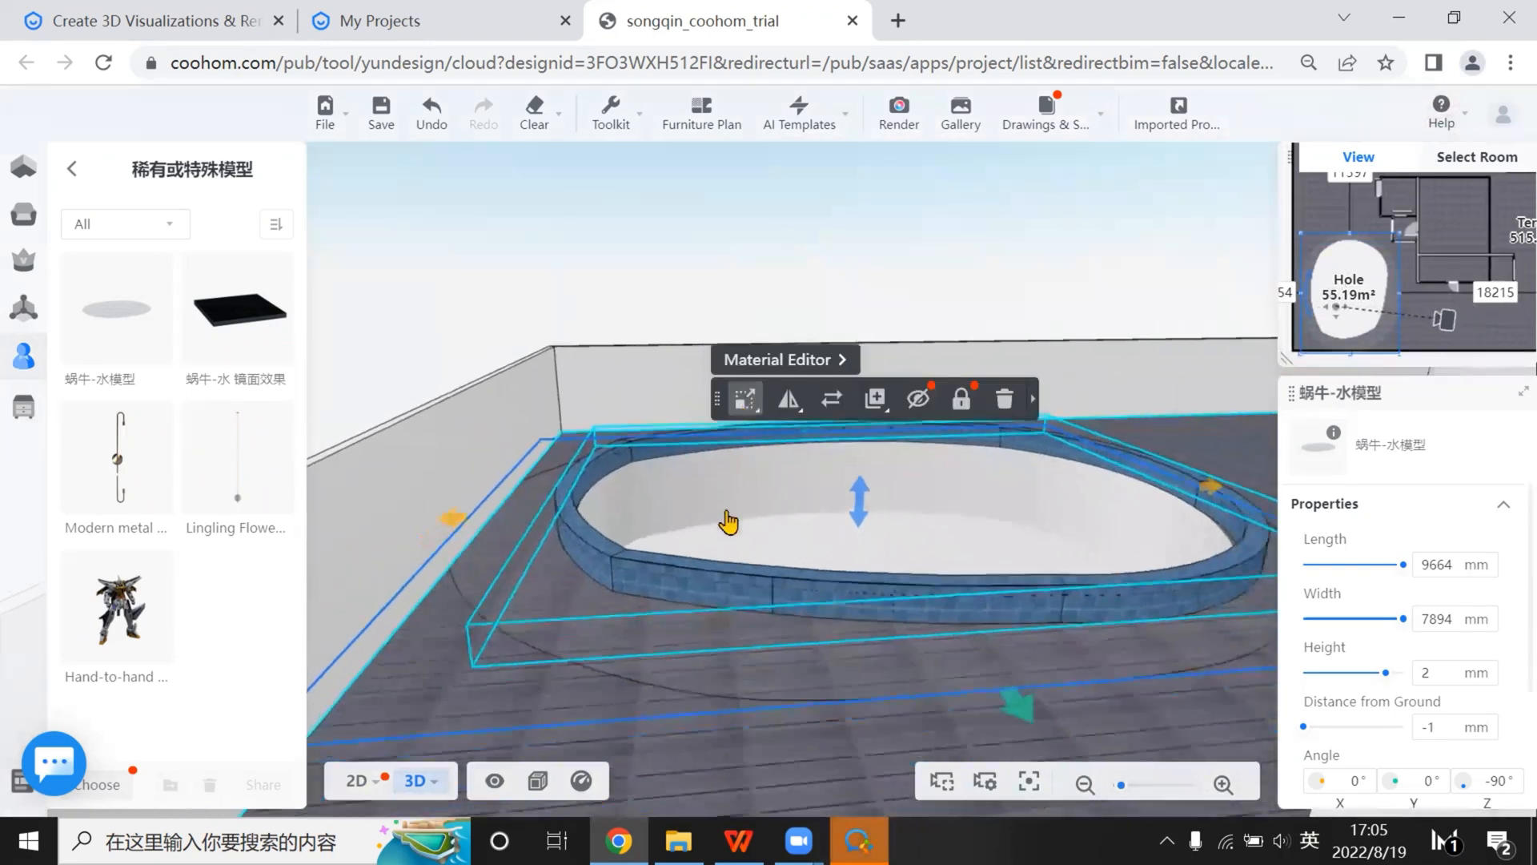
pyautogui.moveTo(748, 370)
pyautogui.click(732, 484)
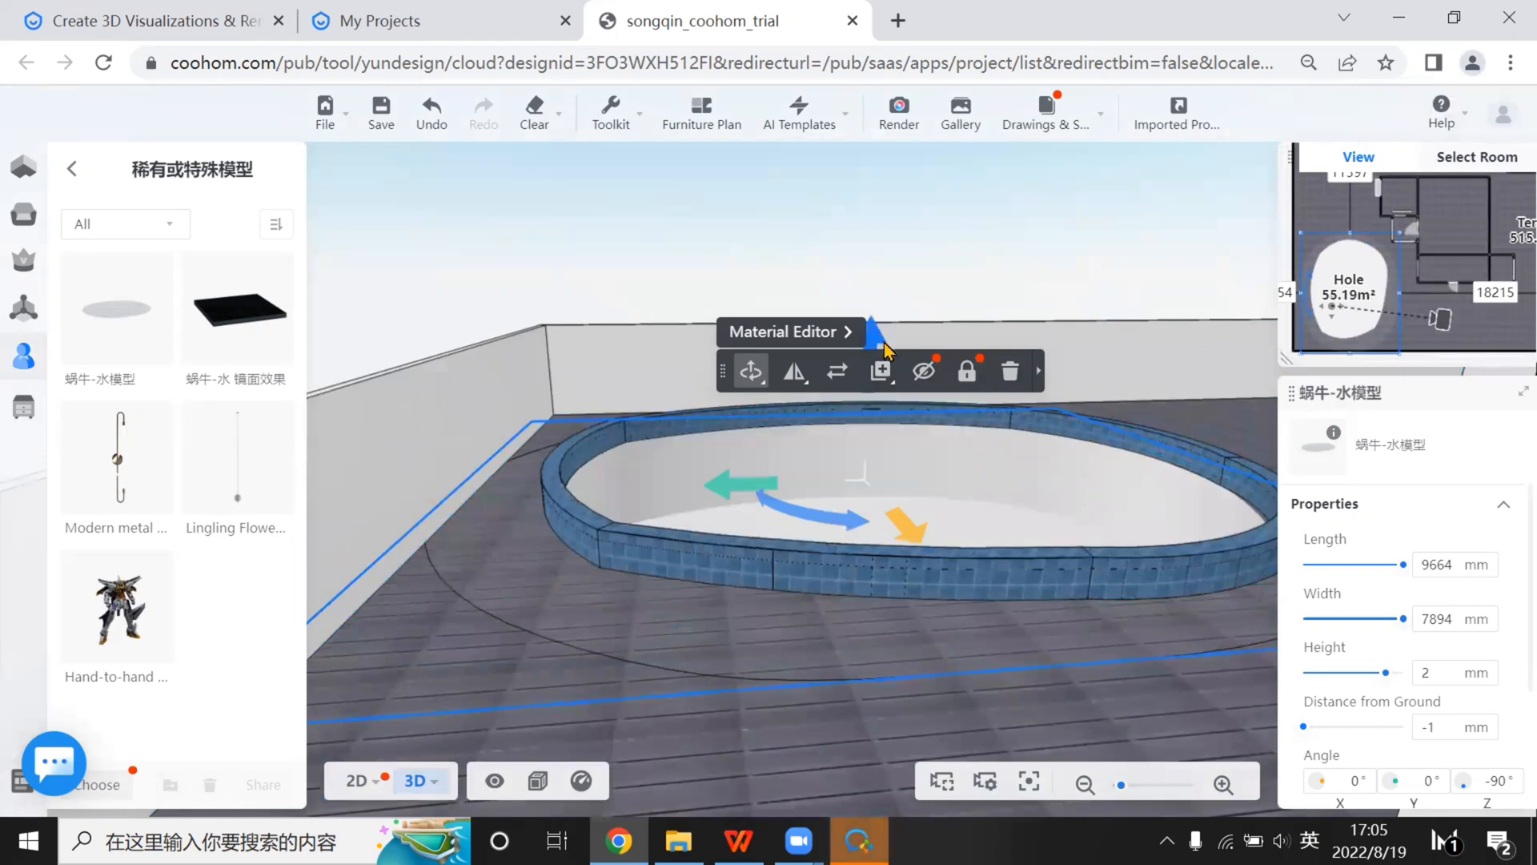
pyautogui.moveTo(887, 362); pyautogui.dragTo(891, 354)
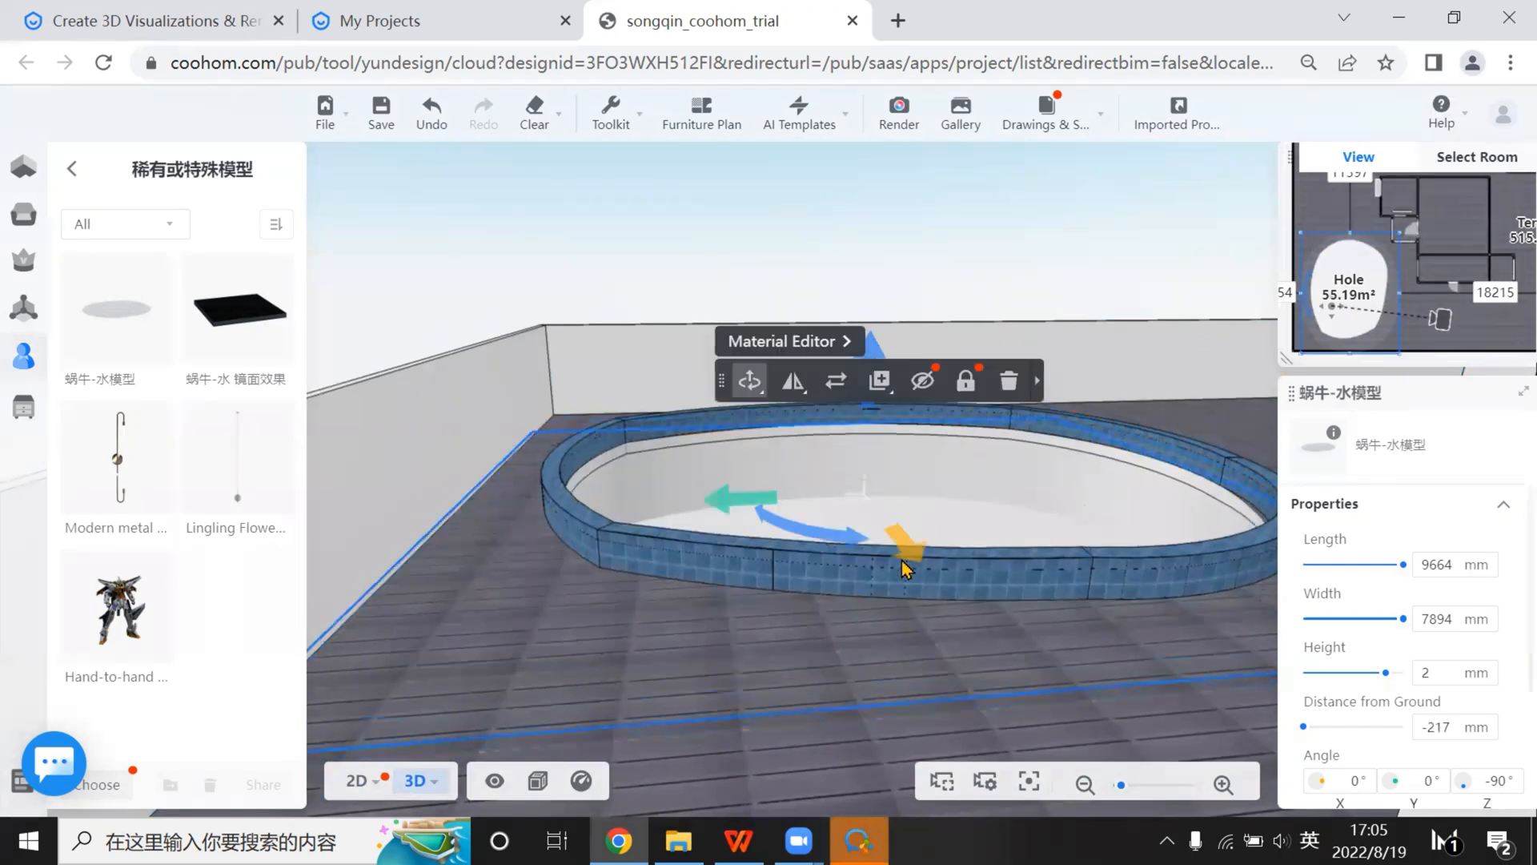
pyautogui.scroll(5, 576, 676)
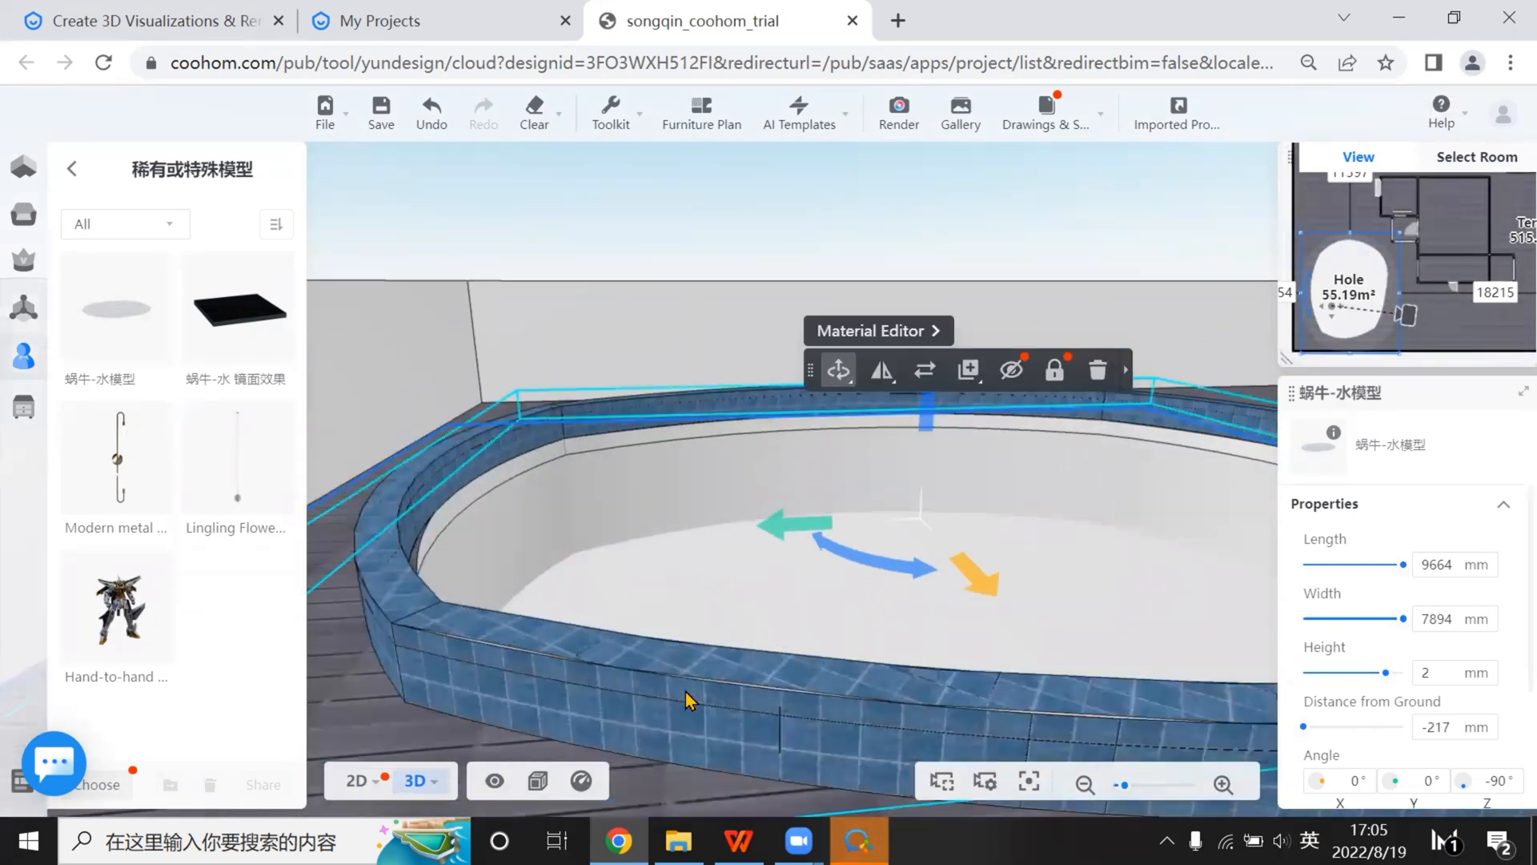
# Raise the water model by about 84 mm, adjusting its height against the pool shell from beneath
pyautogui.scroll(-3, 689, 700)
pyautogui.moveTo(802, 732); pyautogui.dragTo(579, 532)
pyautogui.moveTo(628, 648); pyautogui.dragTo(630, 629)
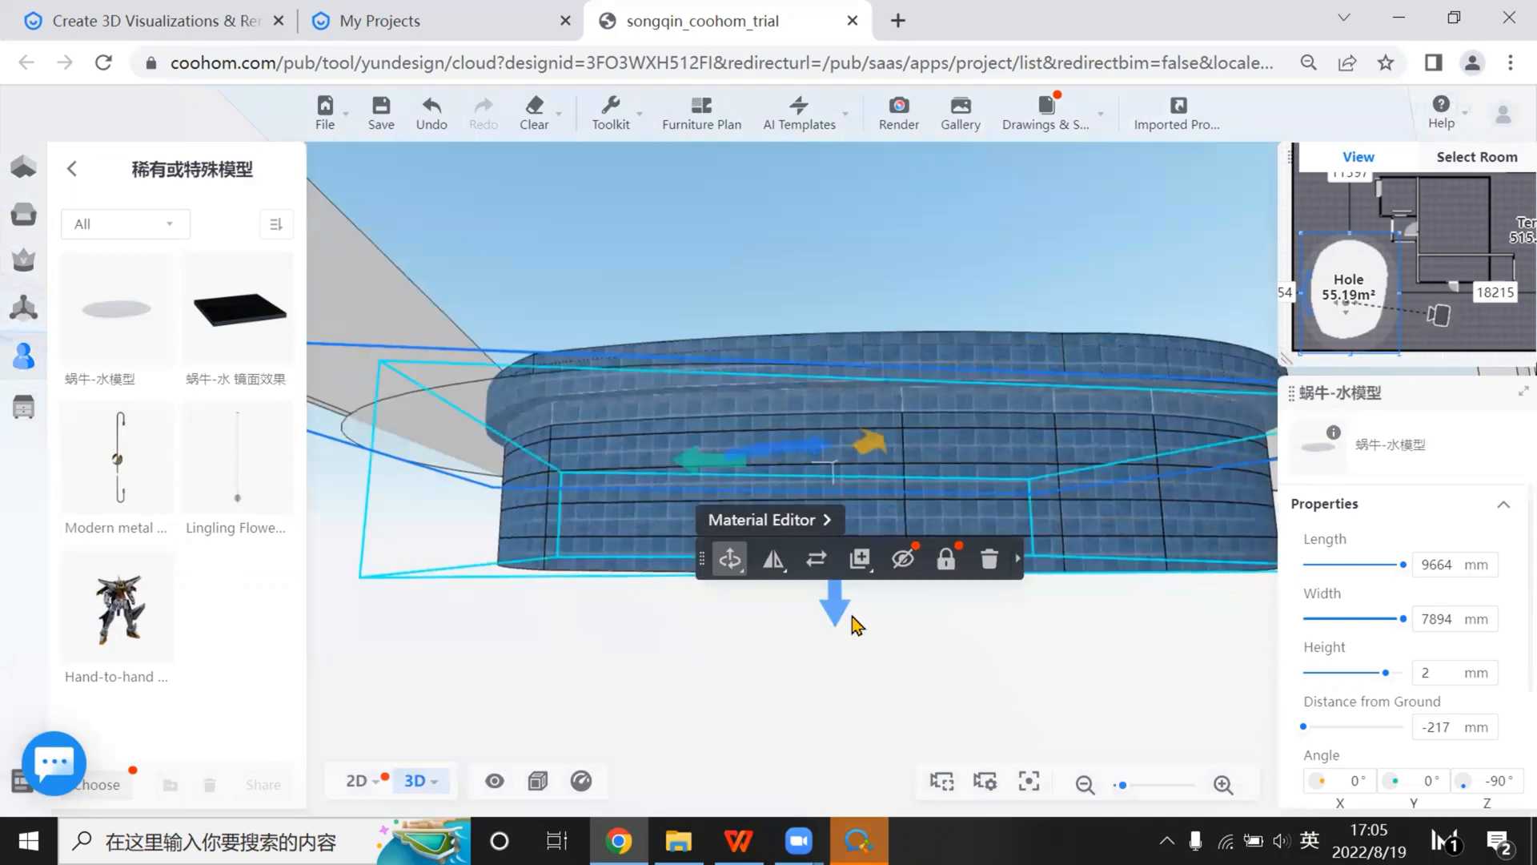
pyautogui.moveTo(836, 617); pyautogui.dragTo(835, 610)
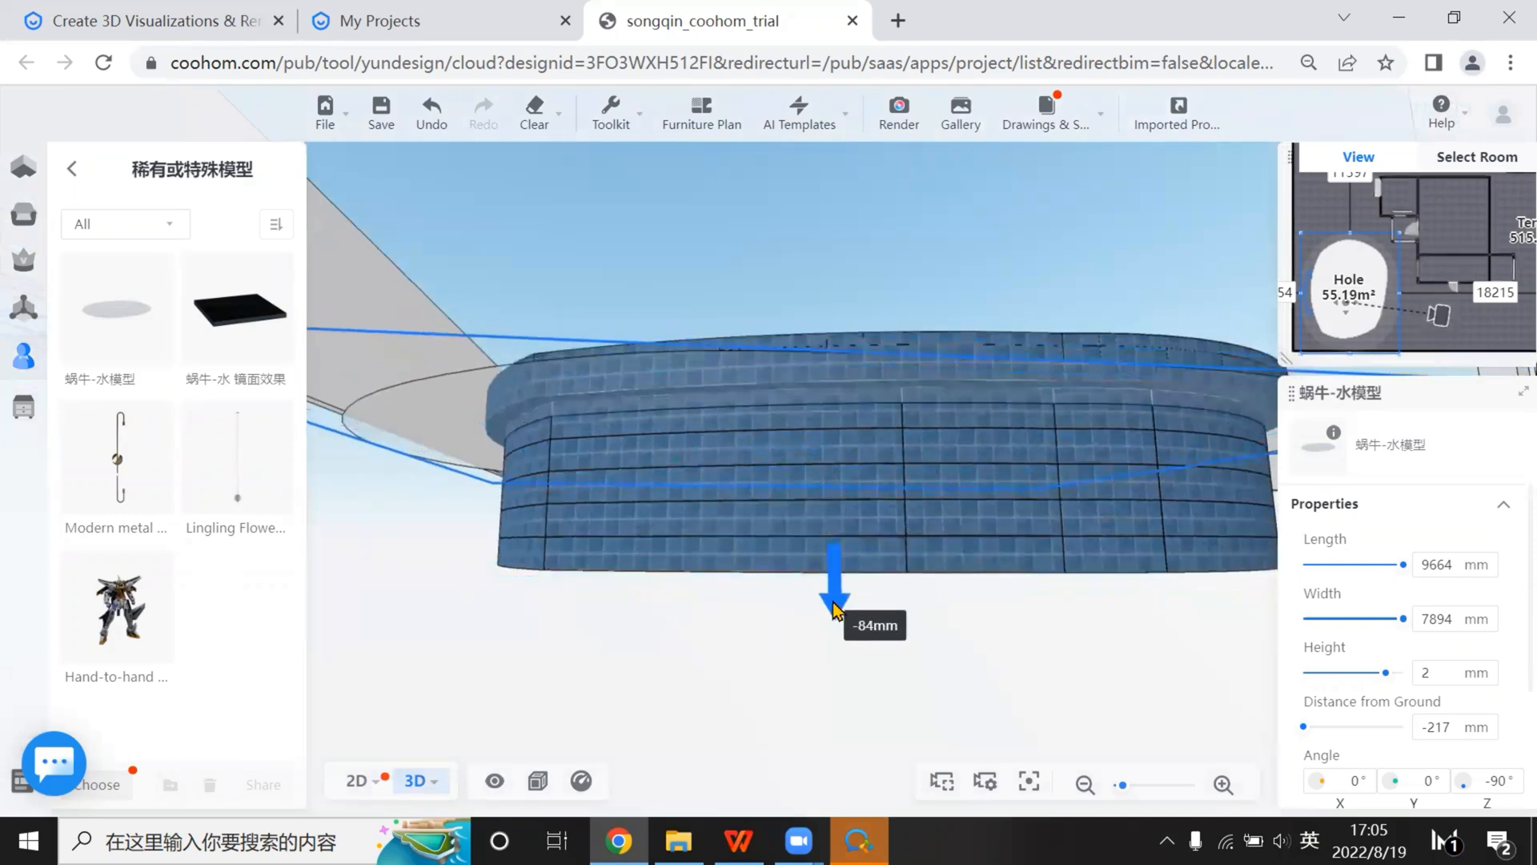
# Open the pool in the Modeling Editor
pyautogui.click(1063, 408)
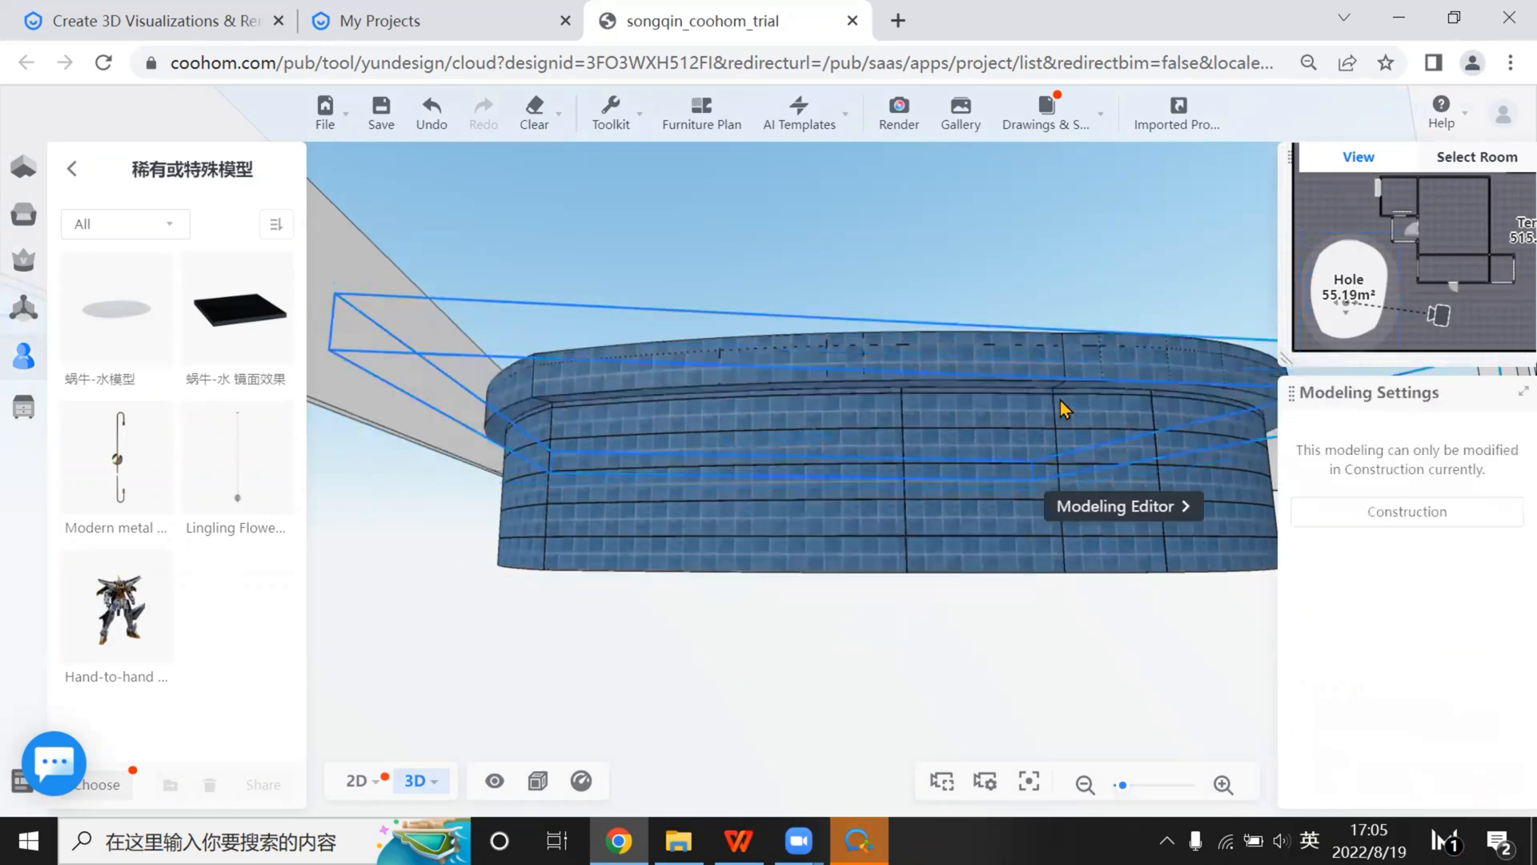
pyautogui.click(1113, 507)
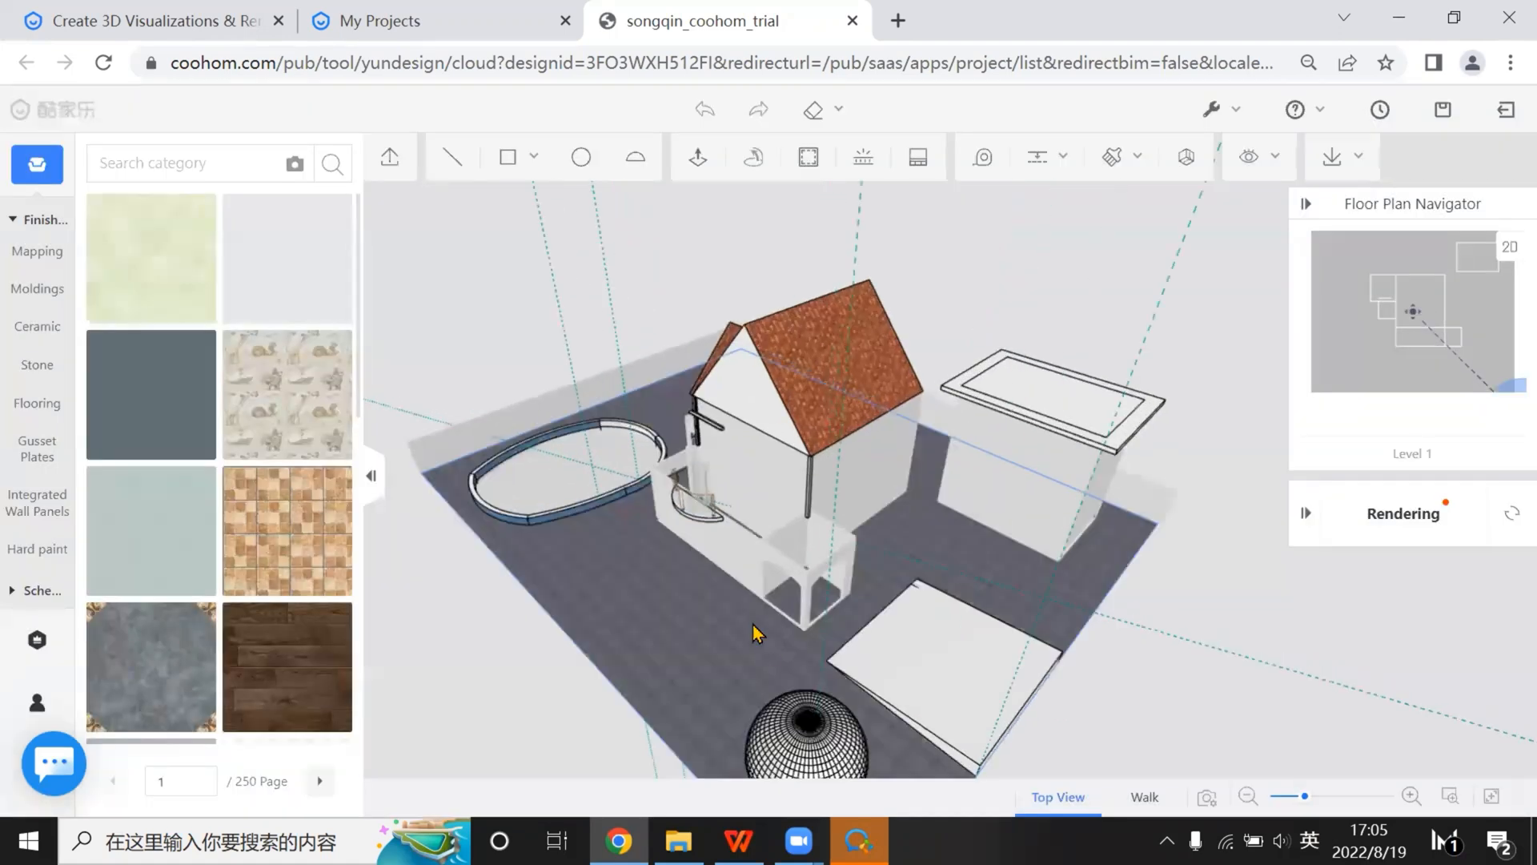
pyautogui.click(1110, 162)
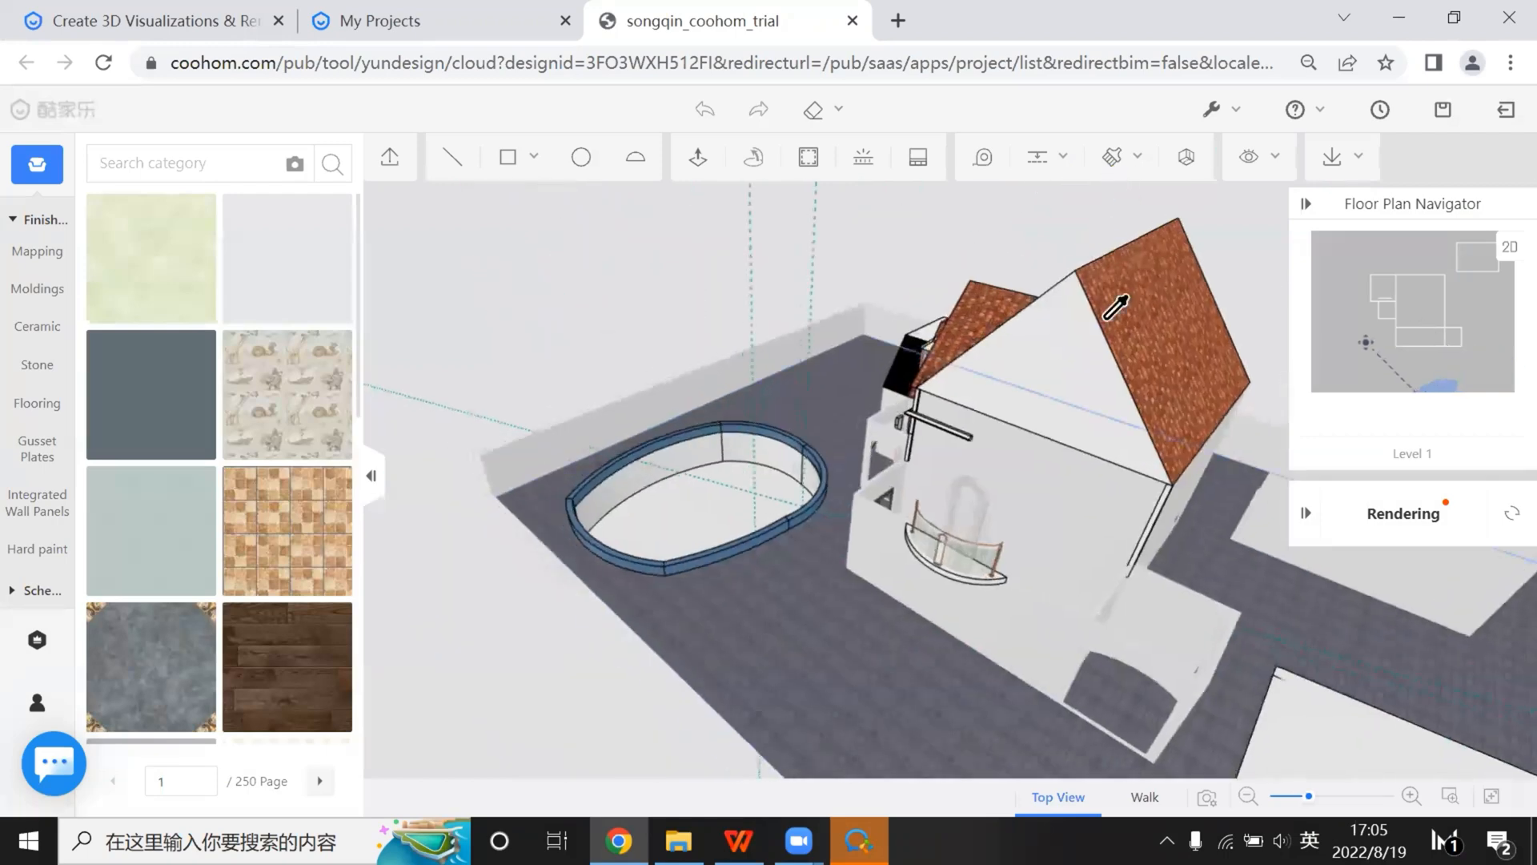
pyautogui.scroll(4, 832, 472)
pyautogui.scroll(4, 859, 417)
pyautogui.click(859, 417)
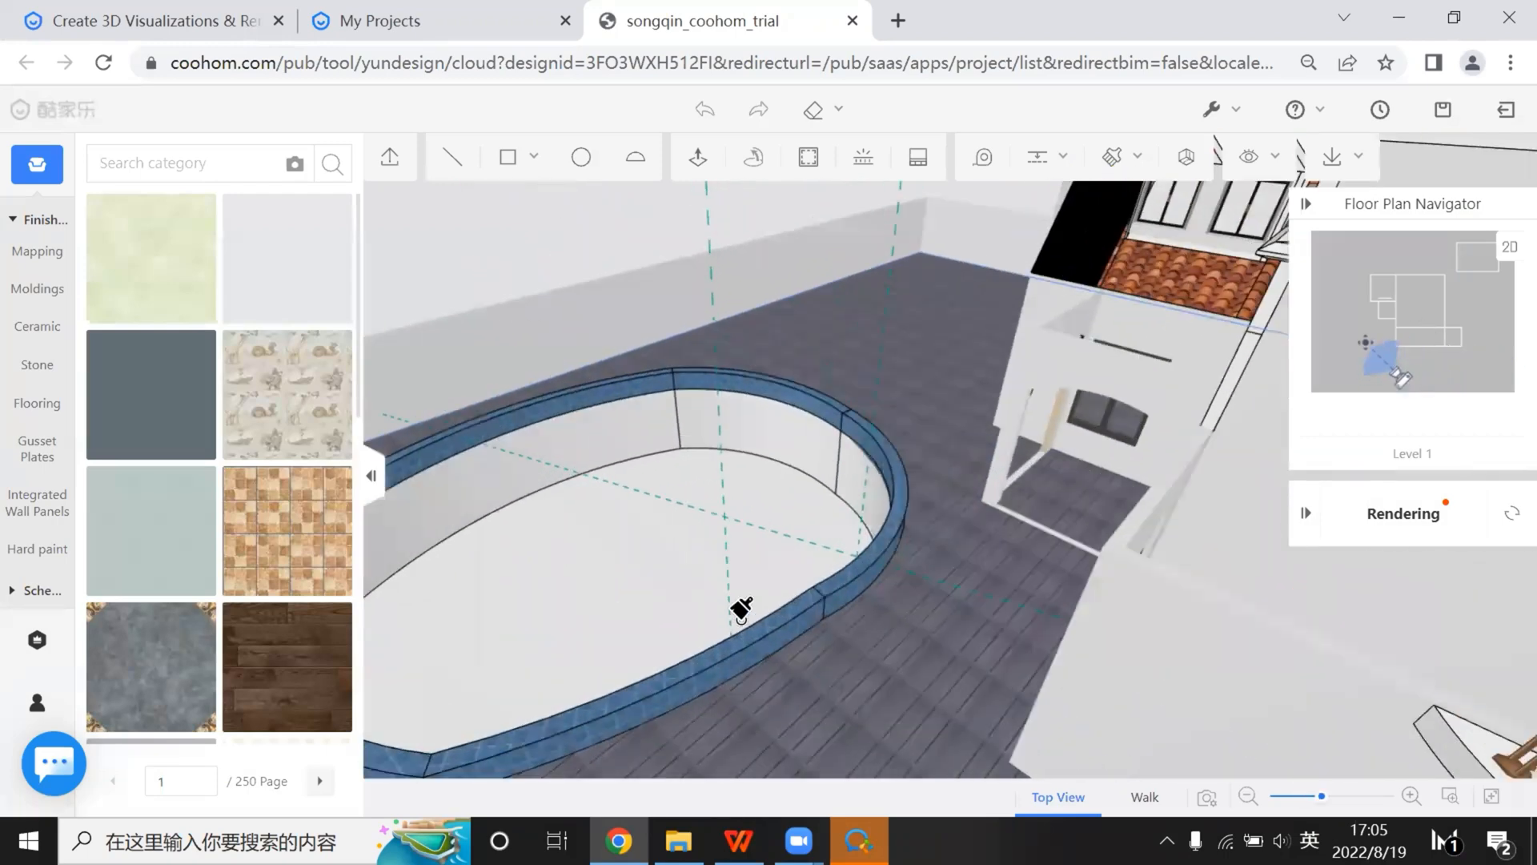
pyautogui.scroll(1, 887, 628)
pyautogui.scroll(4, 887, 628)
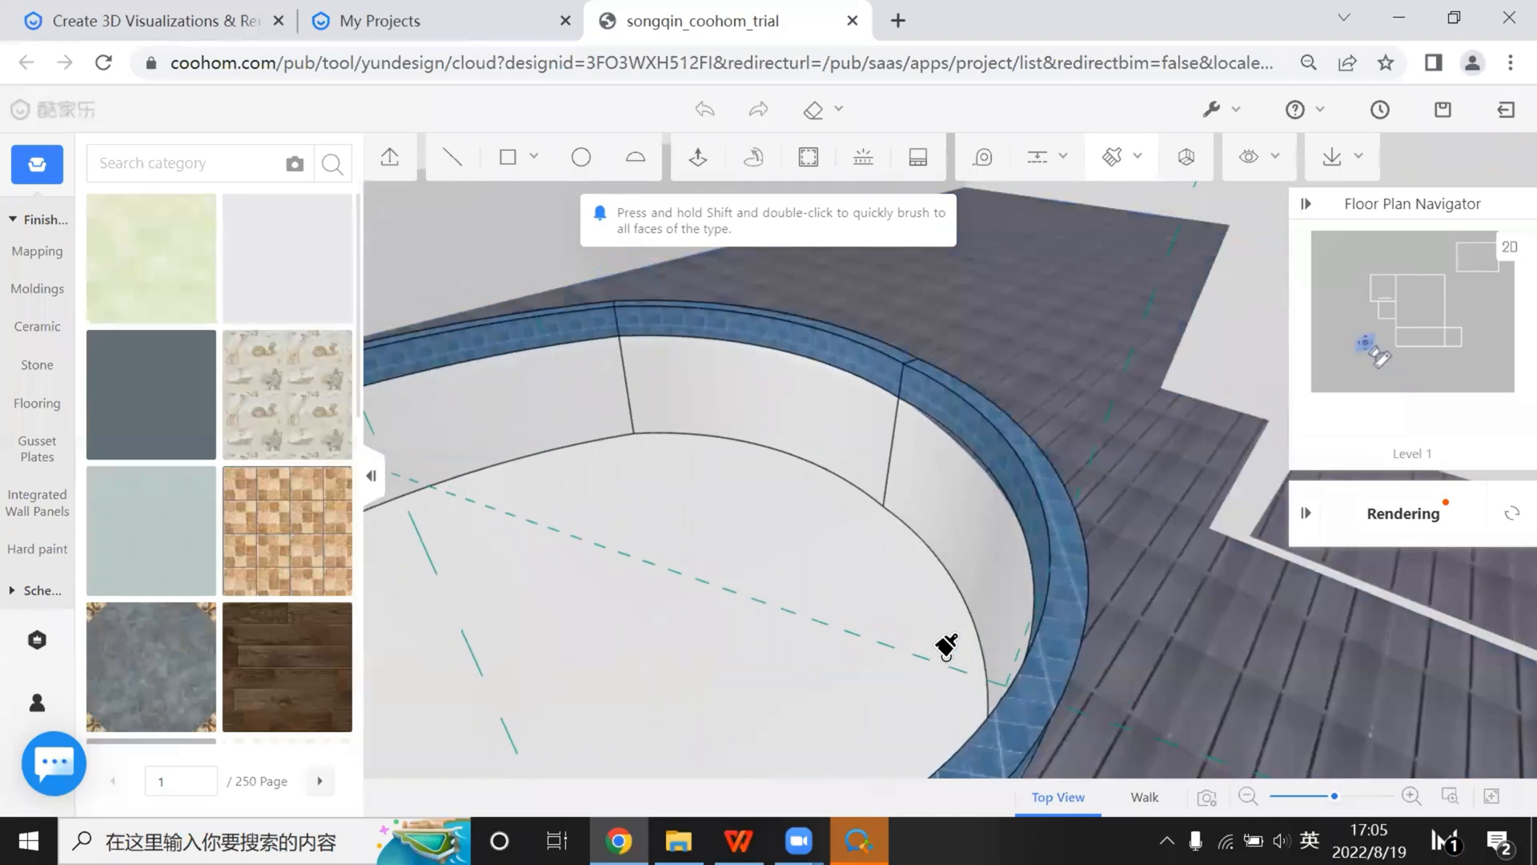
pyautogui.scroll(5, 968, 505)
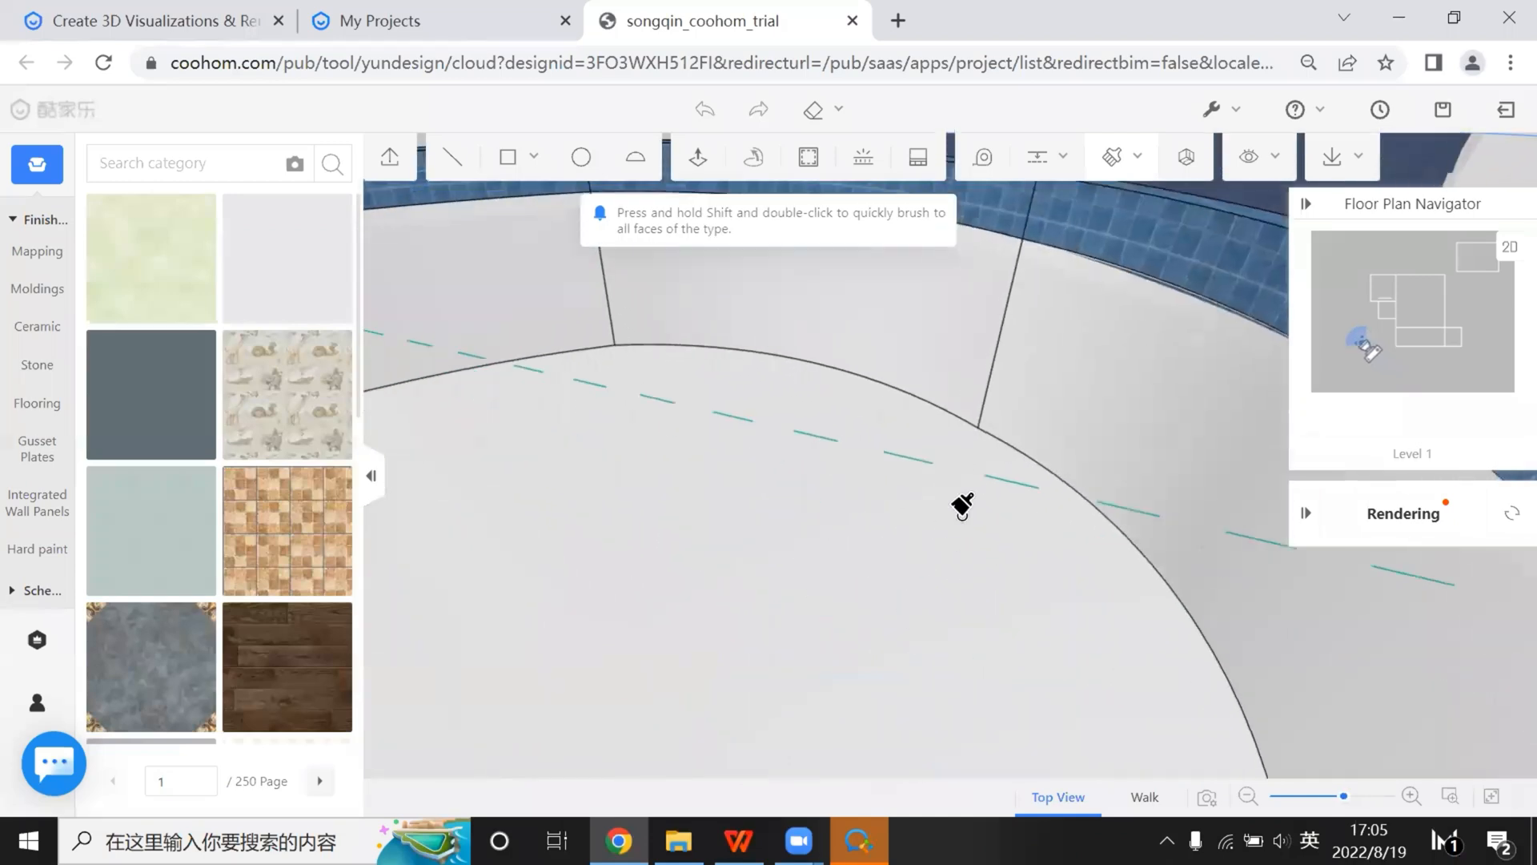
pyautogui.scroll(2, 1034, 455)
pyautogui.press('Escape')
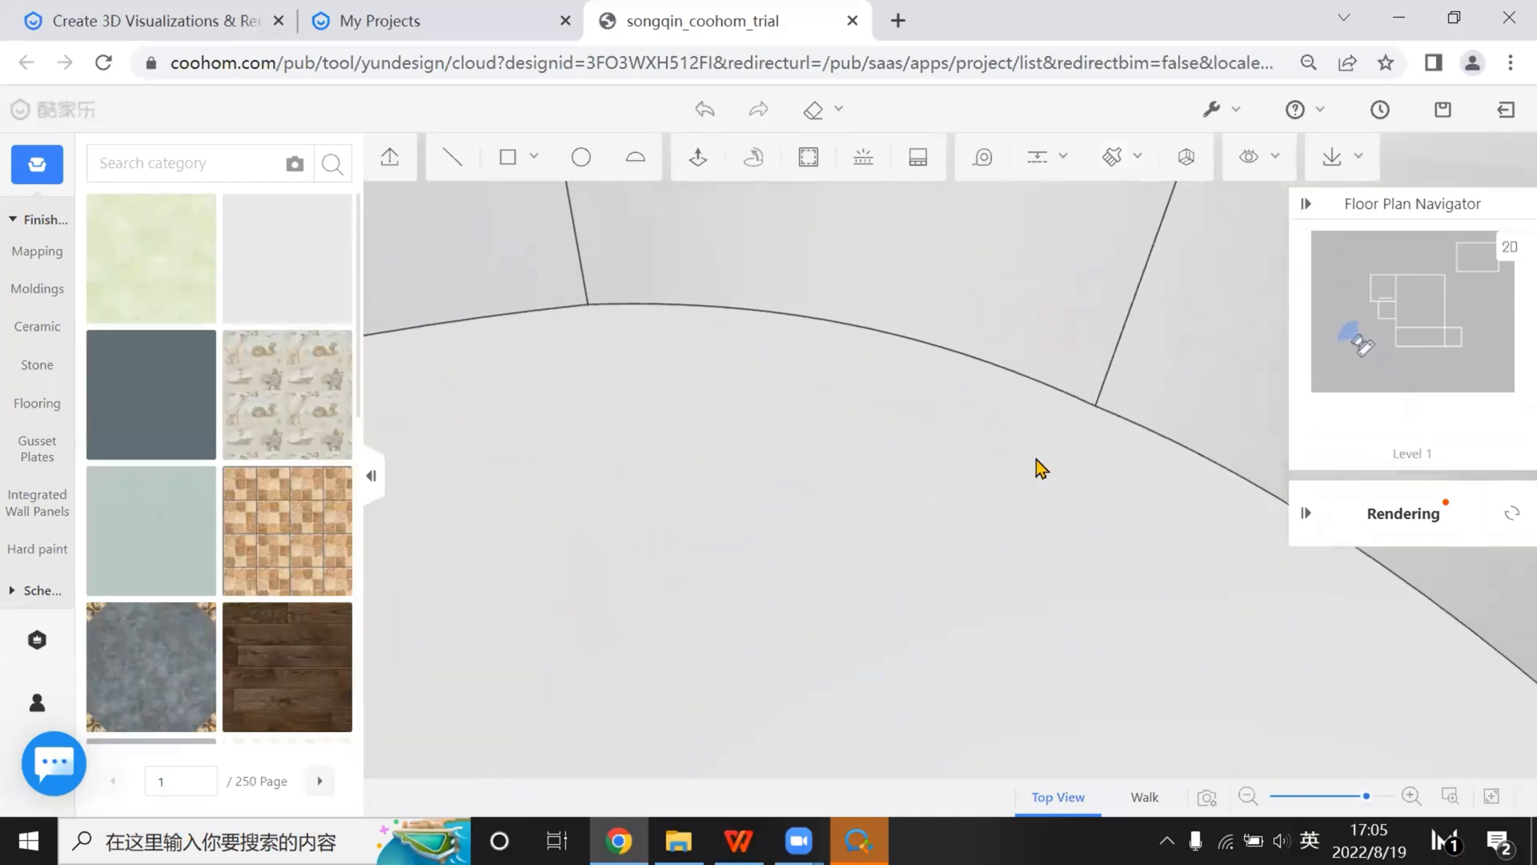
# Select a tiled face of the pool rim and add its blue mosaic tile to the favorites
pyautogui.scroll(-5, 1033, 512)
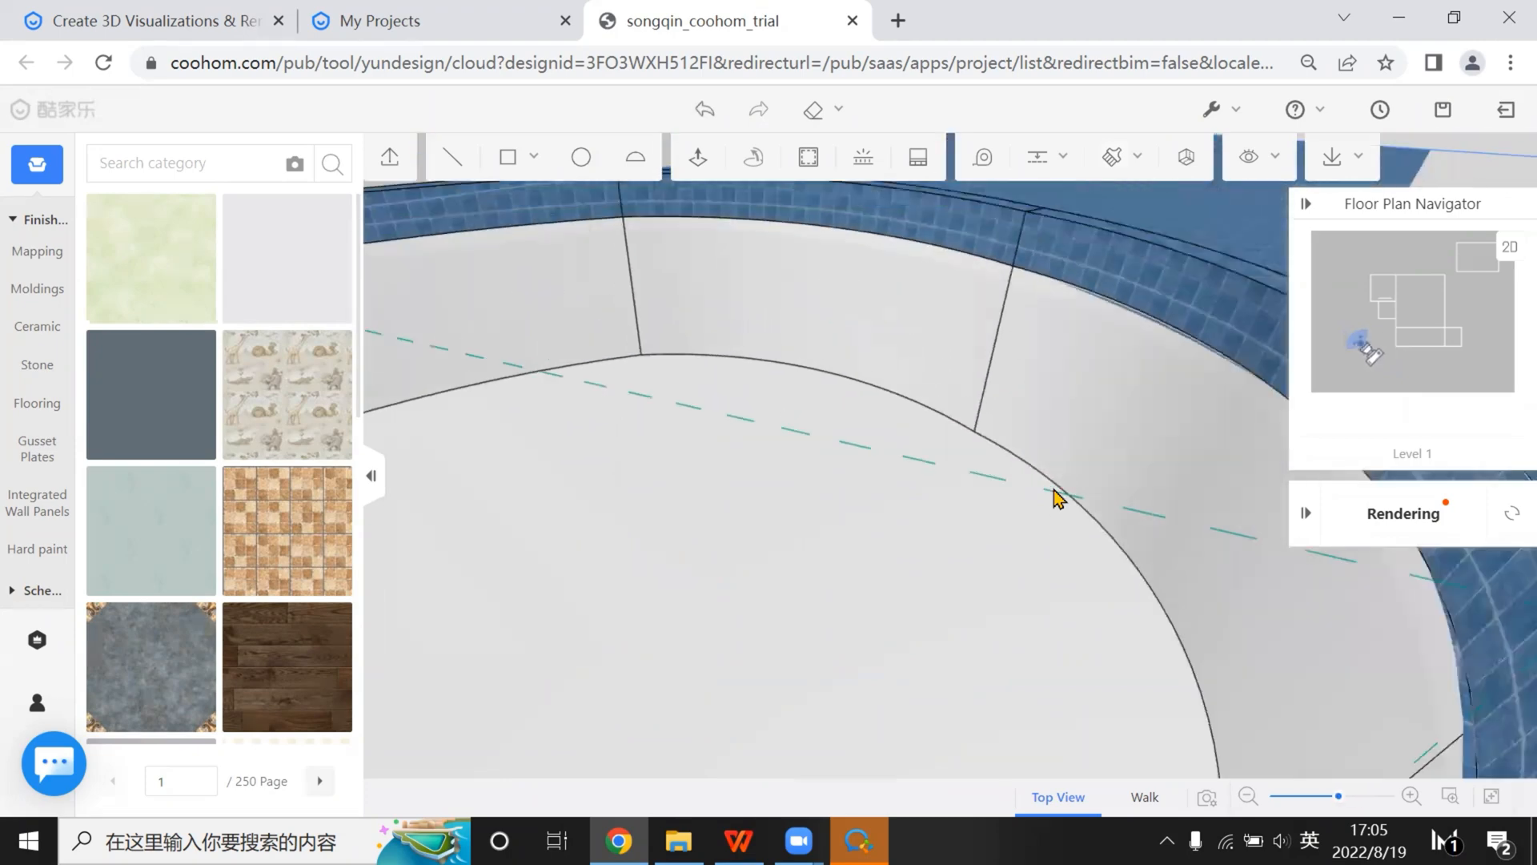
pyautogui.scroll(-3, 1143, 400)
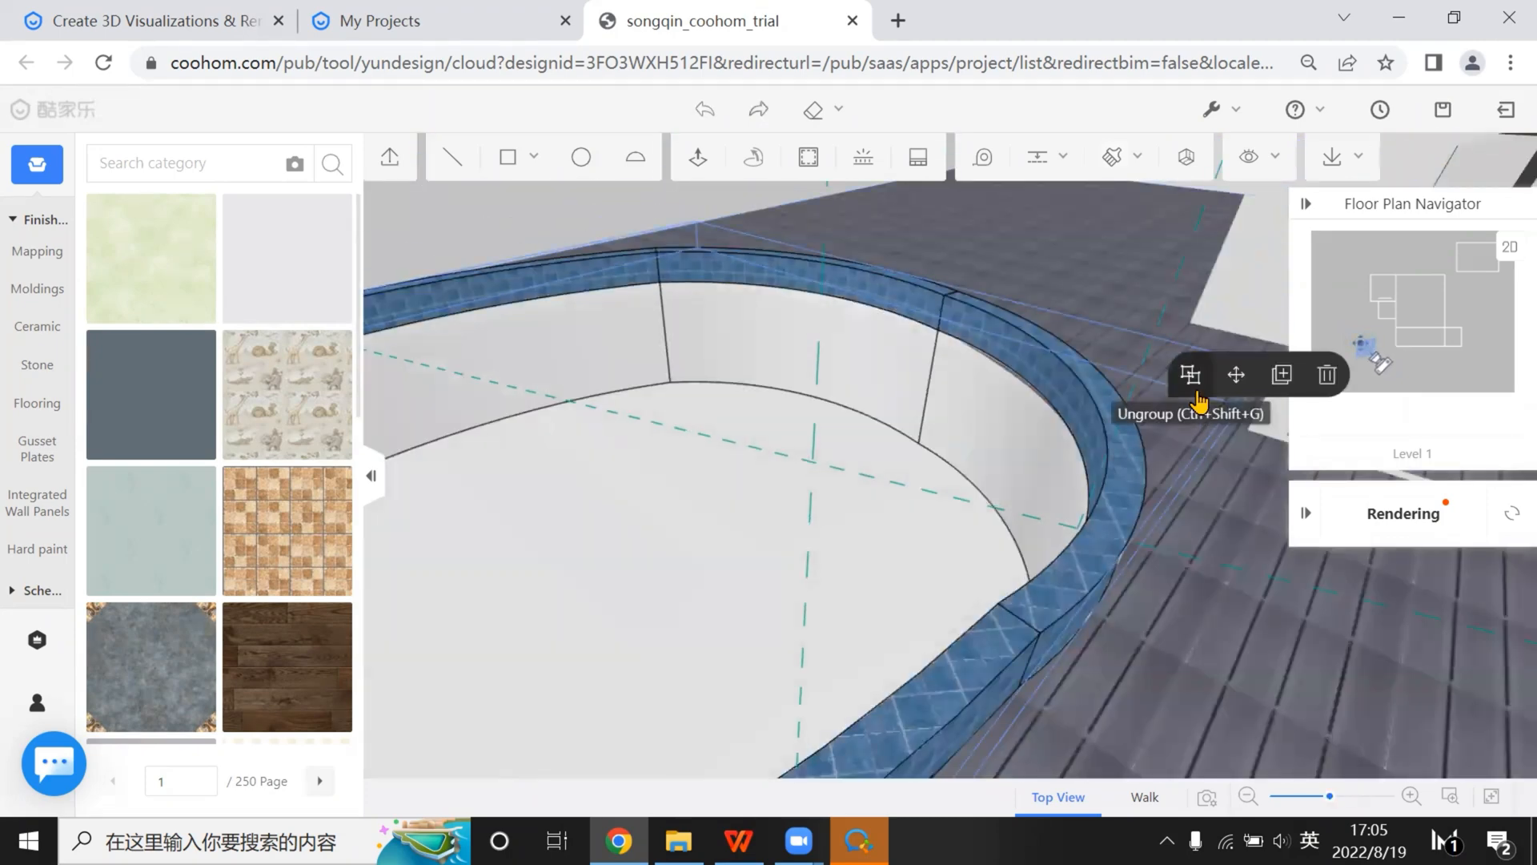
pyautogui.click(1118, 466)
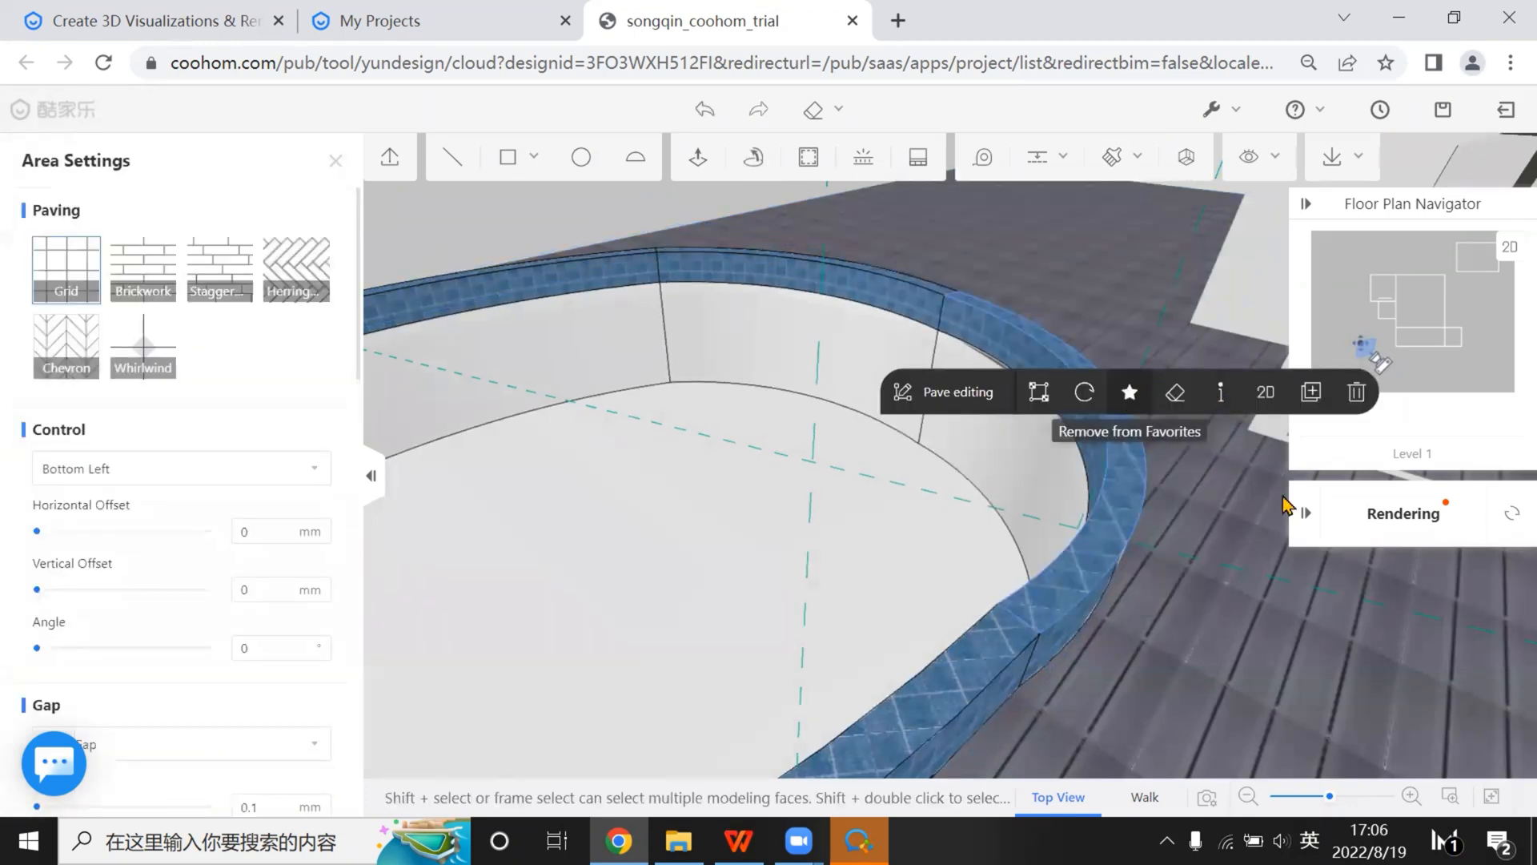
# Cover the pool basin's inner walls with the favorite blue mosaic tile, working in Walk view
pyautogui.scroll(5, 686, 591)
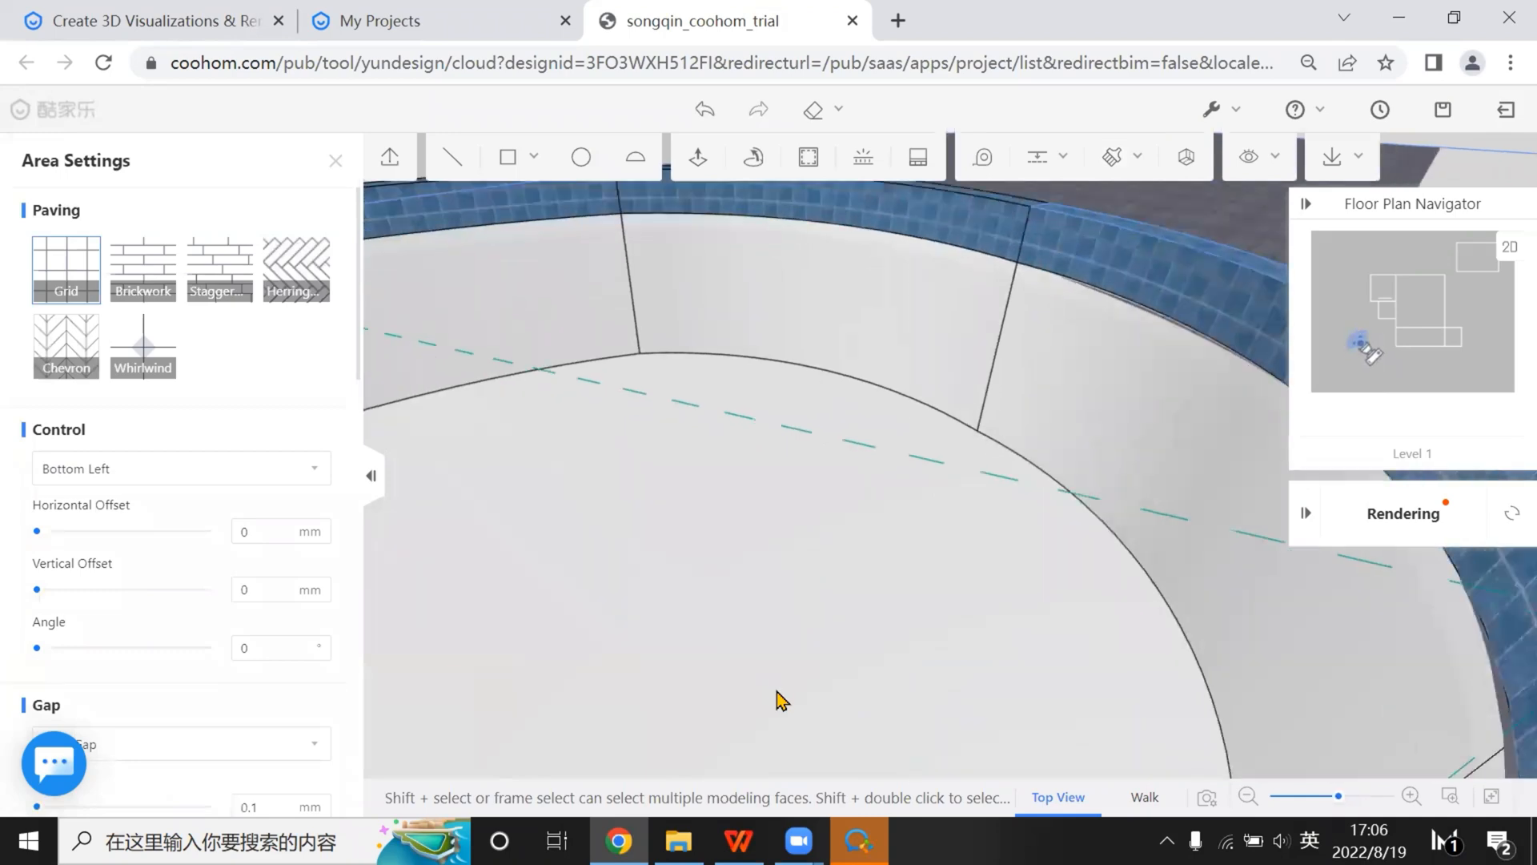
pyautogui.click(1145, 797)
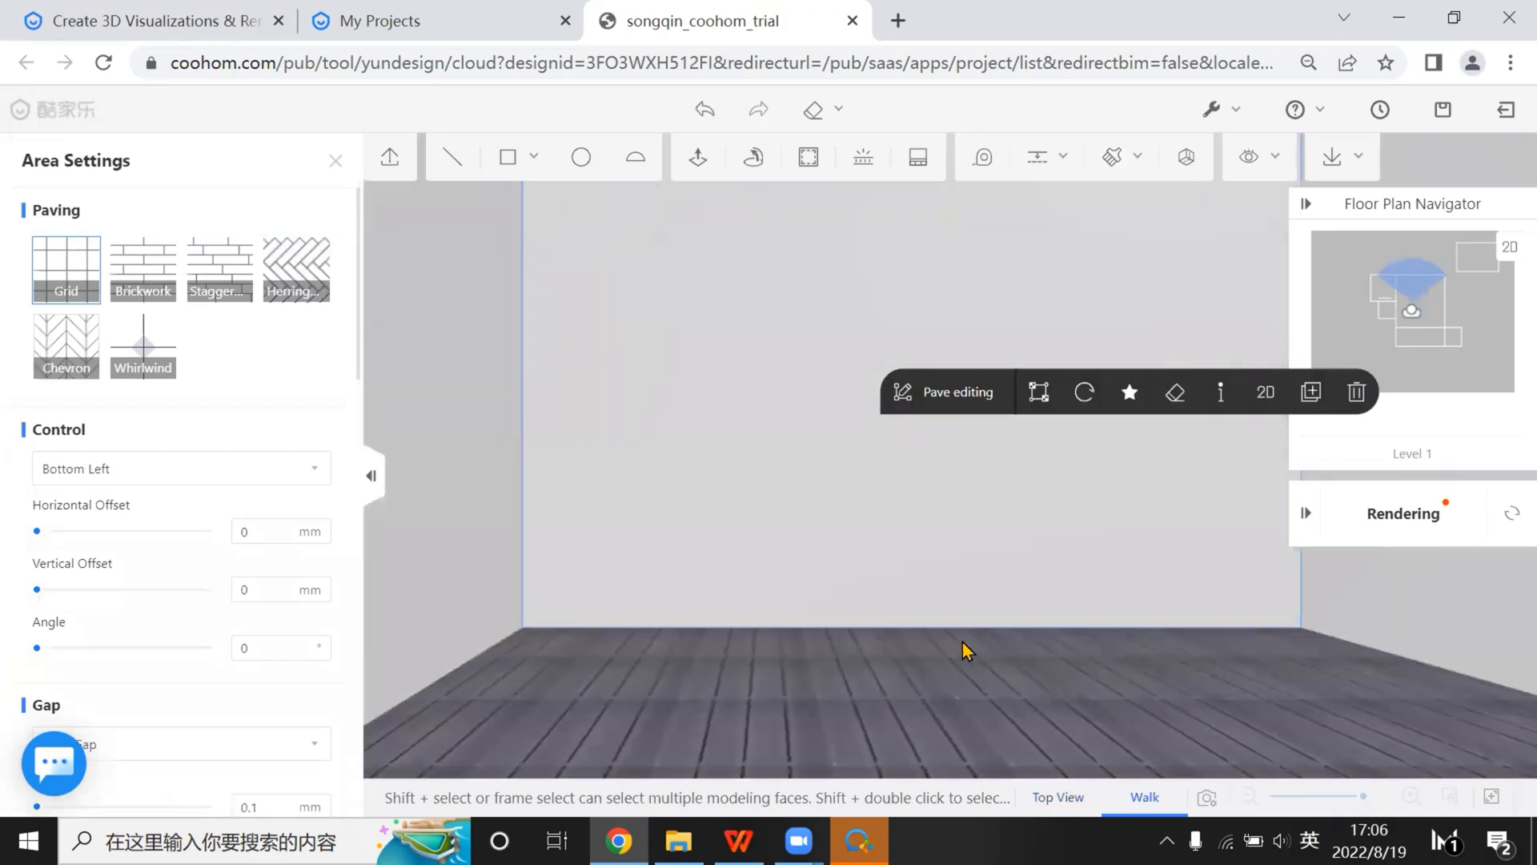
pyautogui.press('Down')
pyautogui.press('Down')
pyautogui.press('Down')
pyautogui.press('Down')
pyautogui.press('Down')
pyautogui.press('Down')
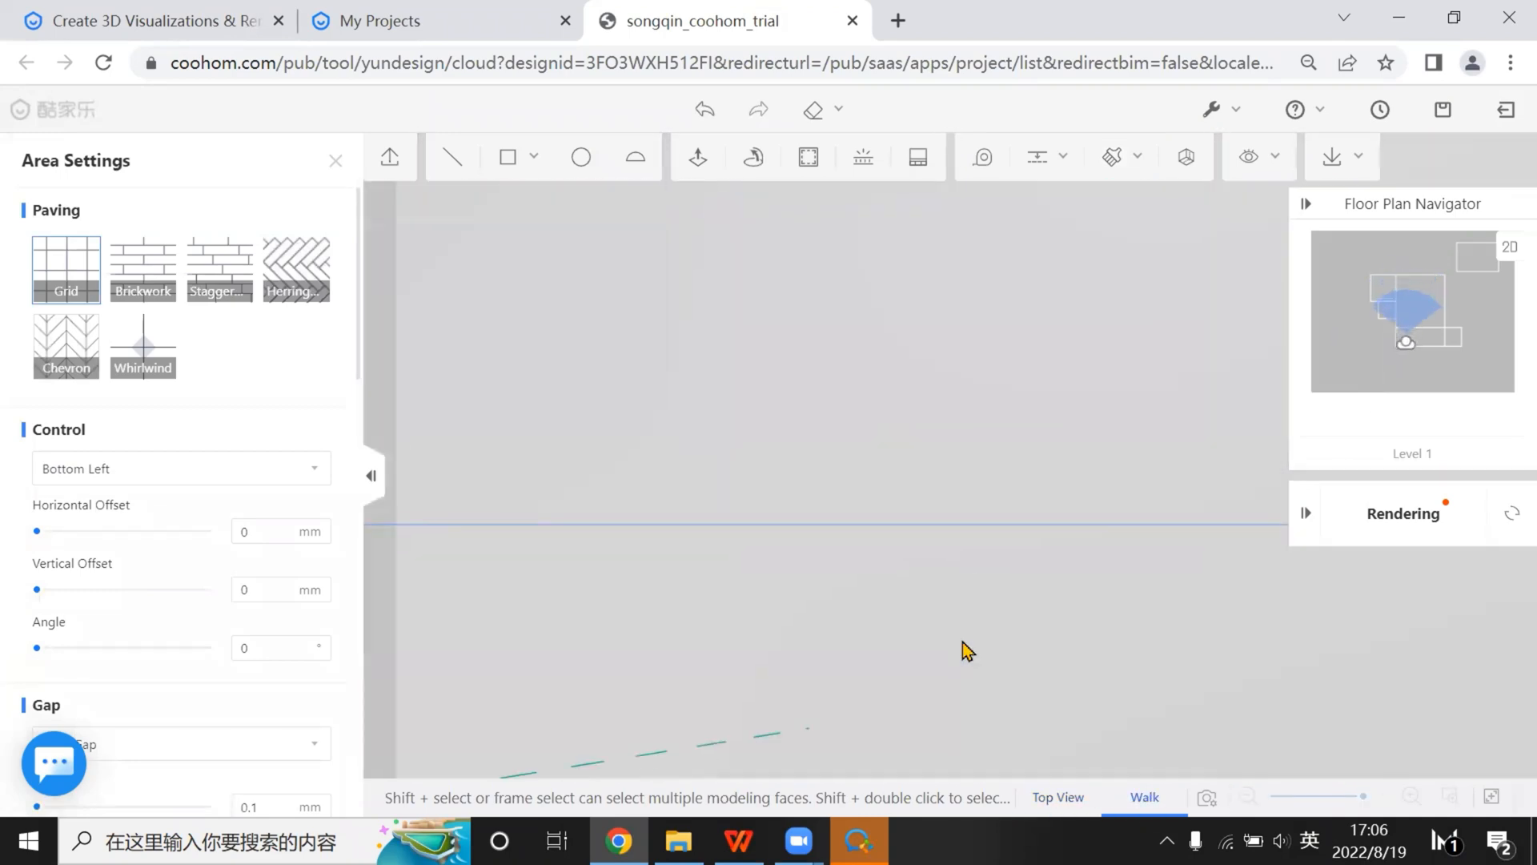
pyautogui.press('Down')
pyautogui.press('Down')
pyautogui.press('Down')
pyautogui.press('Down')
pyautogui.press('Down')
pyautogui.press('Down')
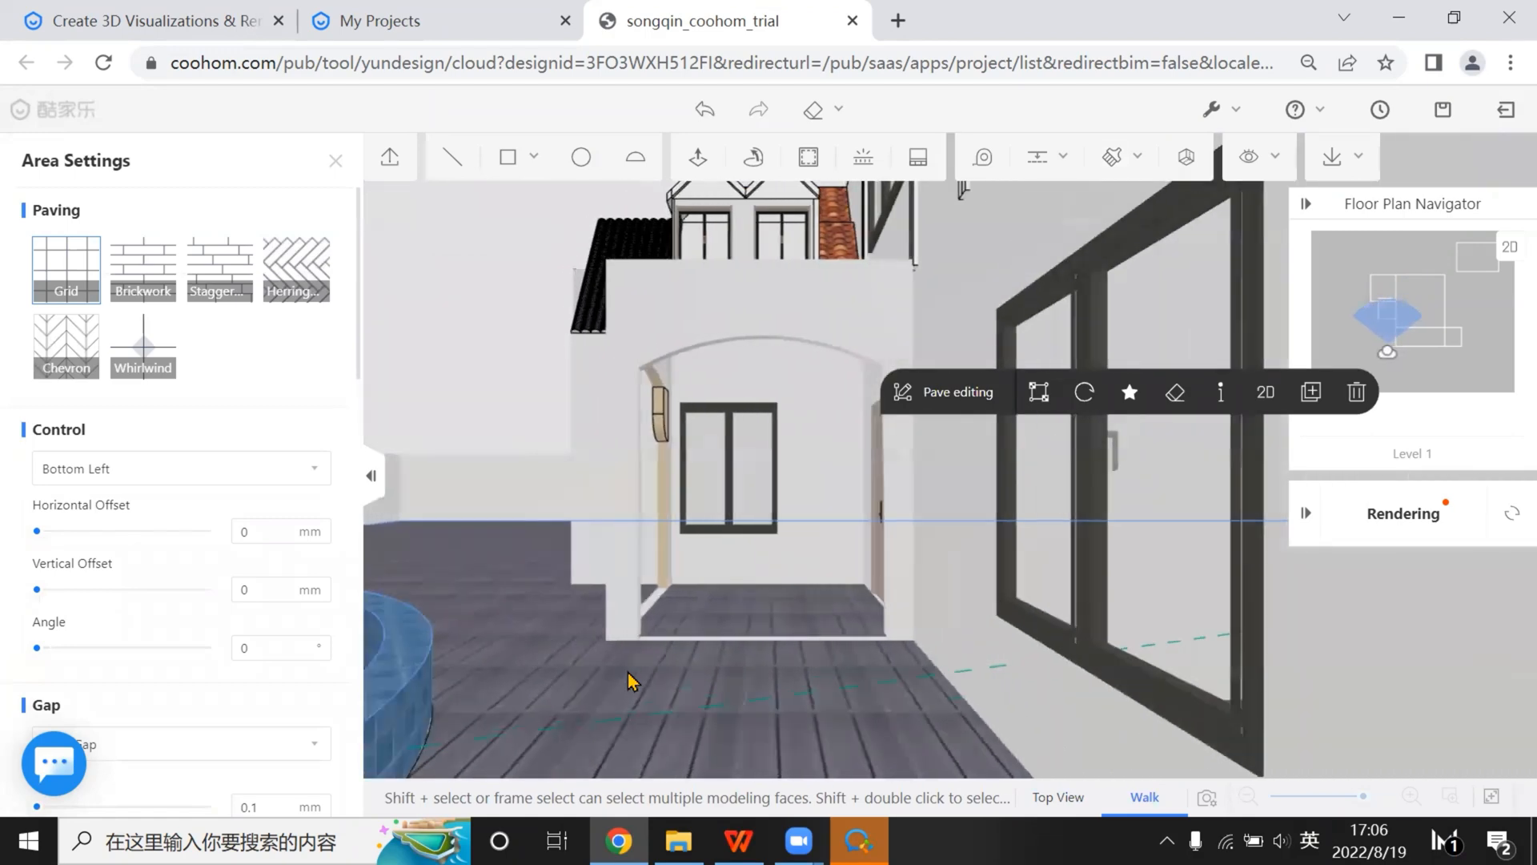
pyautogui.press('Left')
pyautogui.press('Left')
pyautogui.press('Left')
pyautogui.press('Left')
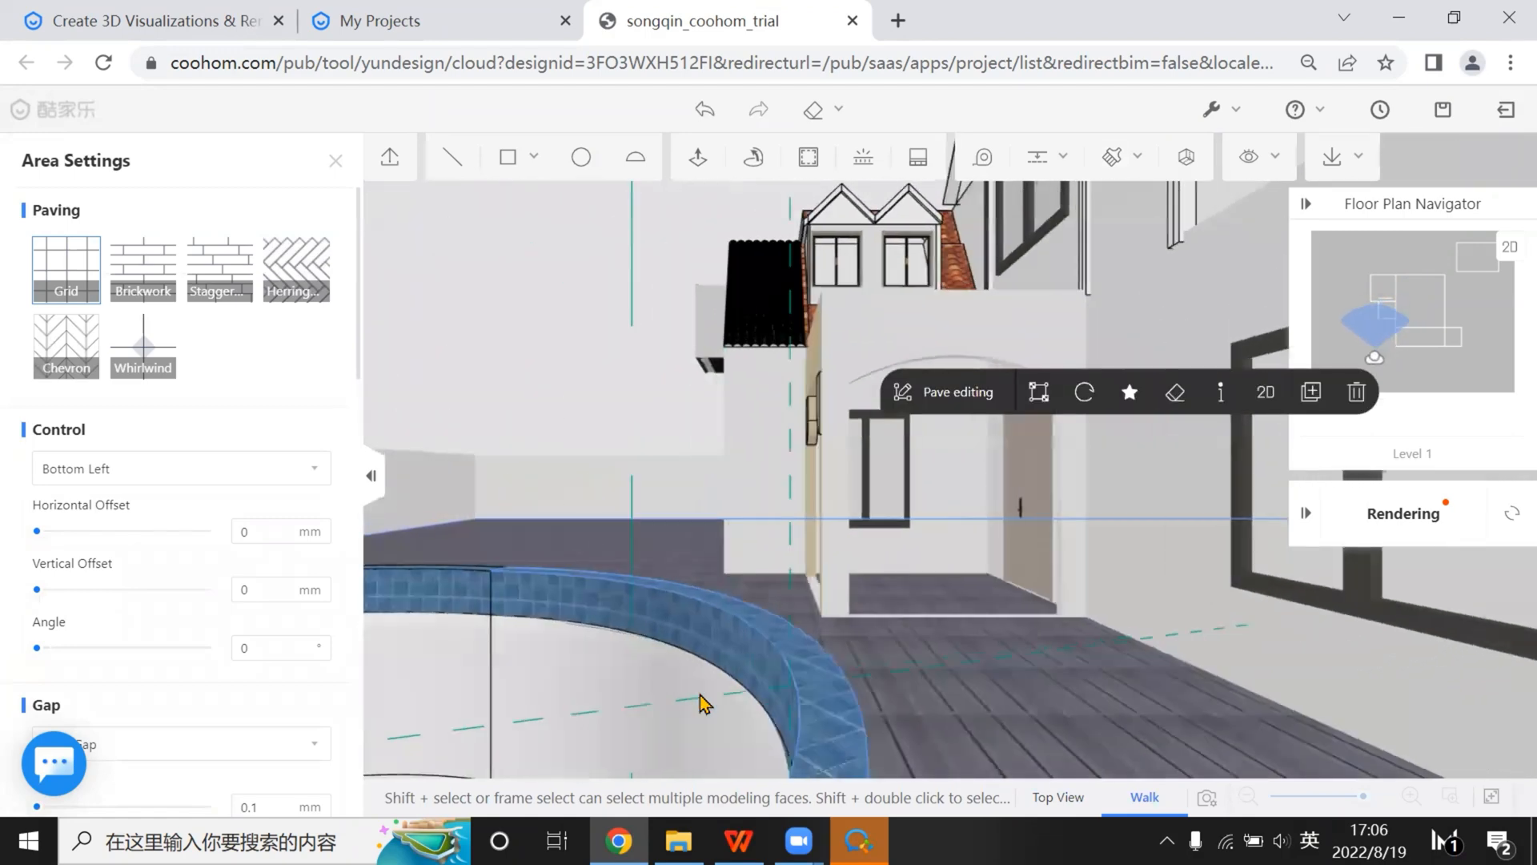
pyautogui.press('Up')
pyautogui.press('Up')
pyautogui.press('Up')
pyautogui.press('Up')
pyautogui.press('Up')
pyautogui.press('Up')
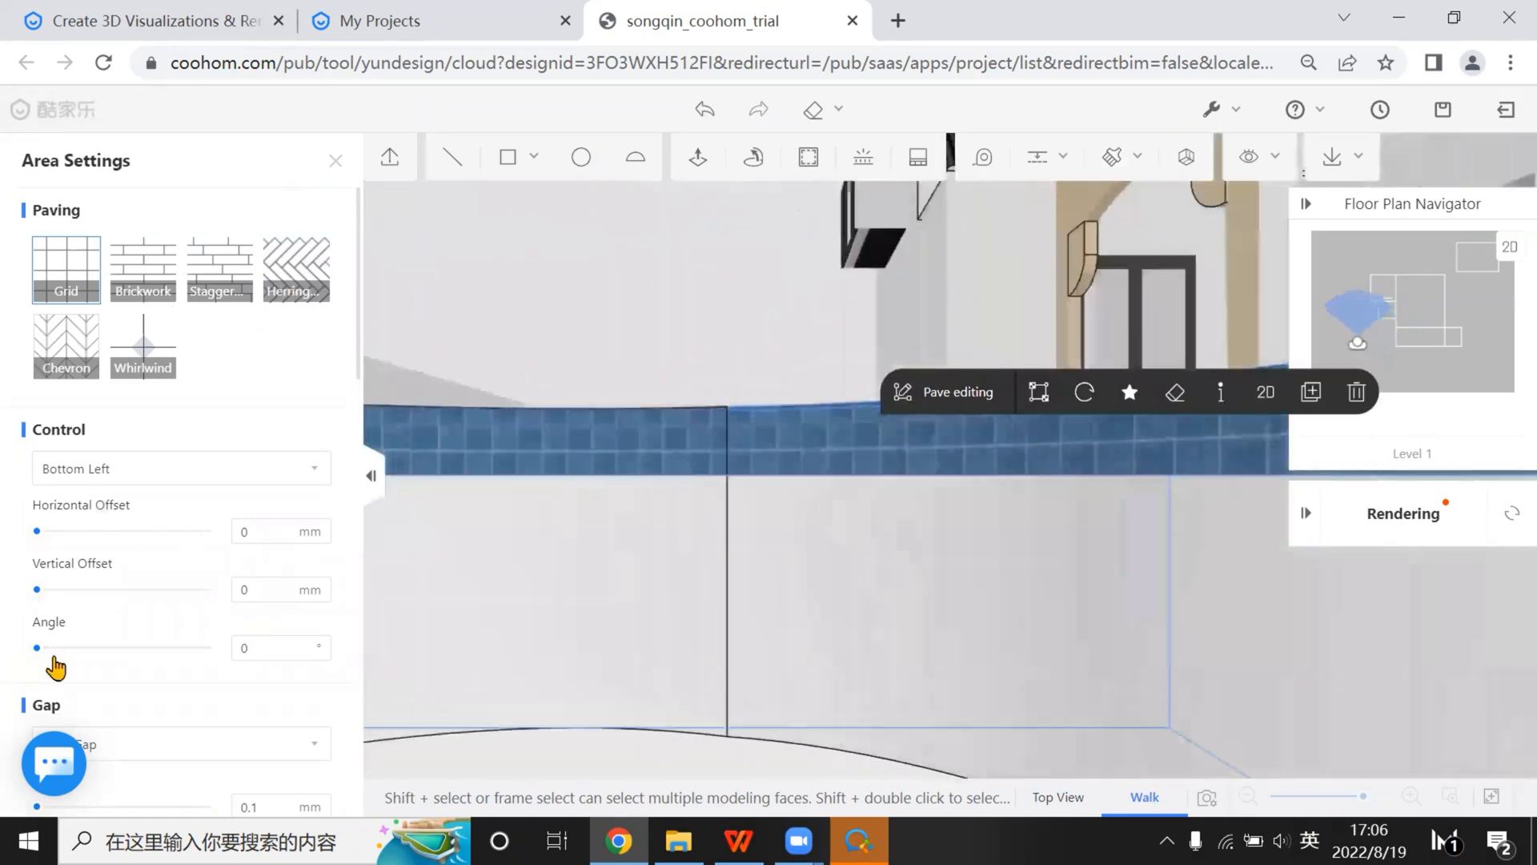
pyautogui.press('Left')
pyautogui.press('Escape')
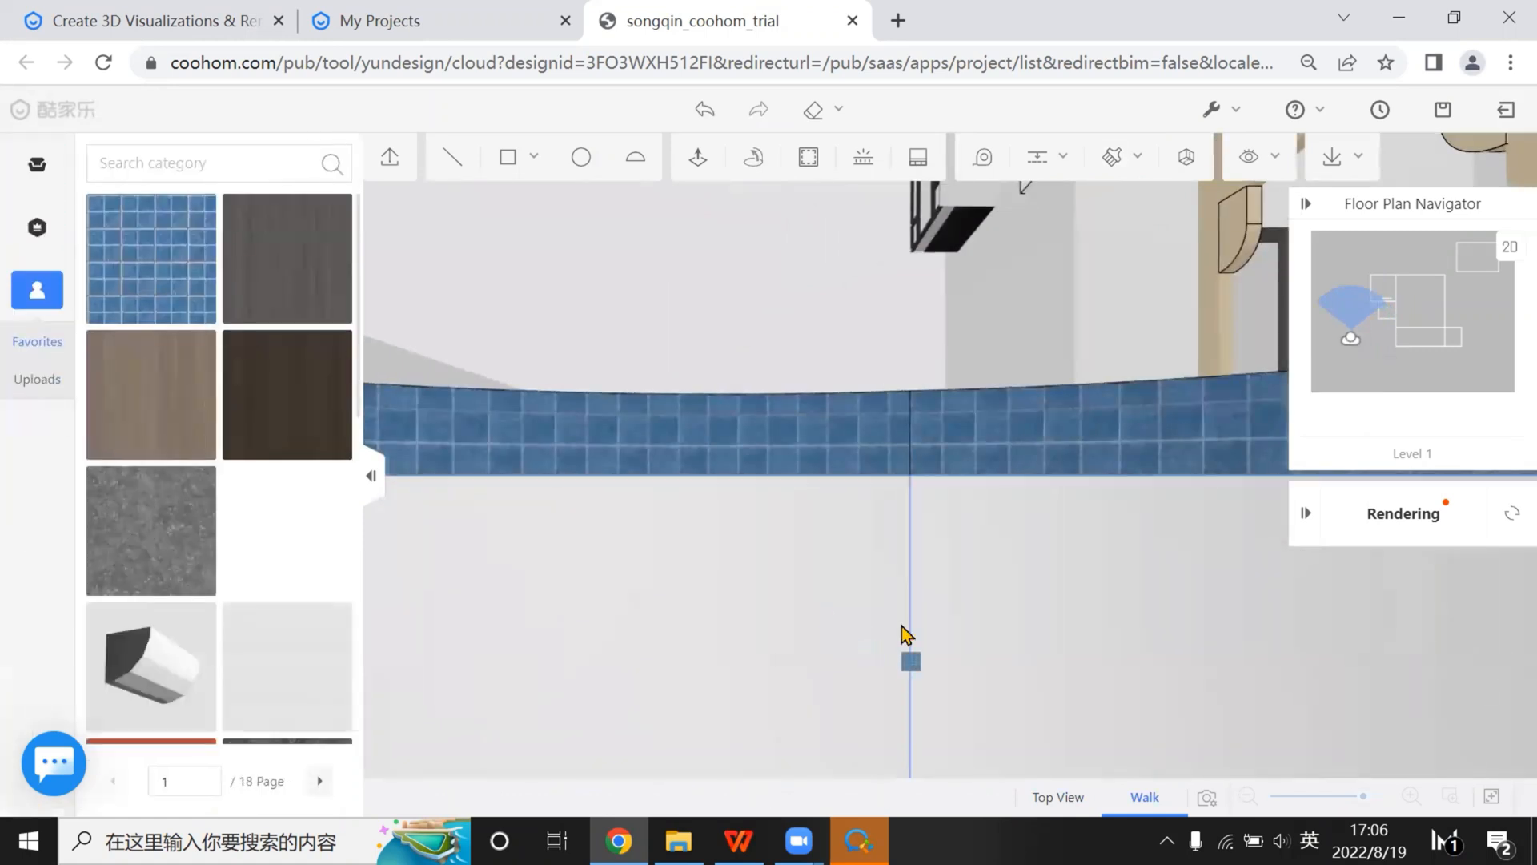
pyautogui.click(905, 635)
pyautogui.click(995, 657)
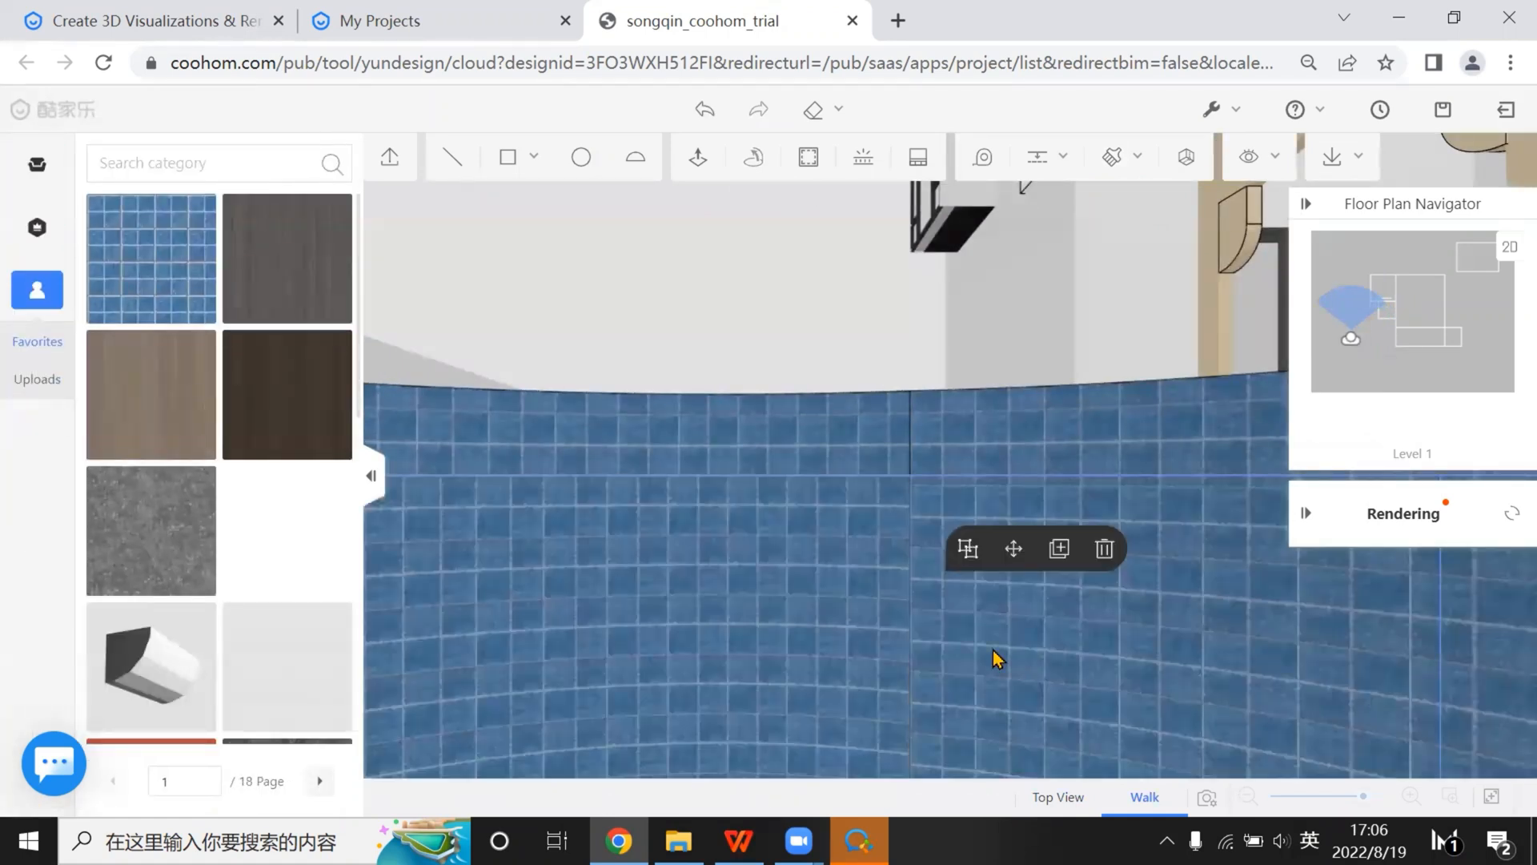
pyautogui.doubleClick(975, 679)
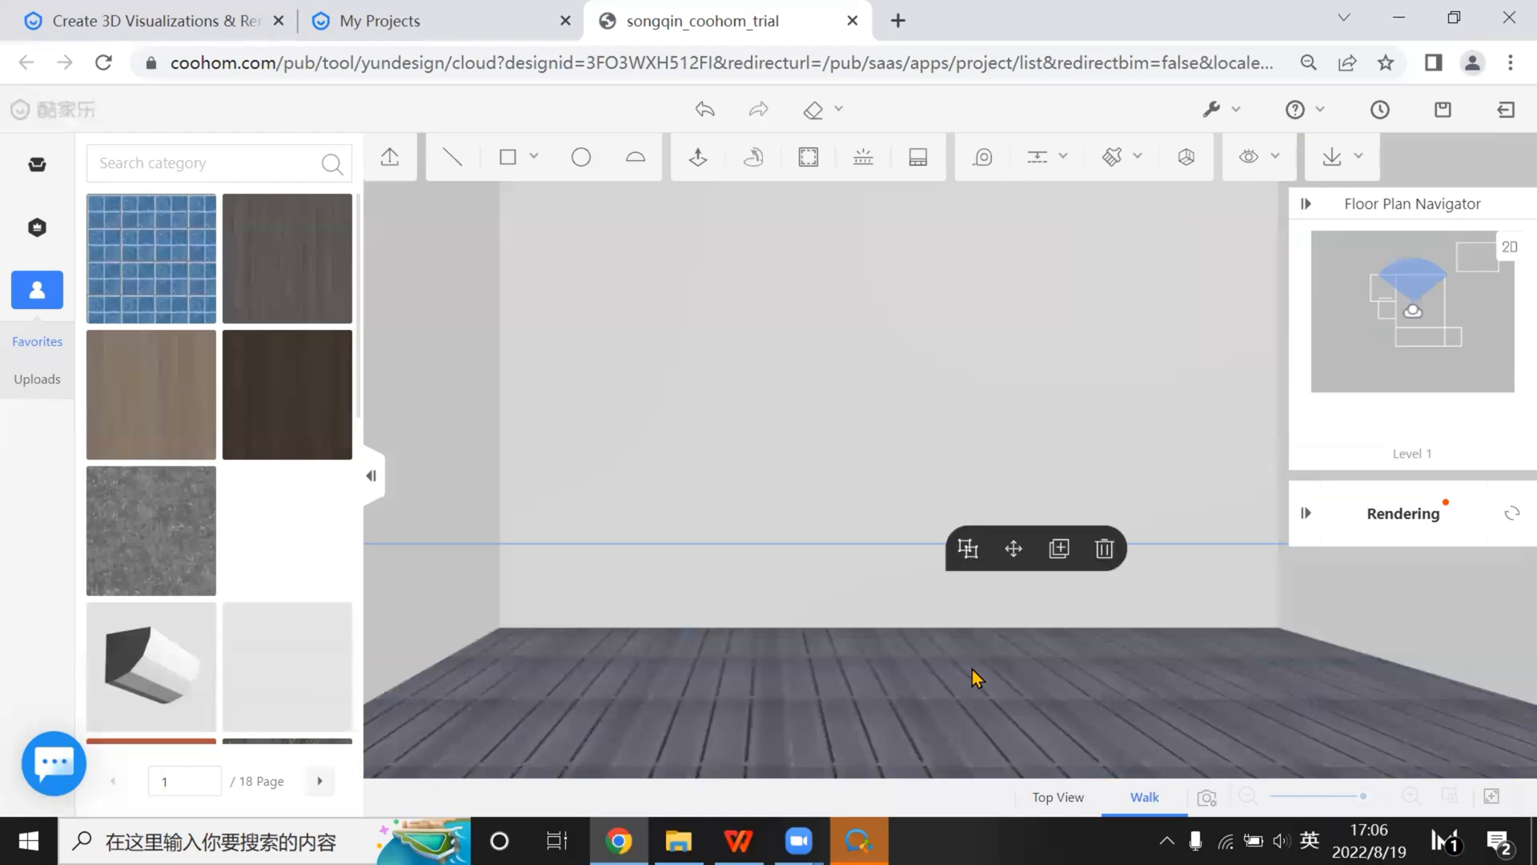
# Leave the Modeling Editor for the Render view and aim the front-view camera down at the pool, about 6830 mm high with a 29° tilt
pyautogui.click(1058, 797)
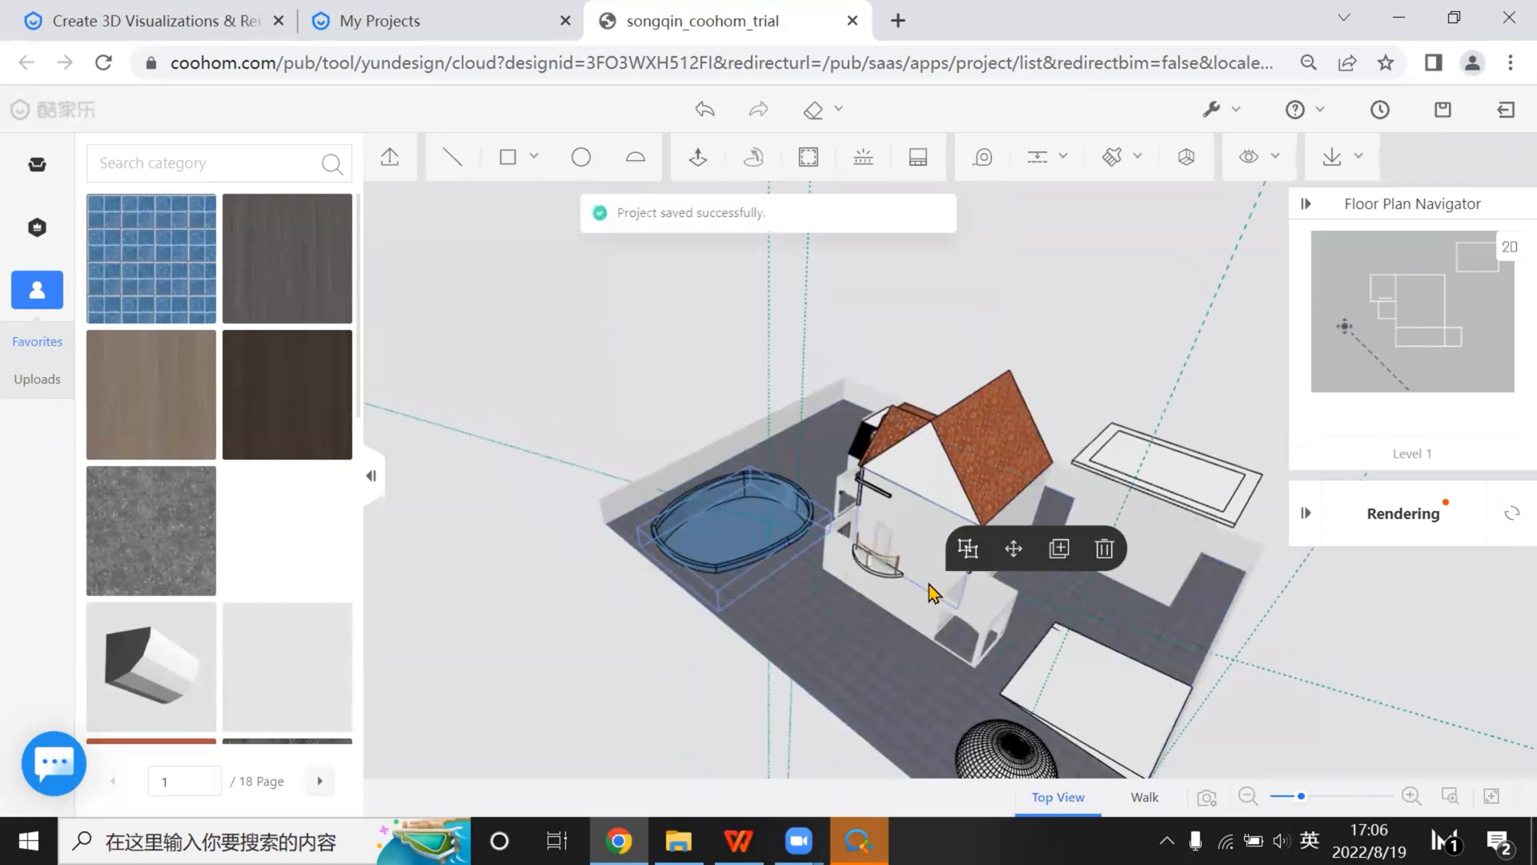
pyautogui.doubleClick(785, 540)
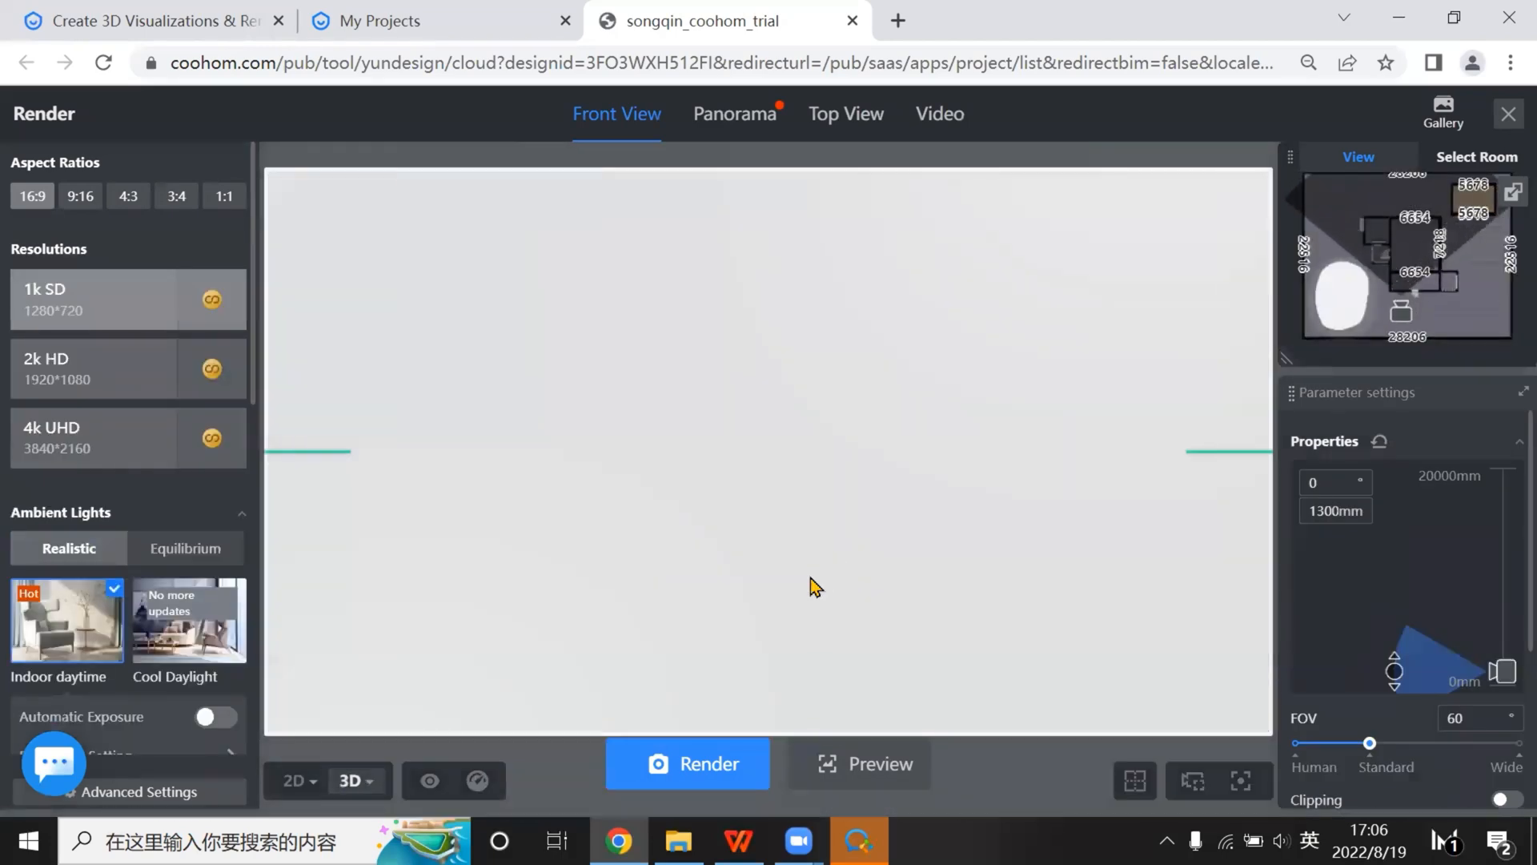
pyautogui.scroll(-10, 815, 587)
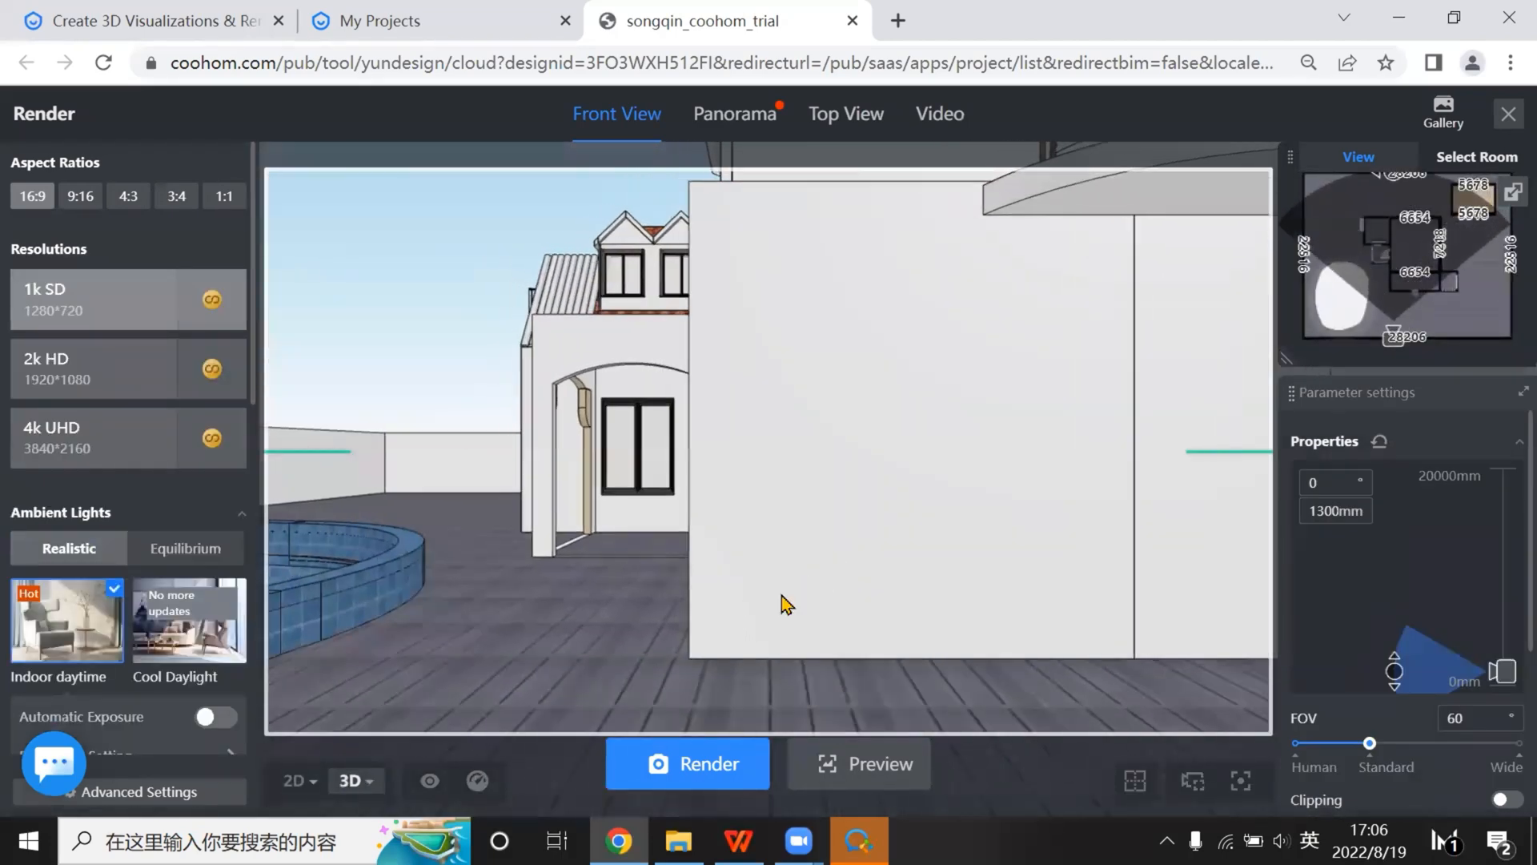
pyautogui.moveTo(787, 604); pyautogui.dragTo(792, 529)
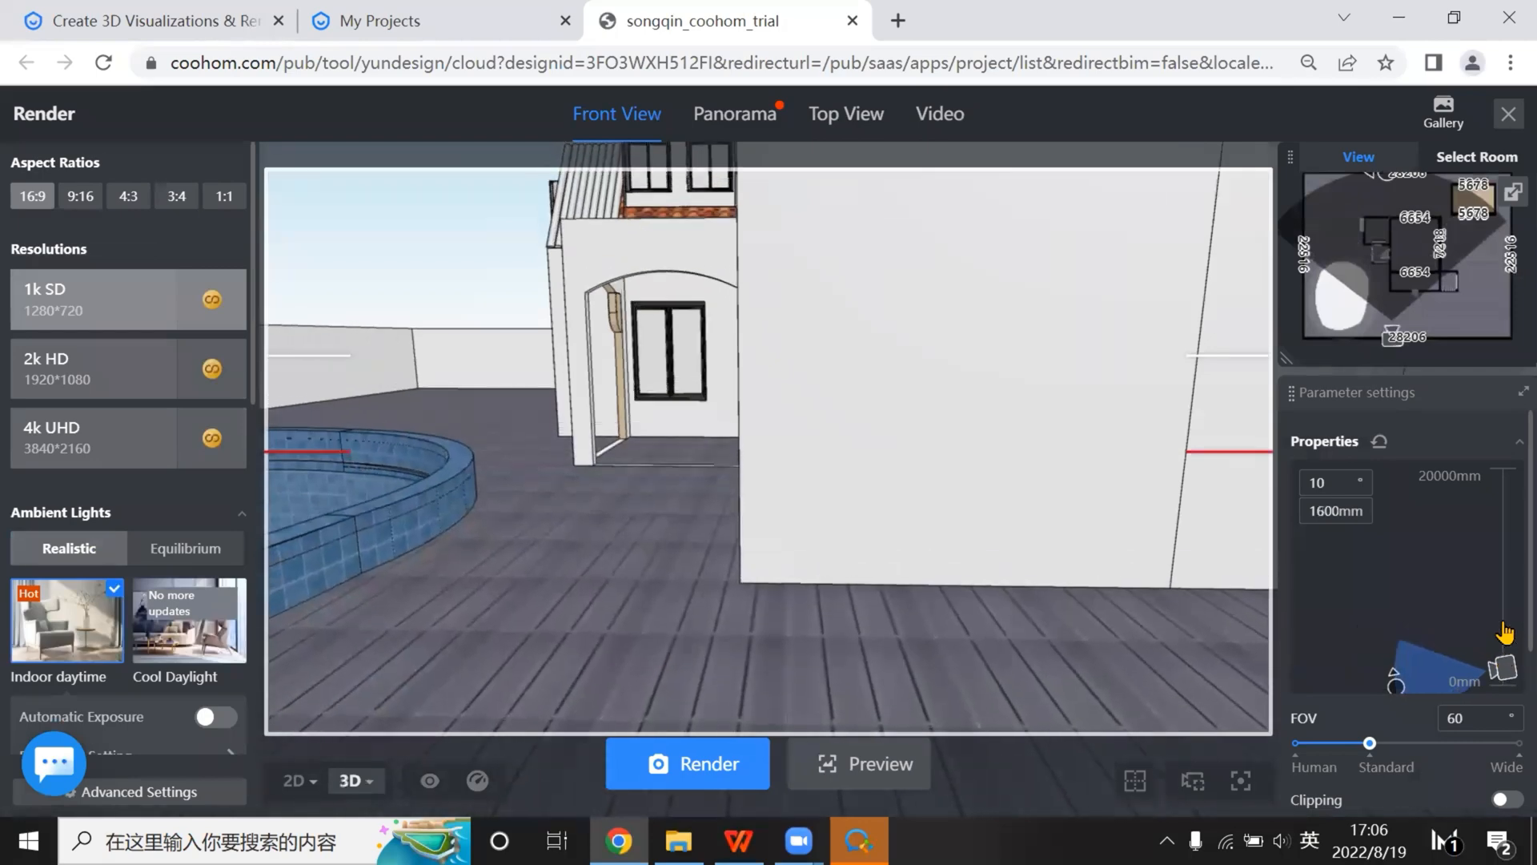
pyautogui.moveTo(1505, 633); pyautogui.dragTo(1507, 601)
pyautogui.scroll(5, 1506, 580)
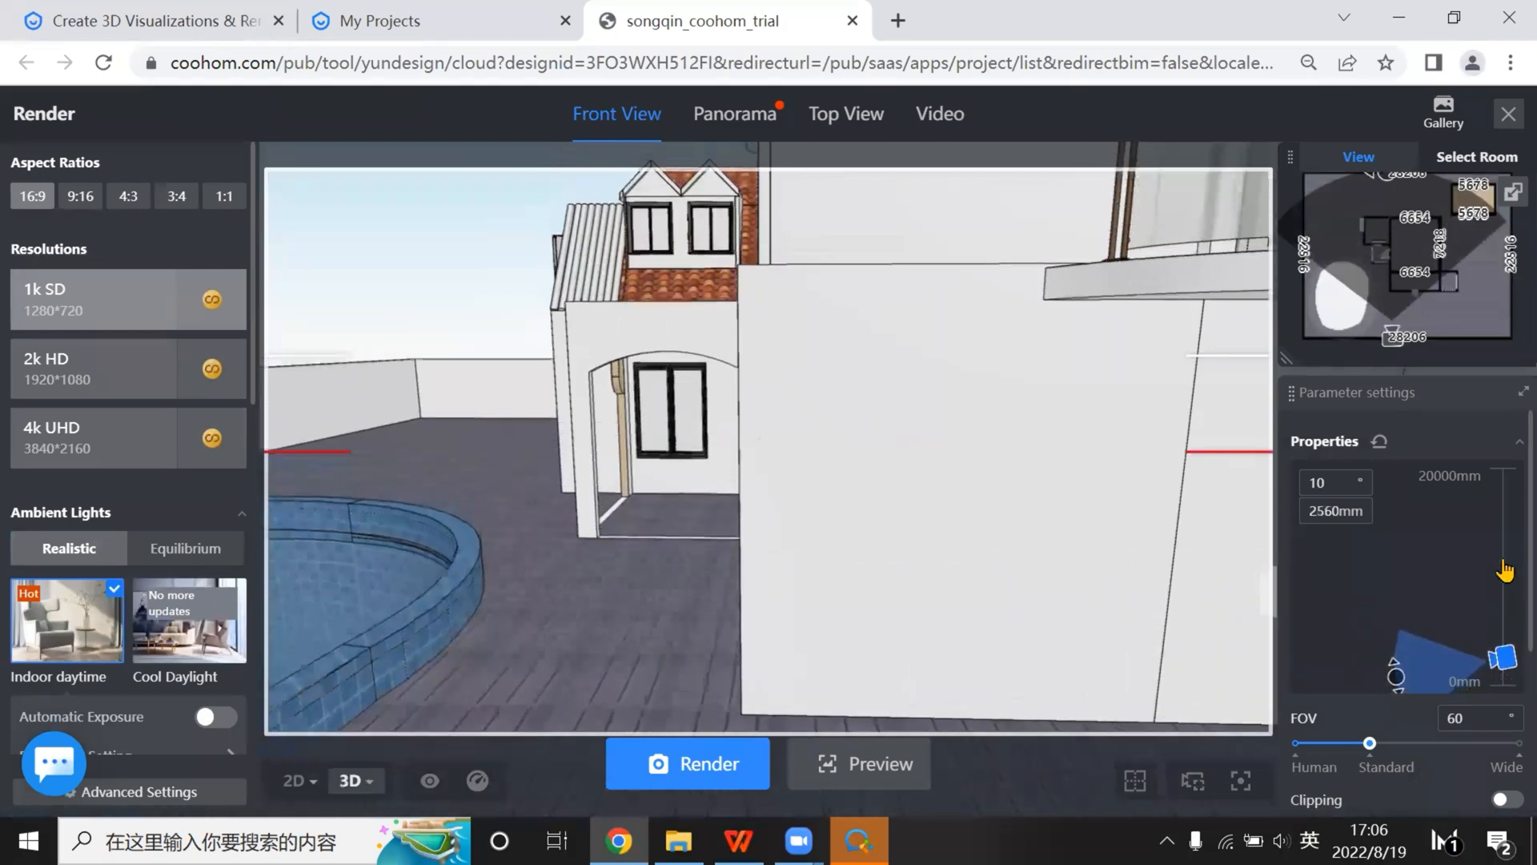
pyautogui.moveTo(1499, 573); pyautogui.dragTo(1499, 577)
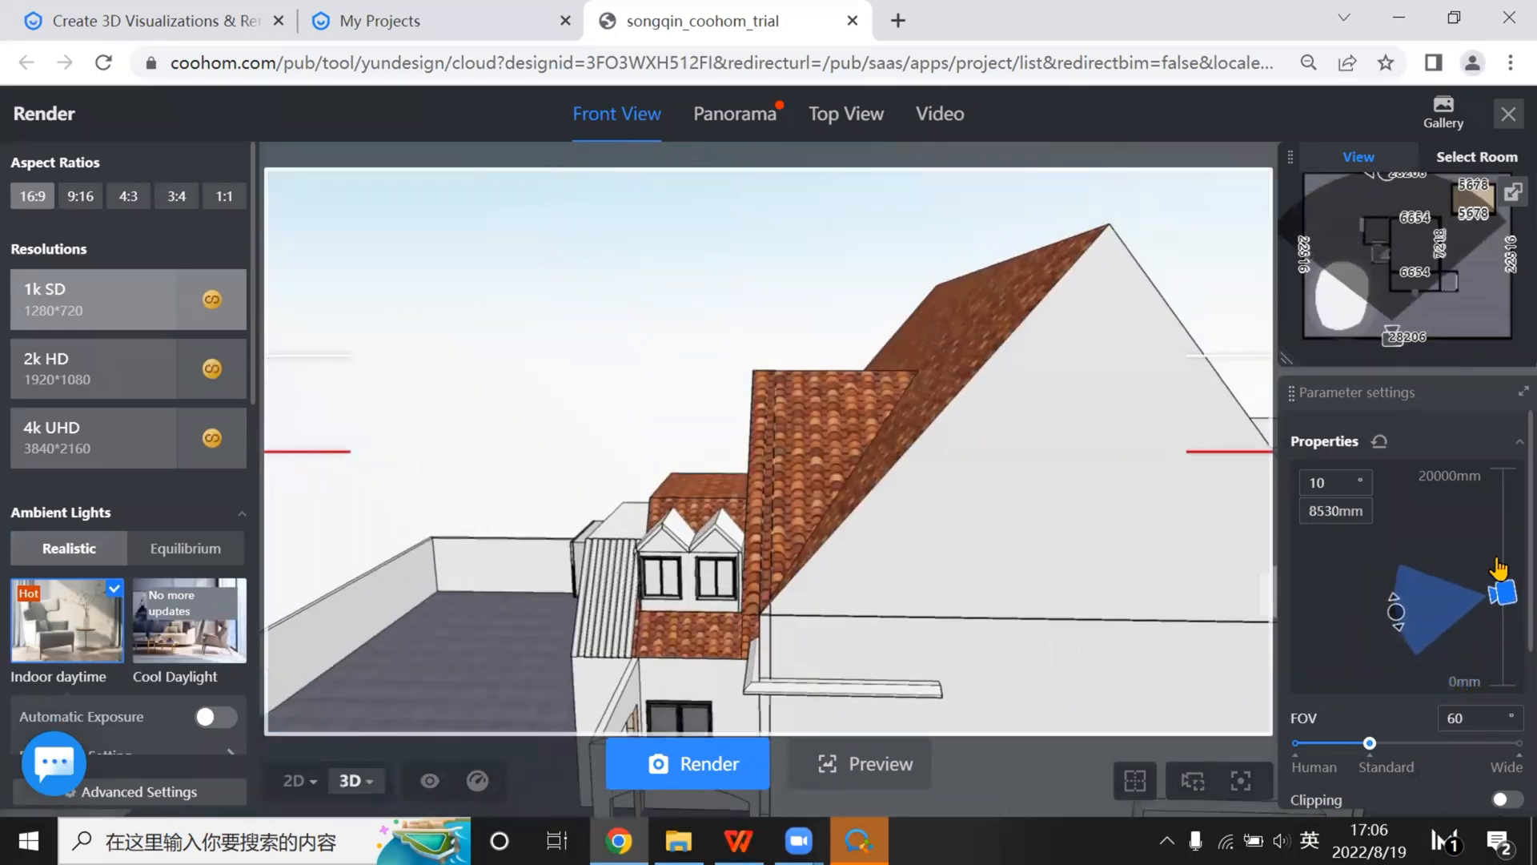
pyautogui.moveTo(812, 624); pyautogui.dragTo(589, 621, button='right')
pyautogui.moveTo(735, 502); pyautogui.dragTo(810, 594, button='right')
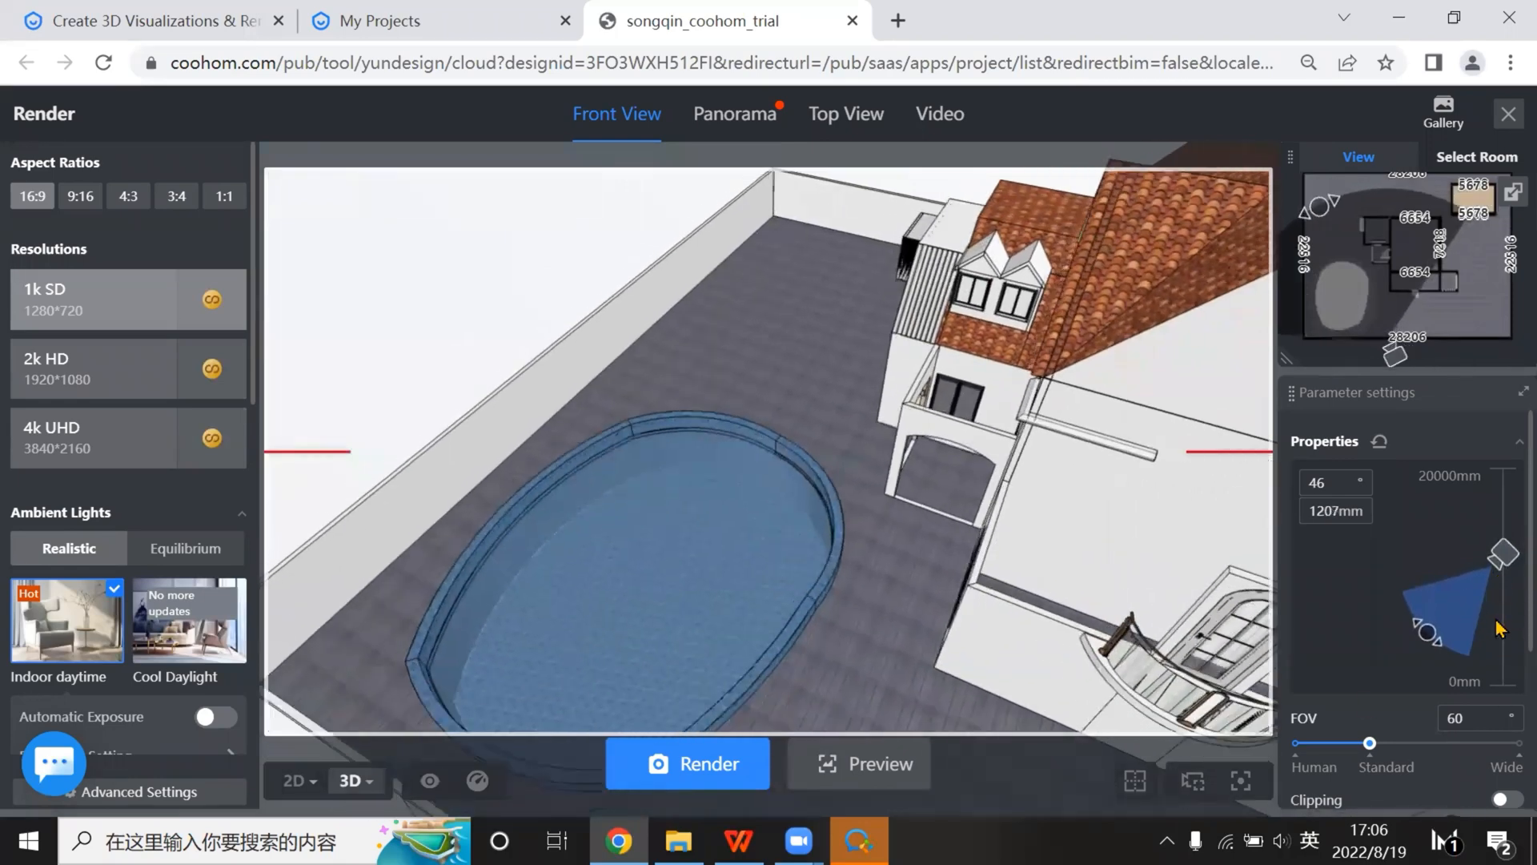
pyautogui.moveTo(1426, 691); pyautogui.dragTo(1395, 661)
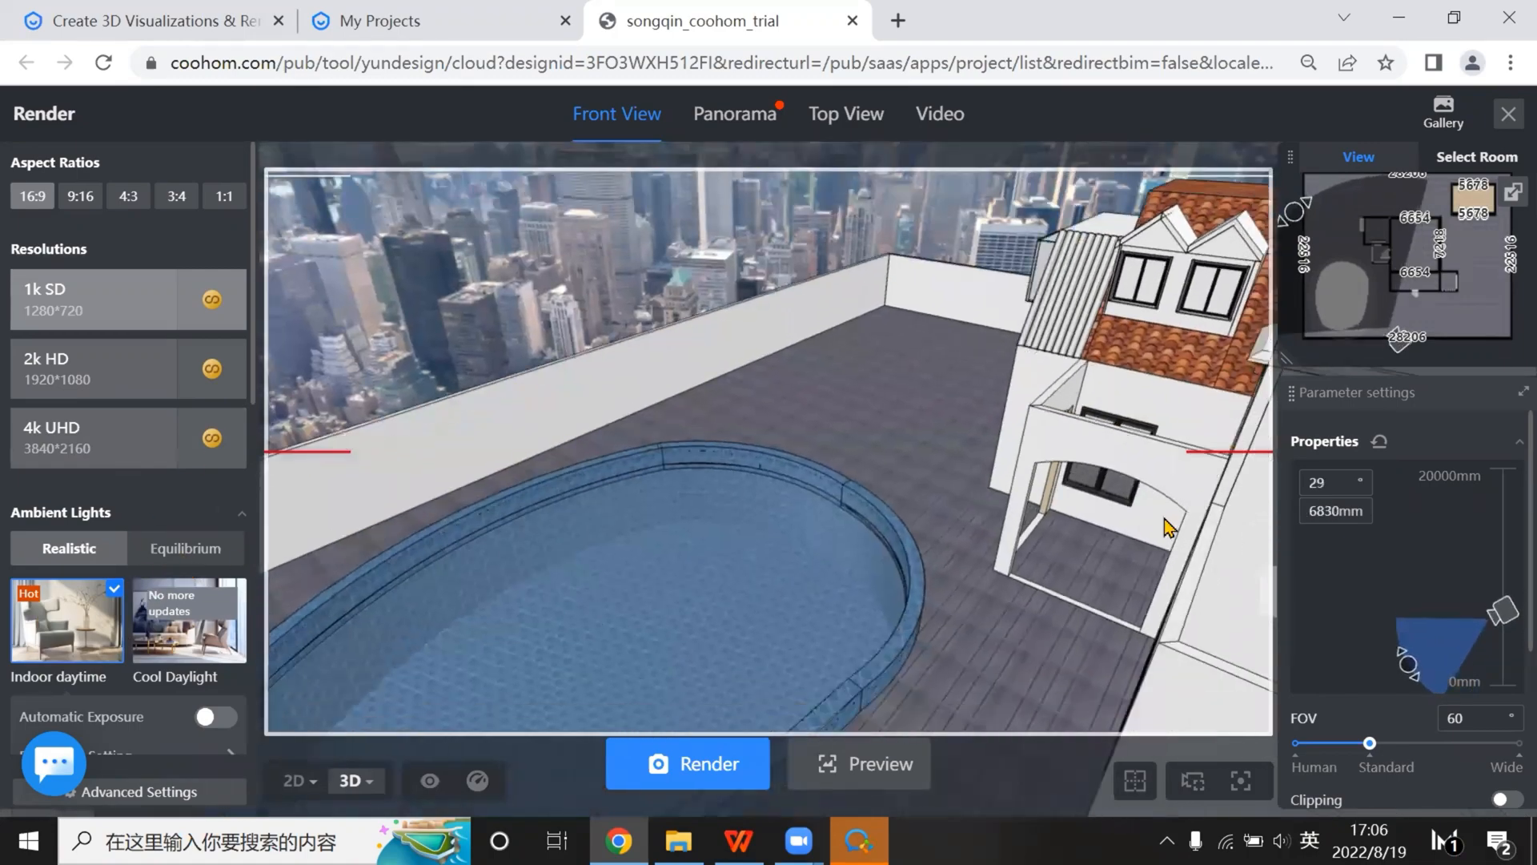
# Set the render environment to the public library's Lawn 2 background
pyautogui.scroll(-6, 185, 609)
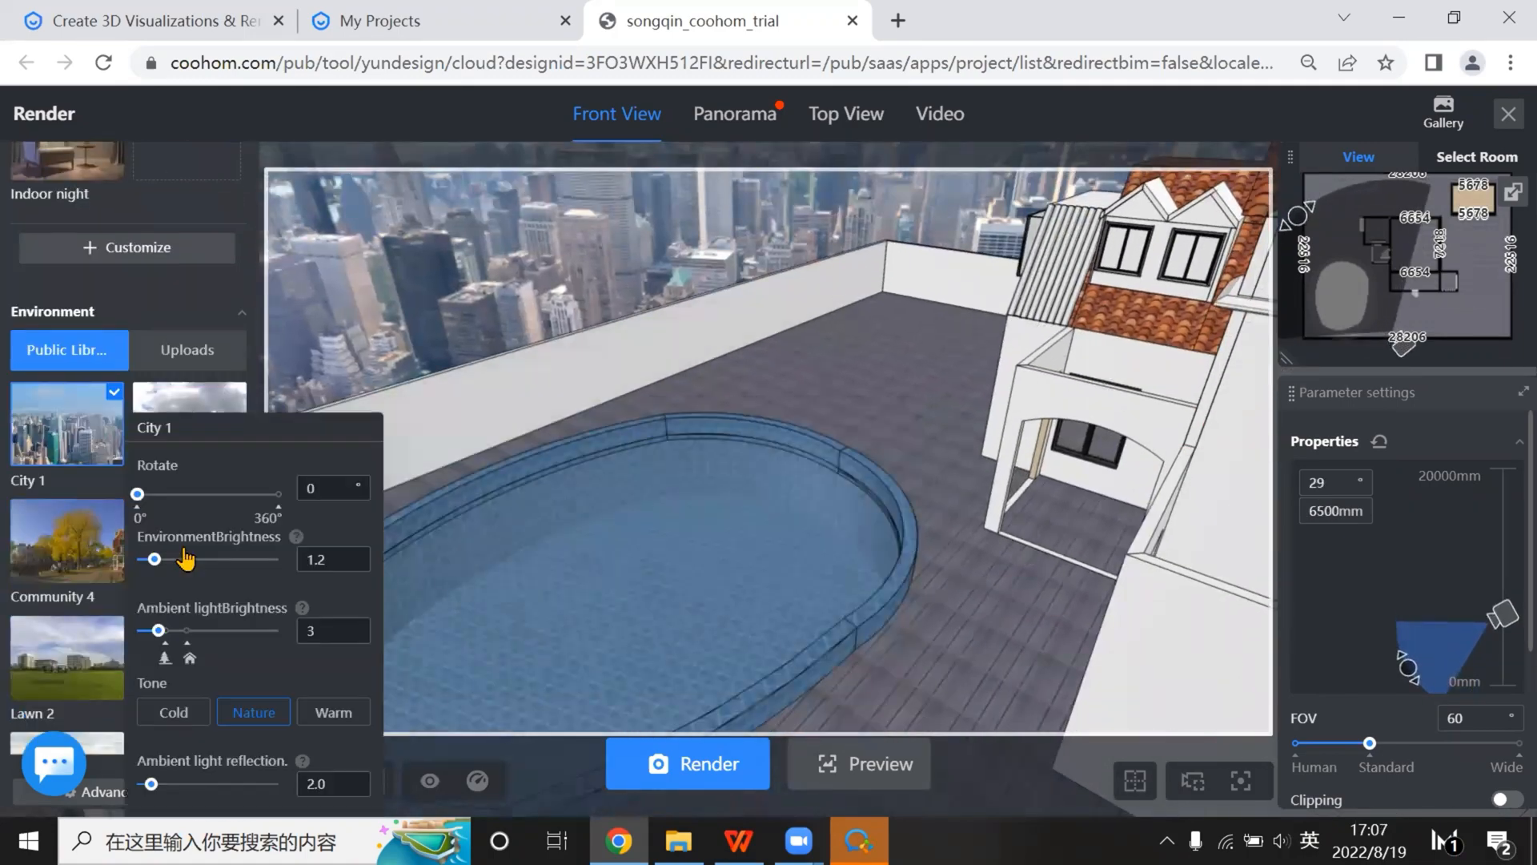
pyautogui.click(184, 629)
pyautogui.scroll(-2, 184, 560)
pyautogui.scroll(3, 832, 572)
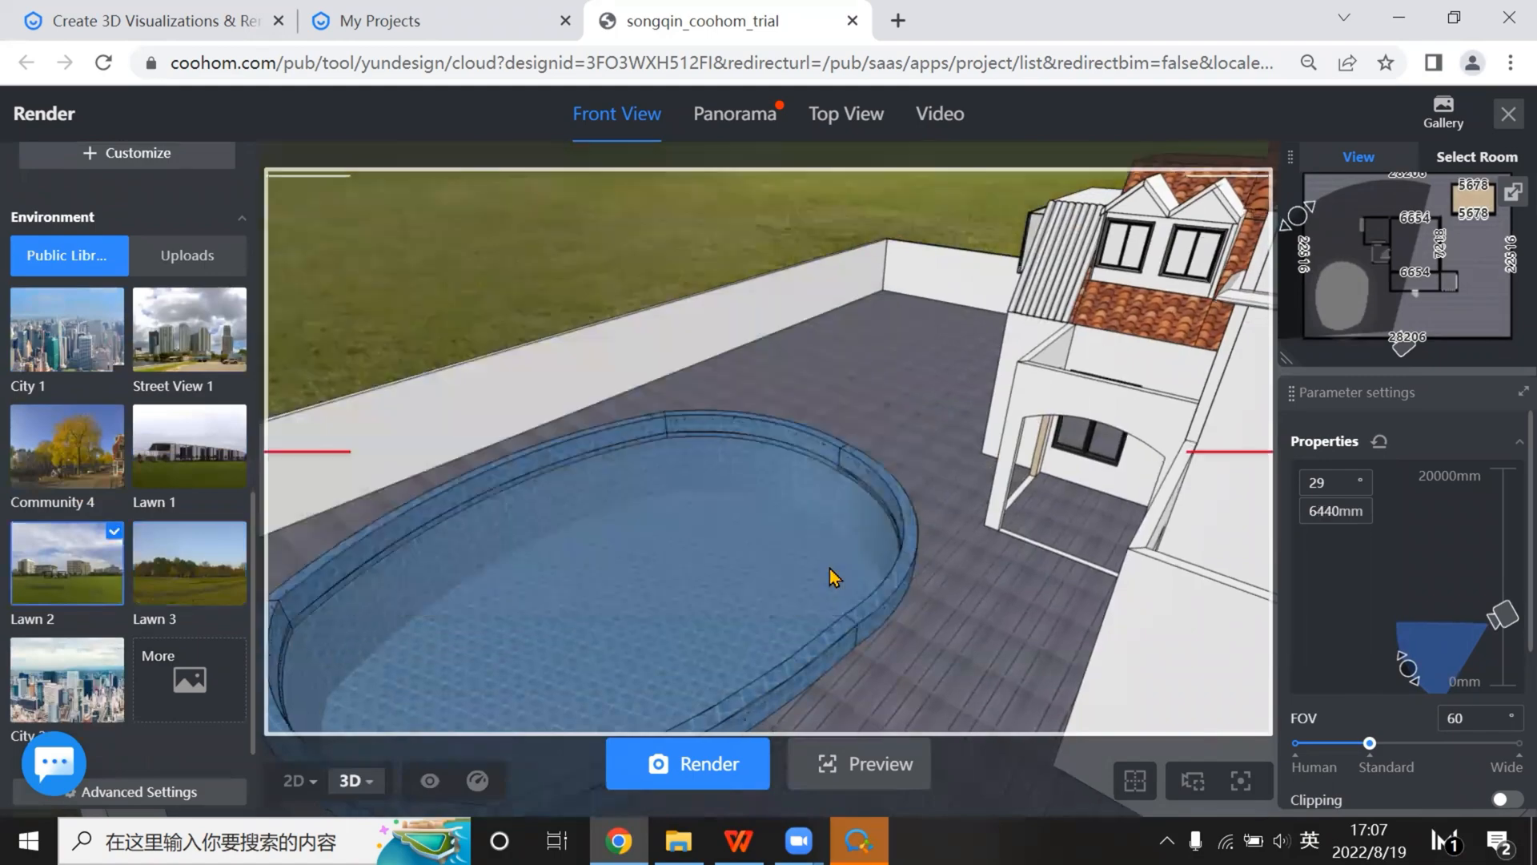
# Lower the camera to about 4580 mm, closer to the pool, and render the front view
pyautogui.scroll(3, 824, 576)
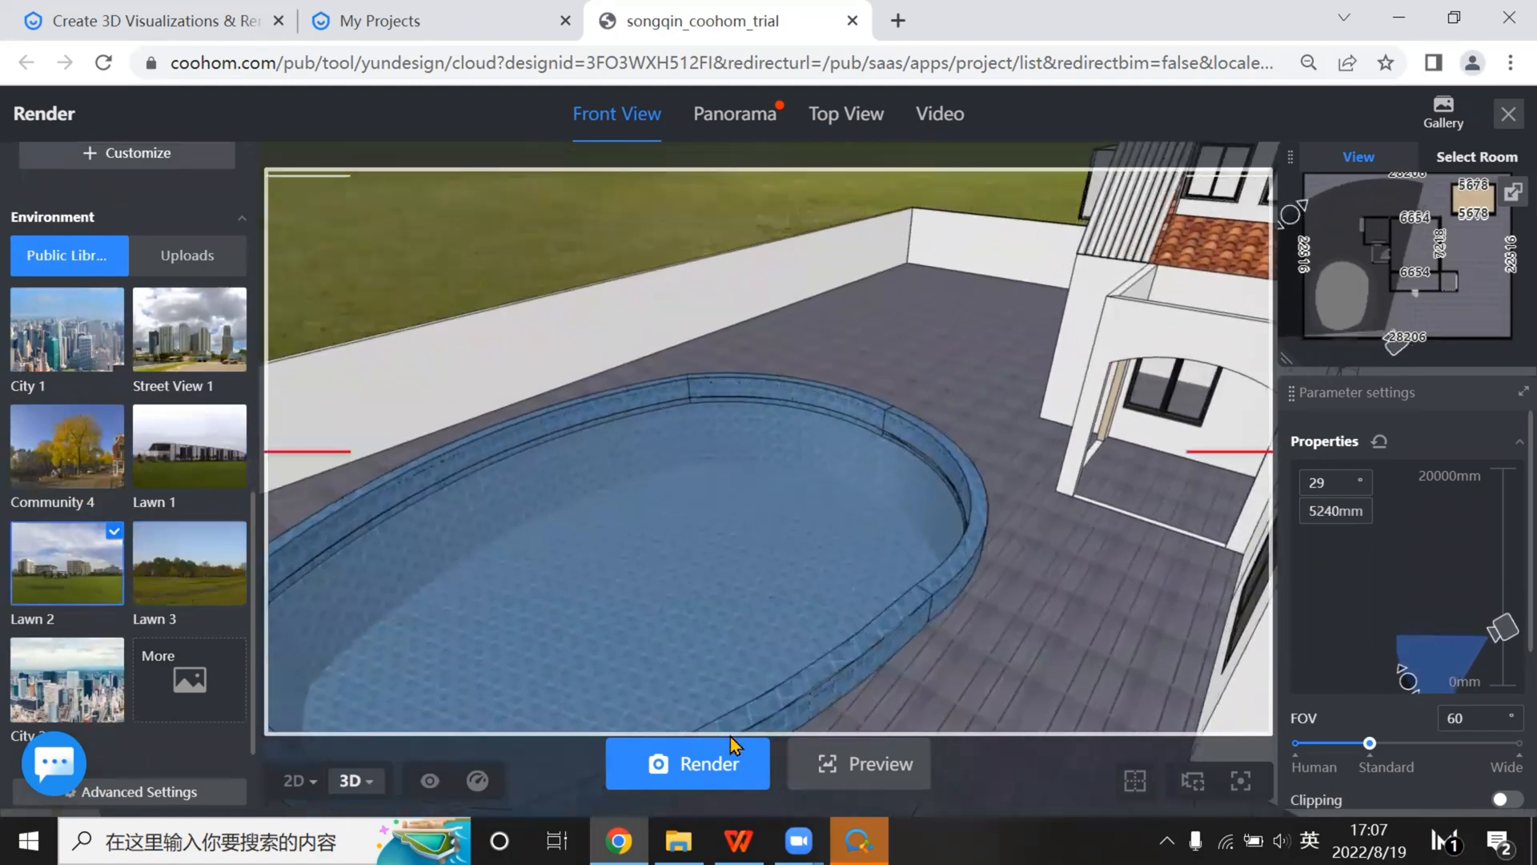
pyautogui.click(691, 765)
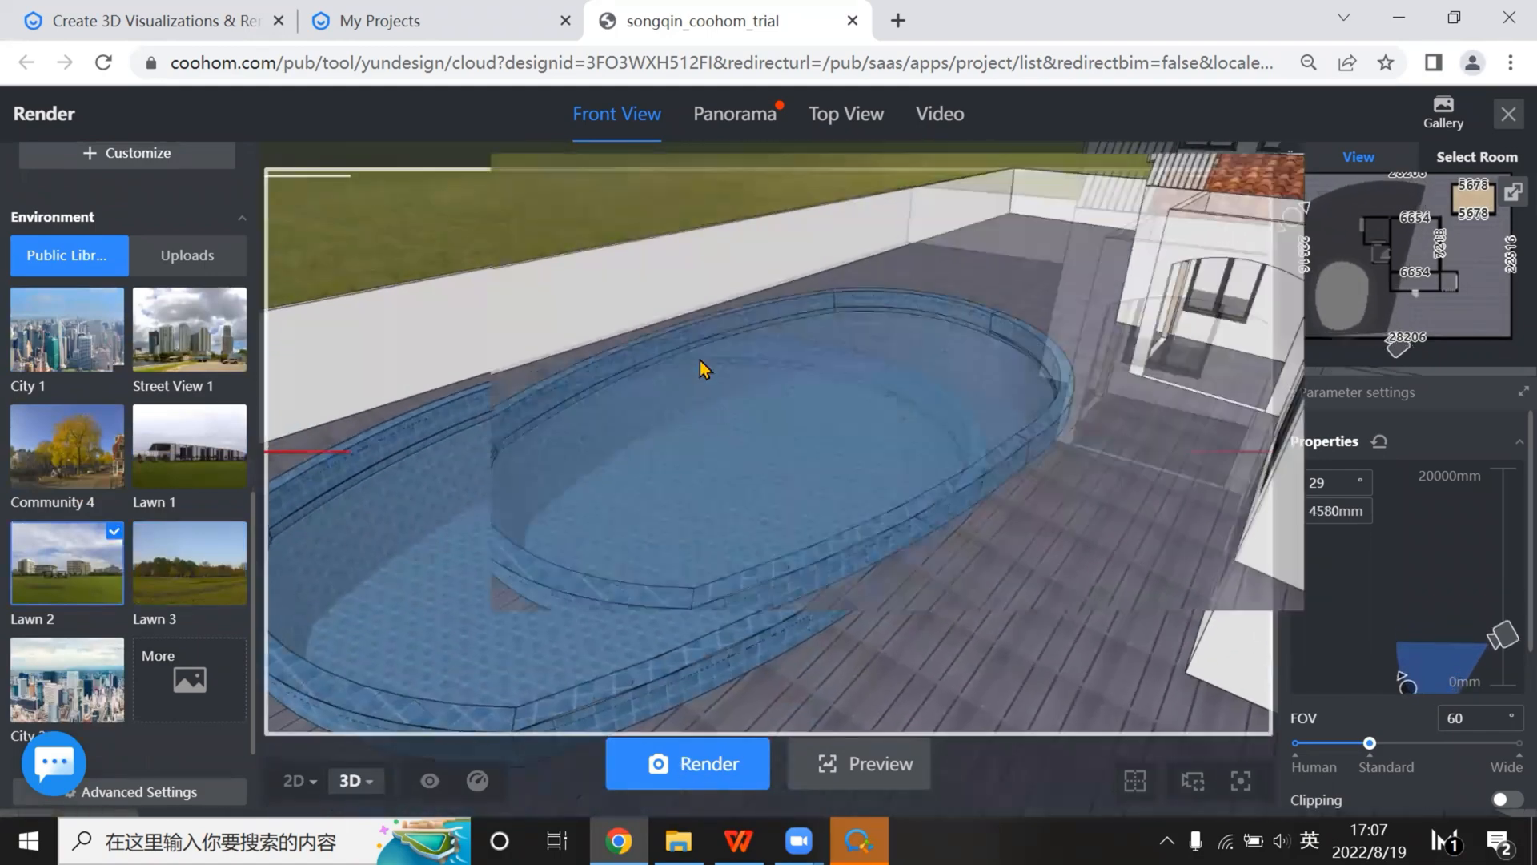
pyautogui.scroll(2, 117, 474)
pyautogui.scroll(4, 114, 465)
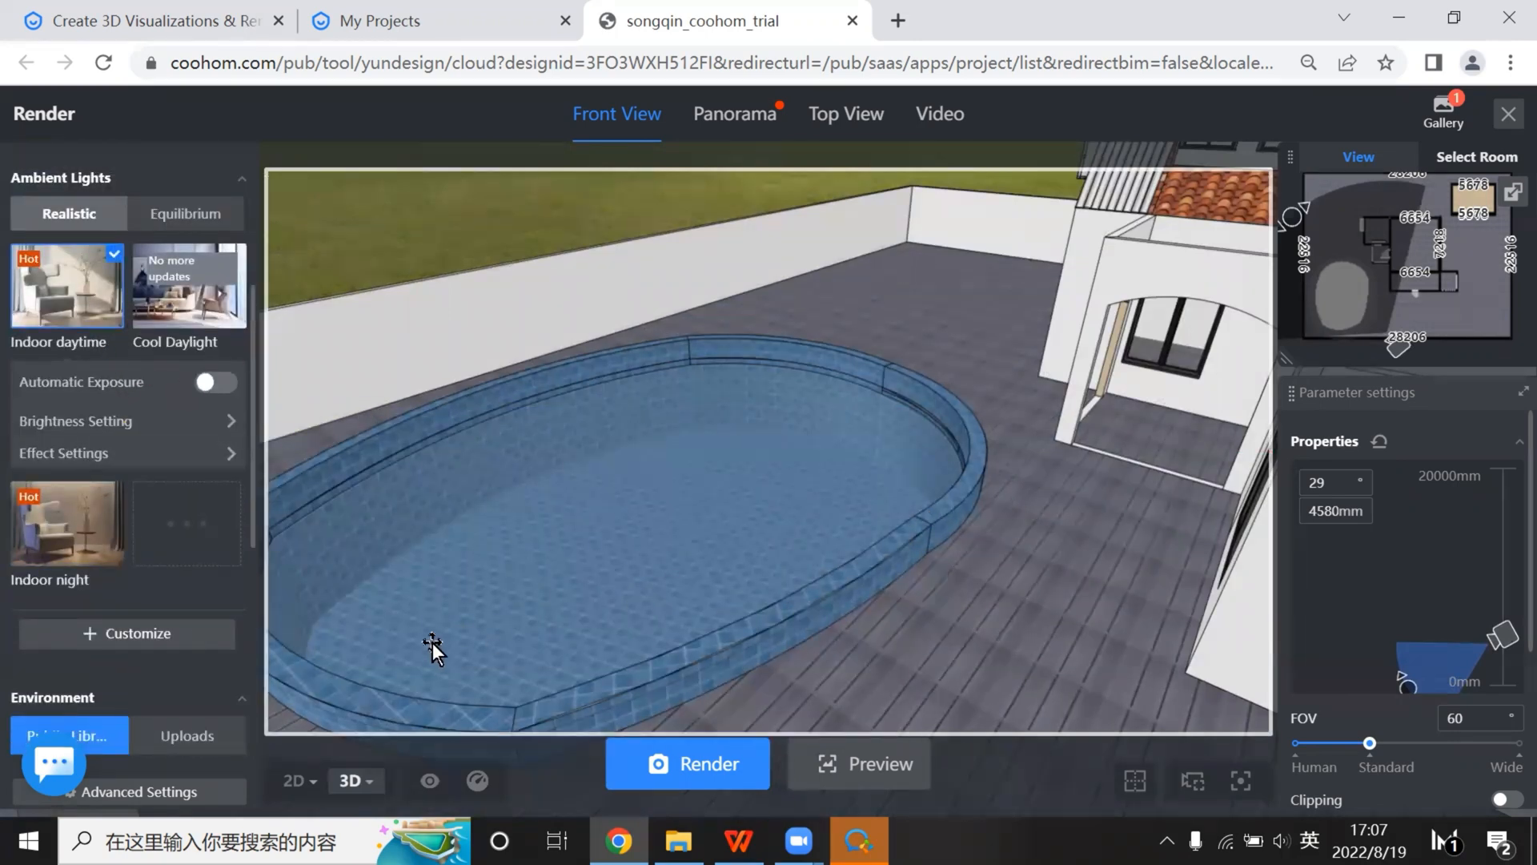
# Switch to the Tool Logic.pptx presentation and show the Garden / Yards slide and the house renderings after it as a slideshow
pyautogui.hotkey('alt', 'Tab')
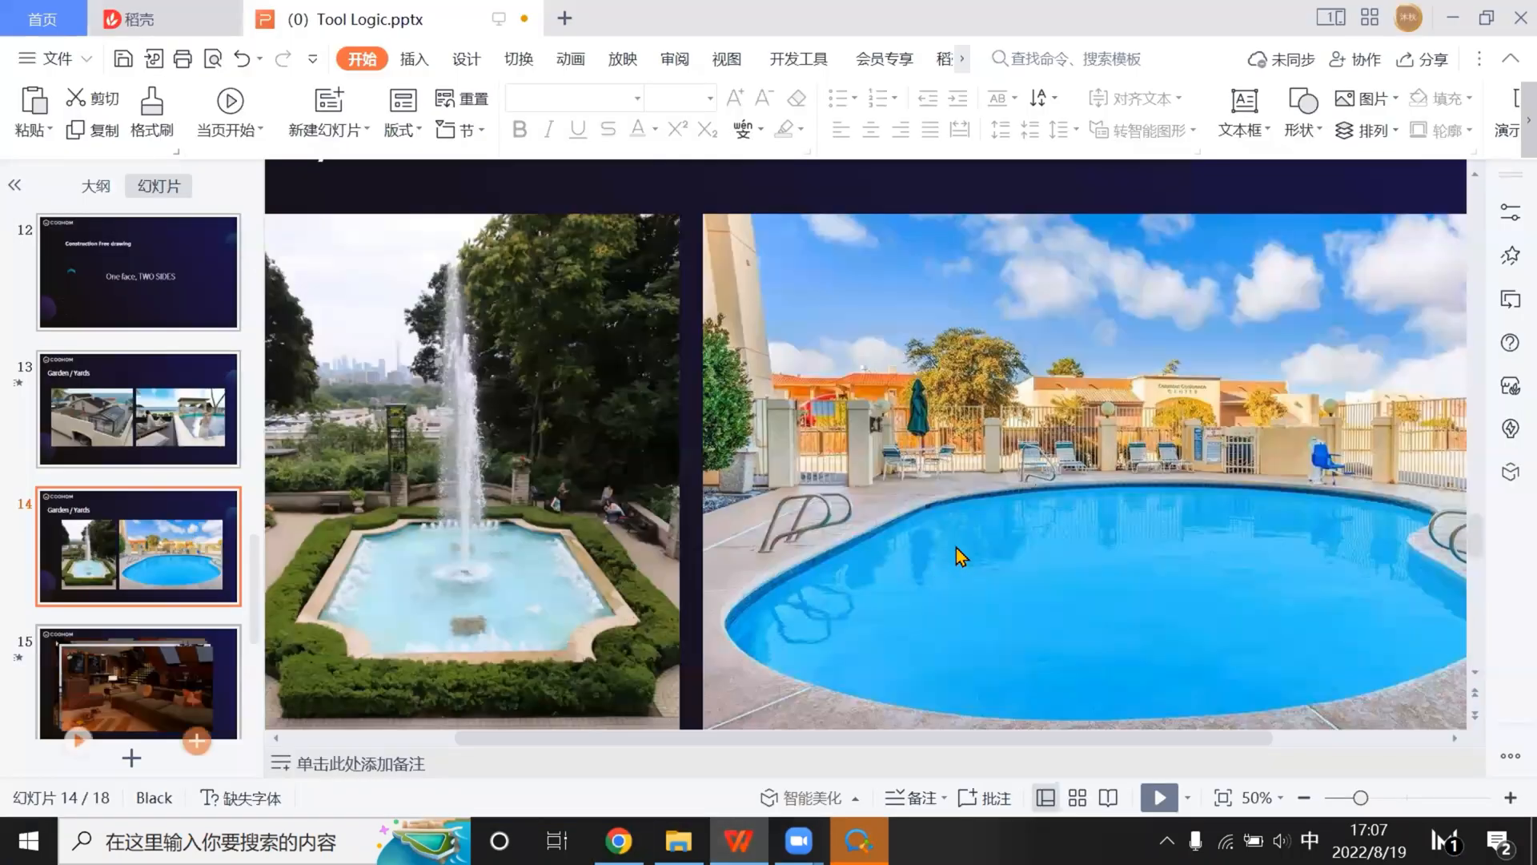
pyautogui.hotkey('shift', 'F5')
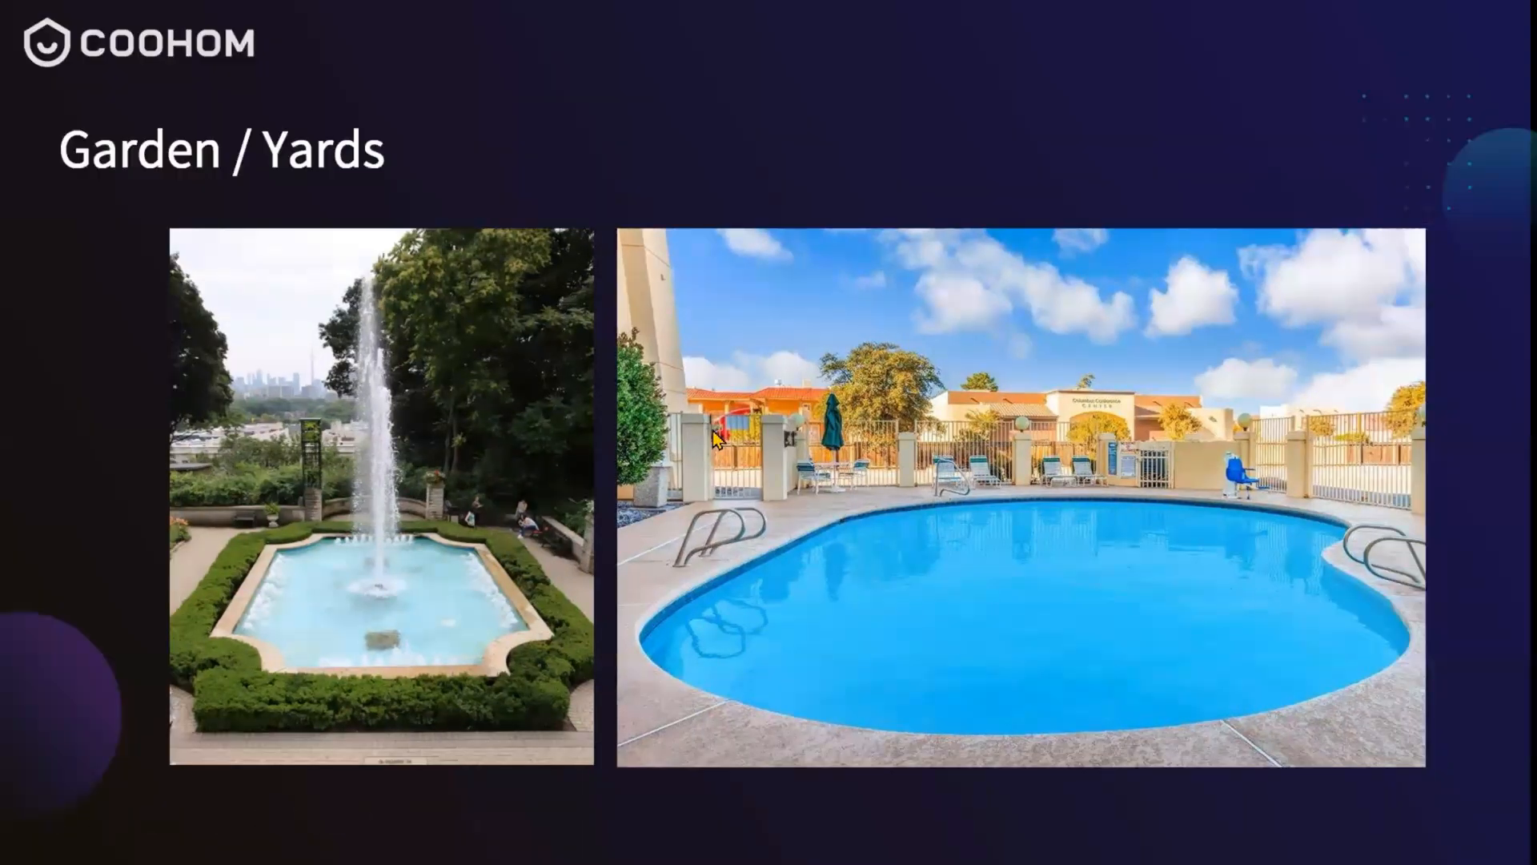
pyautogui.click(826, 550)
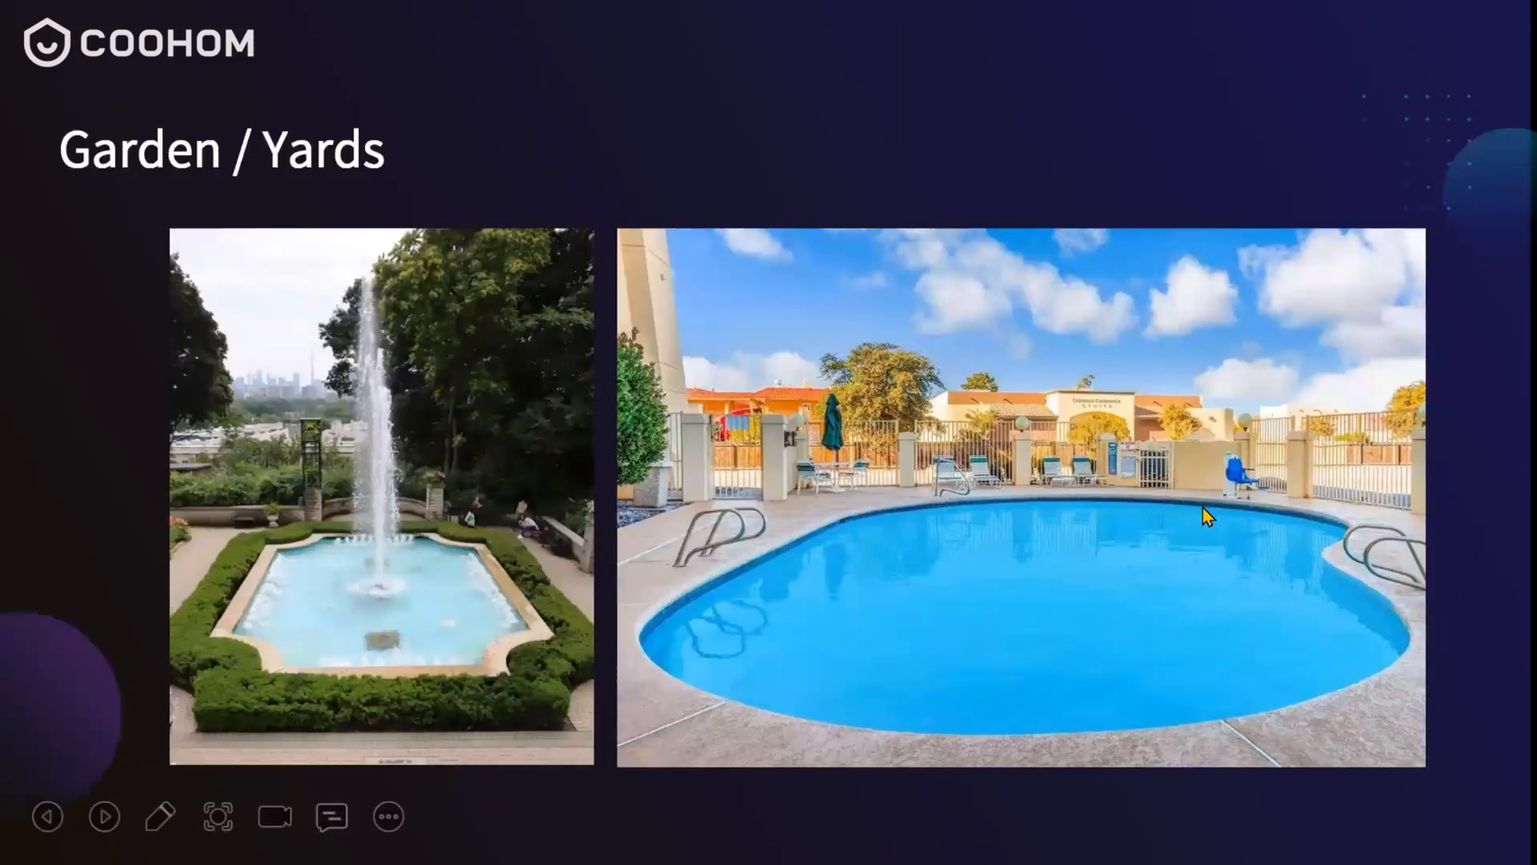
pyautogui.click(1203, 508)
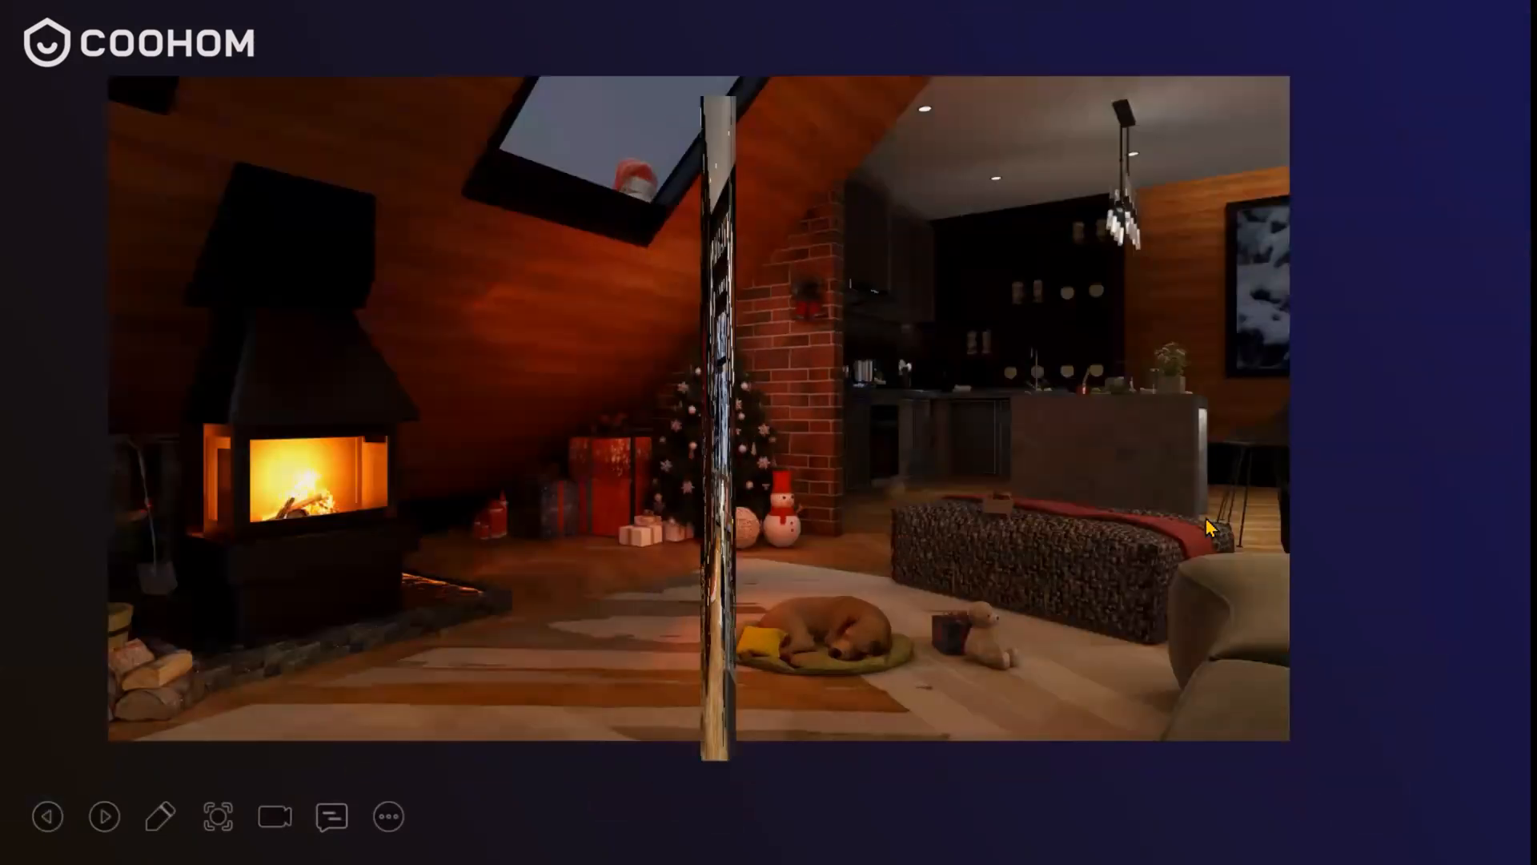
pyautogui.click(1206, 517)
pyautogui.click(1265, 392)
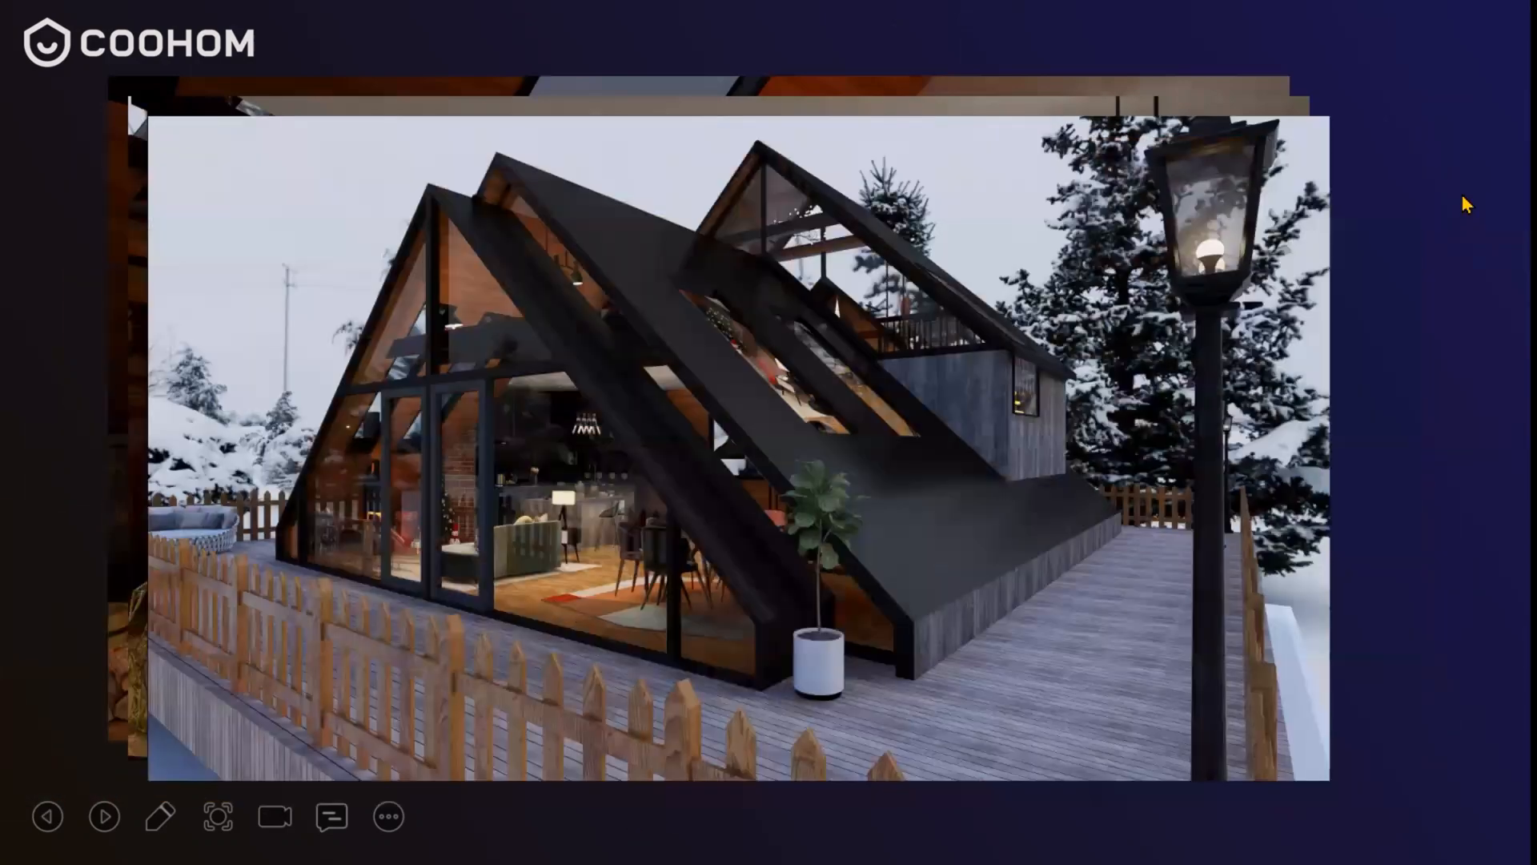
pyautogui.press('super+d')
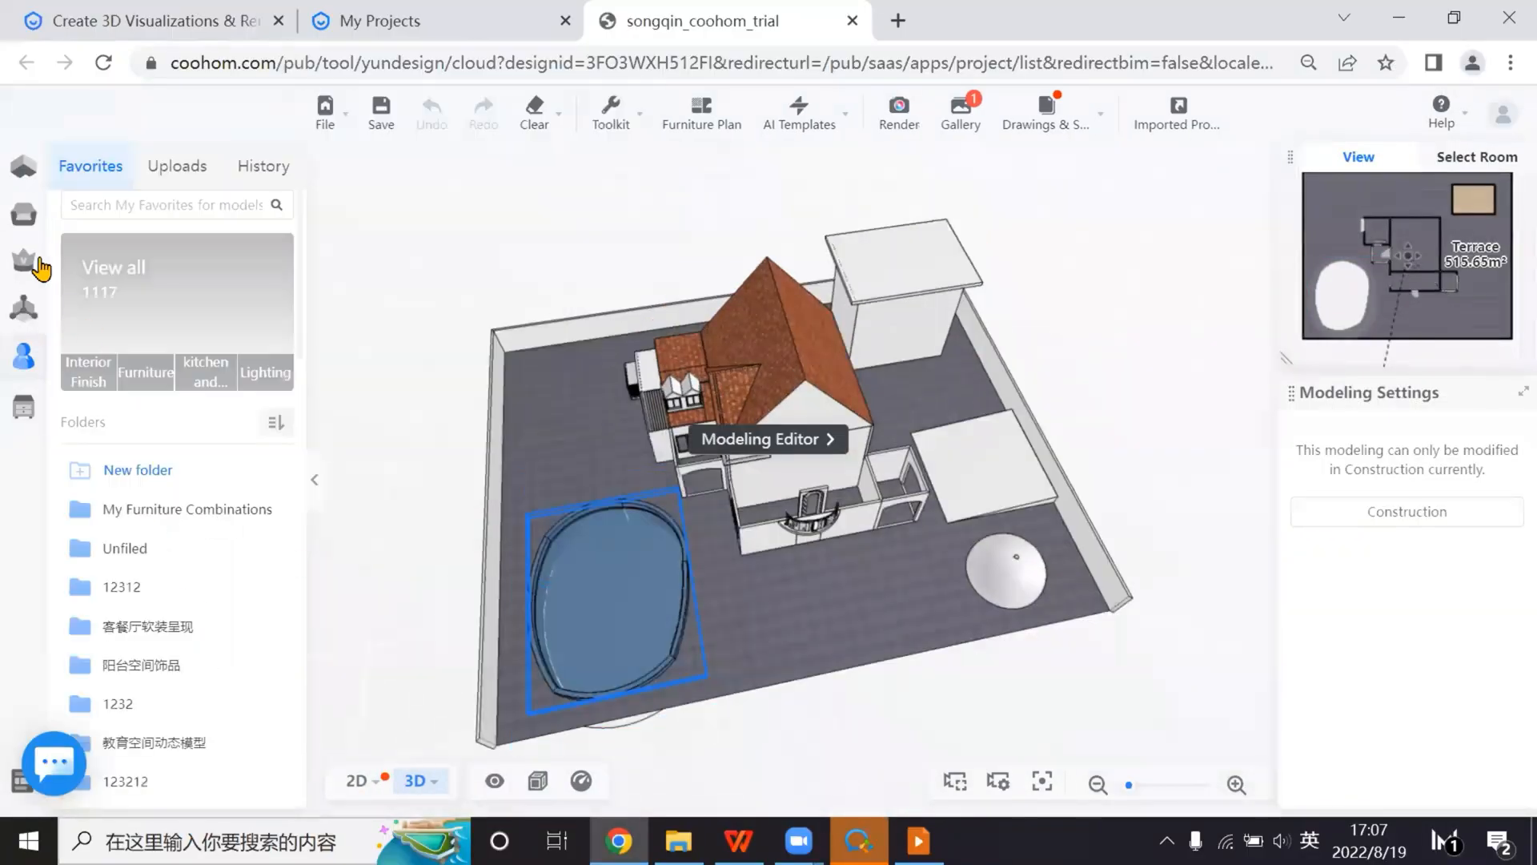
# Return to the Coohom project and search the public library for "plant", browsing the models offered
pyautogui.click(20, 248)
pyautogui.click(23, 214)
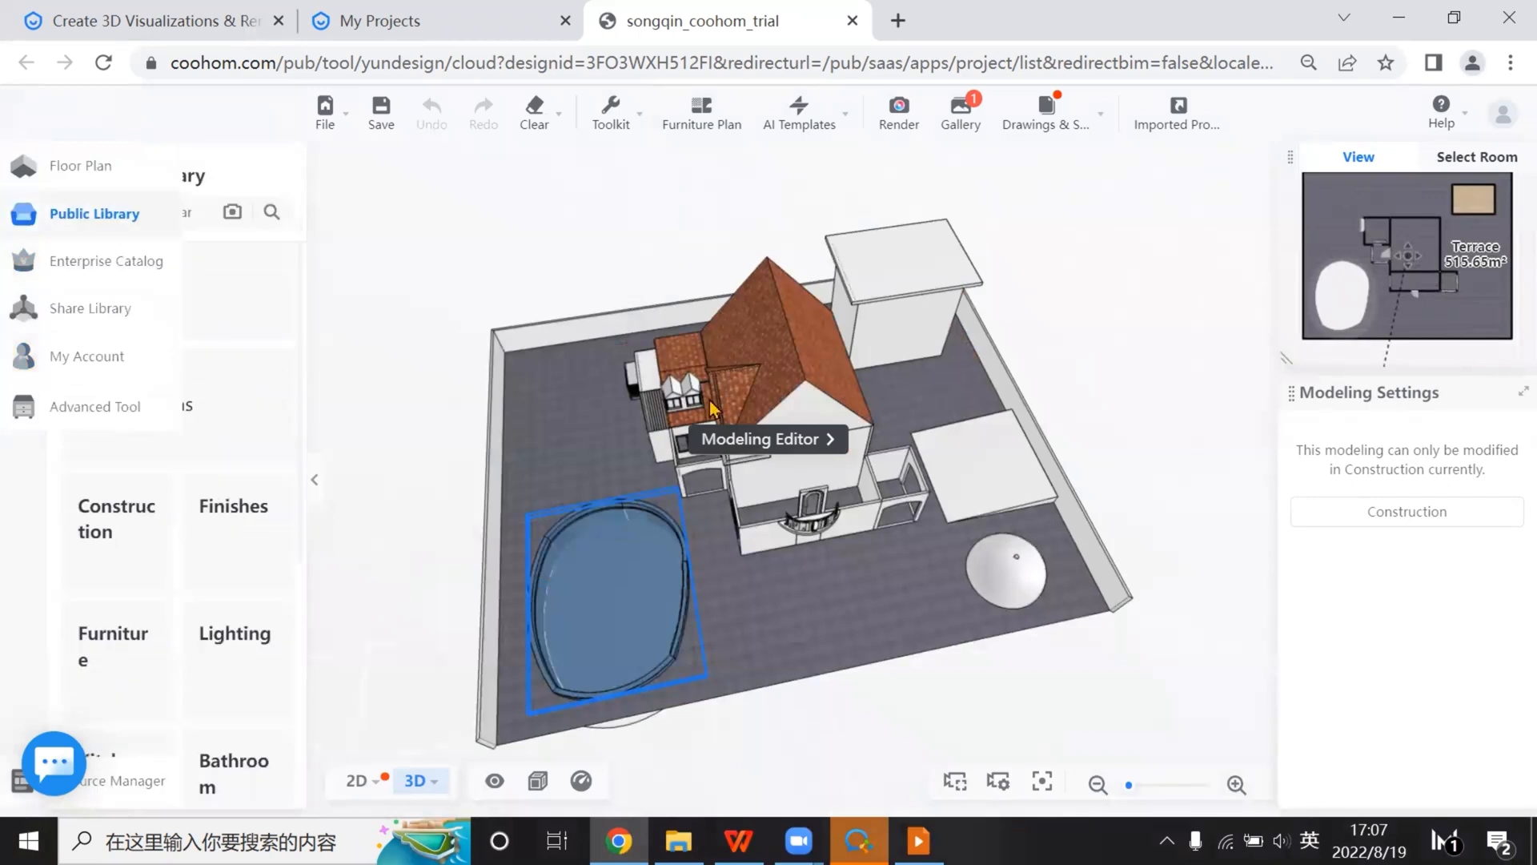
pyautogui.scroll(3, 771, 512)
pyautogui.scroll(3, 771, 513)
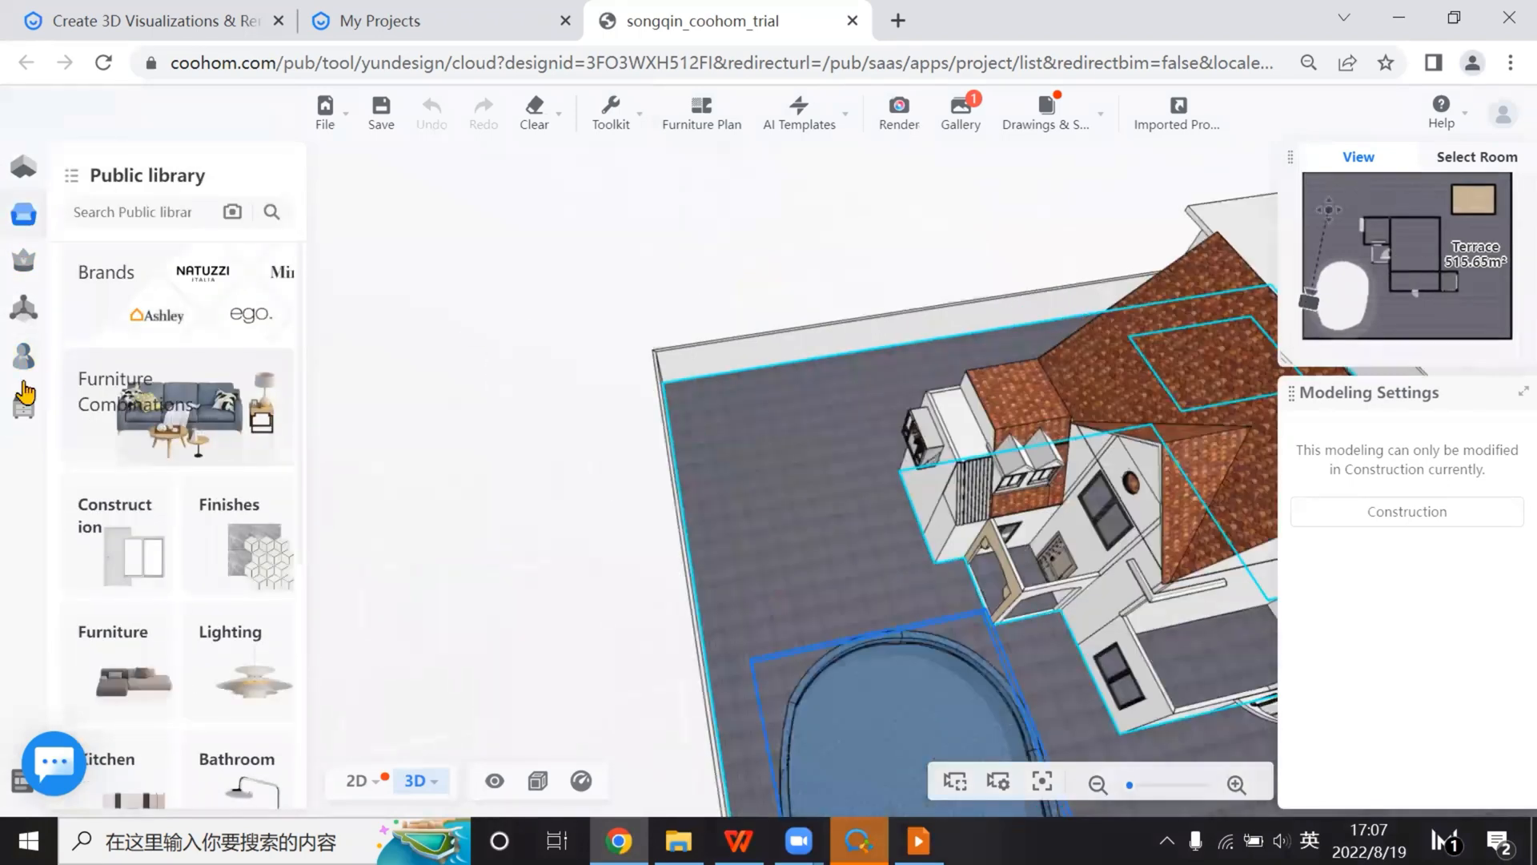
pyautogui.click(143, 206)
pyautogui.write('p')
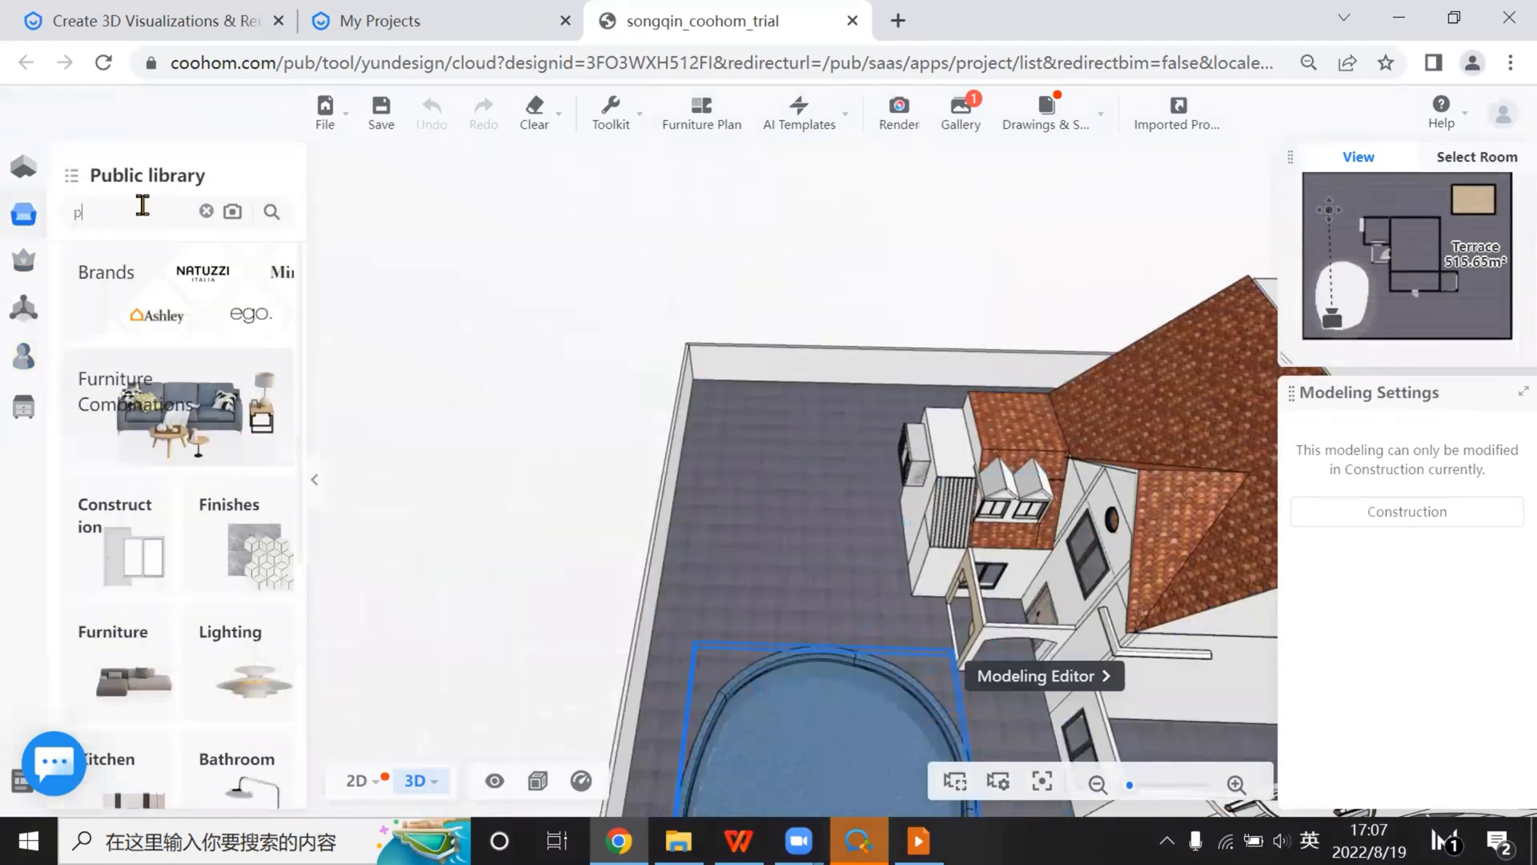
pyautogui.write('lant')
pyautogui.press('Return')
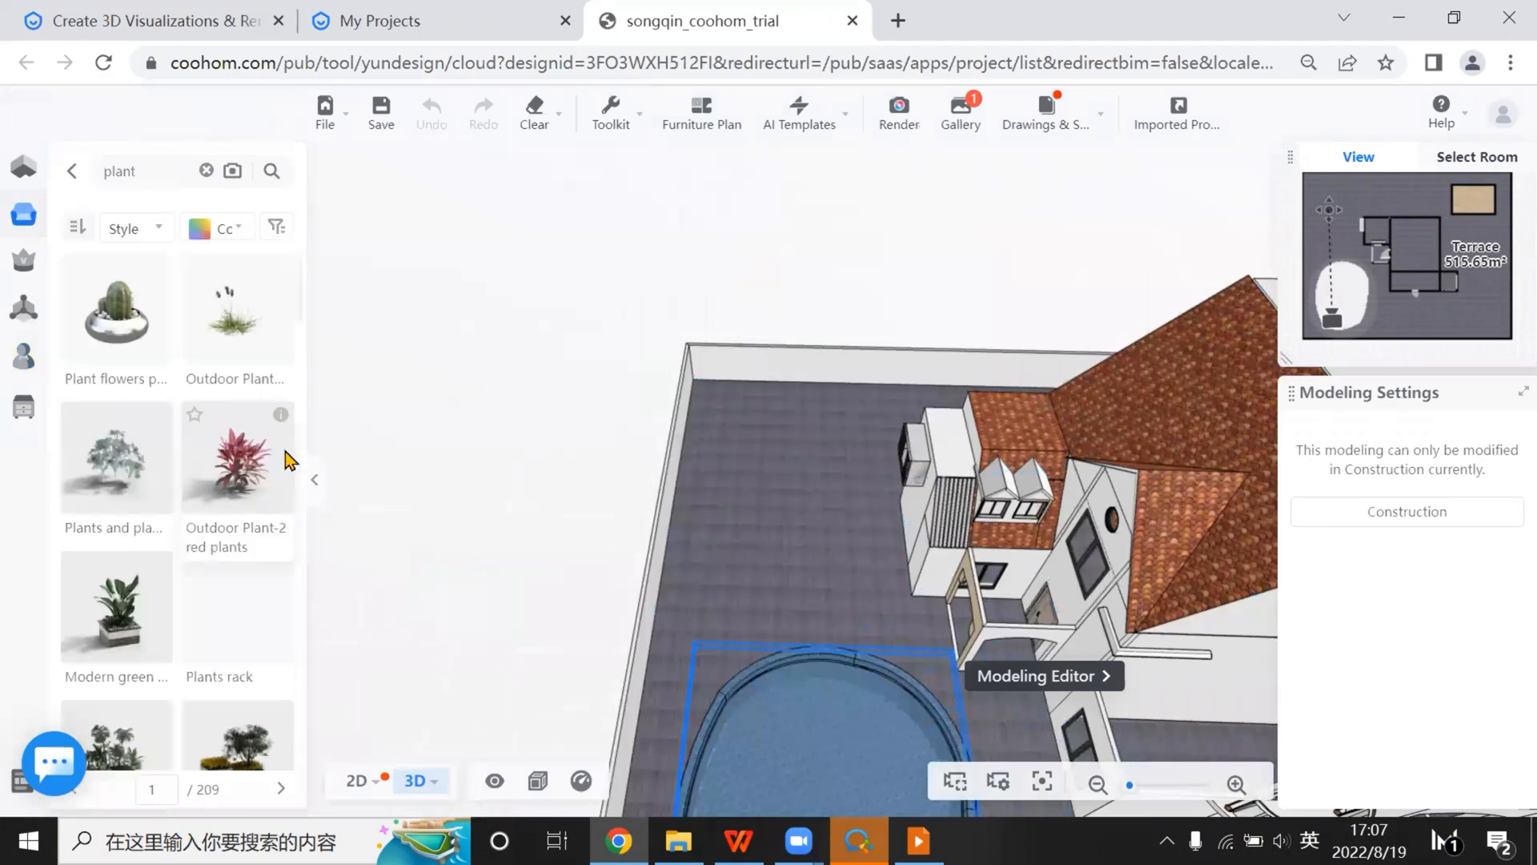
pyautogui.moveTo(796, 455); pyautogui.dragTo(741, 425)
pyautogui.scroll(-3, 178, 348)
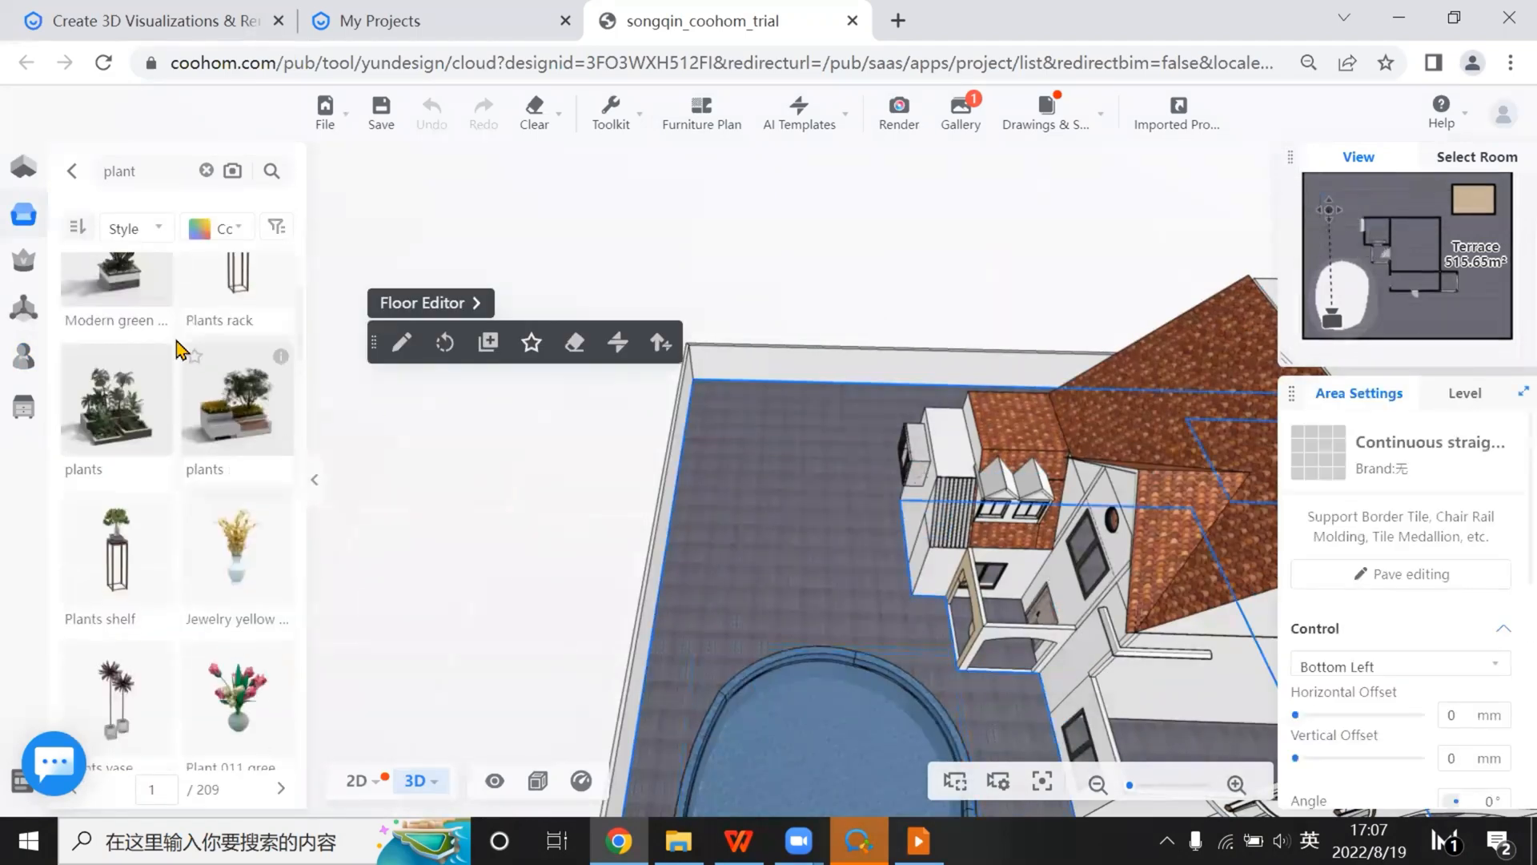
pyautogui.scroll(3, 178, 346)
# Search the public library for "tree" and try out the first tree model on the terrace behind the pool
pyautogui.click(158, 176)
pyautogui.write('tree')
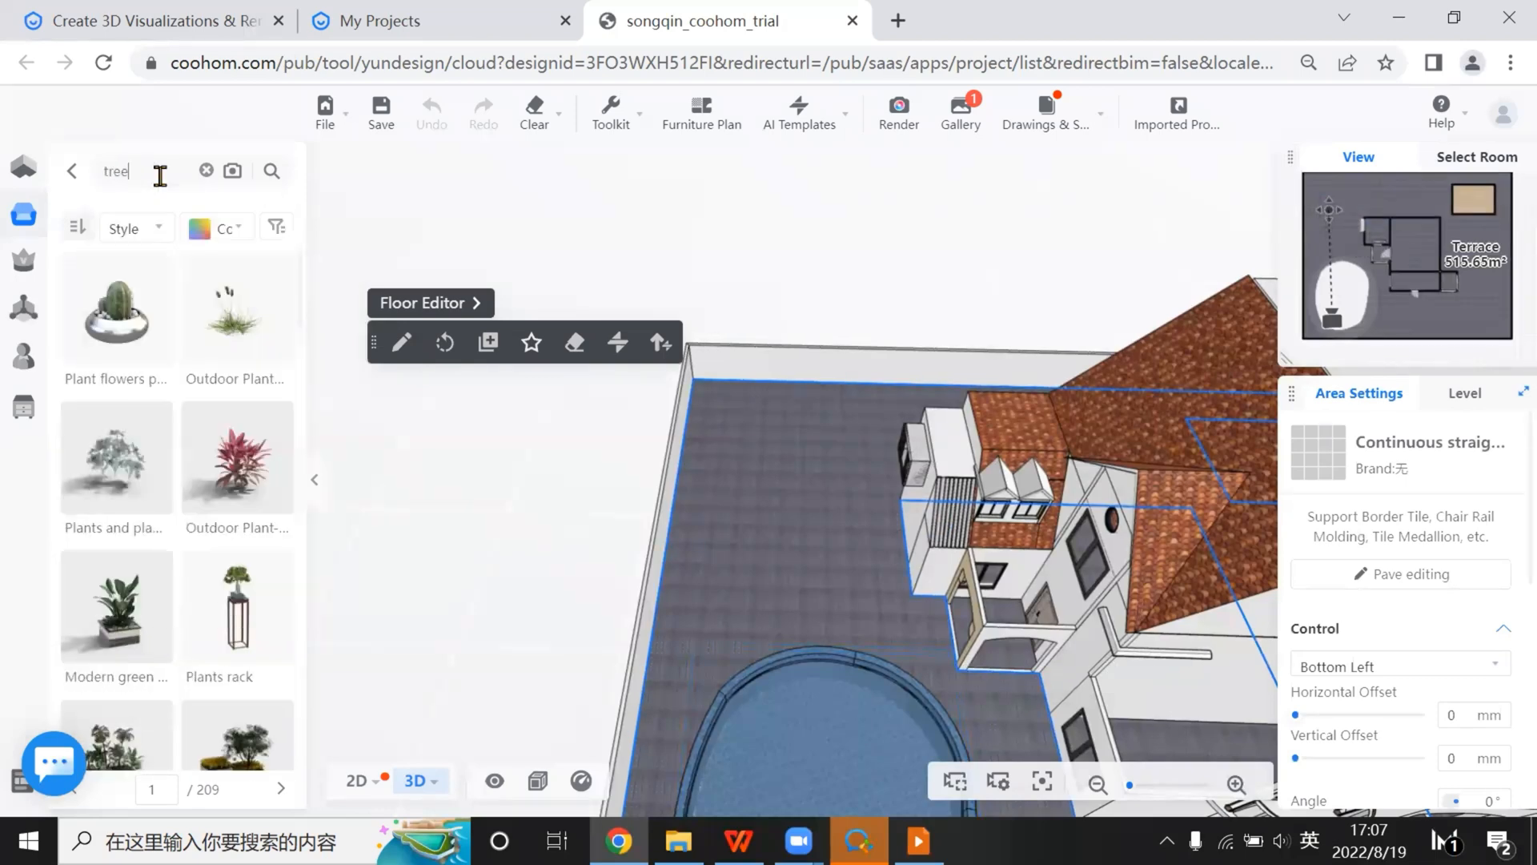
pyautogui.press('Return')
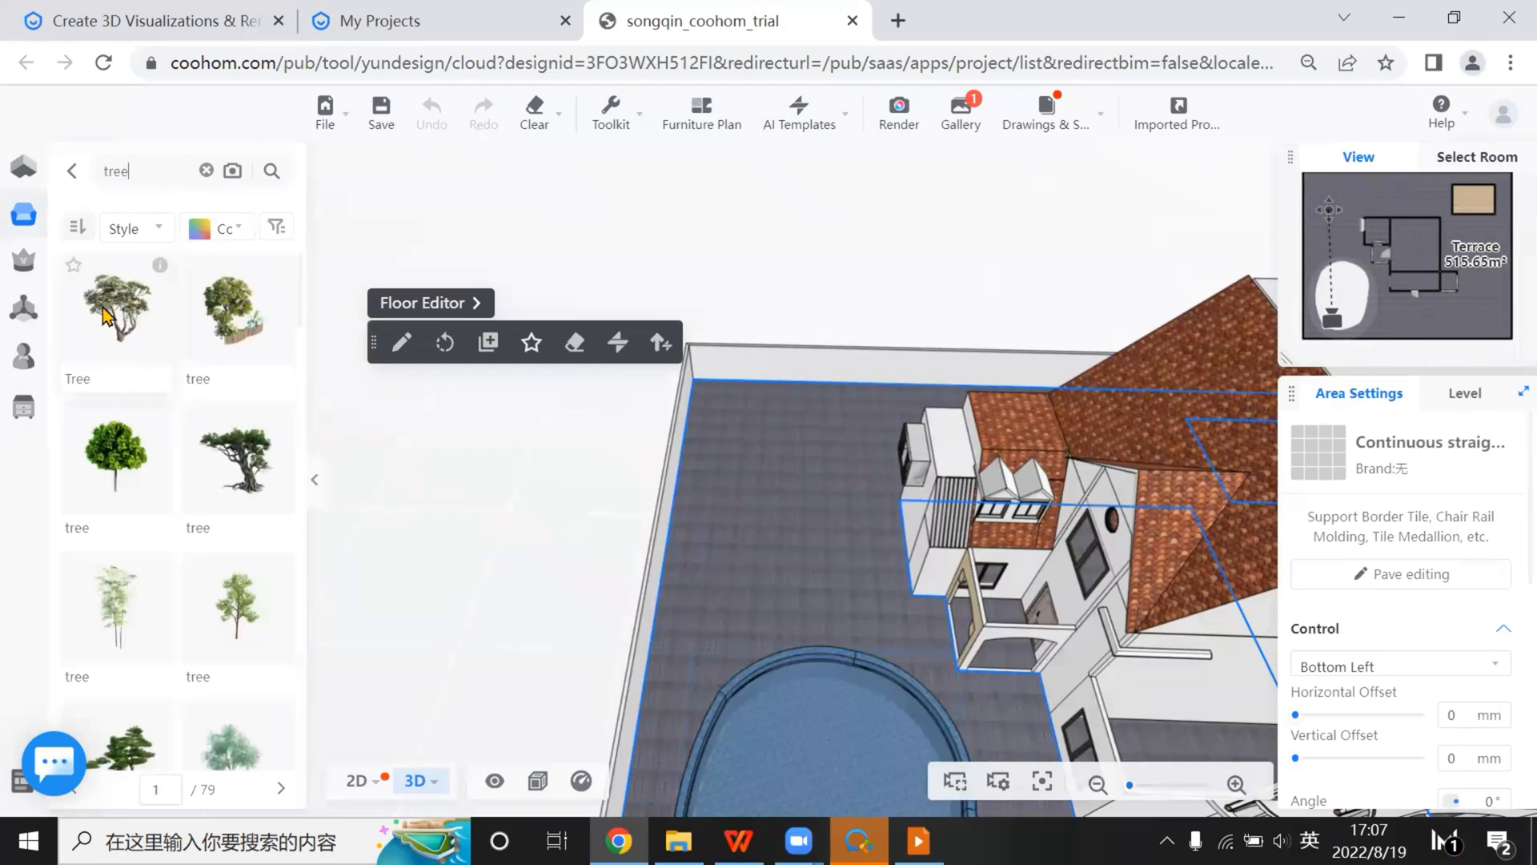
pyautogui.moveTo(117, 306); pyautogui.dragTo(753, 412)
pyautogui.rightClick(752, 412)
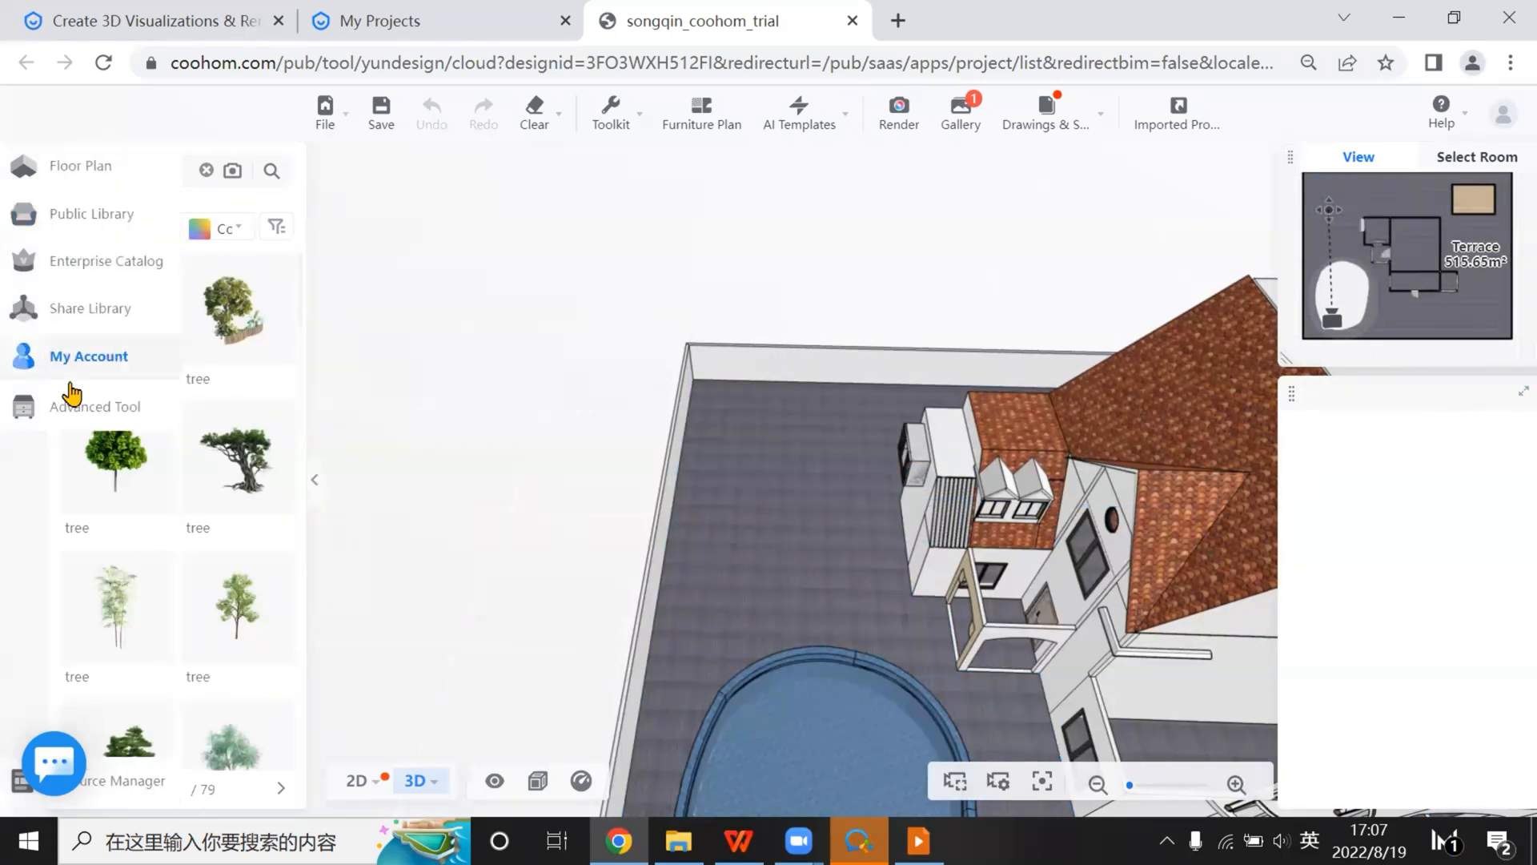
# Place the 泳池1组合 combination from the My Furniture Combinations favorites folder in the terrace corner beyond the tiled pool
pyautogui.click(58, 368)
pyautogui.scroll(-2, 171, 681)
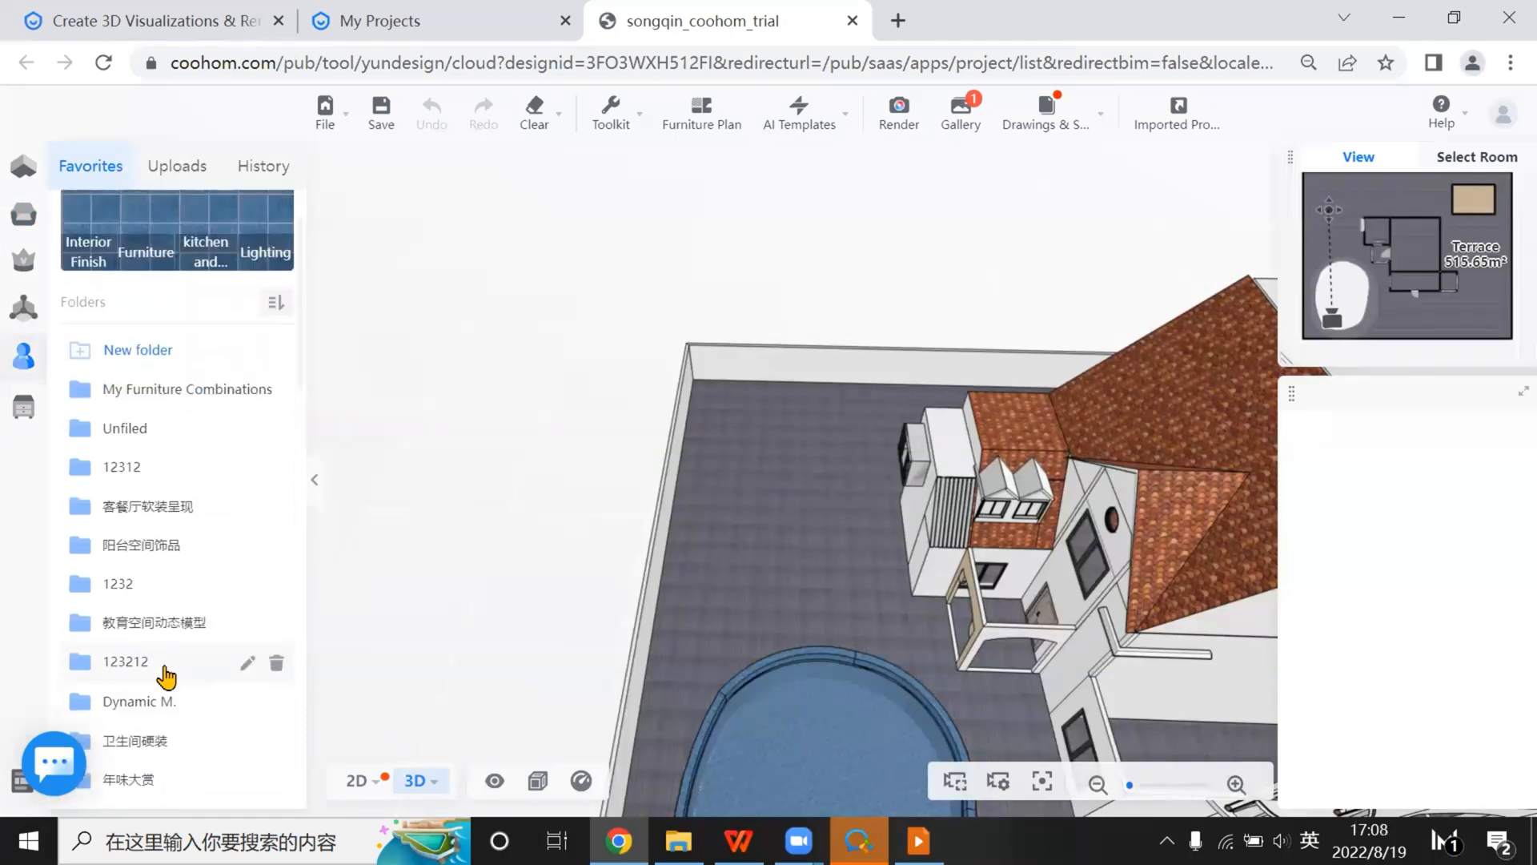
pyautogui.scroll(2, 156, 502)
pyautogui.click(188, 513)
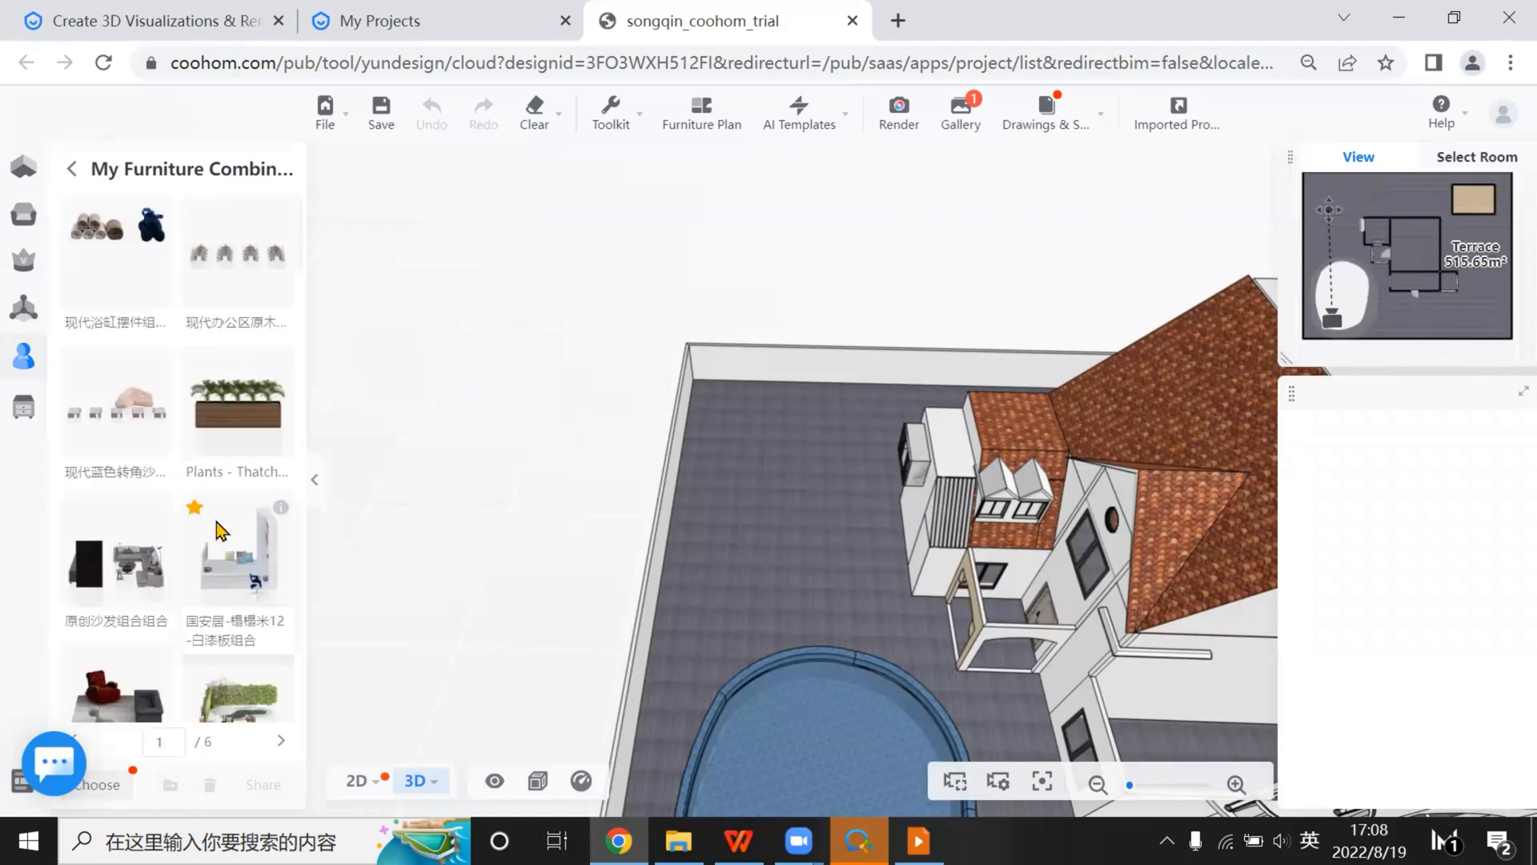
pyautogui.scroll(-5, 221, 530)
pyautogui.click(250, 364)
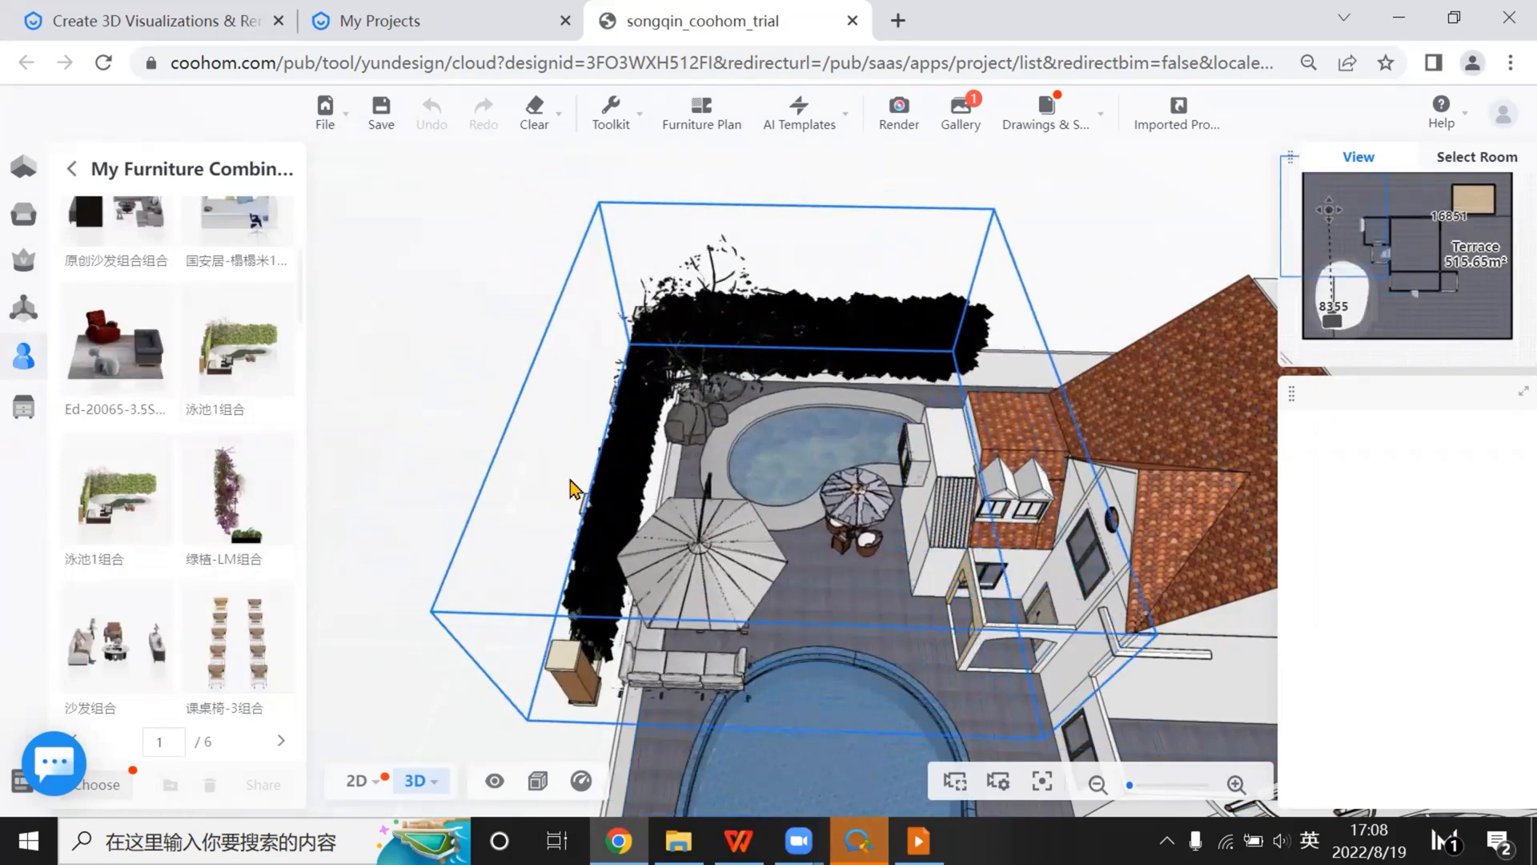
pyautogui.click(574, 489)
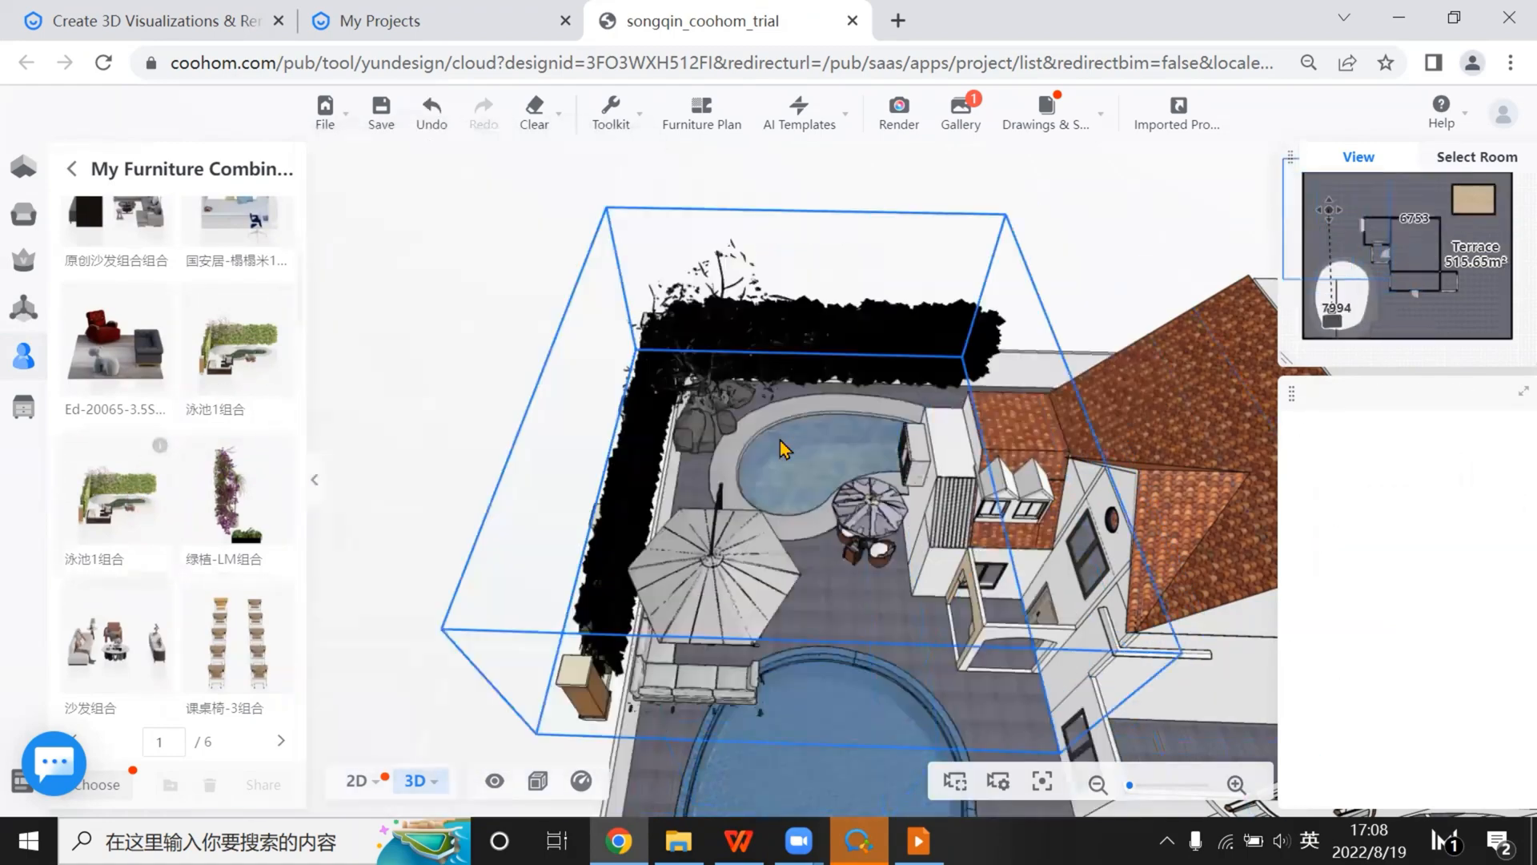
pyautogui.moveTo(781, 440); pyautogui.dragTo(833, 445)
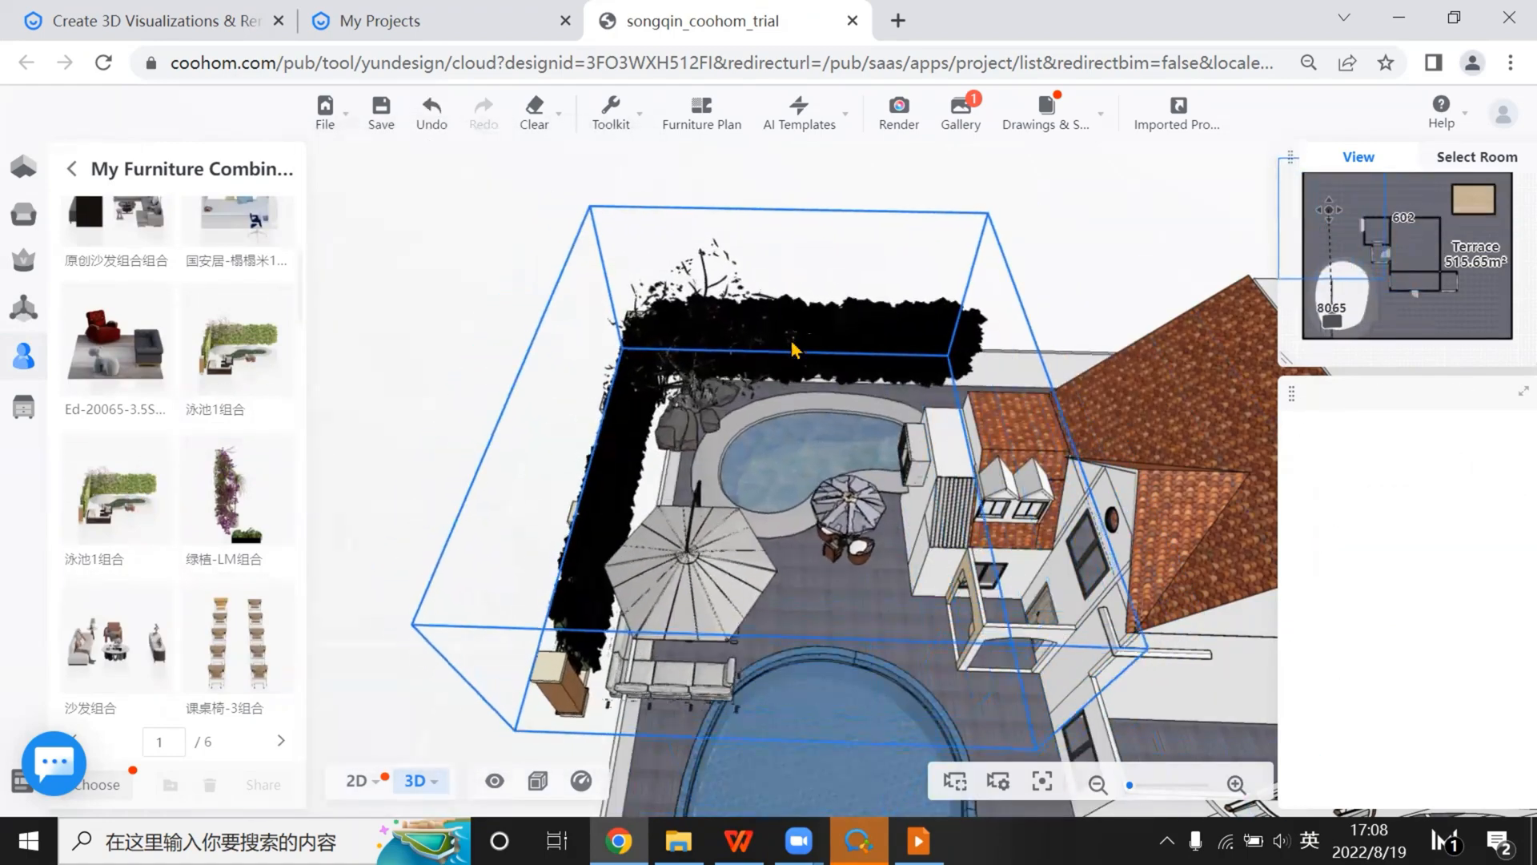
pyautogui.moveTo(793, 349); pyautogui.dragTo(212, 605)
# Try the 【云智绘】垂直… hedge combination from page 2 of My Furniture Combinations on the terrace in front of the house, rotated 180°
pyautogui.scroll(-4, 204, 602)
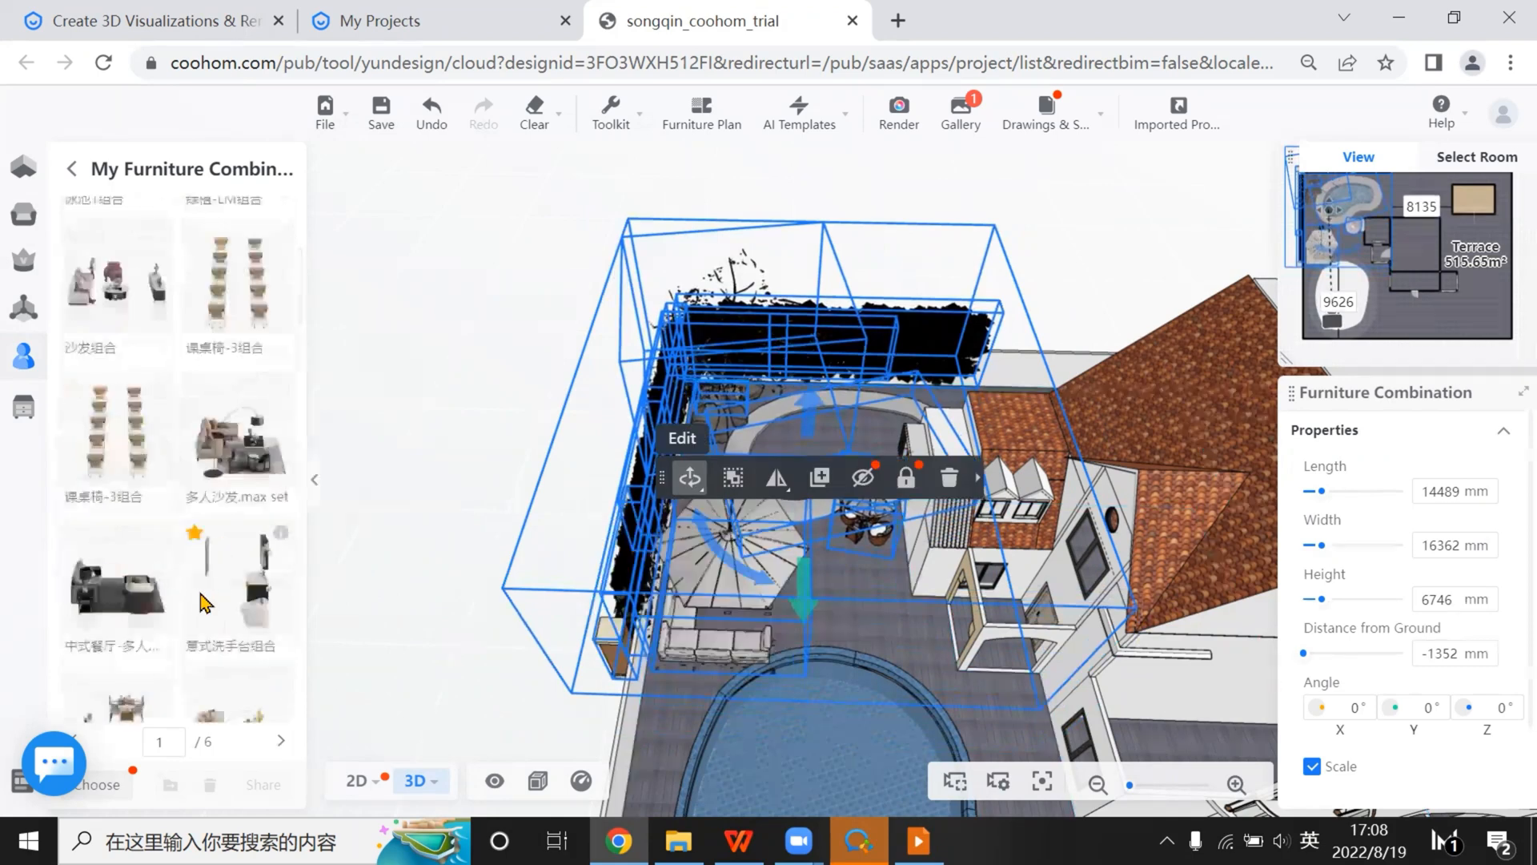
pyautogui.scroll(-5, 202, 597)
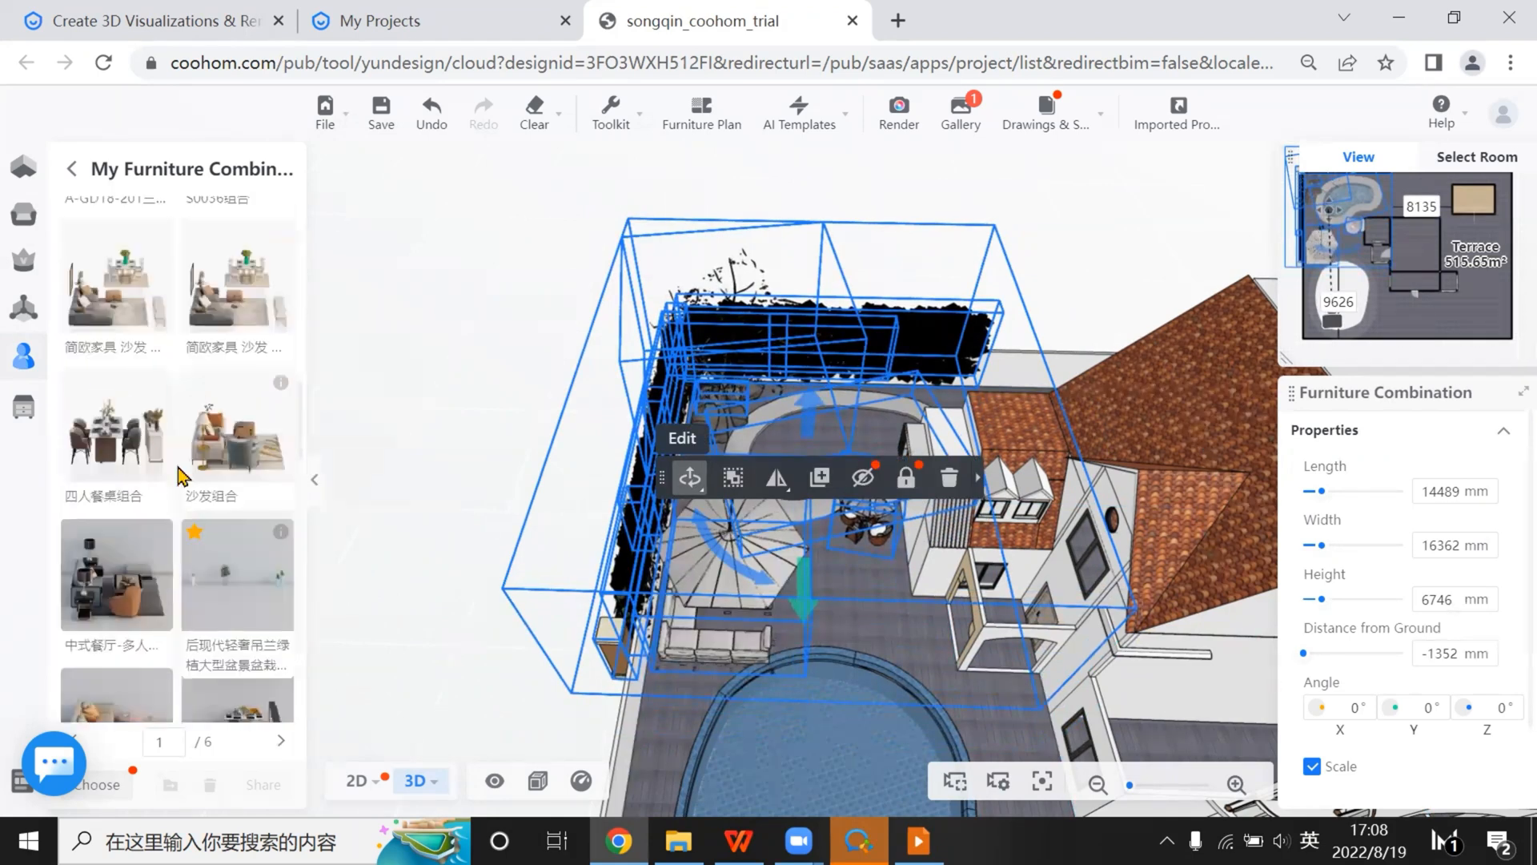
pyautogui.scroll(-2, 178, 474)
pyautogui.click(281, 740)
pyautogui.scroll(-5, 184, 561)
pyautogui.click(117, 419)
pyautogui.scroll(-1, 983, 674)
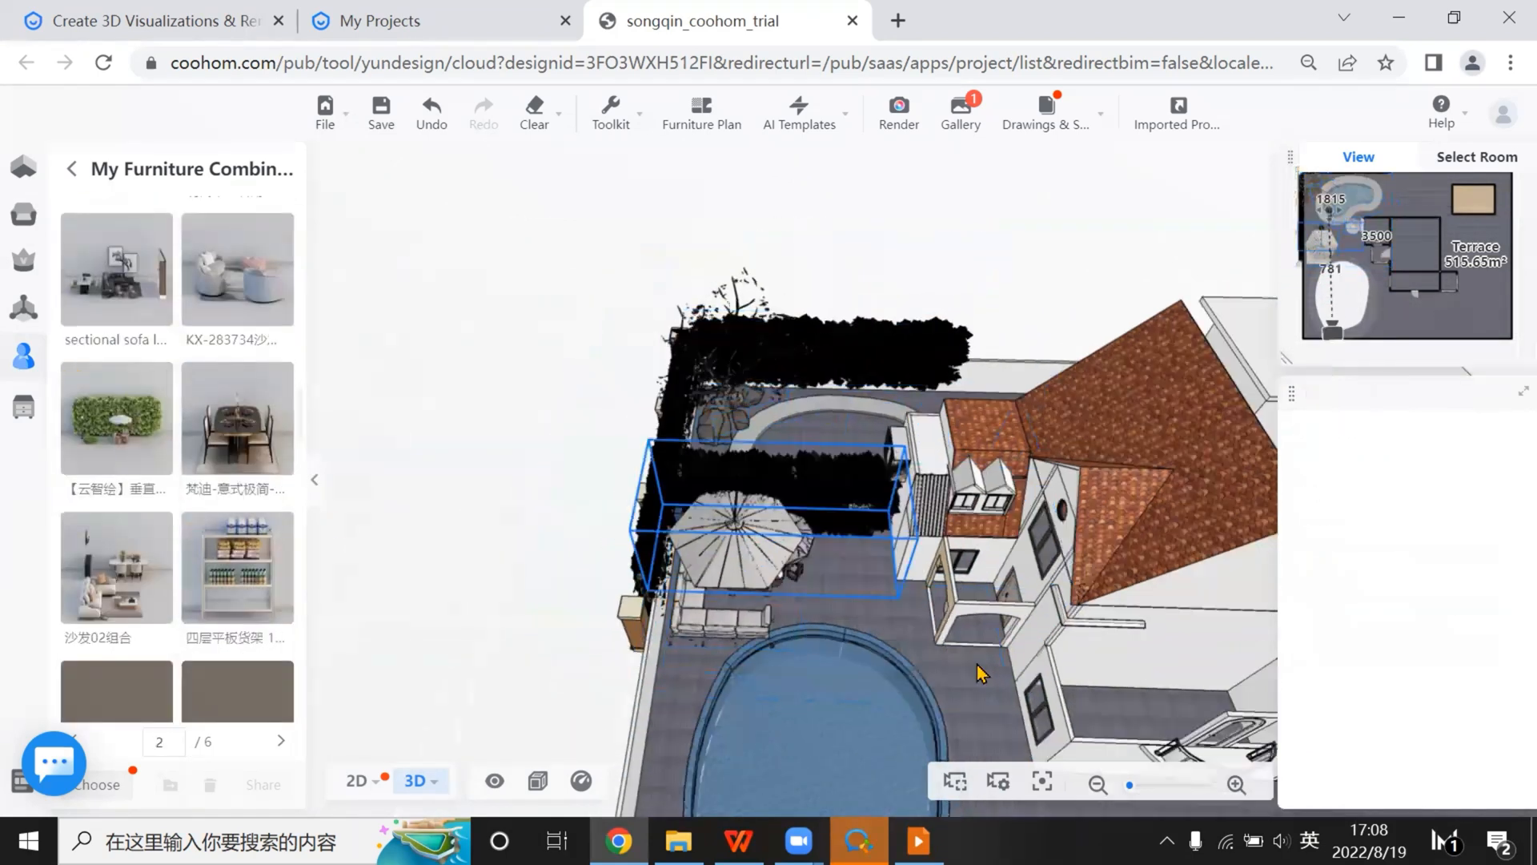
pyautogui.scroll(-3, 982, 674)
pyautogui.click(887, 773)
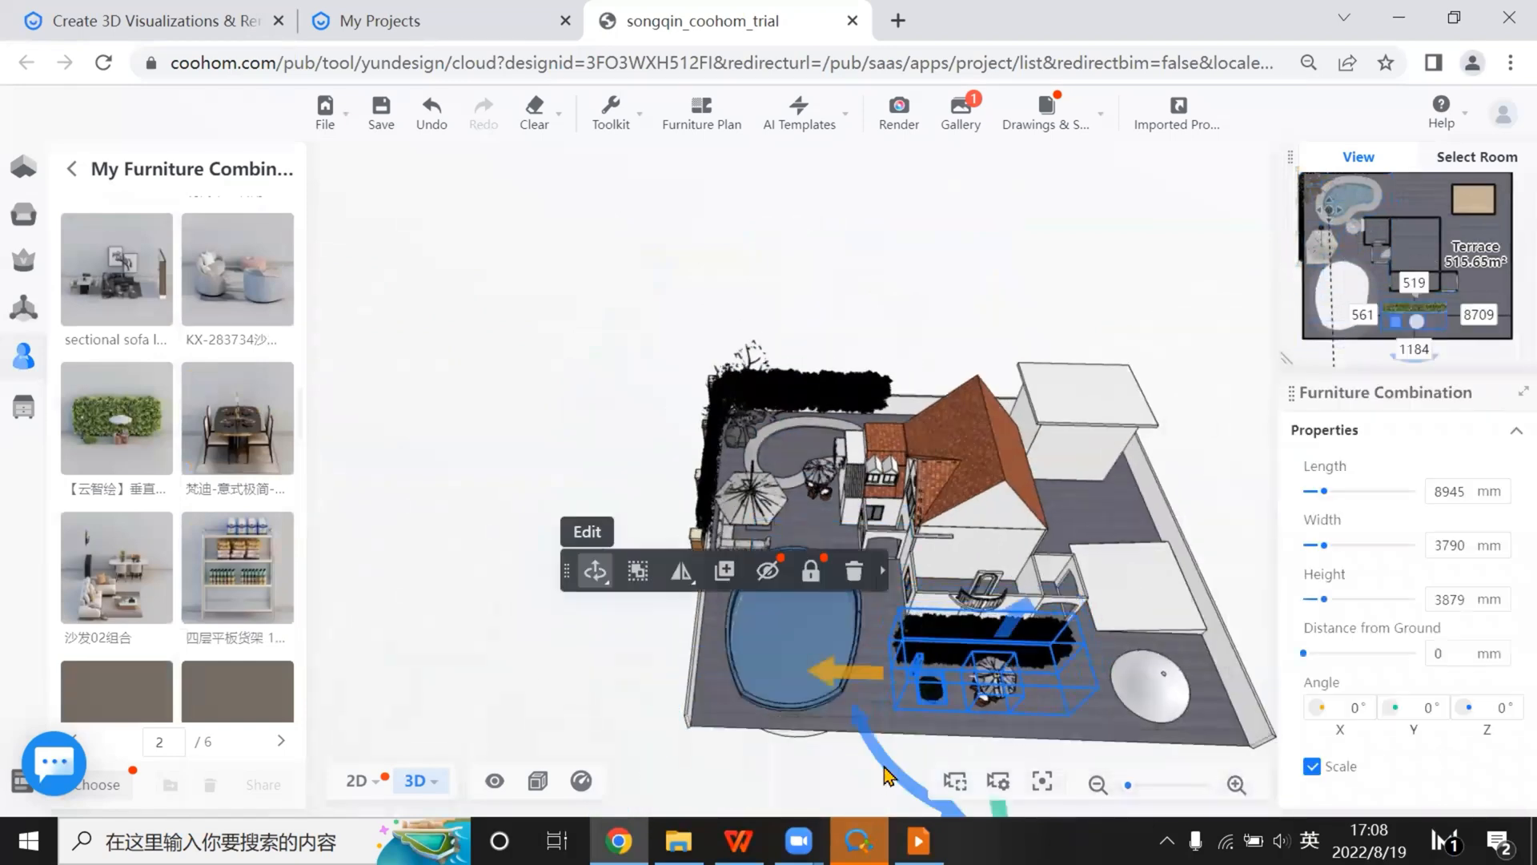
pyautogui.moveTo(887, 774); pyautogui.dragTo(1029, 645)
pyautogui.scroll(-2, 969, 753)
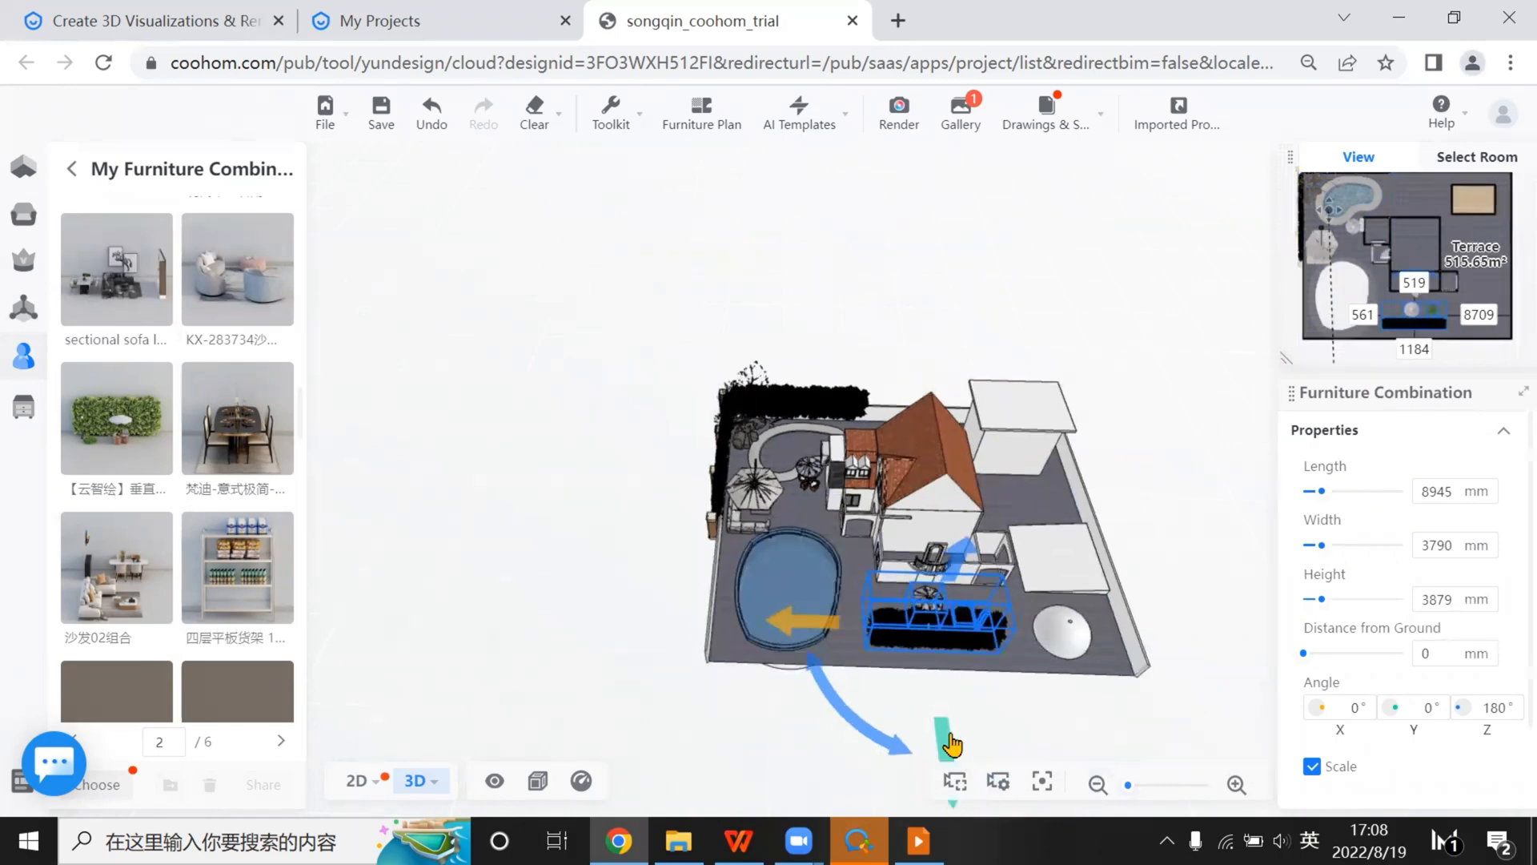
pyautogui.click(951, 744)
# Try the 东风造型改造-花池2组合 planter combination from My Furniture Combinations on the terrace and look through further combinations
pyautogui.scroll(-4, 177, 560)
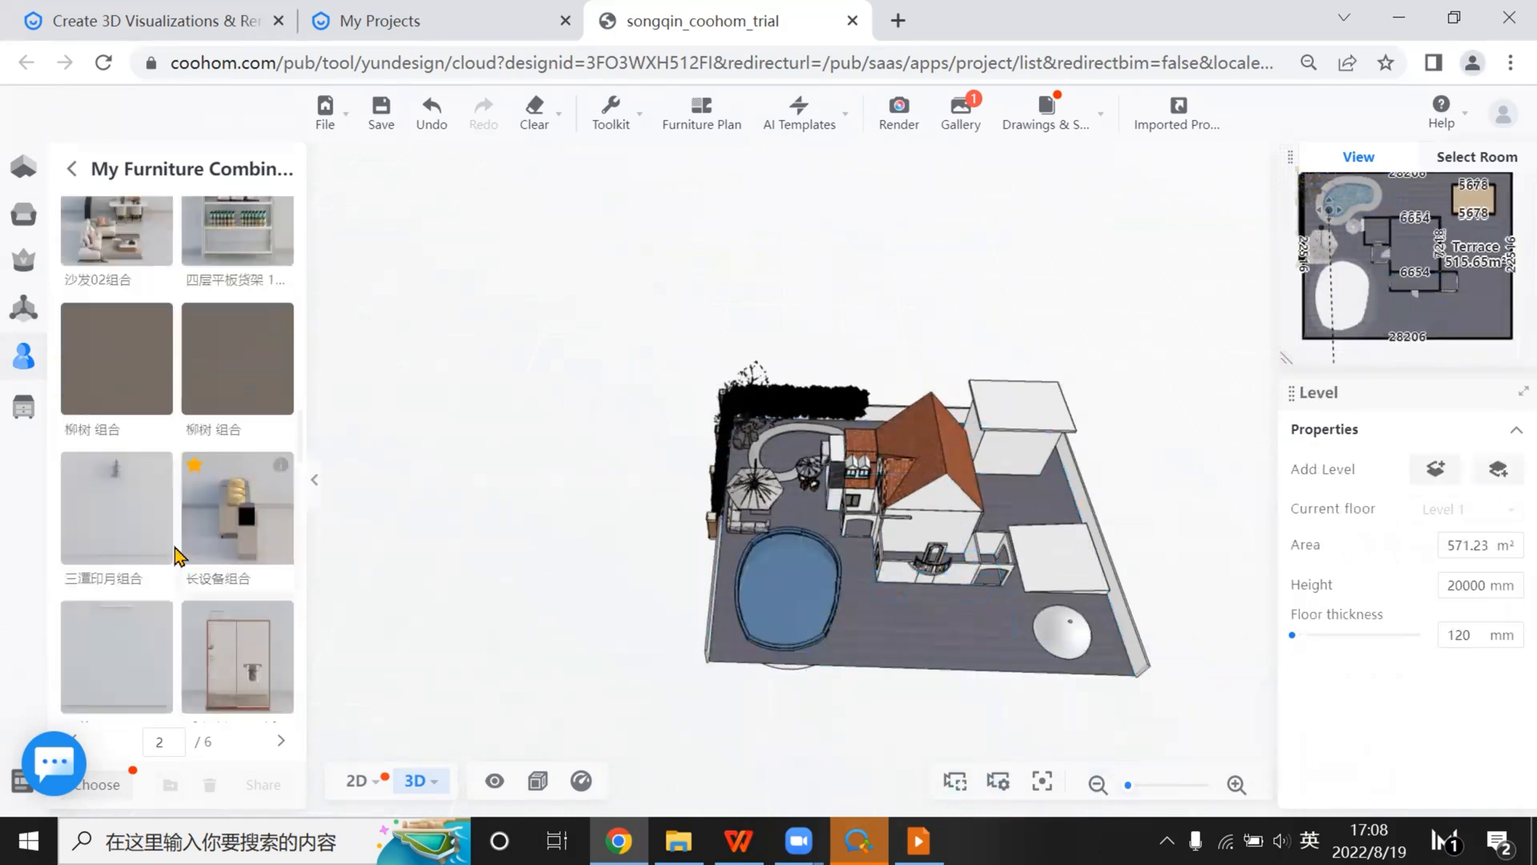
pyautogui.scroll(-4, 175, 548)
pyautogui.click(134, 597)
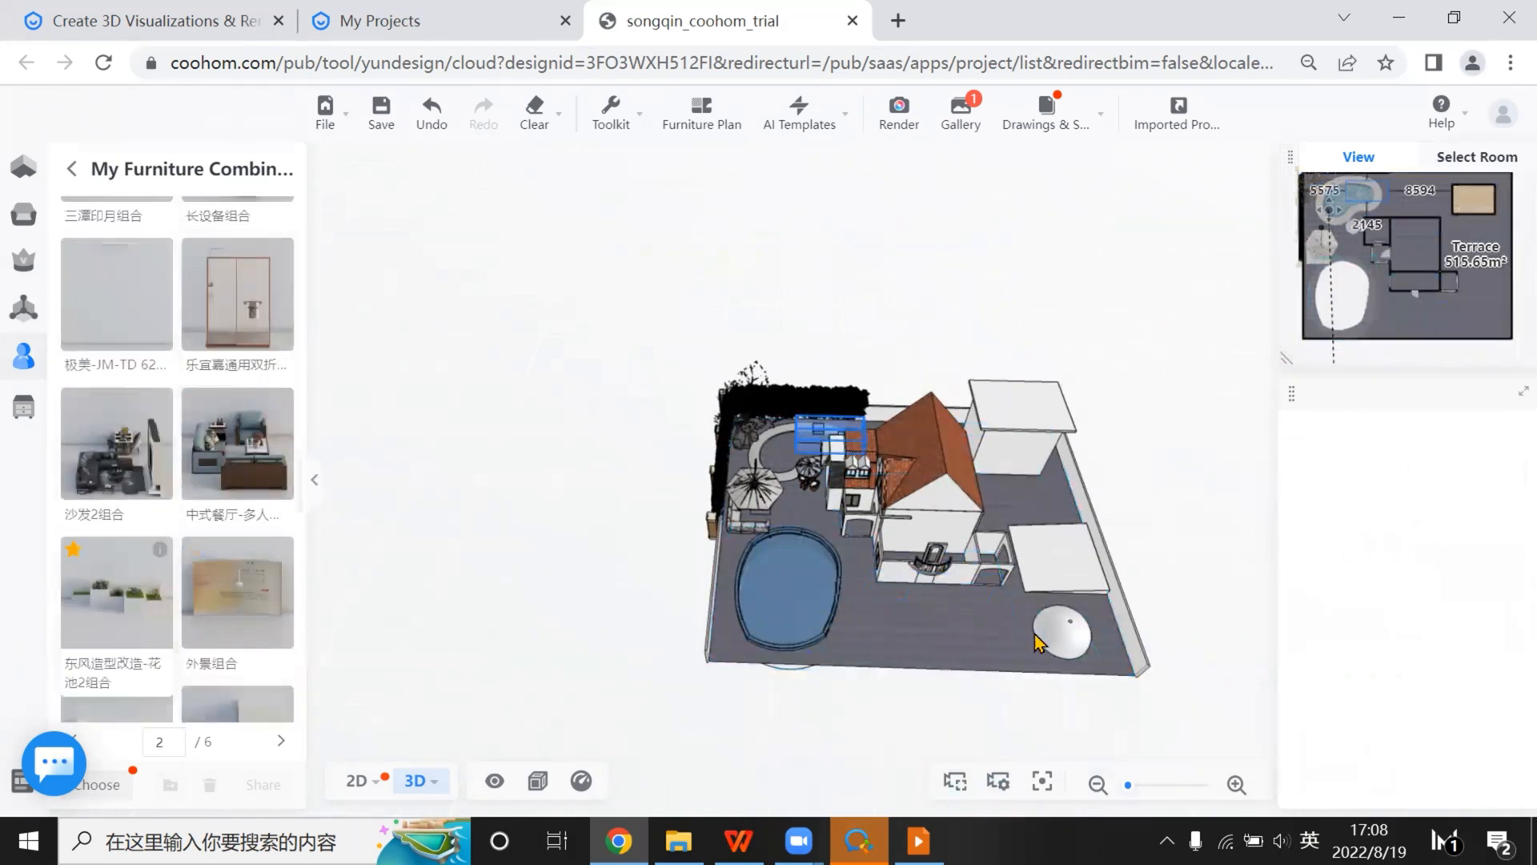
pyautogui.click(949, 636)
pyautogui.scroll(-4, 226, 645)
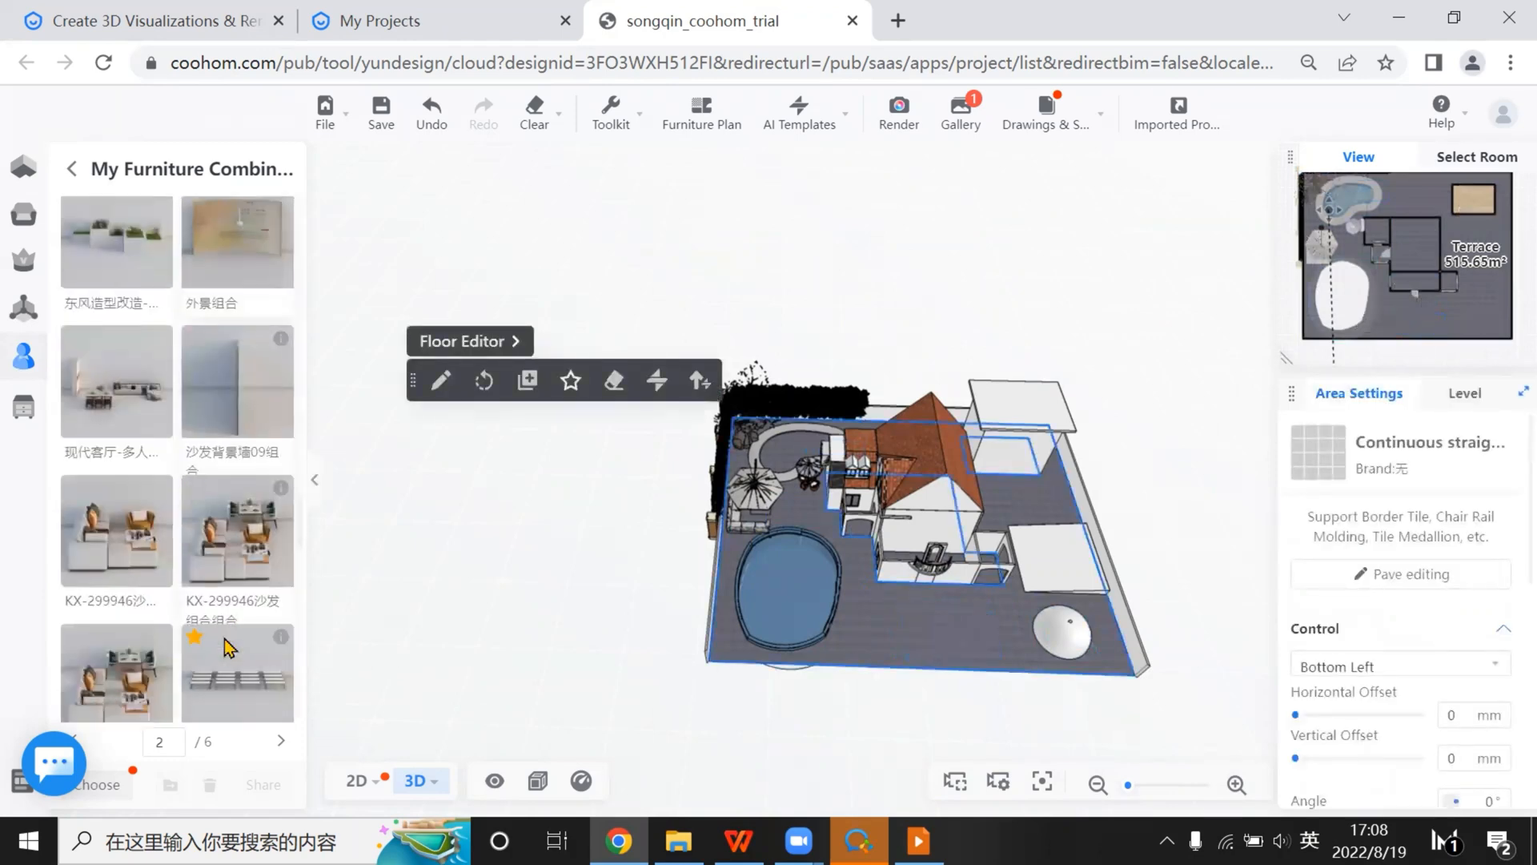
pyautogui.scroll(-1, 227, 640)
# Open the finished Terrace rendering in the gallery and inspect the tiled pool and its water up close
pyautogui.scroll(3, 831, 599)
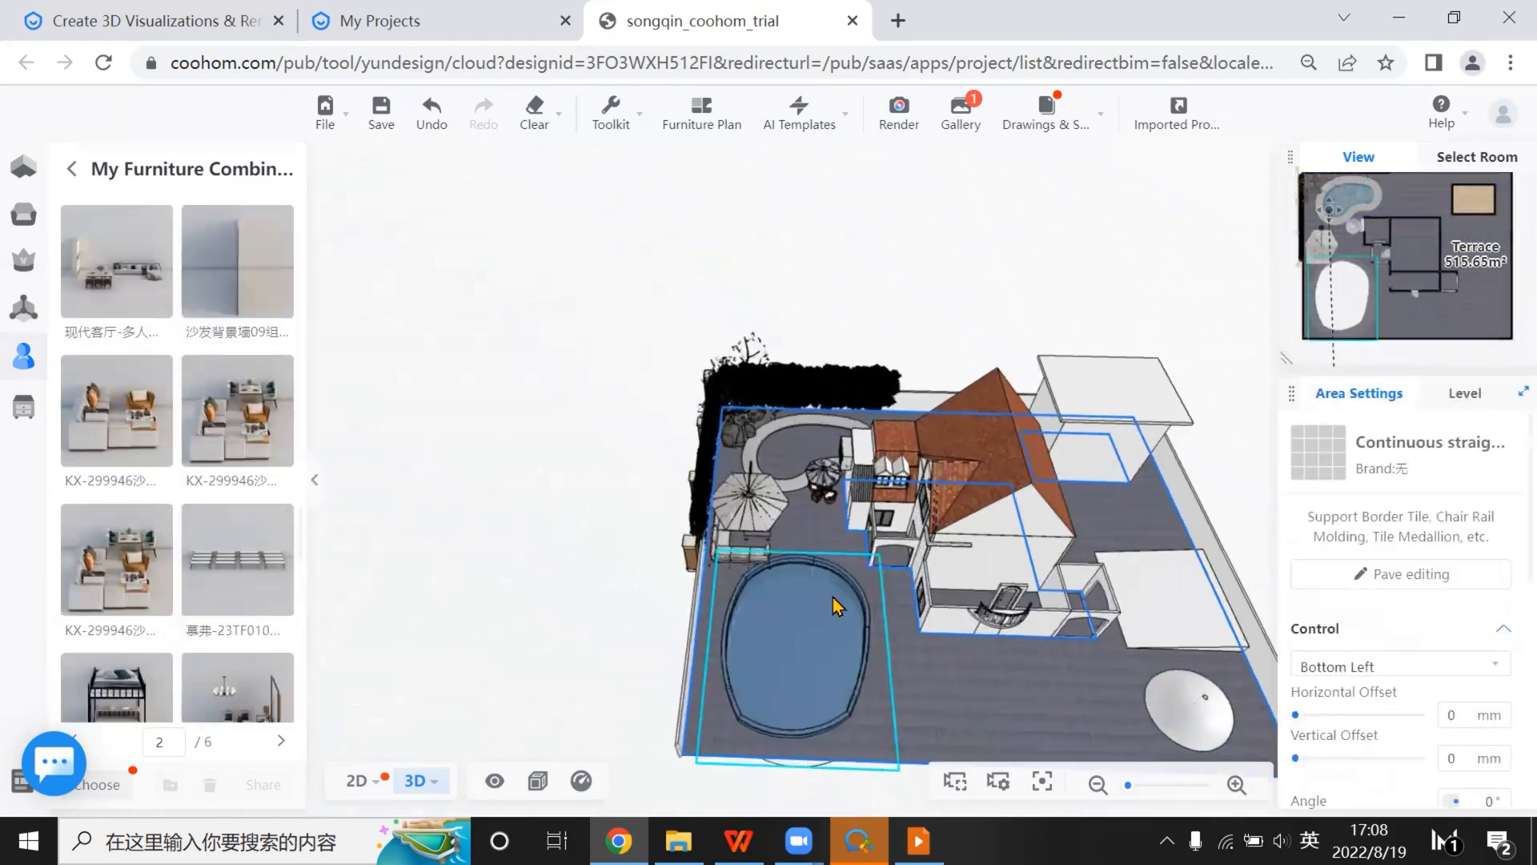
pyautogui.scroll(3, 967, 712)
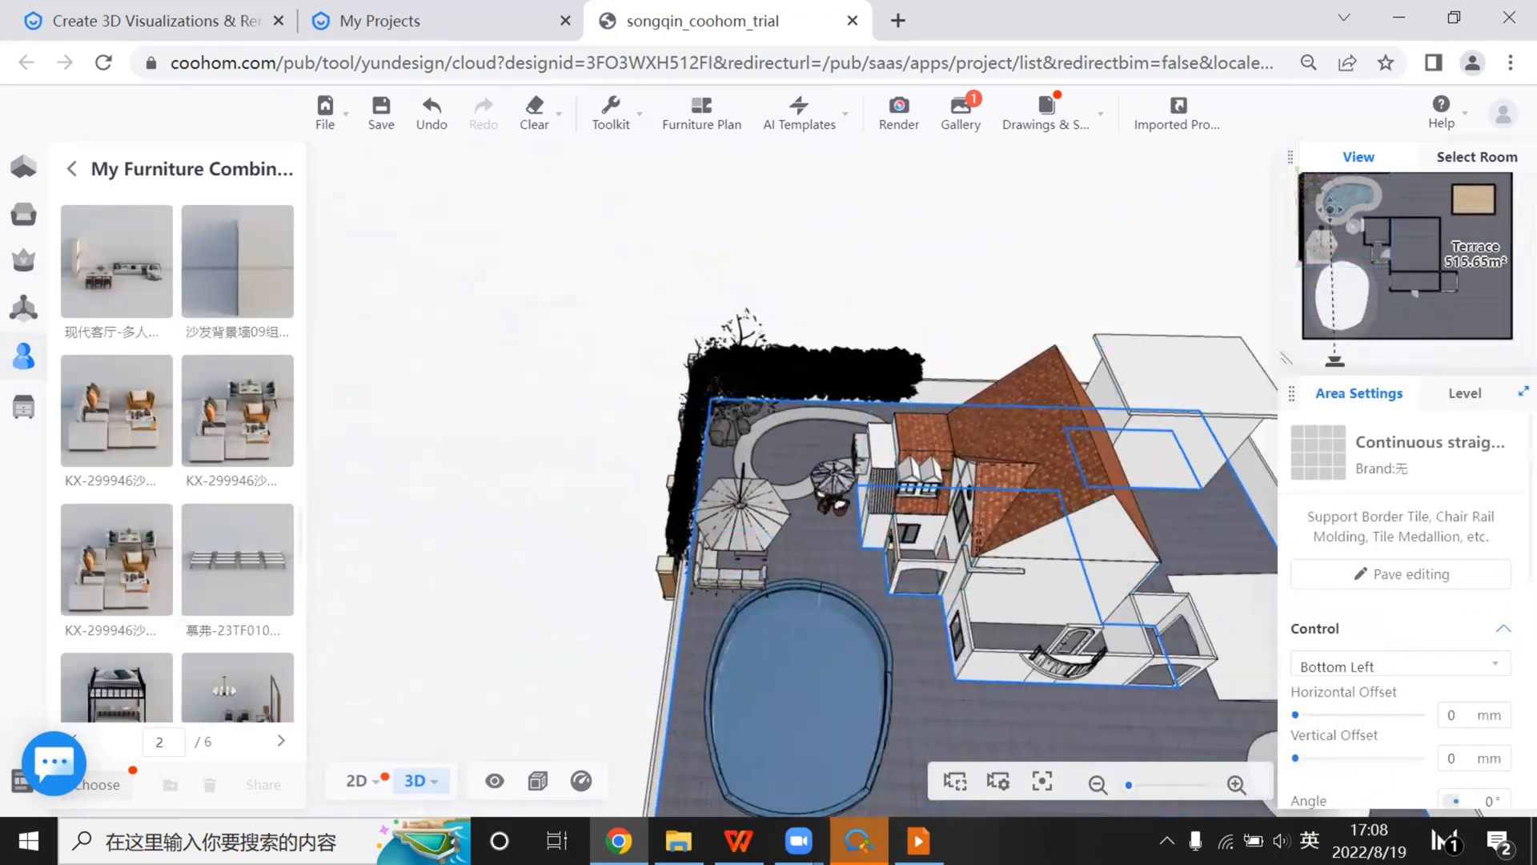
pyautogui.moveTo(997, 632); pyautogui.dragTo(885, 604, button='right')
pyautogui.click(739, 840)
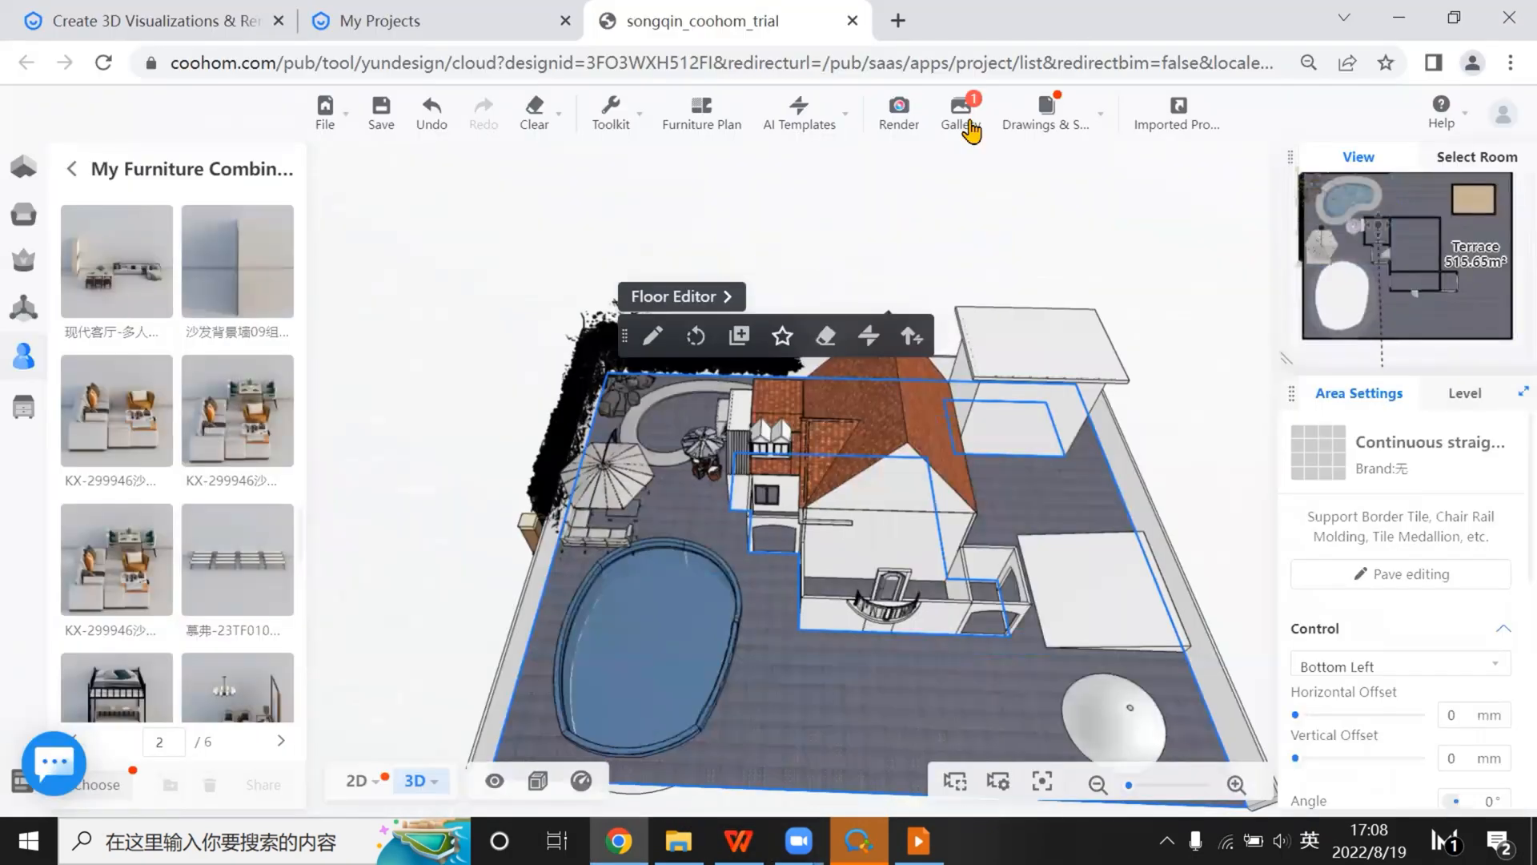
pyautogui.moveTo(968, 128)
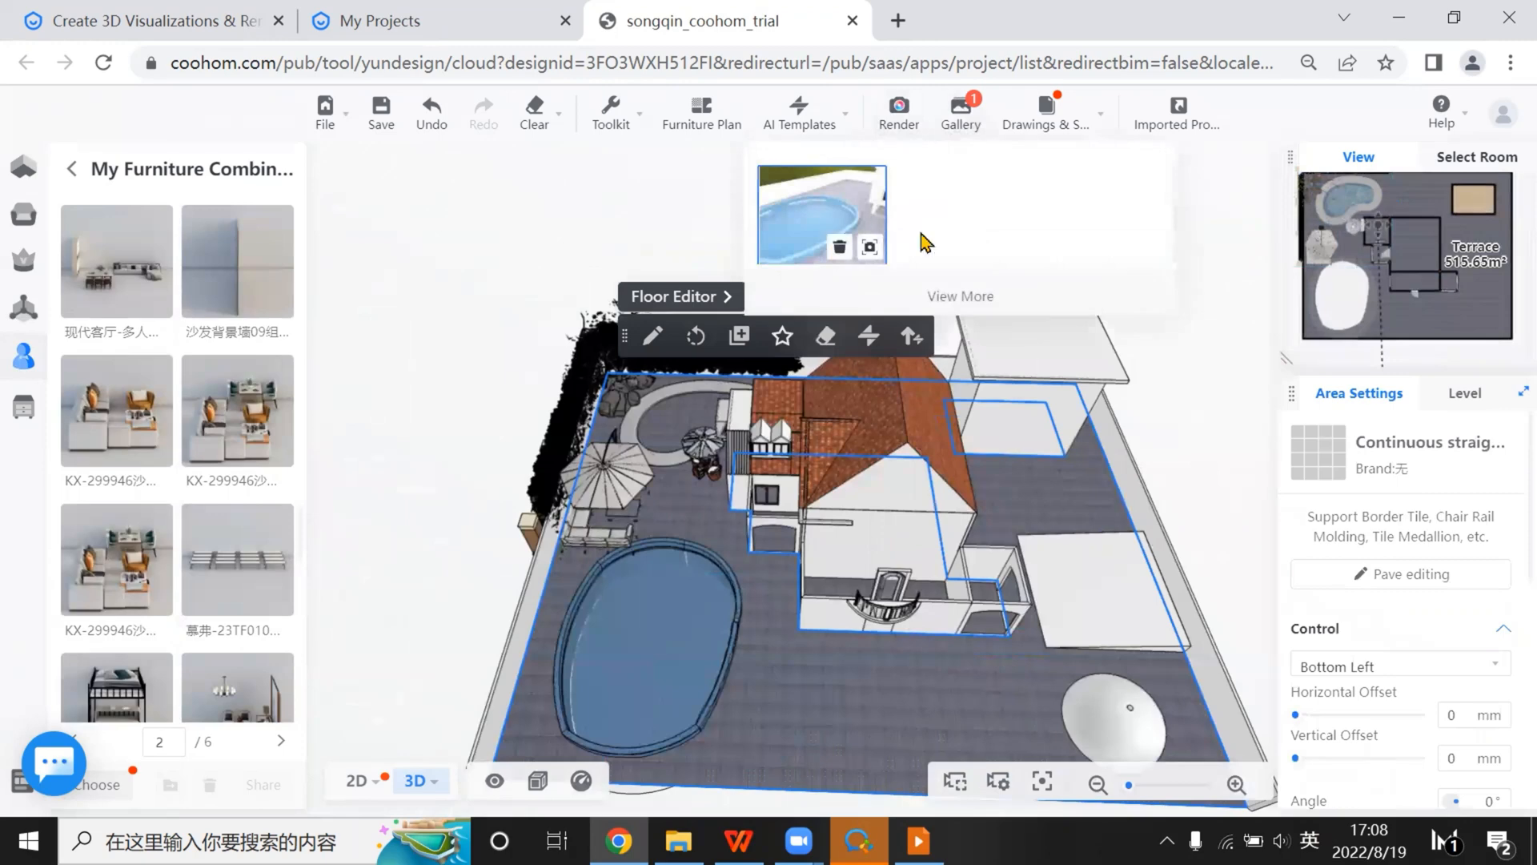
pyautogui.click(925, 242)
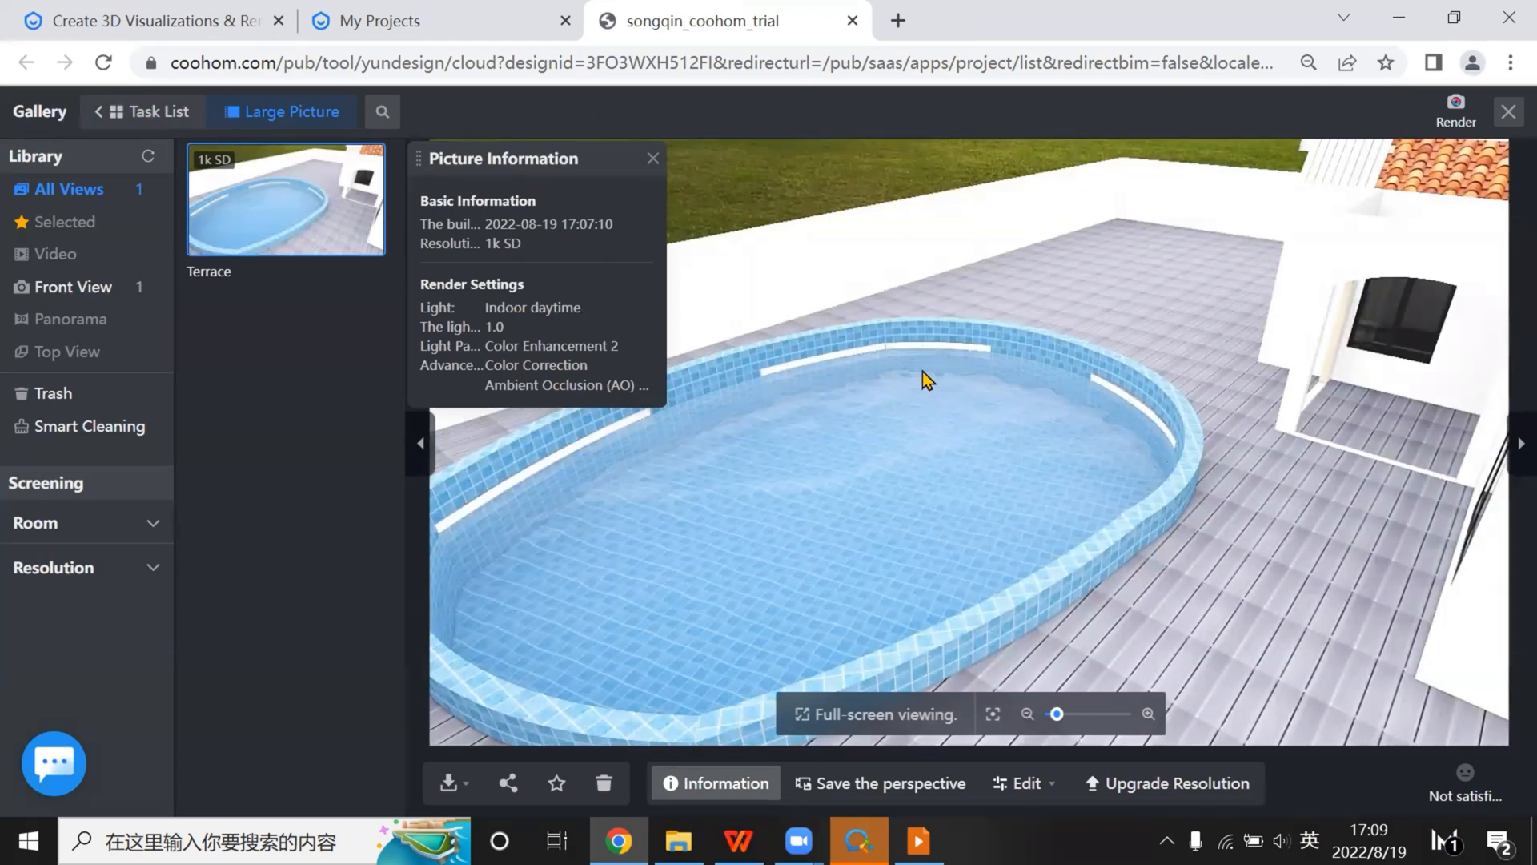
pyautogui.scroll(1, 924, 563)
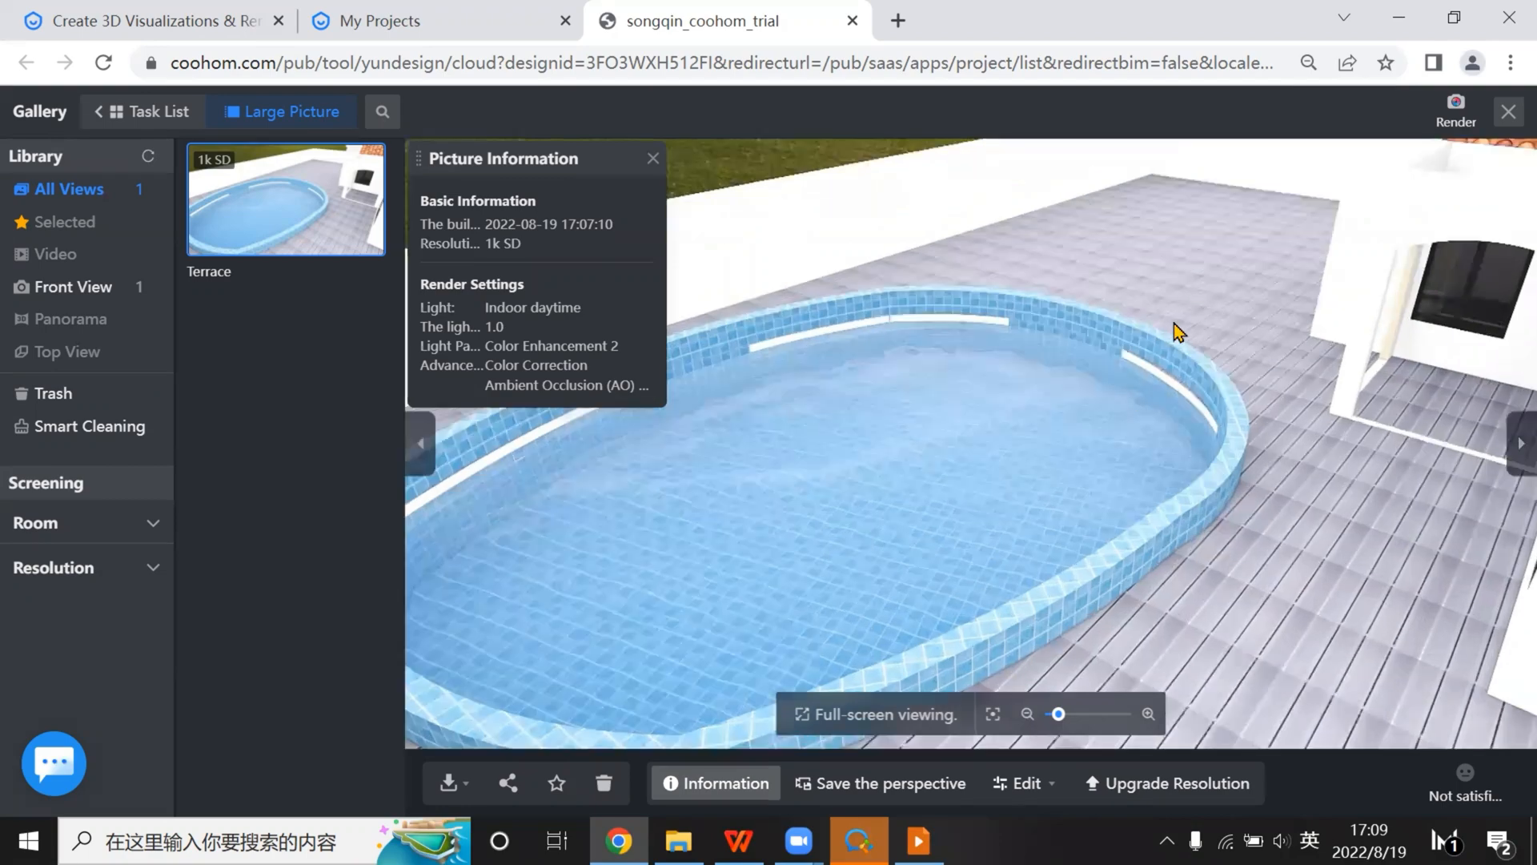
pyautogui.scroll(3, 1174, 324)
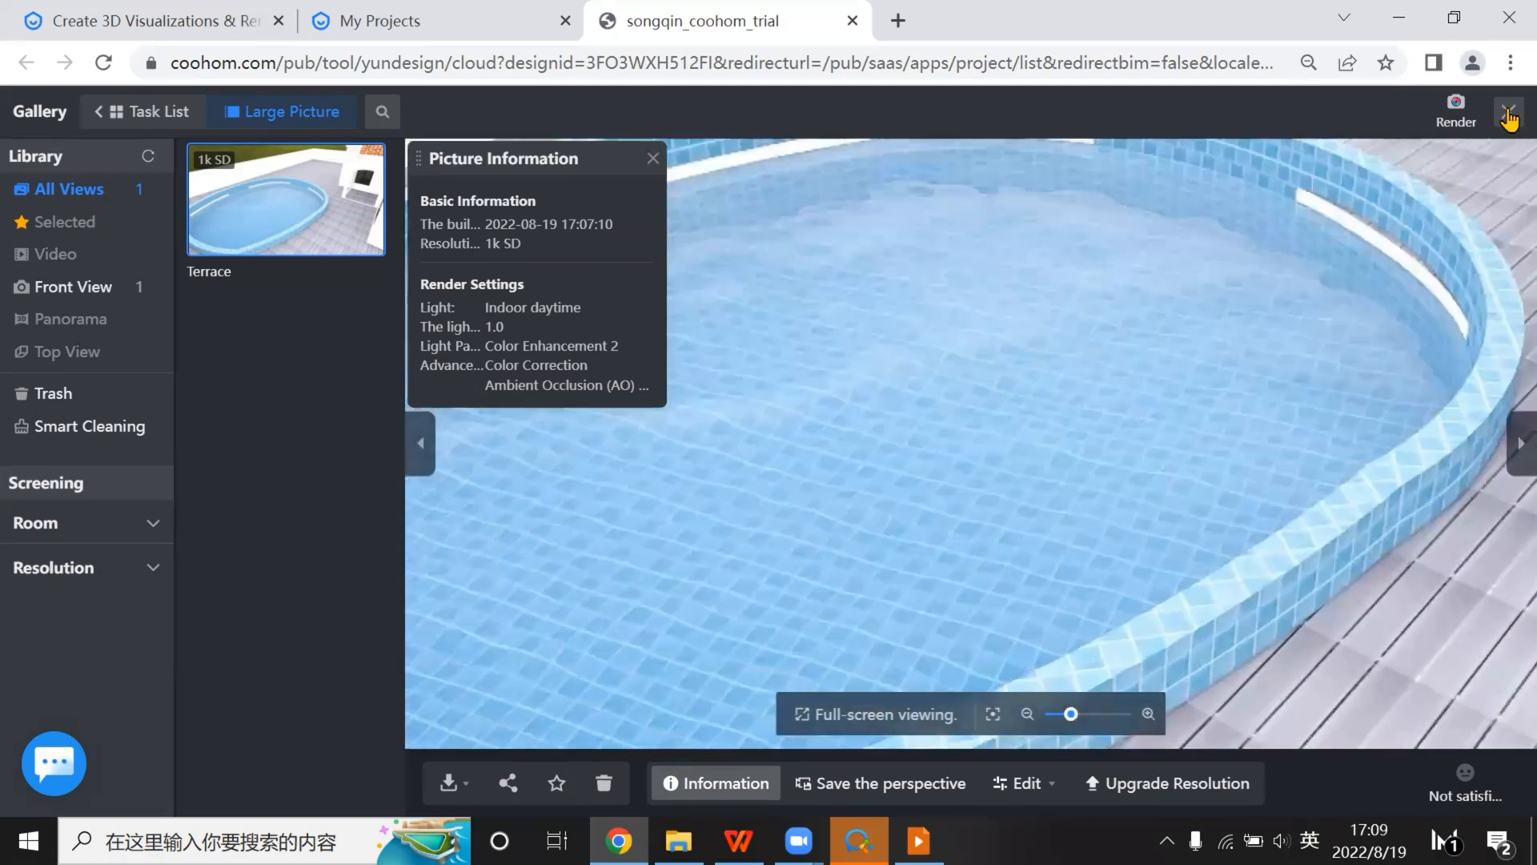
pyautogui.scroll(-1, 642, 679)
pyautogui.scroll(-1, 927, 663)
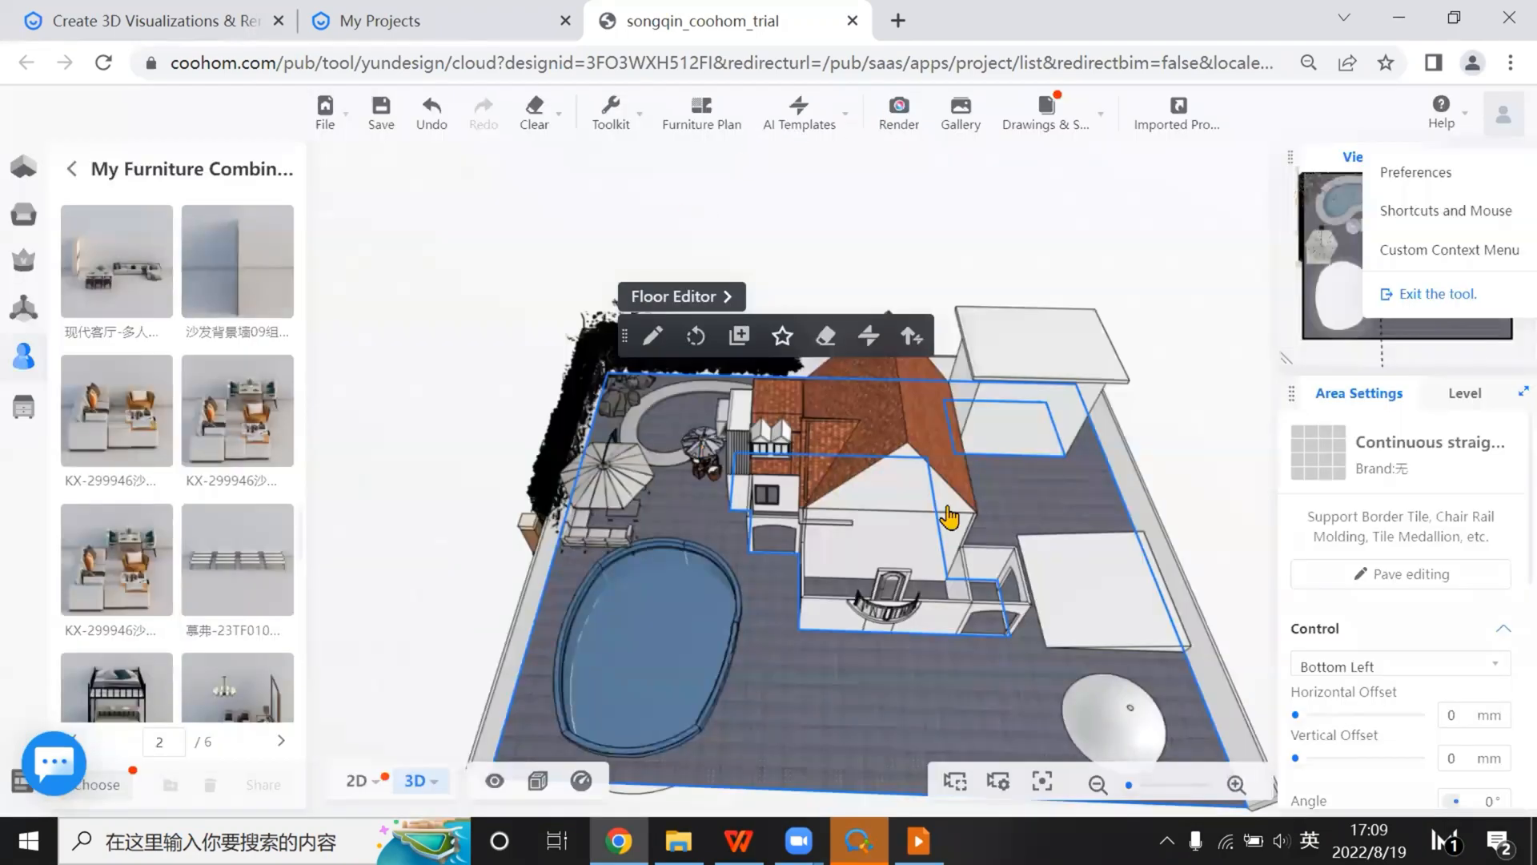
# Frame the pool with the house entrance behind it from a camera height of 3500 mm and start a front-view render
pyautogui.moveTo(949, 517); pyautogui.dragTo(795, 623)
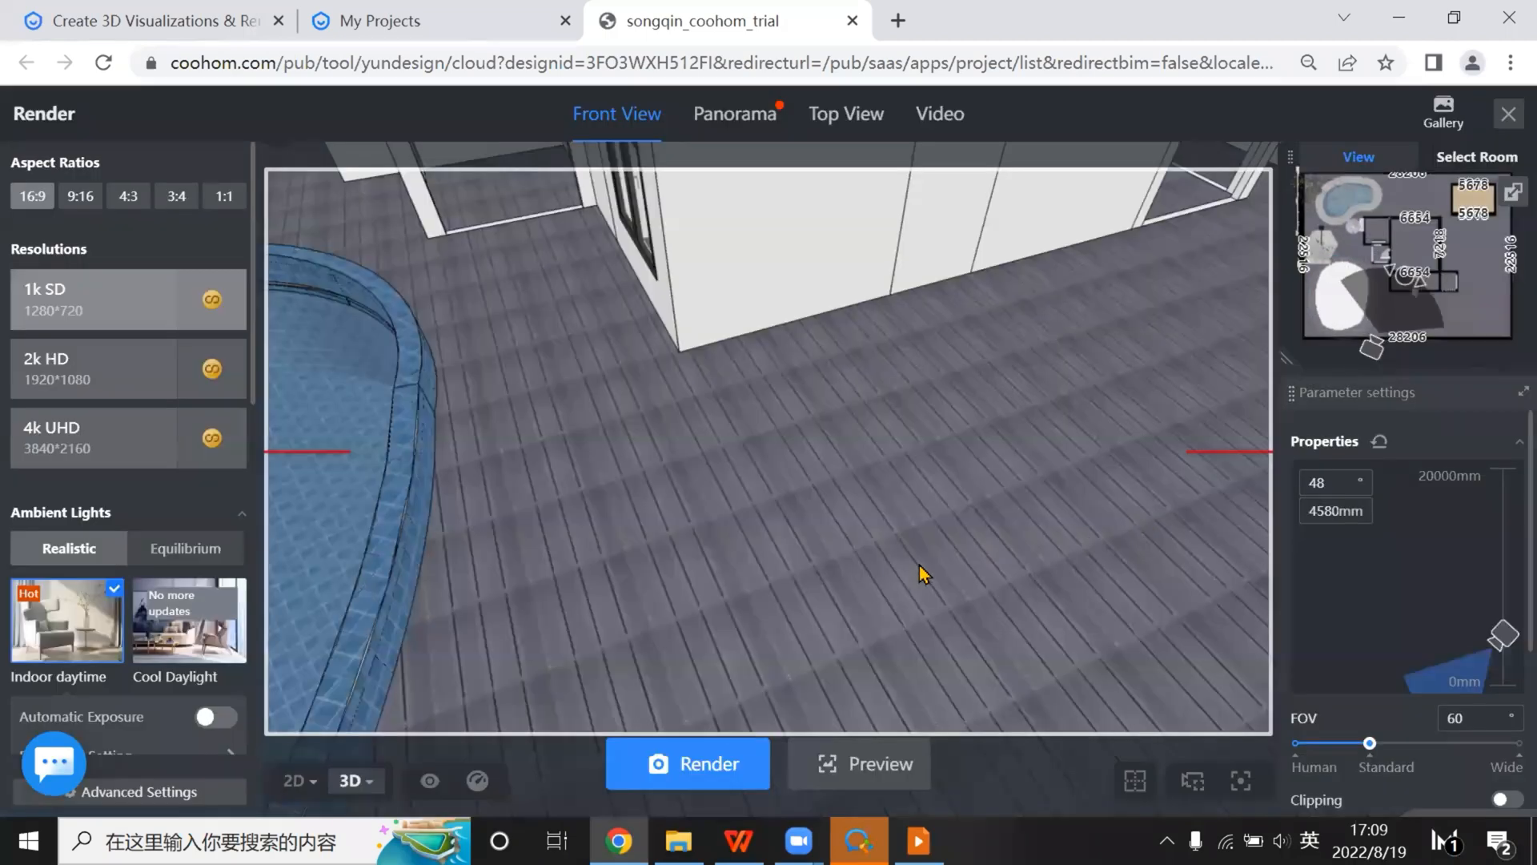
pyautogui.moveTo(779, 597); pyautogui.dragTo(309, 611)
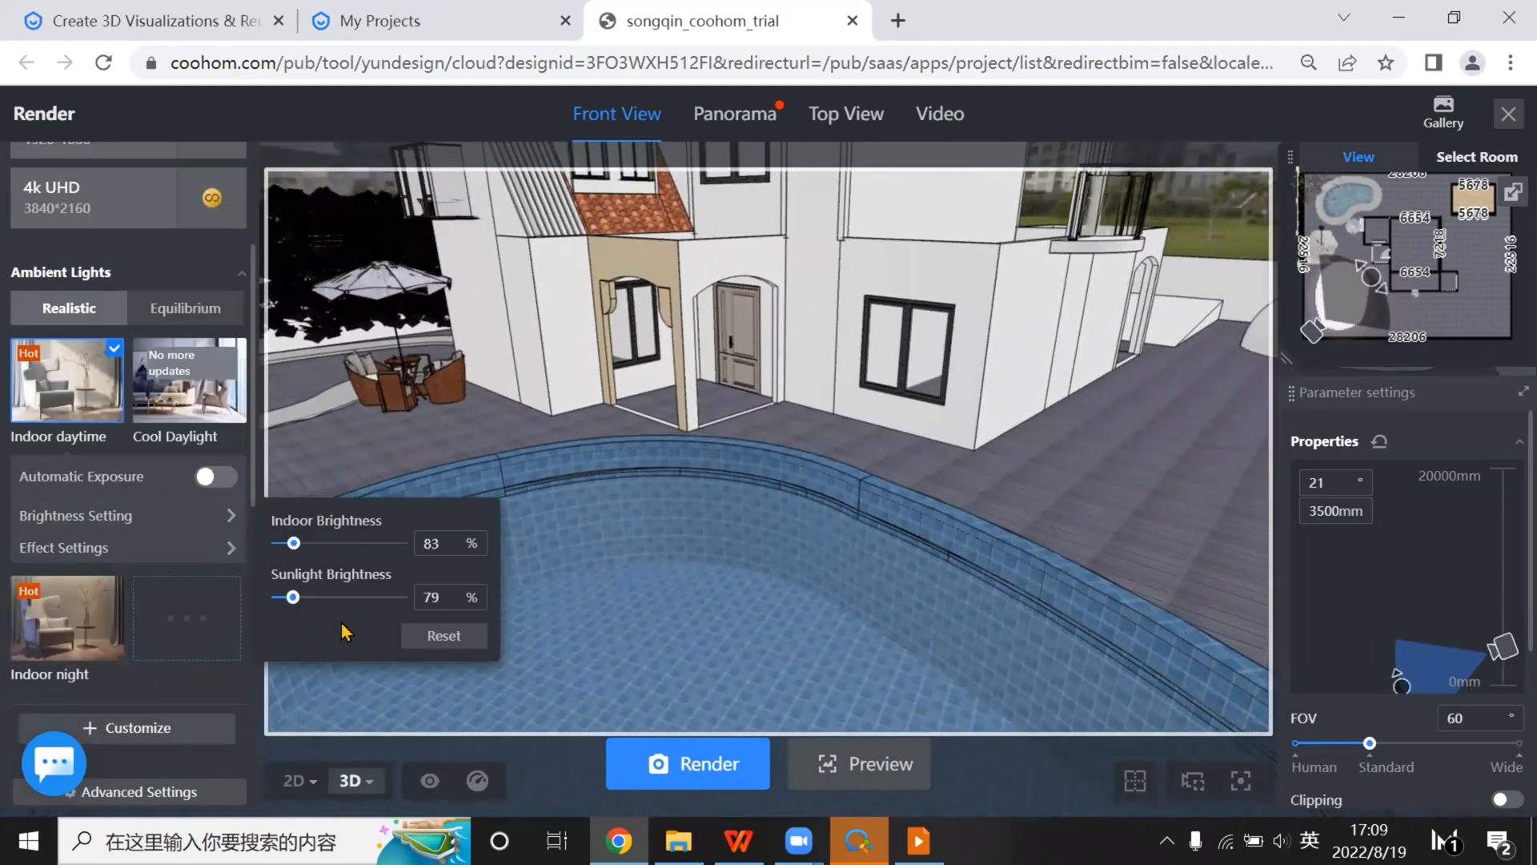
pyautogui.click(683, 759)
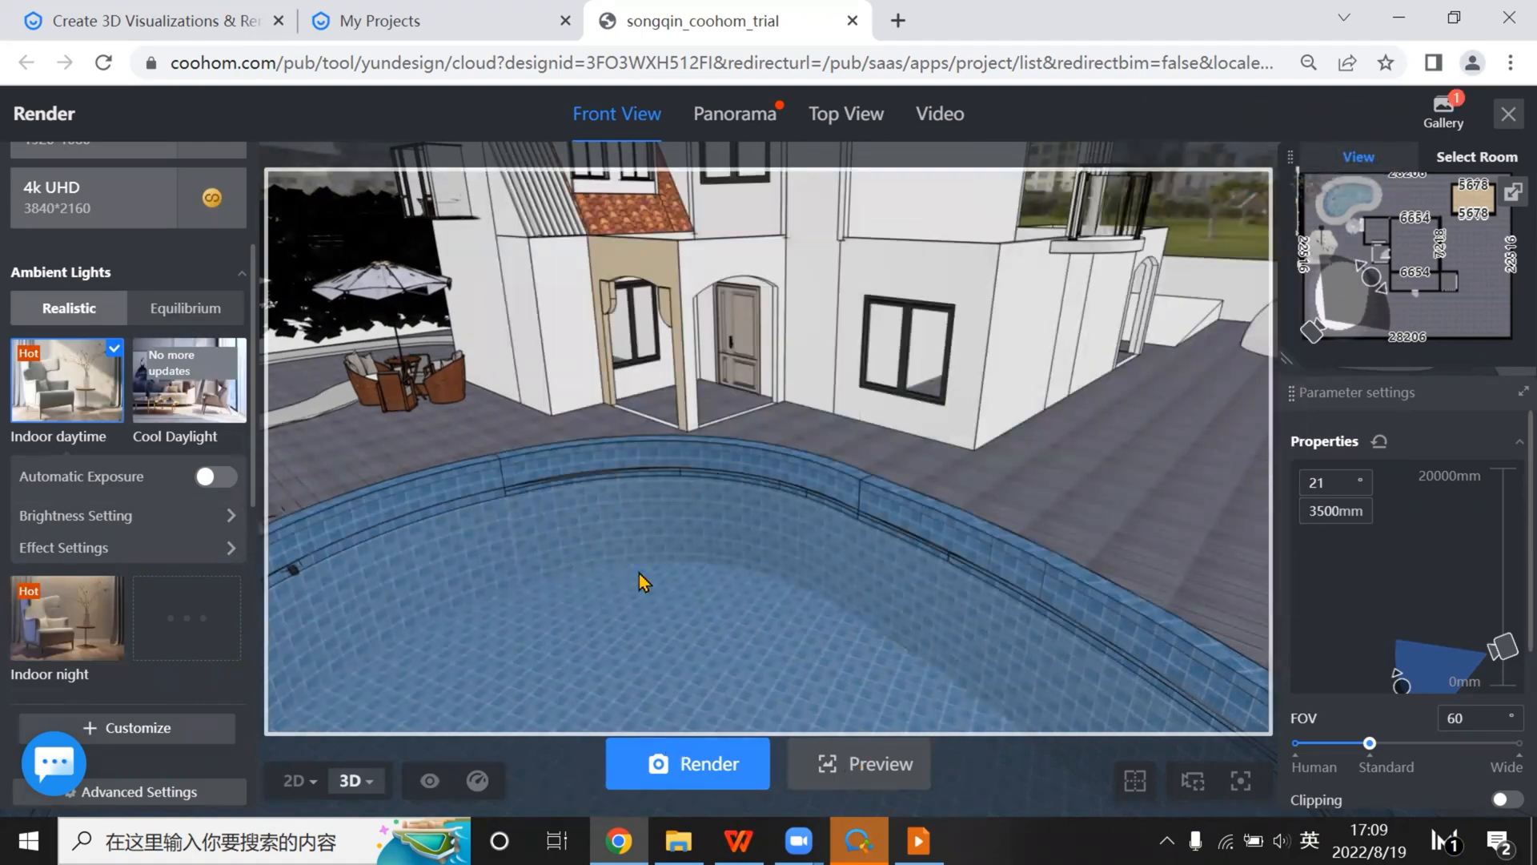
pyautogui.moveTo(1451, 124)
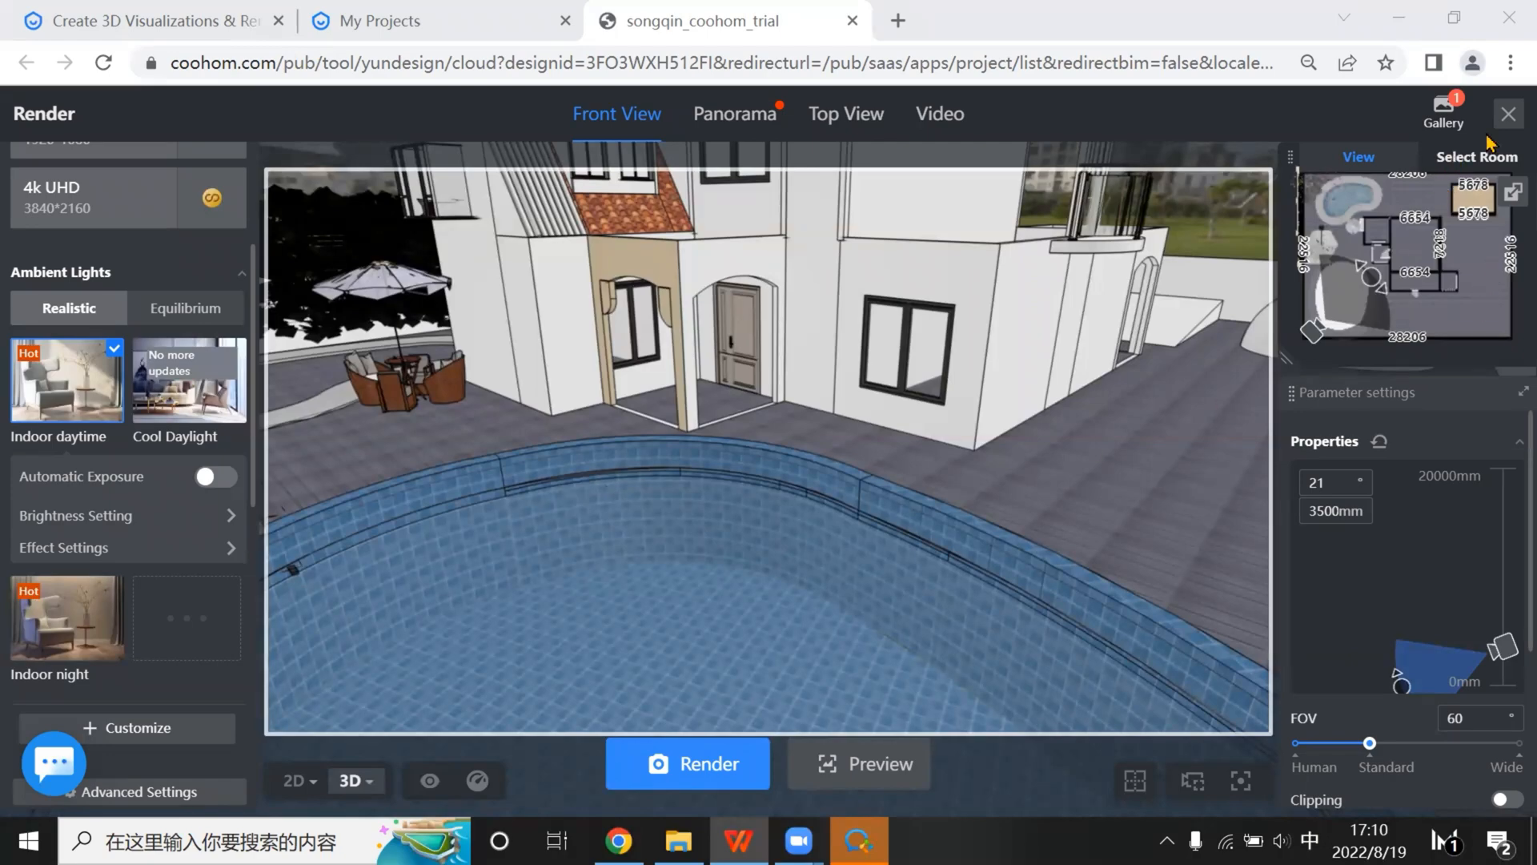
# Leave the render view, save the project, and open the main terrace floor in the Platform Editor from the 2D plan
pyautogui.click(641, 481)
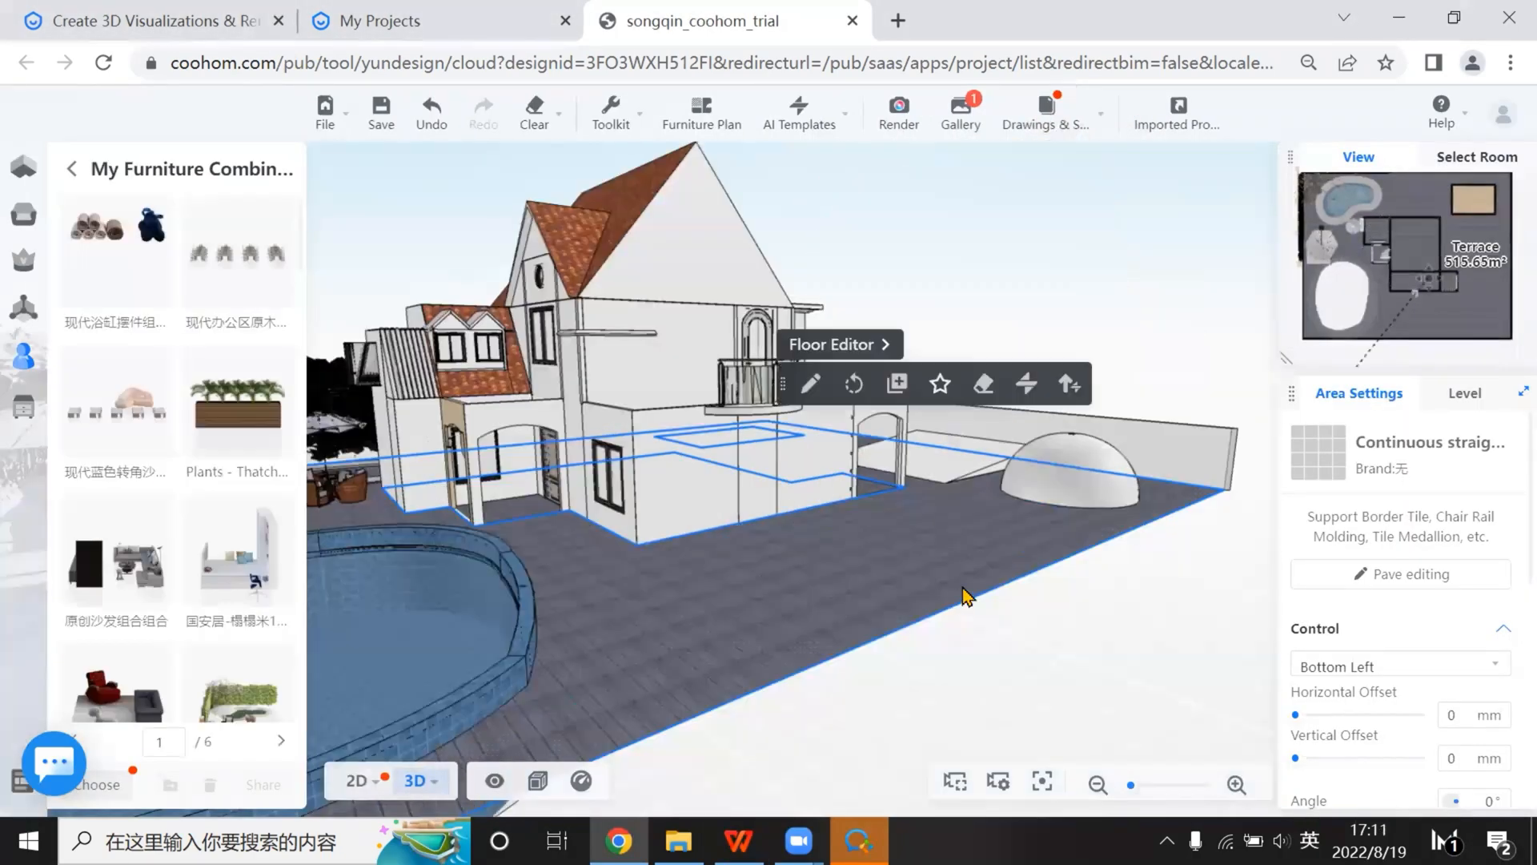
pyautogui.moveTo(936, 638); pyautogui.dragTo(890, 588)
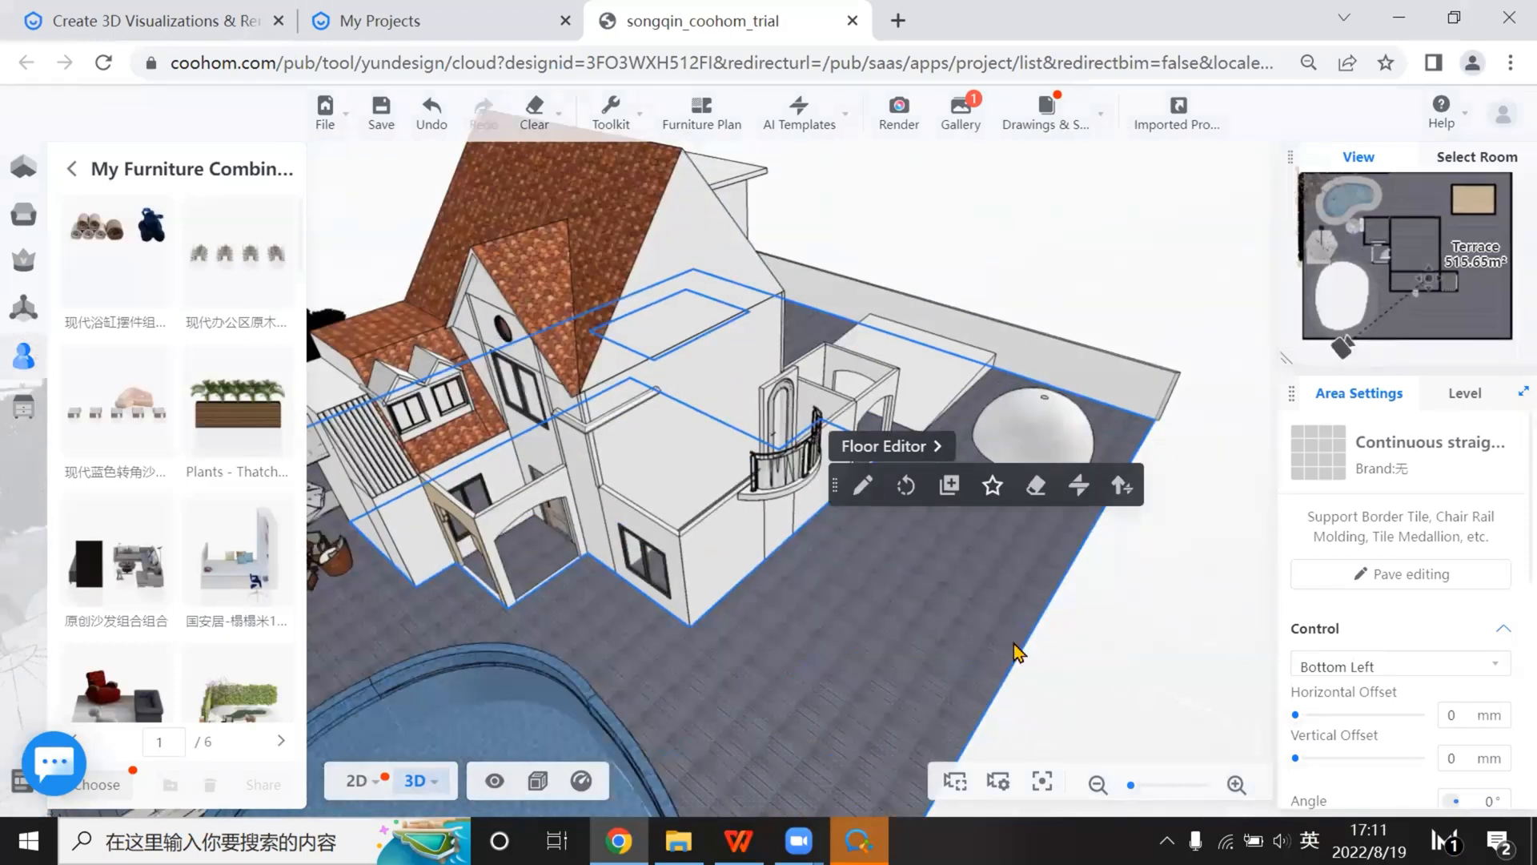
pyautogui.moveTo(1014, 643); pyautogui.dragTo(917, 625)
pyautogui.scroll(2, 345, 523)
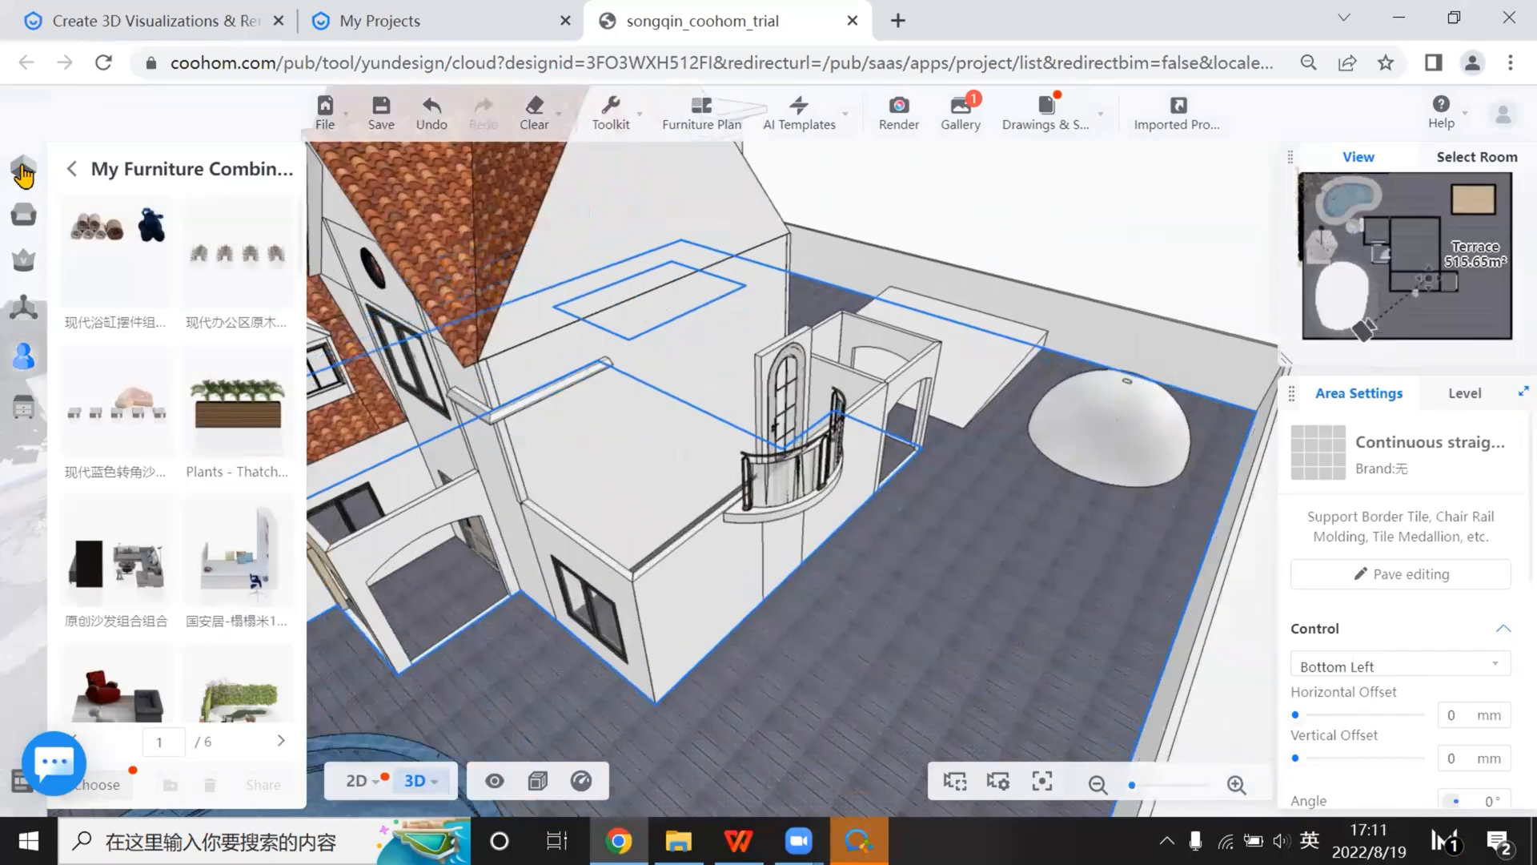
pyautogui.scroll(1, 800, 617)
pyautogui.scroll(3, 902, 405)
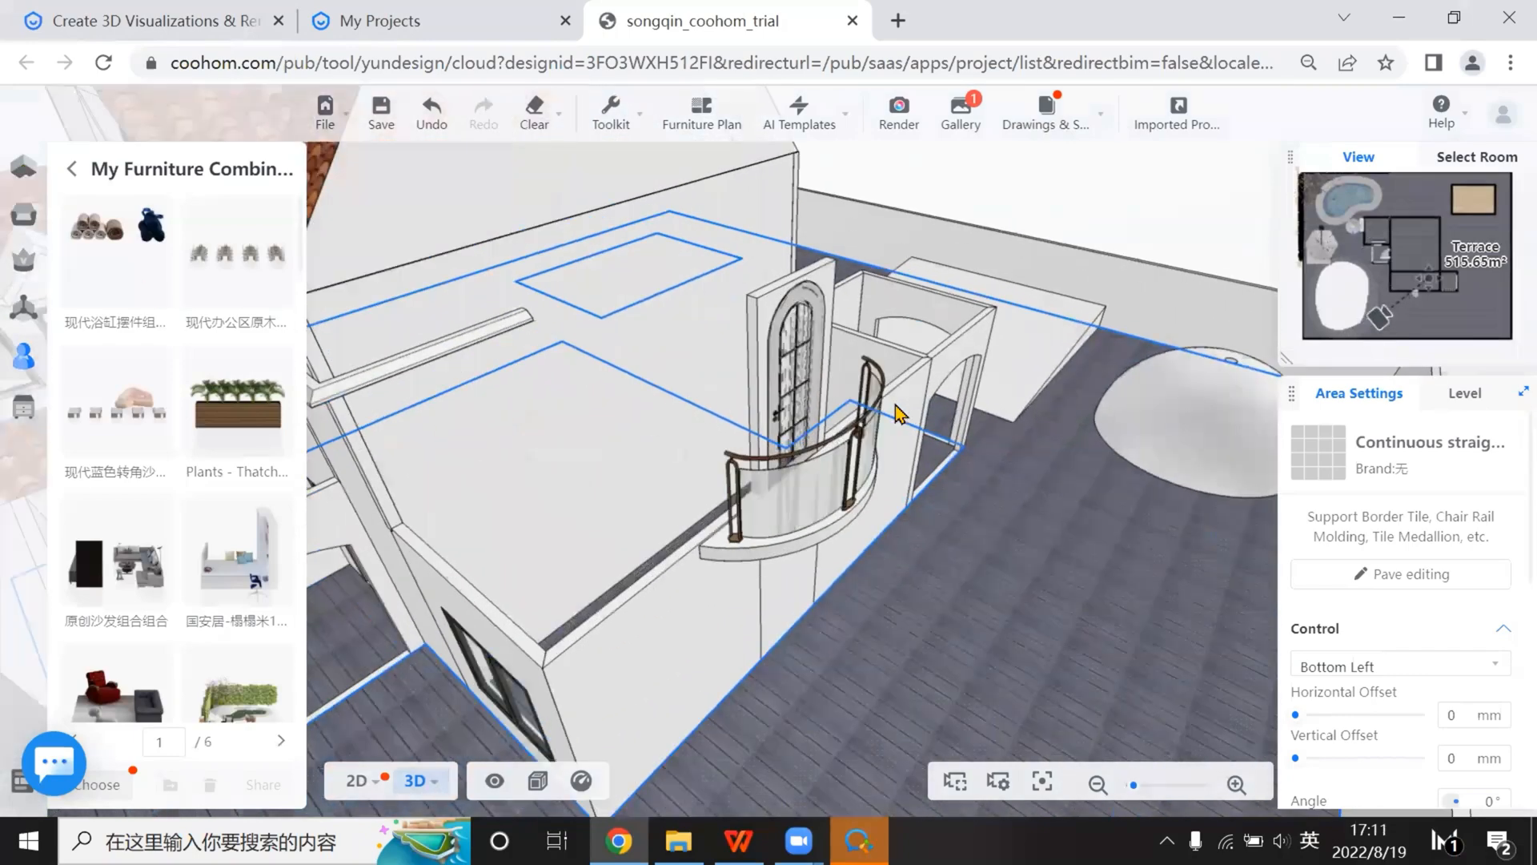
pyautogui.scroll(1, 1002, 515)
pyautogui.scroll(1, 995, 360)
pyautogui.scroll(1, 864, 385)
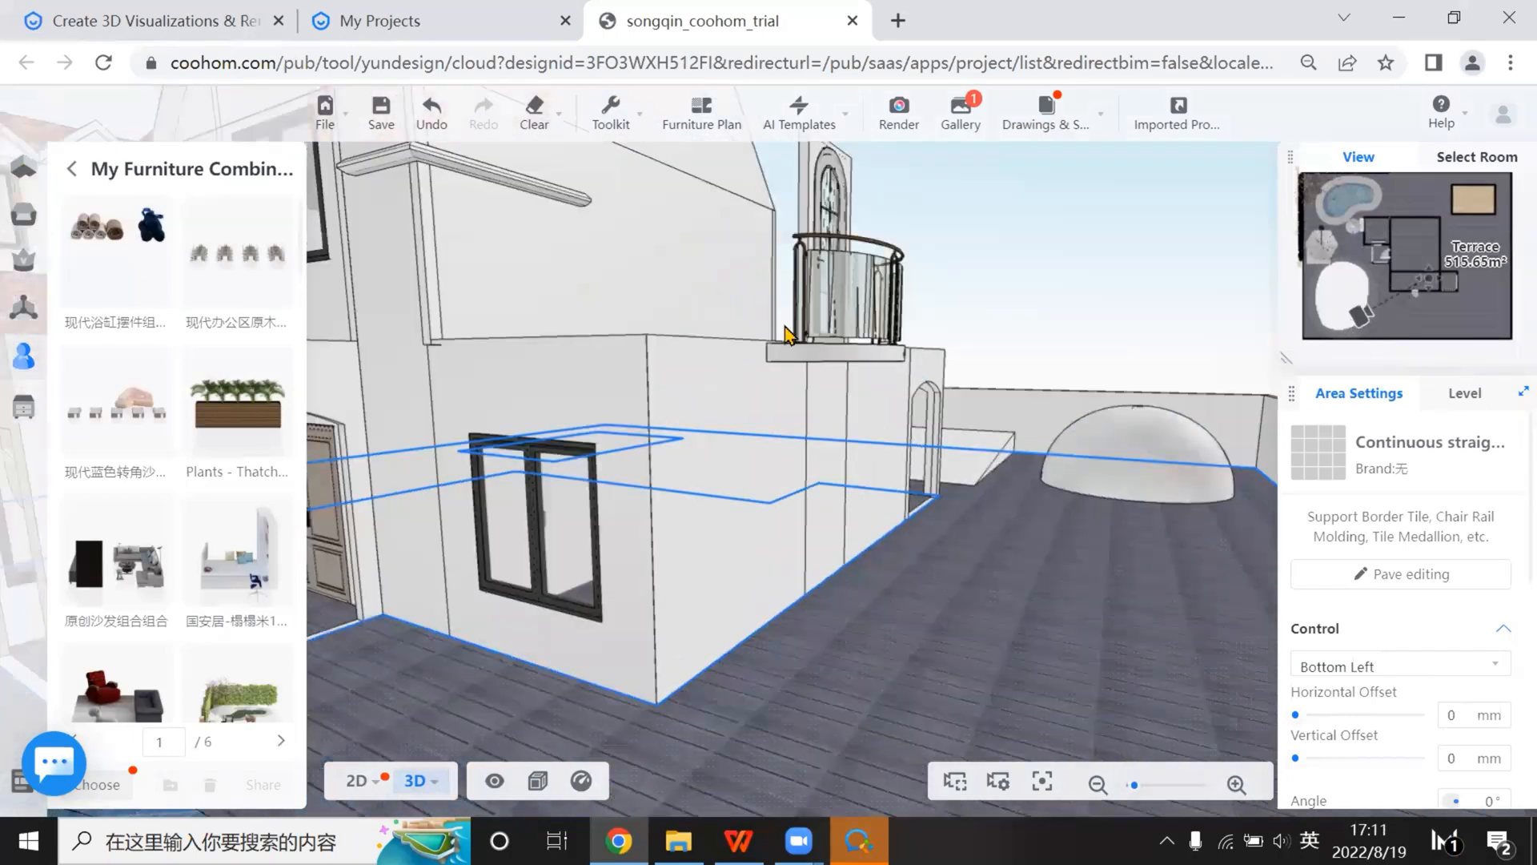
pyautogui.scroll(2, 831, 371)
pyautogui.press('2')
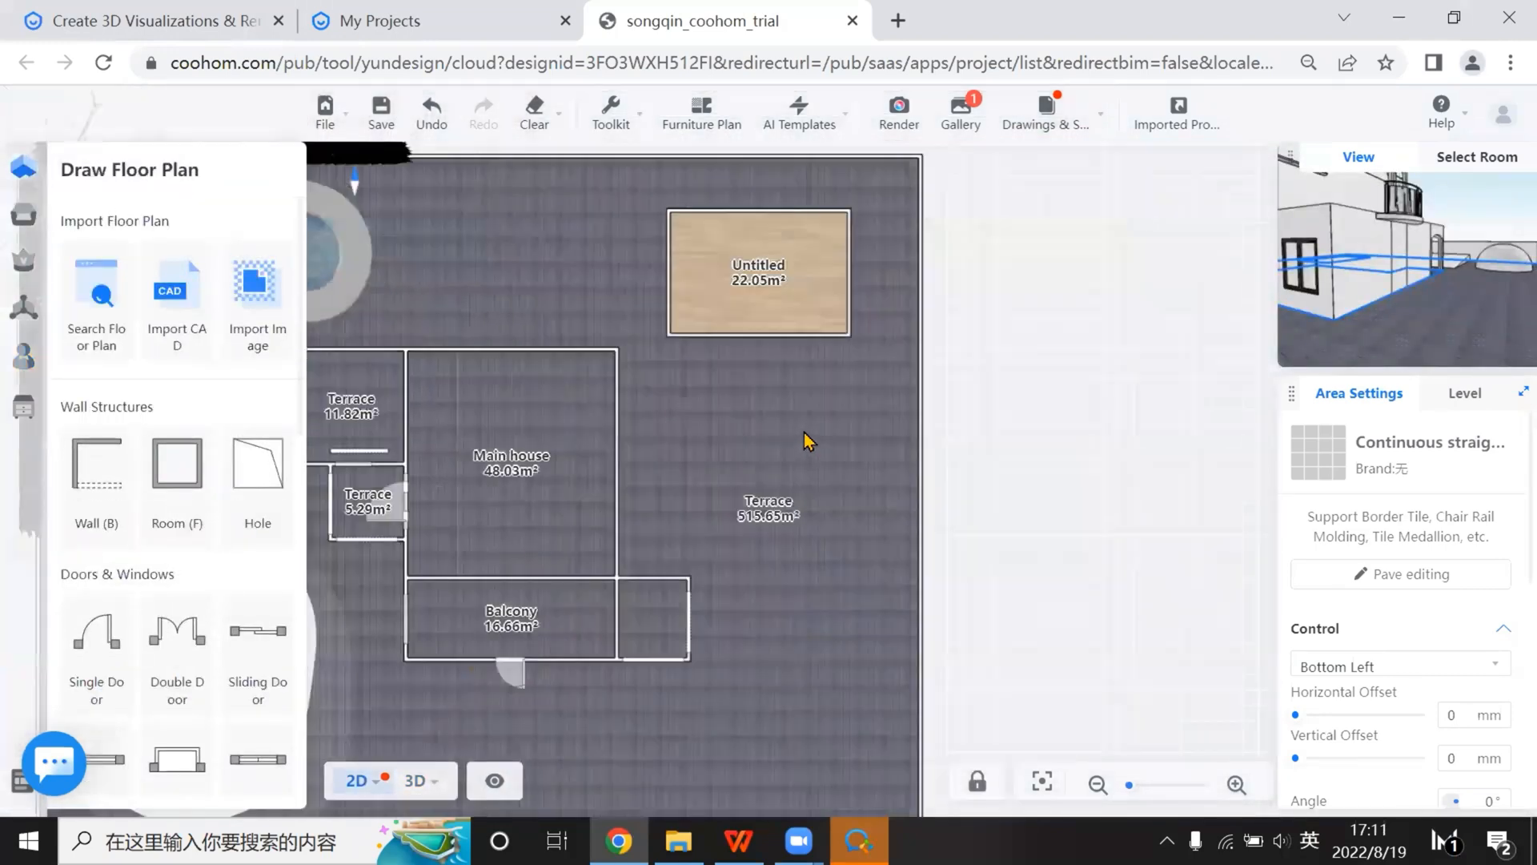
pyautogui.hotkey('ctrl', 's')
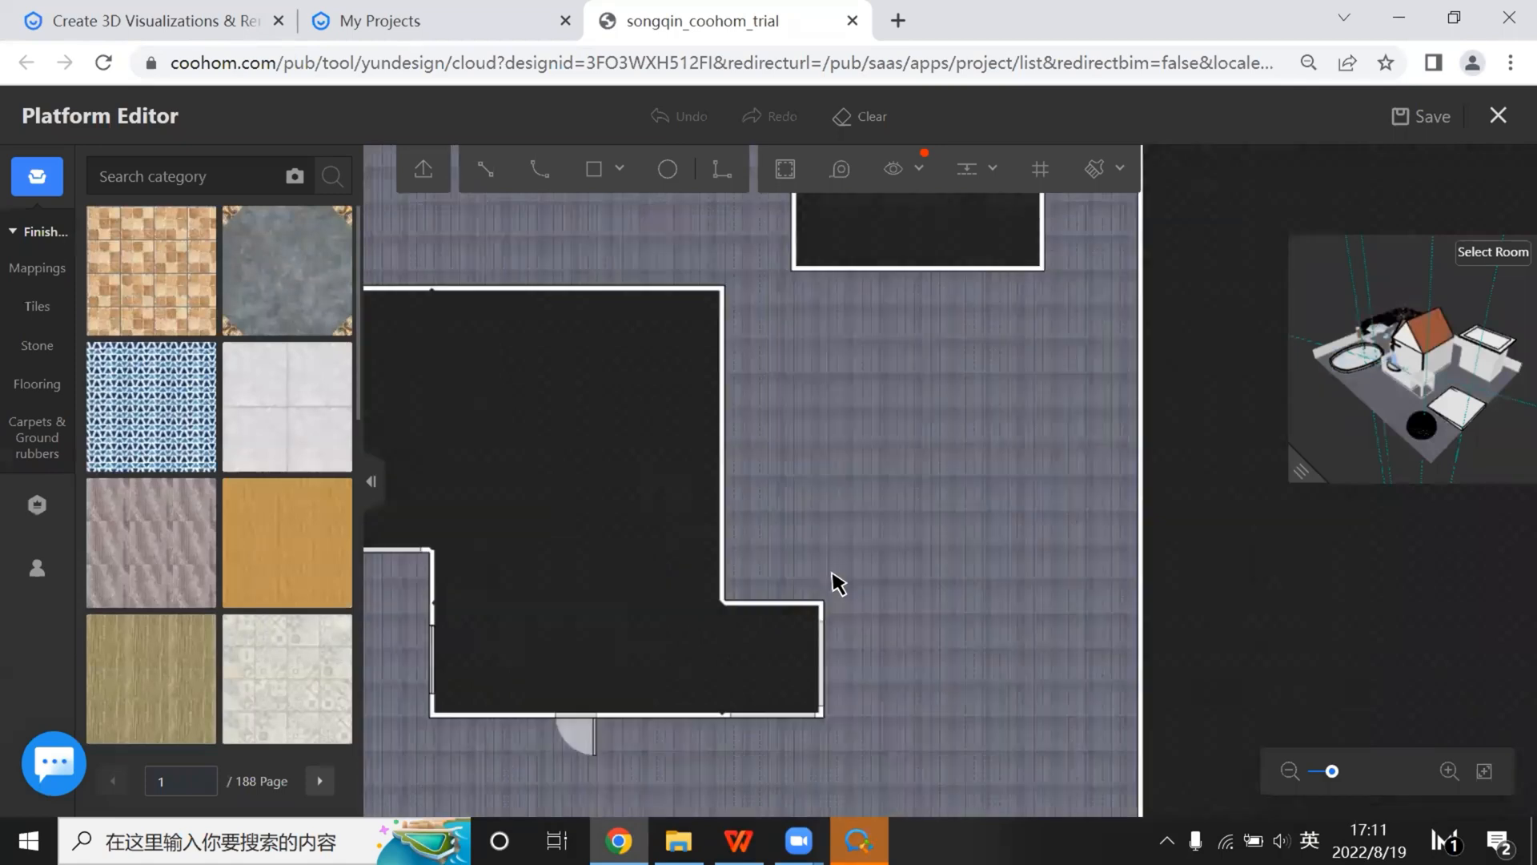
# Draw a rectangle about 5000 × 6400 mm on the terrace floor against the outer wall, below the separate 22.05 m² room
pyautogui.click(595, 171)
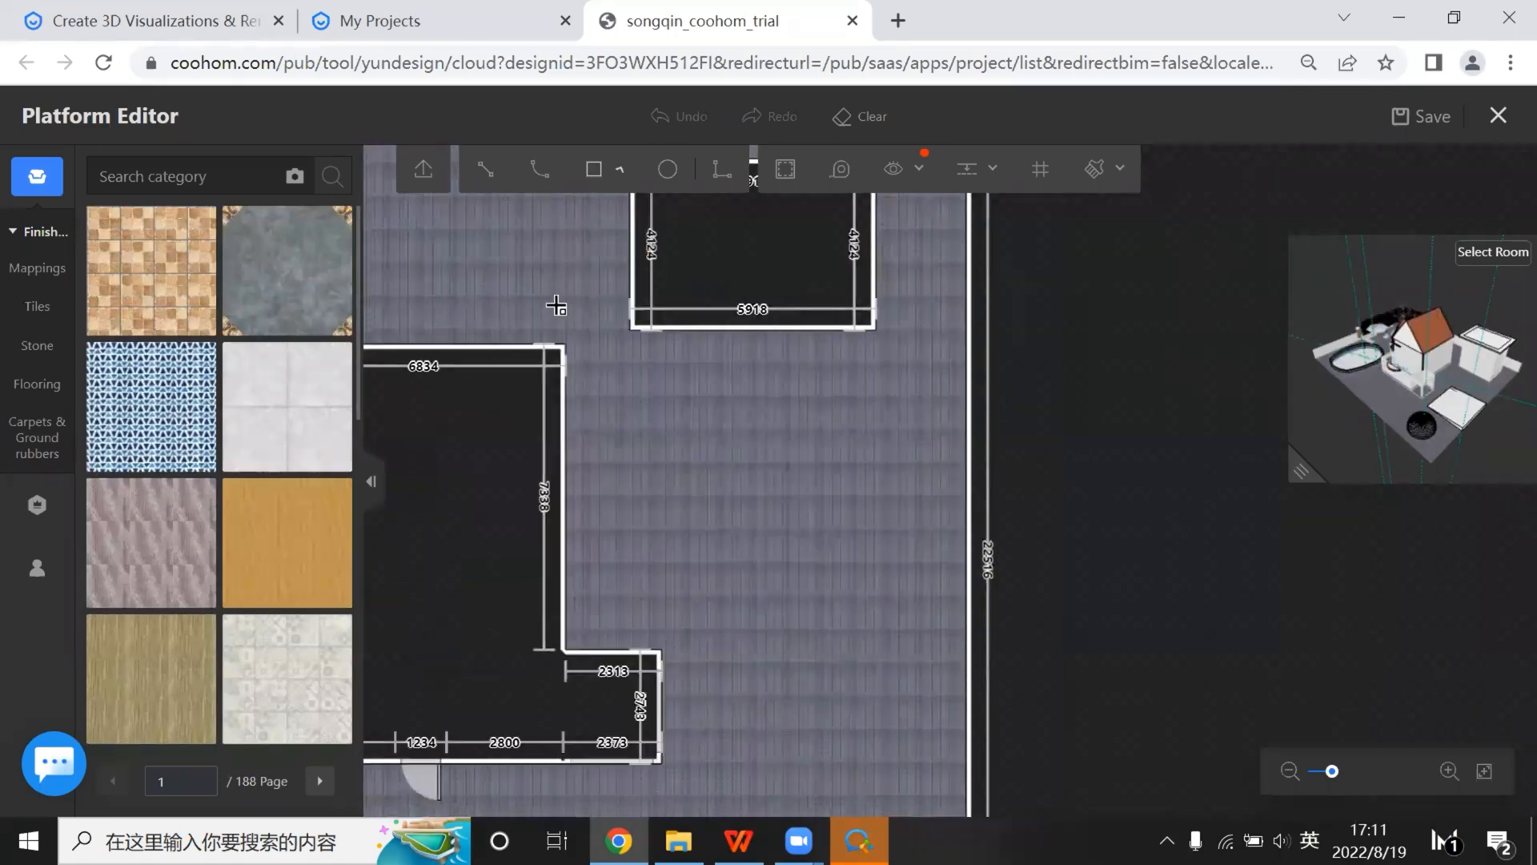
pyautogui.click(964, 363)
pyautogui.click(758, 628)
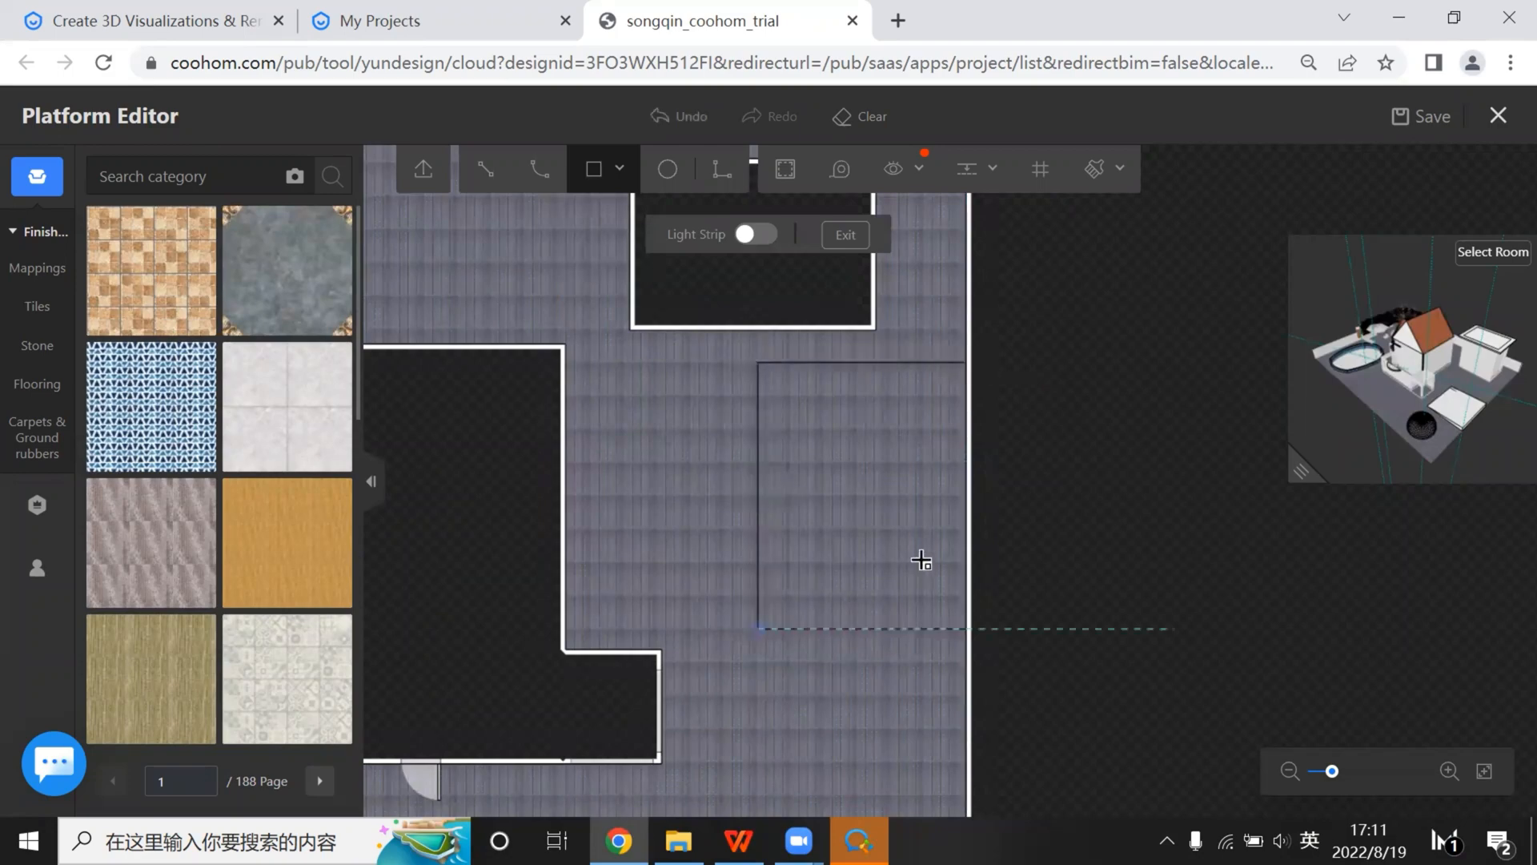
pyautogui.scroll(5, 921, 559)
pyautogui.rightClick(806, 553)
pyautogui.scroll(-2, 782, 537)
pyautogui.scroll(2, 762, 438)
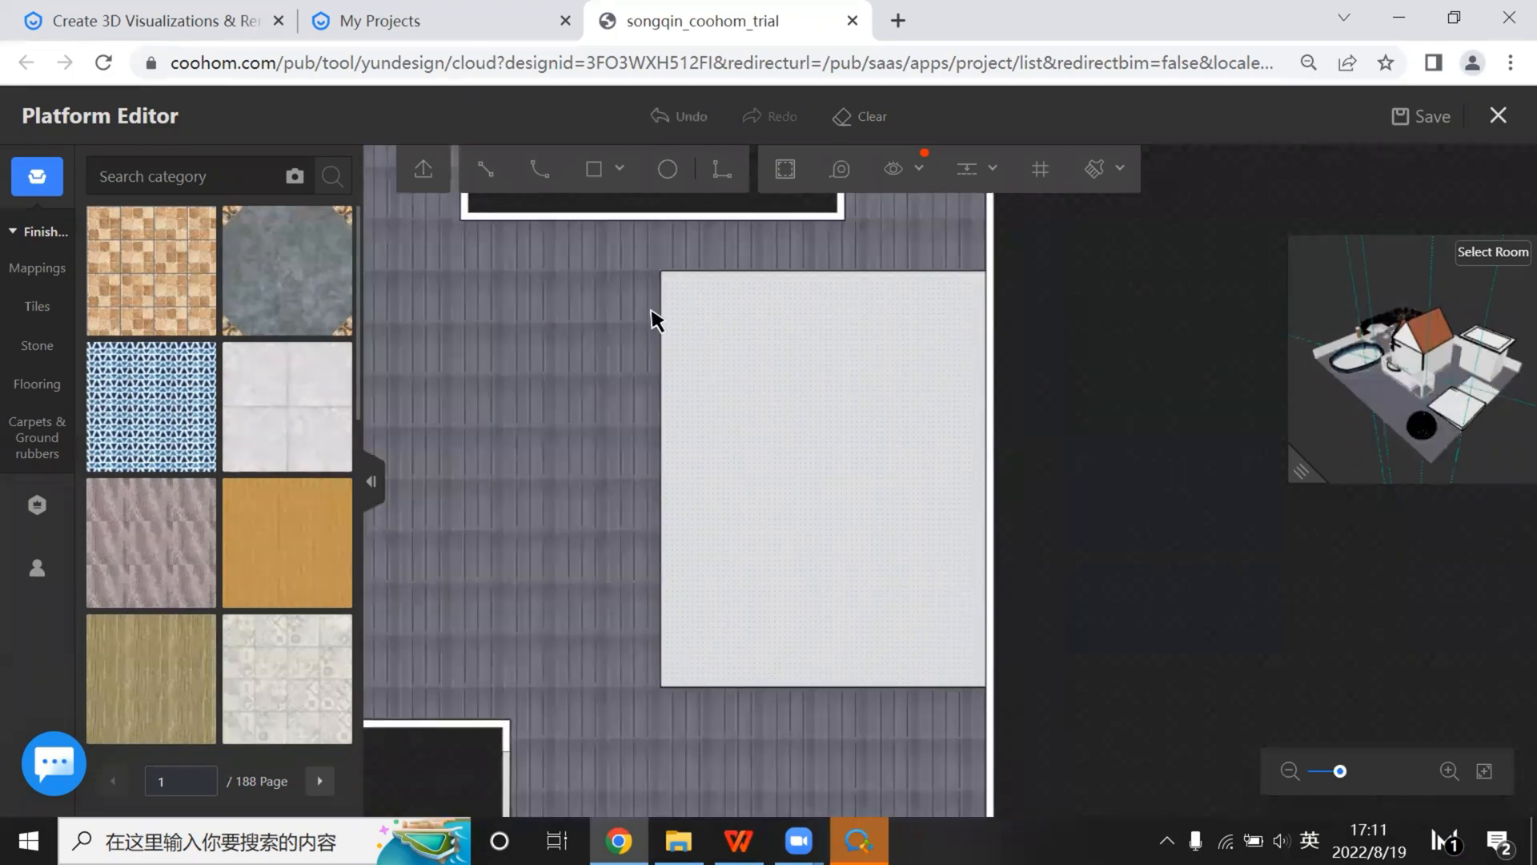
pyautogui.click(765, 449)
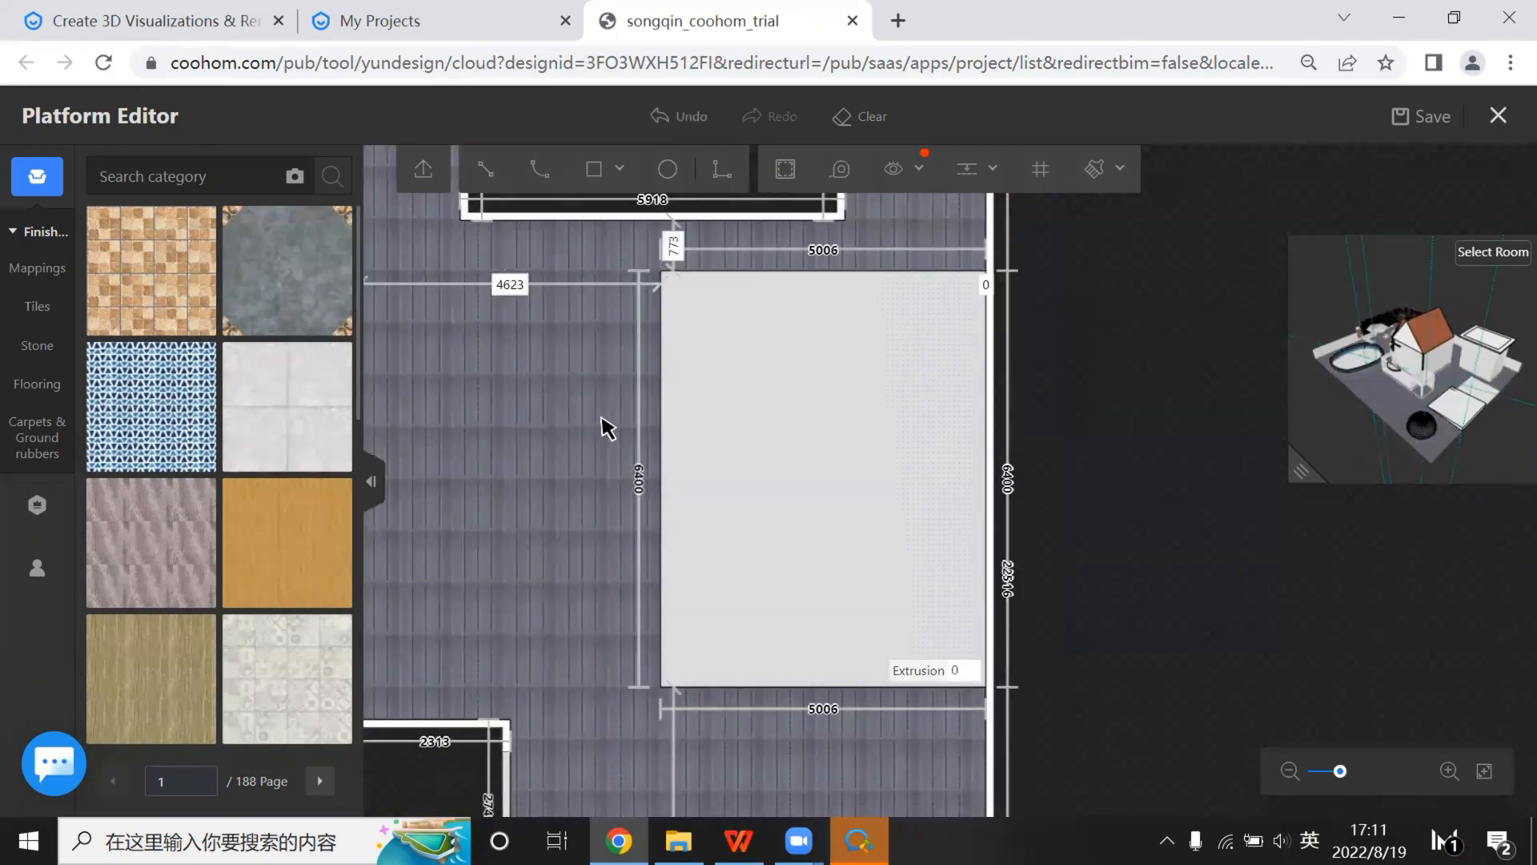
# Set the extrusion of the terrace floor surrounding the new rectangle to 300 mm and select the rectangle
pyautogui.scroll(-4, 717, 635)
pyautogui.doubleClick(731, 538)
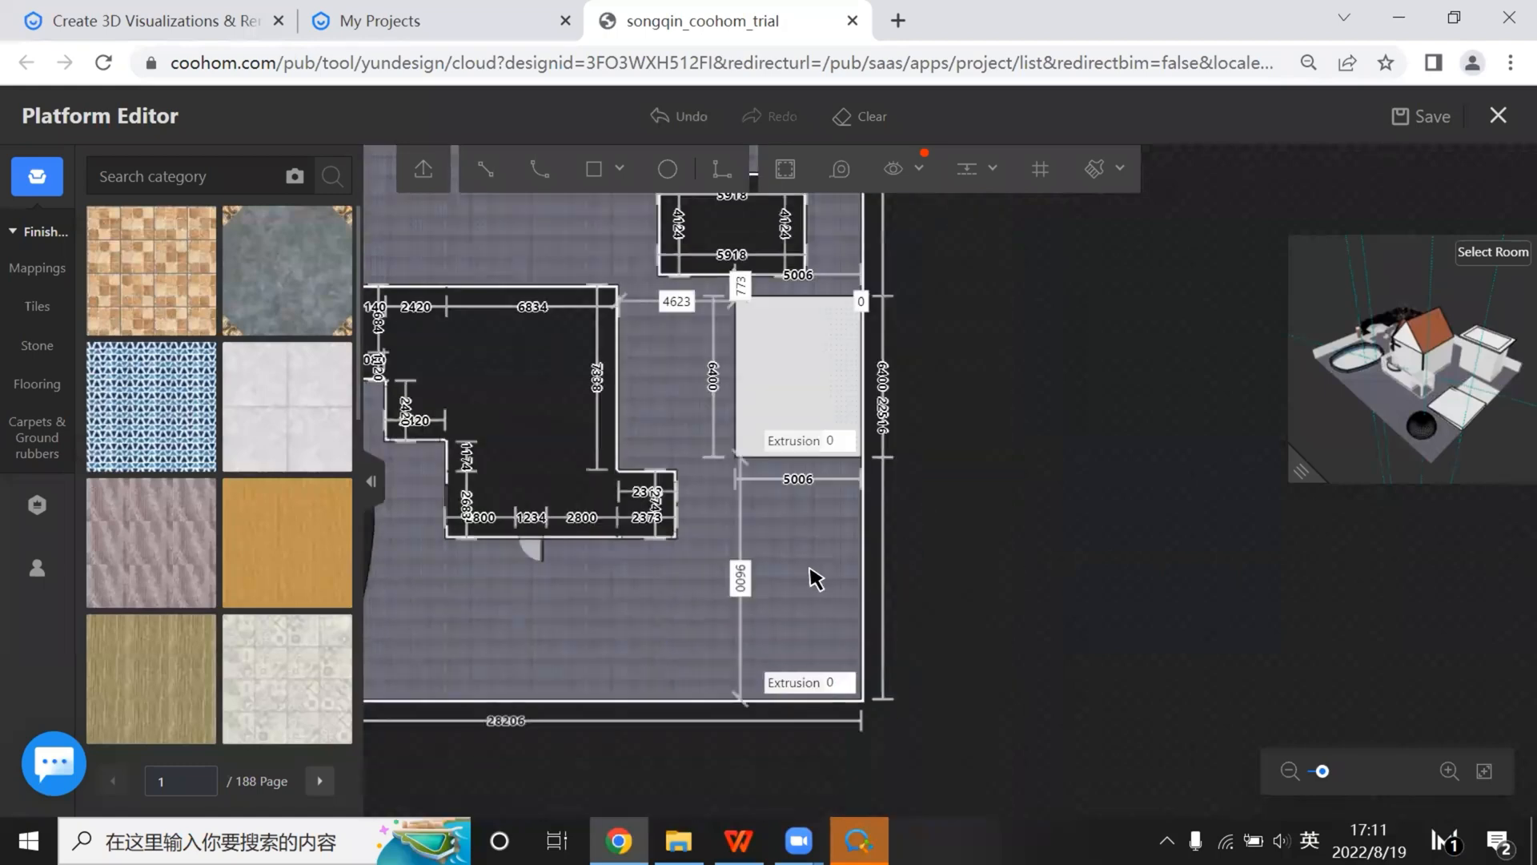
pyautogui.click(837, 682)
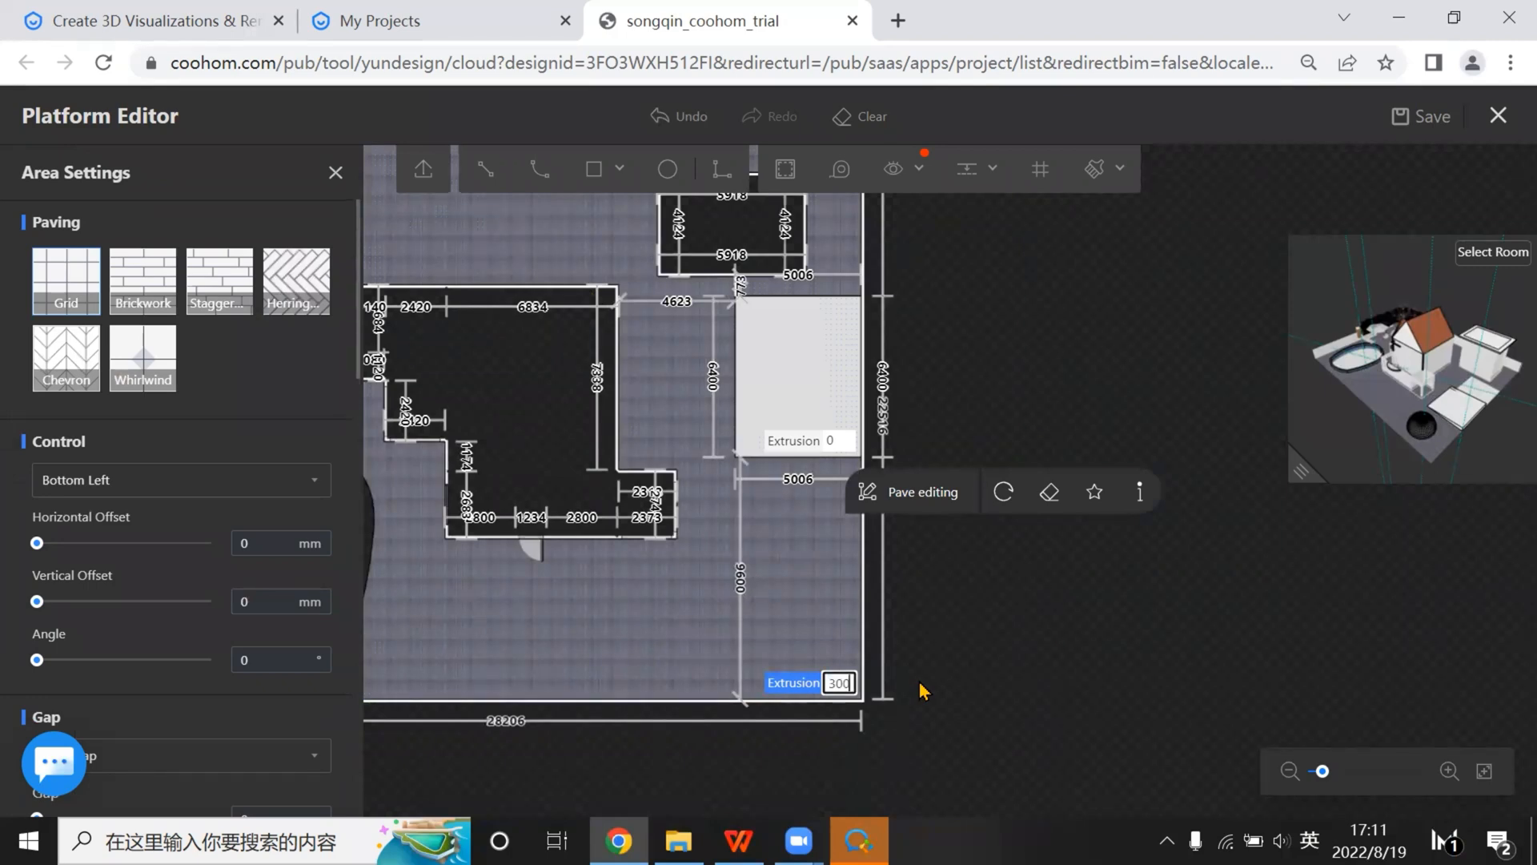
pyautogui.scroll(4, 851, 338)
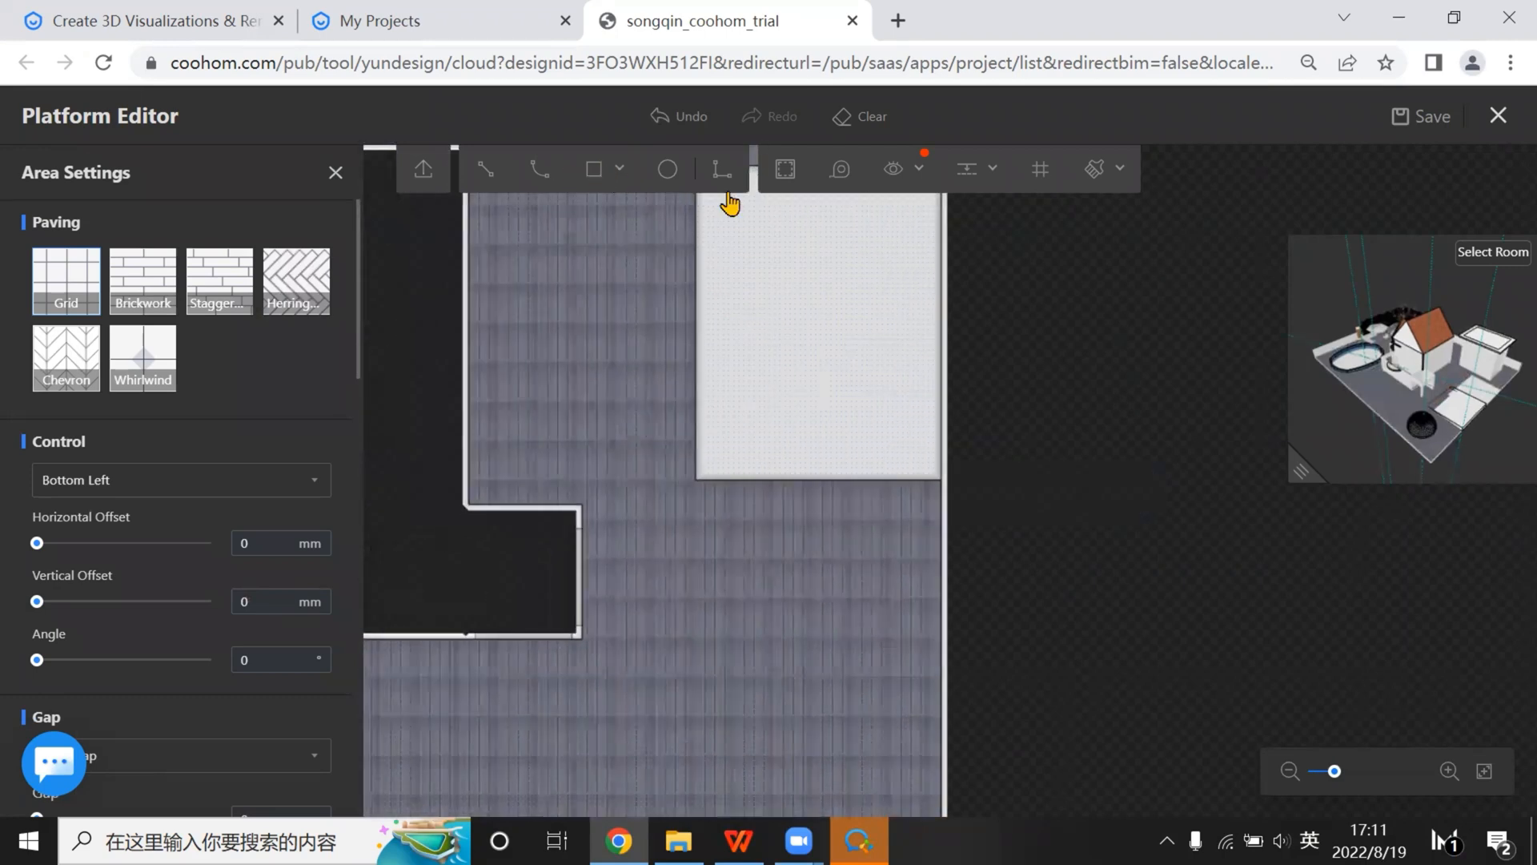
pyautogui.click(813, 494)
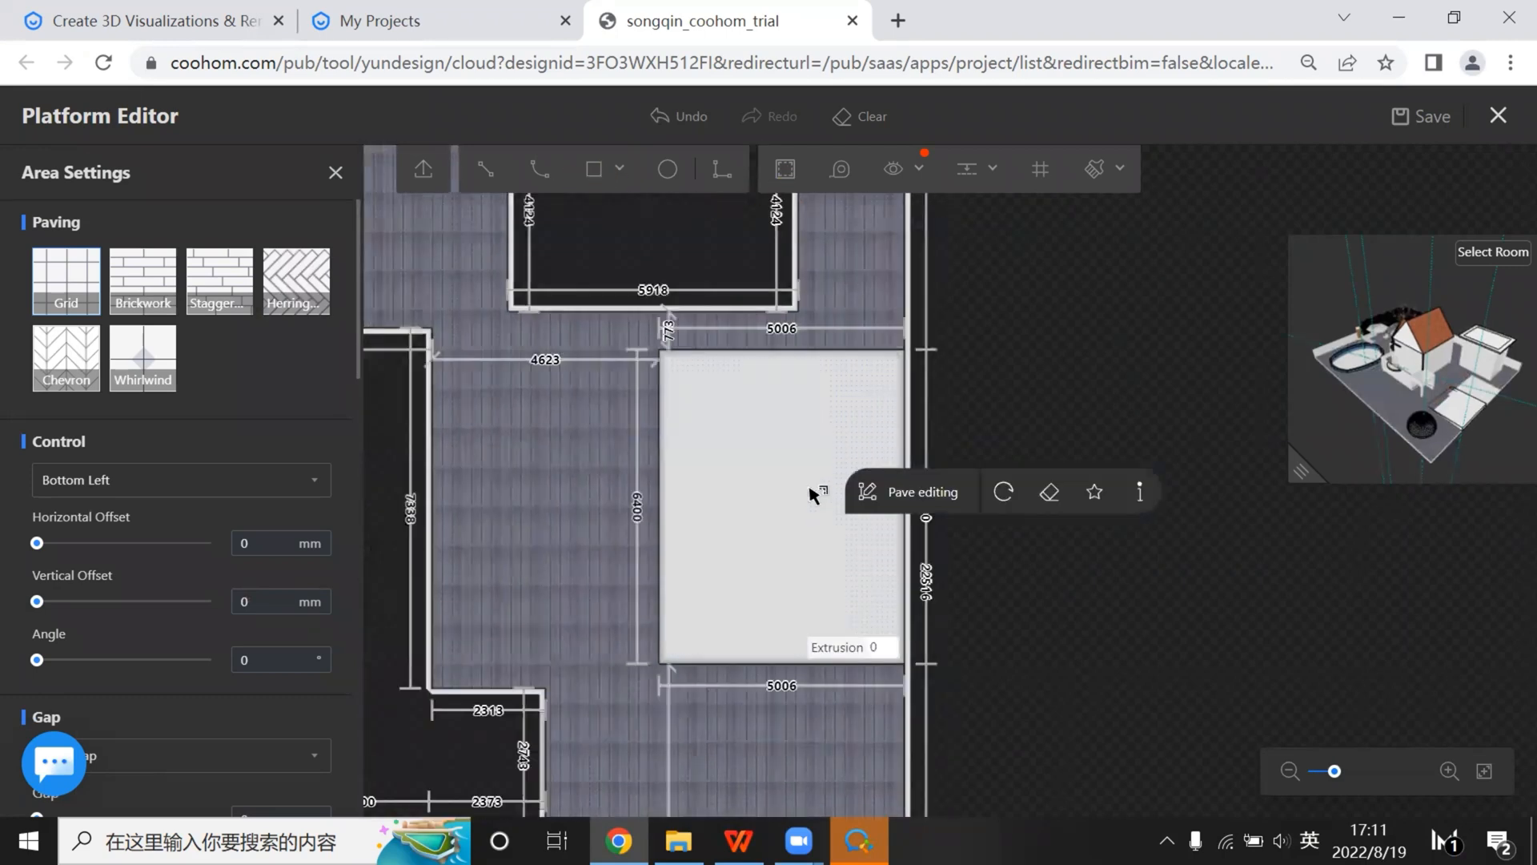
pyautogui.write('1')
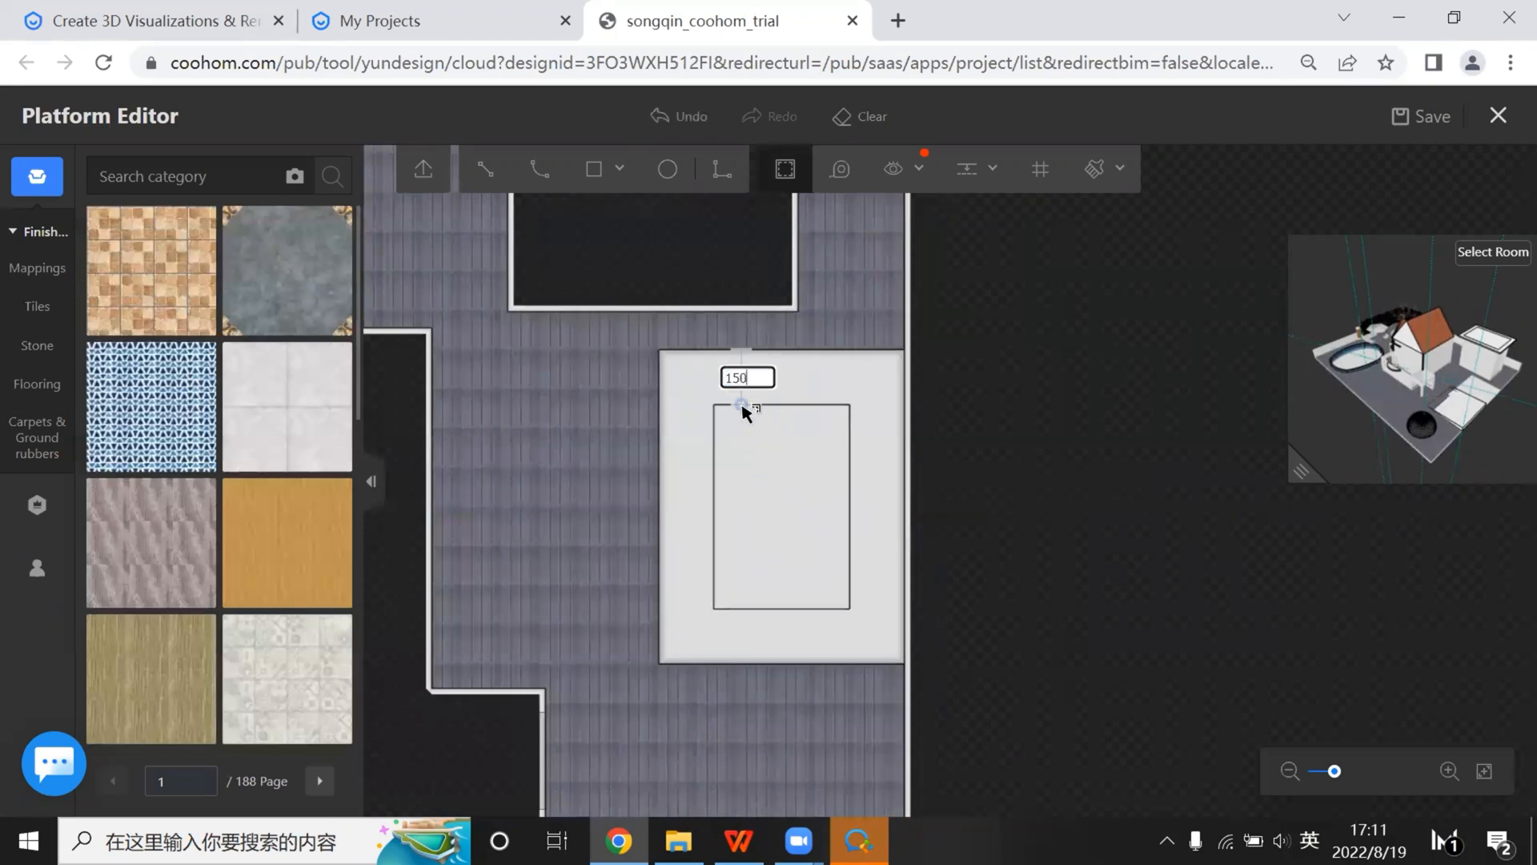
pyautogui.write('50')
pyautogui.press('Return')
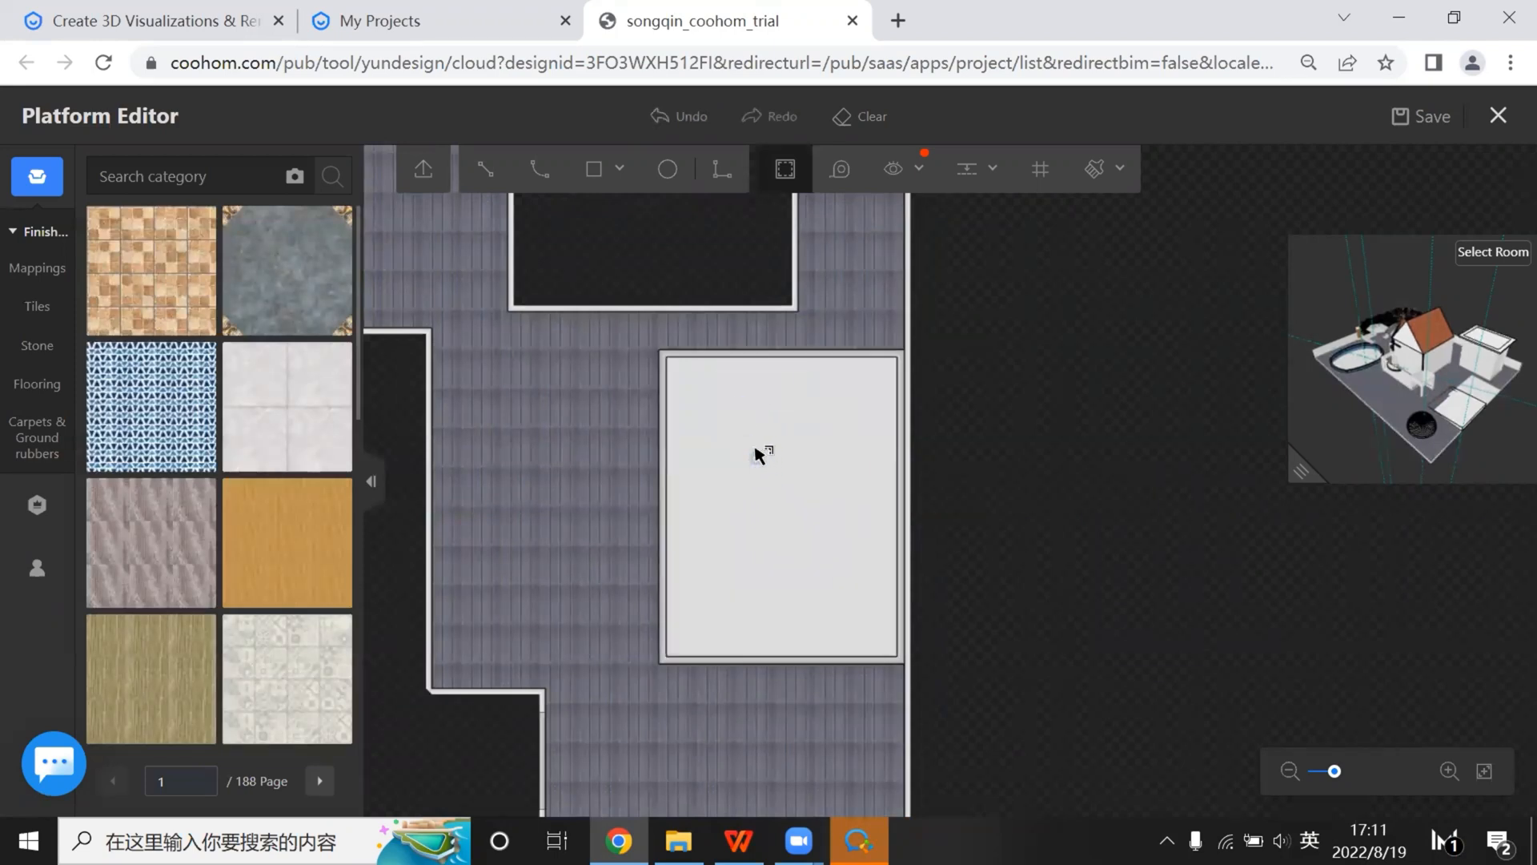
# Offset the new terrace rectangle inward by about 759 mm and set the extrusion of the resulting border to 150 mm
pyautogui.scroll(2, 745, 433)
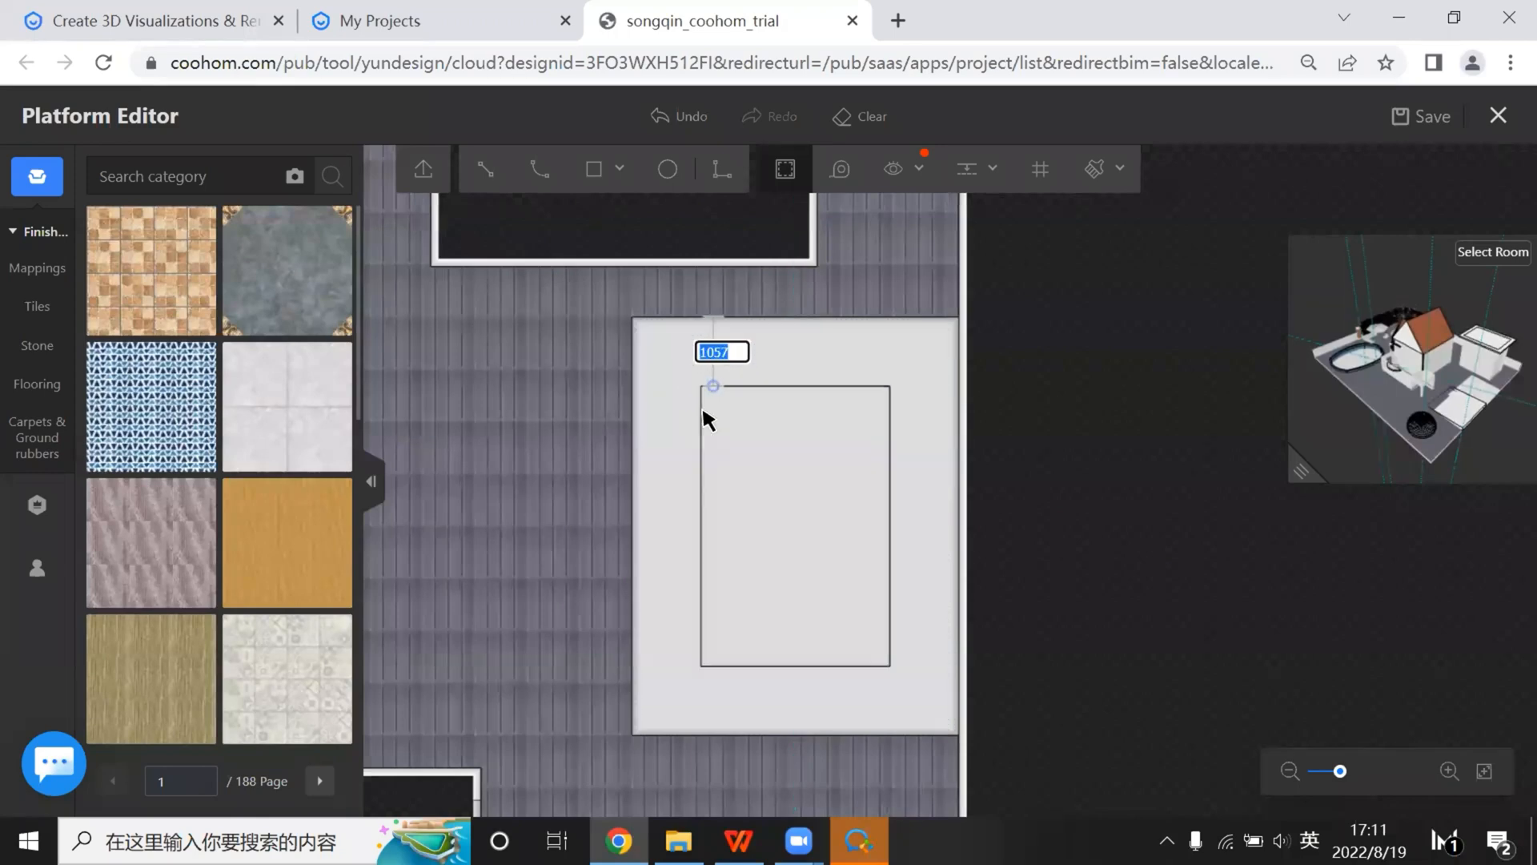
pyautogui.write('750')
pyautogui.press('Return')
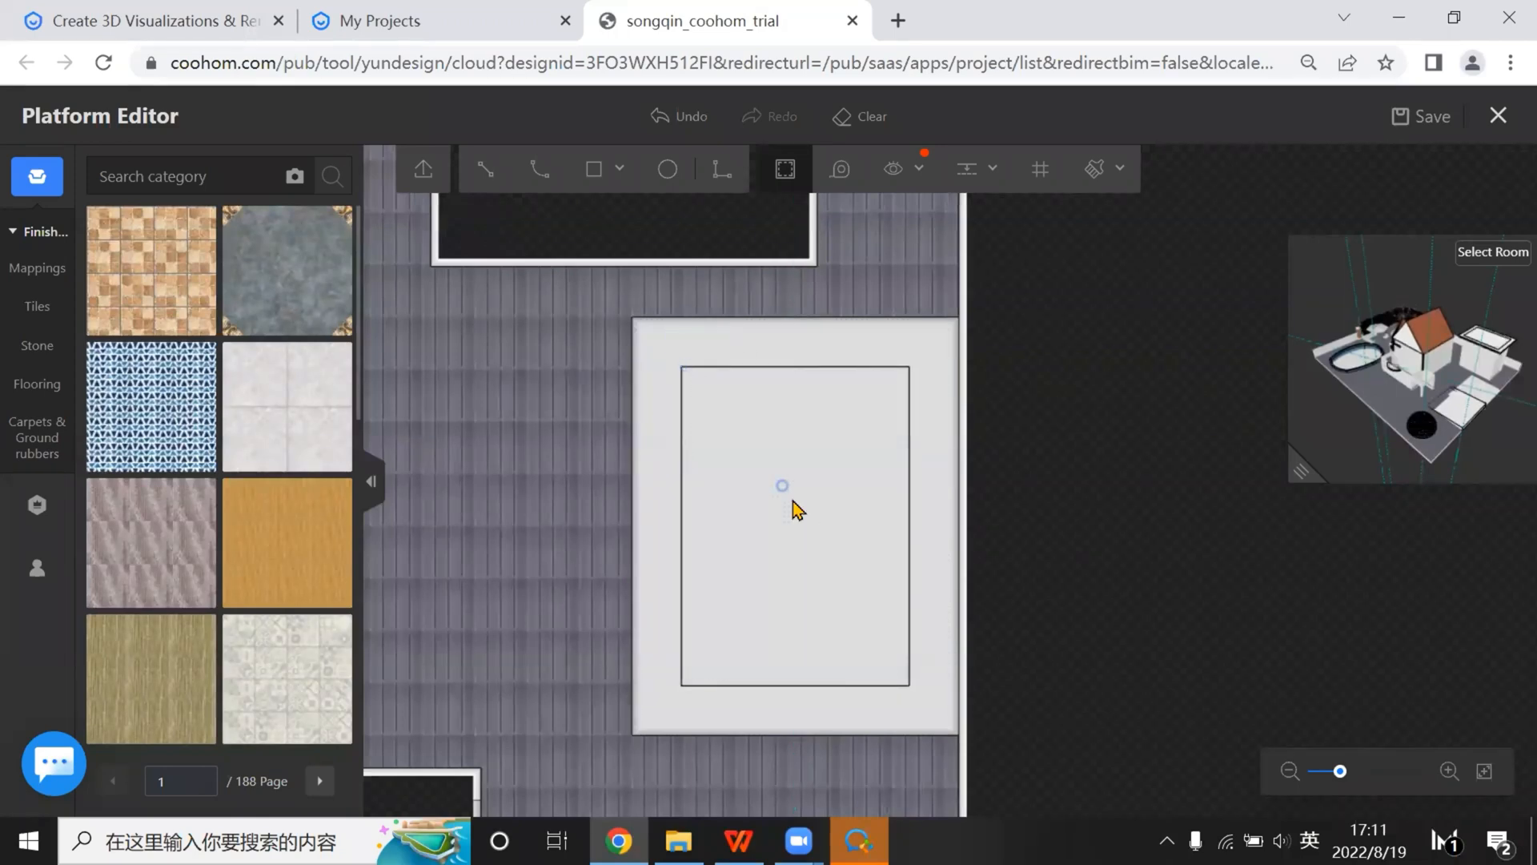
pyautogui.click(937, 719)
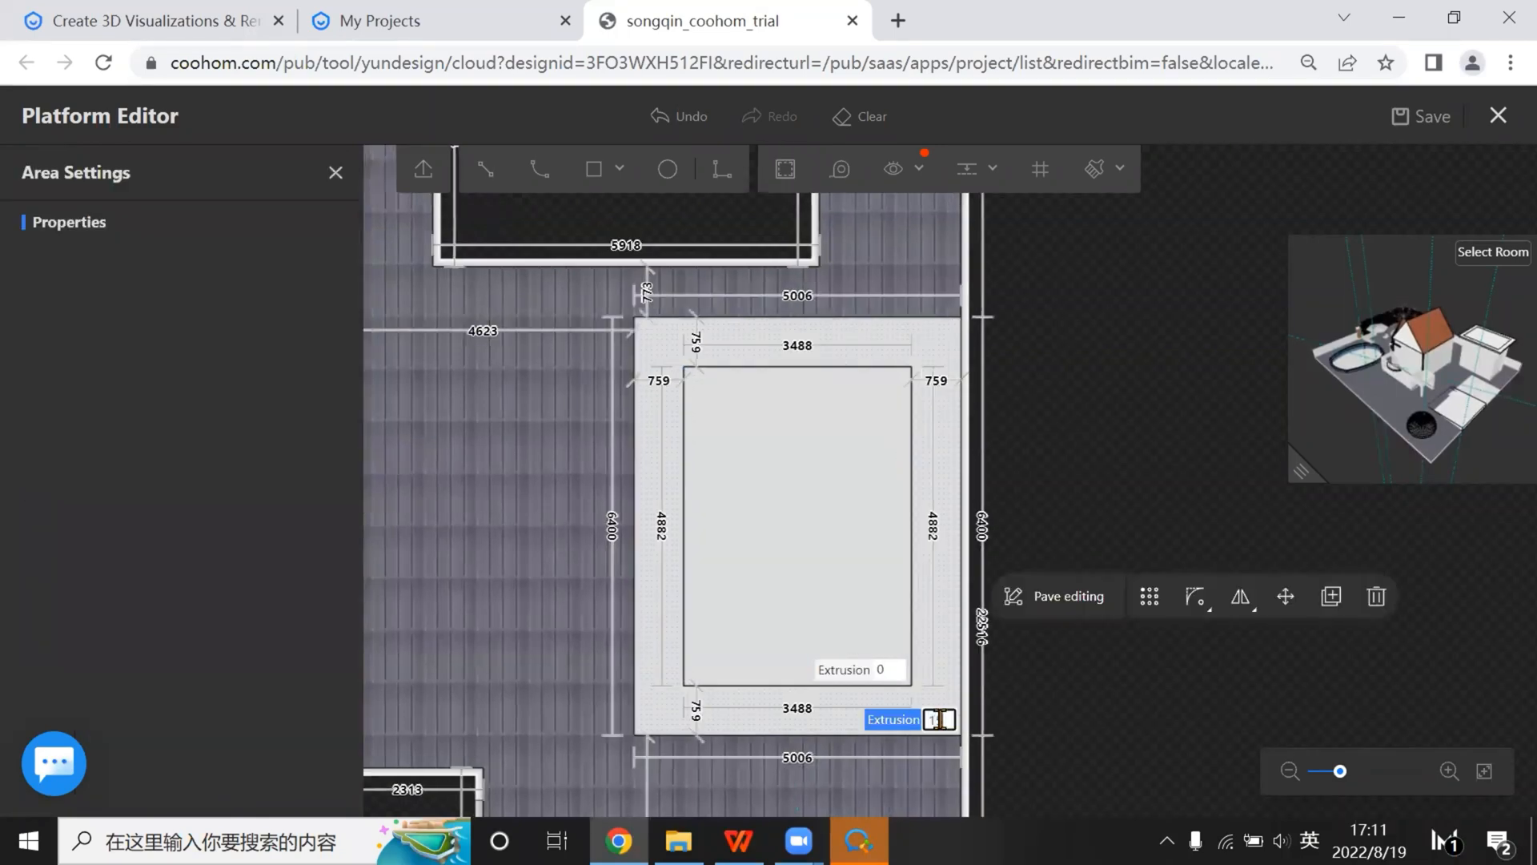
pyautogui.write('150')
pyautogui.press('Return')
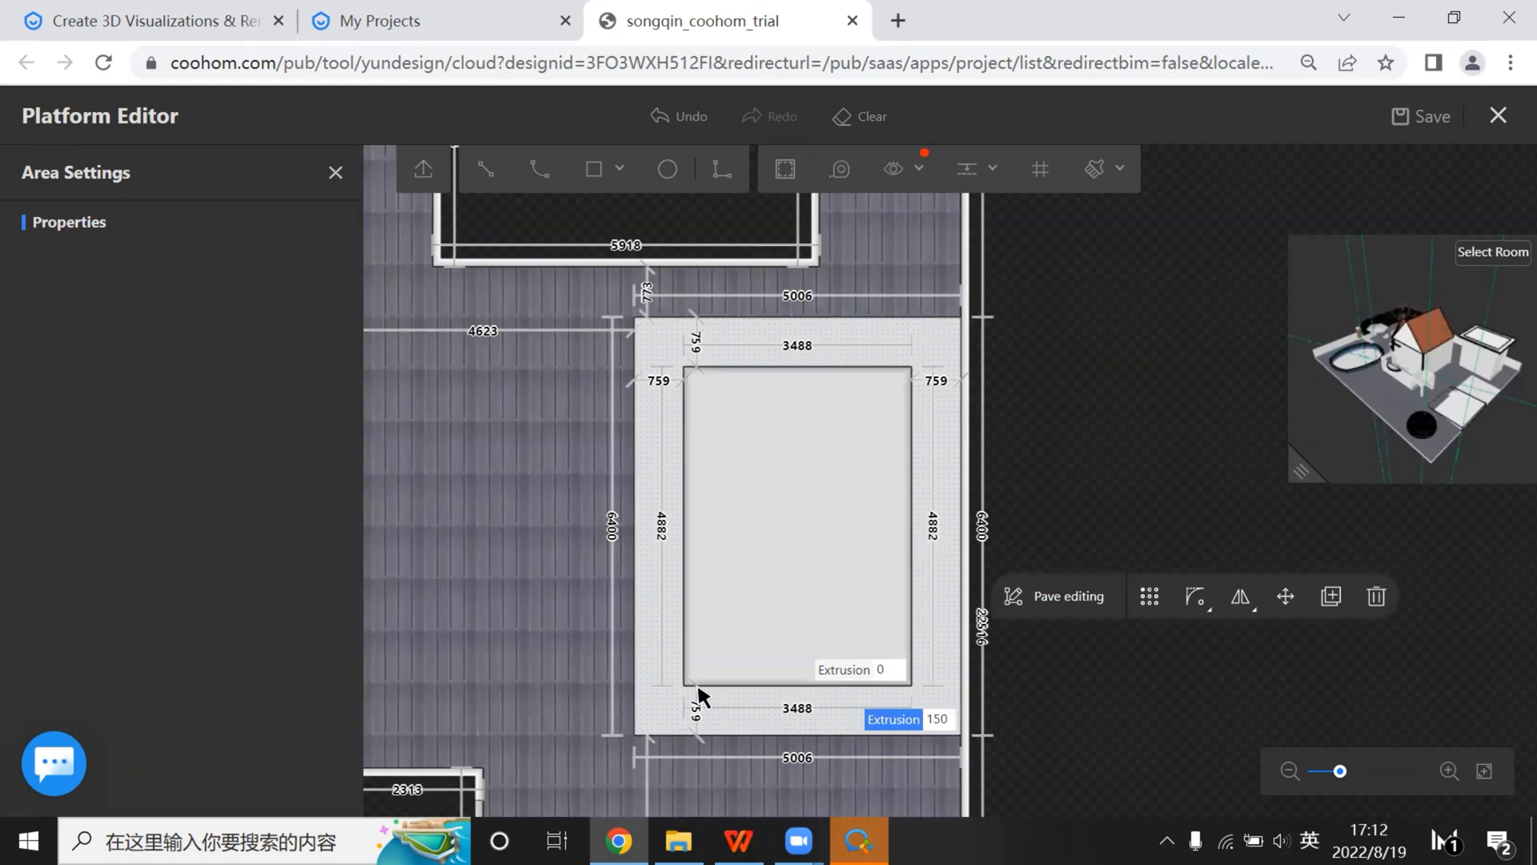
# Enlarge the 3D preview and examine the stepped recess in the terrace floor beside the house
pyautogui.scroll(2, 825, 469)
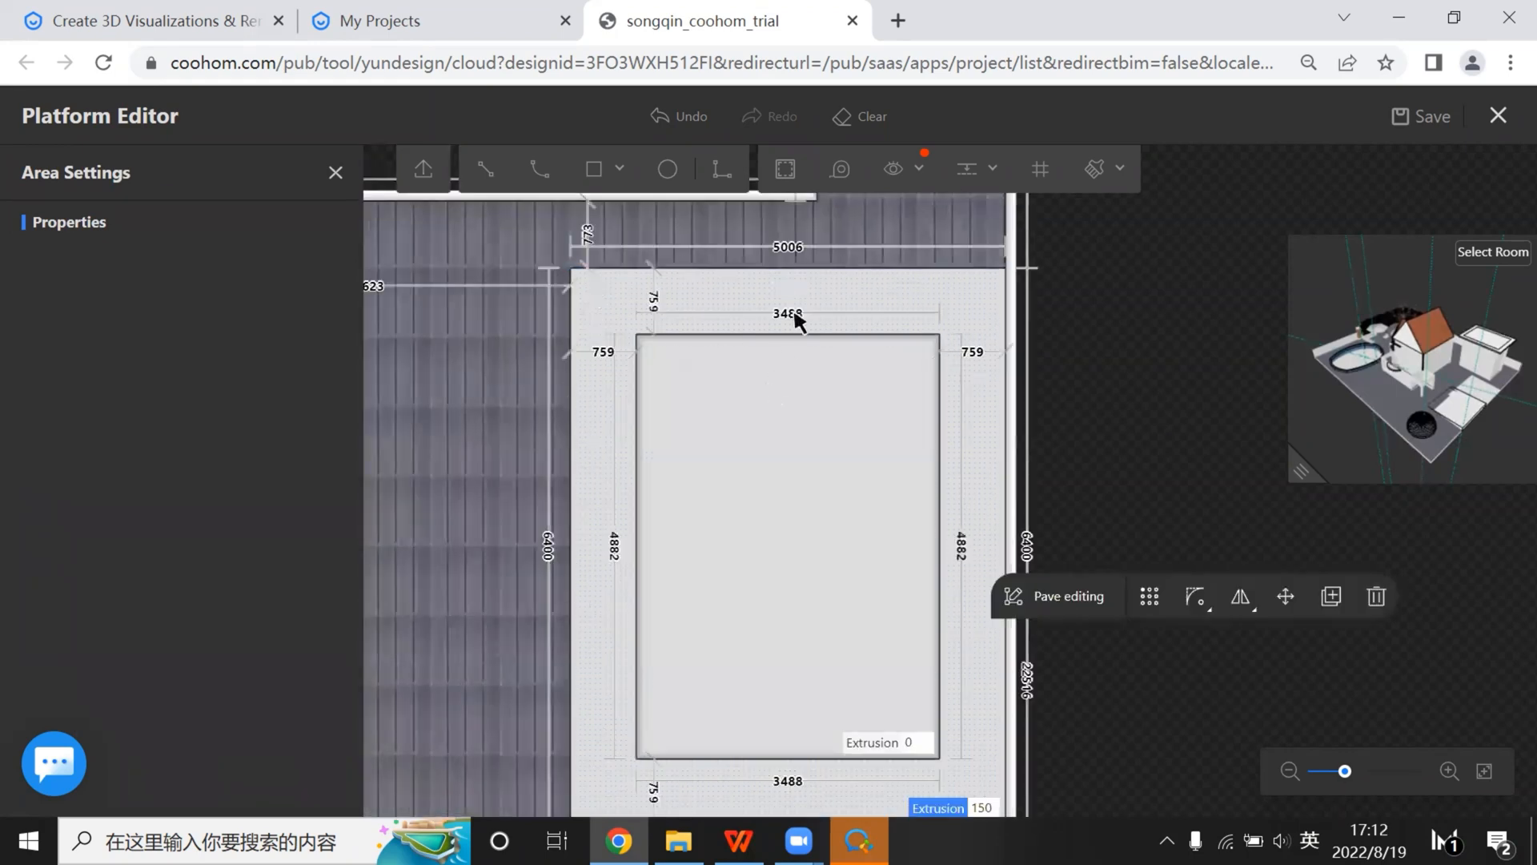
pyautogui.click(1314, 462)
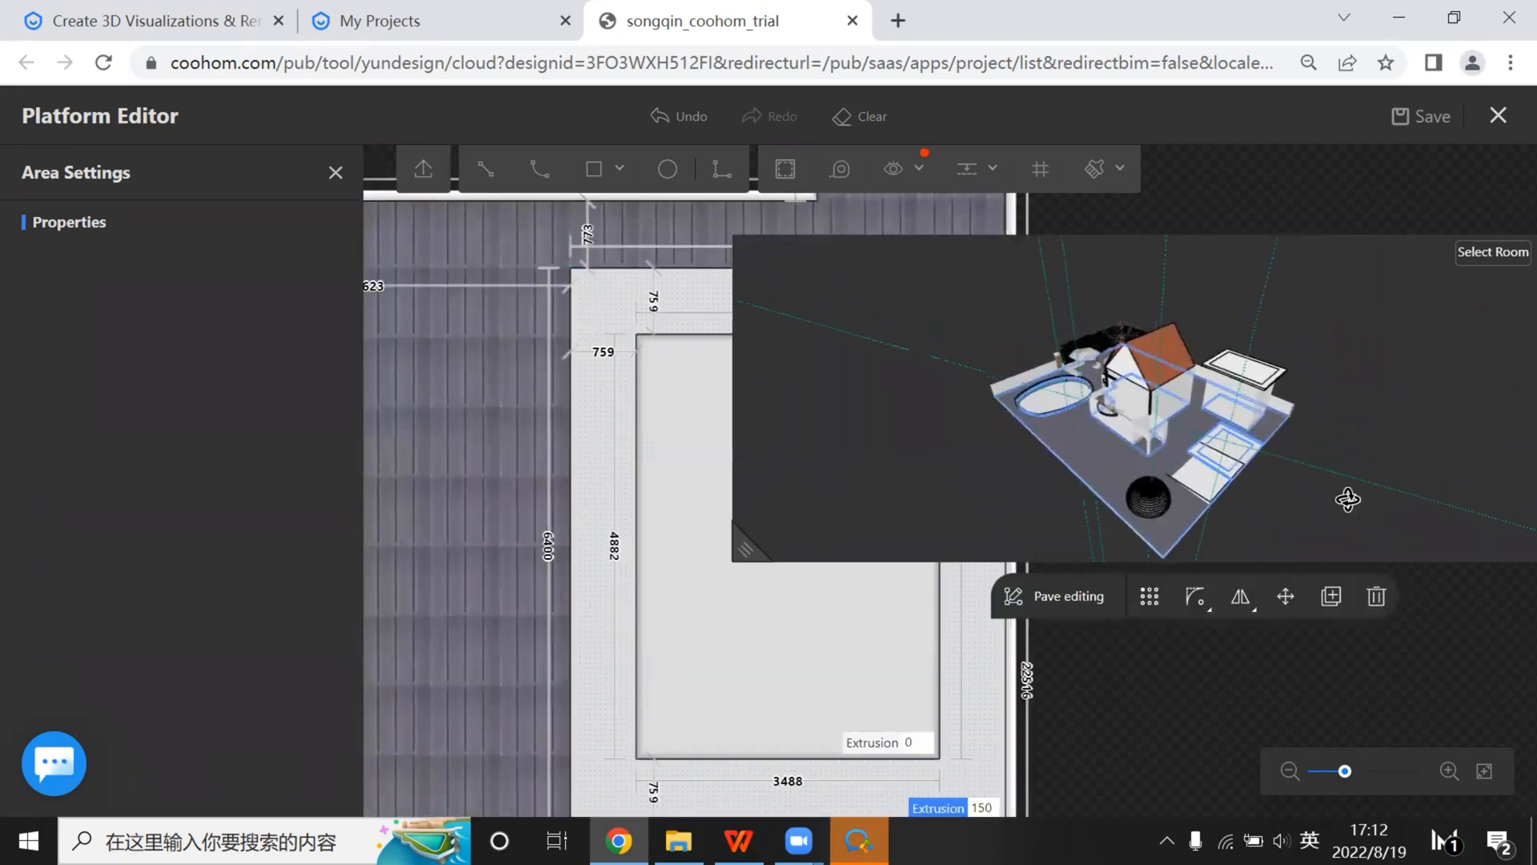
pyautogui.moveTo(1243, 493); pyautogui.dragTo(1183, 508)
pyautogui.scroll(3, 1244, 511)
pyautogui.moveTo(746, 551); pyautogui.dragTo(1096, 587)
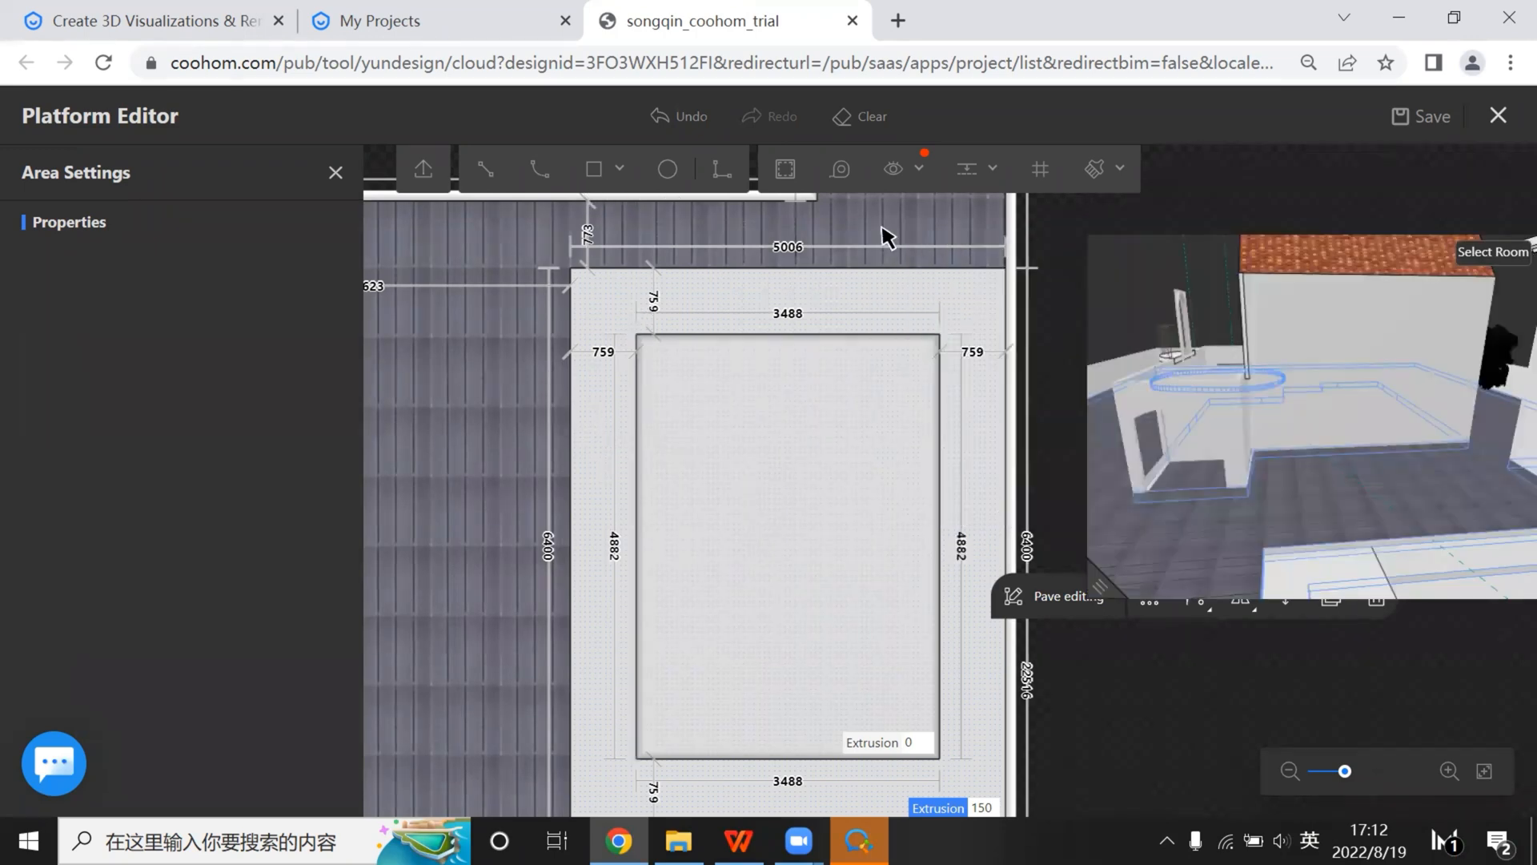
# Copy the grey paving of the terrace floor onto the recess border and the inner rectangle
pyautogui.click(1096, 171)
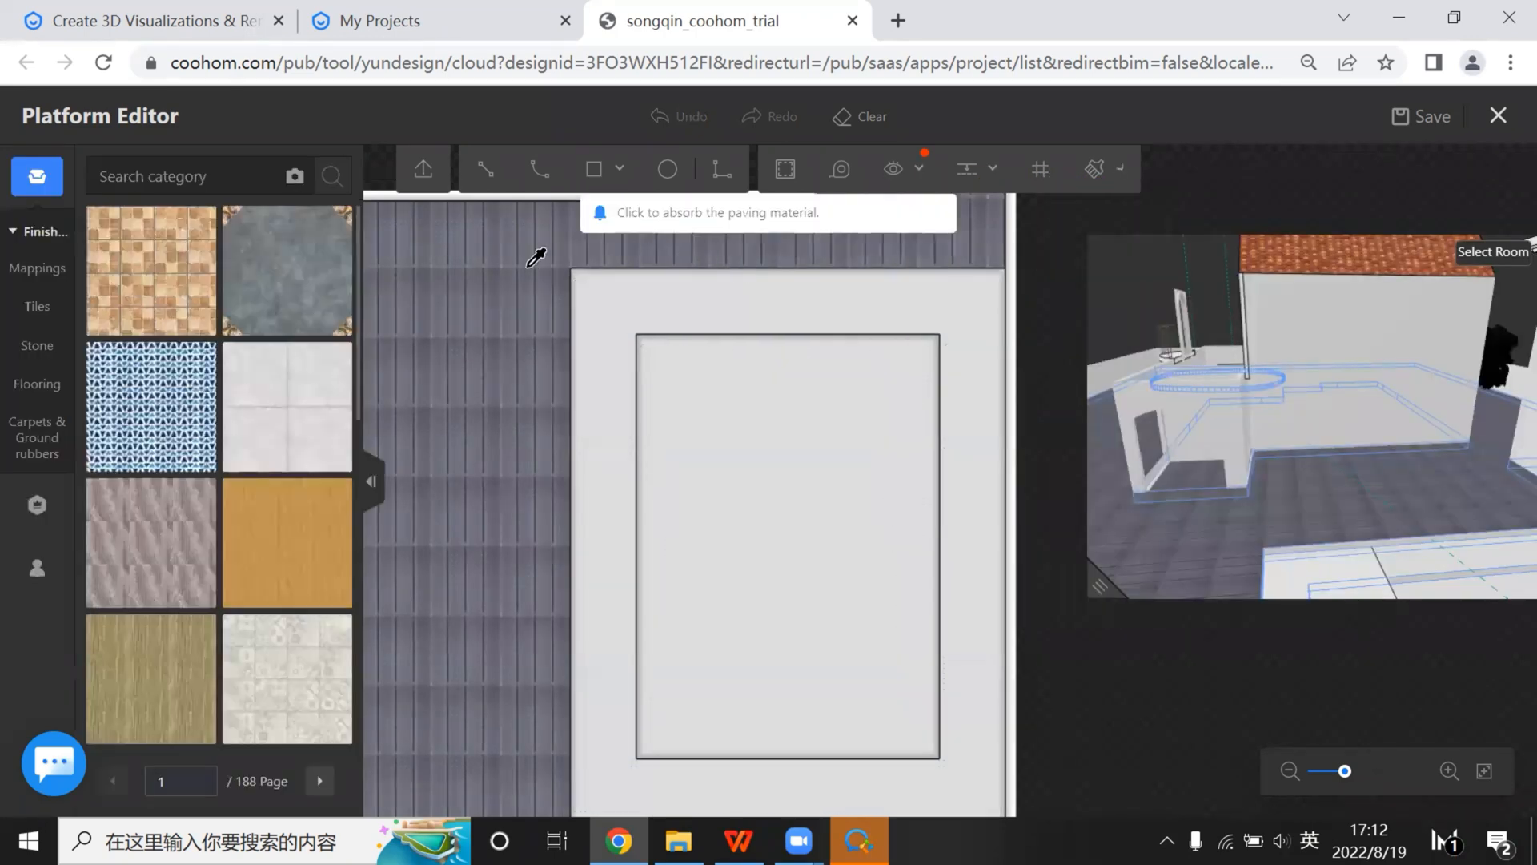
pyautogui.click(532, 263)
pyautogui.click(615, 315)
pyautogui.click(726, 460)
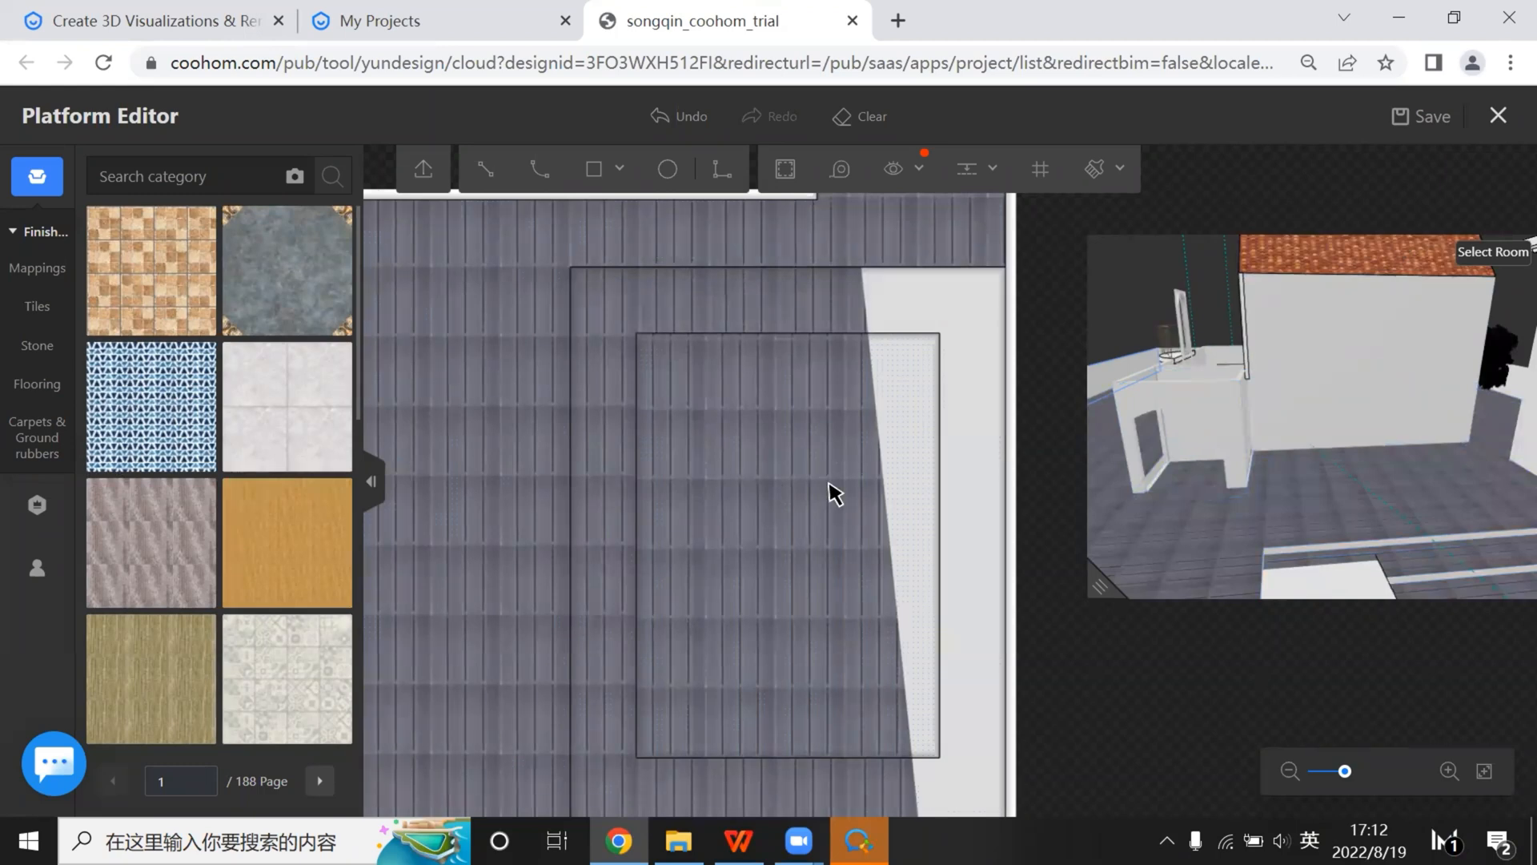
# Pave the main terrace floor with the plain brown wood finish from the Mappings category
pyautogui.click(800, 267)
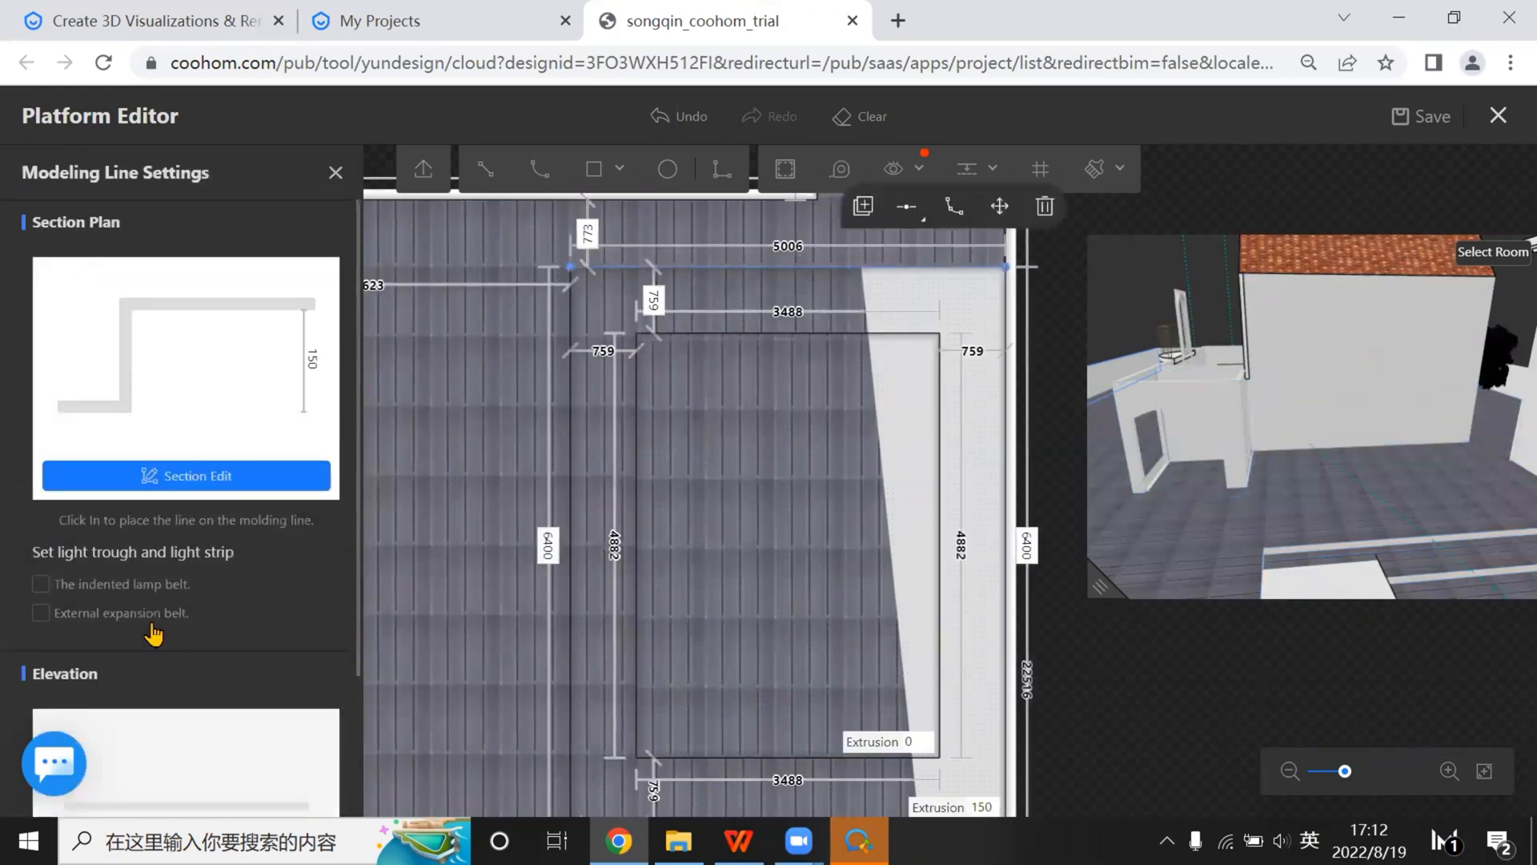
pyautogui.scroll(-2, 196, 699)
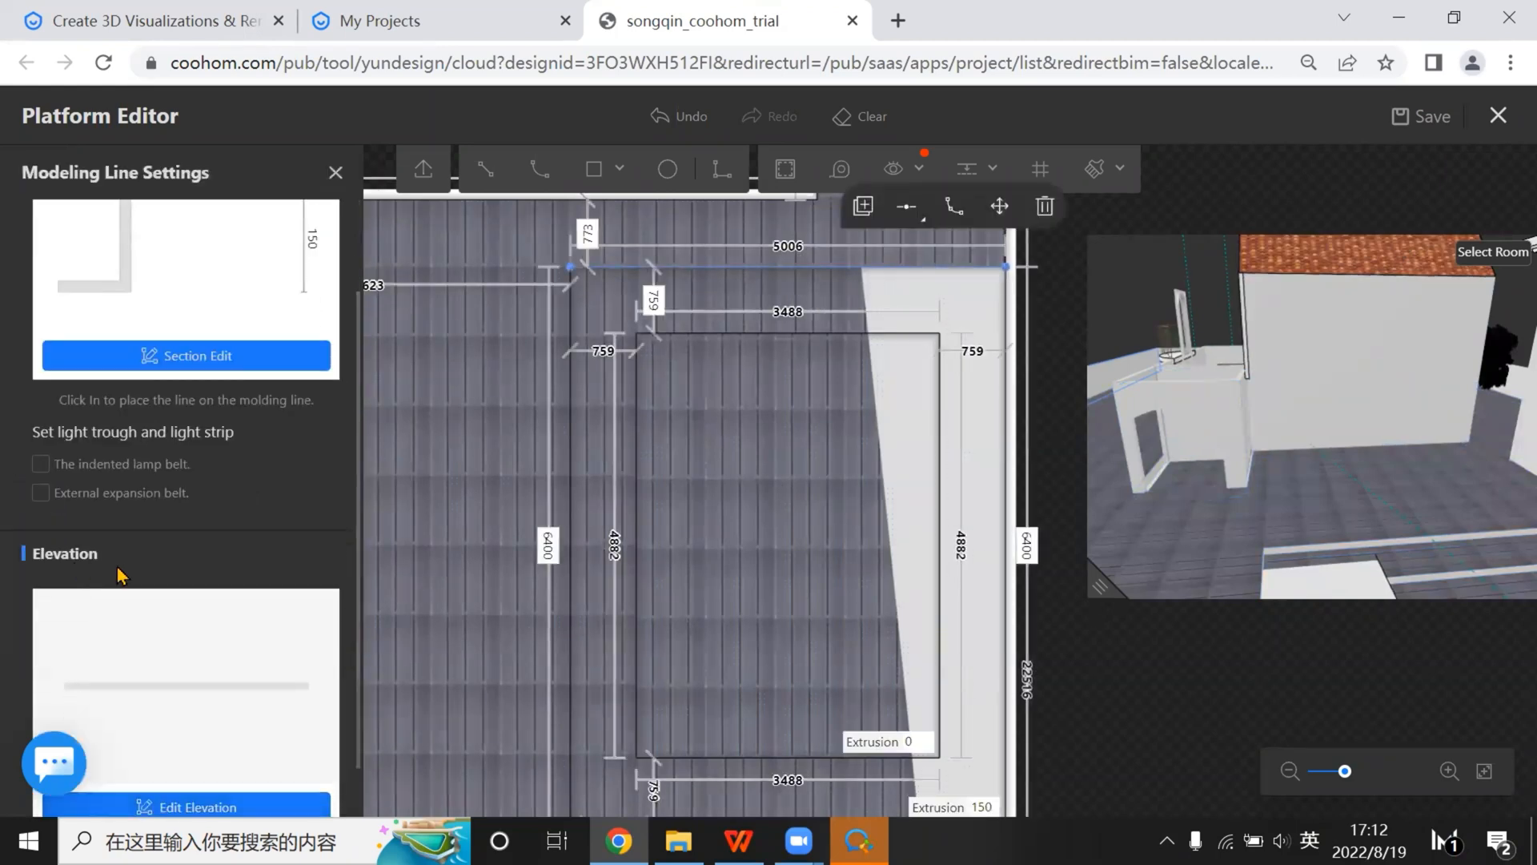
pyautogui.click(335, 172)
pyautogui.click(37, 268)
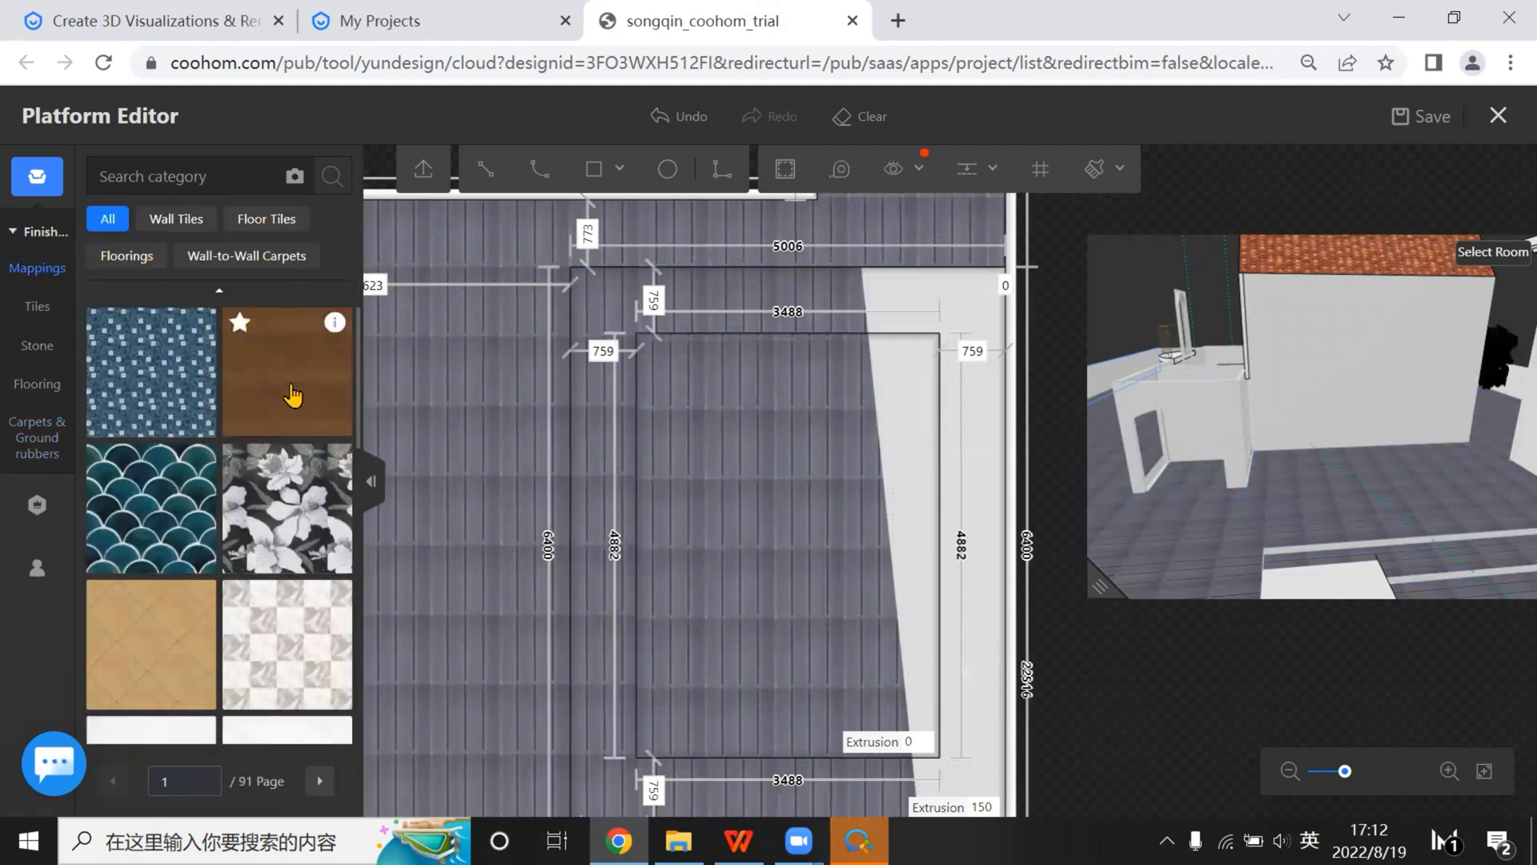
pyautogui.moveTo(295, 398); pyautogui.dragTo(745, 264)
pyautogui.hotkey('ctrl', 'z')
pyautogui.hotkey('ctrl', 'z')
# Copy the terrace floor's brown wood paving onto the recess border and the inner rectangle
pyautogui.moveTo(1102, 171)
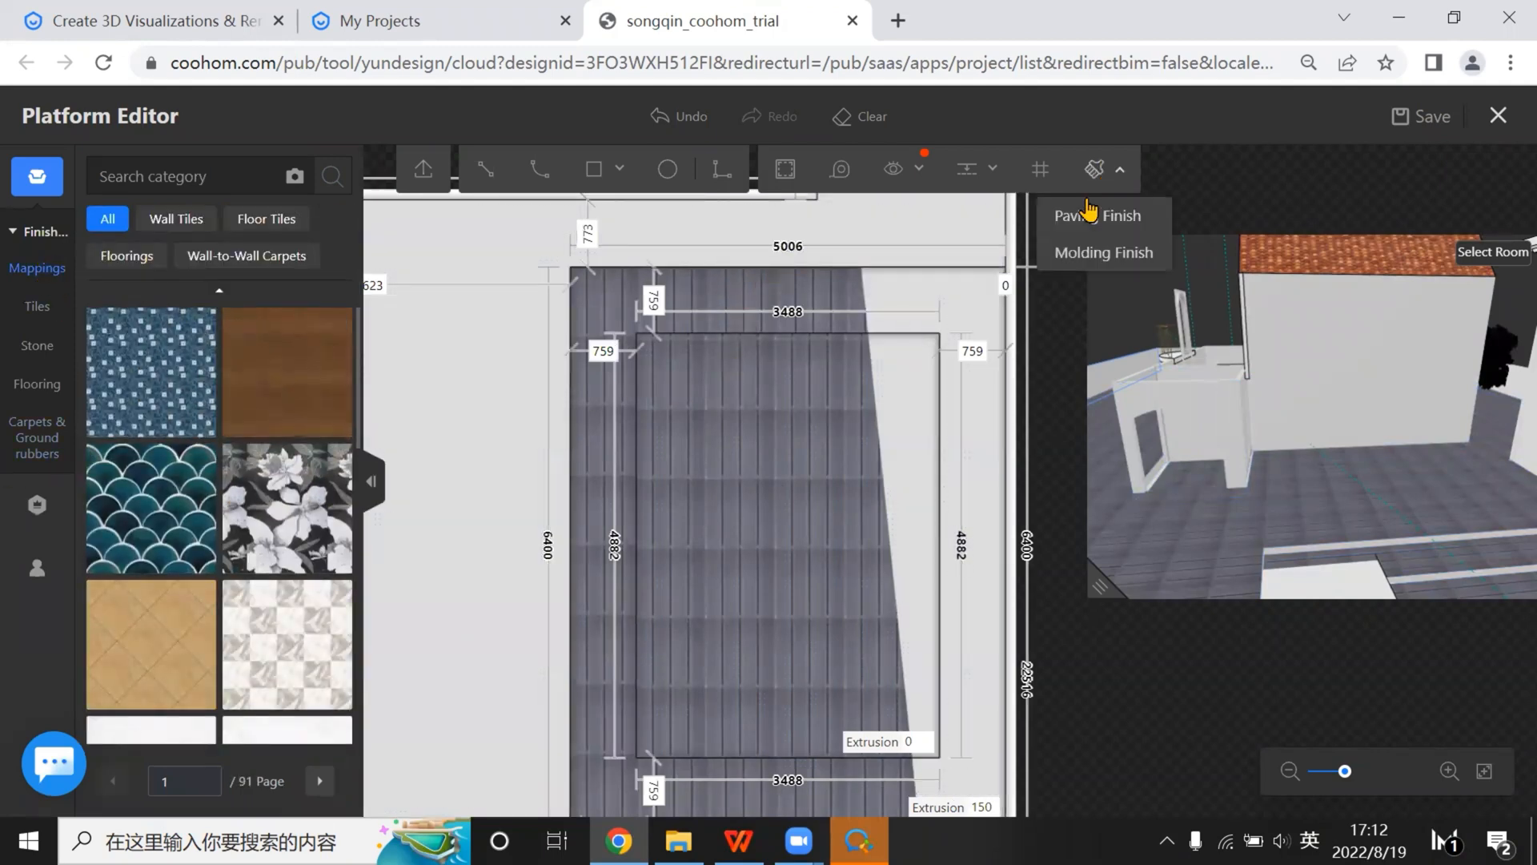
pyautogui.click(1092, 213)
pyautogui.click(844, 267)
pyautogui.click(814, 395)
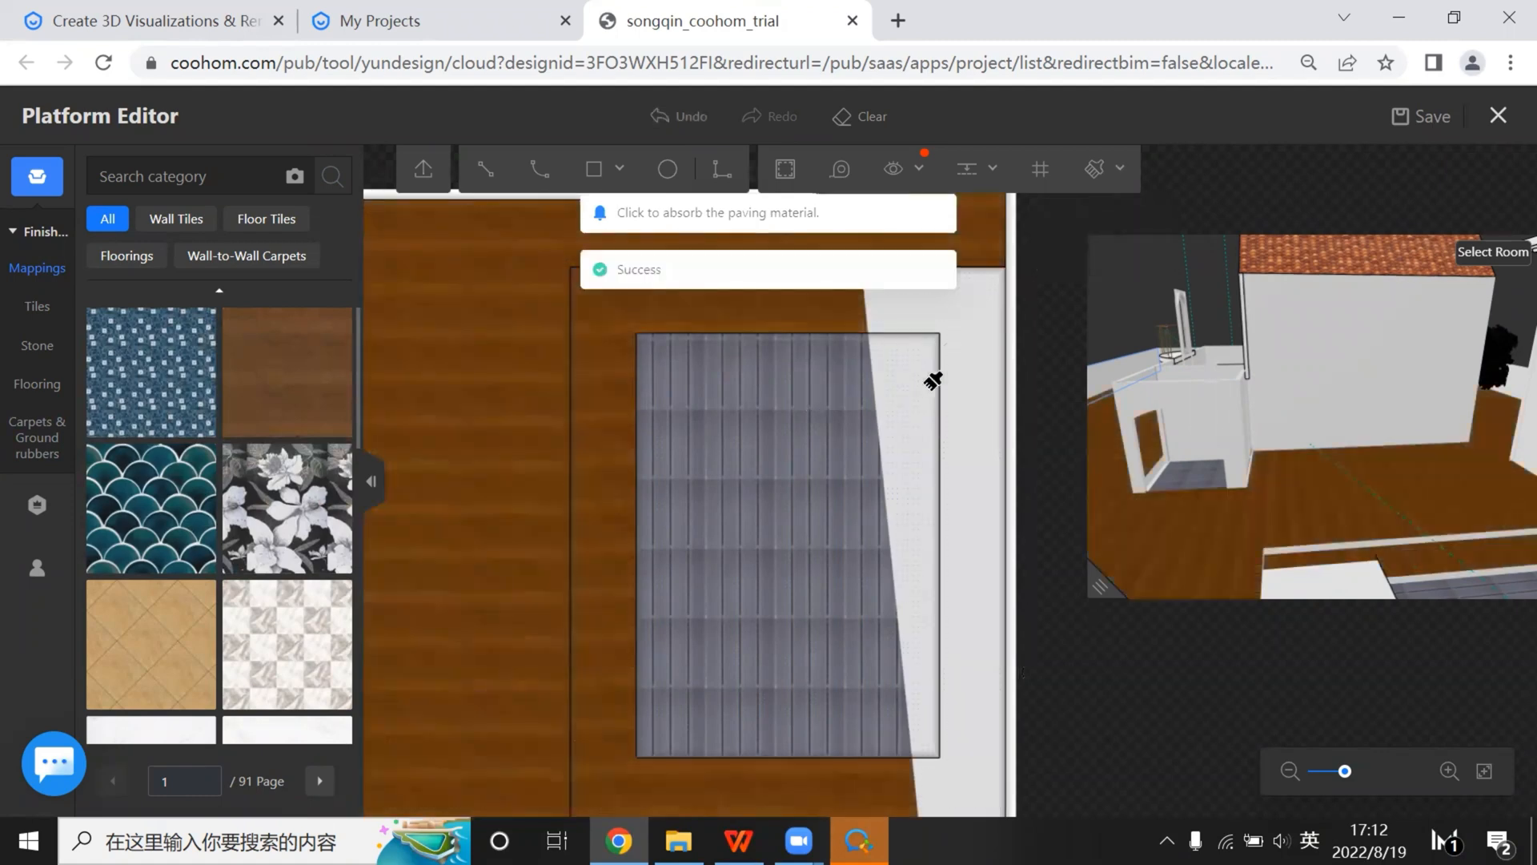
pyautogui.press('Escape')
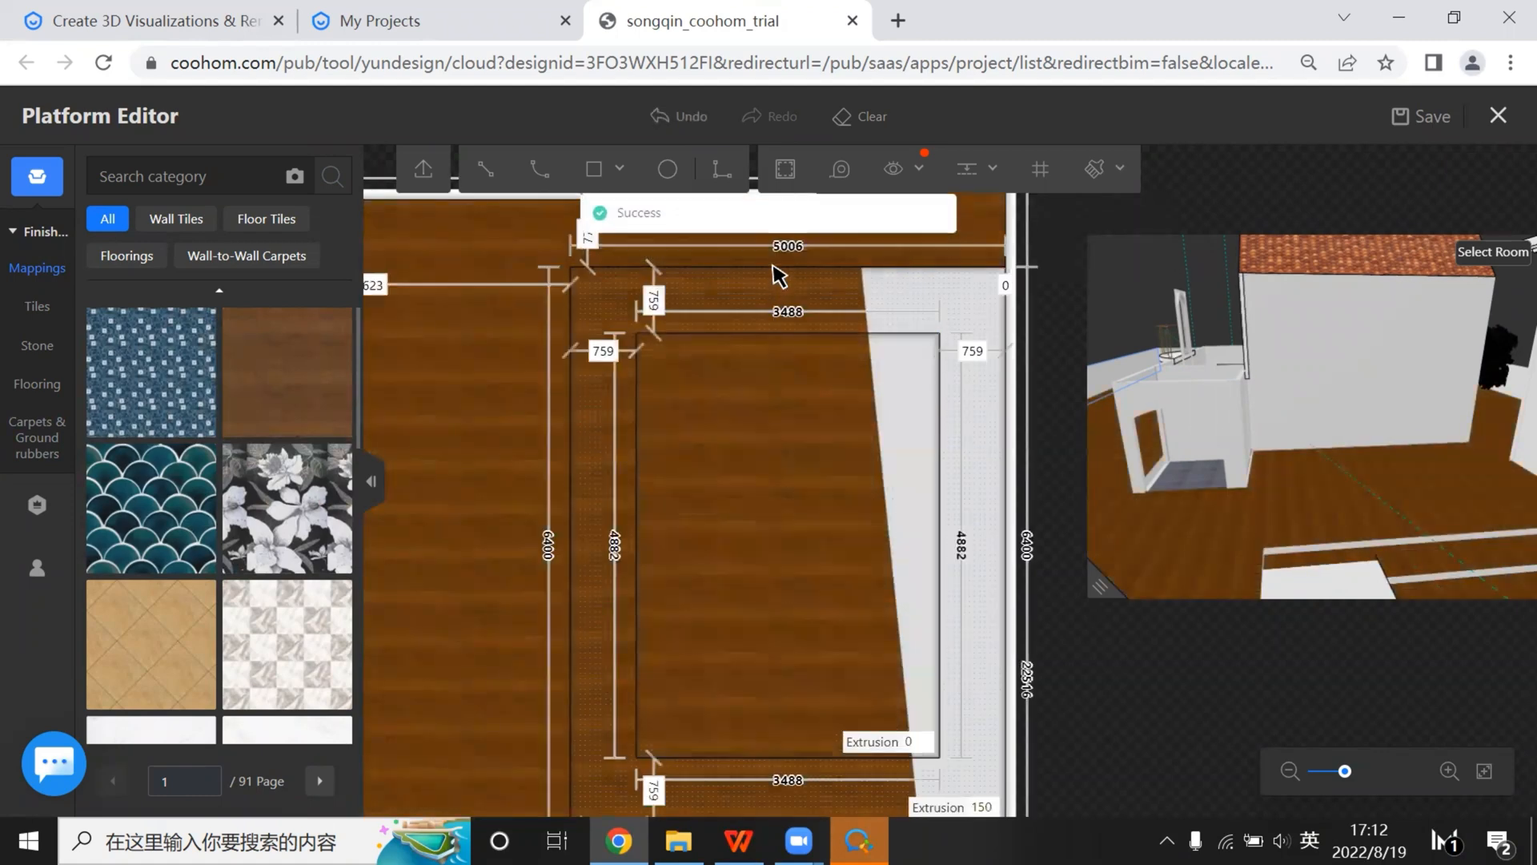
# Edit the elevation of the recess's upper outer edge and apply the brown wood finish to its 5006 × 150 mm riser
pyautogui.click(782, 285)
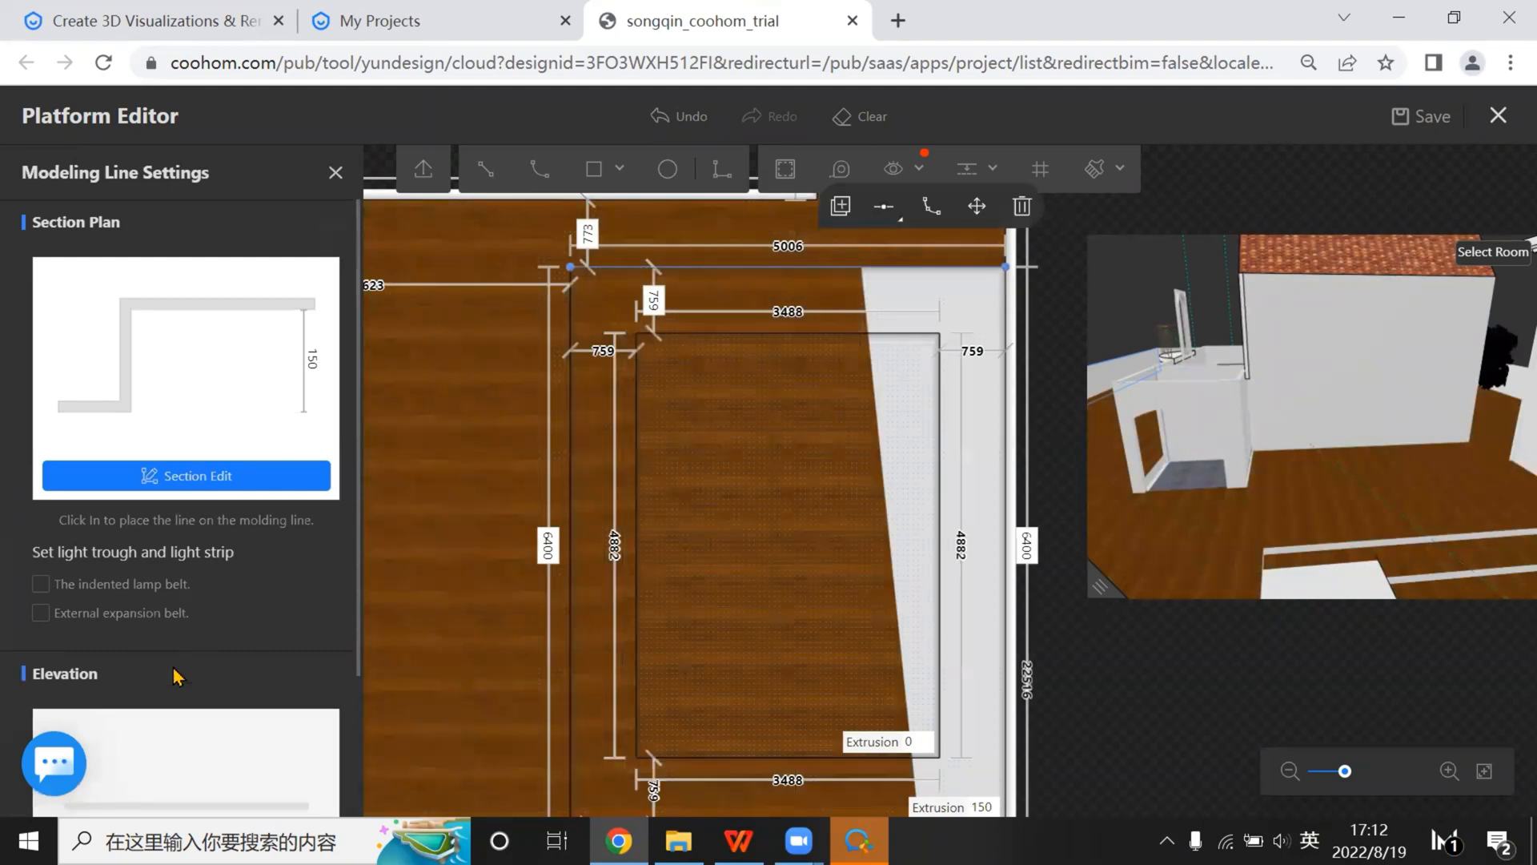
pyautogui.scroll(-3, 178, 677)
pyautogui.click(180, 745)
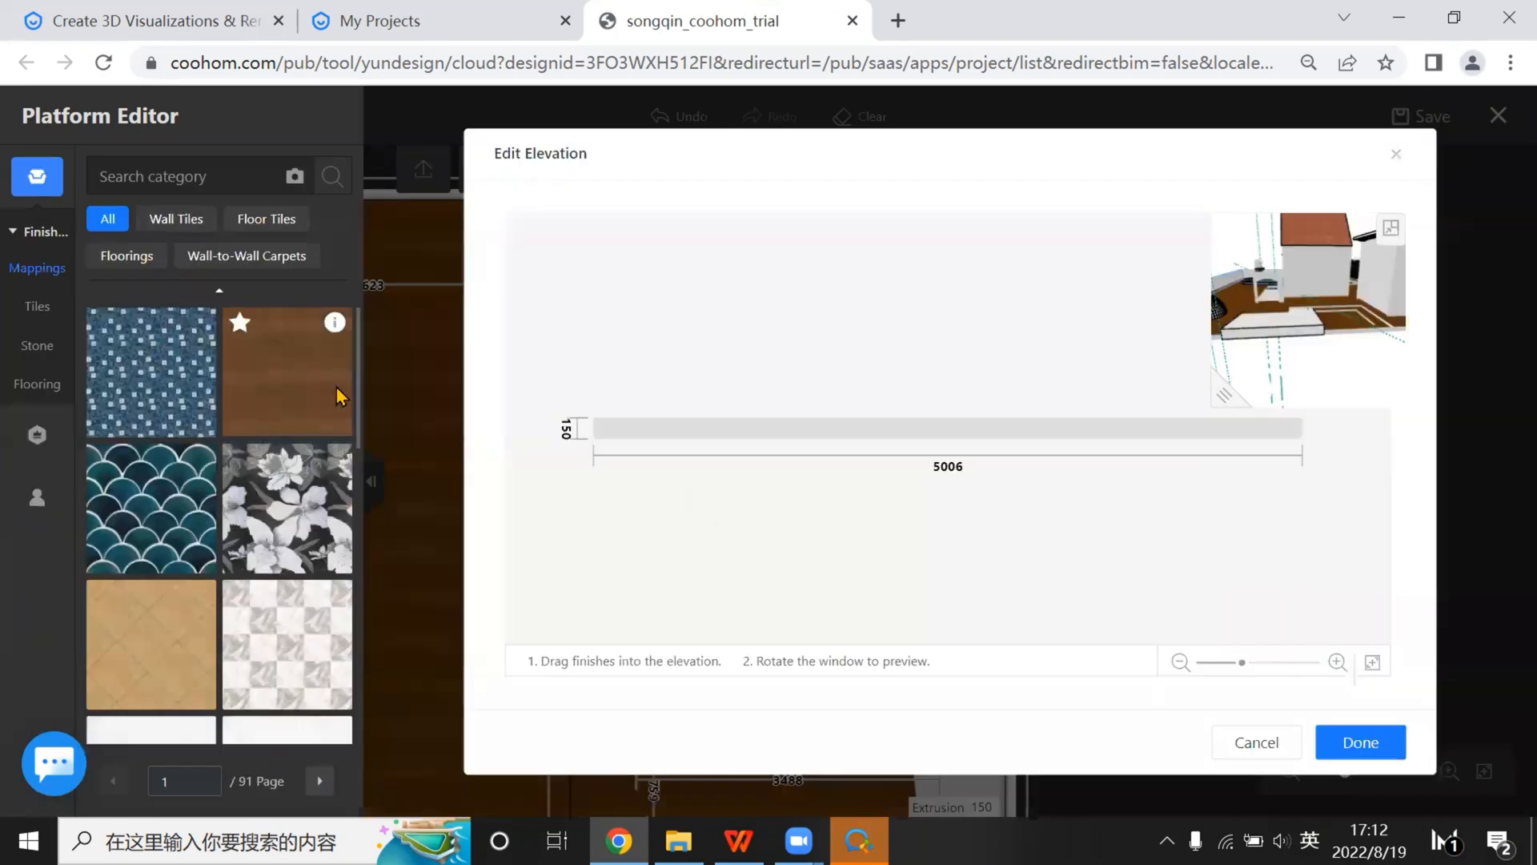
pyautogui.moveTo(340, 394); pyautogui.dragTo(988, 446)
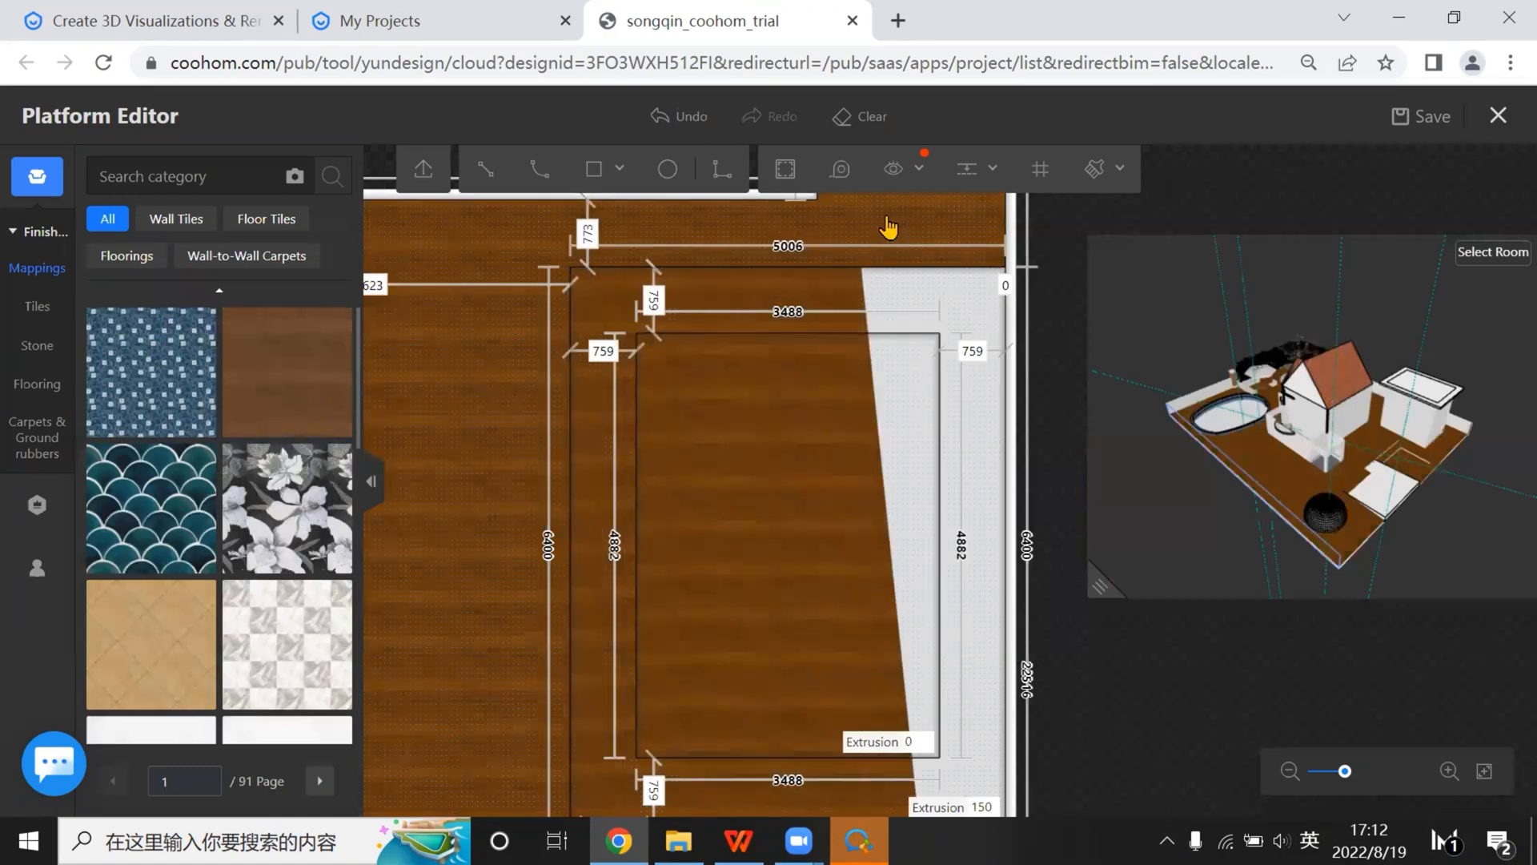
# Duplicate the settings of the wood-faced upper outer edge onto the other outer and inner edges of the recess
pyautogui.click(889, 228)
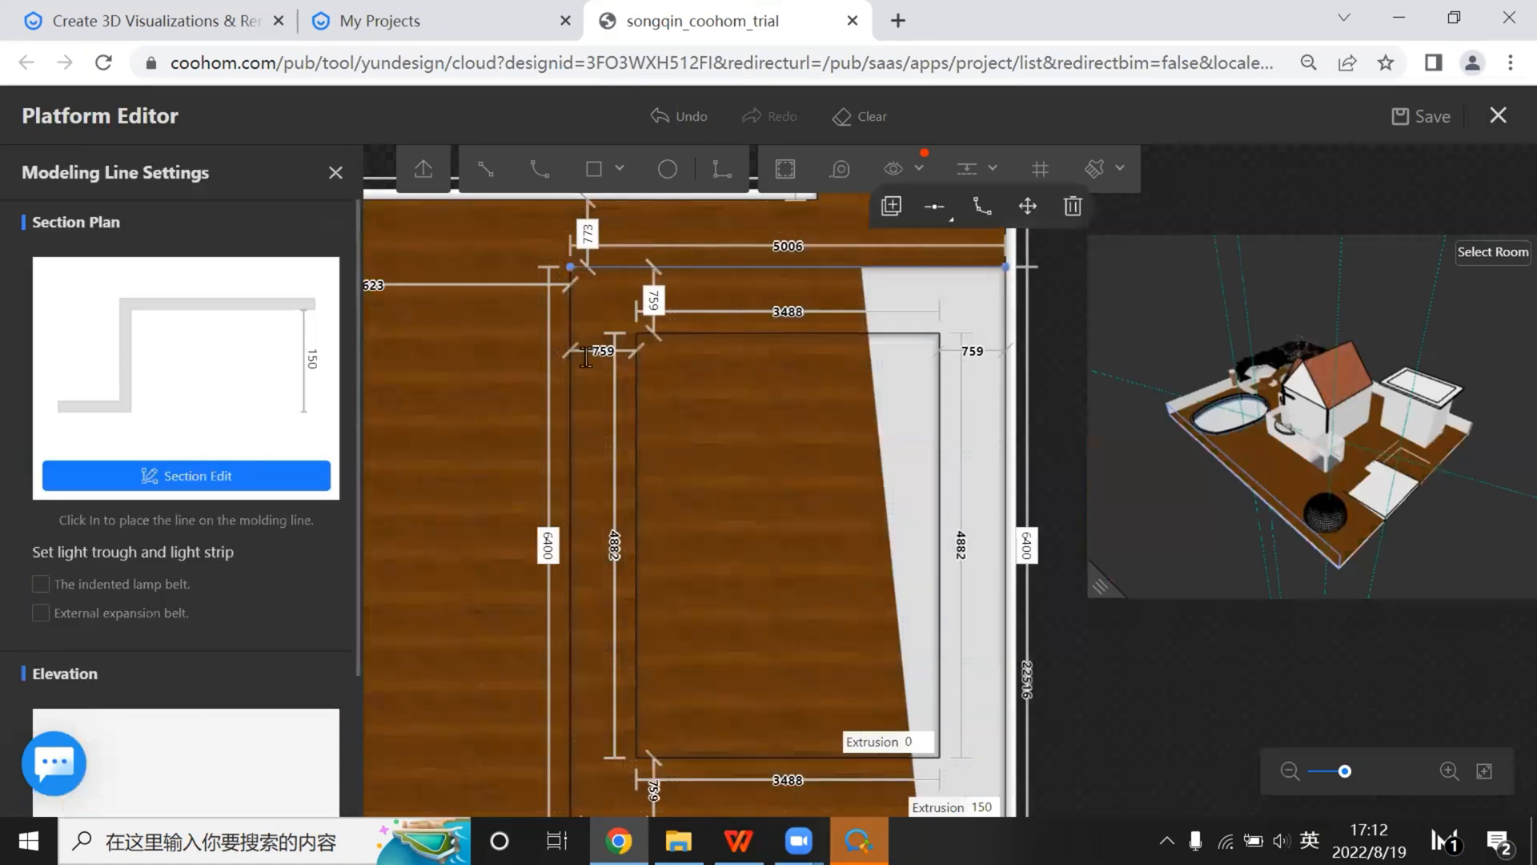
pyautogui.click(887, 206)
pyautogui.click(733, 344)
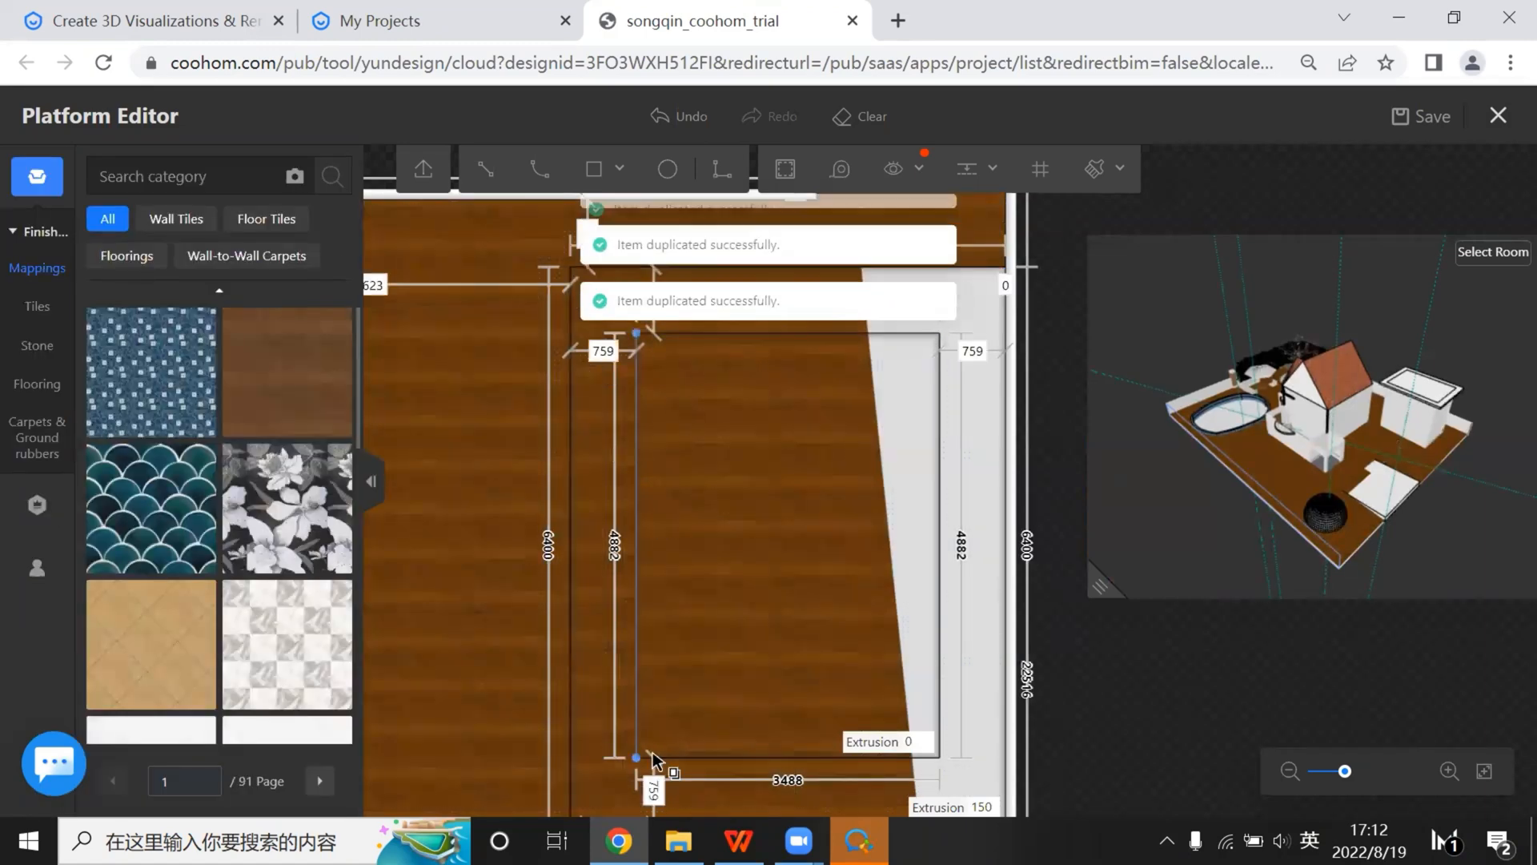
pyautogui.scroll(-2, 733, 561)
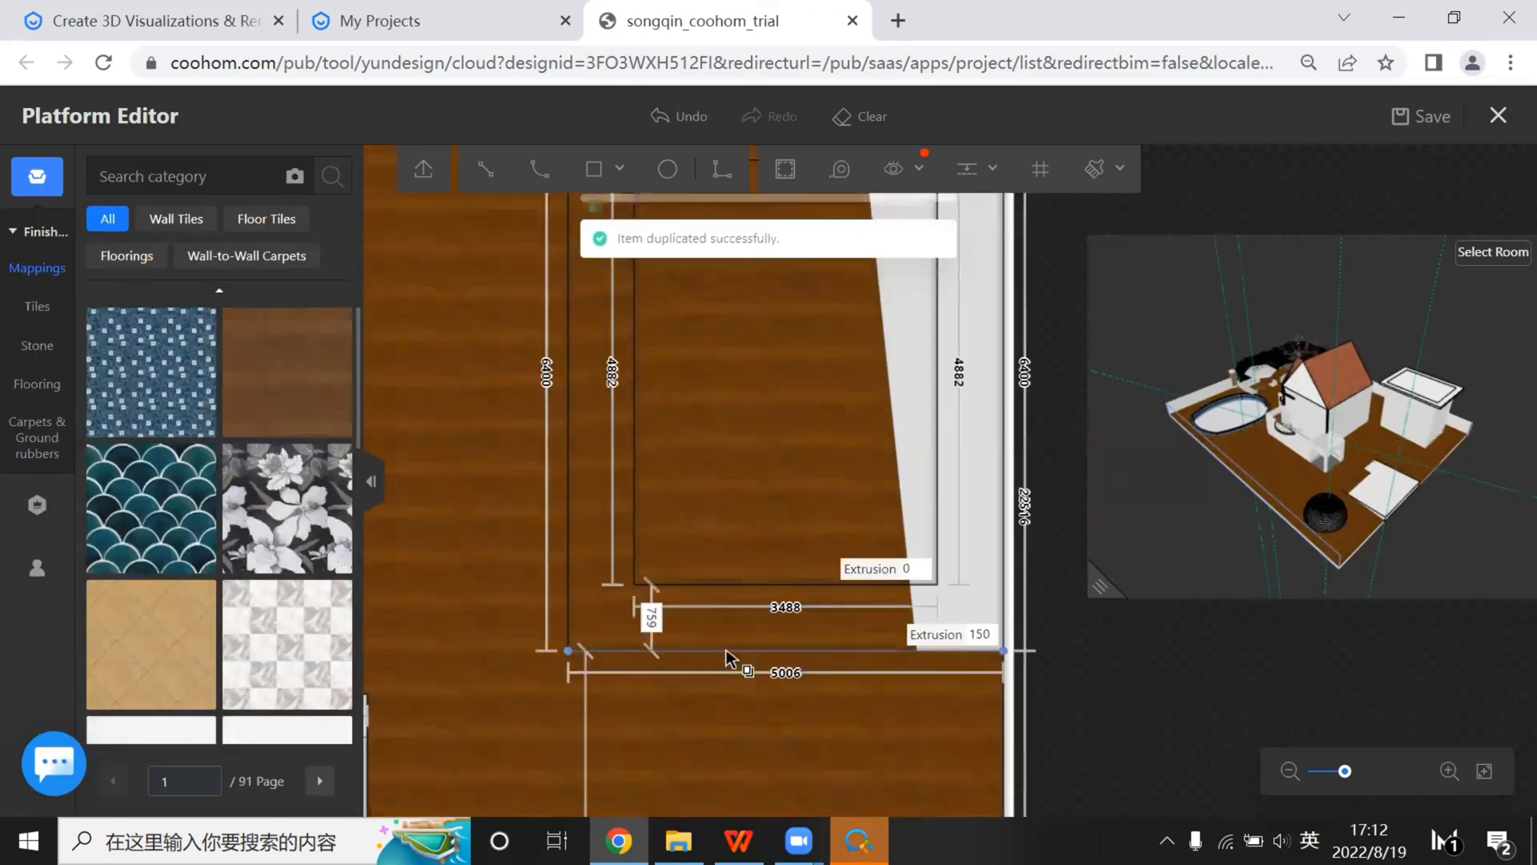
pyautogui.click(727, 650)
# Enlarge the 3D preview and check the finishes on the risers of the stepped recess
pyautogui.click(1105, 585)
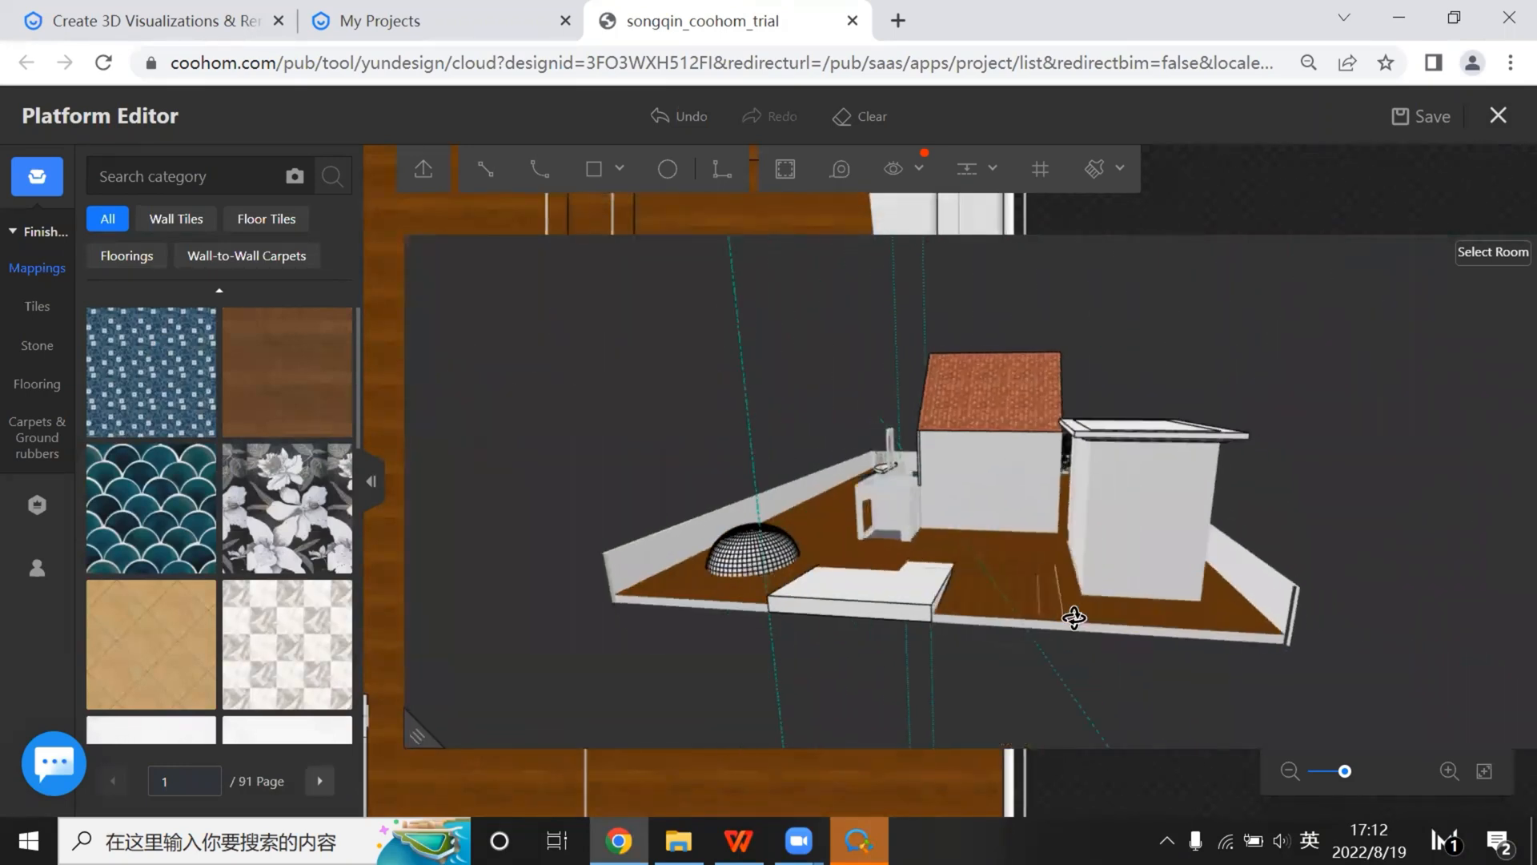
pyautogui.scroll(4, 1073, 643)
pyautogui.scroll(5, 1077, 644)
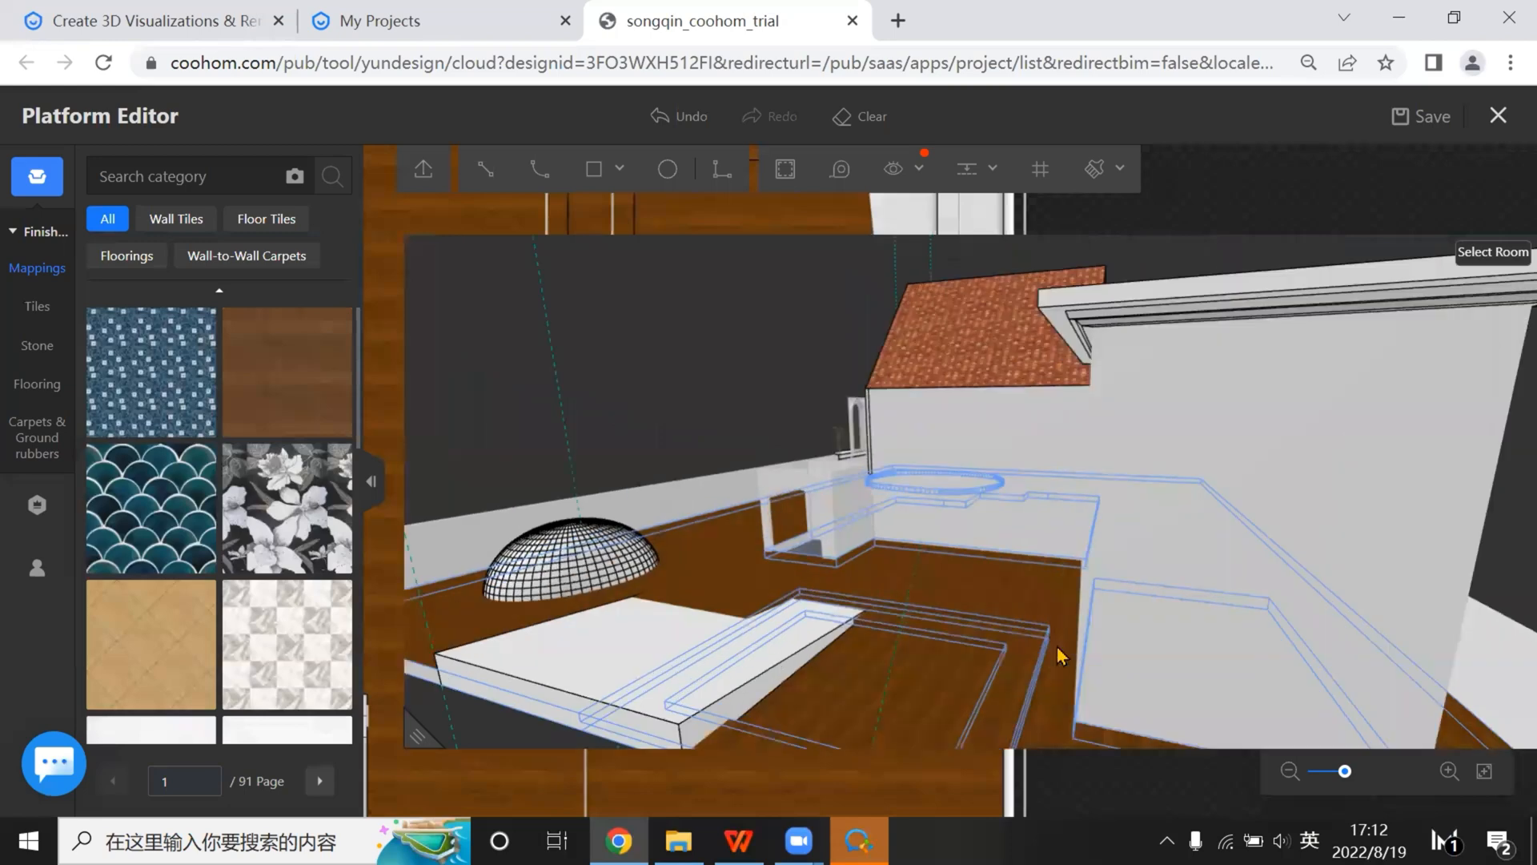
pyautogui.scroll(-3, 1046, 456)
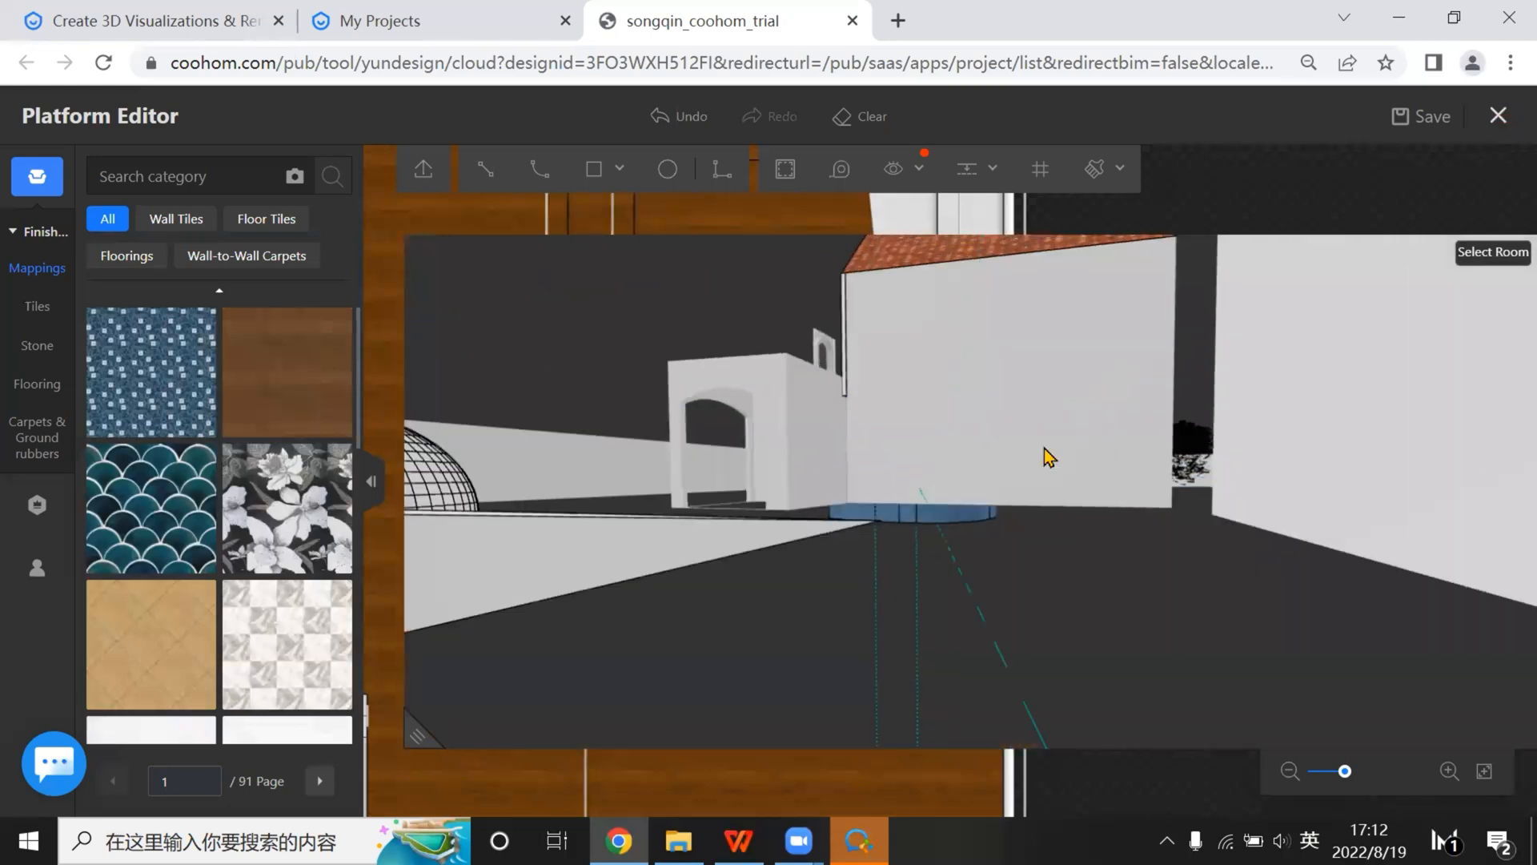
pyautogui.scroll(3, 972, 457)
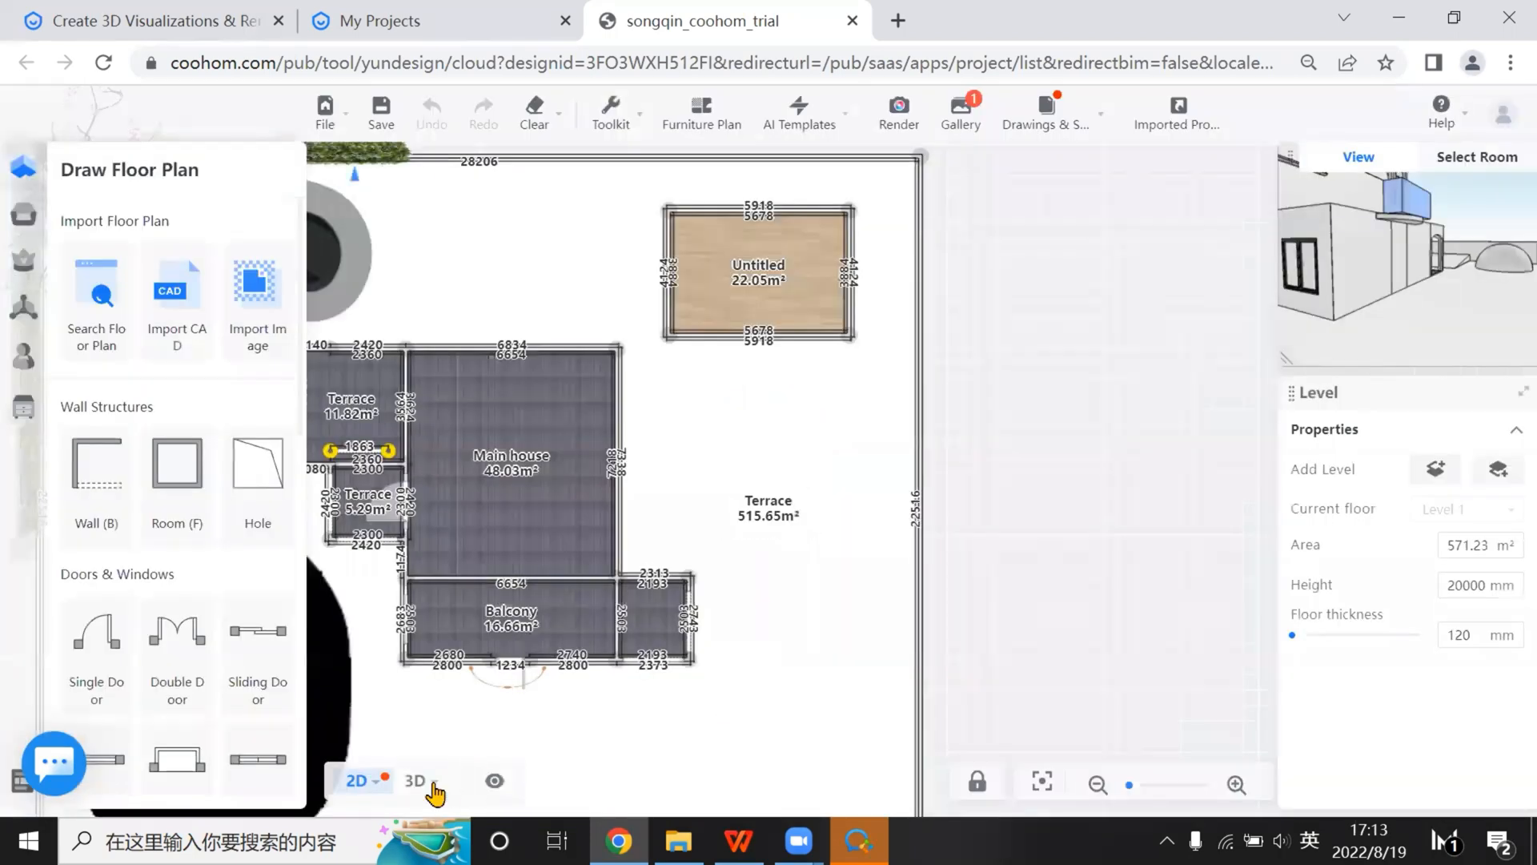
# Show the whole project in the 3D Top View and inspect the recess beside the separate building up close
pyautogui.press('3')
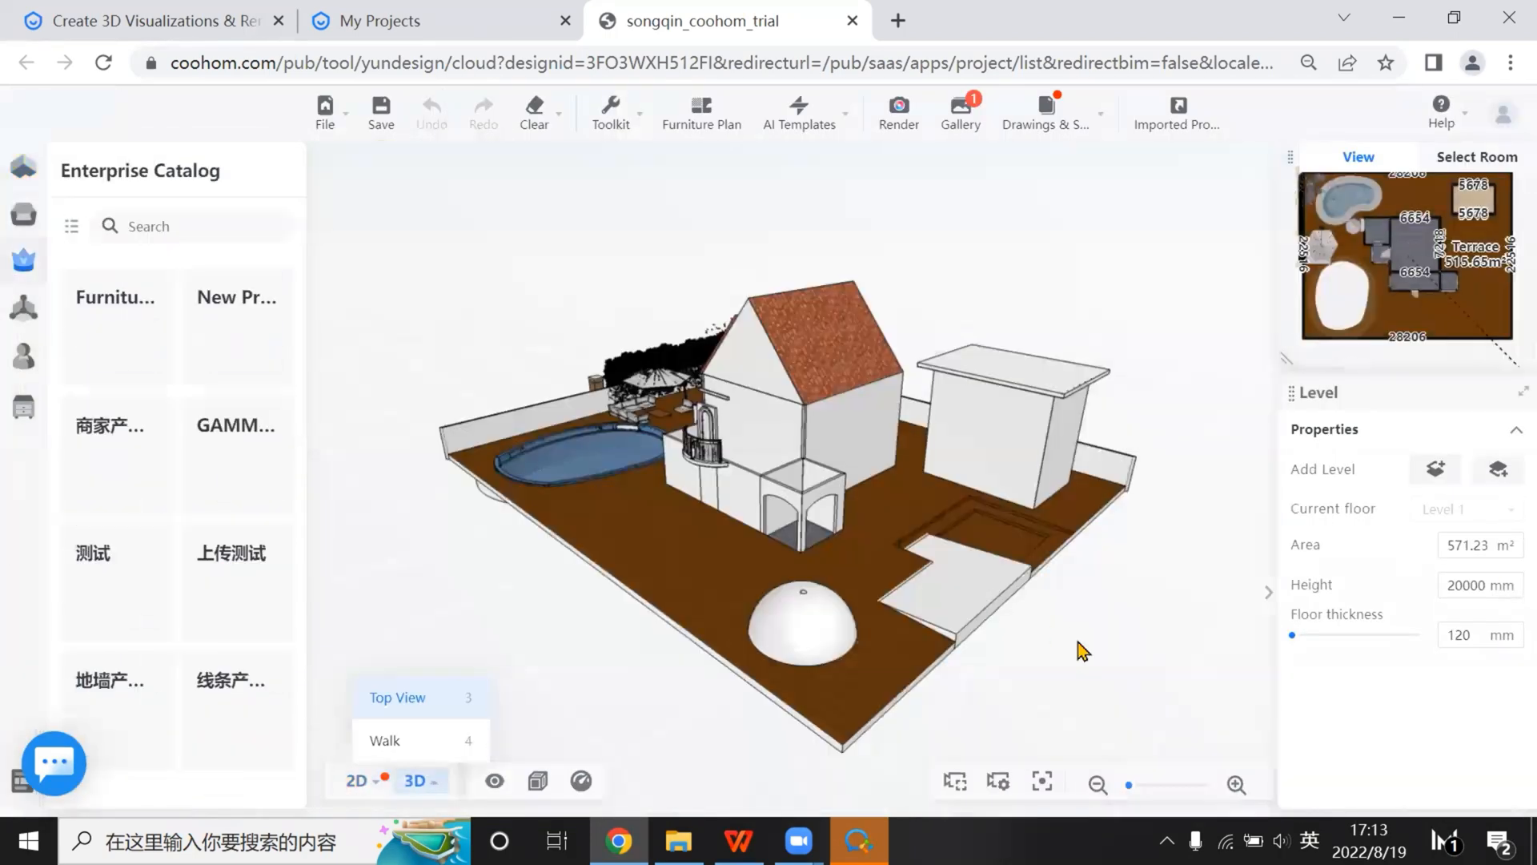
pyautogui.moveTo(830, 522); pyautogui.dragTo(807, 605)
pyautogui.scroll(5, 807, 606)
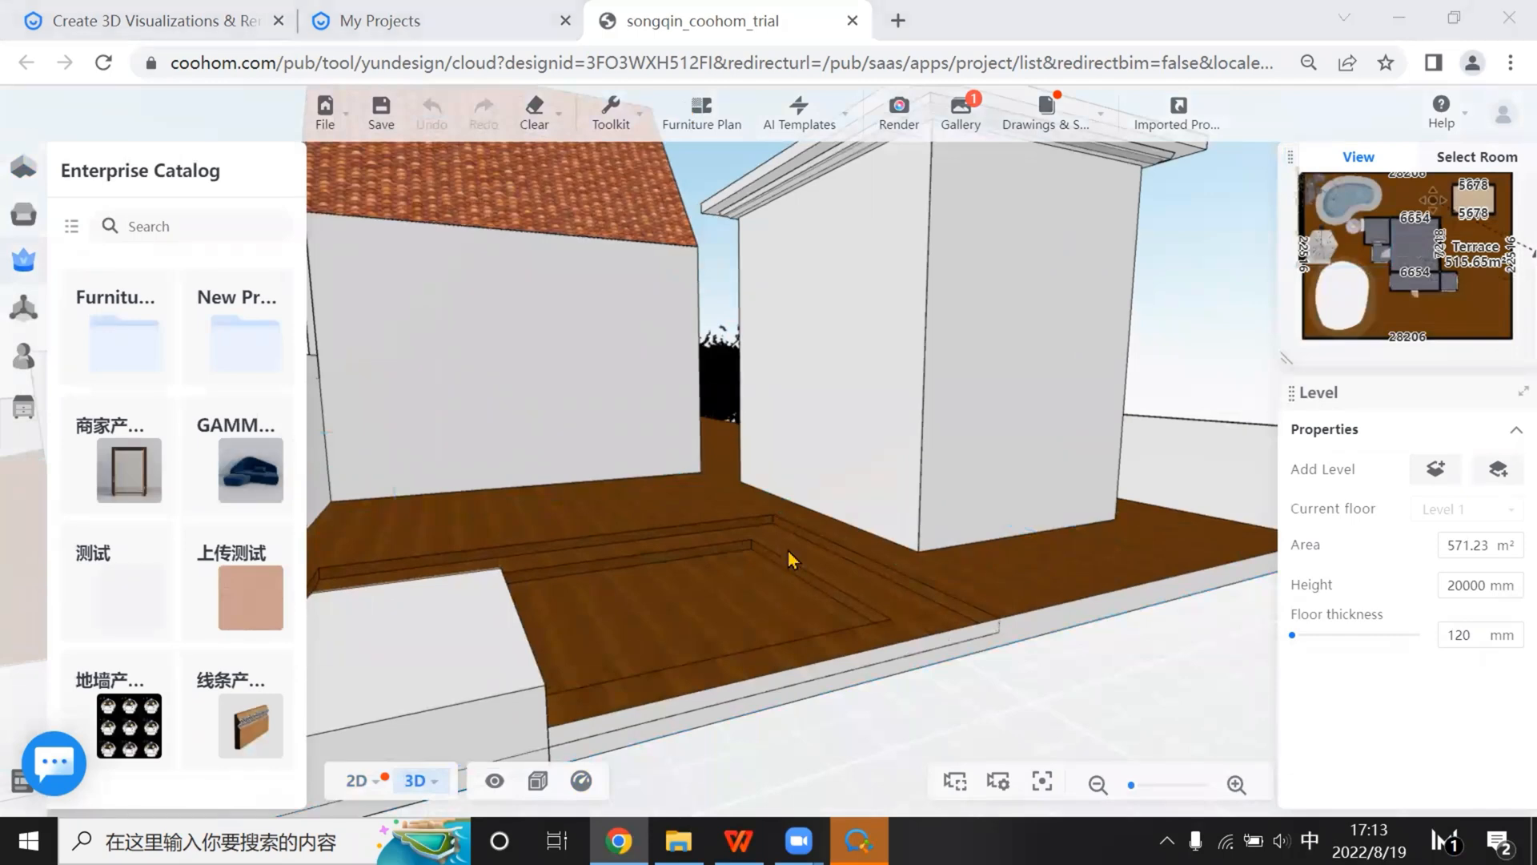
# Examine the pool, the terrace furniture and the house entrance from several camera angles, ending with a low view across the pool
pyautogui.scroll(-5, 707, 632)
pyautogui.moveTo(884, 664); pyautogui.dragTo(1056, 597)
pyautogui.moveTo(938, 611); pyautogui.dragTo(914, 632)
pyautogui.scroll(3, 915, 632)
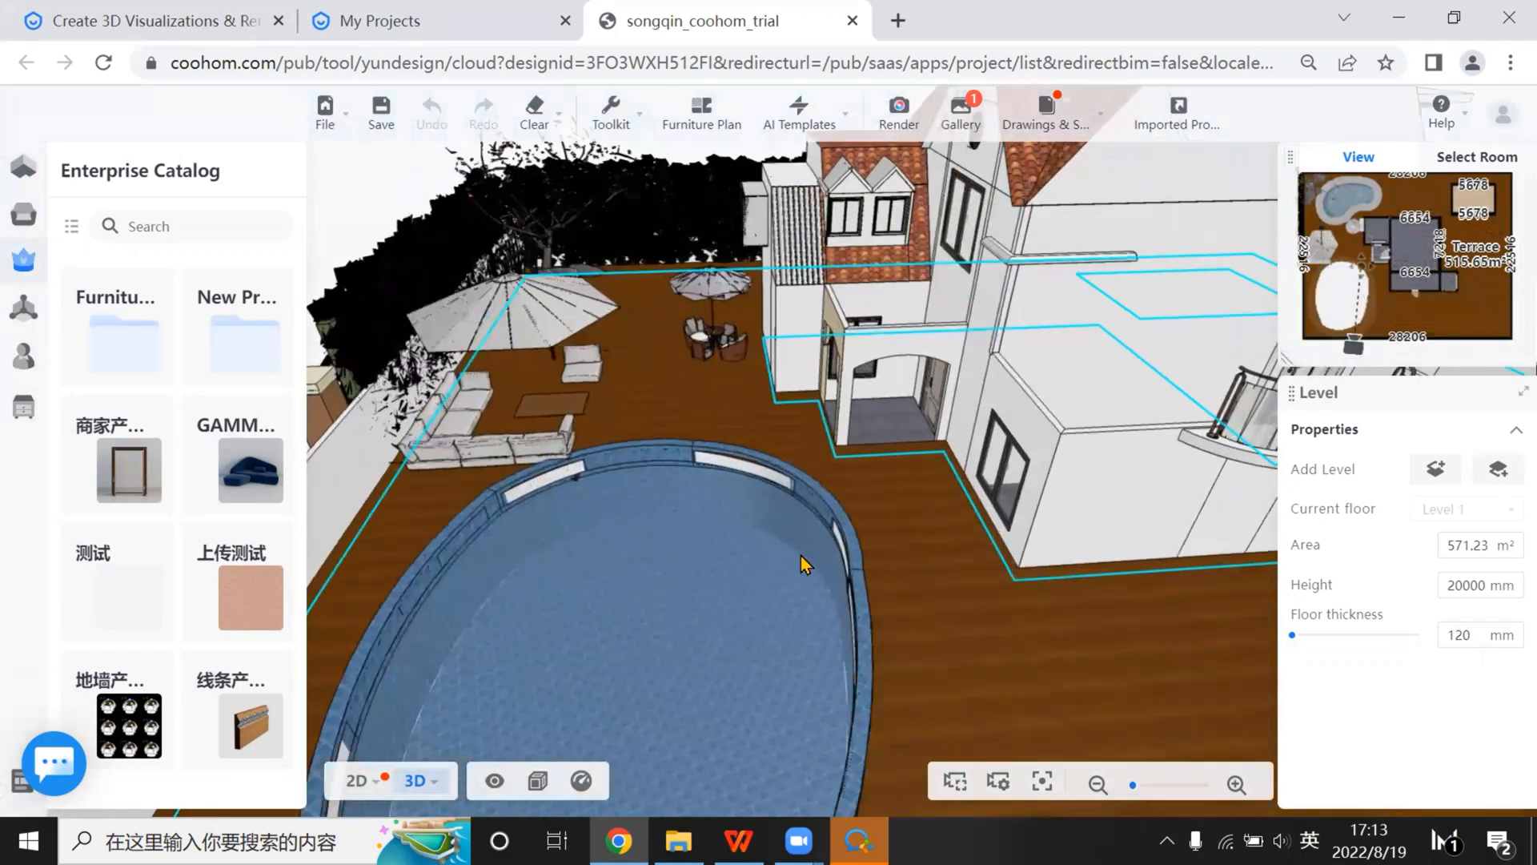
pyautogui.moveTo(1139, 575); pyautogui.dragTo(827, 490)
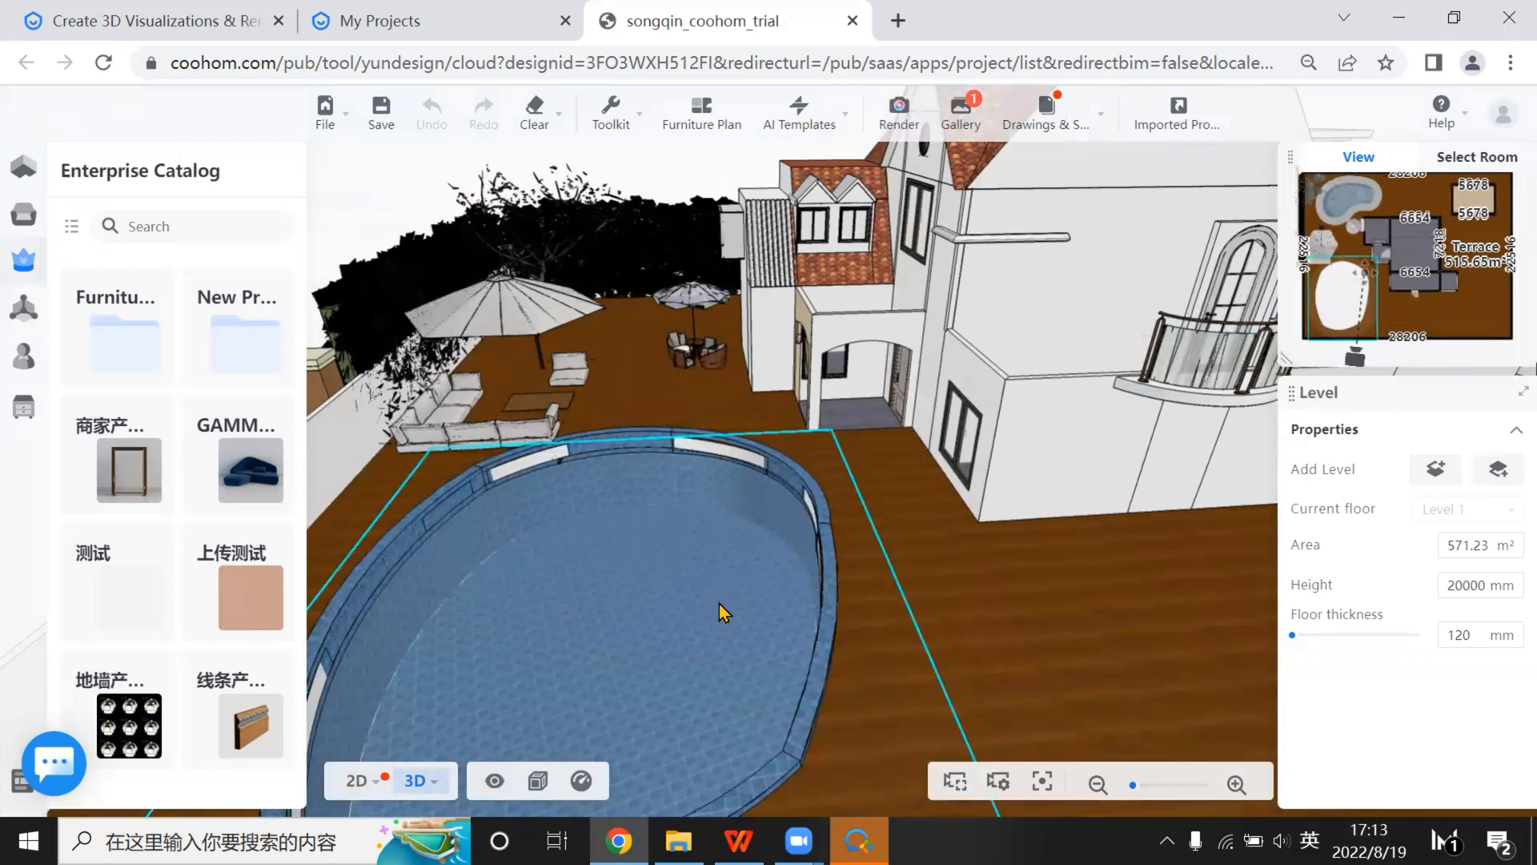
pyautogui.scroll(1, 729, 609)
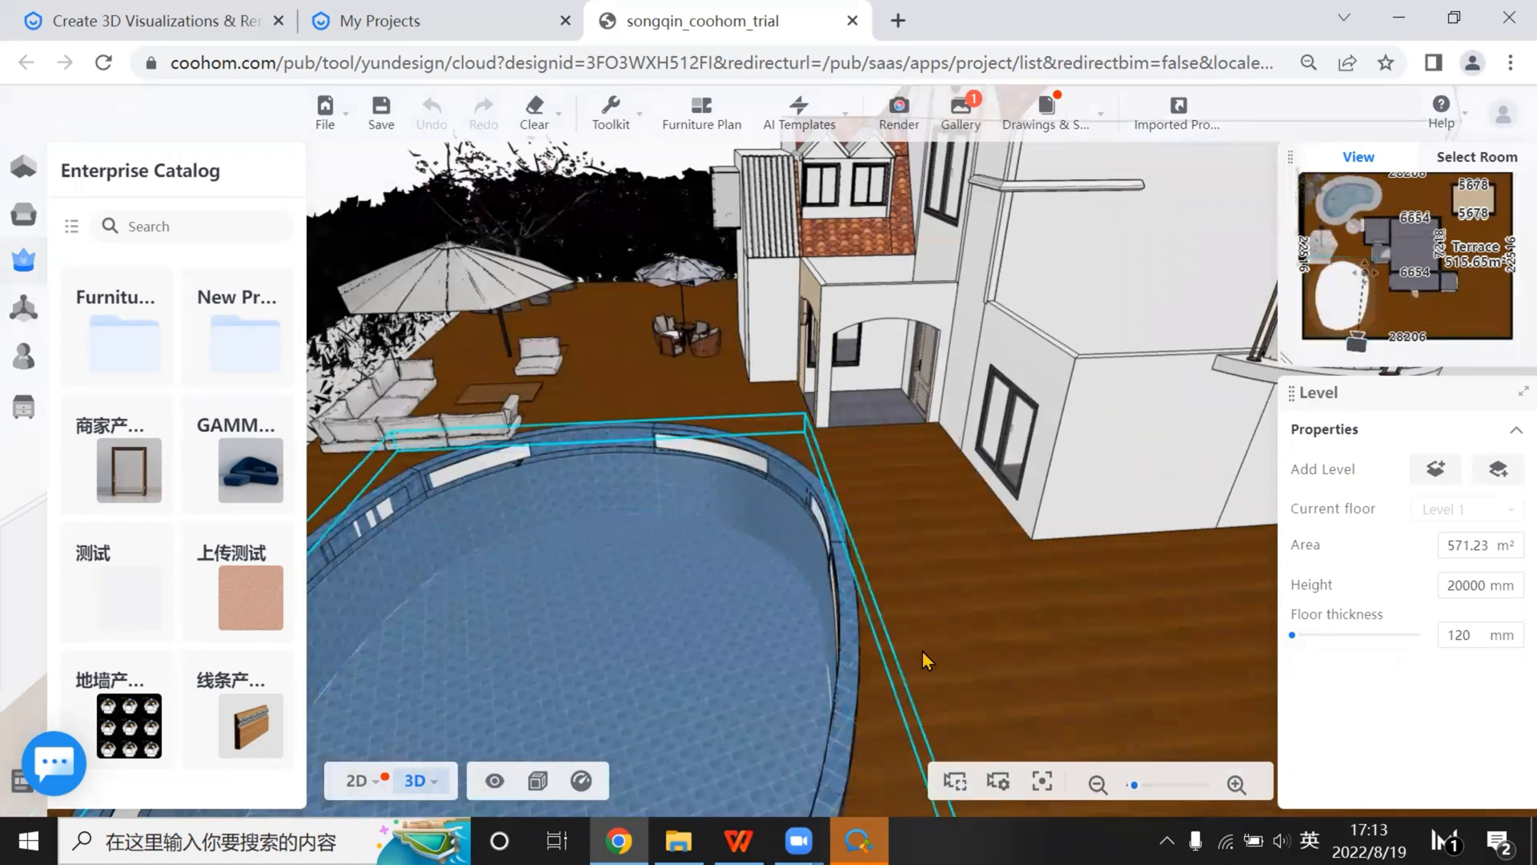
pyautogui.moveTo(1045, 625); pyautogui.dragTo(873, 717)
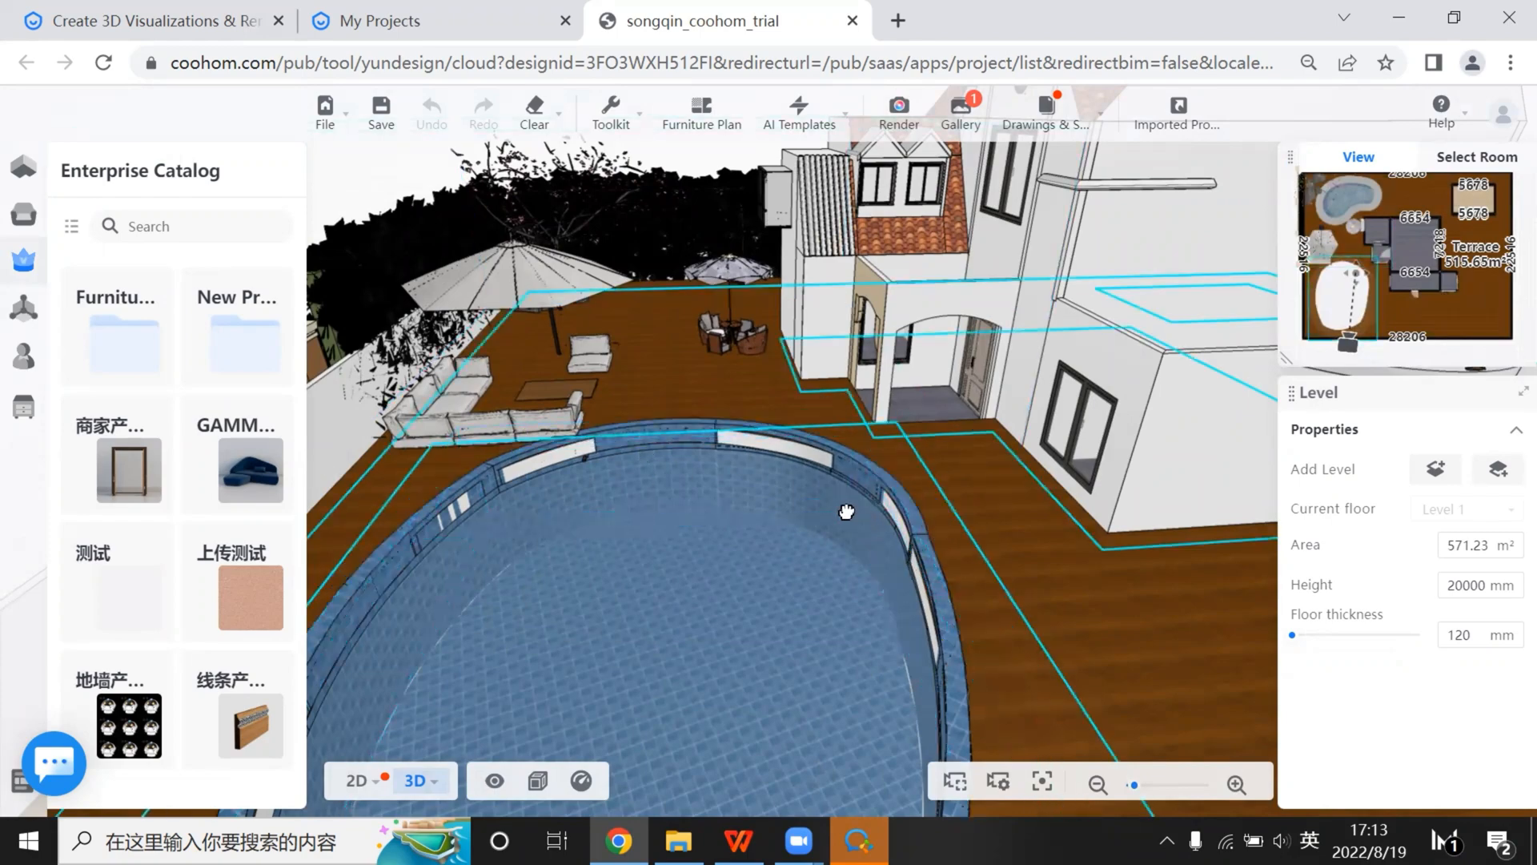
pyautogui.scroll(-1, 471, 425)
pyautogui.press('s')
pyautogui.press('d')
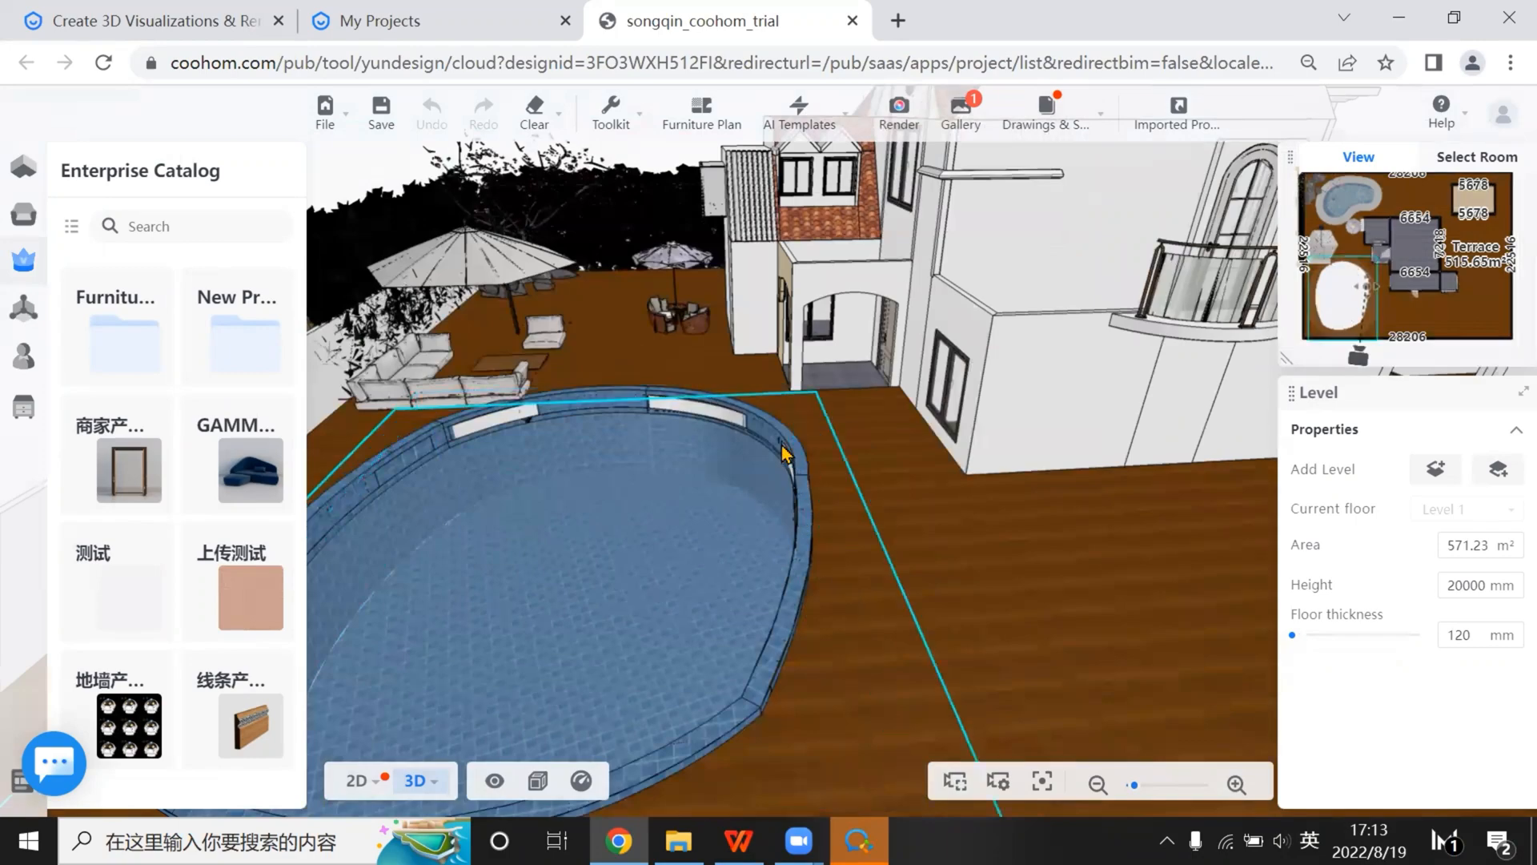
pyautogui.moveTo(920, 552); pyautogui.dragTo(974, 401)
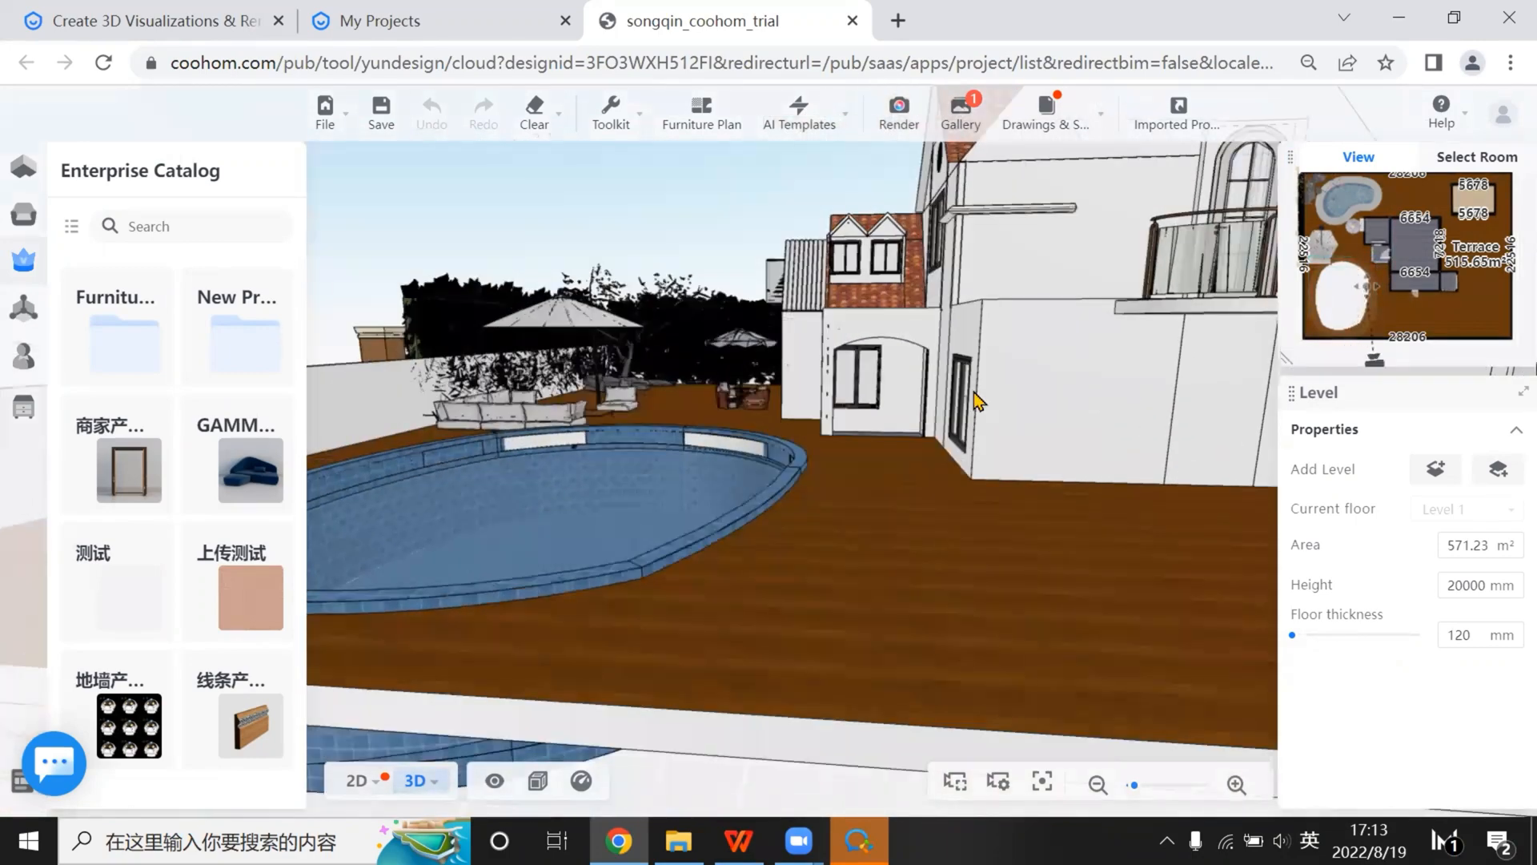
# View the pool and house from other angles and inspect the finished 1k SD pool render up close in the gallery
pyautogui.moveTo(959, 104); pyautogui.dragTo(841, 218)
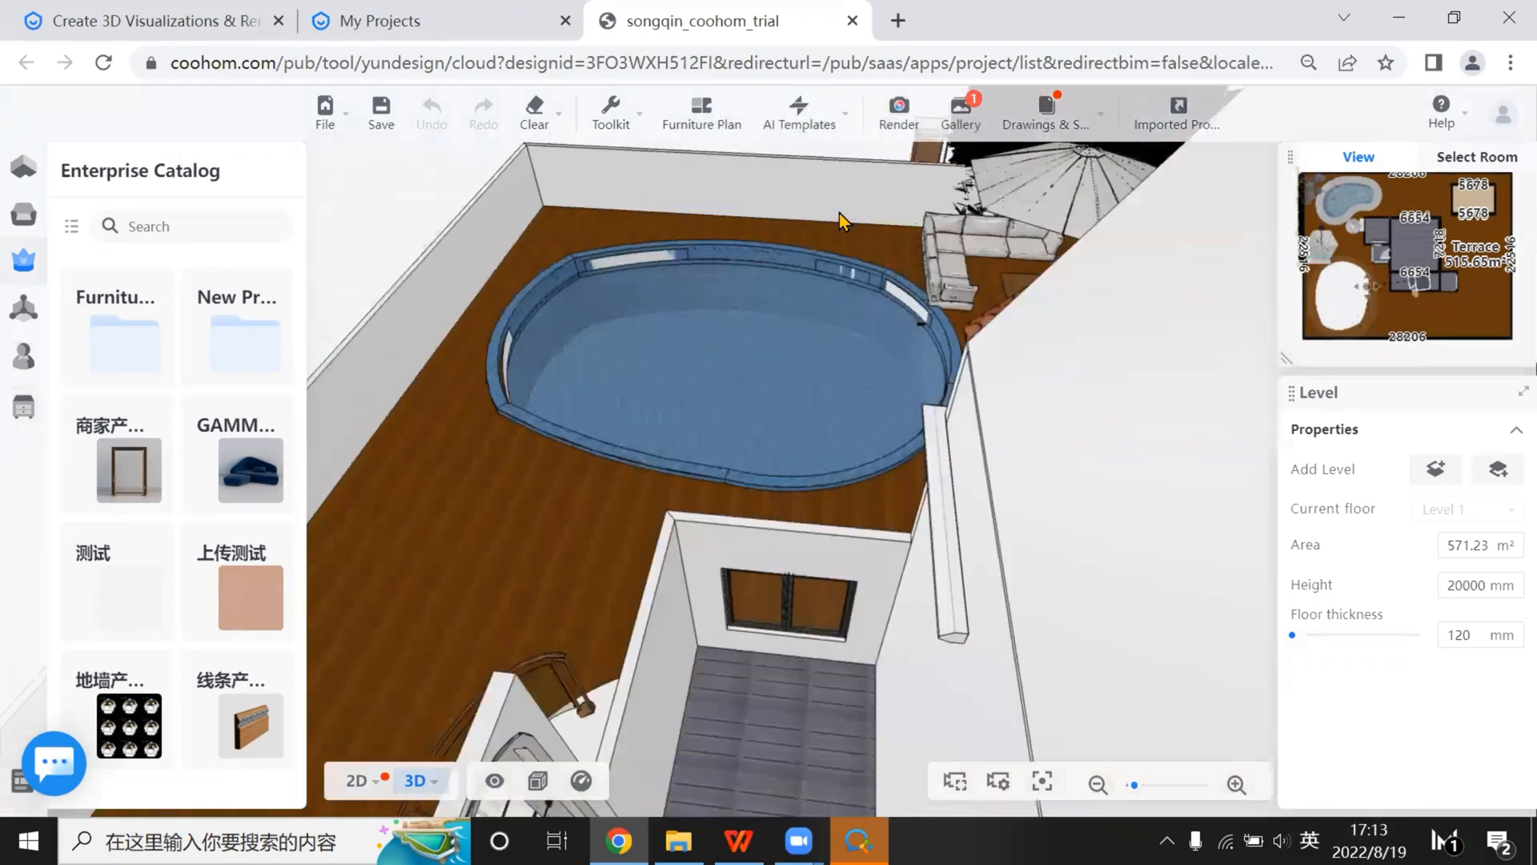
pyautogui.moveTo(1011, 371); pyautogui.dragTo(854, 501)
pyautogui.moveTo(959, 111)
pyautogui.click(841, 217)
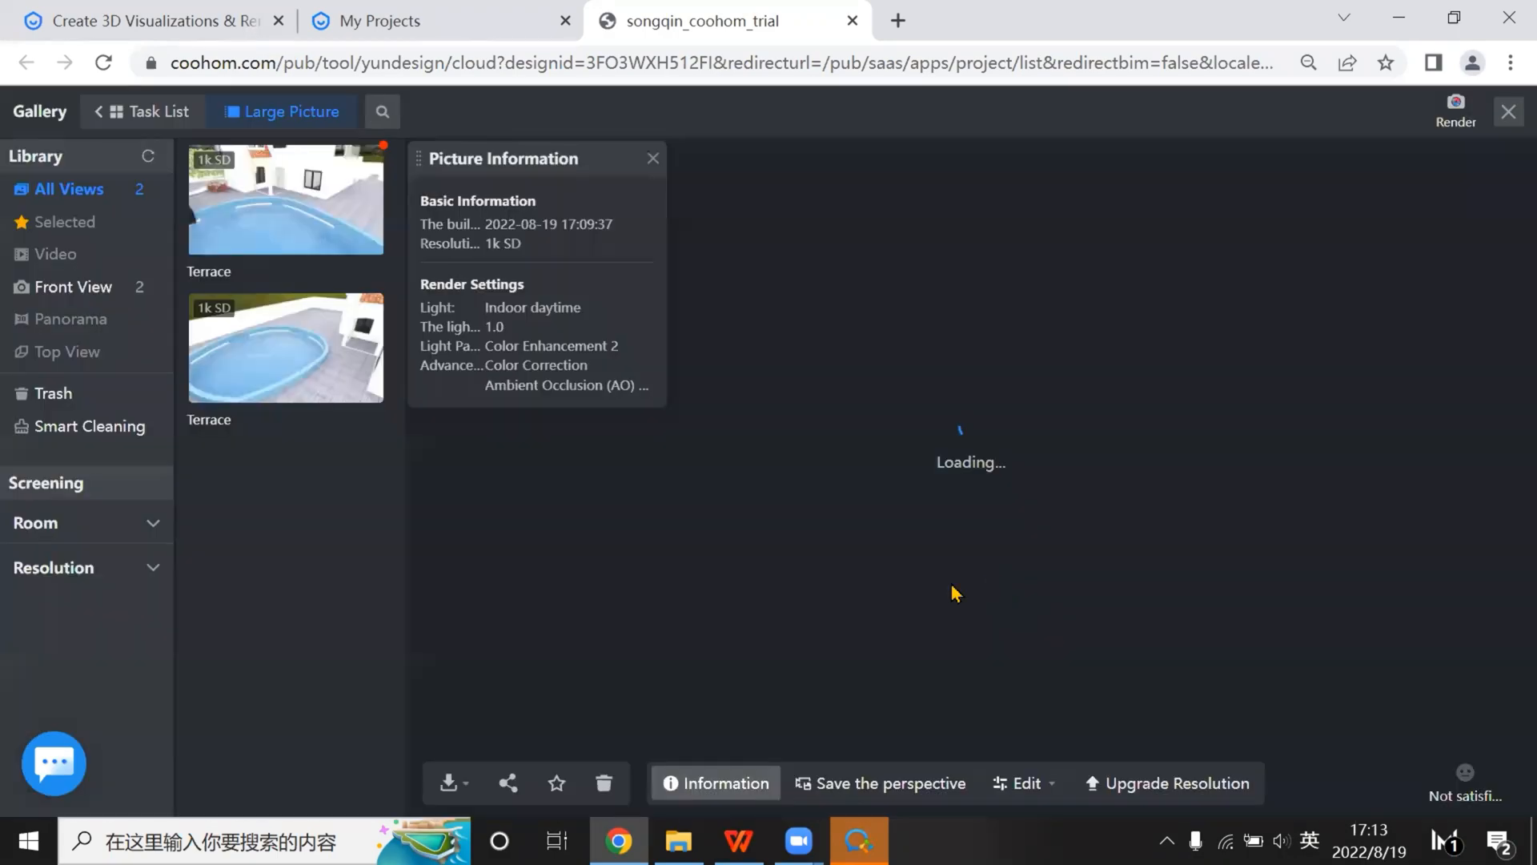
pyautogui.scroll(2, 936, 622)
pyautogui.moveTo(971, 522); pyautogui.dragTo(1512, 132)
pyautogui.scroll(-2, 809, 433)
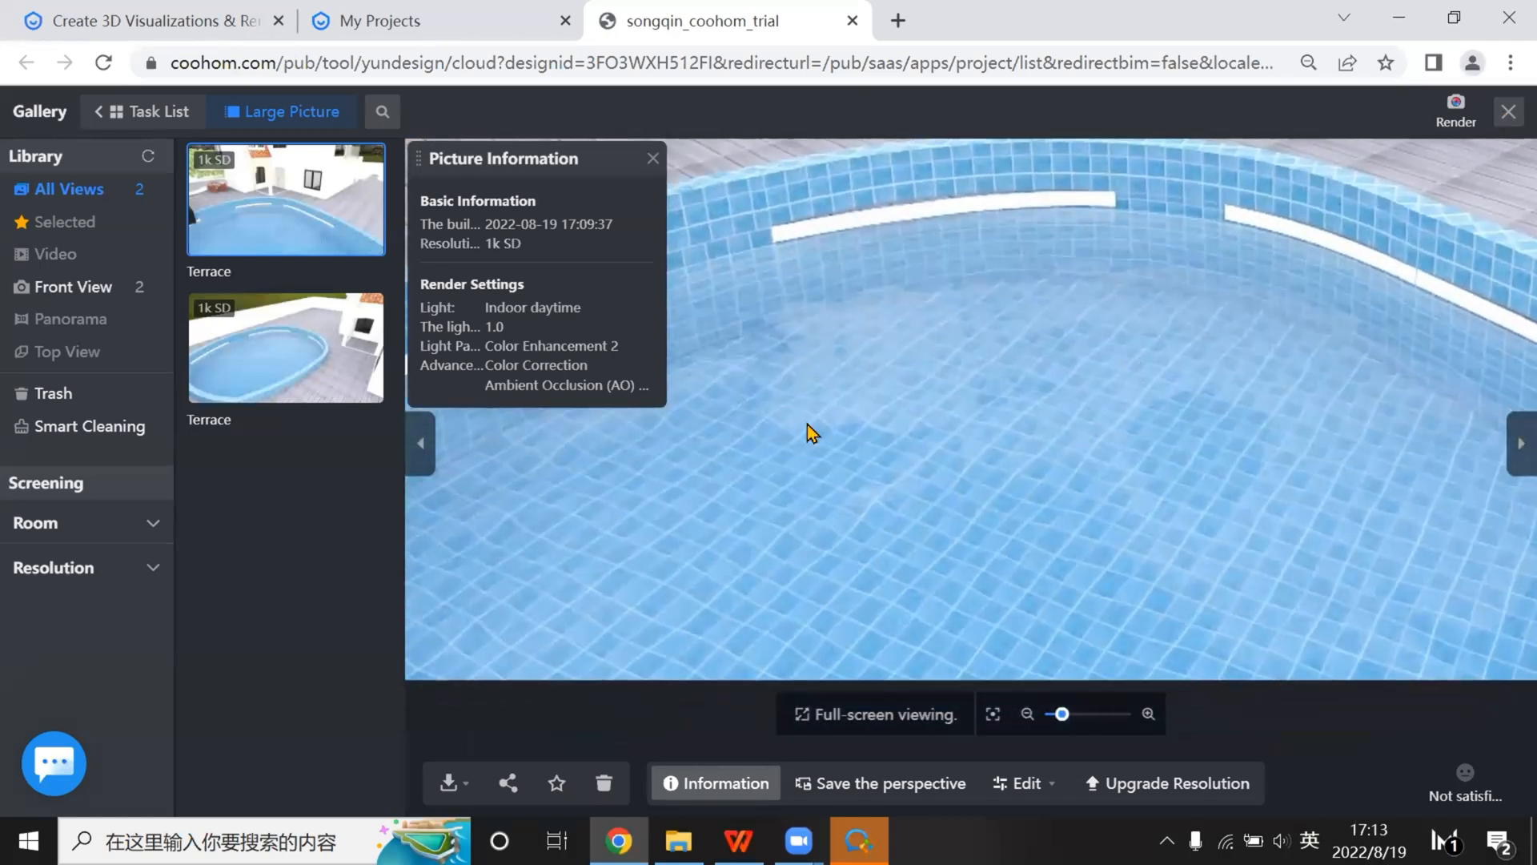
pyautogui.click(1508, 111)
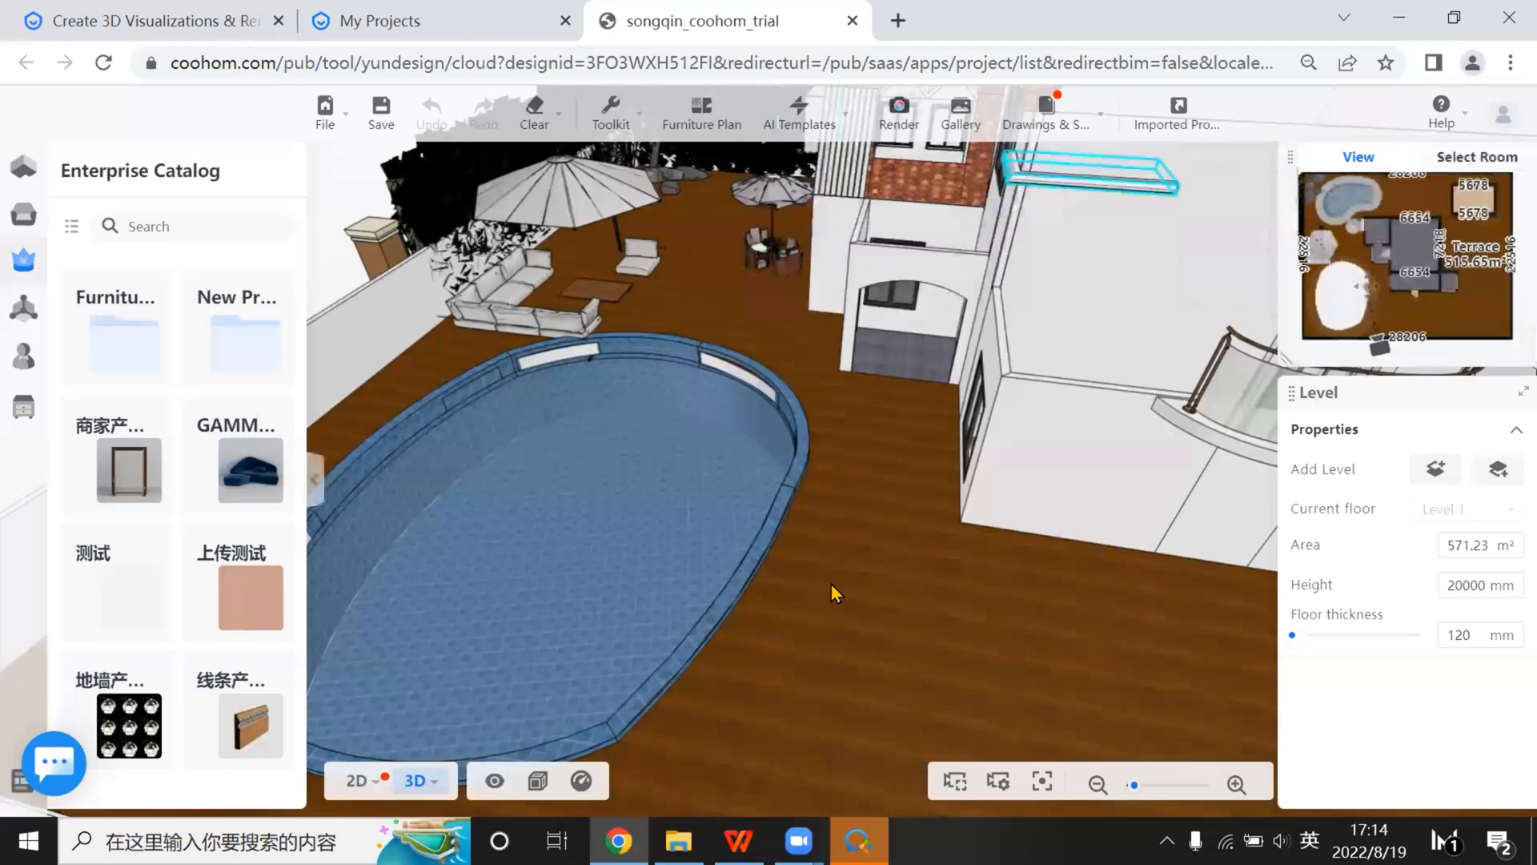
# Set up a front-view render across the pool towards the house, with a 1760 mm camera height and 2k HD resolution
pyautogui.click(886, 111)
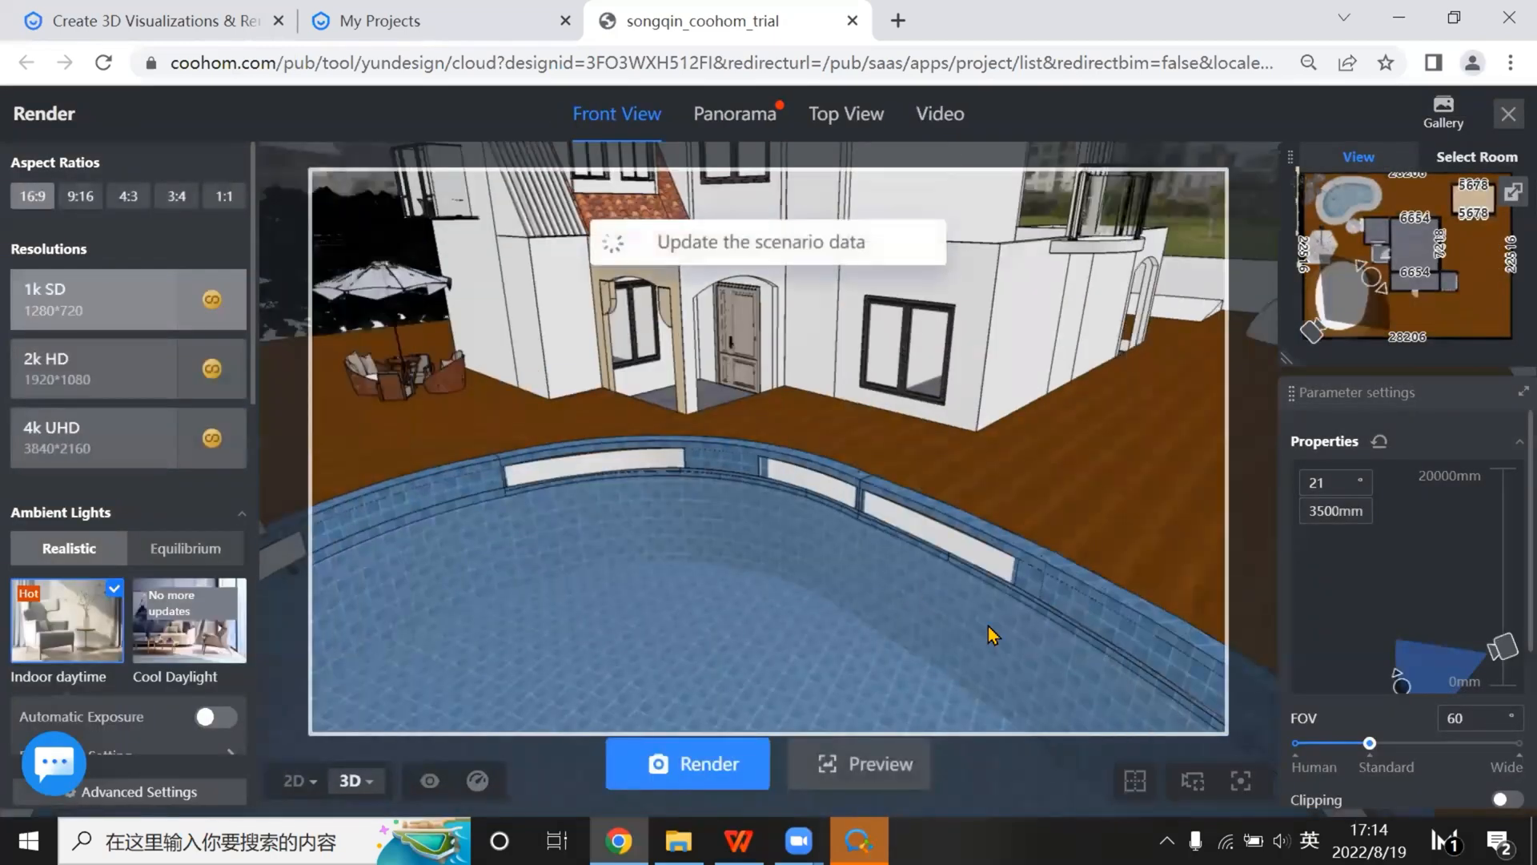
pyautogui.press('e')
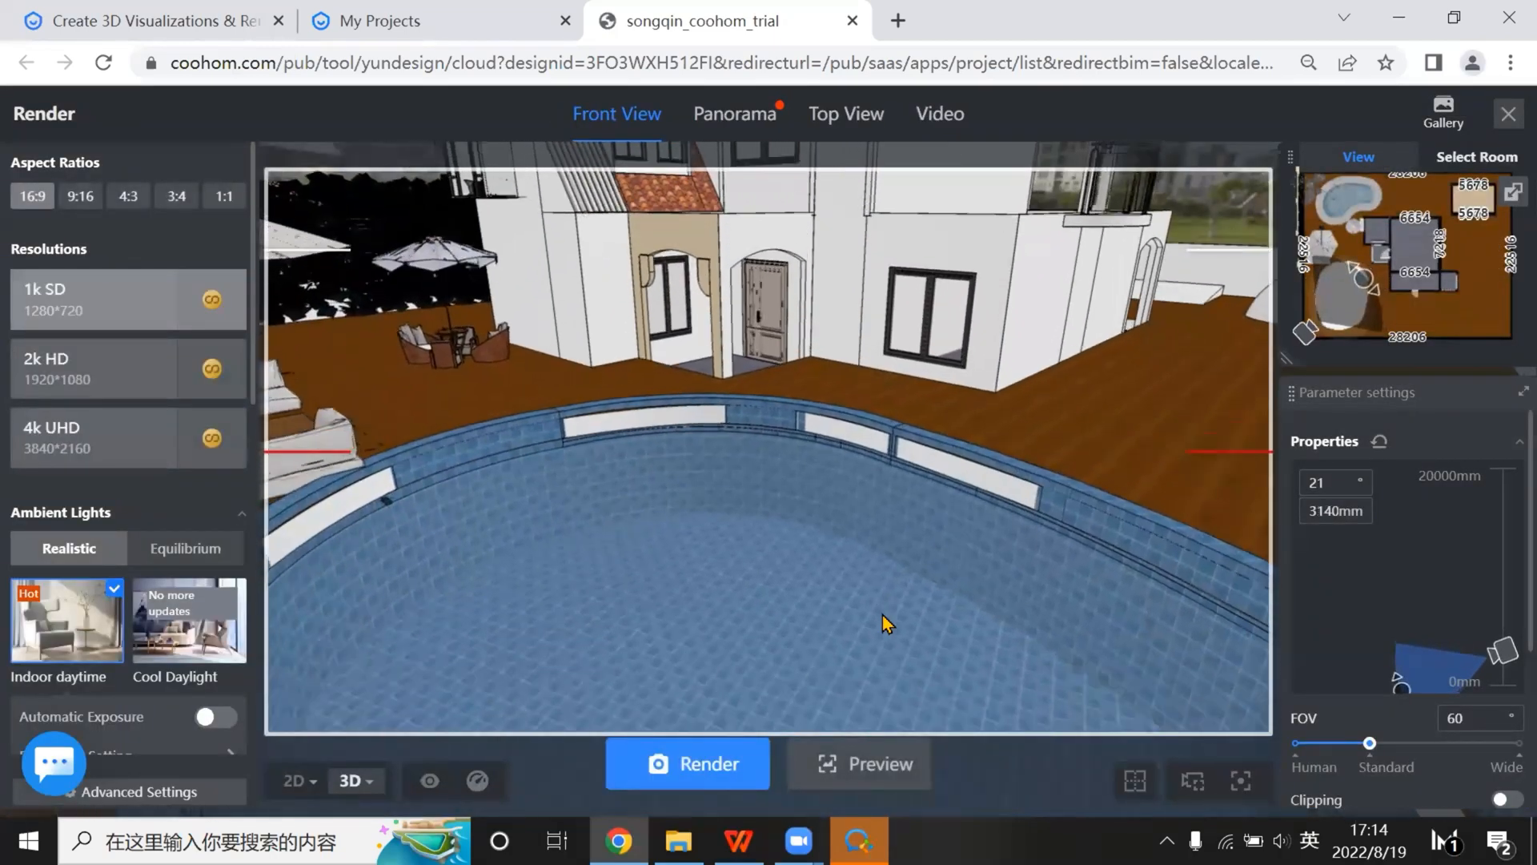
pyautogui.press('e')
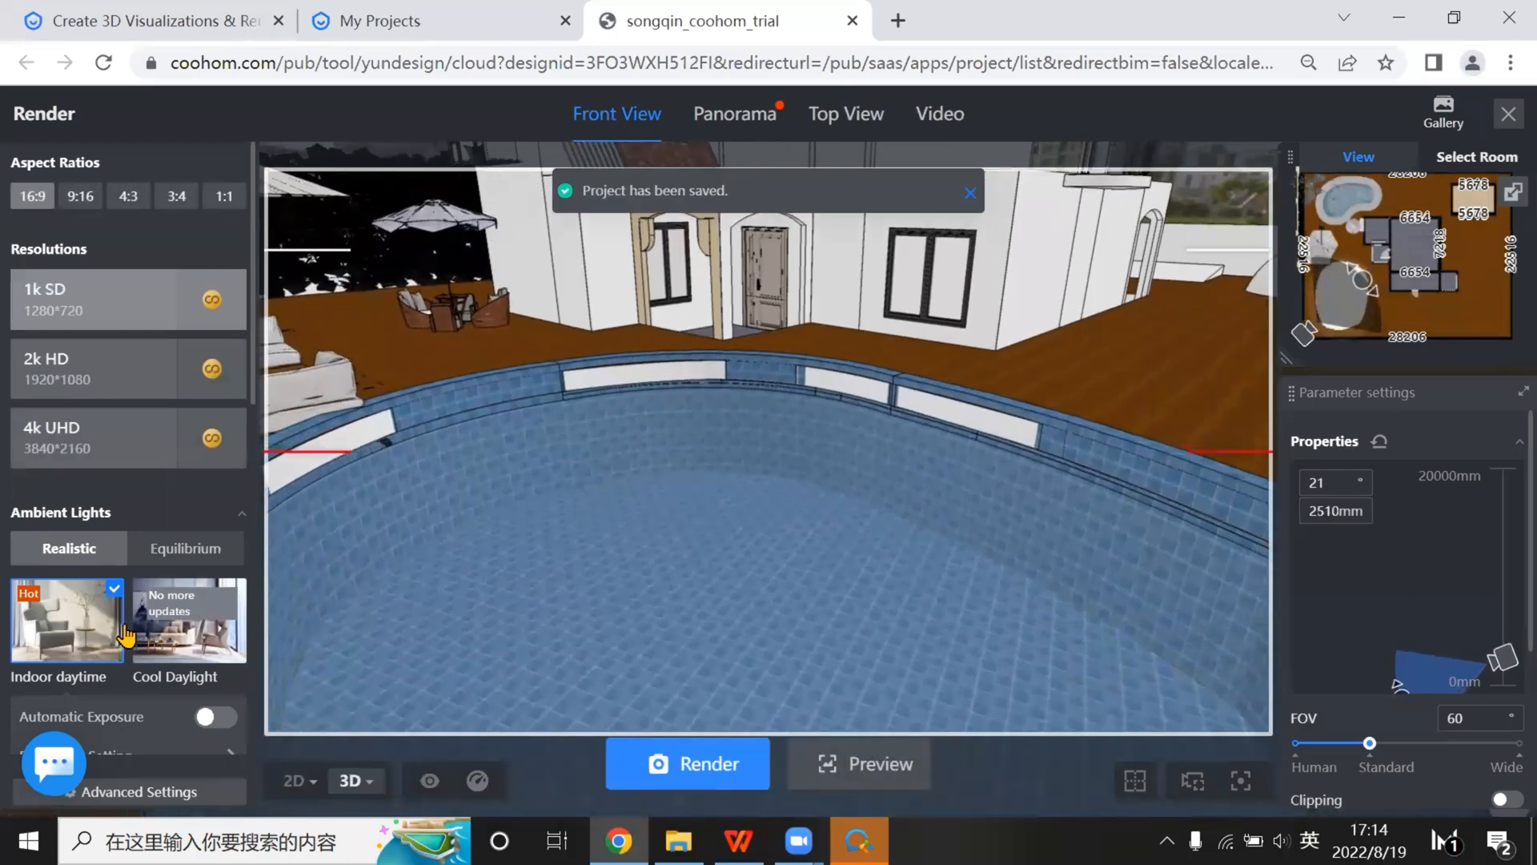
pyautogui.press('e')
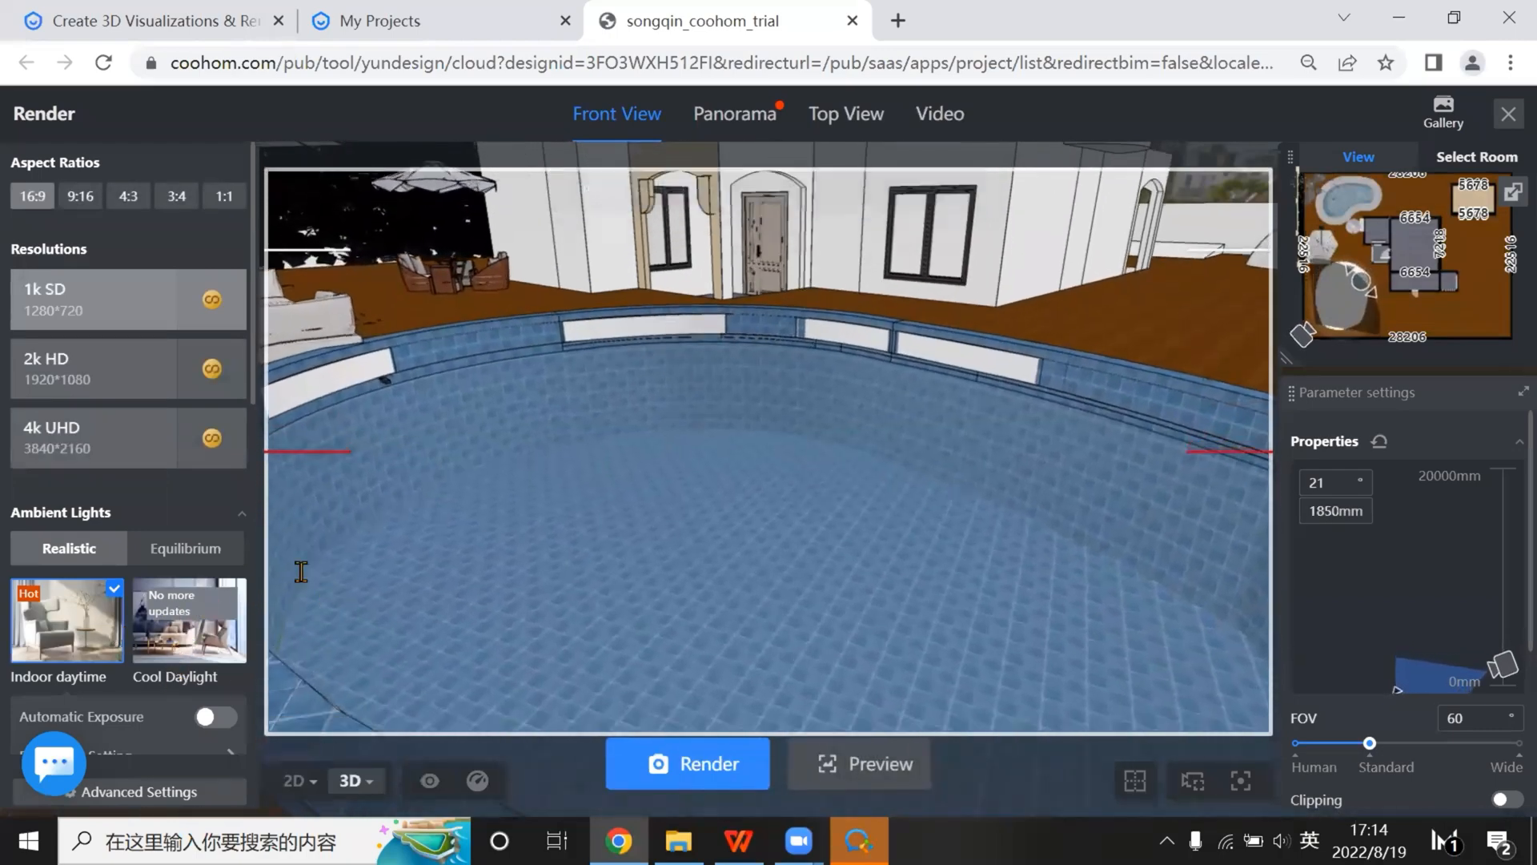
pyautogui.scroll(-2, 154, 655)
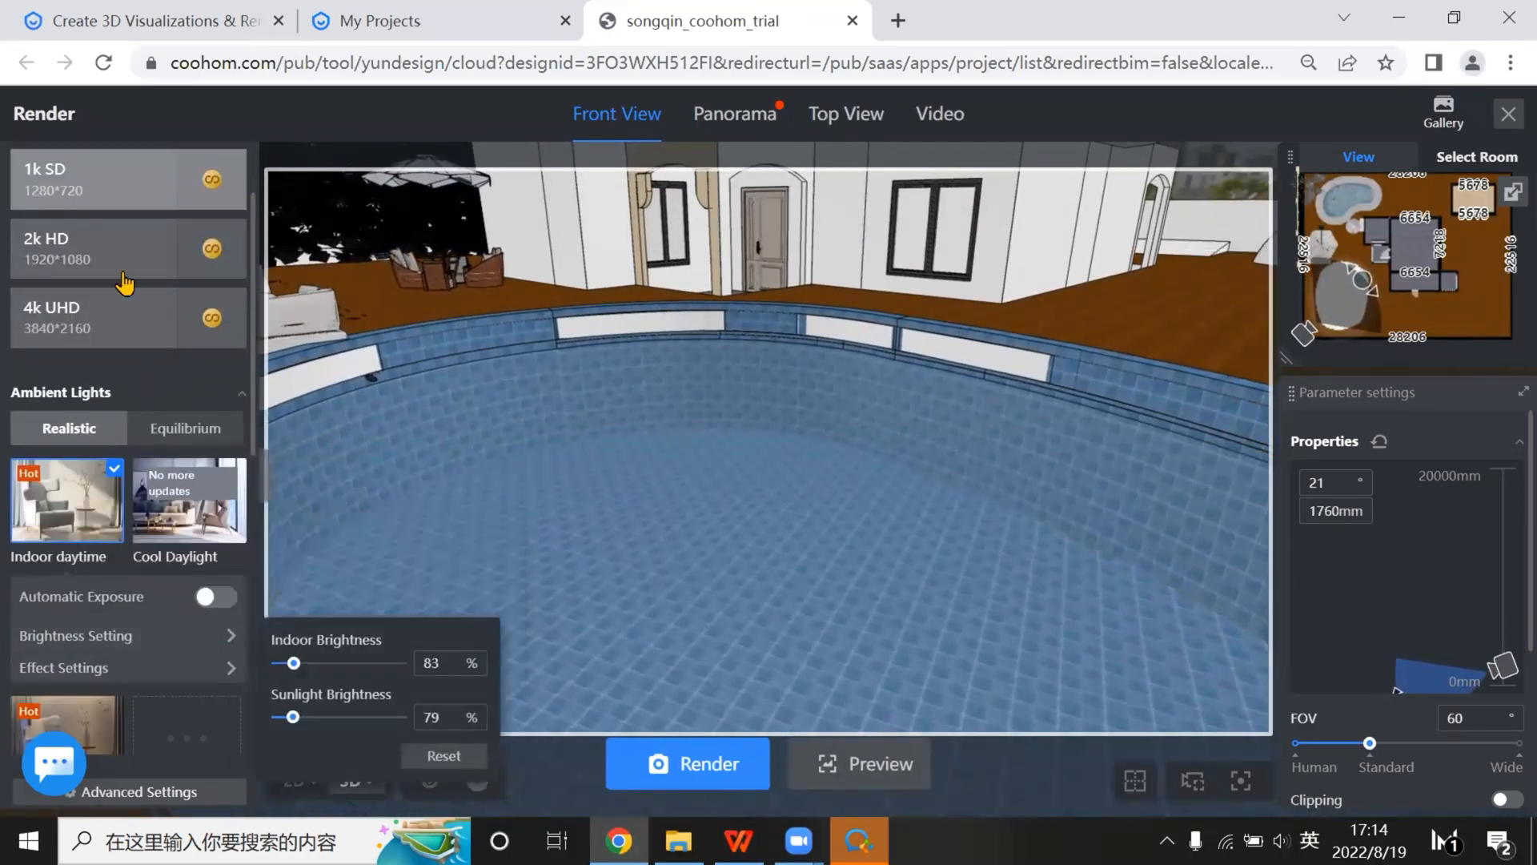
pyautogui.moveTo(159, 645)
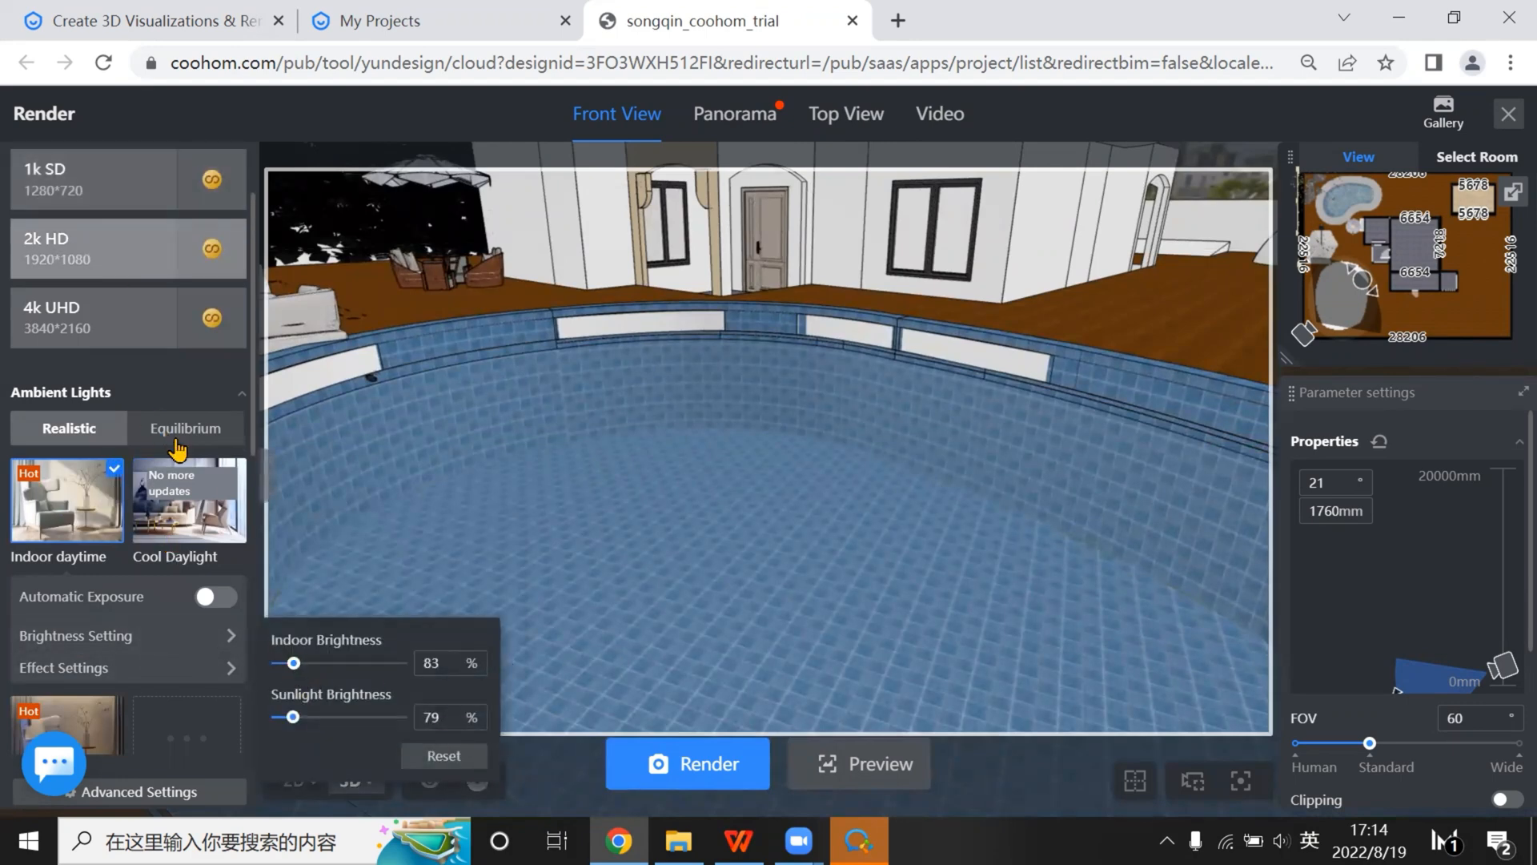
# Apply the realistic Outdoor Reality Daytime light template to the render
pyautogui.scroll(-5, 152, 576)
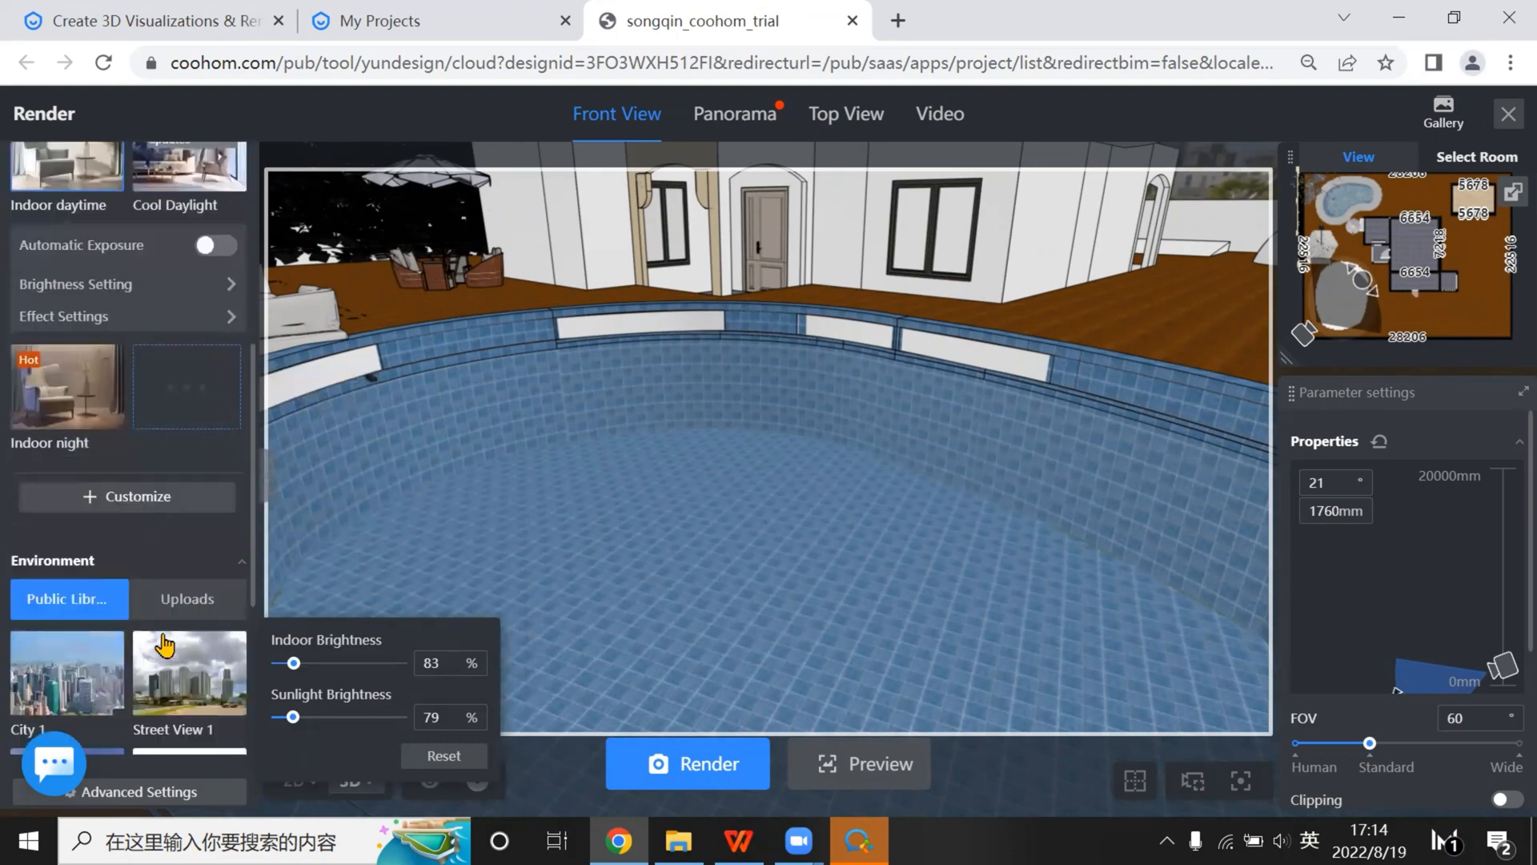
pyautogui.click(128, 487)
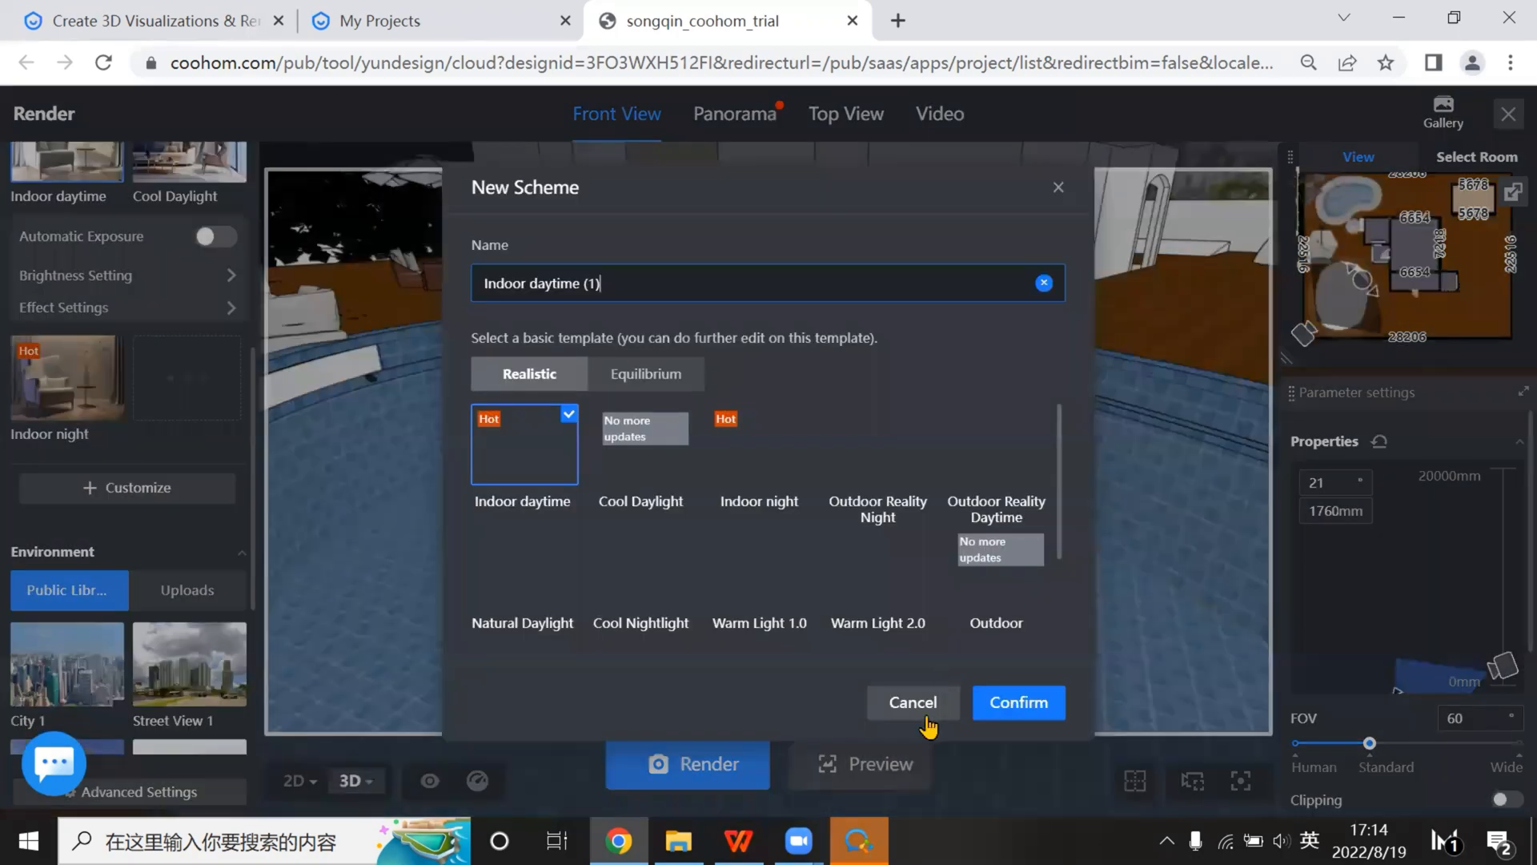
pyautogui.click(67, 370)
pyautogui.moveTo(187, 384)
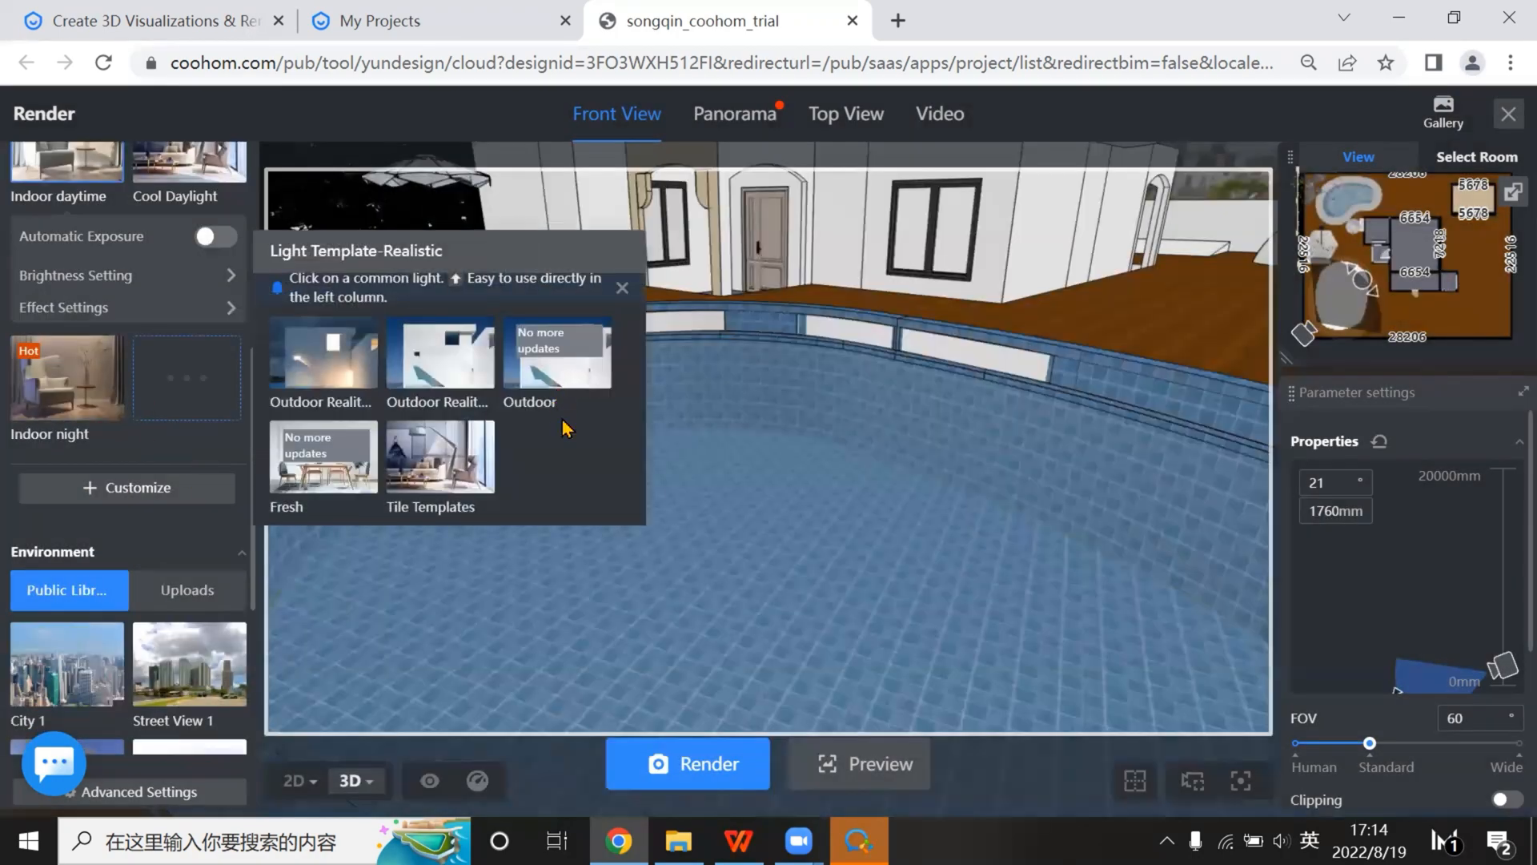
pyautogui.click(443, 352)
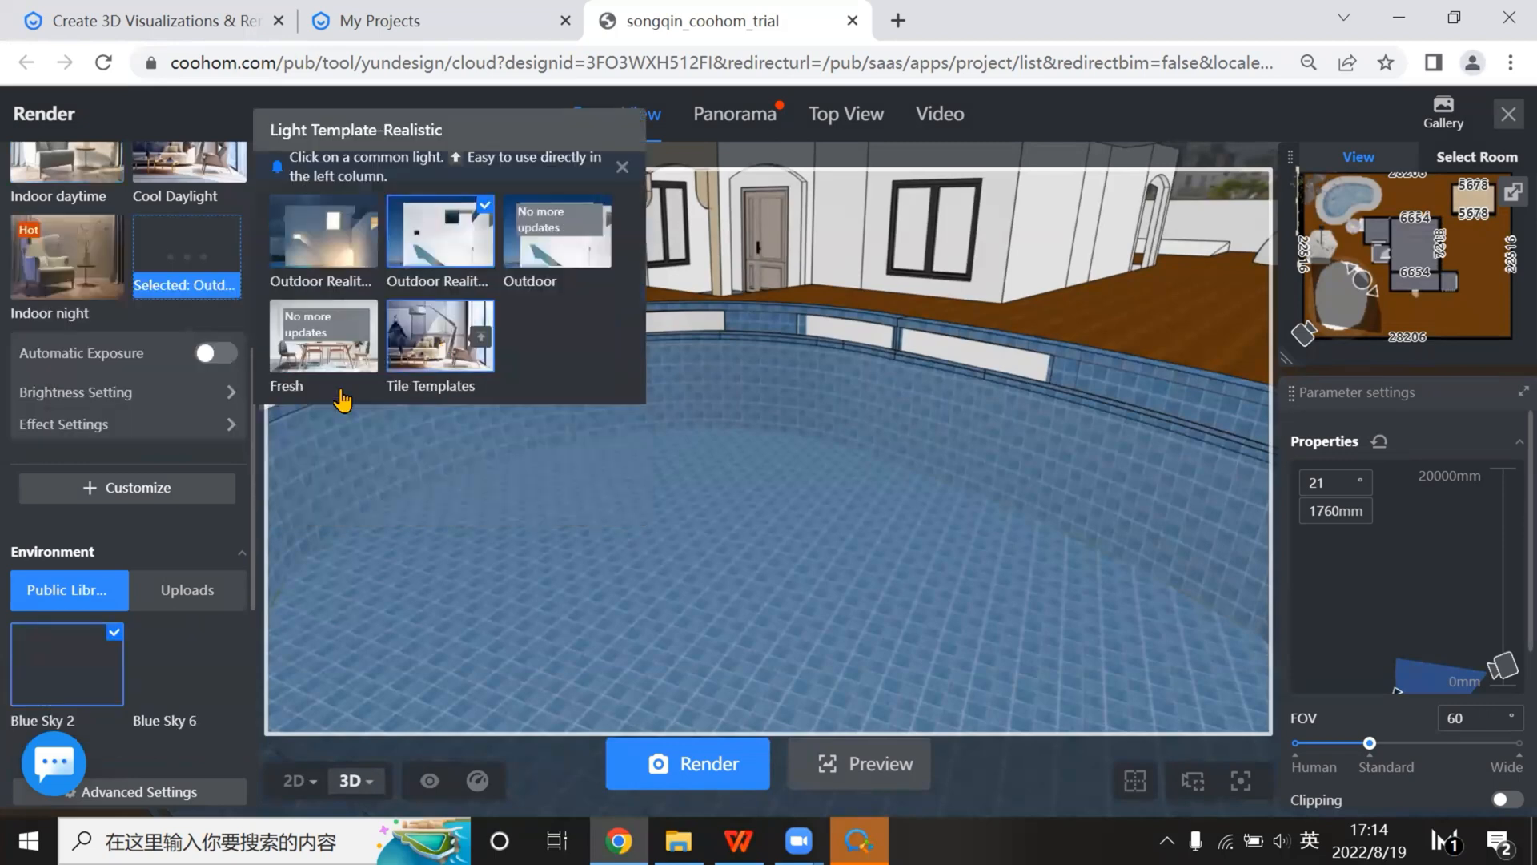
# Set the indoor brightness to 79% and the sunlight brightness to 68%, and render the view
pyautogui.moveTo(147, 392)
pyautogui.moveTo(310, 422); pyautogui.dragTo(305, 422)
pyautogui.moveTo(298, 474); pyautogui.dragTo(290, 479)
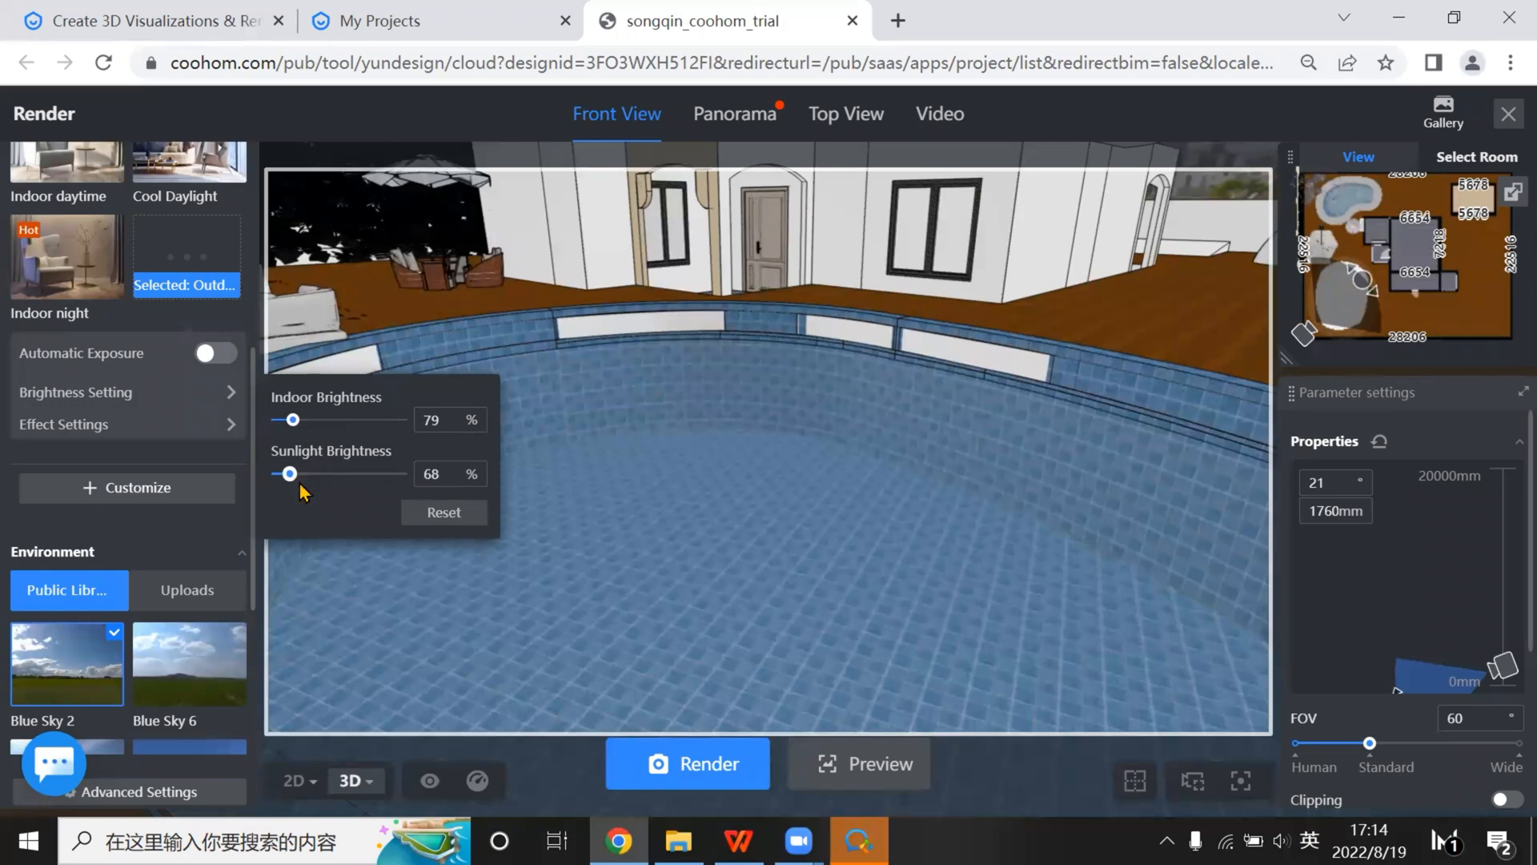
pyautogui.click(743, 762)
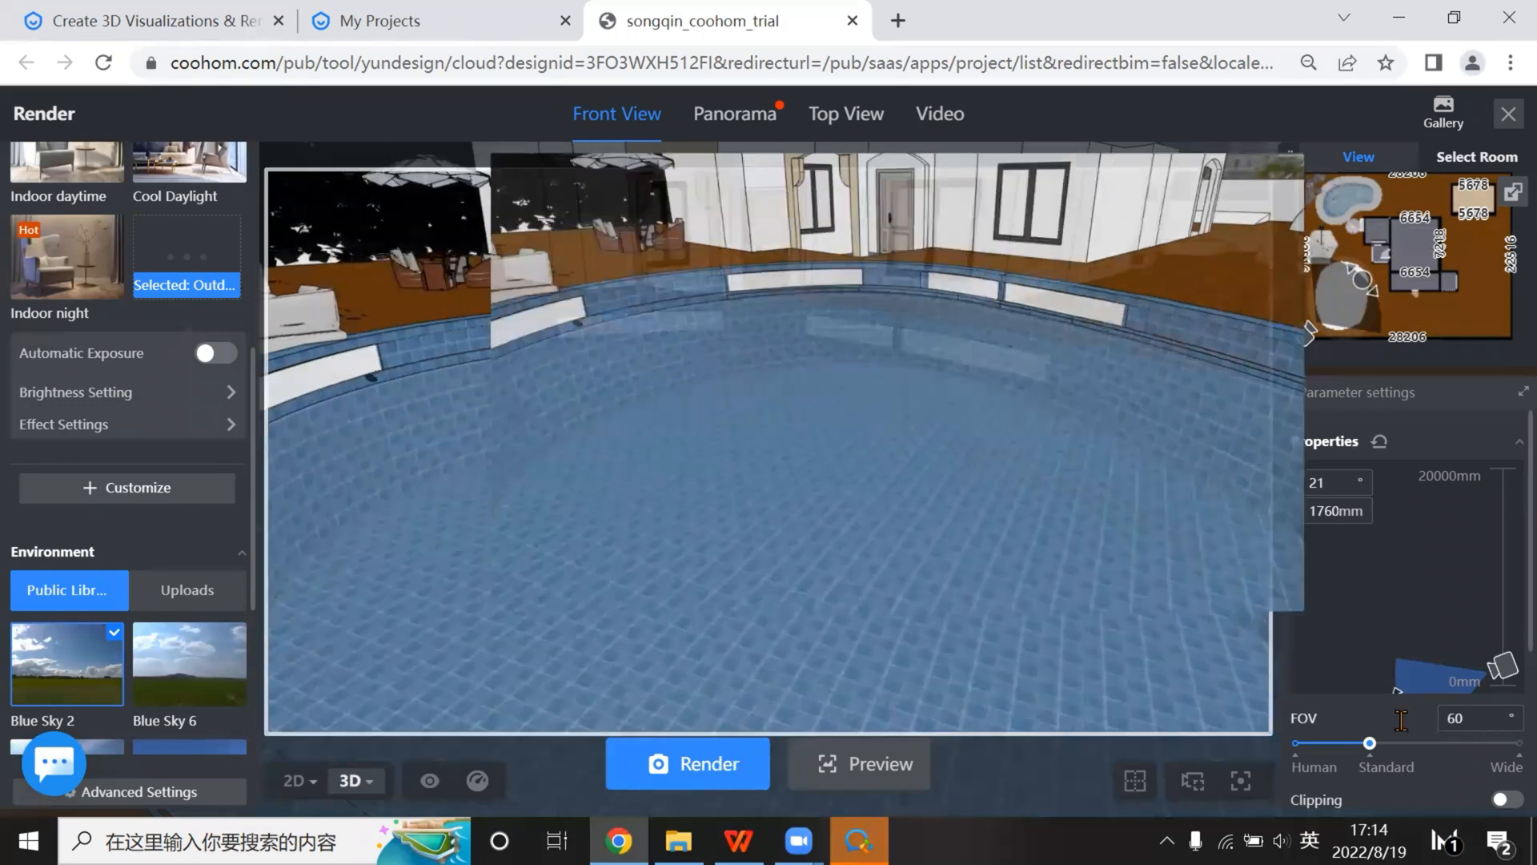
# Widen the camera's field of view to 81° and render the pool view again
pyautogui.click(1364, 748)
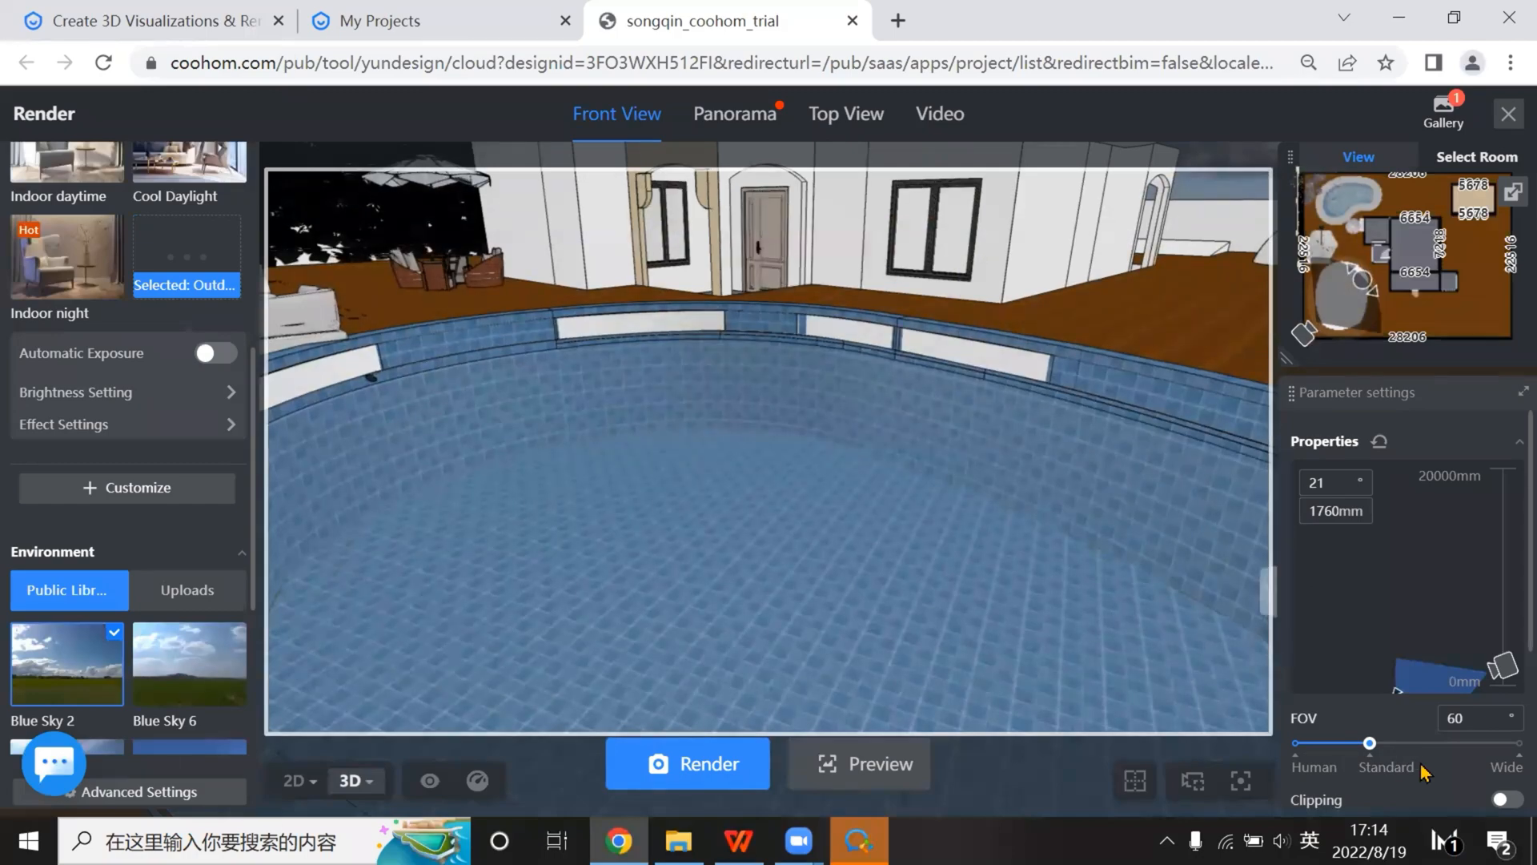
pyautogui.scroll(-10, 762, 785)
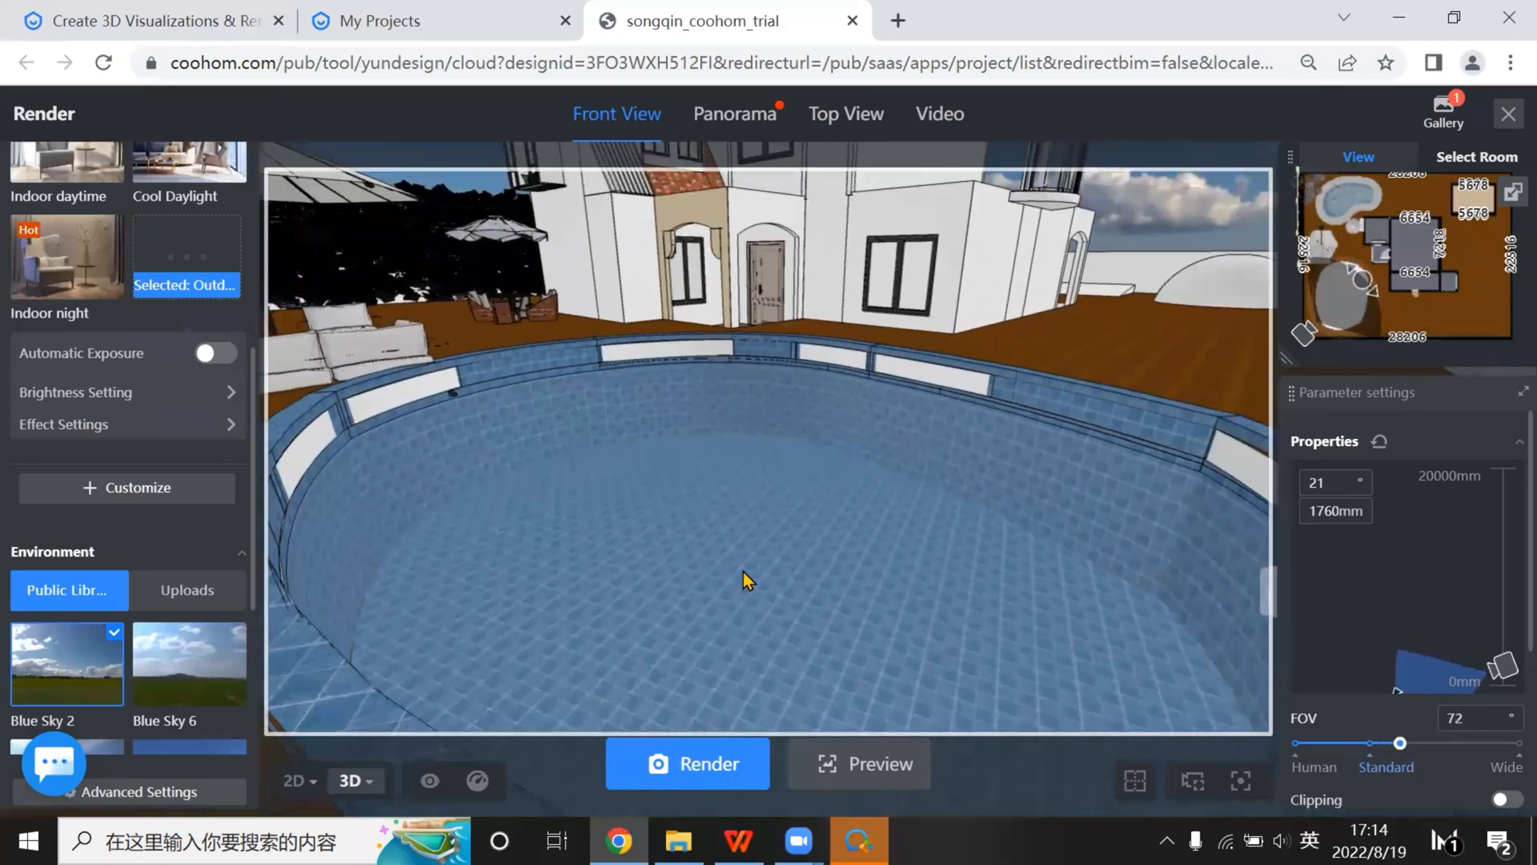
pyautogui.scroll(-3, 768, 577)
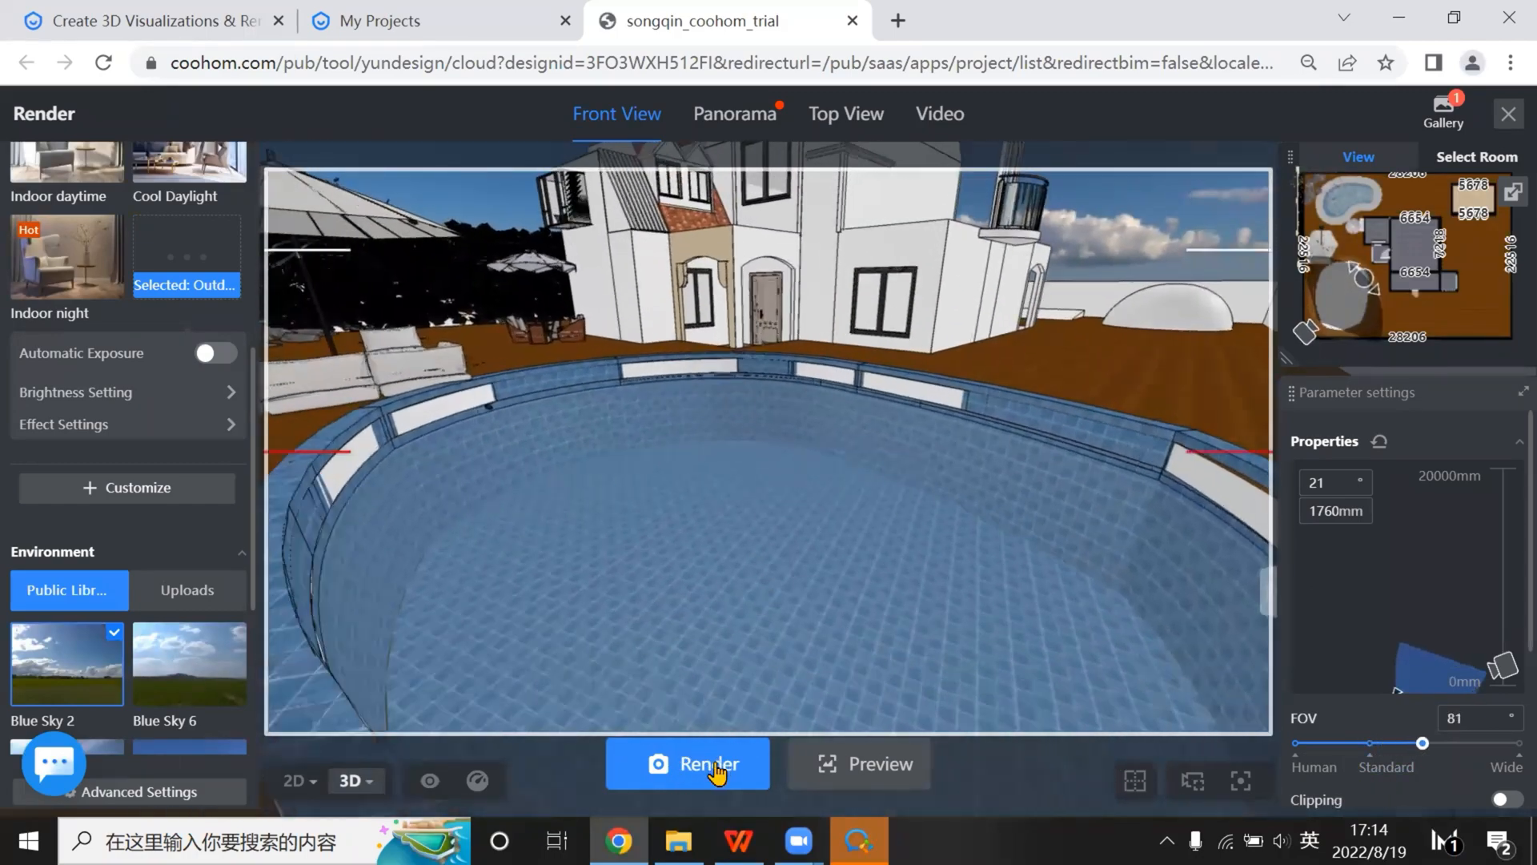
pyautogui.click(715, 769)
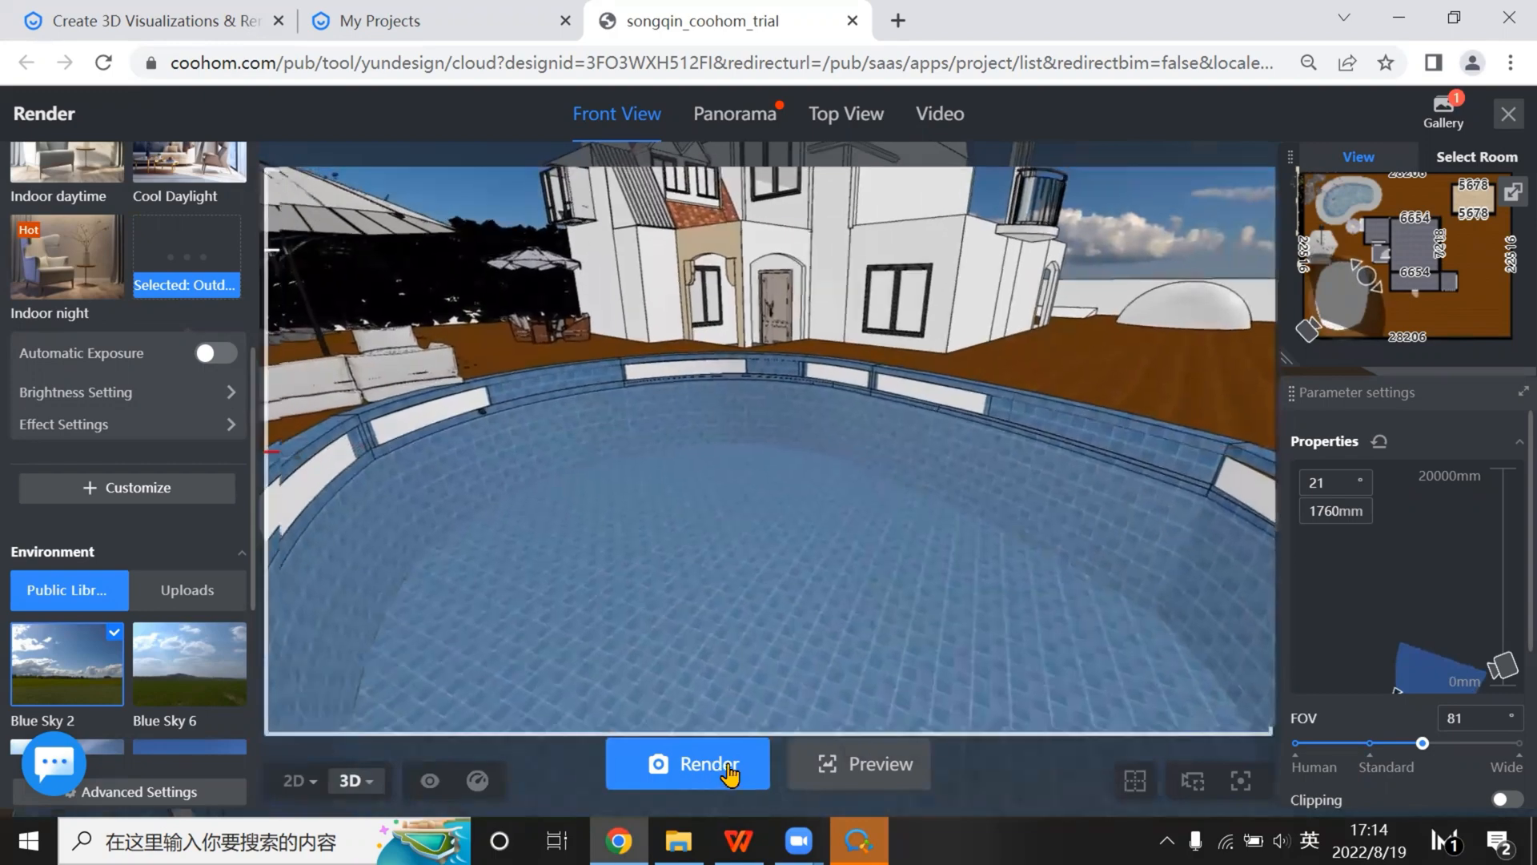
# Raise the camera's aim to an 8° tilt so the house roof fits in the frame, and render this view
pyautogui.moveTo(1185, 227); pyautogui.dragTo(1233, 320)
pyautogui.click(705, 765)
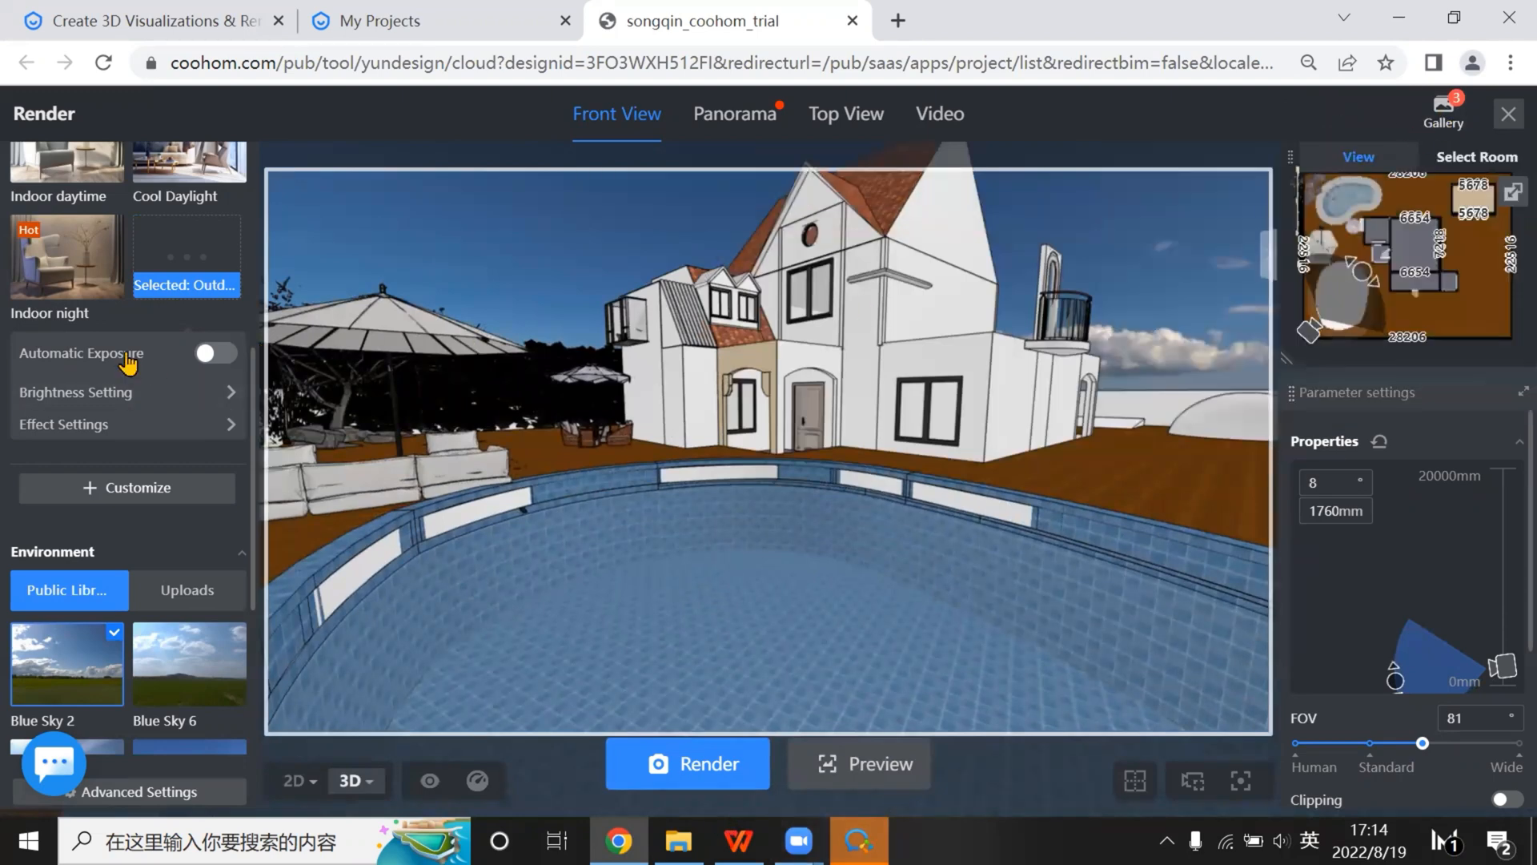
pyautogui.scroll(1, 84, 268)
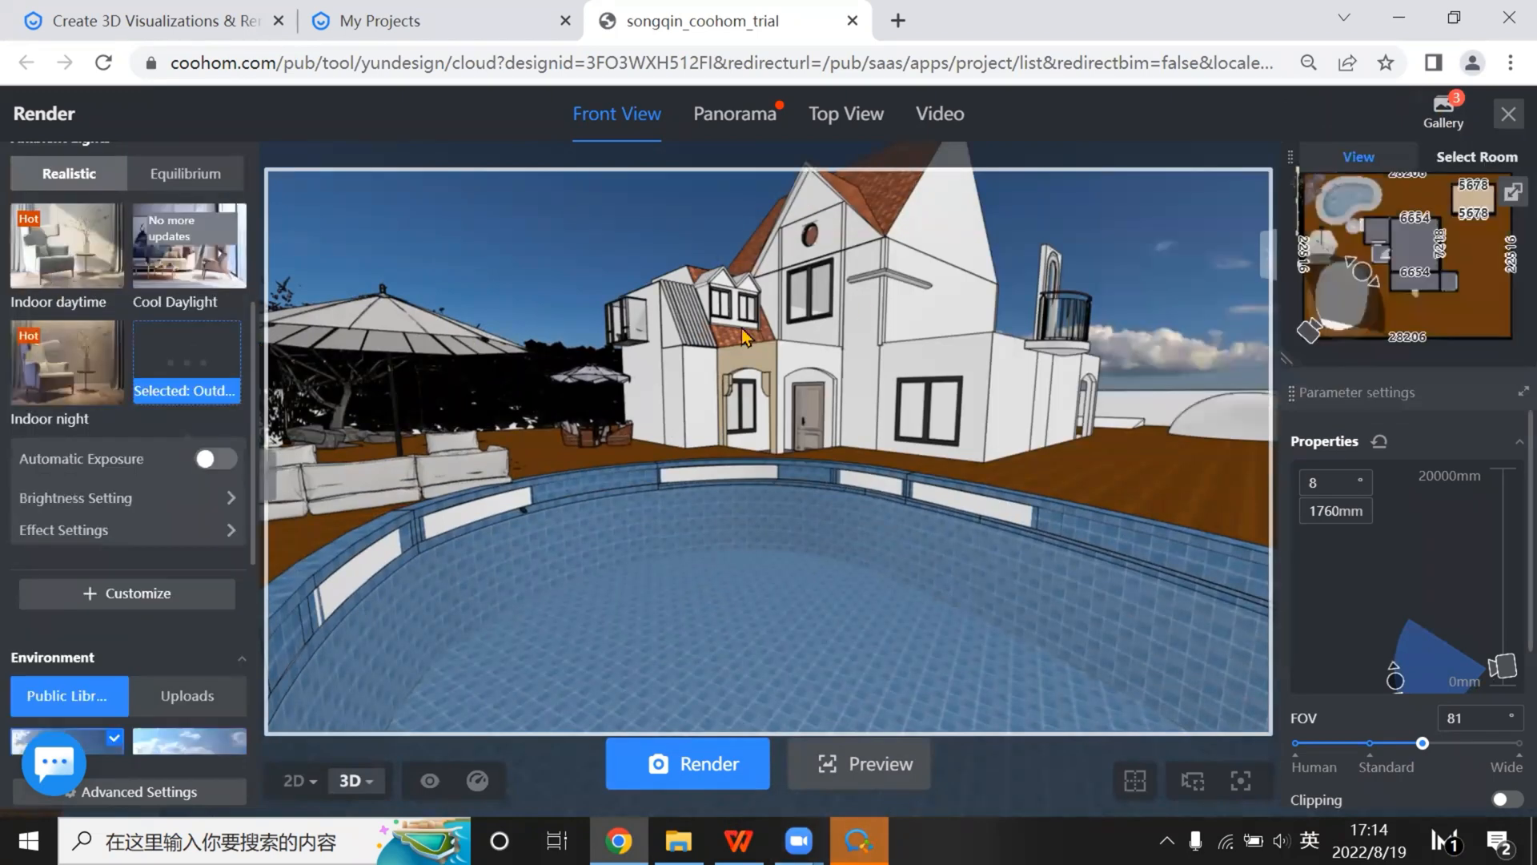
# Check the queued 2k HD terrace renders in the gallery and view the earlier pool render without its picture information
pyautogui.click(1458, 120)
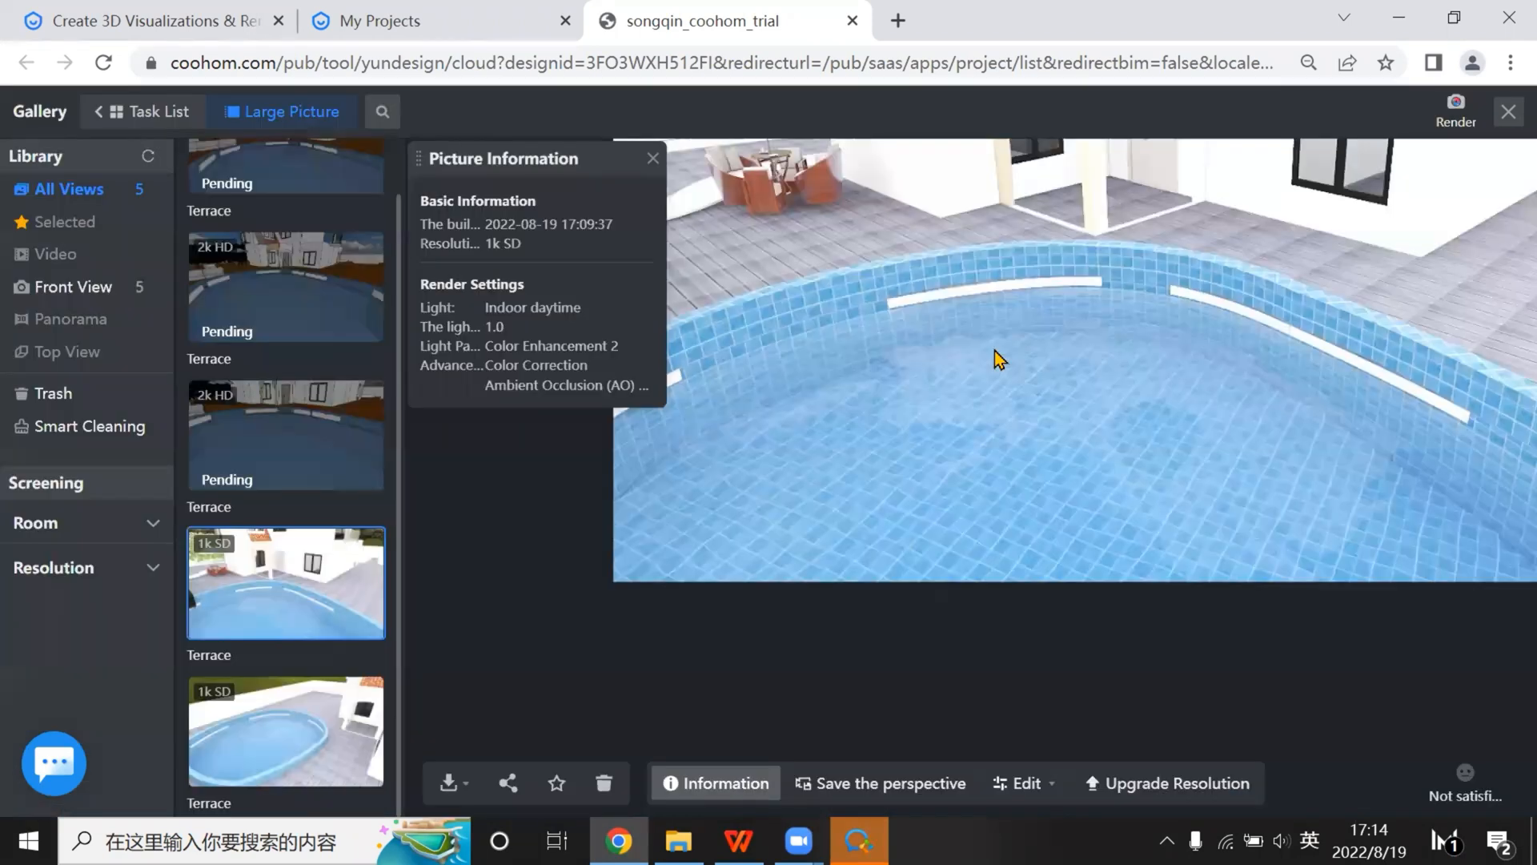
pyautogui.click(1193, 349)
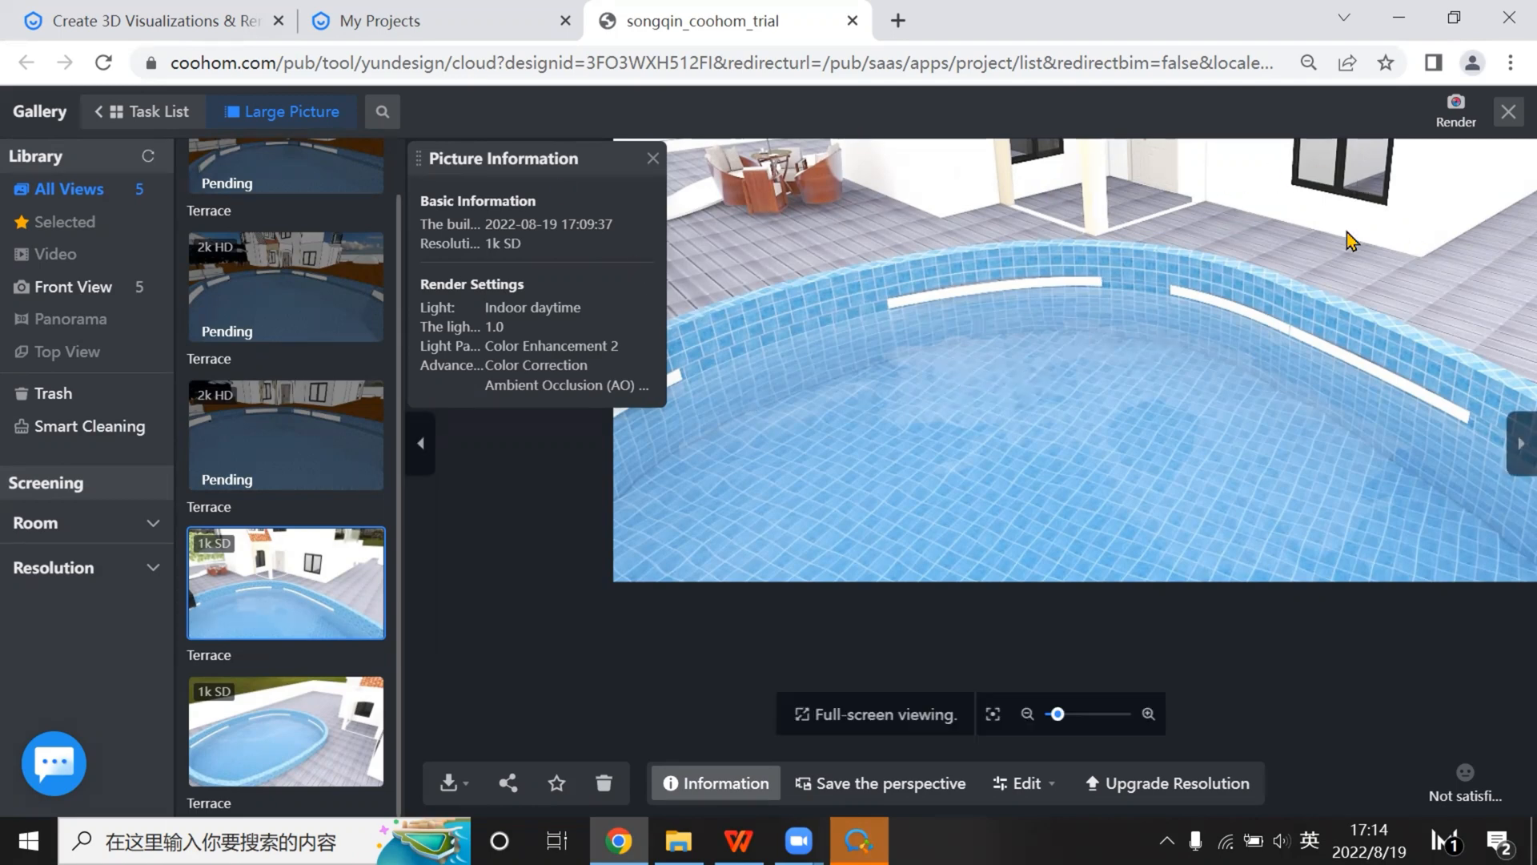
pyautogui.click(654, 165)
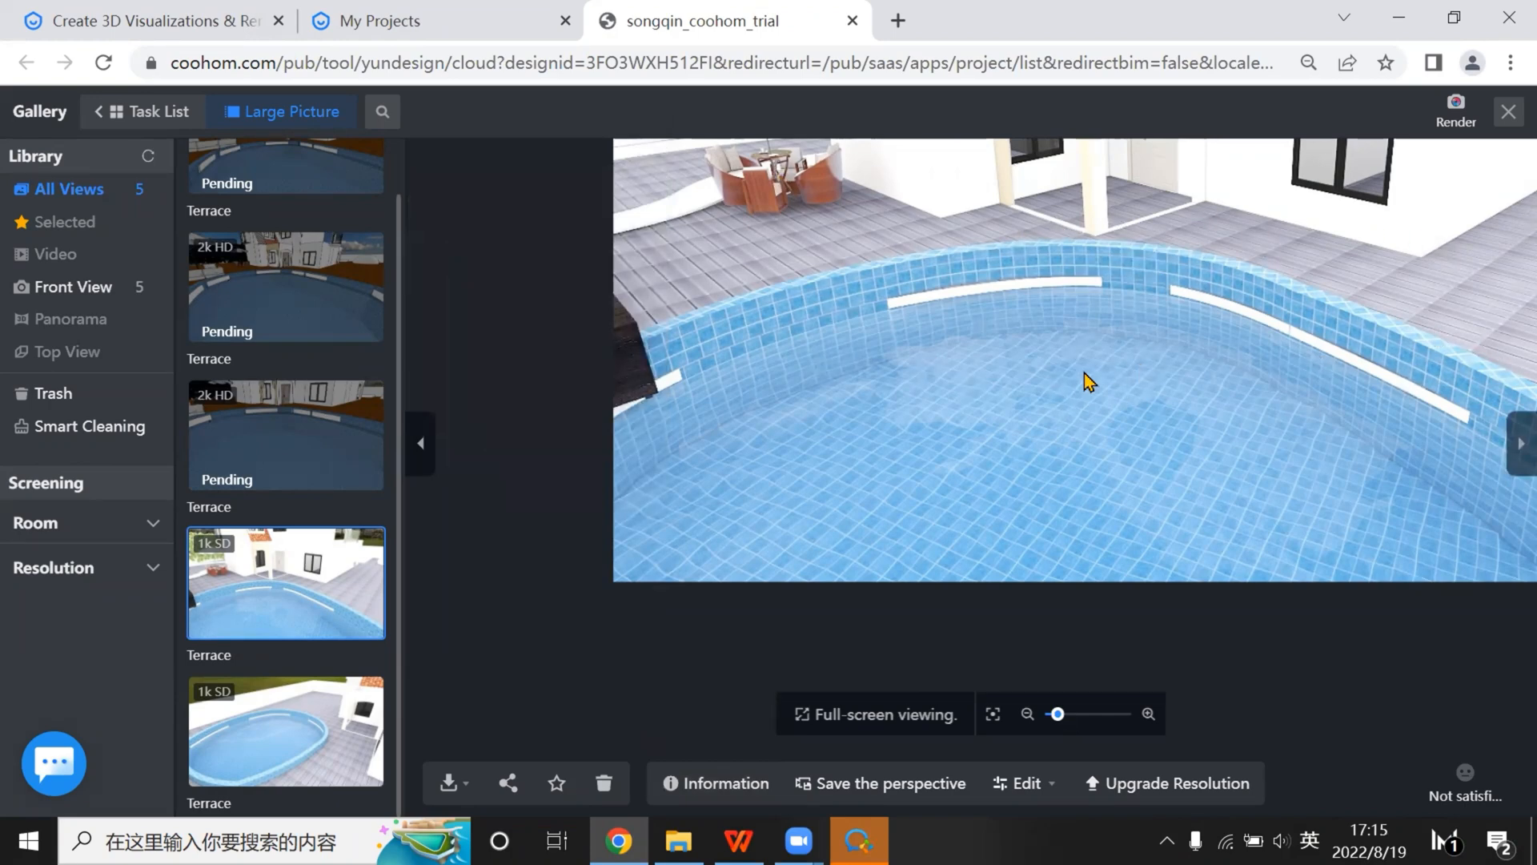
pyautogui.scroll(1, 338, 508)
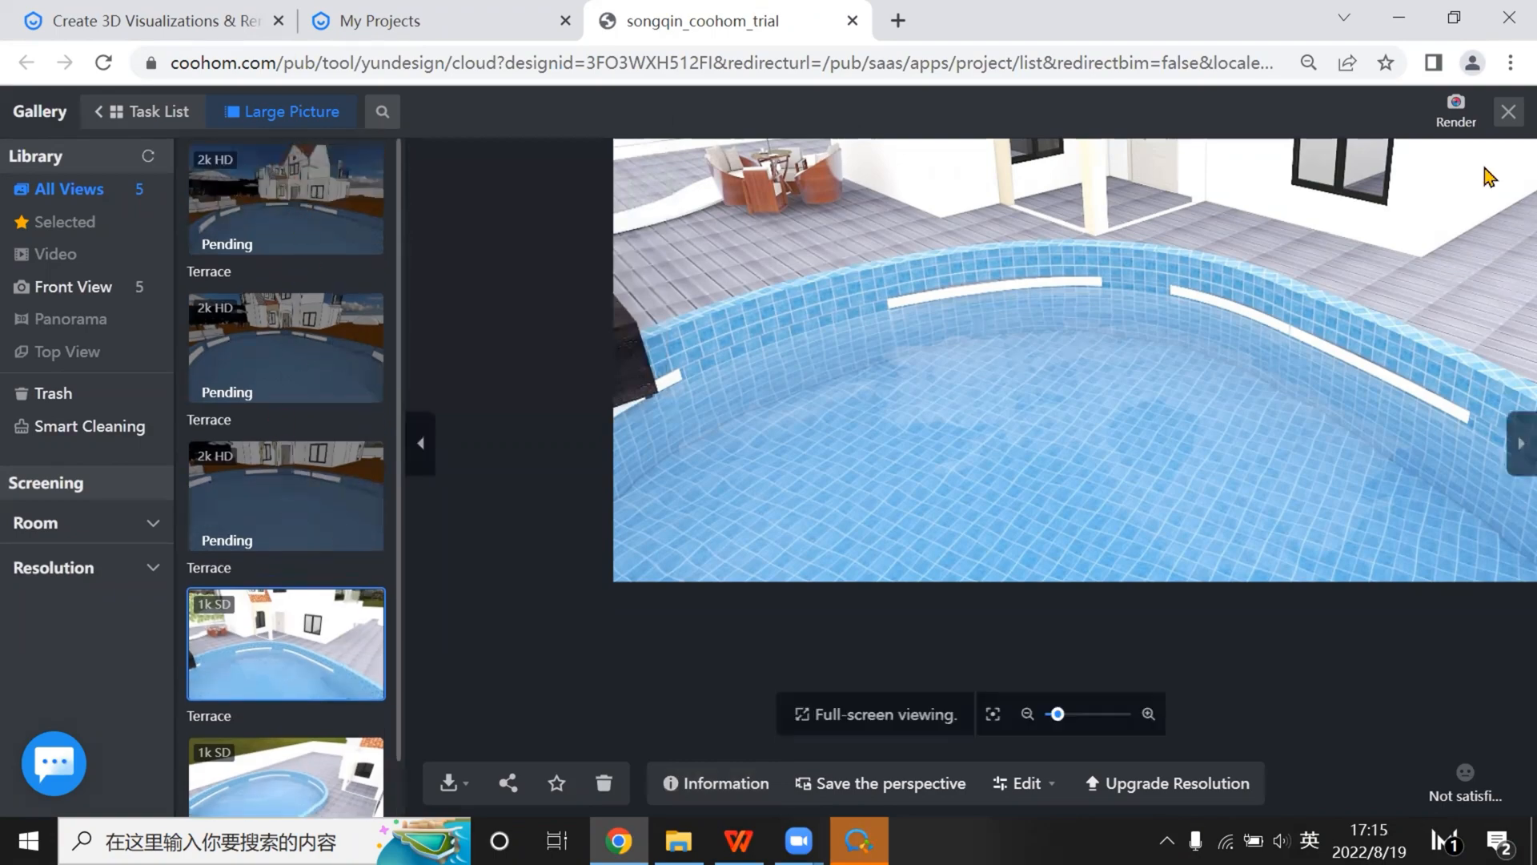
pyautogui.press('Escape')
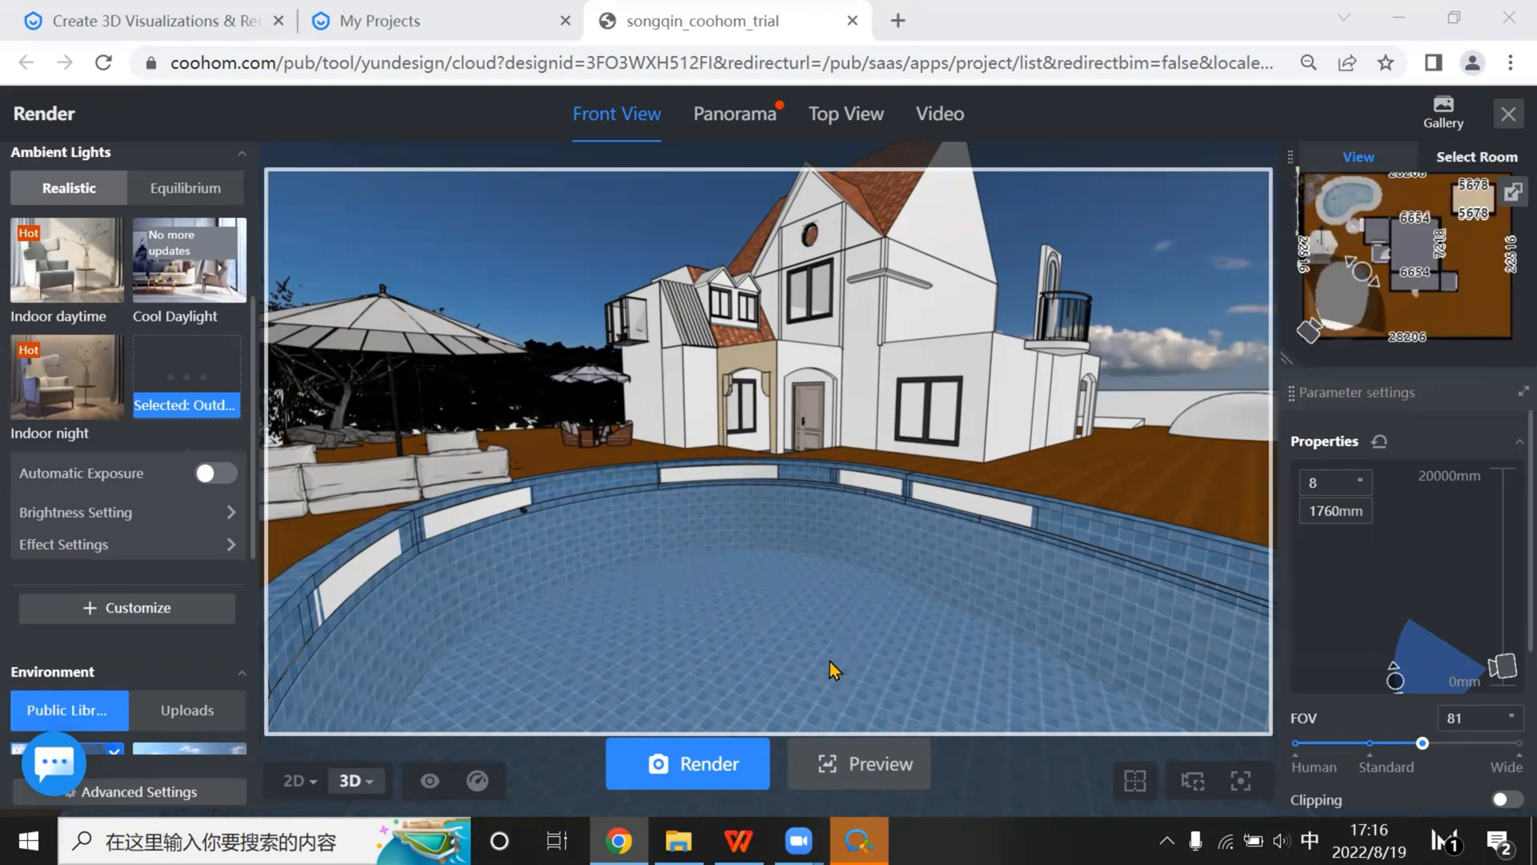
# Switch to Tool Logic.pptx in WPS Presentation, show the villa and garden images of slide 16 full screen, and end the show
pyautogui.click(738, 841)
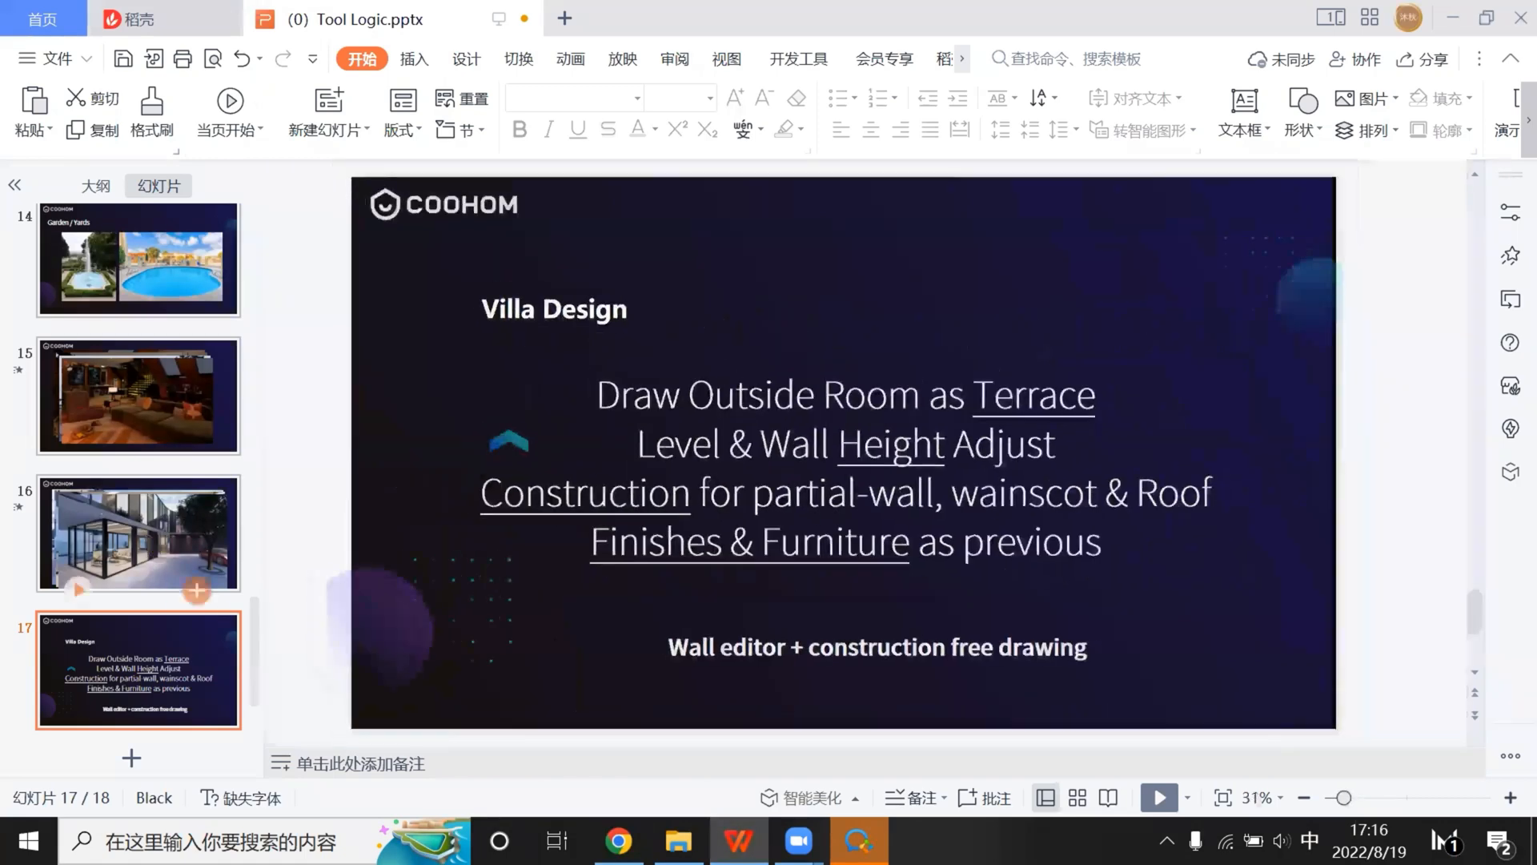
pyautogui.click(150, 546)
pyautogui.hotkey('shift', 'F5')
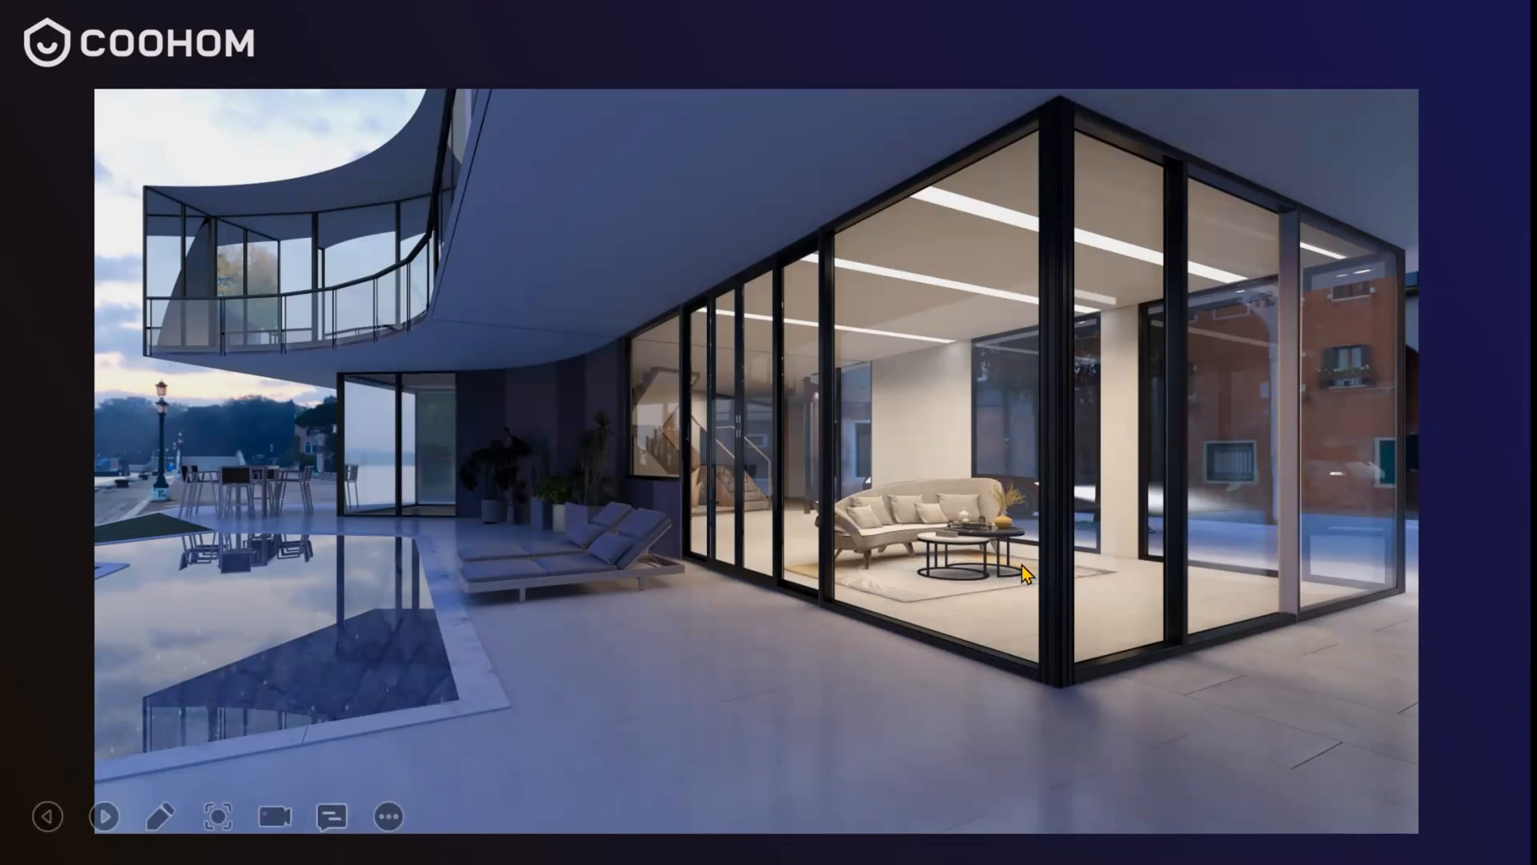
pyautogui.click(1070, 633)
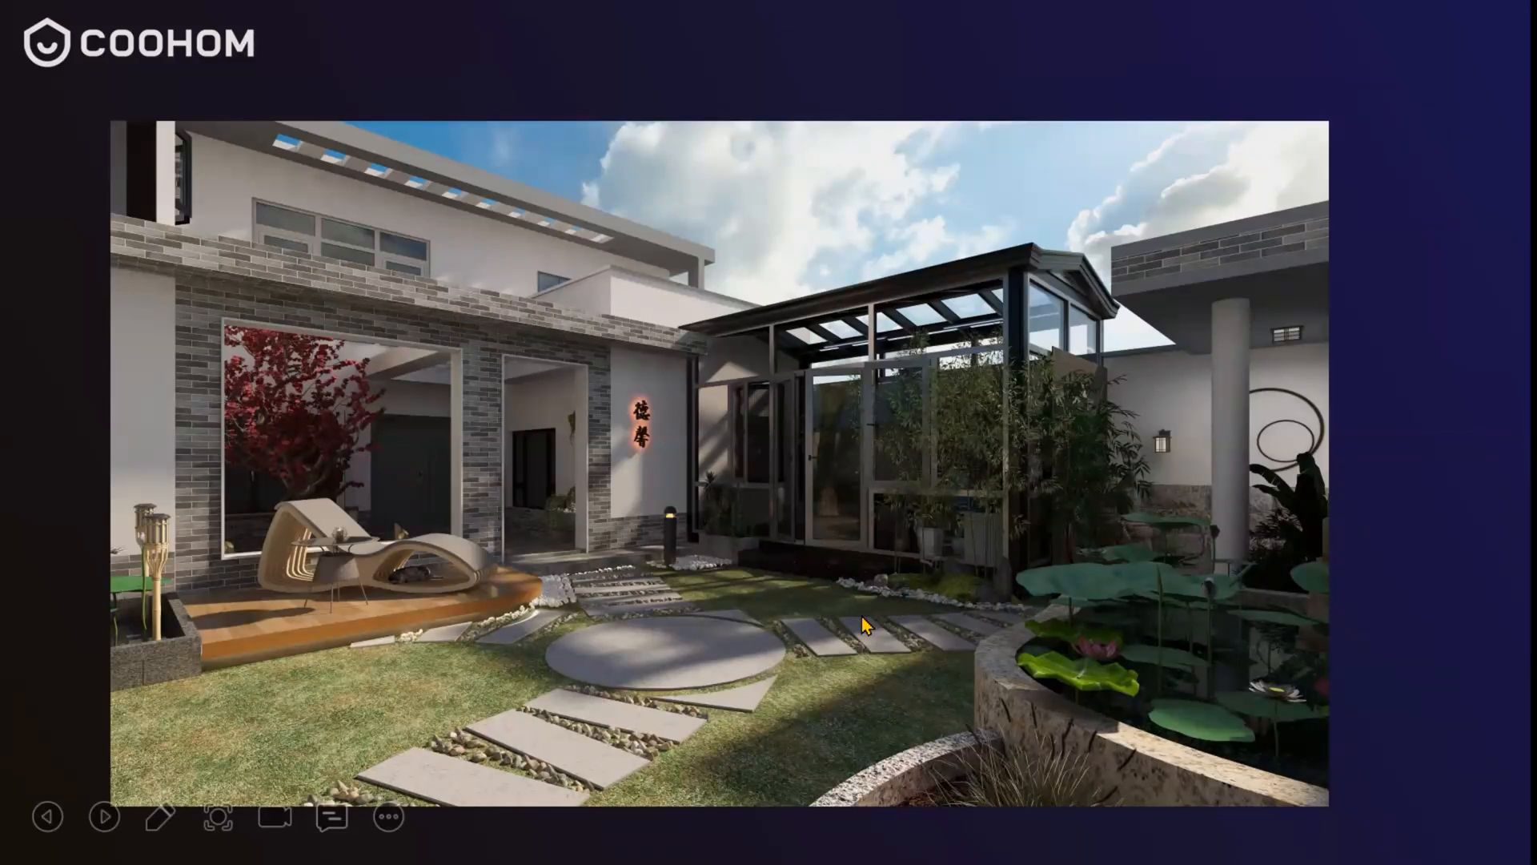
pyautogui.press('Right')
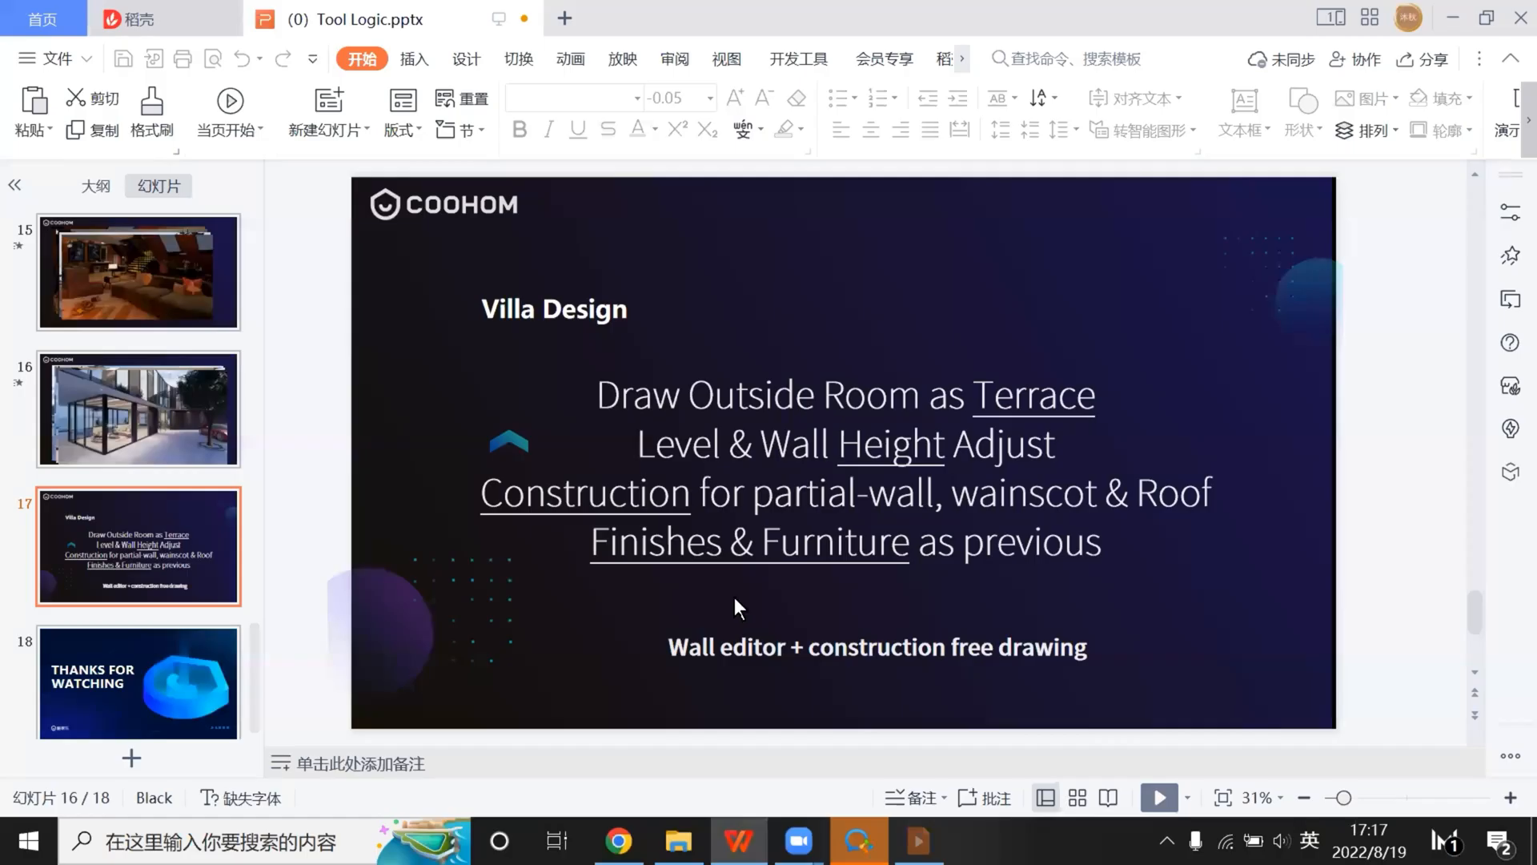
pyautogui.press('Escape')
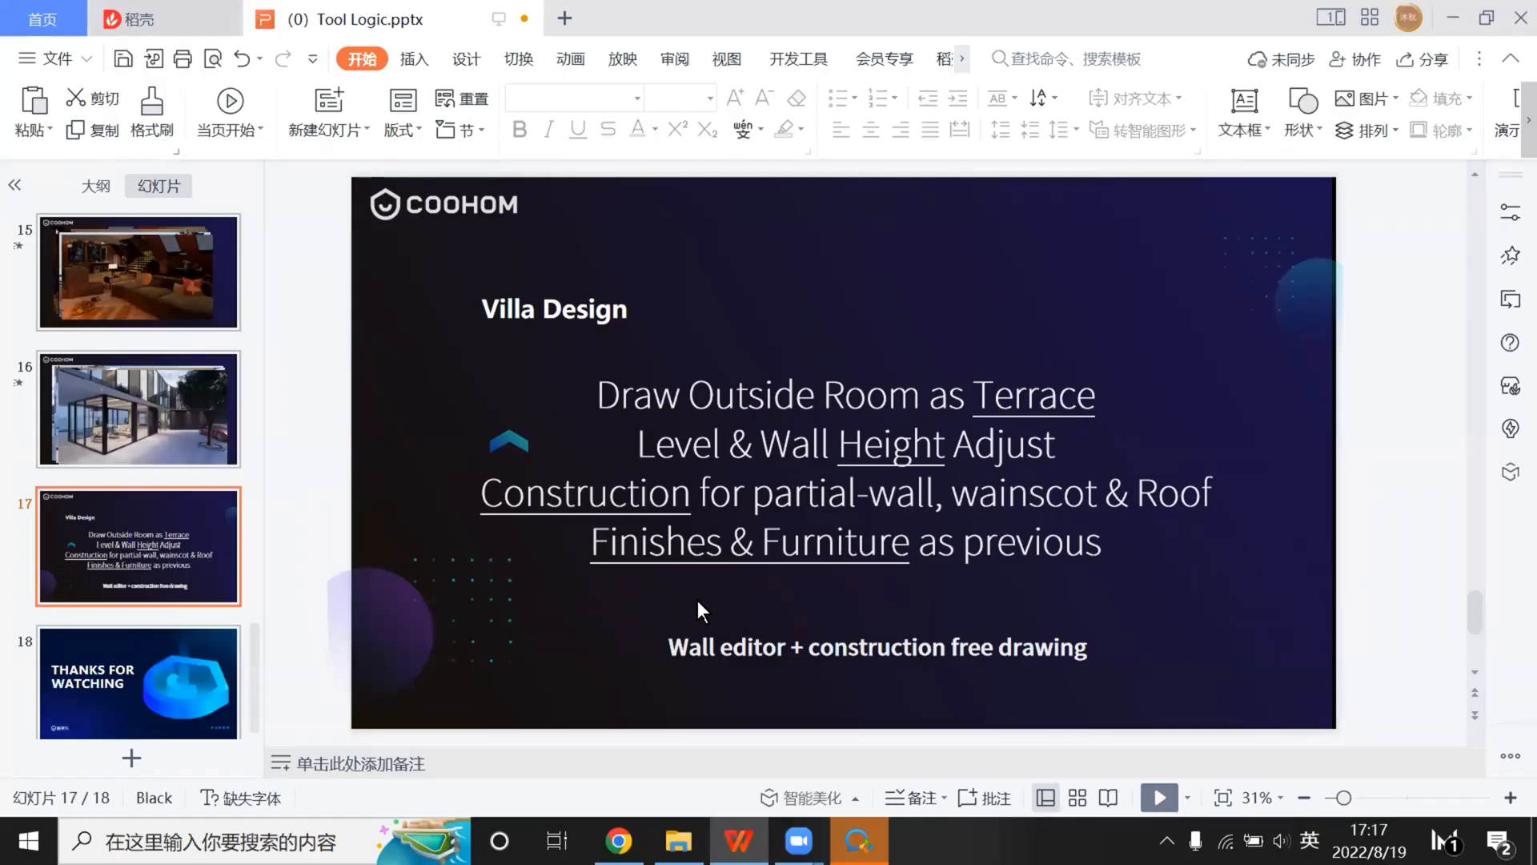
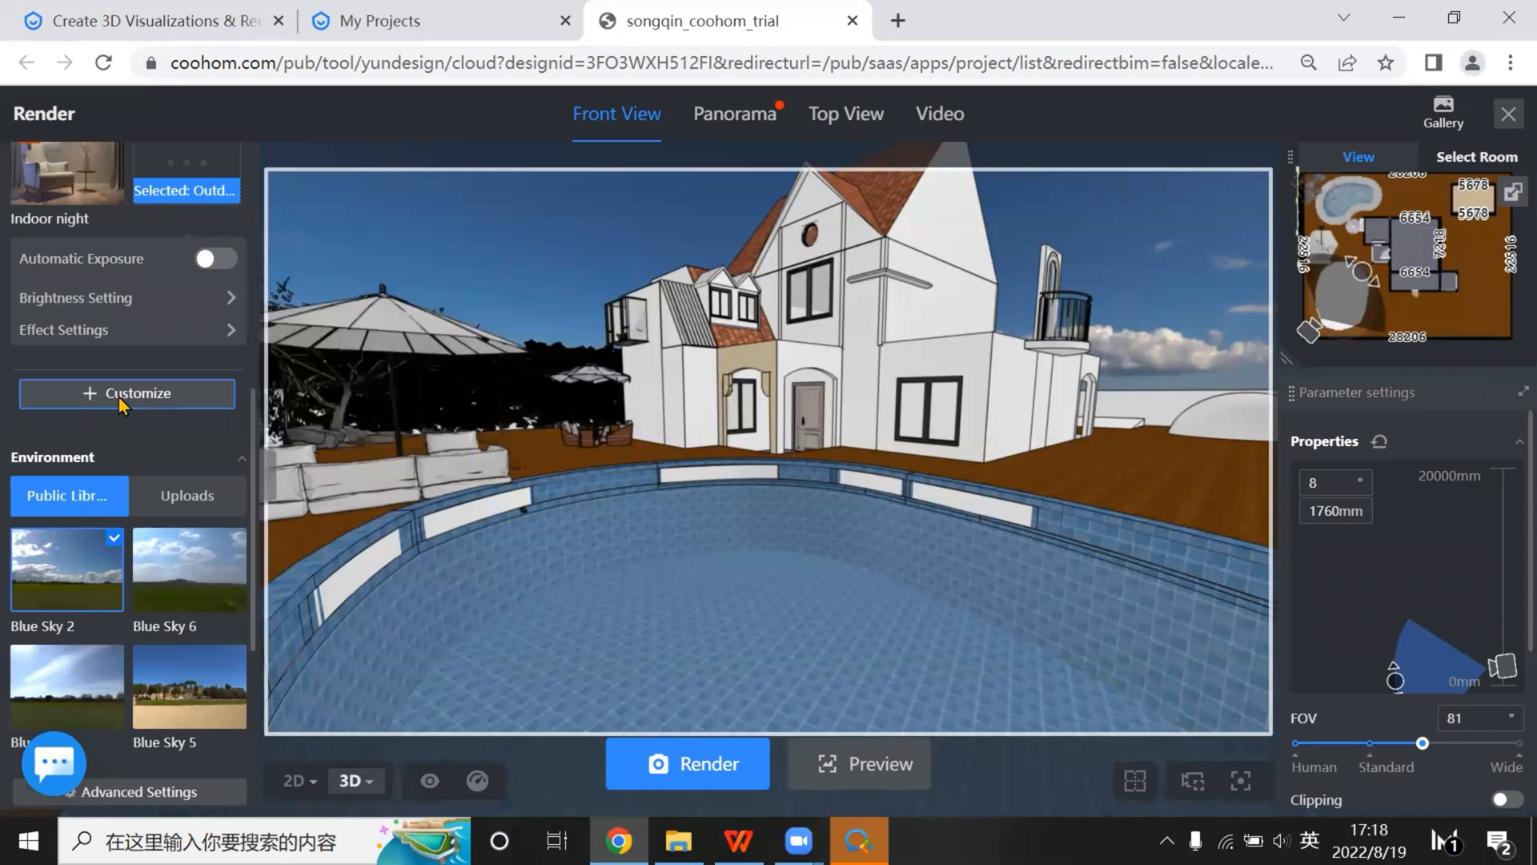
# Create a new custom lighting scheme based on the Realistic template Outdoor Reality Daytime
pyautogui.click(121, 401)
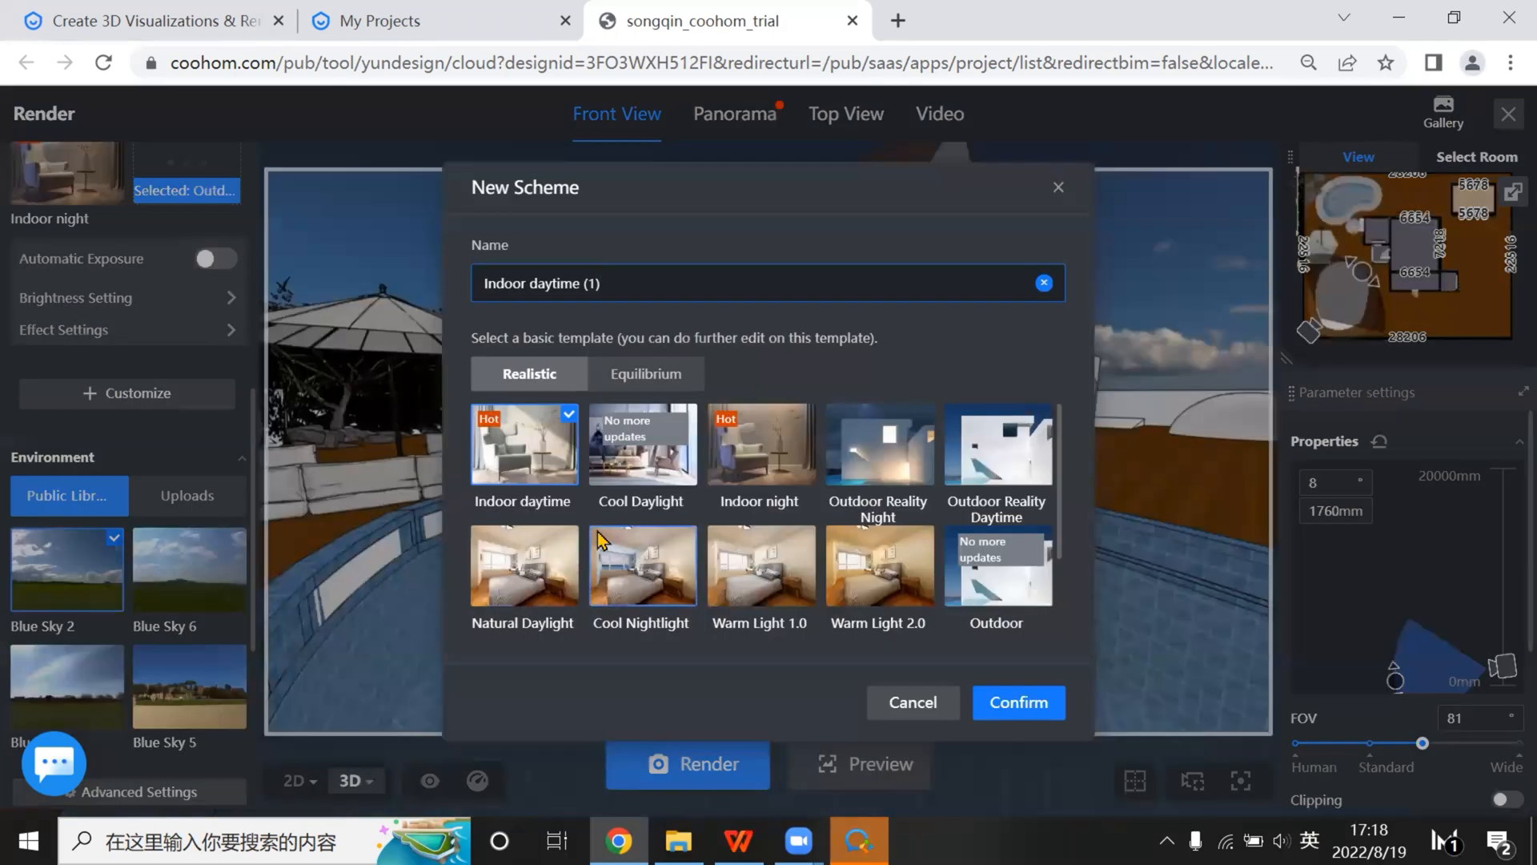
pyautogui.click(1005, 475)
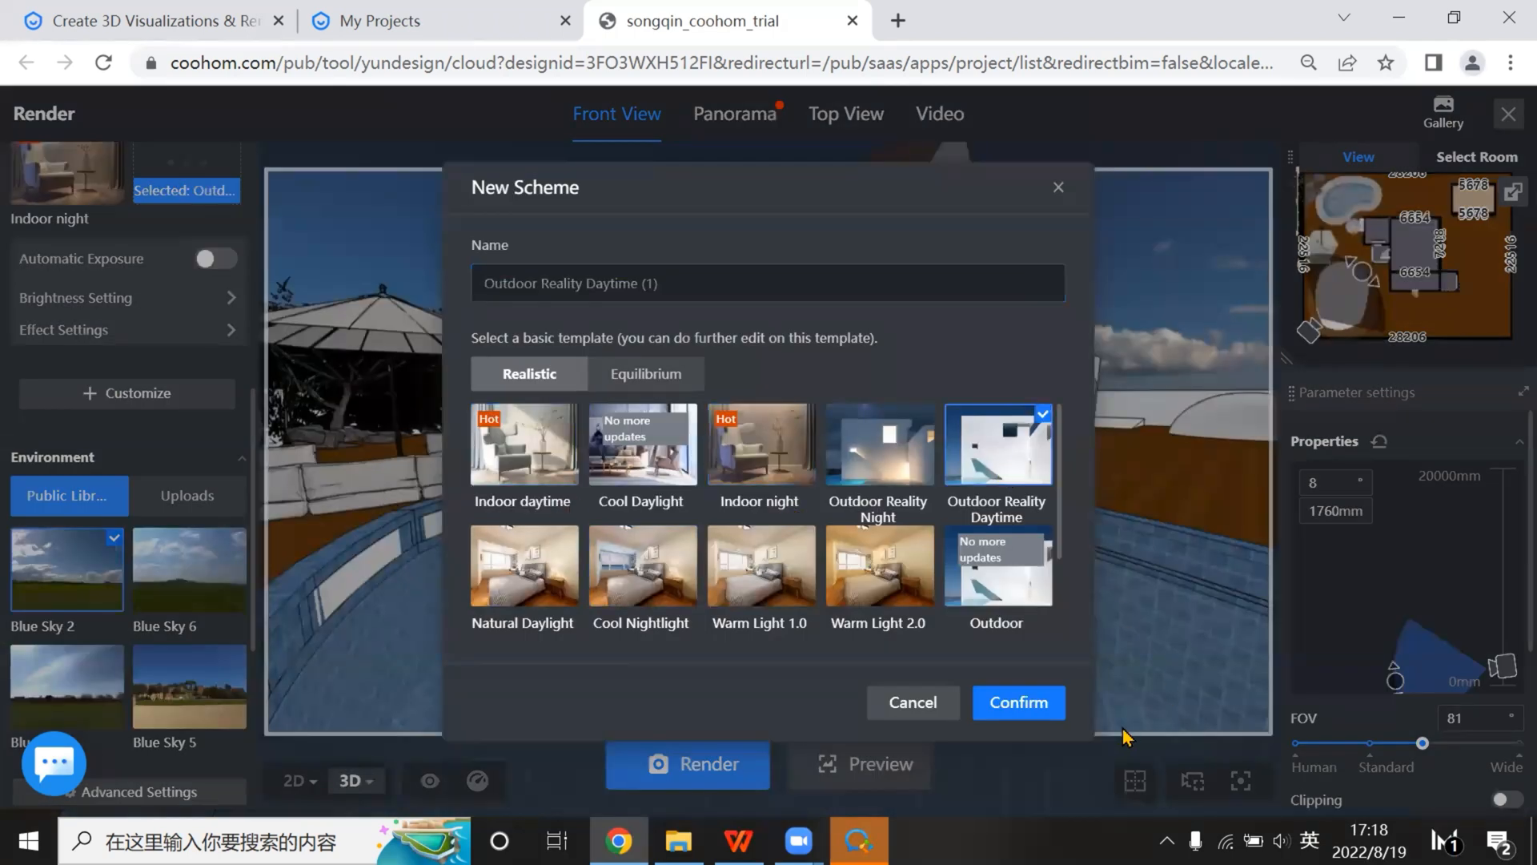
pyautogui.click(1018, 703)
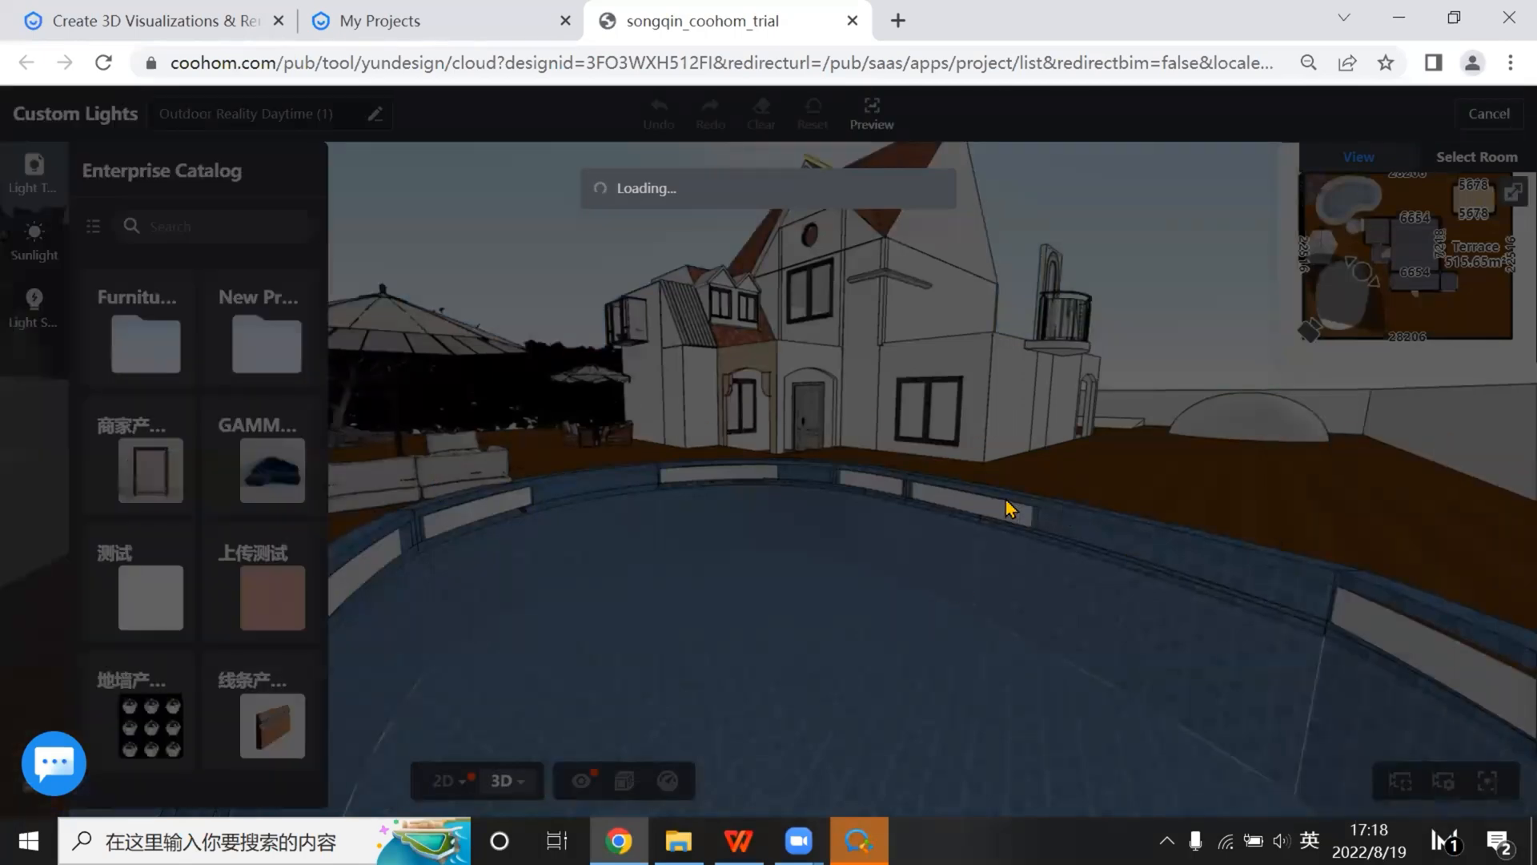
# Place the purple single-beam volumetric light in the pool and tilt it to -124° so it shines upward
pyautogui.scroll(-5, 239, 577)
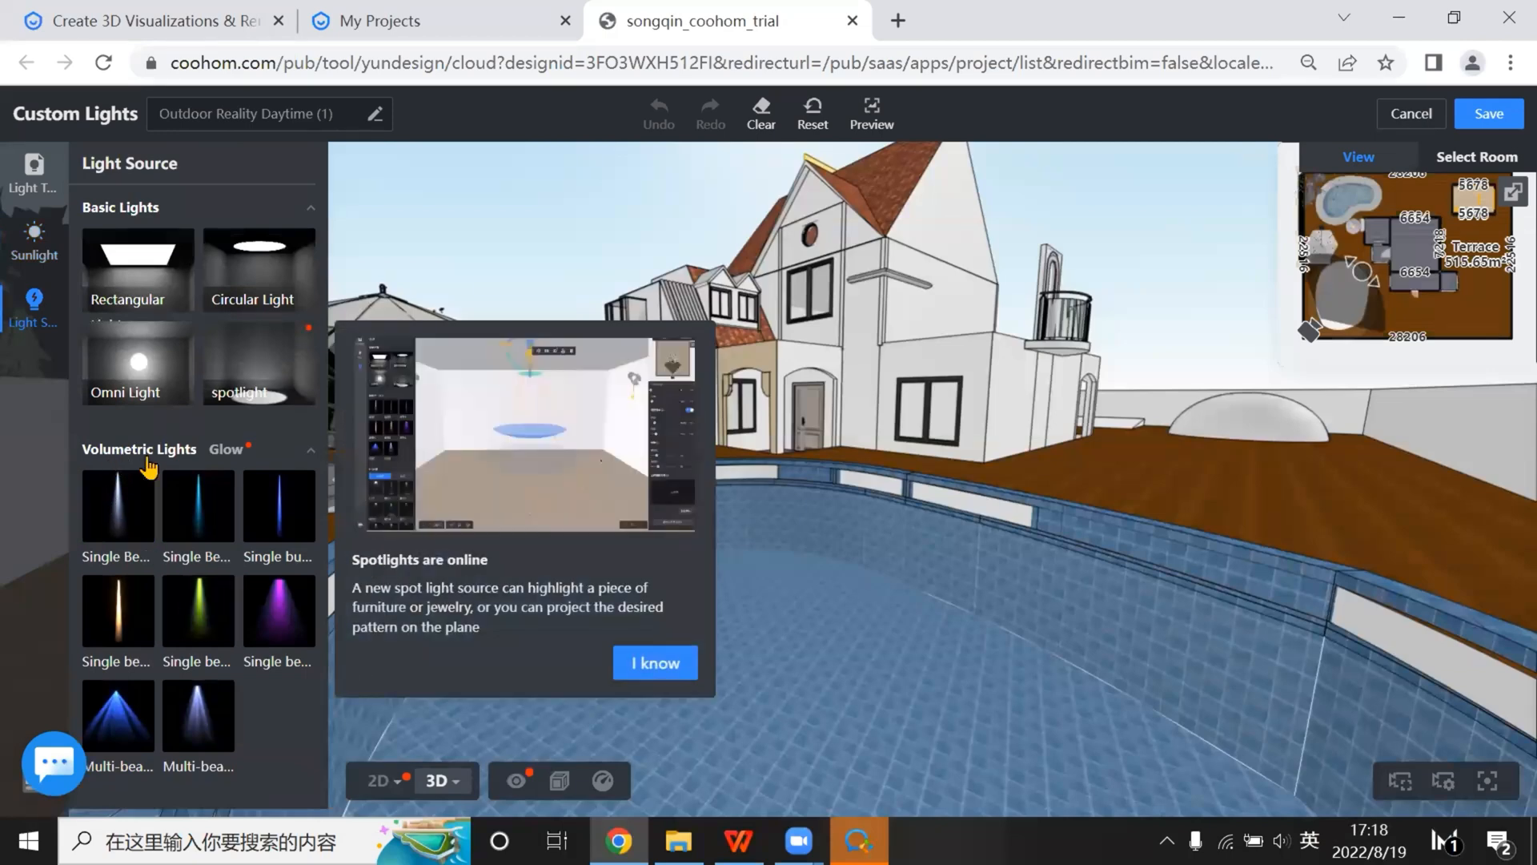
pyautogui.moveTo(282, 617); pyautogui.dragTo(1031, 560)
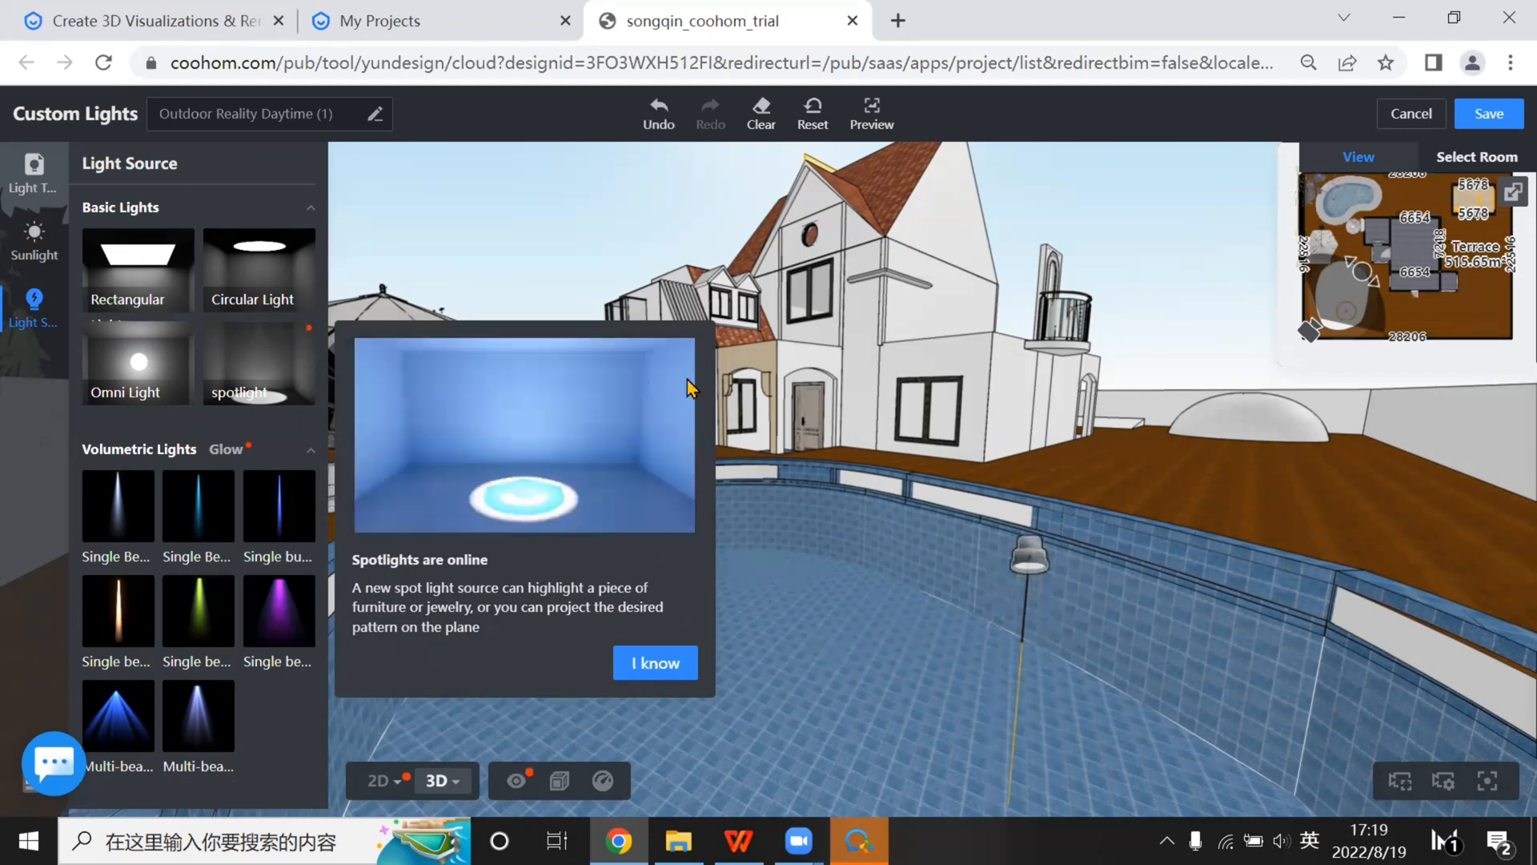
pyautogui.click(659, 664)
pyautogui.click(1025, 556)
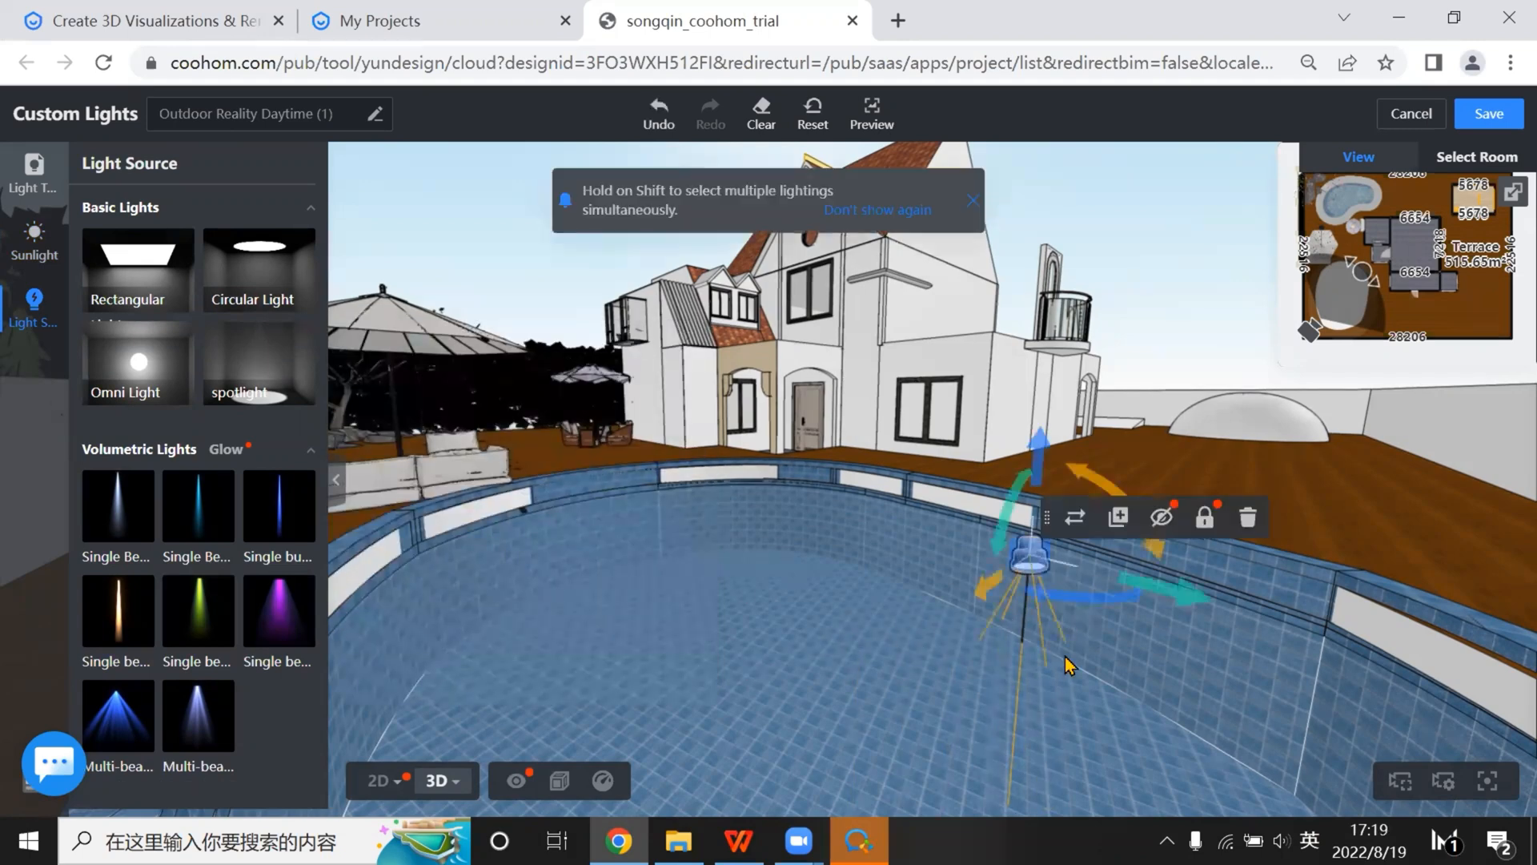
pyautogui.moveTo(1009, 512); pyautogui.dragTo(985, 710)
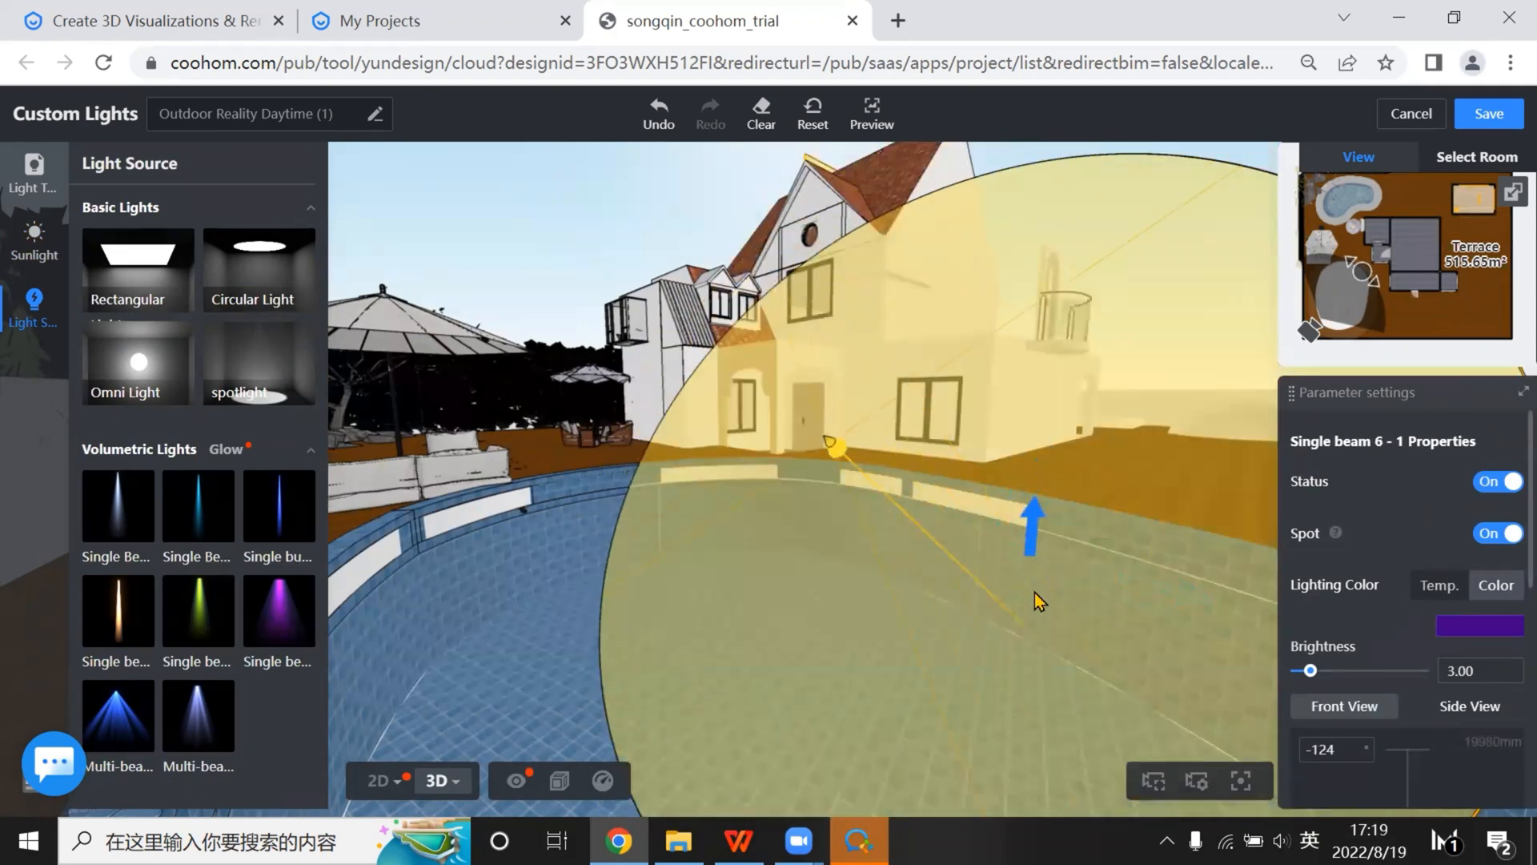
# Adjust the purple beam light's vertical position in the pool, setting its height to 10 mm
pyautogui.moveTo(1039, 601); pyautogui.dragTo(1033, 452)
pyautogui.scroll(-5, 1015, 713)
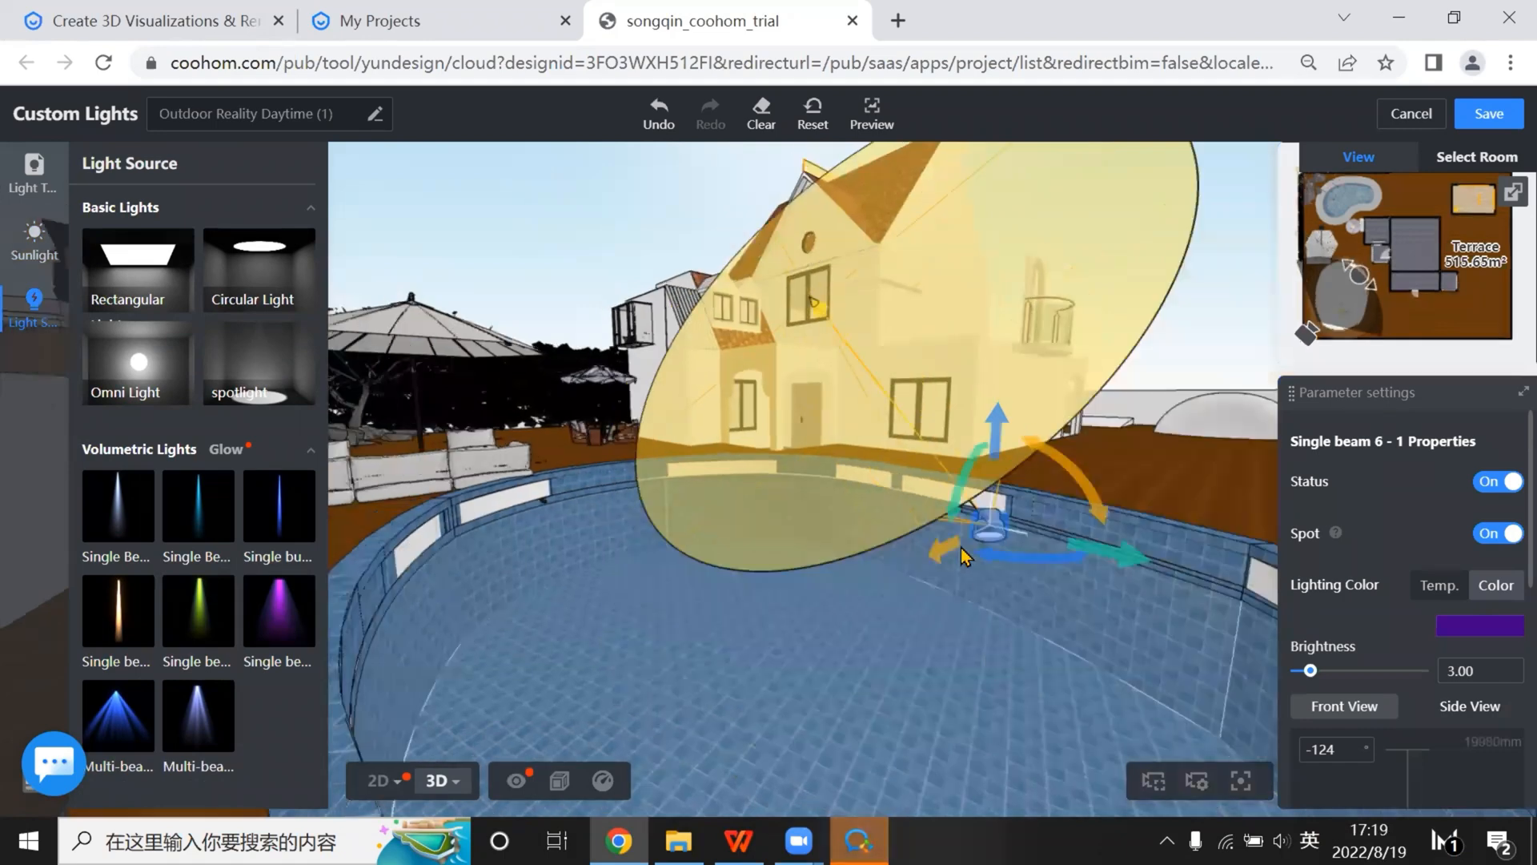
pyautogui.moveTo(925, 393); pyautogui.dragTo(917, 580)
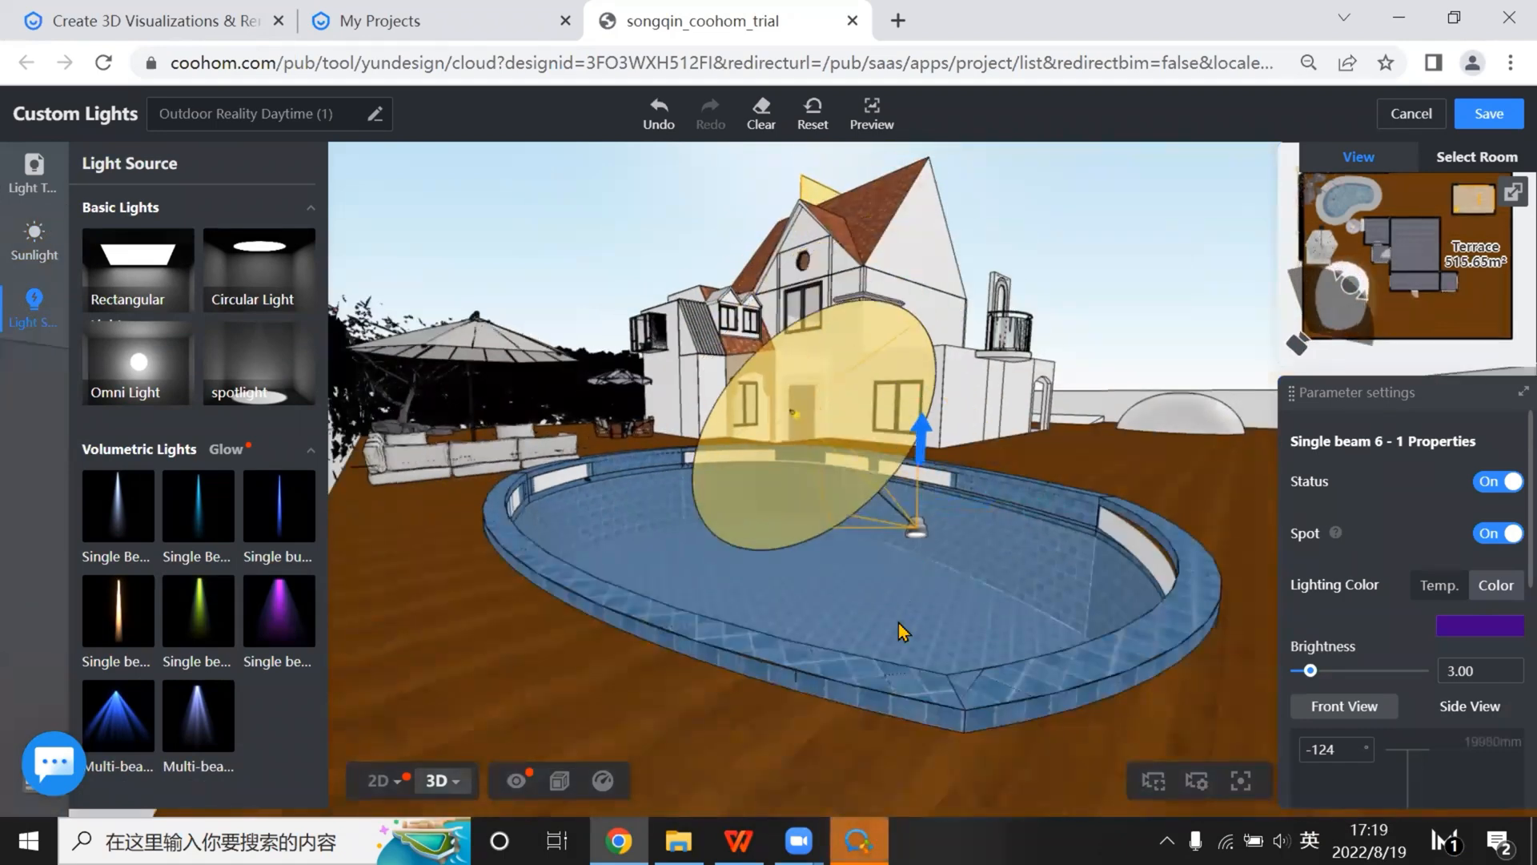
pyautogui.moveTo(1012, 616); pyautogui.dragTo(866, 577)
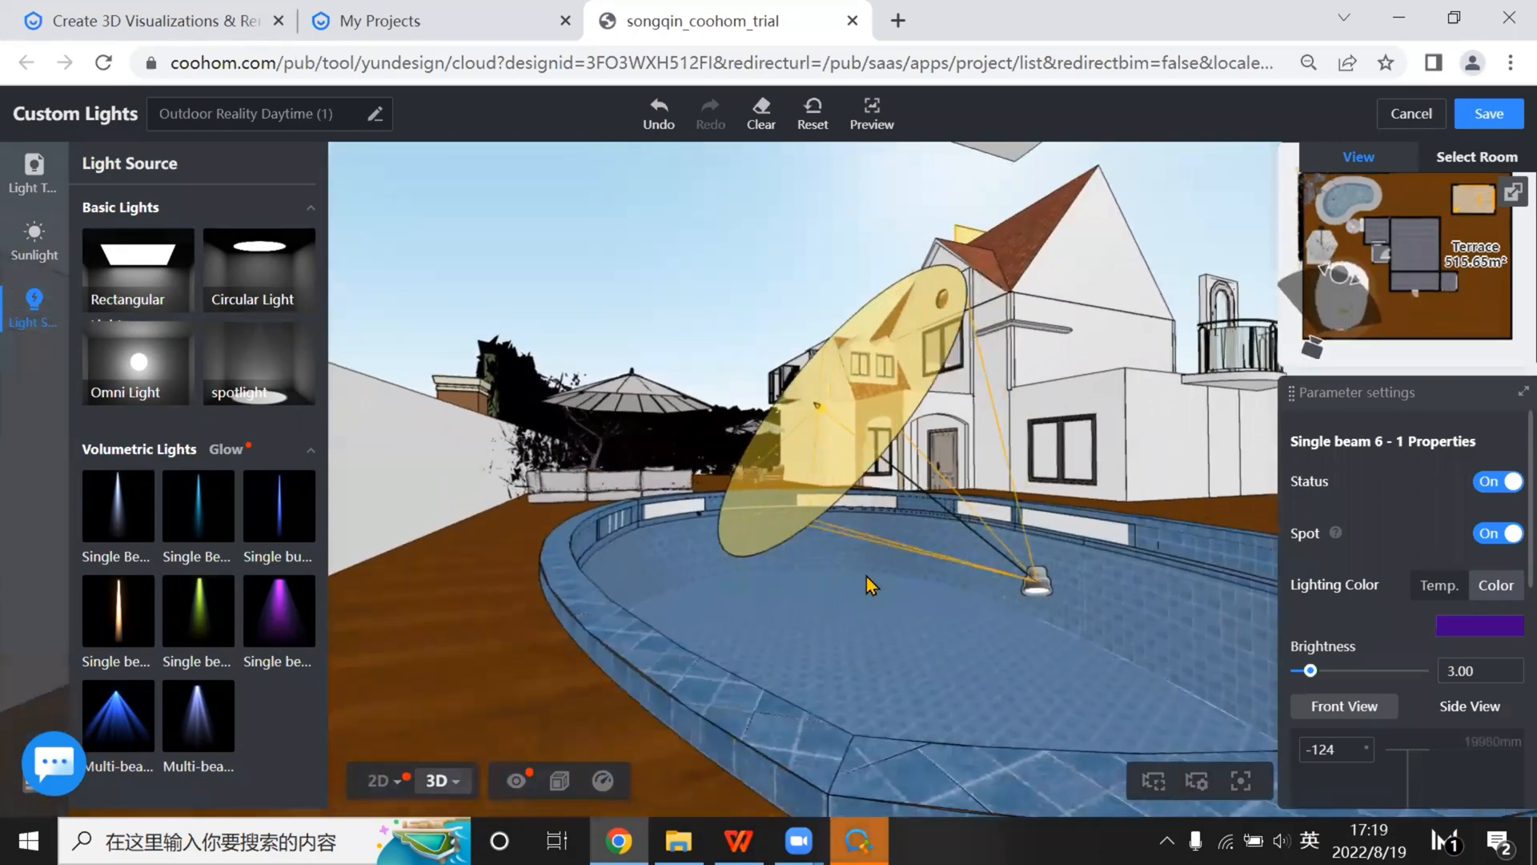
pyautogui.scroll(2, 849, 682)
pyautogui.moveTo(851, 685); pyautogui.dragTo(868, 650)
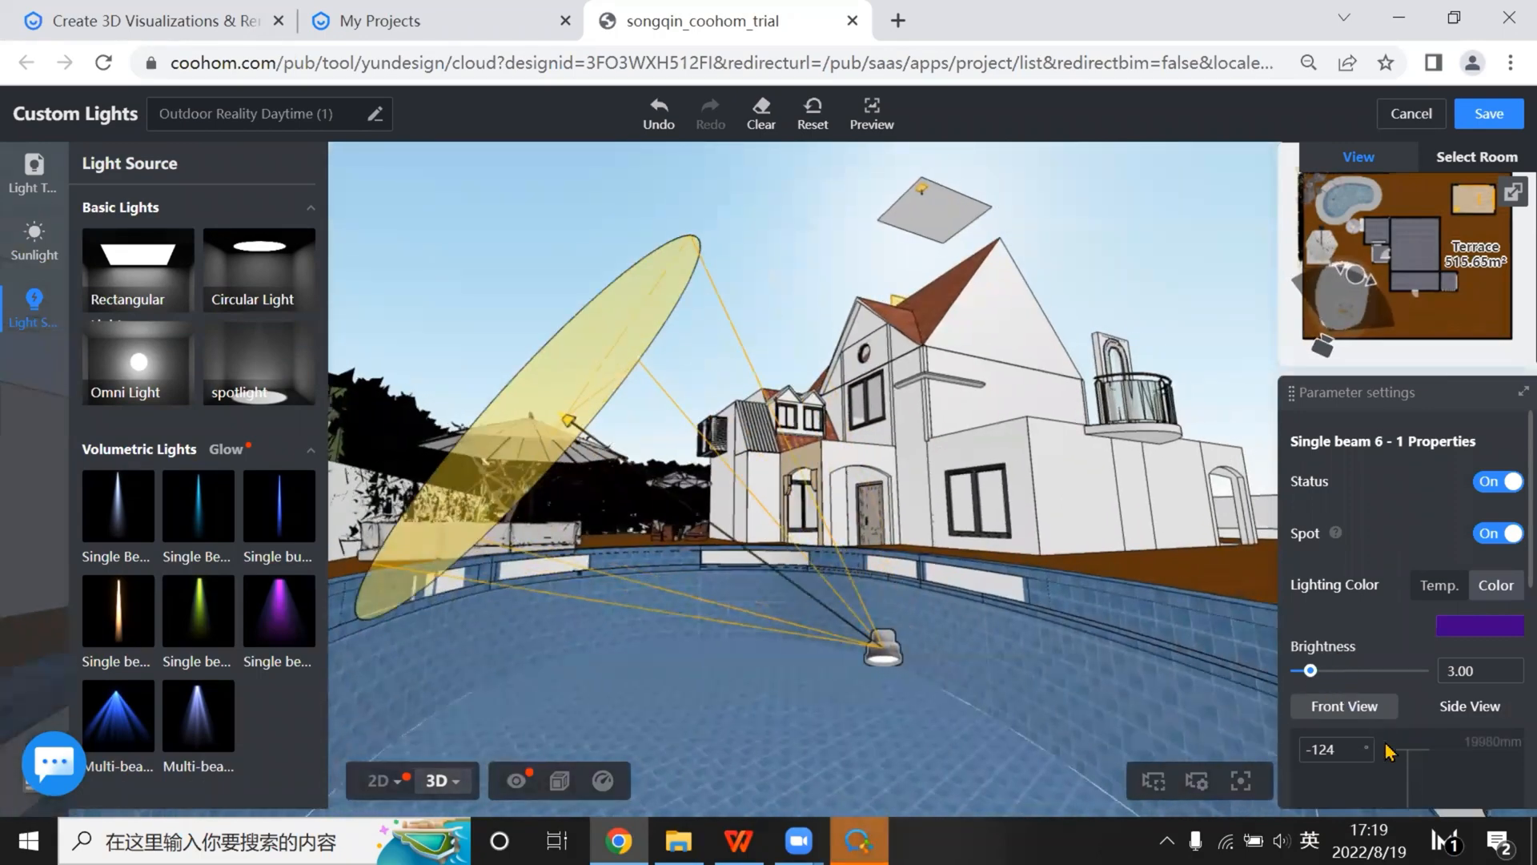
pyautogui.scroll(-3, 1398, 666)
pyautogui.scroll(1, 1361, 660)
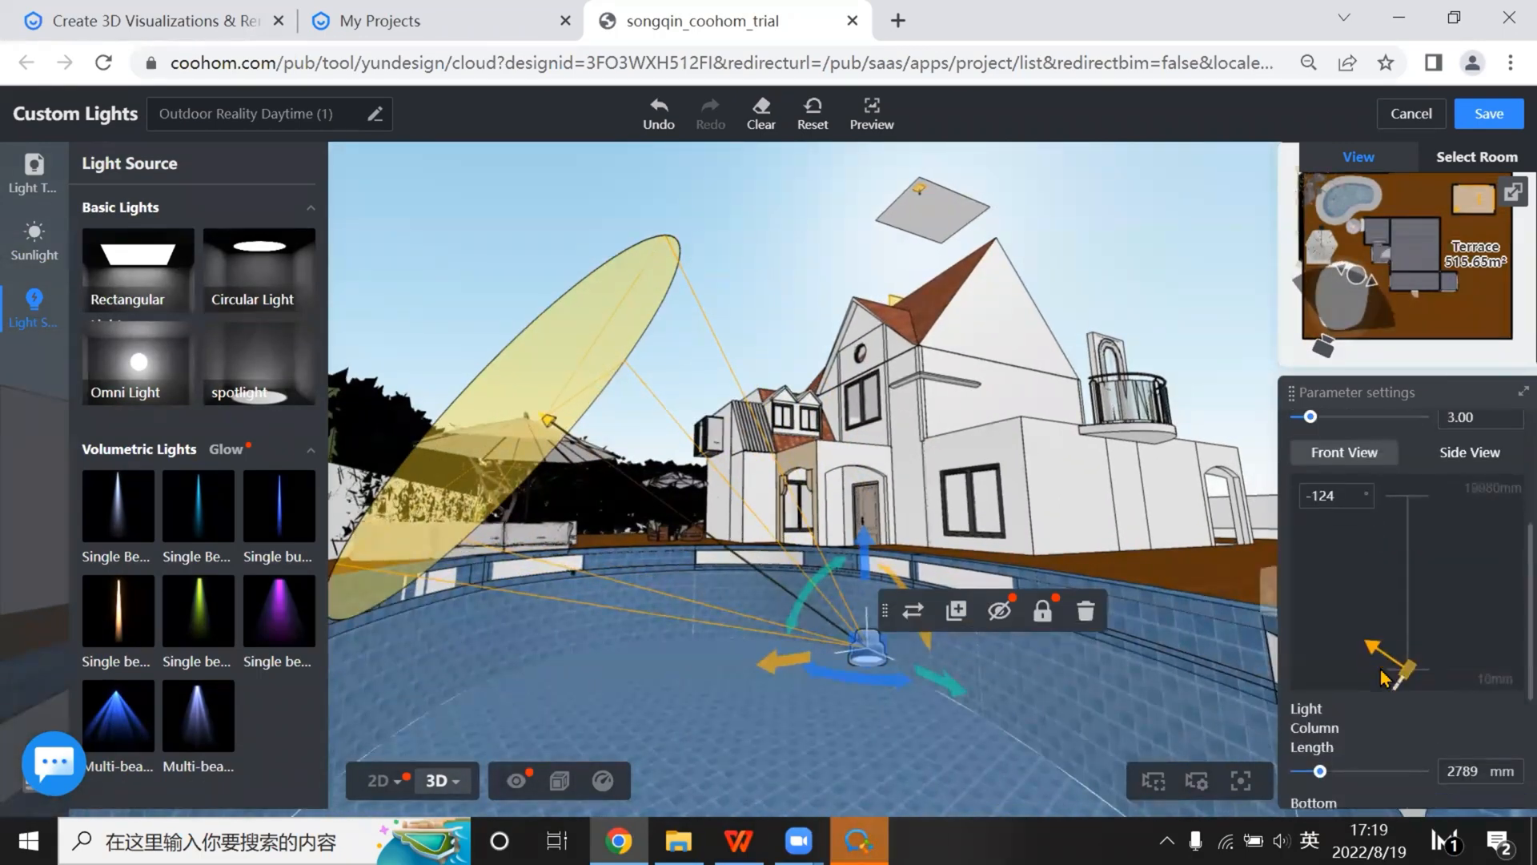
pyautogui.scroll(-3, 1321, 656)
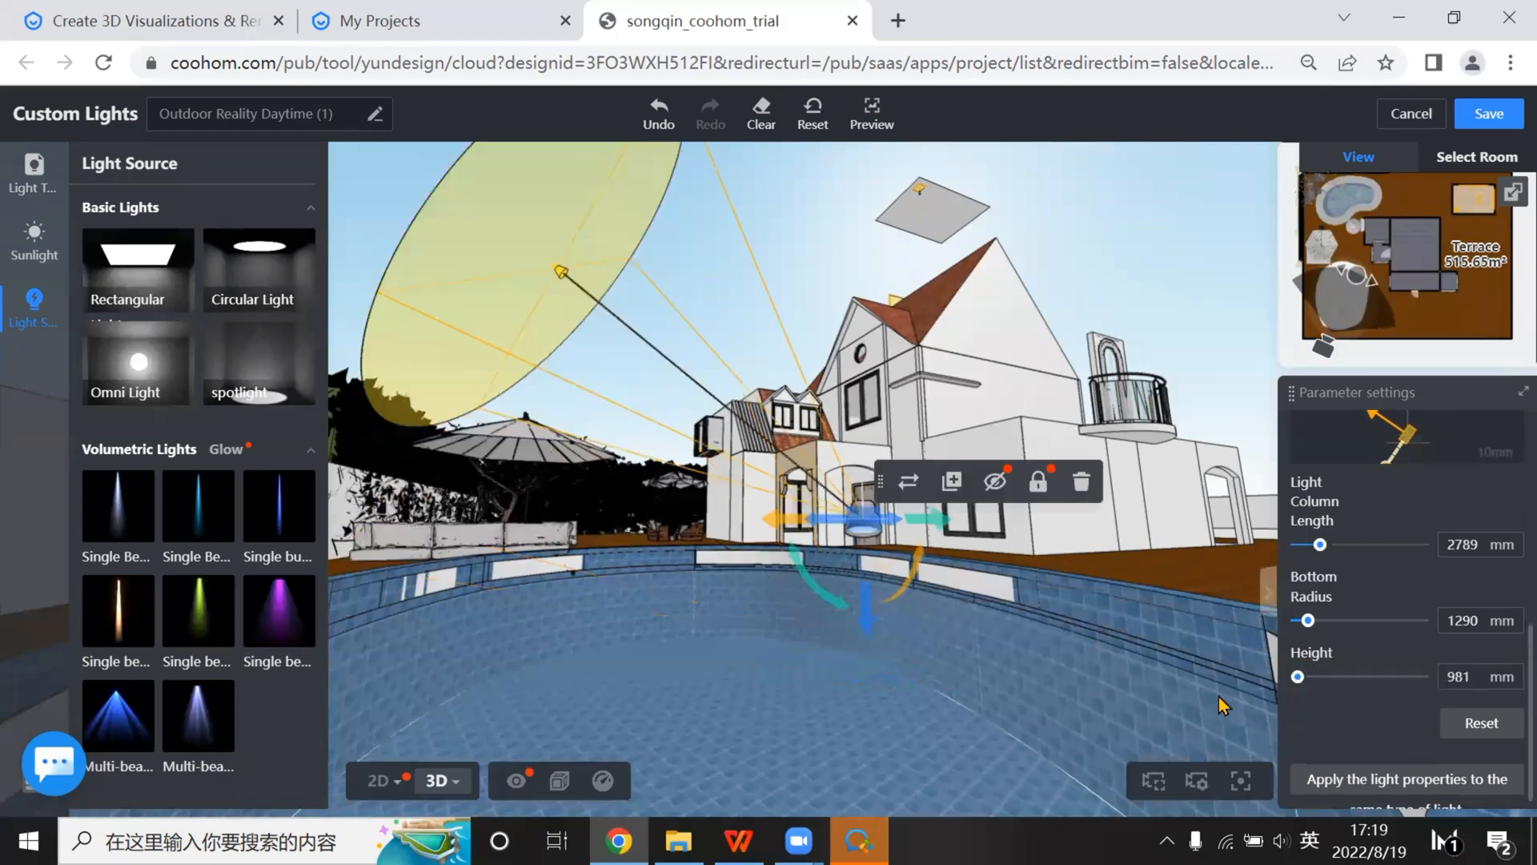
pyautogui.scroll(-5, 932, 699)
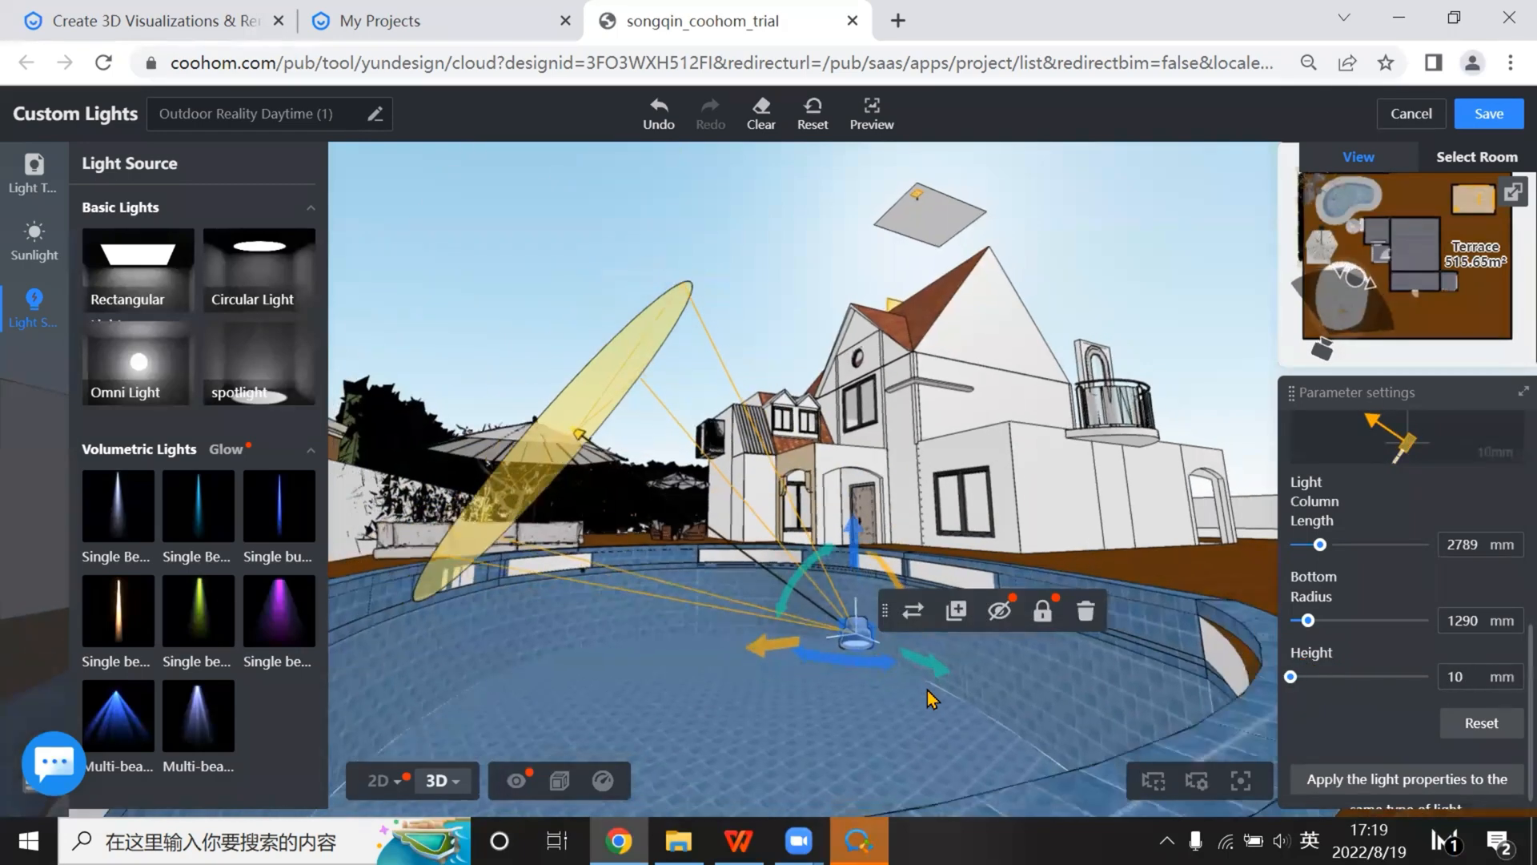
pyautogui.scroll(-4, 937, 698)
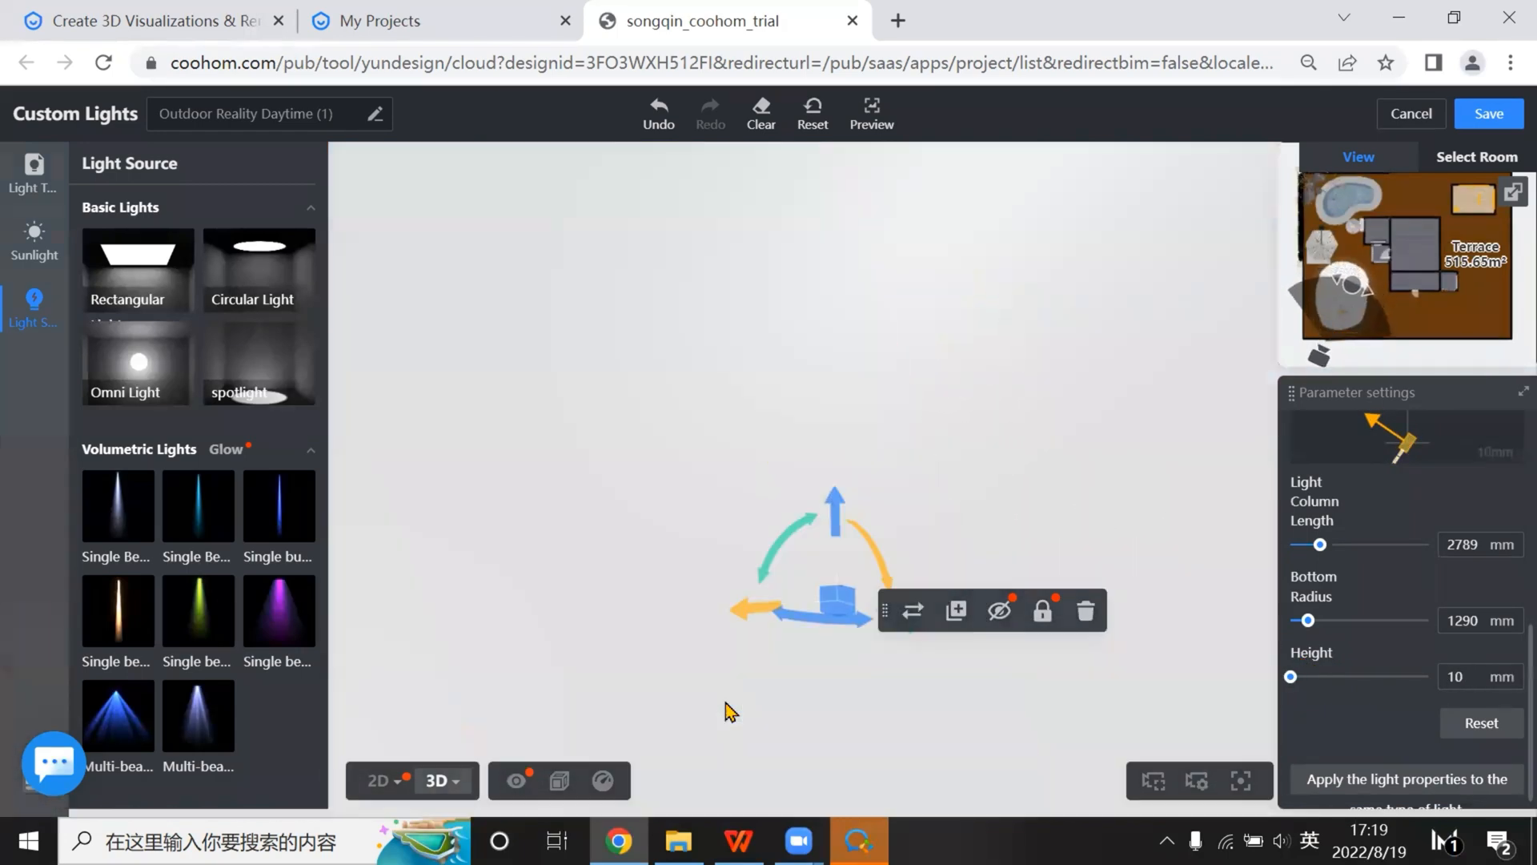
pyautogui.scroll(3, 722, 704)
pyautogui.scroll(3, 679, 703)
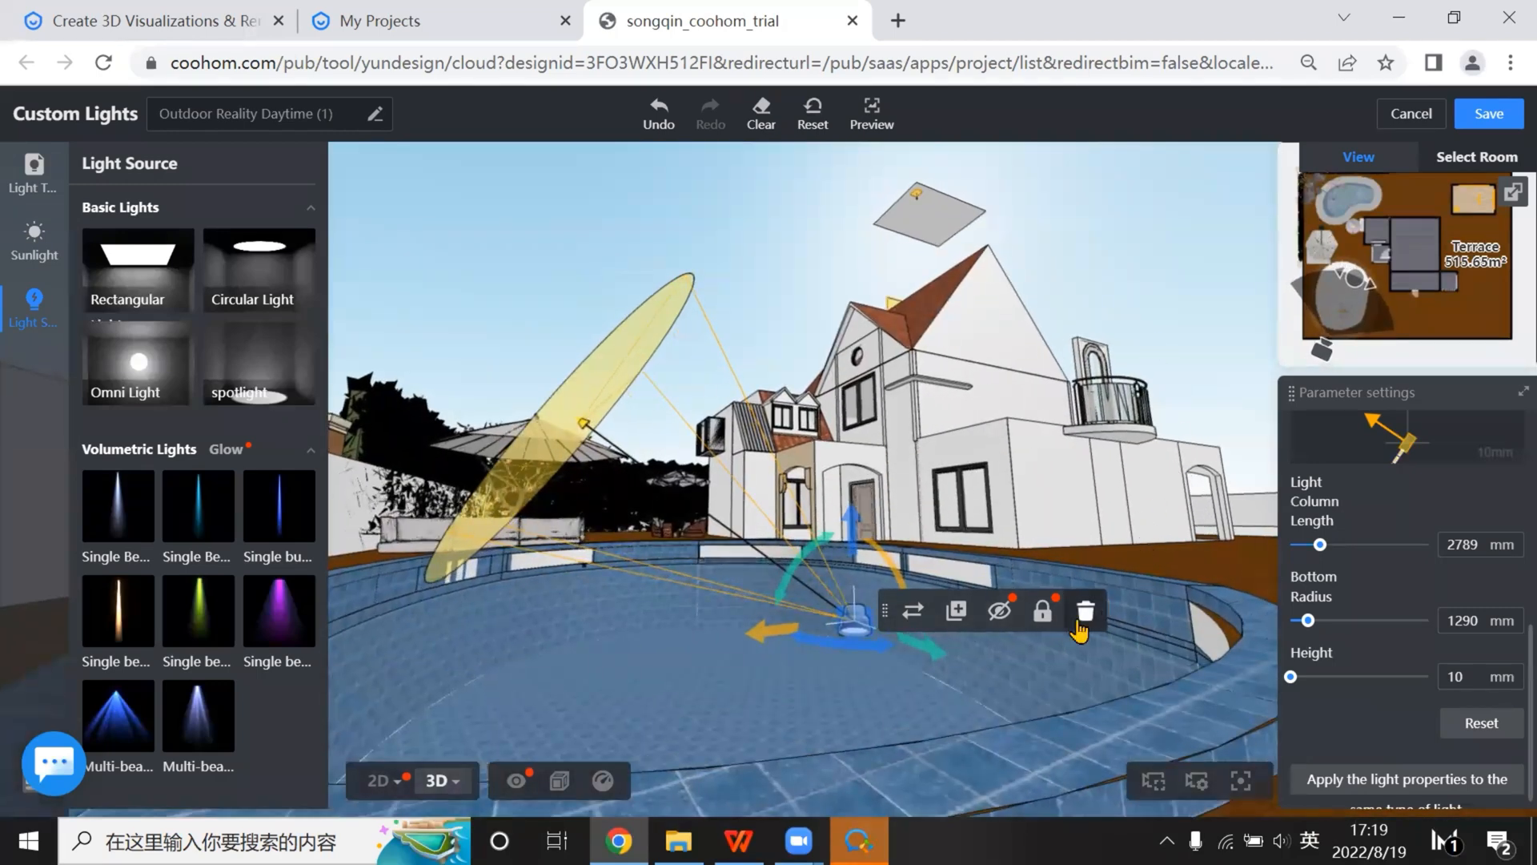
# Delete the beam light from the pool and save the custom lighting scheme, returning to the design view
pyautogui.click(1085, 613)
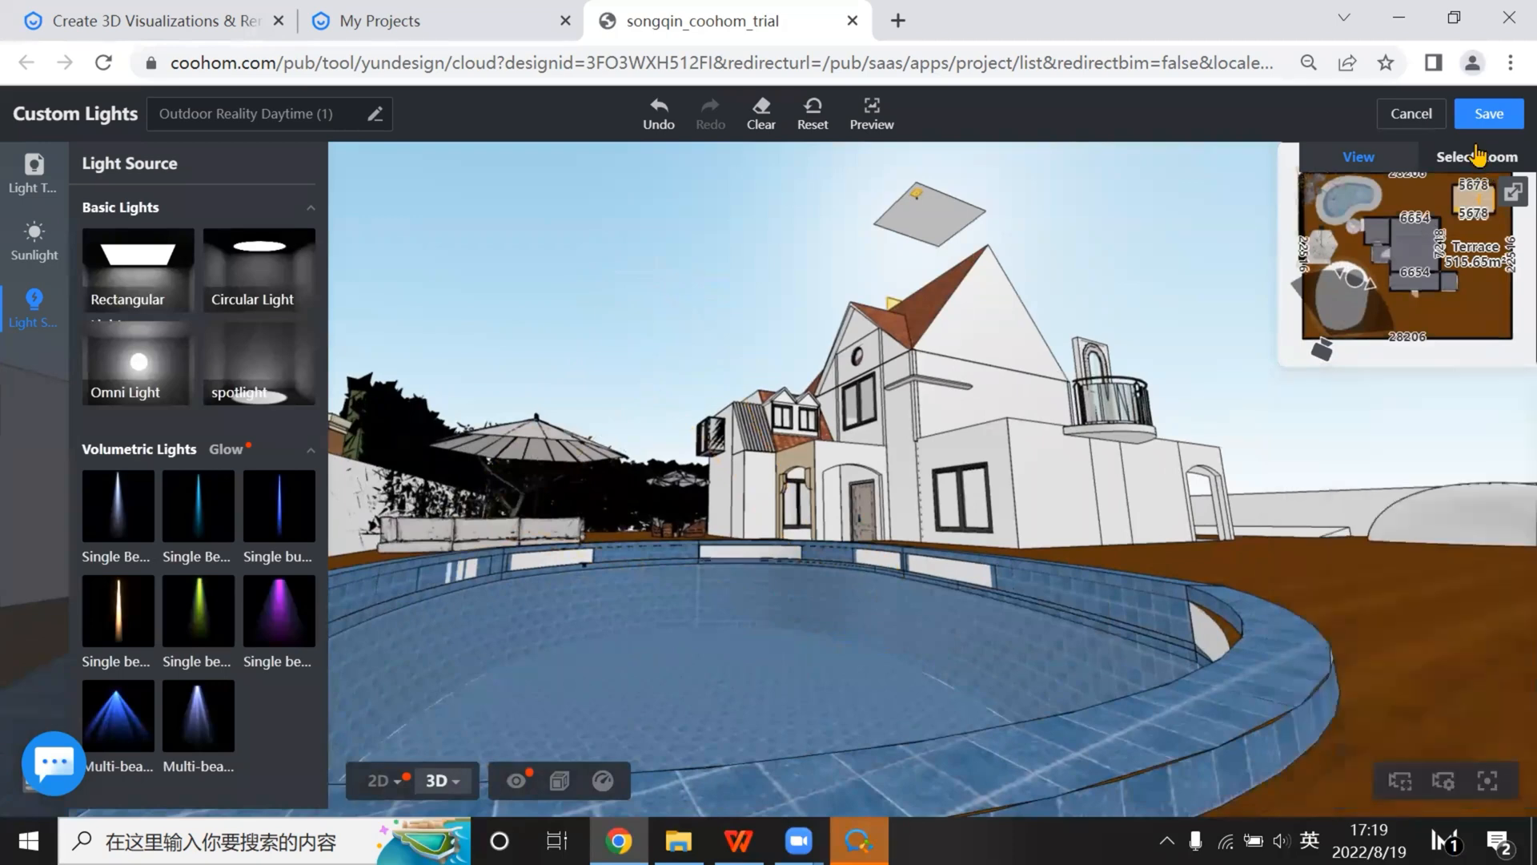
pyautogui.click(1489, 115)
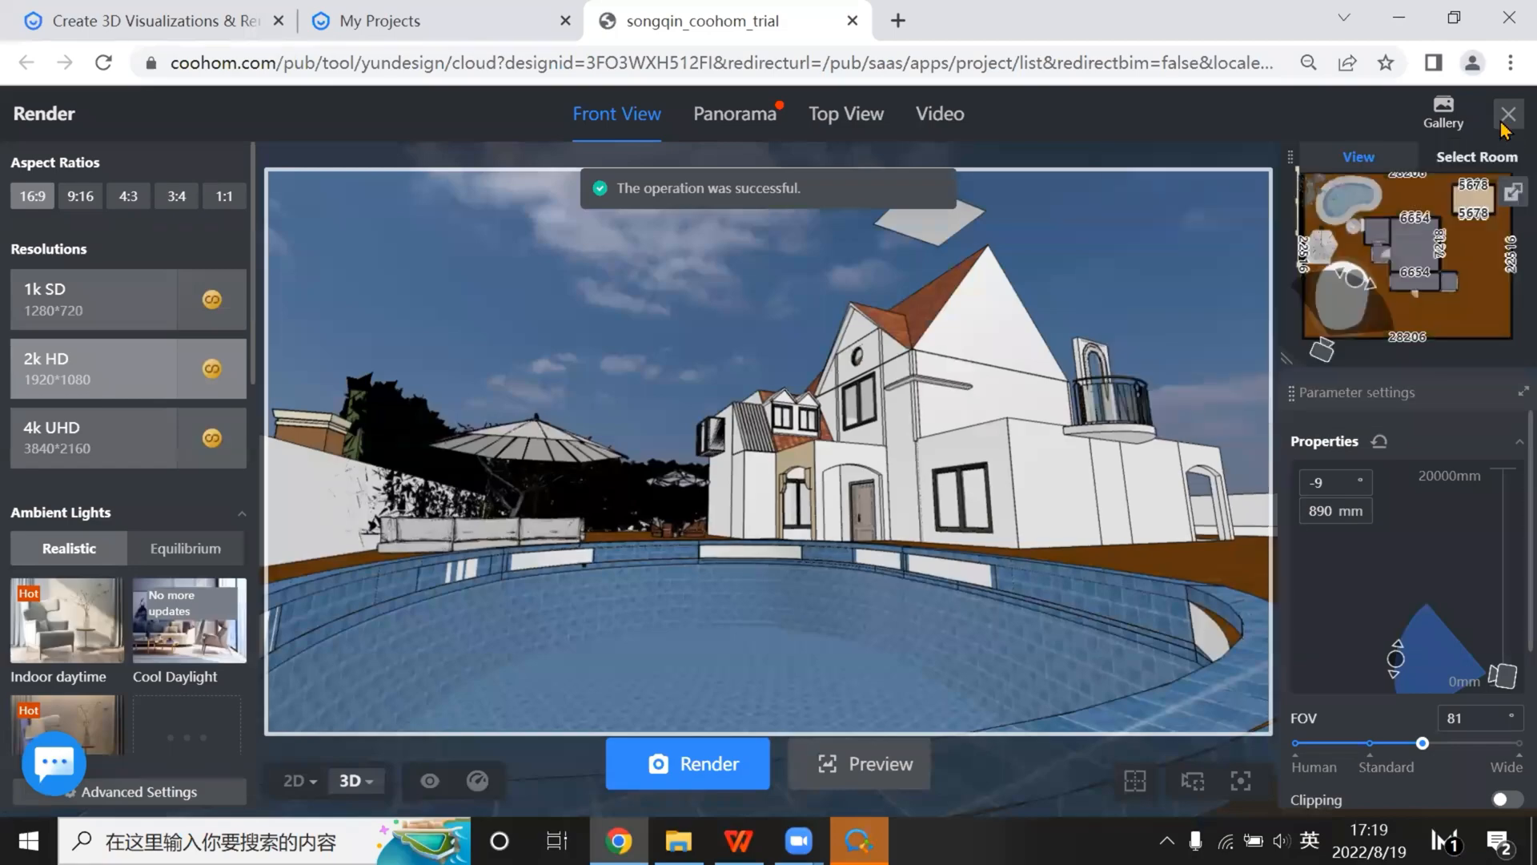
pyautogui.click(1507, 119)
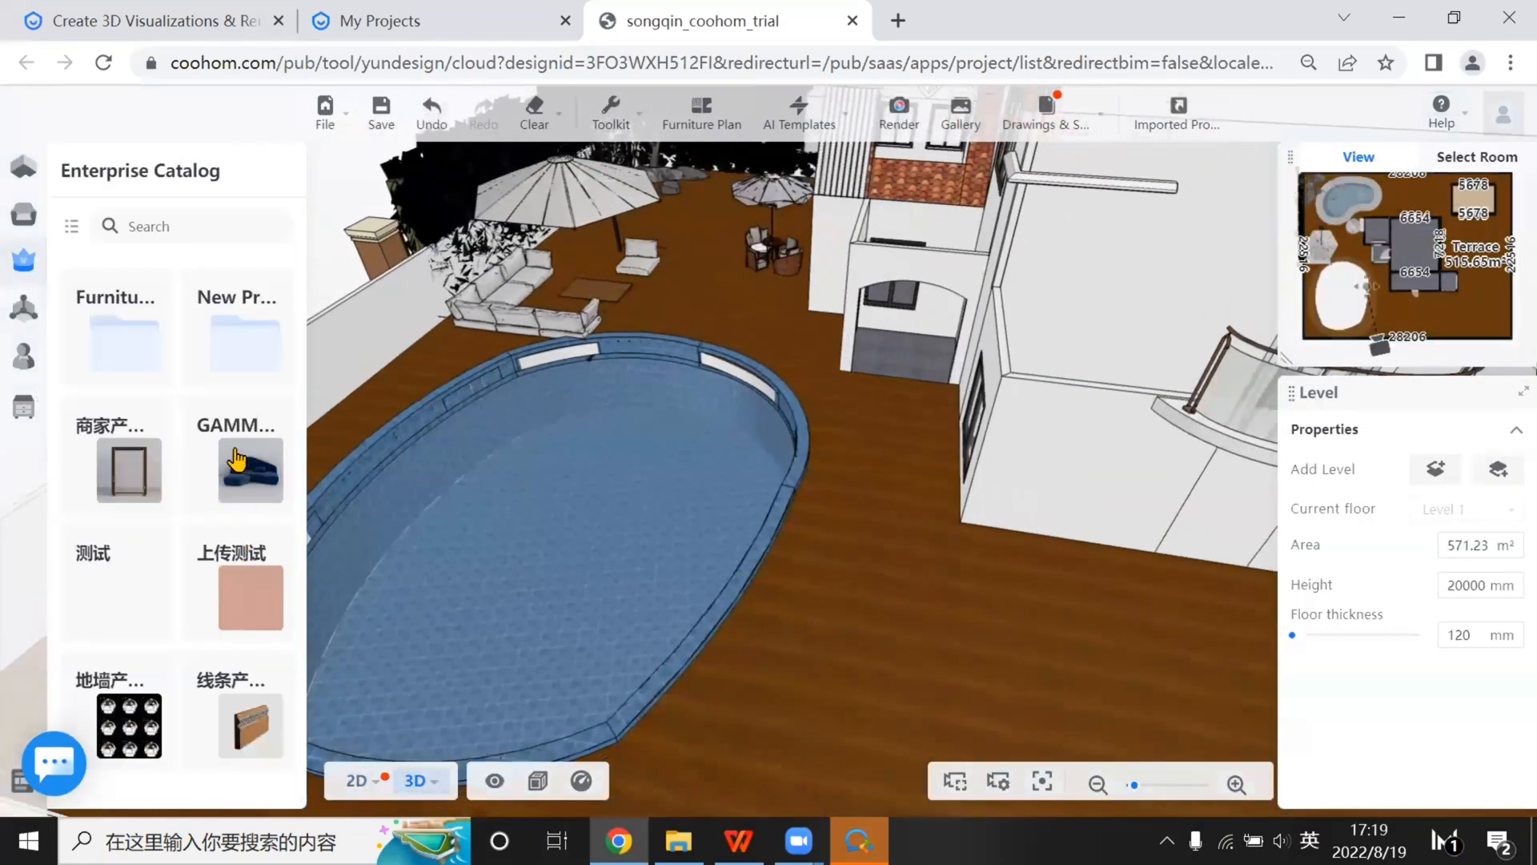
# Find the Commercial boutique grille lamp among the public library's Downlights and place it at the pool's edge
pyautogui.click(24, 214)
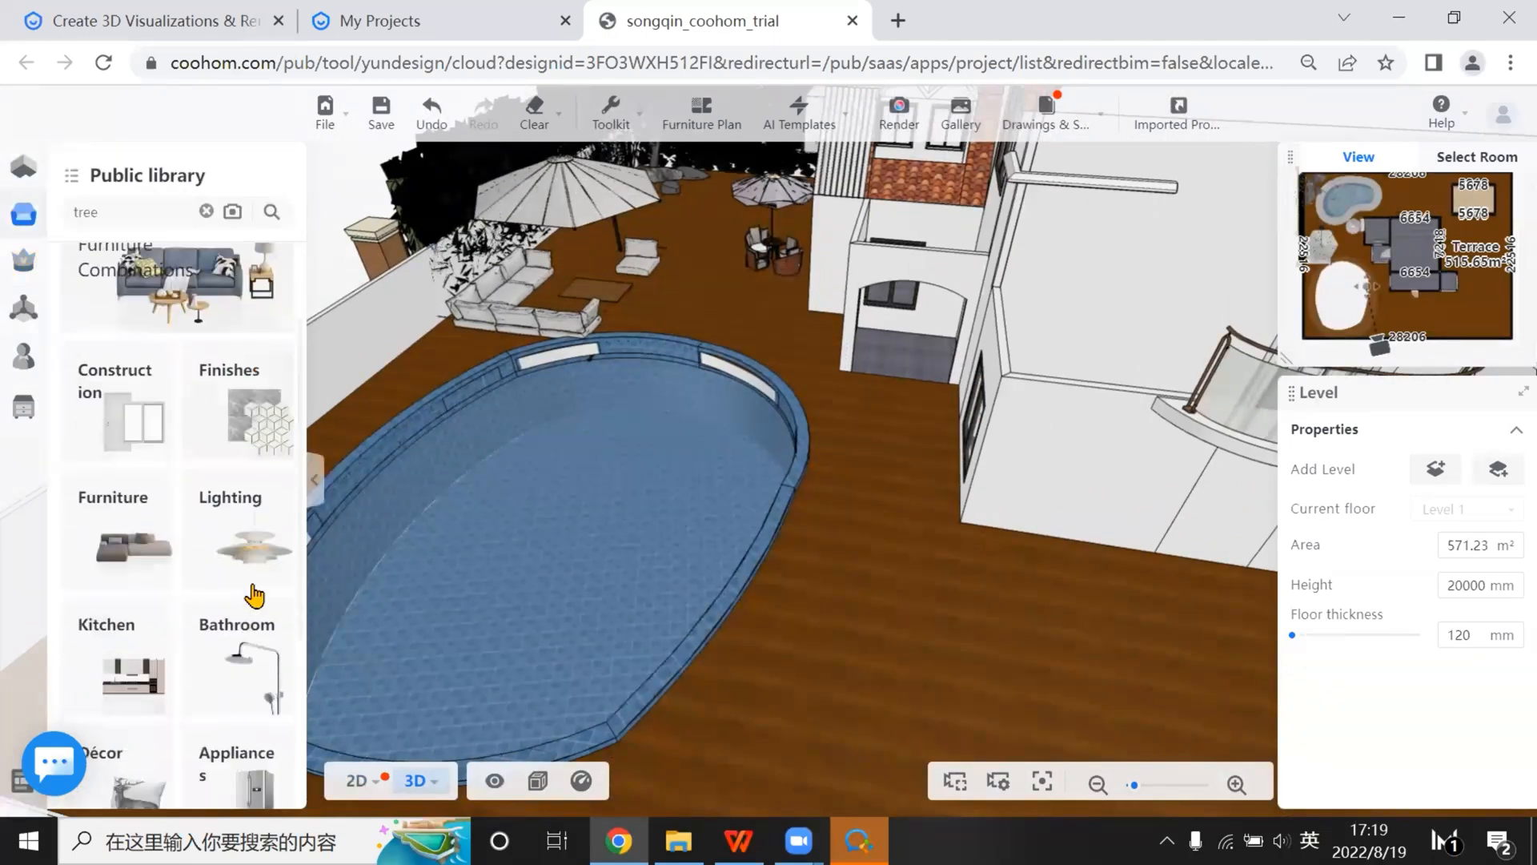
pyautogui.click(236, 553)
pyautogui.click(98, 564)
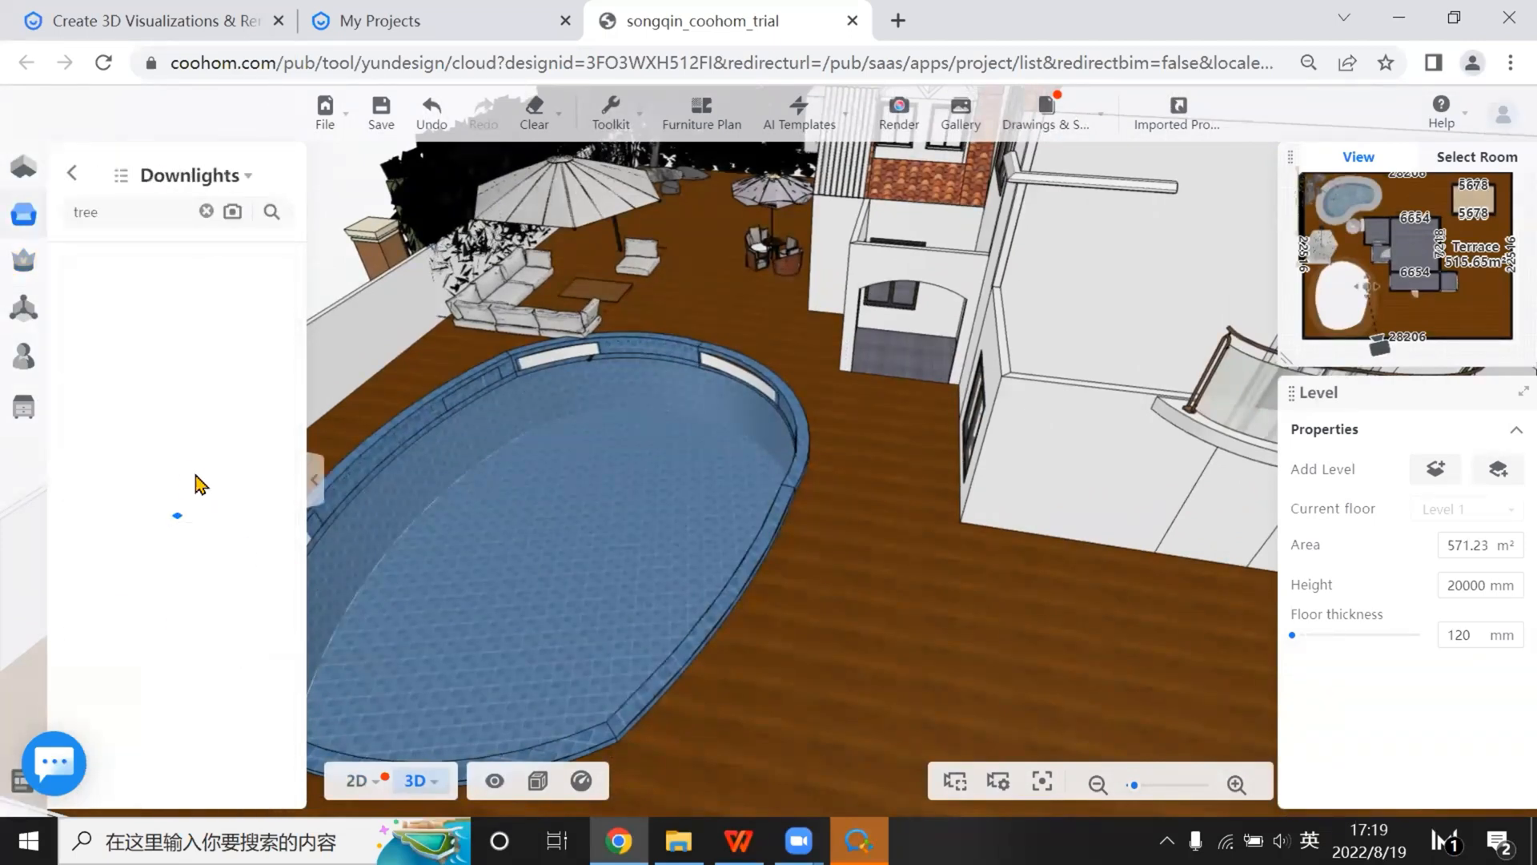
pyautogui.scroll(-4, 213, 593)
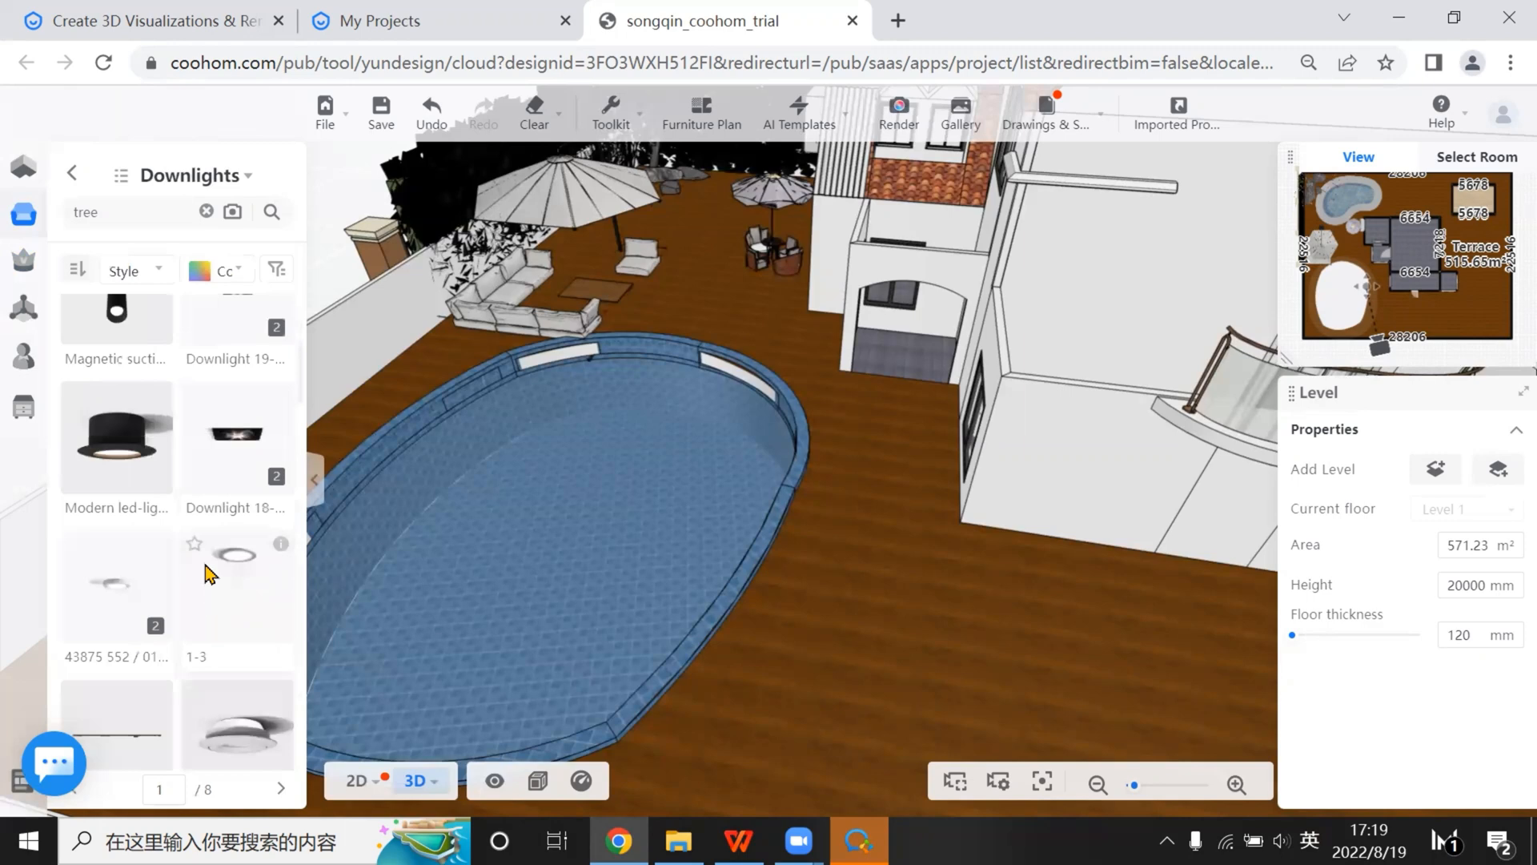
pyautogui.scroll(-3, 210, 568)
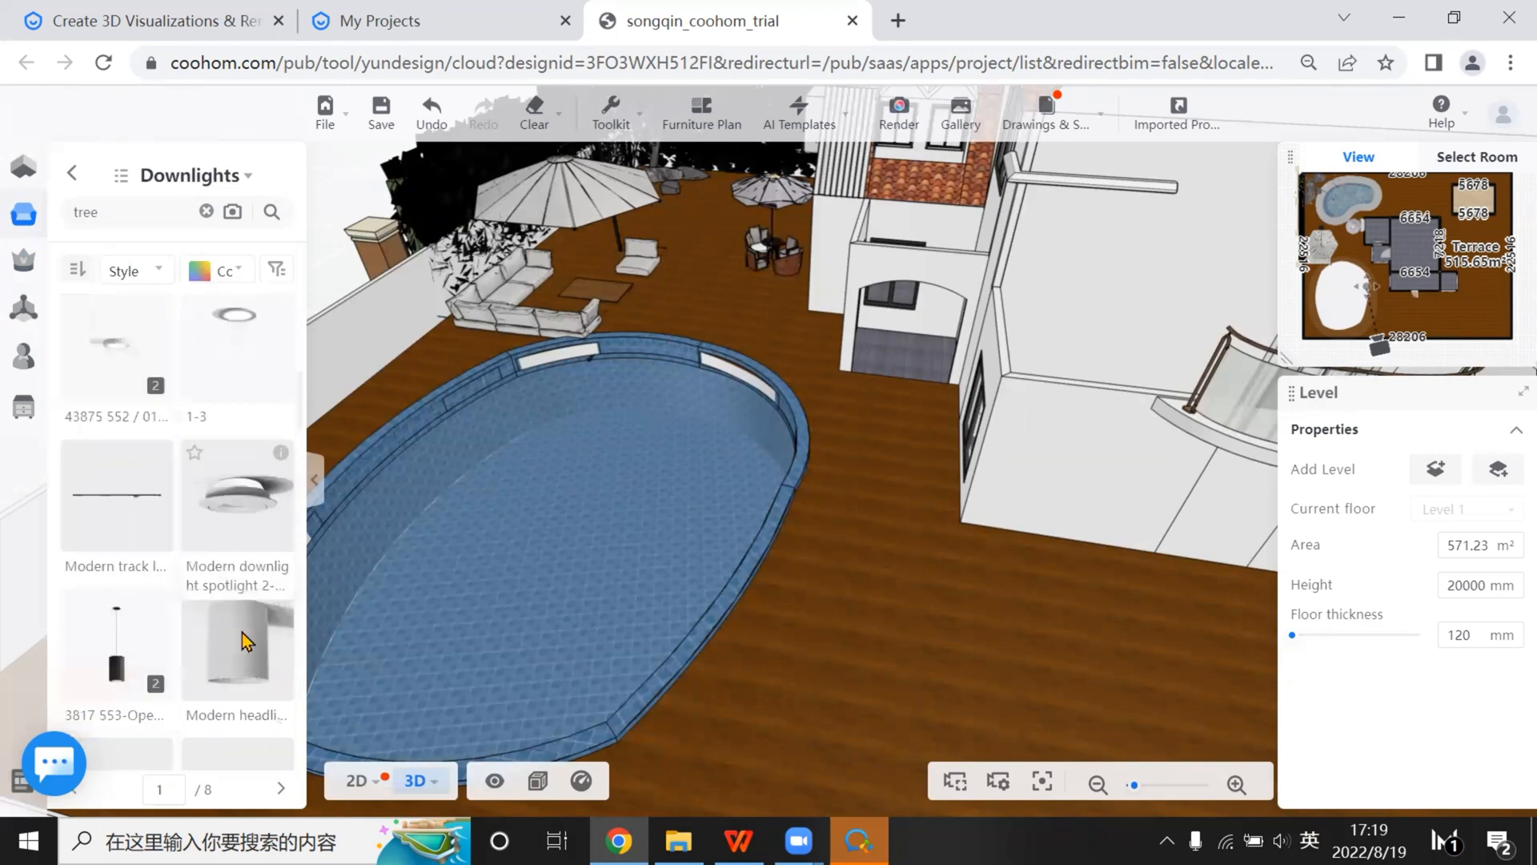
pyautogui.scroll(-6, 244, 641)
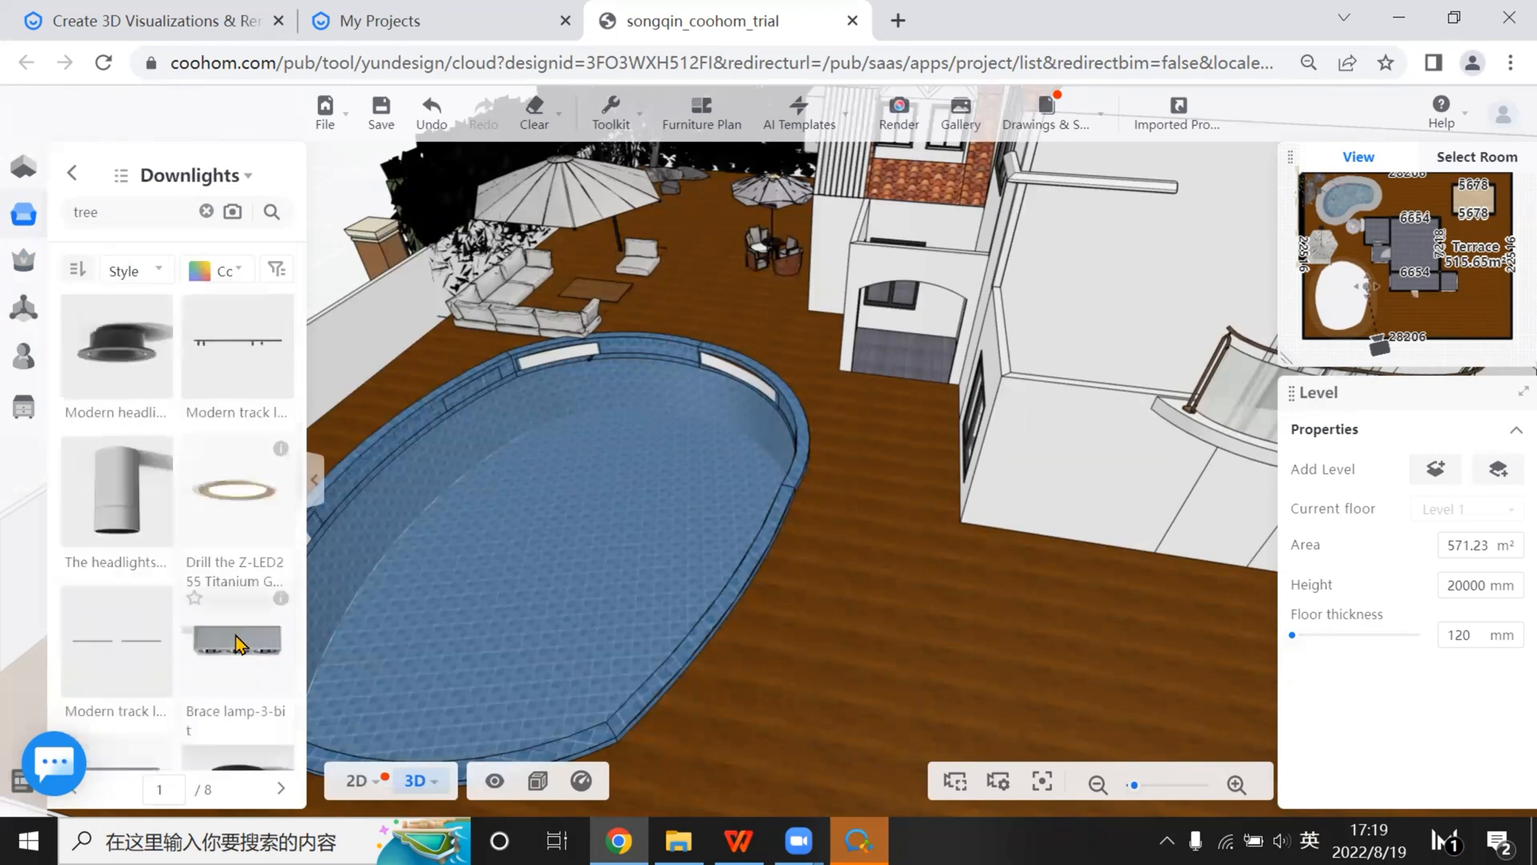
pyautogui.scroll(-5, 236, 641)
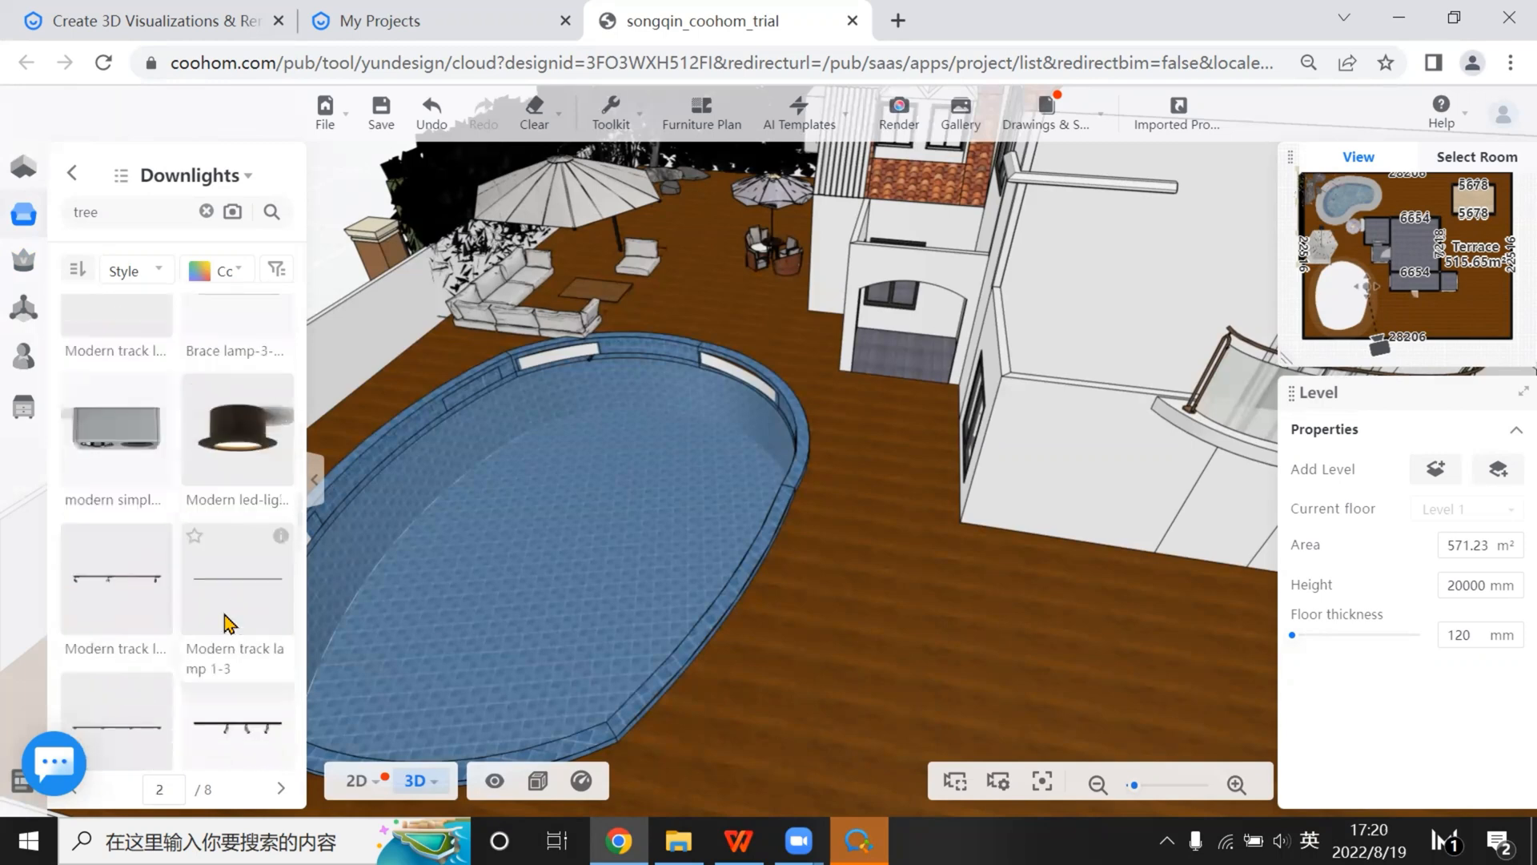
pyautogui.scroll(-4, 228, 627)
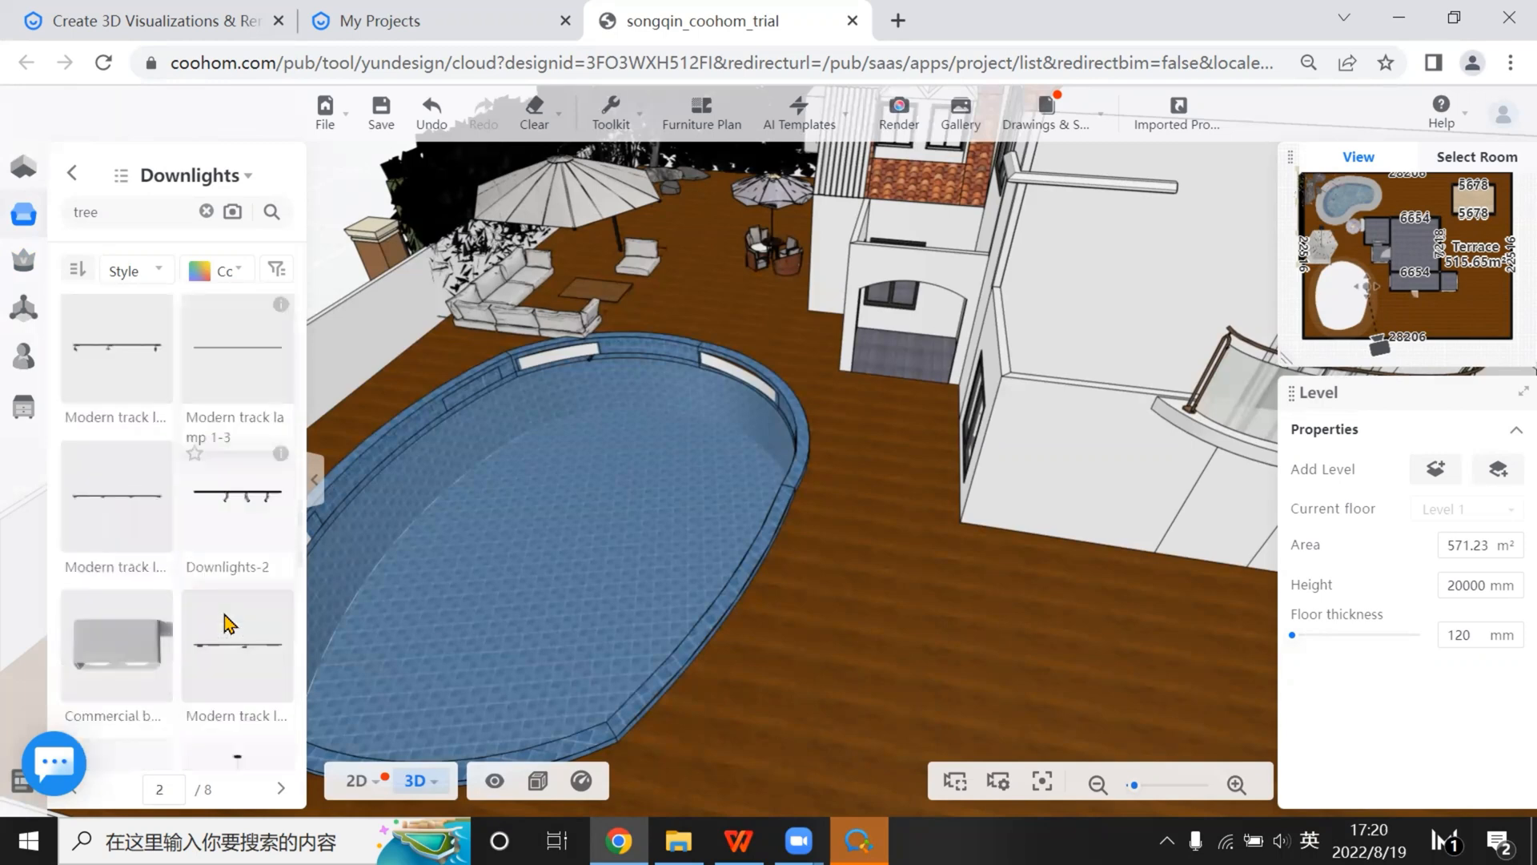
pyautogui.click(638, 530)
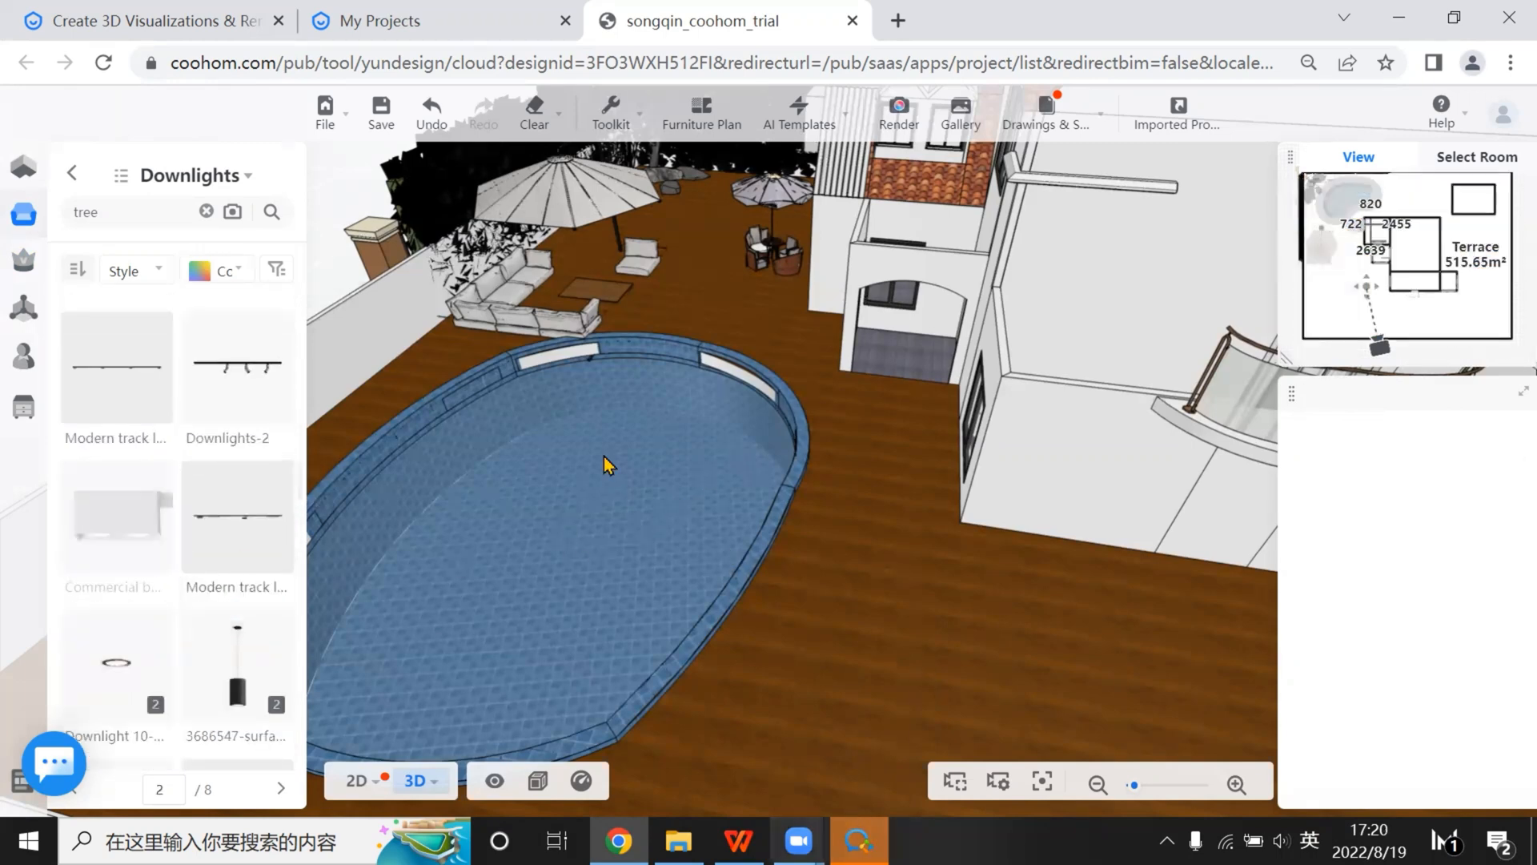
pyautogui.scroll(-3, 717, 384)
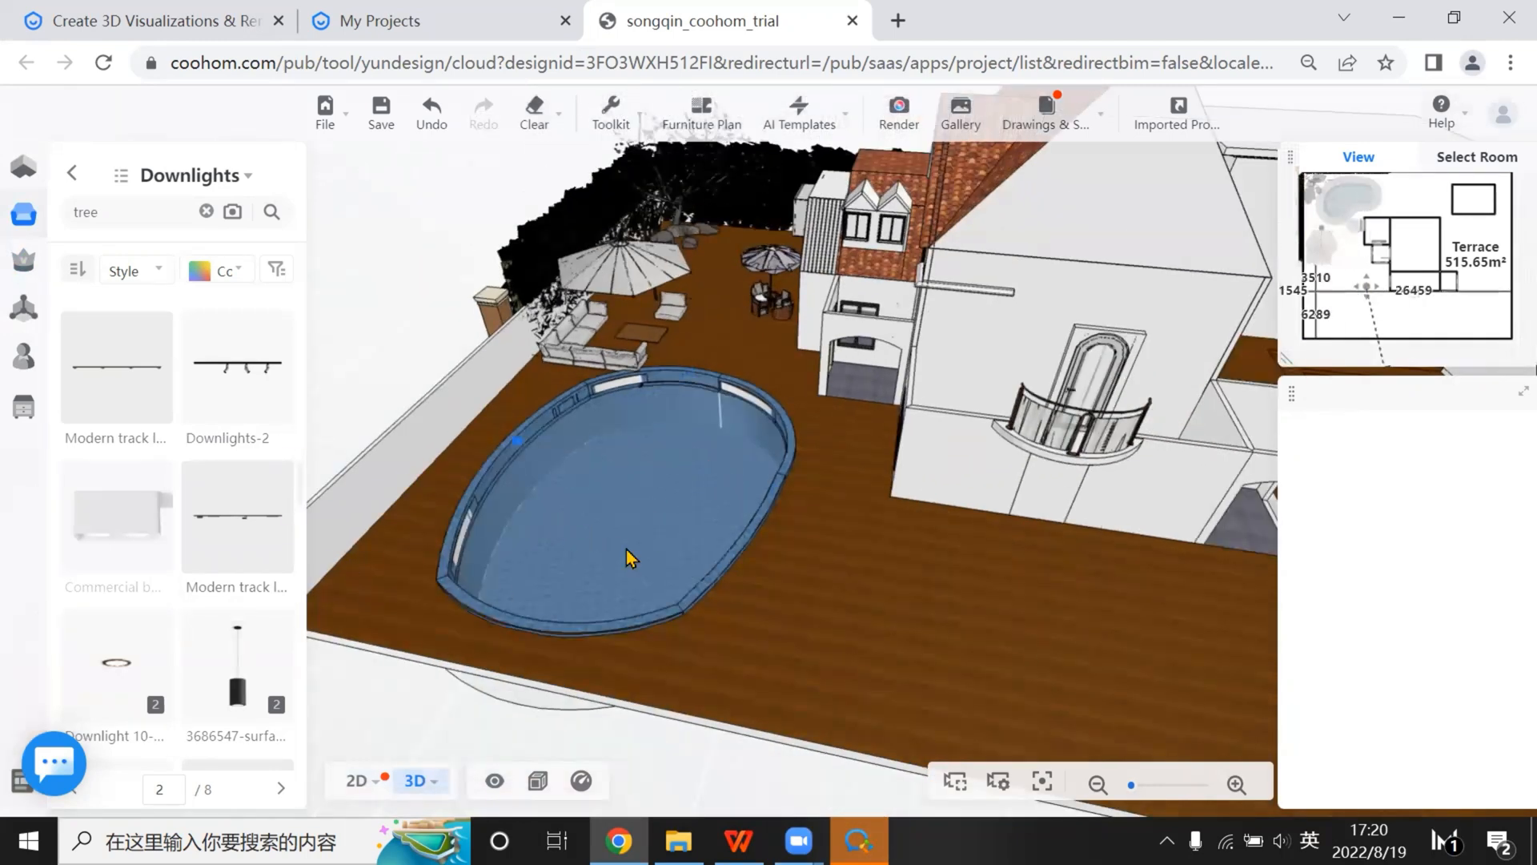
pyautogui.click(609, 481)
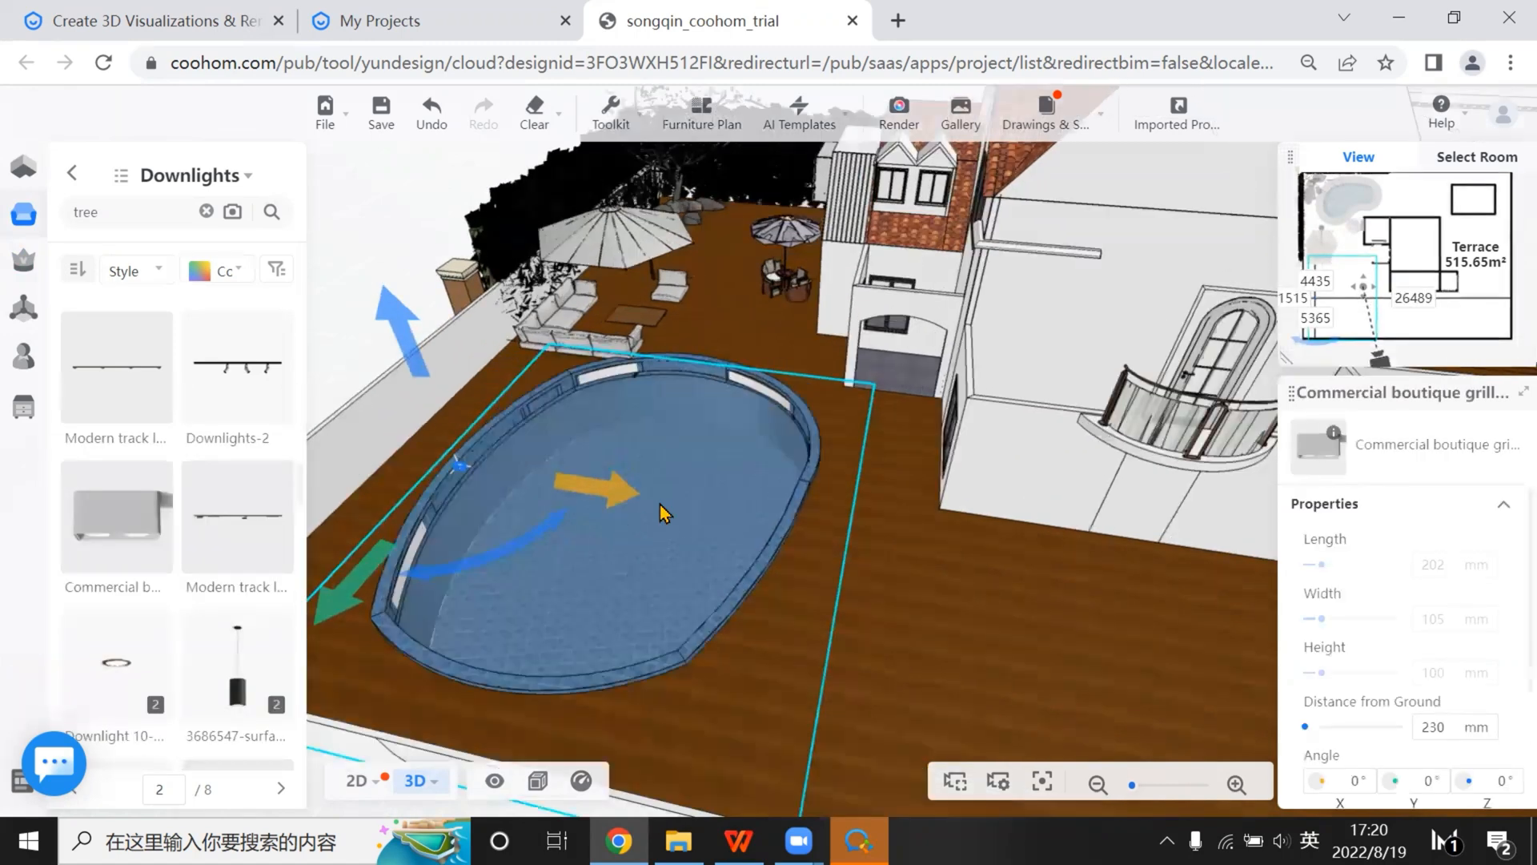
# Move the grille lamp to the middle of the pool and rotate it to angles X -180°, Y 20°, Z -180°
pyautogui.scroll(3, 549, 515)
pyautogui.moveTo(921, 666); pyautogui.dragTo(929, 675)
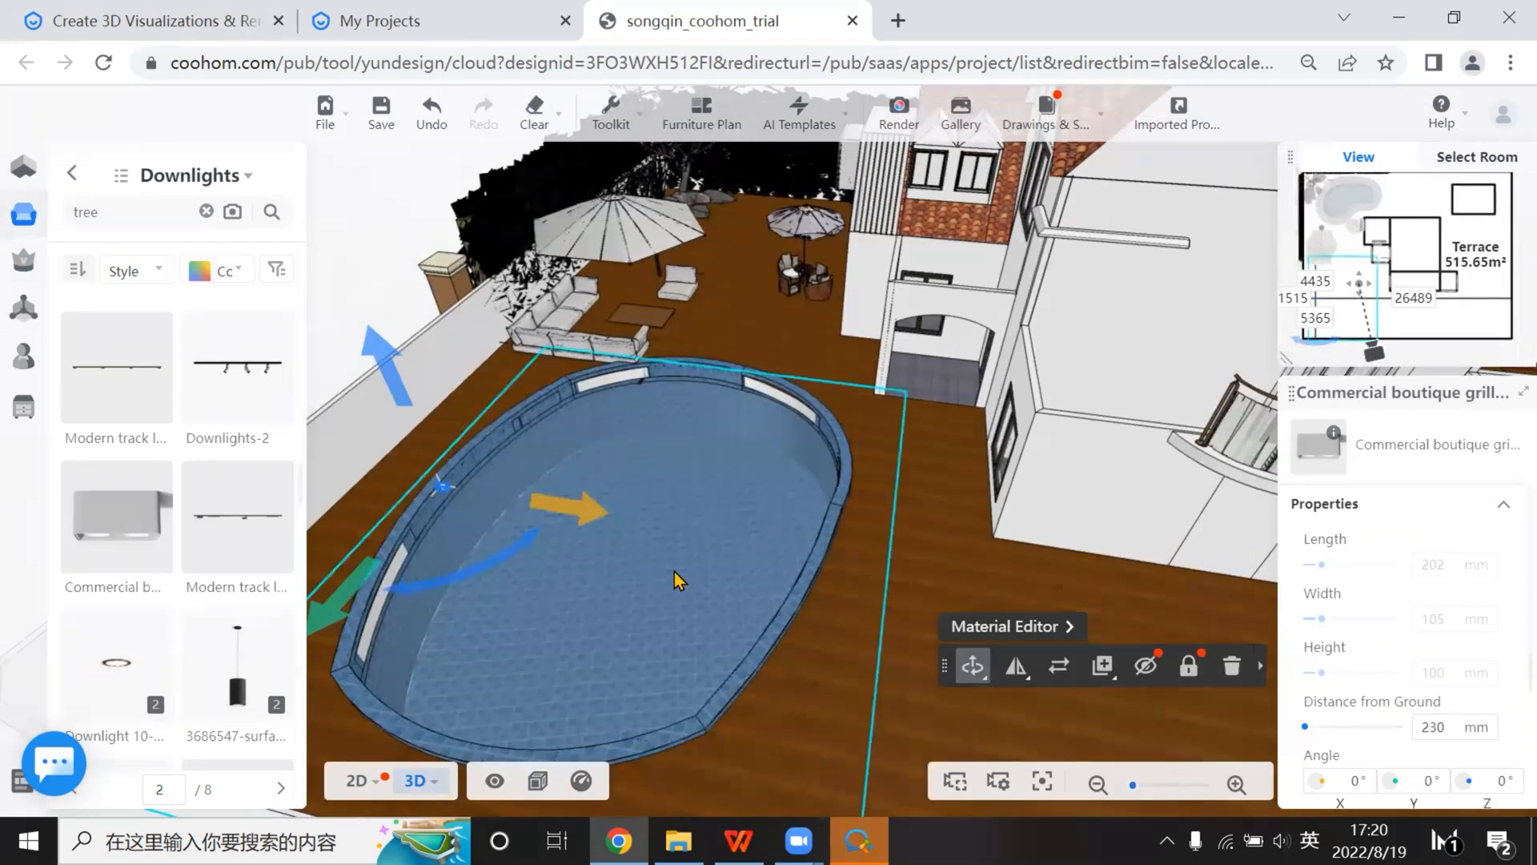
pyautogui.moveTo(570, 510); pyautogui.dragTo(743, 537)
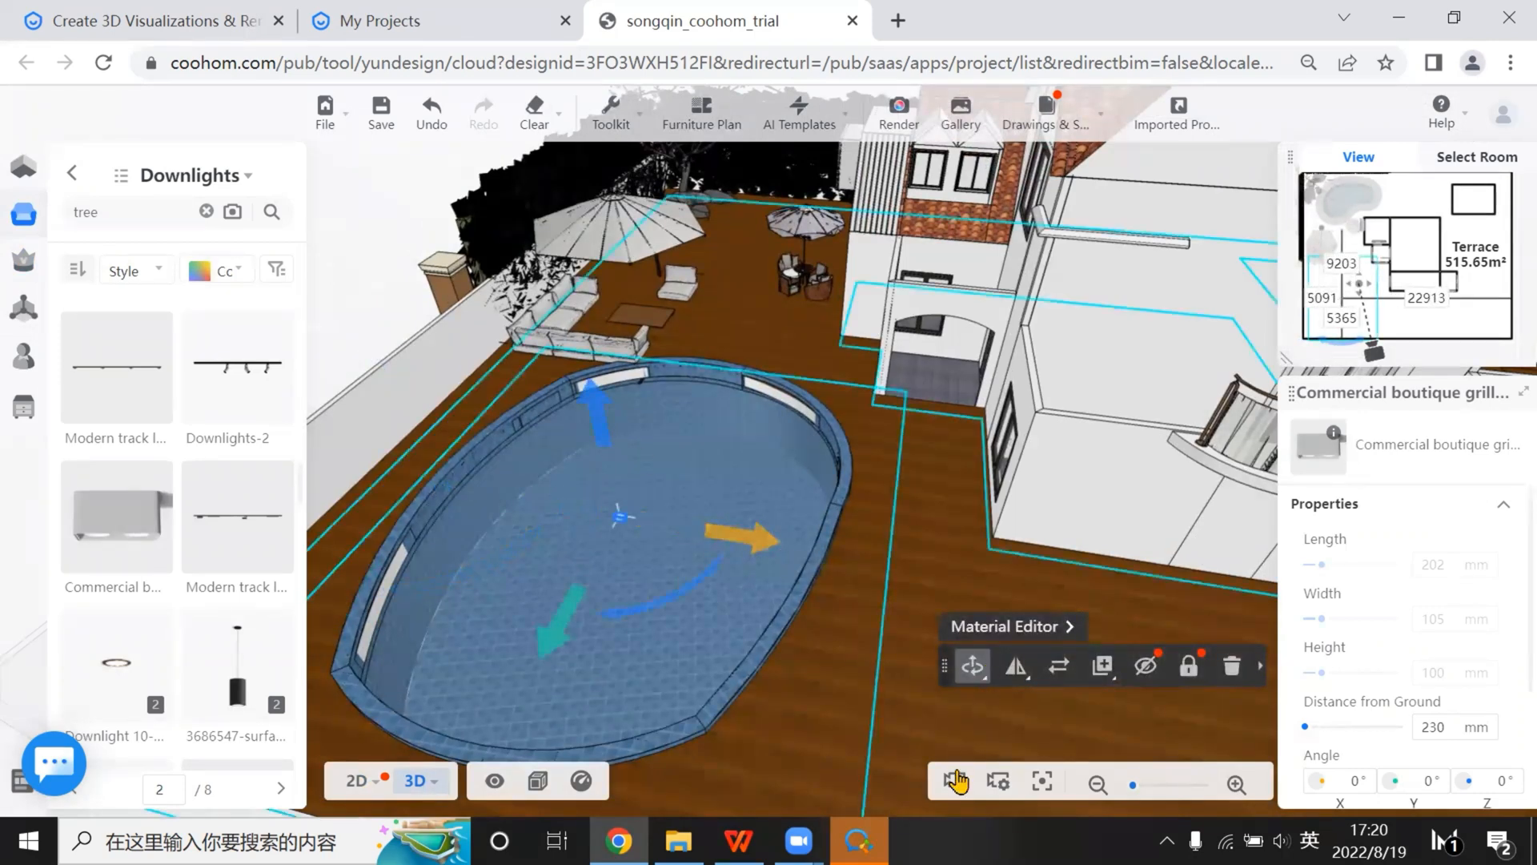
pyautogui.click(952, 786)
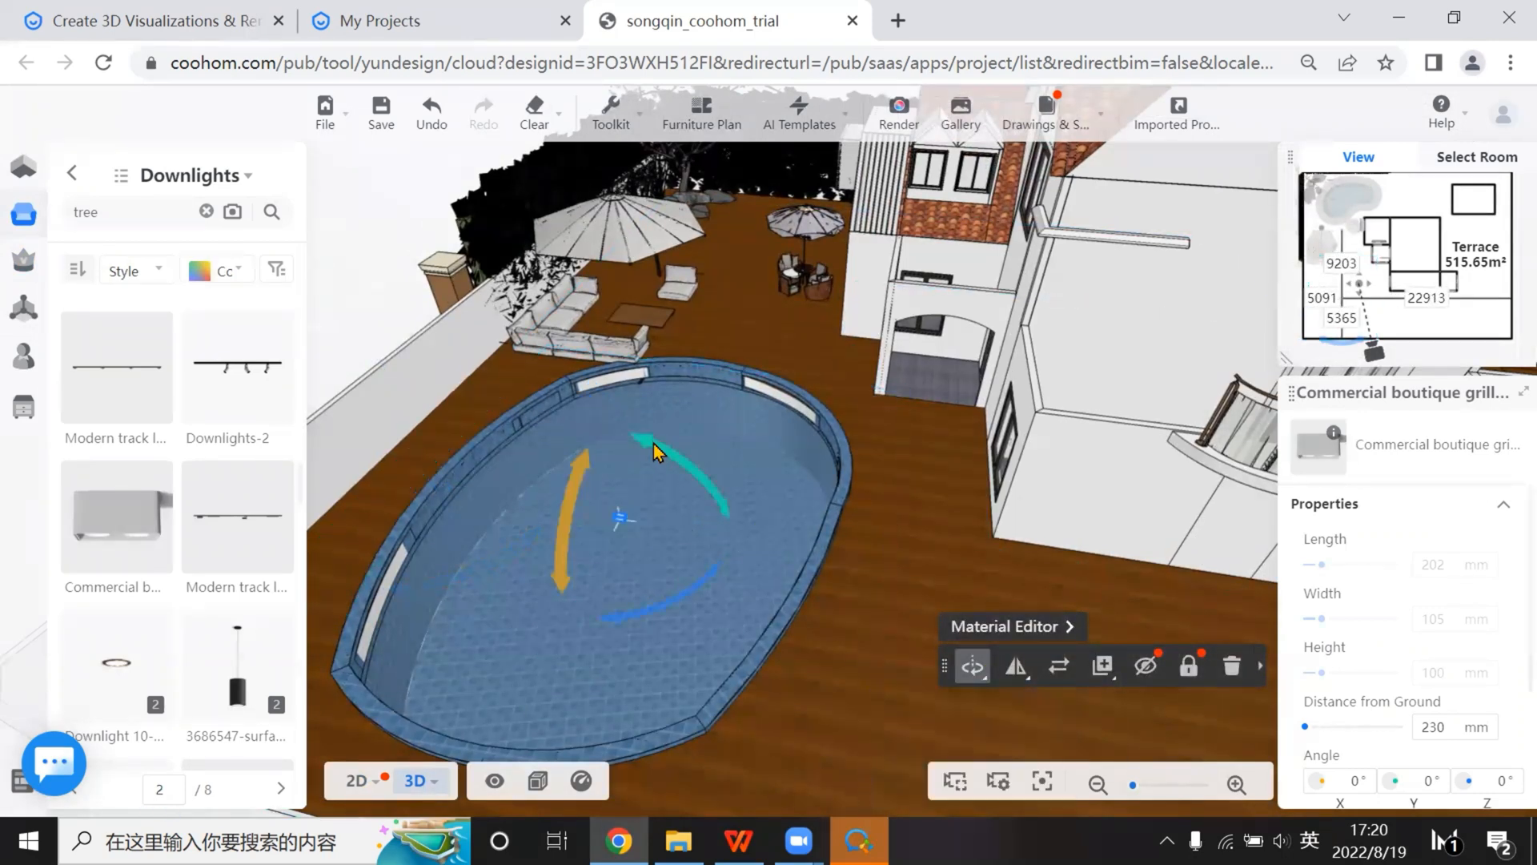
pyautogui.moveTo(654, 452); pyautogui.dragTo(635, 508)
# Lower the grille lamp in the pool to -1513 mm from the ground and shift it towards the pool's villa-side wall
pyautogui.moveTo(973, 664)
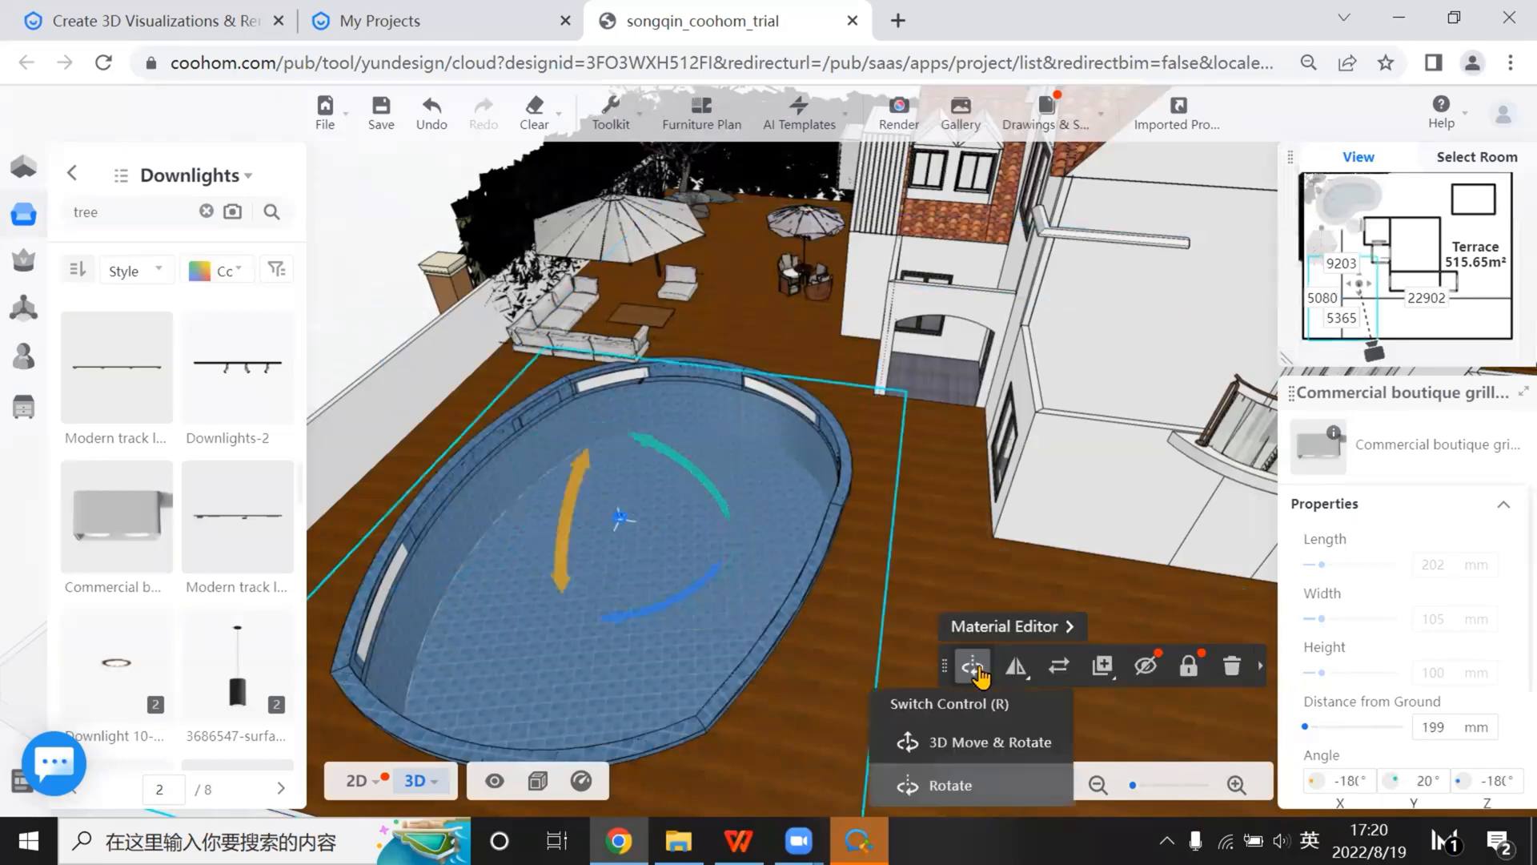
pyautogui.click(990, 741)
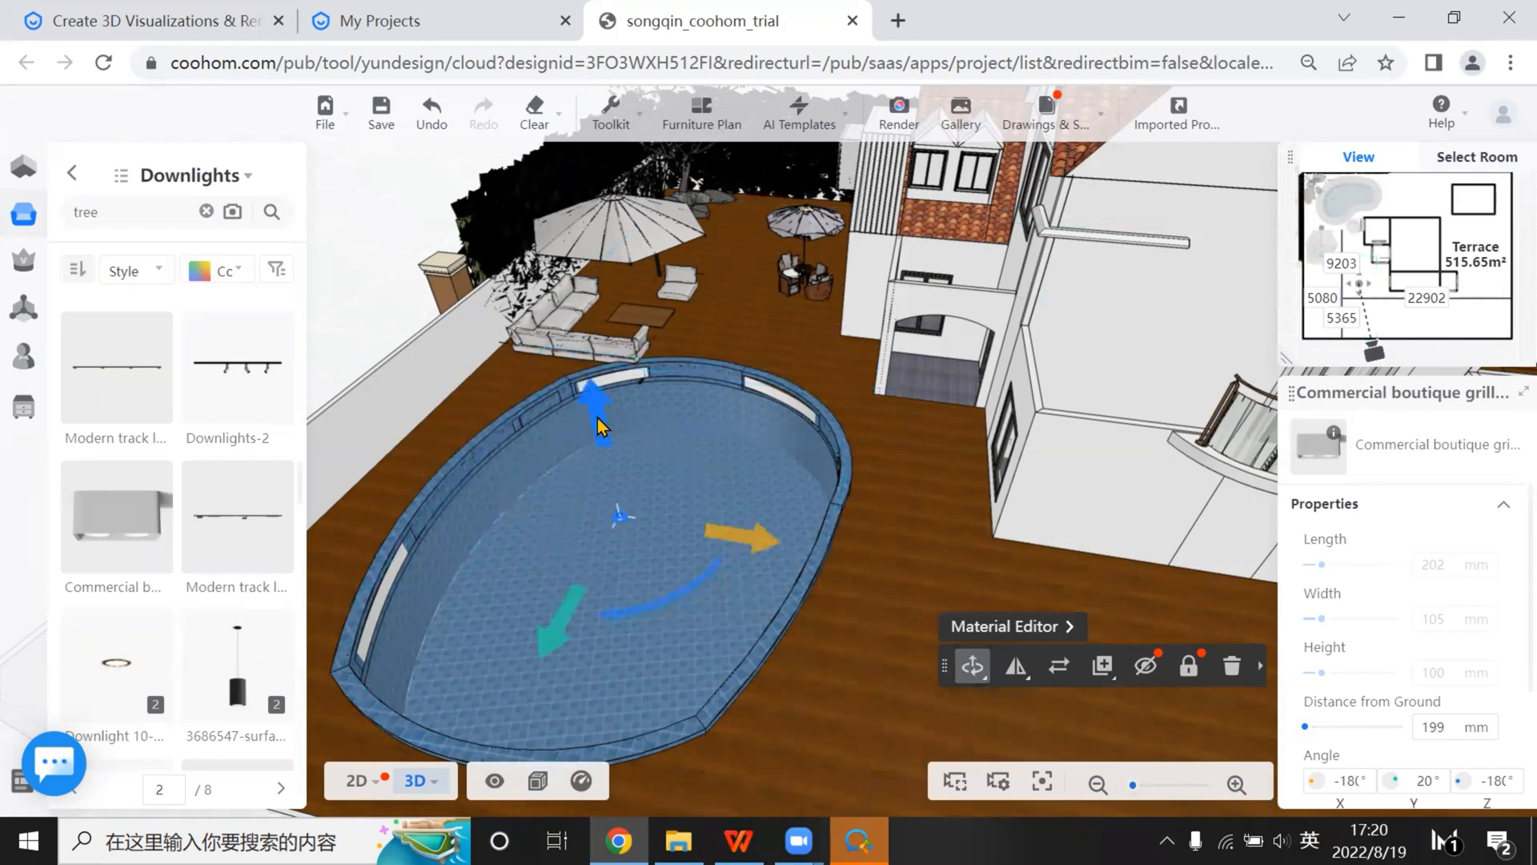
pyautogui.moveTo(596, 407); pyautogui.dragTo(602, 487)
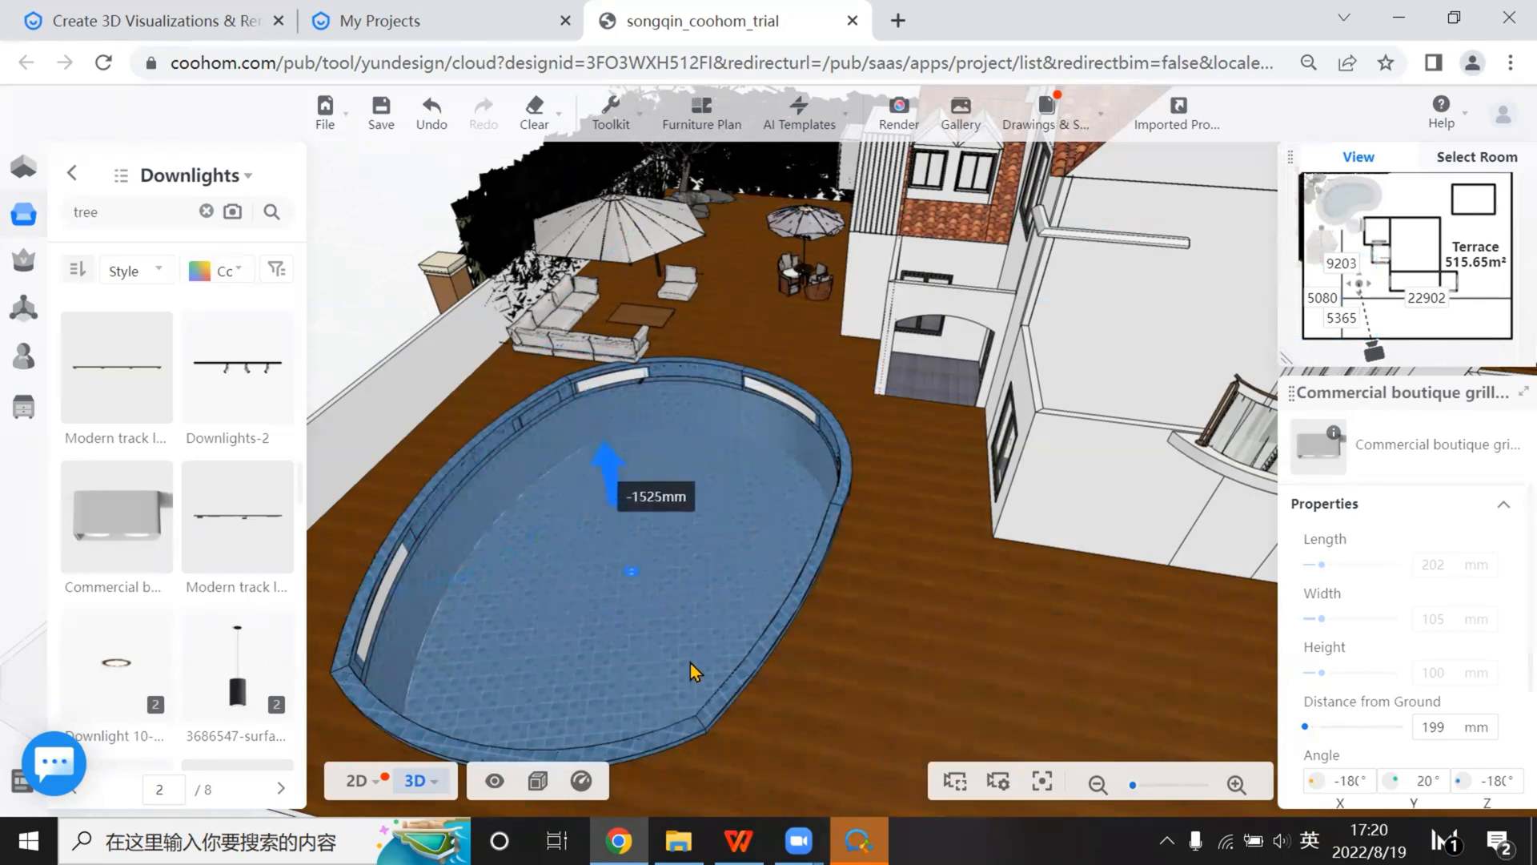
pyautogui.moveTo(690, 662); pyautogui.dragTo(692, 661)
pyautogui.press('a')
pyautogui.press('w')
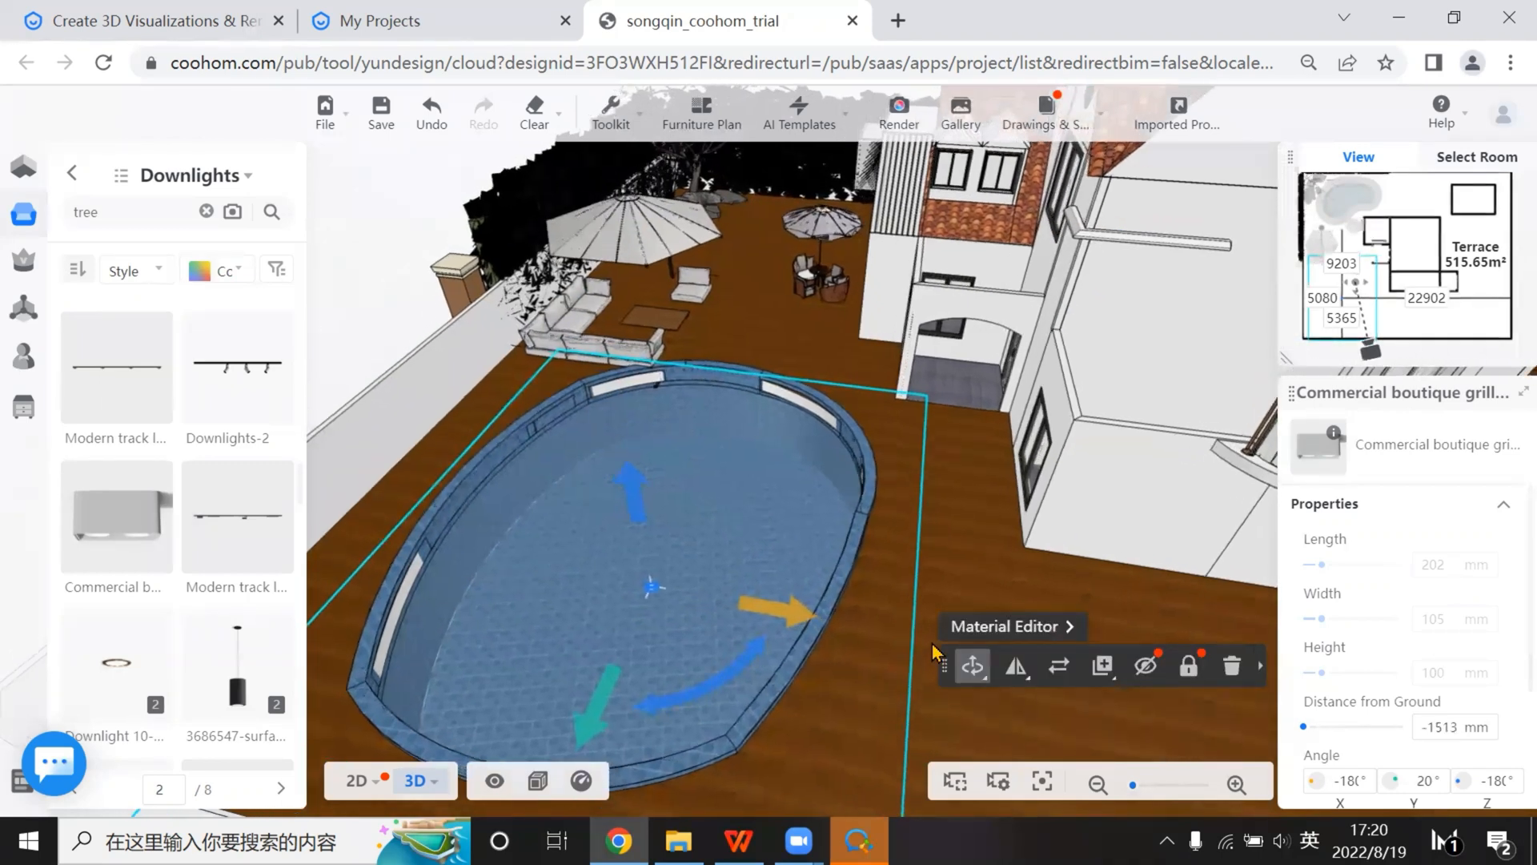
pyautogui.press('w')
pyautogui.press('a')
pyautogui.moveTo(792, 621); pyautogui.dragTo(926, 644)
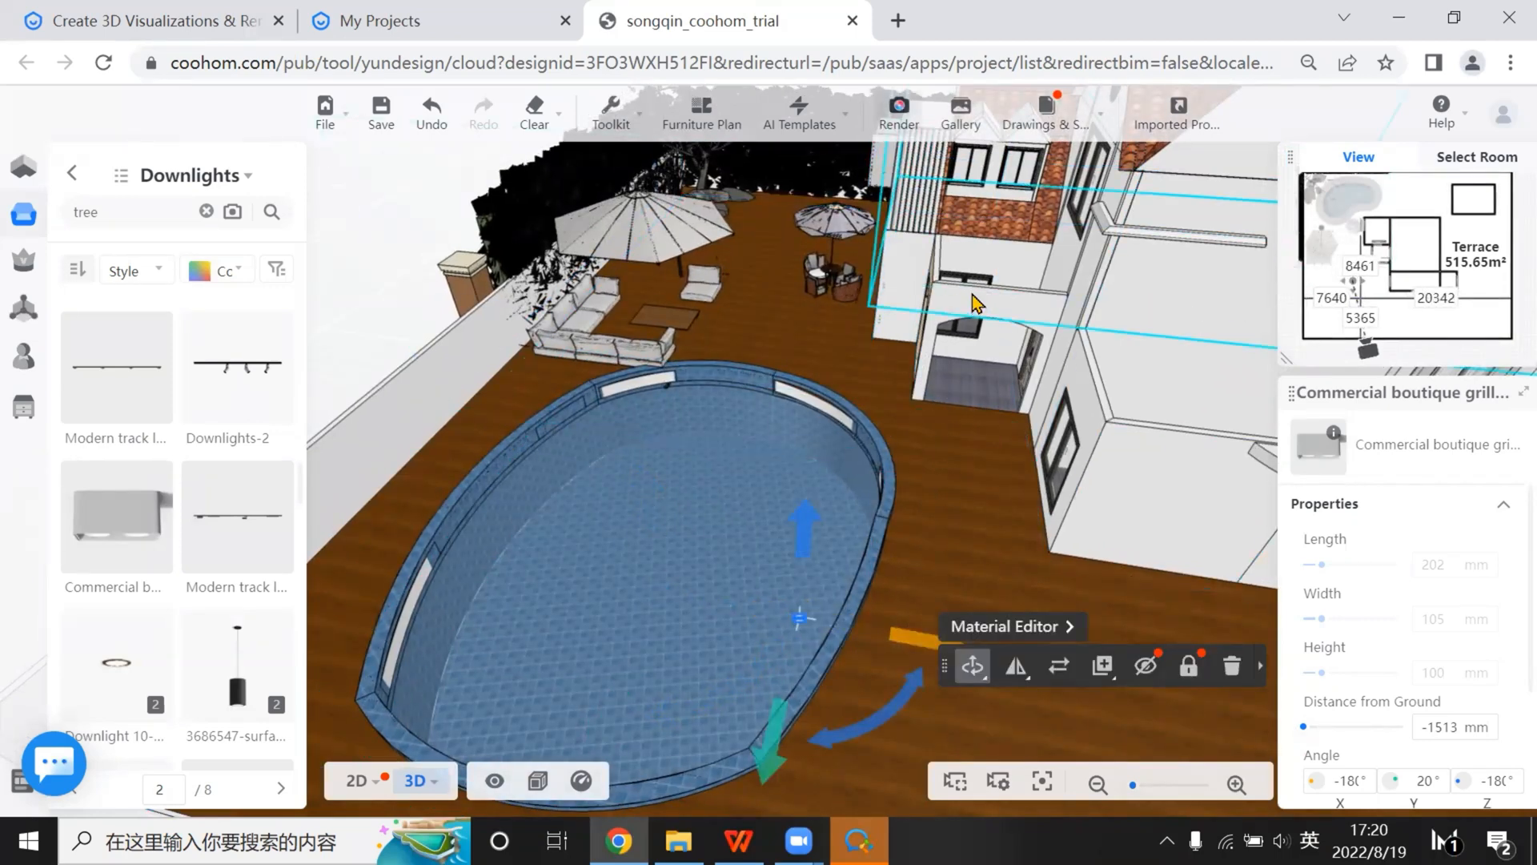
# Edit the Outdoor Reality Daytime (1) lighting scheme and place a purple Single beam 6 light above the grille lamp in the pool
pyautogui.click(899, 113)
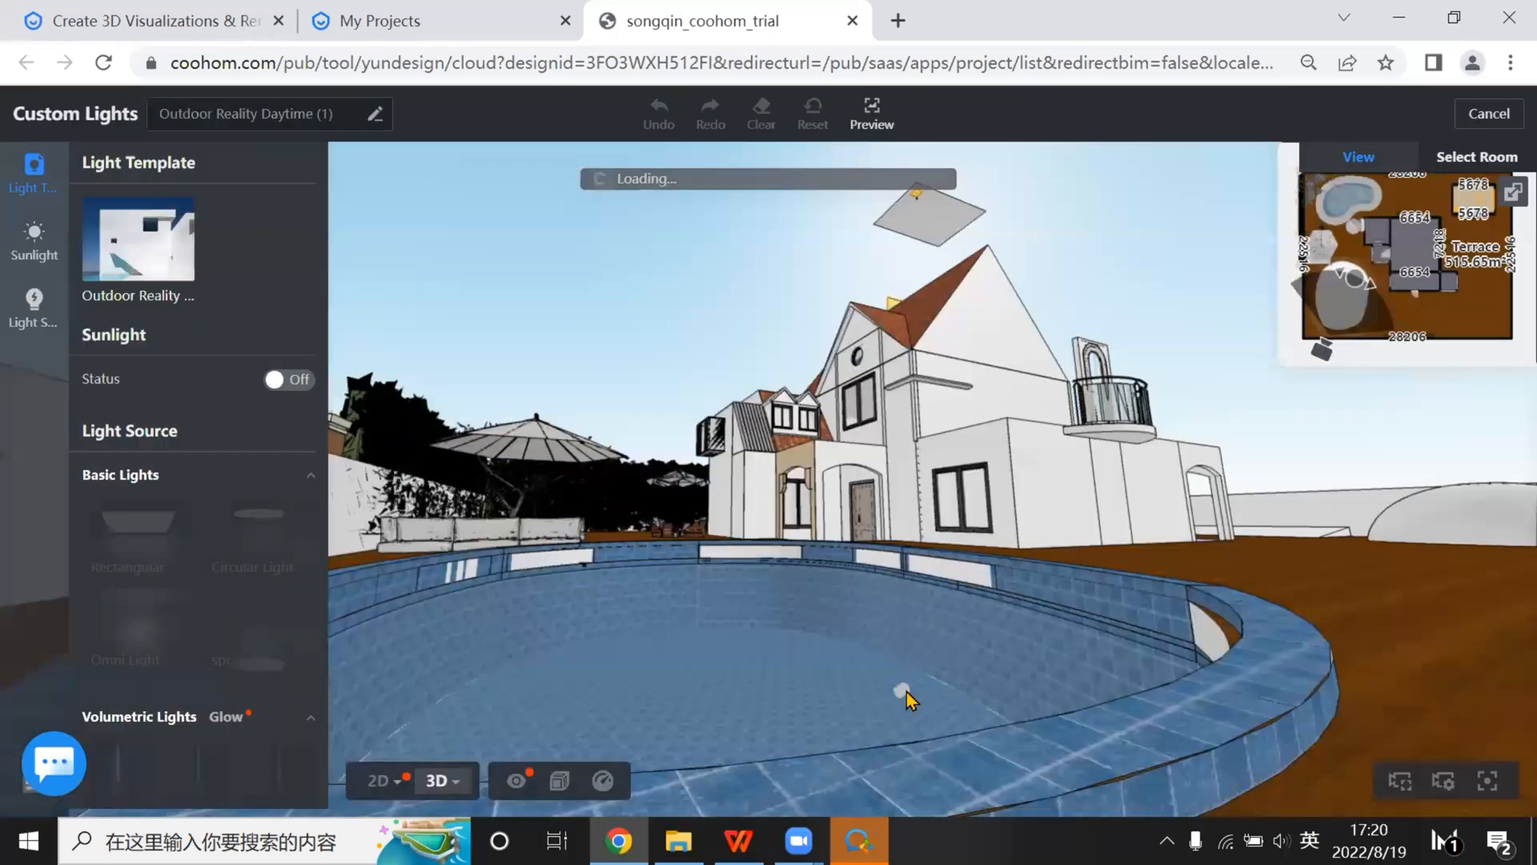
pyautogui.scroll(5, 942, 669)
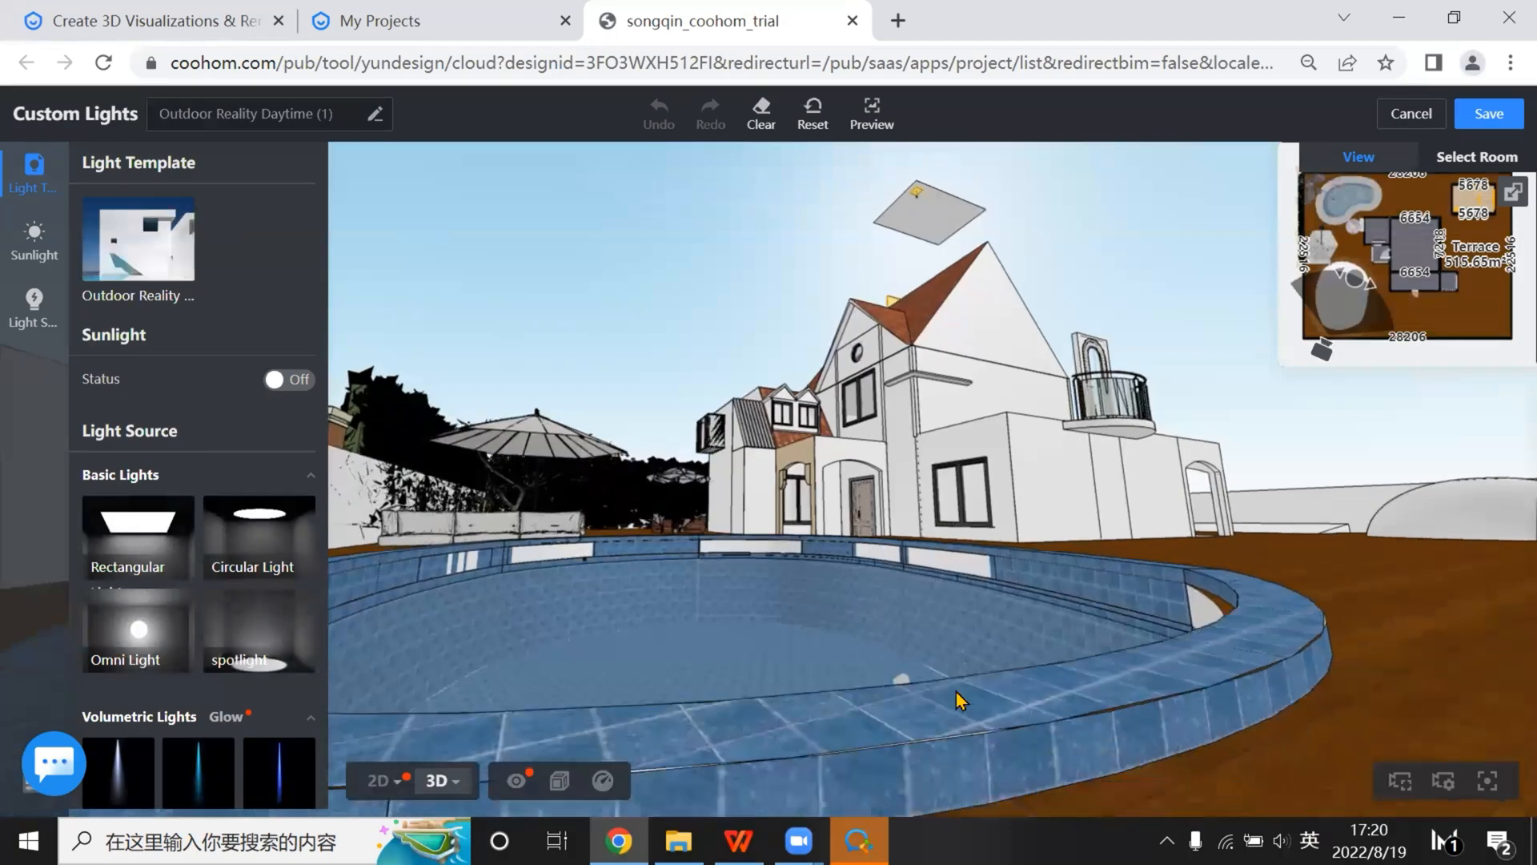
pyautogui.press('w')
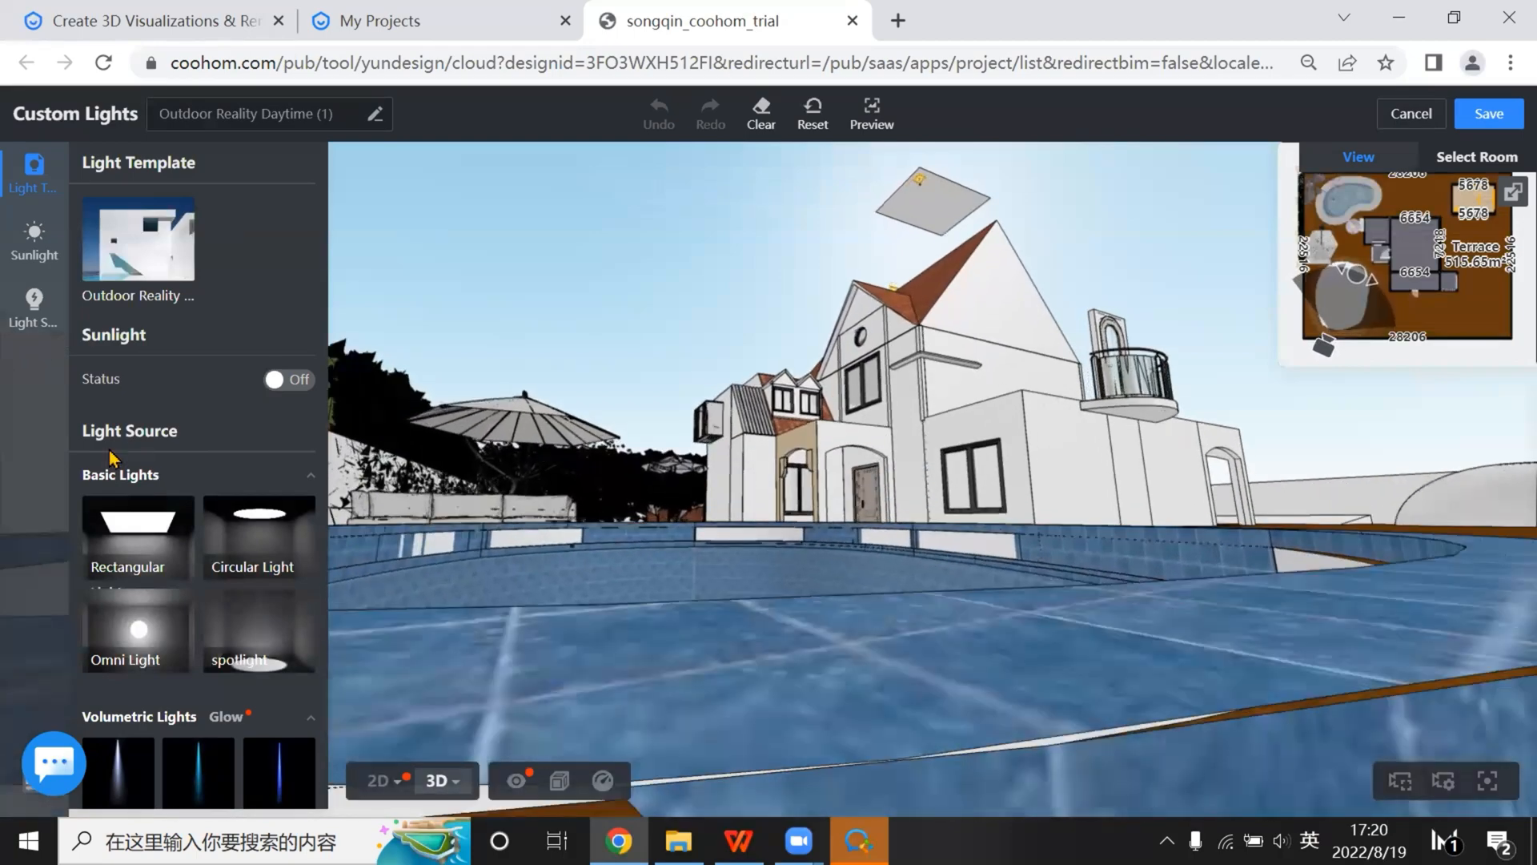
pyautogui.press('w')
pyautogui.press('w')
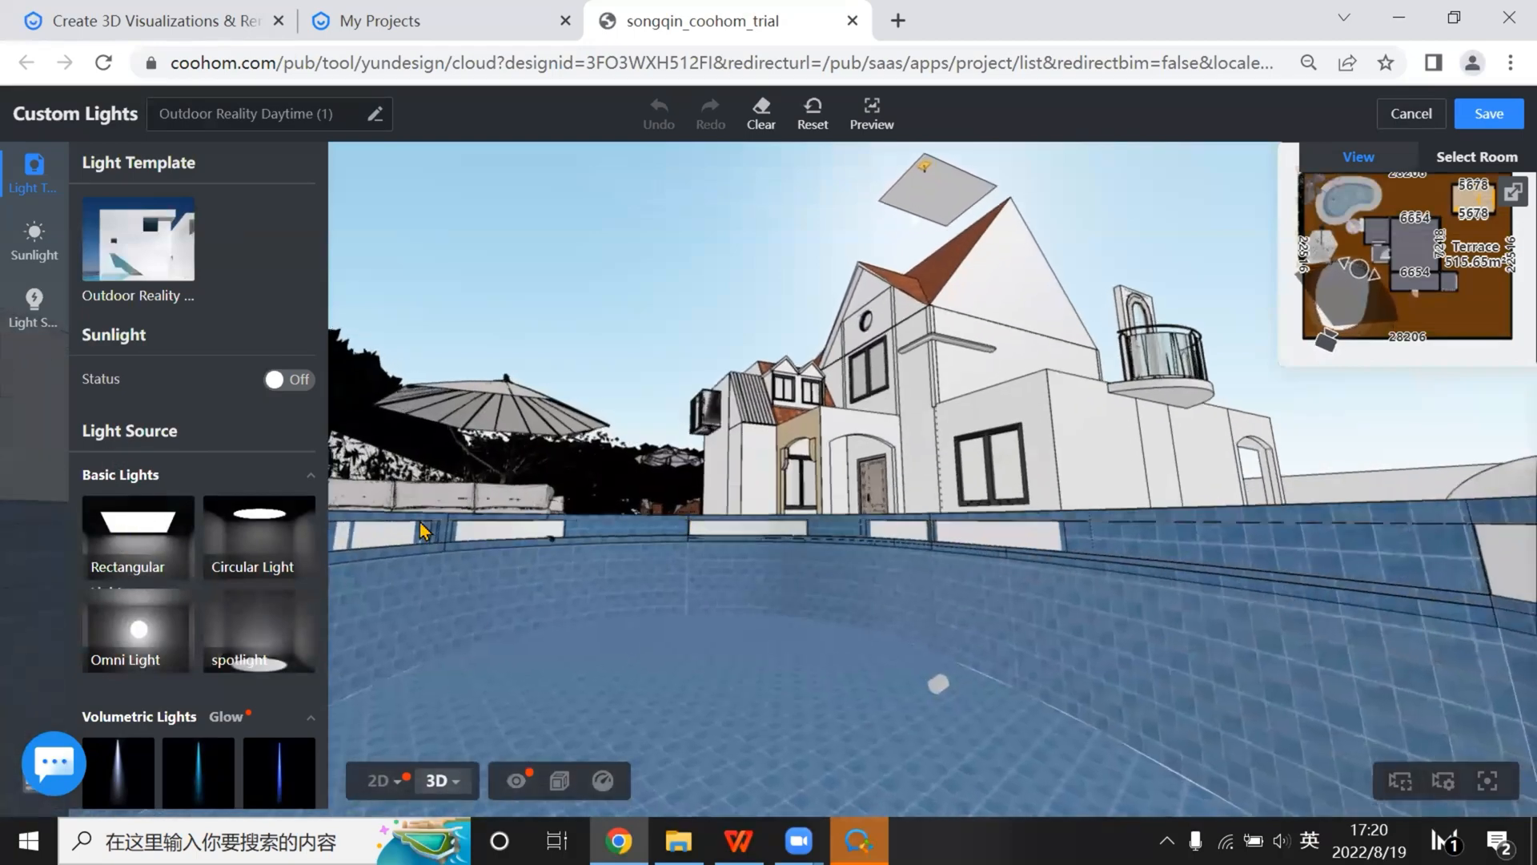
pyautogui.press('w')
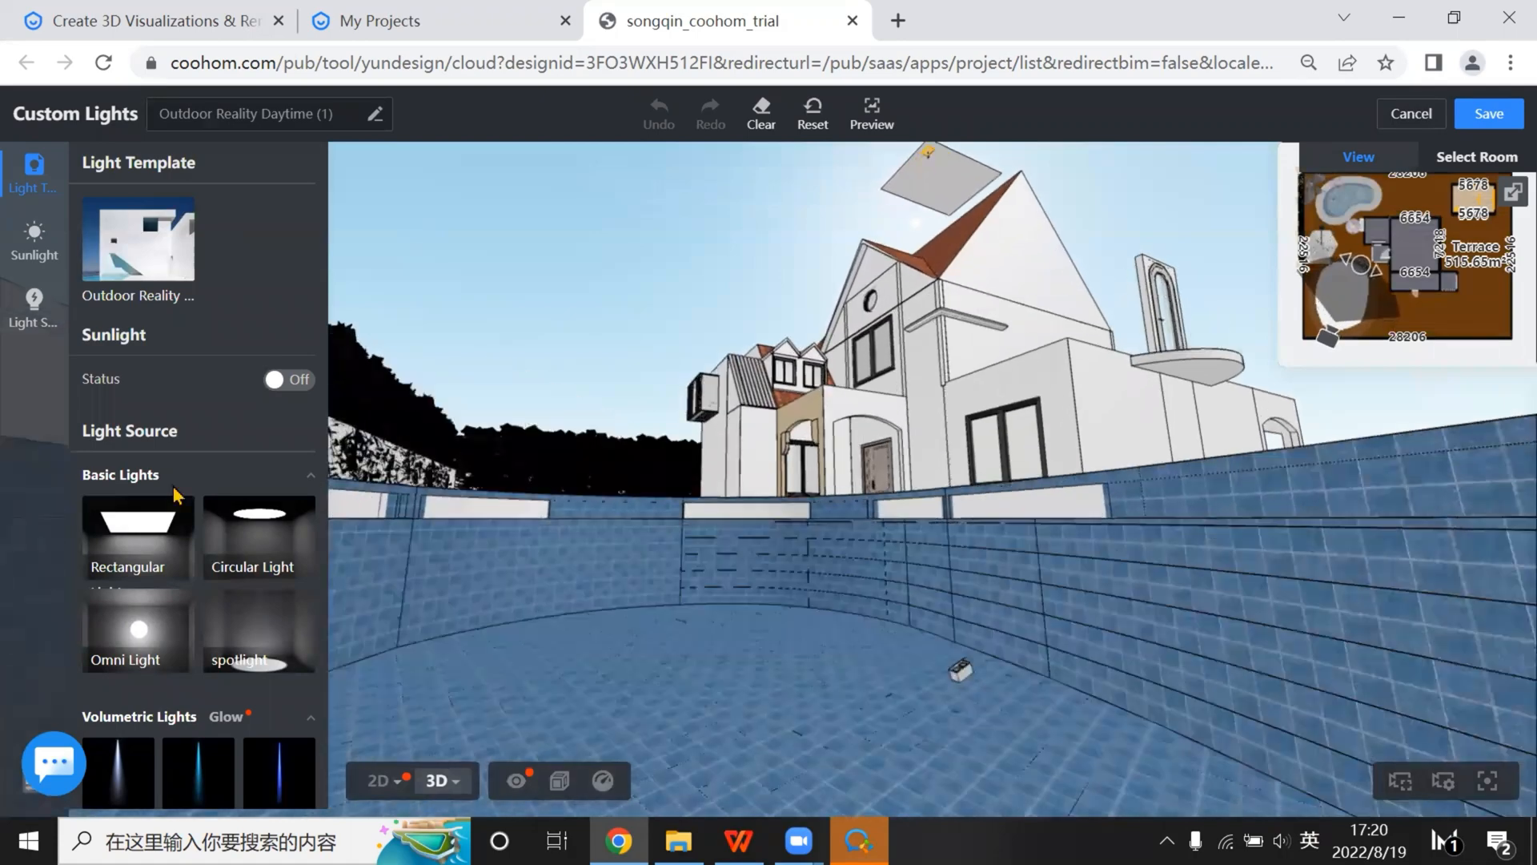
pyautogui.press('w')
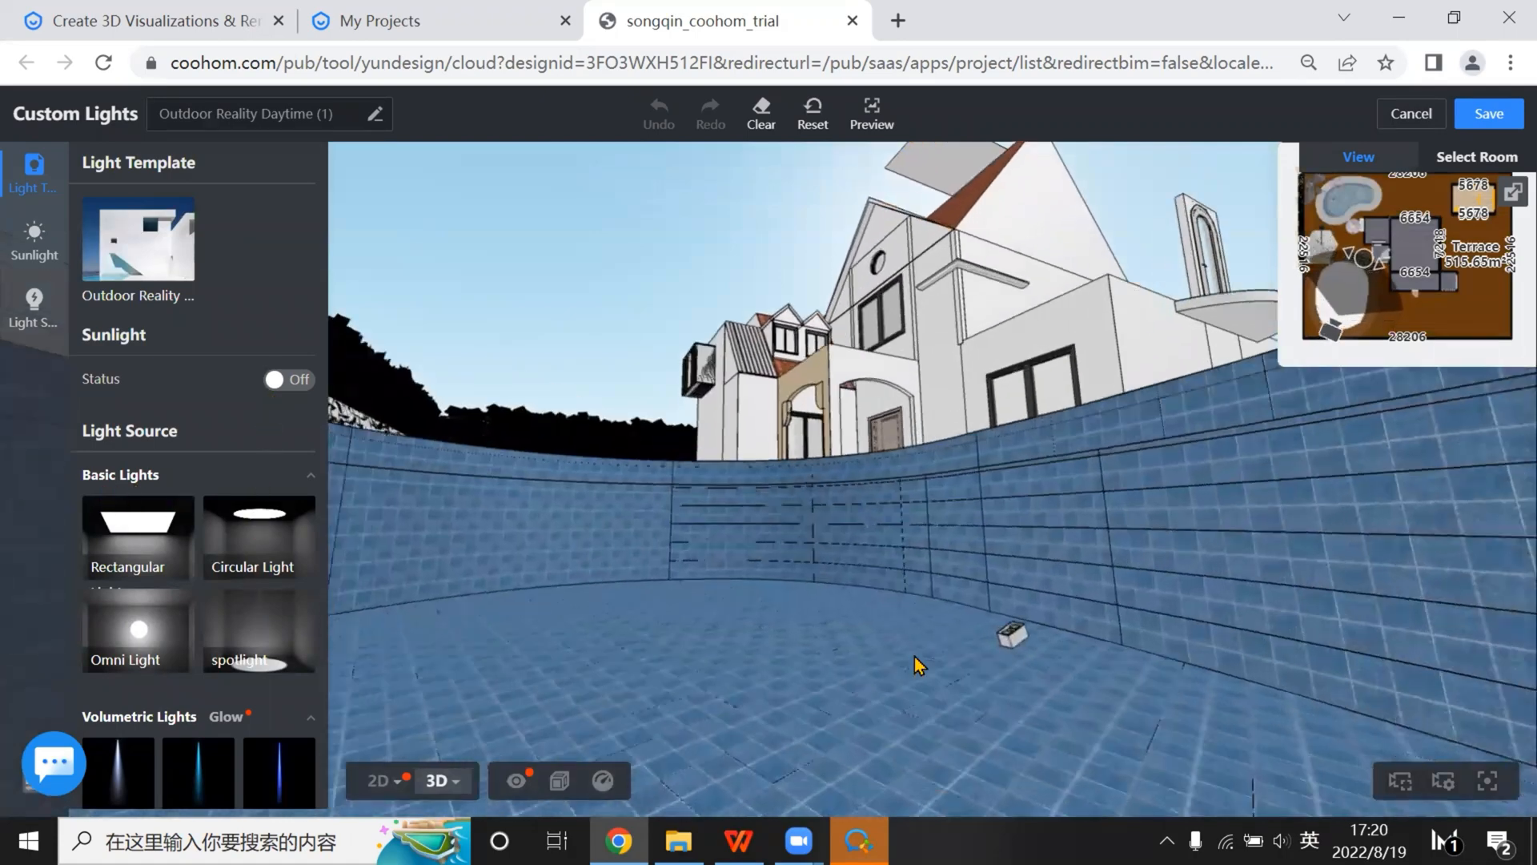
pyautogui.click(897, 459)
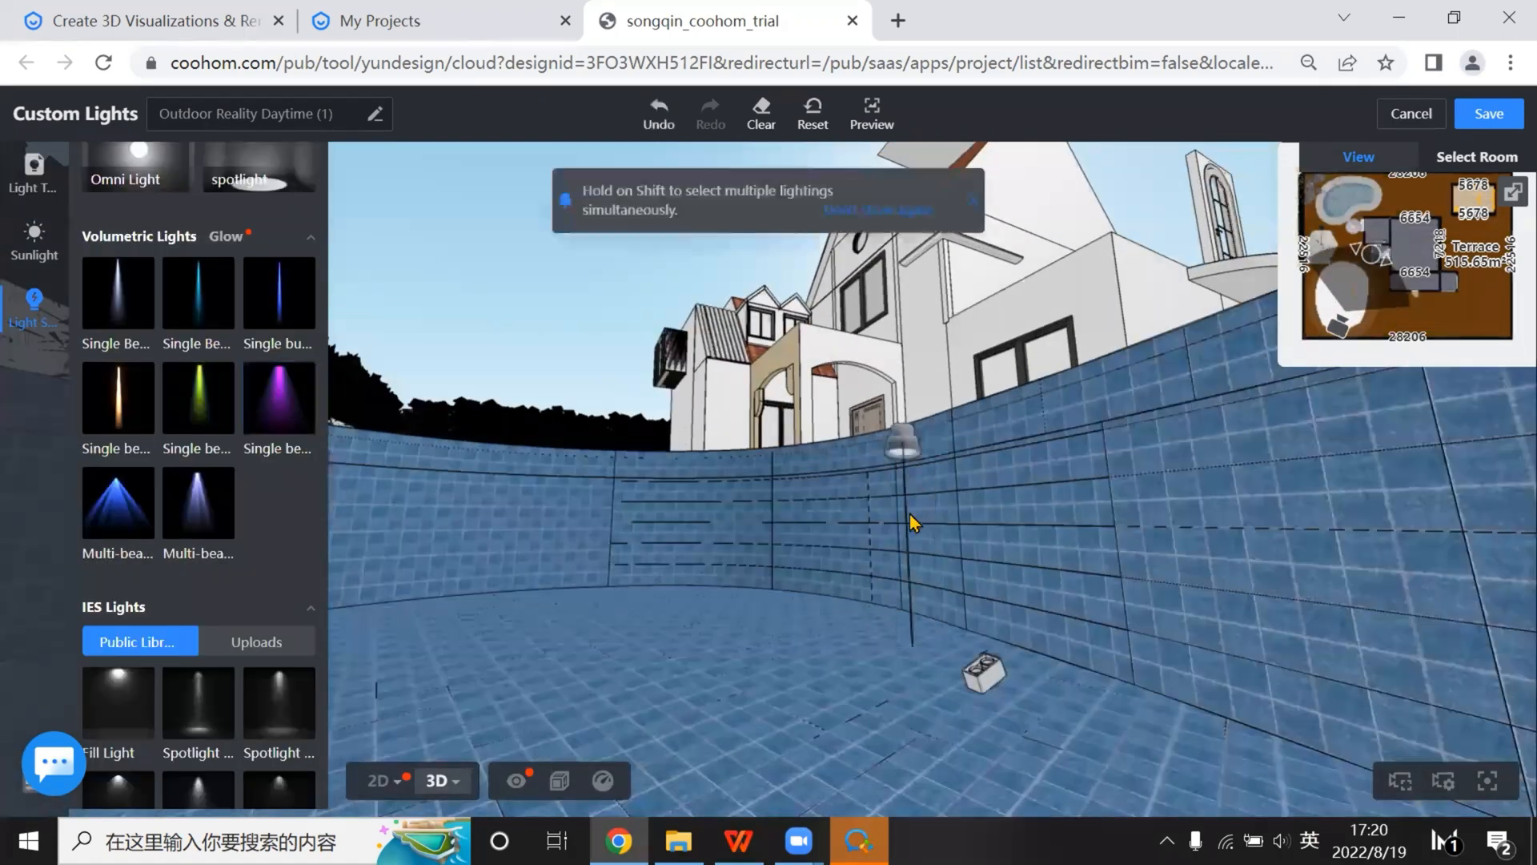
pyautogui.moveTo(790, 393); pyautogui.dragTo(907, 490)
pyautogui.scroll(5, 881, 524)
pyautogui.scroll(-5, 900, 535)
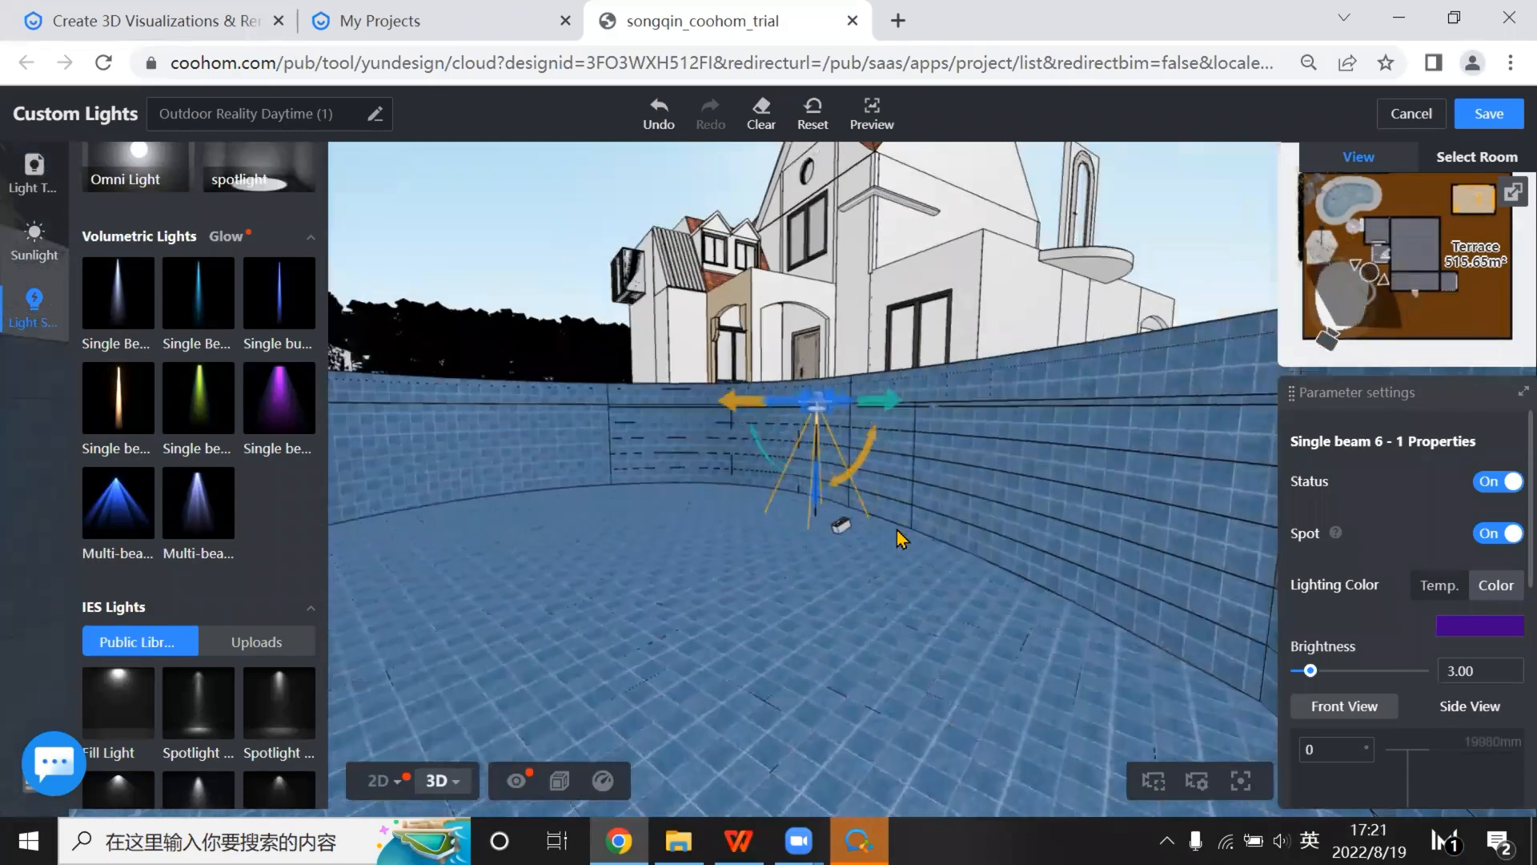
# Rotate the purple beam light in the pool to -135° and save the custom lighting scheme
pyautogui.moveTo(1021, 504); pyautogui.dragTo(1111, 537)
pyautogui.click(1169, 554)
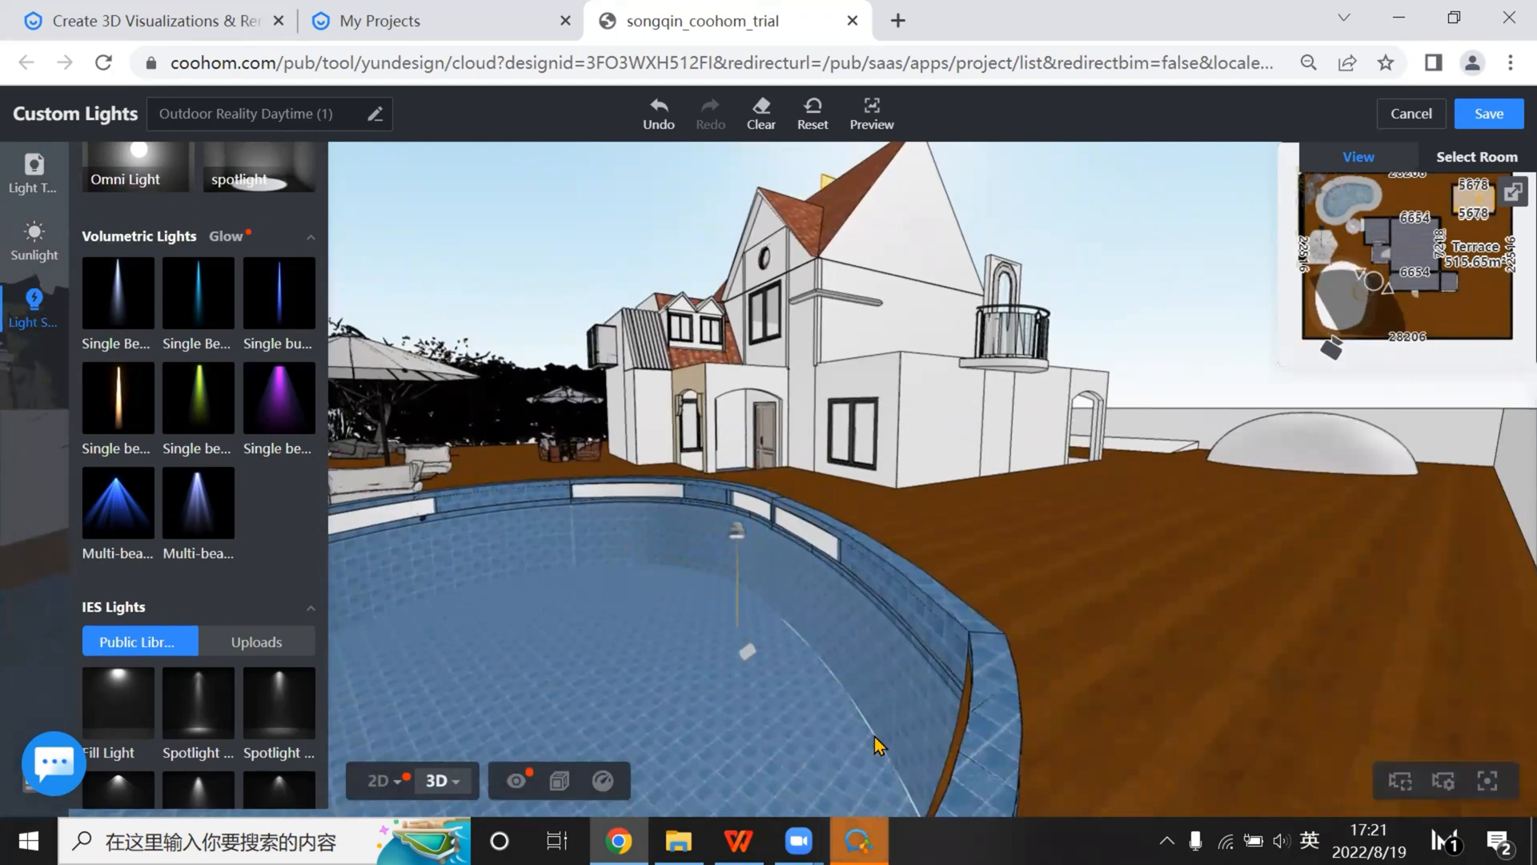
pyautogui.click(745, 546)
pyautogui.click(732, 541)
pyautogui.click(738, 542)
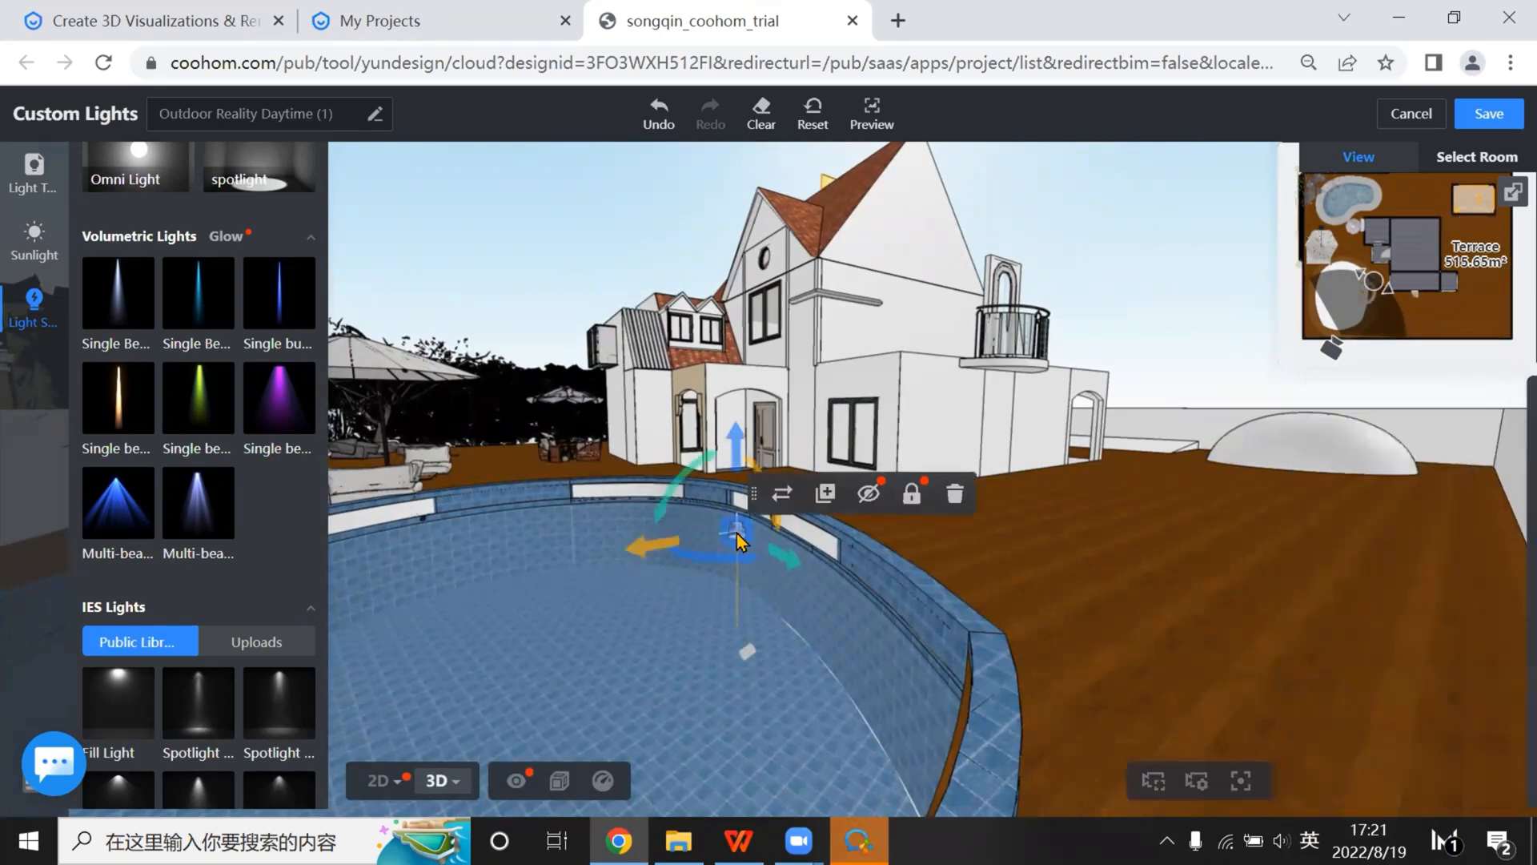
pyautogui.moveTo(672, 498); pyautogui.dragTo(793, 527)
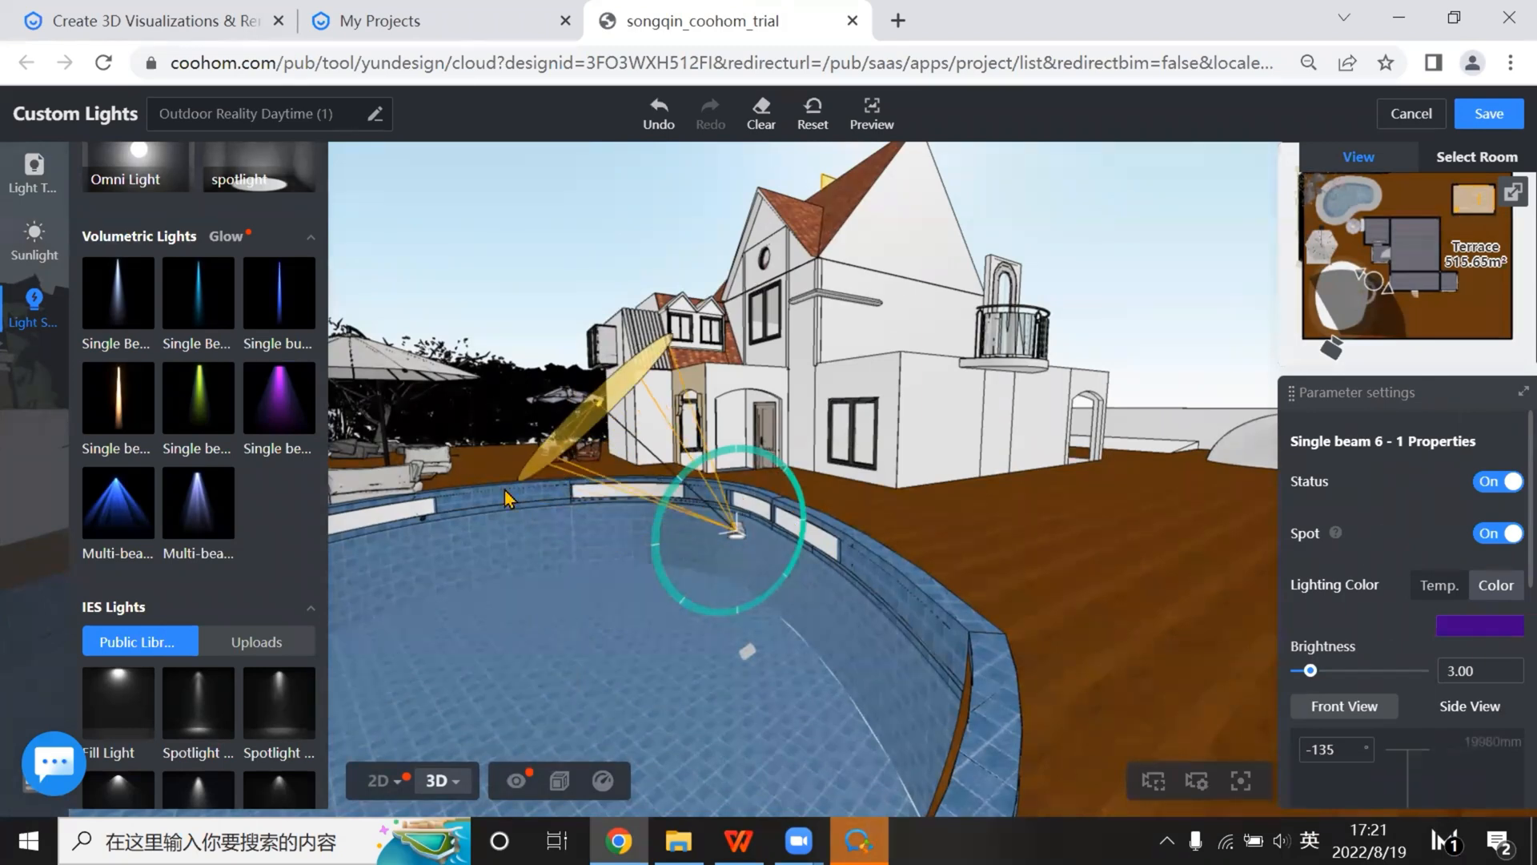
pyautogui.moveTo(507, 498); pyautogui.dragTo(513, 501)
pyautogui.press('a')
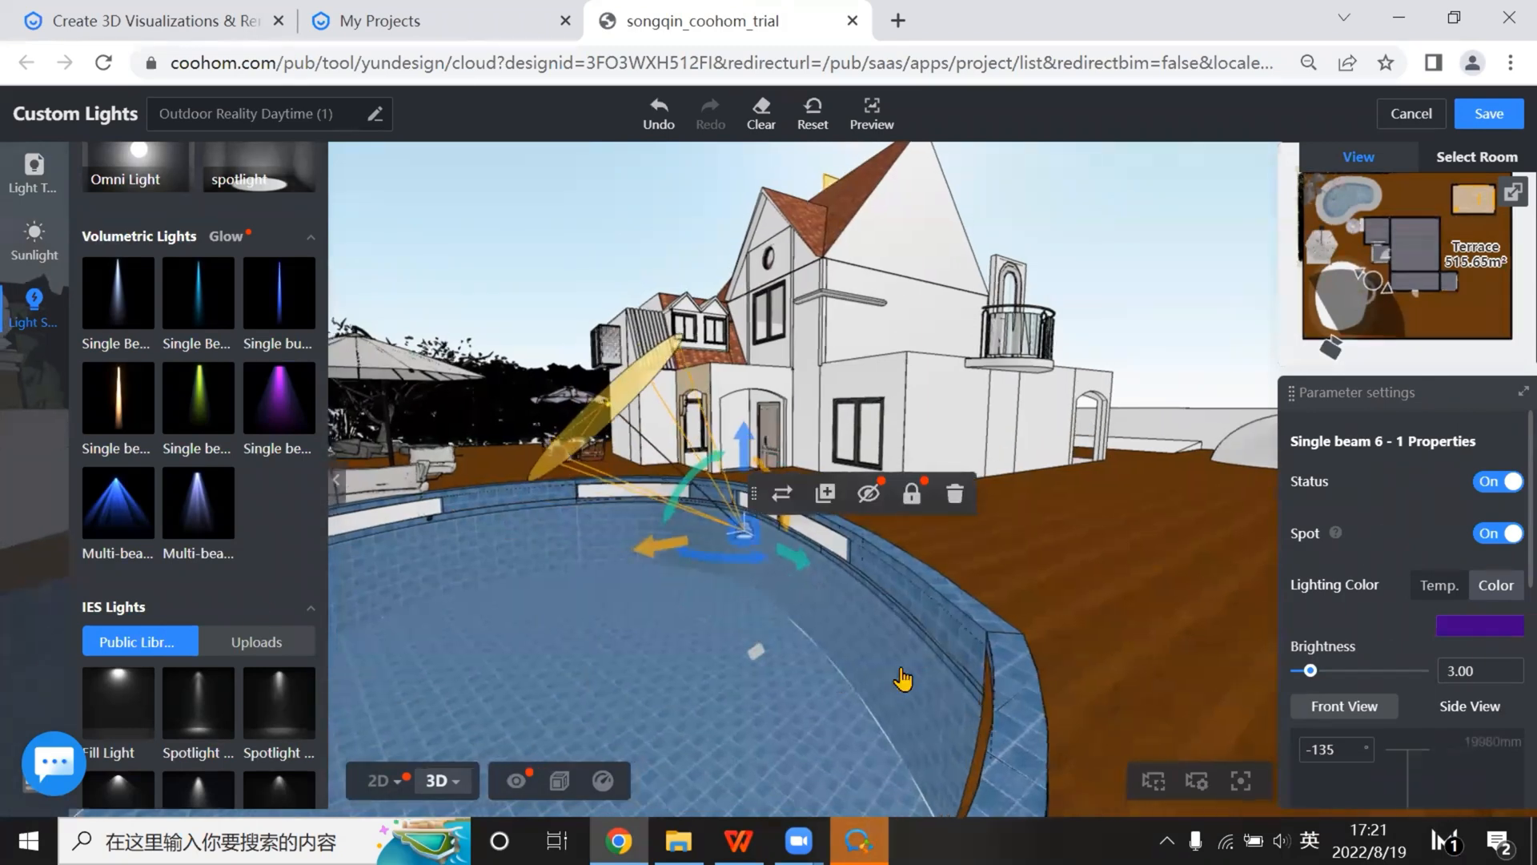
pyautogui.press('a')
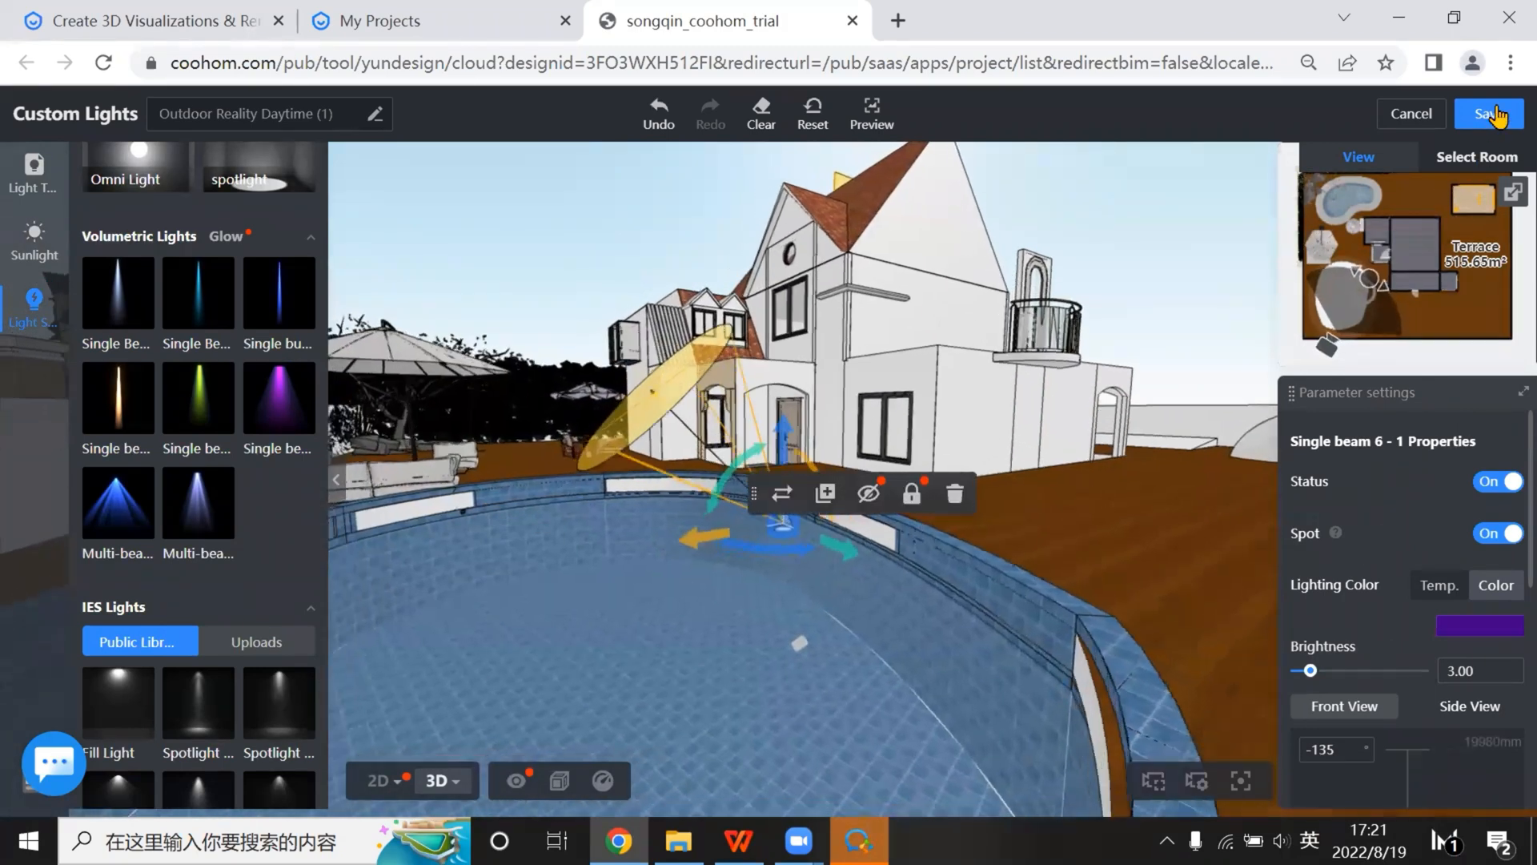
pyautogui.hotkey('ctrl', 's')
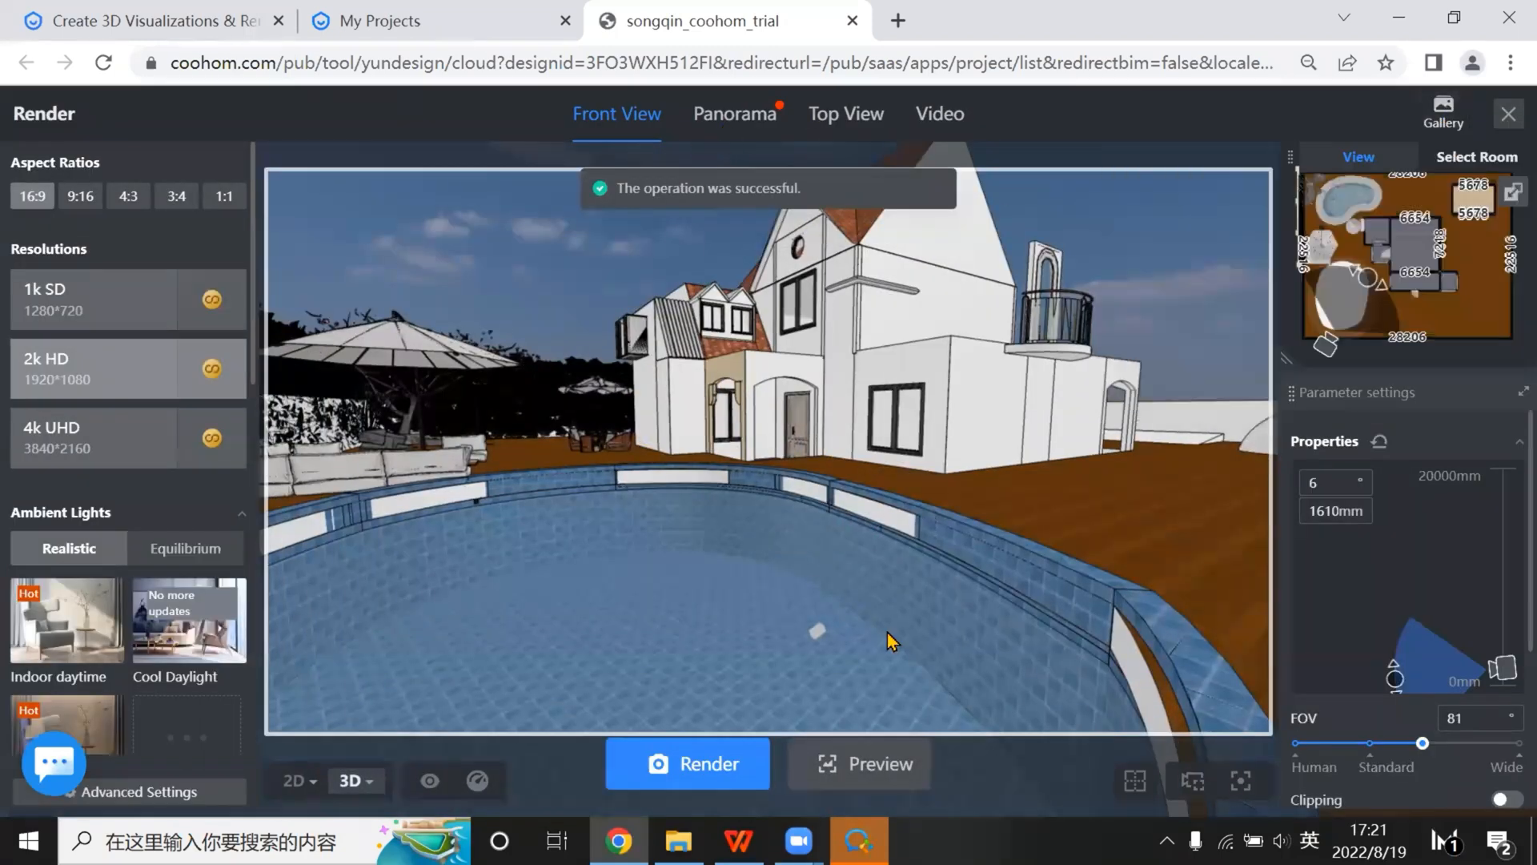
# Open the full render gallery and examine the newest 2k HD terrace picture up close around the pool water
pyautogui.moveTo(1435, 124)
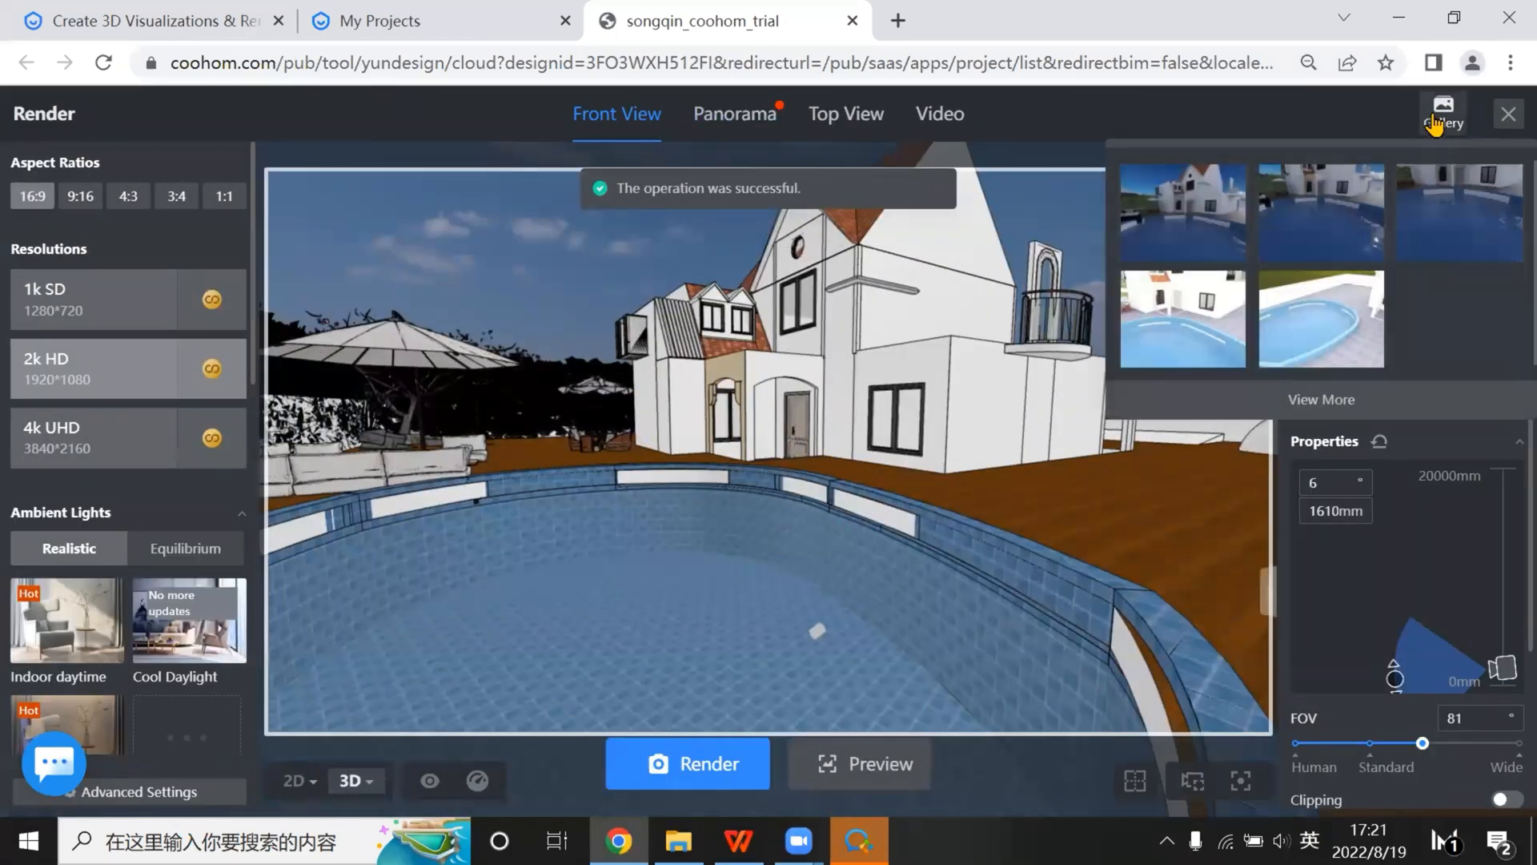
pyautogui.click(1333, 401)
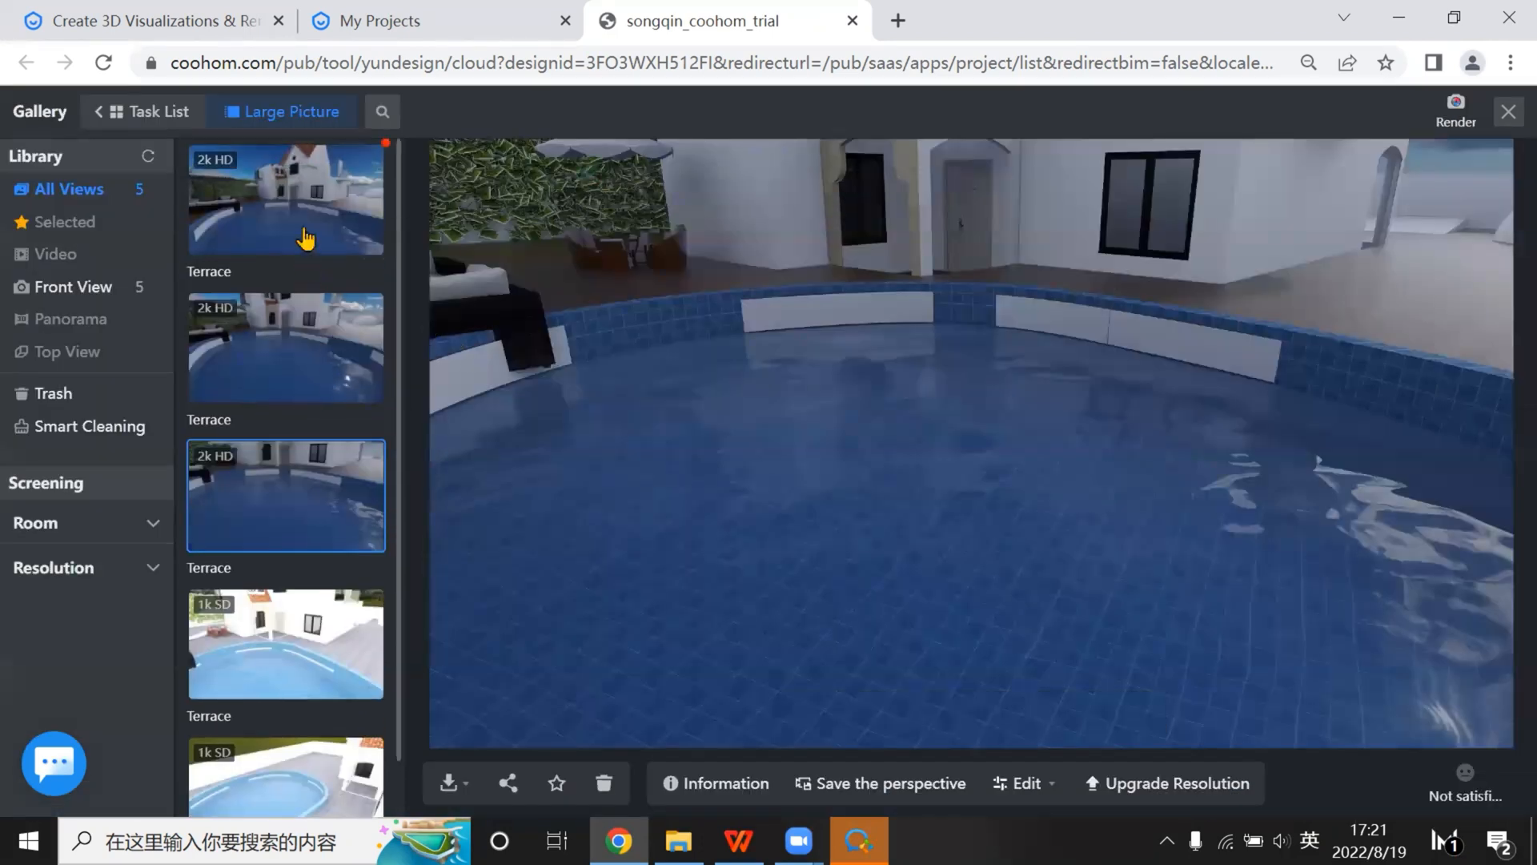
pyautogui.click(305, 239)
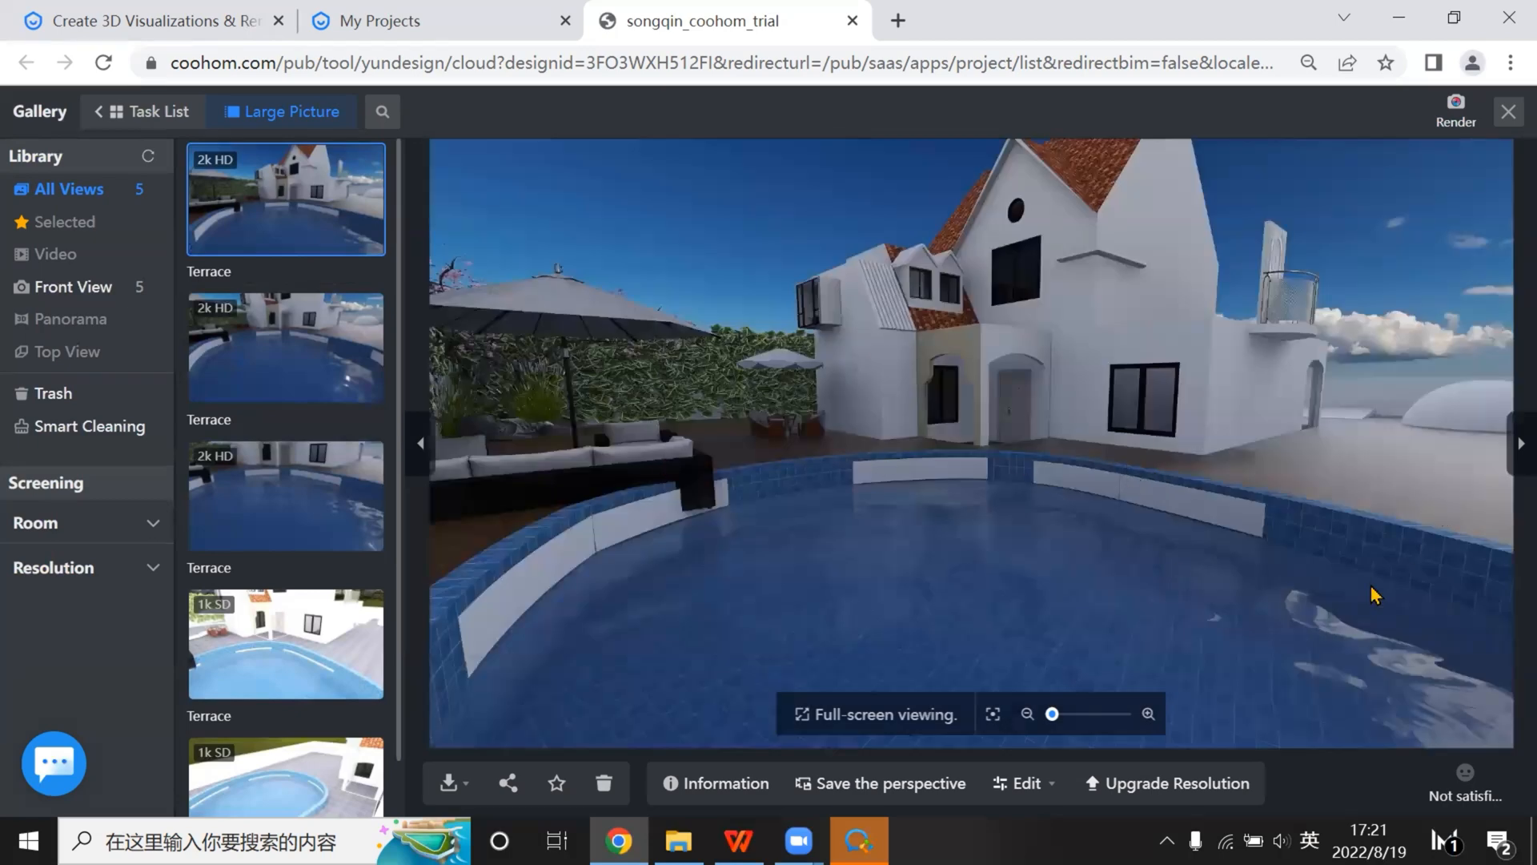
pyautogui.scroll(5, 1150, 664)
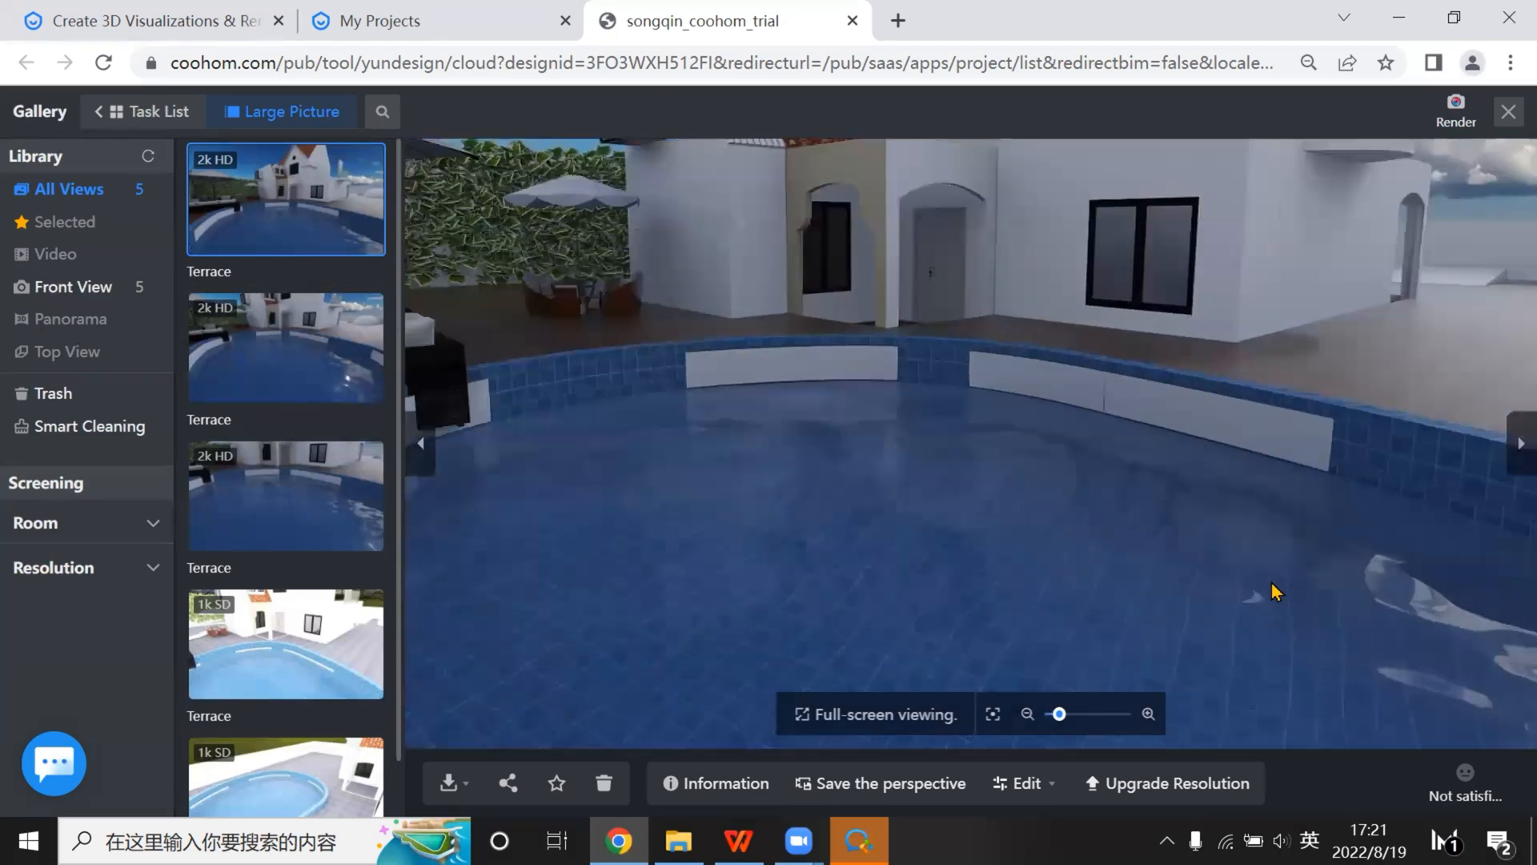
pyautogui.scroll(-5, 1263, 473)
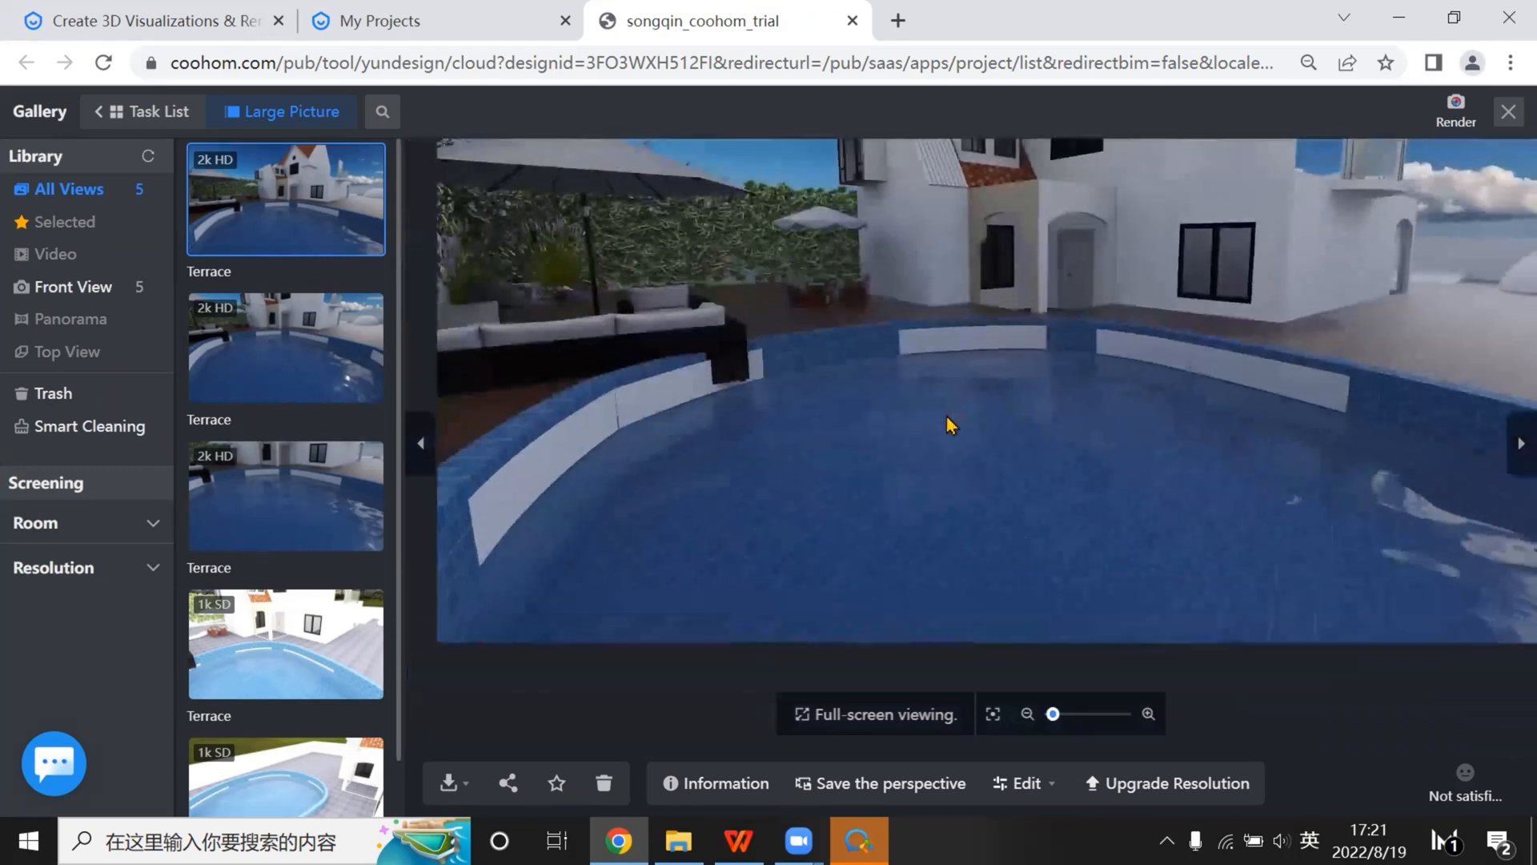
pyautogui.scroll(2, 947, 424)
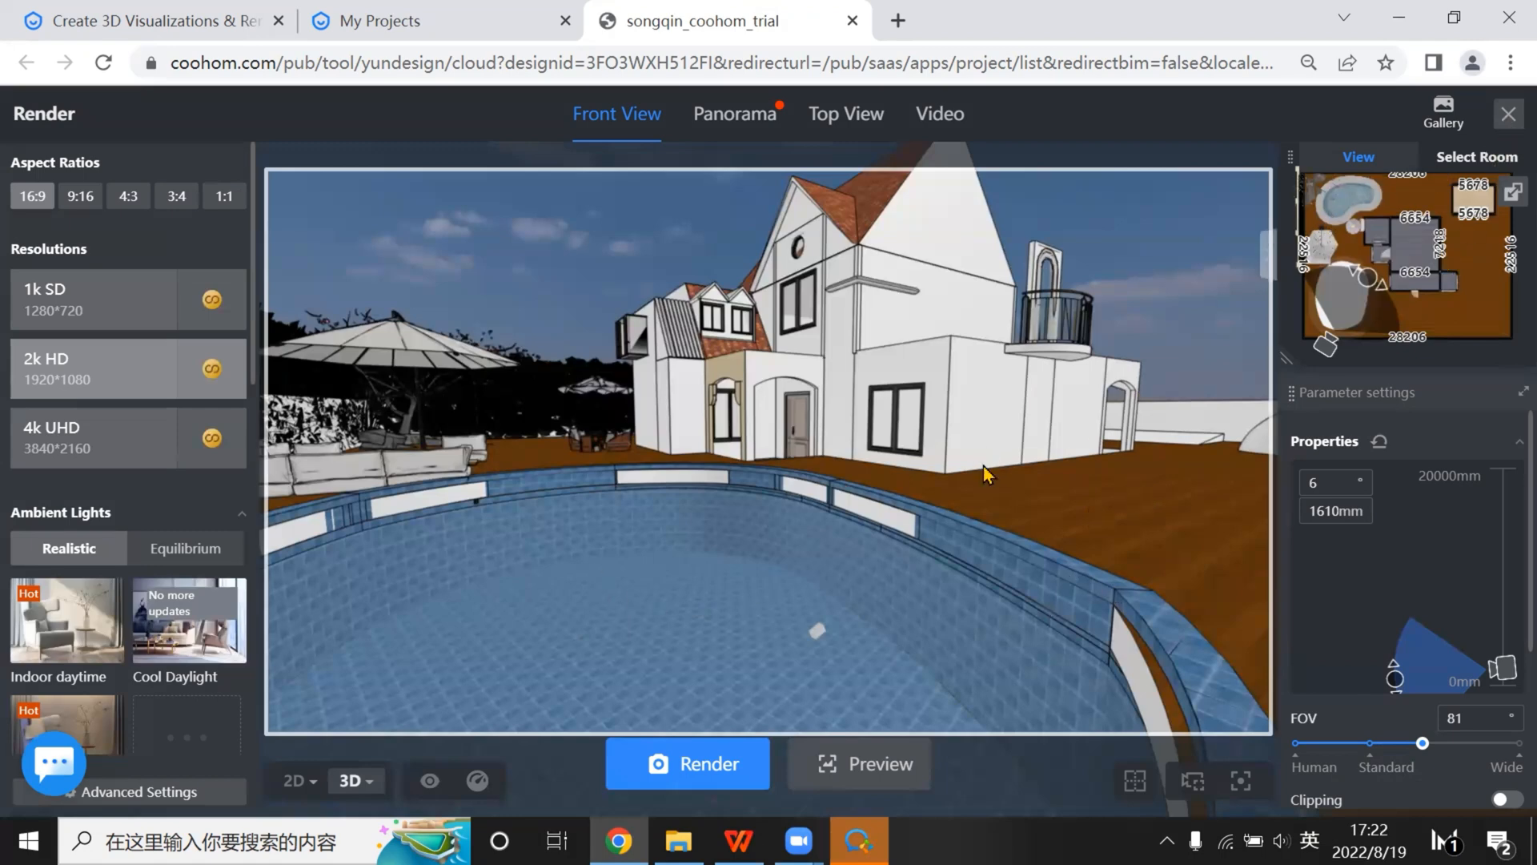
# Return to the design view and add the pool's water model to Favorites
pyautogui.click(1509, 114)
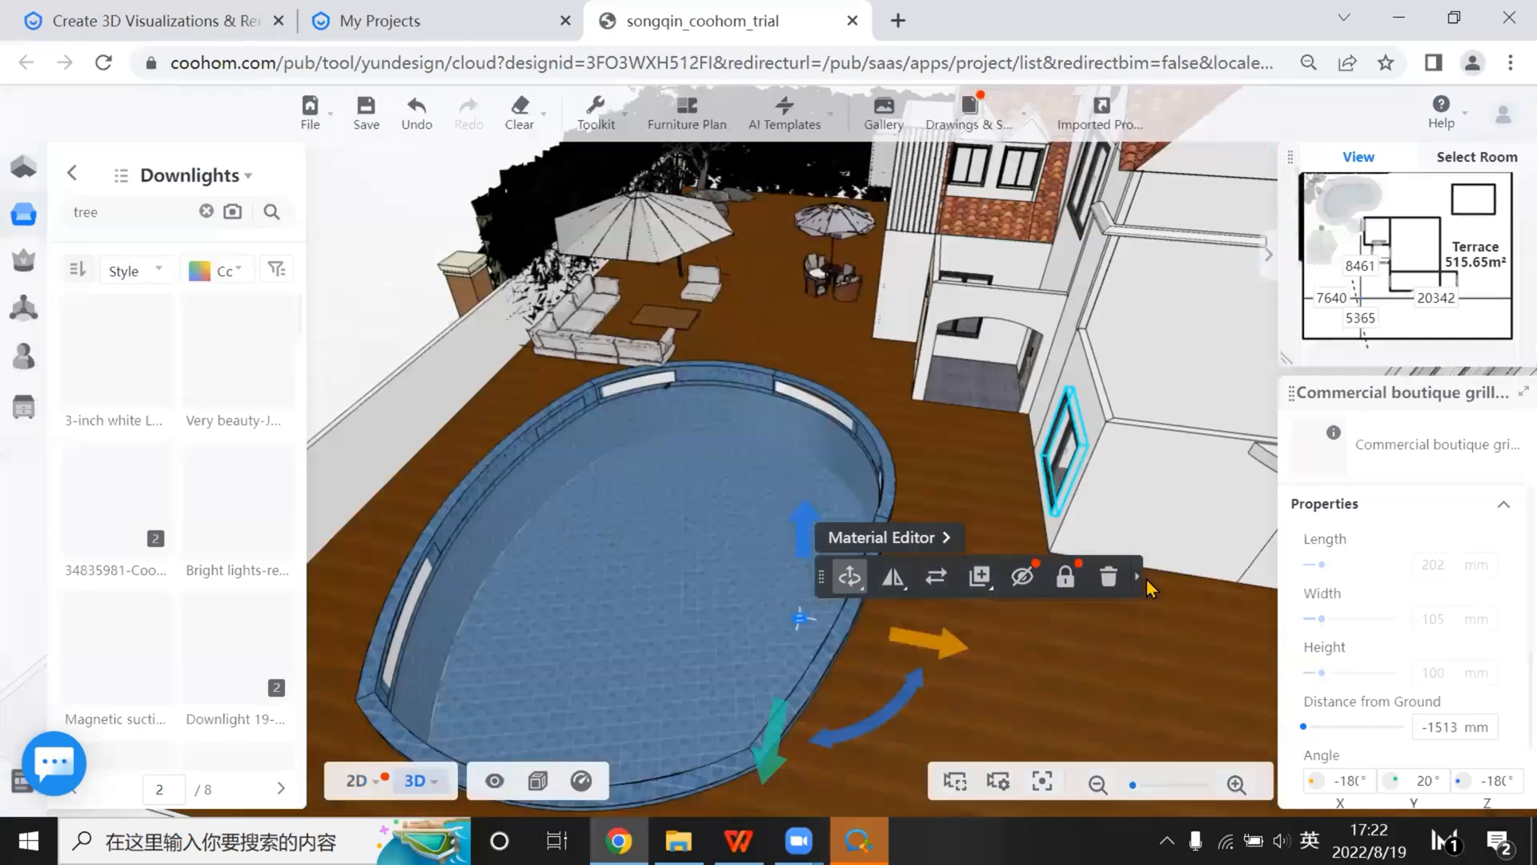
pyautogui.rightClick(1092, 629)
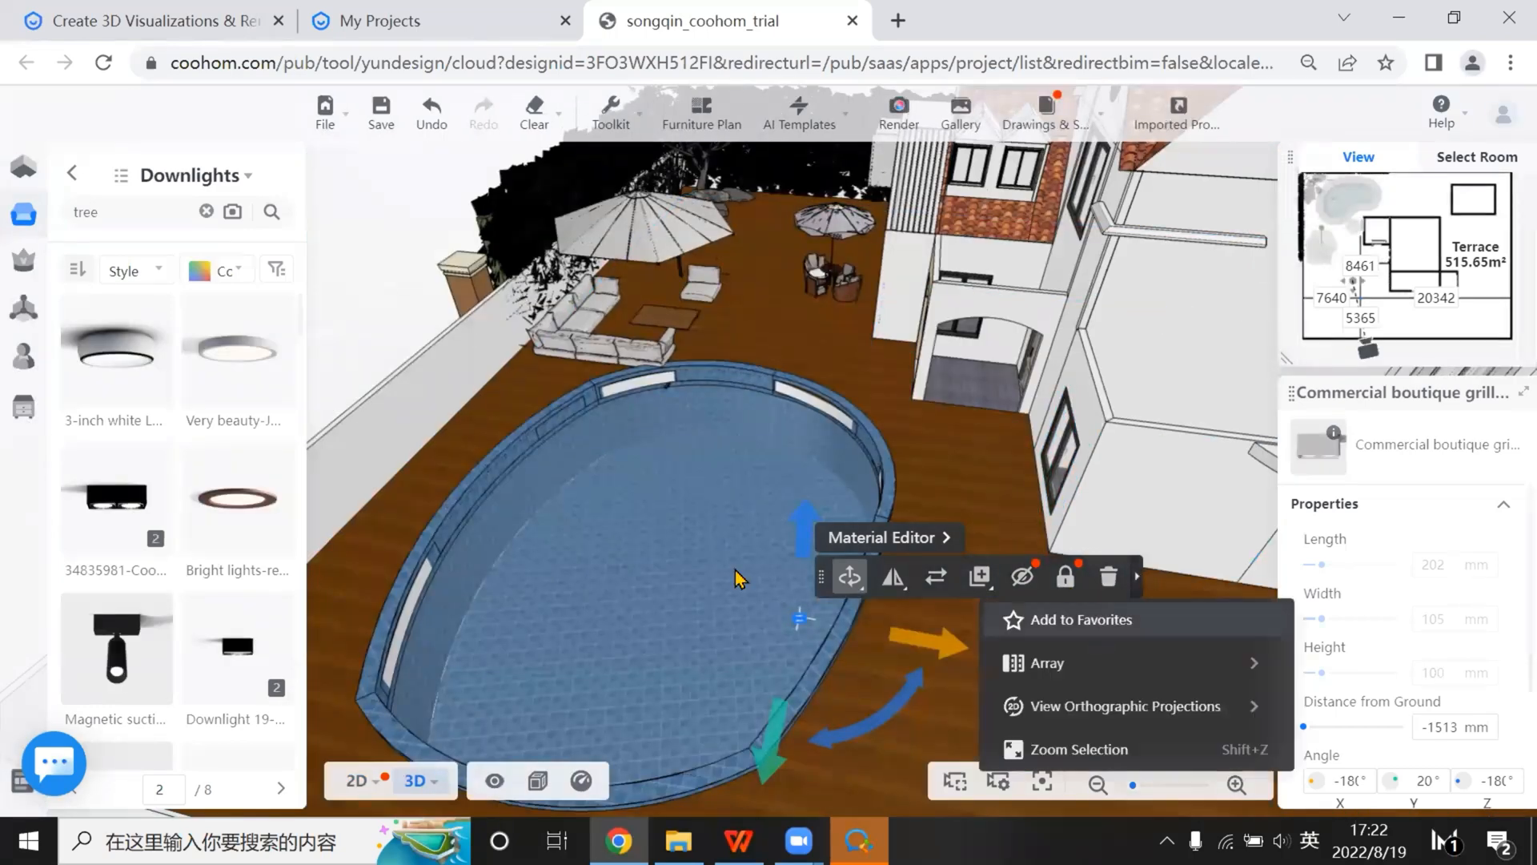
pyautogui.click(690, 518)
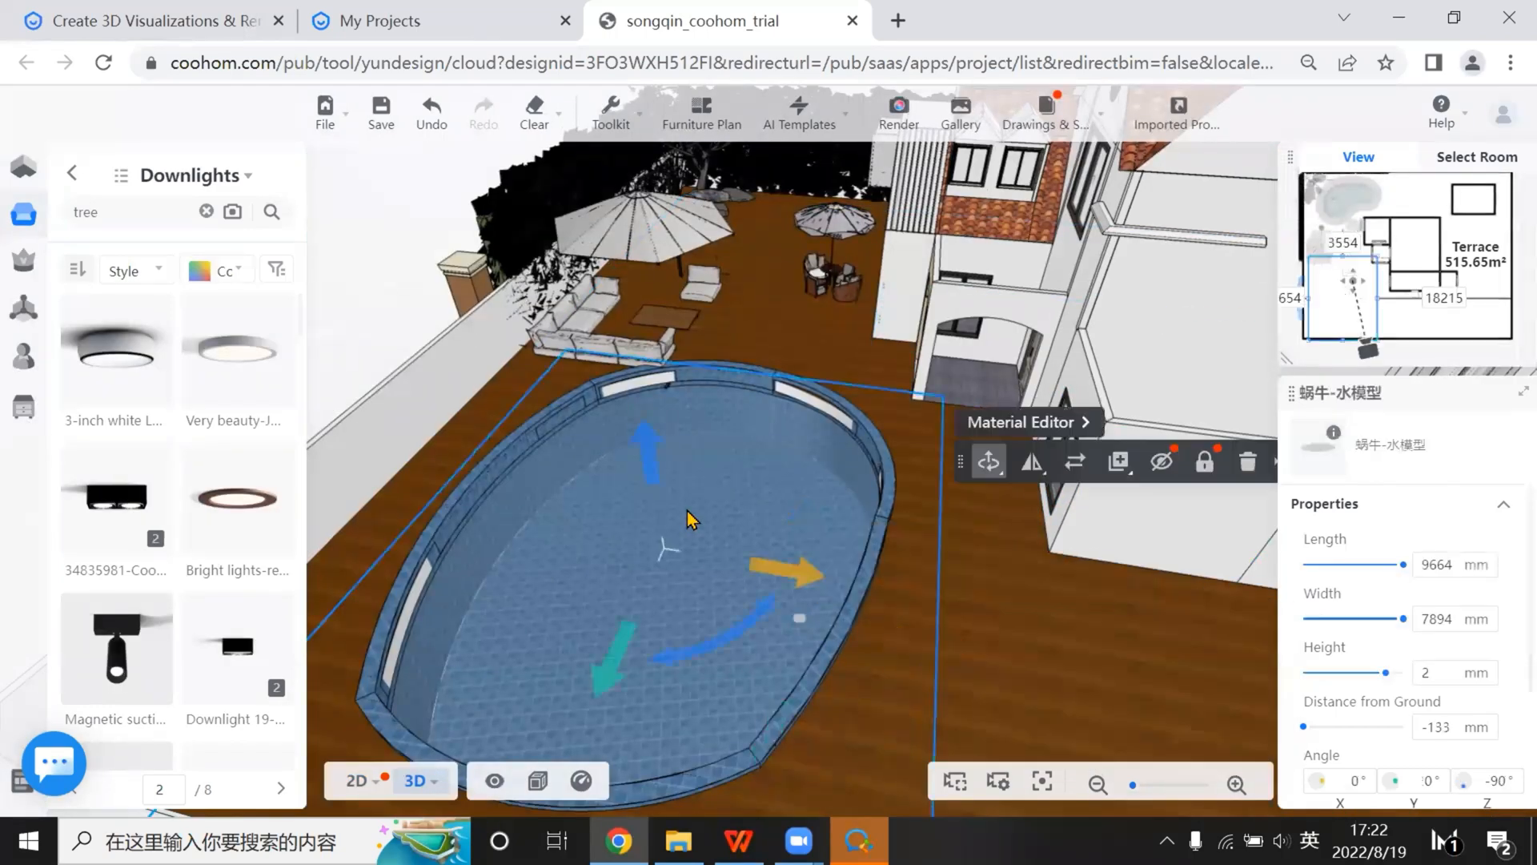
pyautogui.click(1277, 462)
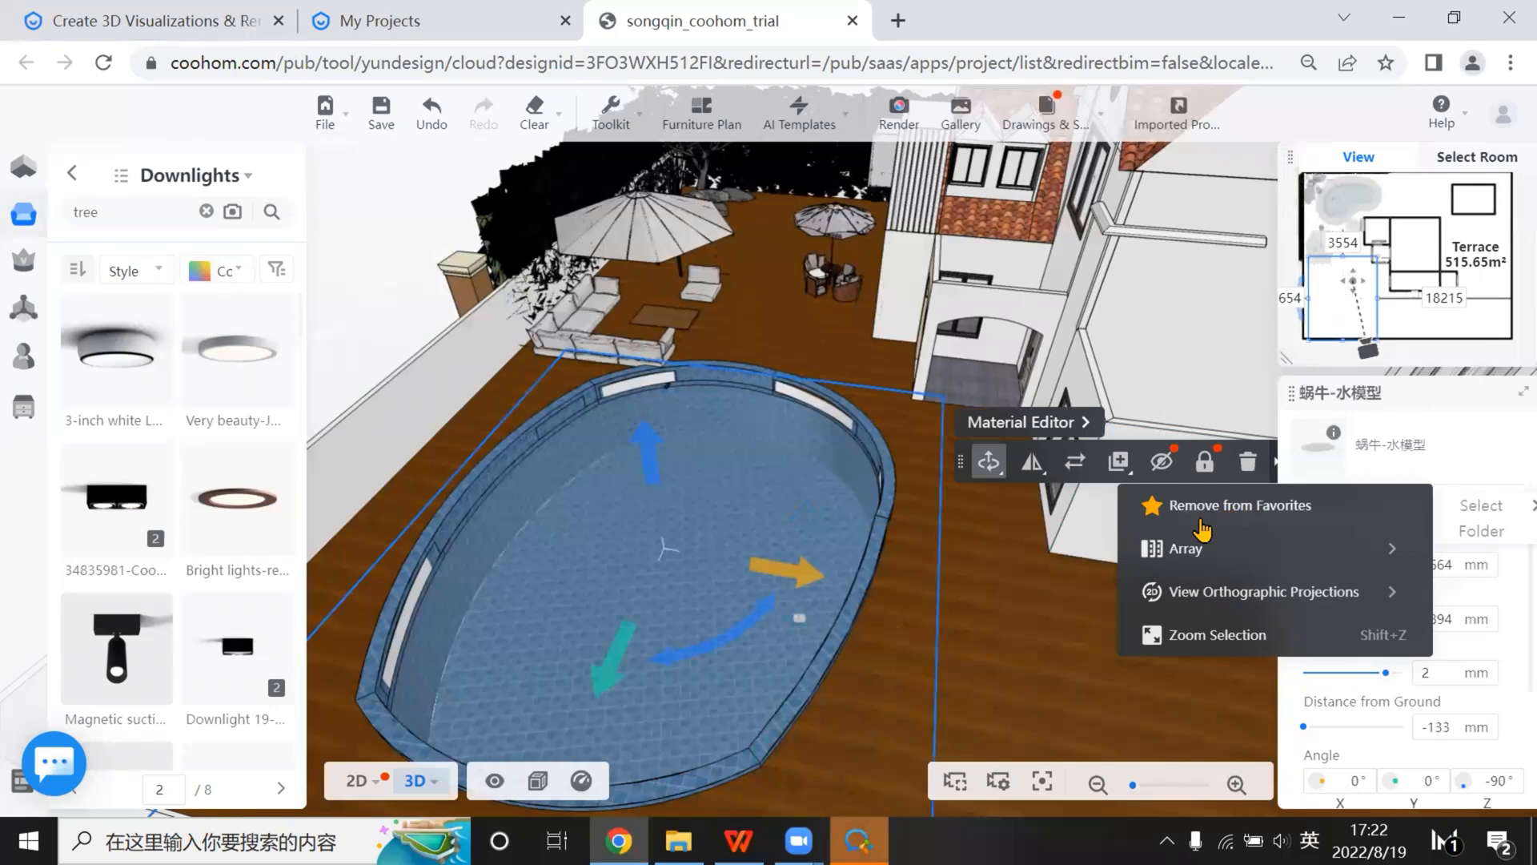
pyautogui.moveTo(13, 372)
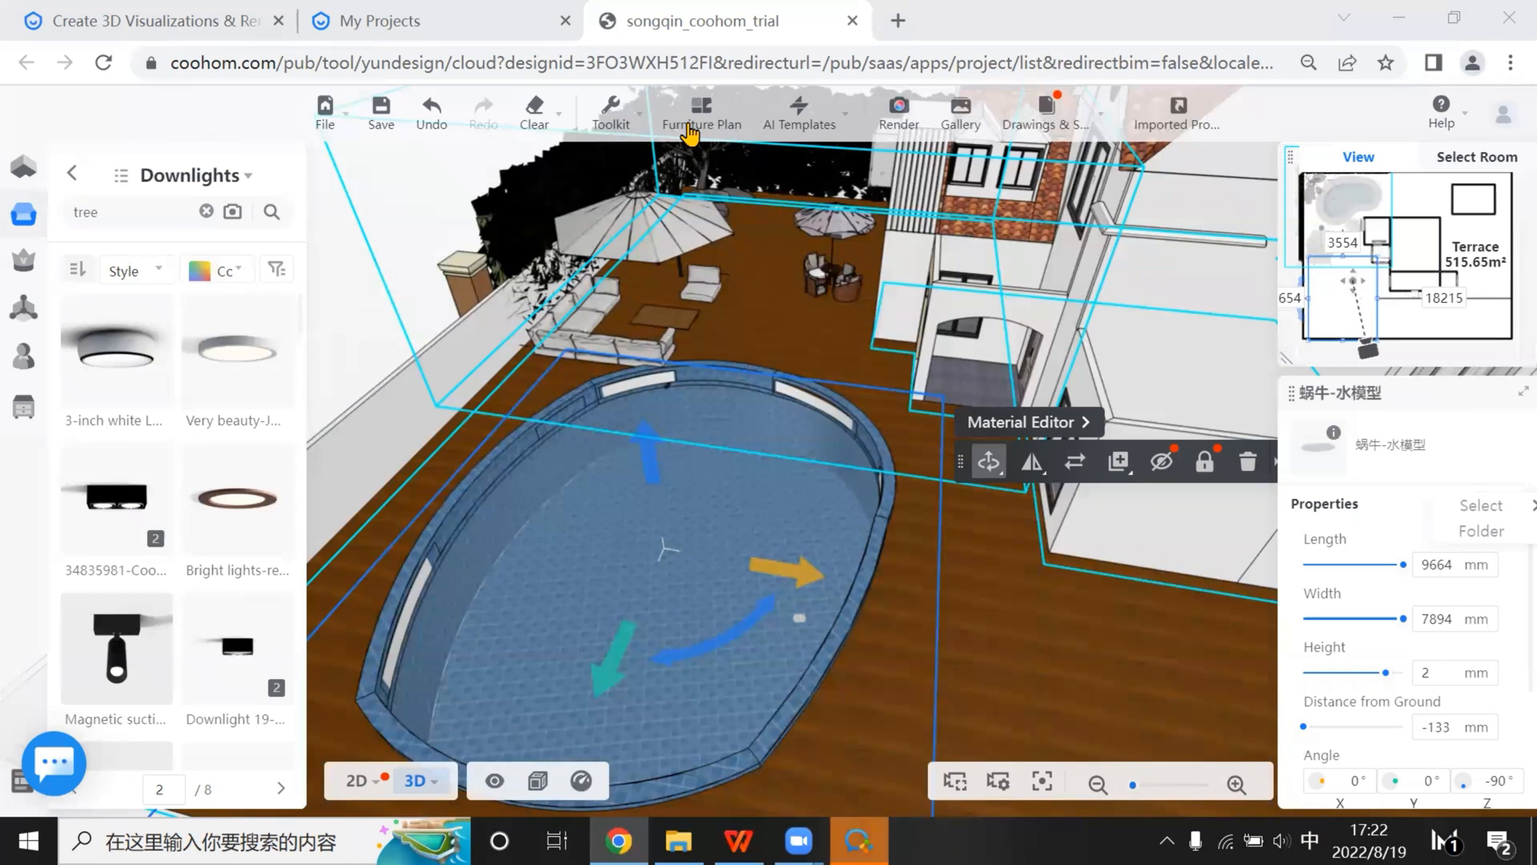
# Open the Outdoor Reality Daytime (1) lighting scheme for editing and look through its basic, volumetric and IES light sources
pyautogui.click(898, 122)
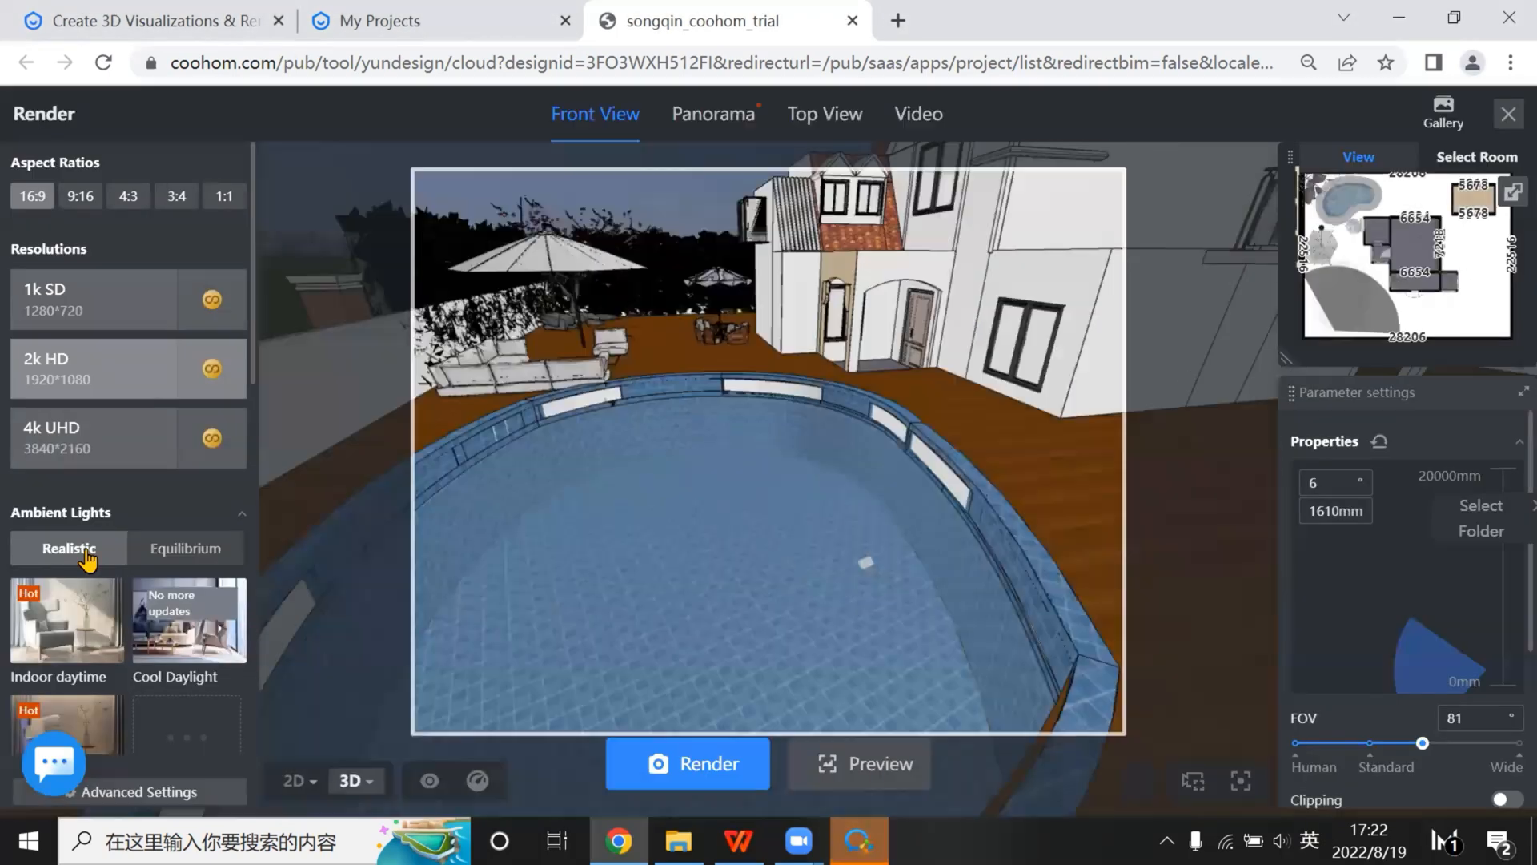
pyautogui.scroll(-5, 89, 556)
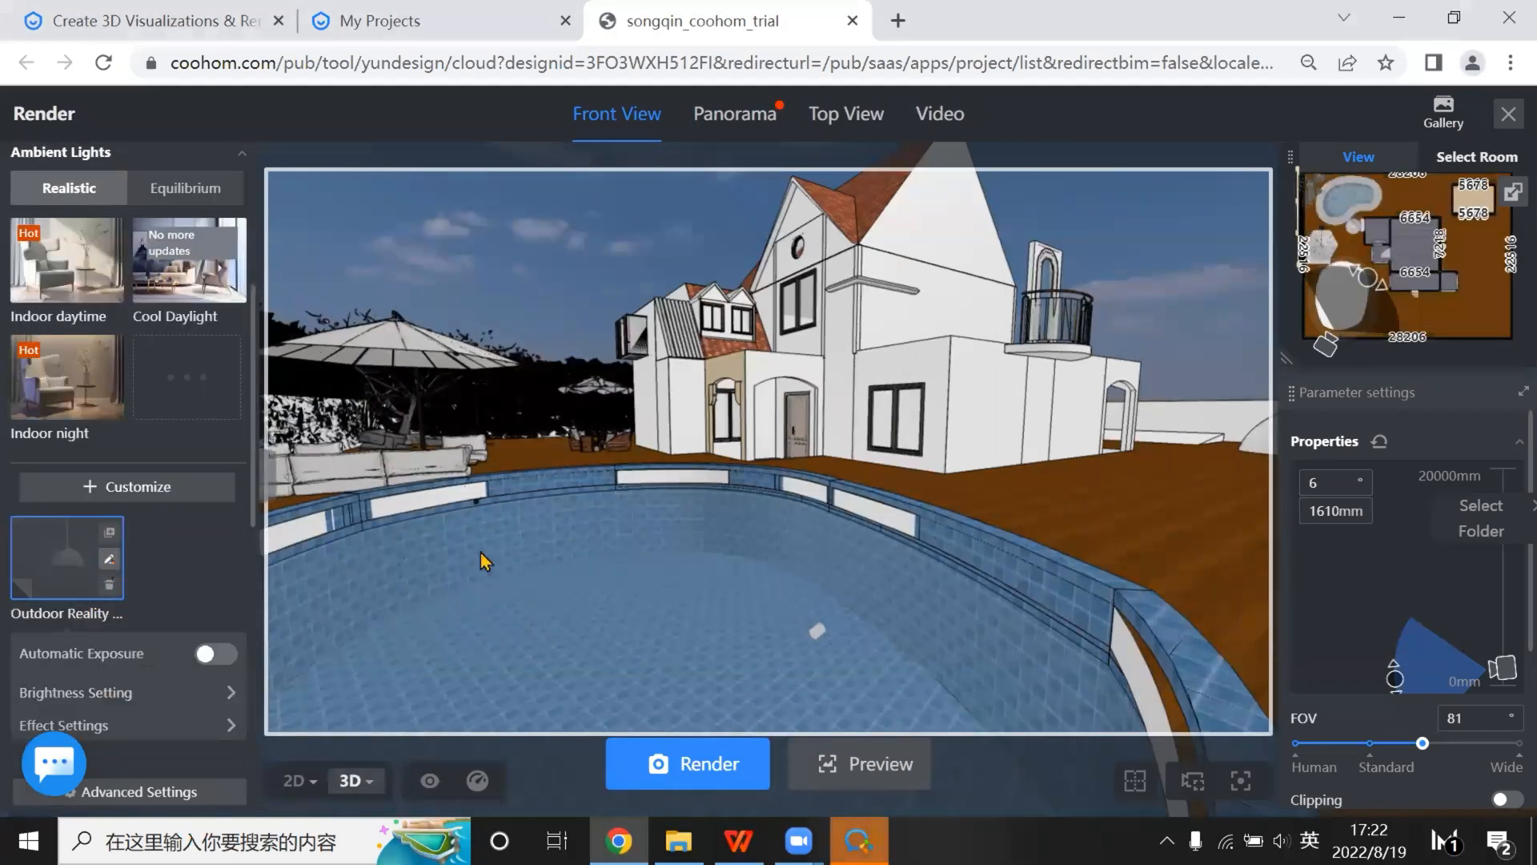
pyautogui.click(109, 559)
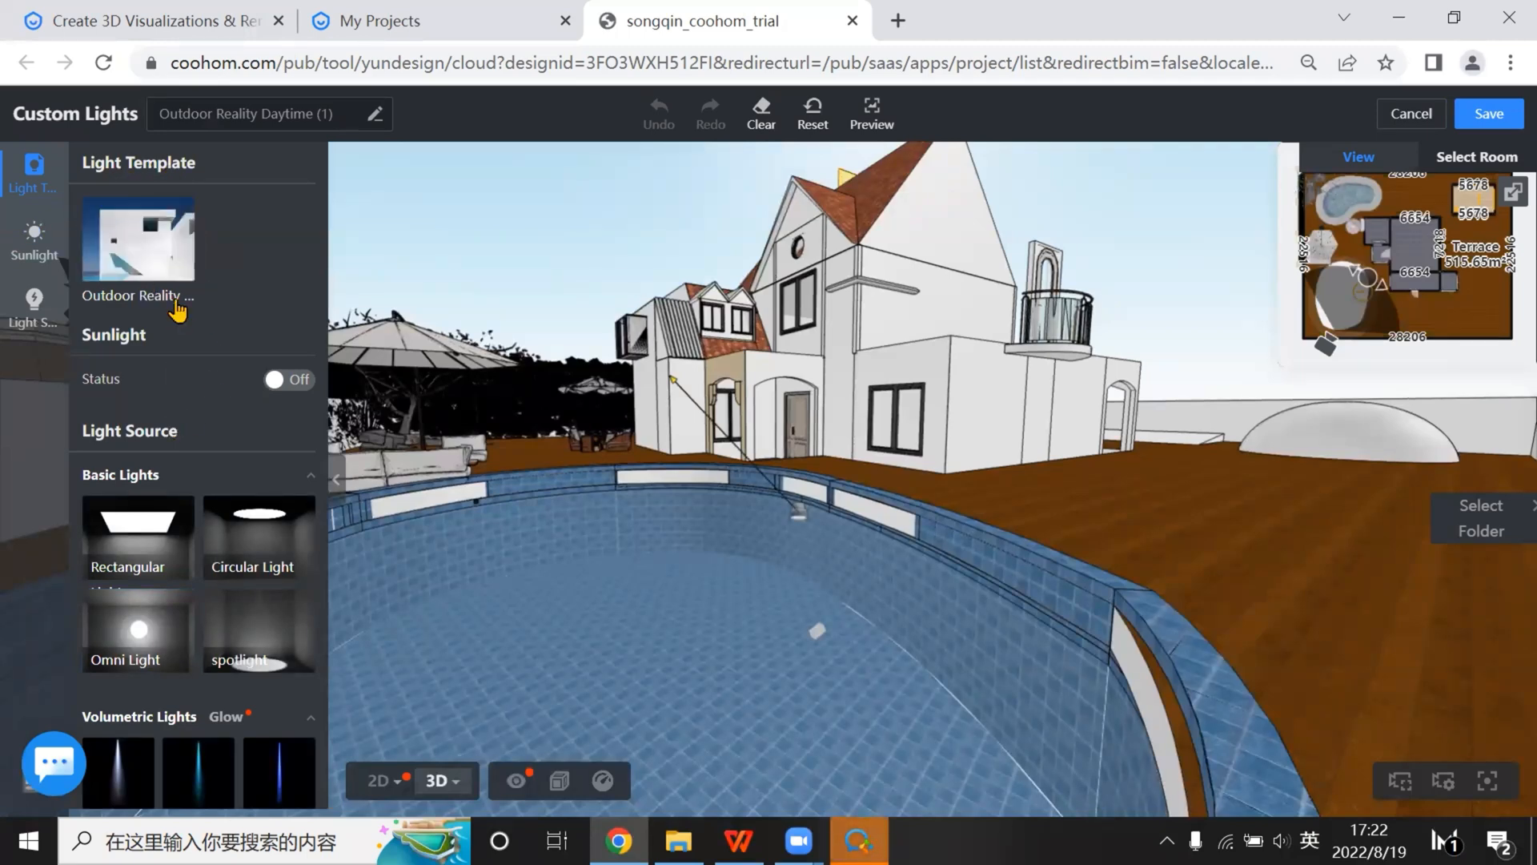
pyautogui.scroll(-1, 169, 547)
pyautogui.scroll(-1, 248, 529)
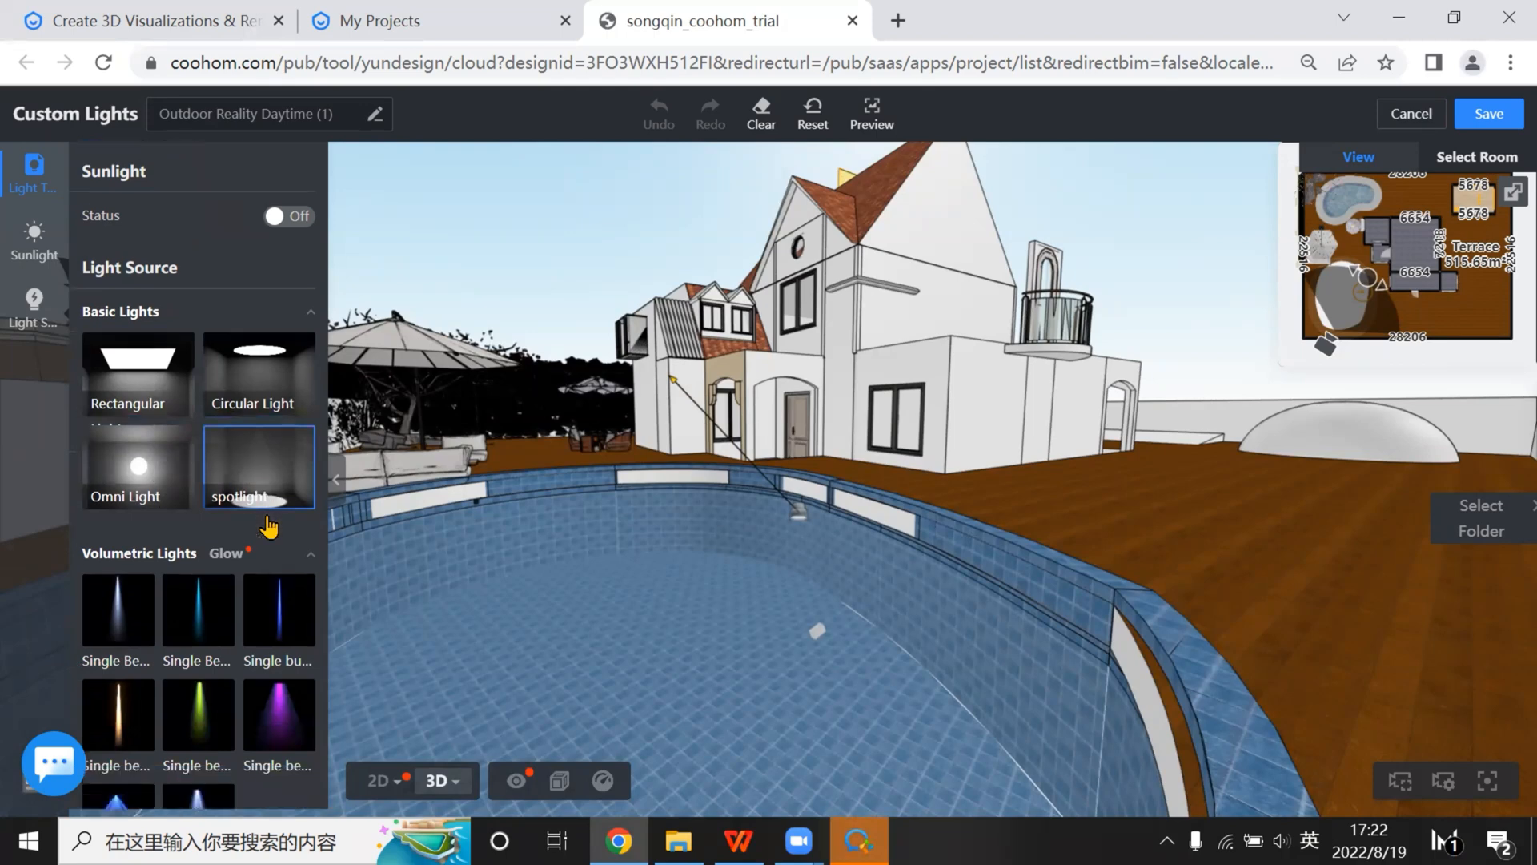
pyautogui.scroll(-2, 218, 509)
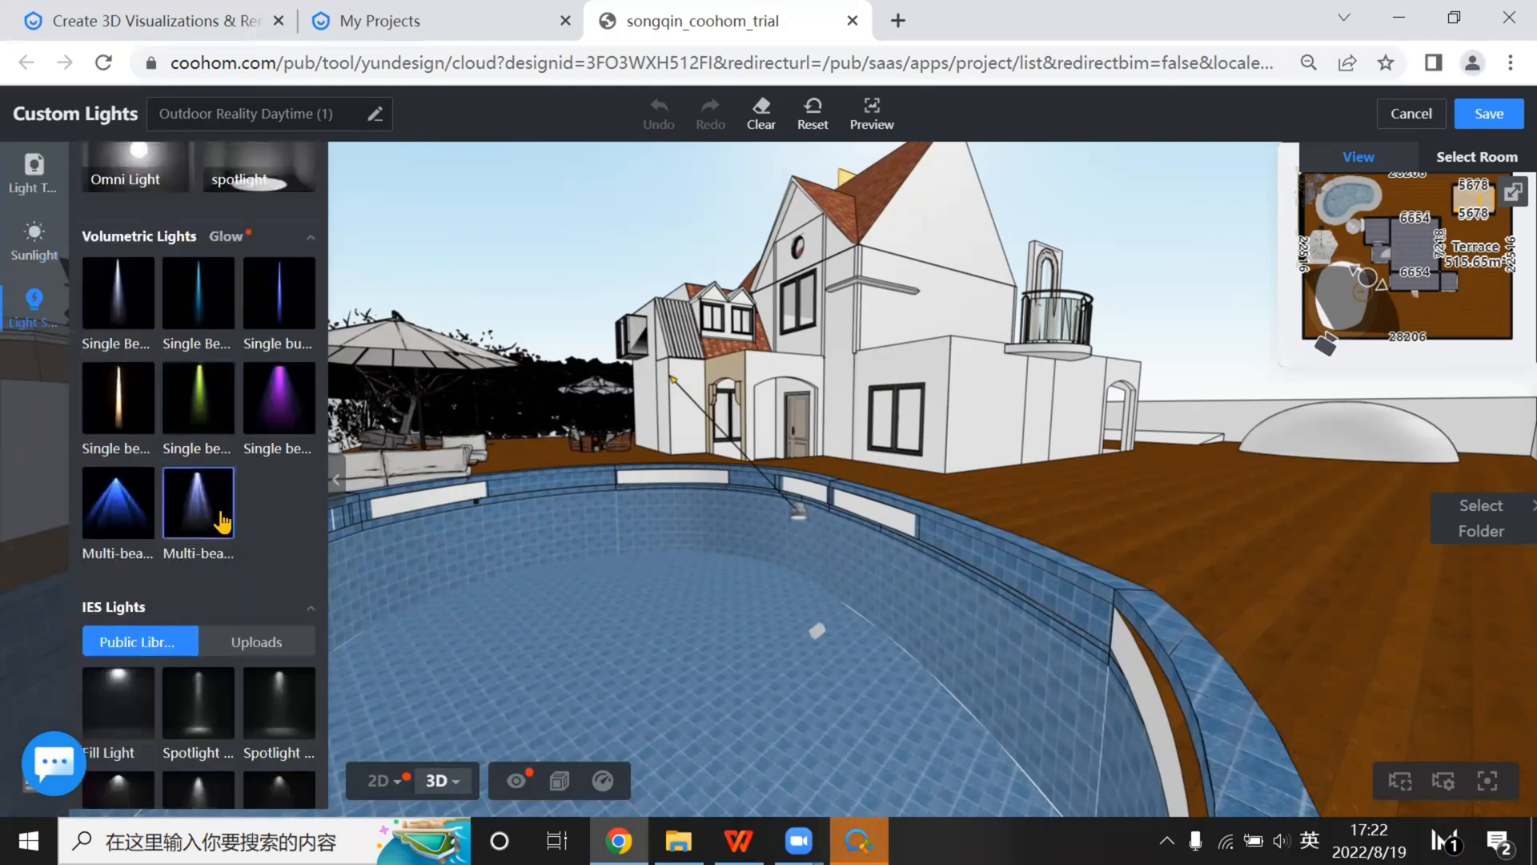
pyautogui.scroll(-1, 219, 440)
pyautogui.scroll(1, 121, 416)
pyautogui.scroll(-1, 193, 465)
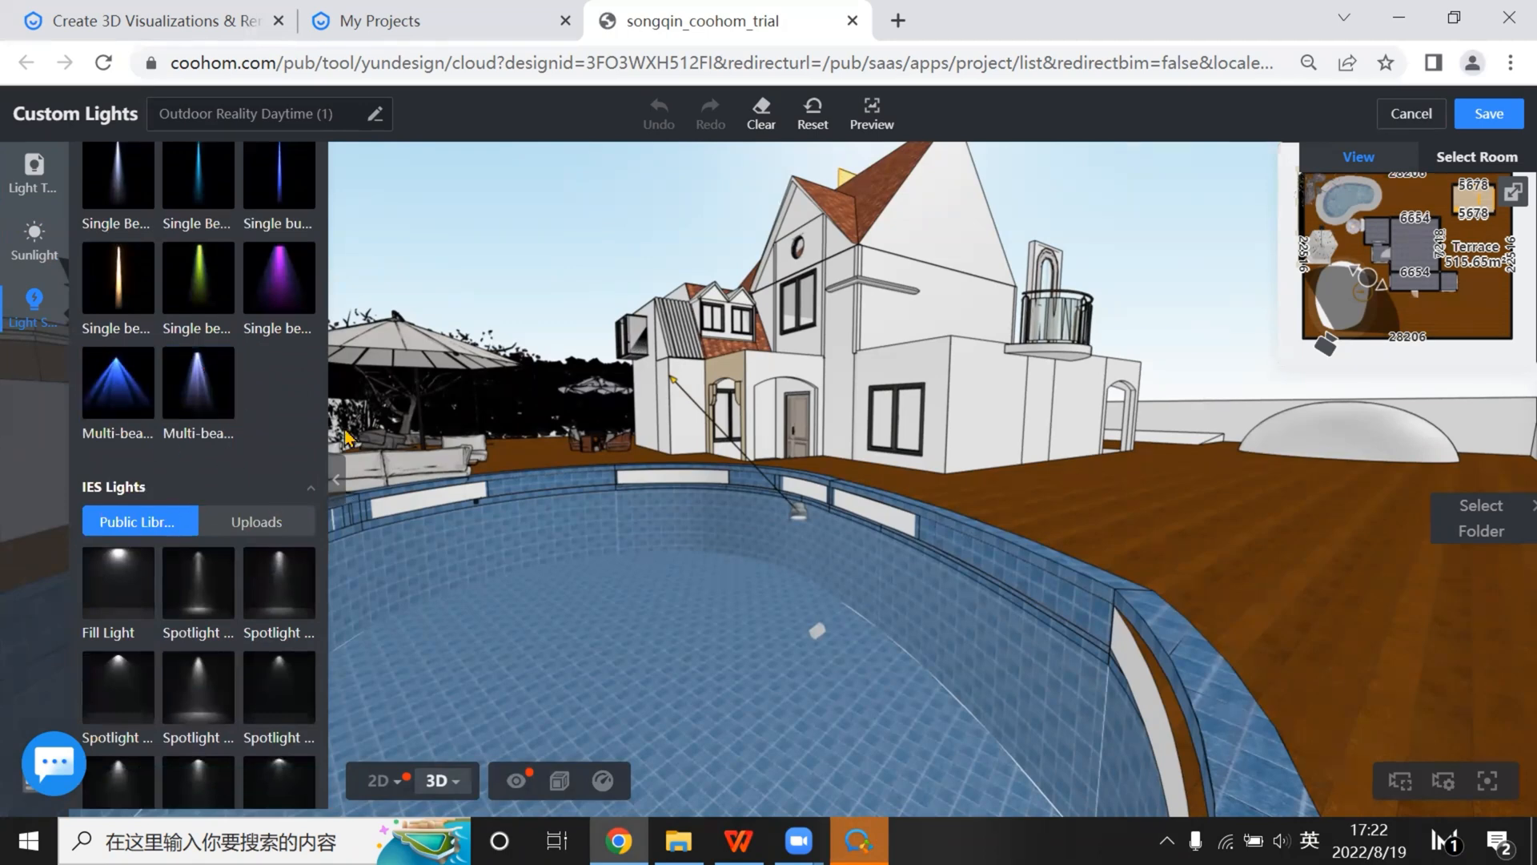
pyautogui.scroll(-2, 257, 590)
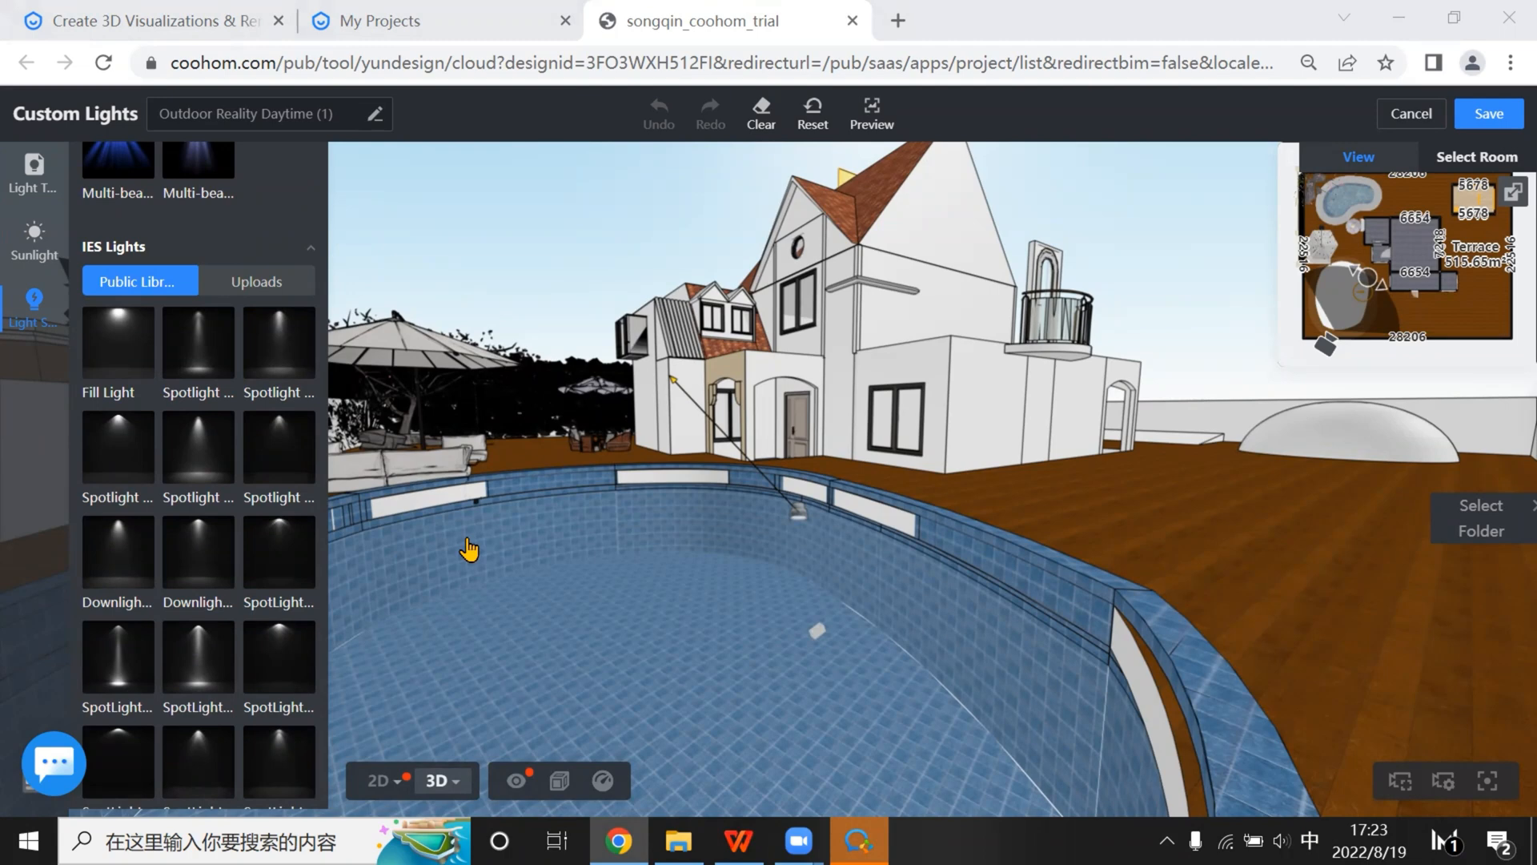
# Look over the beam light in the pool and save the custom lighting scheme
pyautogui.moveTo(725, 591); pyautogui.dragTo(792, 531)
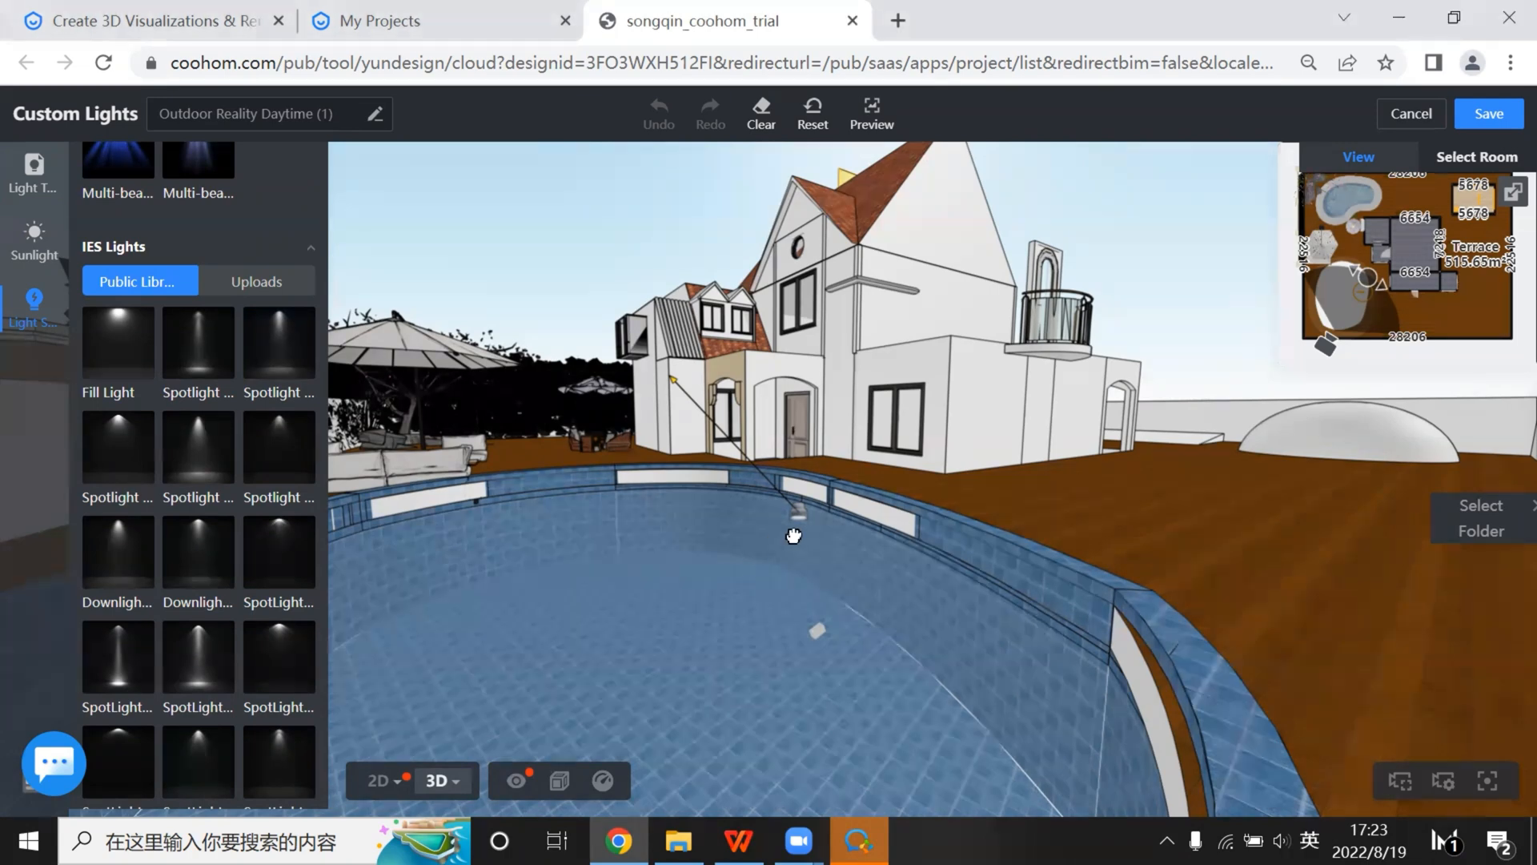
pyautogui.moveTo(649, 488); pyautogui.dragTo(771, 512)
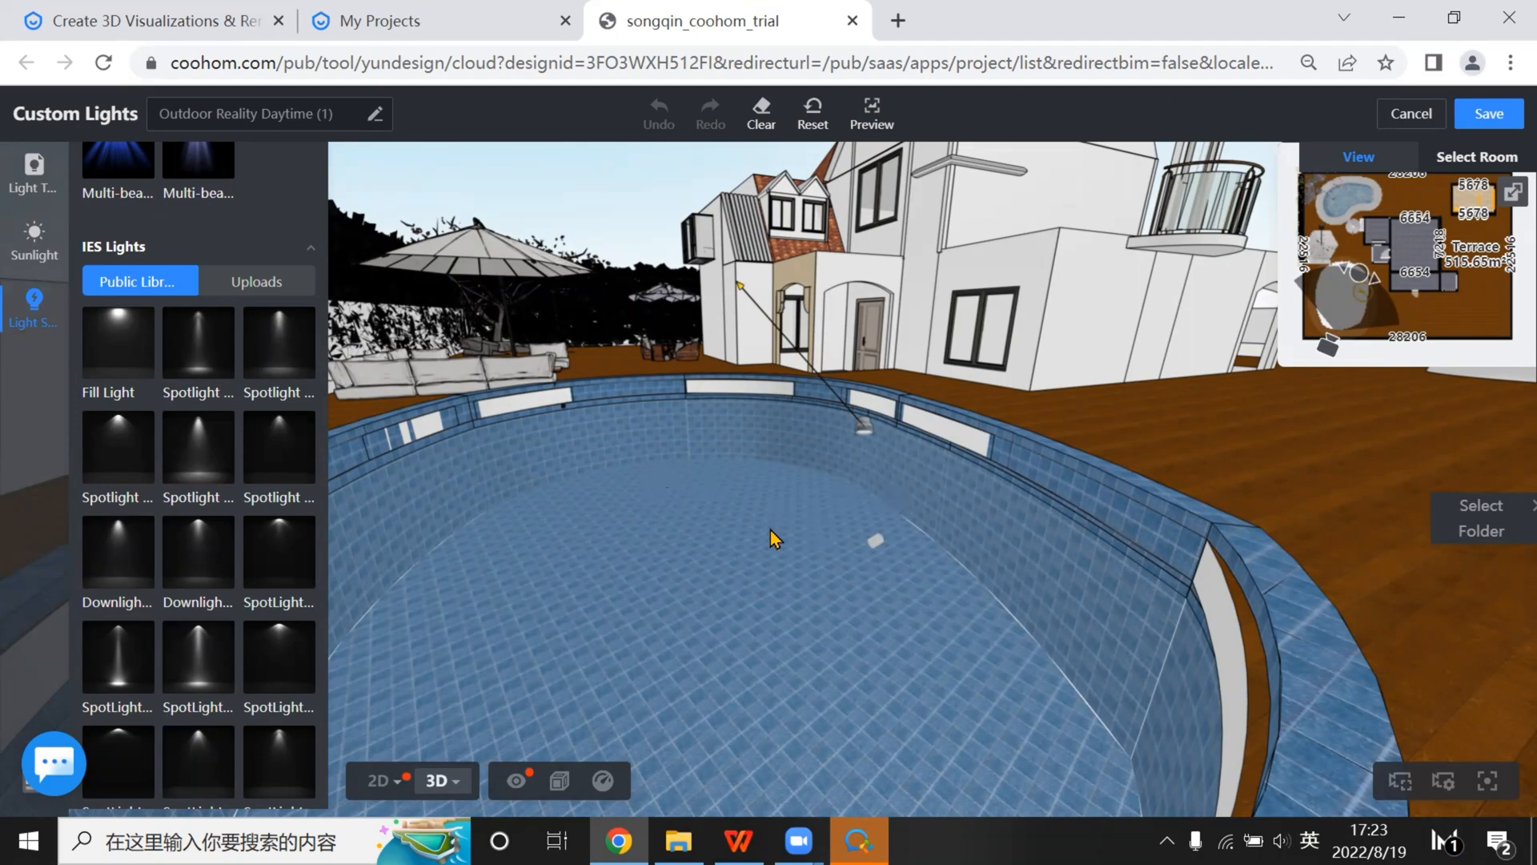
pyautogui.moveTo(729, 533); pyautogui.dragTo(827, 509)
pyautogui.moveTo(631, 487); pyautogui.dragTo(872, 460)
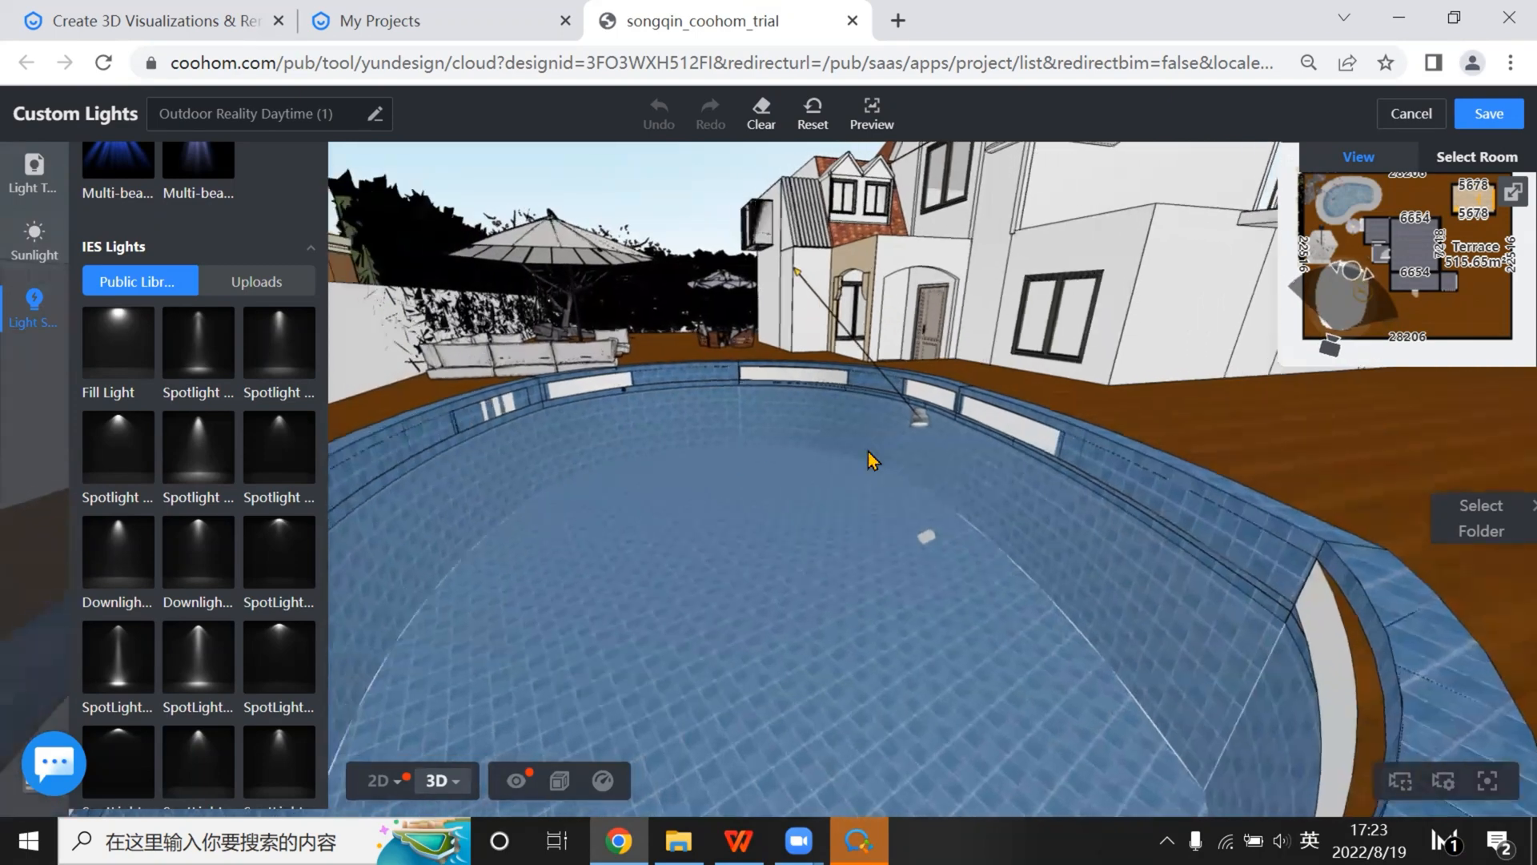
pyautogui.click(1488, 114)
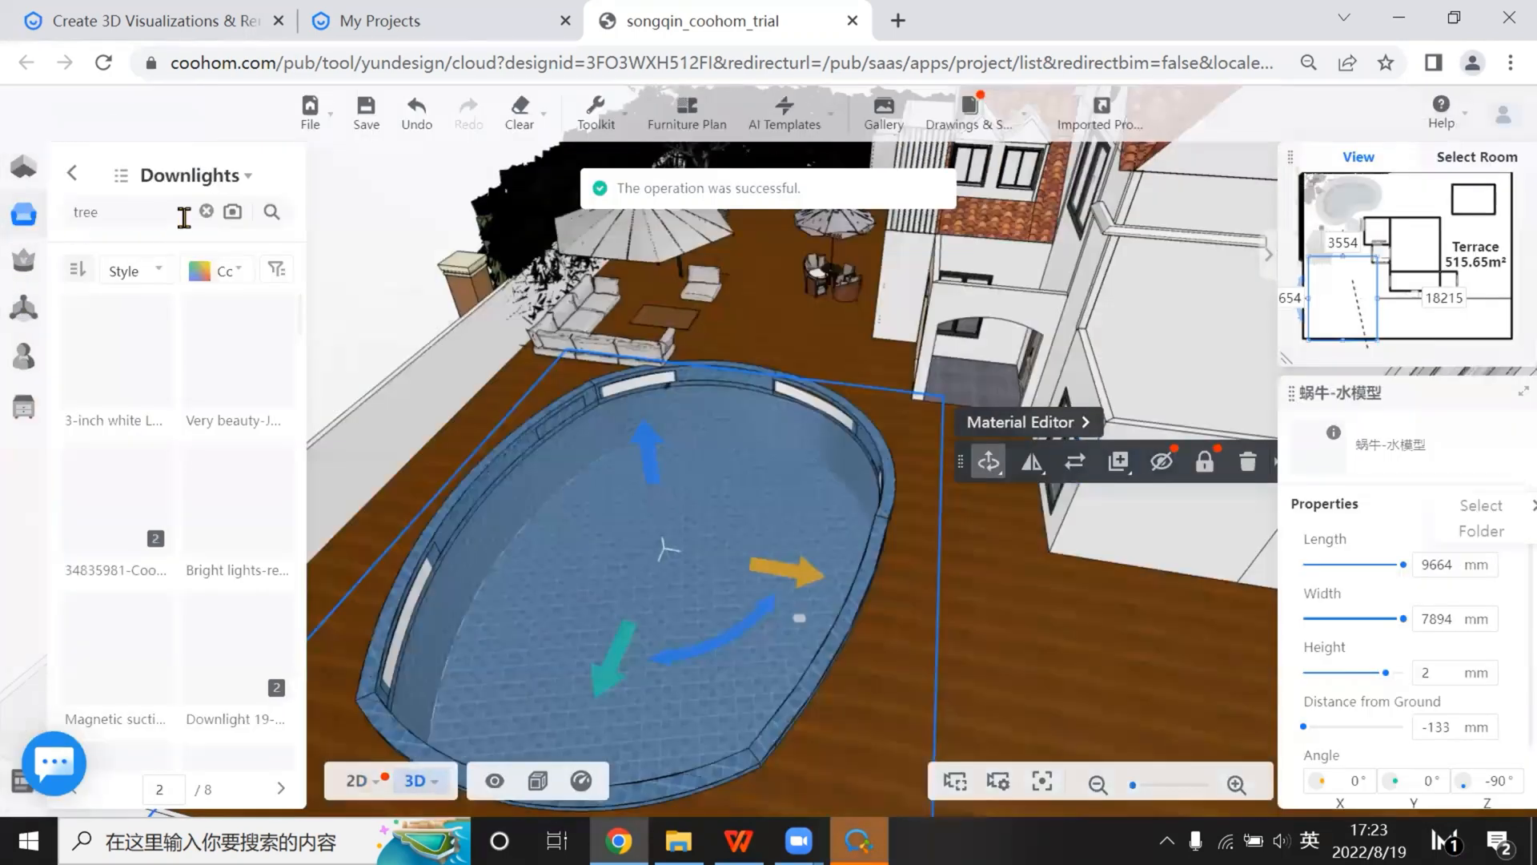
# Search the public library for "water" and browse the results for dynamic water models
pyautogui.doubleClick(182, 216)
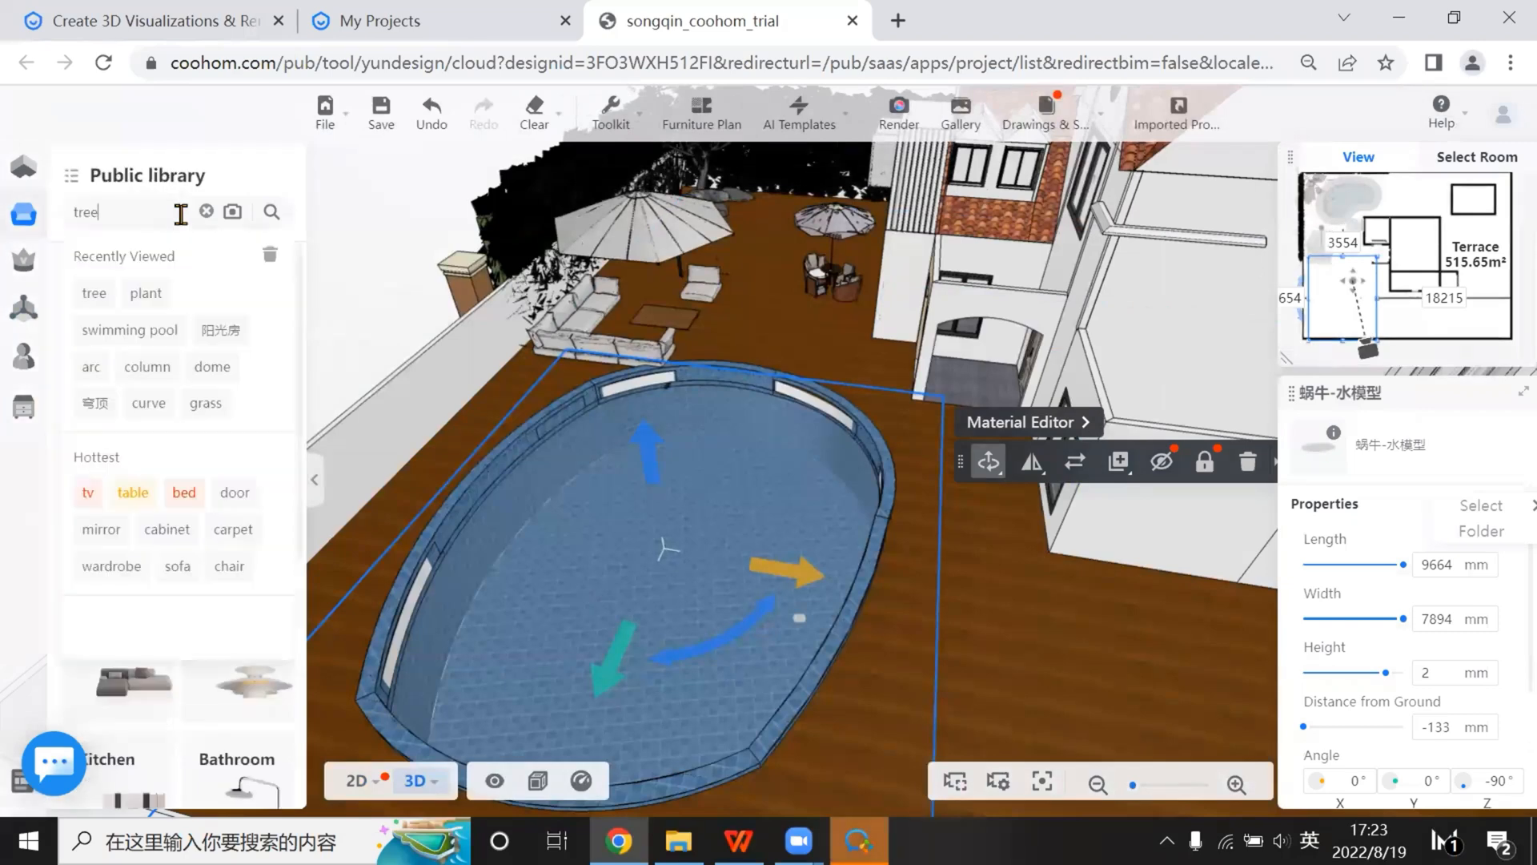
pyautogui.write('water')
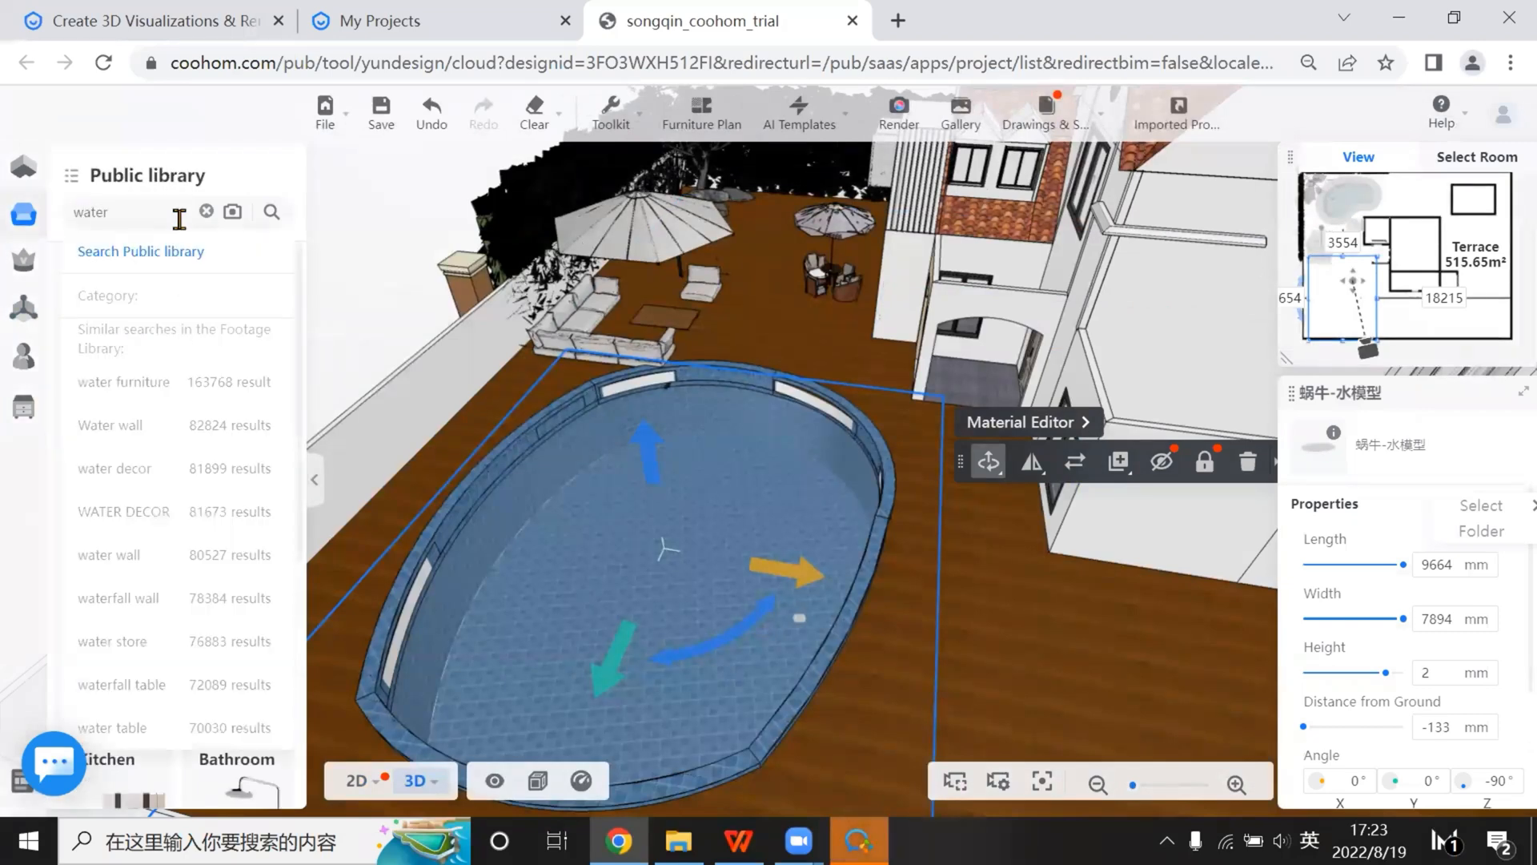
pyautogui.press('Return')
pyautogui.scroll(-3, 236, 464)
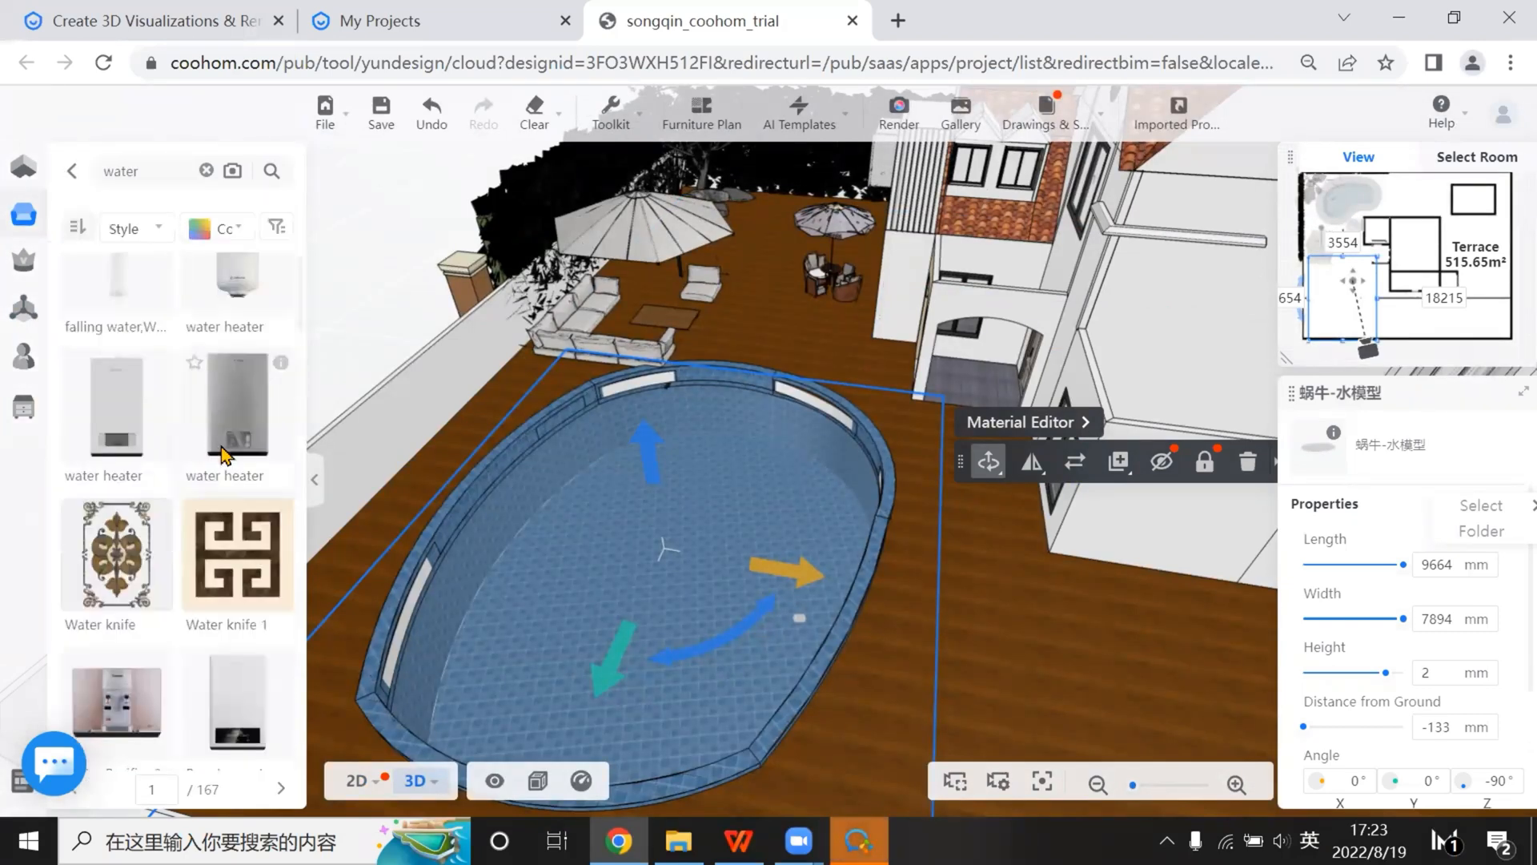
pyautogui.scroll(-10, 231, 483)
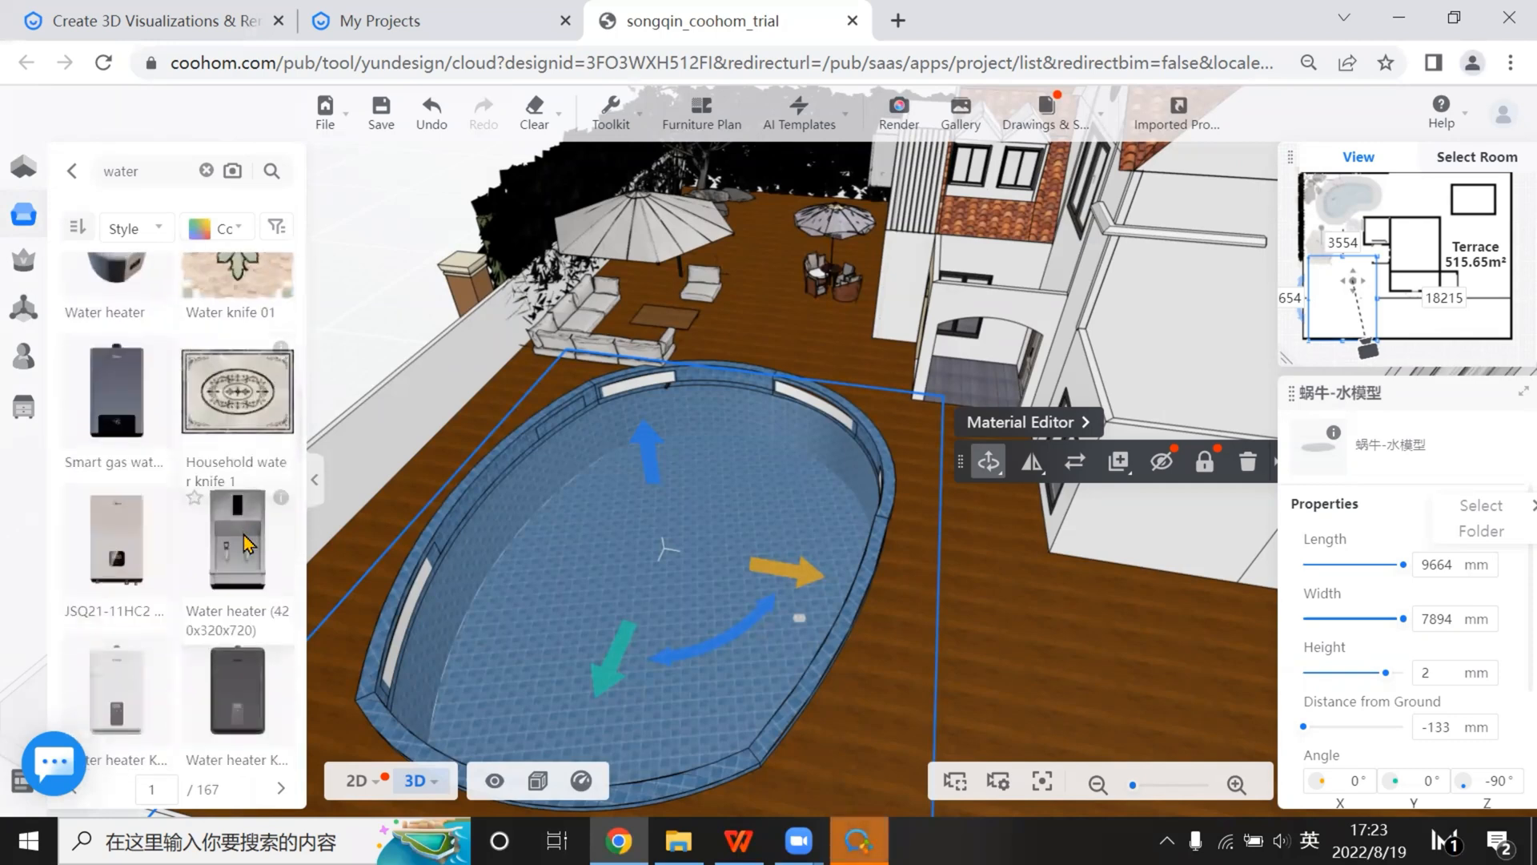
pyautogui.scroll(-2, 245, 547)
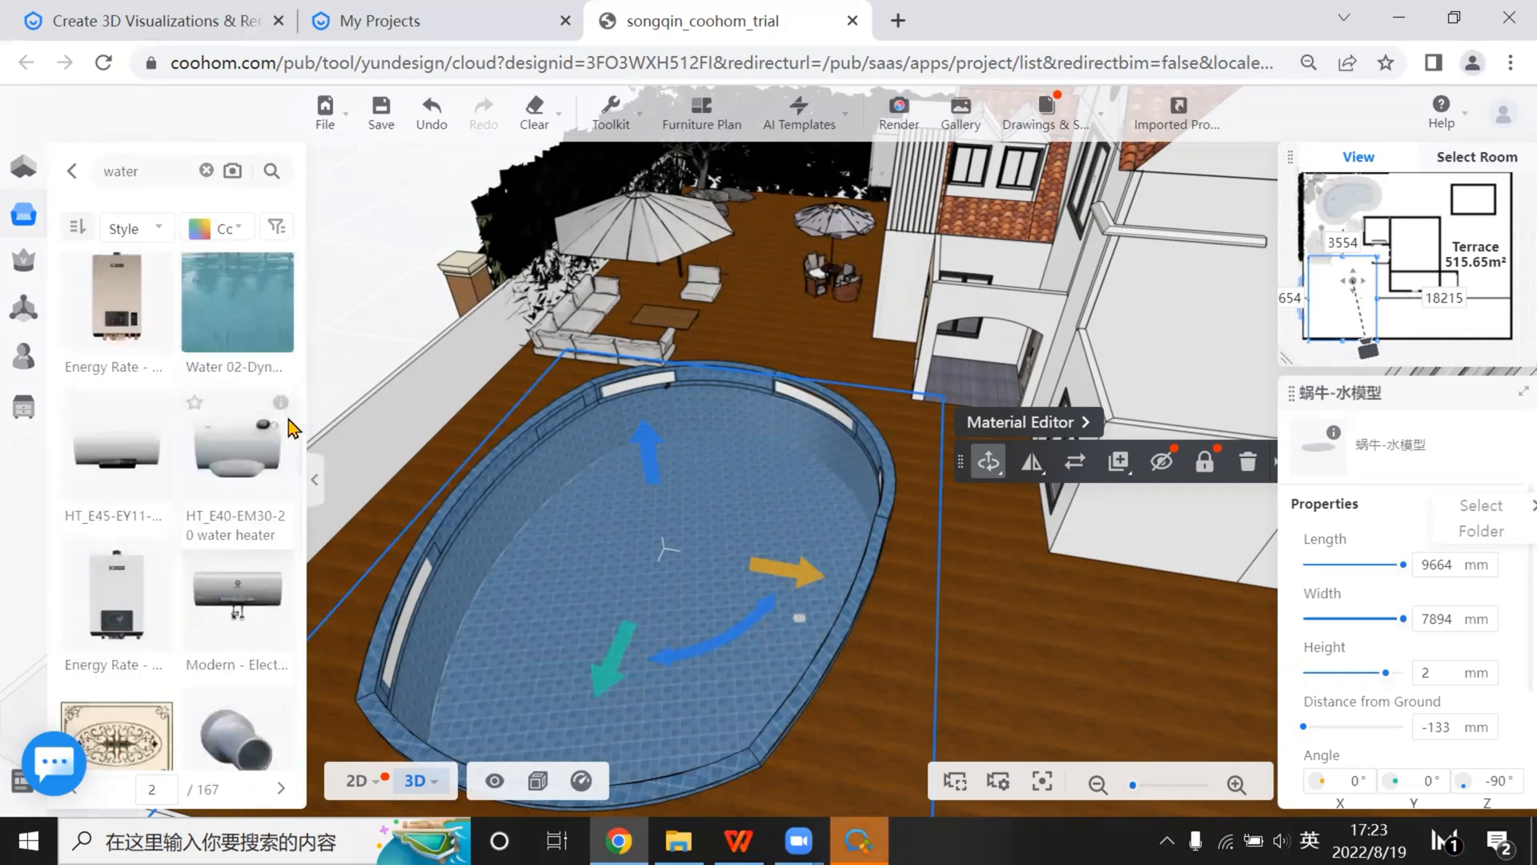
# Place the Water 02-Dynamic model near the middle of the pool
pyautogui.click(225, 321)
pyautogui.rightClick(613, 530)
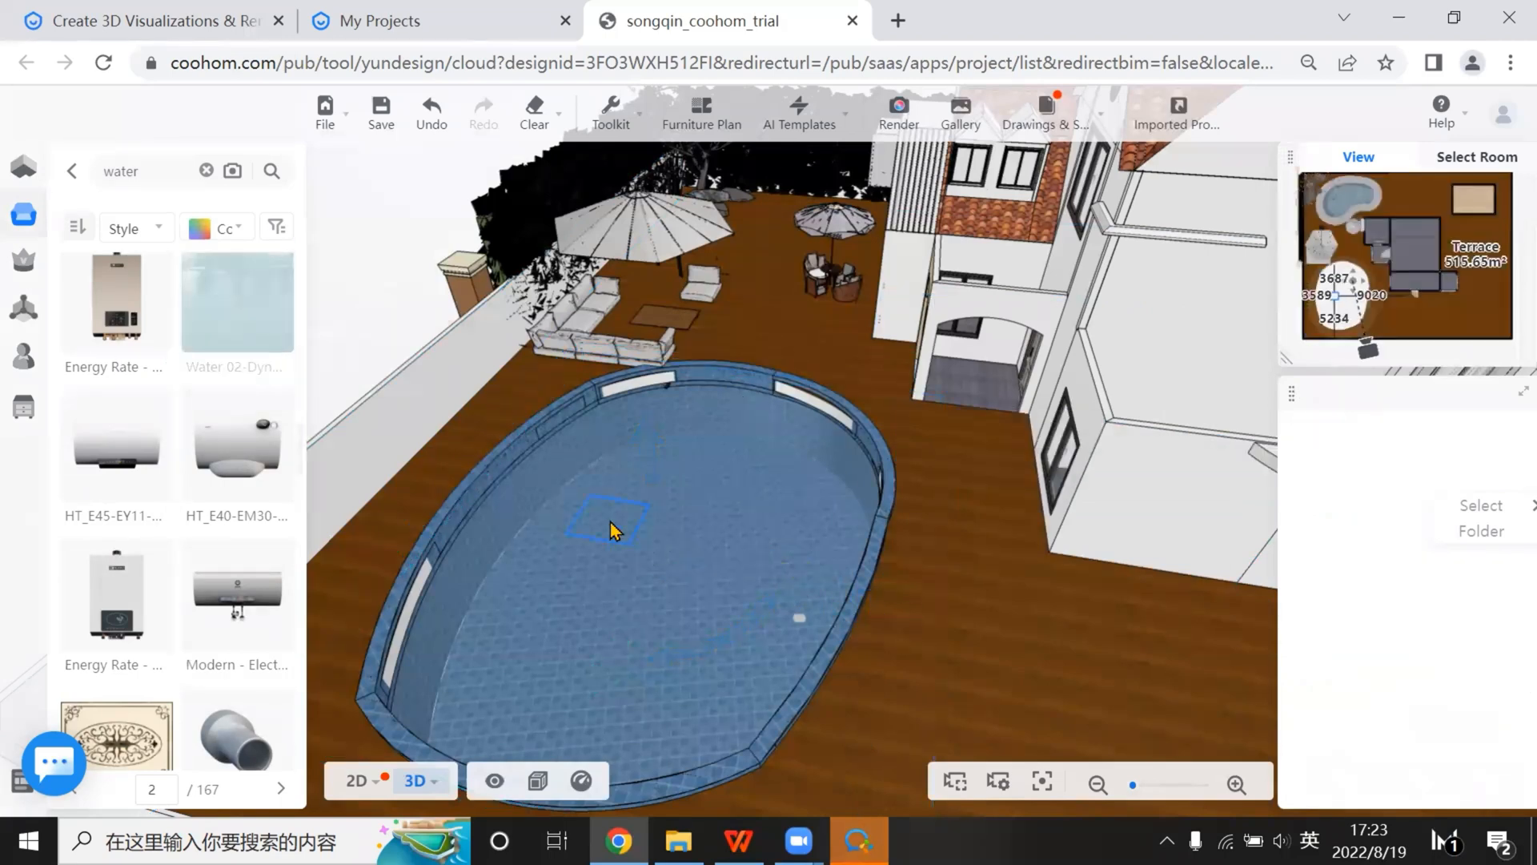
pyautogui.moveTo(275, 267)
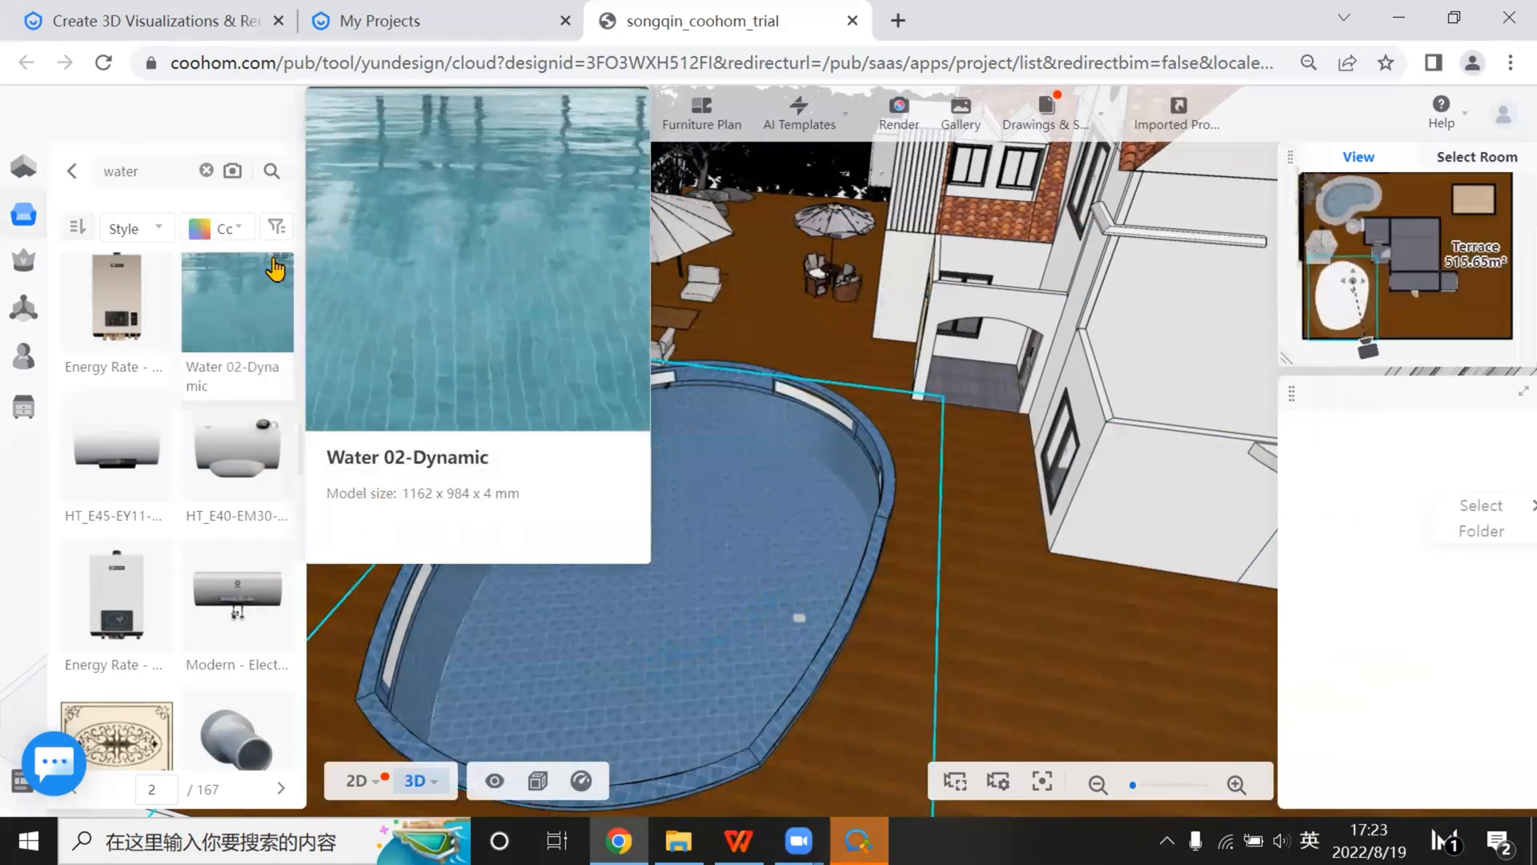
pyautogui.click(275, 267)
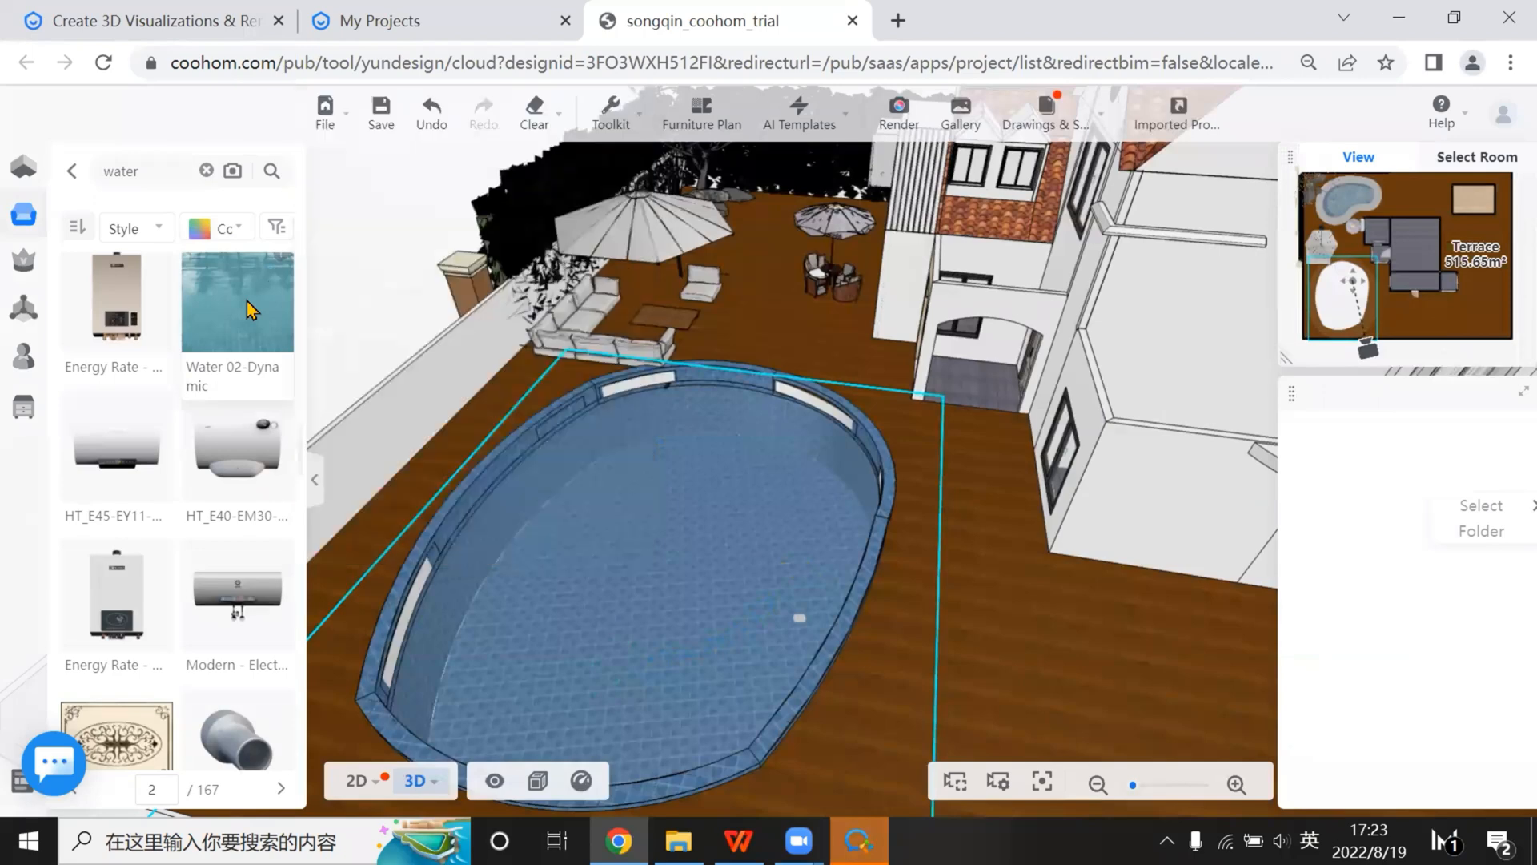
pyautogui.click(692, 529)
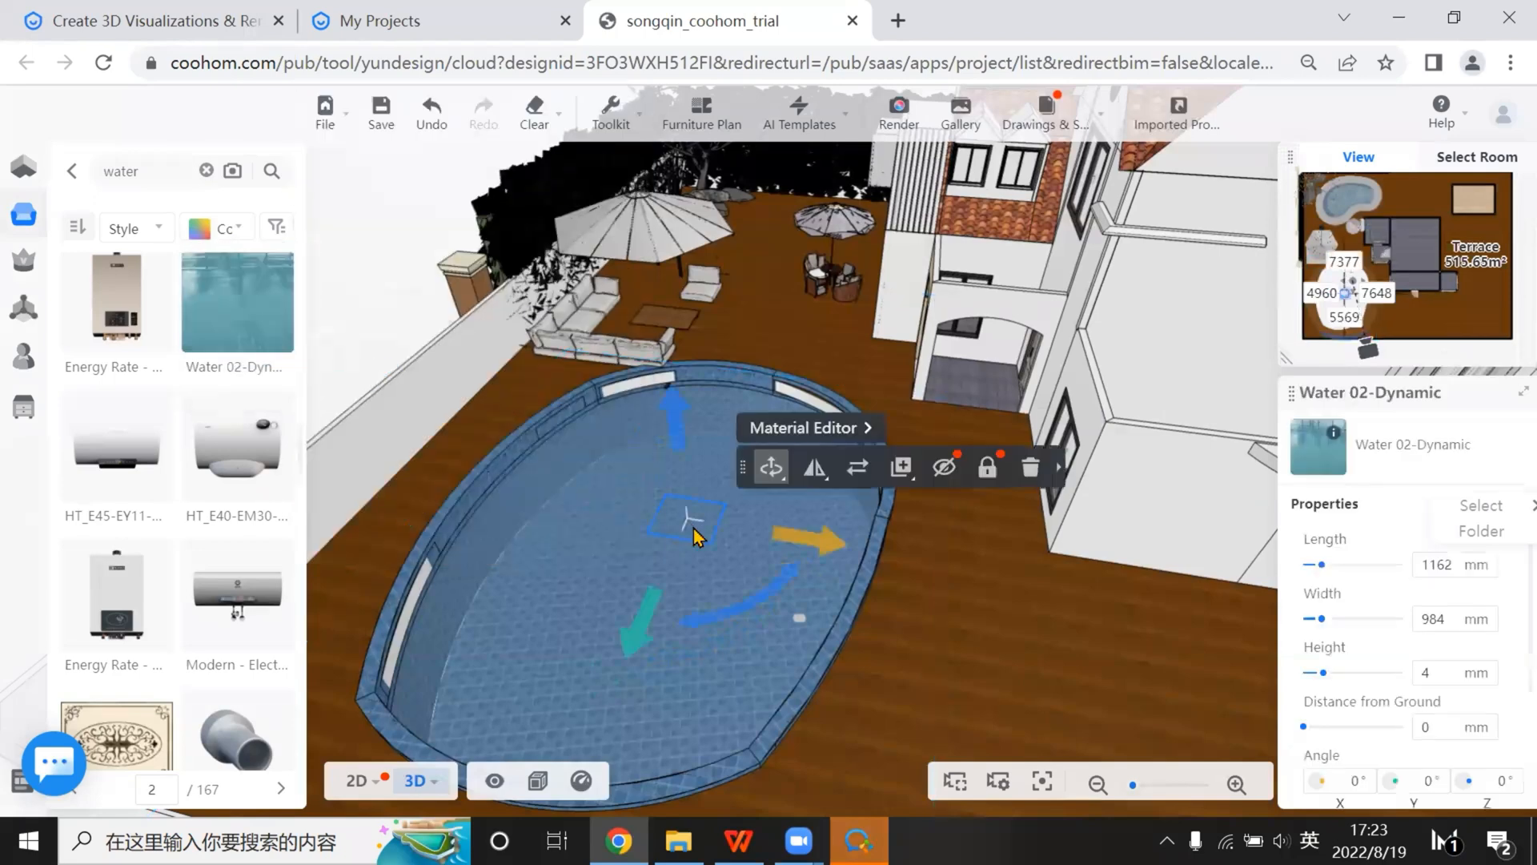
pyautogui.scroll(3, 690, 532)
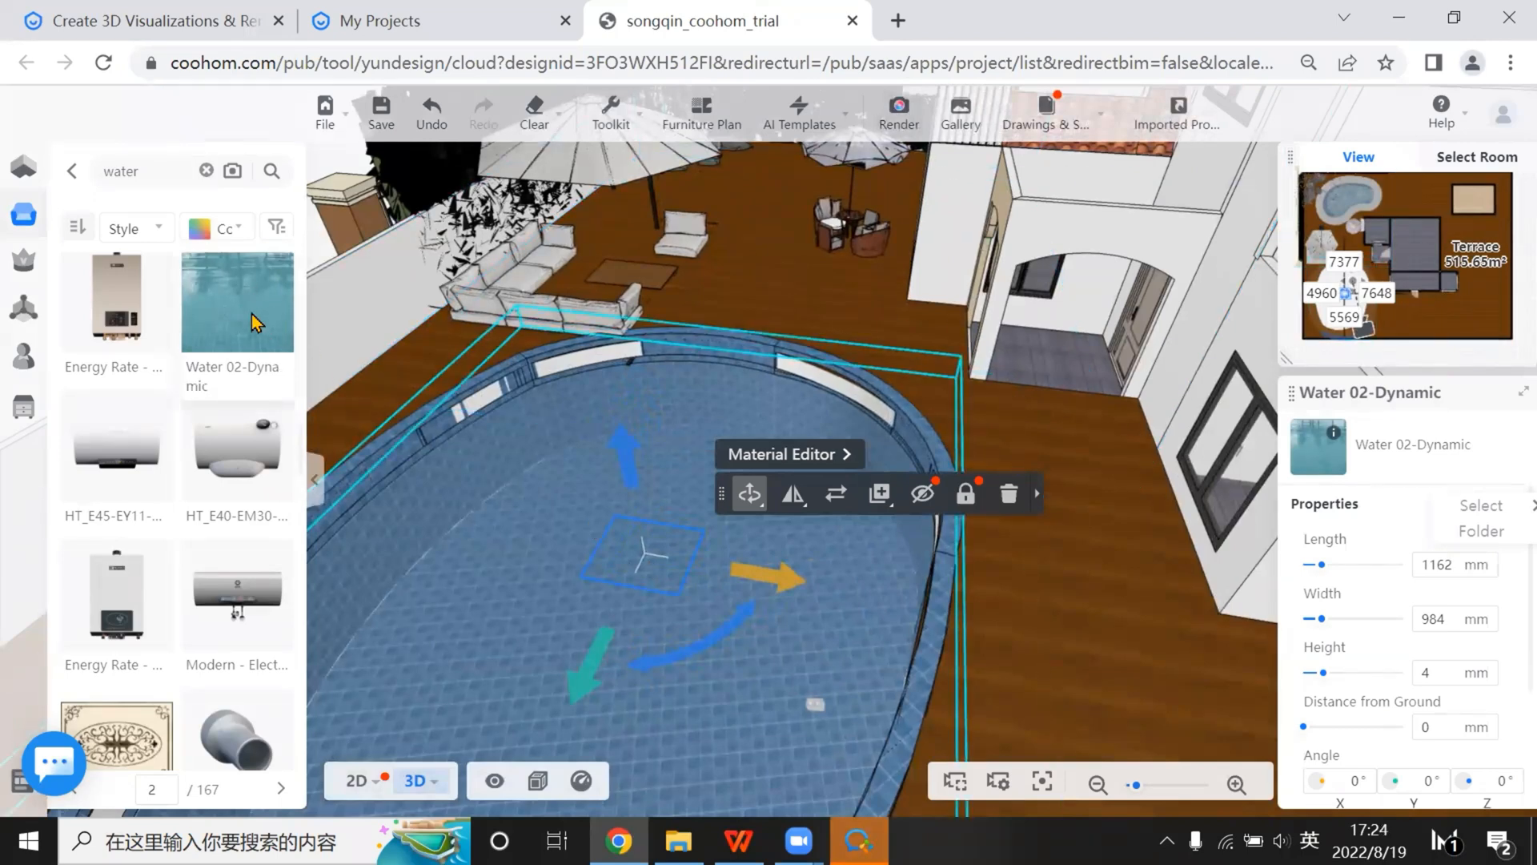
# Try to place the Water 03-Dynamic model in the pool beside the Water 02-Dynamic patch
pyautogui.scroll(-5, 244, 481)
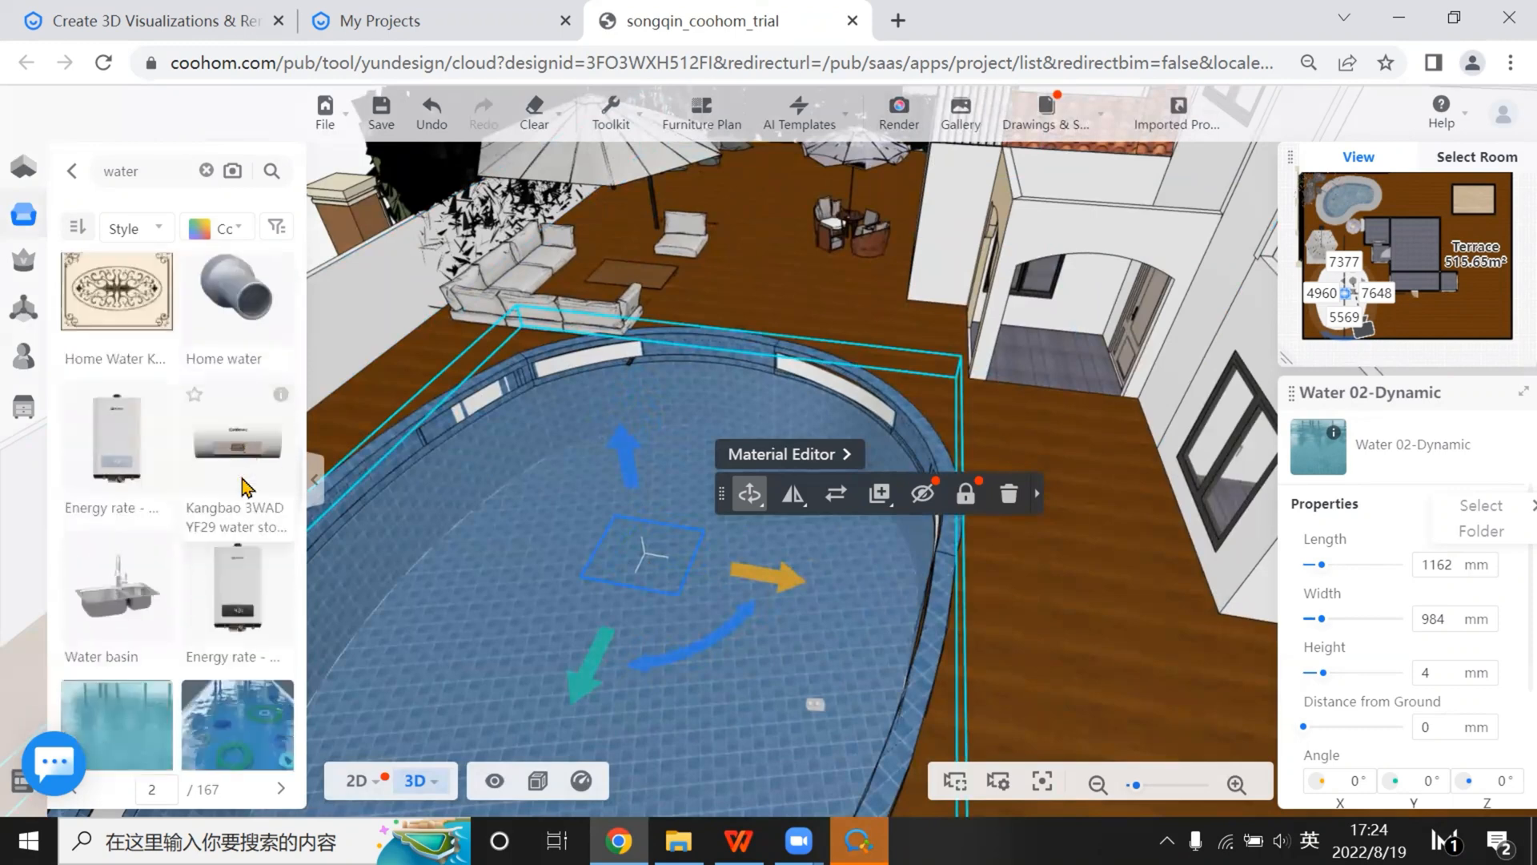
pyautogui.scroll(-3, 176, 465)
pyautogui.click(160, 490)
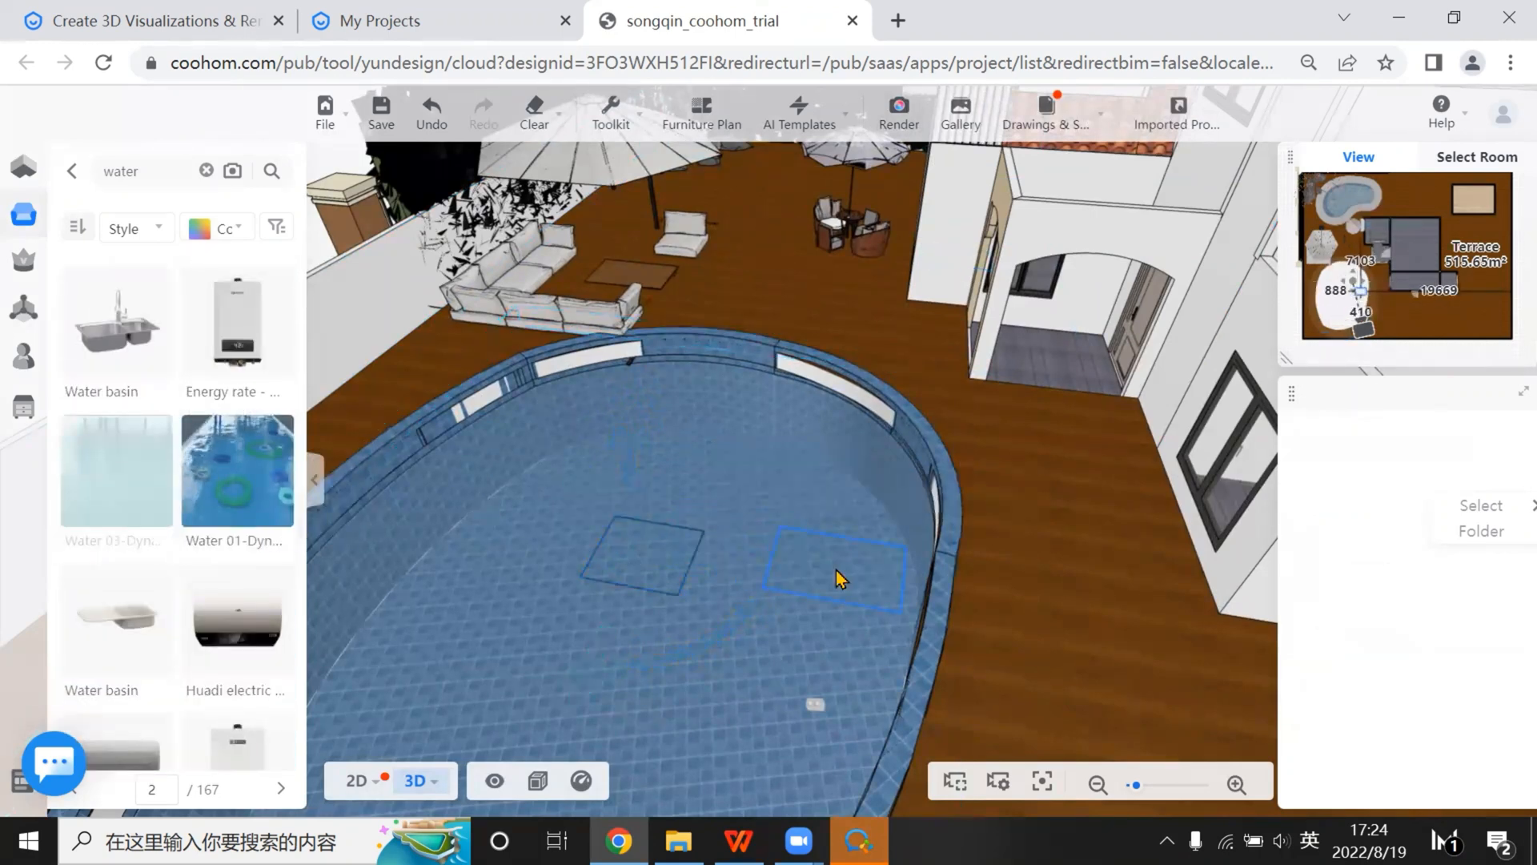
pyautogui.click(796, 570)
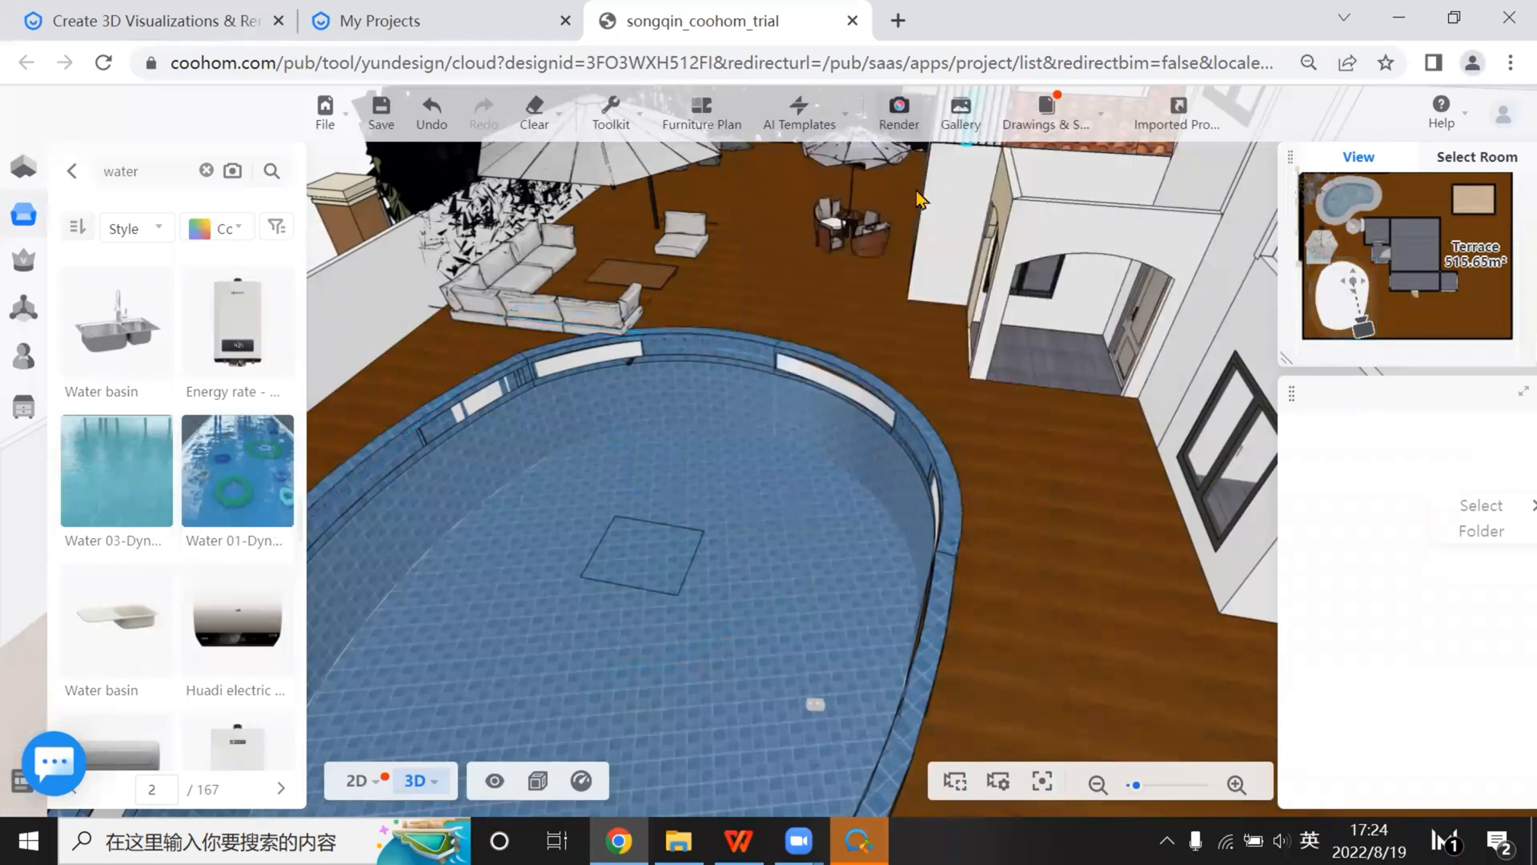
pyautogui.moveTo(961, 112)
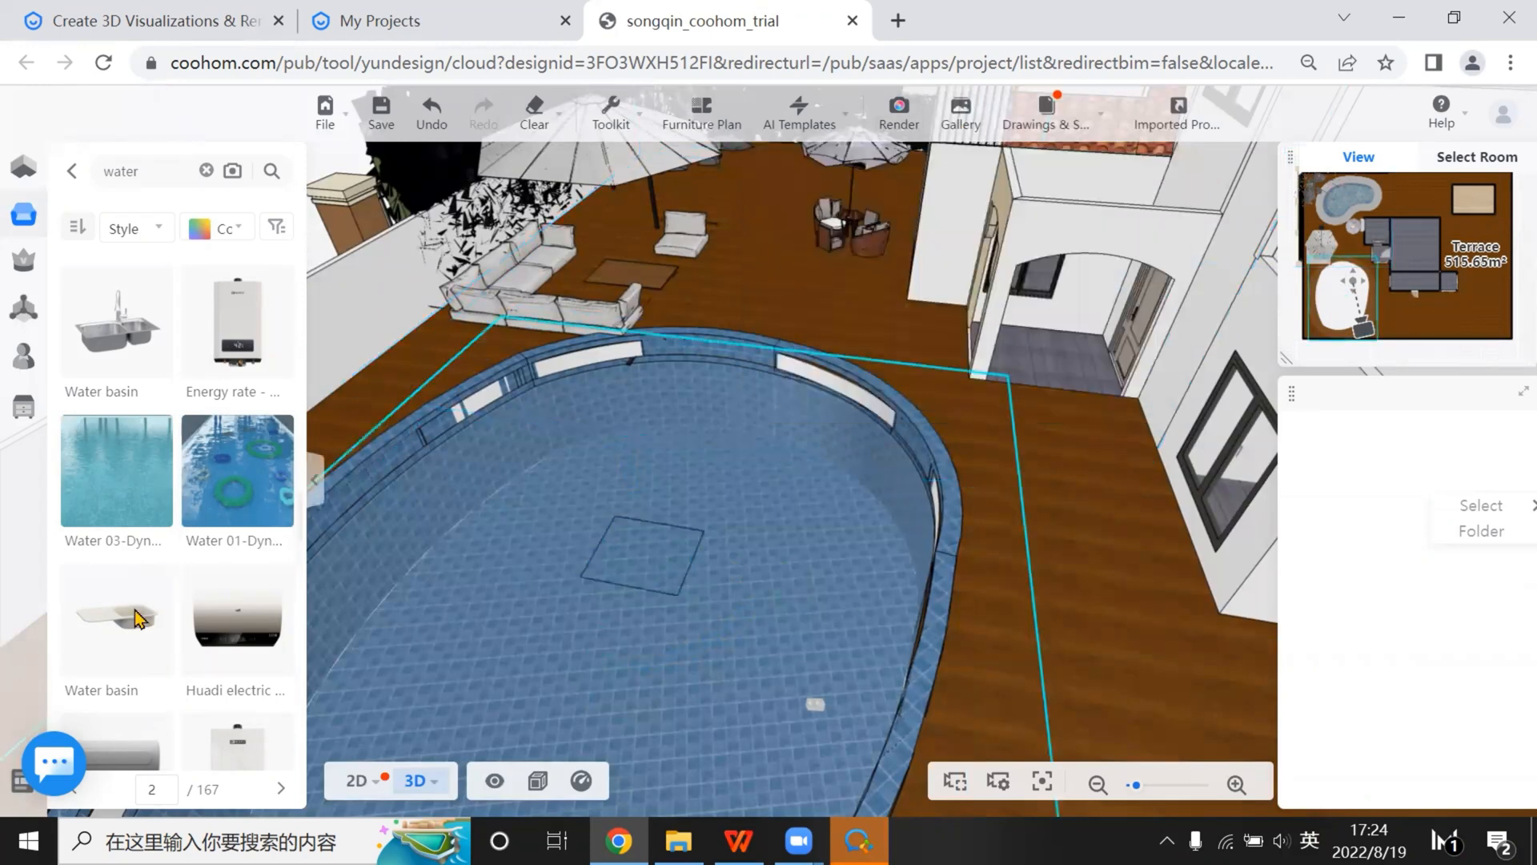
# Browse further through the water results and try the Pool Water 006_Dynamic model in the pool
pyautogui.scroll(-6, 138, 617)
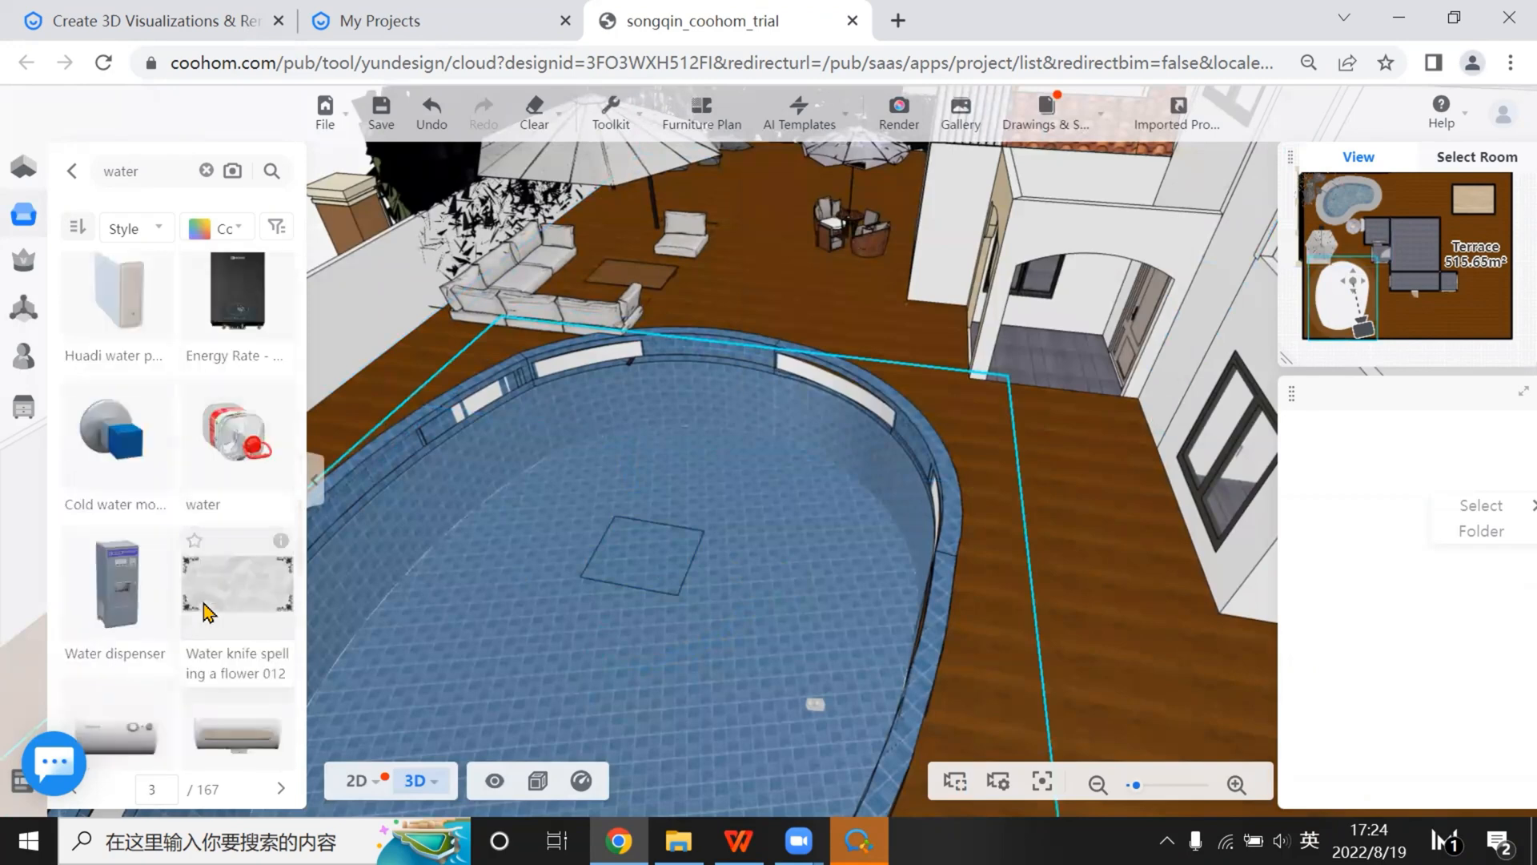
pyautogui.scroll(-8, 208, 612)
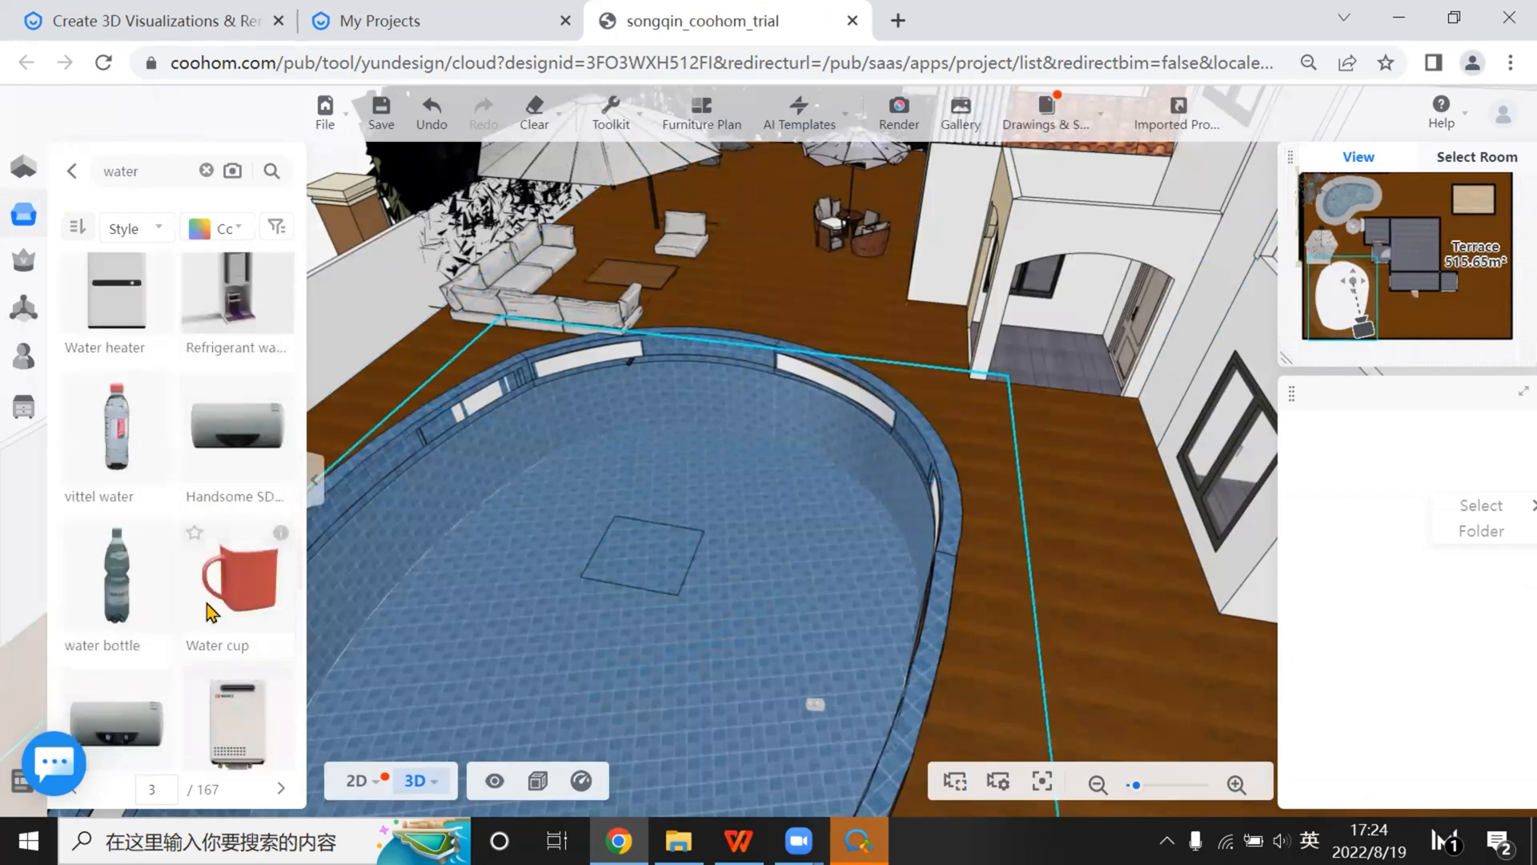
pyautogui.scroll(3, 208, 613)
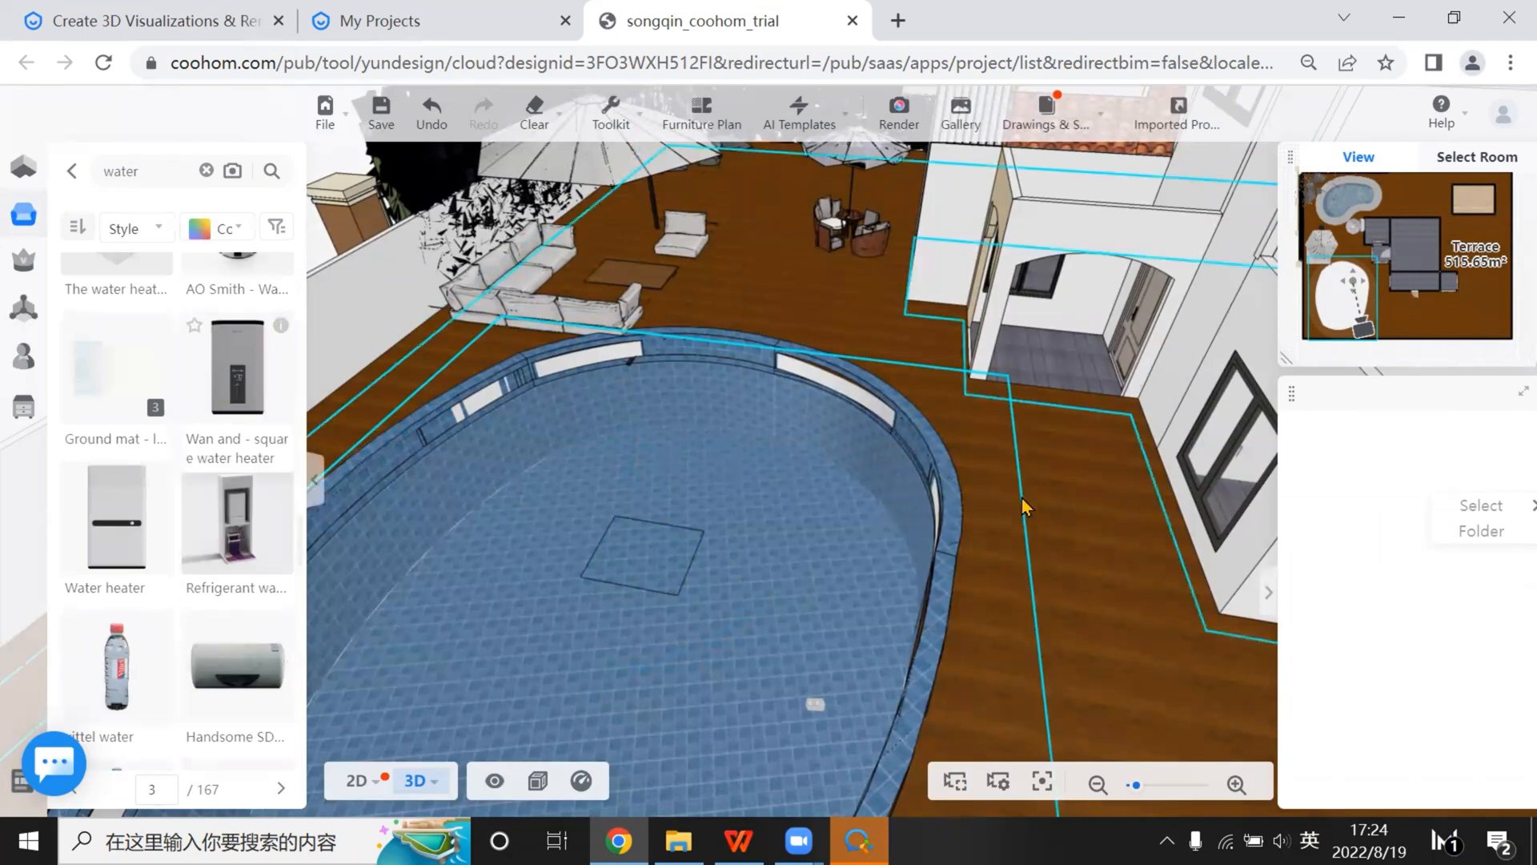
pyautogui.scroll(-1, 671, 563)
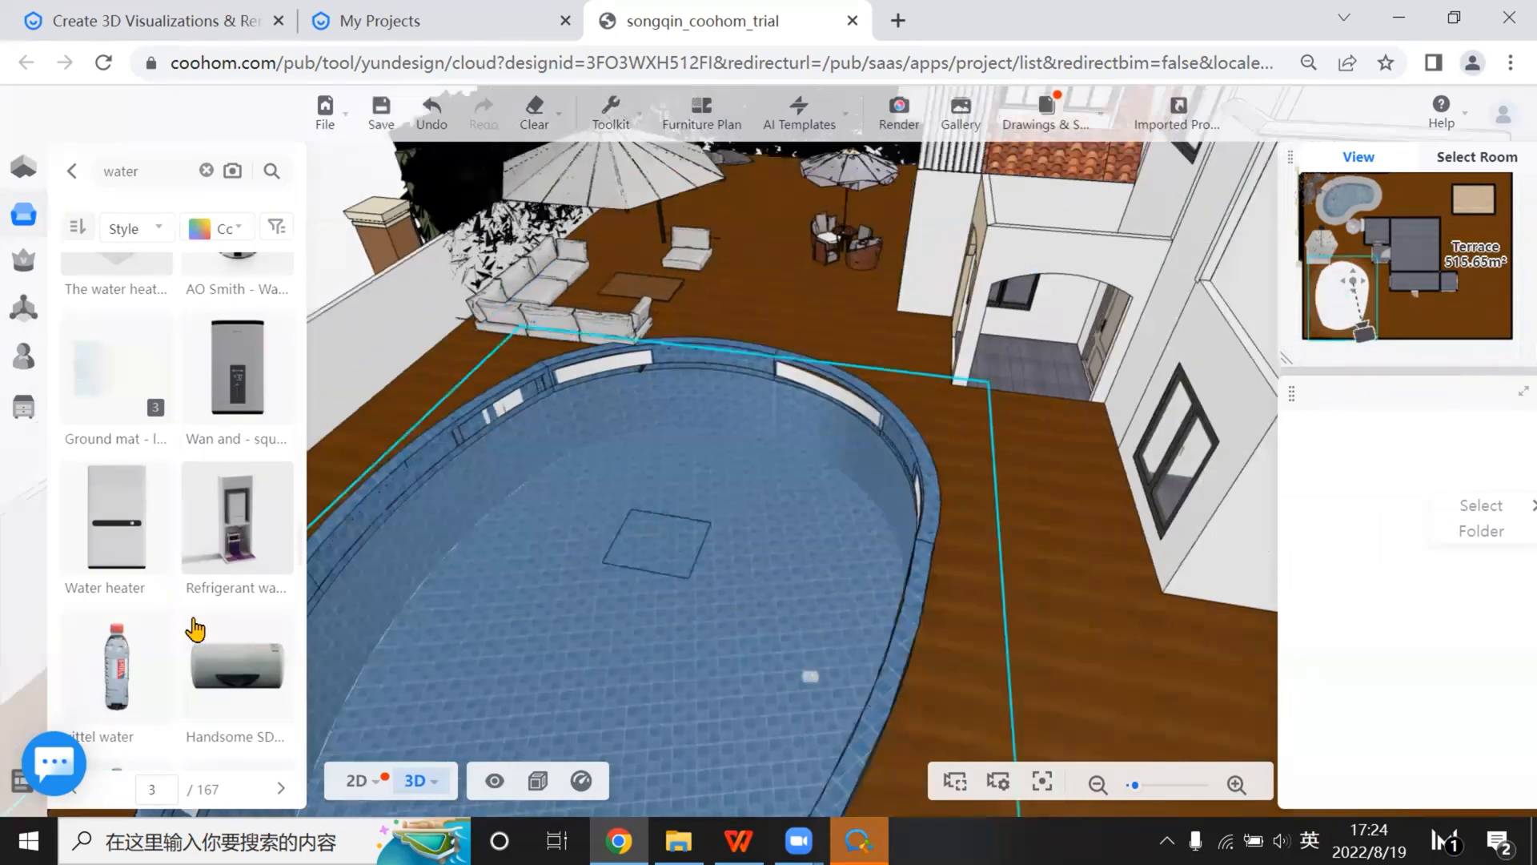
pyautogui.scroll(-7, 194, 630)
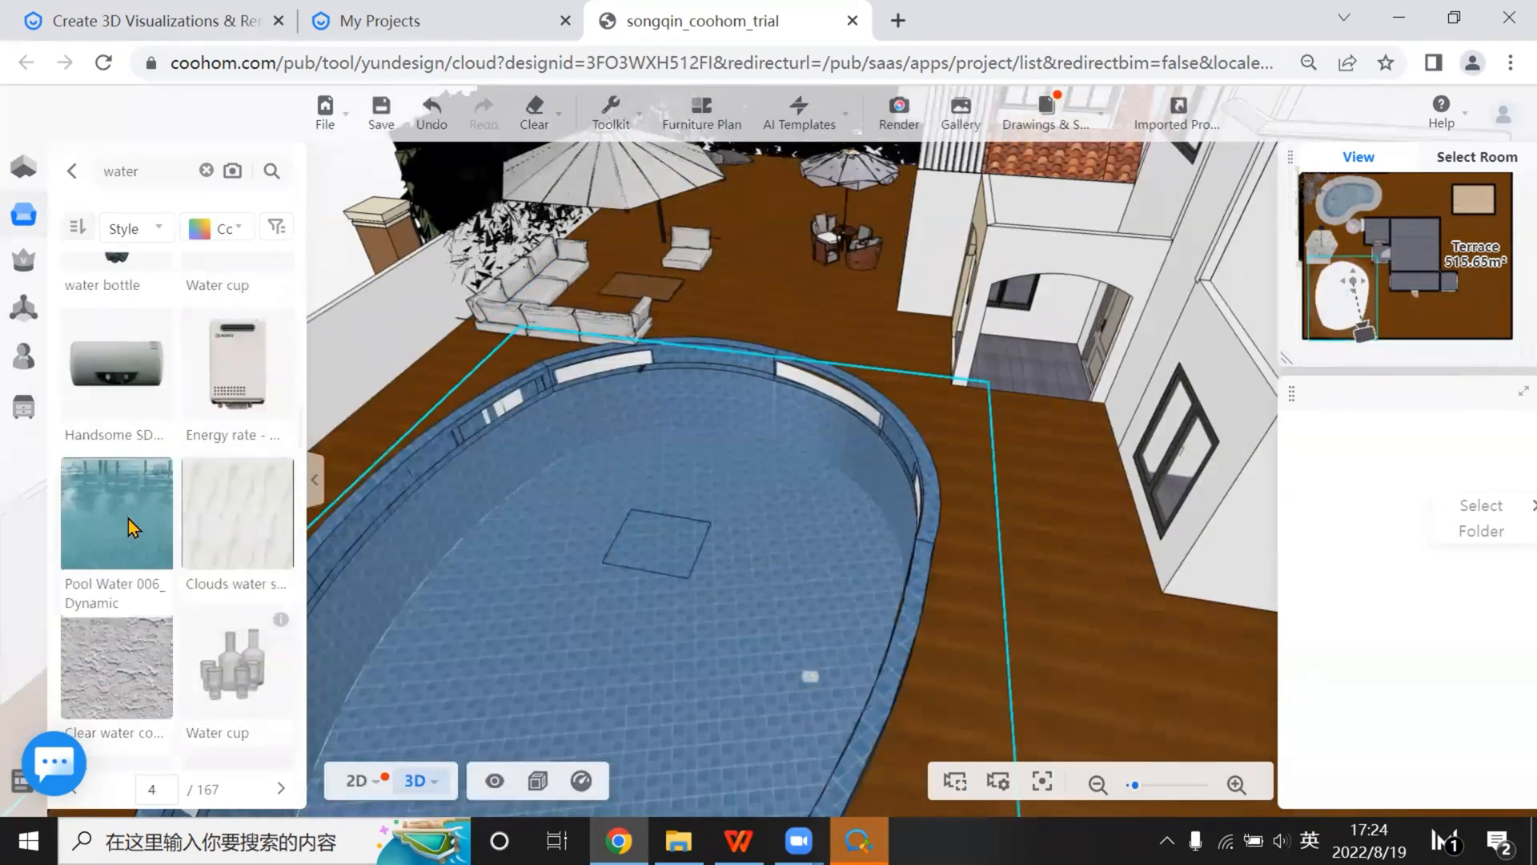
pyautogui.moveTo(132, 529); pyautogui.dragTo(815, 509)
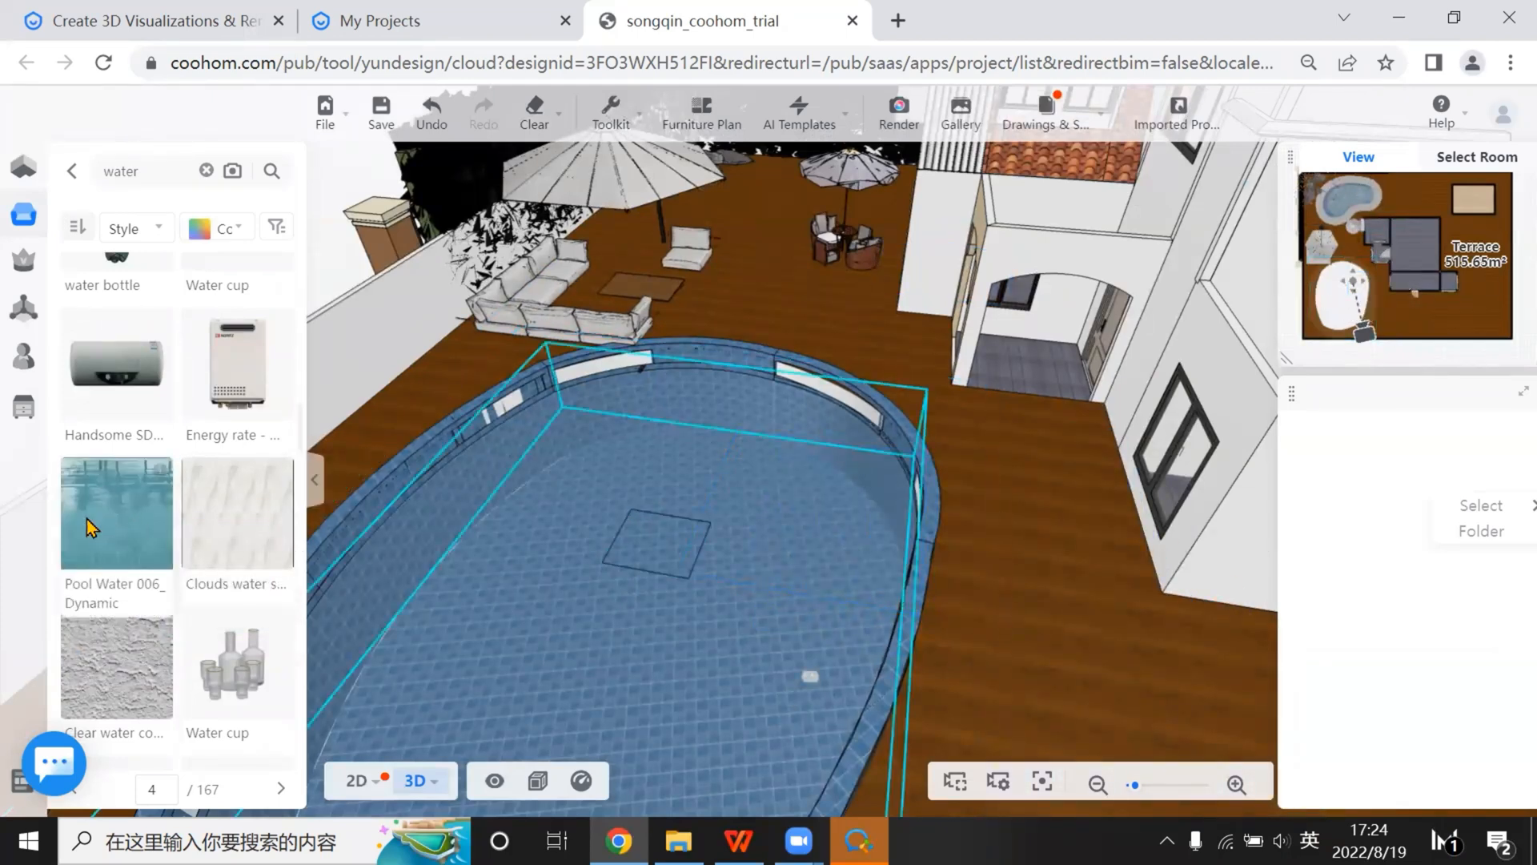
pyautogui.scroll(-3, 93, 527)
pyautogui.moveTo(478, 584); pyautogui.dragTo(629, 664)
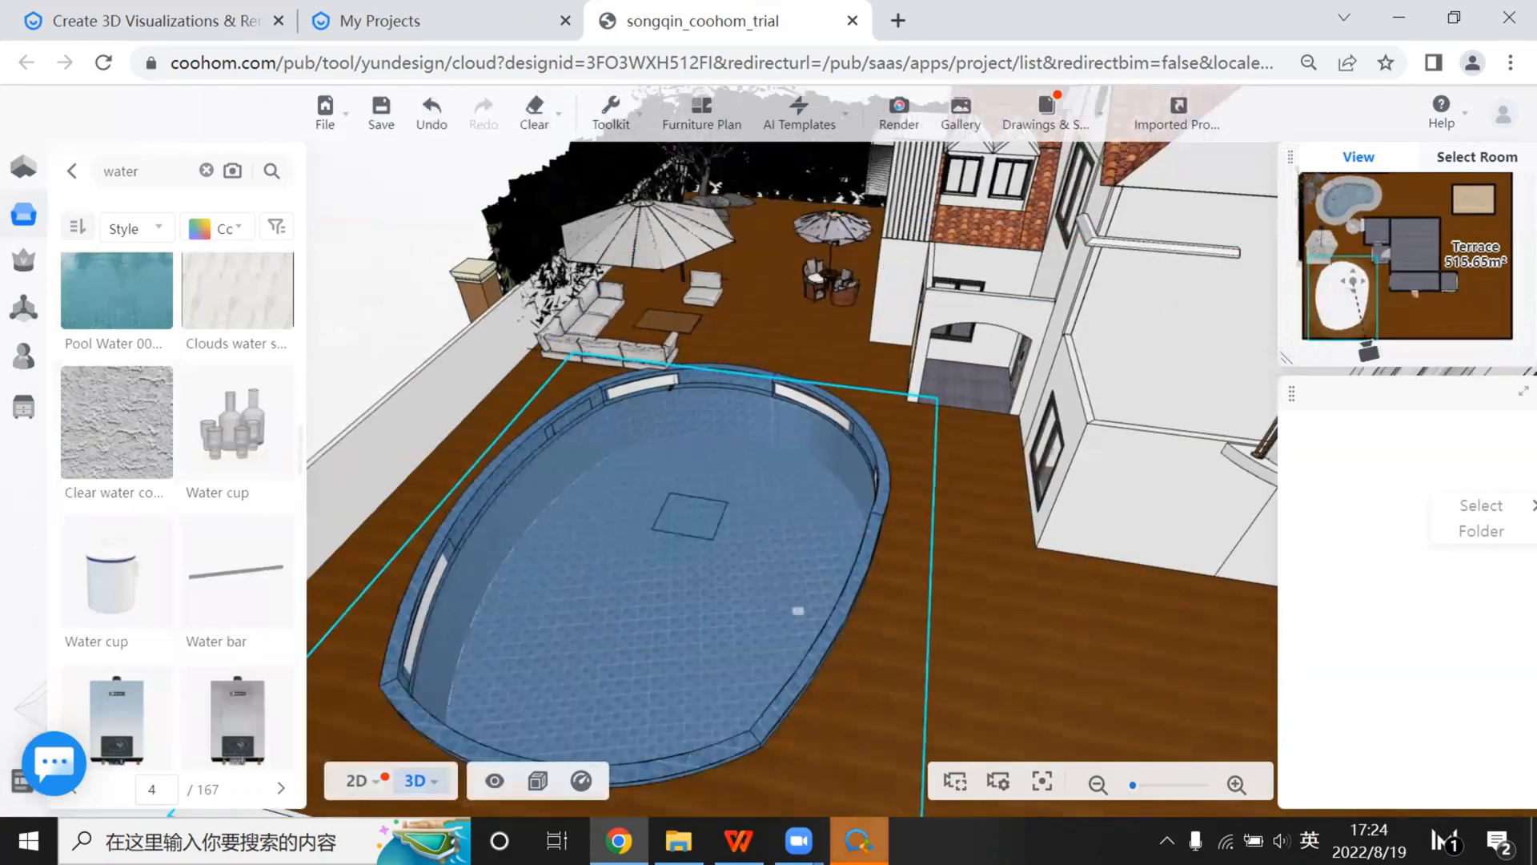
pyautogui.click(858, 840)
pyautogui.click(858, 841)
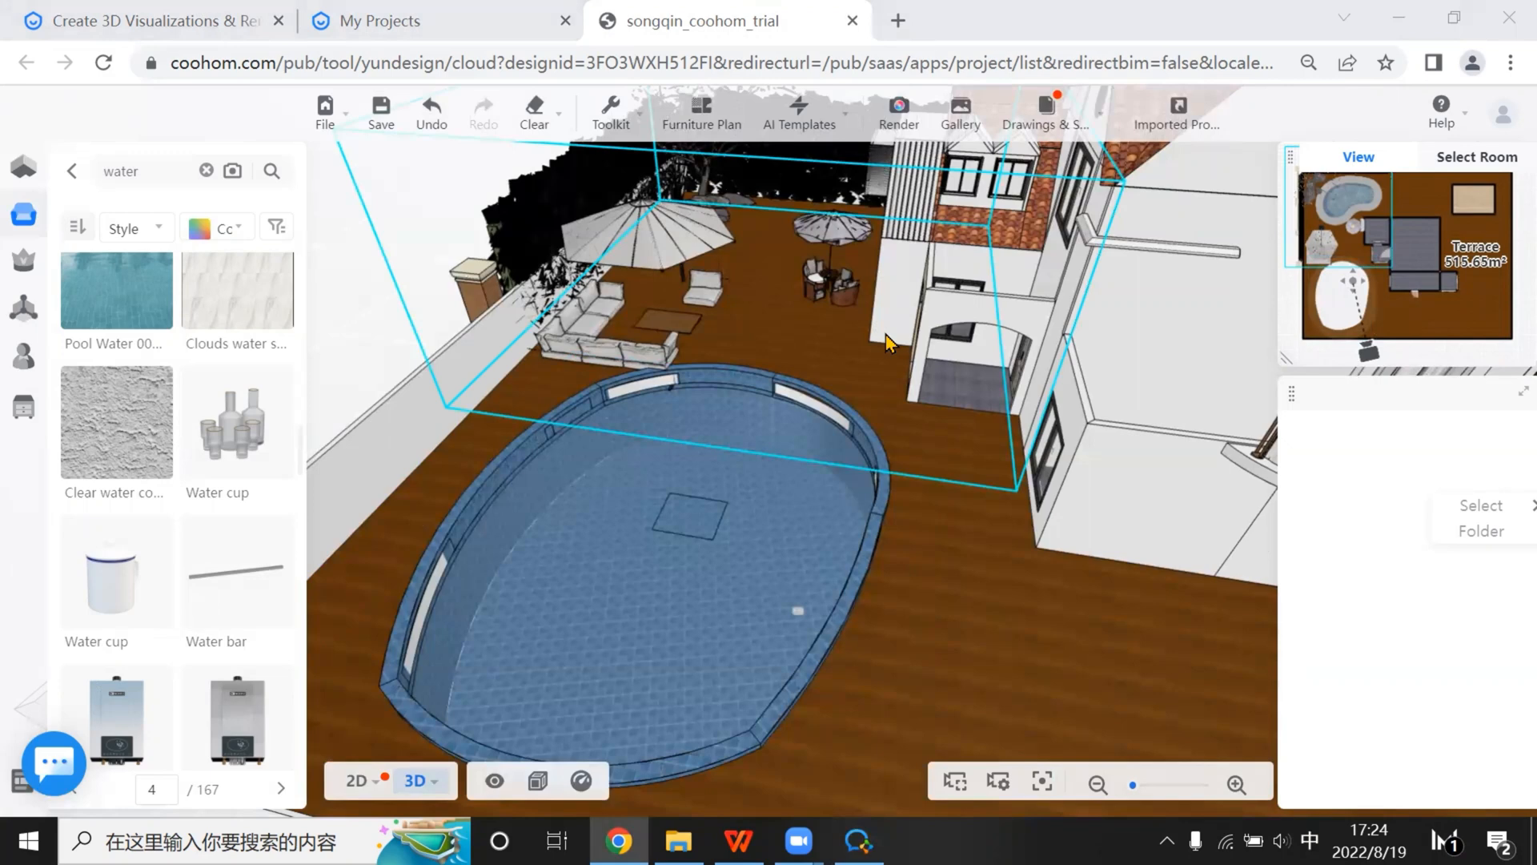
# Open the render setup and aim the front view across the pool so the villa and umbrellas are in frame
pyautogui.click(898, 120)
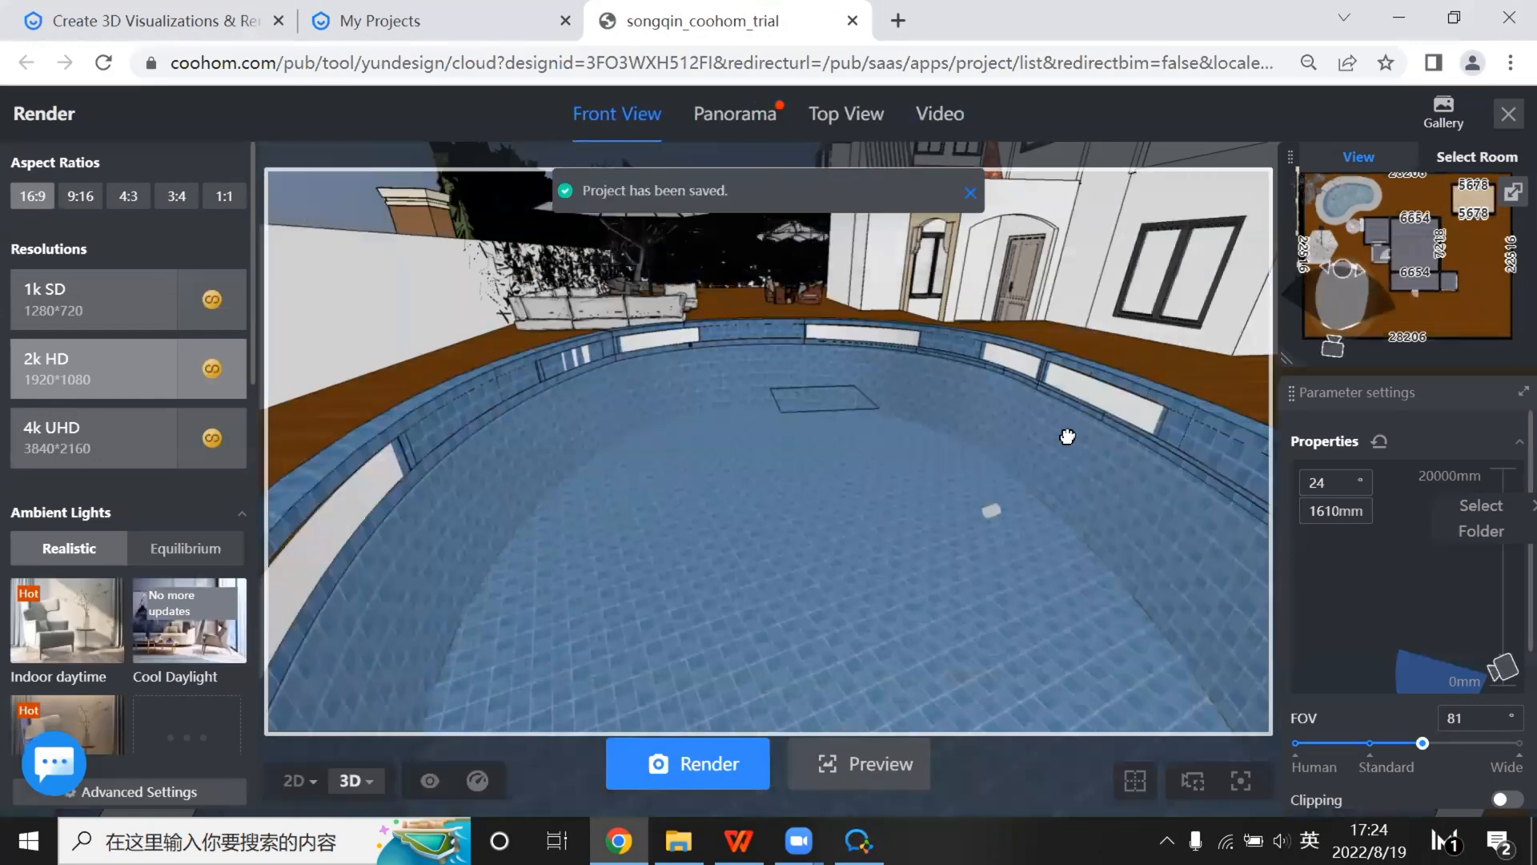
pyautogui.moveTo(1067, 436); pyautogui.dragTo(774, 490)
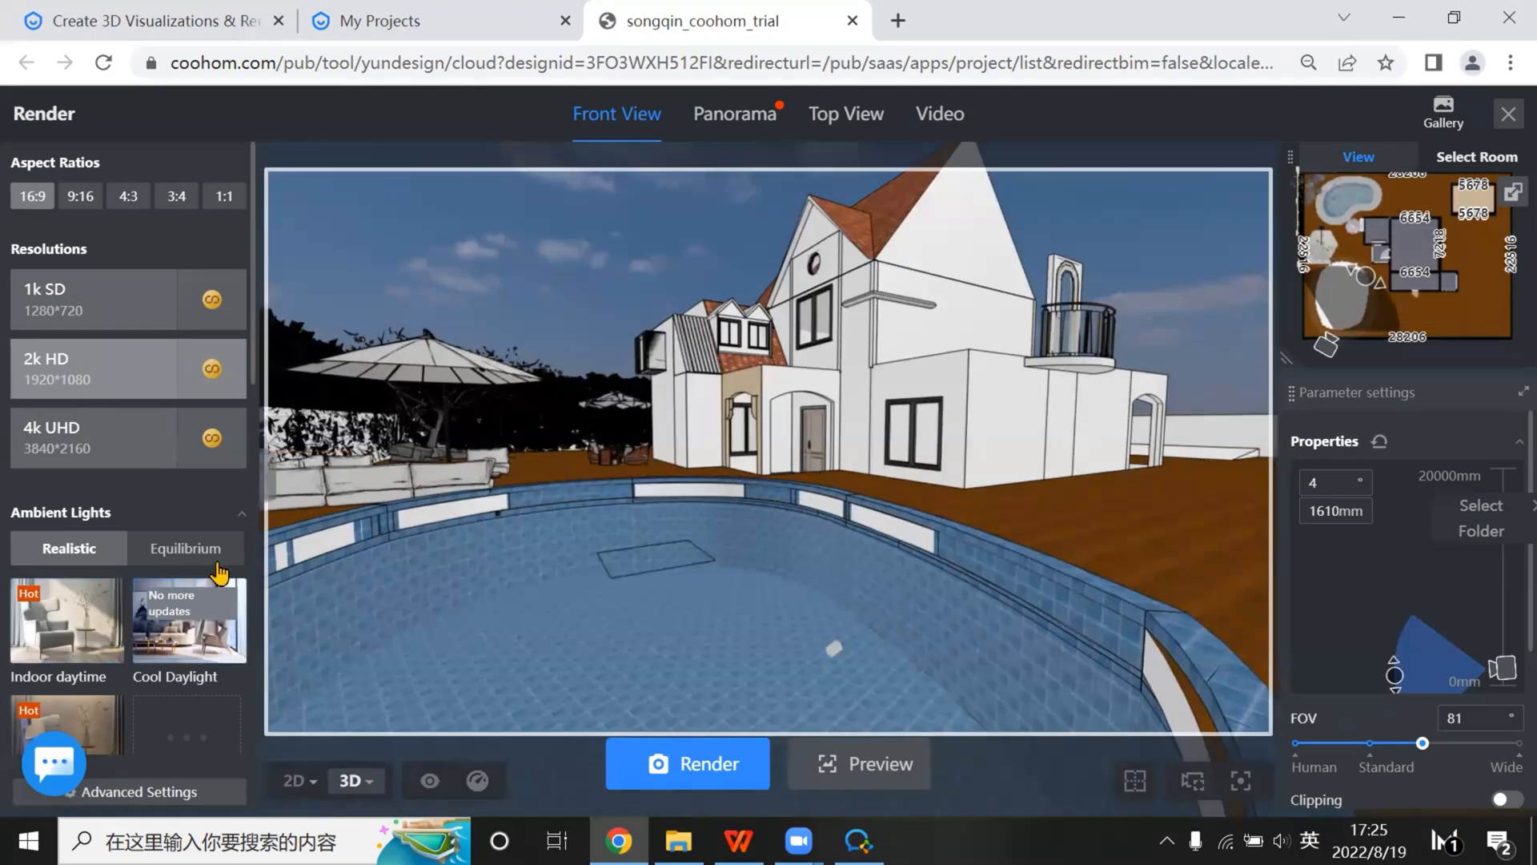
pyautogui.scroll(-3, 129, 552)
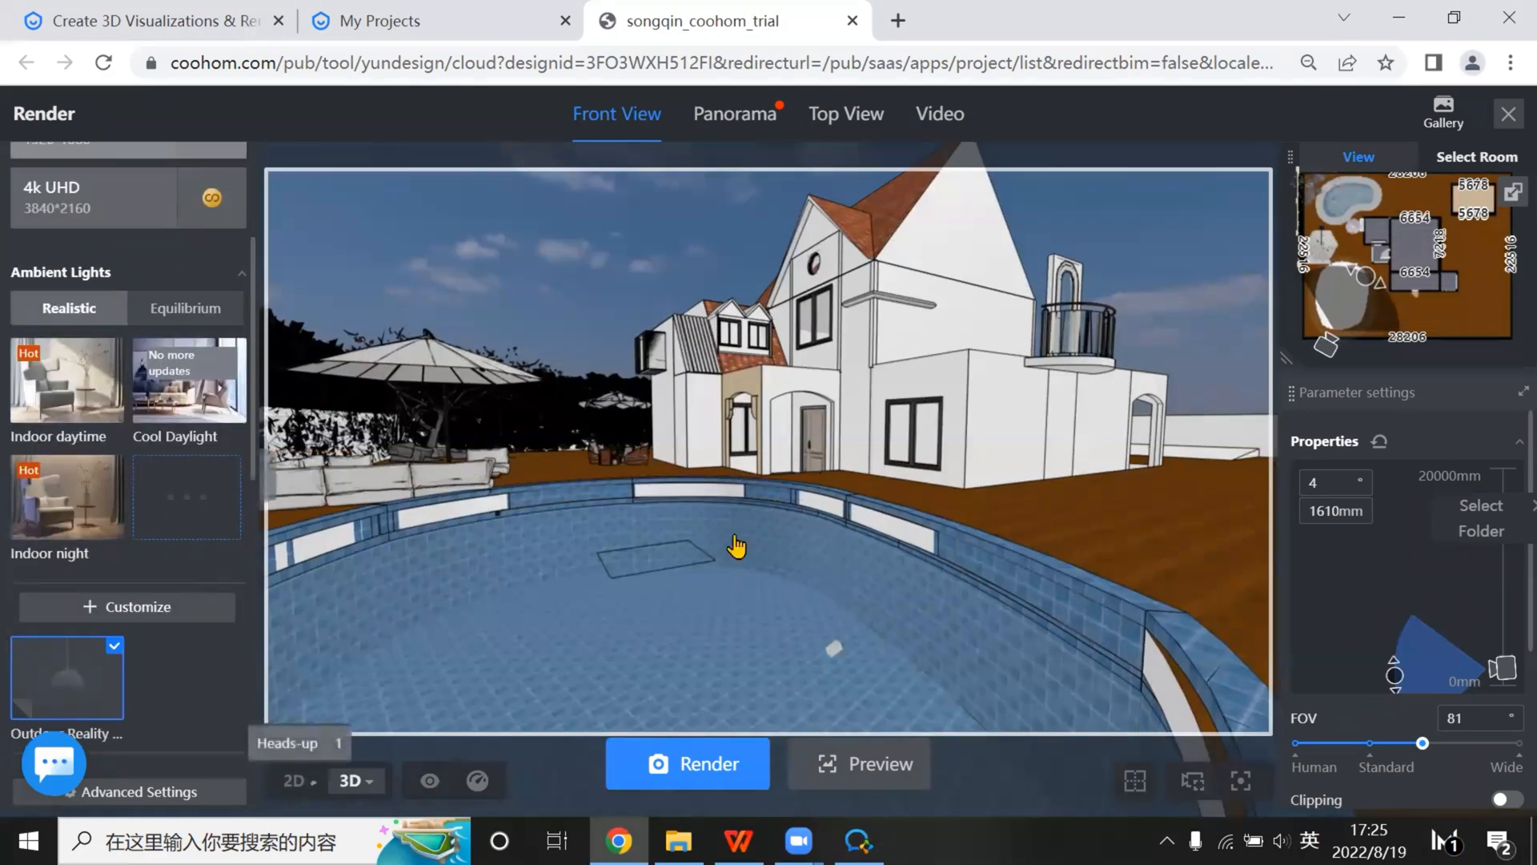
pyautogui.moveTo(735, 532); pyautogui.dragTo(941, 482)
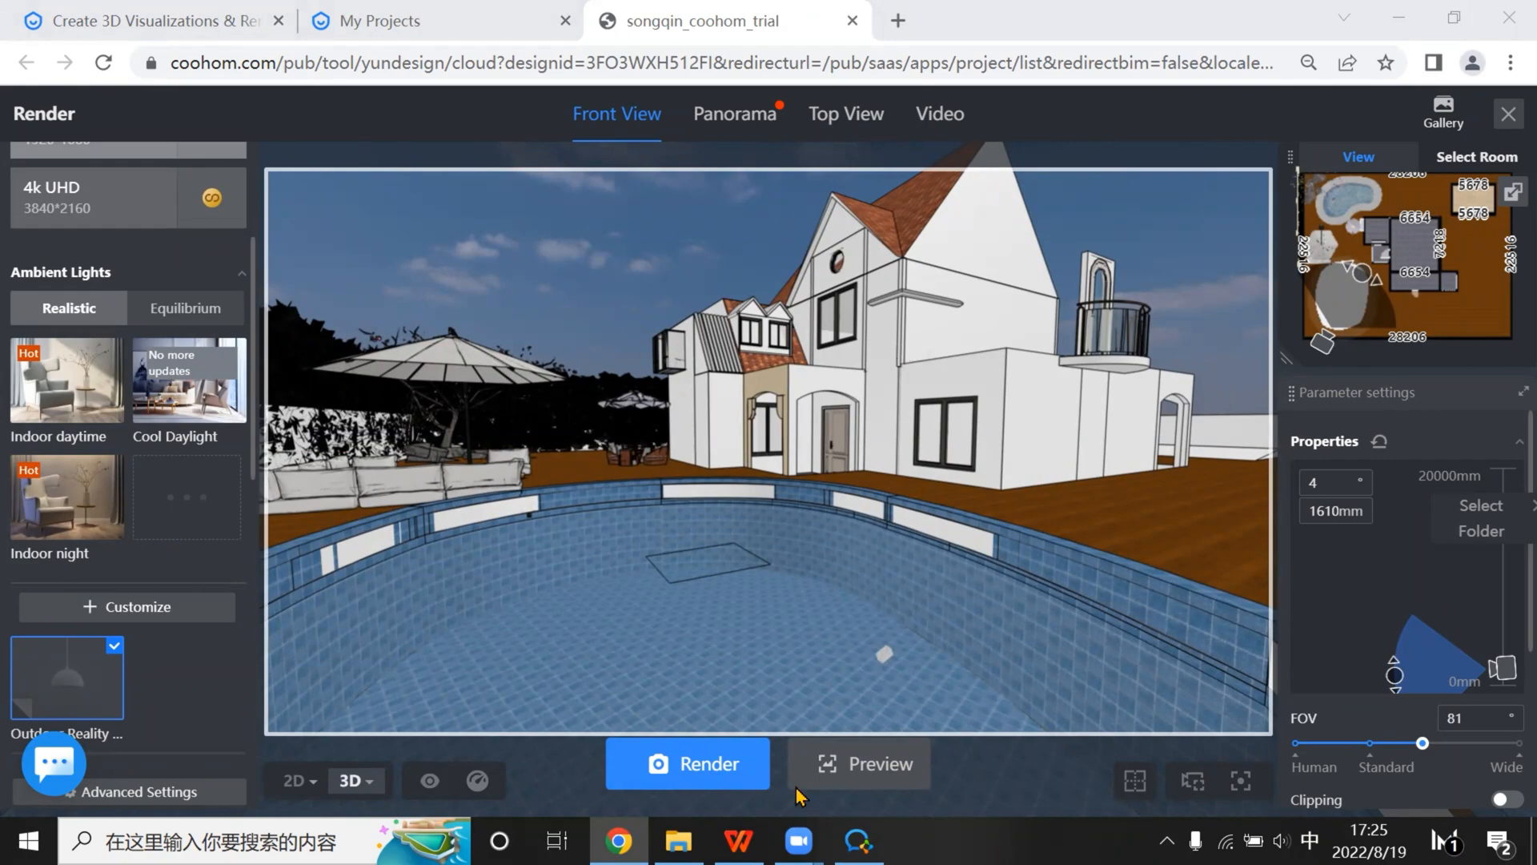
# Switch to the Tool Logic.pptx presentation in WPS and show slide 7 with the large villa picture
pyautogui.click(738, 841)
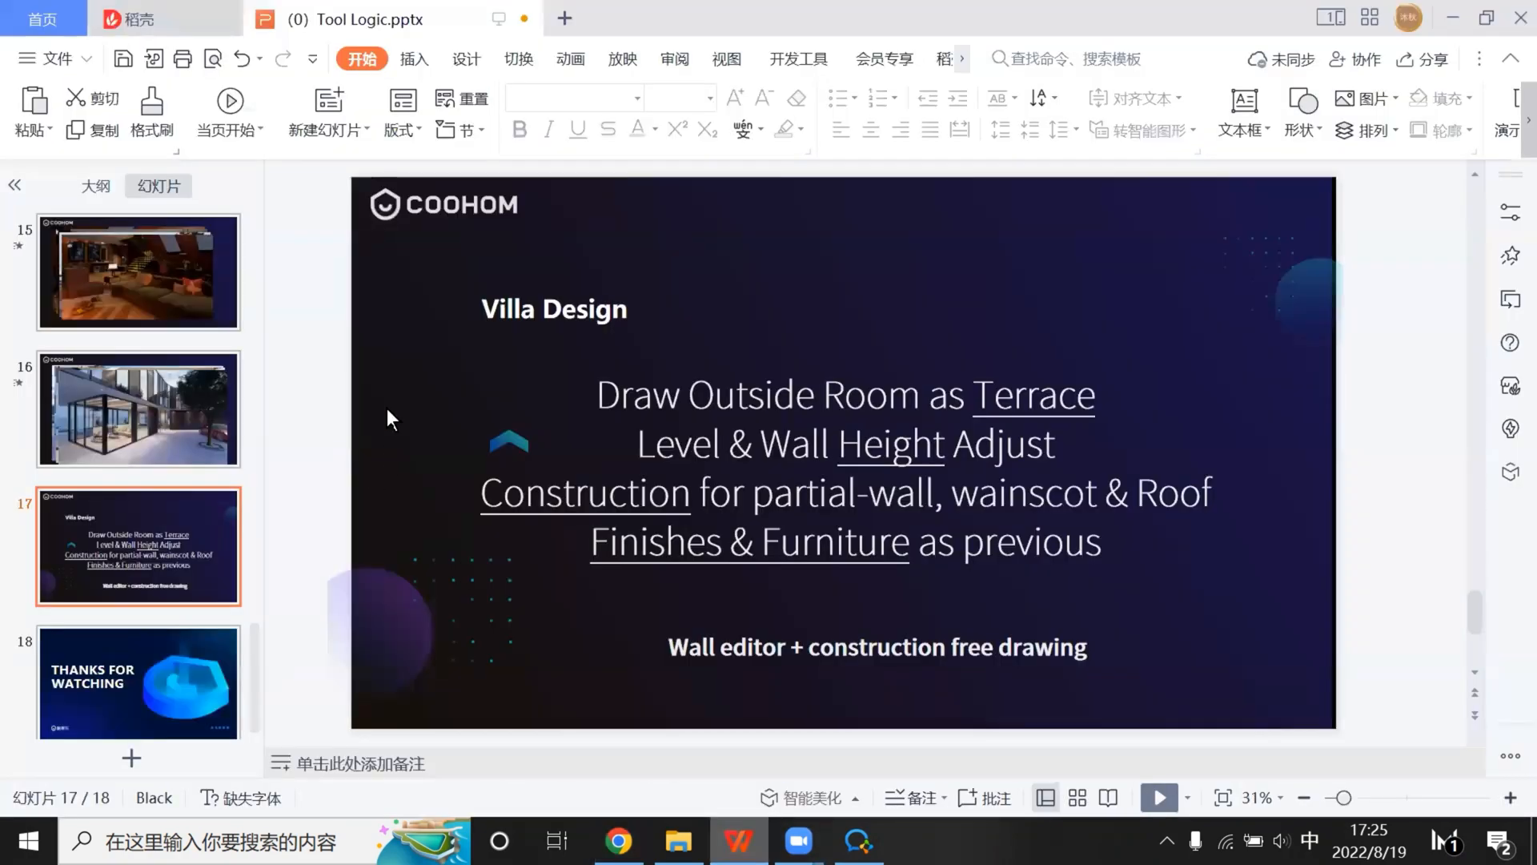
pyautogui.scroll(10, 184, 507)
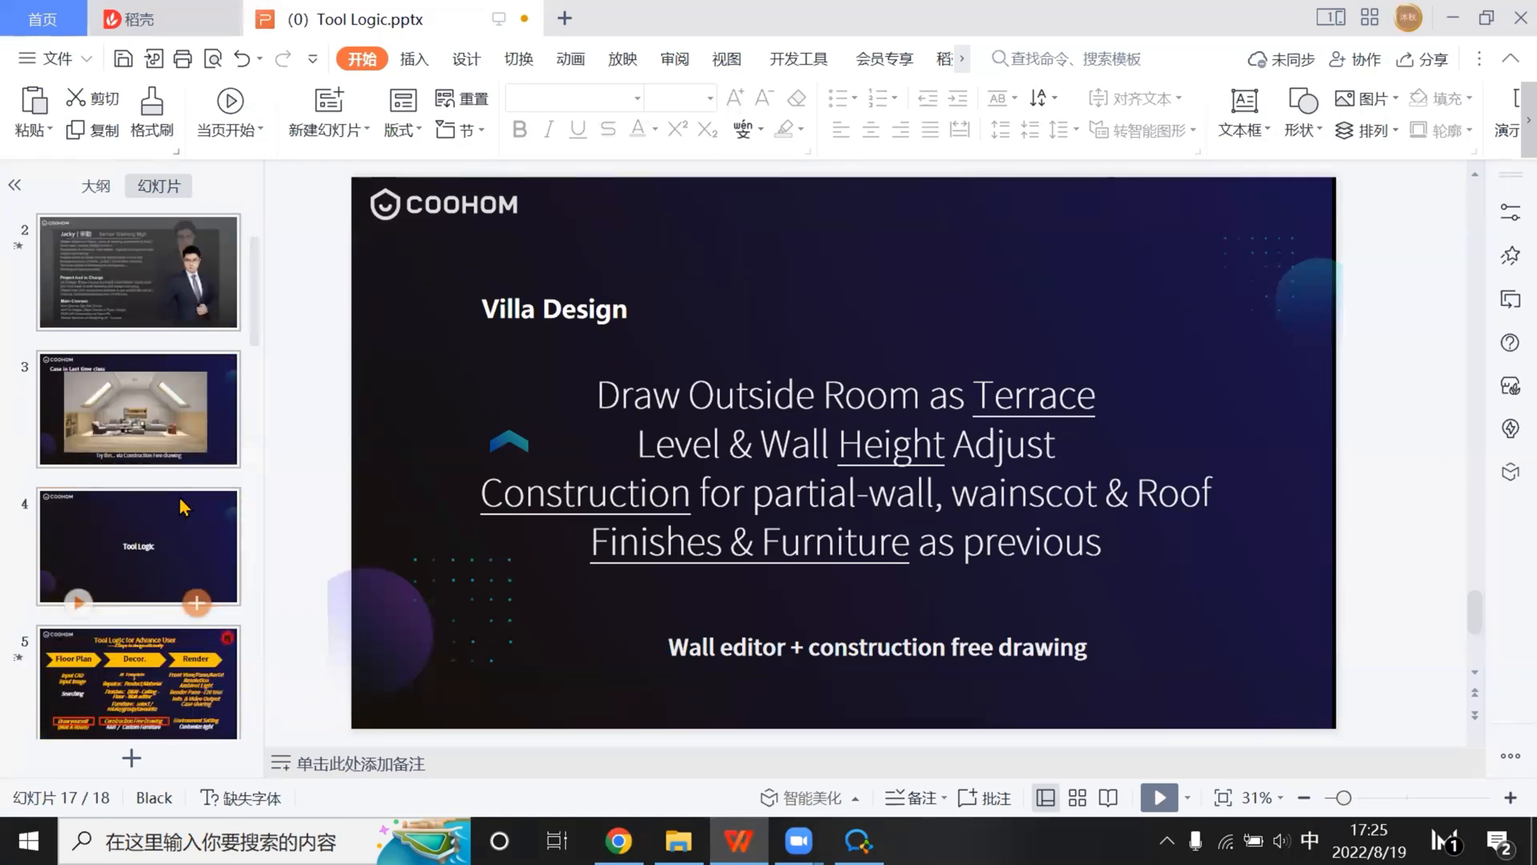
pyautogui.scroll(-3, 184, 506)
pyautogui.click(184, 521)
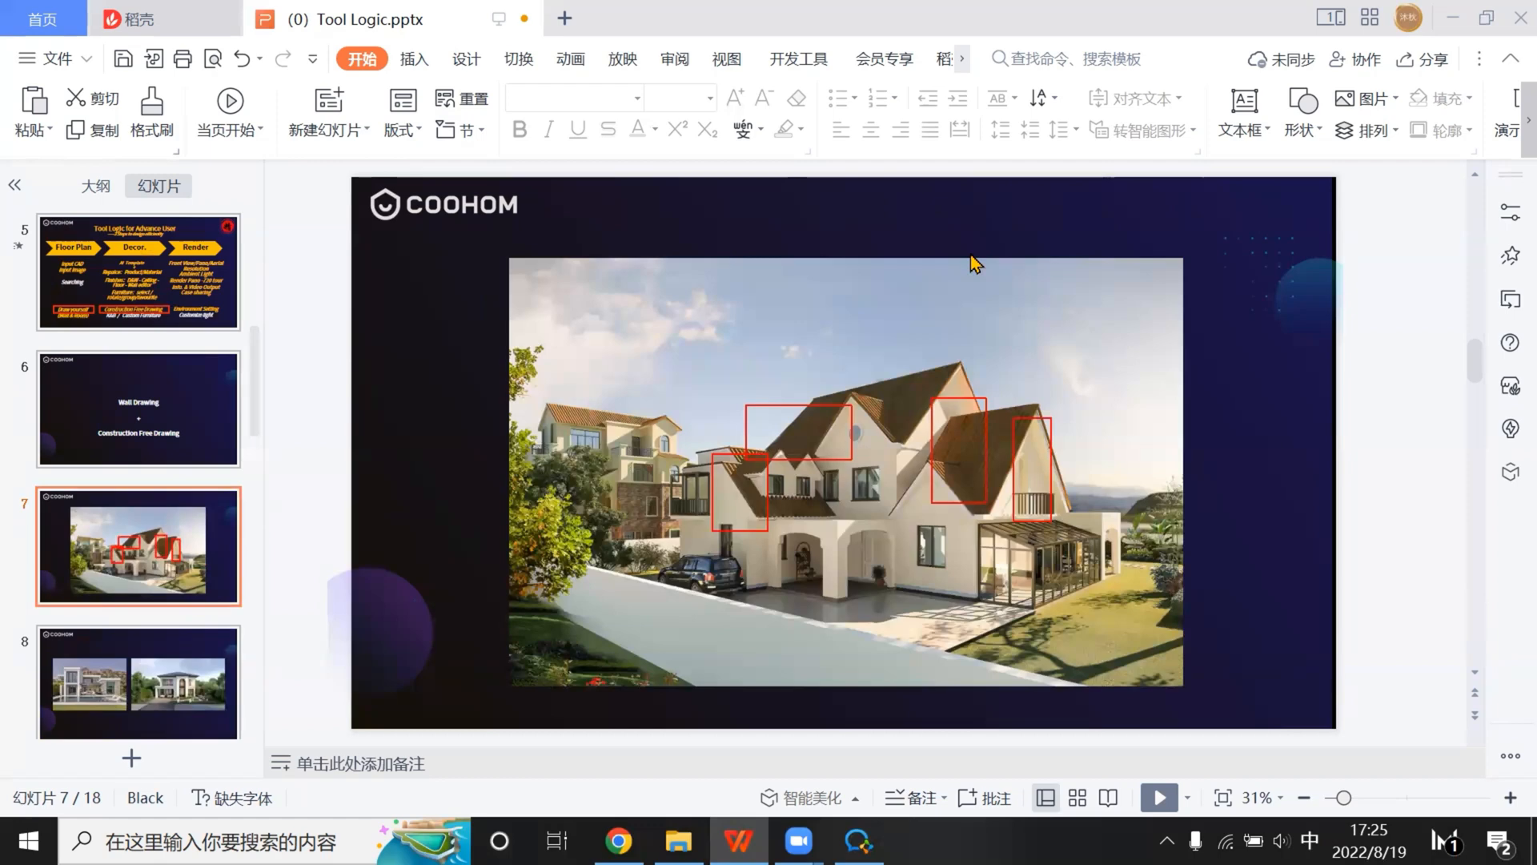
# Delete all the red marker rectangles over the villa picture on slide 7 and preview the slide full screen
pyautogui.click(791, 458)
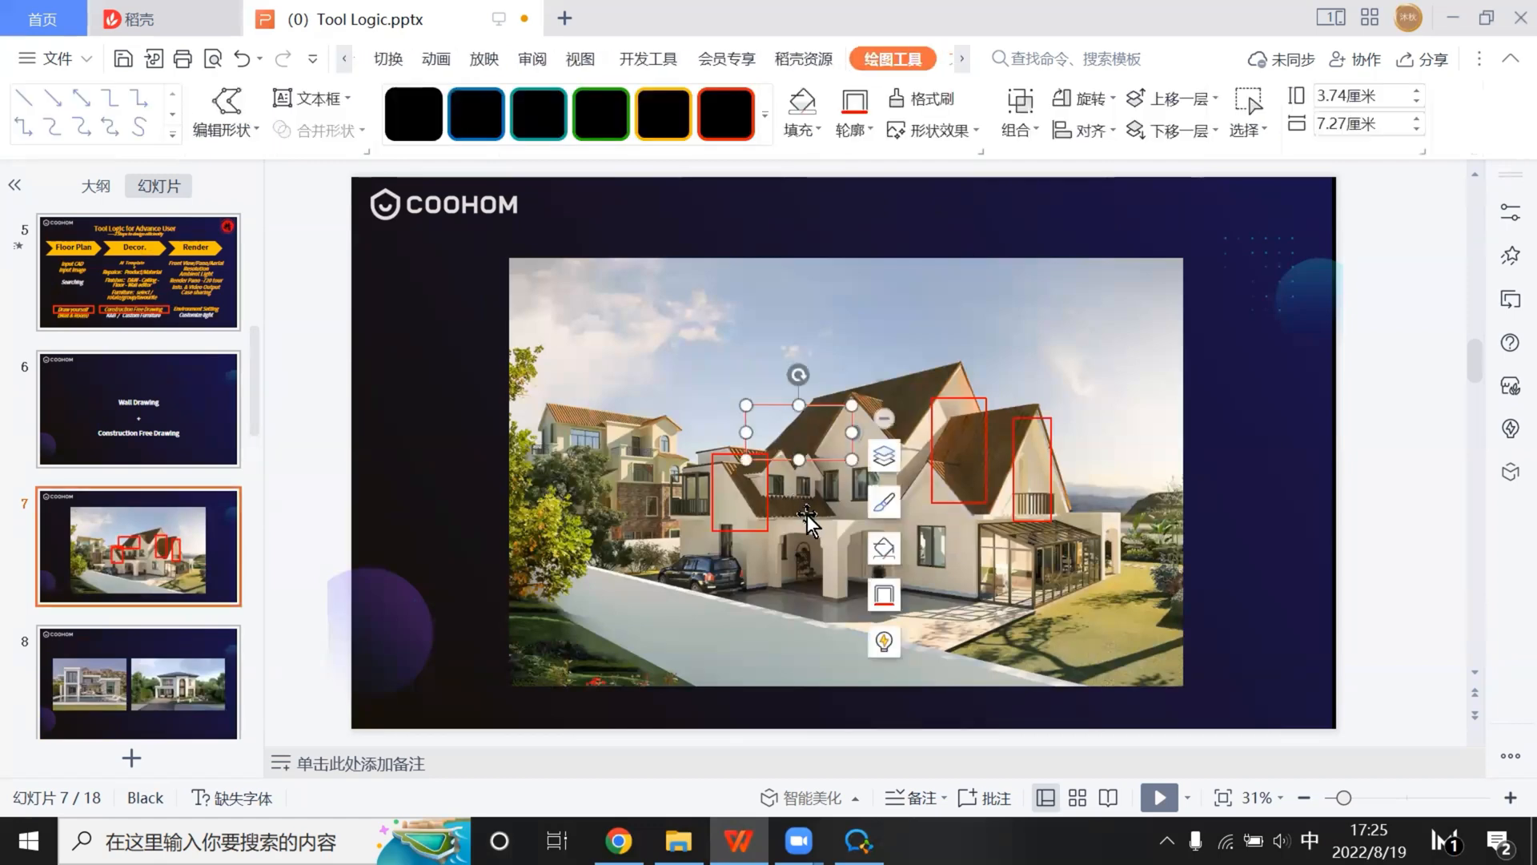
pyautogui.press('Delete')
pyautogui.click(769, 522)
pyautogui.press('Delete')
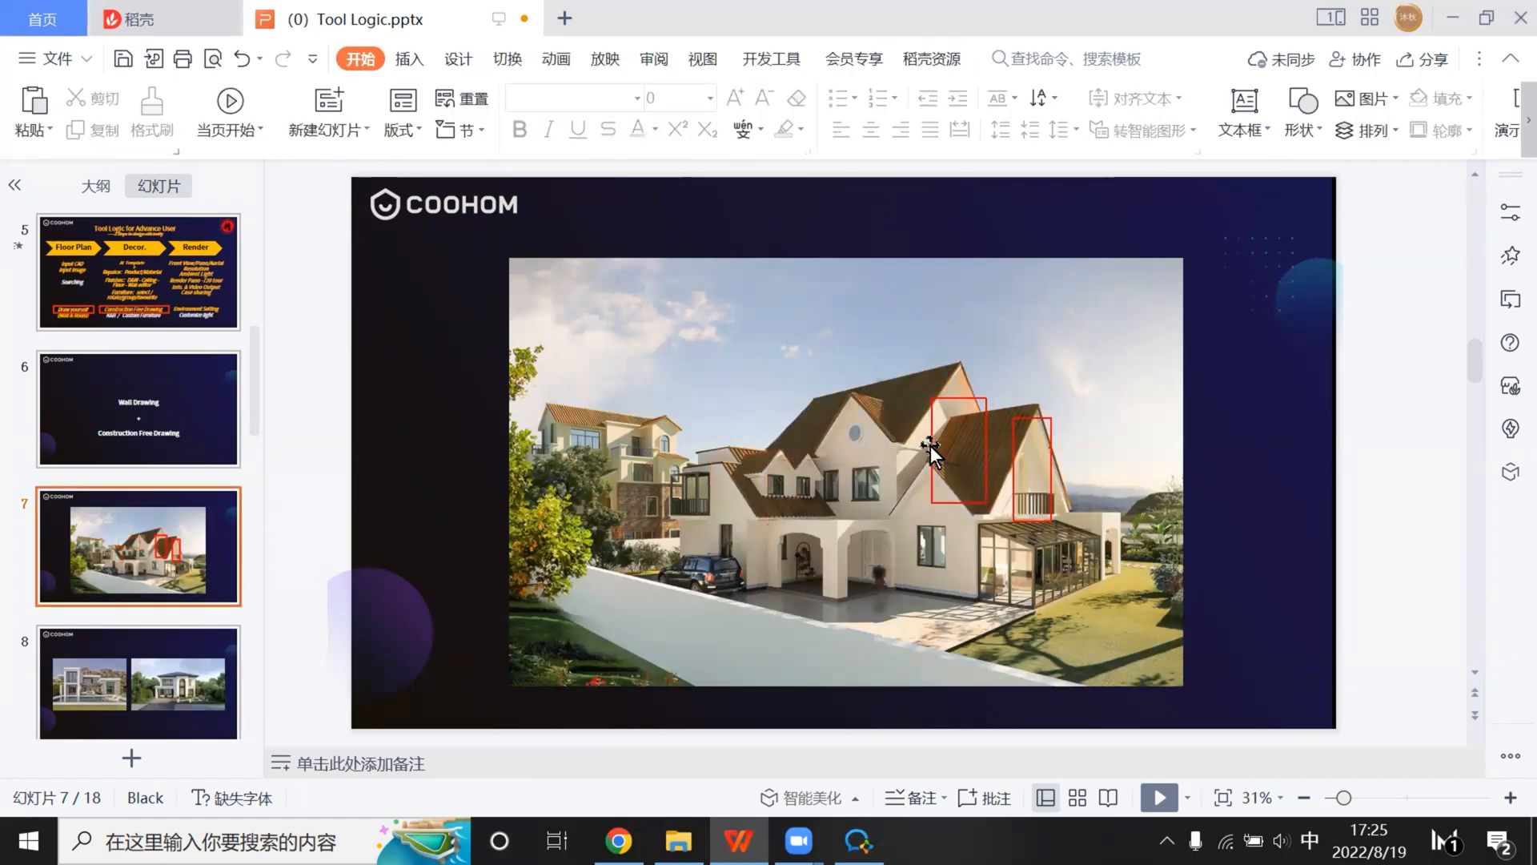
pyautogui.click(983, 470)
pyautogui.press('Delete')
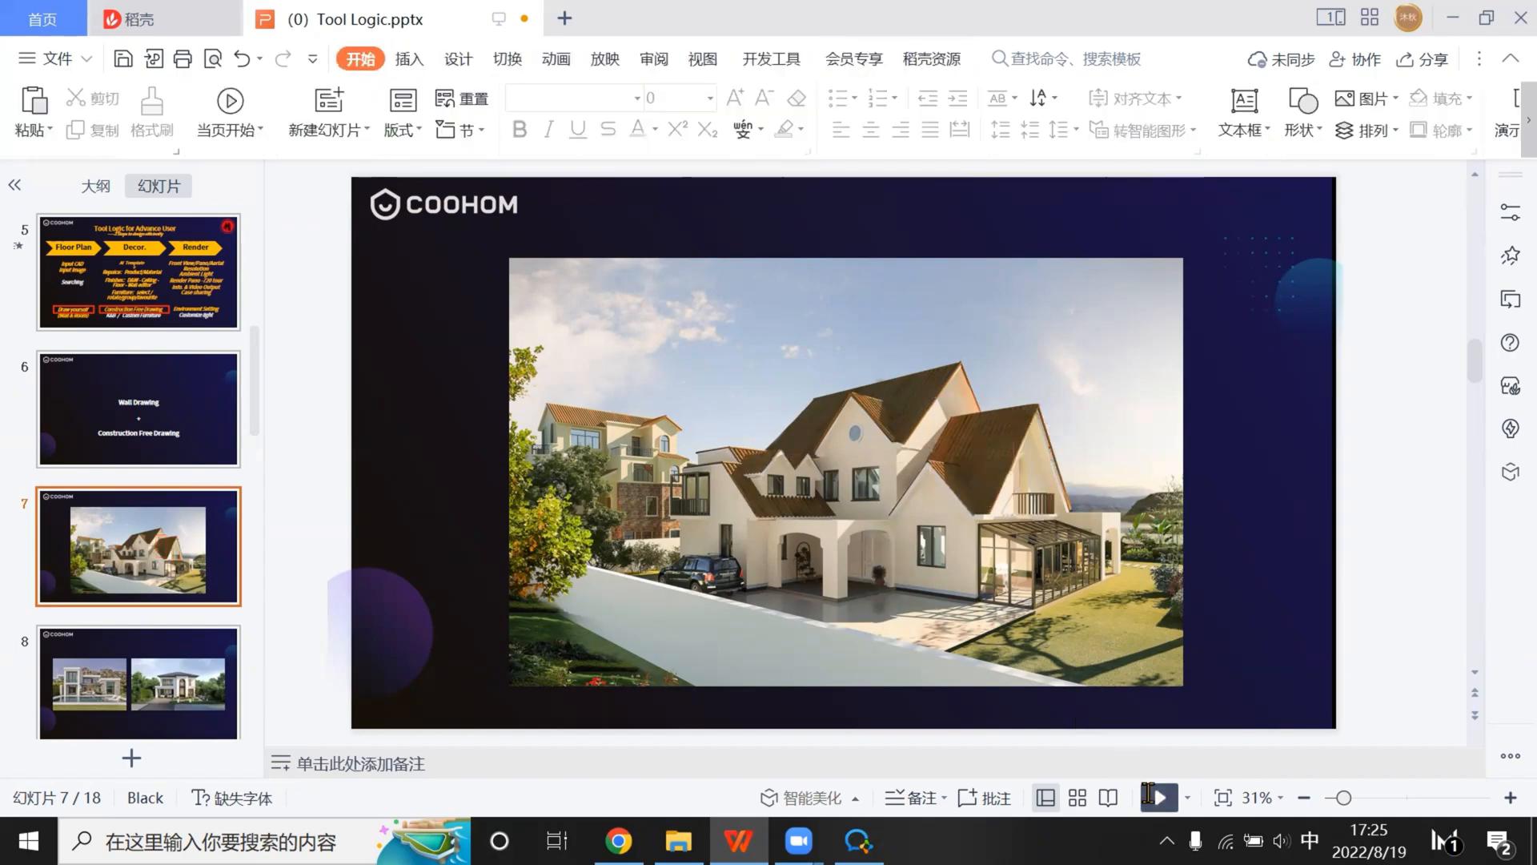
pyautogui.click(1145, 795)
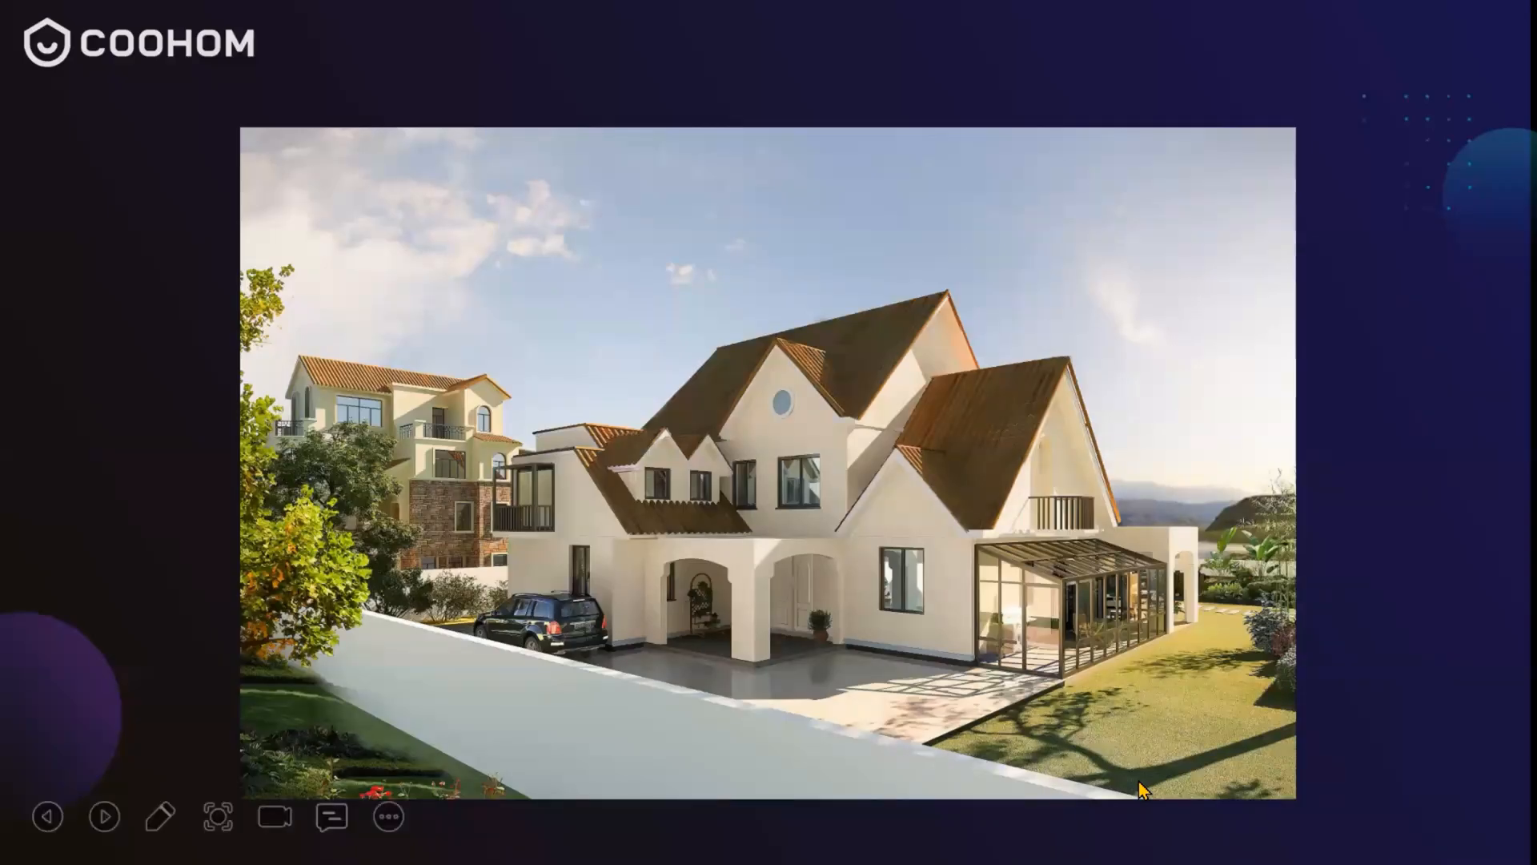
pyautogui.press('Escape')
# Export the villa picture from slide 7 to the desktop as a PNG file named 图片1
pyautogui.click(724, 489)
pyautogui.rightClick(725, 489)
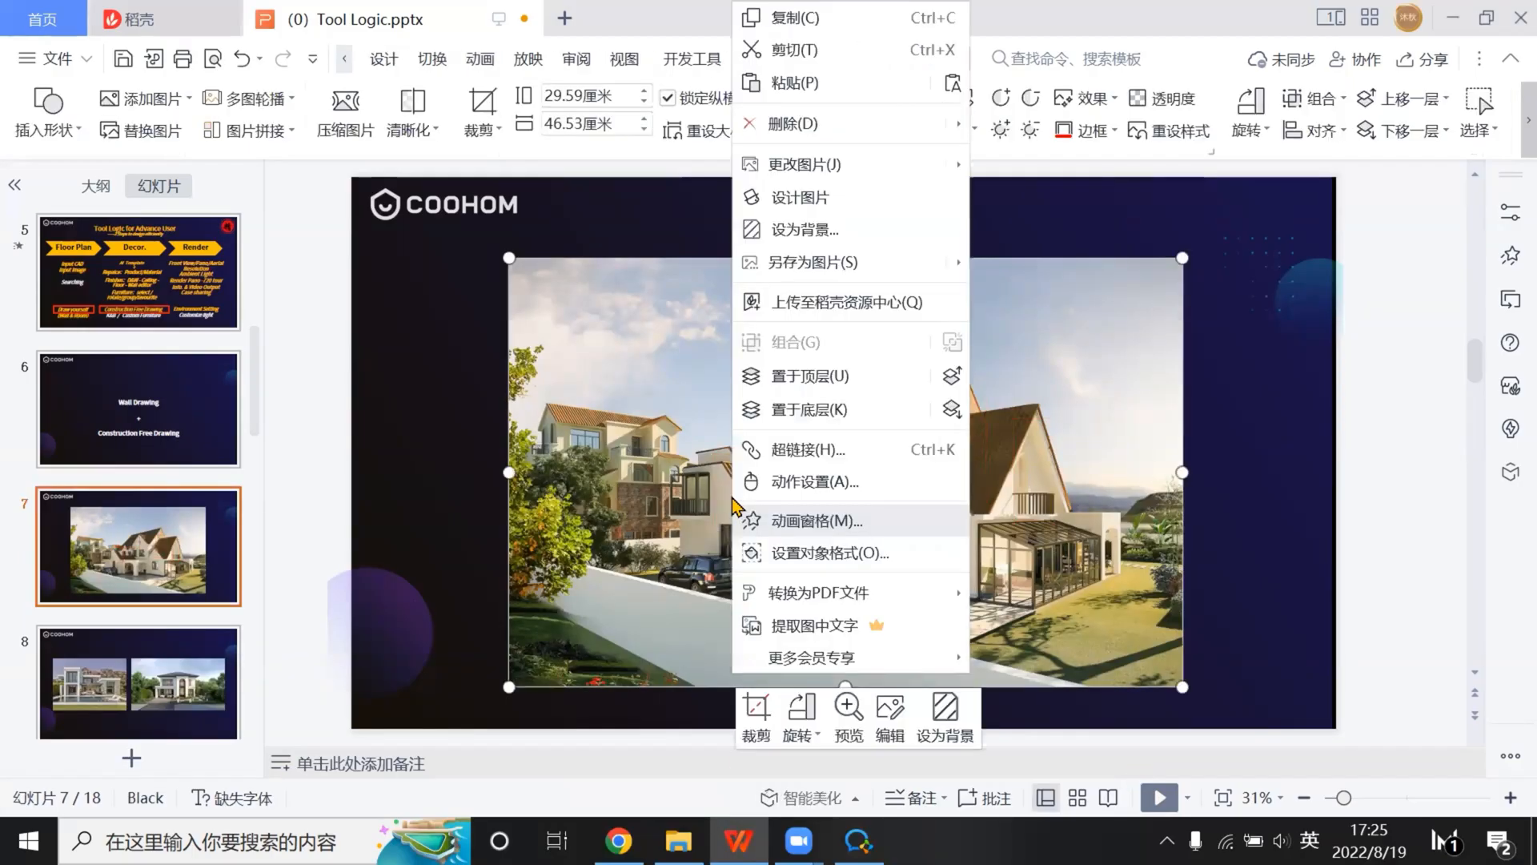
pyautogui.moveTo(801, 261)
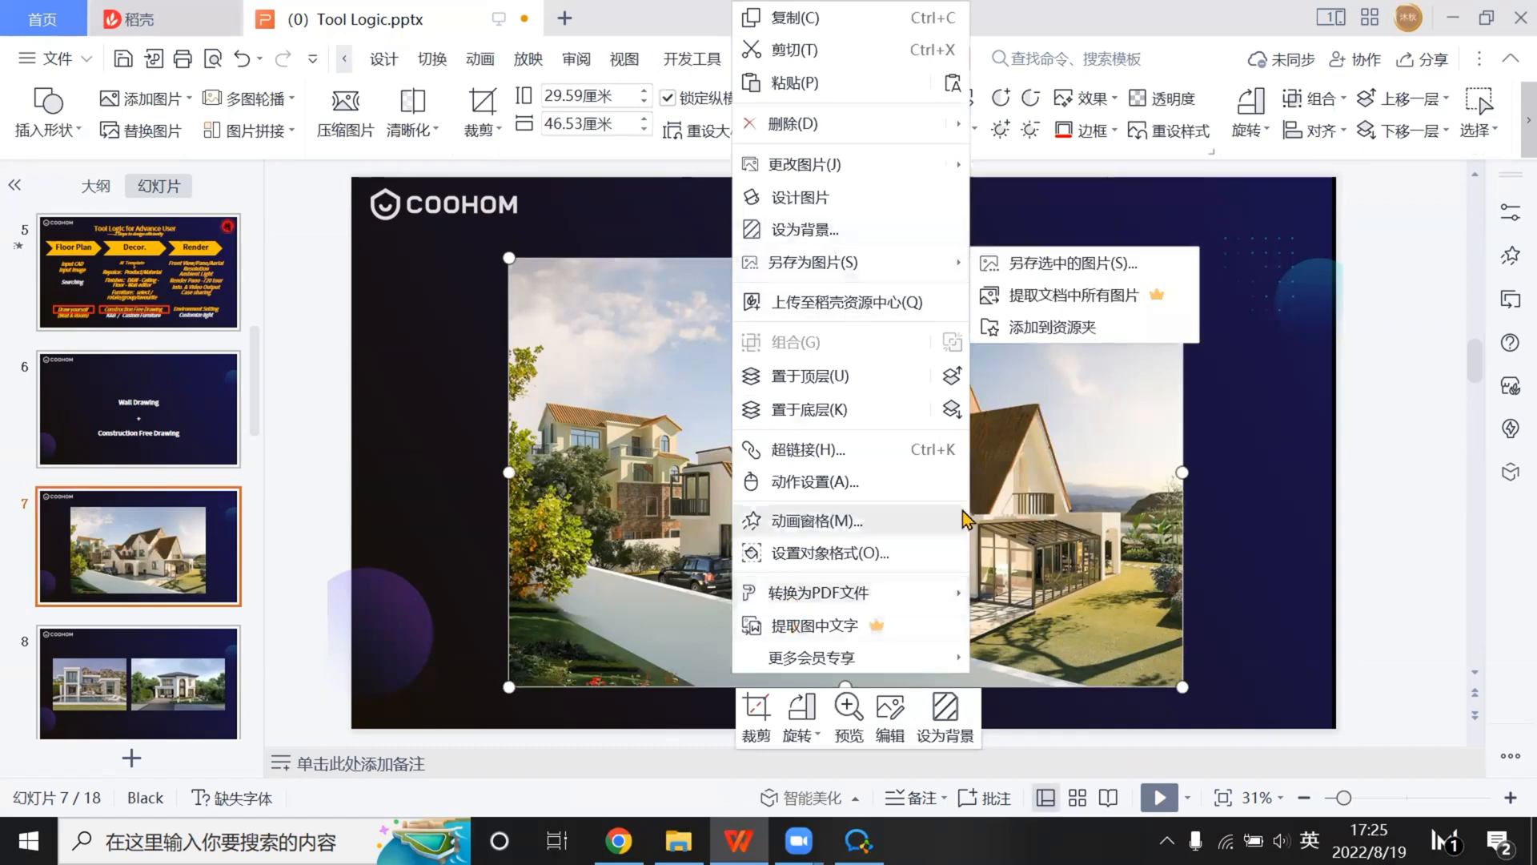
pyautogui.click(769, 406)
pyautogui.rightClick(771, 401)
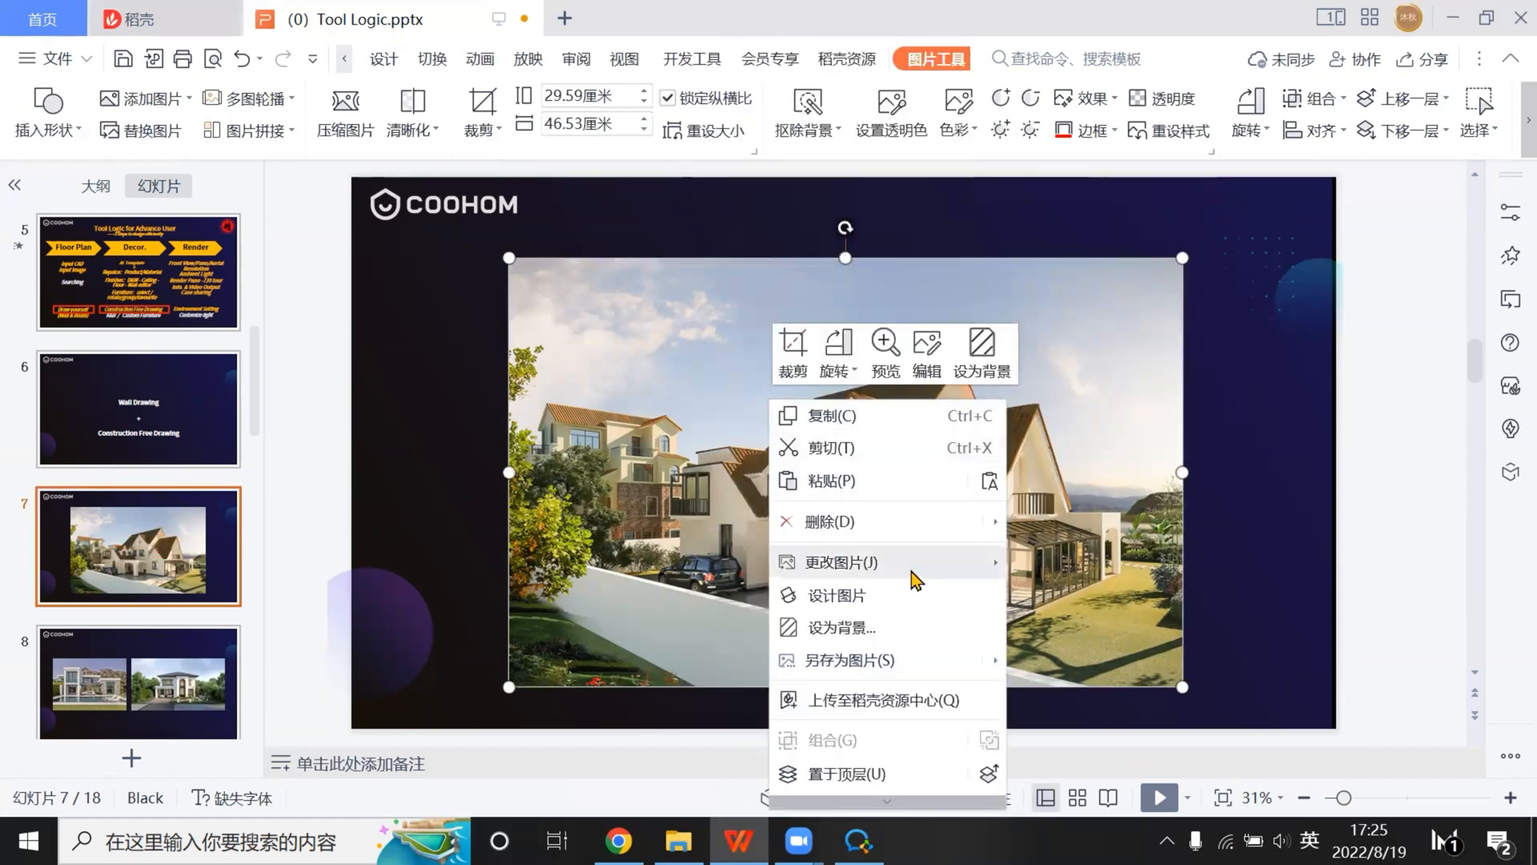
pyautogui.moveTo(921, 571)
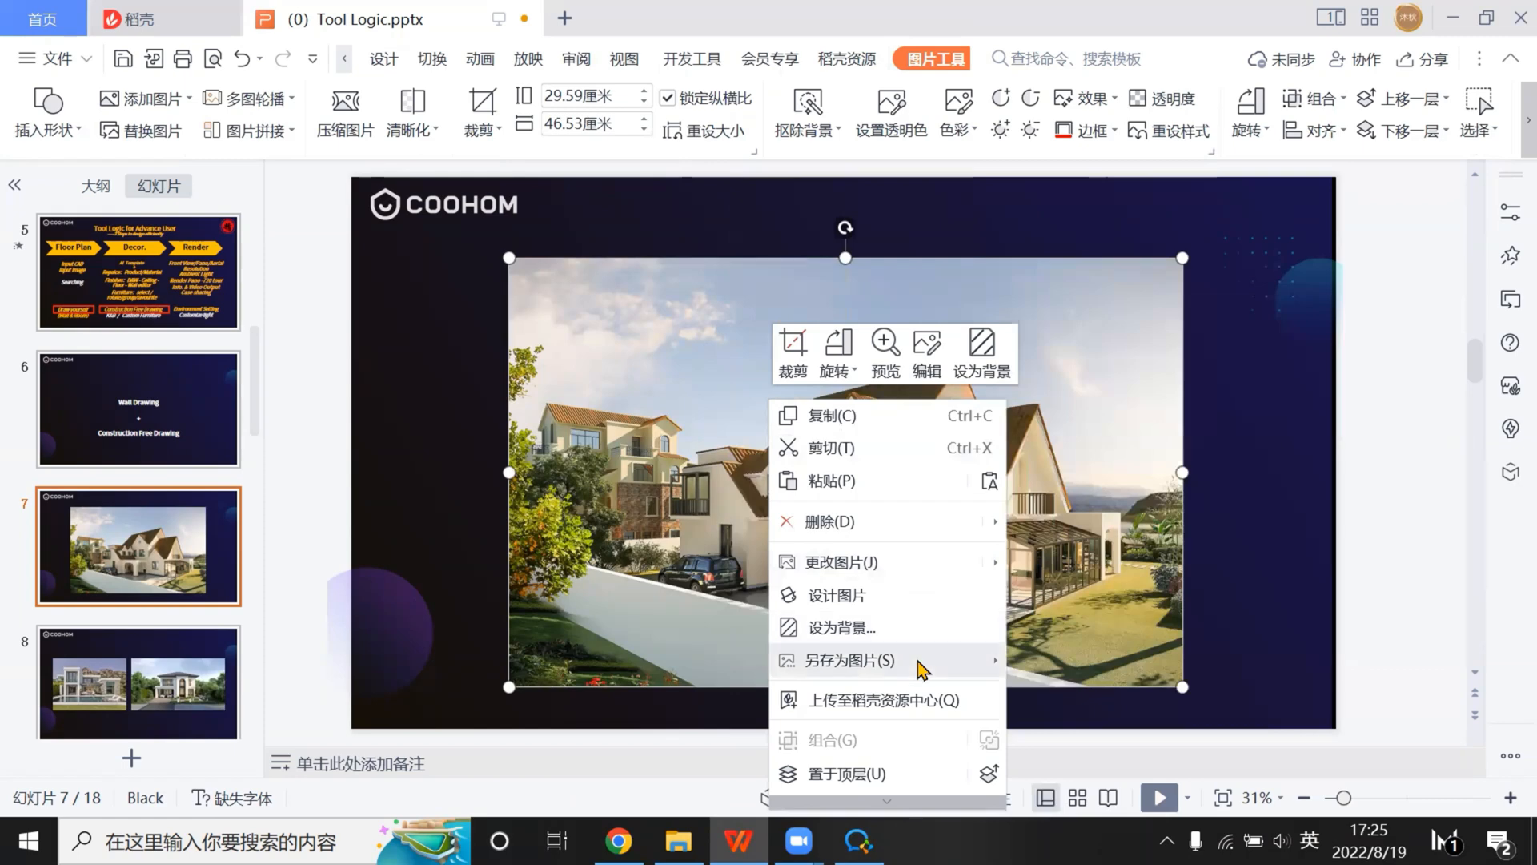
pyautogui.moveTo(920, 663)
pyautogui.click(1143, 672)
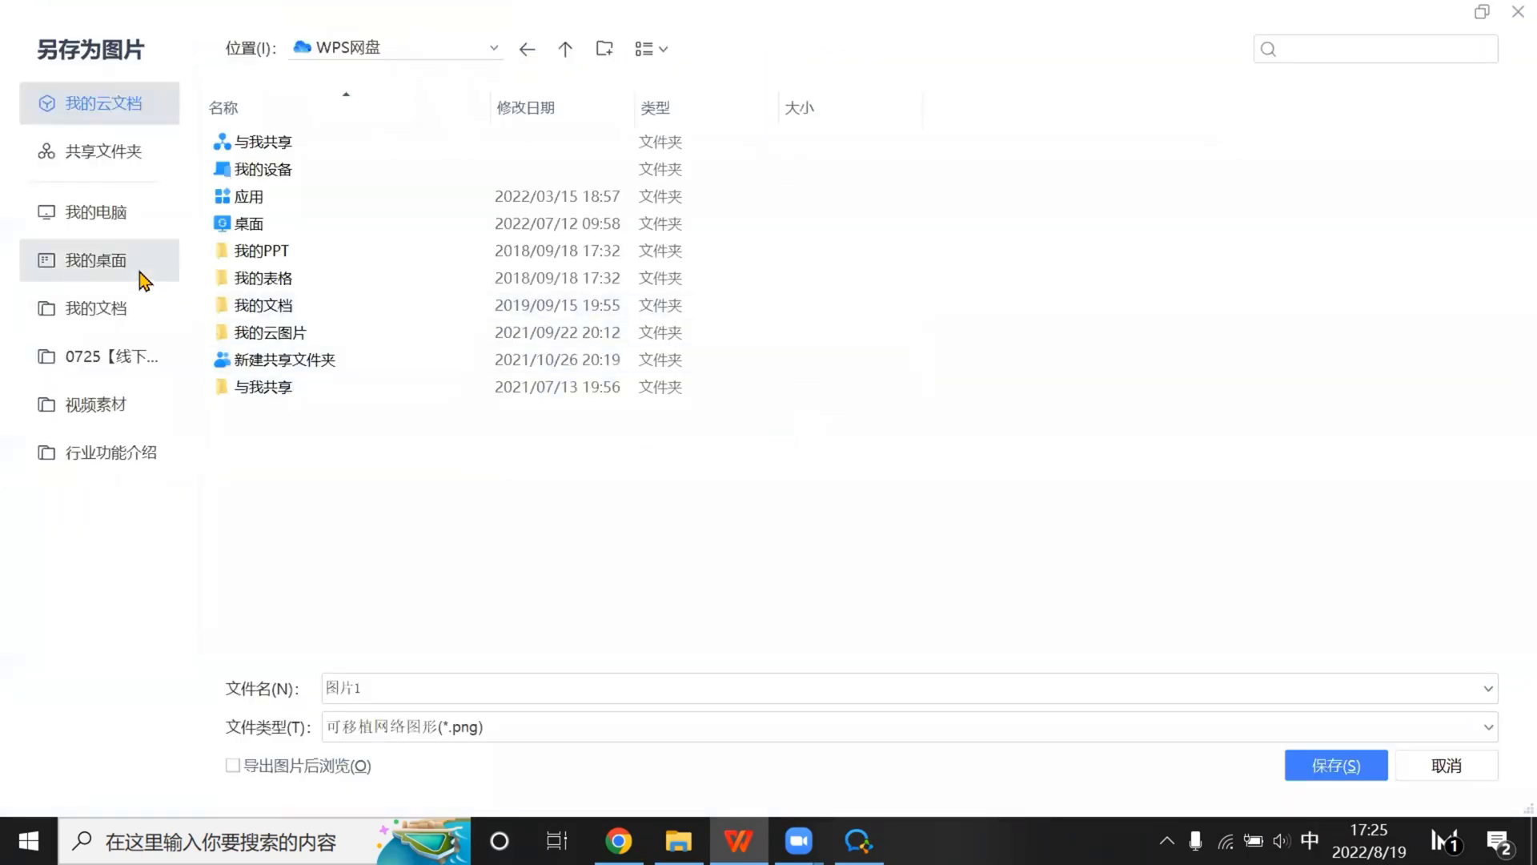
pyautogui.click(144, 272)
pyautogui.click(1322, 767)
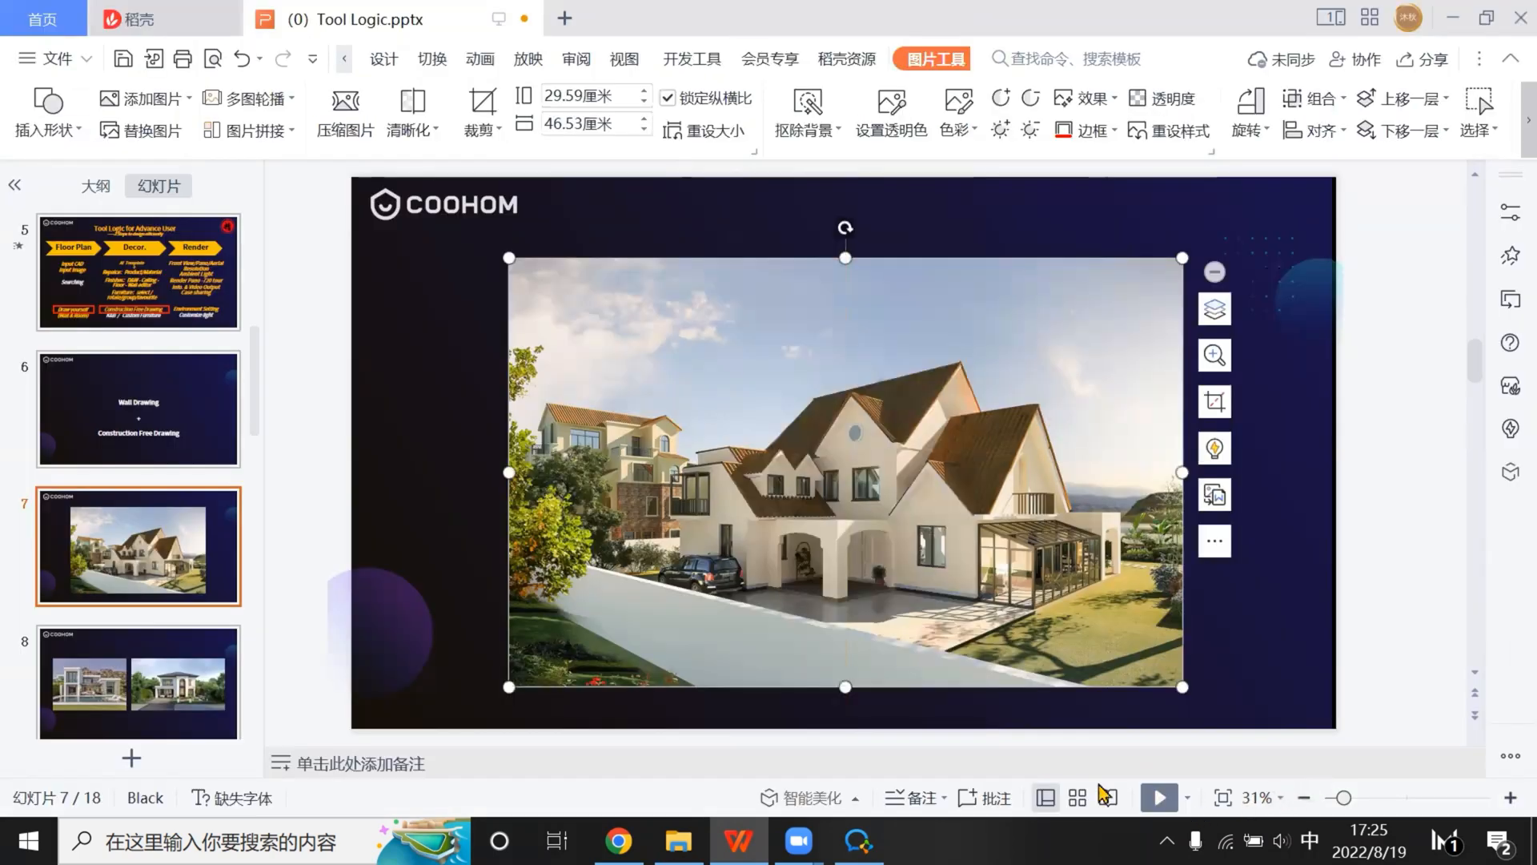
# Show the desktop and choose the PNG file 图片1 from it in Zoom's file-open dialog
pyautogui.press('super+d')
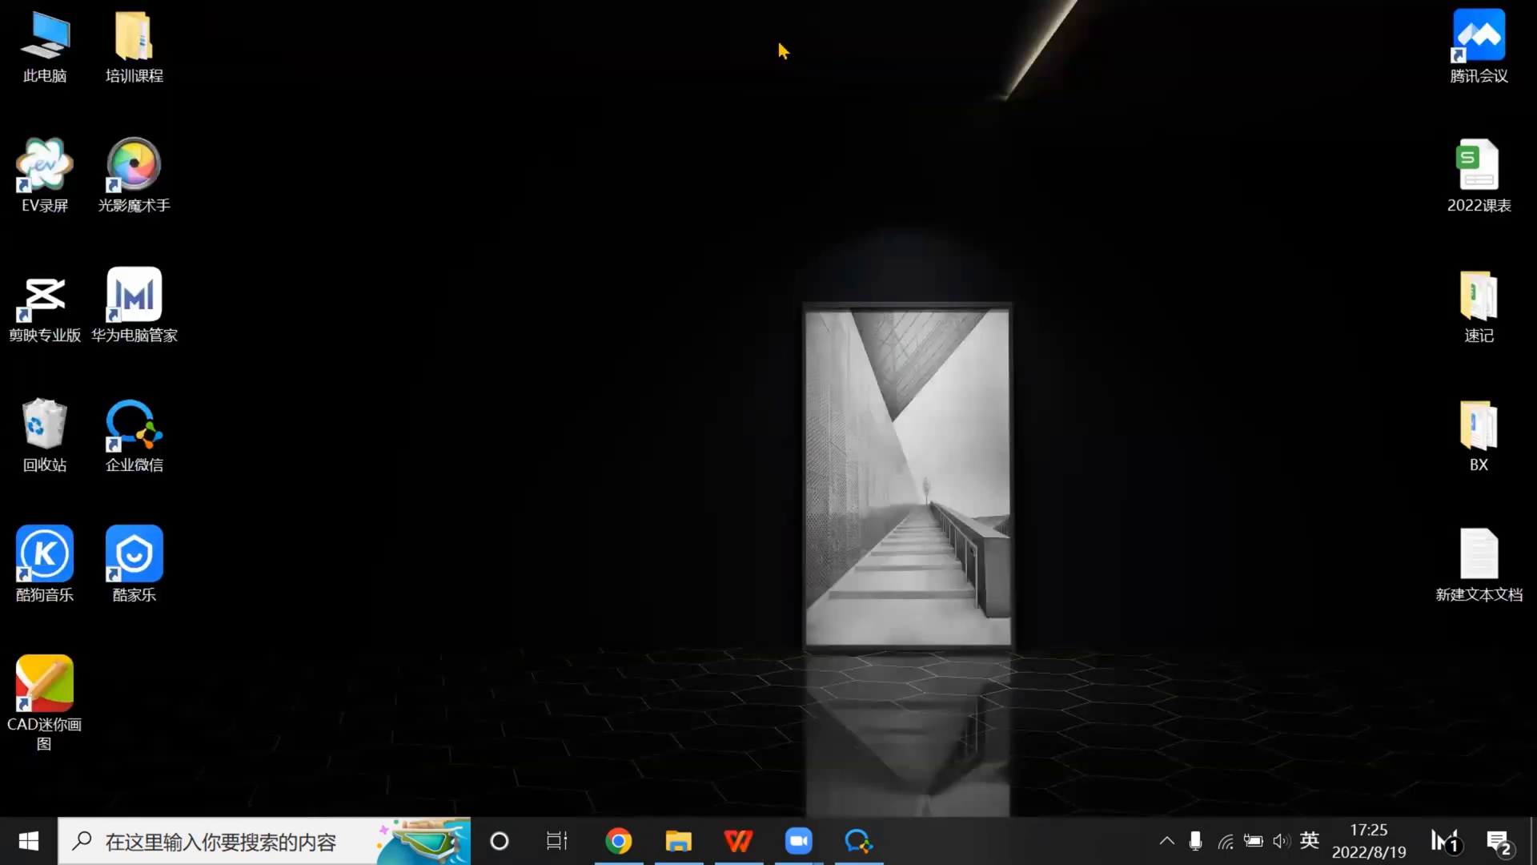
pyautogui.press('shift')
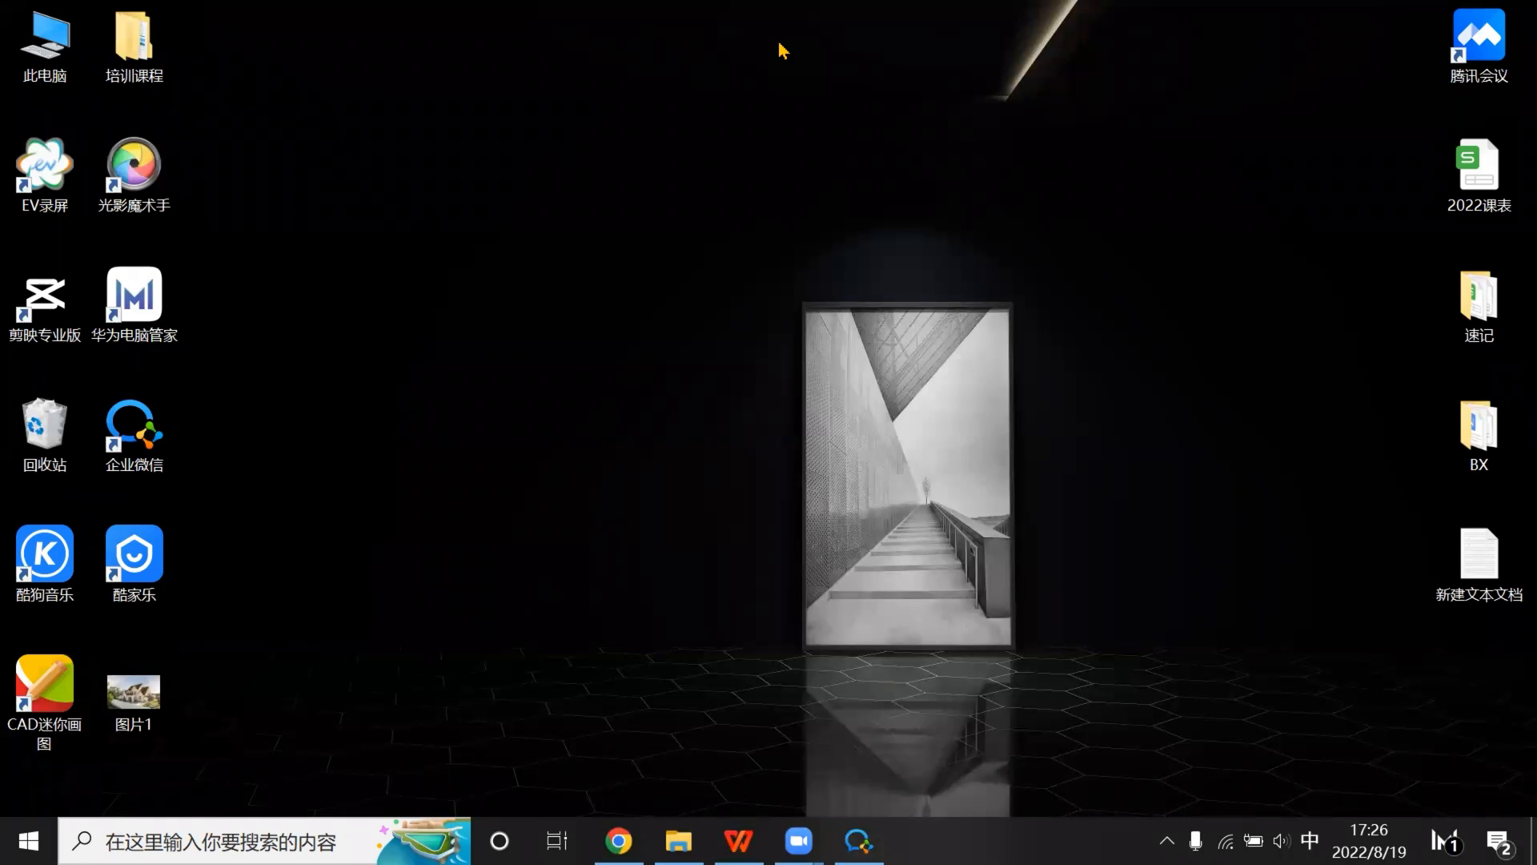
pyautogui.scroll(-5, 282, 377)
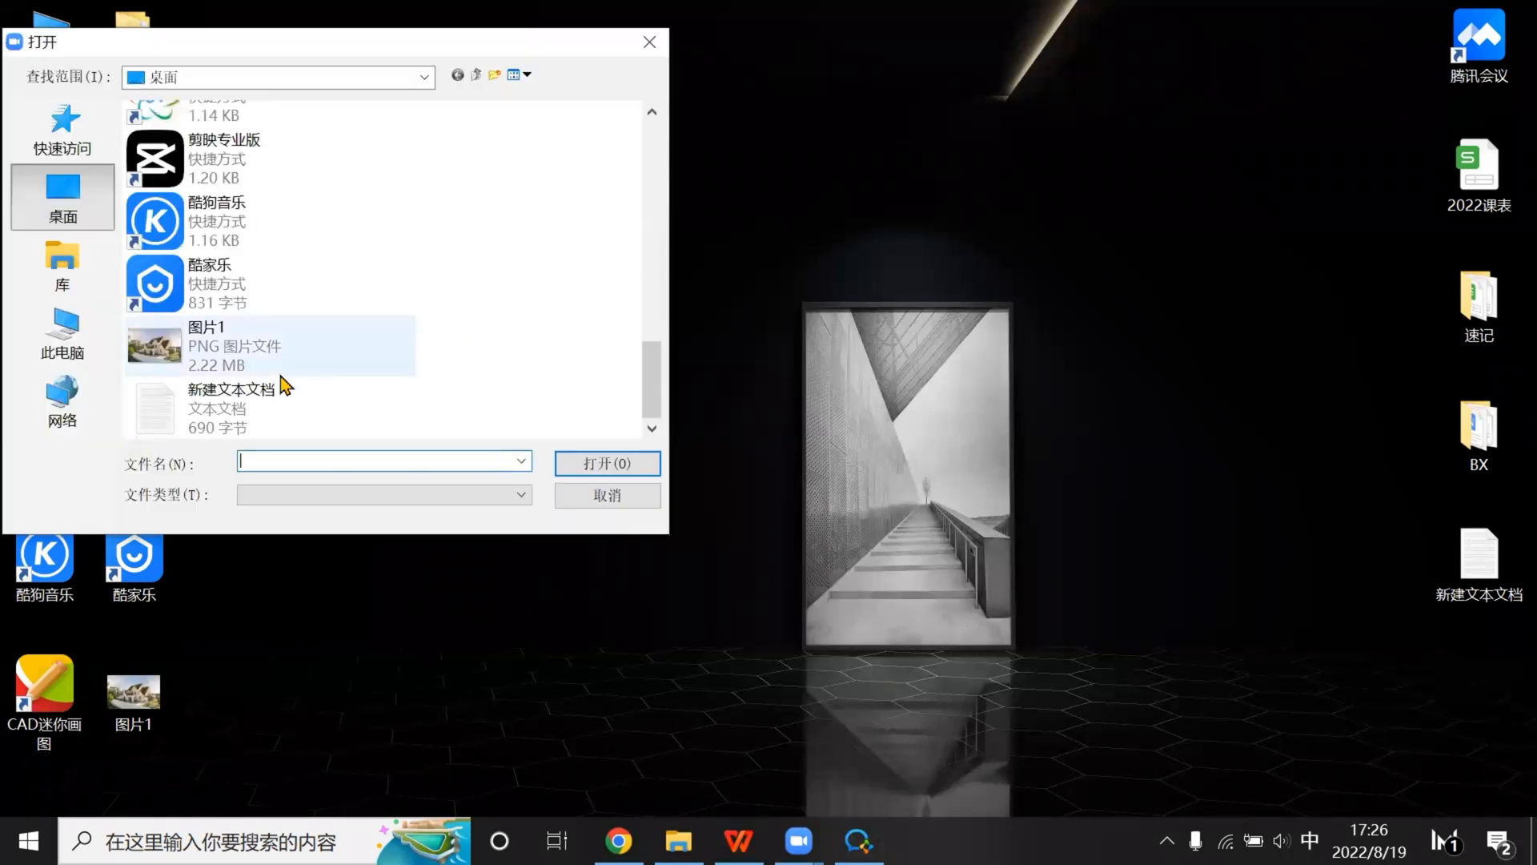
pyautogui.click(172, 357)
pyautogui.click(593, 464)
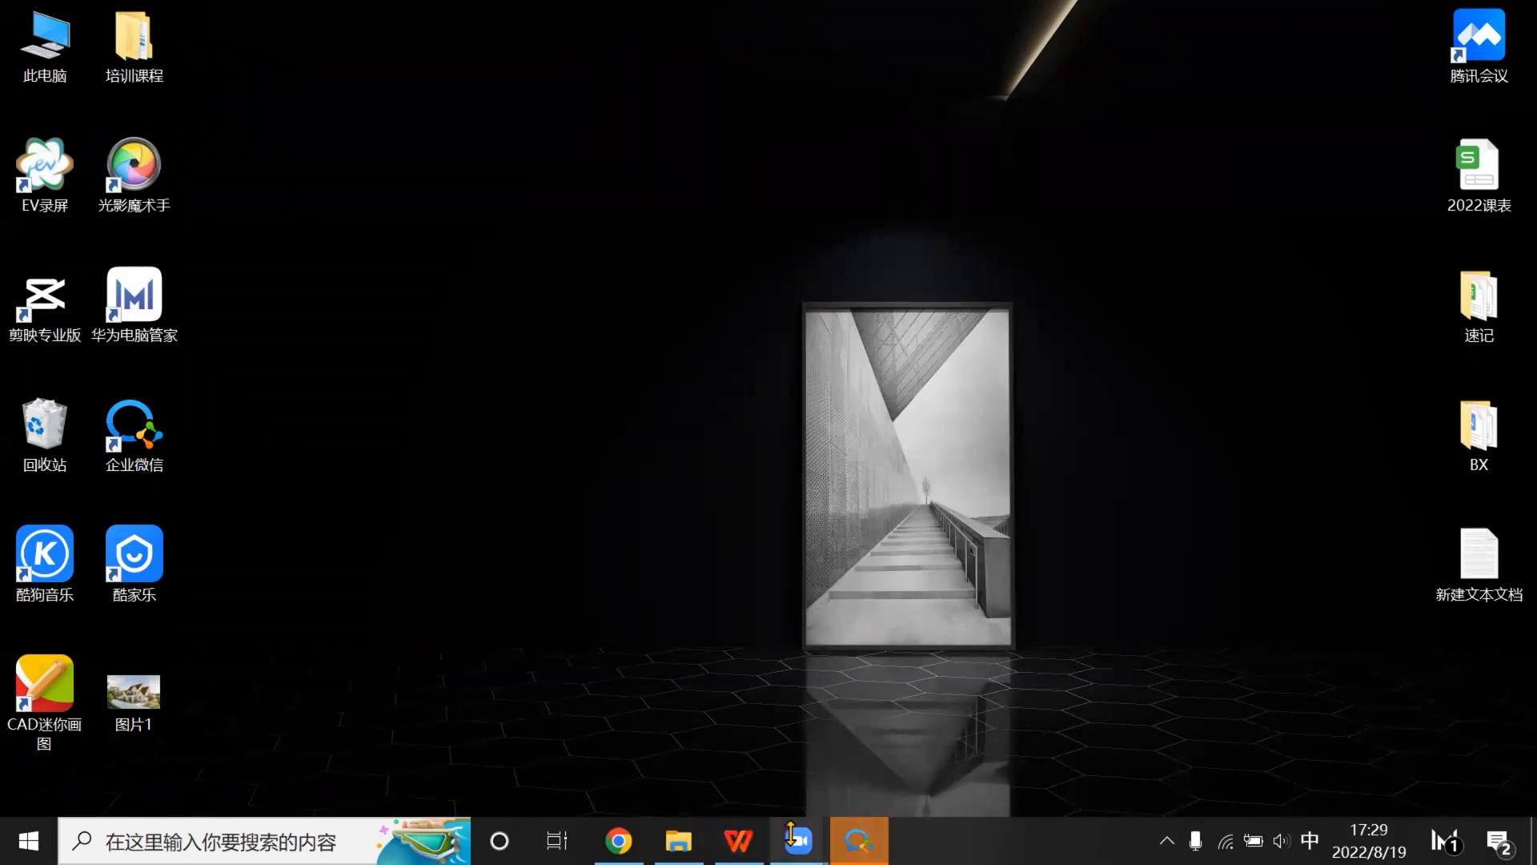
pyautogui.moveTo(790, 836)
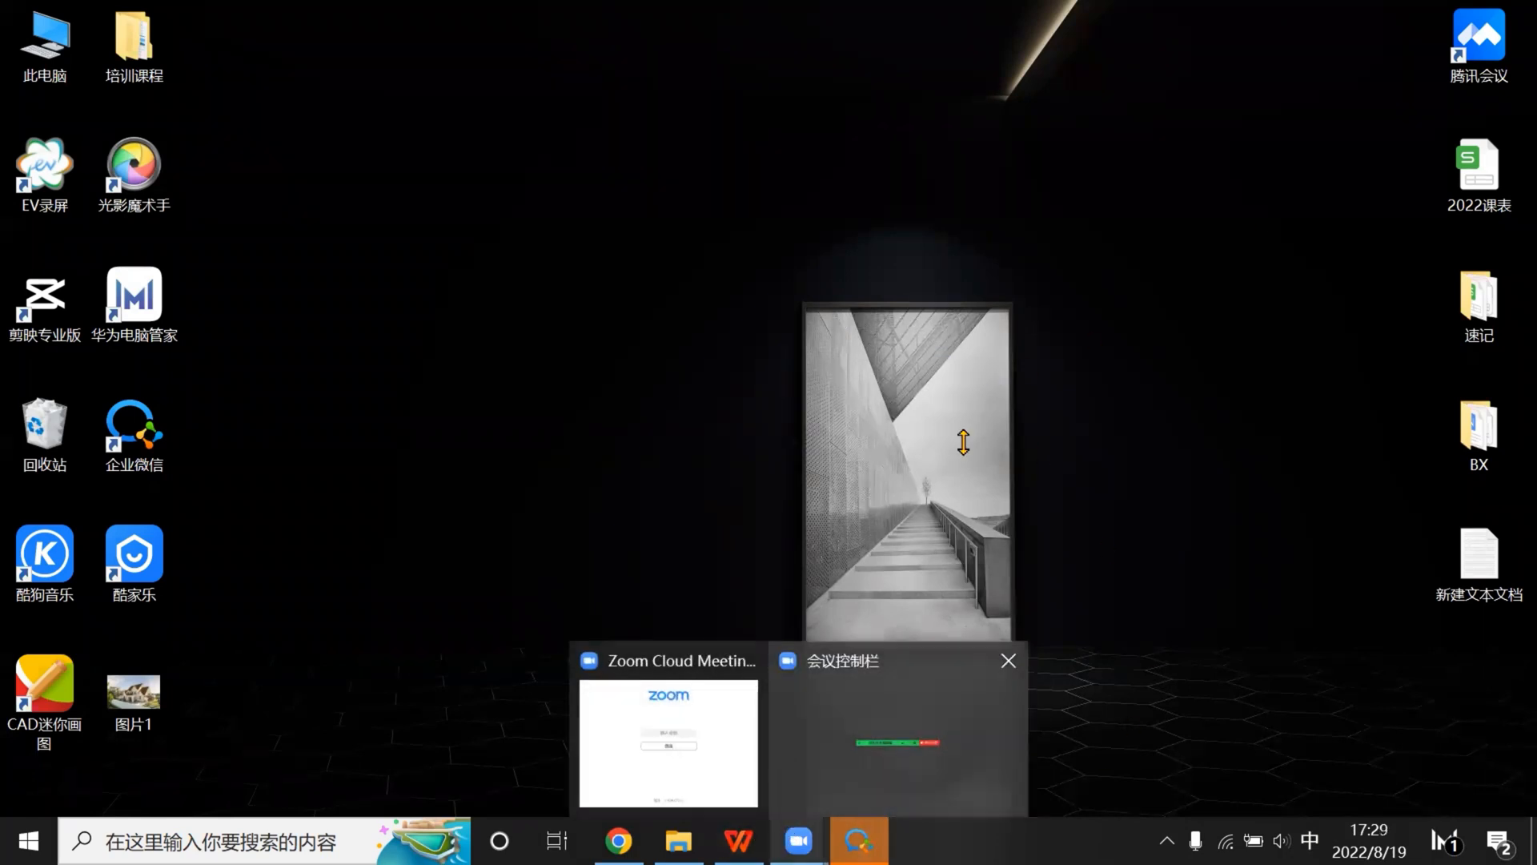